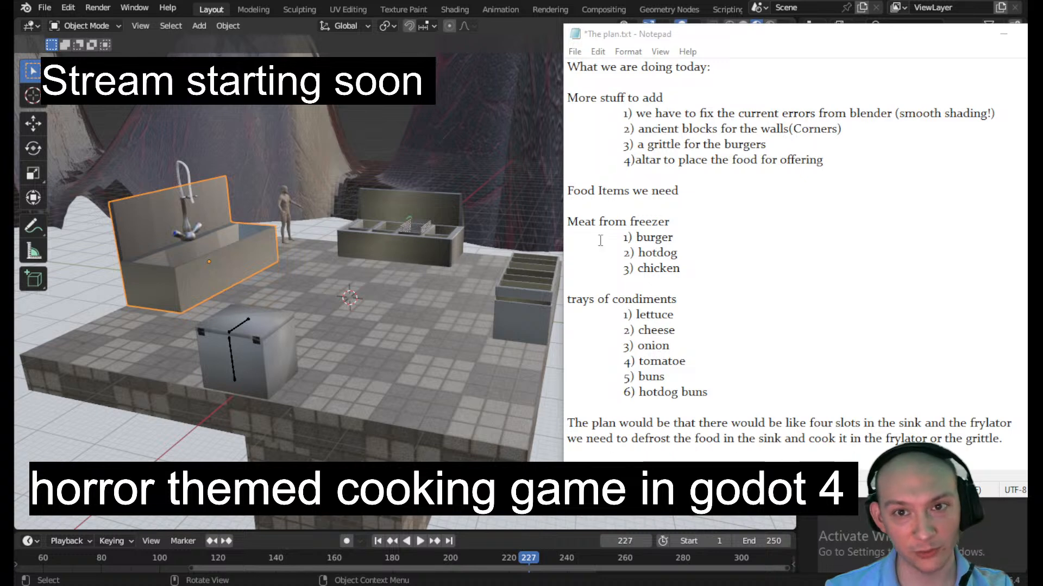
# - Review the plan notes, then examine the kitchen platform and the surrounding FleshMountain terrain
pyautogui.scroll(6, 728, 227)
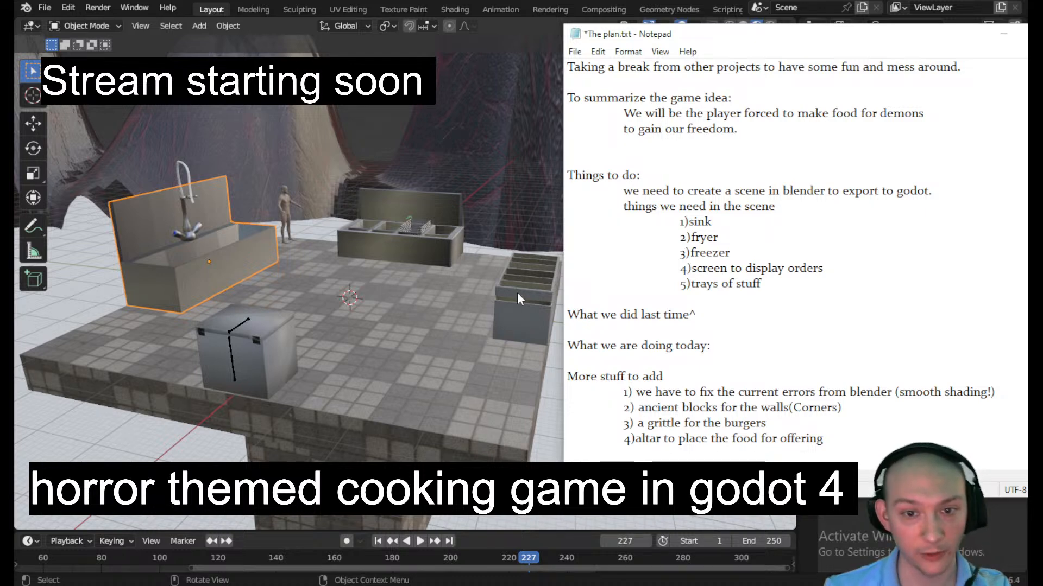
pyautogui.scroll(-2, 523, 285)
pyautogui.moveTo(503, 281); pyautogui.dragTo(435, 293, button='middle')
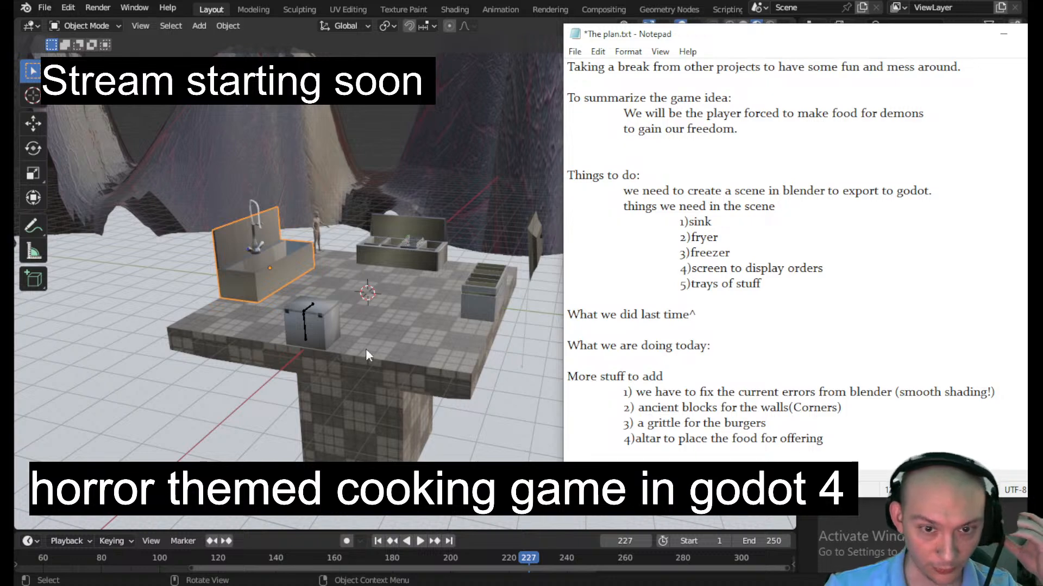
pyautogui.scroll(-5, 396, 334)
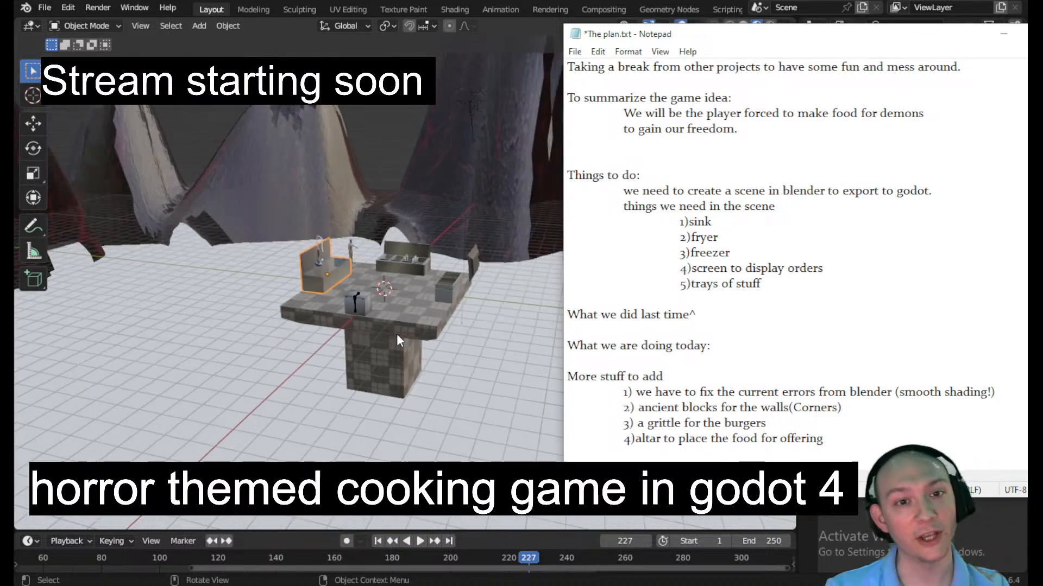
pyautogui.click(452, 193)
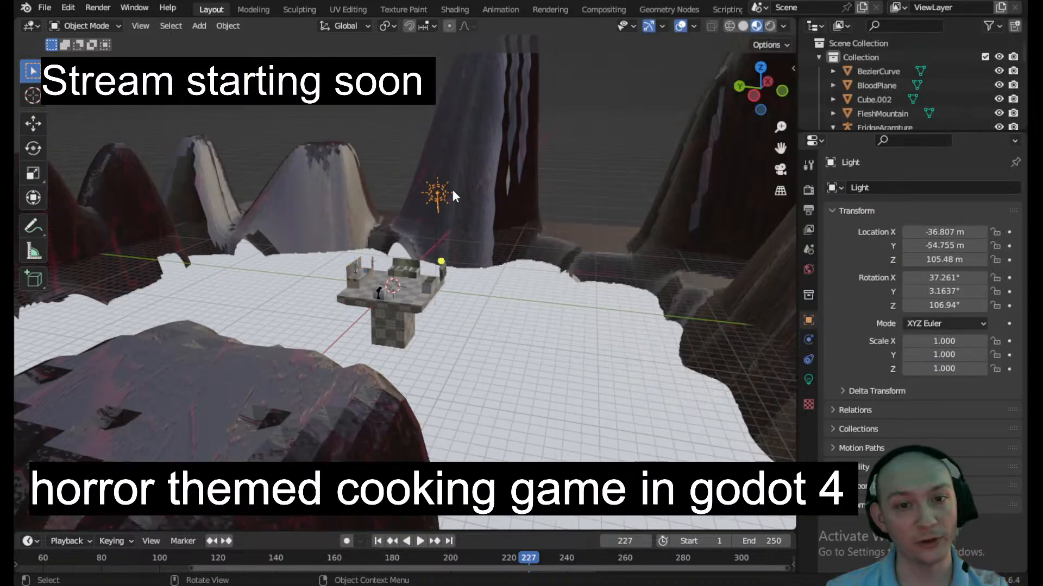
pyautogui.click(500, 163)
pyautogui.moveTo(517, 159); pyautogui.dragTo(516, 268, button='middle')
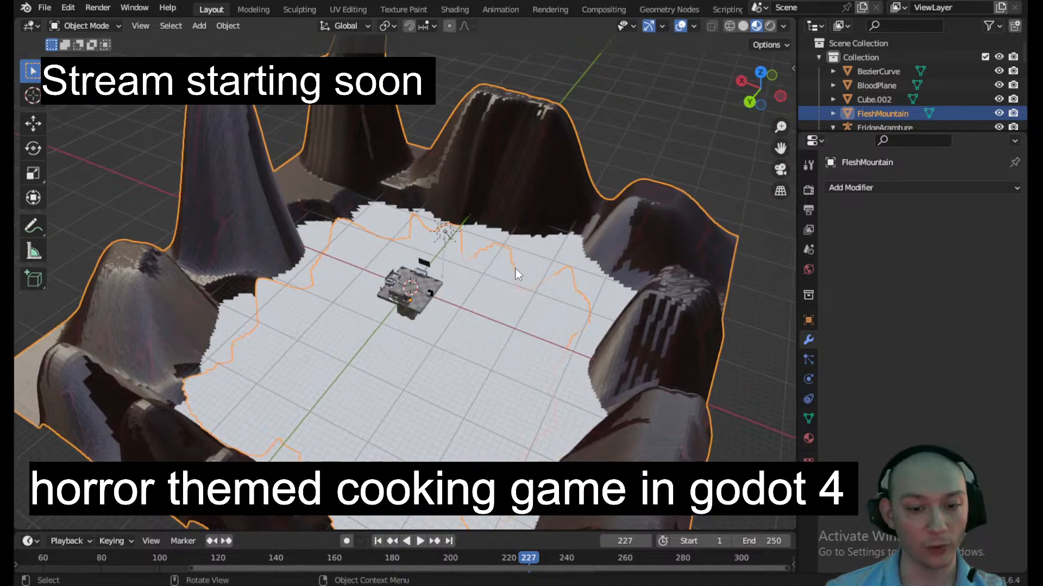
pyautogui.scroll(-3, 477, 245)
pyautogui.scroll(3, 478, 246)
pyautogui.scroll(2, 477, 246)
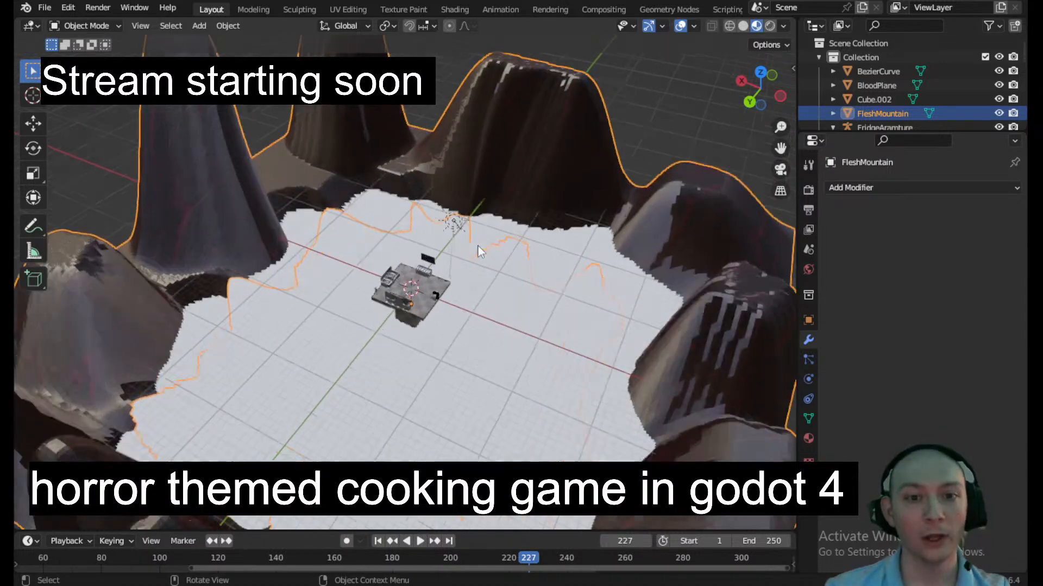
# - Launch Godot, open the cooking game project and add MockupScene.glb to the empty 3D scene
pyautogui.click(946, 0)
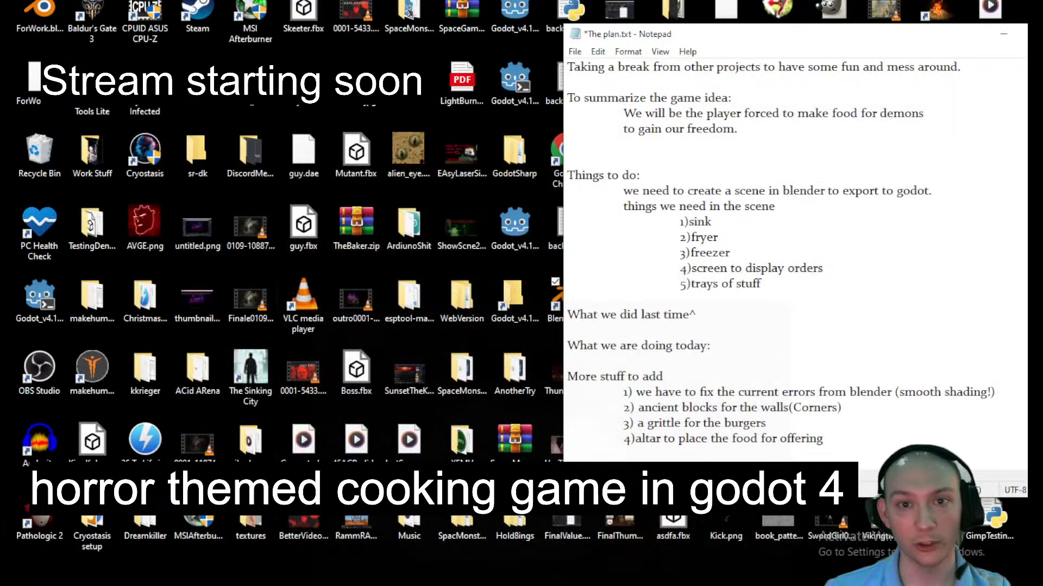
pyautogui.doubleClick(510, 82)
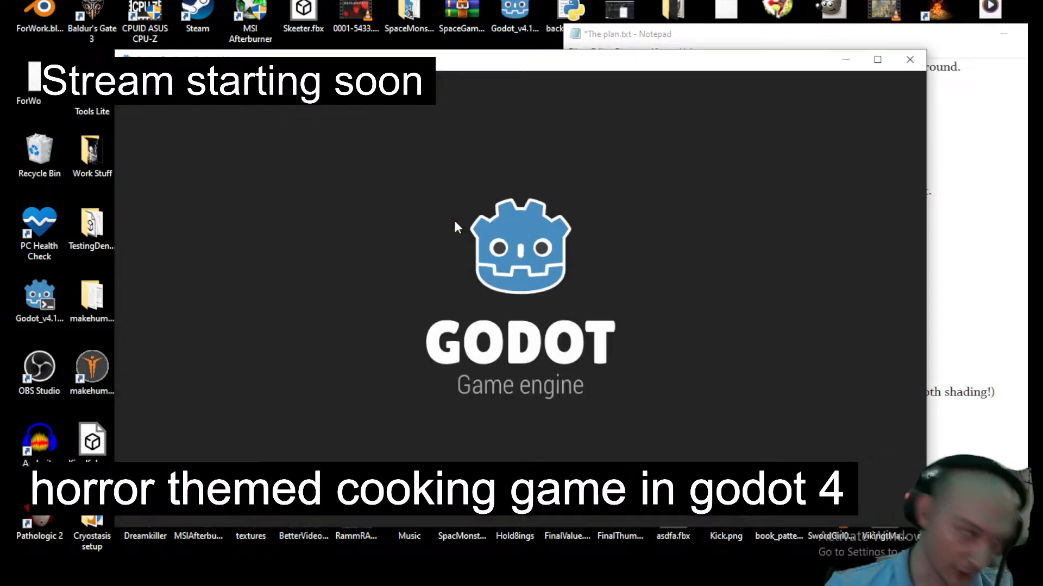
pyautogui.doubleClick(267, 140)
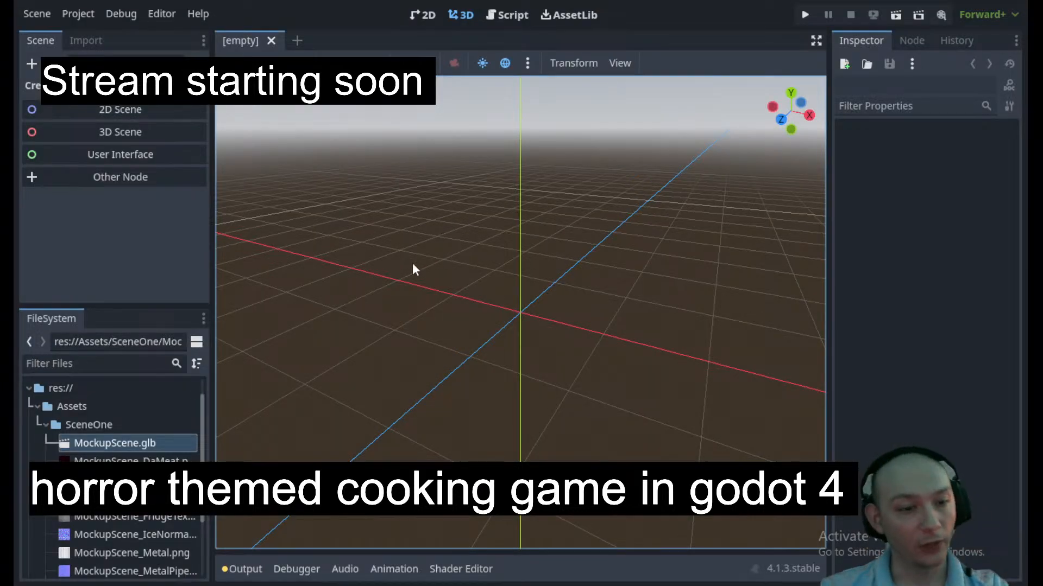
pyautogui.moveTo(92, 445); pyautogui.dragTo(562, 317)
# - Examine the imported kitchen platform, equipment and mountain terrain in Godot from several angles and distances
pyautogui.scroll(-2, 562, 317)
pyautogui.scroll(-20, 562, 316)
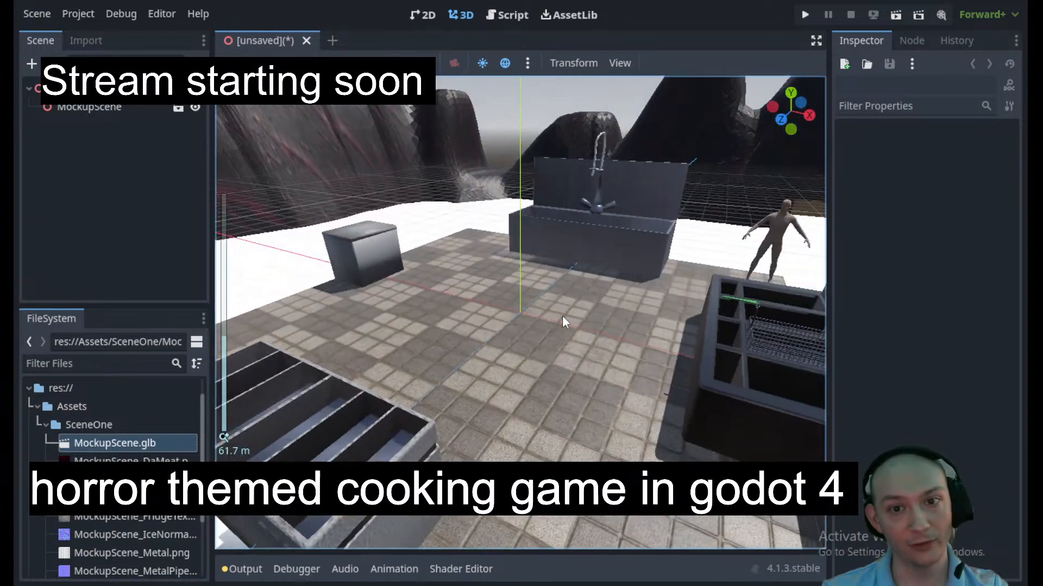
pyautogui.moveTo(562, 316); pyautogui.dragTo(274, 342, button='middle')
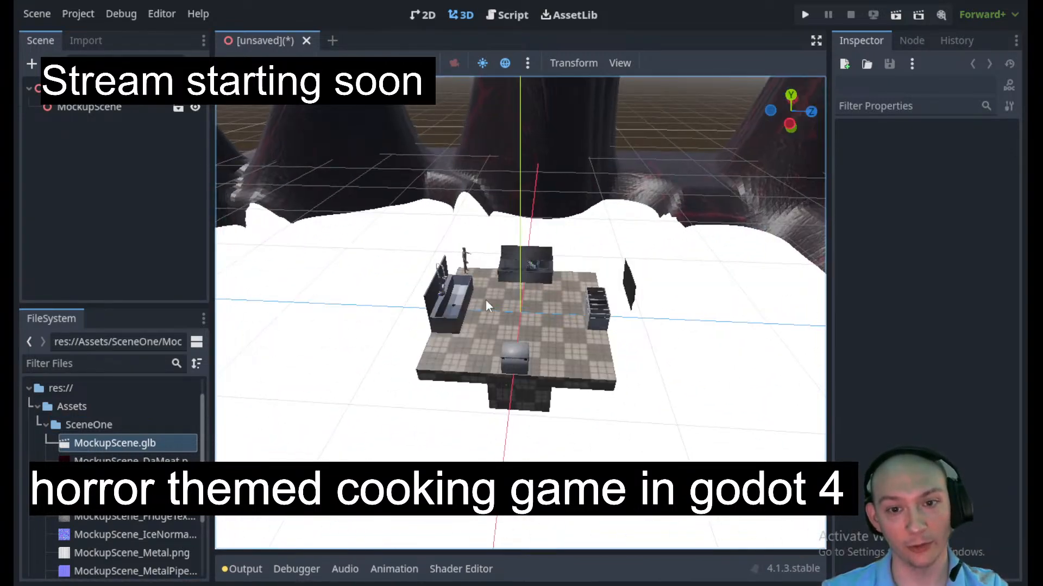
pyautogui.scroll(16, 592, 251)
pyautogui.moveTo(591, 251); pyautogui.dragTo(252, 257, button='middle')
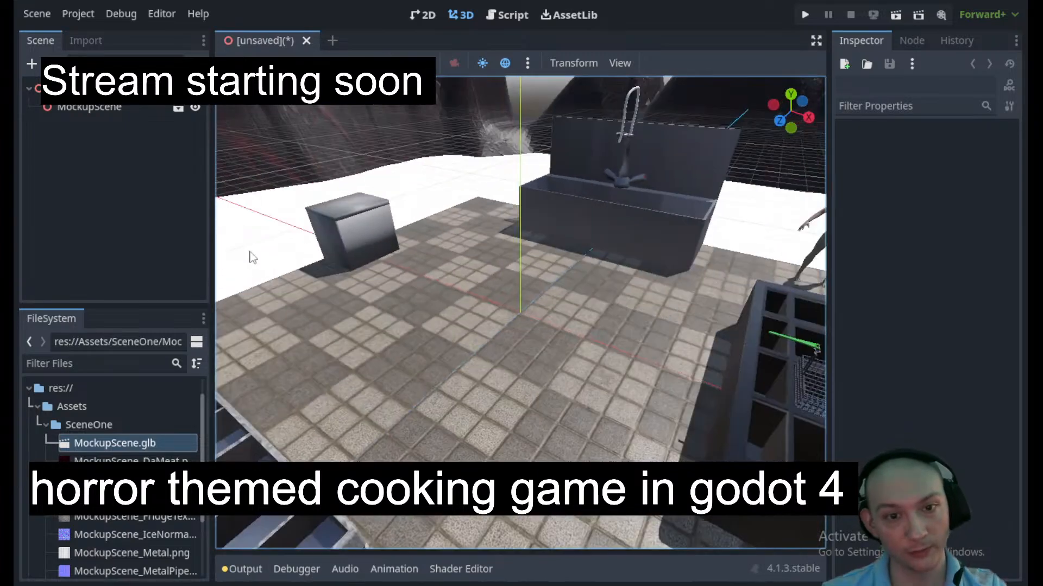
pyautogui.scroll(-14, 524, 266)
pyautogui.scroll(-12, 493, 269)
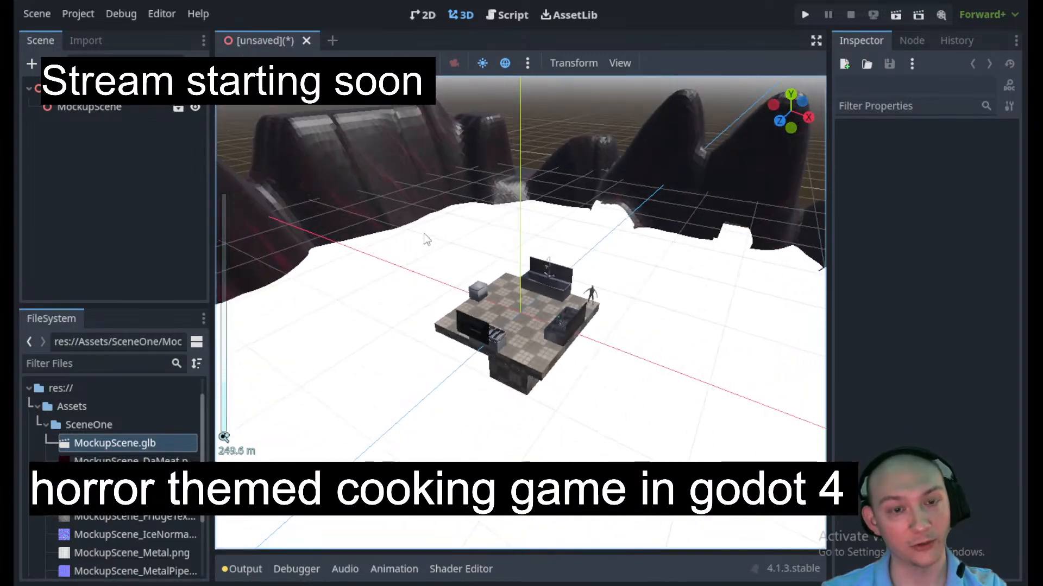
pyautogui.scroll(2, 403, 227)
pyautogui.moveTo(403, 227); pyautogui.dragTo(572, 323, button='middle')
pyautogui.scroll(-12, 571, 324)
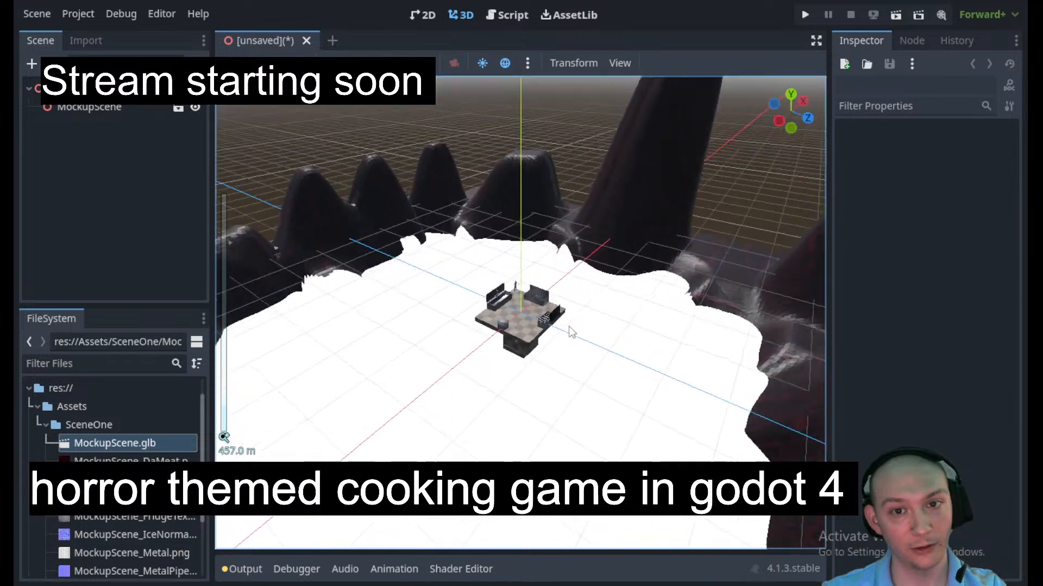
pyautogui.moveTo(531, 405); pyautogui.dragTo(573, 352, button='middle')
pyautogui.scroll(6, 479, 413)
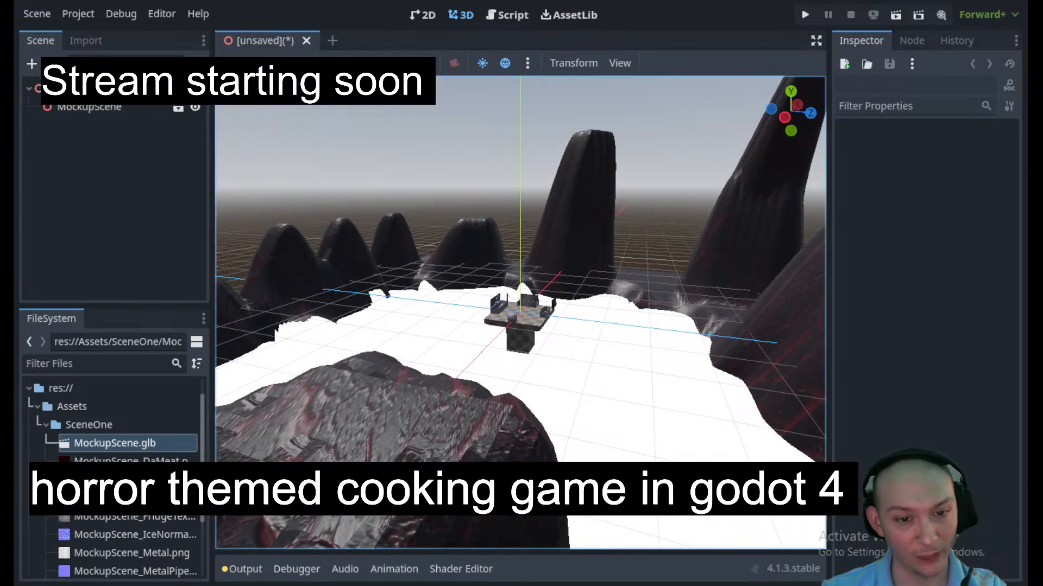
pyautogui.scroll(-2, 454, 412)
pyautogui.scroll(-2, 455, 410)
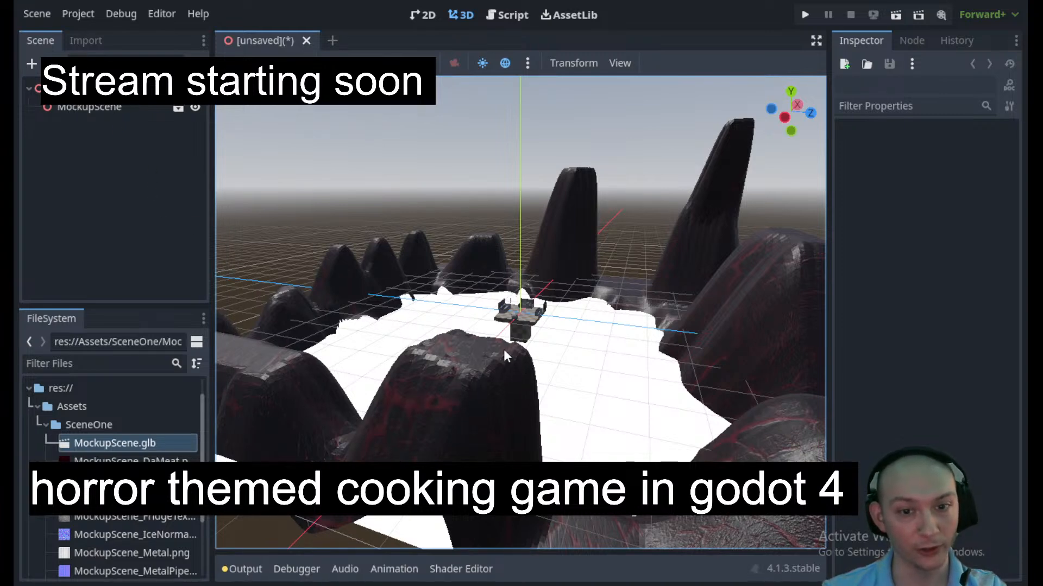
pyautogui.scroll(-4, 782, 304)
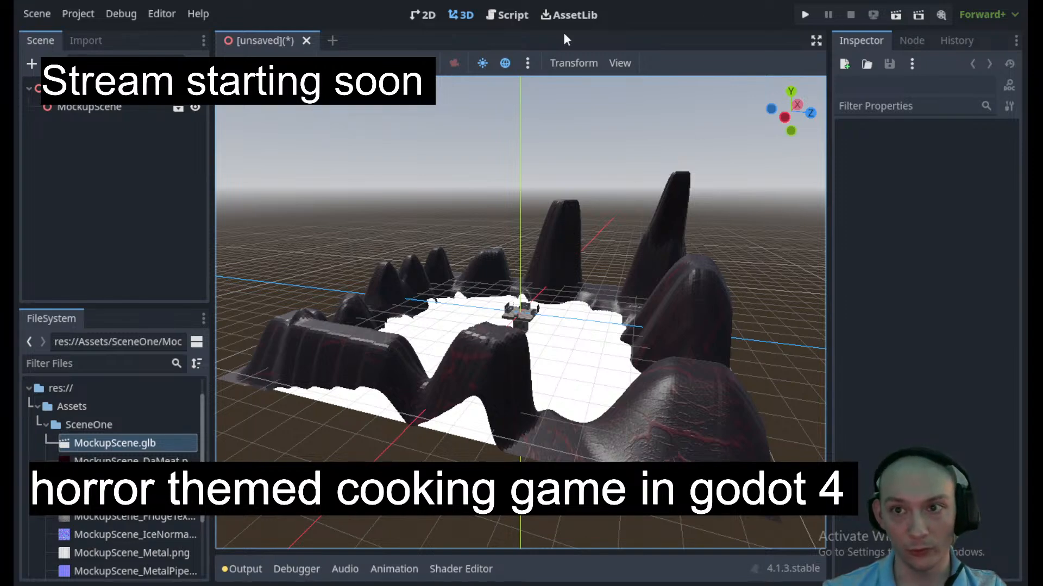
# - Switch back to Blender and apply Shade Smooth to the FleshMountain object
pyautogui.click(946, 1)
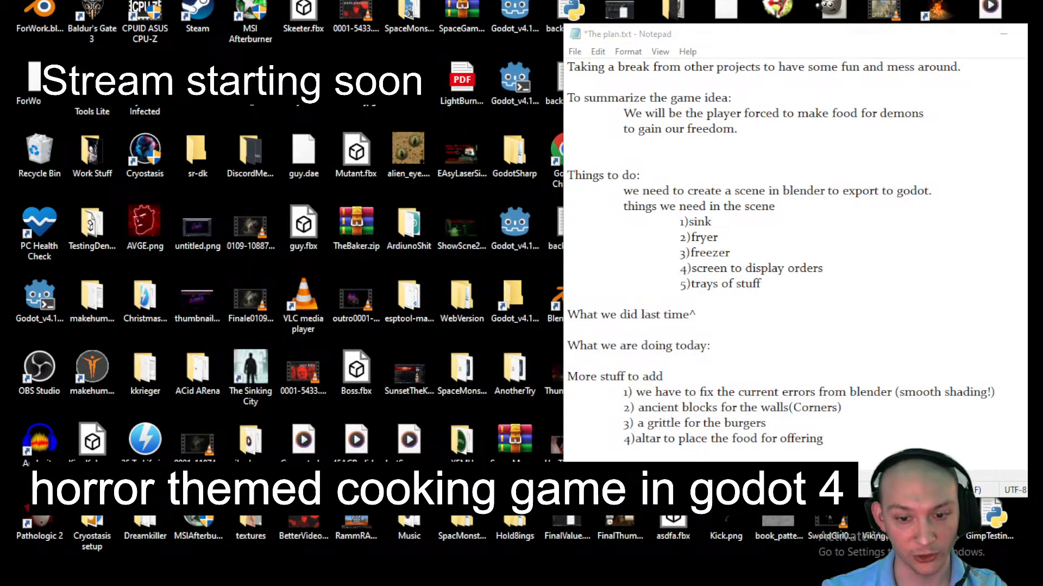
pyautogui.click(527, 585)
pyautogui.scroll(-4, 156, 286)
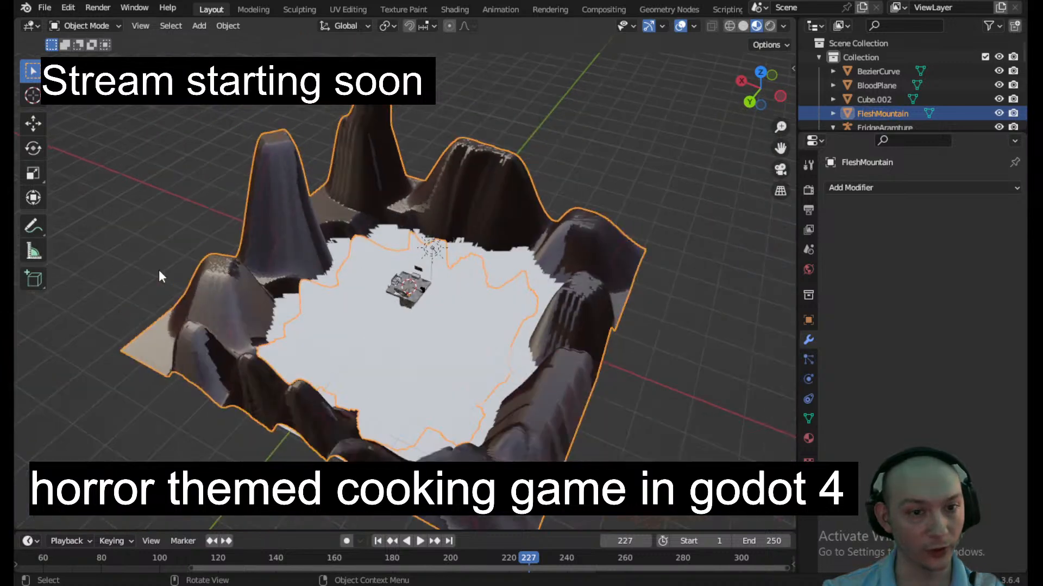
pyautogui.scroll(4, 498, 172)
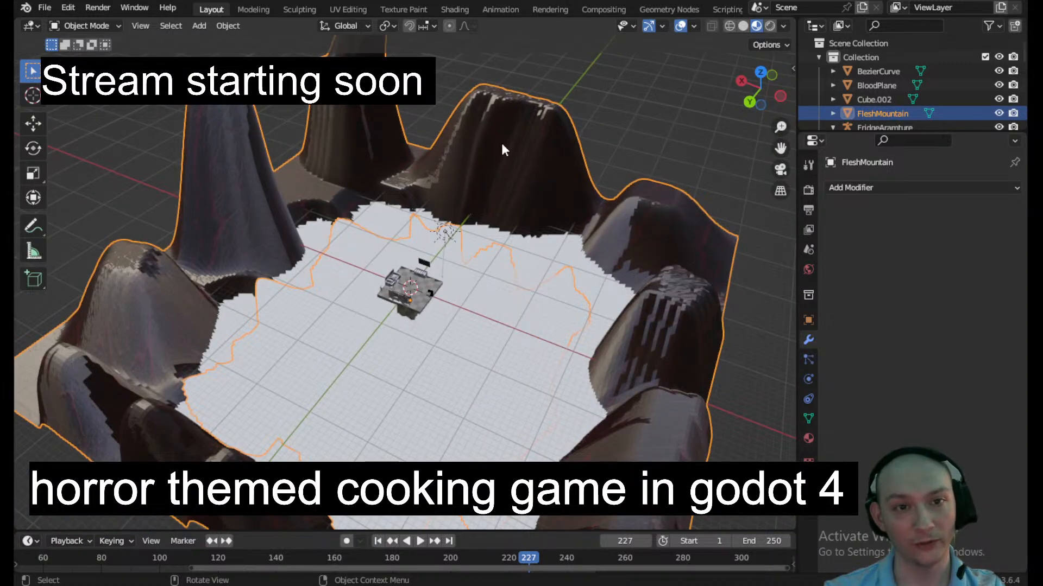
pyautogui.click(221, 26)
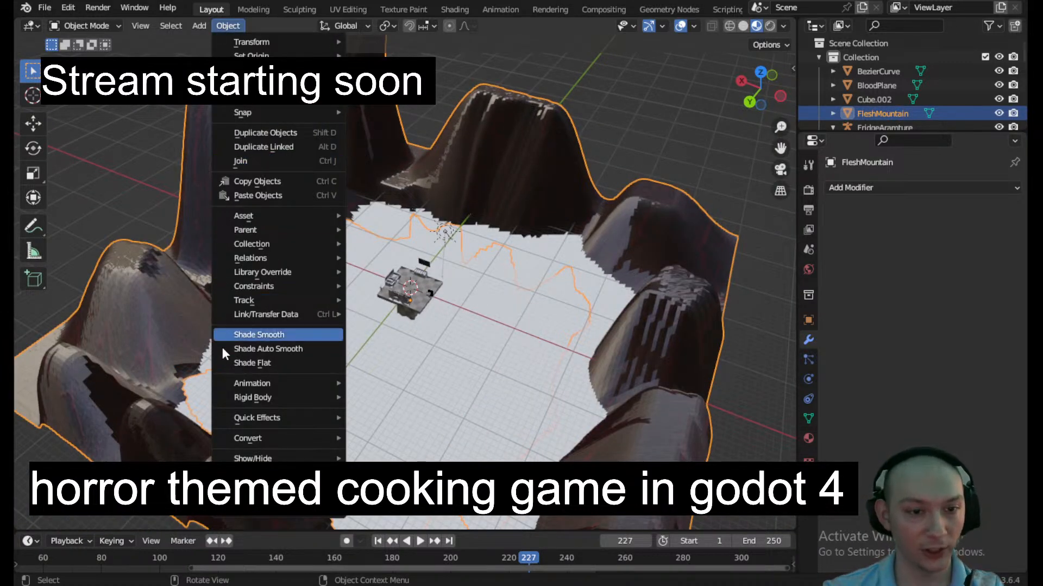
pyautogui.click(274, 335)
pyautogui.click(700, 311)
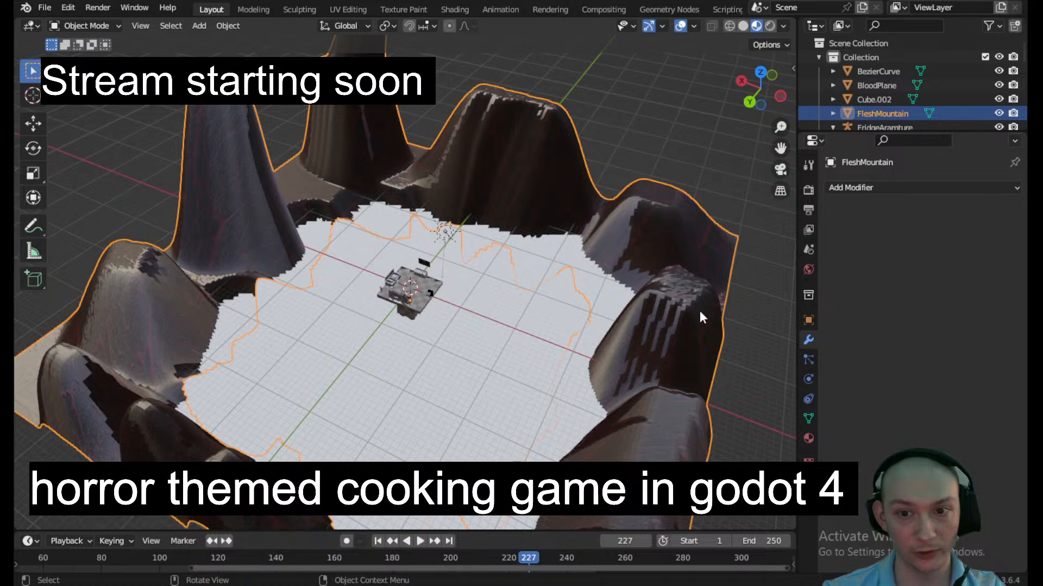
pyautogui.click(227, 26)
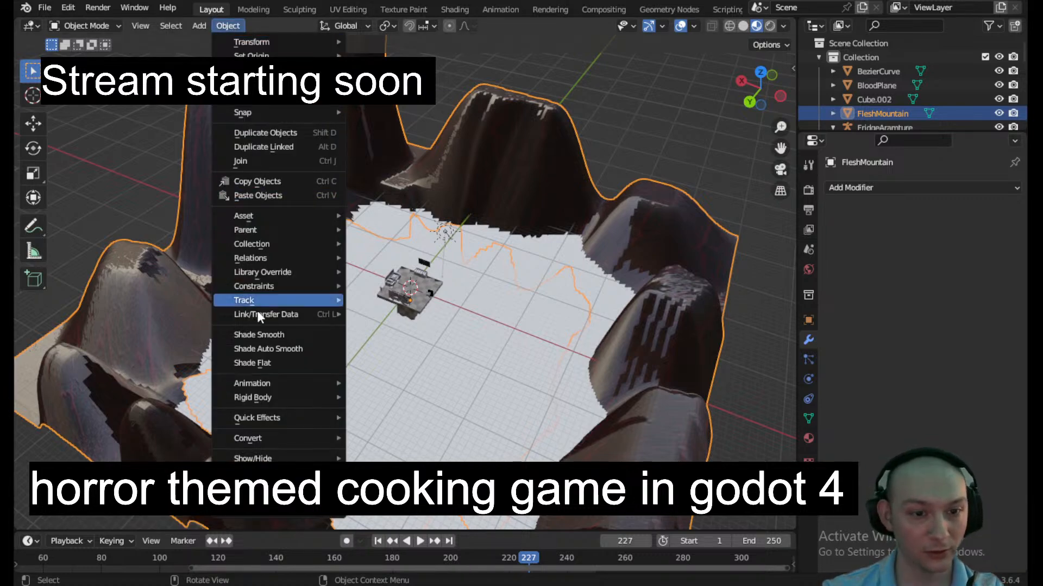
pyautogui.click(292, 334)
# - Apply Shade Smooth to the SlopSink object on the kitchen platform
pyautogui.scroll(3, 259, 314)
pyautogui.moveTo(259, 310); pyautogui.dragTo(595, 331, button='middle')
pyautogui.scroll(9, 504, 331)
pyautogui.scroll(3, 404, 346)
pyautogui.moveTo(408, 343); pyautogui.dragTo(382, 286, button='middle')
pyautogui.scroll(6, 387, 239)
pyautogui.moveTo(390, 214); pyautogui.dragTo(453, 285, button='middle')
pyautogui.click(539, 328)
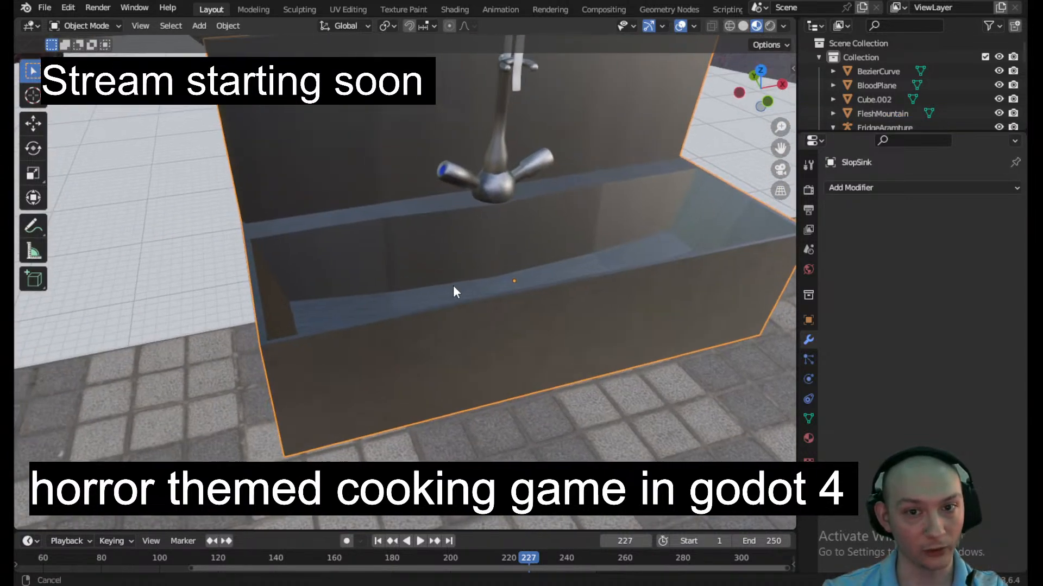
pyautogui.scroll(-2, 453, 285)
pyautogui.click(228, 28)
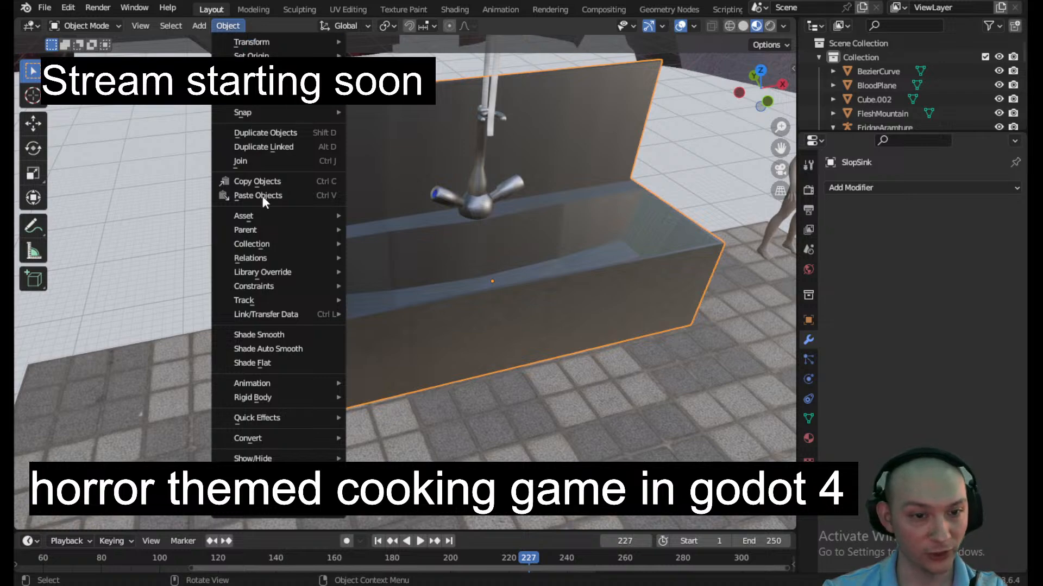
pyautogui.click(278, 331)
pyautogui.scroll(-3, 529, 259)
pyautogui.scroll(3, 529, 259)
pyautogui.moveTo(536, 257); pyautogui.dragTo(391, 292, button='middle')
pyautogui.scroll(-2, 380, 296)
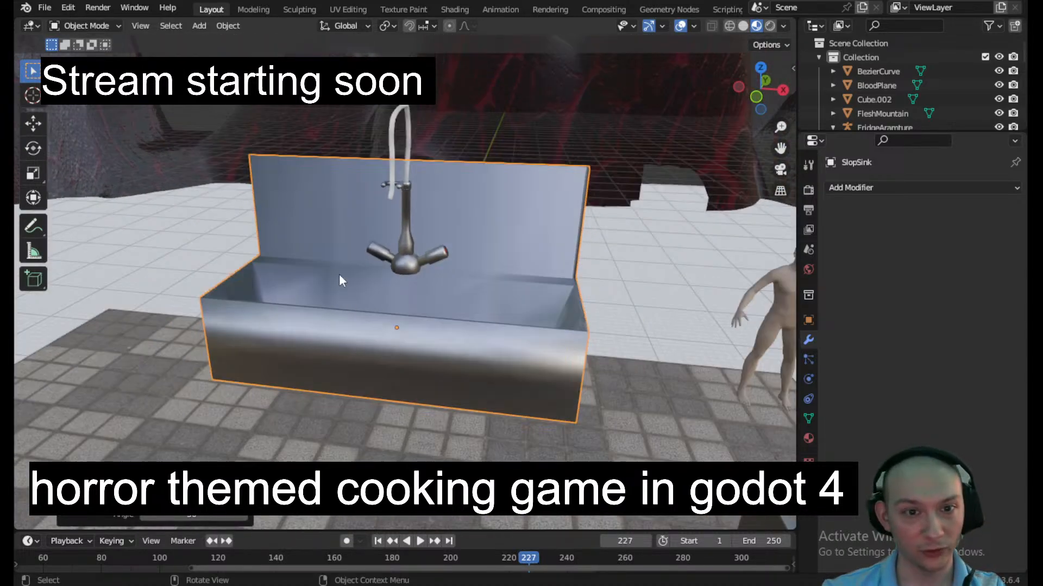
# - Inspect the kitchen layout from above and read the plan notes on additions, food items and condiments
pyautogui.moveTo(239, 133); pyautogui.dragTo(363, 358, button='middle')
pyautogui.click(574, 232)
pyautogui.moveTo(574, 232); pyautogui.dragTo(426, 314, button='middle')
pyautogui.hotkey('alt', 'Tab')
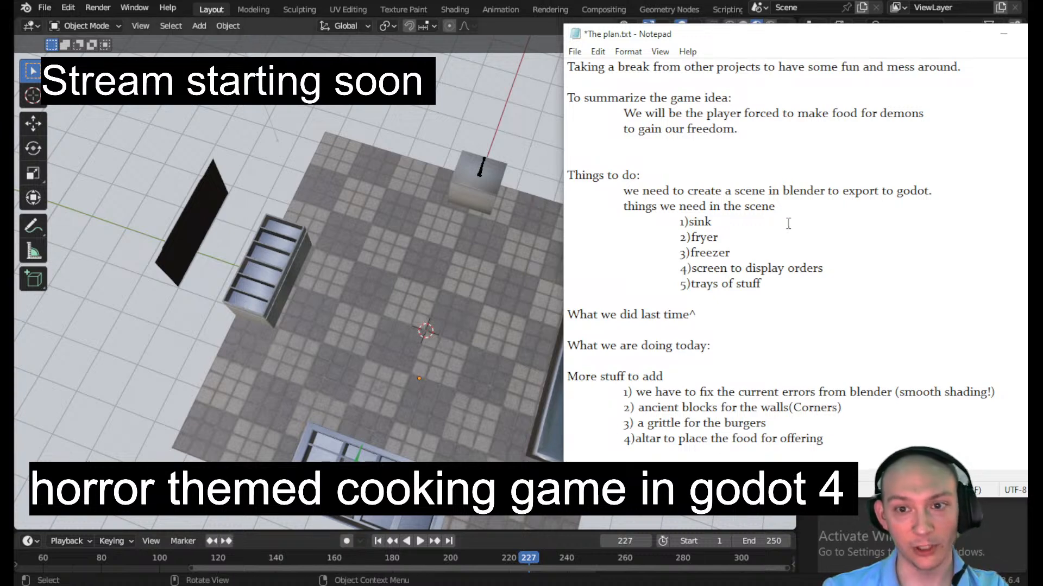
pyautogui.scroll(1, 767, 237)
pyautogui.scroll(-5, 769, 237)
pyautogui.scroll(-2, 771, 236)
pyautogui.scroll(-1, 521, 327)
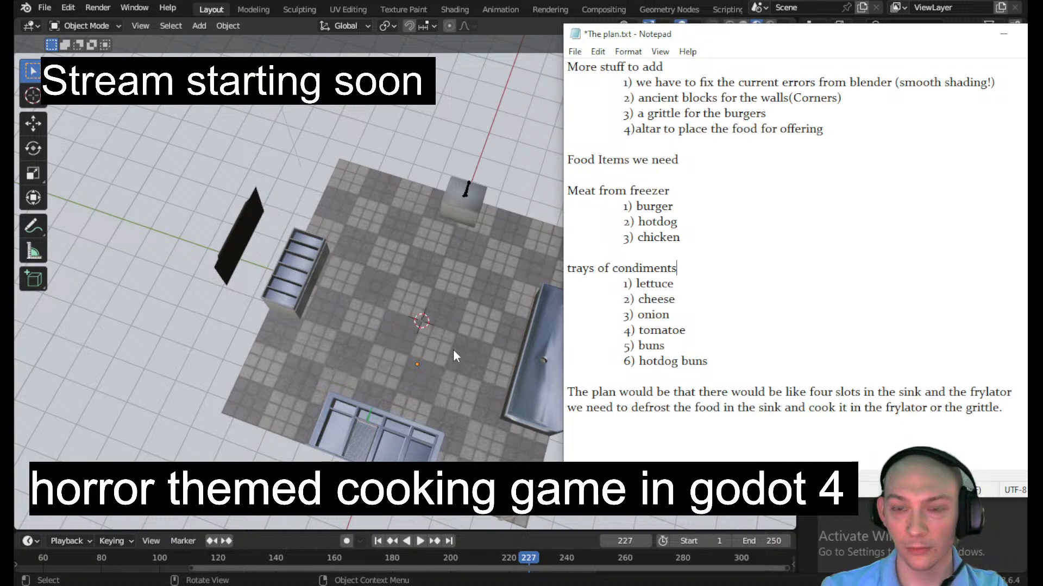
# - Give the BloodPlane ground a material slot and assign the existing REd material to it
pyautogui.moveTo(452, 348); pyautogui.dragTo(434, 302, button='middle')
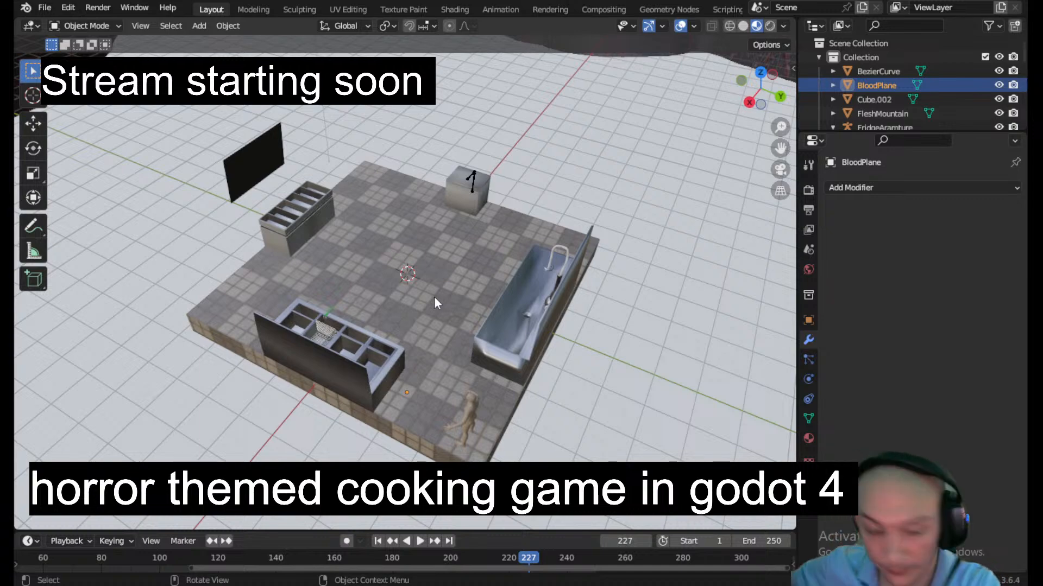
pyautogui.scroll(5, 423, 319)
pyautogui.scroll(-7, 421, 317)
pyautogui.moveTo(421, 317); pyautogui.dragTo(392, 279, button='middle')
pyautogui.scroll(-7, 646, 399)
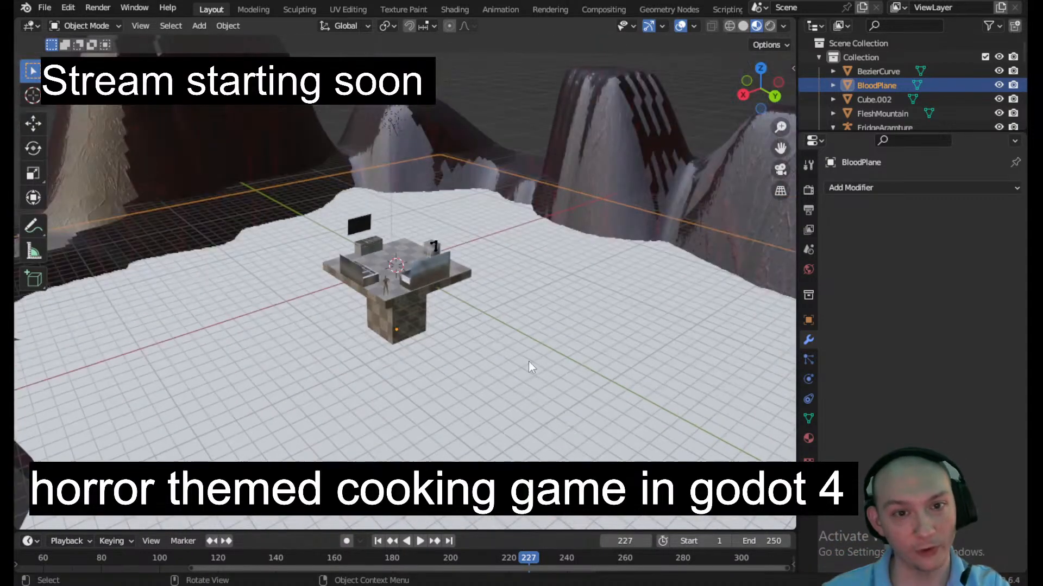
pyautogui.click(808, 438)
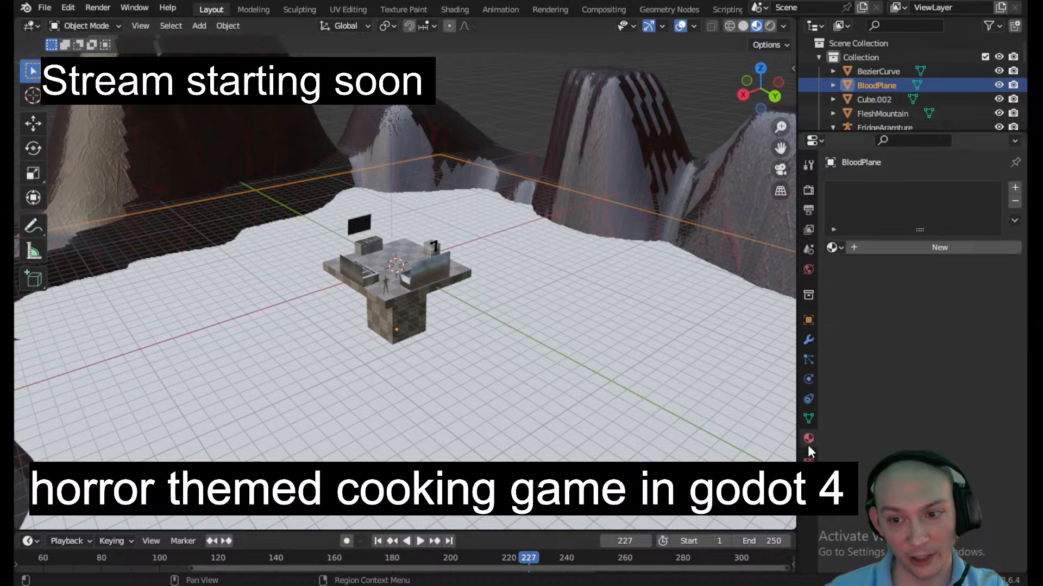
pyautogui.click(855, 248)
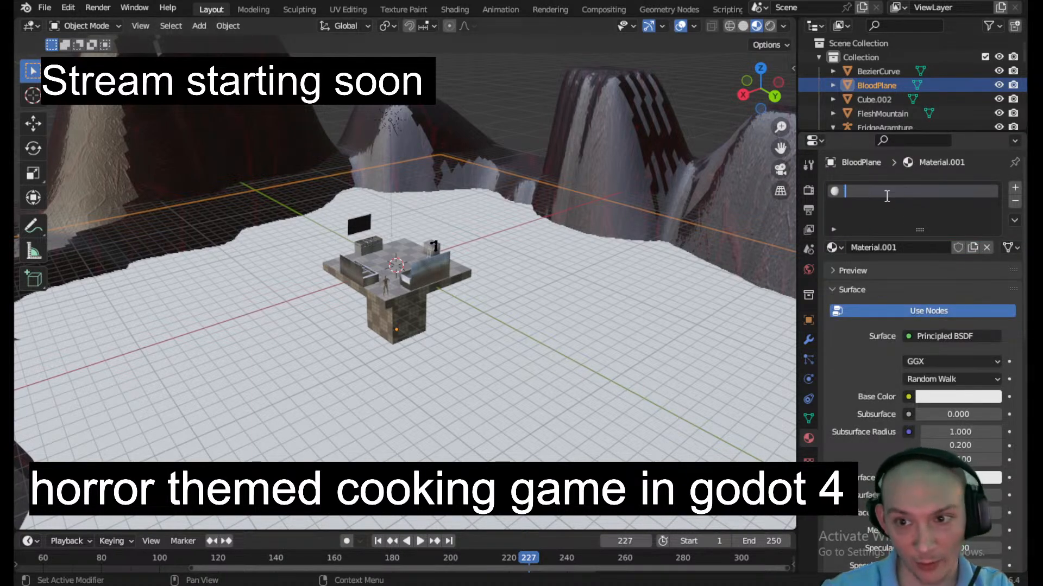
pyautogui.click(832, 248)
pyautogui.click(833, 248)
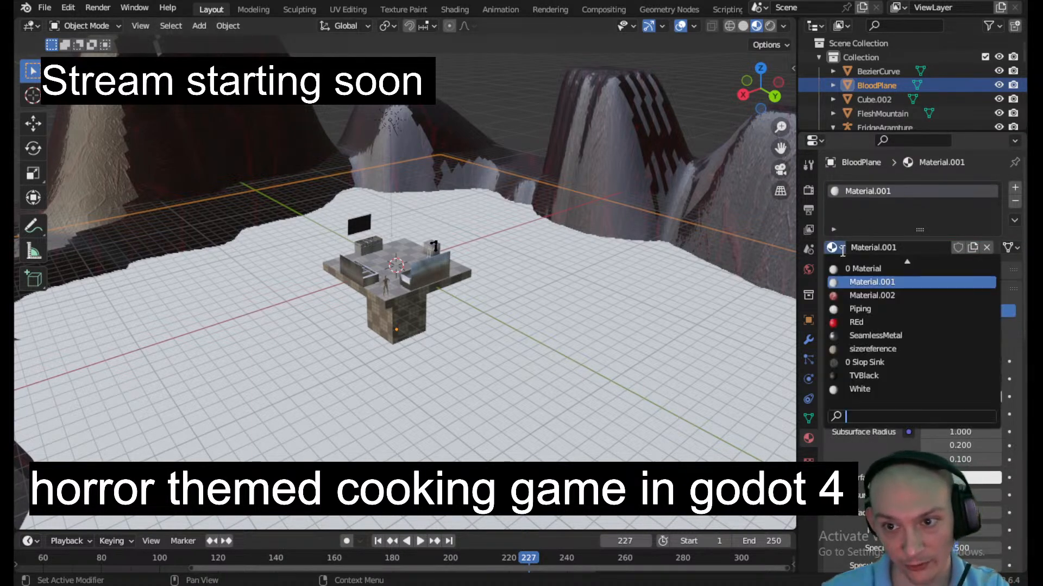
pyautogui.click(852, 322)
pyautogui.click(520, 98)
# - Save the MockupScene.blend file and switch to the plan notes in Notepad
pyautogui.scroll(8, 511, 105)
pyautogui.moveTo(318, 269); pyautogui.dragTo(465, 266, button='middle')
pyautogui.scroll(-3, 368, 282)
pyautogui.hotkey('ctrl', 's')
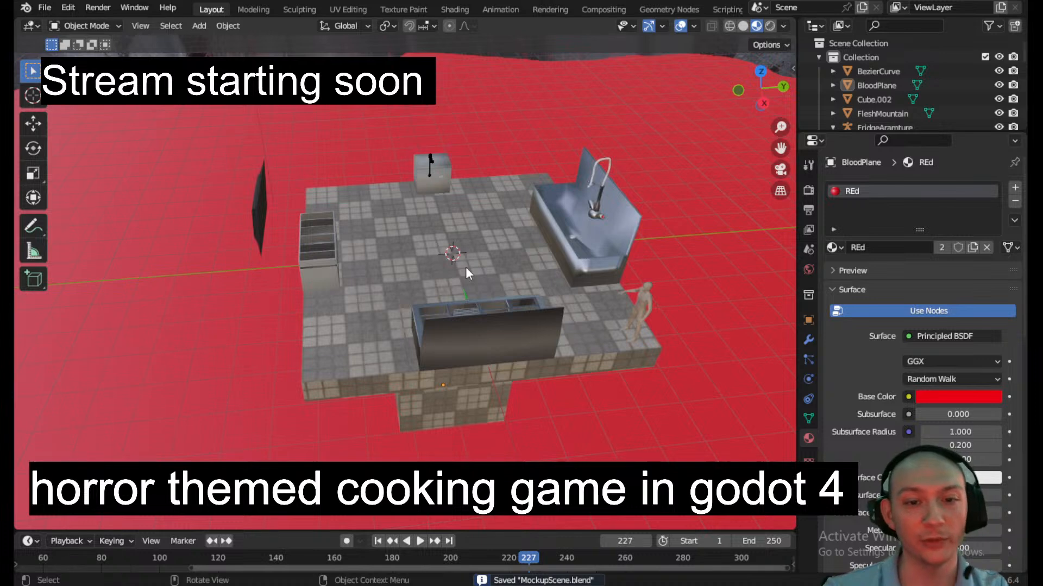
pyautogui.hotkey('alt', 'Tab')
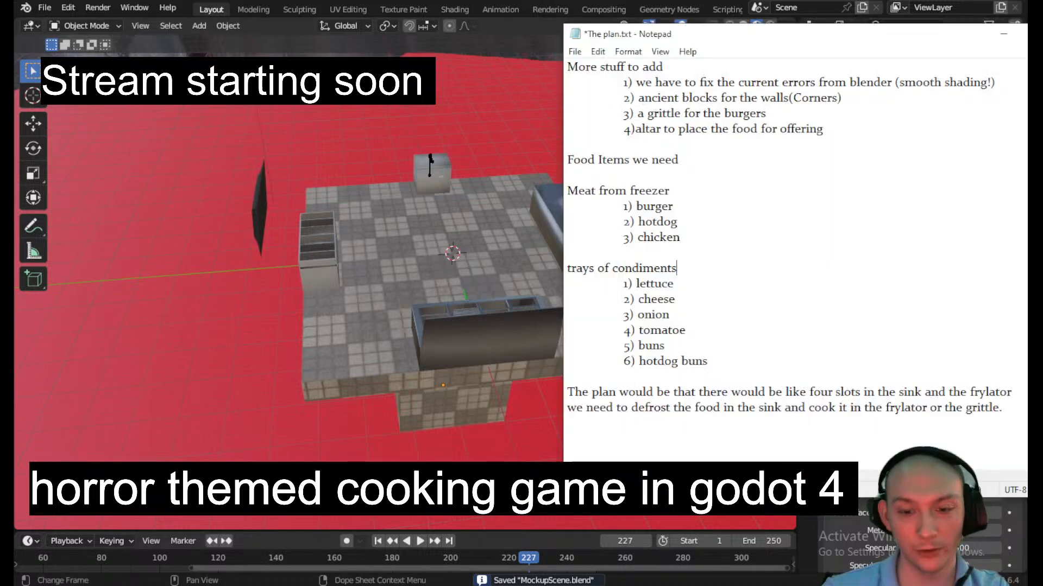
# - Read the "More stuff to add" list in the plan notes, including the ancient corner blocks, and return to Blender
pyautogui.scroll(1, 755, 172)
pyautogui.click(742, 241)
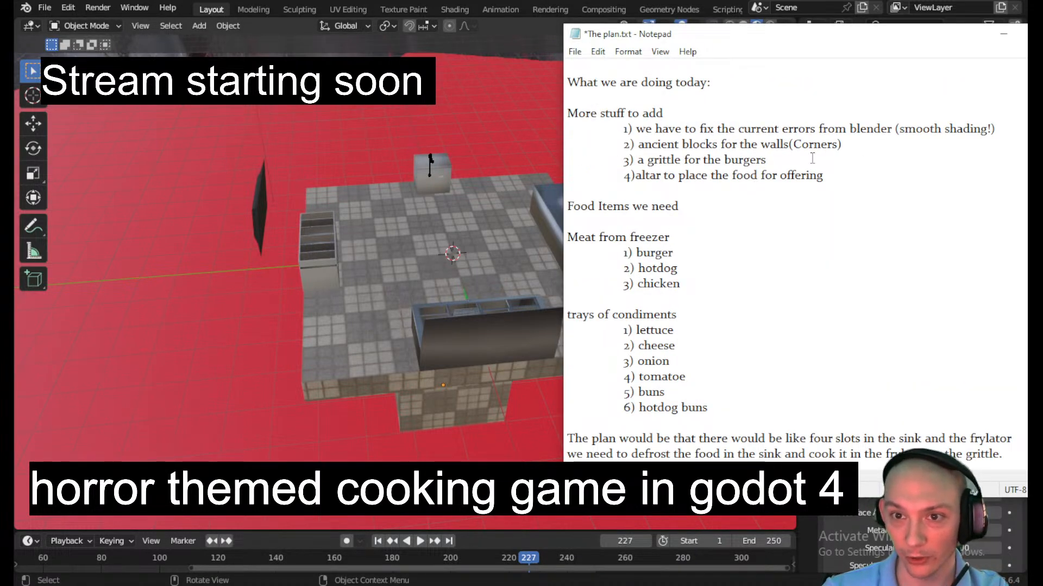
pyautogui.scroll(1, 758, 166)
pyautogui.click(870, 196)
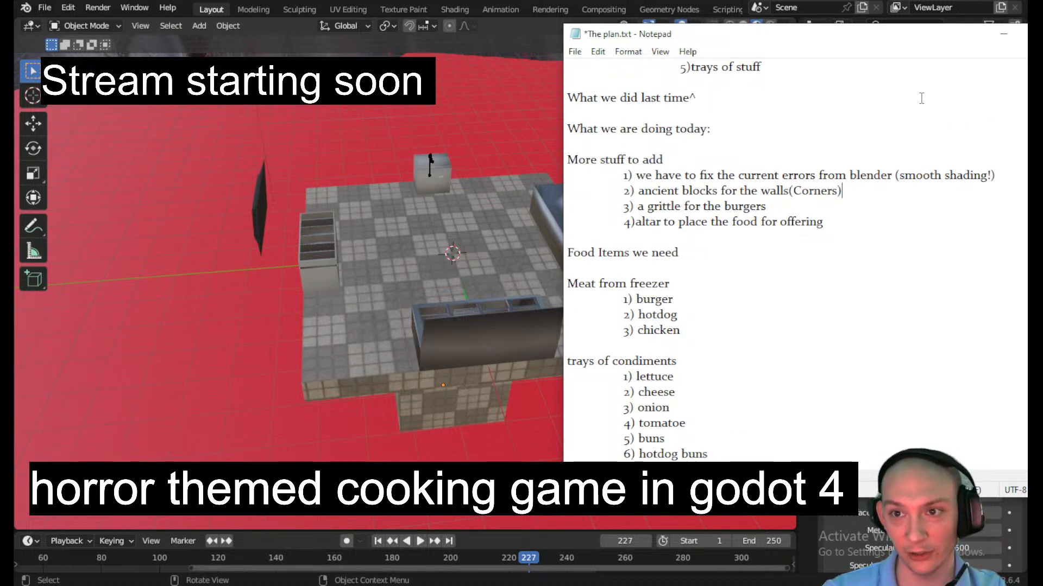
pyautogui.click(1002, 36)
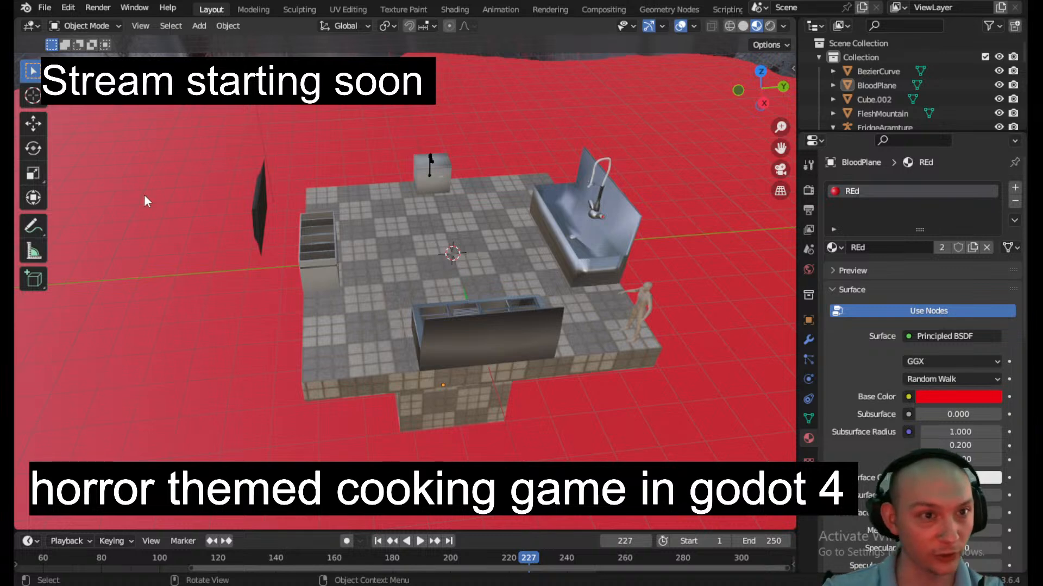
# - Add a cube mesh and move it 43.064 m in X and -42.765 m in Y to the kitchen platform's corner
pyautogui.click(198, 26)
pyautogui.moveTo(212, 44)
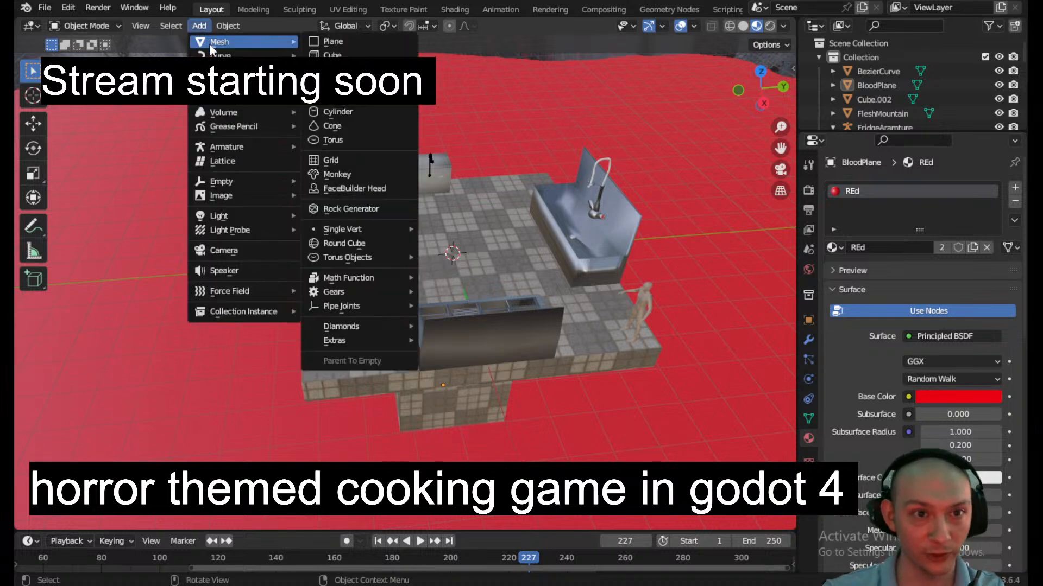
pyautogui.click(337, 56)
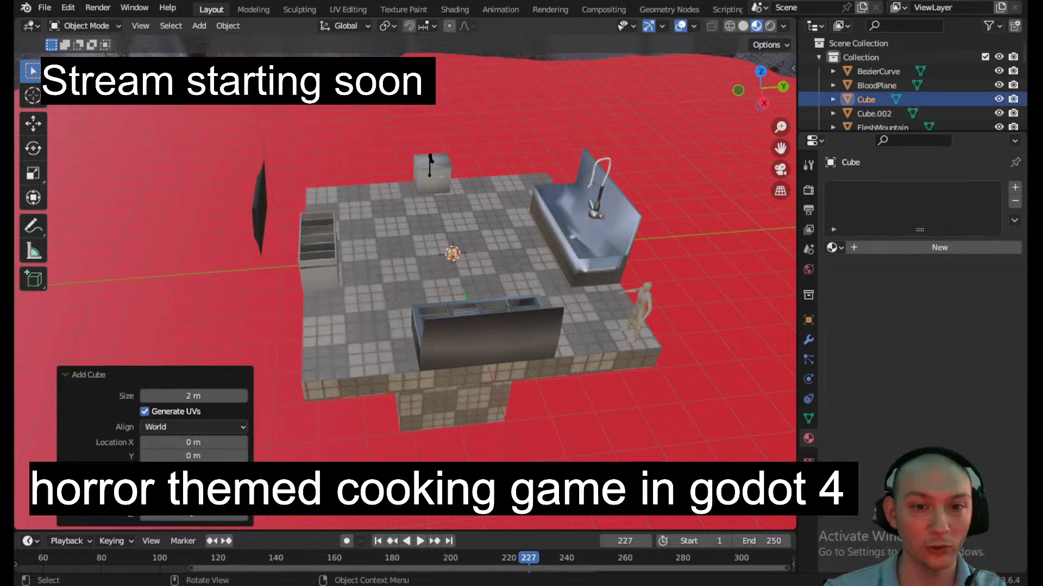
pyautogui.scroll(8, 559, 288)
pyautogui.keyDown('shift'); pyautogui.moveTo(559, 273); pyautogui.dragTo(486, 281, button='middle'); pyautogui.keyUp('shift')
pyautogui.scroll(-4, 410, 332)
pyautogui.click(760, 67)
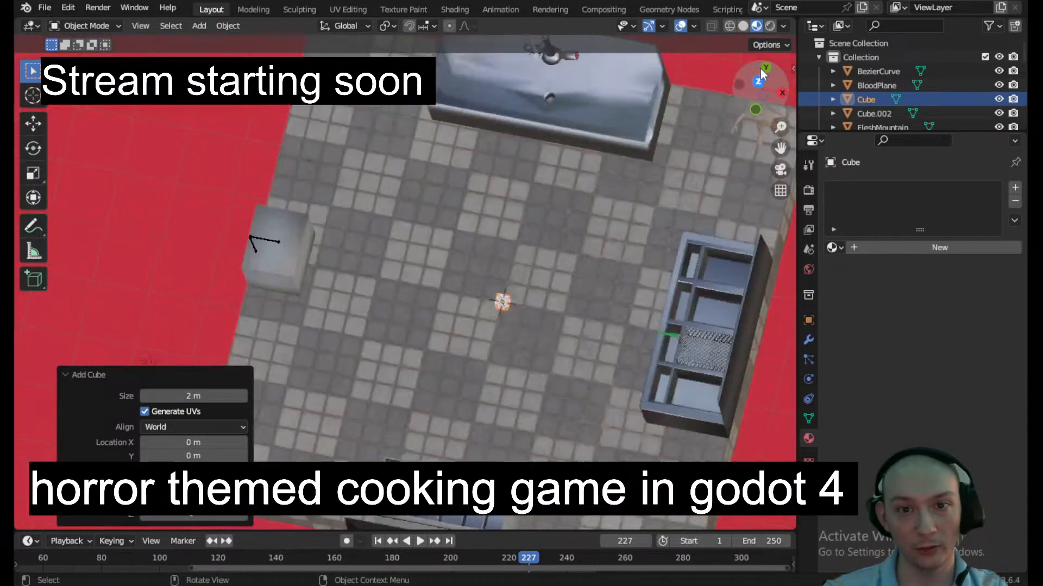
pyautogui.scroll(-2, 549, 263)
pyautogui.press('g')
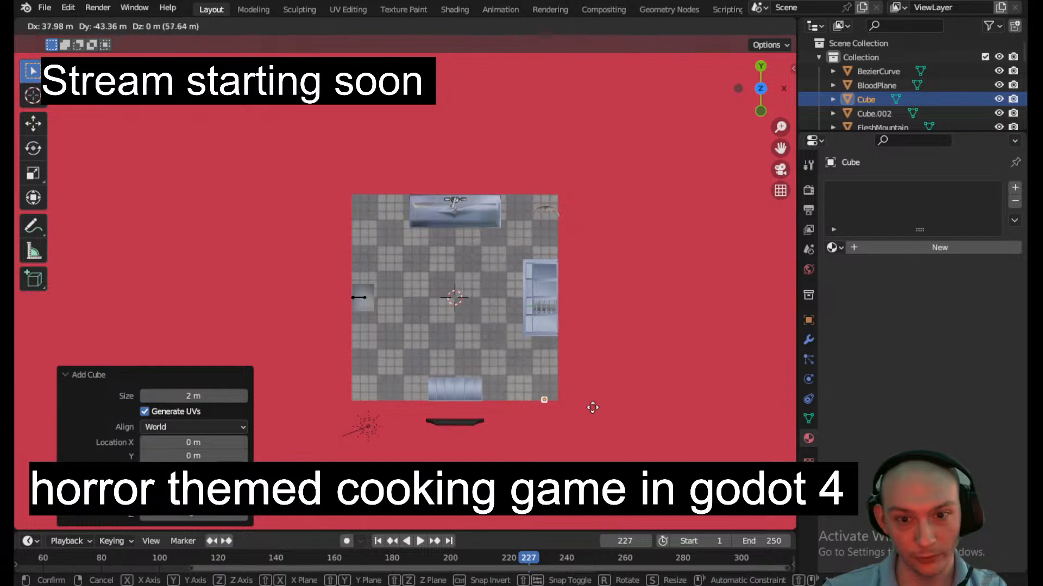
pyautogui.click(603, 409)
# - Scale the cube at the platform corner up uniformly by a factor of about 5.295
pyautogui.keyDown('shift'); pyautogui.moveTo(603, 421); pyautogui.dragTo(439, 309, button='middle'); pyautogui.keyUp('shift')
pyautogui.scroll(3, 411, 224)
pyautogui.scroll(3, 437, 310)
pyautogui.press('s')
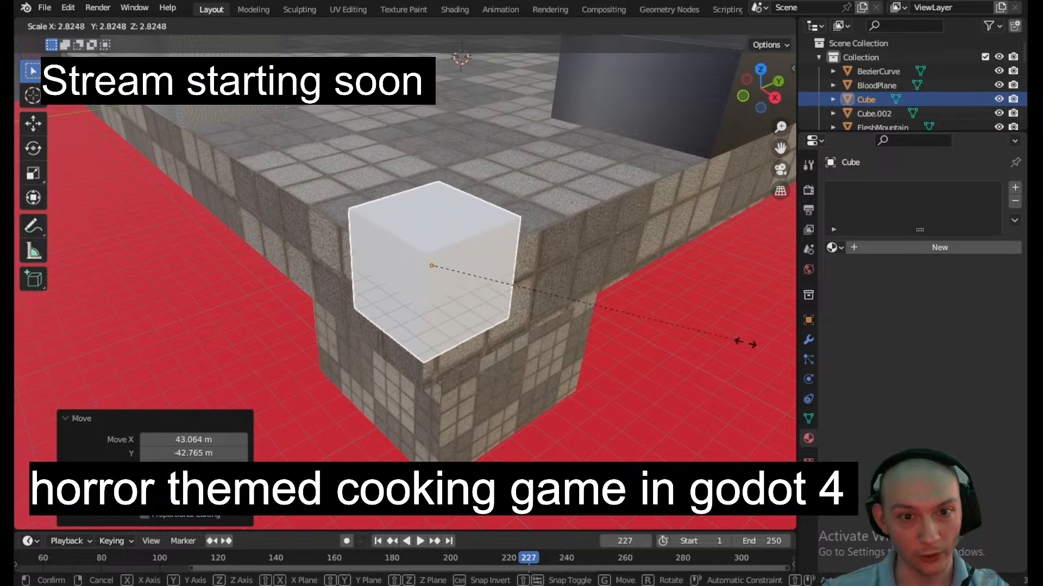
pyautogui.click(335, 392)
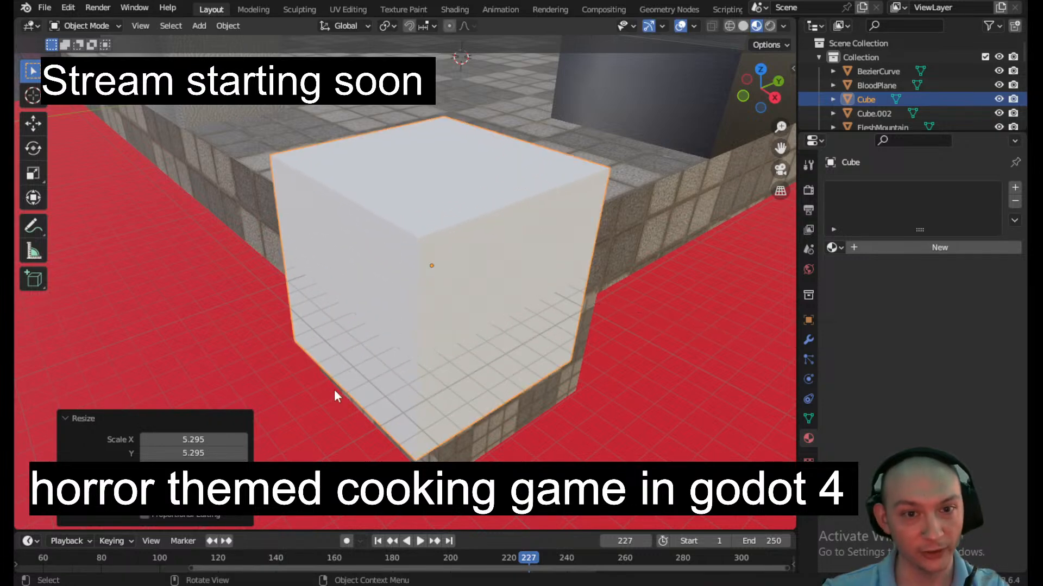
# - Hide the FleshMountain object so it does not block the front view of the kitchen platform
pyautogui.click(743, 96)
pyautogui.scroll(-5, 549, 184)
pyautogui.click(579, 201)
pyautogui.press('h')
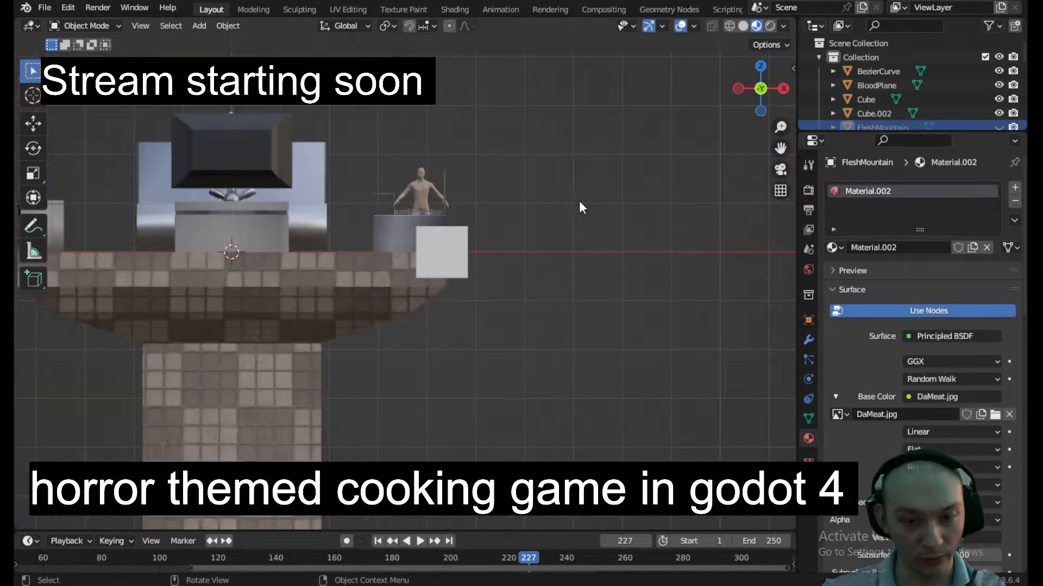
# - In the front view, raise the cube onto the platform floor and shift it -4.5787 m in X, flush with the edge
pyautogui.keyDown('shift'); pyautogui.moveTo(460, 242); pyautogui.dragTo(435, 350, button='middle'); pyautogui.keyUp('shift')
pyautogui.click(434, 350)
pyautogui.scroll(5, 430, 351)
pyautogui.keyDown('shift'); pyautogui.moveTo(398, 420); pyautogui.dragTo(408, 305, button='middle'); pyautogui.keyUp('shift')
pyautogui.press('g')
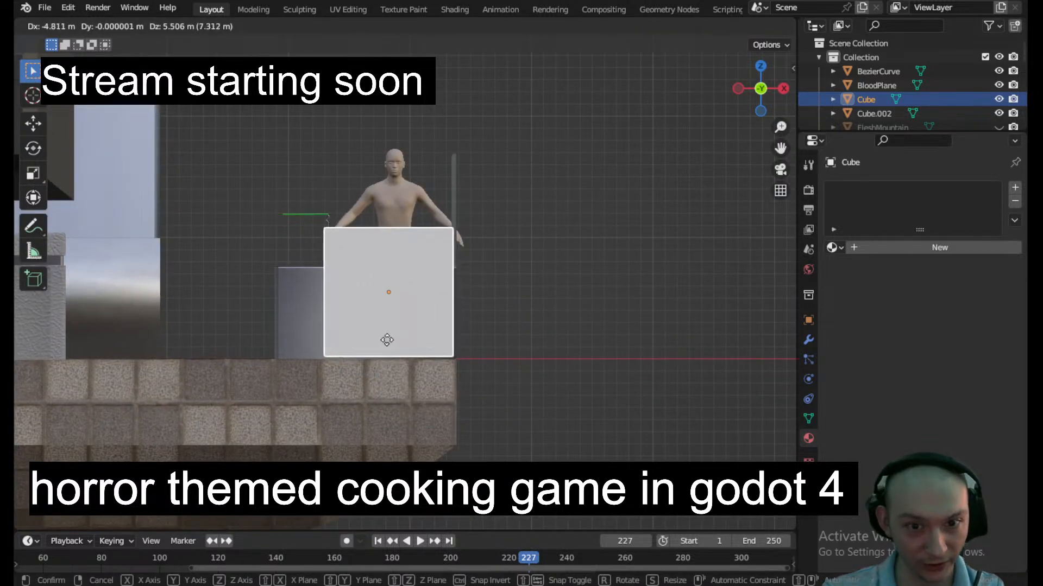
pyautogui.click(390, 342)
# - In the top view, move the cube -0.11592 m in X and 4.4628 m in Y to fit the platform corner
pyautogui.moveTo(389, 341); pyautogui.dragTo(405, 370, button='middle')
pyautogui.click(753, 87)
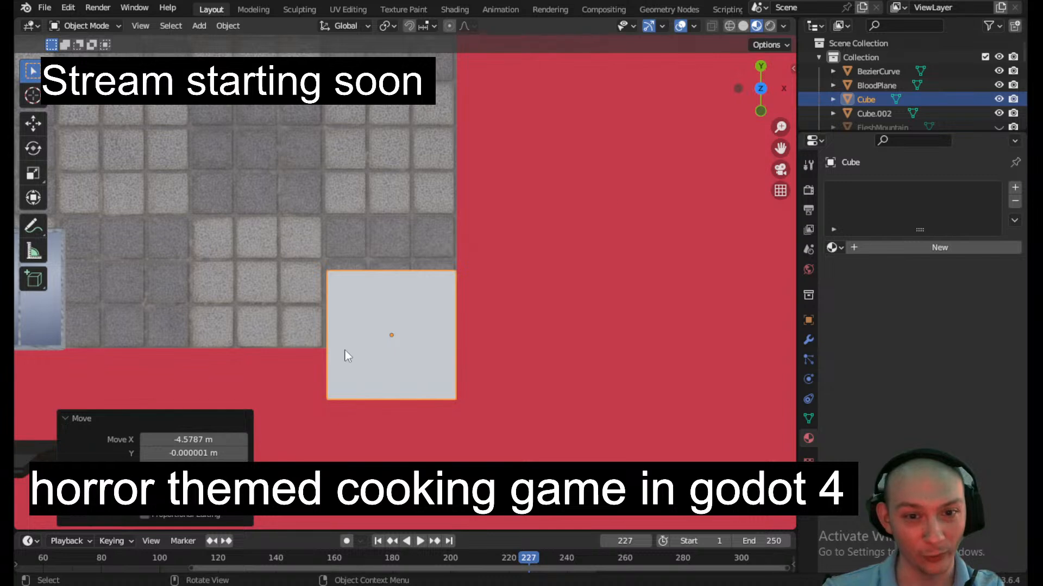
pyautogui.press('g')
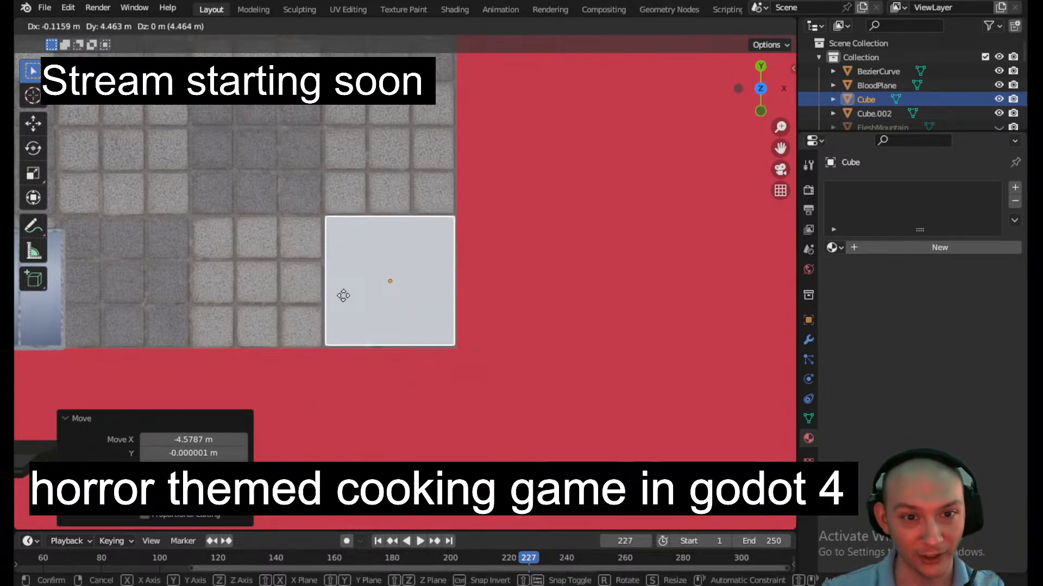
pyautogui.click(343, 297)
pyautogui.moveTo(343, 295); pyautogui.dragTo(296, 246, button='middle')
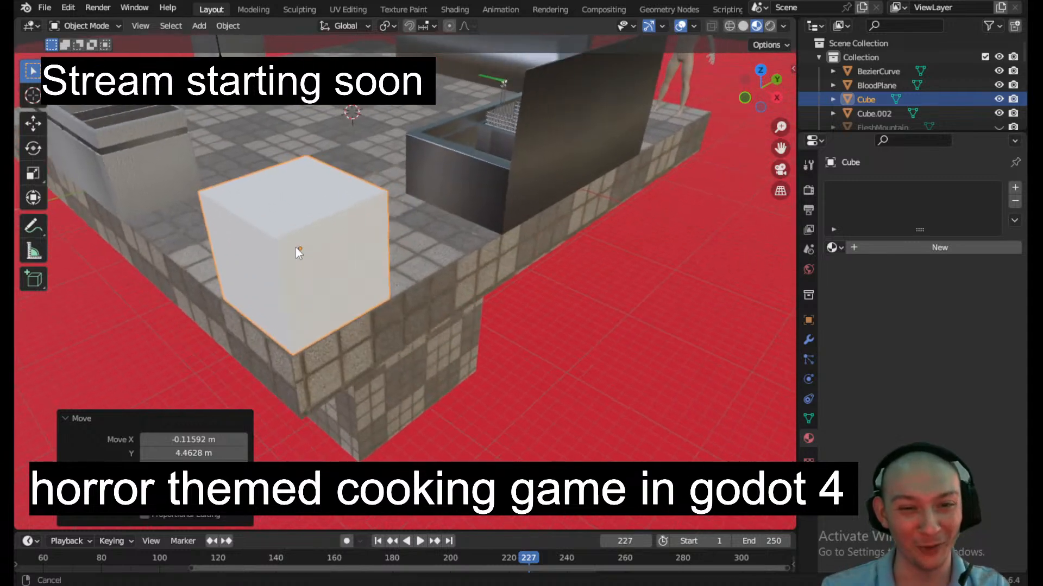
pyautogui.click(86, 26)
pyautogui.click(86, 55)
pyautogui.moveTo(326, 207); pyautogui.dragTo(427, 218, button='middle')
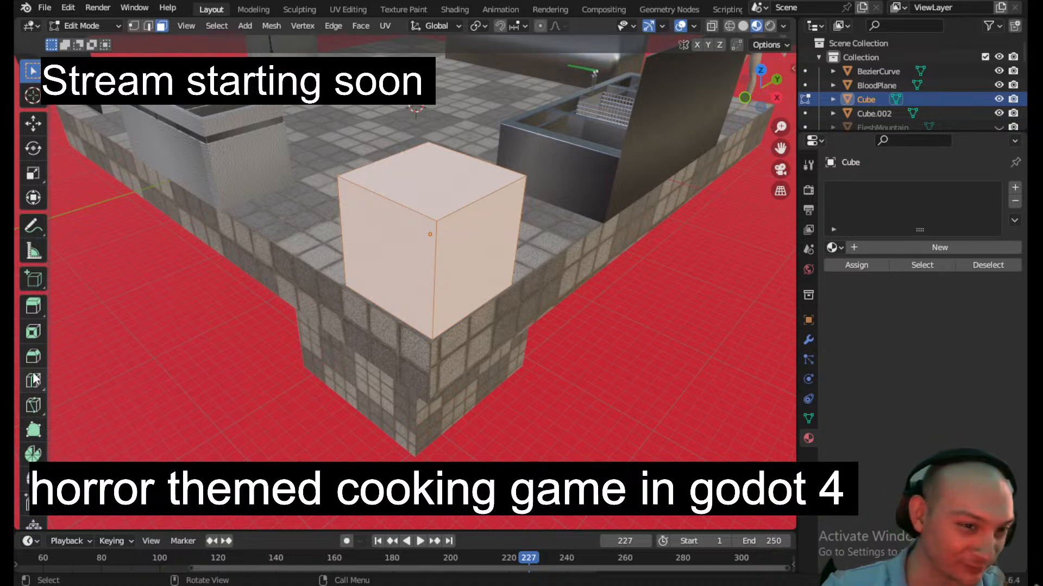
pyautogui.scroll(-10, 532, 228)
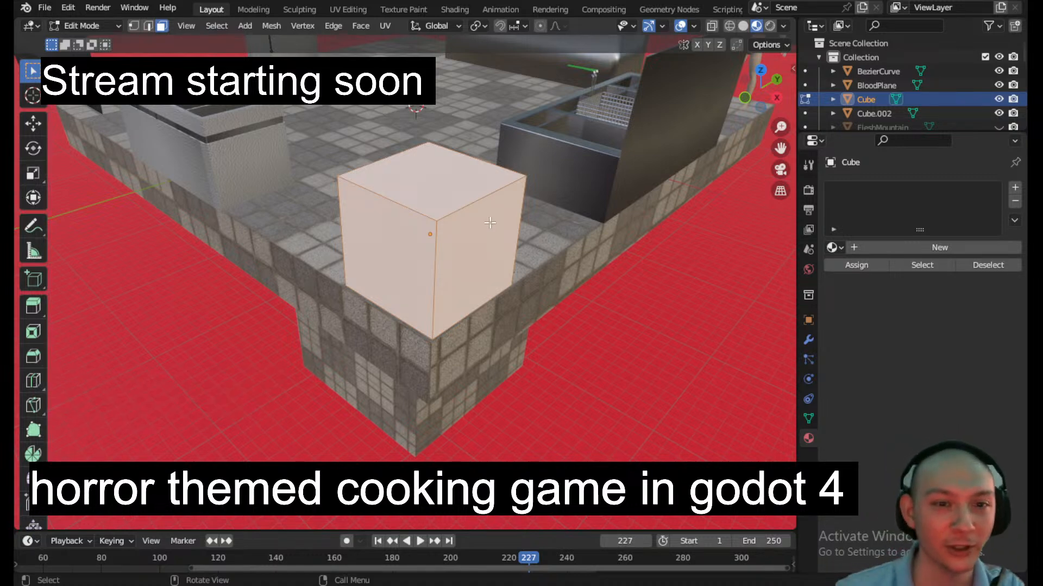
pyautogui.scroll(-3, 532, 228)
pyautogui.moveTo(584, 214); pyautogui.dragTo(726, 139, button='middle')
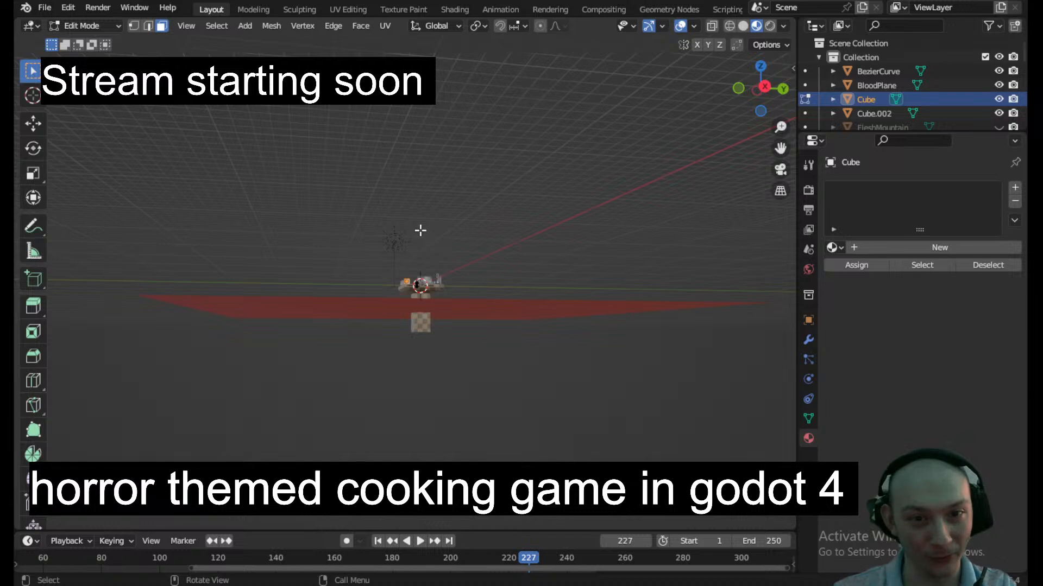
pyautogui.scroll(8, 421, 230)
pyautogui.scroll(-3, 567, 272)
pyautogui.scroll(6, 459, 298)
pyautogui.moveTo(438, 295); pyautogui.dragTo(428, 382, button='middle')
pyautogui.scroll(3, 430, 374)
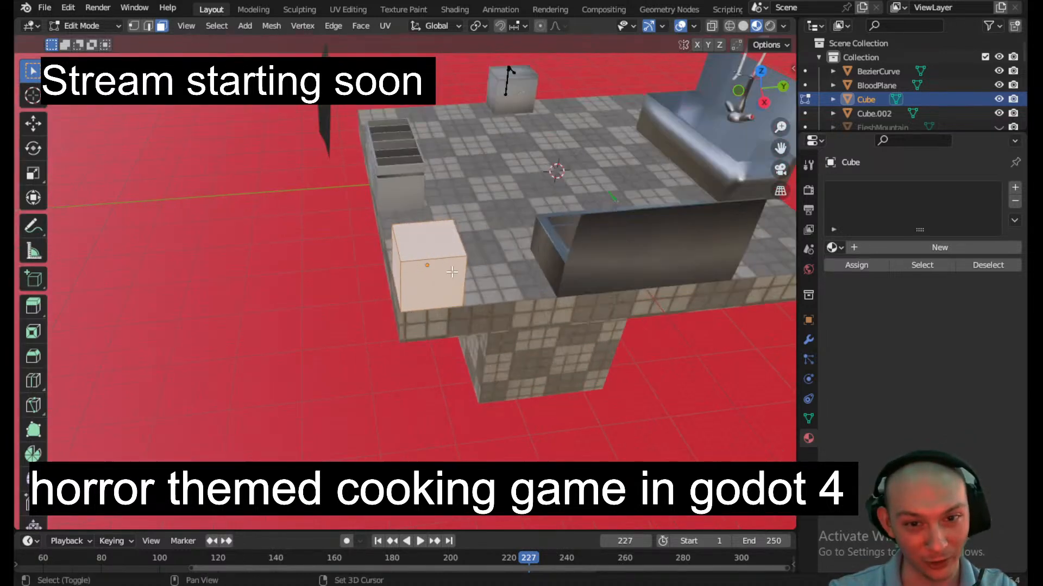
pyautogui.keyDown('shift'); pyautogui.moveTo(452, 272); pyautogui.dragTo(416, 315, button='middle'); pyautogui.keyUp('shift')
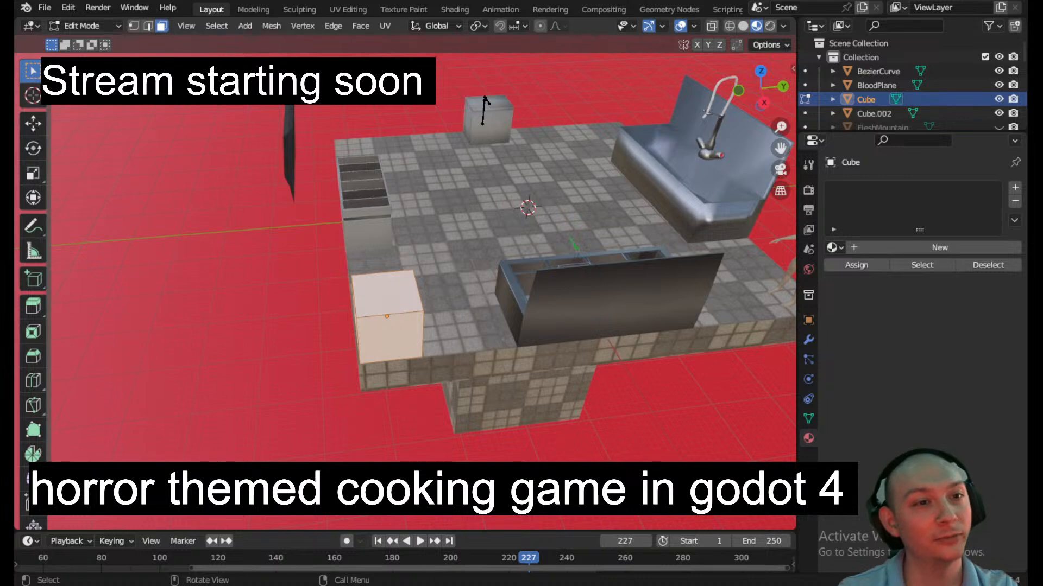
pyautogui.click(87, 25)
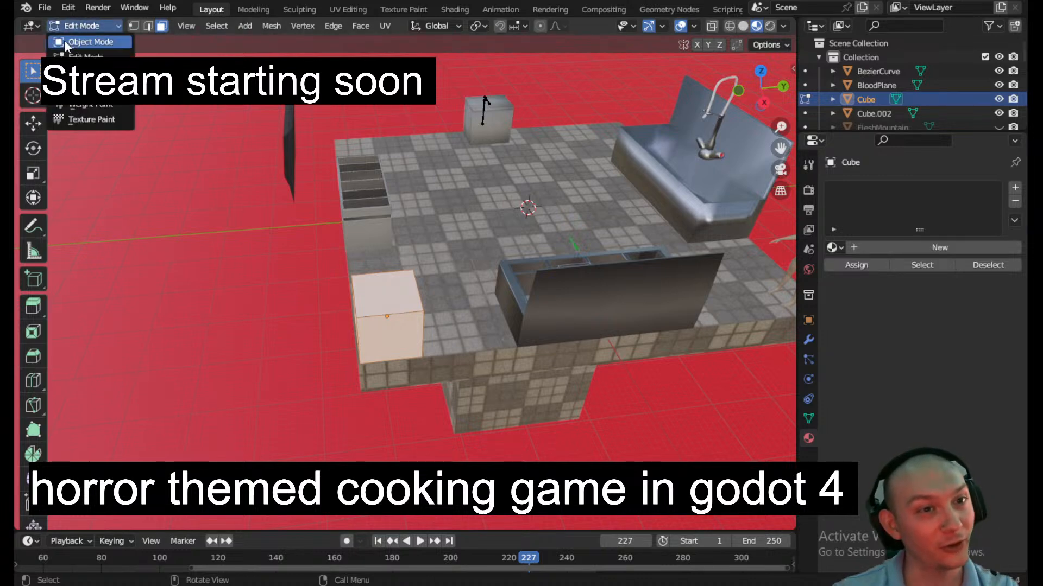
pyautogui.click(89, 39)
# - Add a Subdivision Surface modifier to the corner cube, using Simple subdivision with the viewport levels set to 3
pyautogui.scroll(1, 790, 325)
pyautogui.click(808, 340)
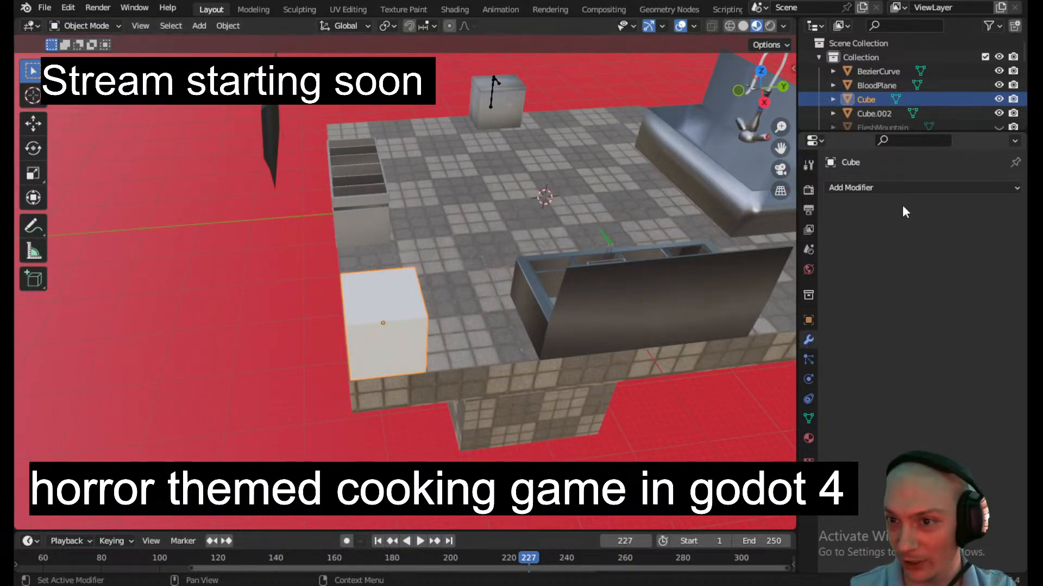
pyautogui.click(913, 188)
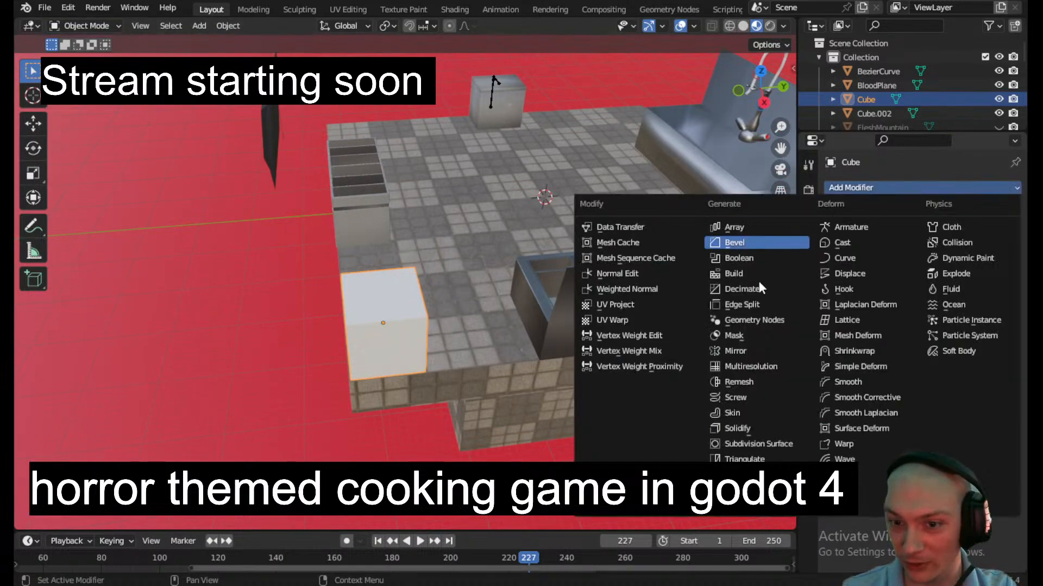
pyautogui.click(758, 444)
pyautogui.scroll(2, 376, 342)
pyautogui.scroll(1, 377, 342)
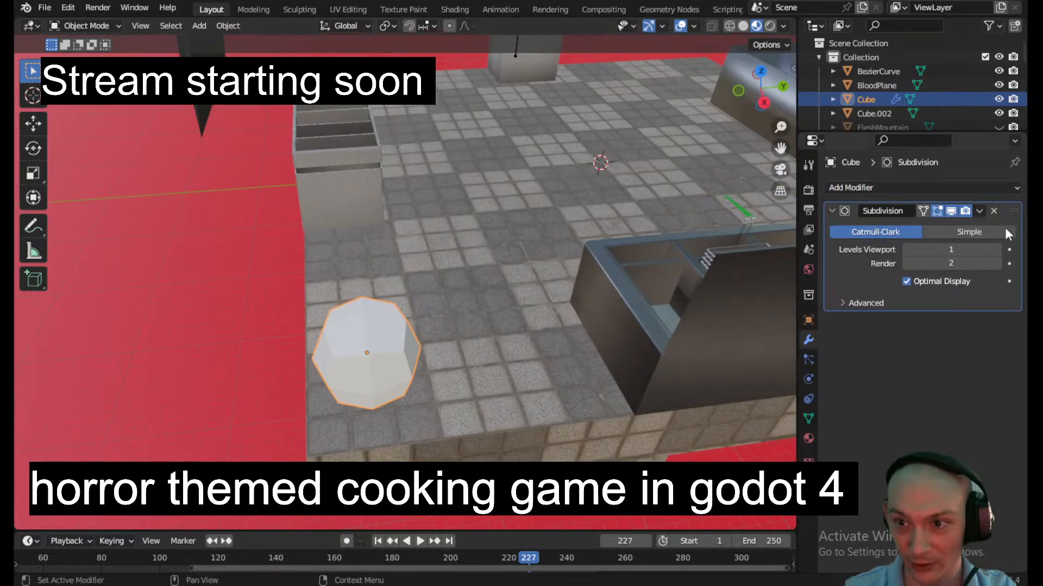
pyautogui.click(963, 231)
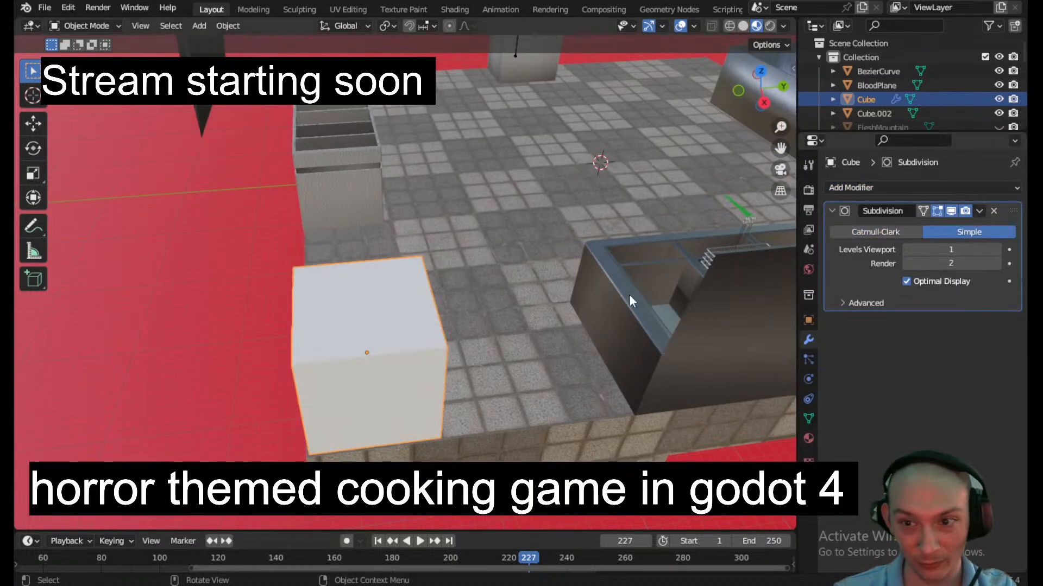
pyautogui.click(997, 250)
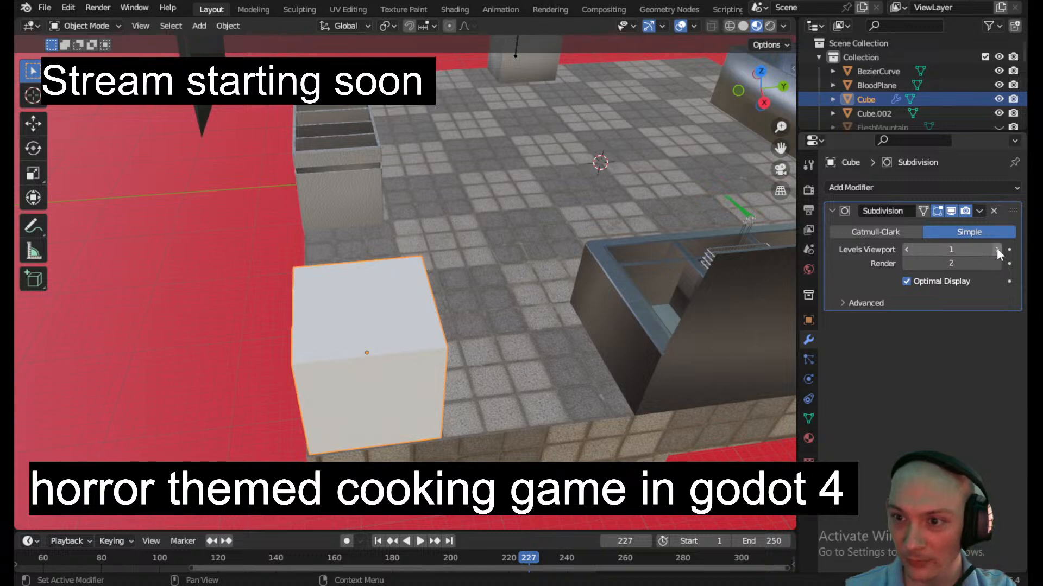
pyautogui.click(997, 249)
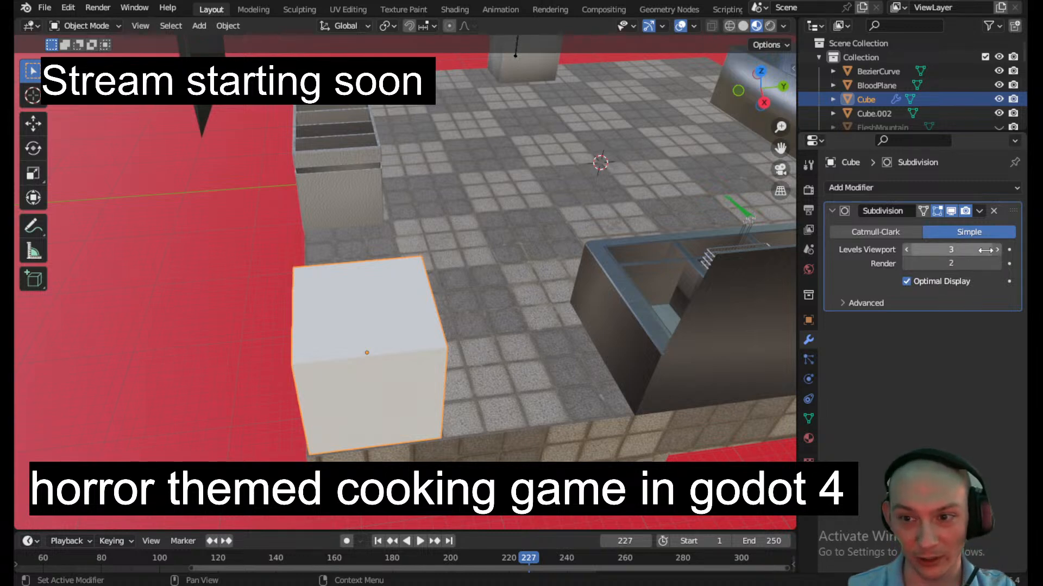
pyautogui.click(975, 205)
pyautogui.click(978, 211)
pyautogui.click(926, 233)
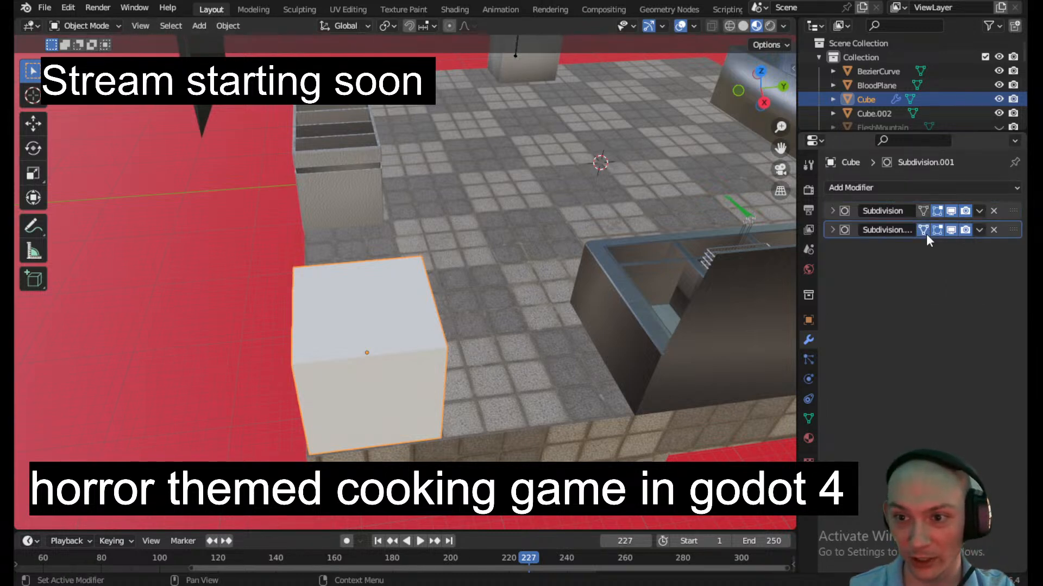
pyautogui.click(993, 229)
# - Apply the Subdivision modifier to the cube and display the scene in wireframe to check the subdivided mesh
pyautogui.click(979, 211)
pyautogui.click(956, 227)
pyautogui.press('z')
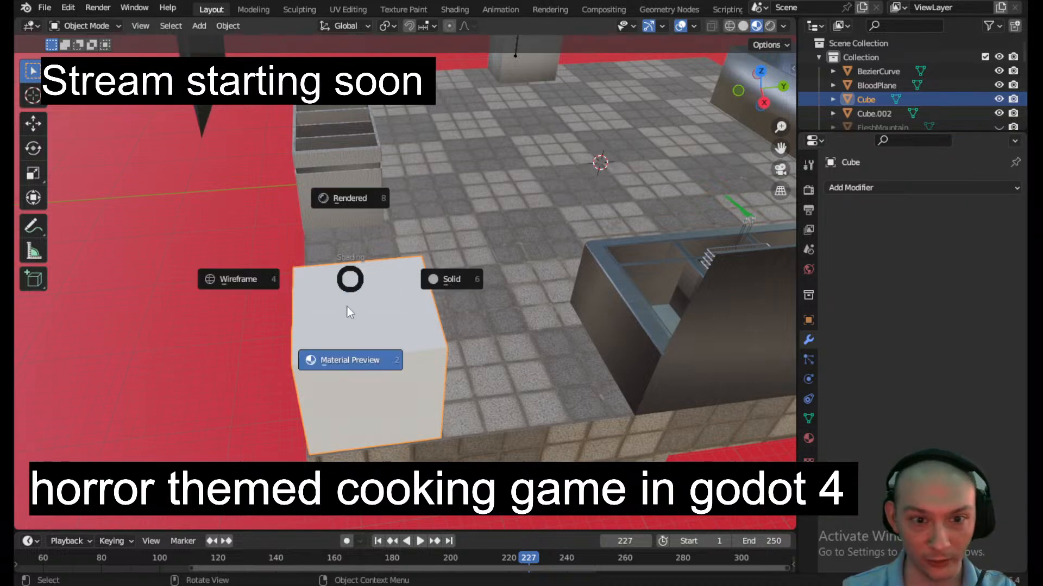
pyautogui.click(258, 298)
pyautogui.moveTo(341, 324); pyautogui.dragTo(425, 326, button='middle')
# - Put the subdivided cube into Sculpt Mode and set the viewport shading to Solid
pyautogui.click(106, 25)
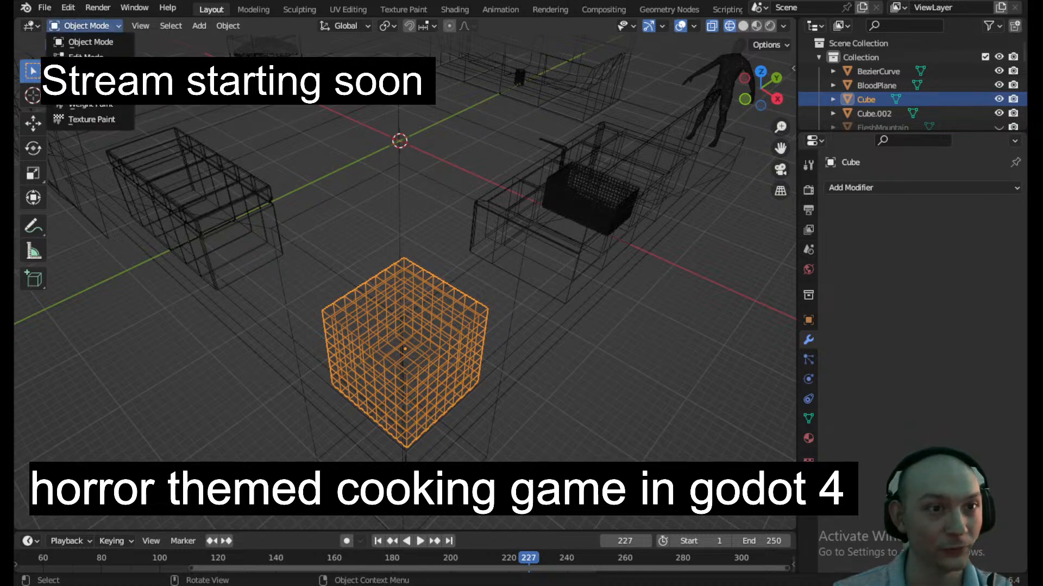
pyautogui.click(87, 72)
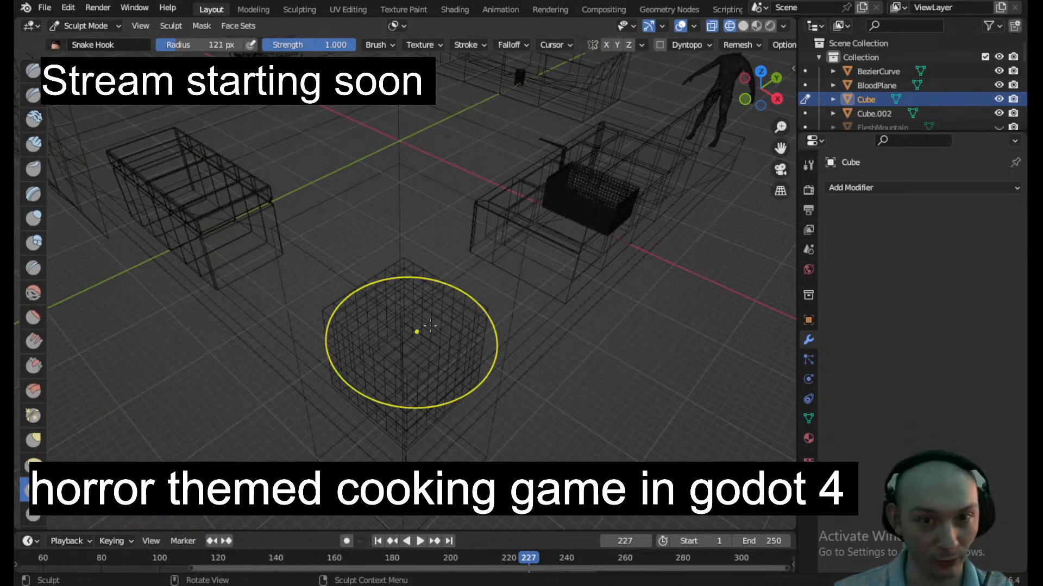
pyautogui.scroll(1, 434, 325)
pyautogui.moveTo(482, 329); pyautogui.dragTo(486, 327, button='middle')
pyautogui.press('z')
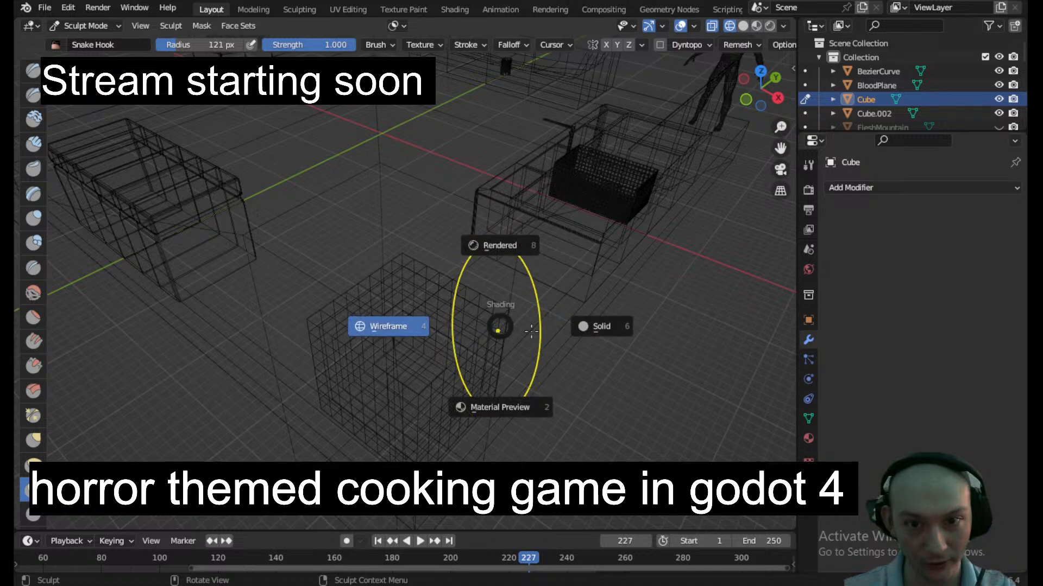
pyautogui.click(600, 341)
# - Distort the cube's upper corners with short Snake Hook strokes at 121 px radius and full strength for an uneven stone shape
pyautogui.moveTo(501, 315); pyautogui.dragTo(501, 312)
pyautogui.moveTo(414, 392); pyautogui.dragTo(415, 381)
pyautogui.moveTo(416, 381); pyautogui.dragTo(451, 355, button='middle')
pyautogui.moveTo(334, 316); pyautogui.dragTo(352, 311)
pyautogui.moveTo(353, 309)
pyautogui.mouseDown(button='middle')
pyautogui.moveTo(399, 322)
pyautogui.moveTo(405, 286)
pyautogui.mouseUp(button='middle')
pyautogui.scroll(2, 399, 320)
pyautogui.moveTo(374, 258); pyautogui.dragTo(380, 272)
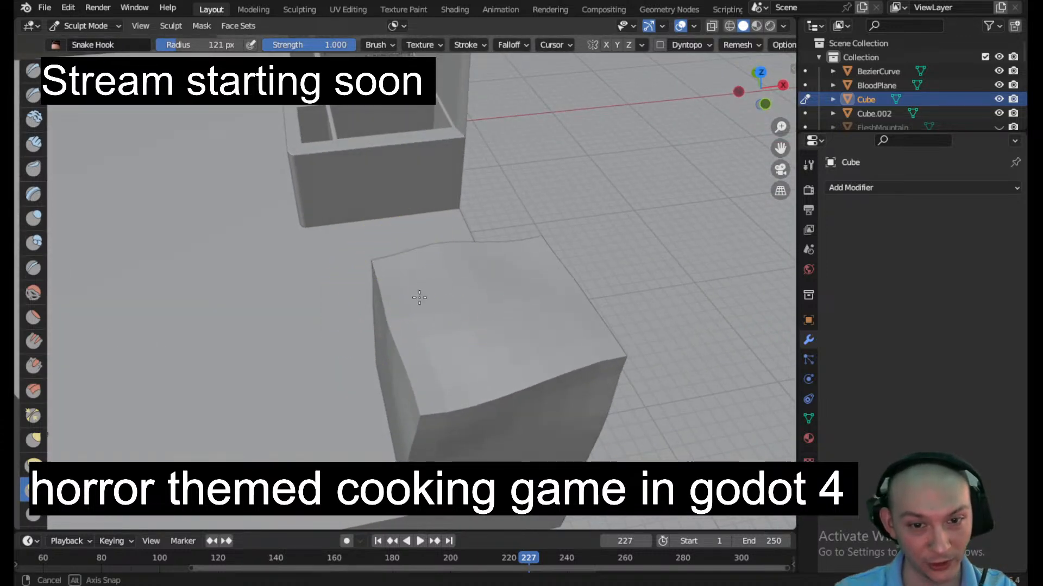
# - Pull the cube's lower corners slightly out of shape with the Snake Hook brush, checking the block from several sides
pyautogui.moveTo(423, 302); pyautogui.dragTo(420, 276, button='middle')
pyautogui.moveTo(424, 350); pyautogui.dragTo(407, 323, button='middle')
pyautogui.keyDown('shift'); pyautogui.moveTo(503, 407); pyautogui.dragTo(403, 285, button='middle'); pyautogui.keyUp('shift')
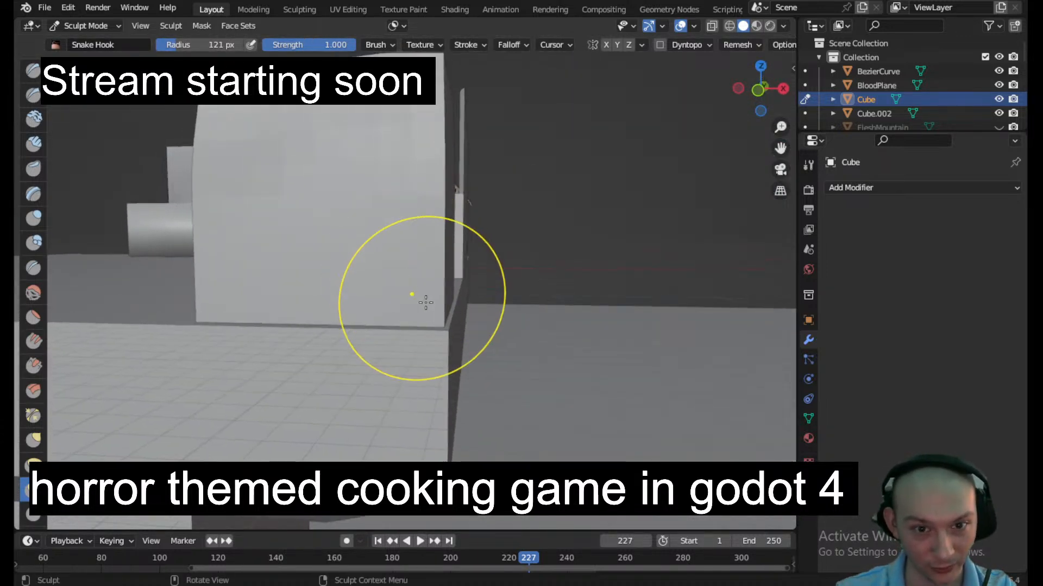
pyautogui.moveTo(436, 318); pyautogui.dragTo(426, 304)
pyautogui.moveTo(426, 304); pyautogui.dragTo(377, 331, button='middle')
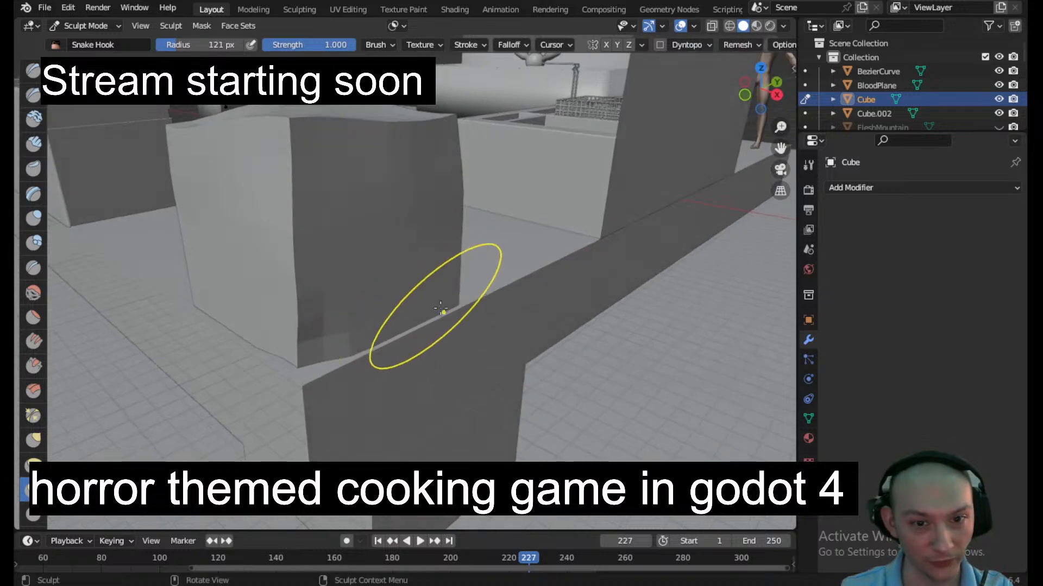
pyautogui.moveTo(445, 298); pyautogui.dragTo(535, 341, button='middle')
pyautogui.moveTo(553, 331); pyautogui.dragTo(555, 330)
pyautogui.moveTo(555, 330); pyautogui.dragTo(481, 327, button='middle')
pyautogui.moveTo(645, 400)
pyautogui.mouseDown(button='middle')
pyautogui.moveTo(421, 375)
pyautogui.moveTo(268, 314)
pyautogui.mouseUp(button='middle')
pyautogui.scroll(-1, 581, 416)
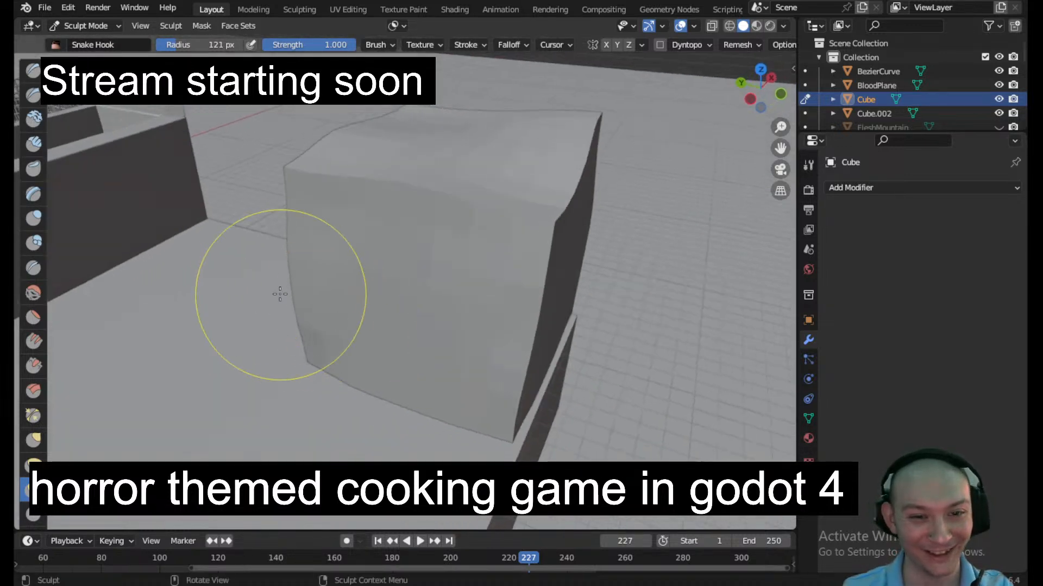
# - Select the Draw sculpt brush and enable Dyntopo for the distorted cube, accepting the confirmation
pyautogui.moveTo(301, 281)
pyautogui.mouseDown(button='middle')
pyautogui.moveTo(321, 267)
pyautogui.moveTo(426, 275)
pyautogui.mouseUp(button='middle')
pyautogui.moveTo(398, 241)
pyautogui.mouseDown(button='middle')
pyautogui.moveTo(384, 395)
pyautogui.moveTo(361, 368)
pyautogui.moveTo(422, 340)
pyautogui.moveTo(416, 303)
pyautogui.moveTo(377, 321)
pyautogui.mouseUp(button='middle')
pyautogui.moveTo(344, 279)
pyautogui.mouseDown(button='middle')
pyautogui.moveTo(434, 215)
pyautogui.moveTo(450, 221)
pyautogui.moveTo(459, 200)
pyautogui.moveTo(454, 211)
pyautogui.mouseUp(button='middle')
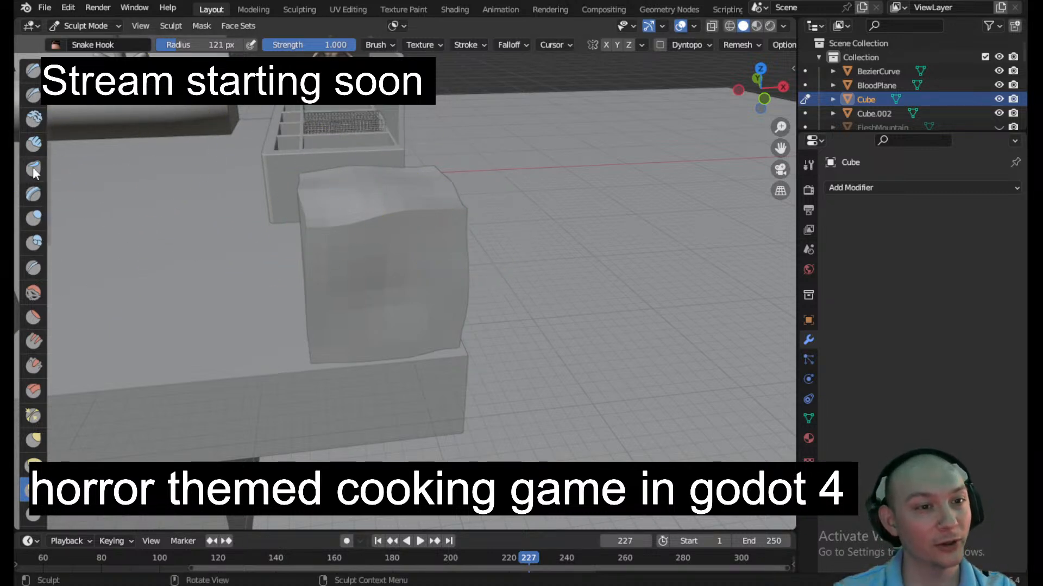
pyautogui.click(33, 76)
pyautogui.scroll(1, 289, 251)
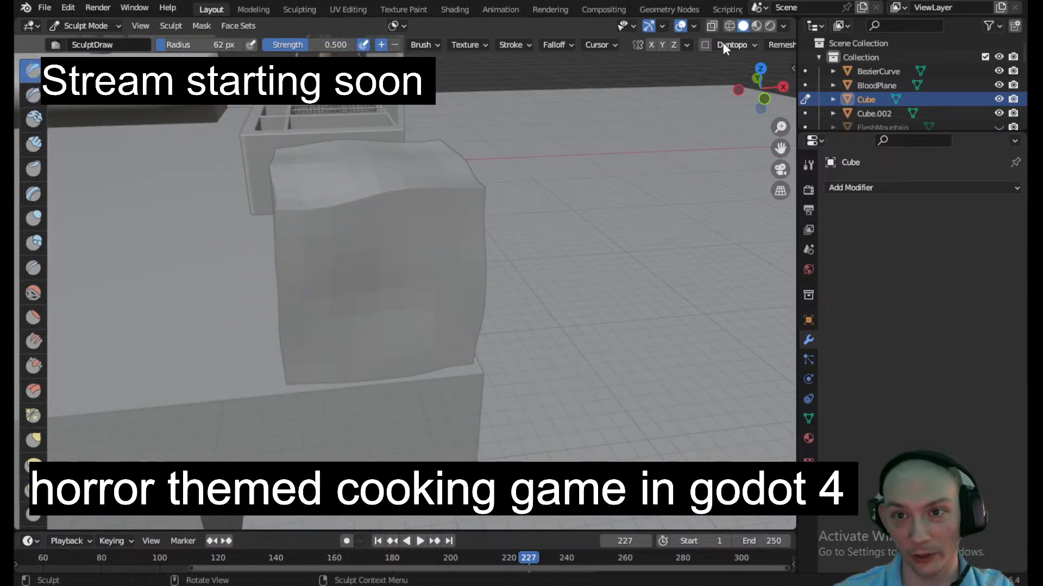
pyautogui.click(704, 44)
pyautogui.click(593, 82)
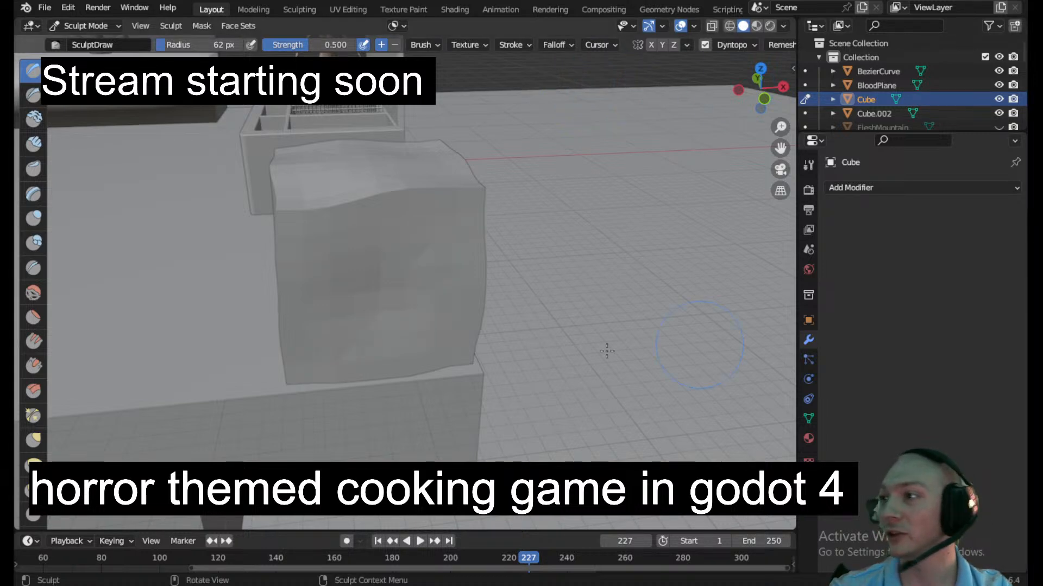
# - Try a Draw stroke at 62 px radius and 0.500 strength across the block's front face
pyautogui.scroll(-2, 474, 329)
pyautogui.click(766, 100)
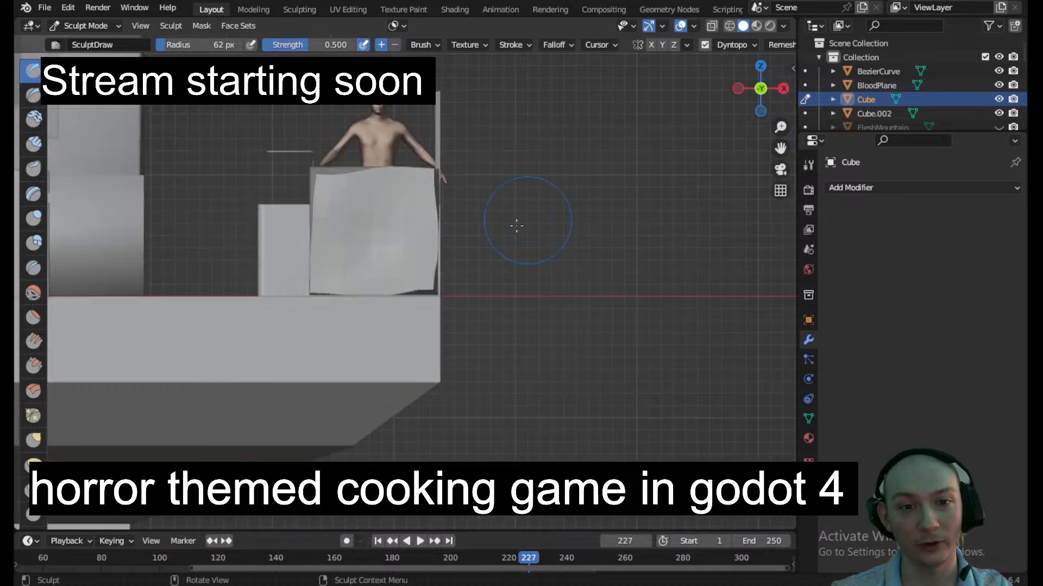
pyautogui.scroll(2, 365, 230)
pyautogui.keyDown('shift'); pyautogui.moveTo(364, 230); pyautogui.dragTo(424, 253, button='middle'); pyautogui.keyUp('shift')
pyautogui.scroll(3, 407, 348)
pyautogui.scroll(2, 408, 347)
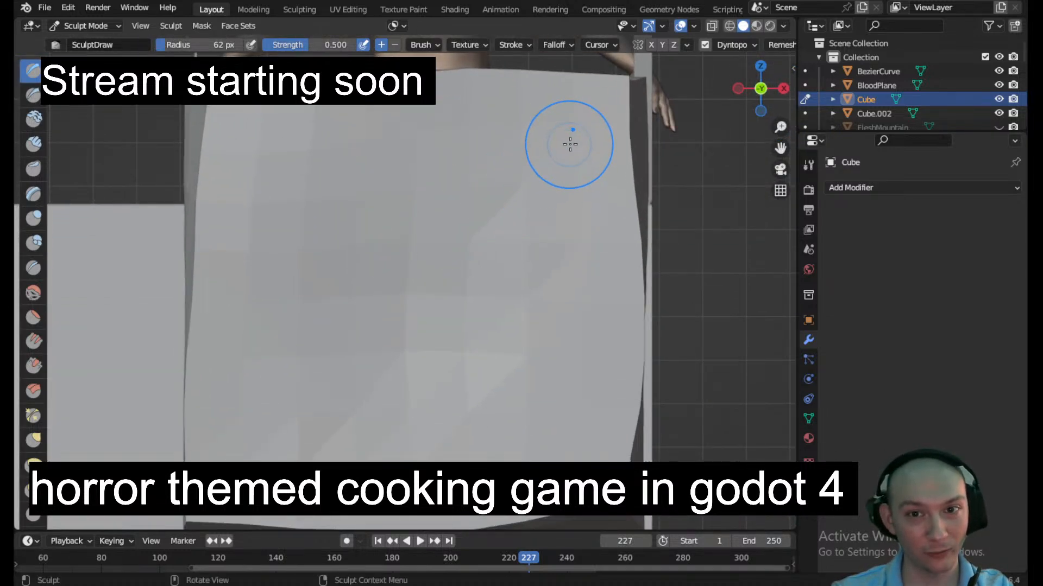
pyautogui.moveTo(571, 128)
pyautogui.mouseDown()
pyautogui.moveTo(543, 157)
pyautogui.moveTo(412, 157)
pyautogui.moveTo(337, 283)
pyautogui.mouseUp()
pyautogui.hotkey('ctrl', 'z')
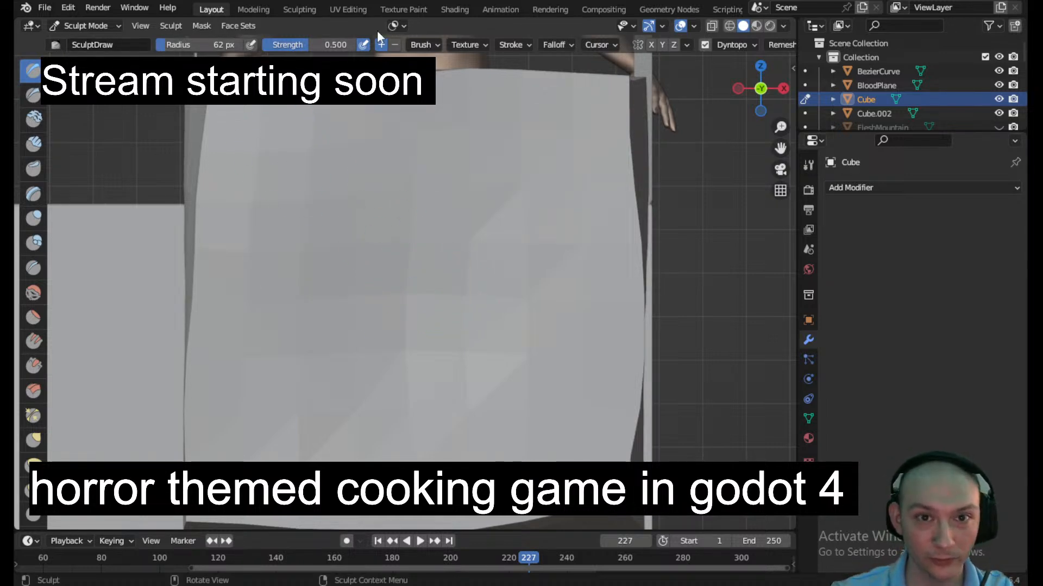
# - Set the Draw brush to subtract with 34 px radius and 0.989 strength, and carve curved grooves into the block's front face
pyautogui.click(395, 45)
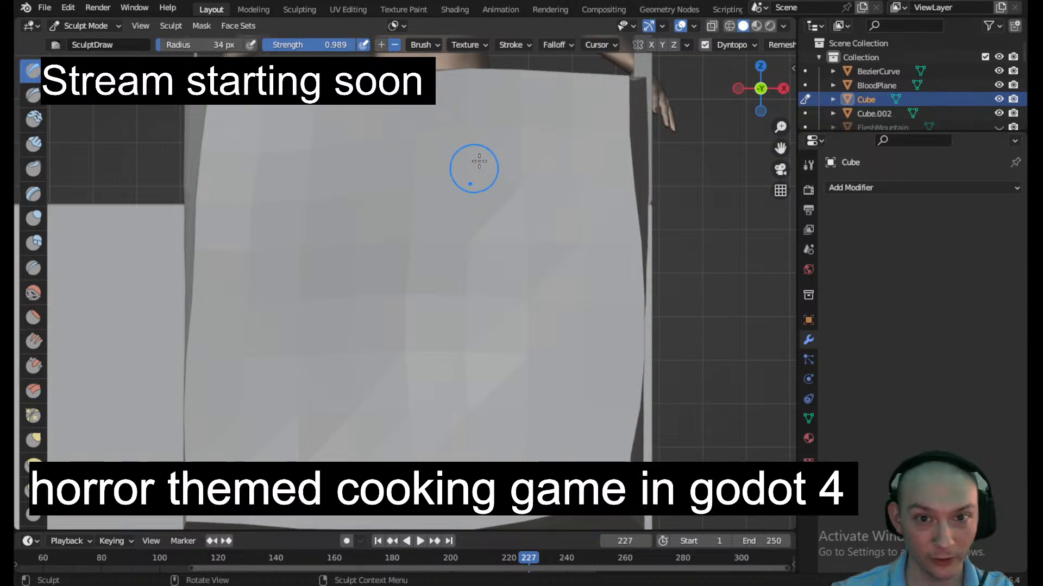
pyautogui.moveTo(551, 139)
pyautogui.mouseDown()
pyautogui.moveTo(462, 187)
pyautogui.moveTo(350, 155)
pyautogui.moveTo(293, 272)
pyautogui.moveTo(505, 330)
pyautogui.moveTo(480, 429)
pyautogui.moveTo(437, 441)
pyautogui.moveTo(348, 421)
pyautogui.moveTo(253, 422)
pyautogui.mouseUp()
pyautogui.hotkey('ctrl', 'z')
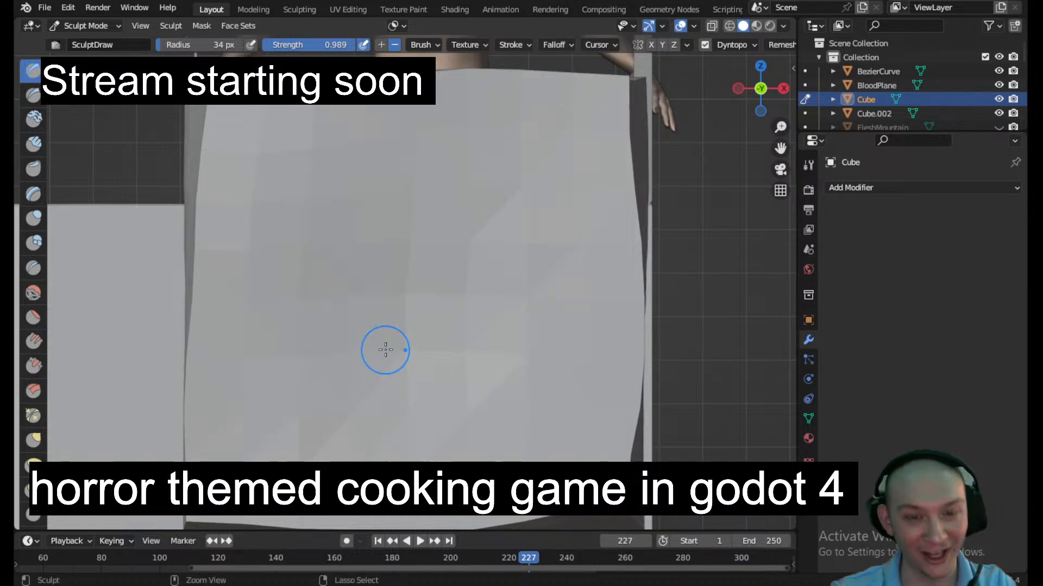
pyautogui.moveTo(576, 428)
pyautogui.mouseDown()
pyautogui.moveTo(431, 339)
pyautogui.moveTo(445, 311)
pyautogui.moveTo(548, 239)
pyautogui.moveTo(348, 234)
pyautogui.moveTo(384, 267)
pyautogui.mouseUp()
pyautogui.moveTo(429, 453)
pyautogui.mouseDown()
pyautogui.moveTo(260, 239)
pyautogui.moveTo(303, 112)
pyautogui.mouseUp()
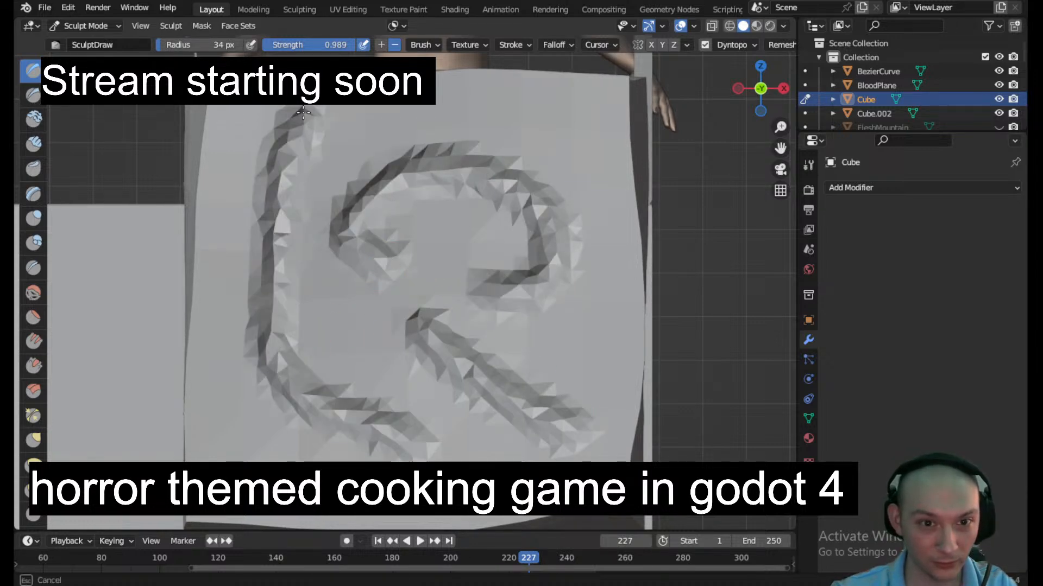
pyautogui.moveTo(517, 104); pyautogui.dragTo(576, 147)
# - Carve winding grooves into the block's right side and back face with the subtracting Draw brush
pyautogui.scroll(-2, 575, 250)
pyautogui.moveTo(556, 258)
pyautogui.mouseDown(button='middle')
pyautogui.moveTo(474, 308)
pyautogui.moveTo(345, 306)
pyautogui.mouseUp(button='middle')
pyautogui.moveTo(372, 418)
pyautogui.mouseDown()
pyautogui.moveTo(337, 419)
pyautogui.moveTo(441, 330)
pyautogui.moveTo(446, 231)
pyautogui.moveTo(315, 222)
pyautogui.mouseUp()
pyautogui.moveTo(185, 255)
pyautogui.mouseDown()
pyautogui.moveTo(219, 220)
pyautogui.moveTo(233, 340)
pyautogui.moveTo(190, 429)
pyautogui.mouseUp()
pyautogui.moveTo(190, 429)
pyautogui.mouseDown(button='middle')
pyautogui.moveTo(287, 364)
pyautogui.moveTo(386, 244)
pyautogui.mouseUp(button='middle')
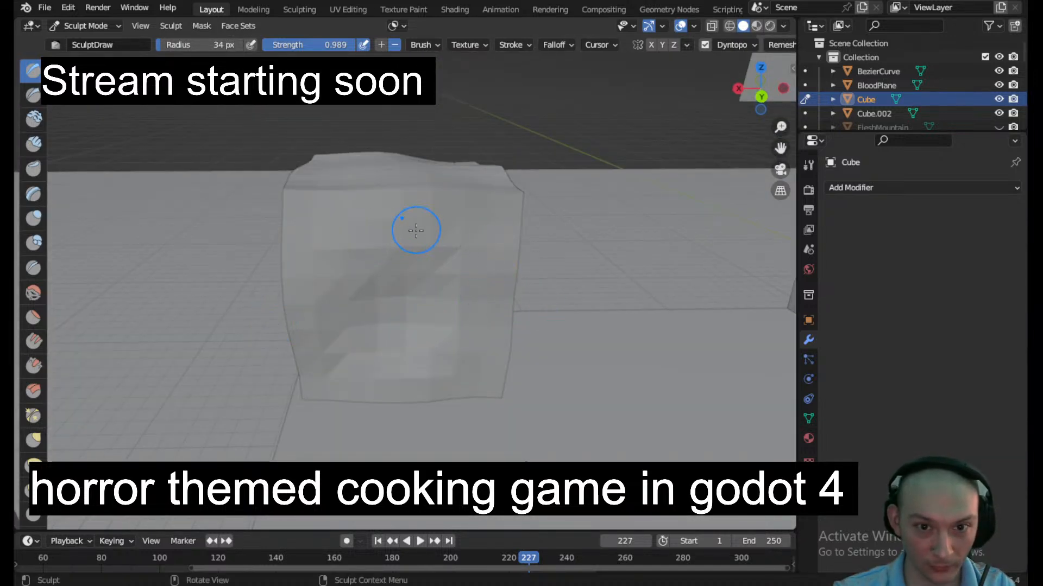
pyautogui.moveTo(370, 266)
pyautogui.mouseDown()
pyautogui.moveTo(440, 204)
pyautogui.moveTo(473, 287)
pyautogui.moveTo(361, 331)
pyautogui.moveTo(455, 357)
pyautogui.mouseUp()
# - Carve a hooked curve and a wavy groove below it into the block's remaining plain side
pyautogui.moveTo(455, 356); pyautogui.dragTo(462, 318, button='middle')
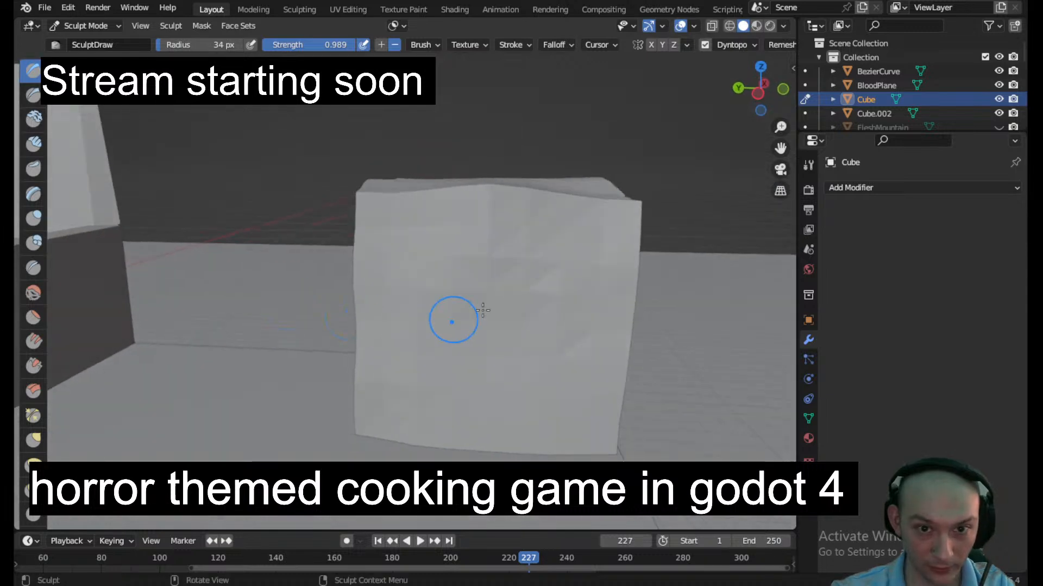
pyautogui.moveTo(526, 263)
pyautogui.mouseDown()
pyautogui.moveTo(437, 239)
pyautogui.moveTo(483, 329)
pyautogui.moveTo(586, 293)
pyautogui.moveTo(596, 269)
pyautogui.mouseUp()
pyautogui.moveTo(600, 367)
pyautogui.mouseDown()
pyautogui.moveTo(560, 402)
pyautogui.moveTo(419, 398)
pyautogui.mouseUp()
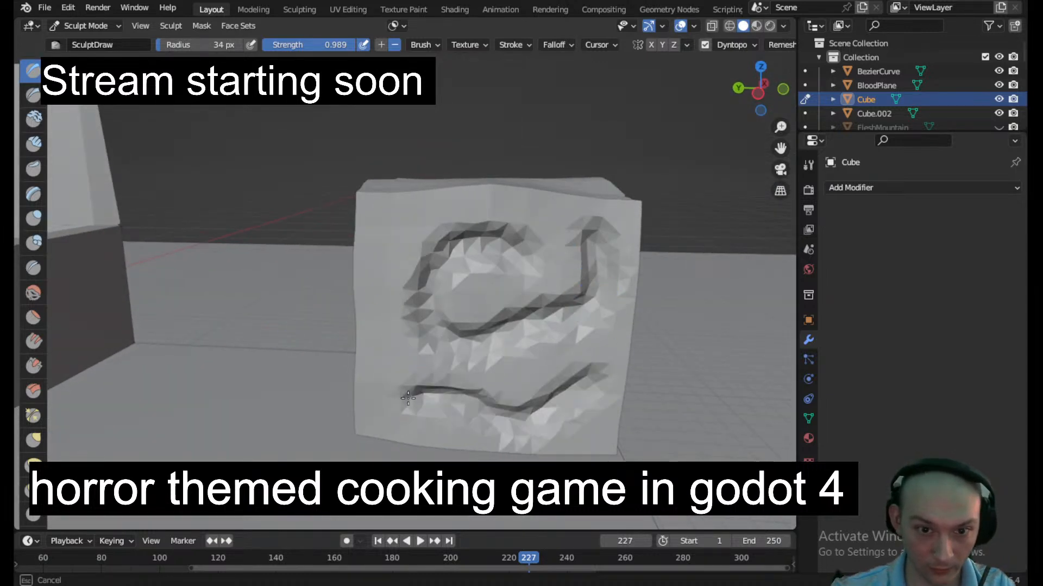
# - Return the carved block to Object Mode and apply Shade Smooth to it
pyautogui.moveTo(503, 306)
pyautogui.mouseDown(button='middle')
pyautogui.moveTo(598, 309)
pyautogui.moveTo(578, 356)
pyautogui.mouseUp(button='middle')
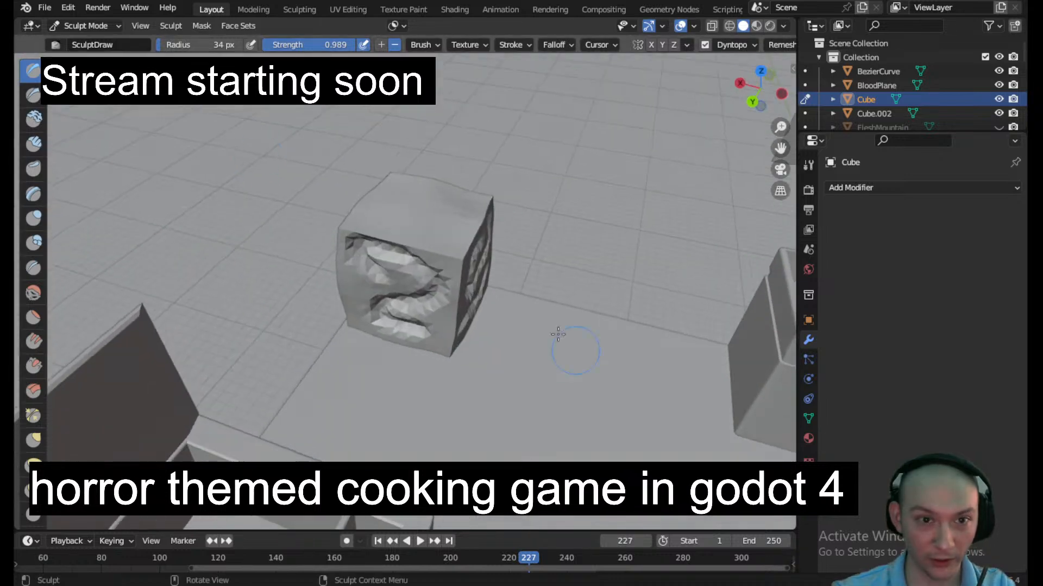
pyautogui.click(93, 22)
pyautogui.click(87, 37)
pyautogui.scroll(-4, 442, 245)
pyautogui.moveTo(441, 245)
pyautogui.mouseDown(button='middle')
pyautogui.moveTo(448, 266)
pyautogui.moveTo(446, 249)
pyautogui.mouseUp(button='middle')
pyautogui.scroll(3, 446, 249)
pyautogui.scroll(2, 447, 253)
pyautogui.click(228, 25)
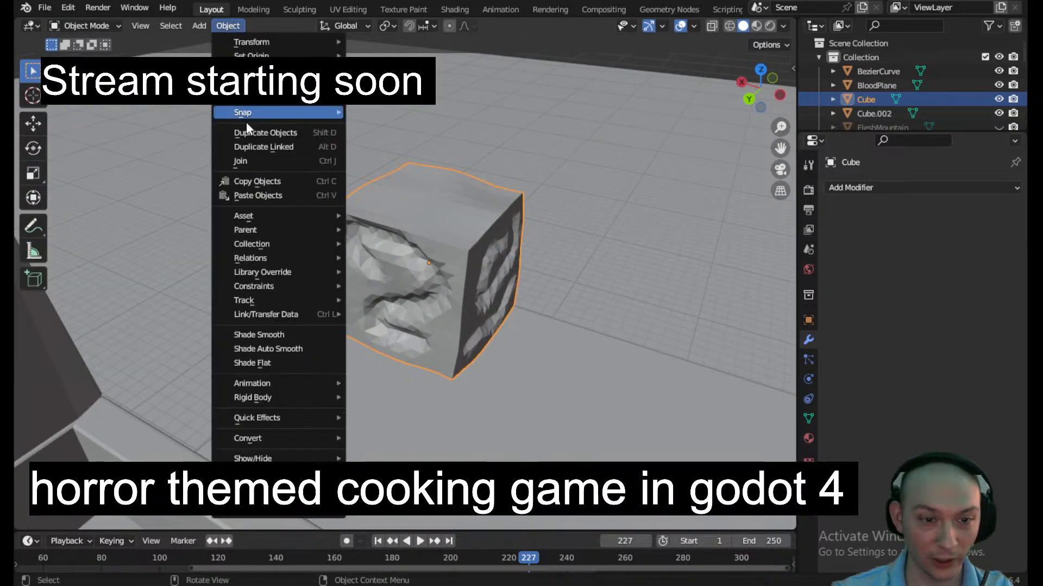
pyautogui.click(294, 334)
pyautogui.scroll(-2, 435, 322)
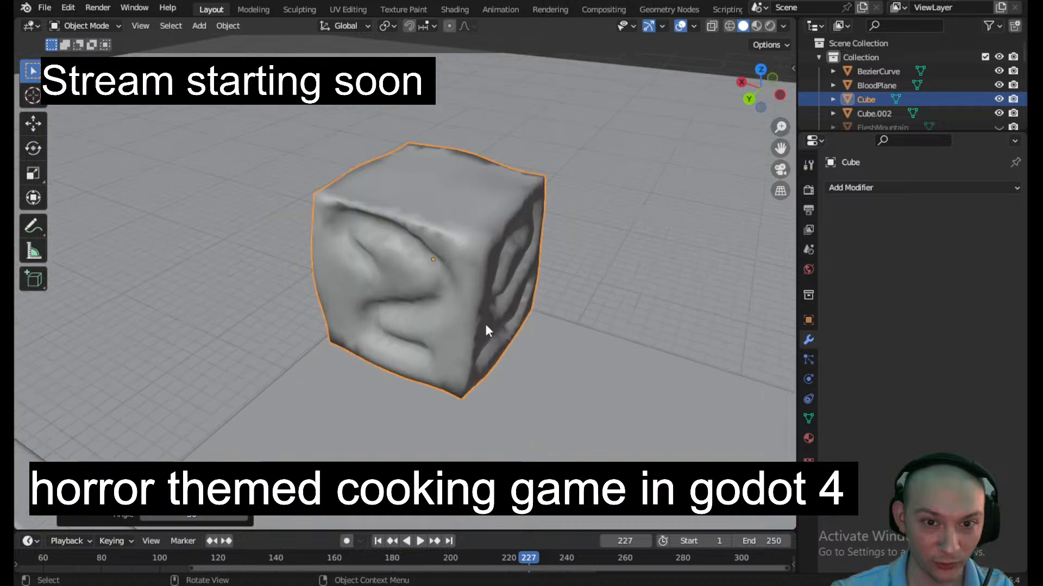
pyautogui.moveTo(565, 327); pyautogui.dragTo(472, 311, button='middle')
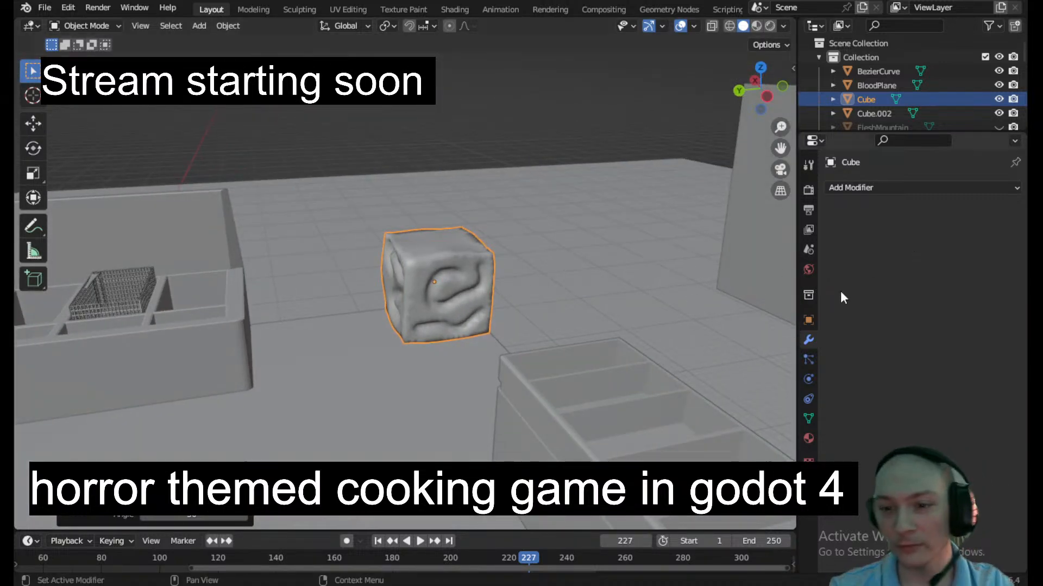
# - Show the block's material settings, then switch to Poly Haven in the browser and open the Rock texture category
pyautogui.click(808, 437)
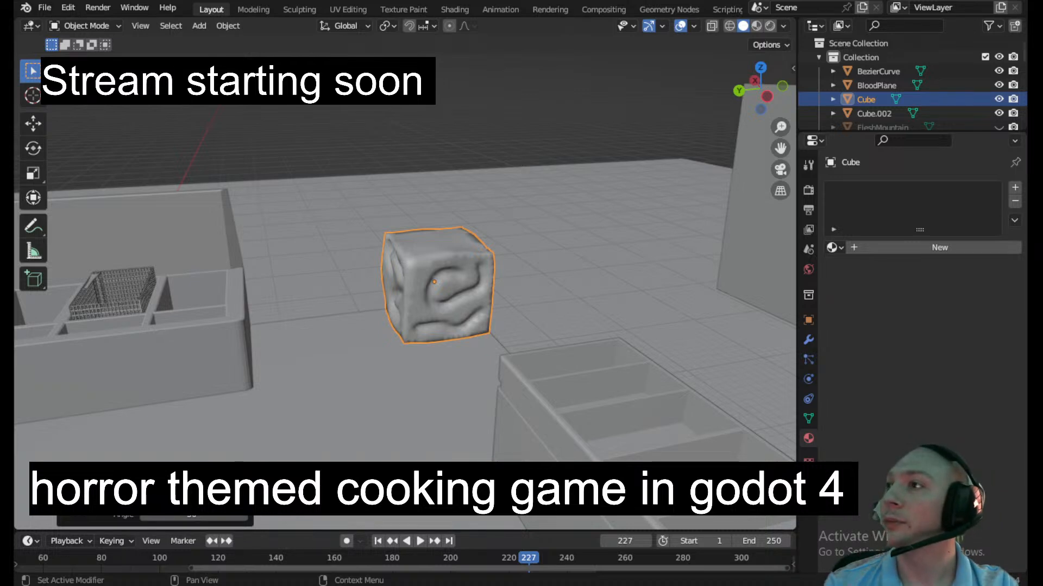
pyautogui.hotkey('alt', 'Tab')
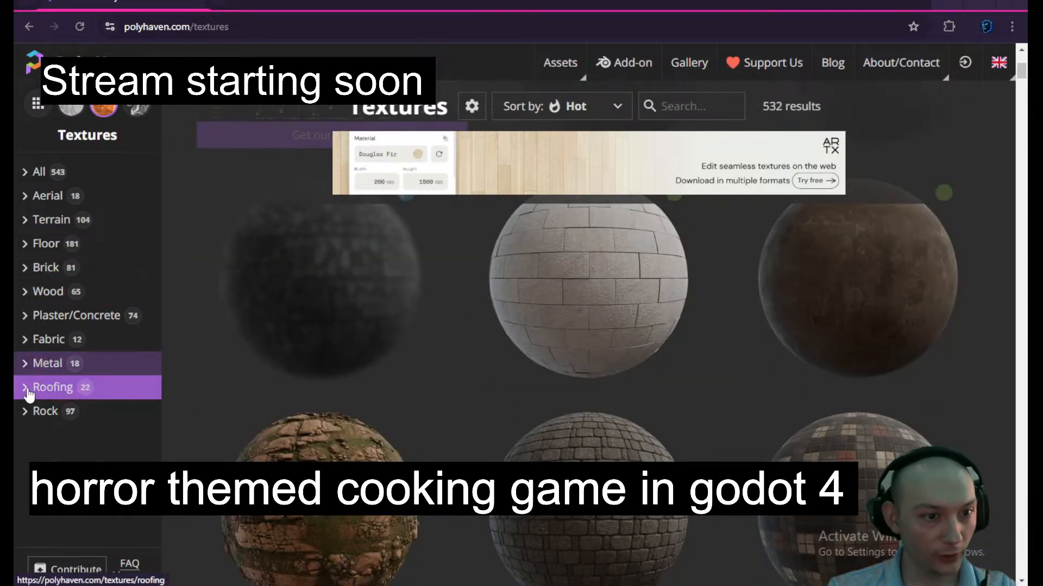
pyautogui.click(34, 412)
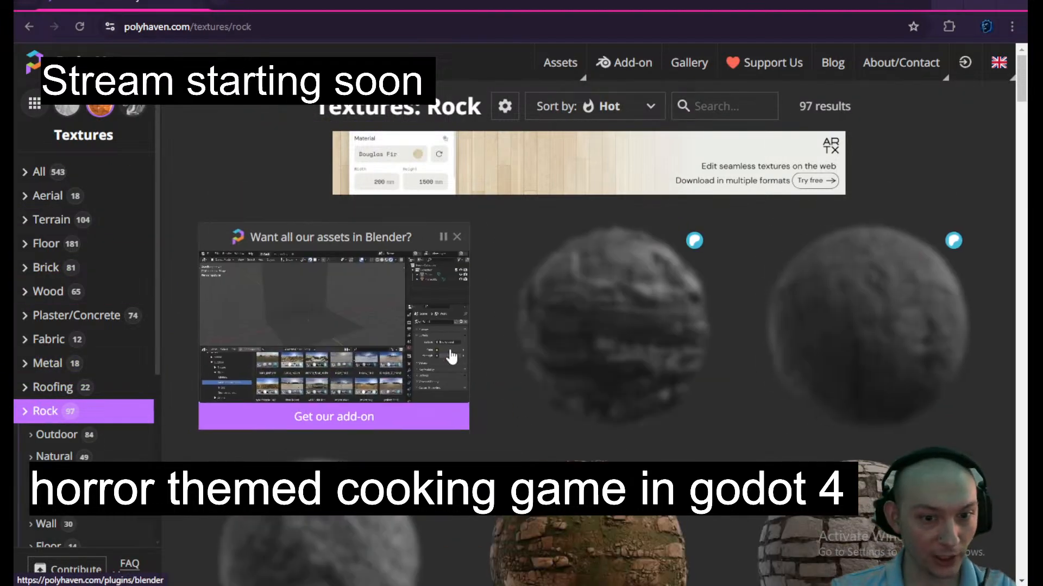
# - Examine the rock textures for a suitable block surface, including the Red Laterite Soil Stones page, and return to the list
pyautogui.scroll(-12, 663, 334)
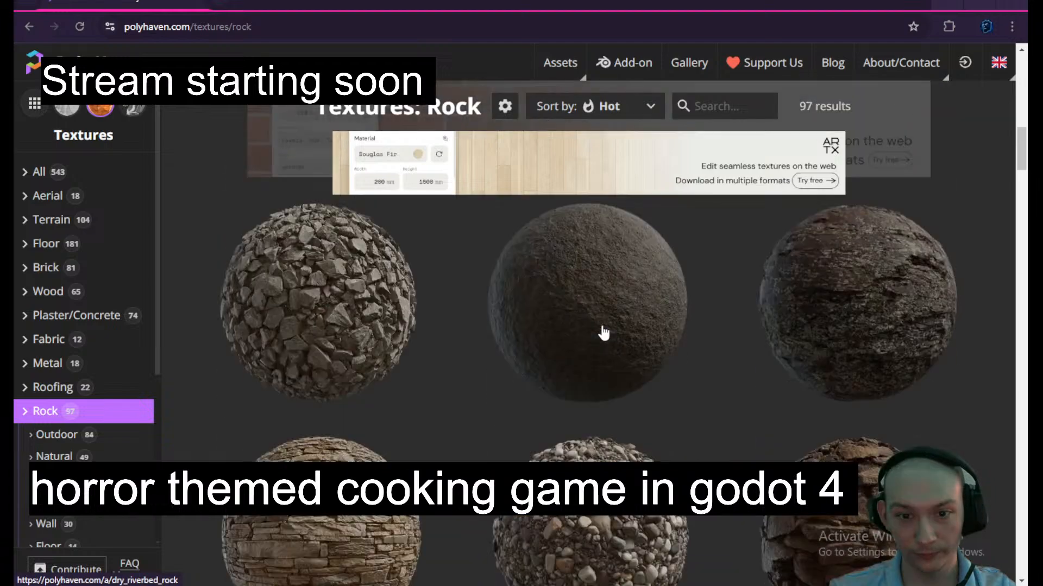
pyautogui.scroll(-12, 898, 320)
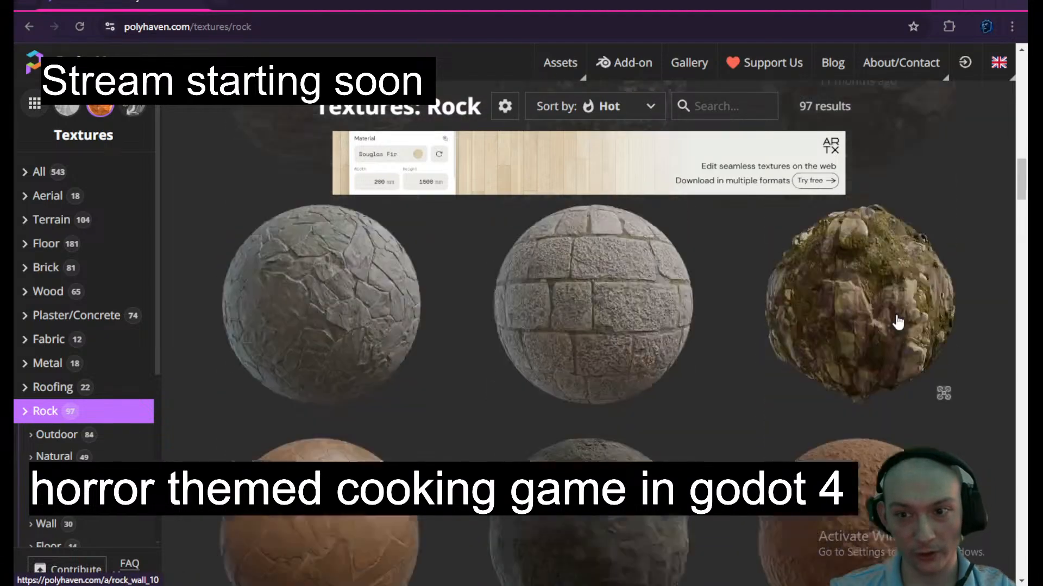
pyautogui.scroll(-10, 669, 350)
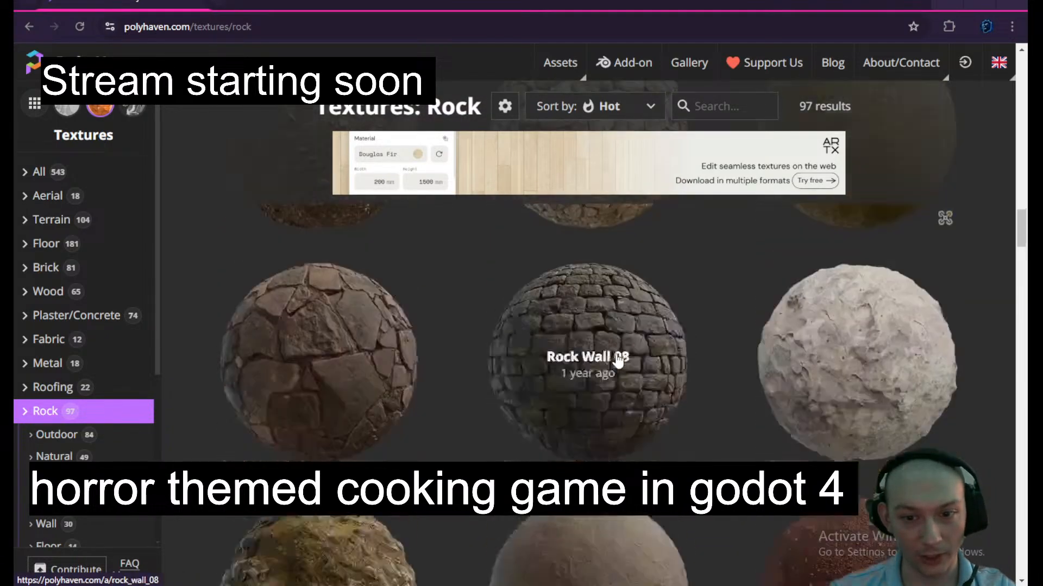
pyautogui.scroll(-4, 618, 361)
pyautogui.scroll(3, 768, 360)
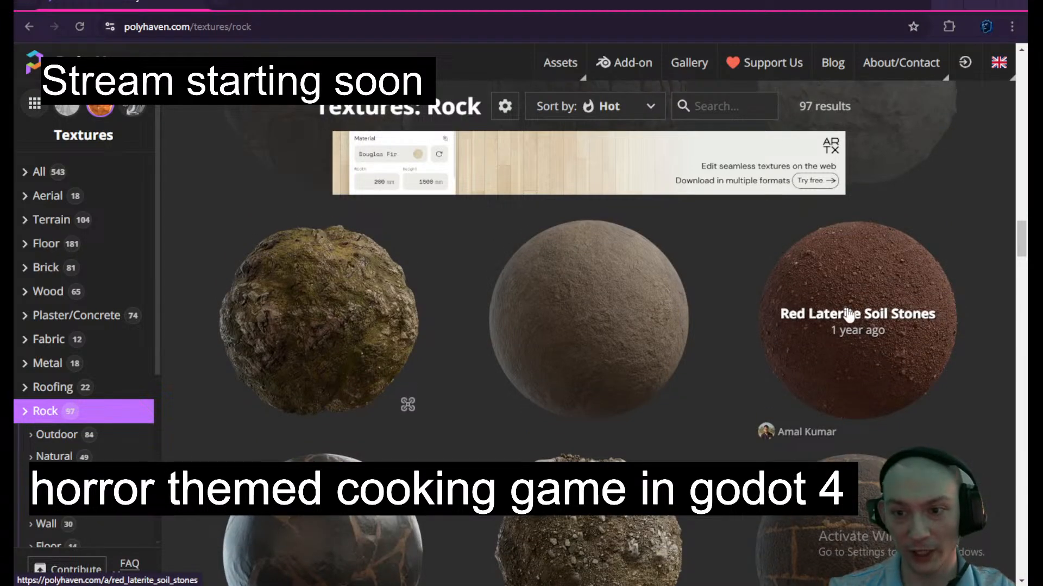
pyautogui.scroll(-1, 869, 307)
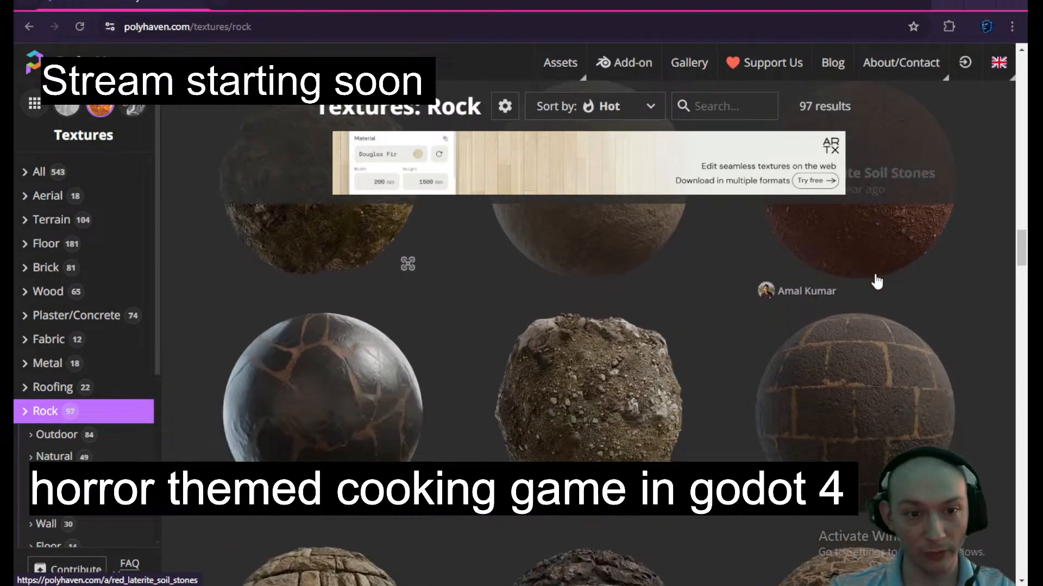
pyautogui.click(879, 332)
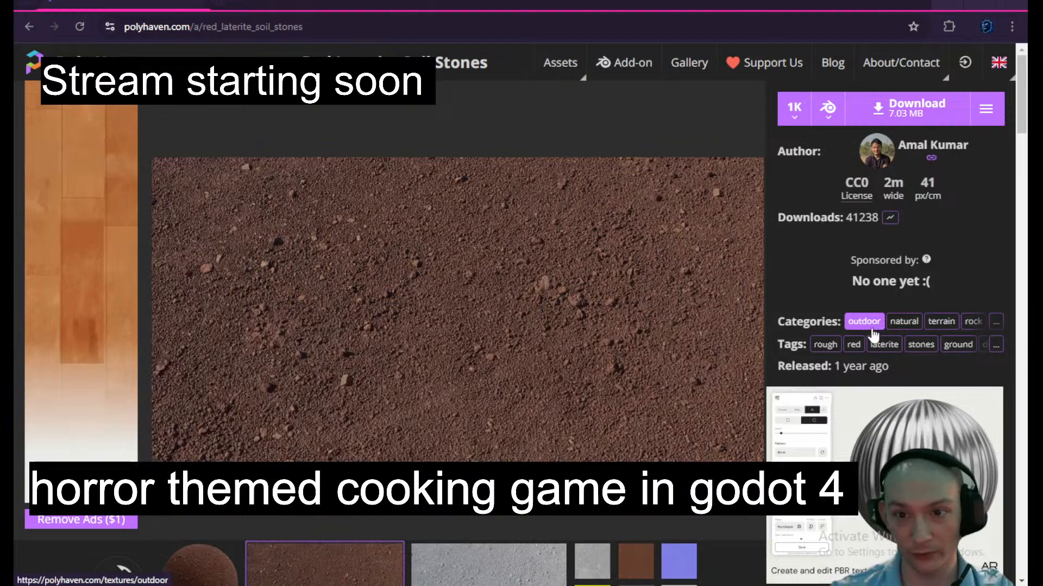
pyautogui.click(25, 27)
# - Compare the remaining rock textures and open the Quarry Wall 02 texture page
pyautogui.scroll(-15, 535, 335)
pyautogui.scroll(-15, 535, 335)
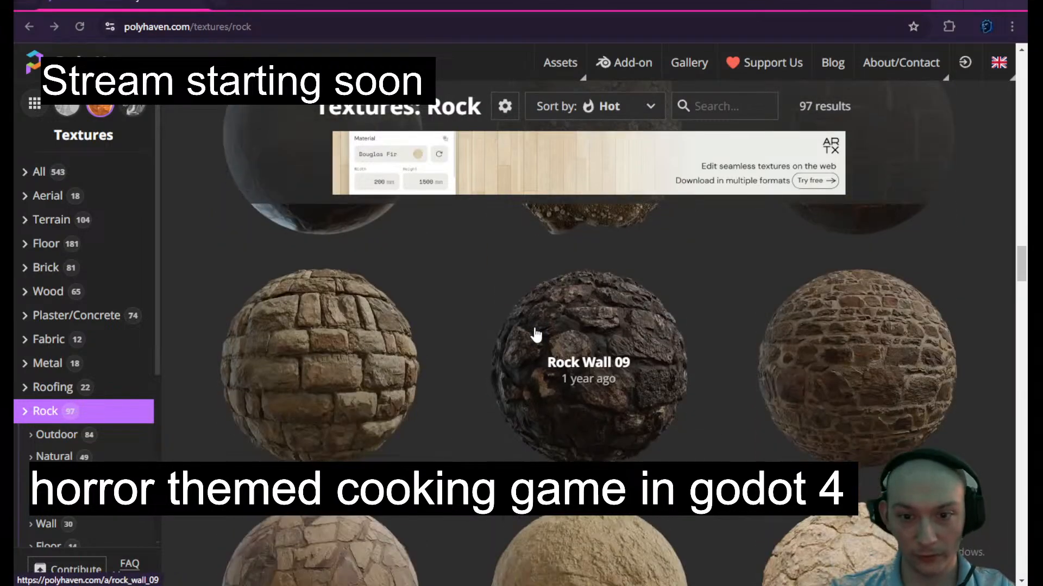
pyautogui.scroll(-15, 535, 335)
pyautogui.scroll(-15, 535, 335)
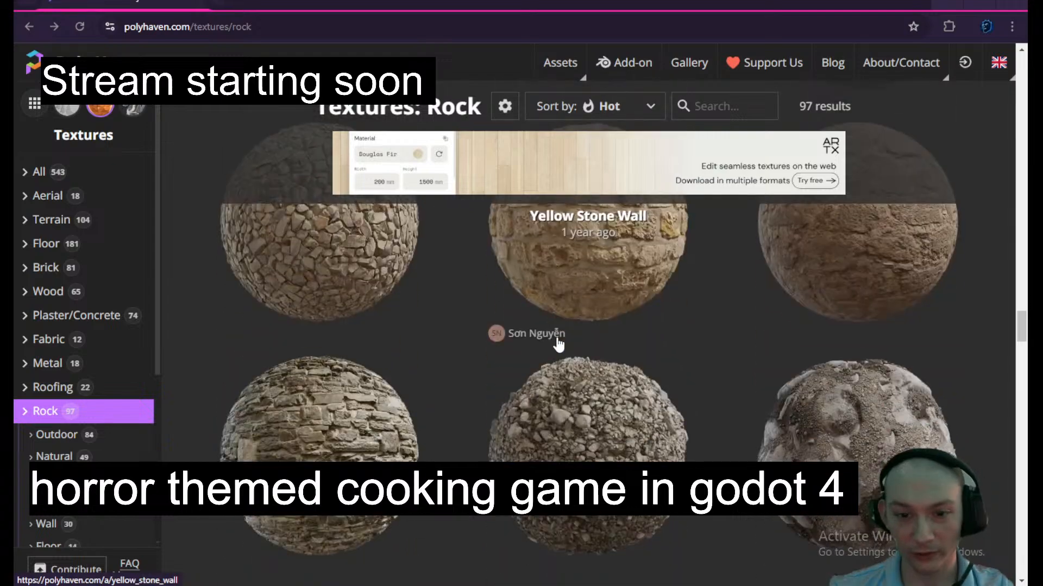
pyautogui.scroll(-15, 559, 342)
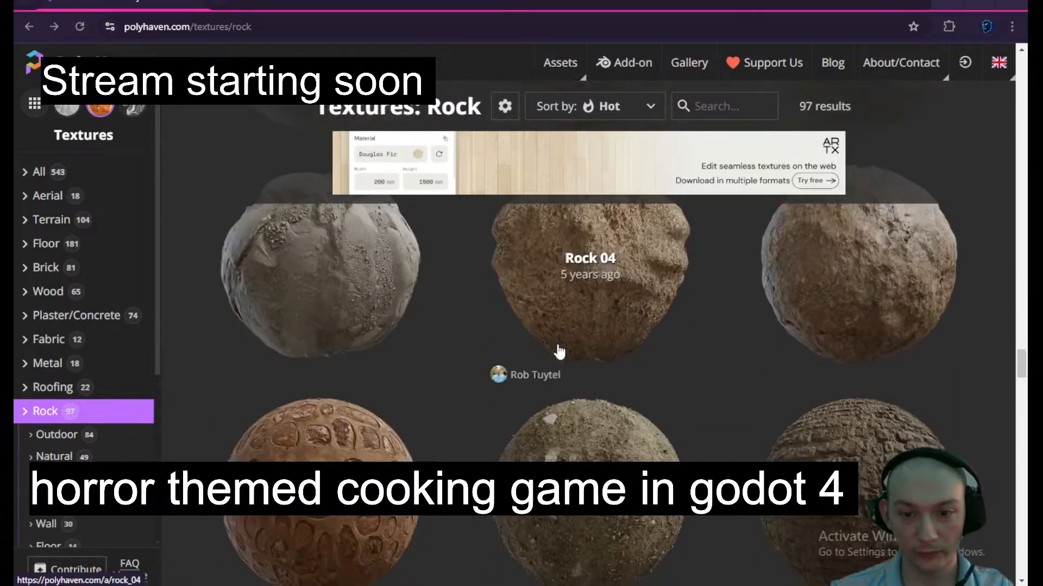
pyautogui.scroll(-15, 558, 352)
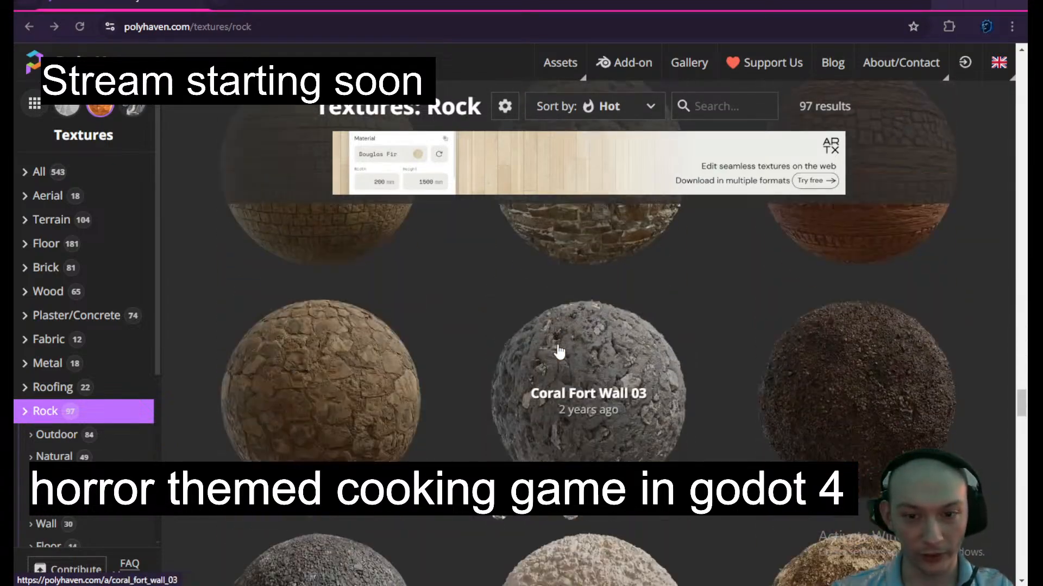
pyautogui.scroll(-15, 559, 352)
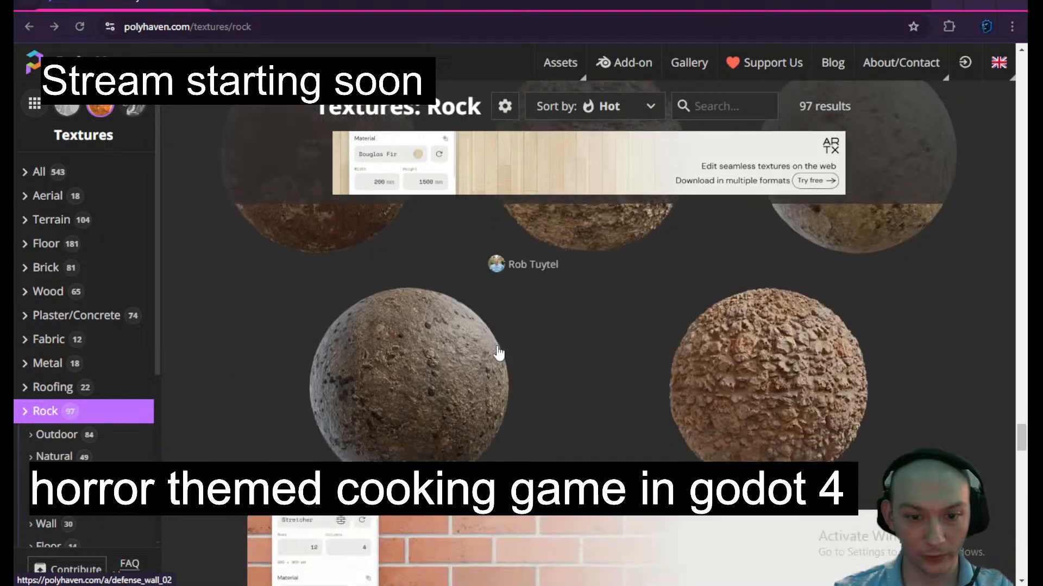
pyautogui.scroll(-15, 498, 353)
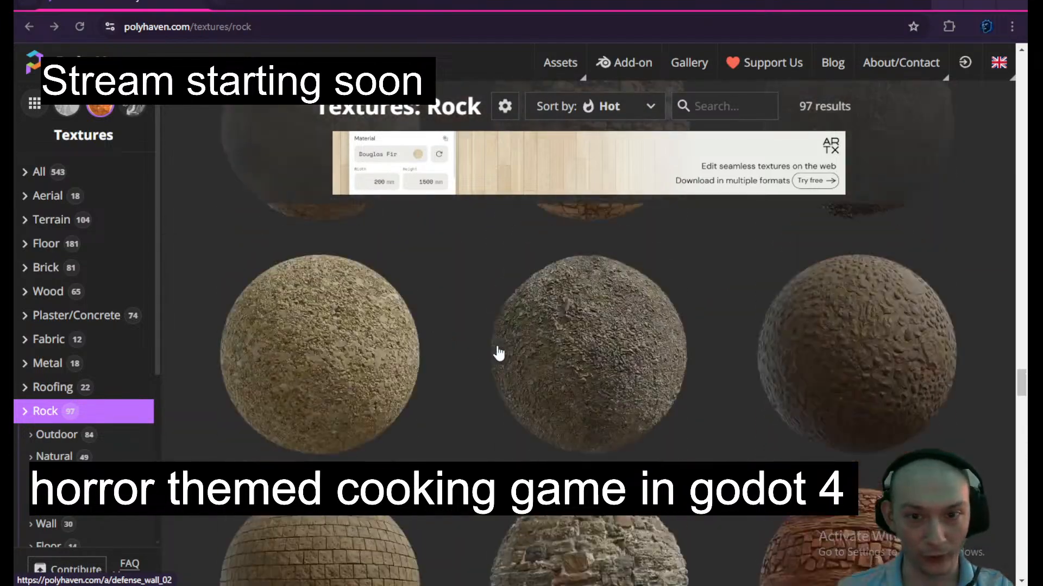
pyautogui.scroll(15, 498, 353)
pyautogui.scroll(10, 527, 360)
pyautogui.scroll(5, 589, 393)
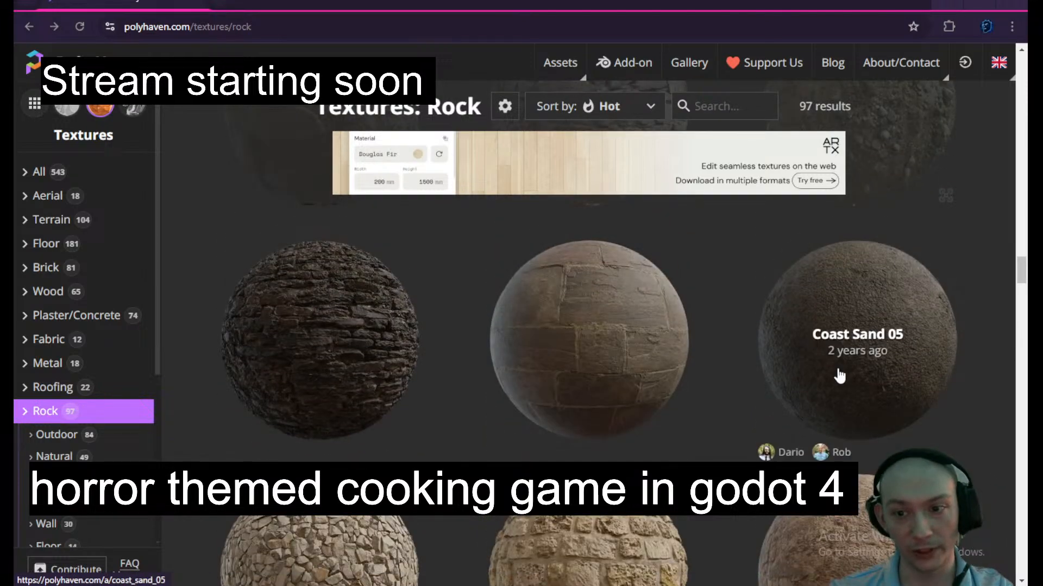
pyautogui.scroll(5, 858, 355)
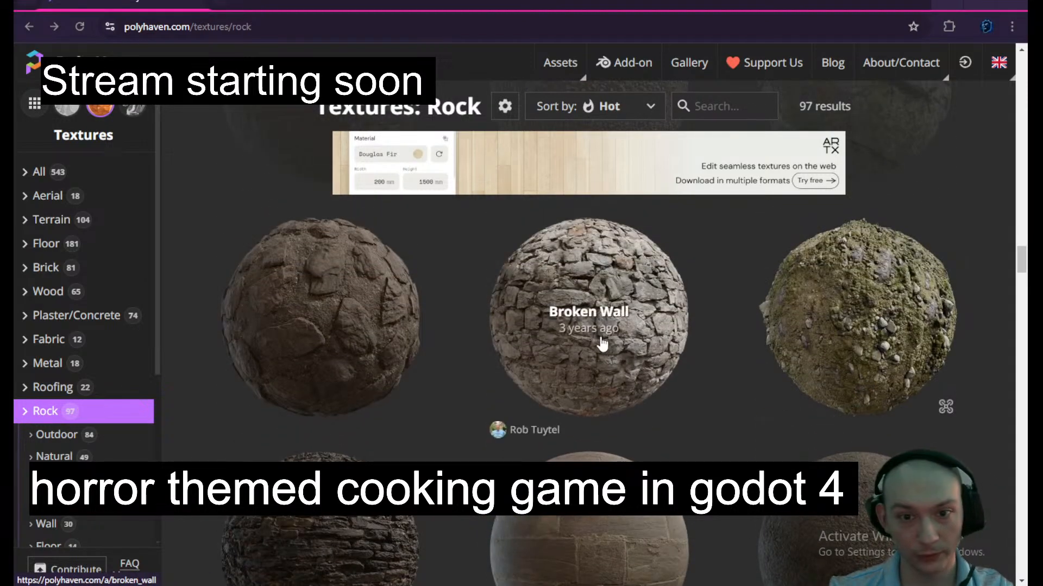
pyautogui.scroll(5, 341, 310)
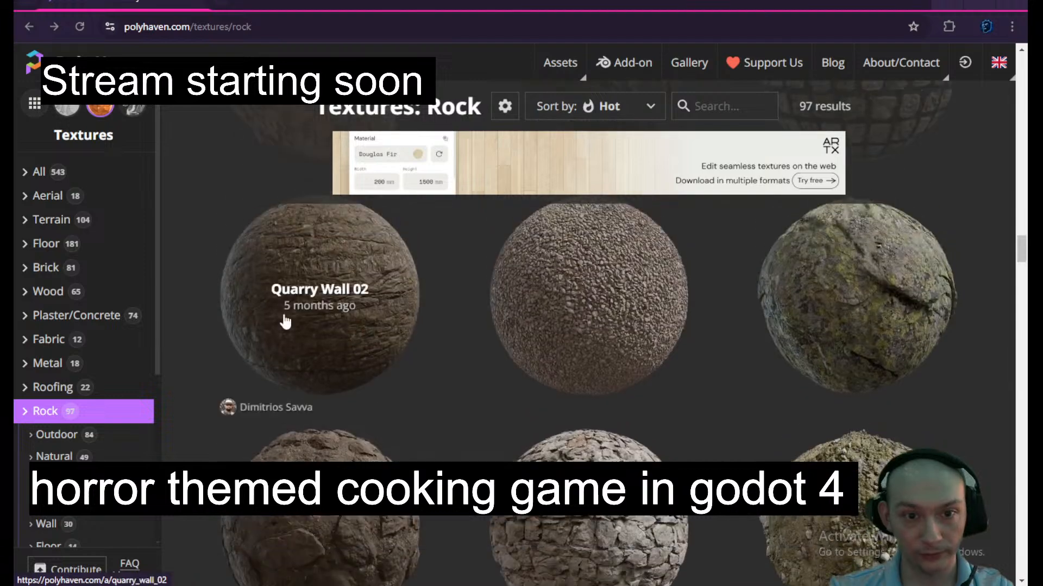
pyautogui.click(334, 405)
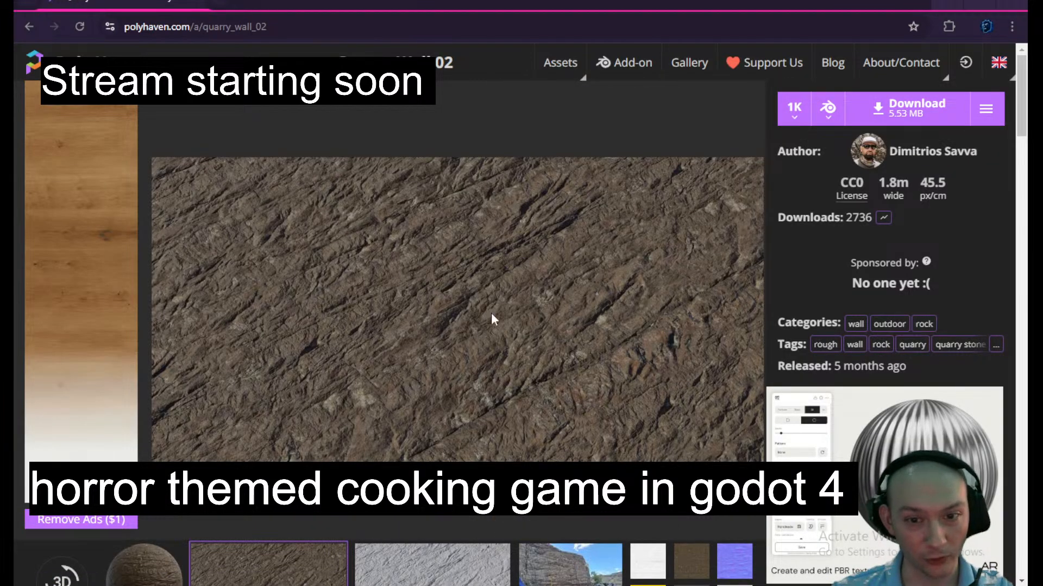
# - Download the Quarry Wall 02 texture as a 1K Blender archive and move the browser away to return to Blender
pyautogui.click(899, 107)
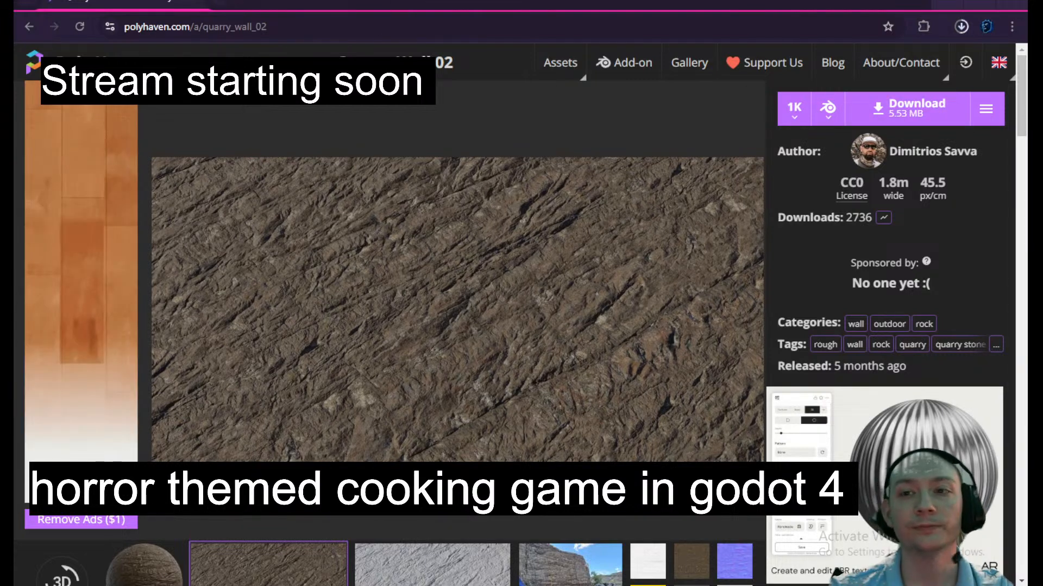
pyautogui.moveTo(446, 3); pyautogui.dragTo(1025, 120)
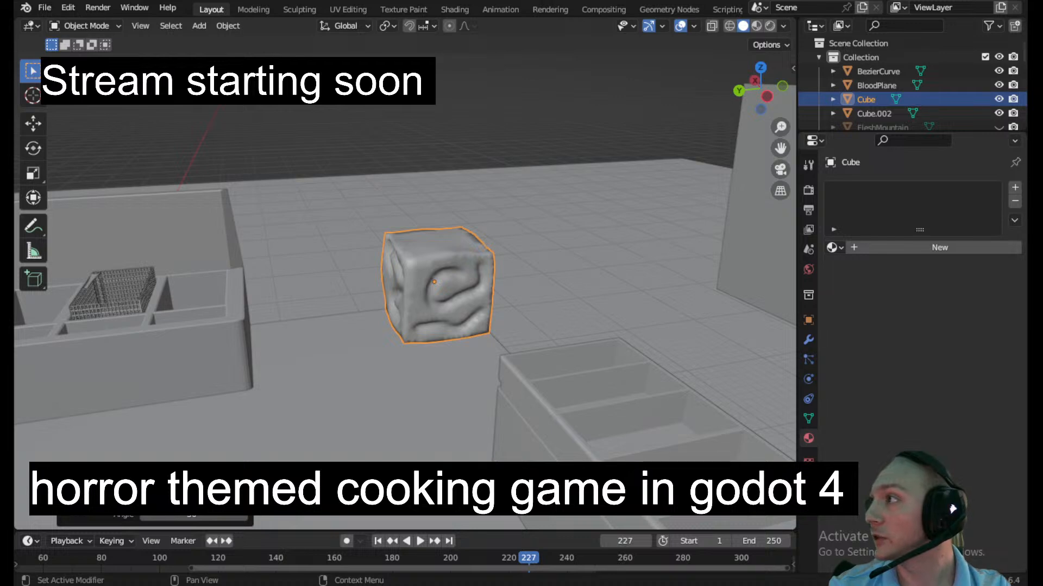
pyautogui.click(191, 244)
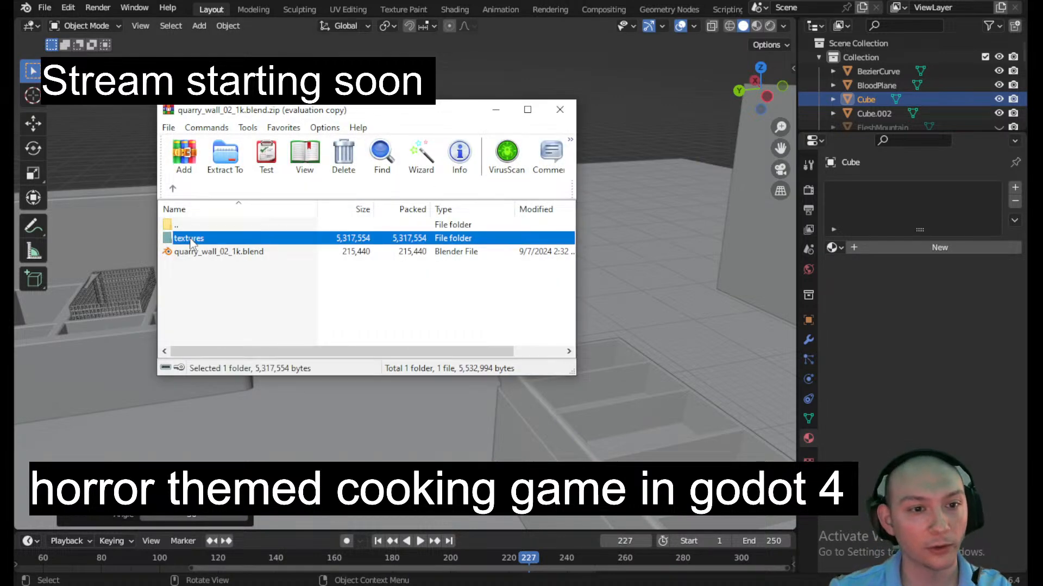
pyautogui.click(595, 307)
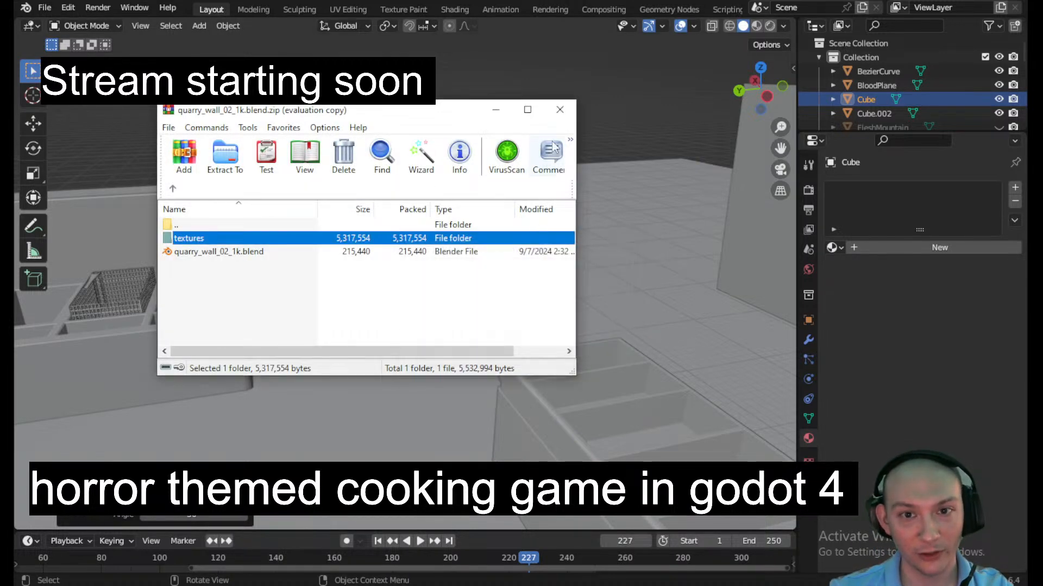
pyautogui.click(560, 109)
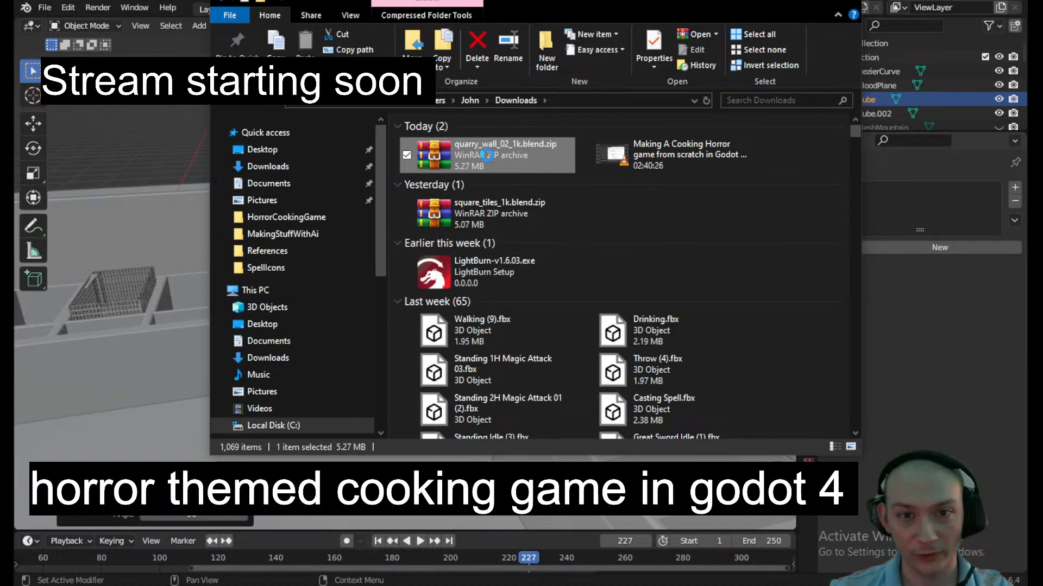
# - Browse quarry_wall_02_1k.blend.zip as a compressed folder in File Explorer and cut its textures folder
pyautogui.rightClick(486, 157)
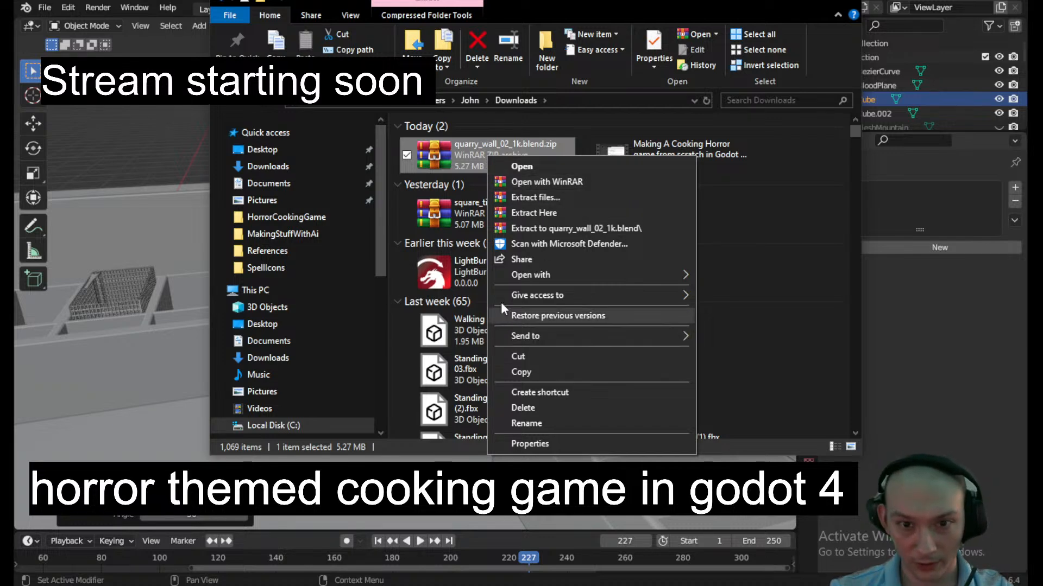
pyautogui.moveTo(533, 276)
pyautogui.click(743, 290)
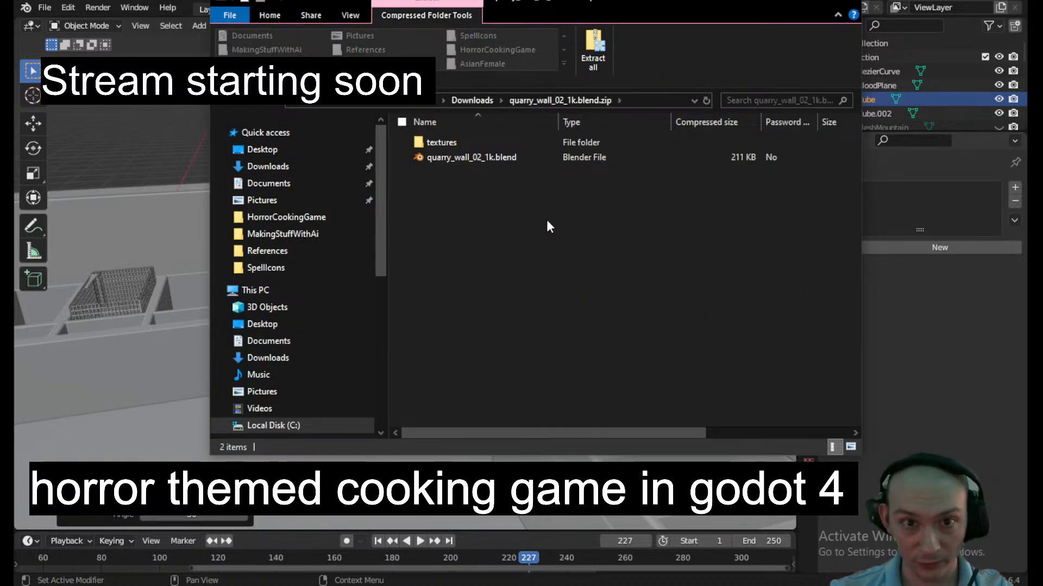
pyautogui.rightClick(445, 141)
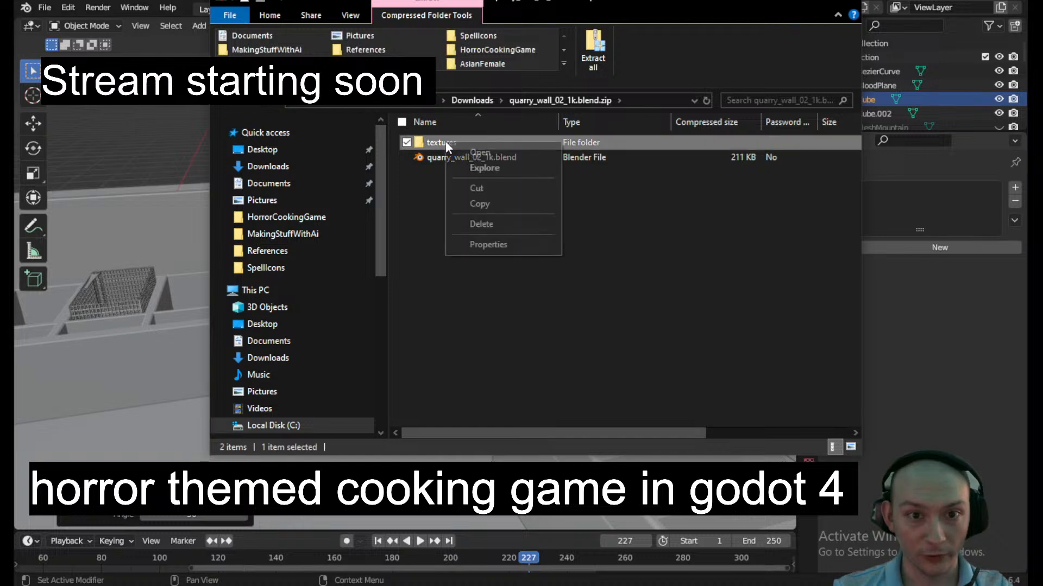
pyautogui.click(489, 191)
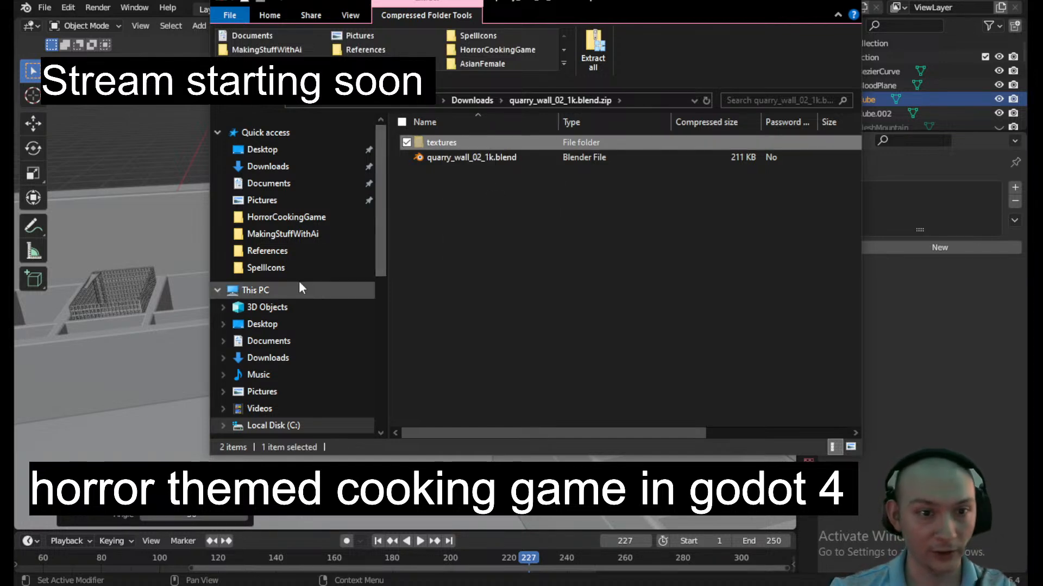
# - Paste the cut folder into the Textures folder of HorrorCookingGame
pyautogui.click(274, 251)
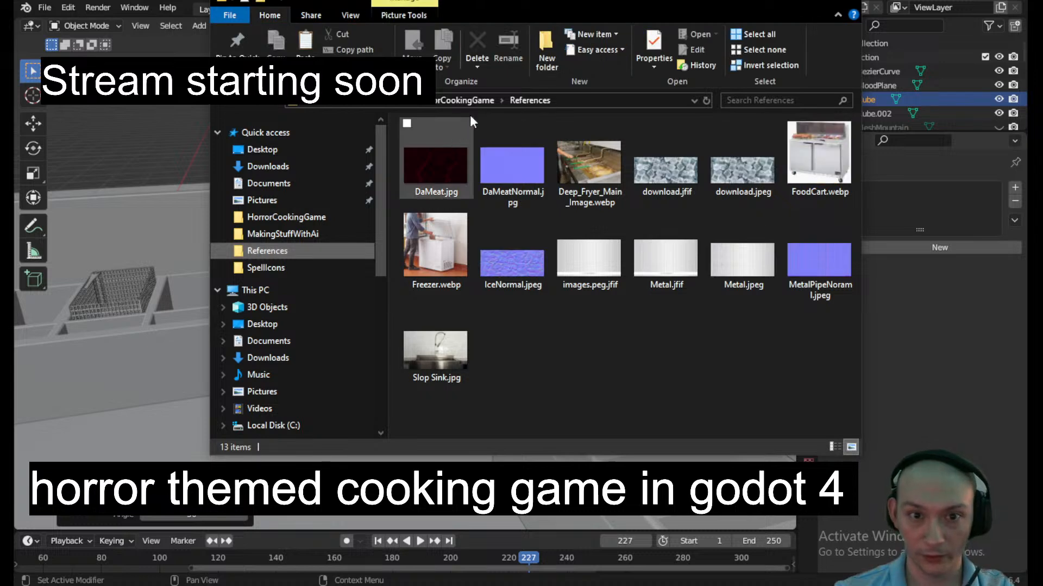
pyautogui.click(441, 100)
pyautogui.doubleClick(442, 186)
pyautogui.rightClick(444, 195)
pyautogui.click(481, 294)
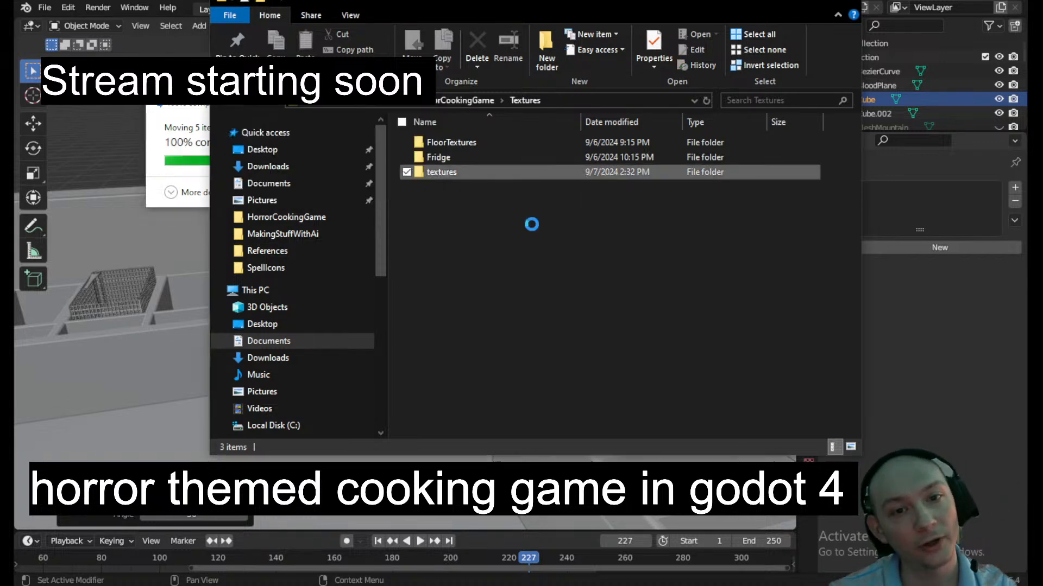
# - Rename the pasted textures folder as DarkRock, check the files inside it, and close File Explorer
pyautogui.rightClick(448, 172)
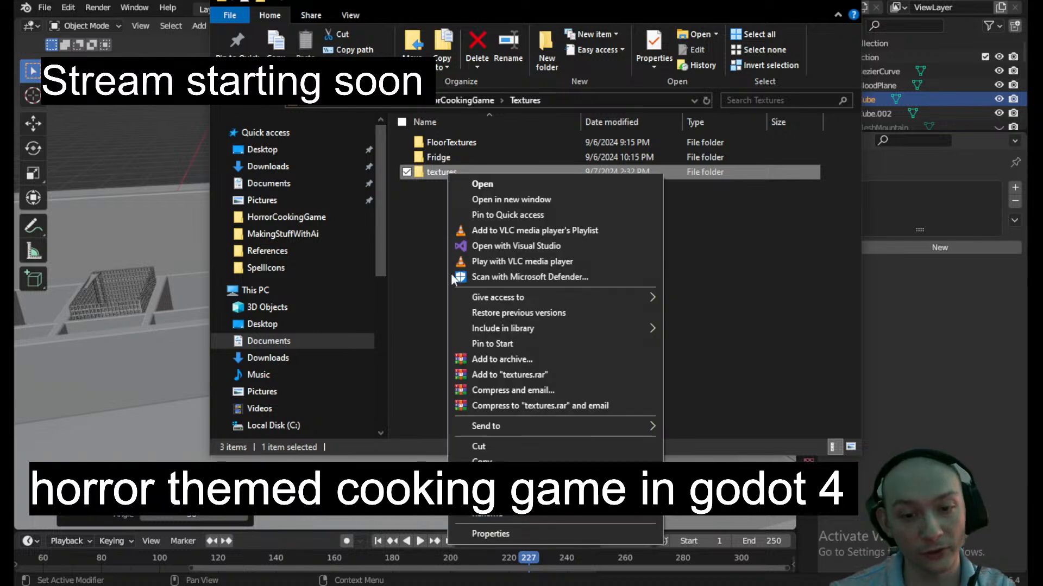
pyautogui.click(497, 514)
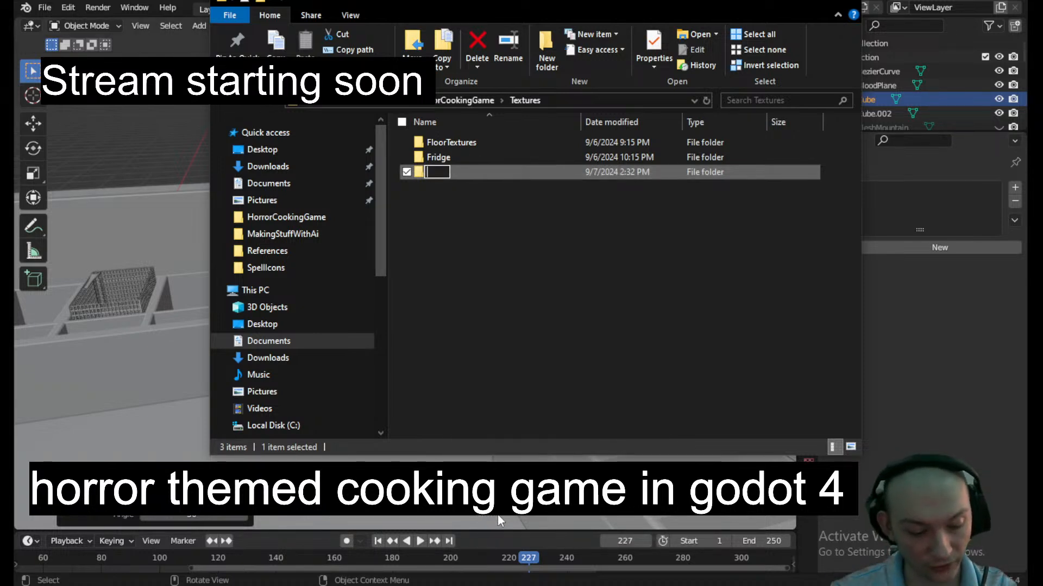
pyautogui.write('Dark')
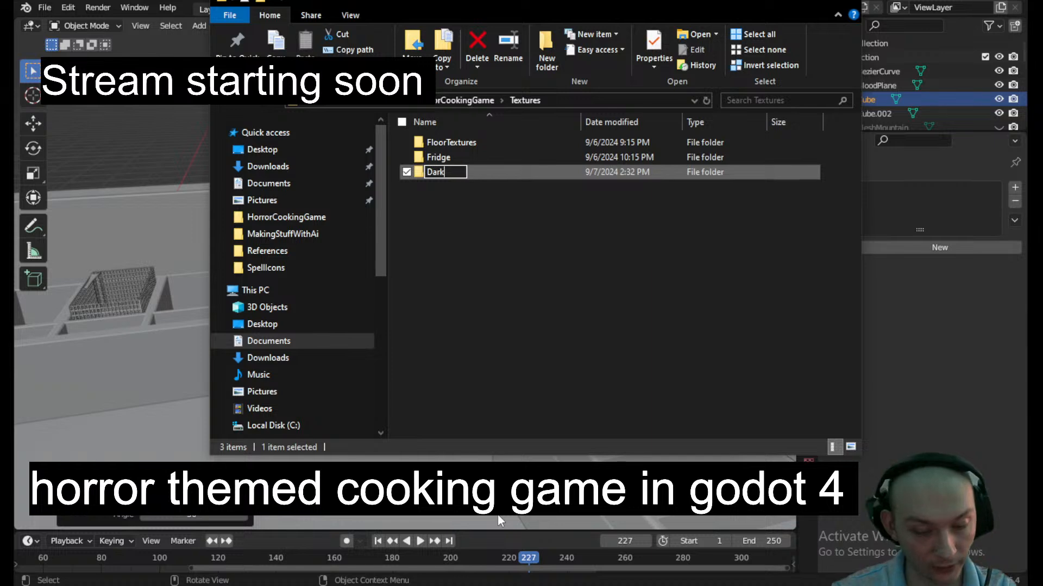
pyautogui.write('Rock')
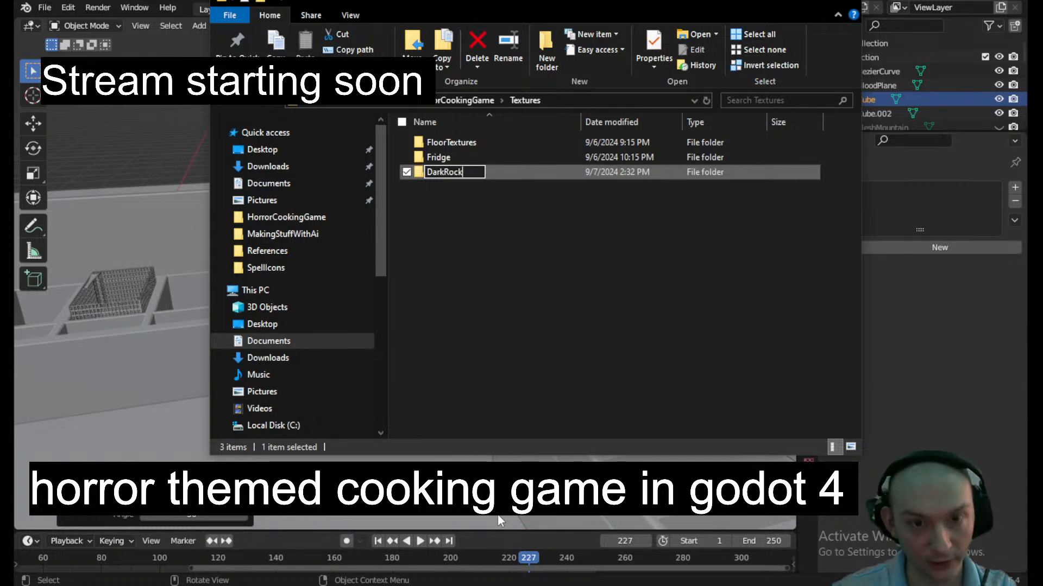
pyautogui.press('Return')
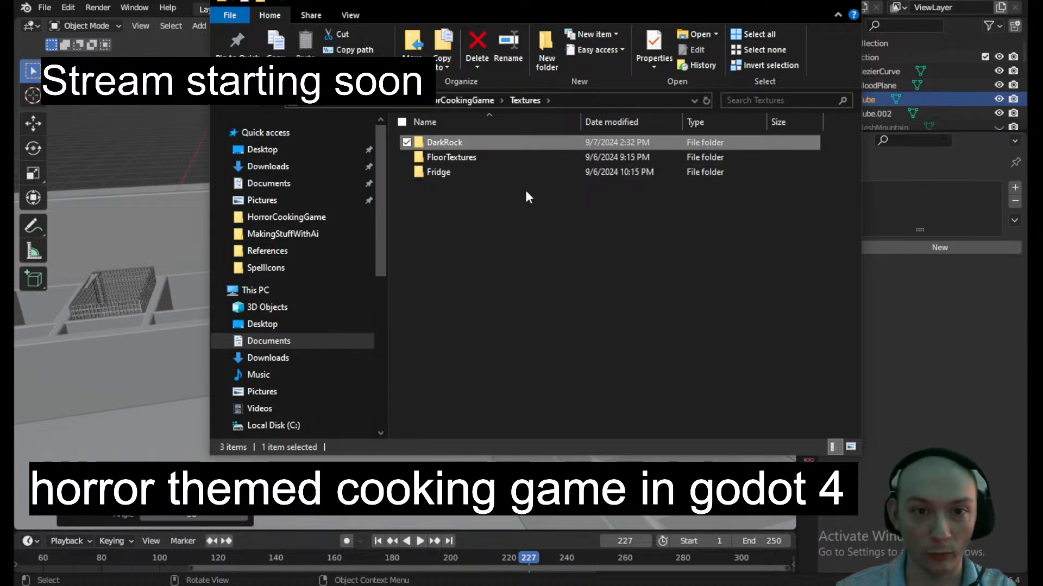
pyautogui.doubleClick(482, 142)
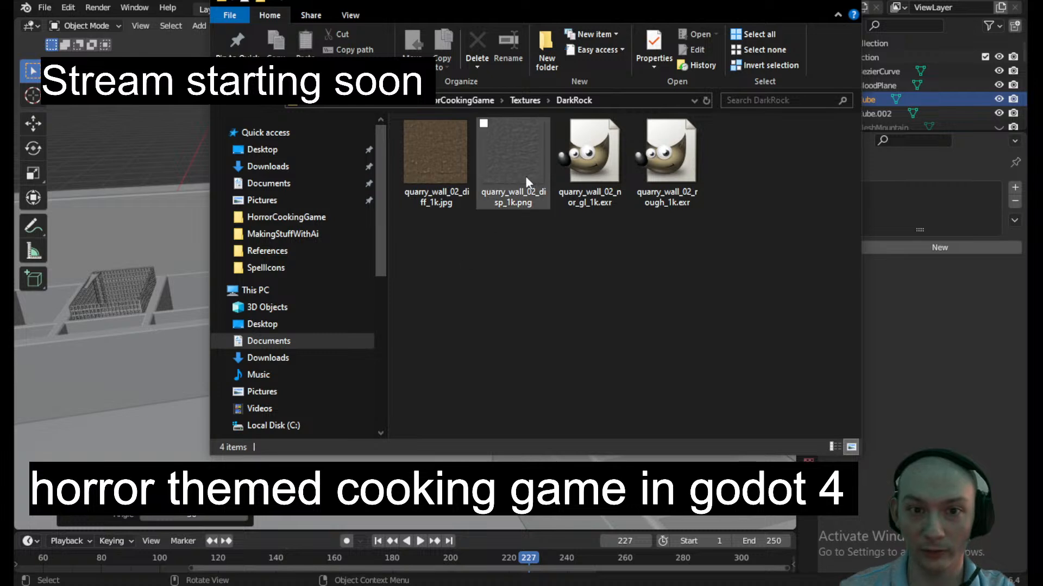
pyautogui.click(852, 7)
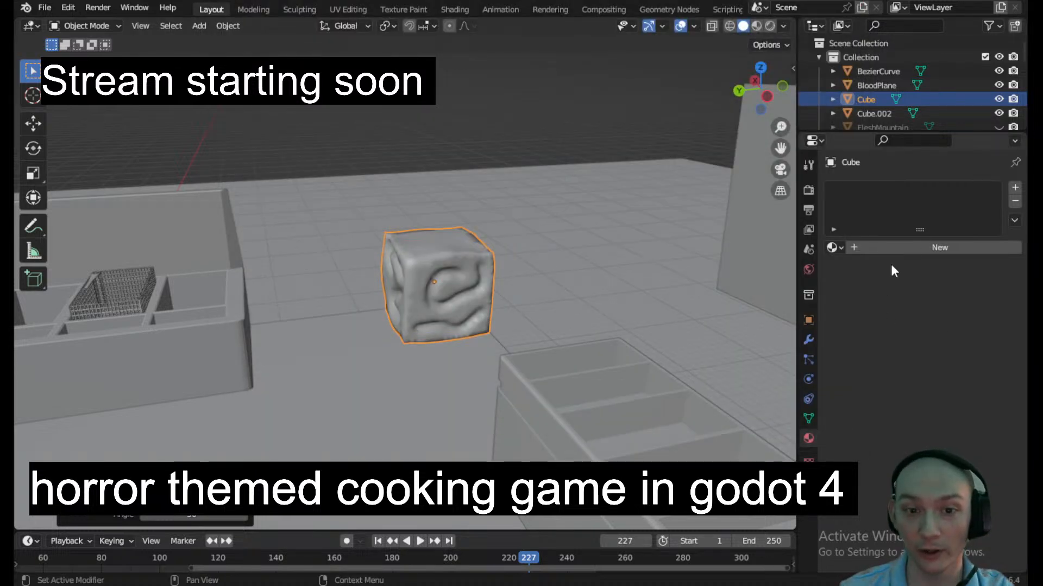
# - Create a new material on the carved block and name it DarkRock
pyautogui.click(895, 246)
pyautogui.doubleClick(888, 191)
pyautogui.click(886, 192)
pyautogui.hotkey('ctrl', 'a')
pyautogui.write('DarkRock')
pyautogui.press('Return')
# - Give DarkRock's Base Color an Image Texture using quarry_wall_02_diff_1k.jpg from the project's Textures/DarkRock folder
pyautogui.click(908, 396)
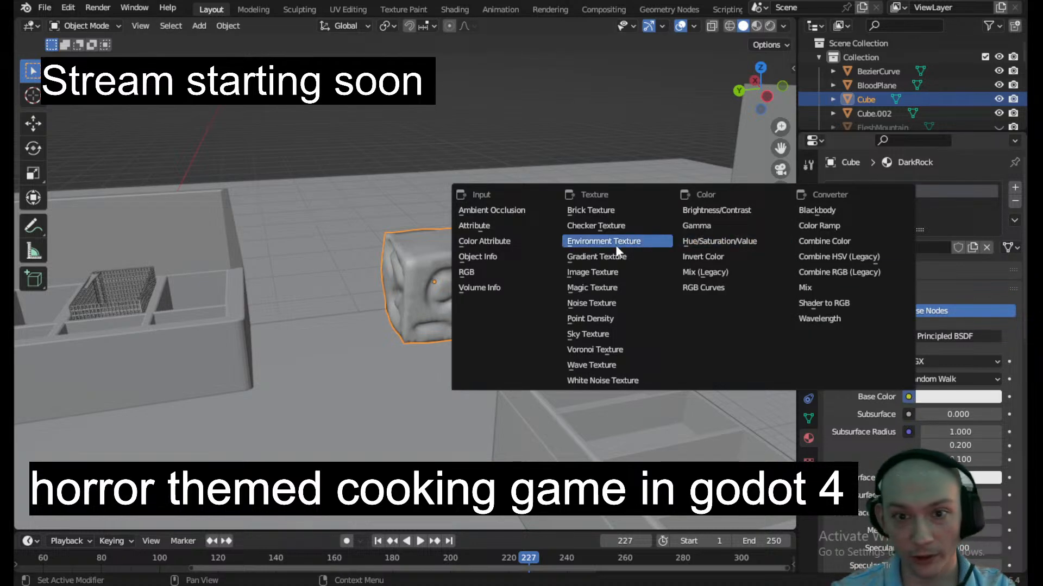
pyautogui.click(605, 272)
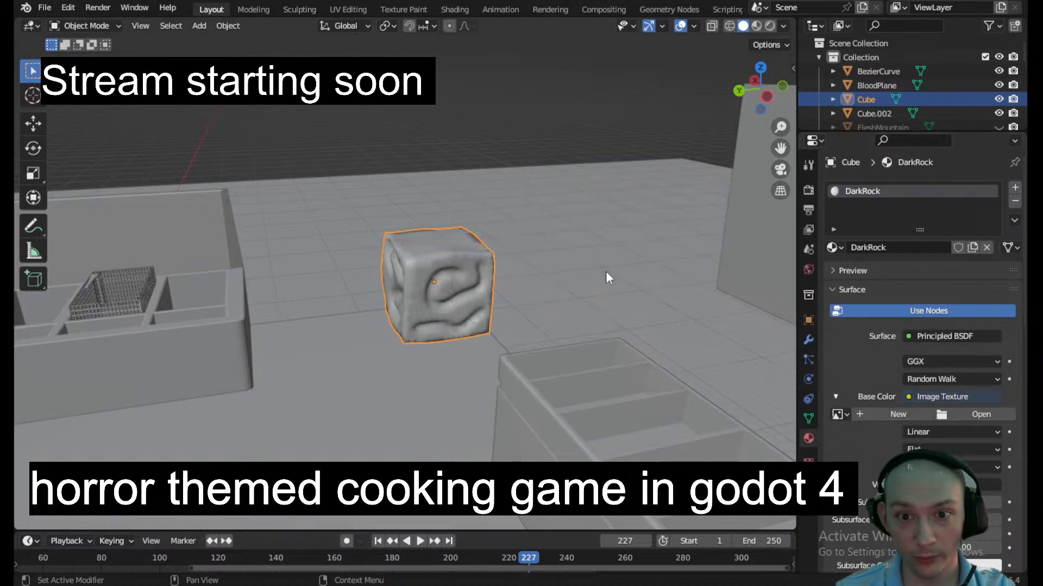
pyautogui.click(976, 417)
pyautogui.click(369, 103)
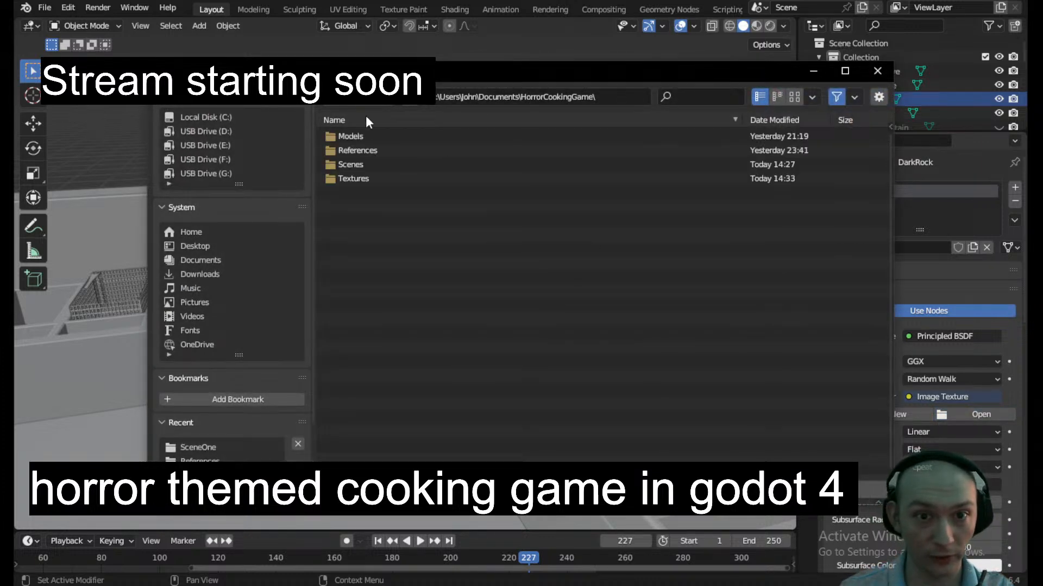
pyautogui.doubleClick(356, 181)
pyautogui.click(373, 136)
pyautogui.doubleClick(372, 136)
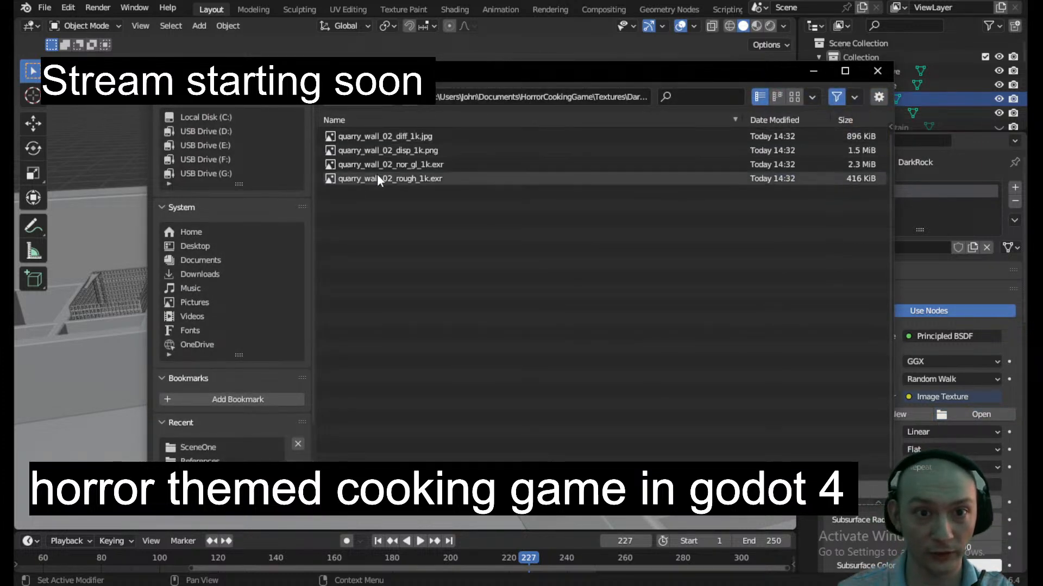
pyautogui.click(367, 136)
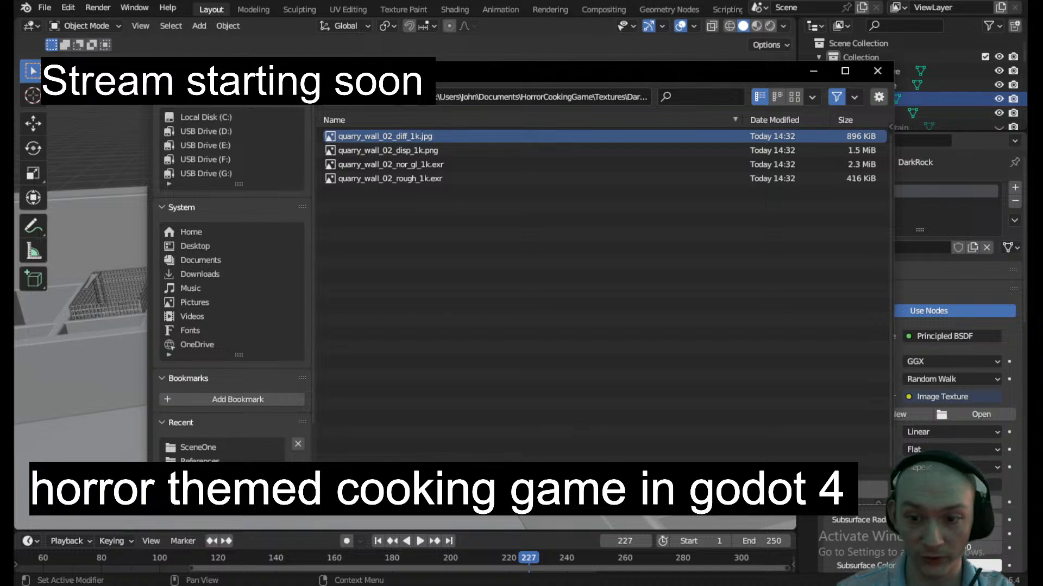
pyautogui.press('Return')
# - Switch the viewport to Material Preview and inspect the texture on the block's carved face up close
pyautogui.press('z')
pyautogui.click(409, 347)
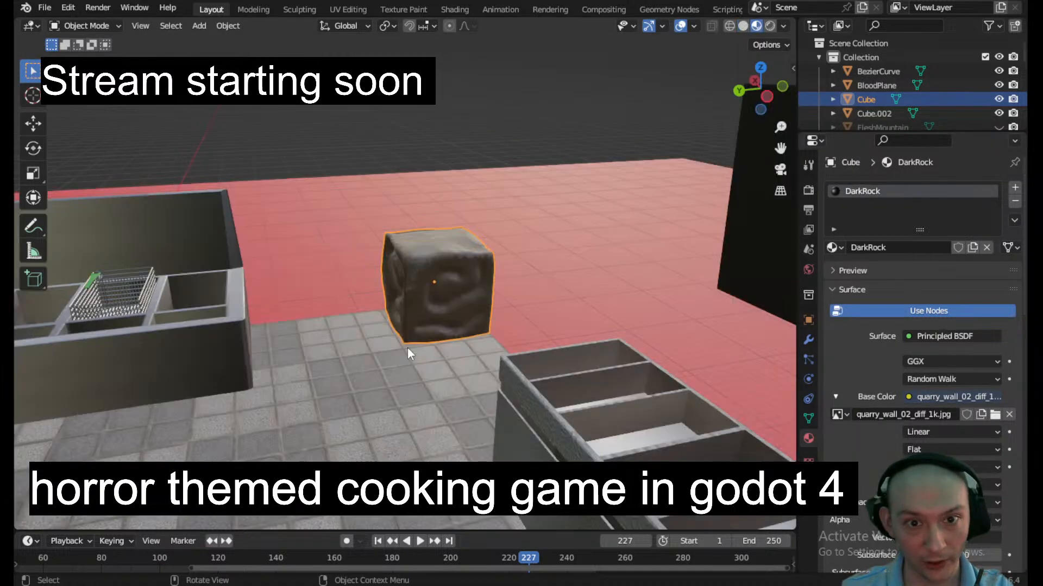
pyautogui.moveTo(410, 339); pyautogui.dragTo(333, 321, button='middle')
pyautogui.scroll(5, 467, 324)
# - Put the block in Edit Mode and select its whole mesh
pyautogui.click(73, 25)
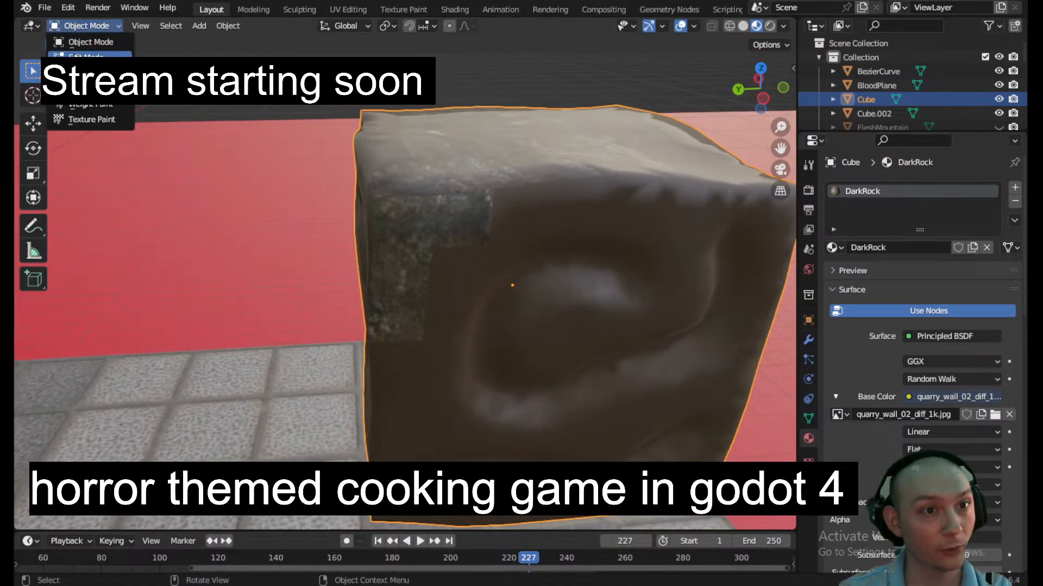
pyautogui.click(87, 53)
pyautogui.scroll(-3, 459, 289)
pyautogui.press('a')
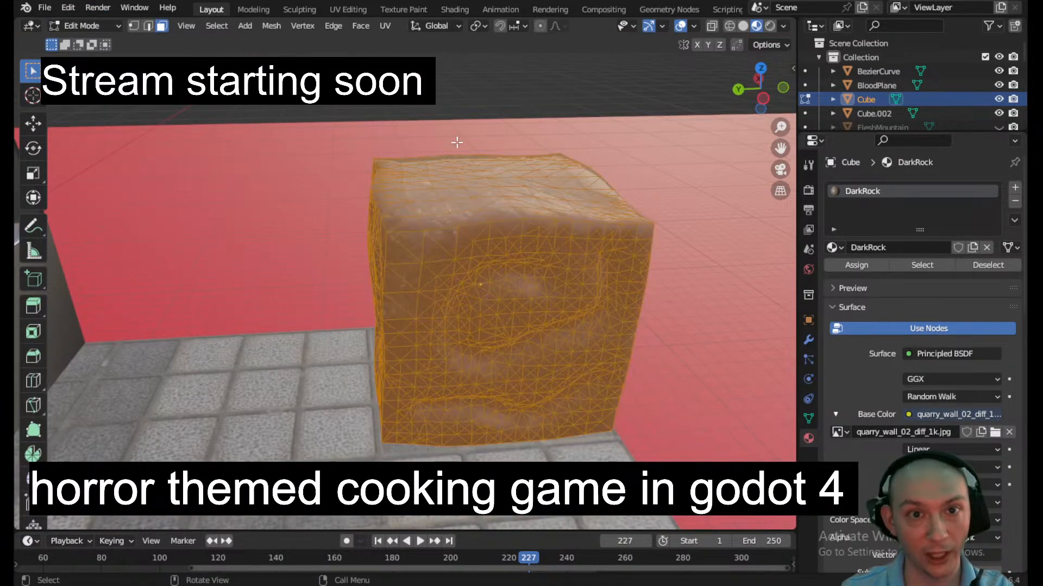
pyautogui.click(384, 26)
# - Return the block to Object Mode and apply its scale
pyautogui.click(87, 25)
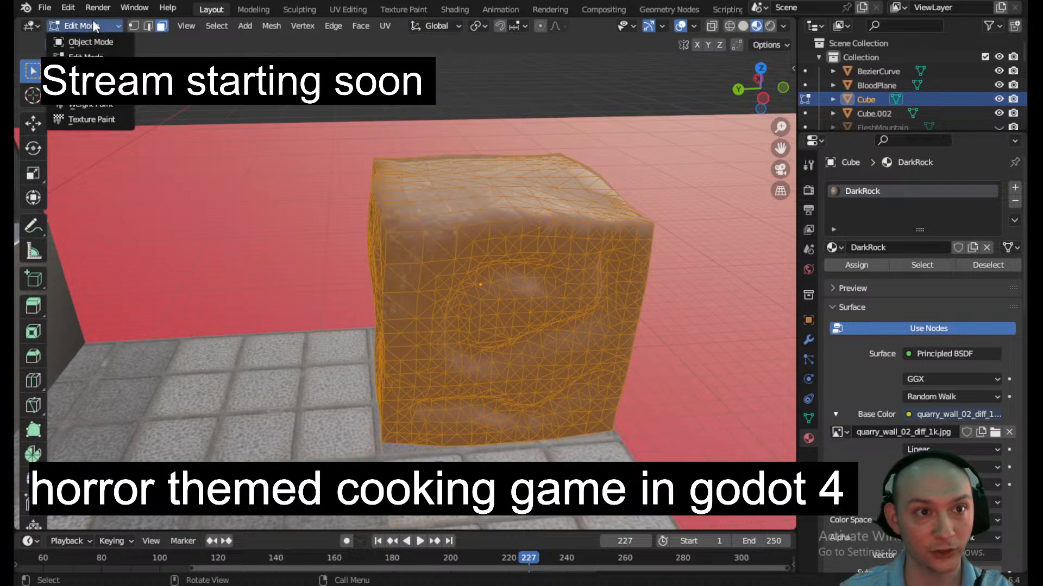
pyautogui.click(82, 40)
pyautogui.hotkey('ctrl', 'a')
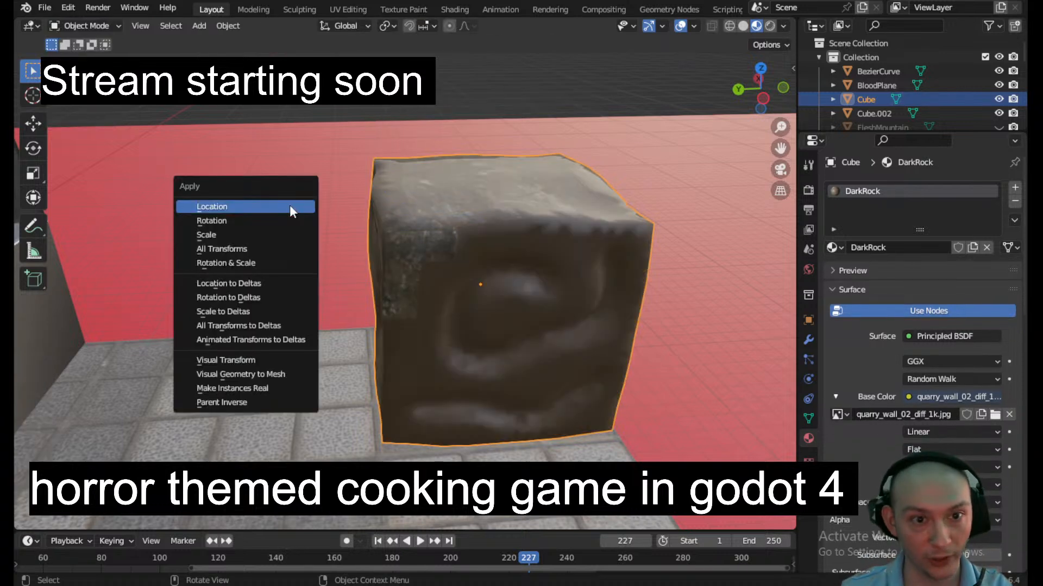
pyautogui.click(269, 230)
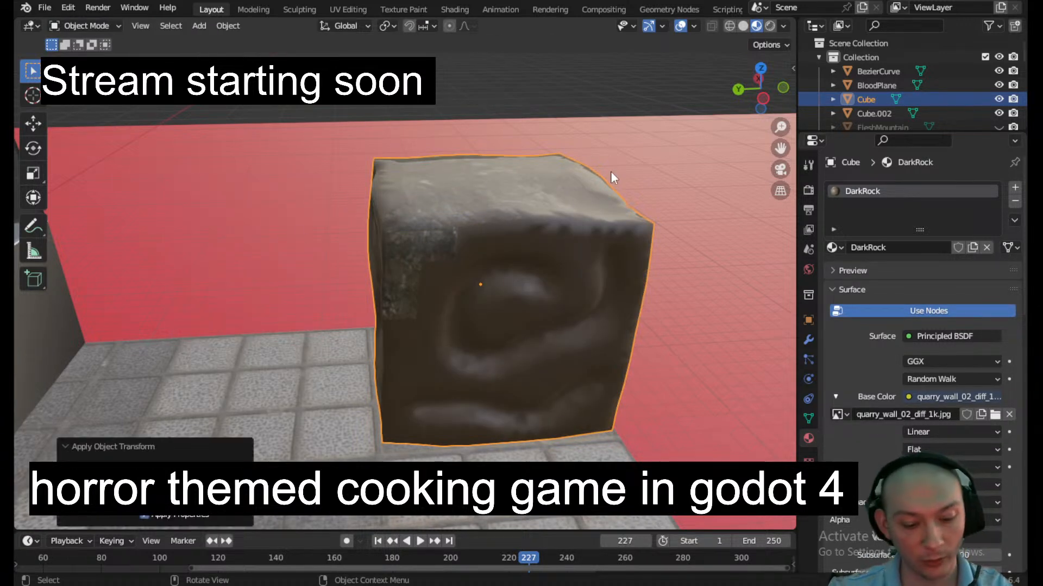
# - Start the Shortcut VUr add-on and hide the viewport sidebar again
pyautogui.press('n')
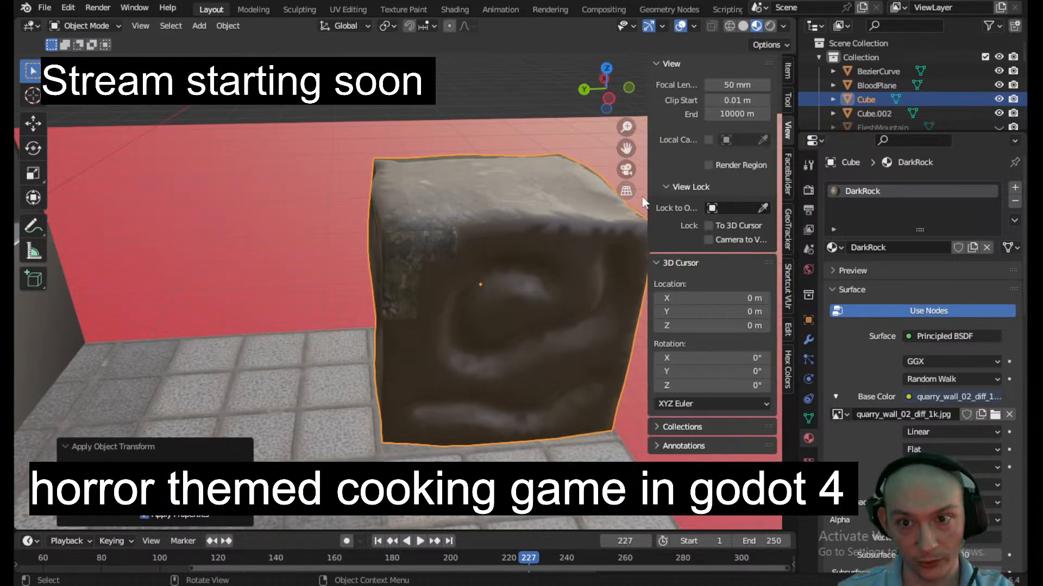
pyautogui.click(786, 309)
pyautogui.click(658, 86)
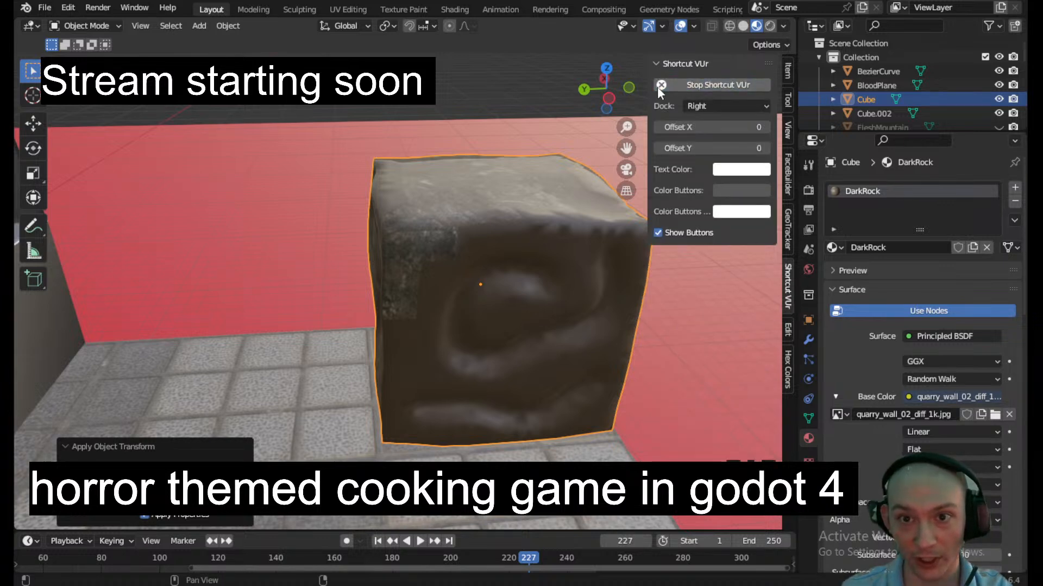
pyautogui.press('n')
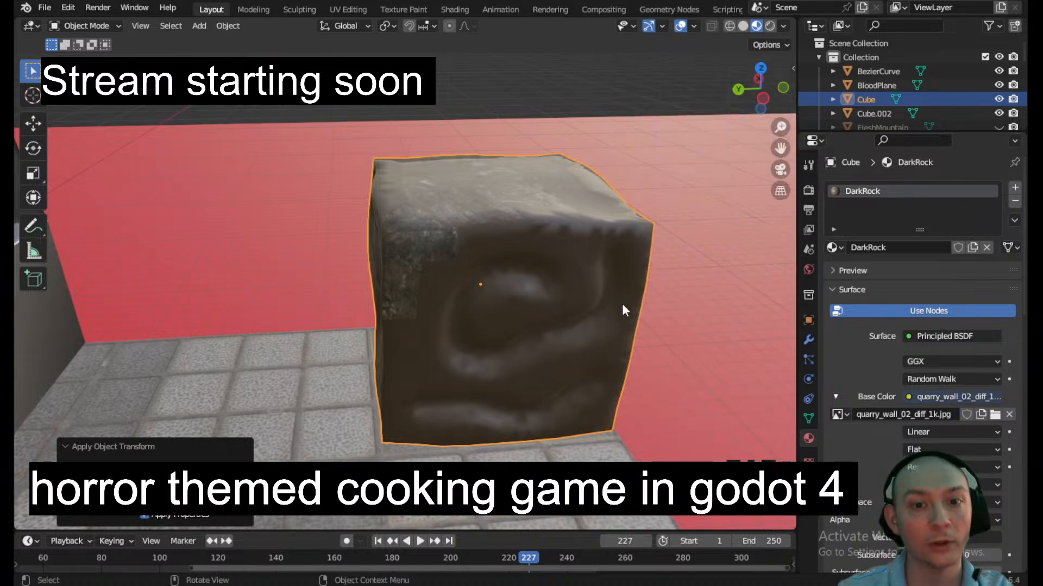
# - Put the block back in Edit Mode and unwrap its mesh with Smart UV Project at a 66° angle limit
pyautogui.click(84, 25)
pyautogui.click(89, 57)
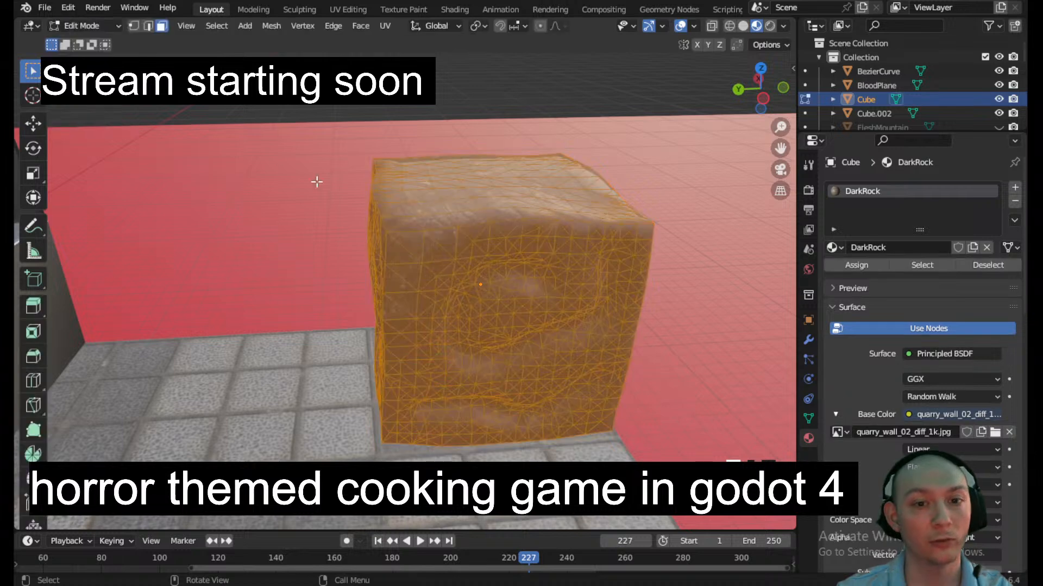
pyautogui.click(385, 26)
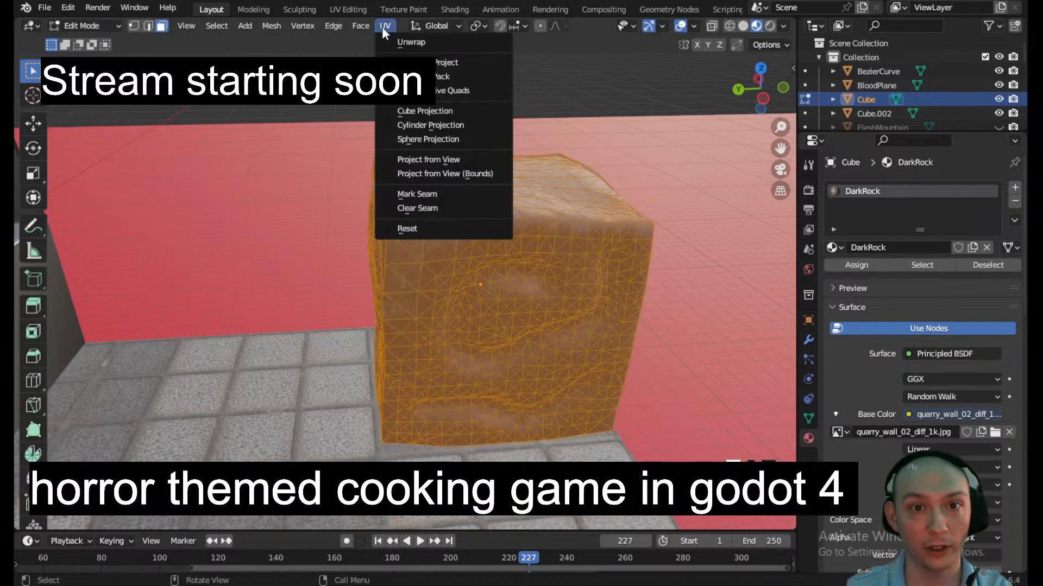
pyautogui.click(432, 64)
pyautogui.click(426, 194)
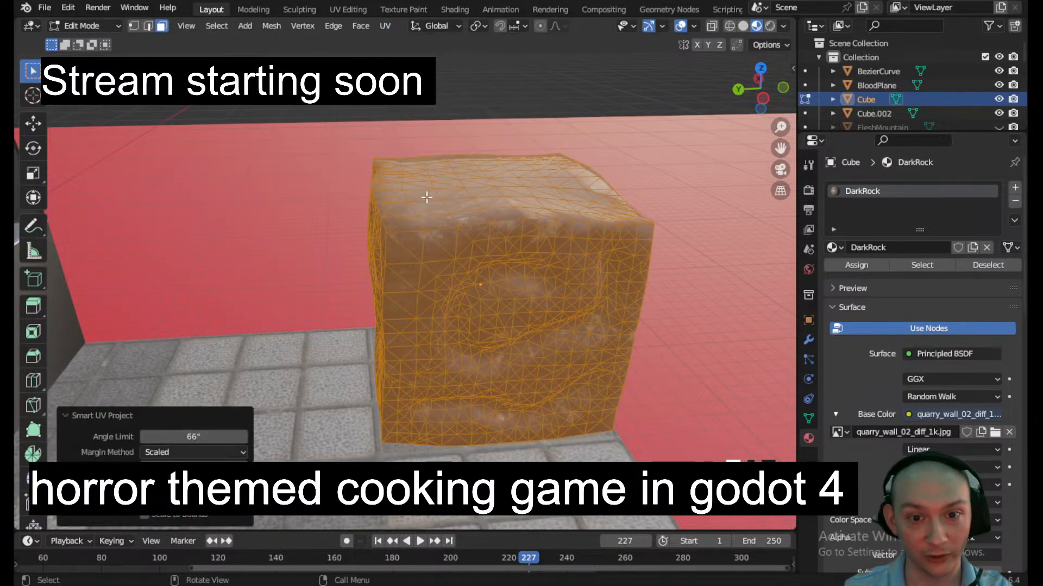
# - Return the unwrapped block to Object Mode
pyautogui.click(80, 27)
pyautogui.click(77, 44)
pyautogui.moveTo(389, 203); pyautogui.dragTo(361, 314, button='middle')
pyautogui.scroll(4, 361, 314)
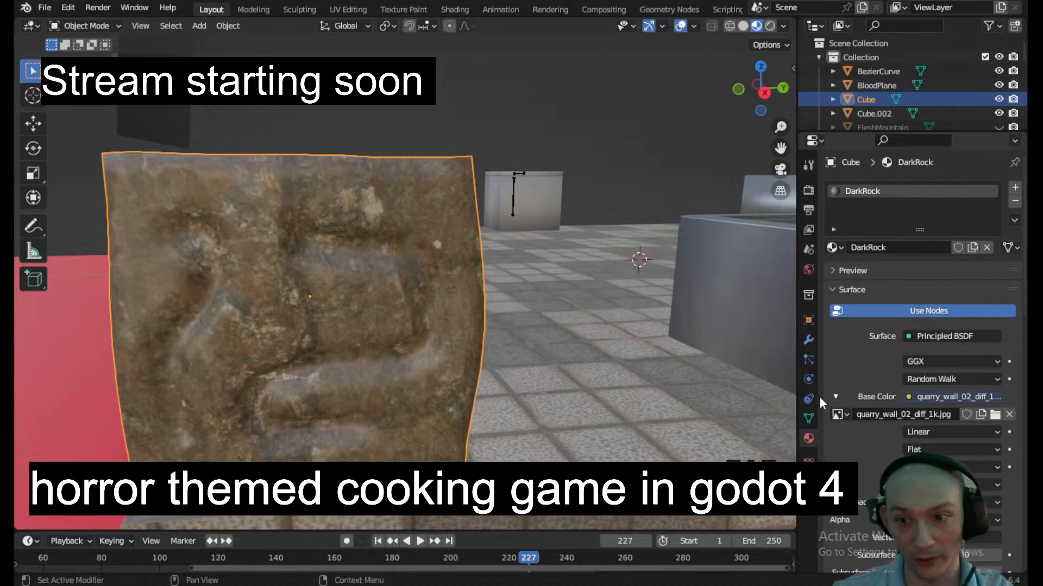
pyautogui.scroll(-3, 918, 299)
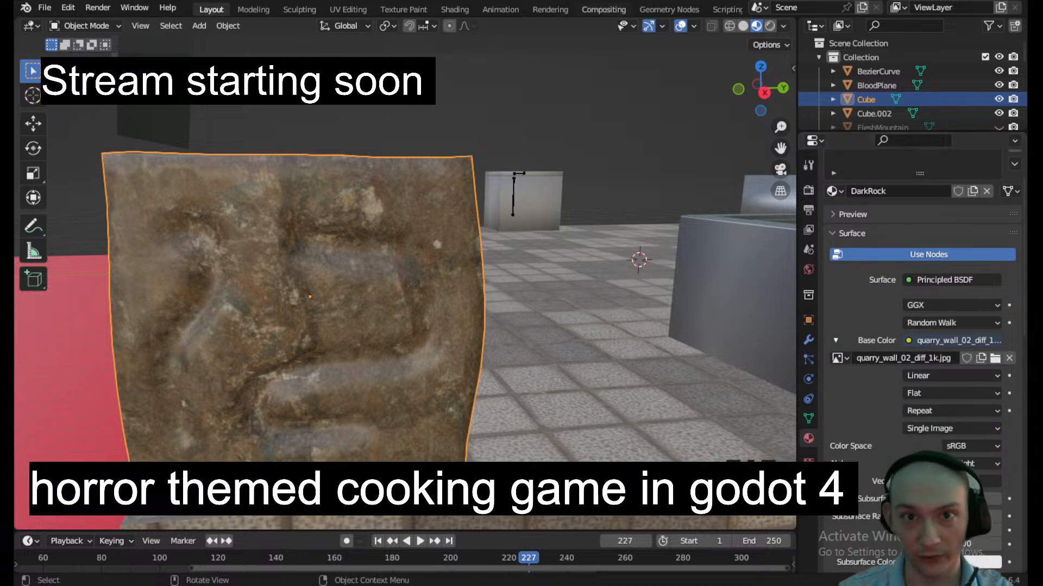
# - Switch to the Shading workspace to edit the block's DarkRock material nodes
pyautogui.click(448, 8)
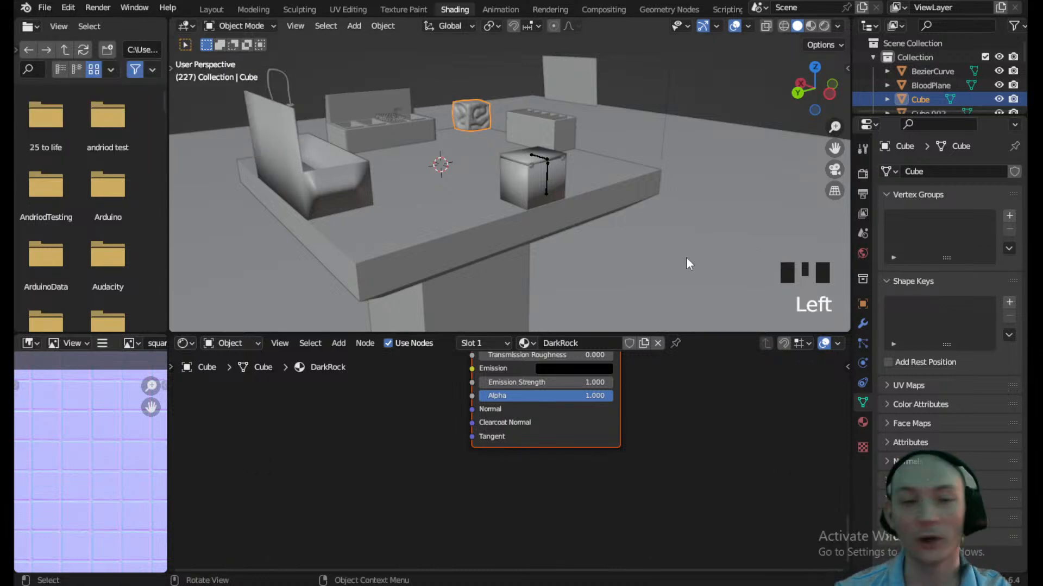
pyautogui.click(707, 470)
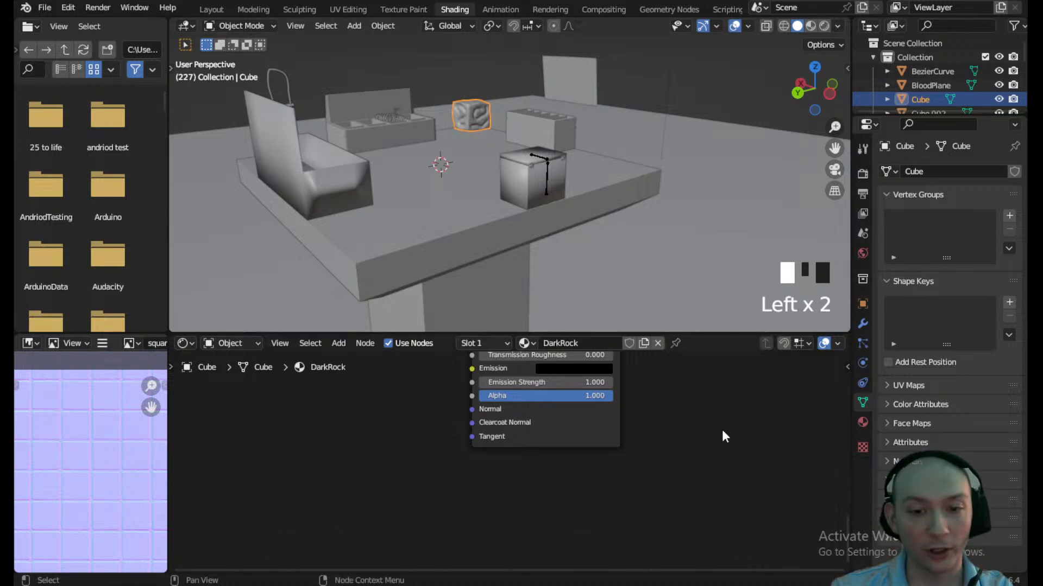
pyautogui.scroll(-3, 538, 201)
pyautogui.keyDown('shift'); pyautogui.moveTo(488, 174); pyautogui.dragTo(504, 242, button='middle'); pyautogui.keyUp('shift')
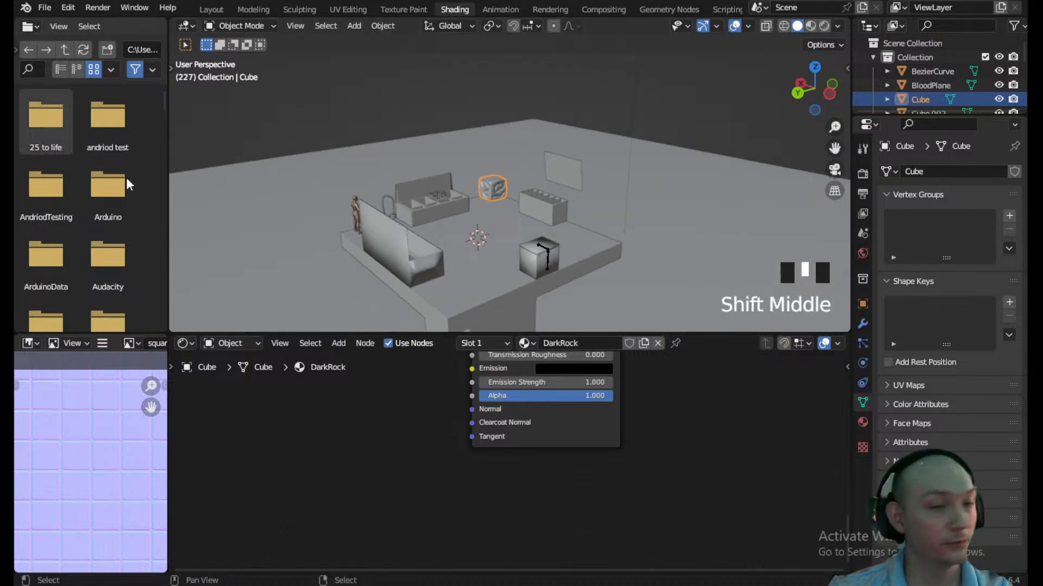
pyautogui.scroll(1, 435, 434)
pyautogui.scroll(8, 458, 190)
pyautogui.keyDown('shift'); pyautogui.moveTo(431, 236); pyautogui.dragTo(331, 155, button='middle'); pyautogui.keyUp('shift')
pyautogui.scroll(2, 468, 190)
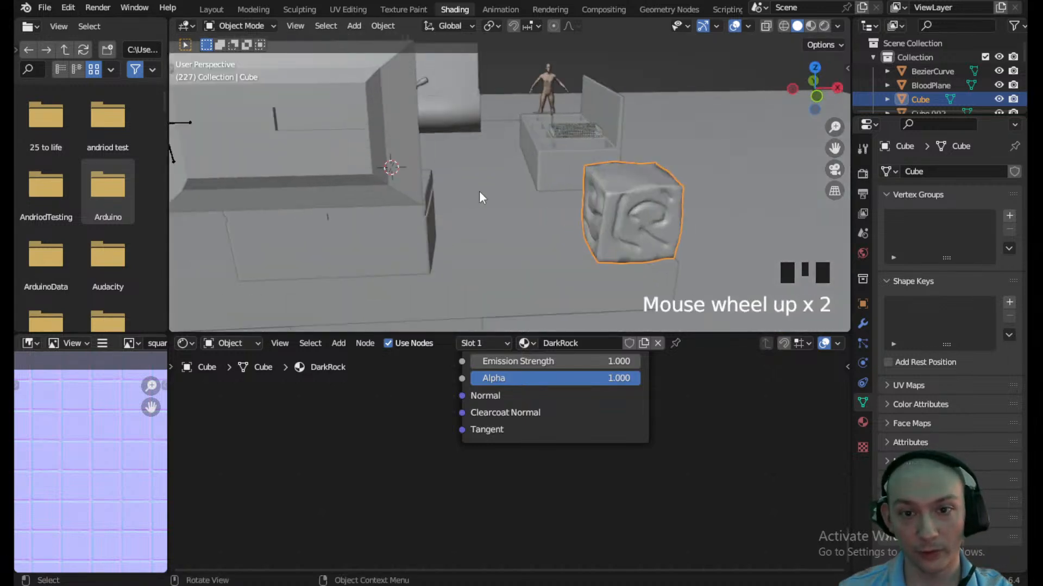
pyautogui.keyDown('shift'); pyautogui.moveTo(468, 190); pyautogui.dragTo(530, 240, button='middle'); pyautogui.keyUp('shift')
pyautogui.scroll(-1, 386, 389)
# - Add an Image Texture node to the DarkRock material beside the Principled BSDF
pyautogui.moveTo(386, 389); pyautogui.dragTo(440, 462, button='middle')
pyautogui.click(338, 344)
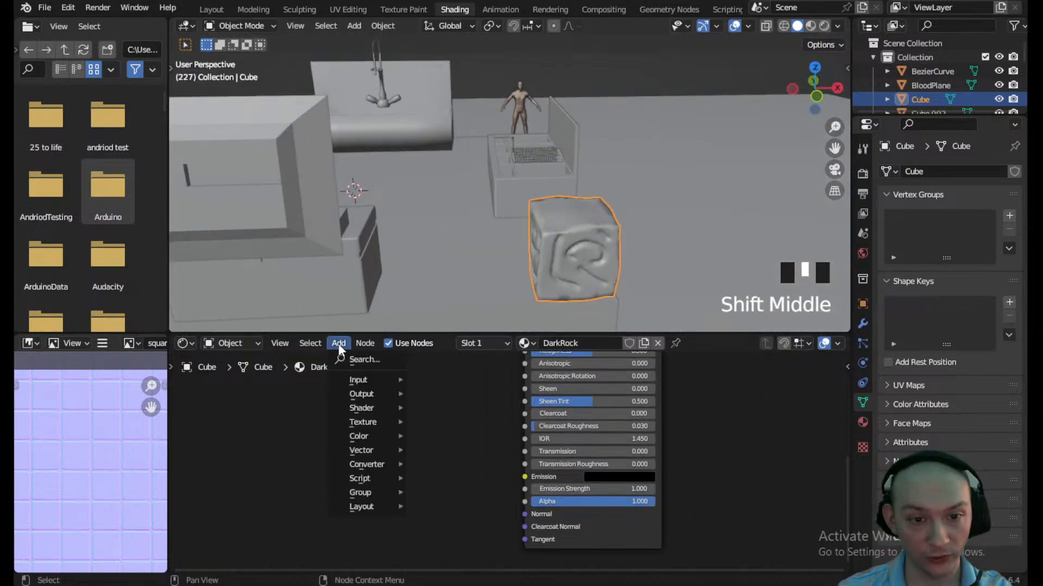
pyautogui.moveTo(377, 421)
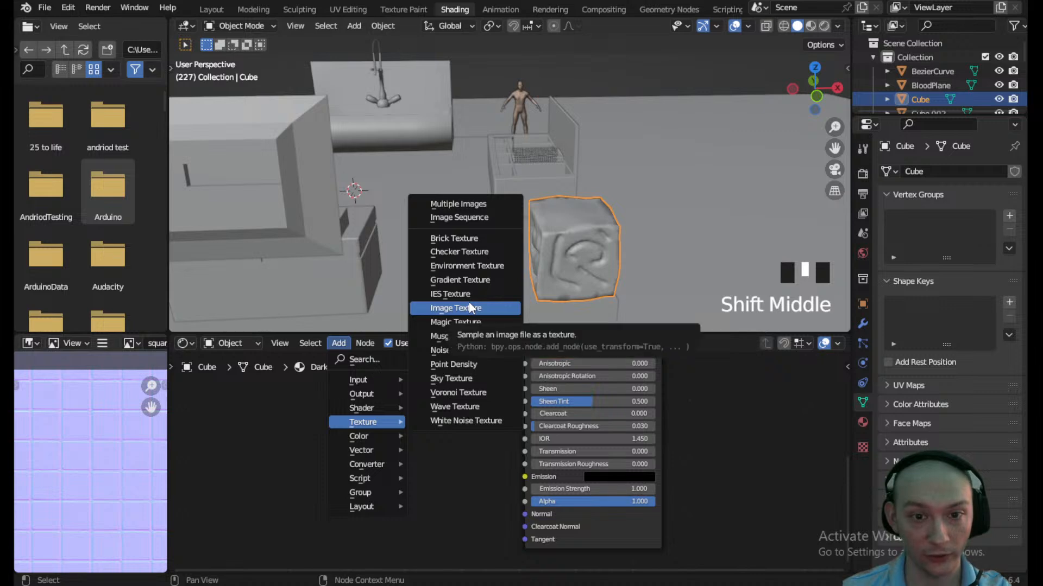
pyautogui.click(437, 308)
pyautogui.click(264, 428)
pyautogui.click(339, 344)
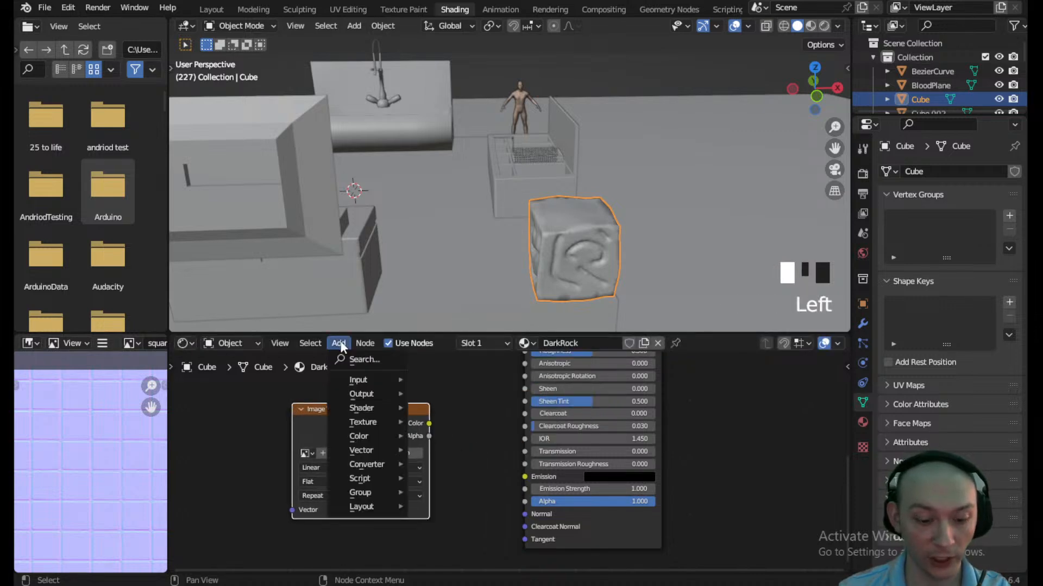
pyautogui.press('n')
pyautogui.press('o')
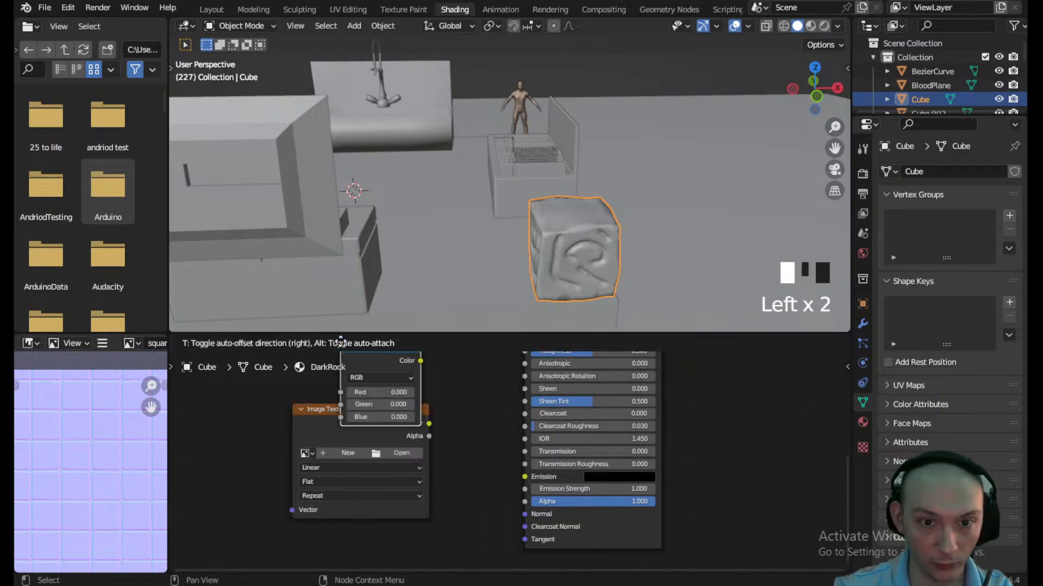
pyautogui.click(220, 409)
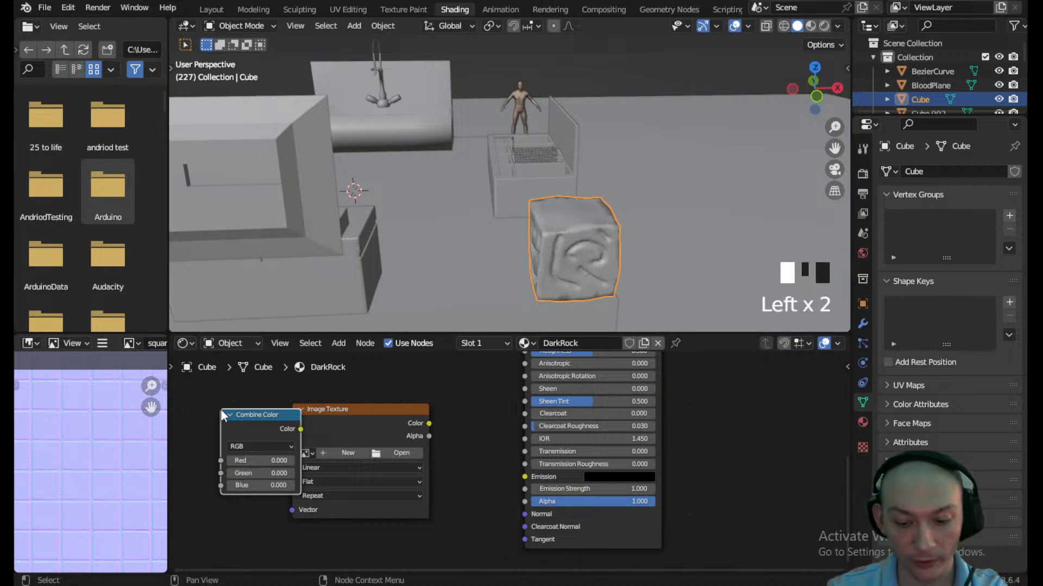
pyautogui.press('Delete')
# - Add a Normal Map node between the Image Texture node and the Principled BSDF
pyautogui.click(338, 345)
pyautogui.click(351, 359)
pyautogui.write('norma')
pyautogui.click(382, 398)
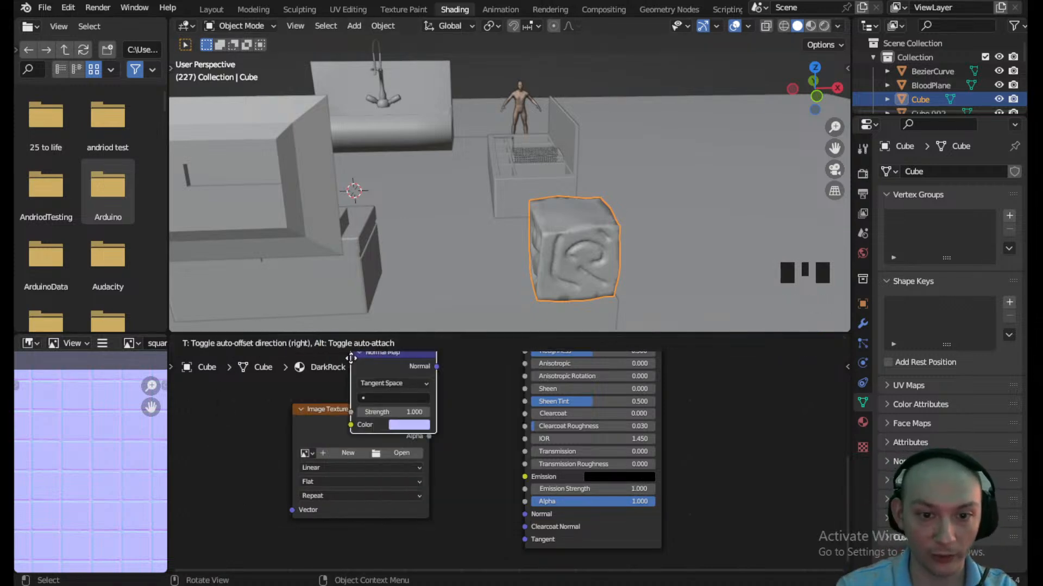
pyautogui.click(482, 501)
# - Space the nodes apart and connect the Image Texture's Color through the Normal Map to the Principled BSDF's Normal input
pyautogui.moveTo(375, 409); pyautogui.dragTo(253, 442)
pyautogui.moveTo(443, 456); pyautogui.dragTo(401, 449)
pyautogui.moveTo(473, 463); pyautogui.dragTo(534, 513)
pyautogui.moveTo(308, 461); pyautogui.dragTo(389, 522)
# - Load quarry_wall_02_nor_gl_1k.exr from the Textures\DarkRock folder into the new Image Texture node
pyautogui.click(275, 485)
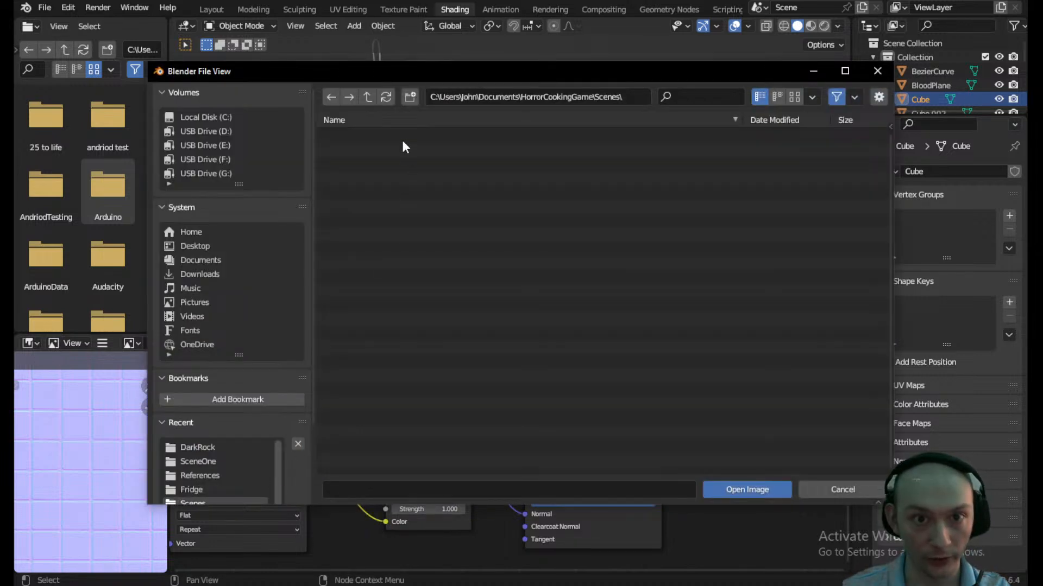
pyautogui.click(366, 99)
pyautogui.doubleClick(348, 180)
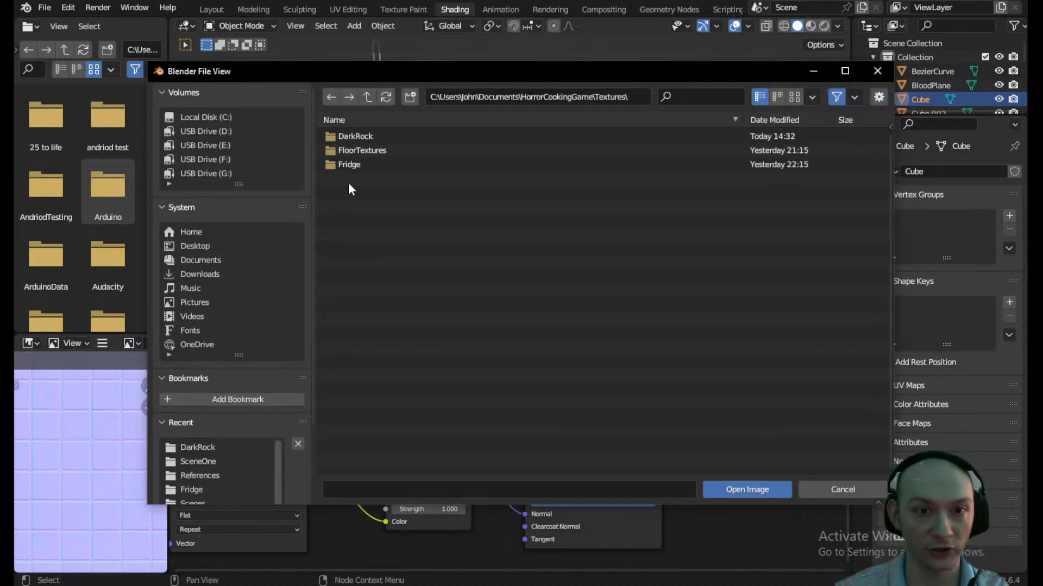
pyautogui.doubleClick(358, 136)
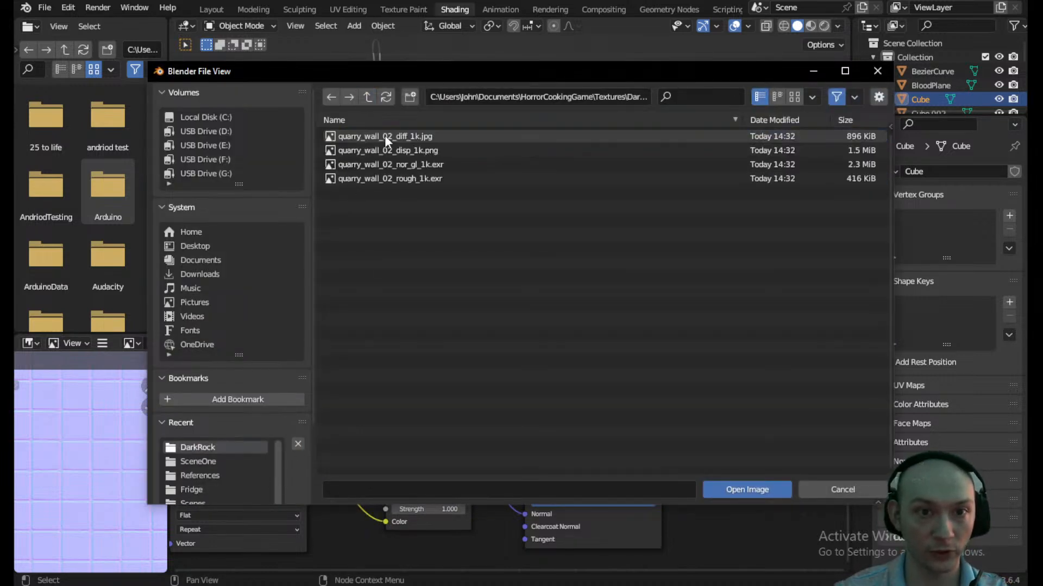
pyautogui.click(408, 164)
pyautogui.click(758, 491)
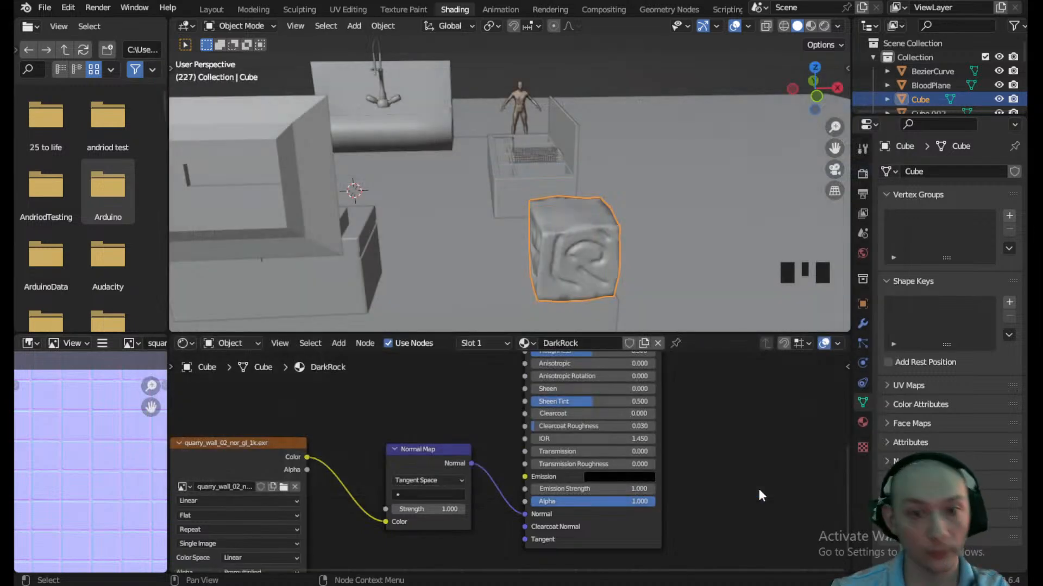
# - Switch the viewport to Rendered shading to check the rock material on the block
pyautogui.press('z')
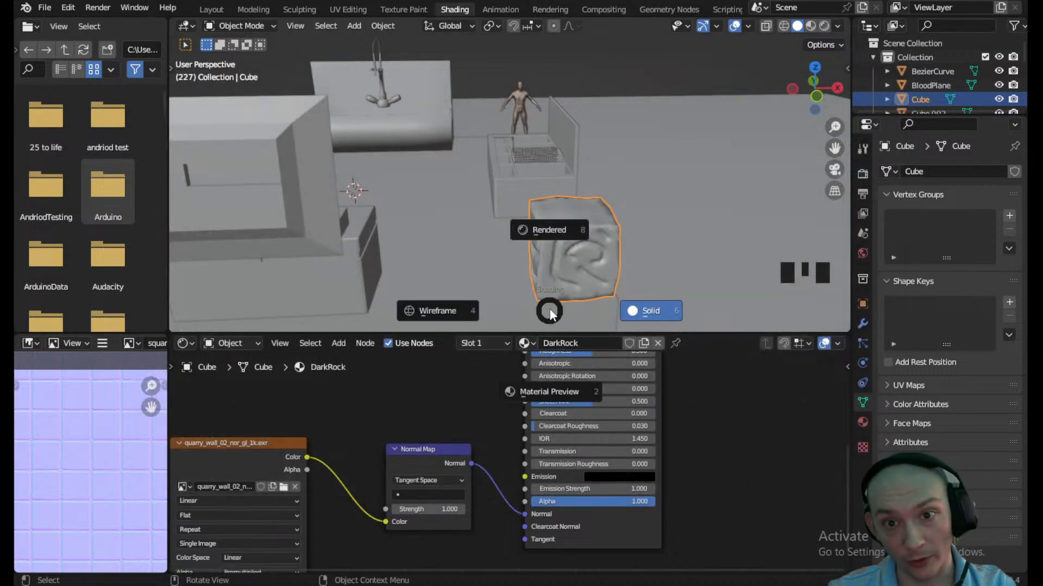
pyautogui.click(550, 215)
pyautogui.scroll(3, 618, 278)
pyautogui.moveTo(617, 278)
pyautogui.keyDown('shift'); pyautogui.mouseDown(button='middle')
pyautogui.moveTo(568, 243)
pyautogui.moveTo(386, 170)
pyautogui.moveTo(408, 205)
pyautogui.moveTo(384, 182)
pyautogui.moveTo(349, 217)
pyautogui.moveTo(449, 186)
pyautogui.moveTo(400, 178)
pyautogui.moveTo(324, 230)
pyautogui.mouseUp(button='middle'); pyautogui.keyUp('shift')
pyautogui.scroll(-2, 314, 214)
pyautogui.click(477, 165)
# - Add a point light to the scene and move it next to the carved block
pyautogui.scroll(-9, 475, 169)
pyautogui.scroll(6, 471, 173)
pyautogui.click(354, 26)
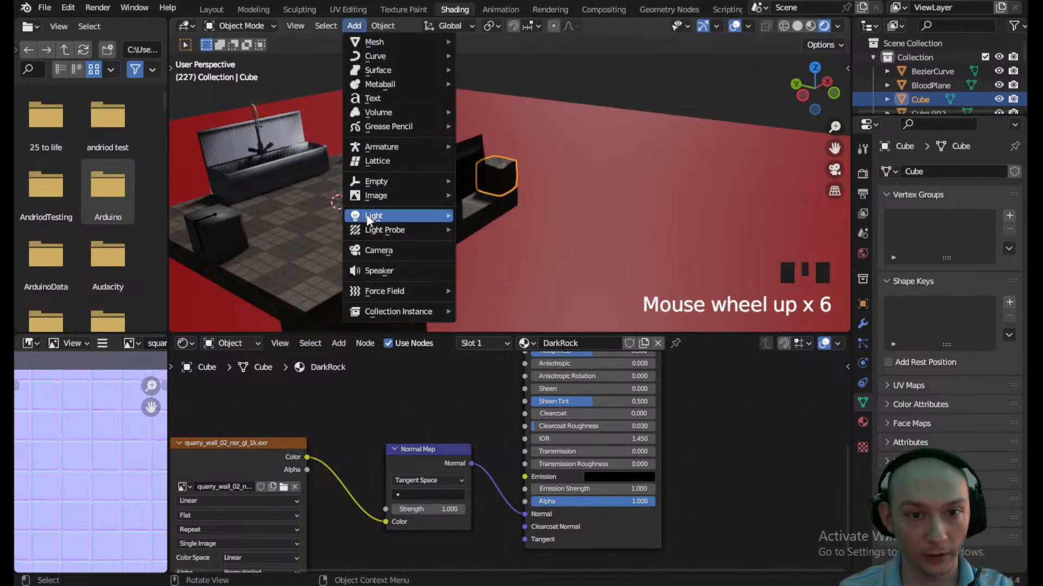
pyautogui.moveTo(424, 216)
pyautogui.click(479, 213)
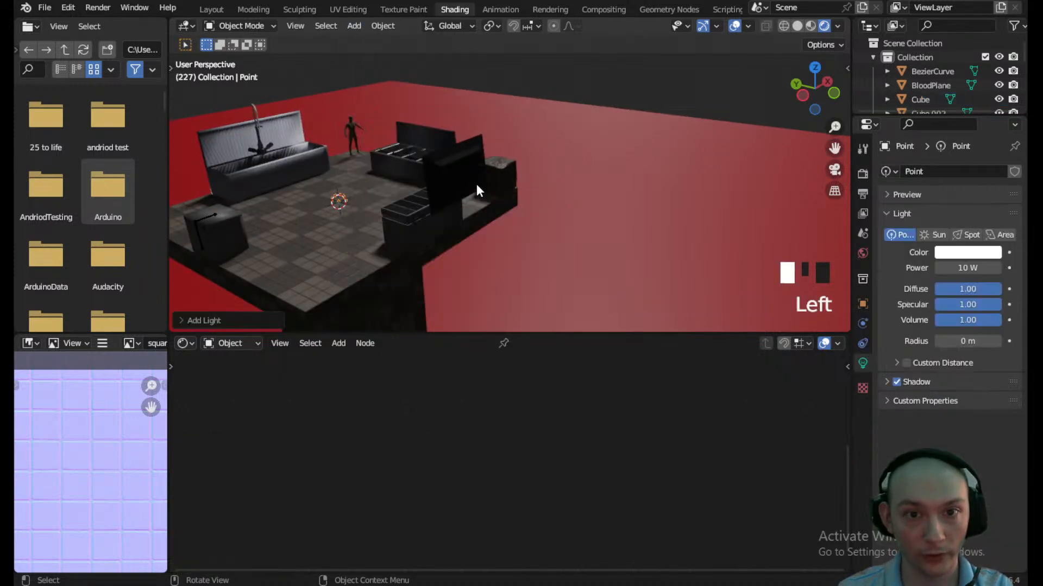
pyautogui.keyDown('shift'); pyautogui.moveTo(477, 191); pyautogui.dragTo(445, 186, button='middle'); pyautogui.keyUp('shift')
pyautogui.scroll(-2, 363, 186)
pyautogui.press('g')
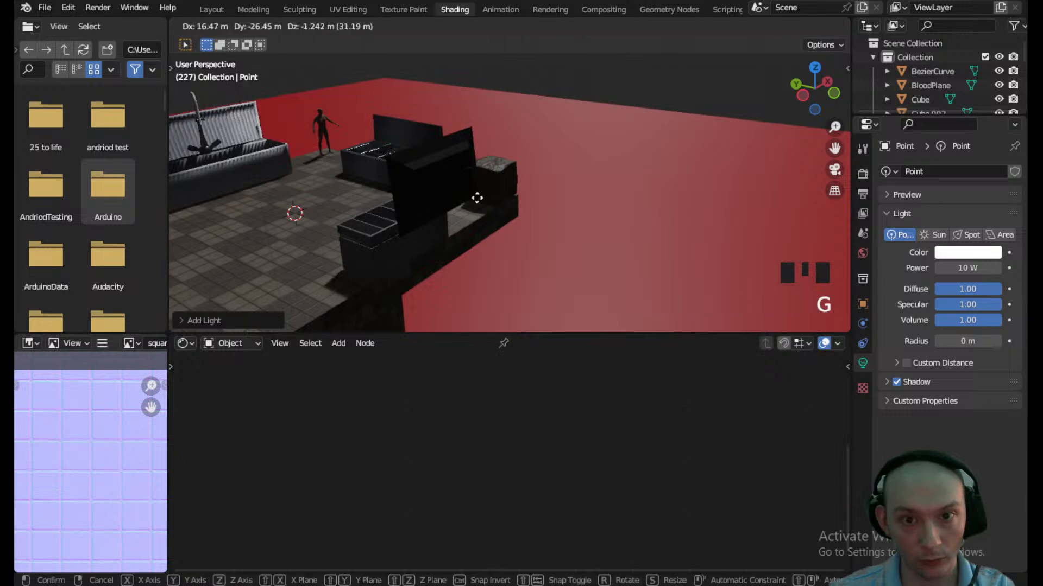
pyautogui.click(558, 168)
# - Set the point light's power to 1000 W
pyautogui.scroll(4, 635, 192)
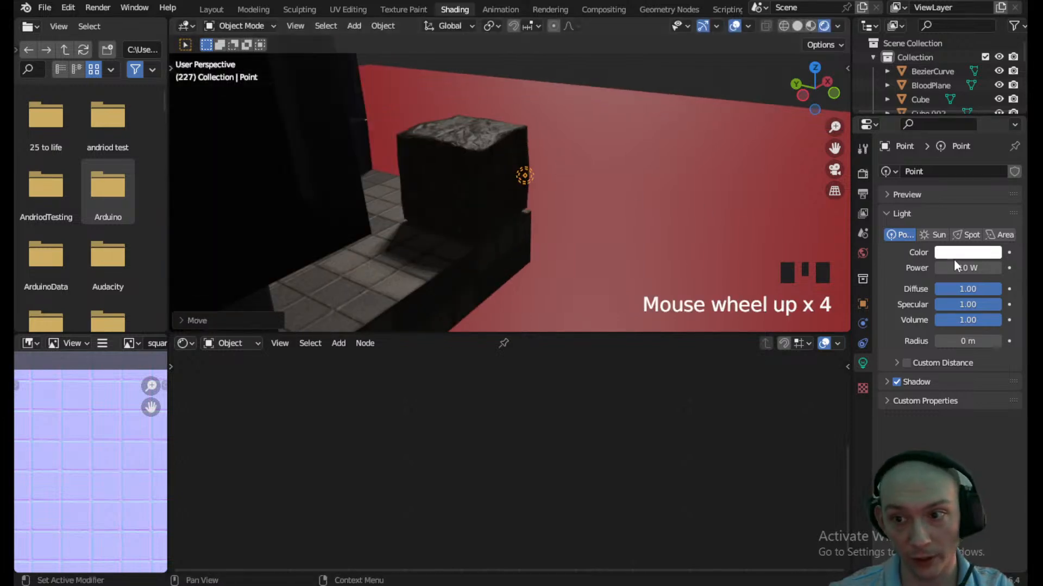
pyautogui.click(957, 267)
pyautogui.press('Return')
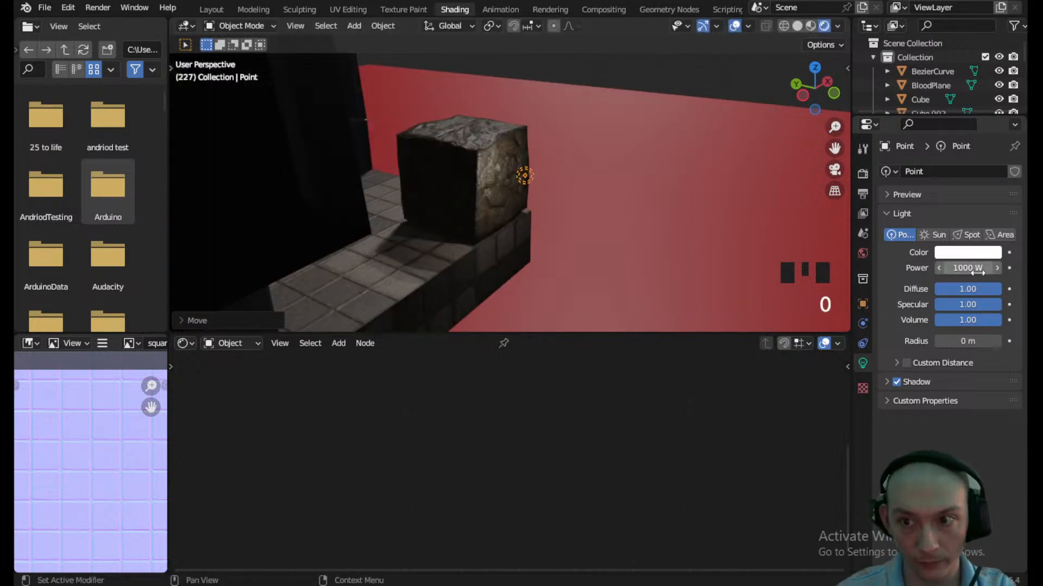
# - Move the point light farther out from the block's lit face
pyautogui.scroll(2, 644, 221)
pyautogui.moveTo(565, 212); pyautogui.dragTo(531, 220, button='middle')
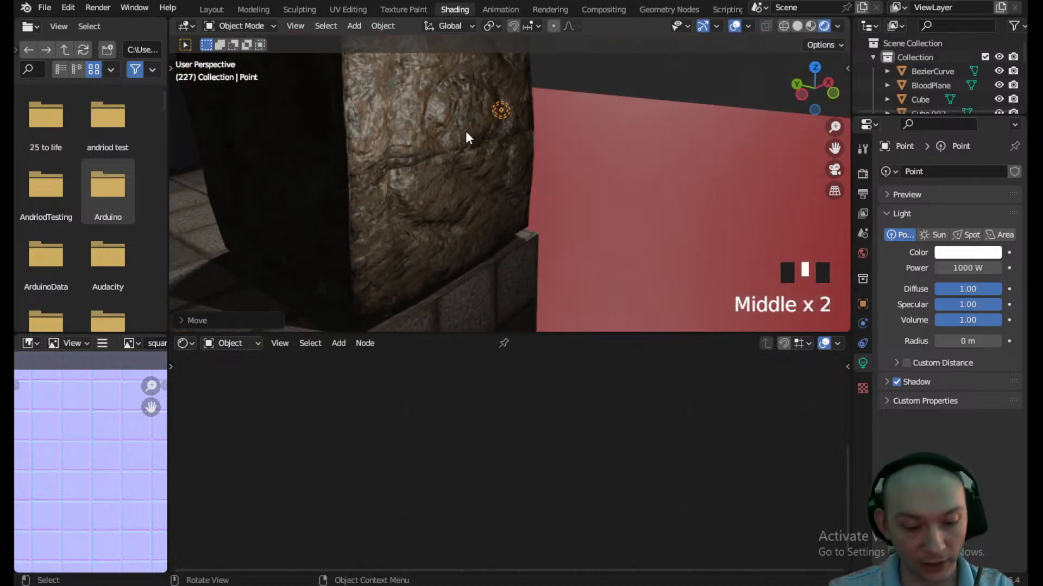
pyautogui.press('g')
pyautogui.click(538, 190)
pyautogui.scroll(2, 468, 165)
pyautogui.moveTo(468, 165); pyautogui.dragTo(461, 168, button='middle')
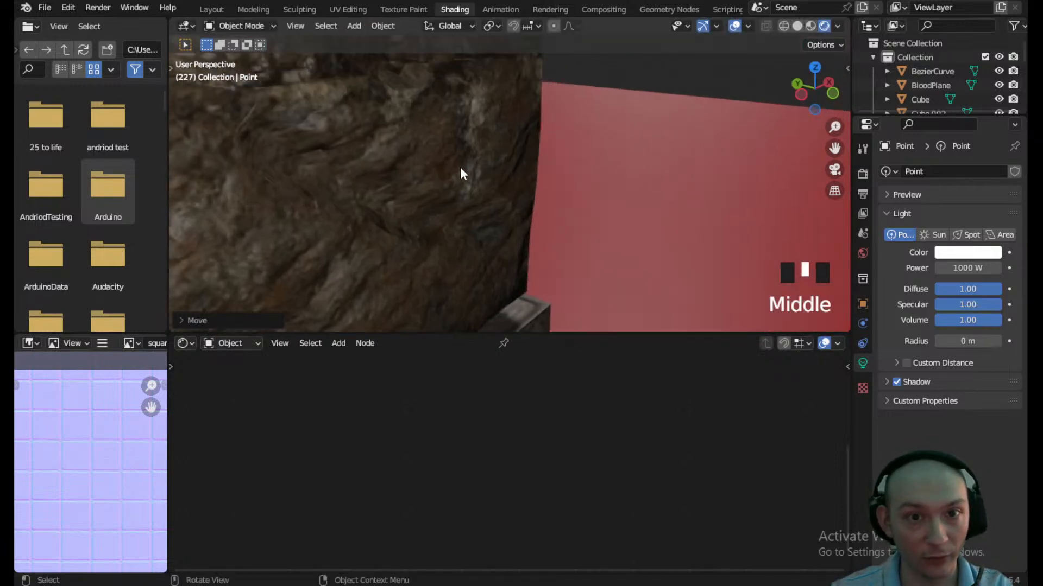
pyautogui.scroll(-1, 388, 173)
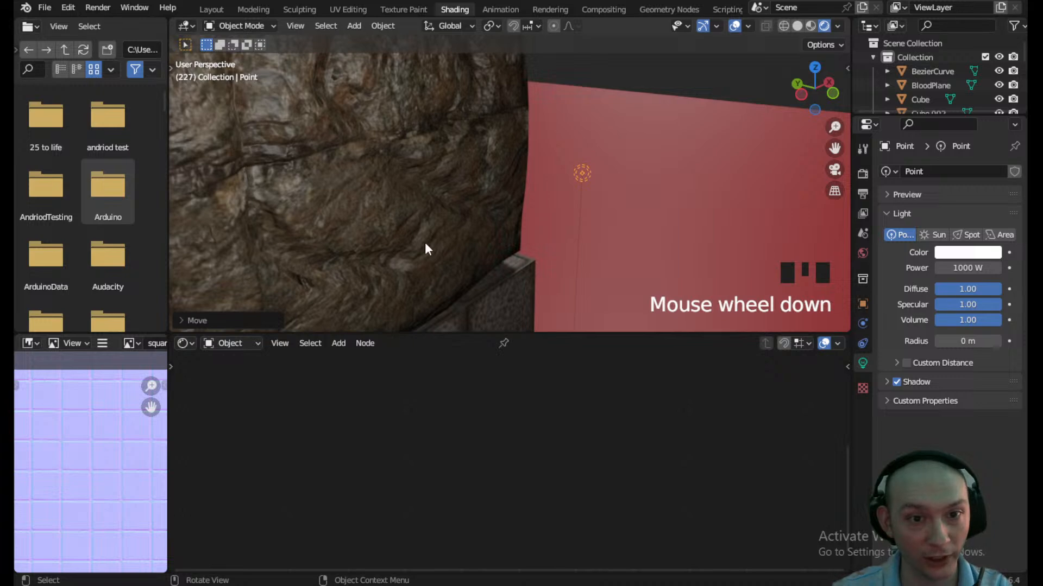
pyautogui.scroll(-3, 461, 175)
pyautogui.moveTo(461, 175); pyautogui.dragTo(372, 182, button='middle')
# - Select the block and examine its normal map and UV layout in the Texture Paint workspace
pyautogui.click(402, 128)
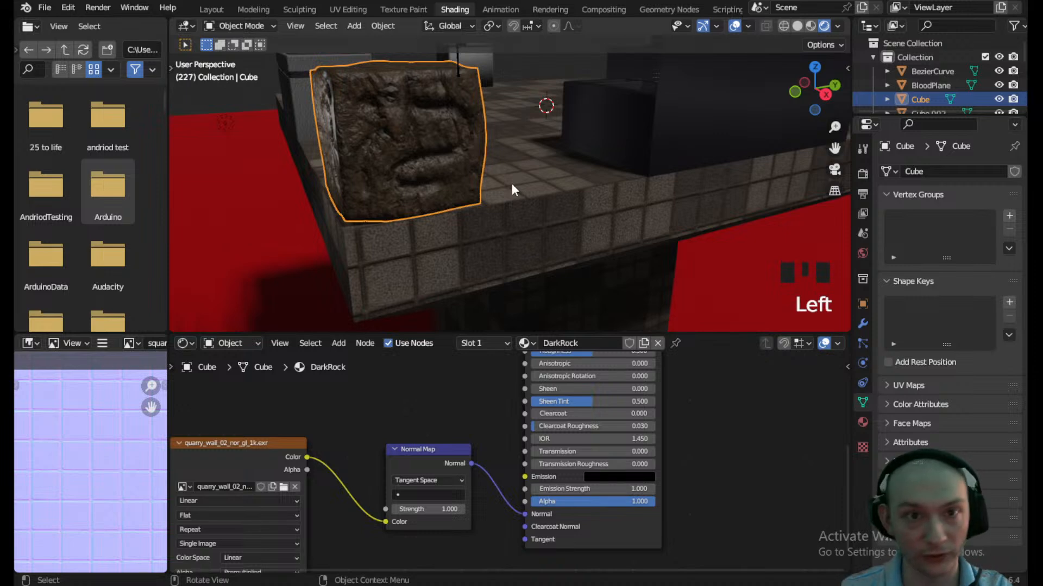
pyautogui.click(402, 8)
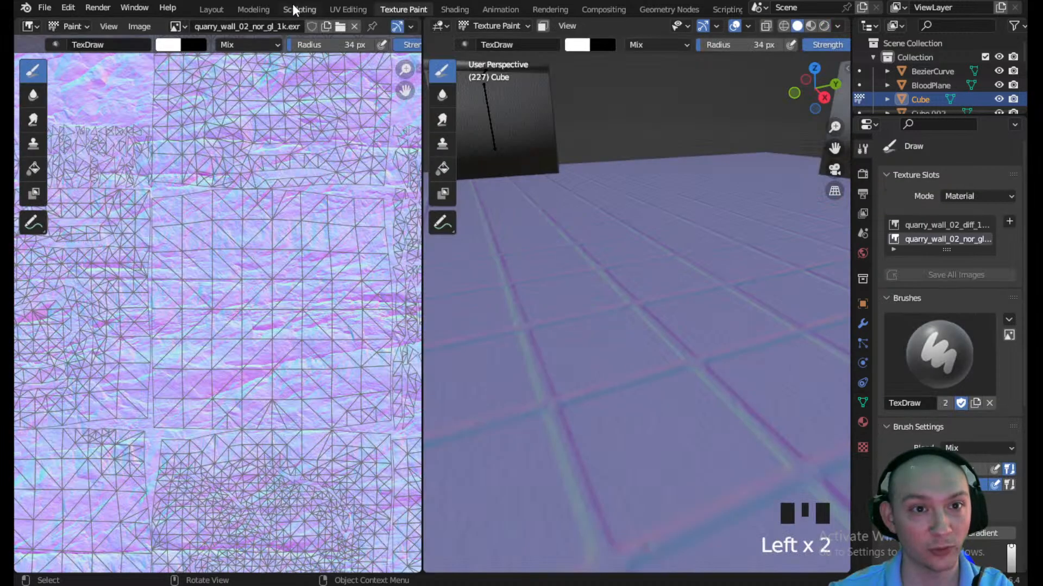
pyautogui.scroll(-10, 553, 185)
pyautogui.scroll(-5, 555, 200)
pyautogui.moveTo(555, 200); pyautogui.dragTo(639, 344, button='middle')
pyautogui.scroll(3, 622, 303)
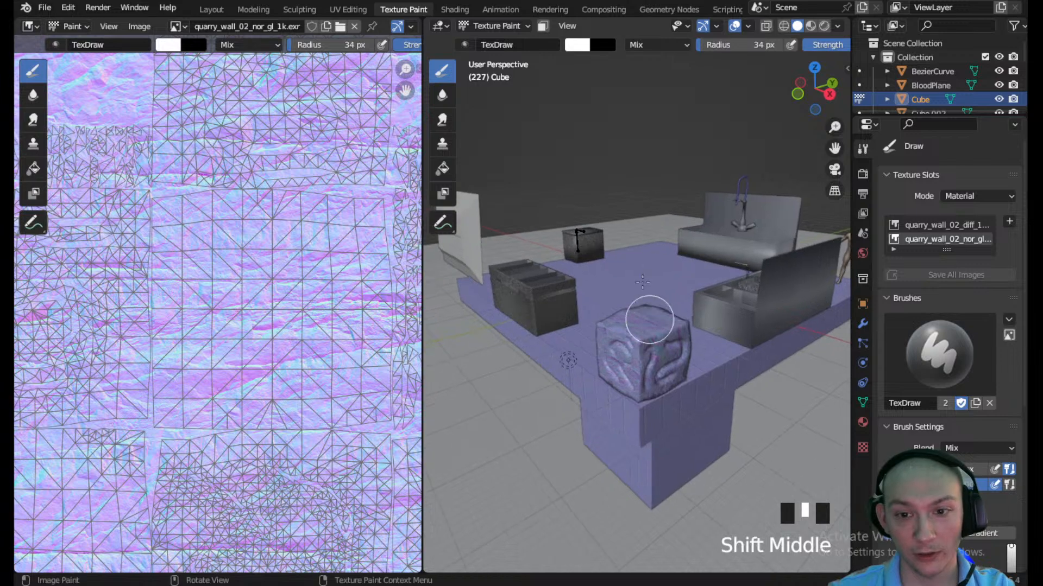
pyautogui.scroll(3, 623, 342)
pyautogui.moveTo(637, 350); pyautogui.dragTo(620, 330, button='middle')
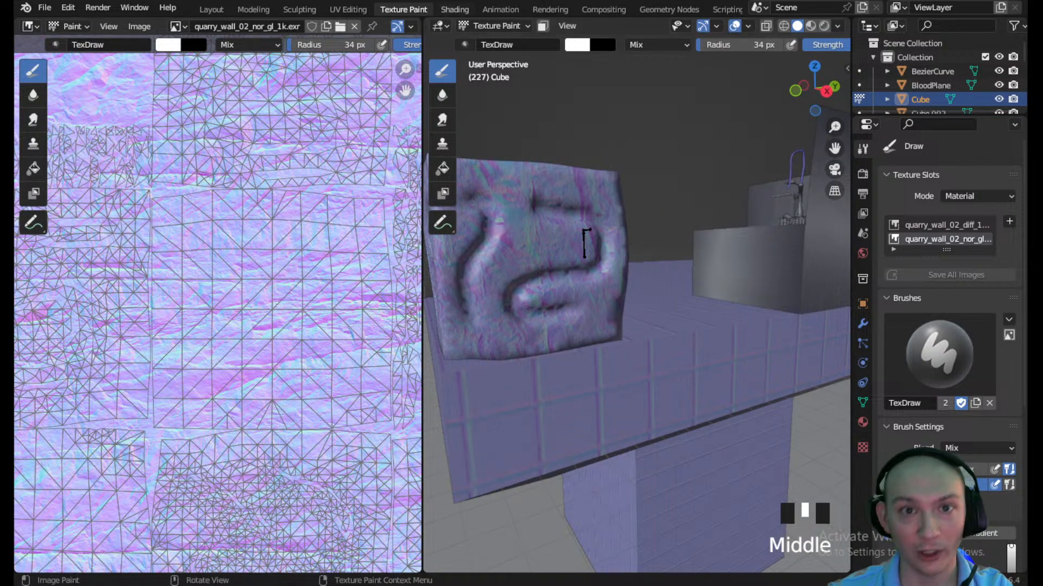
# - Return to the Layout workspace and examine the rock surface detail on the block's carved face
pyautogui.click(211, 10)
pyautogui.scroll(-2, 450, 307)
pyautogui.scroll(-5, 451, 305)
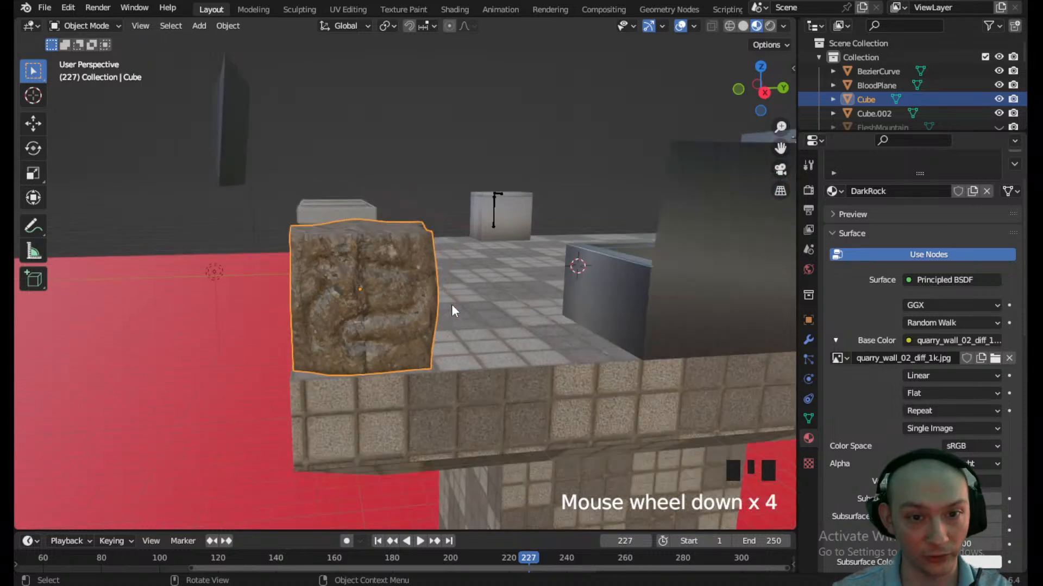
pyautogui.scroll(6, 395, 288)
pyautogui.moveTo(399, 286); pyautogui.dragTo(432, 282, button='middle')
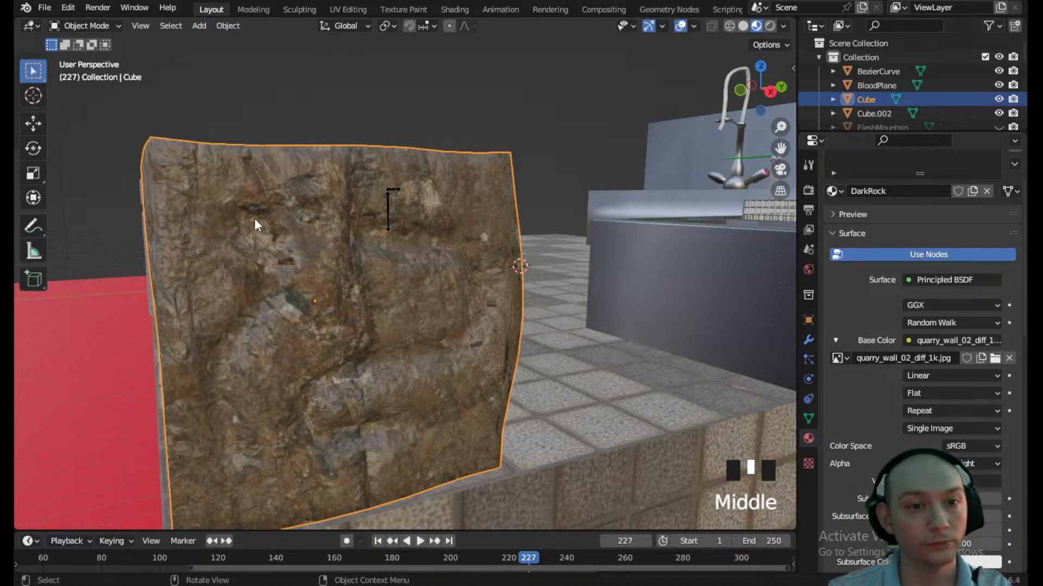
pyautogui.scroll(-3, 273, 275)
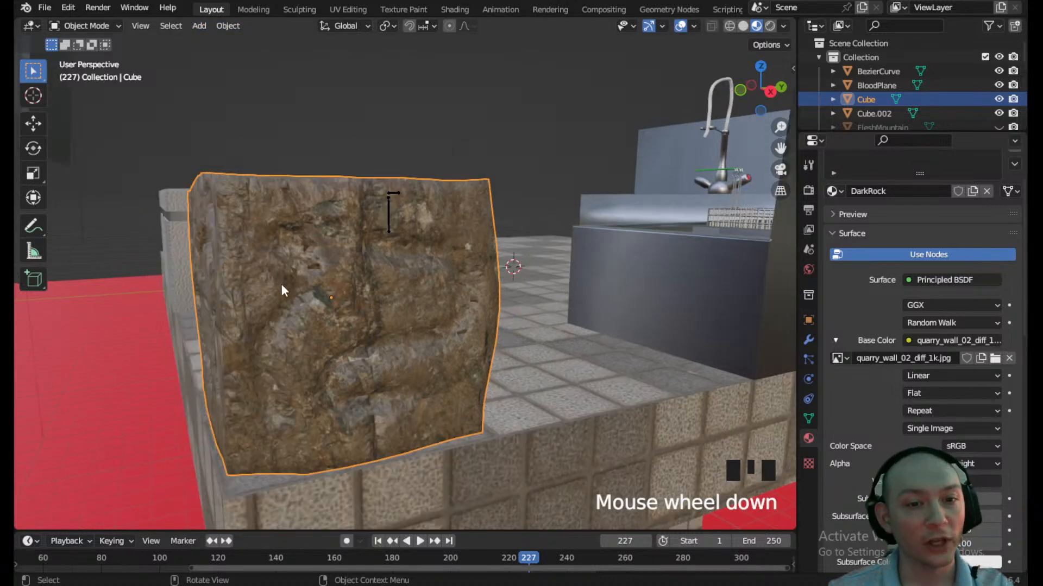
pyautogui.scroll(4, 319, 326)
pyautogui.scroll(-2, 325, 338)
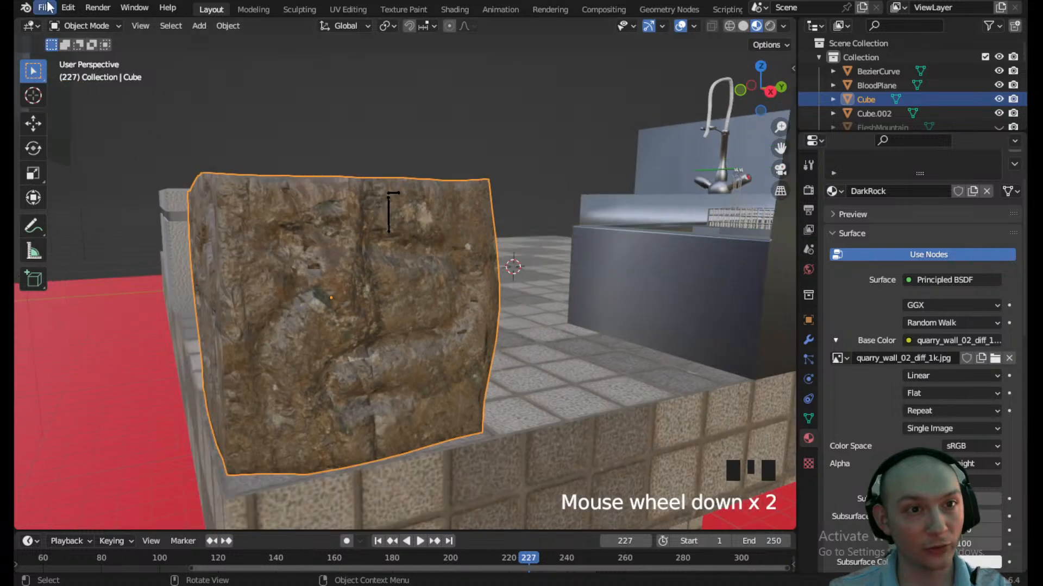
# - Put the carved block in Edit Mode
pyautogui.click(87, 26)
pyautogui.click(95, 56)
pyautogui.scroll(2, 241, 253)
pyautogui.keyDown('shift'); pyautogui.moveTo(241, 252); pyautogui.dragTo(283, 245, button='middle'); pyautogui.keyUp('shift')
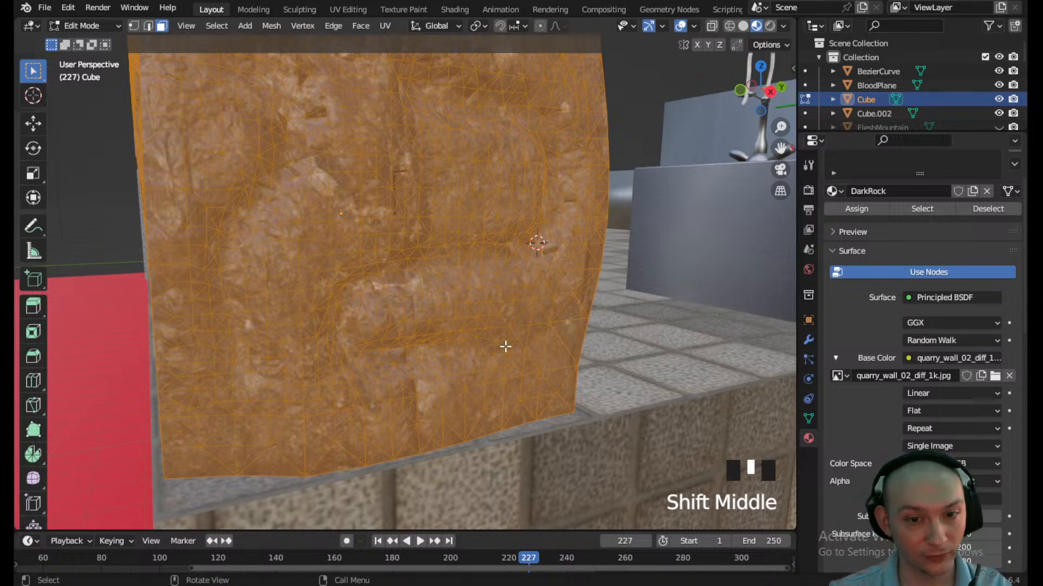
pyautogui.scroll(-6, 506, 347)
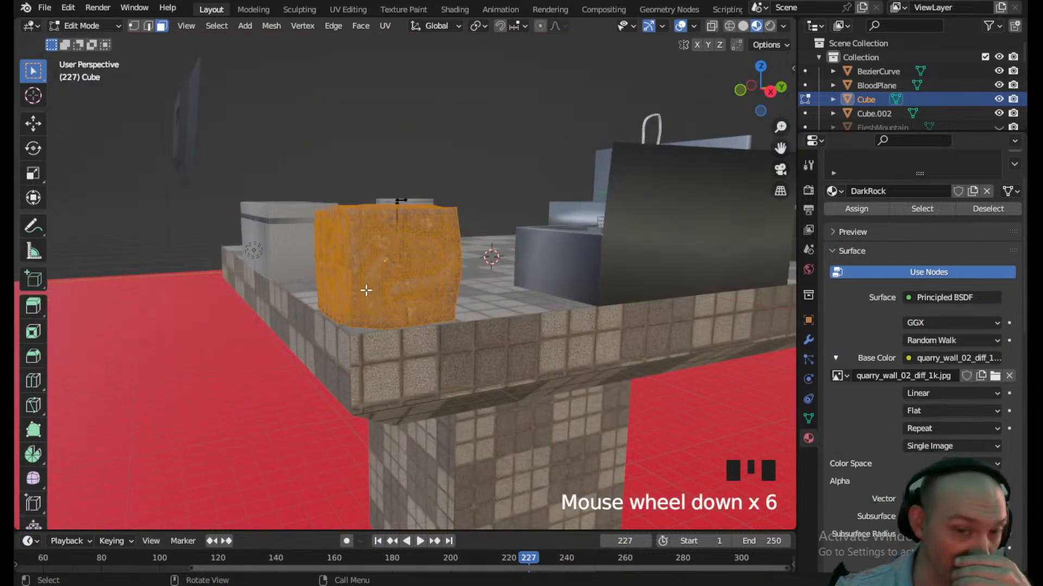
# - Return the carved block to Object Mode
pyautogui.scroll(-2, 366, 290)
pyautogui.scroll(4, 422, 298)
pyautogui.moveTo(423, 298); pyautogui.dragTo(438, 359, button='middle')
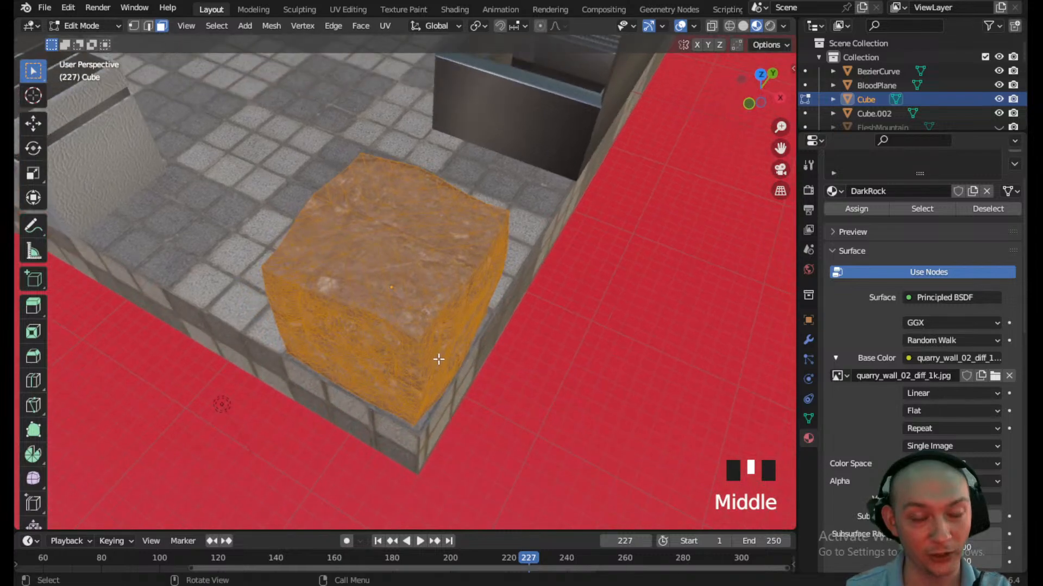
pyautogui.scroll(4, 435, 356)
pyautogui.scroll(-5, 394, 340)
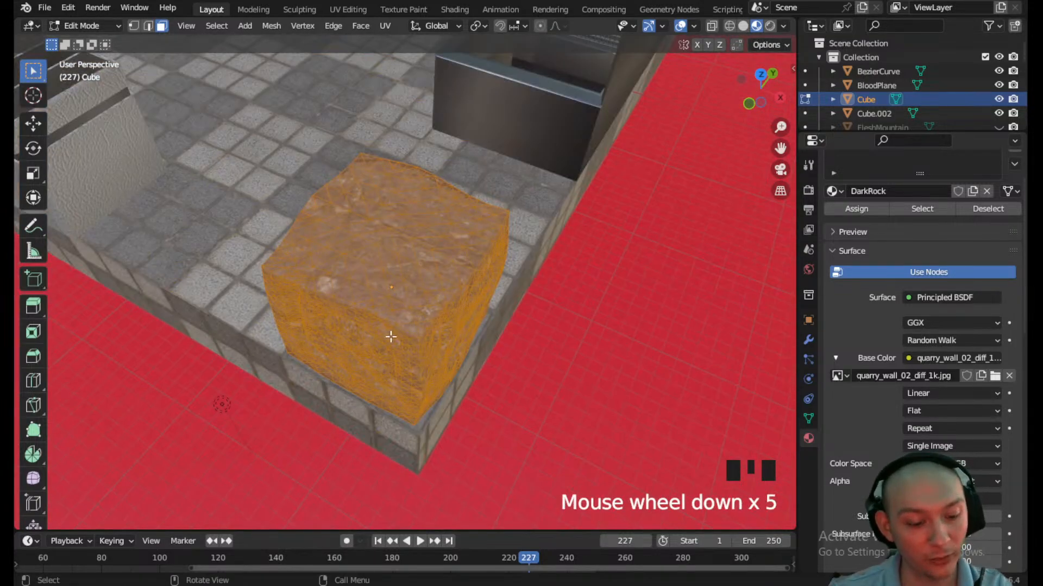
pyautogui.click(106, 26)
pyautogui.click(81, 41)
pyautogui.scroll(-2, 438, 306)
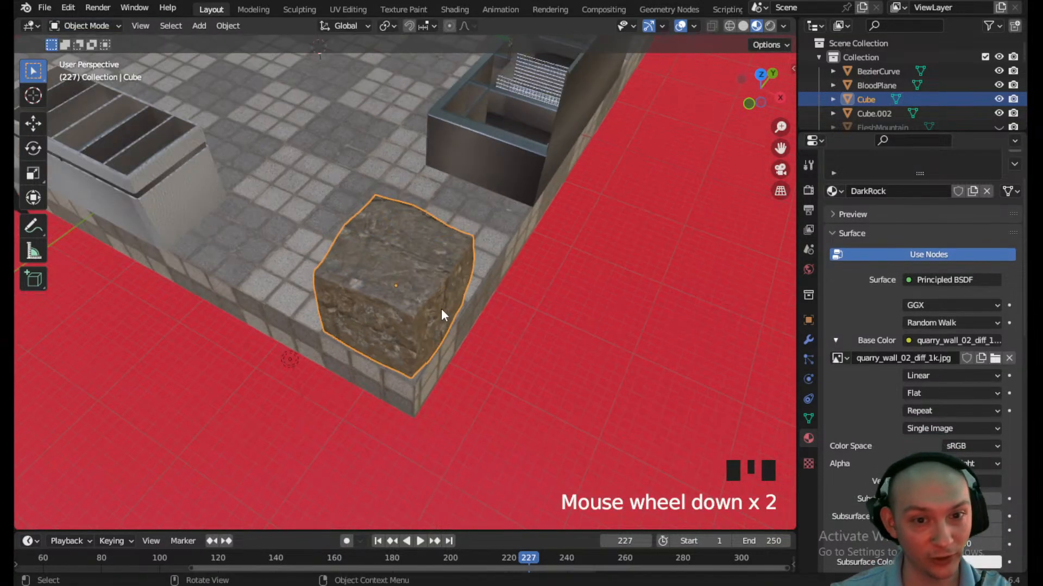
# - Scale the carved block down uniformly to about 0.631 of its size
pyautogui.moveTo(432, 301); pyautogui.dragTo(266, 271, button='middle')
pyautogui.scroll(5, 392, 268)
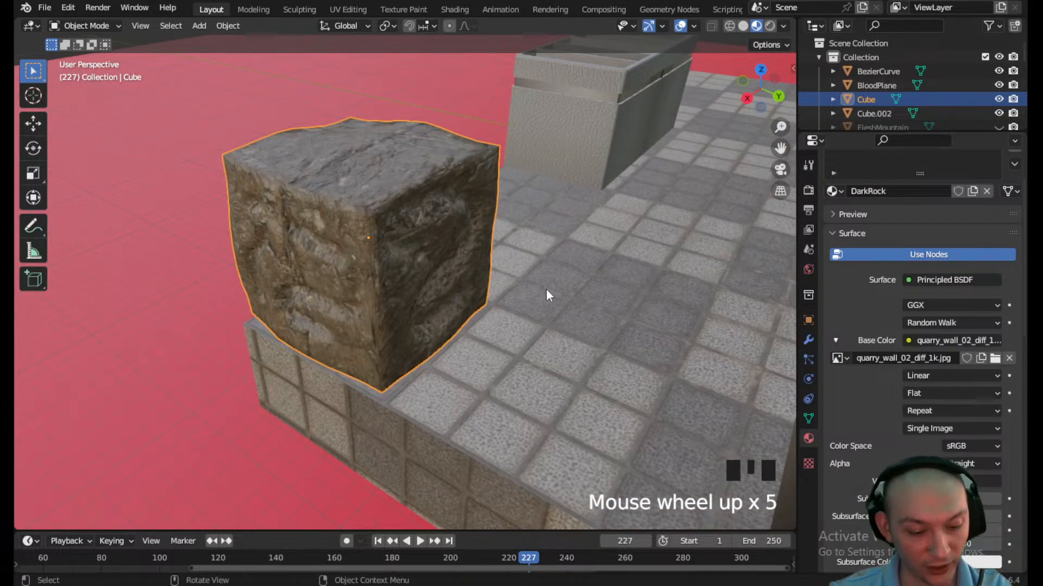
pyautogui.press('s')
pyautogui.click(500, 307)
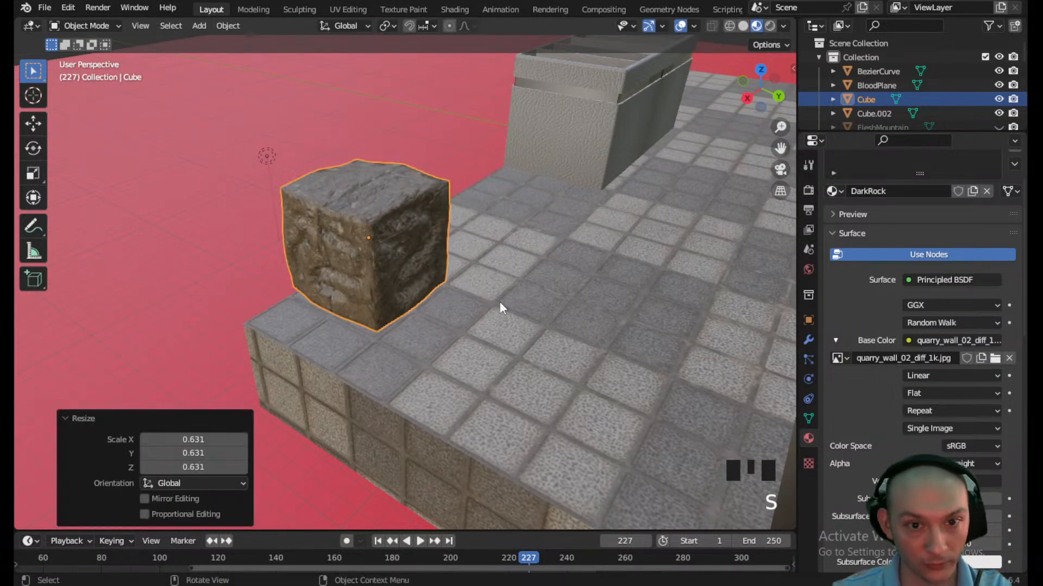
# - From a right-side view, move the block about -2.26 m in Y and -1.97 m in Z onto the floor's edge
pyautogui.click(745, 100)
pyautogui.scroll(-2, 501, 226)
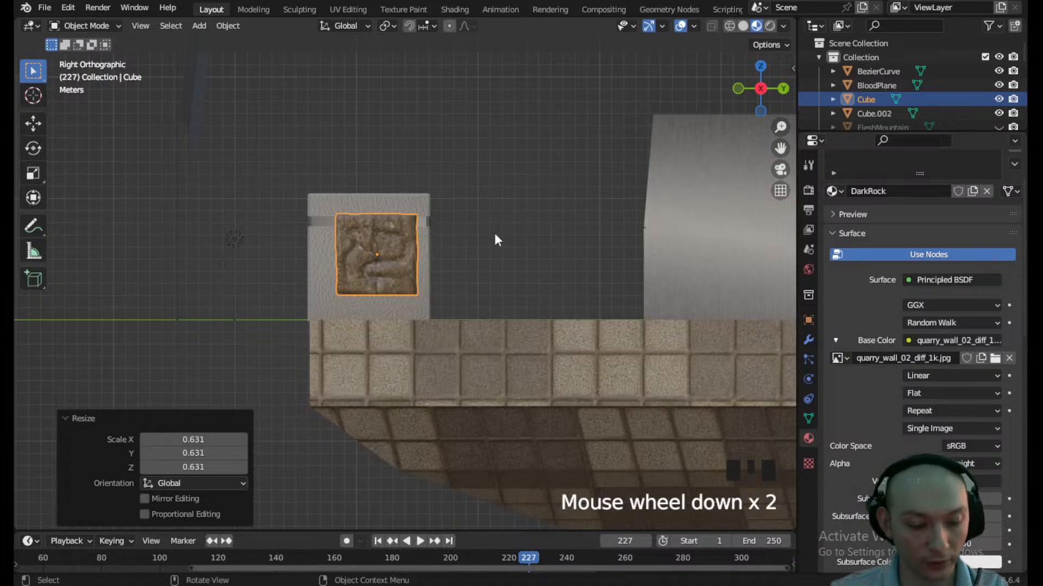
pyautogui.press('g')
pyautogui.click(443, 264)
# - From a top view, move the block about 2.09 m along X to align it with the floor's corner
pyautogui.moveTo(443, 264); pyautogui.dragTo(598, 245, button='middle')
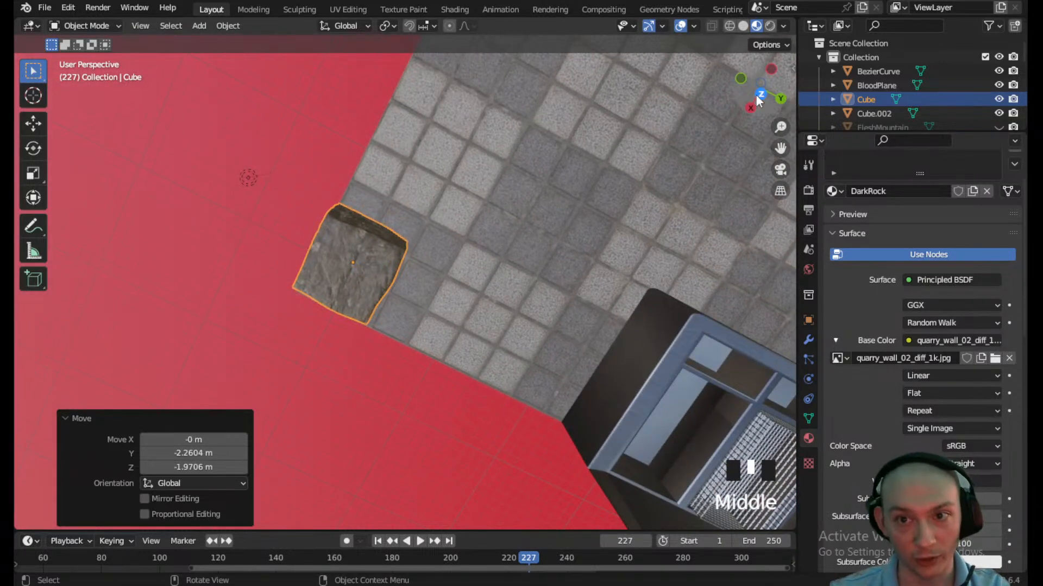
pyautogui.click(758, 95)
pyautogui.press('g')
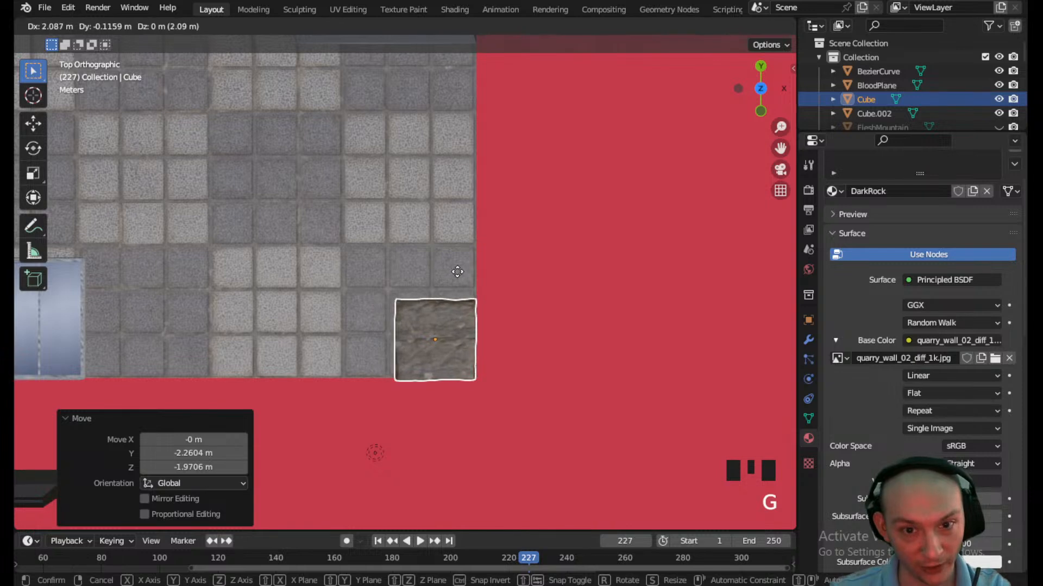
pyautogui.click(457, 271)
# - Duplicate the corner block and raise the copy about 6.58 m along Z to stack it above the original
pyautogui.scroll(-2, 487, 342)
pyautogui.moveTo(487, 342); pyautogui.dragTo(469, 244, button='middle')
pyautogui.hotkey('shift', 'd')
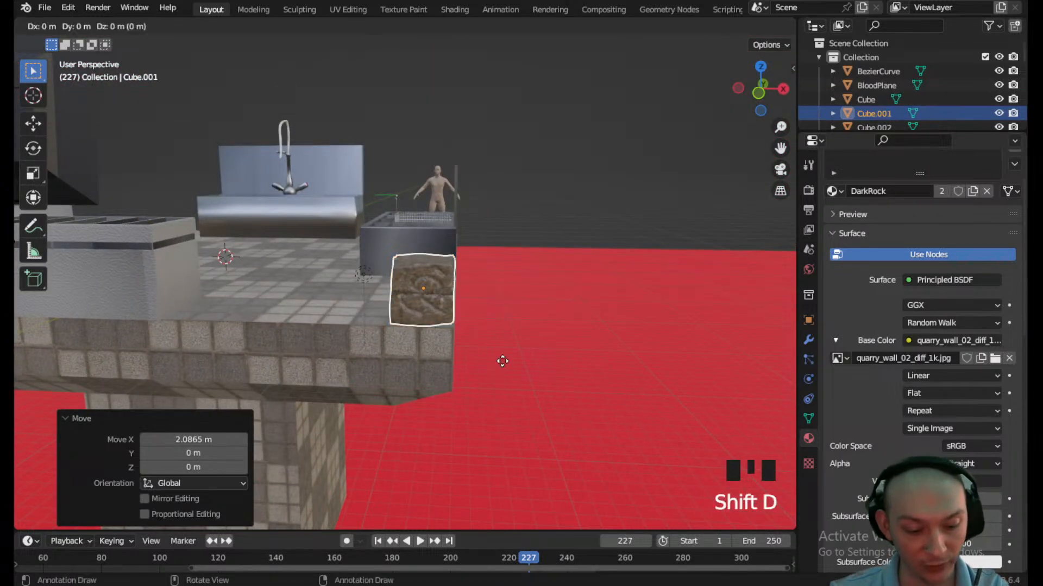
pyautogui.press('z')
pyautogui.click(512, 302)
pyautogui.scroll(4, 513, 296)
pyautogui.keyDown('shift'); pyautogui.moveTo(516, 293); pyautogui.dragTo(502, 299, button='middle'); pyautogui.keyUp('shift')
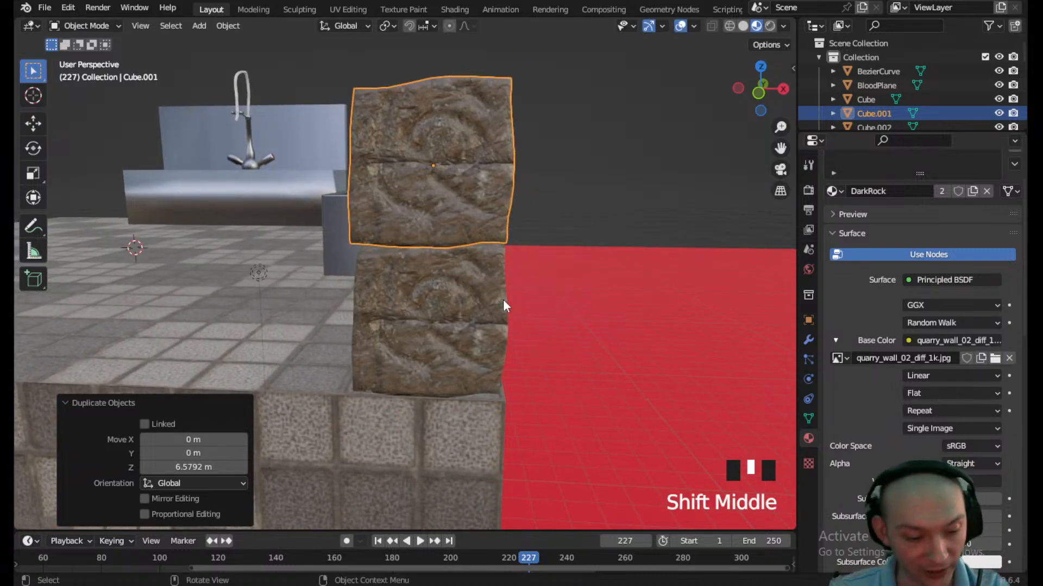
# - Rotate the second block about Z by about -401° and by a further 50.5° from a top view
pyautogui.press('r')
pyautogui.press('z')
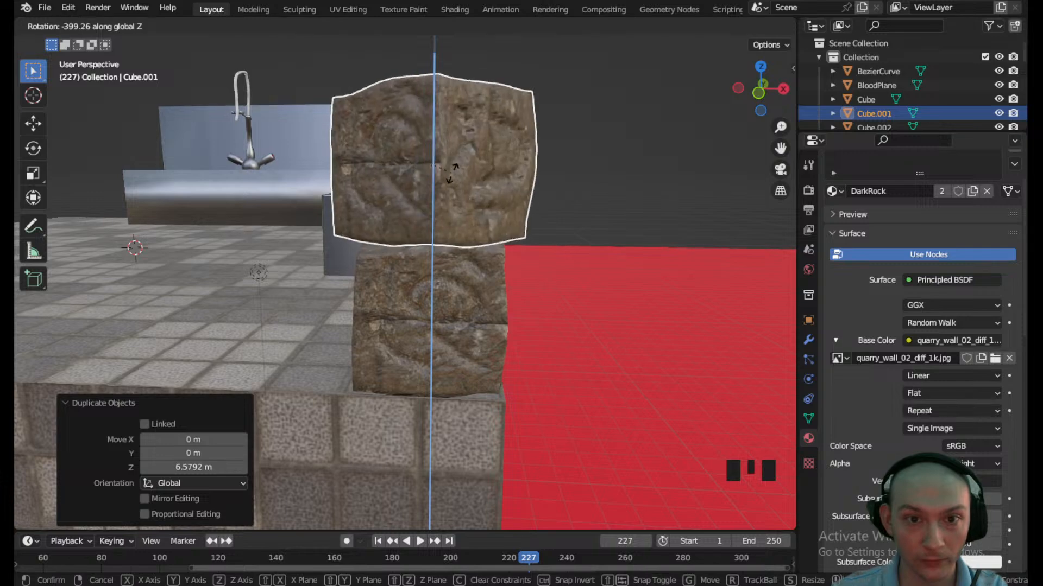
pyautogui.click(461, 174)
pyautogui.moveTo(461, 175); pyautogui.dragTo(373, 193, button='middle')
pyautogui.scroll(2, 373, 193)
pyautogui.click(760, 73)
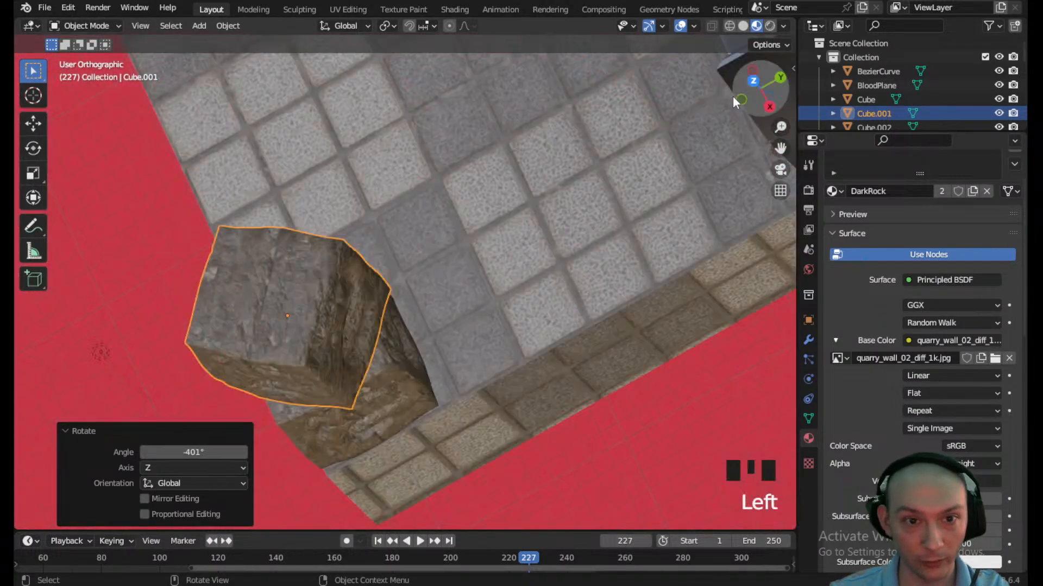
pyautogui.press('r')
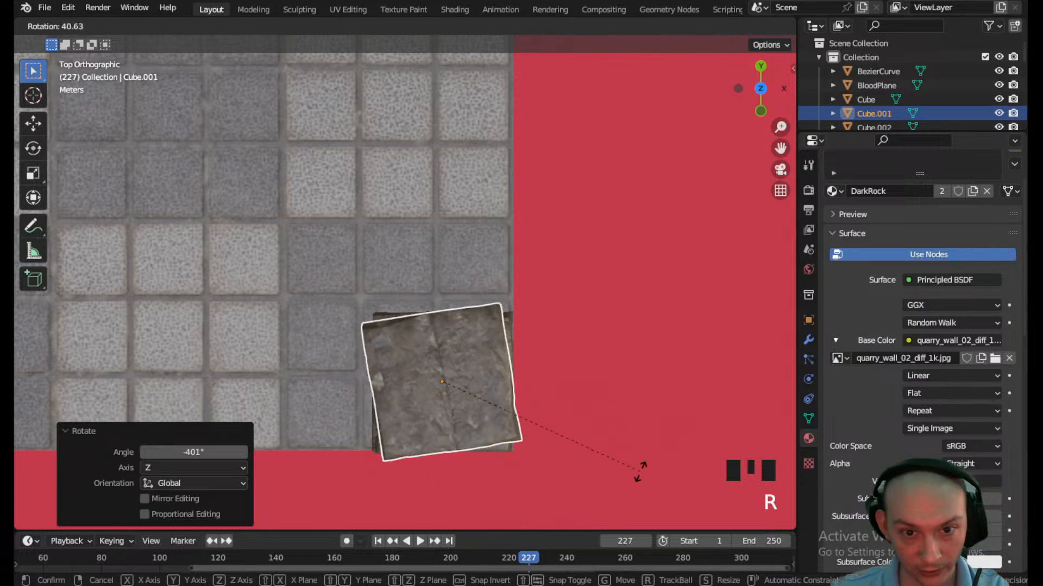
pyautogui.click(616, 501)
# - Duplicate the second block and raise the copy about 6.52 m along Z as the pillar's third block
pyautogui.moveTo(616, 501); pyautogui.dragTo(567, 287, button='middle')
pyautogui.scroll(-3, 567, 292)
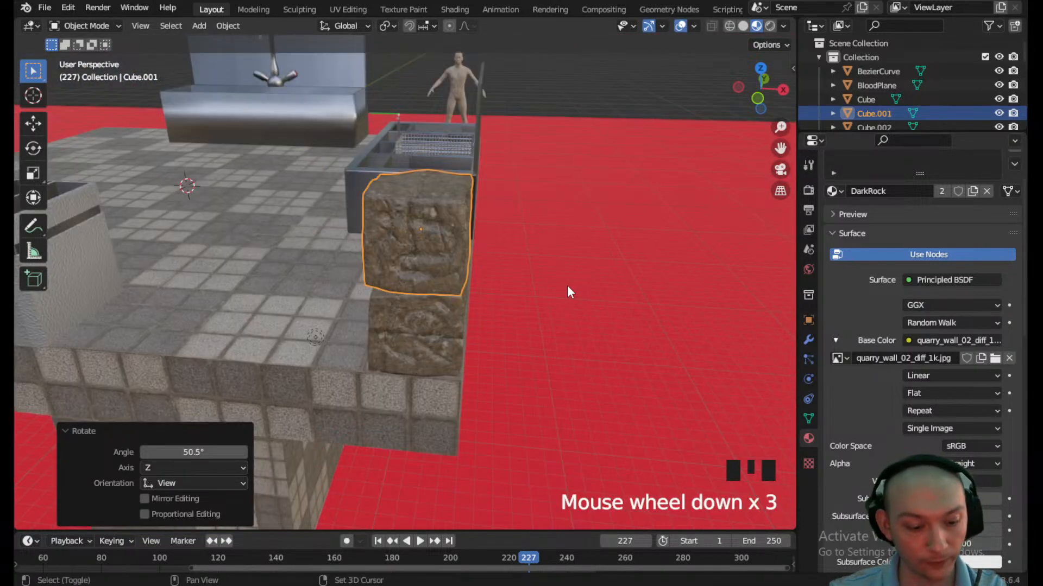
pyautogui.hotkey('shift', 'd')
pyautogui.press('z')
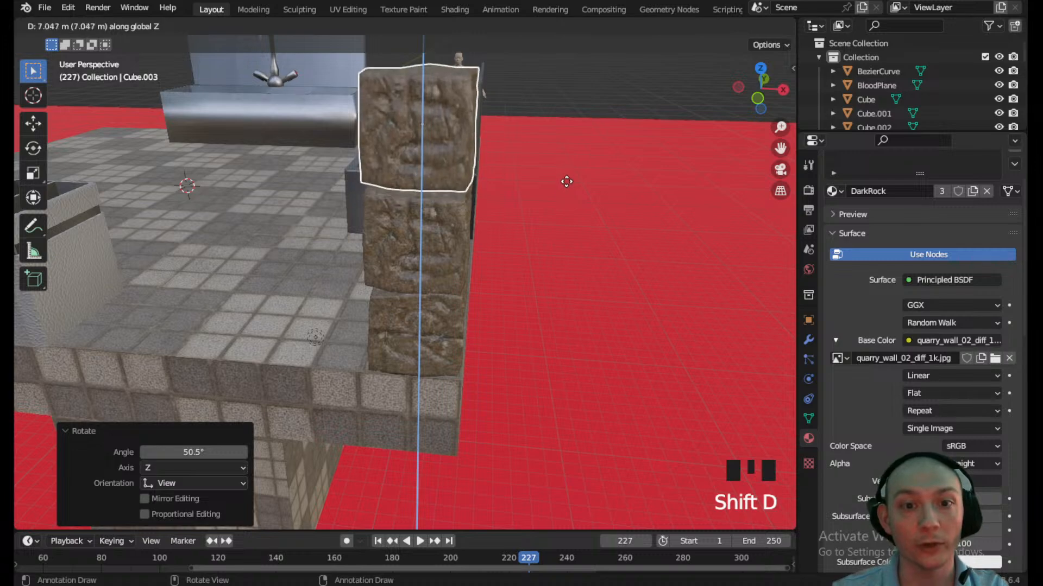
pyautogui.click(559, 181)
# - Rotate the third block about 102° around the Z axis and save the file
pyautogui.moveTo(557, 178); pyautogui.dragTo(496, 234, button='middle')
pyautogui.press('r')
pyautogui.press('z')
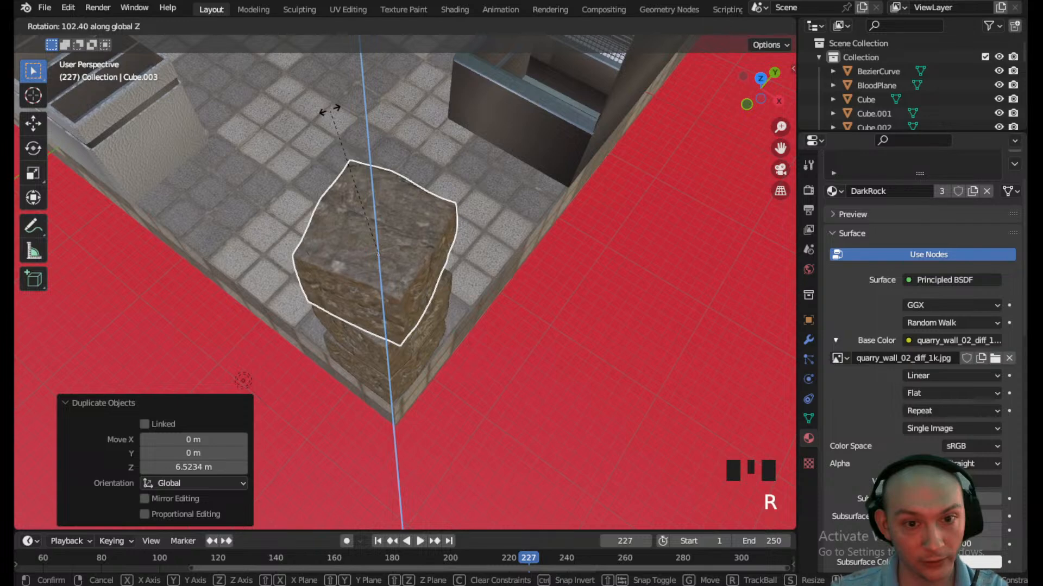
pyautogui.click(380, 109)
pyautogui.moveTo(380, 109); pyautogui.dragTo(576, 175, button='middle')
pyautogui.hotkey('ctrl', 's')
# - Rotate the bottom block of the pillar around the Z axis to show a different carved side
pyautogui.moveTo(280, 240); pyautogui.dragTo(545, 278, button='middle')
pyautogui.scroll(-2, 537, 266)
pyautogui.scroll(4, 439, 237)
pyautogui.moveTo(438, 238); pyautogui.dragTo(420, 116, button='middle')
pyautogui.scroll(-3, 391, 152)
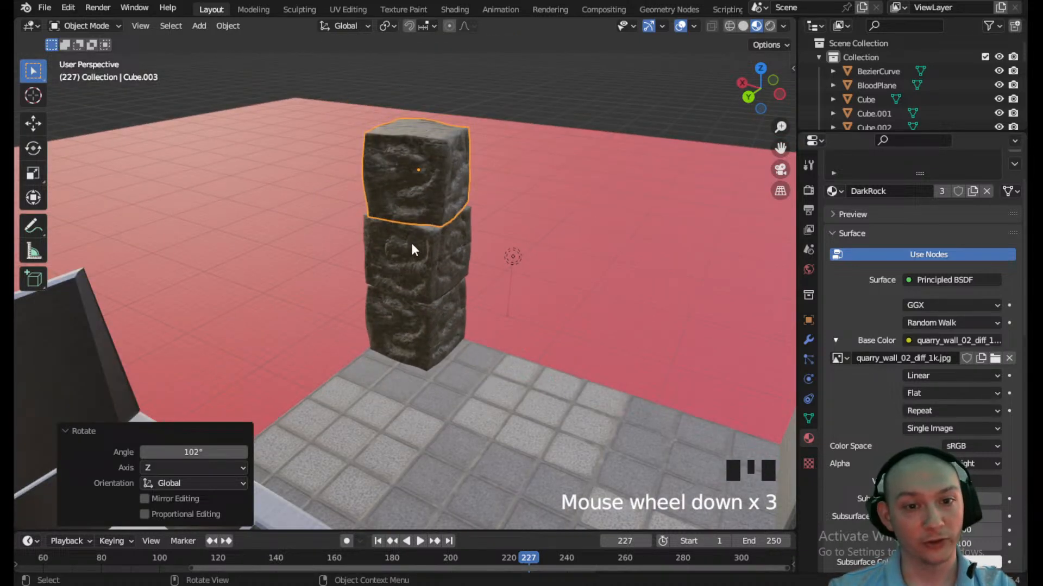
pyautogui.scroll(2, 435, 304)
pyautogui.click(482, 354)
pyautogui.press('r')
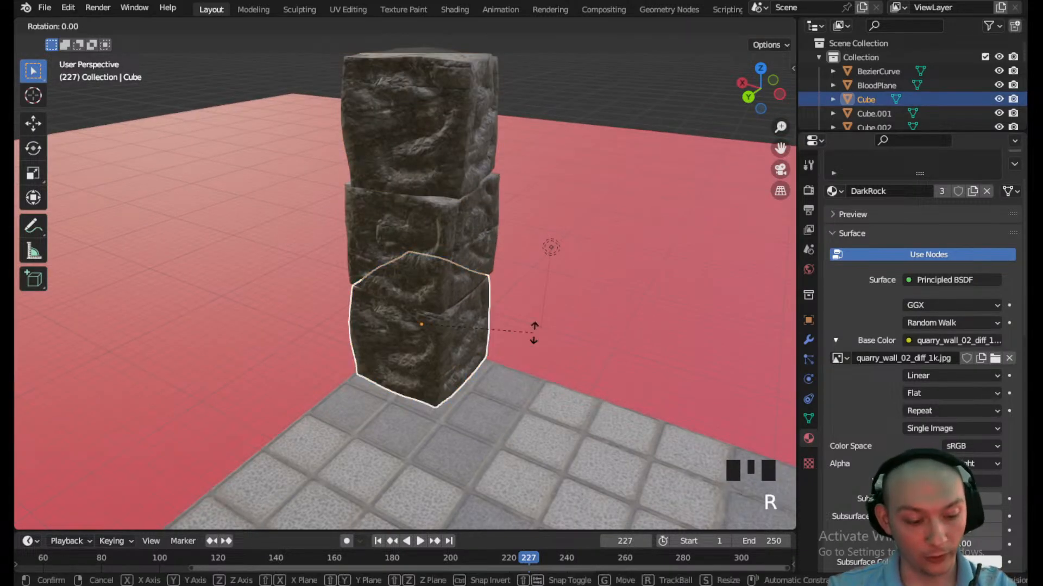
pyautogui.press('z')
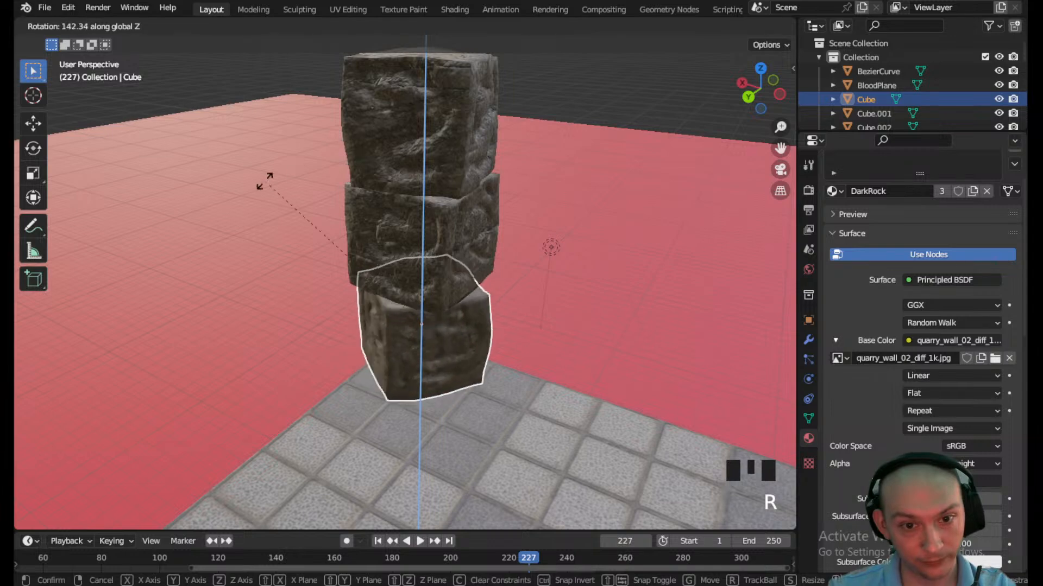
pyautogui.click(155, 230)
# - Examine the stone pillar's placement against the floor corners and kitchen fixtures from above and around the scene
pyautogui.scroll(-6, 412, 282)
pyautogui.click(525, 61)
pyautogui.moveTo(526, 63); pyautogui.dragTo(614, 257, button='middle')
pyautogui.scroll(4, 411, 234)
pyautogui.scroll(-3, 615, 257)
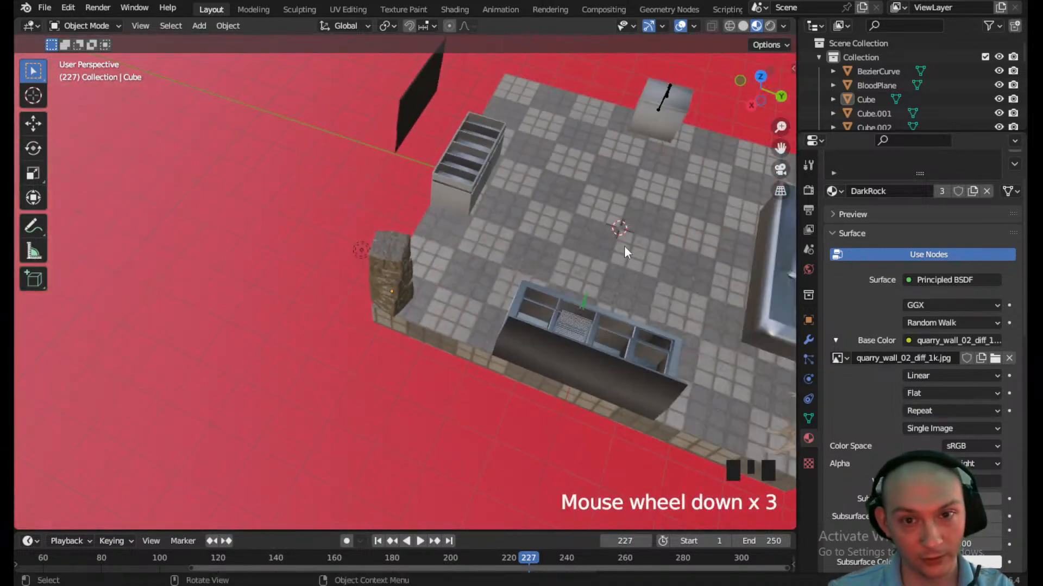
pyautogui.click(760, 76)
pyautogui.scroll(-2, 444, 289)
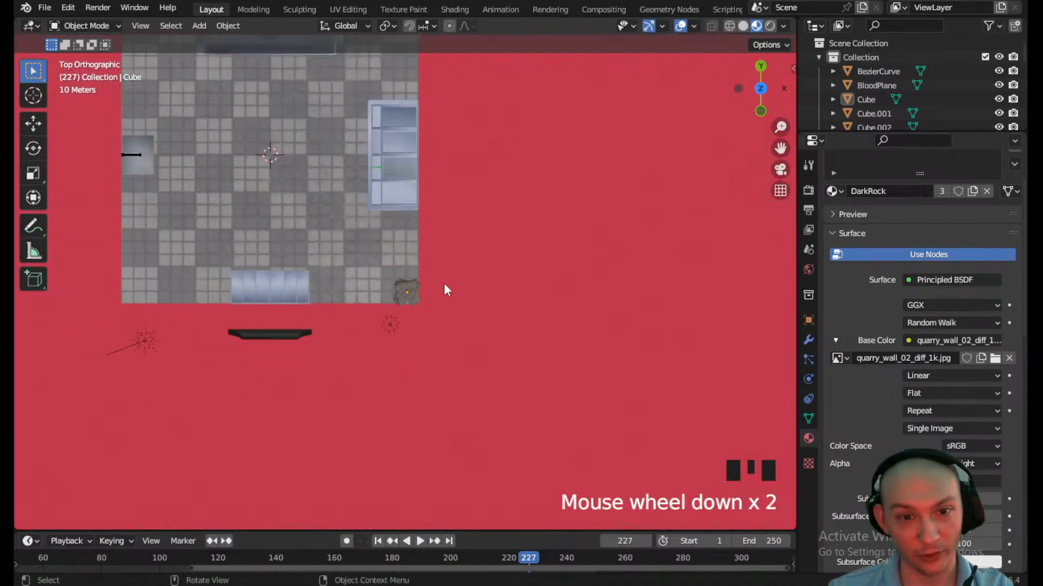
pyautogui.click(413, 295)
pyautogui.keyDown('shift'); pyautogui.moveTo(425, 108); pyautogui.dragTo(412, 296, button='middle'); pyautogui.keyUp('shift')
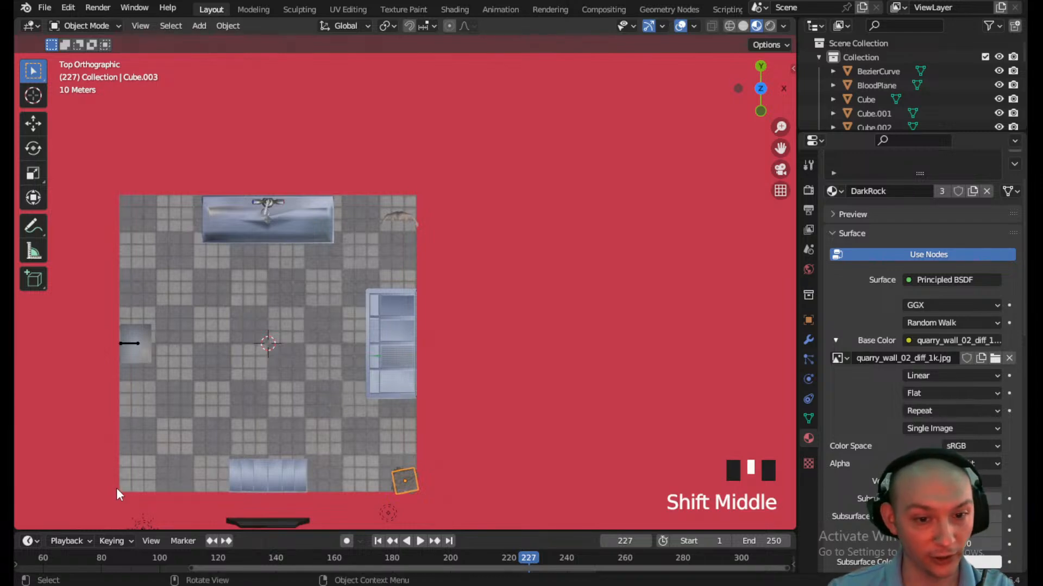
pyautogui.keyDown('shift'); pyautogui.moveTo(370, 478); pyautogui.dragTo(400, 417, button='middle'); pyautogui.keyUp('shift')
pyautogui.scroll(3, 432, 293)
pyautogui.moveTo(433, 294); pyautogui.dragTo(467, 407, button='middle')
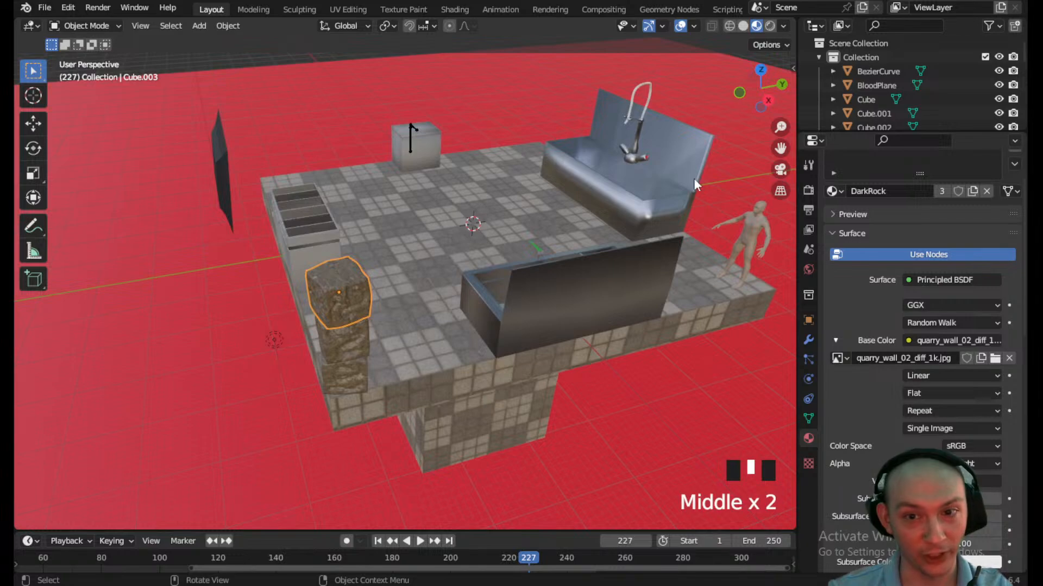
pyautogui.scroll(3, 441, 322)
pyautogui.moveTo(328, 367); pyautogui.dragTo(272, 386, button='middle')
pyautogui.scroll(-8, 265, 394)
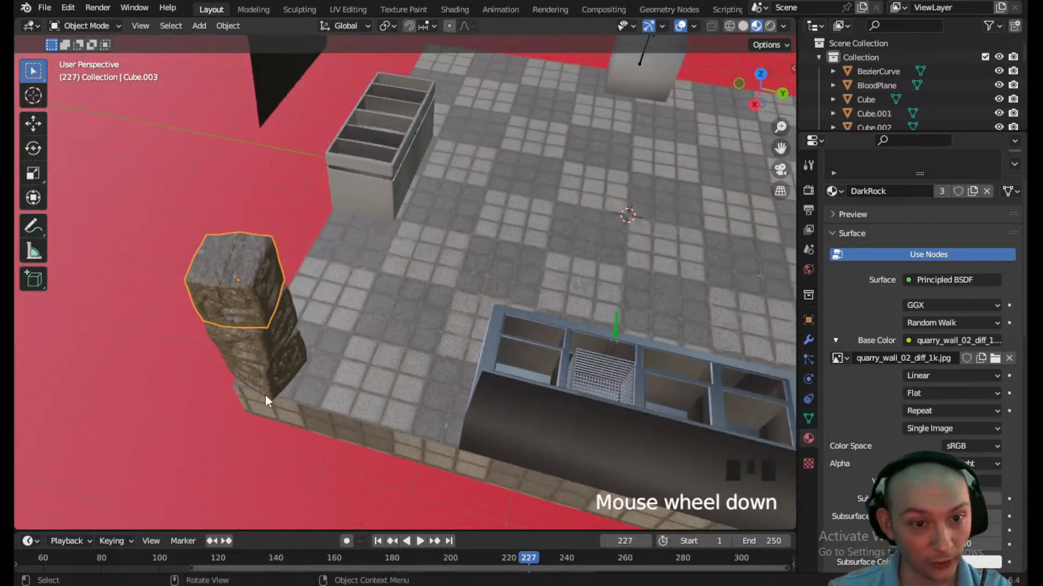
pyautogui.scroll(2, 355, 344)
pyautogui.scroll(4, 346, 349)
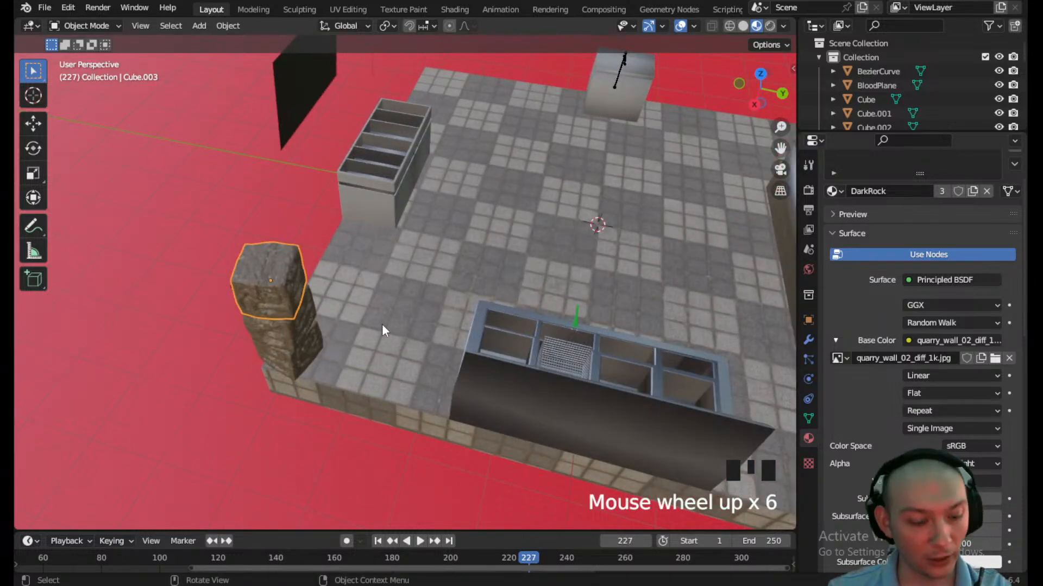
# - Switch the viewport to Rendered shading and examine the stone pillar under the scene lighting
pyautogui.press('z')
pyautogui.moveTo(403, 200)
pyautogui.mouseDown(button='middle')
pyautogui.moveTo(329, 299)
pyautogui.moveTo(382, 214)
pyautogui.moveTo(417, 240)
pyautogui.moveTo(434, 216)
pyautogui.moveTo(465, 211)
pyautogui.moveTo(459, 244)
pyautogui.mouseUp(button='middle')
pyautogui.scroll(5, 419, 236)
pyautogui.scroll(-2, 459, 244)
pyautogui.scroll(1, 489, 245)
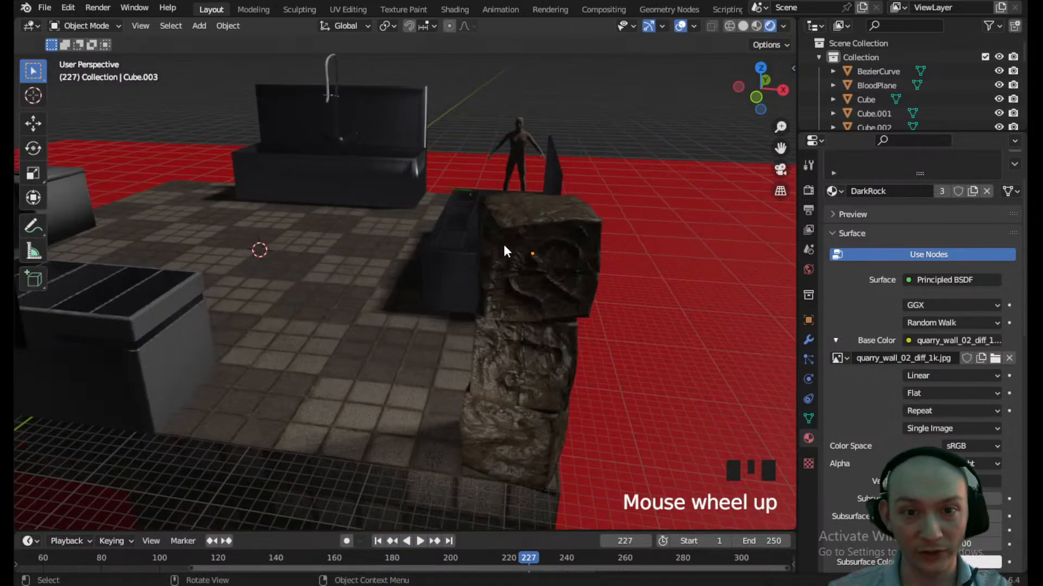
pyautogui.scroll(-3, 501, 228)
pyautogui.scroll(2, 451, 281)
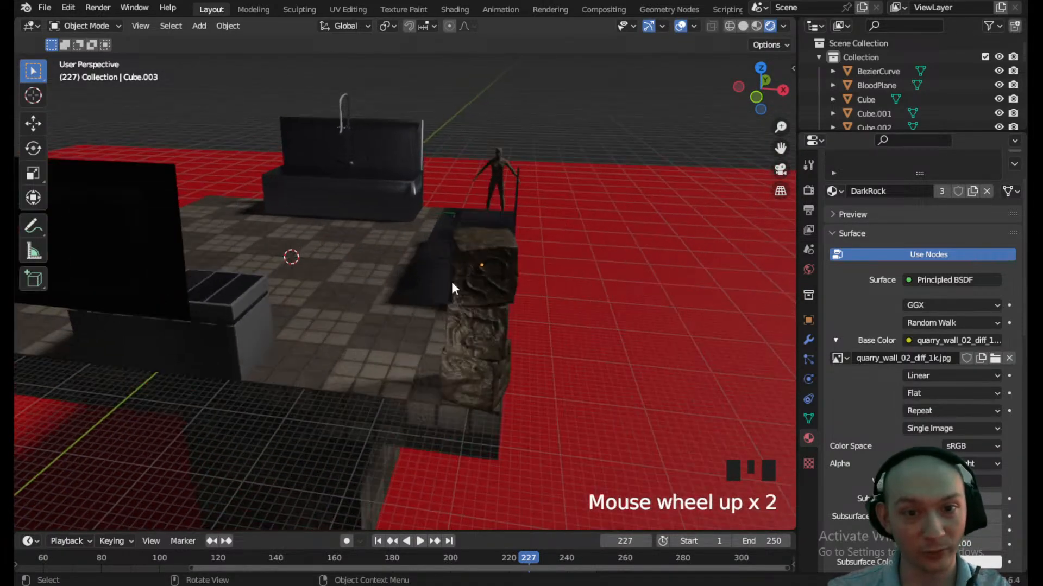
pyautogui.moveTo(451, 282); pyautogui.dragTo(630, 315, button='middle')
pyautogui.scroll(1, 520, 217)
pyautogui.keyDown('shift'); pyautogui.moveTo(520, 217); pyautogui.dragTo(427, 330, button='middle'); pyautogui.keyUp('shift')
pyautogui.scroll(3, 444, 314)
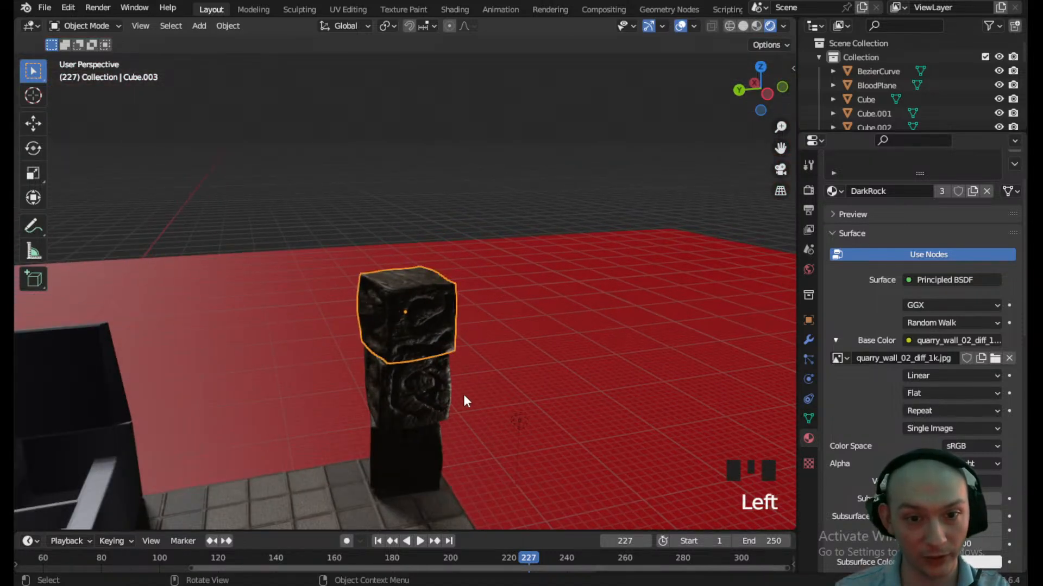
# - Scale the pillar's top block down slightly and the middle block to about 0.891 of its size
pyautogui.scroll(1, 482, 374)
pyautogui.moveTo(483, 377)
pyautogui.mouseDown(button='middle')
pyautogui.moveTo(507, 325)
pyautogui.moveTo(500, 377)
pyautogui.mouseUp(button='middle')
pyautogui.press('s')
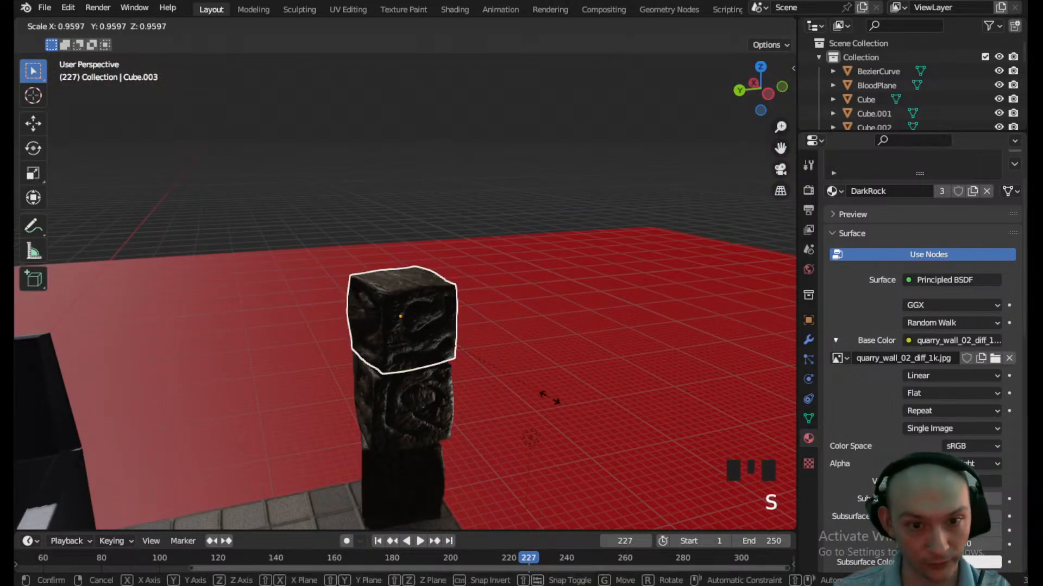
pyautogui.click(426, 406)
pyautogui.click(425, 407)
pyautogui.press('s')
pyautogui.click(460, 441)
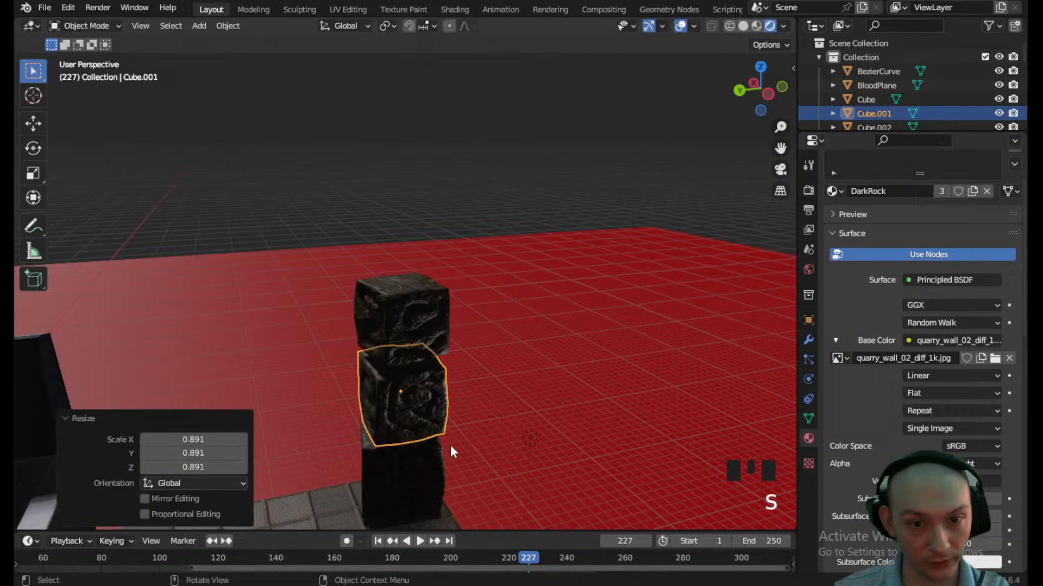
# - Scale the pillar's bottom block down slightly
pyautogui.click(456, 462)
pyautogui.scroll(1, 472, 440)
pyautogui.keyDown('shift'); pyautogui.moveTo(473, 440); pyautogui.dragTo(507, 319, button='middle'); pyautogui.keyUp('shift')
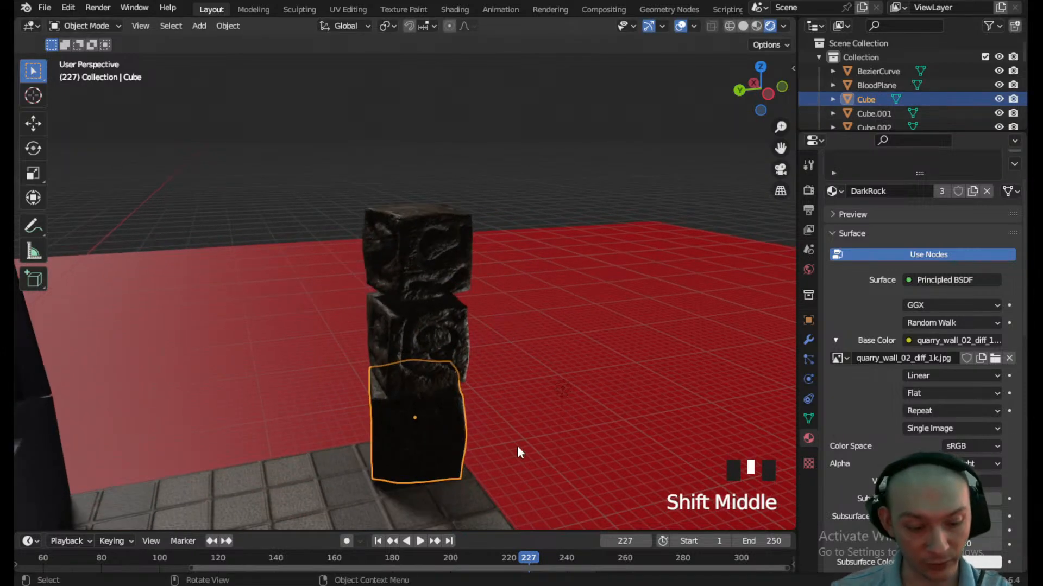
pyautogui.press('s')
pyautogui.click(503, 442)
# - Raise the pillar's top block about 2.01 m along Z to open a gap above the middle block
pyautogui.scroll(3, 497, 418)
pyautogui.keyDown('shift'); pyautogui.moveTo(490, 394); pyautogui.dragTo(472, 210, button='middle'); pyautogui.keyUp('shift')
pyautogui.click(425, 335)
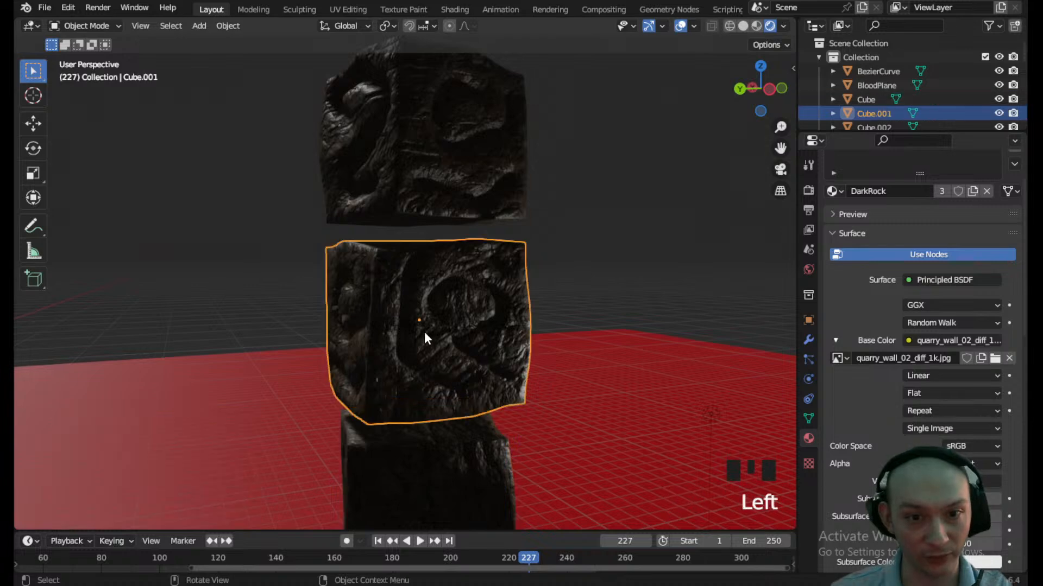
pyautogui.scroll(-6, 429, 307)
pyautogui.click(419, 222)
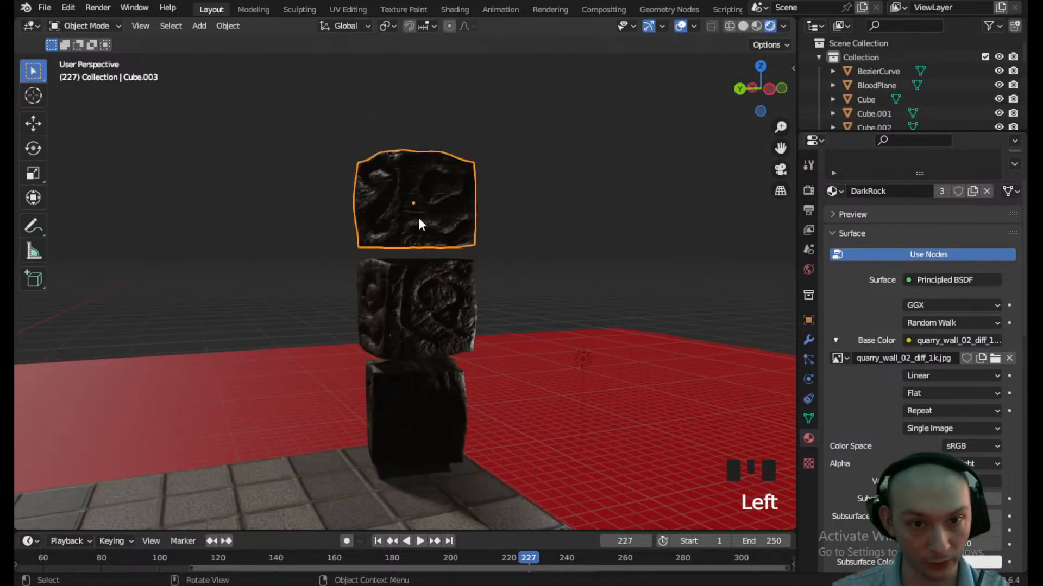
pyautogui.press('g')
pyautogui.press('z')
pyautogui.click(419, 179)
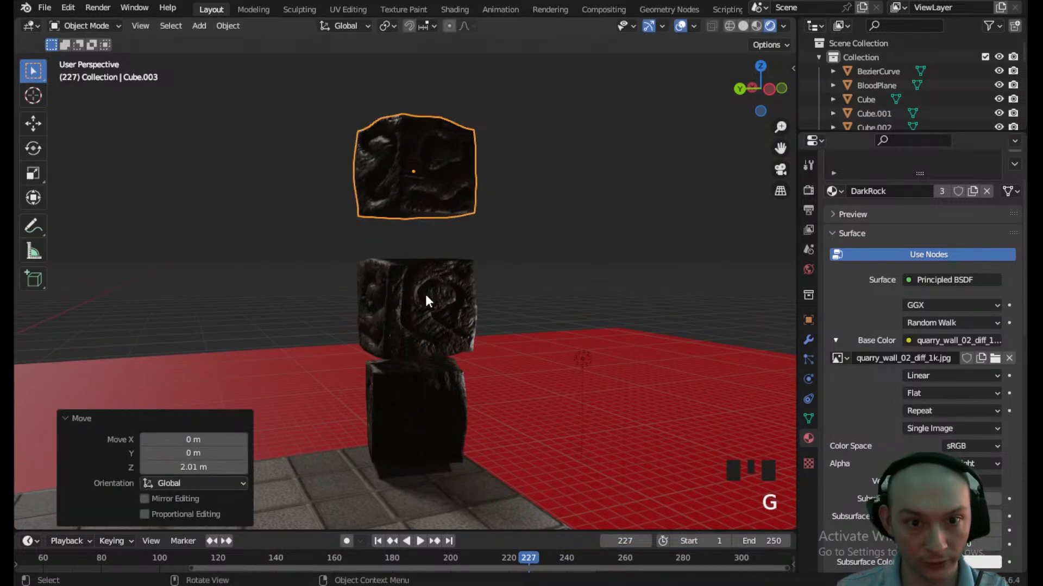
# - Raise the middle block along Z to clear the bottom block and rotate it about 5.23° around Z
pyautogui.click(425, 301)
pyautogui.press('g')
pyautogui.press('z')
pyautogui.click(432, 278)
pyautogui.press('r')
pyautogui.press('z')
pyautogui.click(585, 361)
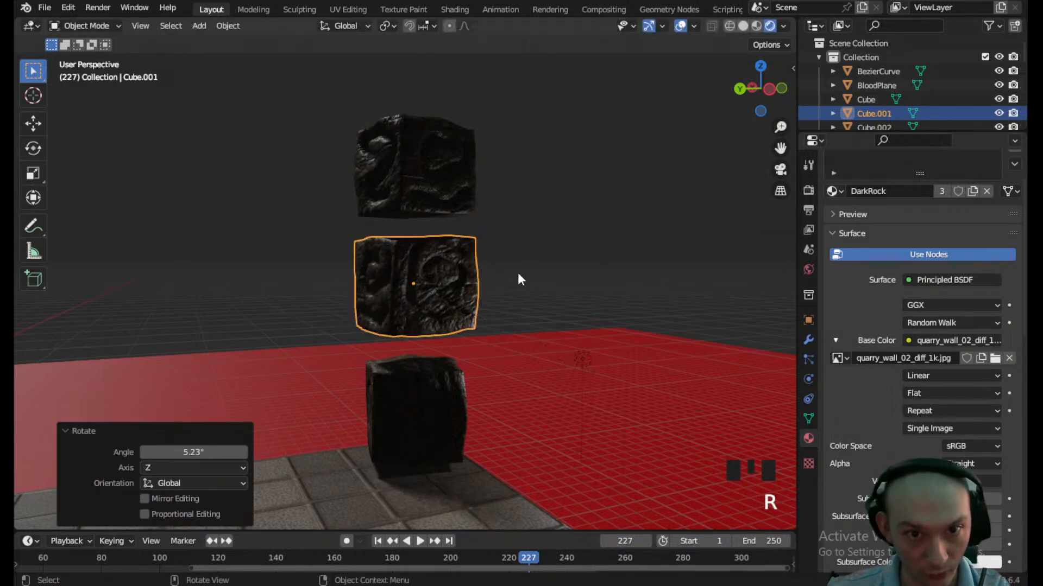
# - Rotate the pillar's top block about 53° around Z
pyautogui.click(408, 163)
pyautogui.press('r')
pyautogui.press('z')
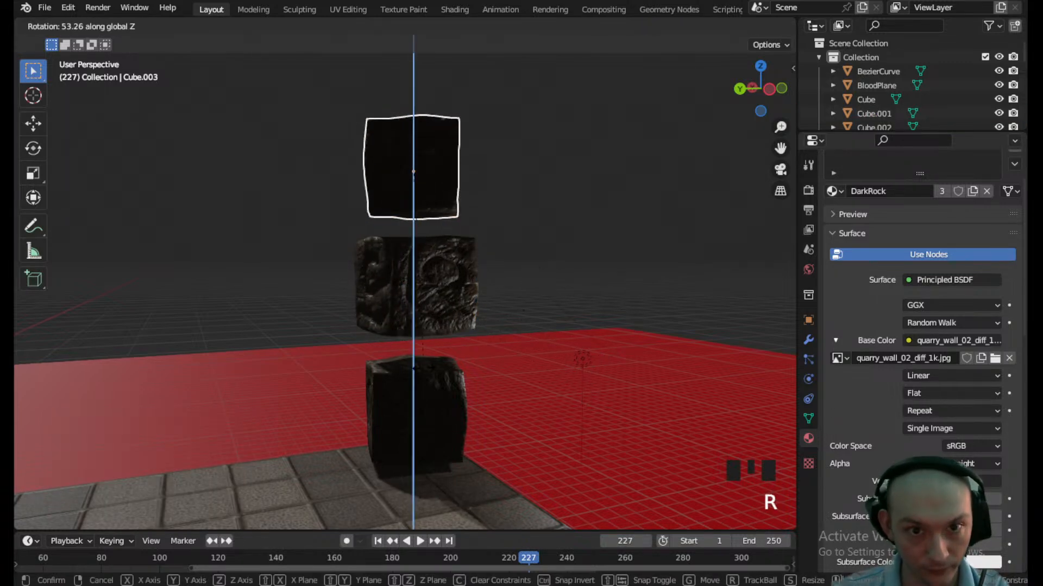
pyautogui.click(469, 368)
pyautogui.click(459, 392)
# - Raise the pillar's top block about 1.74 m along Z in the right side view
pyautogui.scroll(-2, 539, 398)
pyautogui.moveTo(538, 399); pyautogui.dragTo(364, 403, button='middle')
pyautogui.scroll(-2, 360, 400)
pyautogui.scroll(-1, 435, 368)
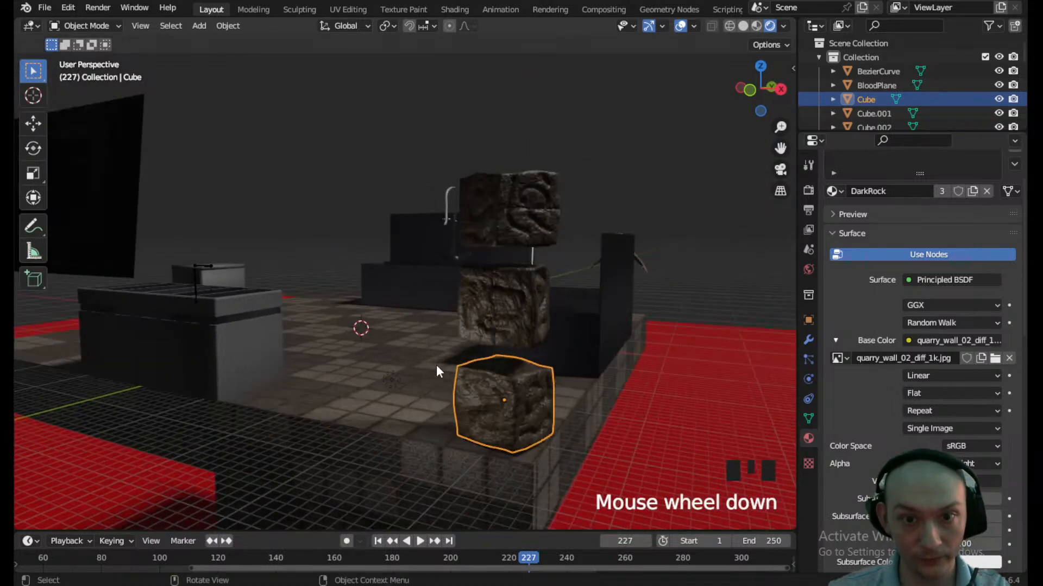
pyautogui.moveTo(435, 367); pyautogui.dragTo(395, 378, button='middle')
pyautogui.click(451, 228)
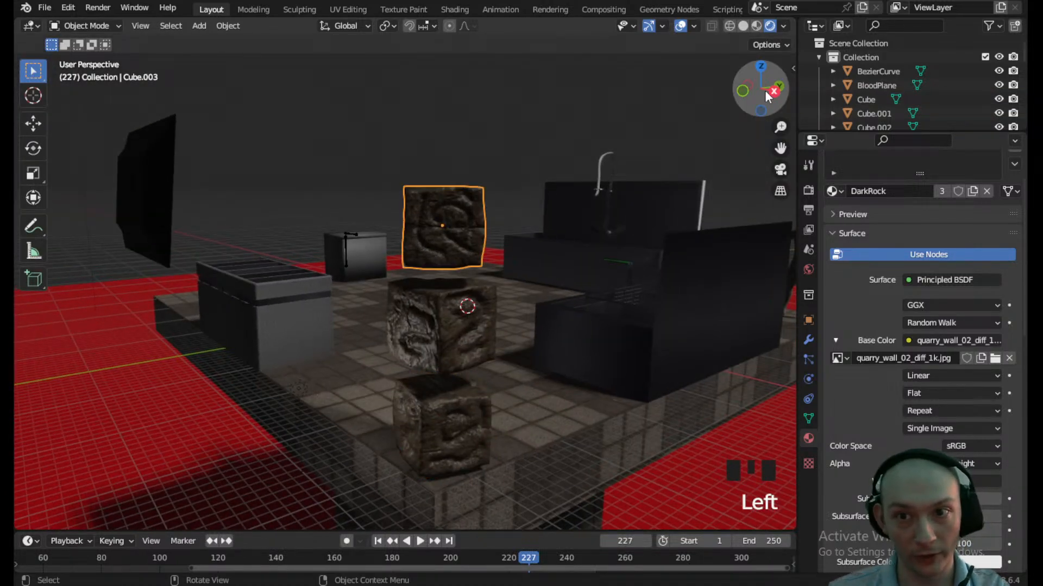
pyautogui.click(768, 94)
pyautogui.press('g')
pyautogui.press('z')
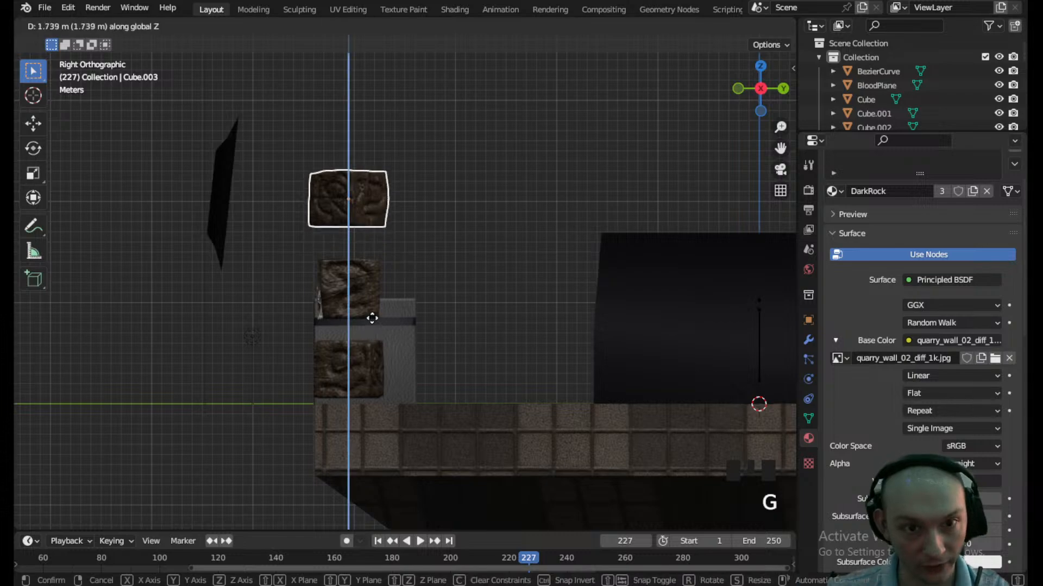
pyautogui.click(372, 318)
pyautogui.click(376, 314)
# - Select all three pillar blocks and raise them slightly along Z above the floor
pyautogui.moveTo(377, 314); pyautogui.dragTo(331, 356, button='middle')
pyautogui.keyDown('shift'); pyautogui.click(331, 357); pyautogui.keyUp('shift')
pyautogui.keyDown('shift'); pyautogui.click(329, 200); pyautogui.keyUp('shift')
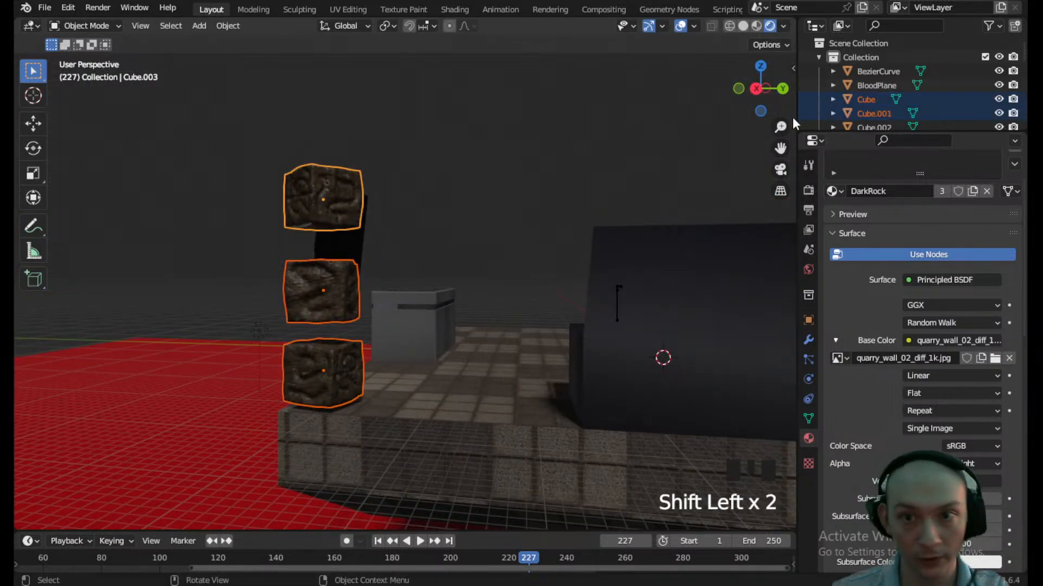
pyautogui.click(755, 92)
pyautogui.press('g')
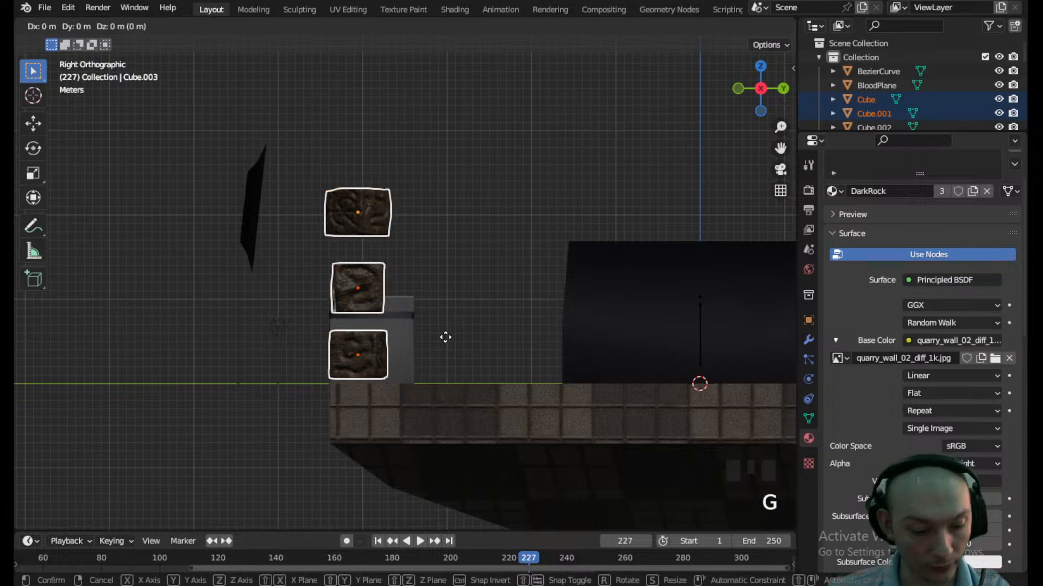
pyautogui.press('z')
pyautogui.click(445, 325)
# - Lower the pillar's bottom block about 1 m along Z towards the floor
pyautogui.click(356, 341)
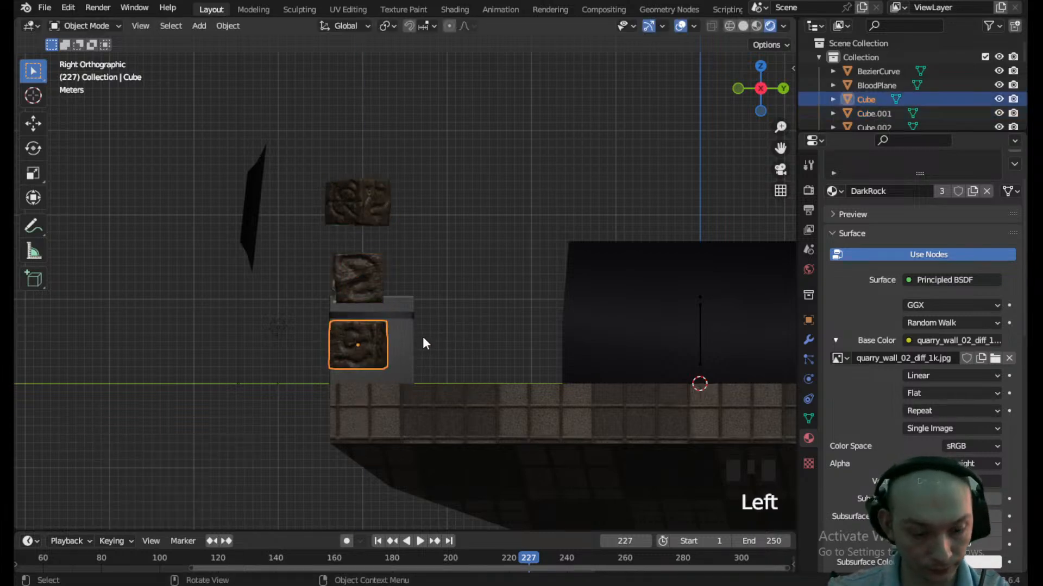
pyautogui.press('g')
pyautogui.press('z')
pyautogui.click(421, 342)
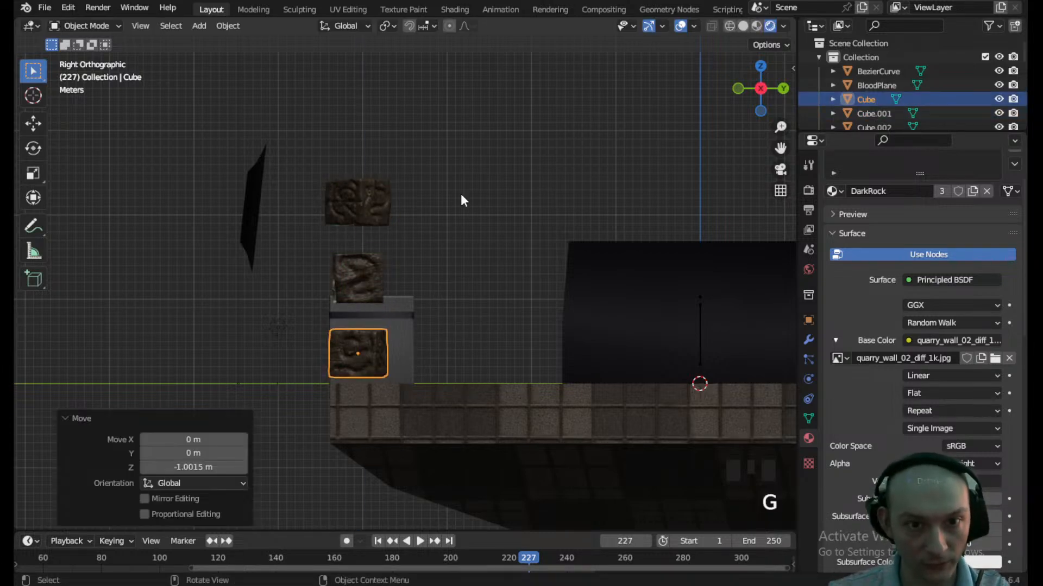
# - Select the pillar's bottom, middle and top blocks together for a joint resize
pyautogui.scroll(-1, 457, 214)
pyautogui.moveTo(456, 213); pyautogui.dragTo(337, 377, button='middle')
pyautogui.click(337, 374)
pyautogui.keyDown('shift'); pyautogui.click(350, 288); pyautogui.keyUp('shift')
pyautogui.keyDown('shift'); pyautogui.click(347, 220); pyautogui.keyUp('shift')
# - Try scaling the three pillar blocks together to 0.698 and undo the resize
pyautogui.press('s')
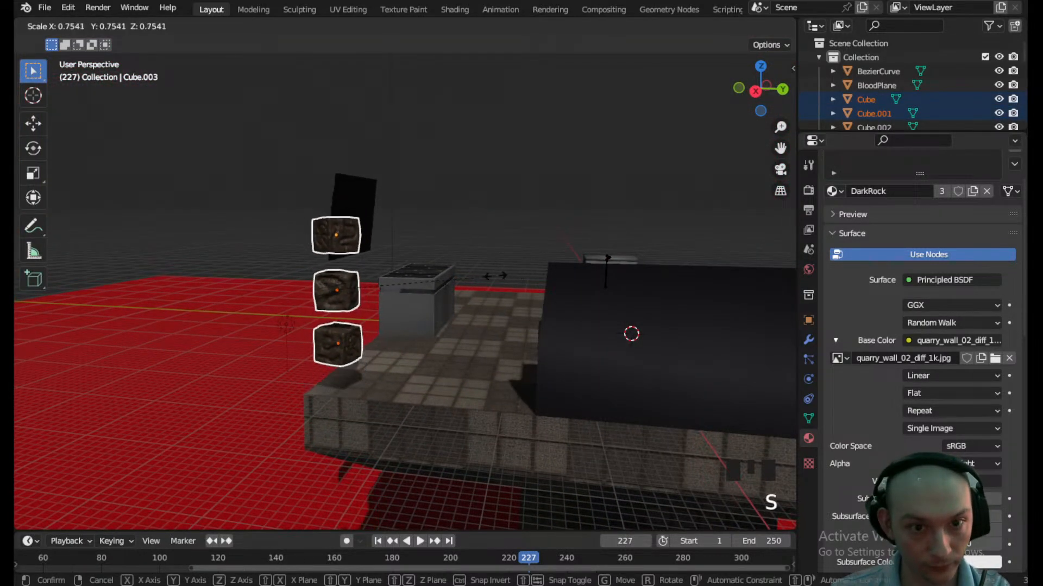
pyautogui.click(484, 276)
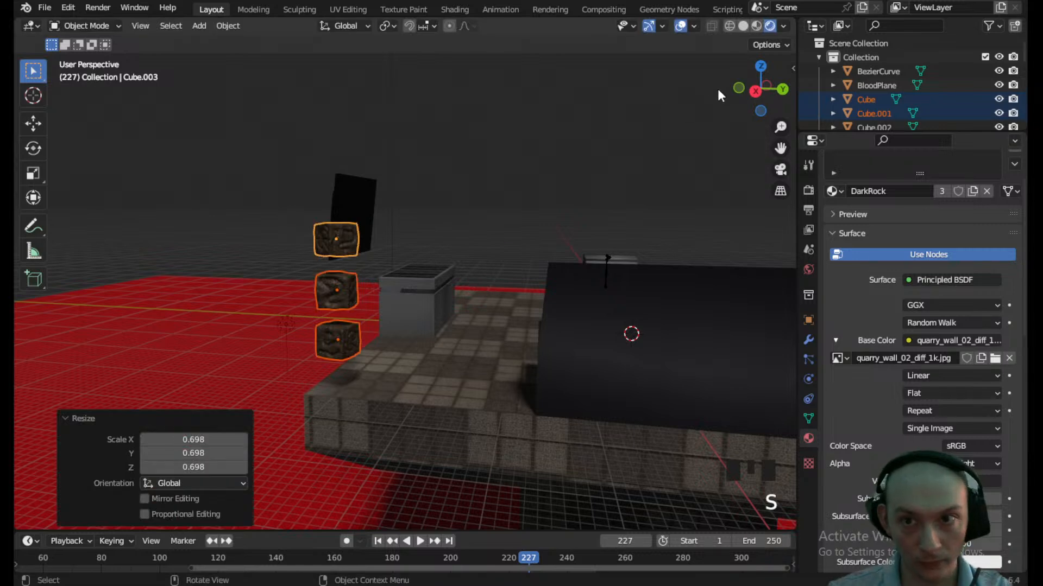
pyautogui.click(756, 87)
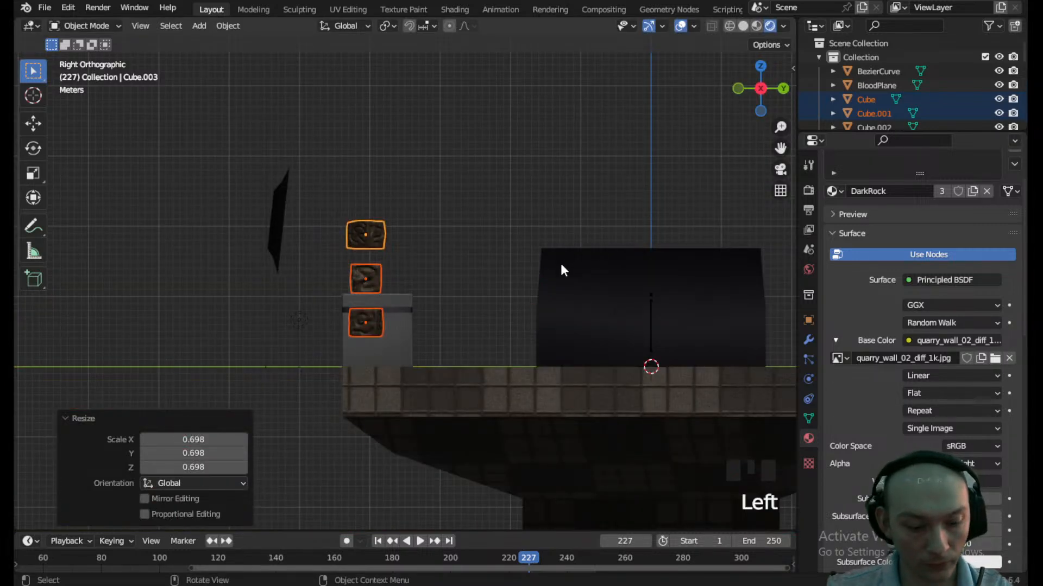
pyautogui.hotkey('ctrl', 'z')
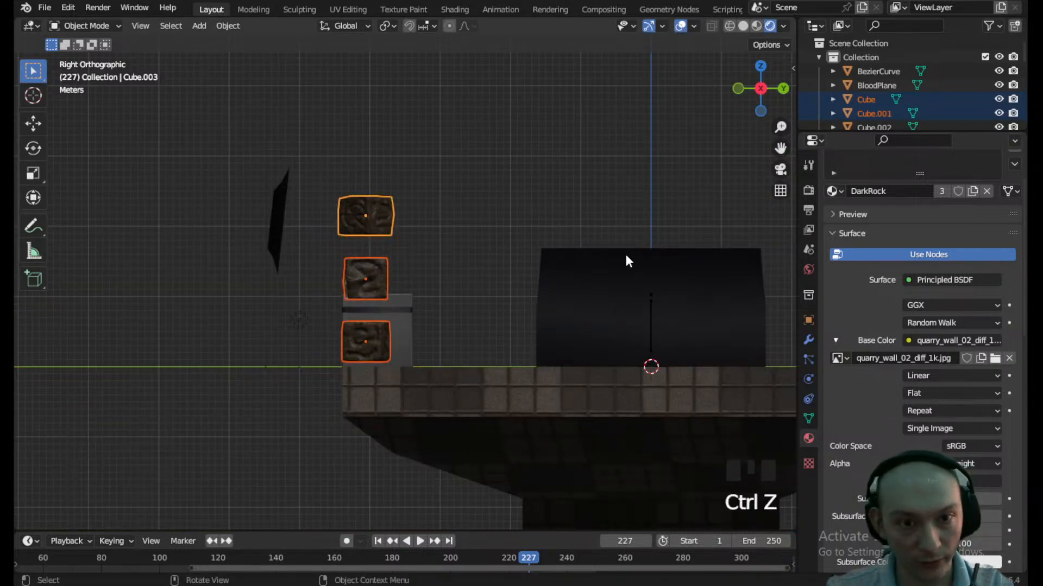
# - Scale the three pillar blocks to 0.928 and move them about 3.1 m along X and -3.1 m along Y onto the floor's corner
pyautogui.press('s')
pyautogui.click(465, 188)
pyautogui.moveTo(465, 187); pyautogui.dragTo(786, 66, button='middle')
pyautogui.click(760, 80)
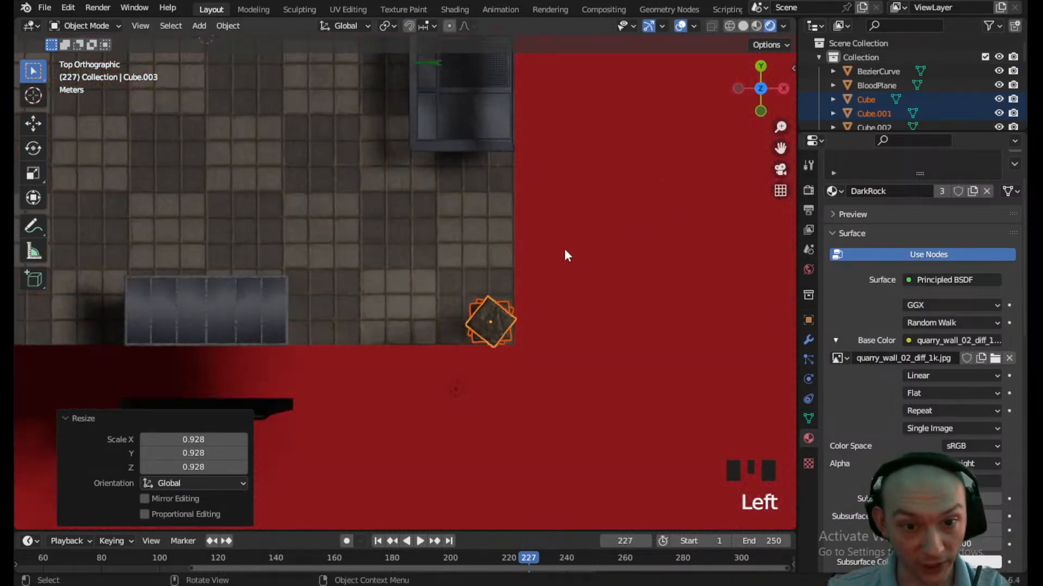
pyautogui.press('g')
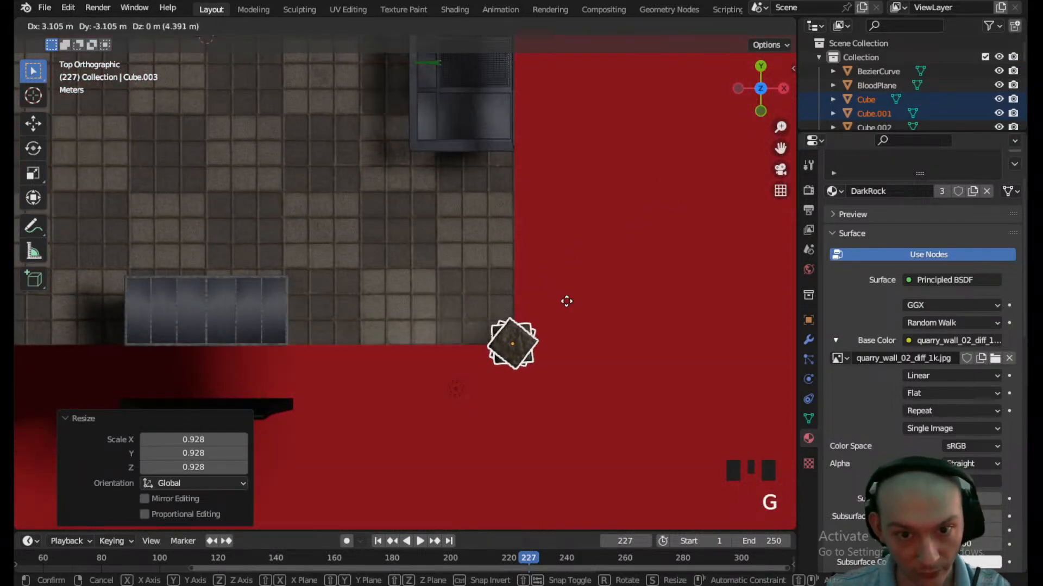
pyautogui.click(568, 306)
# - Duplicate the pillar -87.916 m along X and copy that duplicate about 87 m along Y onto the next floor corner
pyautogui.moveTo(568, 308); pyautogui.dragTo(378, 220, button='middle')
pyautogui.scroll(-2, 389, 304)
pyautogui.moveTo(389, 305); pyautogui.dragTo(357, 326, button='middle')
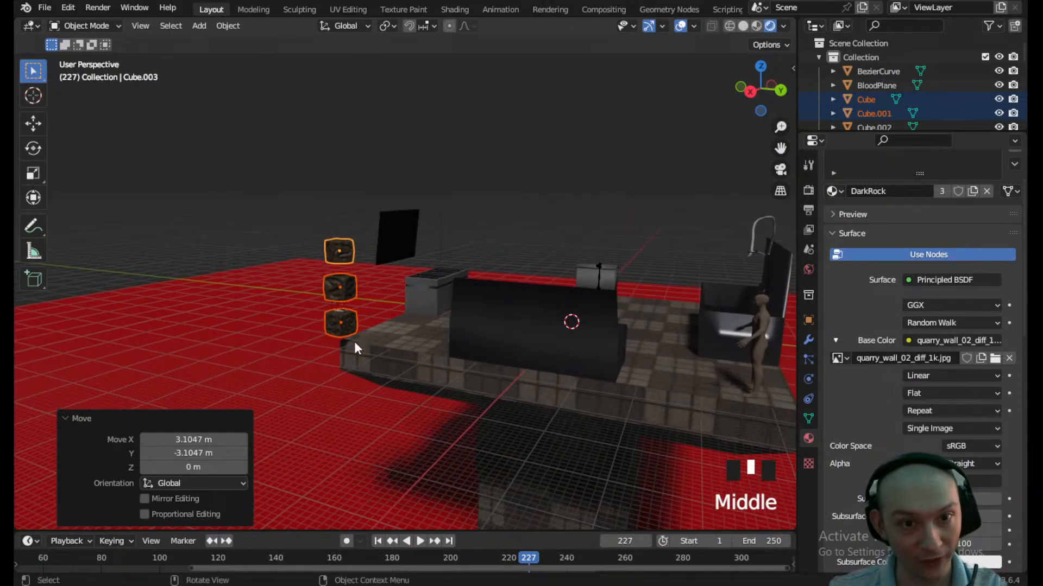
pyautogui.moveTo(358, 188); pyautogui.dragTo(430, 398, button='middle')
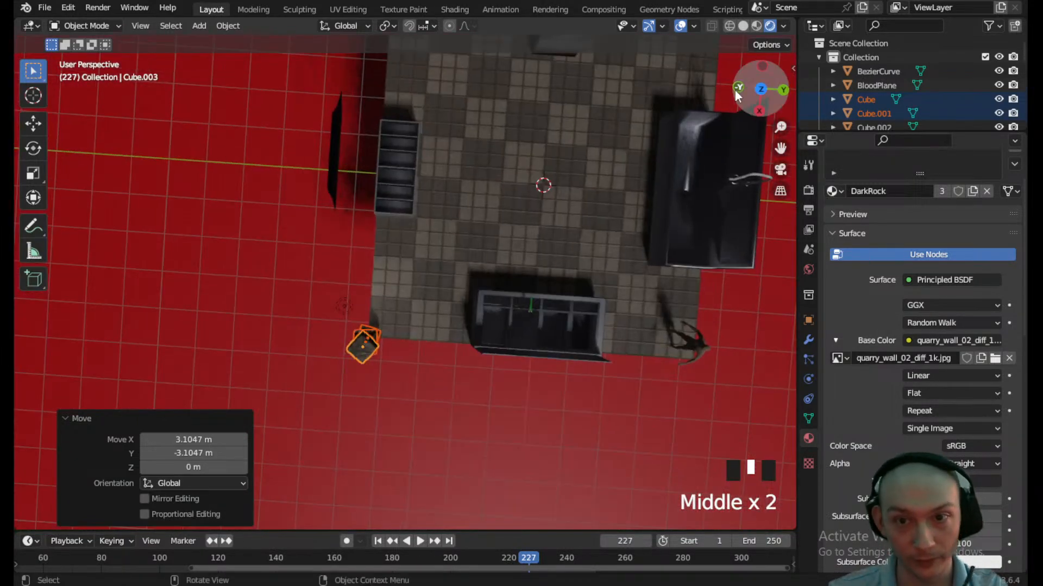
pyautogui.click(763, 86)
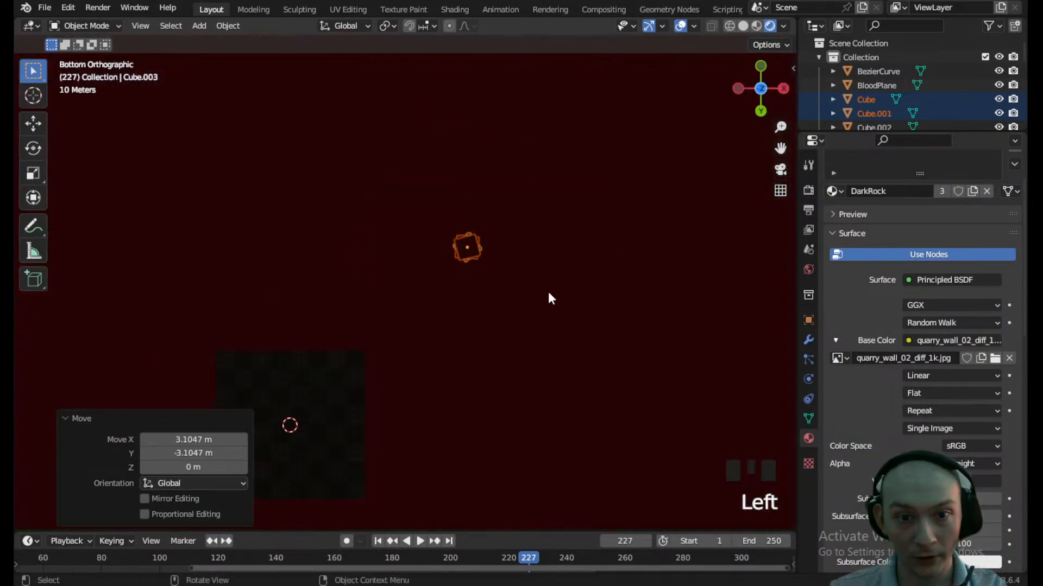
pyautogui.click(755, 90)
pyautogui.hotkey('shift', 'd')
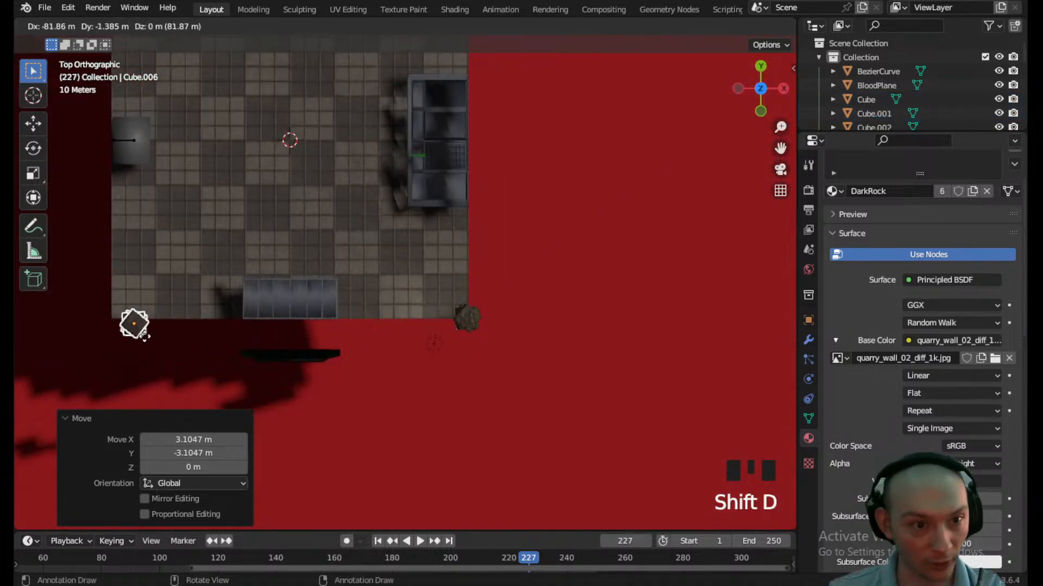
pyautogui.keyDown('shift'); pyautogui.moveTo(205, 240); pyautogui.dragTo(270, 379, button='middle'); pyautogui.keyUp('shift')
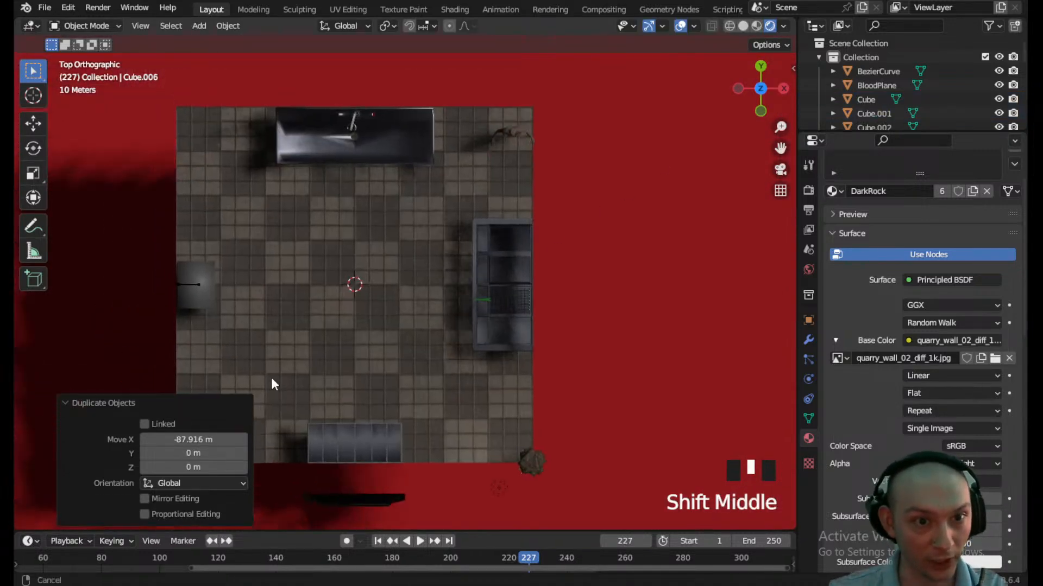
pyautogui.hotkey('shift', 'd')
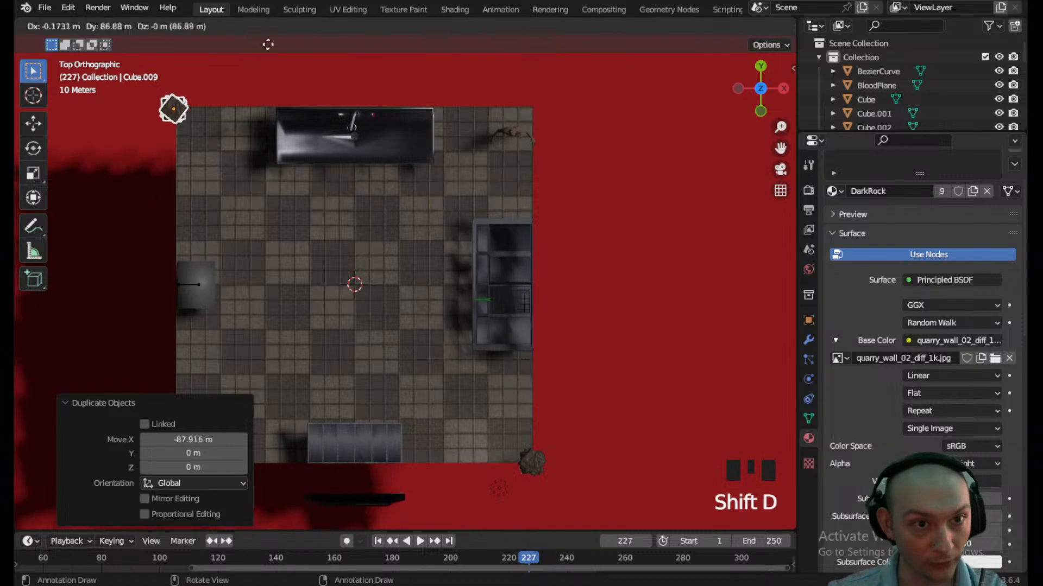
pyautogui.click(357, 309)
# - Delete the duplicated pillar blocks at the other floor corners, keeping only the original pillar
pyautogui.press('Delete')
pyautogui.scroll(-1, 286, 398)
pyautogui.click(214, 431)
pyautogui.moveTo(214, 431); pyautogui.dragTo(168, 366, button='middle')
pyautogui.click(161, 380)
pyautogui.press('Delete')
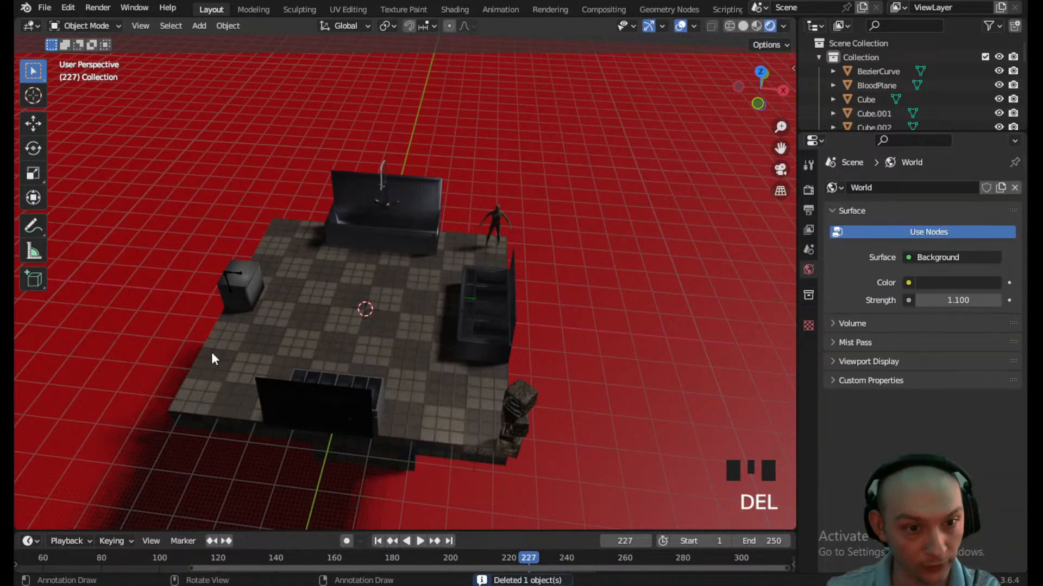
# - Save the kitchen scene MockupScene.blend with its single corner pillar
pyautogui.scroll(-2, 308, 337)
pyautogui.hotkey('ctrl', 's')
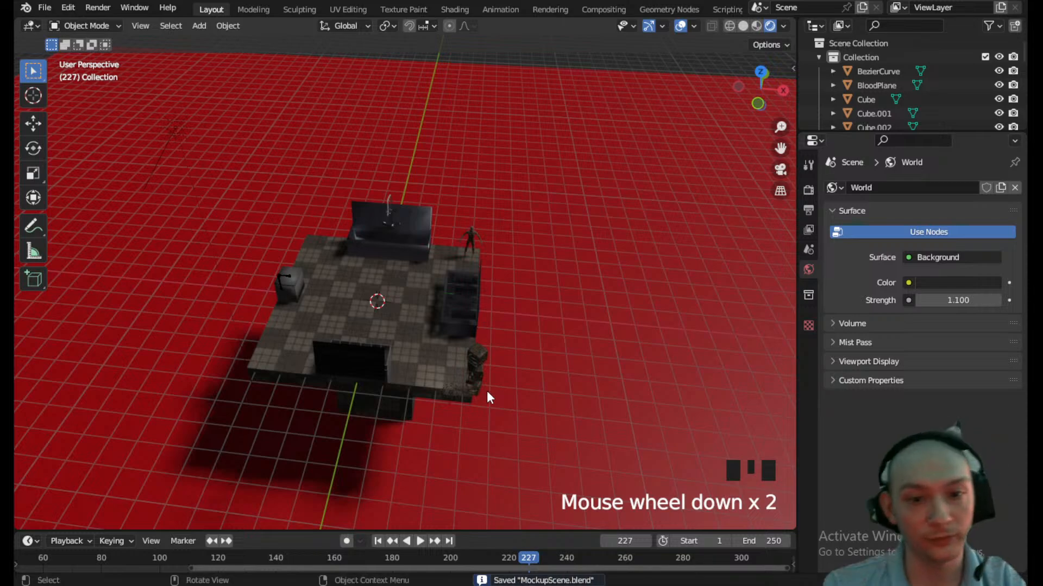
pyautogui.scroll(2, 489, 387)
pyautogui.keyDown('shift'); pyautogui.moveTo(470, 375); pyautogui.dragTo(373, 333, button='middle'); pyautogui.keyUp('shift')
pyautogui.scroll(5, 393, 307)
pyautogui.scroll(-2, 437, 335)
pyautogui.scroll(-3, 373, 333)
# - Switch to the Notepad plan, review the "More stuff to add" list, and put the plan away
pyautogui.hotkey('alt', 'Tab')
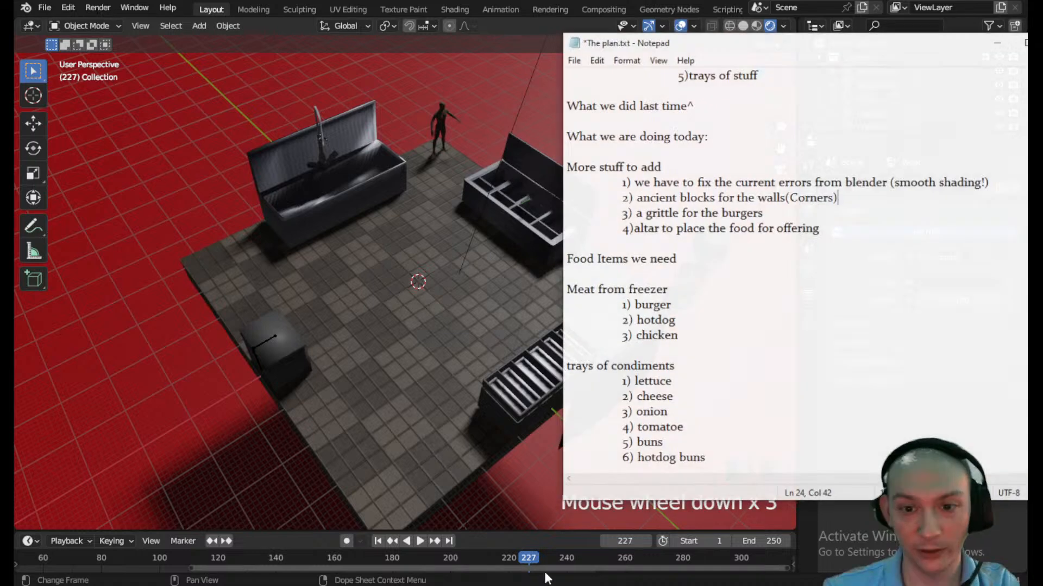
pyautogui.click(846, 190)
pyautogui.click(708, 207)
pyautogui.click(787, 206)
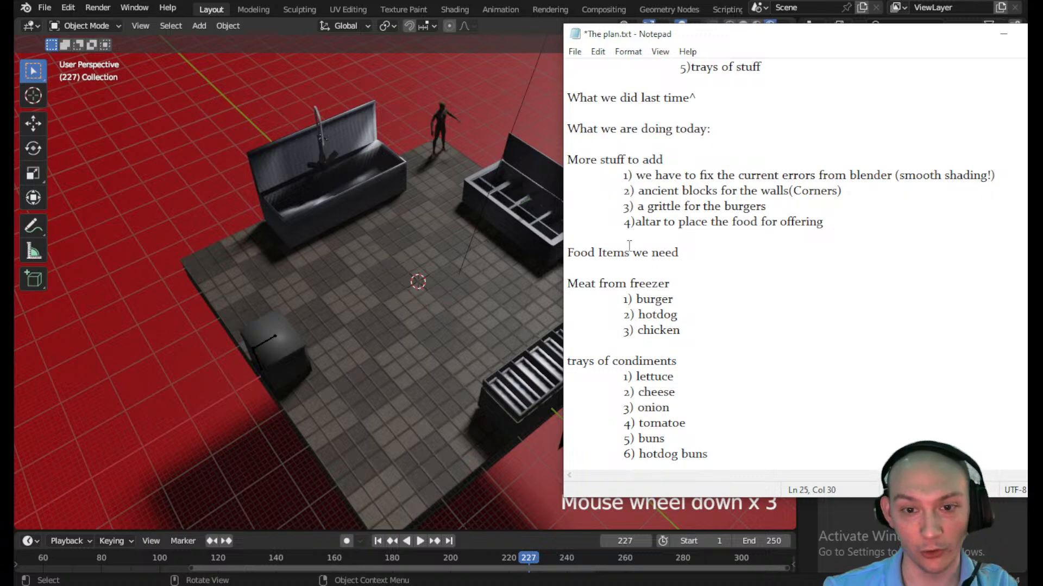
pyautogui.click(1003, 34)
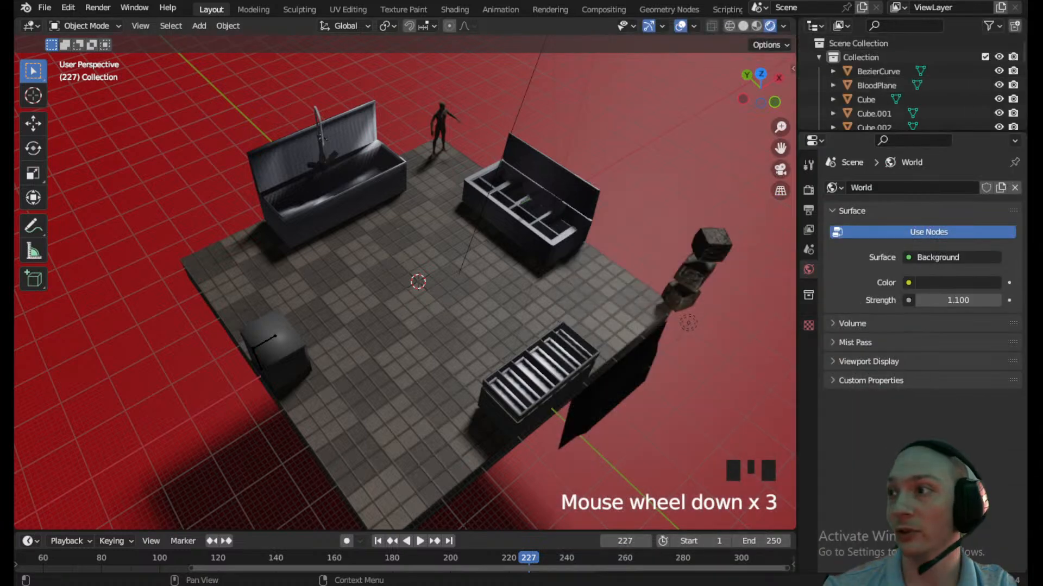
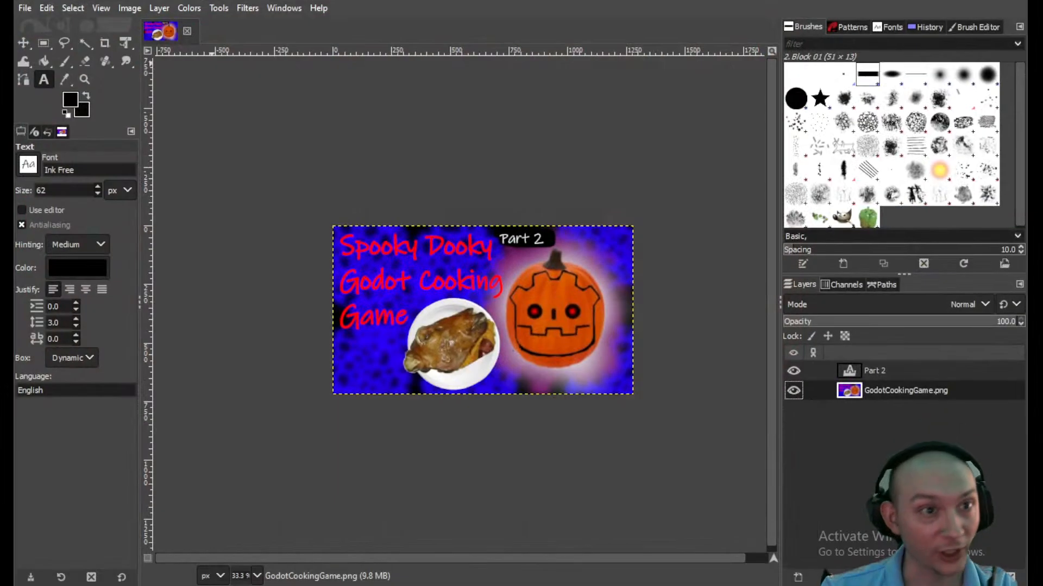
# - In GIMP, start opening an image and browse to the HorrorCookingGame folder in Documents
pyautogui.click(25, 8)
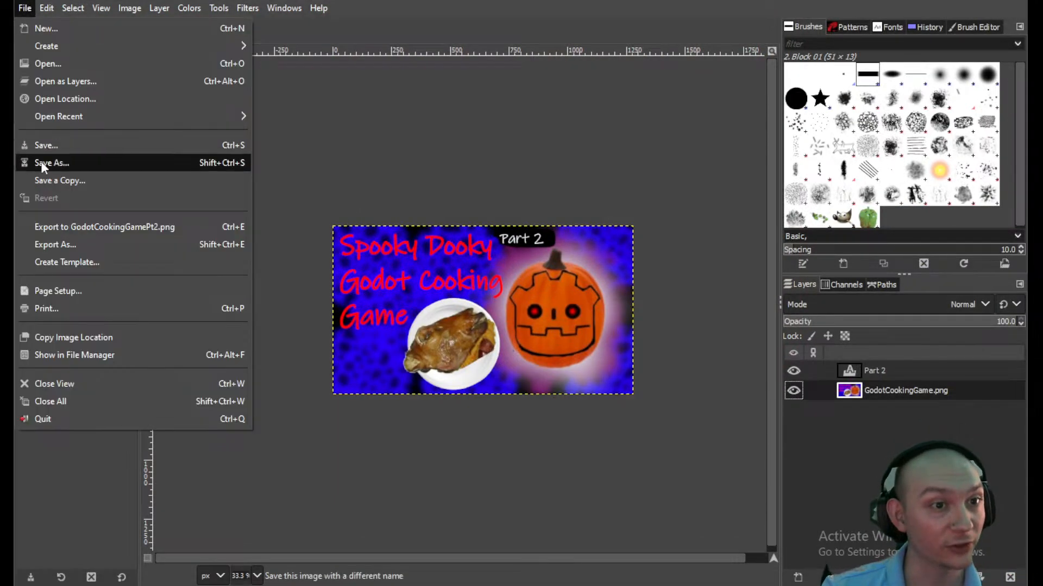
pyautogui.click(44, 63)
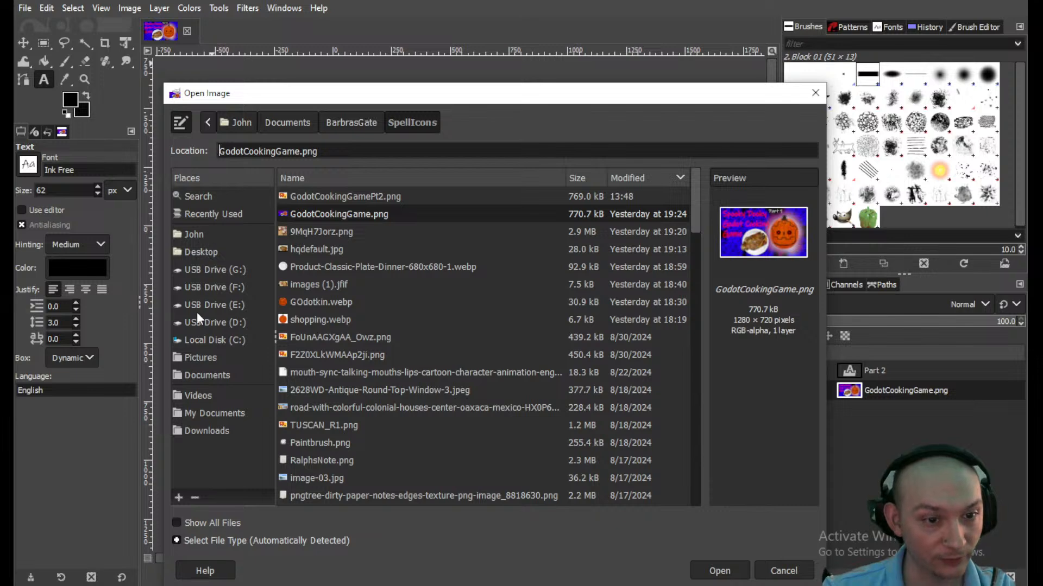
pyautogui.click(209, 376)
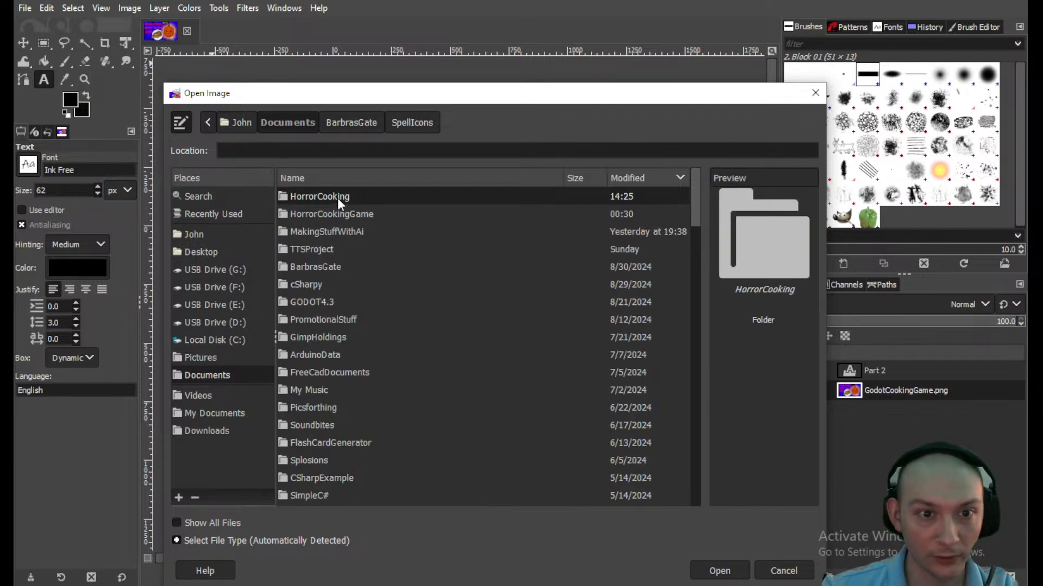
pyautogui.doubleClick(337, 198)
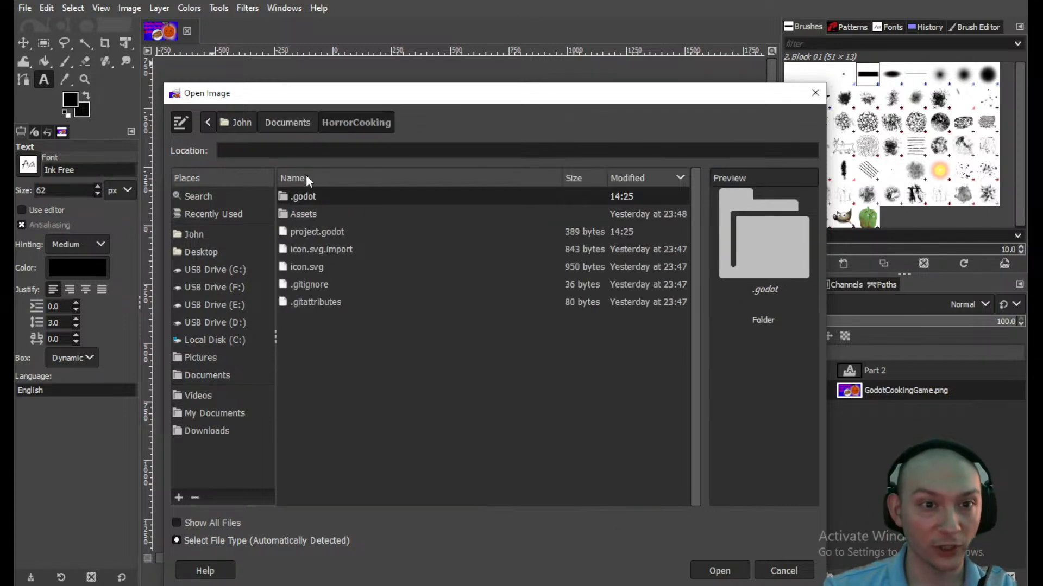
pyautogui.click(289, 123)
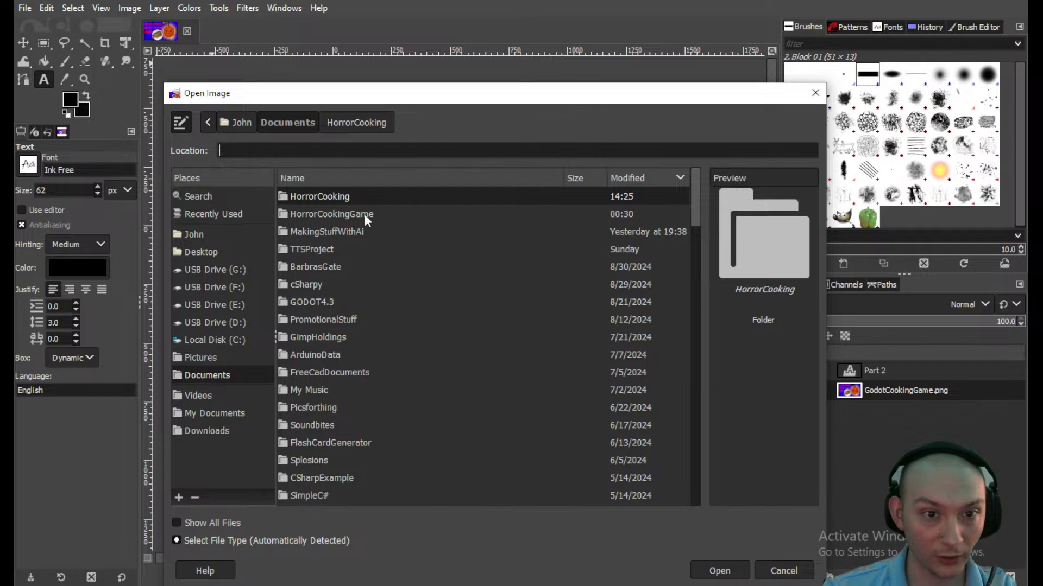
pyautogui.doubleClick(363, 214)
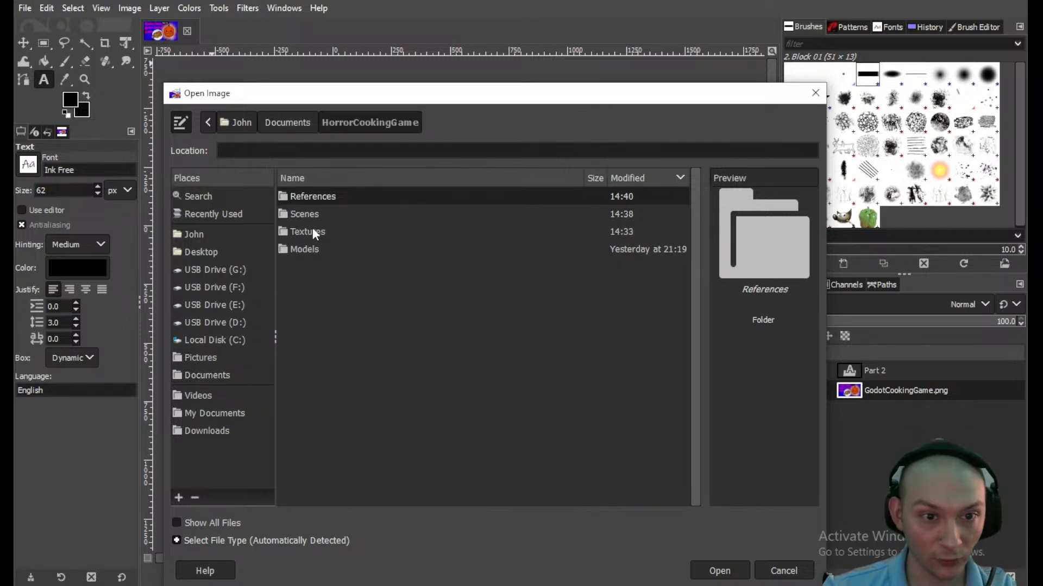
# - Open the griddle reference image Grittle.jfif from the References folder in GIMP
pyautogui.doubleClick(315, 197)
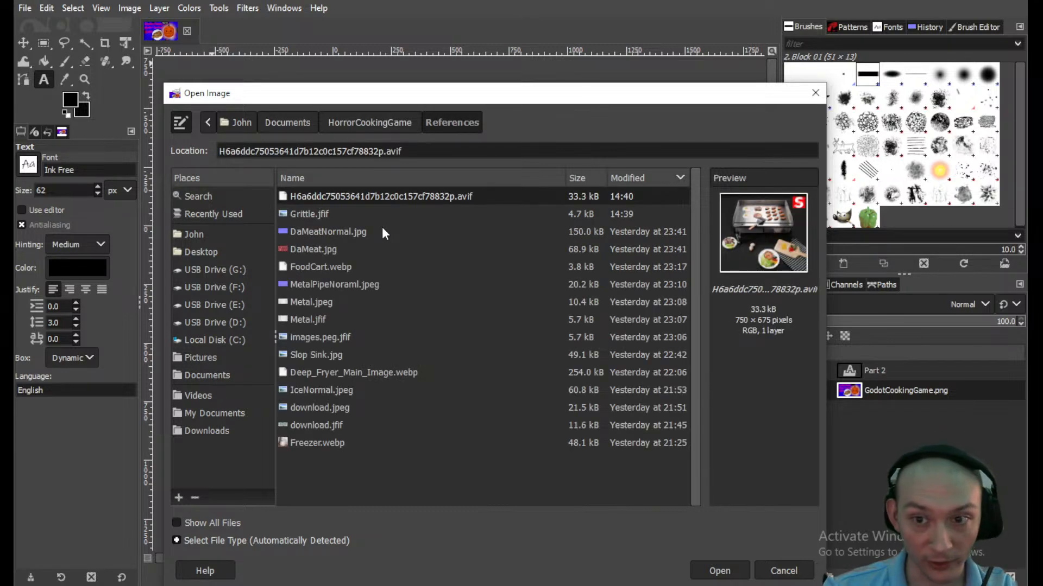
pyautogui.click(307, 215)
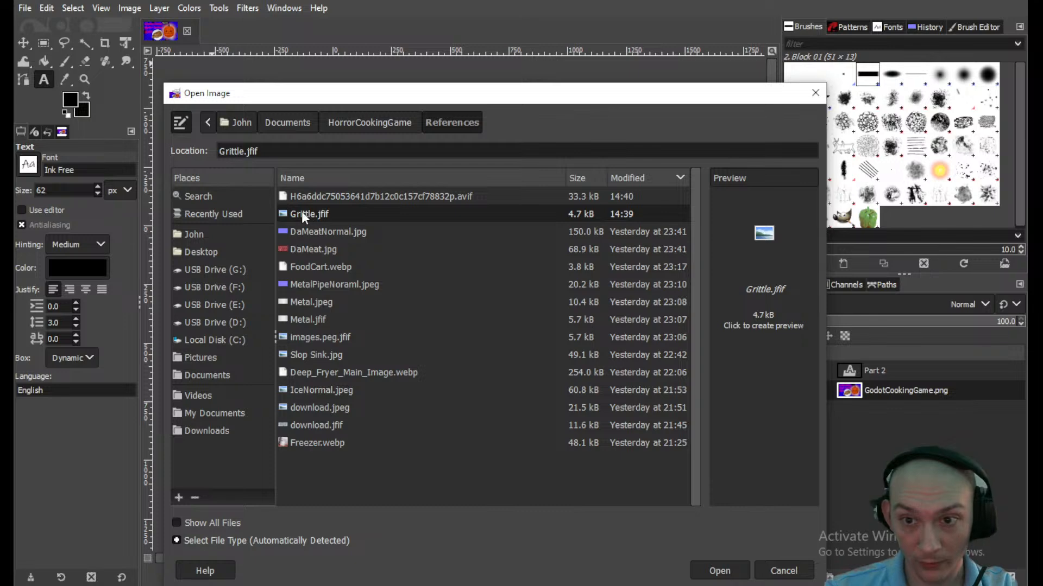
pyautogui.click(766, 314)
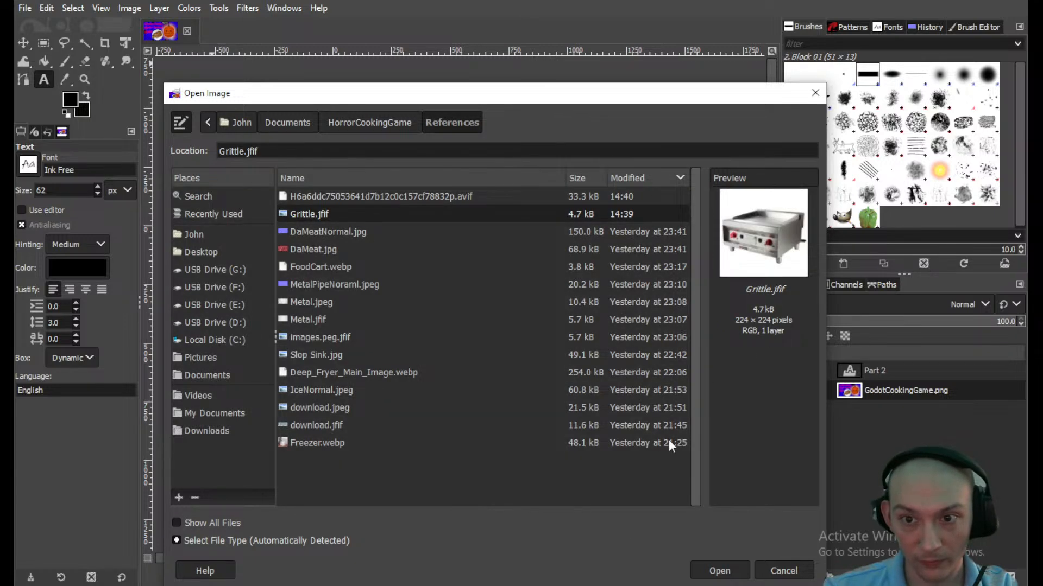
pyautogui.click(719, 570)
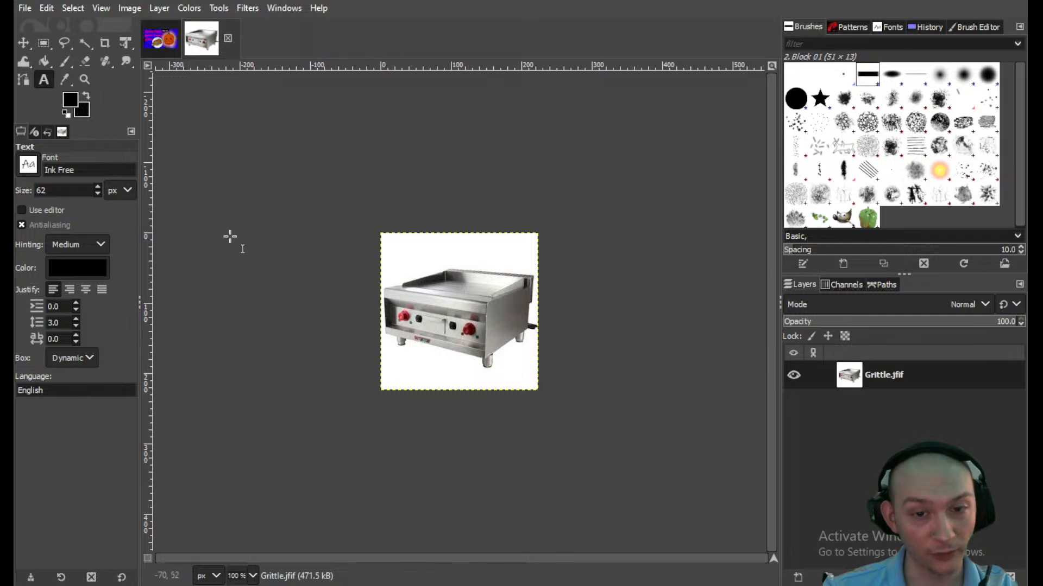
# - Export the griddle image as Grittle.jpeg into the References folder using the default export options
pyautogui.click(25, 7)
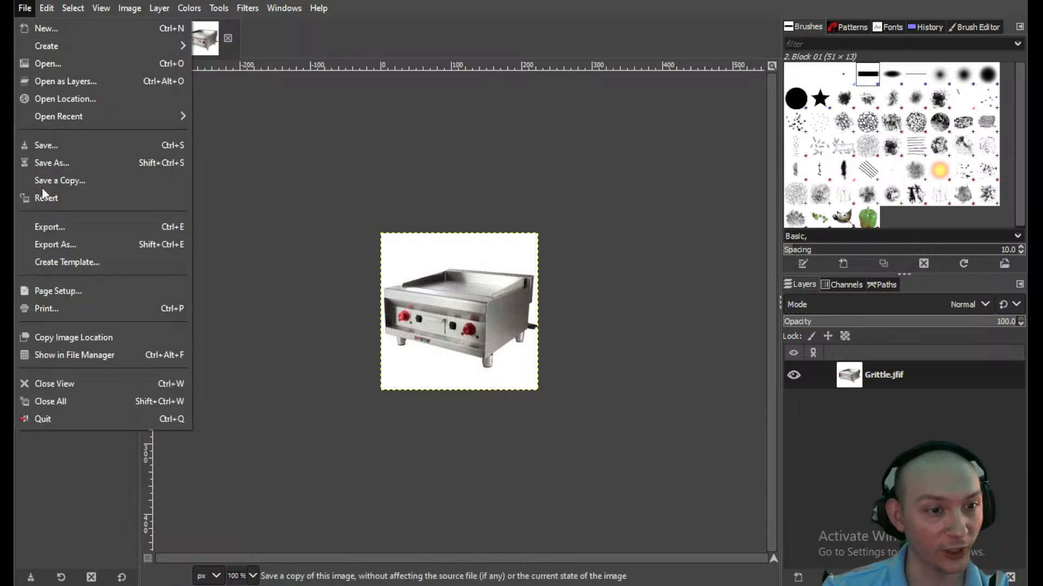
pyautogui.click(45, 247)
pyautogui.click(338, 74)
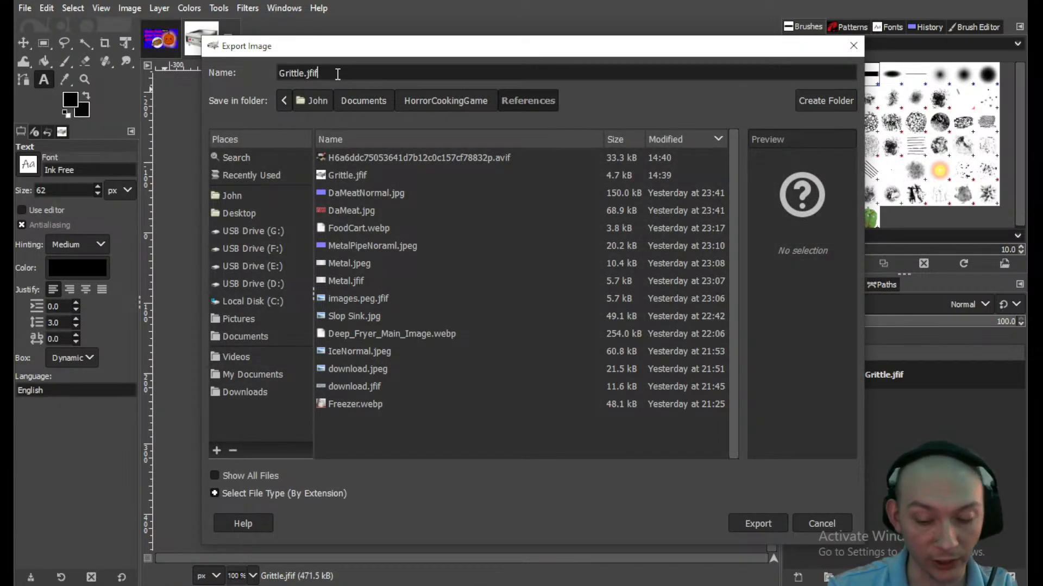
pyautogui.press('BackSpace')
pyautogui.press('BackSpace')
pyautogui.press('BackSpace')
pyautogui.write('peg')
pyautogui.press('Return')
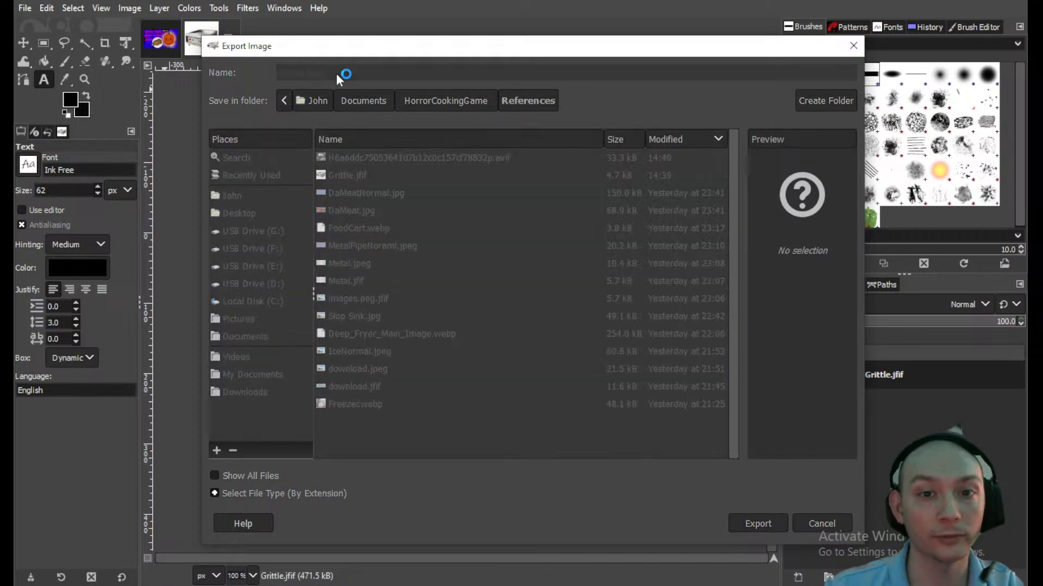
pyautogui.press('Return')
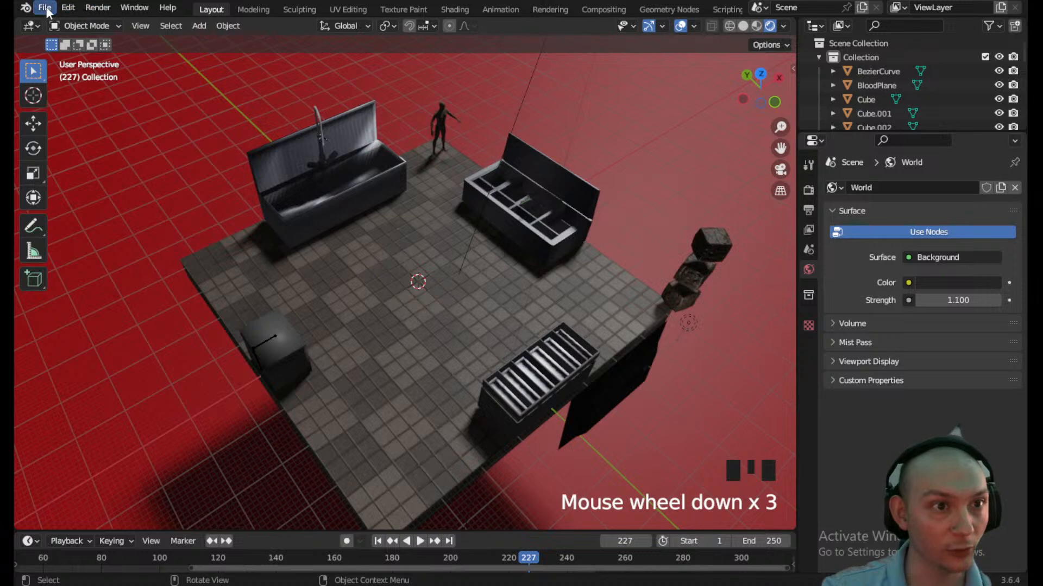
# - Switch to Blender and import Grittle.jpeg from the HorrorCookingGame References folder as an image plane
pyautogui.click(45, 8)
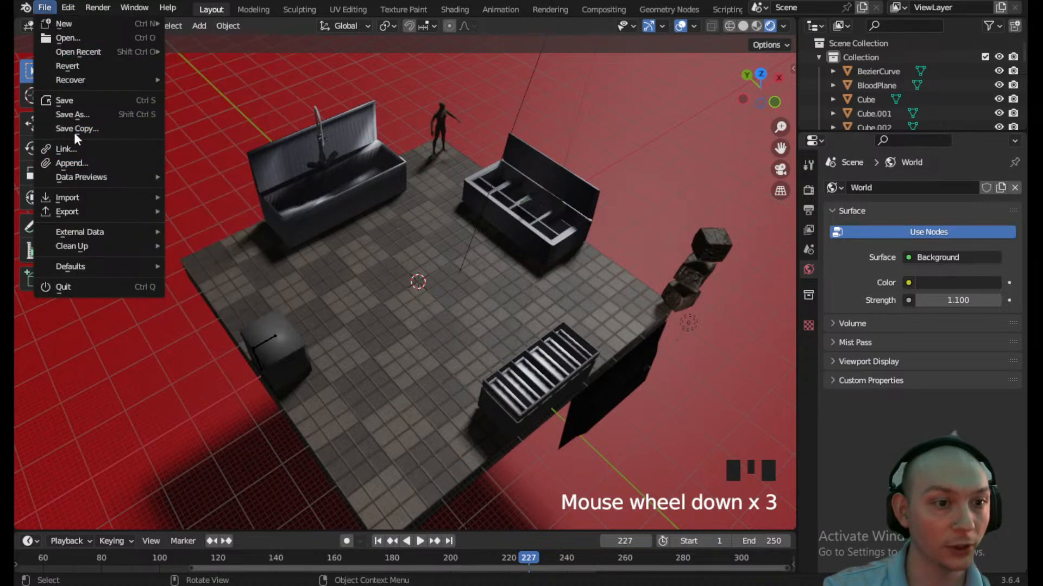
pyautogui.moveTo(73, 197)
pyautogui.click(236, 412)
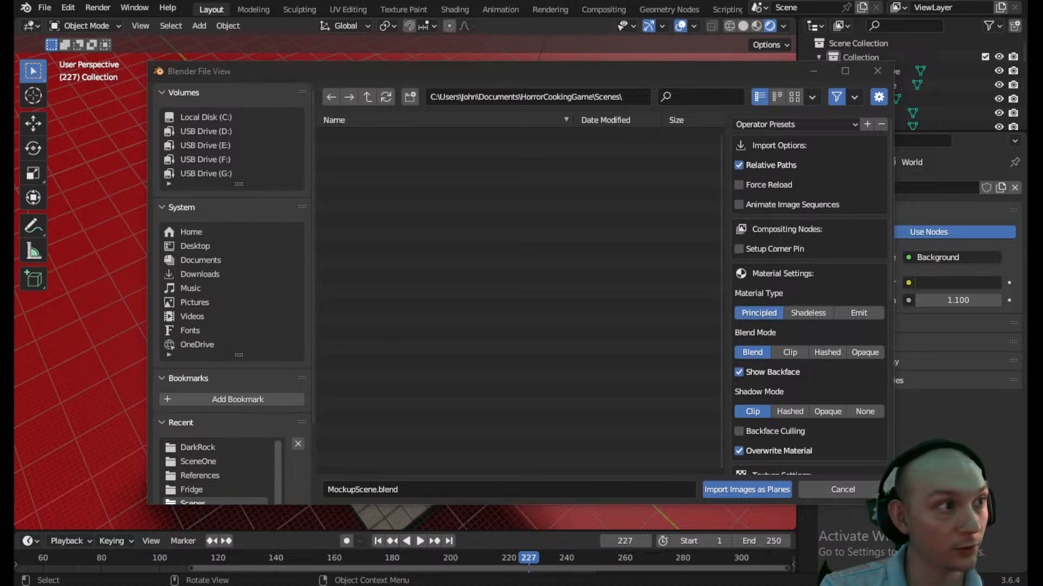
pyautogui.click(367, 96)
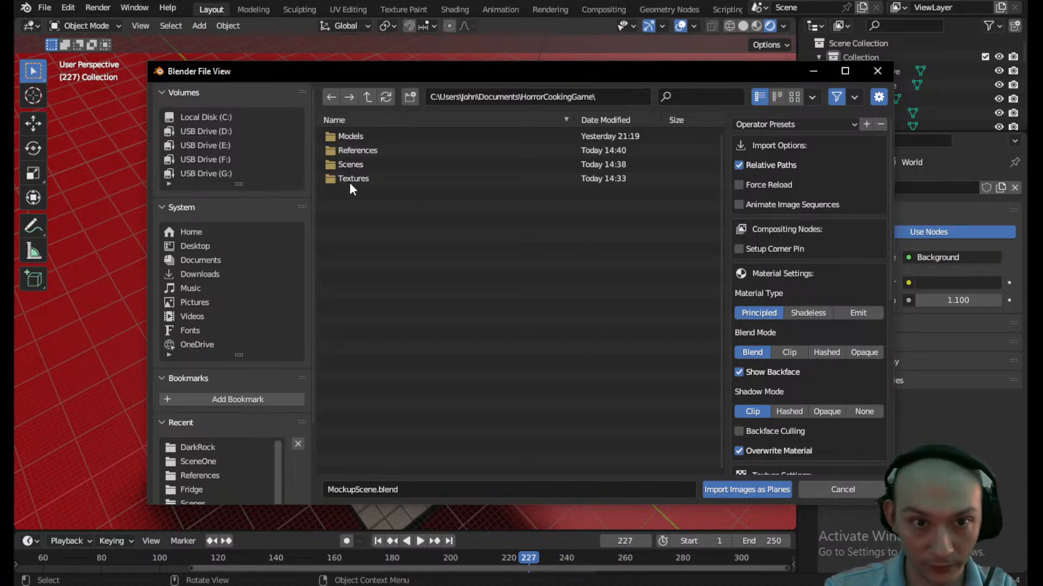
pyautogui.click(366, 150)
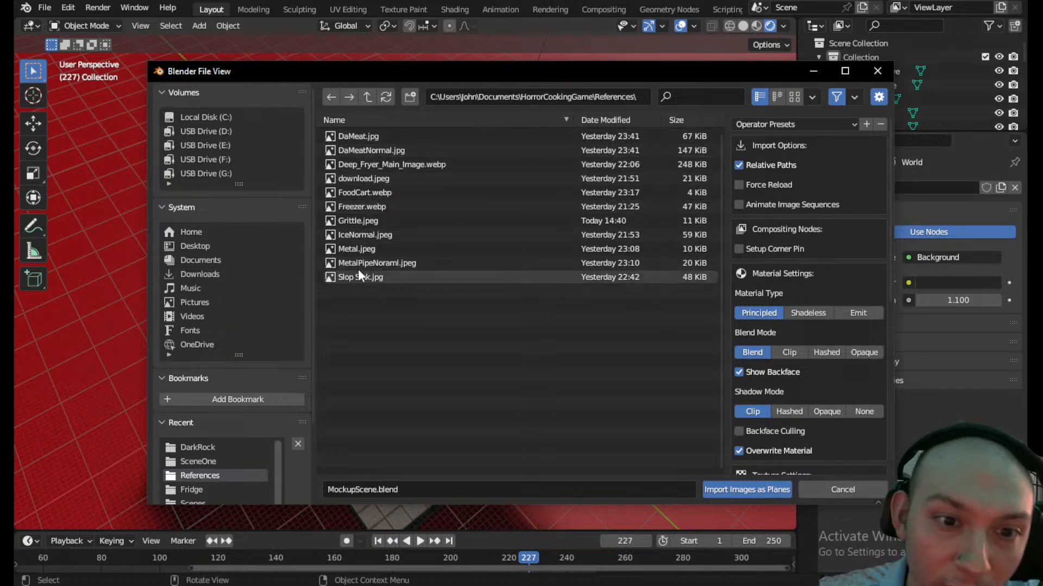
pyautogui.click(367, 221)
pyautogui.click(745, 489)
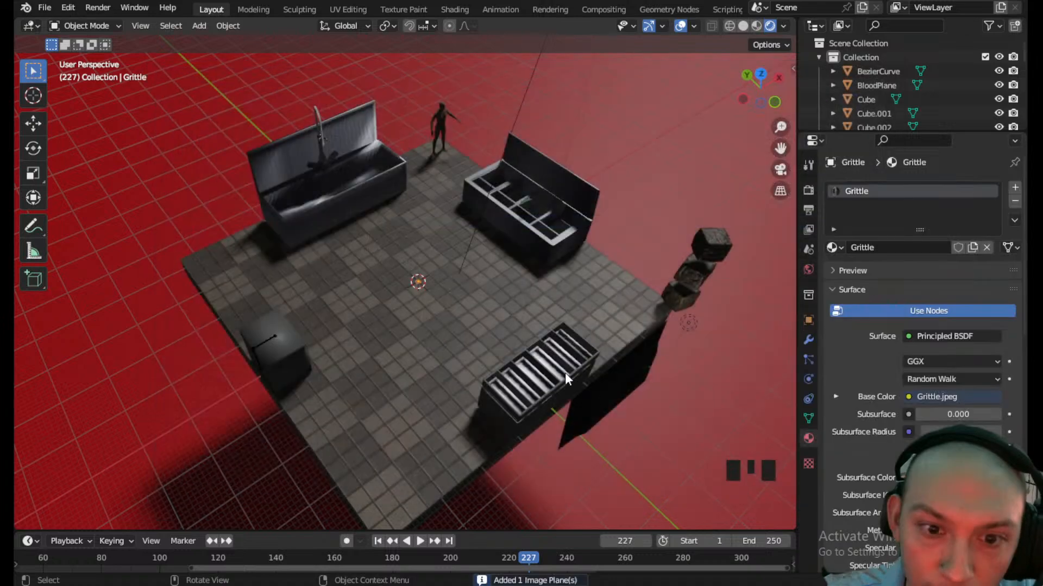
# - Scale the griddle image plane up by about 34.5 and rotate it 90° around the X axis to stand upright
pyautogui.scroll(5, 458, 285)
pyautogui.press('s')
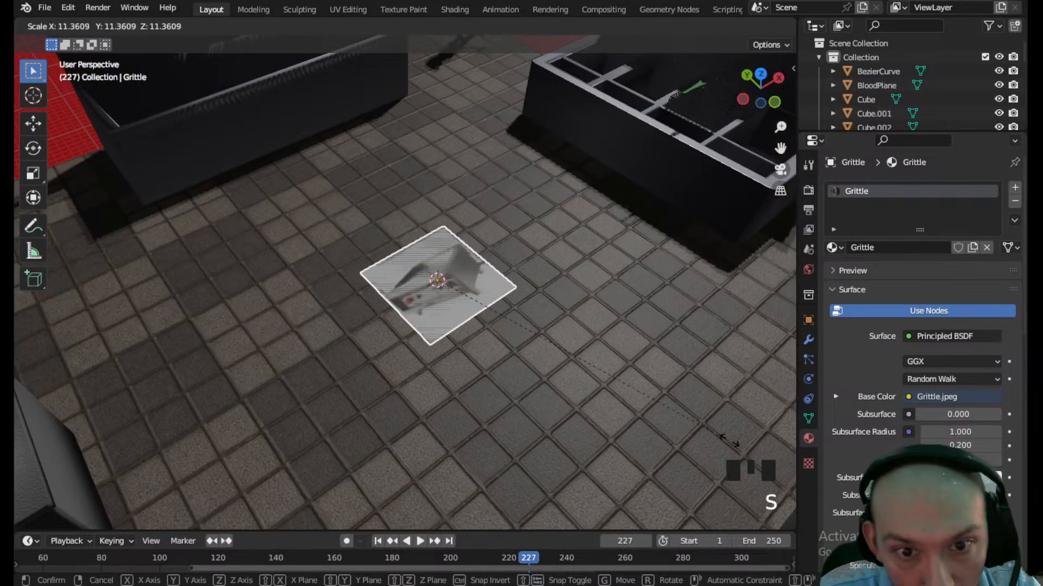
pyautogui.click(465, 177)
pyautogui.scroll(-3, 471, 184)
pyautogui.write('r')
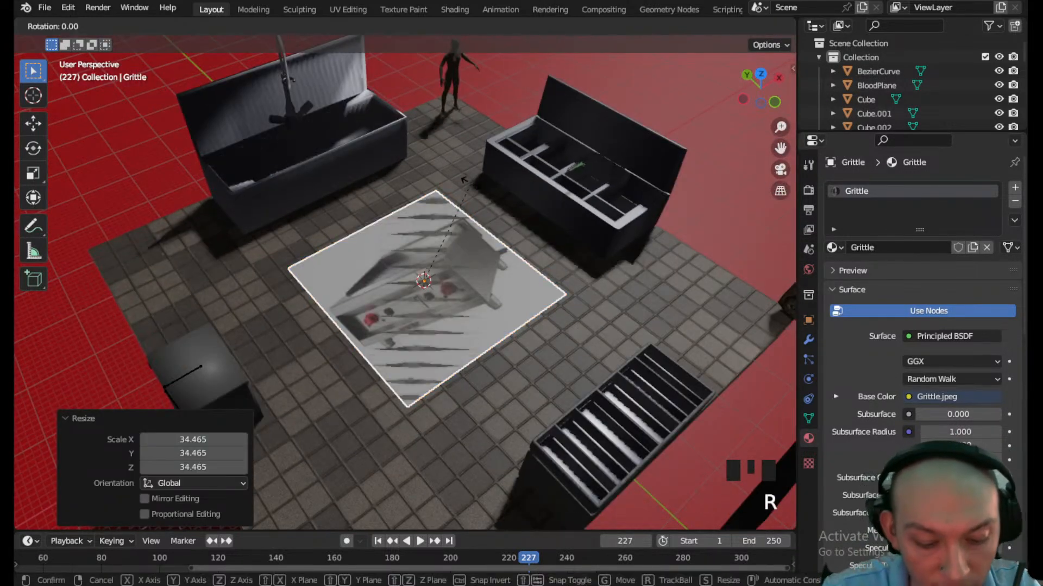
pyautogui.write('90x')
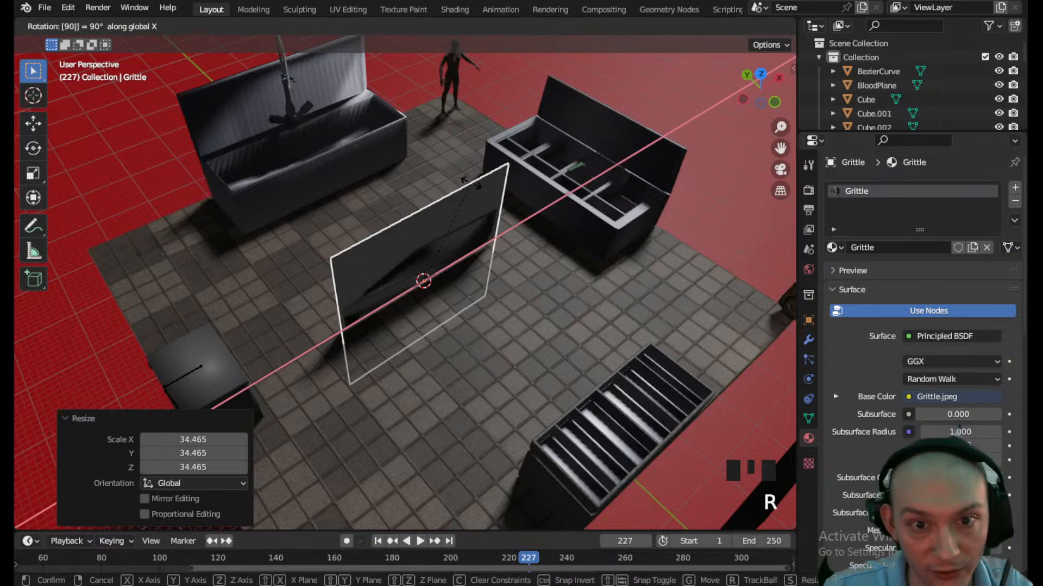
pyautogui.click(471, 184)
# - Examine the kitchen layout around the griddle reference and review the "More stuff to add" list in the Notepad plan
pyautogui.scroll(-4, 471, 187)
pyautogui.moveTo(470, 220); pyautogui.dragTo(301, 231, button='middle')
pyautogui.scroll(4, 334, 245)
pyautogui.scroll(-2, 337, 199)
pyautogui.moveTo(337, 199); pyautogui.dragTo(427, 205, button='middle')
pyautogui.scroll(4, 443, 285)
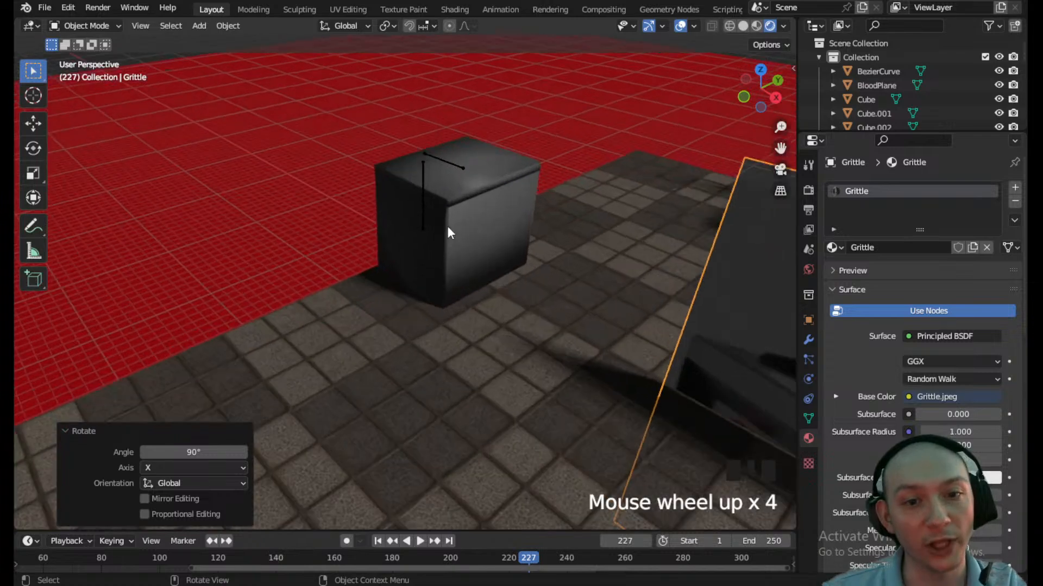
pyautogui.scroll(-7, 464, 210)
pyautogui.moveTo(461, 233); pyautogui.dragTo(561, 266, button='middle')
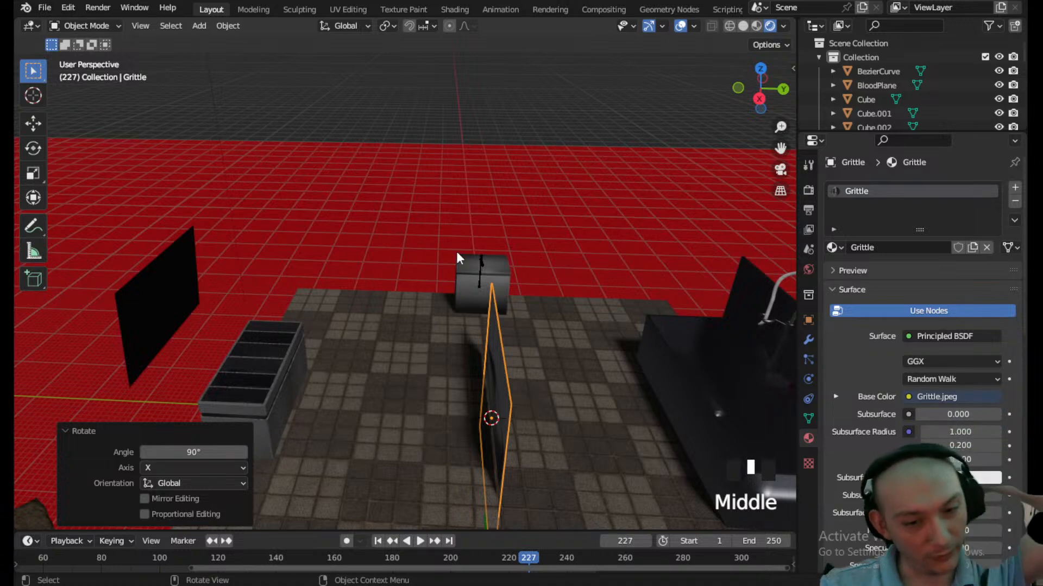
pyautogui.hotkey('alt', 'Tab')
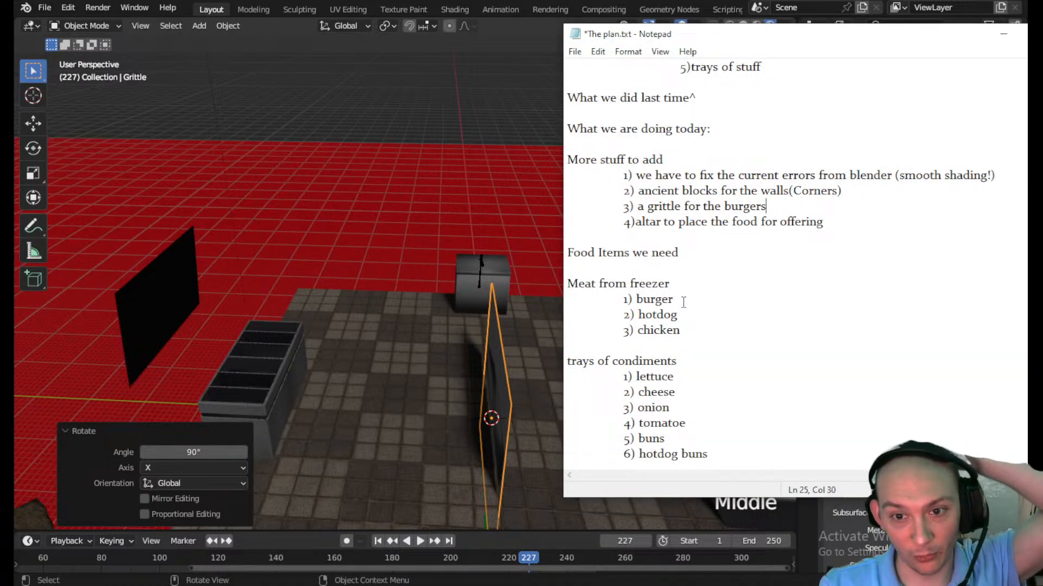
pyautogui.scroll(-2, 684, 325)
# - Inspect the kitchen floor from several sides and the area around the fryer for space to place the griddle
pyautogui.scroll(-3, 451, 321)
pyautogui.moveTo(452, 320); pyautogui.dragTo(270, 358, button='middle')
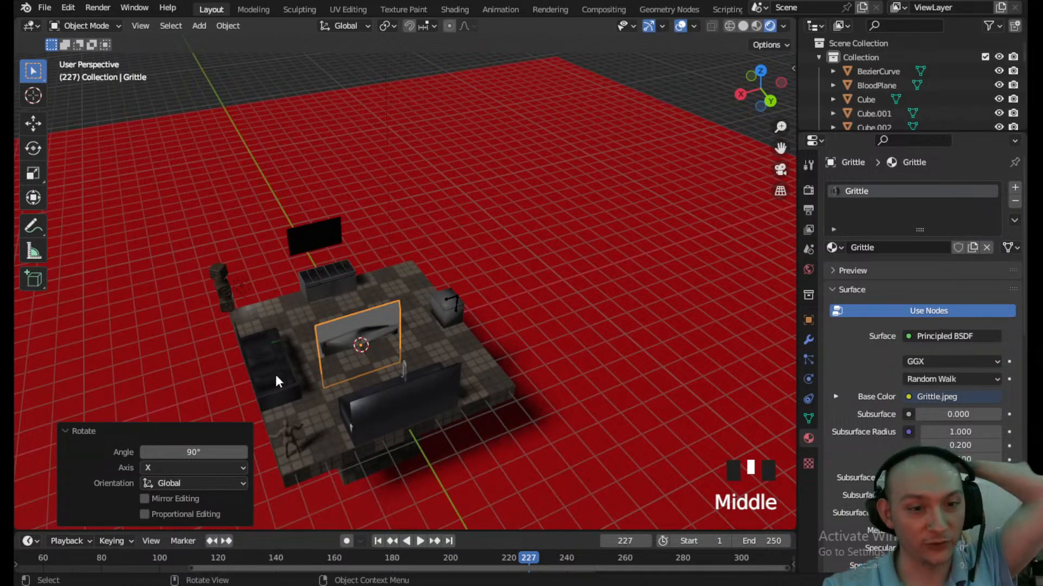
pyautogui.scroll(4, 342, 296)
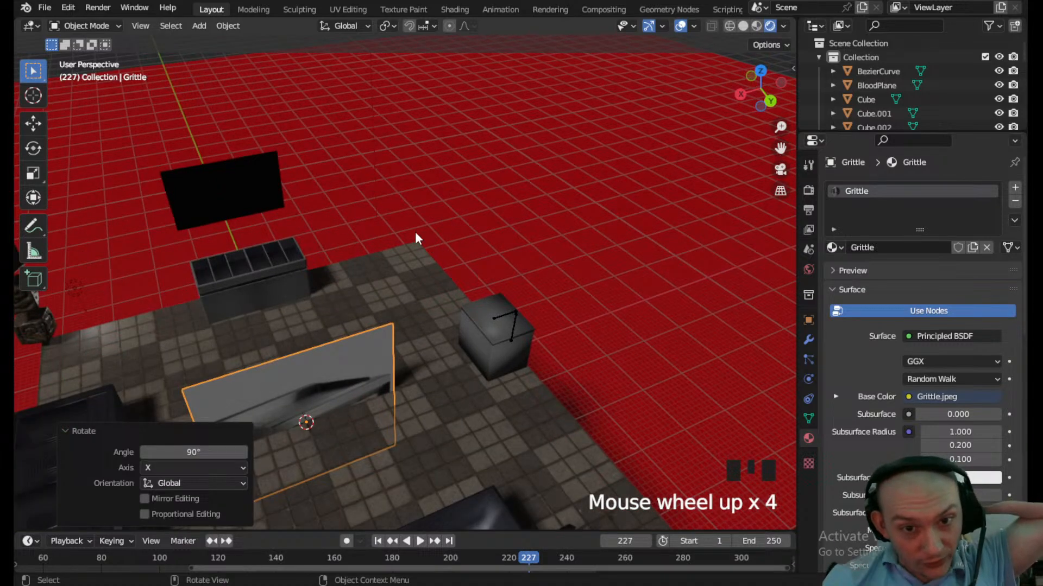
pyautogui.scroll(-5, 452, 305)
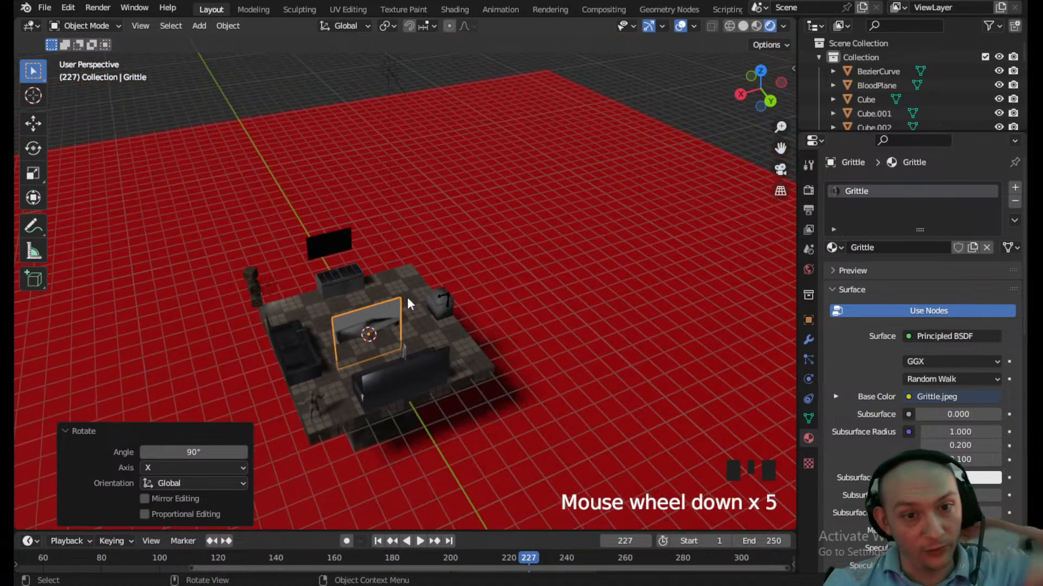
pyautogui.scroll(7, 415, 299)
pyautogui.keyDown('shift'); pyautogui.moveTo(308, 303); pyautogui.dragTo(526, 198, button='middle'); pyautogui.keyUp('shift')
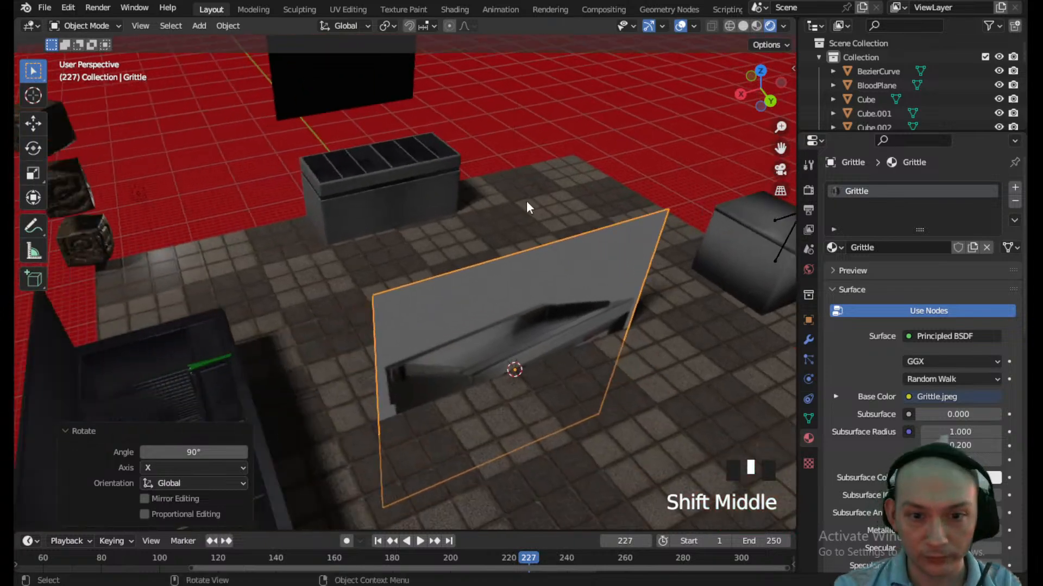
pyautogui.scroll(-3, 546, 319)
pyautogui.moveTo(491, 323); pyautogui.dragTo(377, 318, button='middle')
pyautogui.click(268, 275)
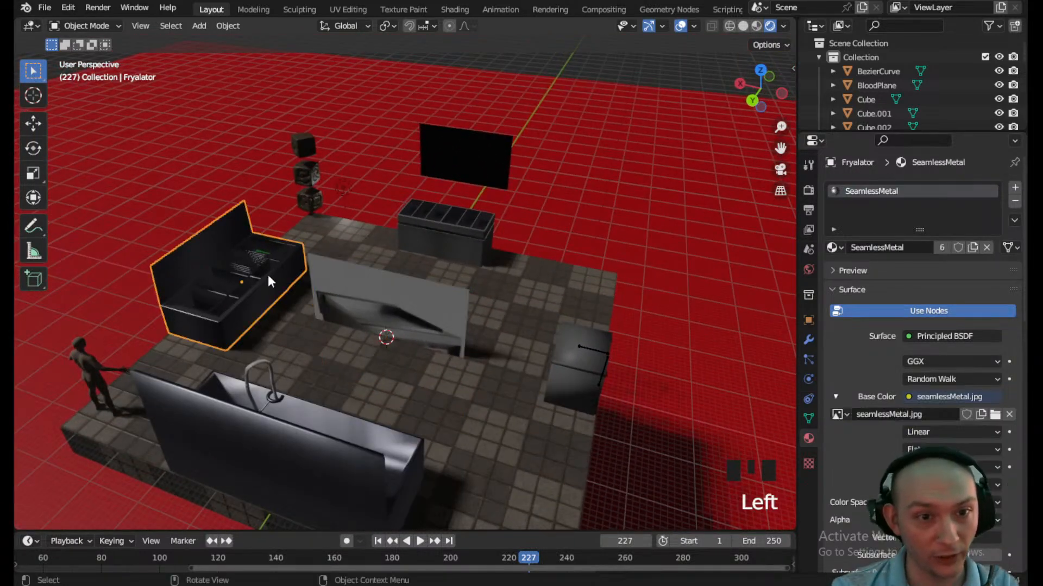
pyautogui.scroll(-1, 269, 272)
pyautogui.moveTo(291, 229)
pyautogui.mouseDown(button='middle')
pyautogui.moveTo(267, 263)
pyautogui.moveTo(288, 218)
pyautogui.mouseUp(button='middle')
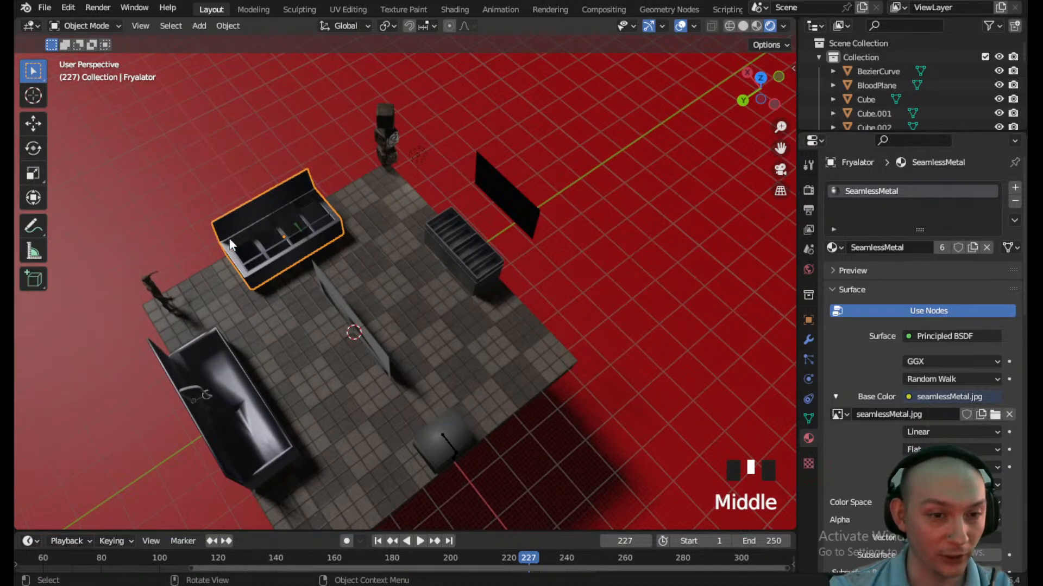
pyautogui.scroll(3, 228, 231)
pyautogui.keyDown('shift'); pyautogui.moveTo(251, 215); pyautogui.dragTo(479, 261, button='middle'); pyautogui.keyUp('shift')
pyautogui.scroll(3, 633, 365)
pyautogui.scroll(-3, 407, 319)
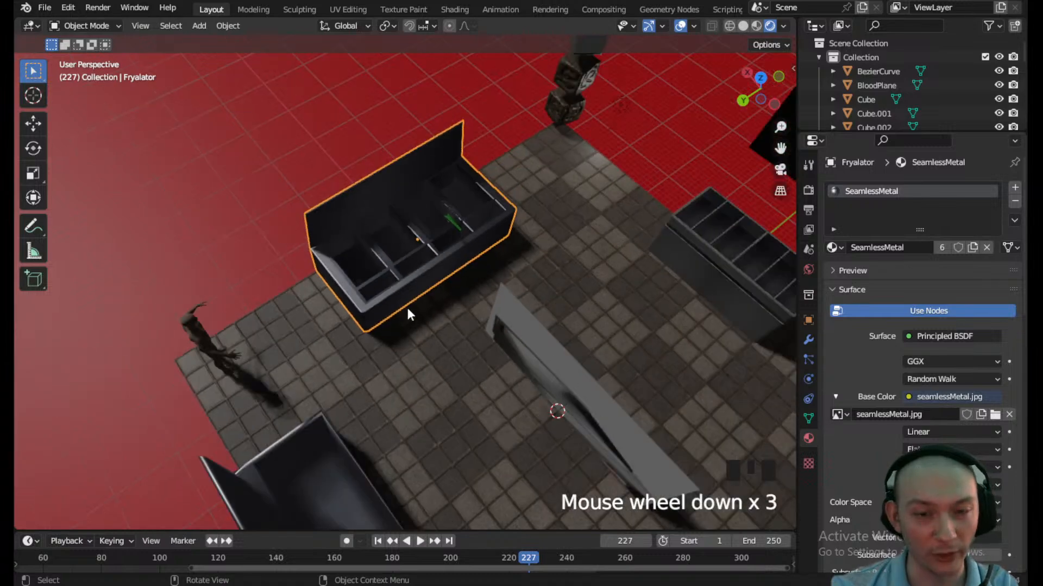
pyautogui.moveTo(248, 315); pyautogui.dragTo(249, 298, button='middle')
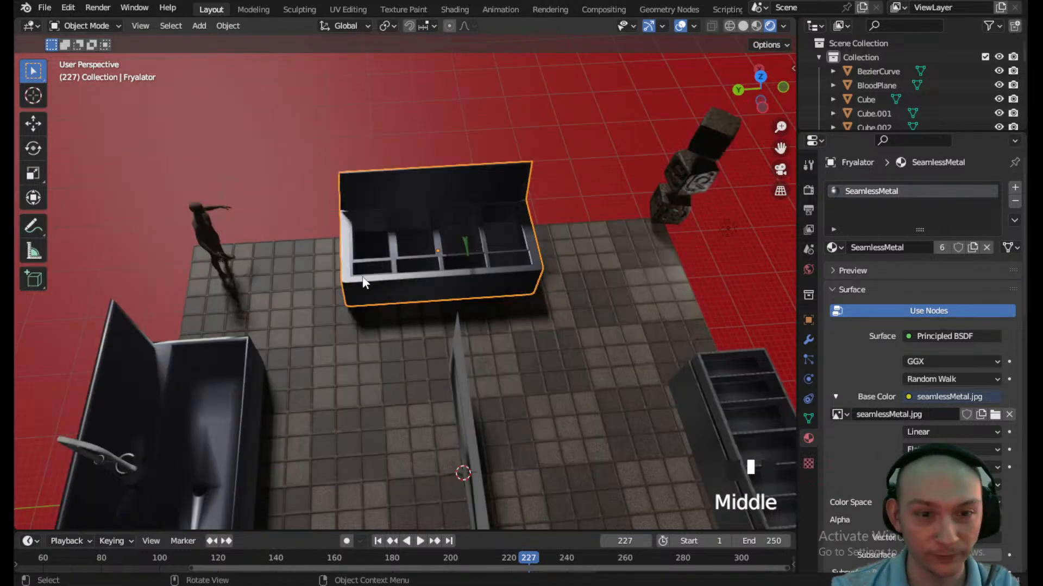
pyautogui.scroll(2, 379, 269)
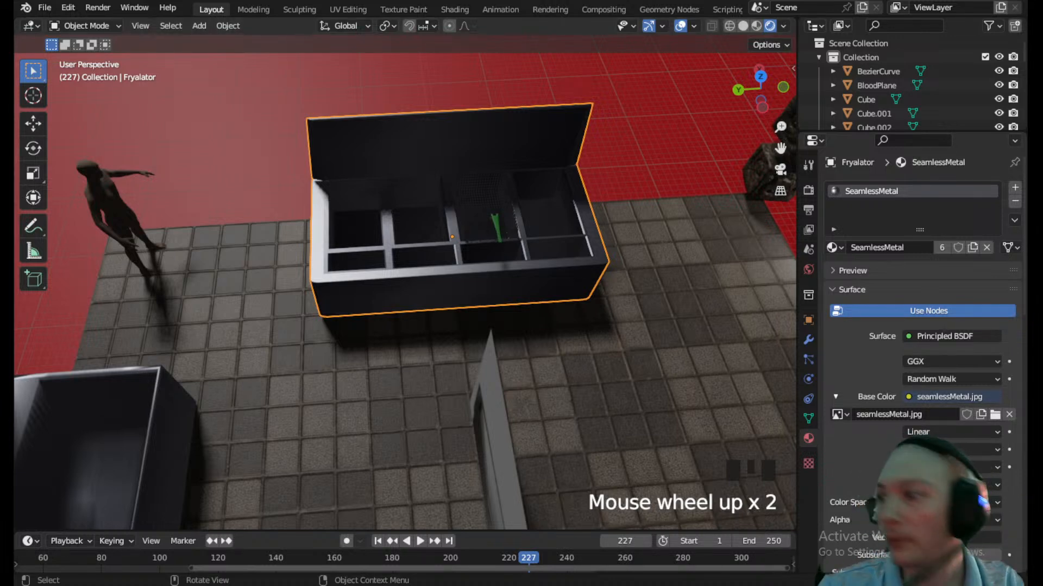
# - Select the fryer with its basket and green handle and move them along the global Y axis toward the rock pillar
pyautogui.click(497, 227)
pyautogui.scroll(2, 510, 239)
pyautogui.keyDown('shift'); pyautogui.moveTo(526, 264); pyautogui.dragTo(530, 381, button='middle'); pyautogui.keyUp('shift')
pyautogui.scroll(-2, 393, 245)
pyautogui.click(385, 212)
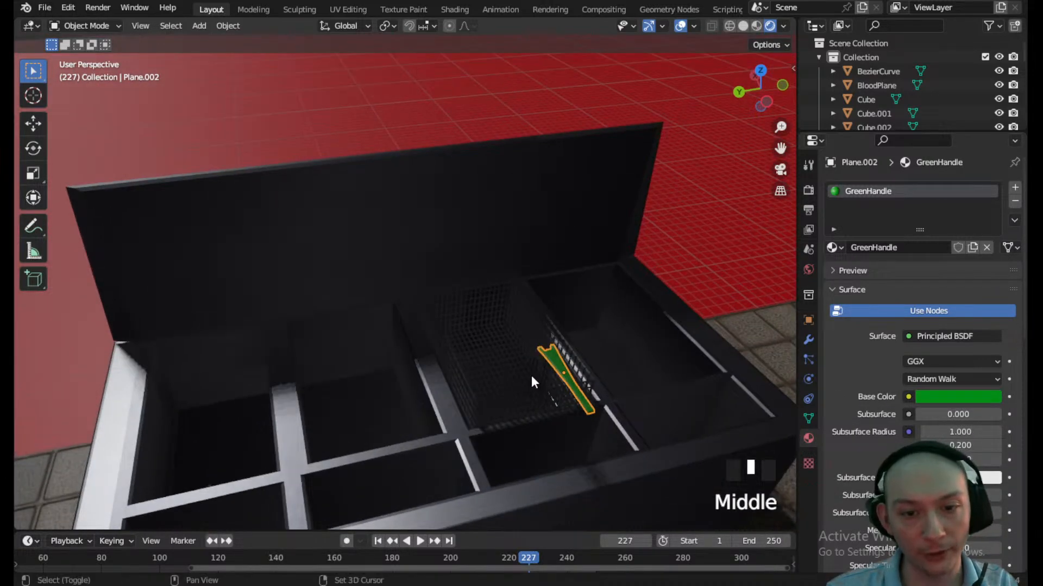
pyautogui.keyDown('shift'); pyautogui.click(530, 374); pyautogui.keyUp('shift')
pyautogui.keyDown('shift'); pyautogui.click(488, 408); pyautogui.keyUp('shift')
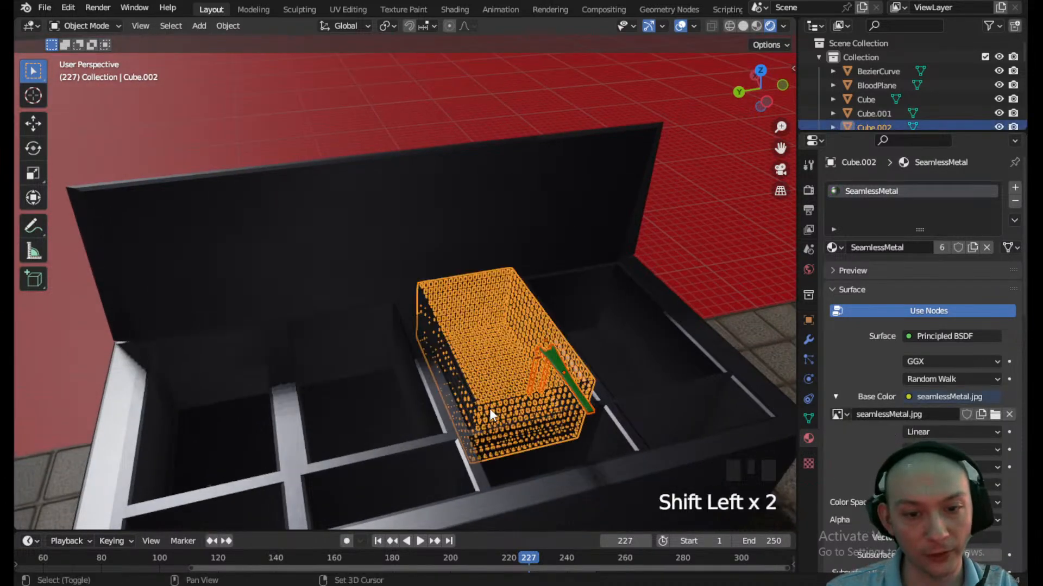
pyautogui.keyDown('shift'); pyautogui.click(448, 416); pyautogui.keyUp('shift')
pyautogui.scroll(-3, 449, 416)
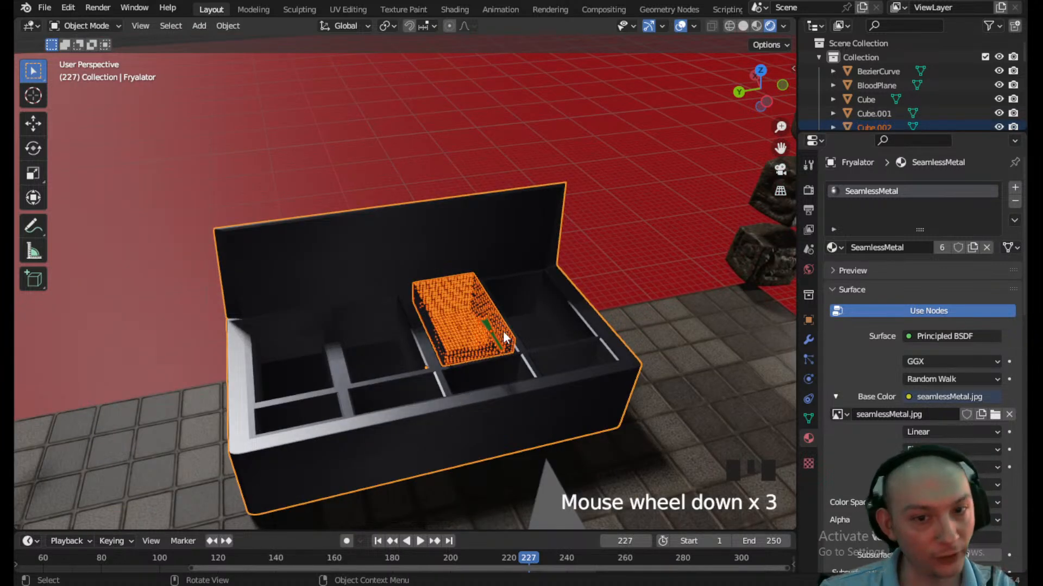
pyautogui.press('g')
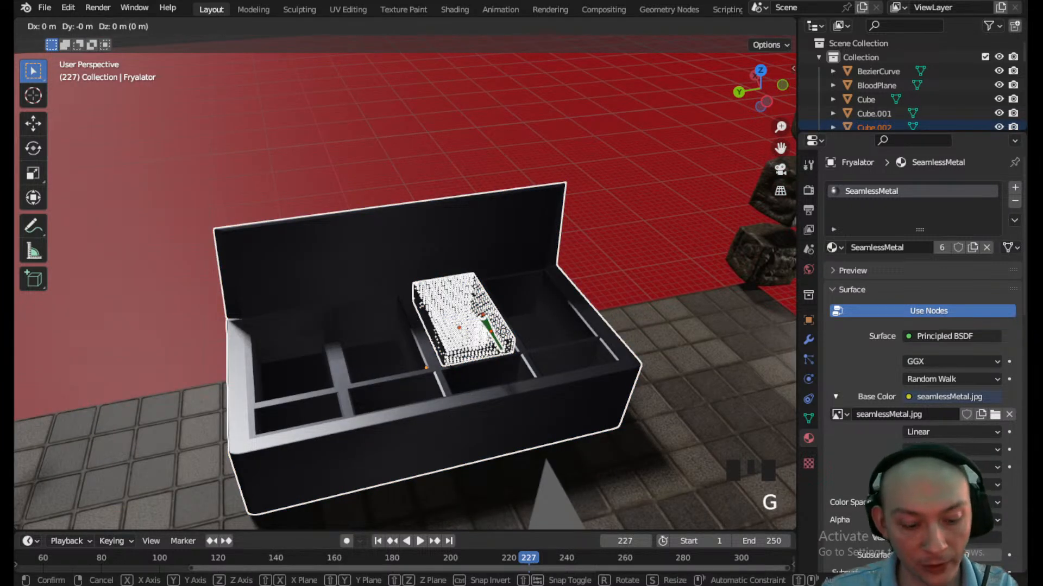
pyautogui.press('y')
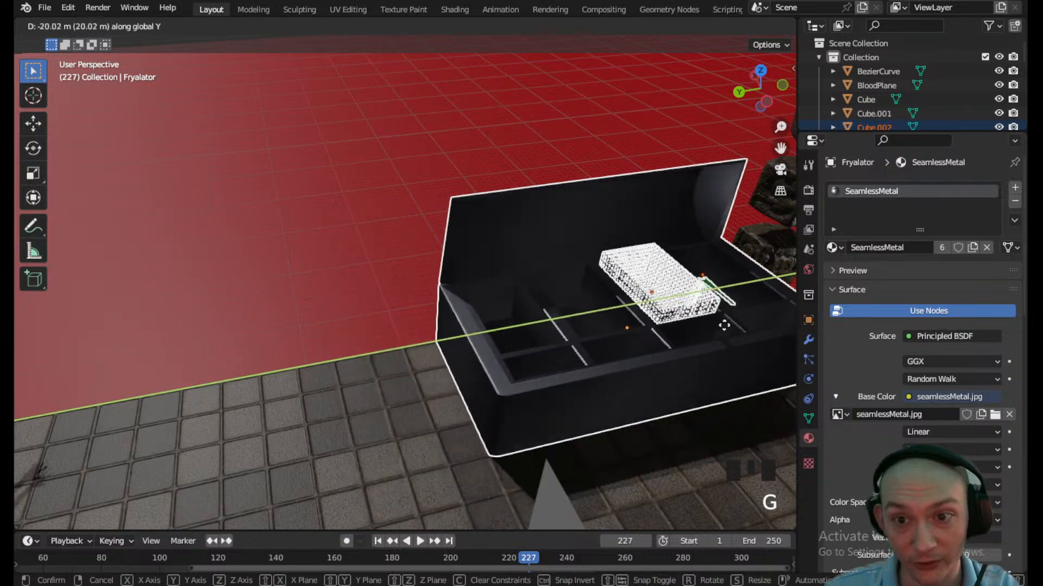
pyautogui.click(742, 323)
pyautogui.scroll(-1, 683, 315)
pyautogui.keyDown('shift'); pyautogui.moveTo(683, 315); pyautogui.dragTo(428, 351, button='middle'); pyautogui.keyUp('shift')
# - Hide the red blood plane and the slop sink basin in the viewport
pyautogui.click(359, 189)
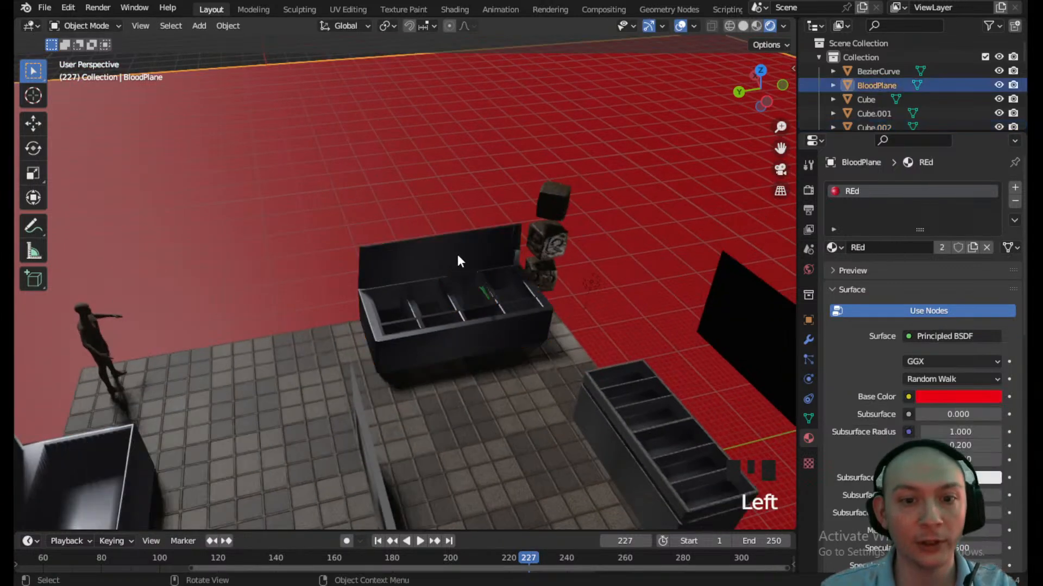
pyautogui.scroll(-3, 343, 341)
pyautogui.keyDown('shift'); pyautogui.moveTo(343, 341); pyautogui.dragTo(597, 278, button='middle'); pyautogui.keyUp('shift')
pyautogui.click(345, 328)
pyautogui.press('h')
pyautogui.scroll(2, 481, 340)
pyautogui.click(606, 375)
pyautogui.press('h')
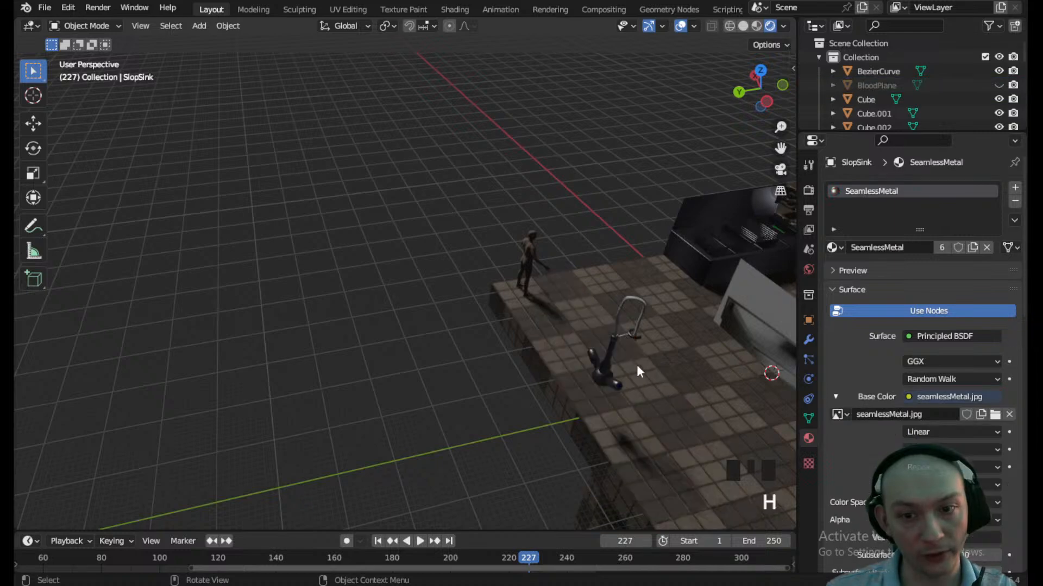
# - Hide the sink's faucet base and its curved pipe in the viewport
pyautogui.click(608, 350)
pyautogui.press('h')
pyautogui.click(638, 318)
pyautogui.press('h')
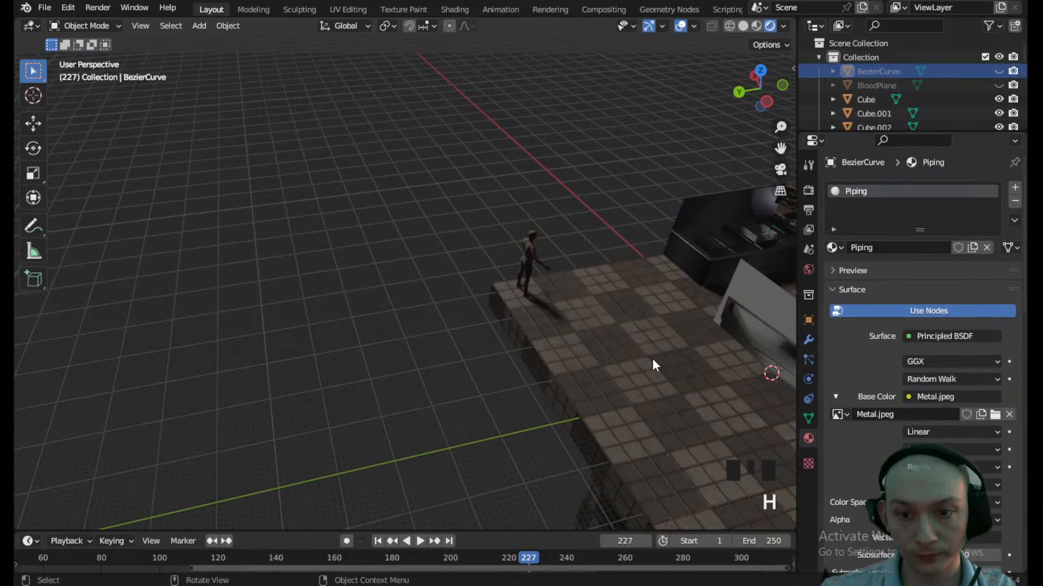
# - Hide the dark cylinder and the ice sphere inside it at the near edge of the kitchen floor
pyautogui.keyDown('shift'); pyautogui.moveTo(652, 358); pyautogui.dragTo(391, 337, button='middle'); pyautogui.keyUp('shift')
pyautogui.scroll(-2, 659, 411)
pyautogui.click(608, 401)
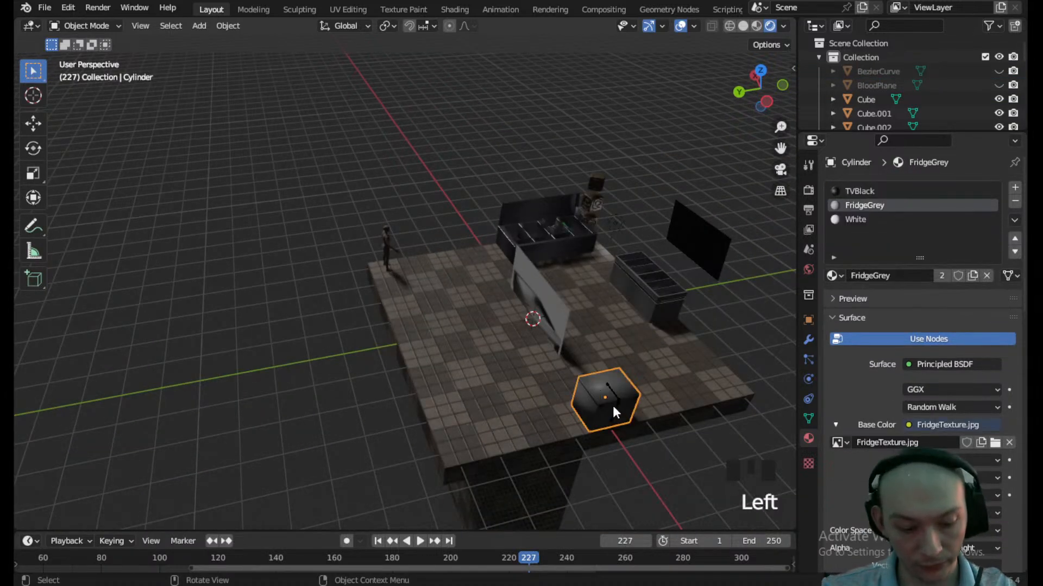
pyautogui.press('h')
pyautogui.click(615, 407)
pyautogui.press('h')
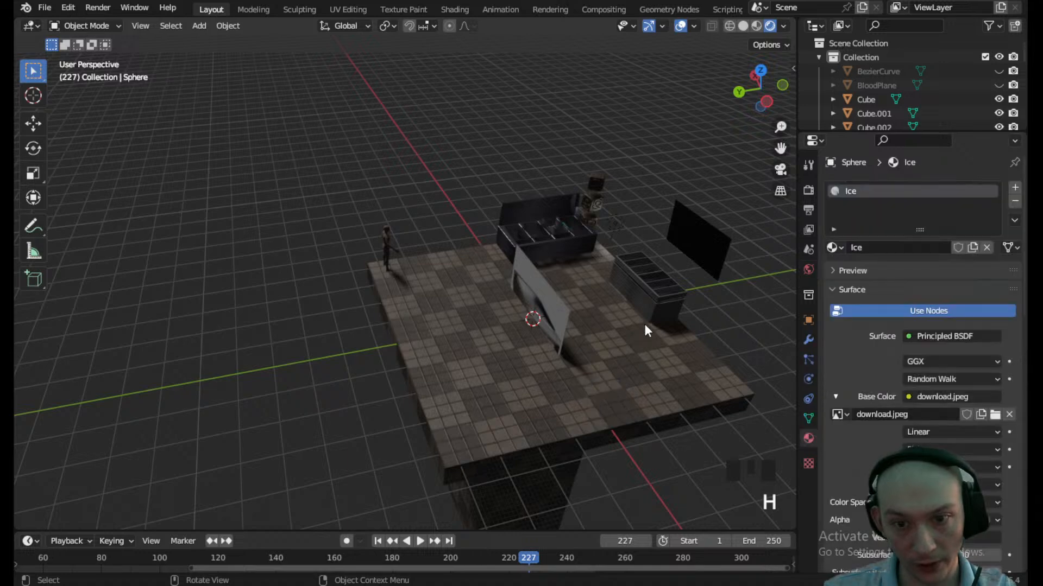
# - Hide the slatted metal counter and the fryer body along the floor's far side
pyautogui.click(660, 291)
pyautogui.press('h')
pyautogui.click(545, 240)
pyautogui.press('h')
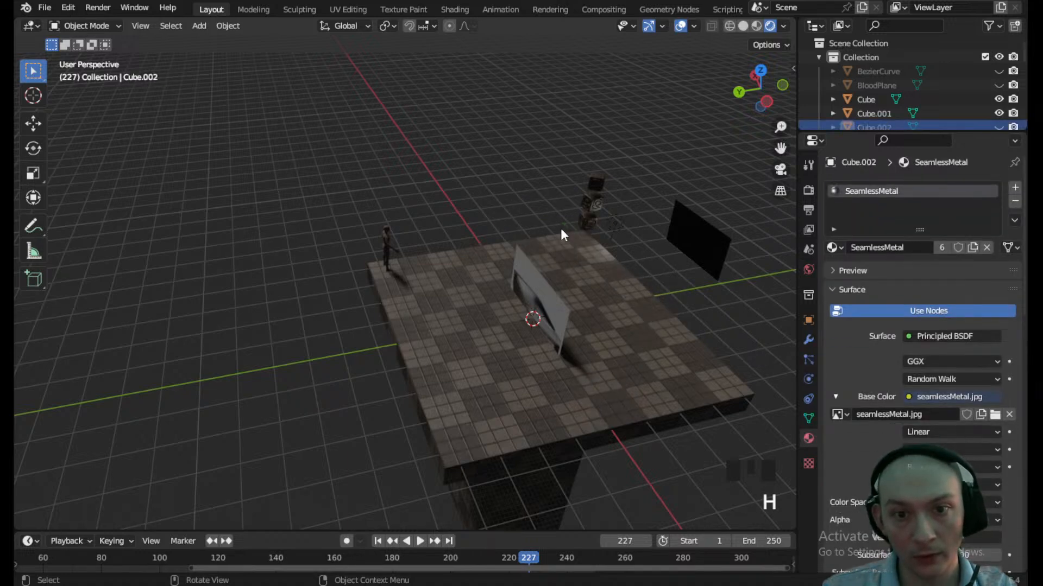
# - Hide the rock pillar's stacked cubes, the fryer's green handle and the black TV panel
pyautogui.click(563, 226)
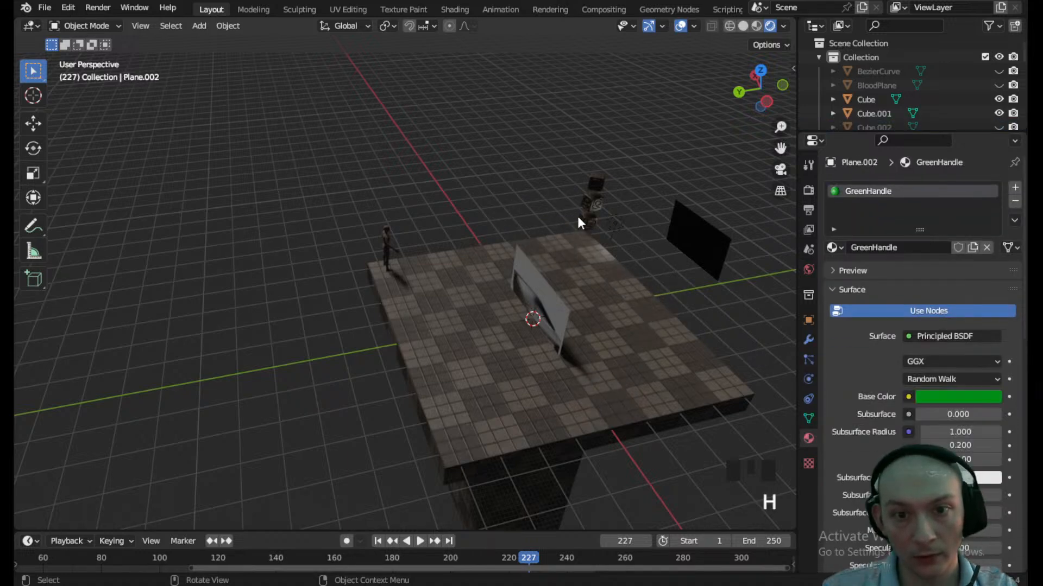
pyautogui.click(717, 249)
pyautogui.click(590, 190)
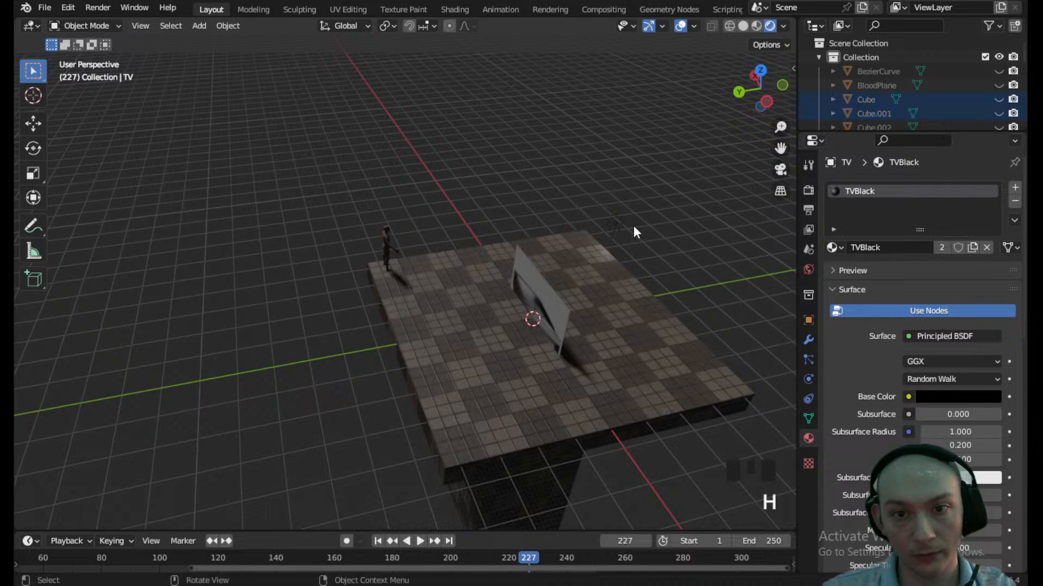
pyautogui.press('h')
# - Move the griddle reference plane about 62.6 m along global X to the floor's end and rotate it 90° about Z
pyautogui.scroll(2, 558, 221)
pyautogui.click(605, 278)
pyautogui.press('g')
pyautogui.press('y')
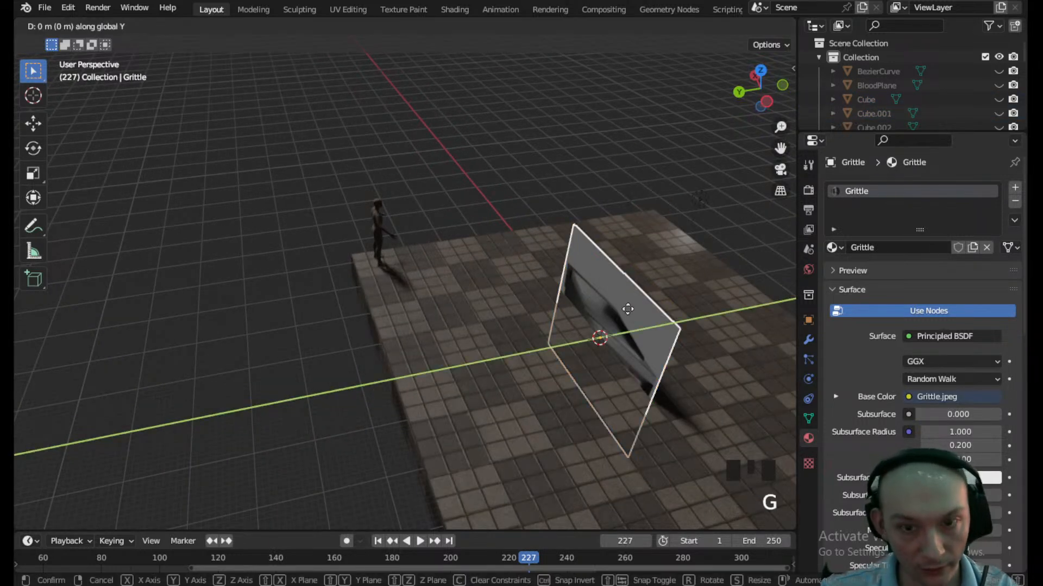
pyautogui.press('x')
pyautogui.click(535, 163)
pyautogui.write('r90z')
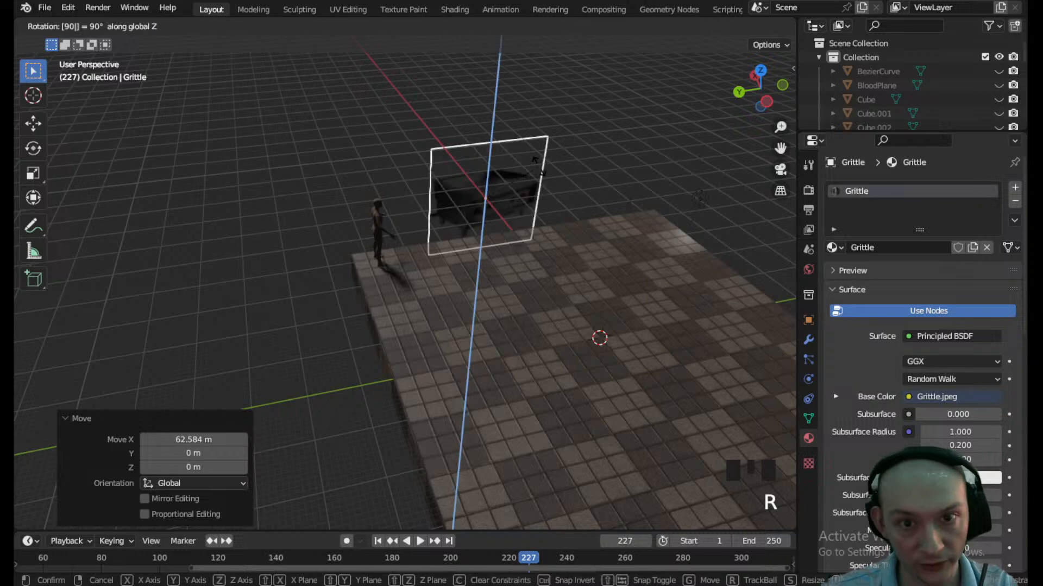
pyautogui.click(539, 166)
# - Switch the viewport shading to Material Preview and face the griddle reference image
pyautogui.moveTo(539, 166)
pyautogui.mouseDown(button='middle')
pyautogui.moveTo(462, 217)
pyautogui.moveTo(490, 272)
pyautogui.mouseUp(button='middle')
pyautogui.press('z')
pyautogui.click(519, 413)
pyautogui.scroll(2, 559, 255)
pyautogui.keyDown('shift'); pyautogui.moveTo(559, 255); pyautogui.dragTo(460, 250, button='middle'); pyautogui.keyUp('shift')
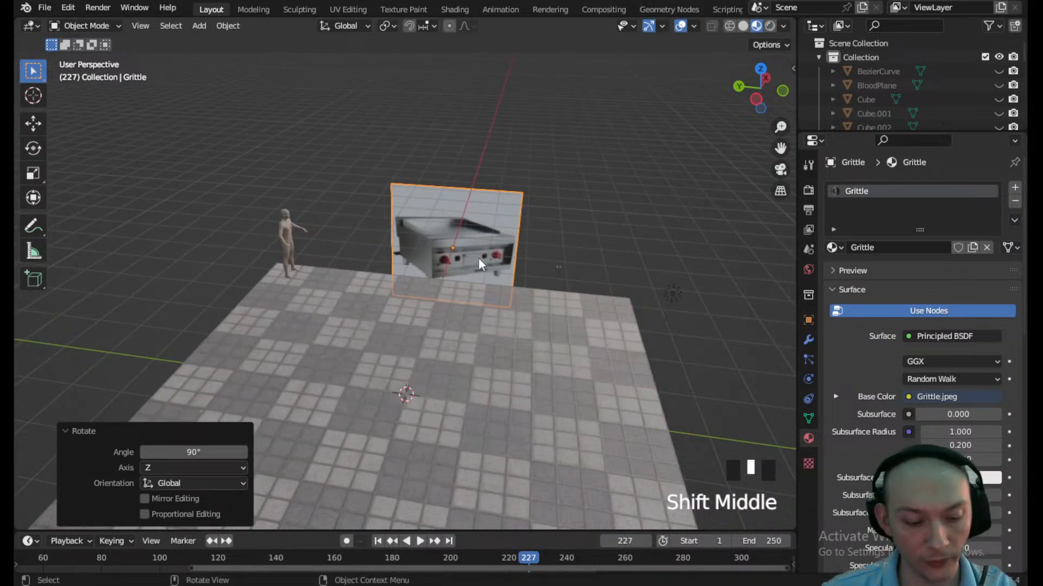
# - Shift the griddle reference up beside the human figure, scale it by about 1.617, compare their sizes, and deselect it
pyautogui.press('g')
pyautogui.click(436, 221)
pyautogui.press('s')
pyautogui.click(536, 224)
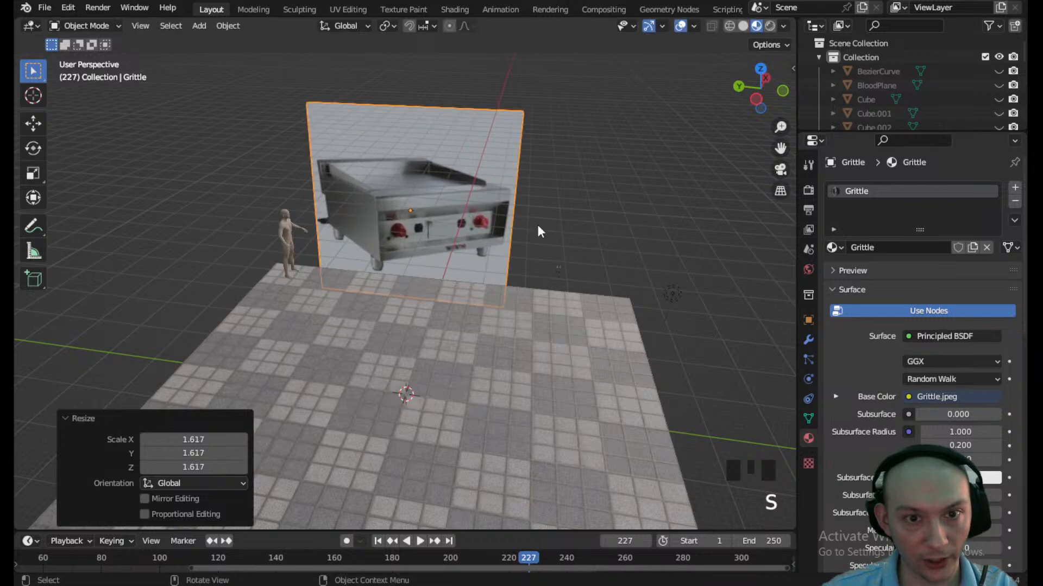
pyautogui.scroll(3, 416, 249)
pyautogui.keyDown('shift'); pyautogui.moveTo(416, 249); pyautogui.dragTo(459, 244, button='middle'); pyautogui.keyUp('shift')
pyautogui.scroll(3, 318, 218)
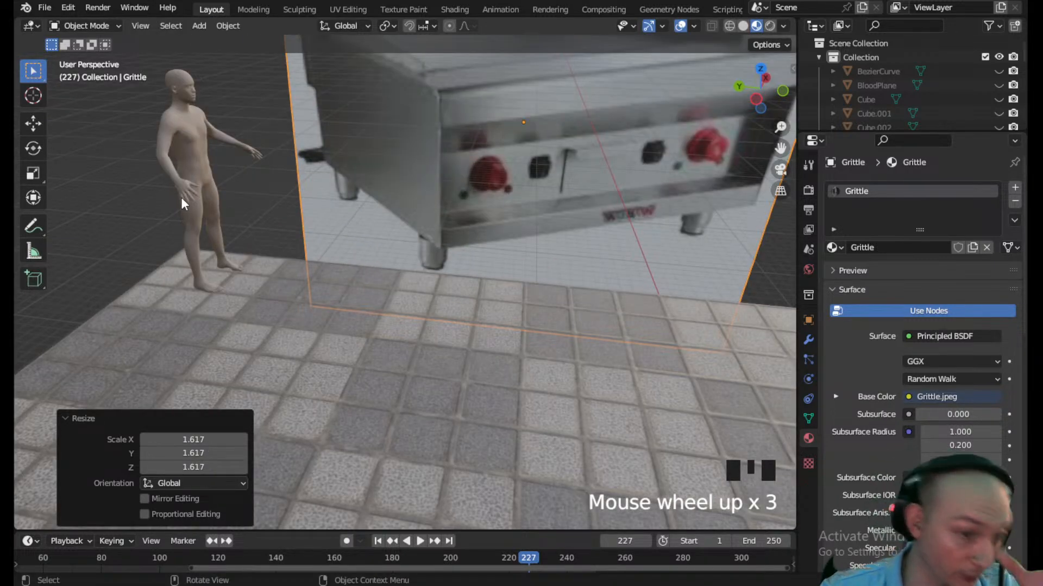
pyautogui.scroll(-3, 175, 200)
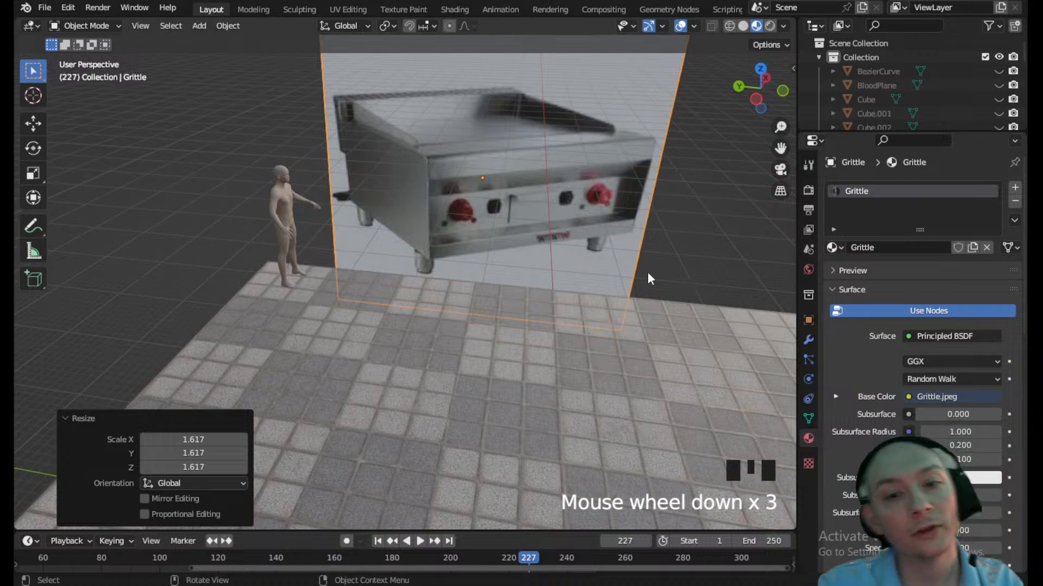
pyautogui.scroll(-3, 559, 250)
pyautogui.scroll(1, 565, 262)
pyautogui.keyDown('shift'); pyautogui.moveTo(565, 262); pyautogui.dragTo(519, 254, button='middle'); pyautogui.keyUp('shift')
pyautogui.click(630, 217)
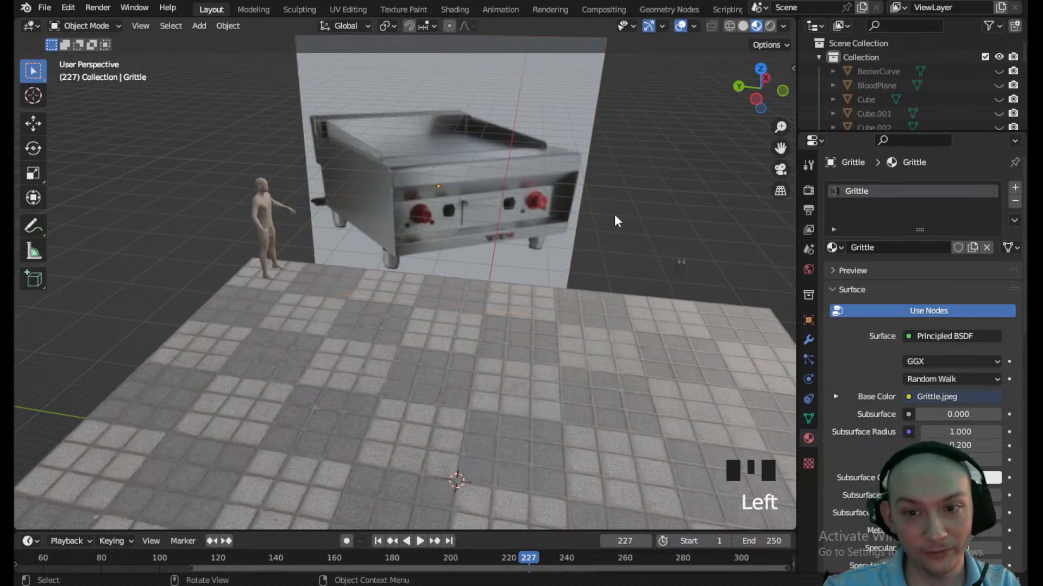
# - Add a cube mesh and scale it uniformly by about 5.96
pyautogui.click(199, 26)
pyautogui.moveTo(224, 47)
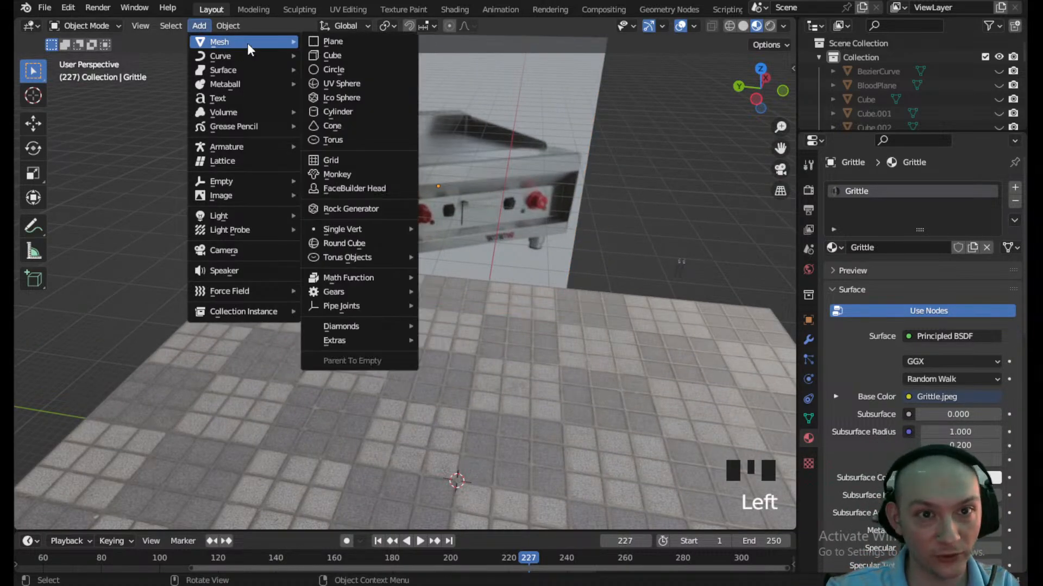
pyautogui.click(348, 55)
pyautogui.scroll(-3, 424, 285)
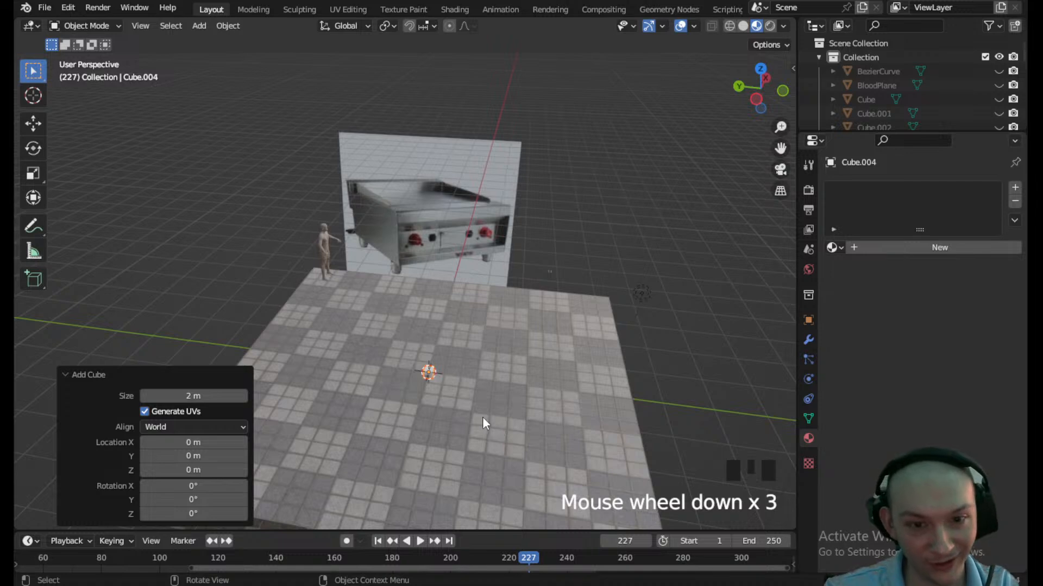
pyautogui.press('s')
pyautogui.click(760, 468)
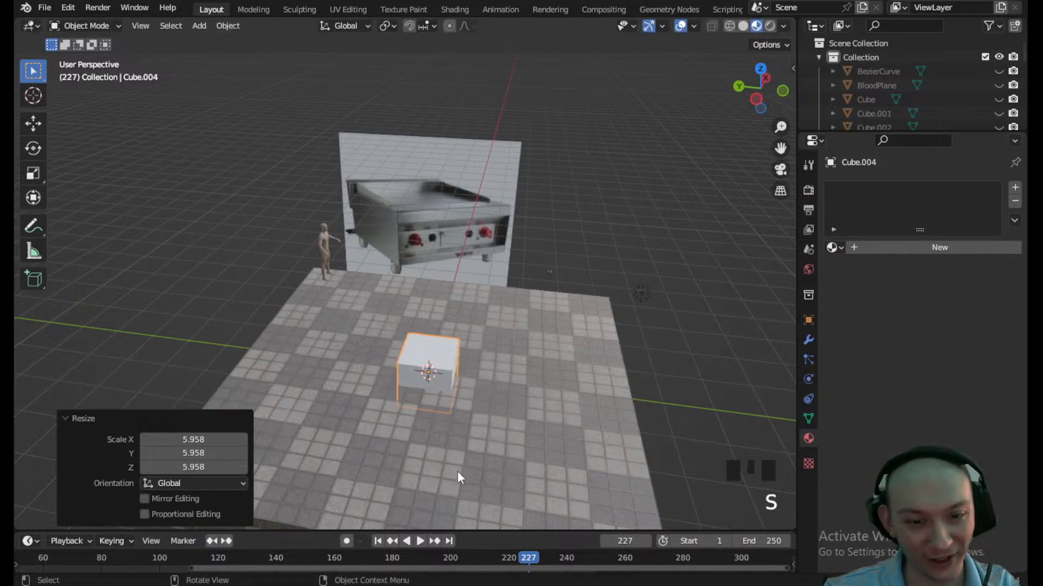
# - Move the cube about 43.9 m along X and 18 m along Y, in front of the griddle reference
pyautogui.press('g')
pyautogui.press('y')
pyautogui.press('x')
pyautogui.click(484, 380)
pyautogui.press('g')
pyautogui.press('x')
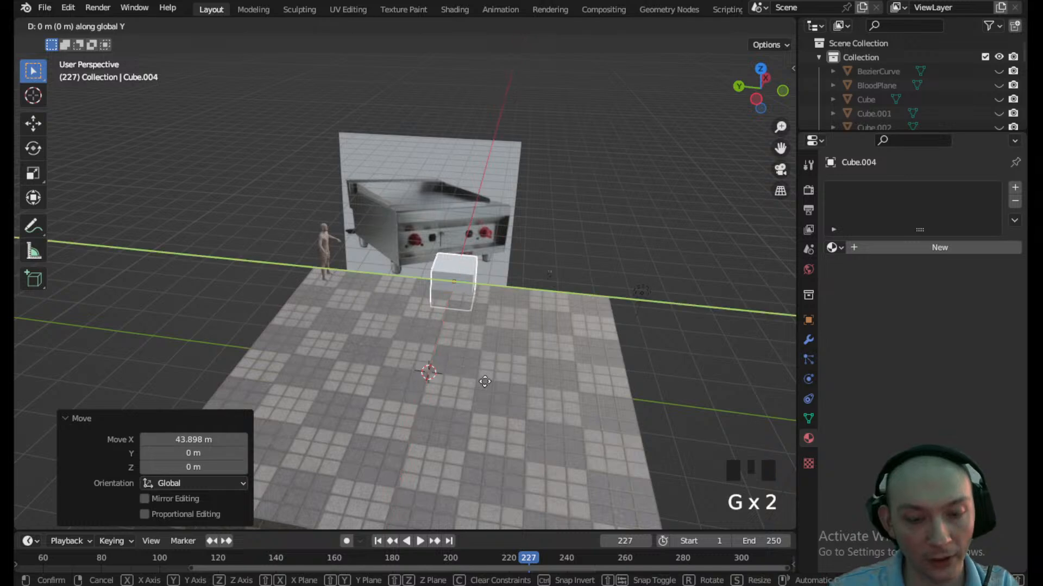
pyautogui.press('y')
pyautogui.click(444, 304)
# - Stretch the cube along X, then widen it along Y by about 2.27 to match the griddle body's proportions
pyautogui.scroll(7, 445, 304)
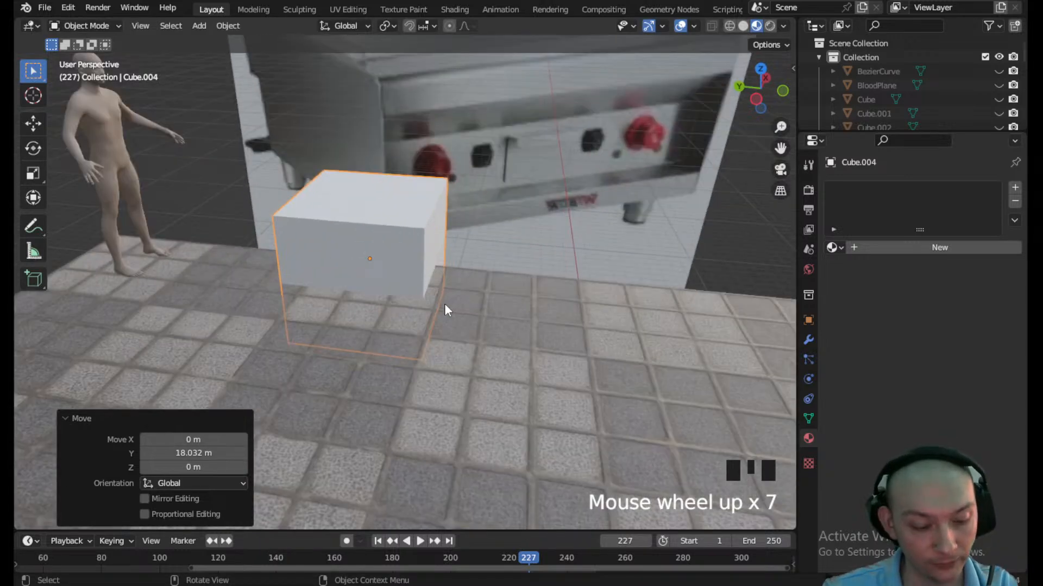
pyautogui.press('s')
pyautogui.press('x')
pyautogui.click(470, 336)
pyautogui.press('s')
pyautogui.press('y')
pyautogui.click(635, 367)
# - In front orthographic view, move the block about -9.1 m in X and 6.18 m in Z onto the floor's edge
pyautogui.moveTo(635, 368); pyautogui.dragTo(379, 311, button='middle')
pyautogui.scroll(-5, 479, 303)
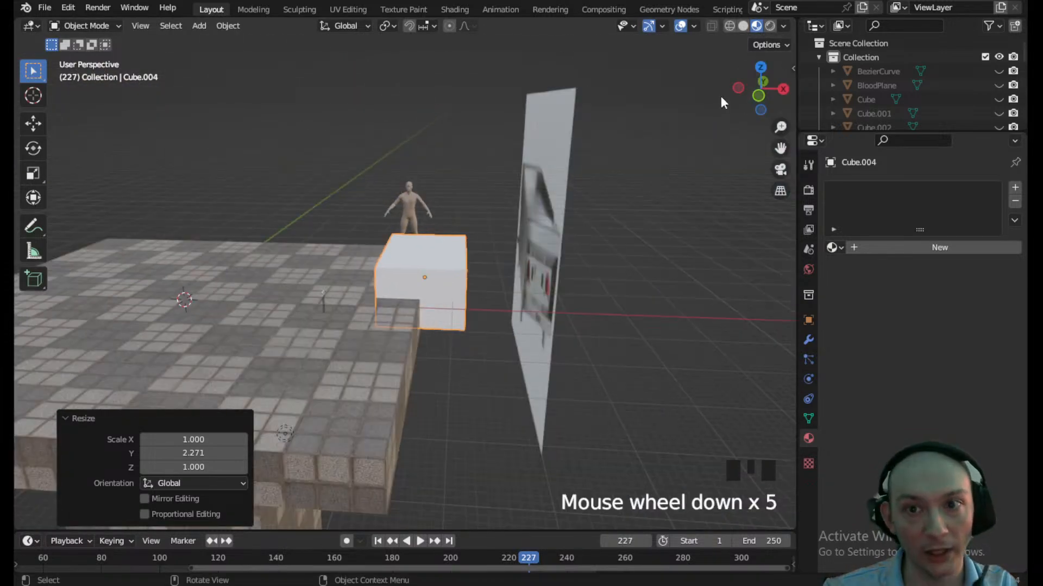
pyautogui.click(760, 96)
pyautogui.scroll(3, 438, 261)
pyautogui.moveTo(438, 260); pyautogui.dragTo(439, 348, button='middle')
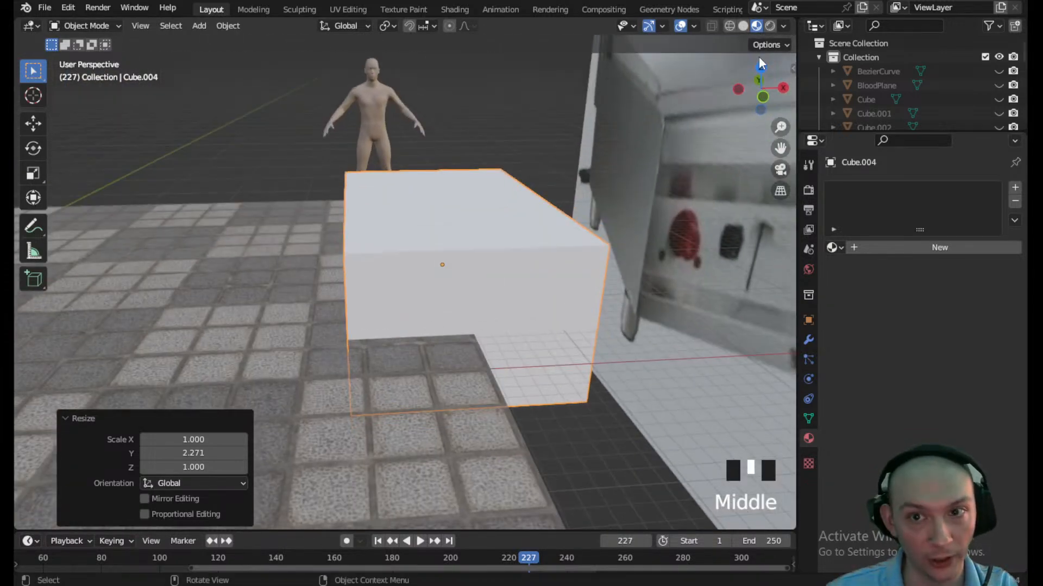
pyautogui.click(762, 98)
pyautogui.scroll(-2, 516, 160)
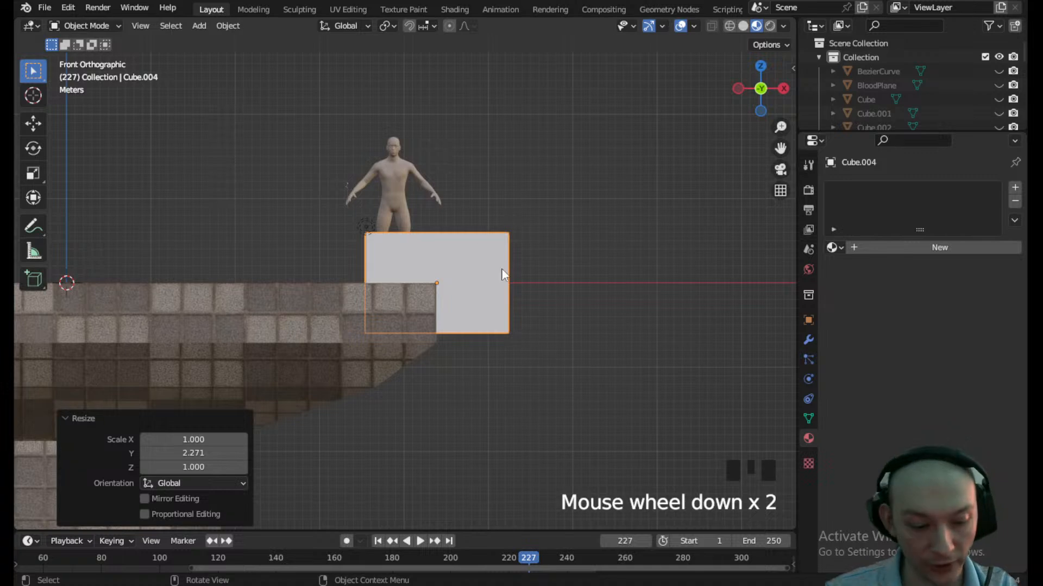
pyautogui.press('g')
pyautogui.click(426, 220)
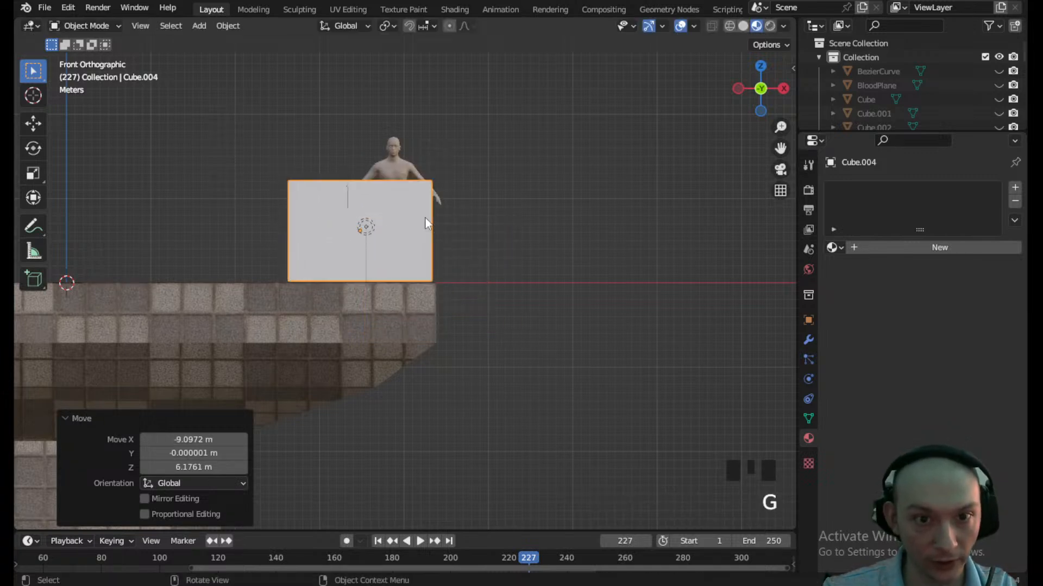
# - Scale the block's height by about 0.741 and lower it about 1.17 m along global Z
pyautogui.press('s')
pyautogui.press('z')
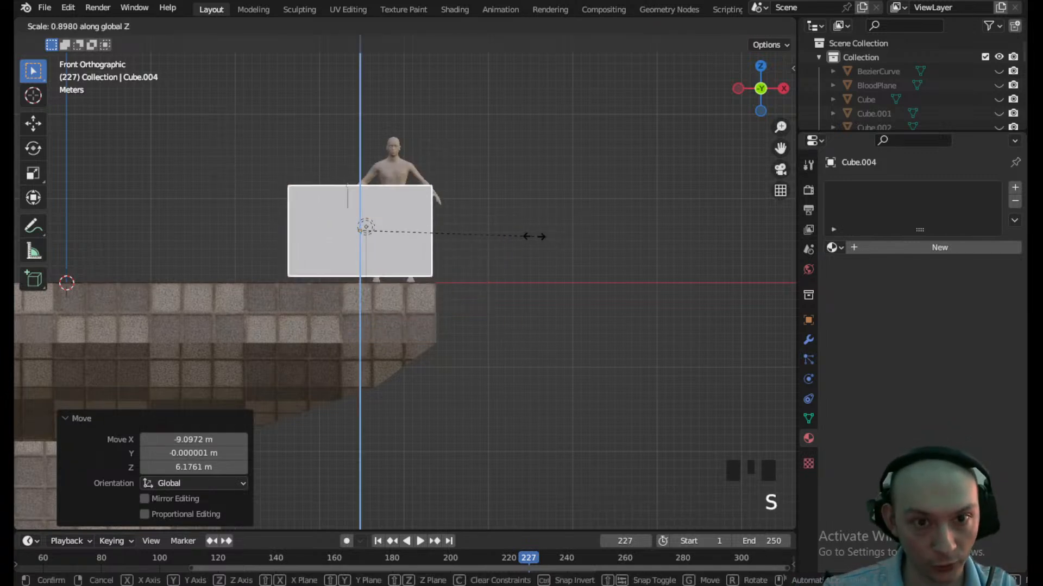
pyautogui.click(504, 230)
pyautogui.press('g')
pyautogui.press('z')
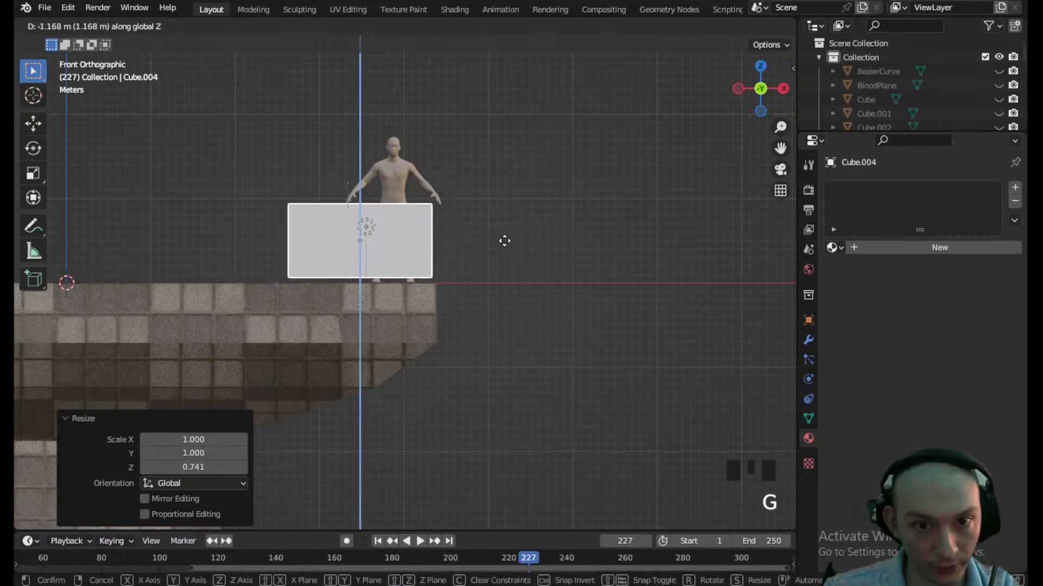
pyautogui.click(499, 240)
# - Add a 32-vertex circle mesh with a 1 m radius at the scene origin
pyautogui.moveTo(498, 243); pyautogui.dragTo(570, 258, button='middle')
pyautogui.scroll(-2, 559, 279)
pyautogui.click(199, 25)
pyautogui.moveTo(233, 44)
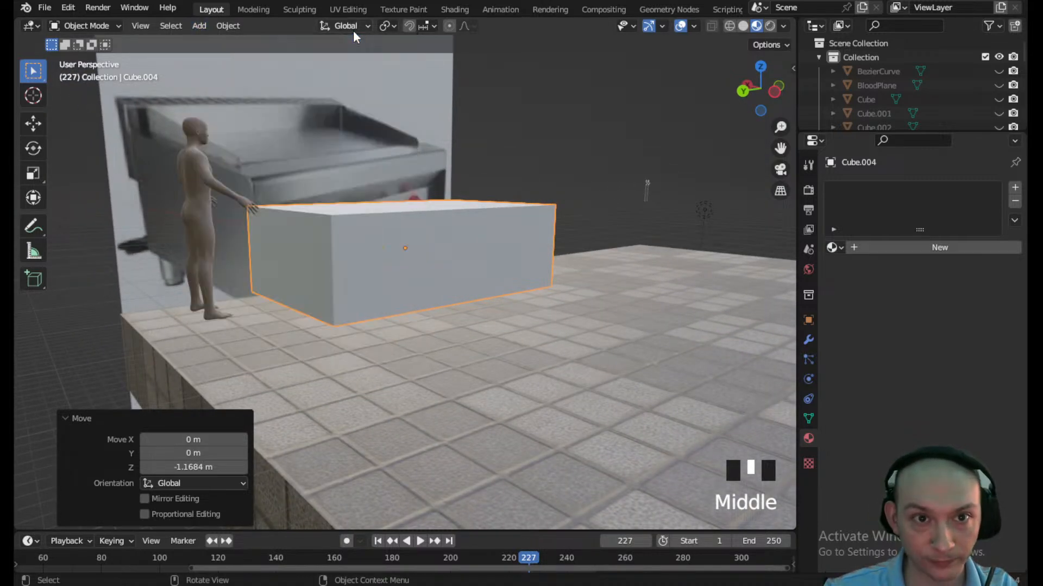
pyautogui.click(201, 26)
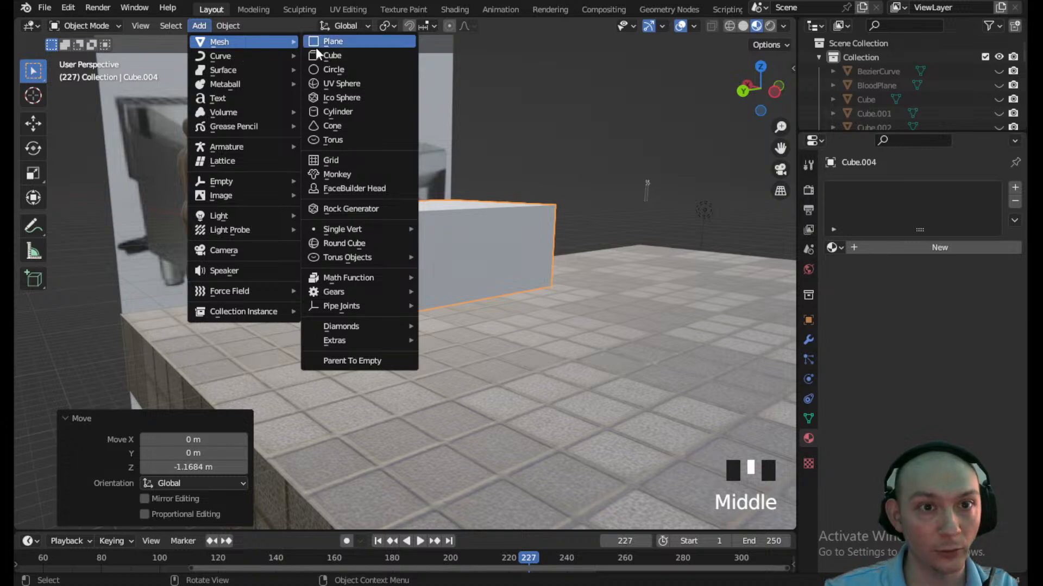
pyautogui.click(353, 69)
# - Enter Edit Mode on the circle, try to extrude its outline, and attempt to reselect its edge loop
pyautogui.scroll(-4, 511, 360)
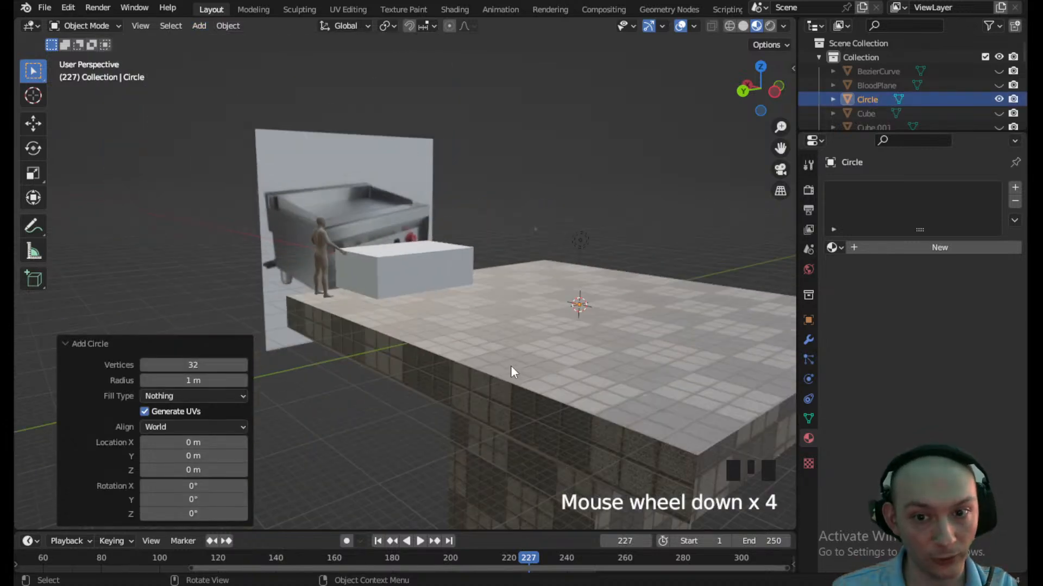
pyautogui.moveTo(510, 361); pyautogui.dragTo(438, 377, button='middle')
pyautogui.scroll(4, 559, 385)
pyautogui.keyDown('shift'); pyautogui.moveTo(559, 386); pyautogui.dragTo(436, 340, button='middle'); pyautogui.keyUp('shift')
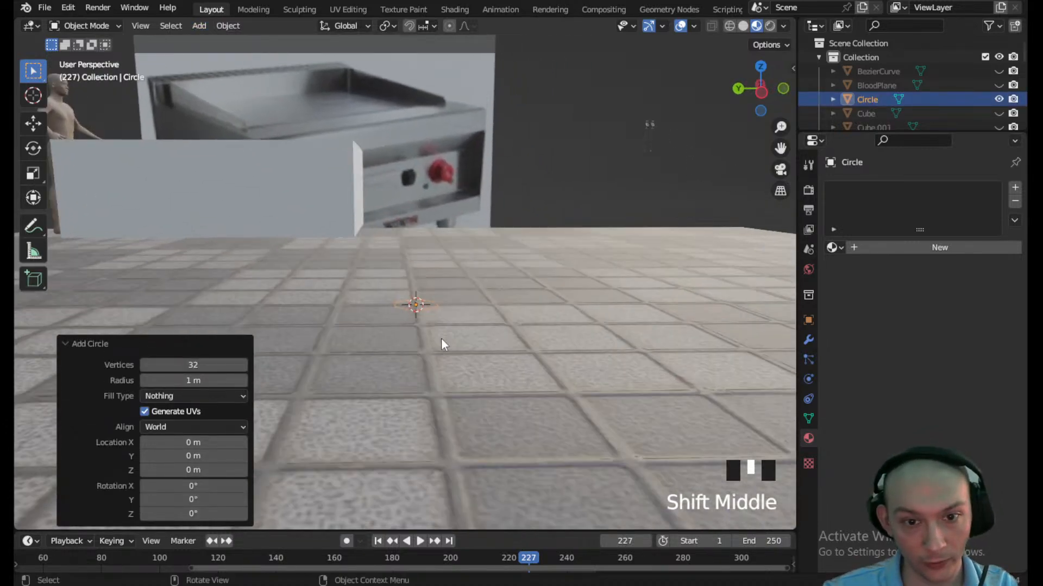
pyautogui.scroll(2, 442, 337)
pyautogui.scroll(-1, 513, 417)
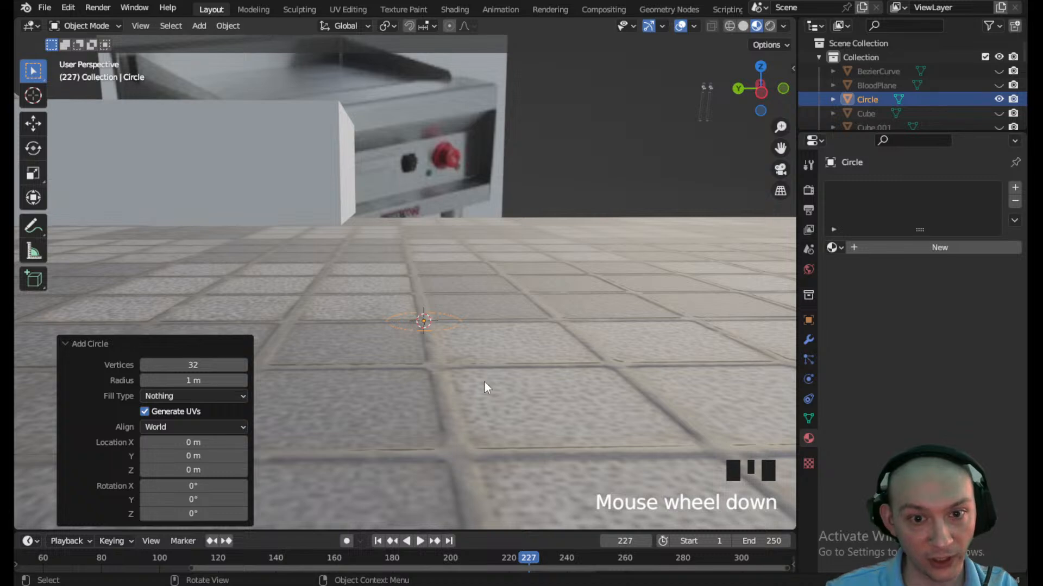
pyautogui.click(98, 26)
pyautogui.click(81, 57)
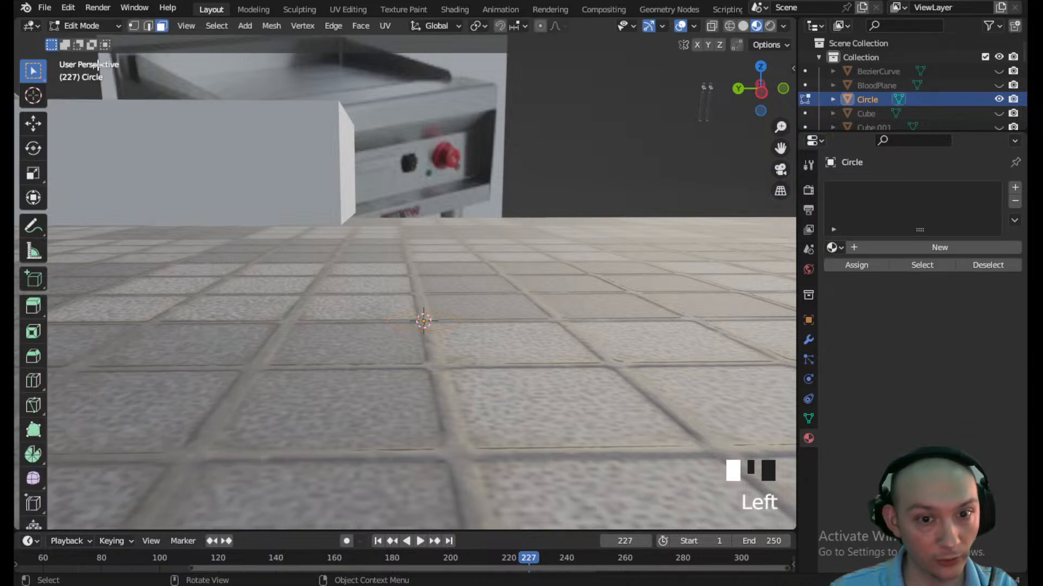
pyautogui.press('e')
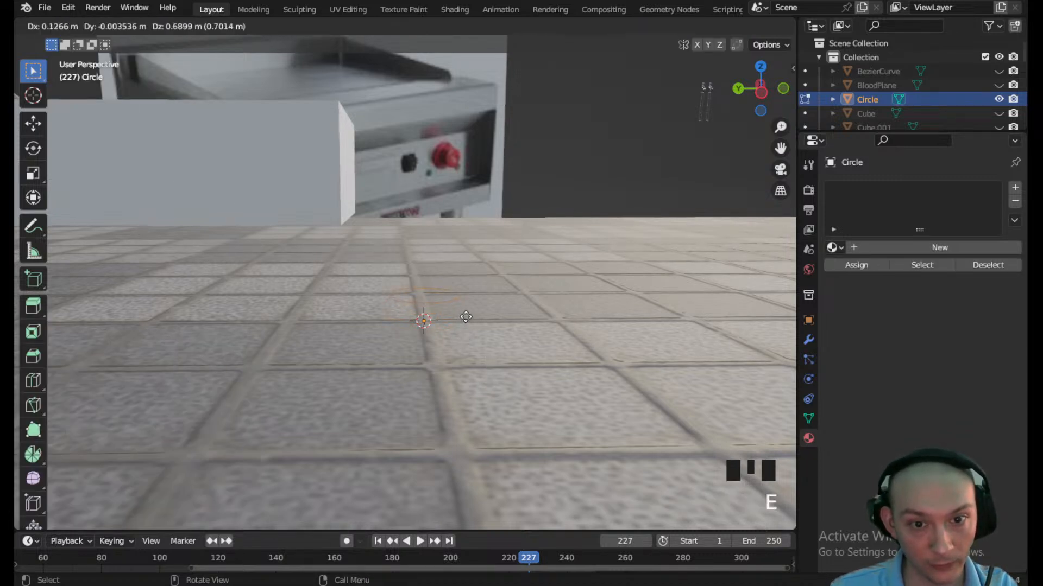
pyautogui.rightClick(460, 336)
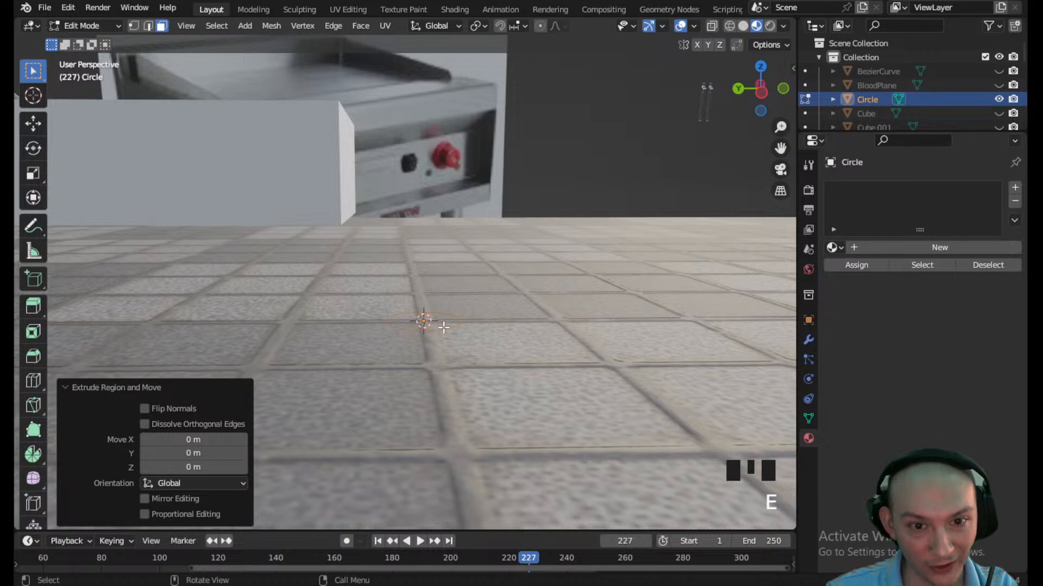
pyautogui.click(444, 328)
pyautogui.click(451, 329)
pyautogui.keyDown('alt'); pyautogui.click(419, 315); pyautogui.keyUp('alt')
# - Isolate the circle in local view and try to box-select its outline
pyautogui.scroll(3, 444, 244)
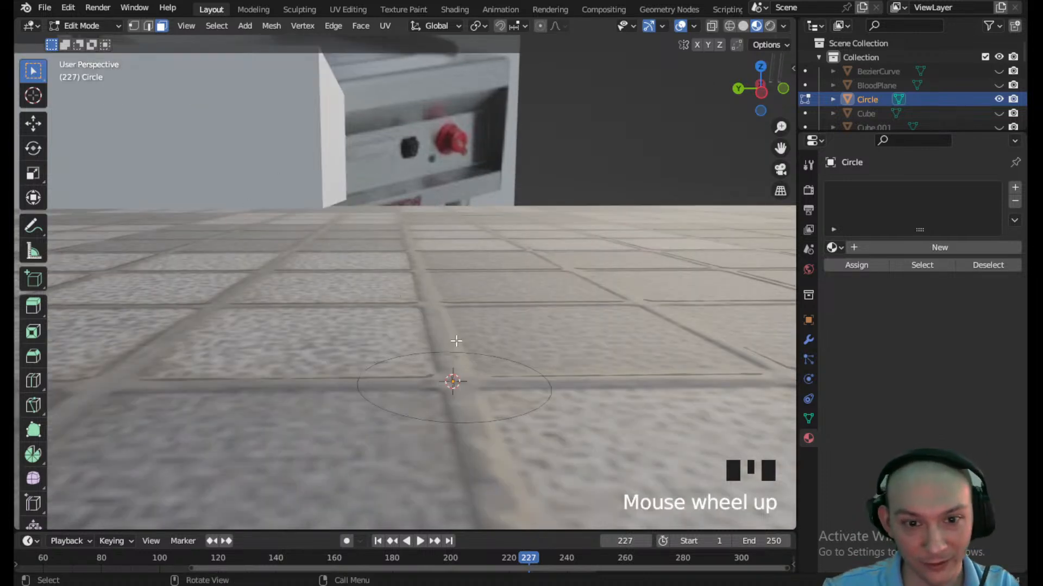
pyautogui.scroll(1, 444, 313)
pyautogui.keyDown('shift'); pyautogui.moveTo(467, 380); pyautogui.dragTo(461, 350, button='middle'); pyautogui.keyUp('shift')
pyautogui.scroll(-2, 461, 350)
pyautogui.press('KP_Divide')
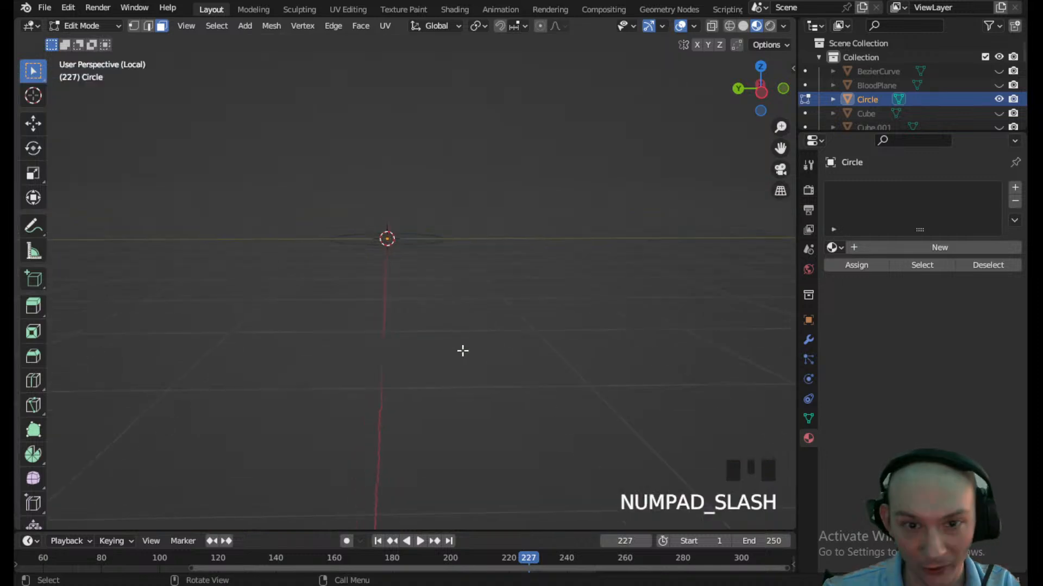
pyautogui.scroll(-1, 456, 337)
pyautogui.moveTo(623, 417); pyautogui.dragTo(20, 158)
pyautogui.moveTo(549, 331); pyautogui.dragTo(197, 174)
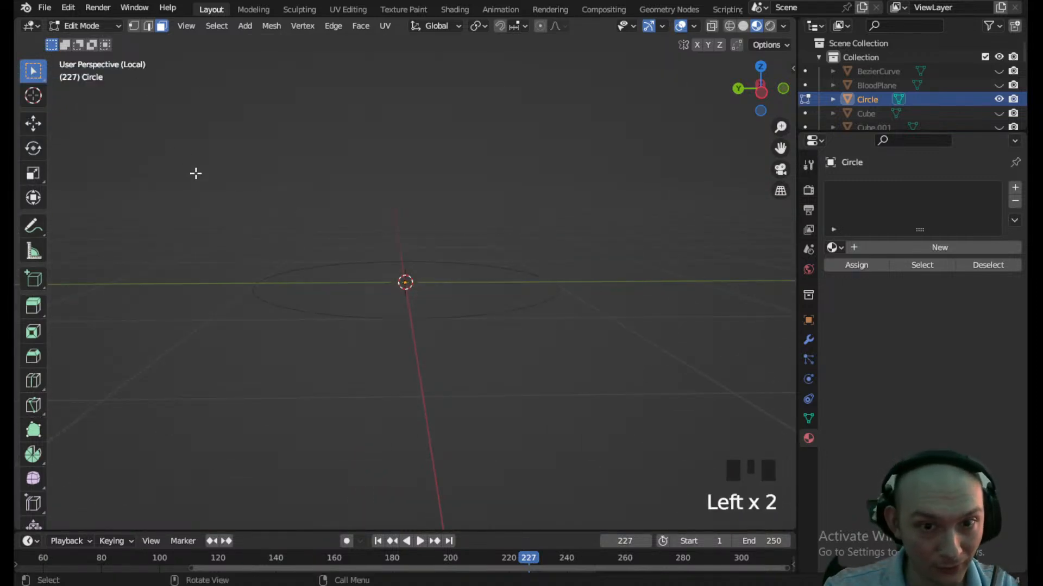
# - Switch to edge selection, select the circle's whole edge loop and extrude it about 0.29 m upward along global Z
pyautogui.click(148, 26)
pyautogui.click(492, 311)
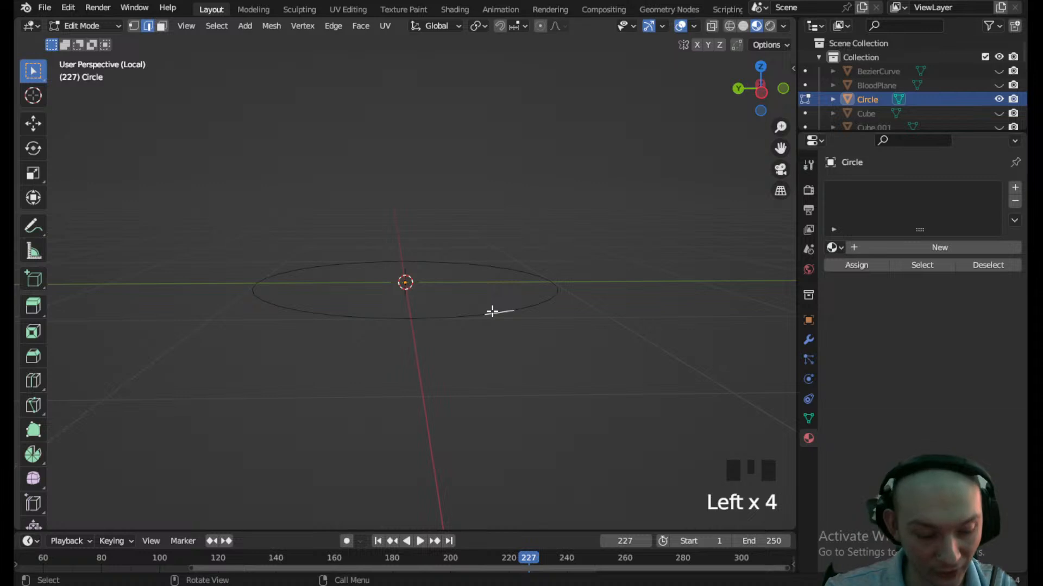
pyautogui.keyDown('alt'); pyautogui.click(491, 311); pyautogui.keyUp('alt')
pyautogui.press('e')
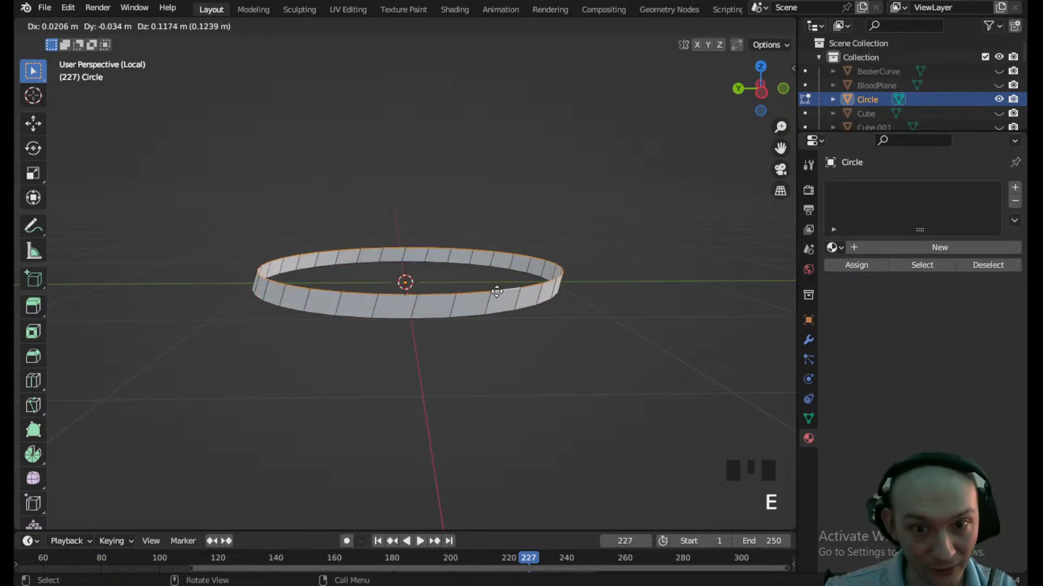
pyautogui.press('z')
pyautogui.click(492, 268)
pyautogui.scroll(-2, 543, 276)
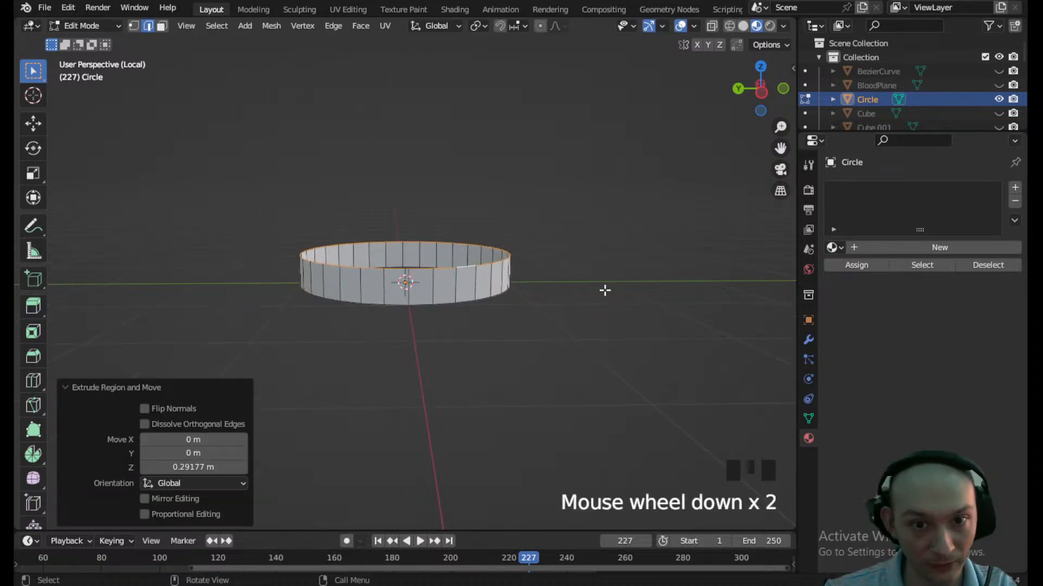
# - Scale the ring's upper edge loop by 0.939 and extrude it about 0.15 m upward
pyautogui.press('s')
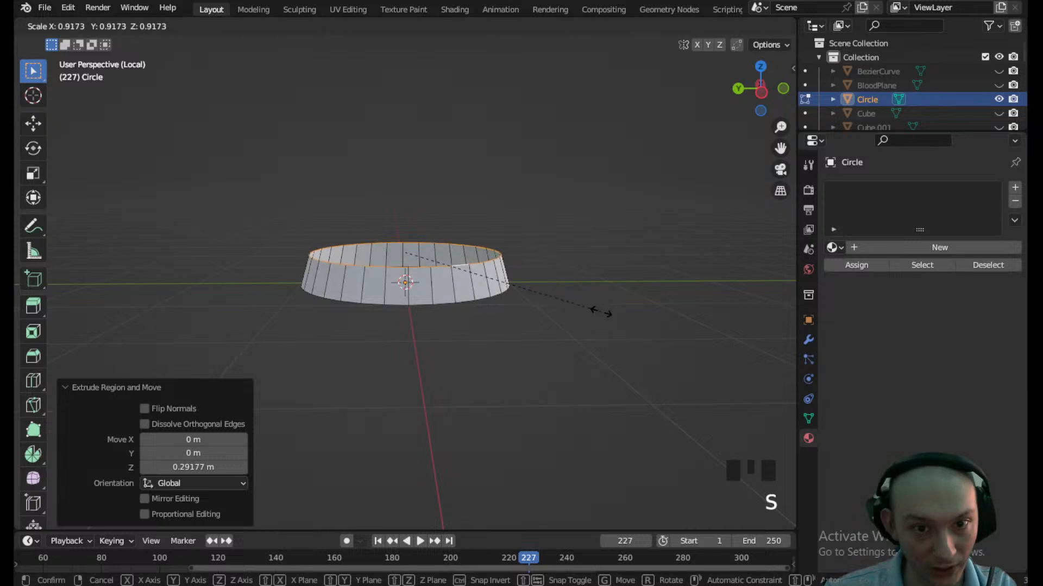
pyautogui.click(605, 314)
pyautogui.press('e')
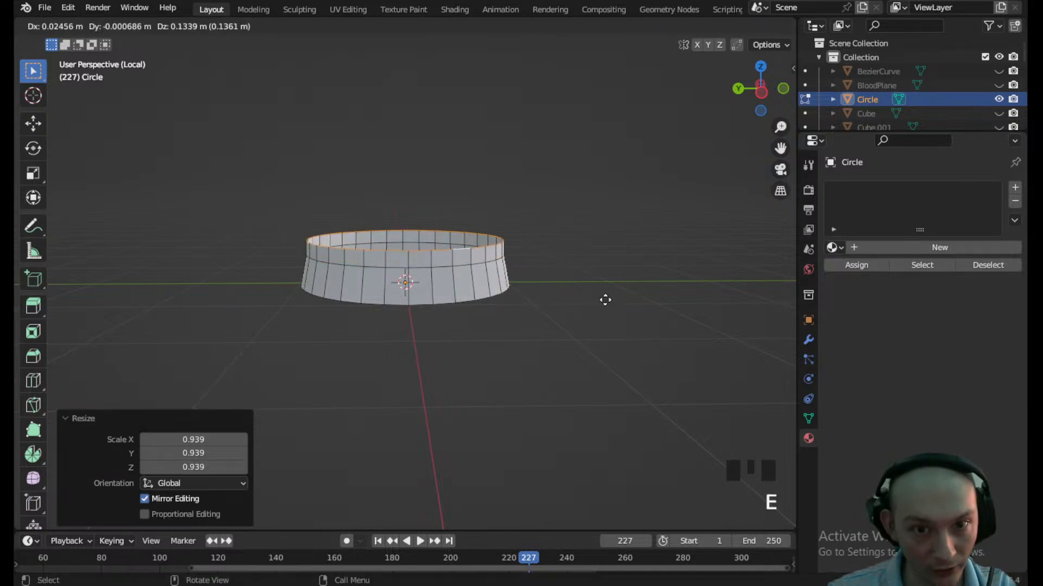
pyautogui.click(605, 312)
# - Scale the newly extruded rim by 0.621 and lower it about 0.10 m along global Z
pyautogui.press('s')
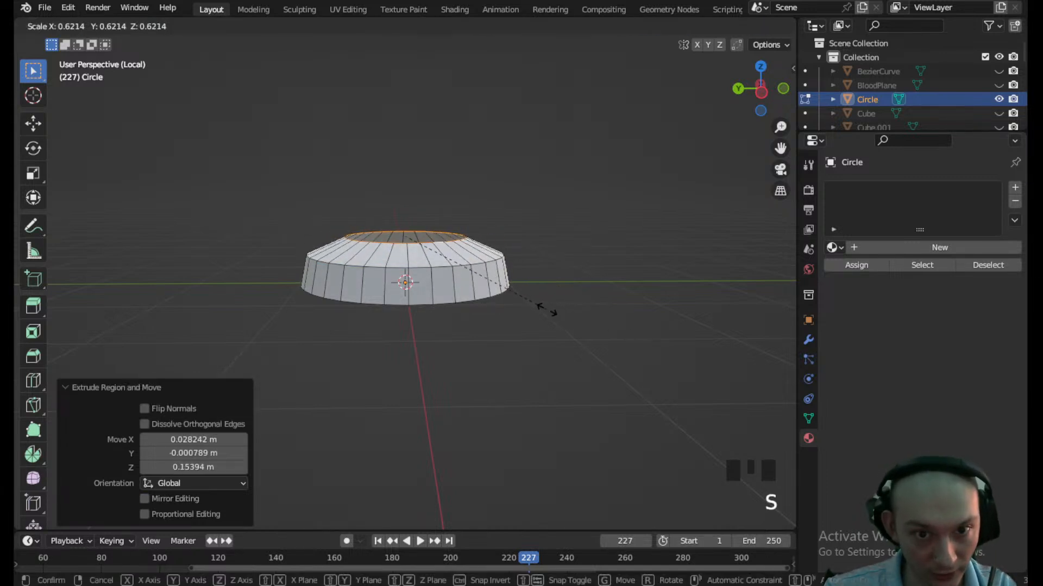
pyautogui.click(546, 308)
pyautogui.press('g')
pyautogui.press('z')
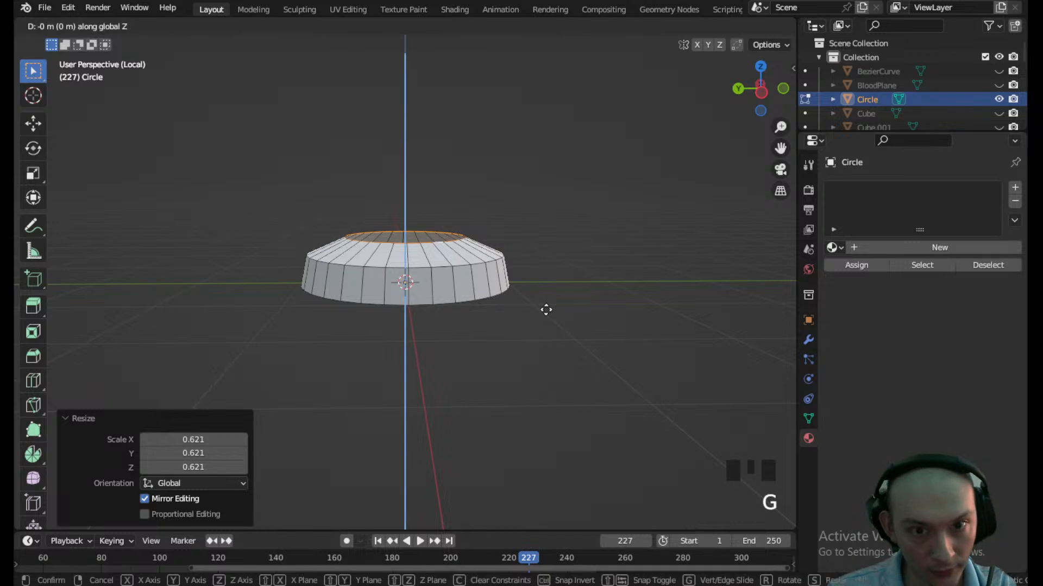
pyautogui.click(546, 321)
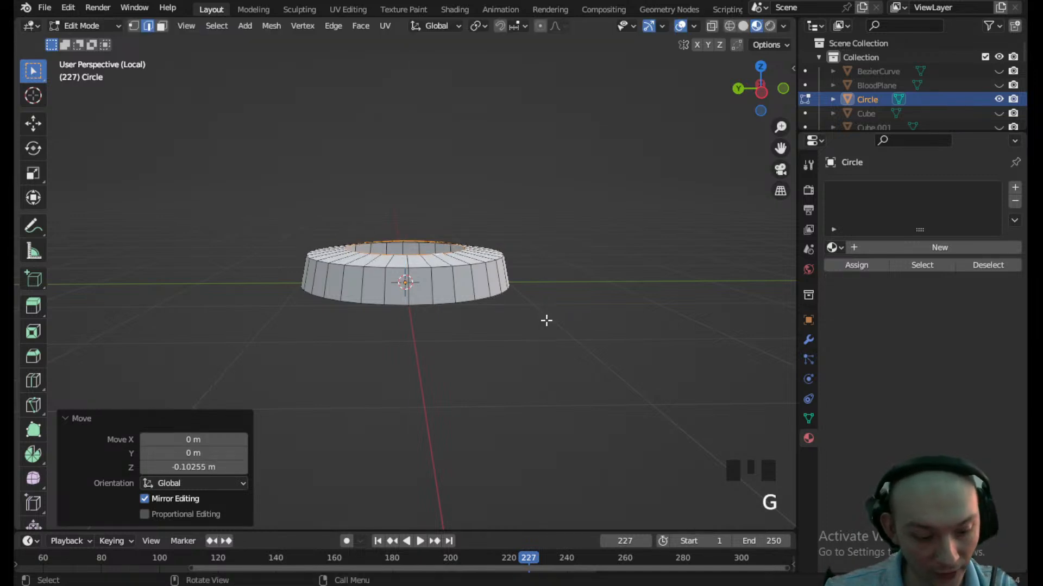
# - Extrude the inner rim about 0.28 m upward and taper it by scaling 0.835
pyautogui.press('e')
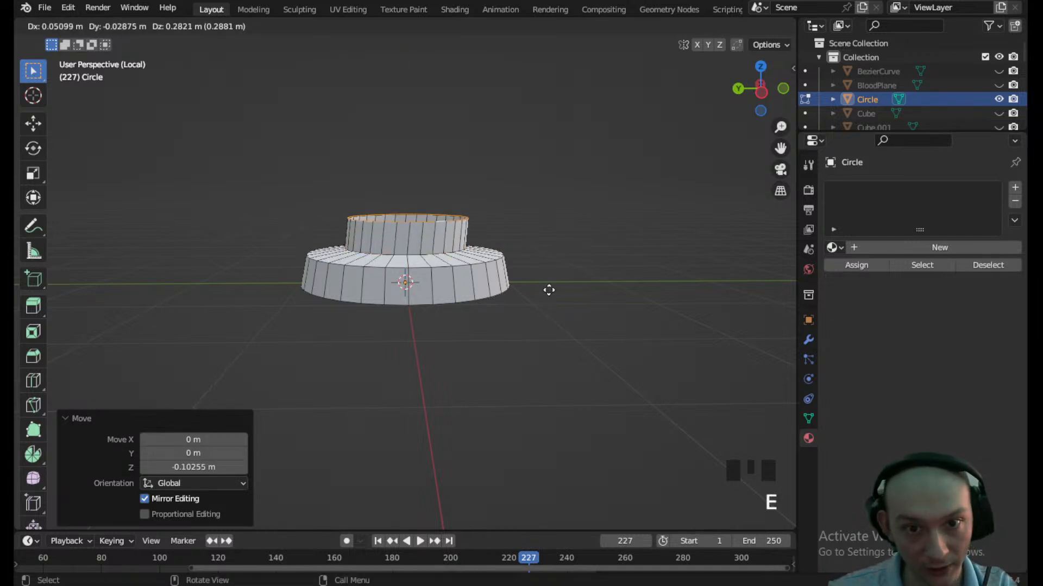
pyautogui.click(547, 291)
pyautogui.press('s')
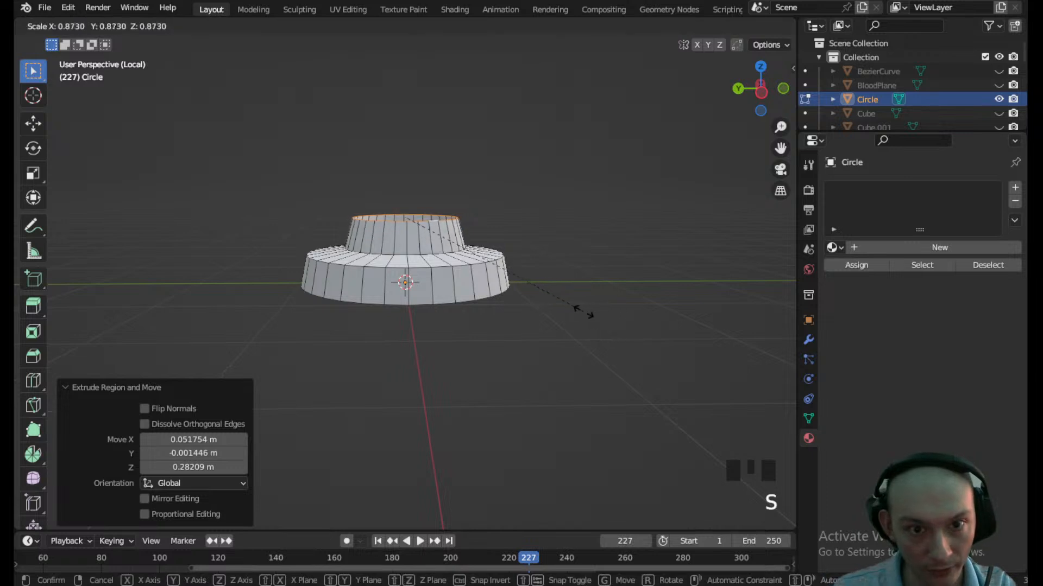
pyautogui.click(574, 309)
# - Extrude the tapered rim about 1.32 m straight up to form the leg's stem
pyautogui.press('e')
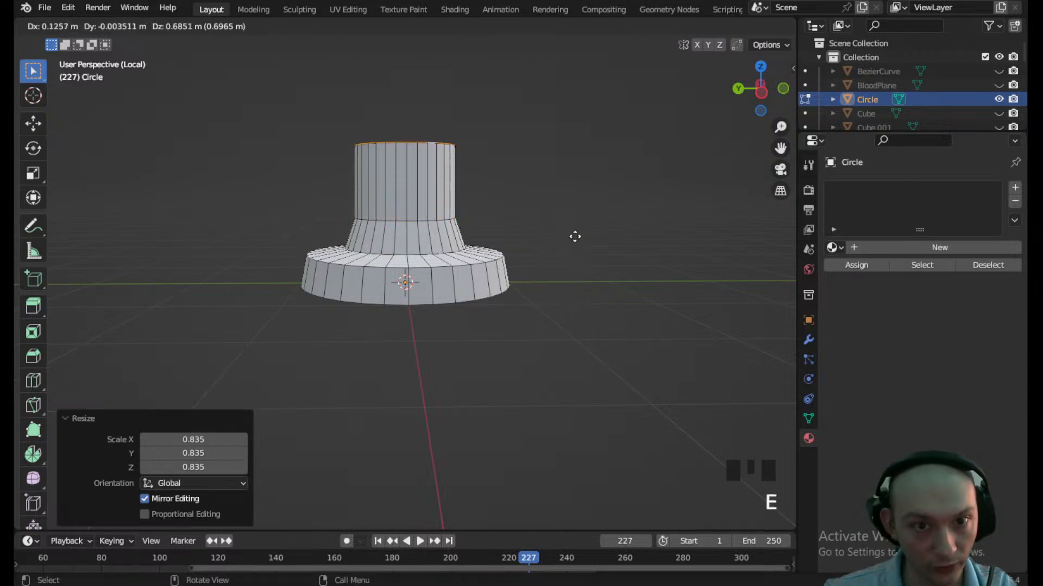
pyautogui.click(570, 169)
pyautogui.scroll(-3, 547, 217)
pyautogui.keyDown('shift'); pyautogui.moveTo(547, 217); pyautogui.dragTo(534, 309, button='middle'); pyautogui.keyUp('shift')
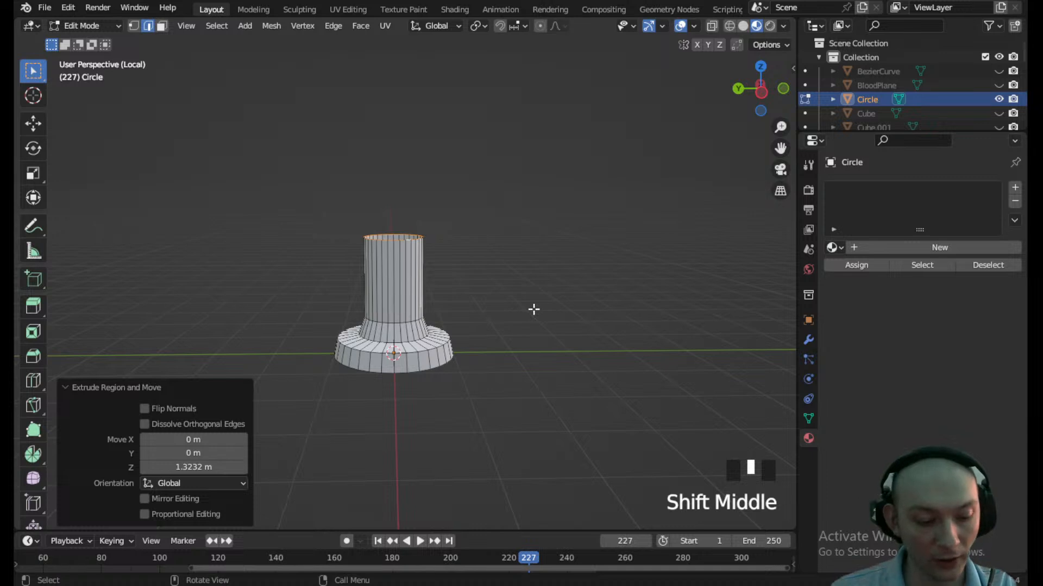
# - Extrude the stem's top loop in place, scale it outward by 1.871, and extrude it about 0.97 m up along Z
pyautogui.press('e')
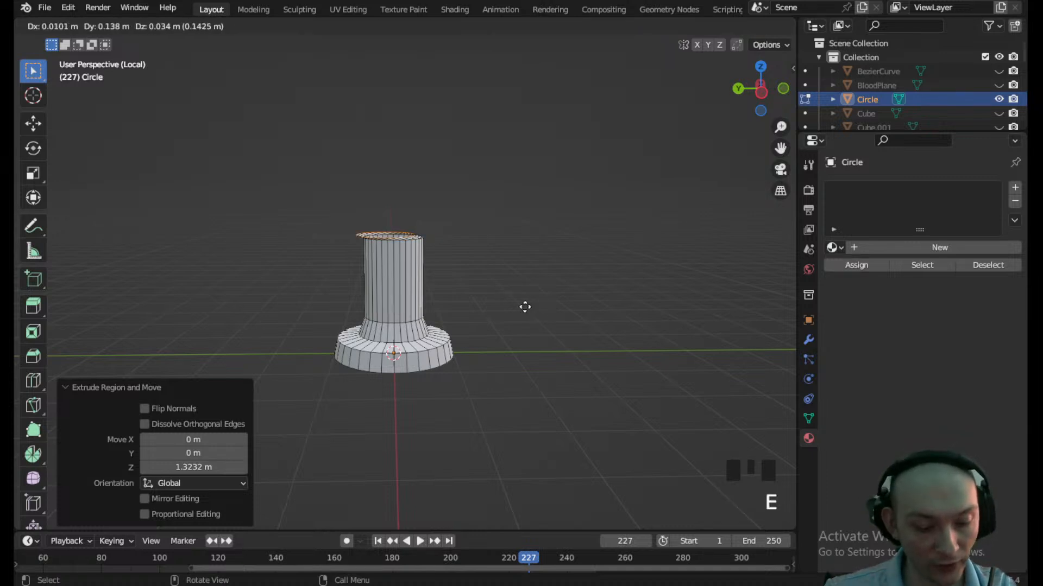
pyautogui.rightClick(525, 307)
pyautogui.press('s')
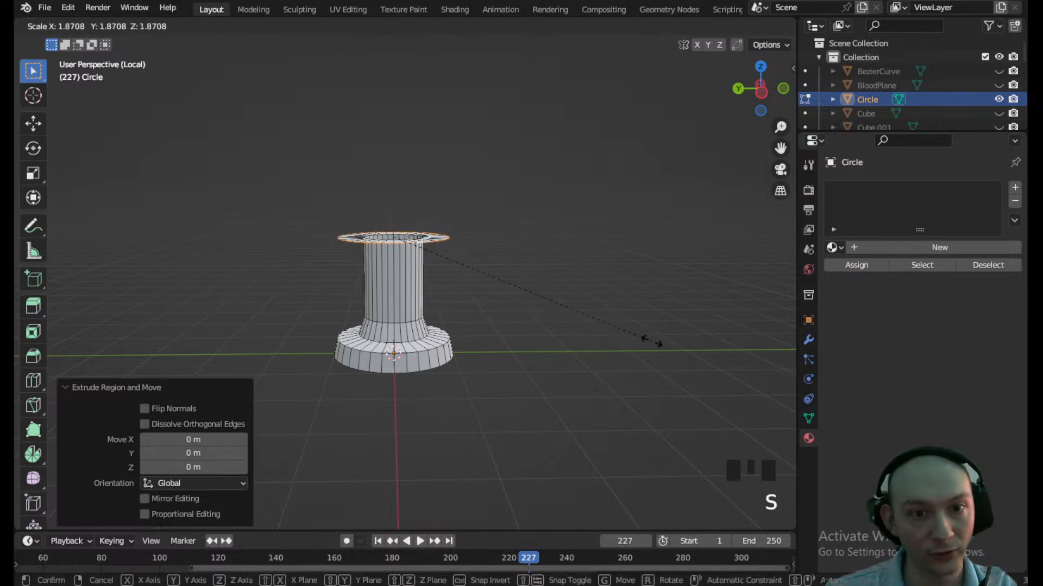
pyautogui.click(650, 341)
pyautogui.press('e')
pyautogui.press('z')
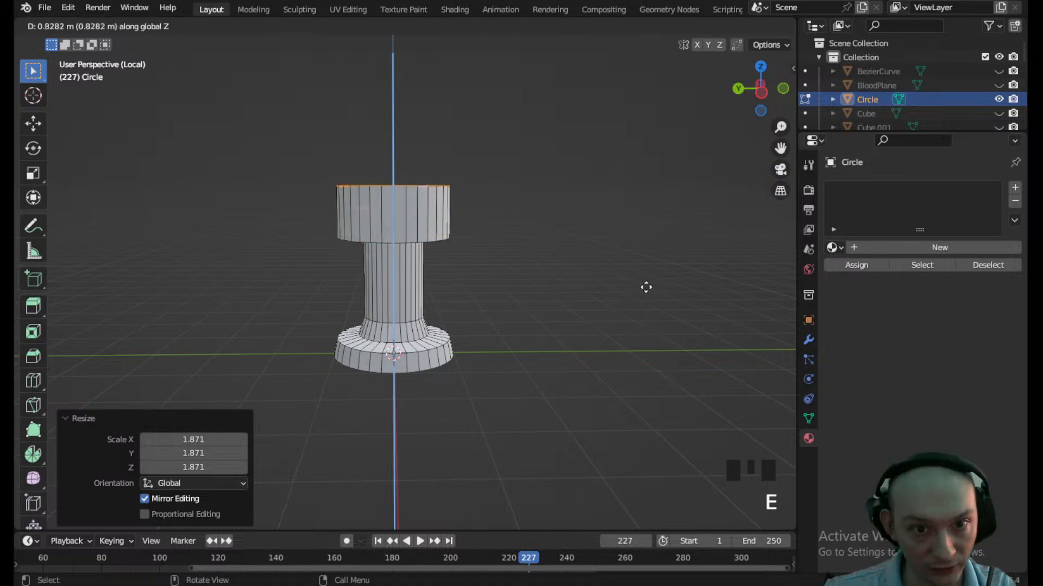
pyautogui.click(645, 281)
# - Select the bottom outer edge loop of the leg's foot and fill it with a face
pyautogui.scroll(-3, 645, 281)
pyautogui.moveTo(386, 261); pyautogui.dragTo(417, 266, button='middle')
pyautogui.scroll(-2, 441, 262)
pyautogui.scroll(4, 390, 298)
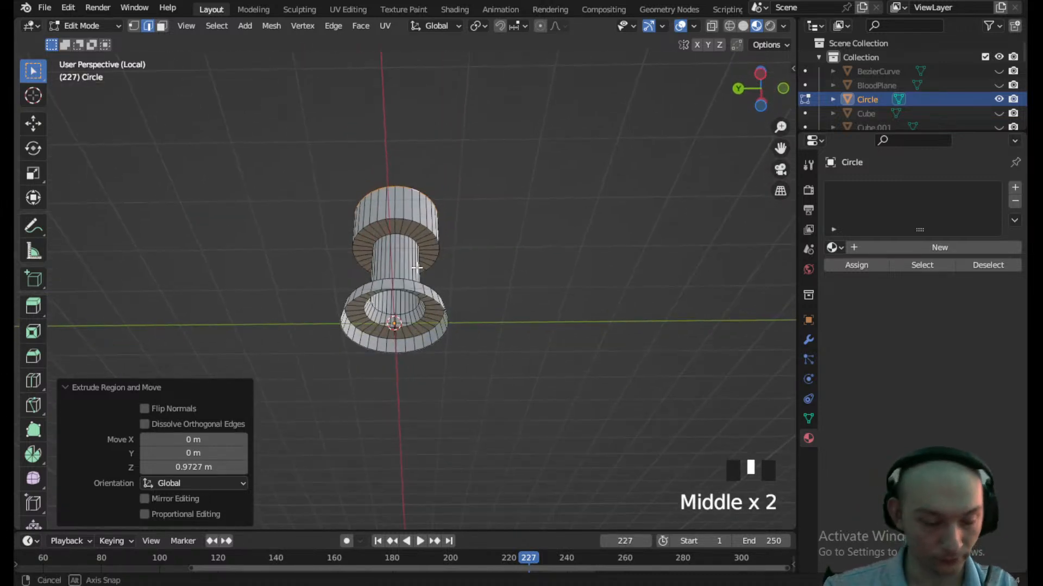
pyautogui.scroll(2, 442, 332)
pyautogui.click(459, 324)
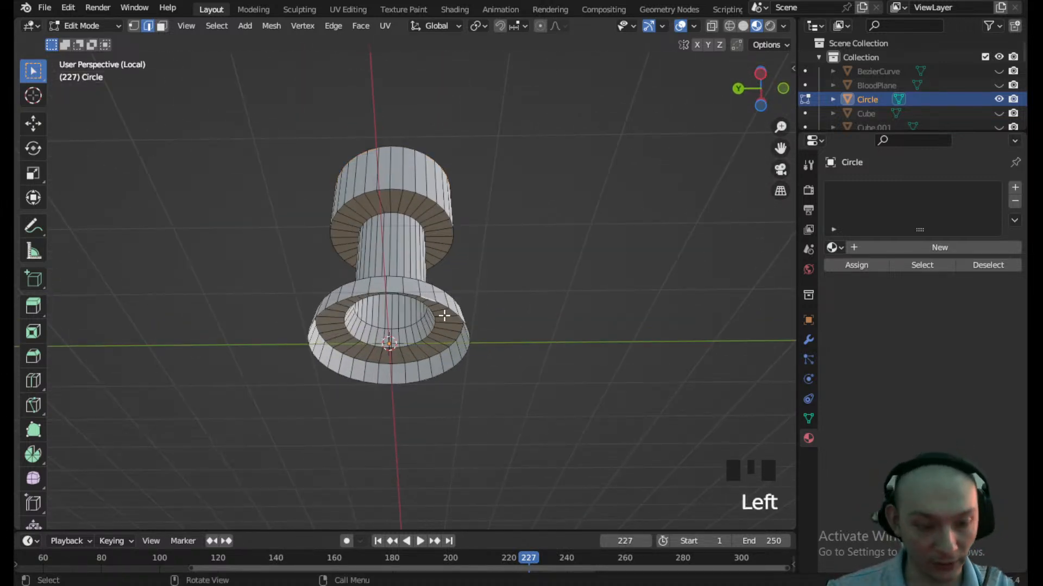
pyautogui.keyDown('alt'); pyautogui.click(423, 300); pyautogui.keyUp('alt')
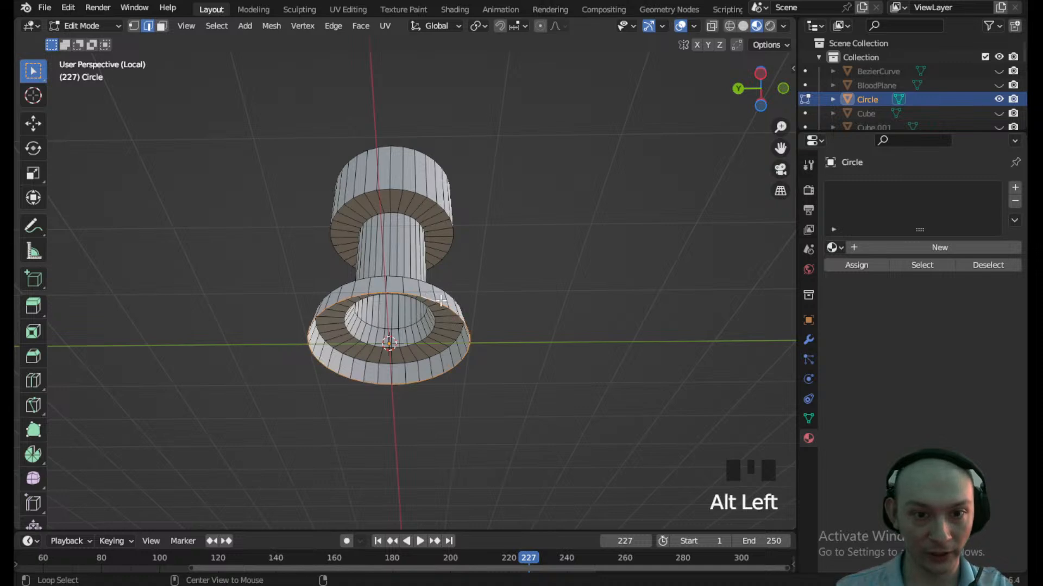
pyautogui.press('f')
pyautogui.moveTo(493, 326); pyautogui.dragTo(435, 433, button='middle')
# - Return to Object Mode and leave local view to bring back the full kitchen scene
pyautogui.click(103, 27)
pyautogui.click(102, 38)
pyautogui.scroll(-3, 354, 148)
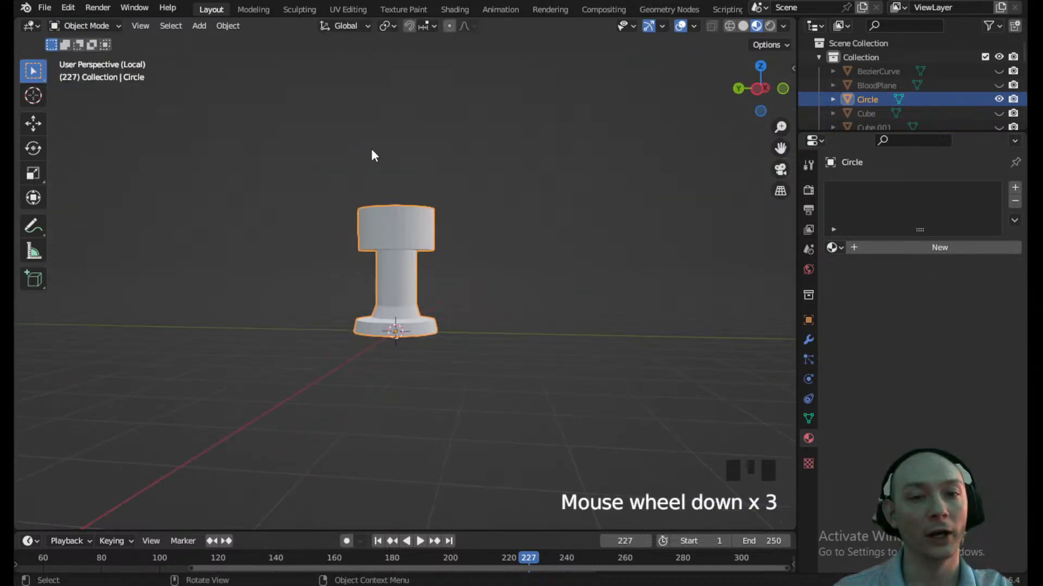
pyautogui.press('KP_Divide')
pyautogui.scroll(-4, 406, 153)
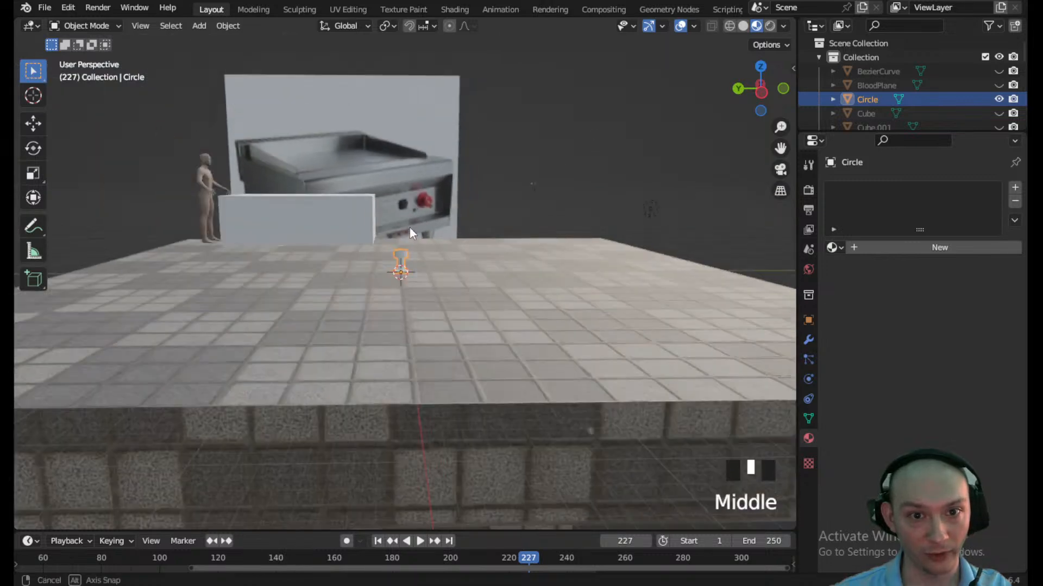
# - In top orthographic view, move the leg about 28.27 m in X and 29.28 m in Y, under the block's corner
pyautogui.moveTo(410, 214); pyautogui.dragTo(367, 361, button='middle')
pyautogui.click(759, 82)
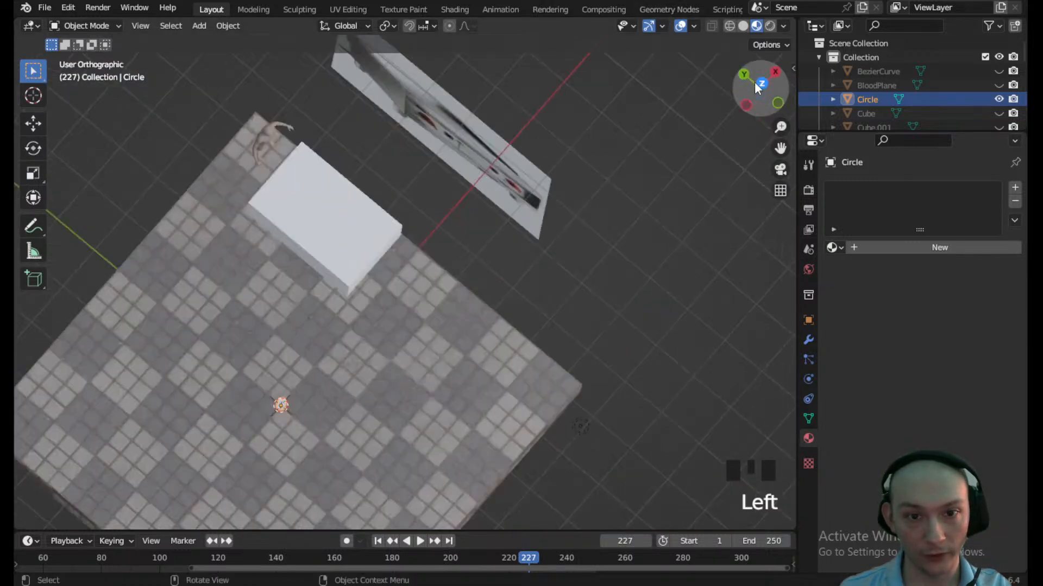
pyautogui.press('g')
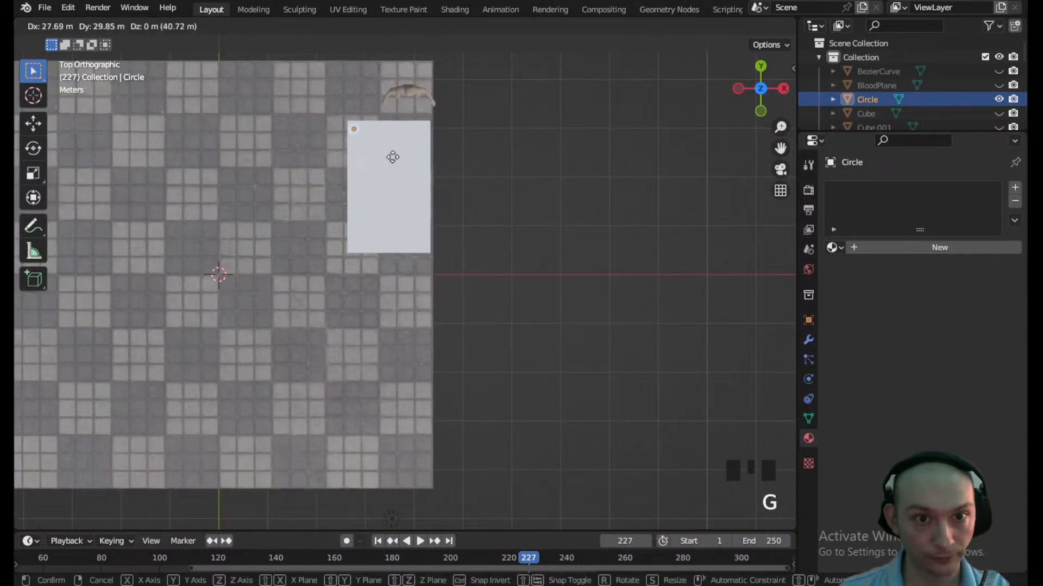
pyautogui.click(395, 160)
# - Display the scene in wireframe from top orthographic view, framing the leg inside the block's outline
pyautogui.moveTo(327, 224); pyautogui.dragTo(493, 93, button='middle')
pyautogui.scroll(3, 325, 227)
pyautogui.moveTo(325, 227); pyautogui.dragTo(491, 222, button='middle')
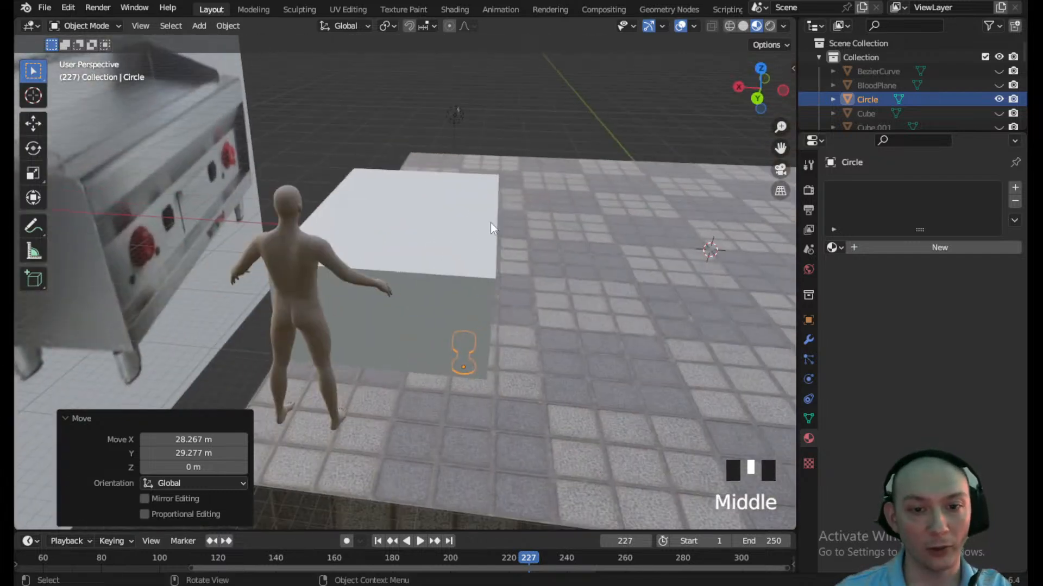
pyautogui.click(755, 76)
pyautogui.scroll(3, 443, 189)
pyautogui.keyDown('shift'); pyautogui.moveTo(443, 189); pyautogui.dragTo(449, 478, button='middle'); pyautogui.keyUp('shift')
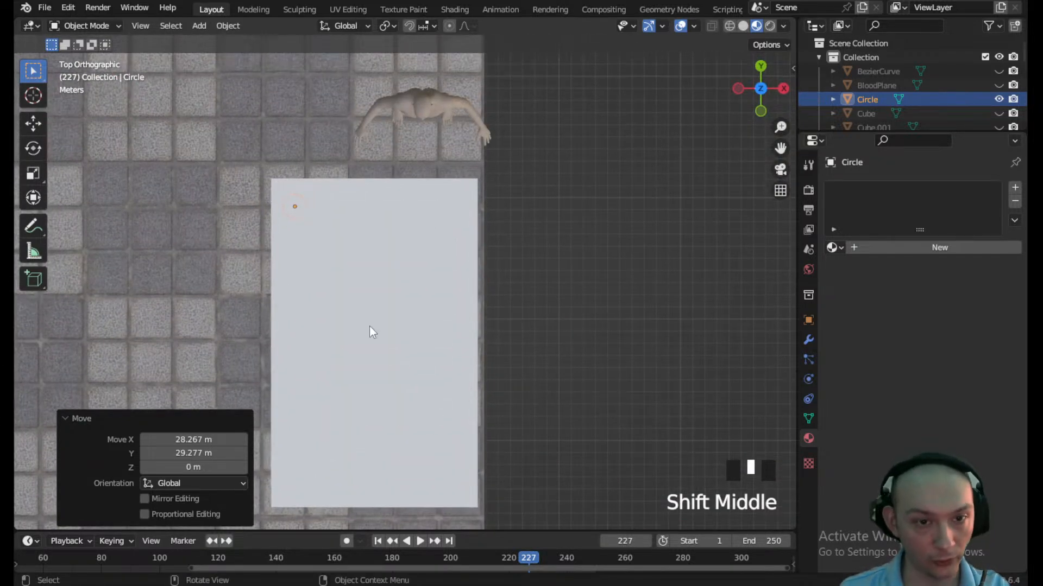
pyautogui.press('z')
pyautogui.click(232, 336)
pyautogui.scroll(4, 326, 247)
pyautogui.scroll(-1, 312, 246)
pyautogui.scroll(3, 318, 230)
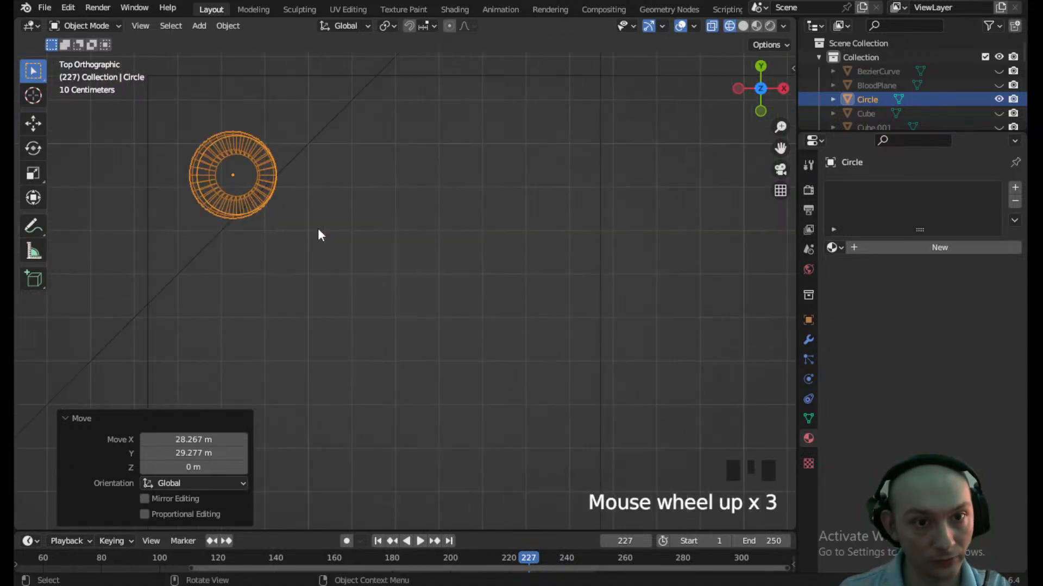
pyautogui.scroll(-7, 231, 178)
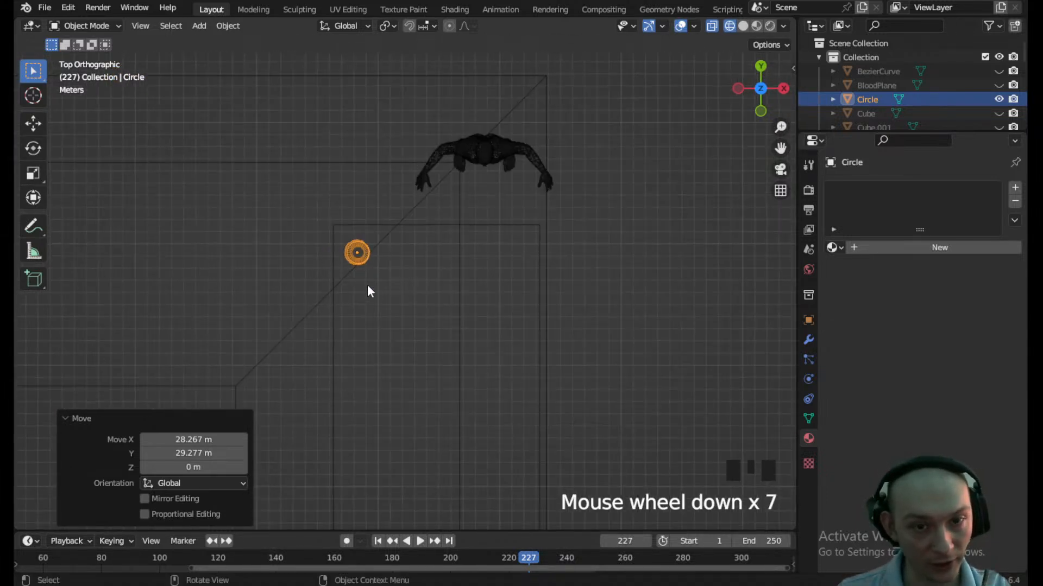
# - Duplicate the leg to the block's other three corners, offsetting the copies (12.69, -0.23) m, (-12.64, -22.6) m and about 12.8 m in X
pyautogui.hotkey('shift', 'd')
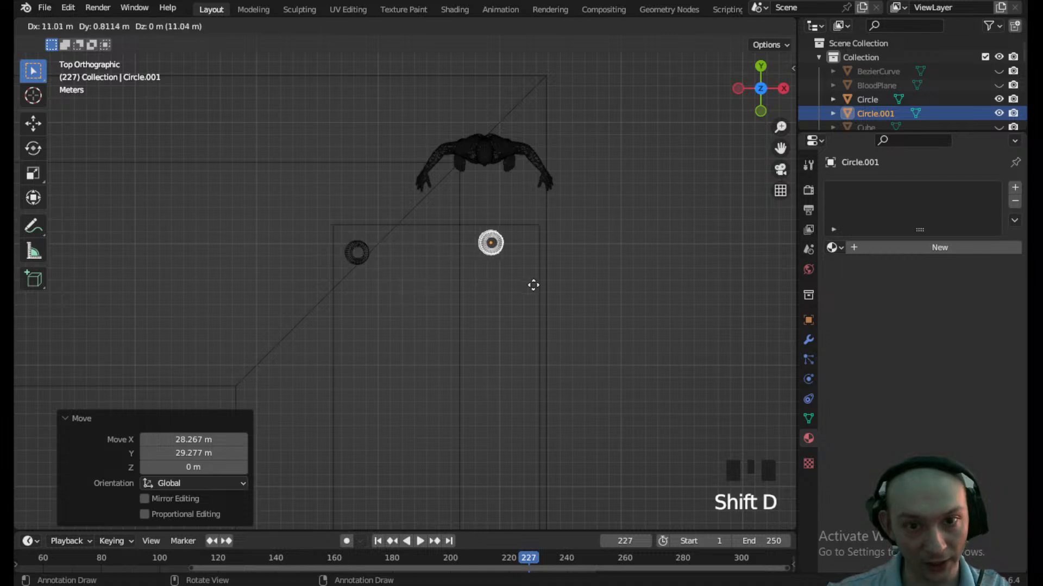
pyautogui.click(549, 297)
pyautogui.keyDown('shift'); pyautogui.moveTo(512, 447); pyautogui.dragTo(494, 262, button='middle'); pyautogui.keyUp('shift')
pyautogui.hotkey('shift', 'd')
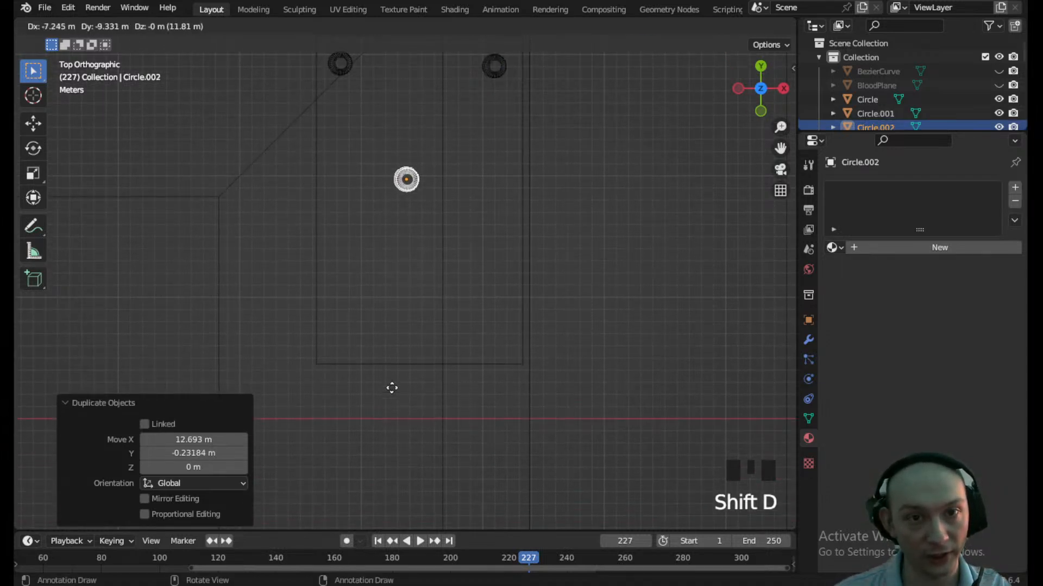
pyautogui.click(341, 38)
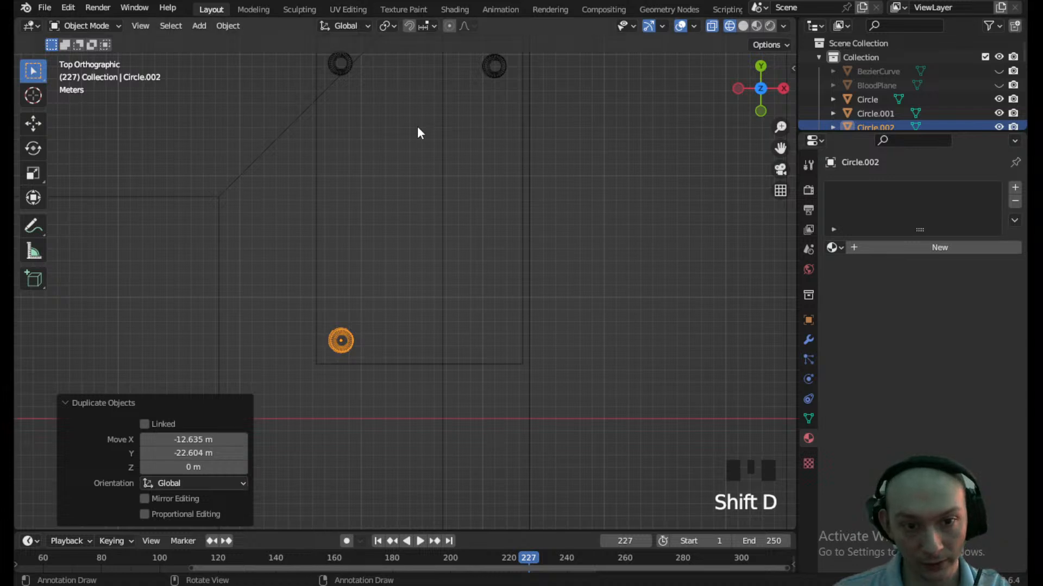
pyautogui.hotkey('shift', 'd')
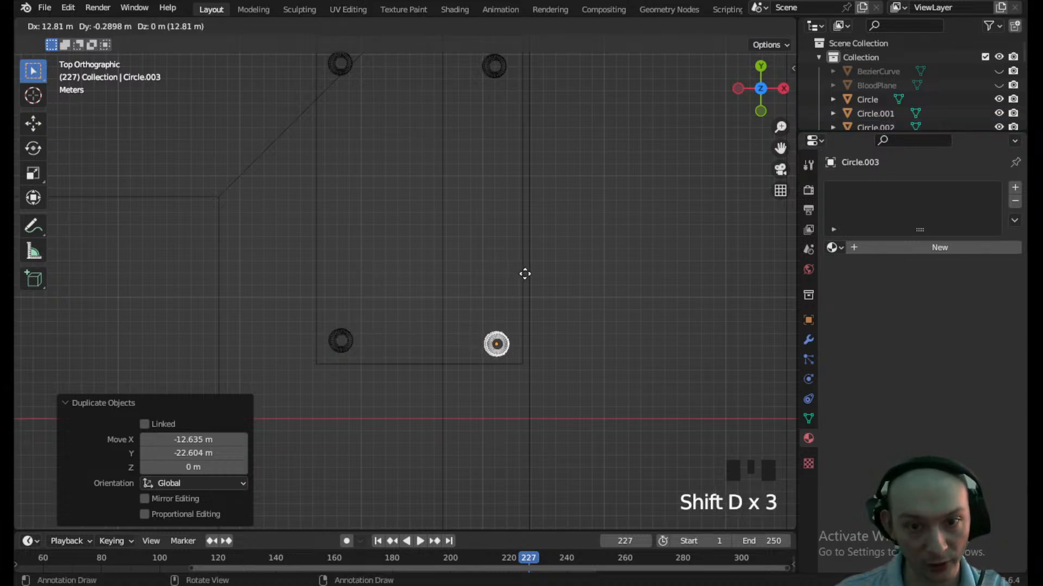
pyautogui.click(524, 273)
# - Select the leg copy at the block's outer corner nearest the human figure and move it about 0.30 m along global Y
pyautogui.scroll(-3, 445, 226)
pyautogui.moveTo(445, 226)
pyautogui.mouseDown(button='middle')
pyautogui.moveTo(428, 216)
pyautogui.moveTo(438, 232)
pyautogui.mouseUp(button='middle')
pyautogui.click(434, 230)
pyautogui.click(763, 85)
pyautogui.press('g')
pyautogui.press('y')
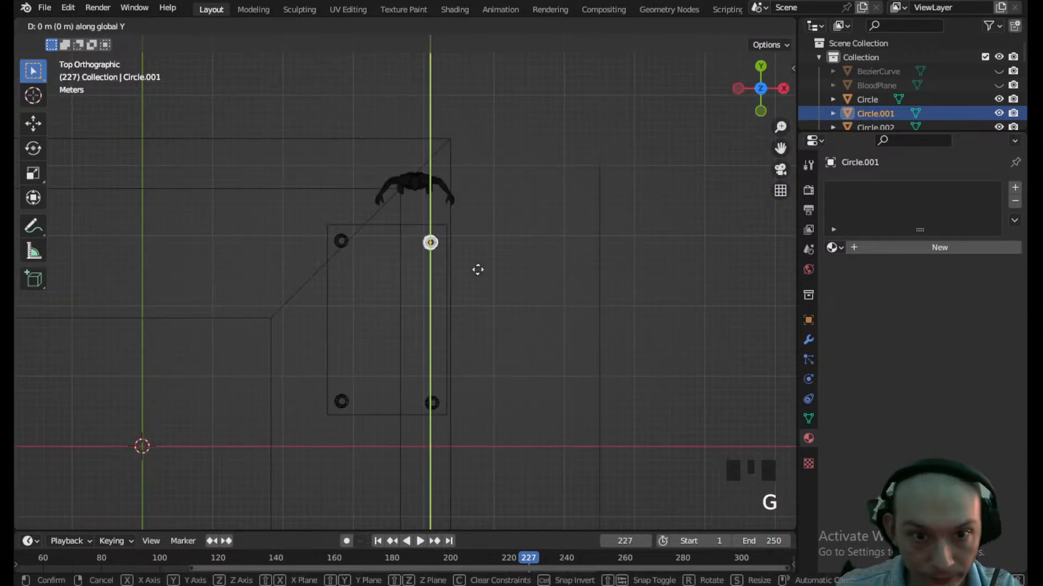
pyautogui.click(477, 270)
pyautogui.scroll(-2, 400, 298)
pyautogui.moveTo(401, 299); pyautogui.dragTo(480, 244, button='middle')
pyautogui.scroll(1, 526, 241)
pyautogui.scroll(4, 537, 255)
pyautogui.keyDown('shift'); pyautogui.moveTo(552, 279); pyautogui.dragTo(561, 190, button='middle'); pyautogui.keyUp('shift')
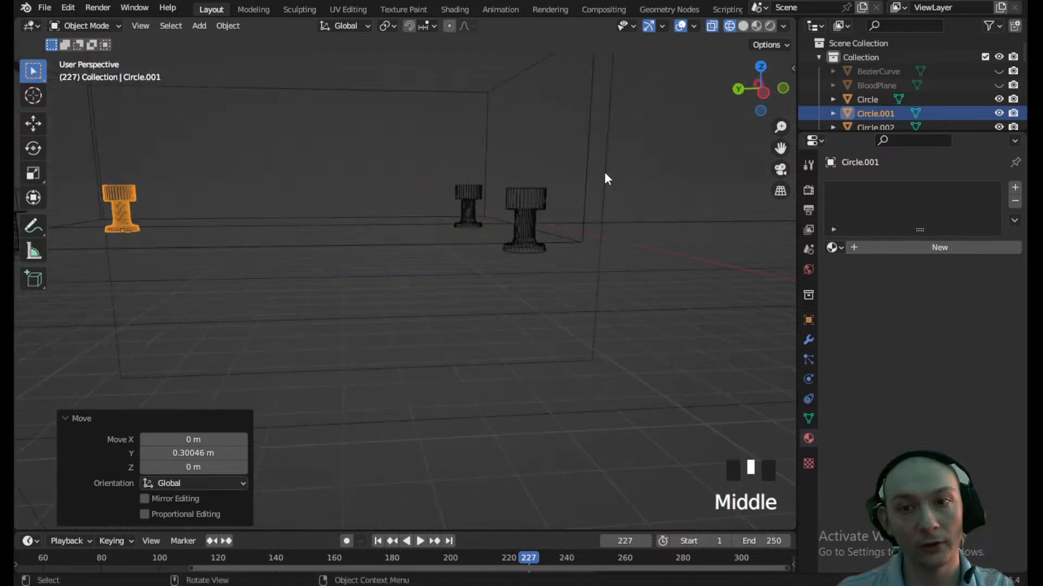
# - Display the scene in Material Preview shading from left orthographic view
pyautogui.click(764, 93)
pyautogui.scroll(2, 510, 177)
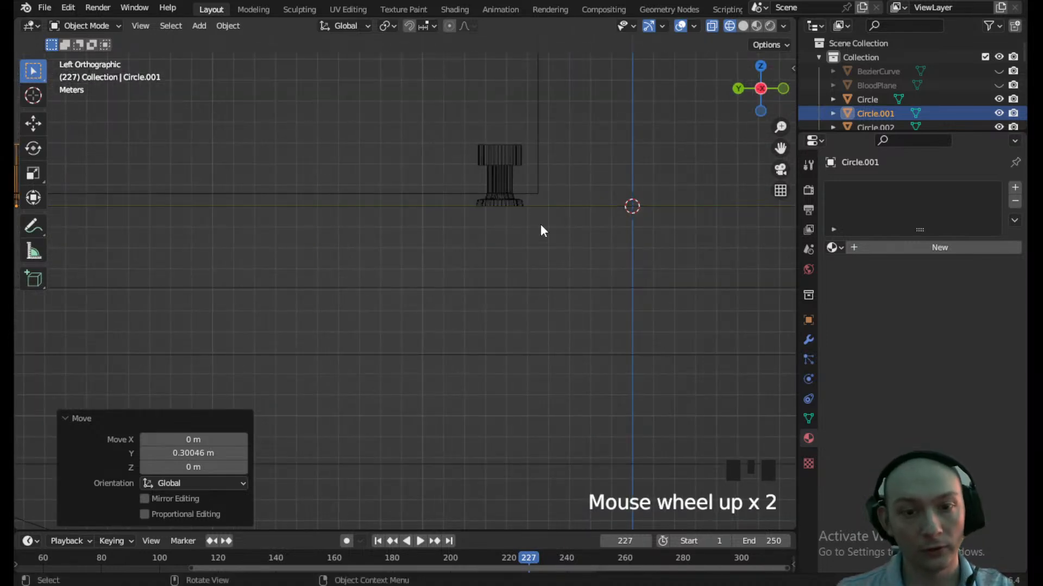
pyautogui.press('z')
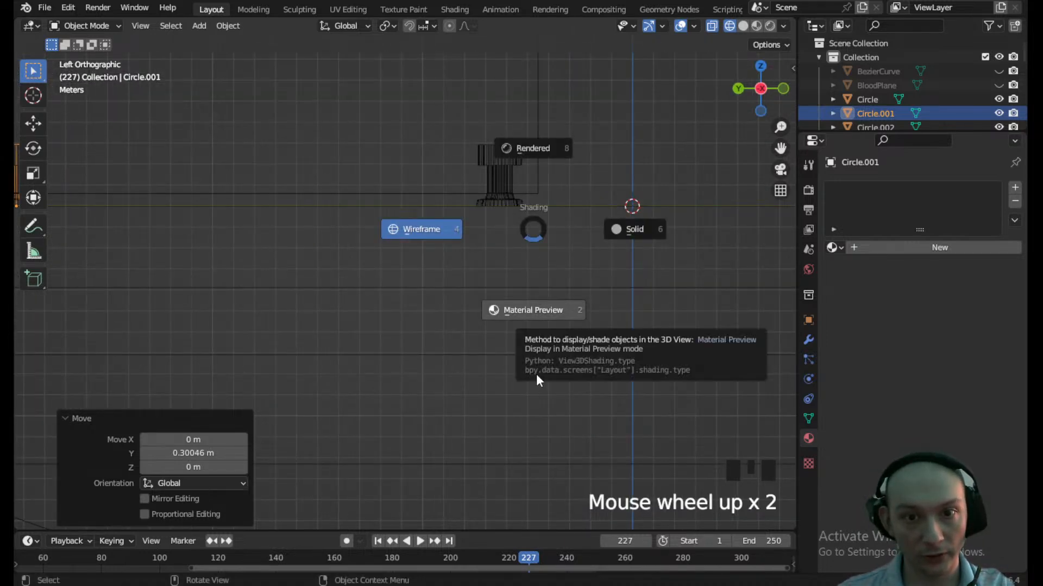
pyautogui.press('z')
pyautogui.scroll(-3, 550, 326)
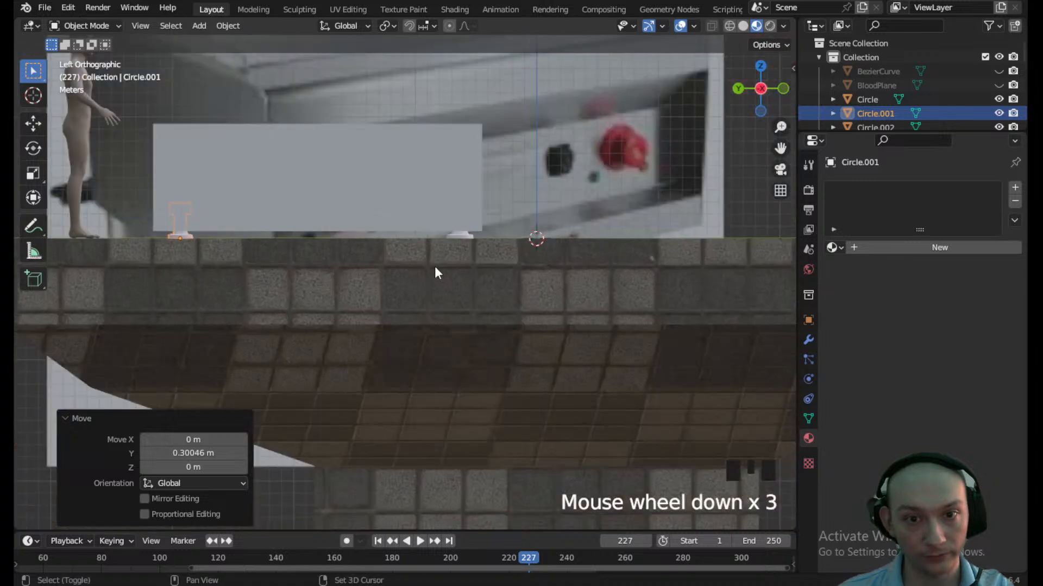
# - Raise the griddle's block along global Z so that only the top parts of the legs remain inside it
pyautogui.keyDown('shift'); pyautogui.moveTo(438, 272); pyautogui.dragTo(479, 351, button='middle'); pyautogui.keyUp('shift')
pyautogui.scroll(2, 288, 275)
pyautogui.click(392, 252)
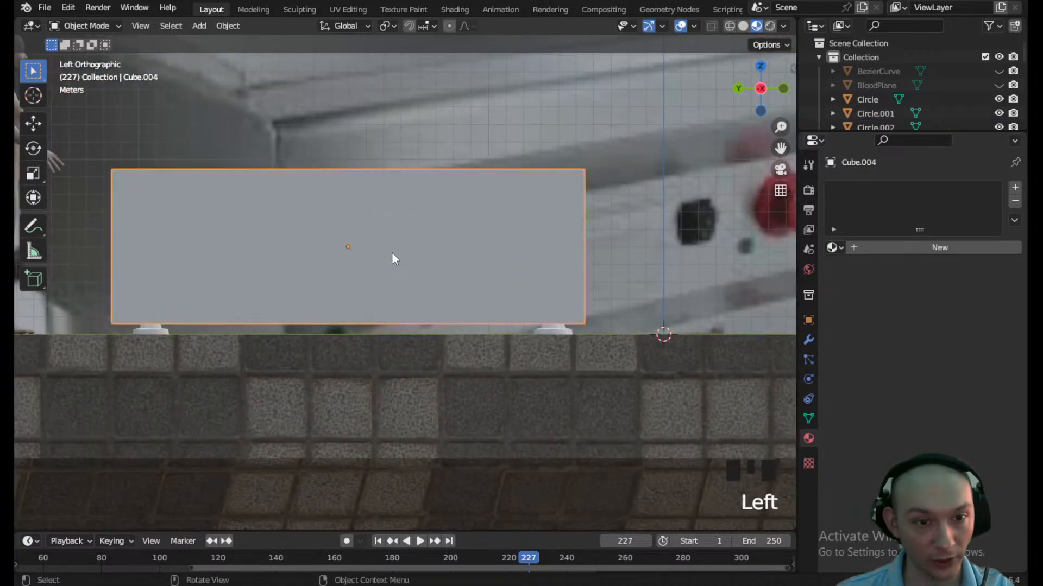
pyautogui.press('g')
pyautogui.press('z')
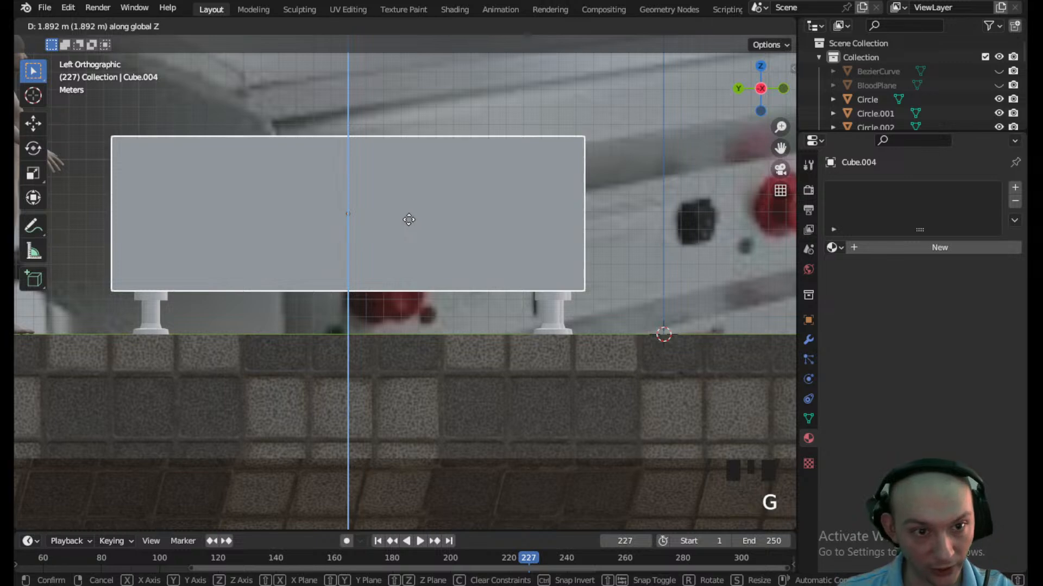
pyautogui.click(410, 224)
# - Nudge the leg at the block's end farthest from the human figure along global Y toward the leg behind it
pyautogui.click(558, 317)
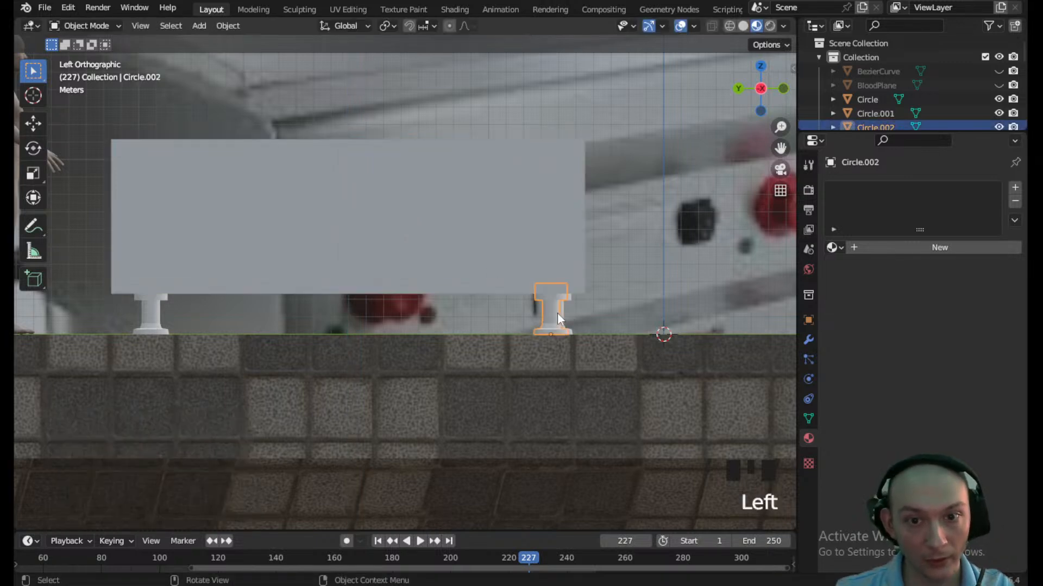
pyautogui.press('g')
pyautogui.press('y')
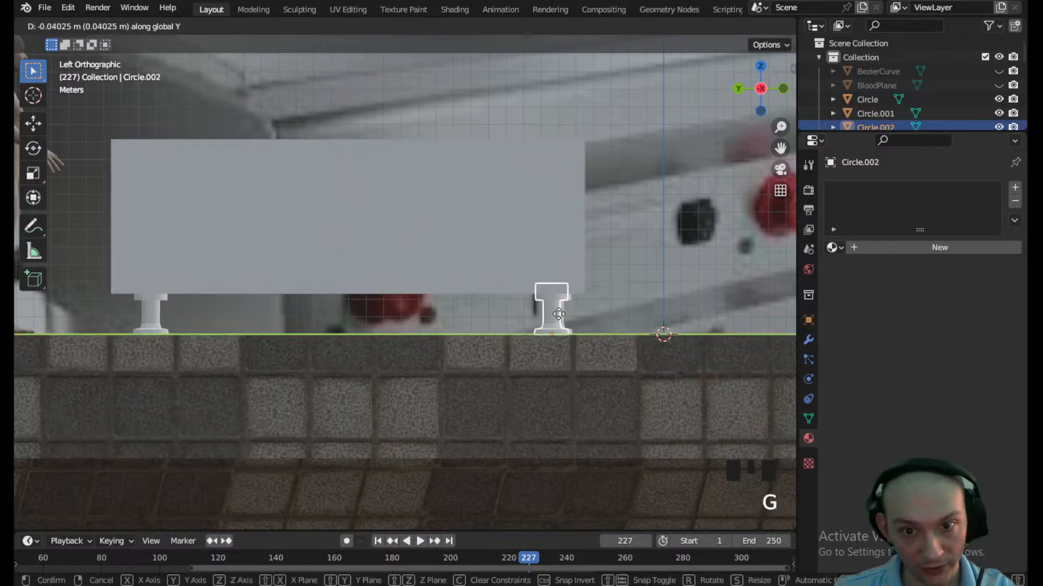
pyautogui.click(561, 314)
# - Select the block and all four legs and join them into one object
pyautogui.scroll(-3, 530, 281)
pyautogui.moveTo(530, 281); pyautogui.dragTo(407, 310, button='middle')
pyautogui.click(389, 235)
pyautogui.keyDown('shift'); pyautogui.moveTo(389, 235); pyautogui.dragTo(206, 255, button='middle'); pyautogui.keyUp('shift')
pyautogui.click(774, 104)
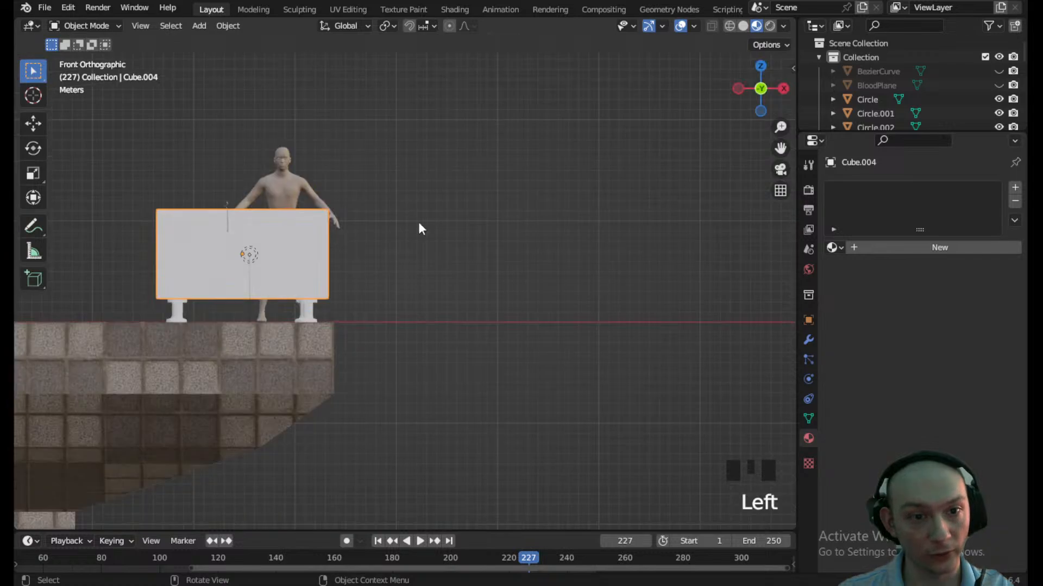
pyautogui.keyDown('shift'); pyautogui.click(309, 310); pyautogui.keyUp('shift')
pyautogui.keyDown('shift'); pyautogui.moveTo(315, 310); pyautogui.dragTo(419, 289, button='middle'); pyautogui.keyUp('shift')
pyautogui.keyDown('shift'); pyautogui.click(261, 308); pyautogui.keyUp('shift')
pyautogui.moveTo(261, 307); pyautogui.dragTo(350, 325, button='middle')
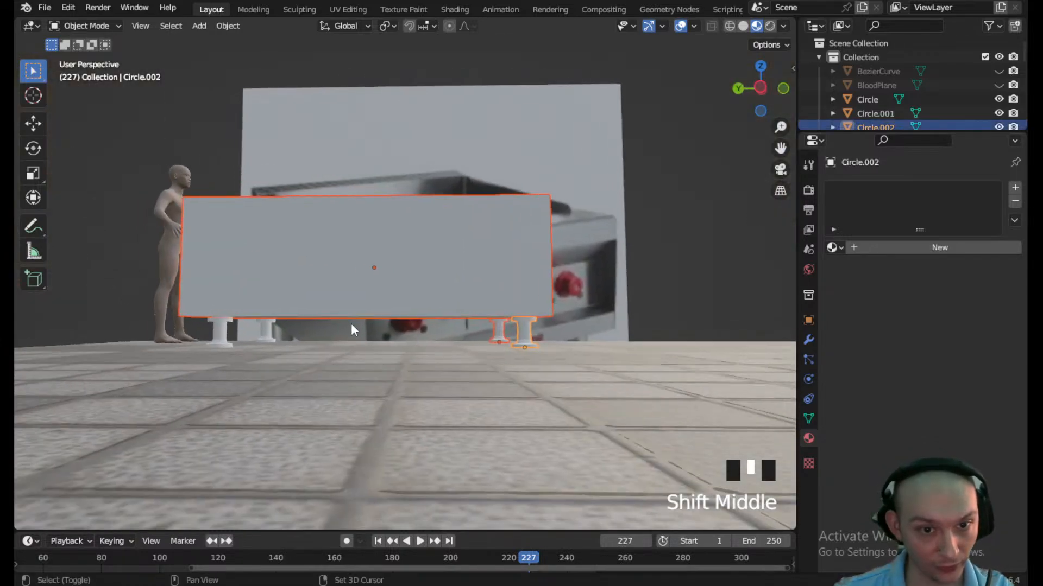
pyautogui.keyDown('shift'); pyautogui.click(219, 326); pyautogui.keyUp('shift')
pyautogui.keyDown('shift'); pyautogui.click(265, 326); pyautogui.keyUp('shift')
pyautogui.hotkey('ctrl', 'j')
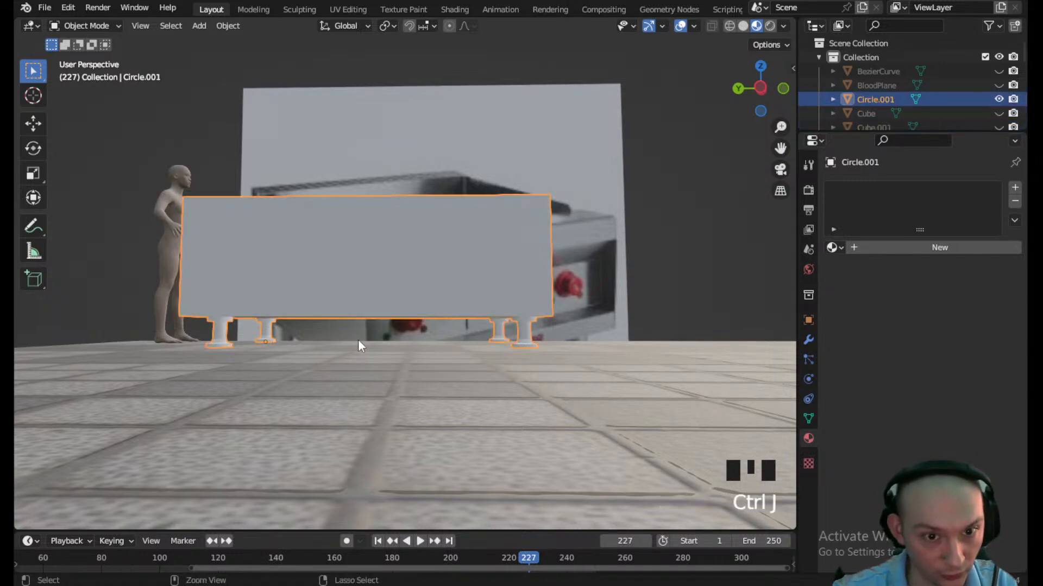
# - From front orthographic view, scale the joined griddle uniformly by 0.883, and by 0.721 along global X
pyautogui.click(782, 87)
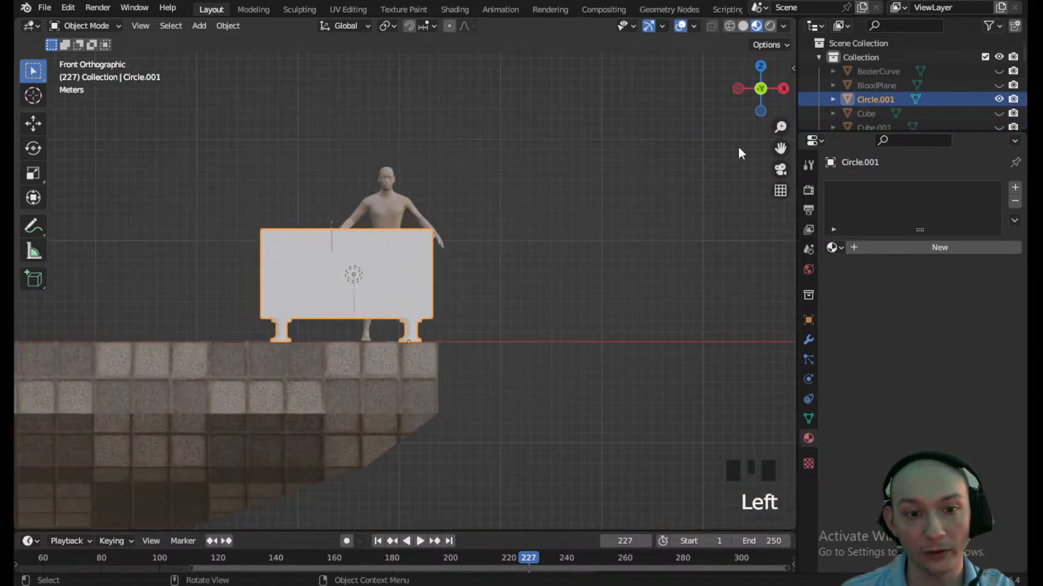
pyautogui.press('s')
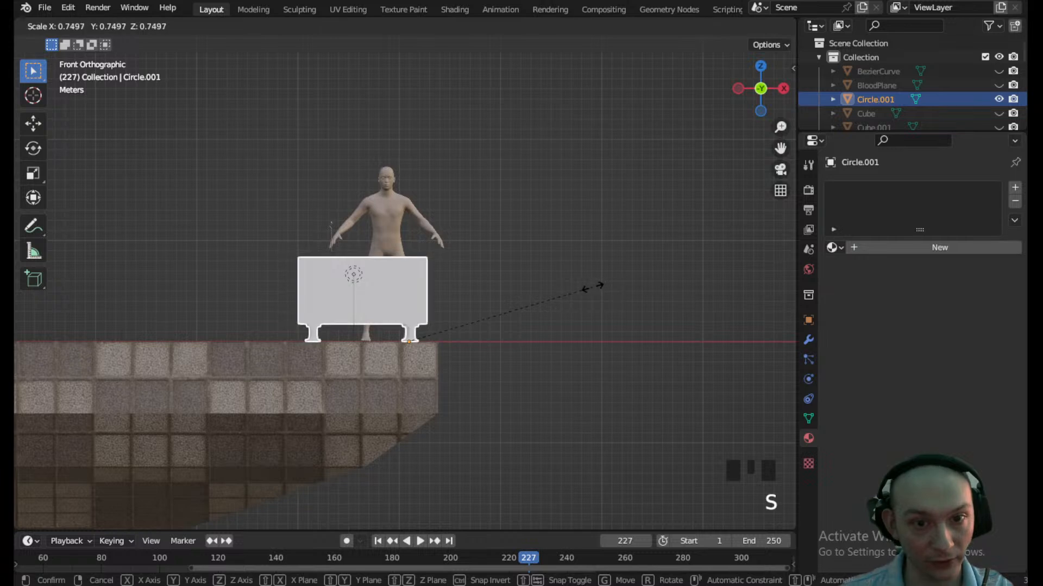
pyautogui.click(633, 331)
pyautogui.press('s')
pyautogui.press('x')
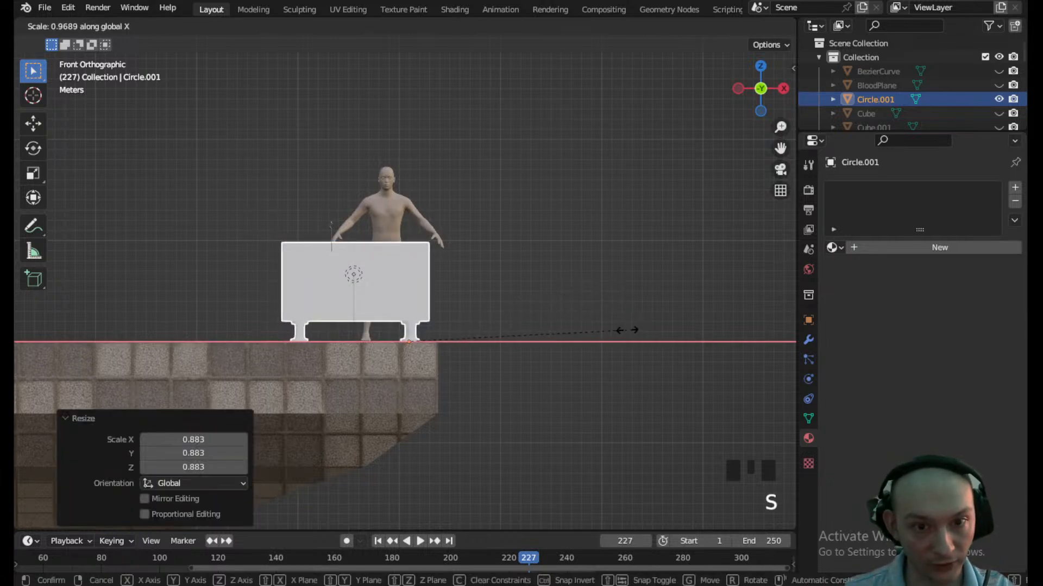
pyautogui.click(571, 348)
pyautogui.moveTo(572, 348); pyautogui.dragTo(529, 331, button='middle')
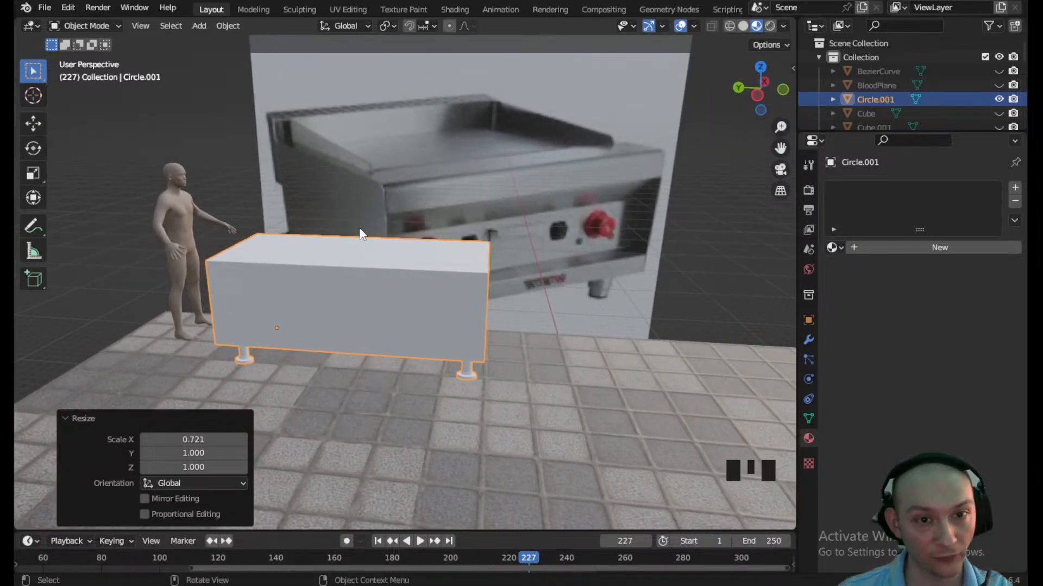
# - In Edit Mode, inset the block's top face by about 1.19 m
pyautogui.click(98, 28)
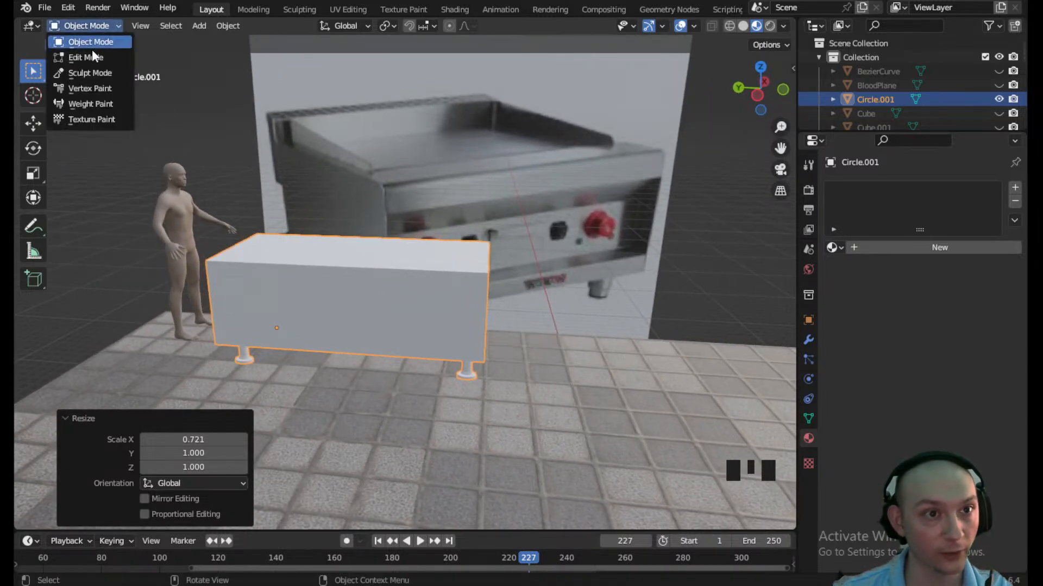
pyautogui.click(91, 56)
pyautogui.click(382, 259)
pyautogui.moveTo(425, 251); pyautogui.dragTo(203, 158, button='middle')
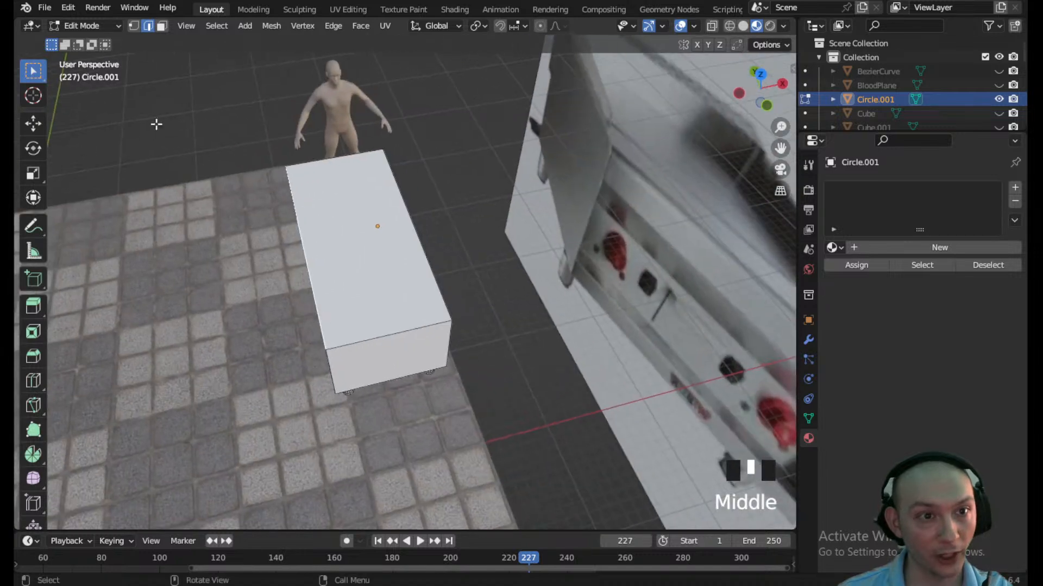
pyautogui.click(161, 26)
pyautogui.click(336, 225)
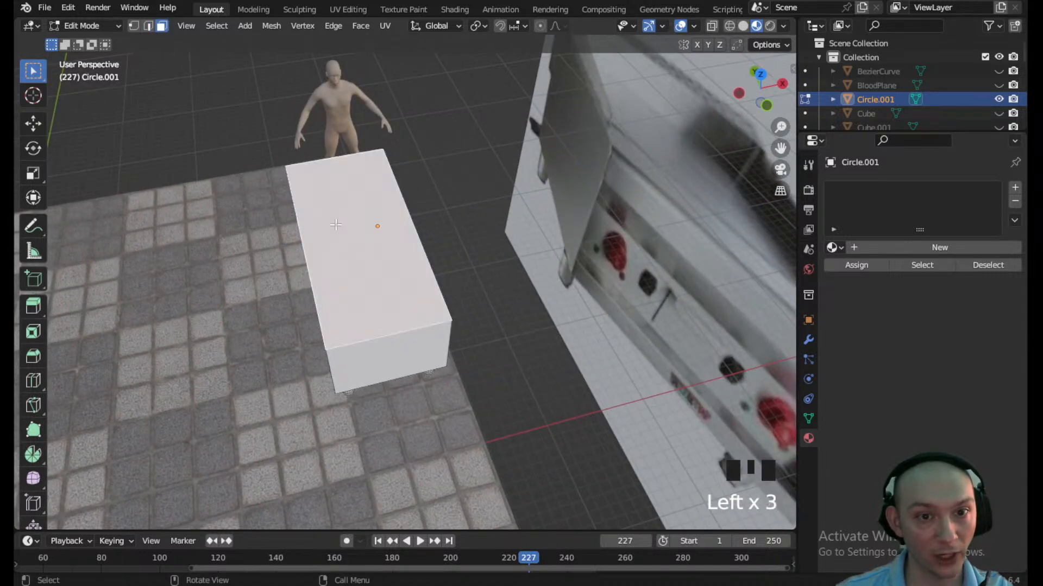
pyautogui.press('i')
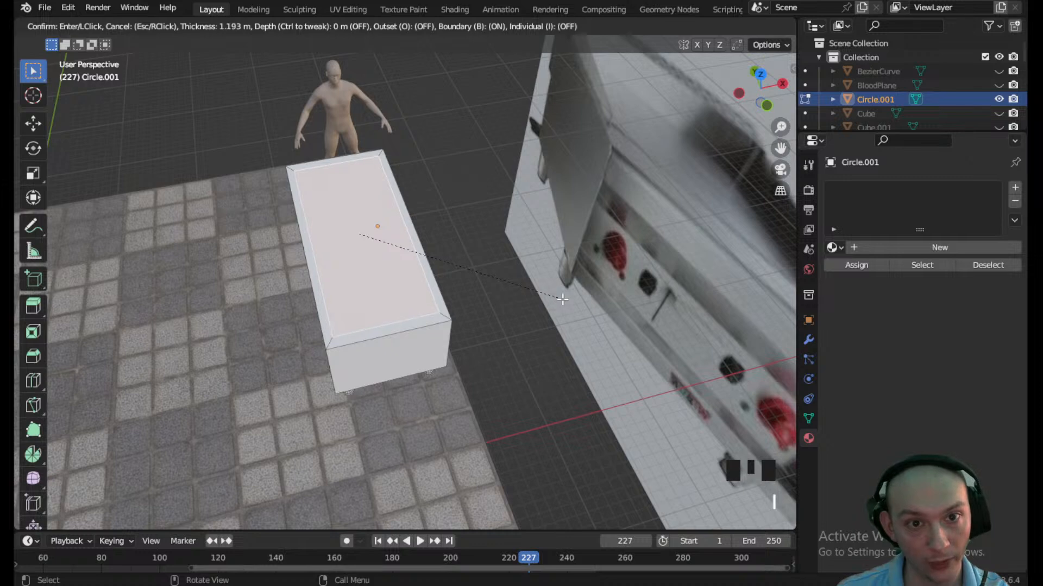
pyautogui.click(562, 299)
pyautogui.keyDown('shift'); pyautogui.moveTo(339, 252); pyautogui.dragTo(351, 308, button='middle'); pyautogui.keyUp('shift')
pyautogui.keyDown('shift'); pyautogui.click(369, 217); pyautogui.keyUp('shift')
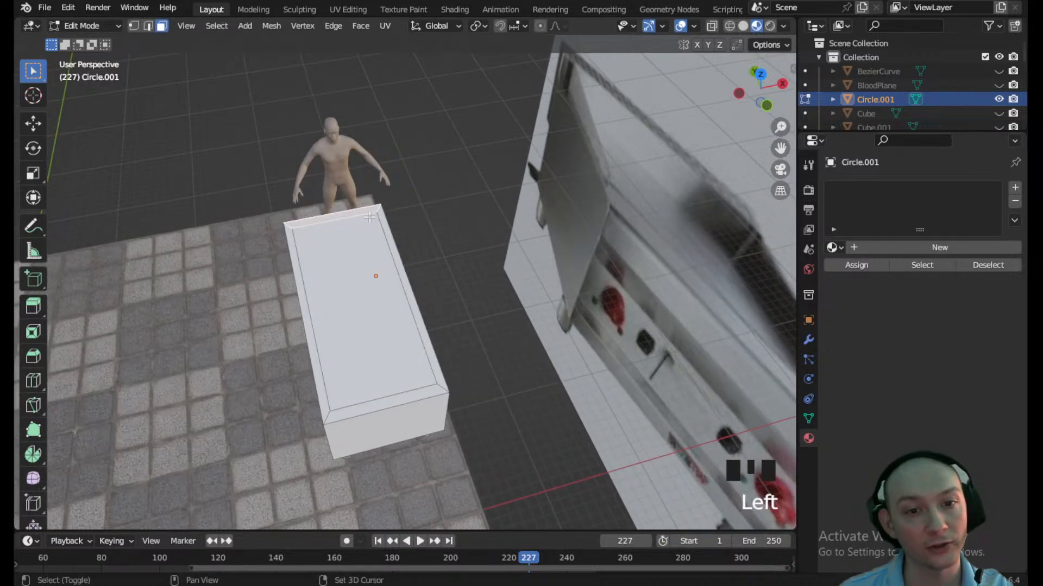
pyautogui.keyDown('shift'); pyautogui.click(386, 222); pyautogui.keyUp('shift')
pyautogui.keyDown('shift'); pyautogui.click(408, 392); pyautogui.keyUp('shift')
pyautogui.moveTo(407, 392); pyautogui.dragTo(325, 224, button='middle')
# - Scale the inset face's two short edges by 1.067 along global Y to narrow the rim at the block's ends
pyautogui.scroll(1, 456, 368)
pyautogui.click(148, 26)
pyautogui.click(543, 383)
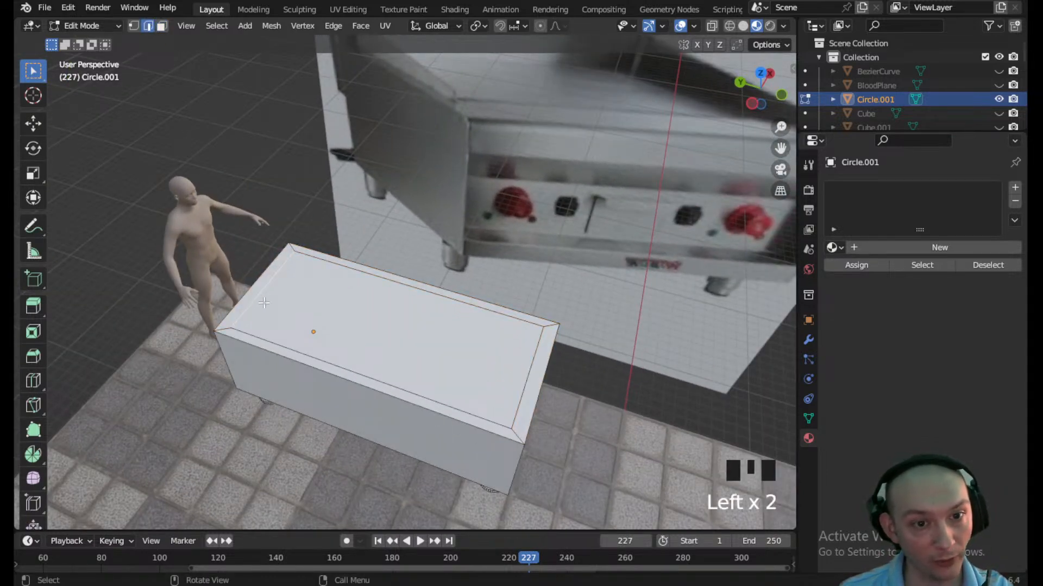
pyautogui.keyDown('shift'); pyautogui.click(530, 377); pyautogui.keyUp('shift')
pyautogui.press('s')
pyautogui.press('x')
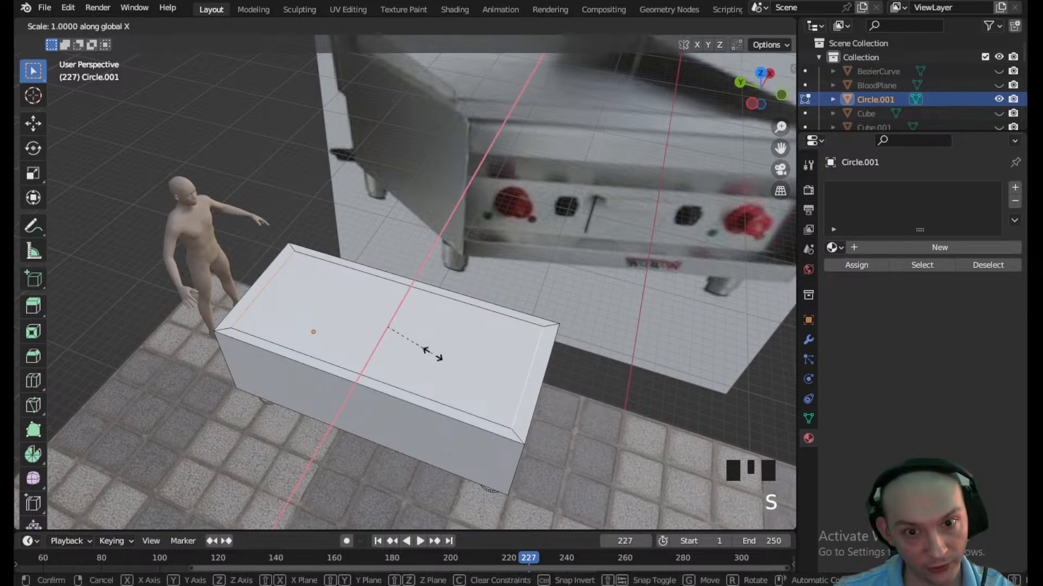
pyautogui.press('y')
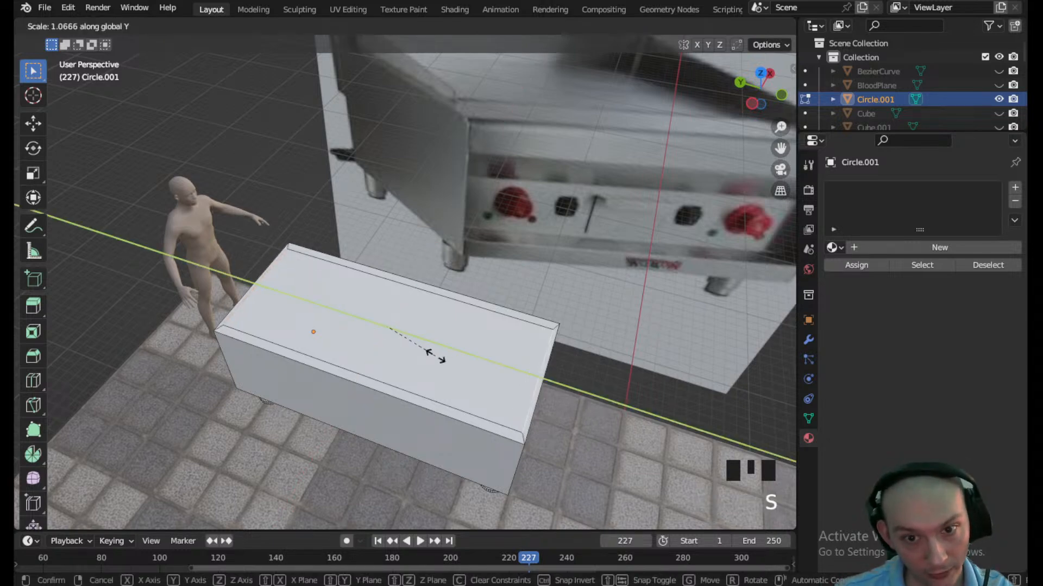
pyautogui.click(434, 356)
# - Extrude the rim faces at both short ends and along the back of the block upward by about 3.38 m
pyautogui.scroll(2, 435, 356)
pyautogui.keyDown('shift'); pyautogui.moveTo(461, 411); pyautogui.dragTo(417, 386, button='middle'); pyautogui.keyUp('shift')
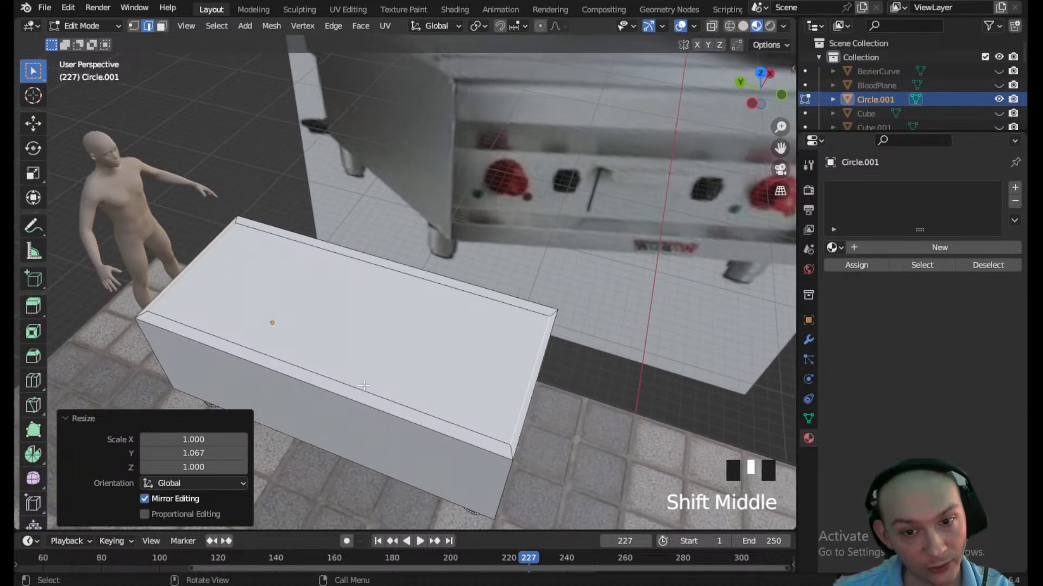
pyautogui.click(162, 26)
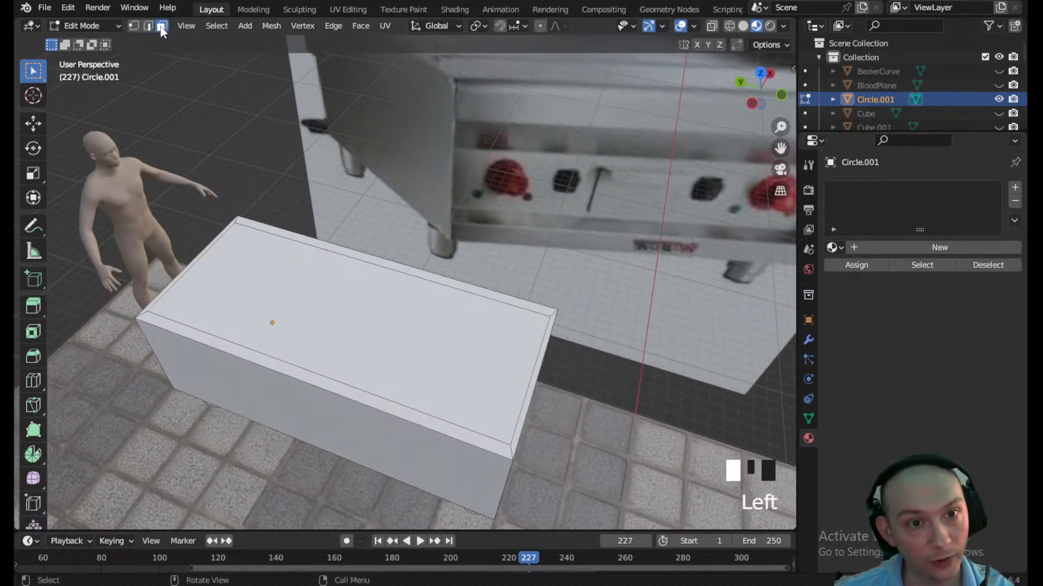
pyautogui.click(225, 225)
pyautogui.keyDown('shift'); pyautogui.click(229, 229); pyautogui.keyUp('shift')
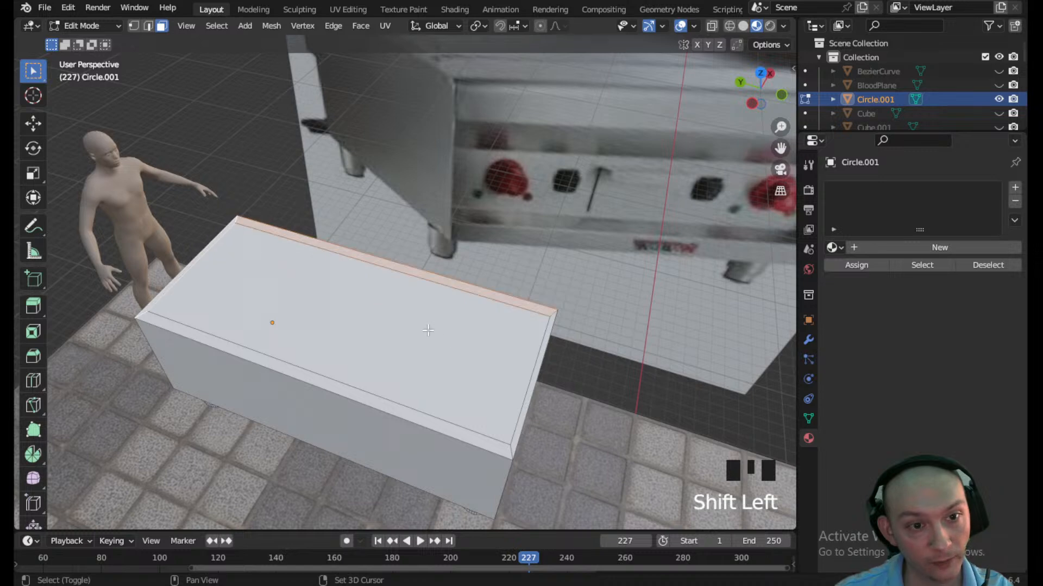
pyautogui.keyDown('shift'); pyautogui.click(534, 371); pyautogui.keyUp('shift')
pyautogui.moveTo(533, 371); pyautogui.dragTo(427, 295, button='middle')
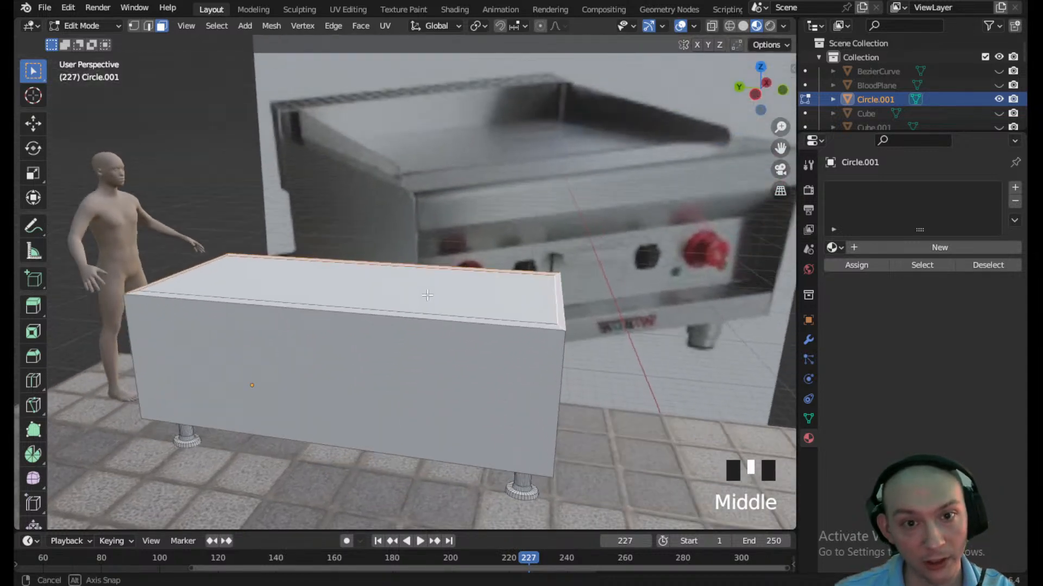
pyautogui.press('e')
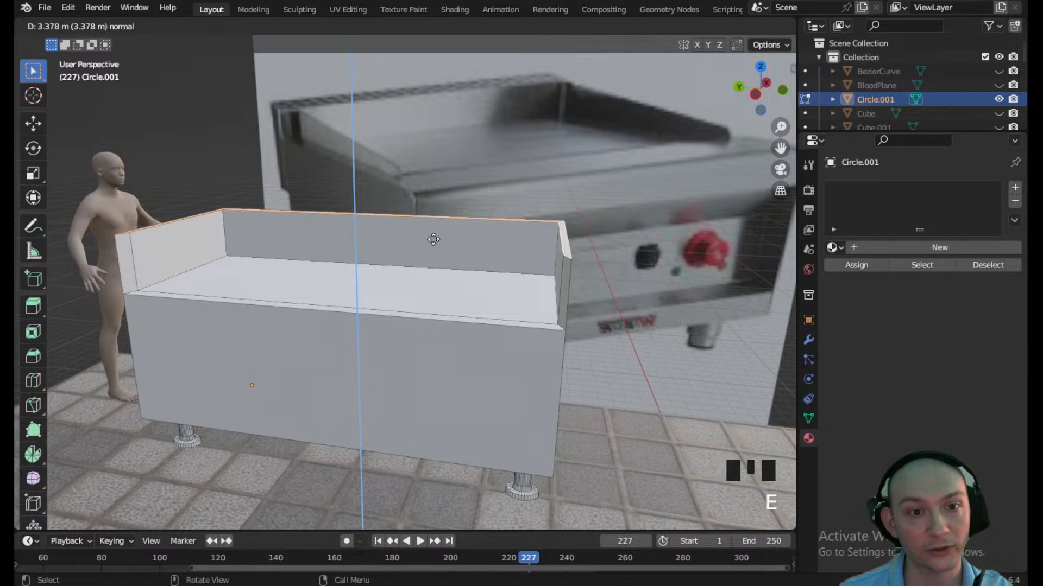
pyautogui.click(433, 239)
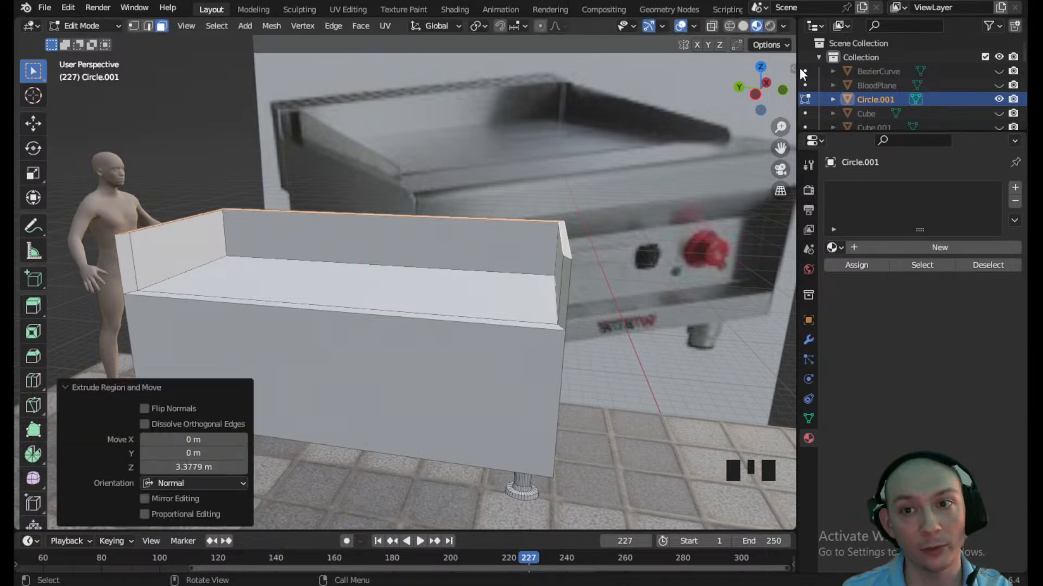
# - From front orthographic view, rotate the extruded rim's top faces -20.9° so the guard slopes down toward the front
pyautogui.click(783, 90)
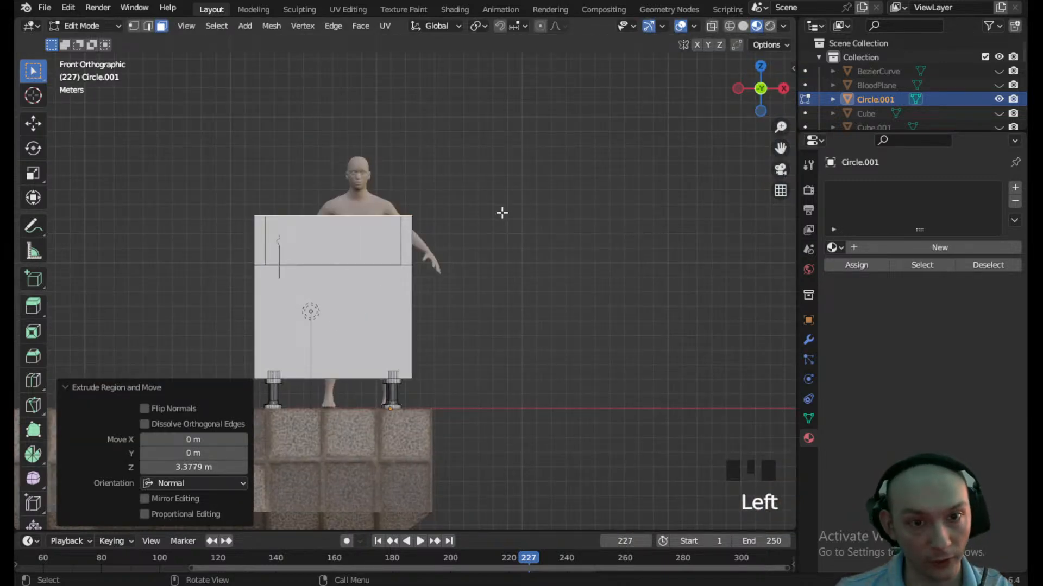
pyautogui.press('r')
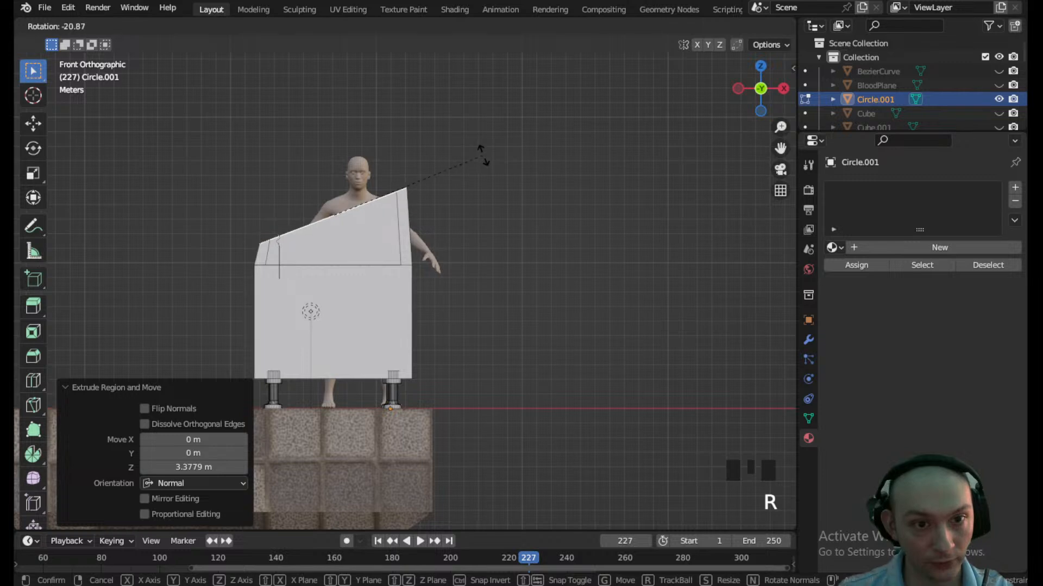
pyautogui.click(482, 156)
# - Move the sloped rim faces about -0.63 m along global Z and scale them uniformly by 1.078
pyautogui.press('g')
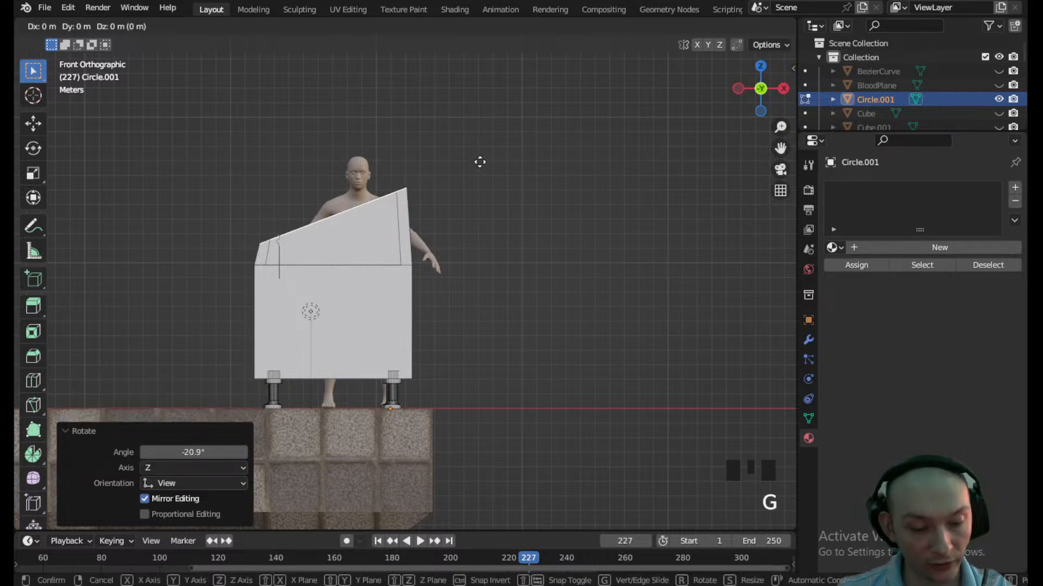
pyautogui.press('z')
pyautogui.click(481, 170)
pyautogui.press('s')
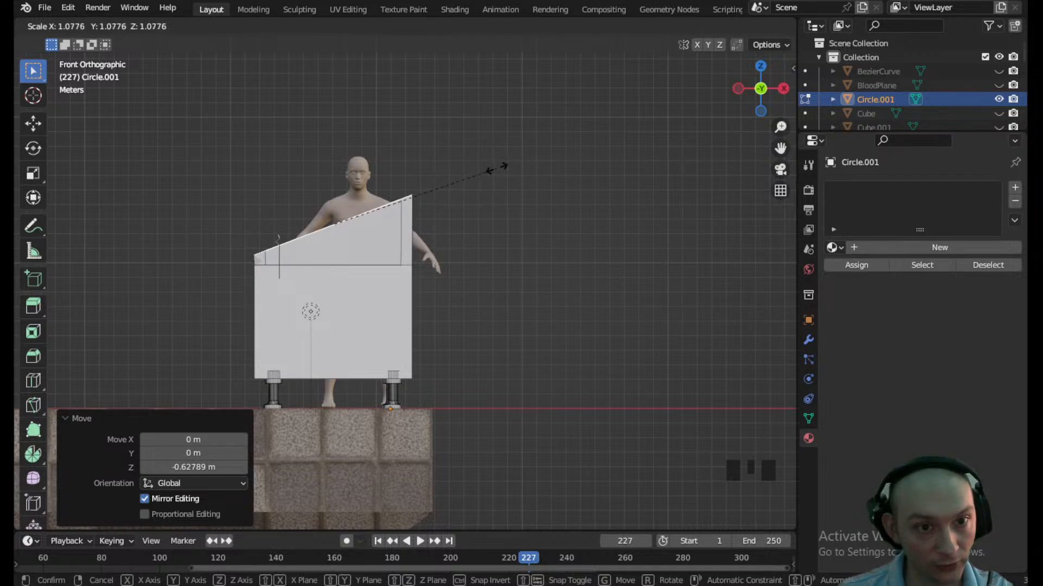
pyautogui.click(497, 167)
# - Check the sloped rim from top orthographic view and undo its last uniform scaling
pyautogui.moveTo(488, 179); pyautogui.dragTo(430, 268, button='middle')
pyautogui.scroll(2, 430, 258)
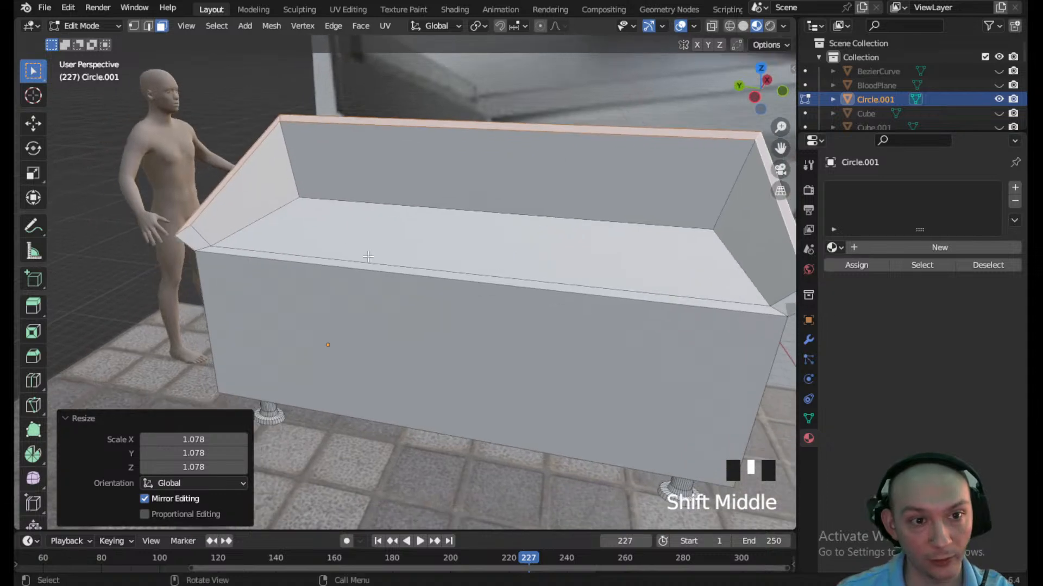
pyautogui.click(761, 69)
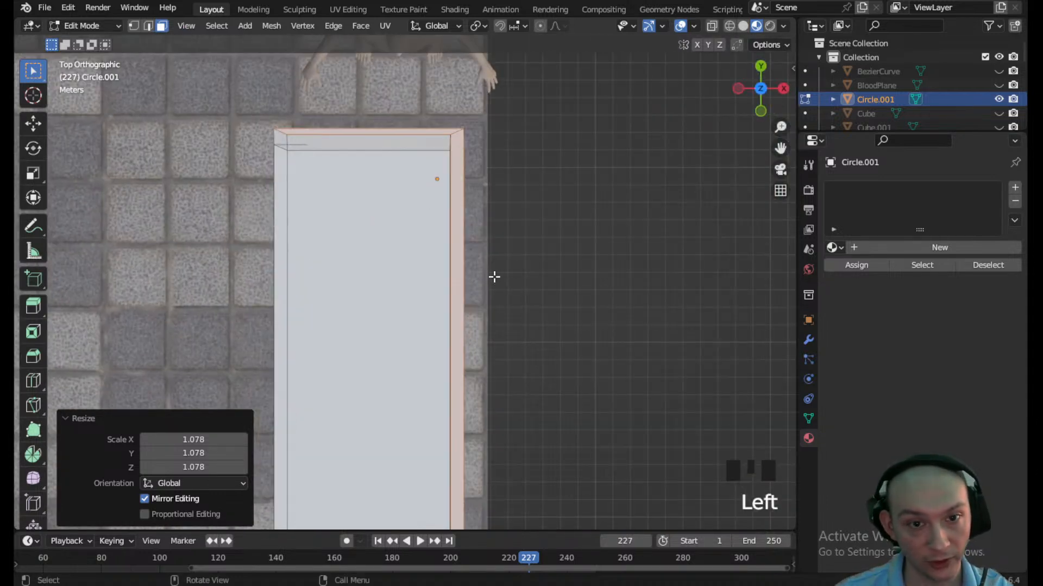
pyautogui.keyDown('shift'); pyautogui.moveTo(418, 300); pyautogui.dragTo(379, 171, button='middle'); pyautogui.keyUp('shift')
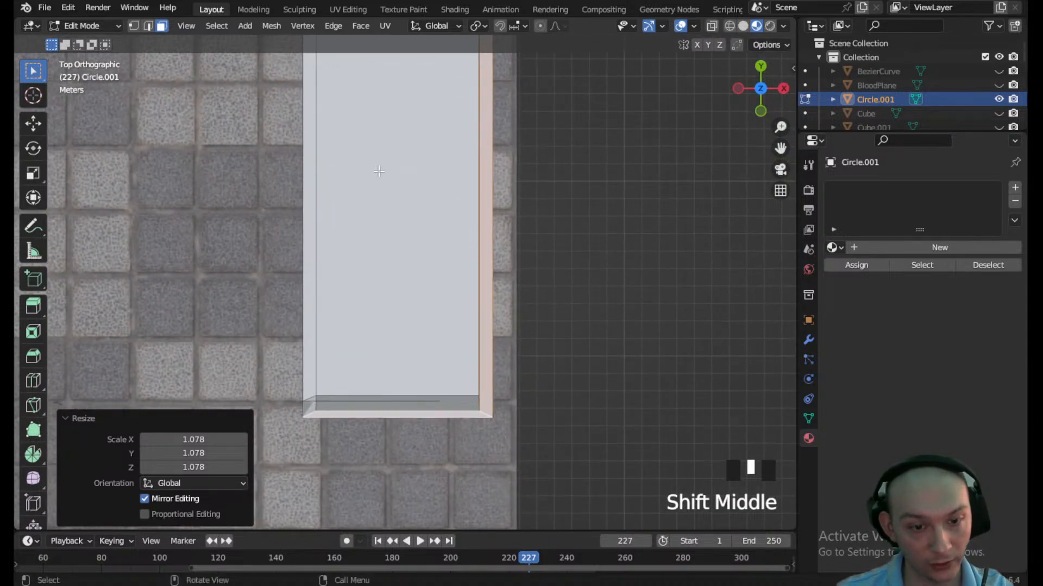
pyautogui.hotkey('ctrl', 'z')
pyautogui.scroll(2, 362, 360)
pyautogui.moveTo(362, 360); pyautogui.dragTo(427, 321, button='middle')
pyautogui.scroll(-3, 352, 326)
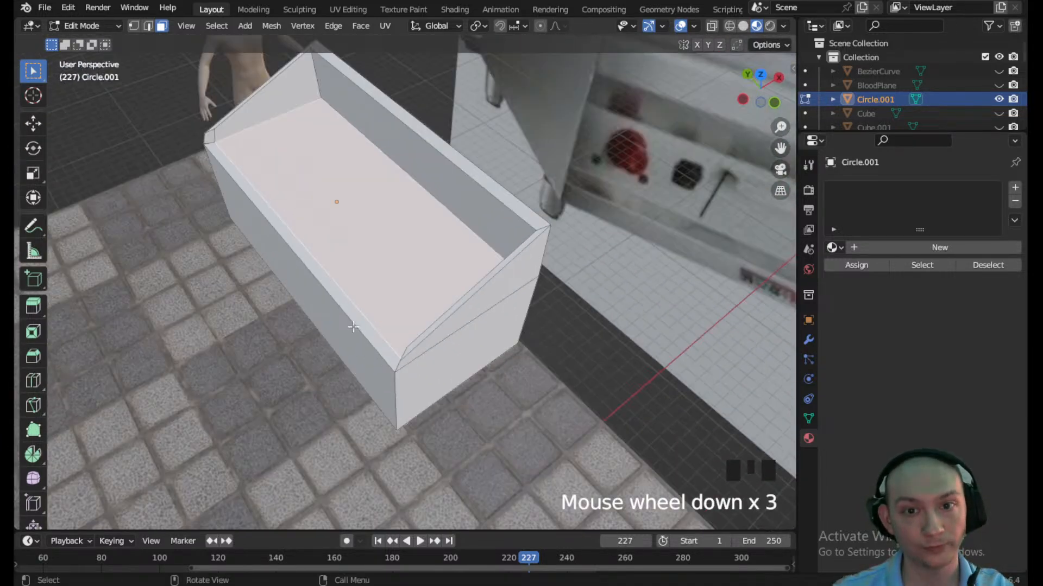
# - Switch to Object Mode and inspect the griddle body with its splash guard against the reference image
pyautogui.moveTo(353, 326); pyautogui.dragTo(461, 277, button='middle')
pyautogui.click(90, 26)
pyautogui.click(90, 41)
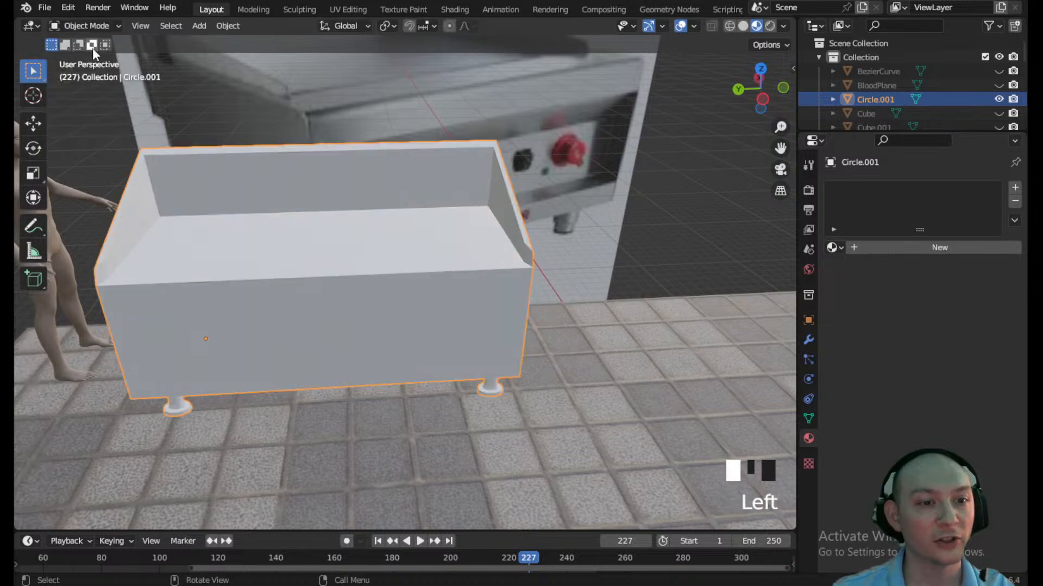
pyautogui.scroll(-2, 321, 233)
pyautogui.moveTo(321, 233); pyautogui.dragTo(420, 269, button='middle')
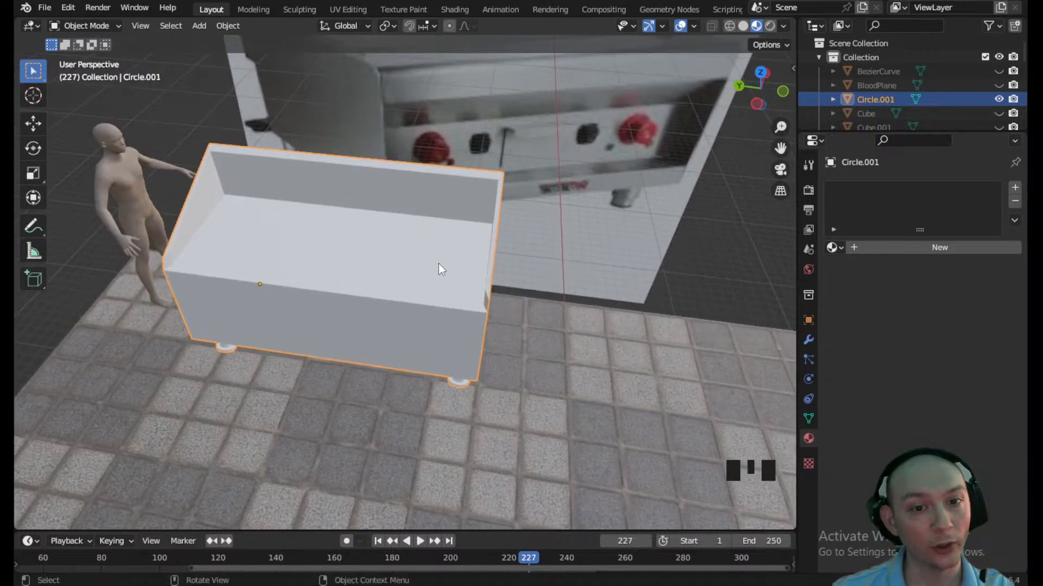
pyautogui.scroll(2, 446, 282)
pyautogui.keyDown('shift'); pyautogui.moveTo(451, 302); pyautogui.dragTo(492, 297, button='middle'); pyautogui.keyUp('shift')
pyautogui.click(492, 297)
# - Return to Edit Mode, select the griddle's long front face and start a single-cut Loop Cut across the body
pyautogui.click(84, 25)
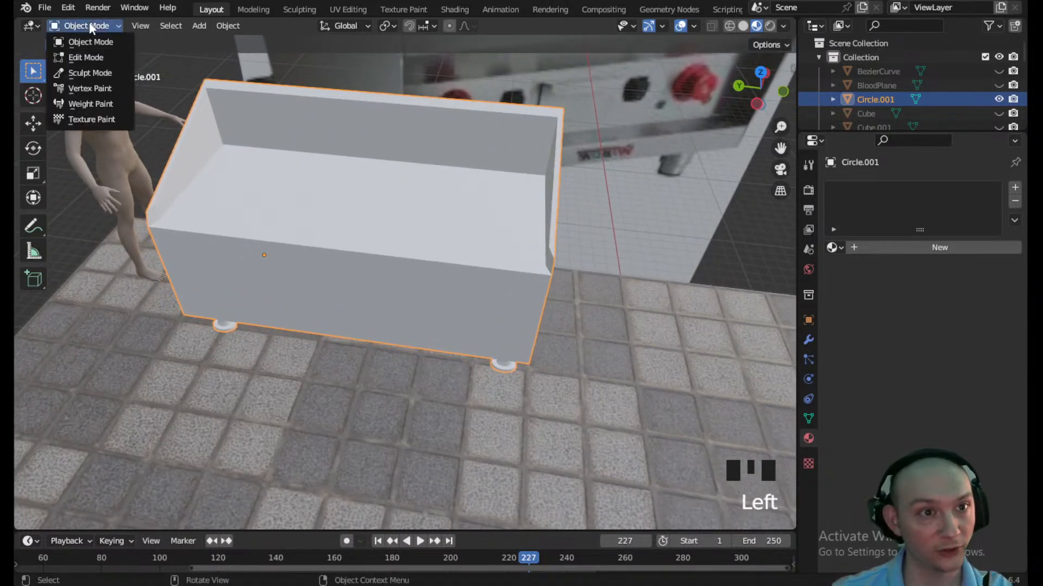
pyautogui.click(82, 60)
pyautogui.moveTo(294, 246); pyautogui.dragTo(279, 262, button='middle')
pyautogui.click(279, 262)
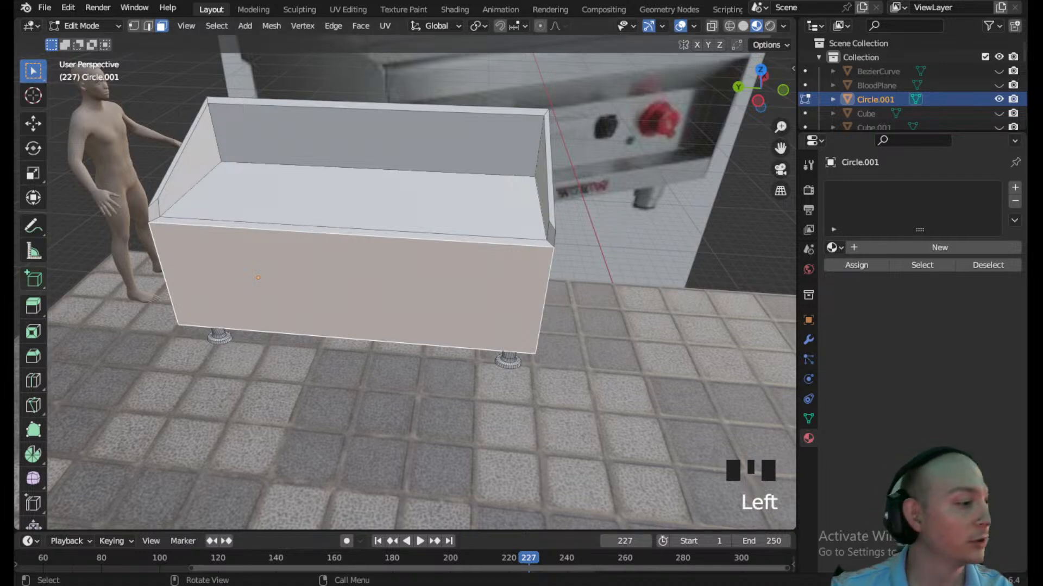
pyautogui.scroll(-1, 379, 299)
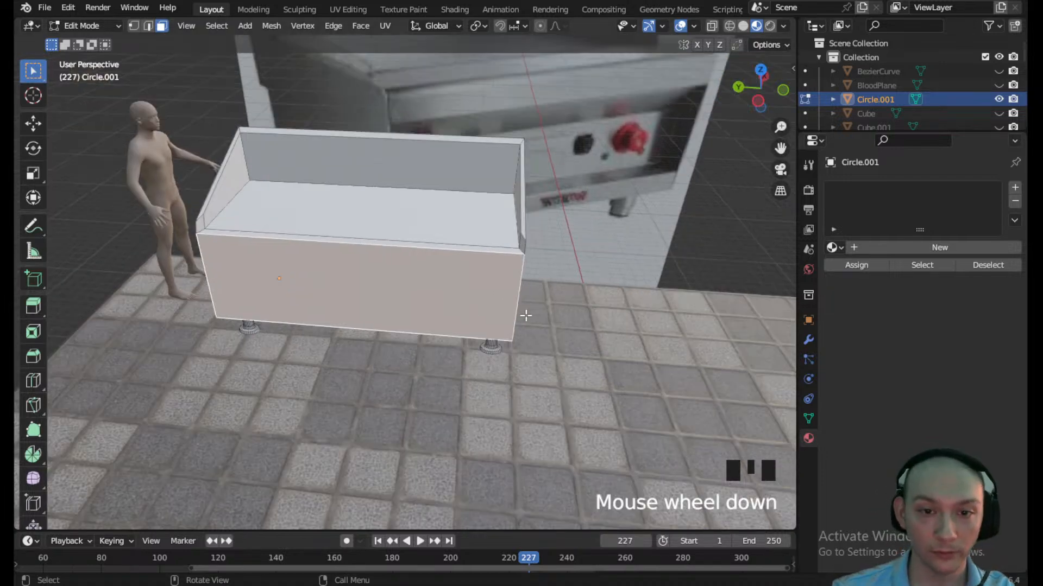
pyautogui.scroll(-2, 434, 364)
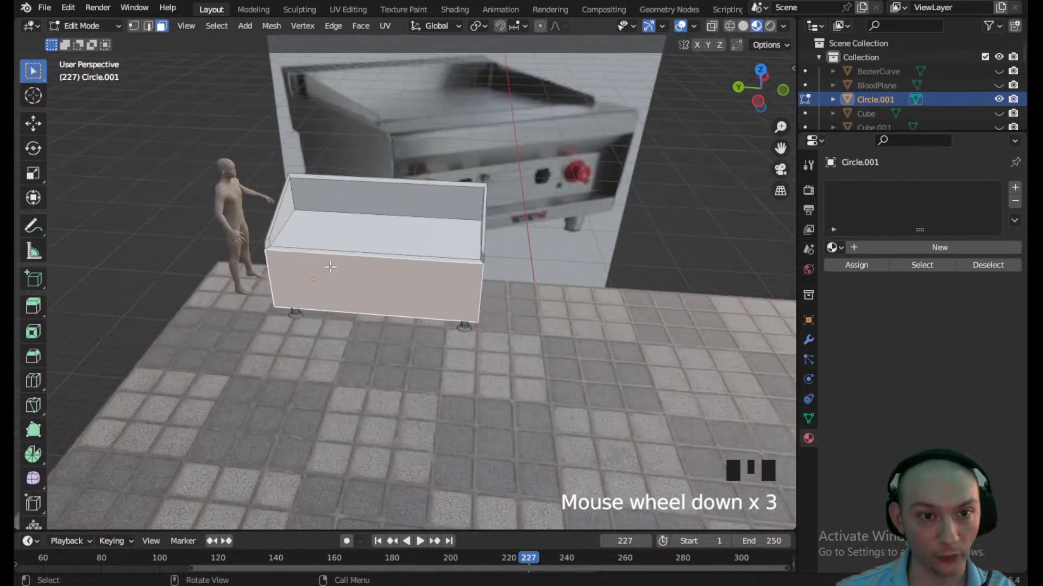
pyautogui.click(33, 381)
pyautogui.moveTo(418, 285); pyautogui.dragTo(475, 260, button='middle')
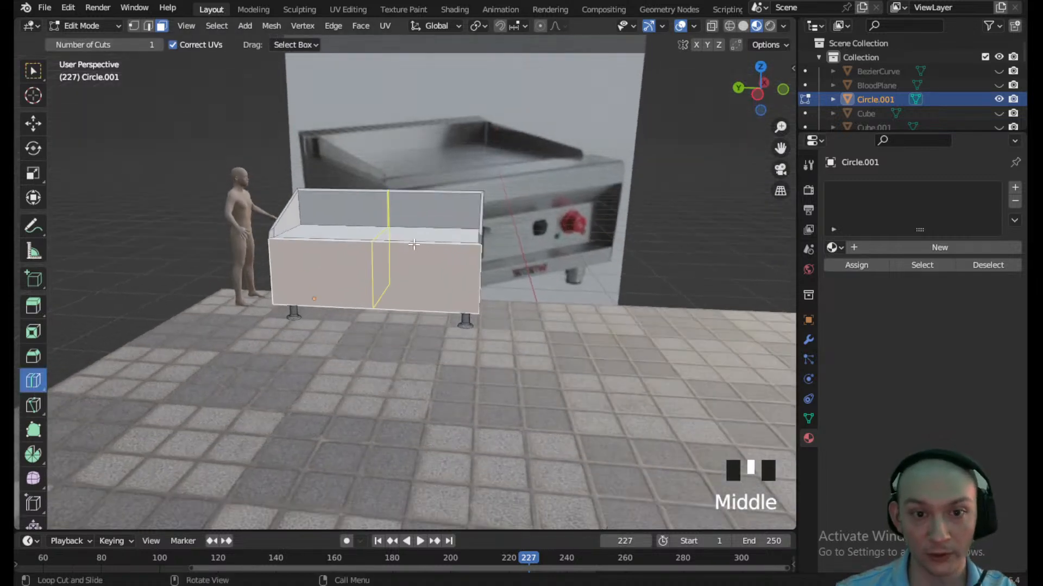
# - Add two horizontal loop cuts around the griddle body and two vertical ones, near its right end and through its middle
pyautogui.click(477, 259)
pyautogui.click(478, 260)
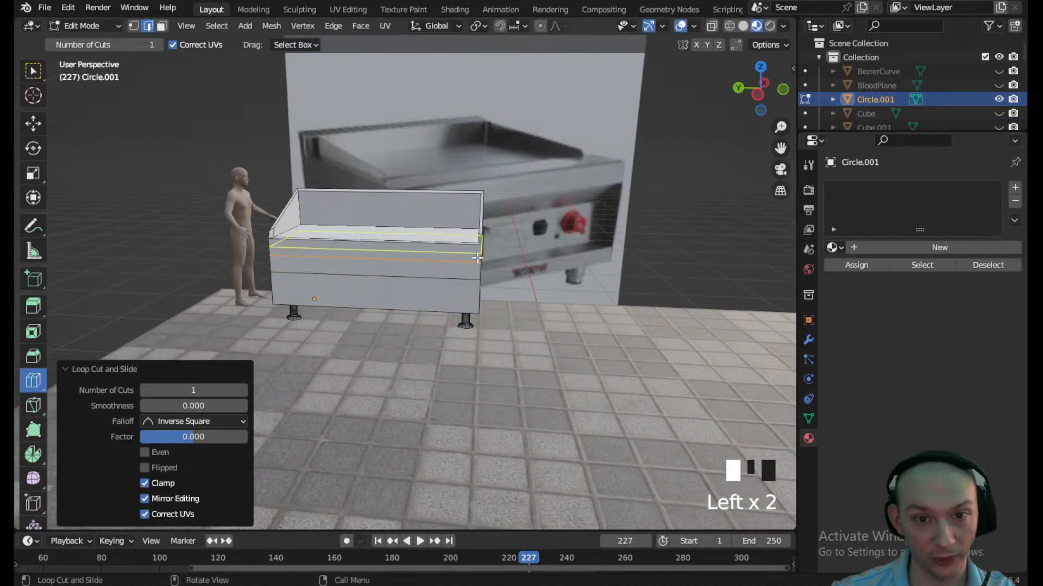
pyautogui.moveTo(465, 238); pyautogui.dragTo(536, 236)
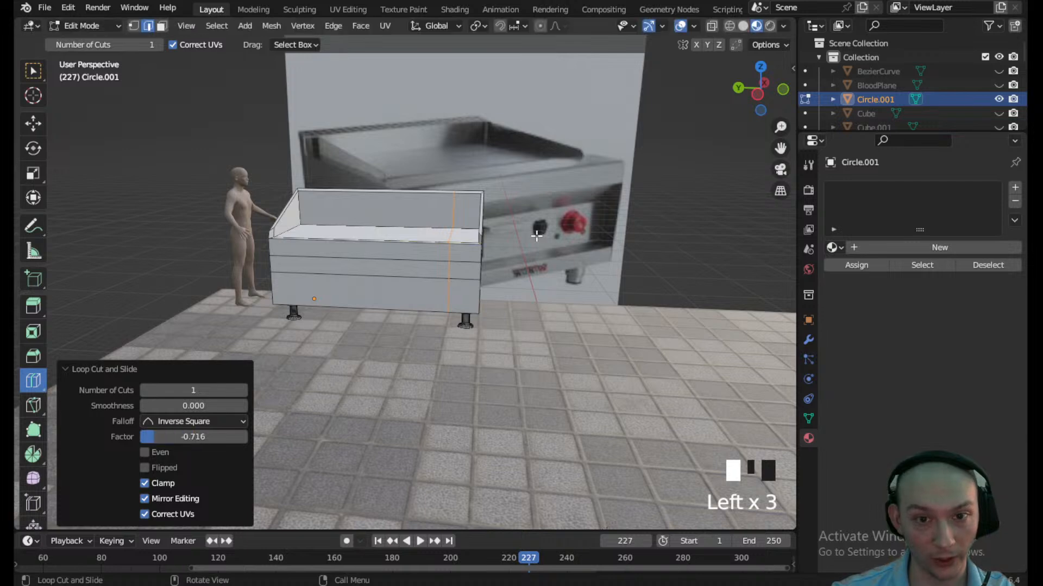
pyautogui.moveTo(350, 248); pyautogui.dragTo(352, 249)
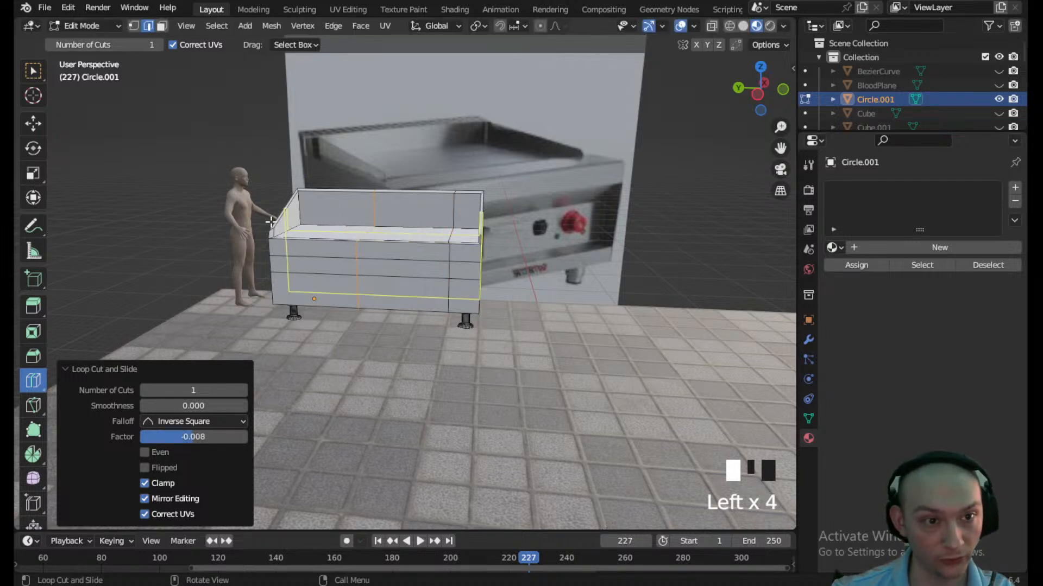
# - Extrude the narrow front face between the middle and right-hand cuts 1.286 m into the griddle body
pyautogui.click(33, 71)
pyautogui.click(166, 26)
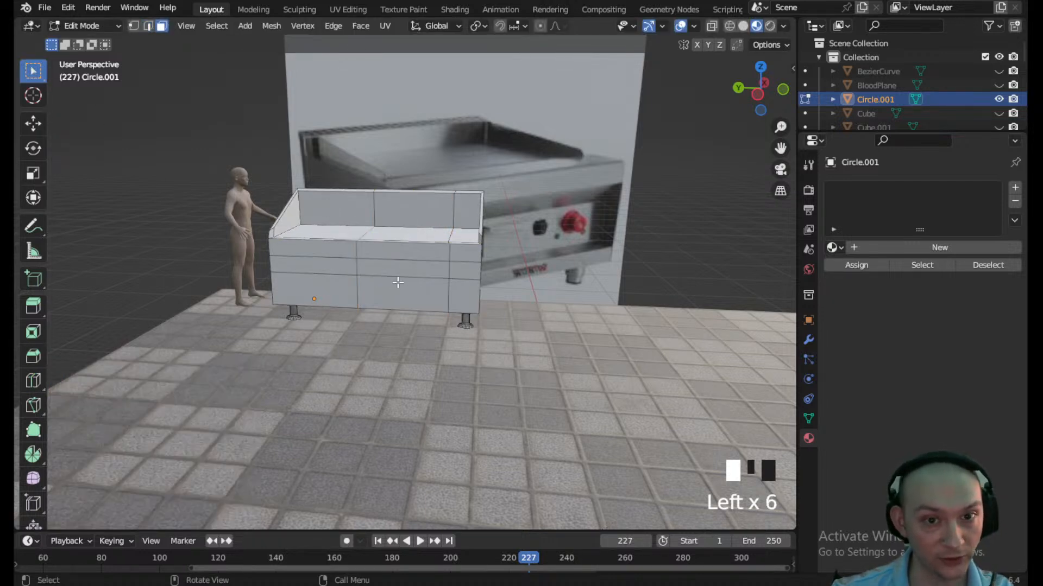
pyautogui.click(416, 271)
pyautogui.moveTo(417, 271); pyautogui.dragTo(350, 324, button='middle')
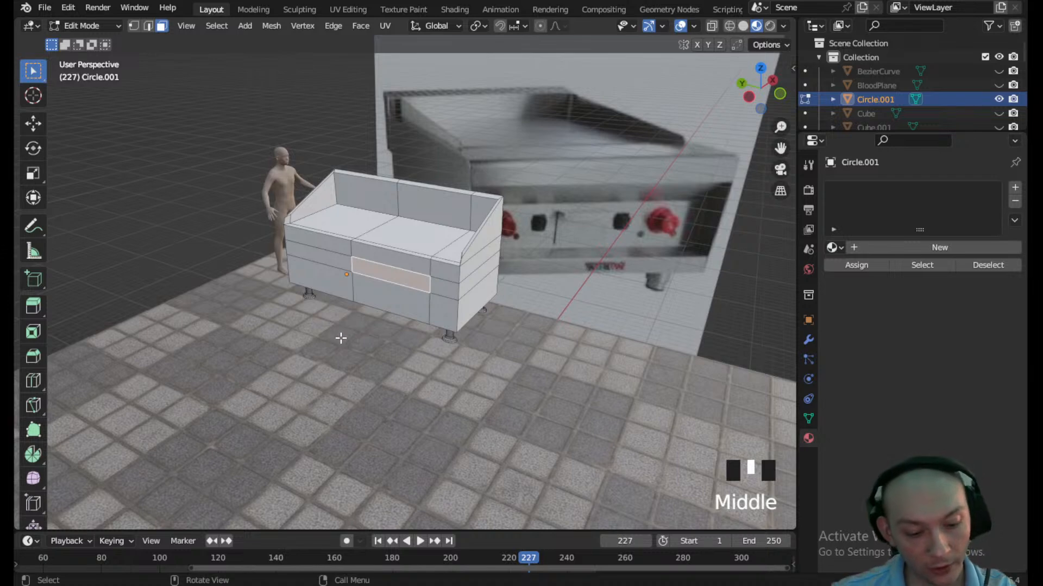
pyautogui.press('e')
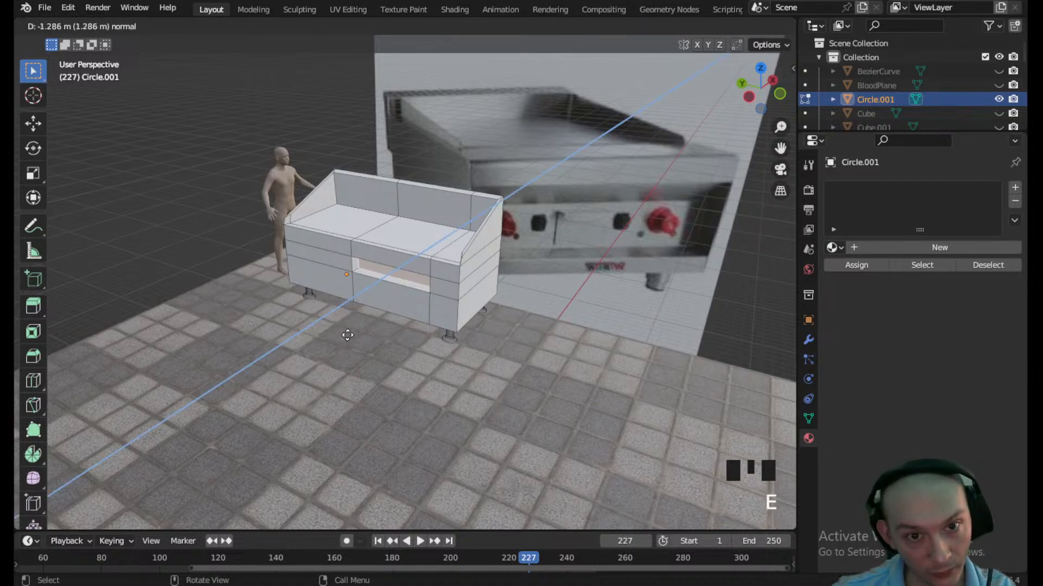
pyautogui.click(348, 335)
# - Add two loop cuts that divide the griddle's side panel along its depth, and return to face selection
pyautogui.moveTo(347, 335); pyautogui.dragTo(304, 331, button='middle')
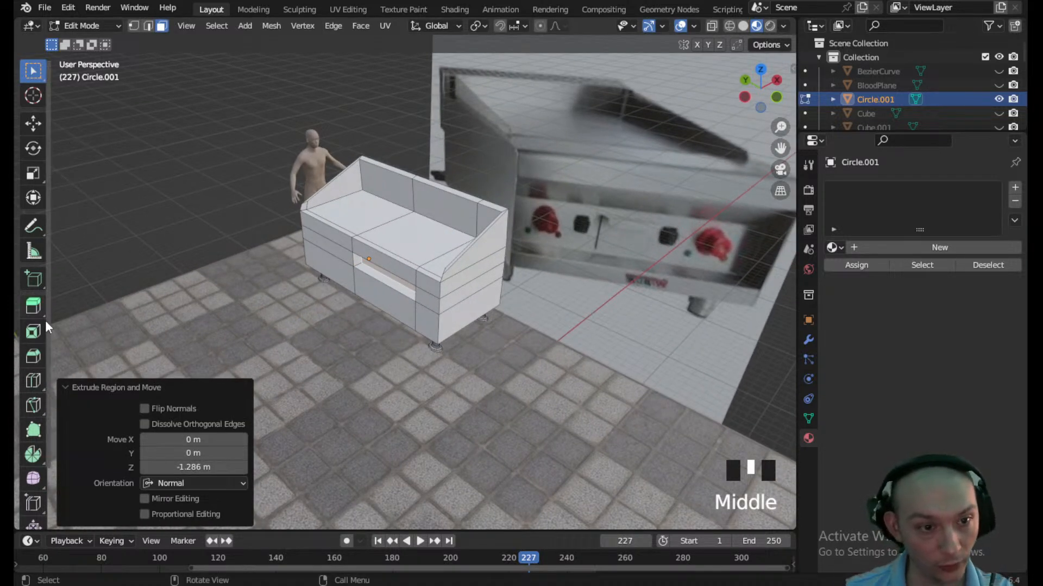
pyautogui.click(40, 382)
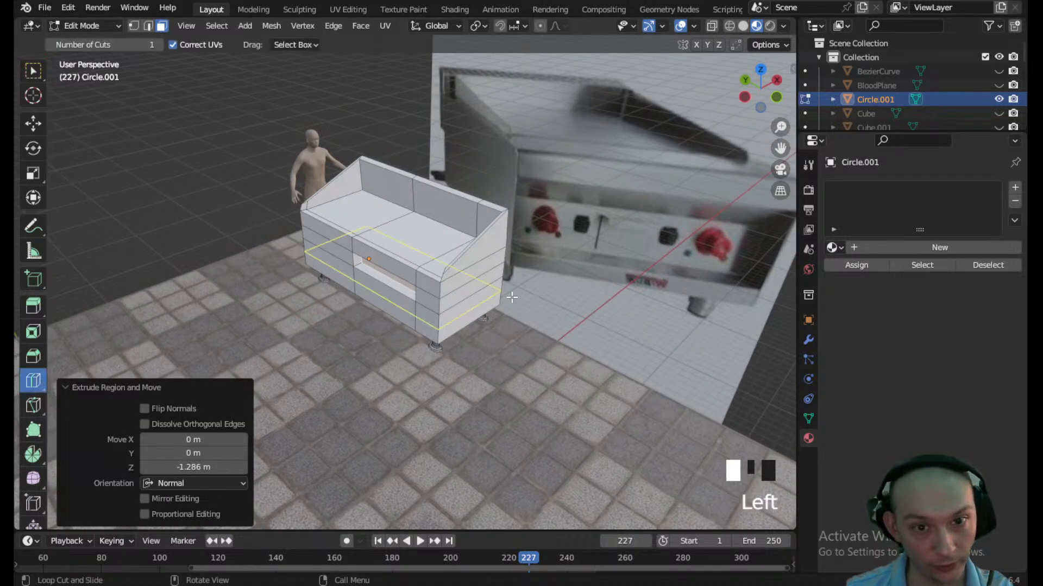
pyautogui.click(490, 273)
pyautogui.click(104, 296)
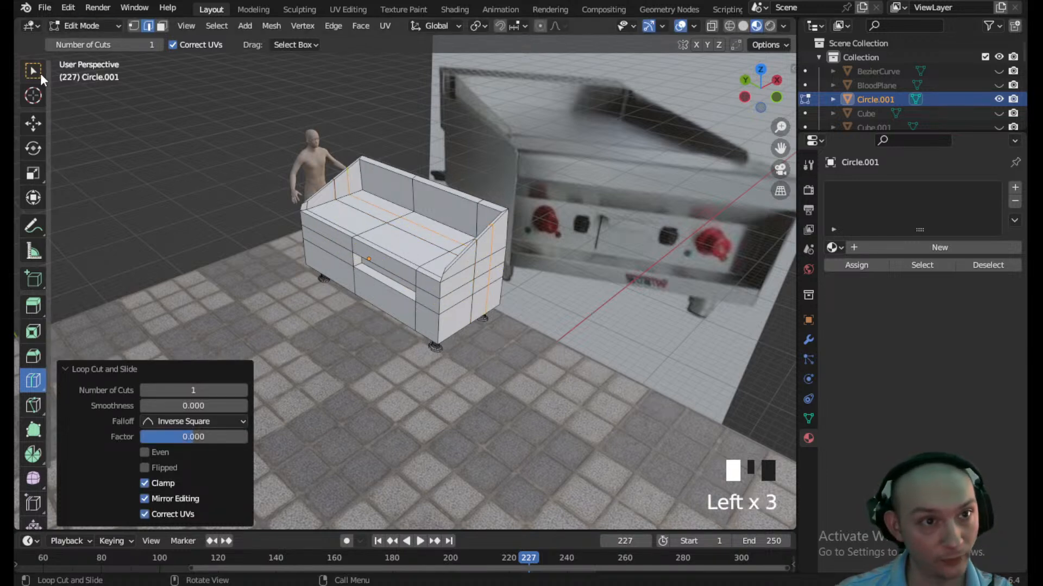
pyautogui.click(33, 71)
pyautogui.click(161, 26)
# - Extrude a small face on the griddle's side panel about 0.616 m inward
pyautogui.scroll(2, 439, 242)
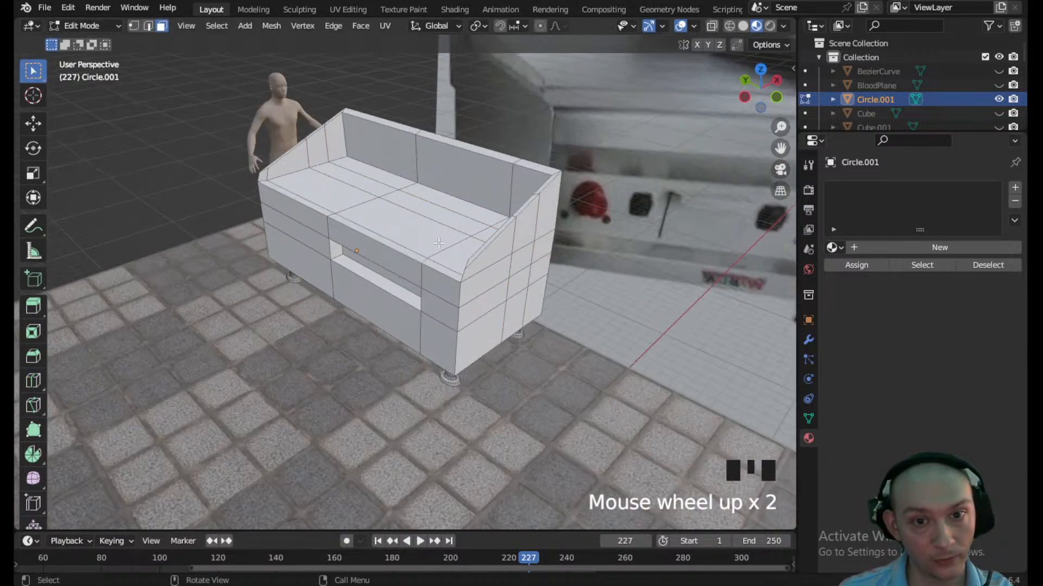
pyautogui.click(515, 287)
pyautogui.press('e')
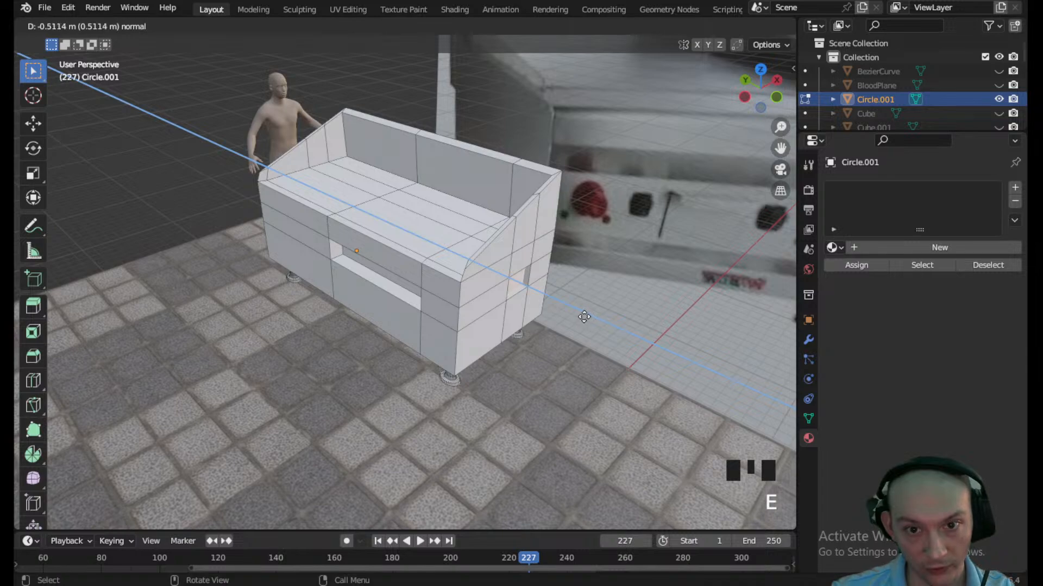
pyautogui.click(583, 317)
pyautogui.scroll(2, 449, 298)
pyautogui.moveTo(449, 298); pyautogui.dragTo(174, 187, button='middle')
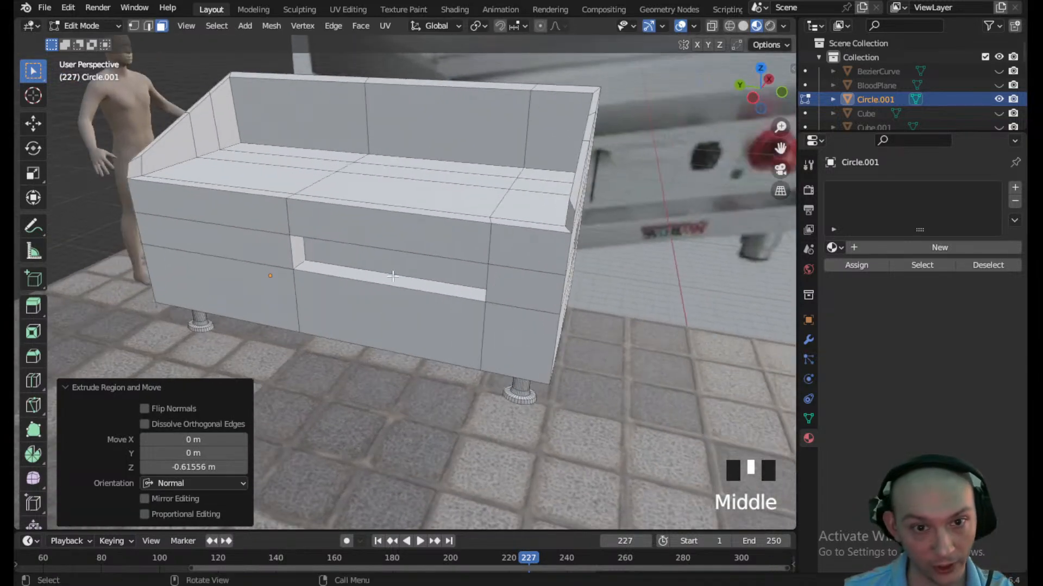
pyautogui.scroll(2, 173, 187)
pyautogui.scroll(-3, 173, 188)
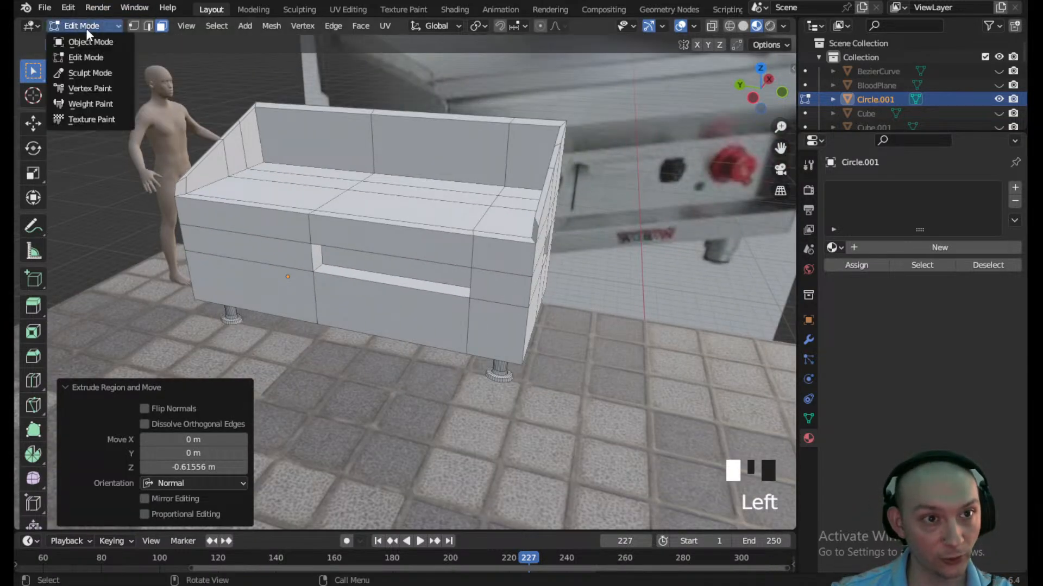
# - Return to Object Mode and add a cylinder mesh with the default dimensions
pyautogui.click(86, 25)
pyautogui.click(90, 49)
pyautogui.click(200, 26)
pyautogui.moveTo(216, 43)
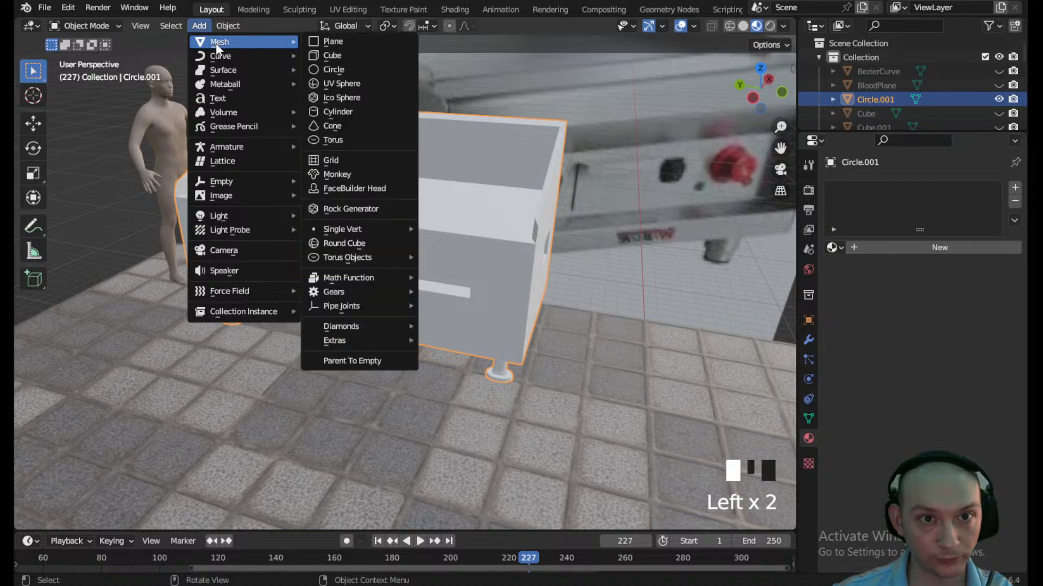
pyautogui.click(342, 110)
# - Flatten the cylinder to 0.481 along Z and raise it about 2.63 m
pyautogui.scroll(-6, 405, 249)
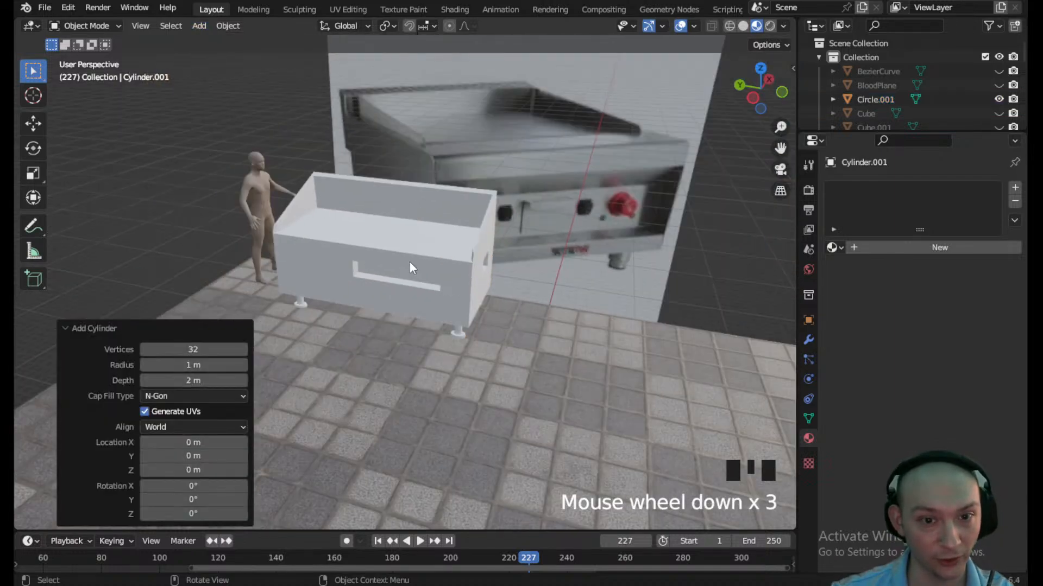
pyautogui.moveTo(425, 339); pyautogui.dragTo(401, 298, button='middle')
pyautogui.scroll(3, 400, 297)
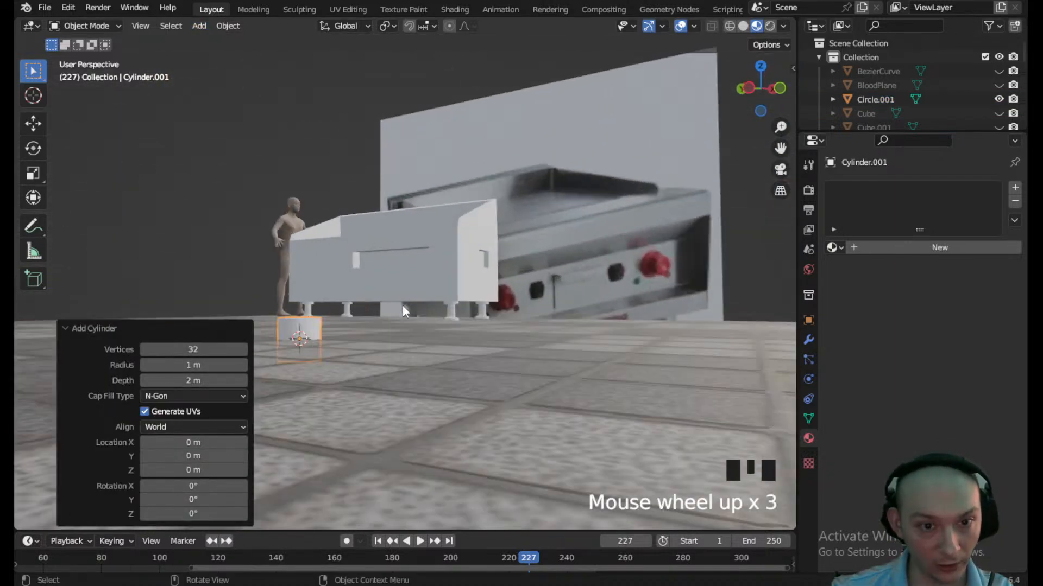
pyautogui.press('s')
pyautogui.press('z')
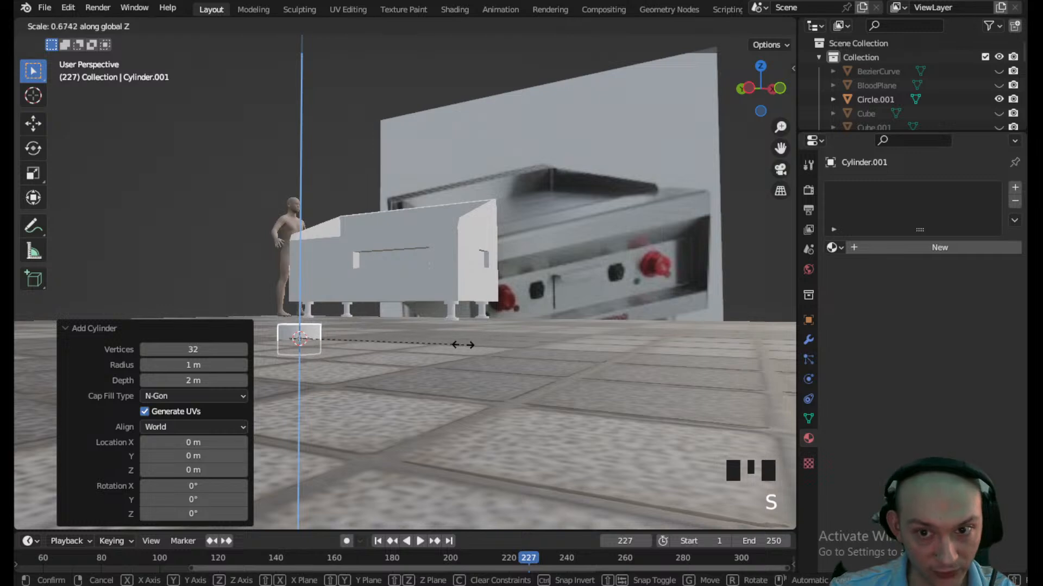
pyautogui.click(417, 342)
pyautogui.press('g')
pyautogui.press('z')
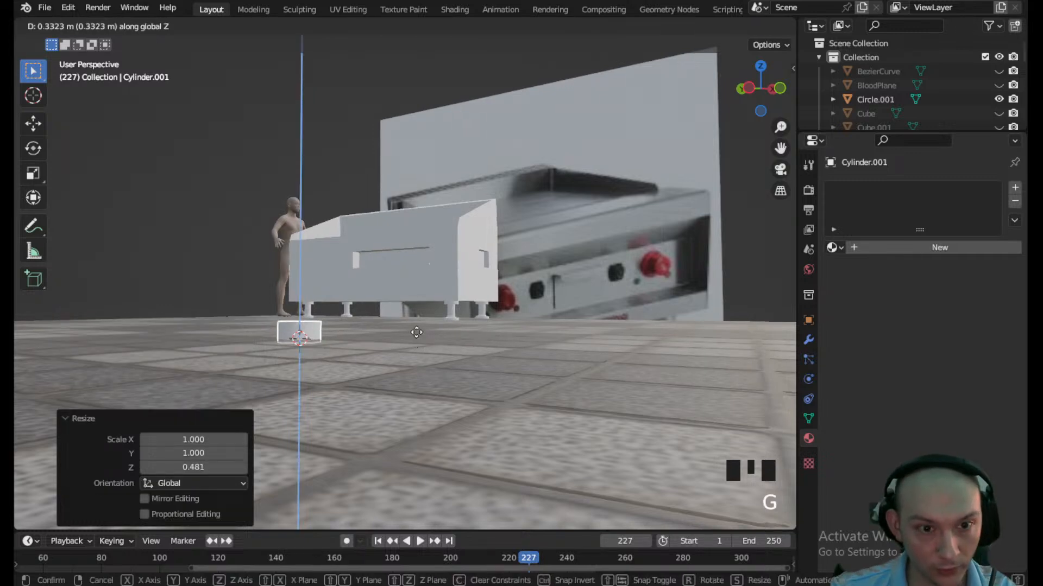
pyautogui.click(416, 288)
# - Add a cube mesh and raise it about 4.35 m so it sits above the cylinder
pyautogui.scroll(3, 302, 259)
pyautogui.scroll(-3, 472, 243)
pyautogui.moveTo(473, 243); pyautogui.dragTo(429, 283, button='middle')
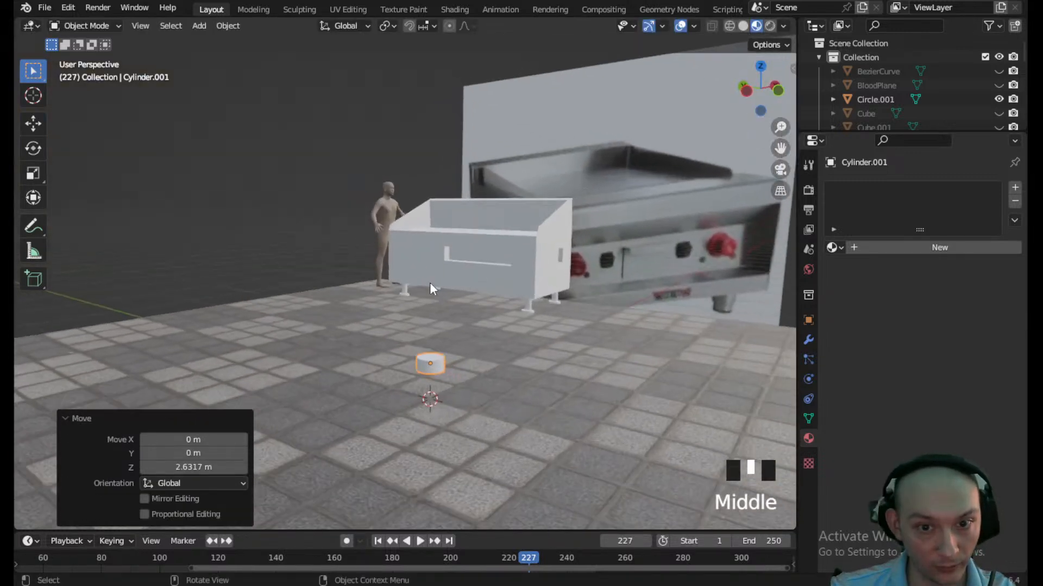
pyautogui.click(199, 25)
pyautogui.moveTo(228, 44)
pyautogui.click(342, 58)
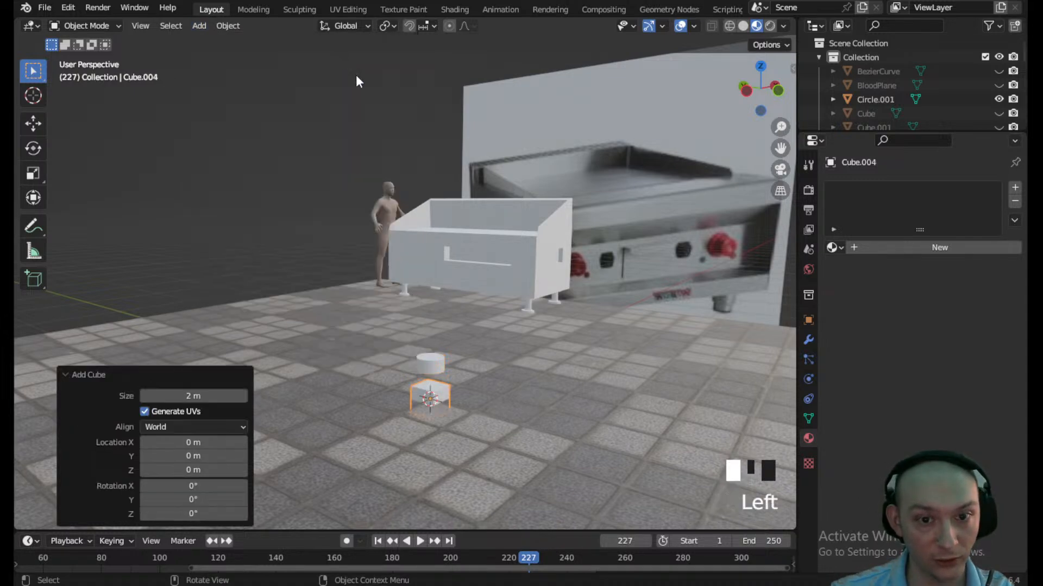
pyautogui.press('g')
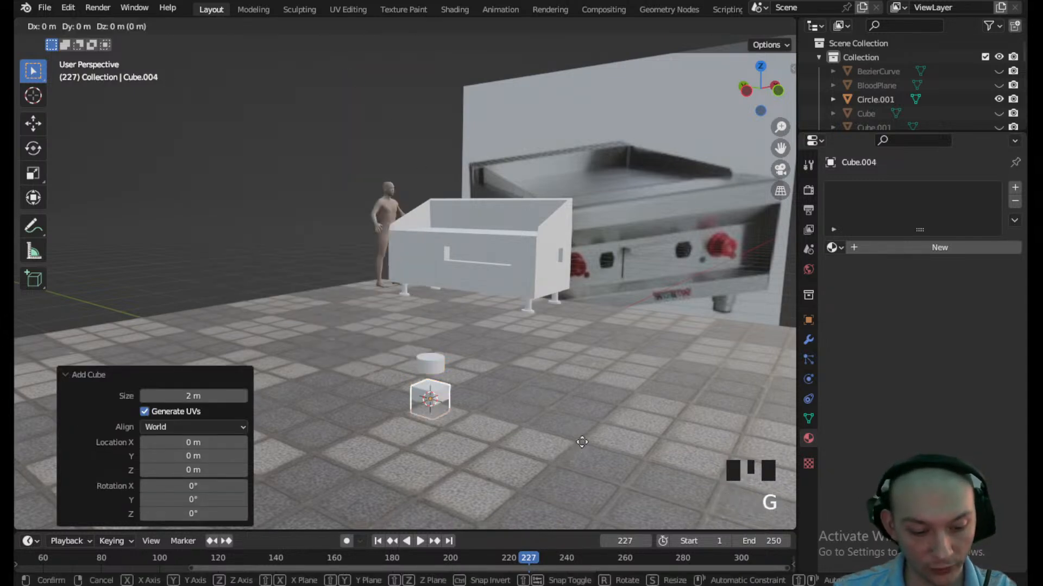
pyautogui.press('z')
pyautogui.click(465, 376)
pyautogui.scroll(4, 514, 491)
pyautogui.scroll(-2, 486, 501)
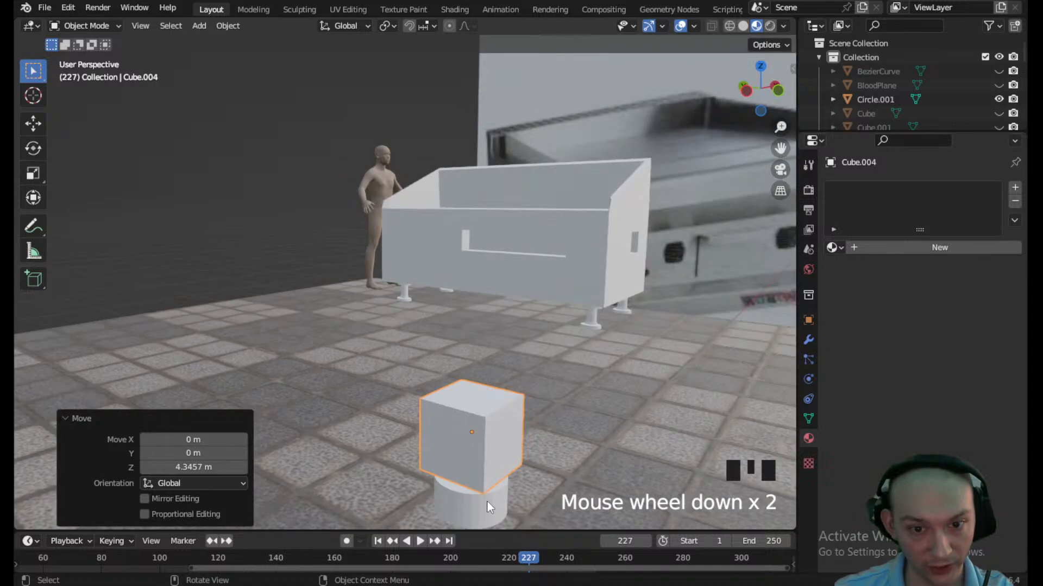
# - Join the cylinder and cube into one object and enter Edit Mode
pyautogui.click(487, 501)
pyautogui.keyDown('shift'); pyautogui.click(485, 446); pyautogui.keyUp('shift')
pyautogui.hotkey('ctrl', 'j')
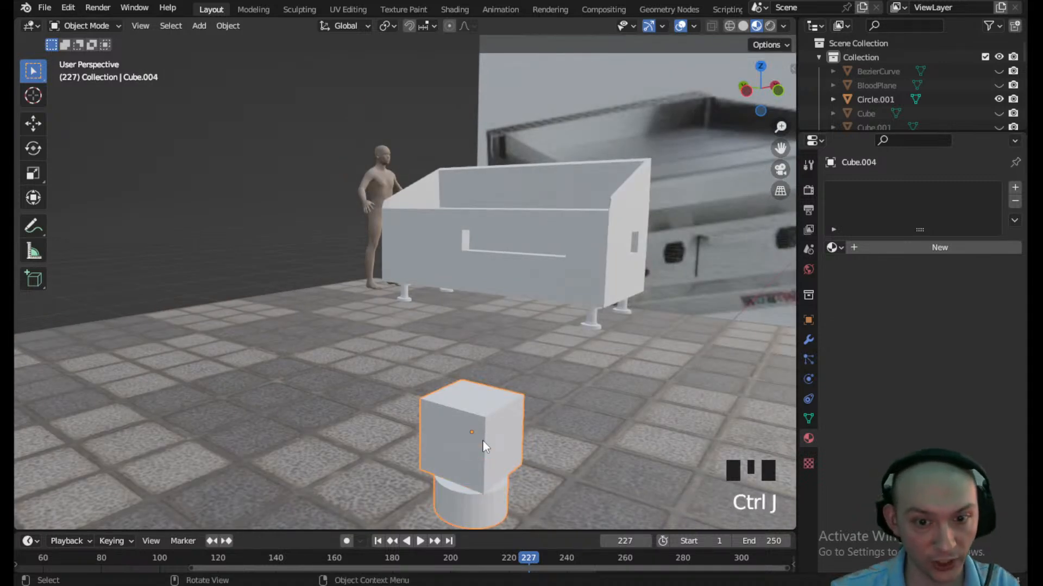
pyautogui.click(84, 26)
pyautogui.click(98, 55)
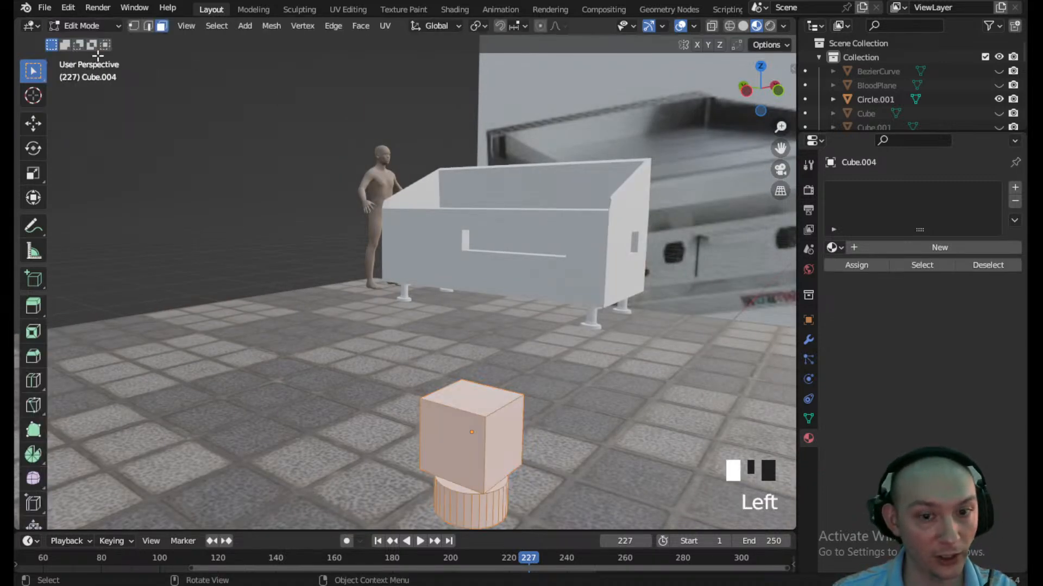
# - Select the cube's linked geometry, scale it to 0.408, and stretch it along X into a bar
pyautogui.click(492, 430)
pyautogui.press('l')
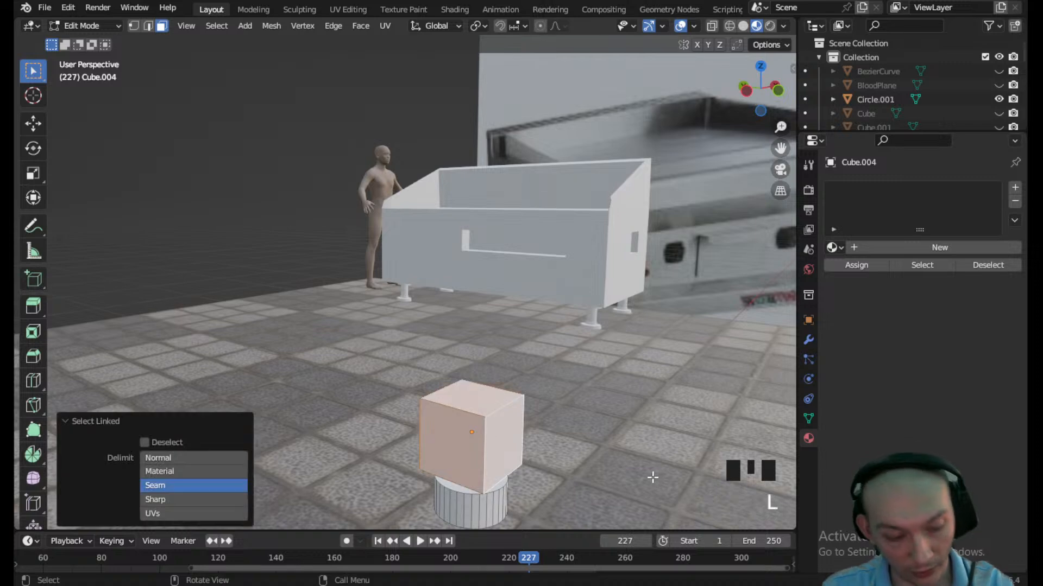
pyautogui.press('s')
pyautogui.click(545, 457)
pyautogui.press('s')
pyautogui.press('x')
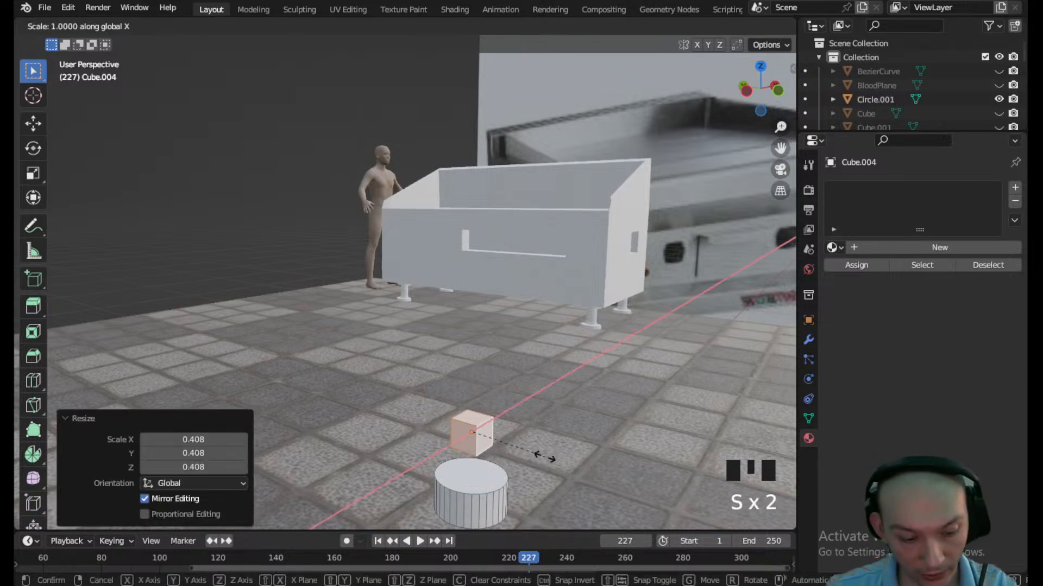
pyautogui.click(656, 487)
# - Isolate the joined object in local view and lower the bar about 0.841 m along Z onto the cylinder
pyautogui.keyDown('shift'); pyautogui.moveTo(607, 462); pyautogui.dragTo(546, 241, button='middle'); pyautogui.keyUp('shift')
pyautogui.scroll(-2, 347, 324)
pyautogui.keyDown('shift'); pyautogui.moveTo(347, 324); pyautogui.dragTo(287, 305, button='middle'); pyautogui.keyUp('shift')
pyautogui.press('KP_Divide')
pyautogui.scroll(-3, 288, 305)
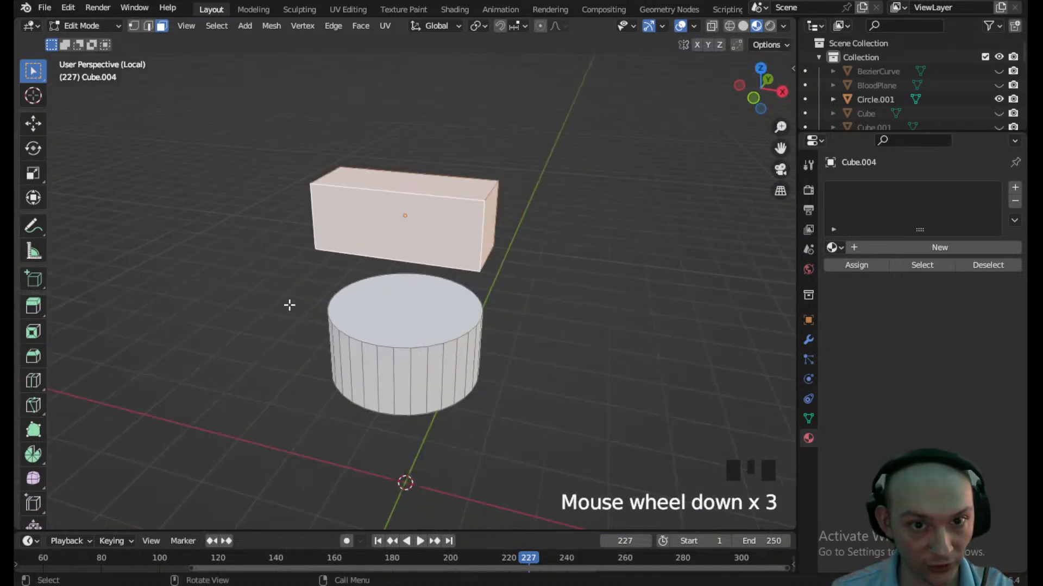
pyautogui.click(753, 97)
pyautogui.press('g')
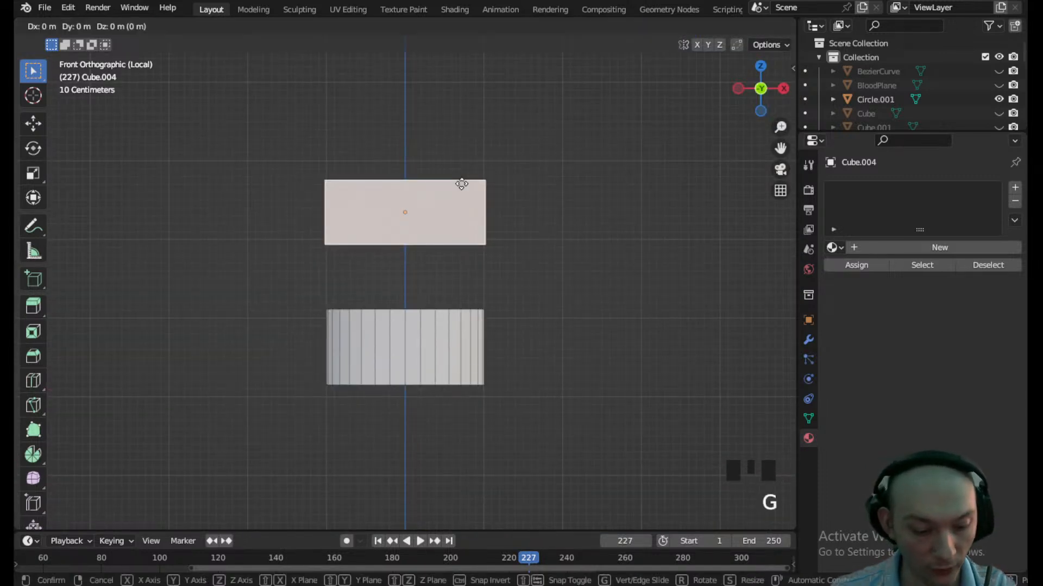
pyautogui.press('z')
pyautogui.click(461, 250)
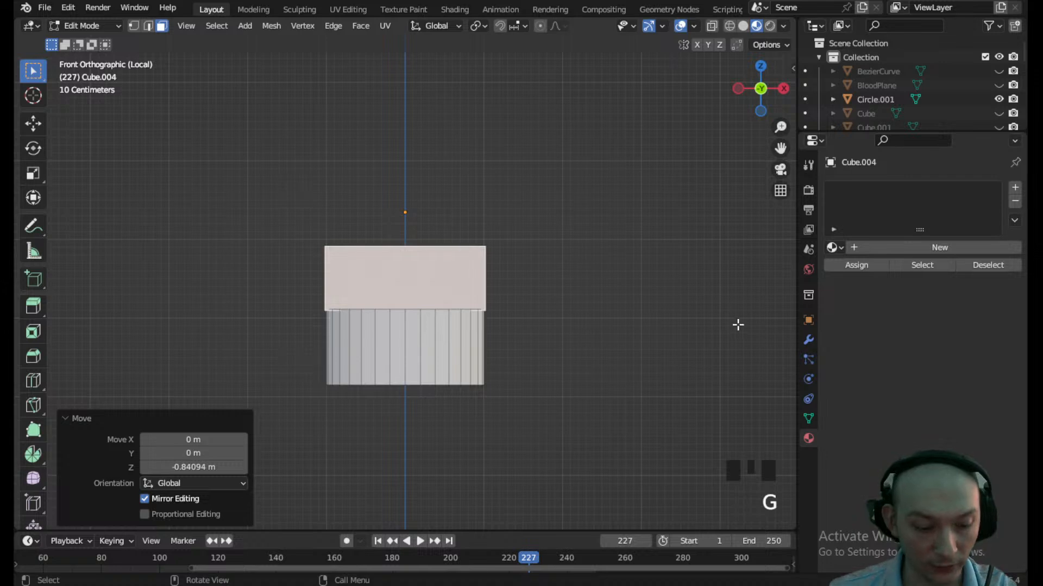
# - Scale the bar above the cylinder uniformly to 0.615
pyautogui.press('s')
pyautogui.click(402, 246)
pyautogui.click(87, 26)
pyautogui.scroll(3, 376, 237)
pyautogui.keyDown('shift'); pyautogui.moveTo(381, 254); pyautogui.dragTo(431, 297, button='middle'); pyautogui.keyUp('shift')
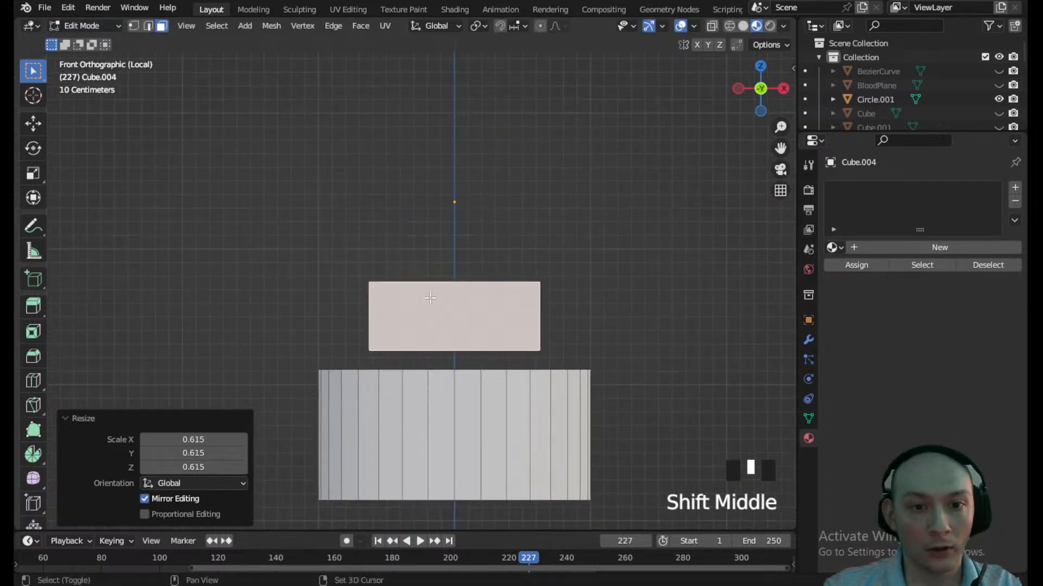
# - Switch to vertex selection and display the mesh in wireframe from the front orthographic view
pyautogui.click(134, 26)
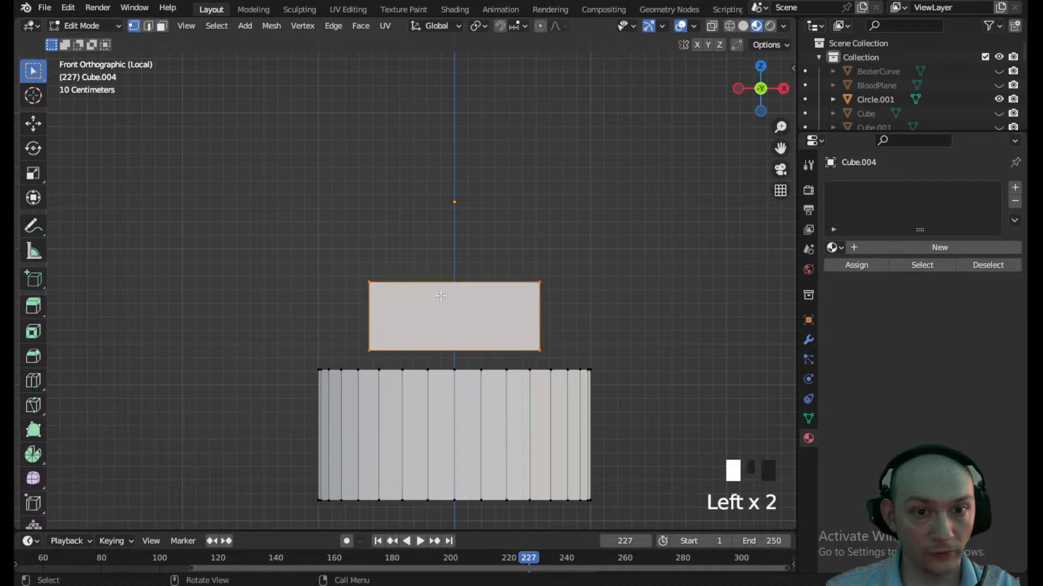
pyautogui.keyDown('shift'); pyautogui.moveTo(433, 331); pyautogui.dragTo(469, 379, button='middle'); pyautogui.keyUp('shift')
pyautogui.moveTo(423, 358); pyautogui.dragTo(369, 308)
pyautogui.moveTo(364, 303); pyautogui.dragTo(362, 296, button='middle')
pyautogui.keyDown('shift'); pyautogui.click(361, 297); pyautogui.keyUp('shift')
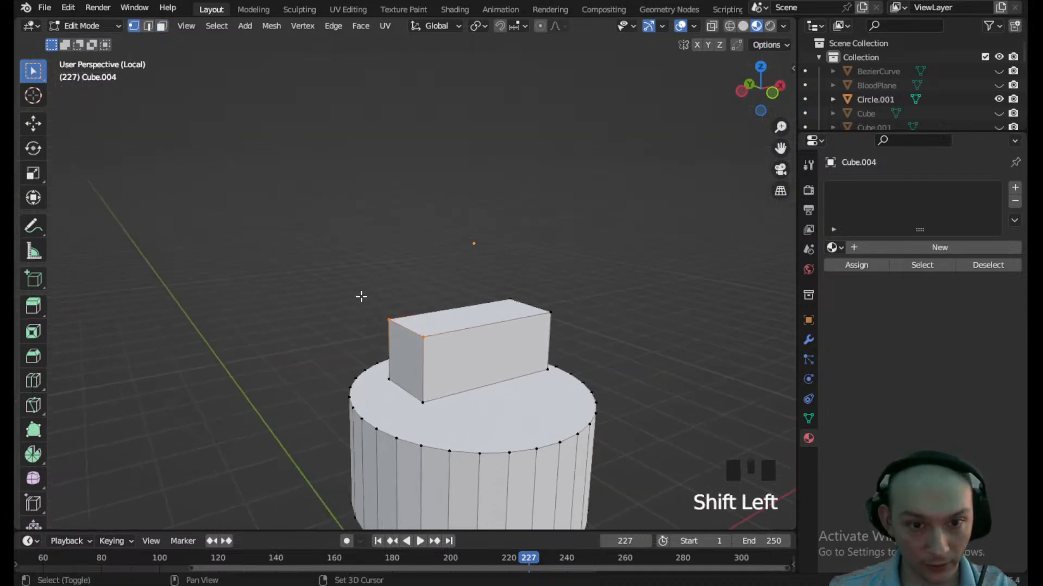
pyautogui.click(776, 97)
pyautogui.click(401, 387)
pyautogui.keyDown('shift'); pyautogui.click(408, 329); pyautogui.keyUp('shift')
pyautogui.press('z')
pyautogui.keyDown('shift'); pyautogui.click(428, 403); pyautogui.keyUp('shift')
pyautogui.click(428, 404)
pyautogui.moveTo(421, 406); pyautogui.dragTo(376, 290)
pyautogui.keyDown('shift'); pyautogui.click(426, 313); pyautogui.keyUp('shift')
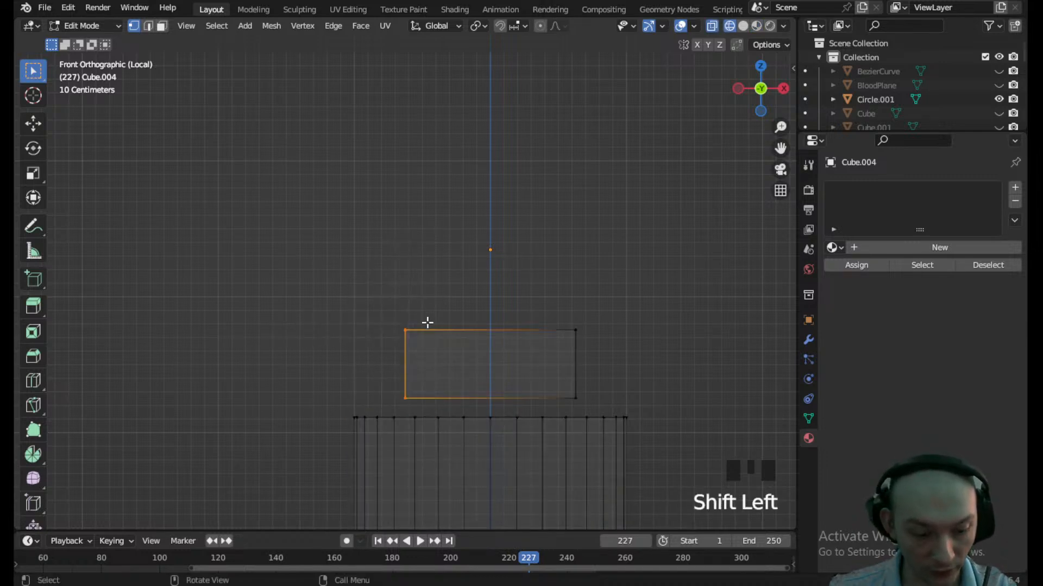
pyautogui.press('g')
pyautogui.rightClick(376, 337)
pyautogui.click(476, 257)
pyautogui.click(465, 374)
# - Select the vertices at the bar's left end and move them down and outward so the bar slopes
pyautogui.keyDown('shift'); pyautogui.moveTo(418, 407); pyautogui.dragTo(362, 305); pyautogui.keyUp('shift')
pyautogui.press('g')
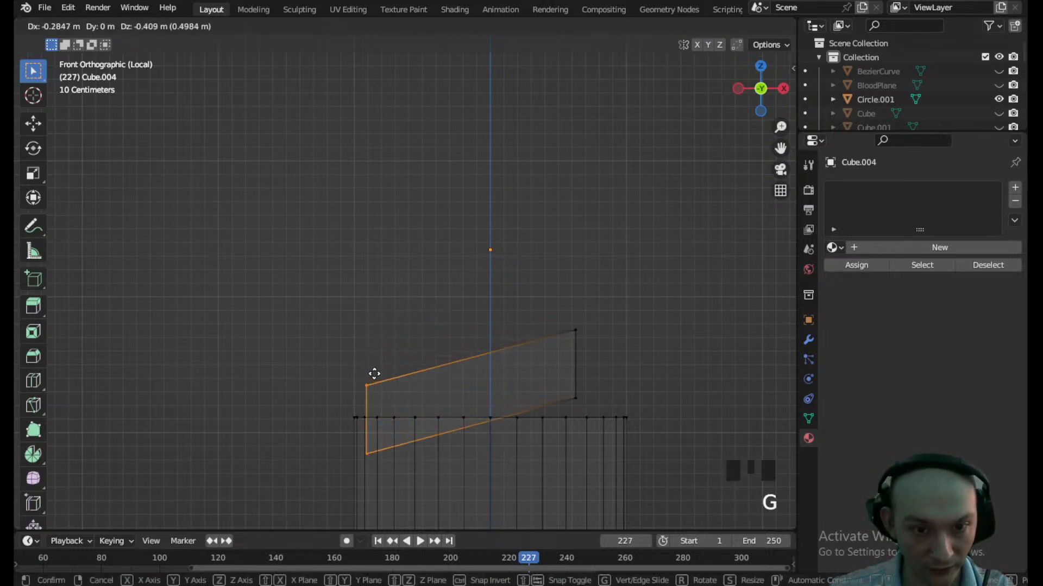
pyautogui.click(370, 382)
# - Move the whole bar mesh about 0.155 m along X and -0.093 m along Z, and rotate it 10.8° in the front view
pyautogui.moveTo(586, 399); pyautogui.dragTo(564, 302)
pyautogui.press('g')
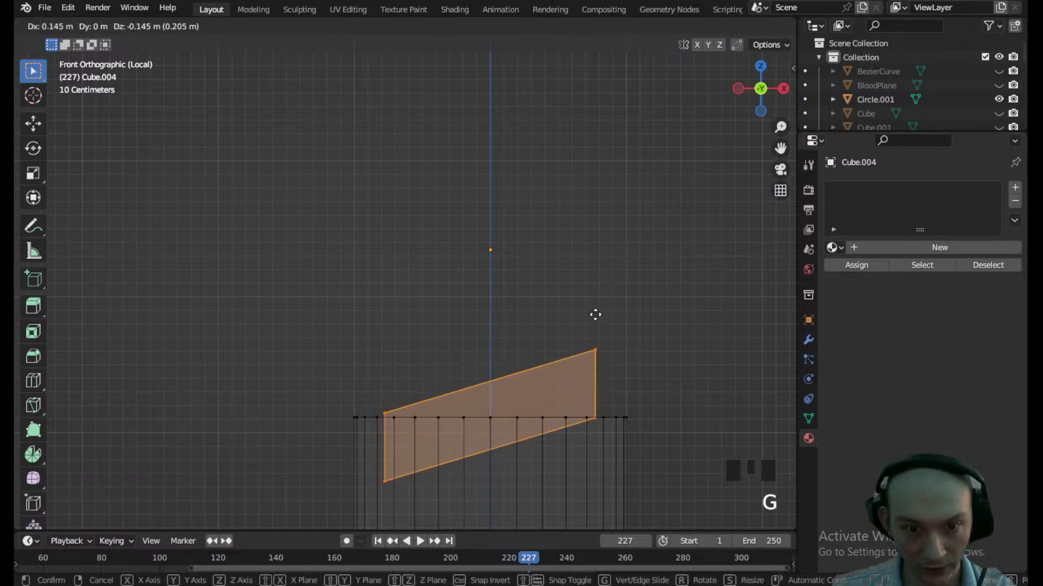
pyautogui.click(597, 309)
pyautogui.press('r')
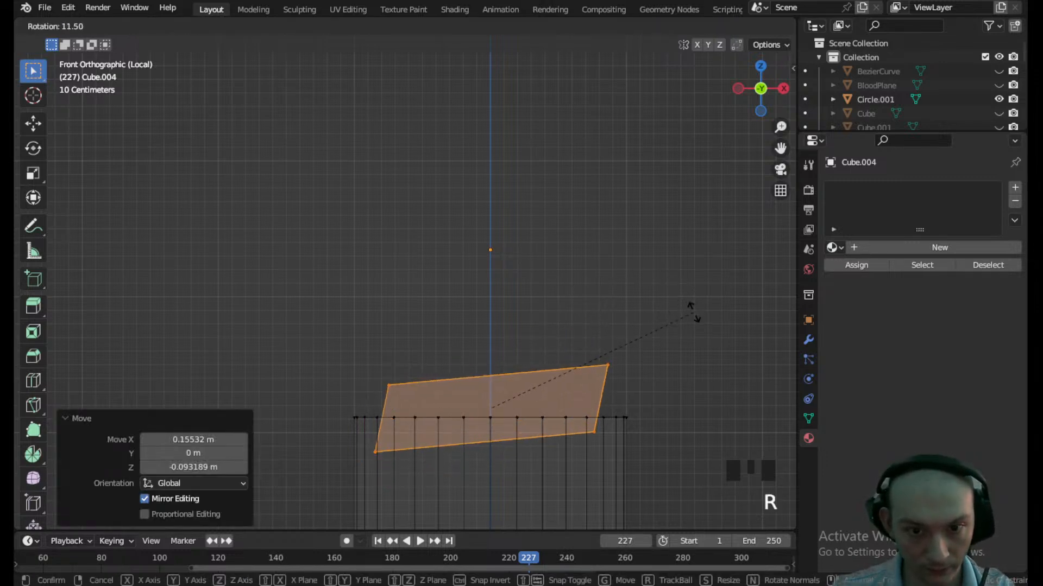
pyautogui.click(692, 305)
# - Shift the bar about -0.031 m along X and 0.016 m along Z, and rotate it -5.28°
pyautogui.press('g')
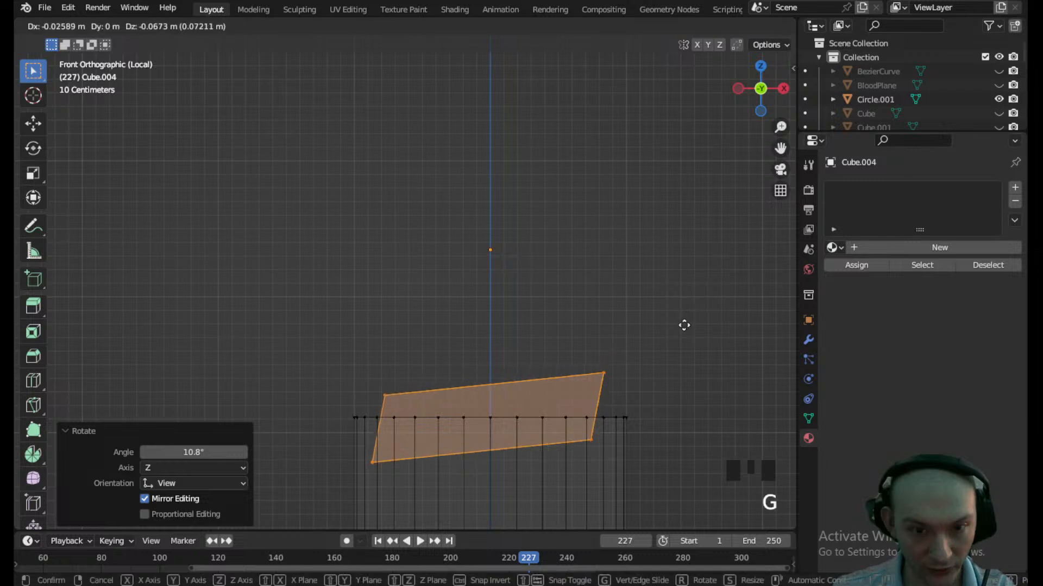
pyautogui.click(684, 310)
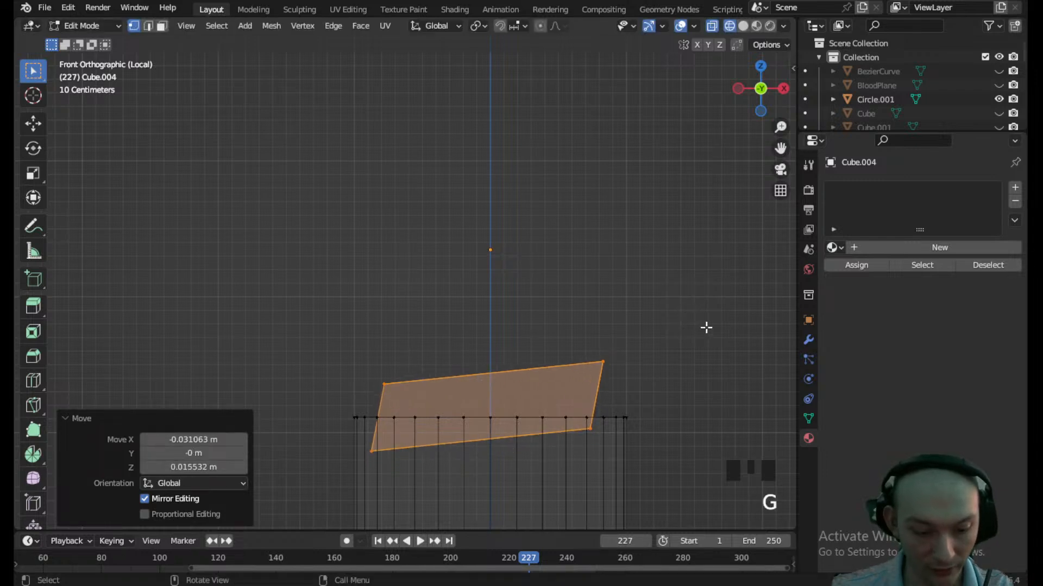
pyautogui.press('r')
pyautogui.click(713, 300)
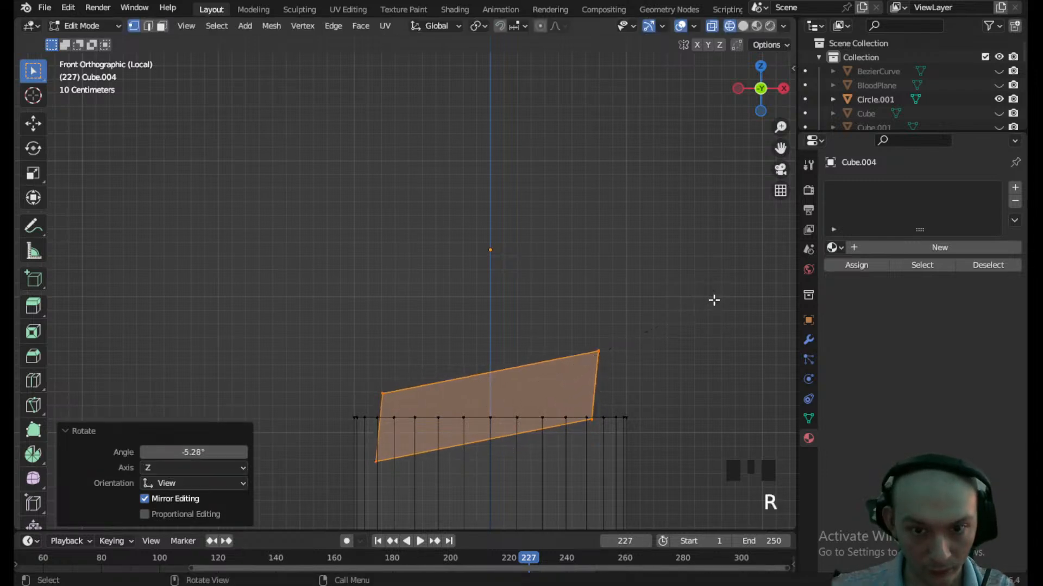
# - Return to Object Mode and assign the existing REd material to the knob
pyautogui.click(84, 26)
pyautogui.click(88, 40)
pyautogui.moveTo(413, 336); pyautogui.dragTo(477, 352, button='middle')
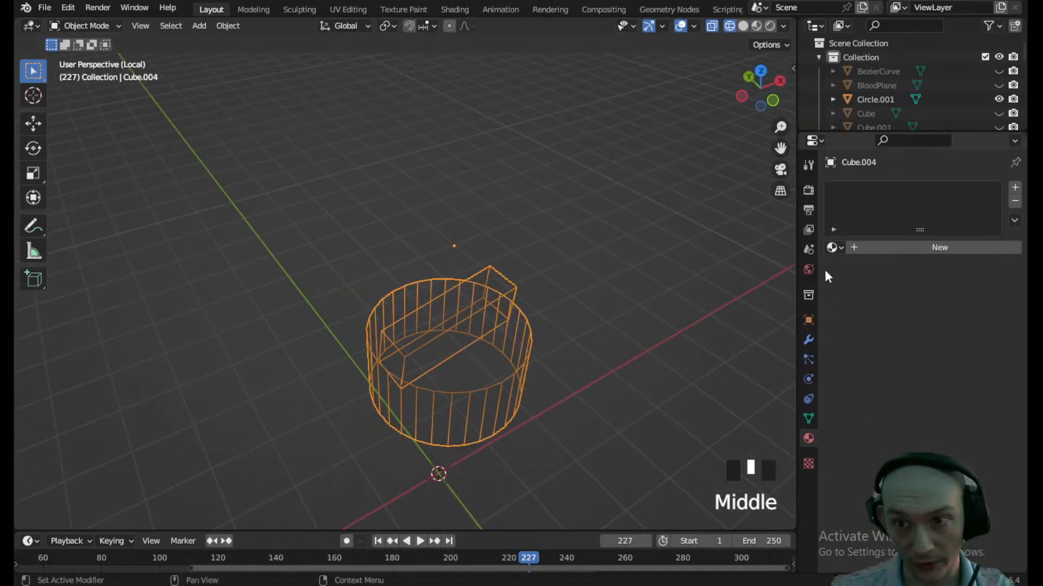
pyautogui.click(834, 248)
pyautogui.click(522, 379)
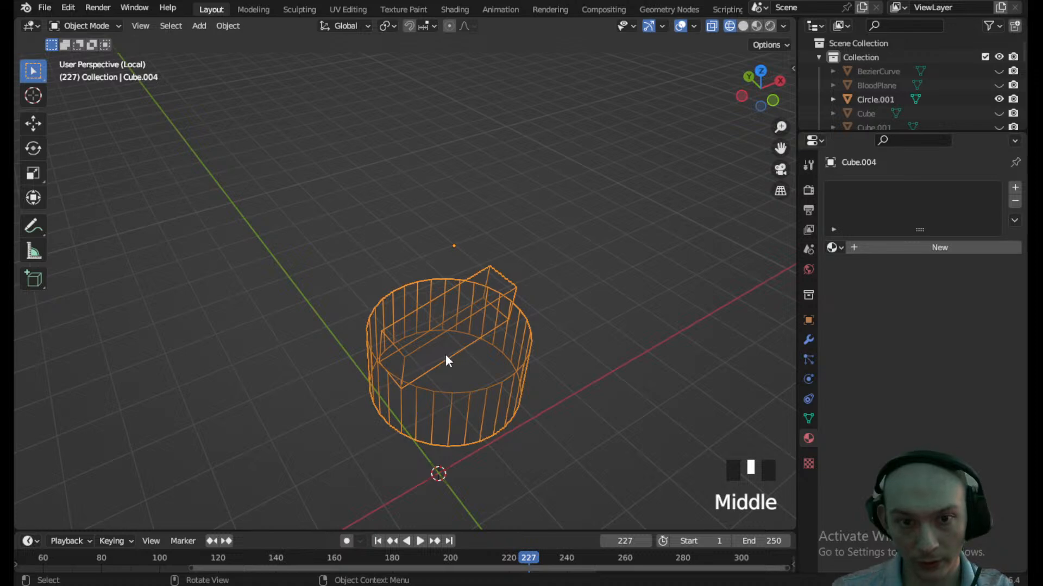
pyautogui.click(833, 248)
pyautogui.scroll(-10, 860, 339)
pyautogui.scroll(-4, 860, 339)
pyautogui.click(858, 375)
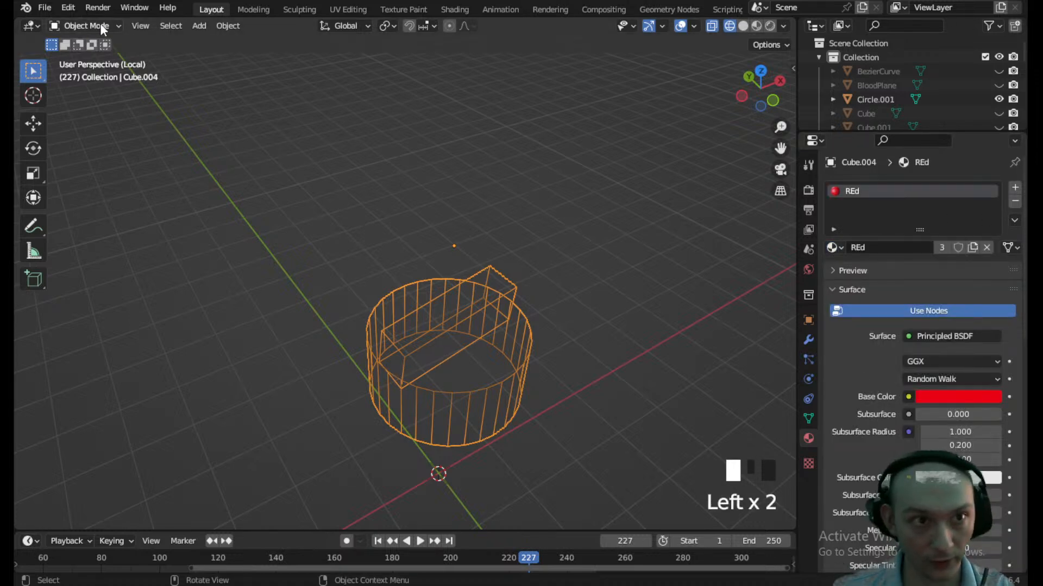
# - Display the knob in material preview shading and apply Shade Smooth to it
pyautogui.press('z')
pyautogui.moveTo(285, 359)
pyautogui.mouseDown(button='middle')
pyautogui.moveTo(332, 379)
pyautogui.moveTo(298, 295)
pyautogui.moveTo(348, 314)
pyautogui.mouseUp(button='middle')
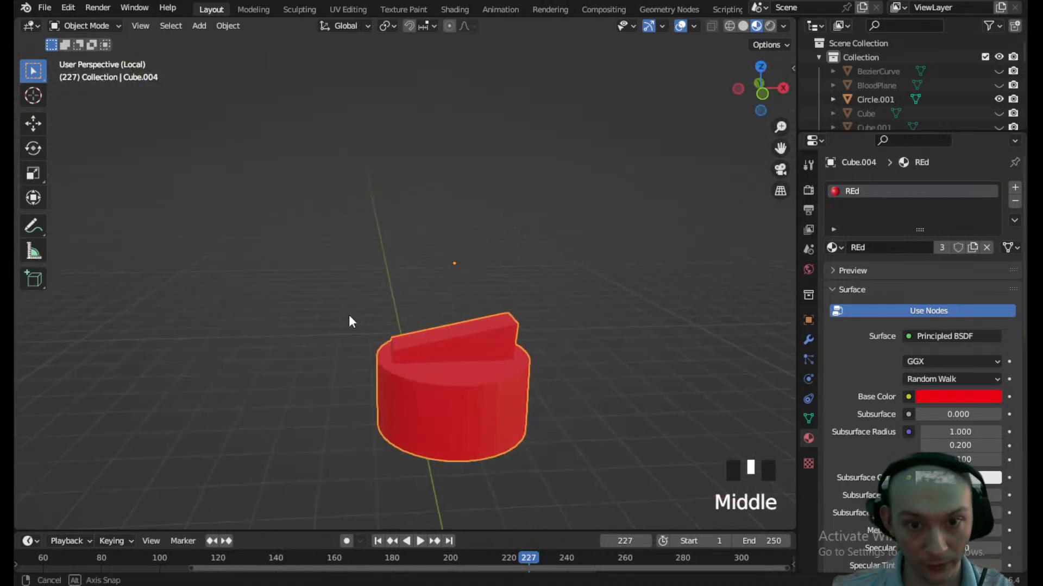
pyautogui.click(226, 26)
pyautogui.click(282, 330)
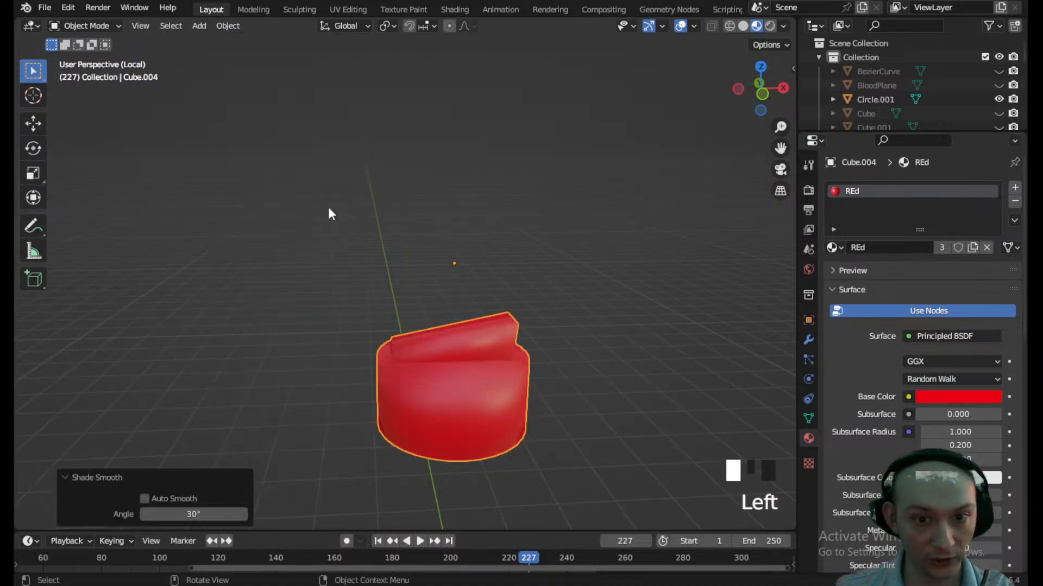
pyautogui.scroll(-4, 511, 218)
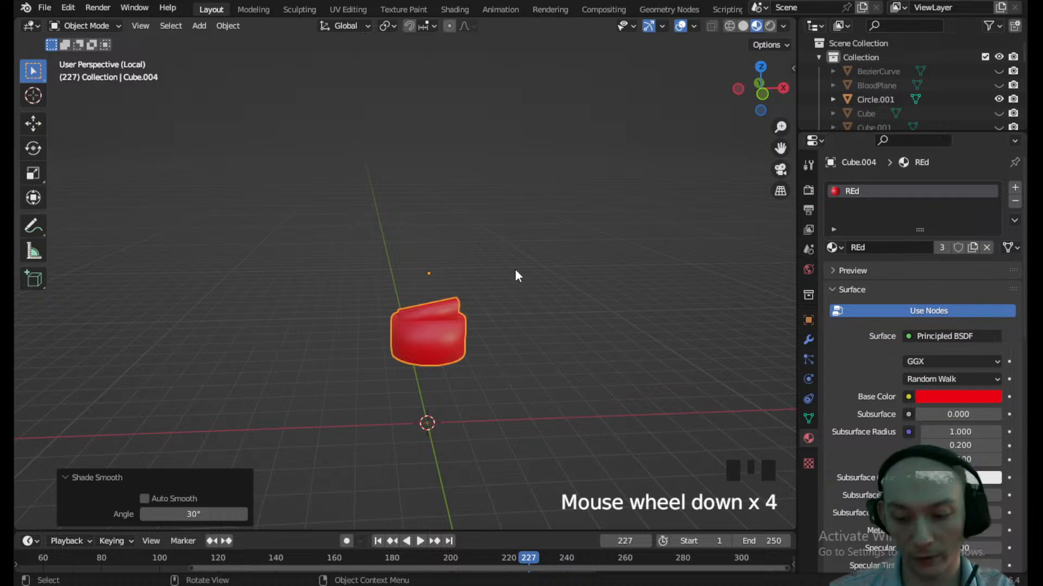
# - Leave local view and set the knob's origin to its center of mass (surface)
pyautogui.press('KP_Divide')
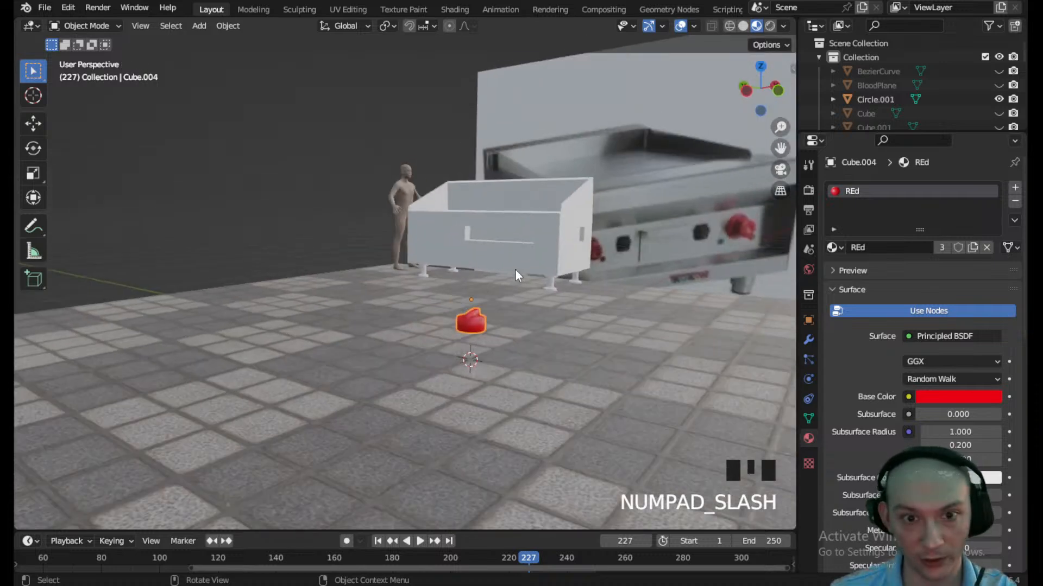
pyautogui.click(227, 26)
pyautogui.moveTo(263, 59)
pyautogui.click(432, 104)
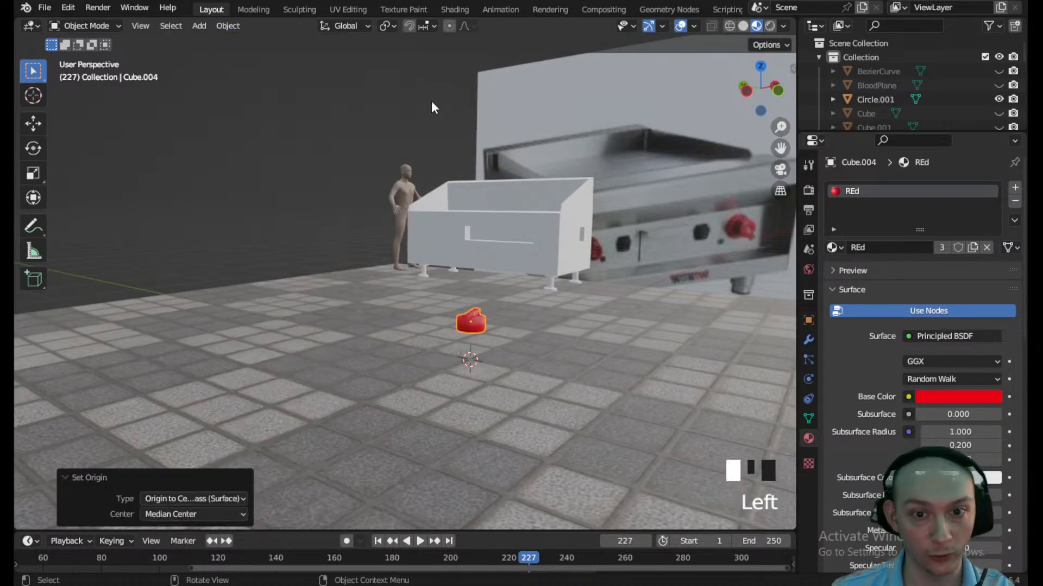
# - Rotate the knob 90° about the global Y axis
pyautogui.scroll(-3, 465, 337)
pyautogui.moveTo(466, 338); pyautogui.dragTo(448, 366, button='middle')
pyautogui.scroll(1, 445, 367)
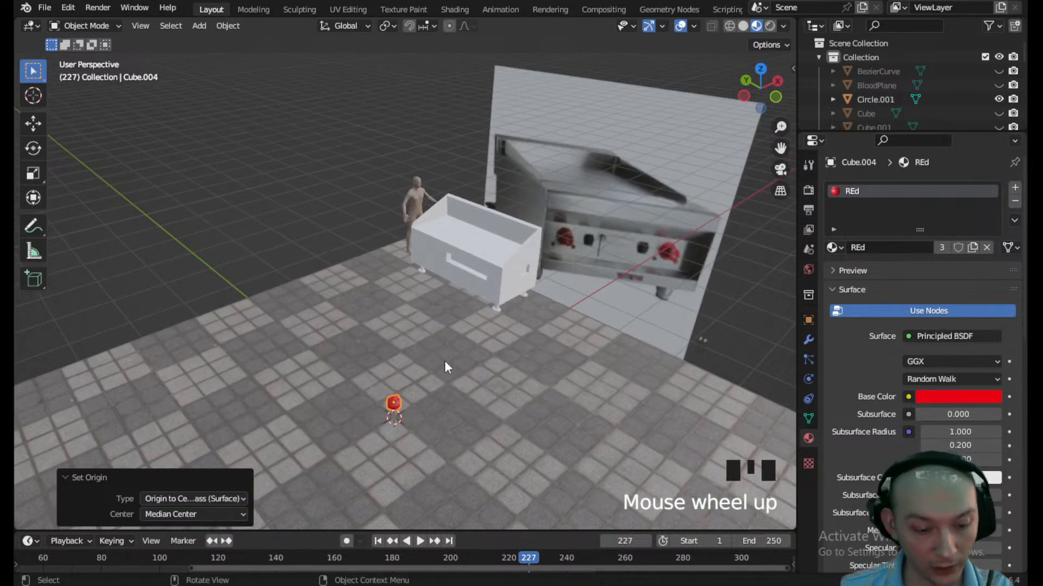
pyautogui.write('r90')
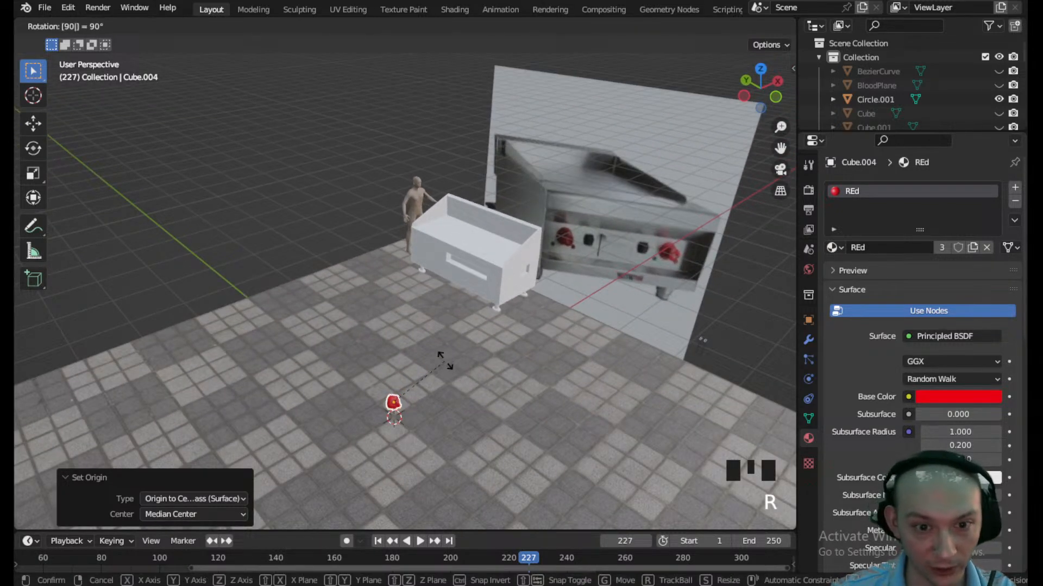
pyautogui.write('x')
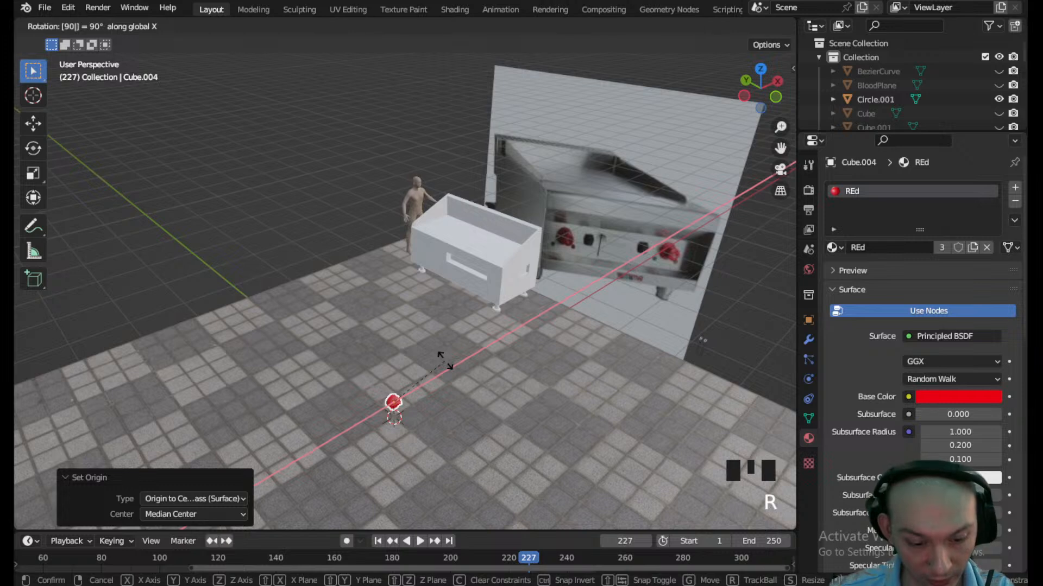
pyautogui.write('y')
pyautogui.click(445, 361)
# - Move the knob about 40.8 m along the X axis towards the griddle
pyautogui.press('g')
pyautogui.press('y')
pyautogui.press('z')
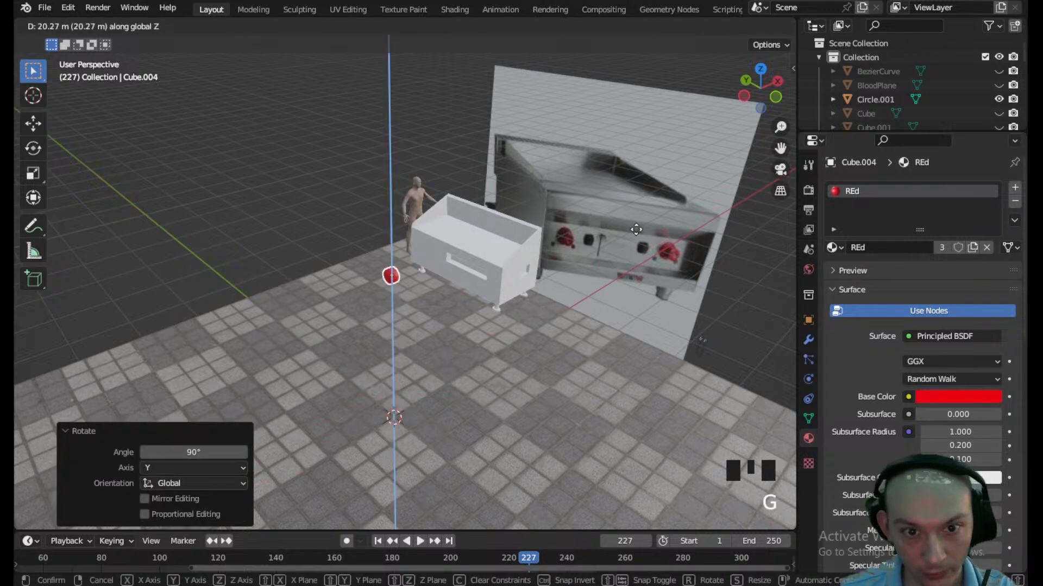
pyautogui.press('y')
pyautogui.press('x')
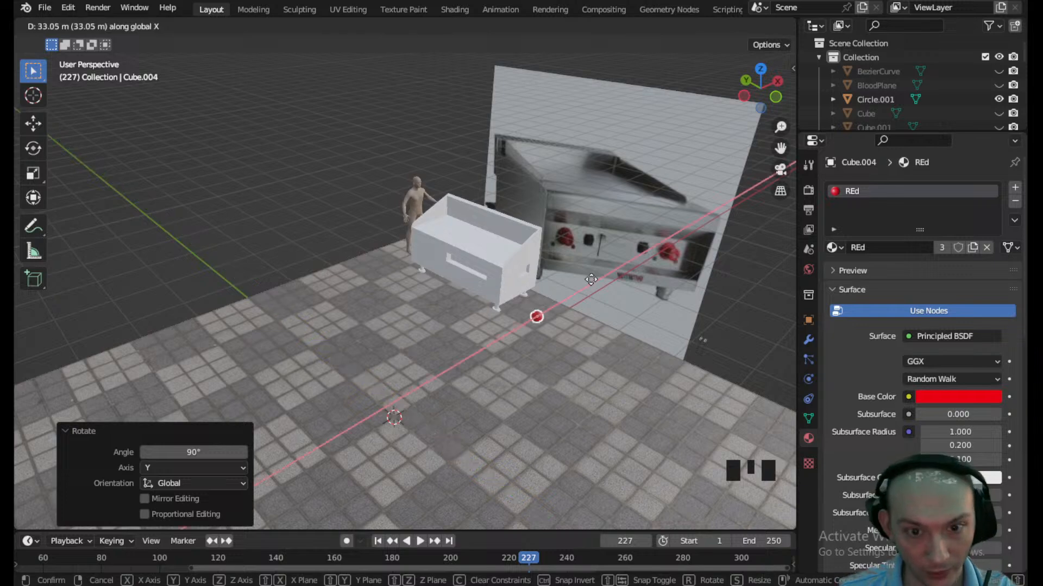
pyautogui.click(620, 270)
# - From the left orthographic view, move the knob about 17.2 m along Y and 4.95 m along Z onto the griddle and display wireframe
pyautogui.scroll(2, 602, 281)
pyautogui.scroll(1, 748, 77)
pyautogui.click(743, 94)
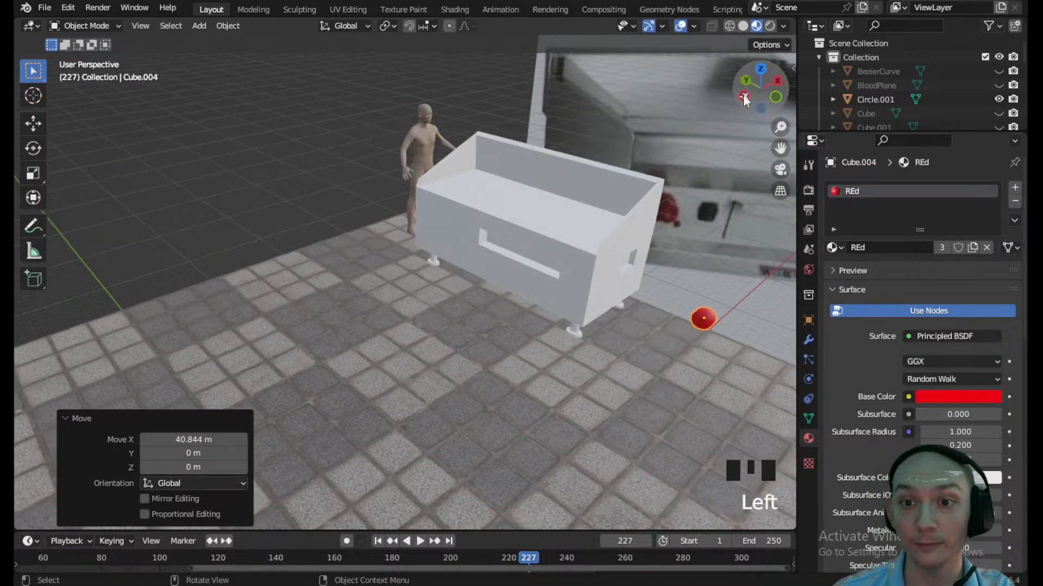
pyautogui.scroll(3, 674, 185)
pyautogui.click(743, 97)
pyautogui.scroll(1, 587, 226)
pyautogui.keyDown('shift'); pyautogui.moveTo(586, 226); pyautogui.dragTo(398, 407, button='middle'); pyautogui.keyUp('shift')
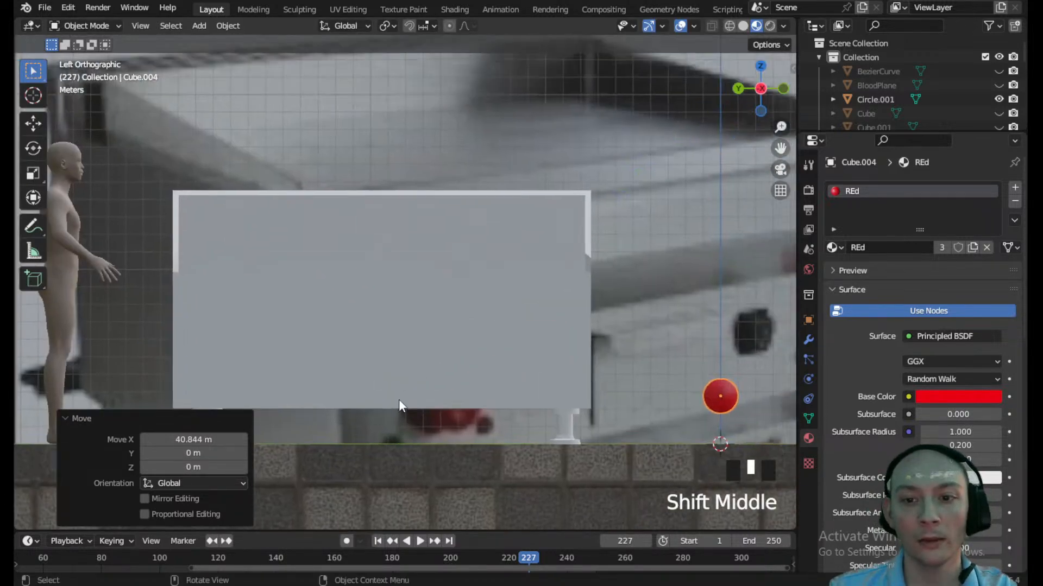
pyautogui.press('g')
pyautogui.click(425, 325)
pyautogui.press('z')
pyautogui.click(367, 314)
# - Scale the knob down and move it about 2.48 m along Y and 1.2 m along Z
pyautogui.scroll(4, 510, 316)
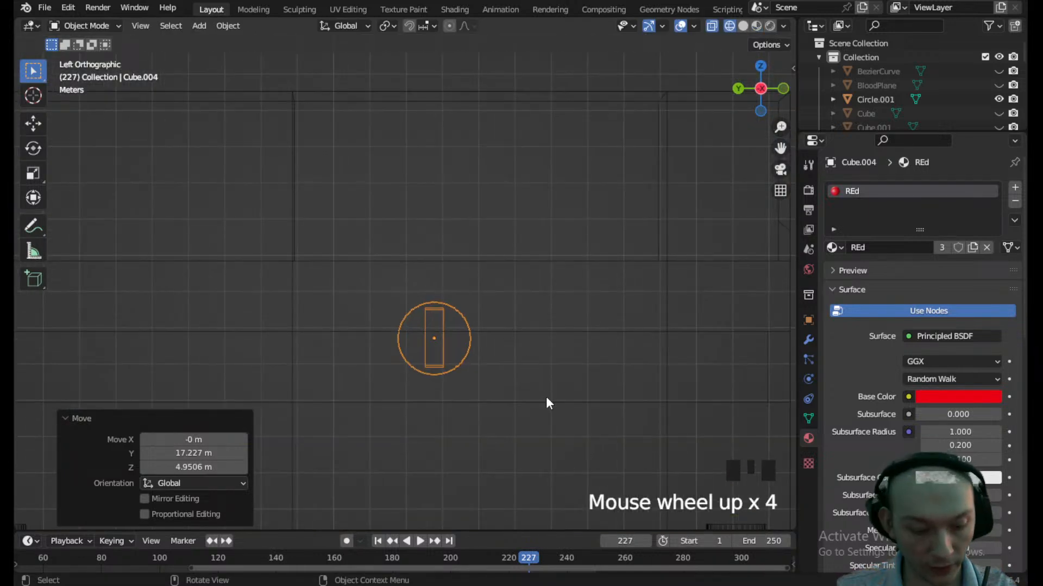
pyautogui.press('s')
pyautogui.click(485, 366)
pyautogui.press('g')
pyautogui.click(395, 325)
# - Duplicate the knob and place the copy about -7.66 m along the Y axis
pyautogui.scroll(-1, 395, 325)
pyautogui.hotkey('shift', 'd')
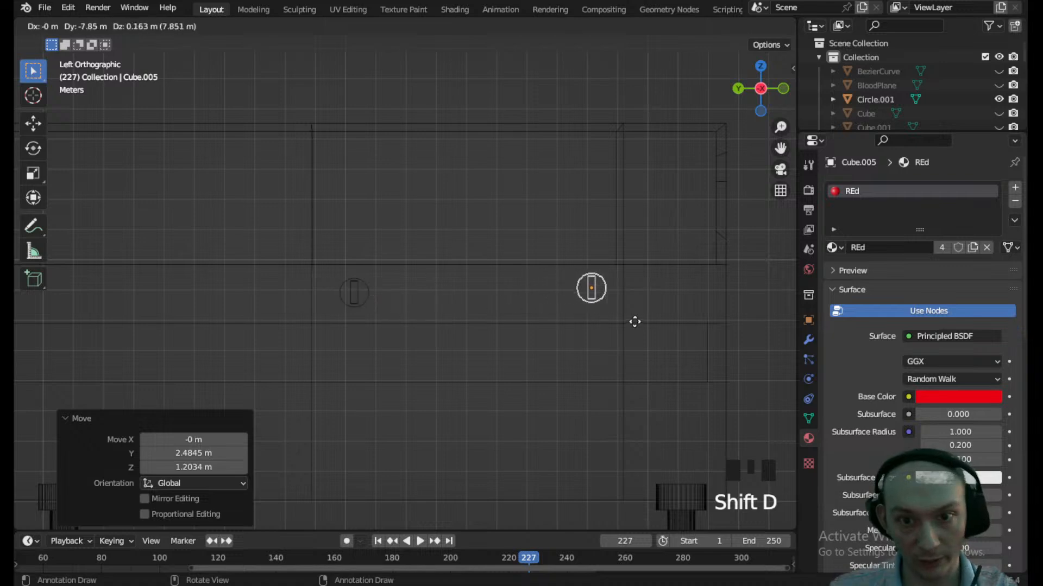
pyautogui.click(620, 321)
# - Select both knobs and move them about -8.17 m along X in the front orthographic view
pyautogui.moveTo(645, 321); pyautogui.dragTo(456, 382, button='middle')
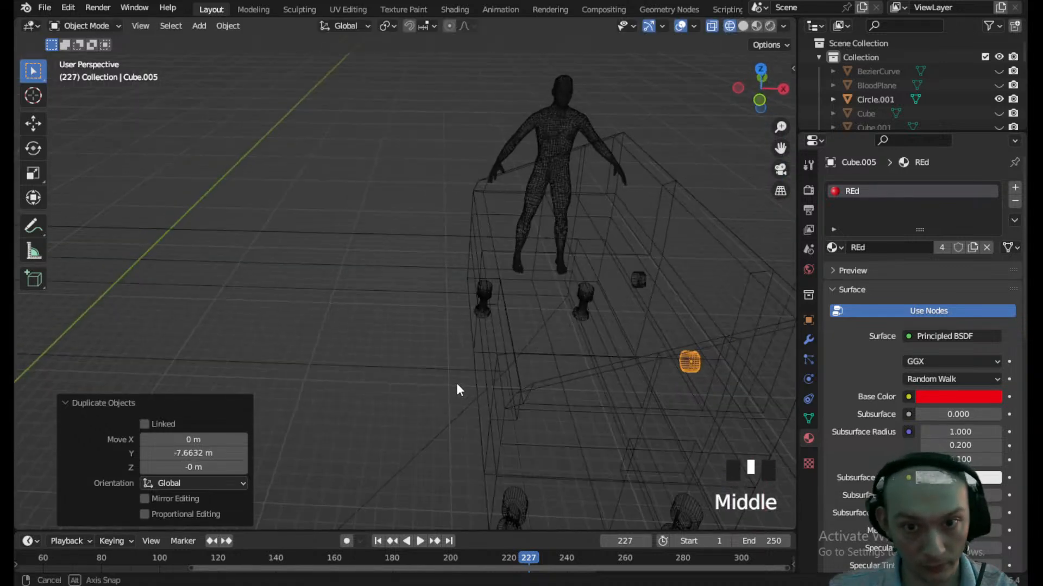
pyautogui.keyDown('shift'); pyautogui.click(624, 287); pyautogui.keyUp('shift')
pyautogui.keyDown('shift'); pyautogui.click(635, 280); pyautogui.keyUp('shift')
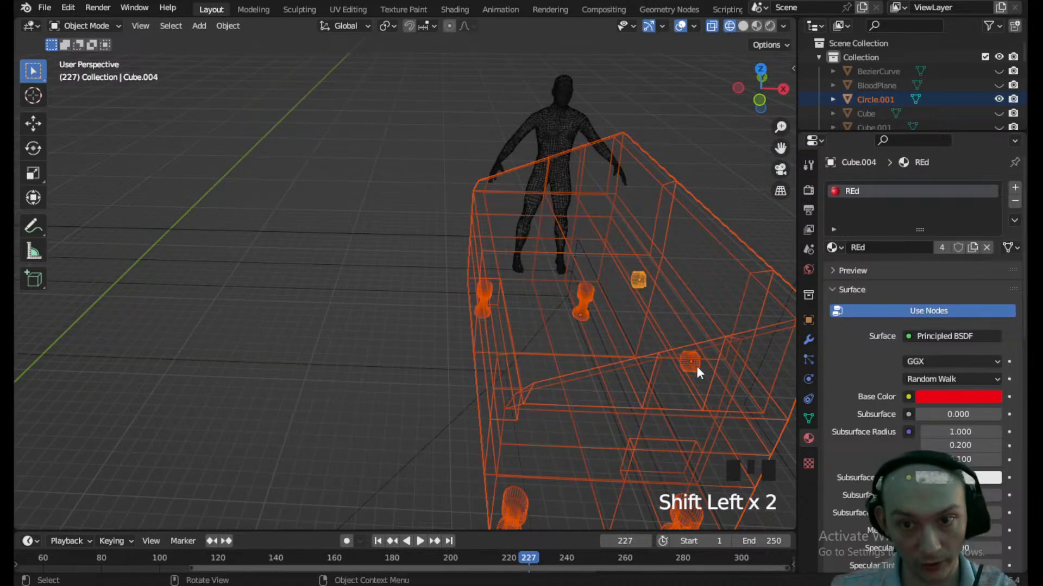
pyautogui.click(692, 361)
pyautogui.keyDown('shift'); pyautogui.click(643, 279); pyautogui.keyUp('shift')
pyautogui.click(759, 100)
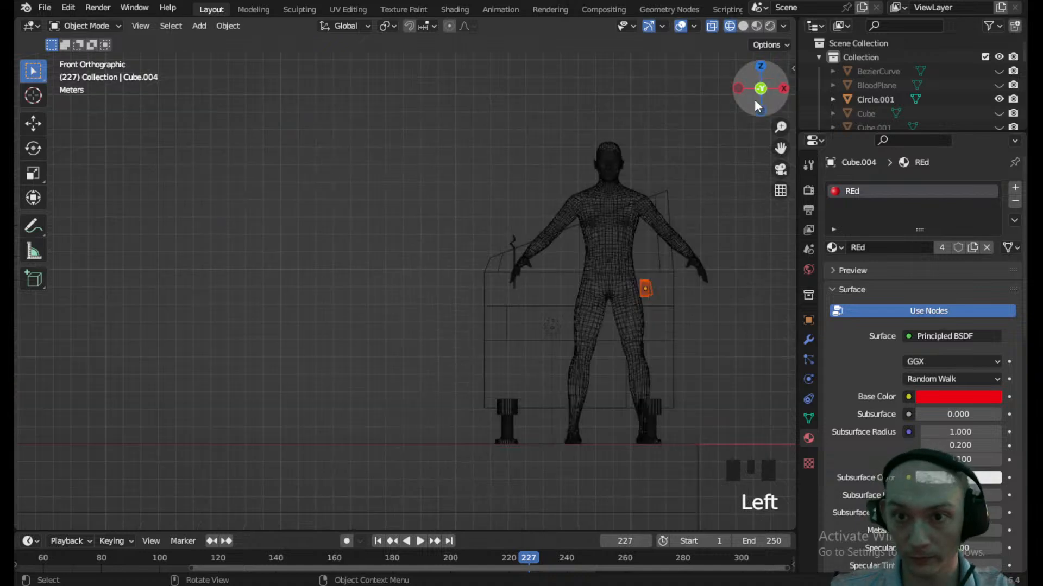
pyautogui.press('g')
pyautogui.press('y')
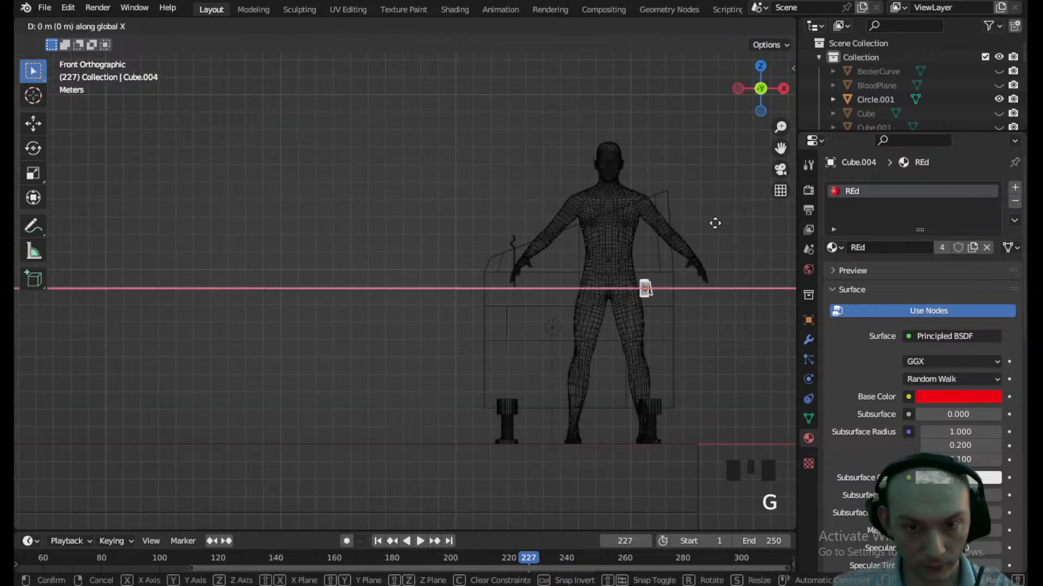
pyautogui.press('x')
pyautogui.click(573, 248)
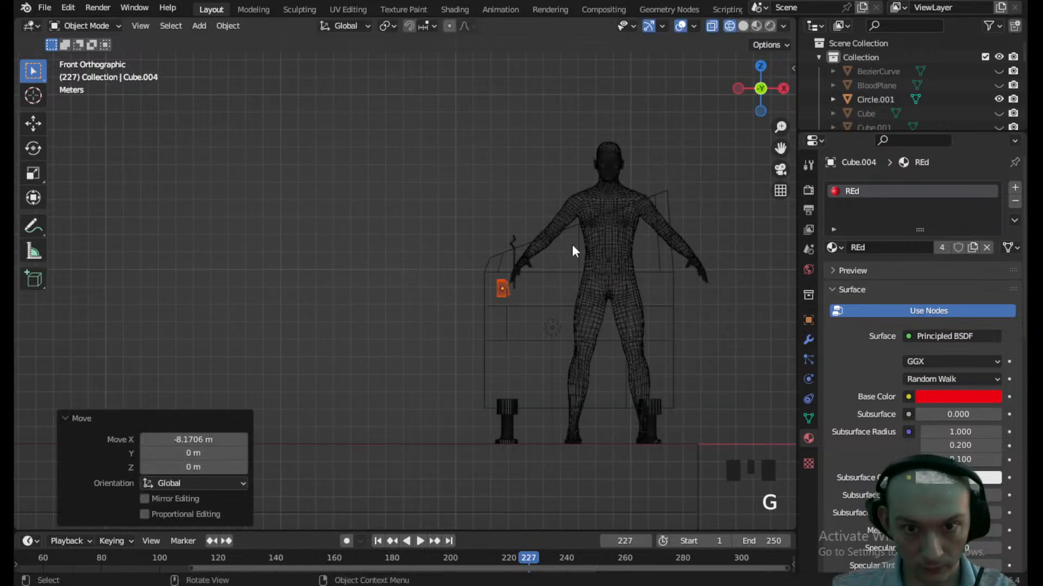
# - Move both knobs about 0.12 m along X and -1.92 m along Z into the front recess, and rotate them 180° in the front view
pyautogui.scroll(4, 573, 250)
pyautogui.keyDown('shift'); pyautogui.moveTo(576, 347); pyautogui.dragTo(550, 306, button='middle'); pyautogui.keyUp('shift')
pyautogui.press('g')
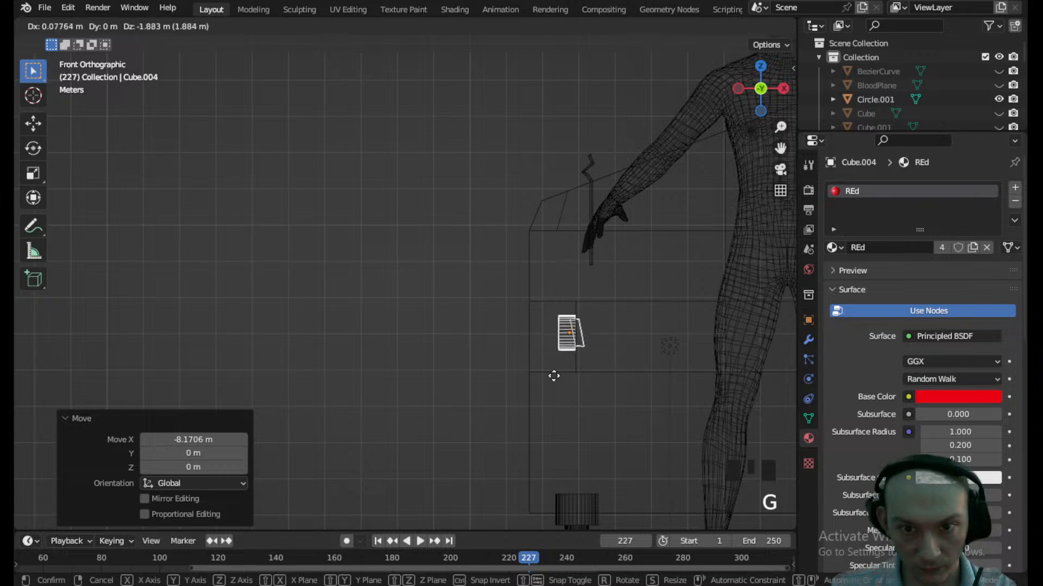
pyautogui.click(556, 378)
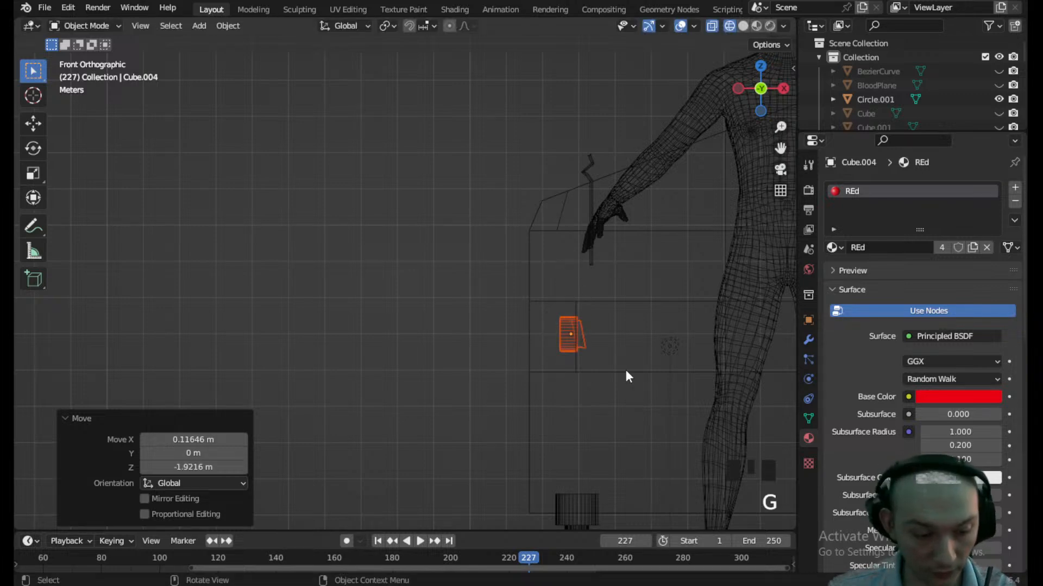
pyautogui.write('r180')
pyautogui.press('Return')
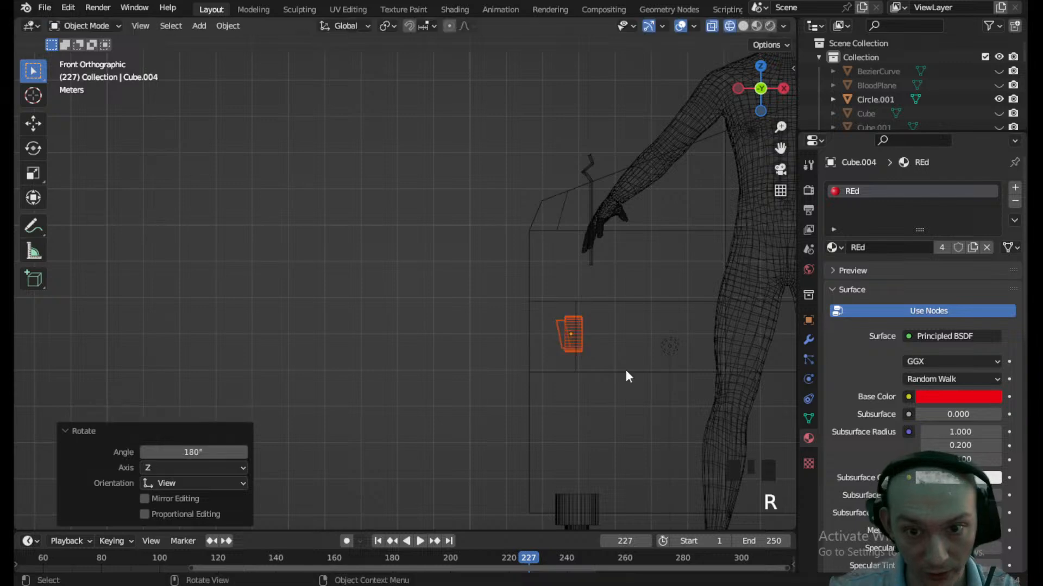
# - Display the scene in solid shading and select the griddle body
pyautogui.scroll(2, 626, 375)
pyautogui.moveTo(503, 372); pyautogui.dragTo(641, 408, button='middle')
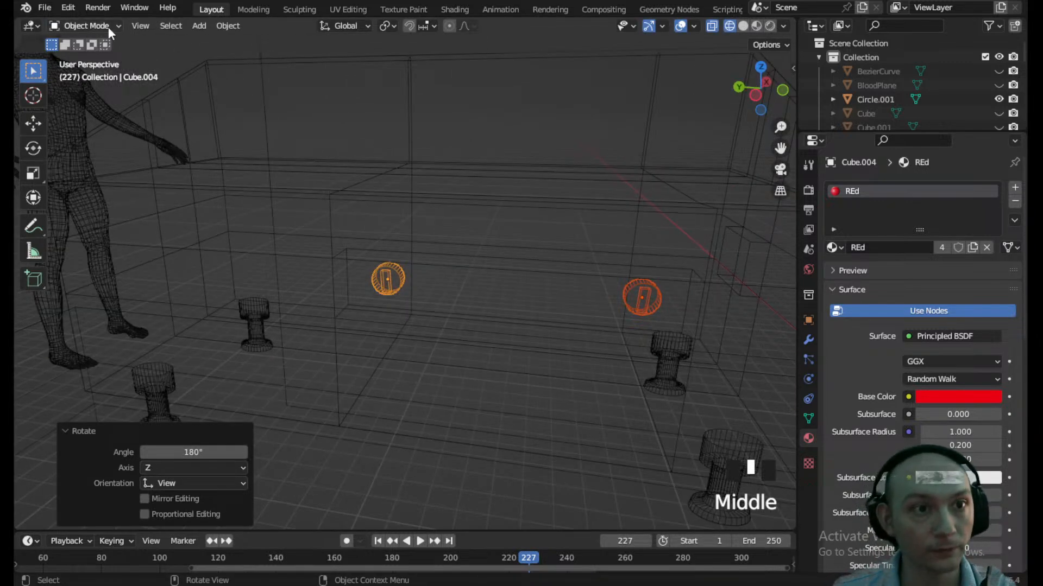
pyautogui.scroll(-2, 315, 240)
pyautogui.press('z')
pyautogui.scroll(-1, 524, 248)
pyautogui.click(451, 263)
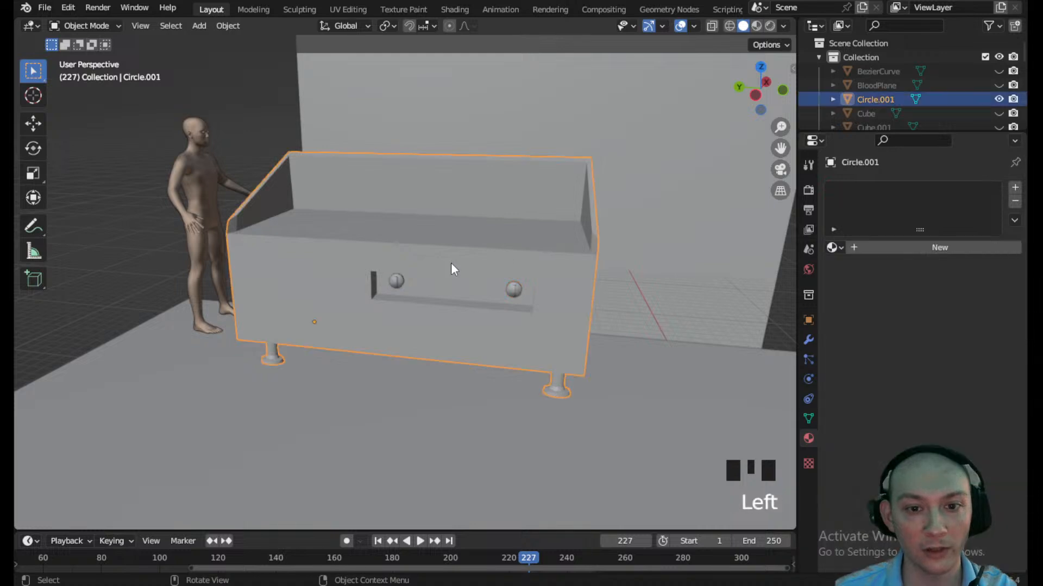
pyautogui.scroll(-2, 600, 333)
pyautogui.moveTo(600, 332); pyautogui.dragTo(529, 403, button='middle')
pyautogui.scroll(2, 484, 409)
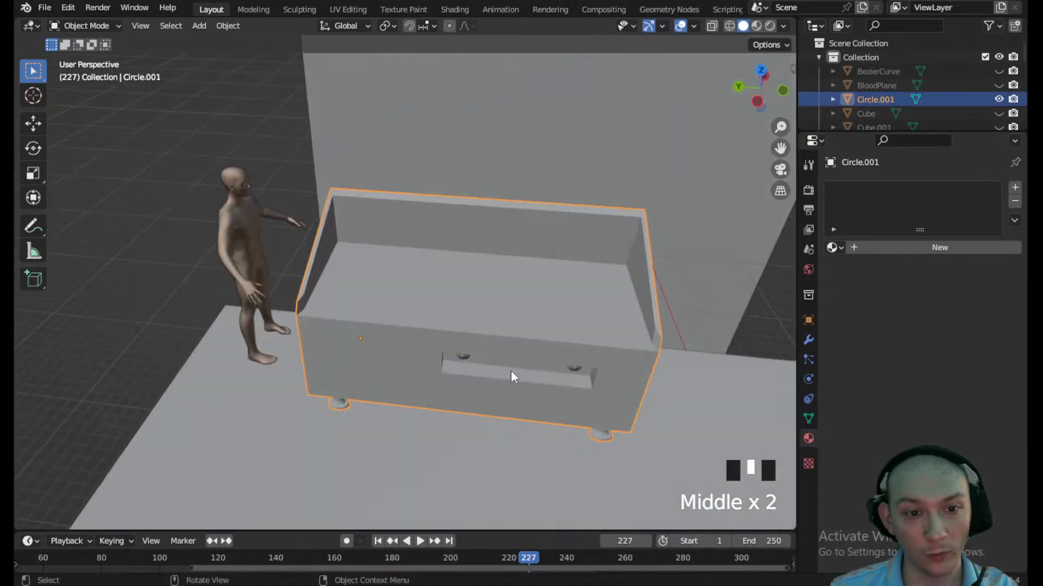
pyautogui.scroll(3, 415, 266)
pyautogui.scroll(-5, 485, 316)
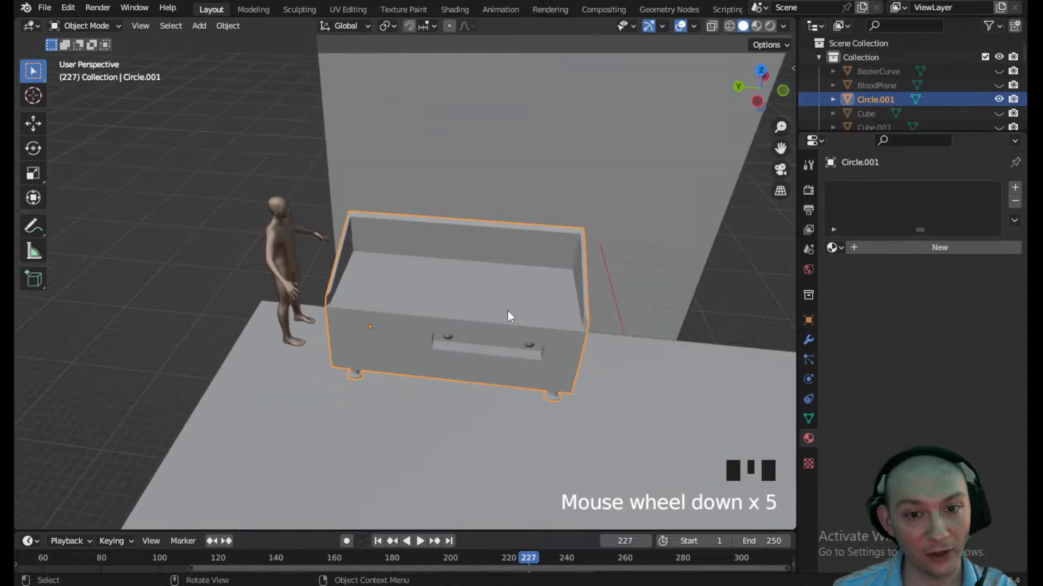
pyautogui.scroll(-1, 563, 363)
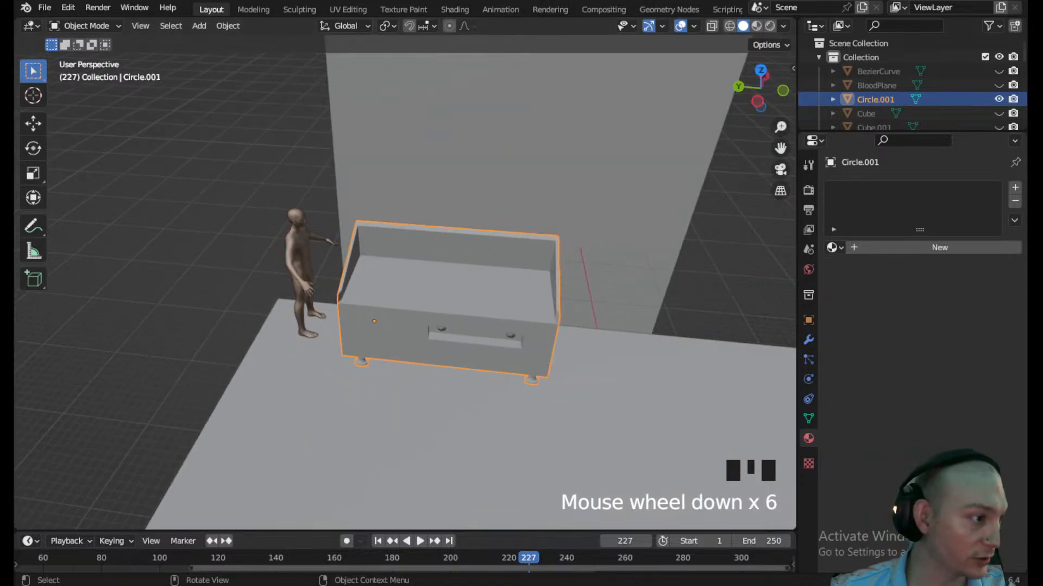
# - Edit the griddle body in face selection mode and select the right-hand cooking surface, back wall and right inner wall faces
pyautogui.click(460, 290)
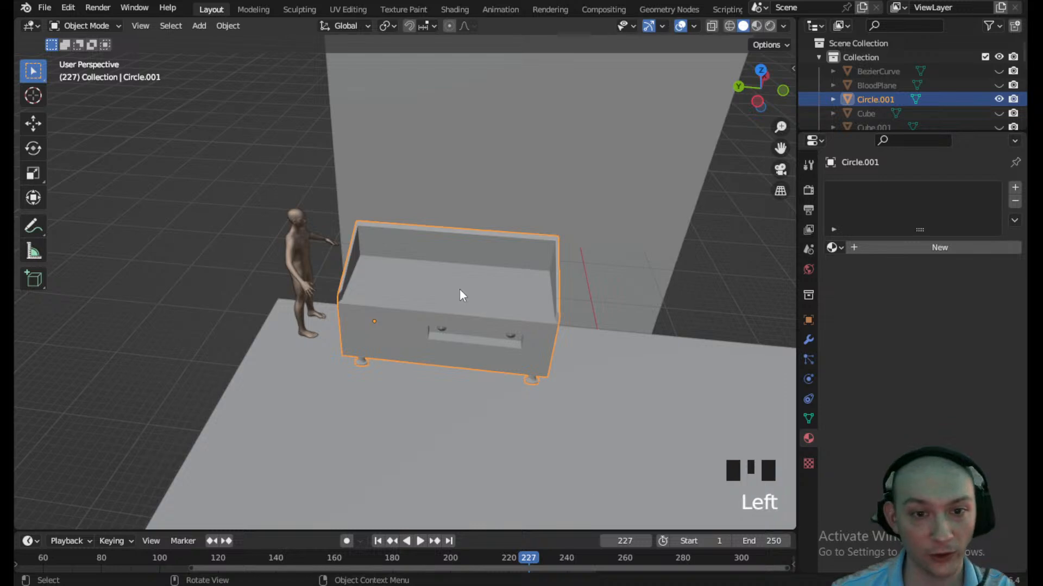
pyautogui.click(82, 28)
pyautogui.click(93, 56)
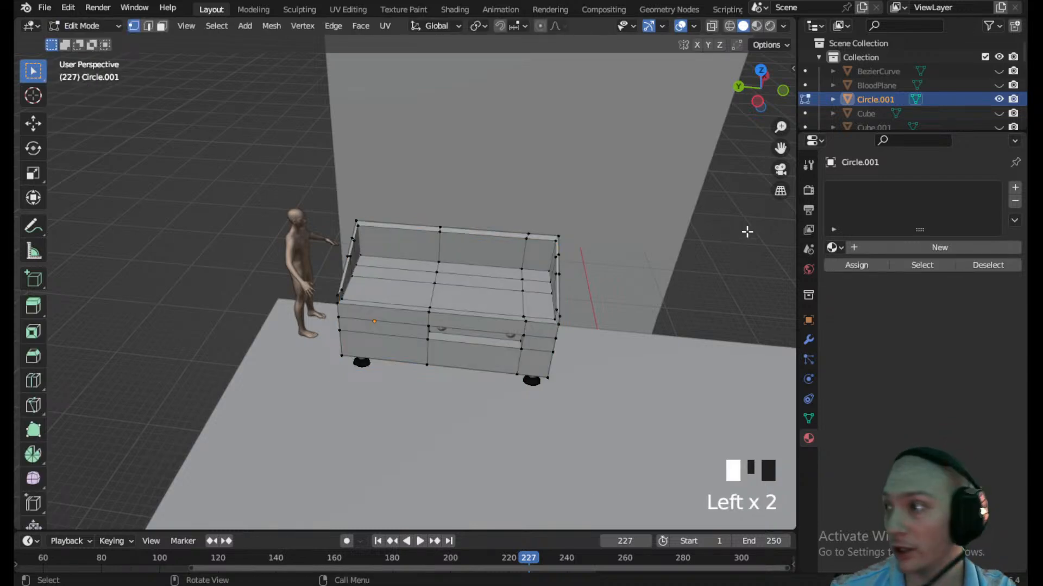
pyautogui.scroll(2, 488, 272)
pyautogui.moveTo(489, 272)
pyautogui.mouseDown(button='middle')
pyautogui.moveTo(463, 295)
pyautogui.moveTo(502, 258)
pyautogui.mouseUp(button='middle')
pyautogui.click(162, 27)
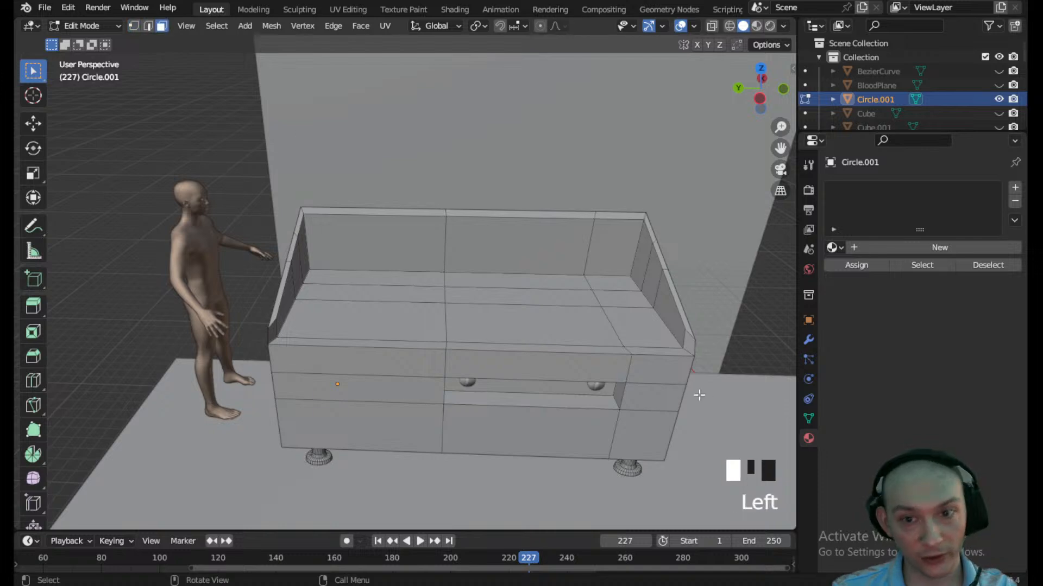
pyautogui.keyDown('shift'); pyautogui.click(641, 323); pyautogui.keyUp('shift')
pyautogui.keyDown('shift'); pyautogui.moveTo(640, 322); pyautogui.dragTo(564, 265); pyautogui.keyUp('shift')
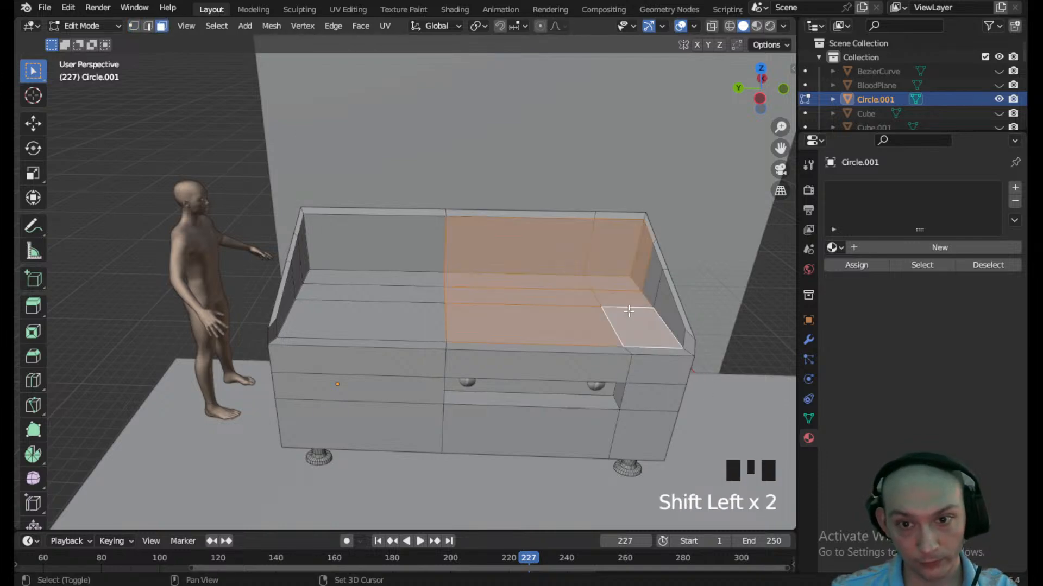
pyautogui.keyDown('shift'); pyautogui.click(662, 307); pyautogui.keyUp('shift')
pyautogui.keyDown('shift'); pyautogui.click(650, 285); pyautogui.keyUp('shift')
# - Add the left-hand cooking surface and back wall, the left inner wall and the left sloped rim to the face selection
pyautogui.keyDown('shift'); pyautogui.moveTo(446, 316); pyautogui.dragTo(302, 264); pyautogui.keyUp('shift')
pyautogui.keyDown('shift'); pyautogui.click(276, 331); pyautogui.keyUp('shift')
pyautogui.keyDown('shift'); pyautogui.click(288, 296); pyautogui.keyUp('shift')
pyautogui.keyDown('shift'); pyautogui.click(298, 276); pyautogui.keyUp('shift')
pyautogui.keyDown('shift'); pyautogui.click(304, 253); pyautogui.keyUp('shift')
pyautogui.keyDown('shift'); pyautogui.click(298, 223); pyautogui.keyUp('shift')
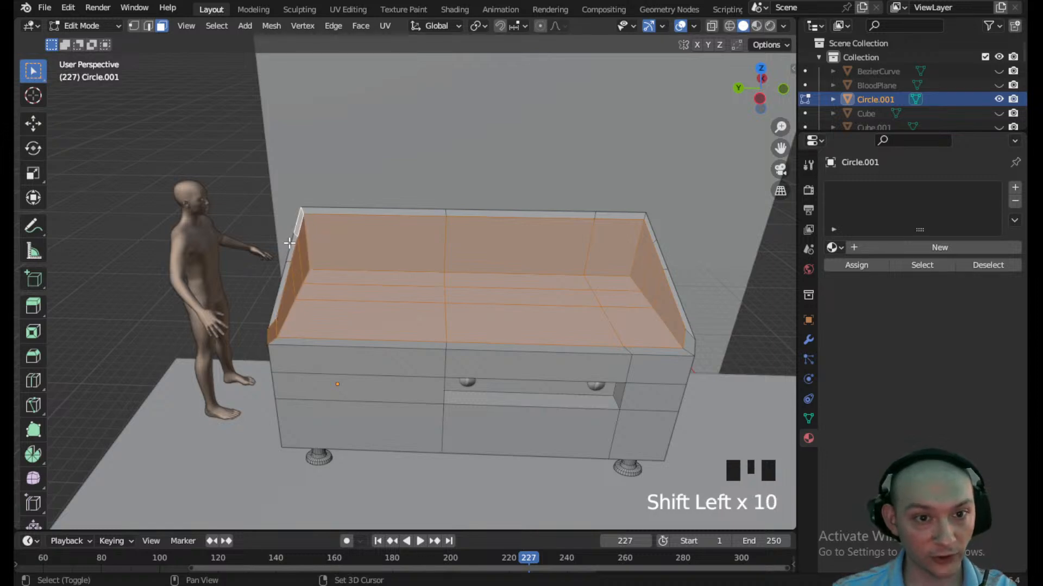
pyautogui.keyDown('shift'); pyautogui.click(285, 276); pyautogui.keyUp('shift')
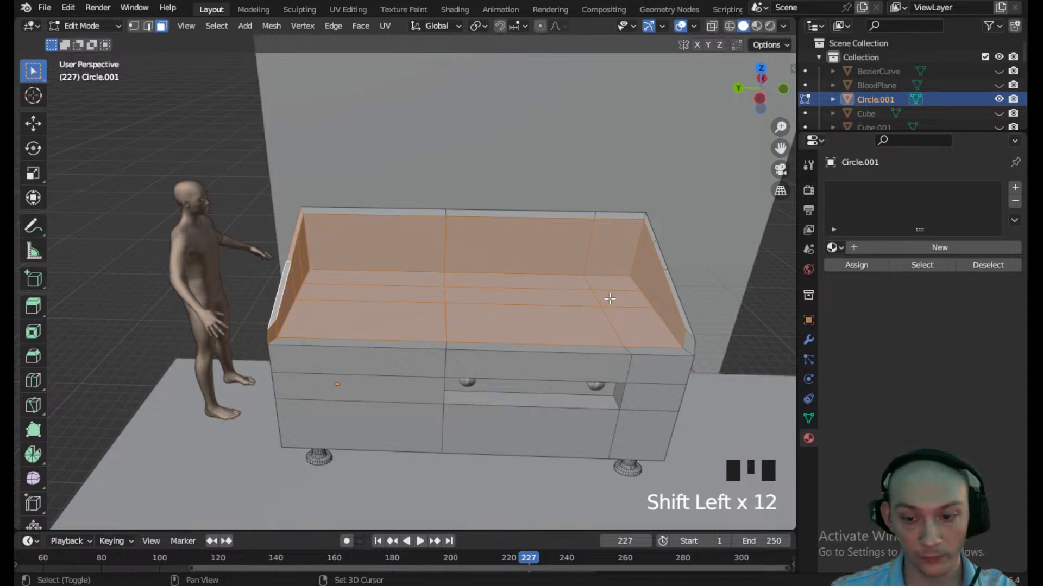
# - Isolate the griddle body in local view and add the right front corner, lower right rim and front rim faces to the selection
pyautogui.press('KP_Divide')
pyautogui.moveTo(610, 298); pyautogui.dragTo(521, 299, button='middle')
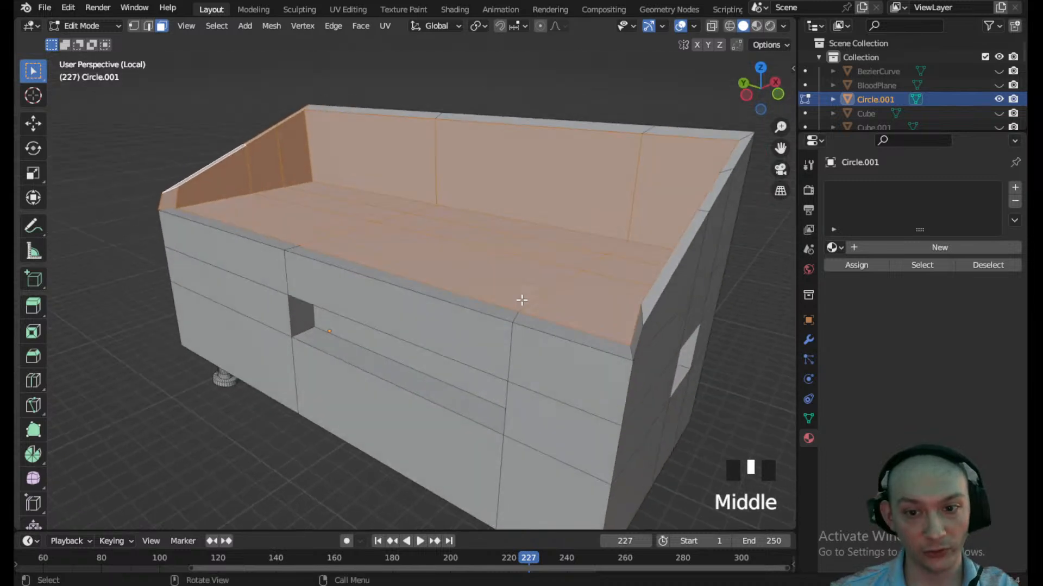
pyautogui.keyDown('shift'); pyautogui.click(656, 295); pyautogui.keyUp('shift')
pyautogui.keyDown('shift'); pyautogui.click(635, 298); pyautogui.keyUp('shift')
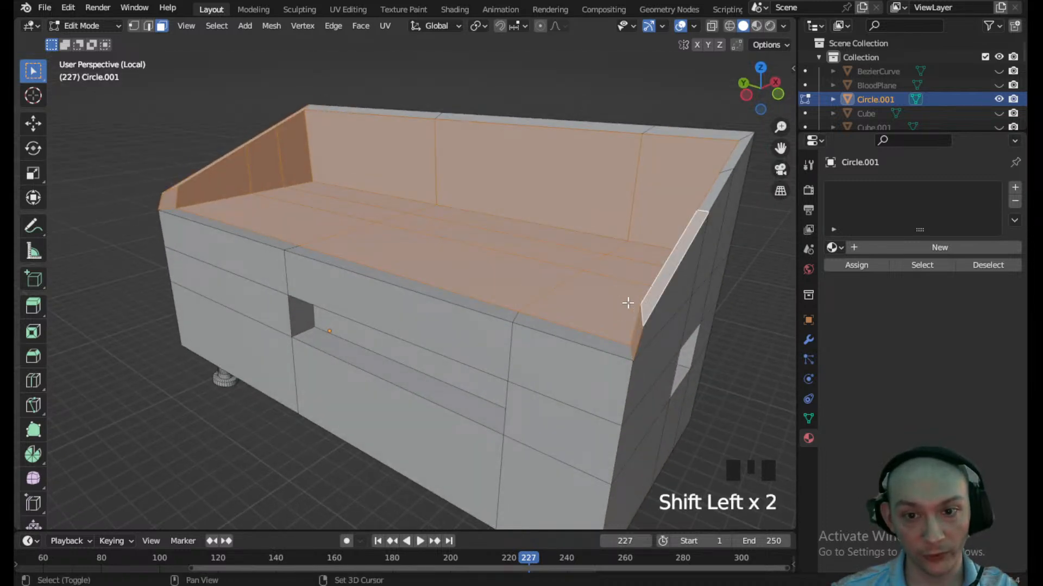
pyautogui.keyDown('shift'); pyautogui.click(588, 332); pyautogui.keyUp('shift')
pyautogui.keyDown('shift'); pyautogui.click(518, 321); pyautogui.keyUp('shift')
pyautogui.keyDown('shift'); pyautogui.click(503, 314); pyautogui.keyUp('shift')
pyautogui.keyDown('shift'); pyautogui.click(302, 273); pyautogui.keyUp('shift')
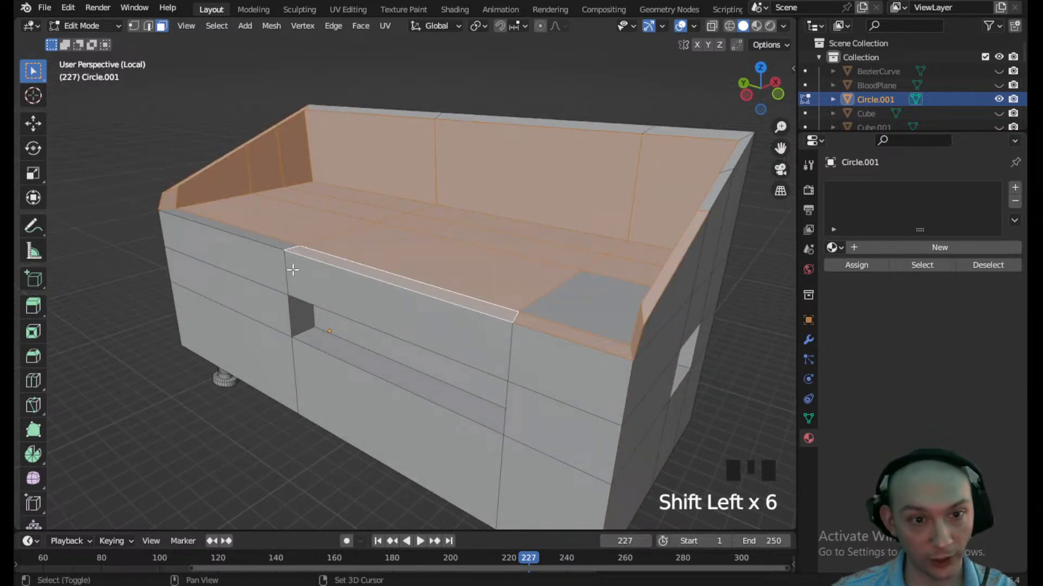
pyautogui.keyDown('shift'); pyautogui.click(255, 235); pyautogui.keyUp('shift')
pyautogui.keyDown('shift'); pyautogui.click(603, 310); pyautogui.keyUp('shift')
# - Add the upper right rim faces and the rim along the top of the back wall to the selection
pyautogui.moveTo(726, 209); pyautogui.dragTo(683, 255, button='middle')
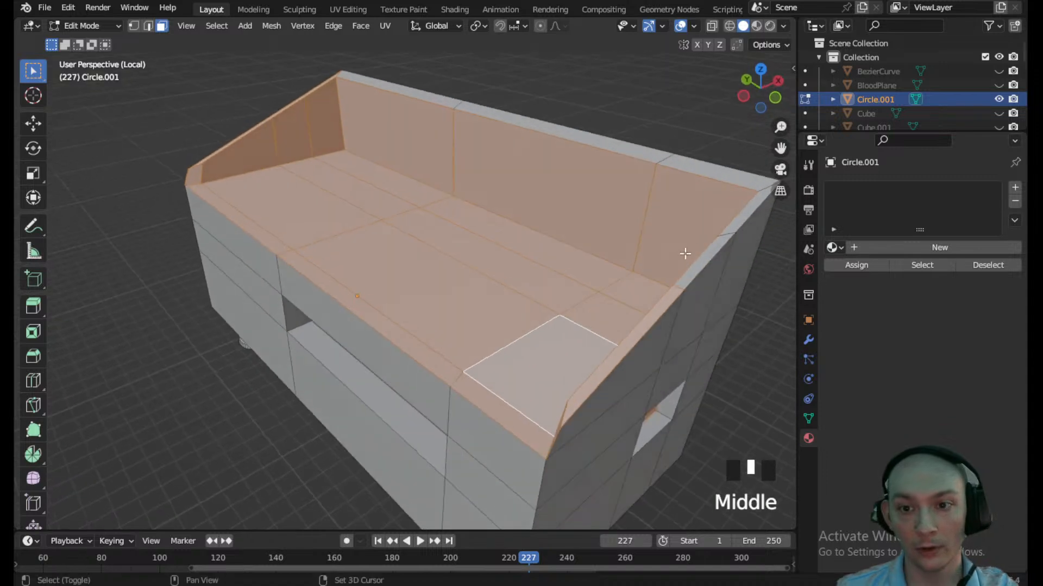
pyautogui.keyDown('shift'); pyautogui.click(714, 247); pyautogui.keyUp('shift')
pyautogui.keyDown('shift'); pyautogui.click(752, 212); pyautogui.keyUp('shift')
pyautogui.keyDown('shift'); pyautogui.click(740, 175); pyautogui.keyUp('shift')
pyautogui.keyDown('shift'); pyautogui.click(486, 114); pyautogui.keyUp('shift')
pyautogui.keyDown('shift'); pyautogui.click(437, 99); pyautogui.keyUp('shift')
pyautogui.moveTo(570, 296); pyautogui.dragTo(496, 266, button='middle')
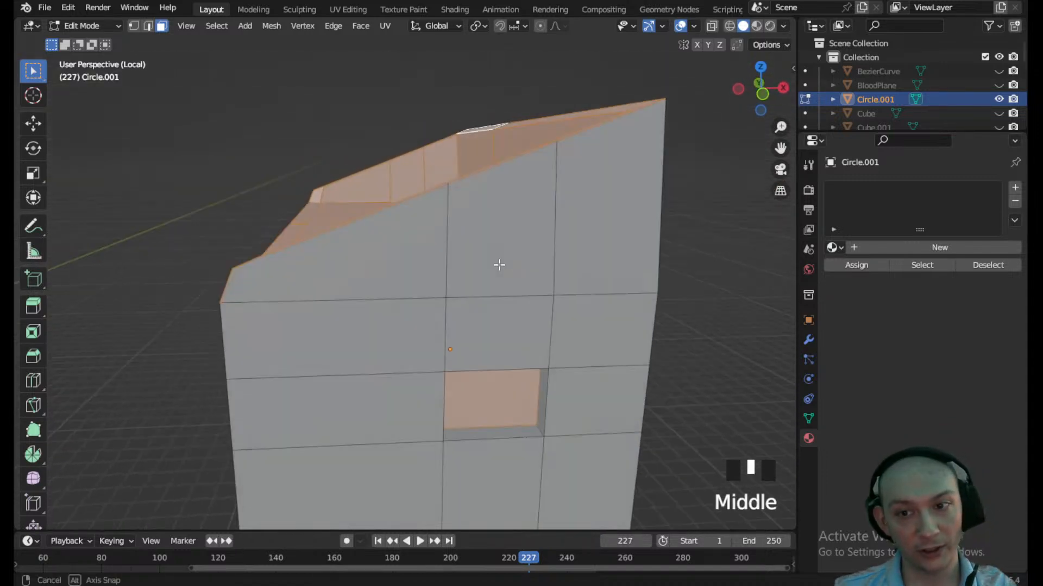
# - Create a new material on the griddle body and add a second material slot using SeamlessMetal
pyautogui.click(963, 245)
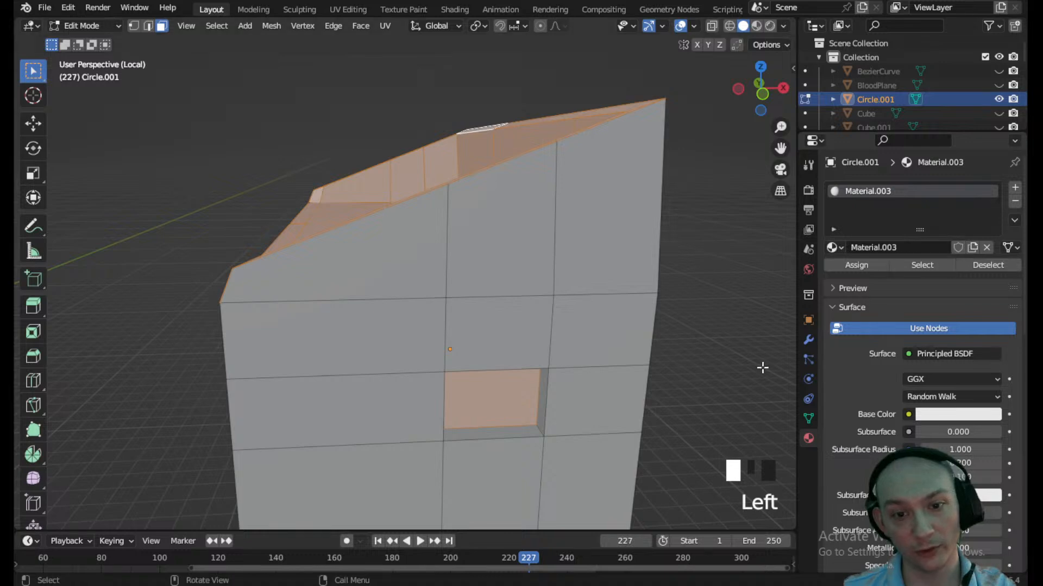
pyautogui.click(1014, 191)
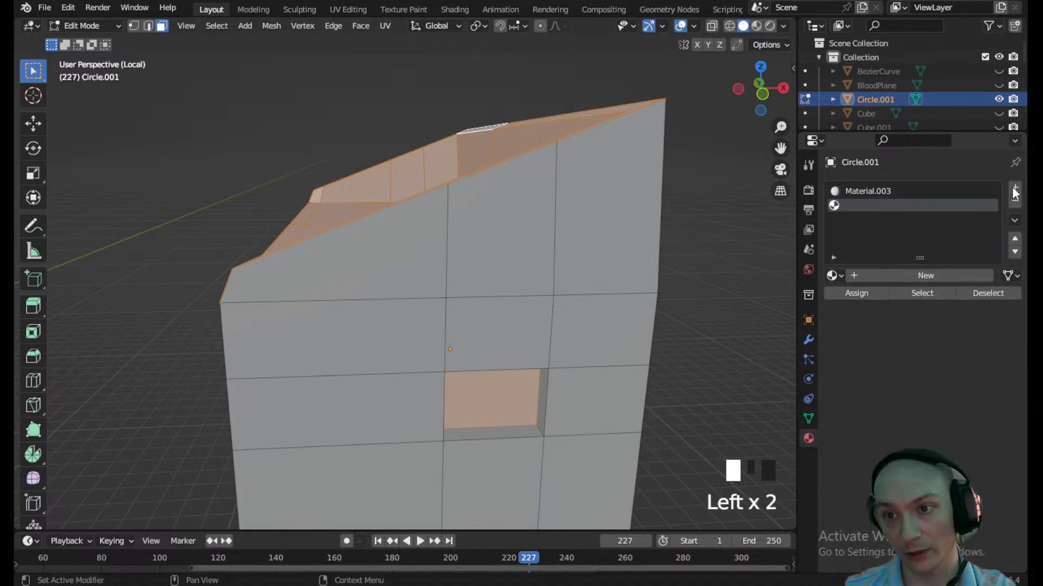
pyautogui.click(834, 276)
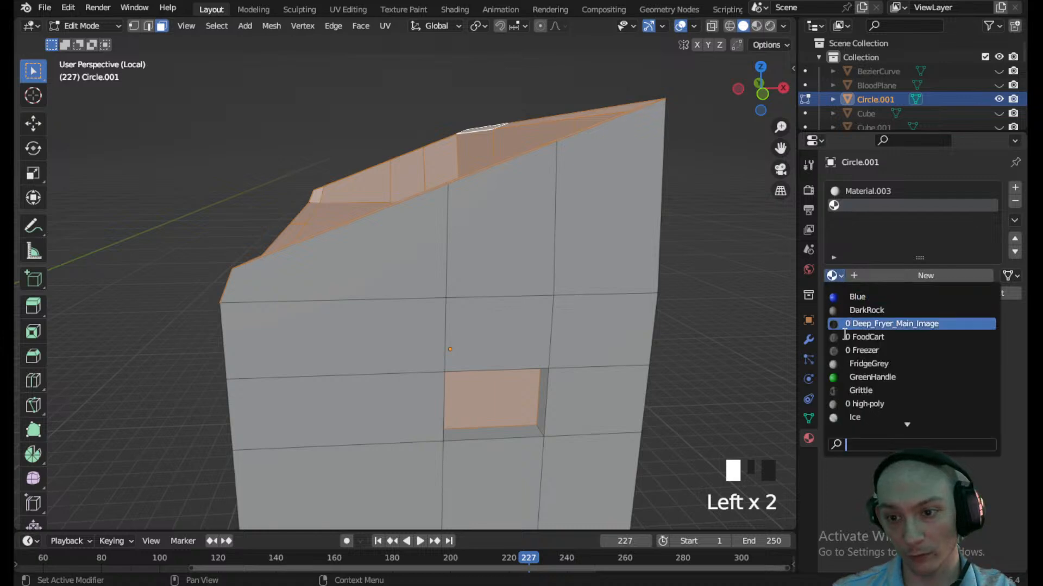
pyautogui.scroll(-3, 857, 416)
pyautogui.scroll(-8, 856, 415)
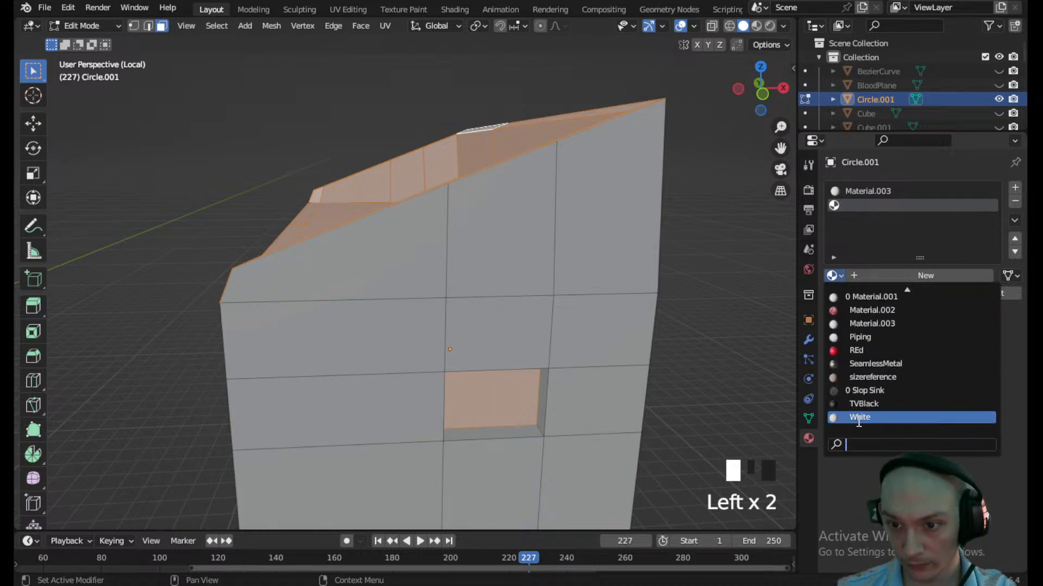
pyautogui.click(876, 363)
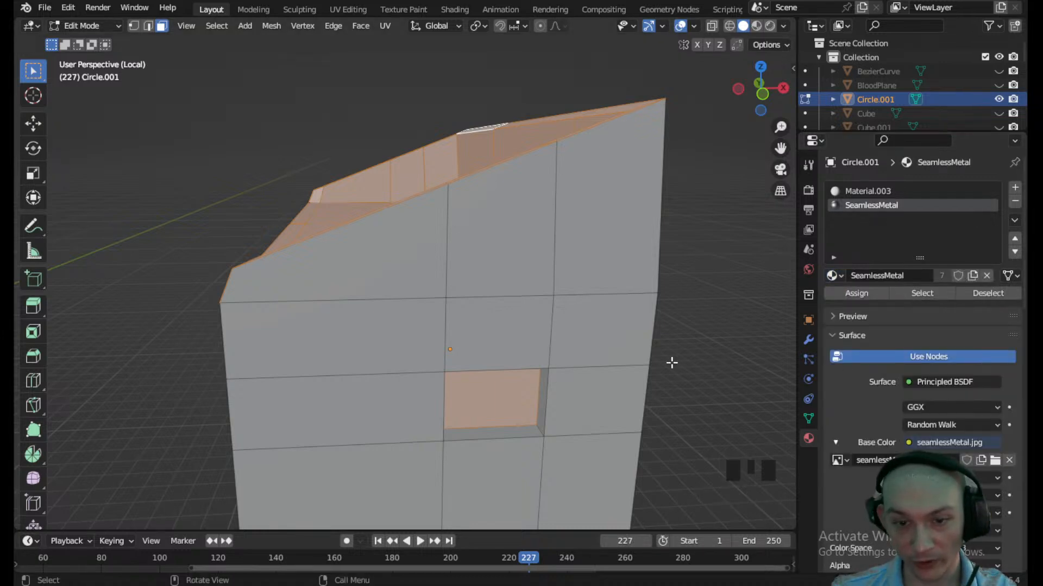
# - Correct the face selection around the body so only the cooking surface, inner walls and rims are selected
pyautogui.keyDown('shift'); pyautogui.click(518, 406); pyautogui.keyUp('shift')
pyautogui.keyDown('shift'); pyautogui.click(518, 392); pyautogui.keyUp('shift')
pyautogui.scroll(-3, 581, 291)
pyautogui.moveTo(582, 292); pyautogui.dragTo(437, 251, button='middle')
pyautogui.keyDown('shift'); pyautogui.click(359, 262); pyautogui.keyUp('shift')
pyautogui.moveTo(358, 261); pyautogui.dragTo(798, 239, button='middle')
pyautogui.keyDown('shift'); pyautogui.click(468, 247); pyautogui.keyUp('shift')
pyautogui.keyDown('shift'); pyautogui.click(337, 235); pyautogui.keyUp('shift')
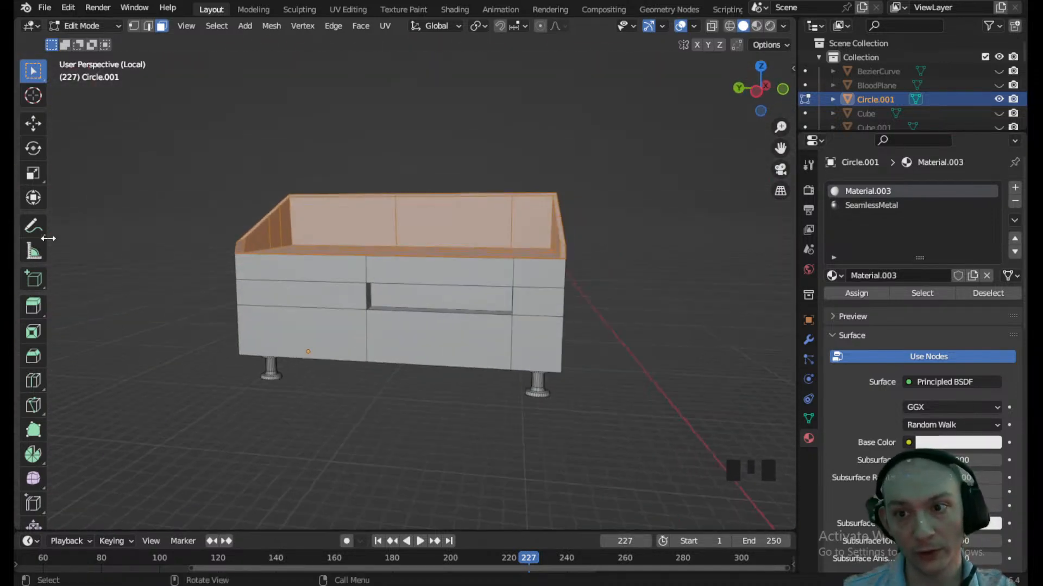
# - Assign SeamlessMetal to the selected faces, show the griddle in material preview, and select the lower right front panel face
pyautogui.click(869, 294)
pyautogui.press('z')
pyautogui.moveTo(443, 333); pyautogui.dragTo(551, 268, button='middle')
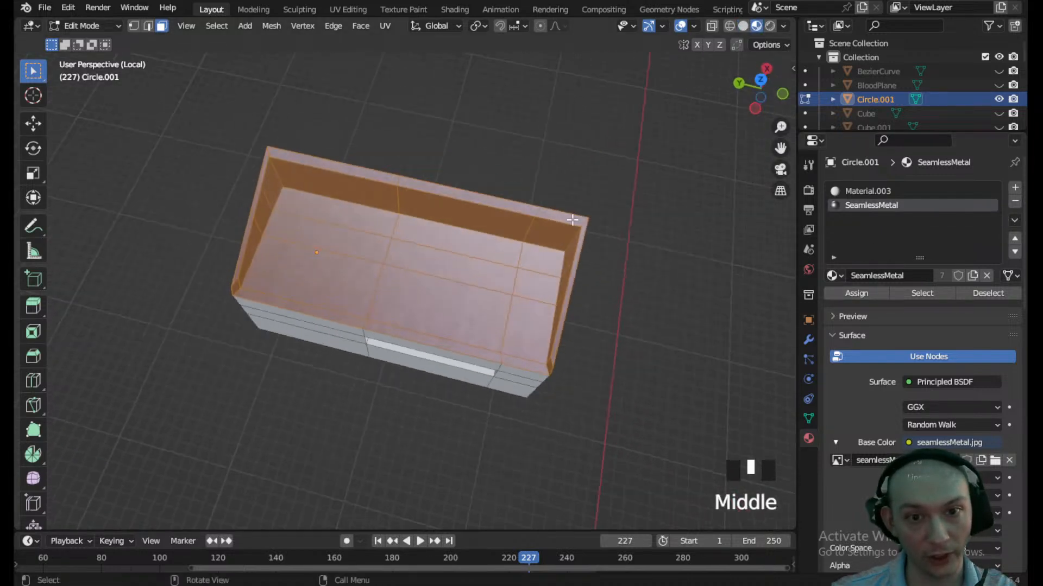
pyautogui.click(566, 179)
pyautogui.moveTo(565, 180); pyautogui.dragTo(593, 128, button='middle')
pyautogui.scroll(2, 507, 308)
pyautogui.moveTo(506, 308); pyautogui.dragTo(320, 298, button='middle')
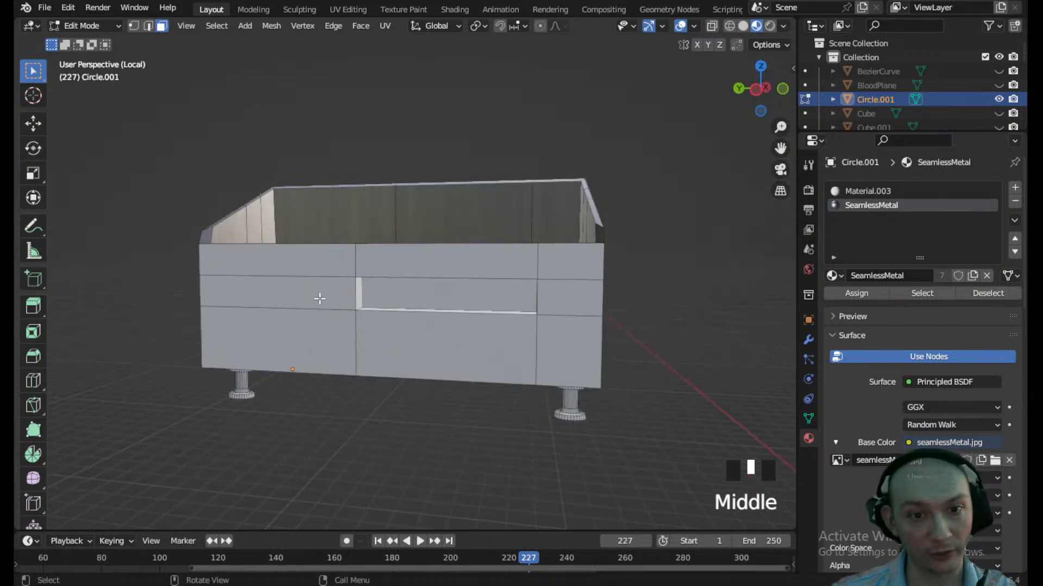
pyautogui.click(599, 357)
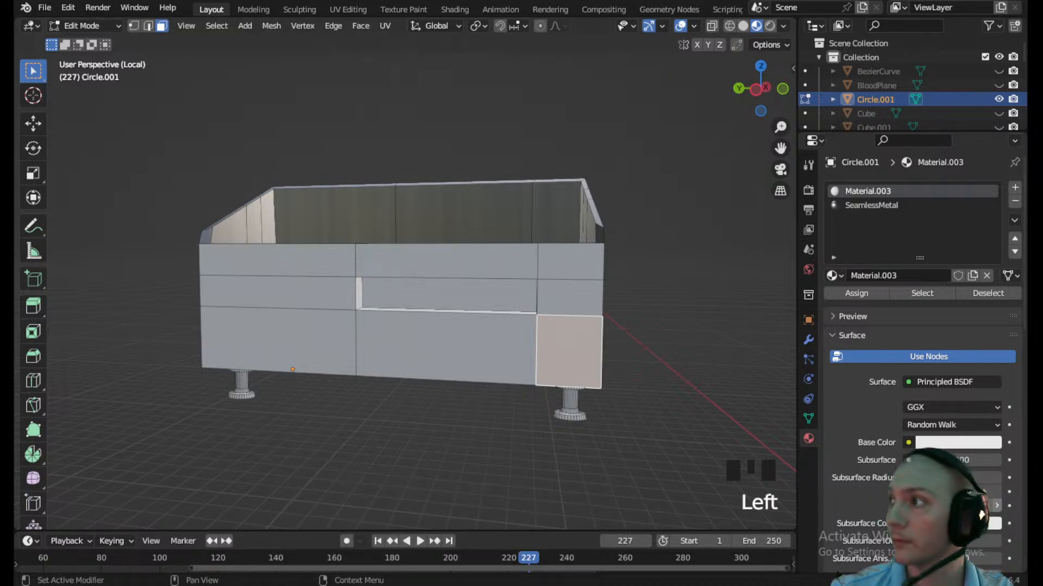
# - Switch to Poly Haven in the browser and open the Metal texture category
pyautogui.moveTo(1031, 136); pyautogui.dragTo(660, 1)
pyautogui.scroll(-1, 285, 224)
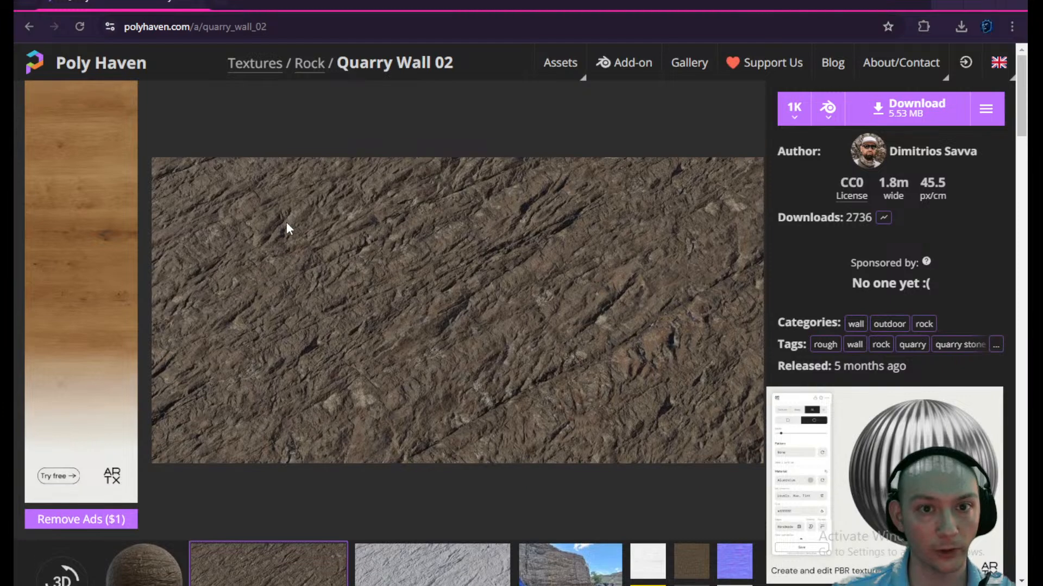
pyautogui.click(29, 27)
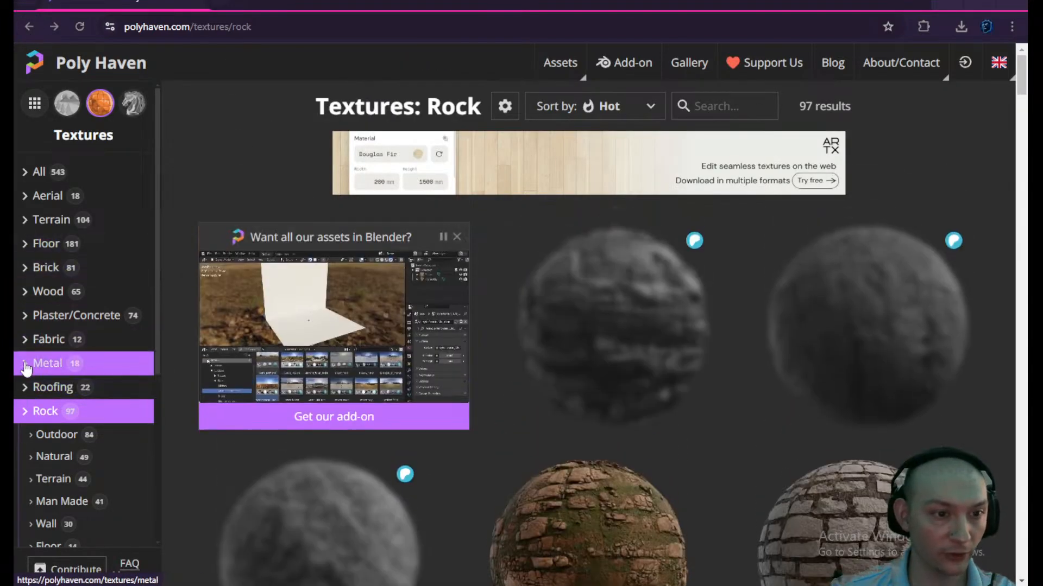
pyautogui.click(38, 363)
# - Examine the metal textures for one that suits the griddle
pyautogui.scroll(-7, 646, 337)
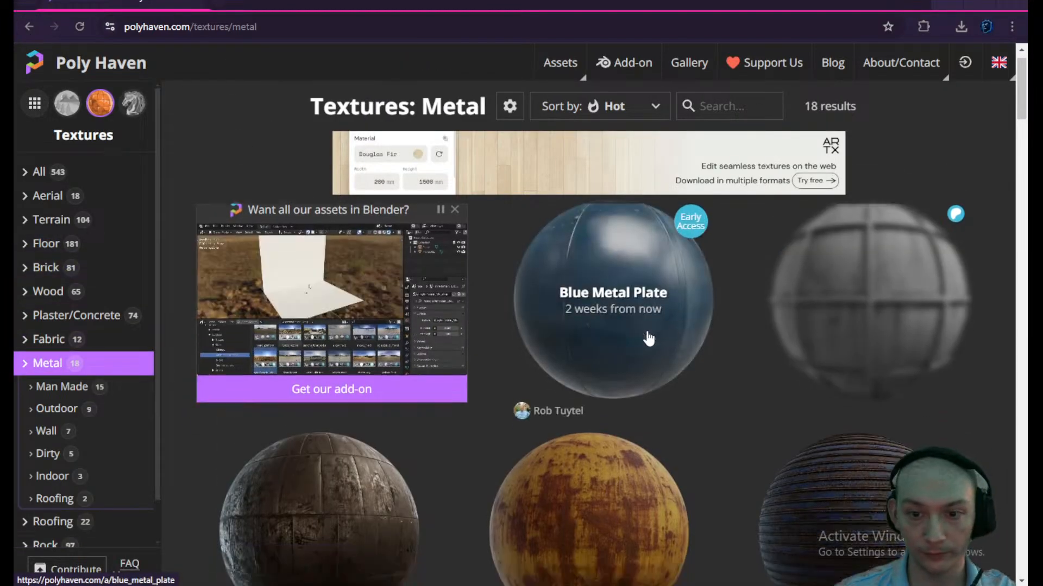
pyautogui.scroll(7, 646, 338)
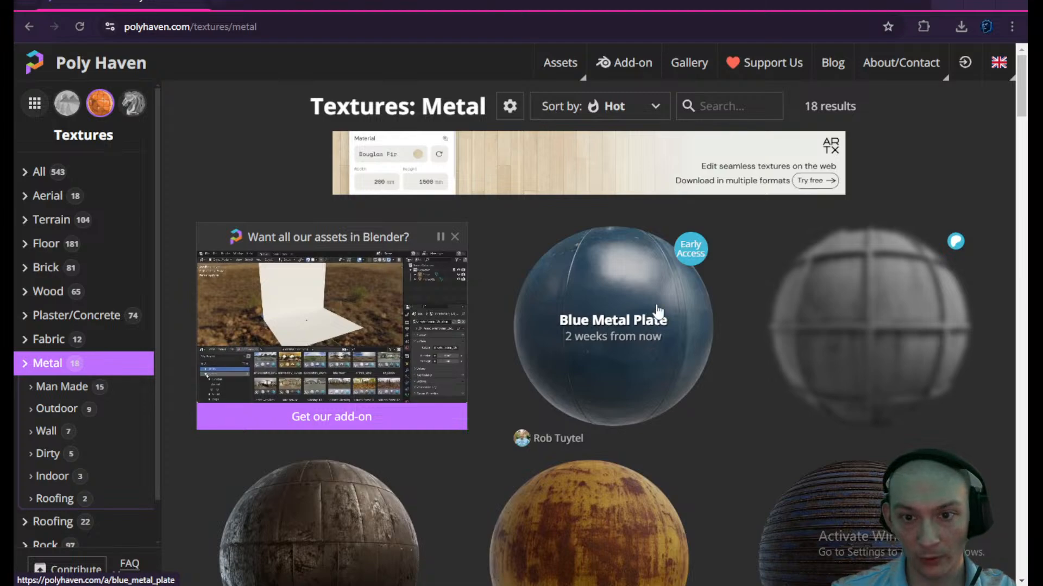
pyautogui.scroll(-9, 601, 366)
pyautogui.scroll(-15, 601, 367)
pyautogui.scroll(7, 600, 368)
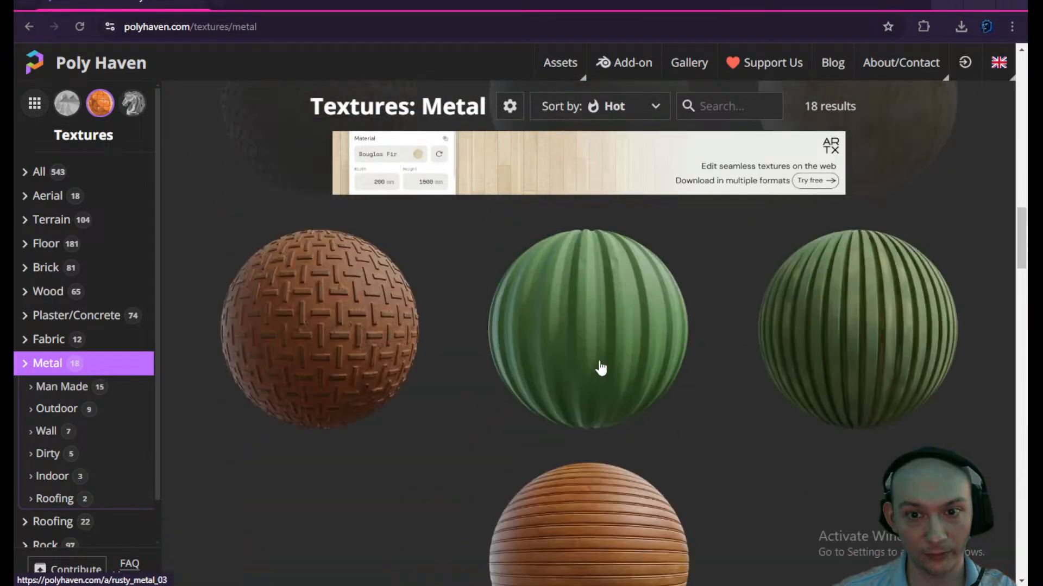
pyautogui.scroll(10, 601, 367)
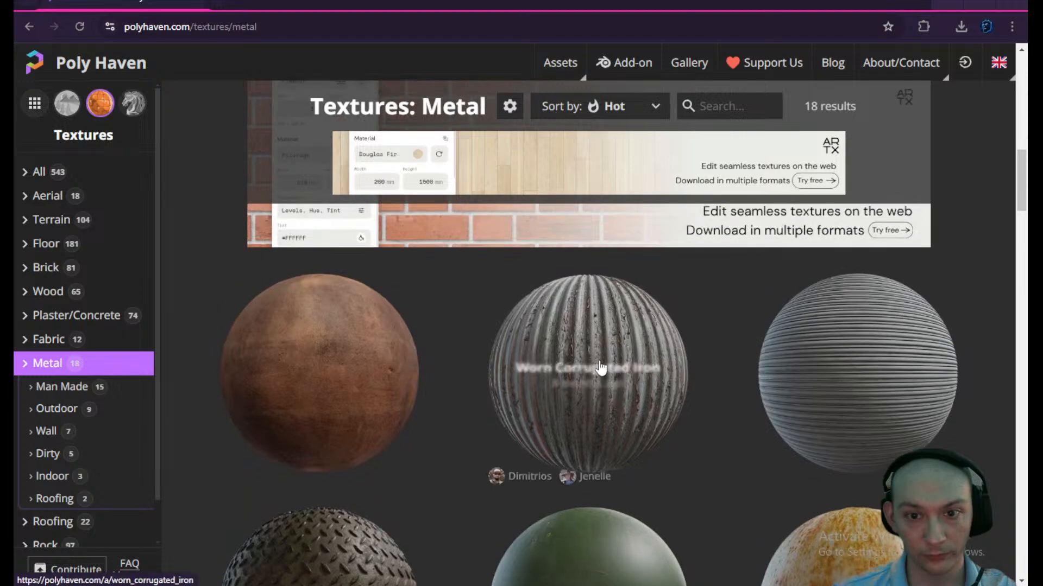
pyautogui.scroll(-4, 353, 386)
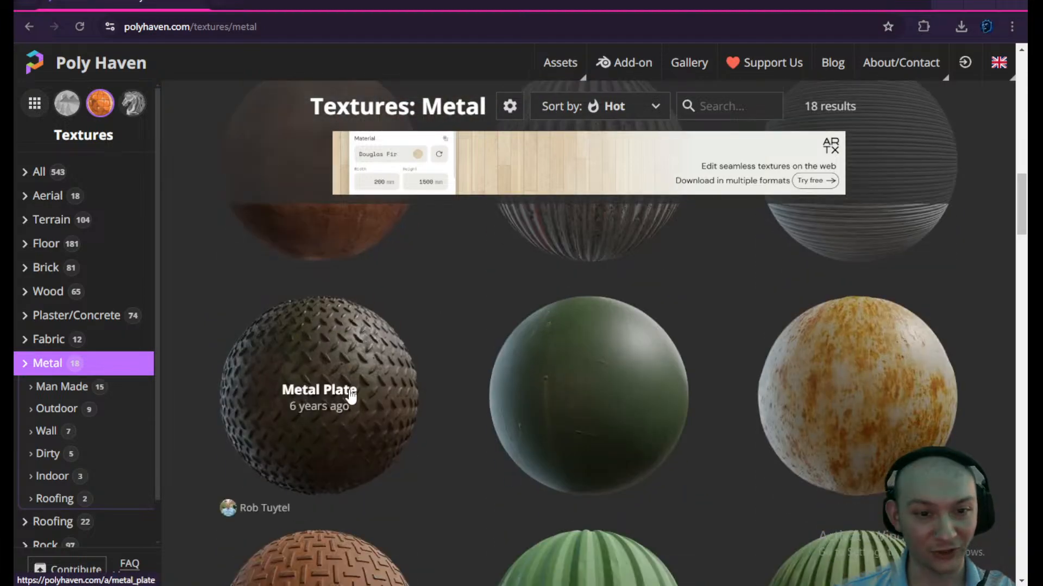
pyautogui.scroll(6, 785, 400)
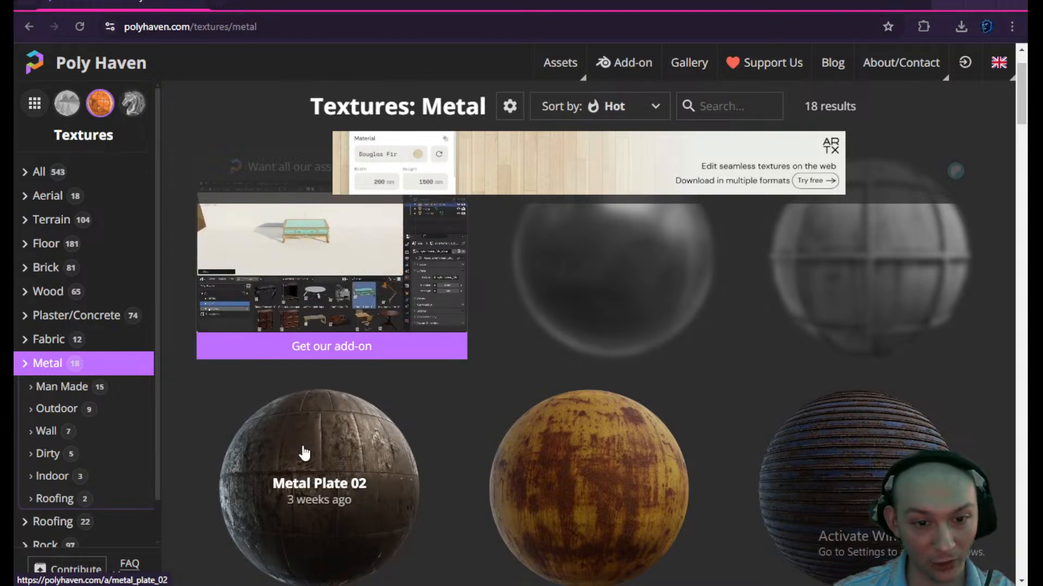
# - Download the Rusty Metal 03 texture at 1K and open the downloaded zip archive in File Explorer
pyautogui.click(616, 457)
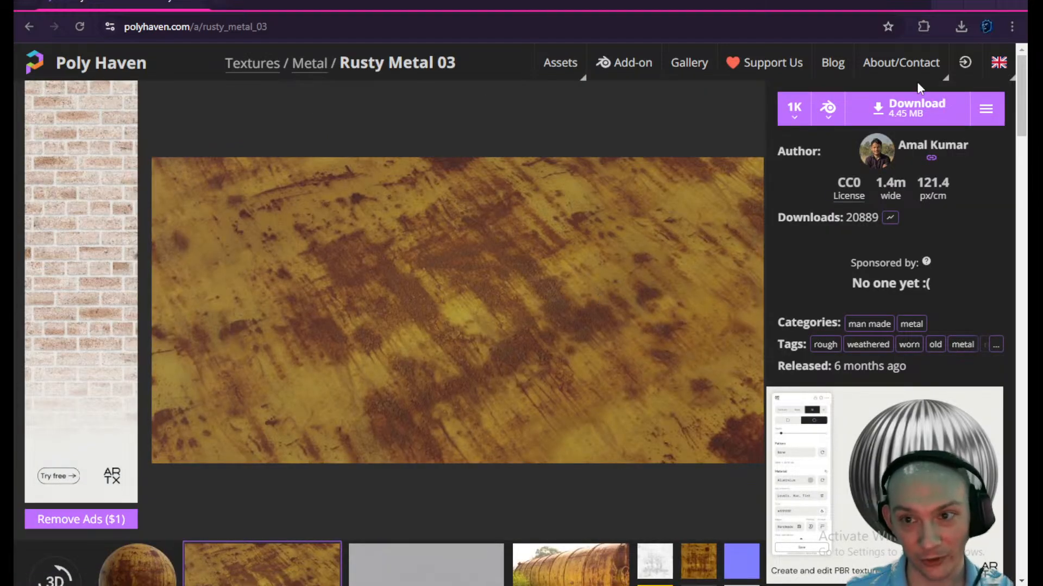
pyautogui.click(916, 107)
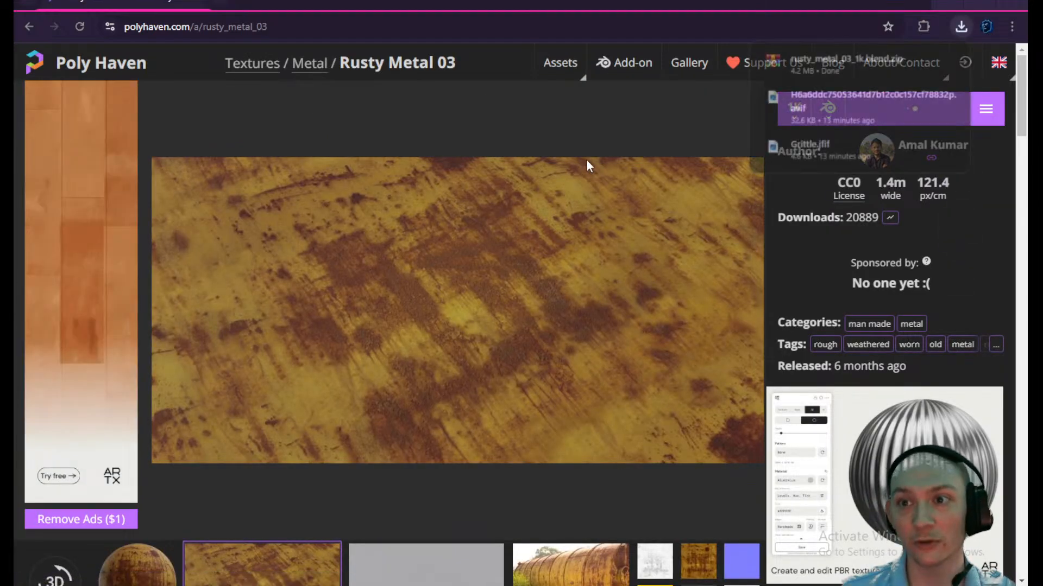
pyautogui.click(920, 59)
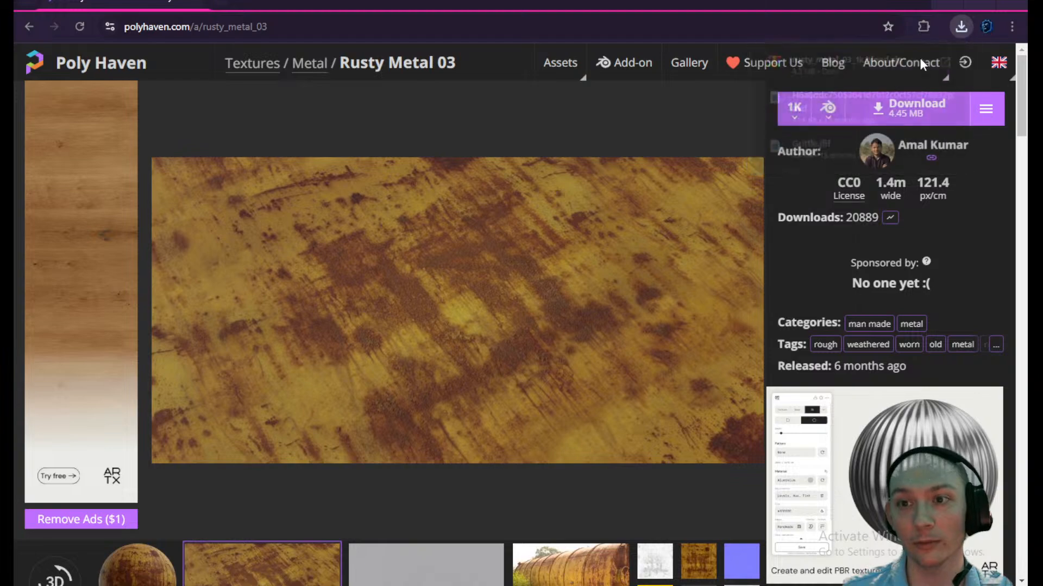
pyautogui.rightClick(465, 151)
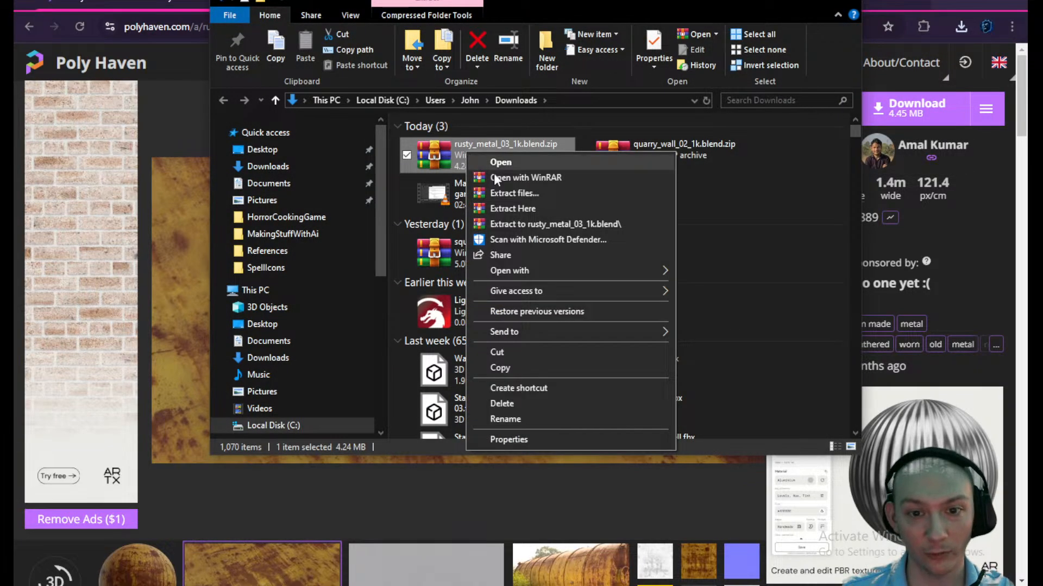
pyautogui.moveTo(556, 270)
pyautogui.click(745, 290)
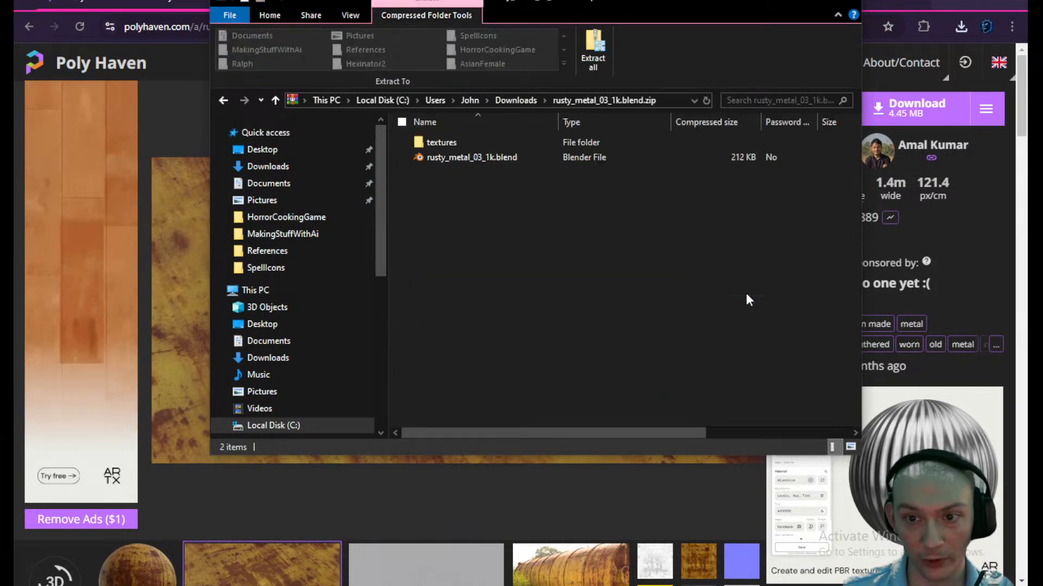
# - Move the textures folder from the downloaded zip archive into the HorrorCookingGame project's Textures folder
pyautogui.click(451, 143)
pyautogui.rightClick(452, 144)
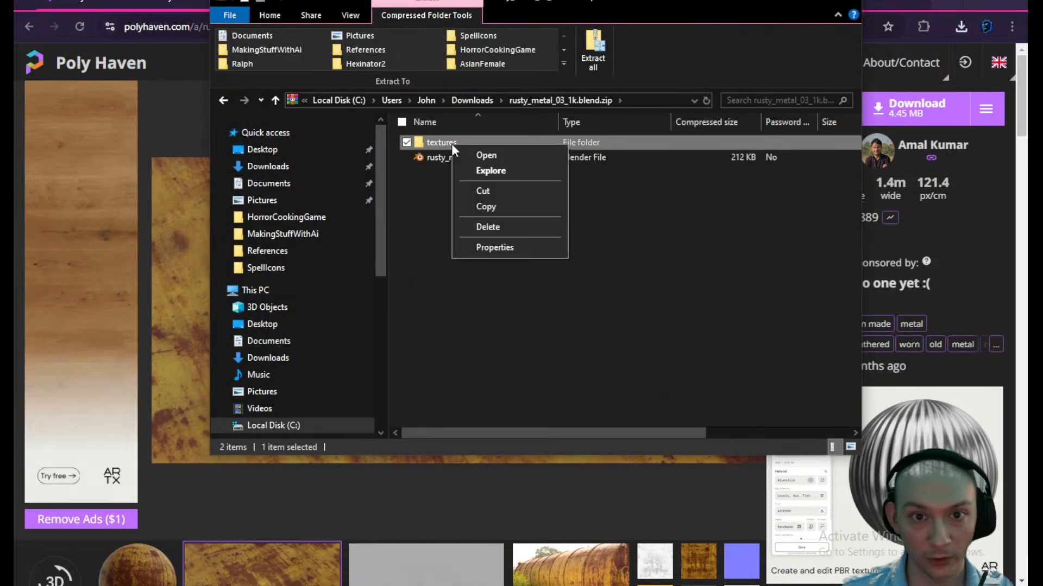
pyautogui.click(493, 193)
pyautogui.click(293, 251)
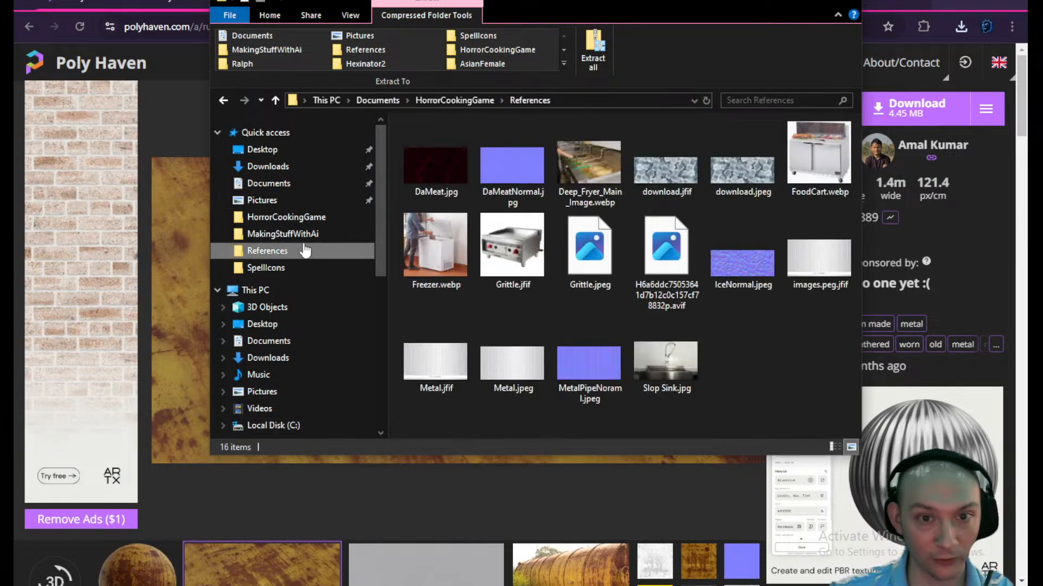
pyautogui.click(475, 101)
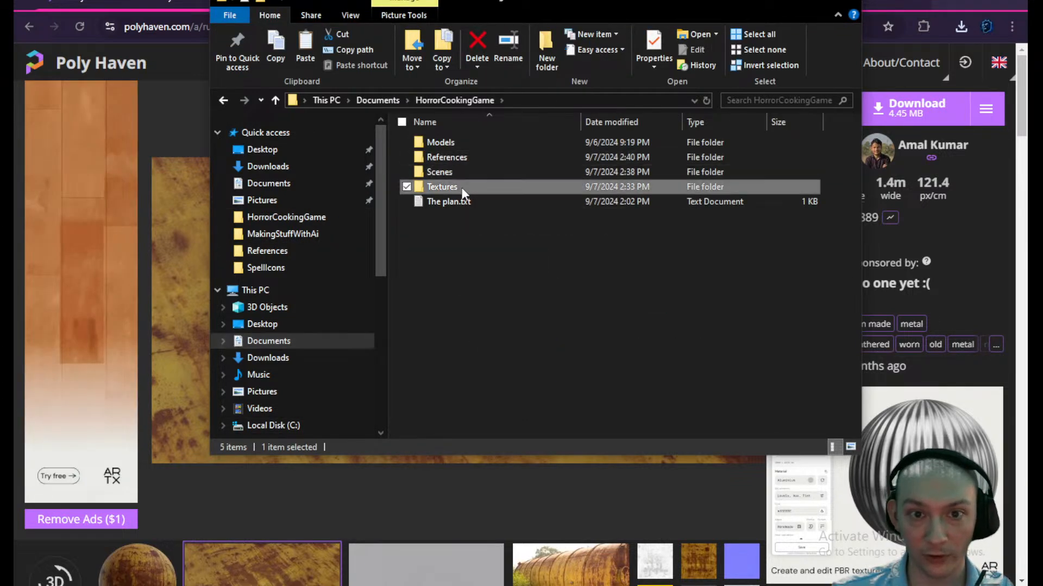
pyautogui.doubleClick(463, 189)
pyautogui.rightClick(452, 234)
pyautogui.click(486, 331)
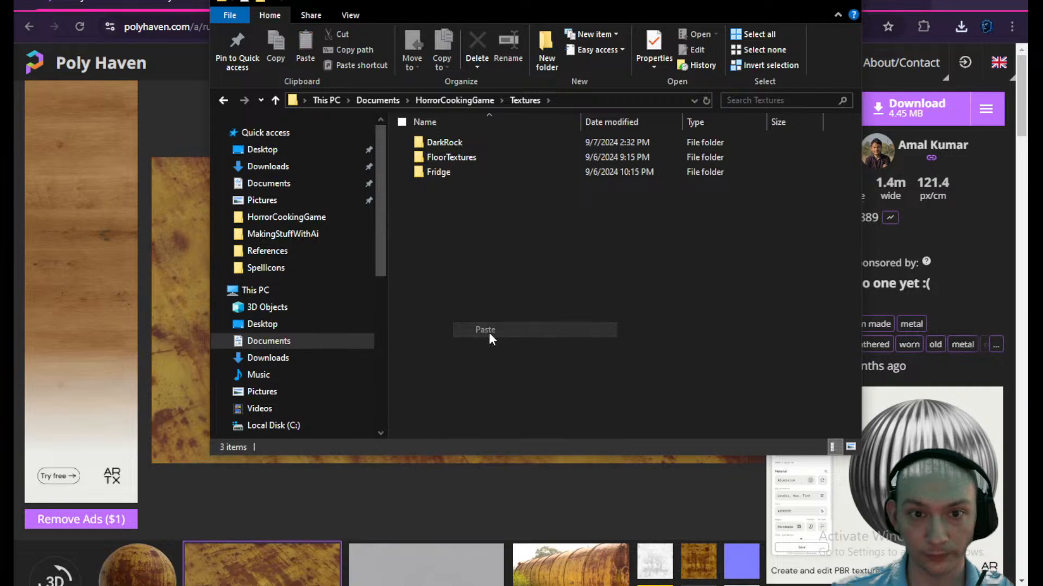
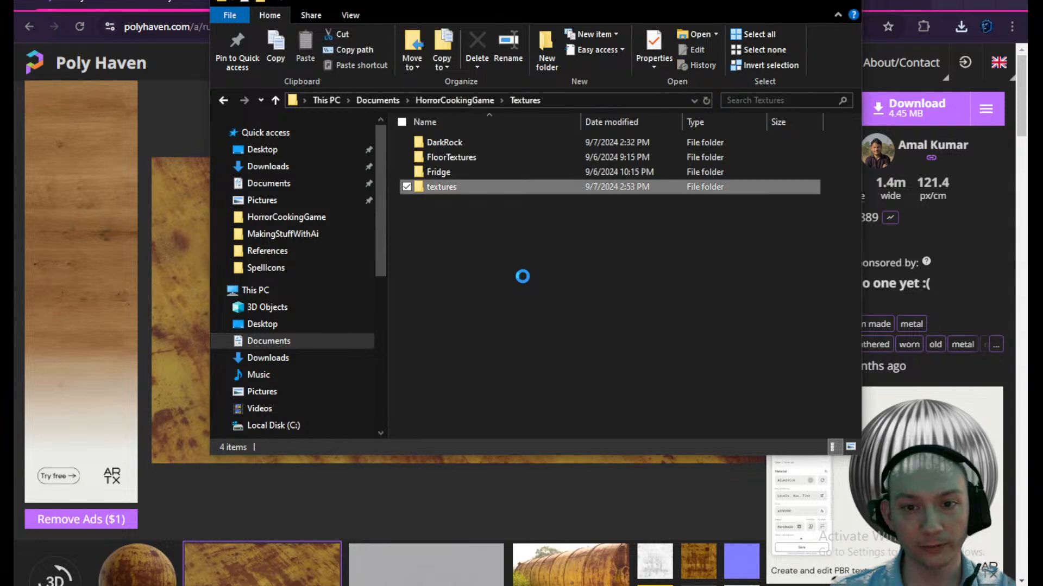
# - Rename the moved textures folder to YellaRustedMetal and return to Blender
pyautogui.rightClick(438, 188)
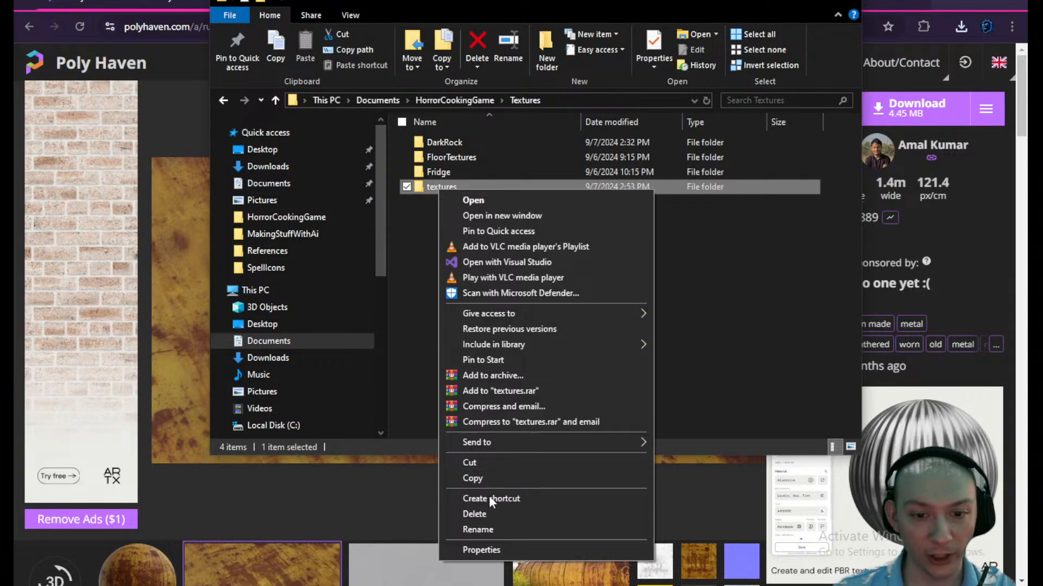
pyautogui.click(487, 528)
pyautogui.write('Ye')
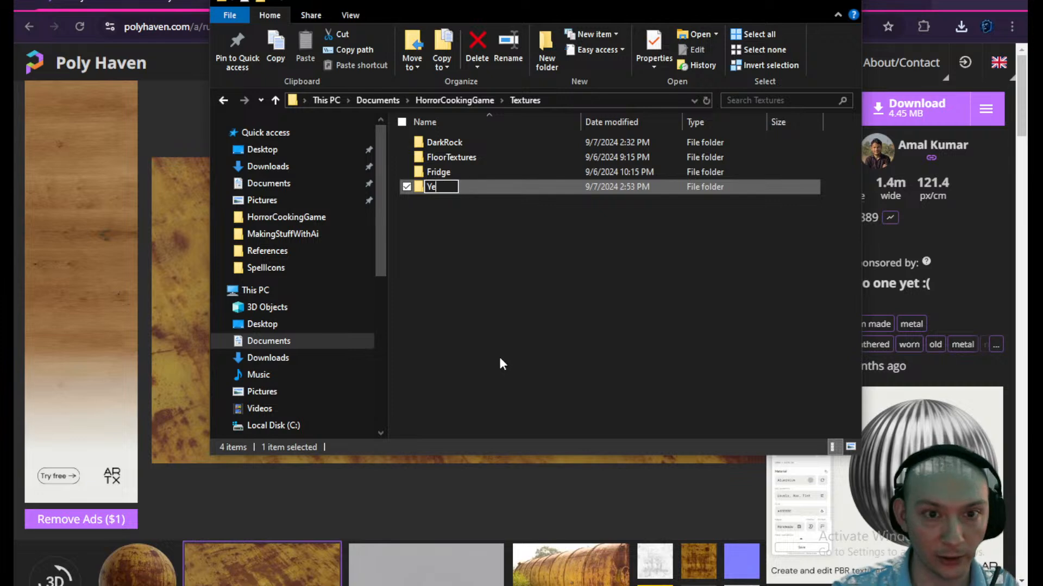
pyautogui.write('lllaRus')
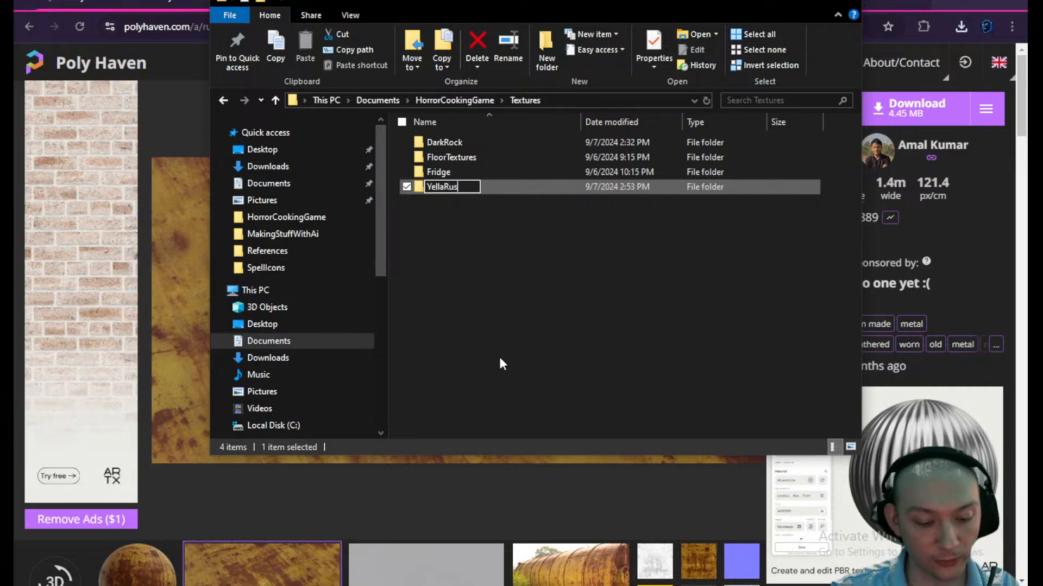
pyautogui.write('tedMeta')
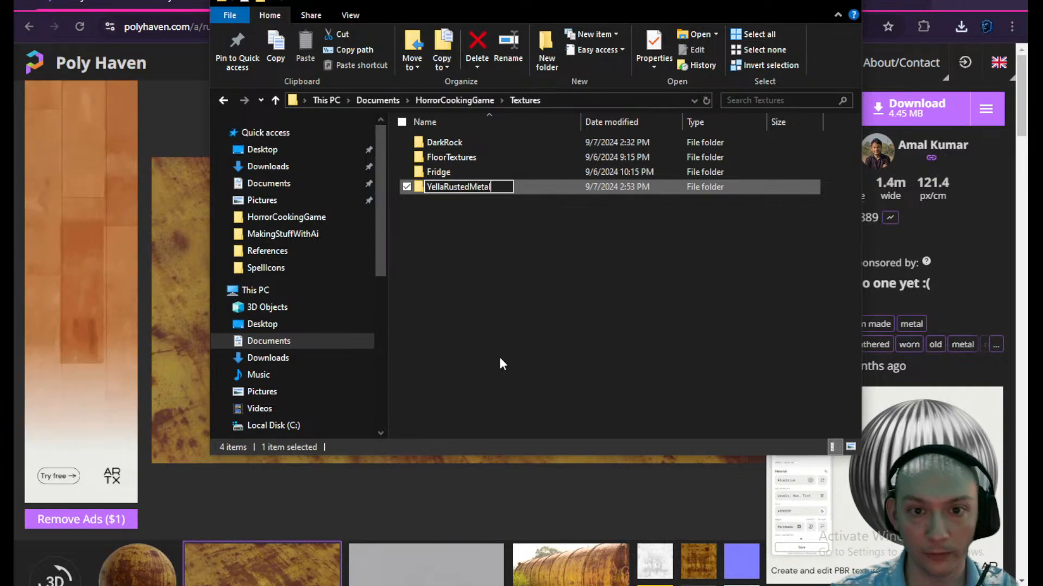
pyautogui.write('l')
pyautogui.press('Return')
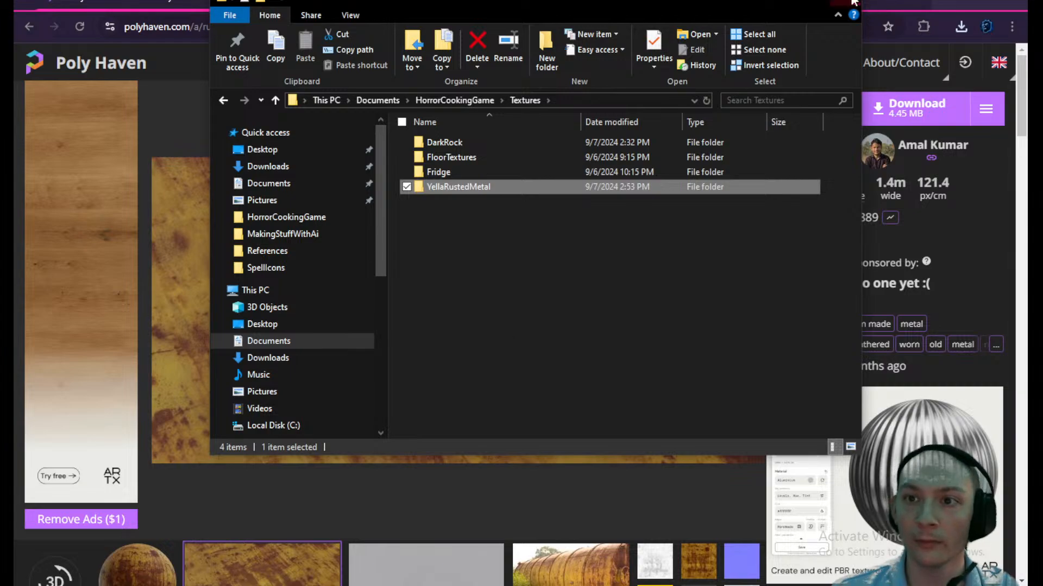
pyautogui.click(855, 2)
pyautogui.click(951, 3)
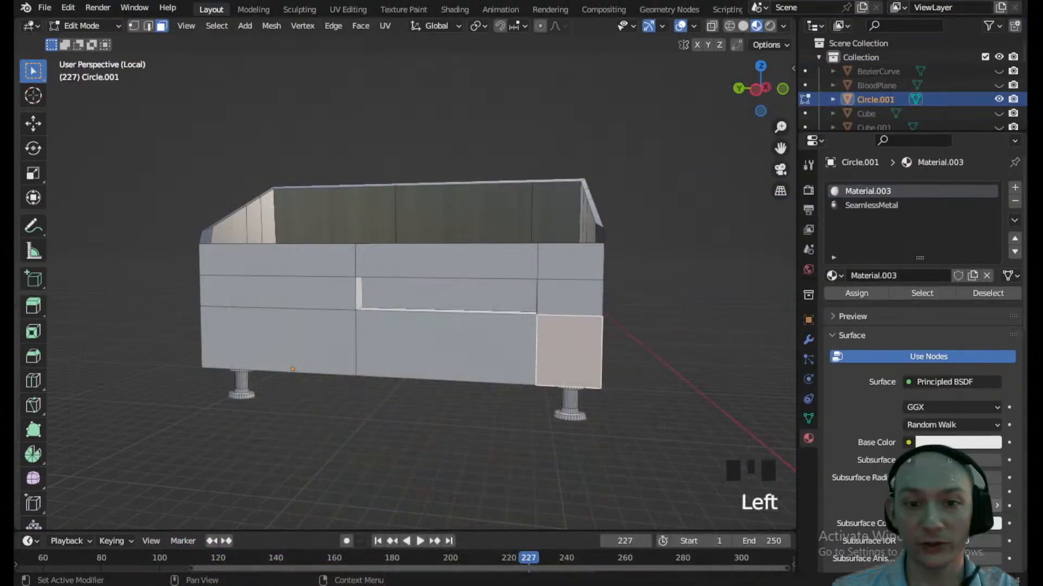
# - Add the remaining front panel faces and the inner ledge and end faces of the front slot to the selection
pyautogui.moveTo(543, 334); pyautogui.dragTo(489, 353, button='middle')
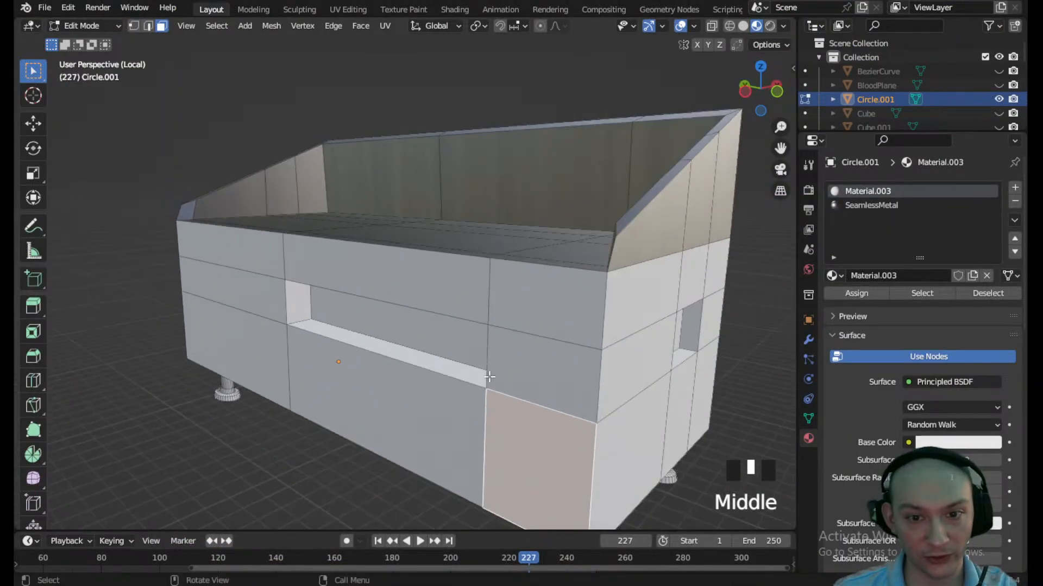
pyautogui.keyDown('shift'); pyautogui.click(413, 413); pyautogui.keyUp('shift')
pyautogui.keyDown('shift'); pyautogui.click(565, 383); pyautogui.keyUp('shift')
pyautogui.keyDown('shift'); pyautogui.click(534, 303); pyautogui.keyUp('shift')
pyautogui.keyDown('shift'); pyautogui.click(391, 283); pyautogui.keyUp('shift')
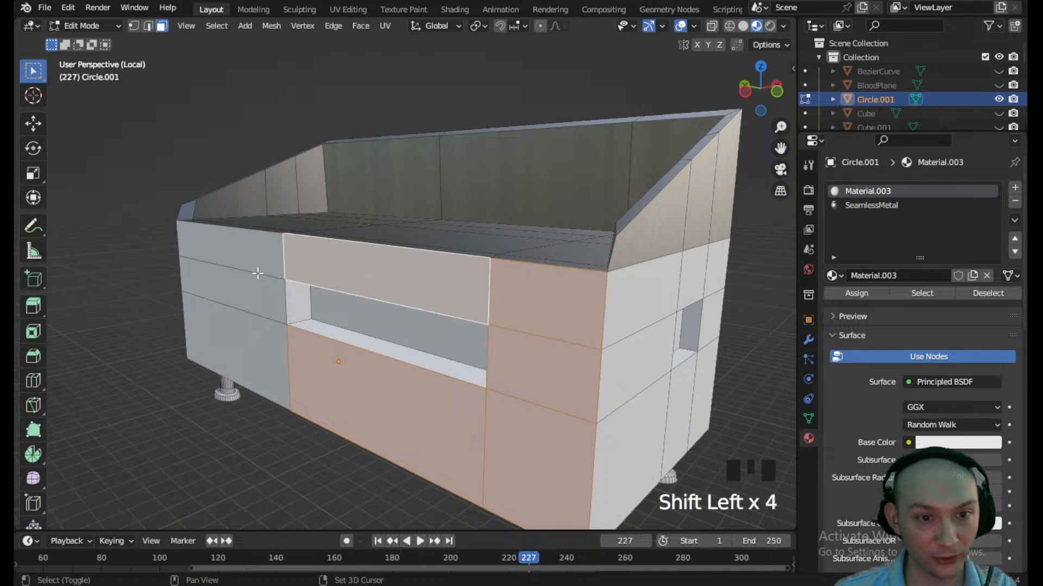
pyautogui.keyDown('shift'); pyautogui.click(258, 277); pyautogui.keyUp('shift')
pyautogui.keyDown('shift'); pyautogui.click(239, 242); pyautogui.keyUp('shift')
pyautogui.keyDown('shift'); pyautogui.click(272, 345); pyautogui.keyUp('shift')
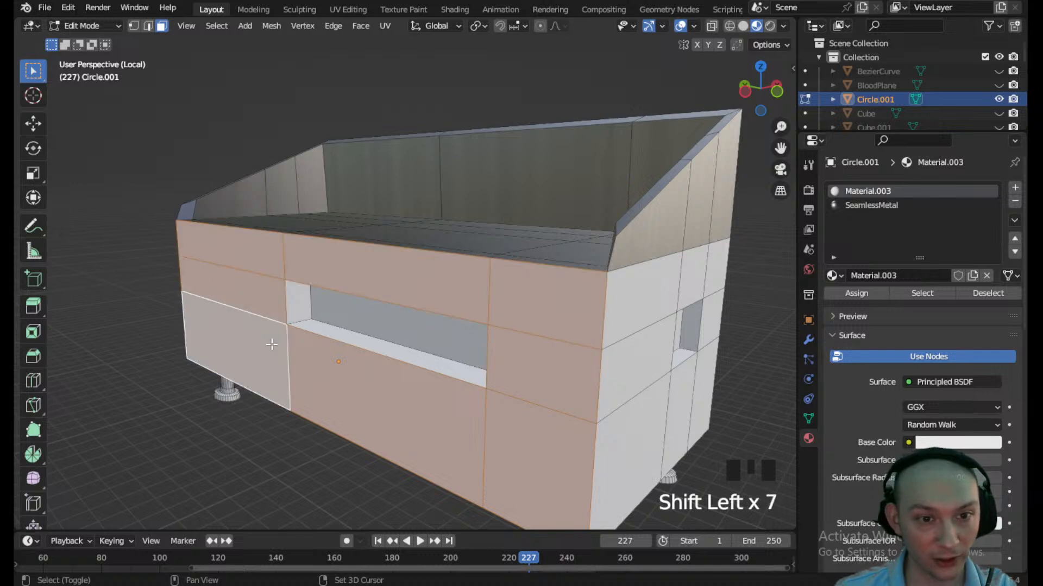
pyautogui.keyDown('shift'); pyautogui.click(343, 334); pyautogui.keyUp('shift')
pyautogui.moveTo(299, 302); pyautogui.dragTo(544, 336, button='middle')
pyautogui.keyDown('shift'); pyautogui.click(597, 281); pyautogui.keyUp('shift')
pyautogui.keyDown('shift'); pyautogui.click(629, 279); pyautogui.keyUp('shift')
# - Add the panel faces around the square opening on the griddle's right side to the selection
pyautogui.scroll(-2, 625, 280)
pyautogui.moveTo(619, 281); pyautogui.dragTo(327, 285, button='middle')
pyautogui.keyDown('shift'); pyautogui.click(327, 284); pyautogui.keyUp('shift')
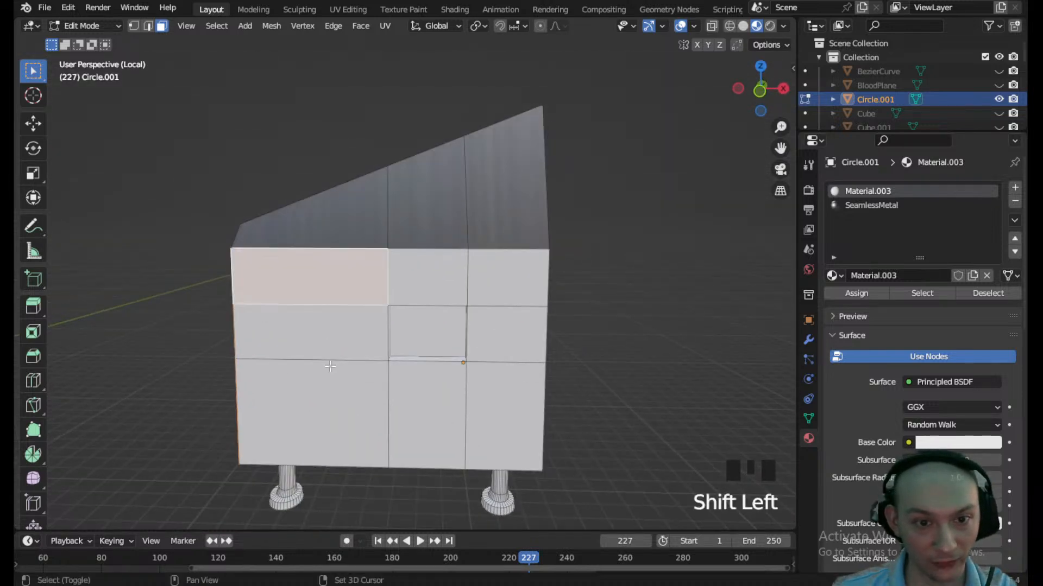
pyautogui.keyDown('shift'); pyautogui.click(331, 411); pyautogui.keyUp('shift')
pyautogui.keyDown('shift'); pyautogui.click(443, 403); pyautogui.keyUp('shift')
pyautogui.keyDown('shift'); pyautogui.click(360, 343); pyautogui.keyUp('shift')
pyautogui.keyDown('shift'); pyautogui.click(497, 405); pyautogui.keyUp('shift')
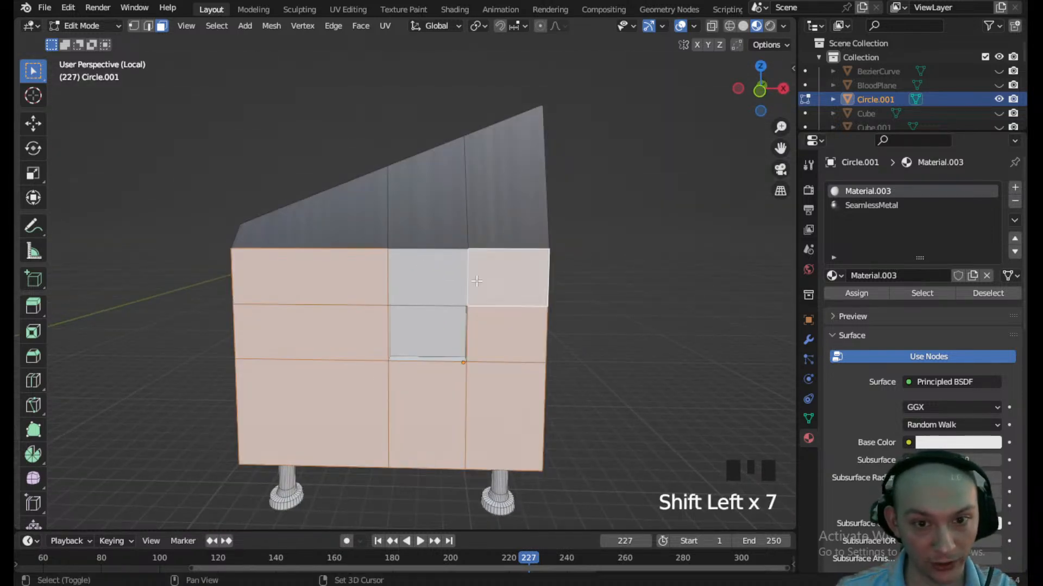
# - Extend the selection to the side opening's inner faces and the remaining lower body faces around the back and opposite side
pyautogui.moveTo(429, 271); pyautogui.dragTo(247, 331, button='middle')
pyautogui.keyDown('shift'); pyautogui.click(245, 339); pyautogui.keyUp('shift')
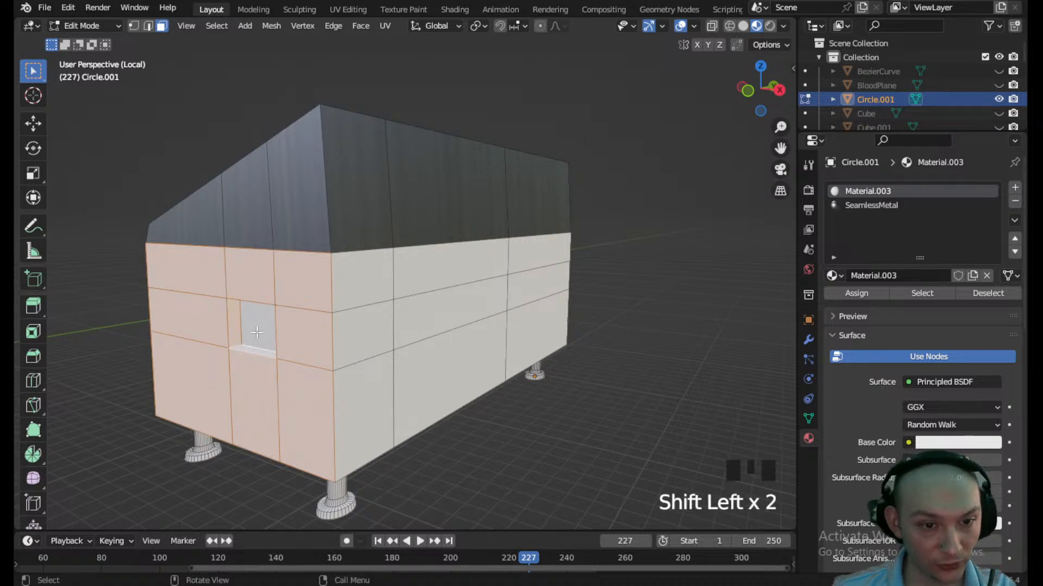
pyautogui.moveTo(254, 337); pyautogui.dragTo(279, 262, button='middle')
pyautogui.keyDown('shift'); pyautogui.click(319, 130); pyautogui.keyUp('shift')
pyautogui.moveTo(319, 129); pyautogui.dragTo(312, 298, button='middle')
pyautogui.keyDown('shift'); pyautogui.click(608, 260); pyautogui.keyUp('shift')
pyautogui.keyDown('shift'); pyautogui.moveTo(241, 263); pyautogui.dragTo(237, 261); pyautogui.keyUp('shift')
pyautogui.moveTo(462, 217); pyautogui.dragTo(265, 295, button='middle')
pyautogui.keyDown('shift'); pyautogui.moveTo(449, 366); pyautogui.dragTo(285, 267); pyautogui.keyUp('shift')
pyautogui.moveTo(339, 309); pyautogui.dragTo(446, 407, button='middle')
pyautogui.keyDown('shift'); pyautogui.moveTo(431, 418); pyautogui.dragTo(352, 296); pyautogui.keyUp('shift')
pyautogui.moveTo(352, 295); pyautogui.dragTo(233, 376, button='middle')
pyautogui.moveTo(402, 311); pyautogui.dragTo(367, 337, button='middle')
# - Add a third material slot with a new material and set its base color to an Image Texture
pyautogui.click(1015, 188)
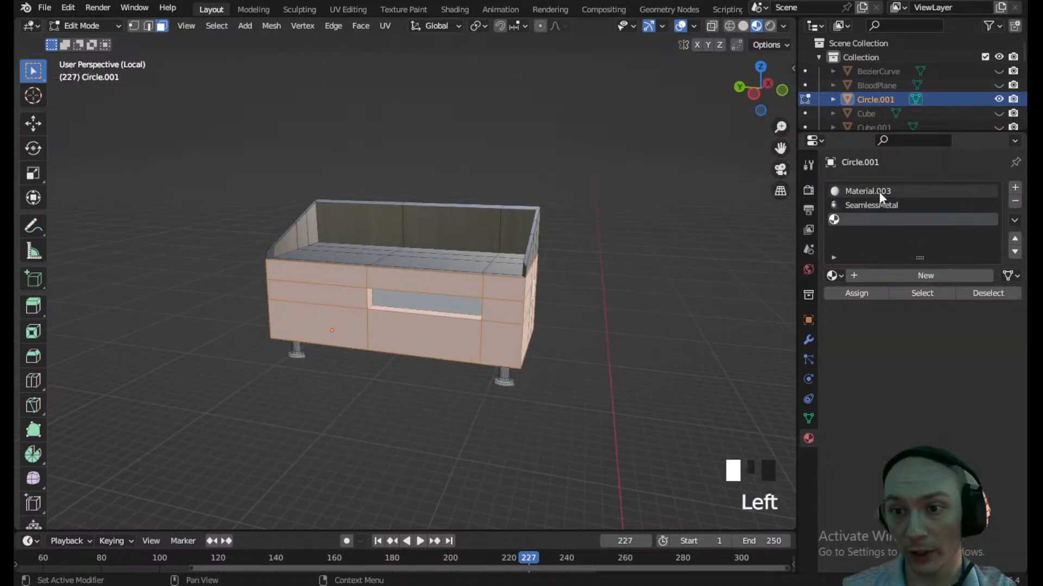
pyautogui.click(834, 275)
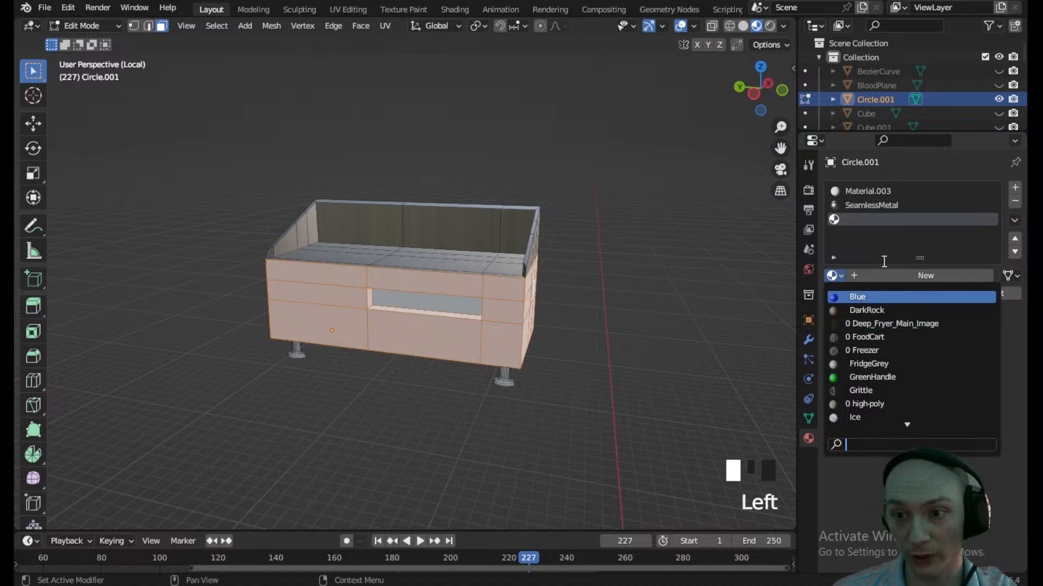
pyautogui.click(884, 275)
pyautogui.click(884, 275)
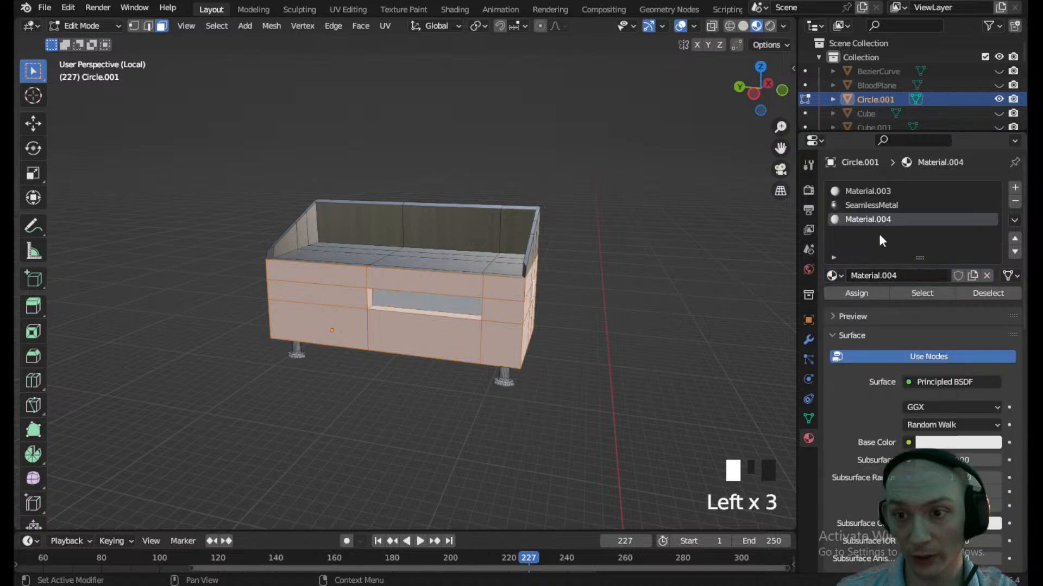
pyautogui.click(907, 443)
pyautogui.click(588, 318)
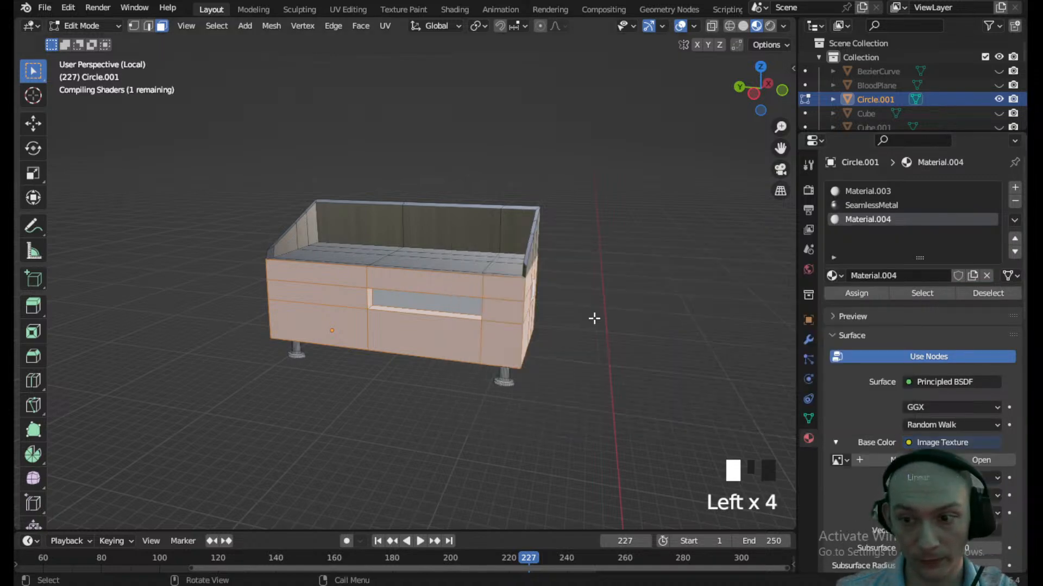
# - Rename the new material to YellowRustyMetal
pyautogui.click(978, 460)
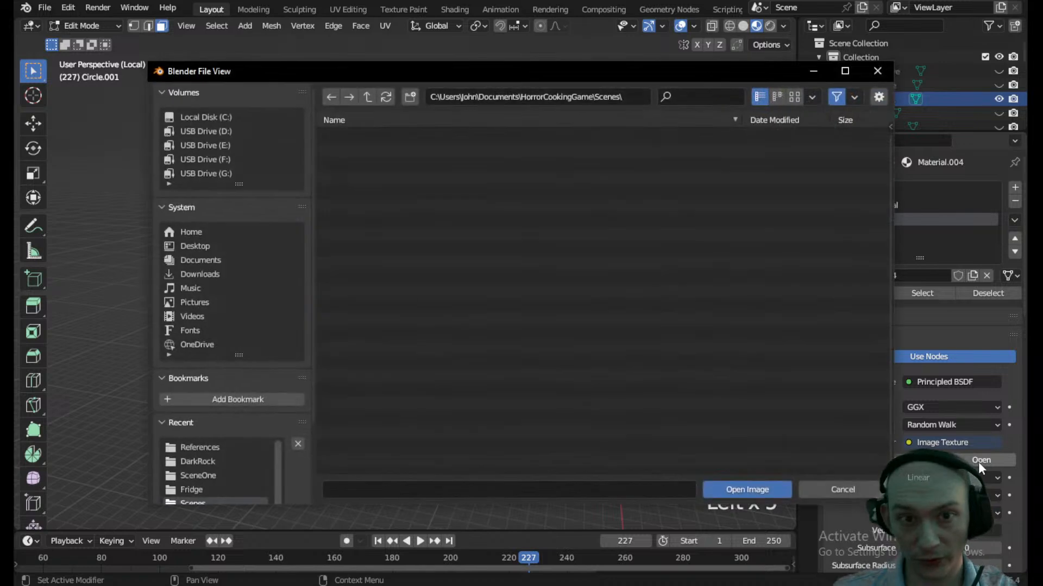
pyautogui.click(839, 490)
pyautogui.doubleClick(873, 219)
pyautogui.write('Ye')
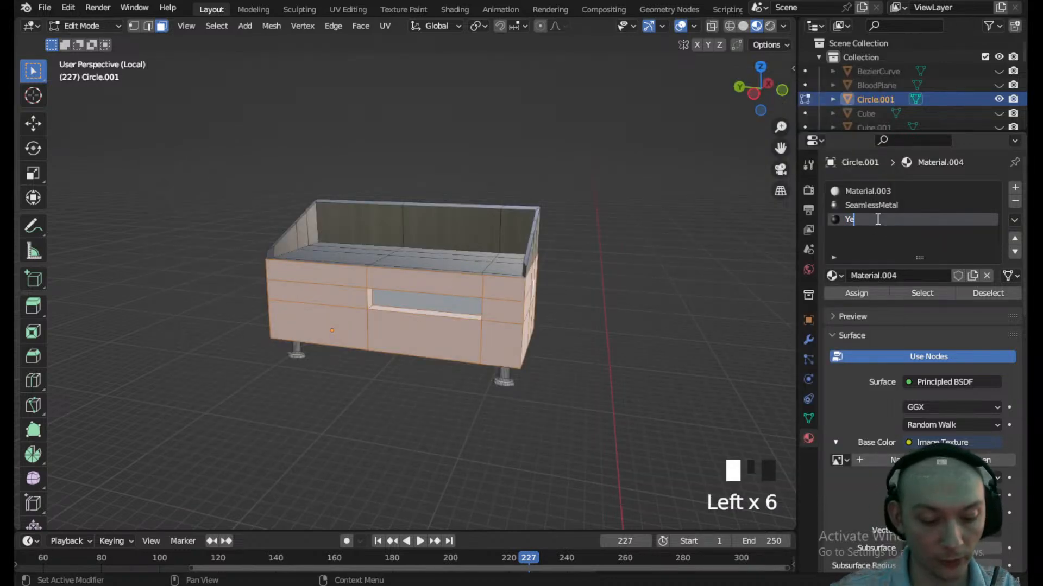
pyautogui.write('llowRustyMetal')
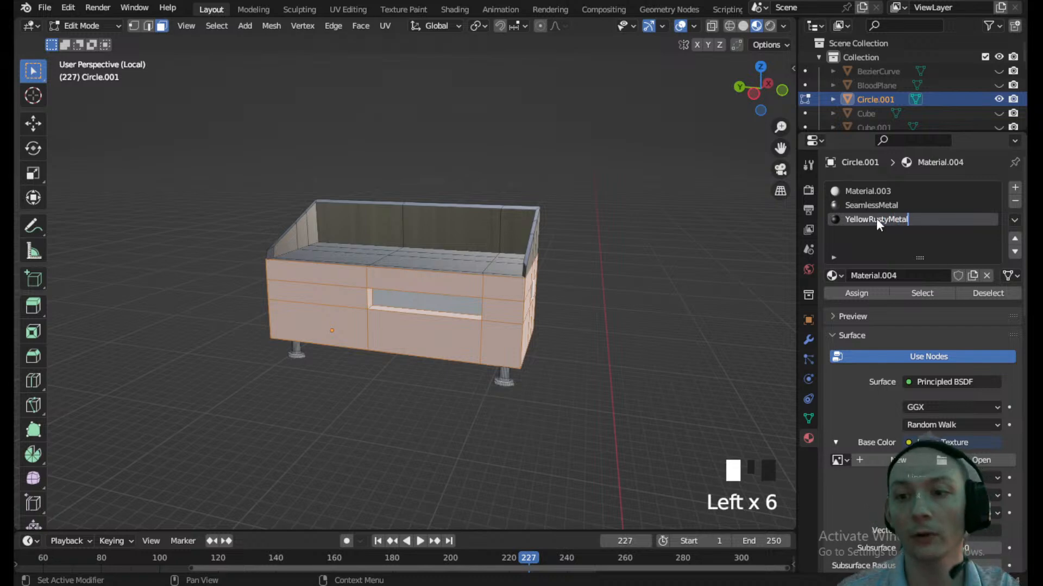
pyautogui.press('Return')
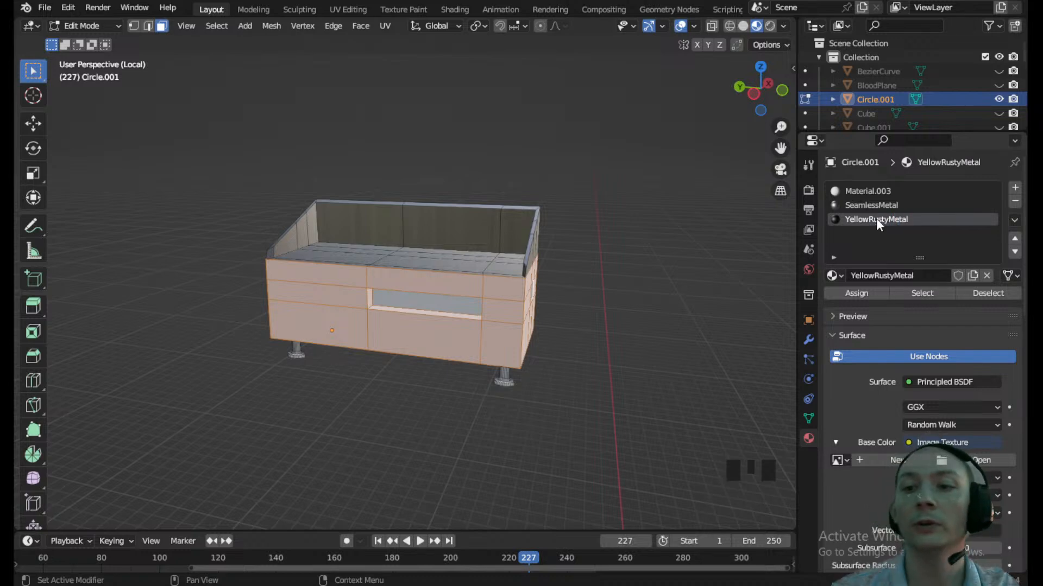
# - Load rusty_metal_03_diff_1k.jpg from the YellaRustedMetal folder as the material's base color image
pyautogui.click(981, 460)
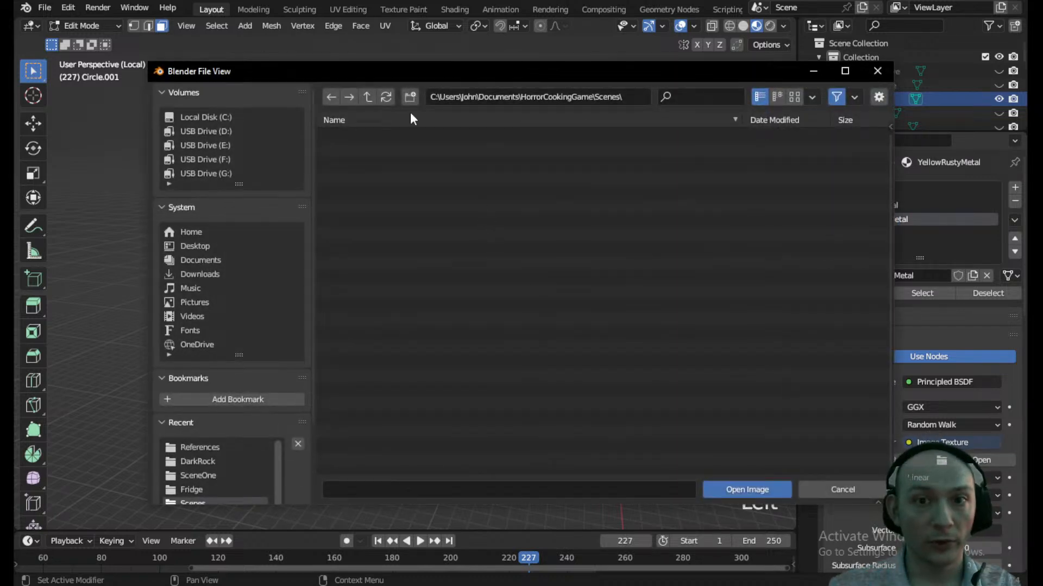
pyautogui.click(367, 97)
pyautogui.doubleClick(345, 178)
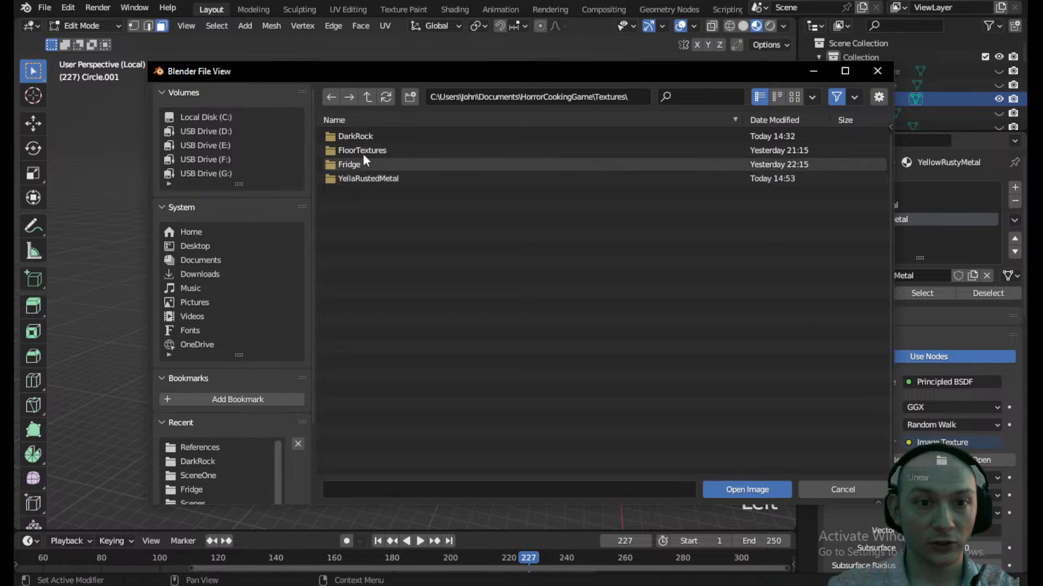
pyautogui.doubleClick(370, 175)
pyautogui.click(383, 133)
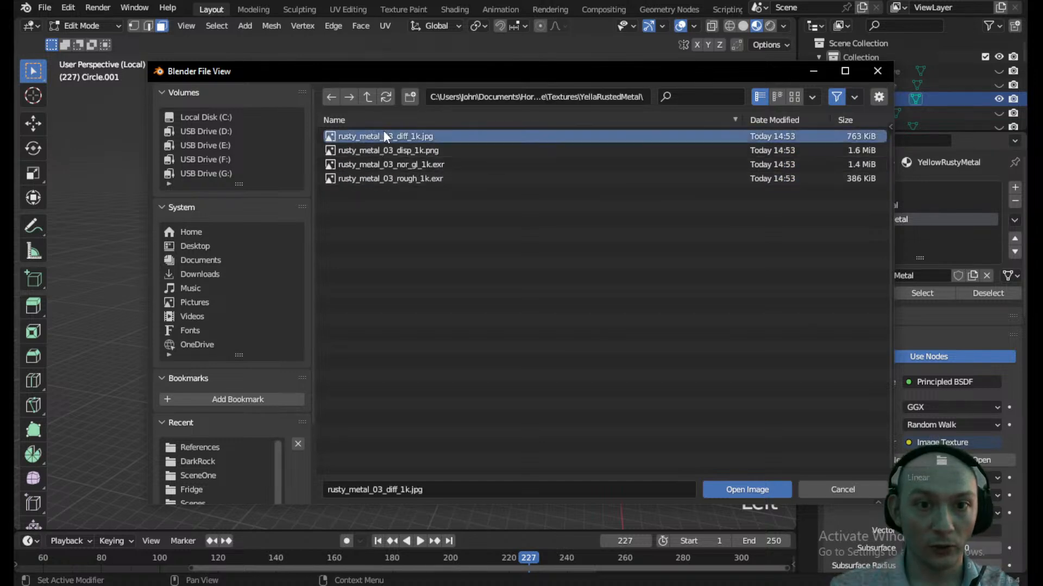
pyautogui.click(731, 492)
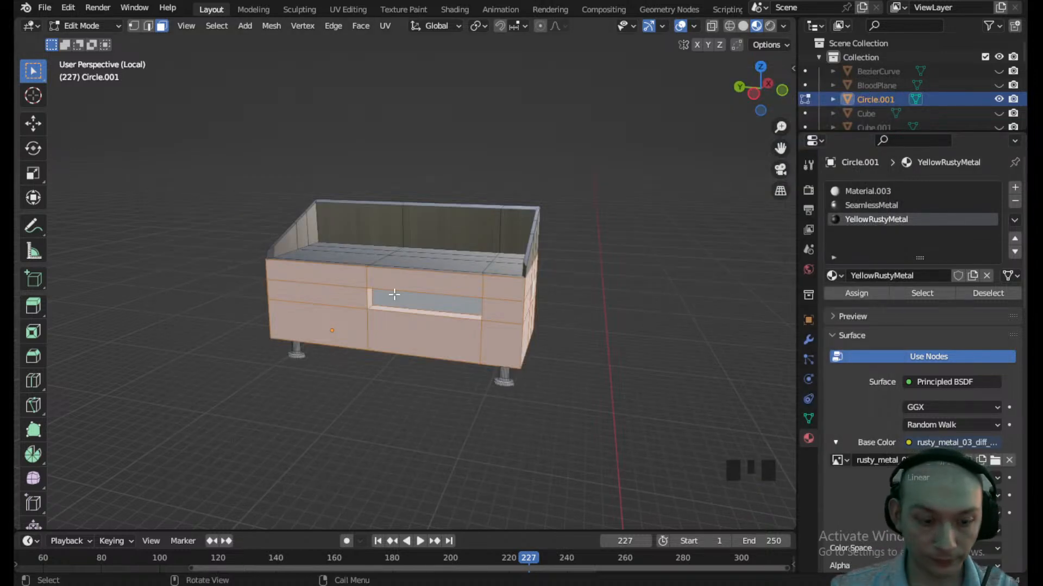
# - Assign YellowRustyMetal to the selected body faces, deselect them, and select the lower left front panel face
pyautogui.click(857, 293)
pyautogui.scroll(2, 381, 327)
pyautogui.moveTo(333, 325)
pyautogui.mouseDown(button='middle')
pyautogui.moveTo(463, 318)
pyautogui.moveTo(380, 333)
pyautogui.mouseUp(button='middle')
pyautogui.press('z')
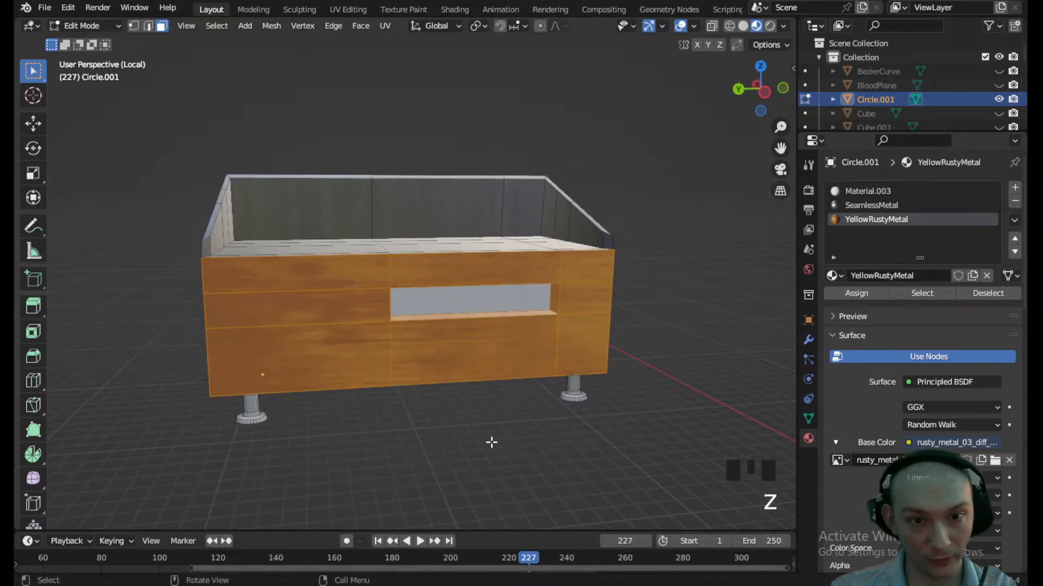
pyautogui.click(491, 442)
pyautogui.moveTo(491, 441); pyautogui.dragTo(361, 379, button='middle')
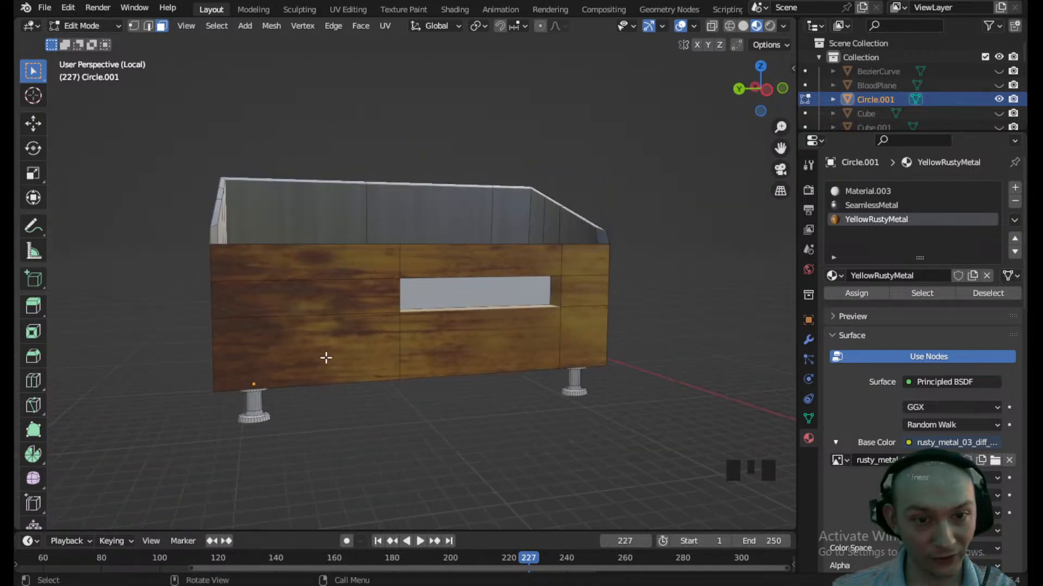
pyautogui.moveTo(328, 349); pyautogui.dragTo(311, 346, button='middle')
pyautogui.click(311, 345)
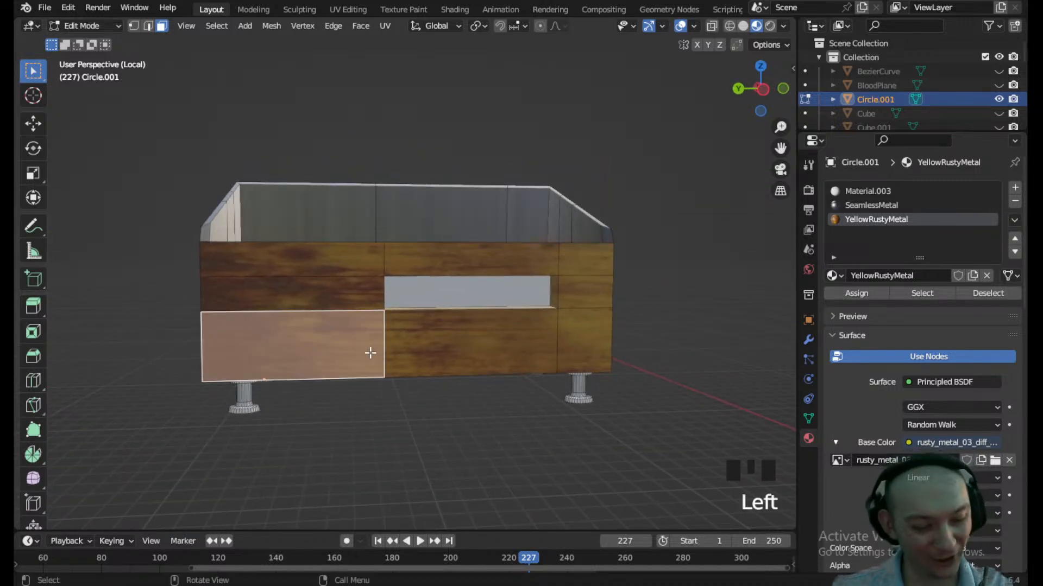
pyautogui.moveTo(290, 311); pyautogui.dragTo(414, 313, button='middle')
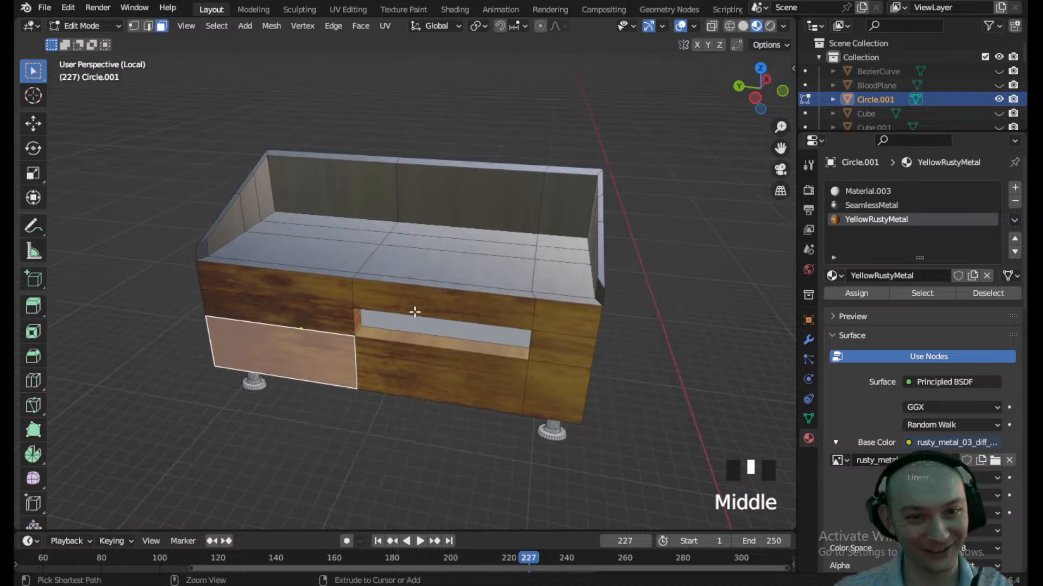
# - Switch to Object Mode and apply the griddle's scale
pyautogui.click(69, 22)
pyautogui.click(90, 40)
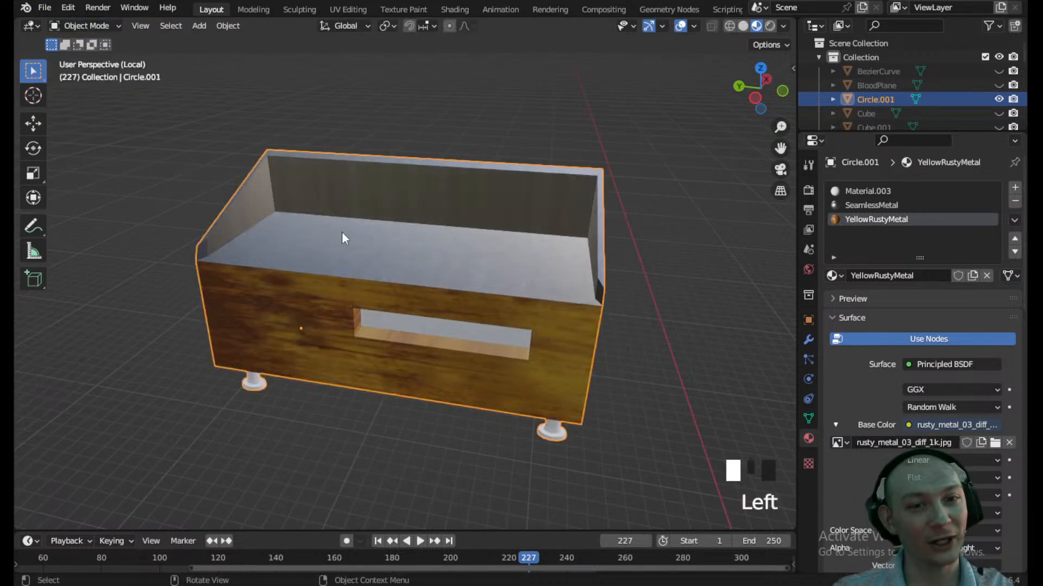
pyautogui.hotkey('ctrl', 'a')
pyautogui.click(307, 234)
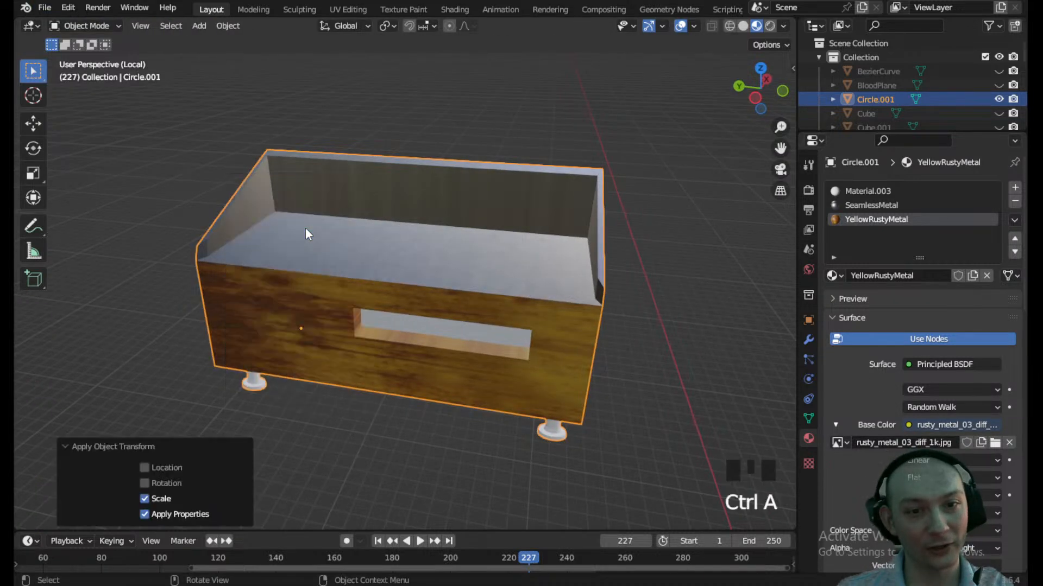
# - In Edit Mode, unwrap the YellowRustyMetal faces and check the resulting layout in the UV Editing workspace
pyautogui.click(106, 25)
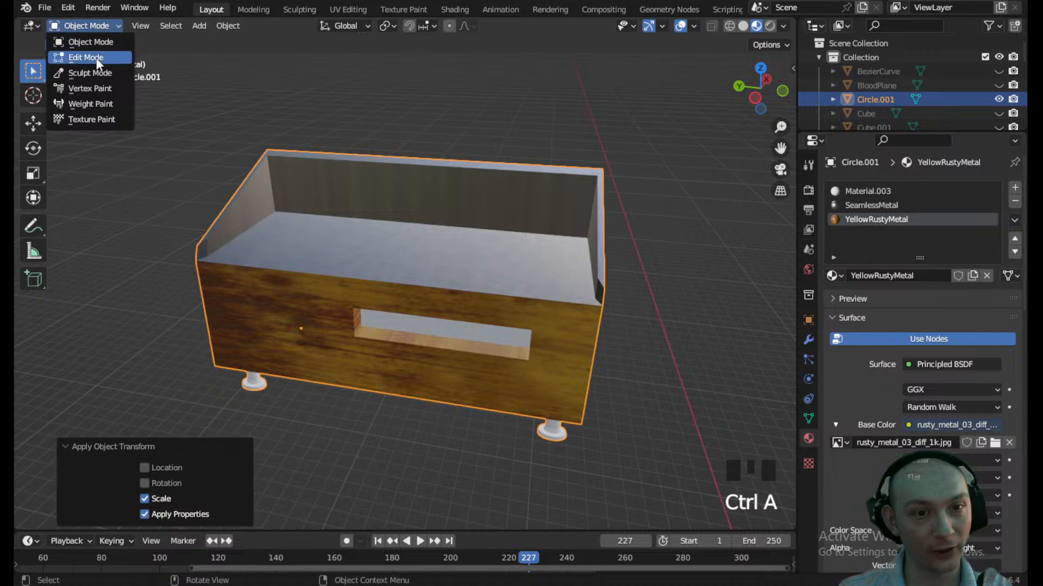
pyautogui.click(90, 54)
pyautogui.moveTo(347, 228); pyautogui.dragTo(736, 280, button='middle')
pyautogui.click(914, 296)
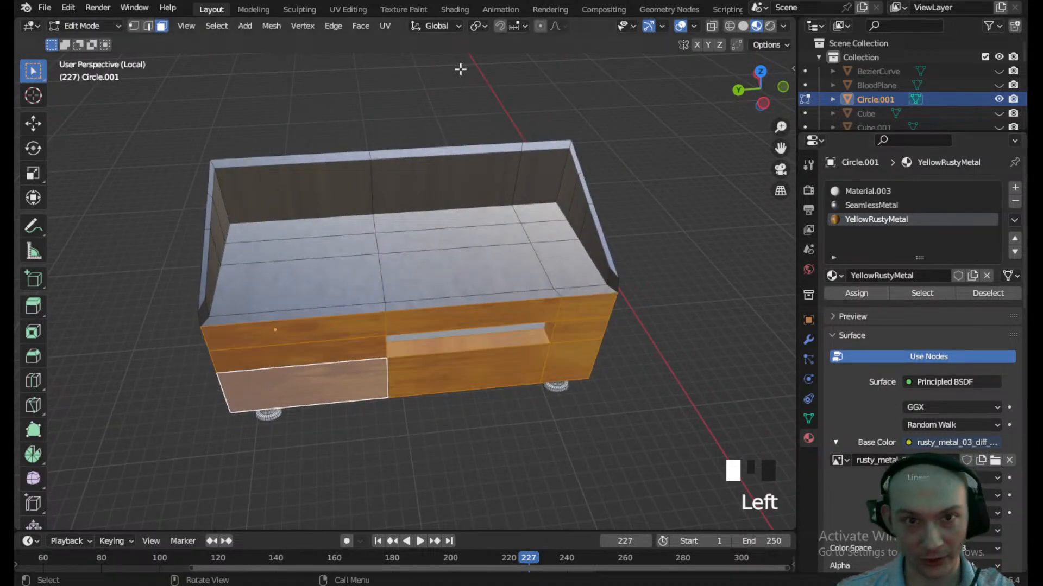
pyautogui.click(383, 25)
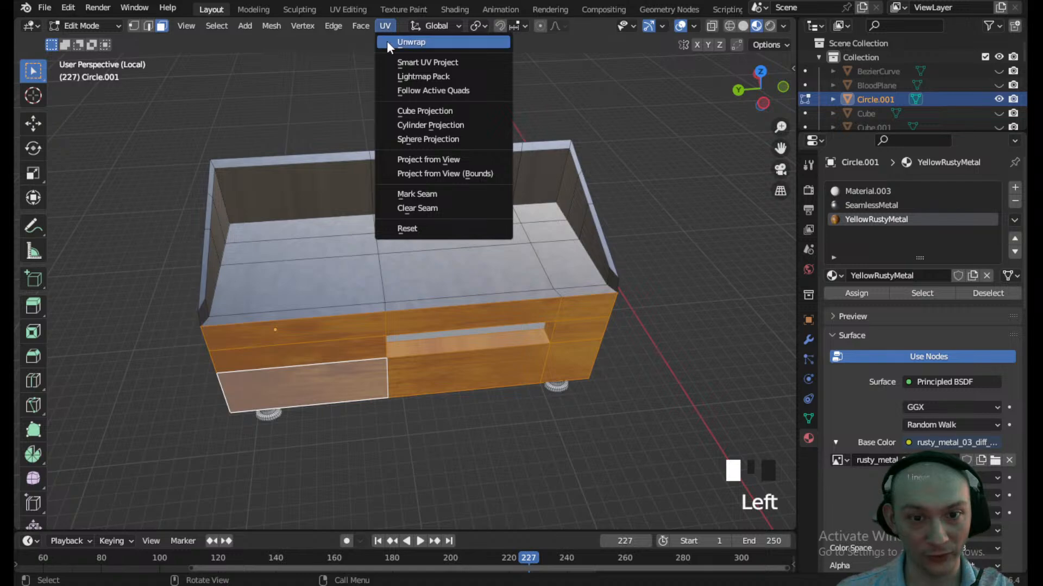
pyautogui.click(386, 41)
pyautogui.moveTo(396, 86); pyautogui.dragTo(319, 360, button='middle')
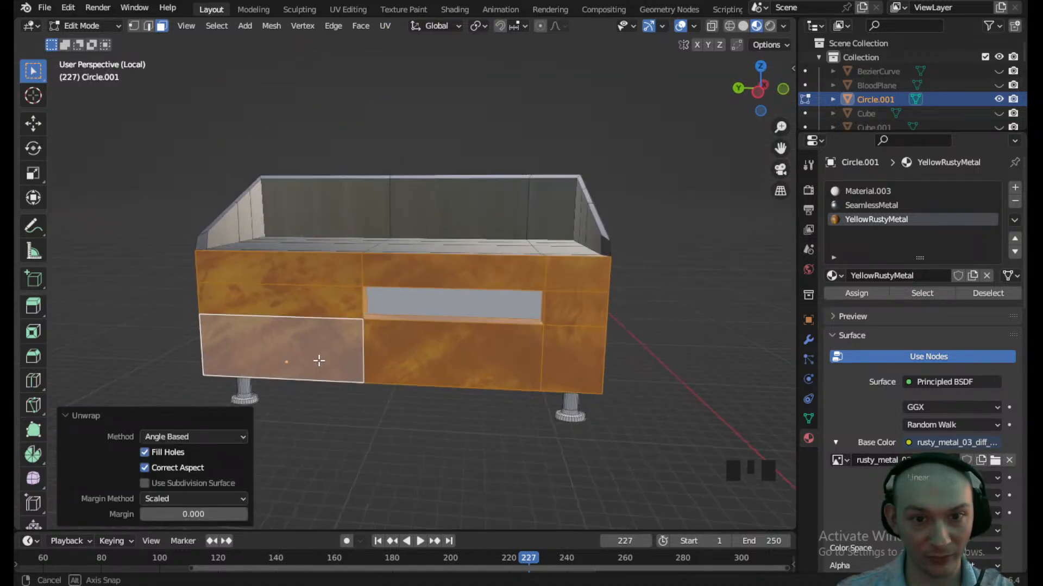
pyautogui.click(357, 10)
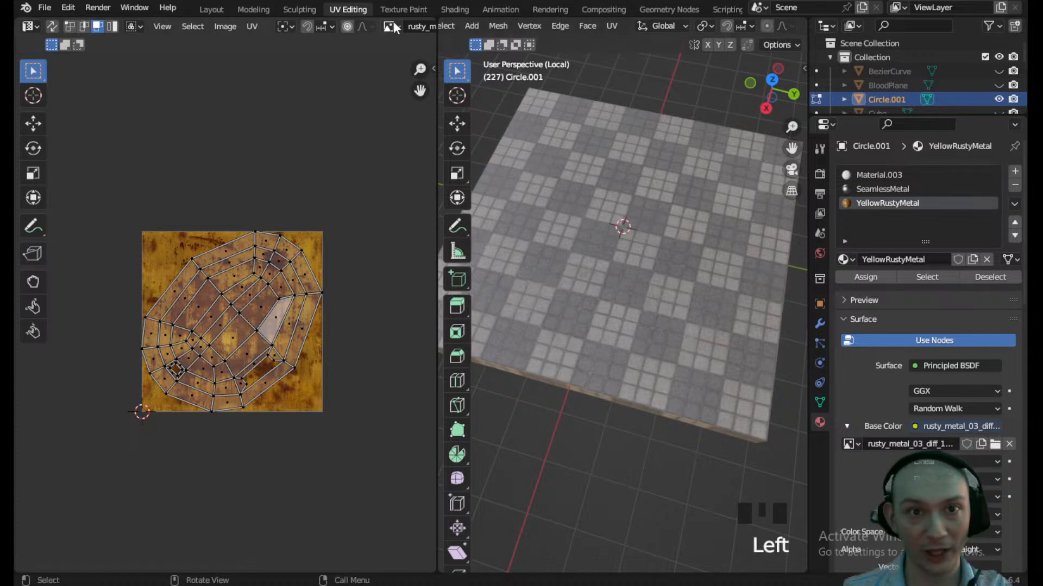
pyautogui.click(223, 9)
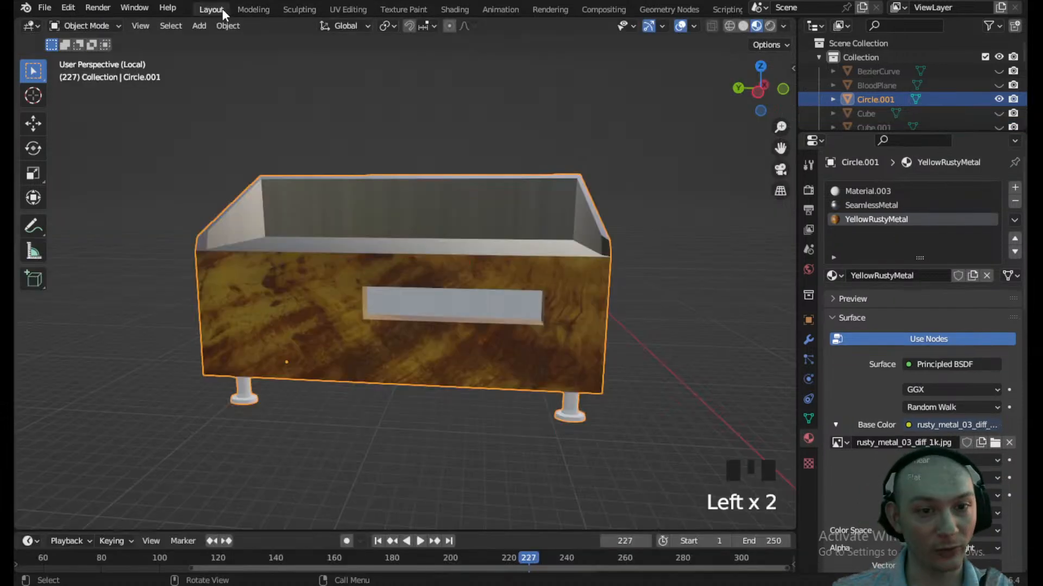
# - Return the griddle to Edit Mode and switch to edge selection
pyautogui.click(117, 26)
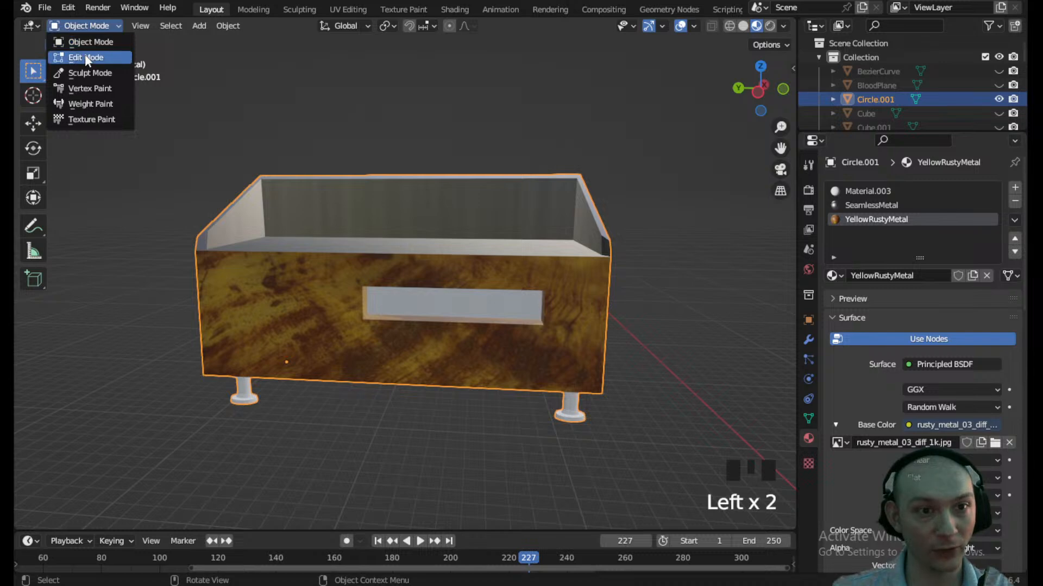
pyautogui.click(84, 55)
pyautogui.moveTo(324, 300); pyautogui.dragTo(356, 317, button='middle')
pyautogui.click(296, 254)
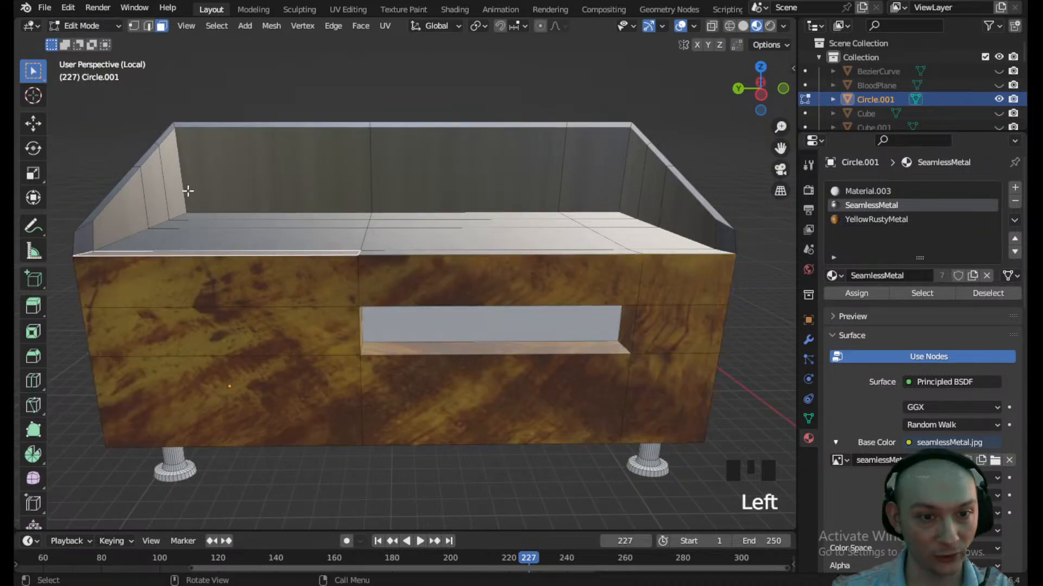
pyautogui.click(148, 26)
# - Mark a seam around all sides of the griddle along the edges where the rusty body meets the metal top
pyautogui.moveTo(233, 309); pyautogui.dragTo(344, 339, button='middle')
pyautogui.click(291, 351)
pyautogui.keyDown('shift'); pyautogui.click(353, 385); pyautogui.keyUp('shift')
pyautogui.keyDown('shift'); pyautogui.click(145, 332); pyautogui.keyUp('shift')
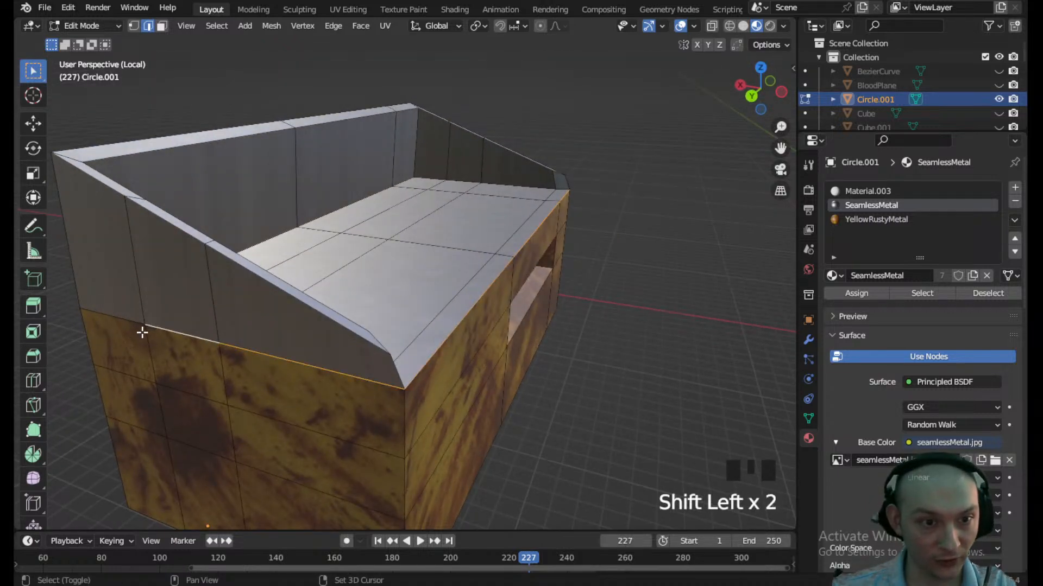
pyautogui.moveTo(166, 329); pyautogui.dragTo(317, 333, button='middle')
pyautogui.keyDown('shift'); pyautogui.click(282, 249); pyautogui.keyUp('shift')
pyautogui.keyDown('shift'); pyautogui.click(242, 295); pyautogui.keyUp('shift')
pyautogui.moveTo(242, 295); pyautogui.dragTo(396, 326, button='middle')
pyautogui.keyDown('shift'); pyautogui.click(273, 375); pyautogui.keyUp('shift')
pyautogui.keyDown('shift'); pyautogui.click(253, 360); pyautogui.keyUp('shift')
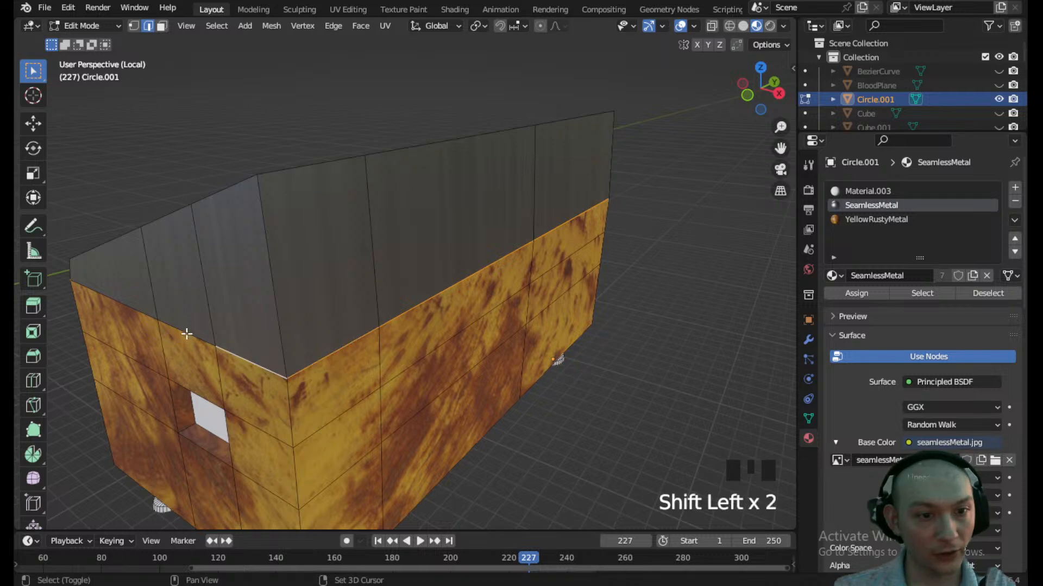
pyautogui.moveTo(123, 311); pyautogui.dragTo(152, 320, button='middle')
pyautogui.moveTo(253, 304); pyautogui.dragTo(258, 303, button='middle')
pyautogui.keyDown('shift'); pyautogui.moveTo(610, 430); pyautogui.dragTo(471, 186, button='middle'); pyautogui.keyUp('shift')
pyautogui.rightClick(487, 140)
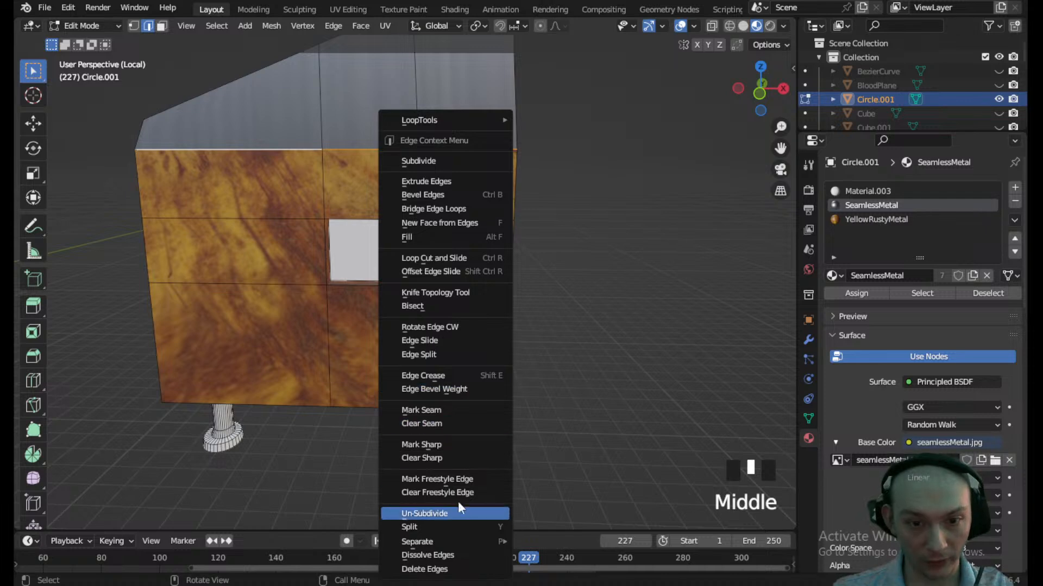
pyautogui.click(457, 412)
# - Mark the vertical edges at the four corners of the rusty body as seams
pyautogui.moveTo(471, 302); pyautogui.dragTo(353, 240, button='middle')
pyautogui.click(361, 298)
pyautogui.keyDown('shift'); pyautogui.click(362, 304); pyautogui.keyUp('shift')
pyautogui.keyDown('shift'); pyautogui.click(369, 399); pyautogui.keyUp('shift')
pyautogui.moveTo(369, 400); pyautogui.dragTo(400, 221, button='middle')
pyautogui.keyDown('shift'); pyautogui.click(408, 235); pyautogui.keyUp('shift')
pyautogui.keyDown('shift'); pyautogui.click(409, 352); pyautogui.keyUp('shift')
pyautogui.moveTo(409, 352); pyautogui.dragTo(404, 257, button='middle')
pyautogui.scroll(-2, 404, 258)
pyautogui.keyDown('shift'); pyautogui.click(482, 191); pyautogui.keyUp('shift')
pyautogui.keyDown('shift'); pyautogui.click(483, 247); pyautogui.keyUp('shift')
pyautogui.keyDown('shift'); pyautogui.click(482, 301); pyautogui.keyUp('shift')
pyautogui.moveTo(296, 300); pyautogui.dragTo(353, 310, button='middle')
pyautogui.keyDown('shift'); pyautogui.click(391, 256); pyautogui.keyUp('shift')
pyautogui.keyDown('shift'); pyautogui.click(389, 293); pyautogui.keyUp('shift')
pyautogui.keyDown('shift'); pyautogui.click(389, 361); pyautogui.keyUp('shift')
pyautogui.rightClick(383, 280)
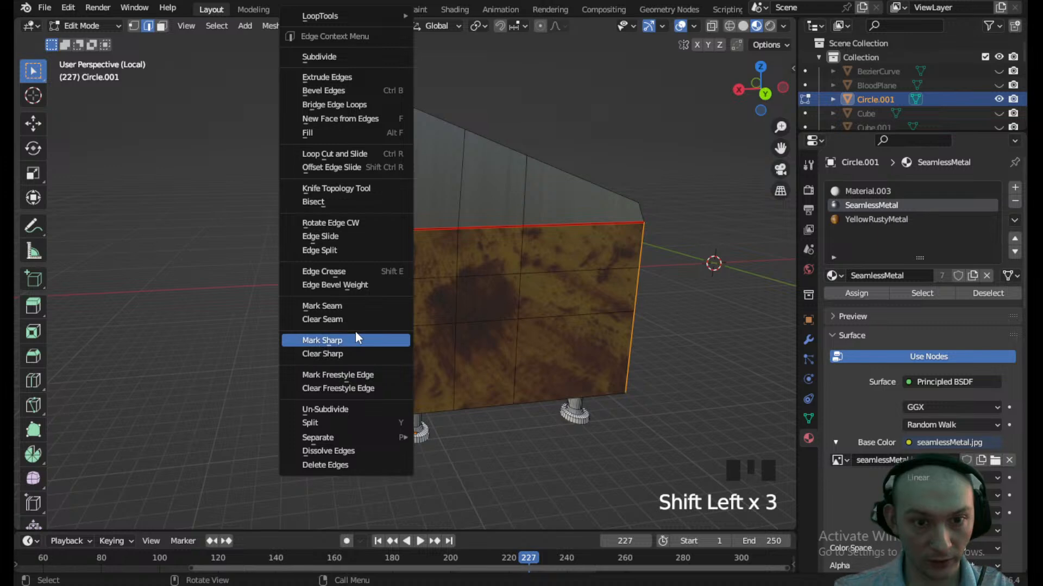
pyautogui.rightClick(360, 307)
# - Mark the bottom perimeter edges of the rusty body as seams
pyautogui.moveTo(407, 303); pyautogui.dragTo(510, 161, button='middle')
pyautogui.keyDown('shift'); pyautogui.click(509, 163); pyautogui.keyUp('shift')
pyautogui.keyDown('shift'); pyautogui.click(402, 173); pyautogui.keyUp('shift')
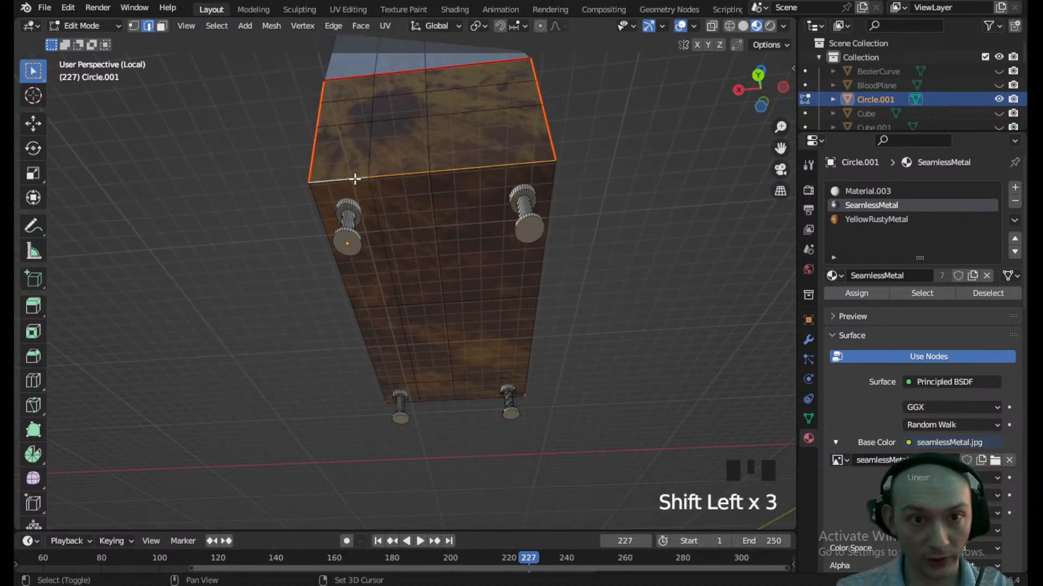
pyautogui.moveTo(577, 227); pyautogui.dragTo(395, 230, button='middle')
pyautogui.click(326, 215)
pyautogui.keyDown('shift'); pyautogui.click(477, 258); pyautogui.keyUp('shift')
pyautogui.keyDown('shift'); pyautogui.click(204, 270); pyautogui.keyUp('shift')
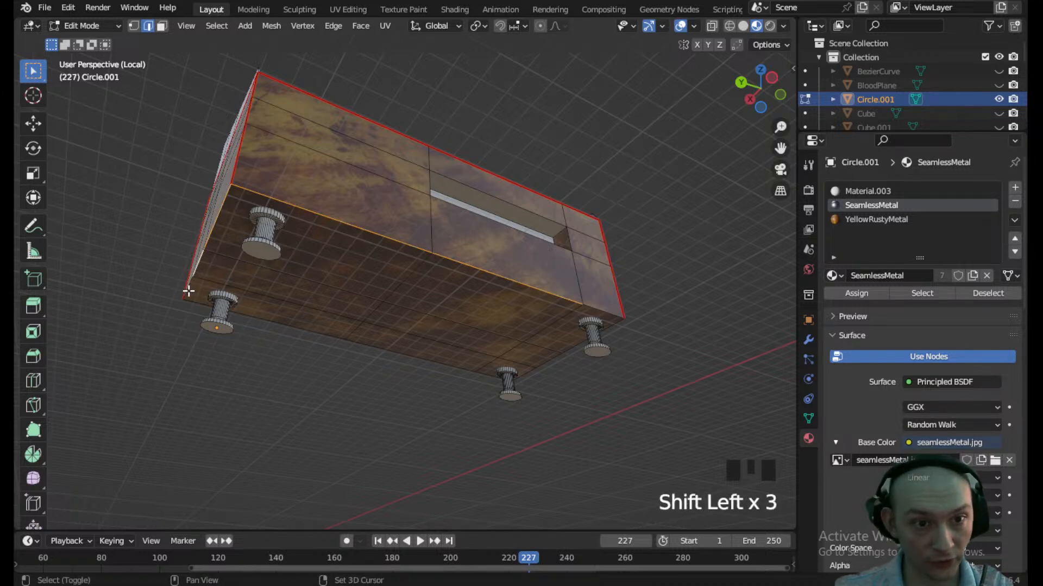
pyautogui.keyDown('shift'); pyautogui.click(376, 343); pyautogui.keyUp('shift')
pyautogui.moveTo(376, 343); pyautogui.dragTo(377, 260, button='middle')
pyautogui.keyDown('shift'); pyautogui.click(497, 233); pyautogui.keyUp('shift')
pyautogui.keyDown('shift'); pyautogui.click(435, 266); pyautogui.keyUp('shift')
pyautogui.keyDown('shift'); pyautogui.click(445, 265); pyautogui.keyUp('shift')
pyautogui.moveTo(446, 265); pyautogui.dragTo(373, 353, button='middle')
pyautogui.keyDown('shift'); pyautogui.click(287, 321); pyautogui.keyUp('shift')
pyautogui.rightClick(321, 330)
pyautogui.click(318, 331)
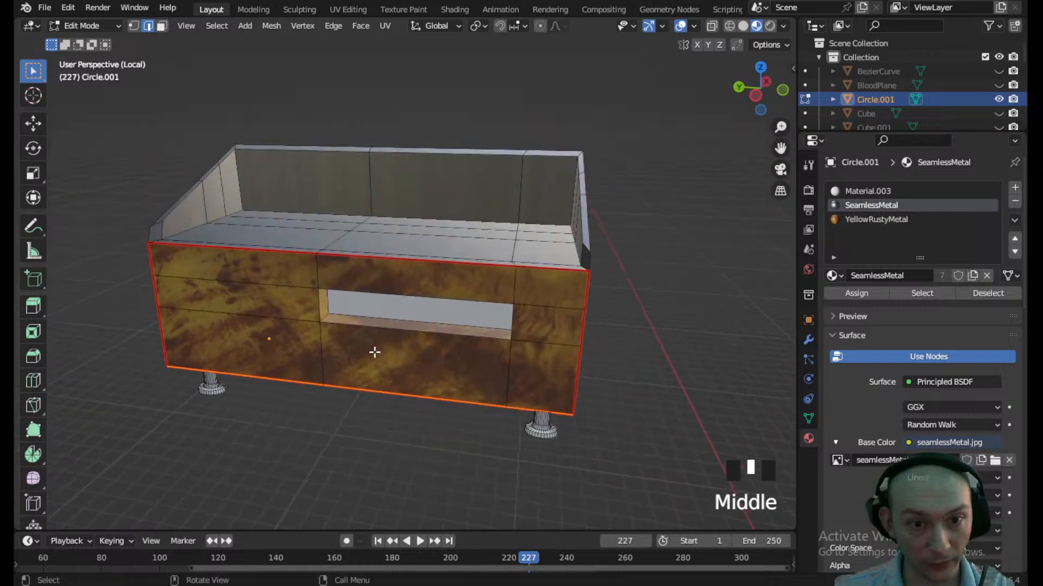
# - Mark the outer edges of the long rectangular opening in the front panel as seams
pyautogui.scroll(3, 288, 349)
pyautogui.click(275, 292)
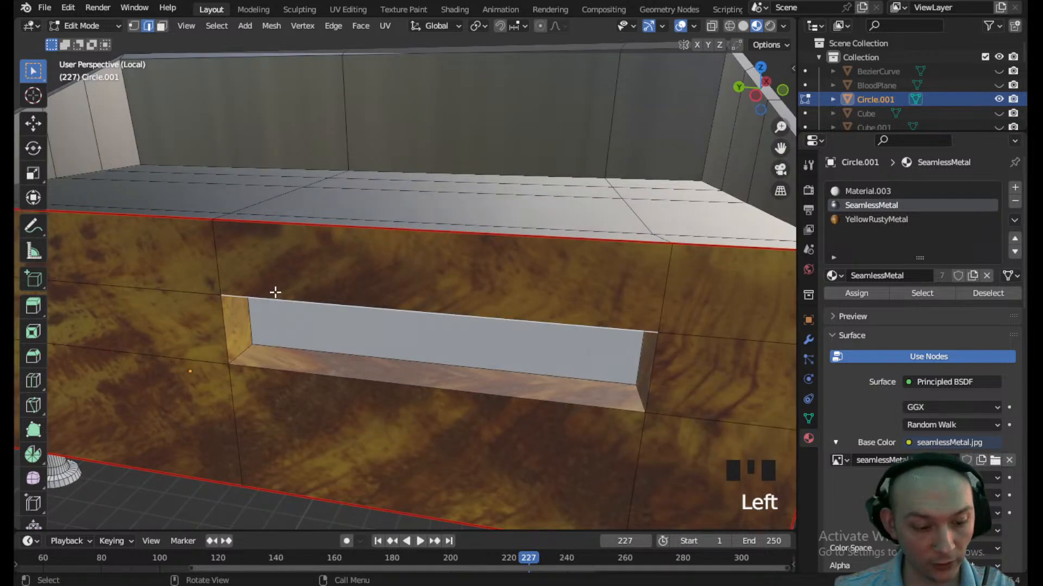
pyautogui.keyDown('alt'); pyautogui.keyDown('shift'); pyautogui.click(235, 296); pyautogui.keyUp('shift'); pyautogui.keyUp('alt')
pyautogui.keyDown('alt'); pyautogui.keyDown('shift'); pyautogui.click(224, 321); pyautogui.keyUp('shift'); pyautogui.keyUp('alt')
pyautogui.keyDown('shift'); pyautogui.click(376, 381); pyautogui.keyUp('shift')
pyautogui.keyDown('shift'); pyautogui.click(663, 379); pyautogui.keyUp('shift')
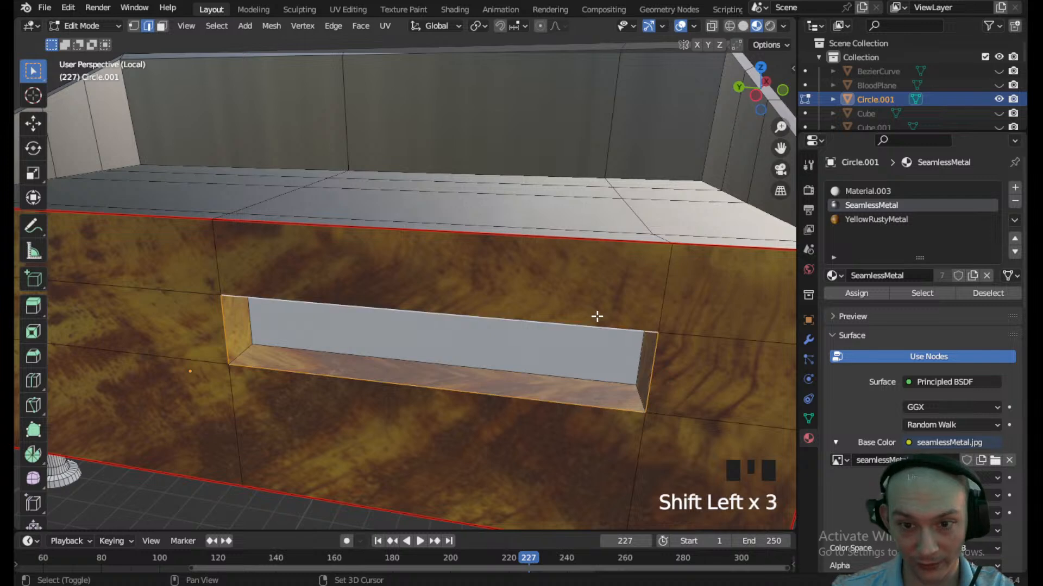
pyautogui.keyDown('shift'); pyautogui.click(596, 313); pyautogui.keyUp('shift')
pyautogui.rightClick(458, 328)
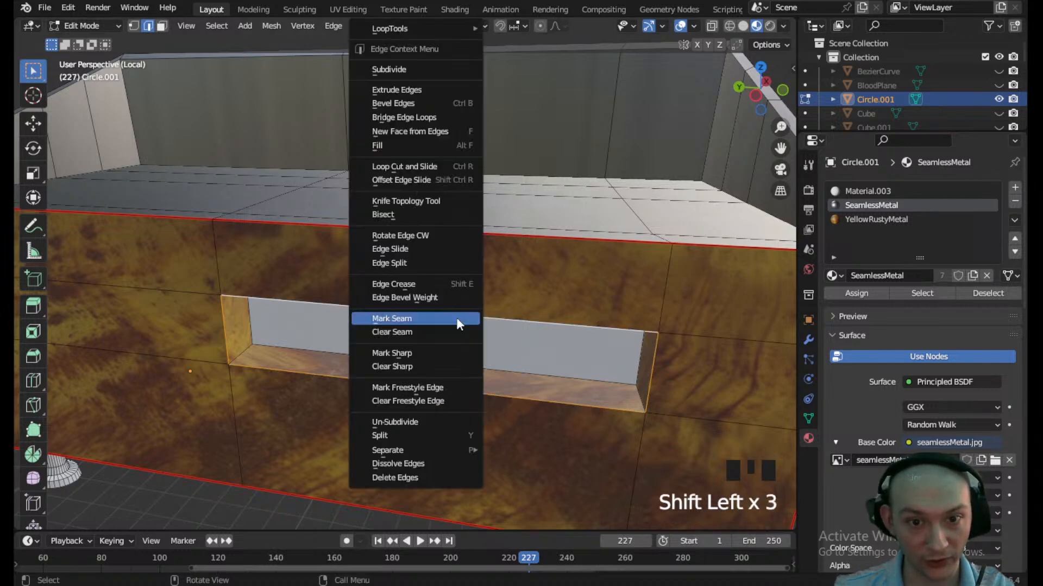
pyautogui.click(431, 333)
# - Mark the outer edges of the small opening in the griddle's side panel as seams
pyautogui.moveTo(432, 332); pyautogui.dragTo(379, 350, button='middle')
pyautogui.scroll(-2, 378, 350)
pyautogui.click(406, 280)
pyautogui.keyDown('shift'); pyautogui.click(487, 289); pyautogui.keyUp('shift')
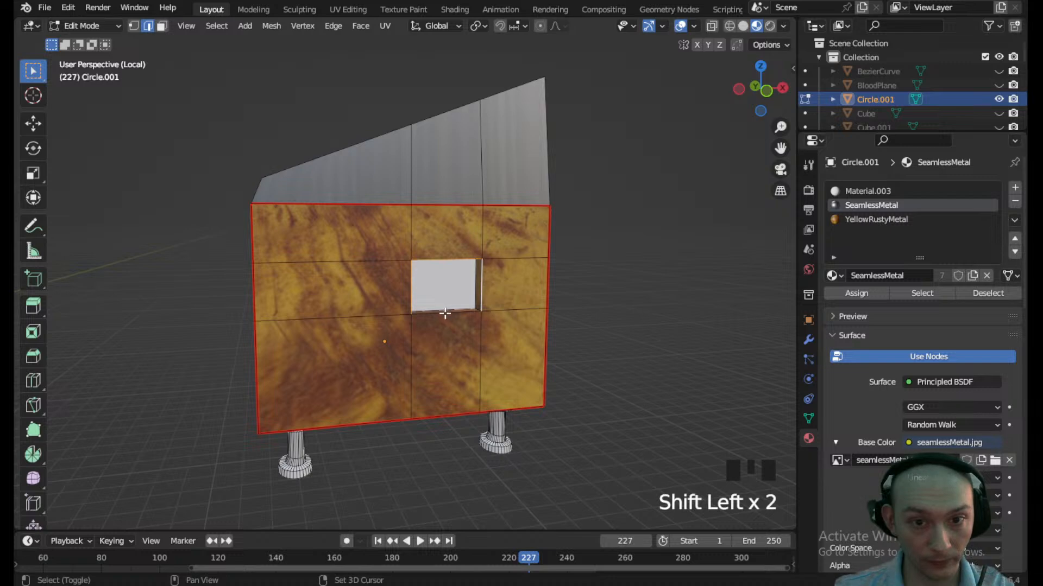
pyautogui.moveTo(453, 268); pyautogui.dragTo(415, 305, button='right')
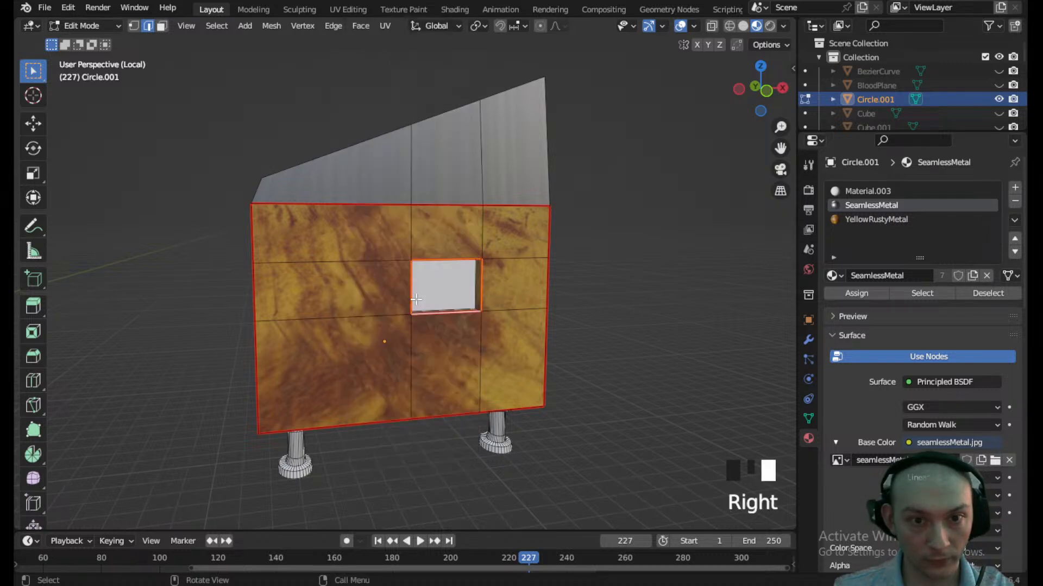
# - Mark the inner edges of the side panel's opening as seams
pyautogui.scroll(2, 546, 296)
pyautogui.click(545, 296)
pyautogui.moveTo(545, 296); pyautogui.dragTo(513, 193, button='middle')
pyautogui.click(512, 190)
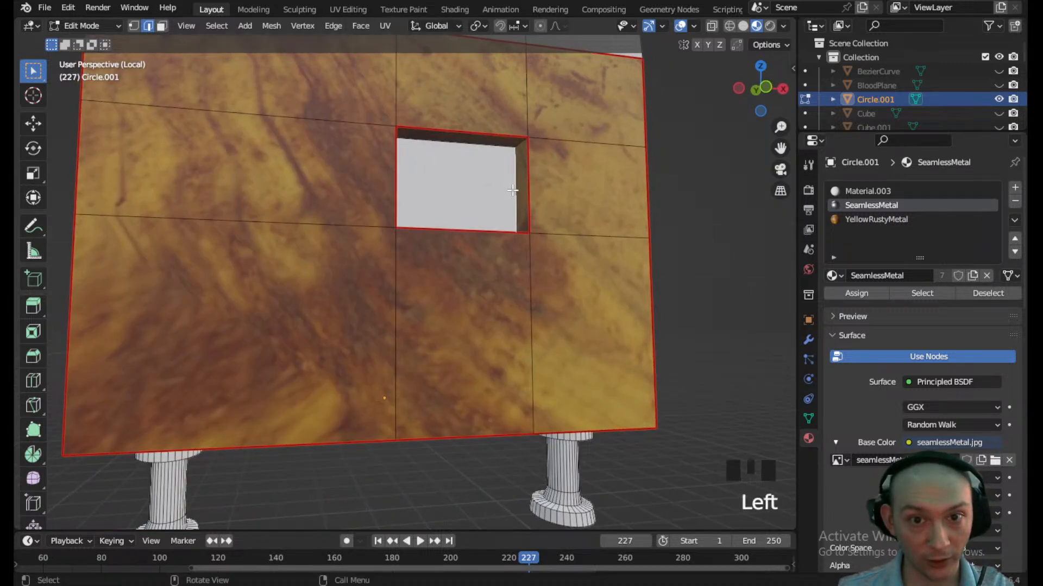
pyautogui.moveTo(478, 142); pyautogui.dragTo(166, 251, button='middle')
pyautogui.keyDown('shift'); pyautogui.click(126, 266); pyautogui.keyUp('shift')
pyautogui.keyDown('shift'); pyautogui.click(146, 293); pyautogui.keyUp('shift')
pyautogui.moveTo(143, 290); pyautogui.dragTo(123, 304, button='right')
# - Mark the inner edges at the back of the front panel's opening as seams
pyautogui.moveTo(129, 283); pyautogui.dragTo(552, 217, button='middle')
pyautogui.click(573, 225)
pyautogui.keyDown('shift'); pyautogui.click(697, 249); pyautogui.keyUp('shift')
pyautogui.moveTo(512, 255); pyautogui.dragTo(458, 315, button='middle')
pyautogui.keyDown('shift'); pyautogui.click(449, 341); pyautogui.keyUp('shift')
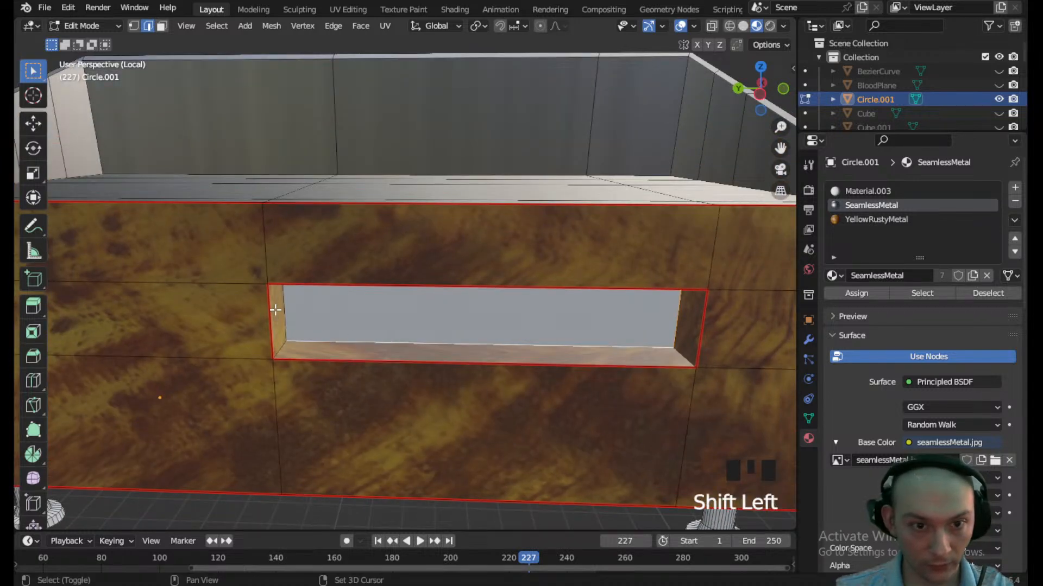
pyautogui.keyDown('shift'); pyautogui.click(287, 303); pyautogui.keyUp('shift')
pyautogui.keyDown('shift'); pyautogui.click(291, 310); pyautogui.keyUp('shift')
pyautogui.keyDown('shift'); pyautogui.click(314, 314); pyautogui.keyUp('shift')
pyautogui.moveTo(315, 314); pyautogui.dragTo(319, 273, button='middle')
pyautogui.rightClick(422, 188)
pyautogui.click(398, 308)
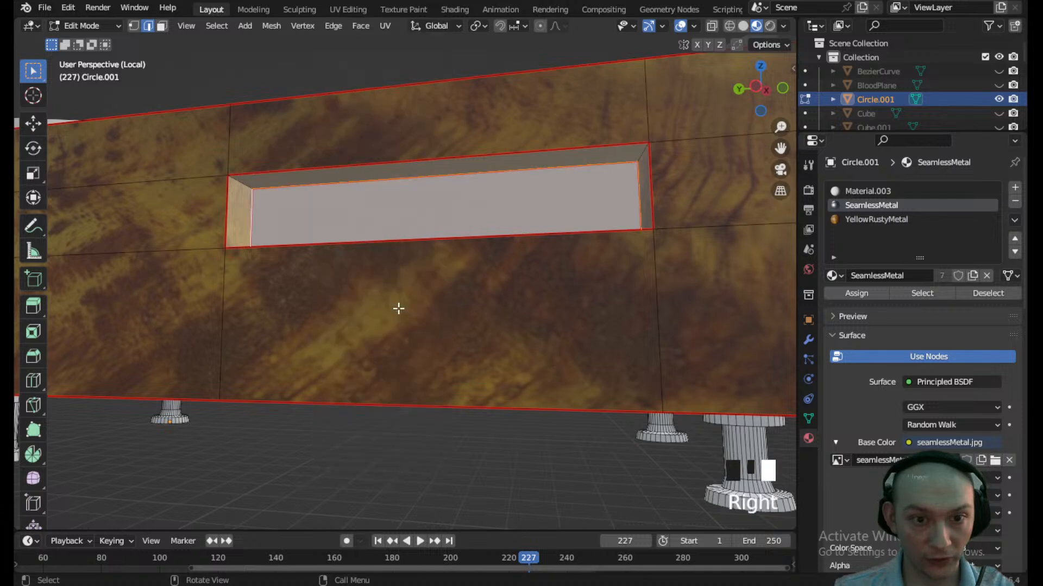
# - Mark one inward-running corner edge as a seam in both the front opening and the side opening
pyautogui.click(271, 205)
pyautogui.rightClick(243, 182)
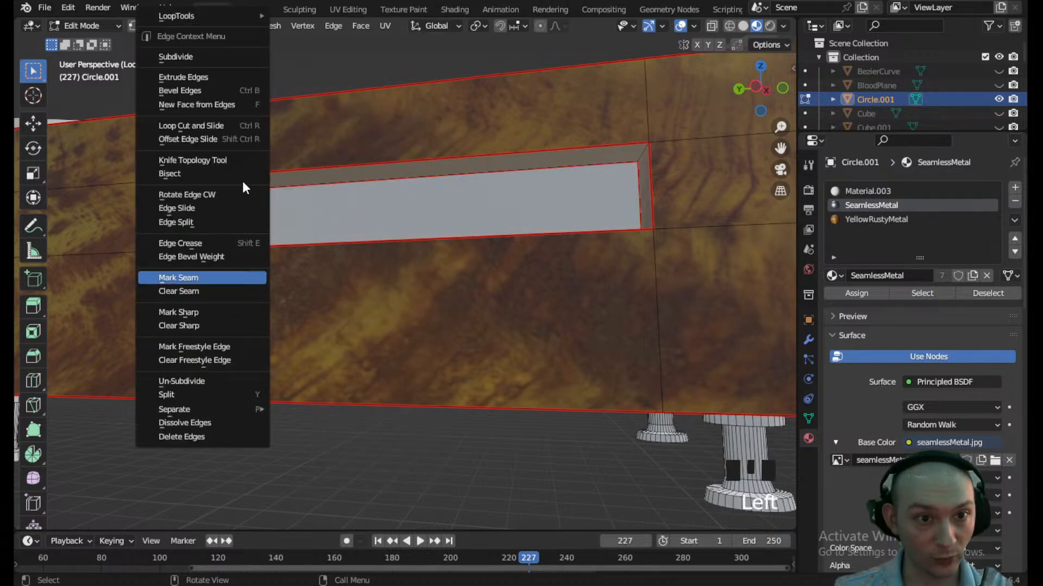
pyautogui.click(223, 275)
pyautogui.scroll(-2, 248, 250)
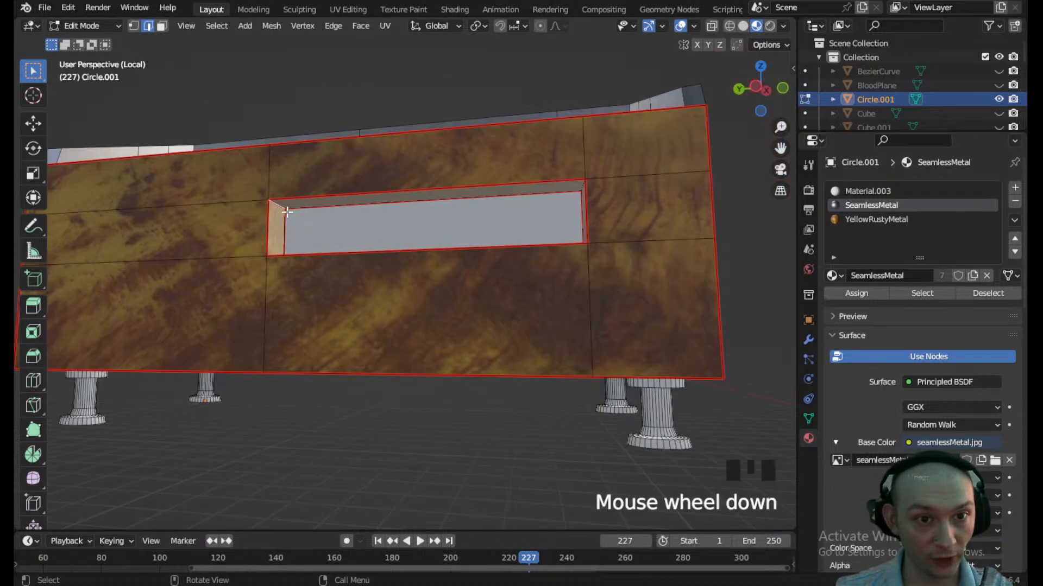
pyautogui.moveTo(533, 246); pyautogui.dragTo(157, 209, button='middle')
pyautogui.click(156, 220)
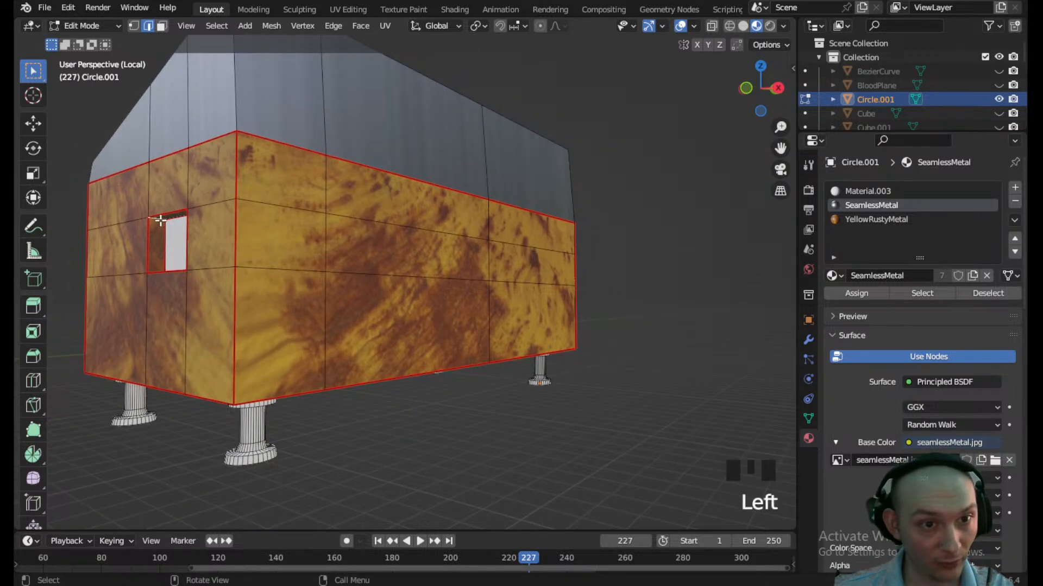
pyautogui.rightClick(162, 222)
pyautogui.click(152, 276)
# - Select all faces that use YellowRustyMetal and unwrap them along the marked seams
pyautogui.scroll(-3, 172, 251)
pyautogui.moveTo(173, 253); pyautogui.dragTo(324, 305, button='middle')
pyautogui.press('a')
pyautogui.scroll(2, 259, 293)
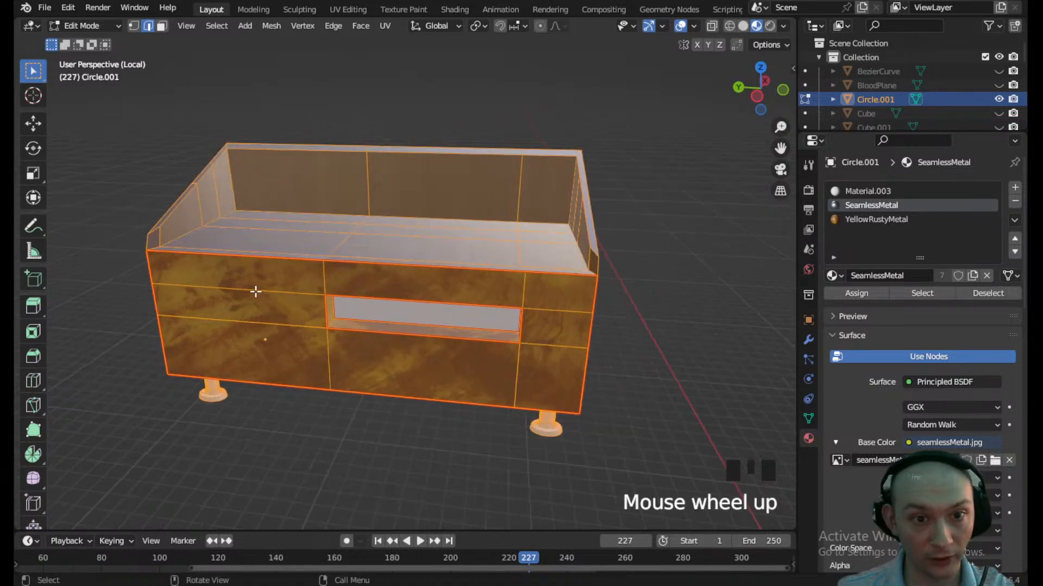
pyautogui.click(254, 289)
pyautogui.click(879, 227)
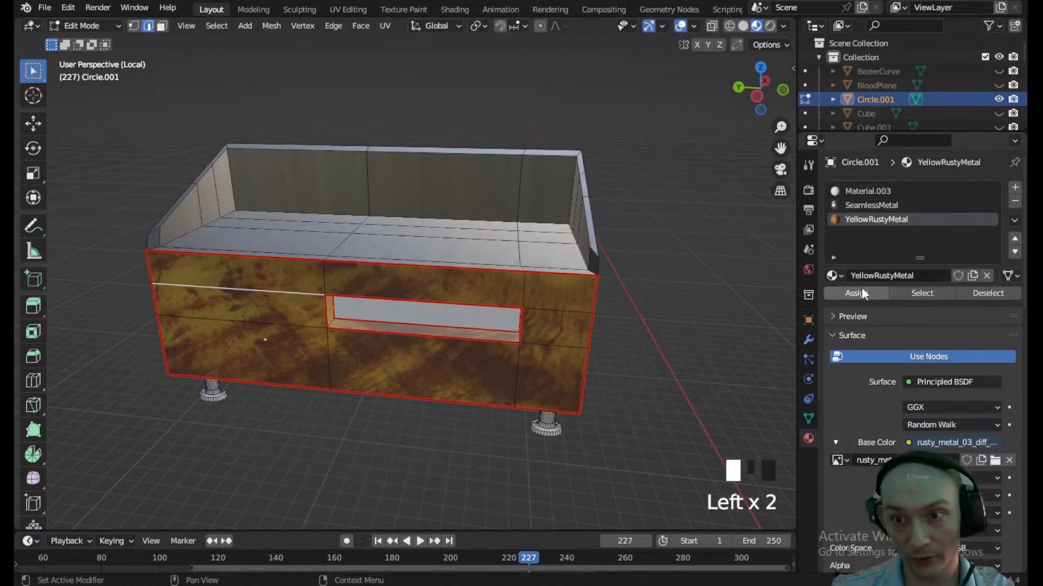
pyautogui.click(933, 292)
pyautogui.scroll(-2, 416, 300)
pyautogui.moveTo(416, 300)
pyautogui.mouseDown(button='middle')
pyautogui.moveTo(381, 300)
pyautogui.moveTo(416, 300)
pyautogui.mouseUp(button='middle')
pyautogui.click(386, 25)
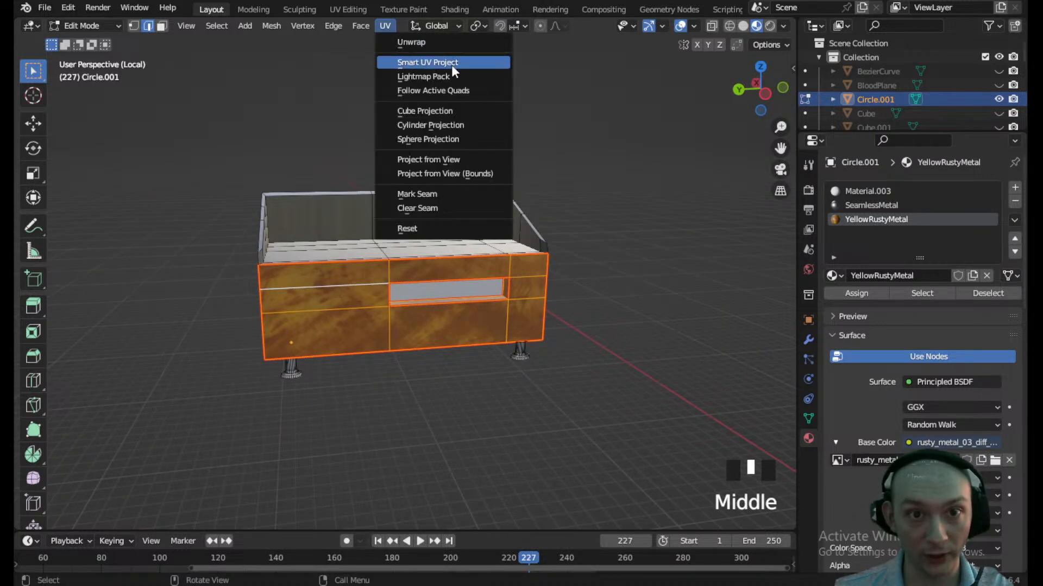
pyautogui.click(437, 43)
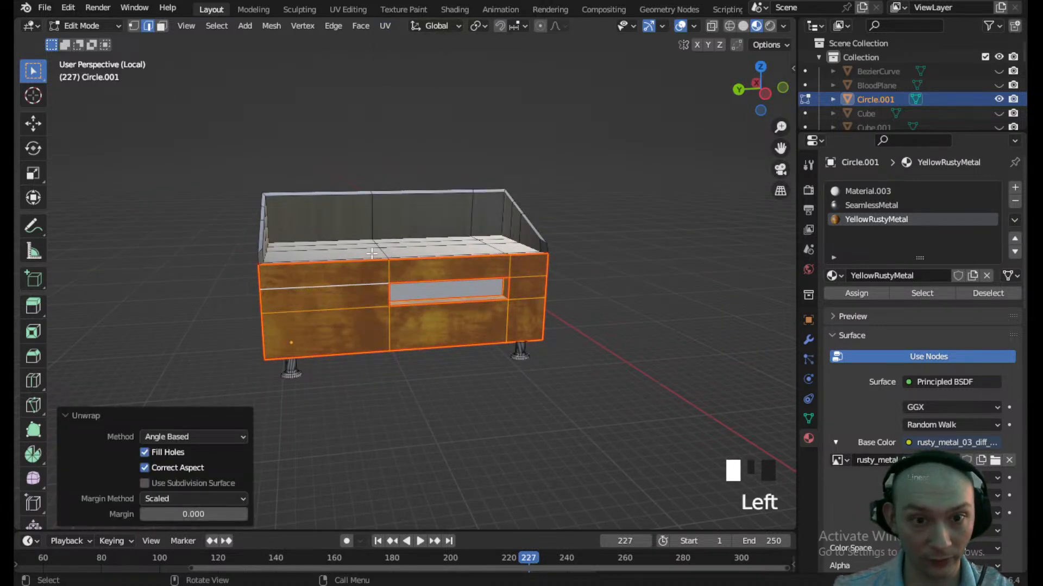
# - Switch to the UV Editing workspace and isolate the griddle in local view beside its YellowRustyMetal UV layout
pyautogui.click(351, 9)
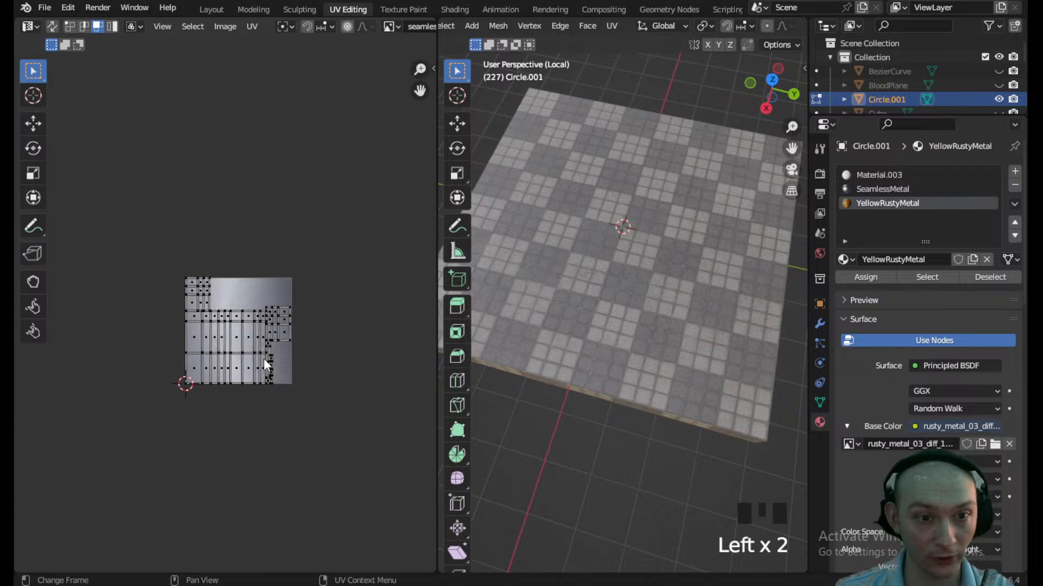
pyautogui.scroll(-3, 589, 252)
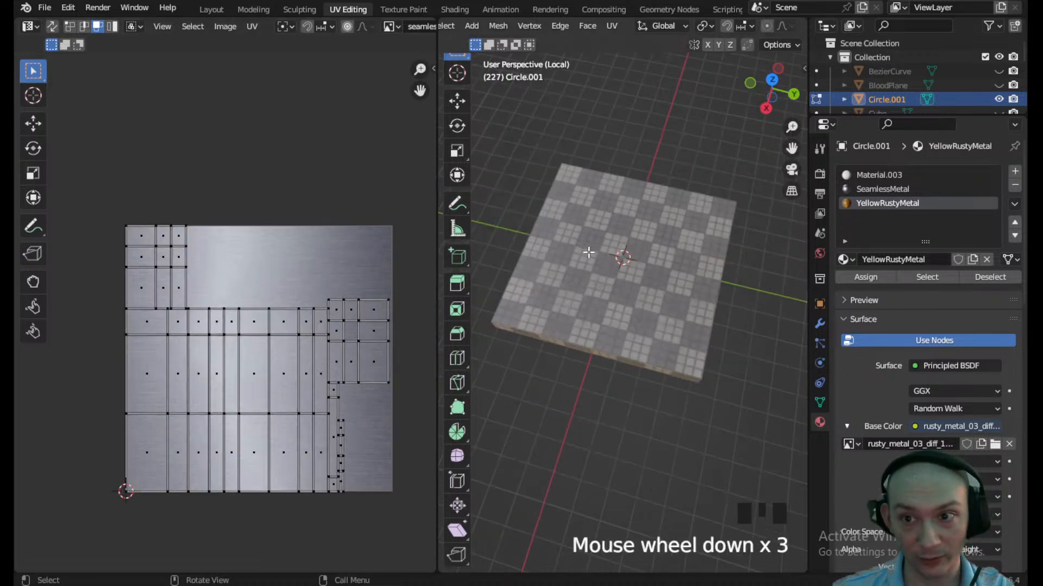
pyautogui.click(240, 397)
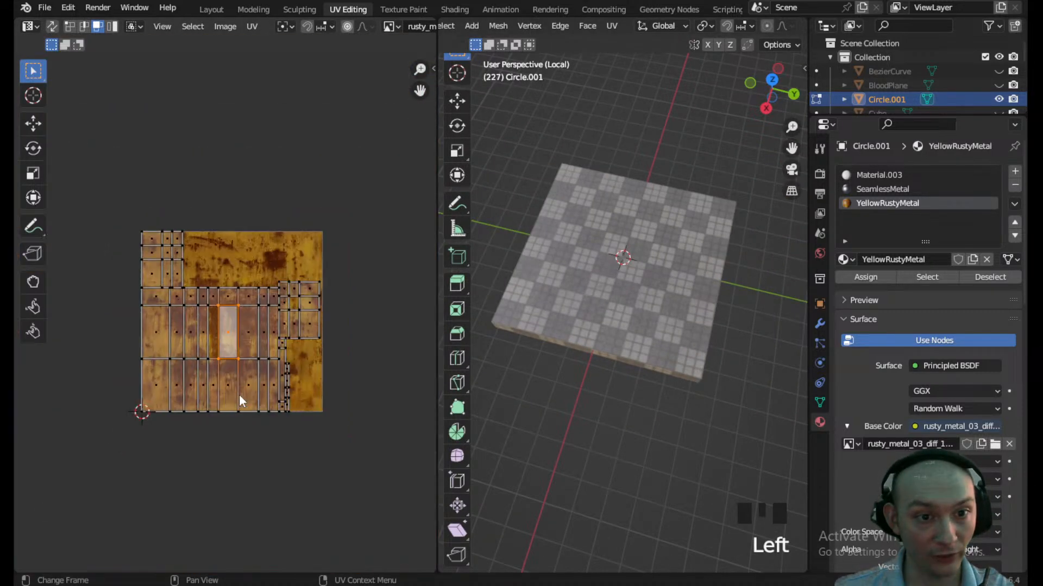
pyautogui.scroll(5, 644, 260)
pyautogui.scroll(-4, 644, 259)
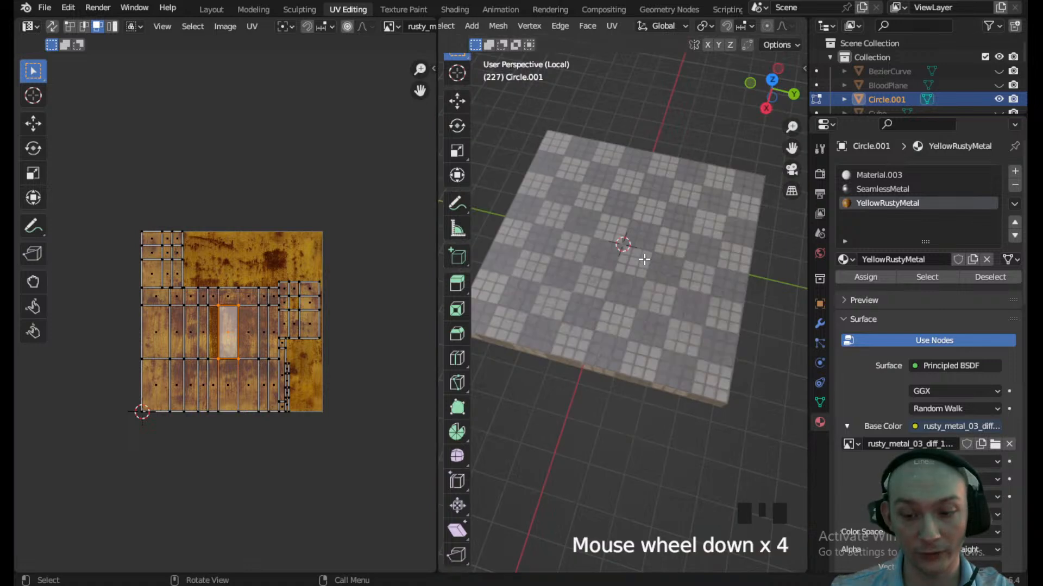
pyautogui.press('KP_Divide')
pyautogui.press('KP_Divide')
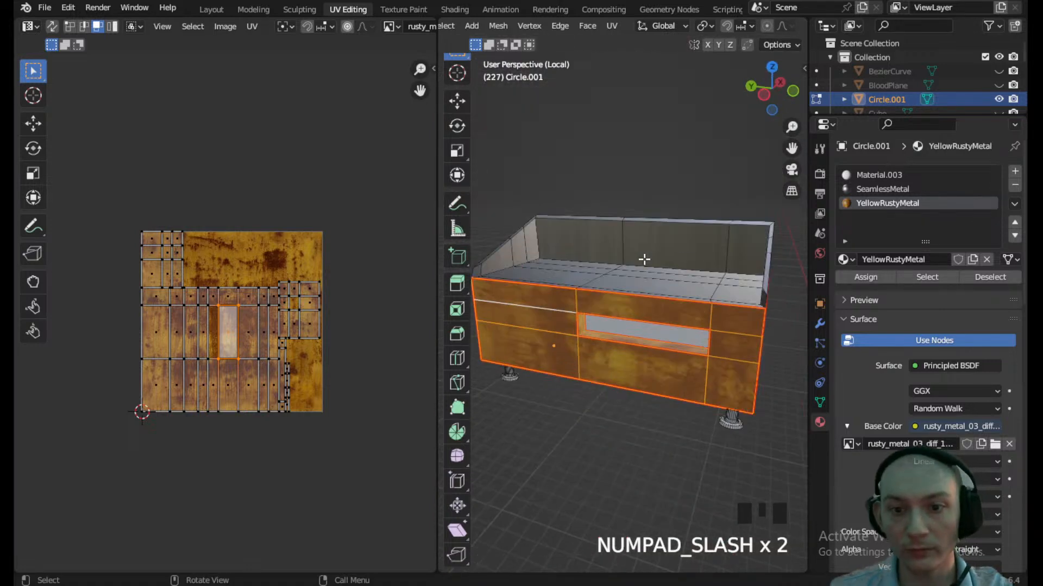
# - Select the griddle's front panel faces as linked geometry, with the selection delimited by seams
pyautogui.scroll(2, 644, 259)
pyautogui.moveTo(644, 260); pyautogui.dragTo(607, 282, button='middle')
pyautogui.scroll(-2, 607, 283)
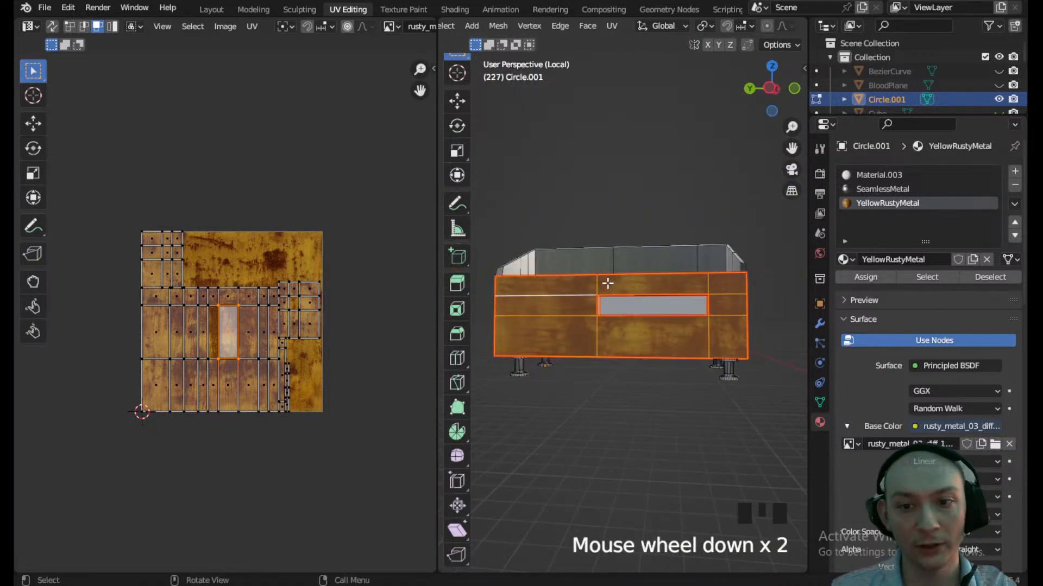
pyautogui.click(714, 333)
pyautogui.press('l')
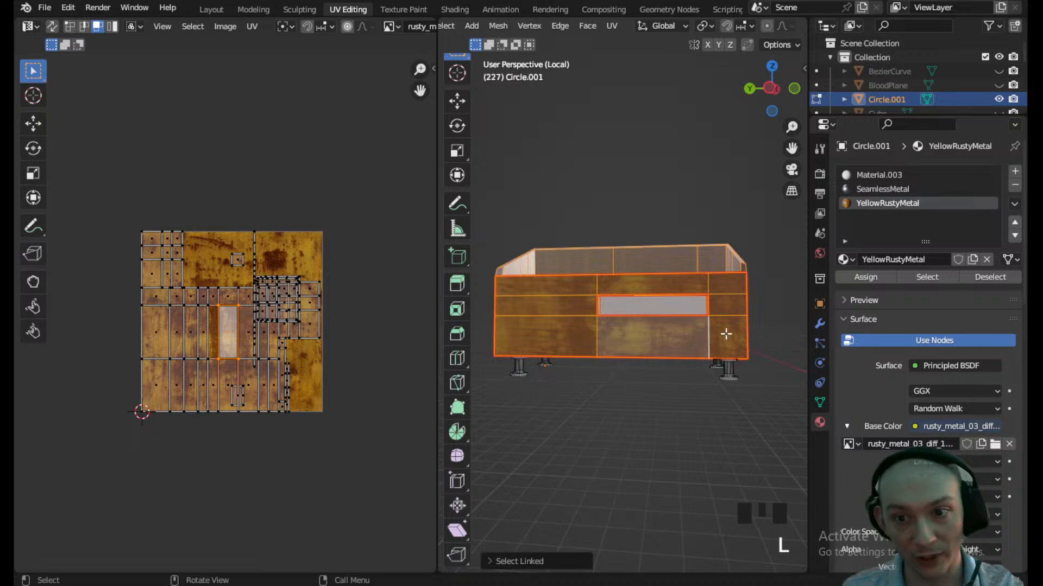
pyautogui.click(521, 561)
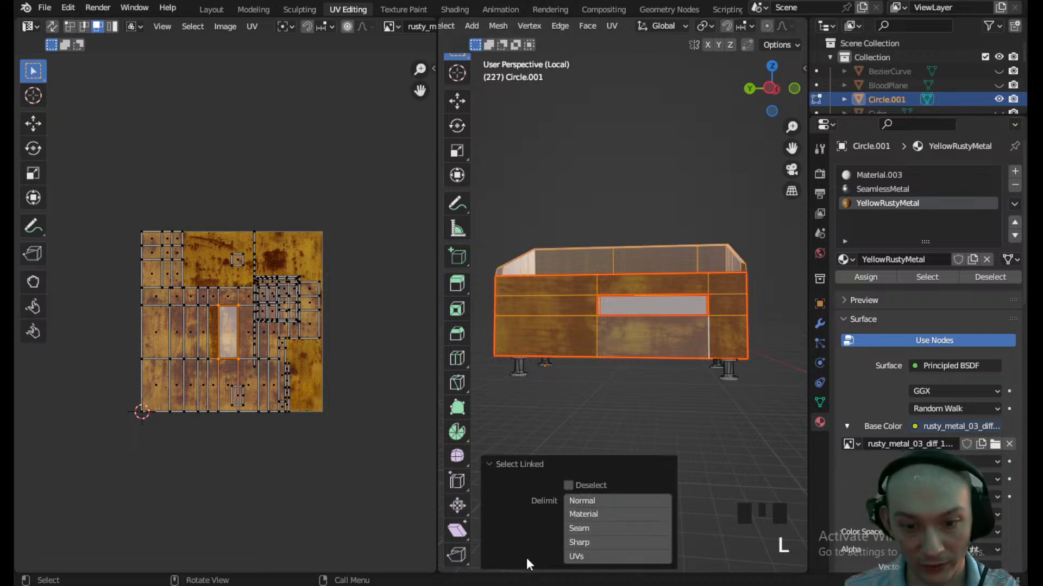
pyautogui.click(589, 527)
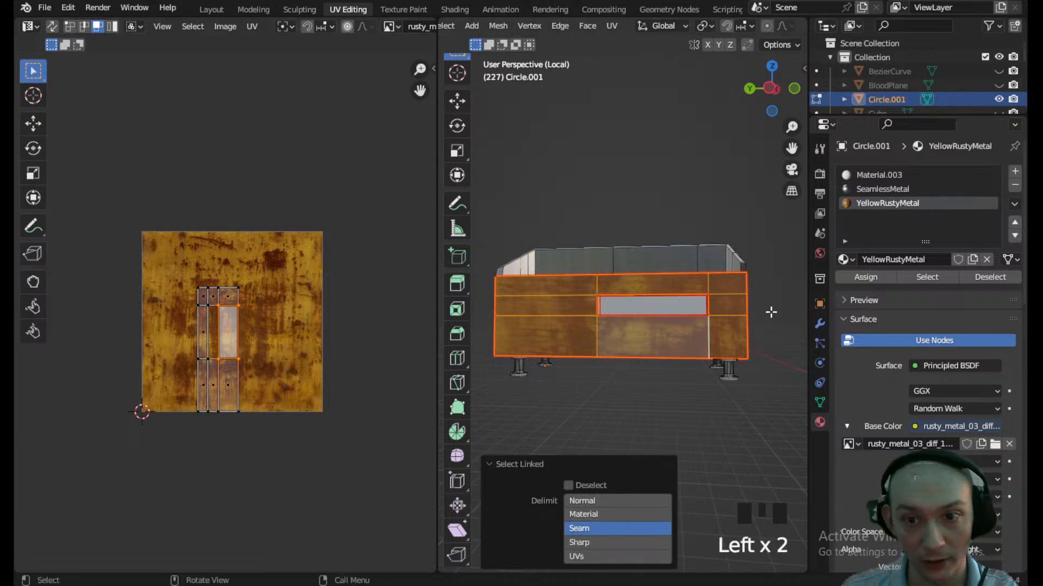
# - Centre the front panel's UV island on the texture, rotate it 90 degrees and scale it about 1.4 times to span the texture's width
pyautogui.moveTo(283, 437); pyautogui.dragTo(113, 266)
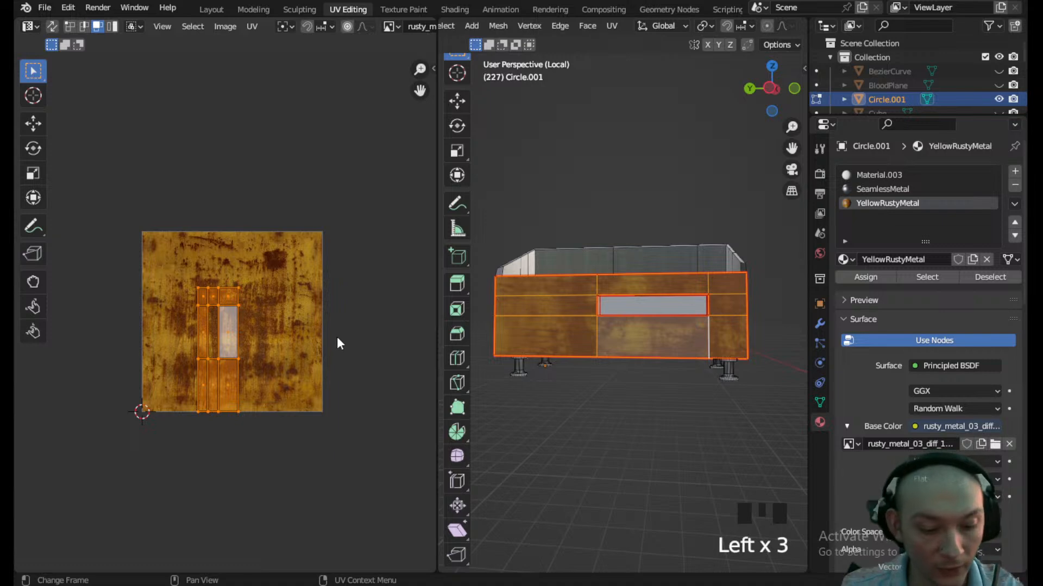
pyautogui.press('g')
pyautogui.click(348, 300)
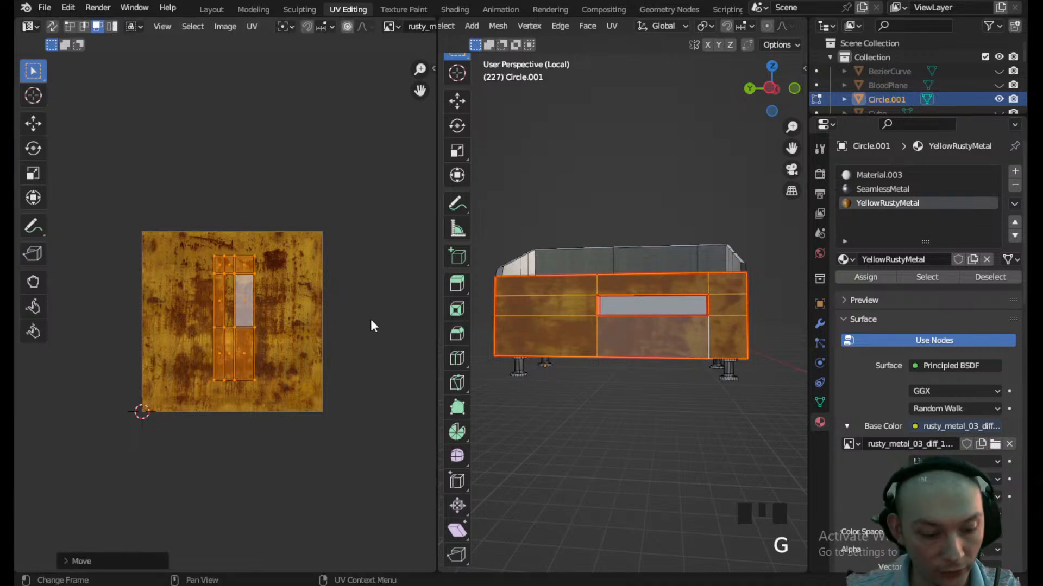
pyautogui.write('r90')
pyautogui.press('Return')
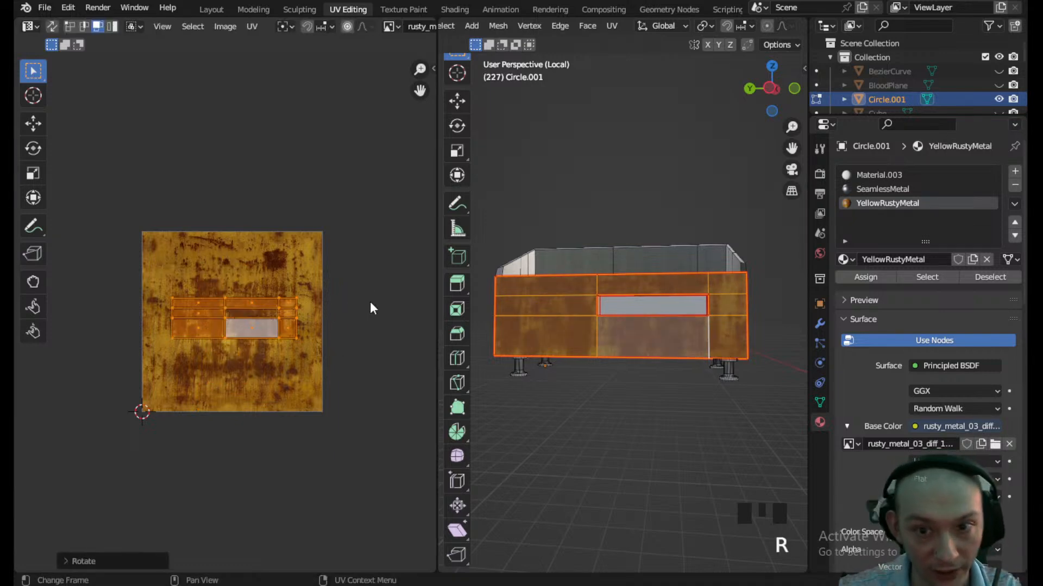
pyautogui.press('s')
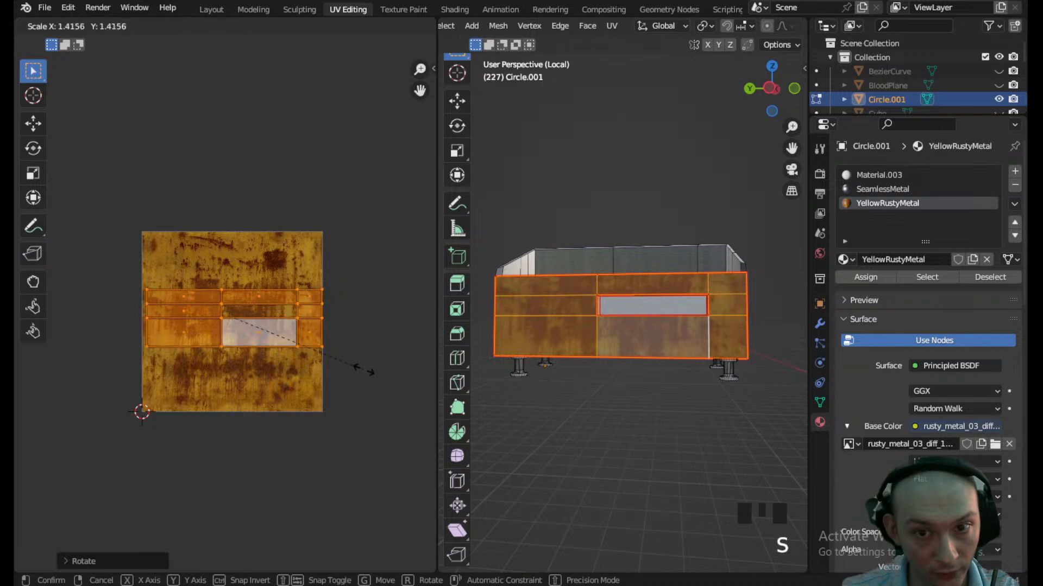
pyautogui.click(360, 376)
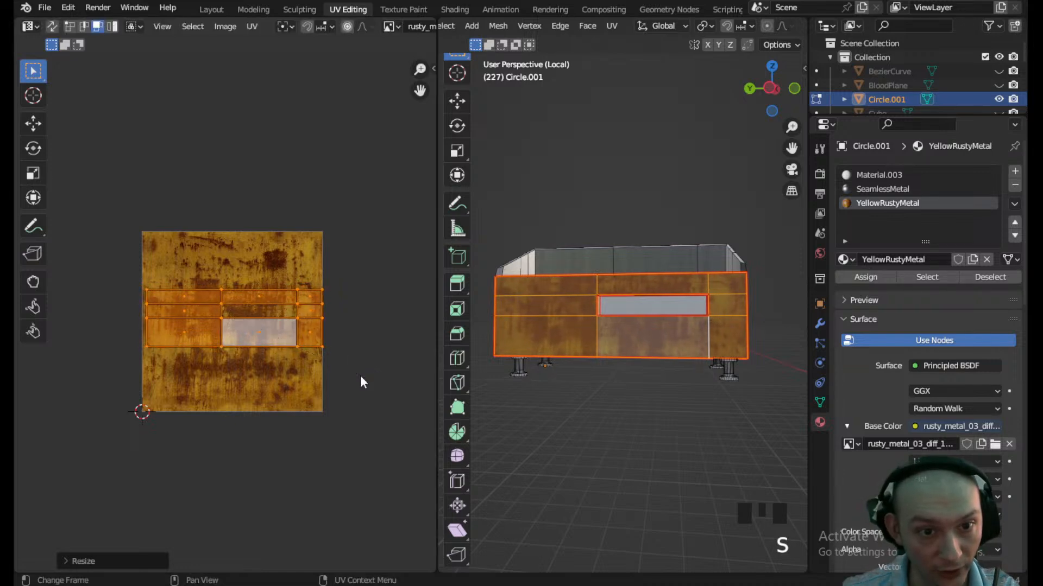
# - Select only the side panel with the small square opening, linked up to its seams
pyautogui.moveTo(646, 327); pyautogui.dragTo(509, 349, button='middle')
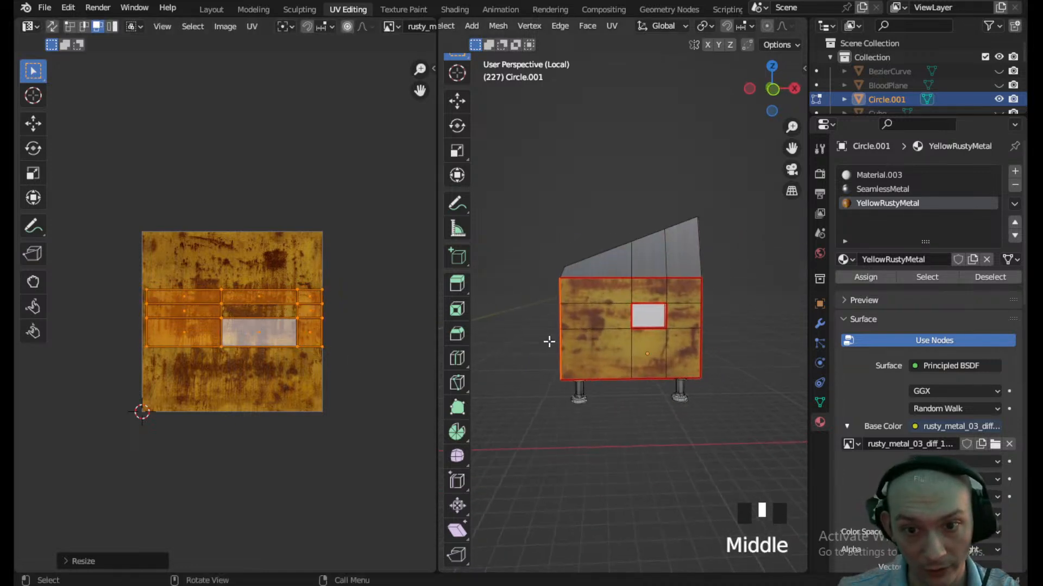
pyautogui.click(668, 350)
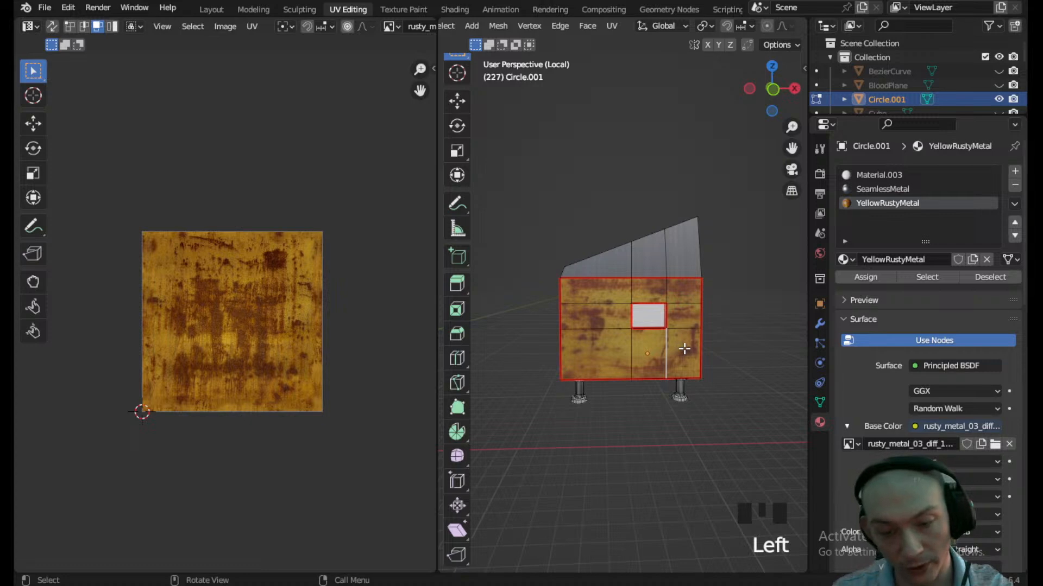
pyautogui.press('l')
pyautogui.moveTo(608, 320); pyautogui.dragTo(578, 311, button='middle')
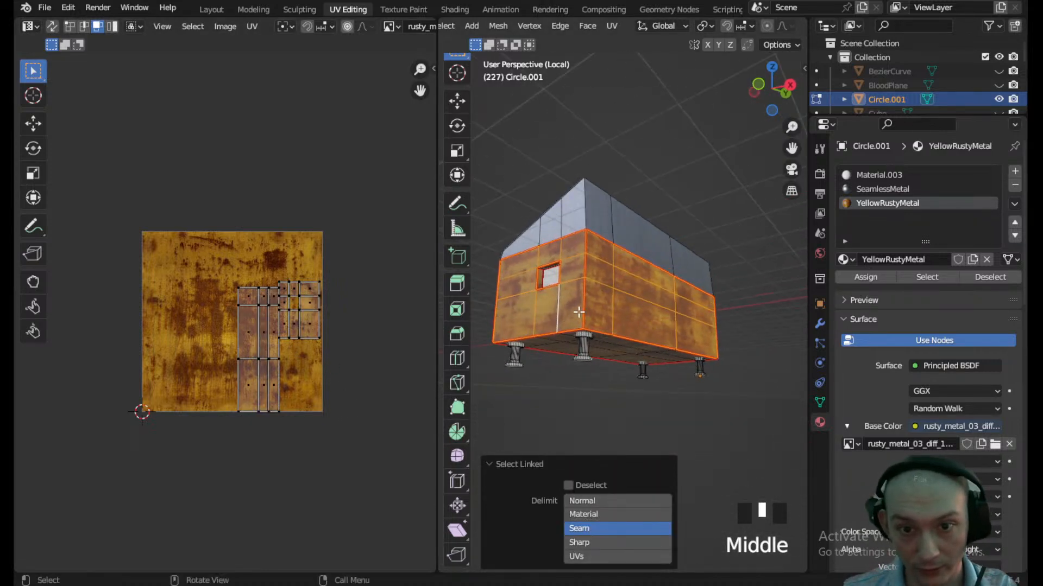
pyautogui.click(575, 310)
pyautogui.press('l')
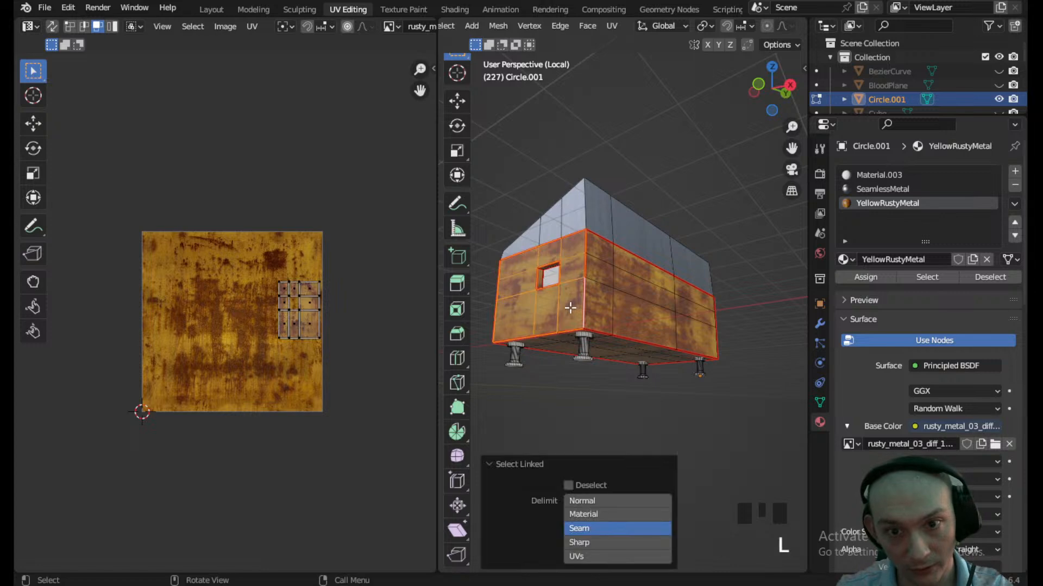
# - Rotate the open side panel's UV island 90 degrees, move it near the texture's centre and scale it about 1.6 times
pyautogui.moveTo(349, 356); pyautogui.dragTo(251, 233)
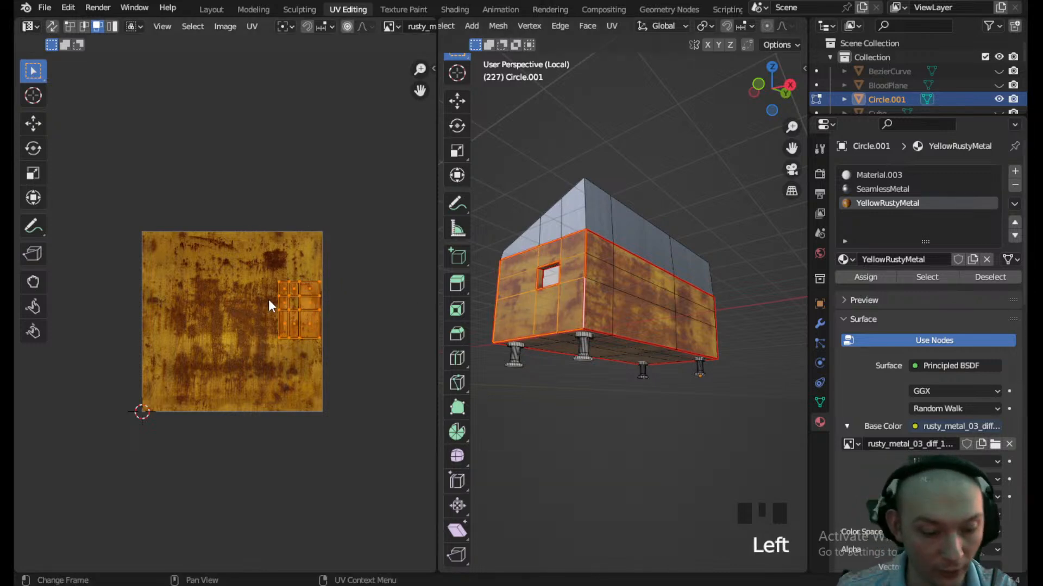
pyautogui.write('r90')
pyautogui.press('Return')
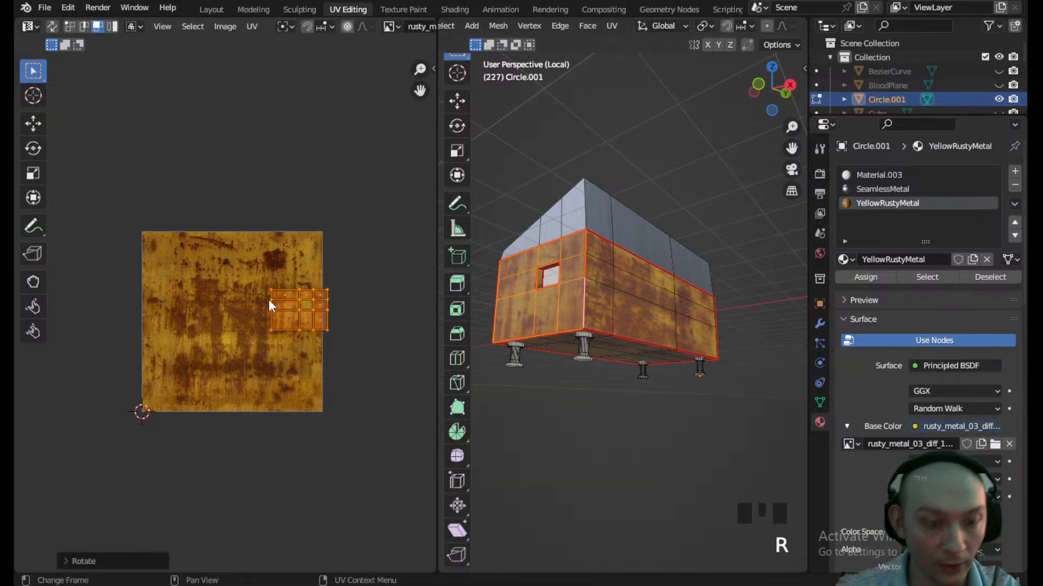
pyautogui.press('g')
pyautogui.click(198, 321)
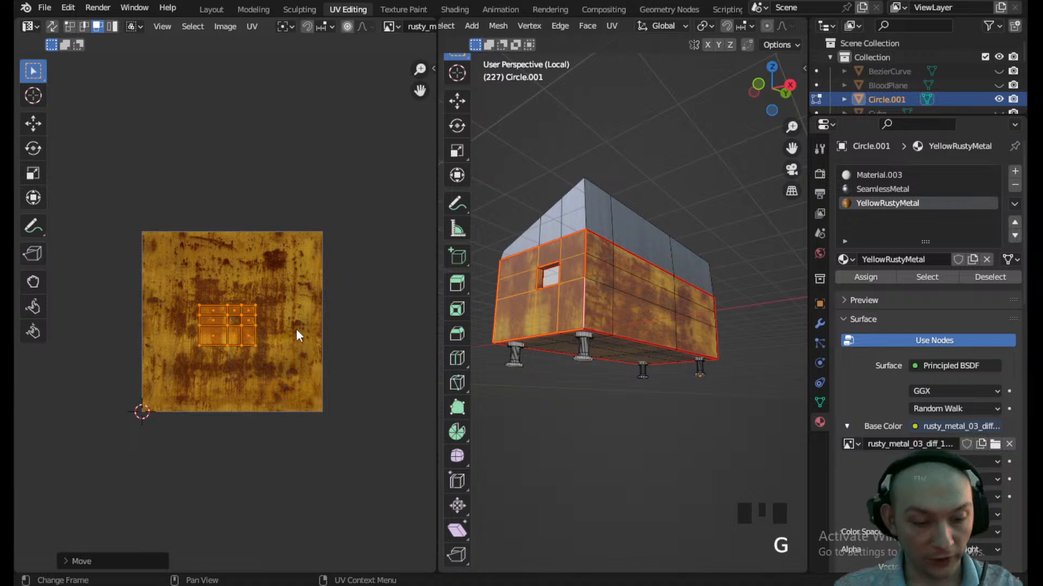
pyautogui.press('s')
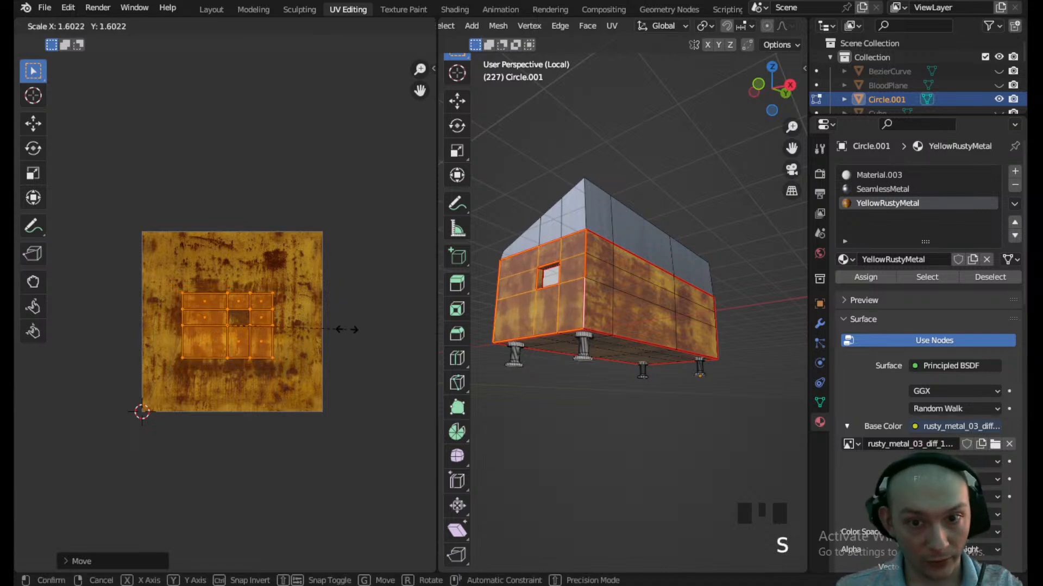
pyautogui.click(342, 332)
# - Select the linked back panel faces, rotate their UV island 90 degrees, then centre and enlarge it to span the texture's width
pyautogui.moveTo(679, 348); pyautogui.dragTo(625, 353, button='middle')
pyautogui.click(652, 342)
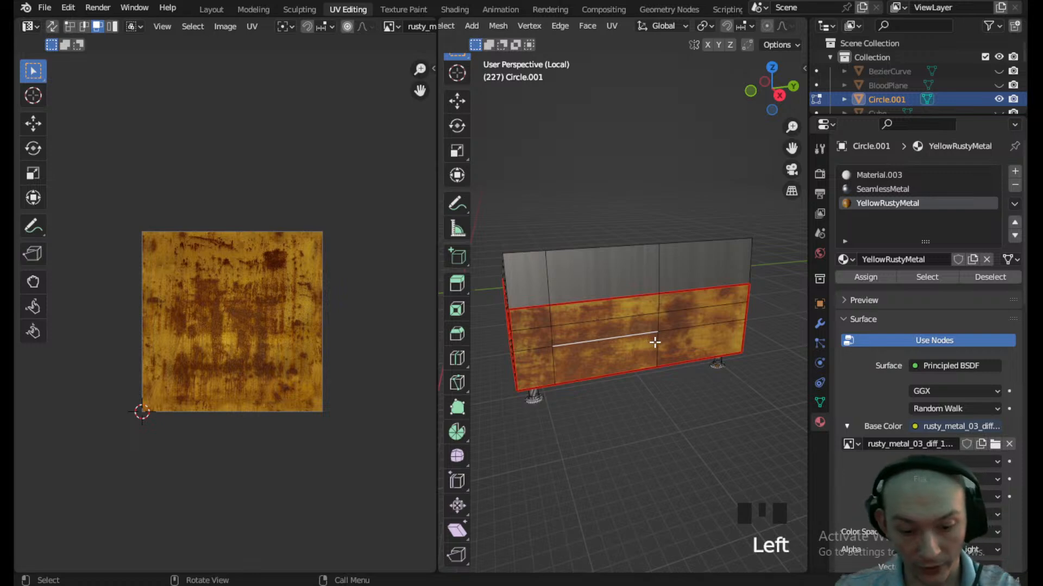
pyautogui.hotkey('ctrl', 'l')
pyautogui.write('r')
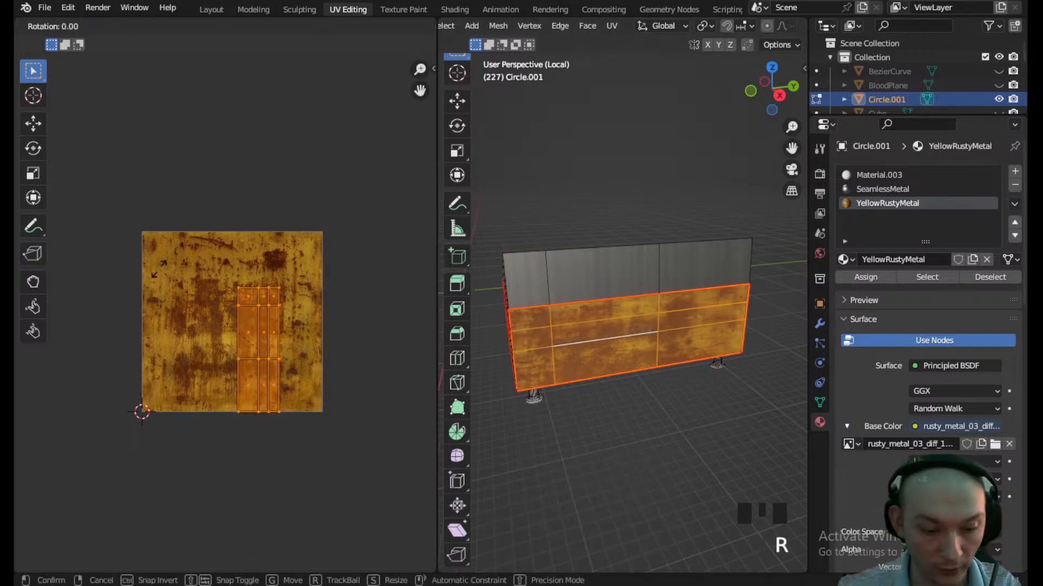
pyautogui.write('90')
pyautogui.press('Return')
pyautogui.press('g')
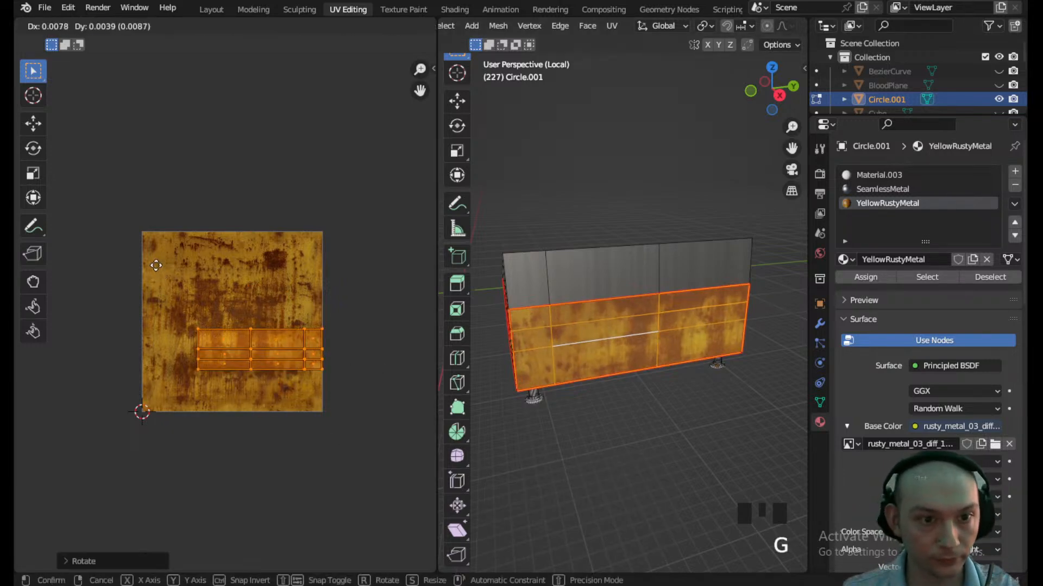
pyautogui.click(130, 245)
pyautogui.press('s')
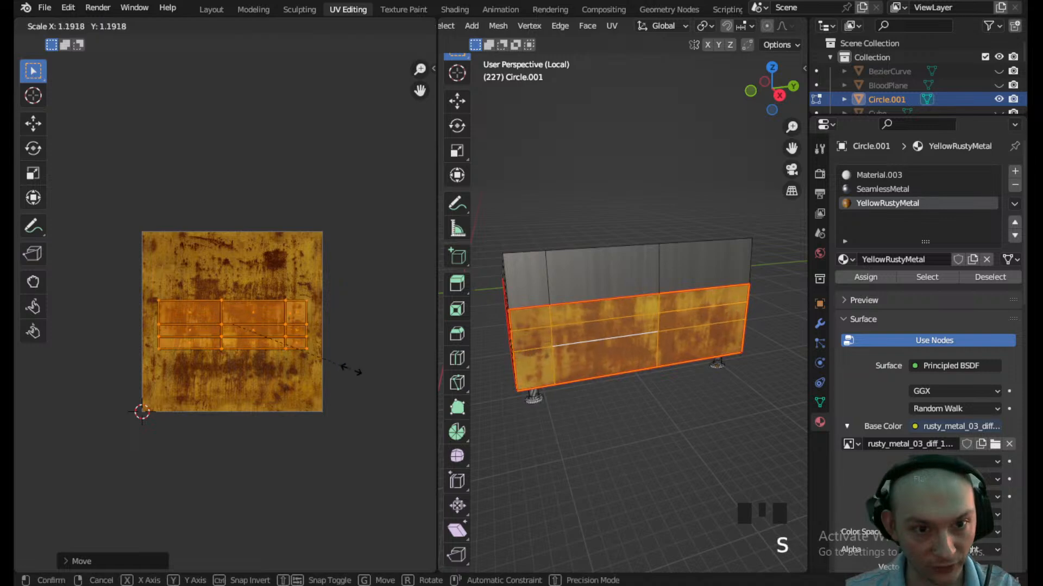
pyautogui.click(372, 387)
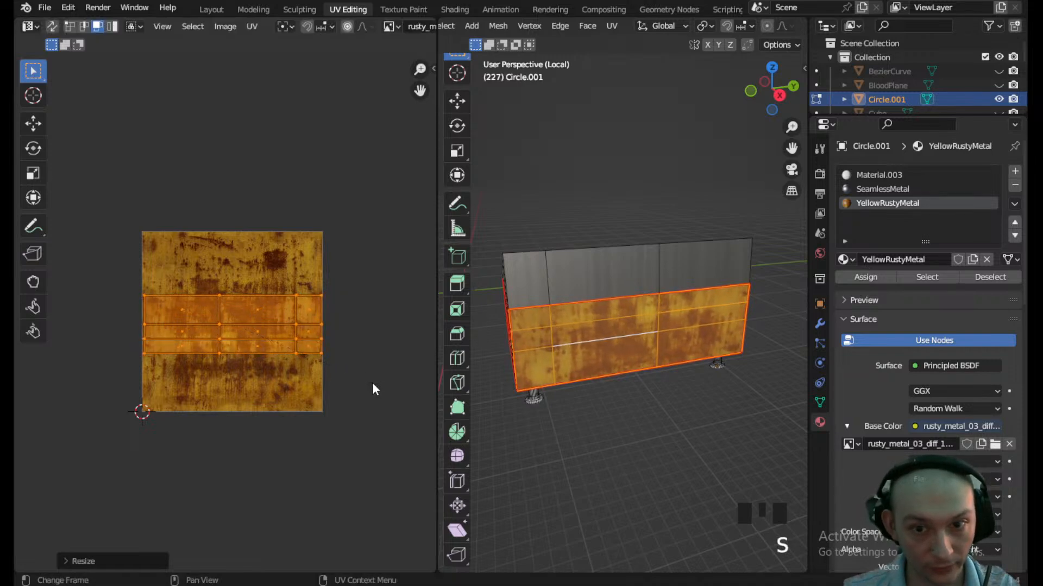
# - Select all linked faces of the opposite, closed side panel together with their UV islands
pyautogui.scroll(-2, 612, 349)
pyautogui.moveTo(612, 349); pyautogui.dragTo(648, 357, button='middle')
pyautogui.moveTo(642, 347); pyautogui.dragTo(585, 305)
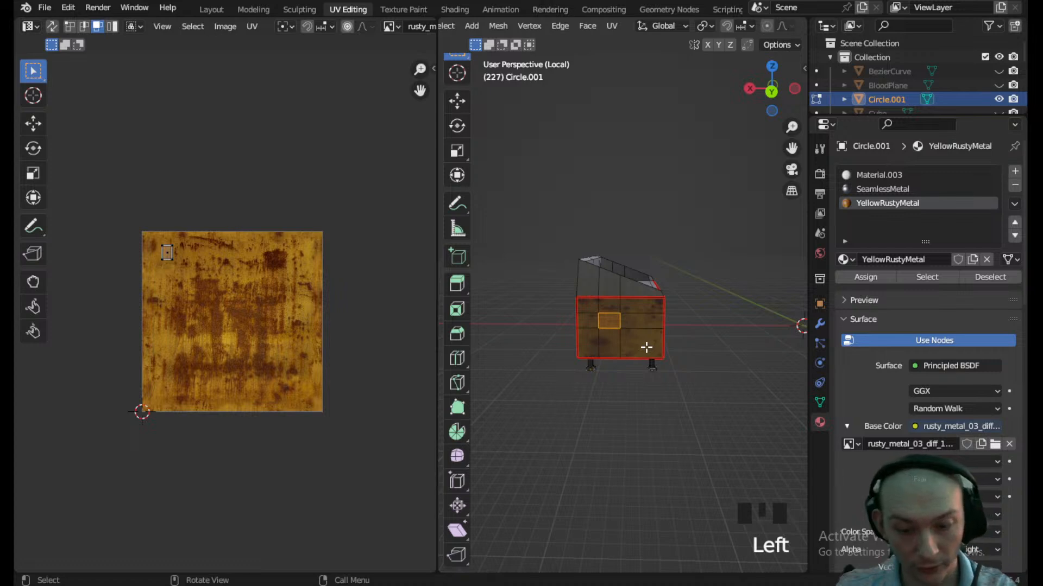
pyautogui.press('l')
pyautogui.click(647, 341)
pyautogui.press('l')
pyautogui.moveTo(292, 296); pyautogui.dragTo(75, 216)
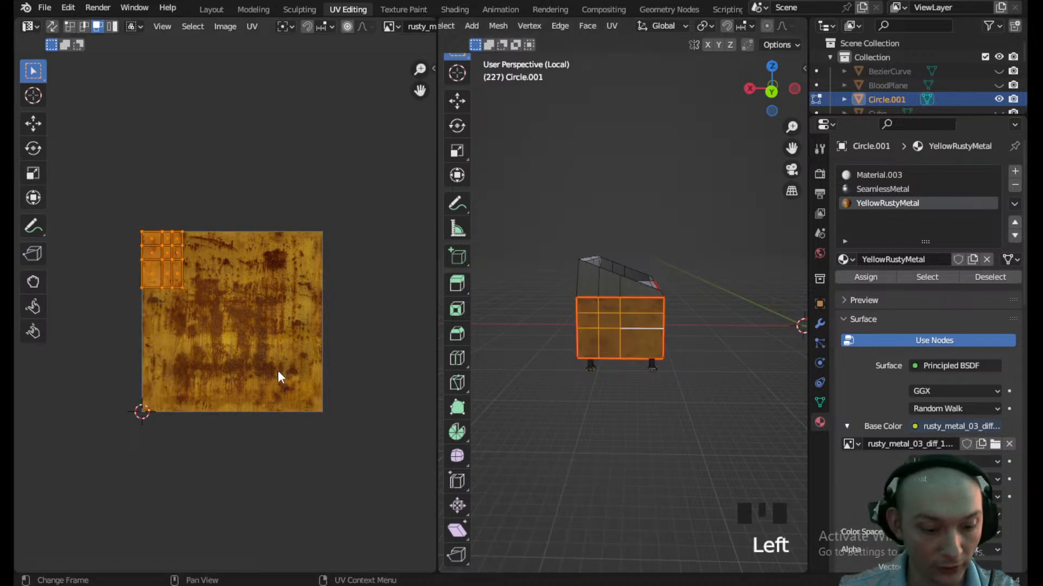
# - Rotate the closed side panel's UVs 90 degrees, move them to the middle of the texture and enlarge them
pyautogui.write('r90')
pyautogui.press('Return')
pyautogui.press('g')
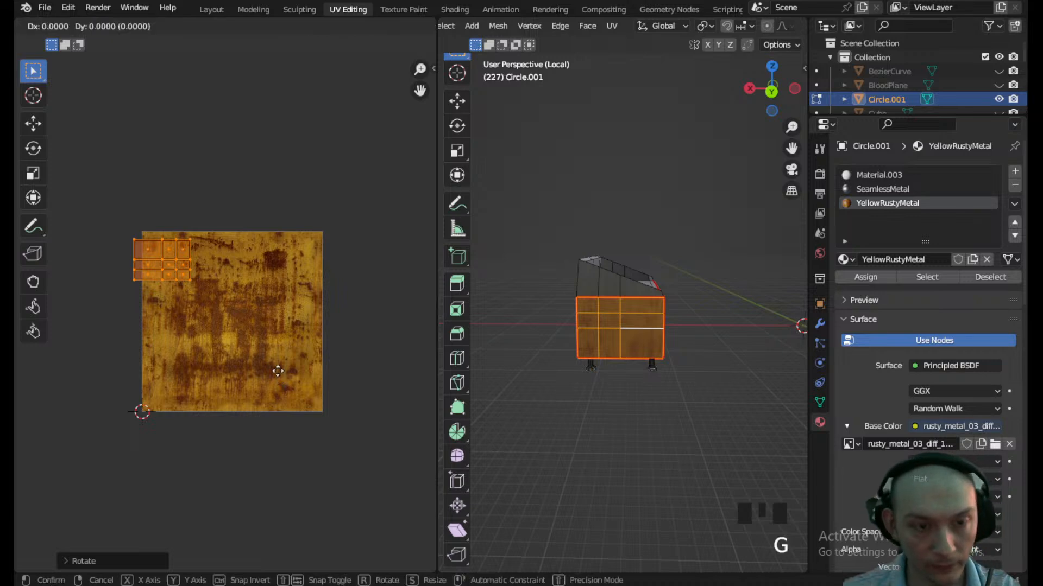
pyautogui.click(347, 452)
pyautogui.press('s')
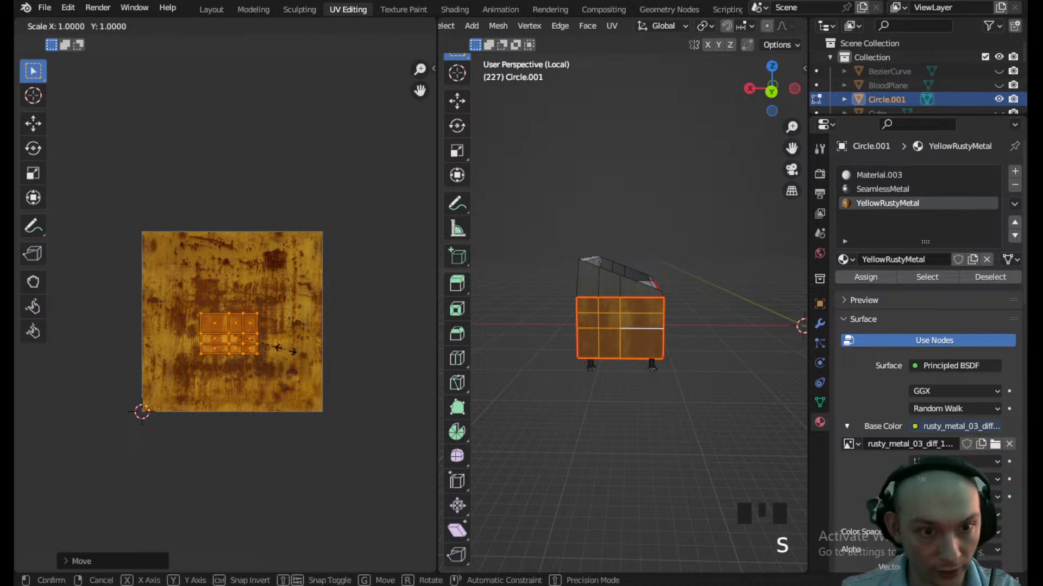
pyautogui.click(336, 367)
# - Rescale the closed side panel's UVs to about half the texture's width and move them over its lower-right area
pyautogui.moveTo(651, 355)
pyautogui.mouseDown(button='middle')
pyautogui.moveTo(551, 361)
pyautogui.moveTo(480, 400)
pyautogui.moveTo(690, 385)
pyautogui.moveTo(549, 380)
pyautogui.moveTo(640, 367)
pyautogui.mouseUp(button='middle')
pyautogui.scroll(3, 646, 313)
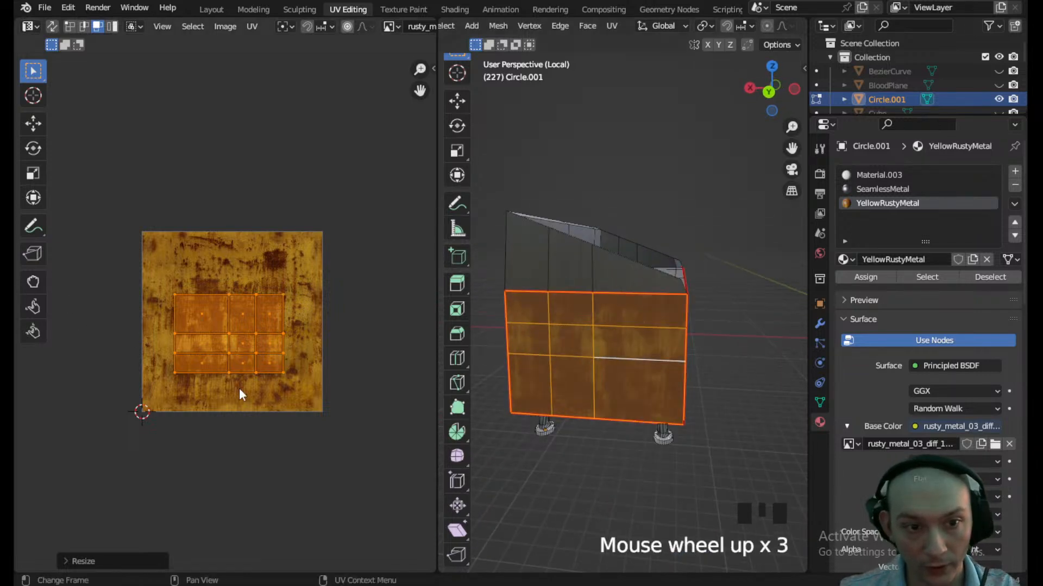
pyautogui.press('s')
pyautogui.click(325, 416)
pyautogui.moveTo(625, 391); pyautogui.dragTo(510, 397, button='middle')
pyautogui.press('s')
pyautogui.click(268, 350)
pyautogui.press('g')
pyautogui.click(316, 395)
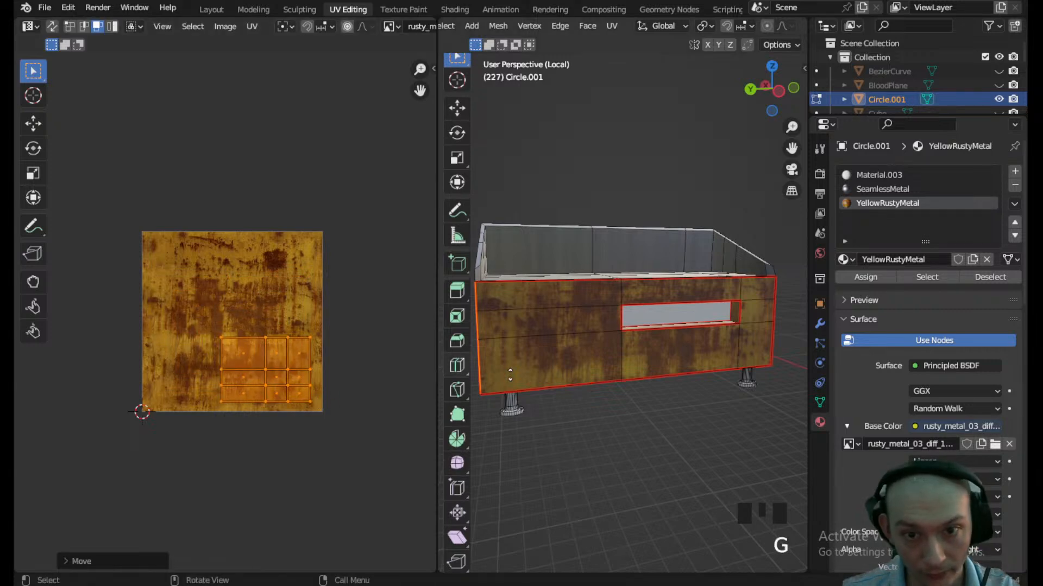
# - Deselect the side panel and examine the rusty texture around the griddle's body and front opening in Object Mode
pyautogui.moveTo(507, 374); pyautogui.dragTo(692, 378, button='middle')
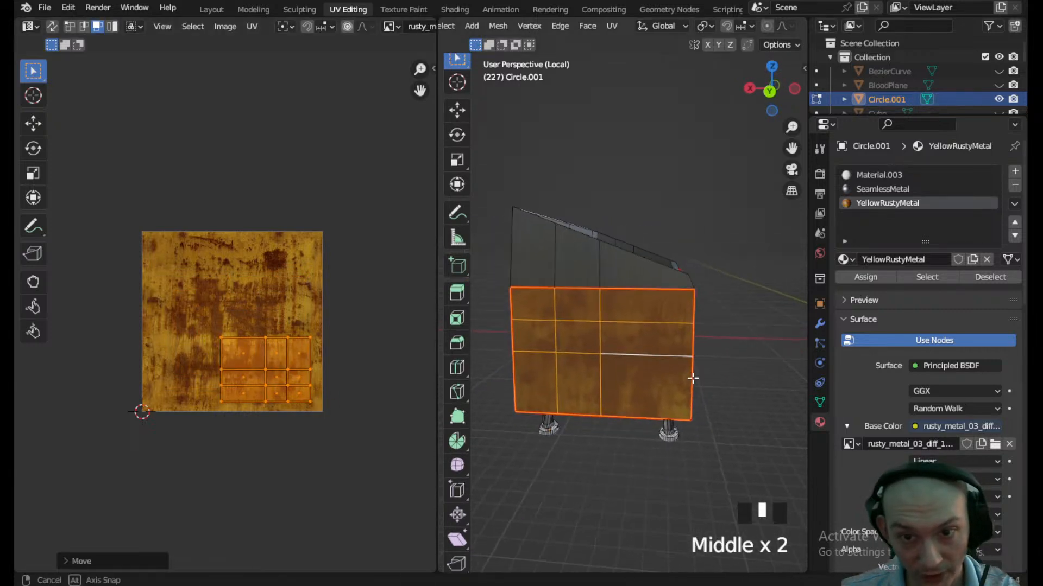
pyautogui.click(735, 450)
pyautogui.moveTo(735, 449); pyautogui.dragTo(626, 452, button='middle')
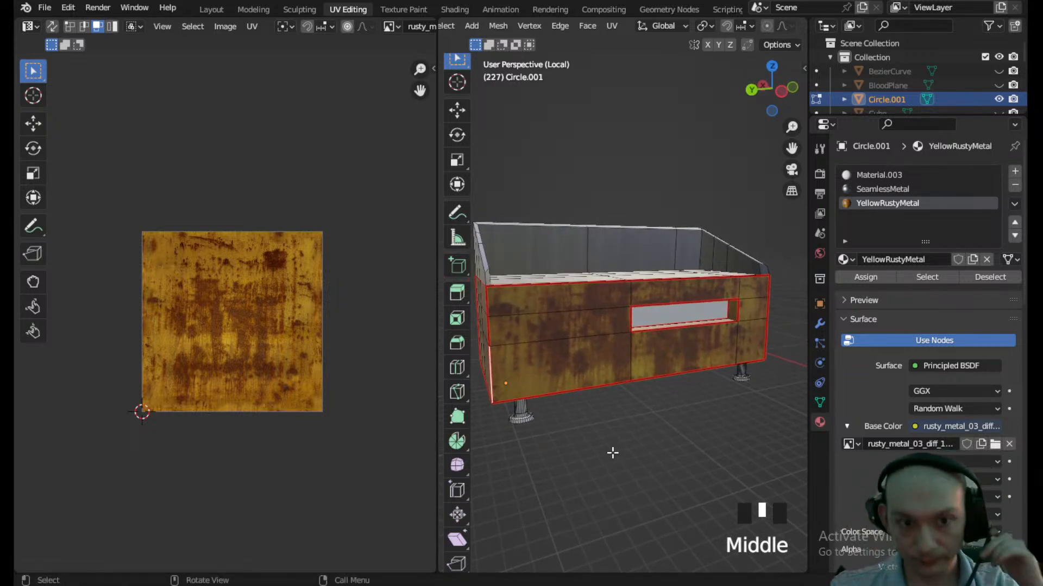
pyautogui.scroll(-2, 542, 324)
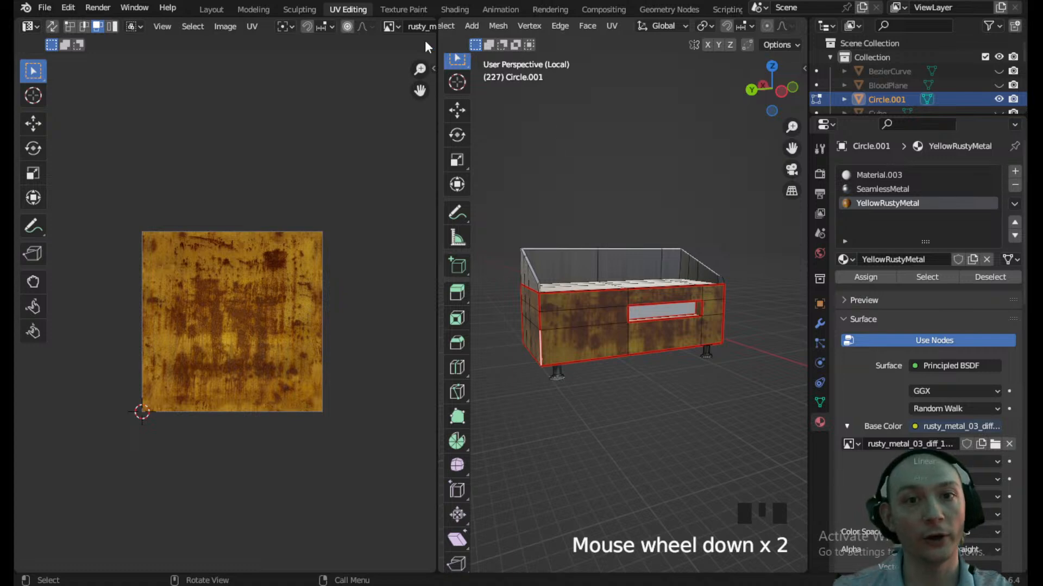
pyautogui.moveTo(517, 35); pyautogui.dragTo(772, 56, button='middle')
pyautogui.click(534, 27)
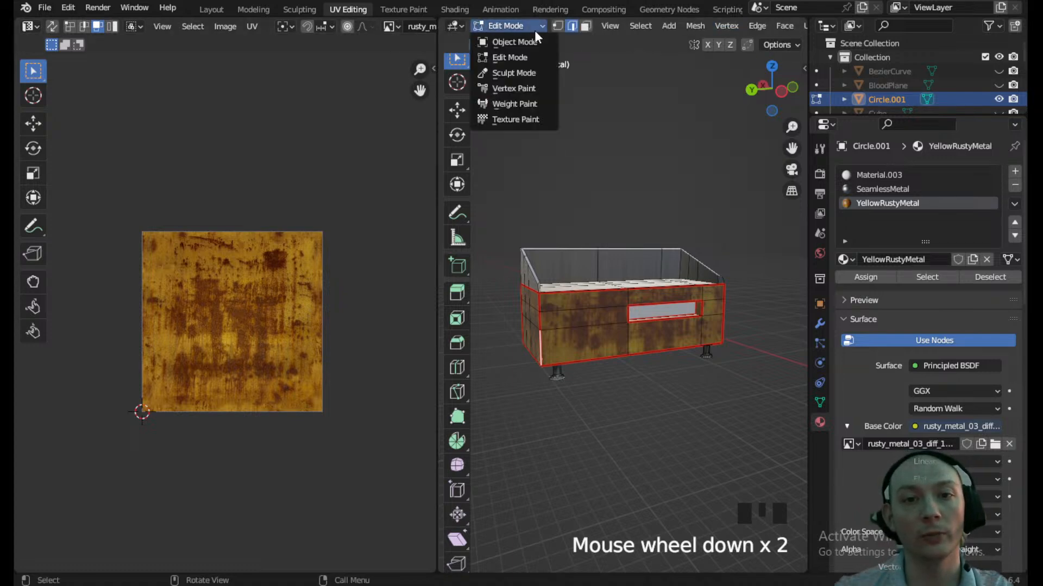
pyautogui.click(519, 41)
pyautogui.moveTo(616, 235); pyautogui.dragTo(636, 364, button='middle')
pyautogui.scroll(5, 650, 345)
pyautogui.click(501, 313)
# - Return to Edit Mode and select the front opening's inner faces up to their seams, along with all their UVs
pyautogui.click(498, 25)
pyautogui.click(498, 53)
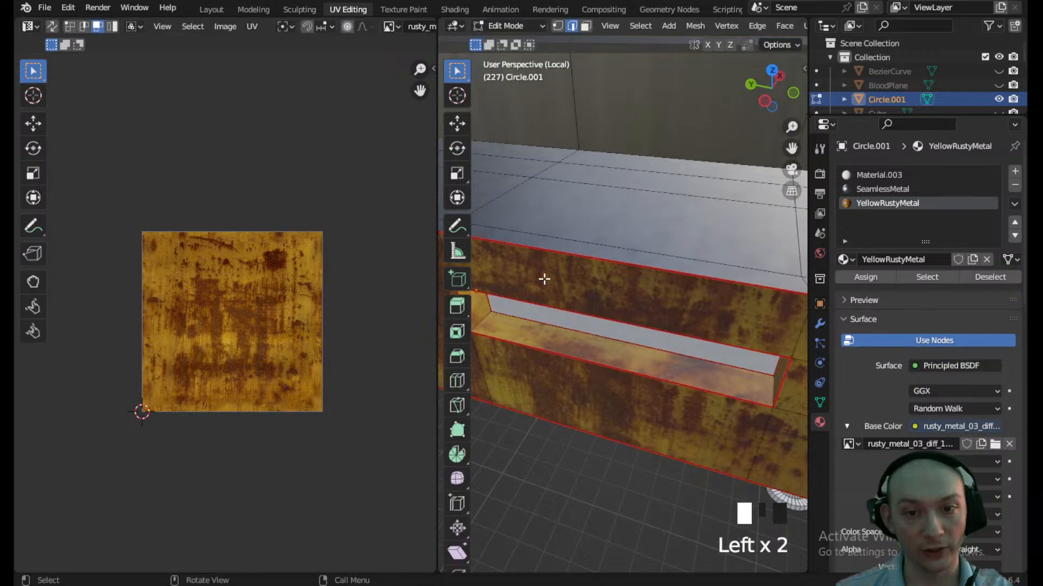
pyautogui.click(521, 336)
pyautogui.press('l')
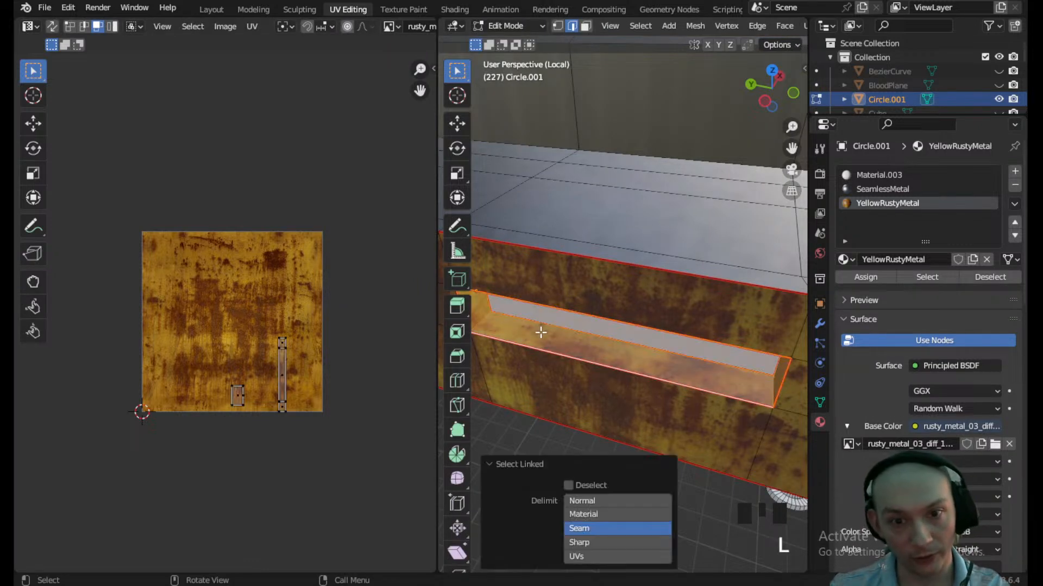
pyautogui.scroll(2, 290, 409)
pyautogui.moveTo(345, 500); pyautogui.dragTo(239, 337)
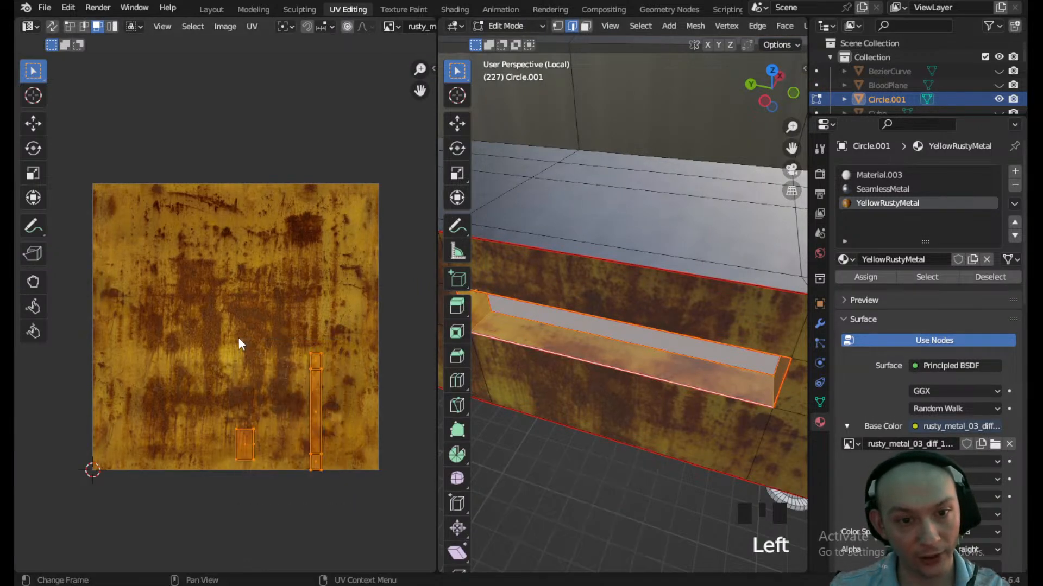
# - Rotate the front opening's inner-face UVs 90 degrees, move them toward the middle of the texture and enlarge them
pyautogui.write('r90')
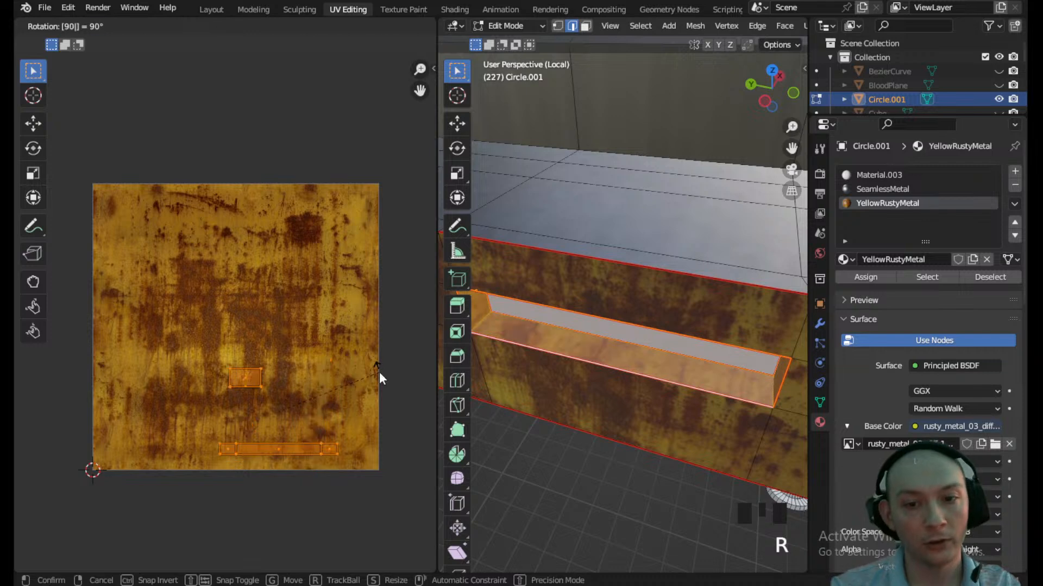
pyautogui.press('Return')
pyautogui.press('g')
pyautogui.click(332, 314)
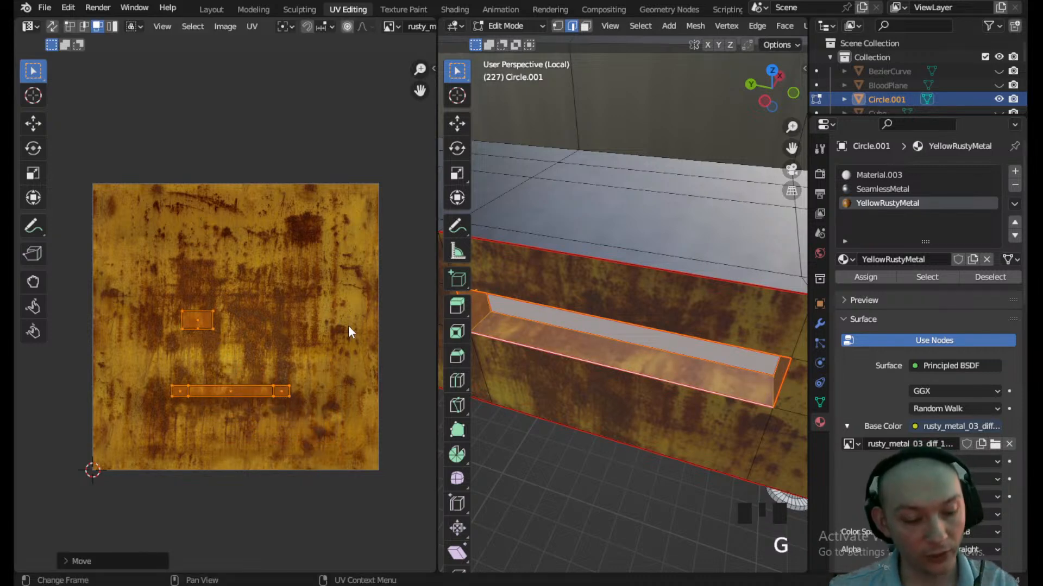
pyautogui.press('s')
pyautogui.click(30, 355)
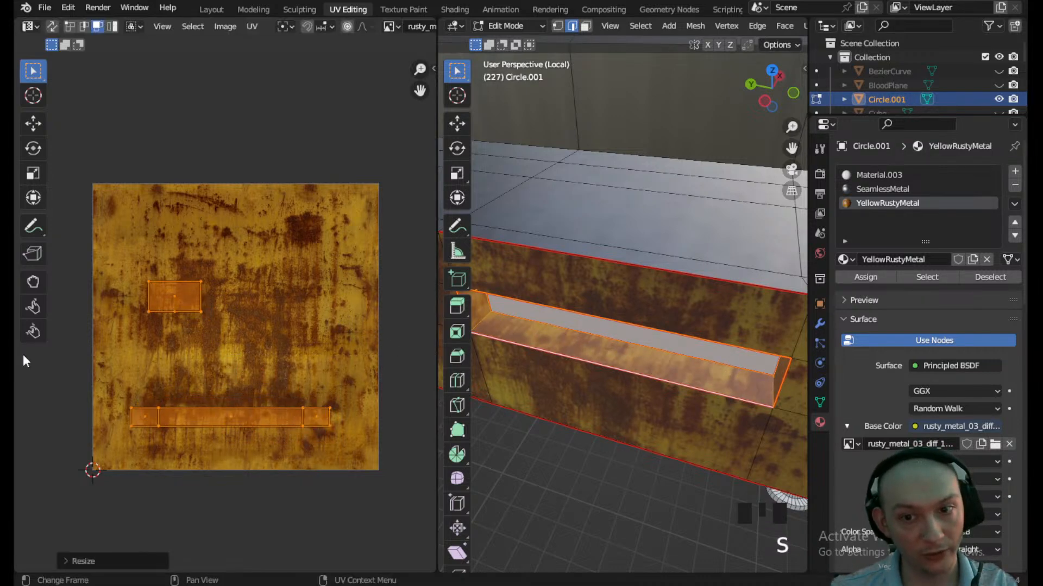
pyautogui.scroll(-2, 600, 372)
pyautogui.moveTo(601, 372); pyautogui.dragTo(727, 409, button='middle')
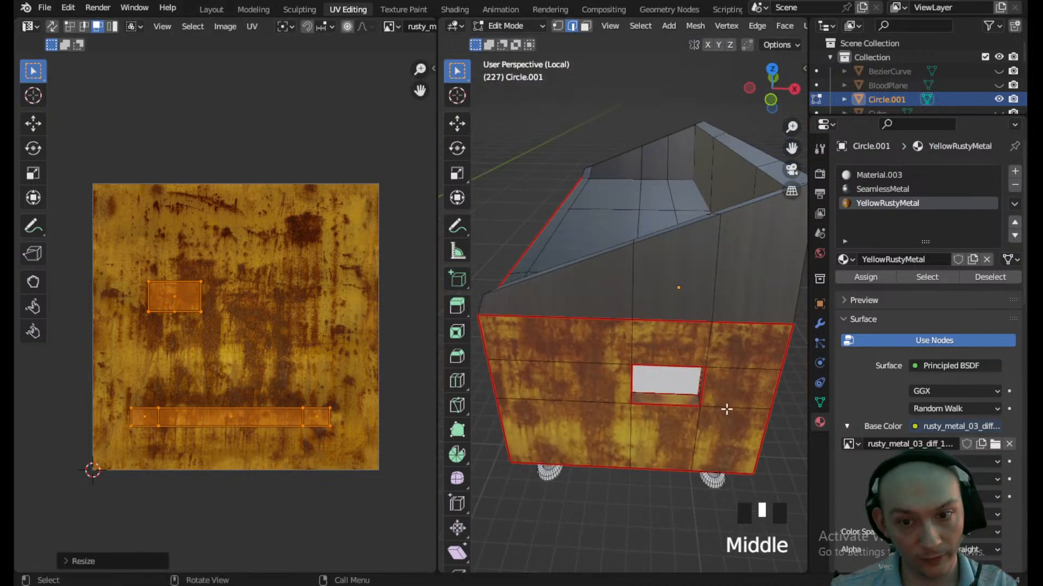
pyautogui.click(686, 401)
pyautogui.press('l')
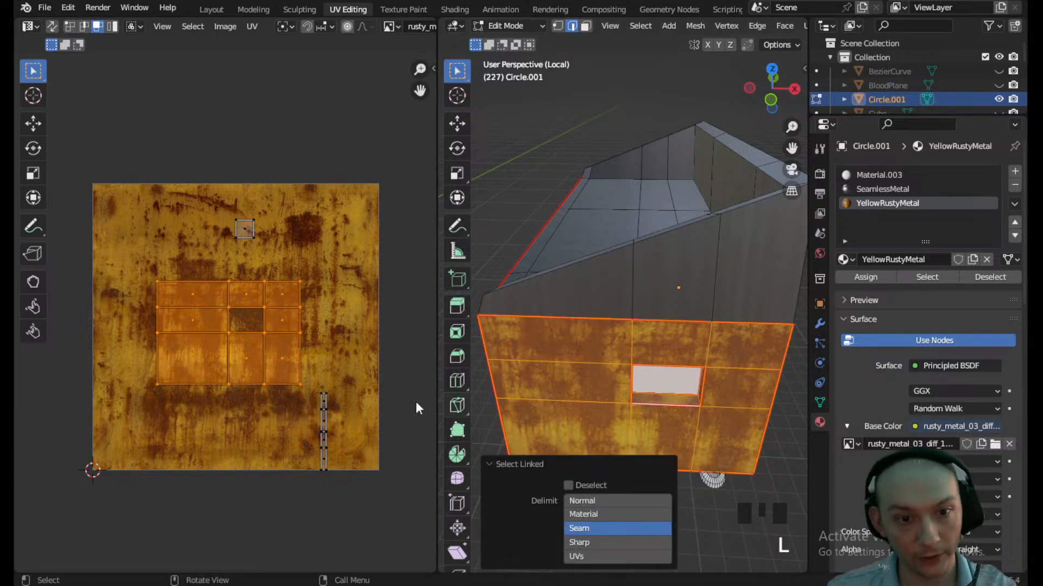
pyautogui.click(692, 401)
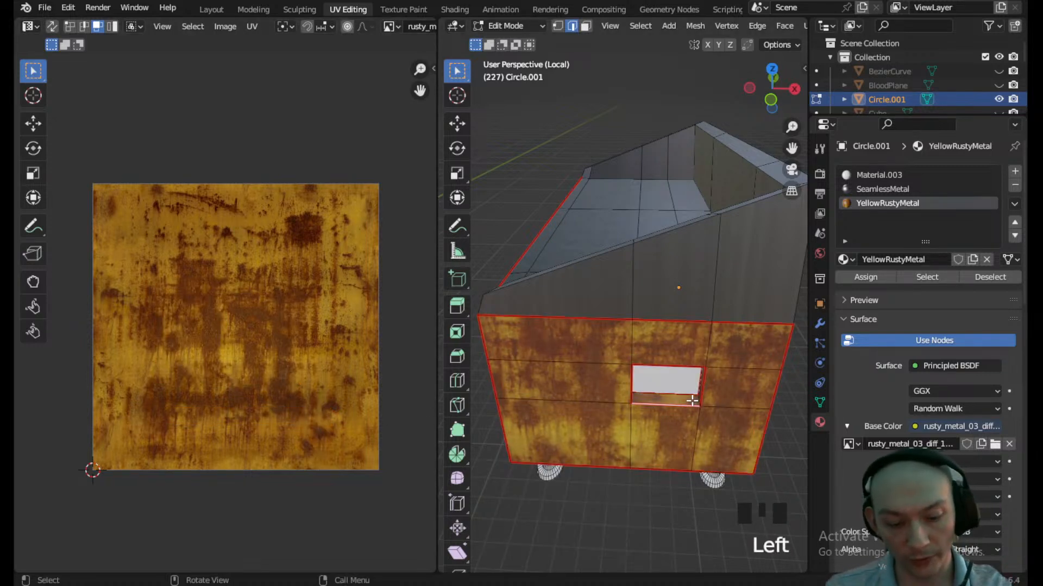
pyautogui.press('l')
pyautogui.click(691, 400)
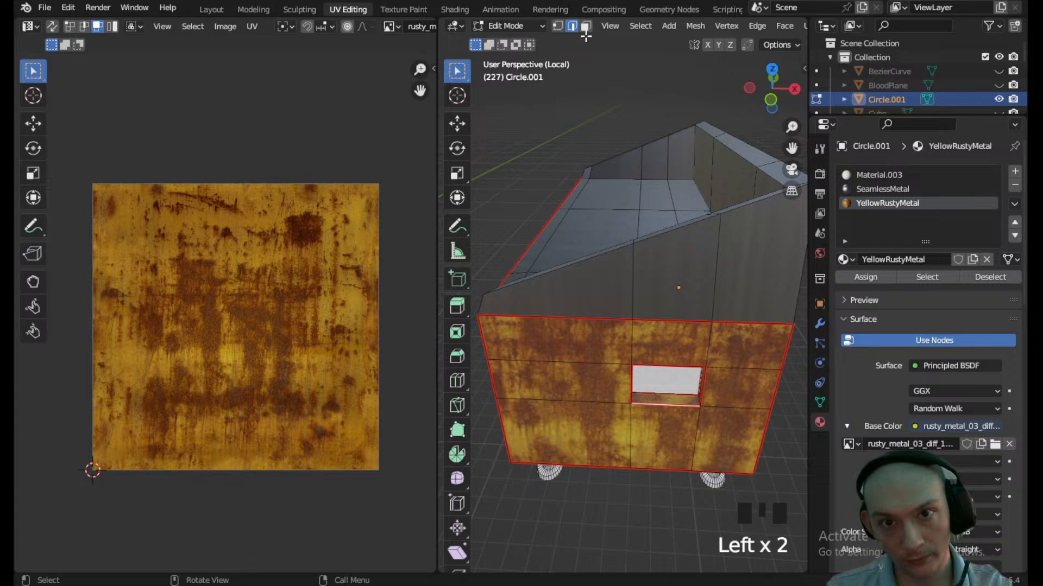
# - In face selection mode, select the side opening's inner faces up to their seams, along with all their UVs
pyautogui.click(586, 26)
pyautogui.click(689, 401)
pyautogui.press('l')
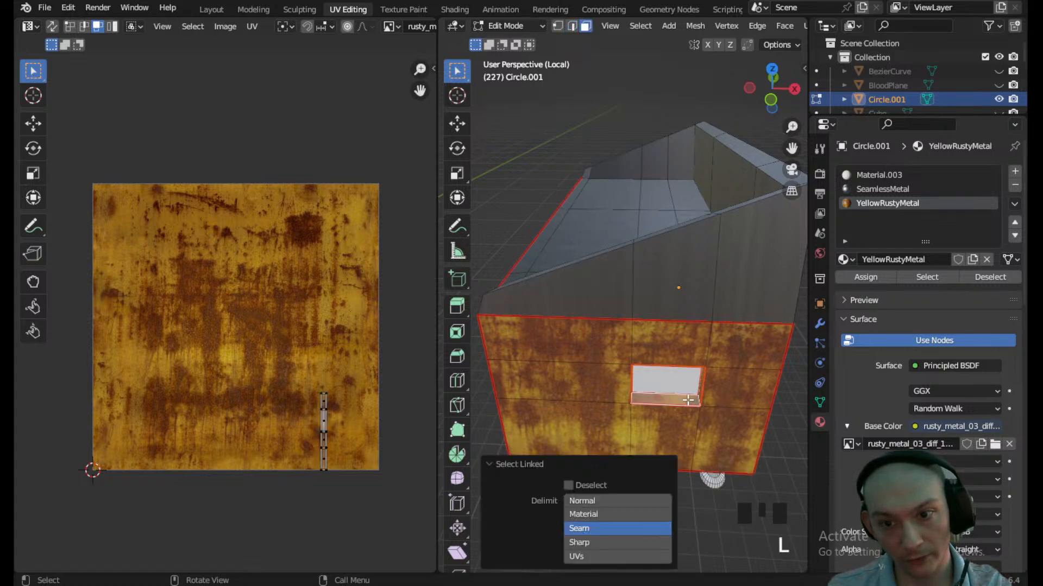
pyautogui.click(280, 358)
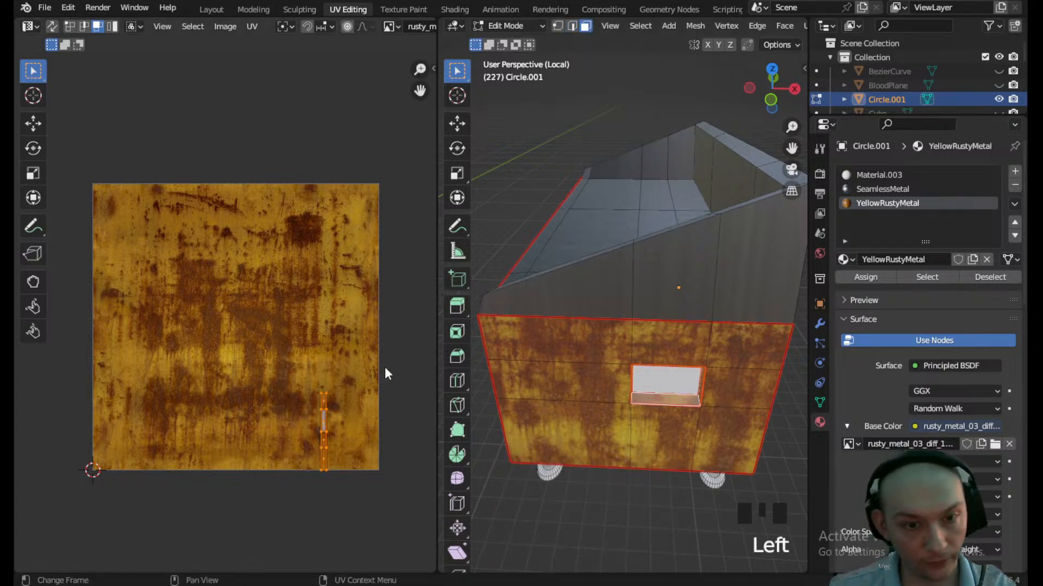
# - Enlarge the side opening's UVs, rotate them 90 degrees and place them horizontally just below the middle of the texture
pyautogui.press('s')
pyautogui.click(398, 366)
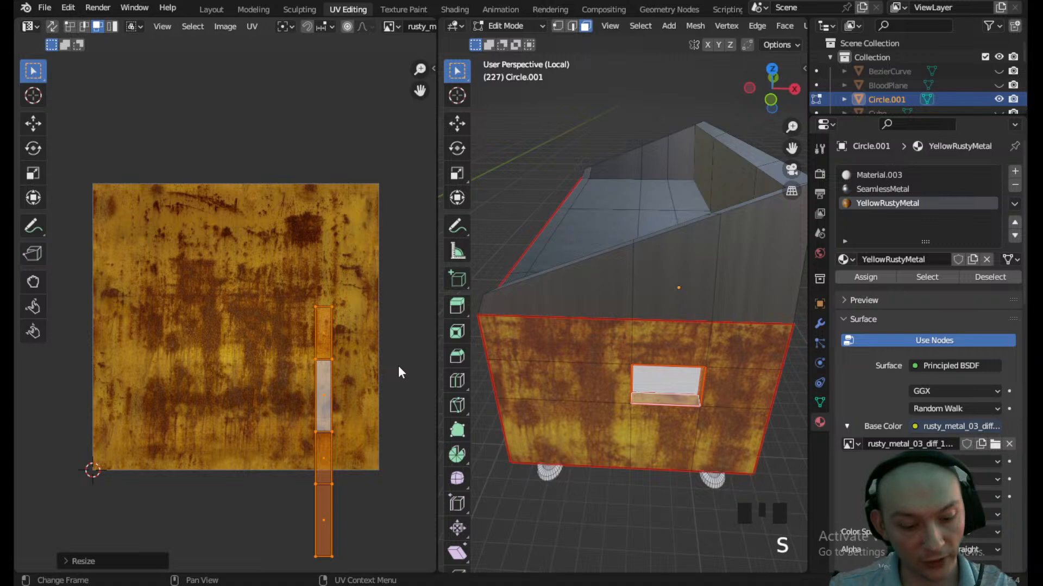
pyautogui.press('g')
pyautogui.click(310, 273)
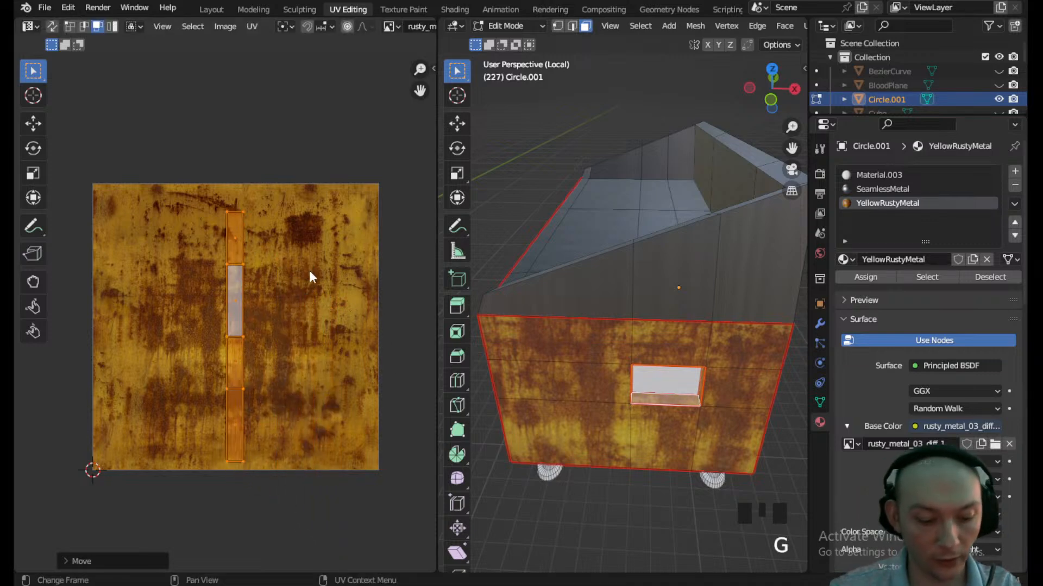
pyautogui.write('r90')
pyautogui.press('Return')
pyautogui.press('s')
pyautogui.click(318, 380)
pyautogui.press('g')
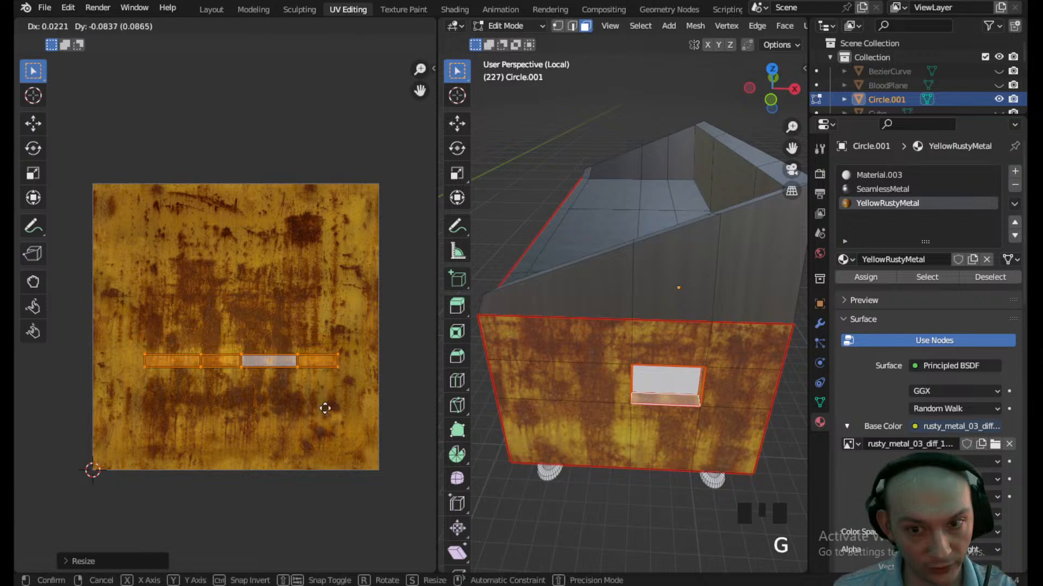
pyautogui.click(327, 418)
# - Return to Object Mode, add a 2 m cube and move it about 36.36 m in X and 20.23 m in Y to the griddle
pyautogui.scroll(-3, 769, 453)
pyautogui.click(532, 29)
pyautogui.click(530, 39)
pyautogui.moveTo(652, 250); pyautogui.dragTo(497, 160, button='middle')
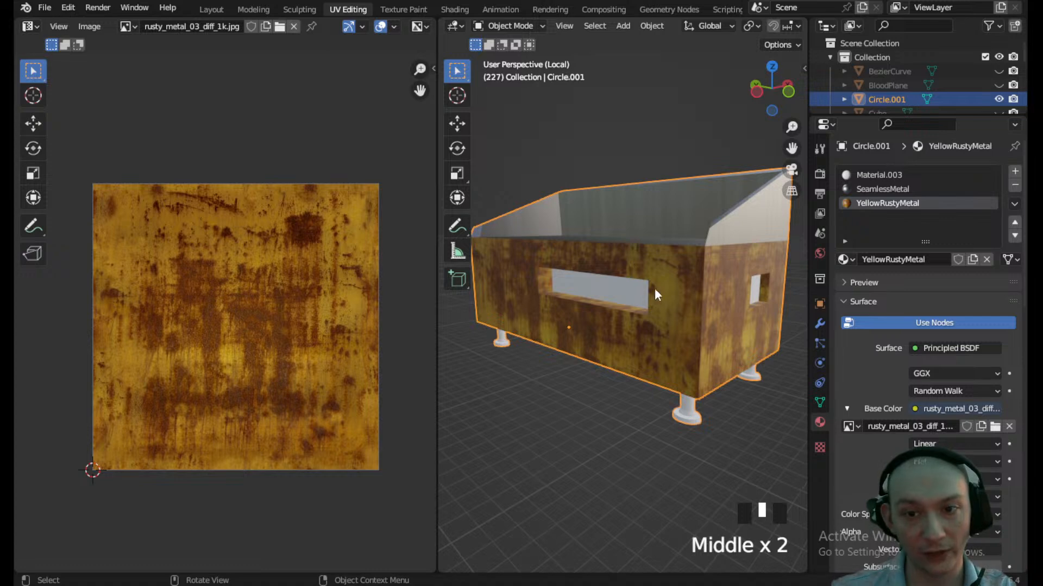
pyautogui.click(619, 26)
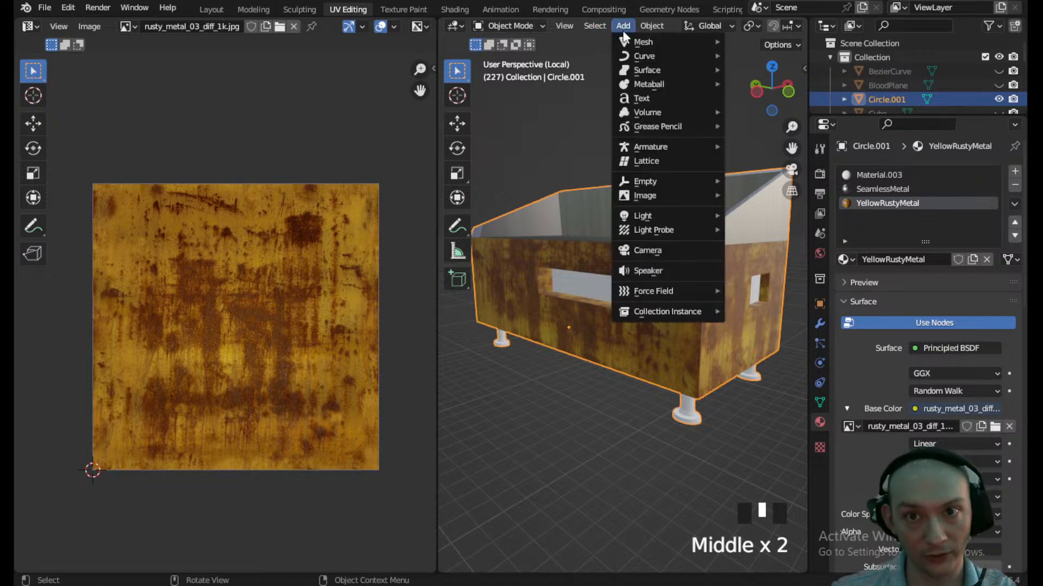
pyautogui.moveTo(638, 44)
pyautogui.click(761, 53)
pyautogui.scroll(-9, 683, 235)
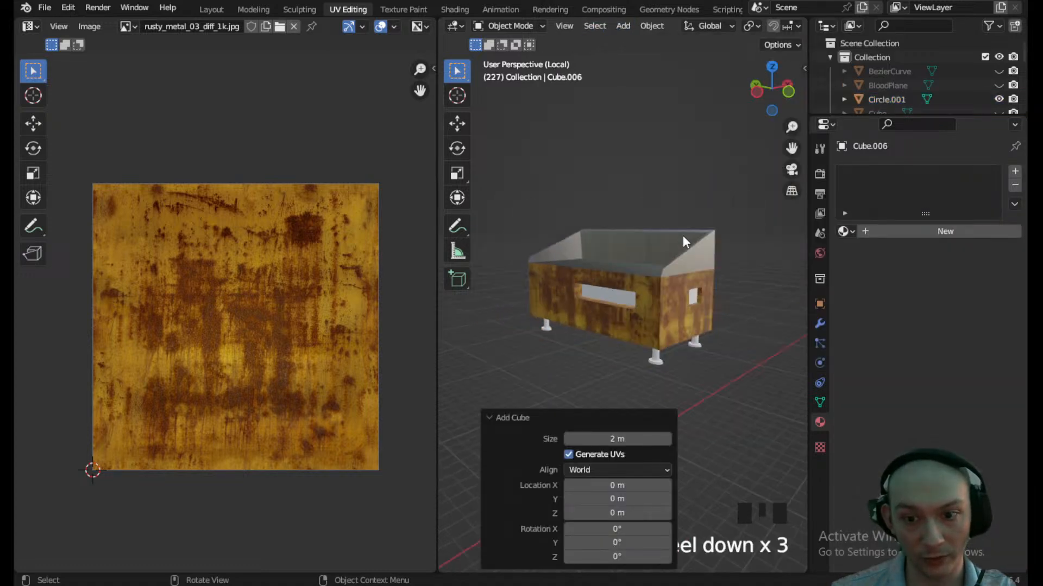
pyautogui.moveTo(633, 307); pyautogui.dragTo(711, 174, button='middle')
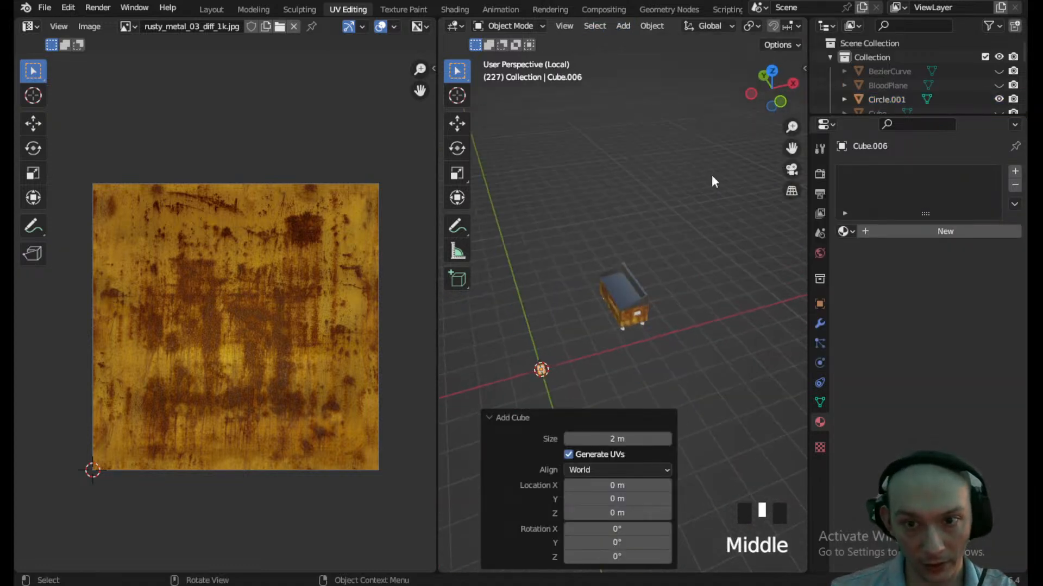
pyautogui.click(771, 65)
pyautogui.press('g')
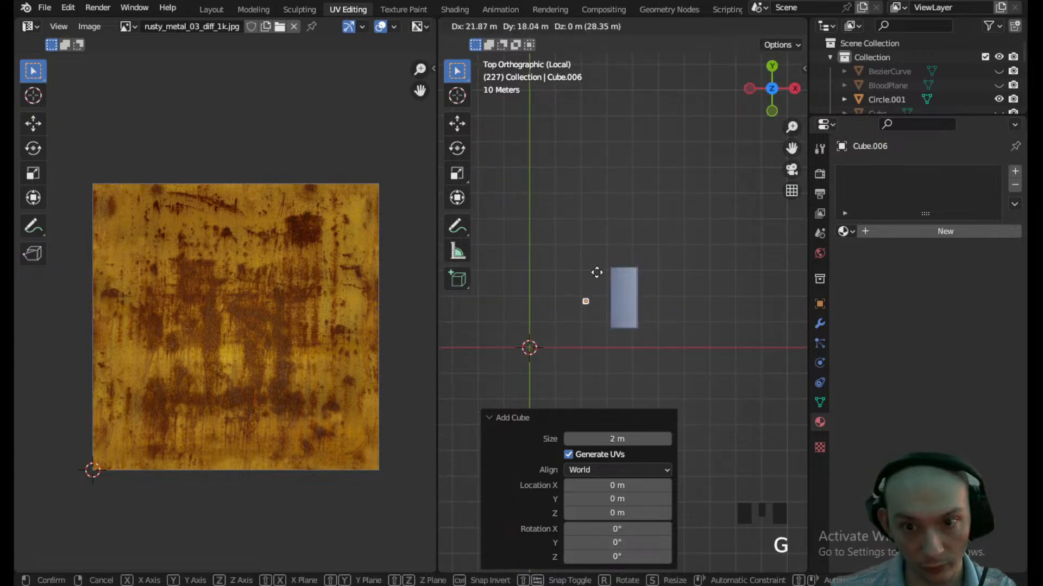
pyautogui.click(626, 271)
# - Scale the cube uniformly by about 5.4 in front view to match the griddle body's width
pyautogui.scroll(3, 647, 318)
pyautogui.click(771, 111)
pyautogui.scroll(2, 658, 281)
pyautogui.scroll(4, 660, 282)
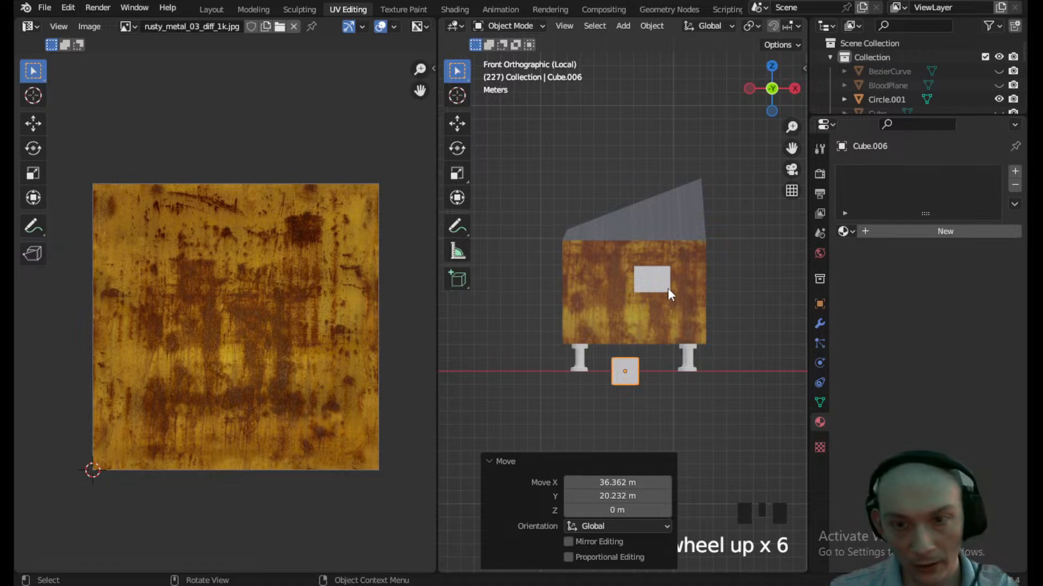
pyautogui.press('s')
pyautogui.click(744, 247)
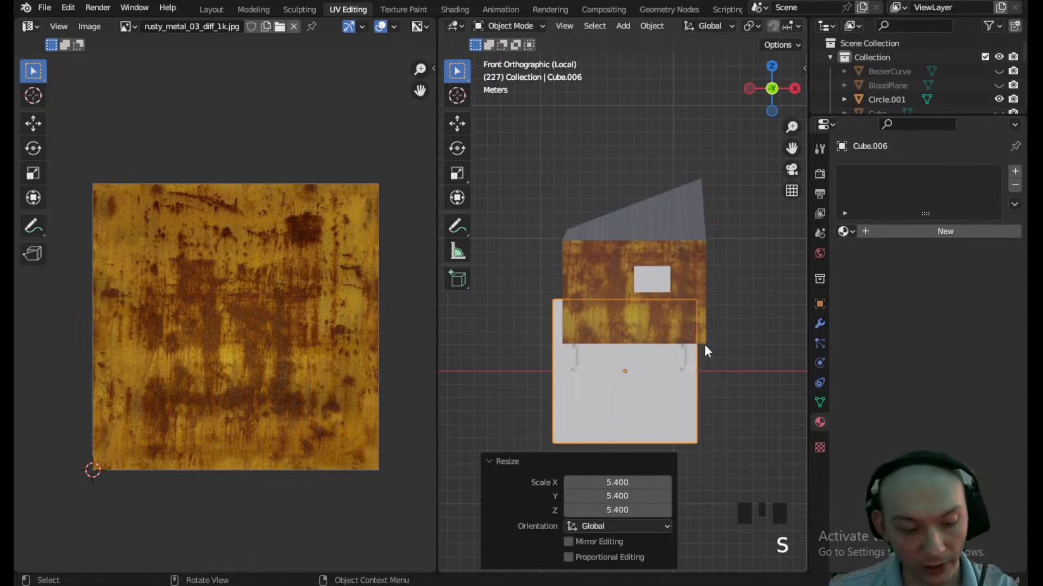
# - Flatten the cube along Z into a thin slab, scaling by about 0.165 and again by about 0.084
pyautogui.press('s')
pyautogui.press('z')
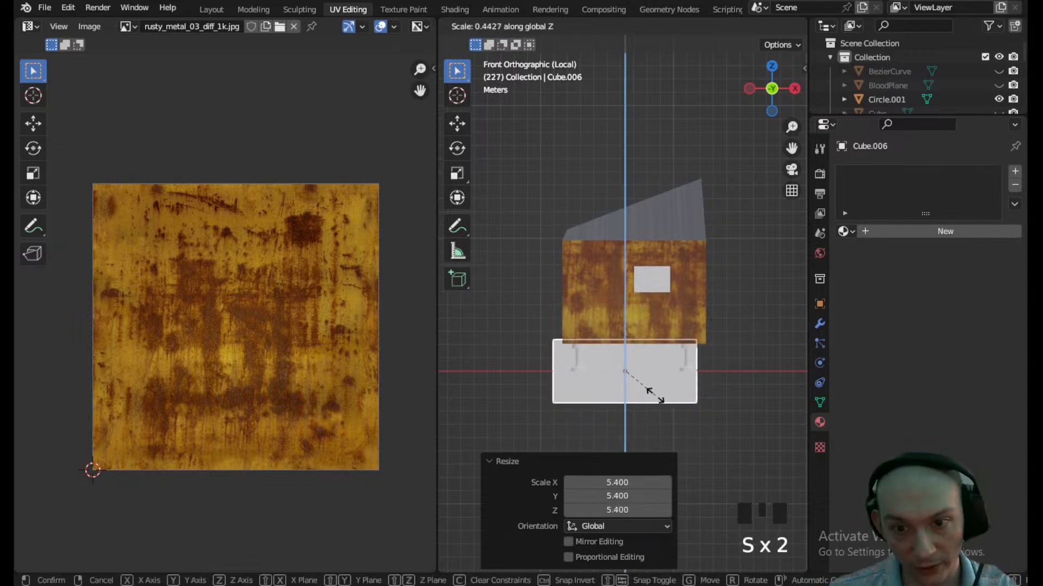
pyautogui.click(632, 373)
pyautogui.scroll(3, 681, 408)
pyautogui.keyDown('shift'); pyautogui.moveTo(680, 409); pyautogui.dragTo(691, 345, button='middle'); pyautogui.keyUp('shift')
pyautogui.press('s')
pyautogui.press('z')
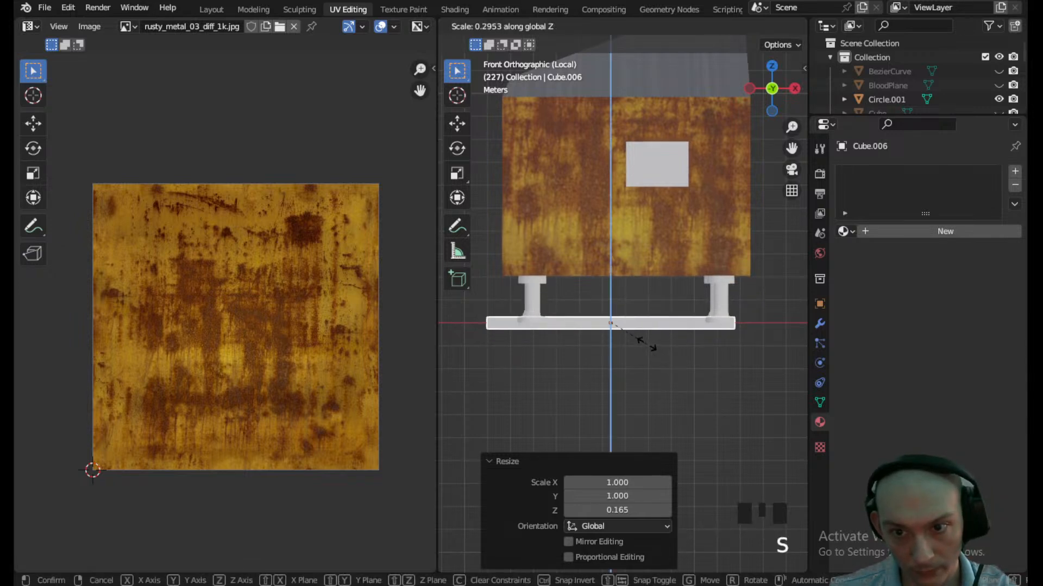
pyautogui.click(612, 325)
# - Raise the slab about 9.75 m along Z to the top edge of the rusty body
pyautogui.scroll(-3, 690, 359)
pyautogui.press('g')
pyautogui.press('z')
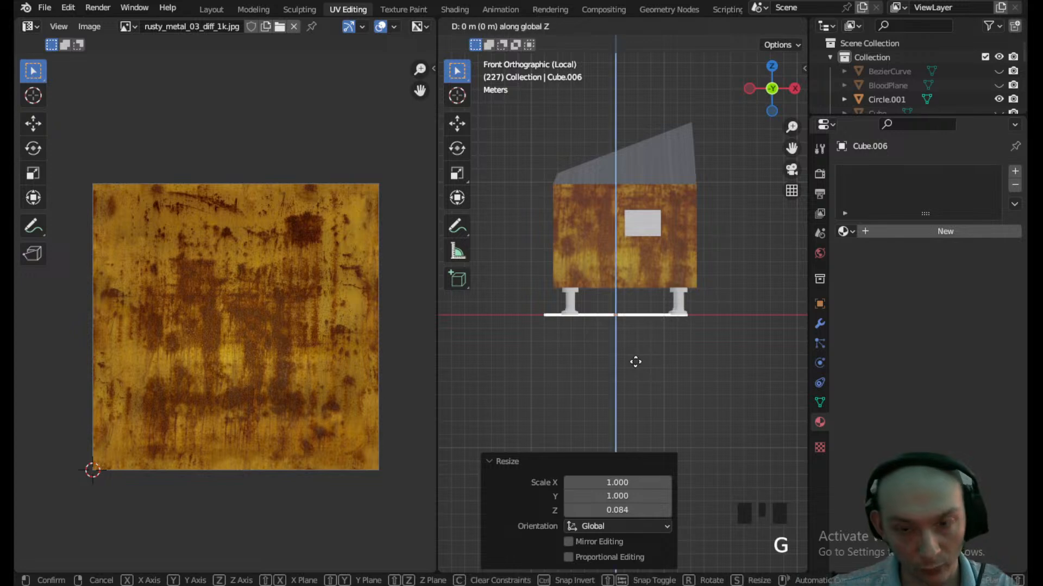
pyautogui.click(642, 238)
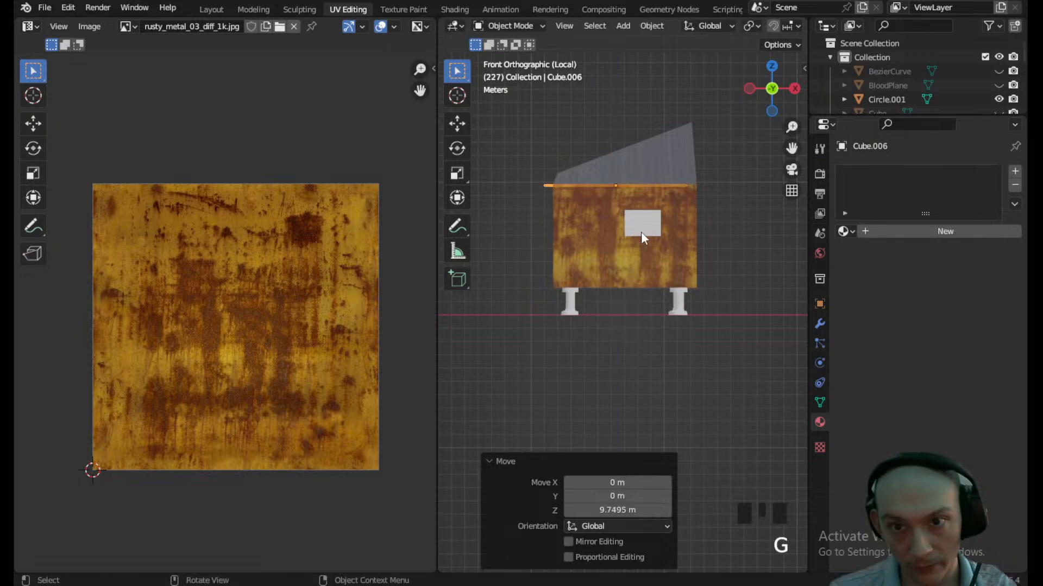
# - Stretch the slab along Y by about 2.13 and shift it in top view to line up with the griddle
pyautogui.click(772, 66)
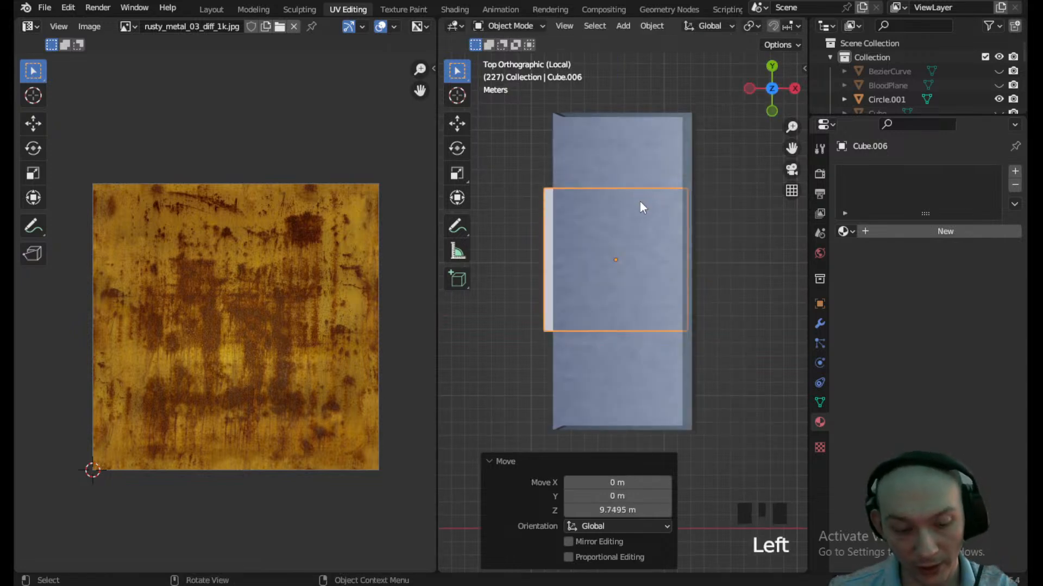
pyautogui.press('s')
pyautogui.press('y')
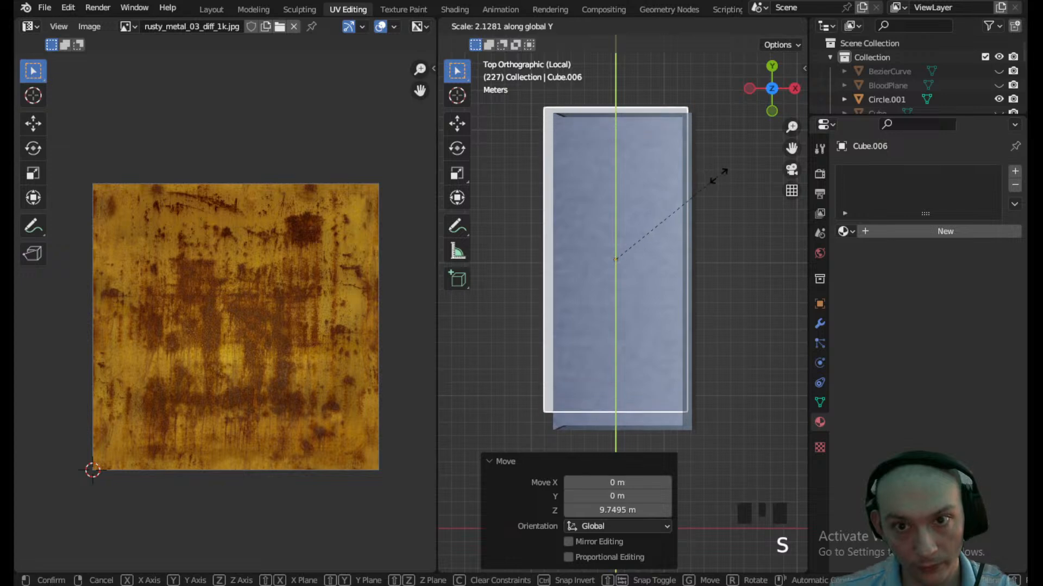
pyautogui.click(718, 176)
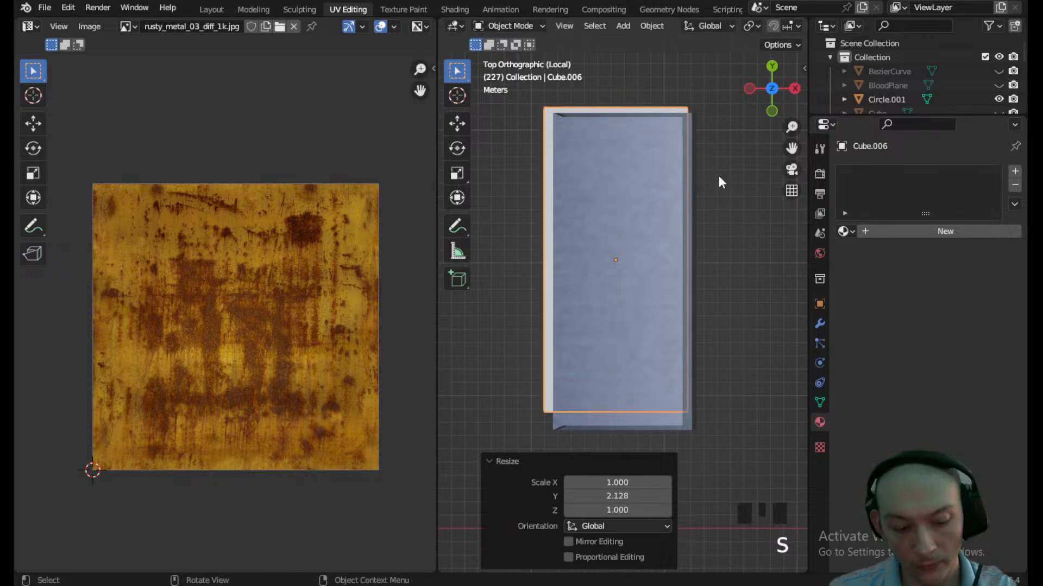
pyautogui.press('g')
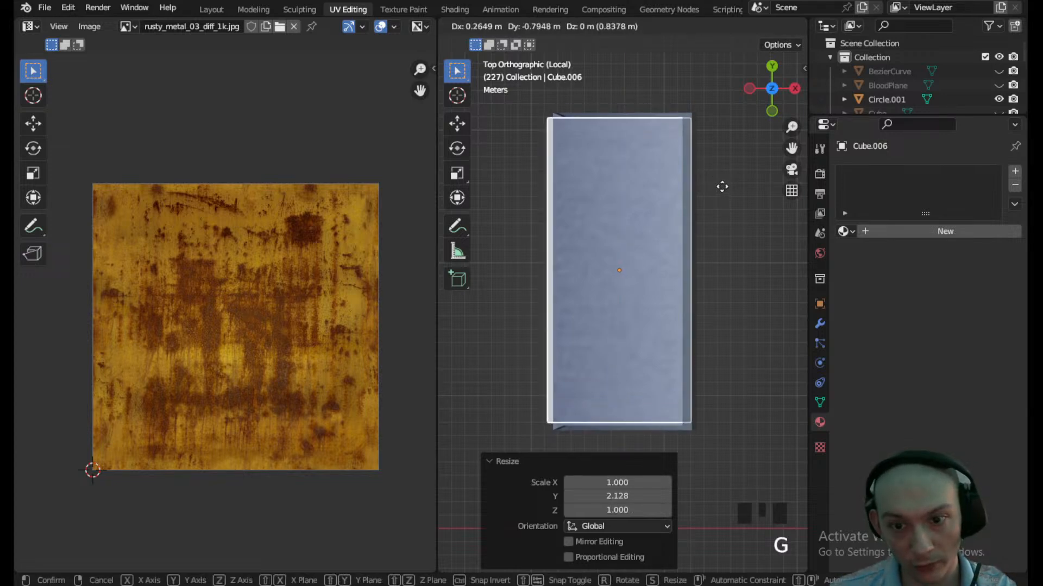
pyautogui.click(721, 187)
# - Stretch the slab along Y by about 1.04 and 1.022, and shift it about -0.16 m in Y to cover the griddle's full length
pyautogui.press('s')
pyautogui.press('x')
pyautogui.press('y')
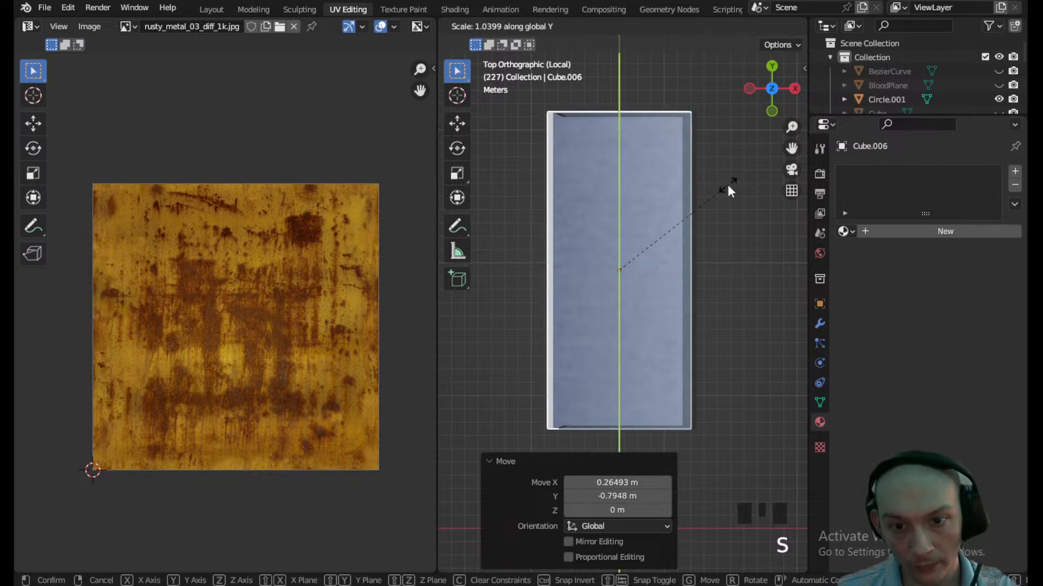
pyautogui.click(727, 185)
pyautogui.press('s')
pyautogui.press('y')
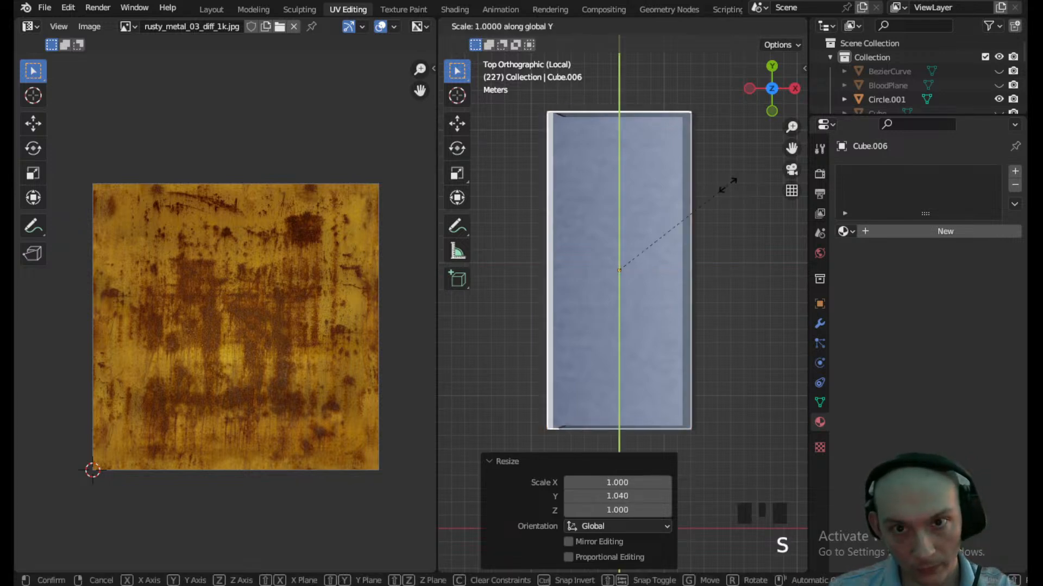
pyautogui.click(730, 186)
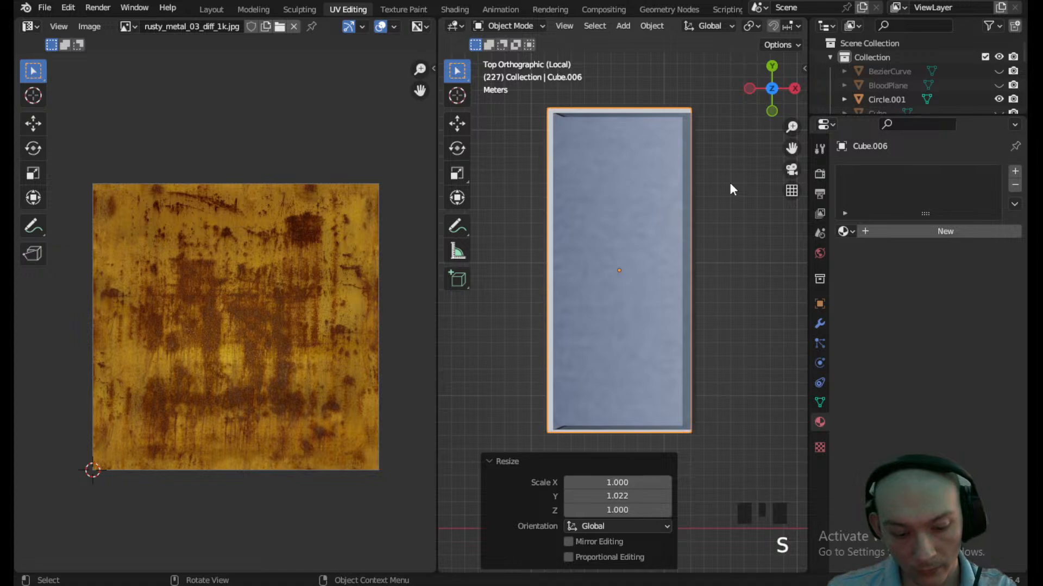
pyautogui.press('g')
pyautogui.press('y')
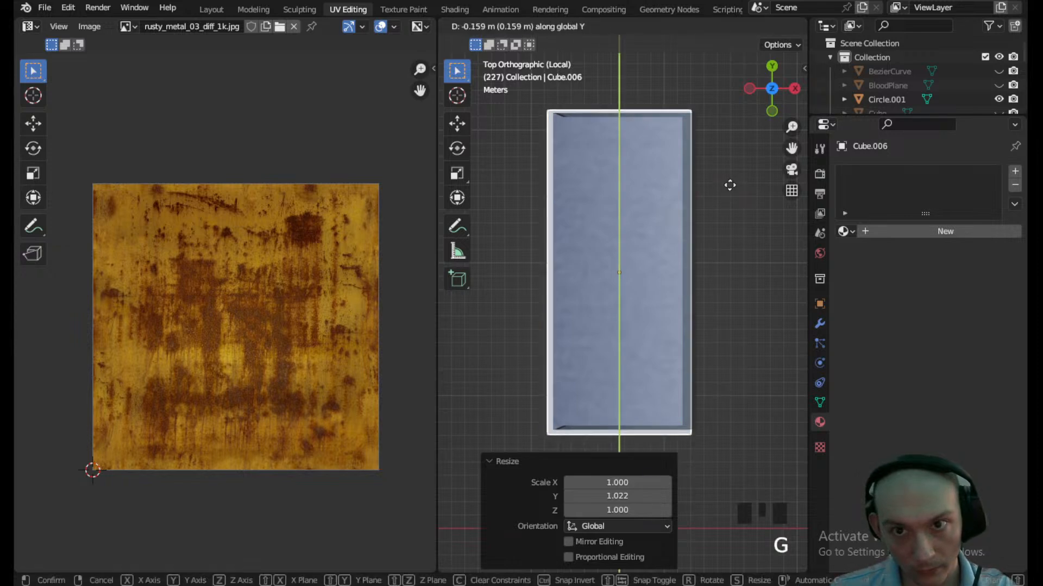
pyautogui.click(730, 186)
# - Raise the slab about 0.106 m along Z in left view so it sits at the body's upper edge
pyautogui.moveTo(728, 184); pyautogui.dragTo(622, 222, button='middle')
pyautogui.click(761, 99)
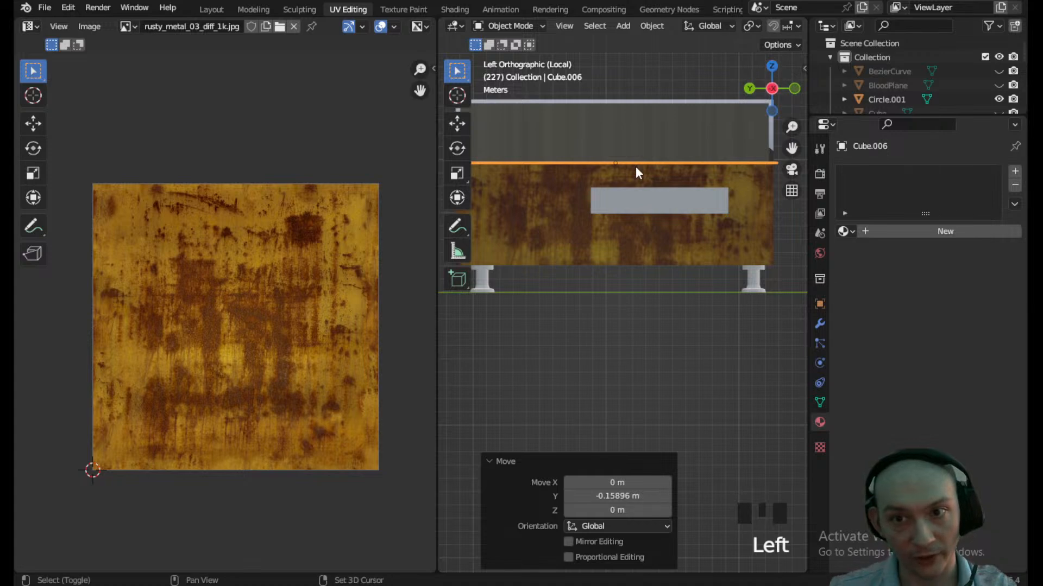
pyautogui.keyDown('shift'); pyautogui.moveTo(636, 157); pyautogui.dragTo(644, 218, button='middle'); pyautogui.keyUp('shift')
pyautogui.press('g')
pyautogui.press('z')
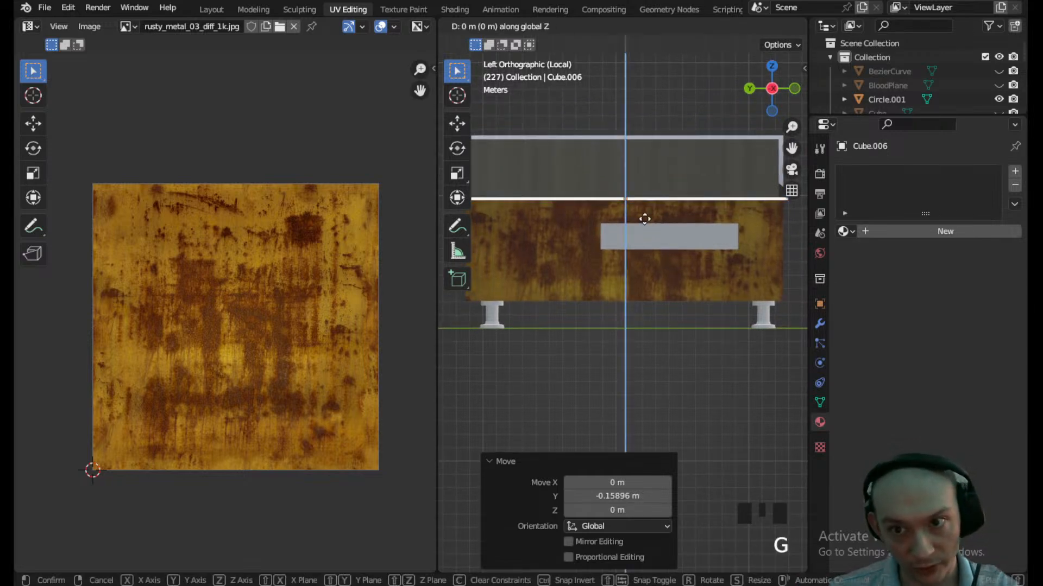
pyautogui.click(644, 217)
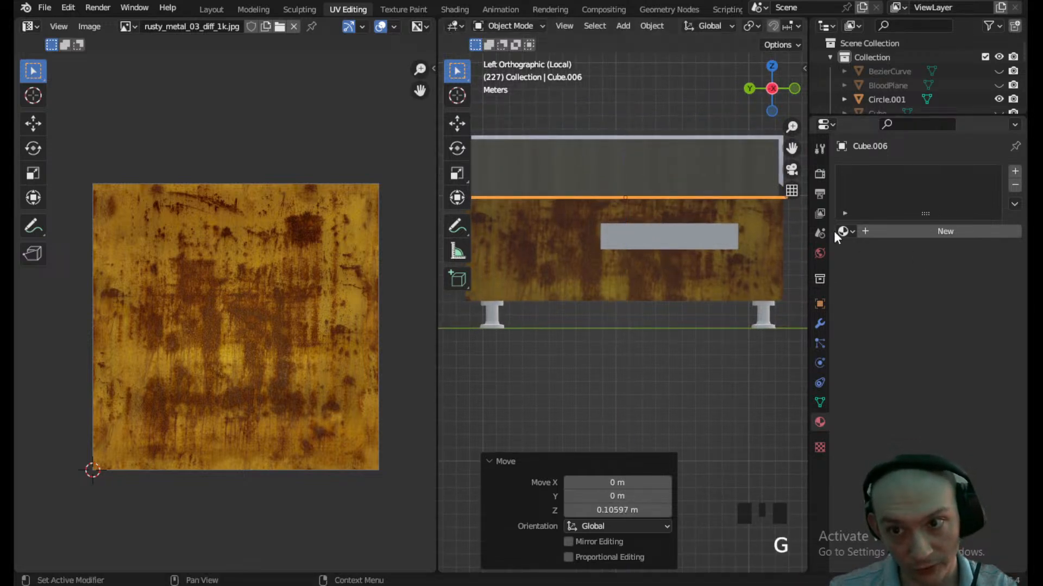
# - Assign the existing SeamlessMetal material to the cooktop slab
pyautogui.click(851, 230)
pyautogui.scroll(-17, 757, 340)
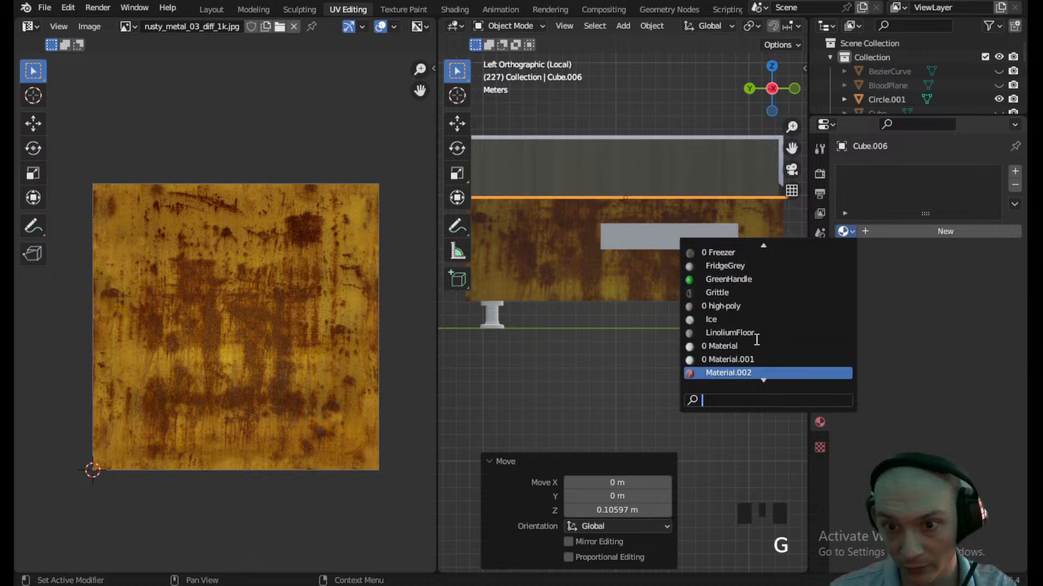
pyautogui.scroll(-3, 756, 340)
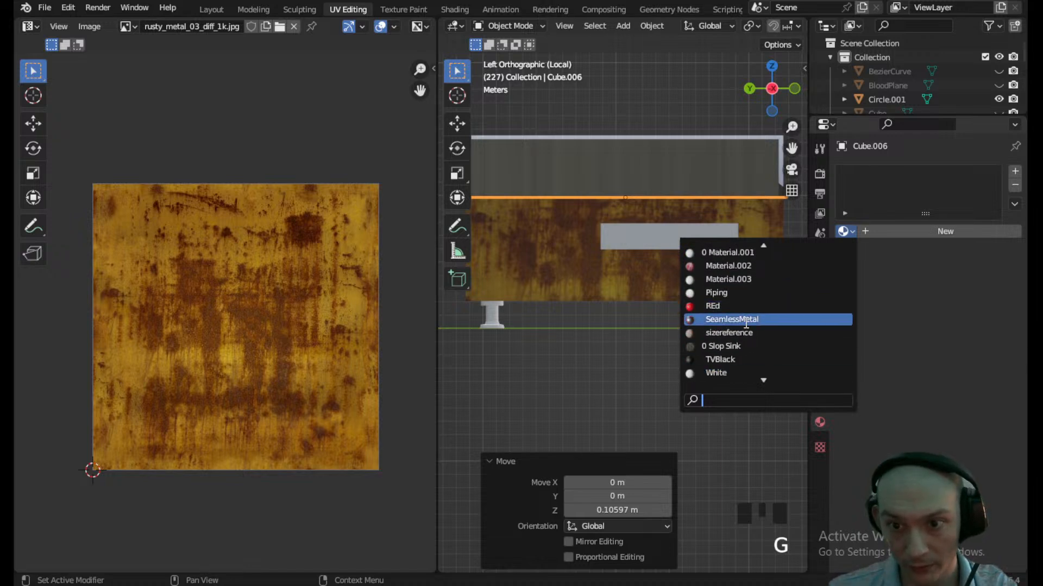
pyautogui.click(747, 319)
# - Lower the cooktop slab about 0.141 m along Z so it settles onto the rusty body
pyautogui.moveTo(744, 322); pyautogui.dragTo(628, 249, button='middle')
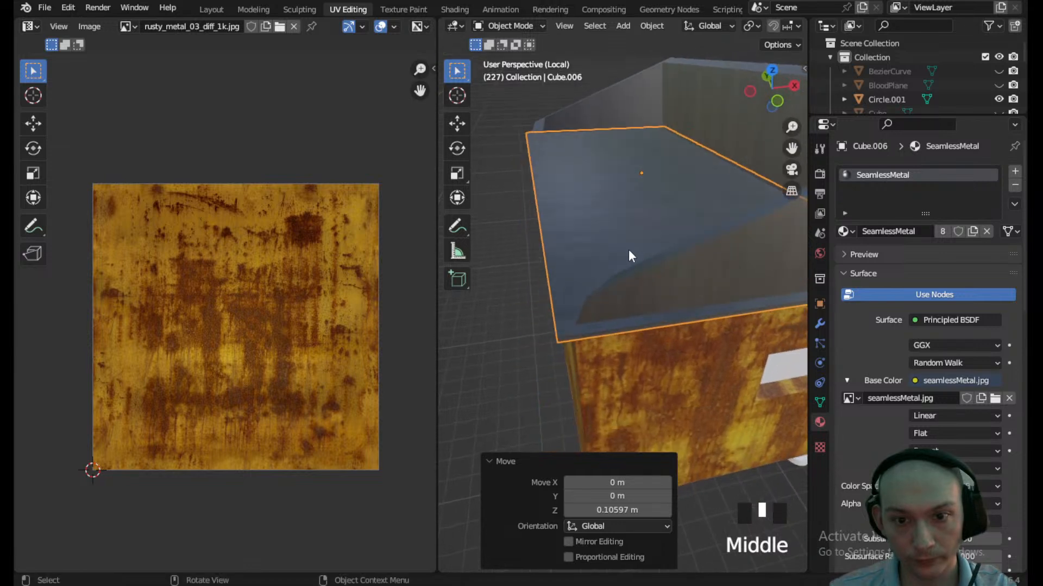
pyautogui.press('g')
pyautogui.press('z')
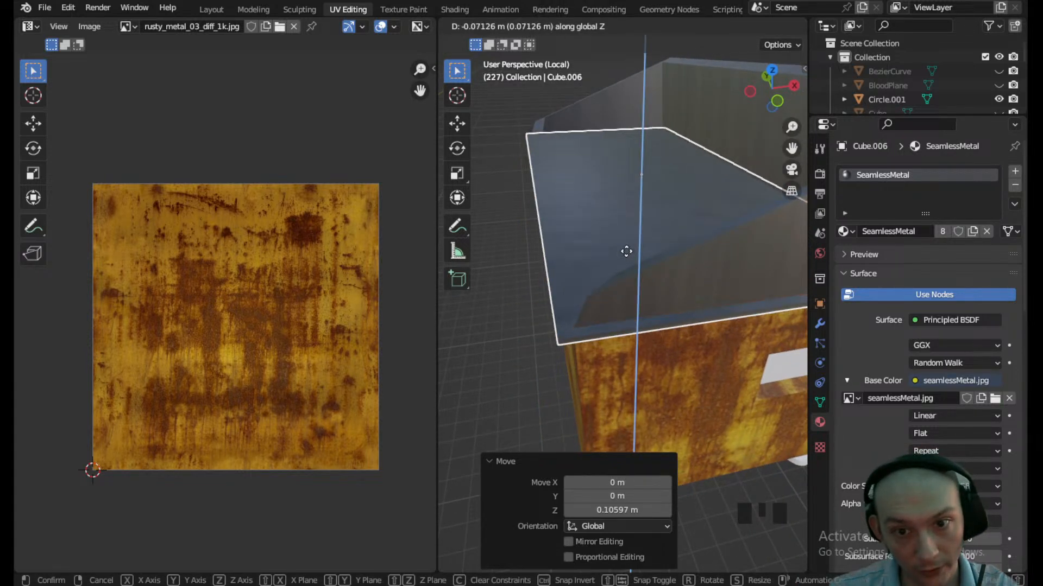
pyautogui.click(627, 252)
# - Raise the cooktop slab about 0.066 m along Z so its surface clears the body's upper faces
pyautogui.moveTo(627, 278); pyautogui.dragTo(749, 289, button='middle')
pyautogui.scroll(3, 666, 236)
pyautogui.keyDown('shift'); pyautogui.moveTo(667, 236); pyautogui.dragTo(611, 298, button='middle'); pyautogui.keyUp('shift')
pyautogui.scroll(1, 611, 298)
pyautogui.scroll(-1, 612, 298)
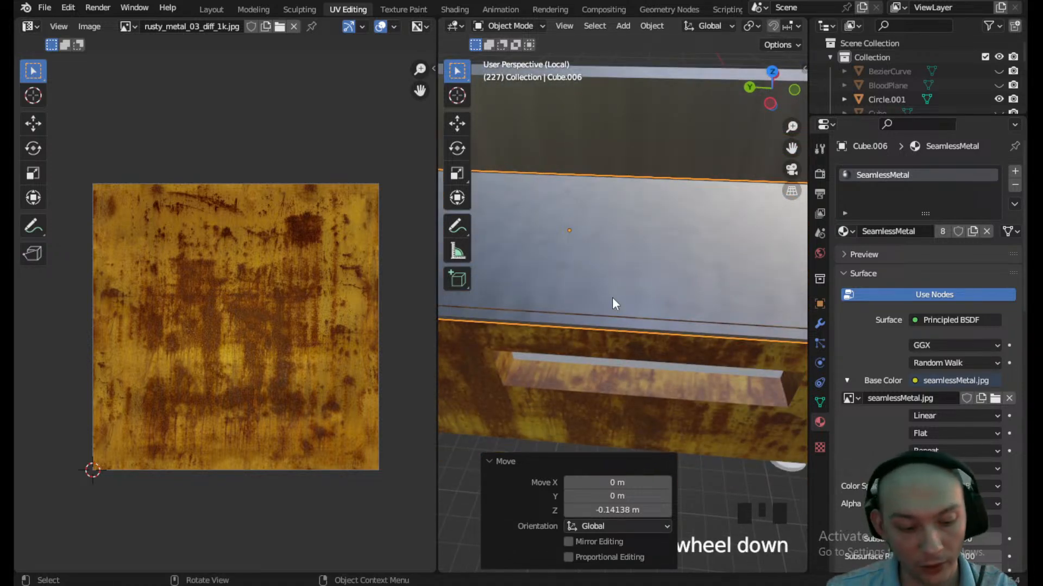
pyautogui.press('g')
pyautogui.press('z')
pyautogui.click(611, 296)
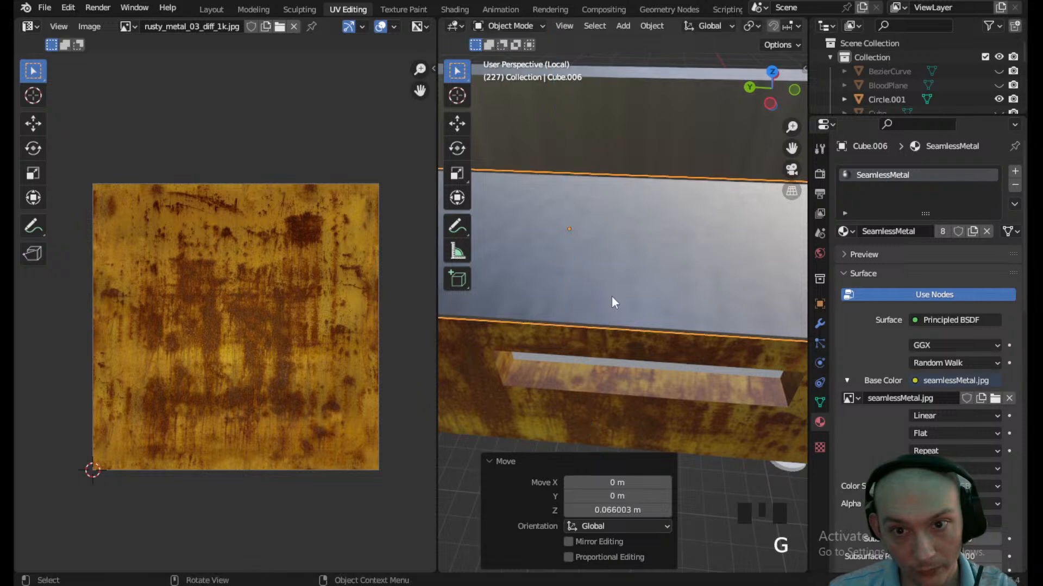
pyautogui.scroll(-4, 626, 218)
pyautogui.click(776, 293)
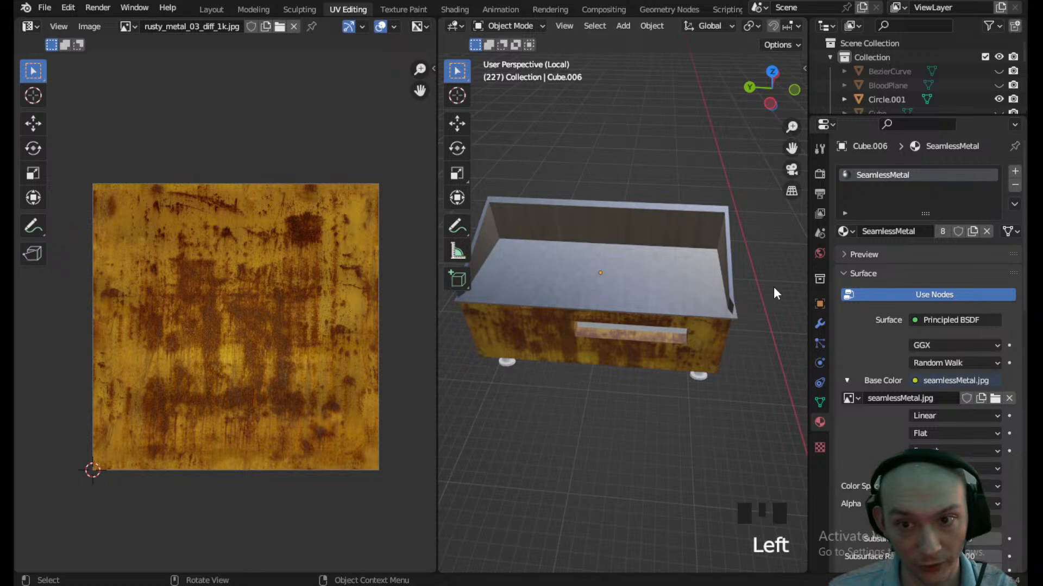
# - Apply the scale transform to the cooktop slab in Object Mode
pyautogui.scroll(4, 643, 292)
pyautogui.keyDown('shift'); pyautogui.moveTo(643, 292); pyautogui.dragTo(718, 287, button='middle'); pyautogui.keyUp('shift')
pyautogui.scroll(-3, 619, 293)
pyautogui.click(738, 314)
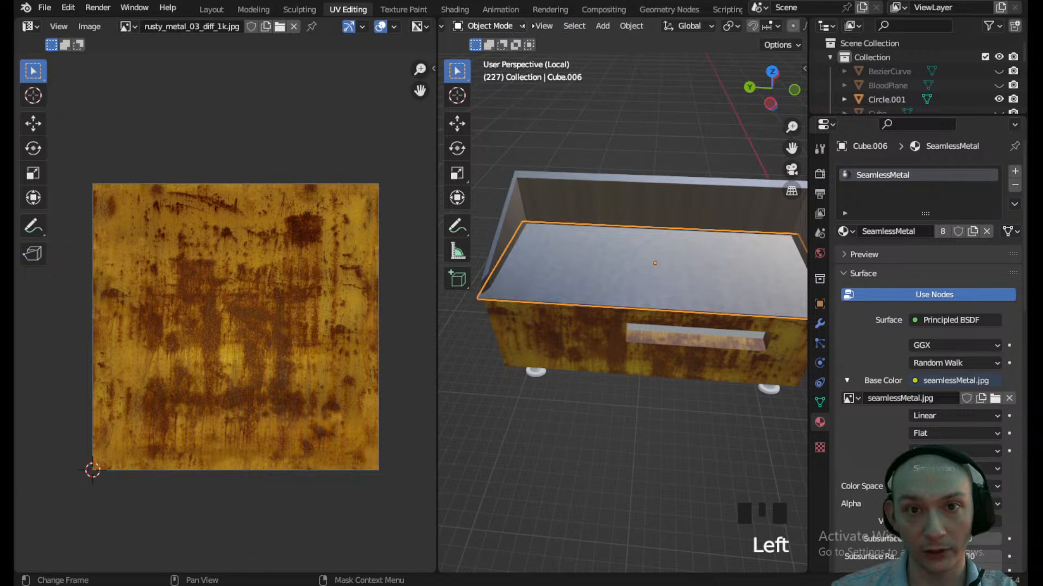
pyautogui.click(509, 25)
pyautogui.click(519, 56)
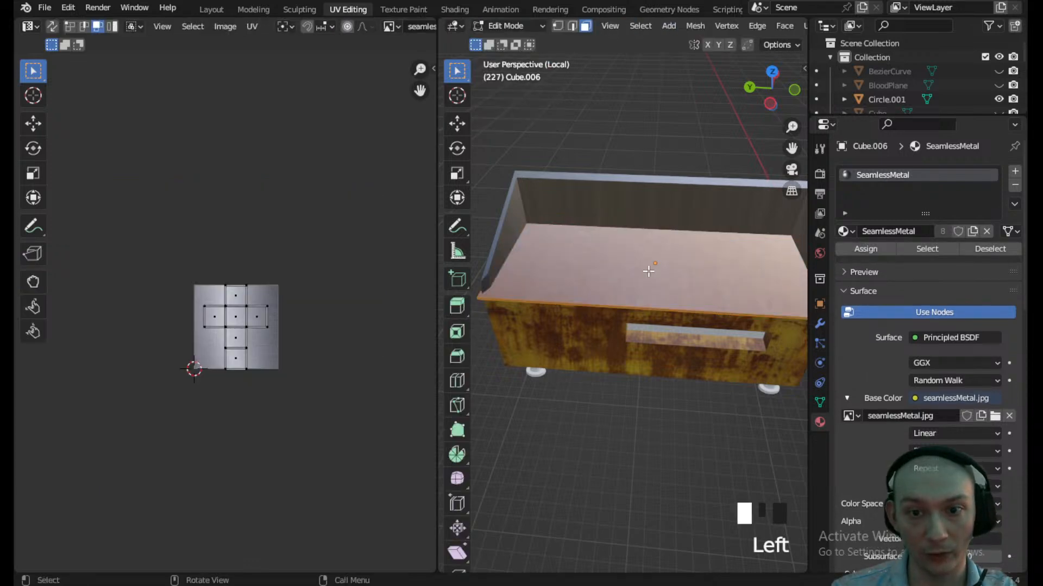
pyautogui.keyDown('shift'); pyautogui.moveTo(656, 292); pyautogui.dragTo(669, 228, button='middle'); pyautogui.keyUp('shift')
pyautogui.hscroll(5, 709, 32)
pyautogui.hscroll(-5, 488, 28)
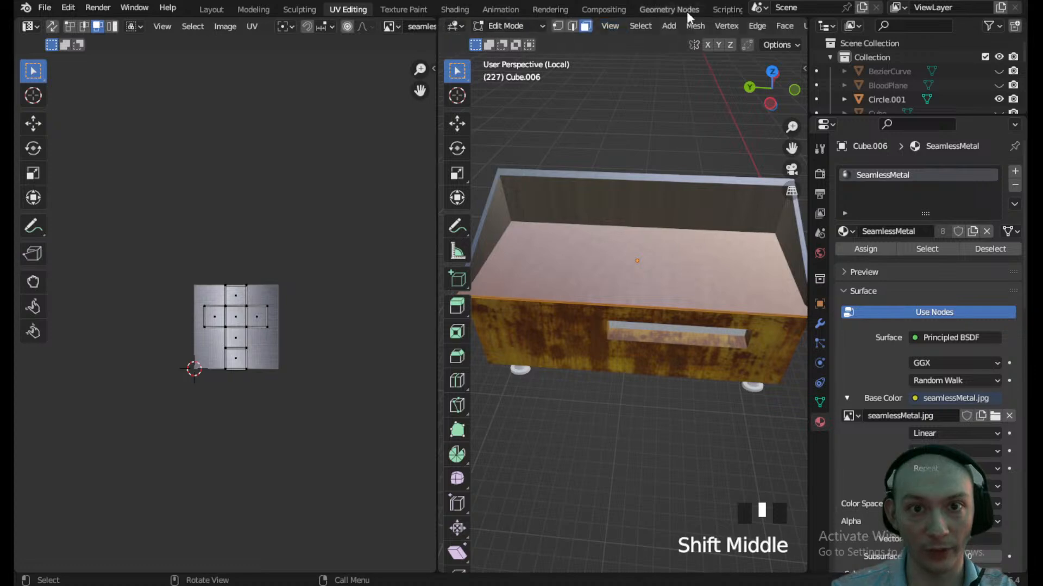
pyautogui.click(526, 26)
pyautogui.click(523, 38)
pyautogui.hotkey('ctrl', 'a')
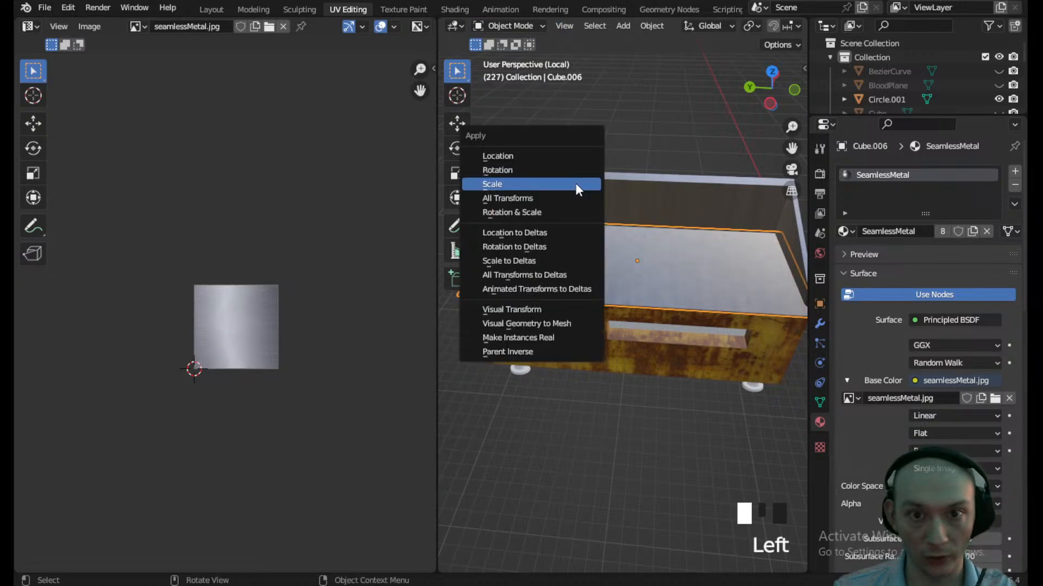
pyautogui.click(575, 184)
# - Unwrap the slab's upper face with the angle-based method in Edit Mode
pyautogui.click(522, 25)
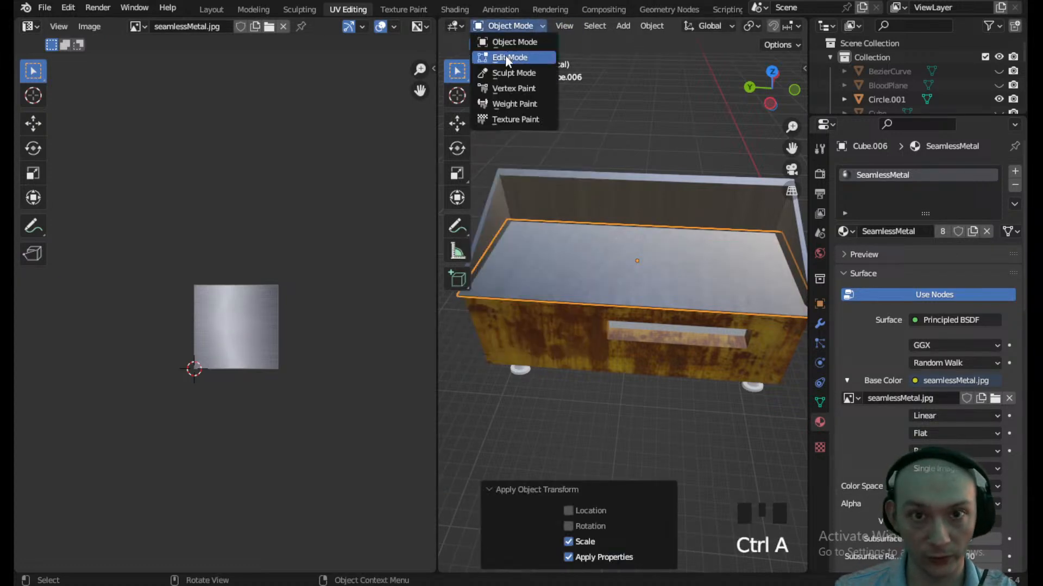
pyautogui.click(505, 54)
pyautogui.click(664, 254)
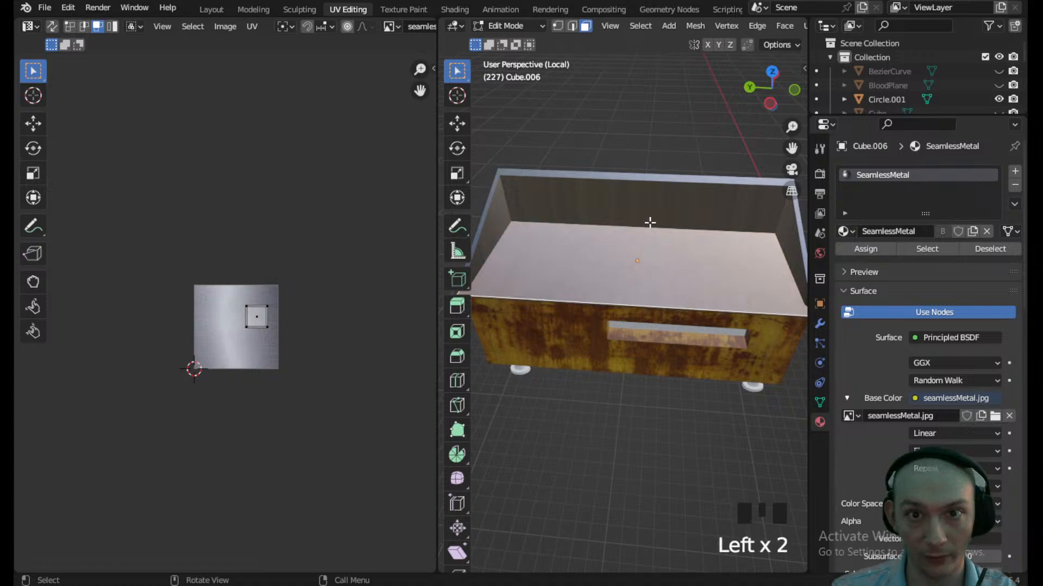
pyautogui.scroll(-5, 706, 26)
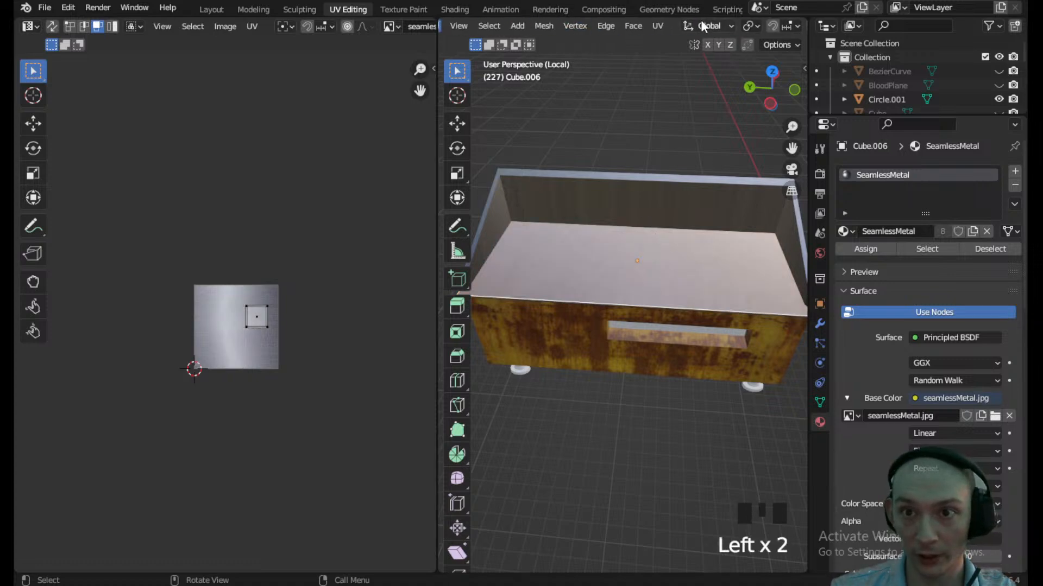
pyautogui.click(656, 26)
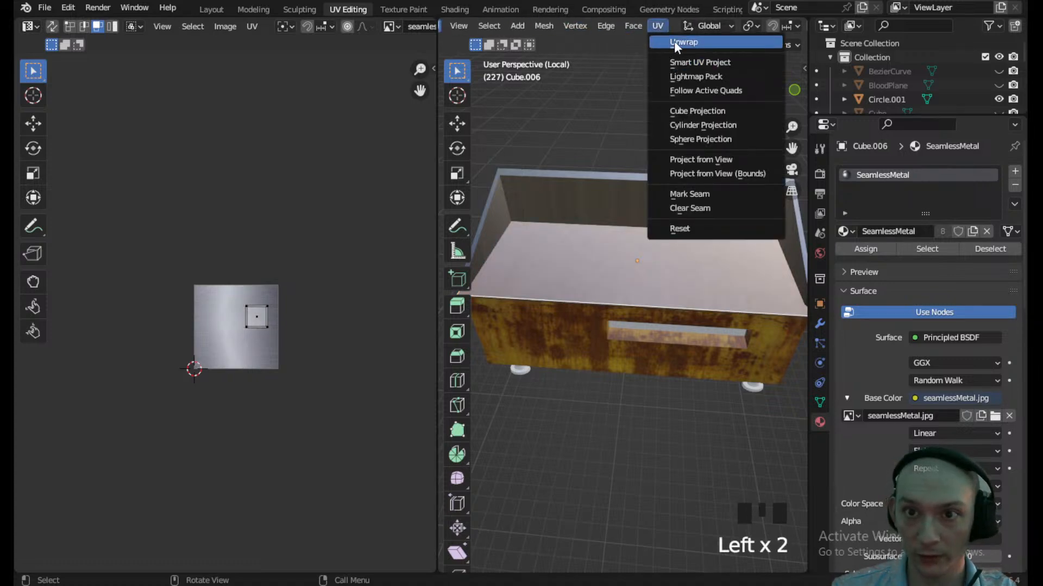
pyautogui.click(679, 42)
# - Rotate the slab's upper-face UV island 90° and move it about 0.27 in X to span the metal texture's width
pyautogui.scroll(2, 597, 264)
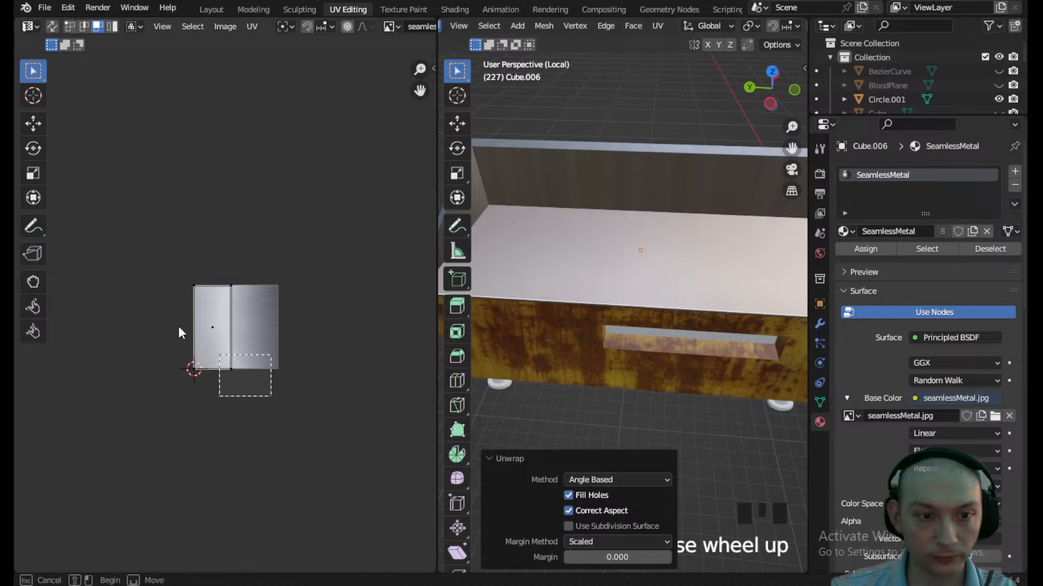
pyautogui.click(216, 289)
pyautogui.write('r90')
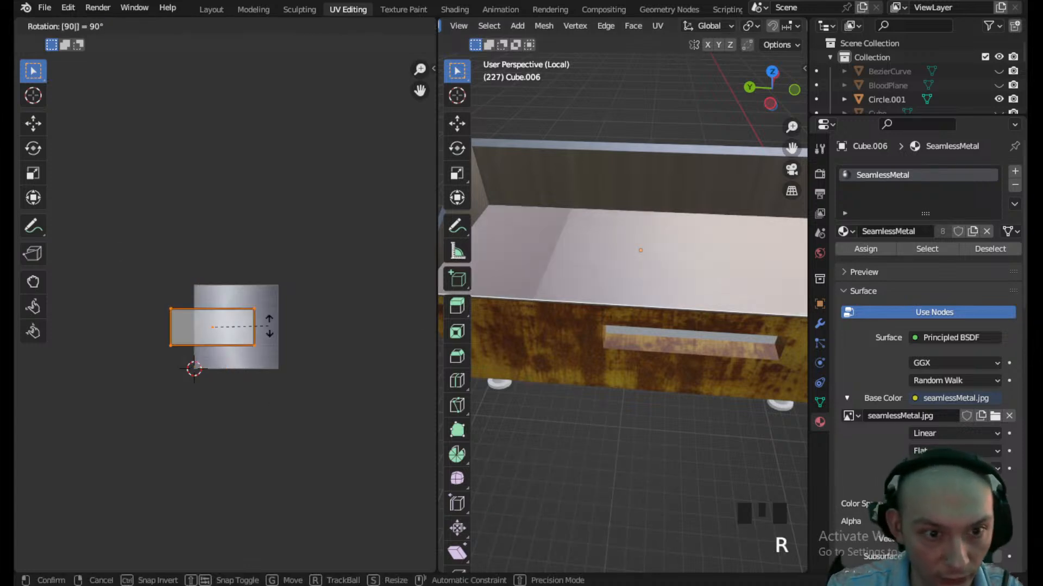
pyautogui.press('Return')
pyautogui.press('g')
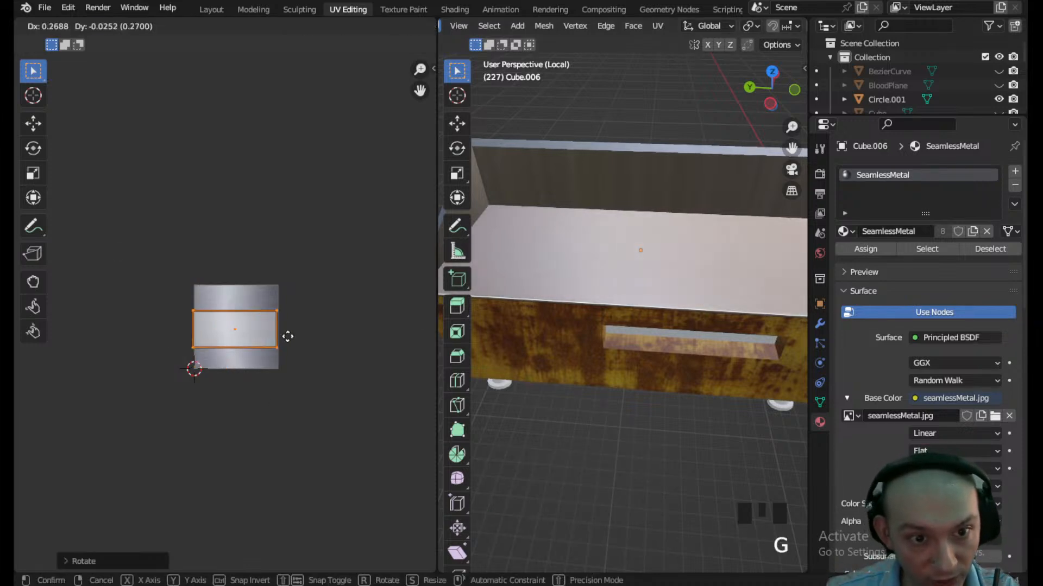
pyautogui.click(288, 336)
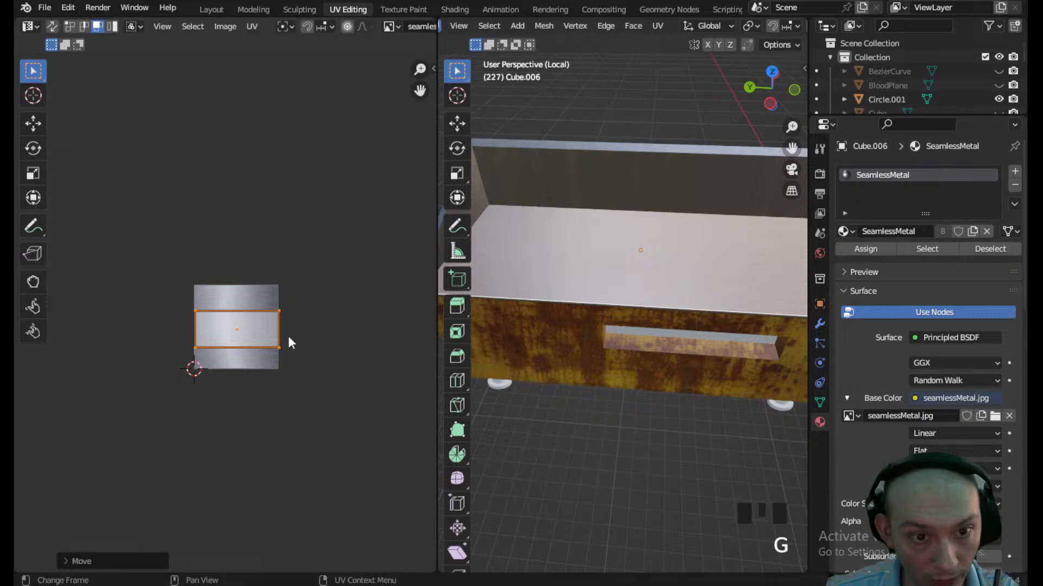
# - Stretch the UV island along Y to cover most of the metal texture's height, and return to Object Mode
pyautogui.press('s')
pyautogui.press('y')
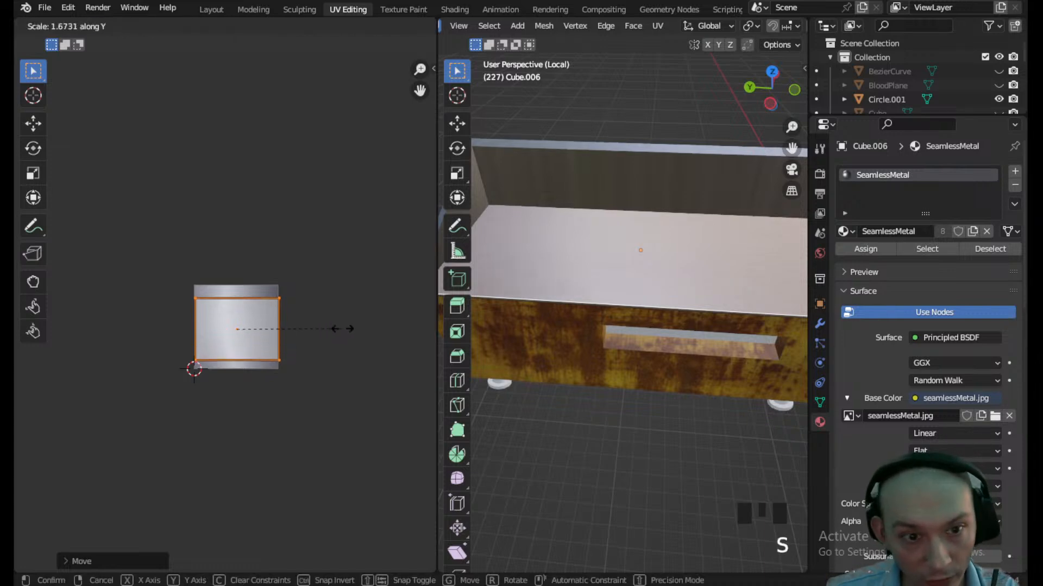
pyautogui.click(351, 326)
pyautogui.moveTo(568, 277); pyautogui.dragTo(523, 23, button='middle')
pyautogui.click(521, 25)
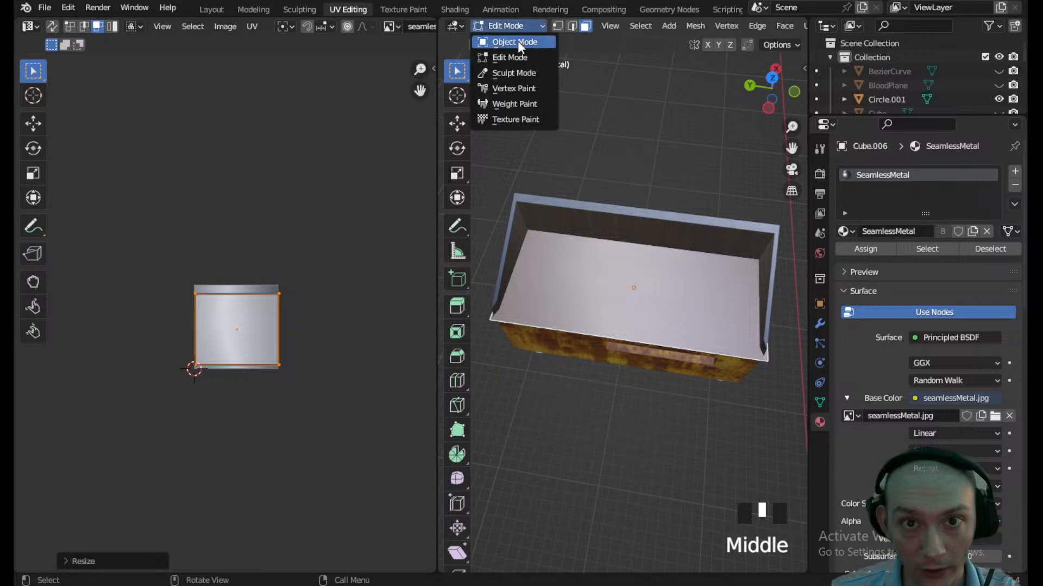
pyautogui.click(517, 41)
# - Select the griddle's rusty body and enter Edit Mode on it
pyautogui.scroll(3, 692, 227)
pyautogui.moveTo(691, 225); pyautogui.dragTo(625, 171, button='middle')
pyautogui.click(624, 172)
pyautogui.click(494, 26)
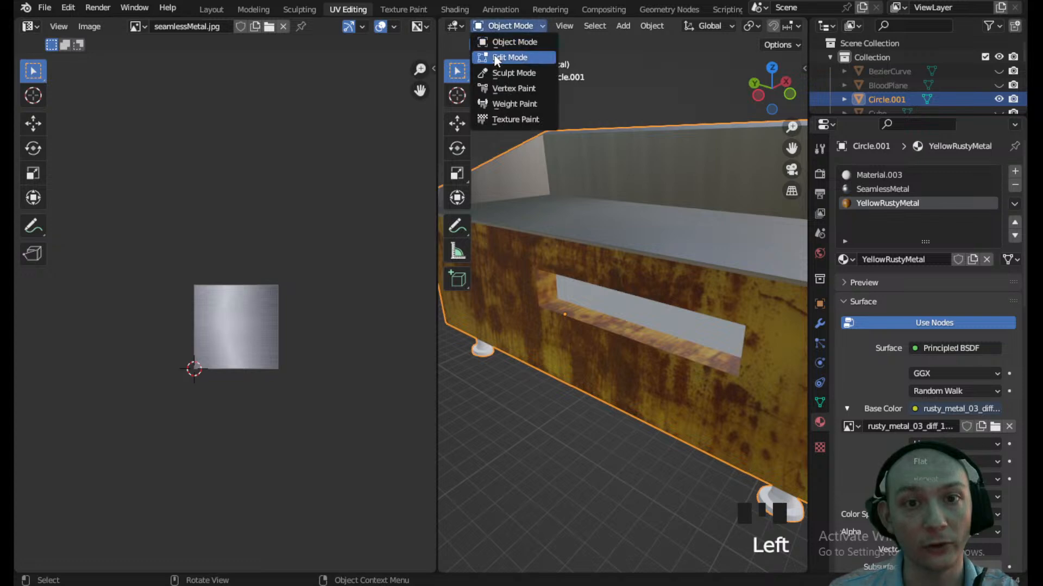
pyautogui.click(494, 54)
pyautogui.click(670, 172)
pyautogui.keyDown('shift'); pyautogui.click(533, 169); pyautogui.keyUp('shift')
pyautogui.keyDown('shift'); pyautogui.click(529, 169); pyautogui.keyUp('shift')
pyautogui.keyDown('shift'); pyautogui.click(510, 179); pyautogui.keyUp('shift')
pyautogui.keyDown('shift'); pyautogui.click(482, 191); pyautogui.keyUp('shift')
pyautogui.moveTo(482, 191); pyautogui.dragTo(661, 191, button='middle')
pyautogui.keyDown('shift'); pyautogui.click(751, 166); pyautogui.keyUp('shift')
pyautogui.keyDown('shift'); pyautogui.click(777, 176); pyautogui.keyUp('shift')
pyautogui.moveTo(723, 173); pyautogui.dragTo(684, 172, button='middle')
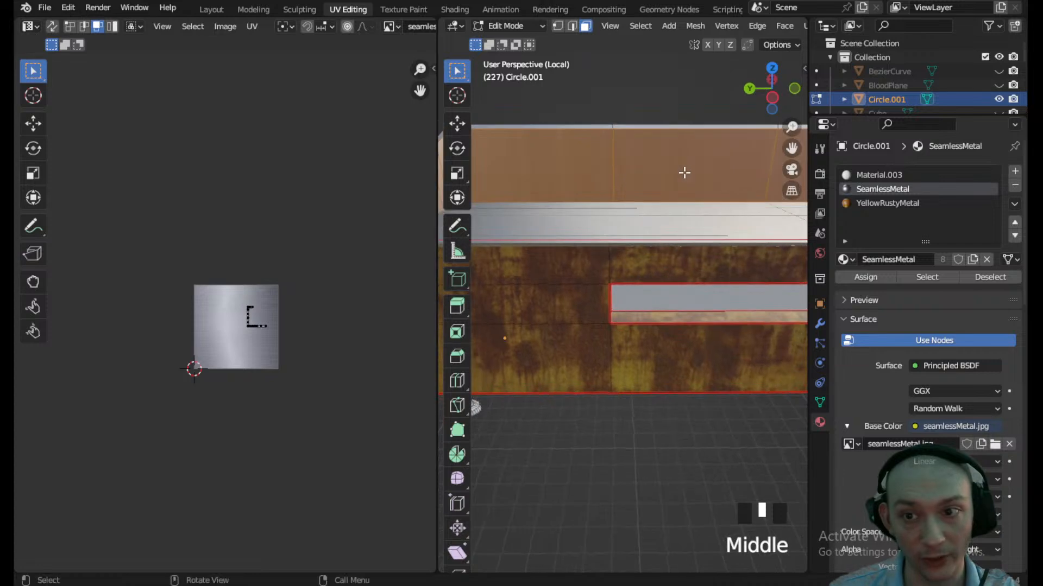
# - Select all body faces using SeamlessMetal and unwrap them with Smart UV Project at a 66° angle limit
pyautogui.click(660, 163)
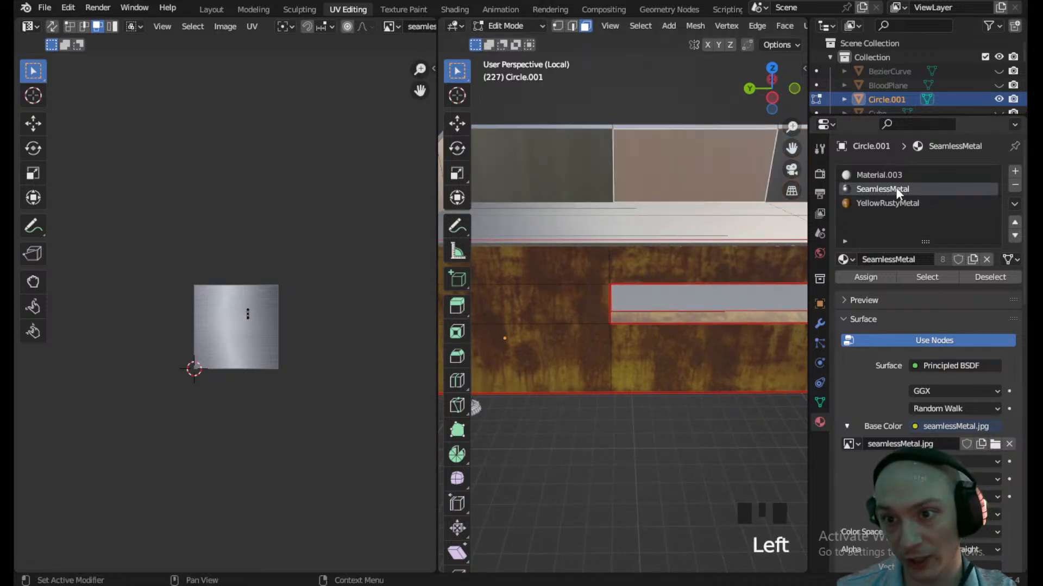
pyautogui.click(933, 276)
pyautogui.scroll(-3, 592, 208)
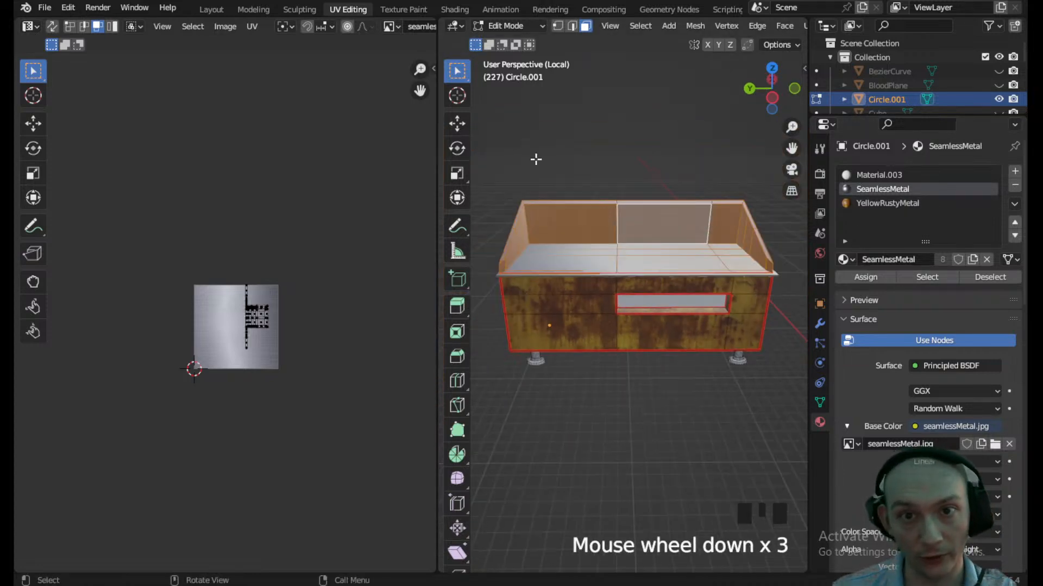
pyautogui.scroll(-5, 706, 26)
pyautogui.click(625, 25)
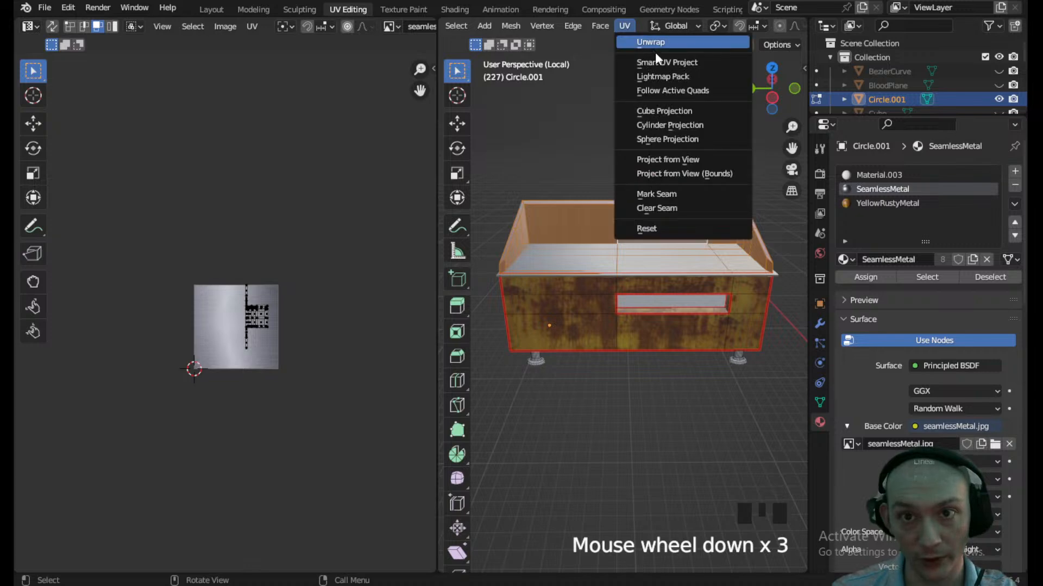
pyautogui.click(657, 63)
pyautogui.click(657, 193)
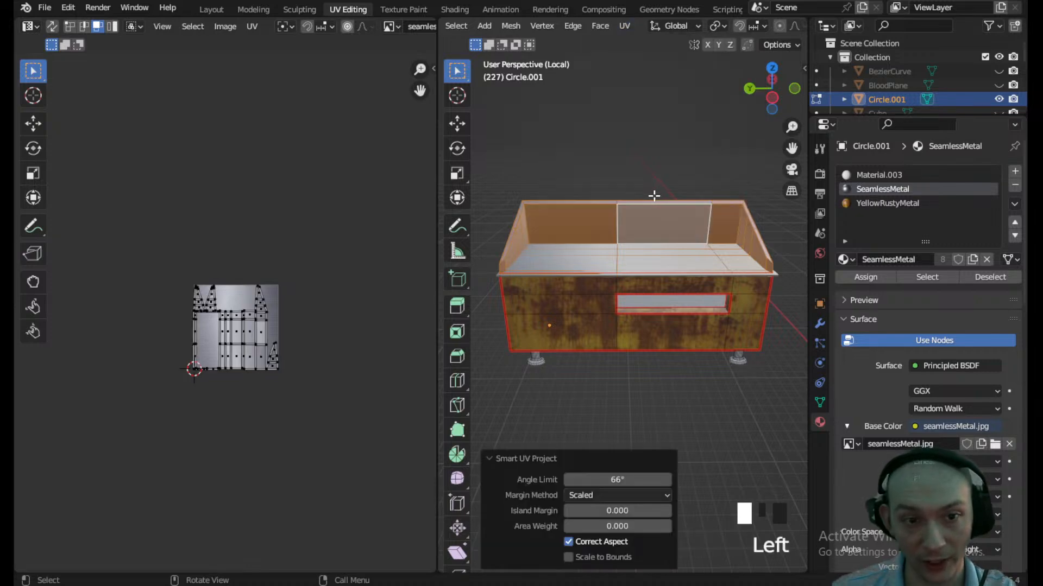
# - Select all the projected UV islands of the metal faces and return to Object Mode
pyautogui.scroll(4, 654, 195)
pyautogui.moveTo(655, 195); pyautogui.dragTo(522, 234, button='middle')
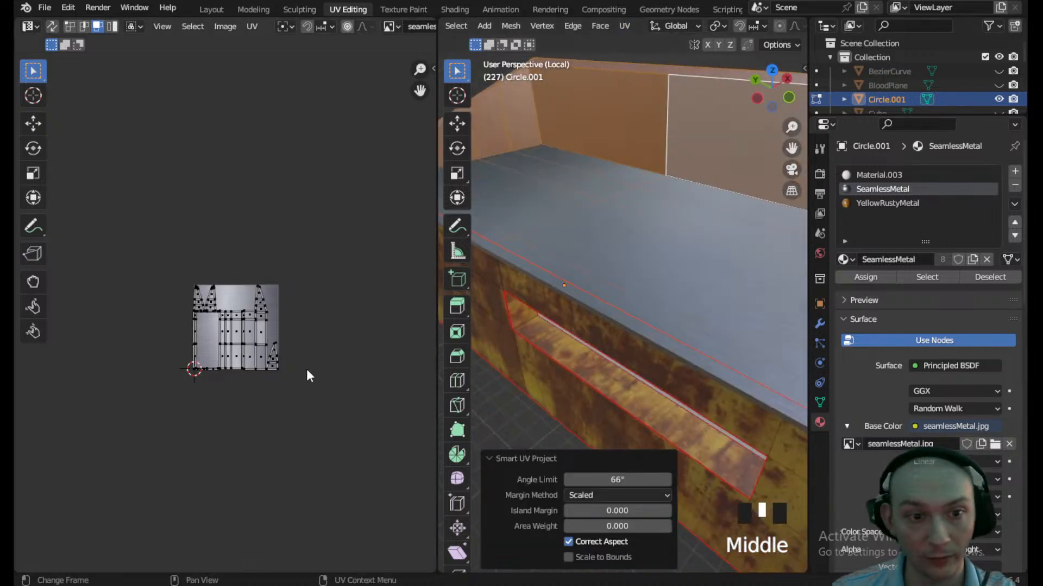
pyautogui.moveTo(312, 375); pyautogui.dragTo(136, 285)
pyautogui.scroll(-2, 553, 196)
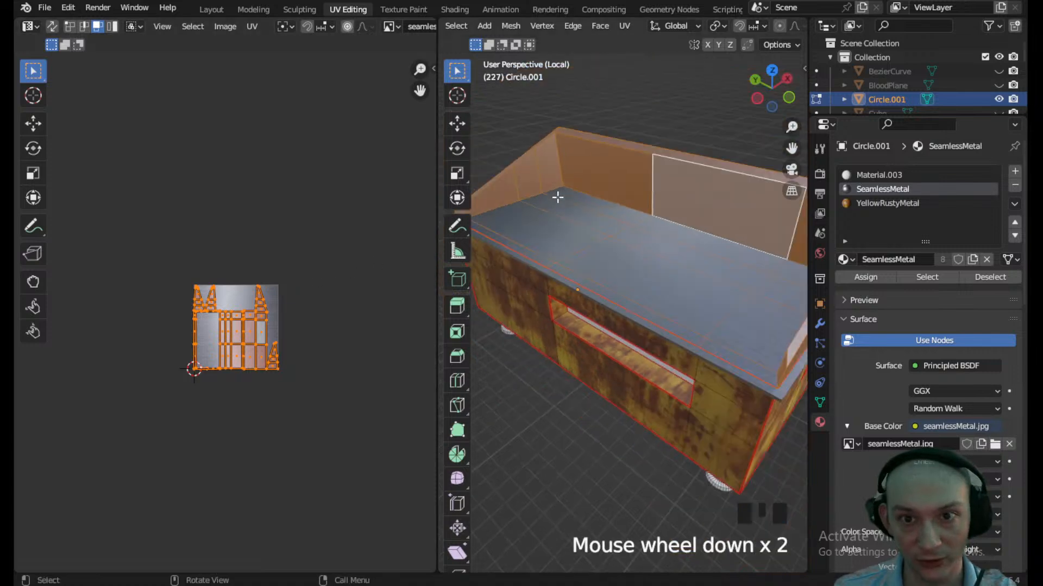
pyautogui.scroll(2, 488, 27)
pyautogui.click(474, 25)
pyautogui.click(491, 42)
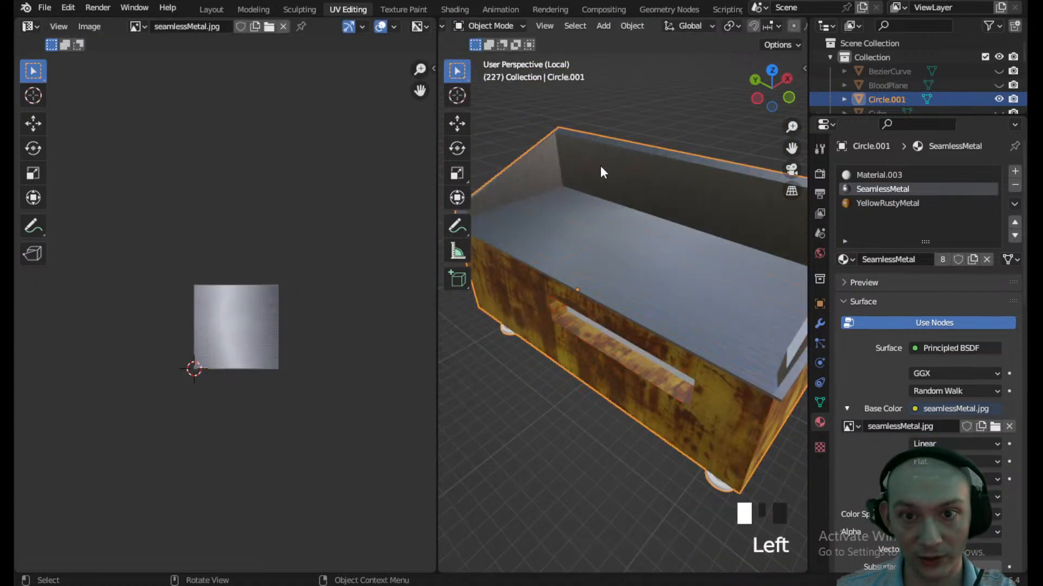
# - Apply Shade Smooth to the griddle body and to the cooktop slab
pyautogui.click(625, 31)
pyautogui.click(669, 332)
pyautogui.scroll(-1, 668, 334)
pyautogui.moveTo(667, 335); pyautogui.dragTo(762, 355, button='middle')
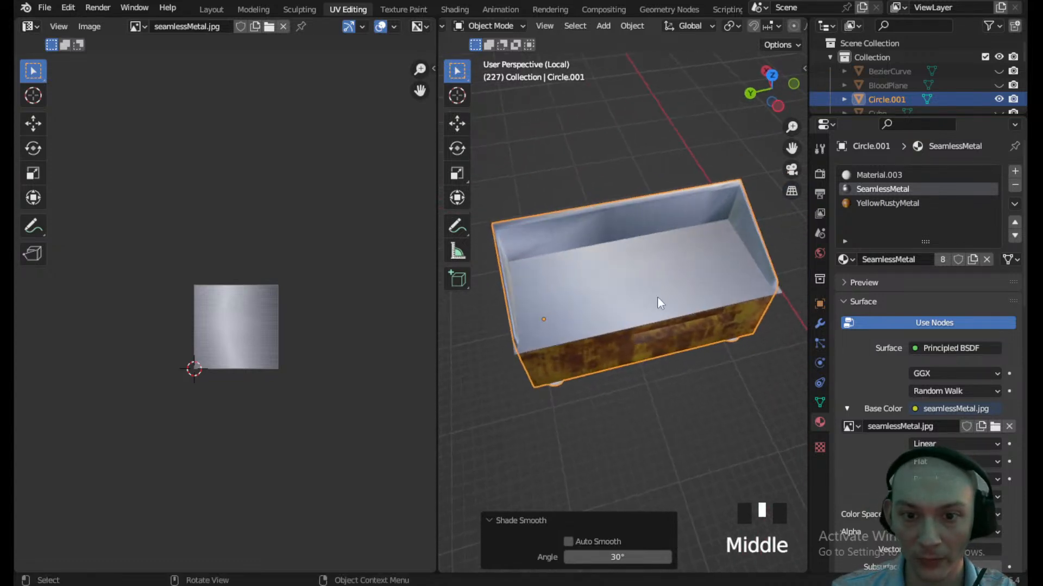
pyautogui.click(617, 286)
pyautogui.click(630, 27)
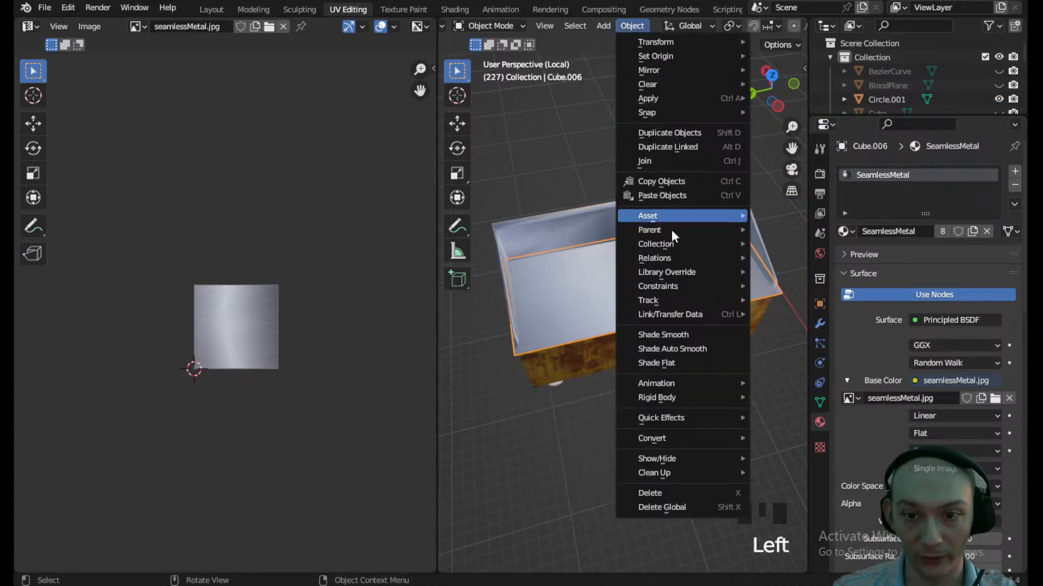
pyautogui.click(679, 336)
# - Join the cooktop slab into the griddle body as one object and deselect it
pyautogui.scroll(2, 646, 297)
pyautogui.moveTo(647, 297); pyautogui.dragTo(621, 227, button='middle')
pyautogui.click(640, 292)
pyautogui.click(664, 295)
pyautogui.keyDown('shift'); pyautogui.click(711, 218); pyautogui.keyUp('shift')
pyautogui.hotkey('ctrl', 'j')
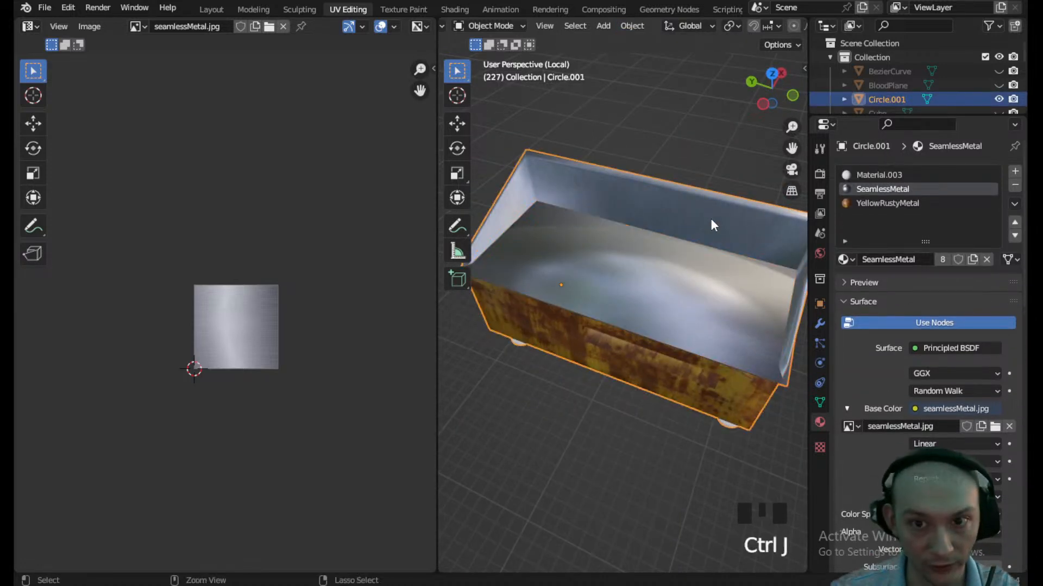
pyautogui.click(646, 99)
# - Examine the joined griddle's rusty side panels, openings and legs from low angles
pyautogui.scroll(-3, 646, 99)
pyautogui.moveTo(646, 100); pyautogui.dragTo(549, 152, button='middle')
pyautogui.scroll(3, 597, 324)
pyautogui.moveTo(598, 325); pyautogui.dragTo(630, 298, button='middle')
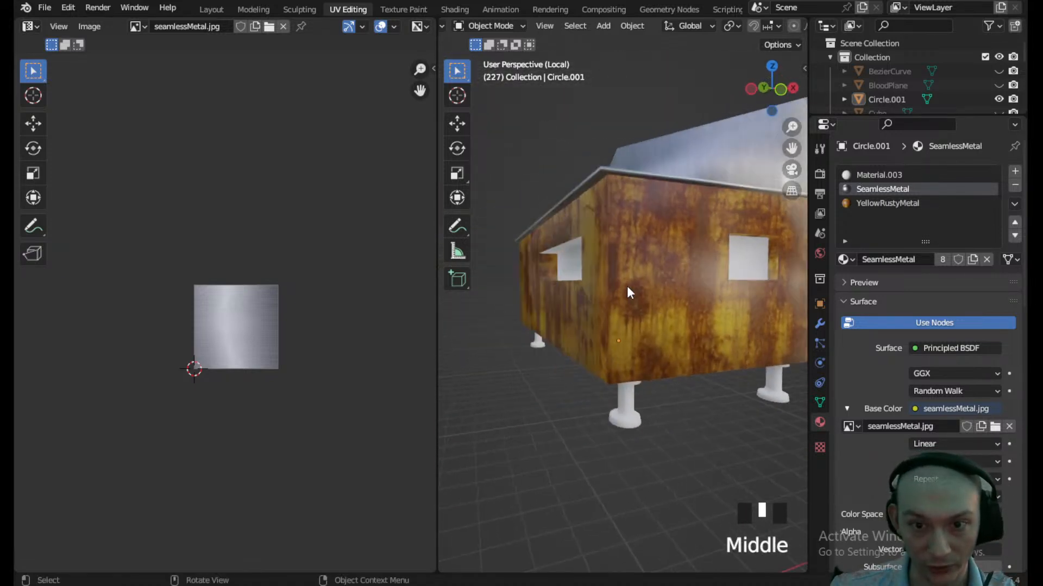
pyautogui.click(632, 300)
pyautogui.scroll(-2, 670, 400)
pyautogui.moveTo(614, 354)
pyautogui.mouseDown(button='middle')
pyautogui.moveTo(605, 318)
pyautogui.moveTo(561, 305)
pyautogui.moveTo(605, 357)
pyautogui.mouseUp(button='middle')
pyautogui.click(607, 353)
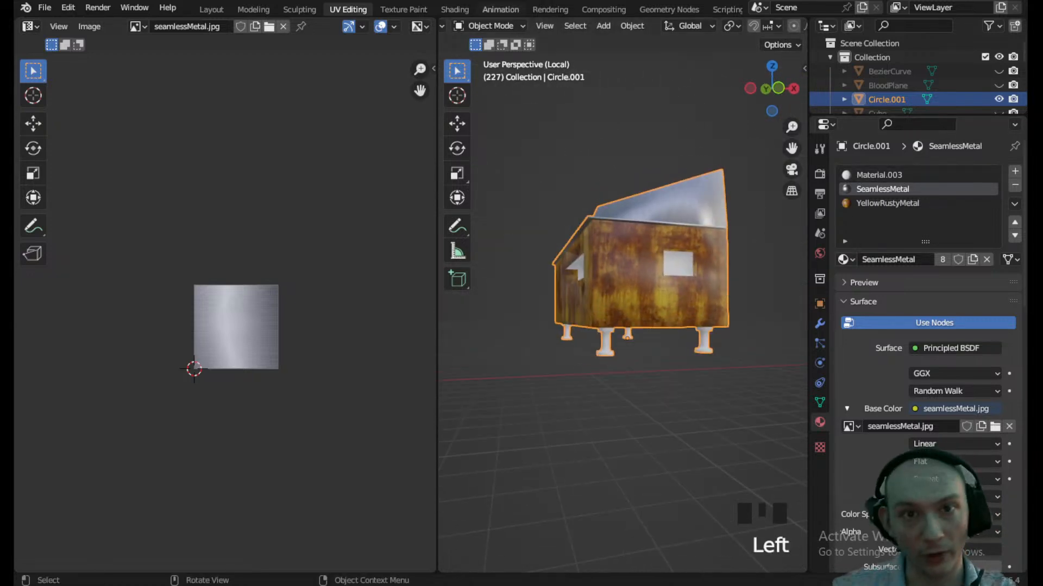
# - Enter Edit Mode on the griddle and select all four of its legs as linked geometry
pyautogui.click(502, 26)
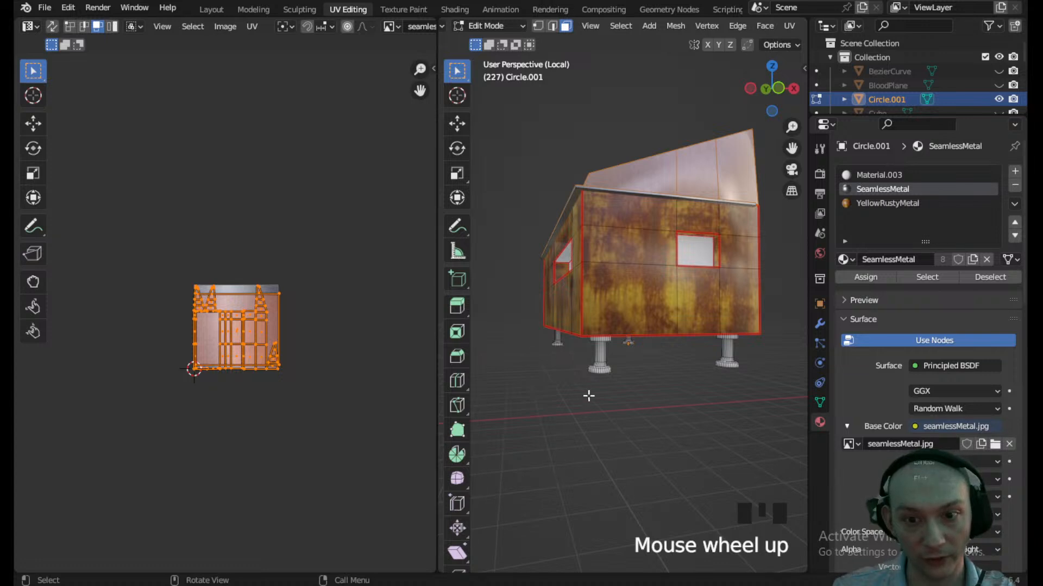
pyautogui.click(601, 358)
pyautogui.press('l')
pyautogui.press('l')
pyautogui.moveTo(633, 345); pyautogui.dragTo(628, 340, button='middle')
pyautogui.press('l')
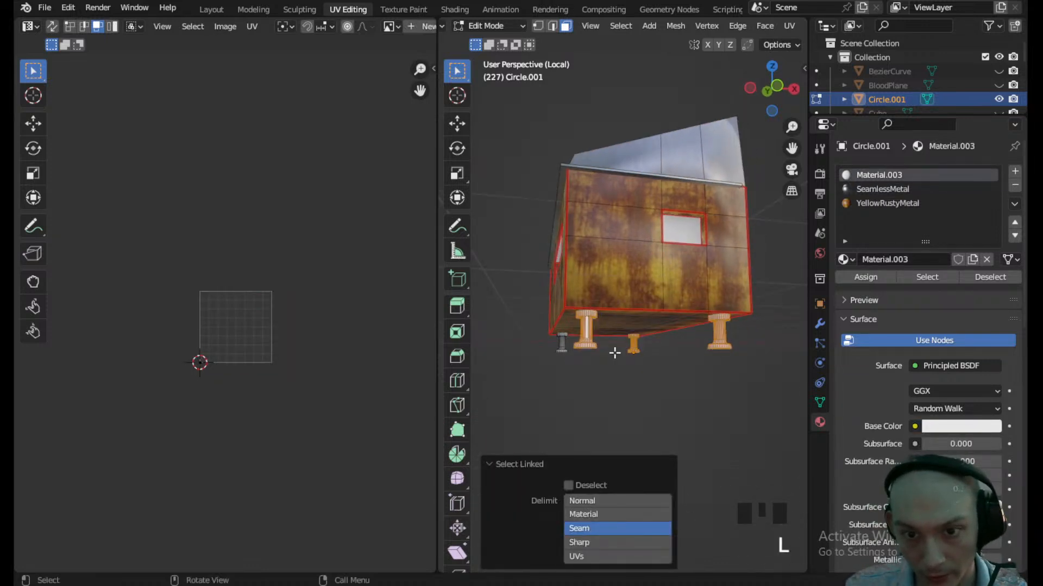
pyautogui.press('l')
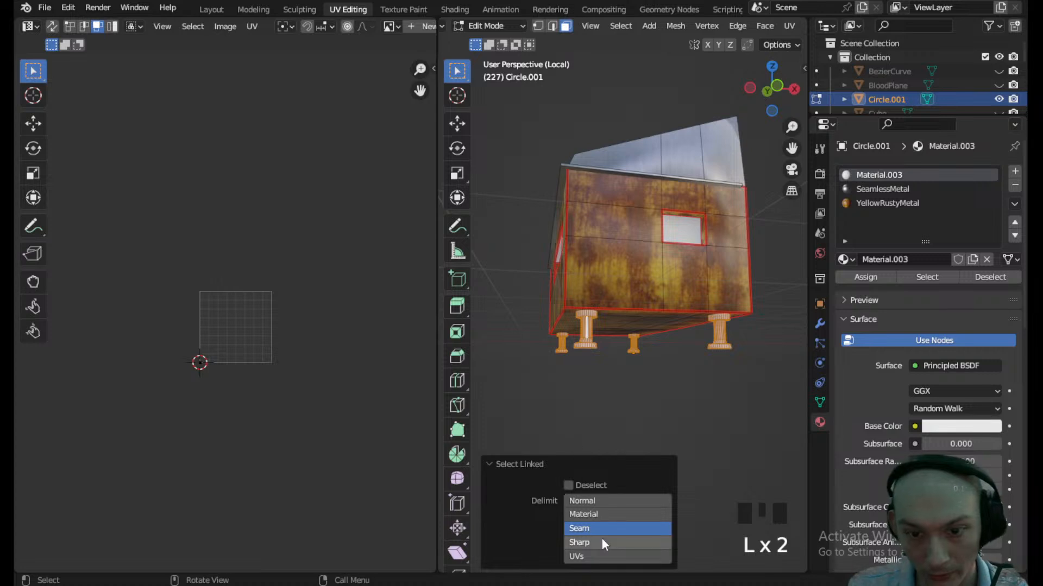
pyautogui.click(592, 513)
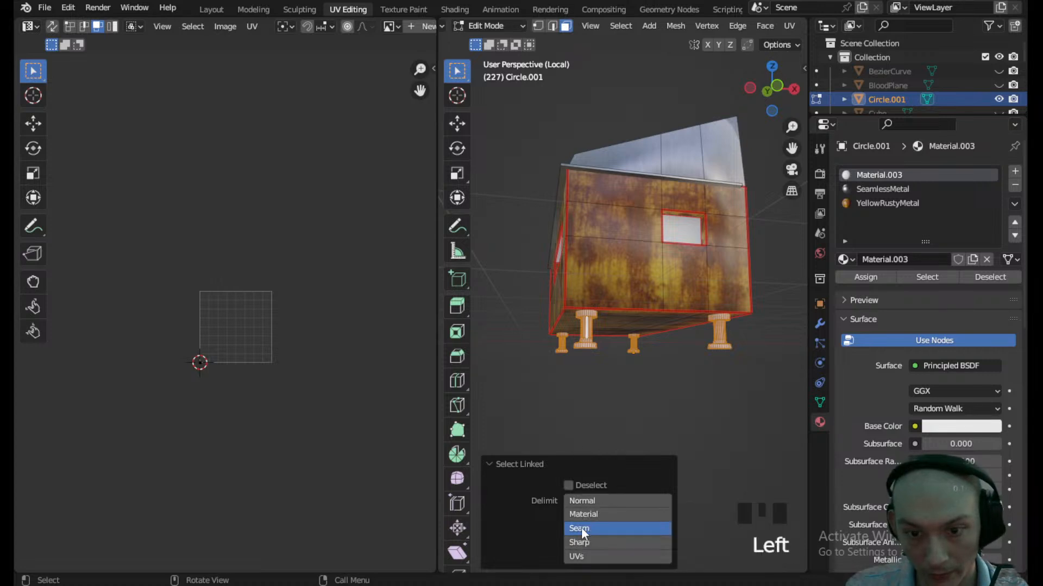
pyautogui.click(577, 526)
pyautogui.click(568, 485)
pyautogui.click(578, 528)
pyautogui.click(578, 529)
pyautogui.click(578, 528)
pyautogui.click(569, 485)
# - Assign the SeamlessMetal material to the selected legs and return to Object Mode
pyautogui.moveTo(617, 323); pyautogui.dragTo(610, 364, button='middle')
pyautogui.click(883, 188)
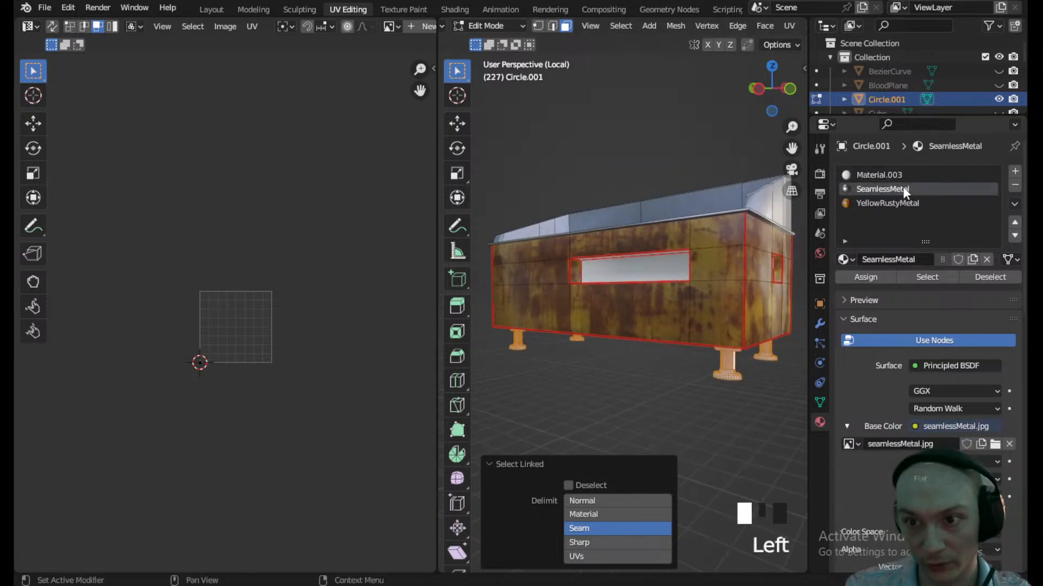
pyautogui.click(881, 274)
pyautogui.click(489, 26)
pyautogui.click(491, 42)
pyautogui.moveTo(617, 378); pyautogui.dragTo(646, 323, button='middle')
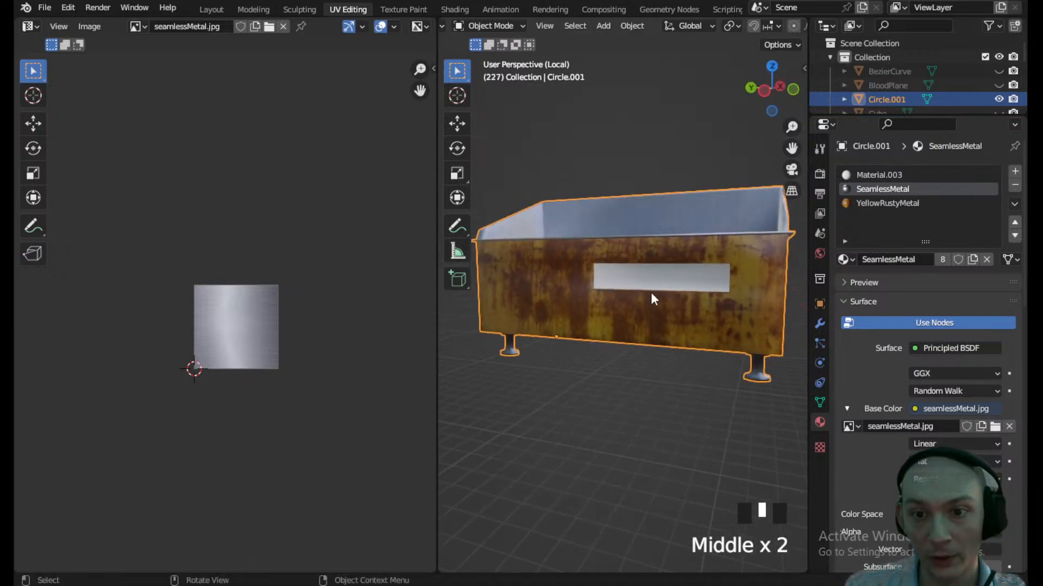
# - Exit the griddle's isolated local view and unhide all hidden objects in the scene
pyautogui.press('KP_Divide')
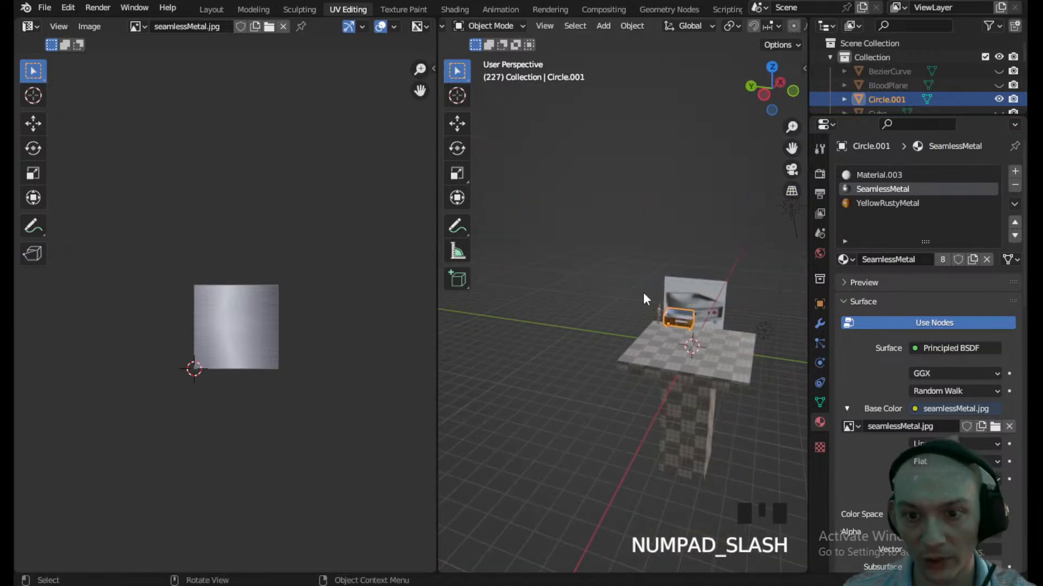
pyautogui.scroll(6, 651, 293)
pyautogui.keyDown('shift'); pyautogui.moveTo(659, 296); pyautogui.dragTo(569, 357, button='middle'); pyautogui.keyUp('shift')
pyautogui.scroll(3, 619, 376)
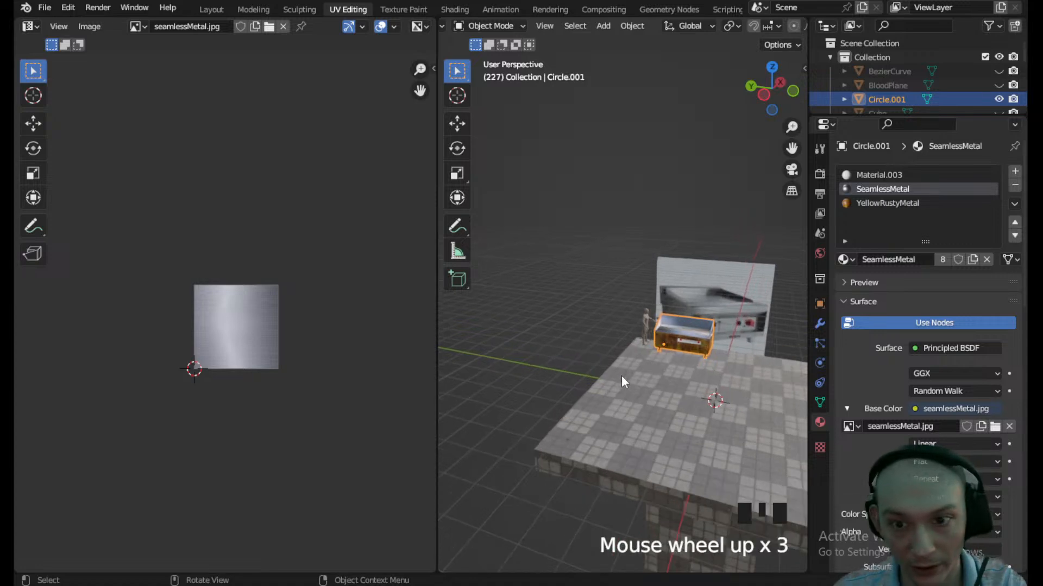
pyautogui.hotkey('alt', 'h')
pyautogui.scroll(1, 679, 372)
pyautogui.keyDown('shift'); pyautogui.moveTo(680, 372); pyautogui.dragTo(647, 278, button='middle'); pyautogui.keyUp('shift')
pyautogui.scroll(3, 648, 278)
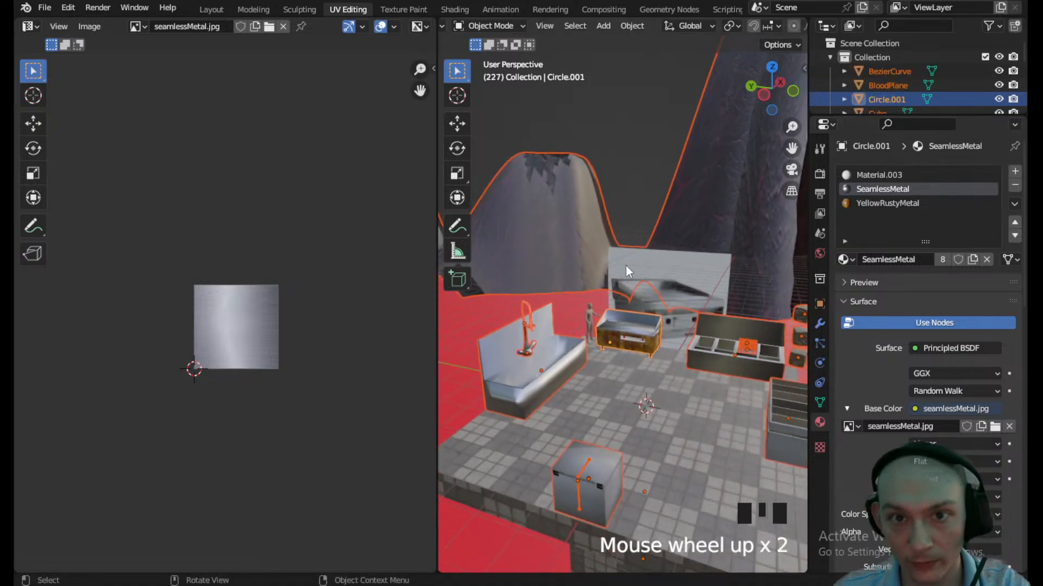
# - Switch to the Layout workspace, show the full scene there instead of the isolated griddle, and save the file
pyautogui.click(209, 9)
pyautogui.scroll(2, 462, 351)
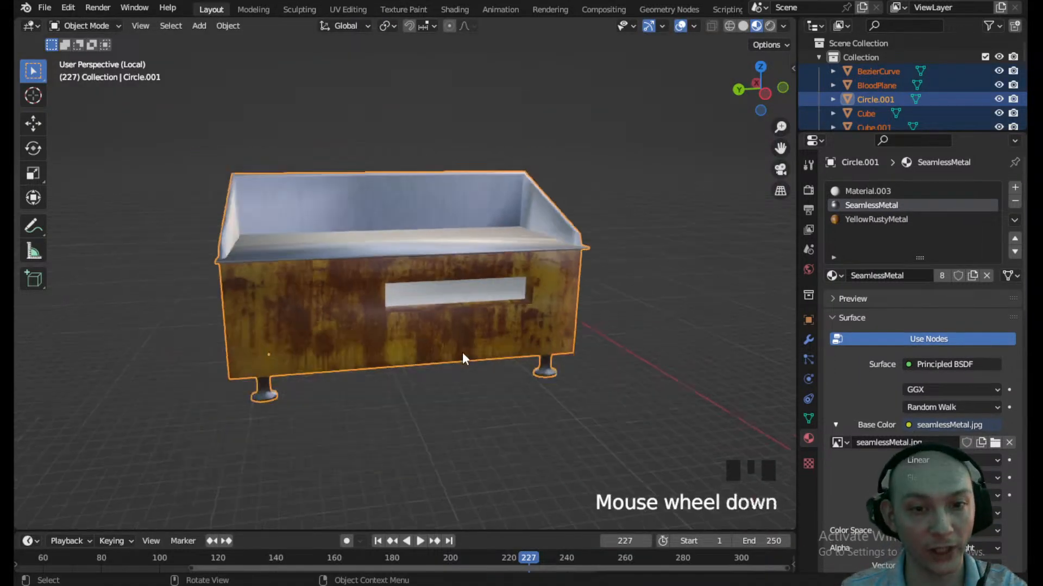
pyautogui.scroll(-5, 467, 354)
pyautogui.press('KP_Divide')
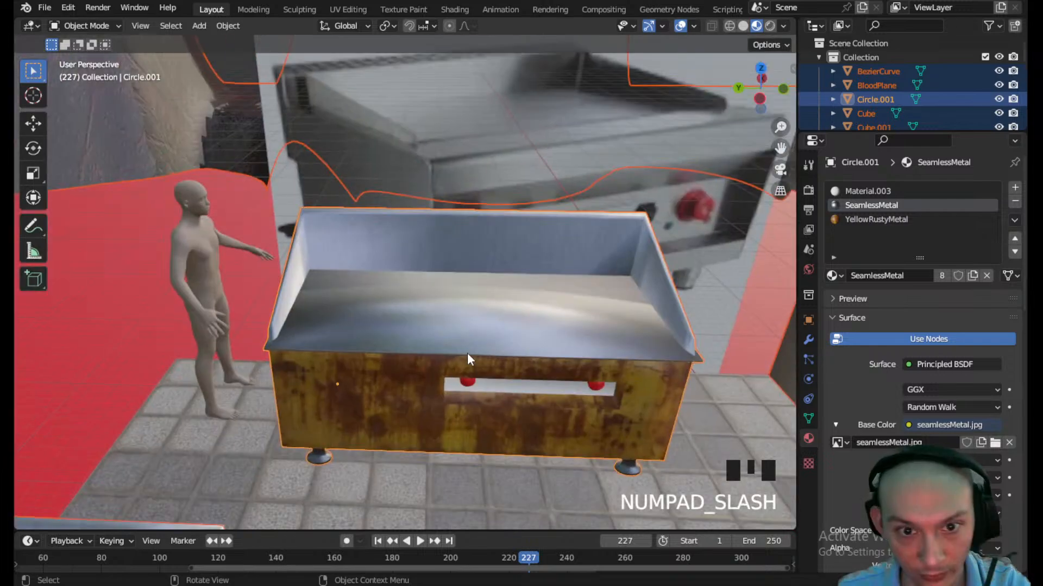
pyautogui.scroll(-3, 478, 363)
pyautogui.keyDown('shift'); pyautogui.moveTo(483, 358); pyautogui.dragTo(516, 350, button='middle'); pyautogui.keyUp('shift')
pyautogui.hotkey('ctrl', 's')
pyautogui.scroll(-2, 441, 318)
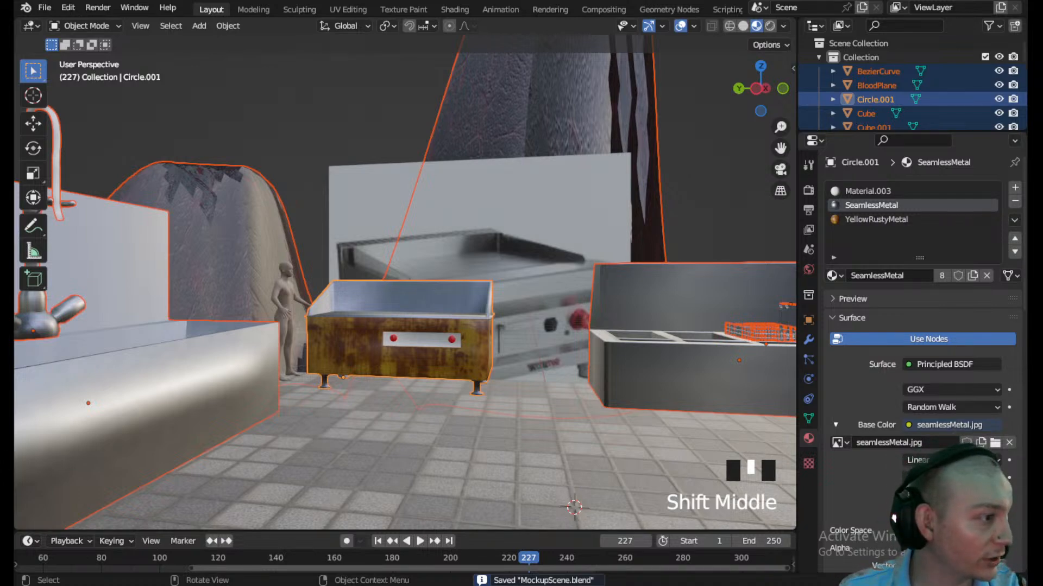
# - Select the fryalator together with its fry basket parts and move them about 6.12 m along global Y, closer to the griddle
pyautogui.moveTo(539, 290); pyautogui.dragTo(359, 258, button='middle')
pyautogui.scroll(4, 432, 317)
pyautogui.scroll(-7, 505, 308)
pyautogui.scroll(2, 545, 291)
pyautogui.click(549, 288)
pyautogui.scroll(3, 549, 288)
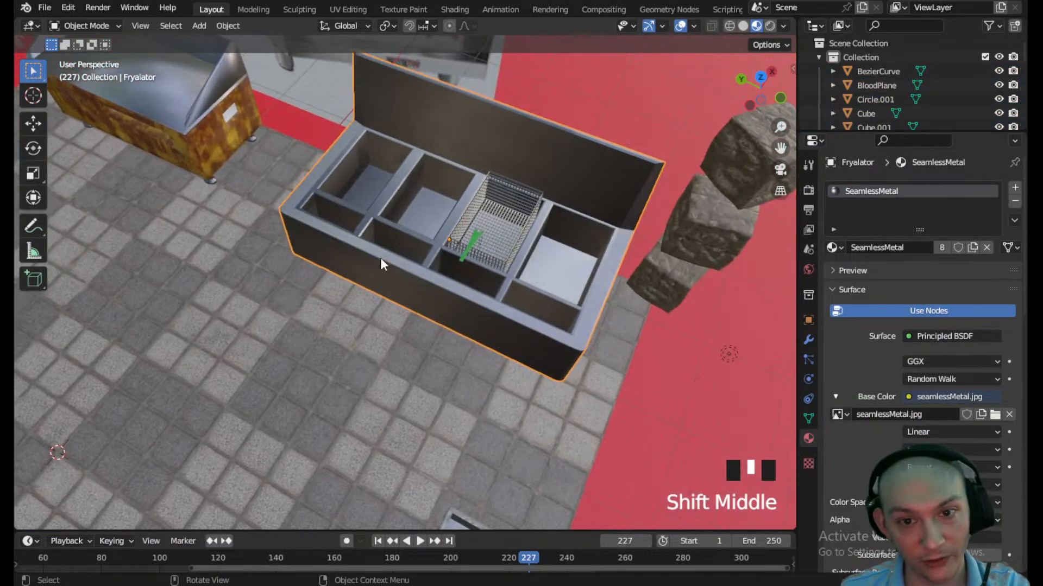
pyautogui.click(469, 241)
pyautogui.scroll(3, 490, 242)
pyautogui.keyDown('shift'); pyautogui.click(516, 234); pyautogui.keyUp('shift')
pyautogui.keyDown('shift'); pyautogui.click(514, 226); pyautogui.keyUp('shift')
pyautogui.keyDown('shift'); pyautogui.click(547, 304); pyautogui.keyUp('shift')
pyautogui.scroll(-2, 547, 305)
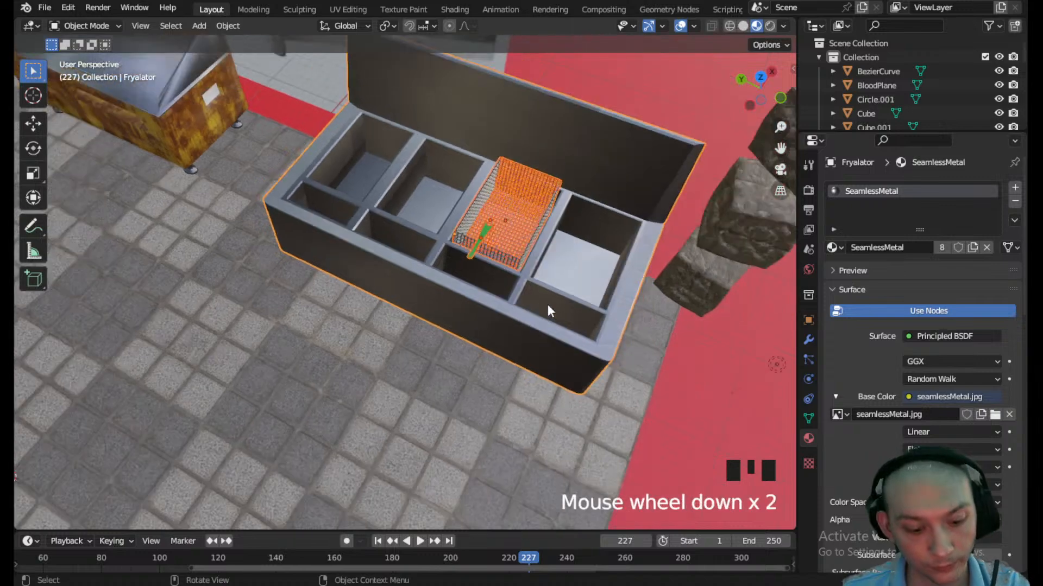
pyautogui.press('g')
pyautogui.press('y')
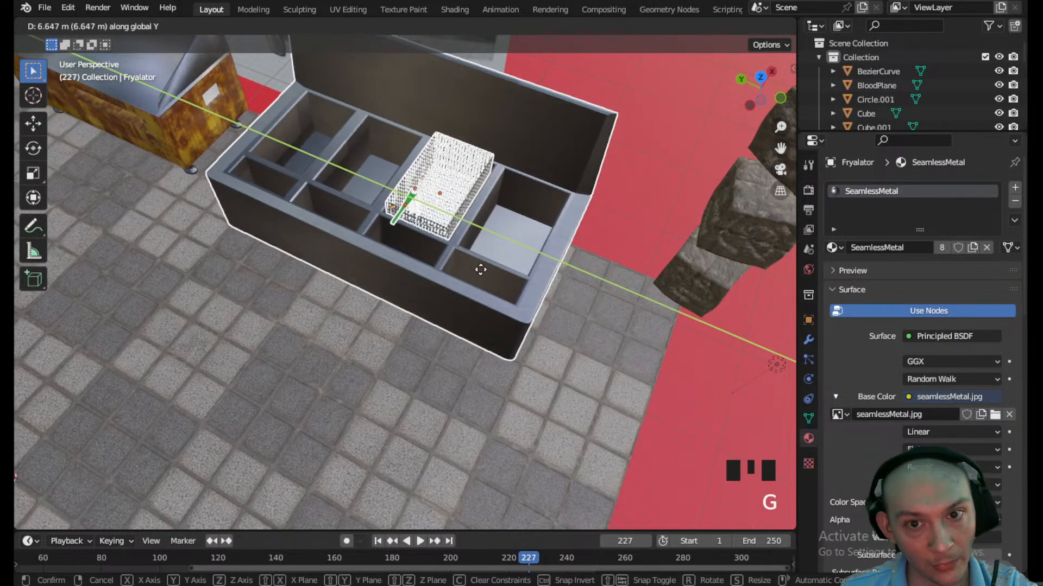
pyautogui.click(487, 271)
pyautogui.scroll(-2, 451, 323)
pyautogui.keyDown('shift'); pyautogui.moveTo(450, 324); pyautogui.dragTo(748, 214, button='middle'); pyautogui.keyUp('shift')
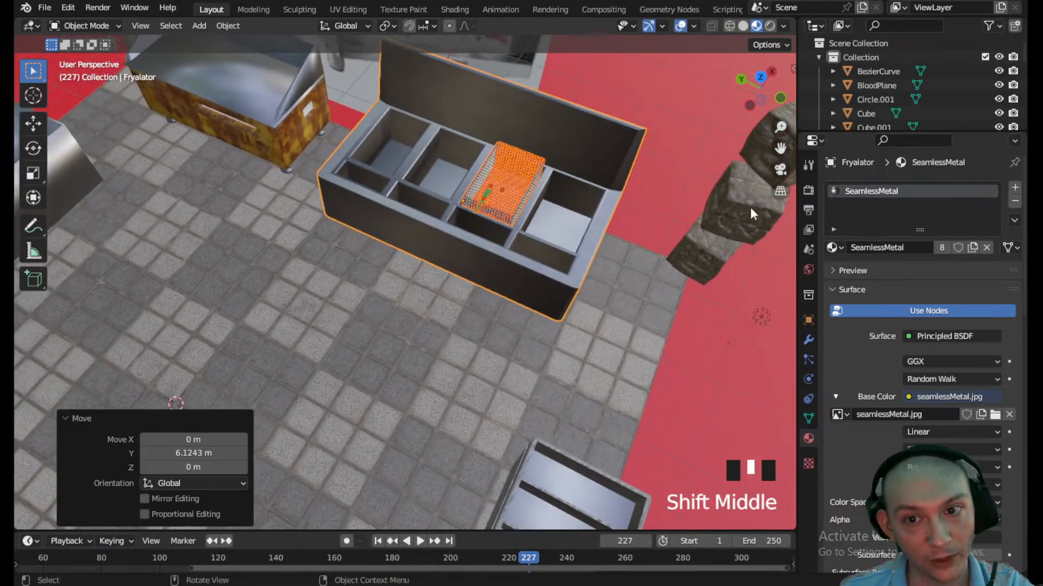
# - Delete the griddle reference image plane behind the appliances and save the file
pyautogui.scroll(-5, 634, 241)
pyautogui.moveTo(500, 330); pyautogui.dragTo(446, 146, button='middle')
pyautogui.click(446, 152)
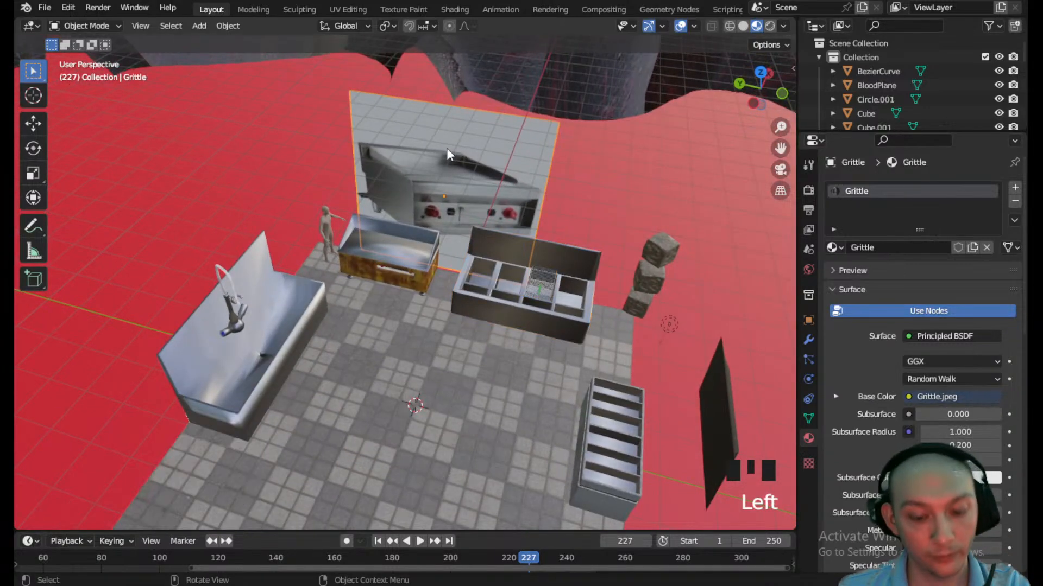
pyautogui.press('Delete')
pyautogui.scroll(5, 447, 149)
pyautogui.moveTo(442, 225); pyautogui.dragTo(680, 329, button='middle')
pyautogui.hotkey('ctrl', 's')
pyautogui.scroll(-2, 405, 250)
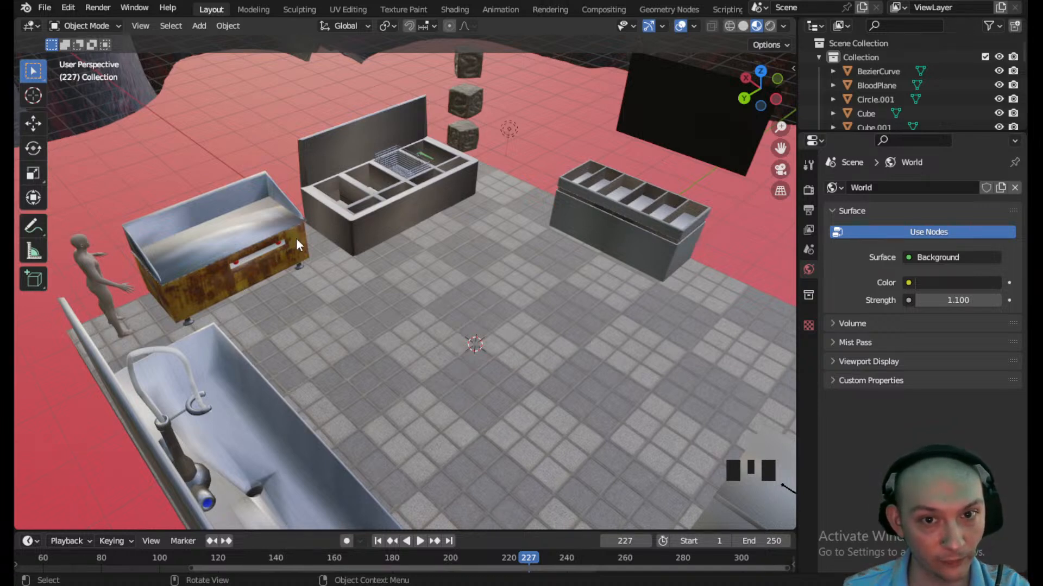
# - Examine the arrangement of the sink, griddle, fryalator, condiment station and TV around the platform
pyautogui.scroll(-3, 493, 251)
pyautogui.moveTo(452, 301); pyautogui.dragTo(582, 207, button='middle')
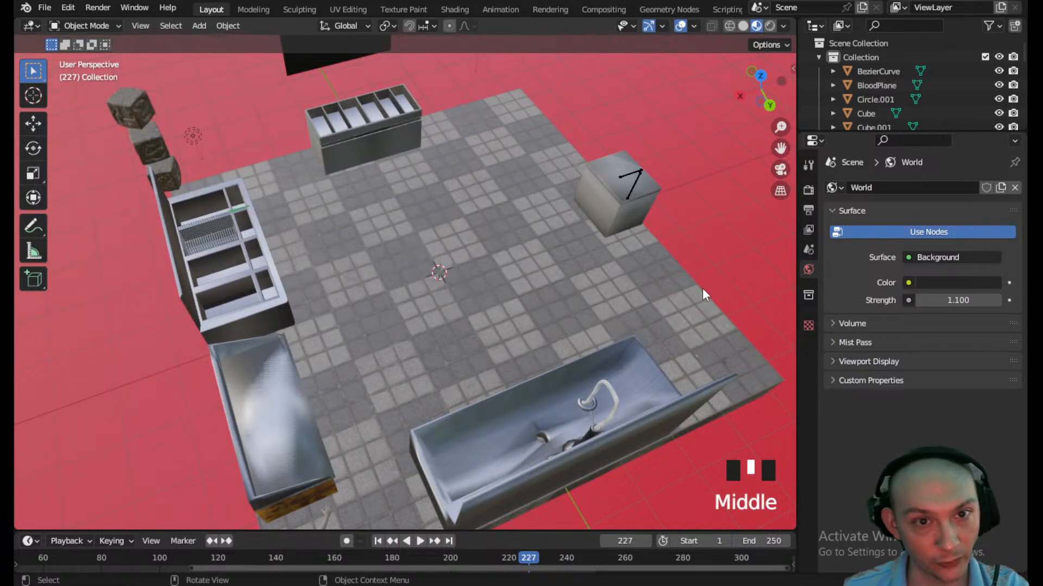
pyautogui.scroll(2, 505, 222)
pyautogui.scroll(-2, 491, 217)
pyautogui.keyDown('shift'); pyautogui.moveTo(489, 216); pyautogui.dragTo(385, 299, button='middle'); pyautogui.keyUp('shift')
pyautogui.scroll(2, 494, 344)
pyautogui.scroll(-1, 360, 367)
pyautogui.scroll(-2, 607, 318)
pyautogui.click(708, 255)
pyautogui.moveTo(705, 260); pyautogui.dragTo(588, 350, button='middle')
pyautogui.scroll(3, 511, 347)
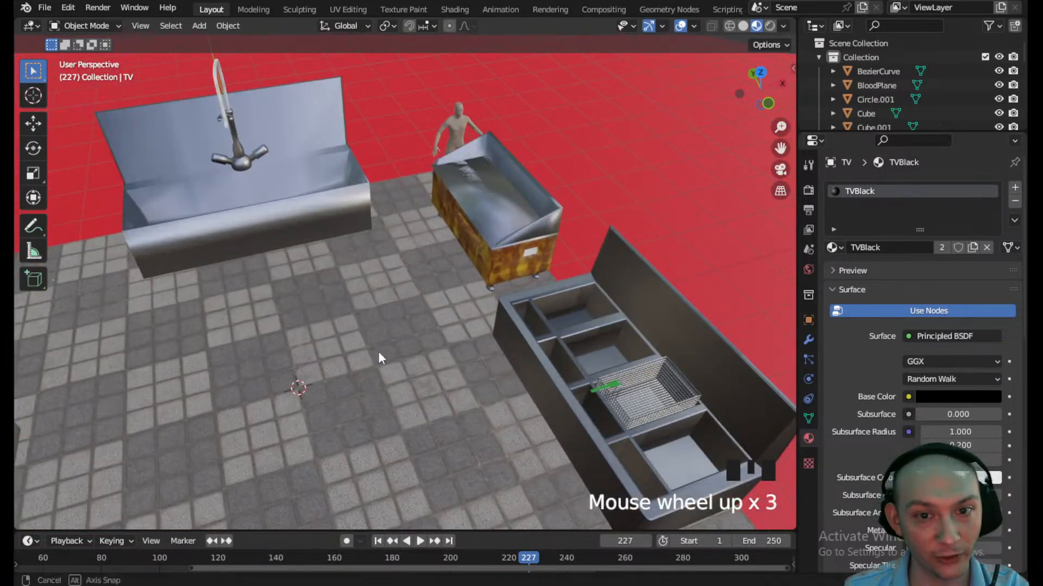
pyautogui.moveTo(377, 350); pyautogui.dragTo(445, 341, button='middle')
pyautogui.scroll(3, 429, 369)
pyautogui.keyDown('shift'); pyautogui.moveTo(424, 377); pyautogui.dragTo(497, 363, button='middle'); pyautogui.keyUp('shift')
# - Switch to Notepad, review the list of items to add in The plan.txt, and return to Blender
pyautogui.hotkey('alt', 'Tab')
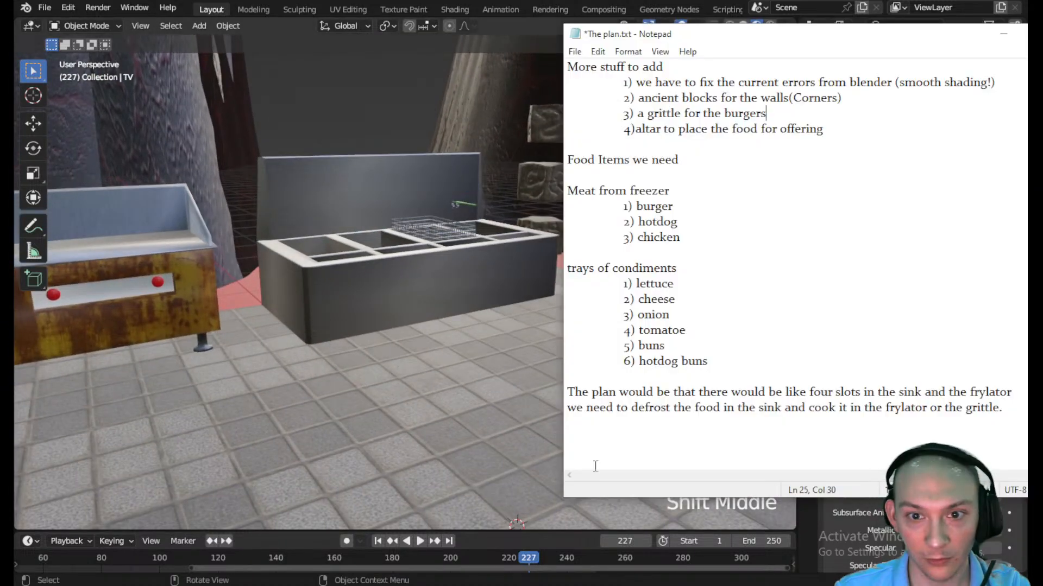
pyautogui.scroll(-1, 692, 193)
pyautogui.scroll(2, 713, 219)
pyautogui.scroll(-1, 617, 255)
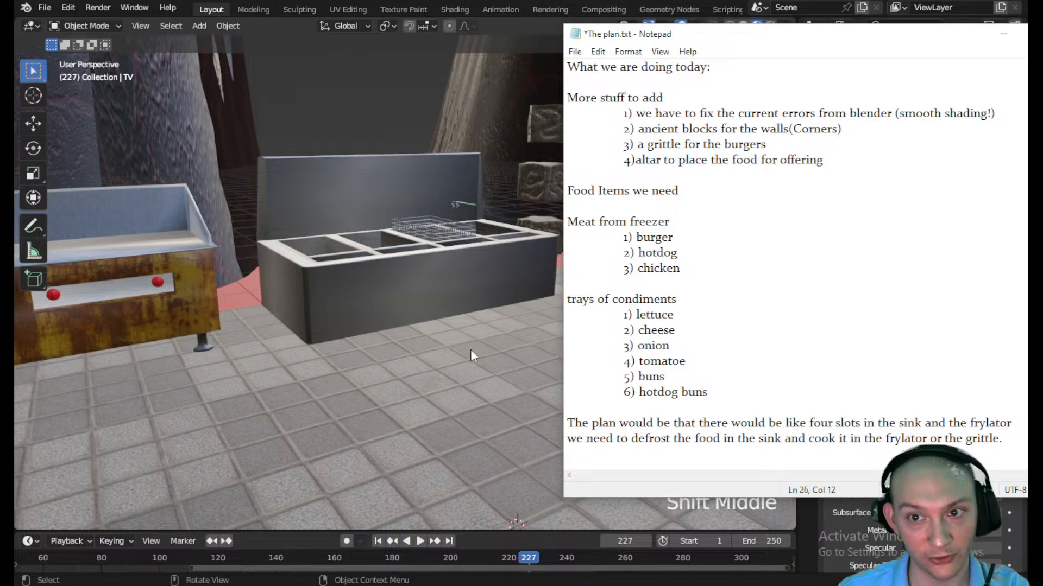
pyautogui.click(403, 380)
# - Examine the open floor area in the middle of the tiled platform from above
pyautogui.scroll(-5, 419, 374)
pyautogui.moveTo(426, 373); pyautogui.dragTo(335, 468, button='middle')
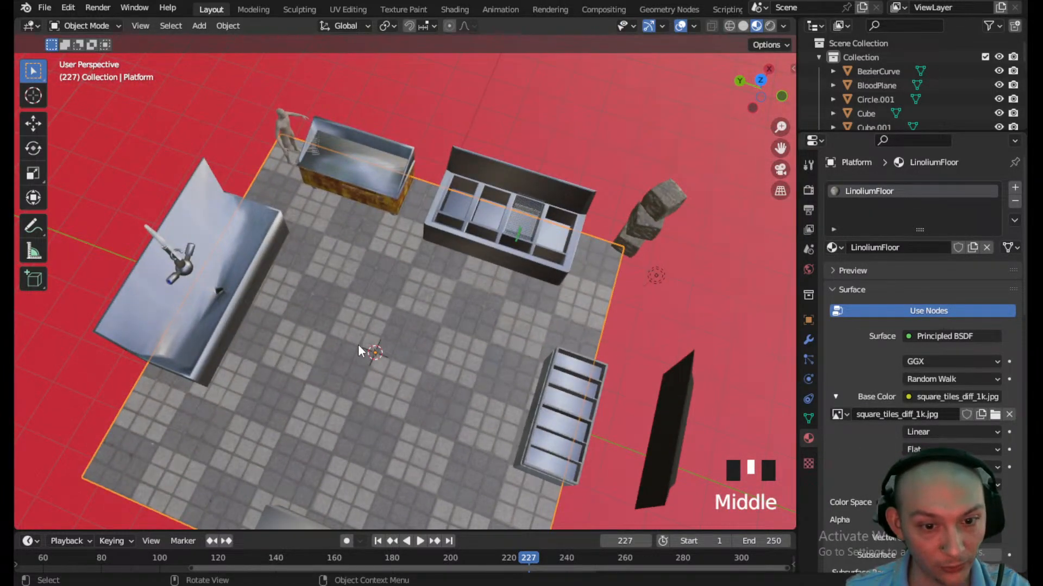
pyautogui.scroll(-3, 380, 342)
pyautogui.scroll(4, 403, 339)
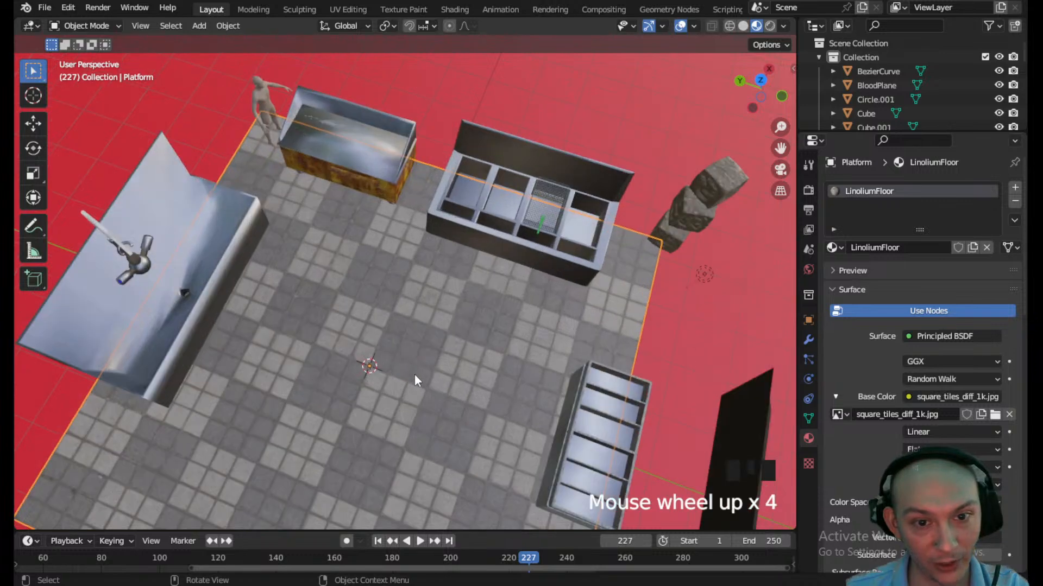
pyautogui.scroll(2, 410, 390)
pyautogui.keyDown('shift'); pyautogui.moveTo(405, 401); pyautogui.dragTo(405, 298, button='middle'); pyautogui.keyUp('shift')
pyautogui.scroll(-3, 398, 312)
pyautogui.moveTo(392, 334); pyautogui.dragTo(454, 322, button='middle')
# - Add a cylinder at the 3D cursor in the middle of the platform and raise it about 1.6 m along Z
pyautogui.click(199, 26)
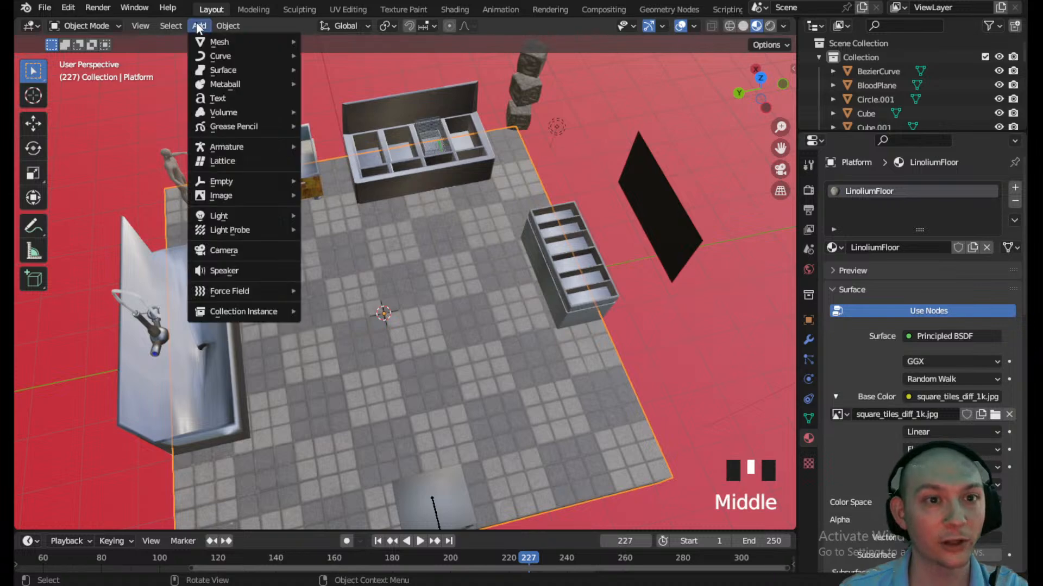
pyautogui.moveTo(256, 41)
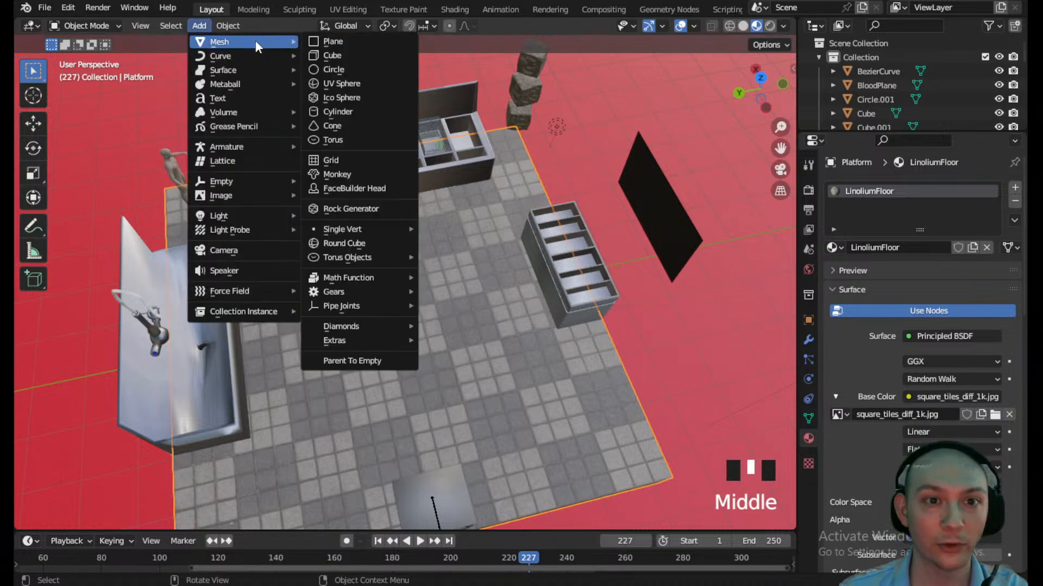
pyautogui.click(360, 112)
pyautogui.scroll(3, 380, 312)
pyautogui.moveTo(369, 337); pyautogui.dragTo(436, 303, button='middle')
pyautogui.scroll(3, 448, 303)
pyautogui.scroll(2, 431, 317)
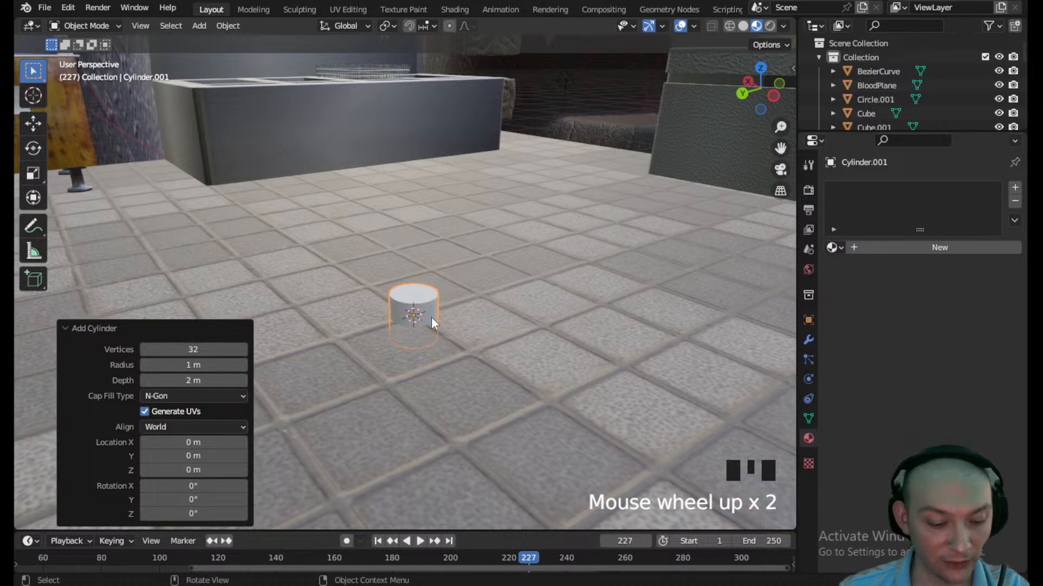
pyautogui.press('g')
pyautogui.press('z')
pyautogui.click(445, 278)
pyautogui.keyDown('shift'); pyautogui.scroll(1, 445, 278); pyautogui.keyUp('shift')
pyautogui.keyDown('shift'); pyautogui.moveTo(448, 283); pyautogui.dragTo(444, 279, button='middle'); pyautogui.keyUp('shift')
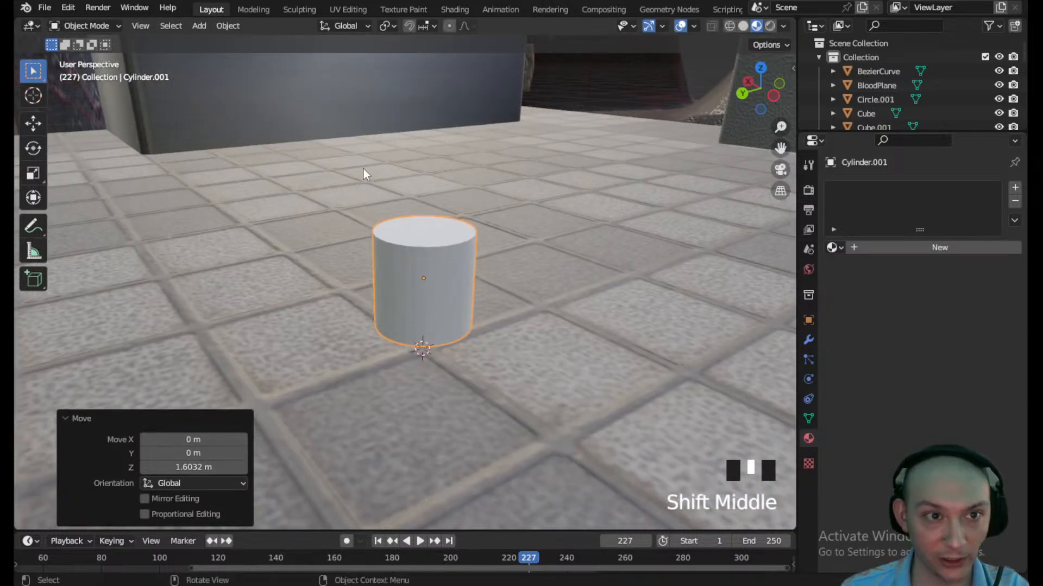
# - In Edit Mode, add one loop cut around the cylinder's middle and scale it to 0.629 to form a waist
pyautogui.click(109, 26)
pyautogui.click(92, 60)
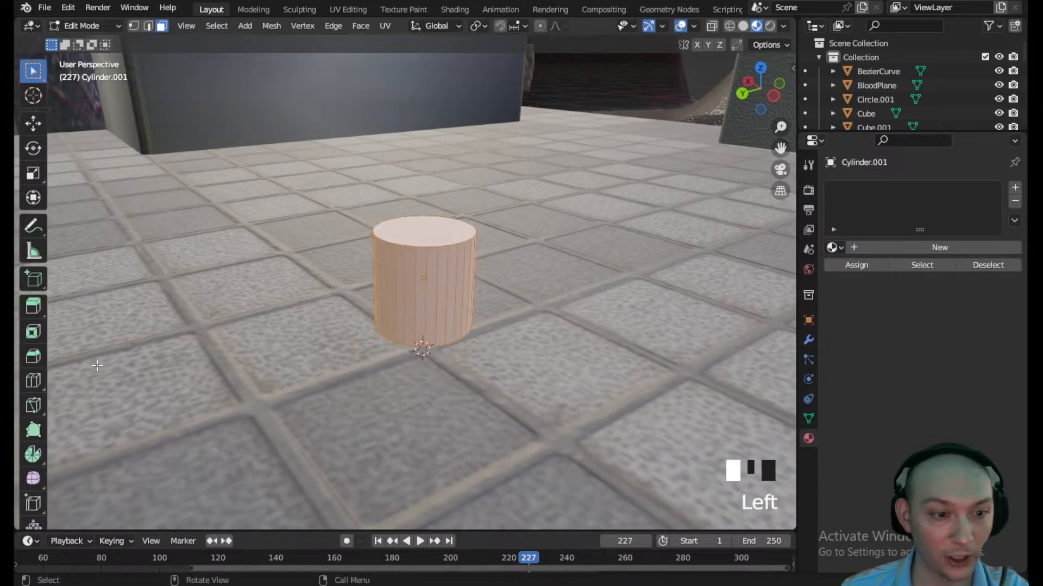
pyautogui.click(33, 380)
pyautogui.click(376, 312)
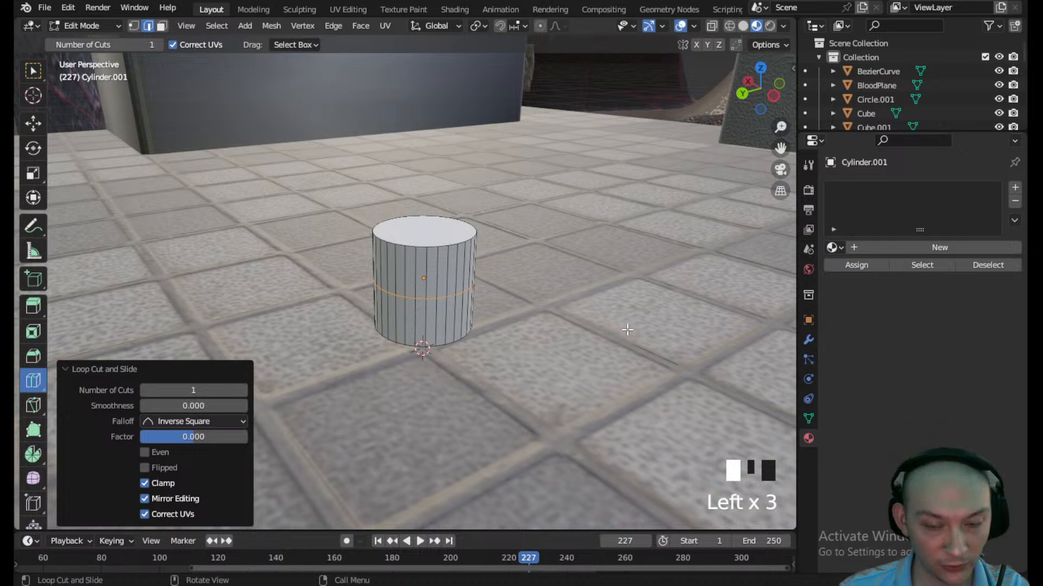
pyautogui.press('s')
pyautogui.click(464, 315)
pyautogui.keyDown('shift'); pyautogui.moveTo(464, 315); pyautogui.dragTo(435, 261, button='middle'); pyautogui.keyUp('shift')
pyautogui.scroll(1, 456, 282)
pyautogui.scroll(-2, 446, 222)
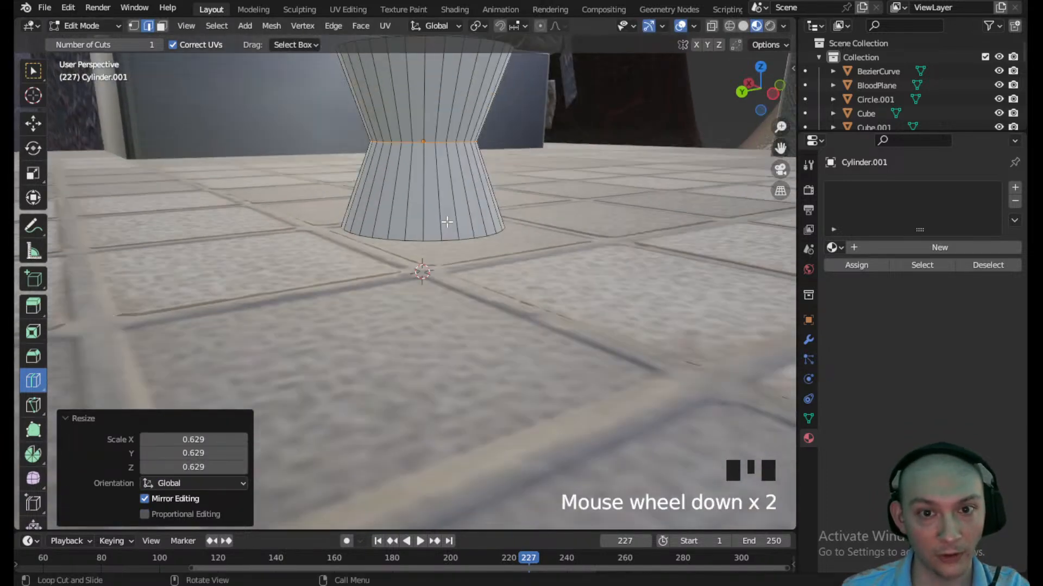
# - Add one loop cut below and one above the cylinder's waist, scaling them up to 1.323 and 1.354
pyautogui.click(466, 179)
pyautogui.press('s')
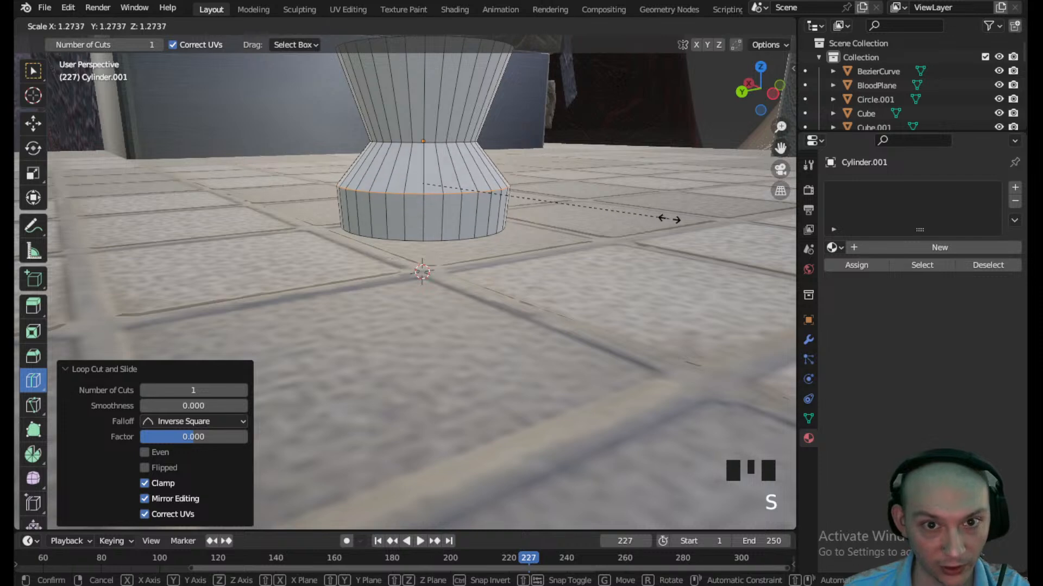
pyautogui.click(677, 227)
pyautogui.keyDown('shift'); pyautogui.moveTo(471, 91); pyautogui.dragTo(473, 164, button='middle'); pyautogui.keyUp('shift')
pyautogui.click(474, 164)
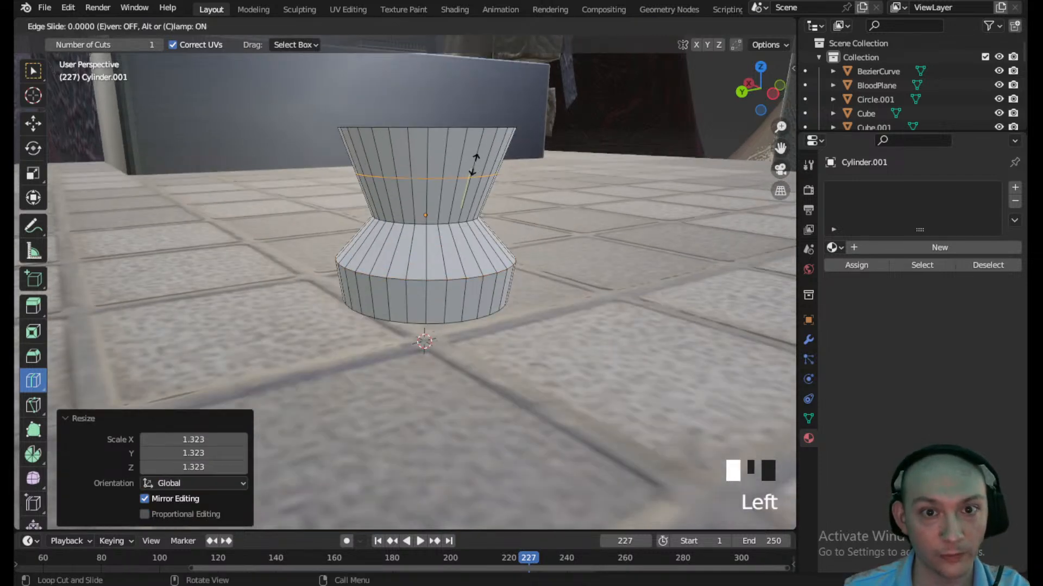
pyautogui.press('s')
pyautogui.click(601, 191)
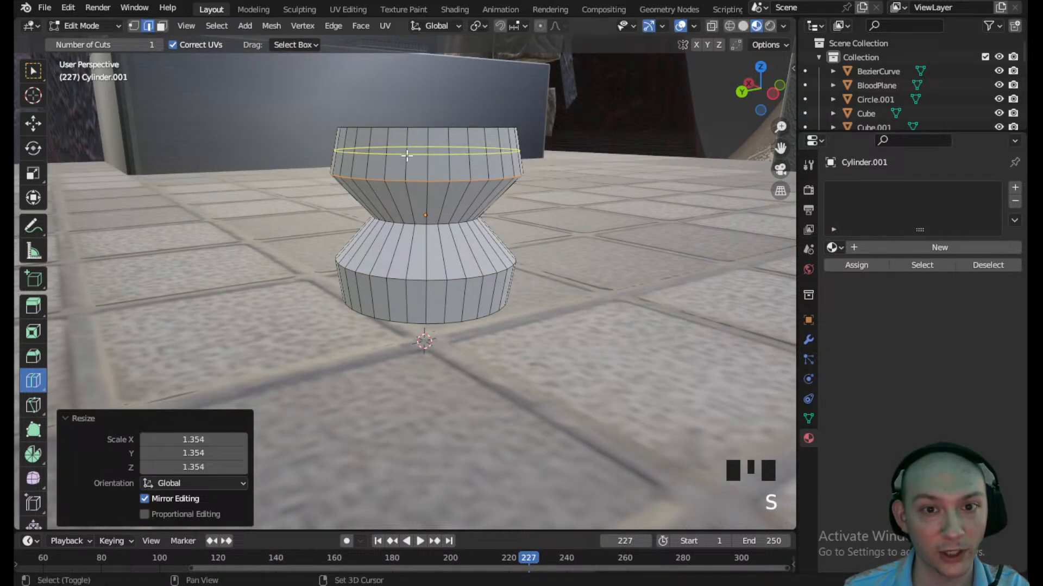
# - Select the cylinder's top face and extrude it upward about 0.4 m
pyautogui.keyDown('shift'); pyautogui.moveTo(407, 148); pyautogui.dragTo(418, 239, button='middle'); pyautogui.keyUp('shift')
pyautogui.click(161, 26)
pyautogui.click(33, 71)
pyautogui.click(456, 253)
pyautogui.scroll(-2, 487, 274)
pyautogui.press('e')
pyautogui.click(486, 248)
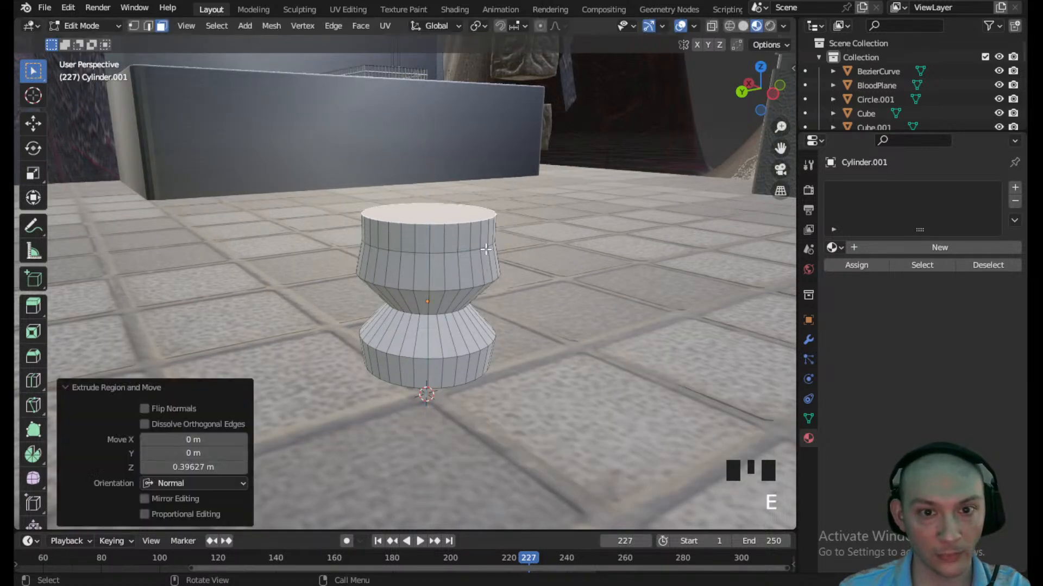
# - Scale the cylinder's top face to 1.272, extrude it upward about 0.52 m and scale the new face to 0.779
pyautogui.press('s')
pyautogui.click(691, 254)
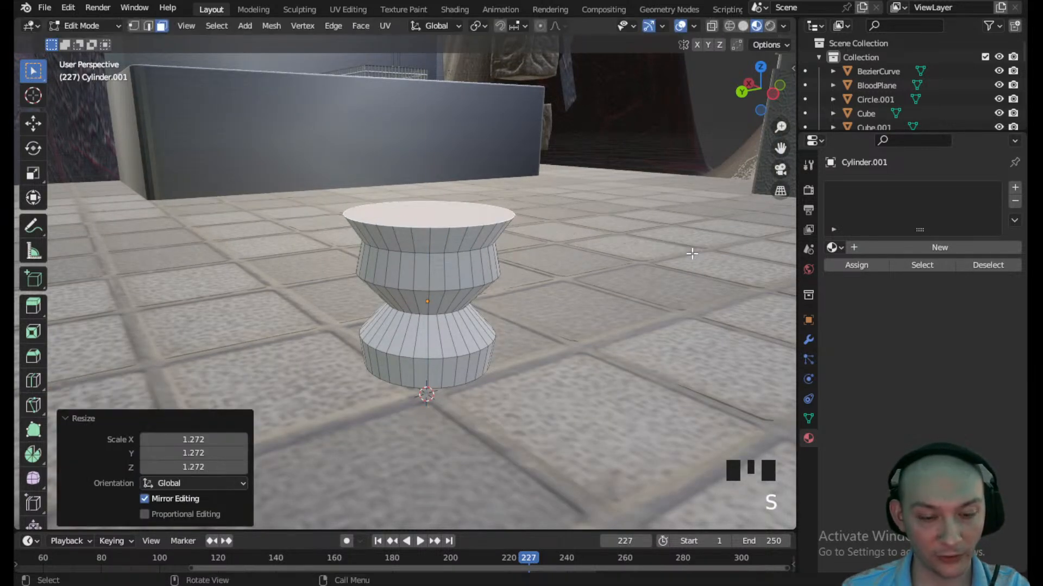
pyautogui.press('e')
pyautogui.click(690, 218)
pyautogui.press('s')
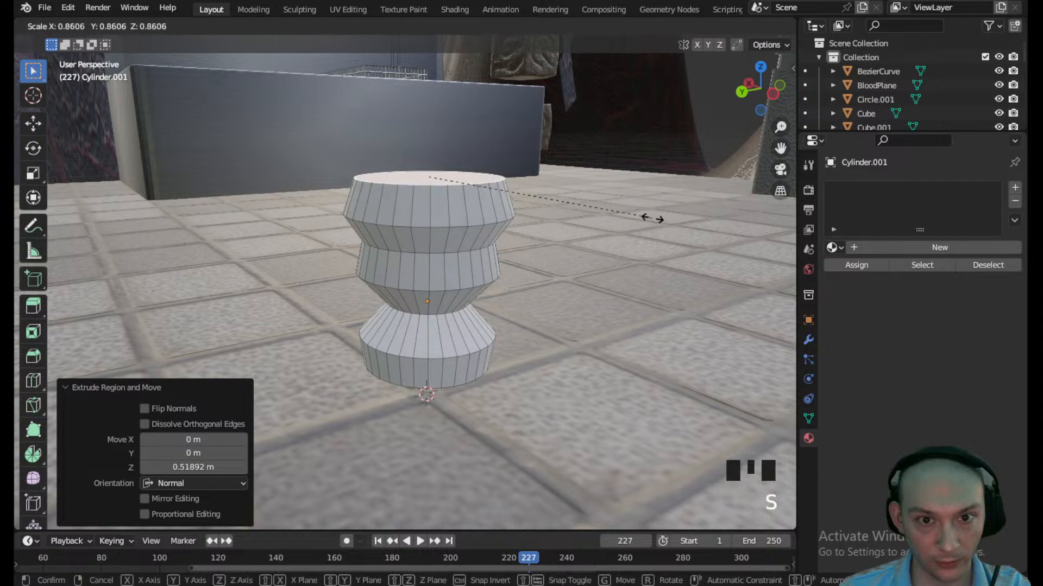
pyautogui.click(629, 214)
# - Extrude the cylinder's top face upward about 0.88 m and scale it to 1.072
pyautogui.scroll(-2, 619, 215)
pyautogui.press('e')
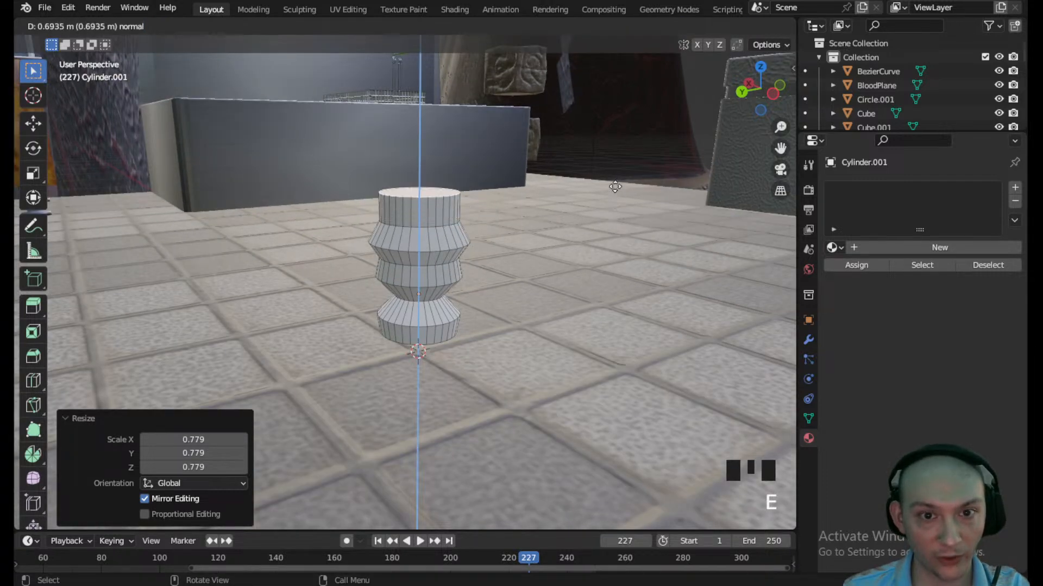
pyautogui.click(616, 180)
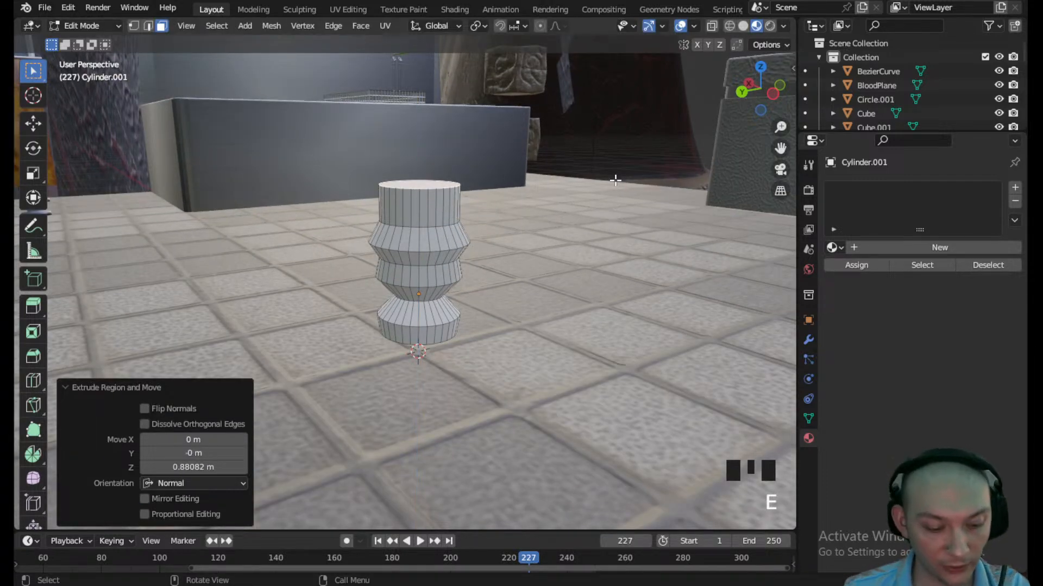
pyautogui.press('s')
pyautogui.click(625, 181)
pyautogui.scroll(-2, 624, 182)
pyautogui.moveTo(624, 181); pyautogui.dragTo(547, 235, button='middle')
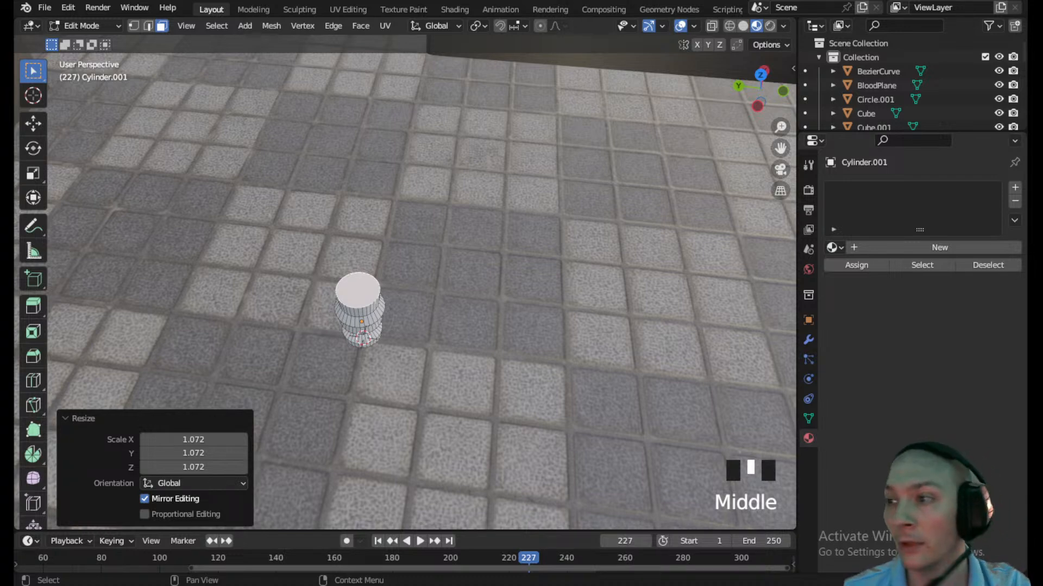
# - Import the reference image Ancientaltar.webp as a plane
pyautogui.click(44, 8)
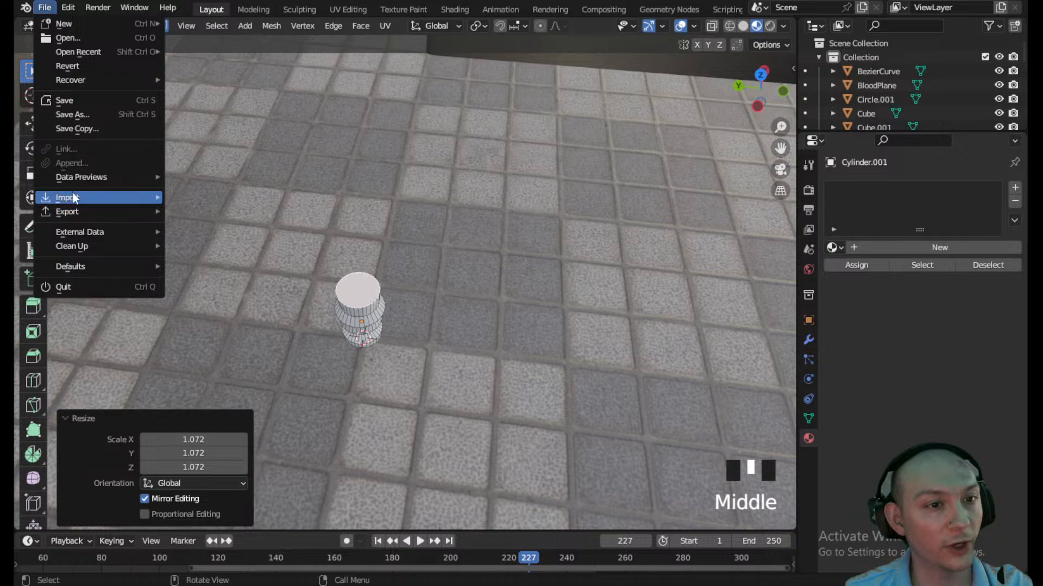
pyautogui.moveTo(79, 197)
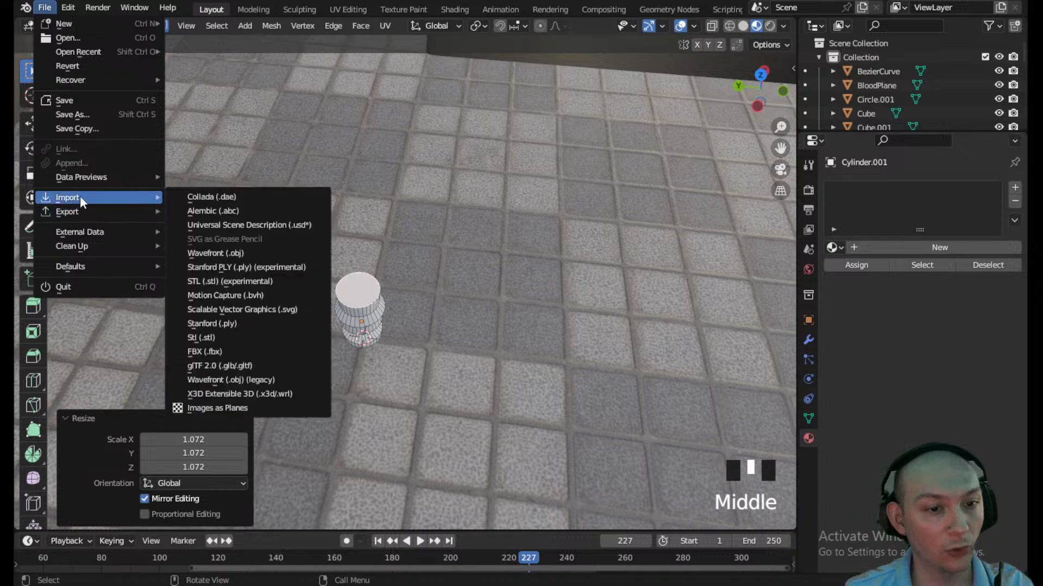
pyautogui.click(232, 408)
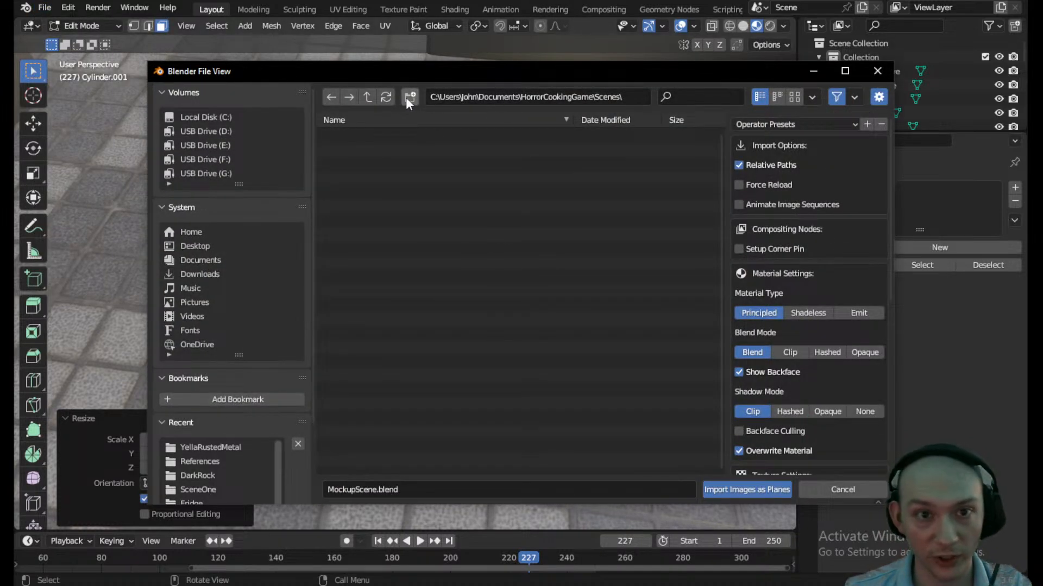
pyautogui.click(368, 96)
pyautogui.doubleClick(365, 151)
pyautogui.click(375, 136)
pyautogui.click(731, 488)
# - Delete the stacked cylinder from the middle of the platform
pyautogui.scroll(-3, 390, 245)
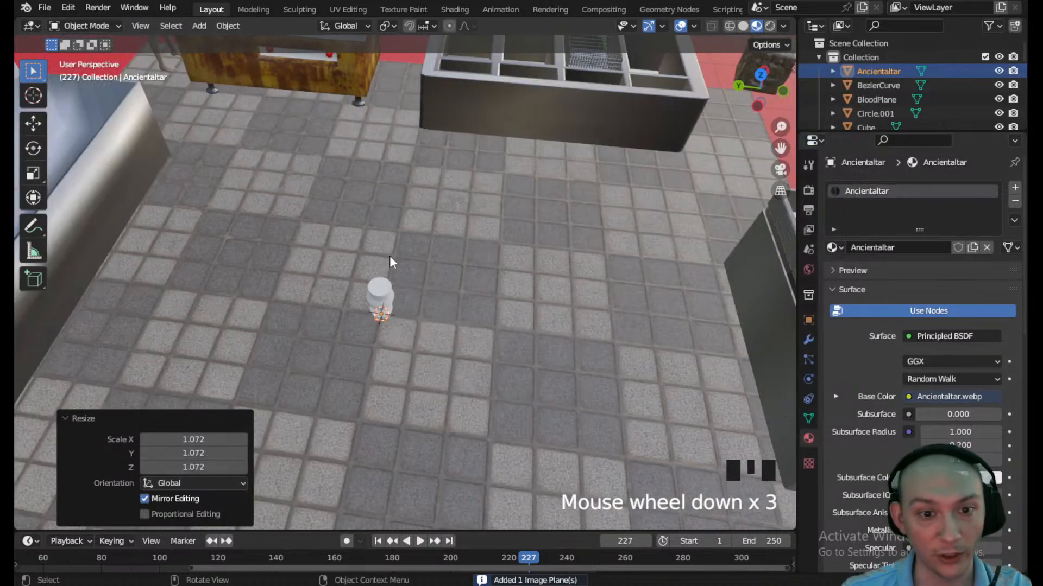
pyautogui.click(381, 309)
pyautogui.press('Delete')
pyautogui.scroll(1, 387, 285)
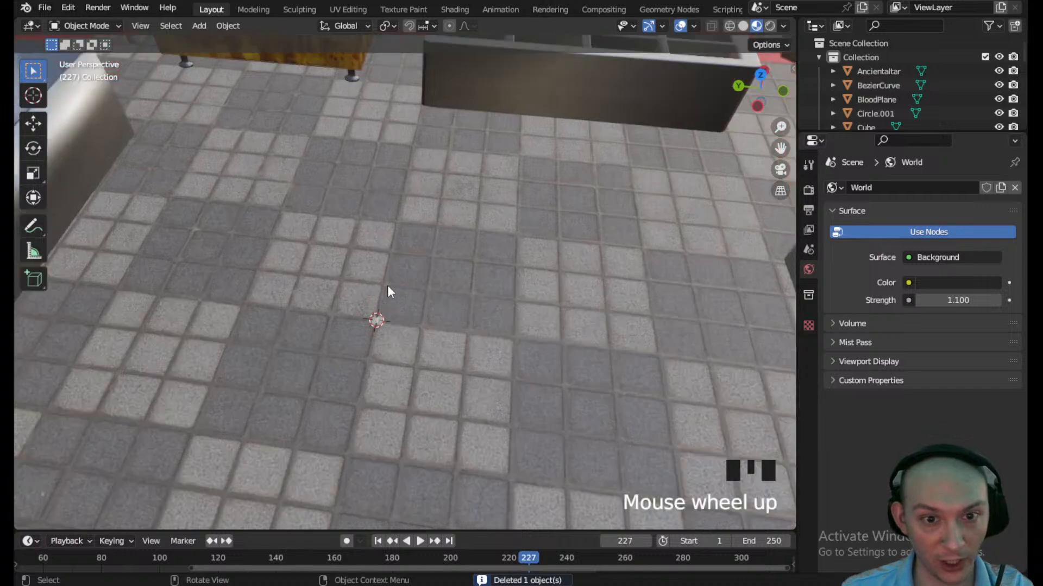
# - Select the altar image plane, scale it to 6.631 and rotate it 90° about the X axis
pyautogui.scroll(4, 388, 292)
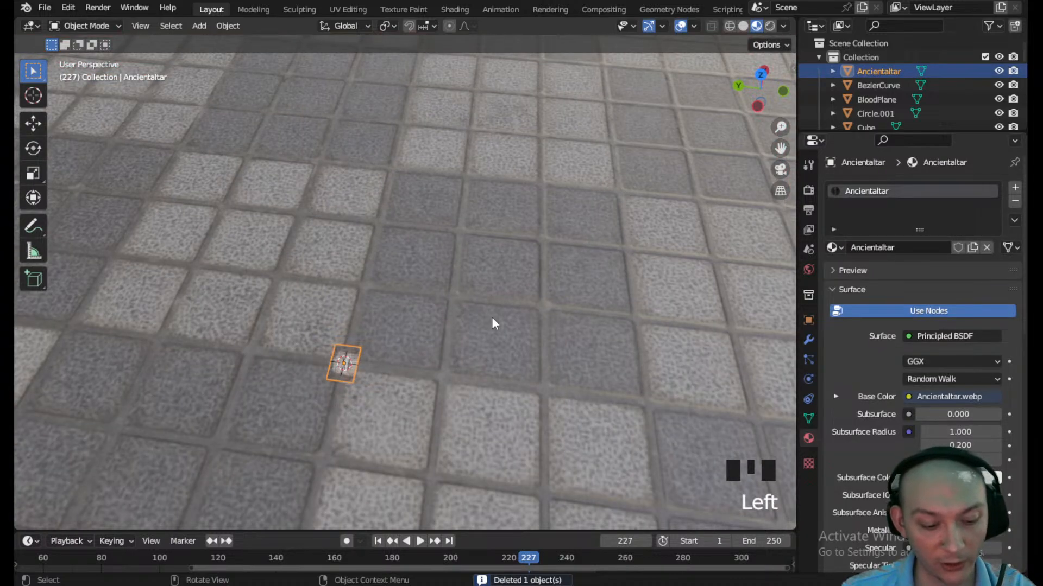
pyautogui.press('s')
pyautogui.click(649, 421)
pyautogui.write('r')
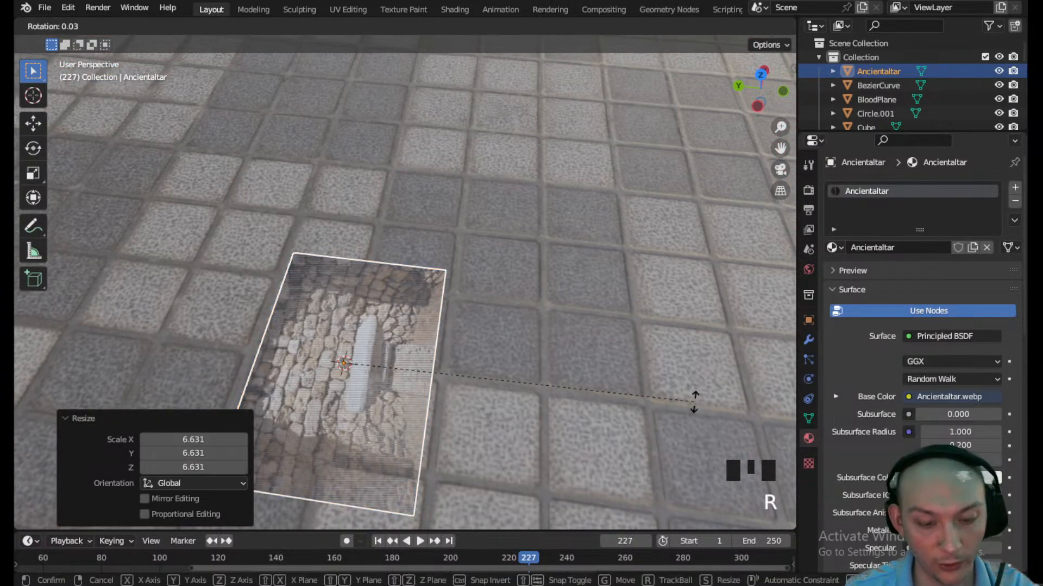
pyautogui.write('90x')
pyautogui.press('Return')
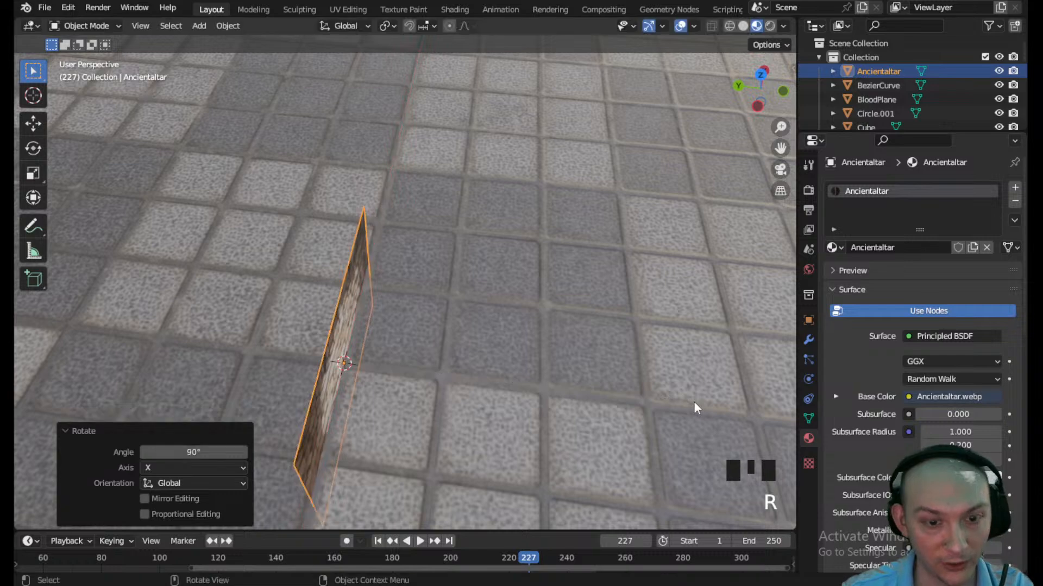
# - Move the altar image plane back from the 3D cursor and rotate it -50.4° about the Z axis
pyautogui.scroll(-1, 427, 264)
pyautogui.scroll(-4, 425, 258)
pyautogui.press('g')
pyautogui.click(373, 226)
pyautogui.moveTo(373, 225); pyautogui.dragTo(505, 222, button='middle')
pyautogui.press('r')
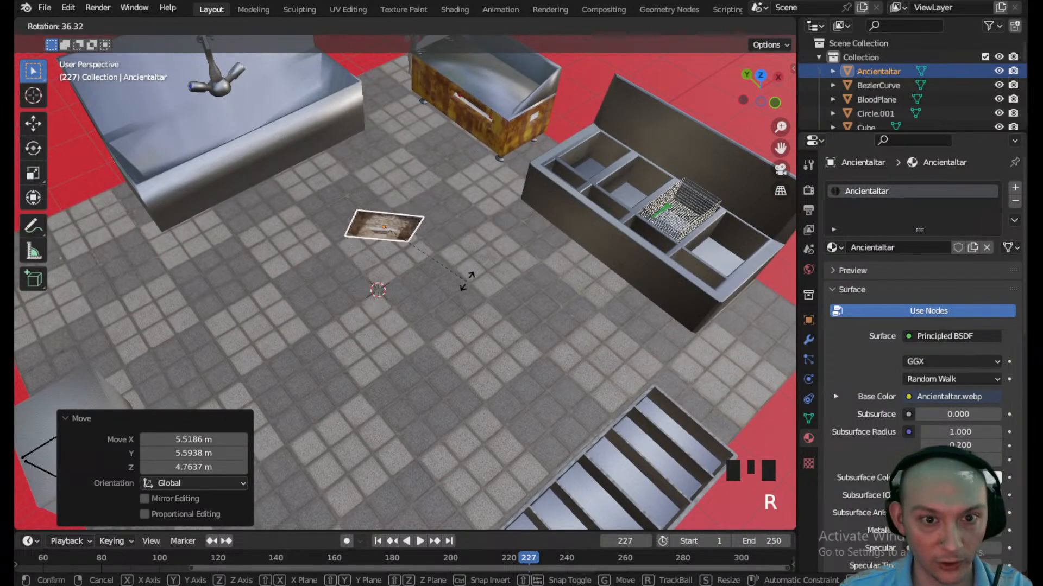
pyautogui.press('z')
pyautogui.click(454, 302)
# - Scale the altar image plane to 3.831 and raise it about 10.87 m along Z above the tiled floor
pyautogui.press('s')
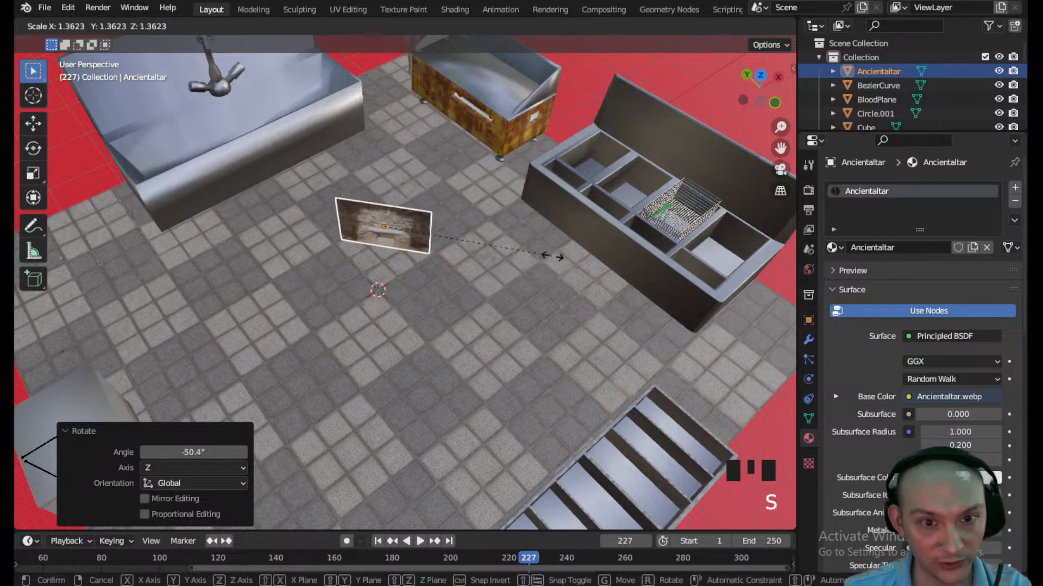
pyautogui.click(472, 279)
pyautogui.scroll(-3, 361, 298)
pyautogui.scroll(4, 402, 226)
pyautogui.moveTo(403, 226); pyautogui.dragTo(372, 275, button='middle')
pyautogui.press('g')
pyautogui.press('z')
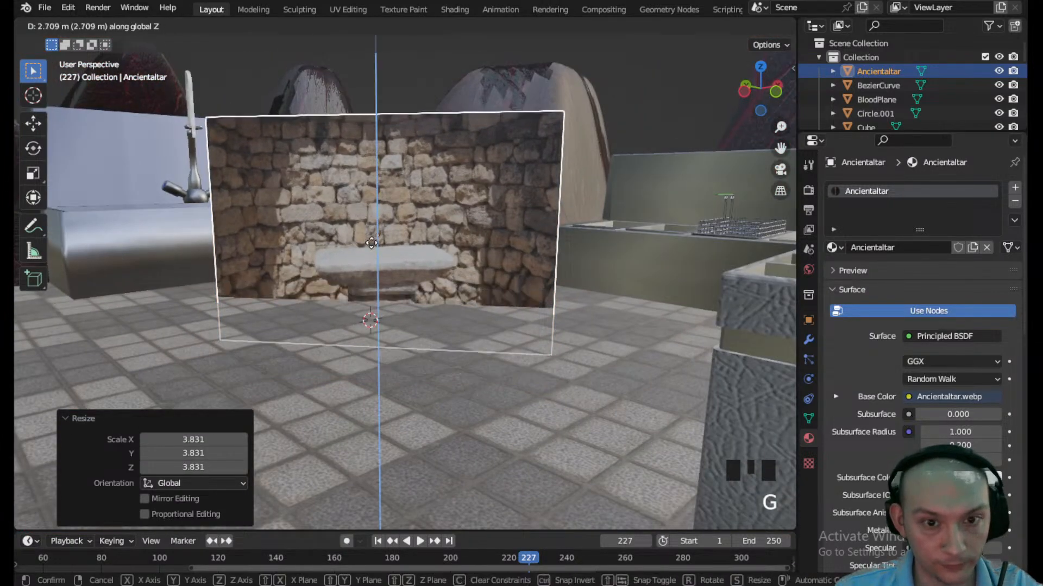
pyautogui.click(384, 167)
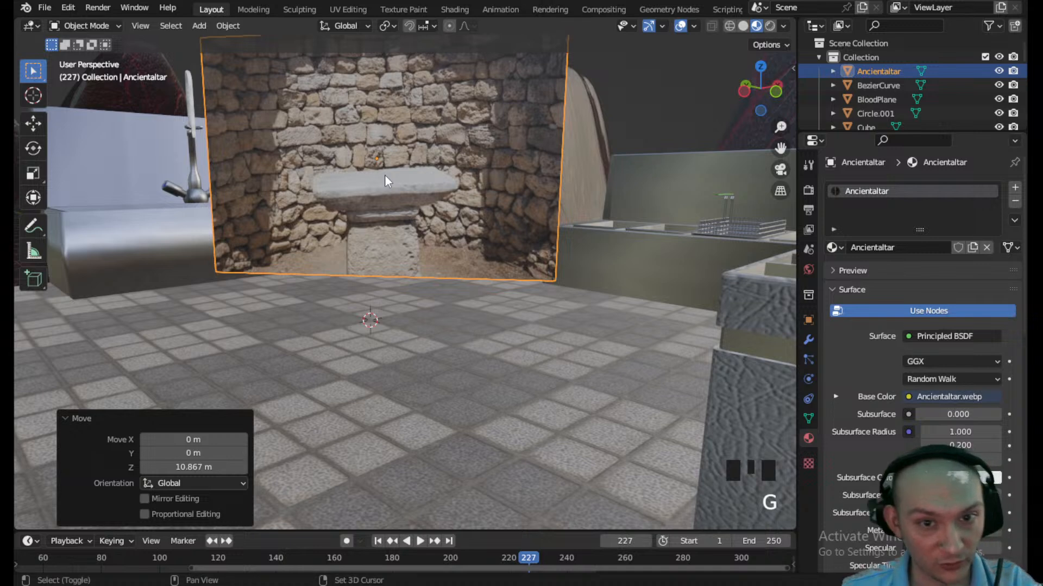
pyautogui.keyDown('shift'); pyautogui.moveTo(385, 169); pyautogui.dragTo(413, 221, button='middle'); pyautogui.keyUp('shift')
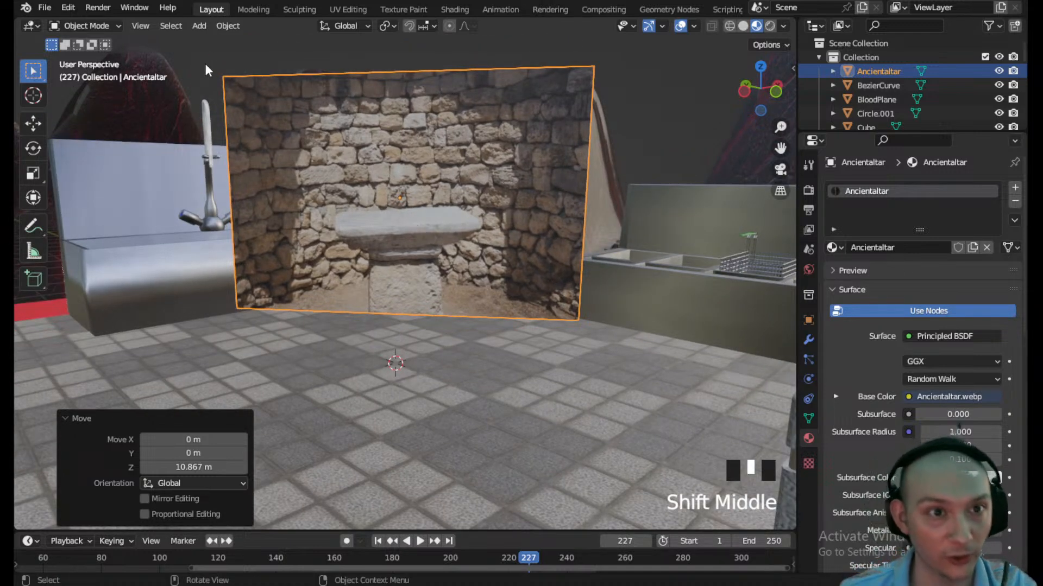
# - Add a 2 m cube at the 3D cursor and raise it about 10 m along Z
pyautogui.click(199, 25)
pyautogui.moveTo(209, 37)
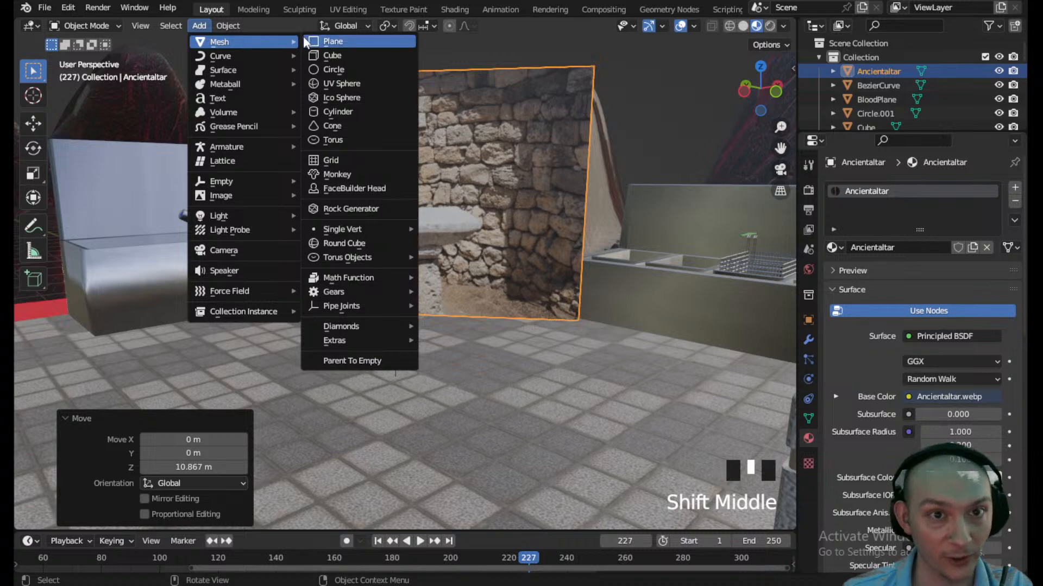
pyautogui.click(329, 54)
pyautogui.scroll(3, 410, 422)
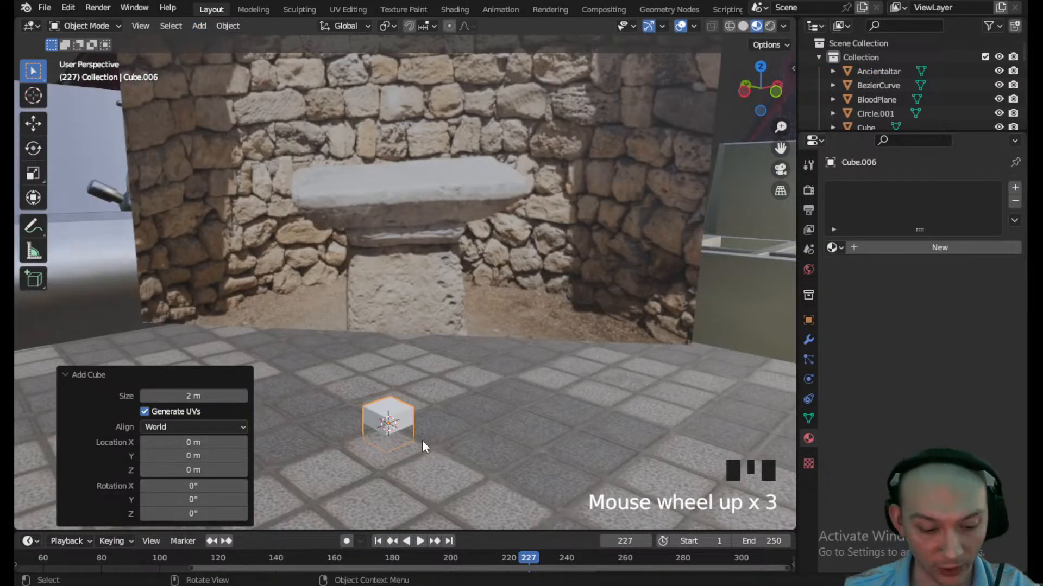
pyautogui.press('g')
pyautogui.press('z')
pyautogui.click(444, 262)
pyautogui.scroll(2, 444, 262)
pyautogui.keyDown('shift'); pyautogui.moveTo(445, 263); pyautogui.dragTo(480, 318, button='middle'); pyautogui.keyUp('shift')
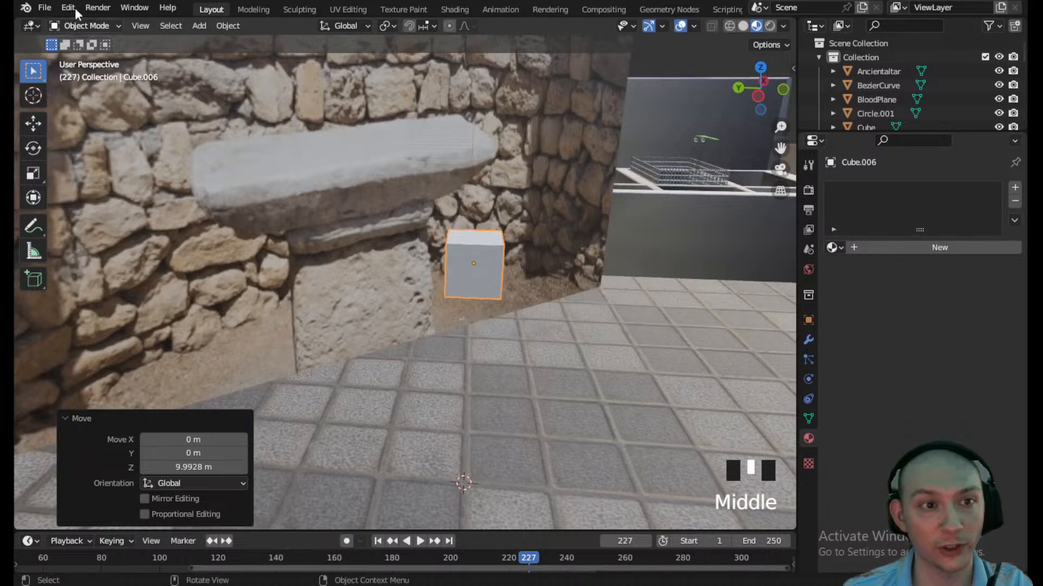
# - In Edit Mode, scale the cube's top face to 2.540 along X and widen it along Y into a long slab
pyautogui.click(82, 28)
pyautogui.click(84, 58)
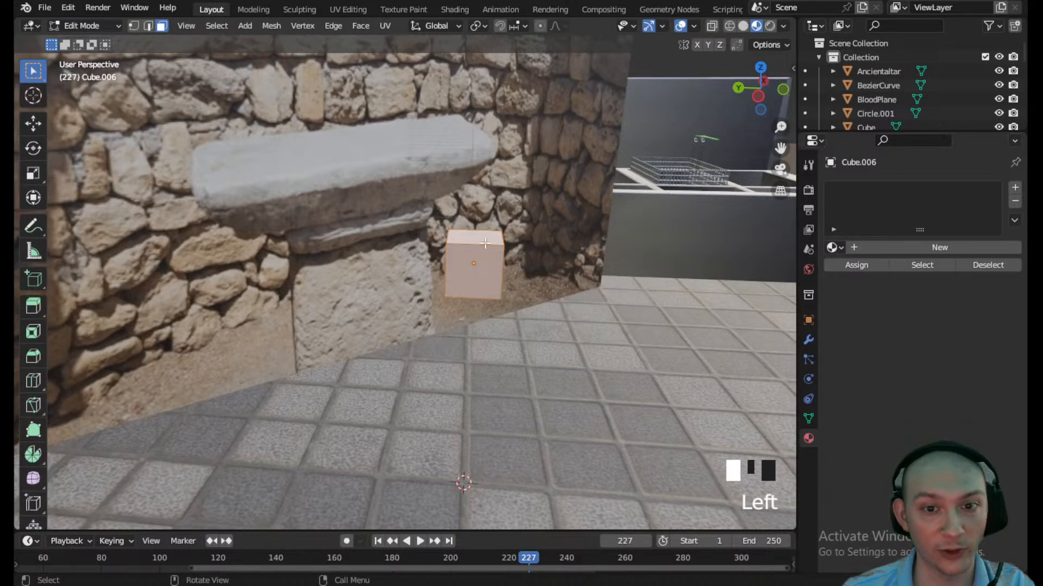
pyautogui.click(514, 236)
pyautogui.press('s')
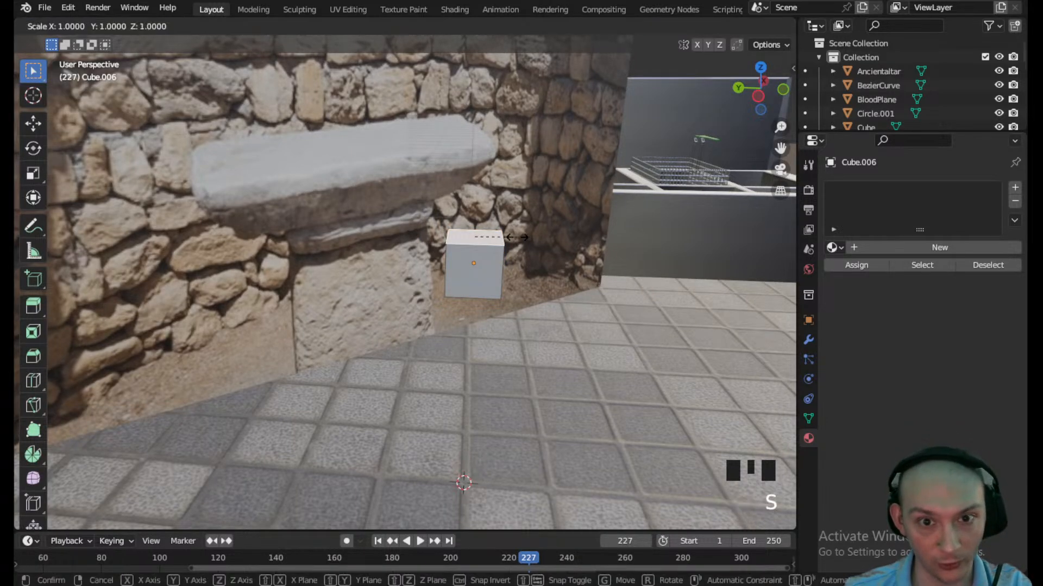
pyautogui.press('x')
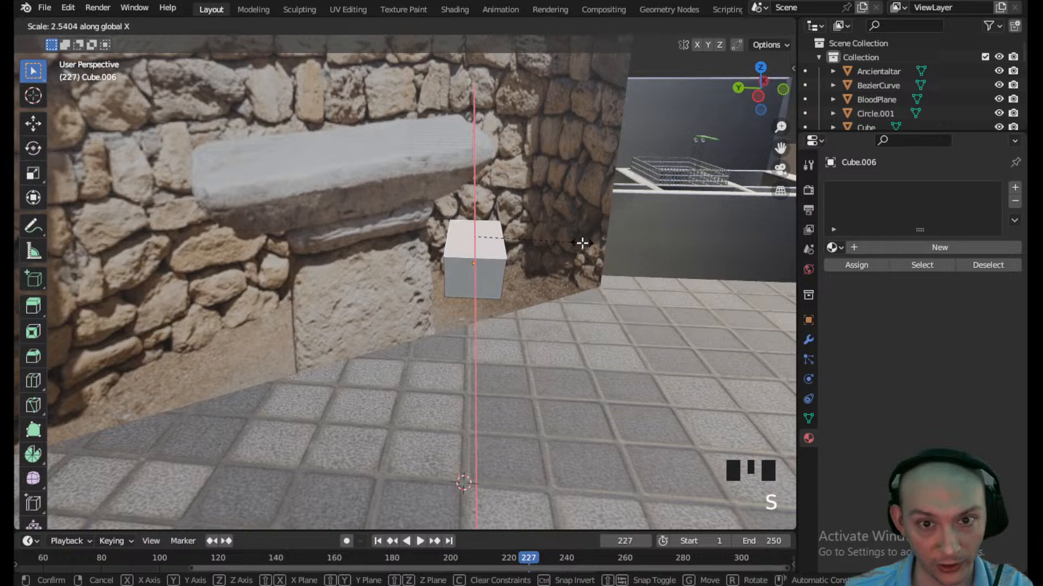
pyautogui.click(564, 241)
pyautogui.press('s')
pyautogui.press('y')
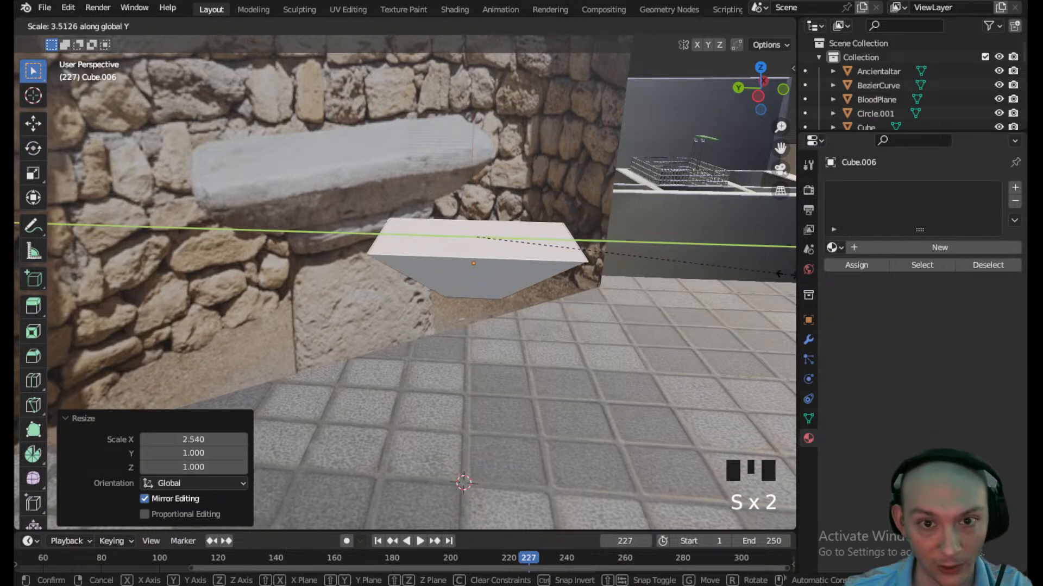
pyautogui.click(292, 327)
# - Add one horizontal loop cut around the middle of the altar slab and scale it to 1.530
pyautogui.moveTo(553, 293); pyautogui.dragTo(524, 241, button='middle')
pyautogui.click(483, 264)
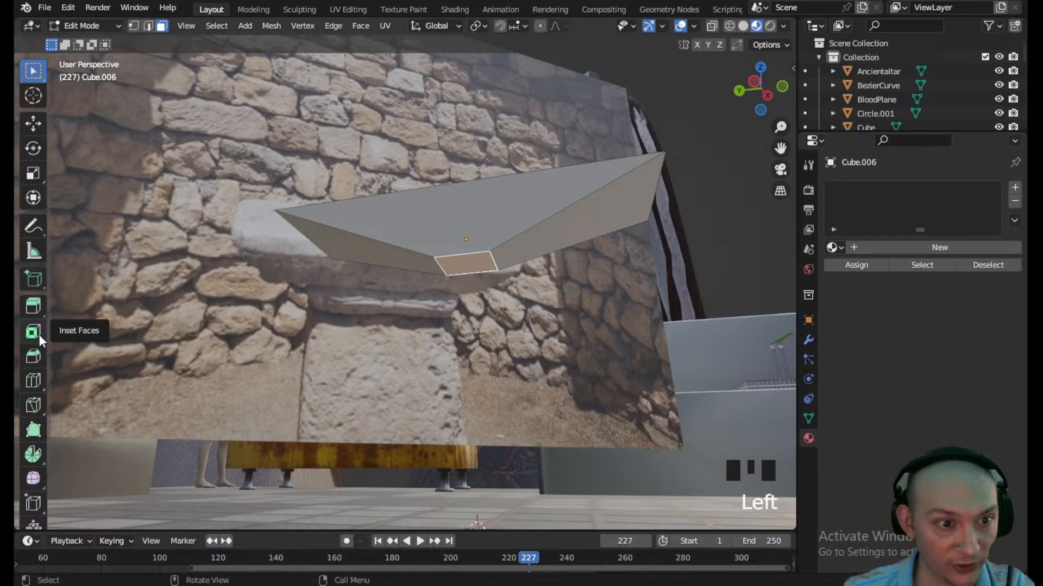
pyautogui.click(33, 381)
pyautogui.click(396, 222)
pyautogui.click(395, 223)
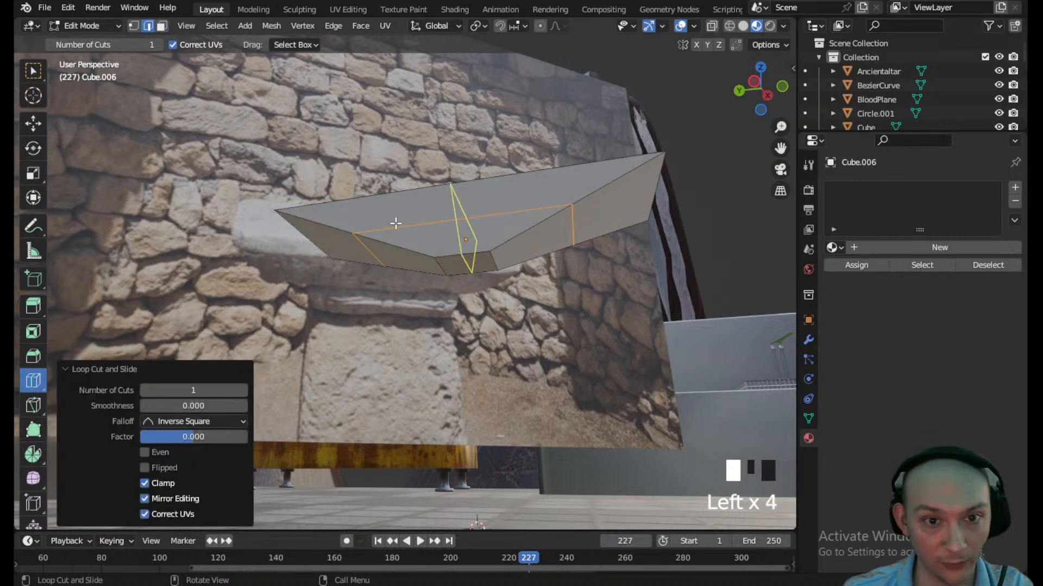
pyautogui.moveTo(296, 204); pyautogui.dragTo(580, 302, button='middle')
pyautogui.press('s')
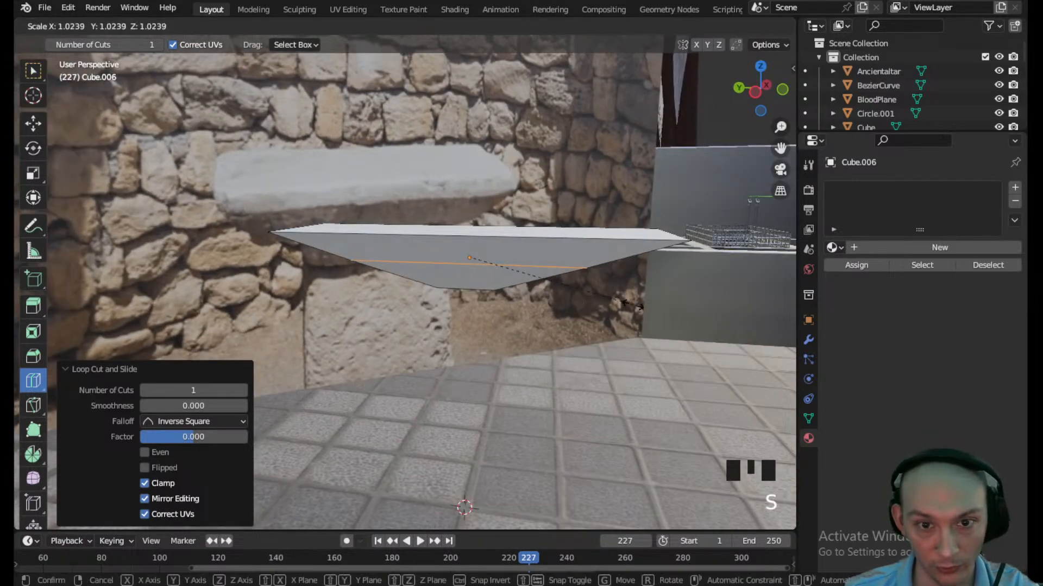
pyautogui.click(715, 324)
pyautogui.moveTo(715, 323); pyautogui.dragTo(591, 254, button='middle')
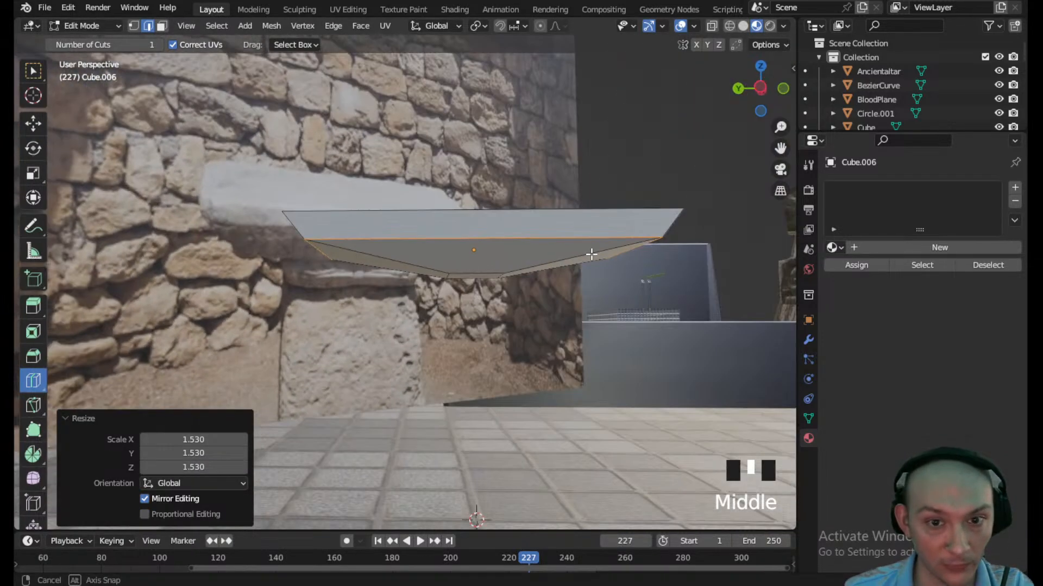
# - Select the altar slab's bottom face, scale it slightly, and stretch it to 2.091 along Y
pyautogui.click(40, 71)
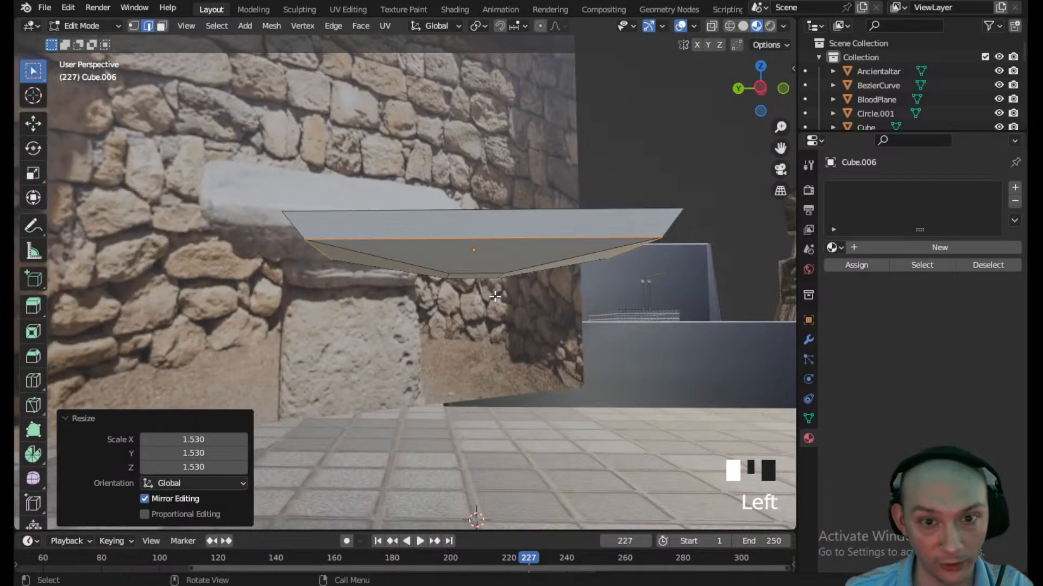
pyautogui.doubleClick(474, 274)
pyautogui.moveTo(496, 284); pyautogui.dragTo(302, 233, button='middle')
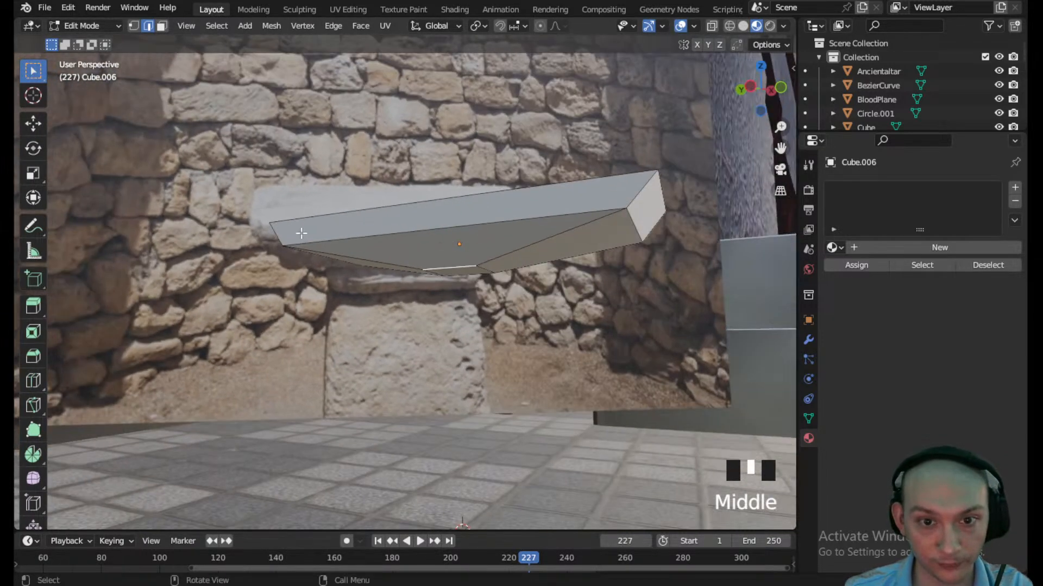
pyautogui.doubleClick(161, 26)
pyautogui.press('s')
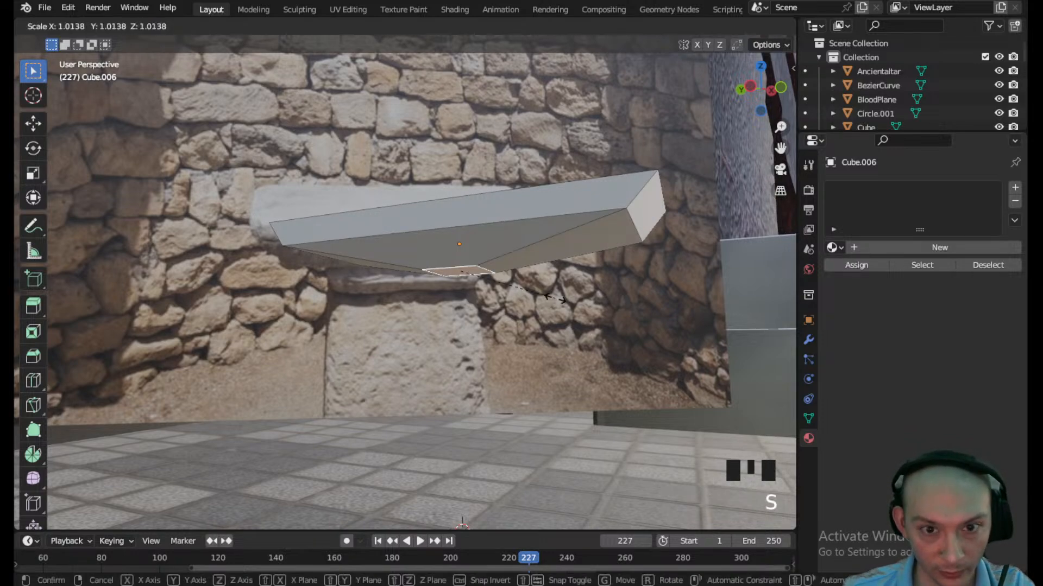
pyautogui.click(574, 301)
pyautogui.moveTo(574, 301); pyautogui.dragTo(572, 280, button='middle')
pyautogui.press('s')
pyautogui.press('x')
pyautogui.press('y')
pyautogui.click(673, 304)
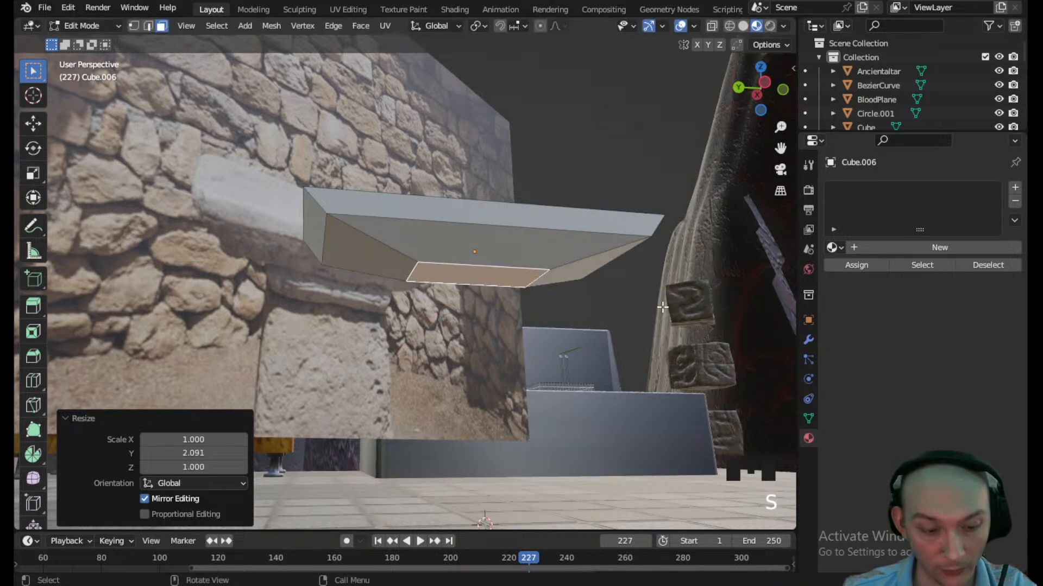
# - Extrude the altar's bottom face about 0.23 m, scale it up about 1.2 times, and extrude it another 0.37 m down
pyautogui.press('e')
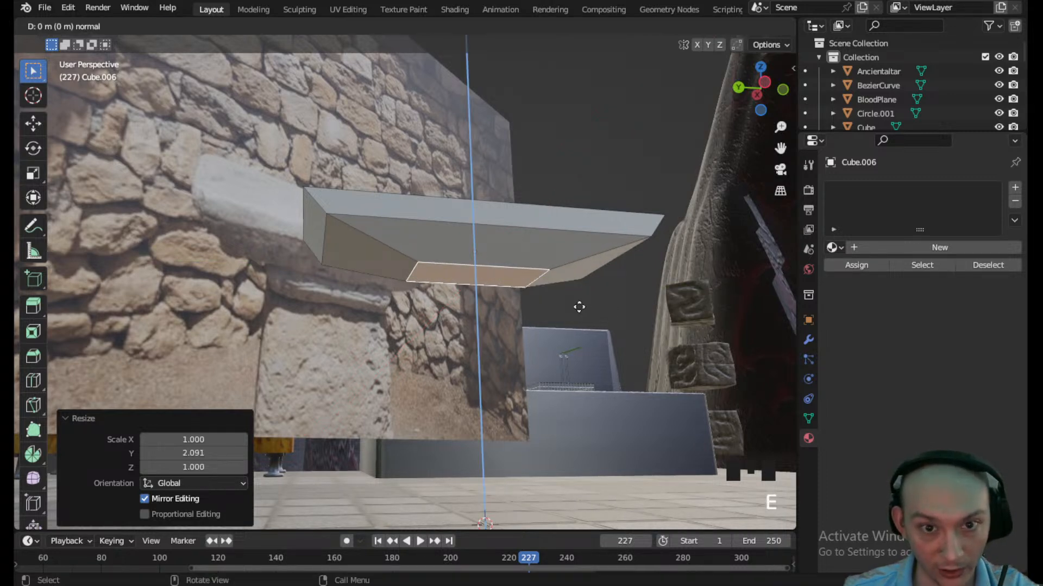
pyautogui.click(577, 309)
pyautogui.press('s')
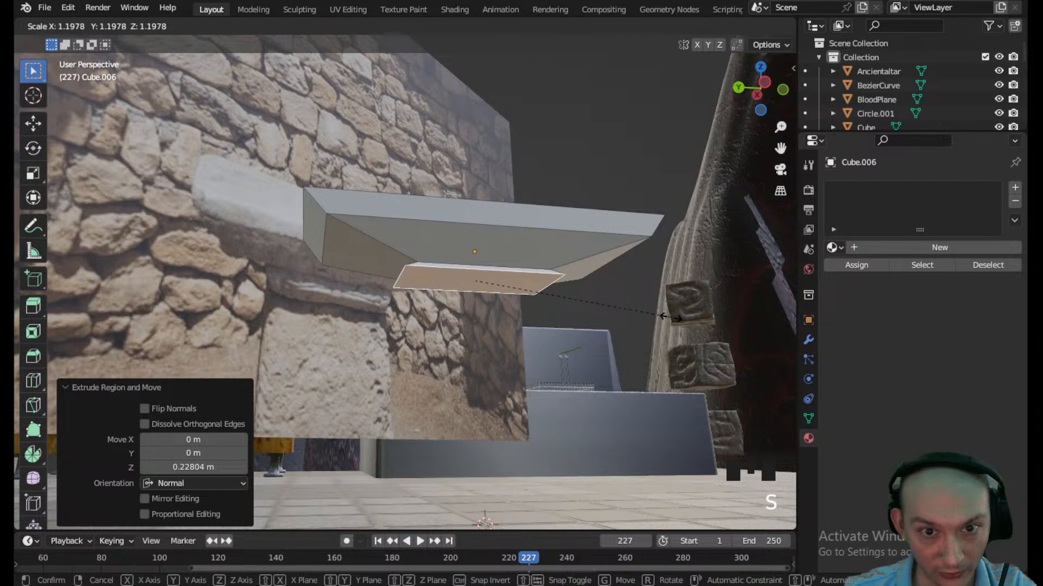
pyautogui.click(667, 314)
pyautogui.press('e')
pyautogui.click(669, 326)
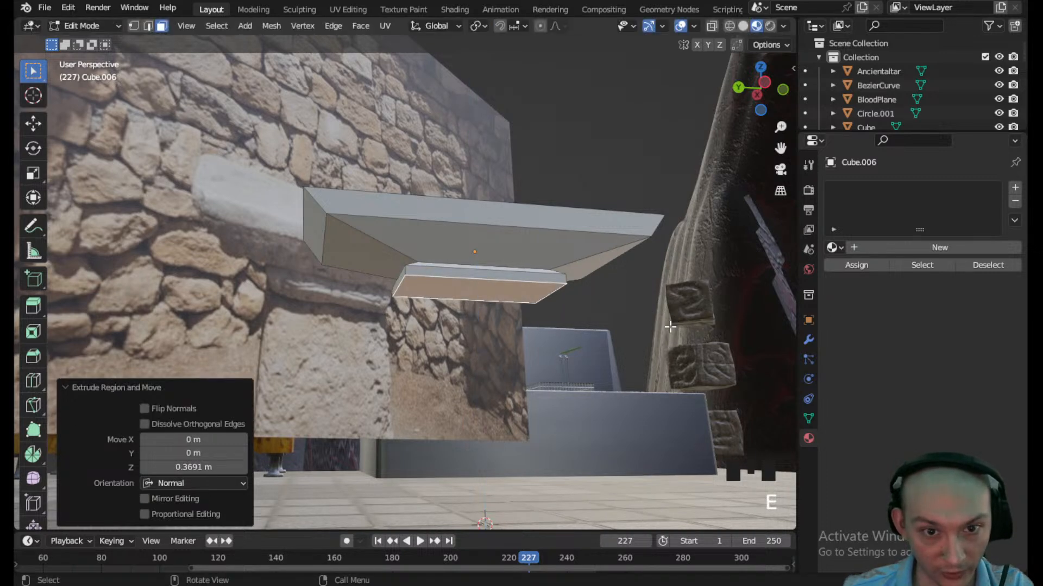
# - Extrude the pedestal's bottom face 0.25 m, narrow it slightly, then extrude it 0.91 m and scale it to 0.895
pyautogui.press('e')
pyautogui.click(675, 332)
pyautogui.press('s')
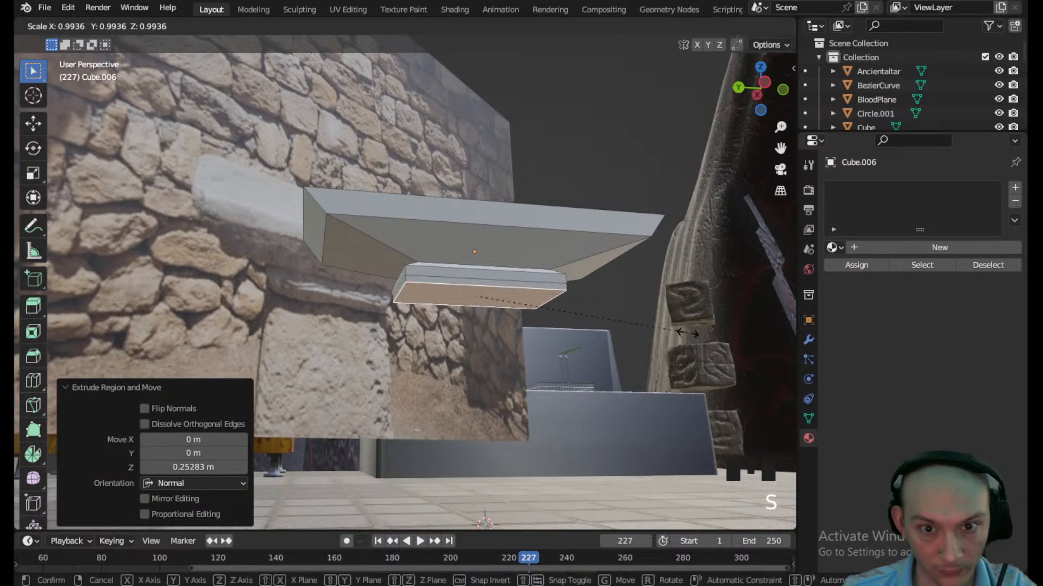
pyautogui.click(671, 334)
pyautogui.press('e')
pyautogui.click(665, 358)
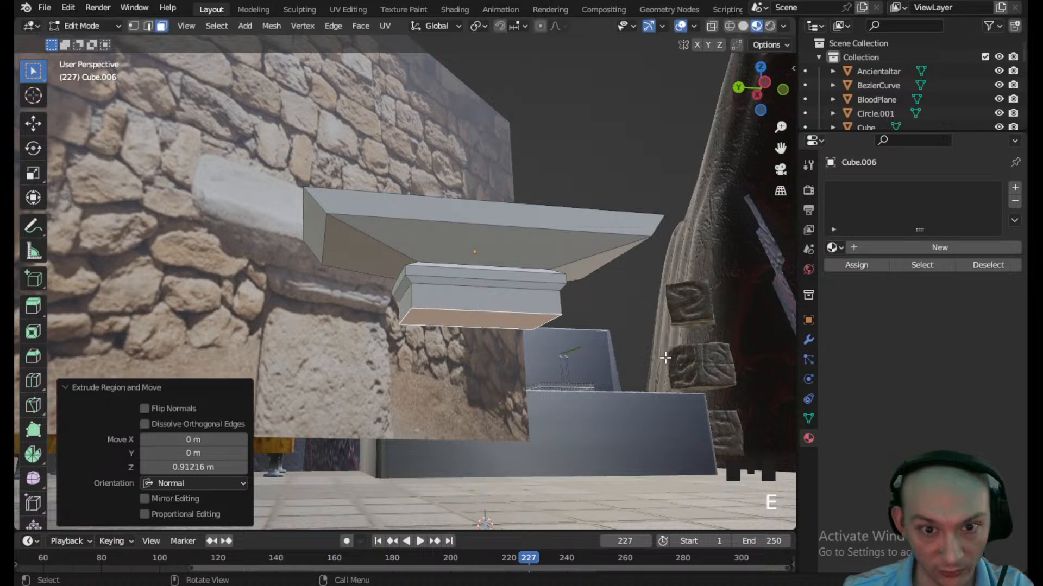
pyautogui.press('s')
pyautogui.click(690, 368)
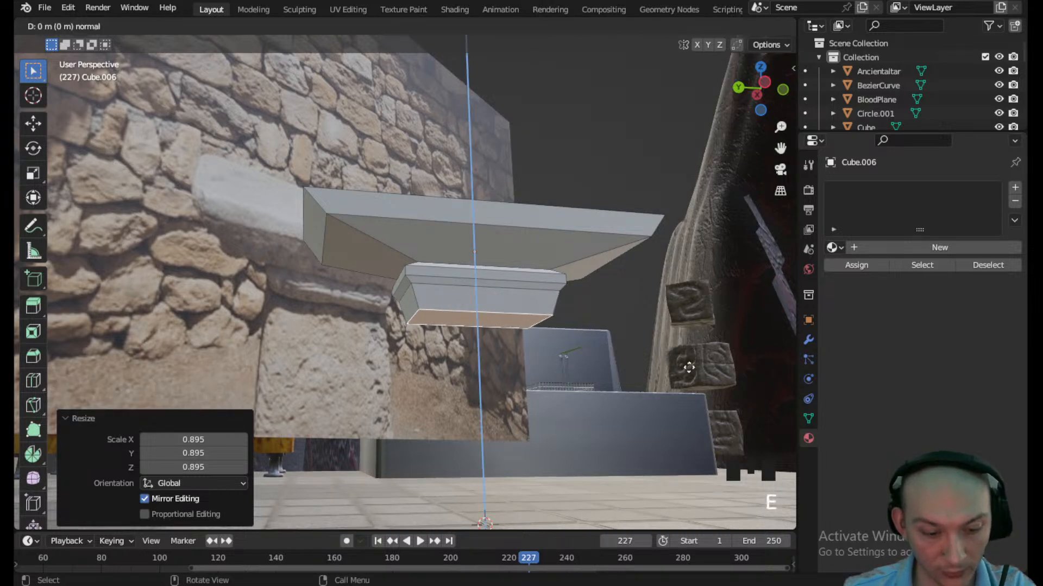
# - Extrude the pedestal's bottom face another 0.97 m down and narrow it slightly
pyautogui.press('e')
pyautogui.click(684, 394)
pyautogui.press('s')
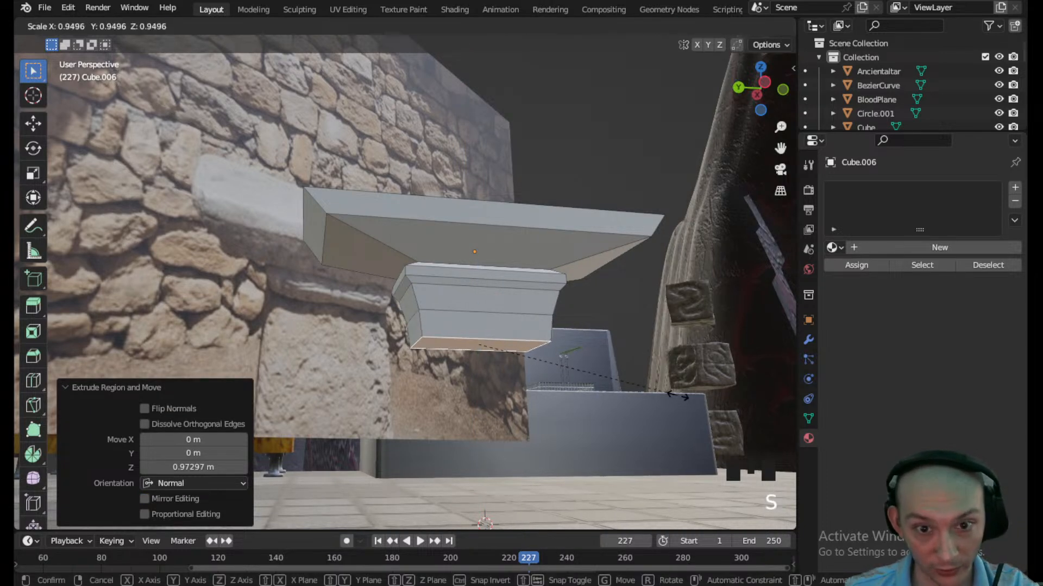
pyautogui.click(674, 394)
# - Form a protruding middle collar by extruding the bottom face 0.21 m, widening it, and extruding 0.42 m
pyautogui.press('e')
pyautogui.click(674, 401)
pyautogui.press('s')
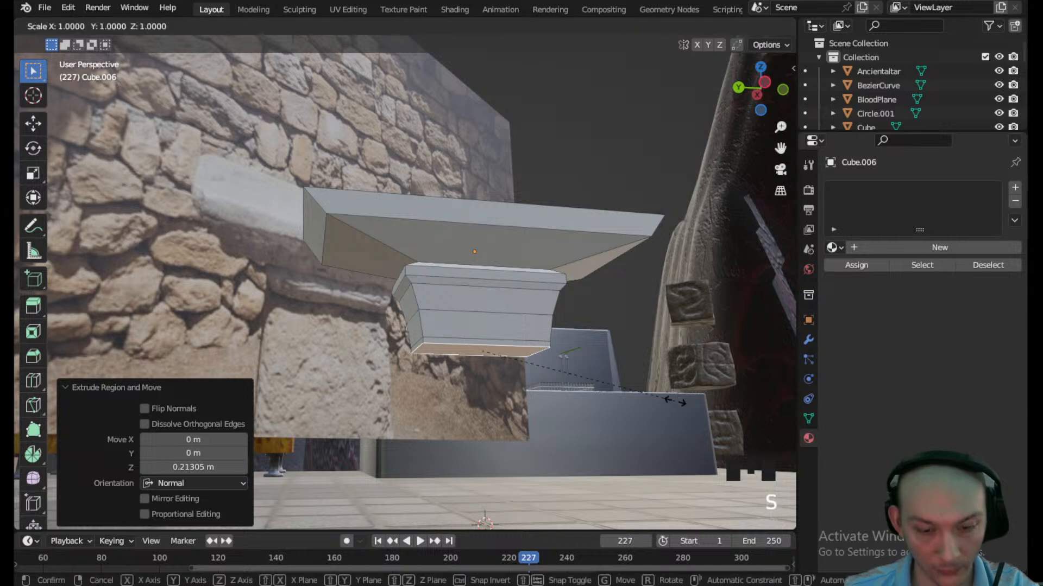
pyautogui.click(685, 402)
pyautogui.press('e')
pyautogui.click(691, 413)
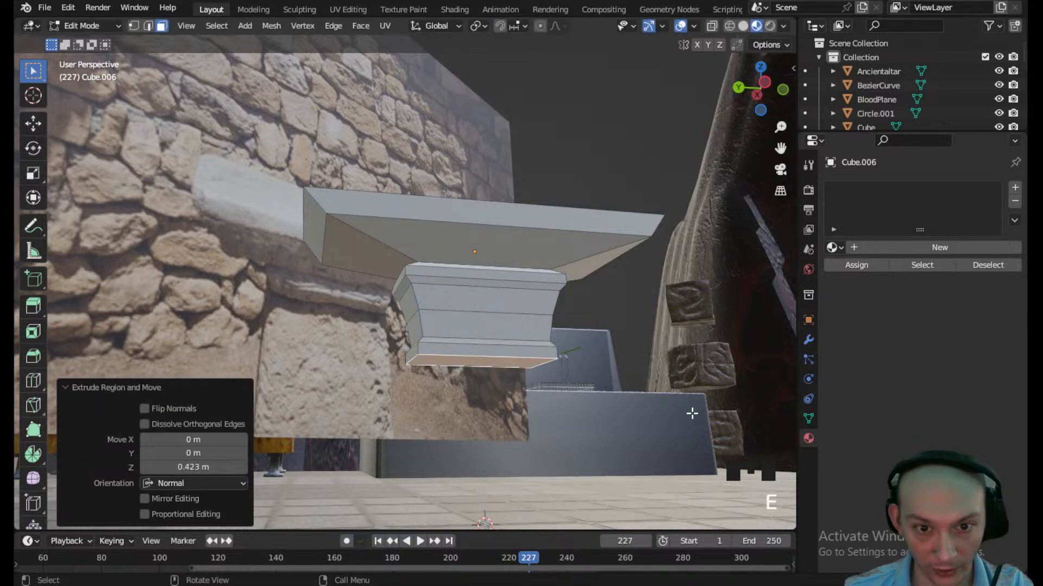
# - Scale the collar's bottom face to 0.974, extrude it about 0.50 m down, and taper it to 0.861
pyautogui.press('s')
pyautogui.click(687, 414)
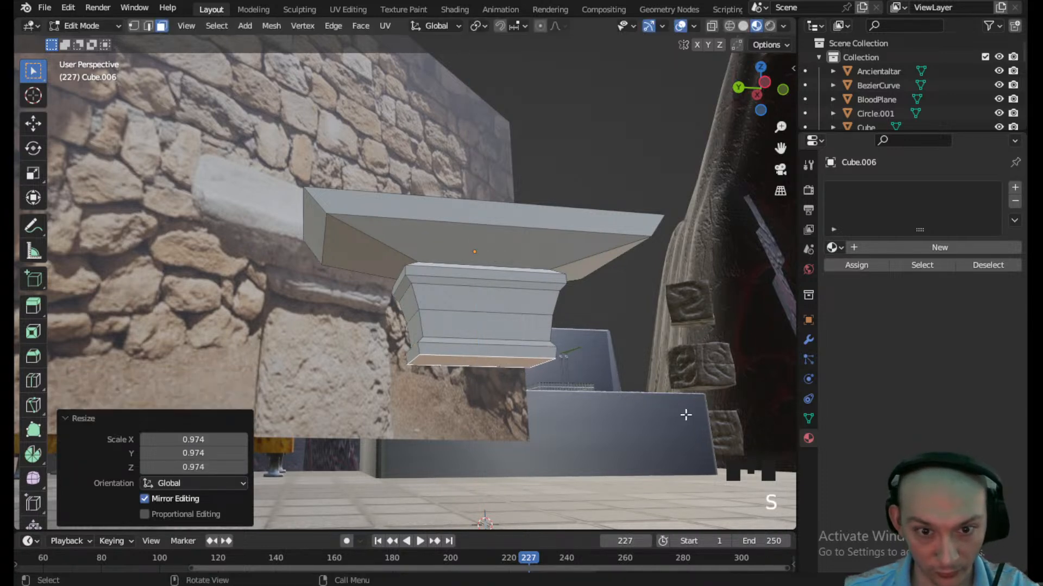
pyautogui.press('e')
pyautogui.click(687, 428)
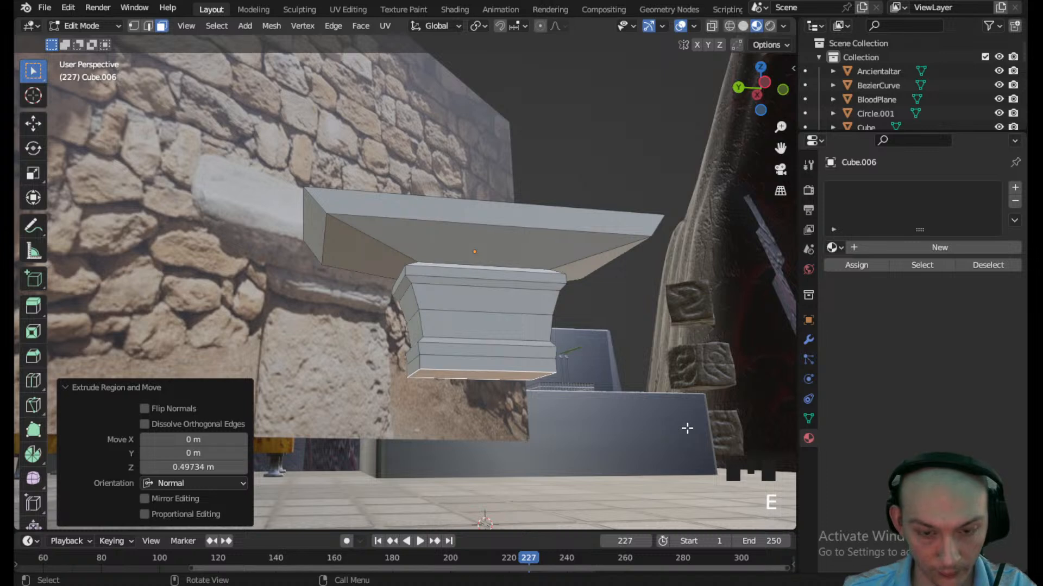
pyautogui.press('s')
pyautogui.click(657, 426)
# - Extrude the bottom face into a tall lower shaft, scale its end to 1.087, and extrude another 1.11 m
pyautogui.press('e')
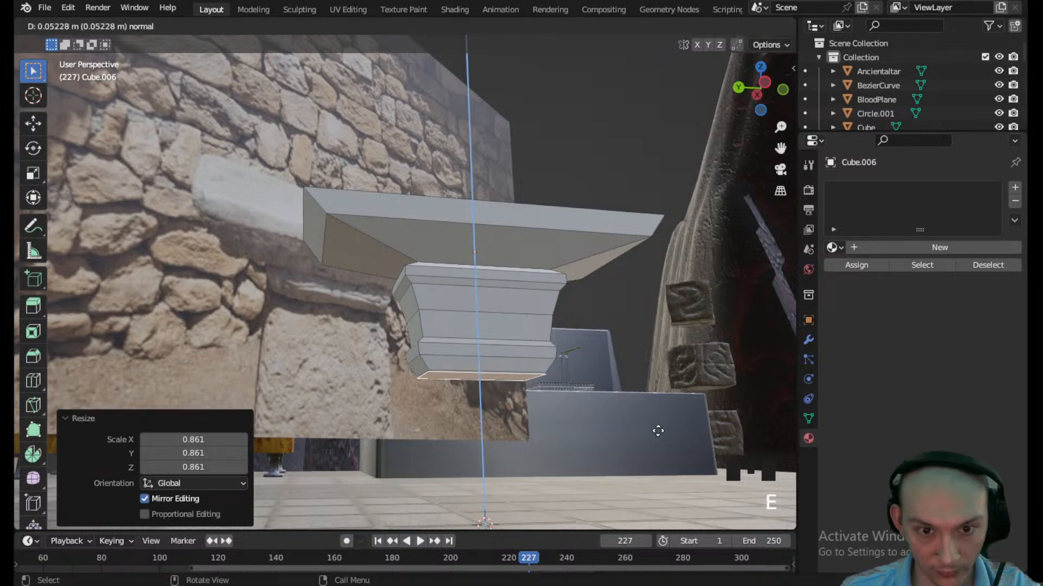
pyautogui.click(658, 484)
pyautogui.press('s')
pyautogui.click(681, 485)
pyautogui.press('e')
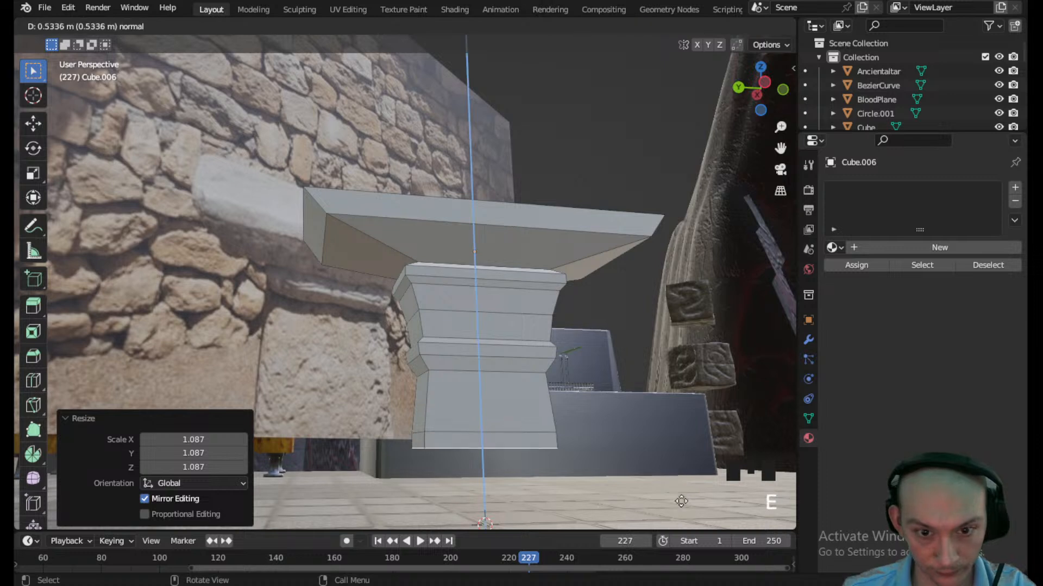
pyautogui.click(683, 518)
# - Extrude the pedestal's bottom face about 1.07 m toward the floor and flare it to 1.159
pyautogui.moveTo(580, 432); pyautogui.dragTo(490, 414, button='middle')
pyautogui.press('e')
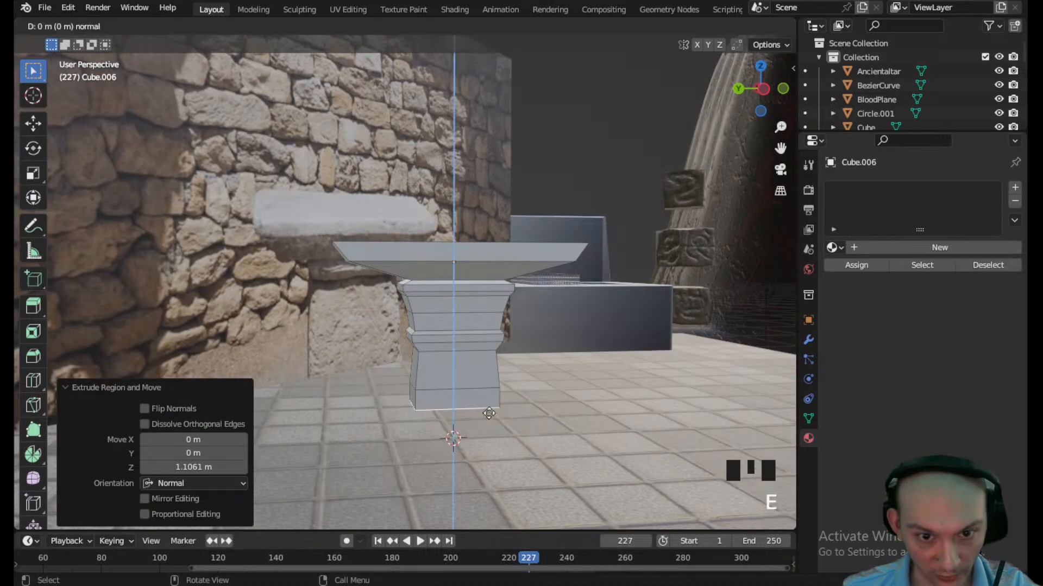
pyautogui.click(501, 432)
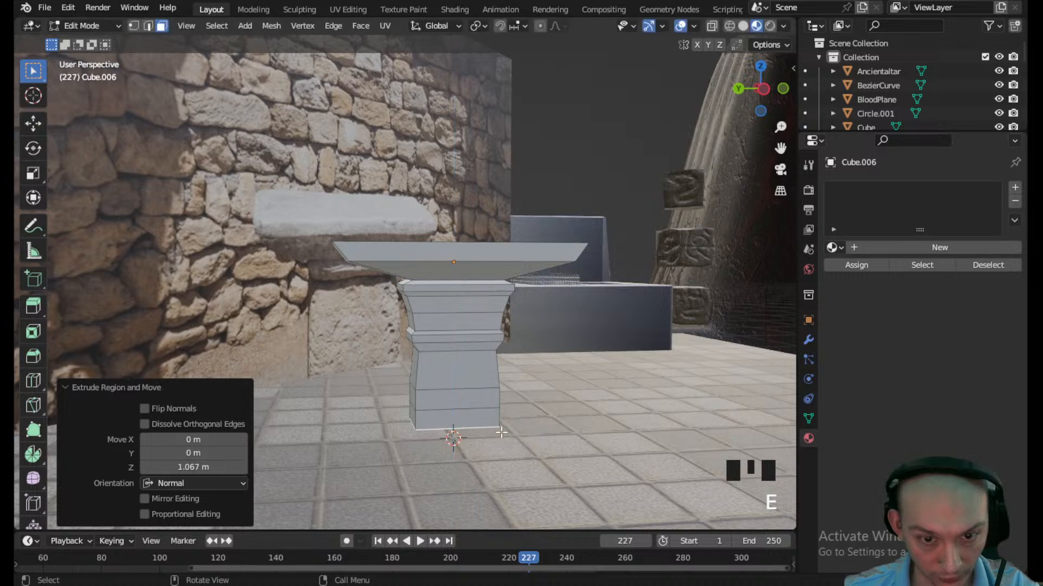
pyautogui.press('s')
pyautogui.click(562, 451)
# - Finish the pedestal's foot with a short extrusion, a 0.24 m extrusion scaled to 0.918, and a final 0.32 m extrusion
pyautogui.press('e')
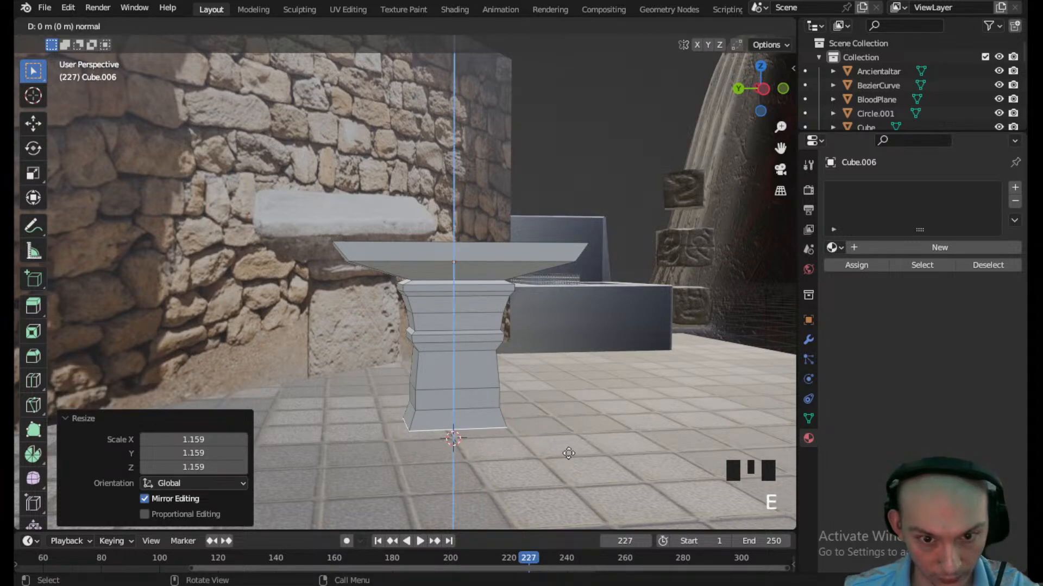
pyautogui.click(570, 461)
pyautogui.press('e')
pyautogui.click(600, 475)
pyautogui.press('s')
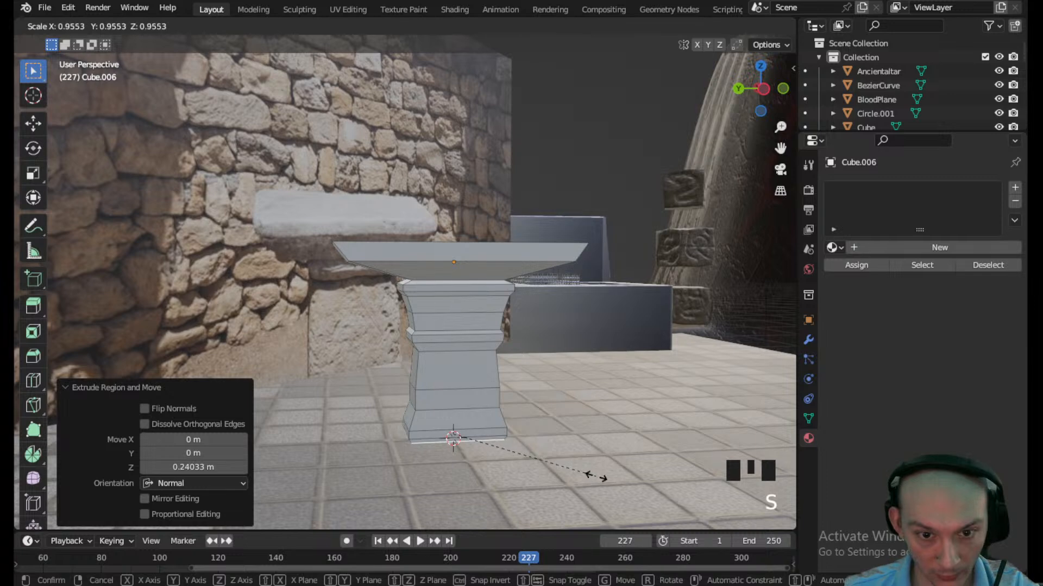
pyautogui.click(590, 478)
pyautogui.press('e')
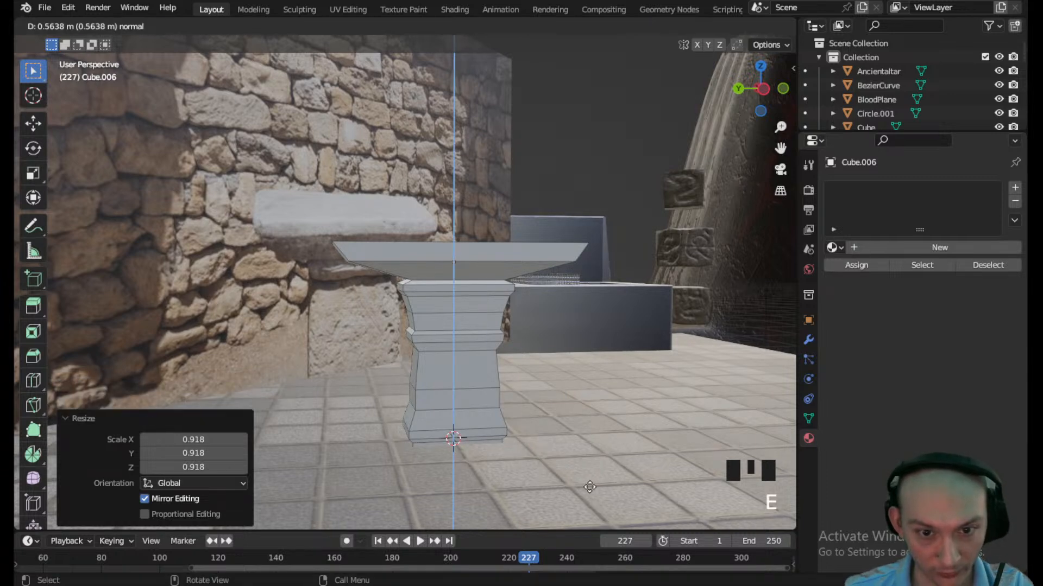
pyautogui.click(593, 482)
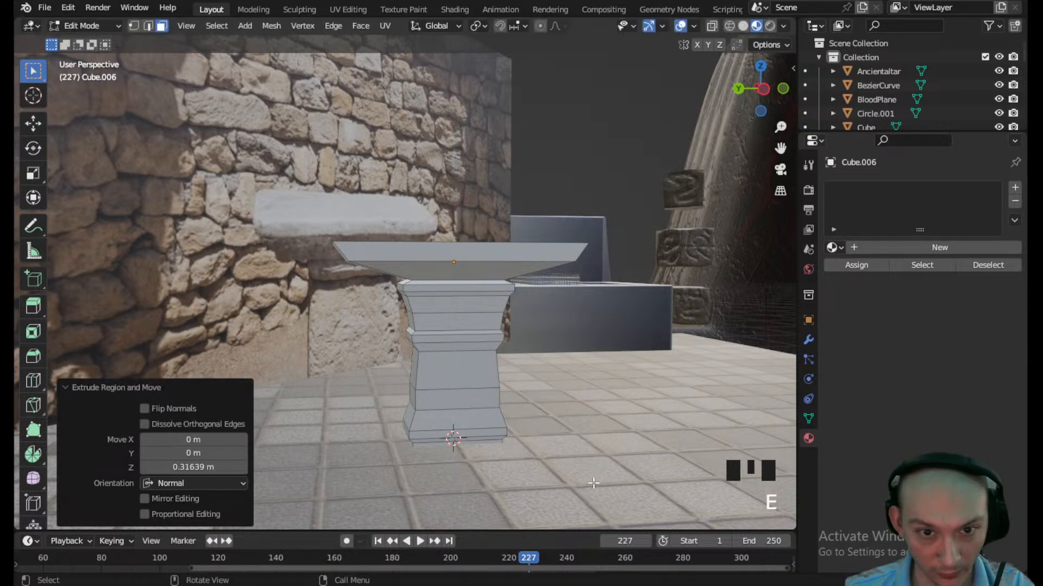
# - Return to Object Mode and shift the altar about 0.018 m along Z to seat its base on the floor
pyautogui.click(97, 31)
pyautogui.click(97, 40)
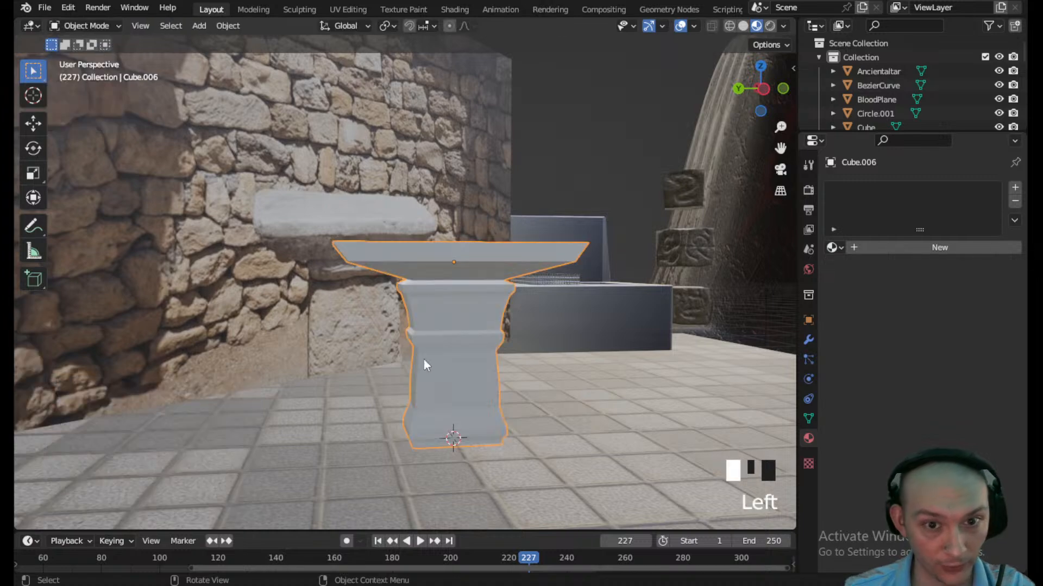
pyautogui.scroll(3, 511, 405)
pyautogui.keyDown('shift'); pyautogui.moveTo(487, 405); pyautogui.dragTo(486, 296, button='middle'); pyautogui.keyUp('shift')
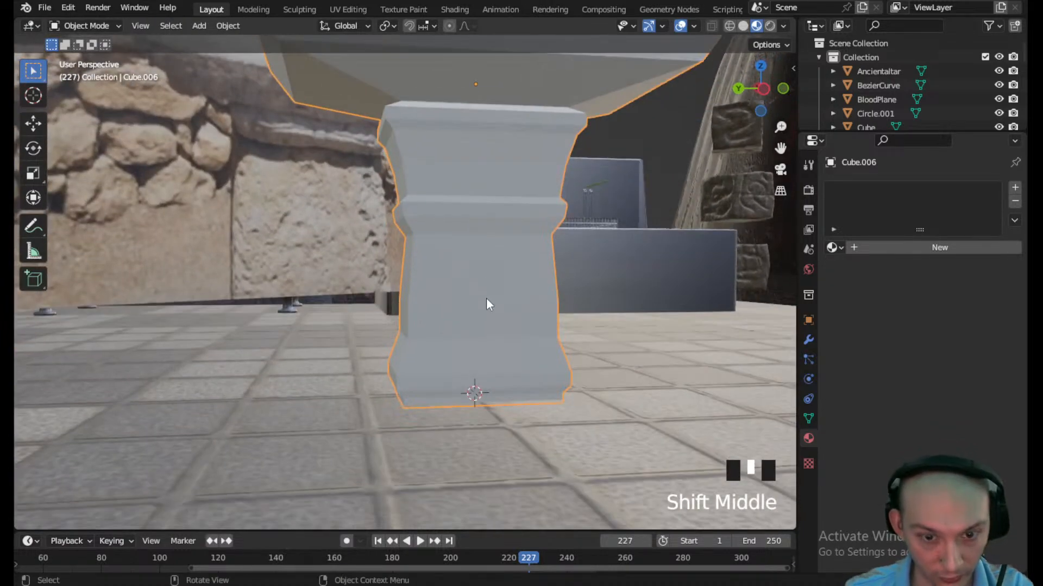
pyautogui.press('g')
pyautogui.press('z')
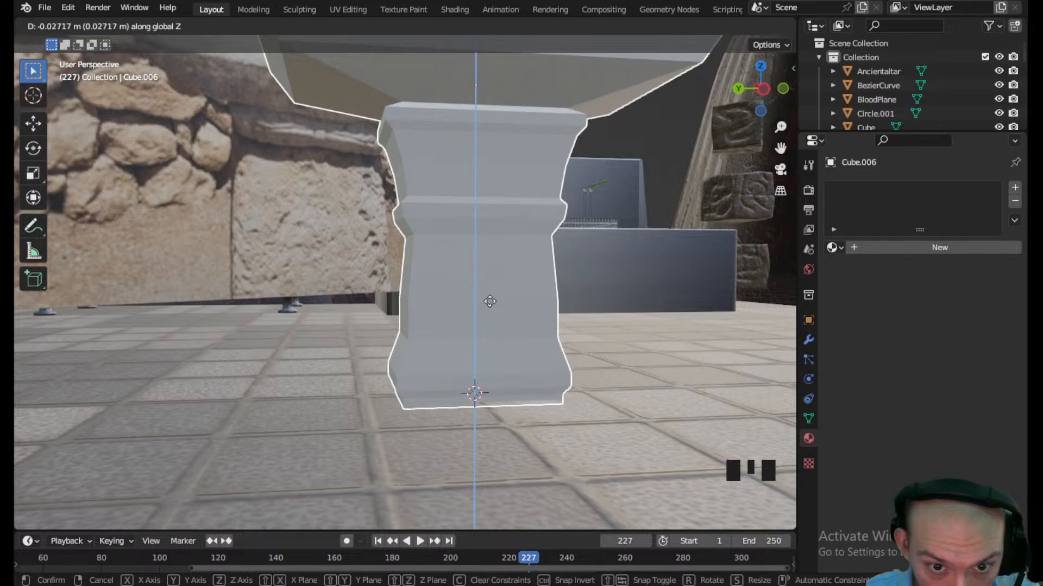
pyautogui.click(490, 296)
# - Inspect the altar from above and at a distance, comparing its shape with the reference image
pyautogui.scroll(-4, 491, 290)
pyautogui.moveTo(491, 290); pyautogui.dragTo(425, 373, button='middle')
pyautogui.scroll(3, 427, 310)
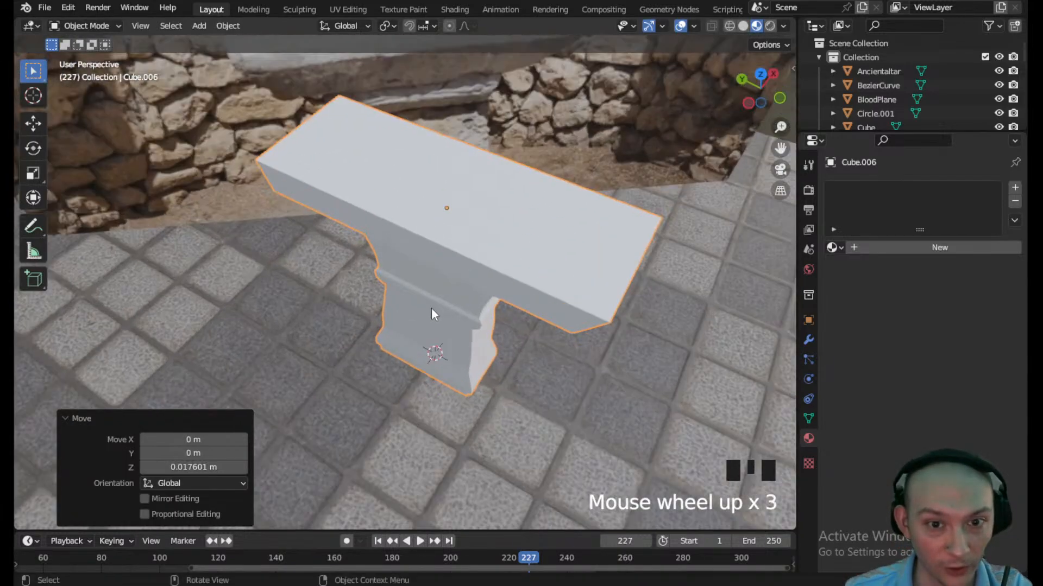
pyautogui.scroll(-2, 452, 289)
pyautogui.moveTo(451, 288)
pyautogui.mouseDown(button='middle')
pyautogui.moveTo(366, 311)
pyautogui.moveTo(379, 245)
pyautogui.moveTo(453, 213)
pyautogui.moveTo(319, 217)
pyautogui.moveTo(284, 244)
pyautogui.moveTo(434, 281)
pyautogui.mouseUp(button='middle')
pyautogui.scroll(-2, 431, 279)
pyautogui.scroll(-7, 397, 201)
pyautogui.moveTo(396, 200); pyautogui.dragTo(441, 307, button='middle')
pyautogui.scroll(6, 478, 240)
pyautogui.scroll(2, 434, 315)
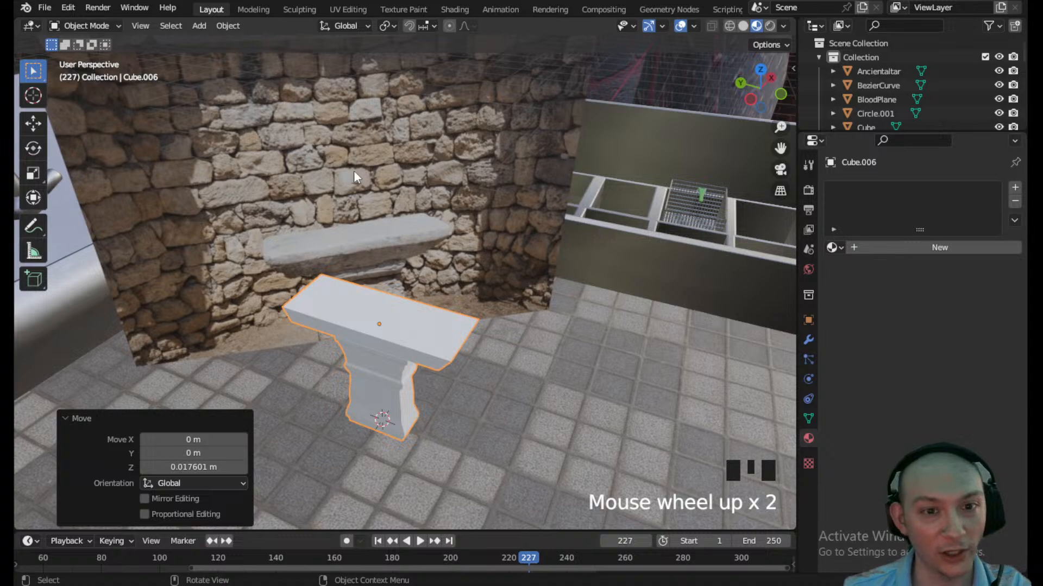
# - Hide the Ancientaltar reference image behind the altar
pyautogui.scroll(-2, 353, 177)
pyautogui.moveTo(327, 276); pyautogui.dragTo(331, 222, button='middle')
pyautogui.click(357, 239)
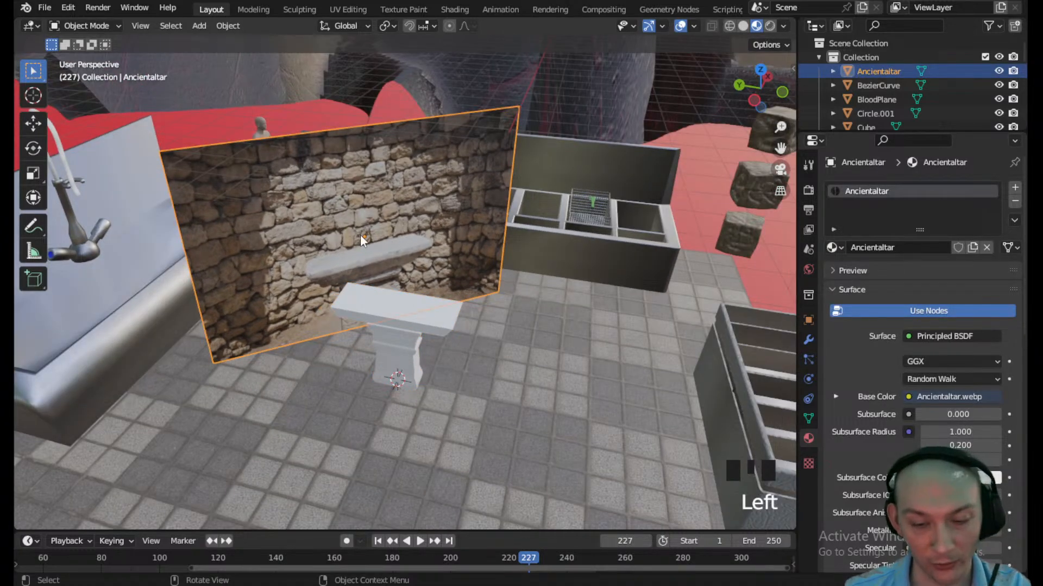
pyautogui.press('h')
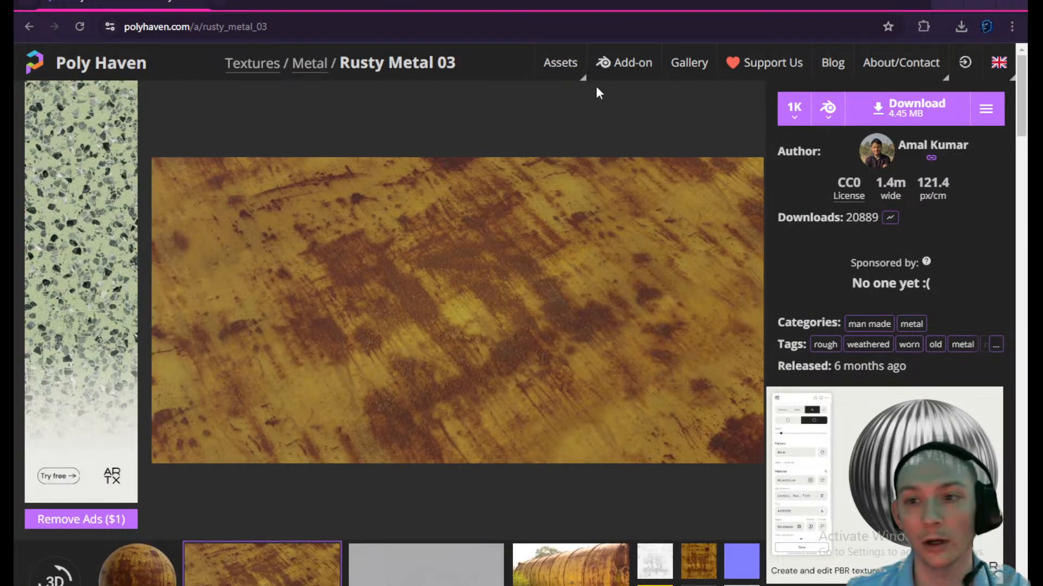
# - Switch to Poly Haven in the browser, leave the Rusty Metal 03 page, and open the Rock texture category
pyautogui.click(28, 26)
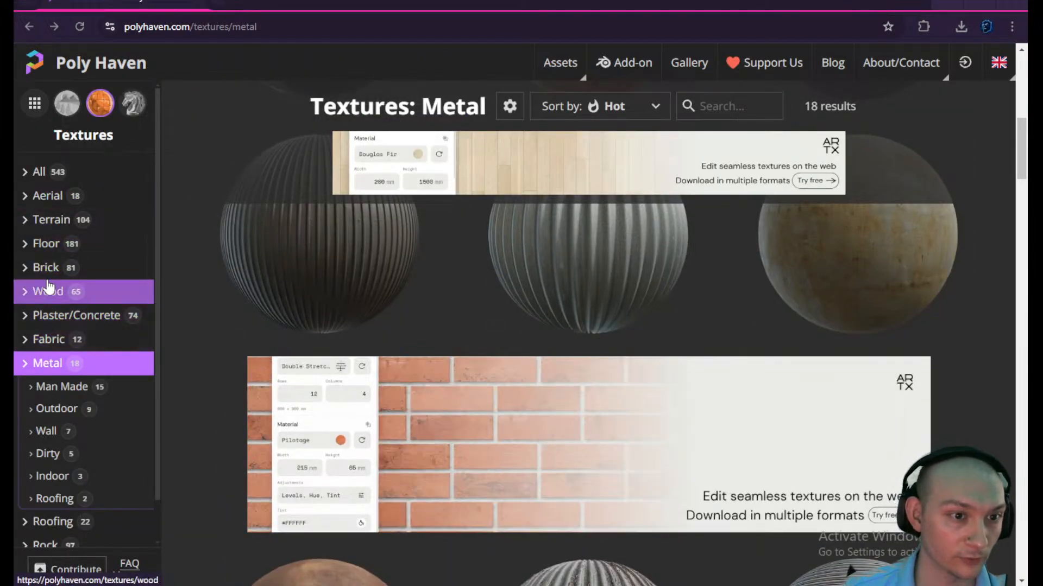
pyautogui.scroll(-1, 57, 435)
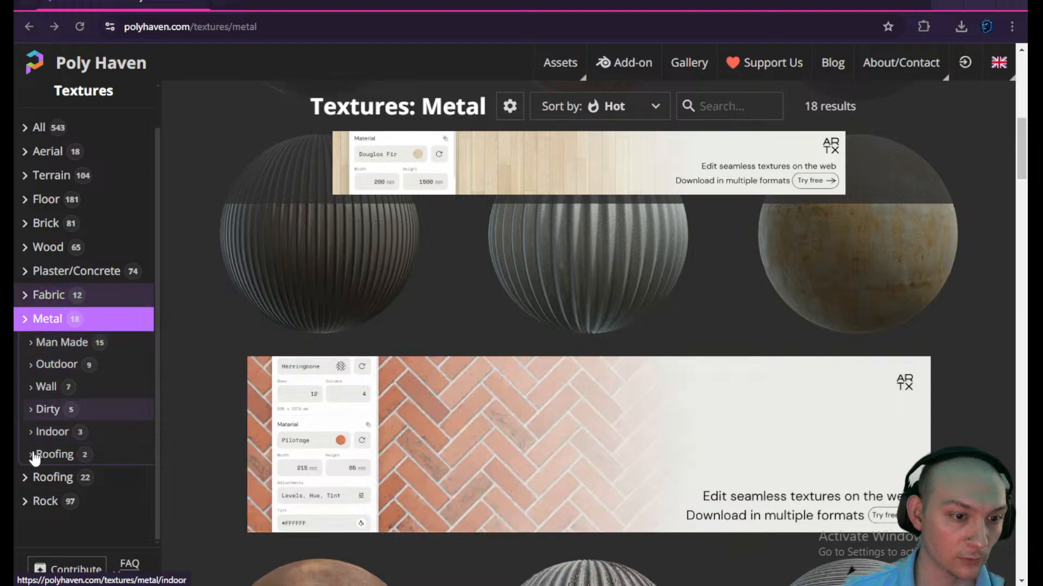
pyautogui.click(41, 502)
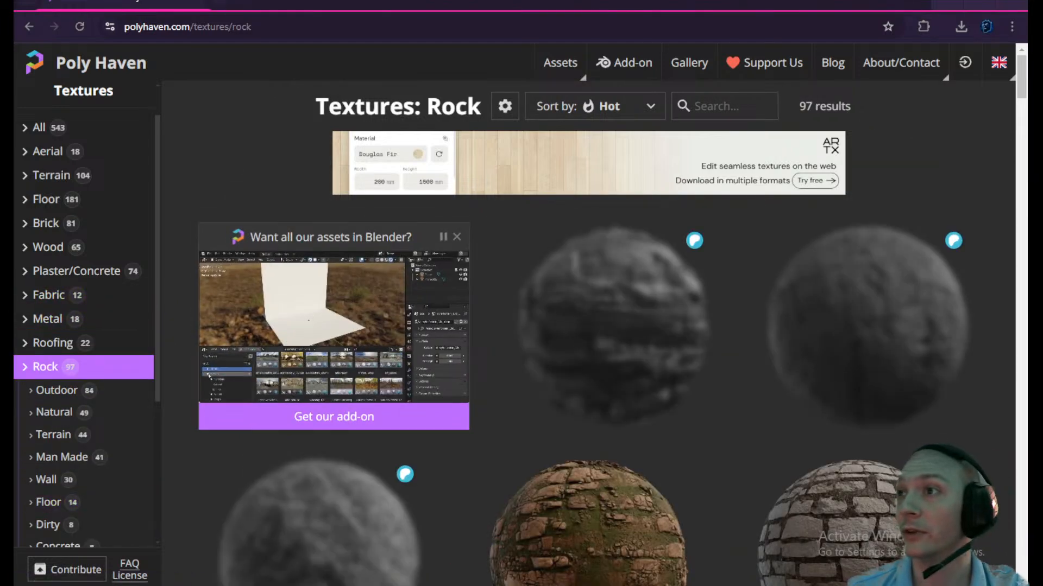
# - Browse the Rock texture previews for a natural stone surface suited to the altar
pyautogui.scroll(-4, 398, 384)
pyautogui.scroll(-2, 671, 375)
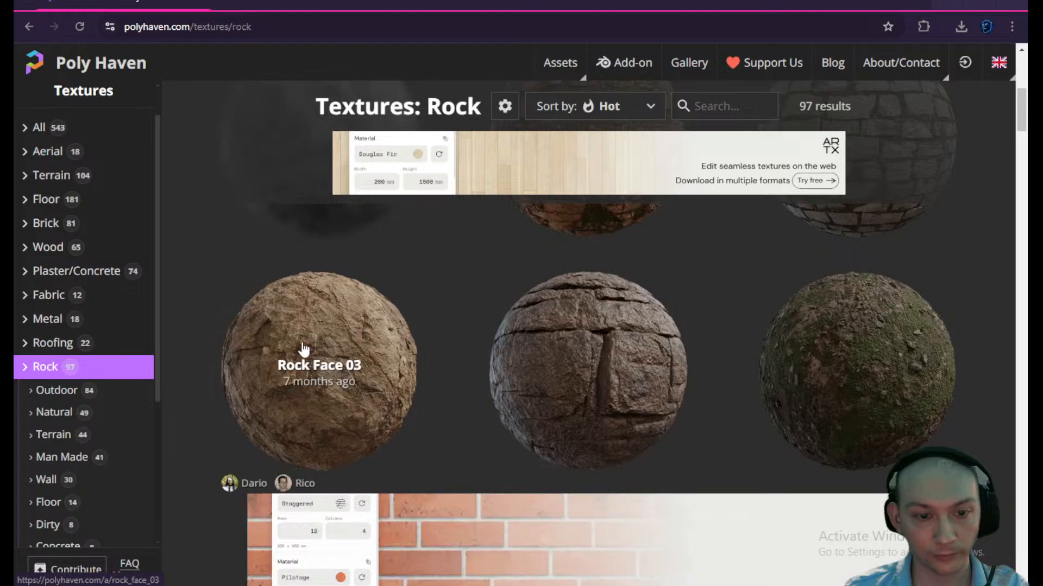
pyautogui.scroll(-8, 303, 349)
pyautogui.scroll(-15, 303, 349)
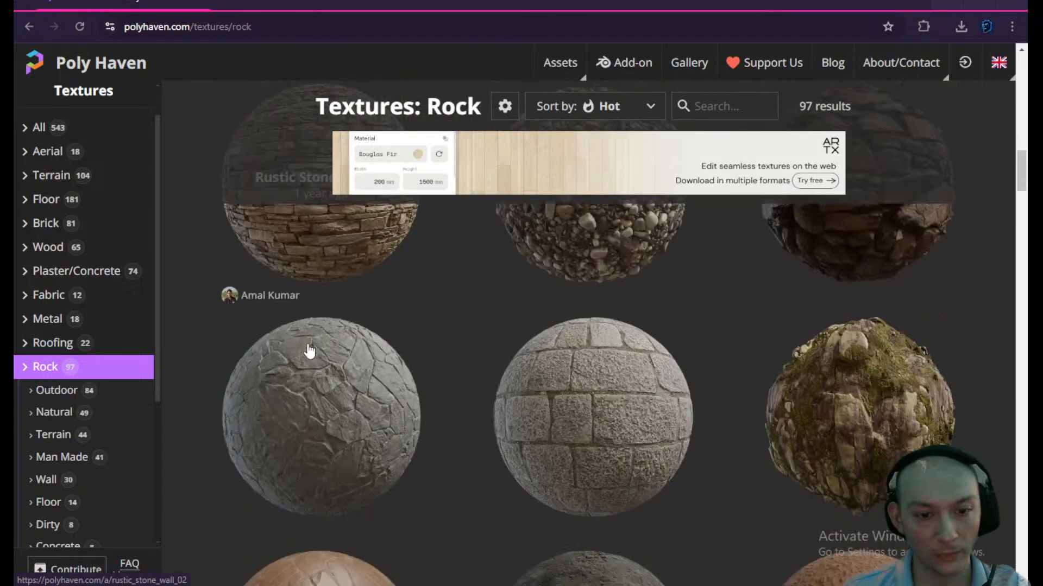
pyautogui.scroll(-10, 314, 357)
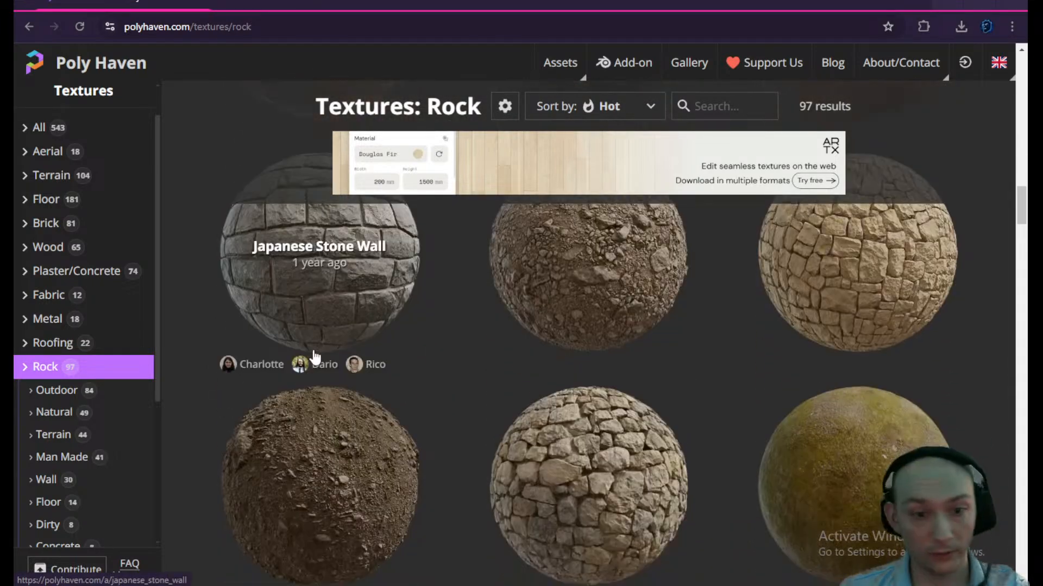
pyautogui.scroll(-10, 319, 357)
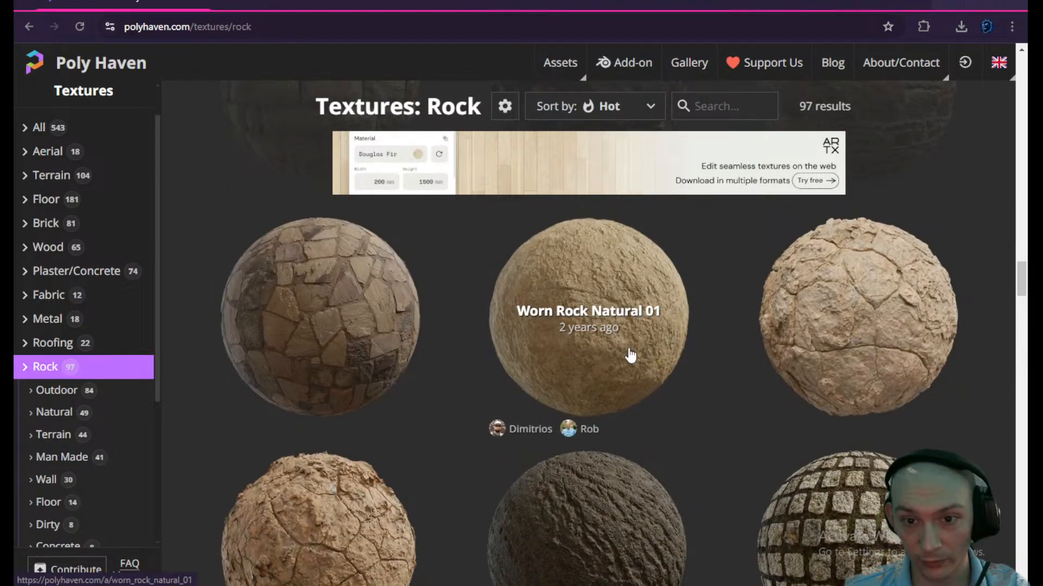
pyautogui.scroll(-1, 630, 353)
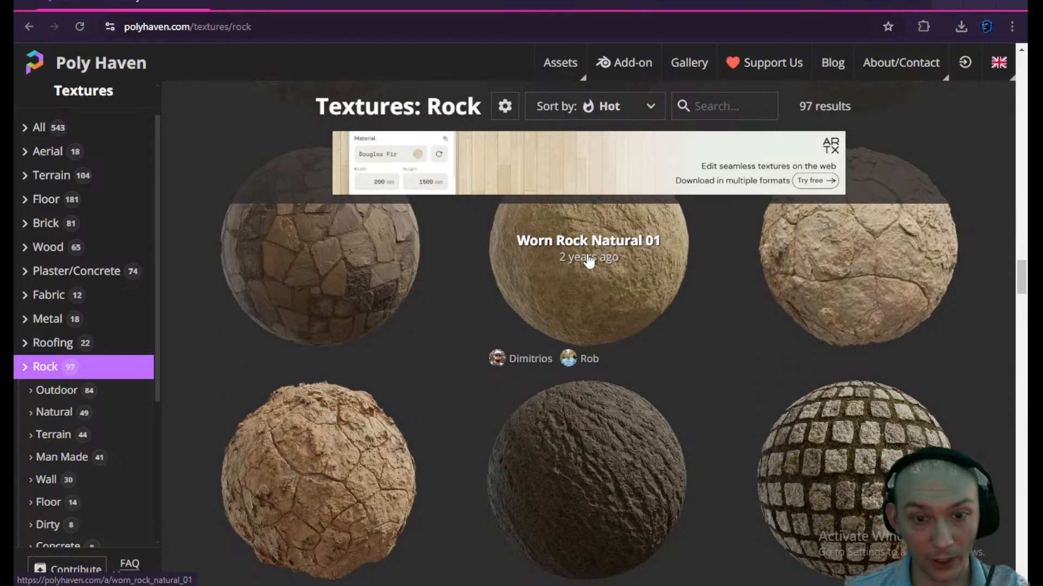
pyautogui.scroll(-2, 308, 356)
pyautogui.scroll(-8, 308, 356)
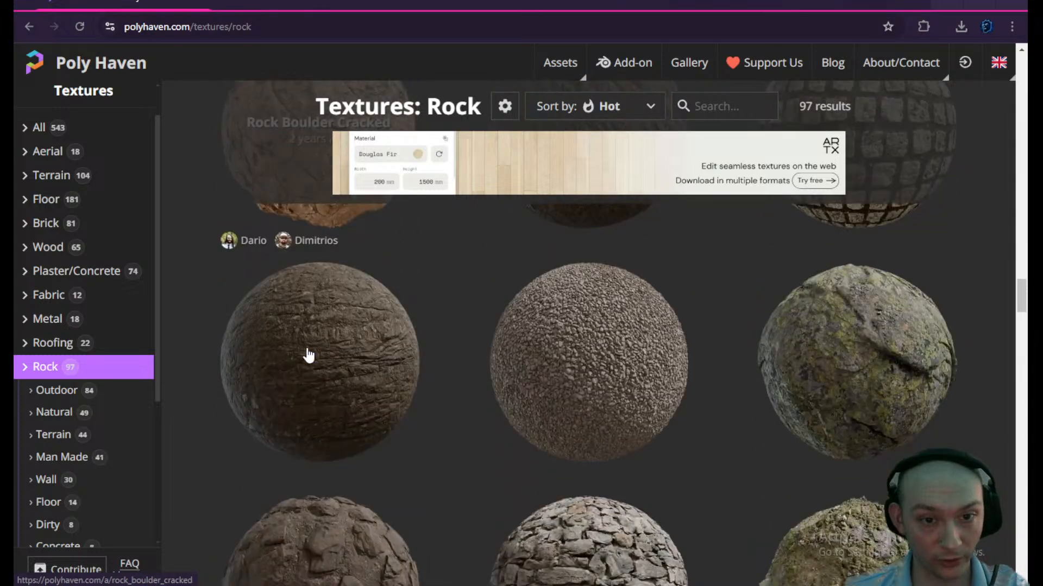
pyautogui.scroll(-12, 318, 343)
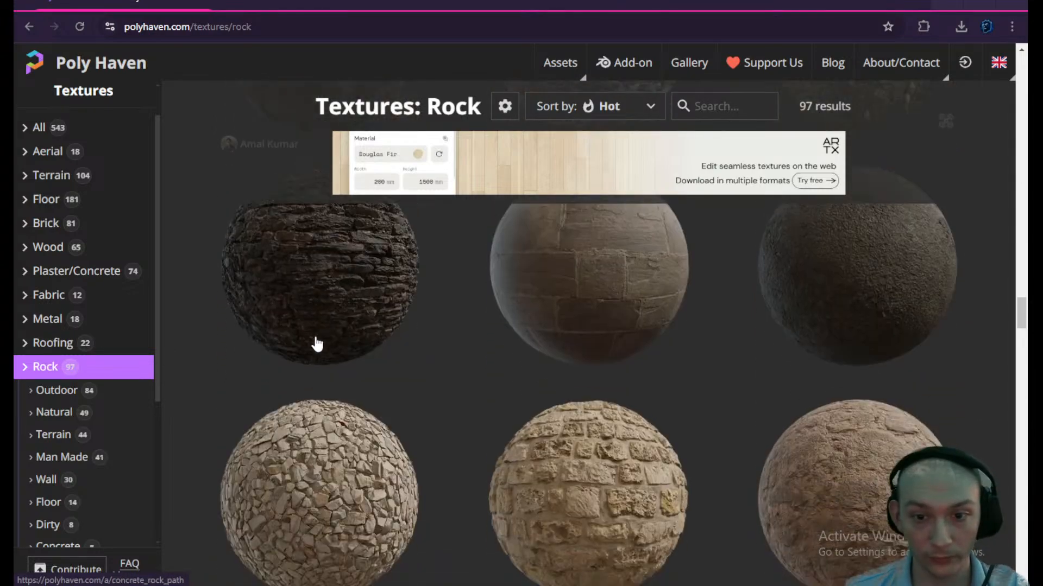
pyautogui.scroll(-10, 319, 342)
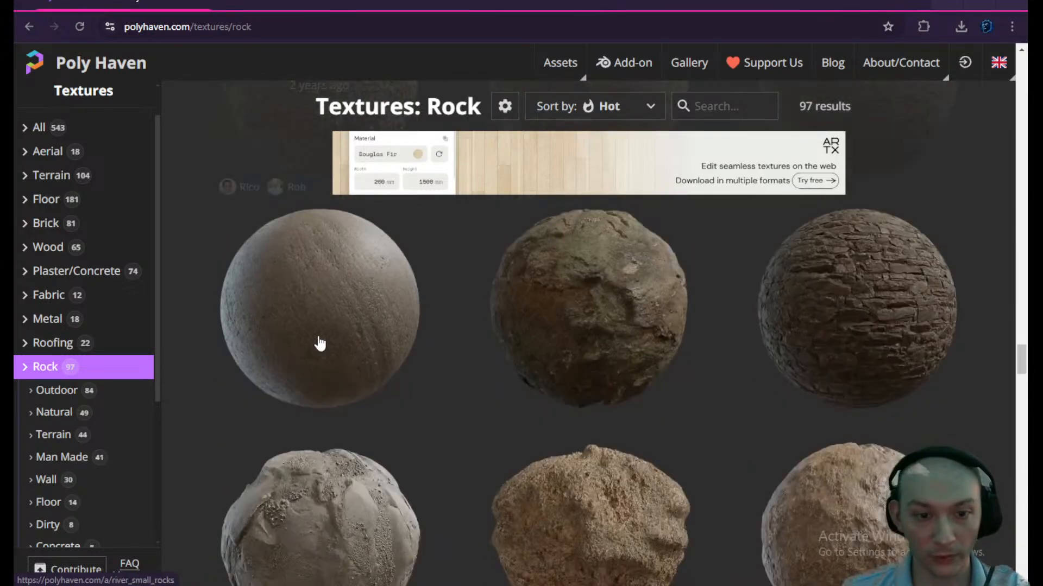
pyautogui.scroll(-5, 321, 343)
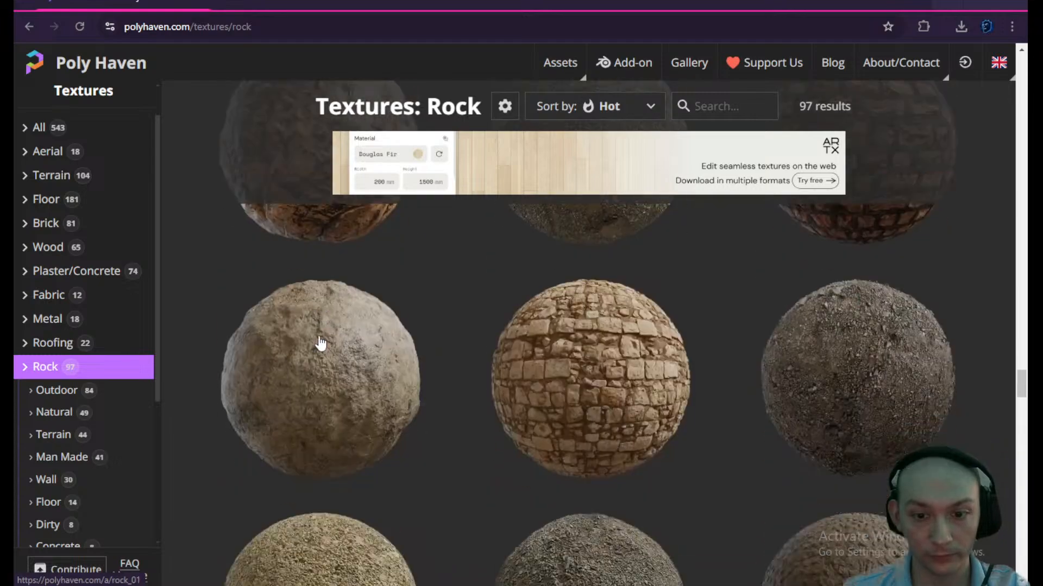
pyautogui.scroll(-4, 318, 349)
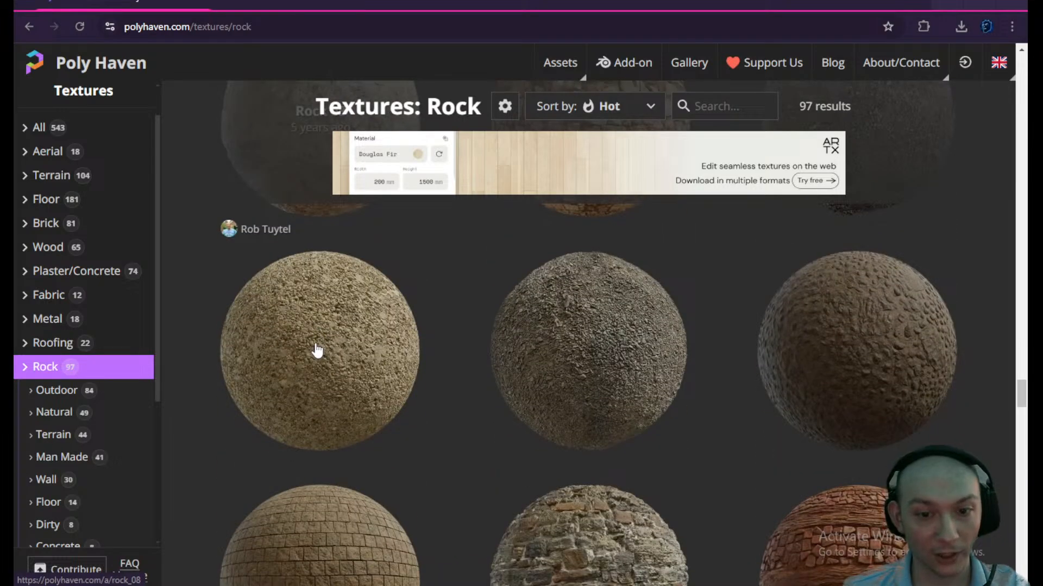
pyautogui.scroll(5, 317, 385)
pyautogui.scroll(-10, 319, 415)
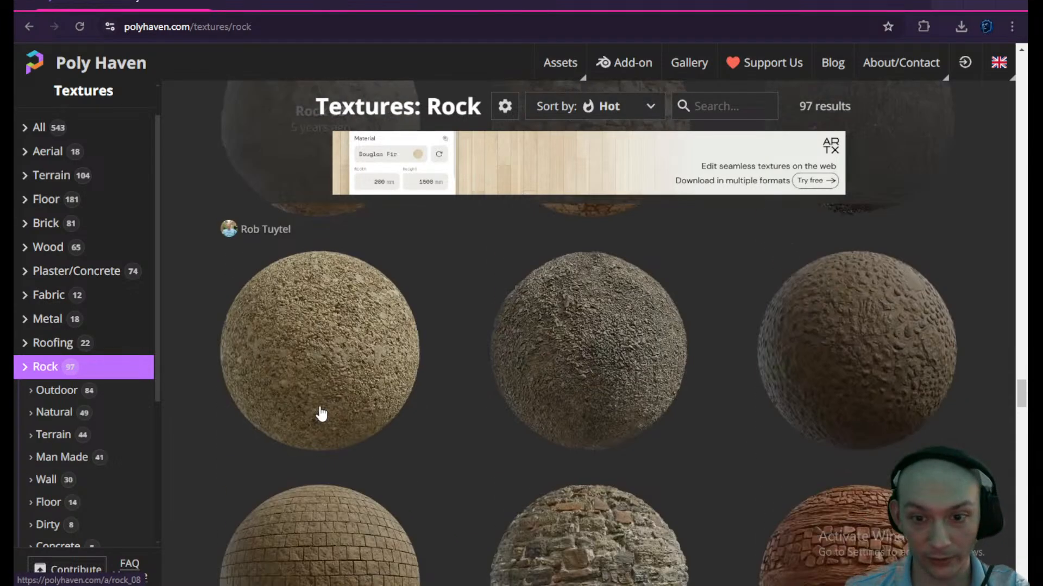
# - Go back through the rock textures and open the Rocks Ground 06 asset page
pyautogui.scroll(9, 619, 426)
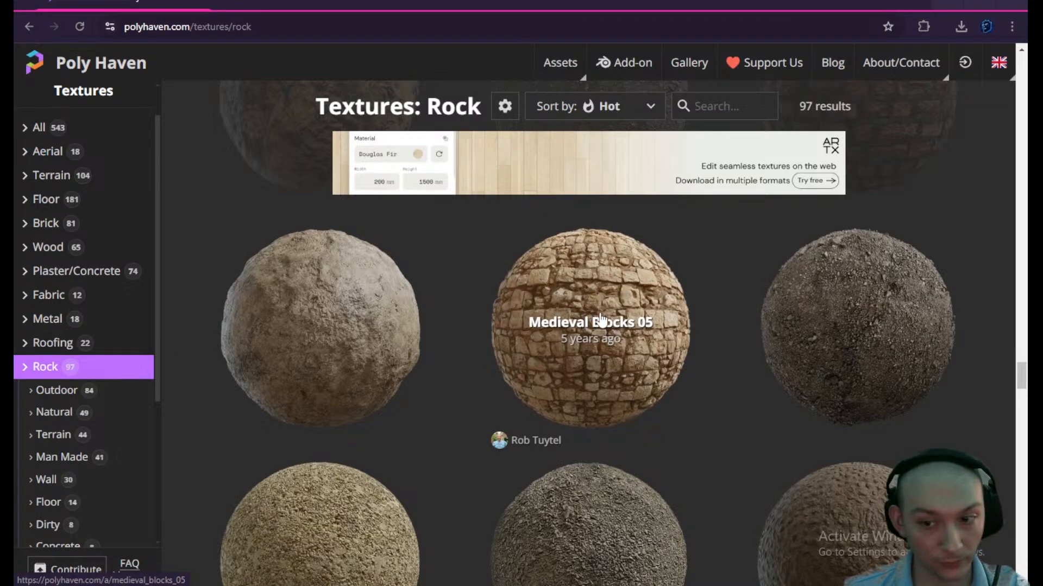
pyautogui.scroll(13, 584, 346)
pyautogui.scroll(-2, 584, 348)
pyautogui.scroll(1, 580, 380)
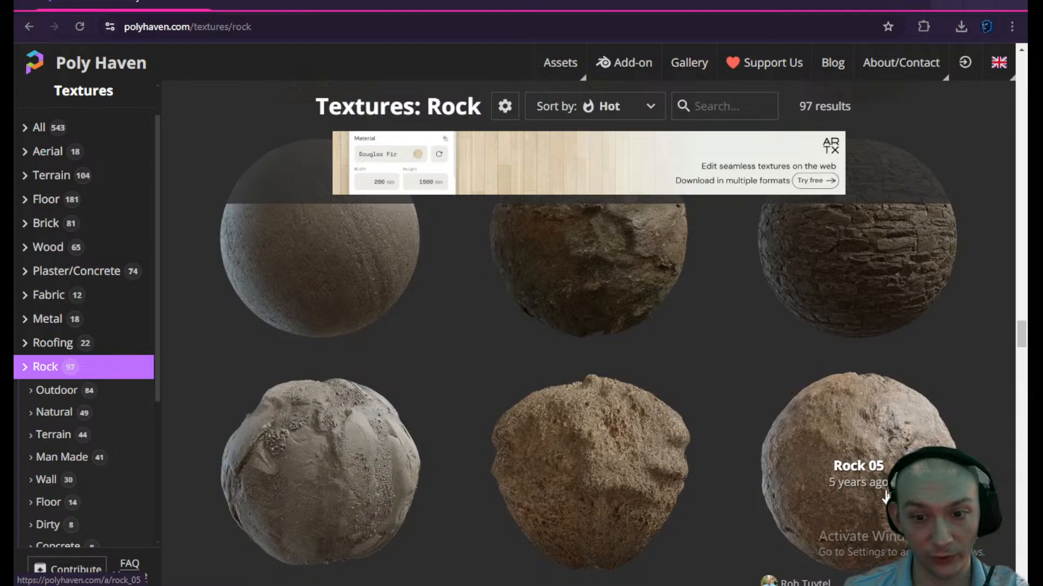
pyautogui.scroll(8, 500, 412)
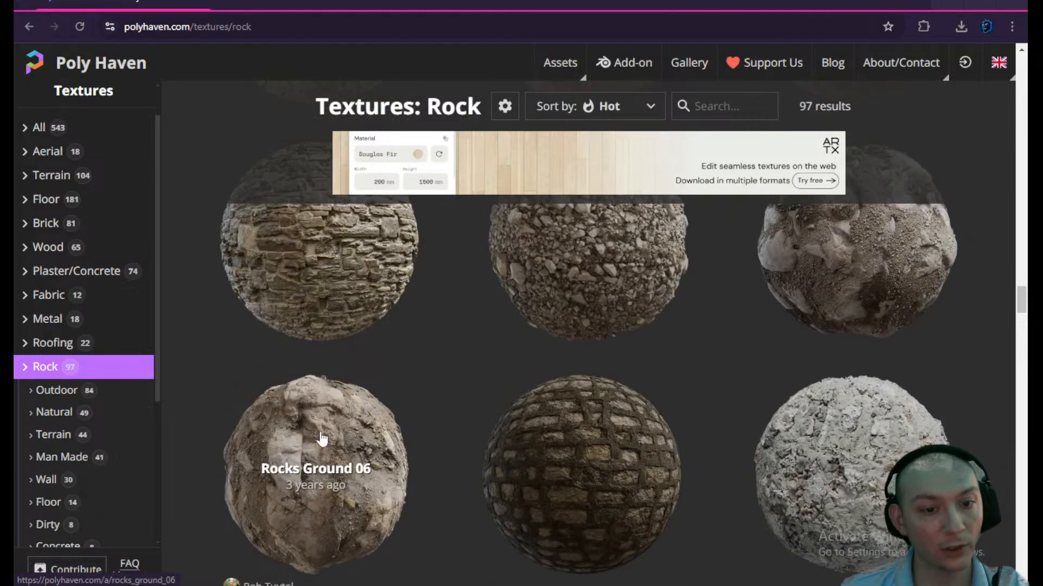
pyautogui.click(318, 441)
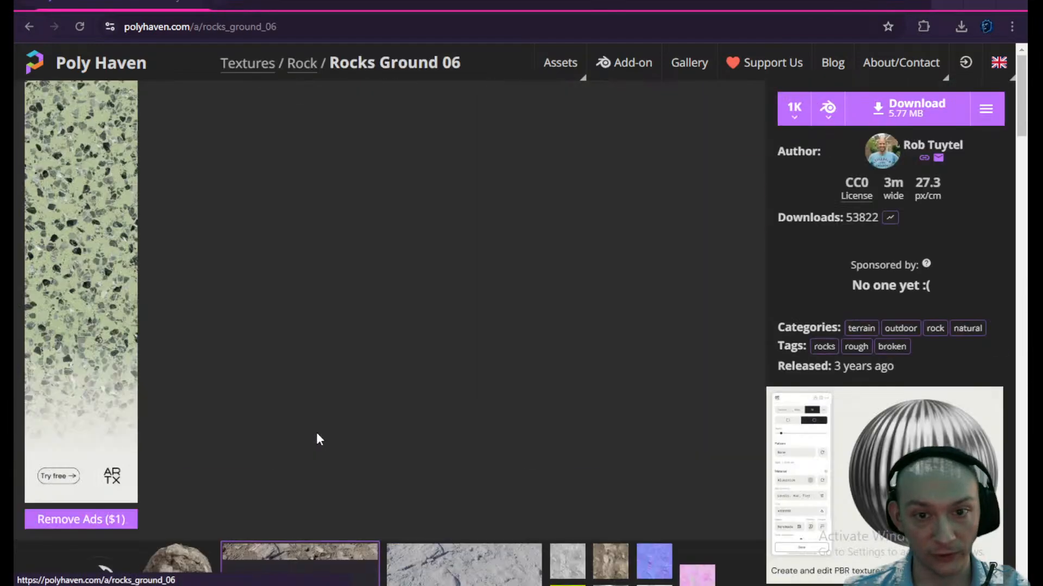
# - Download the Rocks Ground 06 texture at 1K and open rocks_ground_06_1k.blend.zip in Windows Explorer
pyautogui.click(901, 111)
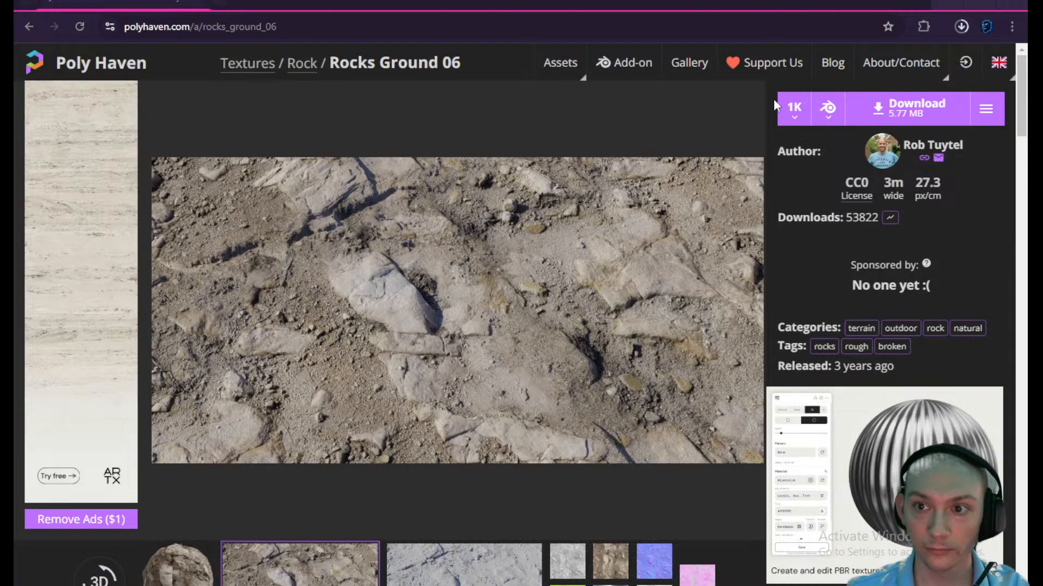
pyautogui.click(962, 26)
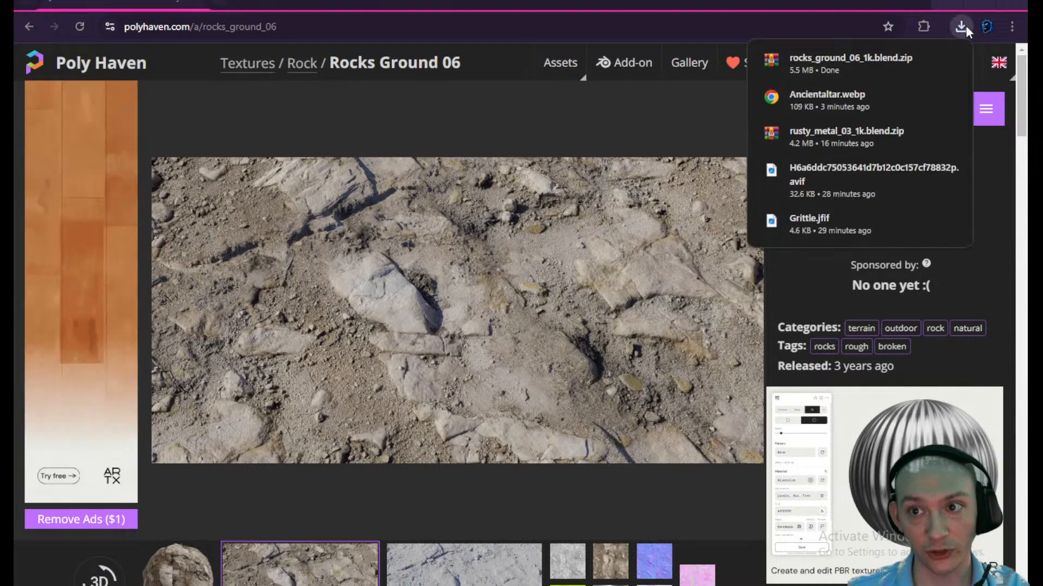
pyautogui.click(920, 61)
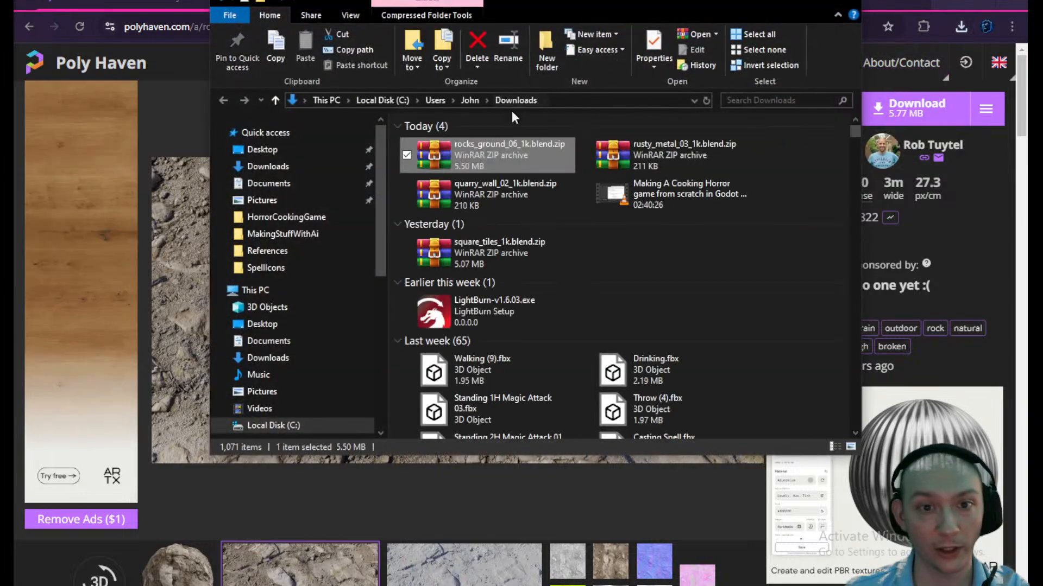
pyautogui.rightClick(493, 161)
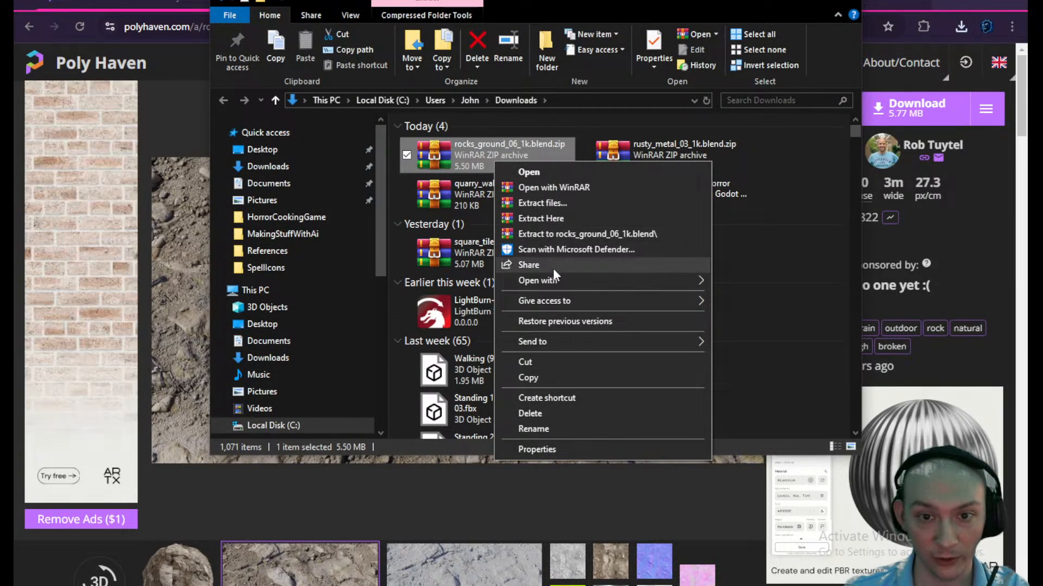
pyautogui.moveTo(603, 280)
pyautogui.click(741, 295)
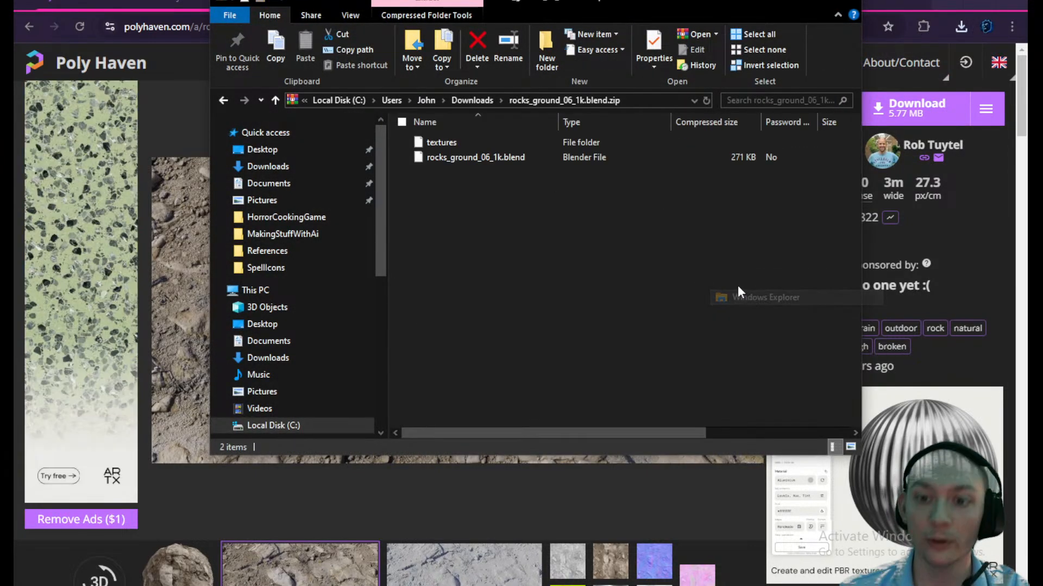
# - Copy the textures folder from the archive into the Textures folder of HorrorCookingGame
pyautogui.rightClick(465, 145)
pyautogui.click(526, 195)
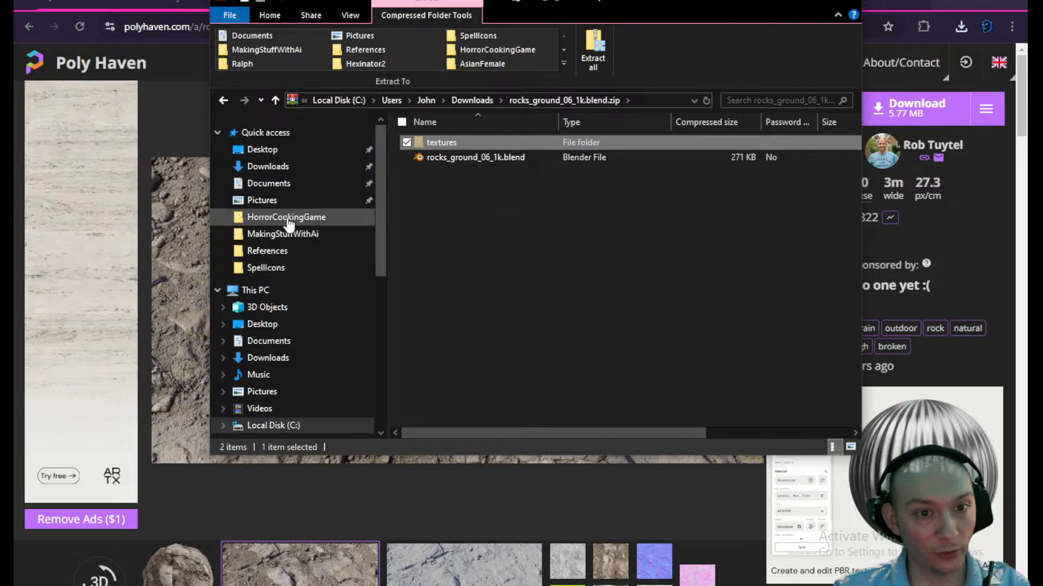
pyautogui.click(453, 157)
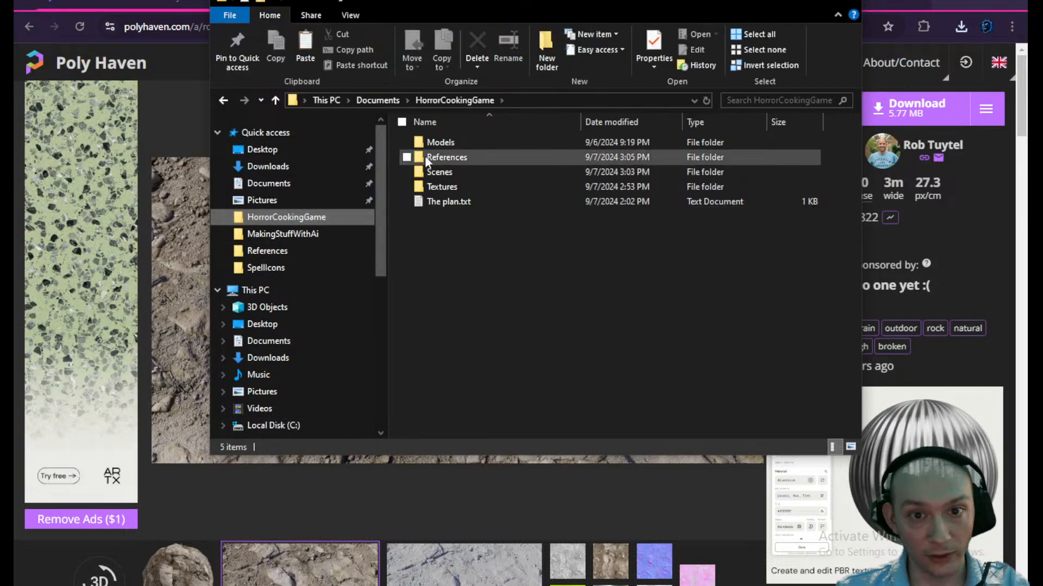
pyautogui.doubleClick(453, 157)
pyautogui.click(455, 100)
pyautogui.click(449, 201)
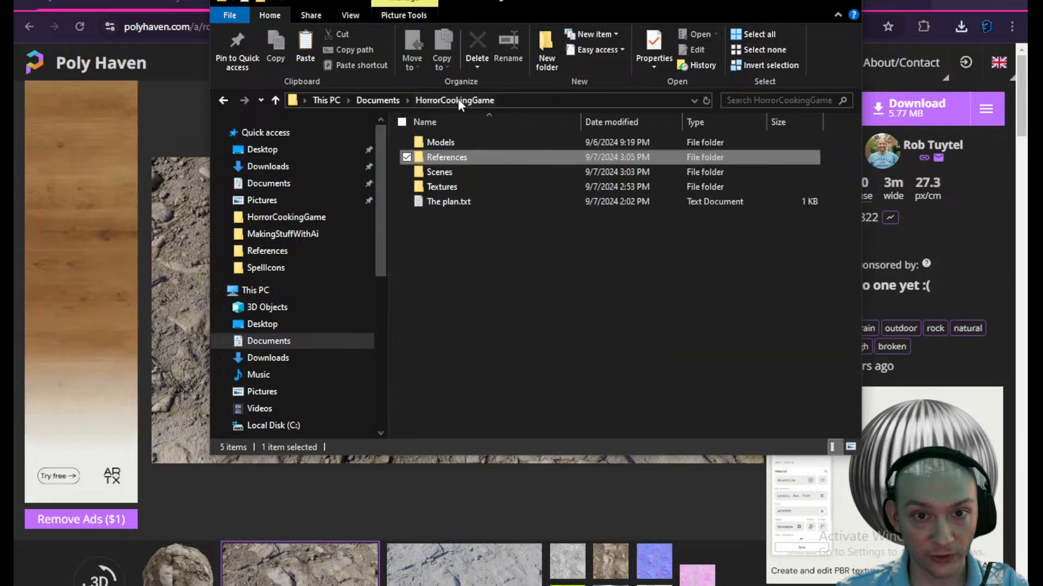
pyautogui.click(449, 186)
pyautogui.doubleClick(448, 187)
pyautogui.rightClick(444, 232)
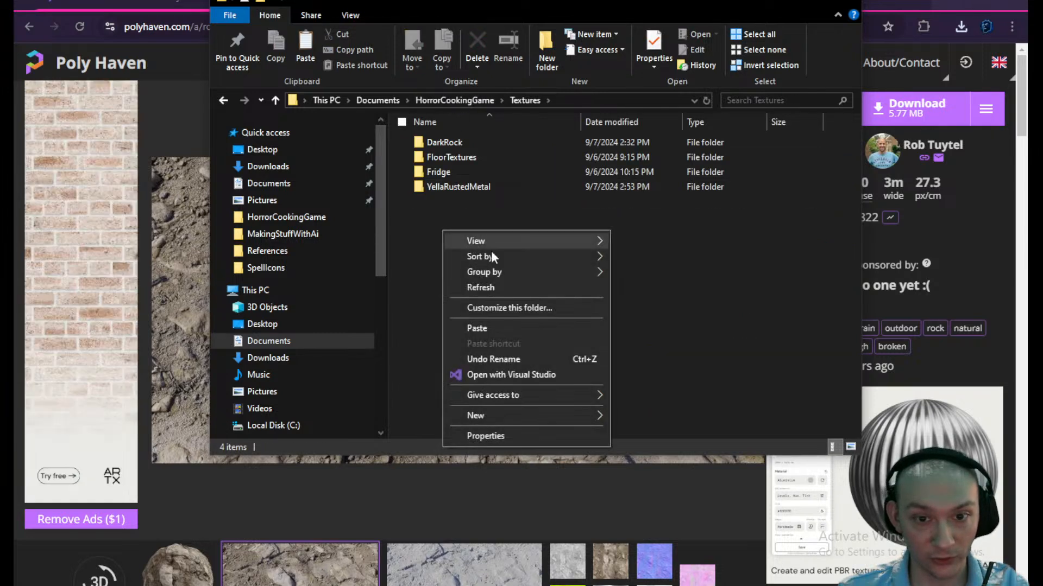
pyautogui.click(500, 328)
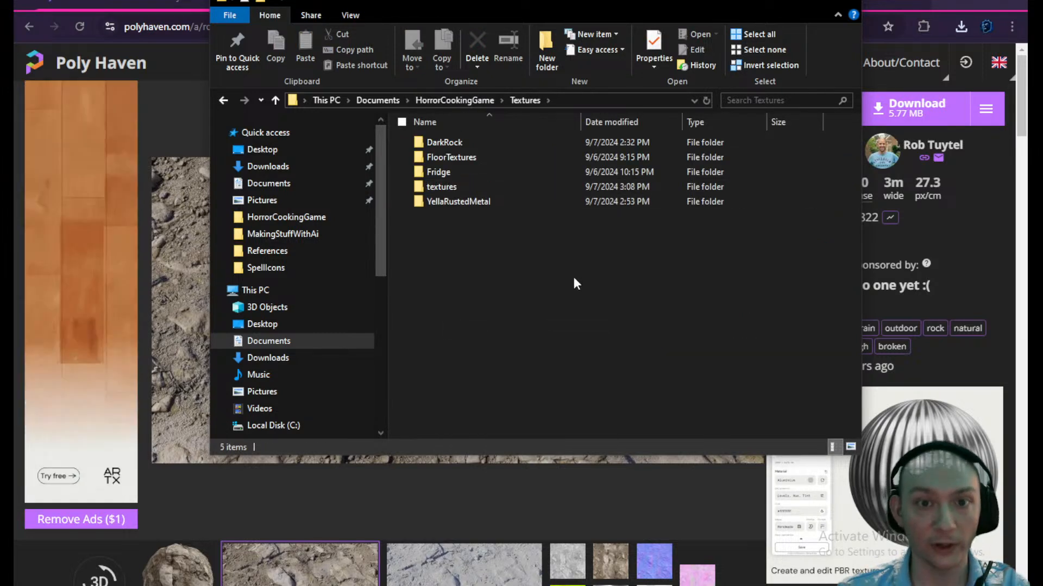
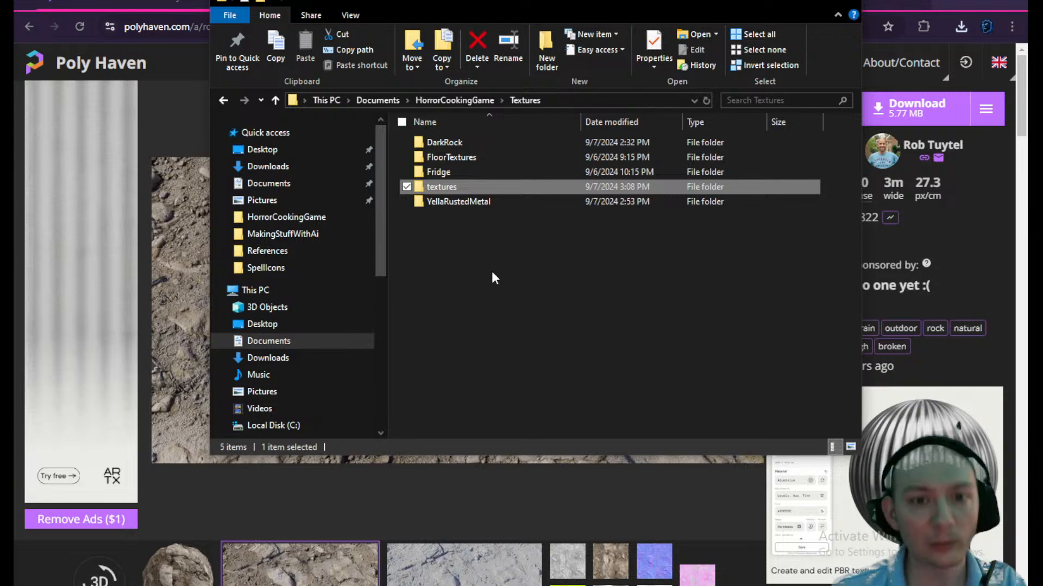
# - Rename the pasted textures folder as LightRock and close the file window
pyautogui.click(444, 221)
pyautogui.rightClick(441, 186)
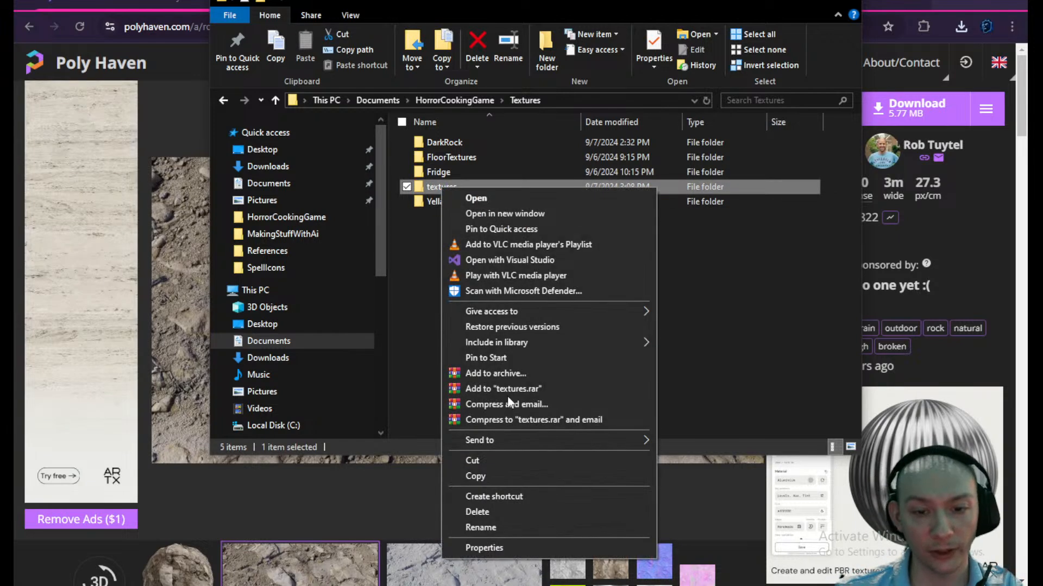
pyautogui.click(491, 525)
pyautogui.write('Li')
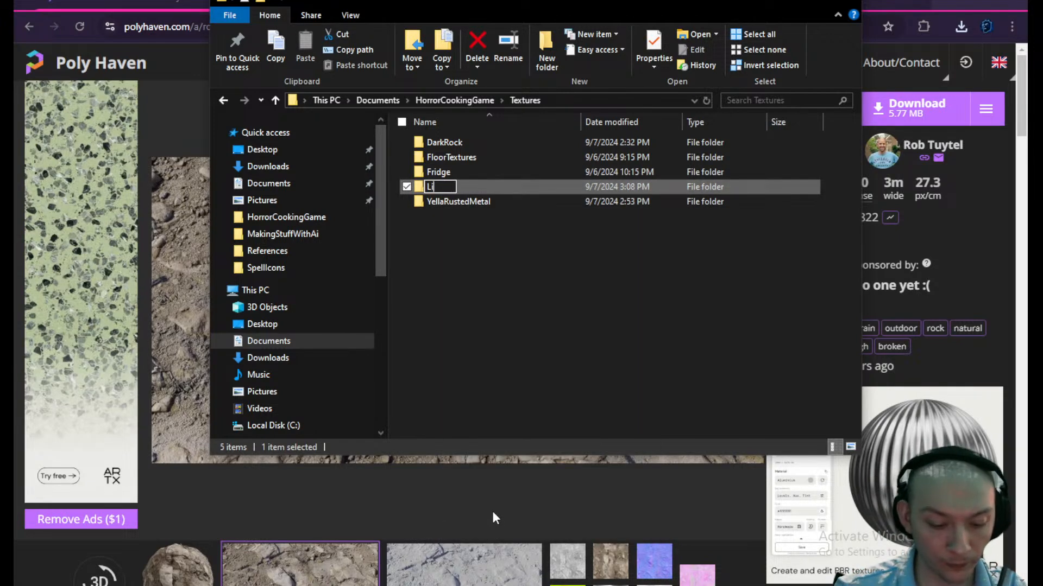
pyautogui.write('ghtRock')
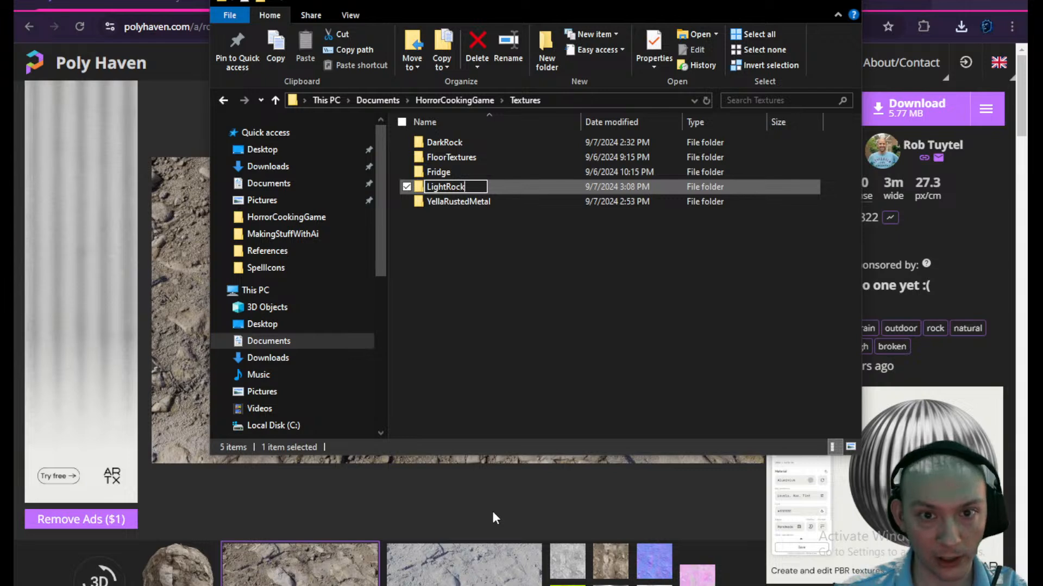
pyautogui.press('Return')
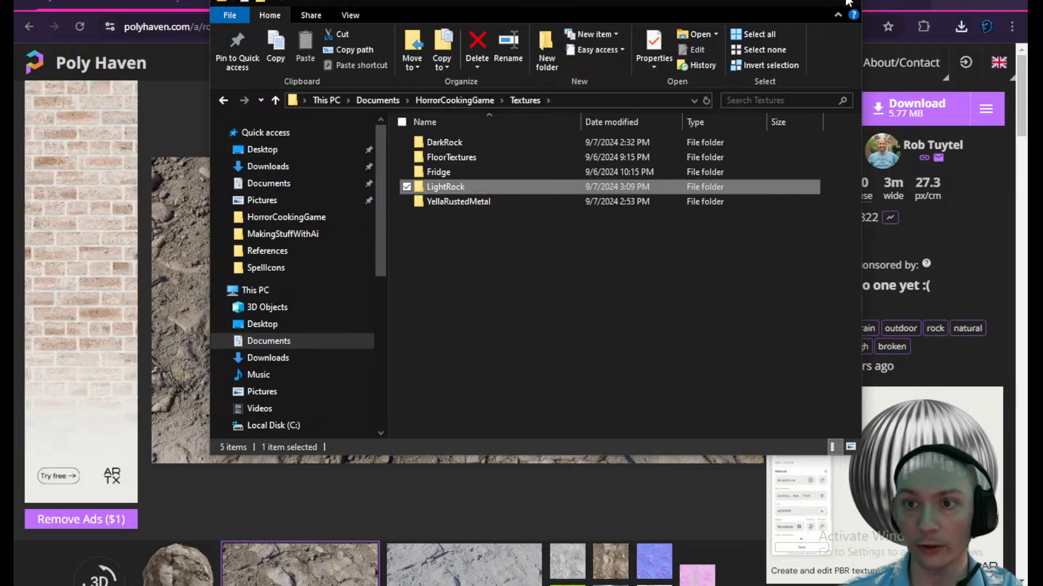
pyautogui.click(848, 1)
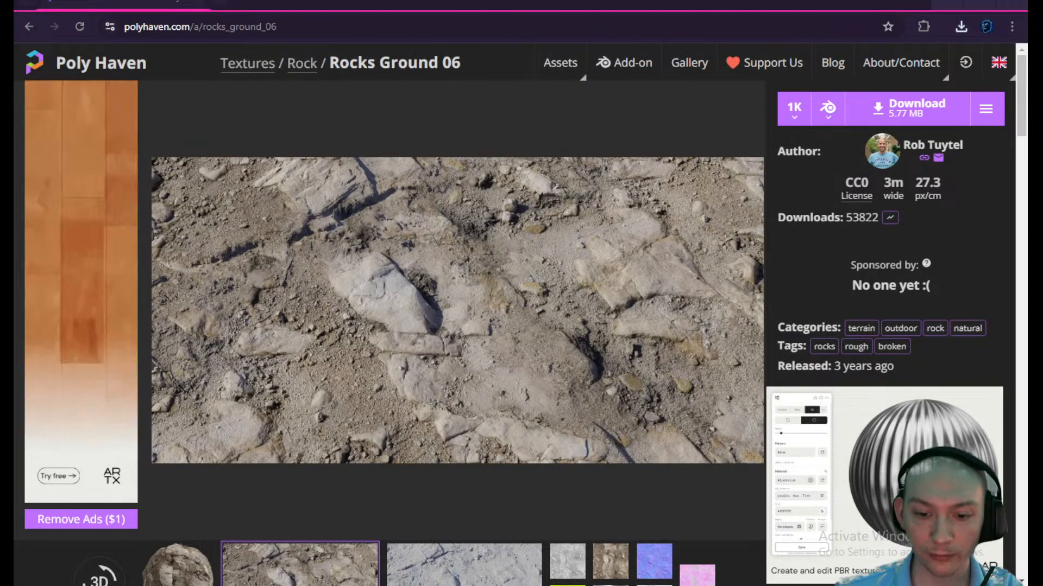
# - Switch to Blender and give the altar a new material with an Image Texture as its base color
pyautogui.hotkey('alt', 'Tab')
pyautogui.scroll(-3, 453, 307)
pyautogui.click(408, 318)
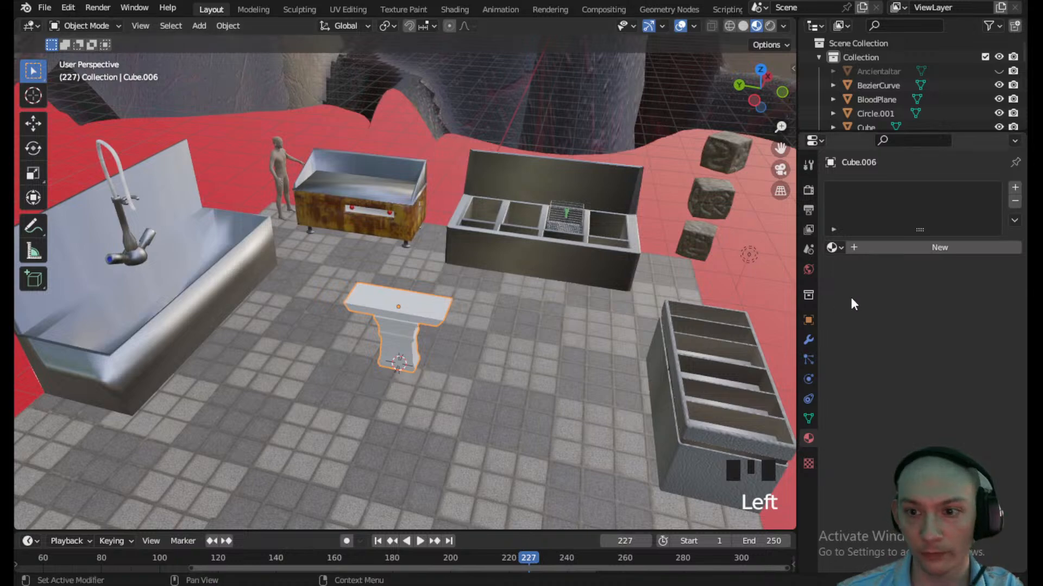
pyautogui.click(872, 247)
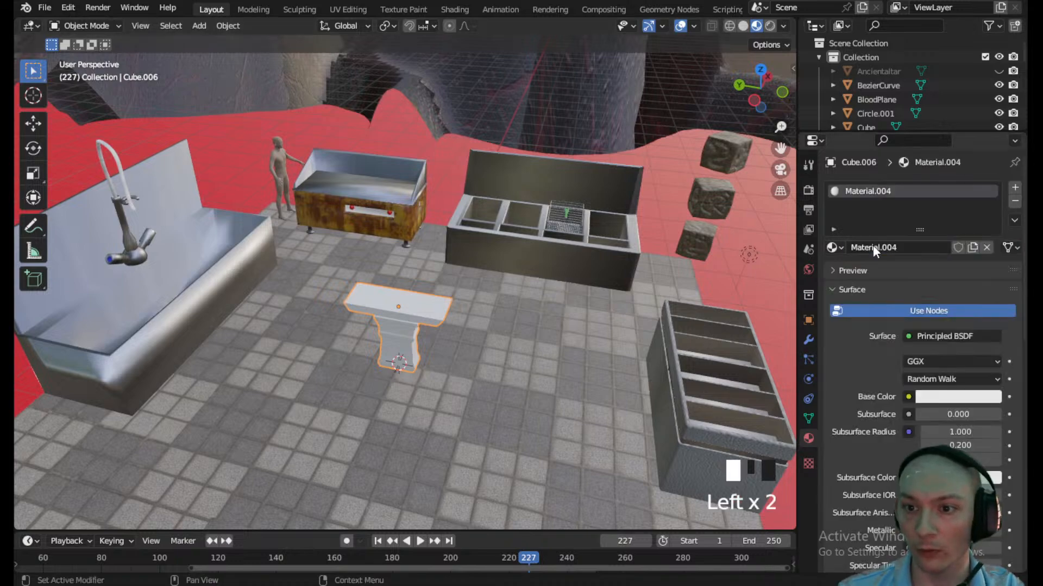
pyautogui.click(908, 397)
pyautogui.click(594, 268)
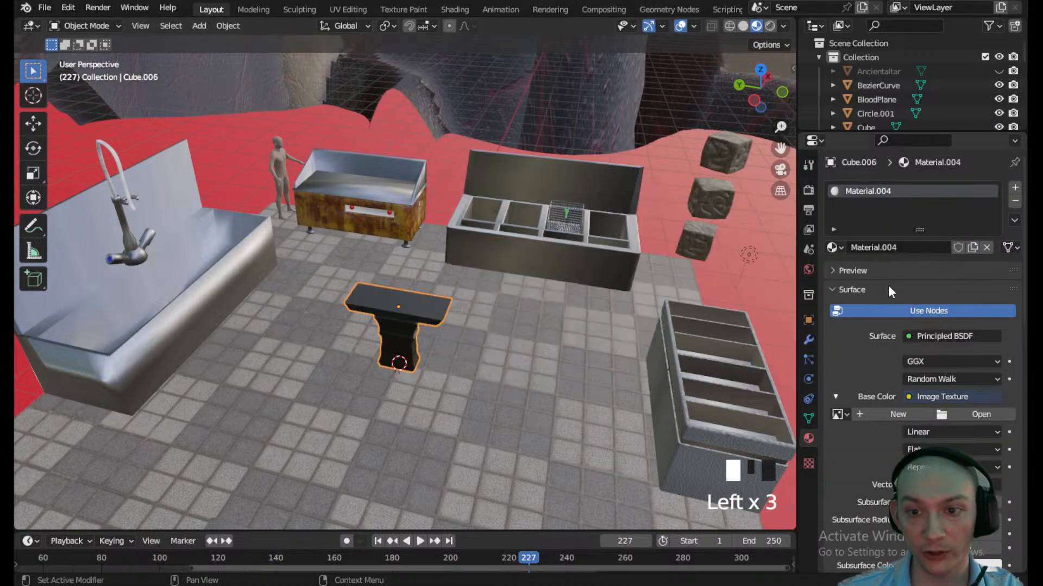
# - Load rocks_ground_06_diff_1k.jpg from the LightRock texture folder as the altar's base color image
pyautogui.click(962, 412)
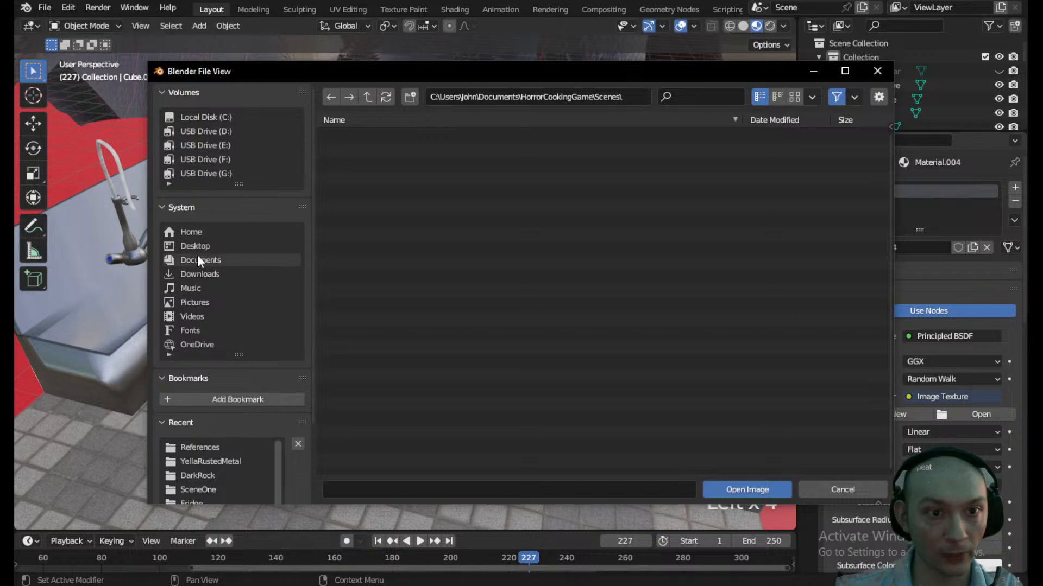
pyautogui.click(367, 99)
pyautogui.click(374, 179)
pyautogui.click(378, 178)
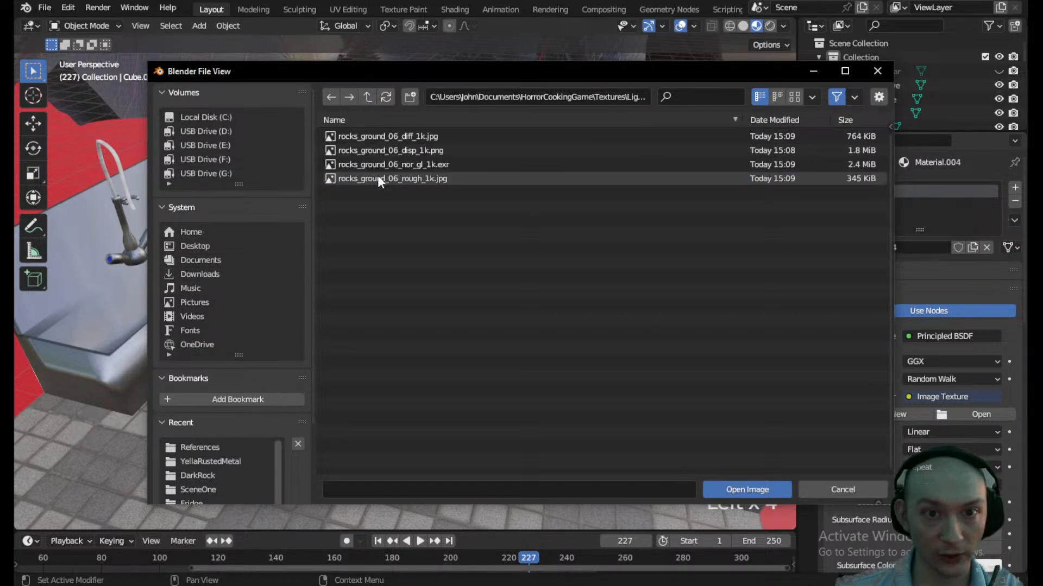
pyautogui.click(404, 136)
pyautogui.click(744, 490)
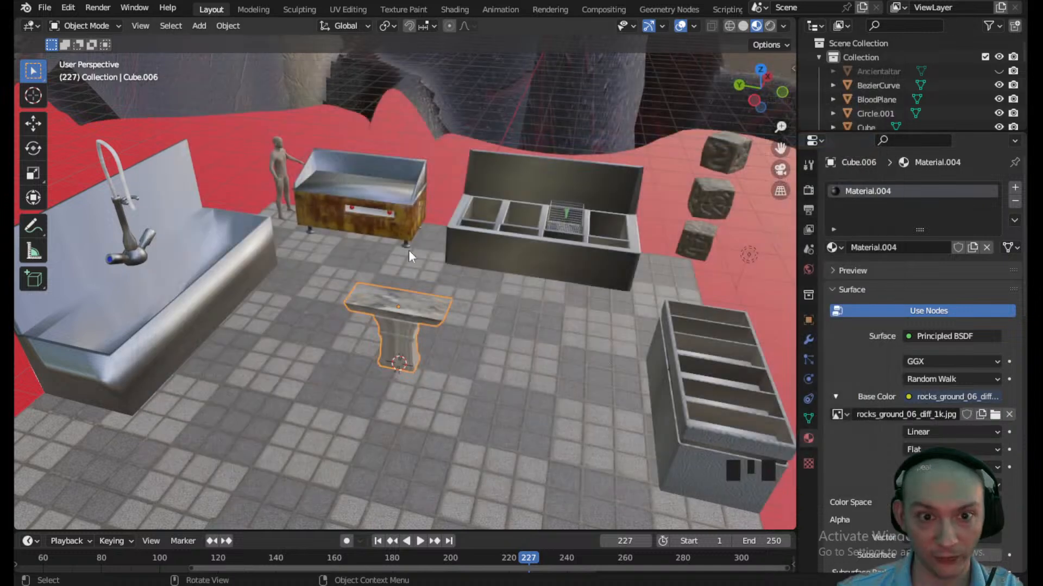
# - Unwrap all faces of the altar with Smart UV Project in Edit Mode and return to Object Mode
pyautogui.scroll(4, 416, 340)
pyautogui.keyDown('shift'); pyautogui.moveTo(416, 340); pyautogui.dragTo(414, 292, button='middle'); pyautogui.keyUp('shift')
pyautogui.click(104, 26)
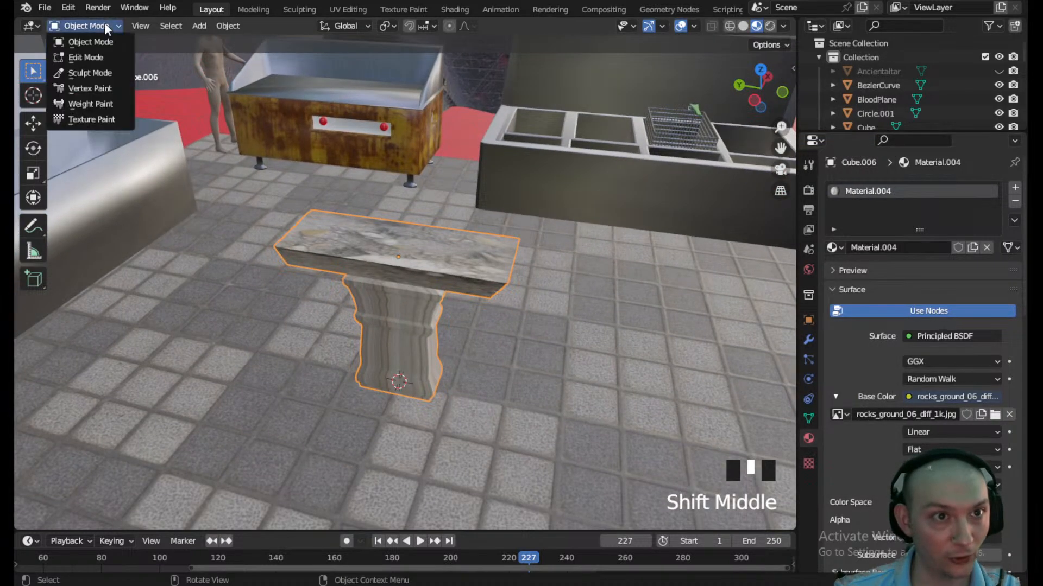
pyautogui.click(85, 57)
pyautogui.scroll(1, 363, 310)
pyautogui.press('a')
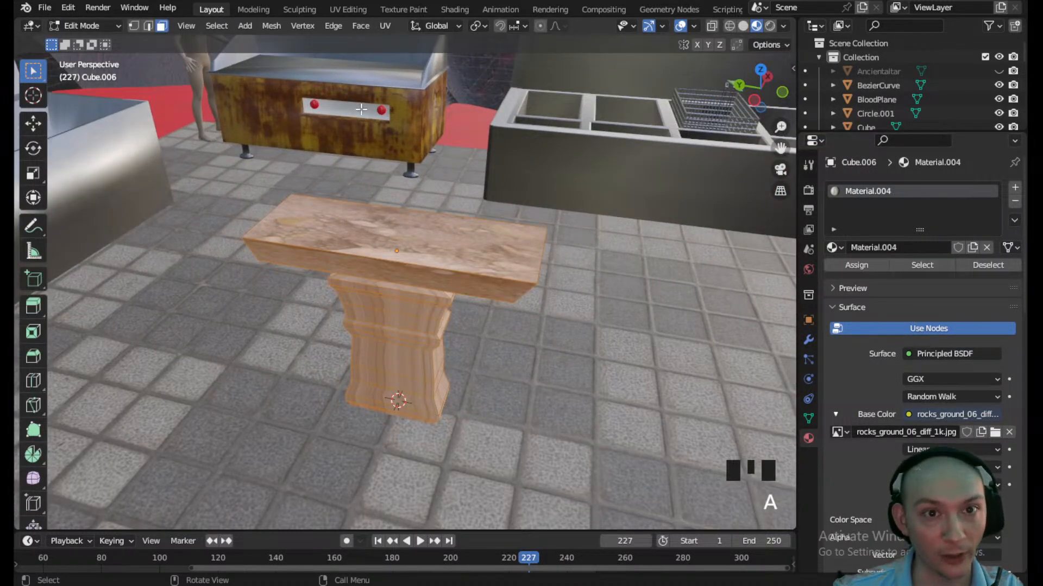
pyautogui.click(383, 29)
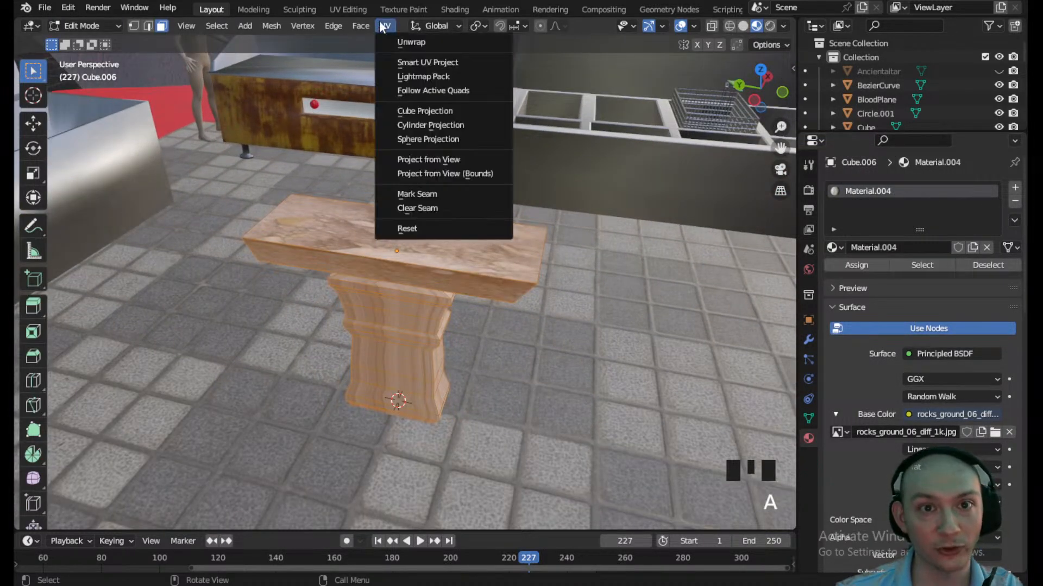
pyautogui.click(406, 59)
pyautogui.click(411, 188)
pyautogui.scroll(3, 410, 263)
pyautogui.moveTo(410, 263); pyautogui.dragTo(462, 233, button='middle')
pyautogui.click(97, 28)
pyautogui.click(89, 42)
pyautogui.scroll(-2, 783, 391)
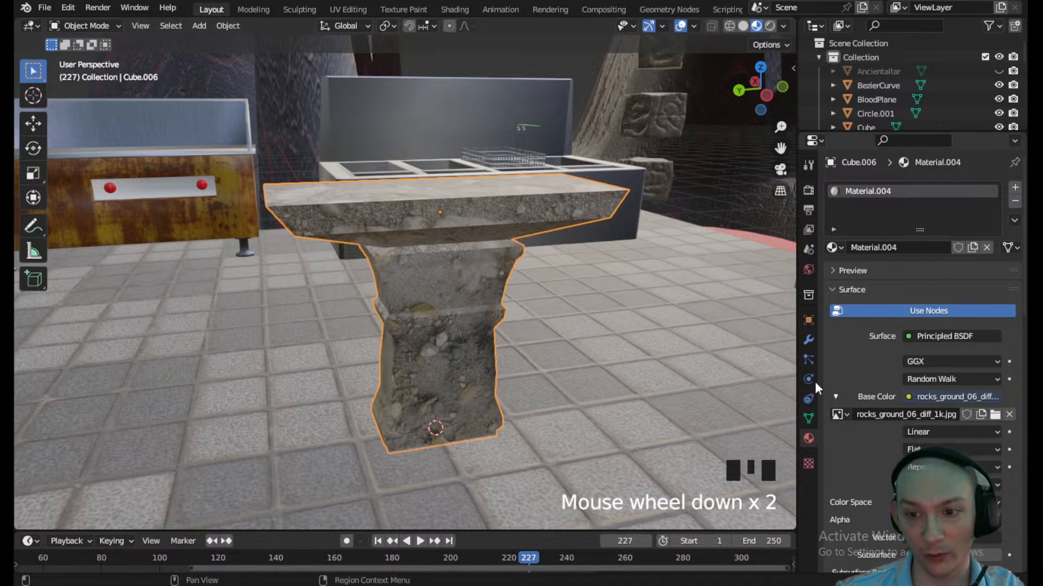
# - Add a Subdivision Surface modifier to the altar, try viewport level 2, and set it back to 1
pyautogui.click(809, 340)
pyautogui.click(876, 186)
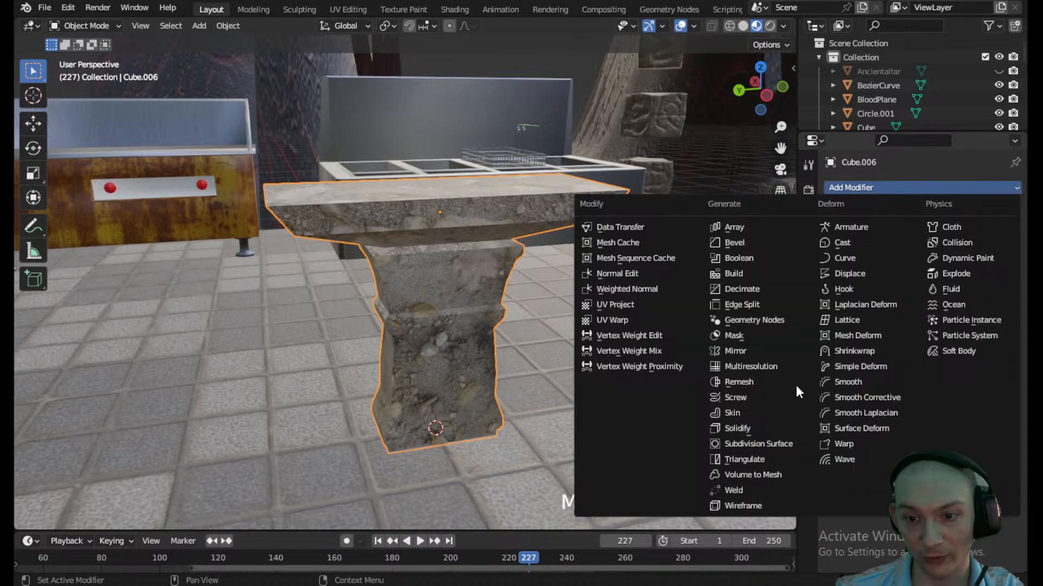
pyautogui.click(771, 444)
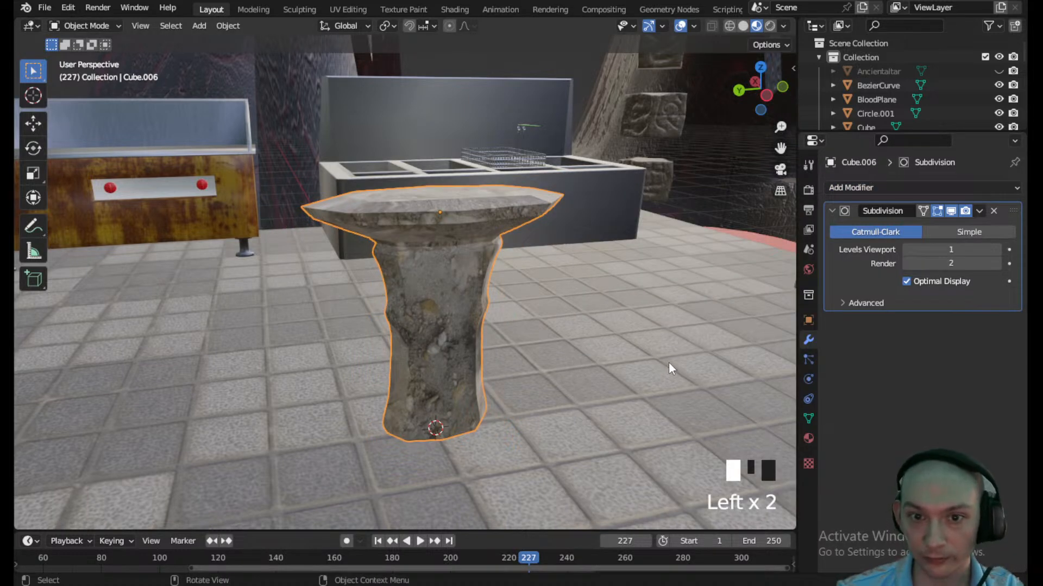
pyautogui.click(996, 250)
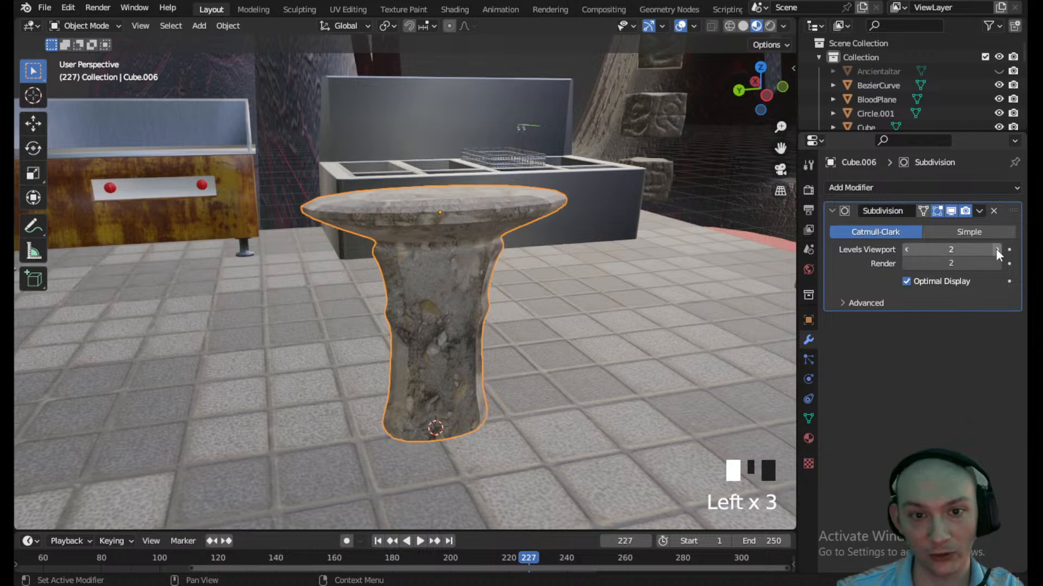
pyautogui.click(905, 249)
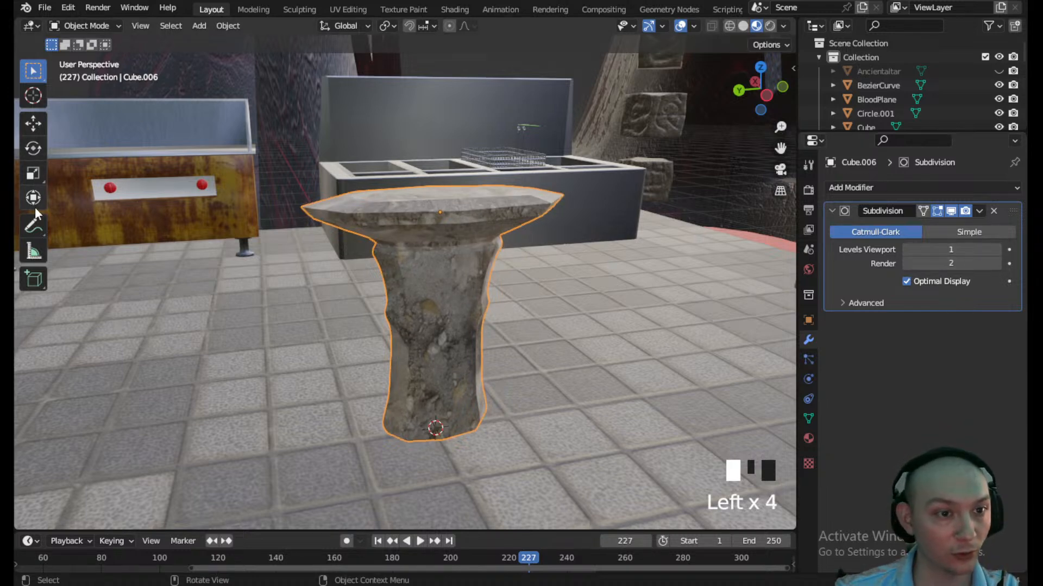
# - In Edit Mode, add loop cuts across the altar's slab close to its two short ends
pyautogui.click(83, 25)
pyautogui.click(81, 54)
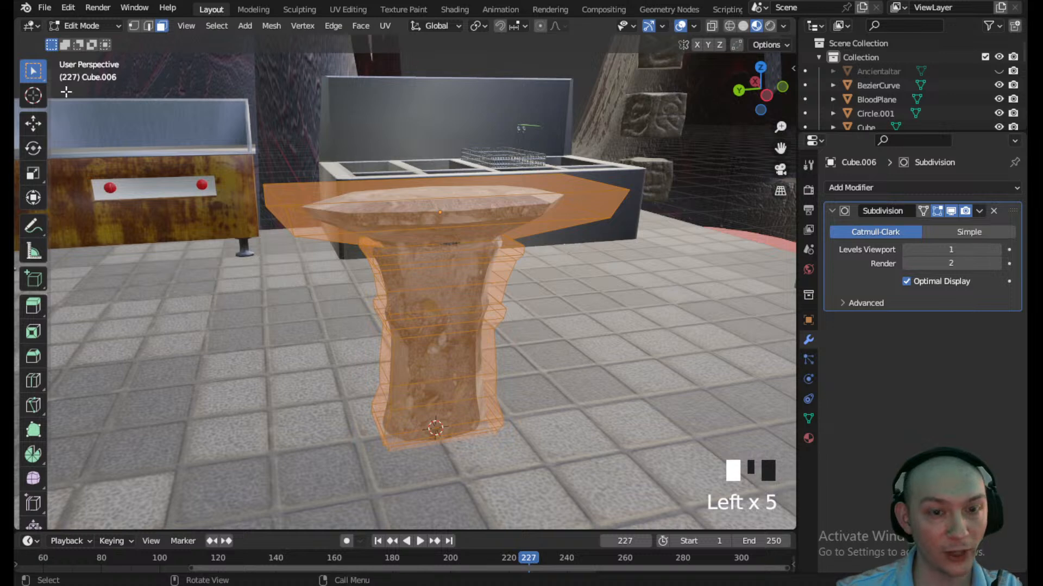
pyautogui.click(33, 382)
pyautogui.moveTo(425, 215); pyautogui.dragTo(576, 191)
pyautogui.moveTo(508, 210); pyautogui.dragTo(354, 217)
pyautogui.moveTo(354, 217); pyautogui.dragTo(529, 287, button='middle')
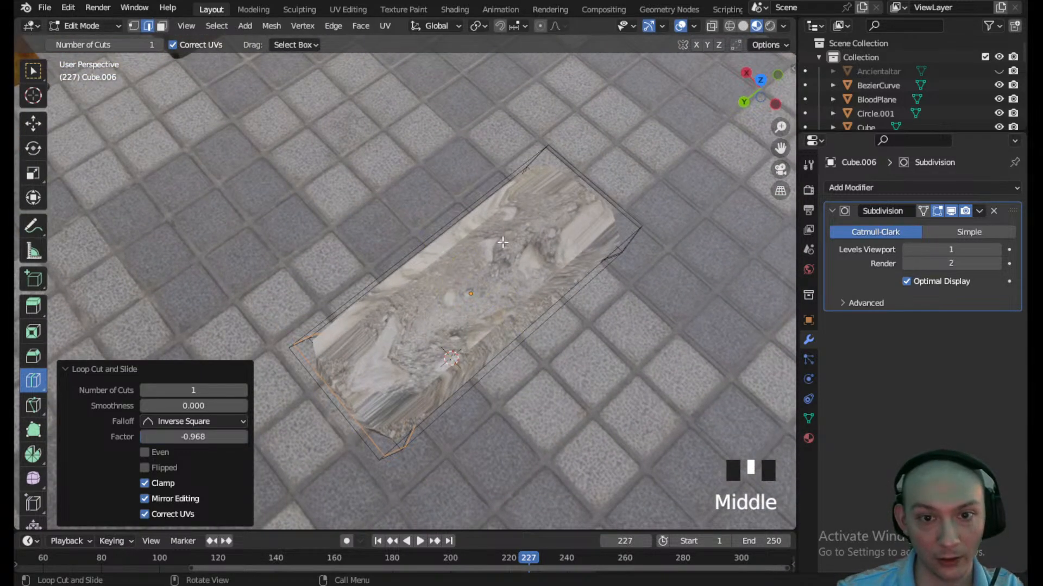
# - Add lengthwise loop cuts to the altar's slab close to its two long edges
pyautogui.moveTo(537, 168); pyautogui.dragTo(537, 159)
pyautogui.moveTo(582, 201); pyautogui.dragTo(630, 231)
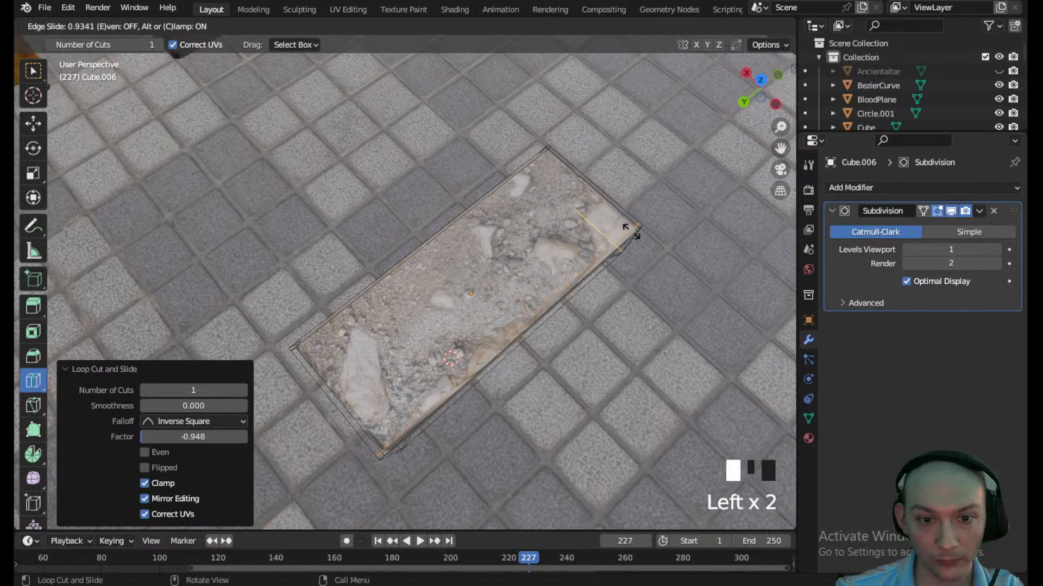
pyautogui.click(633, 233)
# - Add further loop cuts around the side faces of the altar's slab to sharpen its rim
pyautogui.moveTo(633, 232); pyautogui.dragTo(417, 324, button='middle')
pyautogui.scroll(2, 427, 279)
pyautogui.moveTo(428, 279); pyautogui.dragTo(471, 214, button='middle')
pyautogui.moveTo(632, 182)
pyautogui.mouseDown()
pyautogui.moveTo(643, 173)
pyautogui.moveTo(638, 197)
pyautogui.mouseUp()
pyautogui.moveTo(535, 221); pyautogui.dragTo(524, 187, button='middle')
pyautogui.moveTo(524, 187); pyautogui.dragTo(551, 174)
pyautogui.moveTo(519, 213); pyautogui.dragTo(428, 270, button='middle')
pyautogui.moveTo(339, 275); pyautogui.dragTo(326, 228, button='middle')
pyautogui.scroll(3, 349, 261)
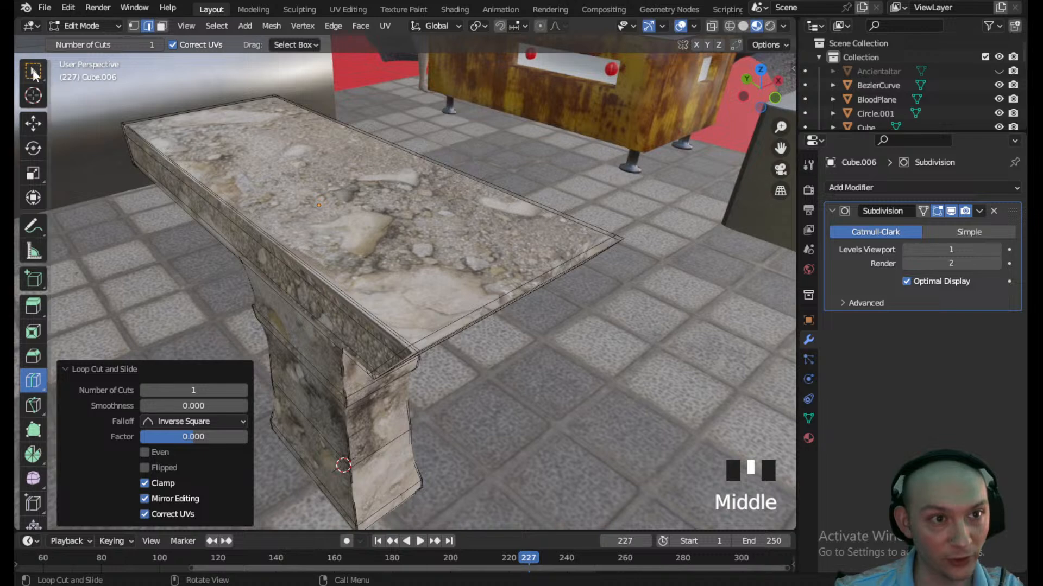
# - Add a Displace modifier to the altar with a new texture, and set the texture's type to Clouds
pyautogui.click(33, 71)
pyautogui.click(904, 187)
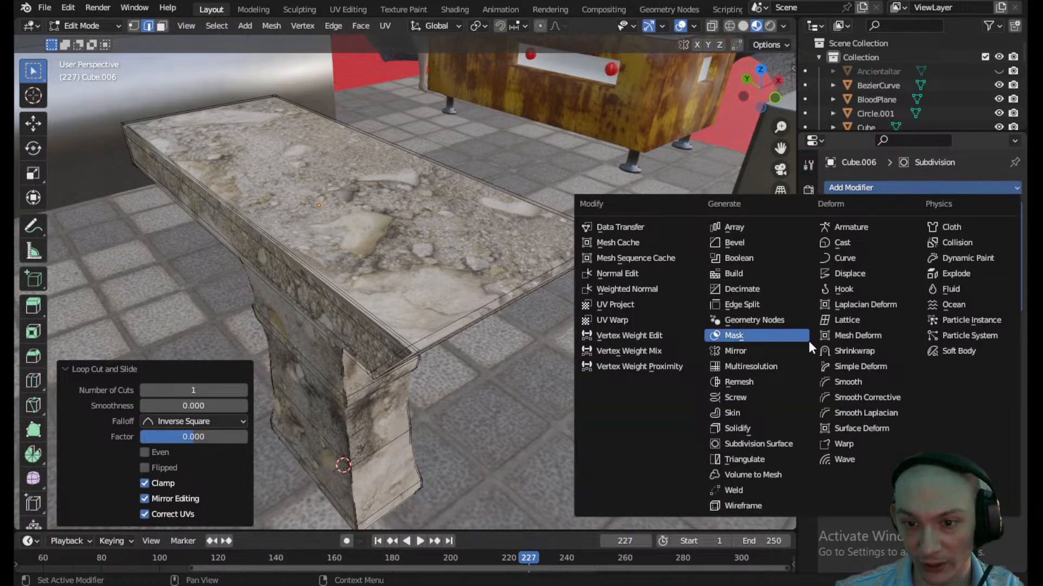
pyautogui.click(871, 273)
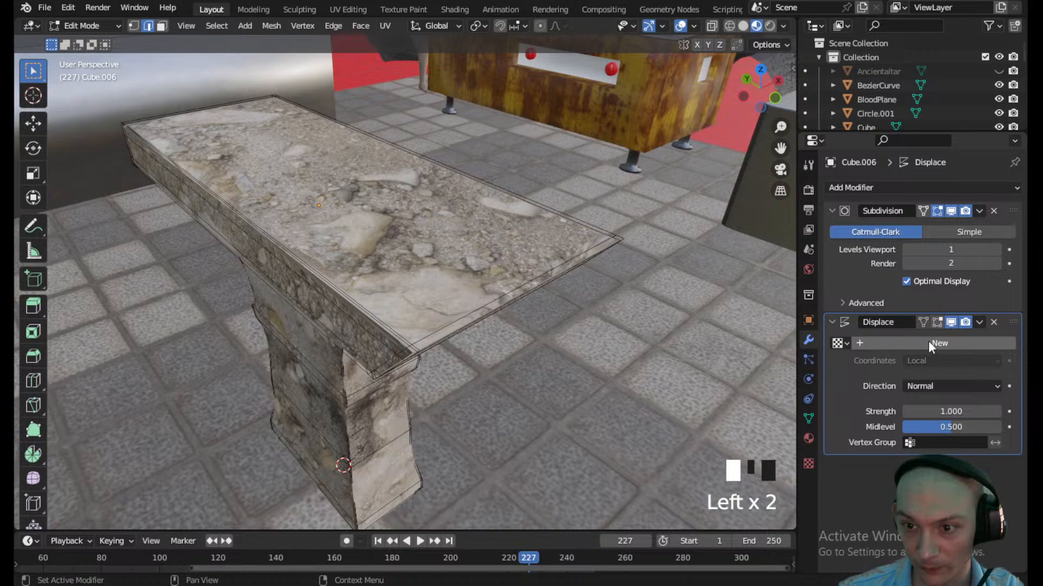
pyautogui.click(864, 345)
pyautogui.click(809, 464)
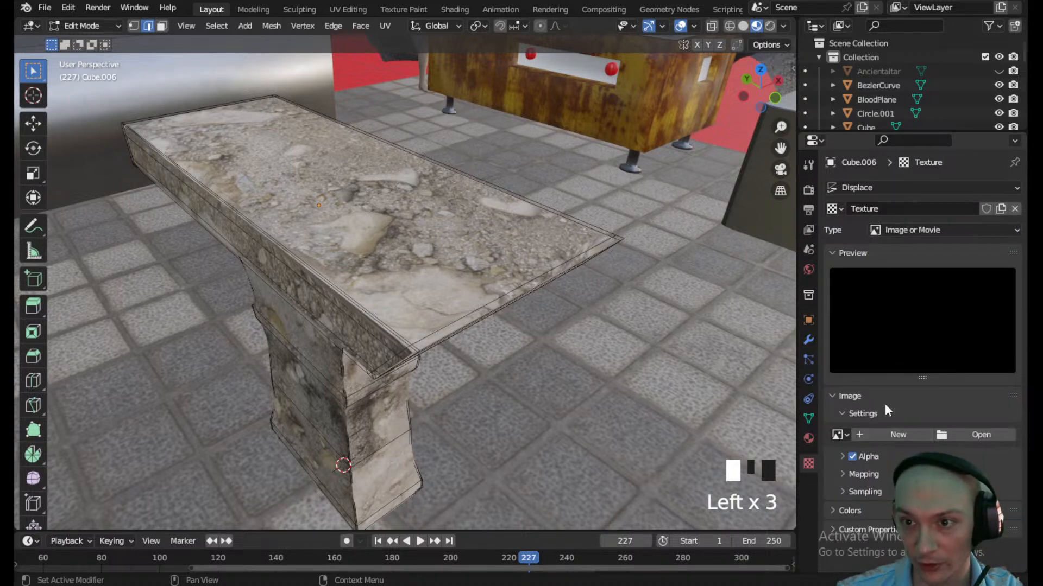
pyautogui.click(985, 229)
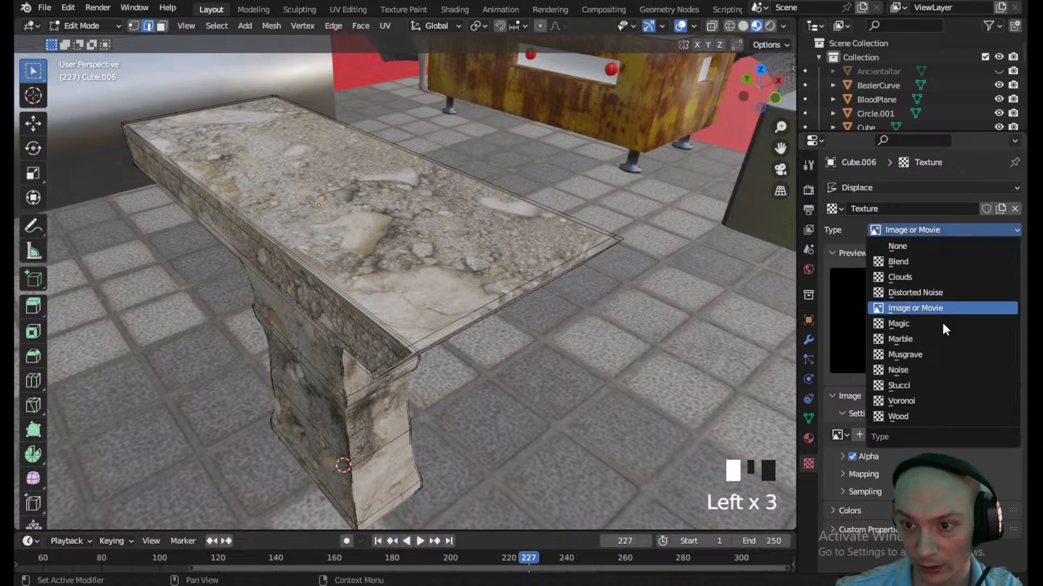
pyautogui.click(916, 277)
# - Return to Object Mode and increase the size of the Clouds texture for broader bumps on the altar
pyautogui.moveTo(84, 26); pyautogui.dragTo(81, 42)
pyautogui.scroll(-1, 407, 223)
pyautogui.moveTo(407, 223); pyautogui.dragTo(543, 242, button='middle')
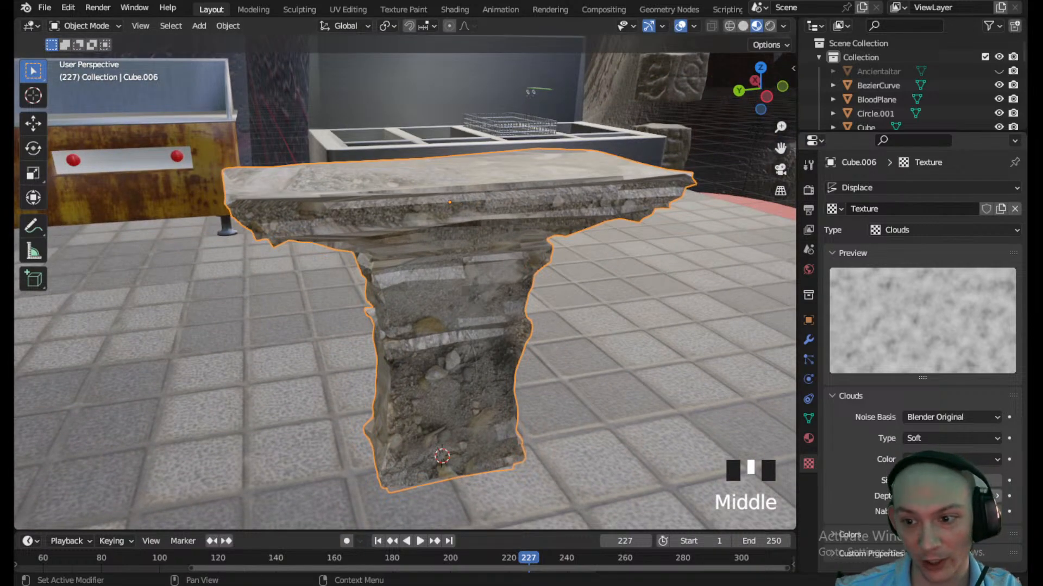
pyautogui.moveTo(950, 481); pyautogui.dragTo(972, 480)
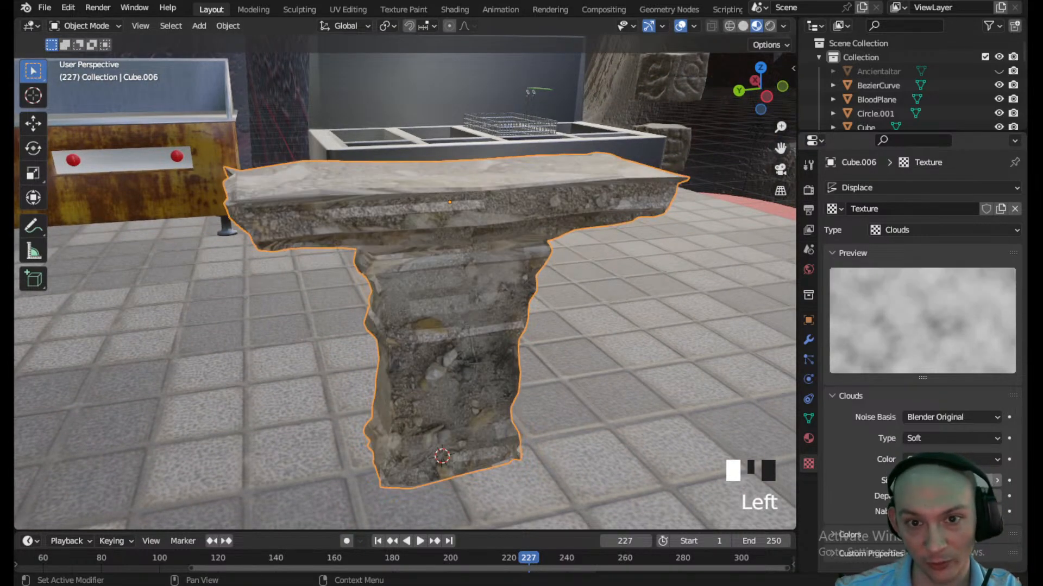
# - Shade the altar smooth and inspect its displaced surface up close
pyautogui.click(228, 25)
pyautogui.moveTo(278, 396)
pyautogui.click(287, 334)
pyautogui.scroll(3, 468, 279)
pyautogui.moveTo(468, 280); pyautogui.dragTo(402, 272, button='middle')
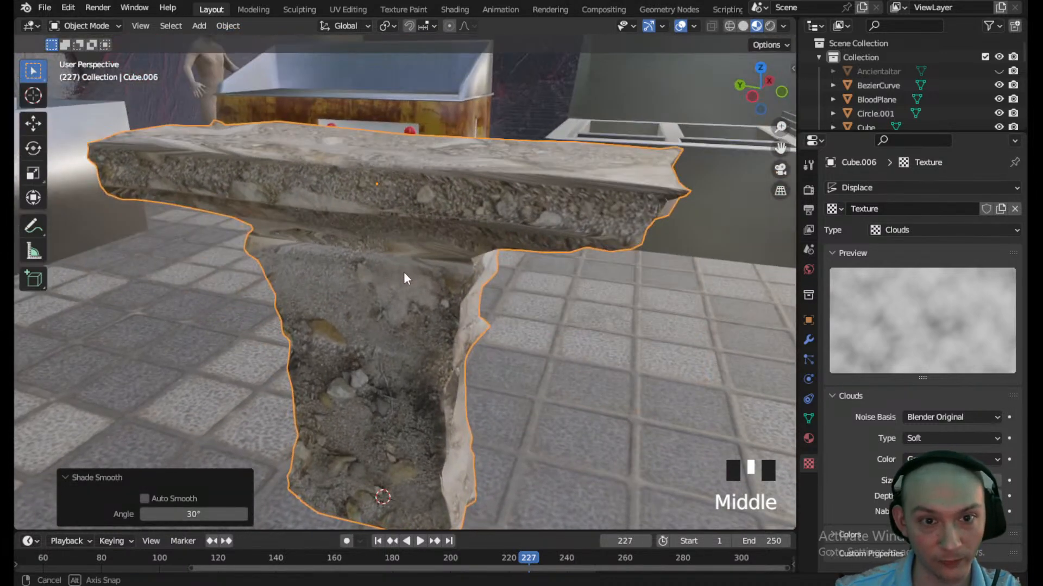
# - Examine the altar's underlying mesh in Edit Mode and return to Object Mode
pyautogui.click(94, 26)
pyautogui.click(90, 56)
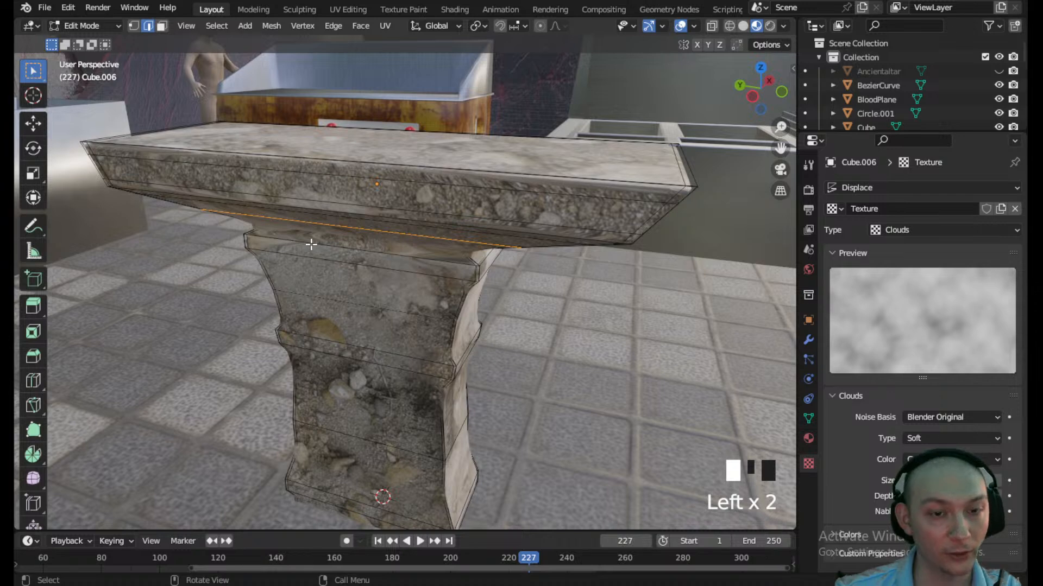
pyautogui.click(97, 26)
pyautogui.click(90, 42)
pyautogui.scroll(-2, 653, 275)
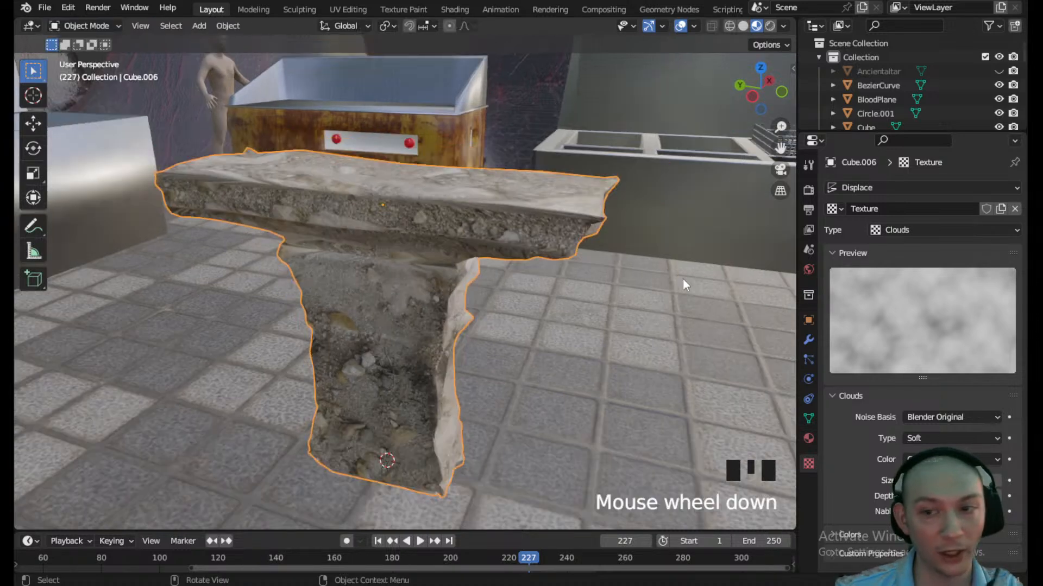
# - Set the Displace strength to 0.700 and compare the altar with the modifier's viewport display off and on
pyautogui.click(808, 340)
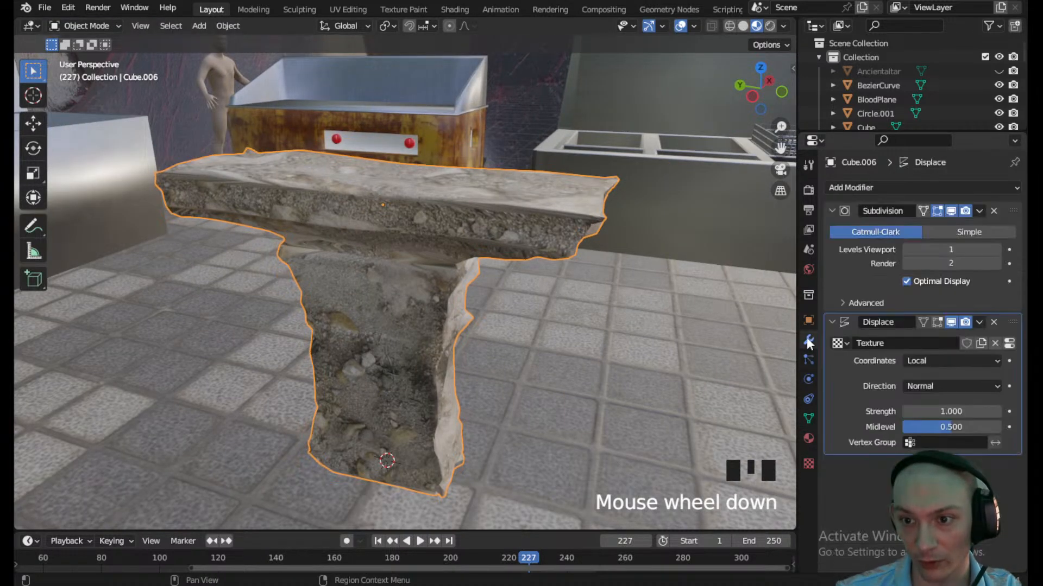
pyautogui.moveTo(966, 412); pyautogui.dragTo(941, 412)
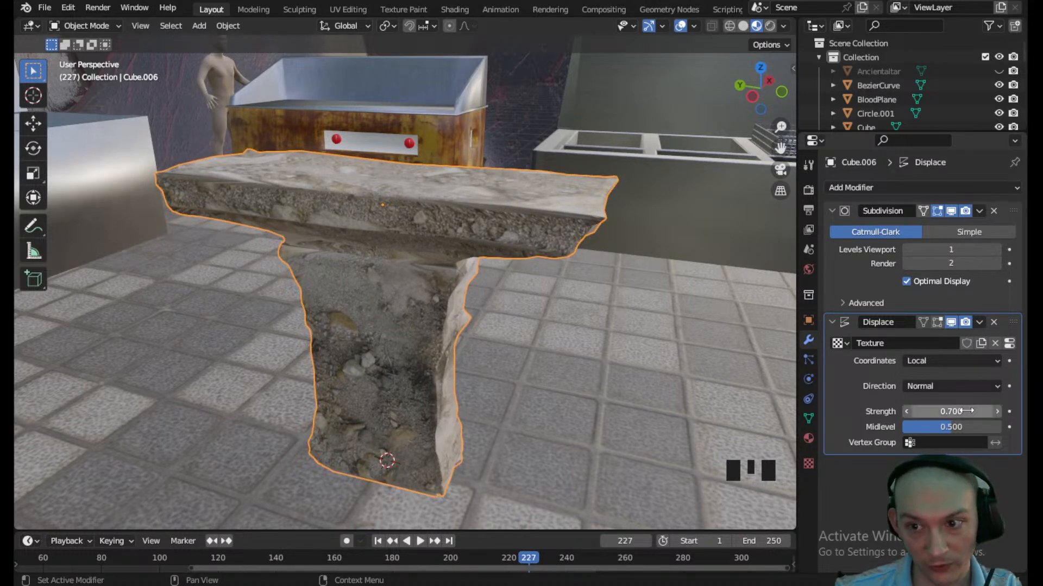
pyautogui.click(951, 321)
pyautogui.click(952, 319)
pyautogui.click(952, 320)
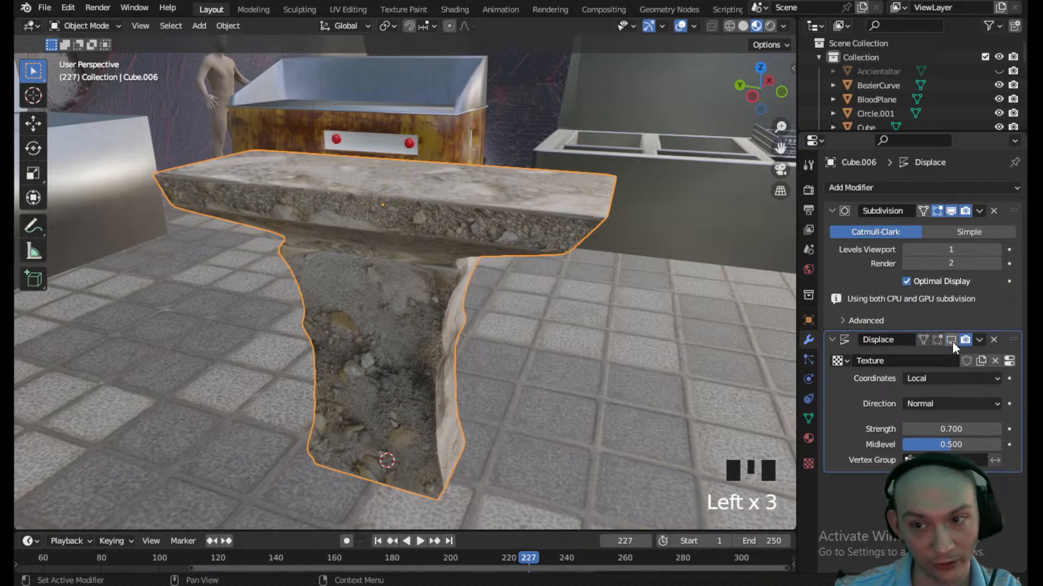
pyautogui.click(951, 340)
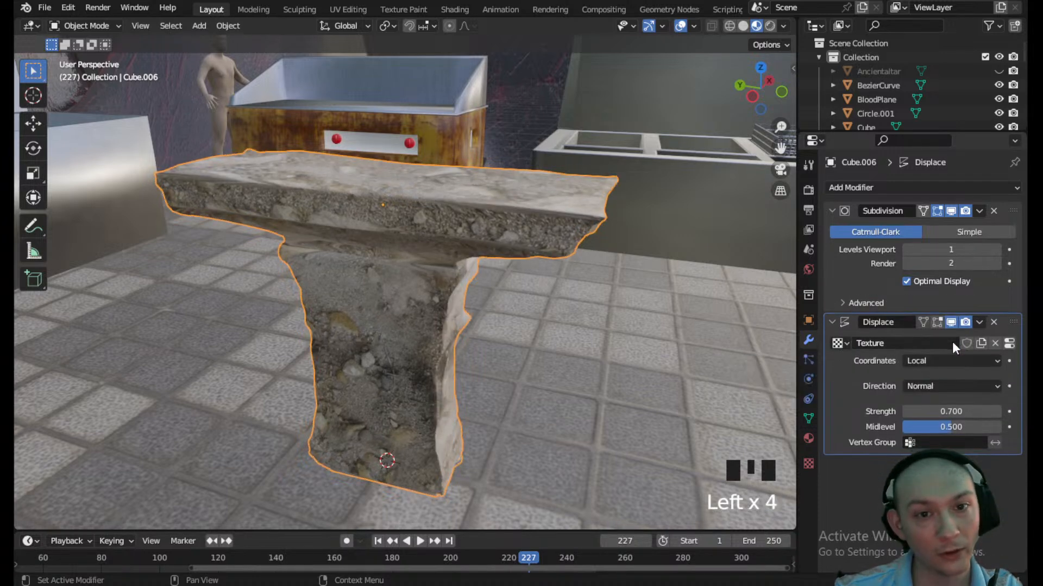
pyautogui.click(952, 322)
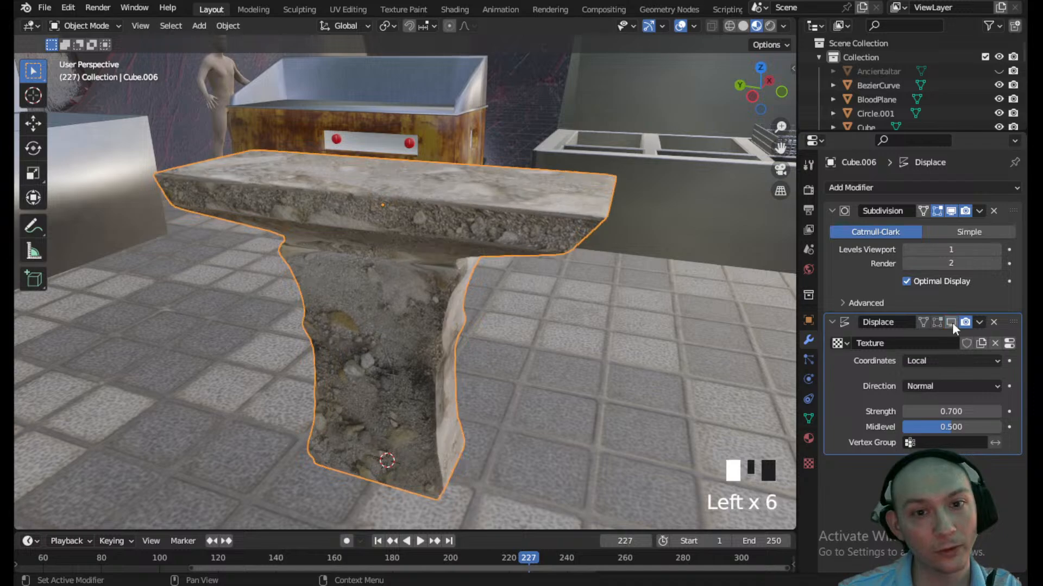
pyautogui.click(952, 339)
pyautogui.scroll(2, 482, 225)
pyautogui.moveTo(482, 226); pyautogui.dragTo(534, 275, button='middle')
pyautogui.scroll(-3, 553, 230)
pyautogui.scroll(-5, 402, 314)
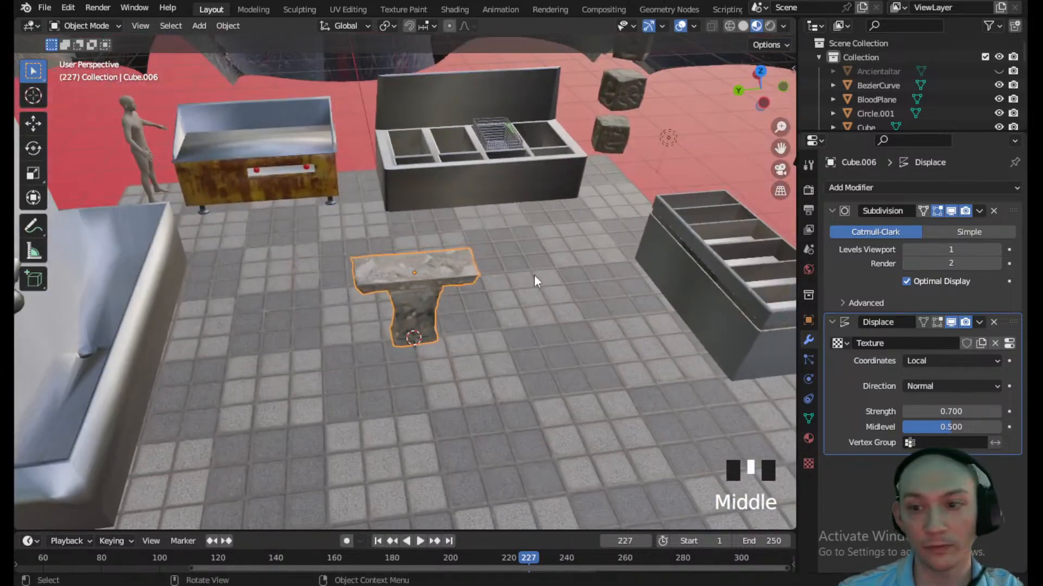
# - Try to apply the Displace modifier ahead of the Subdivision modifier, and undo it
pyautogui.click(978, 319)
pyautogui.click(921, 338)
pyautogui.click(980, 209)
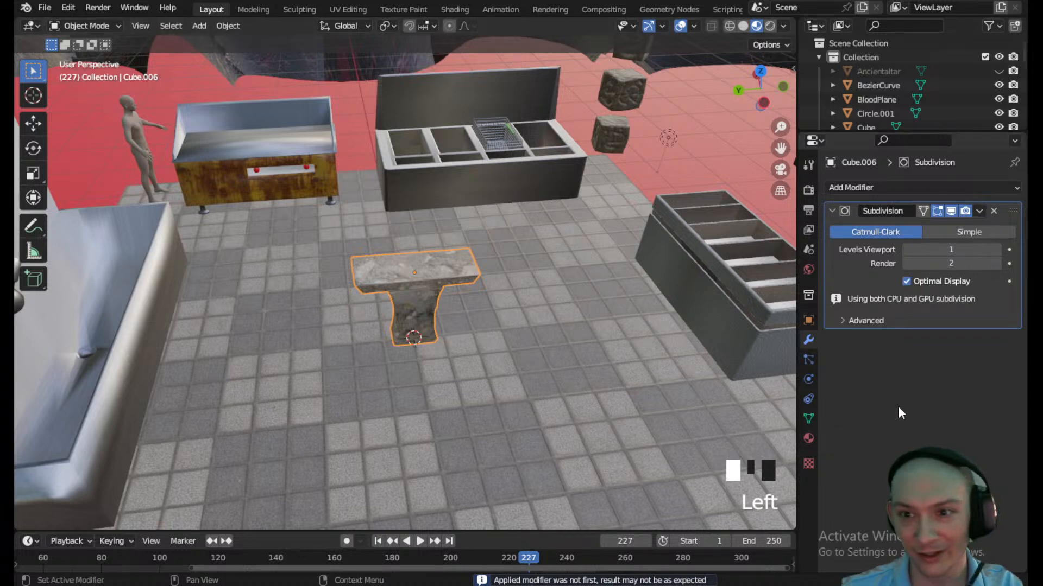
pyautogui.hotkey('ctrl', 'z')
# - Apply the altar's Subdivision modifier and apply its object scale
pyautogui.click(979, 211)
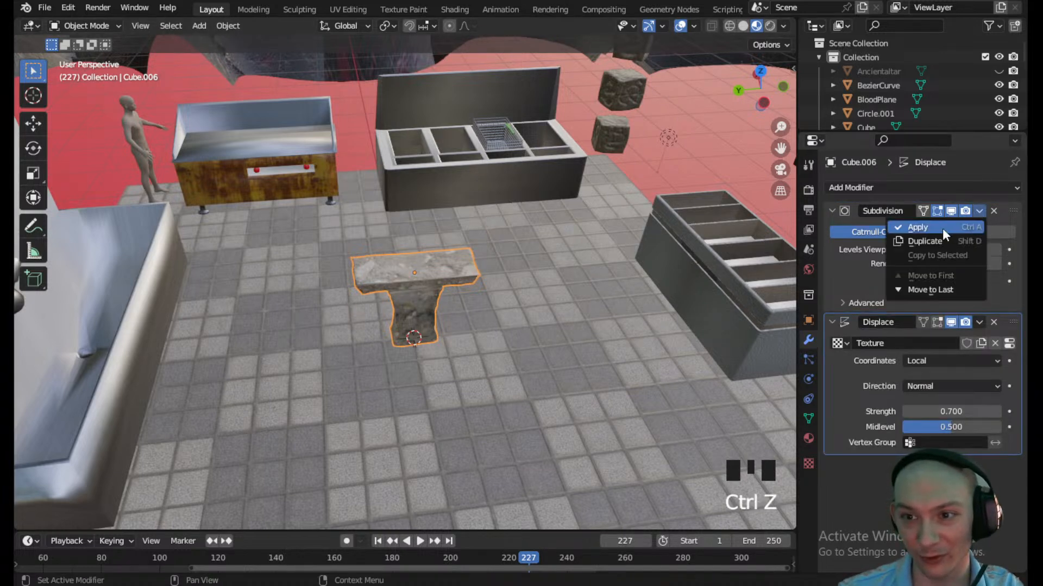
pyautogui.click(943, 228)
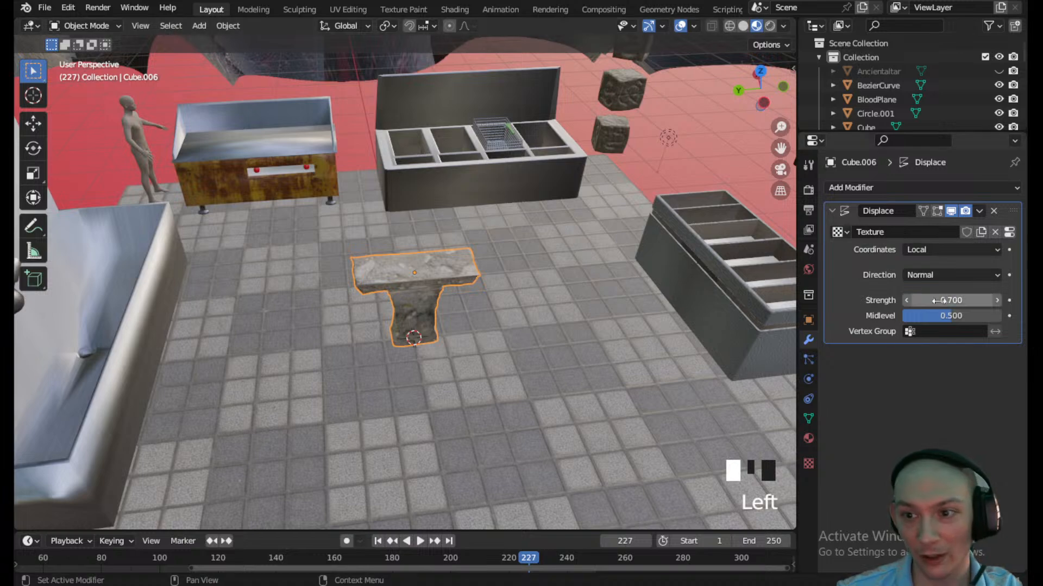
pyautogui.scroll(5, 433, 252)
pyautogui.click(52, 29)
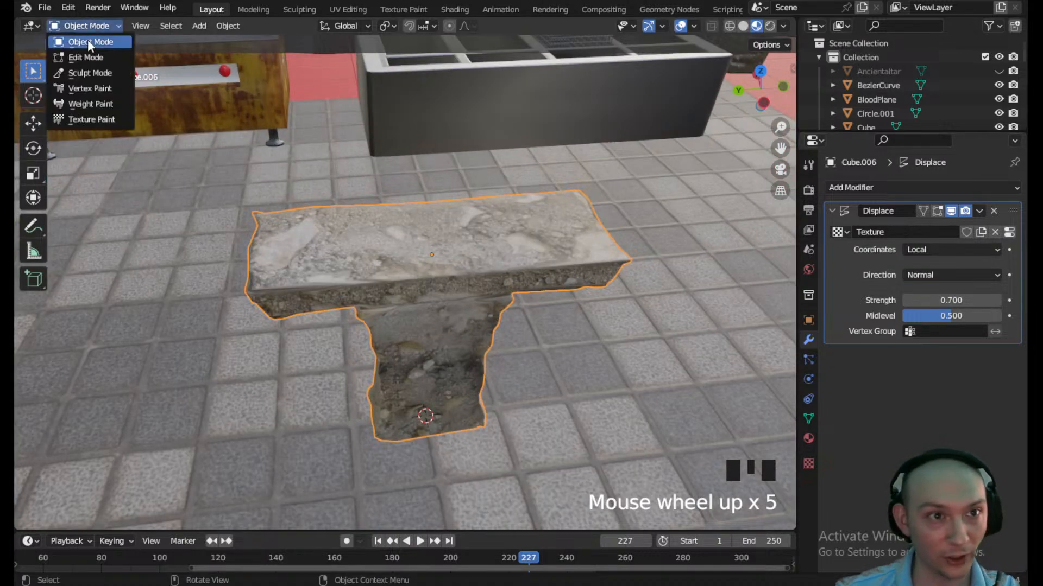
pyautogui.hotkey('ctrl', 'a')
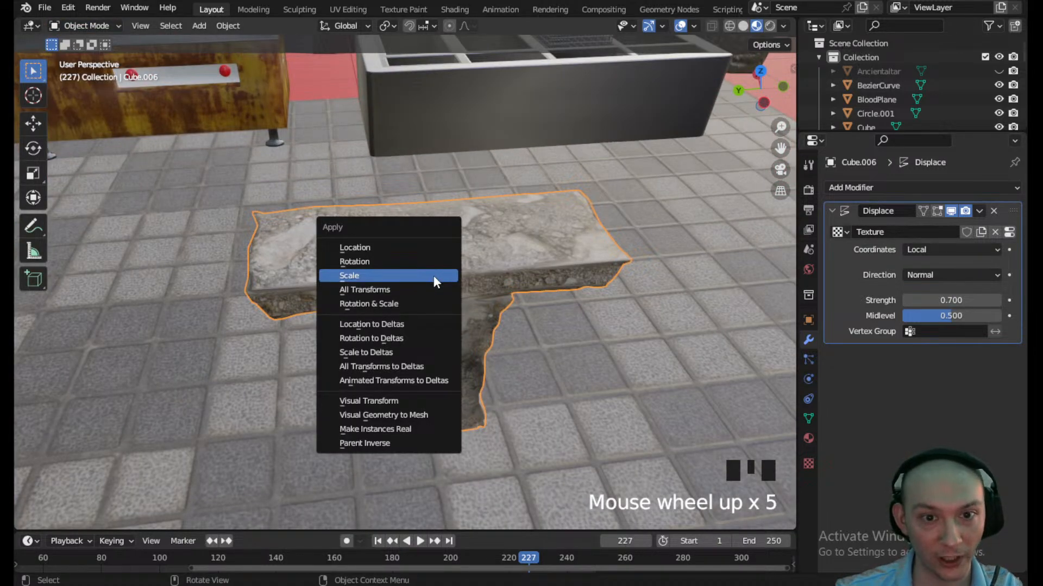
pyautogui.click(433, 276)
# - Try a Smart UV Project unwrap of the entire altar mesh, check the texture in Object Mode, and undo it
pyautogui.click(84, 25)
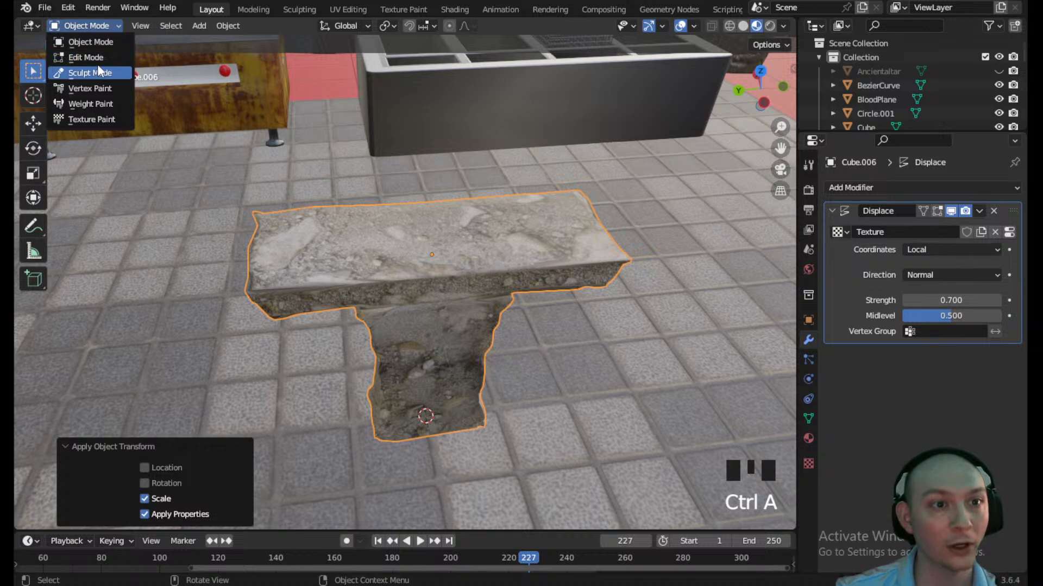
pyautogui.click(96, 56)
pyautogui.press('a')
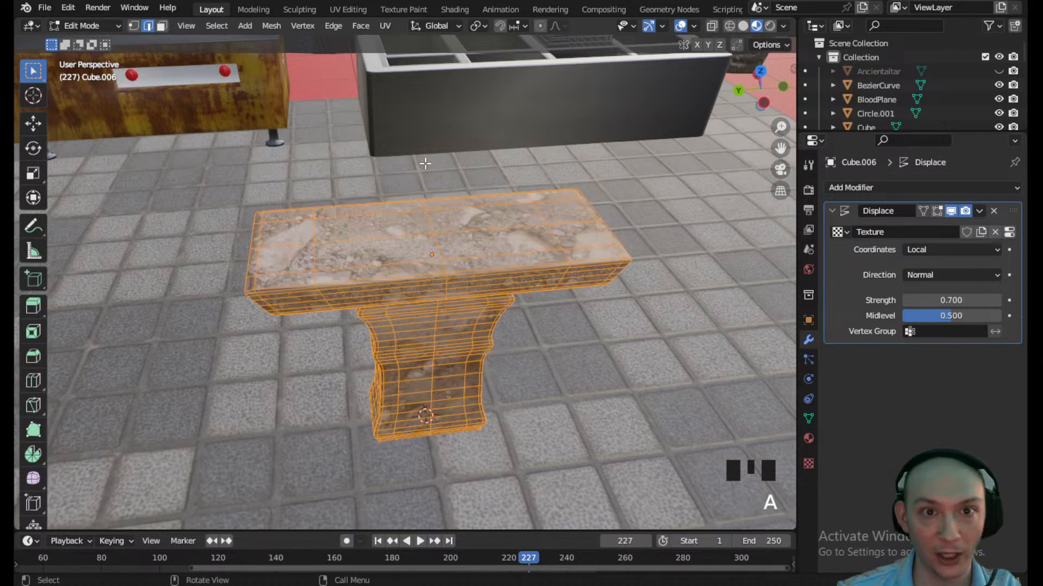
pyautogui.click(387, 25)
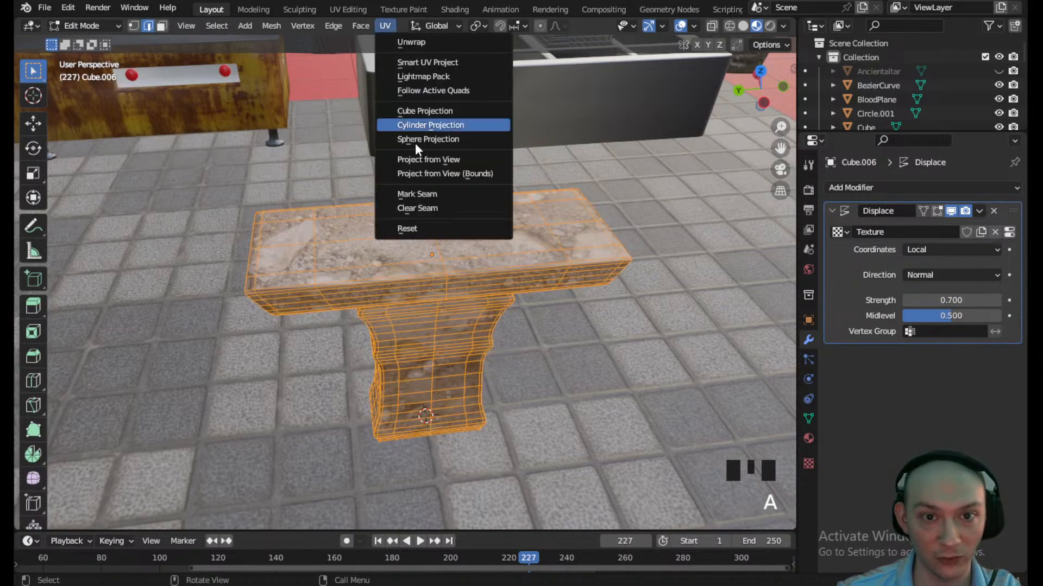
pyautogui.click(418, 62)
pyautogui.click(450, 188)
pyautogui.click(104, 25)
pyautogui.click(97, 44)
pyautogui.scroll(3, 421, 337)
pyautogui.moveTo(422, 337); pyautogui.dragTo(313, 265, button='middle')
pyautogui.hotkey('ctrl', 'z')
pyautogui.hotkey('ctrl', 'z')
# - In Edit Mode face selection, examine the narrow faces along the slab's upper rim and the larger faces on its top
pyautogui.click(106, 28)
pyautogui.click(92, 40)
pyautogui.moveTo(403, 332); pyautogui.dragTo(453, 254, button='middle')
pyautogui.scroll(5, 539, 312)
pyautogui.click(64, 27)
pyautogui.click(79, 54)
pyautogui.scroll(3, 396, 252)
pyautogui.click(561, 266)
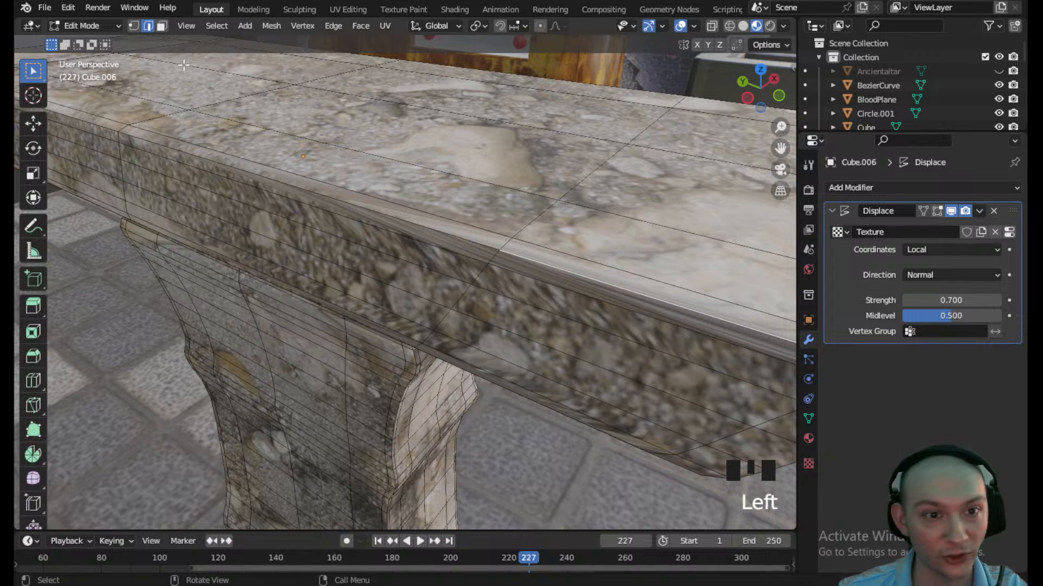
pyautogui.click(161, 26)
pyautogui.keyDown('shift'); pyautogui.click(571, 284); pyautogui.keyUp('shift')
pyautogui.keyDown('shift'); pyautogui.click(465, 249); pyautogui.keyUp('shift')
pyautogui.keyDown('shift'); pyautogui.click(556, 260); pyautogui.keyUp('shift')
pyautogui.scroll(-3, 557, 260)
pyautogui.moveTo(557, 261); pyautogui.dragTo(526, 291, button='middle')
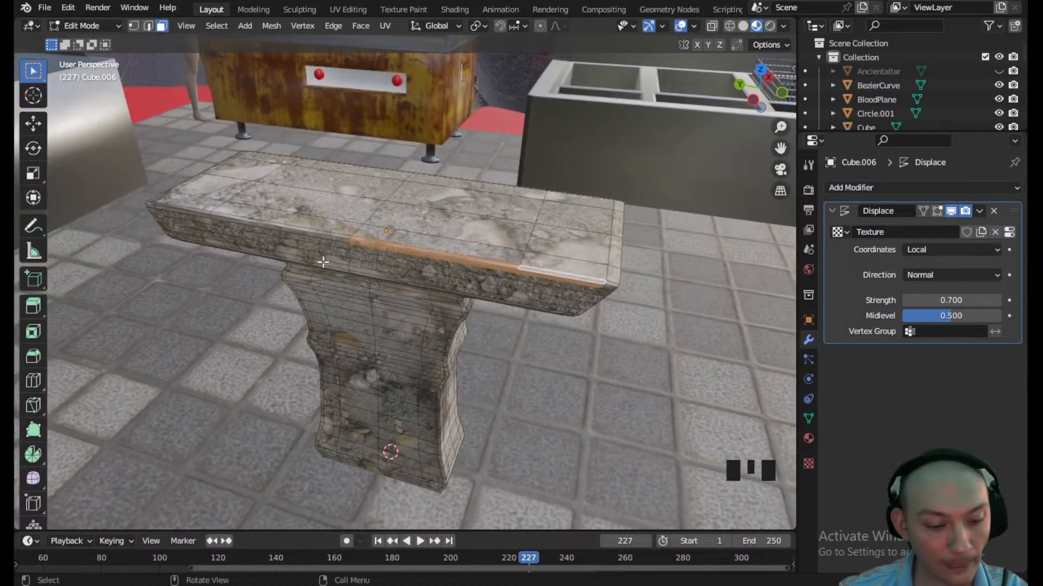
pyautogui.moveTo(433, 222); pyautogui.dragTo(456, 214, button='middle')
pyautogui.click(456, 215)
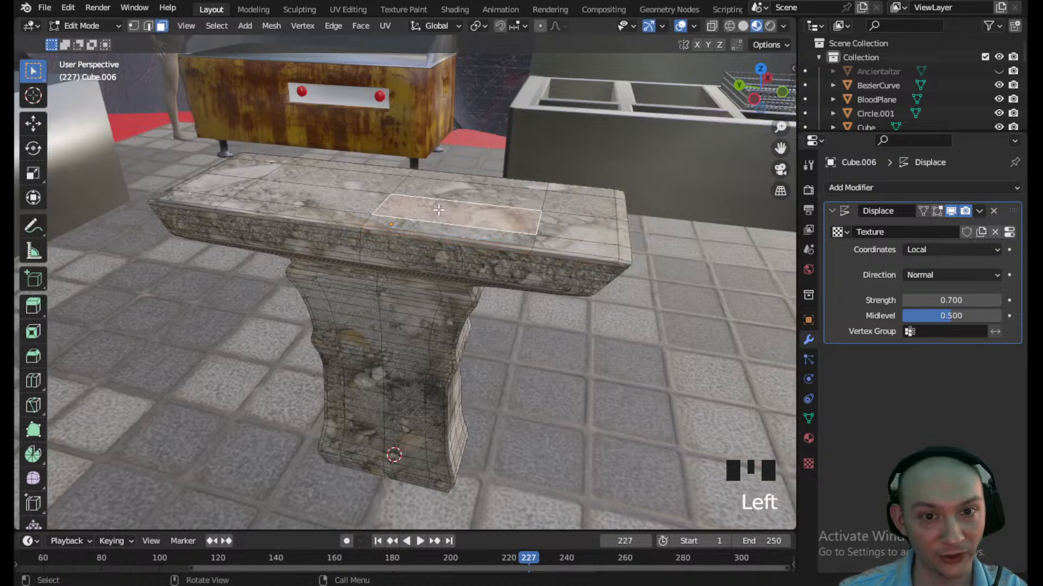
# - Return to Object Mode and apply the Displace modifier to the altar
pyautogui.scroll(-2, 456, 215)
pyautogui.click(90, 25)
pyautogui.click(87, 45)
pyautogui.moveTo(412, 265); pyautogui.dragTo(396, 306, button='middle')
pyautogui.scroll(4, 415, 295)
pyautogui.scroll(-5, 415, 295)
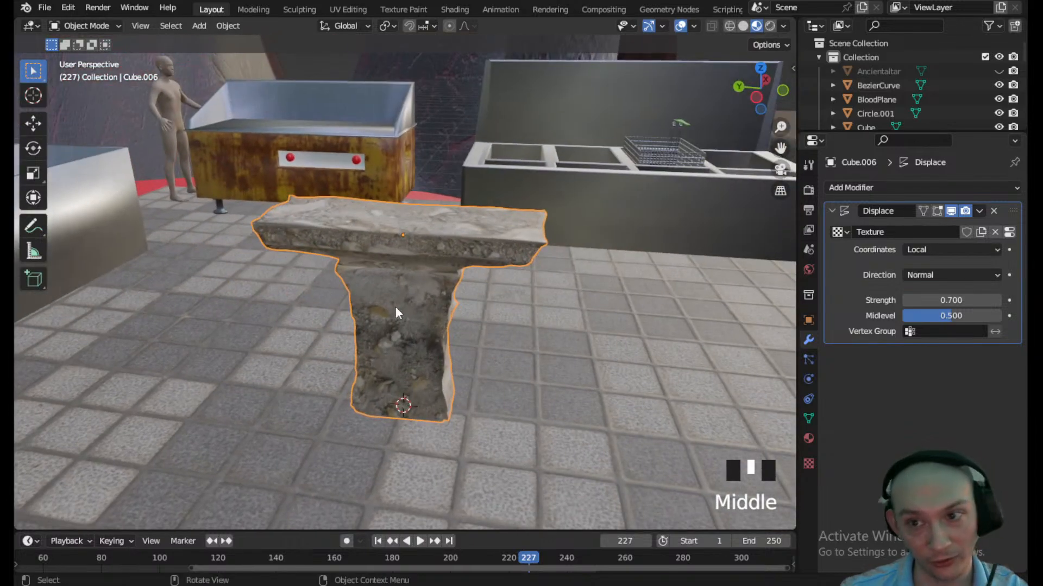
pyautogui.click(980, 210)
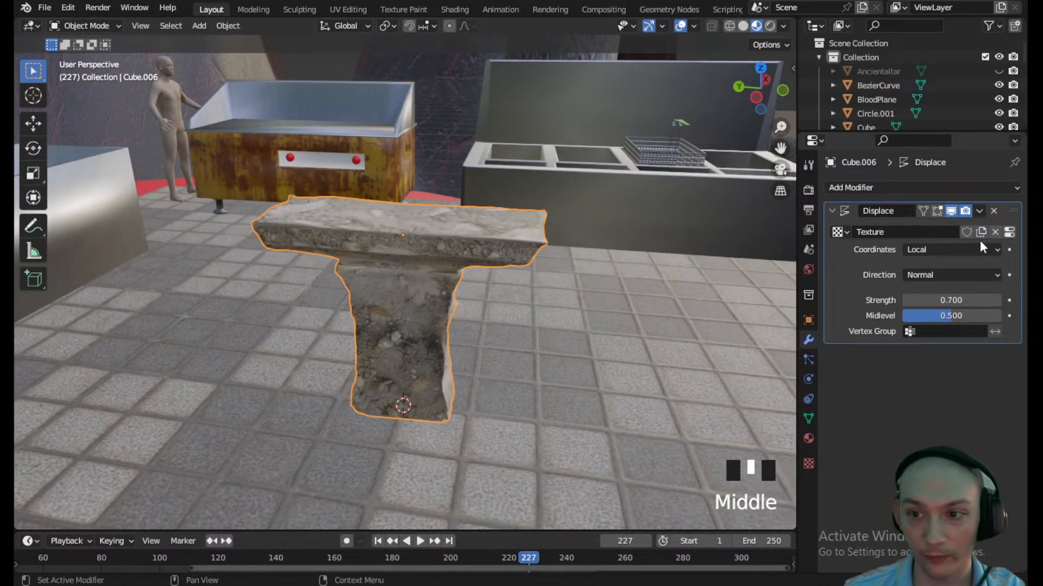
pyautogui.click(980, 210)
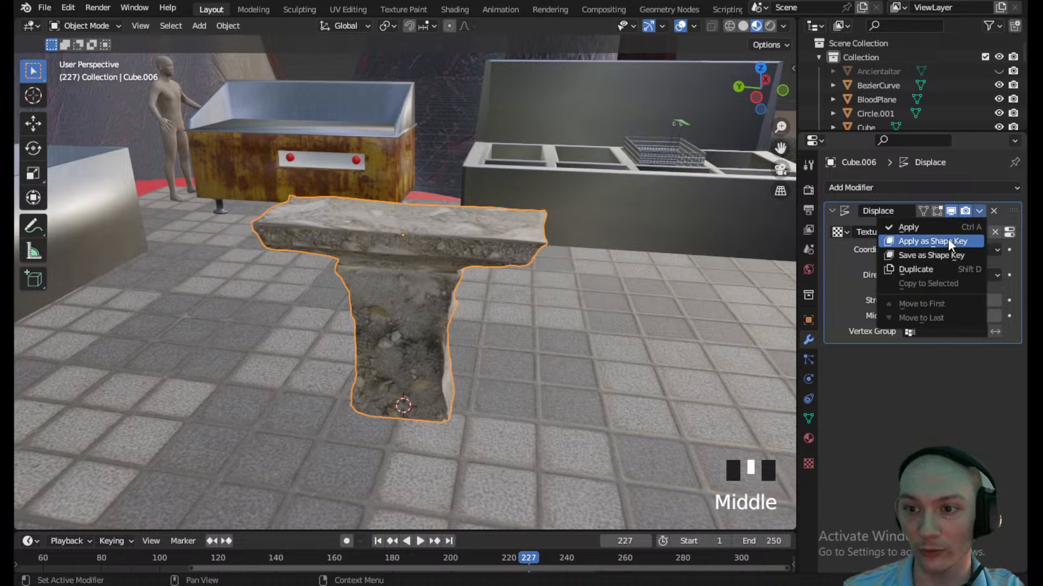
pyautogui.click(947, 229)
# - Look through the surface settings of the altar's material
pyautogui.scroll(-3, 477, 249)
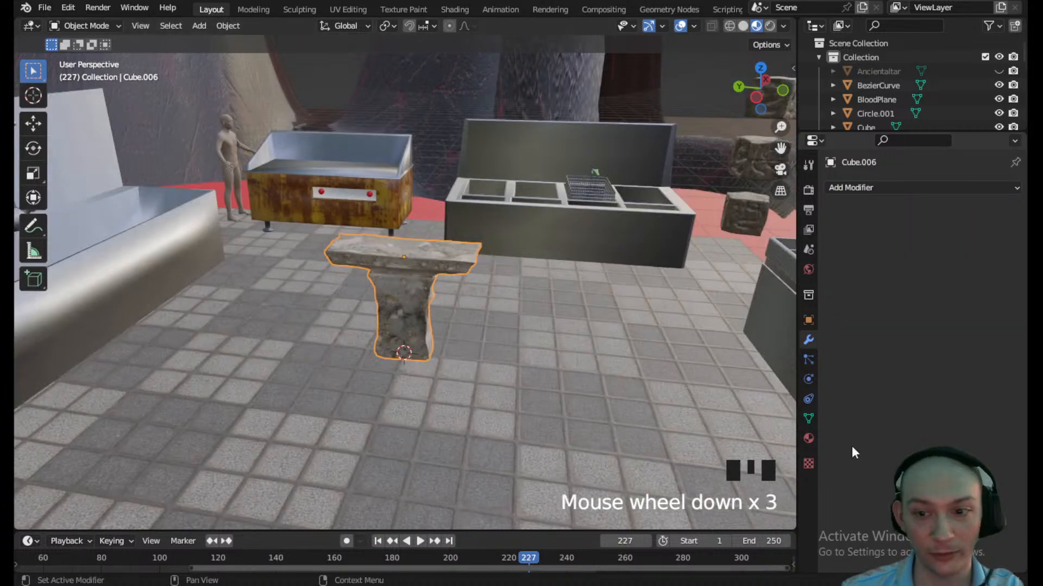
pyautogui.click(808, 438)
pyautogui.scroll(-20, 832, 435)
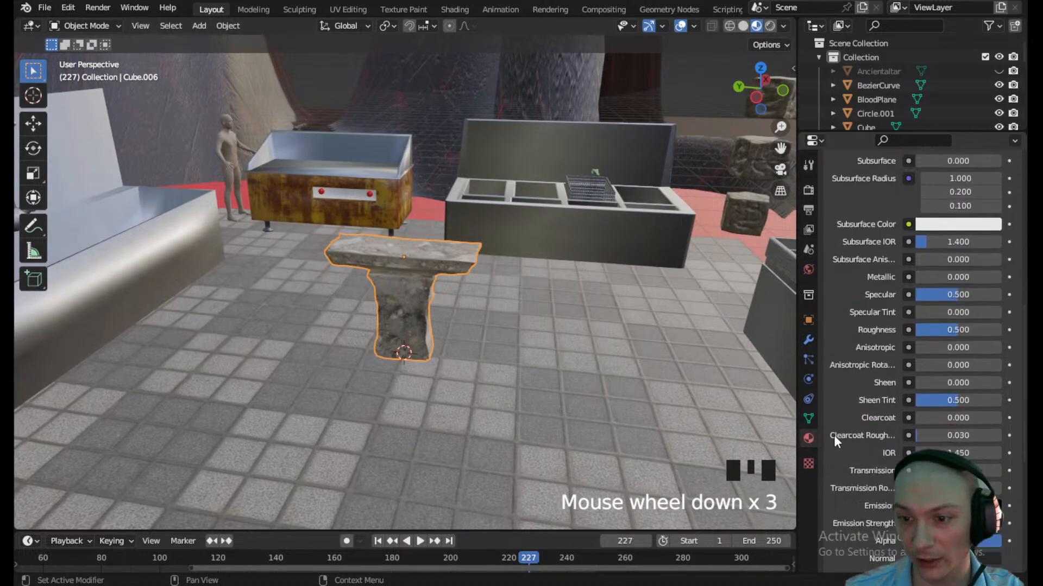
pyautogui.scroll(8, 859, 407)
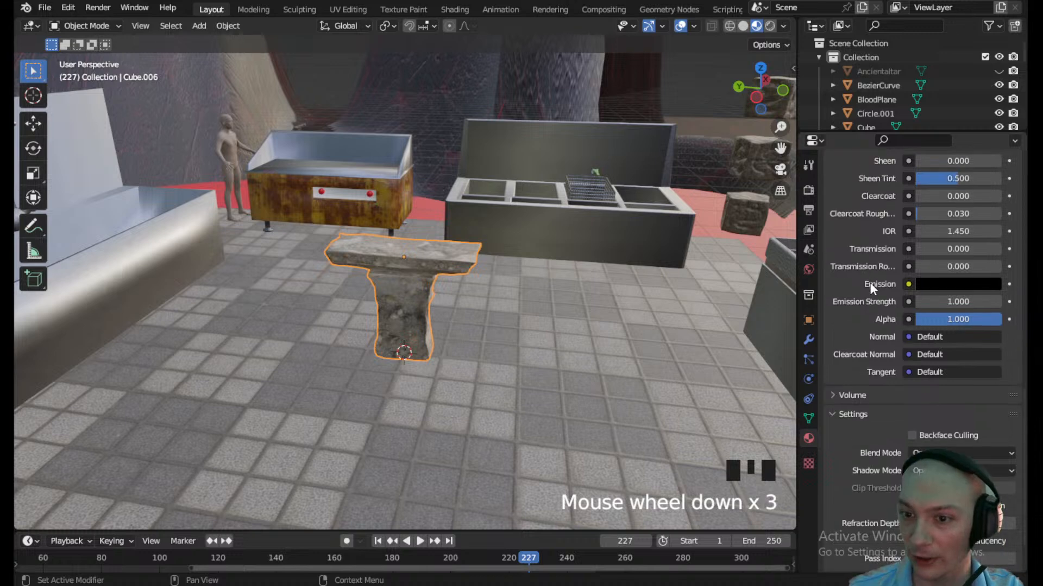
pyautogui.scroll(15, 863, 403)
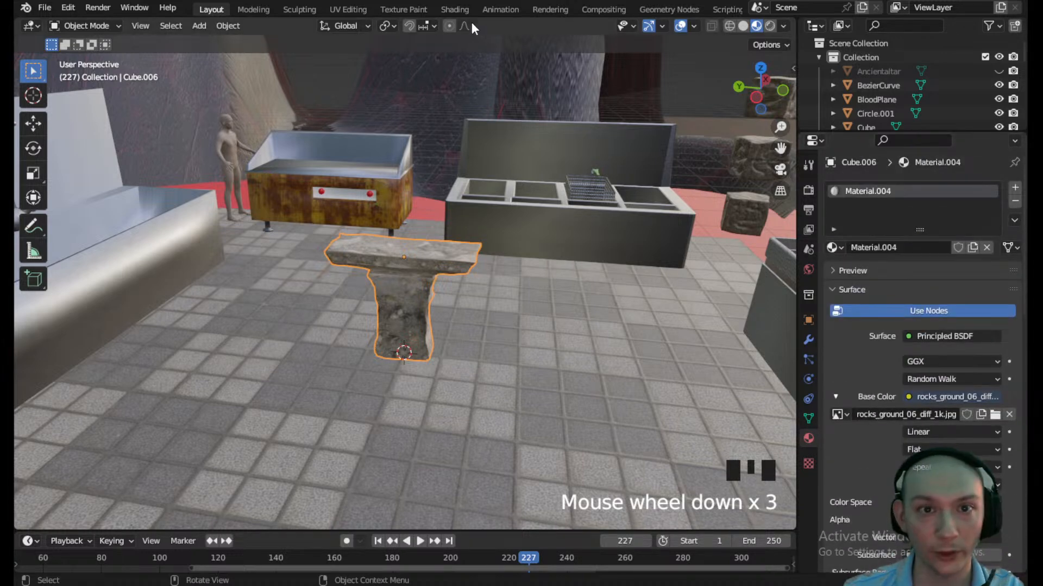
# - In the Shading workspace, add an Image Texture node to the altar's material near the Principled BSDF
pyautogui.click(455, 9)
pyautogui.click(339, 343)
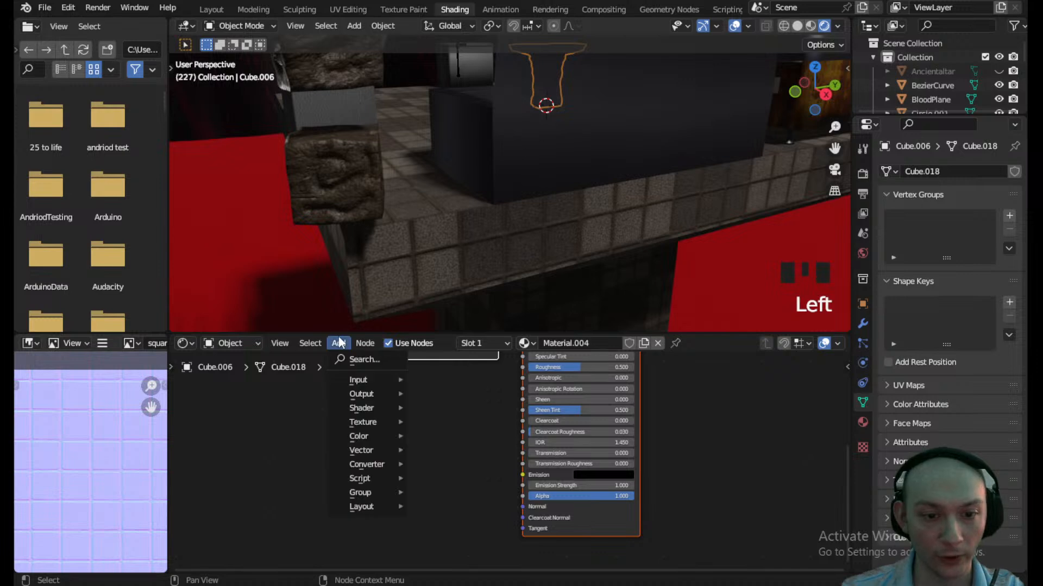
pyautogui.moveTo(380, 422)
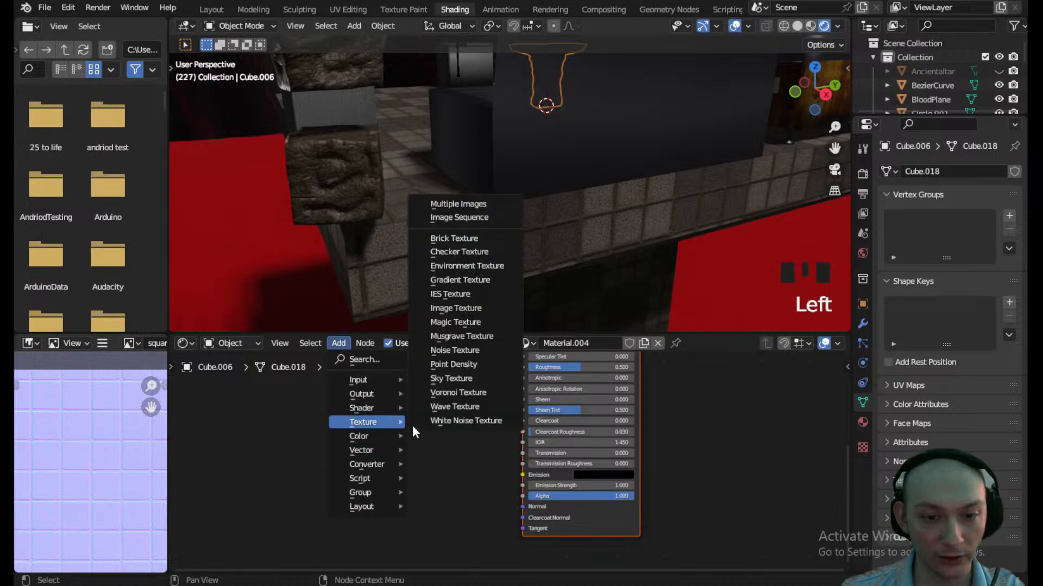
pyautogui.click(455, 308)
pyautogui.click(367, 444)
# - Load rocks_ground_06_nor_gl_1k.exr from the Textures LightRock folder into the new image node and place it further from the shader
pyautogui.click(380, 451)
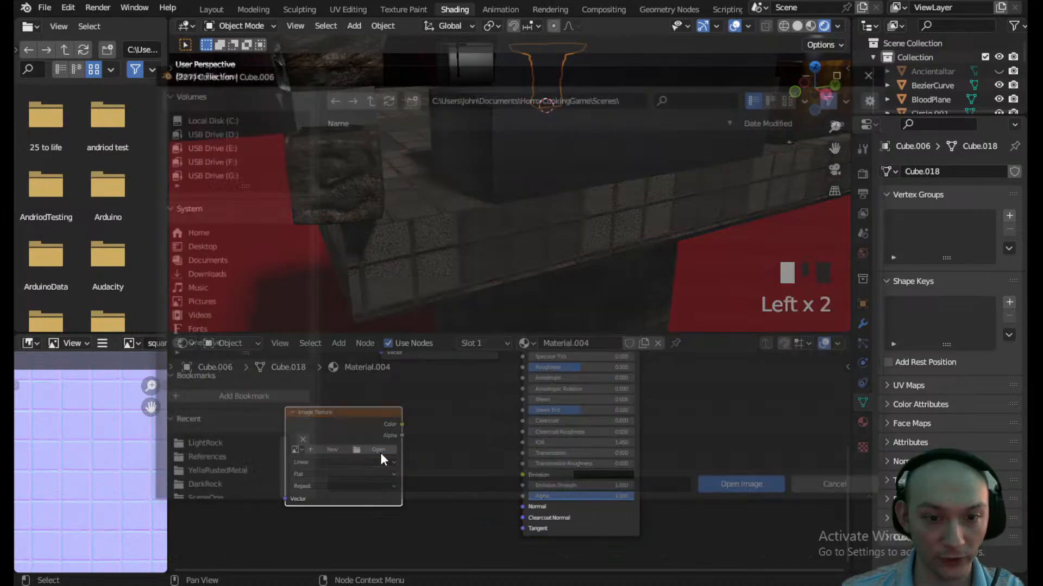
pyautogui.click(368, 96)
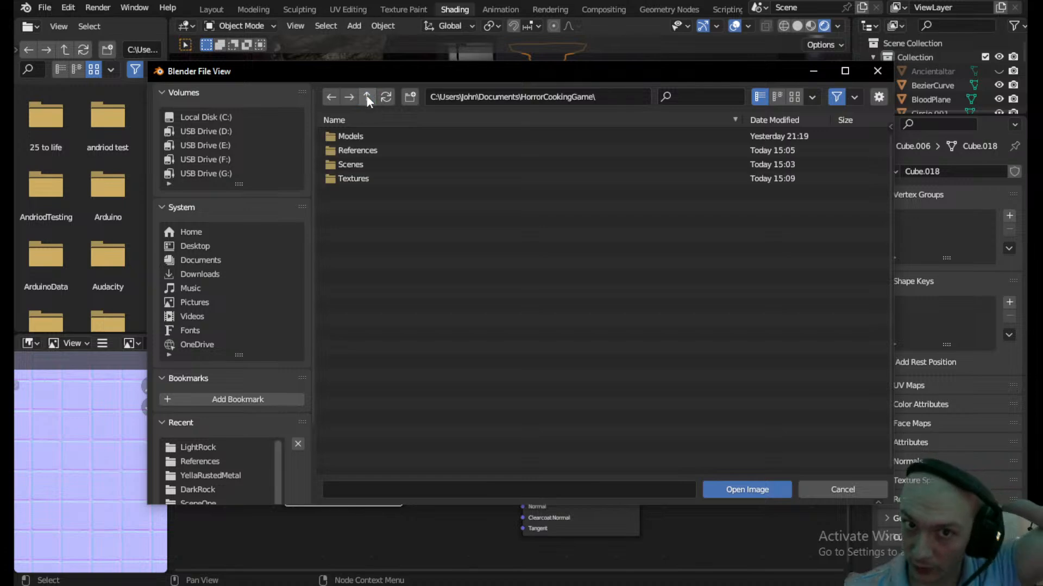
pyautogui.click(358, 179)
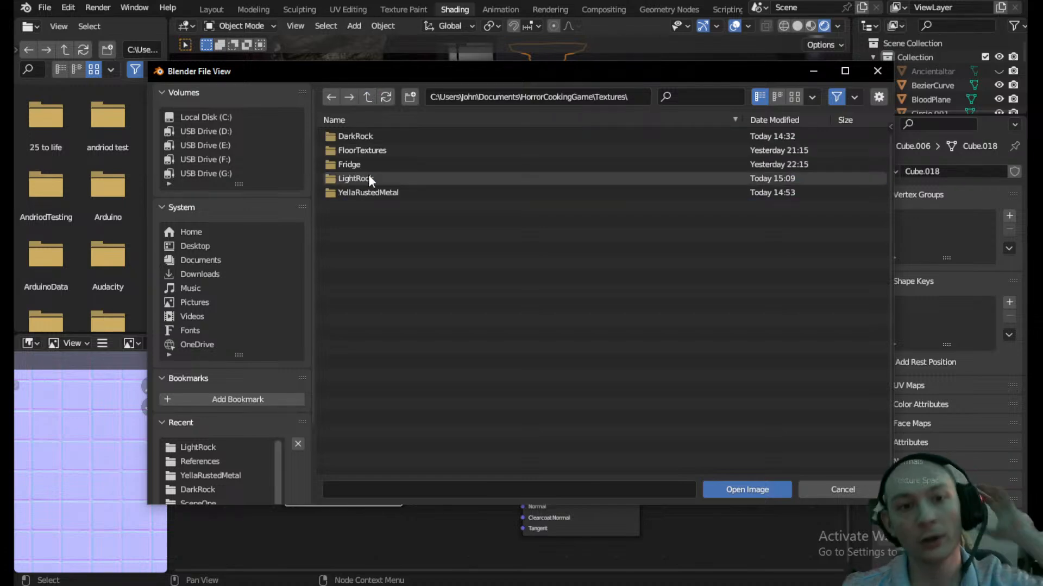
pyautogui.click(368, 175)
pyautogui.click(391, 164)
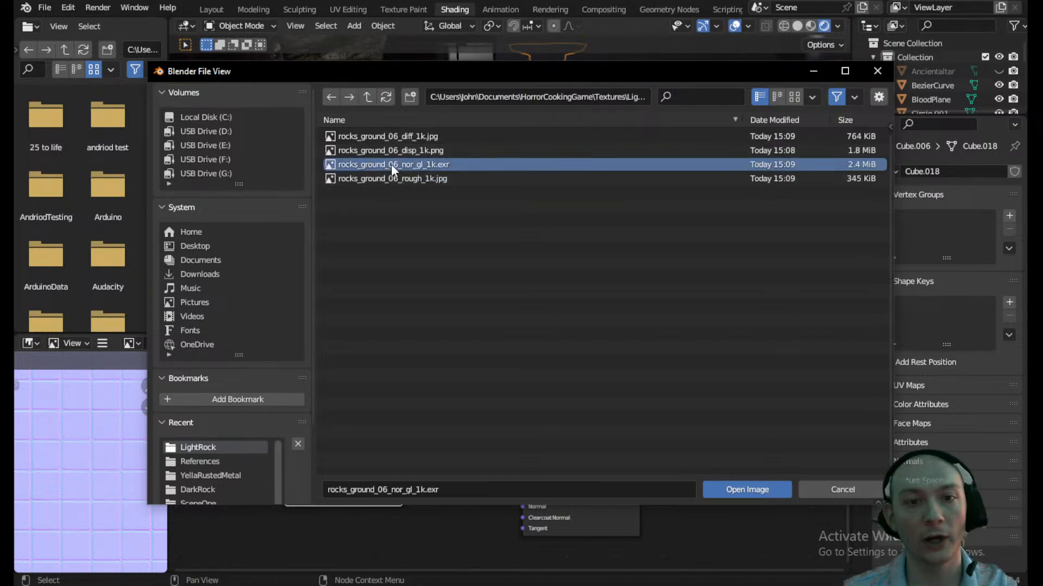
pyautogui.click(739, 490)
pyautogui.moveTo(363, 411); pyautogui.dragTo(283, 420)
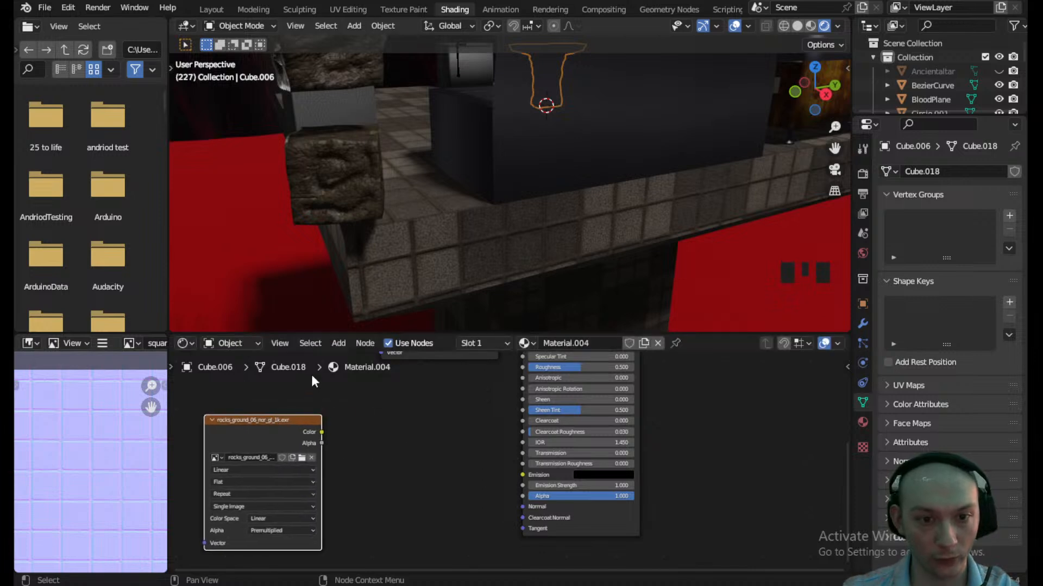
# - Add a Normal Map node, feed it the normal image's Color, and connect it to the Principled BSDF's Normal input
pyautogui.click(338, 343)
pyautogui.click(366, 361)
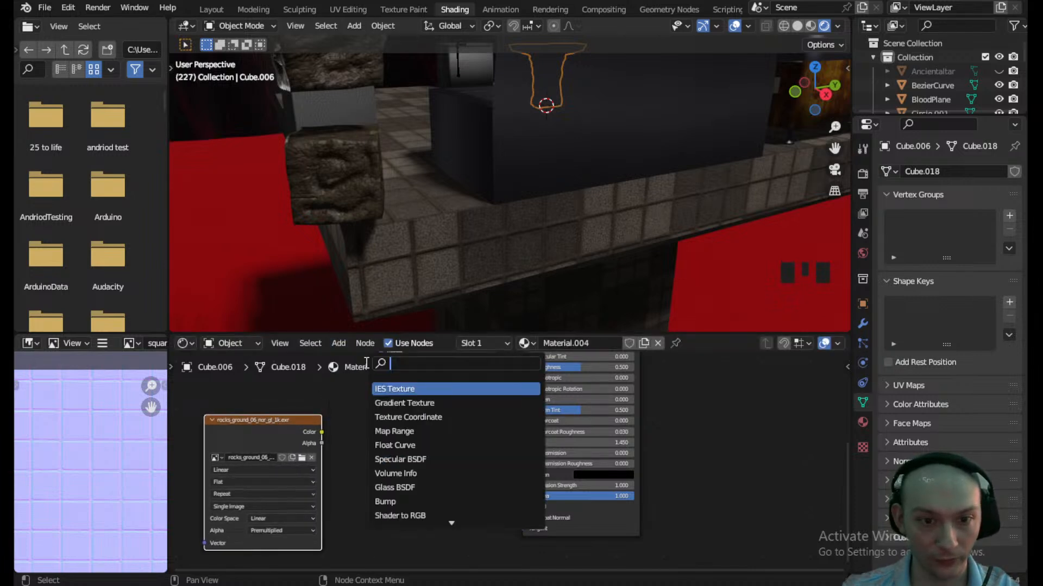
pyautogui.write('normal')
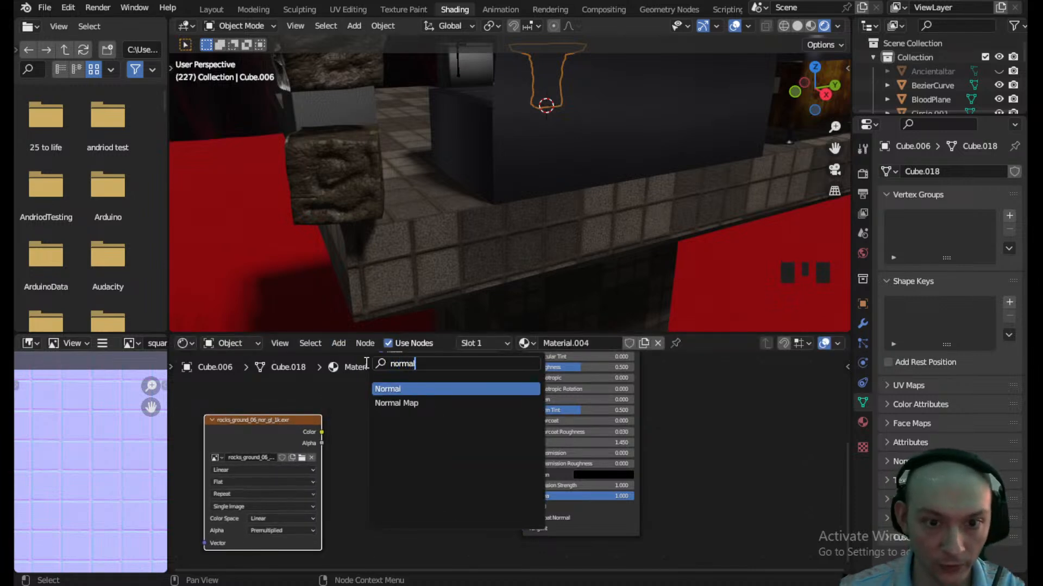
pyautogui.press('Down')
pyautogui.press('Return')
pyautogui.click(402, 506)
pyautogui.moveTo(332, 434); pyautogui.dragTo(407, 482)
pyautogui.moveTo(519, 422); pyautogui.dragTo(481, 433)
# - Examine the altar's normal-mapped surface and its place in the tiled kitchen from several angles
pyautogui.scroll(-5, 530, 164)
pyautogui.moveTo(530, 164); pyautogui.dragTo(501, 220, button='middle')
pyautogui.scroll(3, 636, 142)
pyautogui.moveTo(635, 142); pyautogui.dragTo(435, 172, button='middle')
pyautogui.click(510, 168)
pyautogui.scroll(-1, 567, 252)
pyautogui.moveTo(567, 253); pyautogui.dragTo(578, 278, button='middle')
pyautogui.scroll(-2, 581, 278)
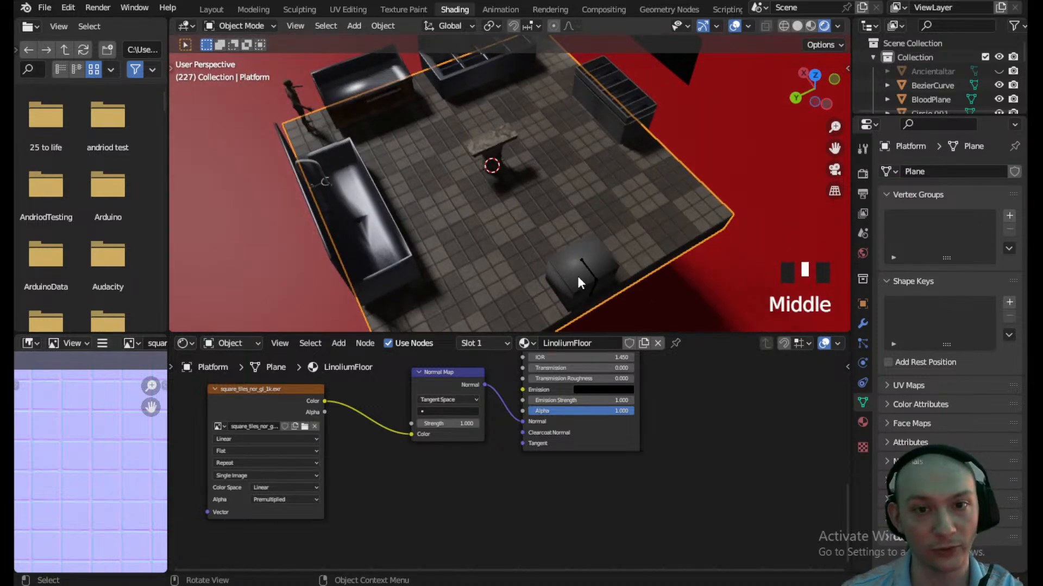
# - Select the altar and shift it slightly on the tiled floor
pyautogui.click(498, 142)
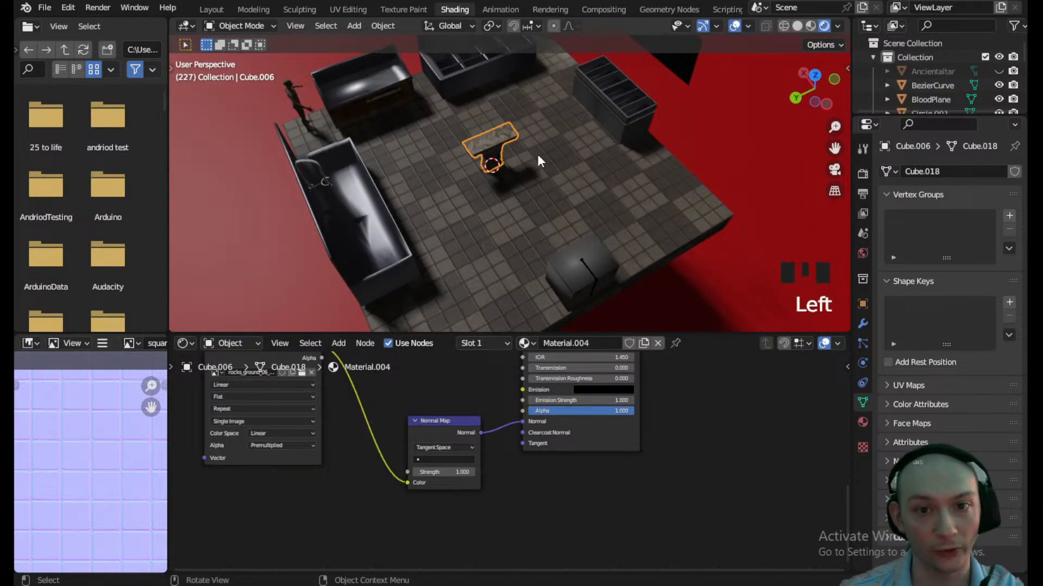
pyautogui.press('g')
pyautogui.press('y')
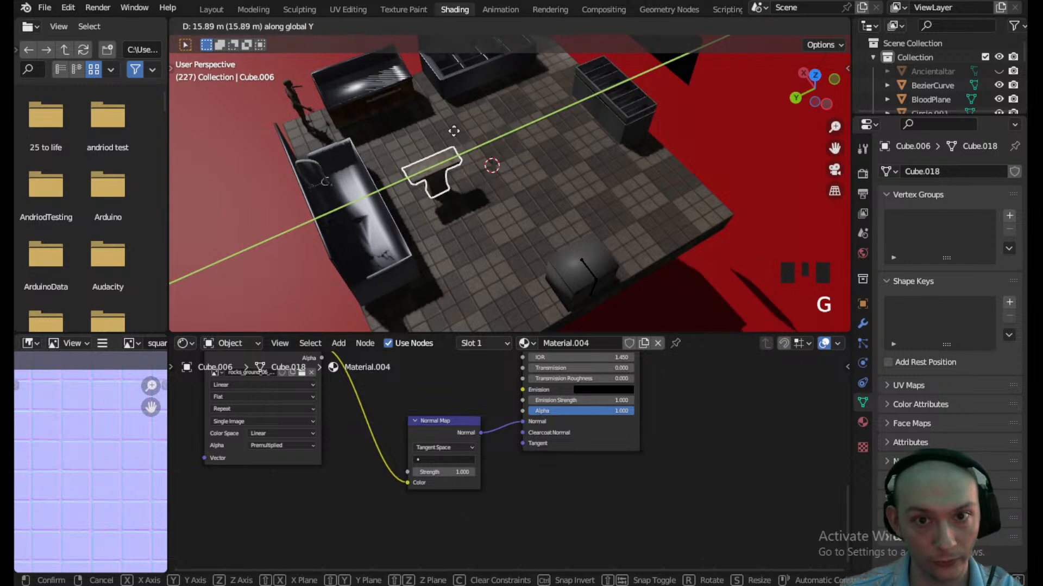
pyautogui.rightClick(527, 158)
pyautogui.press('g')
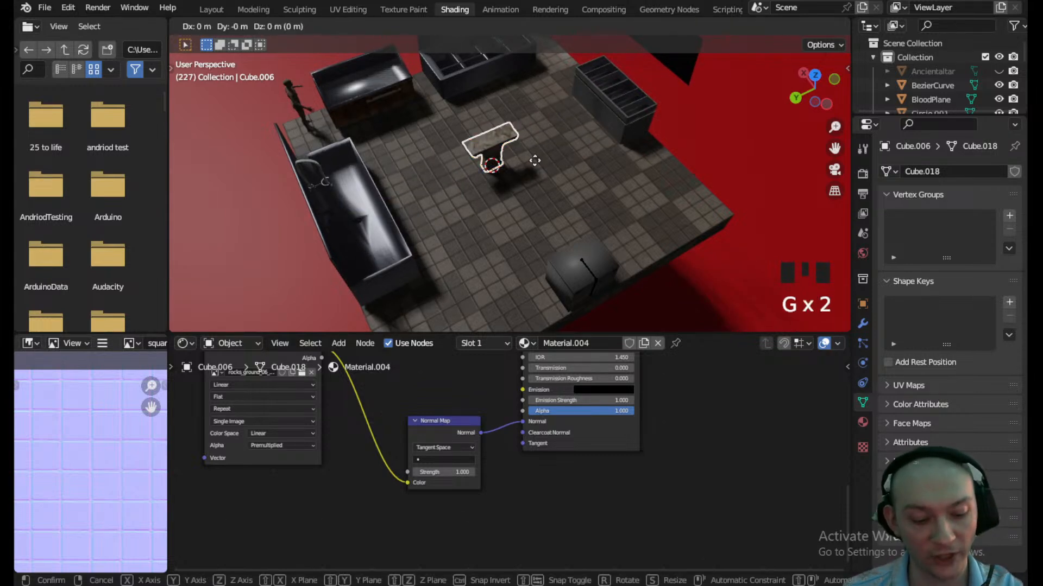
pyautogui.click(536, 172)
# - Look over the kitchen layout around the altar, select the slop sink, and save the file
pyautogui.scroll(-4, 543, 181)
pyautogui.moveTo(543, 181); pyautogui.dragTo(434, 180, button='middle')
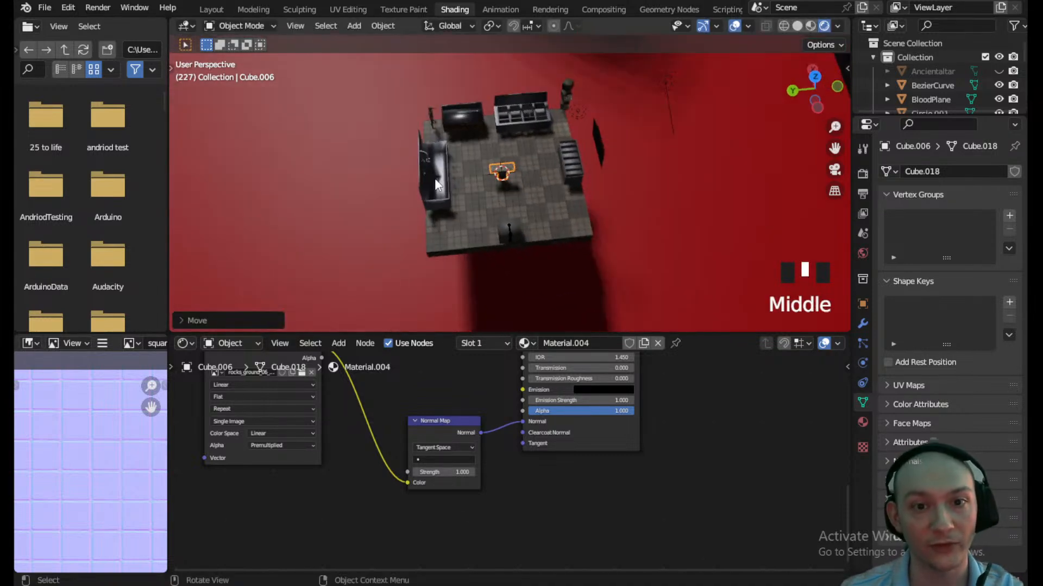
pyautogui.click(434, 176)
pyautogui.scroll(4, 516, 163)
pyautogui.scroll(-4, 517, 153)
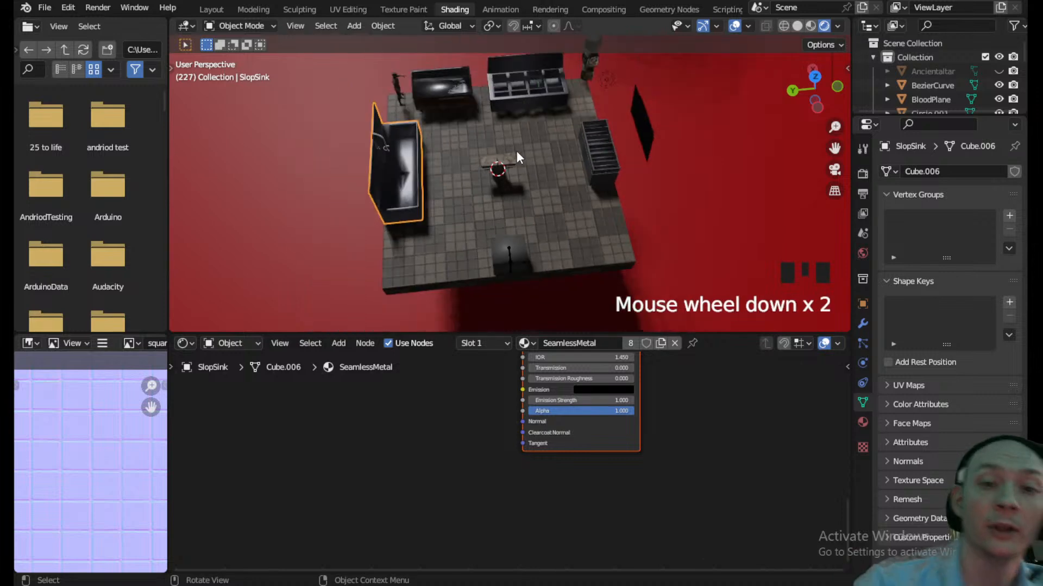
pyautogui.moveTo(524, 154); pyautogui.dragTo(571, 262, button='middle')
pyautogui.scroll(2, 523, 140)
pyautogui.hotkey('ctrl', 's')
pyautogui.scroll(4, 522, 140)
pyautogui.scroll(-2, 570, 262)
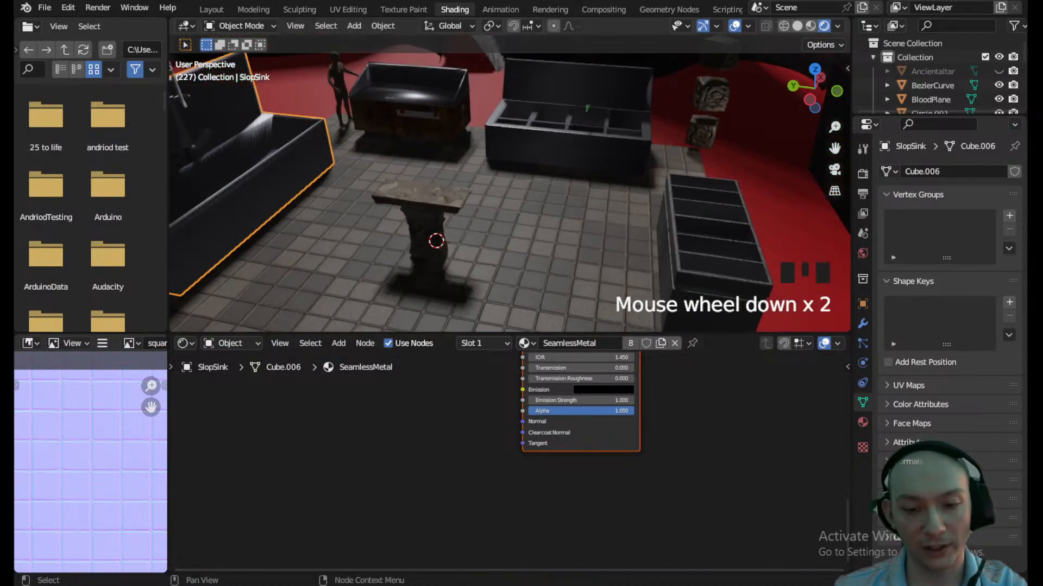
# - Switch to The plan.txt in Notepad to review the food items needed, and put the notes away
pyautogui.hotkey('alt', 'Tab')
pyautogui.click(693, 258)
pyautogui.scroll(-1, 685, 258)
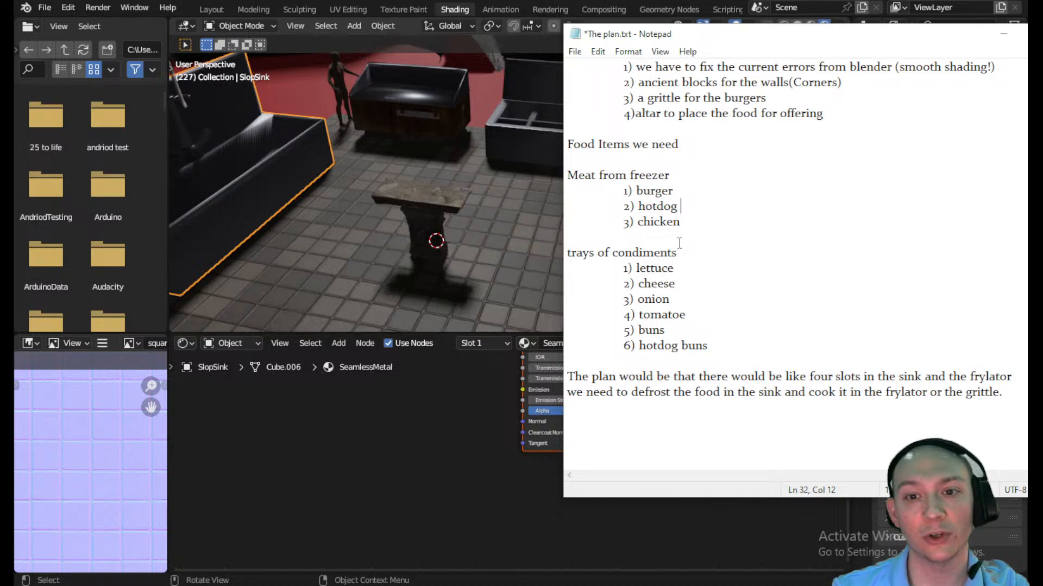
pyautogui.click(1003, 34)
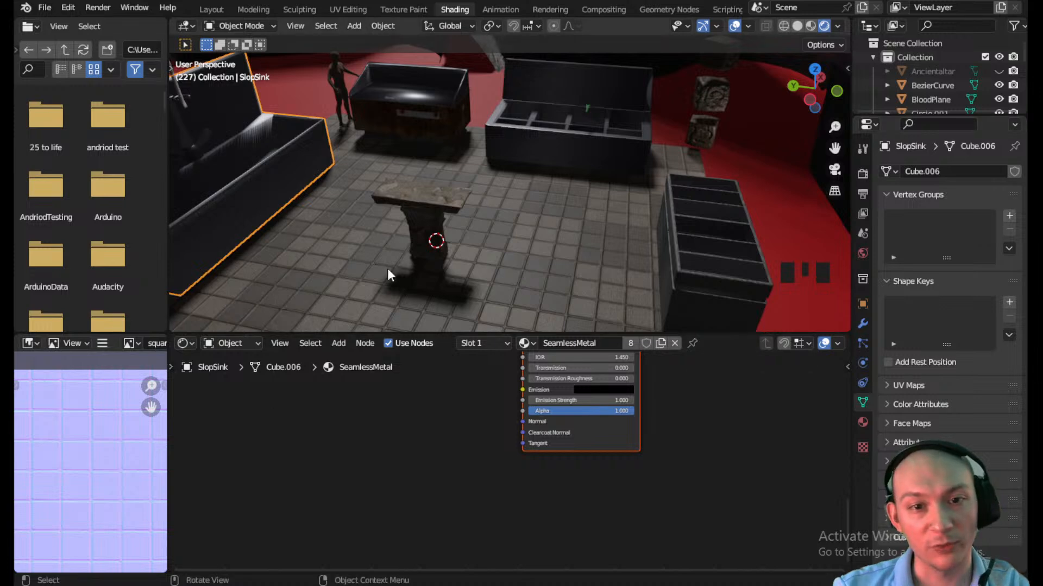
# - In the Layout workspace, add a cylinder mesh and raise it along Z above the altar
pyautogui.scroll(-3, 458, 220)
pyautogui.moveTo(462, 223); pyautogui.dragTo(614, 228, button='middle')
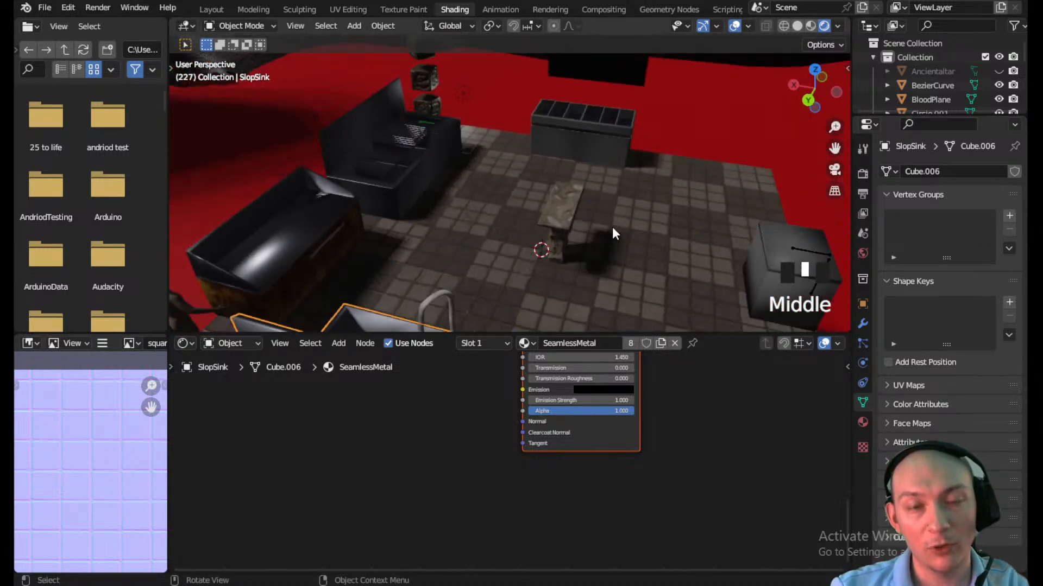
pyautogui.click(208, 10)
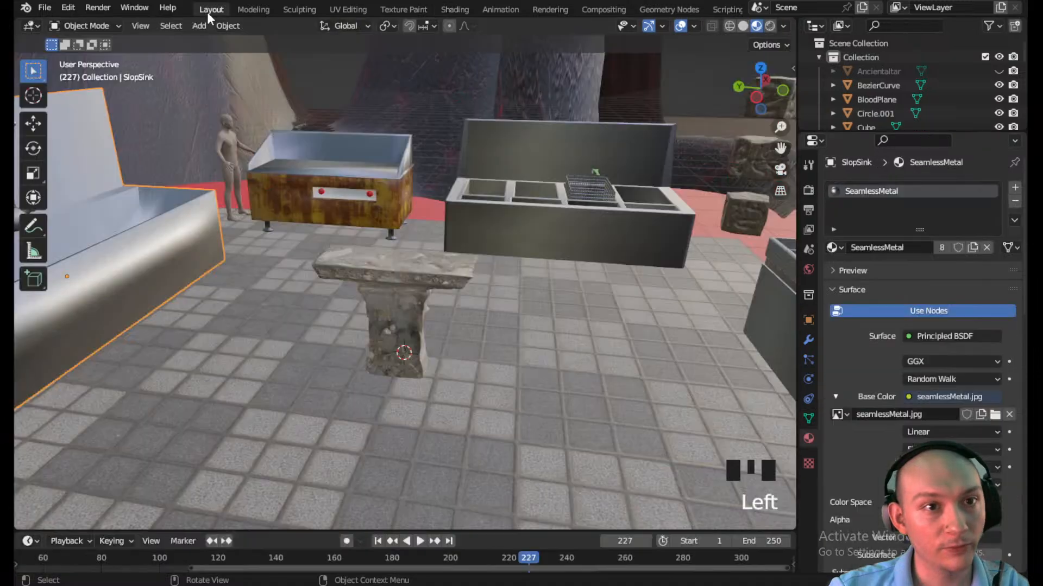
pyautogui.scroll(2, 495, 220)
pyautogui.moveTo(495, 221); pyautogui.dragTo(508, 280, button='middle')
pyautogui.click(198, 25)
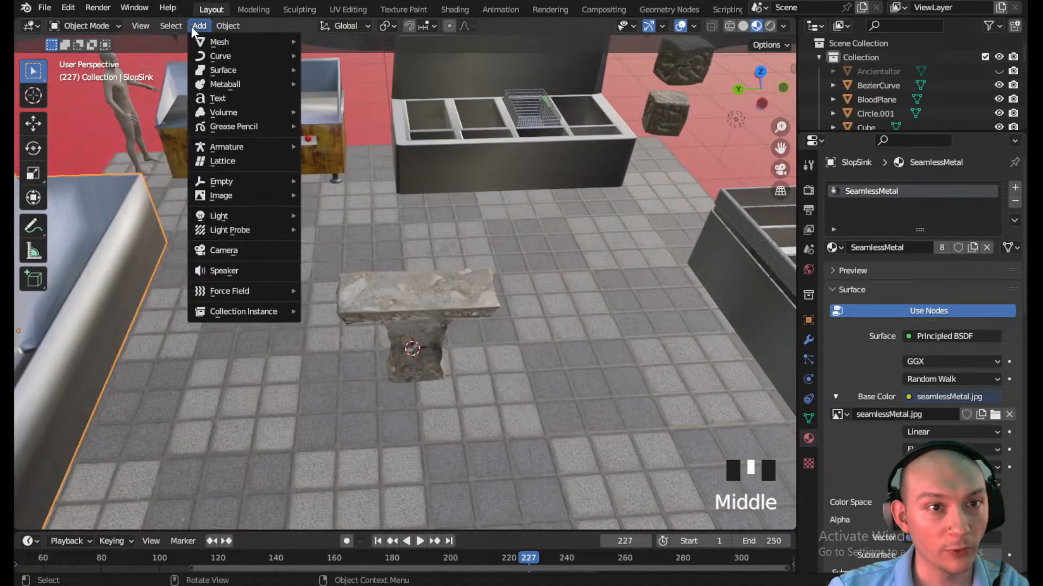
pyautogui.moveTo(241, 46)
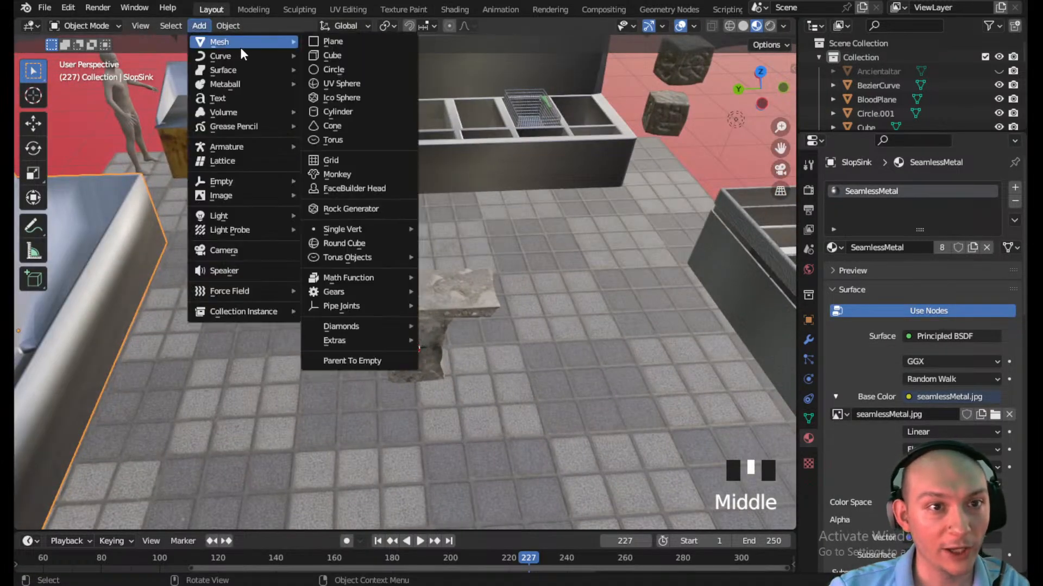
pyautogui.click(367, 112)
pyautogui.scroll(-2, 450, 356)
pyautogui.press('g')
pyautogui.press('z')
pyautogui.click(461, 277)
pyautogui.write('r90')
pyautogui.press('Return')
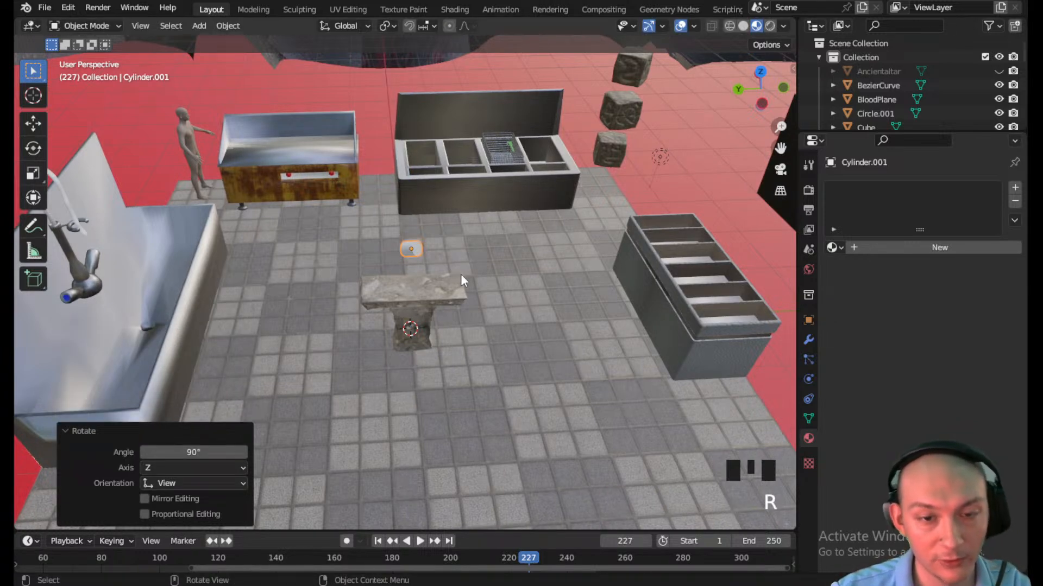
pyautogui.hotkey('ctrl', 'z')
# - Rotate the cylinder 90° about the X axis and stretch it along Y into a long rod
pyautogui.write('r90x')
pyautogui.press('Return')
pyautogui.scroll(4, 467, 266)
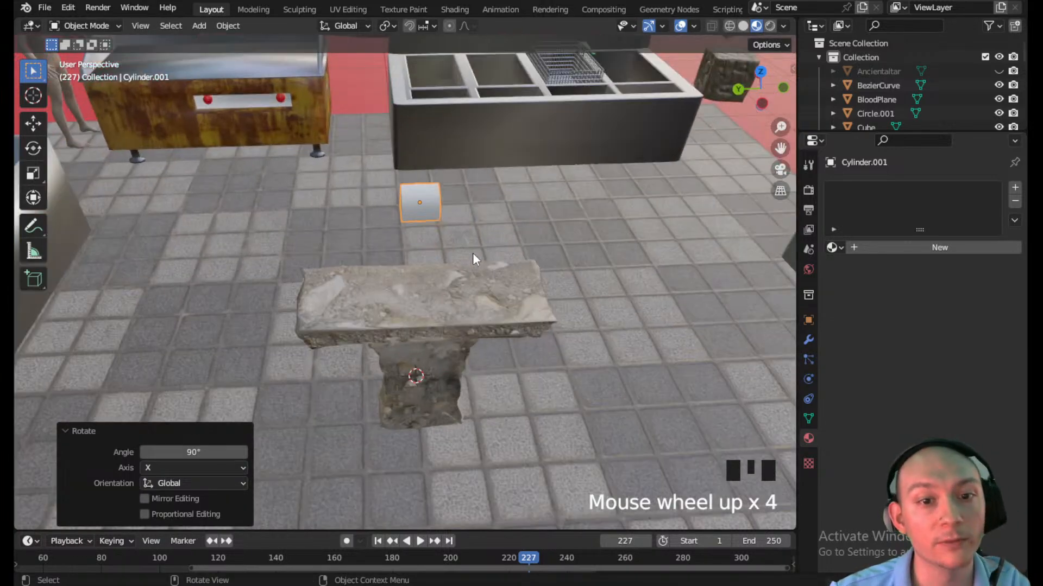
pyautogui.keyDown('shift'); pyautogui.moveTo(473, 253); pyautogui.dragTo(415, 279, button='middle'); pyautogui.keyUp('shift')
pyautogui.press('s')
pyautogui.press('x')
pyautogui.press('y')
pyautogui.click(592, 273)
pyautogui.scroll(3, 591, 273)
pyautogui.keyDown('shift'); pyautogui.moveTo(575, 288); pyautogui.dragTo(522, 291, button='middle'); pyautogui.keyUp('shift')
# - In Edit Mode, extrude one end face of the rod, shrink it, and move it about 0.24 m along Y to start a rounded tip
pyautogui.click(95, 26)
pyautogui.click(90, 52)
pyautogui.click(456, 325)
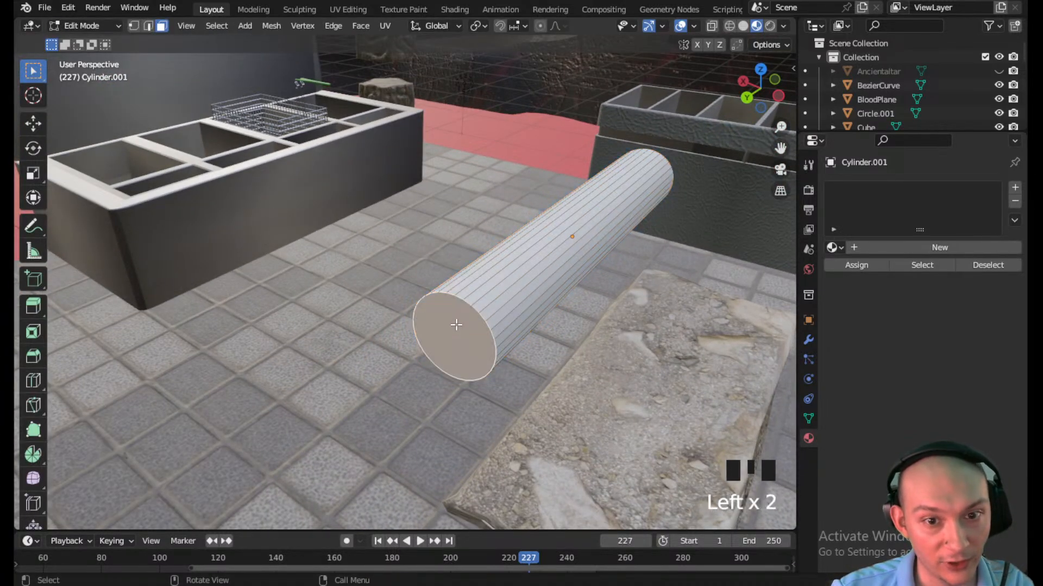
pyautogui.press('e')
pyautogui.click(430, 393)
pyautogui.press('s')
pyautogui.click(534, 441)
pyautogui.press('g')
pyautogui.press('y')
pyautogui.click(531, 446)
# - Extrude the tip's end face about 0.32 m outward and scale it to about 0.77
pyautogui.press('e')
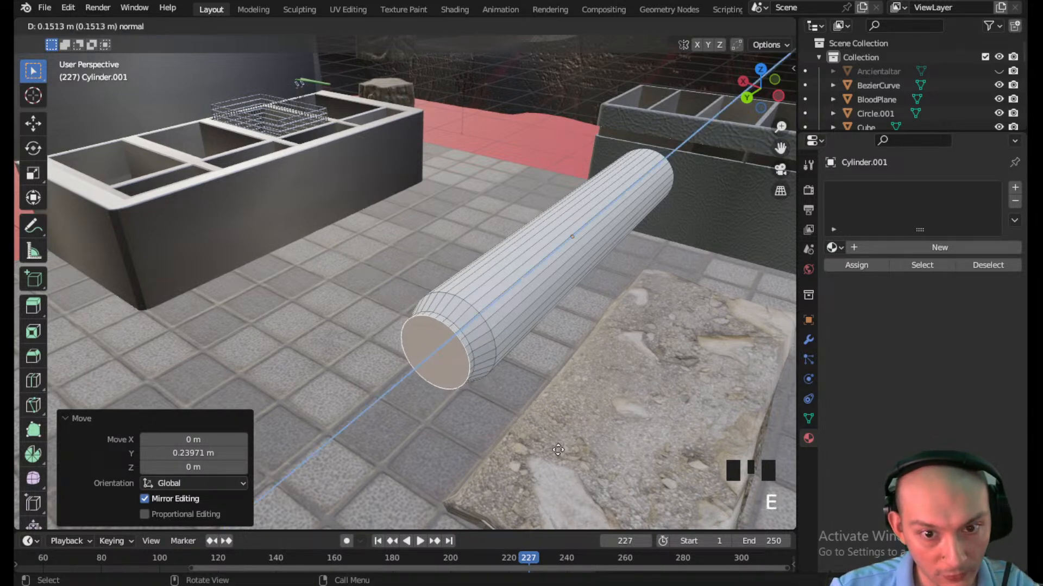
pyautogui.click(554, 452)
pyautogui.press('s')
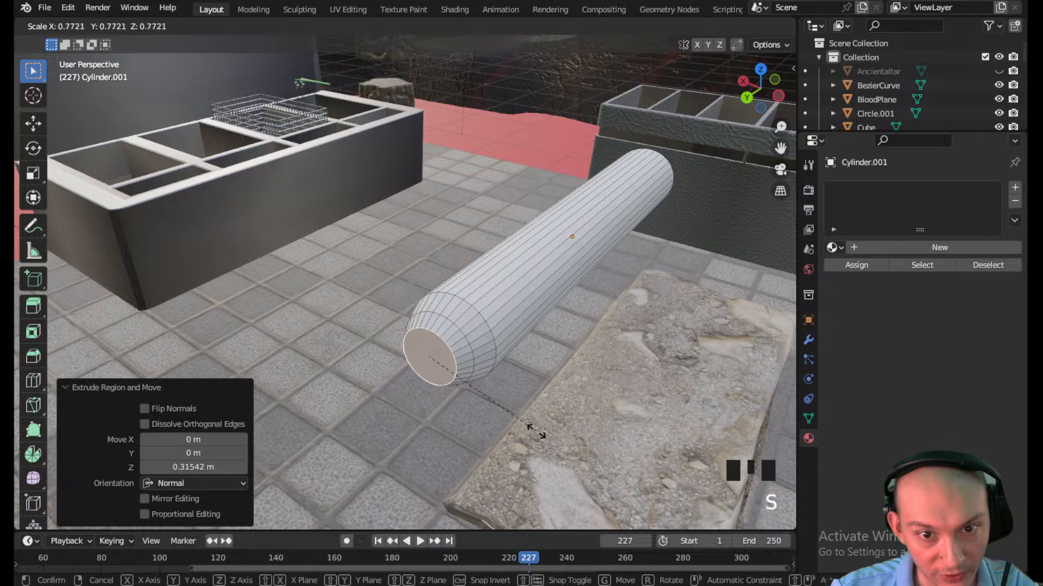
pyautogui.click(537, 435)
# - Extrude the tip's end face again by about 0.17 m and scale it to 0.654
pyautogui.press('g')
pyautogui.press('z')
pyautogui.press('z')
pyautogui.click(537, 438)
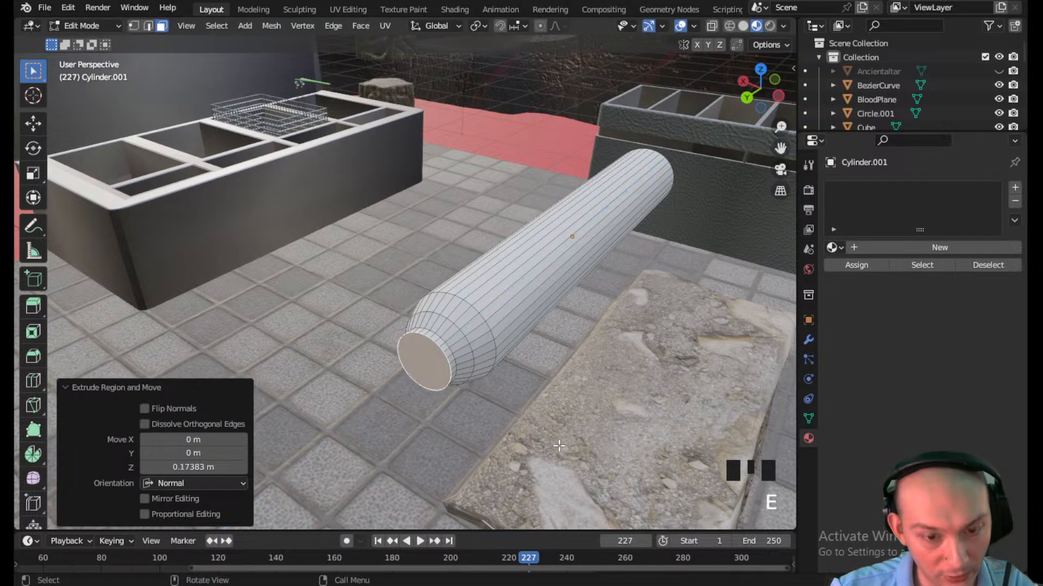
pyautogui.press('s')
pyautogui.click(520, 413)
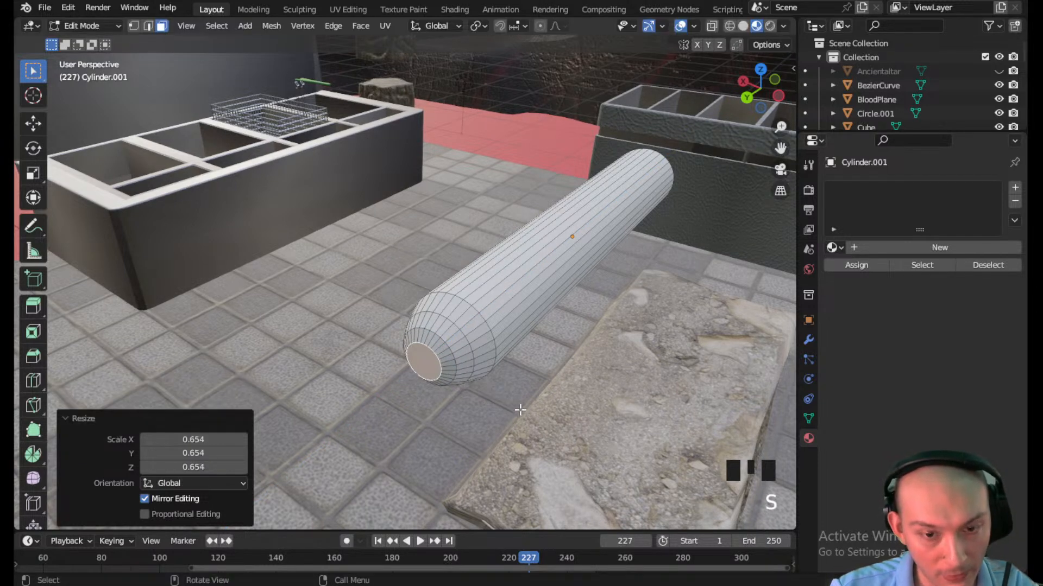
# - Close the rounded tip by extruding its face about 0.2 m, scaling it to 0.329, and pulling it back about 0.05 m along Y
pyautogui.press('e')
pyautogui.click(556, 441)
pyautogui.press('s')
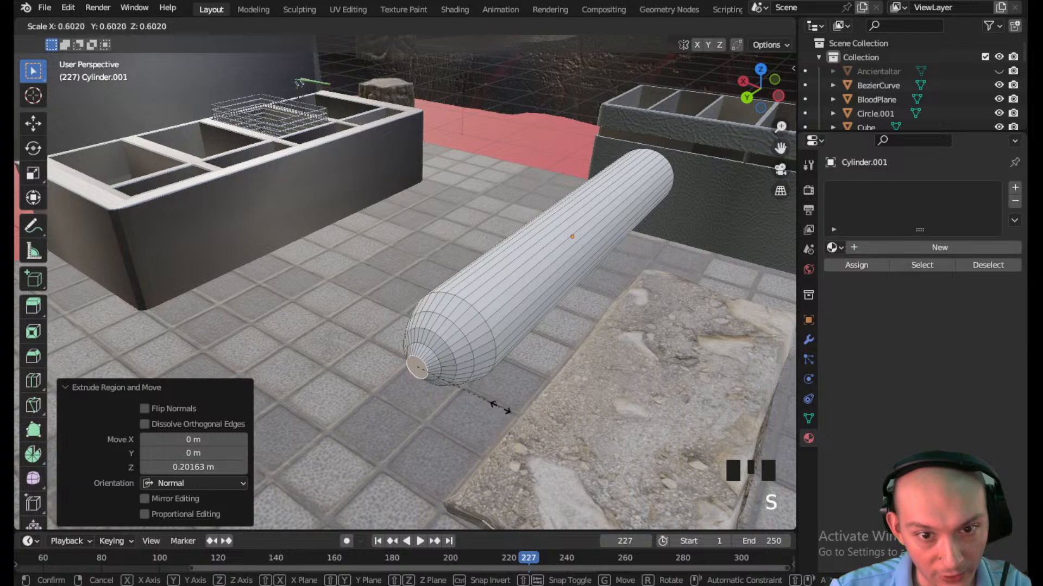
pyautogui.click(469, 375)
pyautogui.press('g')
pyautogui.press('y')
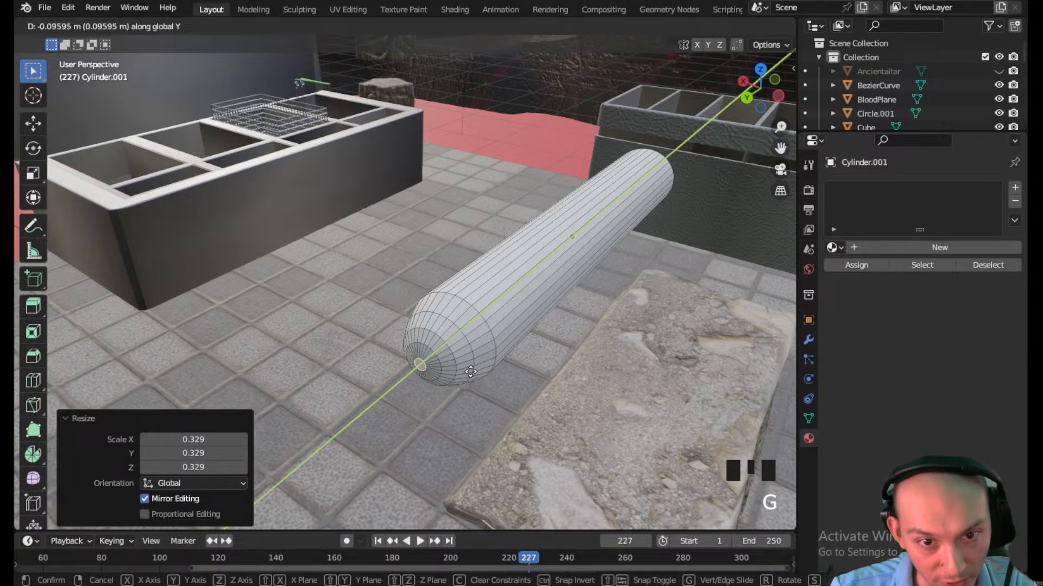
pyautogui.click(469, 374)
# - Add a single loop cut around the middle of the rod
pyautogui.moveTo(511, 306); pyautogui.dragTo(35, 343, button='middle')
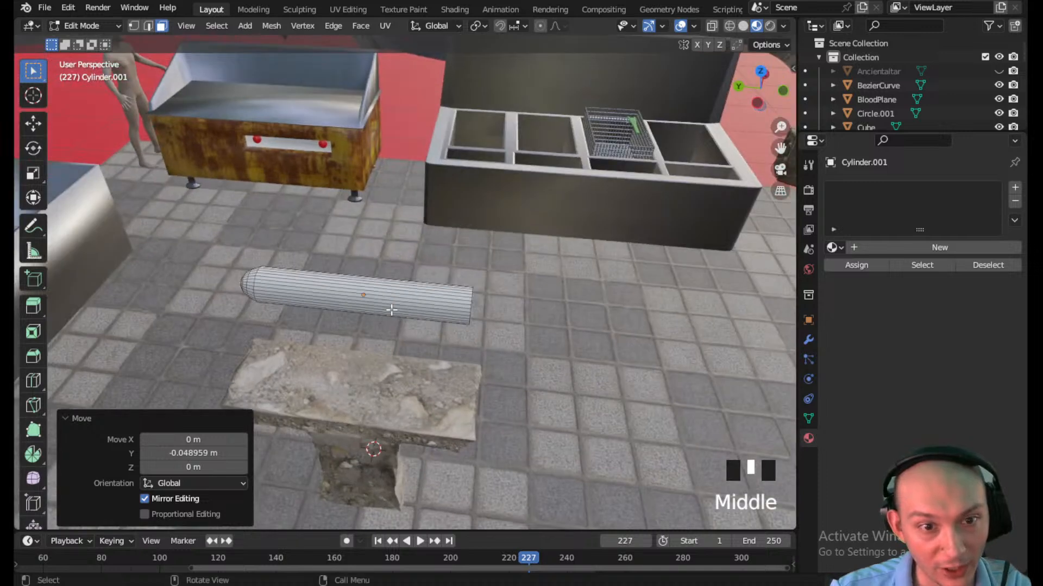
pyautogui.click(32, 380)
pyautogui.click(363, 296)
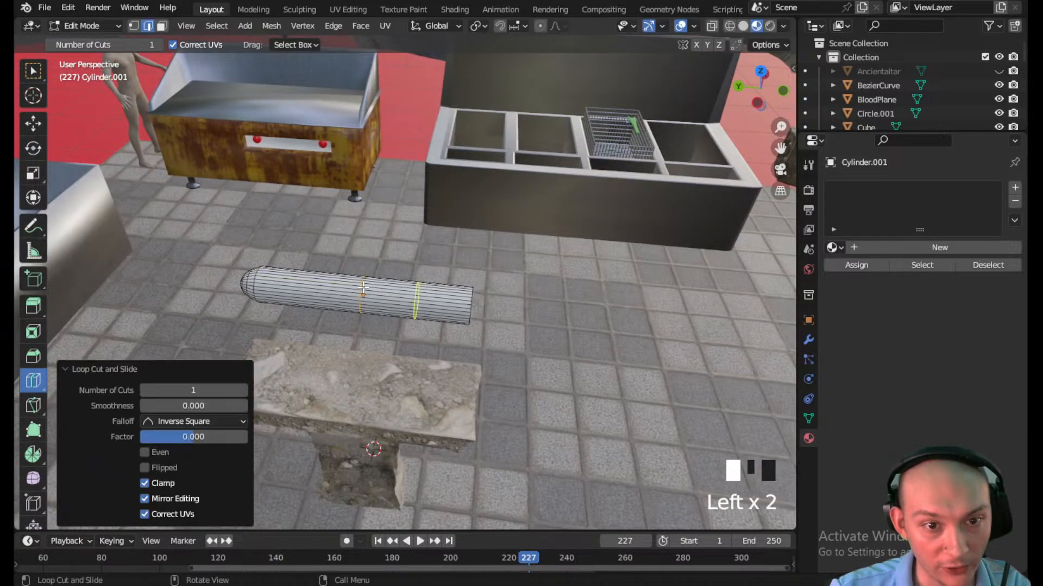
# - In wireframe shading, select the flat-ended half of the rod beyond the middle loop and delete it
pyautogui.click(33, 70)
pyautogui.click(461, 256)
pyautogui.moveTo(484, 294); pyautogui.dragTo(492, 306, button='middle')
pyautogui.press('z')
pyautogui.click(462, 309)
pyautogui.moveTo(499, 340); pyautogui.dragTo(451, 258)
pyautogui.press('x')
pyautogui.press('Delete')
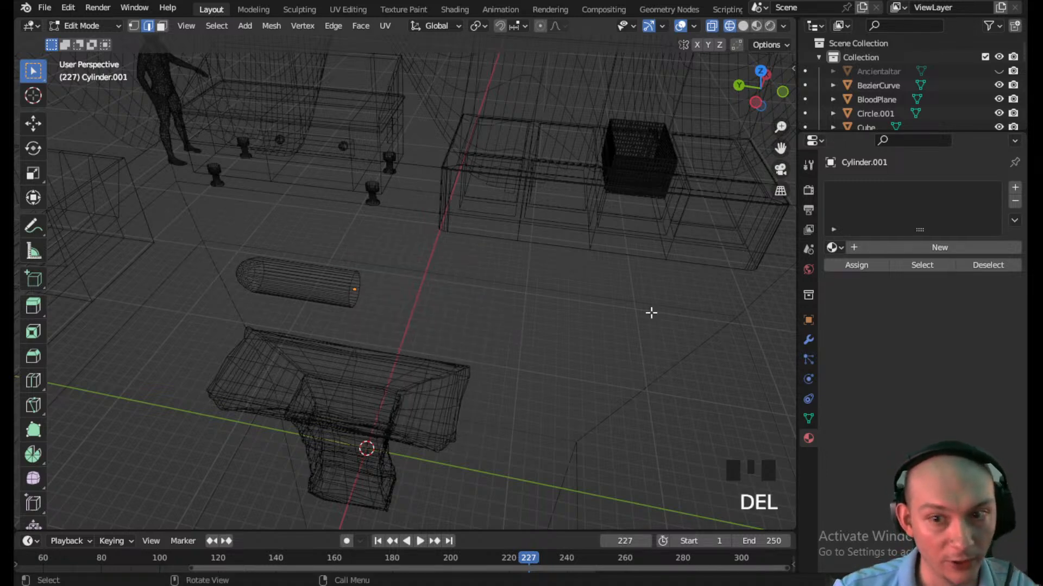
# - Add a Mirror modifier to the half rod and mirror it across the Z axis only
pyautogui.click(808, 340)
pyautogui.click(885, 188)
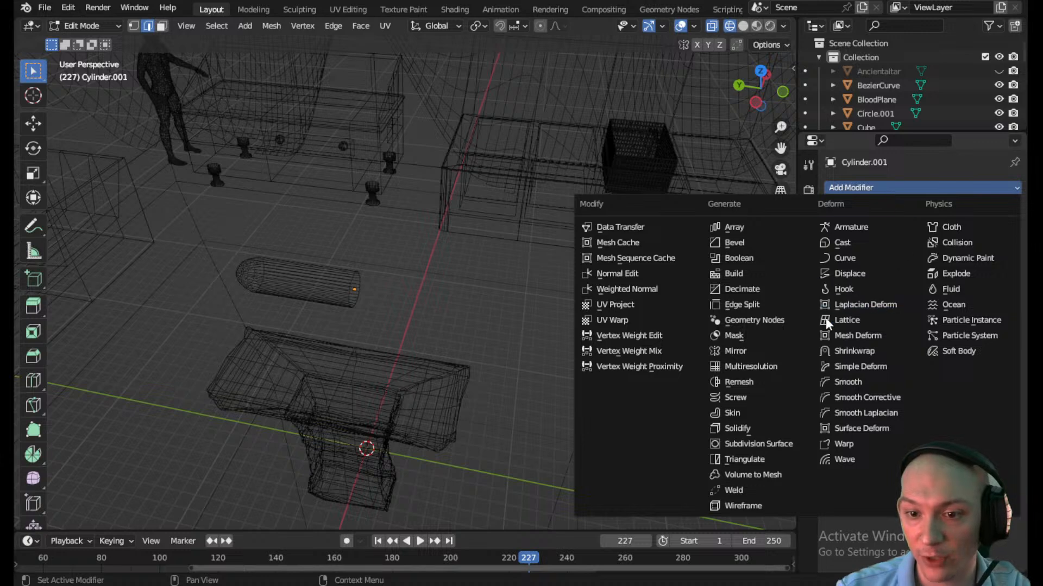
pyautogui.click(736, 352)
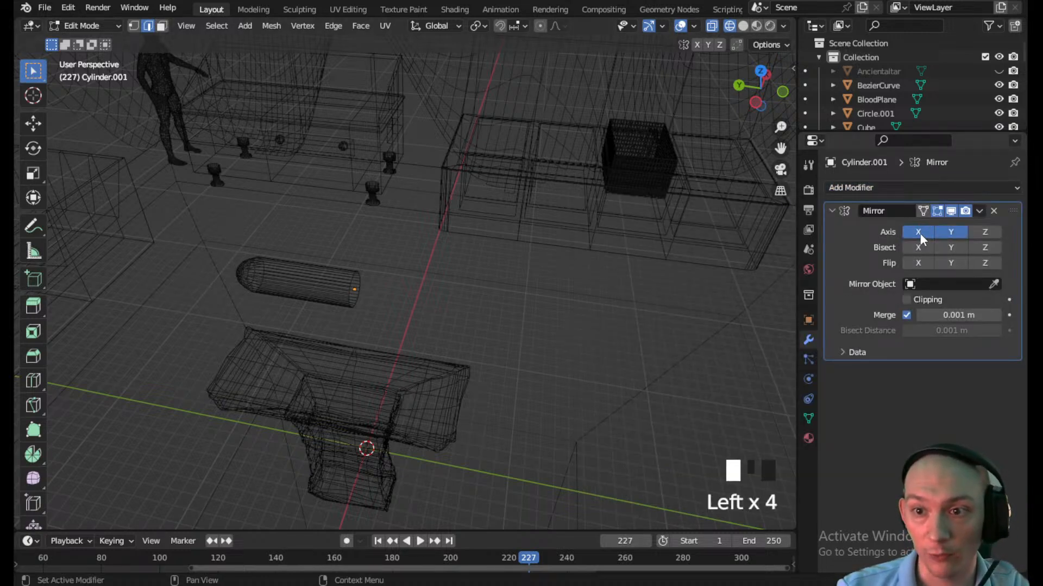
pyautogui.click(956, 232)
pyautogui.click(992, 231)
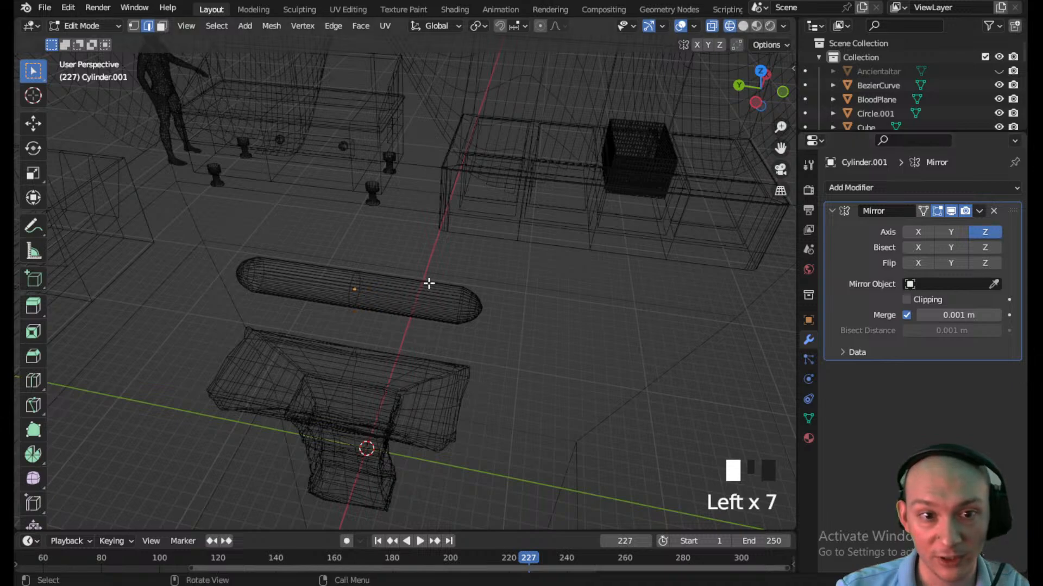
# - Lengthen the mirrored rod by moving its rounded tip about 1.1 m outward along Y
pyautogui.scroll(2, 288, 333)
pyautogui.keyDown('shift'); pyautogui.moveTo(288, 333); pyautogui.dragTo(427, 419, button='middle'); pyautogui.keyUp('shift')
pyautogui.click(760, 71)
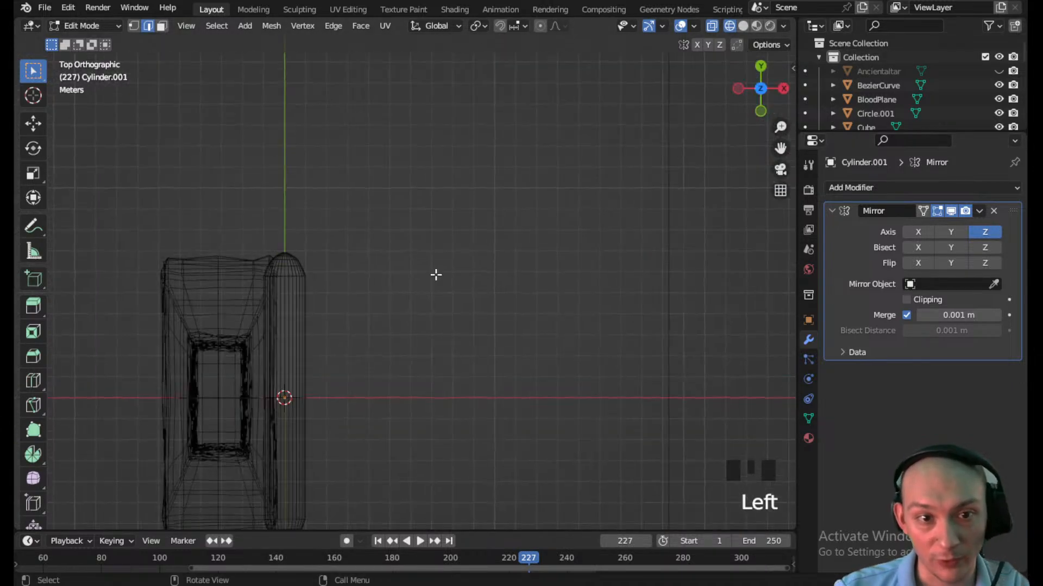
pyautogui.click(284, 263)
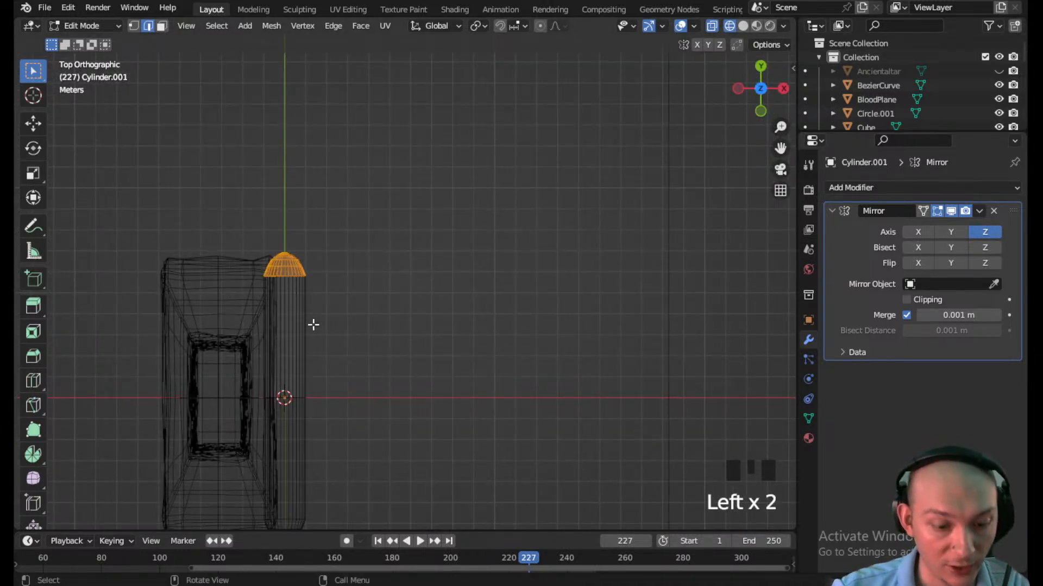
pyautogui.scroll(-2, 313, 324)
pyautogui.moveTo(314, 324); pyautogui.dragTo(256, 289, button='middle')
pyautogui.press('g')
pyautogui.press('y')
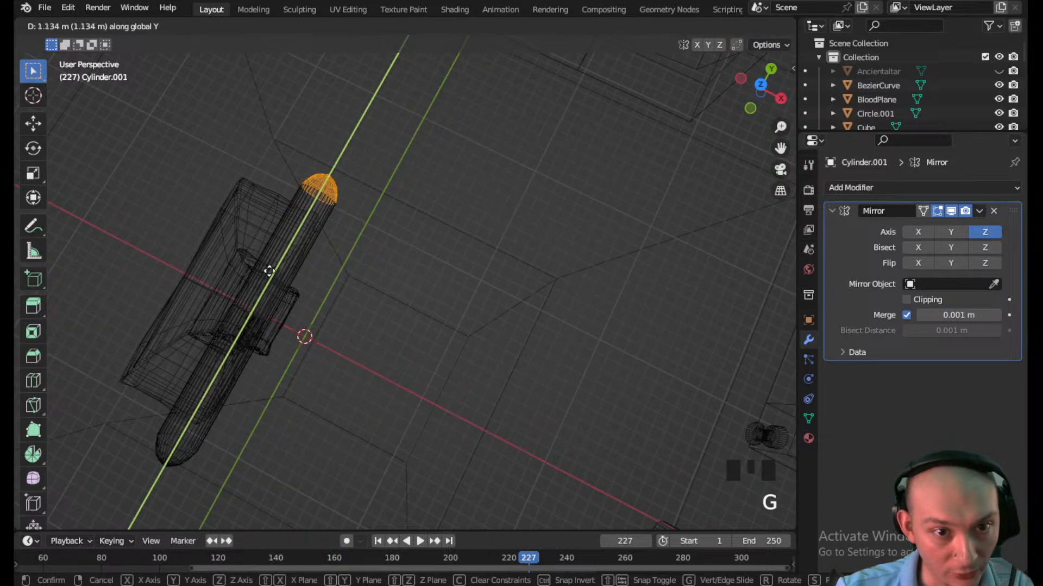
pyautogui.click(273, 268)
# - Return to Object Mode and scale the whole hotdog down uniformly to 0.087
pyautogui.click(108, 25)
pyautogui.click(103, 42)
pyautogui.moveTo(282, 185); pyautogui.dragTo(409, 193, button='middle')
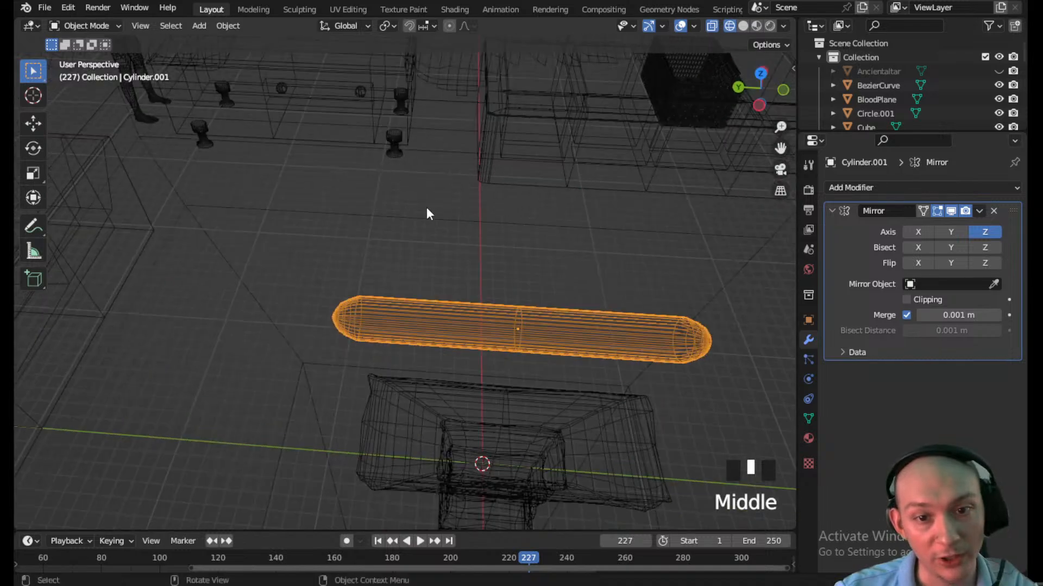
pyautogui.press('s')
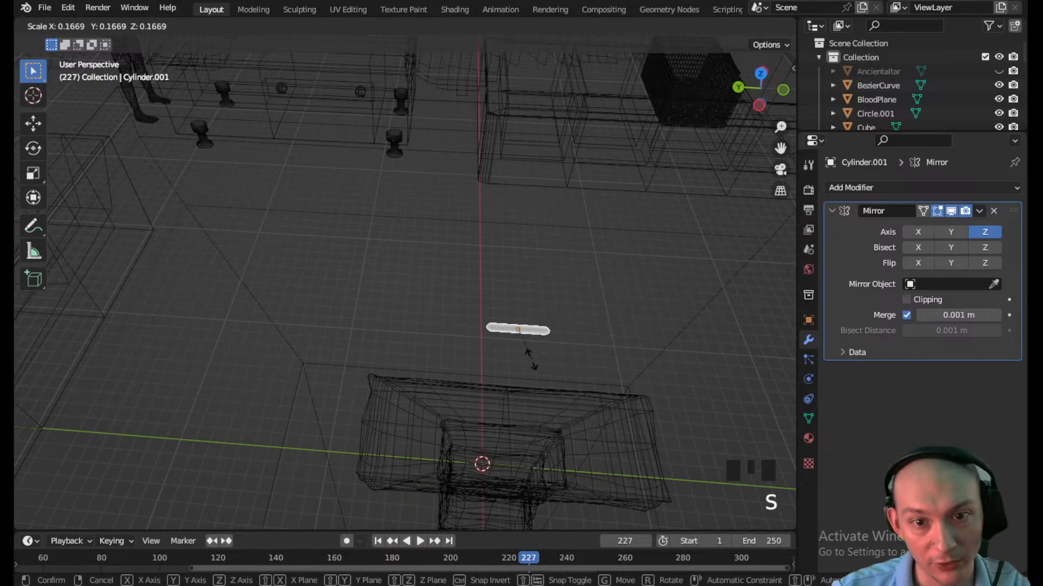
pyautogui.click(517, 342)
pyautogui.moveTo(519, 348); pyautogui.dragTo(506, 315, button='middle')
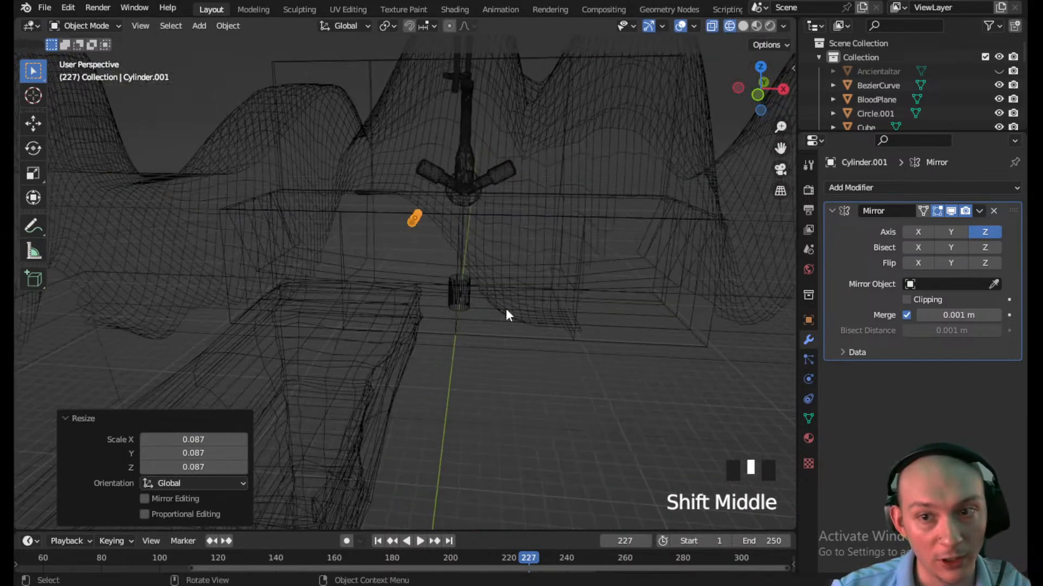
# - Add an Array modifier to the hotdog with a fixed count of 6
pyautogui.click(884, 186)
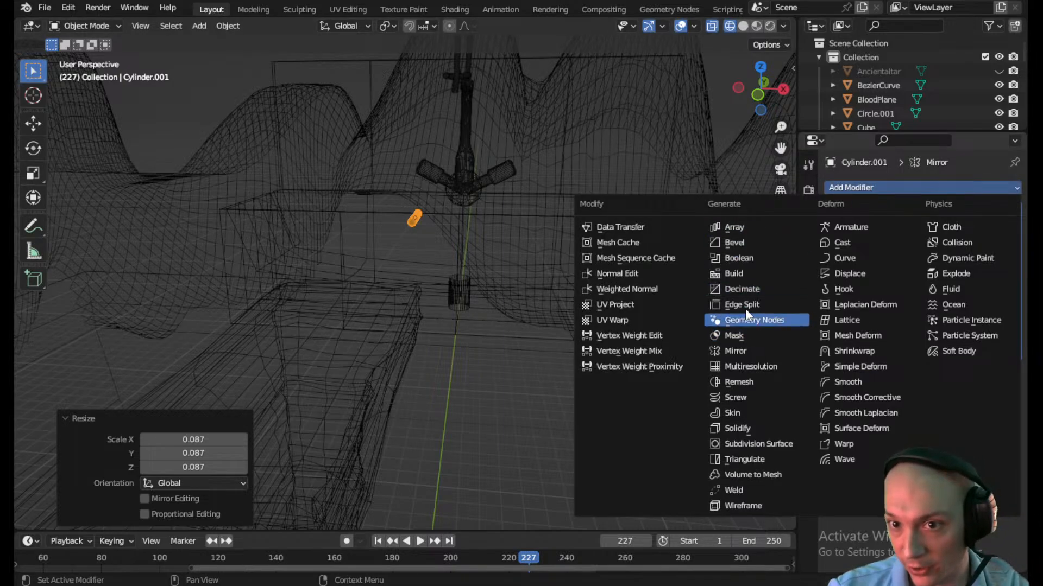
pyautogui.click(745, 224)
pyautogui.keyDown('shift'); pyautogui.moveTo(519, 204); pyautogui.dragTo(450, 280, button='middle'); pyautogui.keyUp('shift')
pyautogui.scroll(2, 451, 280)
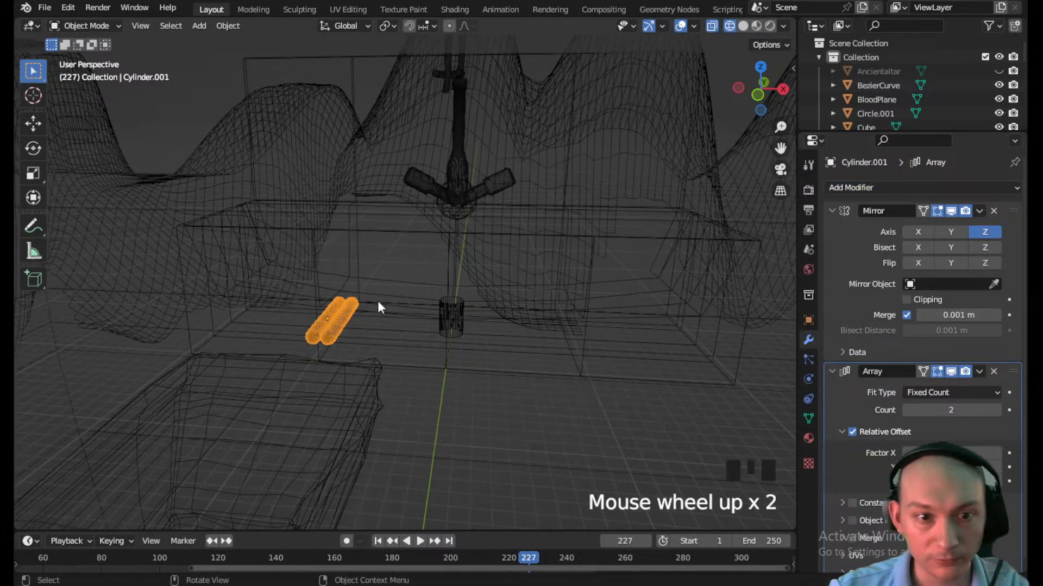
pyautogui.moveTo(377, 300); pyautogui.dragTo(373, 295, button='middle')
pyautogui.scroll(1, 380, 294)
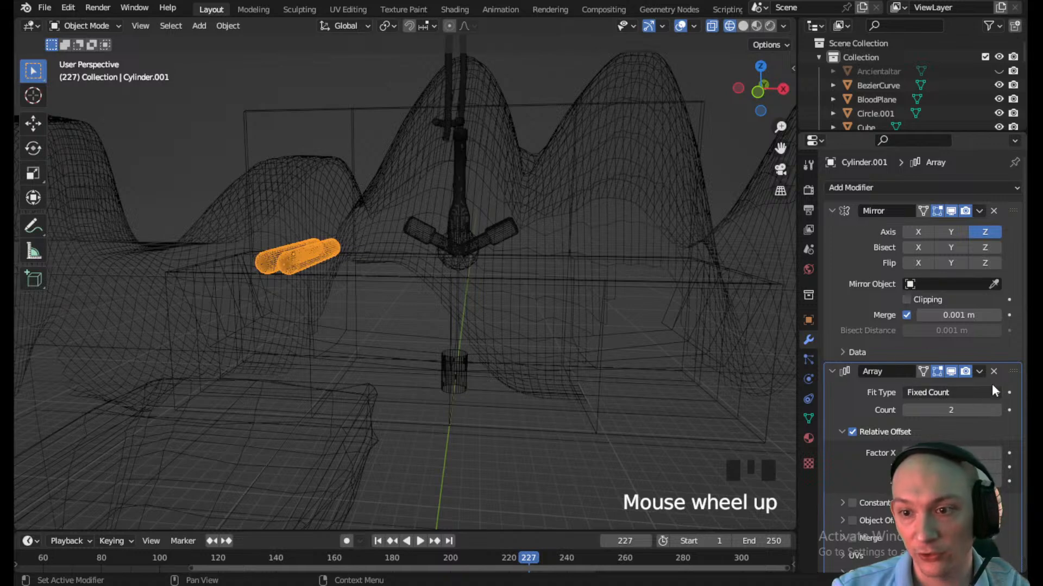
pyautogui.click(998, 410)
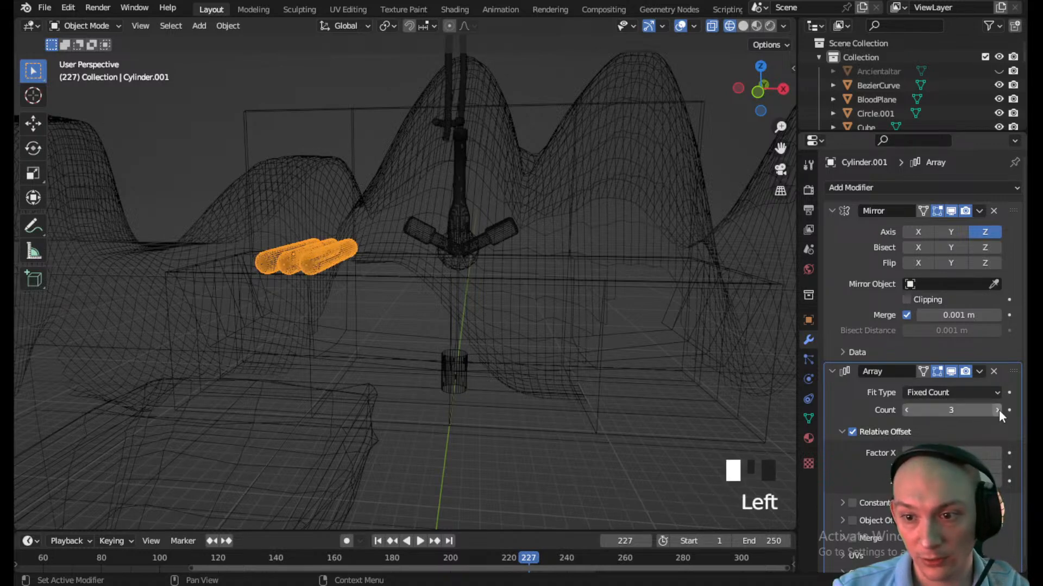
pyautogui.click(997, 410)
pyautogui.click(997, 410)
pyautogui.click(998, 410)
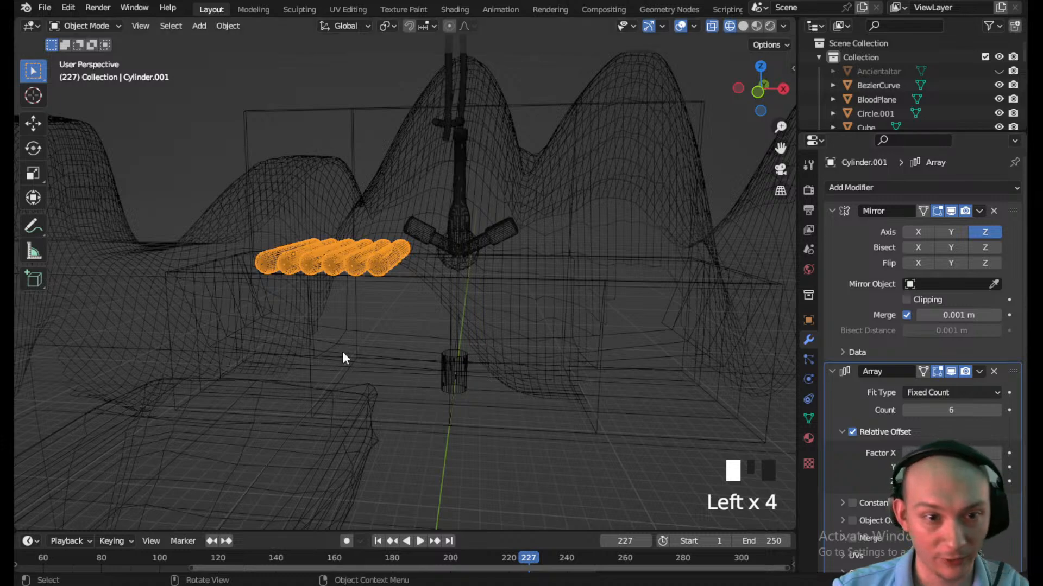
# - Duplicate the hotdog row about 0.149 m upward along Z
pyautogui.hotkey('shift', 'd')
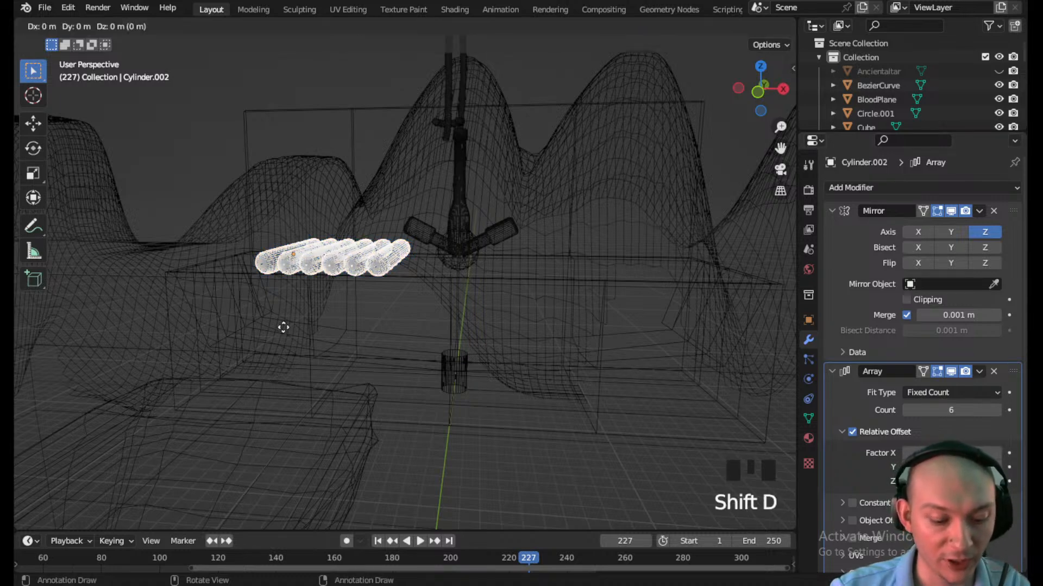
pyautogui.press('z')
pyautogui.click(284, 314)
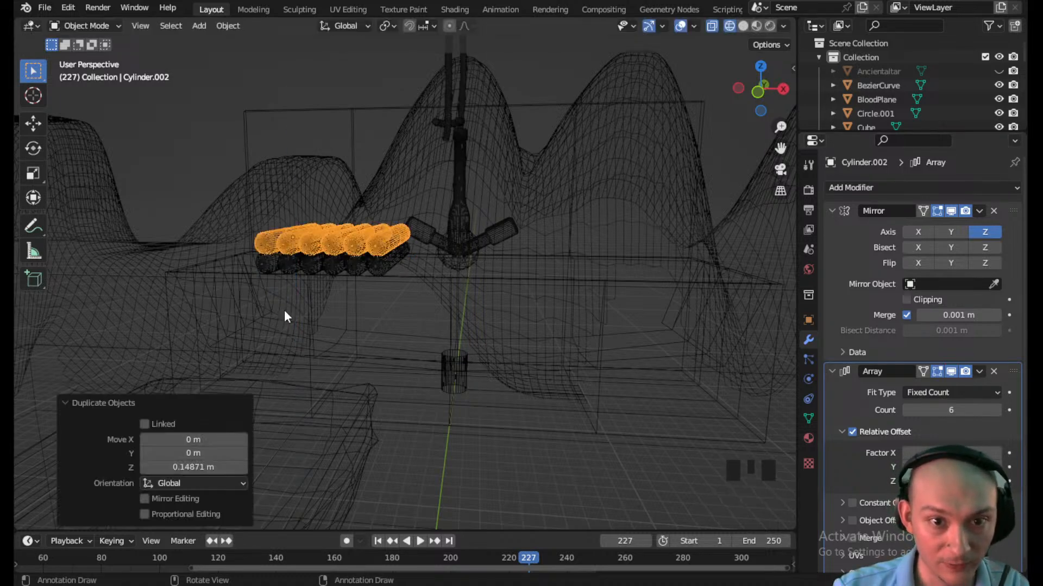
# - In front view, raise the duplicated hotdog row by about 0.034 m along Z to clear the lower row
pyautogui.click(755, 93)
pyautogui.scroll(3, 418, 187)
pyautogui.keyDown('shift'); pyautogui.moveTo(418, 187); pyautogui.dragTo(400, 360, button='middle'); pyautogui.keyUp('shift')
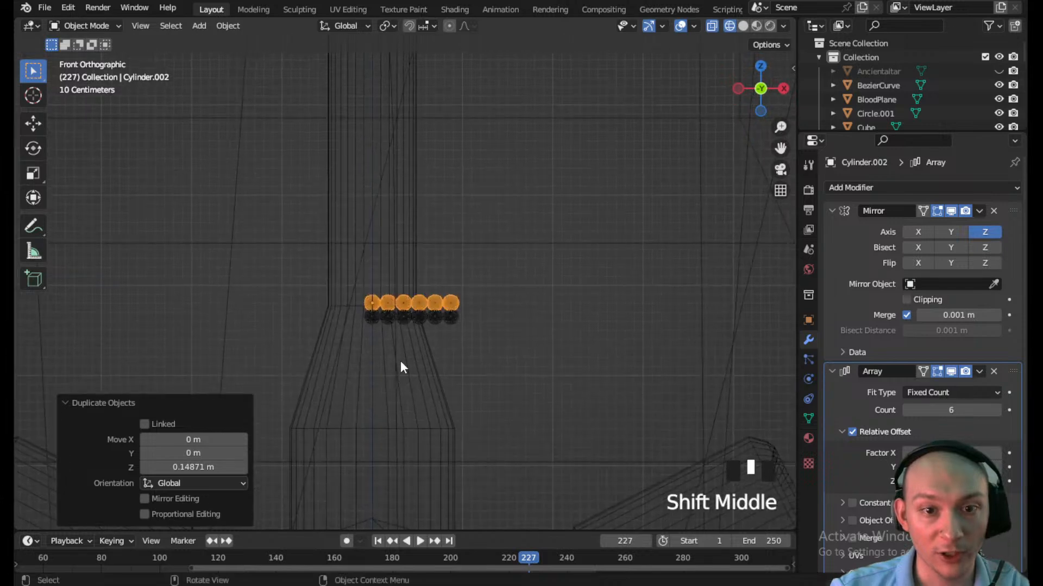
pyautogui.scroll(6, 400, 361)
pyautogui.press('g')
pyautogui.press('z')
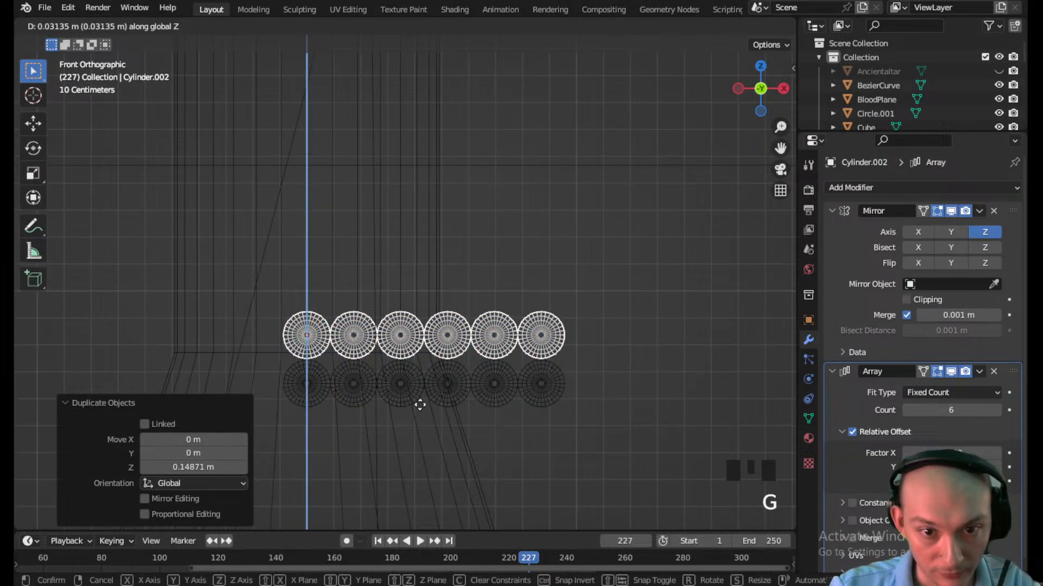
pyautogui.click(420, 404)
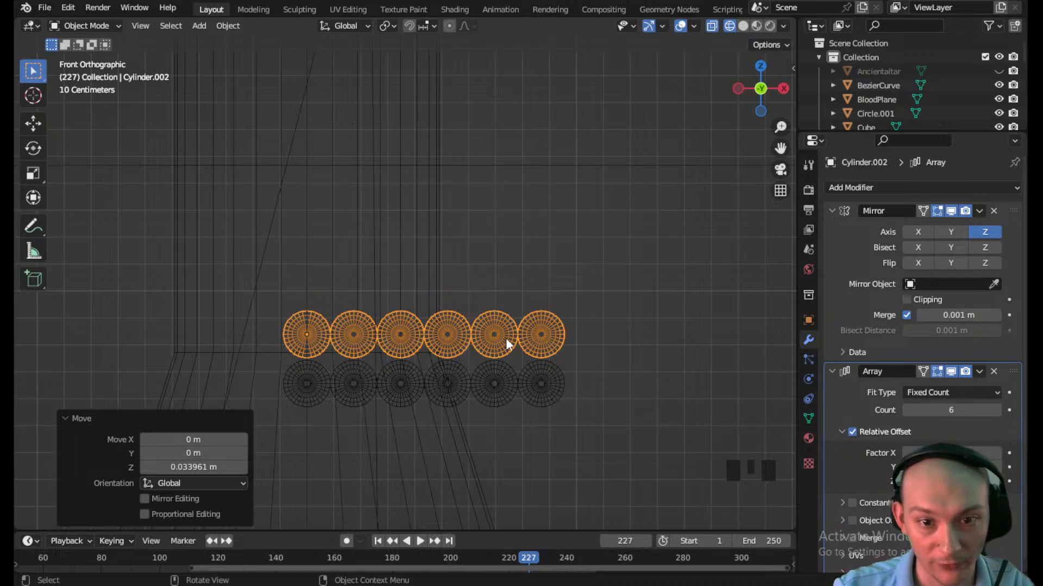
# - Reduce the array count of both the upper and lower hotdog rows to 4 and deselect everything
pyautogui.moveTo(587, 442); pyautogui.dragTo(523, 298)
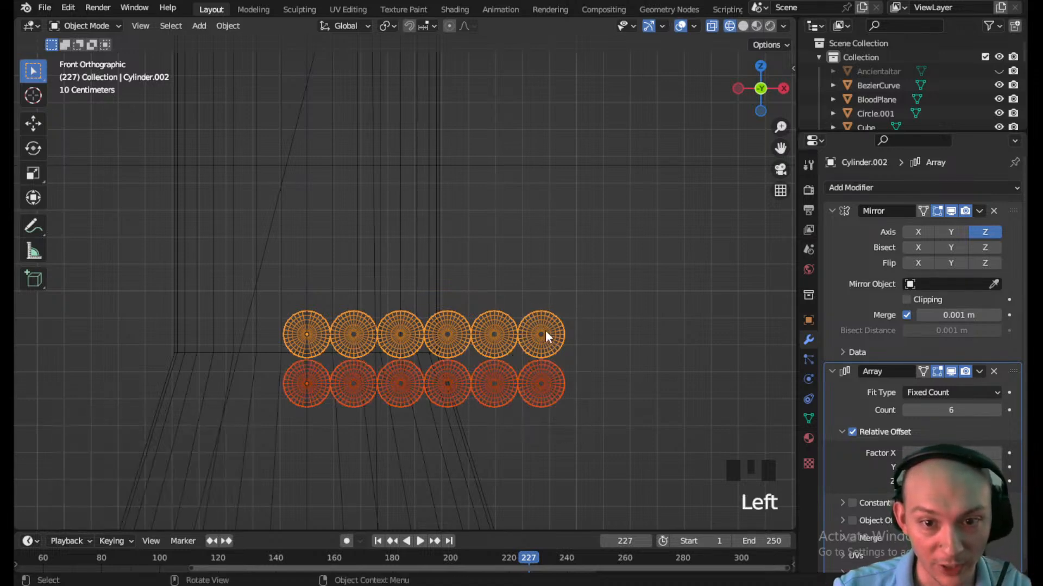
pyautogui.click(906, 409)
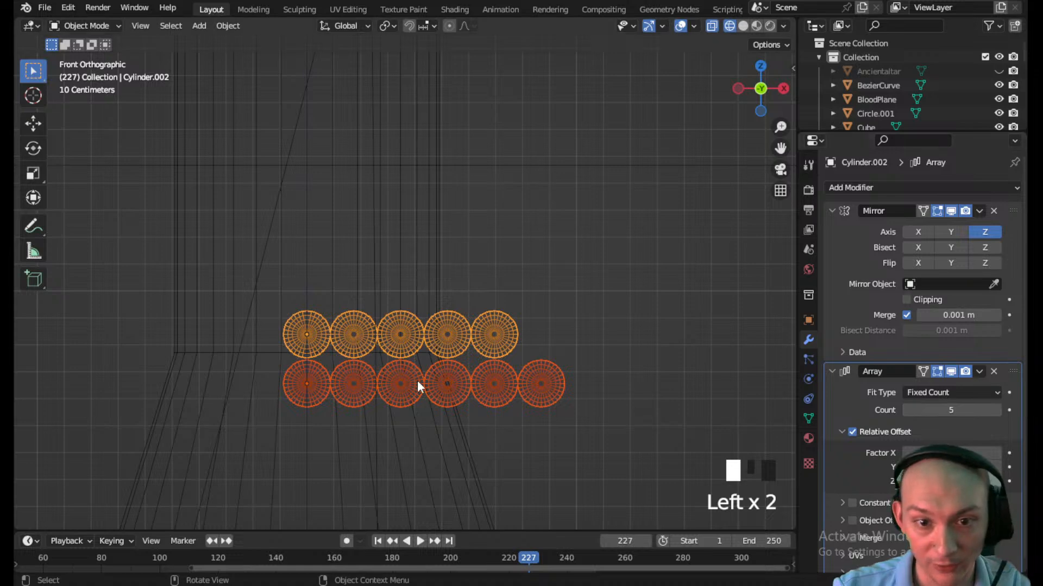
pyautogui.click(418, 383)
pyautogui.click(906, 410)
pyautogui.click(907, 410)
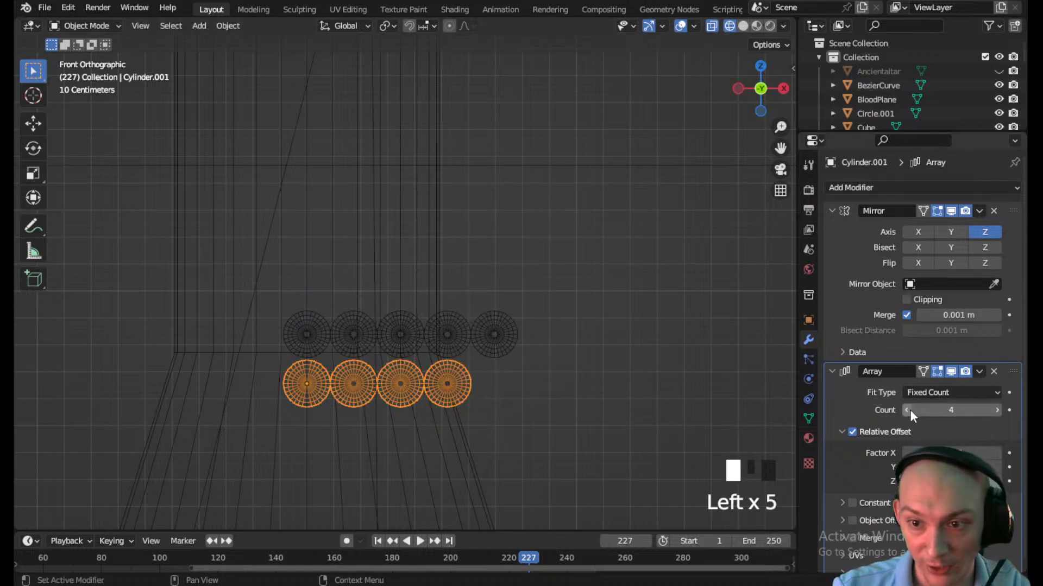
pyautogui.click(437, 328)
pyautogui.click(907, 409)
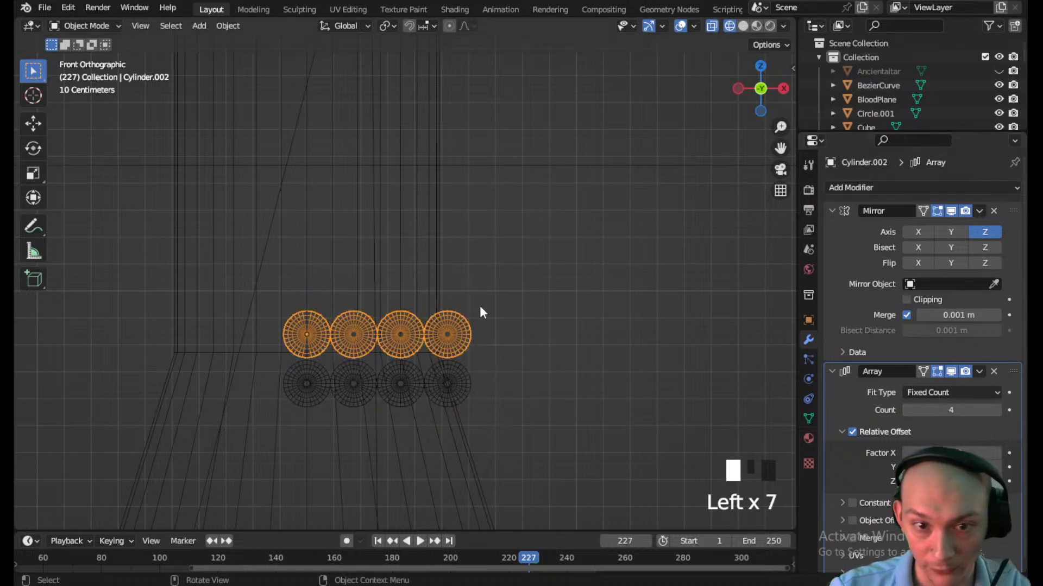
pyautogui.click(457, 266)
# - Add a new cube mesh to the scene for the packaging around the hotdogs
pyautogui.moveTo(457, 266); pyautogui.dragTo(477, 330, button='middle')
pyautogui.scroll(-11, 431, 350)
pyautogui.keyDown('shift'); pyautogui.moveTo(407, 353); pyautogui.dragTo(397, 300, button='middle'); pyautogui.keyUp('shift')
pyautogui.scroll(4, 404, 342)
pyautogui.scroll(1, 403, 344)
pyautogui.scroll(2, 410, 267)
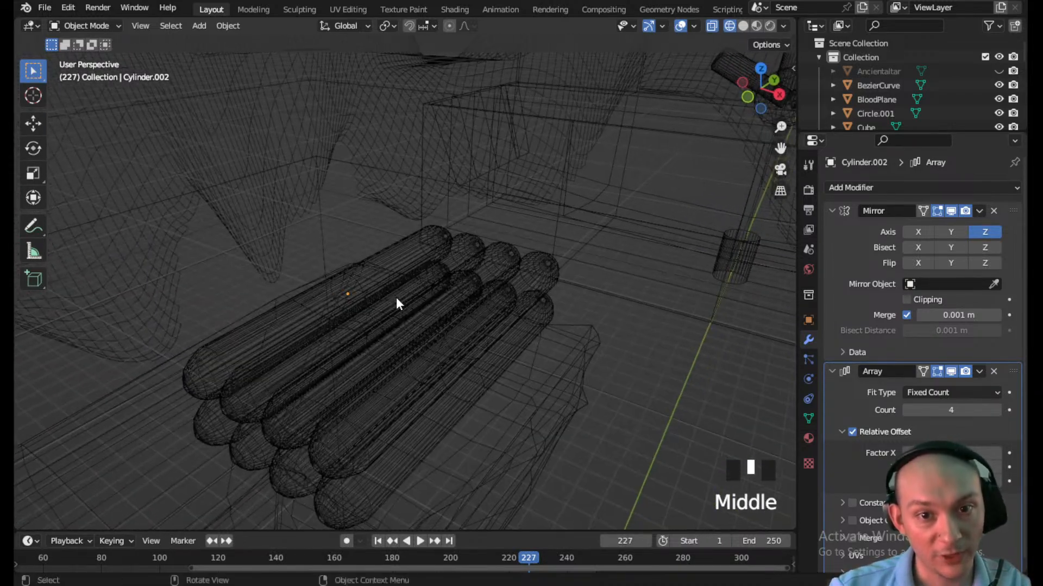
pyautogui.click(199, 25)
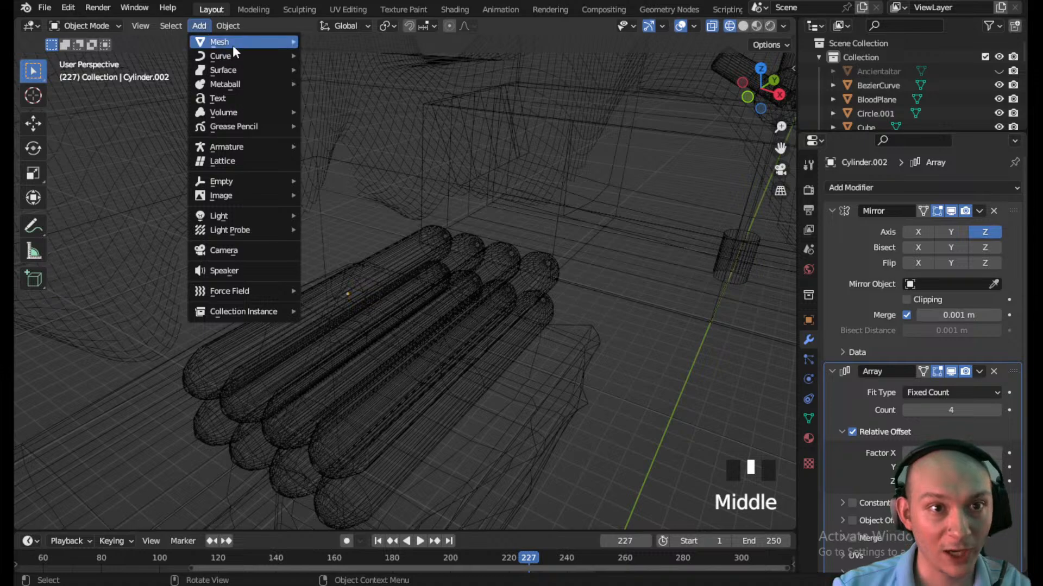
pyautogui.moveTo(235, 45)
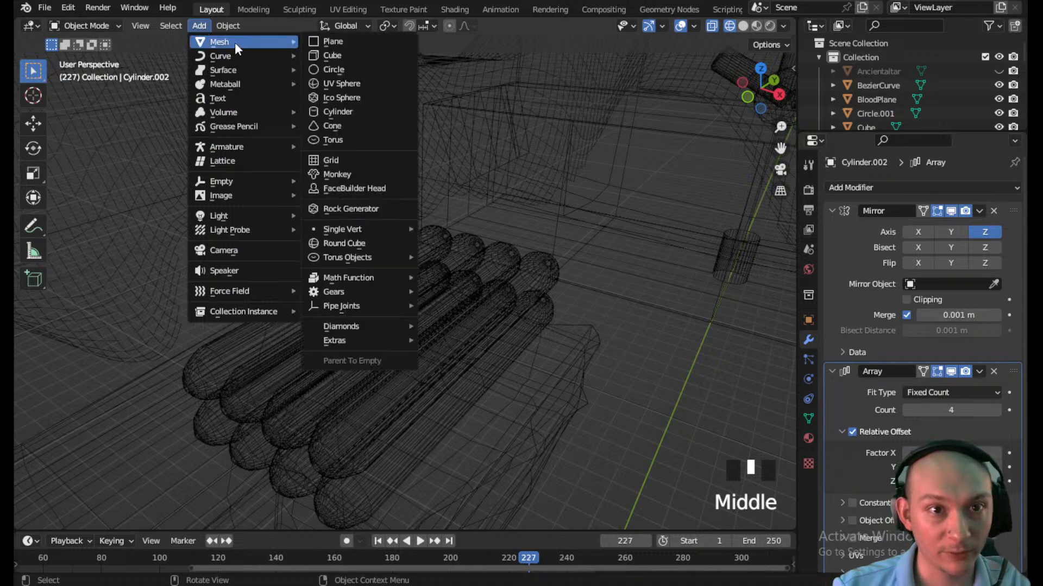
pyautogui.click(335, 55)
# - In front view, hide the three objects overlapping the hotdog stack, including FleshMountain
pyautogui.scroll(-7, 425, 297)
pyautogui.moveTo(430, 293); pyautogui.dragTo(477, 269, button='middle')
pyautogui.click(761, 90)
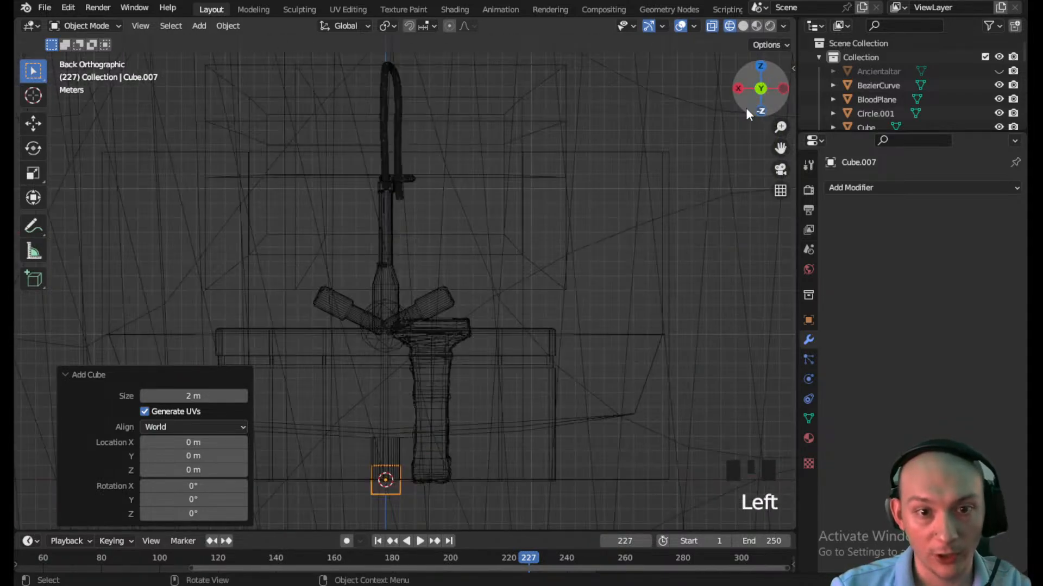
pyautogui.click(760, 92)
pyautogui.scroll(5, 452, 368)
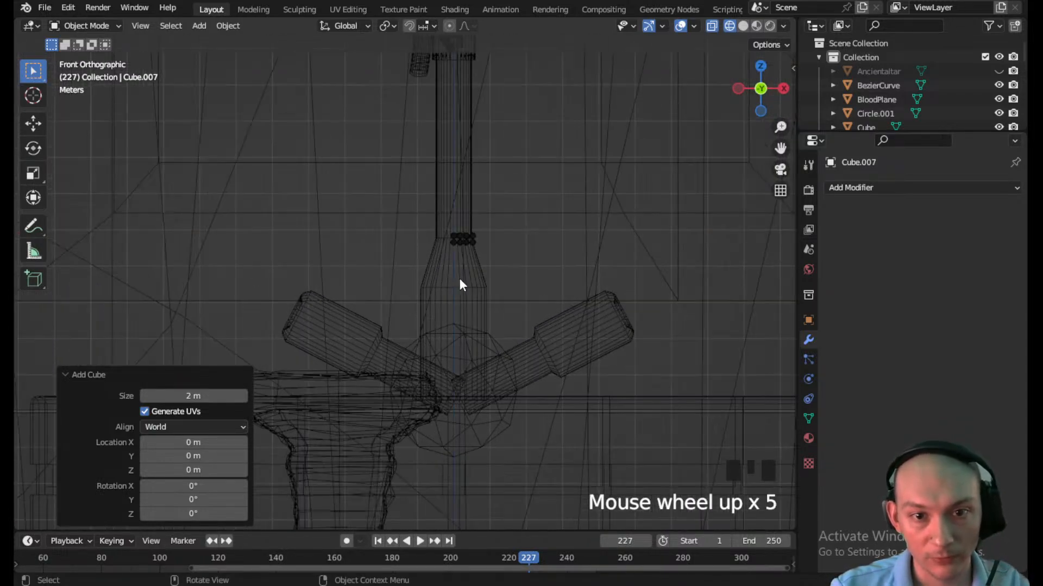
pyautogui.click(465, 322)
pyautogui.press('h')
pyautogui.click(437, 390)
pyautogui.press('h')
pyautogui.click(465, 352)
pyautogui.press('h')
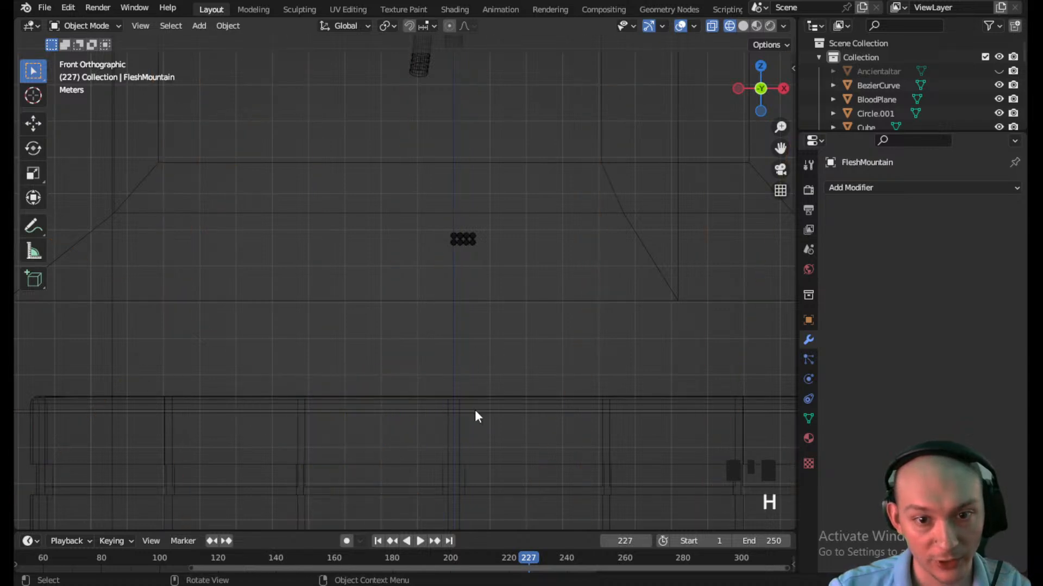
# - Move the new cube about 0.29 m along X and 14.78 m up along Z onto the hotdog stack
pyautogui.scroll(-6, 474, 417)
pyautogui.click(434, 457)
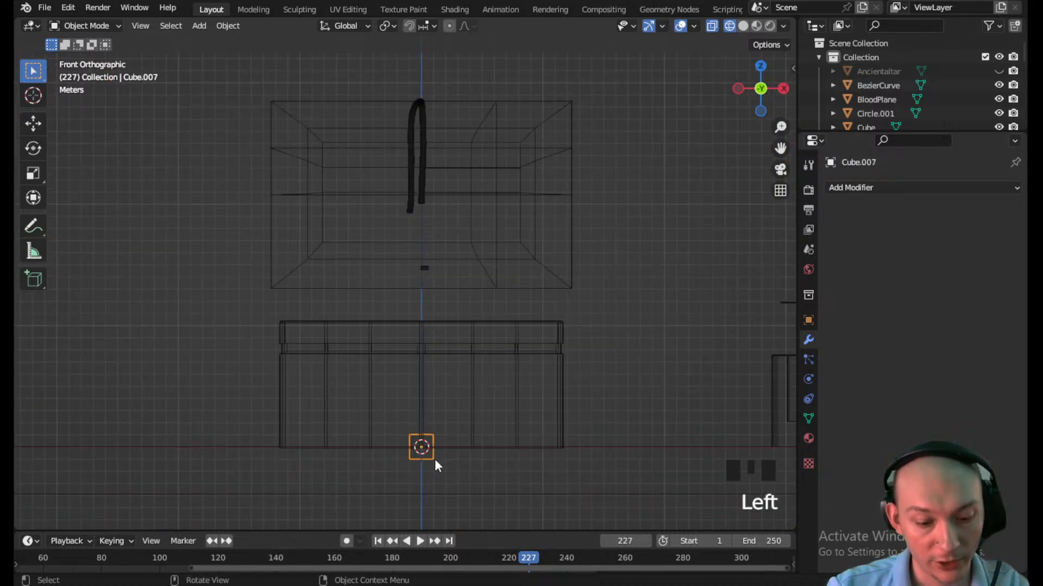
pyautogui.press('g')
pyautogui.click(439, 279)
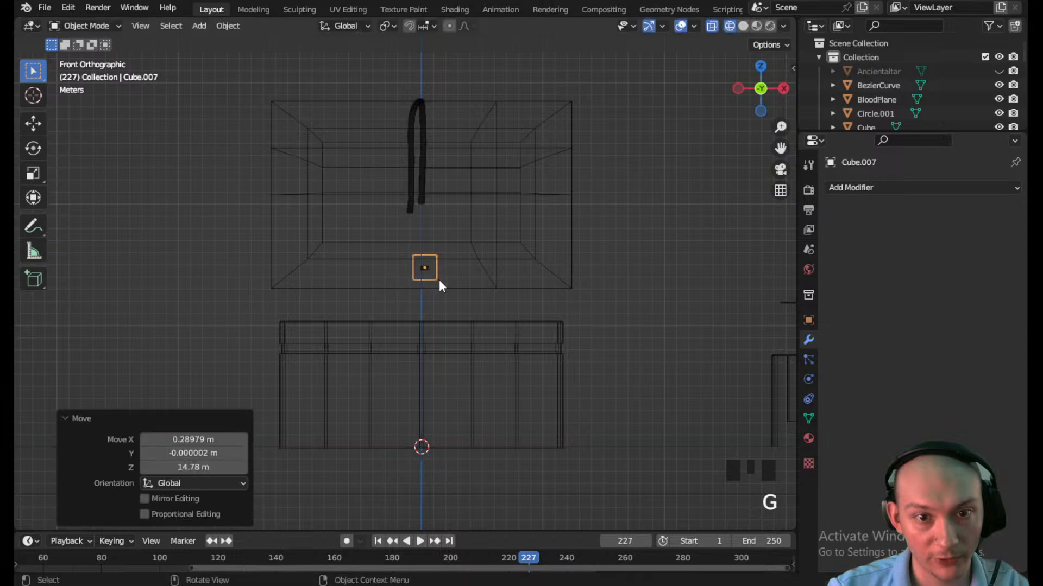
# - Scale the cube uniformly to 0.132 to bring it near the hotdog stack's size
pyautogui.scroll(8, 439, 282)
pyautogui.keyDown('shift'); pyautogui.moveTo(472, 262); pyautogui.dragTo(469, 301, button='middle'); pyautogui.keyUp('shift')
pyautogui.scroll(5, 440, 353)
pyautogui.press('s')
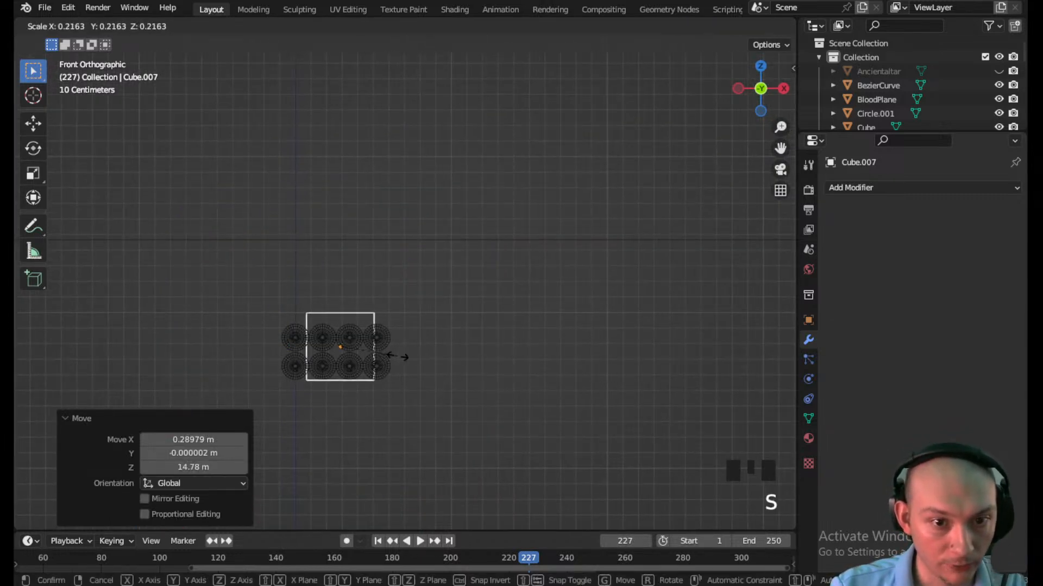
pyautogui.click(375, 354)
# - Move the cube about -0.034 m along X and -0.031 m along Z, and scale it uniformly by 1.363 to cover the stack's height
pyautogui.scroll(3, 438, 281)
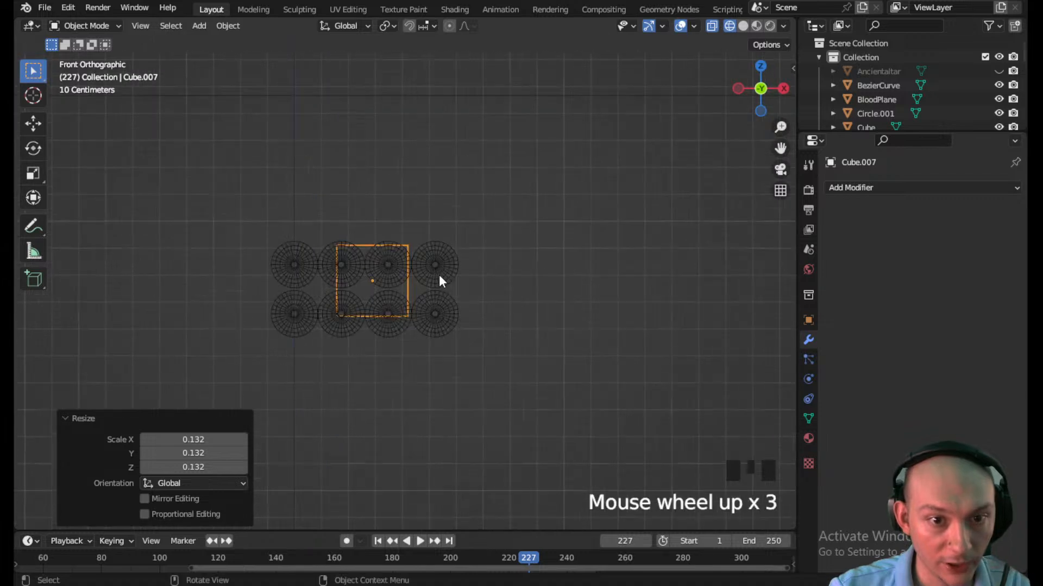
pyautogui.keyDown('shift'); pyautogui.moveTo(439, 275); pyautogui.dragTo(449, 259, button='middle'); pyautogui.keyUp('shift')
pyautogui.press('g')
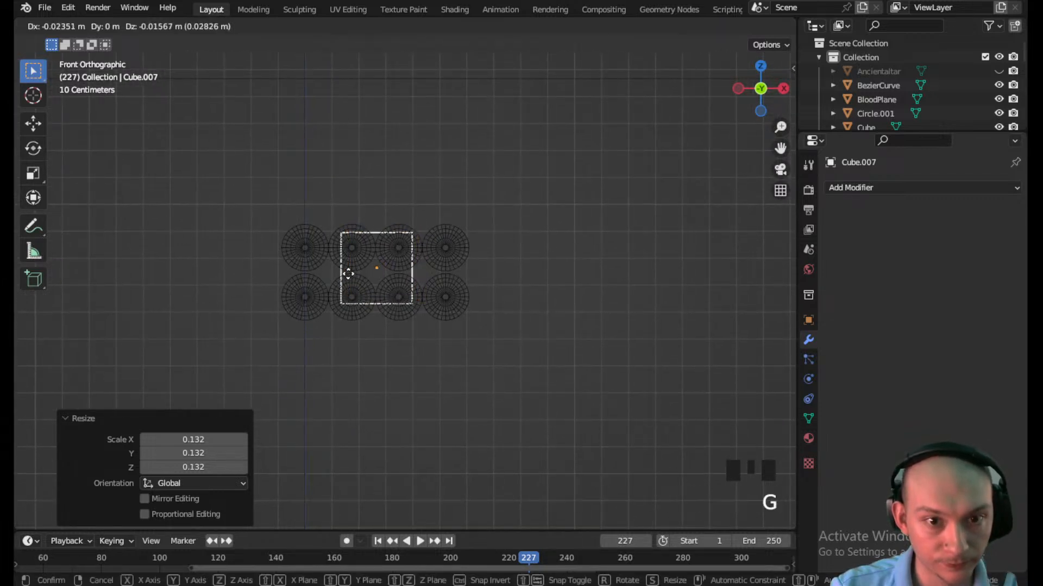
pyautogui.click(346, 278)
pyautogui.press('s')
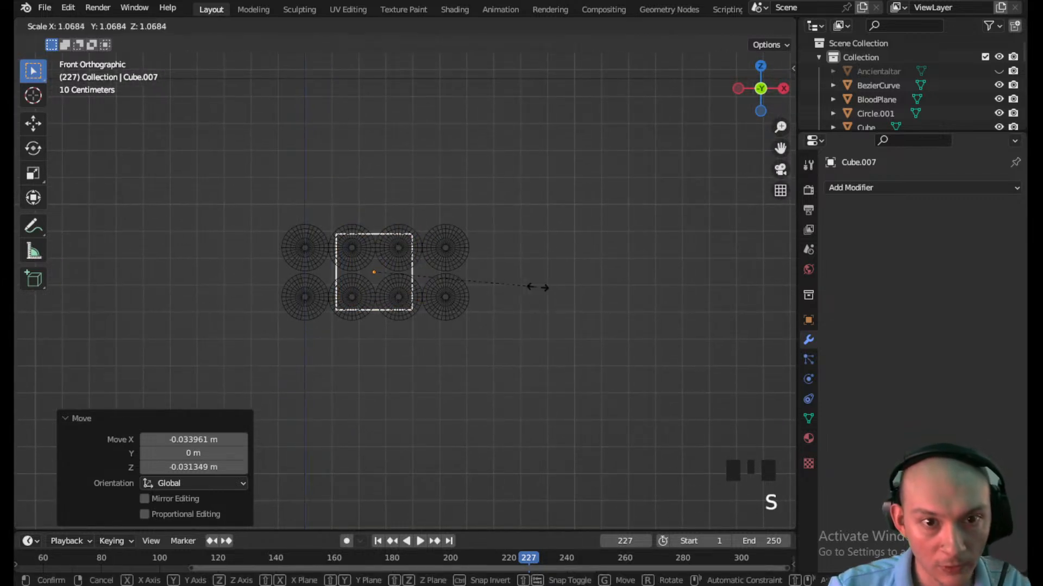
pyautogui.click(581, 300)
# - Scale the cube by 1.955 along X and shift it about 0.0026 m along X to cover all four hotdog columns
pyautogui.press('s')
pyautogui.press('x')
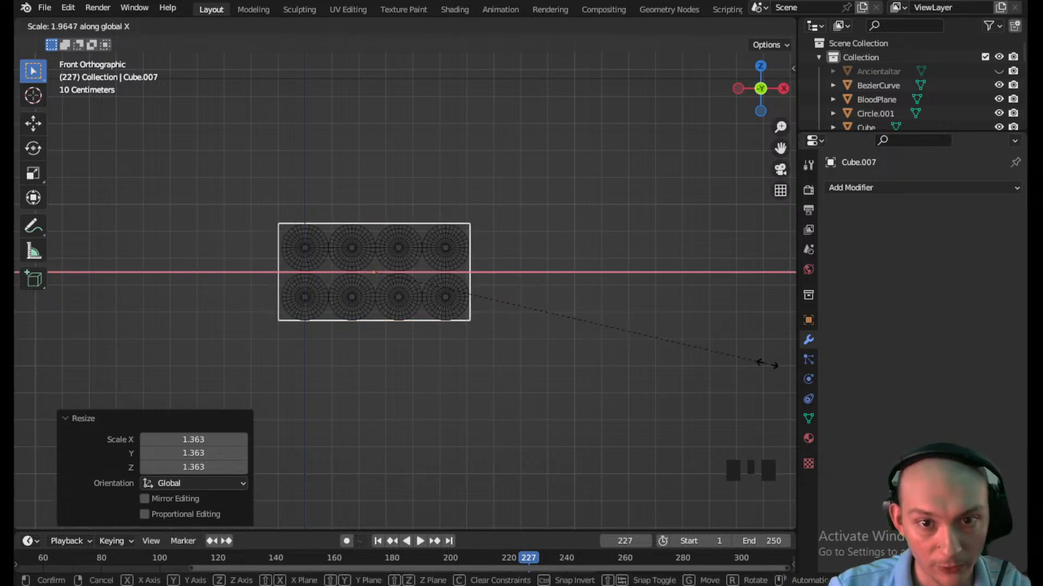
pyautogui.click(766, 364)
pyautogui.press('g')
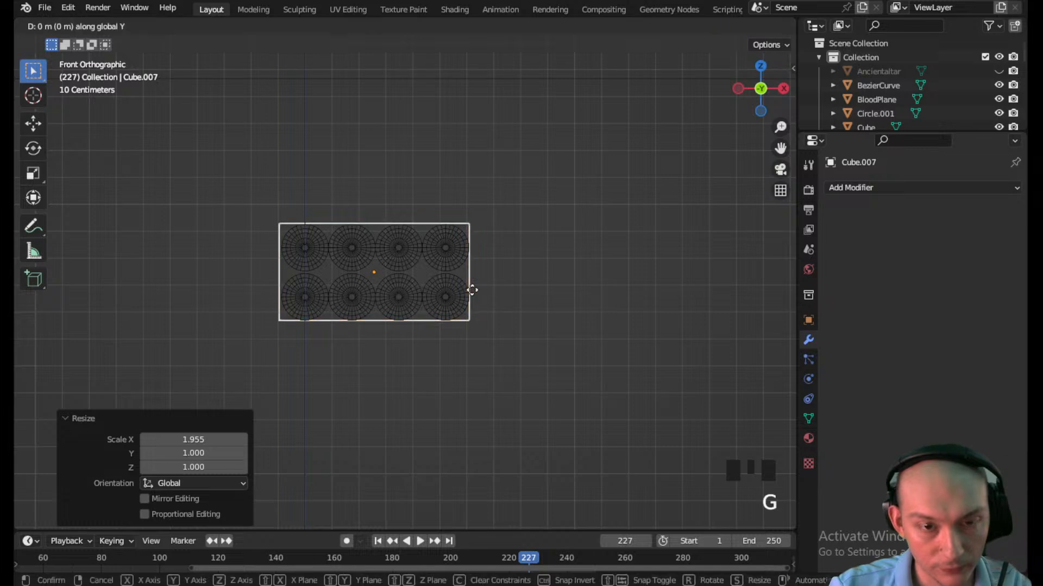
pyautogui.press('x')
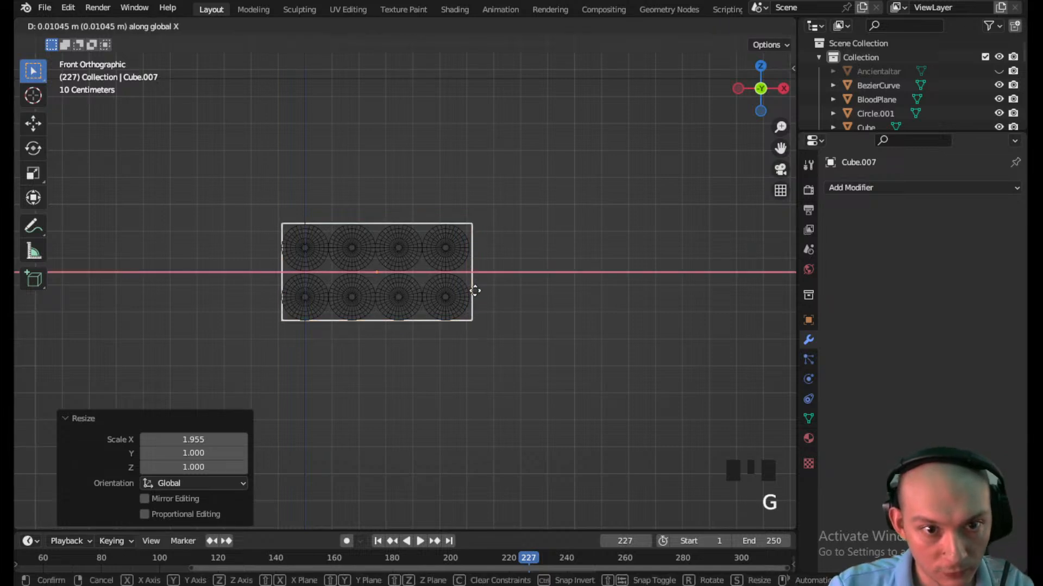
pyautogui.click(474, 298)
# - In top view, scale the cube by 2.603 along Y so it wraps the hotdogs' length with only their ends exposed
pyautogui.moveTo(474, 298); pyautogui.dragTo(396, 284, button='middle')
pyautogui.scroll(-8, 308, 314)
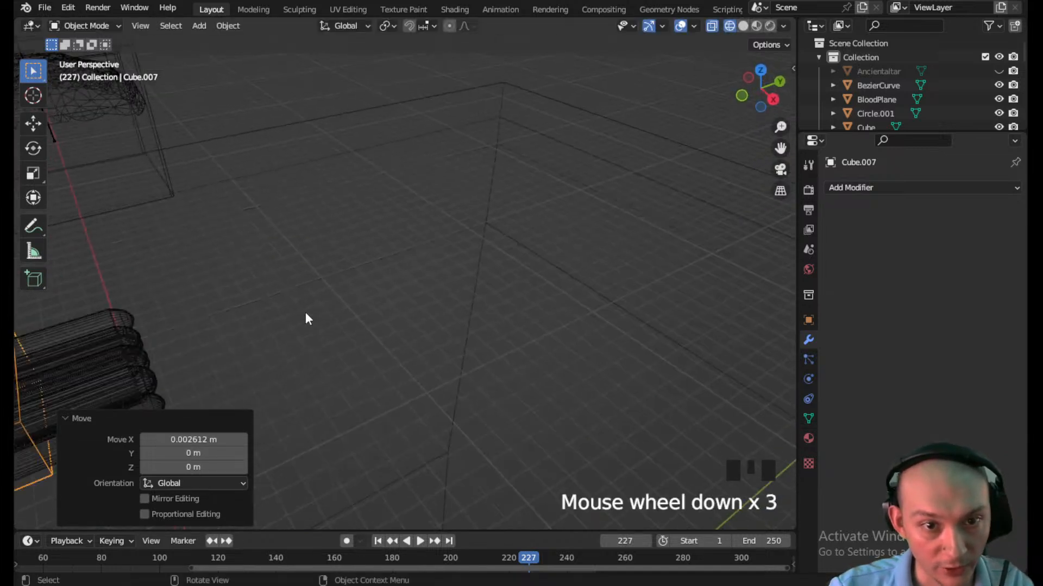
pyautogui.keyDown('shift'); pyautogui.scroll(-1, 297, 309); pyautogui.keyUp('shift')
pyautogui.moveTo(354, 312); pyautogui.dragTo(277, 367, button='middle')
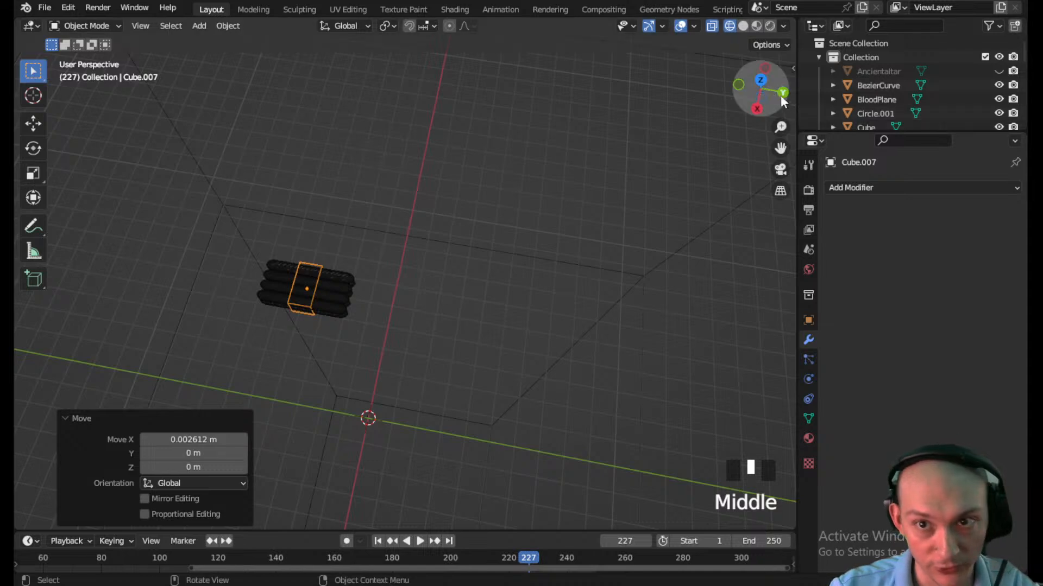
pyautogui.click(760, 84)
pyautogui.scroll(5, 477, 392)
pyautogui.keyDown('shift'); pyautogui.moveTo(479, 393); pyautogui.dragTo(400, 245, button='middle'); pyautogui.keyUp('shift')
pyautogui.scroll(3, 500, 432)
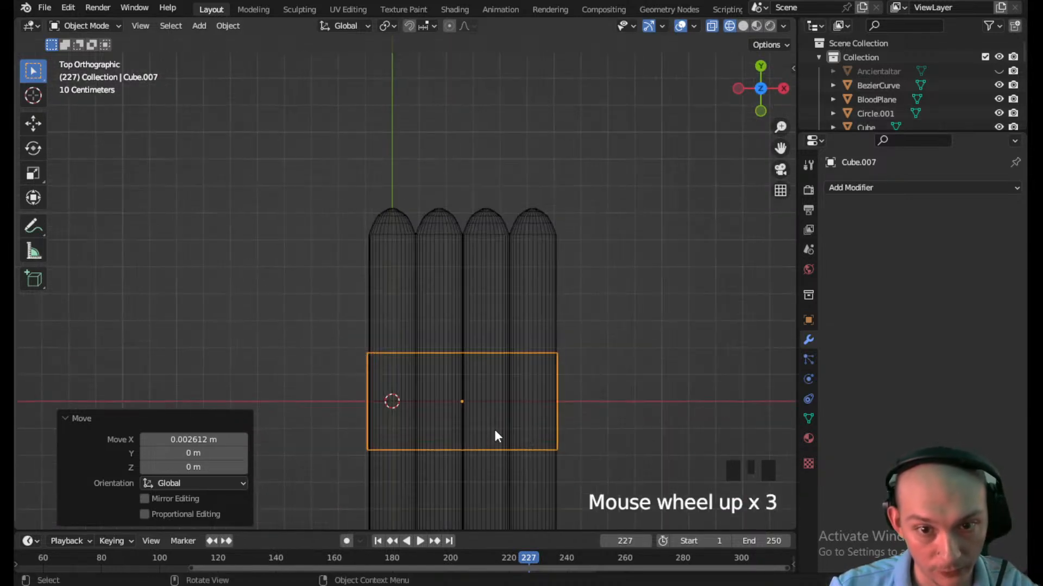
pyautogui.press('s')
pyautogui.press('y')
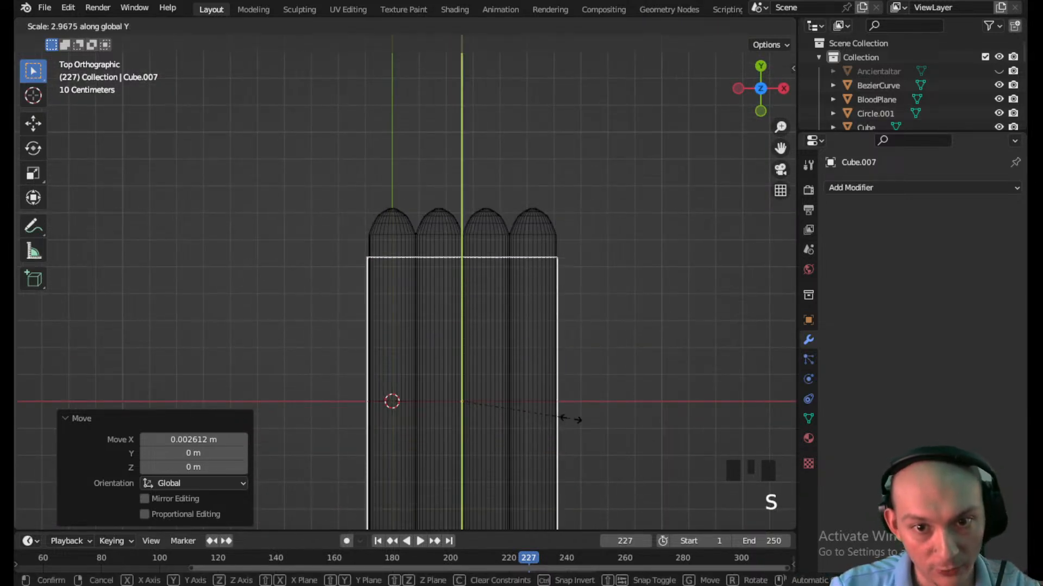
pyautogui.click(556, 429)
# - Enter Edit Mode on the package cube, select its four lengthwise edges, and activate the Bevel tool
pyautogui.moveTo(555, 429); pyautogui.dragTo(404, 285, button='middle')
pyautogui.click(85, 26)
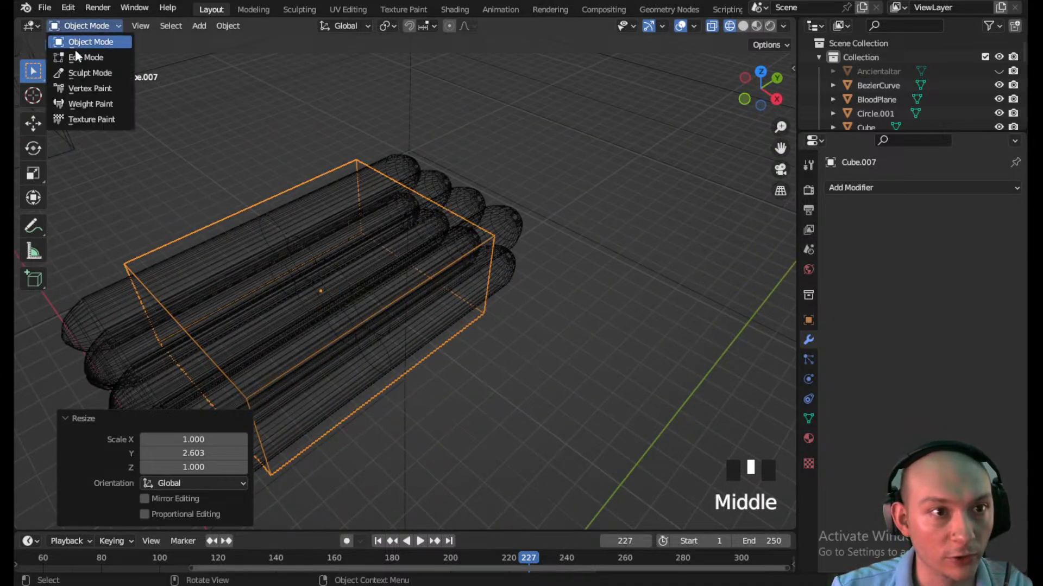
pyautogui.click(87, 57)
pyautogui.click(380, 324)
pyautogui.moveTo(230, 271); pyautogui.dragTo(277, 291, button='middle')
pyautogui.keyDown('shift'); pyautogui.click(244, 233); pyautogui.keyUp('shift')
pyautogui.moveTo(244, 233); pyautogui.dragTo(248, 265, button='middle')
pyautogui.moveTo(338, 358); pyautogui.dragTo(461, 309, button='middle')
pyautogui.keyDown('shift'); pyautogui.click(294, 337); pyautogui.keyUp('shift')
pyautogui.moveTo(295, 338); pyautogui.dragTo(150, 328, button='middle')
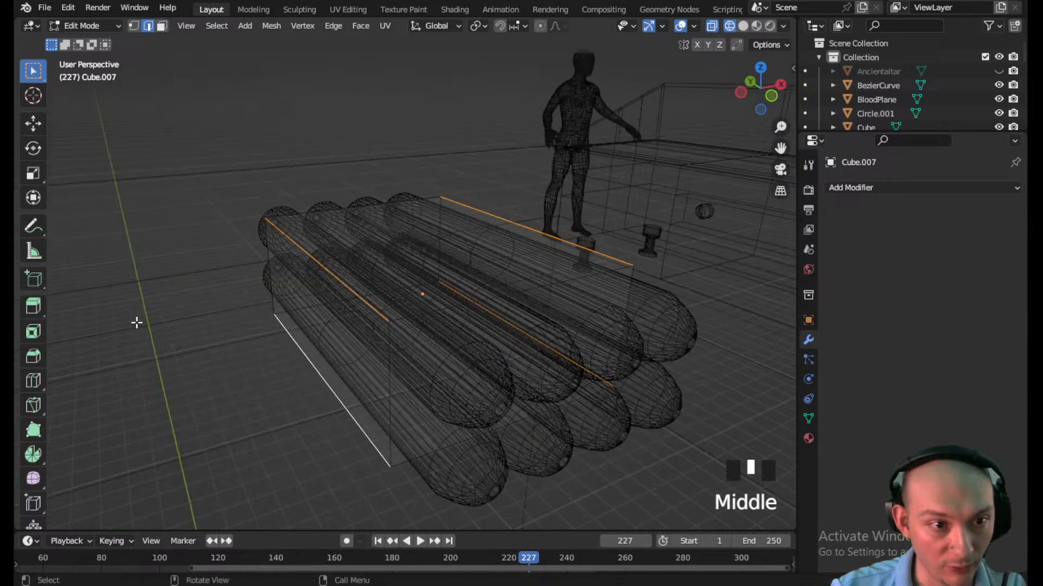
pyautogui.click(36, 357)
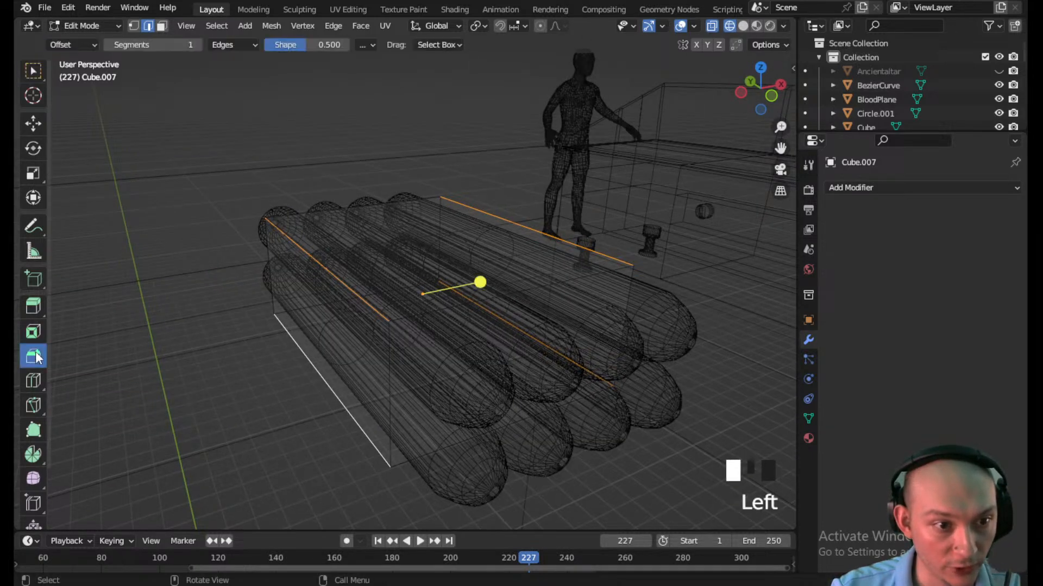
# - Try beveling the four lengthwise package edges while viewing the model in solid shading, and undo the bevels
pyautogui.scroll(-2, 342, 330)
pyautogui.moveTo(480, 279)
pyautogui.mouseDown()
pyautogui.moveTo(539, 266)
pyautogui.moveTo(500, 272)
pyautogui.moveTo(512, 270)
pyautogui.mouseUp()
pyautogui.press('z')
pyautogui.moveTo(672, 282)
pyautogui.mouseDown(button='middle')
pyautogui.moveTo(526, 316)
pyautogui.moveTo(410, 230)
pyautogui.mouseUp(button='middle')
pyautogui.moveTo(369, 222); pyautogui.dragTo(410, 267)
pyautogui.moveTo(370, 250); pyautogui.dragTo(422, 206, button='middle')
pyautogui.scroll(-1, 422, 206)
pyautogui.click(422, 206)
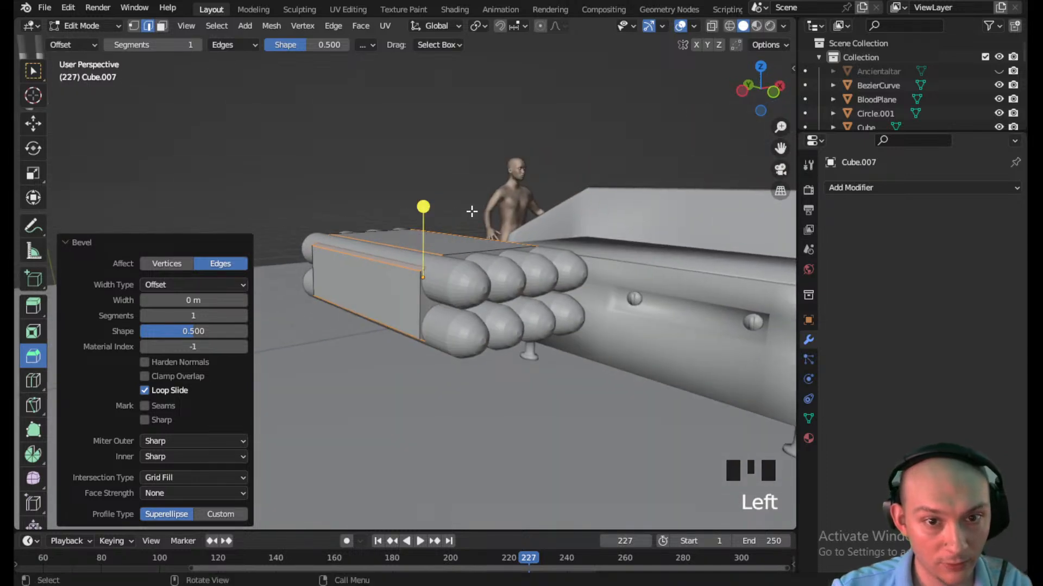
pyautogui.hotkey('ctrl', 'z')
pyautogui.hotkey('ctrl', 'z')
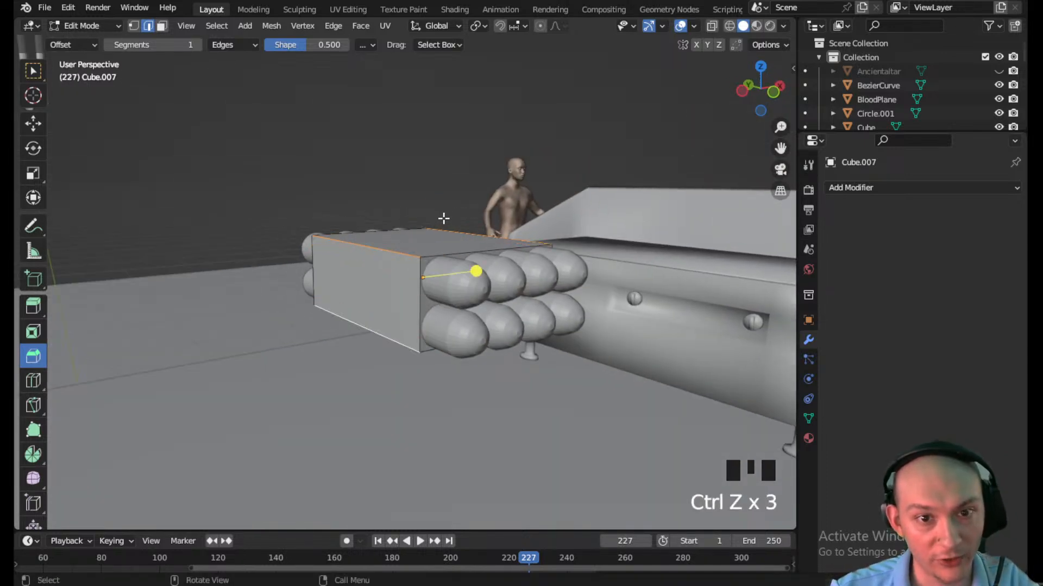
# - Bevel the four lengthwise package edges with a width of 0.165 m and 5 segments
pyautogui.moveTo(476, 270); pyautogui.dragTo(492, 266)
pyautogui.click(243, 315)
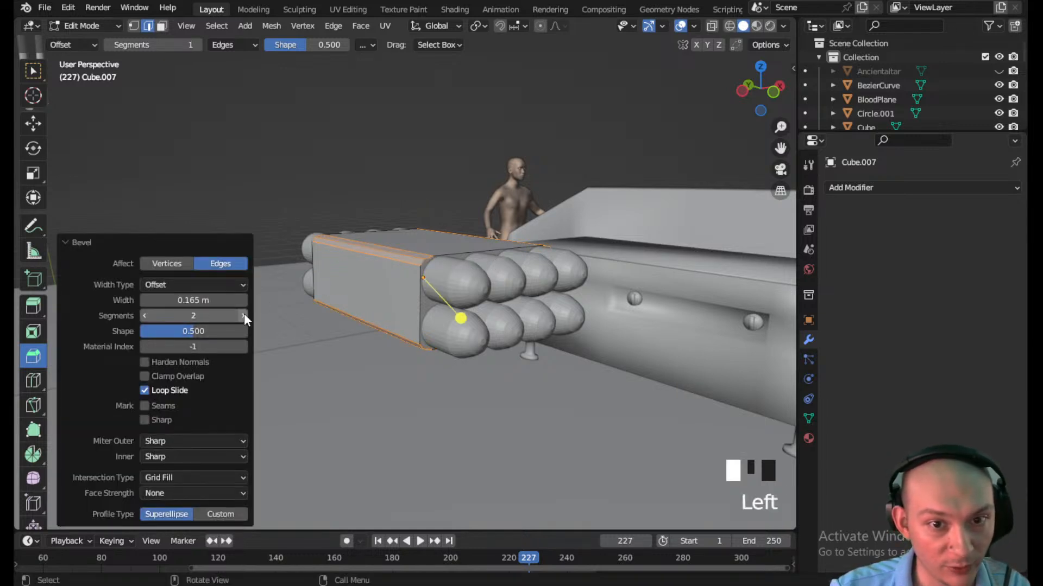
pyautogui.click(243, 315)
pyautogui.click(242, 316)
pyautogui.moveTo(418, 341); pyautogui.dragTo(472, 383, button='middle')
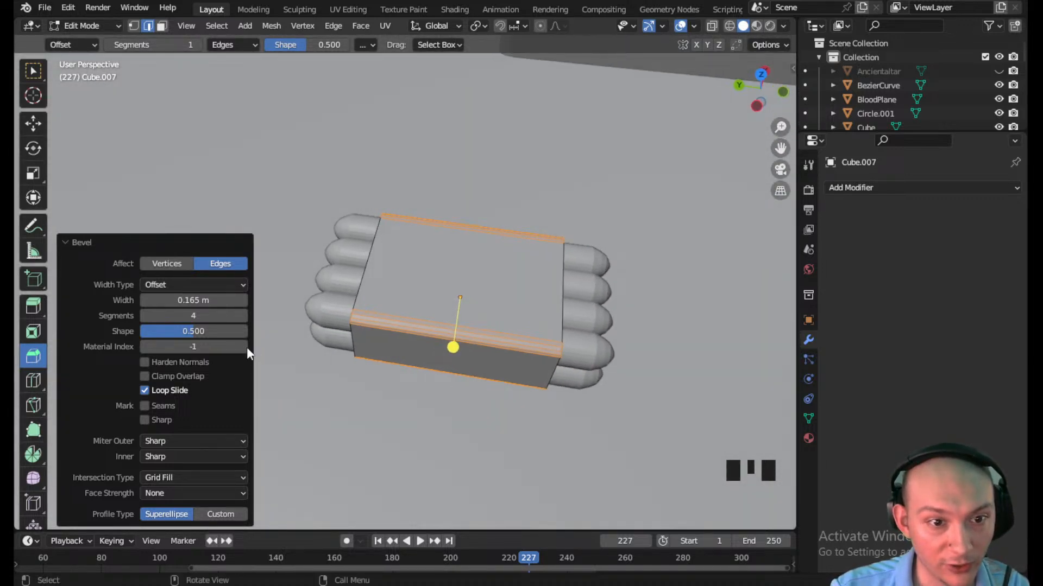
pyautogui.click(242, 316)
# - Try a second bevel about 0.051 m wide on the already rounded package edges and undo it
pyautogui.moveTo(522, 305); pyautogui.dragTo(457, 284, button='middle')
pyautogui.hotkey('ctrl', 'b')
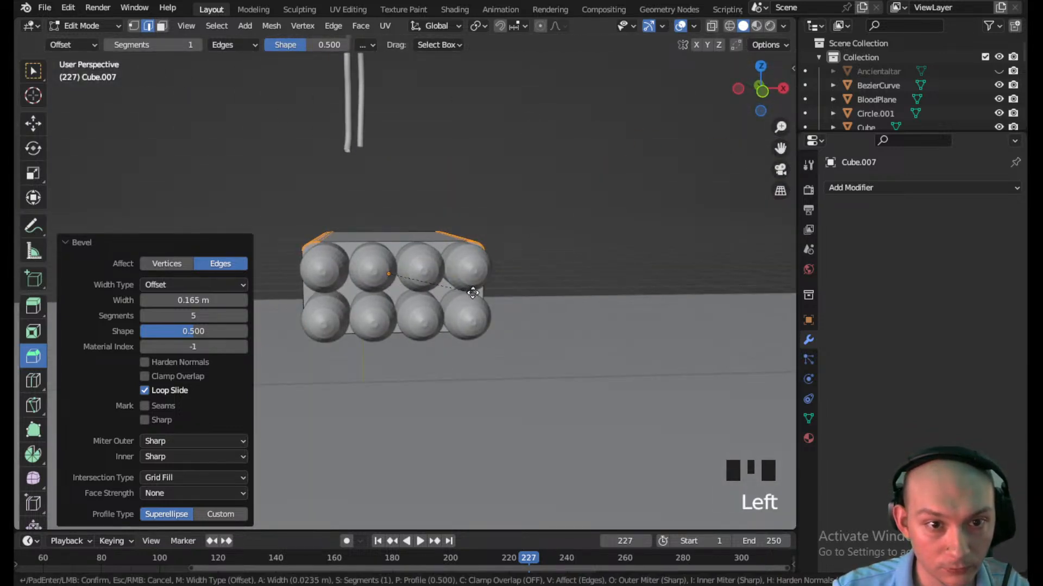
pyautogui.click(474, 293)
pyautogui.moveTo(474, 293); pyautogui.dragTo(370, 256, button='middle')
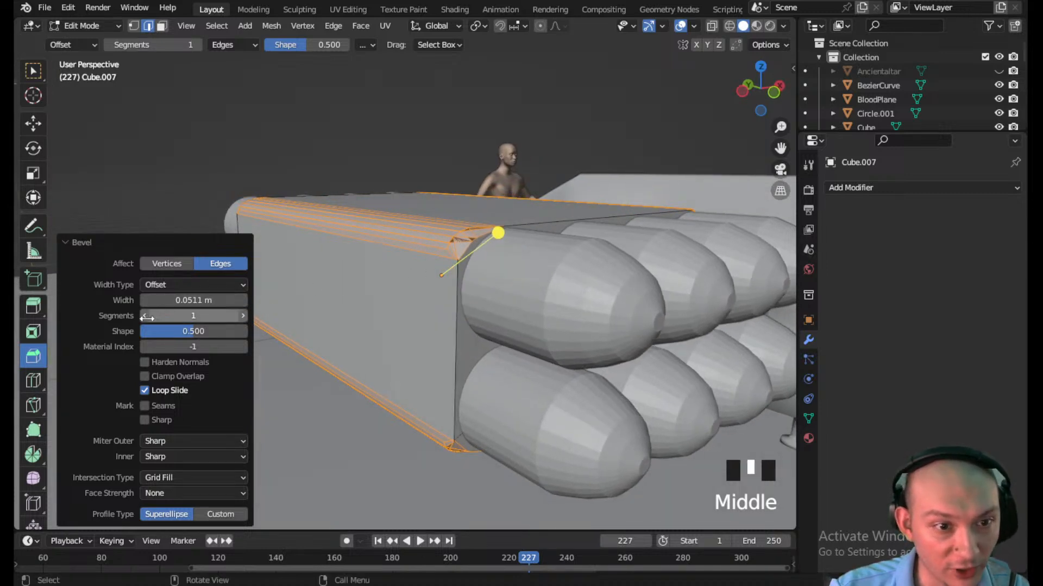
pyautogui.hotkey('ctrl', 'z')
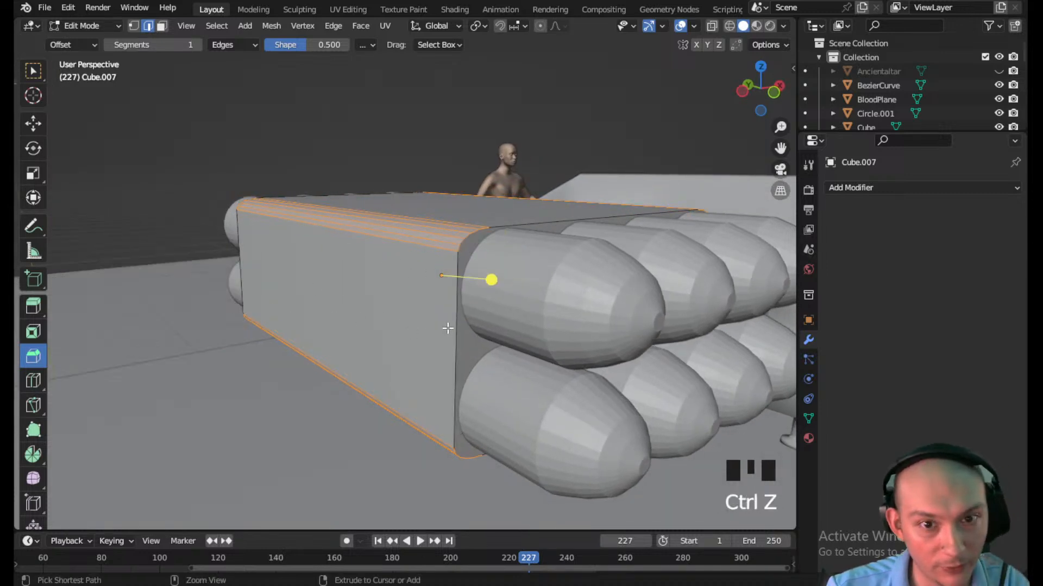
# - Return to the Select Box tool and switch the package from Edit Mode back to Object Mode
pyautogui.click(31, 71)
pyautogui.moveTo(380, 326); pyautogui.dragTo(396, 357, button='middle')
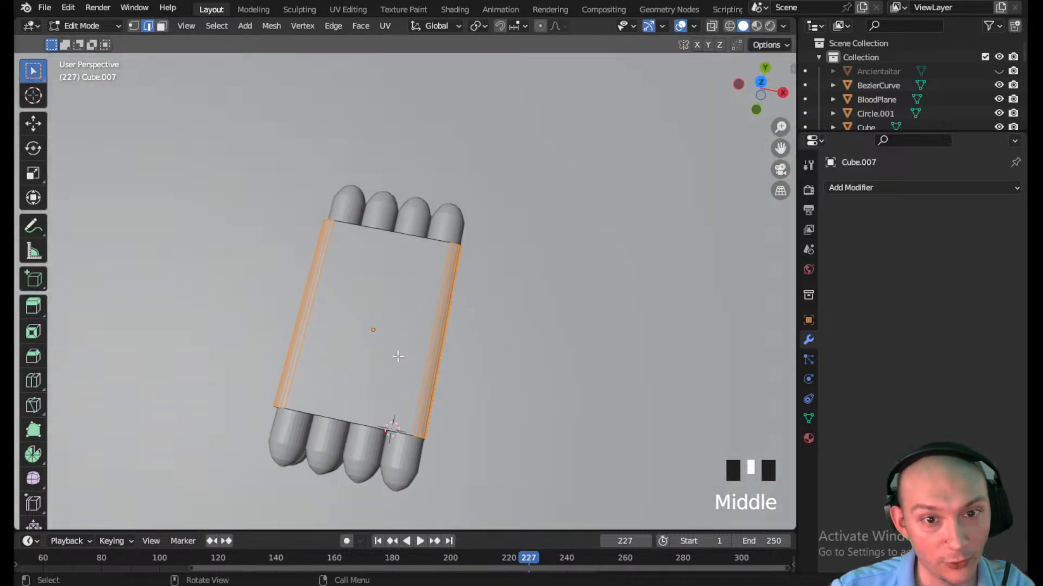
pyautogui.click(441, 336)
pyautogui.click(85, 26)
pyautogui.click(87, 40)
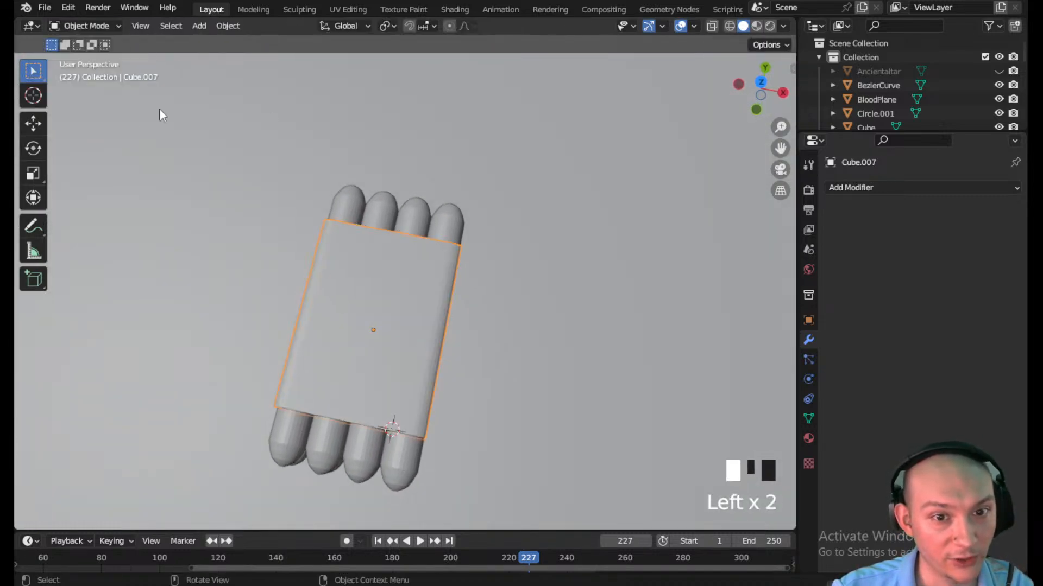
# - Apply Shade Smooth to the upper row of hotdogs
pyautogui.scroll(-3, 435, 292)
pyautogui.moveTo(434, 292); pyautogui.dragTo(313, 286, button='middle')
pyautogui.scroll(5, 374, 267)
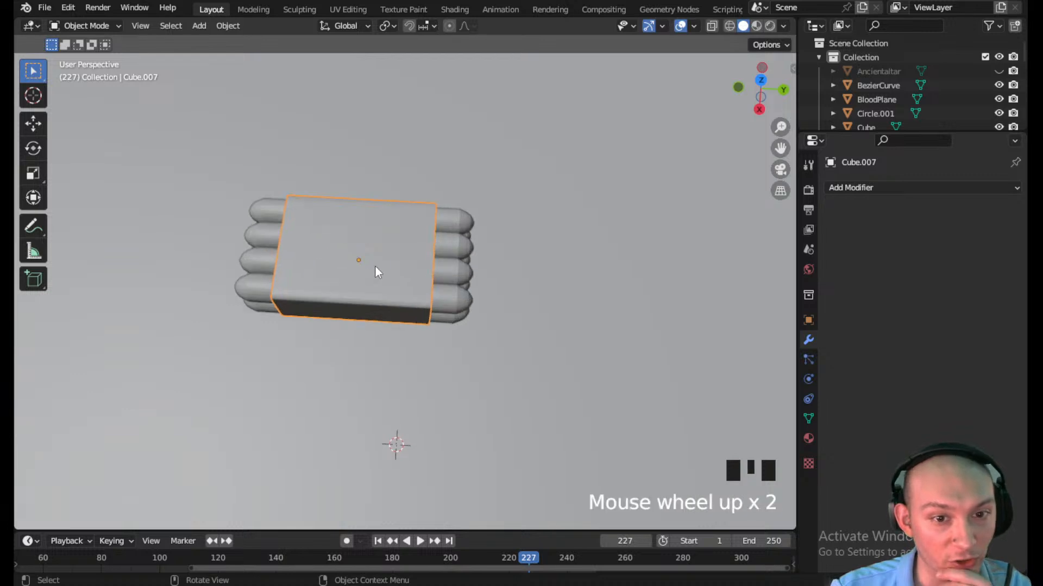
pyautogui.click(497, 214)
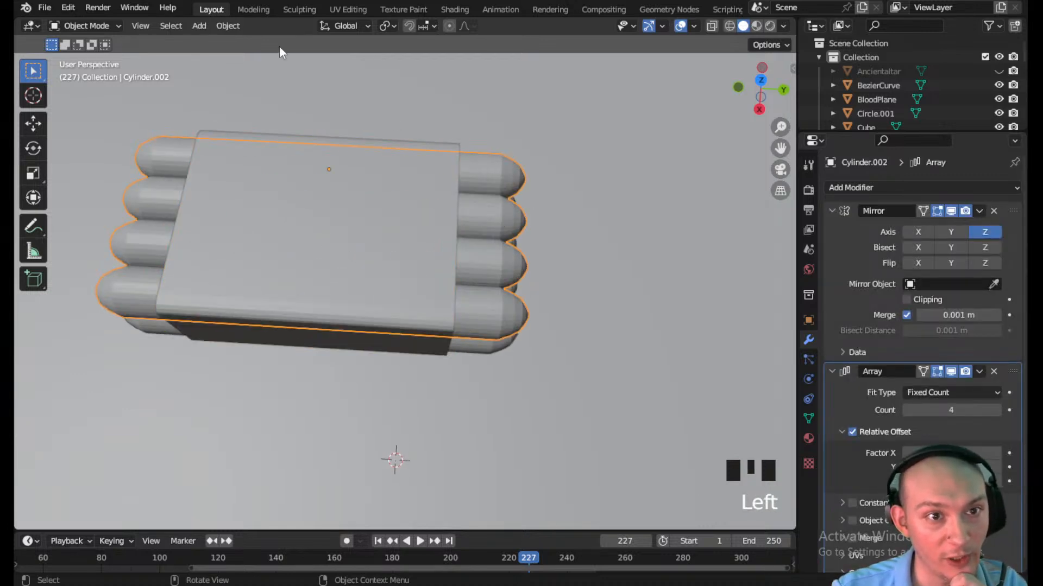
pyautogui.click(230, 26)
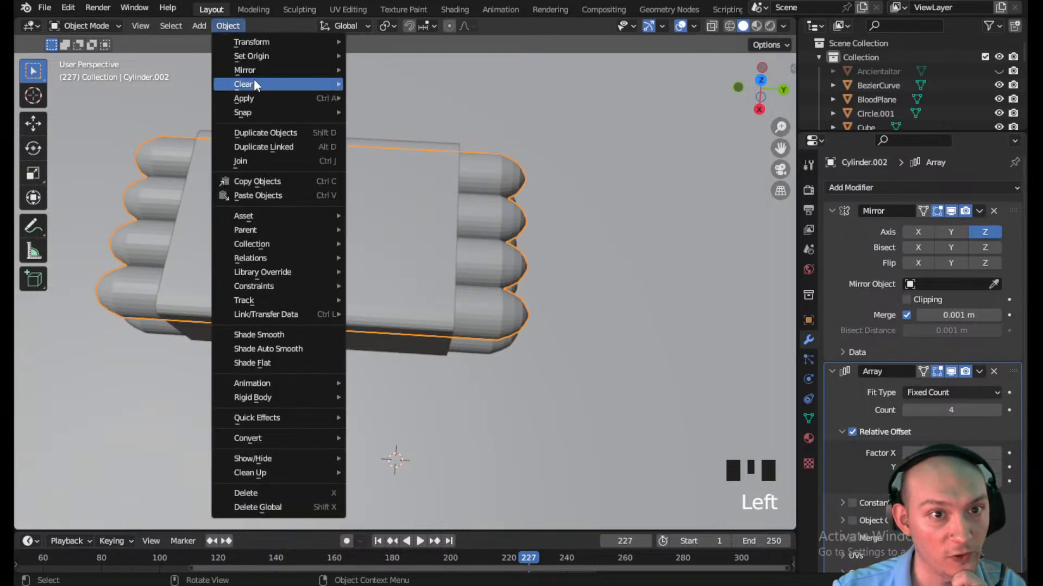
pyautogui.click(298, 334)
# - Apply Shade Smooth to the lower row of hotdogs
pyautogui.moveTo(320, 323); pyautogui.dragTo(522, 247, button='middle')
pyautogui.scroll(-2, 338, 402)
pyautogui.click(275, 424)
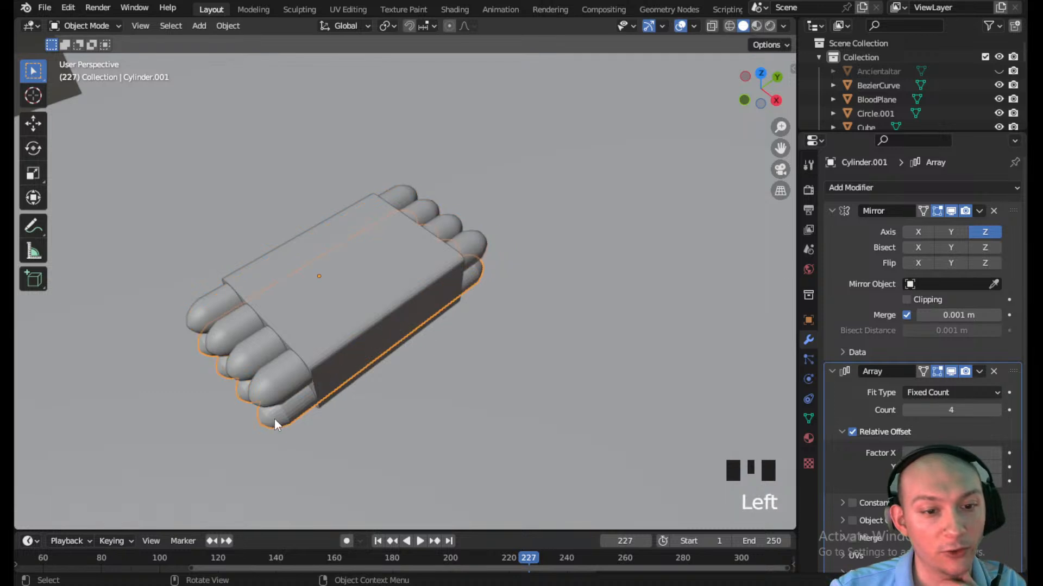
pyautogui.click(231, 26)
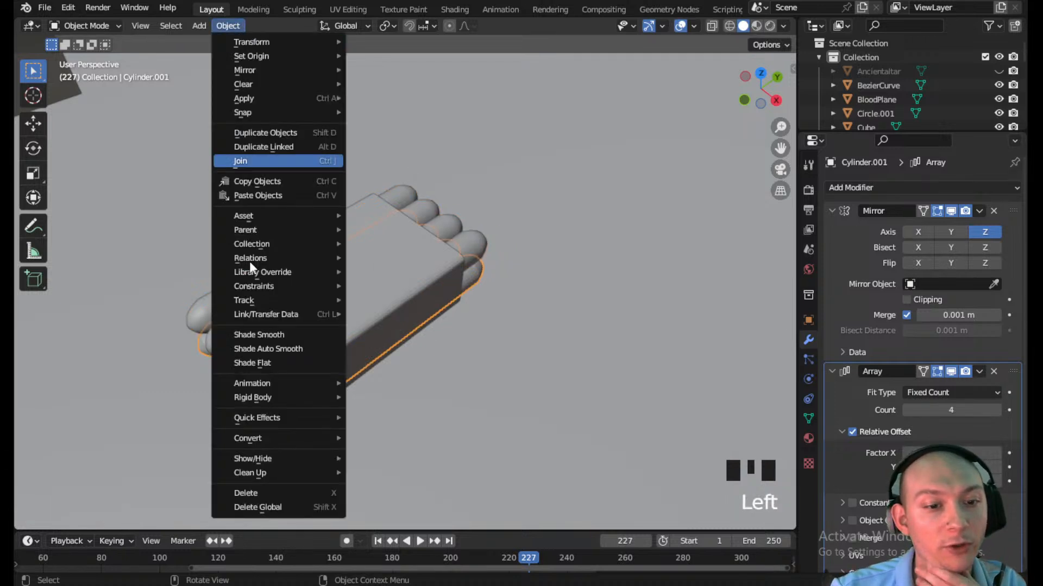
pyautogui.click(255, 335)
pyautogui.scroll(-3, 401, 276)
pyautogui.moveTo(401, 275); pyautogui.dragTo(343, 306, button='middle')
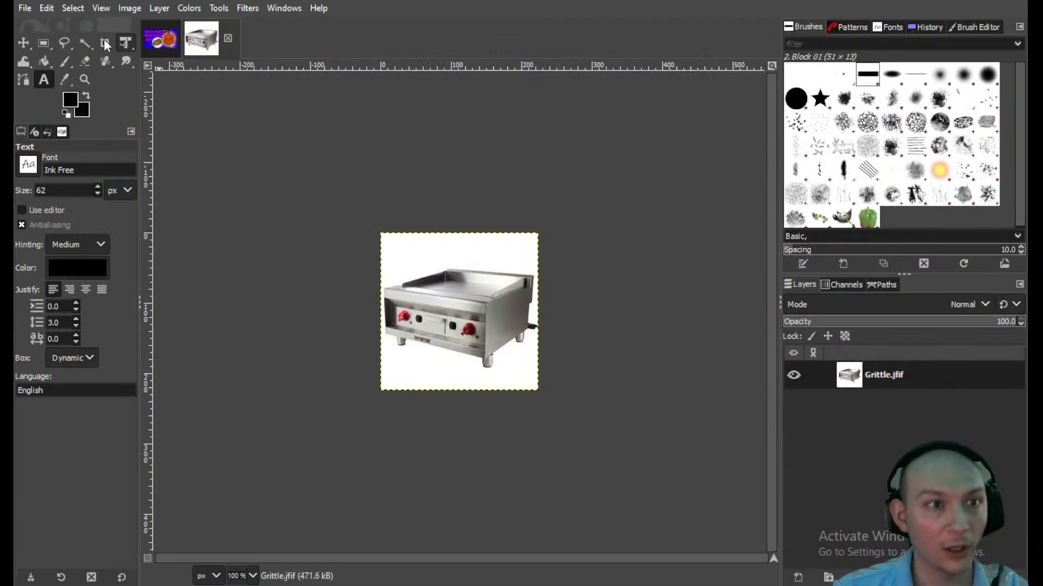
# - In GIMP, create a new blank image 1280 px wide and 720 px high
pyautogui.click(25, 8)
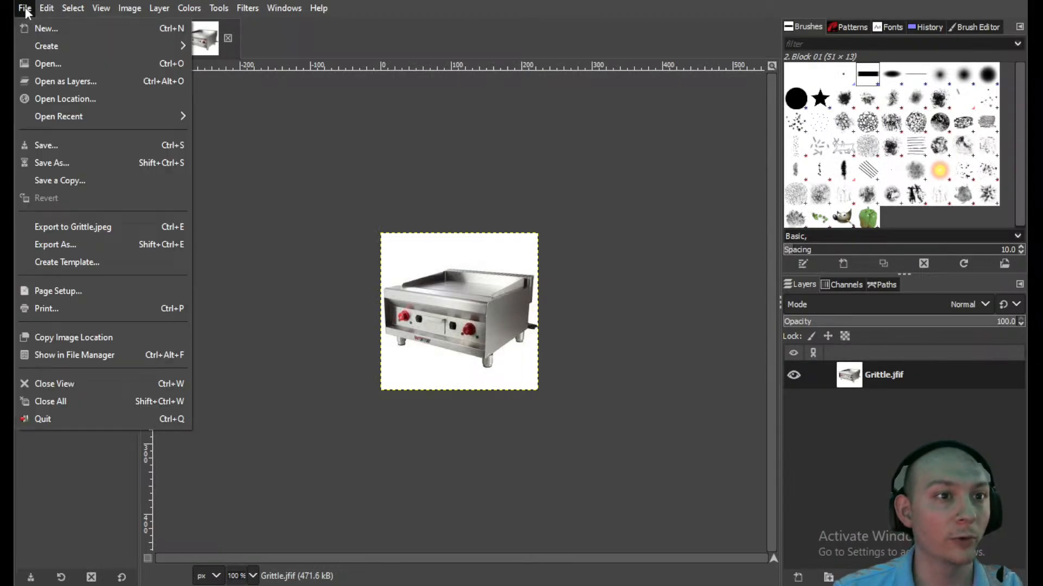
pyautogui.click(249, 95)
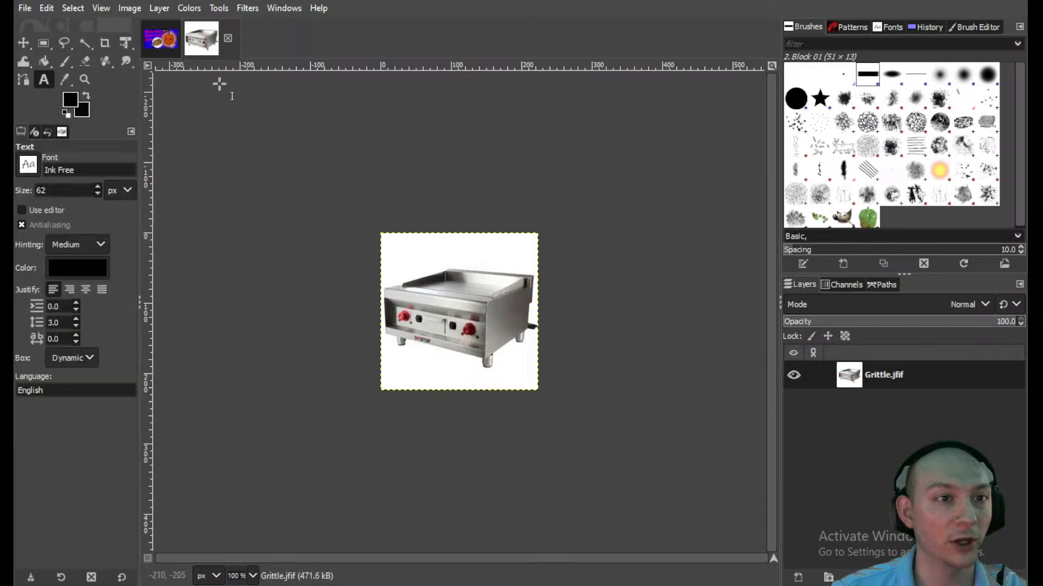
pyautogui.click(25, 8)
pyautogui.click(50, 27)
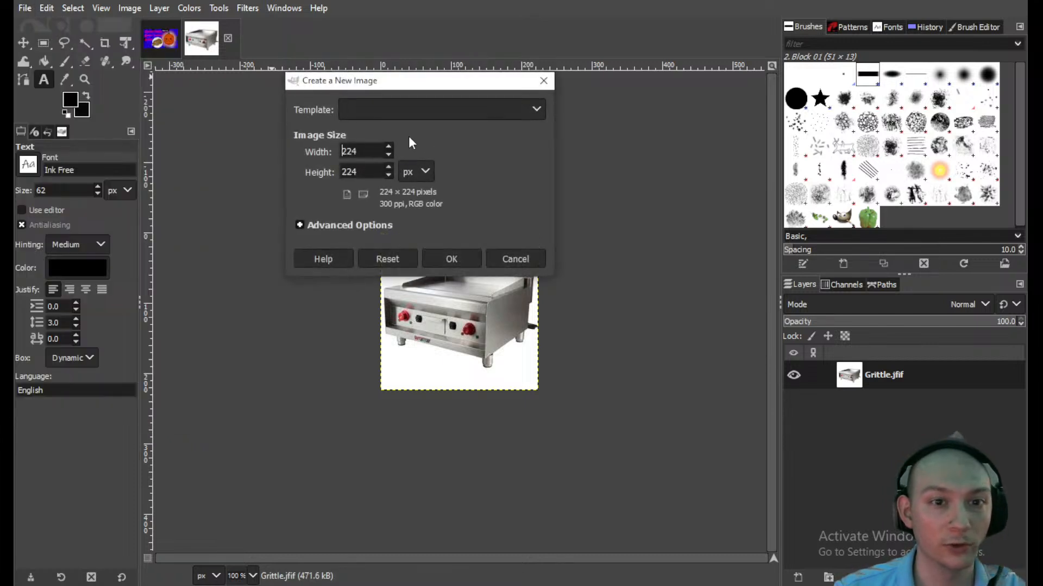
pyautogui.press('BackSpace')
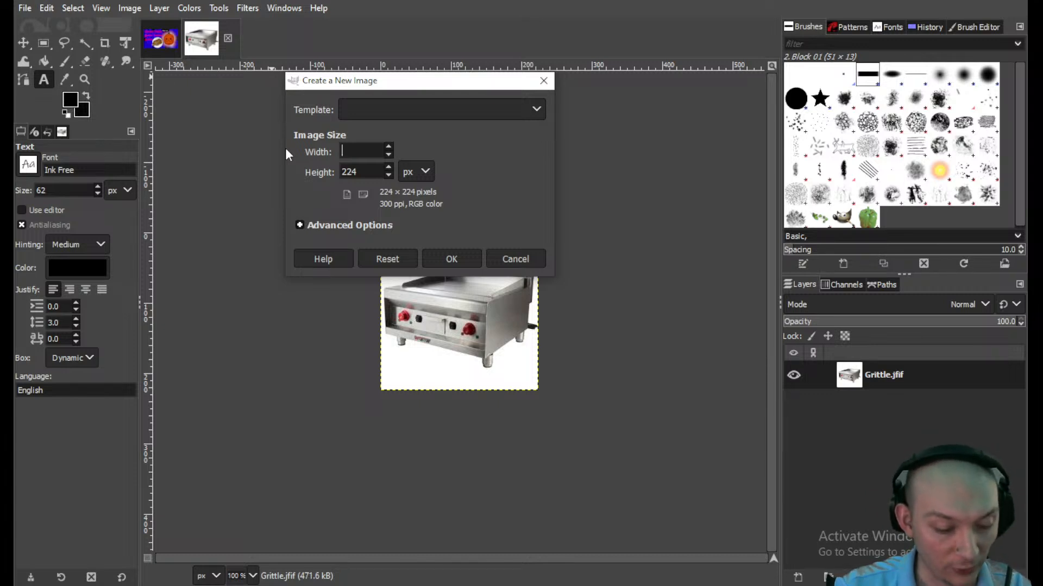
pyautogui.write('1200')
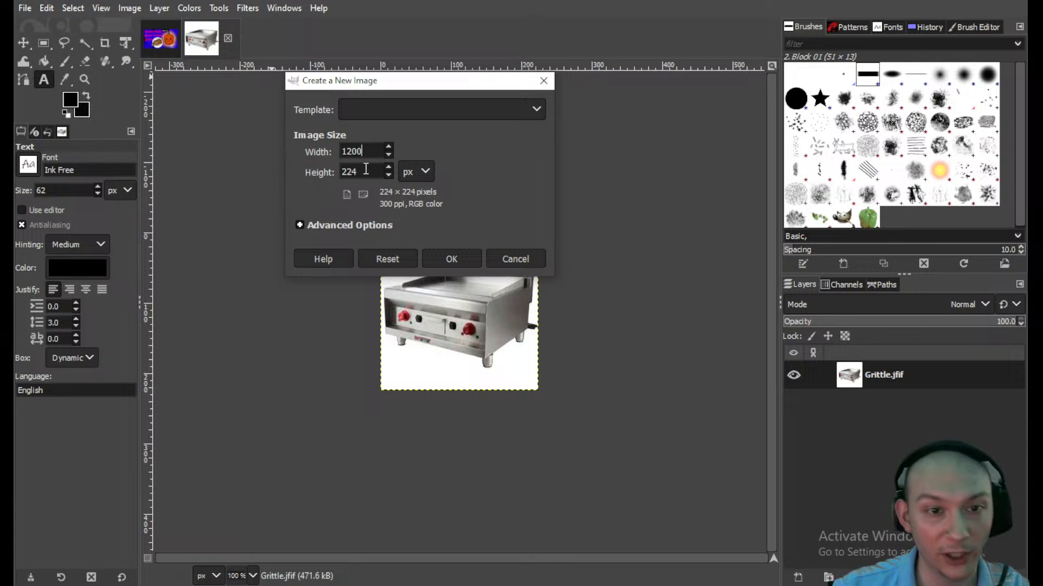
pyautogui.press('Tab')
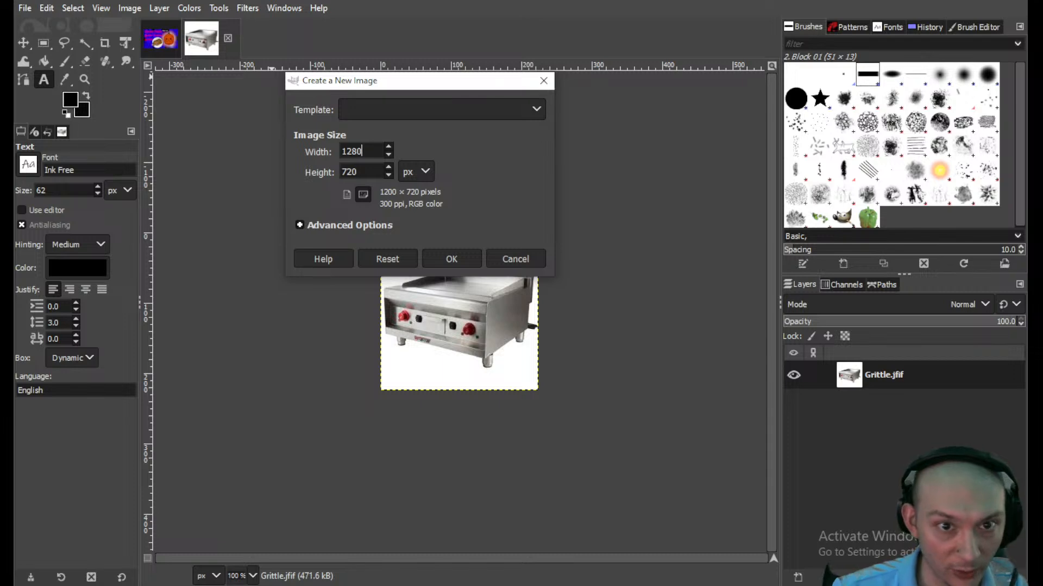
pyautogui.click(450, 259)
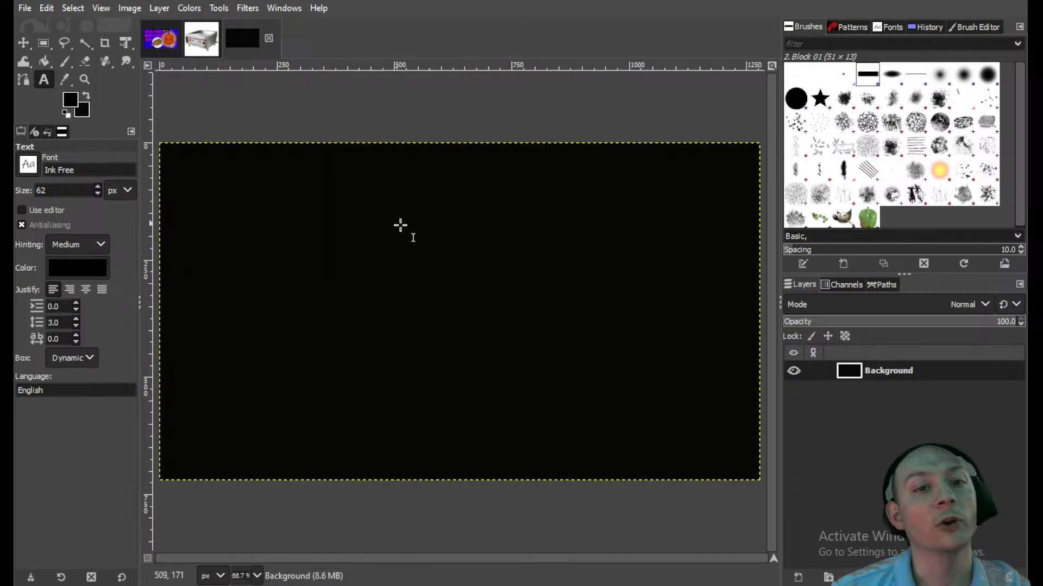
# - Bucket-fill the blank image's Background layer with the Electric Blue pattern
pyautogui.keyDown('ctrl'); pyautogui.scroll(-3, 417, 239); pyautogui.keyUp('ctrl')
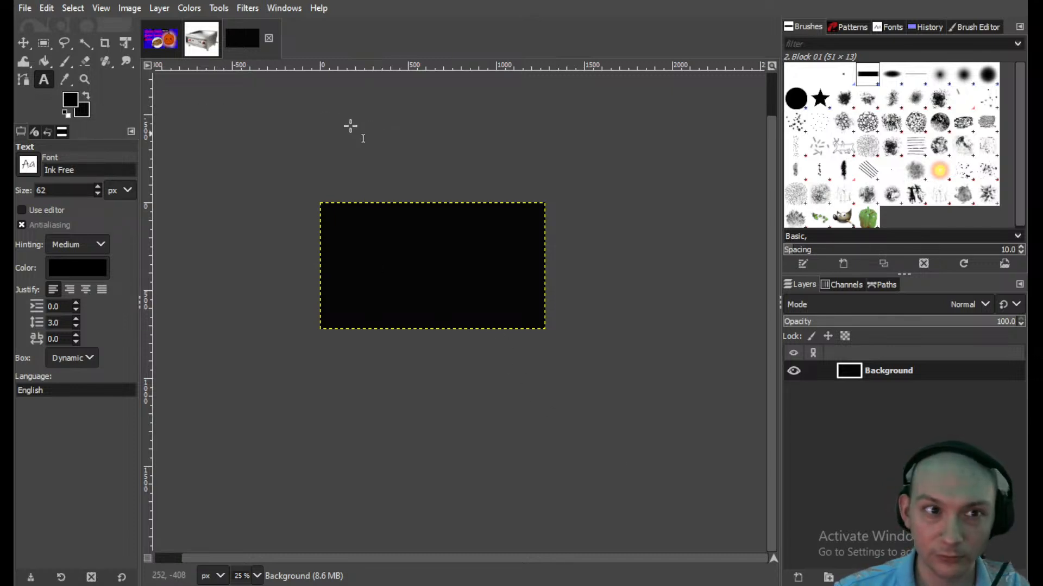
pyautogui.click(71, 109)
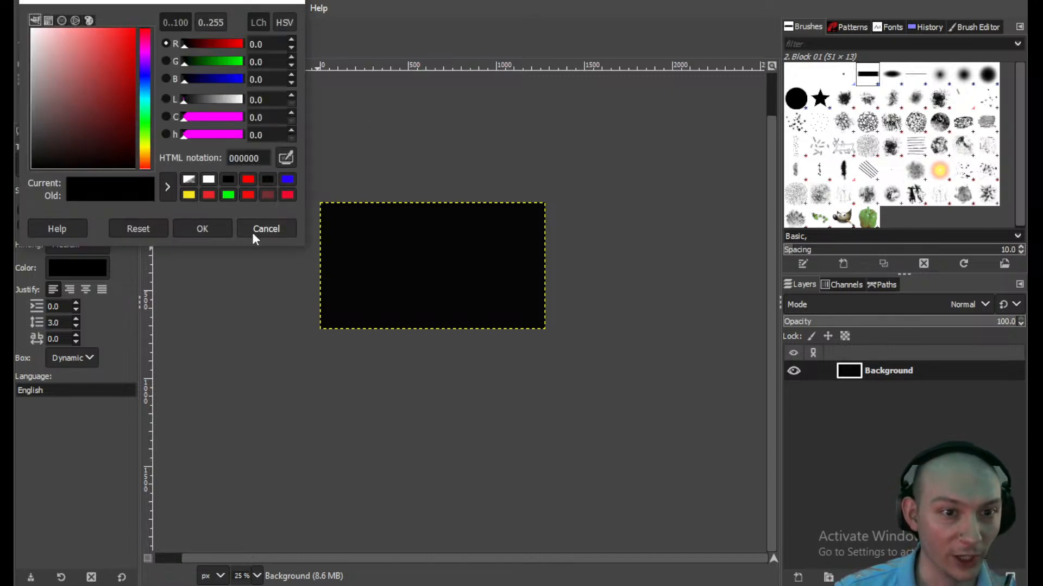
pyautogui.click(265, 229)
pyautogui.click(46, 63)
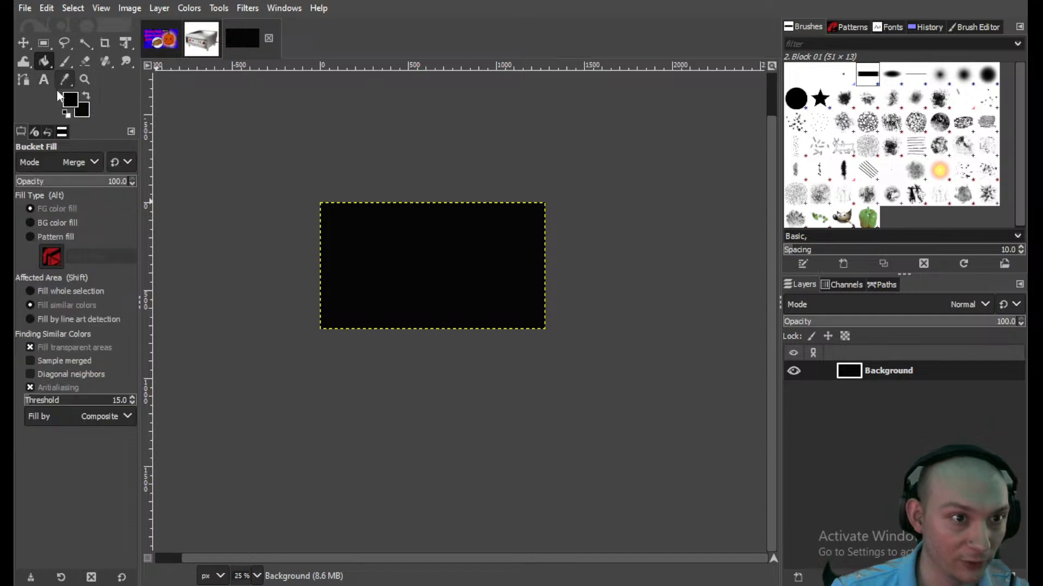
pyautogui.click(31, 238)
pyautogui.click(53, 258)
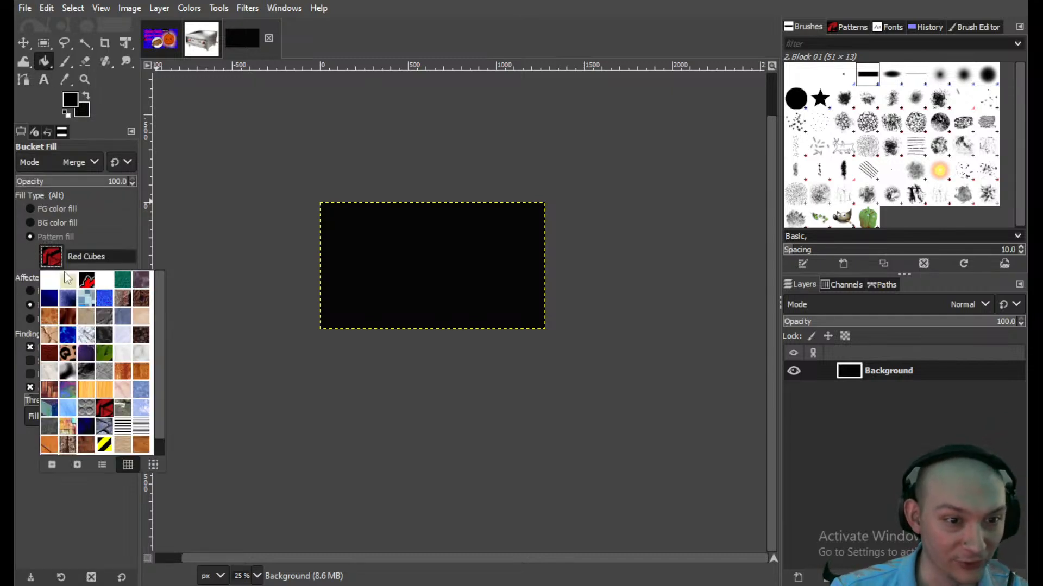
pyautogui.click(68, 338)
pyautogui.click(426, 260)
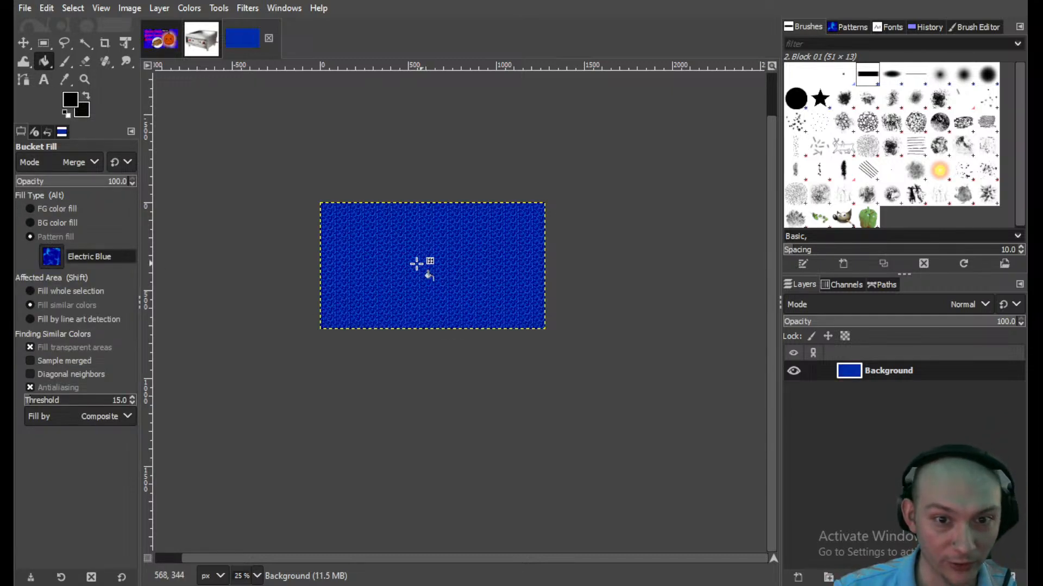
# - Bucket-fill the image's Background layer again with the Tree Bark pattern
pyautogui.click(51, 260)
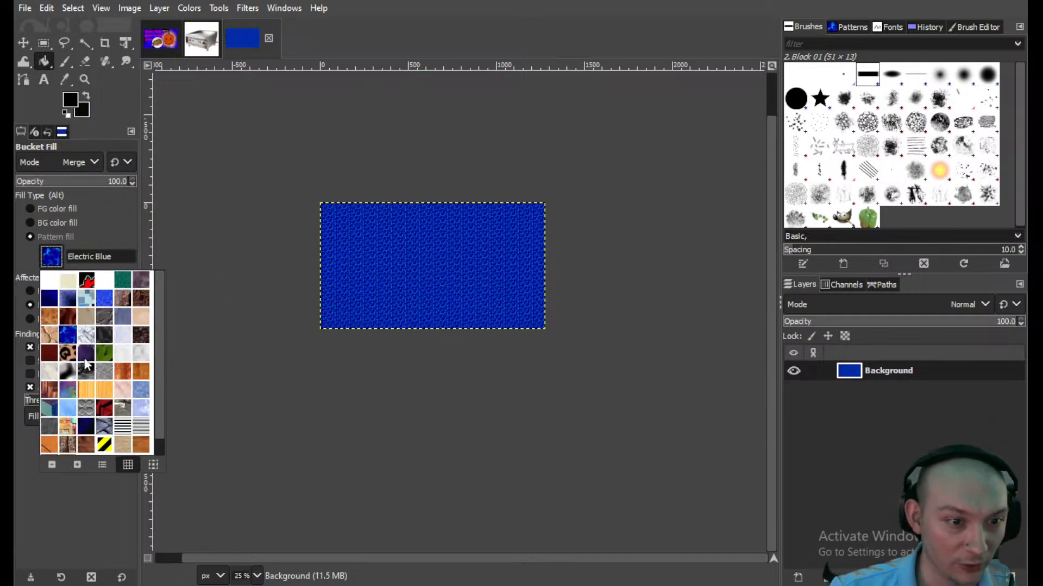
pyautogui.click(69, 446)
pyautogui.click(383, 243)
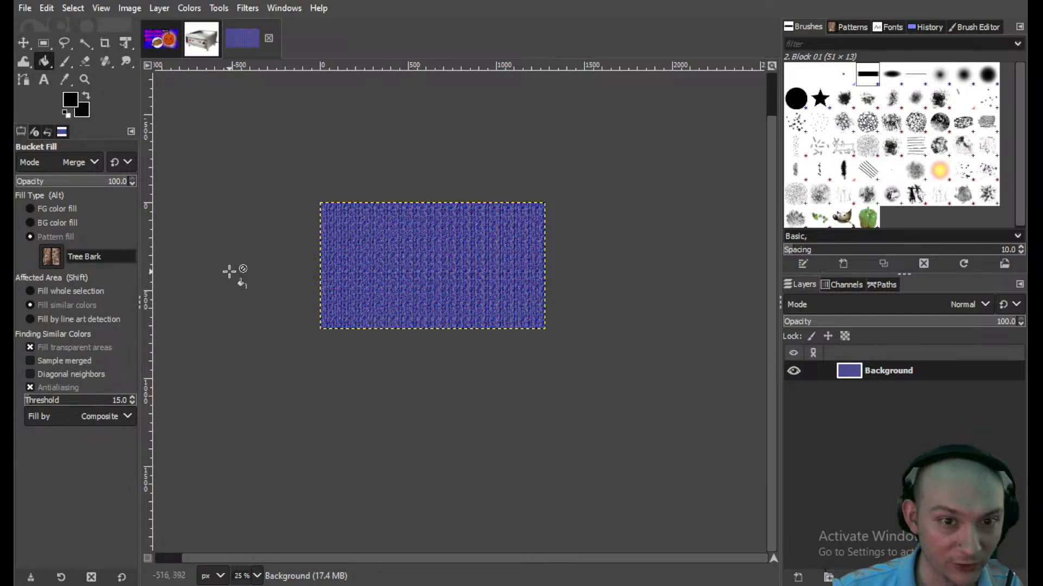
pyautogui.keyDown('ctrl'); pyautogui.scroll(3, 402, 267); pyautogui.keyUp('ctrl')
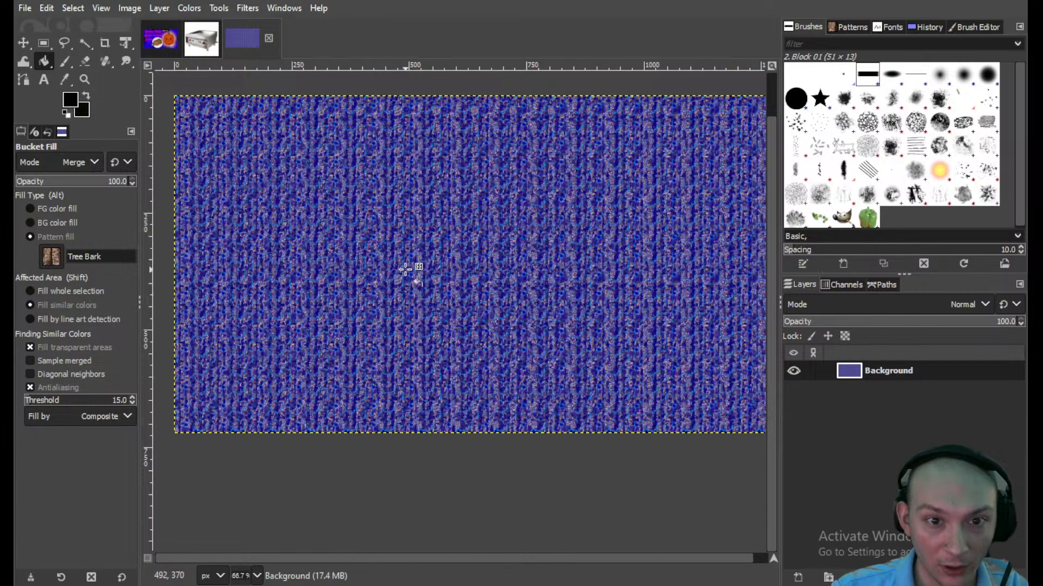
pyautogui.keyDown('ctrl'); pyautogui.scroll(-1, 407, 272); pyautogui.keyUp('ctrl')
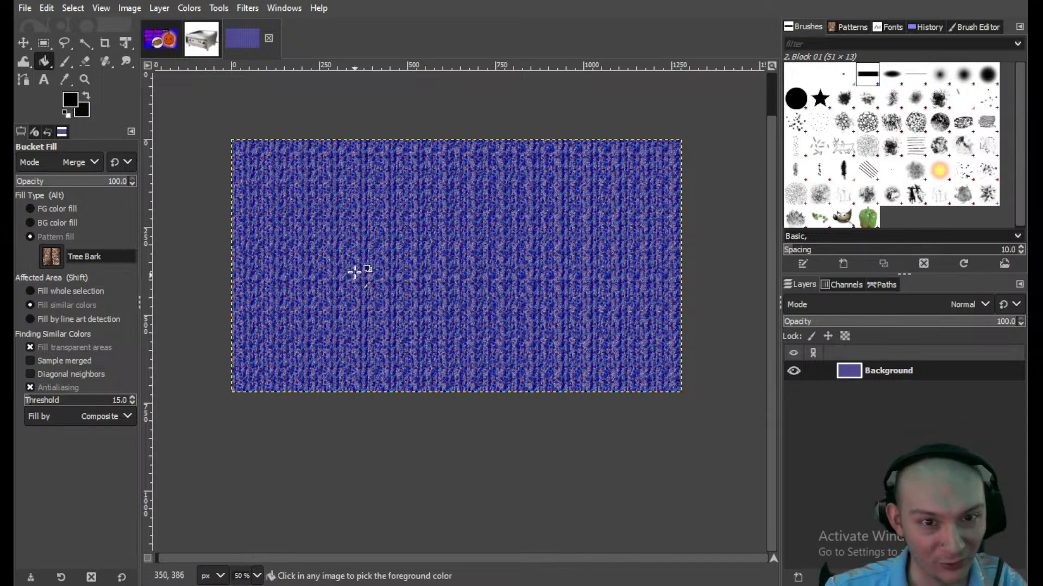
# - Cut the pattern-filled layer and try to bucket-fill the emptied image with the black foreground color
pyautogui.hotkey('ctrl', 'x')
pyautogui.click(56, 257)
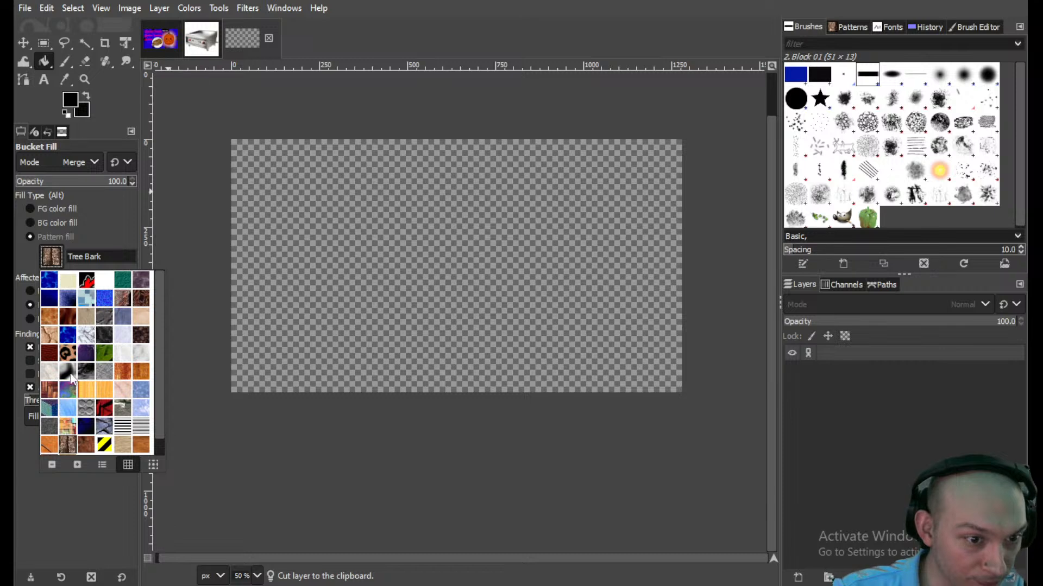
pyautogui.click(69, 374)
pyautogui.click(49, 208)
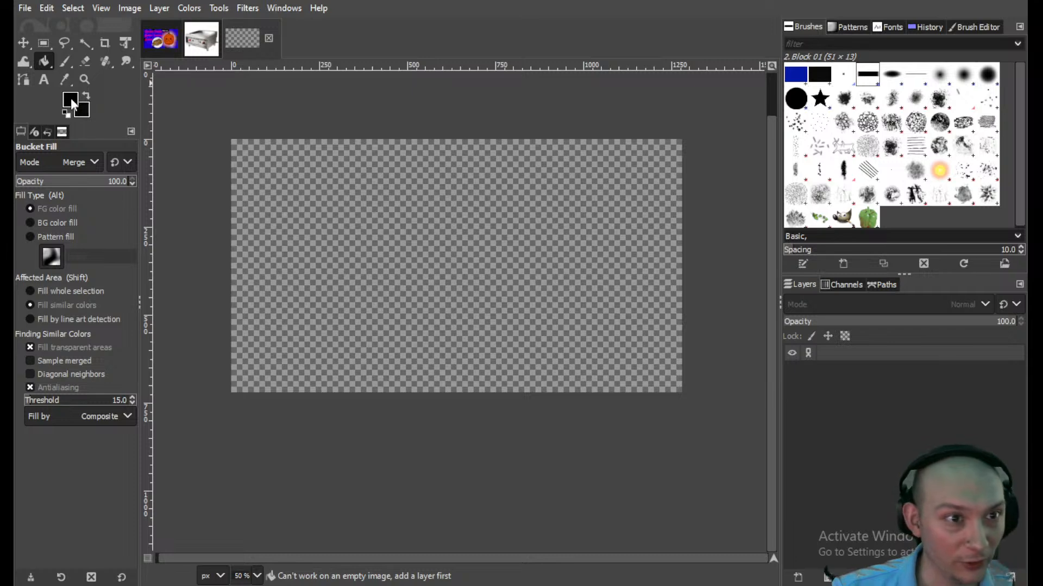
pyautogui.click(71, 102)
pyautogui.click(202, 229)
pyautogui.click(44, 43)
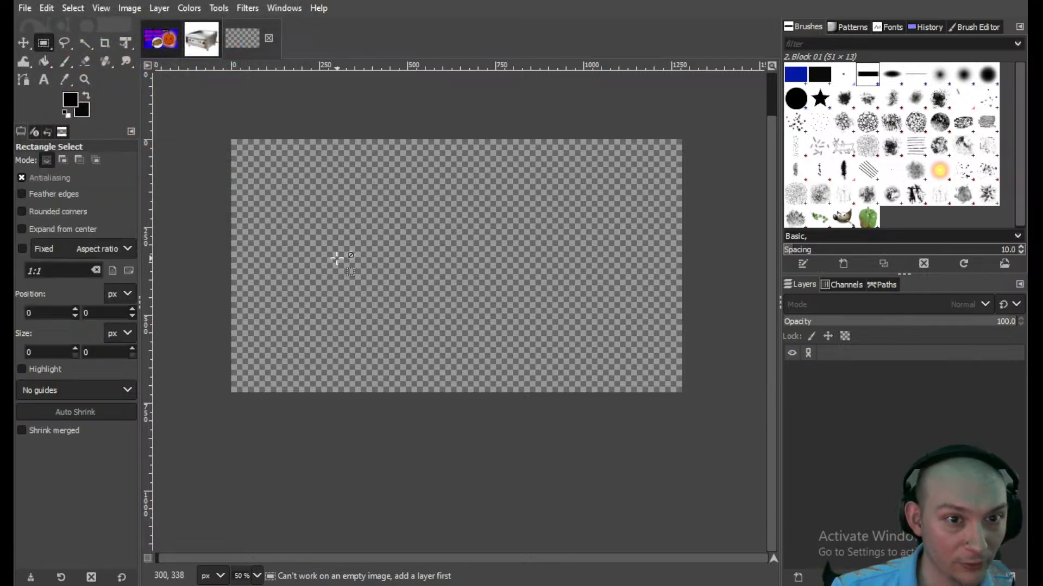
pyautogui.click(44, 61)
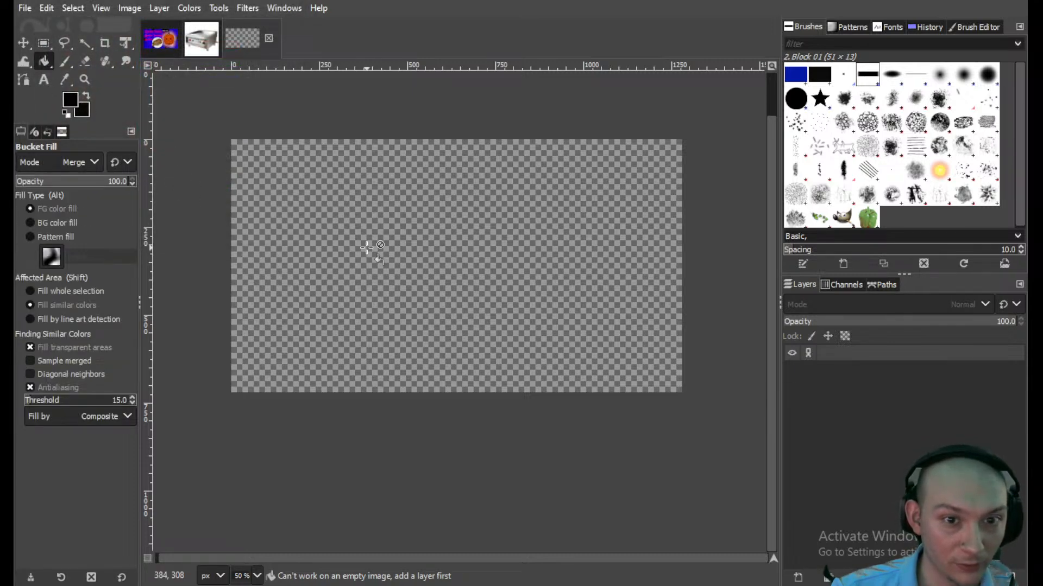
# - Create another new image with the same dimensions as the previous one
pyautogui.click(25, 8)
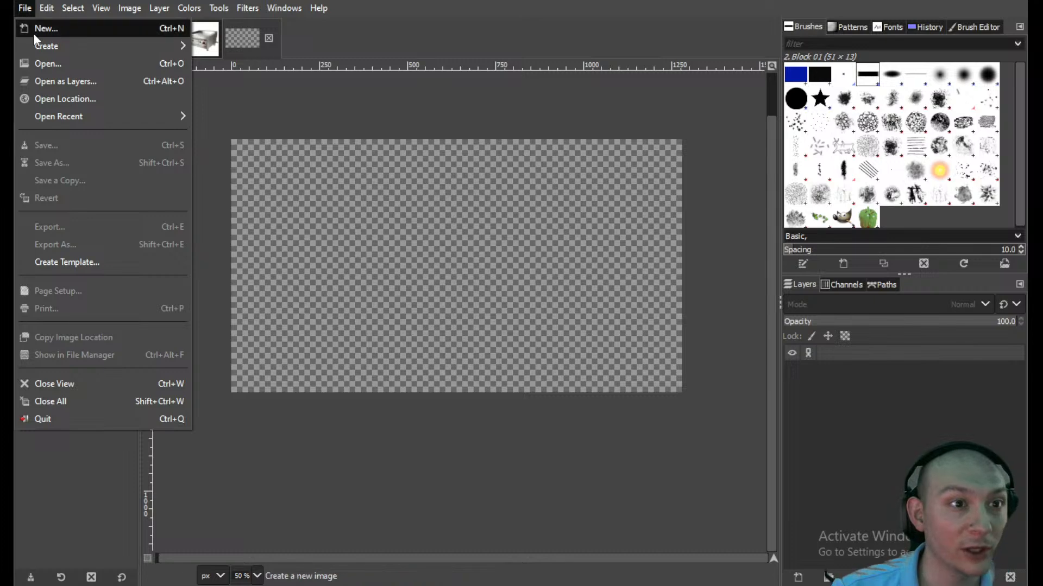
pyautogui.click(35, 30)
pyautogui.click(438, 263)
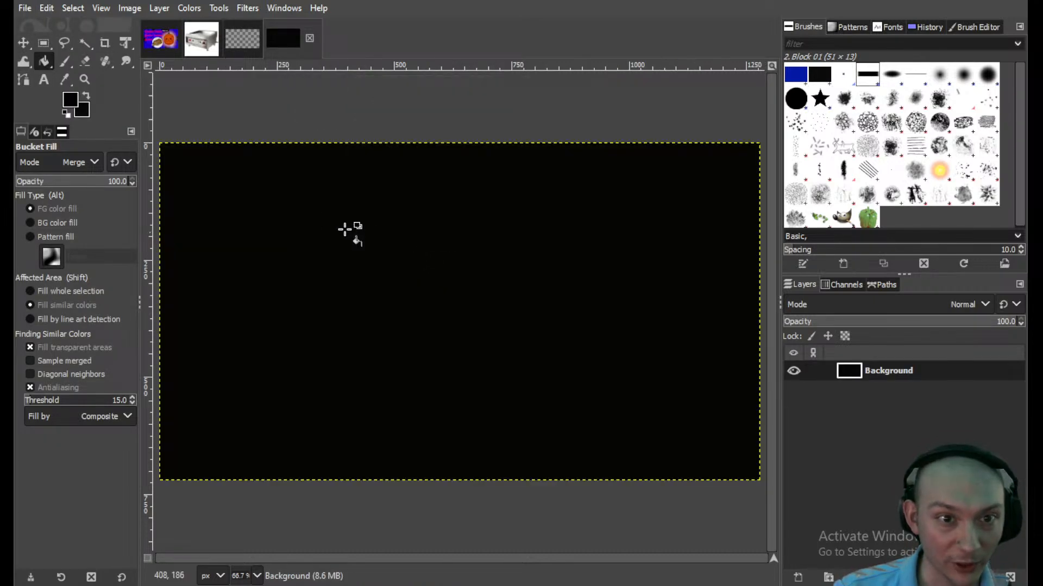
pyautogui.keyDown('ctrl'); pyautogui.scroll(-2, 361, 241); pyautogui.keyUp('ctrl')
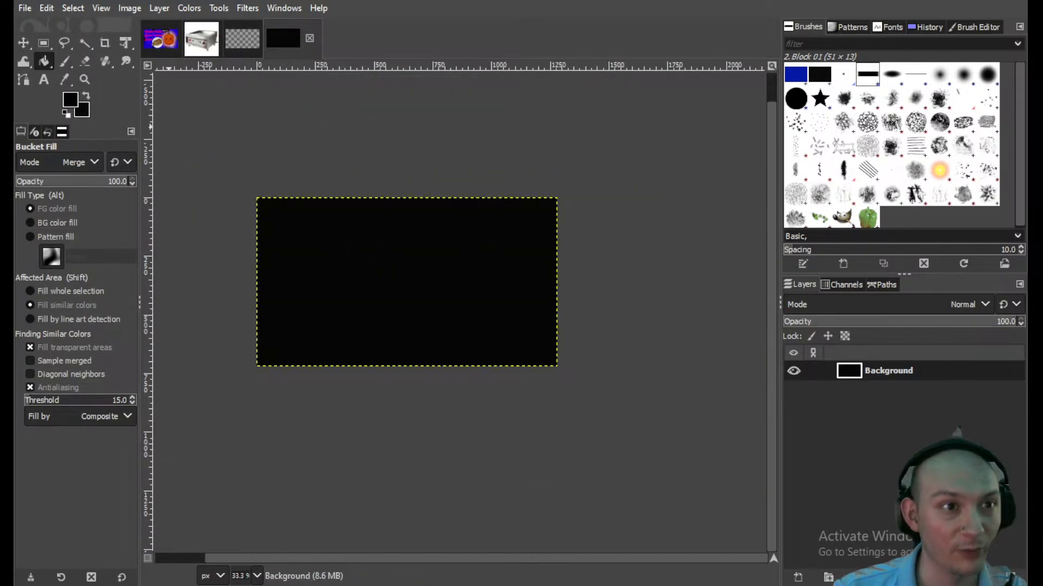
# - Open The Grinder.jpg and Rat.webp together from the References folder, converting the grinder image to the built-in sRGB profile
pyautogui.click(25, 7)
pyautogui.click(33, 59)
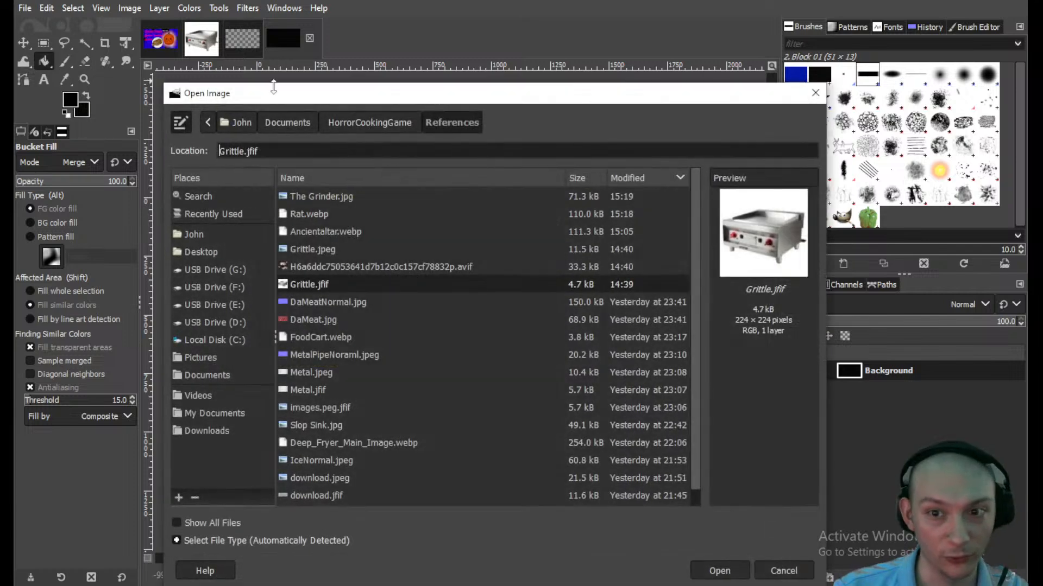
pyautogui.click(328, 196)
pyautogui.keyDown('ctrl'); pyautogui.click(329, 214); pyautogui.keyUp('ctrl')
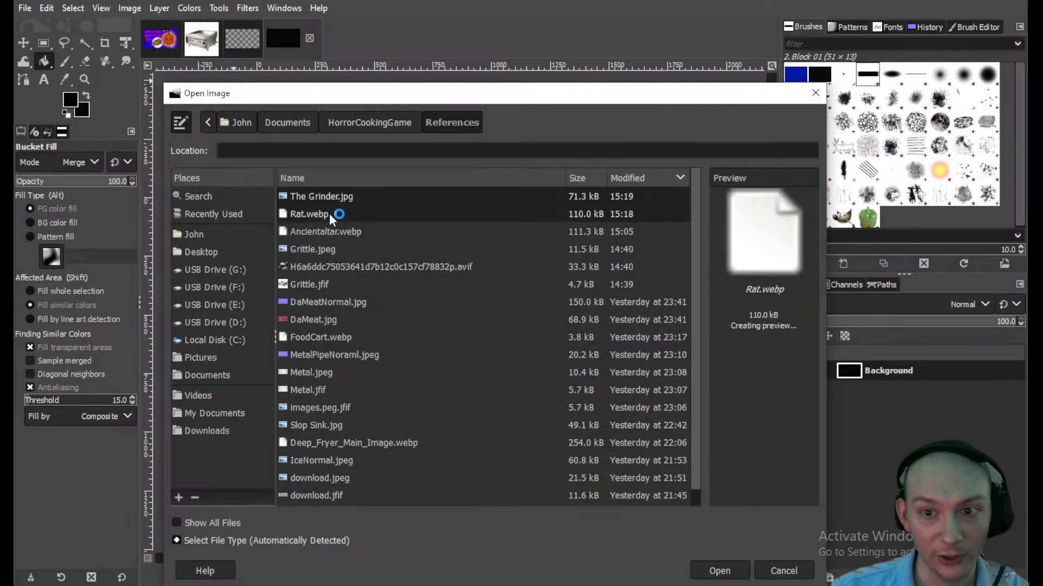
pyautogui.click(724, 573)
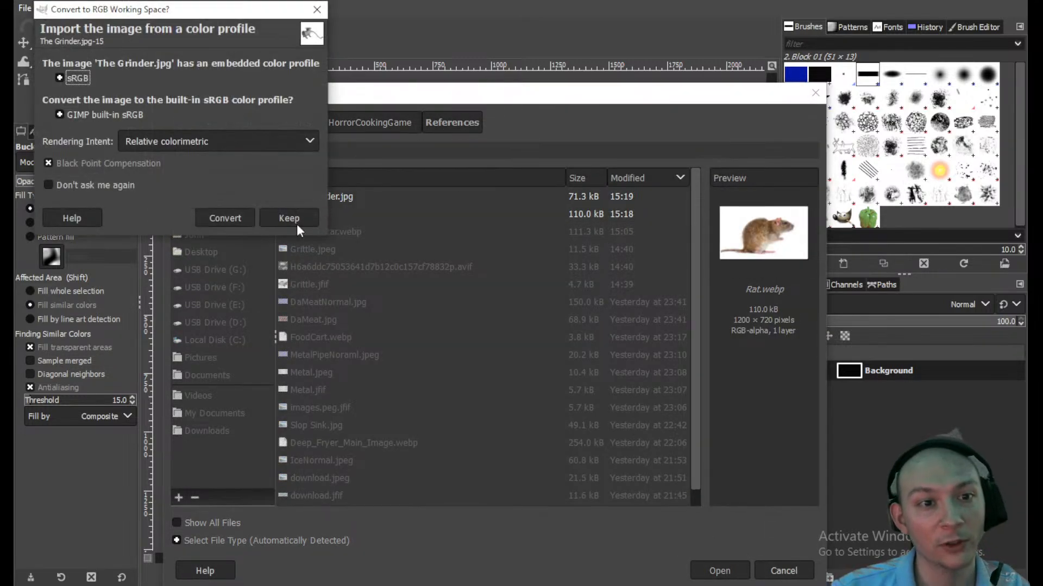
pyautogui.click(232, 216)
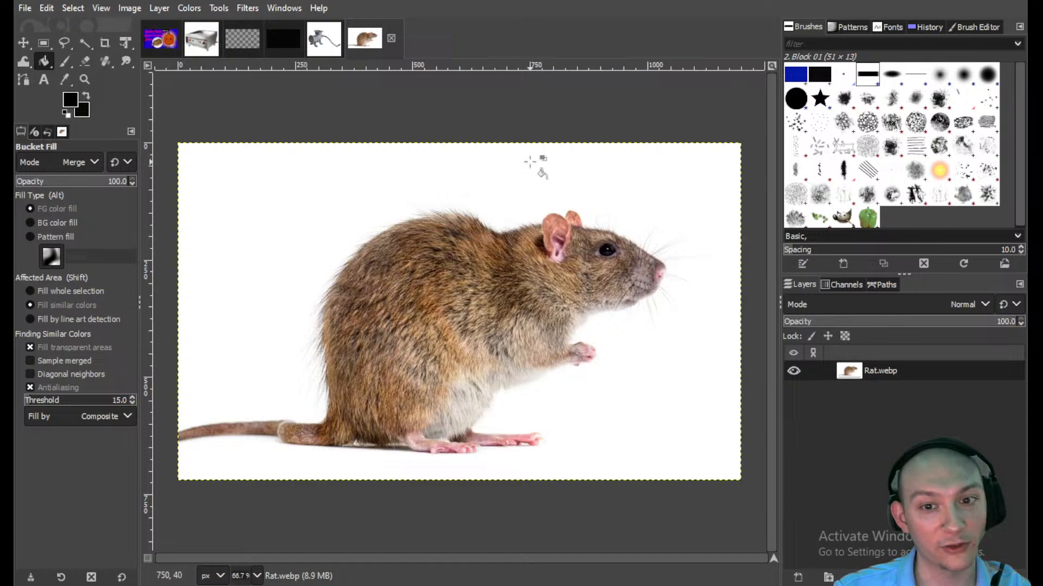
# - Fuzzy-select the white background around the rat and delete it to transparency
pyautogui.click(87, 45)
pyautogui.click(326, 238)
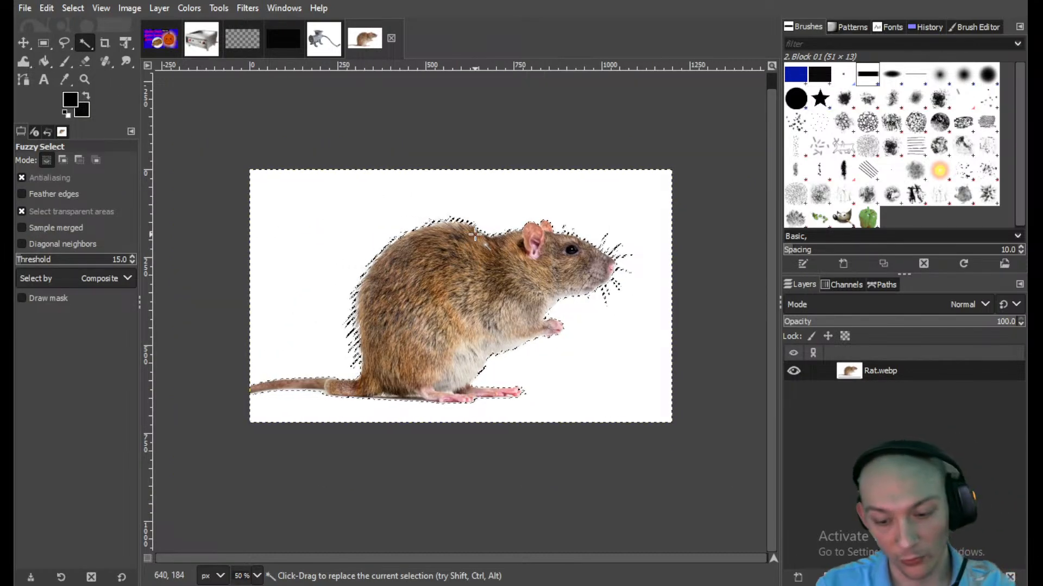
pyautogui.press('Delete')
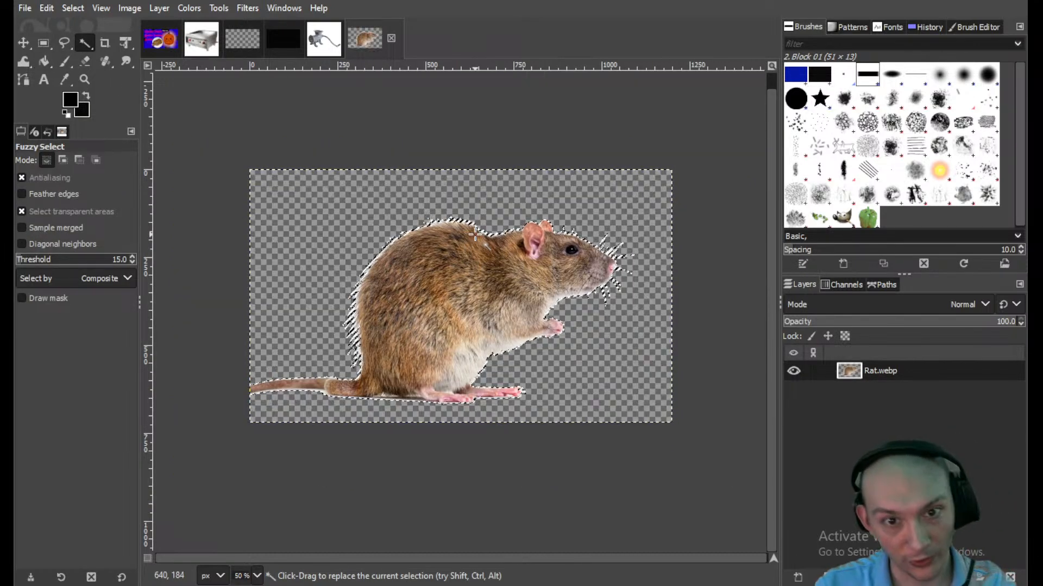
# - Add an alpha channel to The Grinder.jpg and delete its fuzzy-selected white background to transparency
pyautogui.click(324, 39)
pyautogui.click(579, 275)
pyautogui.press('Delete')
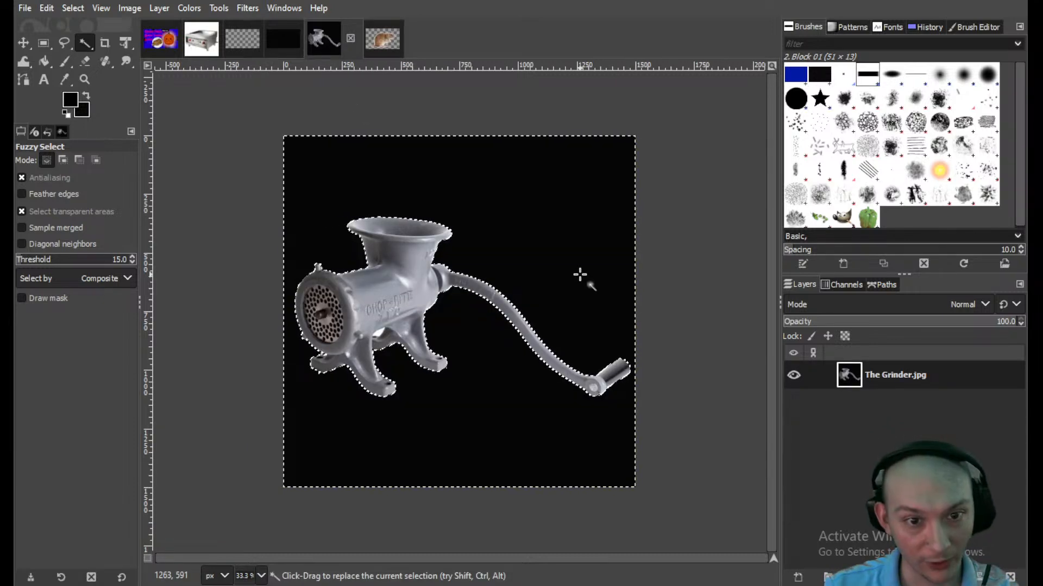
pyautogui.rightClick(897, 379)
pyautogui.click(816, 418)
pyautogui.press('Delete')
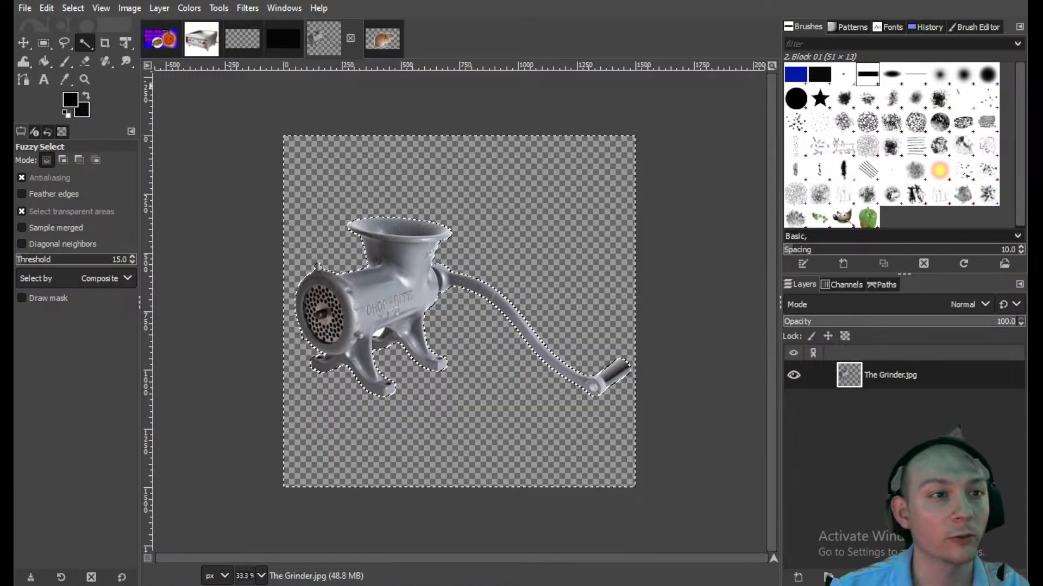
# - Add a wide text box near the top of the new black image reading "The amazing Rat Dog"
pyautogui.click(44, 79)
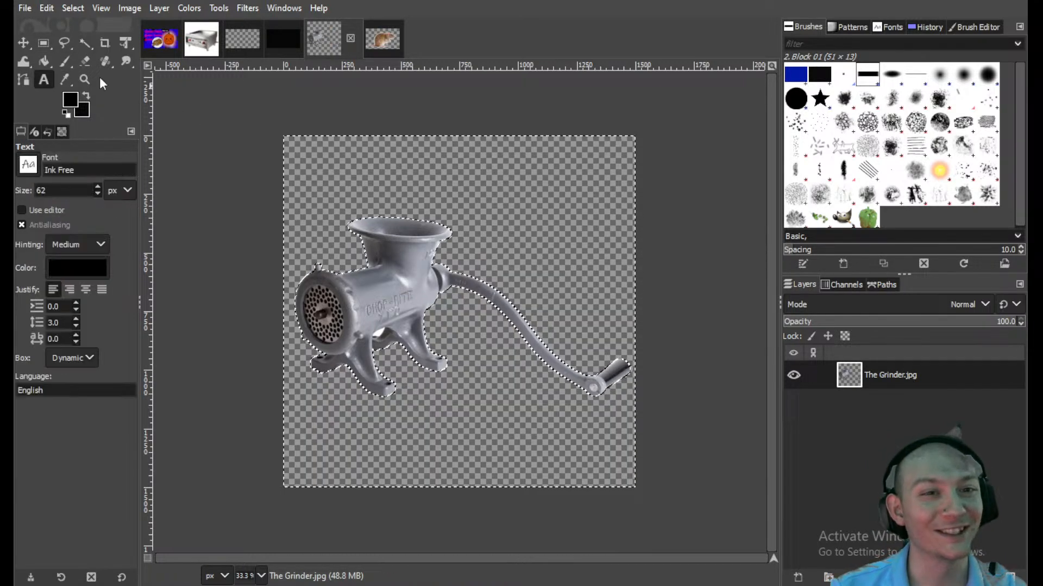
pyautogui.click(283, 38)
pyautogui.moveTo(290, 211); pyautogui.dragTo(512, 250)
pyautogui.write('The am')
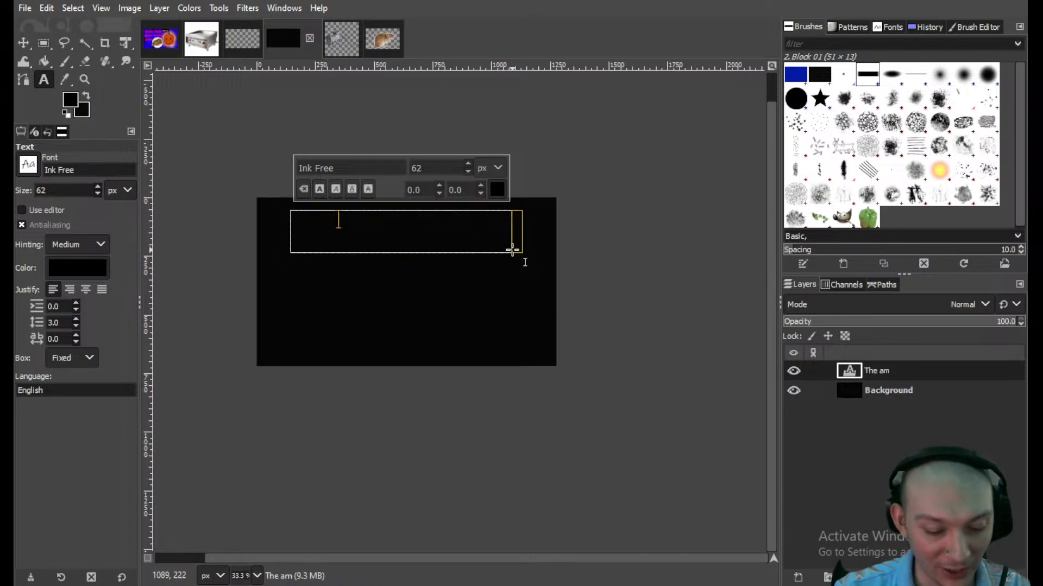
pyautogui.write('azing')
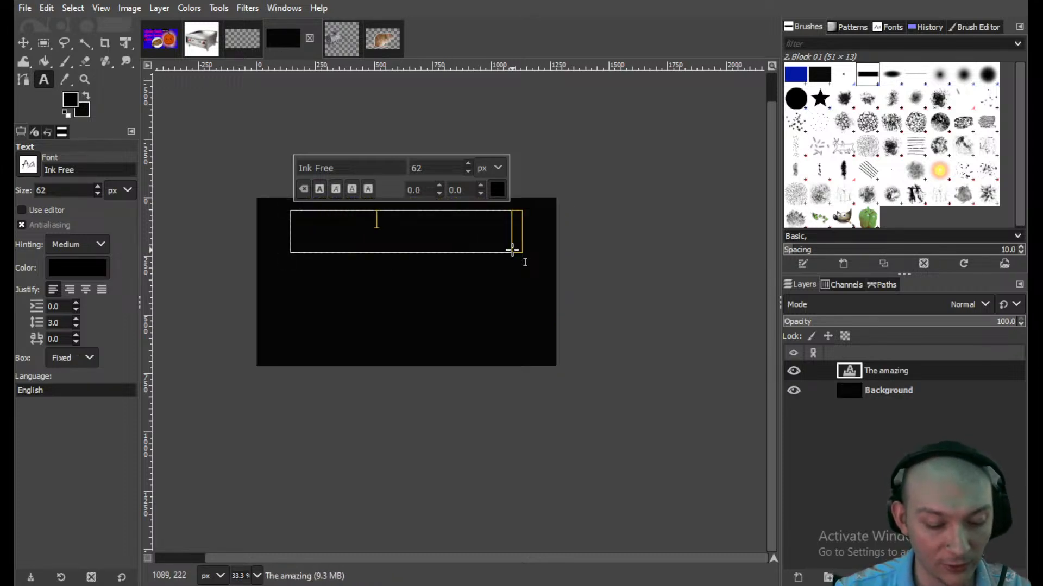
pyautogui.write(' Rat Dog')
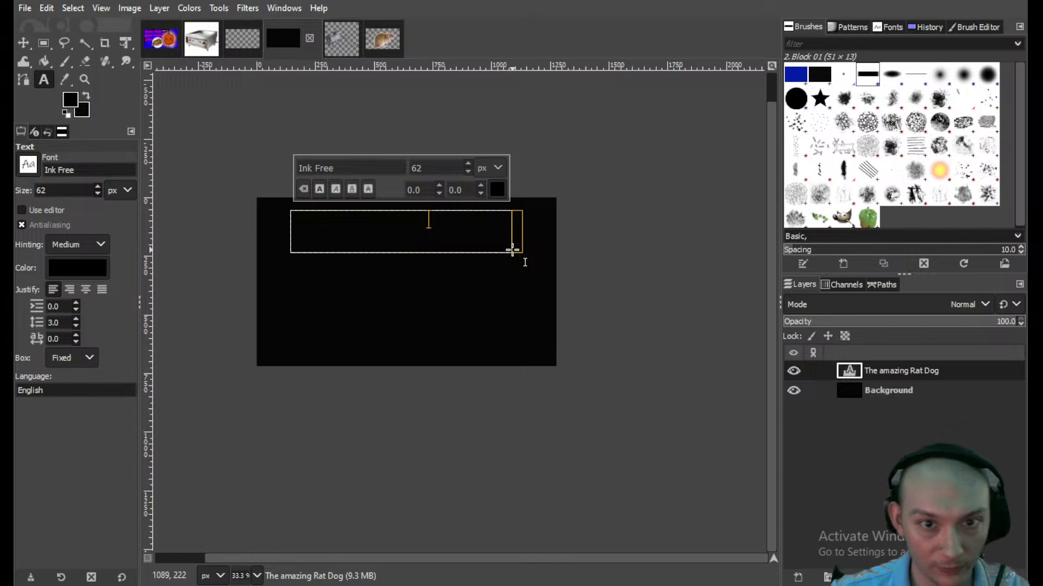
# - Select the whole title text and change its color to pure red, ff0000
pyautogui.moveTo(448, 221); pyautogui.dragTo(254, 225)
pyautogui.click(496, 190)
pyautogui.click(487, 133)
pyautogui.moveTo(489, 135); pyautogui.dragTo(483, 110)
pyautogui.click(475, 108)
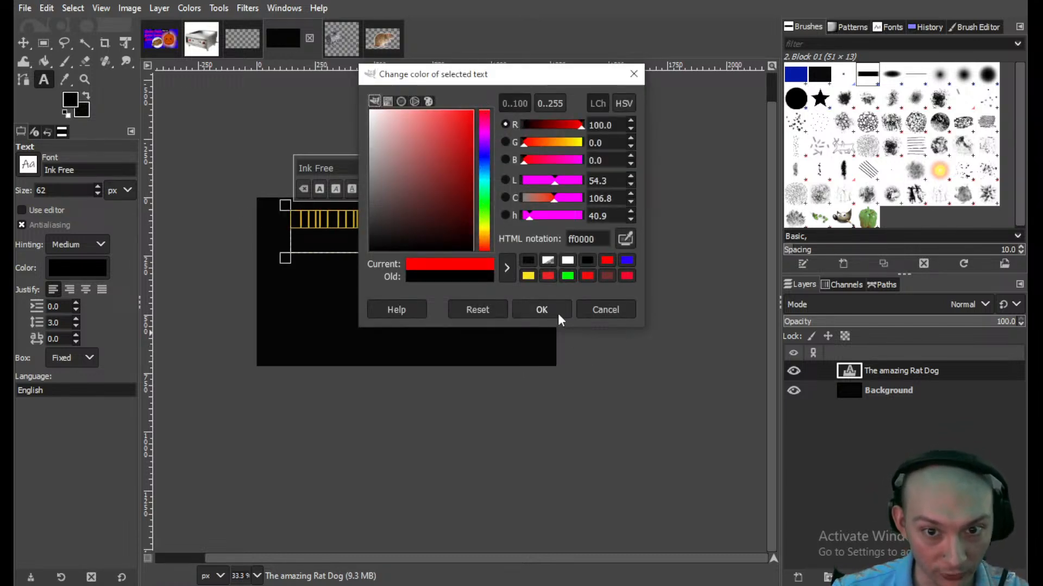
pyautogui.click(543, 311)
# - Set the title font to Microsoft PhagsPa Bold and extend the text to read "The amazing Rat Dogs!"
pyautogui.keyDown('ctrl'); pyautogui.scroll(3, 407, 270); pyautogui.keyUp('ctrl')
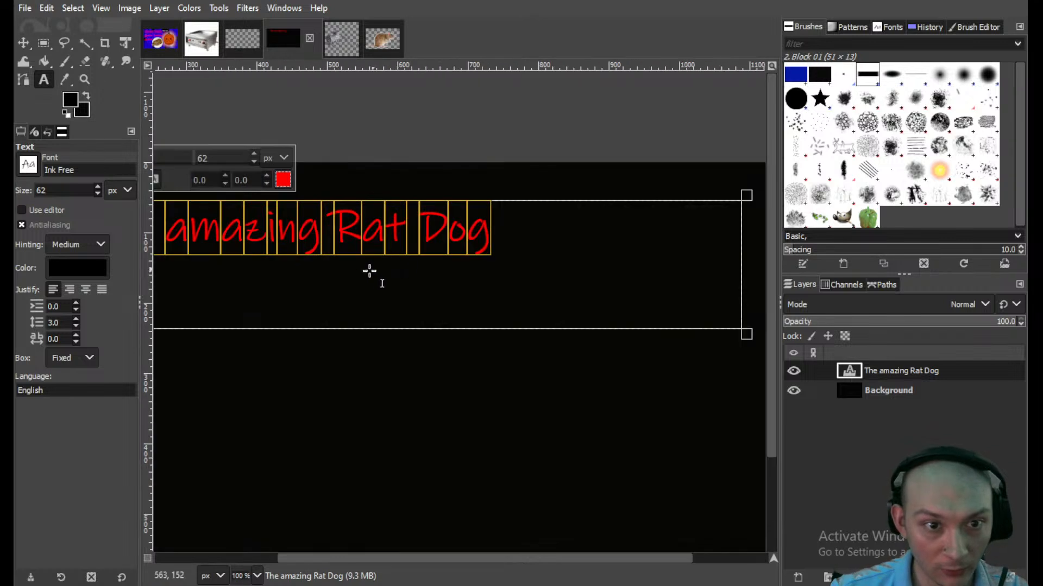
pyautogui.keyDown('ctrl'); pyautogui.scroll(-1, 349, 245); pyautogui.keyUp('ctrl')
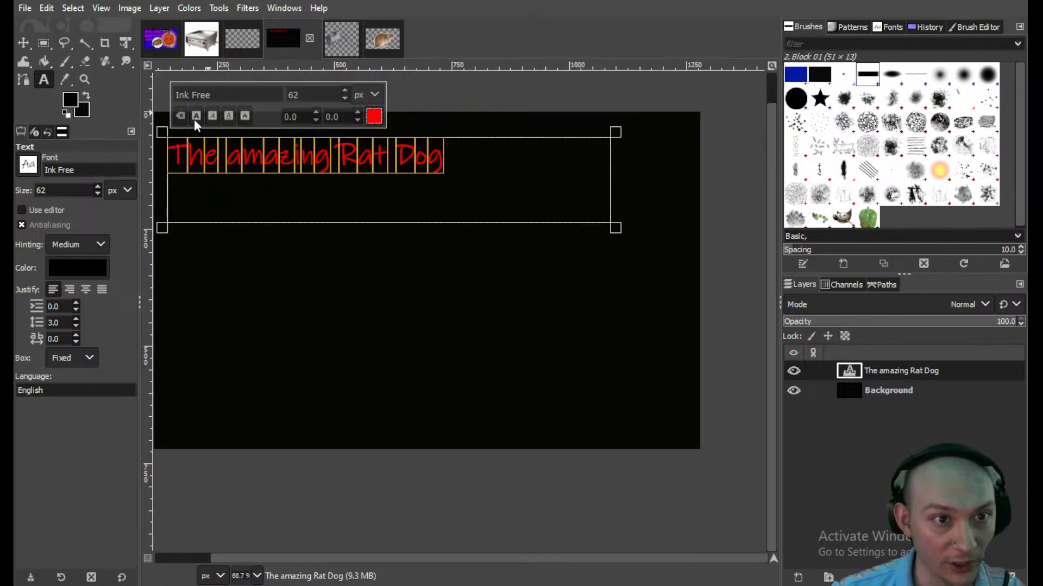
pyautogui.click(27, 164)
pyautogui.scroll(-10, 49, 277)
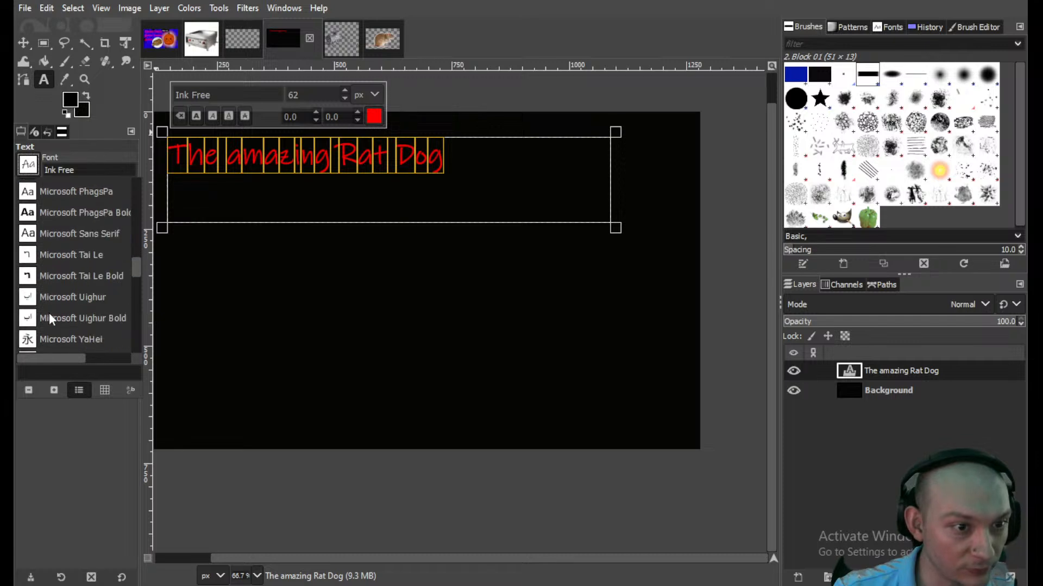
pyautogui.scroll(1, 48, 272)
pyautogui.click(48, 235)
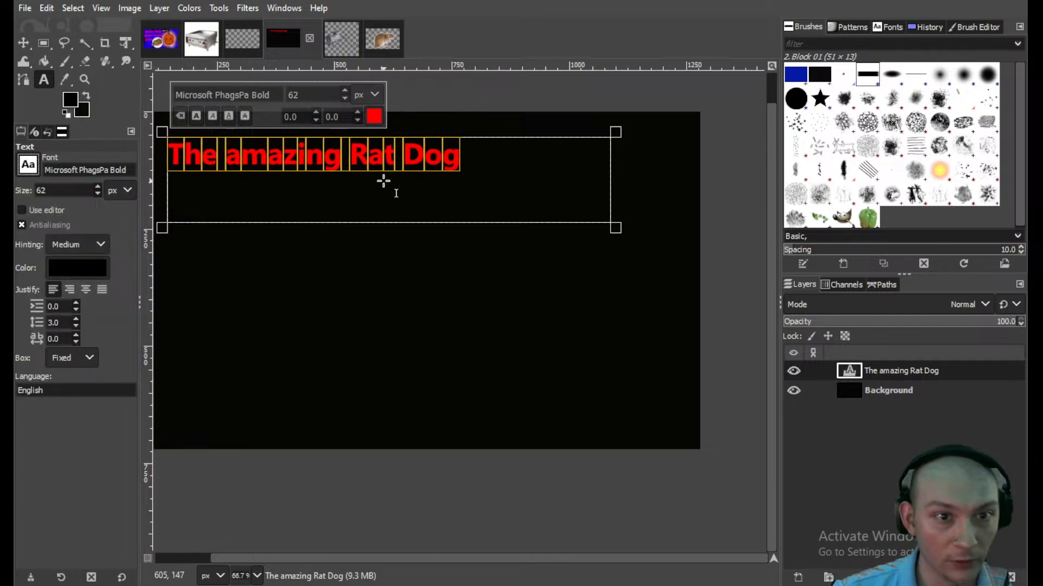
pyautogui.click(471, 162)
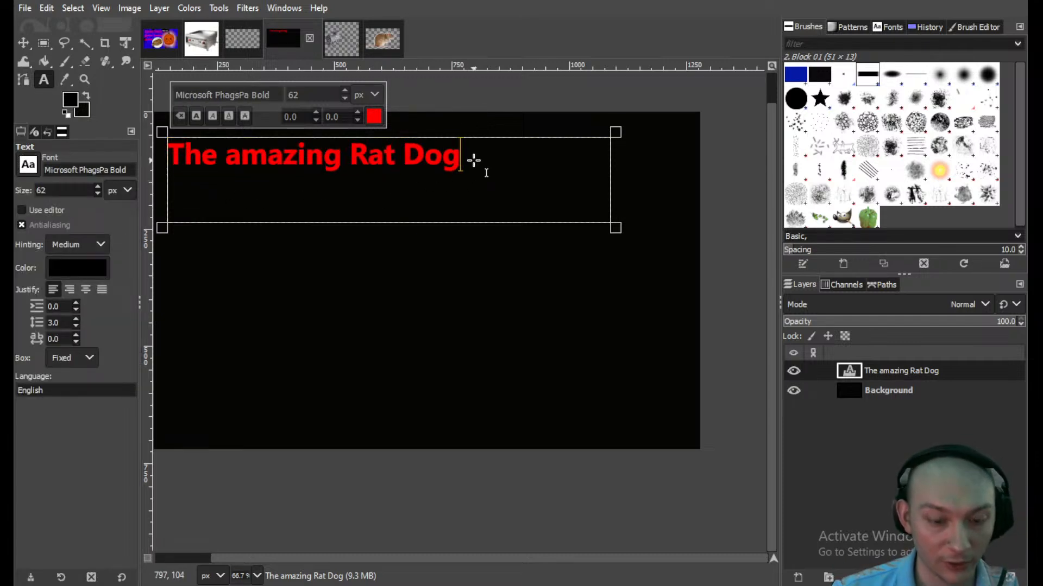
pyautogui.write('s!')
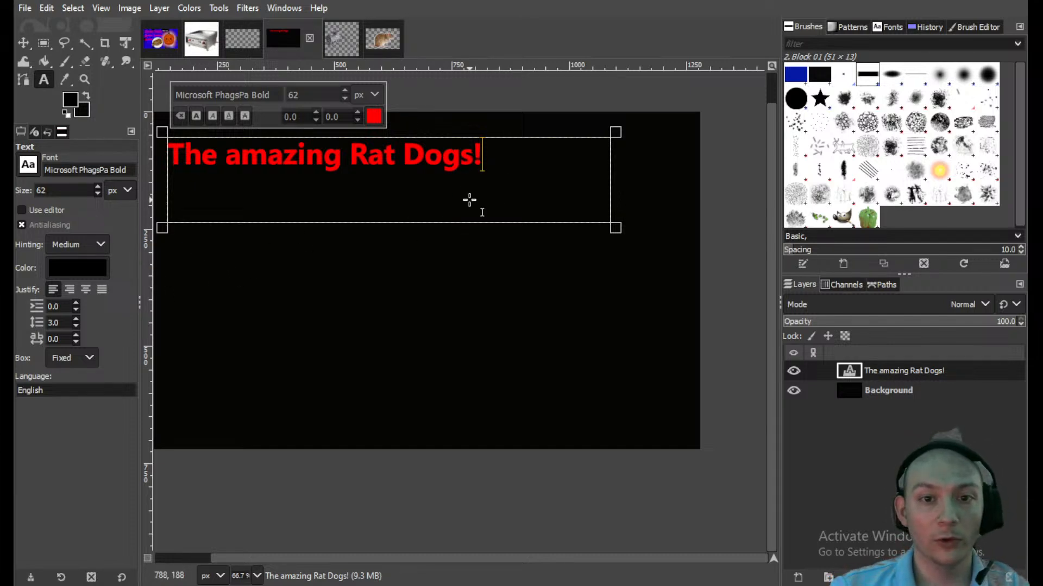
# - Copy the whole cut-out grinder image and paste it into the Rat Dogs label image as a new layer
pyautogui.keyDown('ctrl'); pyautogui.scroll(-2, 424, 240); pyautogui.keyUp('ctrl')
pyautogui.click(342, 33)
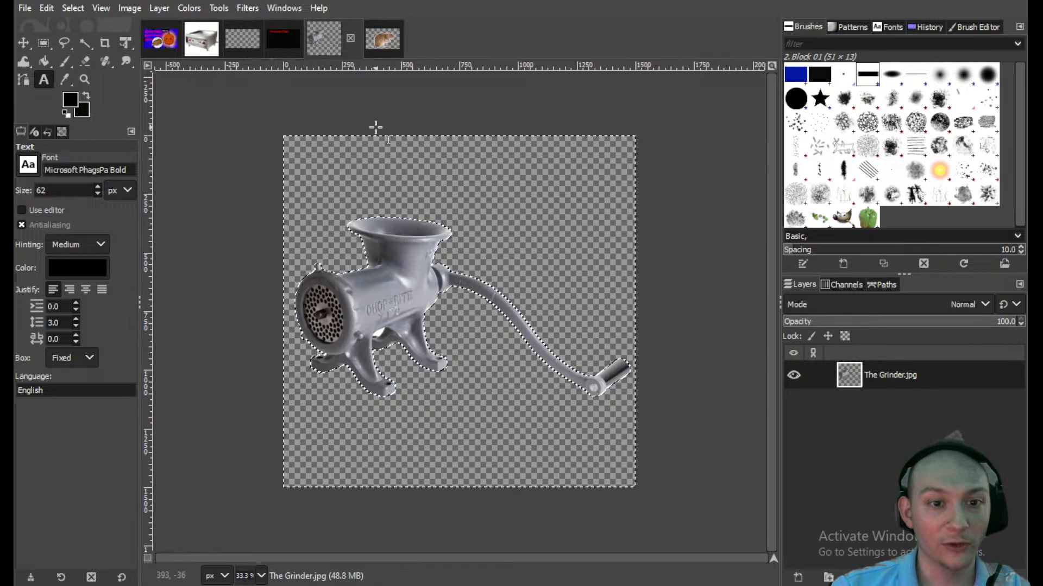
pyautogui.click(43, 43)
pyautogui.click(224, 110)
pyautogui.moveTo(223, 110); pyautogui.dragTo(718, 495)
pyautogui.hotkey('ctrl', 'c')
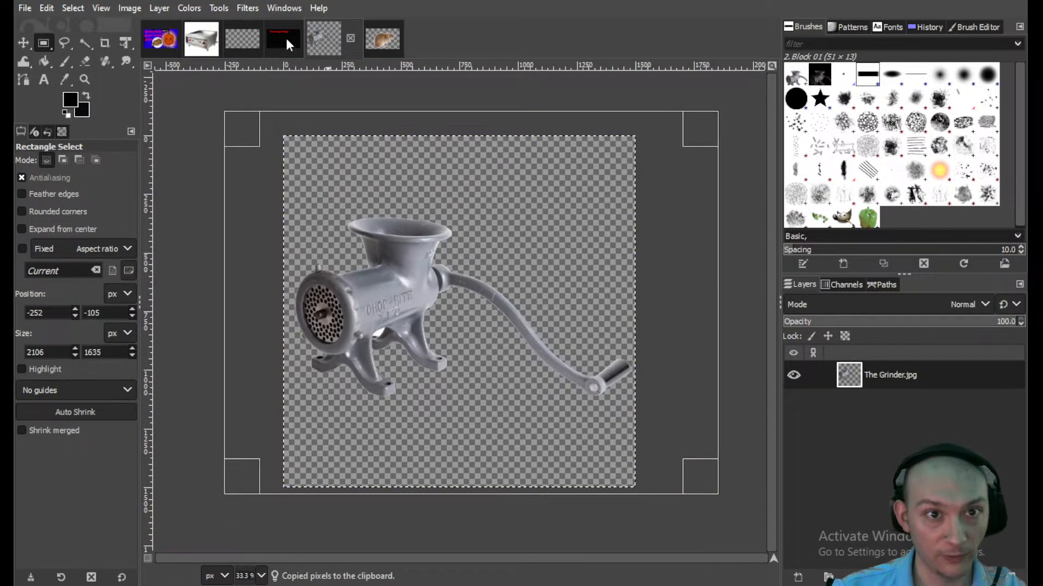
pyautogui.click(283, 39)
pyautogui.hotkey('ctrl', 'v')
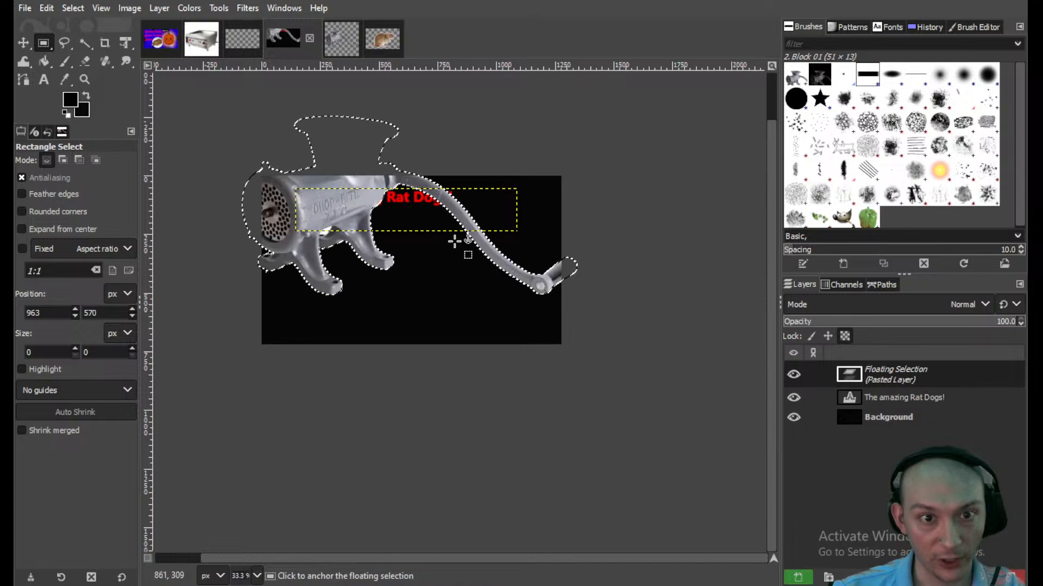
pyautogui.click(797, 577)
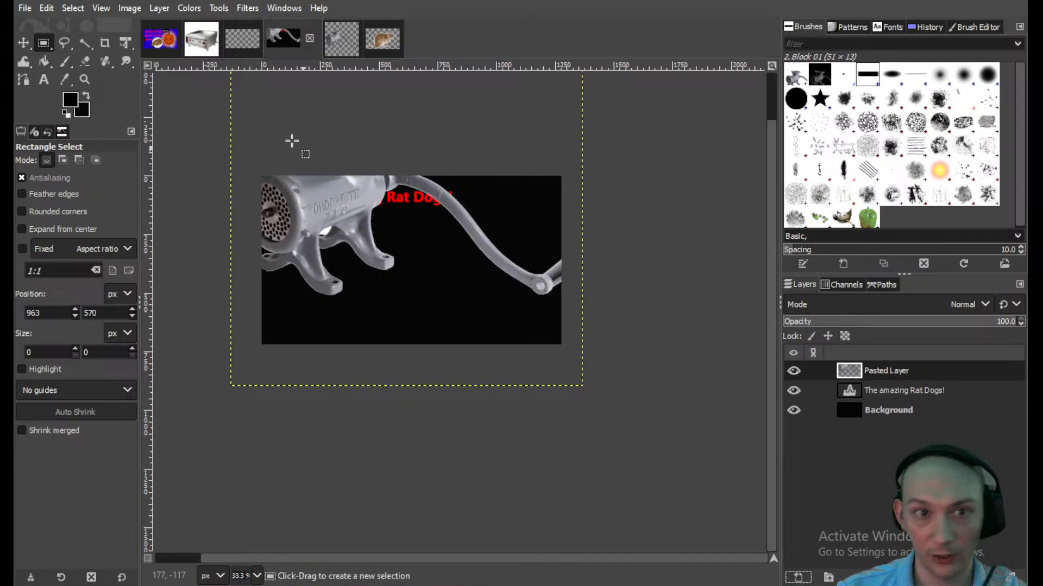
# - Scale the pasted grinder layer down to about 46% with Unified Transform and place it below the title
pyautogui.hotkey('shift', 't')
pyautogui.click(293, 209)
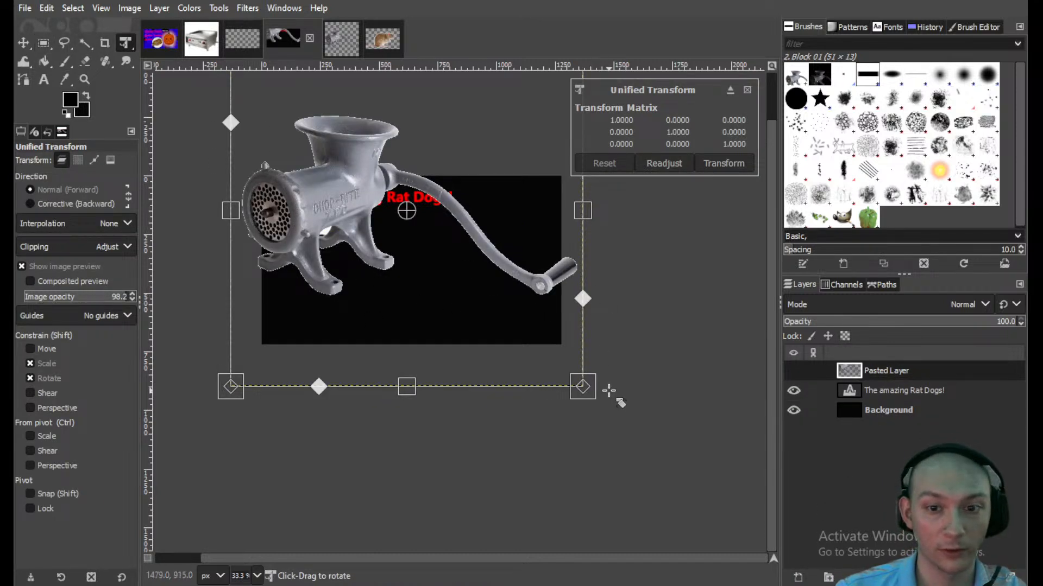
pyautogui.moveTo(584, 389); pyautogui.dragTo(409, 213)
pyautogui.moveTo(315, 168); pyautogui.dragTo(331, 304)
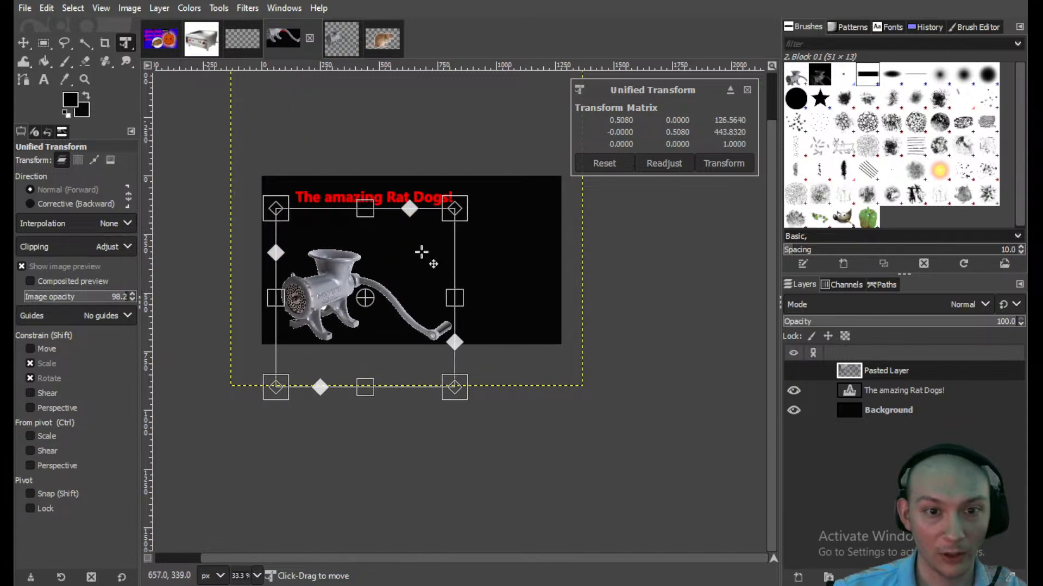
pyautogui.moveTo(459, 204); pyautogui.dragTo(449, 218)
pyautogui.moveTo(346, 285); pyautogui.dragTo(348, 276)
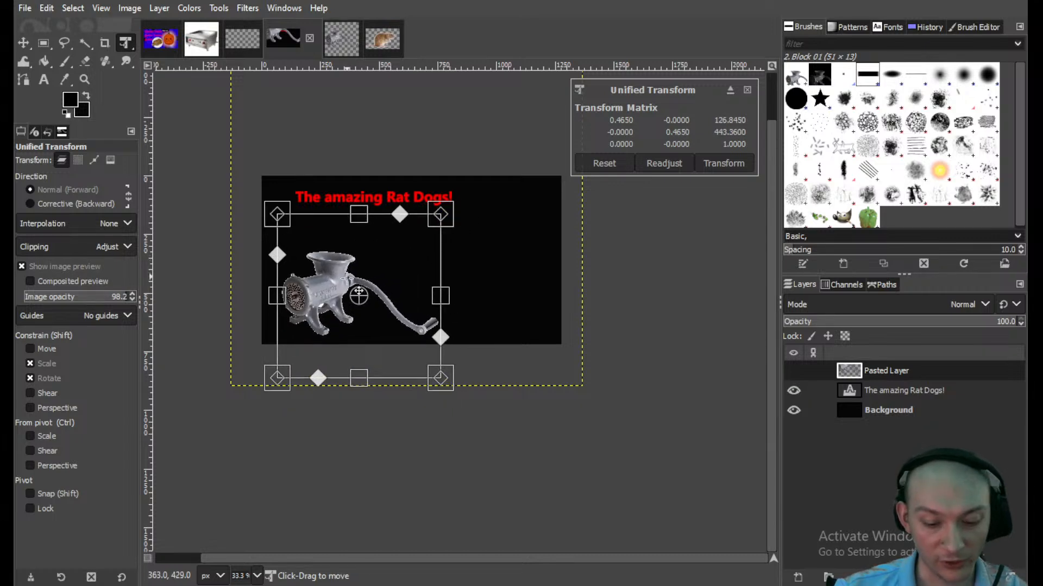
pyautogui.press('Return')
pyautogui.click(358, 196)
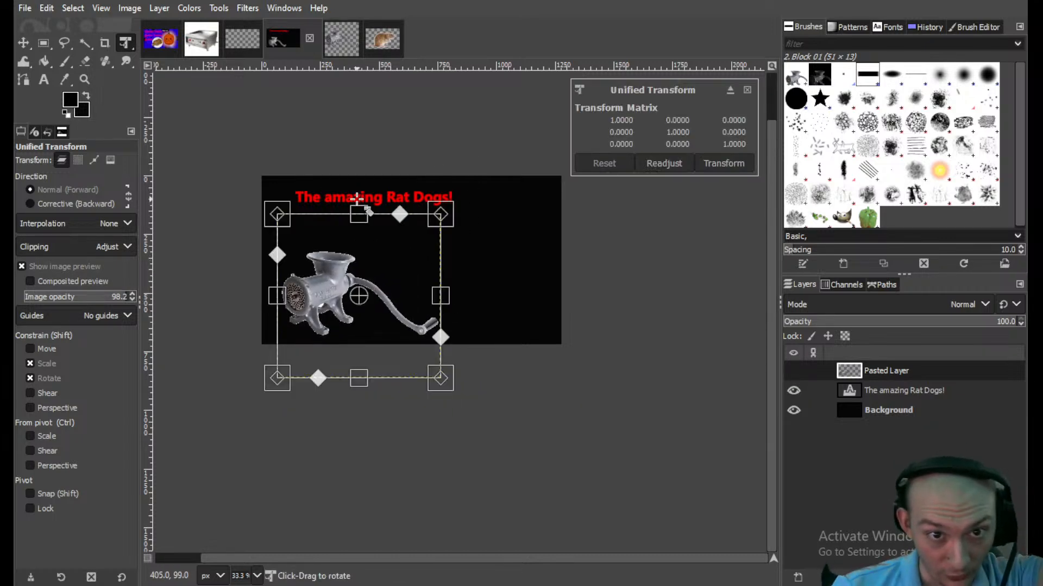
# - Copy the whole cut-out rat image and paste it into the label image as a new layer
pyautogui.click(383, 38)
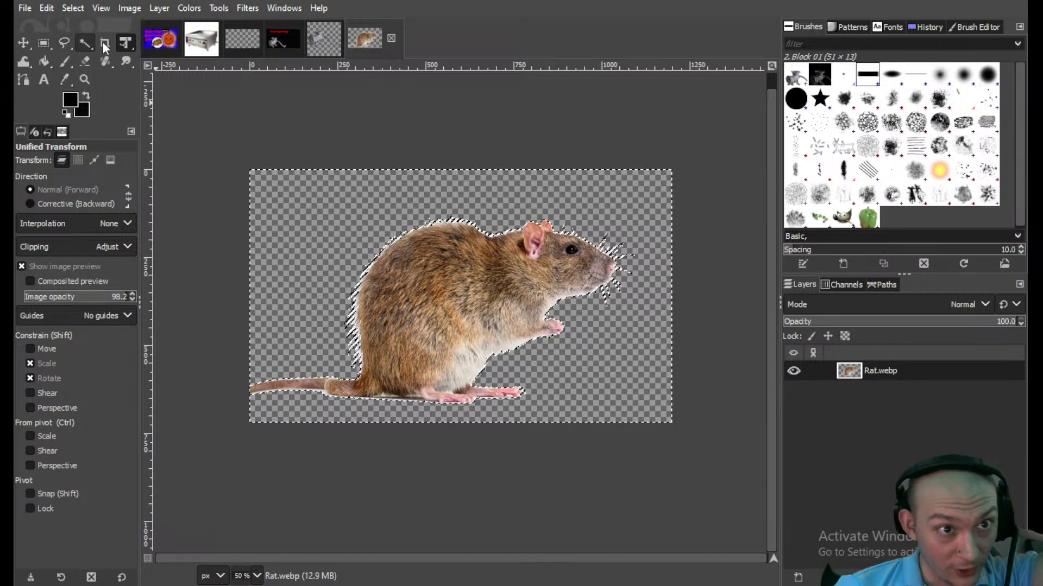
pyautogui.click(43, 43)
pyautogui.moveTo(210, 107); pyautogui.dragTo(725, 484)
pyautogui.hotkey('ctrl', 'c')
pyautogui.hotkey('alt', '4')
pyautogui.hotkey('ctrl', 'v')
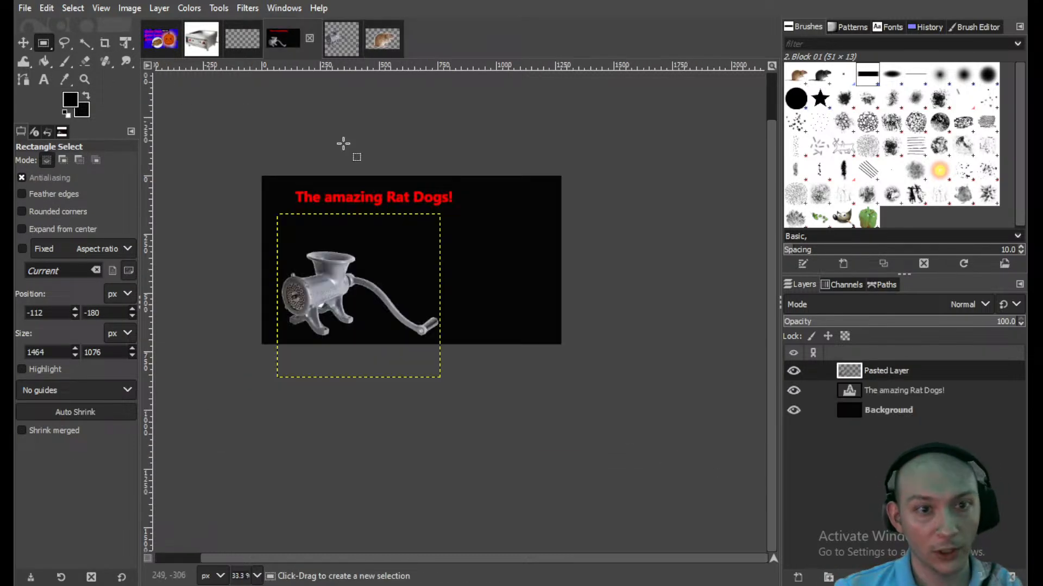
pyautogui.hotkey('ctrl', 'v')
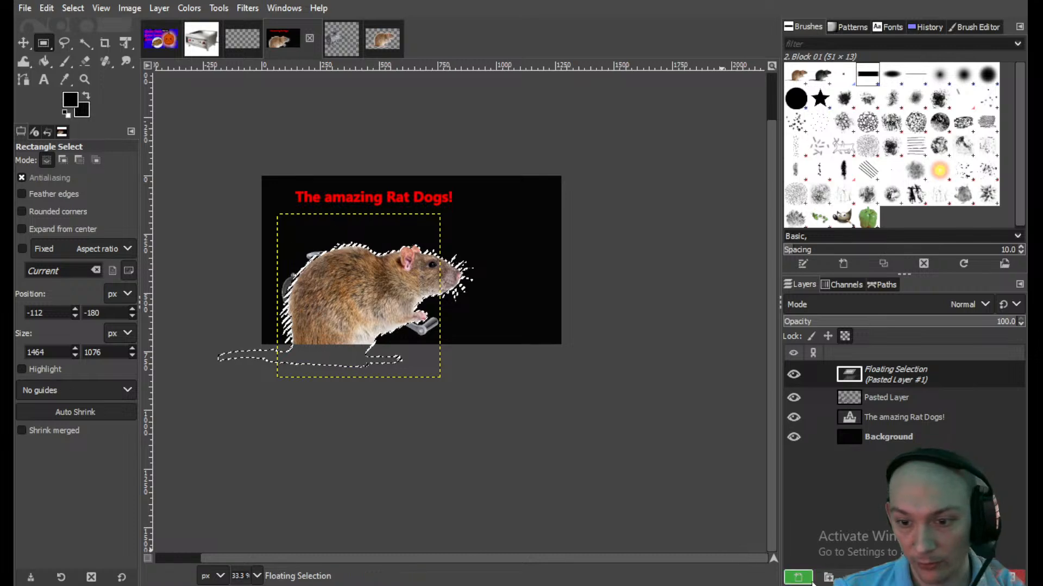
pyautogui.click(798, 578)
# - Try to scale the rat layer to about 53% with Unified Transform and move it above the grinder
pyautogui.hotkey('shift', 't')
pyautogui.click(342, 267)
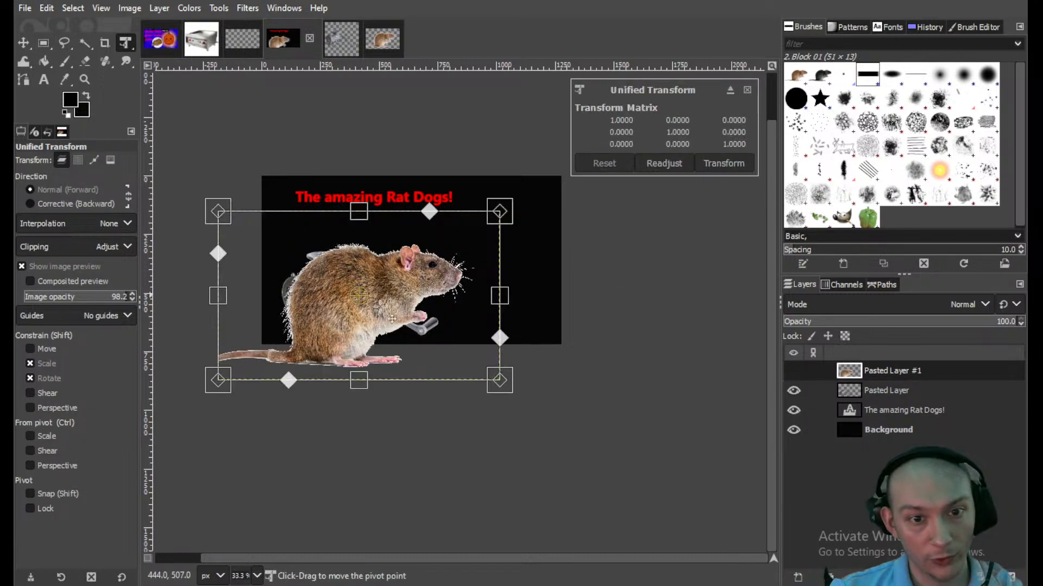
pyautogui.moveTo(497, 377); pyautogui.dragTo(386, 313)
pyautogui.moveTo(317, 298); pyautogui.dragTo(328, 247)
pyautogui.moveTo(378, 228); pyautogui.dragTo(500, 242)
pyautogui.scroll(2, 348, 251)
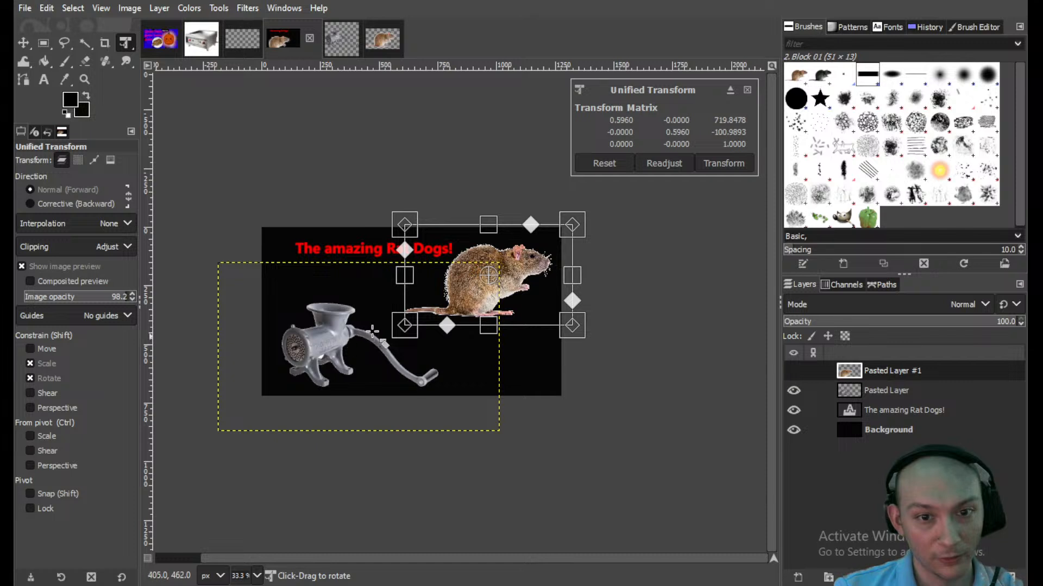
pyautogui.moveTo(575, 328); pyautogui.dragTo(557, 320)
pyautogui.moveTo(476, 277); pyautogui.dragTo(315, 270)
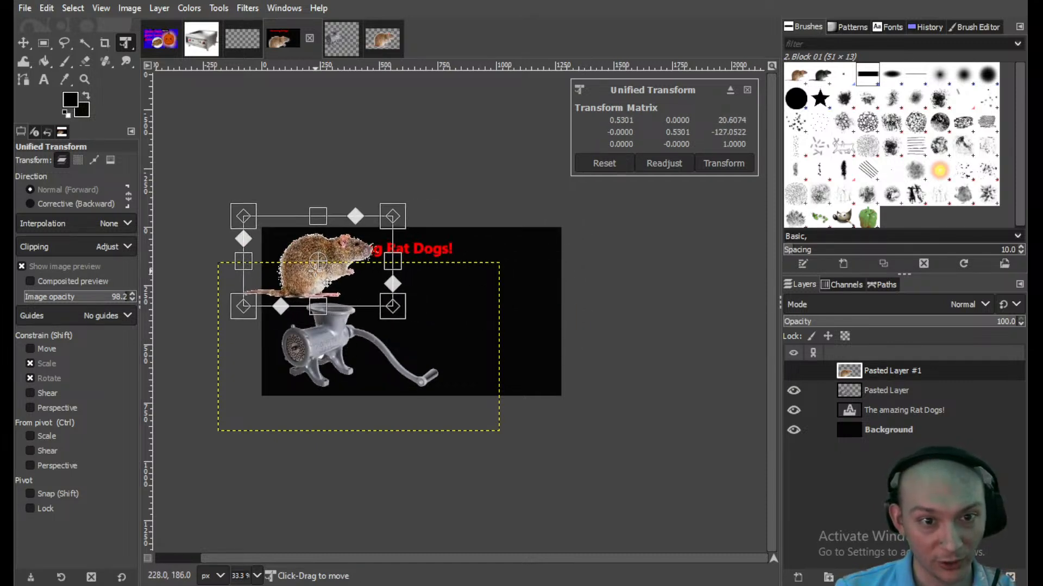
# - Shrink the grinder layer to about 89%, rotate it 60° counterclockwise and place it at the label's lower right with its funnel facing the rat
pyautogui.click(892, 390)
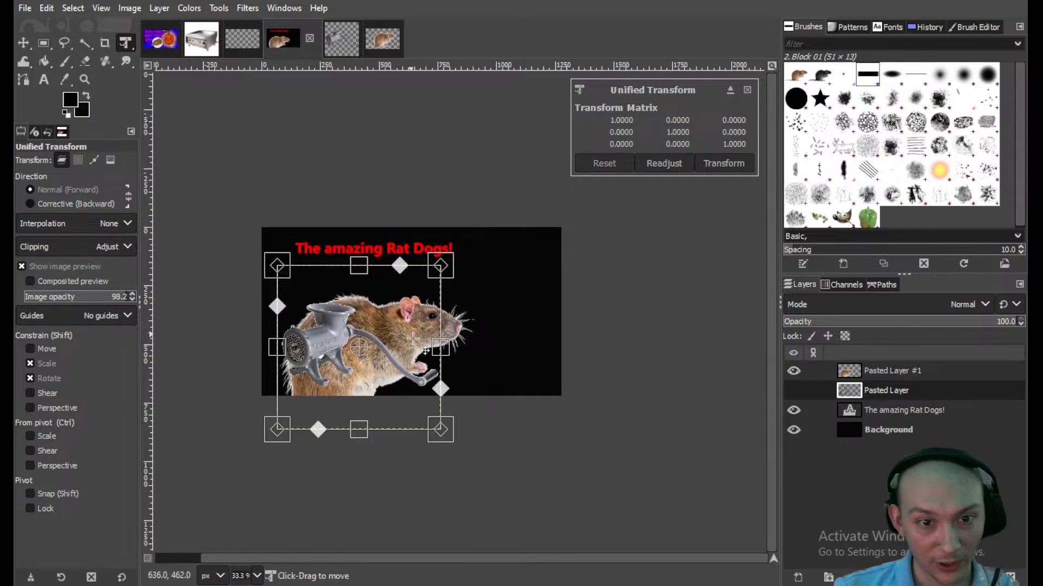
pyautogui.moveTo(444, 433); pyautogui.dragTo(420, 406)
pyautogui.moveTo(426, 261); pyautogui.dragTo(384, 200)
pyautogui.moveTo(328, 398); pyautogui.dragTo(503, 371)
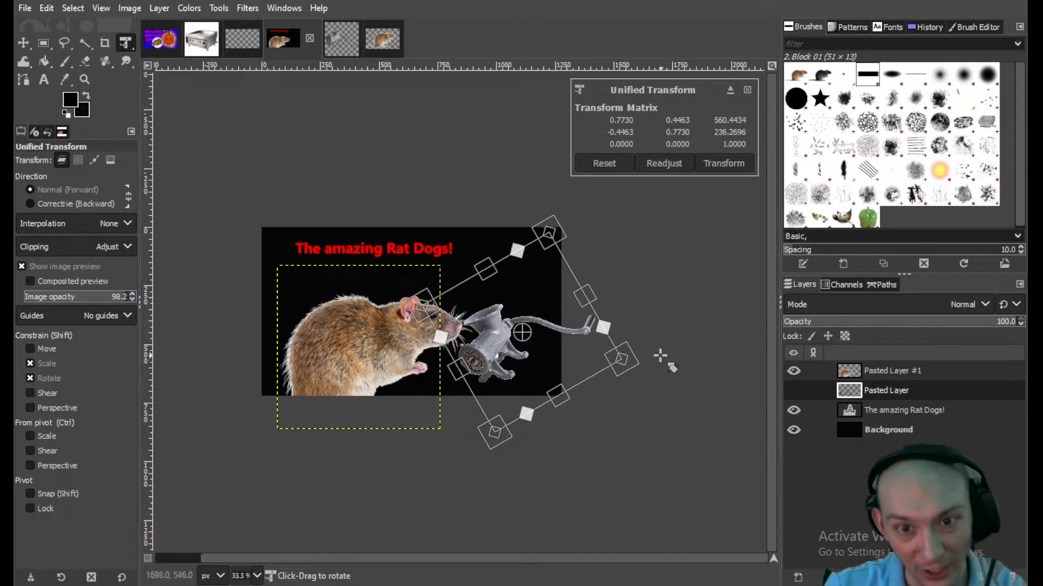
pyautogui.moveTo(639, 364); pyautogui.dragTo(650, 313)
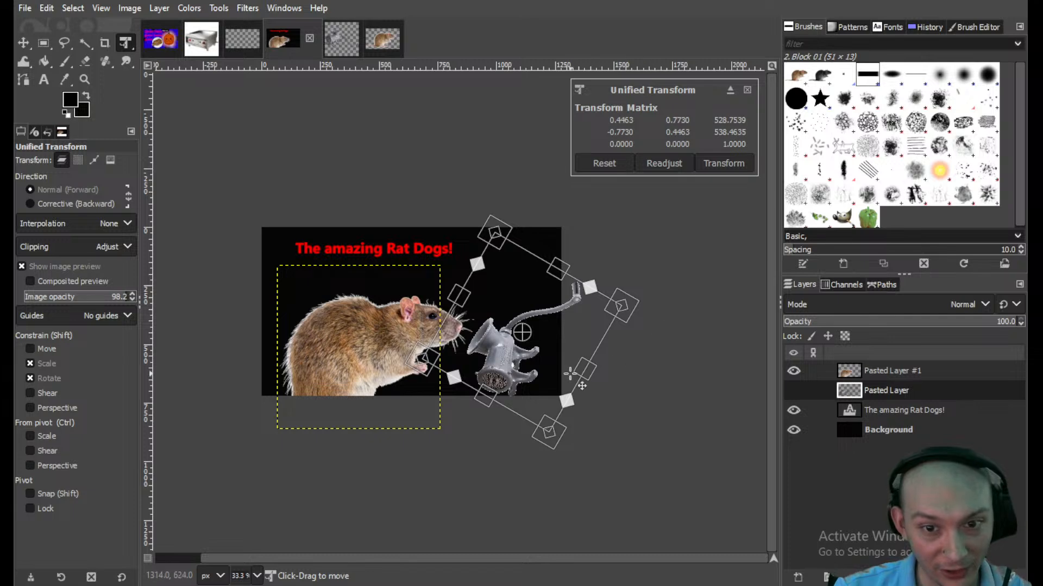
pyautogui.moveTo(523, 368); pyautogui.dragTo(528, 358)
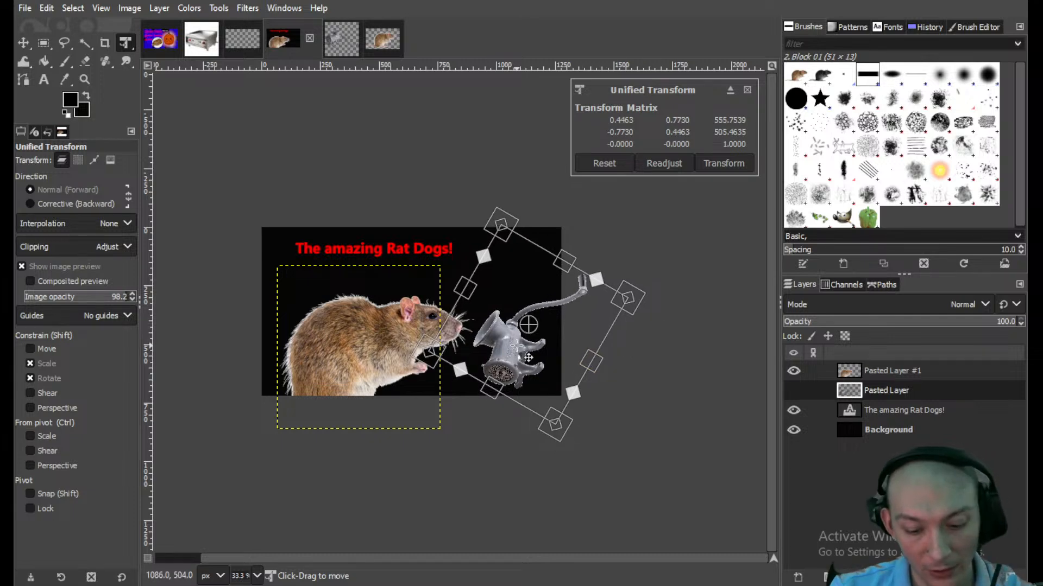
pyautogui.press('Return')
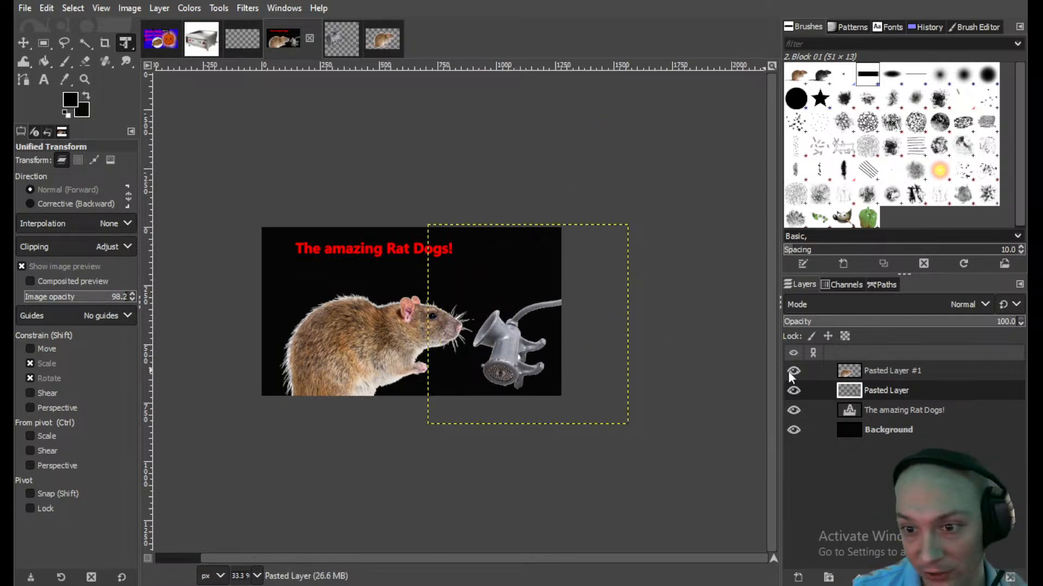
# - Scale the rat layer down to about 73% and place it under the title, facing the grinder
pyautogui.click(864, 370)
pyautogui.click(419, 429)
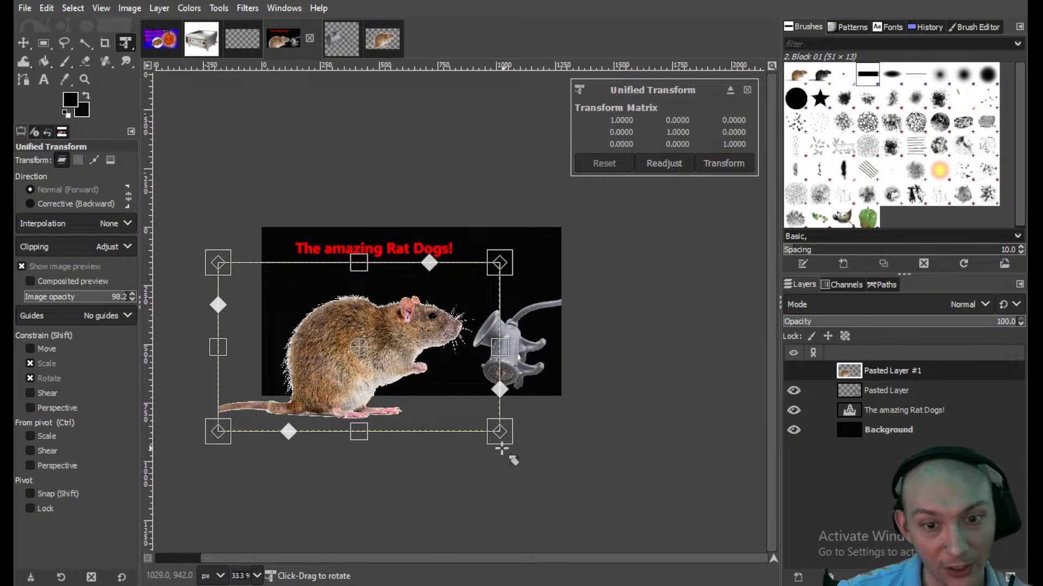
pyautogui.moveTo(509, 439); pyautogui.dragTo(427, 352)
pyautogui.moveTo(354, 328); pyautogui.dragTo(418, 343)
pyautogui.press('Return')
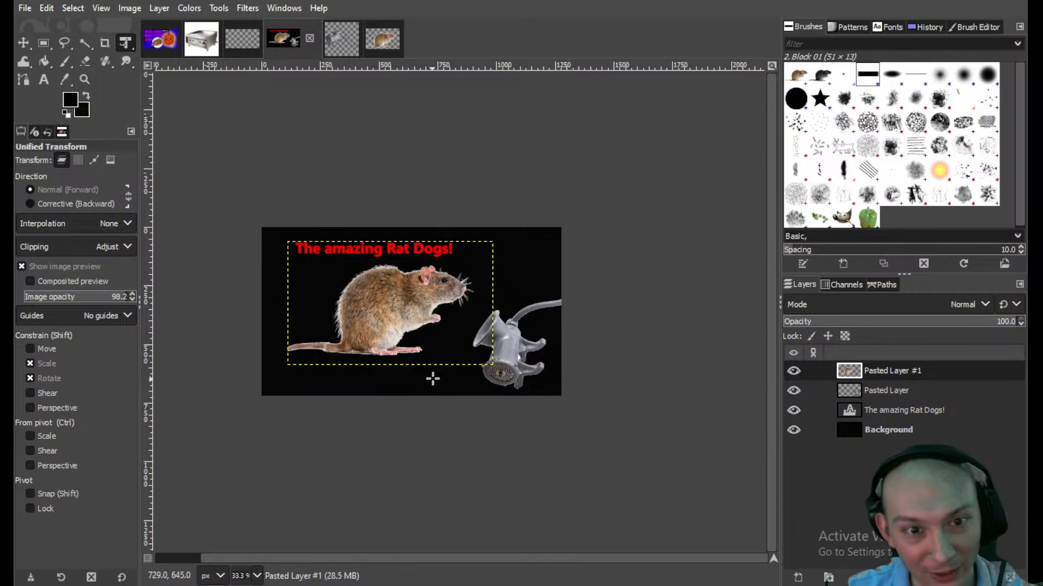
# - Enlarge the title text layer to about 168% and position it across the top of the label
pyautogui.click(917, 407)
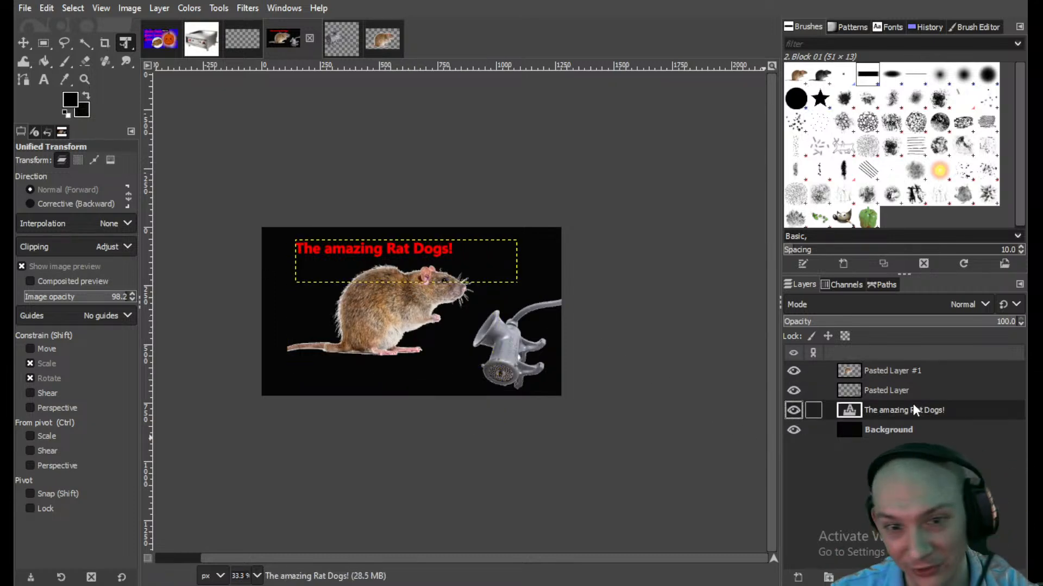
pyautogui.click(326, 258)
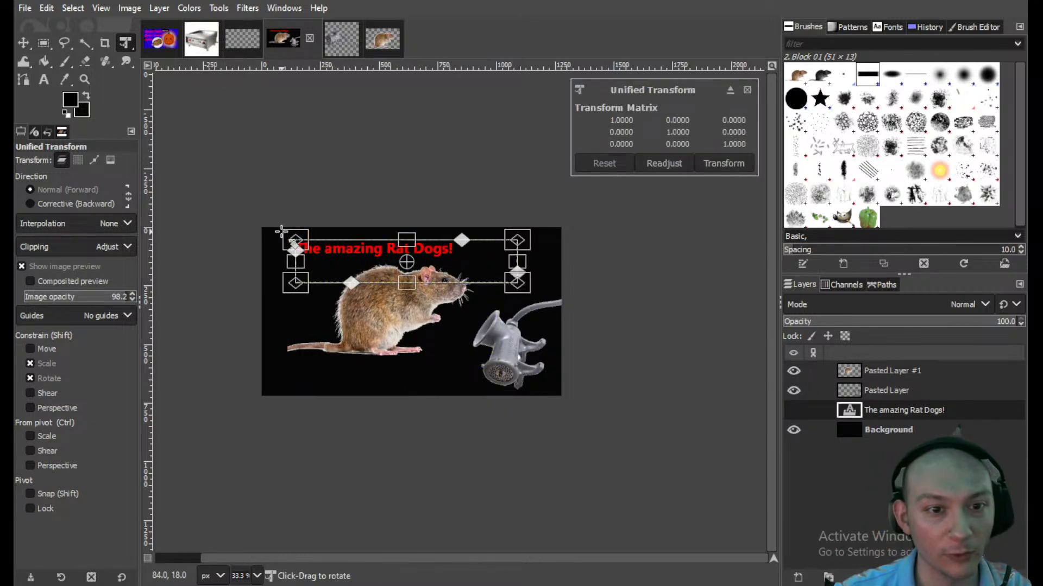
pyautogui.moveTo(293, 240); pyautogui.dragTo(145, 218)
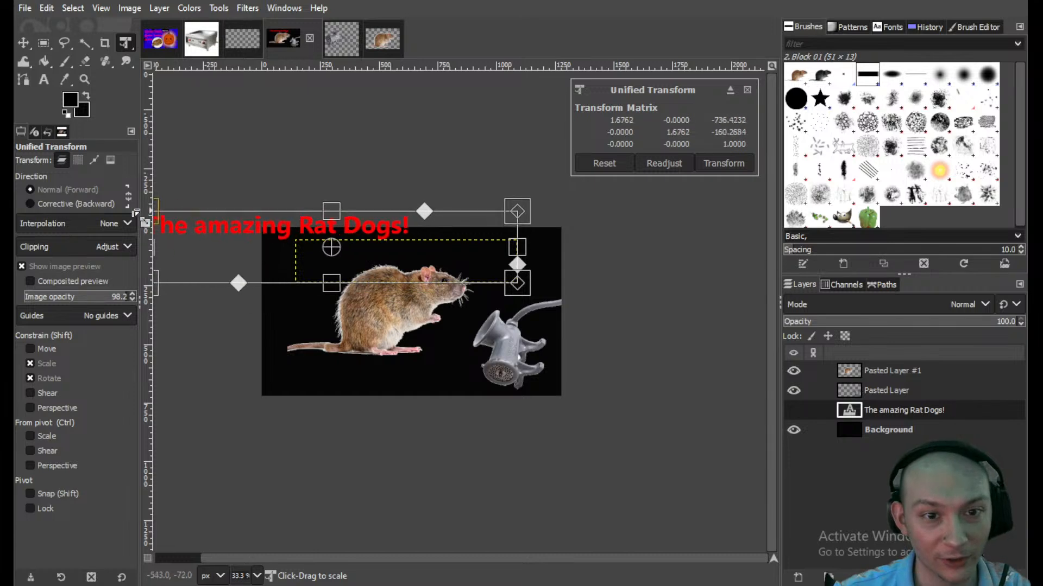
pyautogui.moveTo(379, 235); pyautogui.dragTo(515, 264)
pyautogui.press('Return')
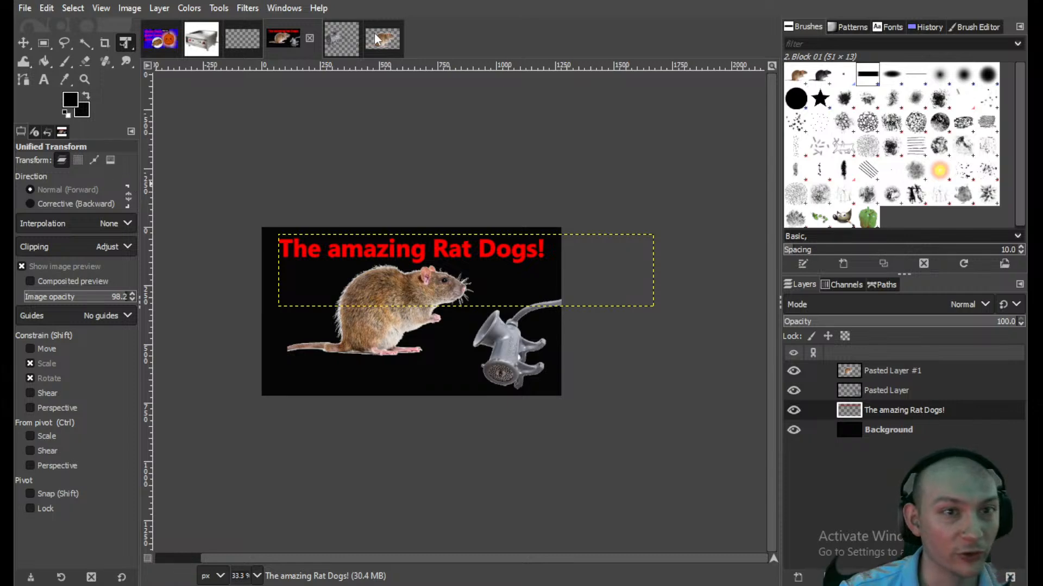
# - Add two new transparent 1280 × 720 px layers above the title layer
pyautogui.rightClick(891, 422)
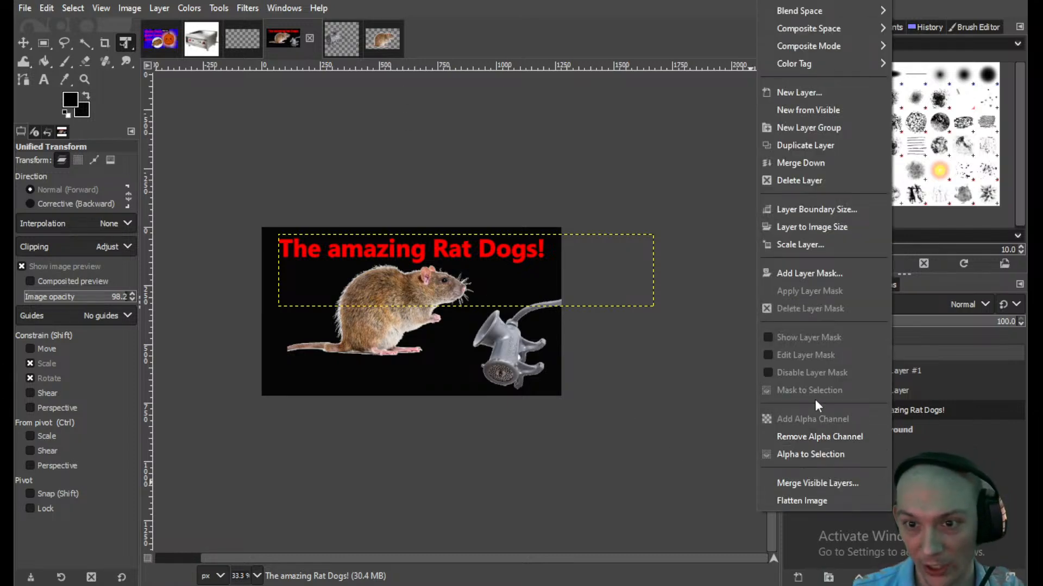
pyautogui.click(799, 93)
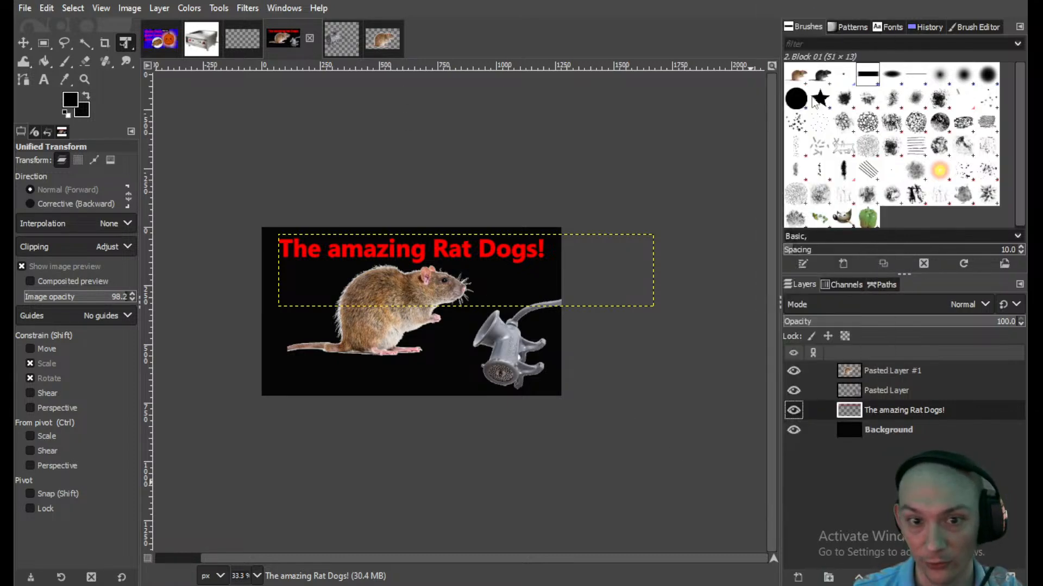
pyautogui.click(903, 340)
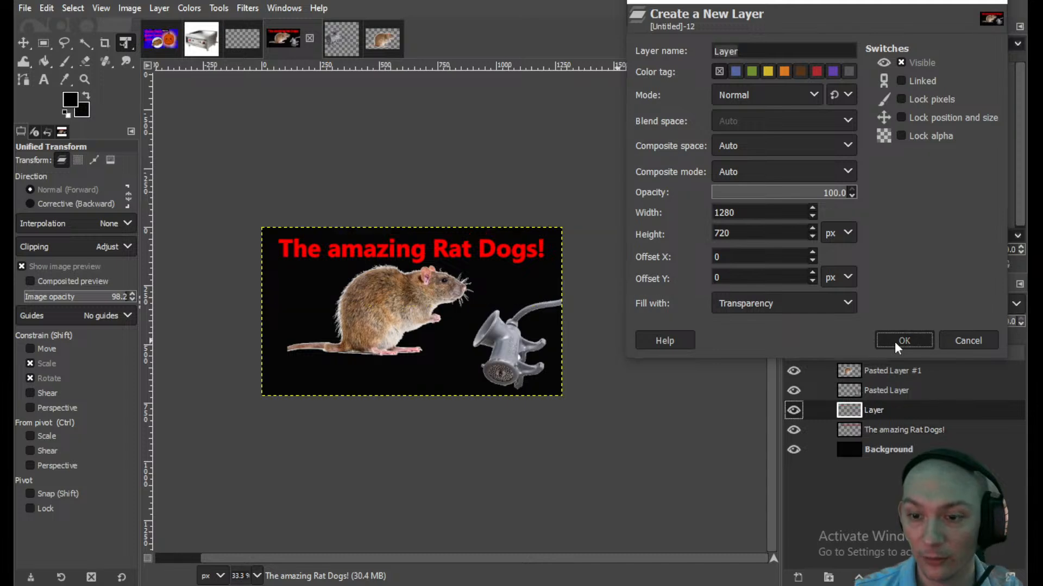
pyautogui.rightClick(871, 470)
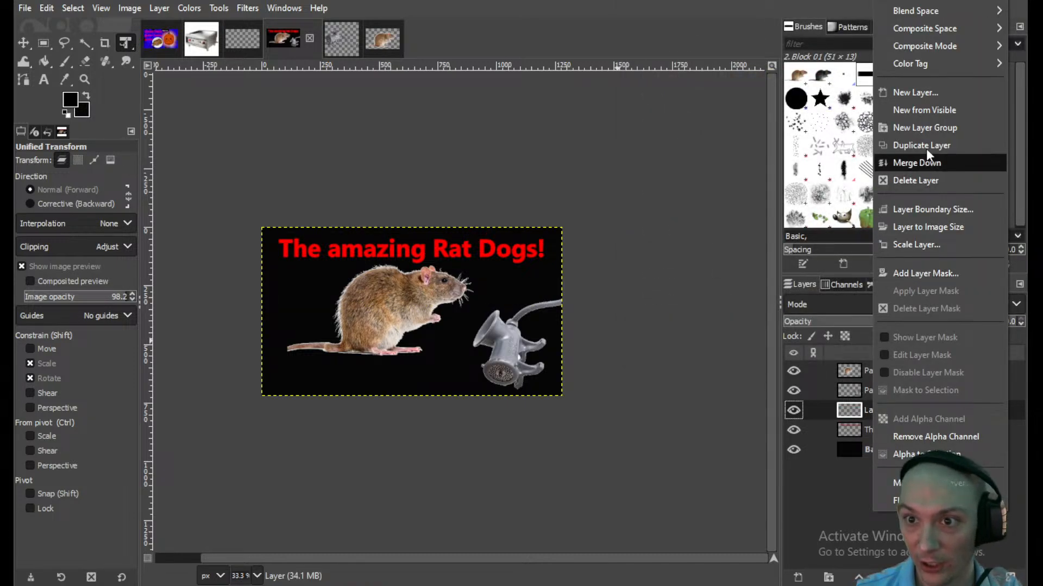
pyautogui.click(910, 93)
pyautogui.click(912, 339)
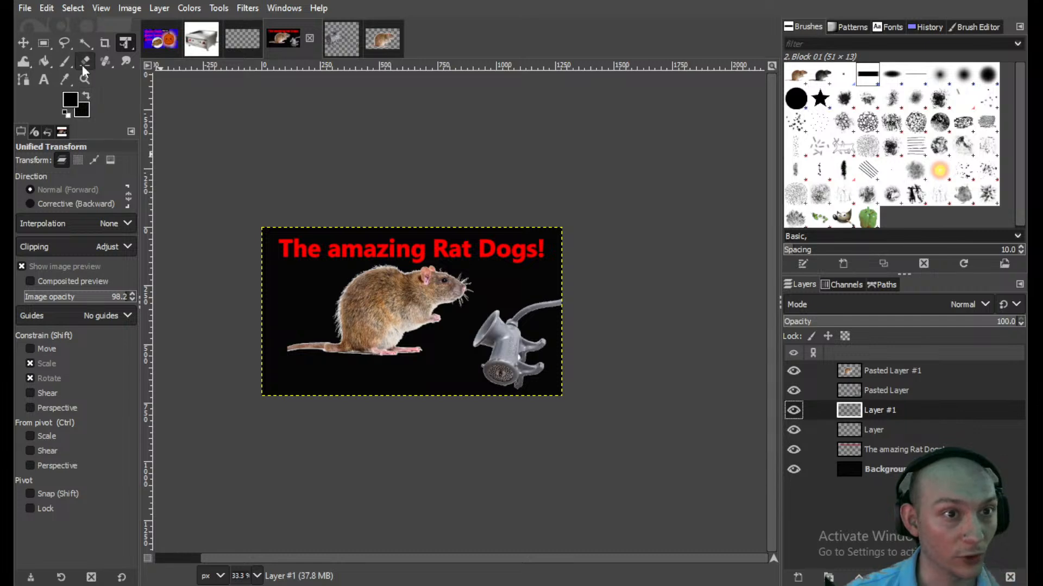
# - Paint a white (ffffff) outline around the rat on Layer #1 with the Paintbrush and the Block 01 brush at size 137
pyautogui.click(66, 61)
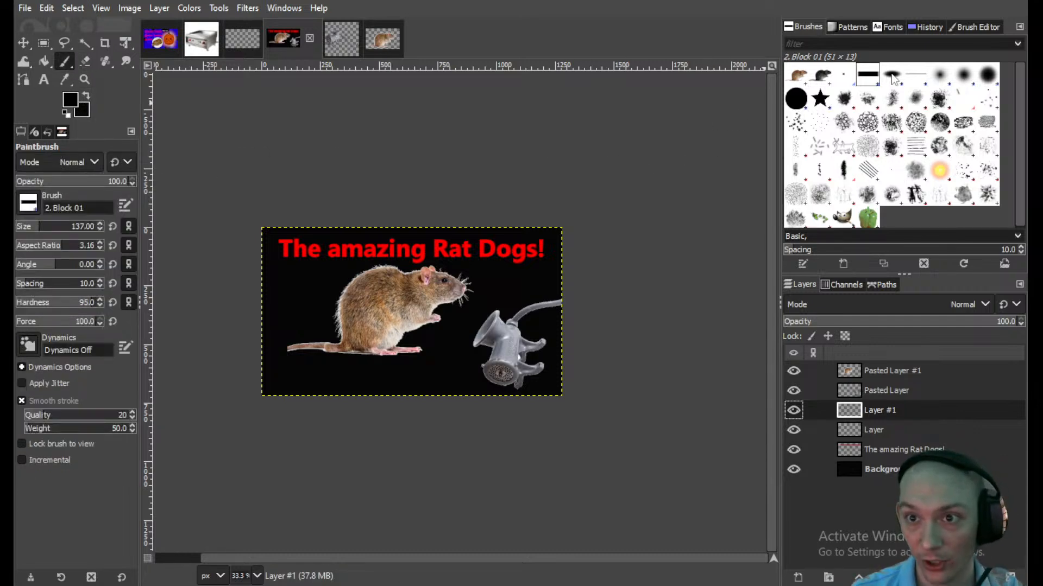
pyautogui.click(69, 102)
pyautogui.moveTo(73, 82); pyautogui.dragTo(31, 29)
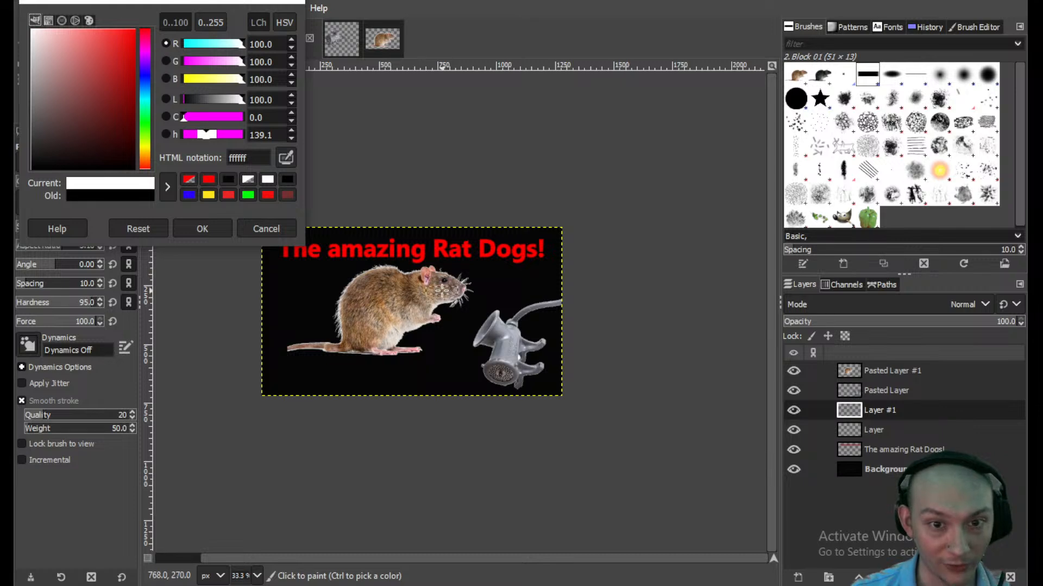
pyautogui.click(82, 41)
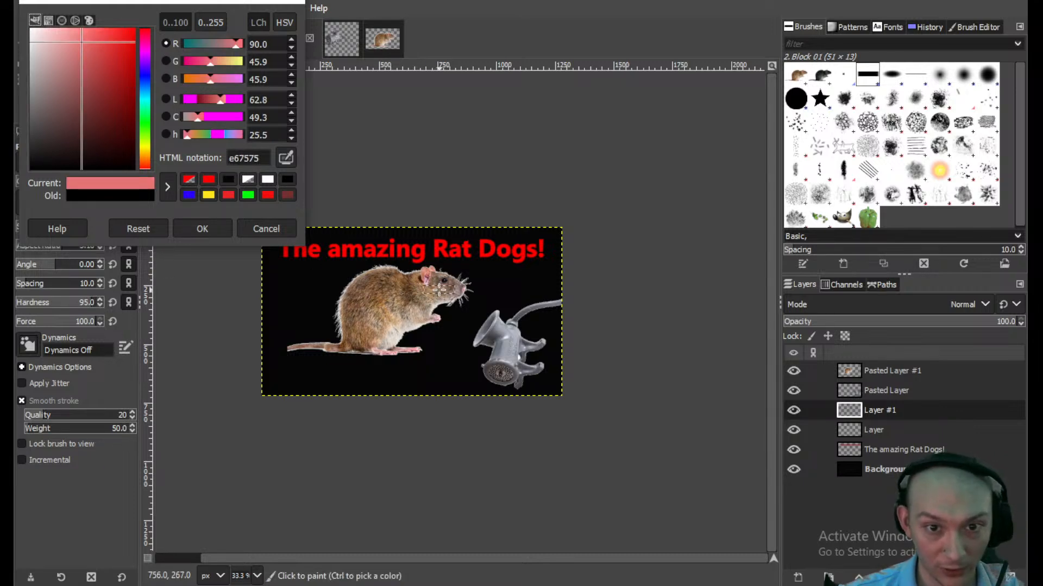
pyautogui.moveTo(63, 66); pyautogui.dragTo(31, 29)
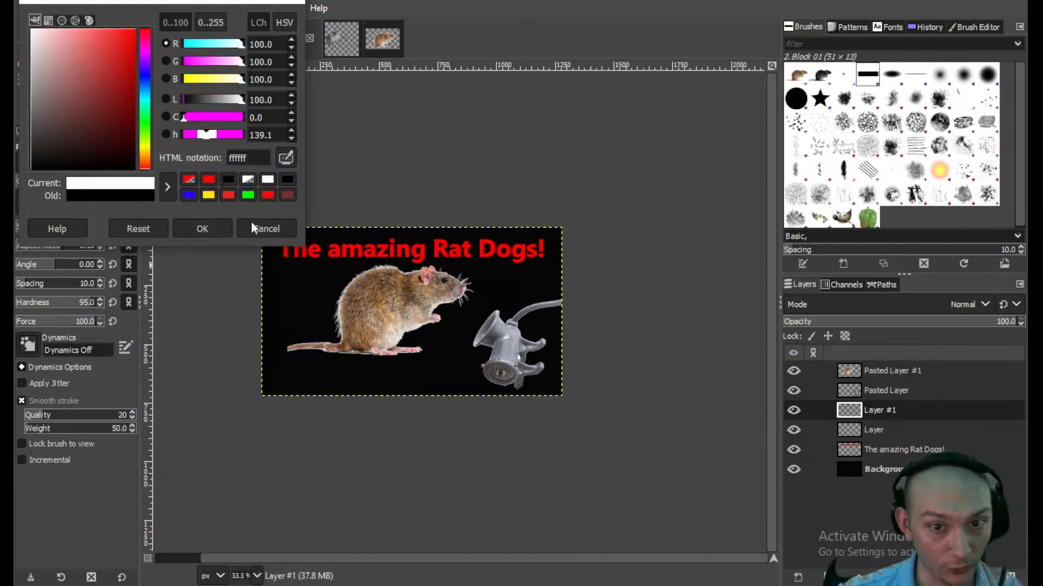
pyautogui.click(433, 288)
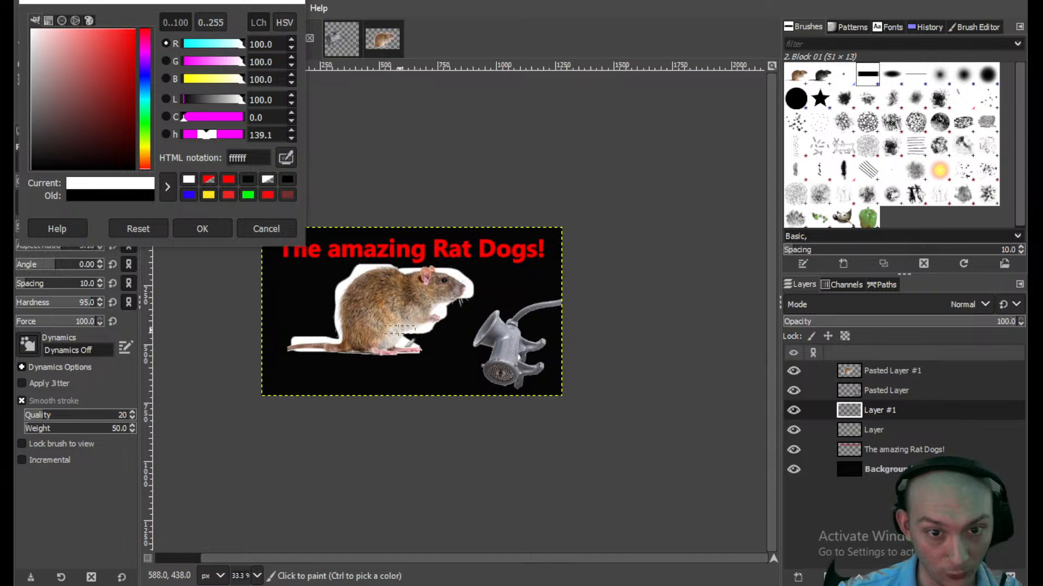
pyautogui.moveTo(395, 341); pyautogui.dragTo(360, 352)
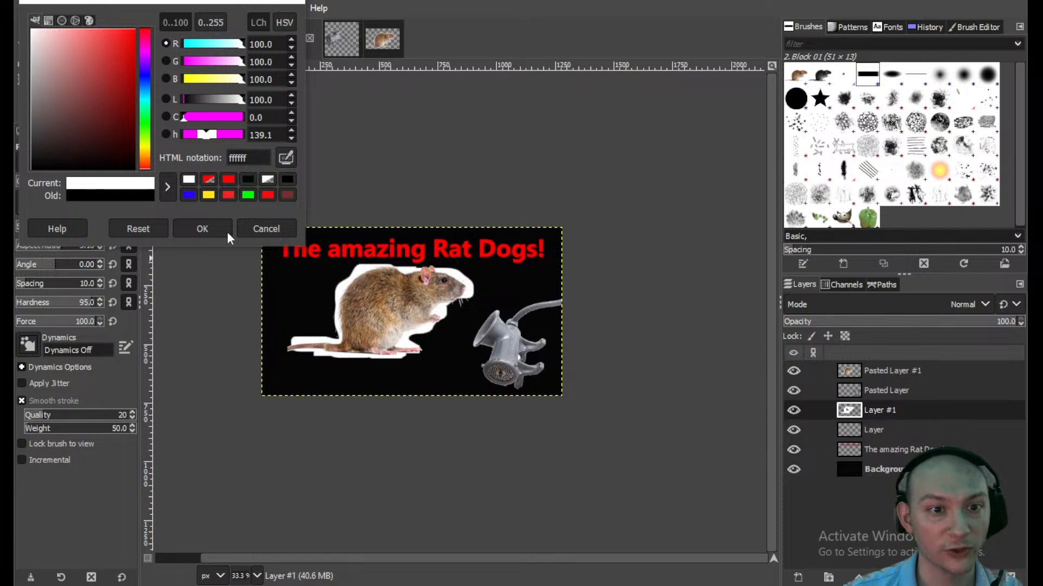
pyautogui.click(211, 232)
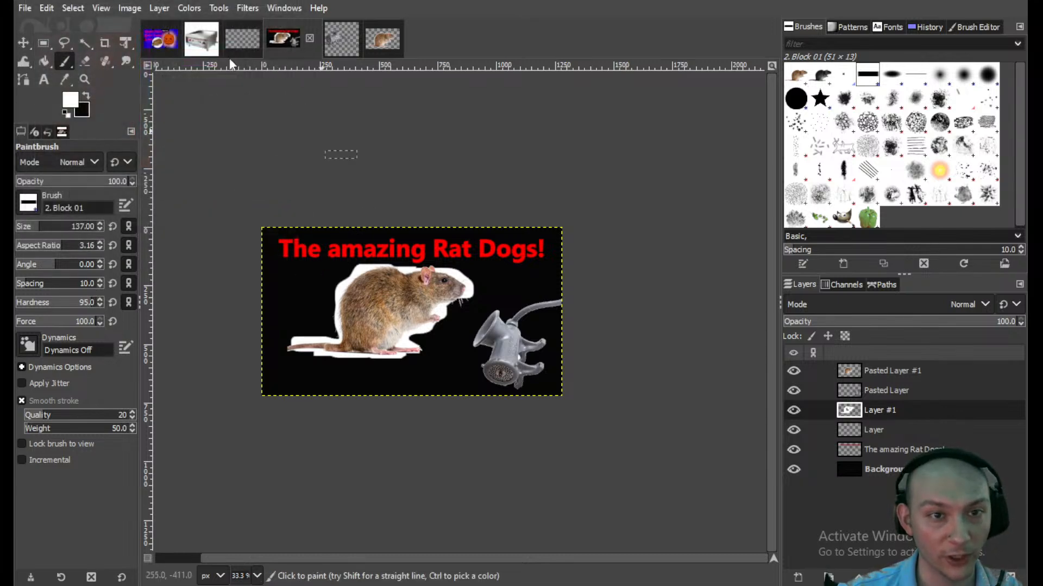
# - Soften the rat's white outline into a glow with a Gaussian Blur of about 45 in X and Y
pyautogui.click(246, 8)
pyautogui.moveTo(312, 93)
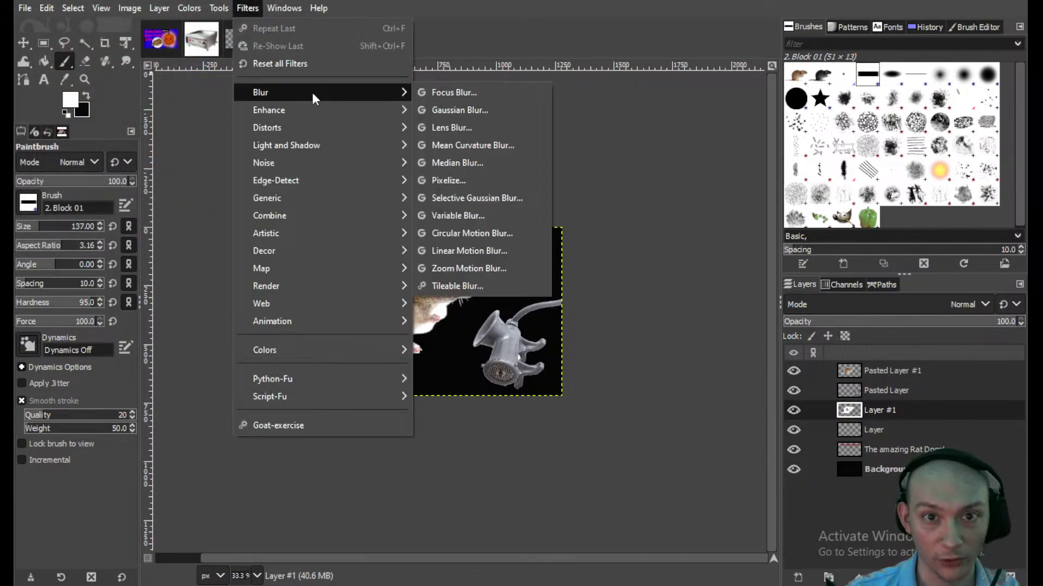
pyautogui.click(464, 110)
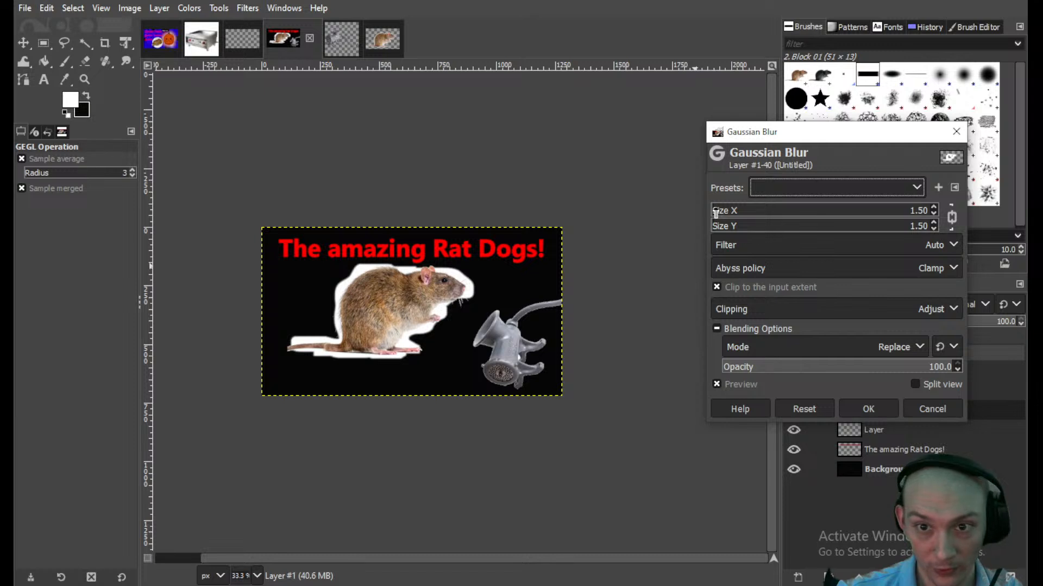
pyautogui.moveTo(715, 212); pyautogui.dragTo(808, 225)
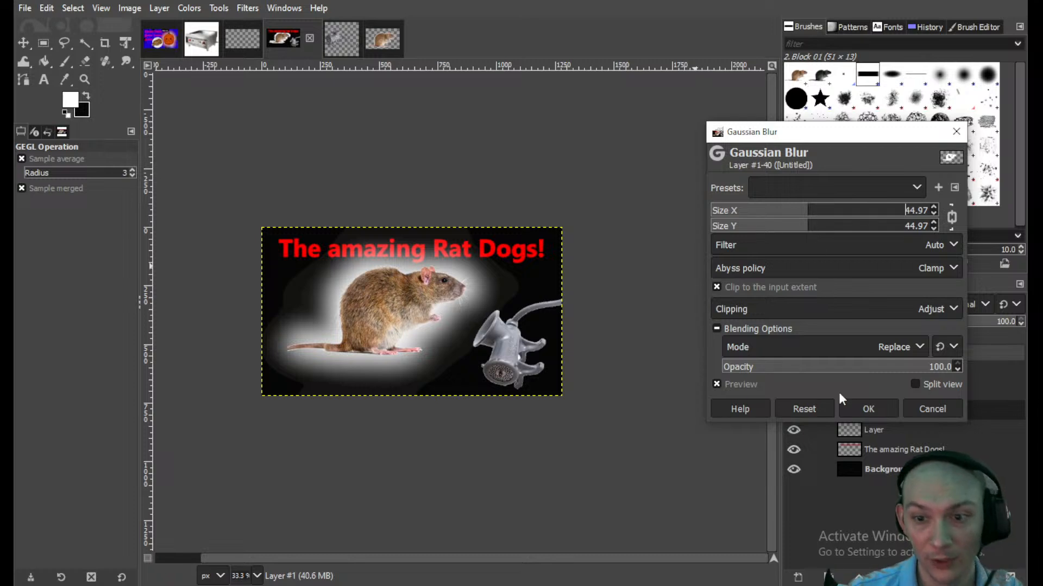
pyautogui.click(867, 411)
pyautogui.click(878, 430)
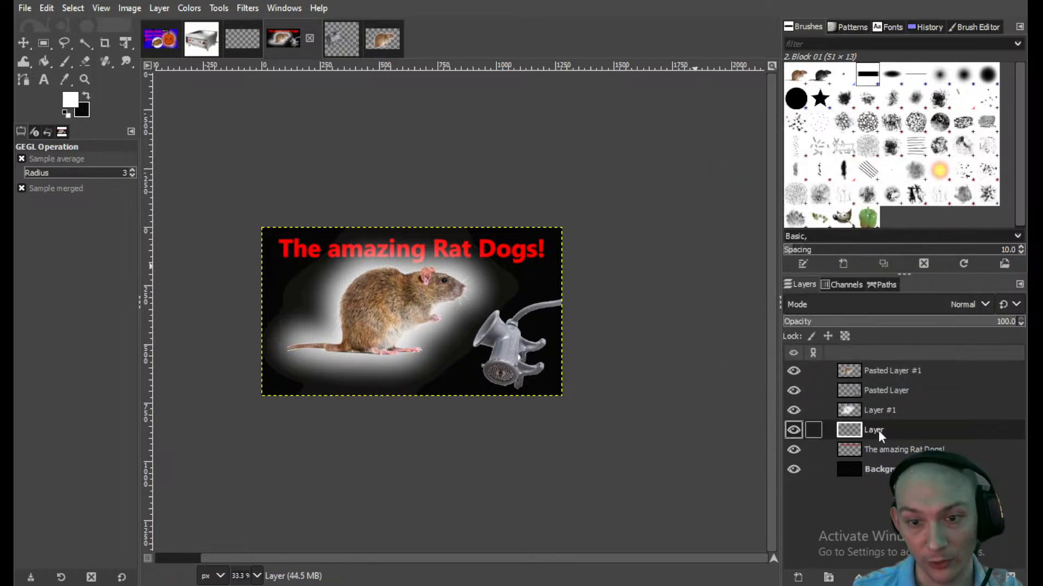
pyautogui.click(887, 389)
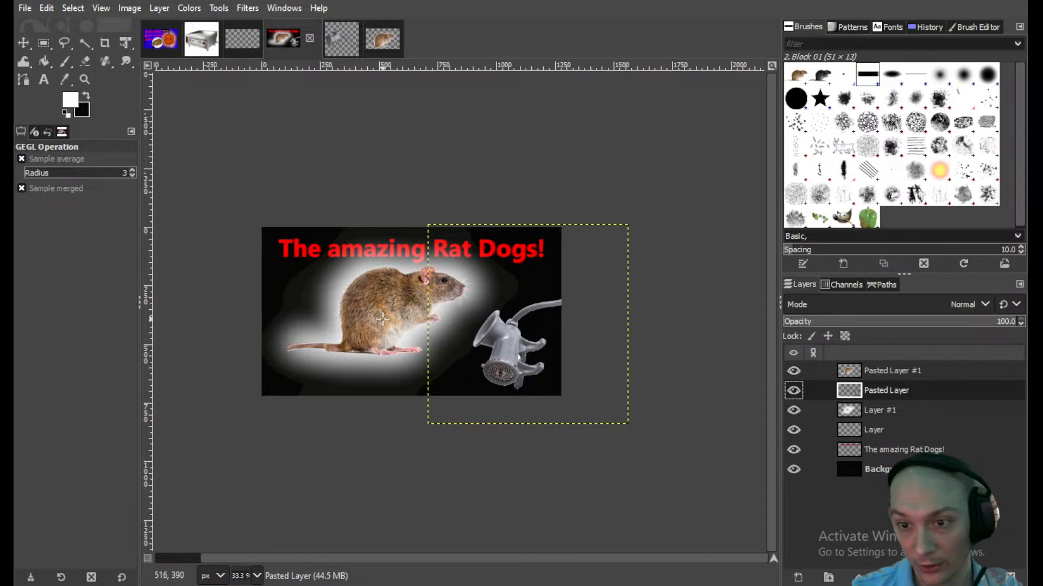
pyautogui.click(876, 414)
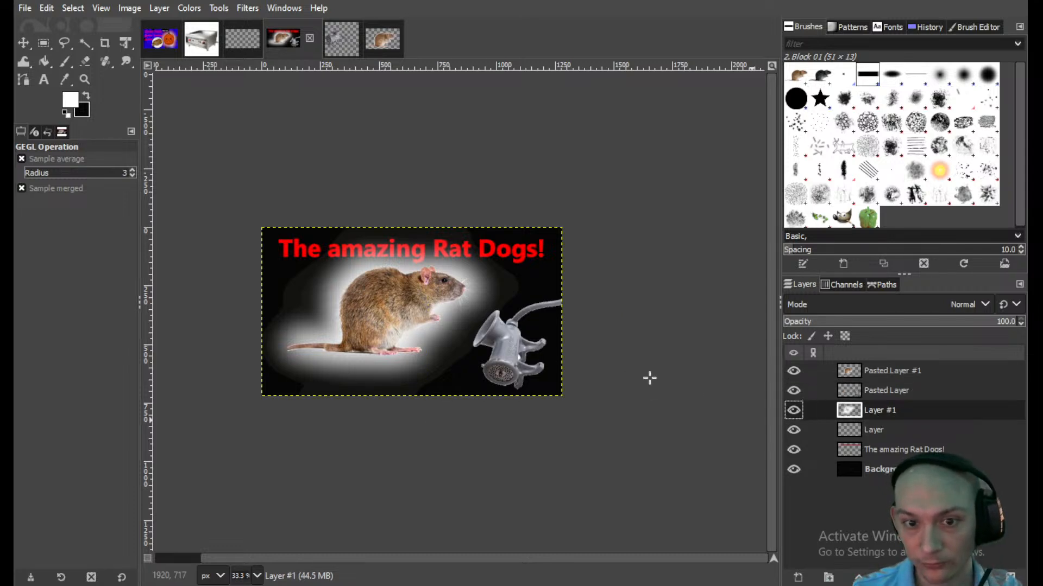
pyautogui.hotkey('ctrl', 'shift', 'f')
pyautogui.click(932, 410)
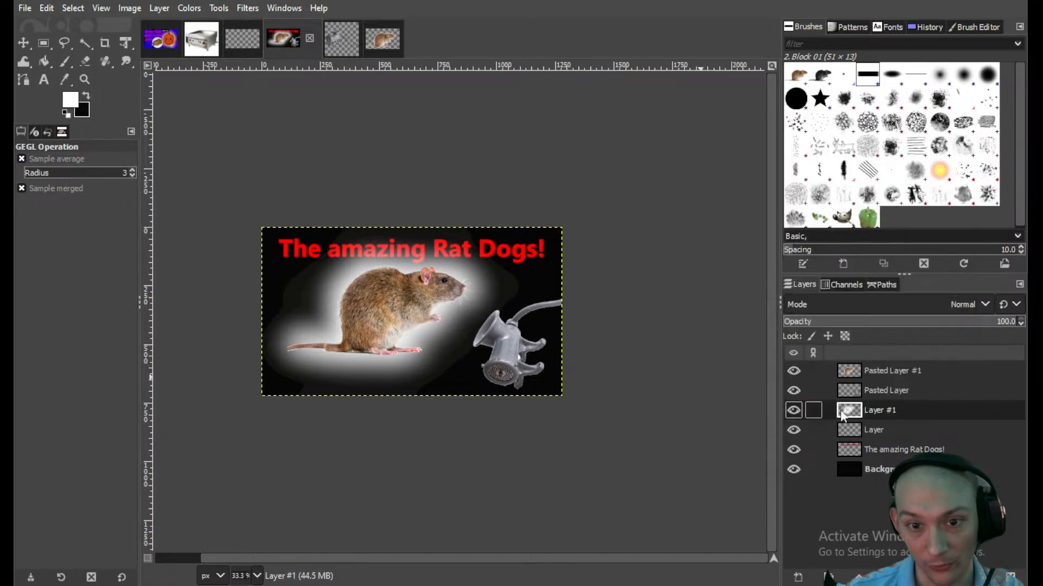
# - Enlarge the grinder layer to about 118% with Unified Transform and keep it at the label's lower right beside the rat
pyautogui.click(887, 391)
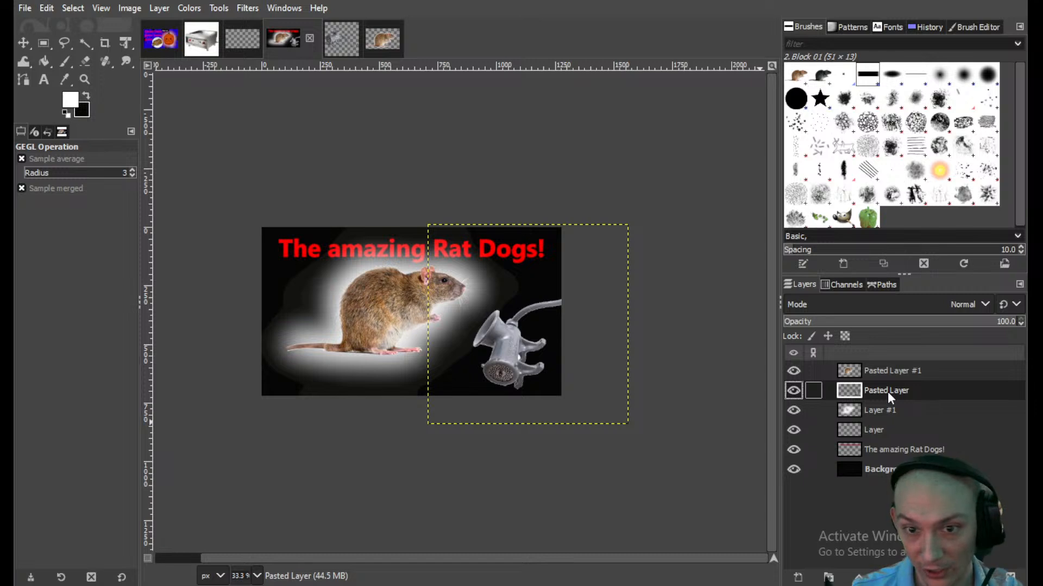
pyautogui.click(126, 43)
pyautogui.click(428, 222)
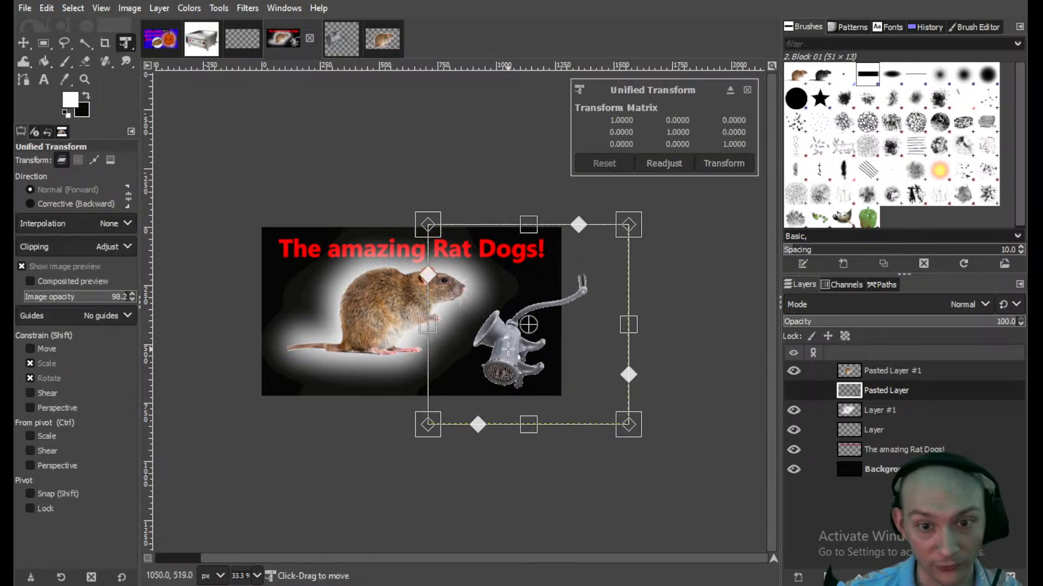
pyautogui.moveTo(421, 209); pyautogui.dragTo(389, 214)
pyautogui.moveTo(505, 364); pyautogui.dragTo(525, 371)
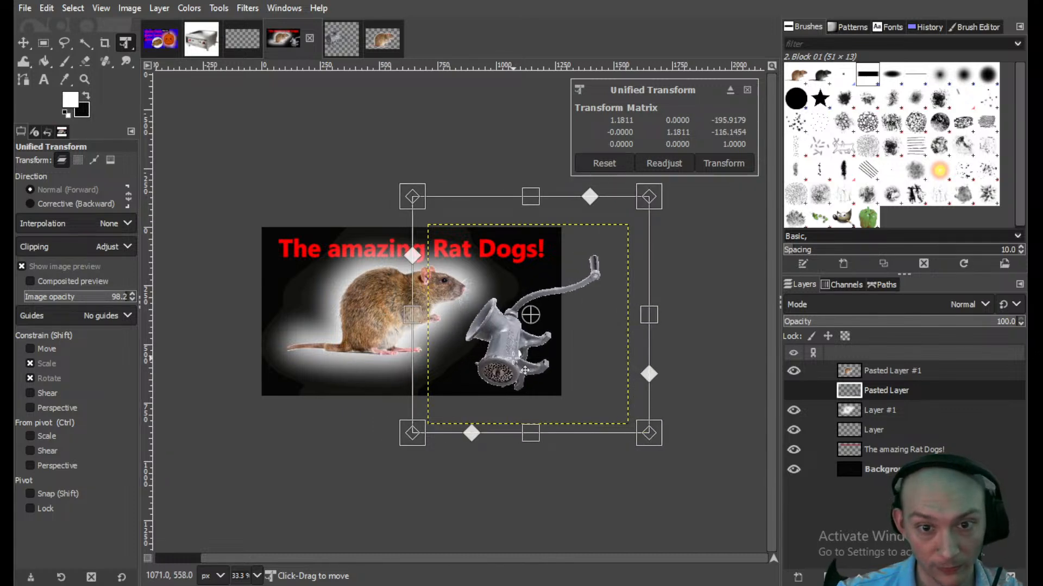
pyautogui.press('Return')
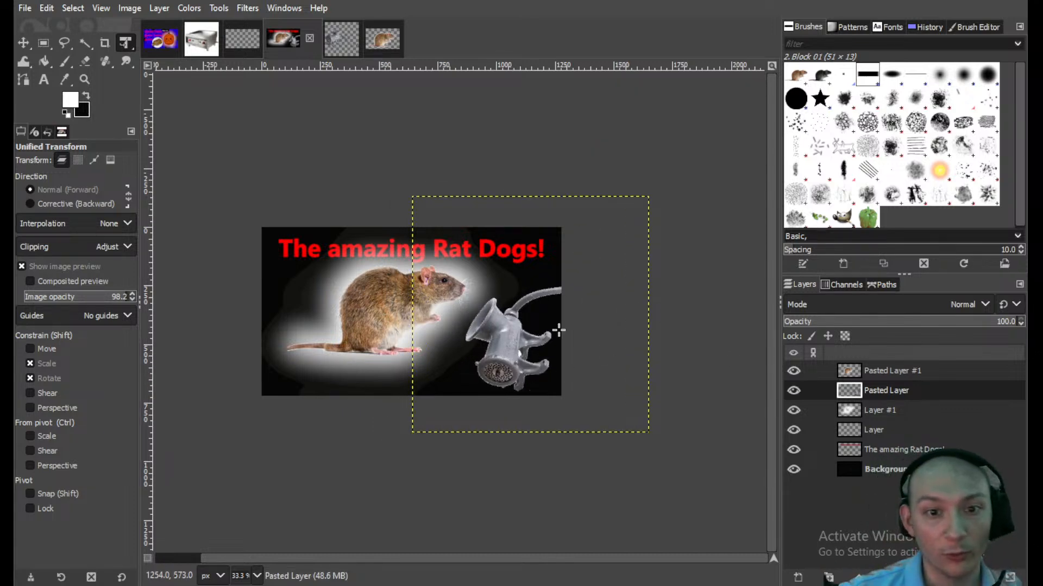
# - Paint a red (ff0000) outline around the grinder with the Paintbrush on the empty layer above the title
pyautogui.click(901, 434)
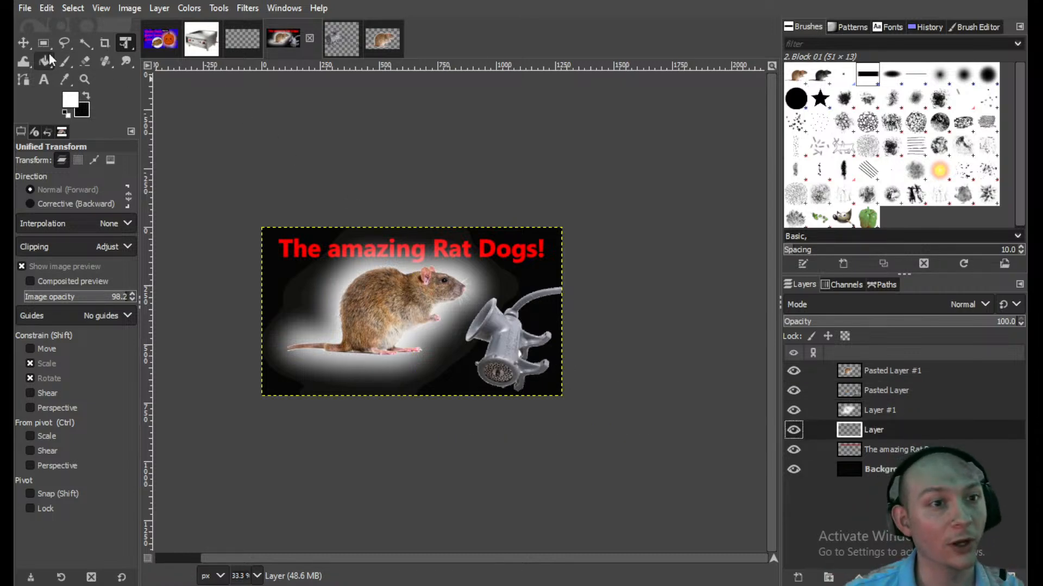
pyautogui.click(64, 61)
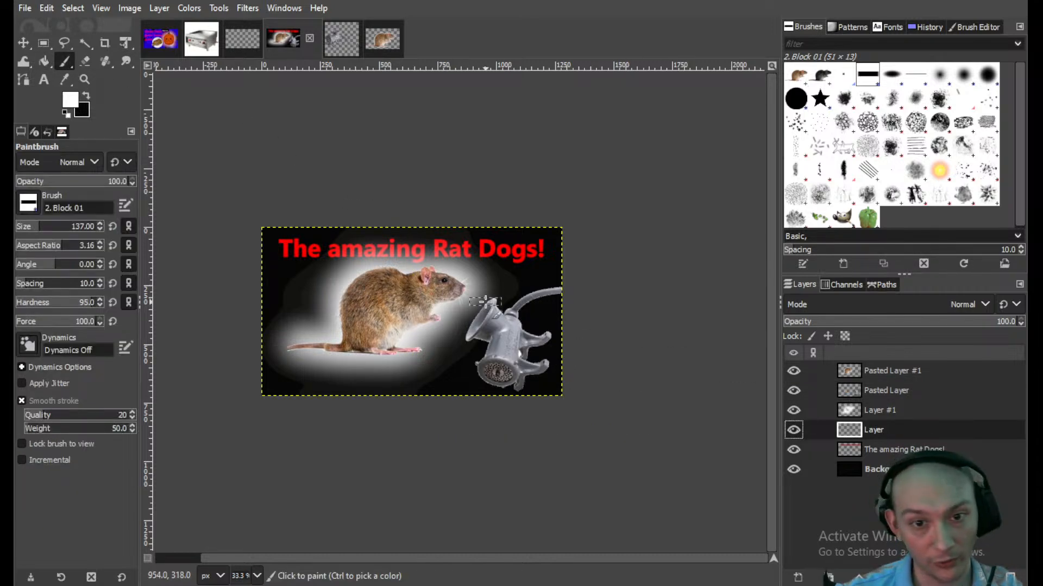
pyautogui.click(70, 100)
pyautogui.moveTo(73, 86); pyautogui.dragTo(138, 15)
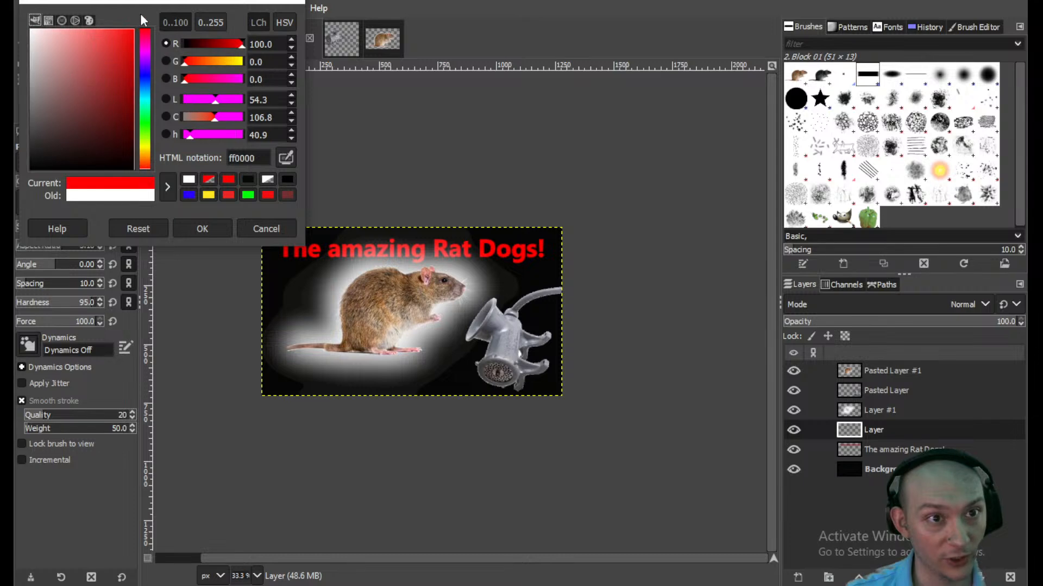
pyautogui.moveTo(471, 290)
pyautogui.mouseDown()
pyautogui.moveTo(489, 305)
pyautogui.moveTo(495, 339)
pyautogui.mouseUp()
pyautogui.hotkey('ctrl', 'z')
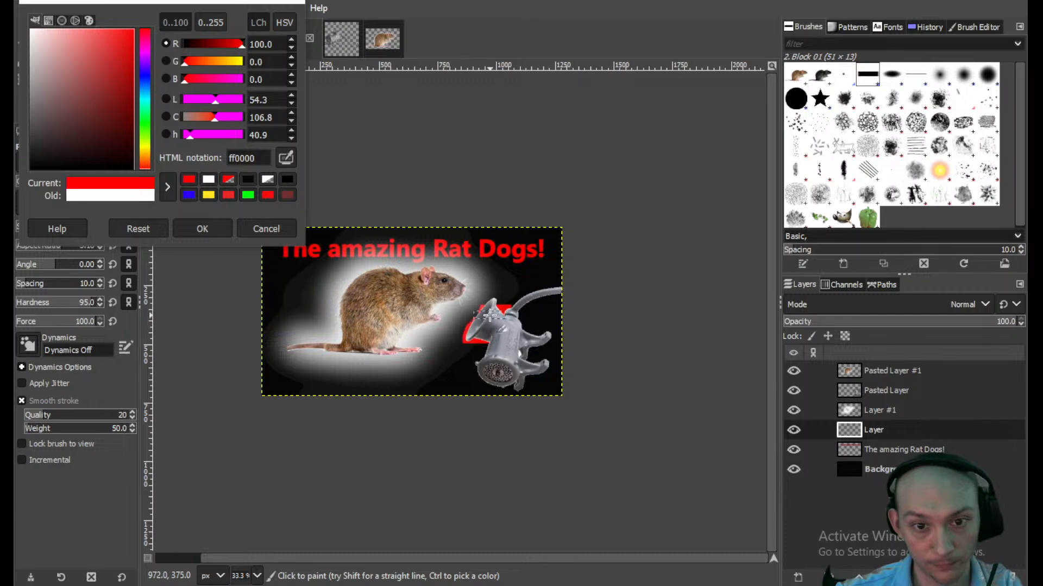
pyautogui.moveTo(499, 341)
pyautogui.mouseDown()
pyautogui.moveTo(492, 386)
pyautogui.moveTo(517, 384)
pyautogui.mouseUp()
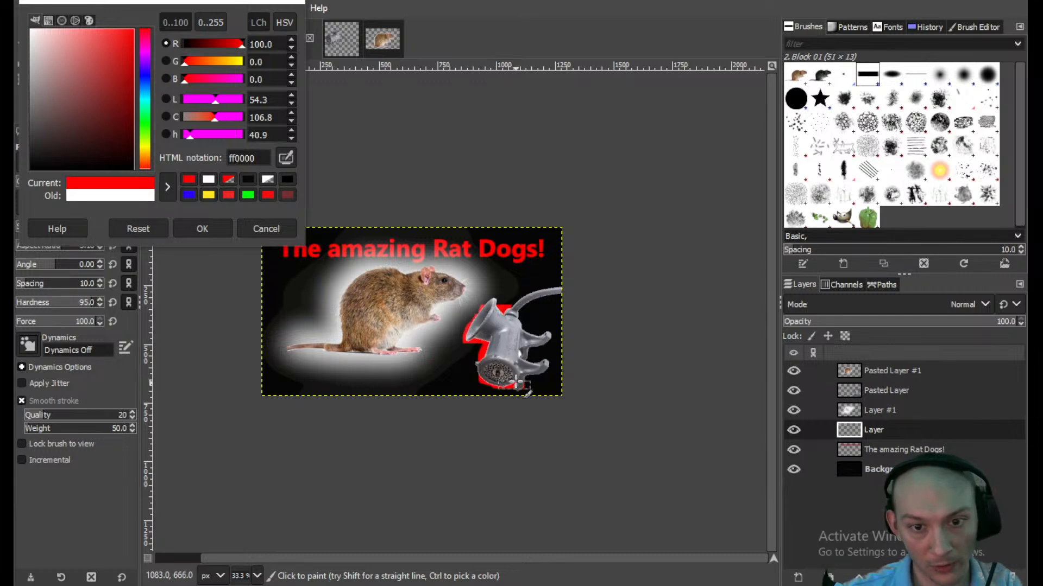
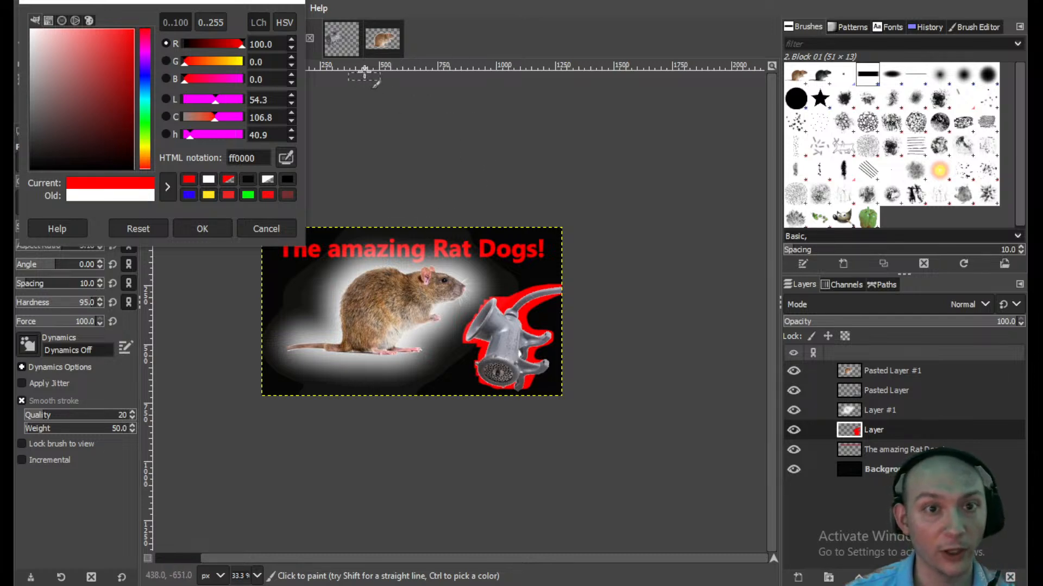
pyautogui.click(202, 228)
# - Apply a Gaussian Blur of 35 to the grinder's red outline and move the title layer to the top of the layer stack
pyautogui.click(247, 8)
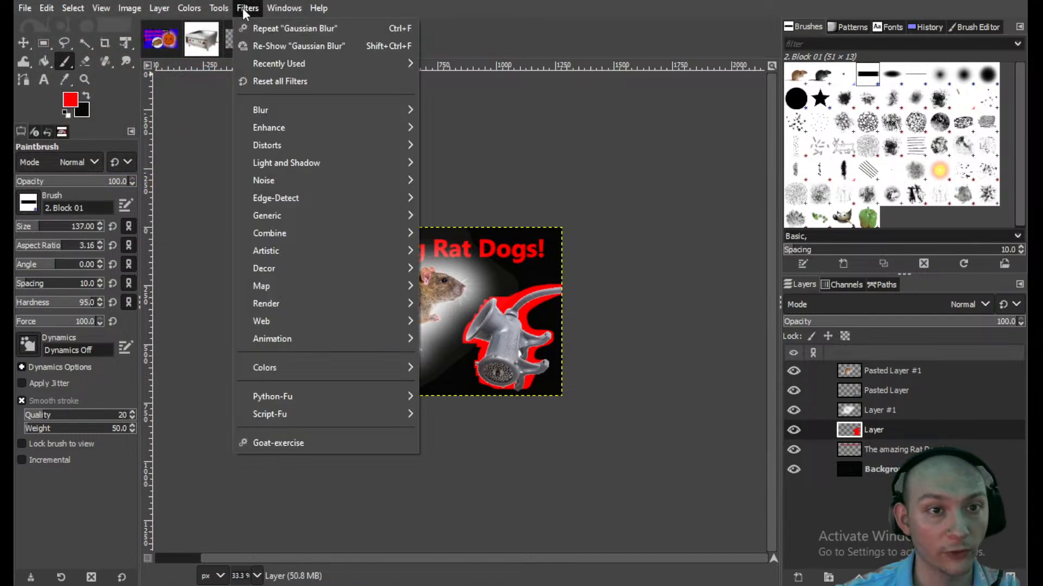
pyautogui.moveTo(308, 109)
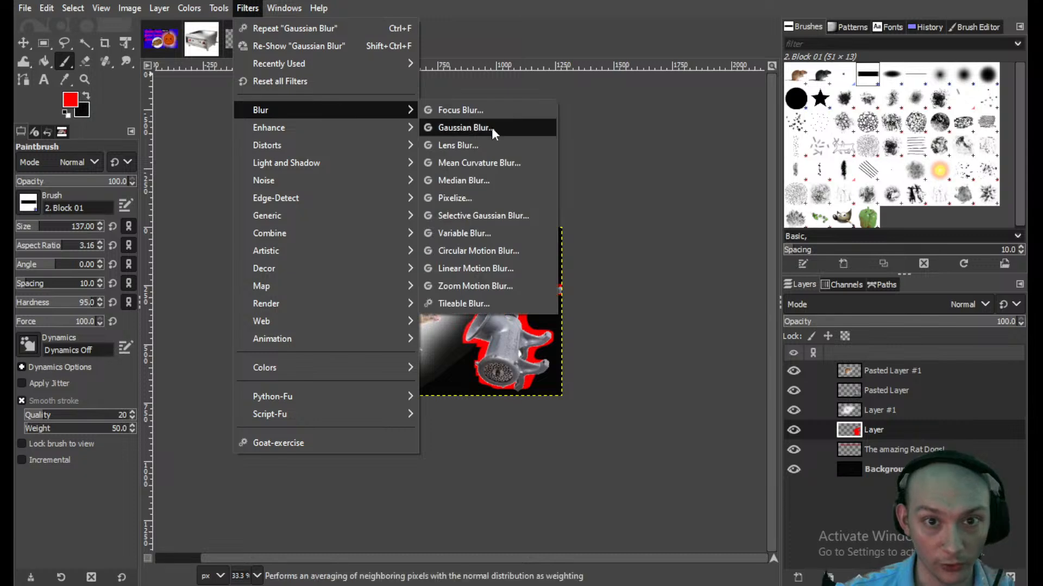
pyautogui.click(491, 127)
pyautogui.moveTo(721, 213); pyautogui.dragTo(787, 213)
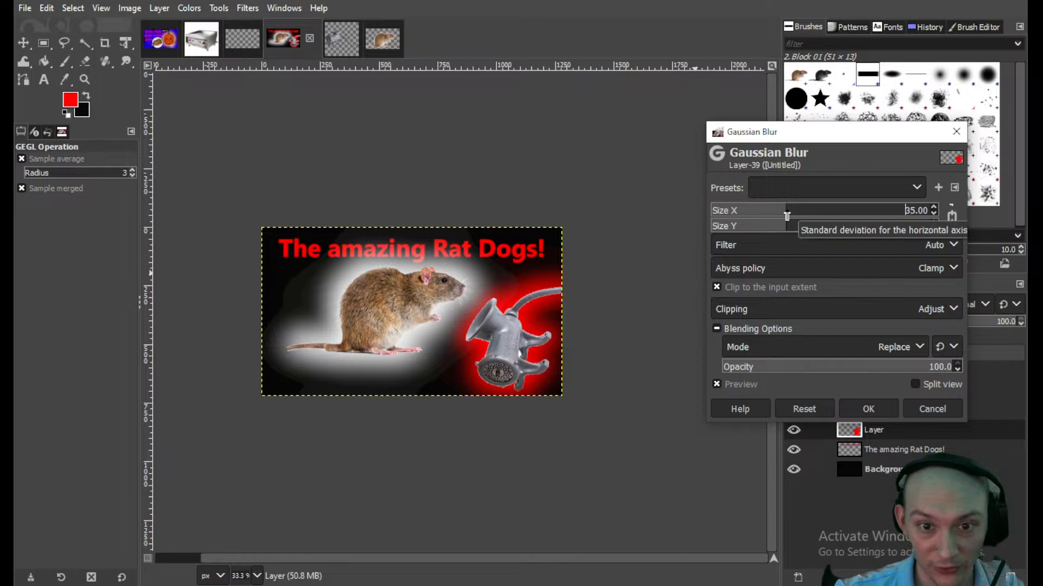
pyautogui.click(889, 407)
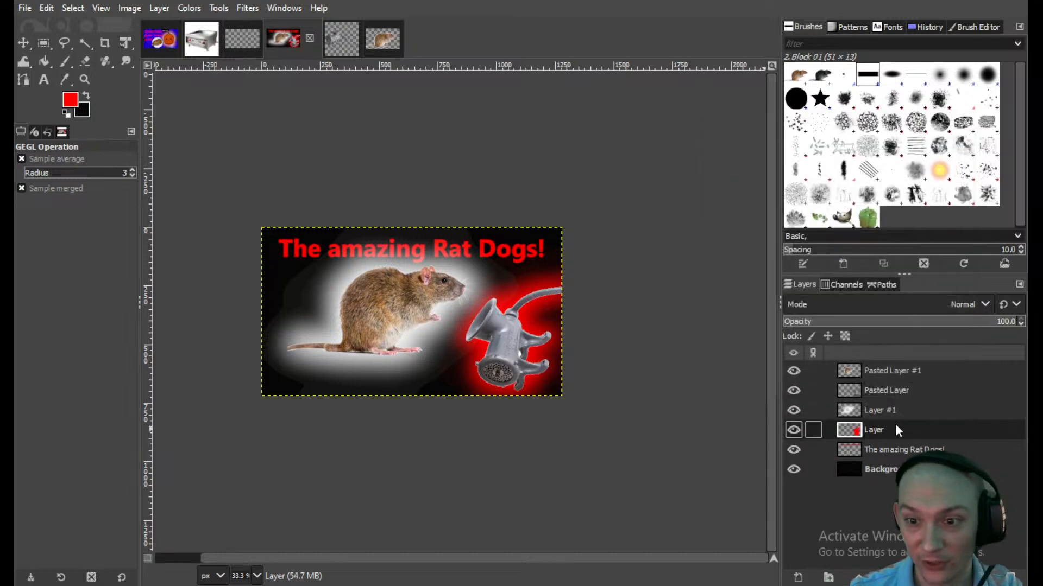
pyautogui.moveTo(881, 450); pyautogui.dragTo(878, 363)
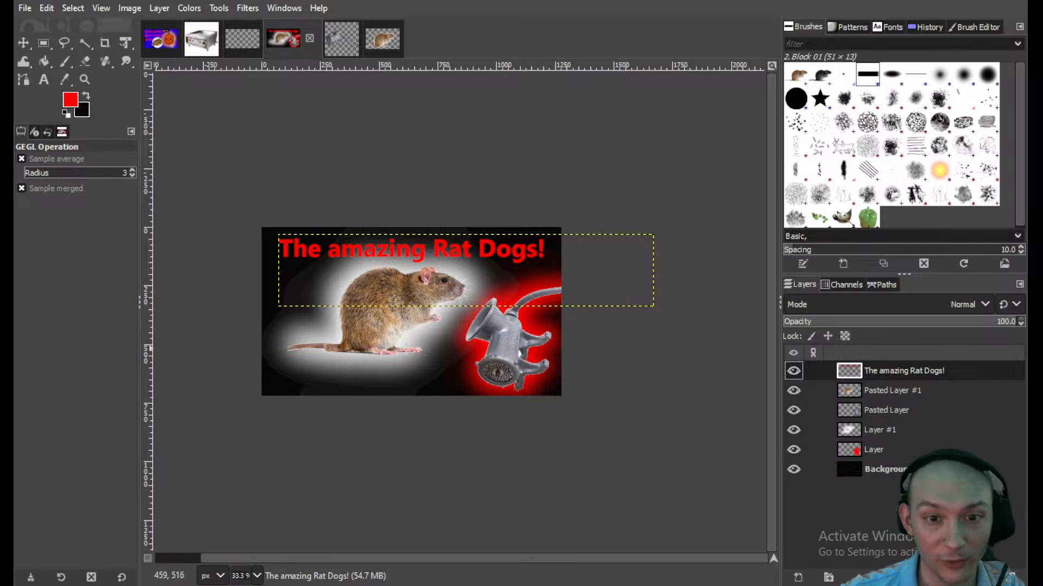
# - Start exporting the label image under the file name RatDogs.jpeg
pyautogui.click(33, 9)
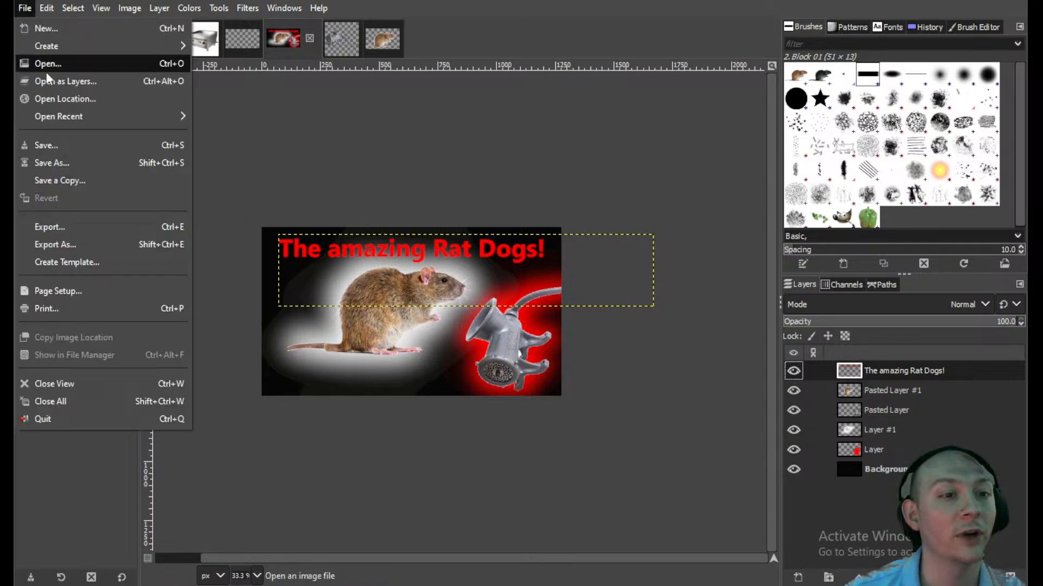
pyautogui.click(63, 245)
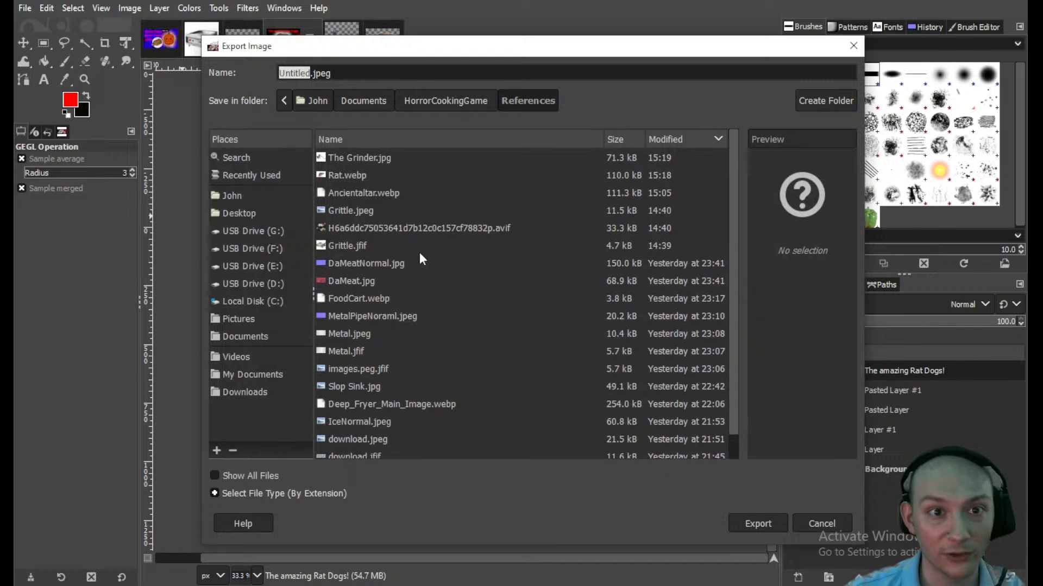
pyautogui.write('Rat')
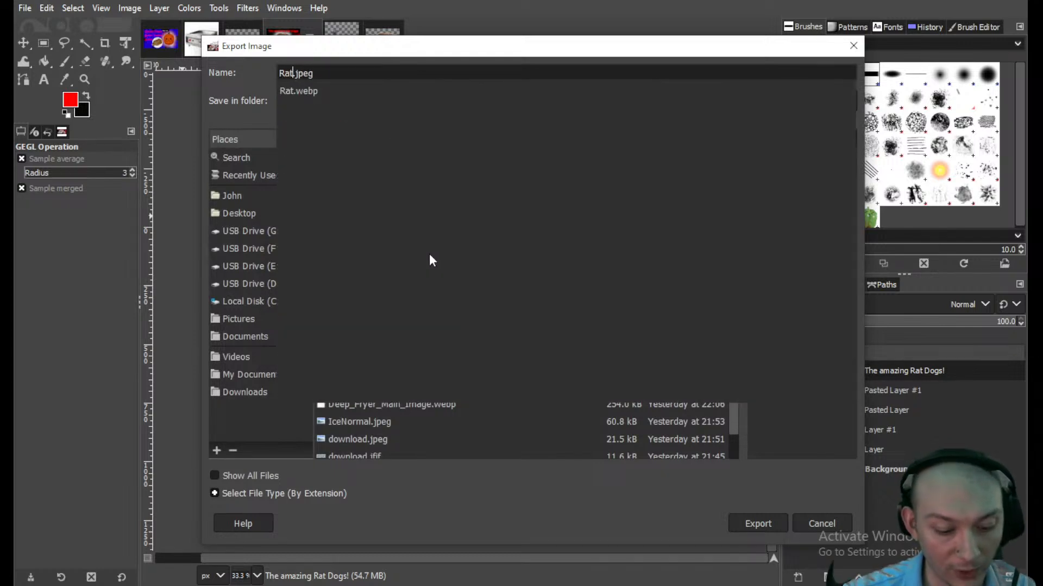
pyautogui.write('Dogs')
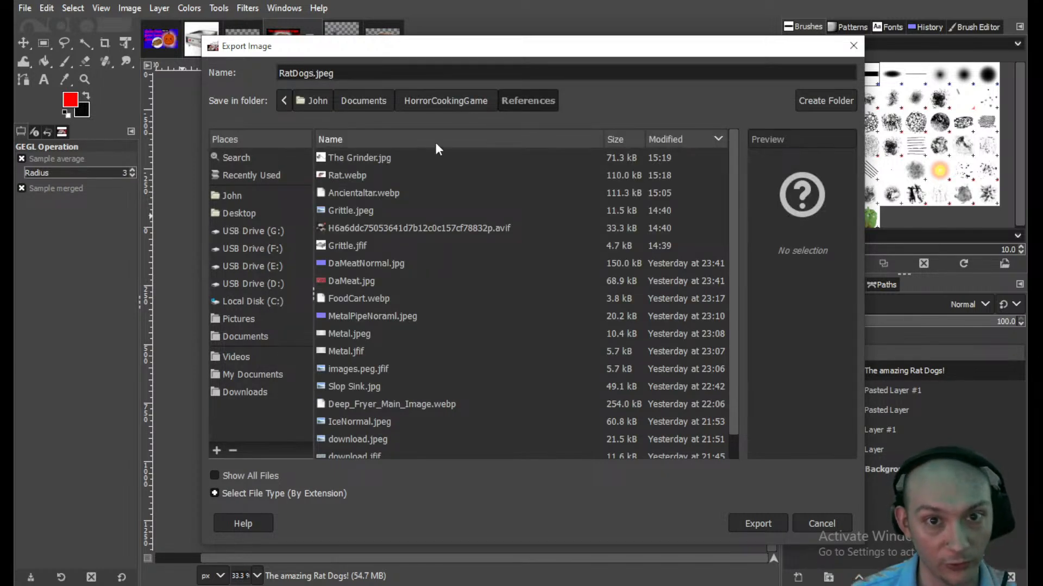
# - Create a Jokes folder inside HorrorCookingGame's Textures folder and export the label there as a JPEG at quality 90
pyautogui.click(425, 106)
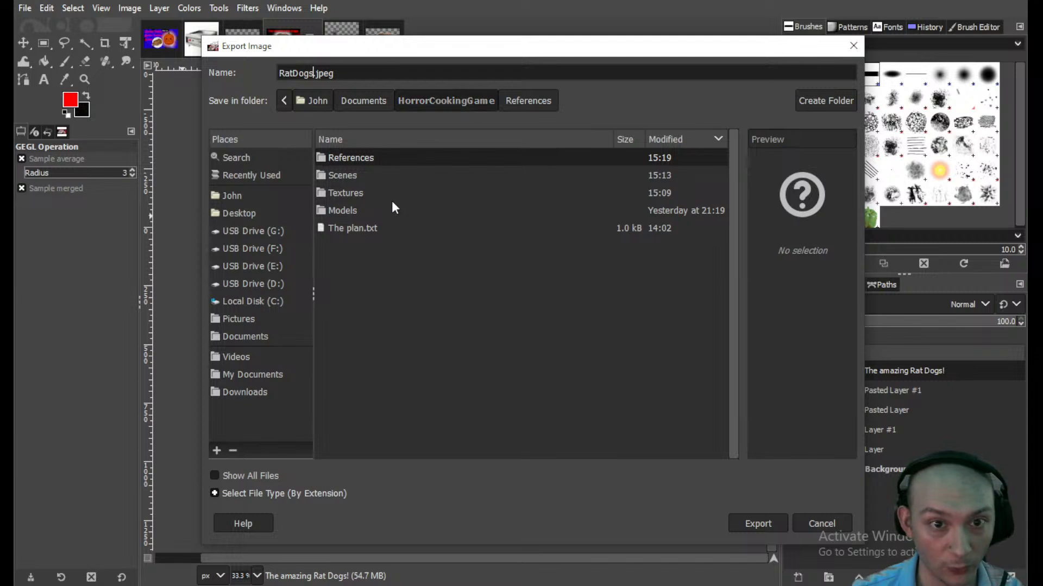
pyautogui.doubleClick(360, 192)
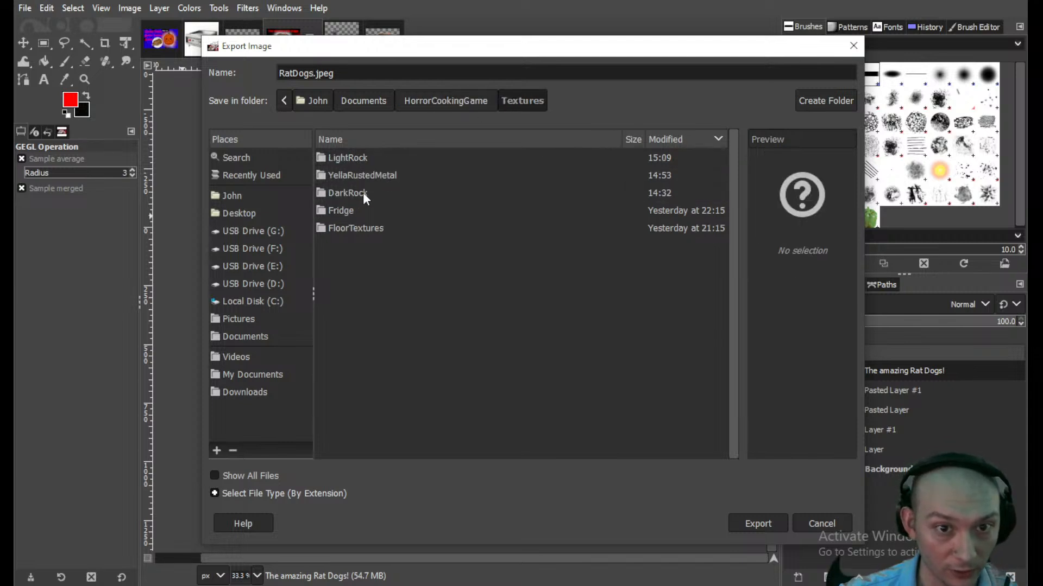
pyautogui.rightClick(361, 265)
pyautogui.click(492, 224)
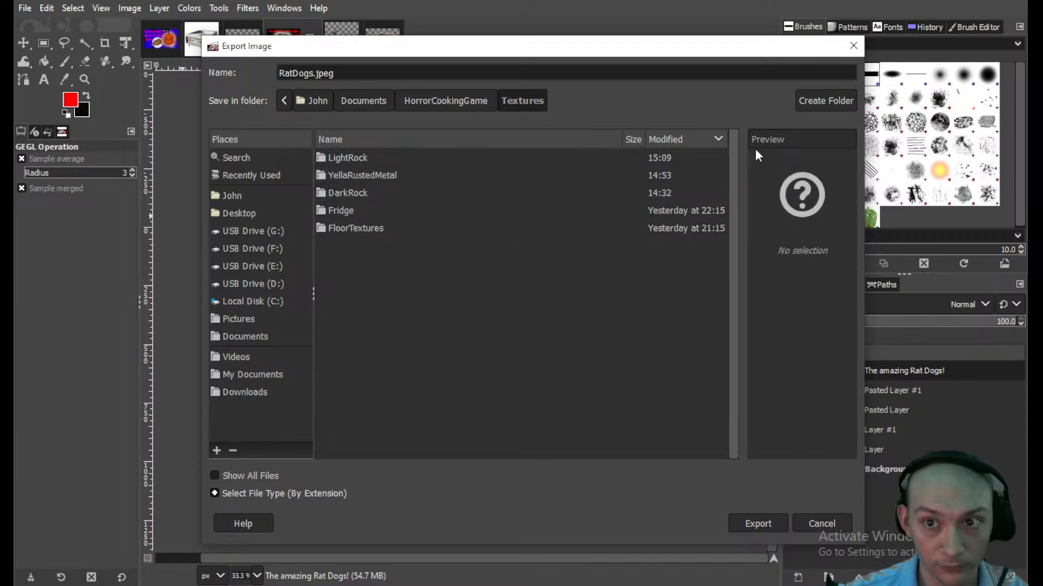
pyautogui.click(816, 100)
pyautogui.write('Jokes')
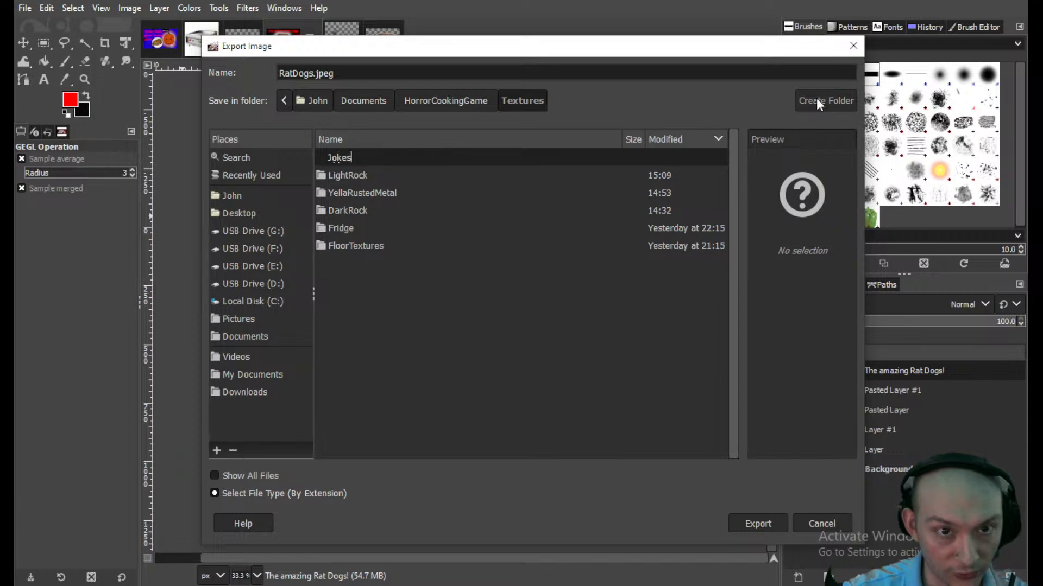
pyautogui.press('Return')
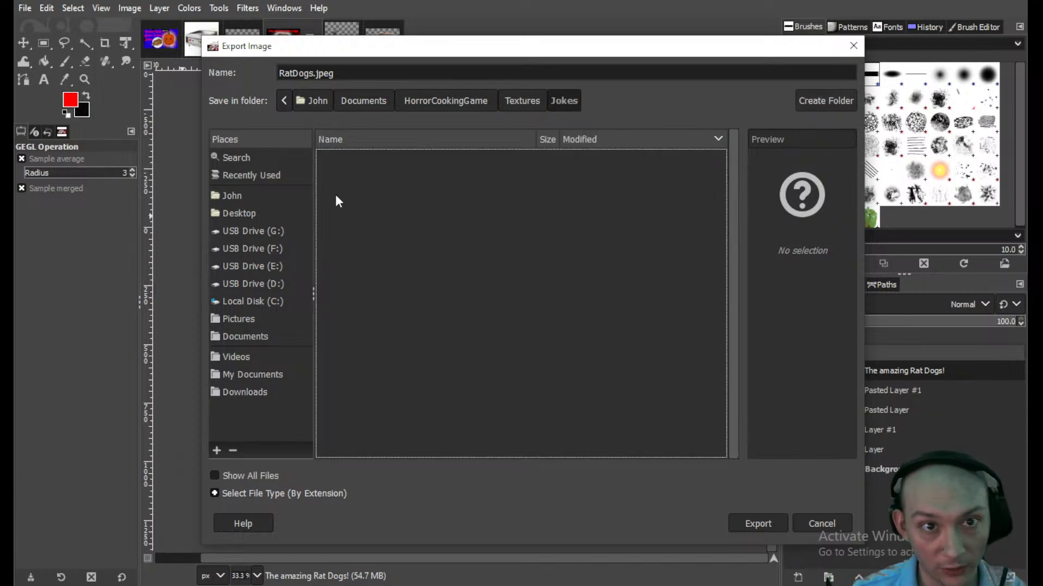
pyautogui.click(760, 522)
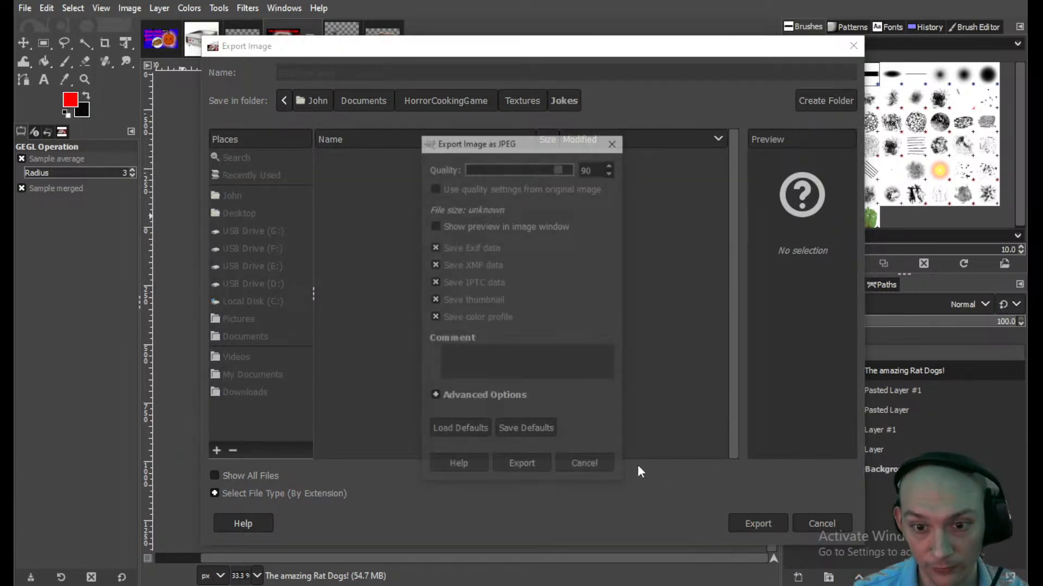
pyautogui.click(546, 462)
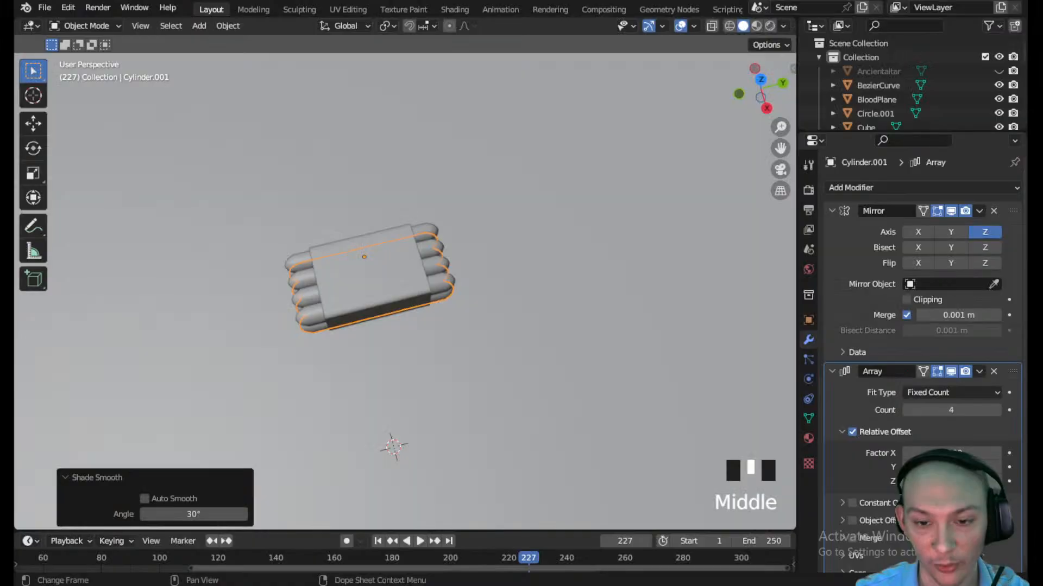
# - Switch to Blender and select the large top face of the hotdog pack's wrapper in Edit Mode
pyautogui.click(392, 297)
pyautogui.click(99, 25)
pyautogui.click(90, 58)
pyautogui.moveTo(339, 258); pyautogui.dragTo(410, 315, button='middle')
pyautogui.scroll(2, 343, 278)
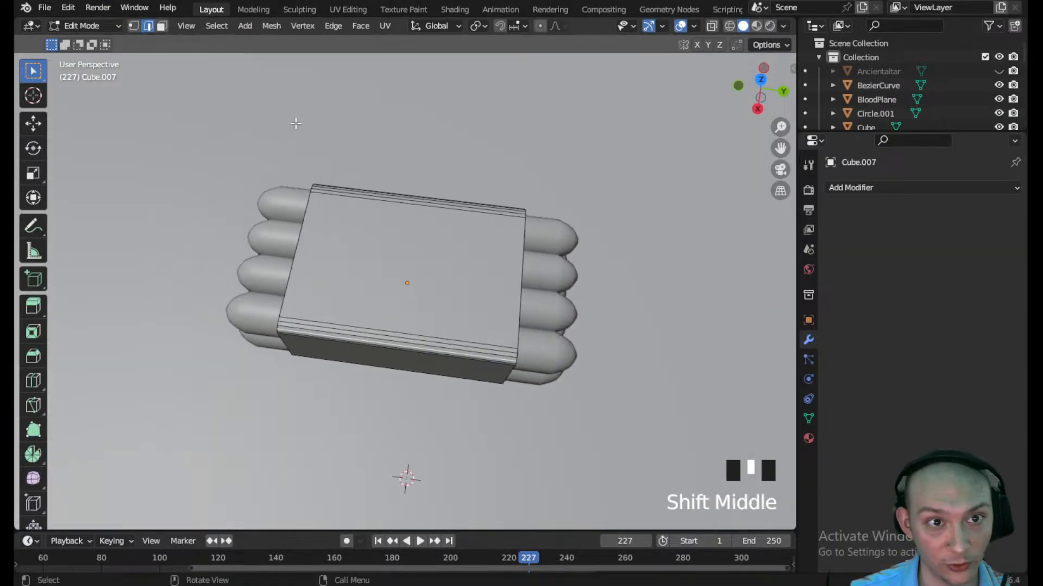
pyautogui.click(162, 30)
pyautogui.click(433, 249)
pyautogui.moveTo(442, 249); pyautogui.dragTo(496, 256, button='middle')
# - Give the wrapper two material slots, each with its own new material
pyautogui.click(911, 187)
pyautogui.press('Escape')
pyautogui.click(808, 439)
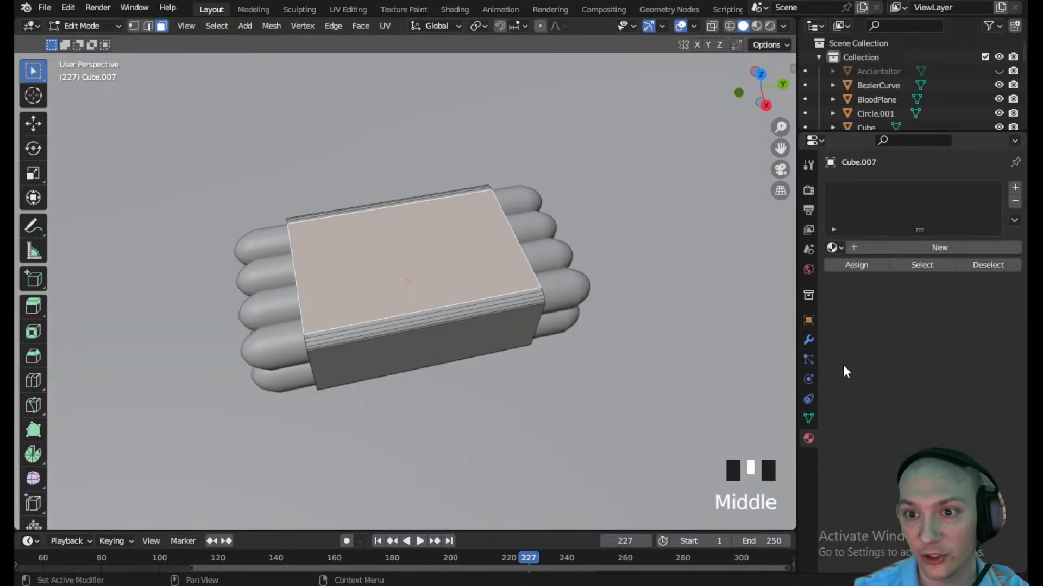
pyautogui.click(887, 246)
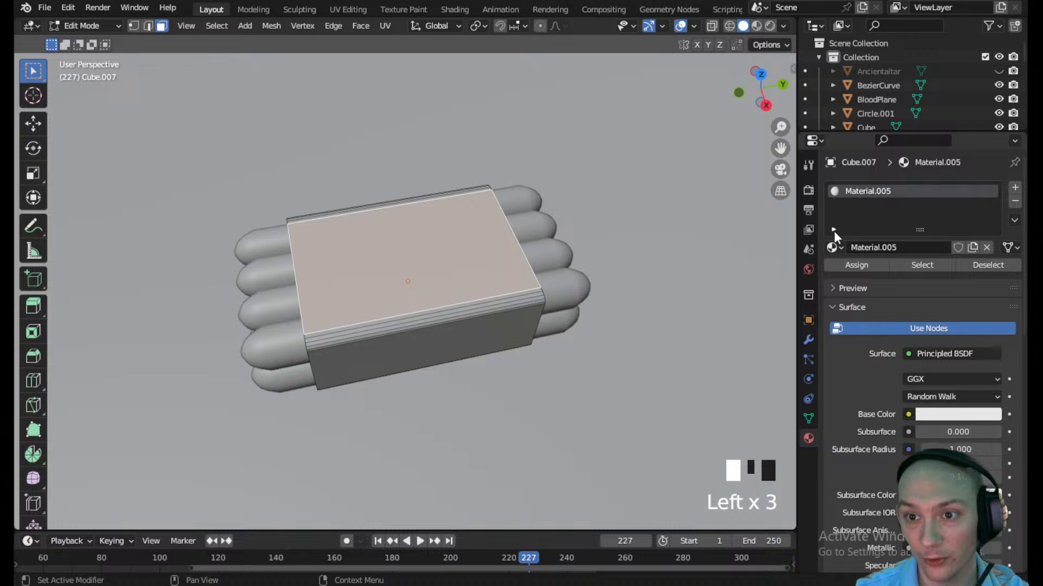
pyautogui.click(1015, 188)
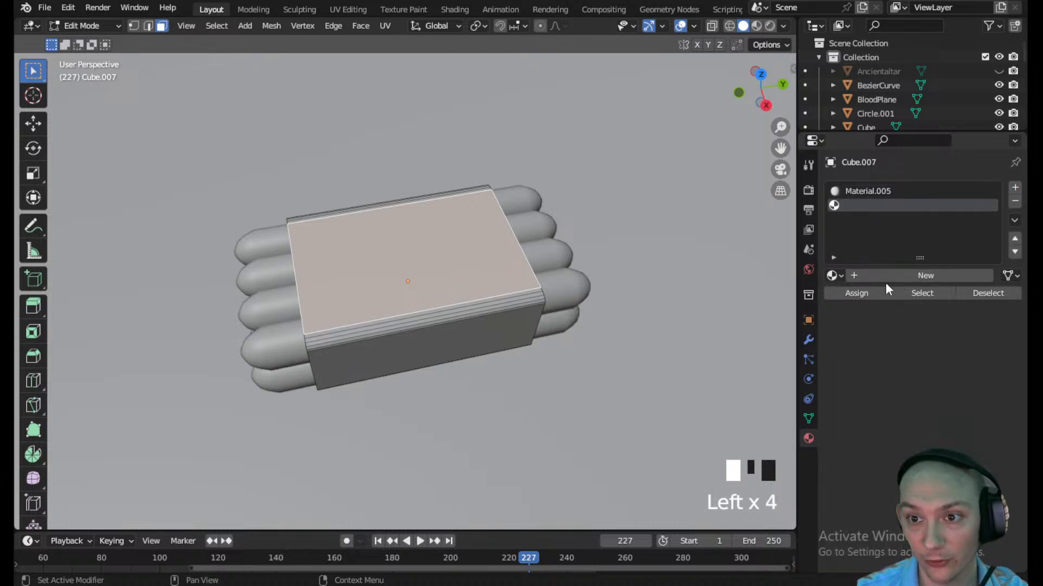
pyautogui.click(888, 277)
# - Rename the wrapper's second material as RAtDogsImage
pyautogui.doubleClick(867, 207)
pyautogui.write('RAI')
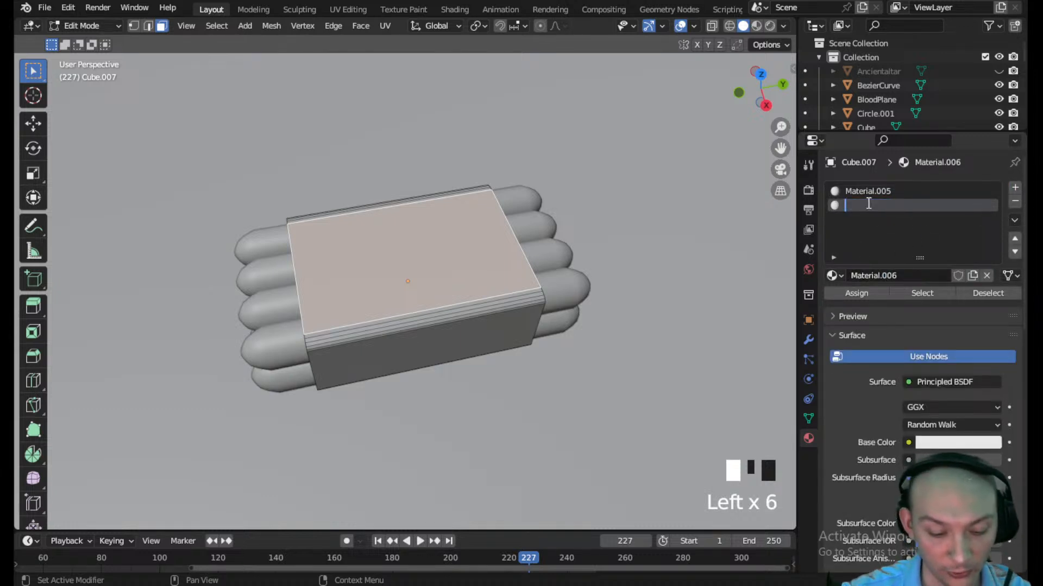
pyautogui.write('Dogs')
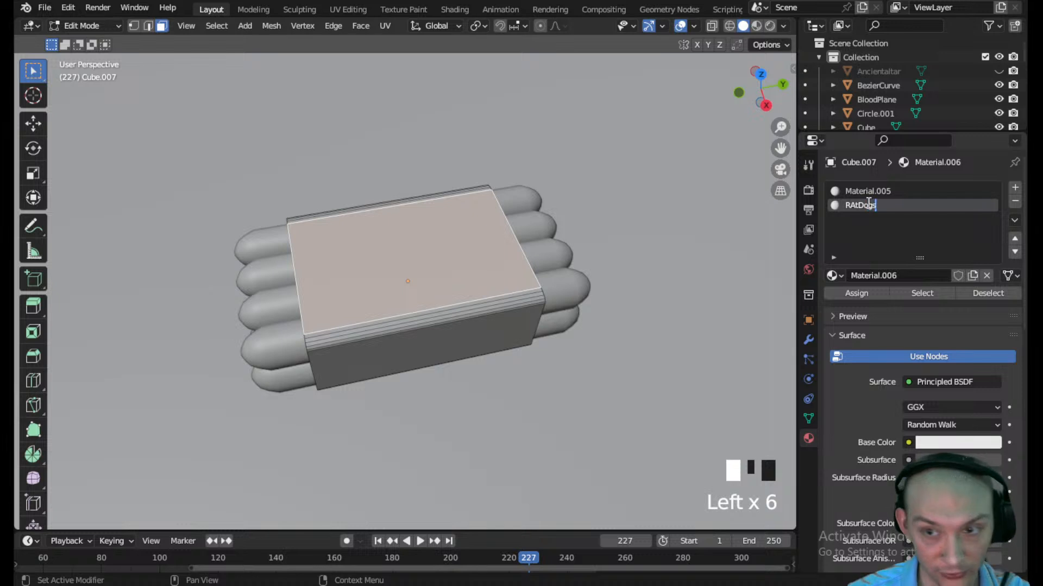
pyautogui.write('Image')
pyautogui.press('Return')
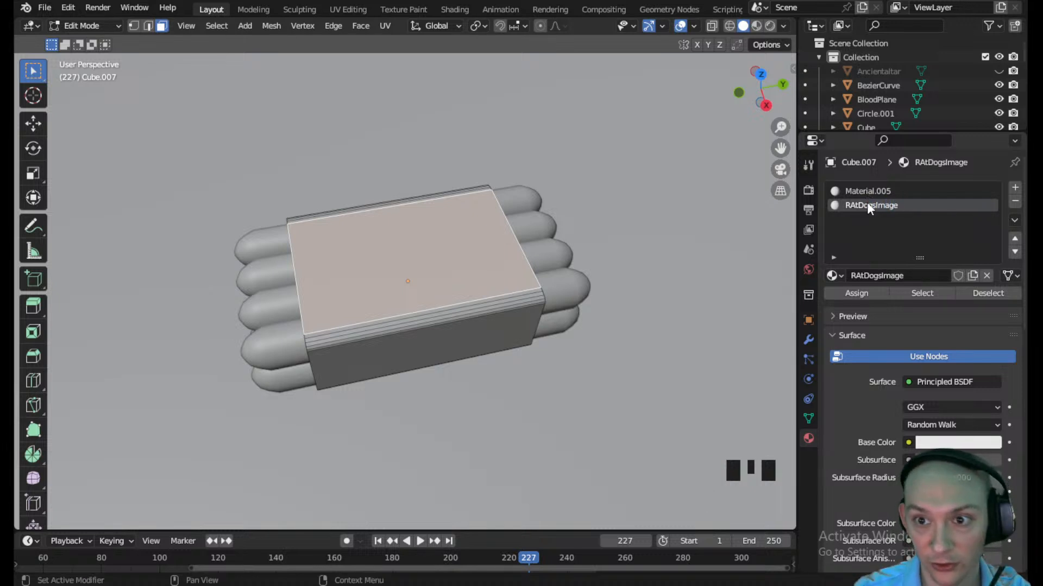
# - Use RatDogs.jpeg from the Textures\Jokes folder as an Image Texture for the RAtDogsImage material's Base Color
pyautogui.click(920, 445)
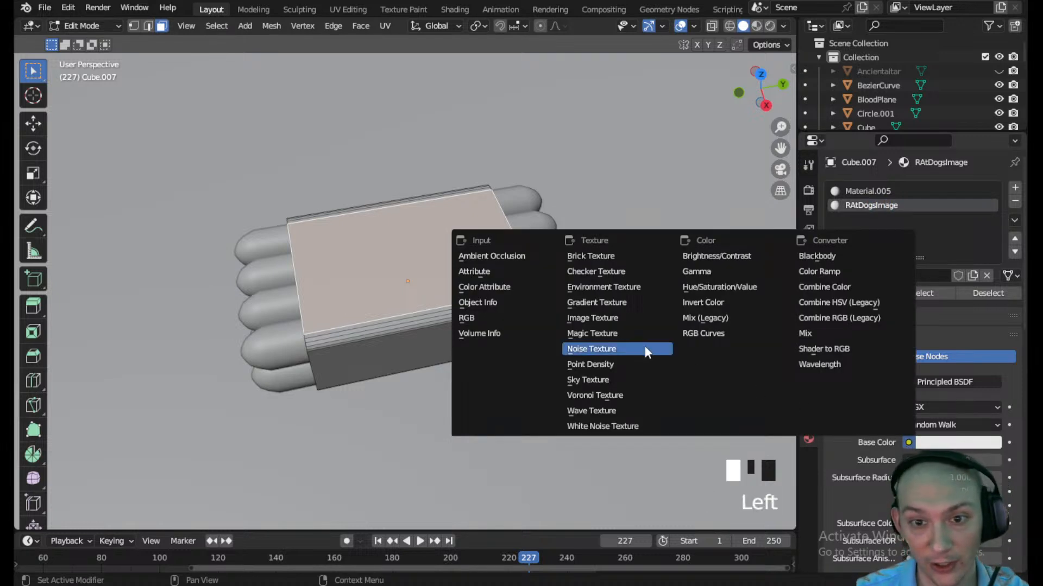
pyautogui.click(603, 319)
pyautogui.click(990, 460)
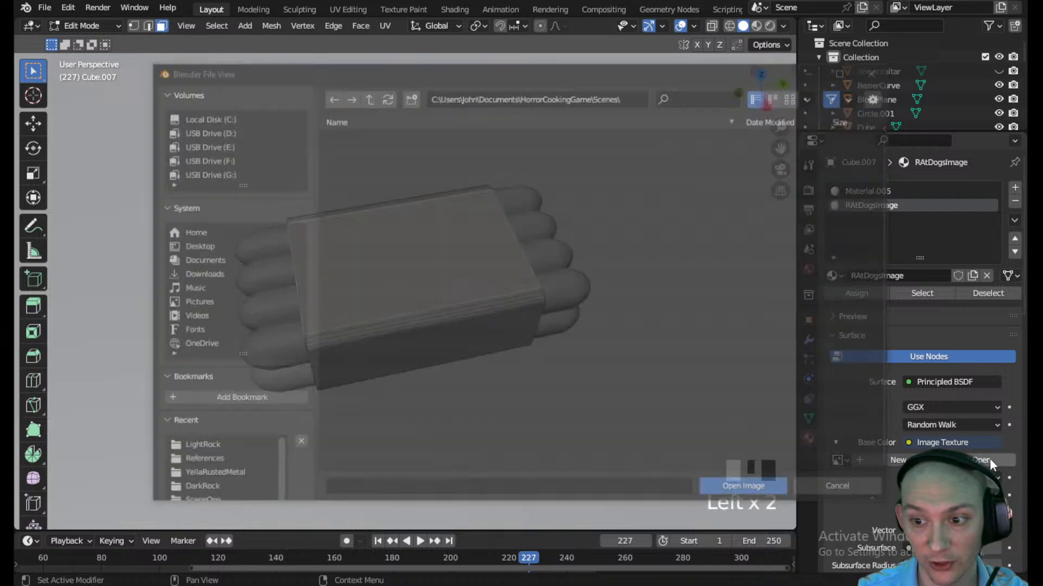
pyautogui.click(368, 97)
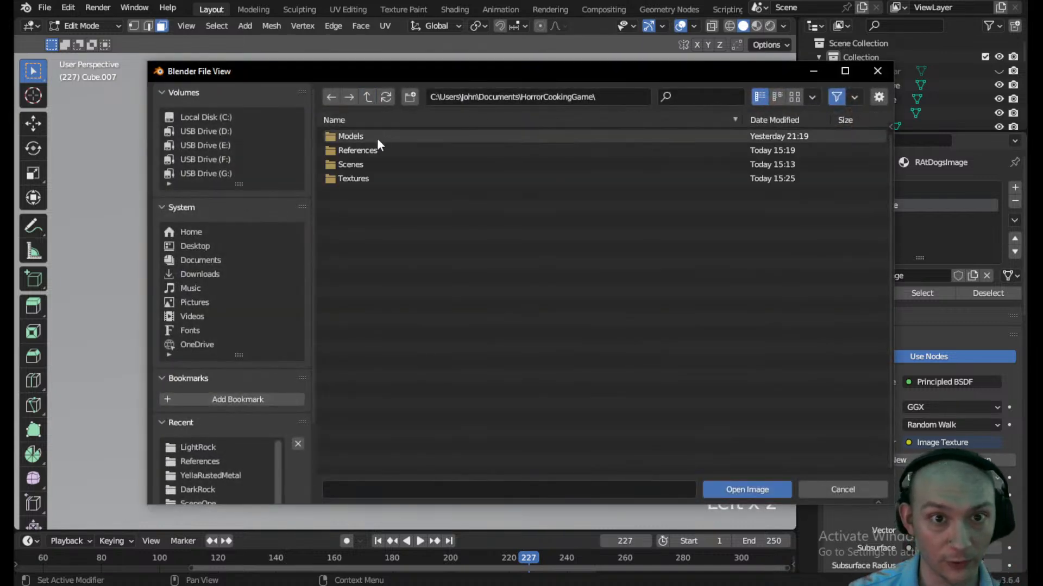
pyautogui.doubleClick(364, 173)
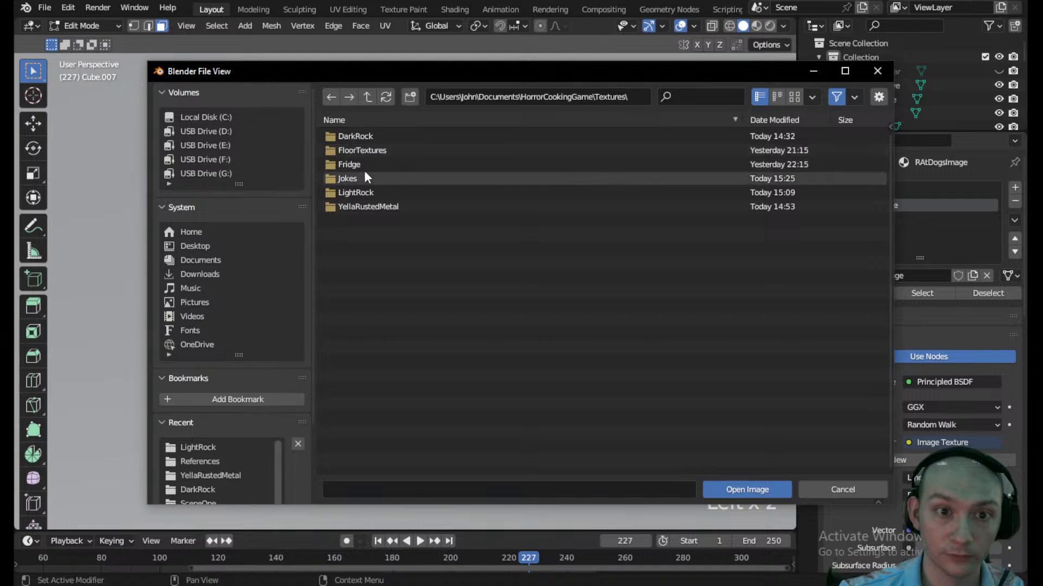
pyautogui.doubleClick(363, 177)
pyautogui.click(361, 136)
pyautogui.click(750, 490)
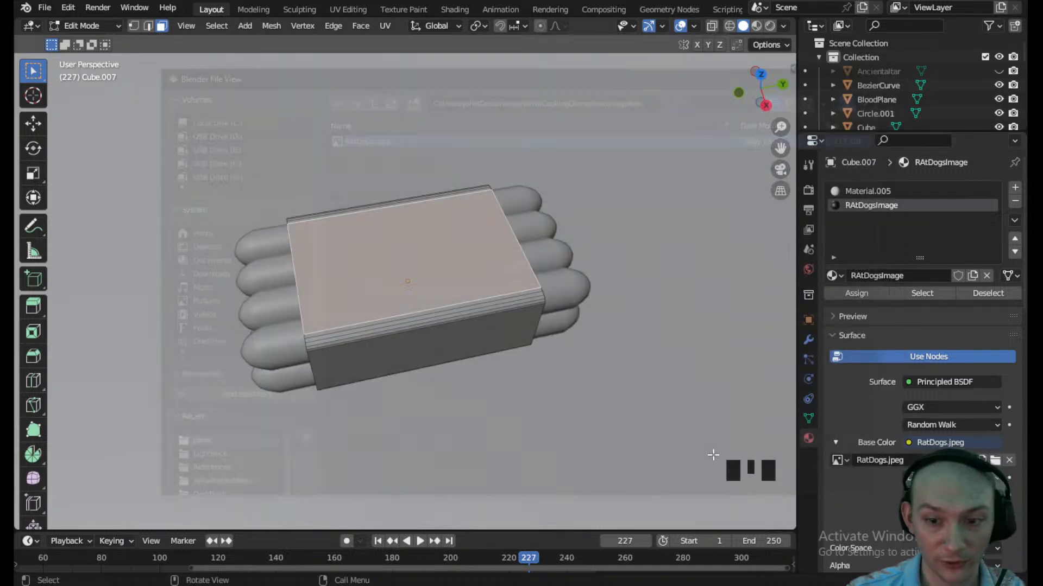
# - Show the scene in Material Preview and assign the RAtDogsImage material to the wrapper's selected top face
pyautogui.press('z')
pyautogui.click(315, 341)
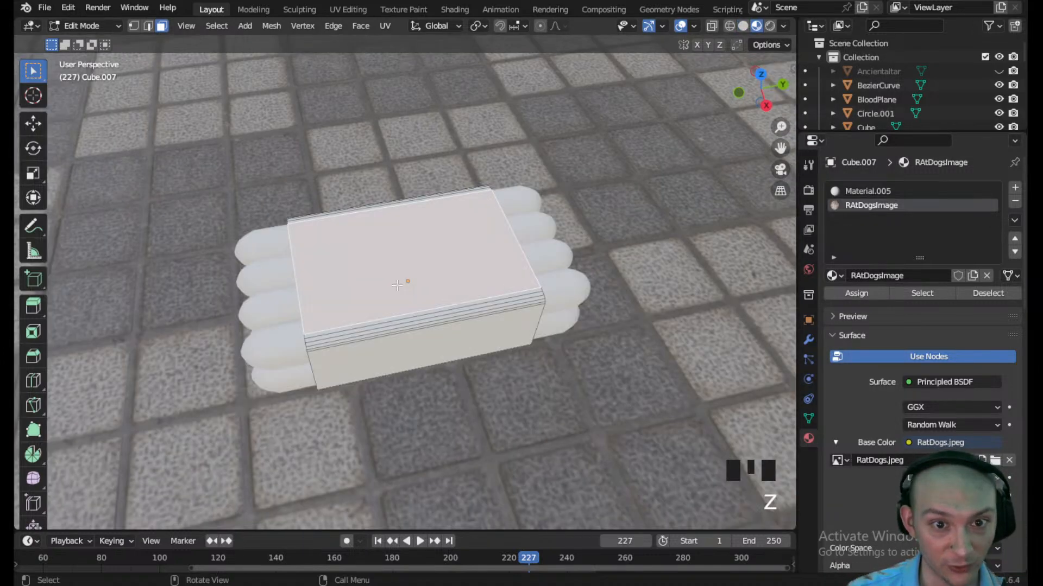
pyautogui.moveTo(452, 279); pyautogui.dragTo(407, 254, button='middle')
pyautogui.click(868, 192)
pyautogui.scroll(4, 431, 279)
pyautogui.click(81, 25)
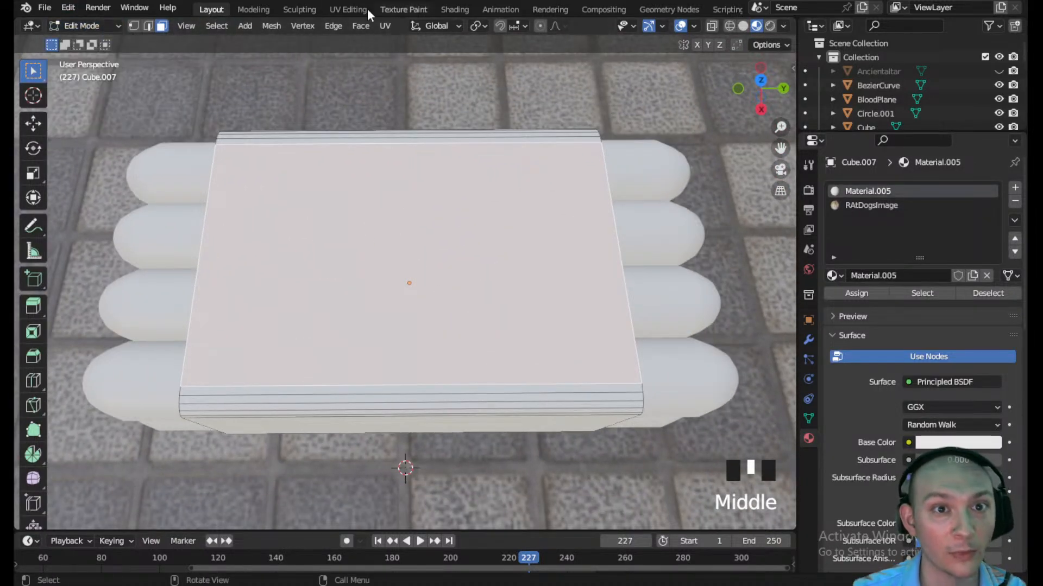
pyautogui.click(869, 206)
pyautogui.click(856, 293)
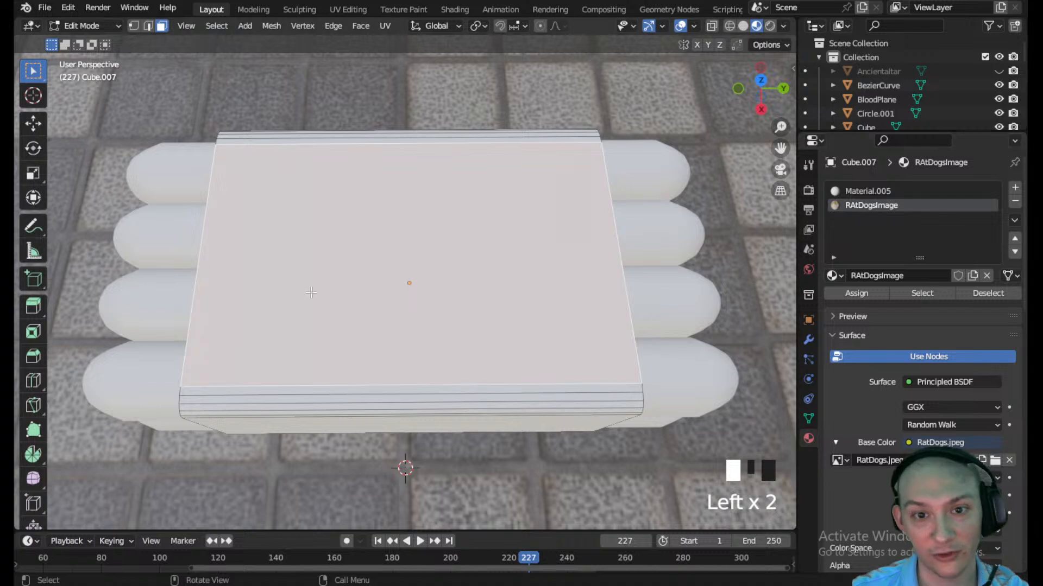
pyautogui.click(863, 297)
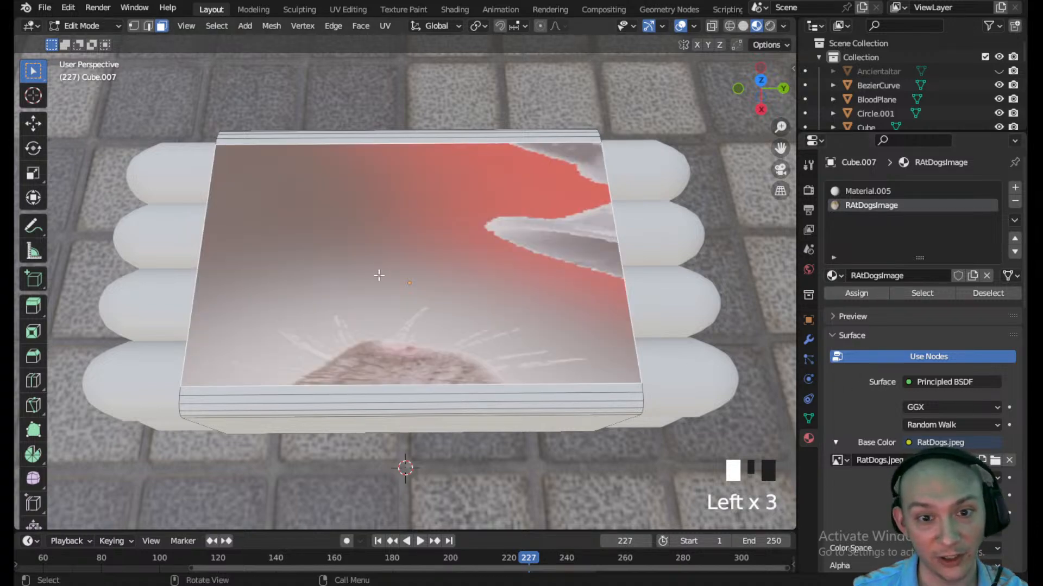
# - In the UV Editing workspace, enlarge the top face's UV island and move it over the middle of the label image
pyautogui.scroll(-3, 384, 278)
pyautogui.moveTo(380, 291); pyautogui.dragTo(582, 274, button='middle')
pyautogui.click(349, 9)
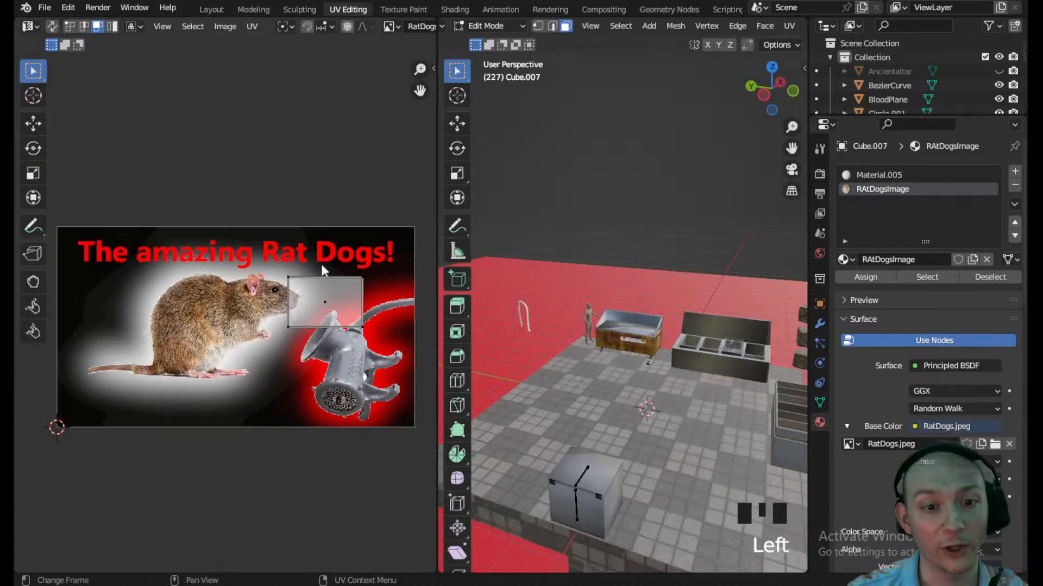
pyautogui.click(336, 324)
pyautogui.scroll(-2, 237, 303)
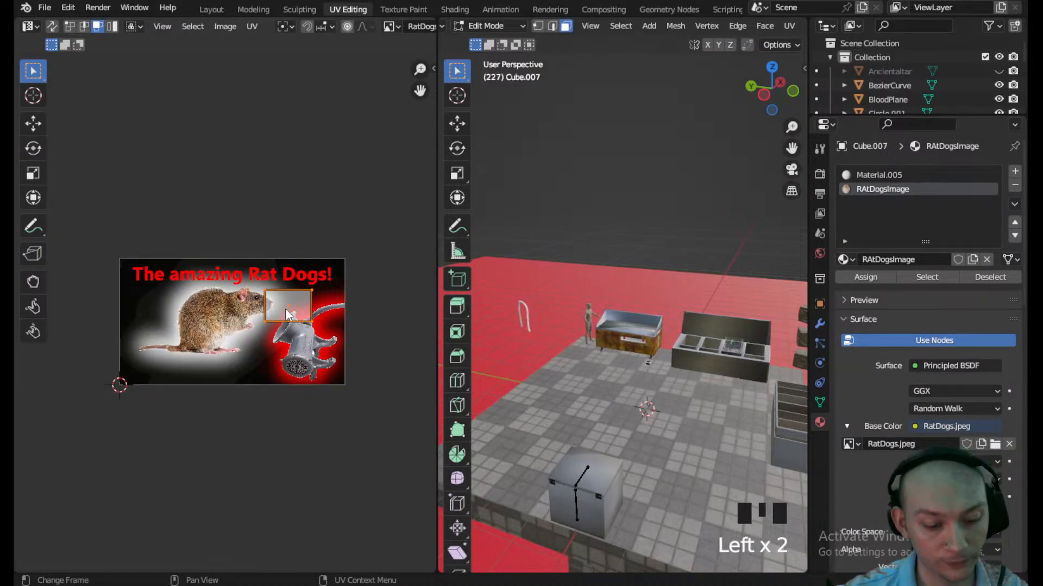
pyautogui.press('s')
pyautogui.click(387, 337)
pyautogui.press('g')
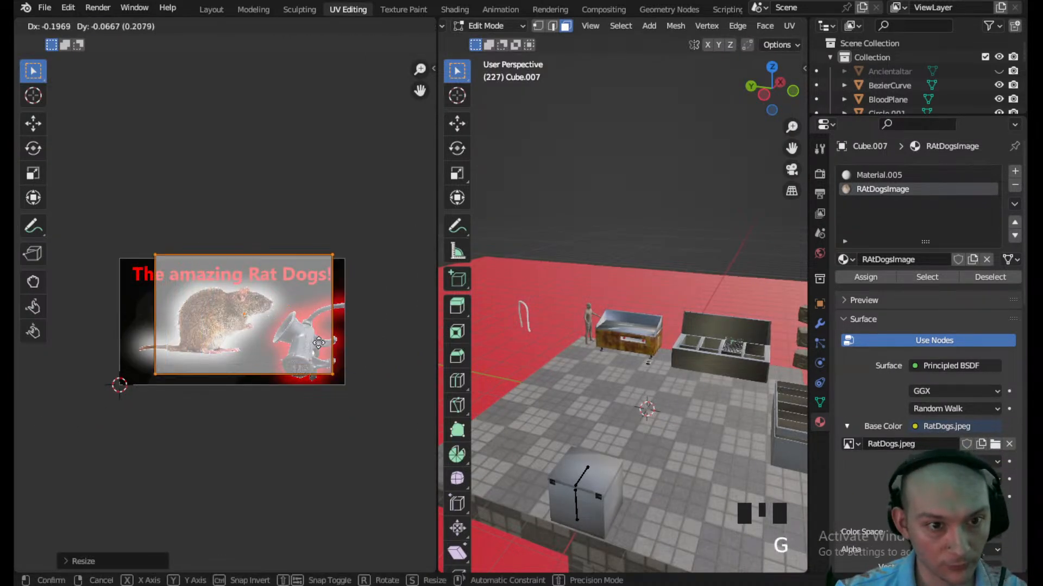
pyautogui.click(307, 348)
# - Scale the UV island along Y to fit the label's height and center it vertically on the image
pyautogui.scroll(2, 308, 348)
pyautogui.moveTo(307, 337); pyautogui.dragTo(292, 311, button='middle')
pyautogui.press('s')
pyautogui.press('y')
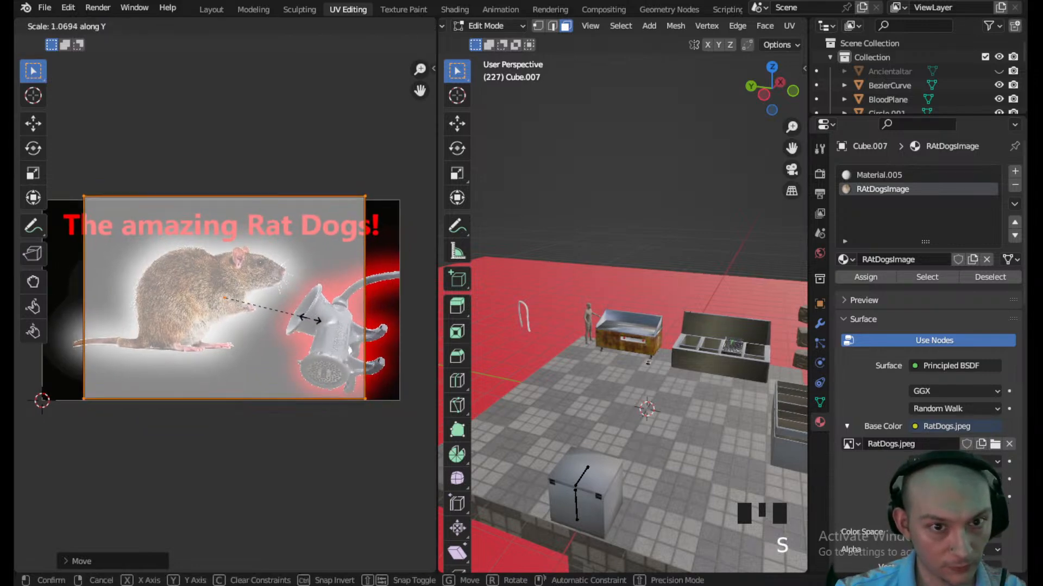
pyautogui.click(307, 317)
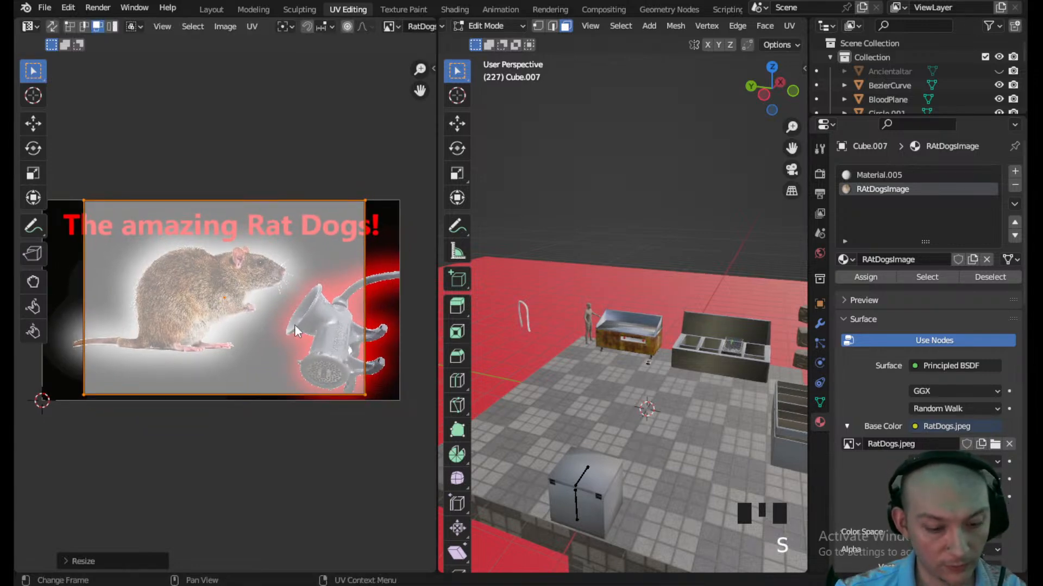
pyautogui.press('g')
pyautogui.click(291, 326)
# - Widen the UV island along X to cover nearly the whole label and reposition it within the image
pyautogui.press('s')
pyautogui.press('x')
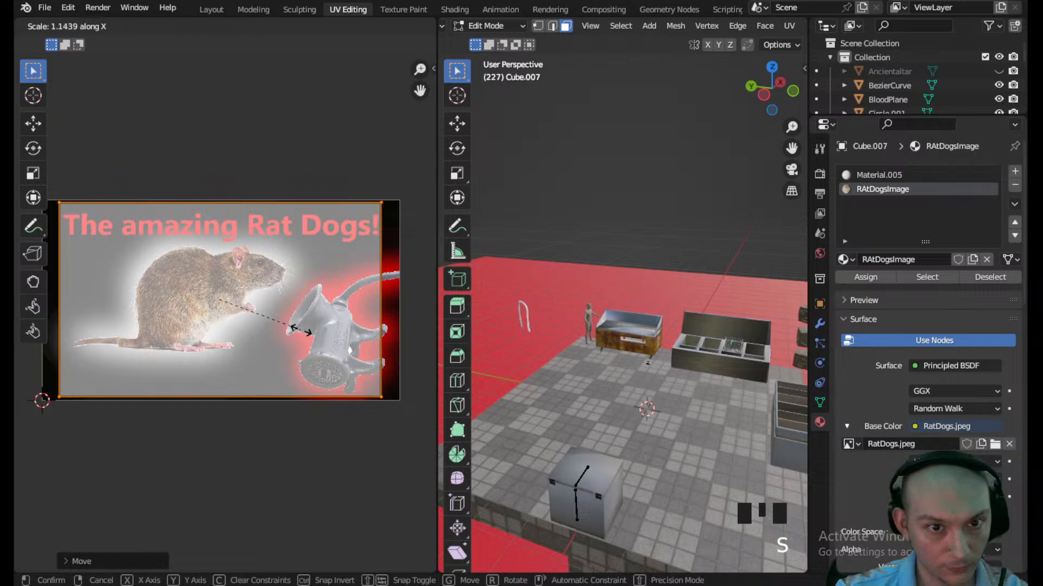
pyautogui.click(307, 331)
pyautogui.press('g')
pyautogui.click(310, 336)
# - Return to Object Mode in the Layout workspace and check the label's orientation on the wrapper
pyautogui.scroll(6, 633, 187)
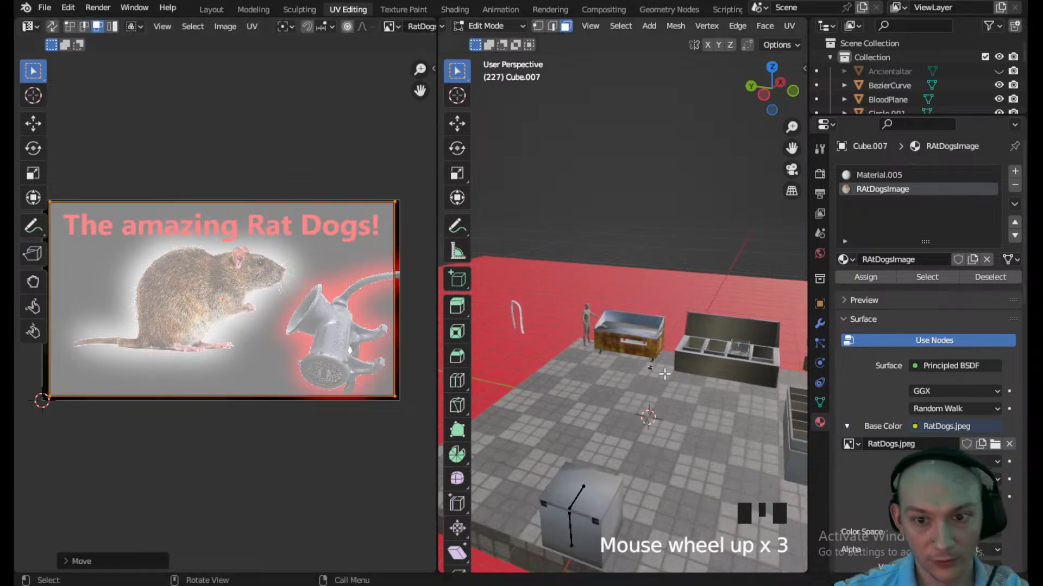
pyautogui.click(508, 25)
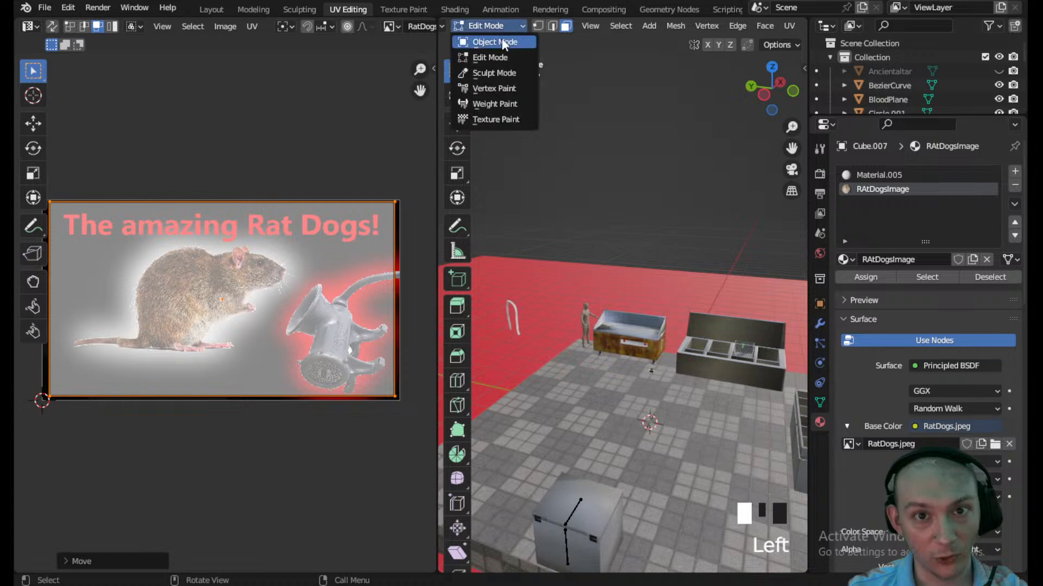
pyautogui.click(501, 38)
pyautogui.click(217, 8)
pyautogui.scroll(-1, 382, 283)
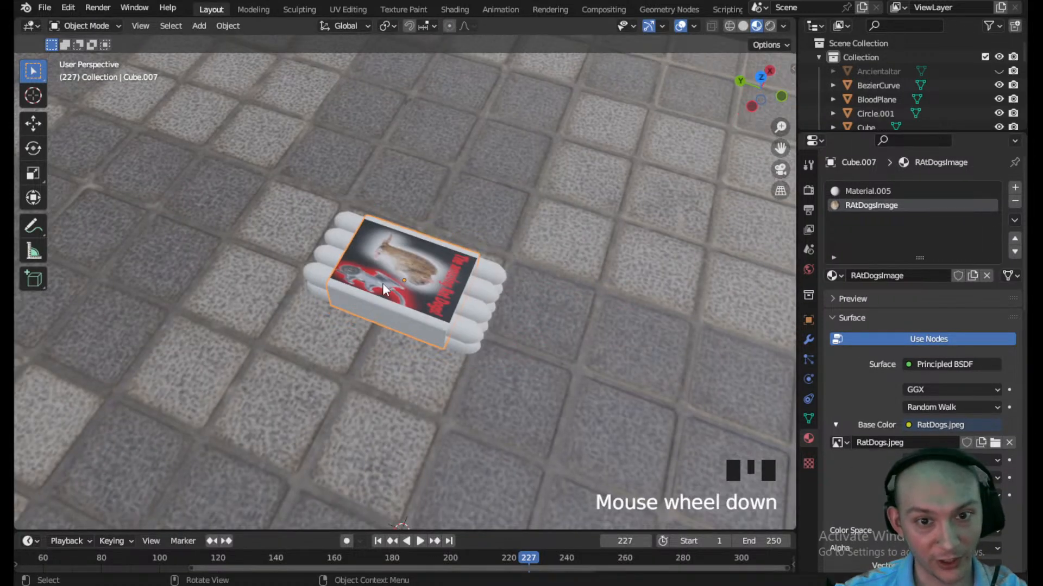
pyautogui.scroll(4, 382, 282)
# - Reopen the wrapper's mesh in the UV Editing workspace and rotate the top face's UV island by 90°
pyautogui.click(95, 26)
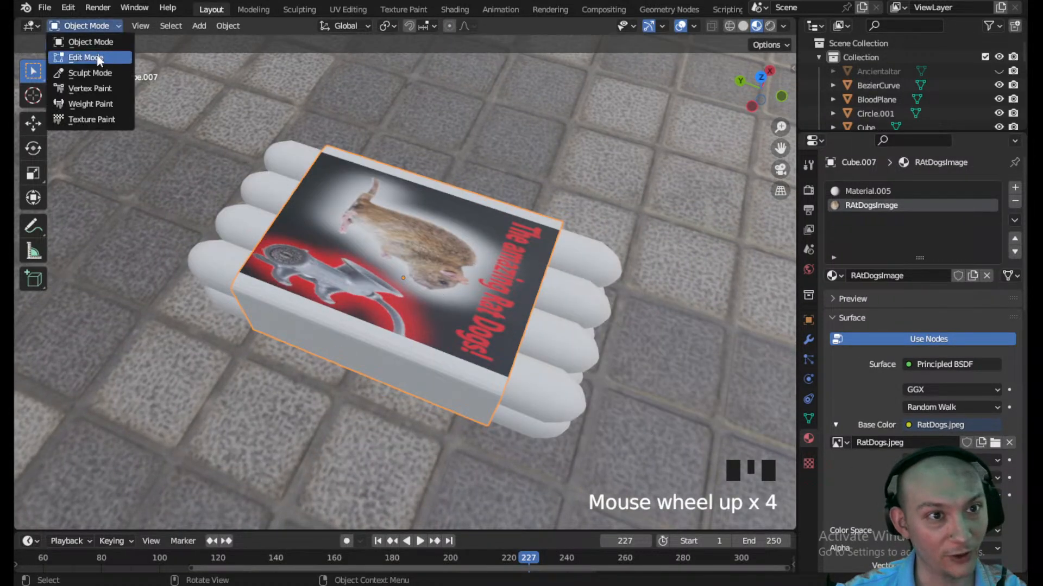
pyautogui.click(98, 58)
pyautogui.click(465, 205)
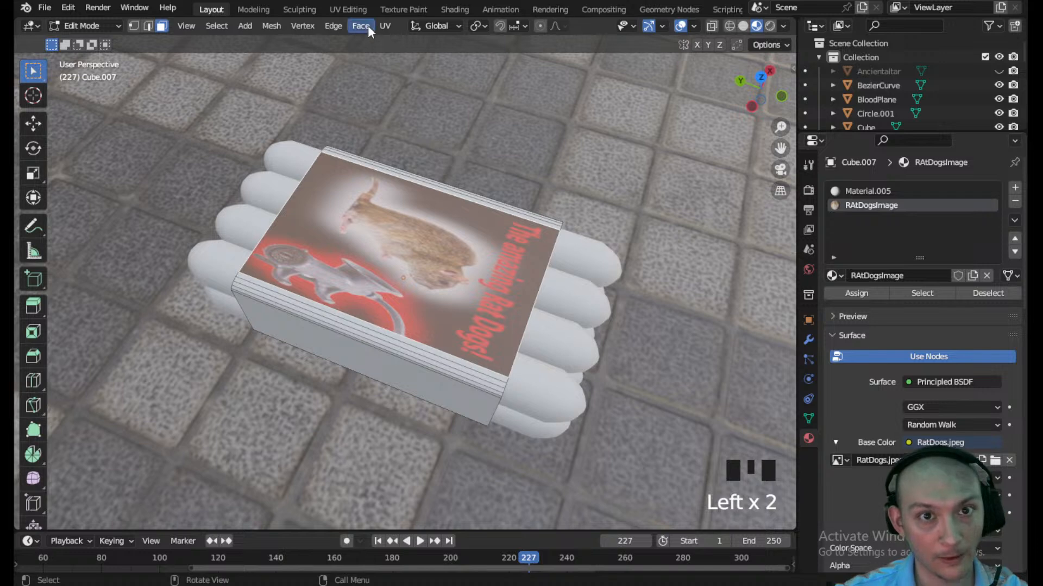
pyautogui.click(348, 9)
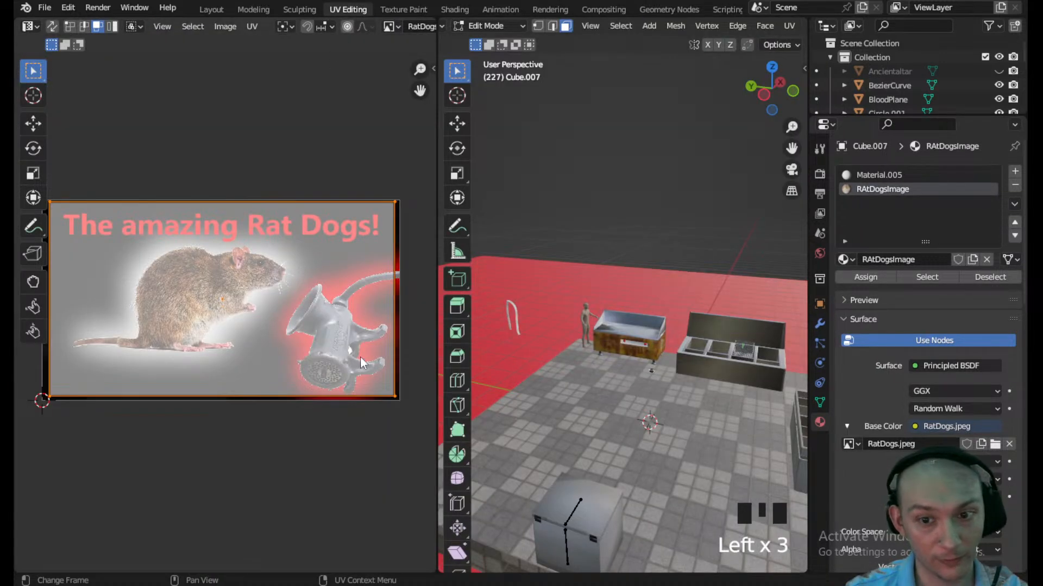
pyautogui.write('r90')
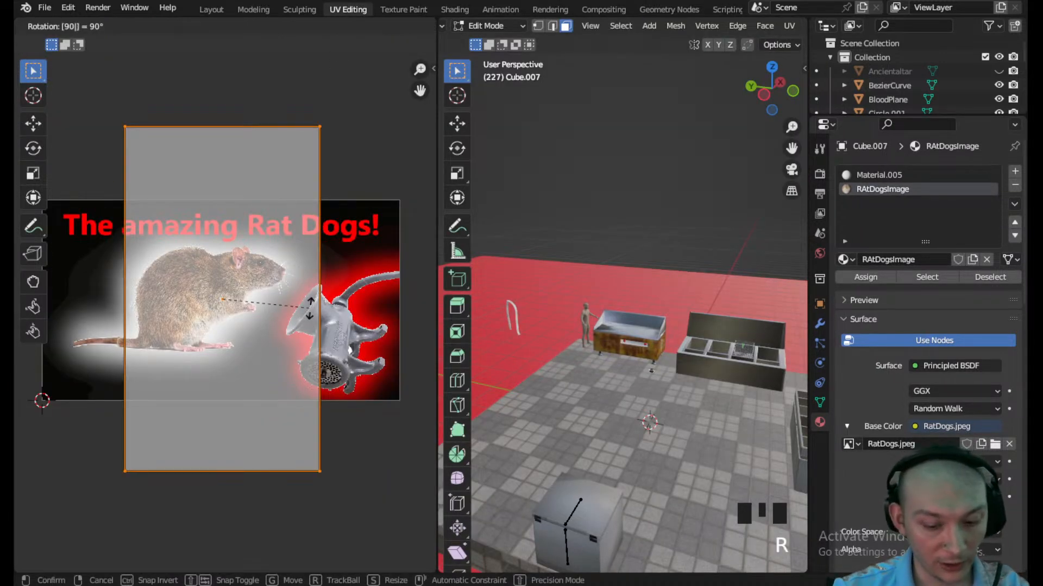
pyautogui.press('Return')
# - Scale the rotated UV island along X to the label's width and along Y to its height
pyautogui.press('s')
pyautogui.press('x')
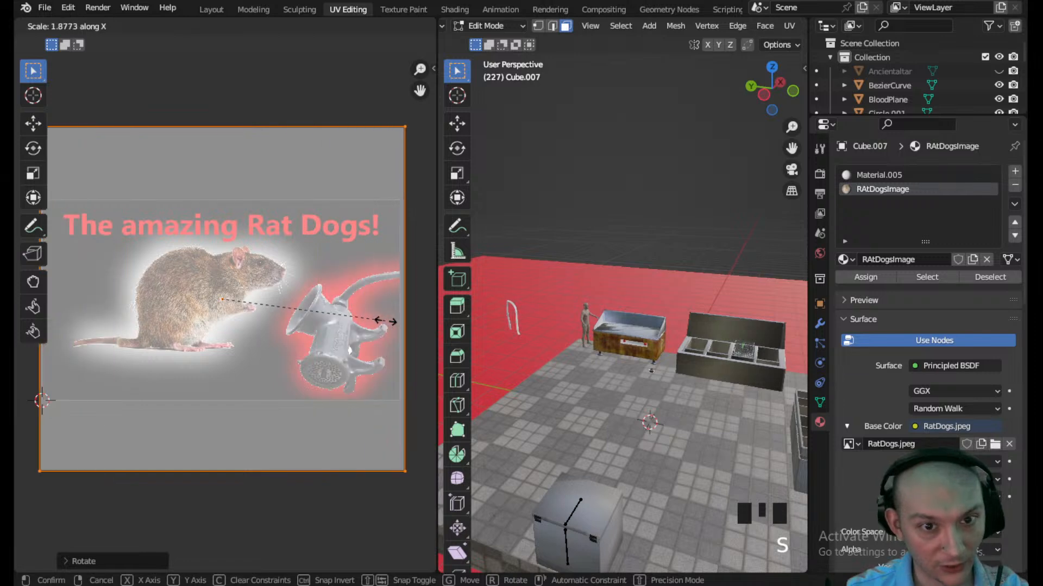
pyautogui.click(380, 326)
pyautogui.press('s')
pyautogui.press('y')
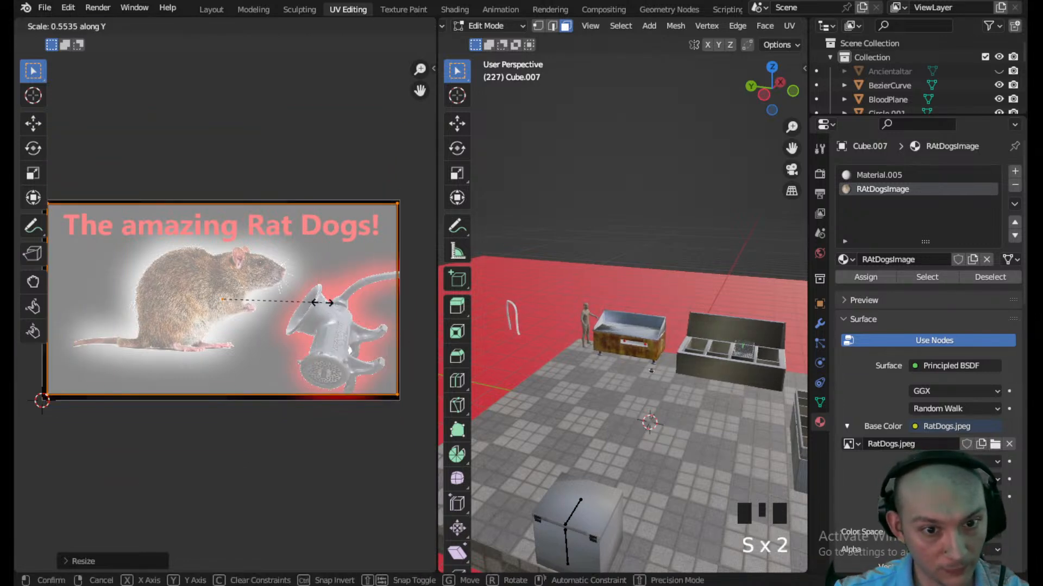
pyautogui.click(325, 308)
# - Isolate the wrapper to check the label's orientation, restore the full scene and return to the Layout workspace
pyautogui.press('KP_Divide')
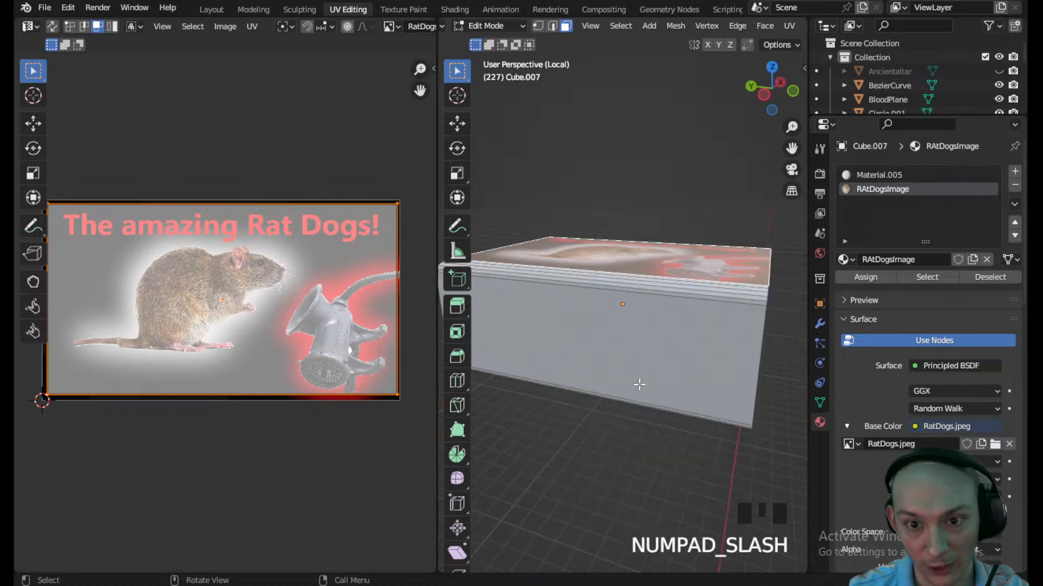
pyautogui.moveTo(640, 384); pyautogui.dragTo(647, 355, button='middle')
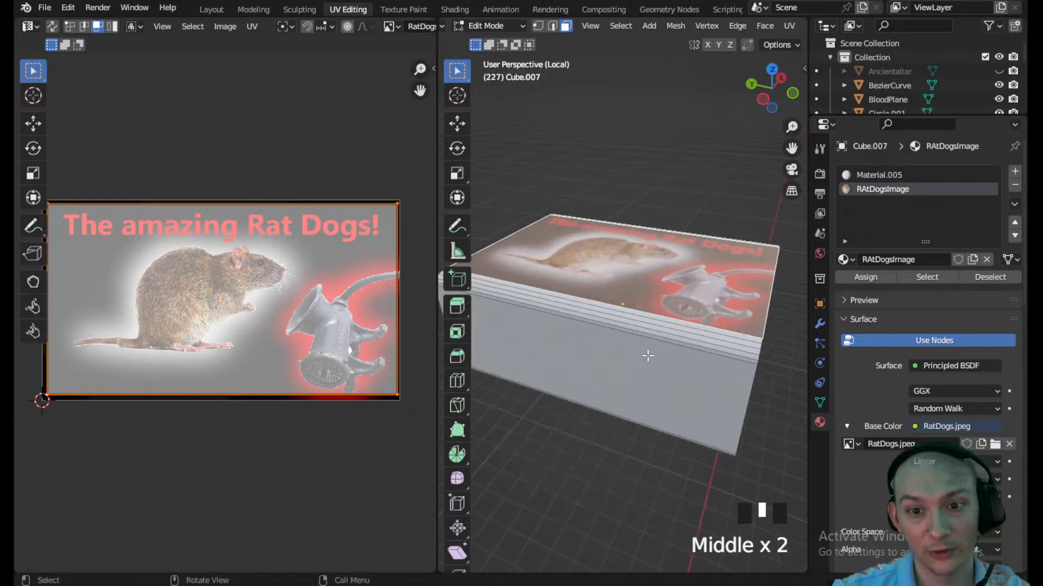
pyautogui.press('KP_Divide')
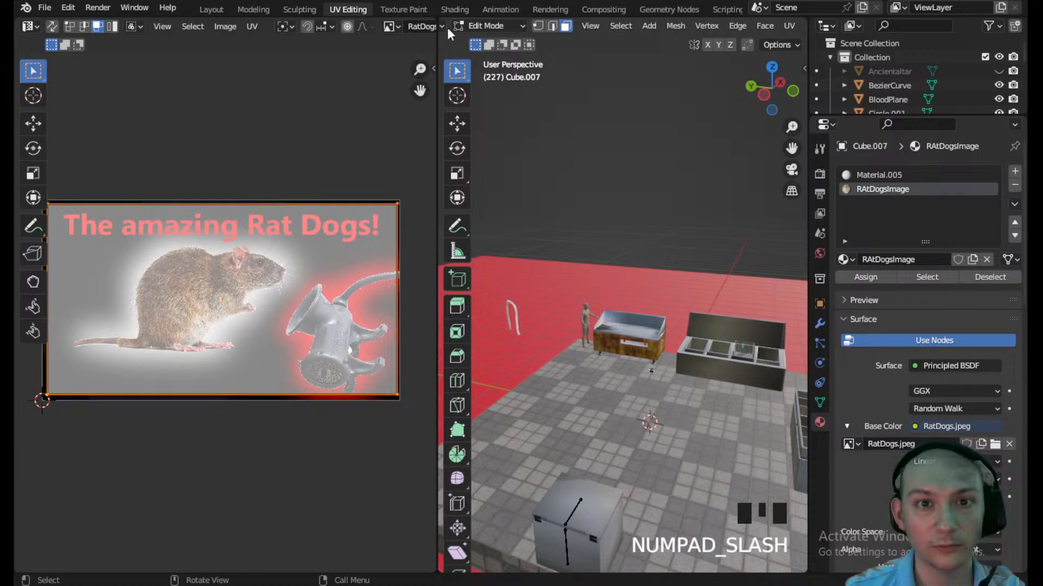
pyautogui.click(210, 12)
pyautogui.moveTo(405, 283); pyautogui.dragTo(358, 236, button='middle')
pyautogui.scroll(-2, 363, 288)
# - Give the upper row of hotdogs a new material and rename it HotDogPink
pyautogui.click(451, 339)
pyautogui.moveTo(451, 339); pyautogui.dragTo(523, 412, button='middle')
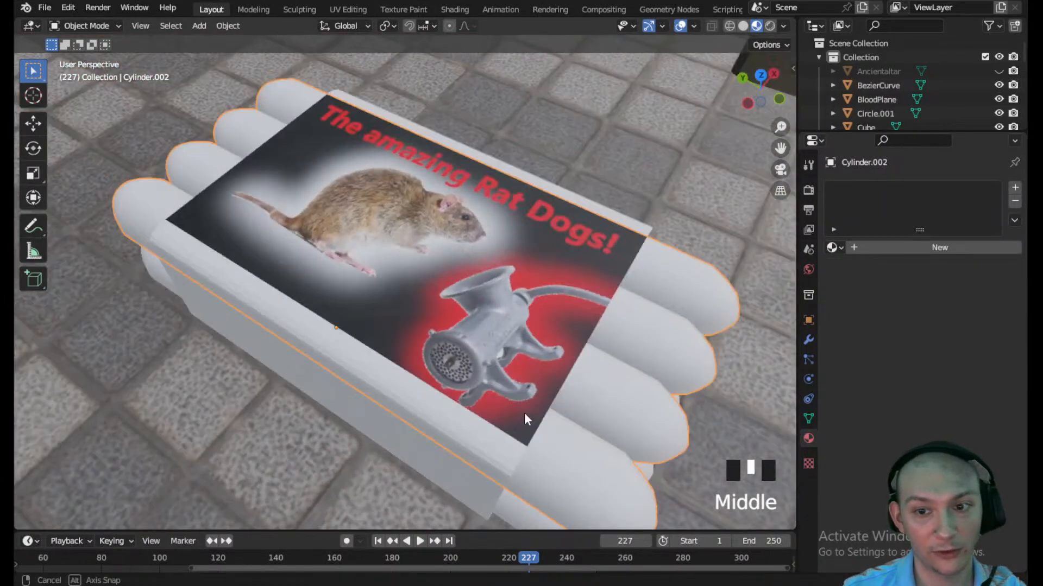
pyautogui.click(885, 248)
pyautogui.doubleClick(885, 191)
pyautogui.write('H')
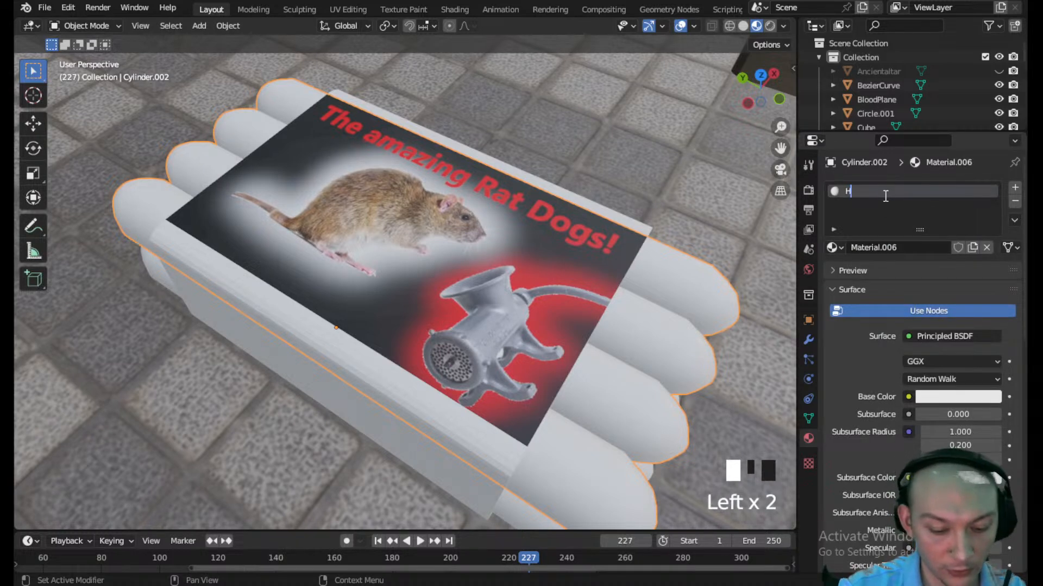
pyautogui.write('otDogP')
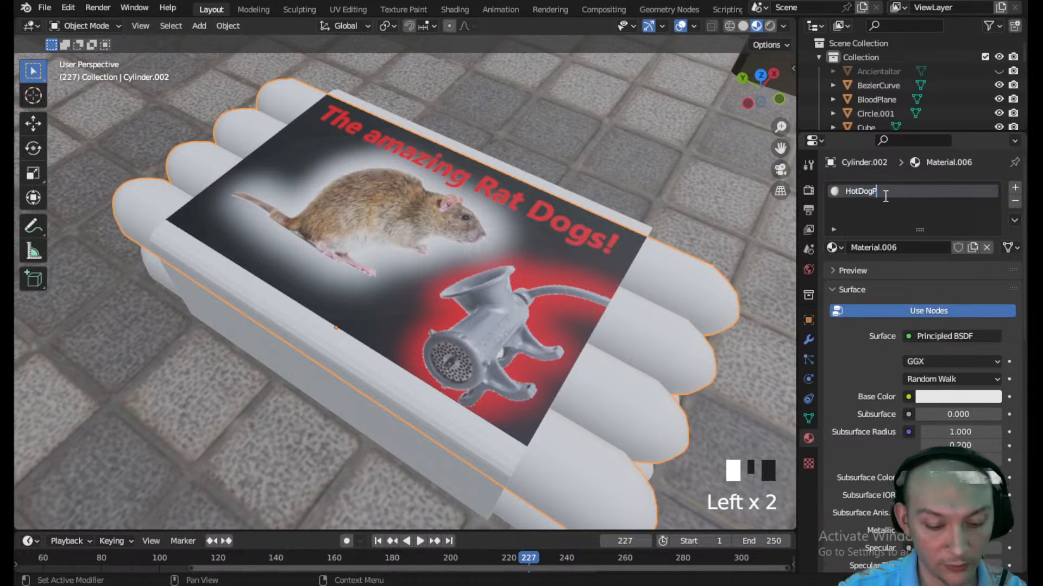
pyautogui.press('Return')
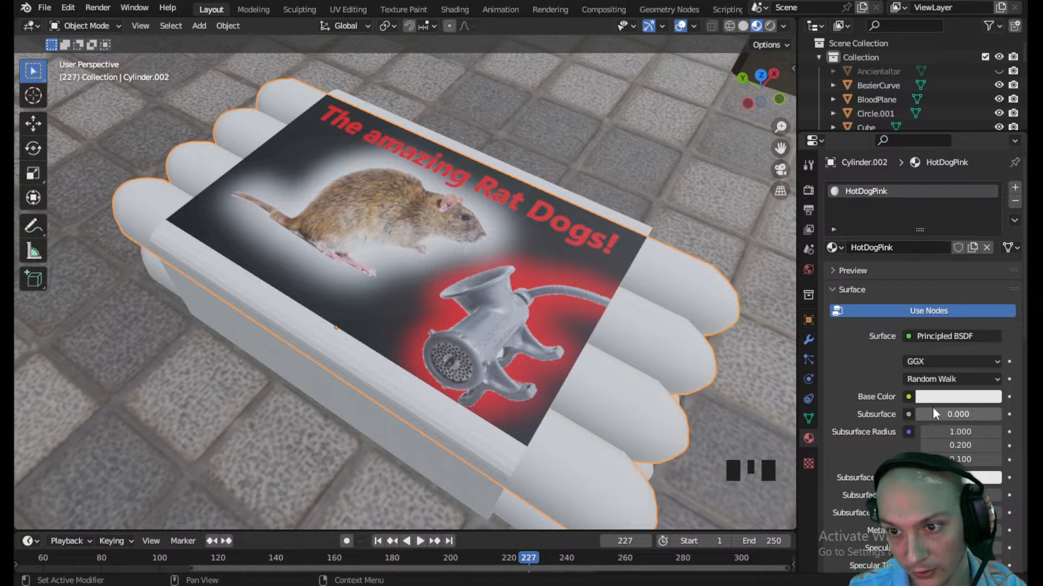
# - Set the HotDogPink base color to a pink with hue 0.009, saturation 0.753 and value 0.800
pyautogui.click(948, 401)
pyautogui.moveTo(924, 252); pyautogui.dragTo(926, 270)
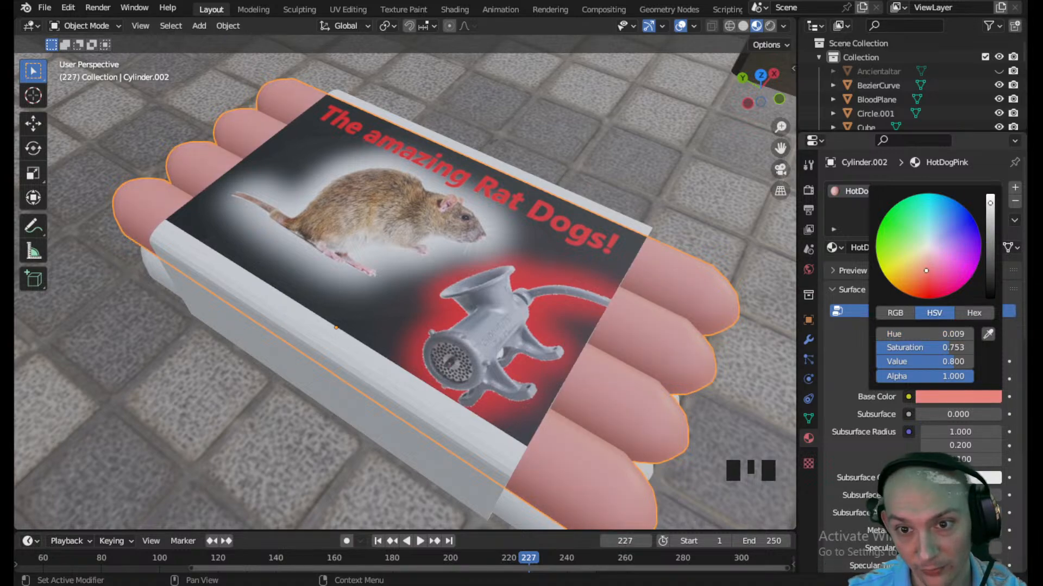
pyautogui.click(600, 399)
pyautogui.scroll(-3, 599, 399)
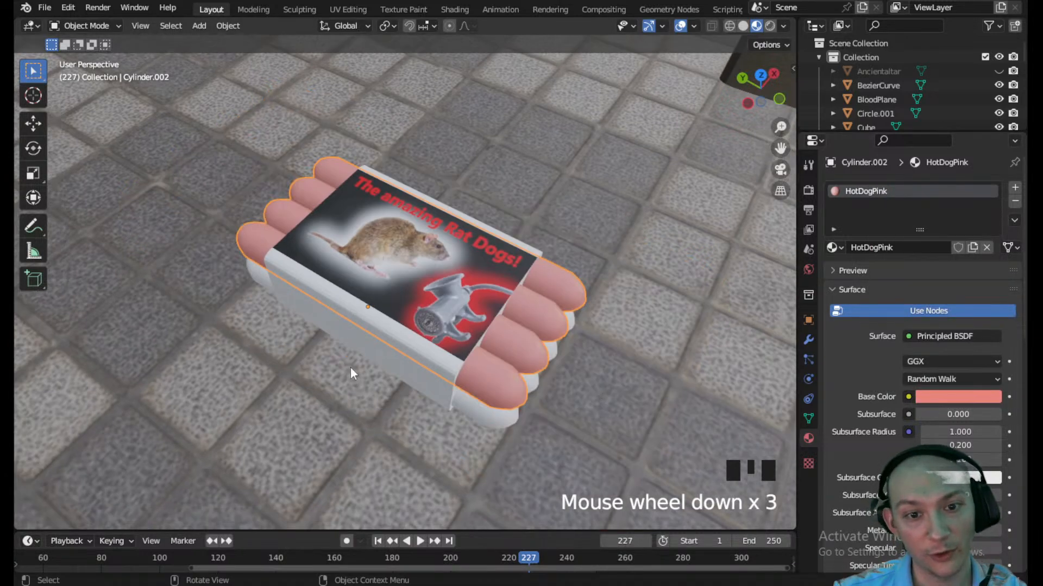
# - Make the base color of the wrapper's Material.005 black and set its roughness to 1.000
pyautogui.click(376, 348)
pyautogui.moveTo(389, 332); pyautogui.dragTo(427, 359, button='middle')
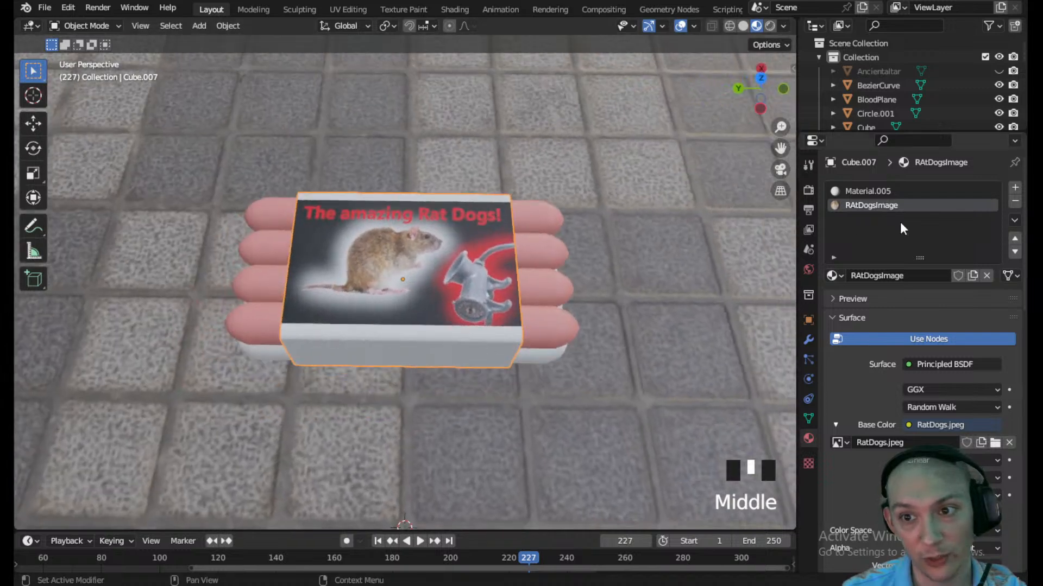
pyautogui.click(875, 192)
pyautogui.click(937, 426)
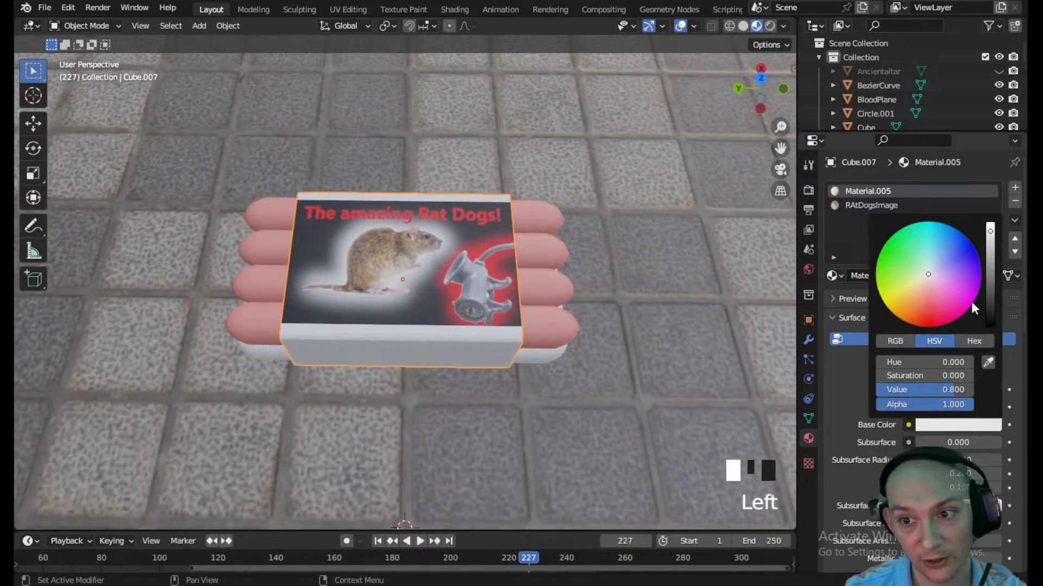
pyautogui.moveTo(988, 279); pyautogui.dragTo(990, 326)
pyautogui.scroll(-6, 855, 489)
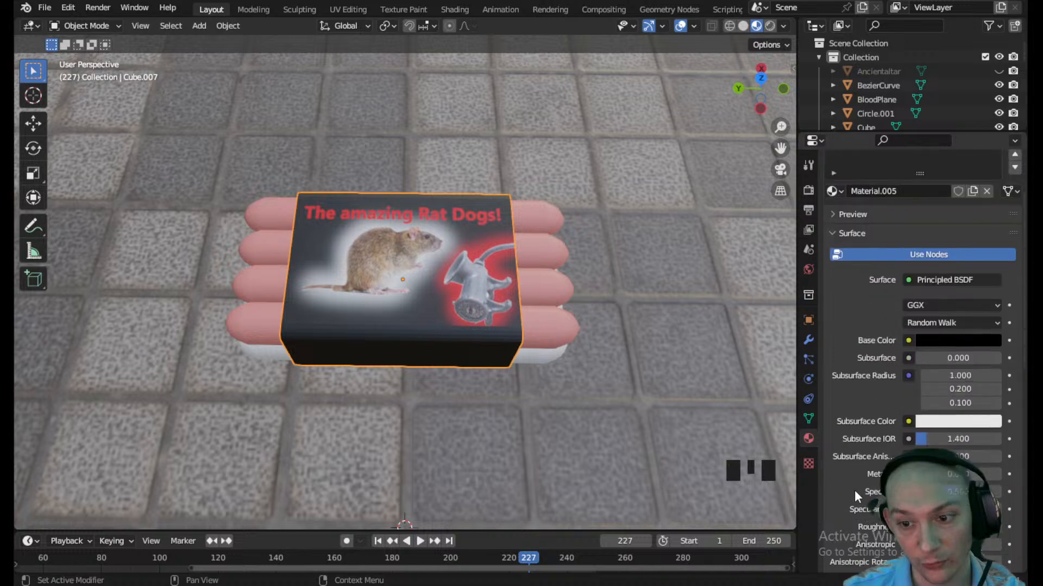
pyautogui.moveTo(943, 438); pyautogui.dragTo(986, 440)
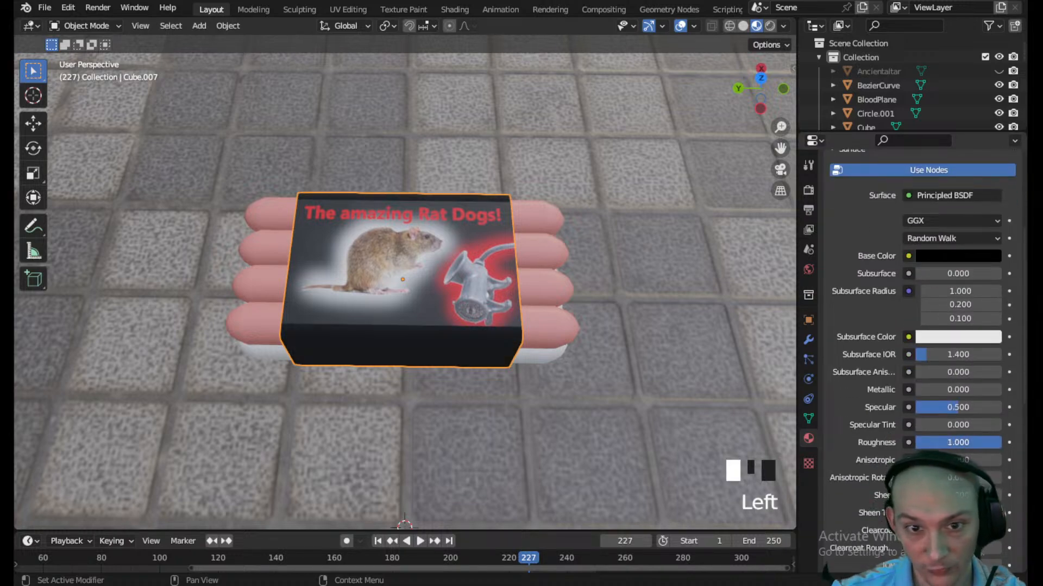
# - Assign the existing HotDogPink material to the lower row of hotdogs and save the file
pyautogui.scroll(-2, 337, 339)
pyautogui.moveTo(338, 339); pyautogui.dragTo(380, 368, button='middle')
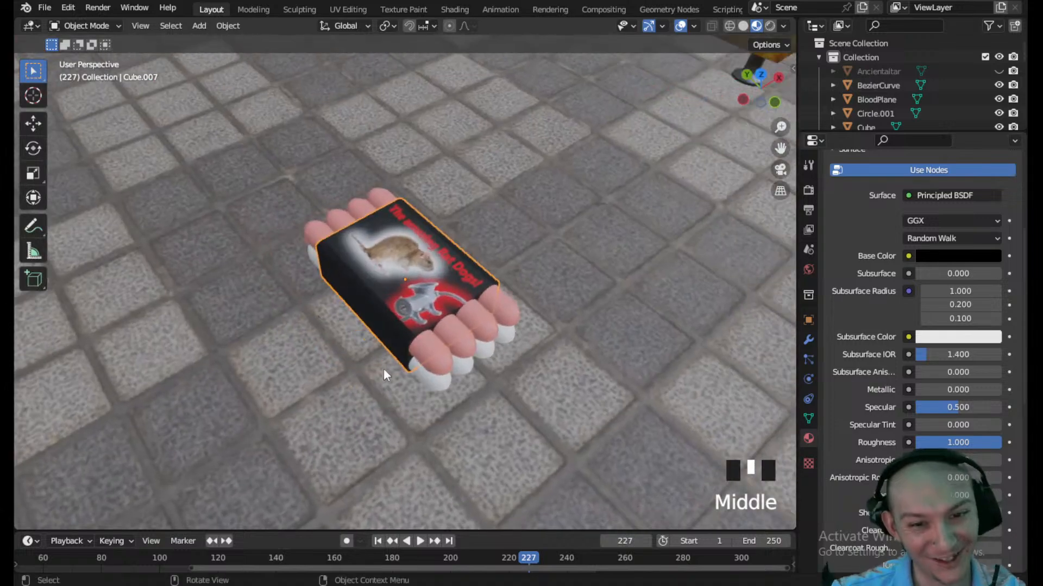
pyautogui.click(442, 389)
pyautogui.click(840, 248)
pyautogui.scroll(-5, 859, 337)
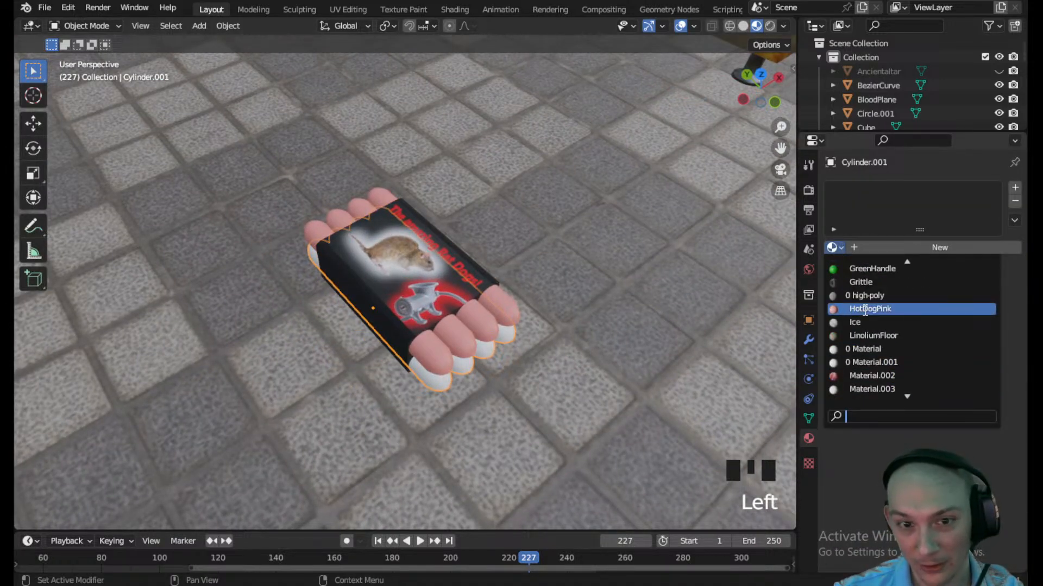
pyautogui.click(865, 309)
pyautogui.moveTo(412, 308); pyautogui.dragTo(547, 305, button='middle')
pyautogui.scroll(-1, 461, 332)
pyautogui.hotkey('ctrl', 's')
# - Apply the Mirror and Array modifiers on the upper row of hotdogs
pyautogui.click(477, 294)
pyautogui.scroll(2, 463, 320)
pyautogui.keyDown('shift'); pyautogui.click(315, 358); pyautogui.keyUp('shift')
pyautogui.moveTo(335, 355); pyautogui.dragTo(311, 337, button='middle')
pyautogui.click(313, 339)
pyautogui.click(808, 341)
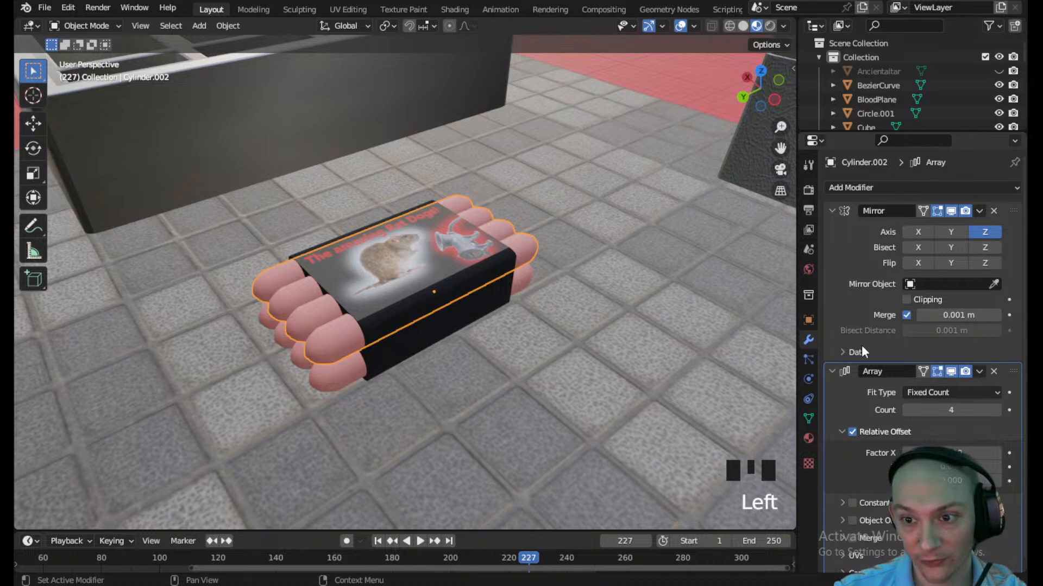
pyautogui.click(980, 212)
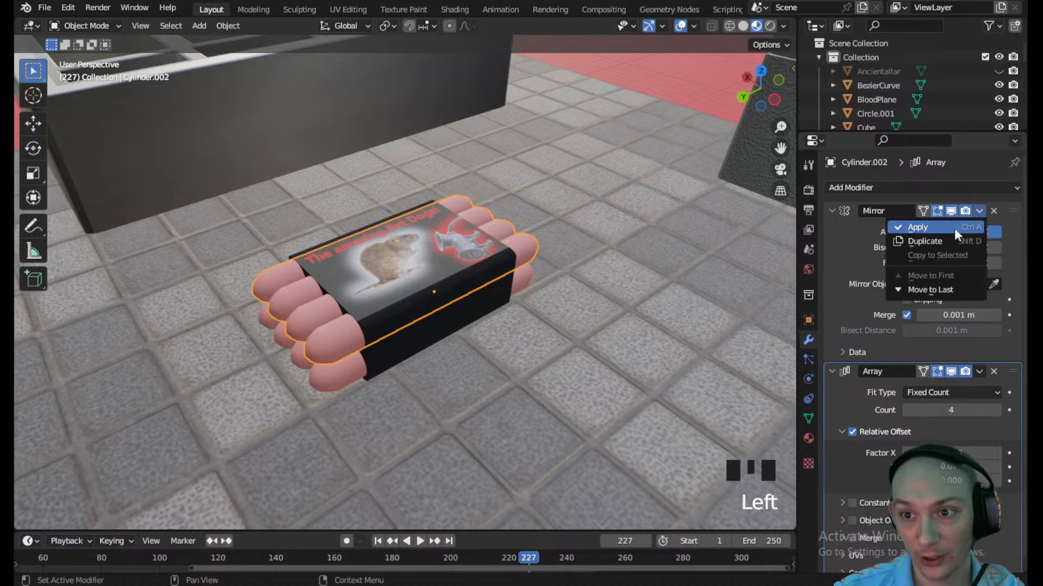
pyautogui.click(952, 228)
pyautogui.click(979, 210)
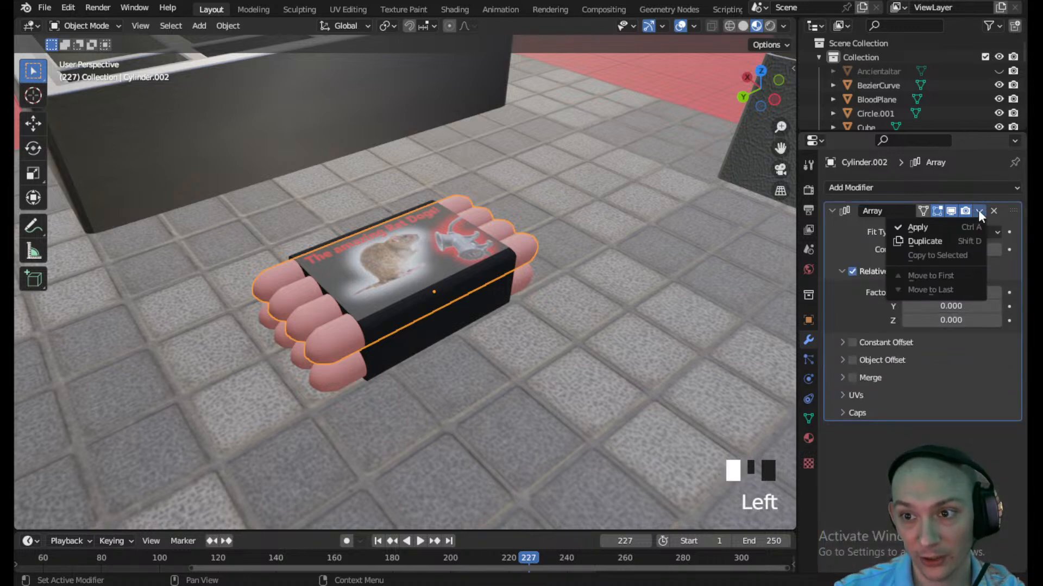
pyautogui.click(953, 229)
# - Apply the Mirror and Array modifiers on the lower row of hotdogs
pyautogui.click(341, 377)
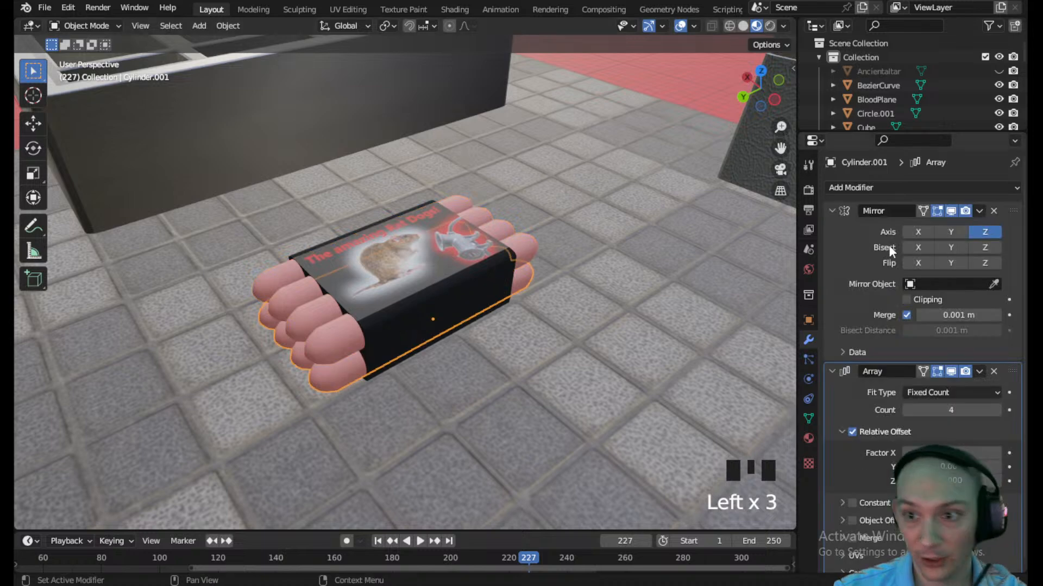
pyautogui.click(980, 211)
pyautogui.click(965, 228)
pyautogui.click(979, 211)
pyautogui.click(928, 229)
# - Join the wrapper and both rows of hotdogs into one object
pyautogui.click(364, 327)
pyautogui.keyDown('shift'); pyautogui.click(343, 335); pyautogui.keyUp('shift')
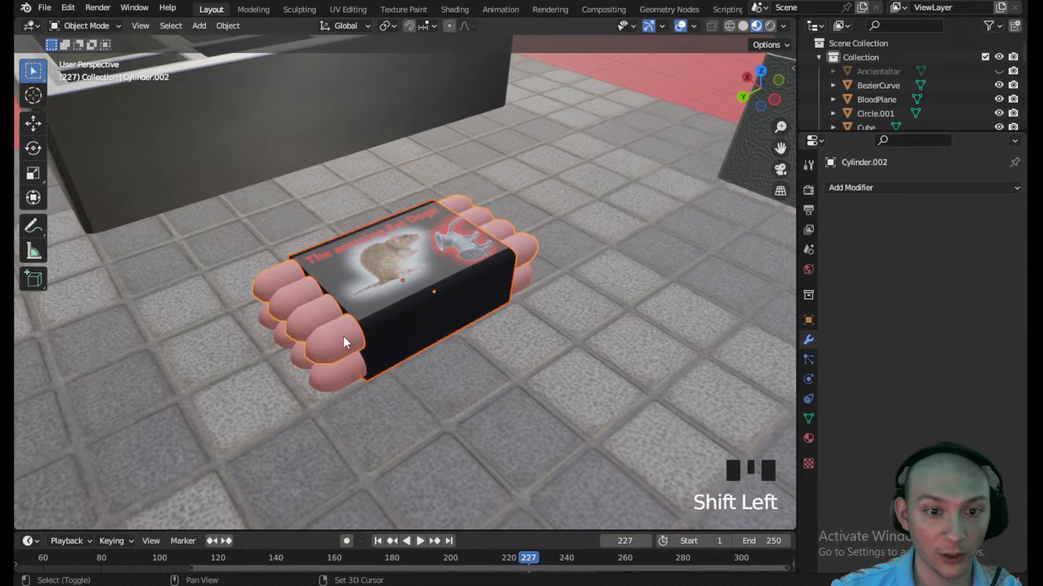
pyautogui.keyDown('shift'); pyautogui.click(339, 372); pyautogui.keyUp('shift')
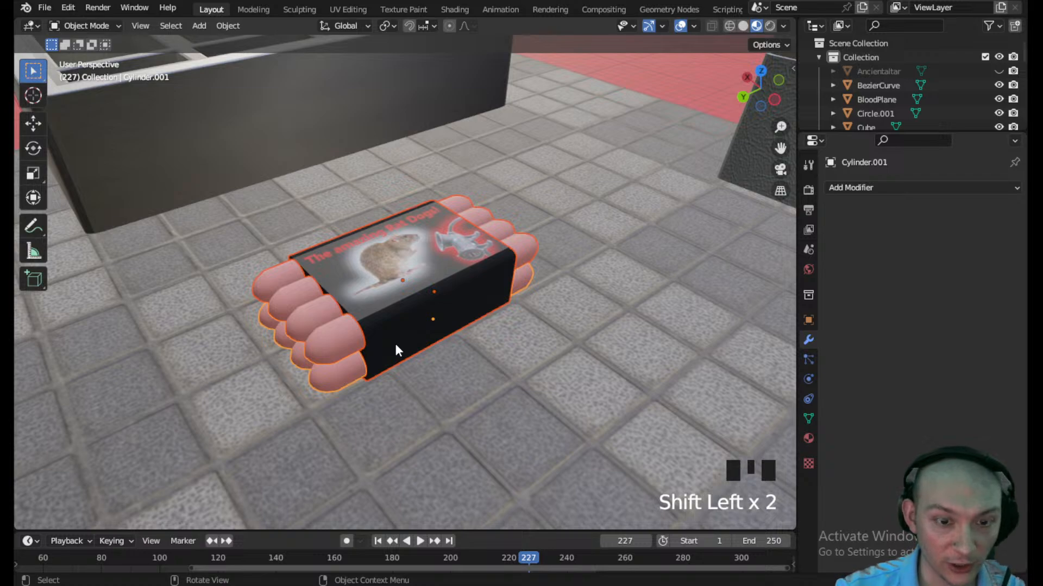
pyautogui.hotkey('ctrl', 'j')
# - In top orthographic view, move the hotdog pack from the middle of the floor onto the box at the room's edge
pyautogui.scroll(-2, 396, 343)
pyautogui.moveTo(395, 344)
pyautogui.mouseDown(button='middle')
pyautogui.moveTo(348, 421)
pyautogui.moveTo(391, 337)
pyautogui.mouseUp(button='middle')
pyautogui.scroll(-14, 391, 336)
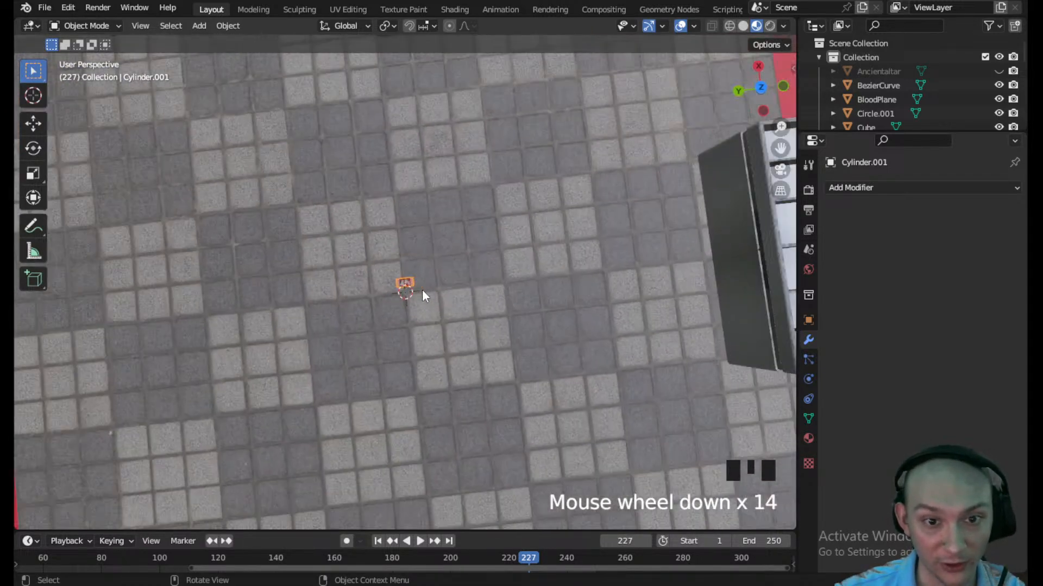
pyautogui.scroll(-2, 422, 290)
pyautogui.moveTo(422, 290); pyautogui.dragTo(398, 311, button='middle')
pyautogui.scroll(-1, 397, 311)
pyautogui.click(762, 95)
pyautogui.scroll(-2, 460, 239)
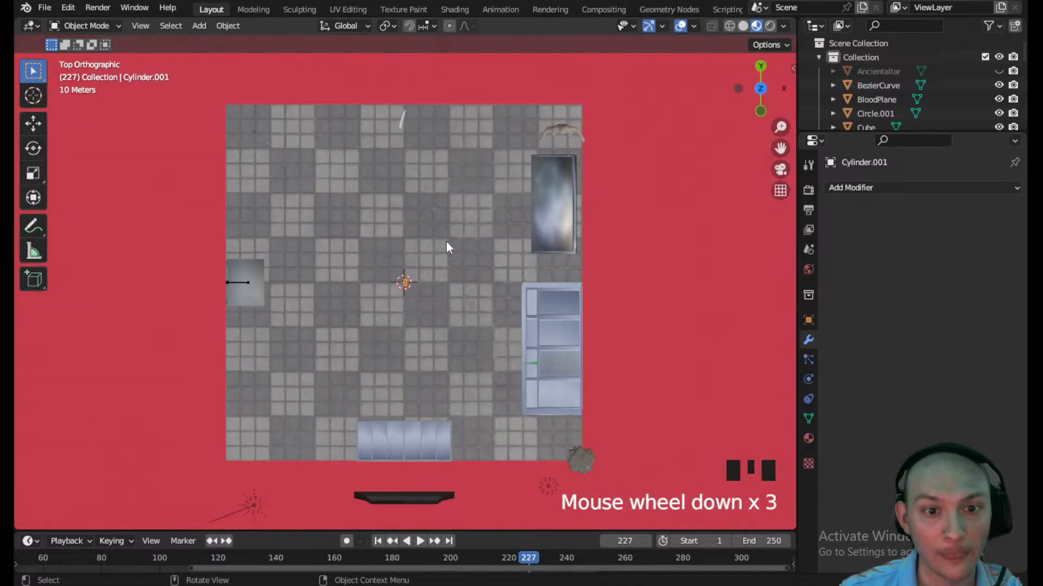
pyautogui.press('g')
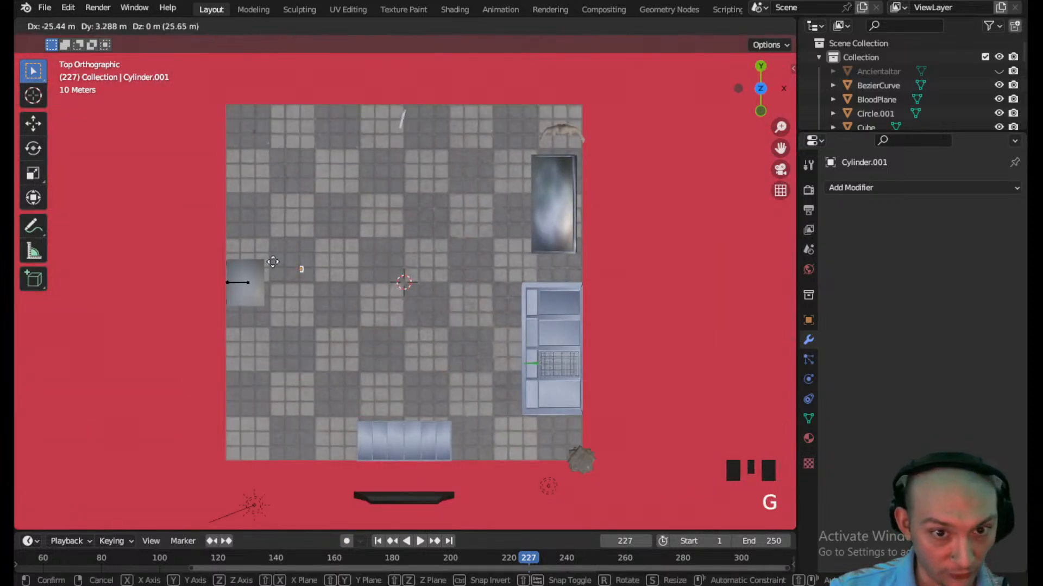
pyautogui.click(232, 268)
# - Resize the hotdog pack to suit the storage box and rotate it 180° in top view
pyautogui.scroll(6, 230, 264)
pyautogui.keyDown('shift'); pyautogui.moveTo(230, 264); pyautogui.dragTo(433, 288, button='middle'); pyautogui.keyUp('shift')
pyautogui.scroll(2, 453, 230)
pyautogui.press('s')
pyautogui.click(489, 281)
pyautogui.write('r180')
pyautogui.press('Return')
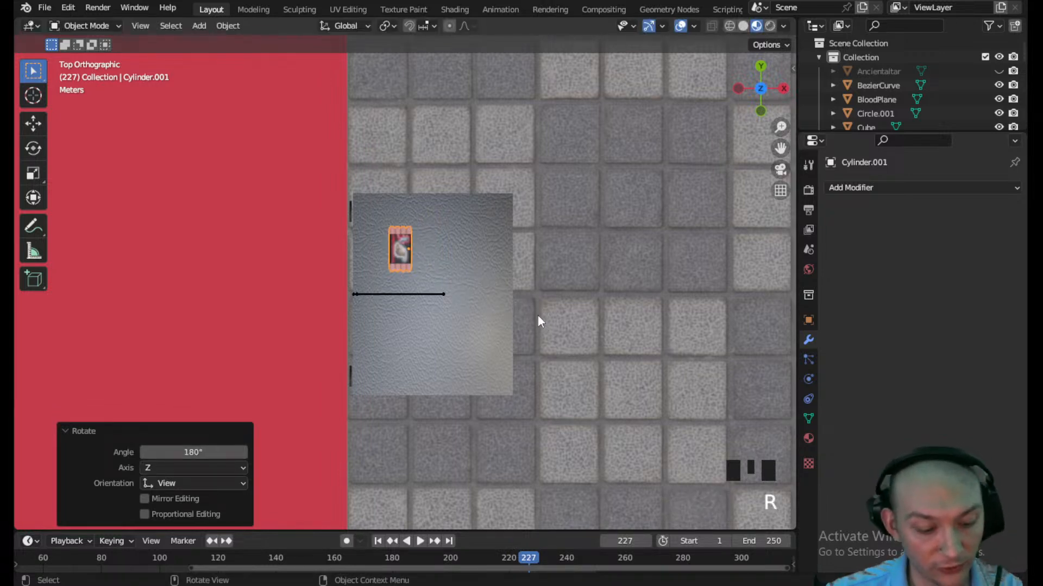
# - Scale the hotdog pack up by about 1.583 and apply its scale
pyautogui.press('s')
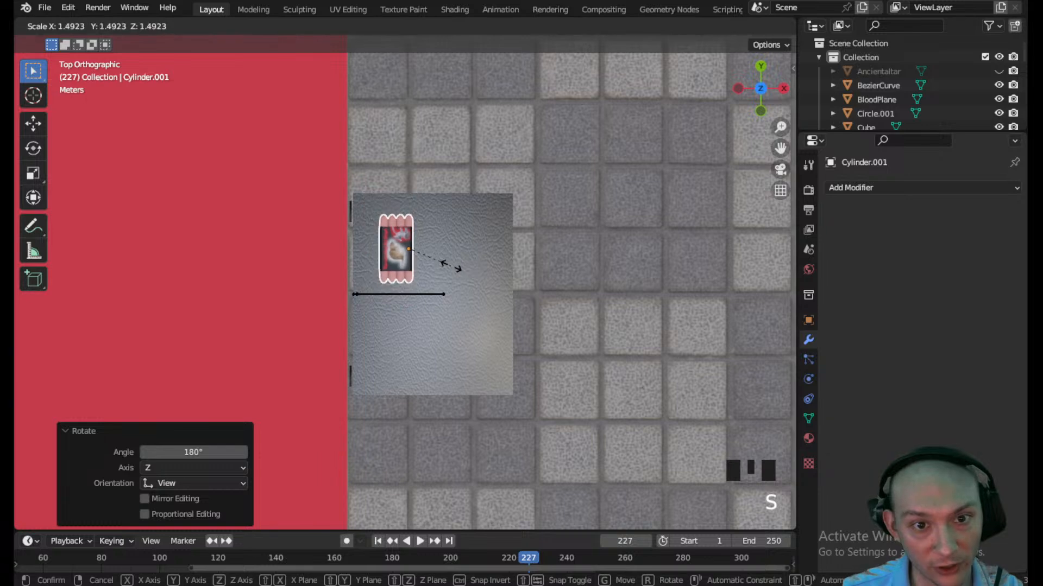
pyautogui.click(455, 270)
pyautogui.scroll(2, 455, 269)
pyautogui.hotkey('ctrl', 'a')
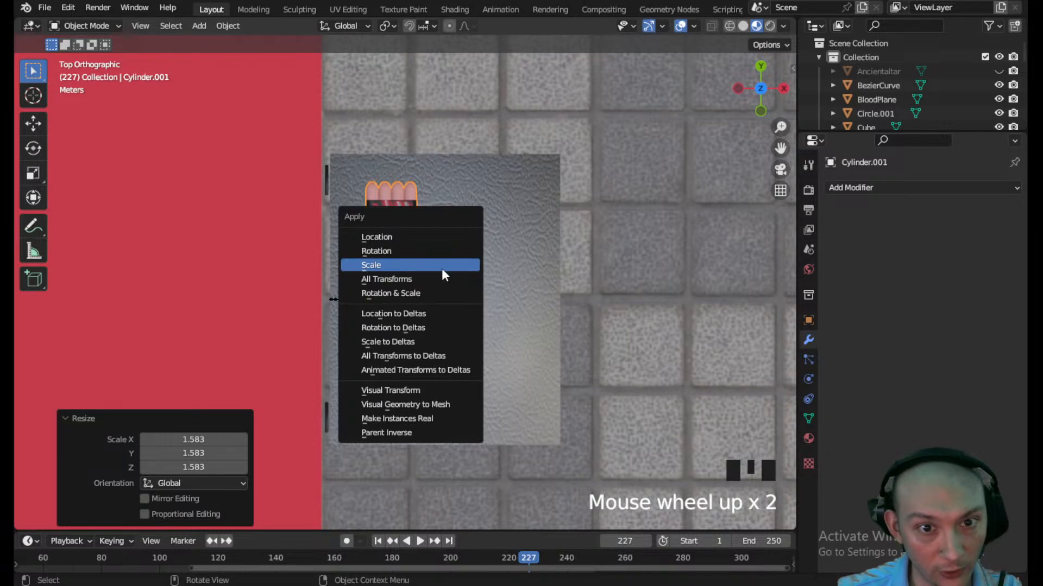
pyautogui.click(441, 268)
# - Lower the hotdog pack about 4.39 m along Z, raise it 1.48 m to sit just above the box's lid, and save the file
pyautogui.moveTo(443, 270); pyautogui.dragTo(484, 228, button='middle')
pyautogui.press('g')
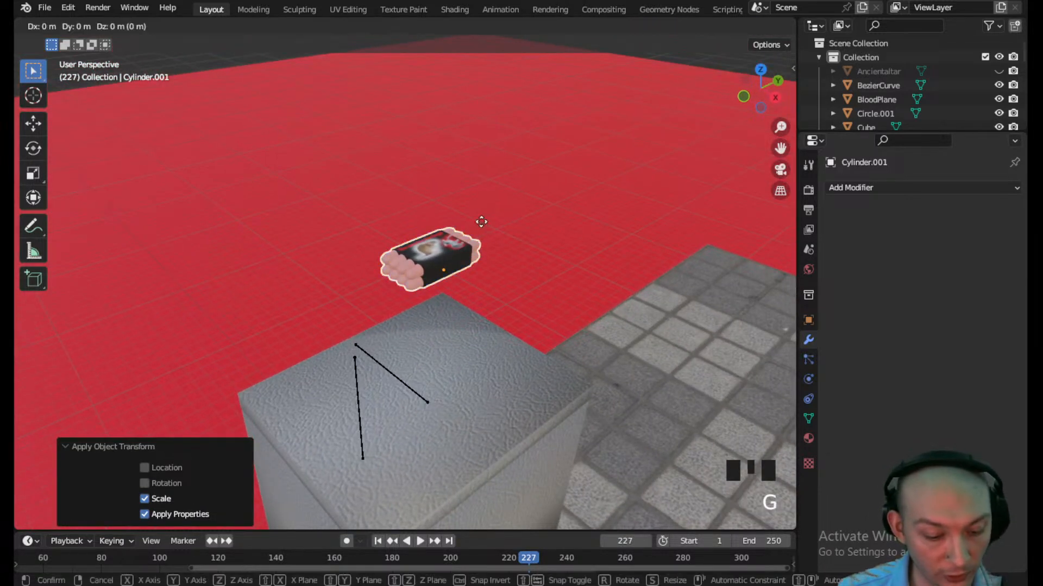
pyautogui.press('z')
pyautogui.click(491, 304)
pyautogui.moveTo(465, 357); pyautogui.dragTo(478, 330, button='middle')
pyautogui.press('g')
pyautogui.press('z')
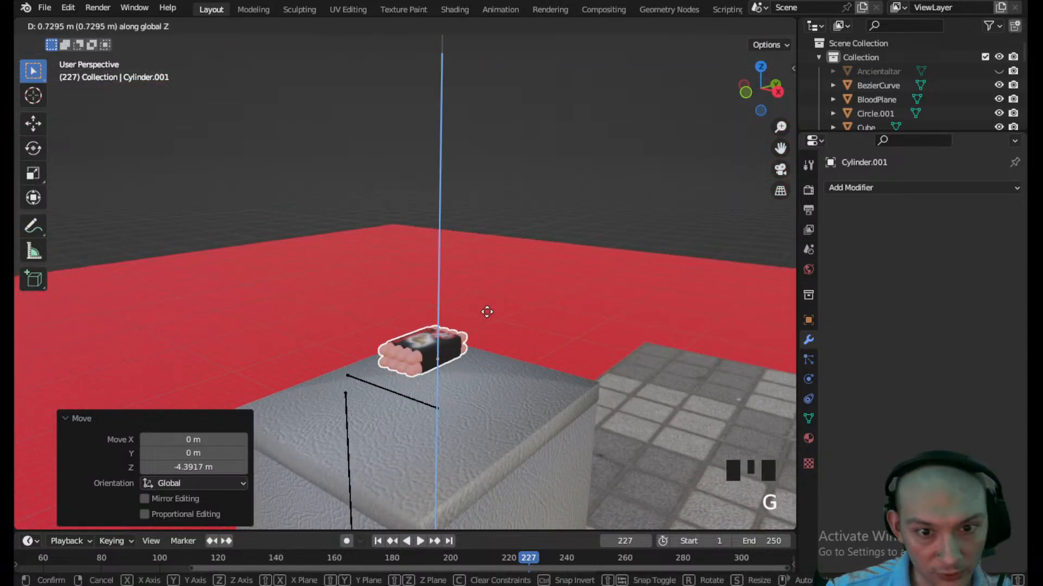
pyautogui.click(491, 299)
pyautogui.scroll(-1, 491, 298)
pyautogui.hotkey('ctrl', 's')
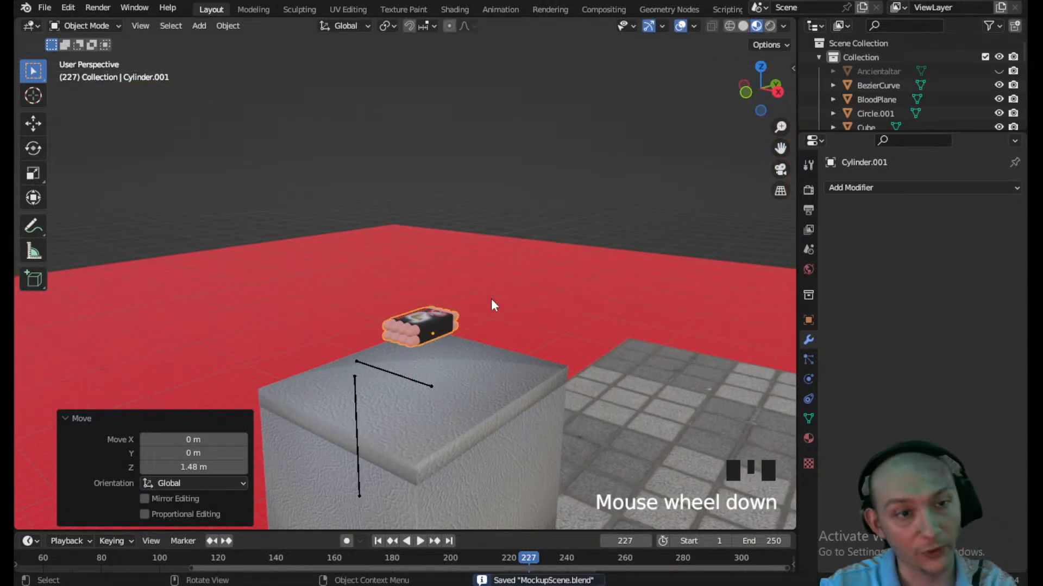
# - Set the hotdog pack's origin to its geometry and save the file
pyautogui.click(228, 25)
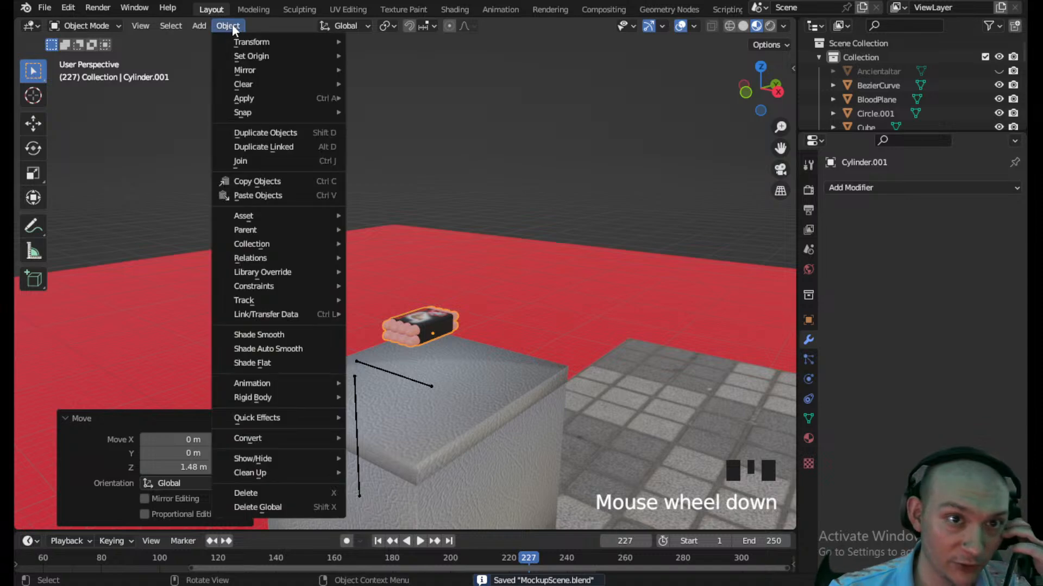
pyautogui.moveTo(256, 56)
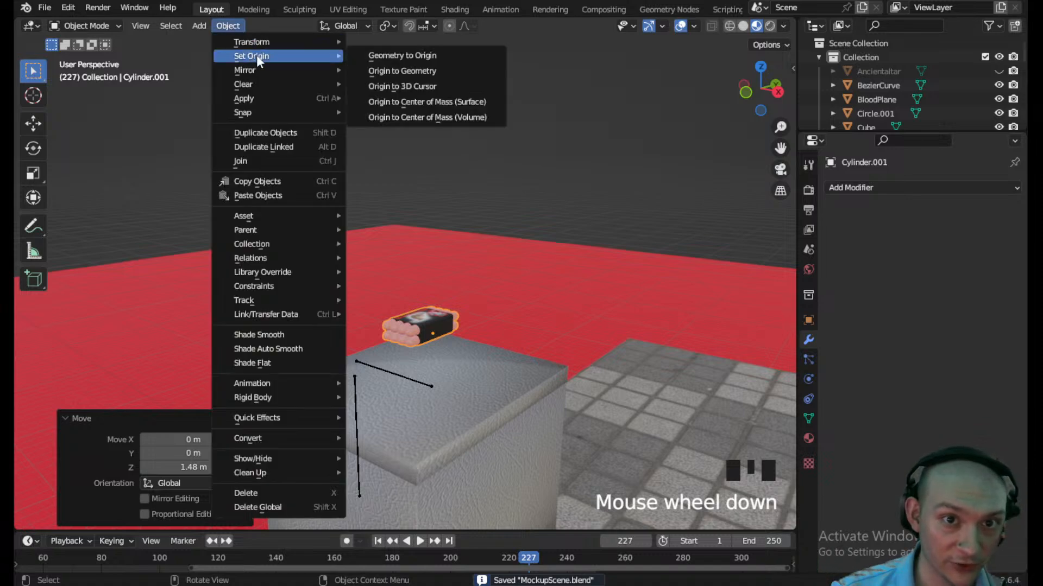
pyautogui.click(429, 70)
pyautogui.moveTo(427, 315); pyautogui.dragTo(427, 342, button='middle')
pyautogui.hotkey('ctrl', 's')
pyautogui.scroll(-8, 435, 361)
pyautogui.scroll(2, 429, 344)
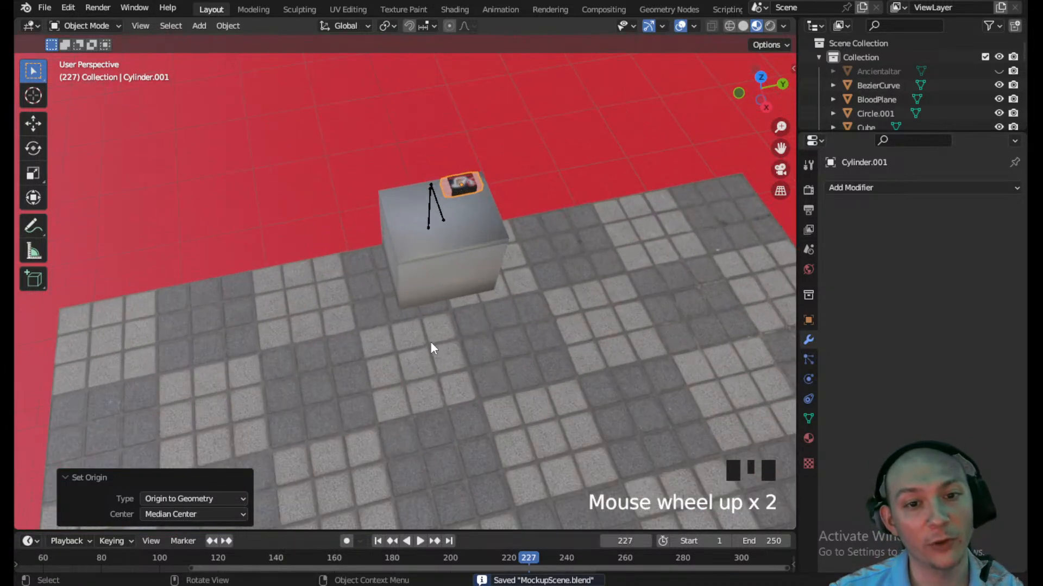
pyautogui.scroll(-2, 454, 426)
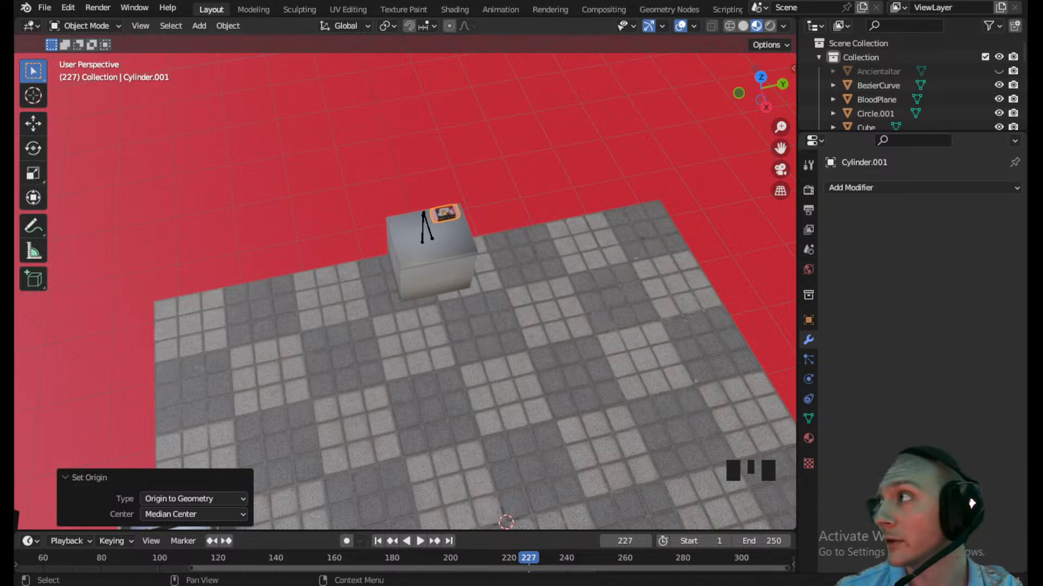
pyautogui.moveTo(1025, 336); pyautogui.dragTo(766, 1)
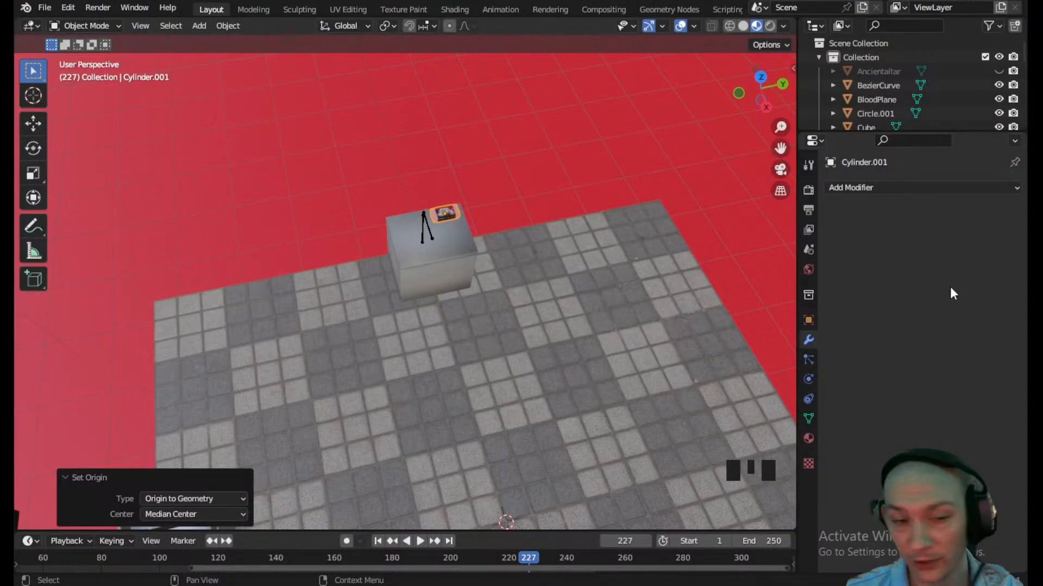
pyautogui.scroll(-4, 449, 360)
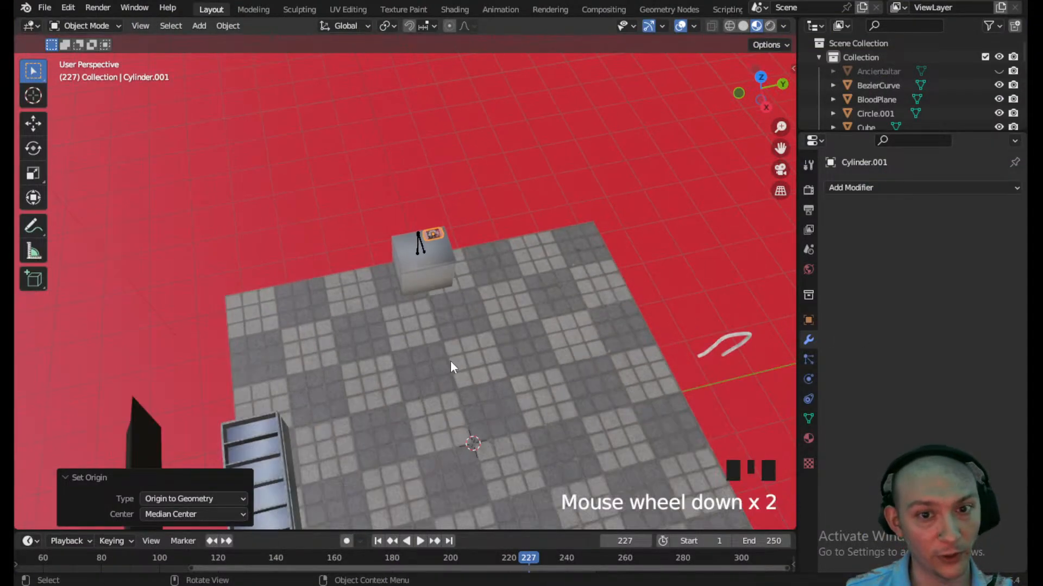
pyautogui.keyDown('shift'); pyautogui.moveTo(458, 379); pyautogui.dragTo(446, 354, button='middle'); pyautogui.keyUp('shift')
# - Add a mesh plane at the centre of the floor and raise it about 9.73 m along Z
pyautogui.click(445, 354)
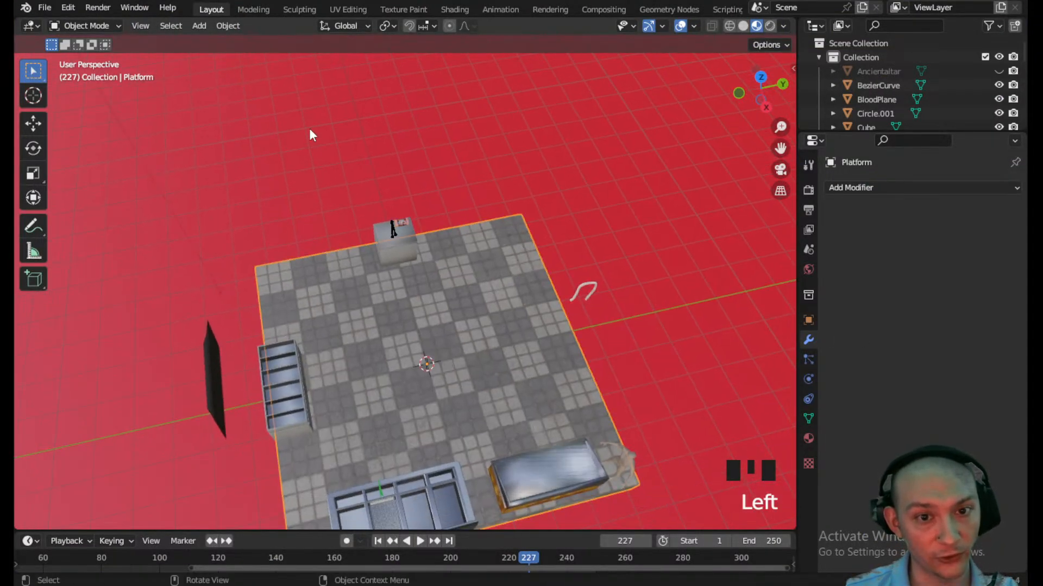
pyautogui.click(199, 25)
pyautogui.moveTo(217, 42)
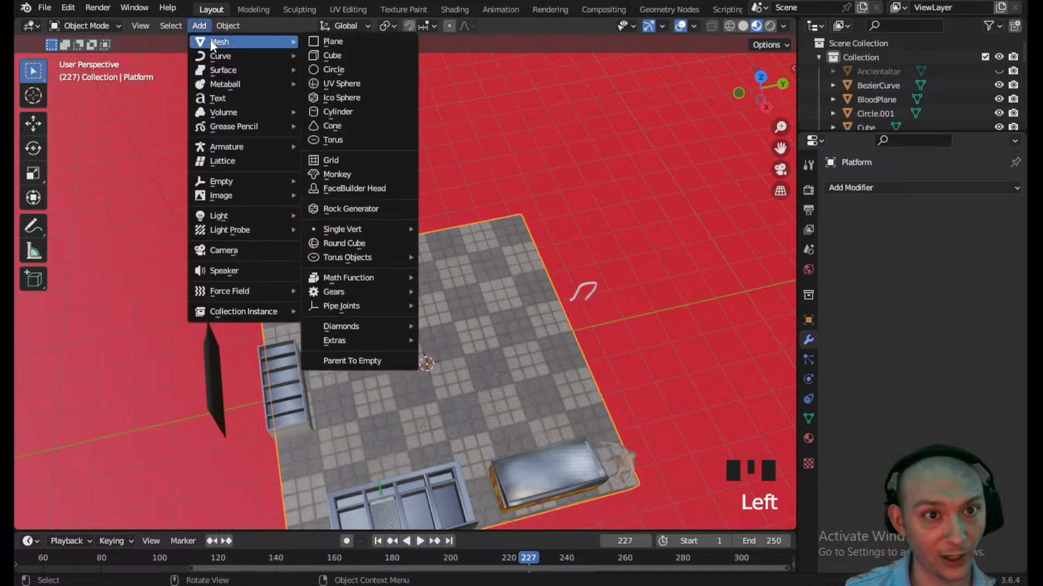
pyautogui.click(354, 42)
pyautogui.keyDown('shift'); pyautogui.moveTo(409, 331); pyautogui.dragTo(411, 266, button='middle'); pyautogui.keyUp('shift')
pyautogui.scroll(2, 403, 299)
pyautogui.scroll(4, 410, 266)
pyautogui.press('g')
pyautogui.press('z')
pyautogui.click(640, 75)
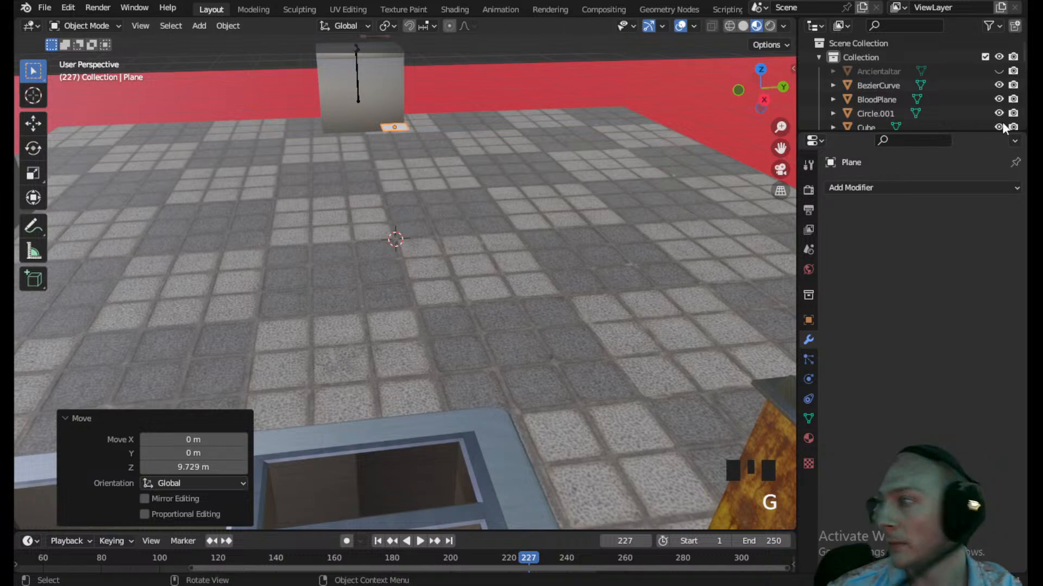
# - In Edit Mode, extrude the new plane's face upward by about 0.19 m
pyautogui.keyDown('shift'); pyautogui.moveTo(428, 142); pyautogui.dragTo(418, 255, button='middle'); pyautogui.keyUp('shift')
pyautogui.scroll(4, 405, 216)
pyautogui.click(86, 26)
pyautogui.click(81, 59)
pyautogui.scroll(2, 459, 269)
pyautogui.click(459, 270)
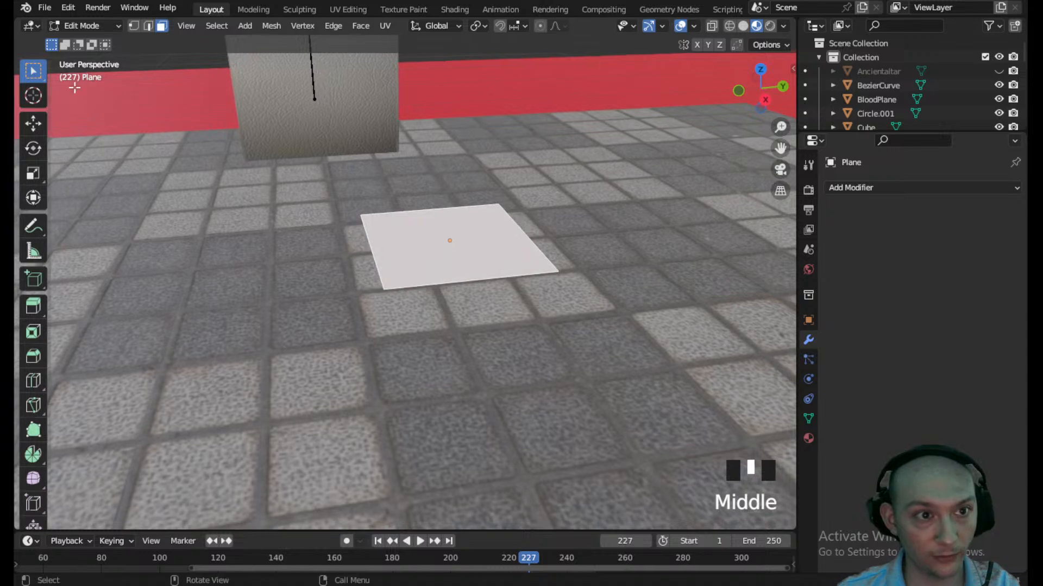
pyautogui.click(456, 236)
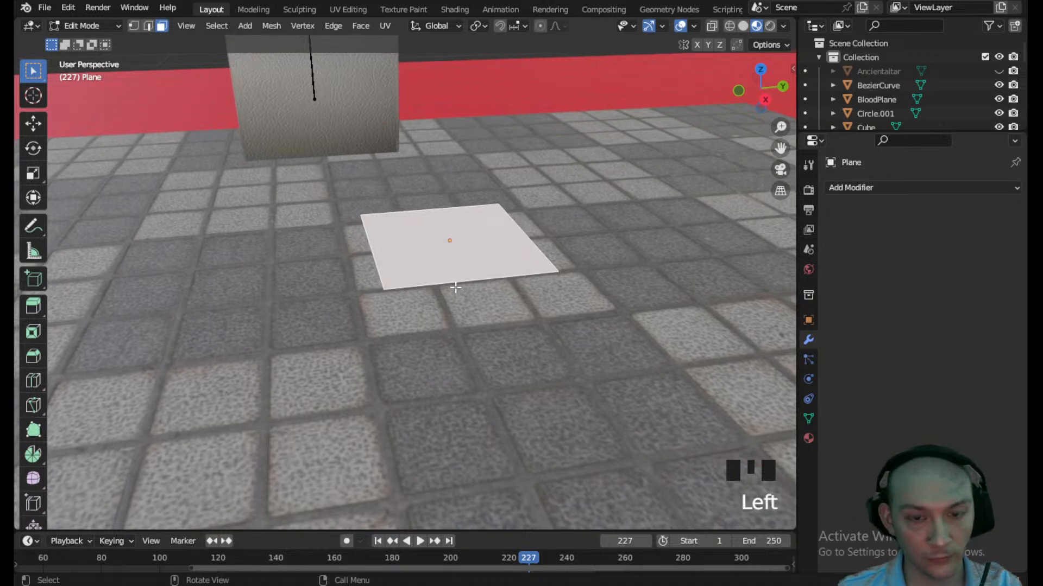
pyautogui.press('e')
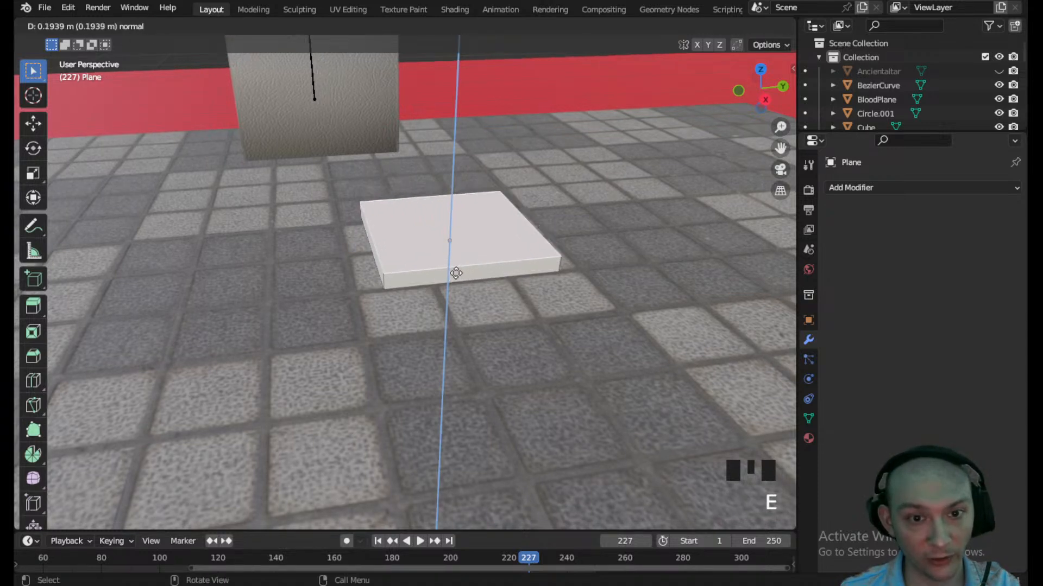
pyautogui.click(467, 273)
# - Enlarge the extruded top face to flare the tray's sides and lower it about 0.06 m along Z
pyautogui.press('s')
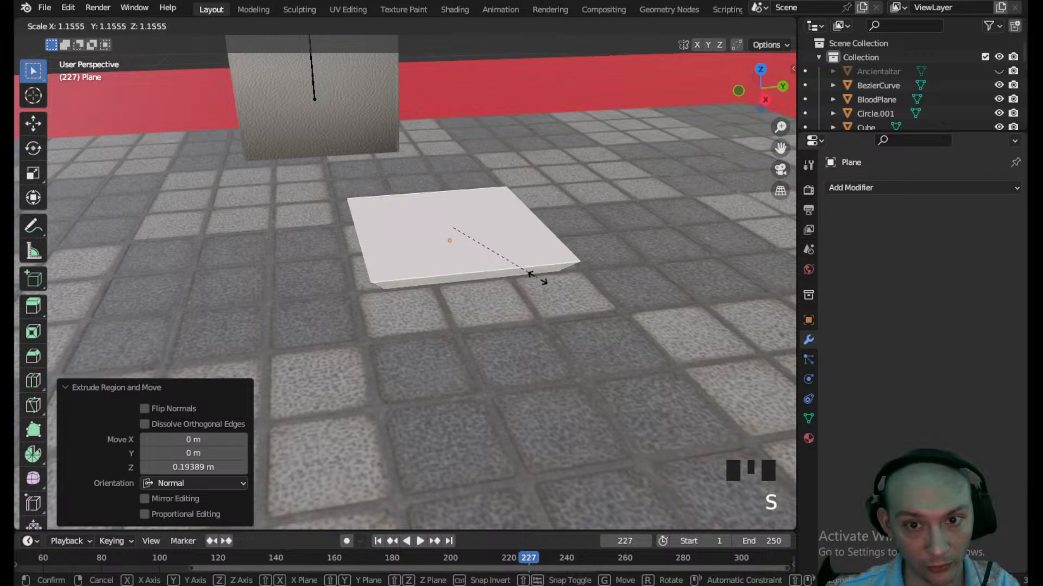
pyautogui.click(542, 283)
pyautogui.press('g')
pyautogui.press('z')
pyautogui.click(539, 288)
pyautogui.moveTo(539, 288); pyautogui.dragTo(466, 244, button='middle')
# - Extrude the top face about 0.085 m, scale it to 0.904 and sink it along Z to form the tray's recess
pyautogui.press('e')
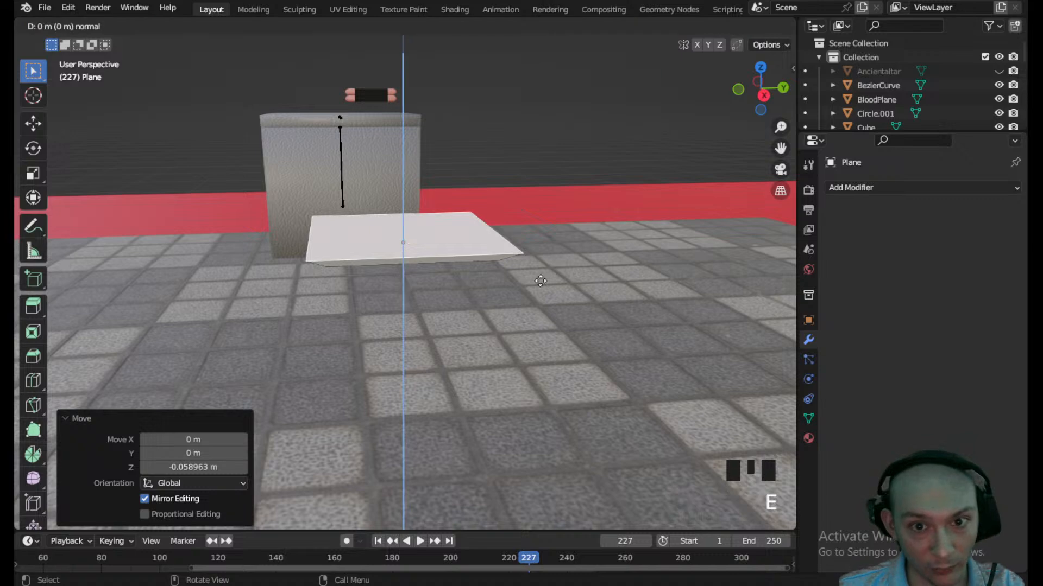
pyautogui.click(542, 283)
pyautogui.press('s')
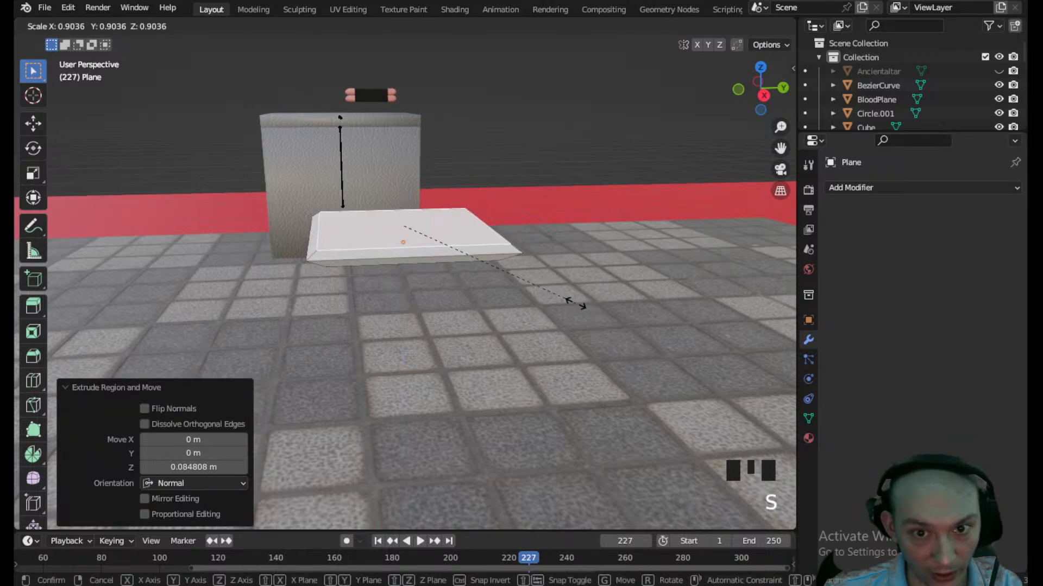
pyautogui.click(574, 302)
pyautogui.press('g')
pyautogui.press('z')
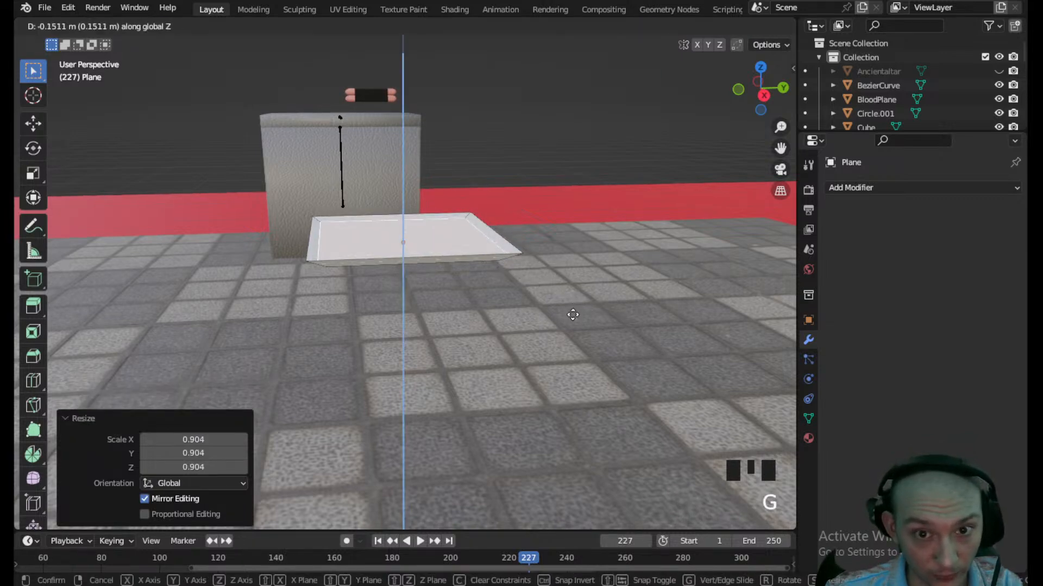
pyautogui.click(543, 307)
# - Scale the recessed inner face to 0.956 and raise it about 0.03 m along Z
pyautogui.moveTo(517, 299); pyautogui.dragTo(466, 348, button='middle')
pyautogui.press('s')
pyautogui.click(517, 384)
pyautogui.moveTo(517, 384); pyautogui.dragTo(441, 212, button='middle')
pyautogui.scroll(2, 442, 216)
pyautogui.press('g')
pyautogui.press('z')
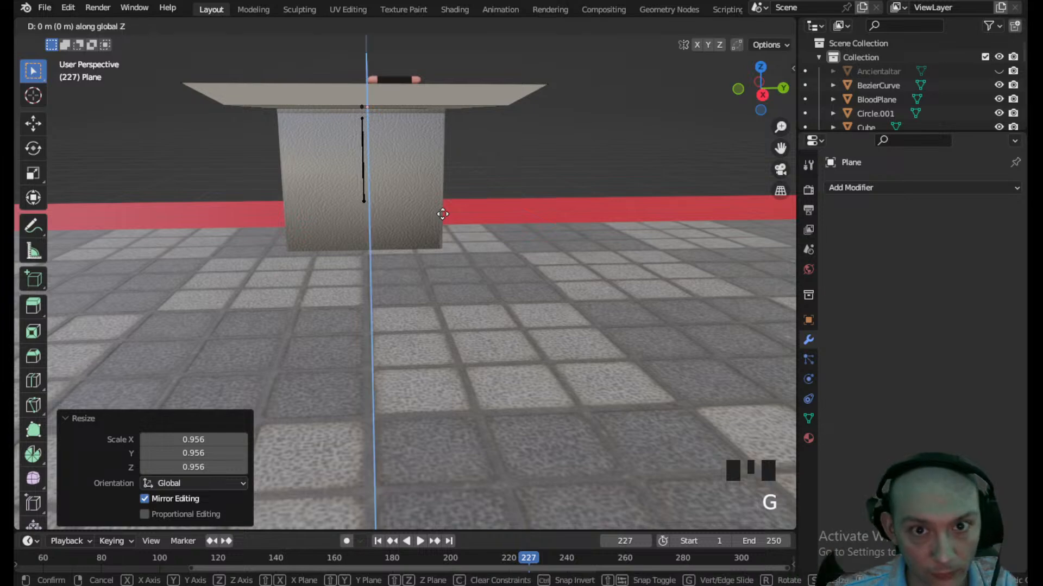
pyautogui.click(429, 202)
pyautogui.moveTo(429, 202); pyautogui.dragTo(419, 215, button='middle')
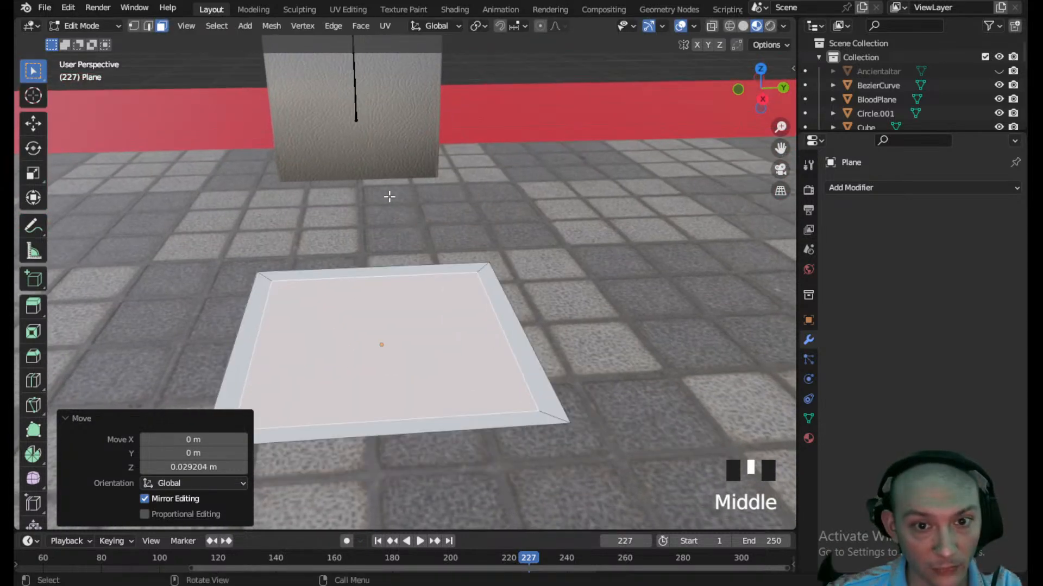
# - Return to Object Mode and apply smooth shading to the tray
pyautogui.click(83, 29)
pyautogui.click(82, 50)
pyautogui.moveTo(375, 294); pyautogui.dragTo(345, 300, button='middle')
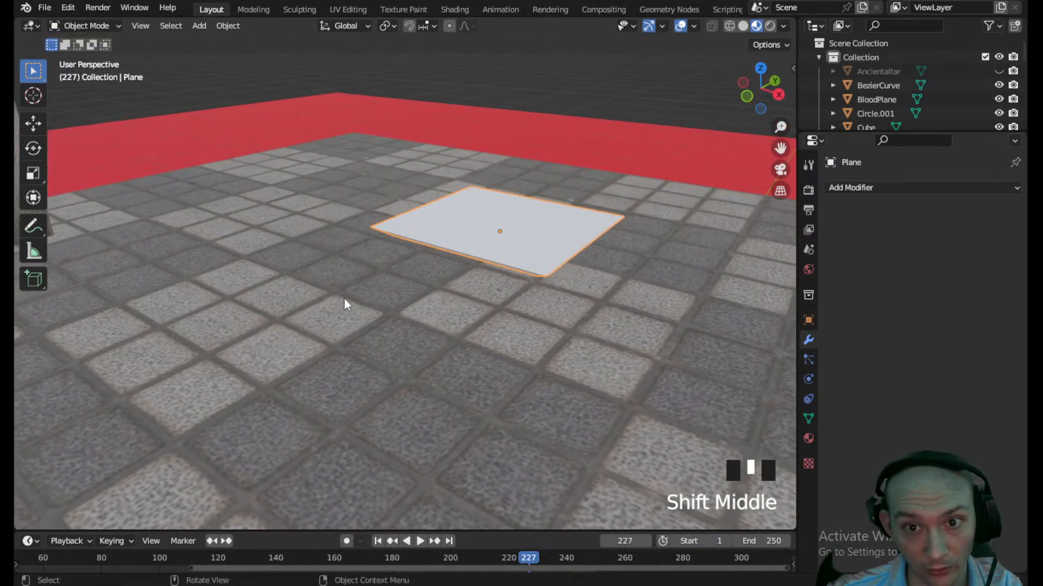
pyautogui.click(228, 26)
pyautogui.click(274, 336)
pyautogui.moveTo(294, 333); pyautogui.dragTo(408, 260, button='middle')
pyautogui.scroll(-2, 409, 260)
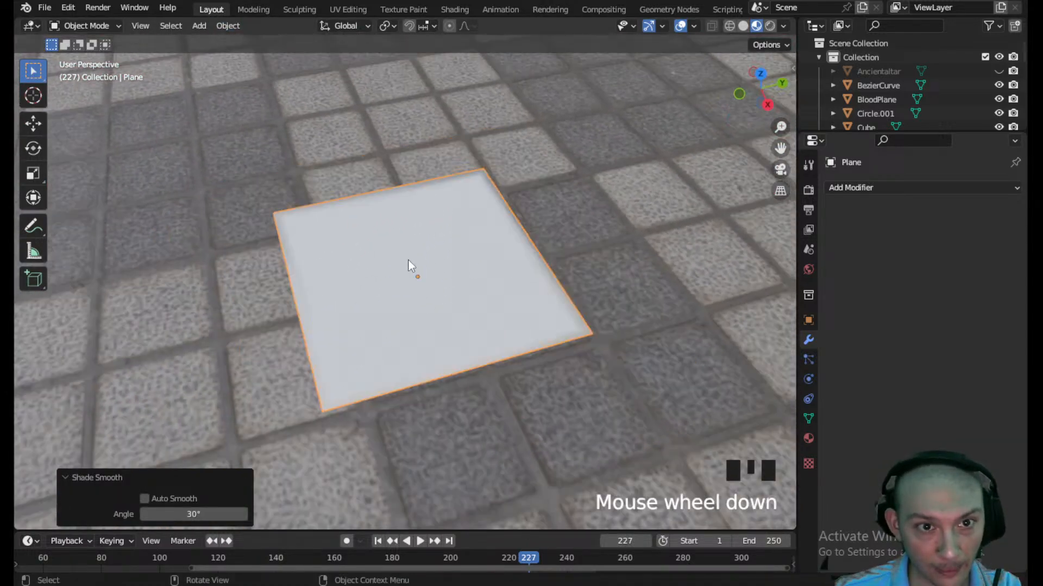
# - Reopen the tray in Edit Mode and add a Subdivision Surface modifier to it
pyautogui.click(87, 25)
pyautogui.click(86, 57)
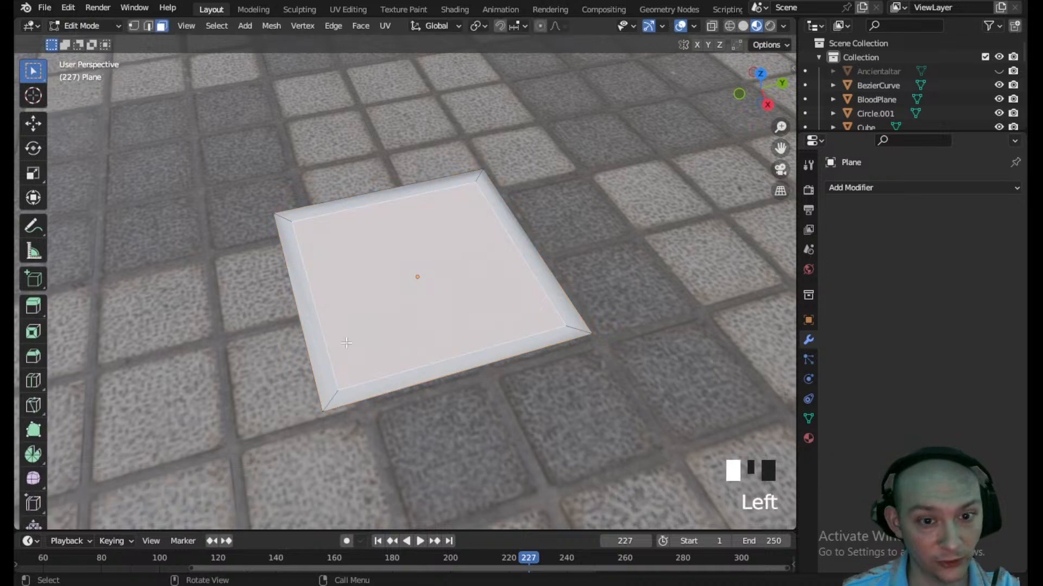
pyautogui.click(409, 395)
pyautogui.moveTo(535, 365); pyautogui.dragTo(516, 365, button='middle')
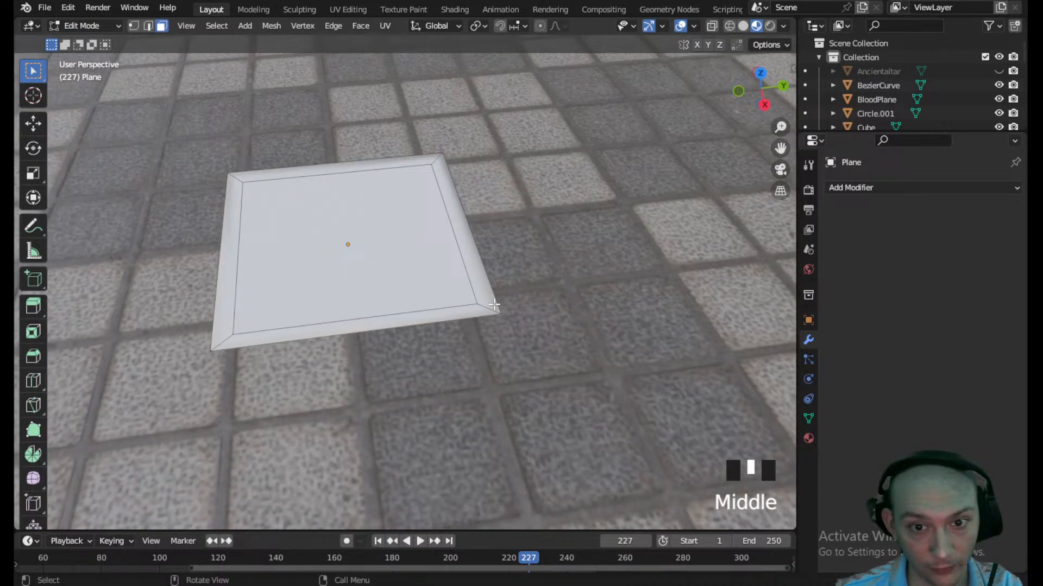
pyautogui.click(519, 316)
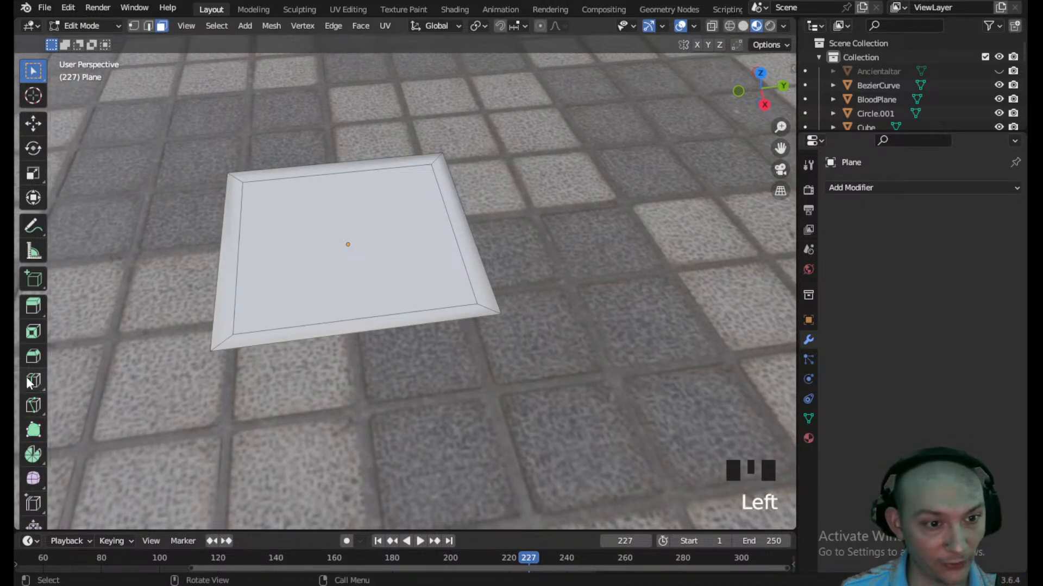
pyautogui.click(216, 327)
pyautogui.moveTo(282, 310); pyautogui.dragTo(382, 299, button='middle')
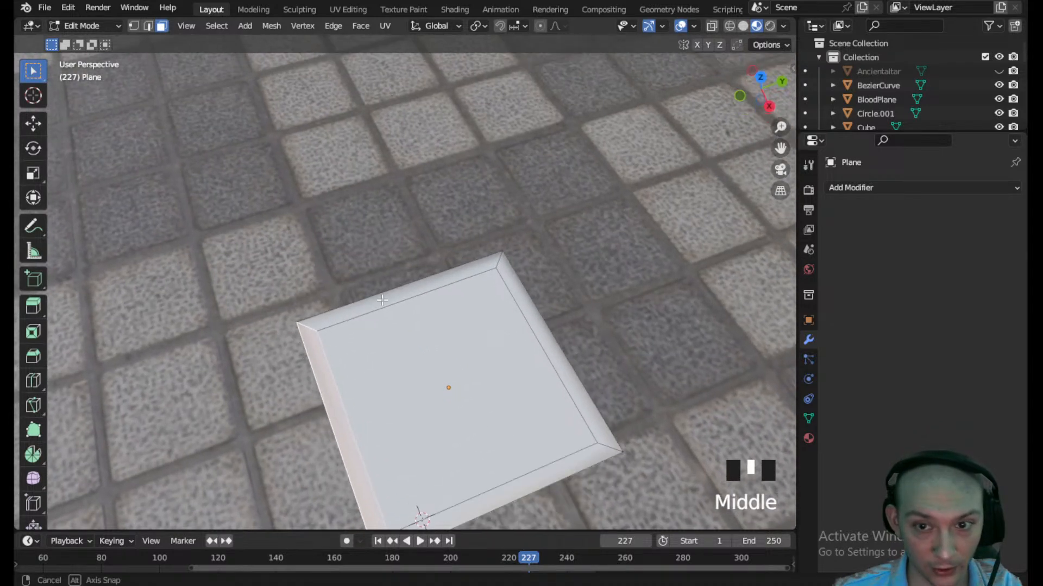
pyautogui.click(883, 188)
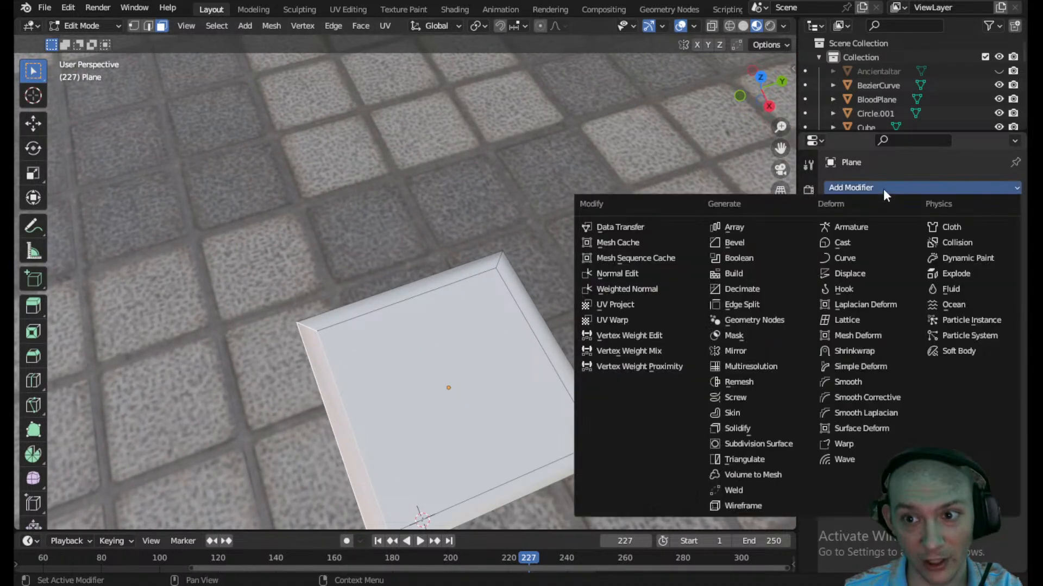
pyautogui.click(757, 444)
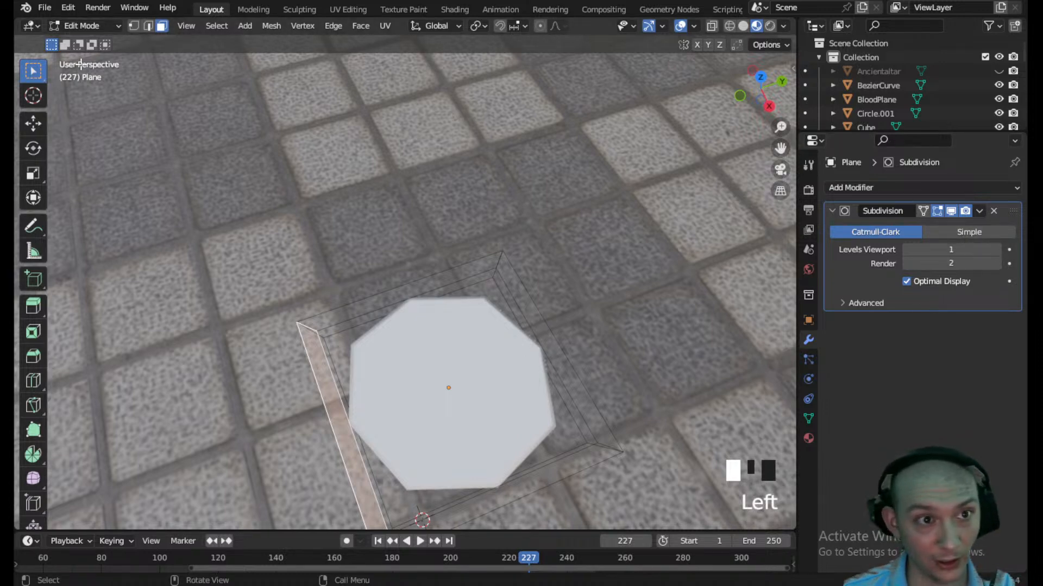
# - Add loop cuts close to all four sides of the tray to sharpen its subdivided shape, and return to Object Mode
pyautogui.click(33, 380)
pyautogui.moveTo(530, 309); pyautogui.dragTo(491, 216)
pyautogui.moveTo(550, 338); pyautogui.dragTo(619, 424)
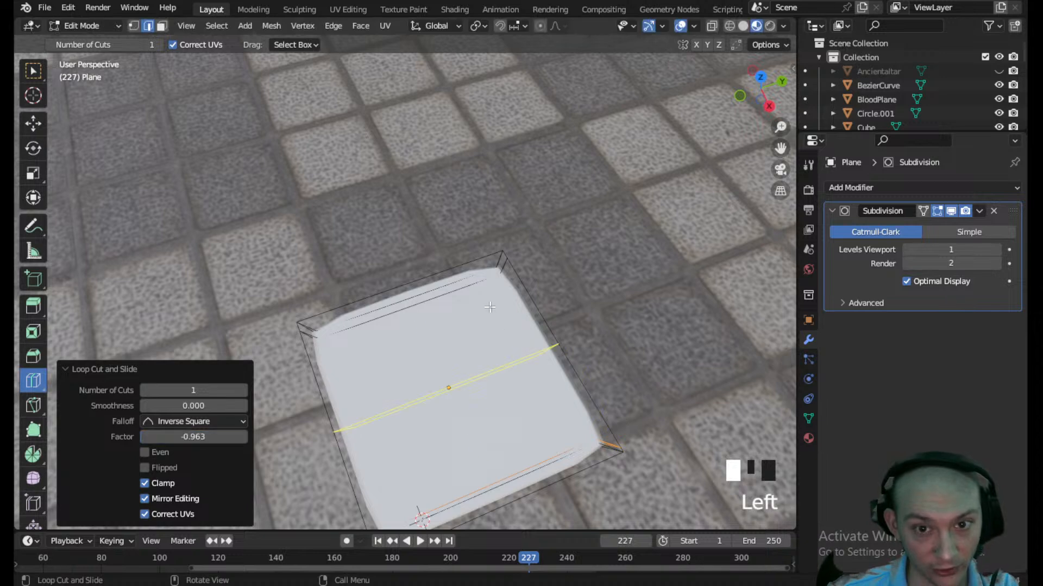
pyautogui.moveTo(429, 285); pyautogui.dragTo(569, 253)
pyautogui.moveTo(423, 310); pyautogui.dragTo(383, 304)
pyautogui.moveTo(382, 304); pyautogui.dragTo(112, 93, button='middle')
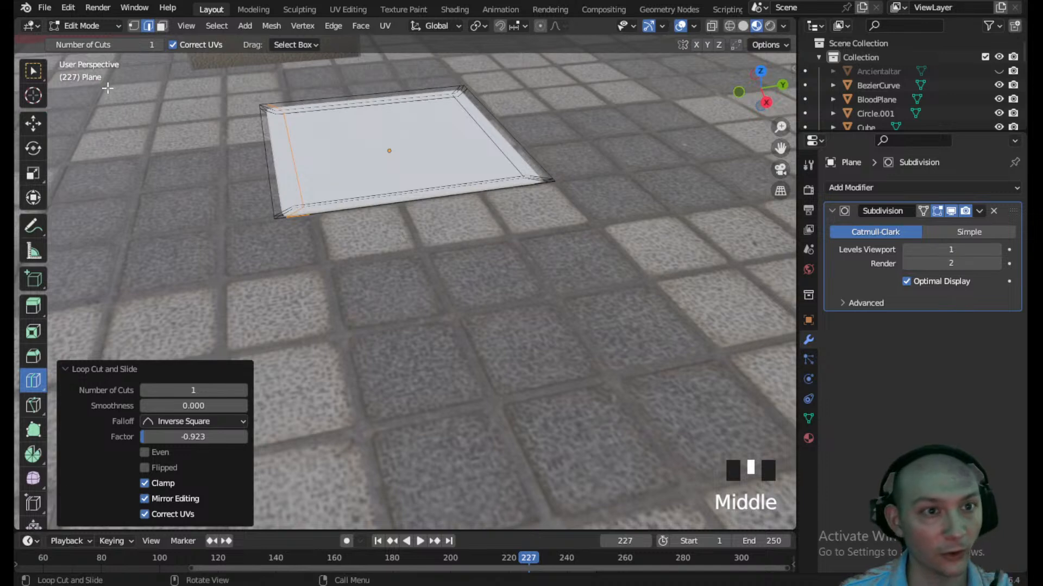
pyautogui.click(35, 74)
pyautogui.click(104, 21)
pyautogui.click(103, 38)
pyautogui.scroll(-2, 368, 161)
pyautogui.keyDown('shift'); pyautogui.moveTo(368, 161); pyautogui.dragTo(386, 204, button='middle'); pyautogui.keyUp('shift')
pyautogui.scroll(1, 387, 204)
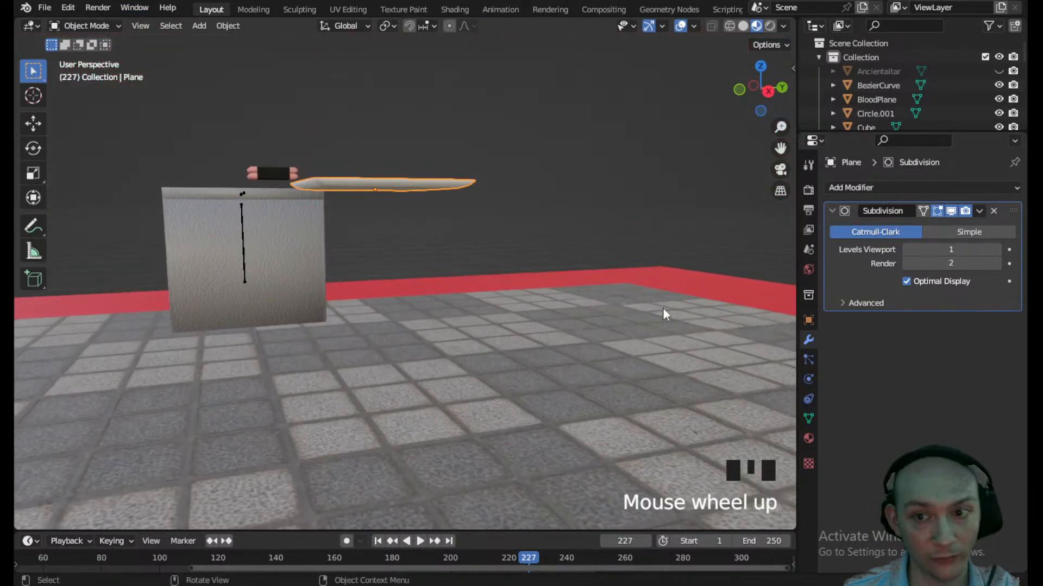
# - Assign the existing black Material.005 to the square tray
pyautogui.click(808, 438)
pyautogui.click(833, 248)
pyautogui.scroll(-10, 863, 369)
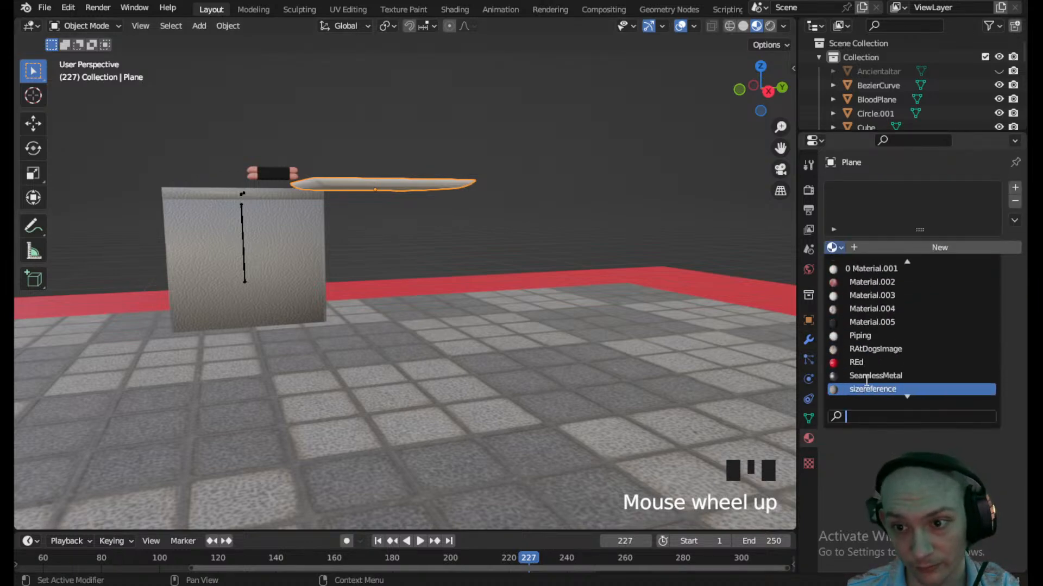
pyautogui.click(872, 322)
pyautogui.moveTo(415, 158); pyautogui.dragTo(463, 311, button='middle')
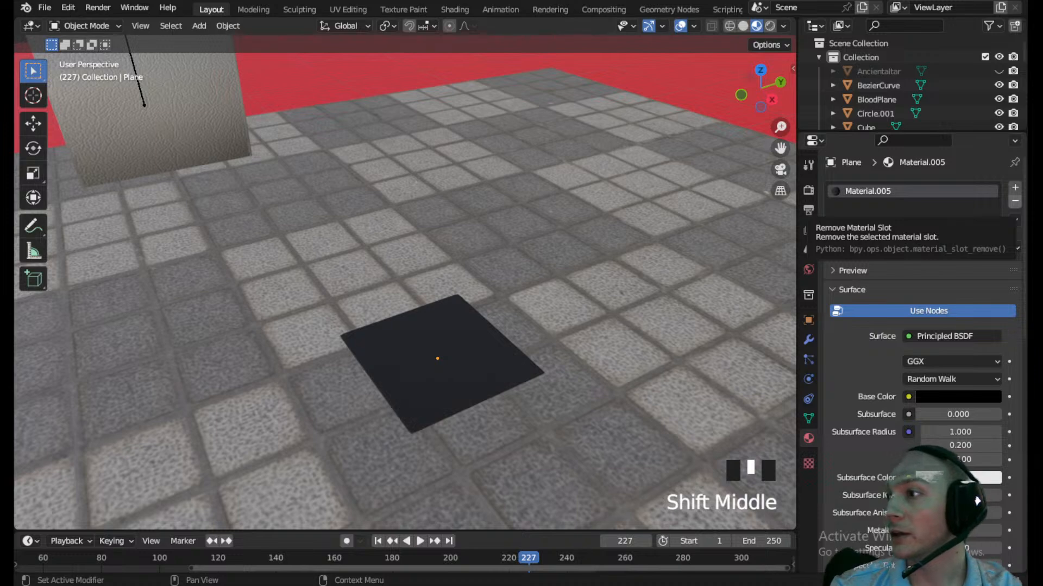
pyautogui.scroll(-2, 451, 363)
pyautogui.keyDown('shift'); pyautogui.moveTo(451, 364); pyautogui.dragTo(441, 327, button='middle'); pyautogui.keyUp('shift')
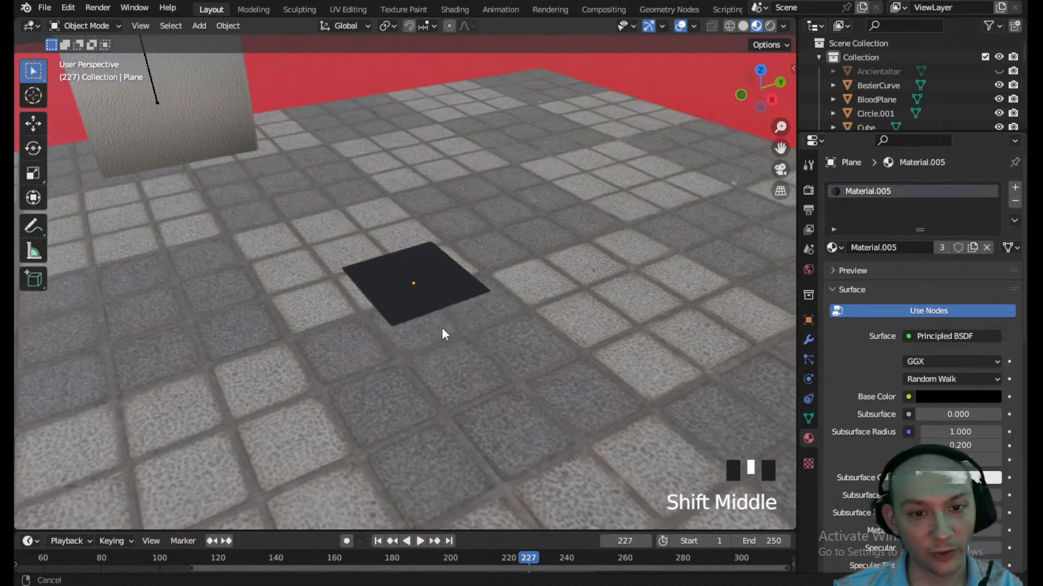
# - Add a cylinder mesh with 32 vertices, a 1 m radius and a 2 m depth at the world origin
pyautogui.click(761, 70)
pyautogui.keyDown('shift'); pyautogui.moveTo(699, 172); pyautogui.dragTo(190, 78, button='middle'); pyautogui.keyUp('shift')
pyautogui.click(206, 26)
pyautogui.moveTo(217, 43)
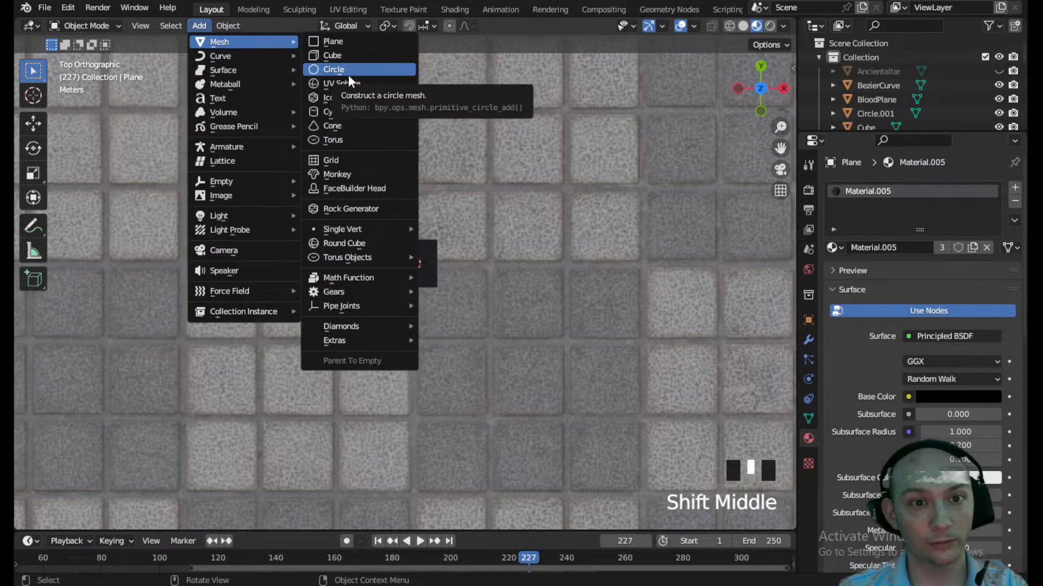
pyautogui.click(338, 112)
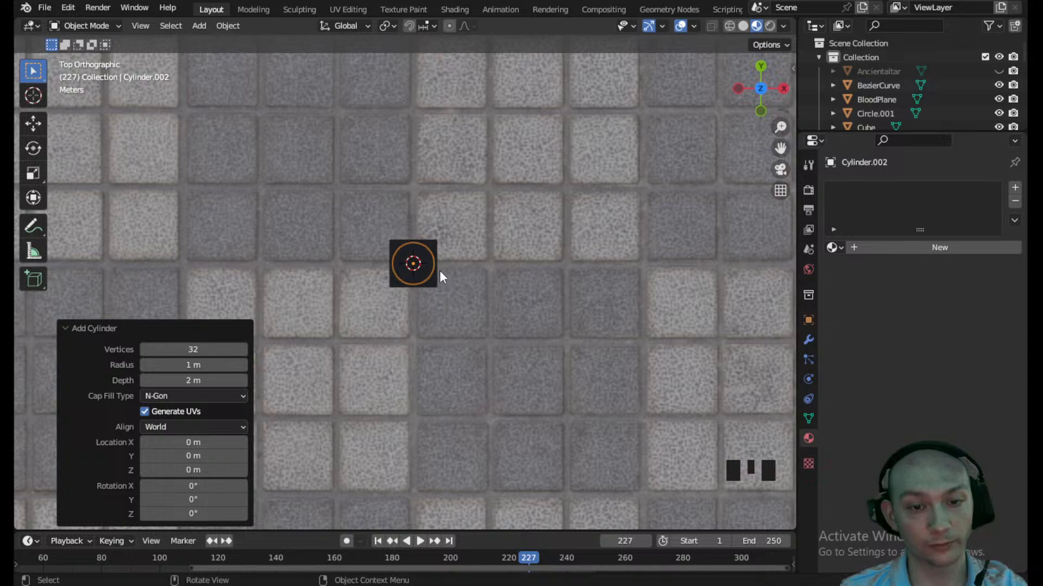
pyautogui.scroll(3, 440, 275)
pyautogui.moveTo(459, 275); pyautogui.dragTo(623, 384, button='middle')
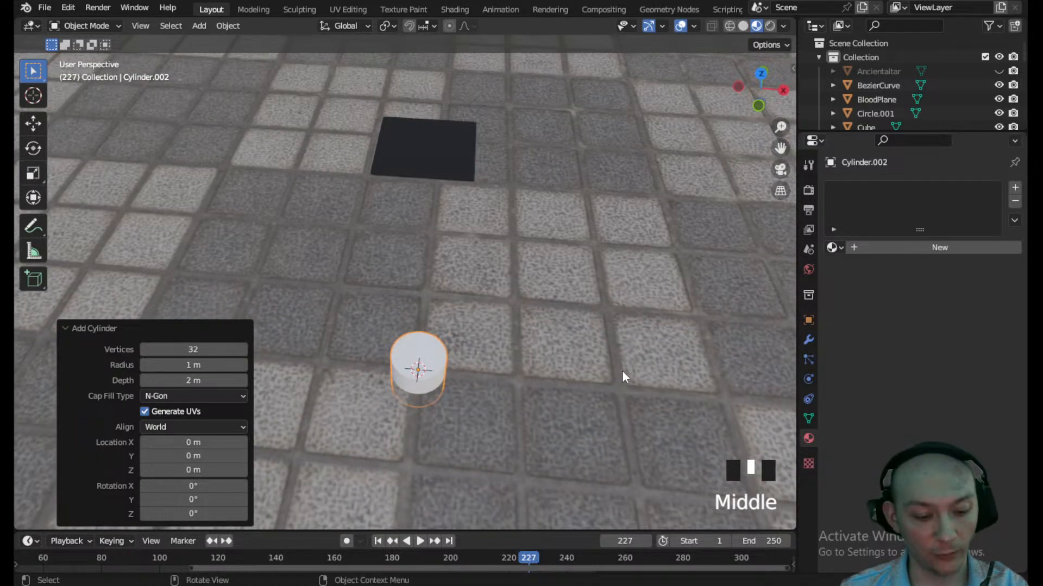
# - Raise the cylinder about 10.34 m along Z onto the tray and flatten it to 0.120 on the Z axis
pyautogui.click(474, 366)
pyautogui.click(434, 363)
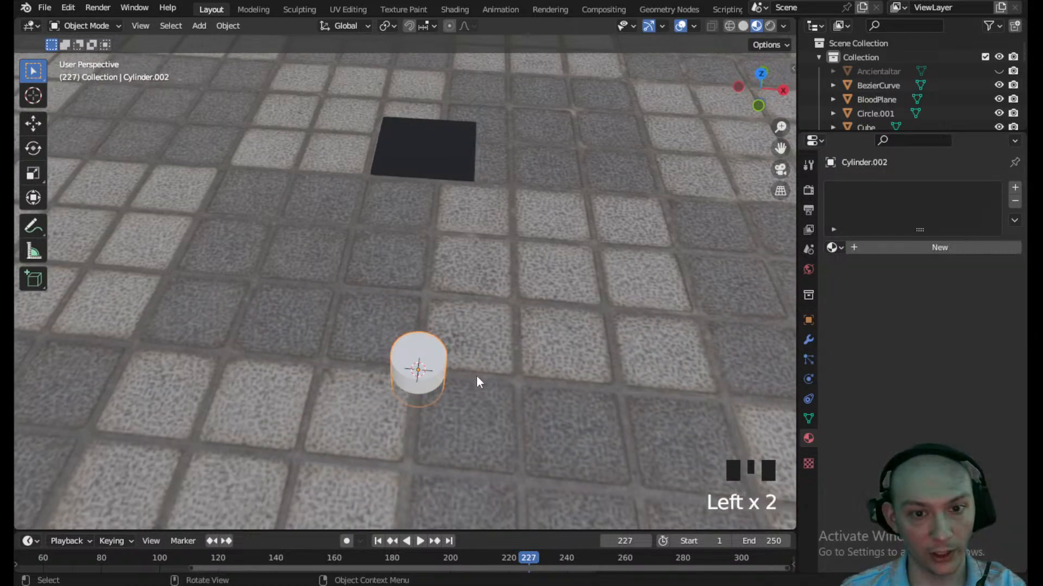
pyautogui.press('g')
pyautogui.press('z')
pyautogui.click(483, 142)
pyautogui.press('s')
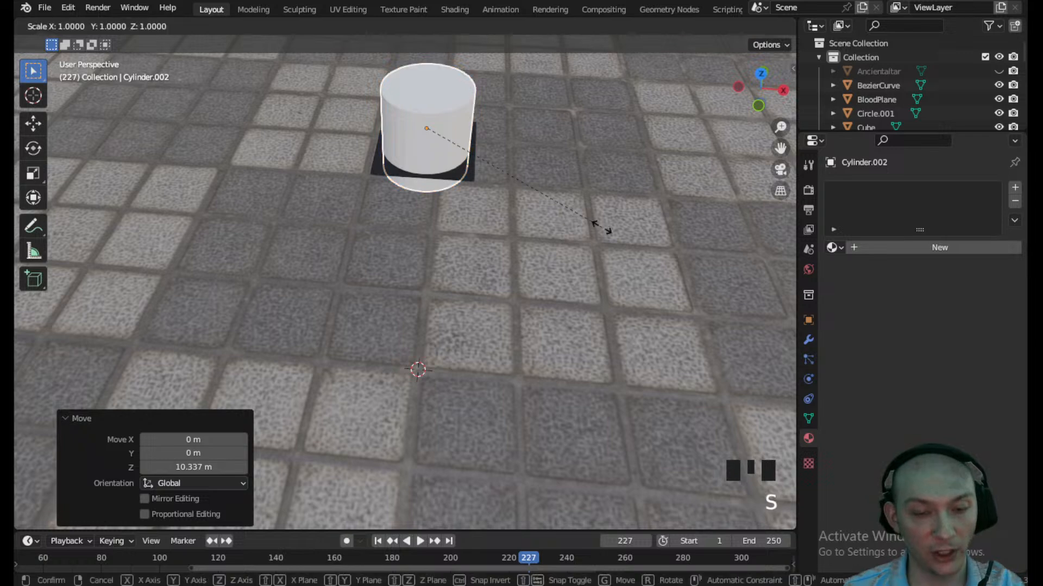
pyautogui.press('z')
pyautogui.click(443, 144)
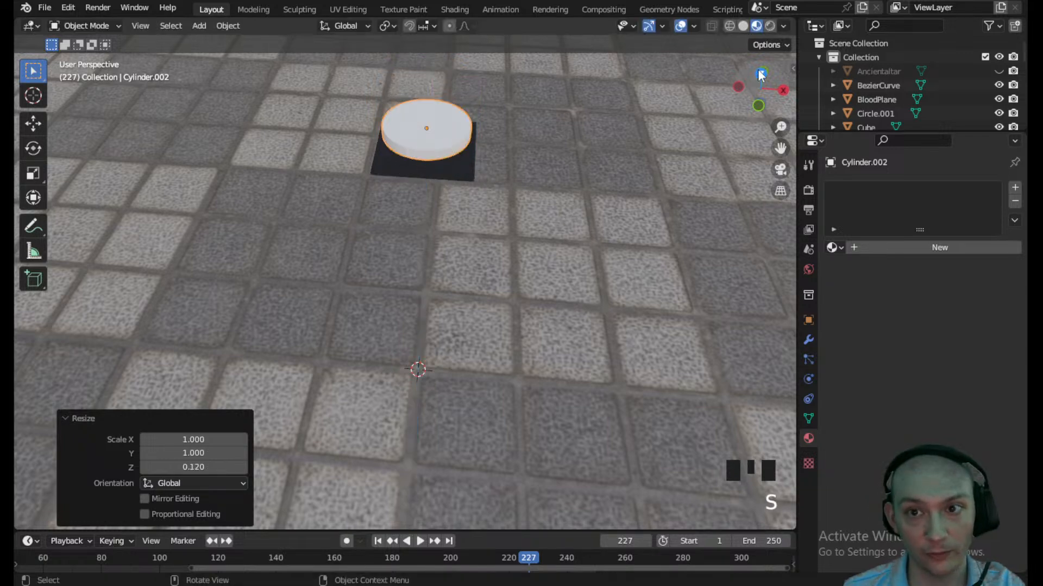
# - Scale the flattened disc uniformly to 0.430 so it is much smaller than the tray
pyautogui.click(752, 72)
pyautogui.scroll(4, 510, 255)
pyautogui.press('s')
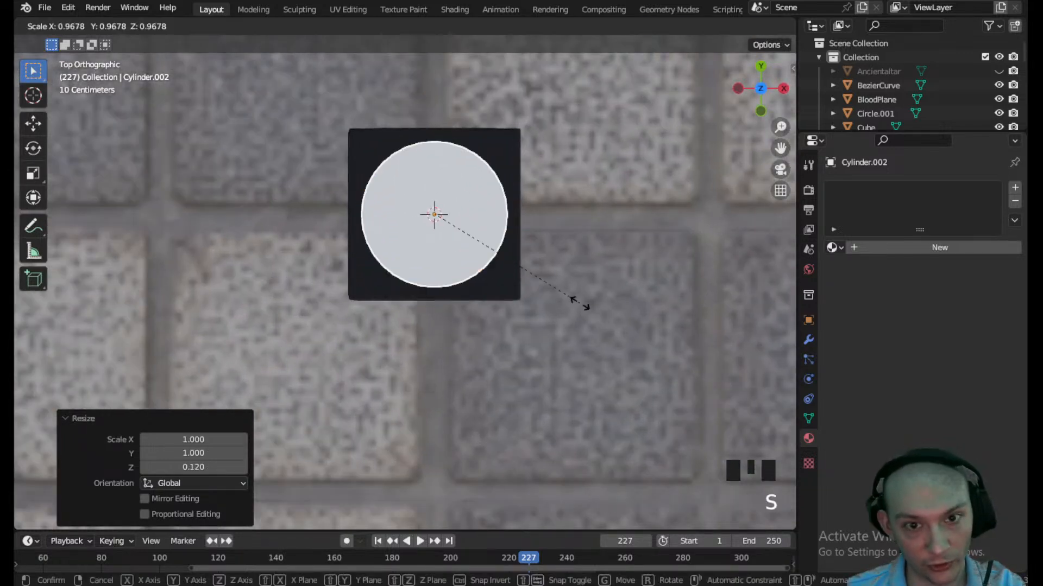
pyautogui.click(500, 255)
# - Move the disc about 0.63 m in X and -0.60 m in Y, into the tray's lower-right corner
pyautogui.click(762, 90)
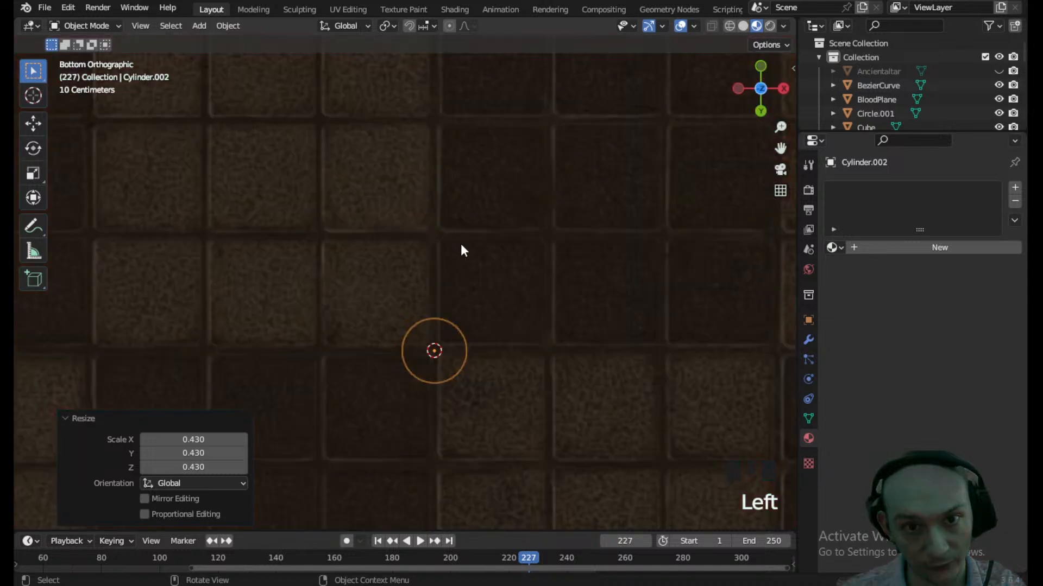
pyautogui.click(759, 88)
pyautogui.scroll(2, 493, 213)
pyautogui.keyDown('shift'); pyautogui.moveTo(494, 216); pyautogui.dragTo(414, 325, button='middle'); pyautogui.keyUp('shift')
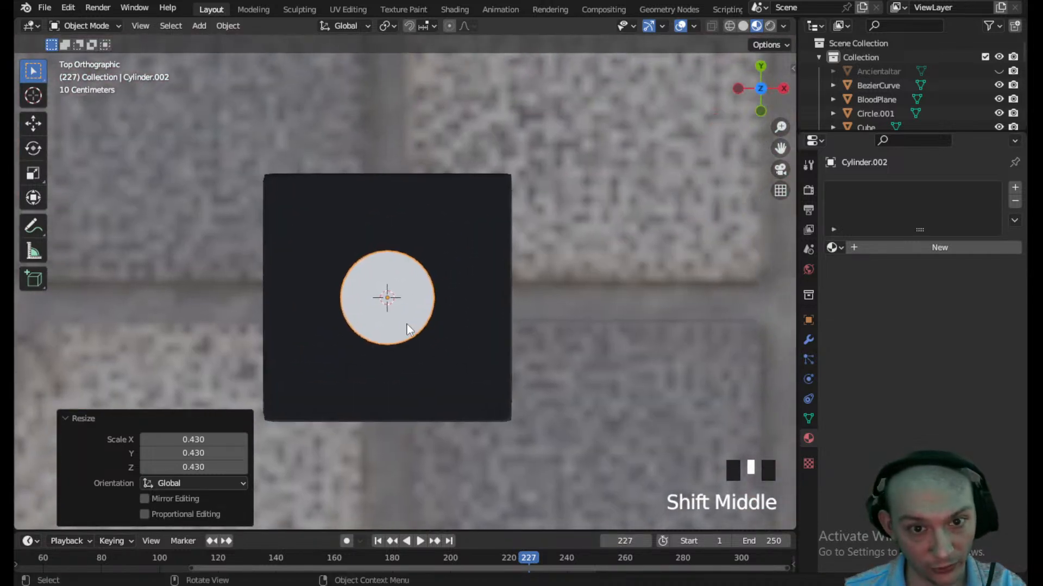
pyautogui.press('g')
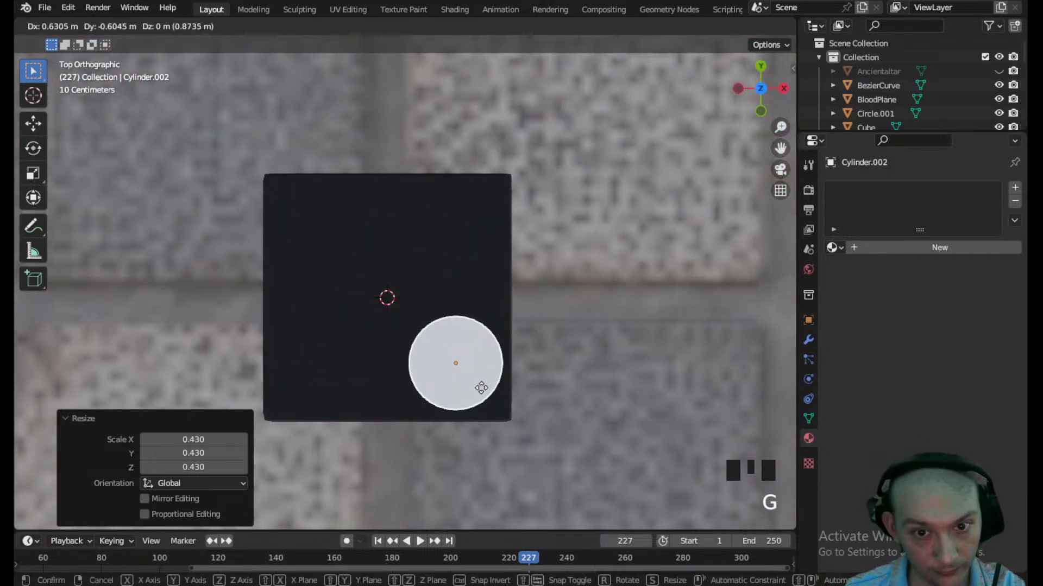
pyautogui.click(481, 391)
# - Duplicate the disc three times, placing one copy near each of the tray's other three corners
pyautogui.hotkey('shift', 'd')
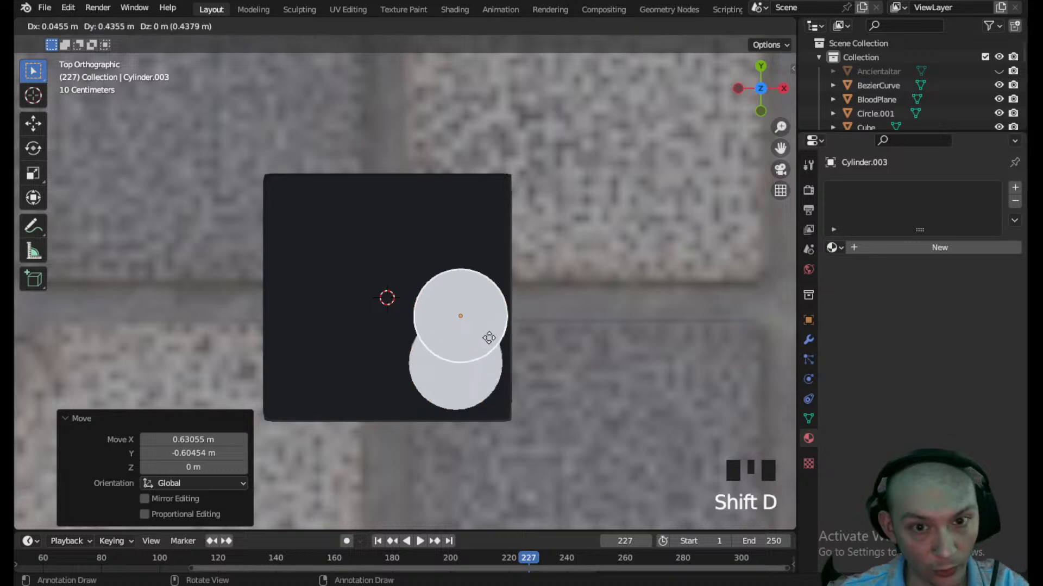
pyautogui.click(479, 265)
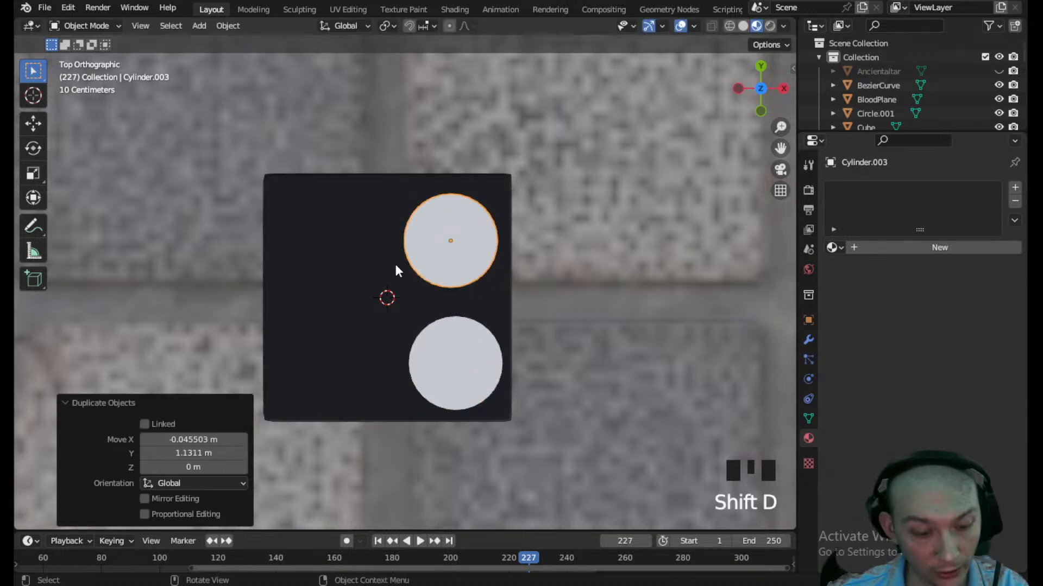
pyautogui.hotkey('shift', 'd')
pyautogui.click(280, 269)
pyautogui.hotkey('shift', 'd')
pyautogui.click(285, 396)
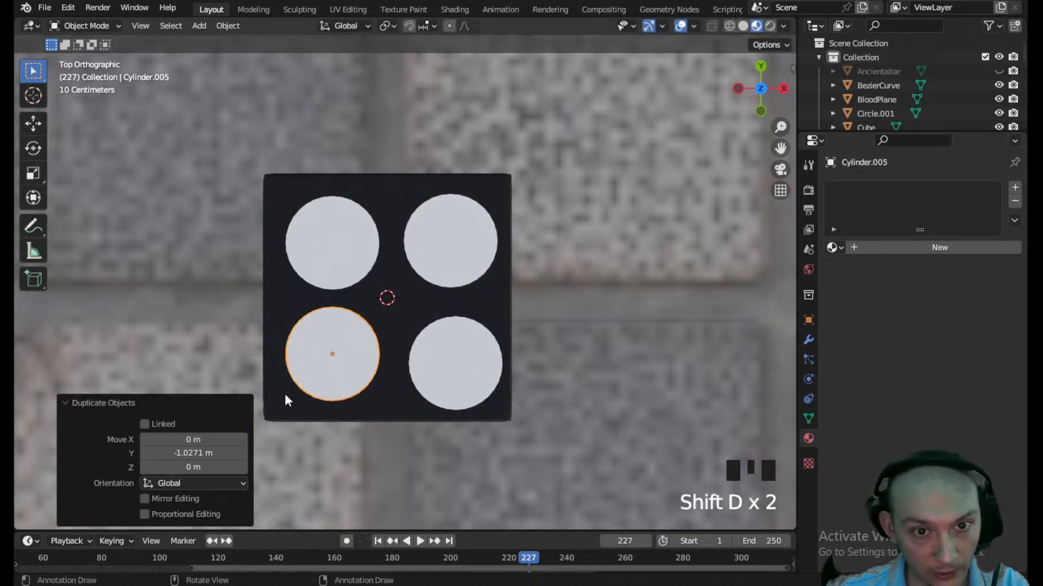
# - Scale the original lower-right disc by 1.070 and shift it slightly up and inward on the tray
pyautogui.click(433, 381)
pyautogui.press('s')
pyautogui.click(597, 368)
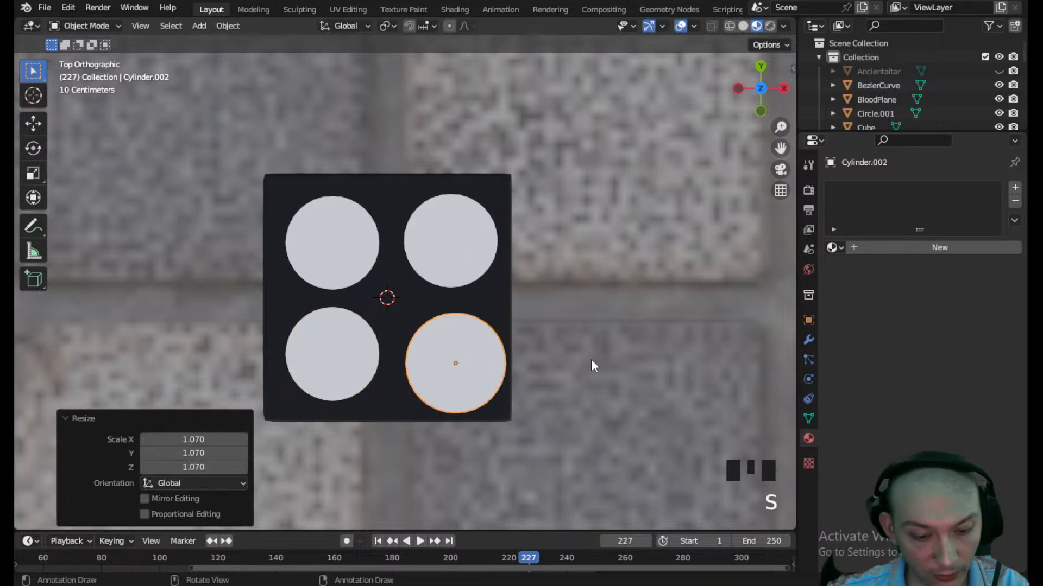
pyautogui.press('g')
pyautogui.click(569, 344)
# - Resize the three duplicated discs individually in the tray's lower-left, upper-right and upper-left corners
pyautogui.click(348, 355)
pyautogui.press('s')
pyautogui.click(416, 350)
pyautogui.click(466, 260)
pyautogui.press('s')
pyautogui.click(511, 276)
pyautogui.click(354, 262)
pyautogui.press('s')
pyautogui.click(369, 264)
# - Adjust the scale of the original lower-right disc once more
pyautogui.click(445, 341)
pyautogui.press('s')
pyautogui.click(474, 331)
# - Delete the three duplicated discs, keeping only the original in the tray's lower-right corner
pyautogui.click(449, 294)
pyautogui.moveTo(449, 294); pyautogui.dragTo(426, 293, button='middle')
pyautogui.scroll(-5, 440, 242)
pyautogui.press('Delete')
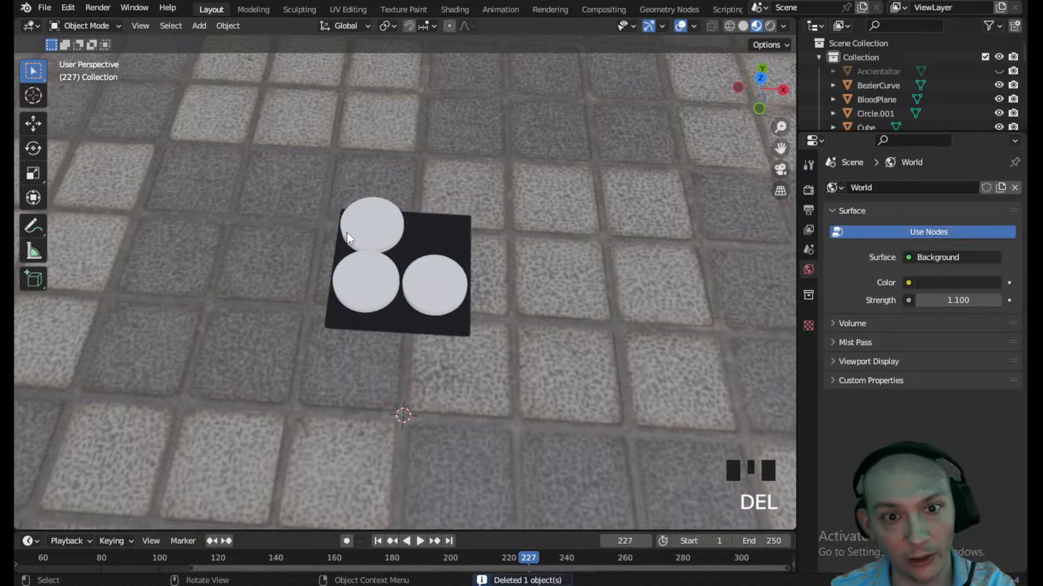
pyautogui.click(347, 242)
pyautogui.press('Delete')
pyautogui.click(380, 286)
pyautogui.press('Delete')
# - Open the remaining disc in Edit Mode
pyautogui.click(441, 287)
pyautogui.moveTo(423, 255); pyautogui.dragTo(414, 316, button='middle')
pyautogui.click(84, 26)
pyautogui.click(82, 56)
pyautogui.scroll(4, 483, 375)
pyautogui.keyDown('shift'); pyautogui.moveTo(483, 376); pyautogui.dragTo(437, 343, button='middle'); pyautogui.keyUp('shift')
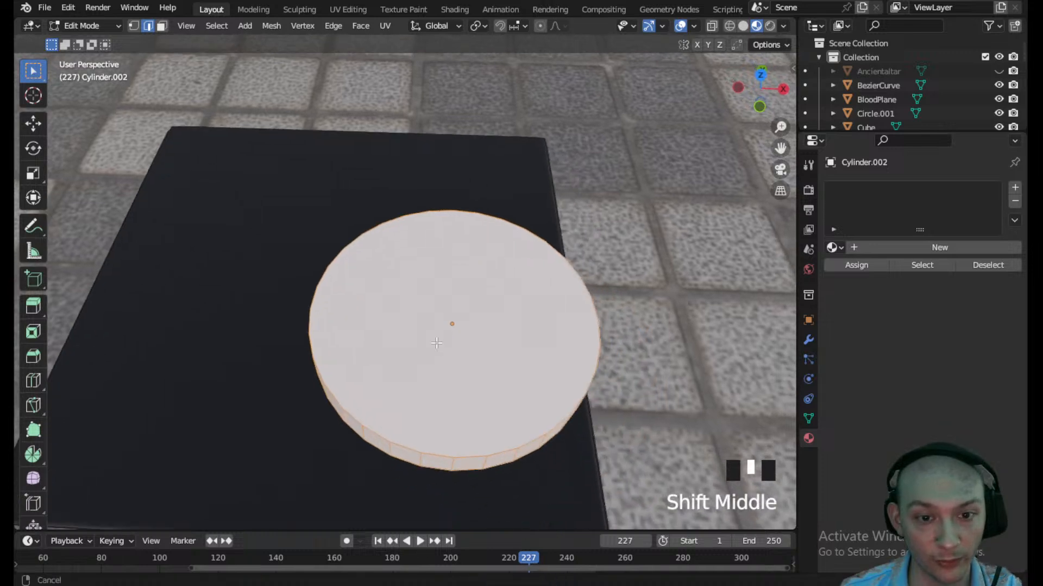
# - Select the complete edge loop around the disc's top rim
pyautogui.click(436, 343)
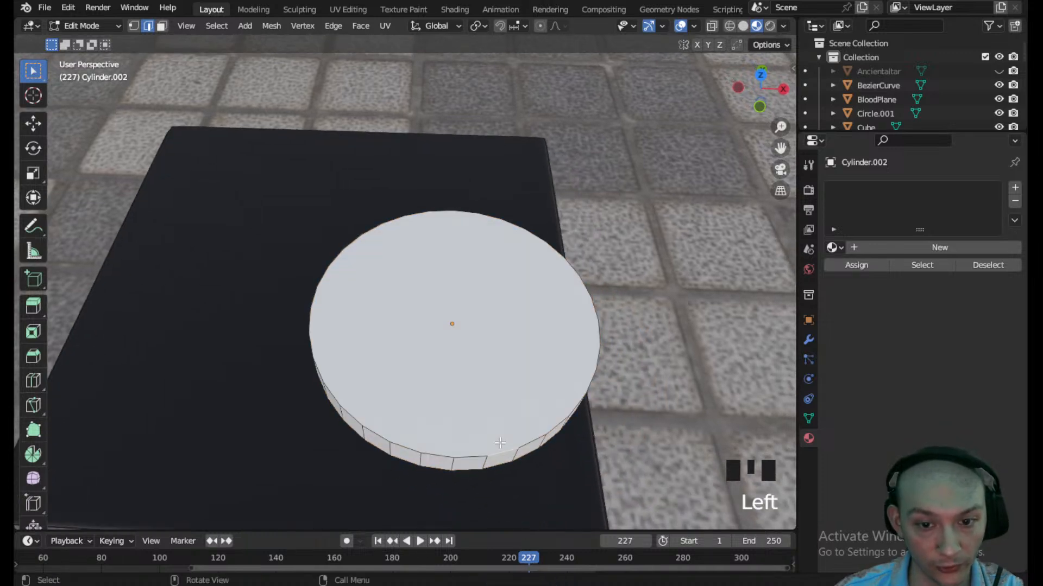
pyautogui.click(34, 377)
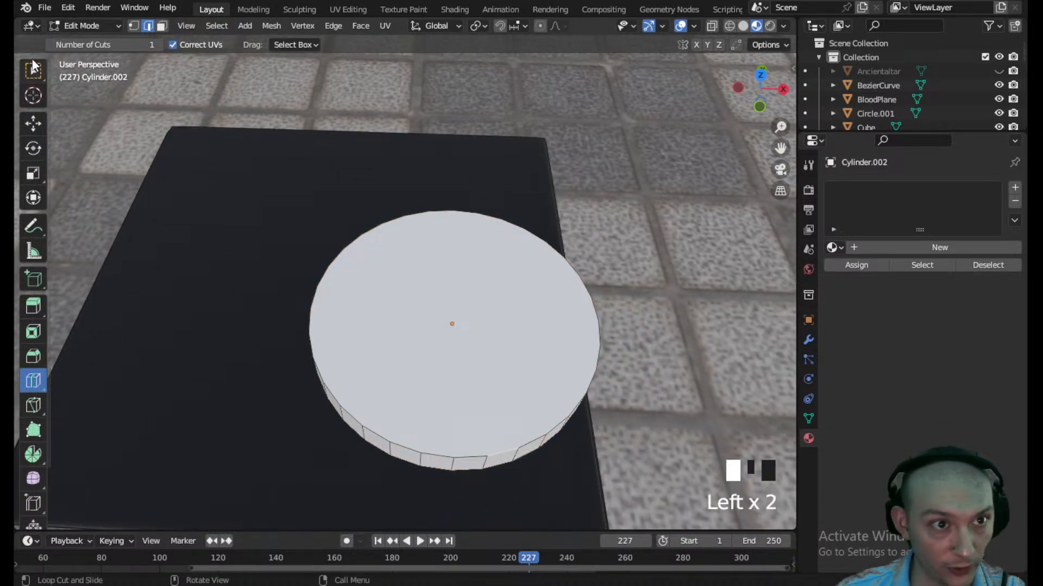
pyautogui.click(33, 69)
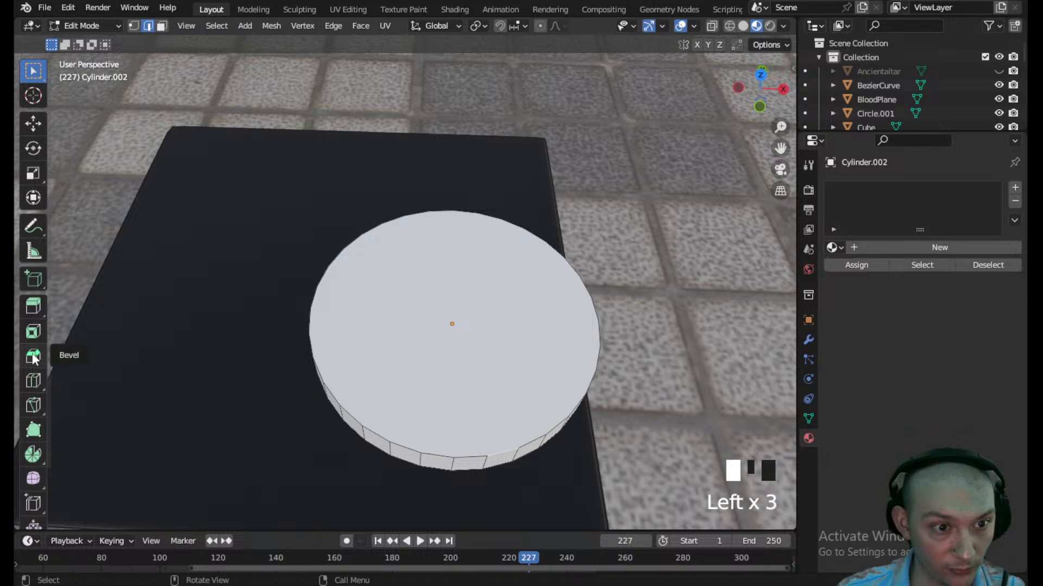
pyautogui.click(463, 456)
pyautogui.keyDown('alt'); pyautogui.click(462, 455); pyautogui.keyUp('alt')
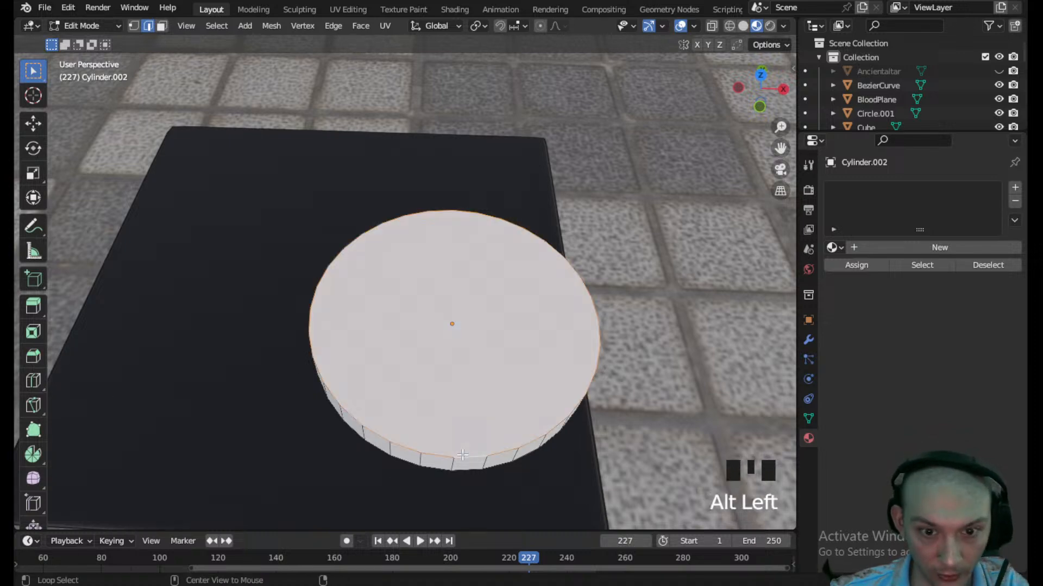
pyautogui.moveTo(216, 349); pyautogui.dragTo(401, 222, button='middle')
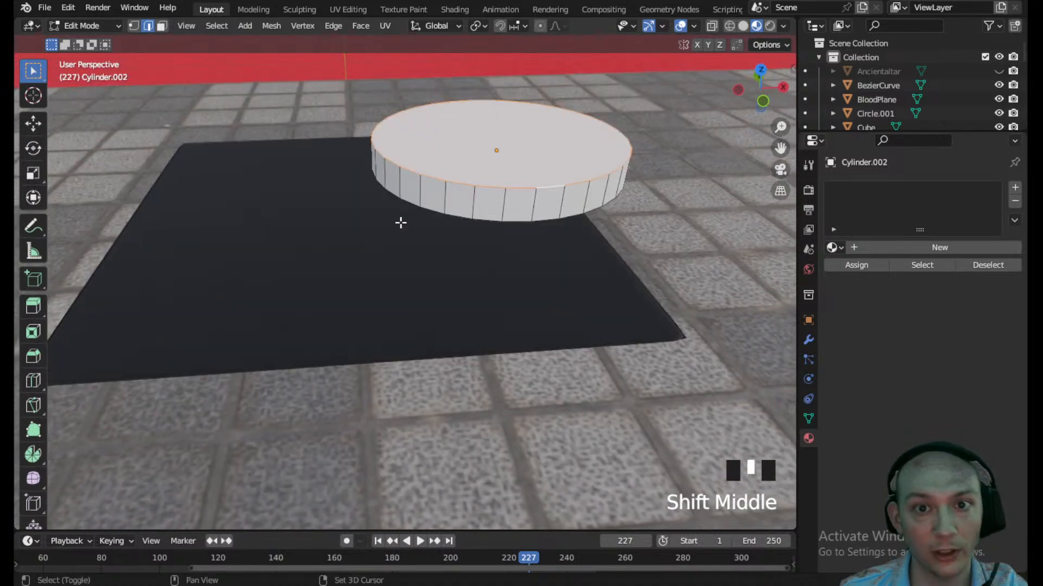
# - Isolate the cylinder and bevel its top and bottom rim edges with a width of about 0.116 m and 3 segments
pyautogui.press('KP_Divide')
pyautogui.moveTo(385, 213); pyautogui.dragTo(444, 287, button='middle')
pyautogui.keyDown('alt'); pyautogui.keyDown('shift'); pyautogui.click(457, 240); pyautogui.keyUp('shift'); pyautogui.keyUp('alt')
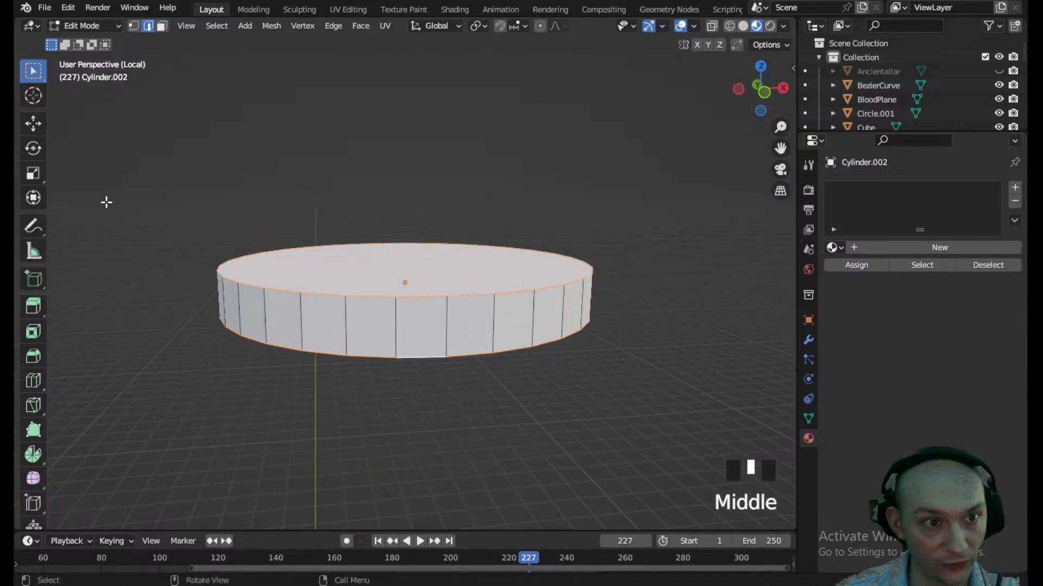
pyautogui.click(33, 355)
pyautogui.moveTo(420, 353); pyautogui.dragTo(404, 375)
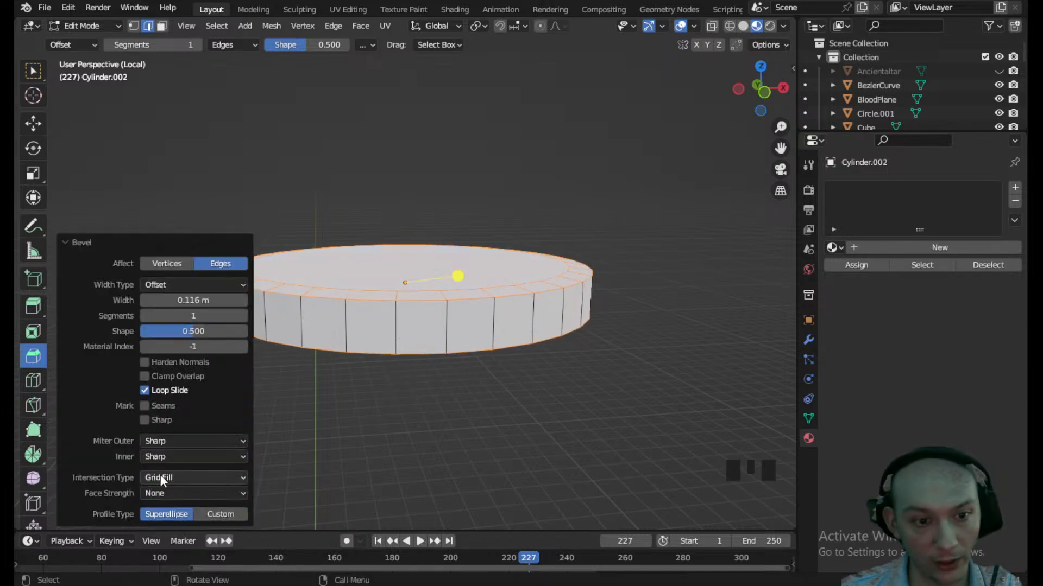
pyautogui.click(243, 316)
pyautogui.click(242, 316)
pyautogui.moveTo(456, 318); pyautogui.dragTo(349, 328, button='middle')
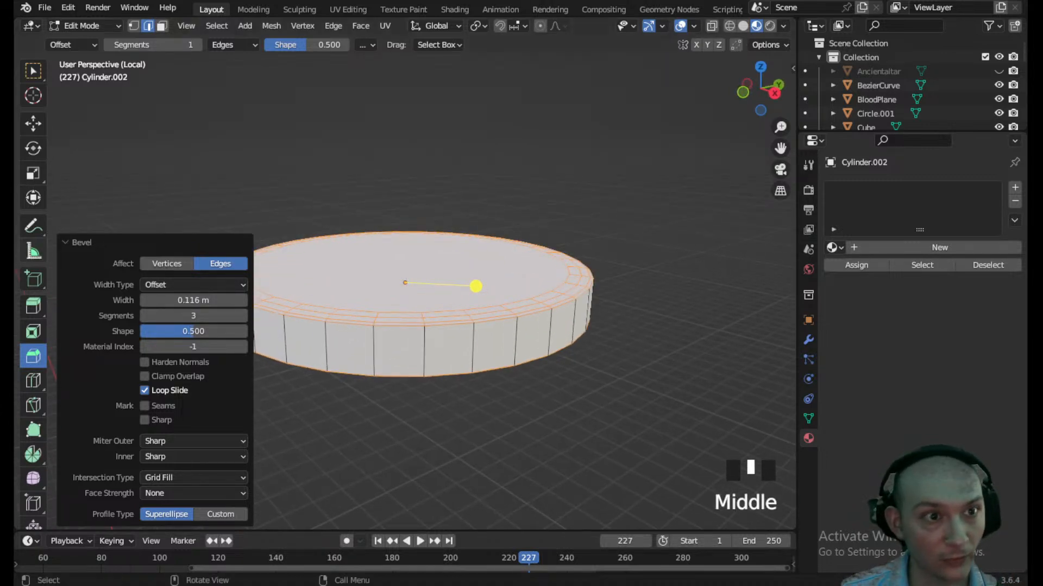
# - Select the ring of side faces around the cylinder and scale it along Z to about 0.566
pyautogui.click(33, 70)
pyautogui.click(426, 345)
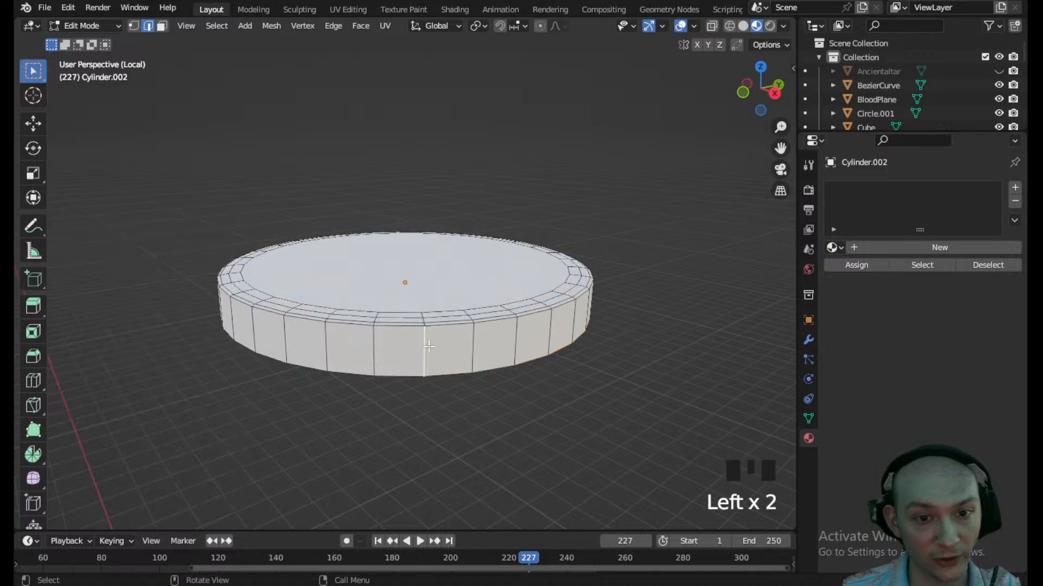
pyautogui.click(162, 28)
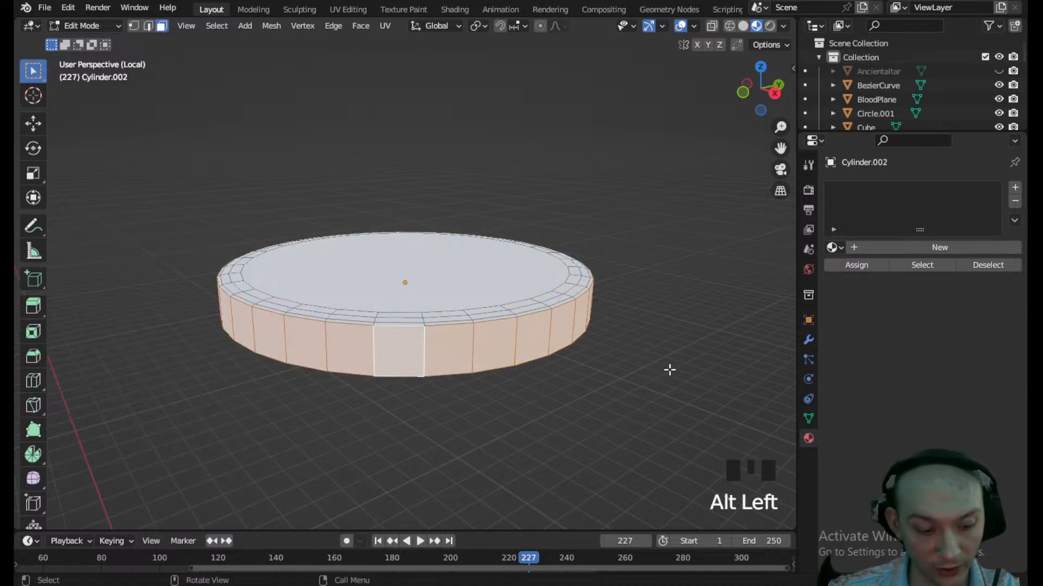
pyautogui.press('s')
pyautogui.press('z')
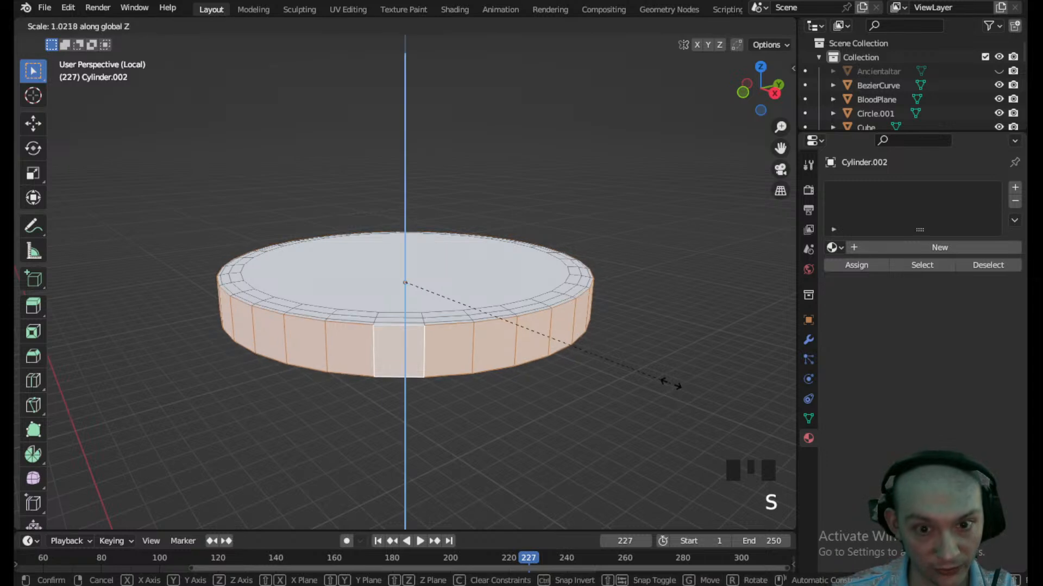
pyautogui.click(549, 346)
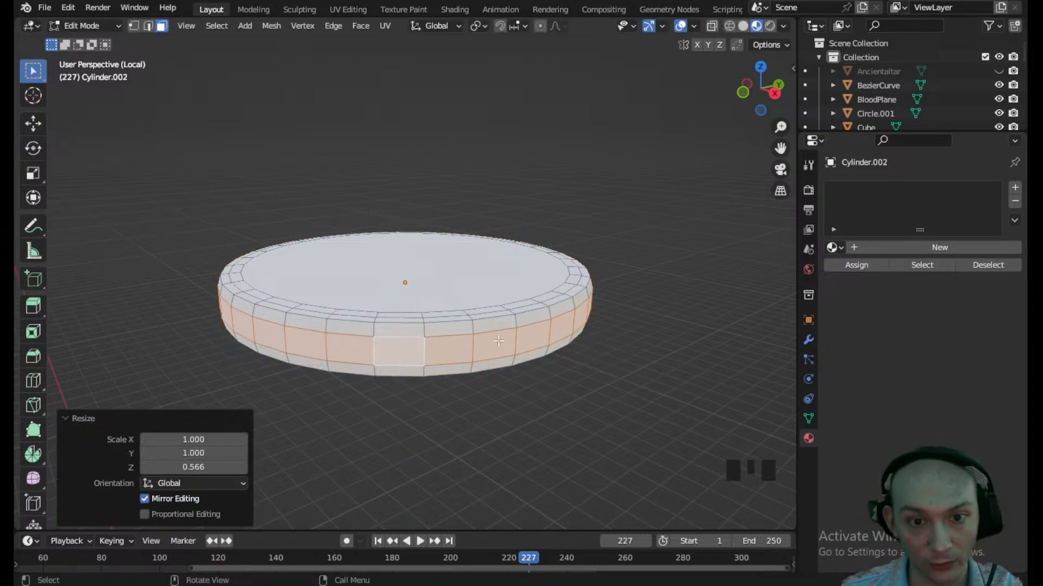
# - Select the upper and lower outer edge loops of the beveled rim and scale them along Z to about 0.760
pyautogui.click(451, 323)
pyautogui.click(149, 27)
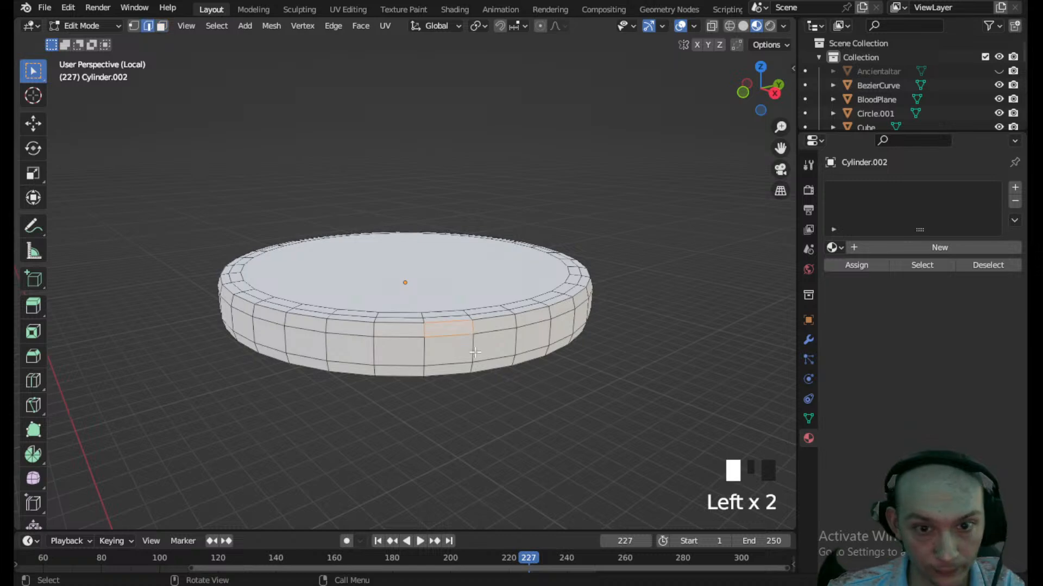
pyautogui.keyDown('alt'); pyautogui.doubleClick(450, 323); pyautogui.keyUp('alt')
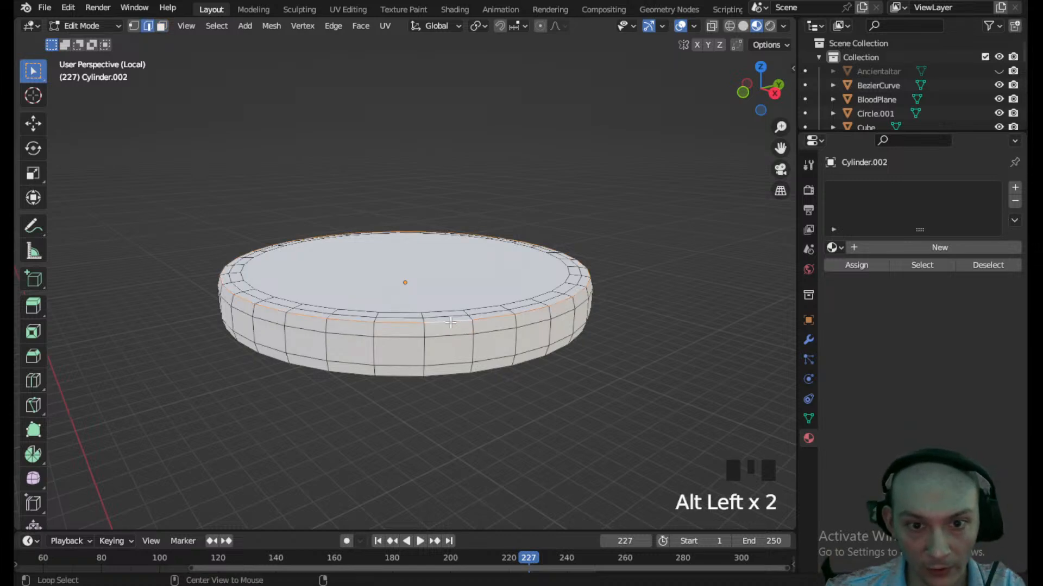
pyautogui.moveTo(455, 340); pyautogui.dragTo(667, 349, button='middle')
pyautogui.press('s')
pyautogui.press('z')
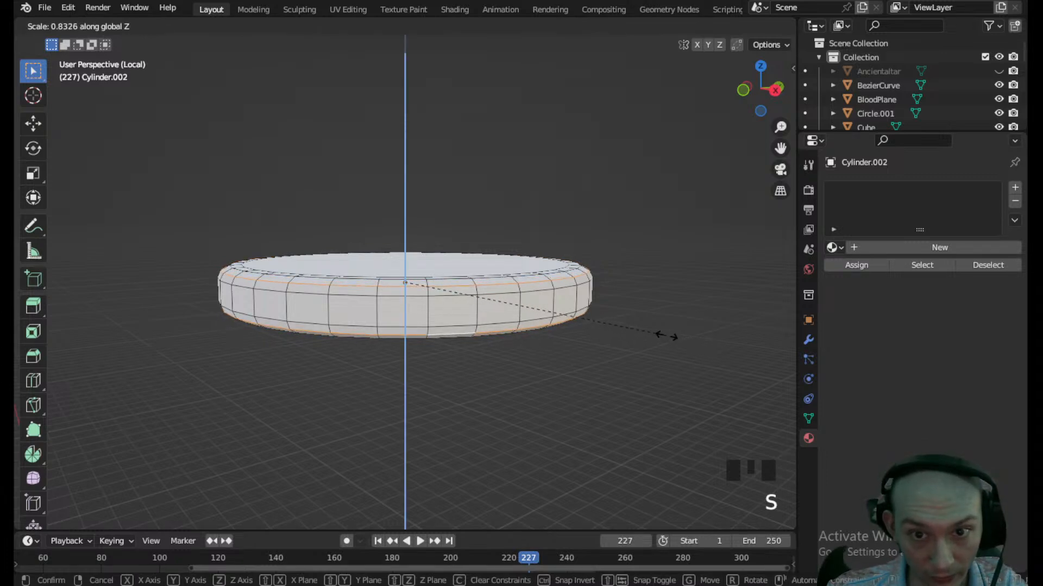
pyautogui.click(643, 322)
pyautogui.moveTo(644, 322); pyautogui.dragTo(521, 423, button='middle')
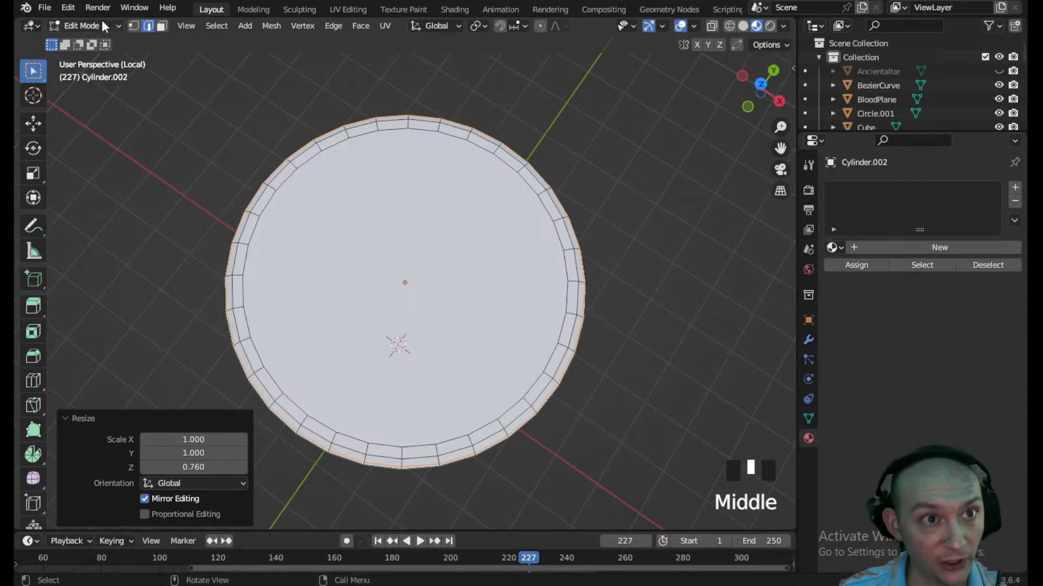
# - Return to Object Mode and create a new material for the disc
pyautogui.click(96, 24)
pyautogui.click(96, 47)
pyautogui.scroll(-3, 397, 260)
pyautogui.moveTo(398, 261); pyautogui.dragTo(417, 183, button='middle')
pyautogui.click(888, 249)
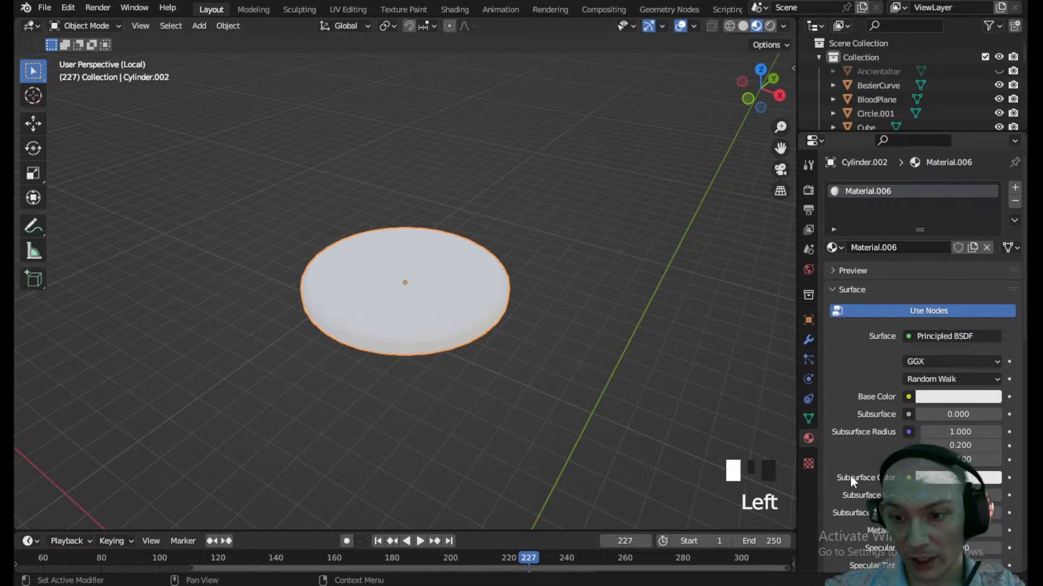
pyautogui.click(808, 341)
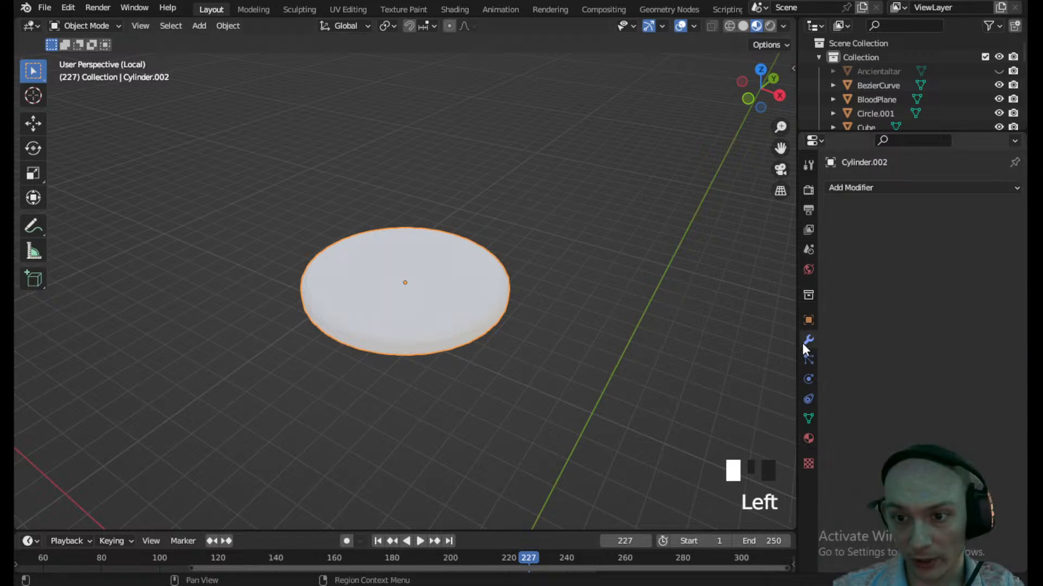
pyautogui.click(884, 189)
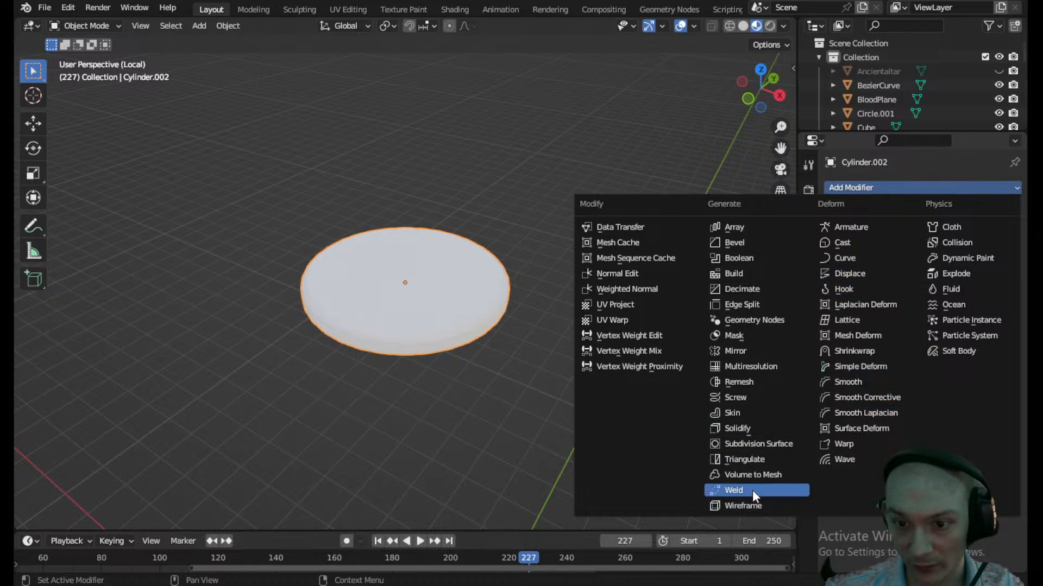
pyautogui.click(758, 289)
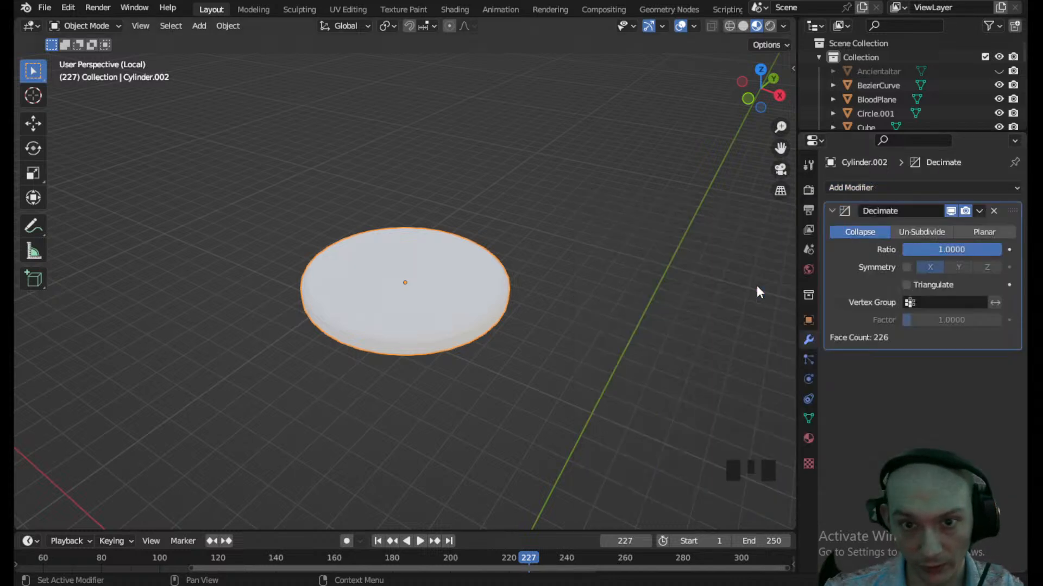
pyautogui.click(993, 211)
# - Add a Displace modifier to the disc using the existing texture named Texture, with the strength set to 0.100
pyautogui.click(955, 189)
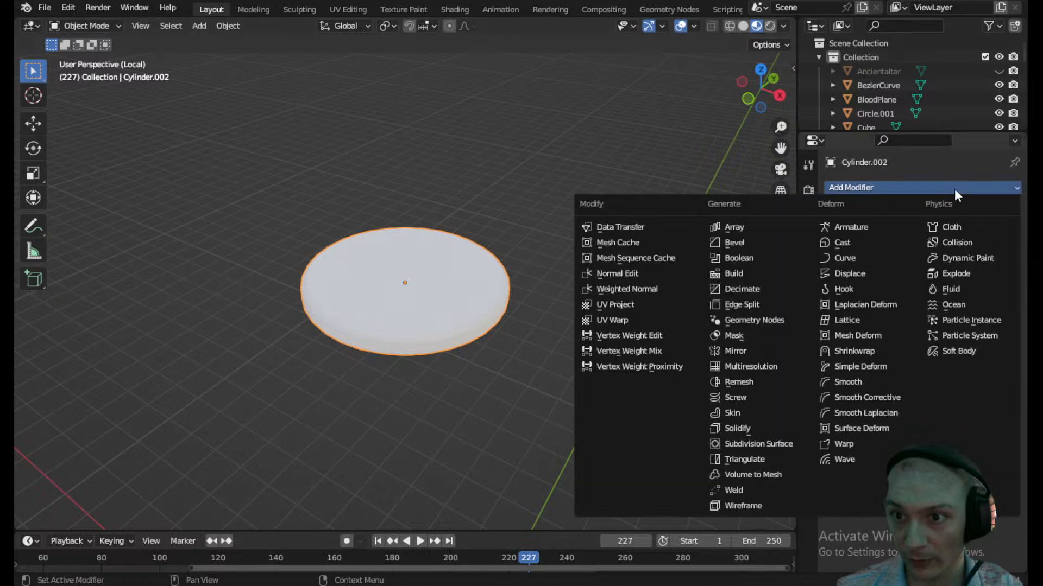
pyautogui.click(852, 273)
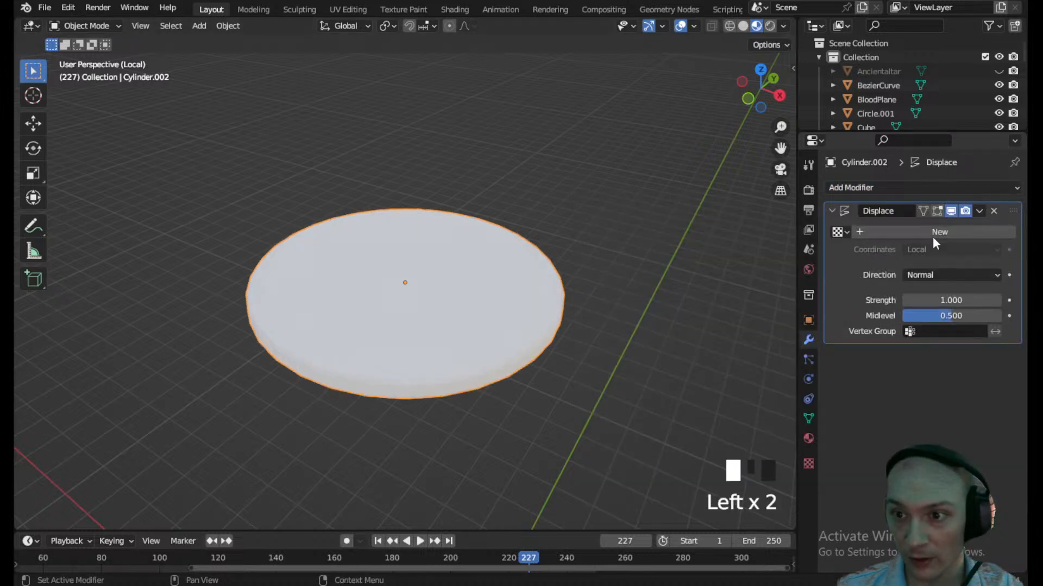
pyautogui.click(839, 231)
pyautogui.click(831, 253)
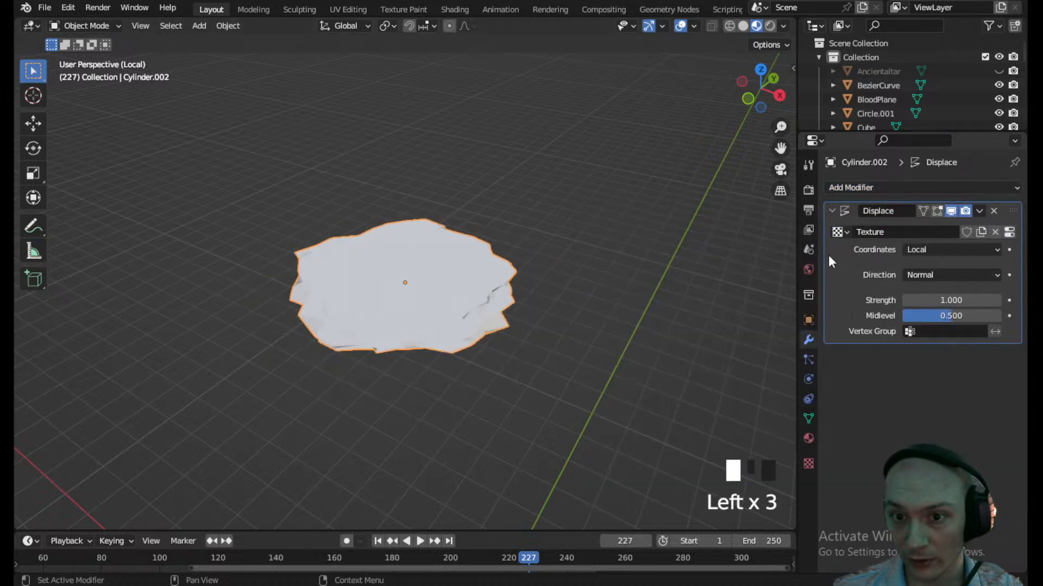
pyautogui.scroll(2, 401, 271)
pyautogui.moveTo(400, 260); pyautogui.dragTo(438, 242, button='middle')
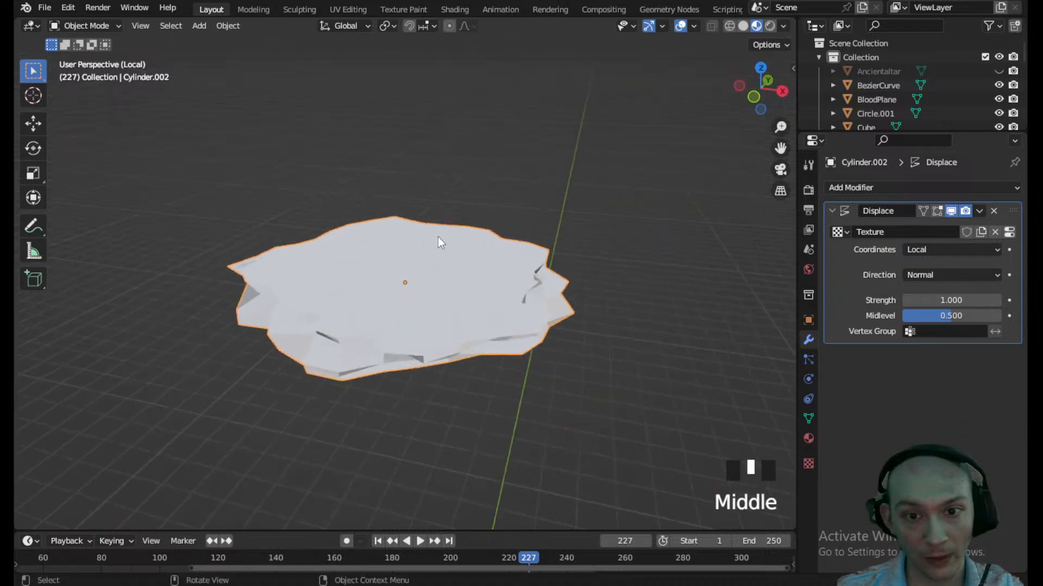
pyautogui.moveTo(950, 300); pyautogui.dragTo(902, 300)
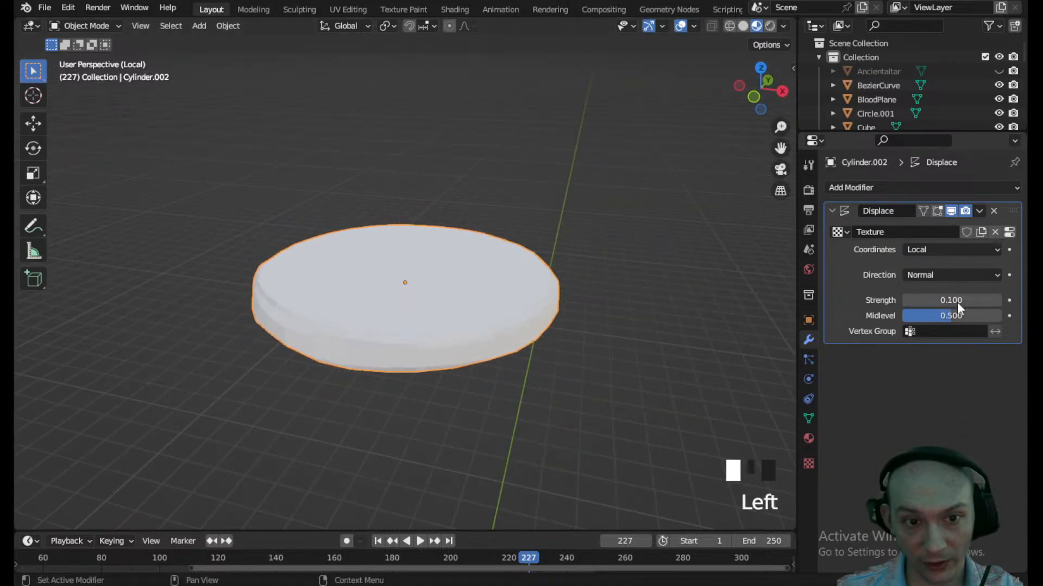
# - Apply smooth shading to the disc
pyautogui.click(228, 26)
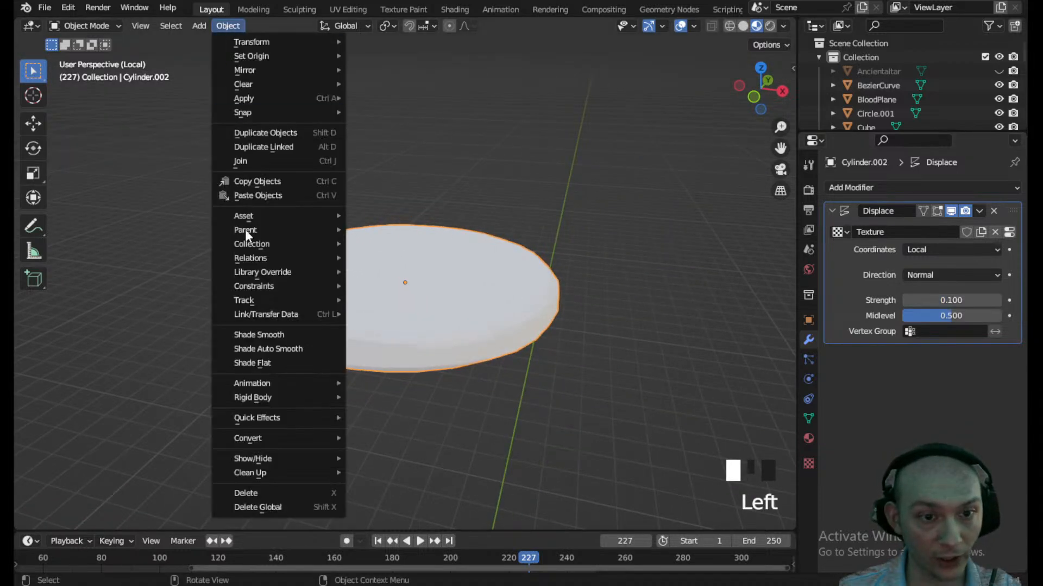
pyautogui.click(283, 332)
pyautogui.moveTo(389, 282)
pyautogui.mouseDown(button='middle')
pyautogui.moveTo(336, 292)
pyautogui.moveTo(325, 356)
pyautogui.moveTo(370, 318)
pyautogui.mouseUp(button='middle')
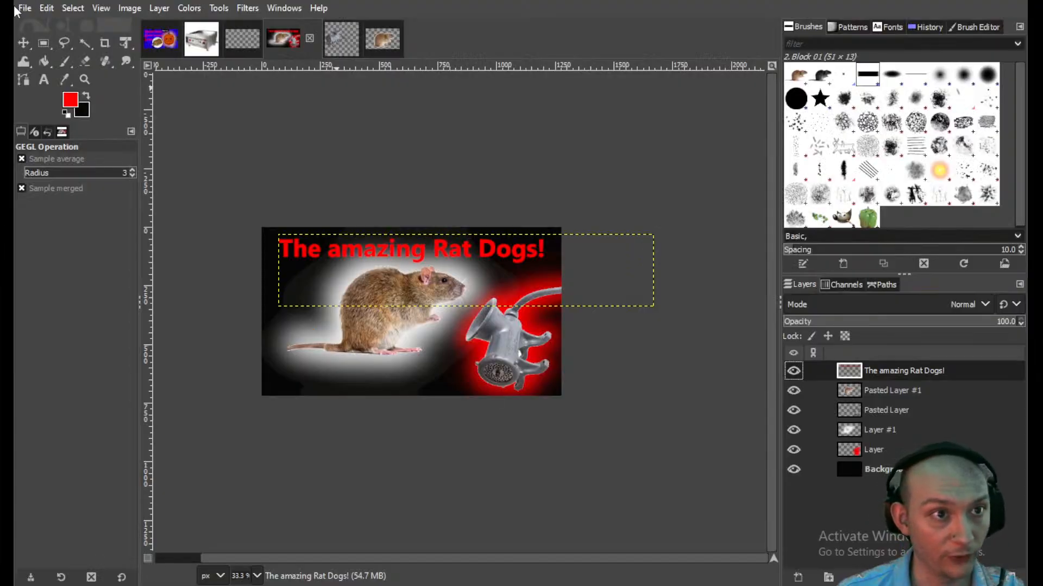
# - In GIMP, open the image download (1).jfif from the References folder
pyautogui.click(17, 8)
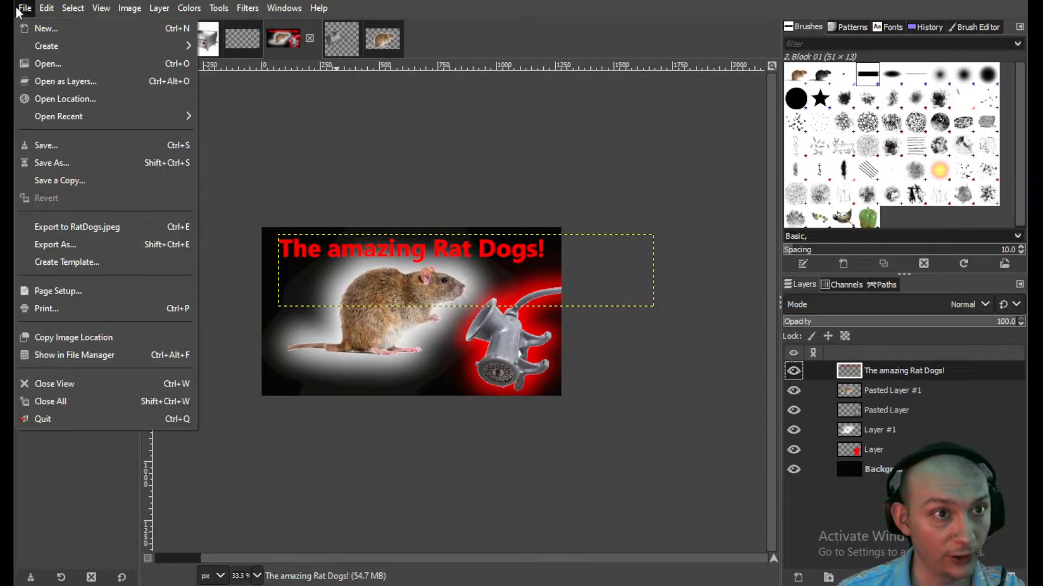
pyautogui.click(70, 63)
pyautogui.click(344, 196)
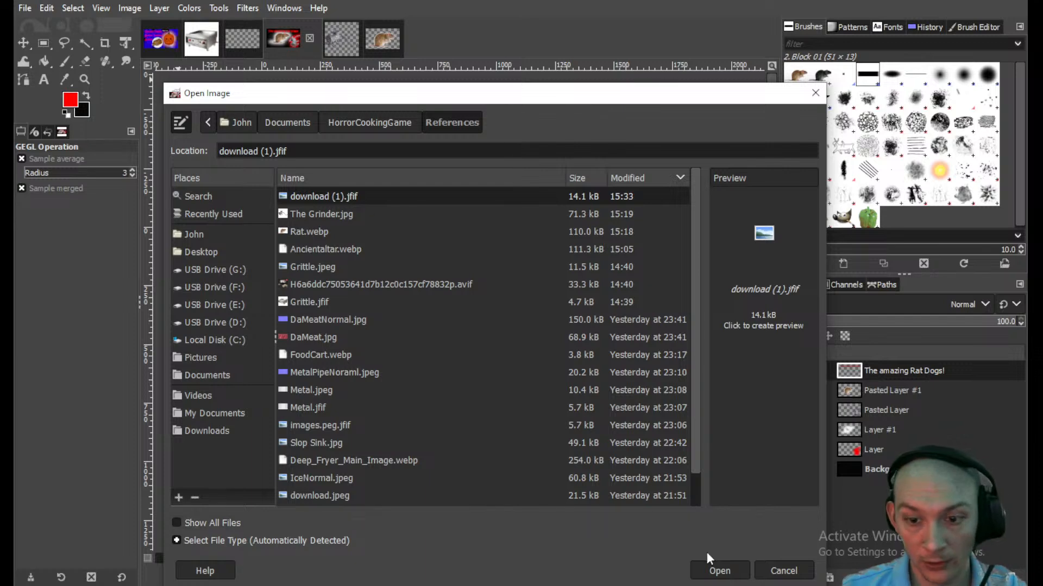
pyautogui.click(728, 570)
# - Begin exporting the opened image and change its file extension to jpeg
pyautogui.click(25, 8)
pyautogui.click(100, 243)
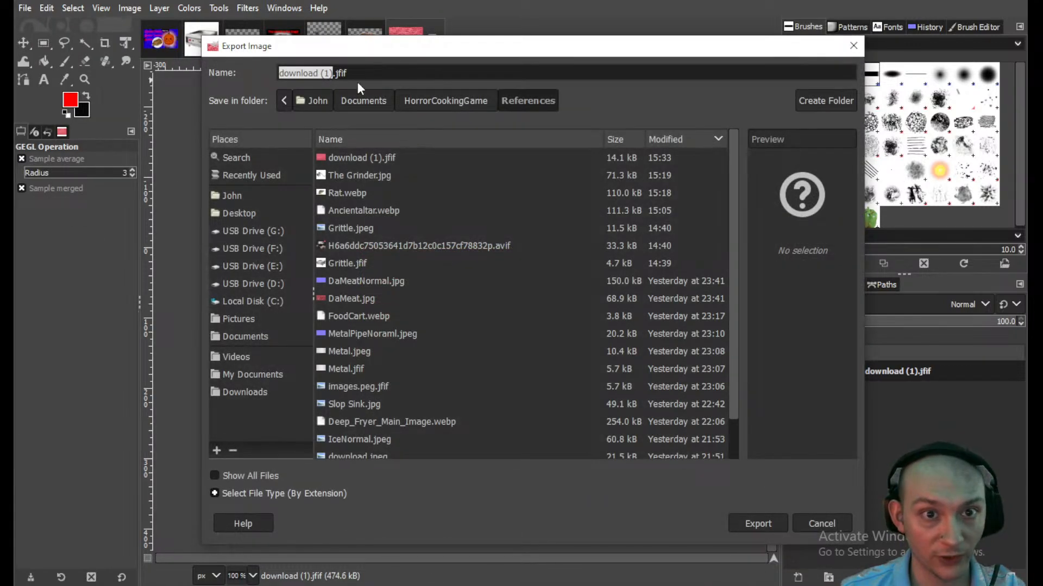
pyautogui.press('BackSpace')
pyautogui.press('BackSpace')
pyautogui.press('BackSpace')
pyautogui.press('BackSpace')
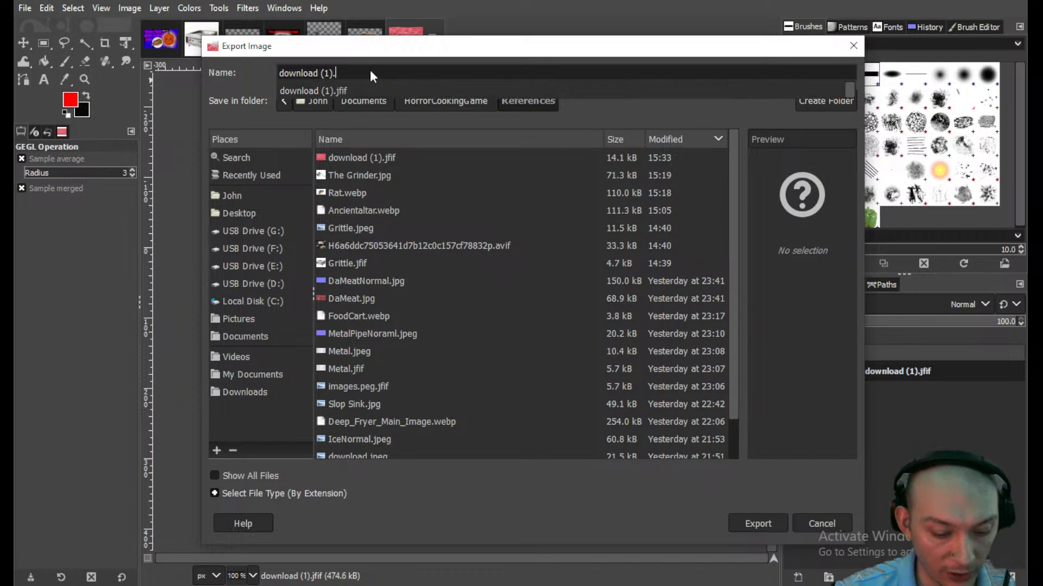
pyautogui.write('jpeg')
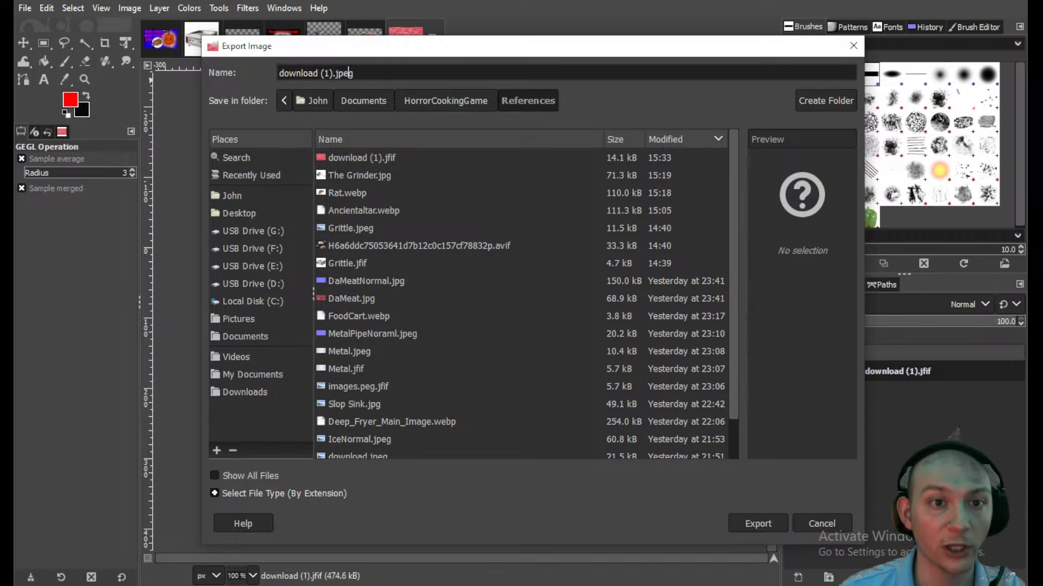
# - Rename the export file as Hamburger.jpeg and export it to the References folder with the default JPEG options
pyautogui.click(329, 72)
pyautogui.press('BackSpace')
pyautogui.press('BackSpace')
pyautogui.press('BackSpace')
pyautogui.press('BackSpace')
pyautogui.press('BackSpace')
pyautogui.press('BackSpace')
pyautogui.press('BackSpace')
pyautogui.press('BackSpace')
pyautogui.press('BackSpace')
pyautogui.press('BackSpace')
pyautogui.press('BackSpace')
pyautogui.press('BackSpace')
pyautogui.write('Hamburger')
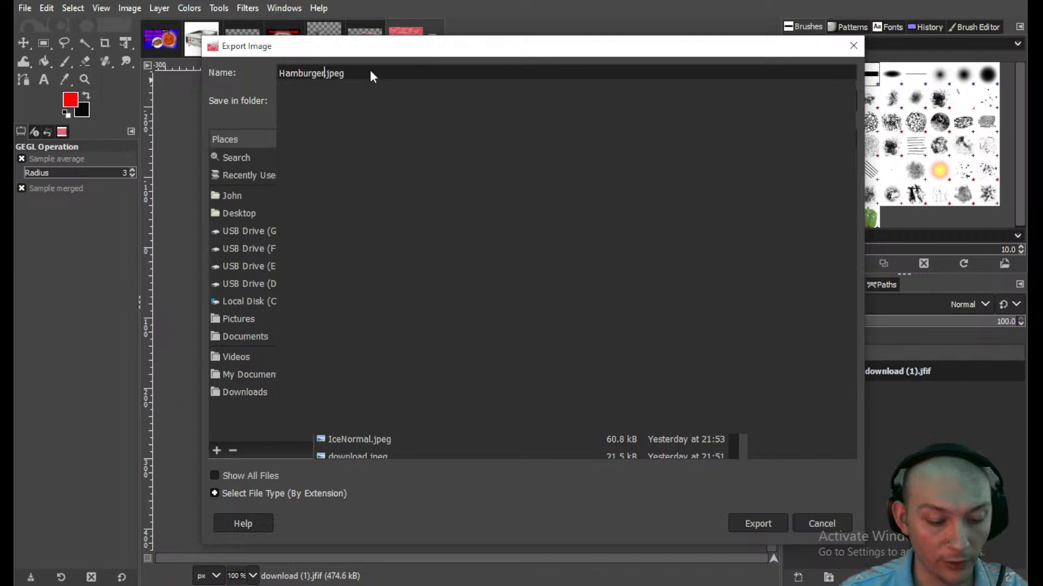
pyautogui.press('Return')
pyautogui.click(522, 466)
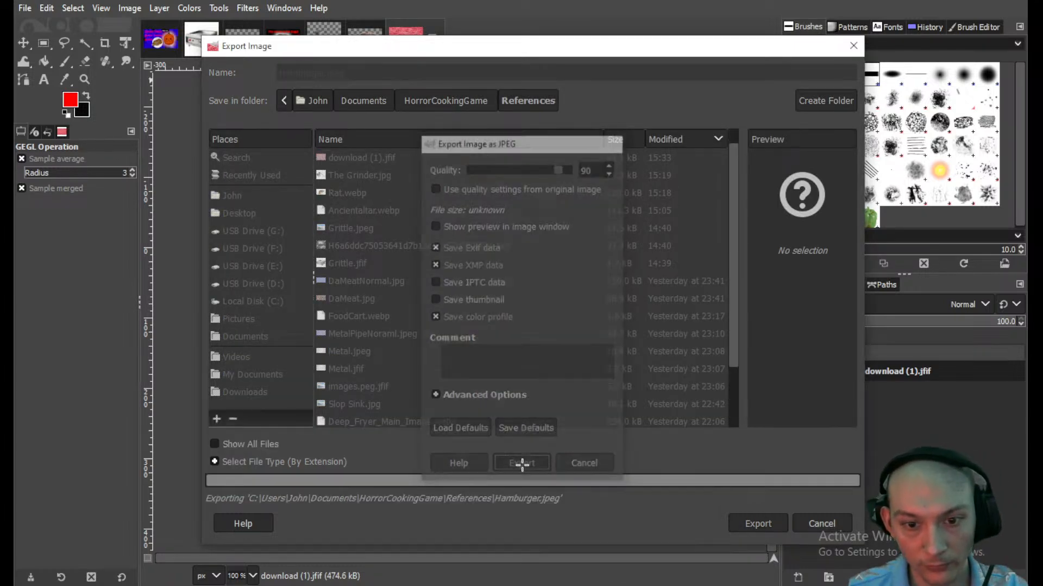
# - Switch back to Blender and assign an Image Texture to the Base Color of the disc's material
pyautogui.hotkey('alt', 'Tab')
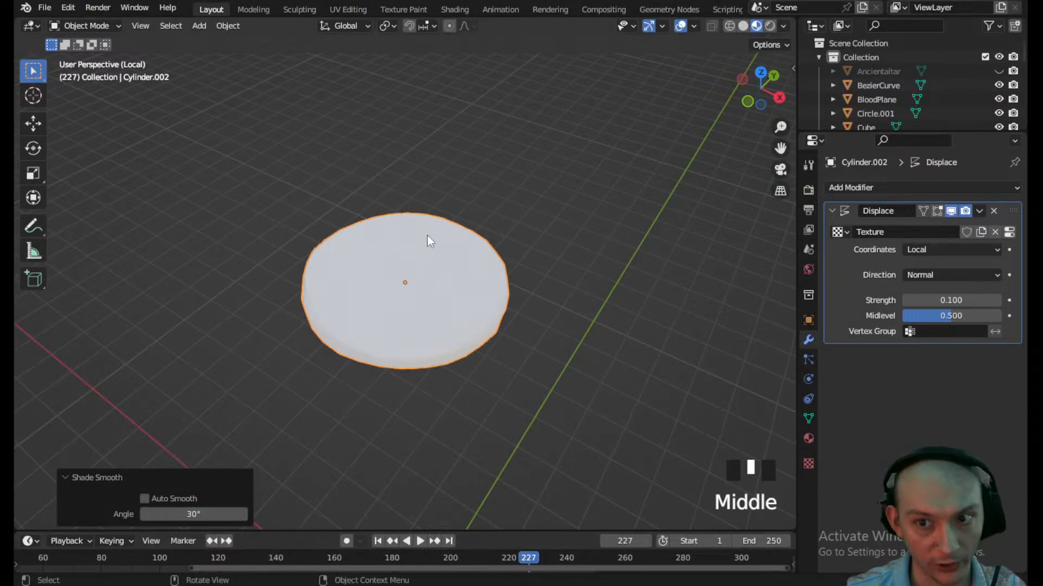
pyautogui.click(808, 439)
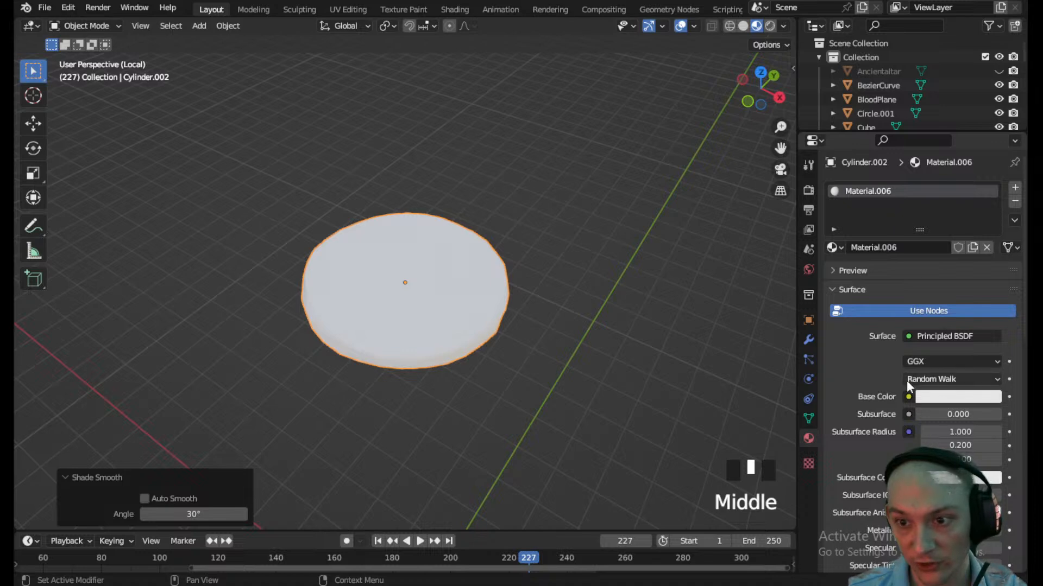
pyautogui.click(906, 401)
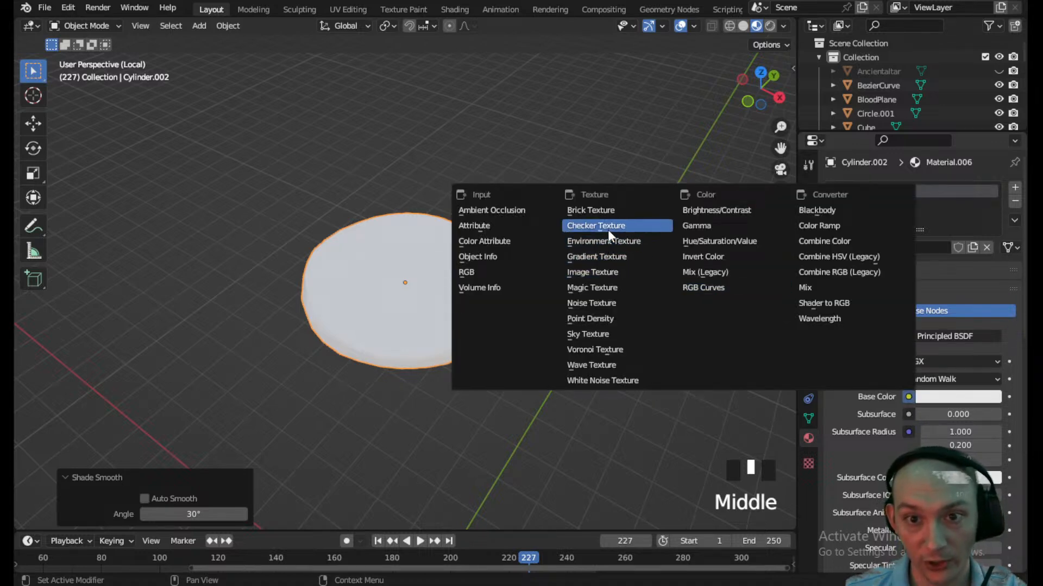
pyautogui.click(601, 272)
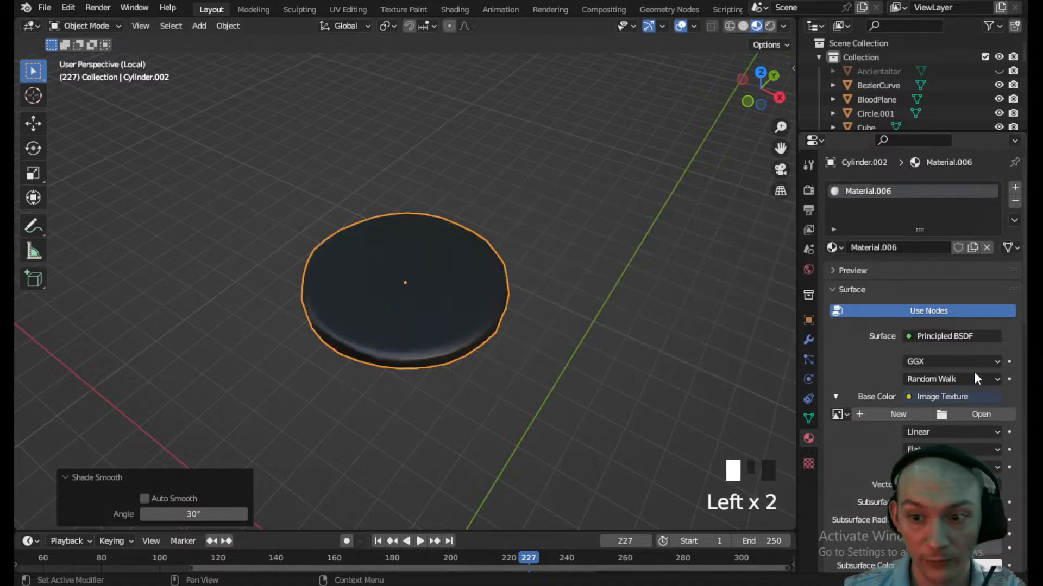
# - Load Hamburger.jpeg from the HorrorCookingGame References folder as the Base Color image of the disc's material
pyautogui.click(973, 413)
pyautogui.click(371, 97)
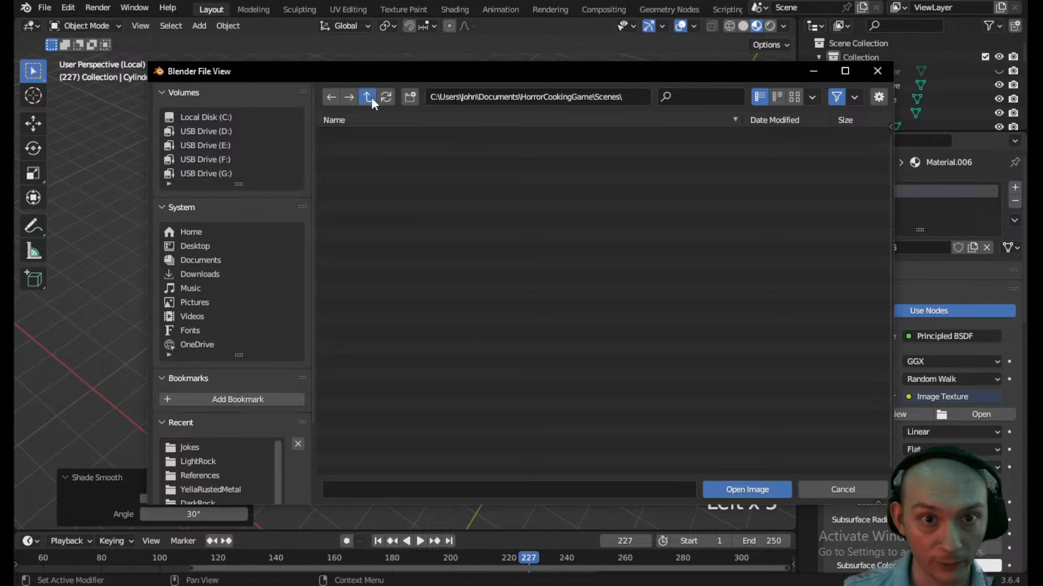
pyautogui.click(357, 179)
pyautogui.click(364, 98)
pyautogui.click(361, 150)
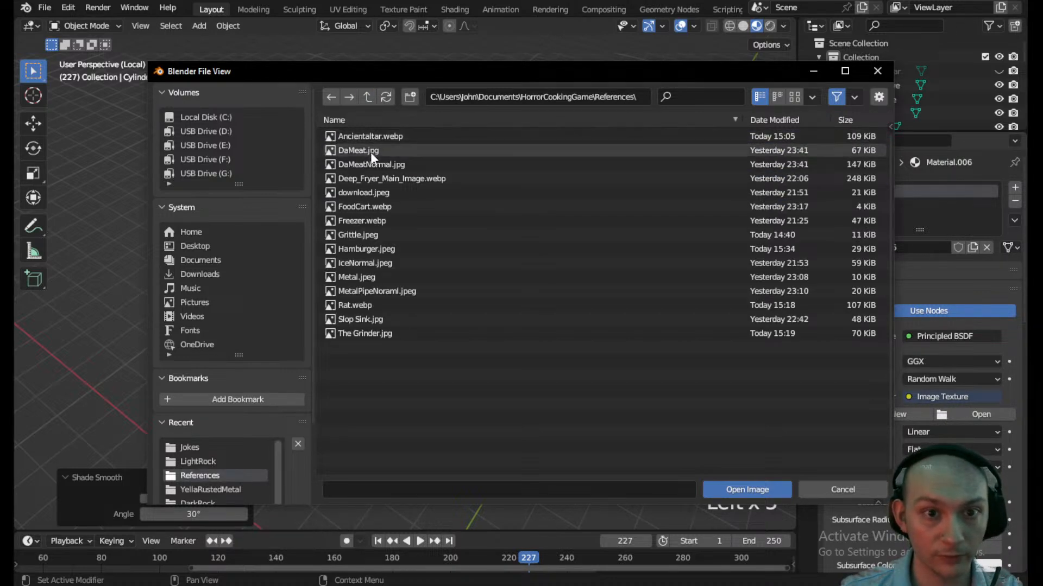
pyautogui.click(361, 248)
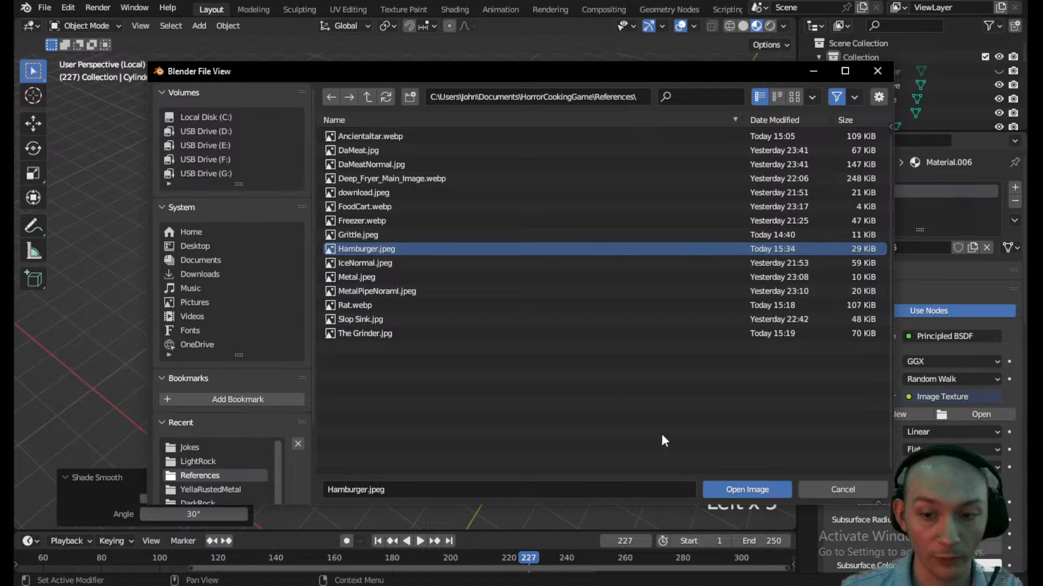
pyautogui.click(721, 488)
# - Apply the textured disc's scale in Object Mode
pyautogui.moveTo(344, 247); pyautogui.dragTo(421, 253, button='middle')
pyautogui.click(89, 27)
pyautogui.click(89, 56)
pyautogui.scroll(-4, 452, 296)
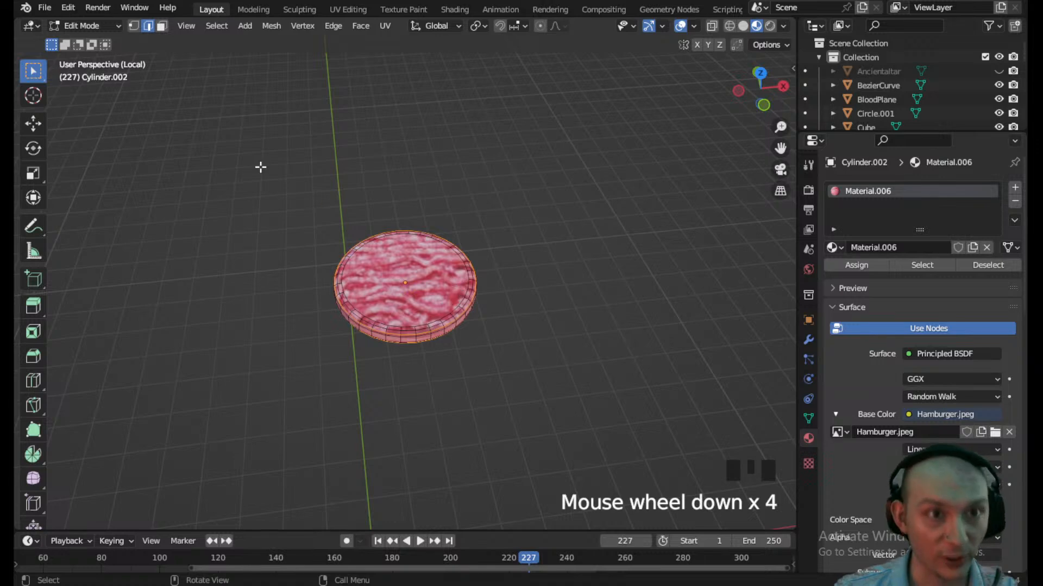
pyautogui.click(103, 25)
pyautogui.click(76, 40)
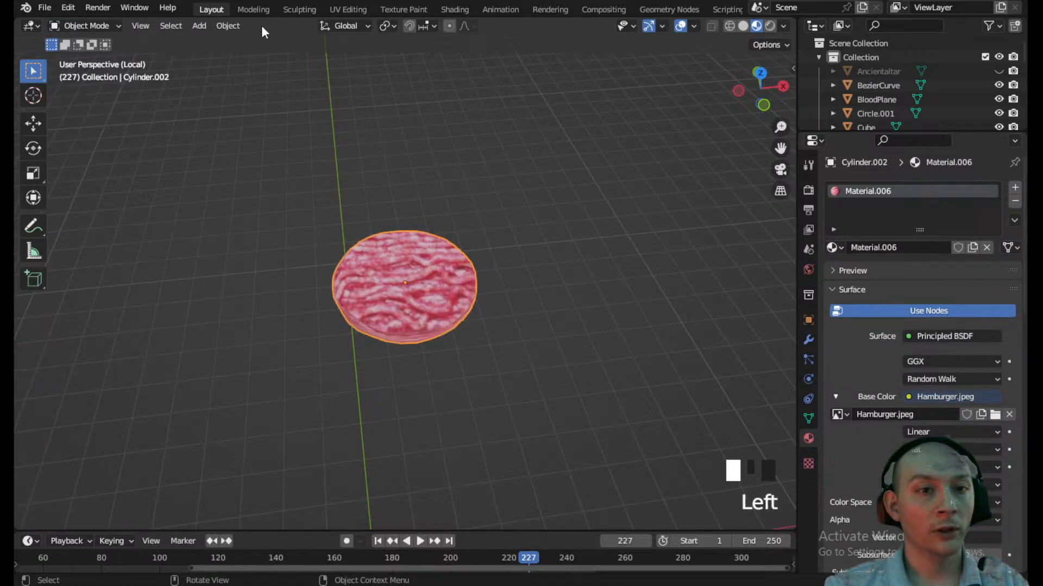
pyautogui.hotkey('ctrl', 'a')
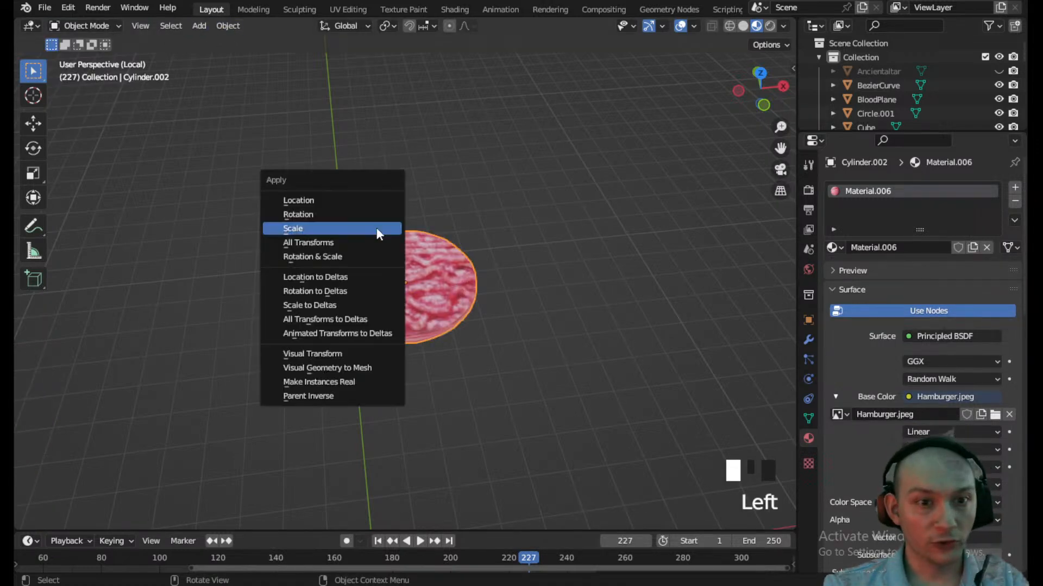
pyautogui.click(354, 229)
# - Unwrap the whole disc mesh with Smart UV Project, using a 66° angle limit and zero island margin
pyautogui.click(86, 26)
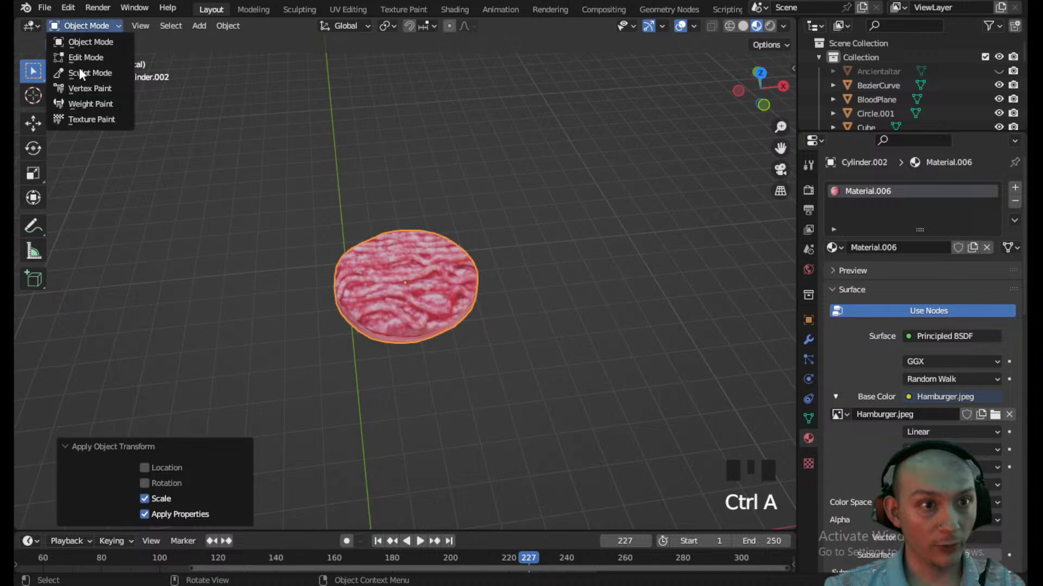
pyautogui.click(87, 56)
pyautogui.press('a')
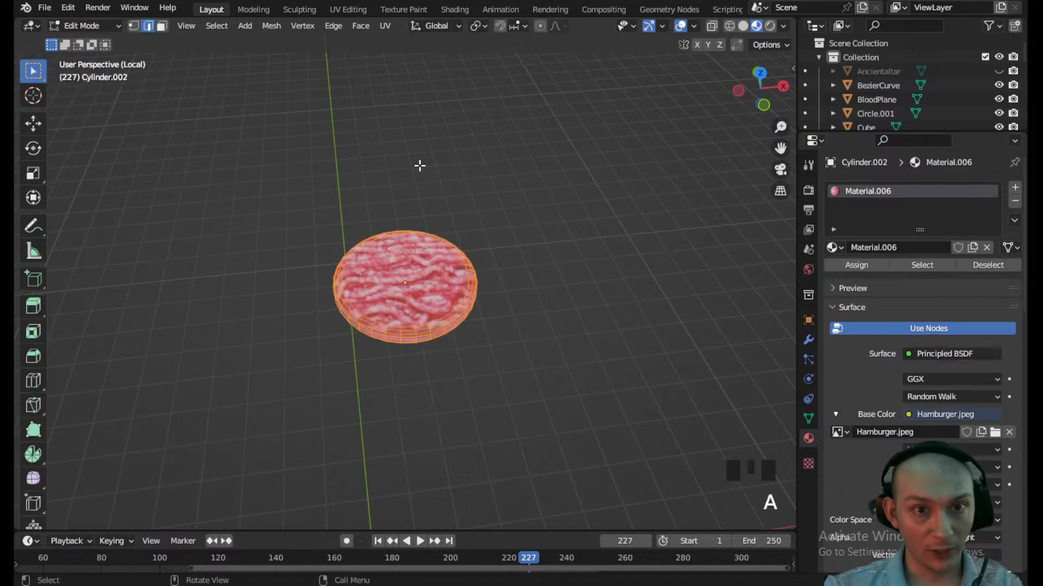
pyautogui.click(384, 25)
pyautogui.click(413, 63)
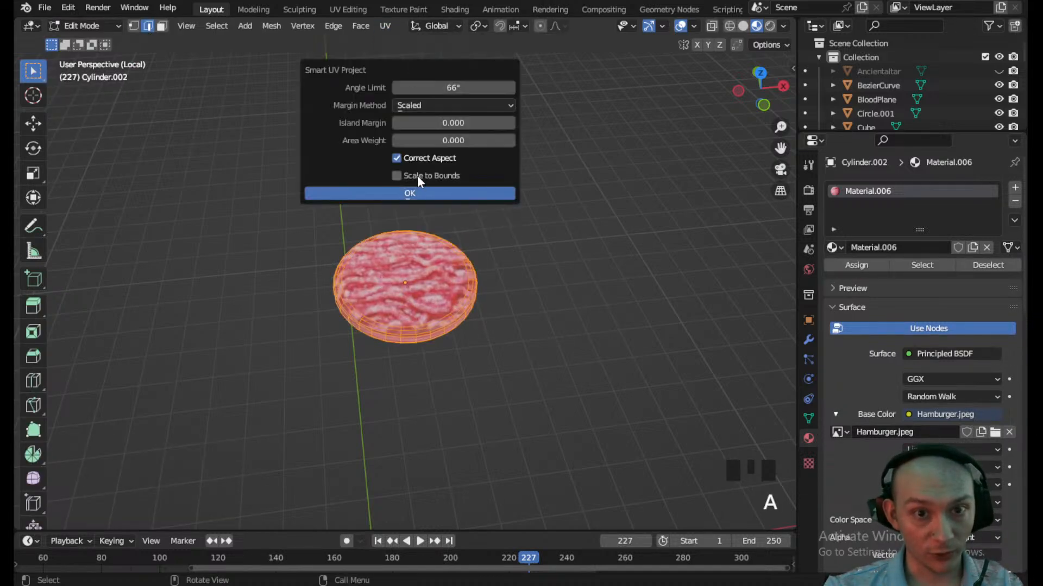
pyautogui.click(415, 193)
pyautogui.scroll(2, 416, 297)
pyautogui.moveTo(416, 297); pyautogui.dragTo(193, 297, button='middle')
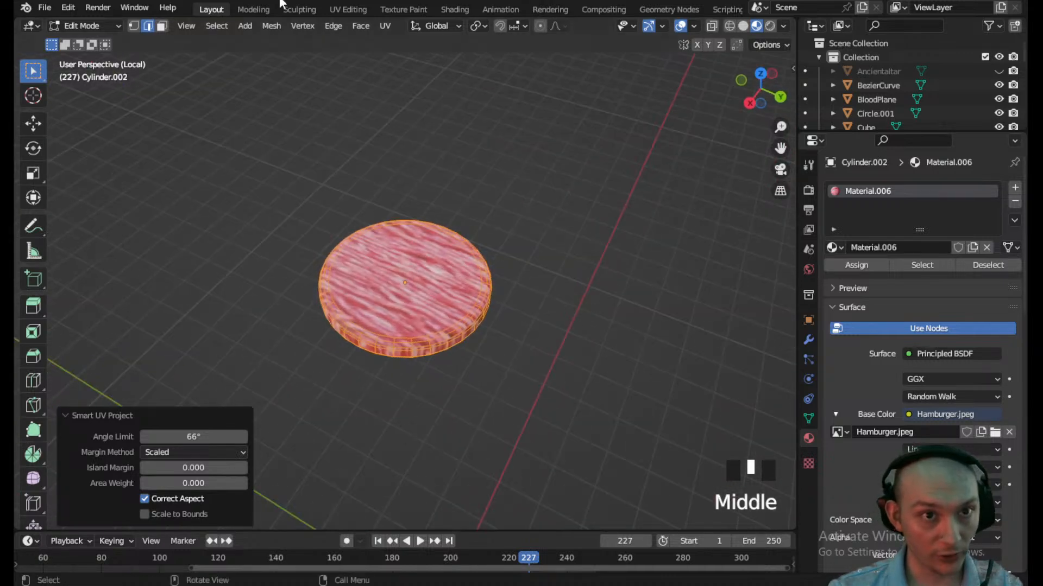
# - Switch to the UV Editing workspace and scale the disc's UV islands down uniformly over the meat texture
pyautogui.click(341, 8)
pyautogui.scroll(3, 306, 277)
pyautogui.moveTo(296, 351); pyautogui.dragTo(102, 223)
pyautogui.scroll(1, 316, 282)
pyautogui.scroll(4, 630, 415)
pyautogui.press('KP_Divide')
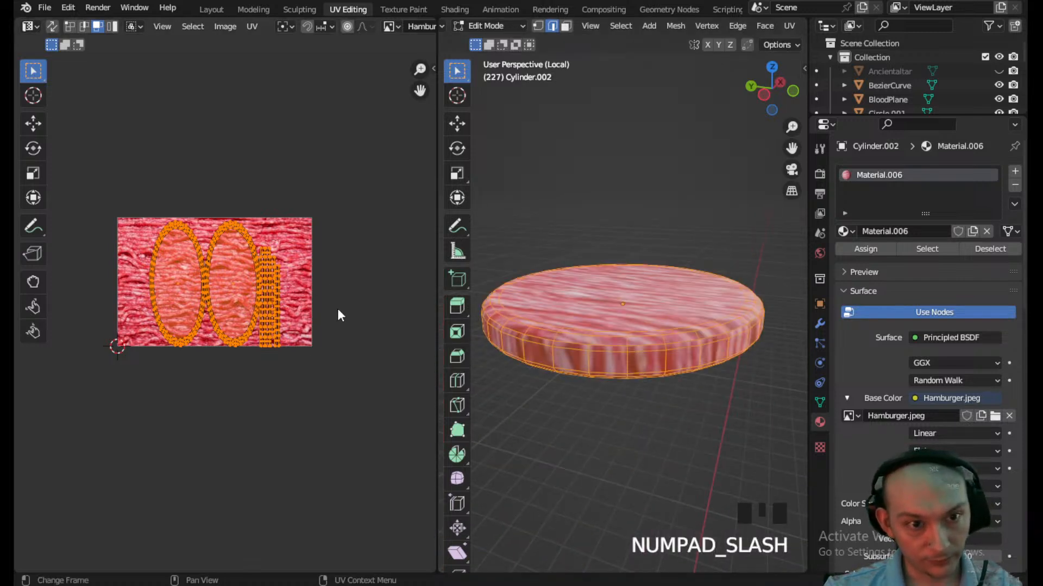
pyautogui.press('s')
pyautogui.click(291, 352)
# - Stretch the UV islands about 2.1 times along X into round caps and enlarge them uniformly to about the image's height
pyautogui.press('s')
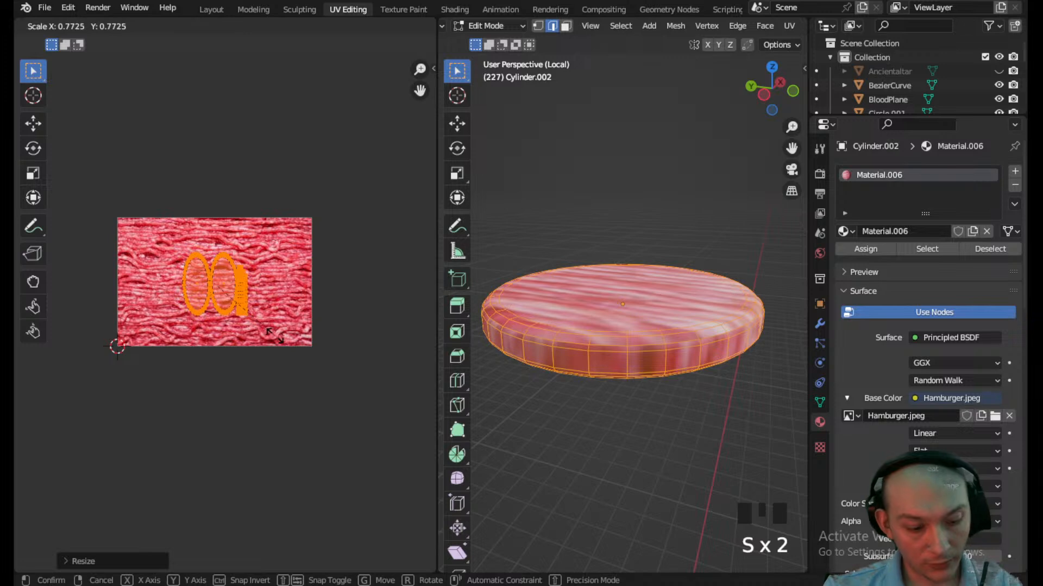
pyautogui.press('x')
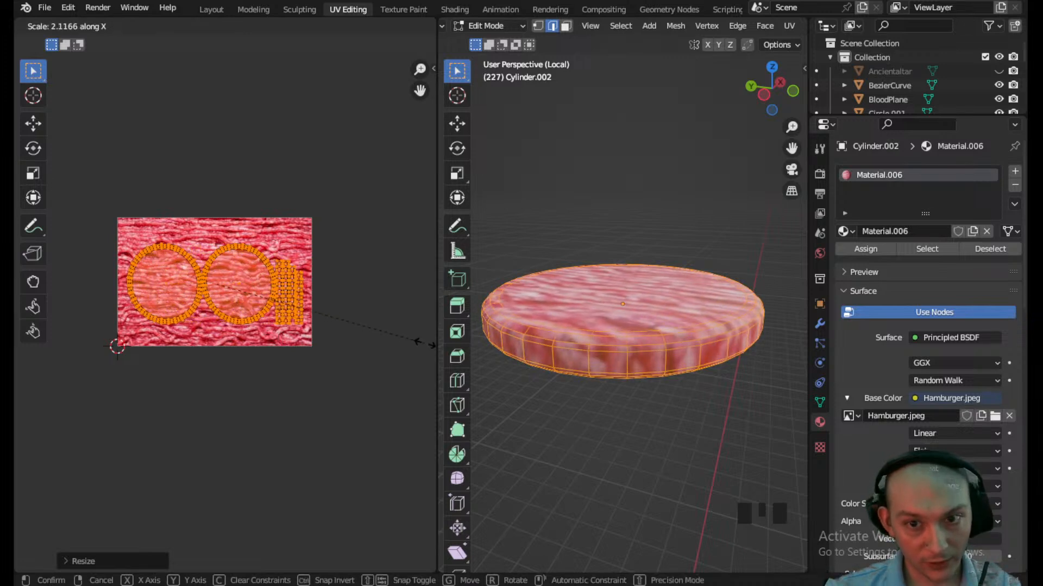
pyautogui.click(425, 342)
pyautogui.press('s')
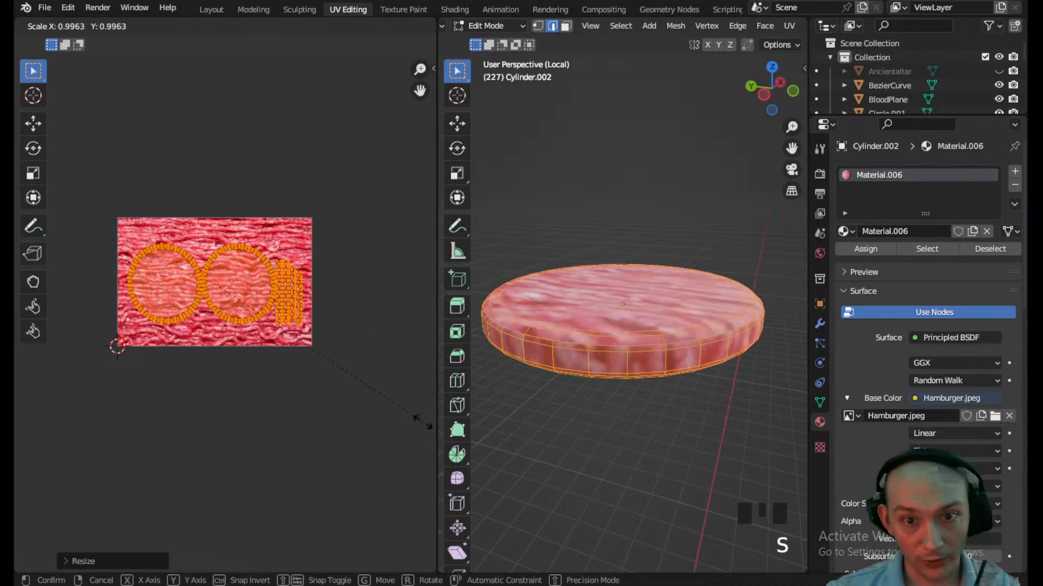
pyautogui.click(155, 471)
pyautogui.moveTo(686, 289); pyautogui.dragTo(597, 304, button='middle')
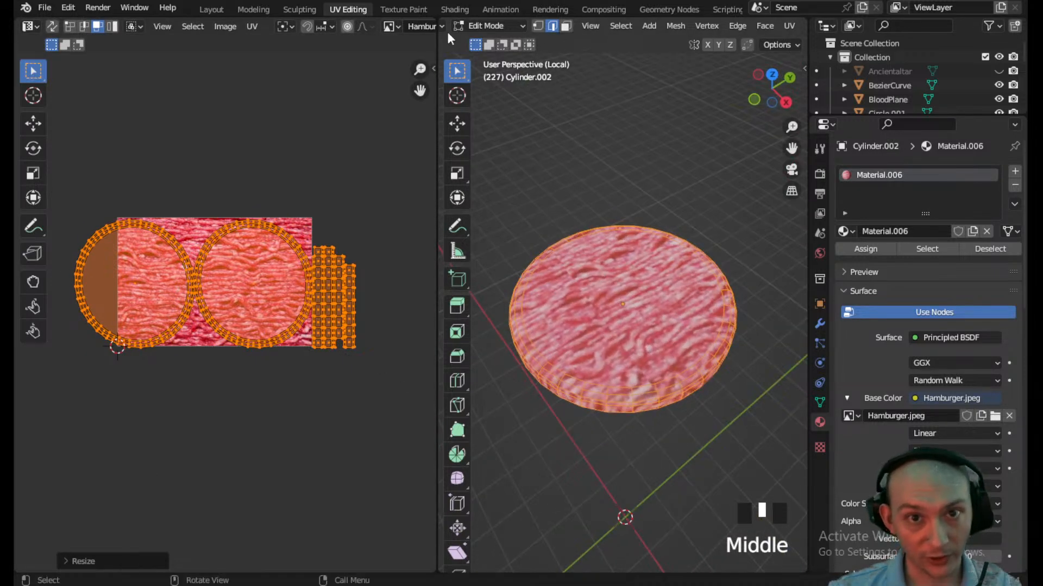
# - Return to Object Mode and the Layout workspace, and leave local view to show the full scene
pyautogui.click(491, 26)
pyautogui.click(494, 40)
pyautogui.scroll(-4, 573, 147)
pyautogui.moveTo(573, 147); pyautogui.dragTo(689, 307, button='middle')
pyautogui.press('KP_Divide')
pyautogui.scroll(-2, 689, 311)
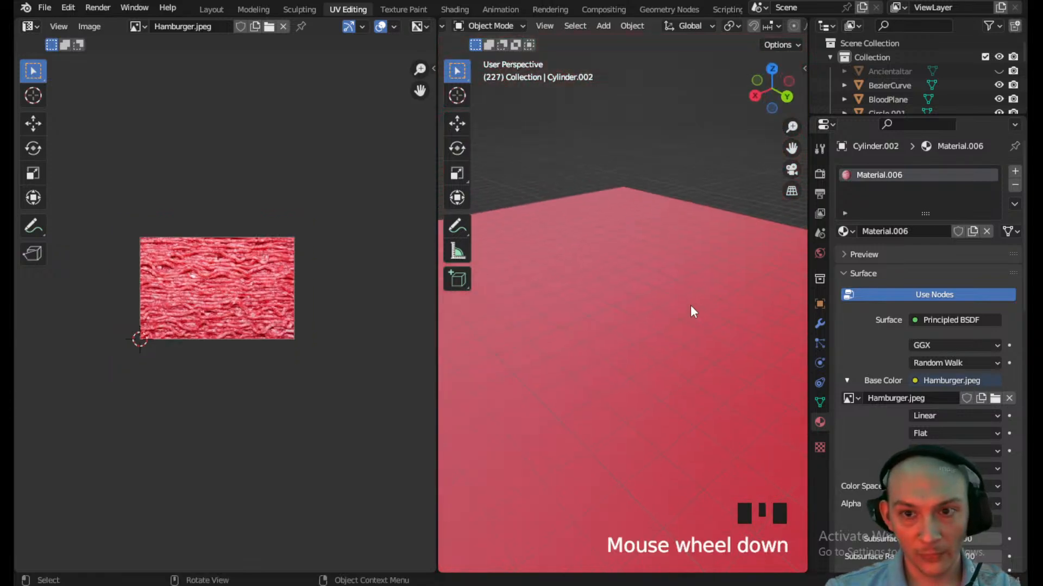
pyautogui.click(209, 10)
pyautogui.scroll(-3, 462, 285)
pyautogui.scroll(2, 477, 293)
pyautogui.press('KP_Divide')
pyautogui.scroll(-2, 477, 298)
pyautogui.moveTo(477, 297); pyautogui.dragTo(561, 226, button='middle')
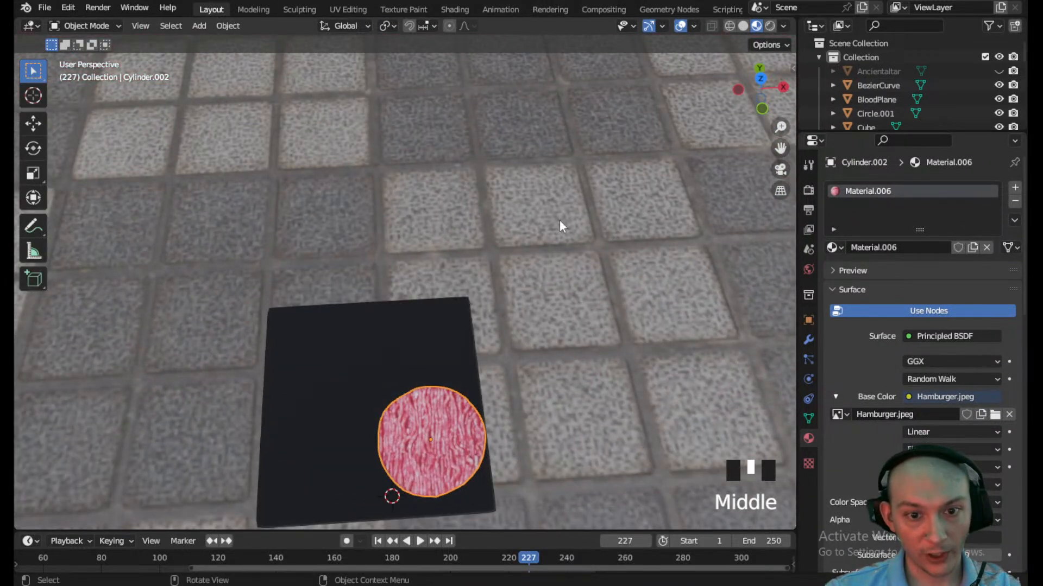
# - Thicken the black tray beneath the patty by scaling it about 1.87 along Z
pyautogui.click(762, 109)
pyautogui.scroll(2, 332, 349)
pyautogui.scroll(-8, 389, 263)
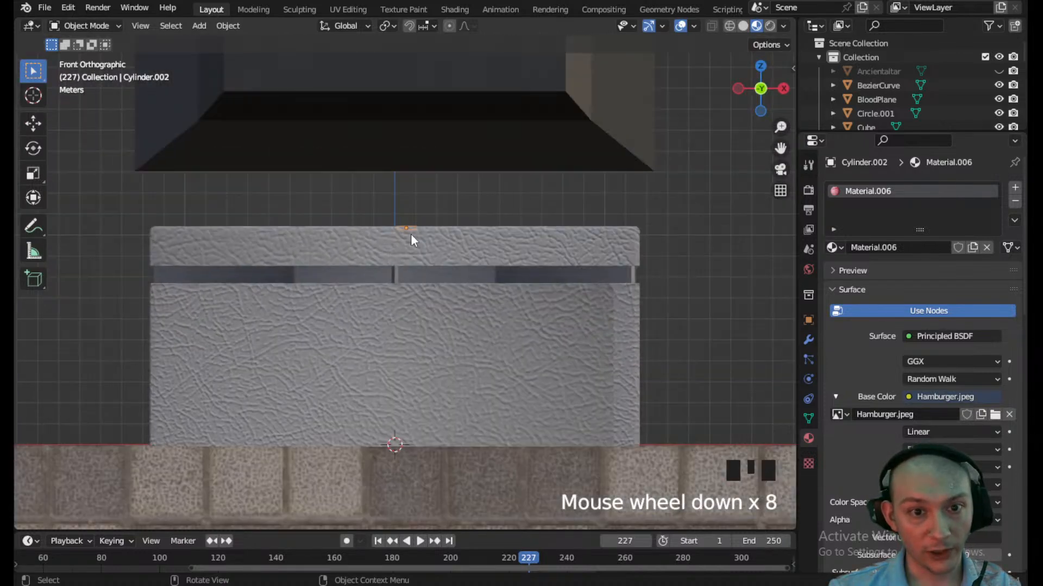
pyautogui.moveTo(410, 233); pyautogui.dragTo(348, 312, button='middle')
pyautogui.scroll(4, 348, 313)
pyautogui.moveTo(363, 275); pyautogui.dragTo(418, 156, button='middle')
pyautogui.click(485, 146)
pyautogui.press('s')
pyautogui.press('z')
pyautogui.click(669, 145)
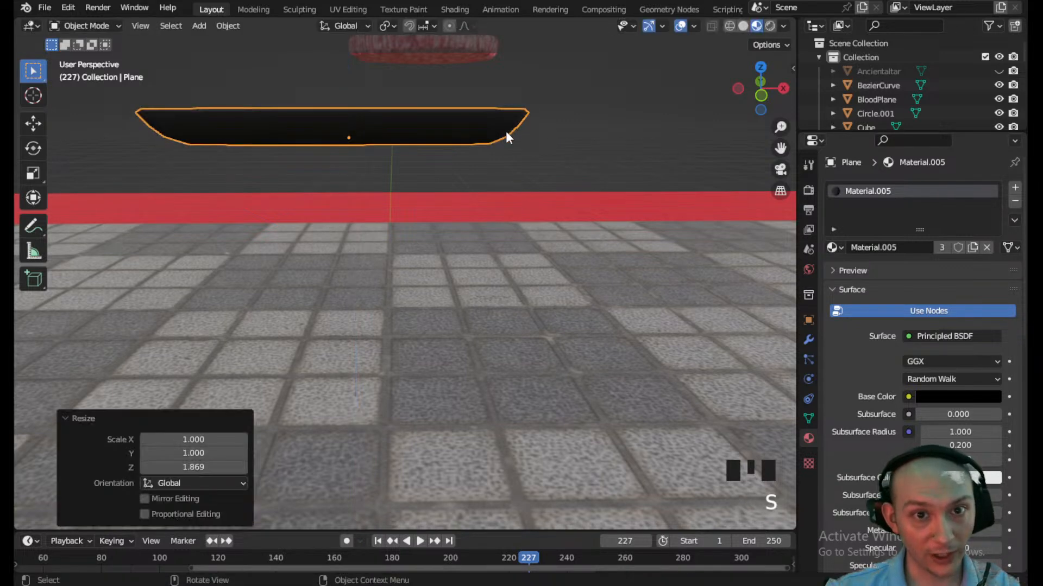
# - Lower the patty about 0.38 m along Z to rest on the black tray
pyautogui.moveTo(506, 123); pyautogui.dragTo(513, 157, button='middle')
pyautogui.click(471, 210)
pyautogui.press('g')
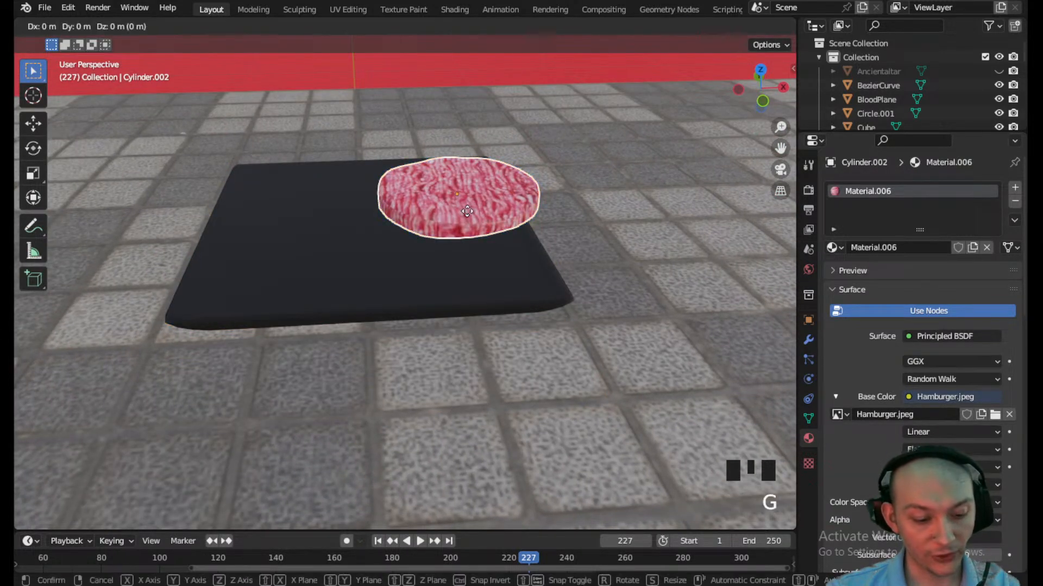
pyautogui.press('z')
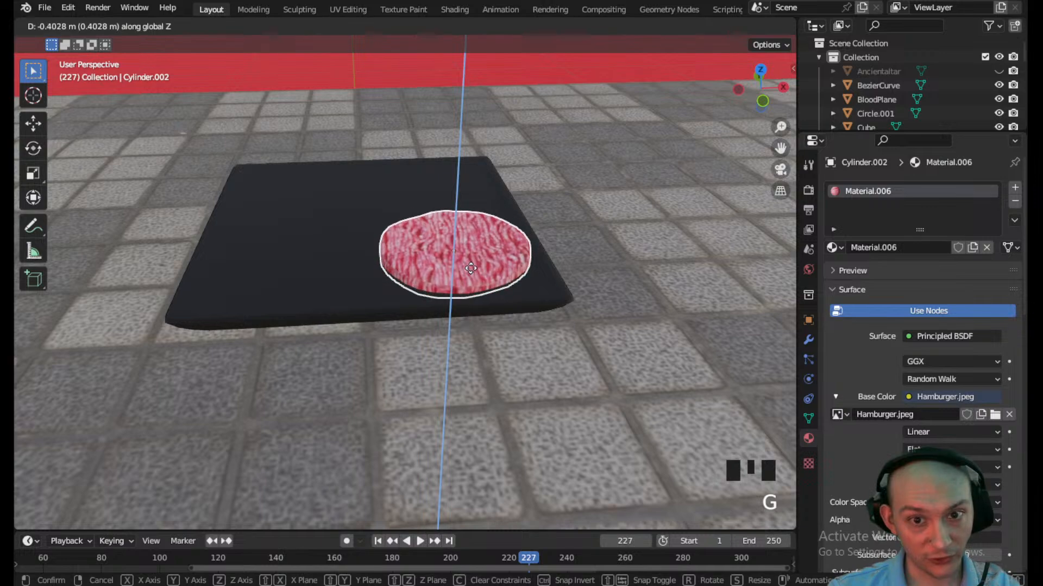
pyautogui.click(471, 268)
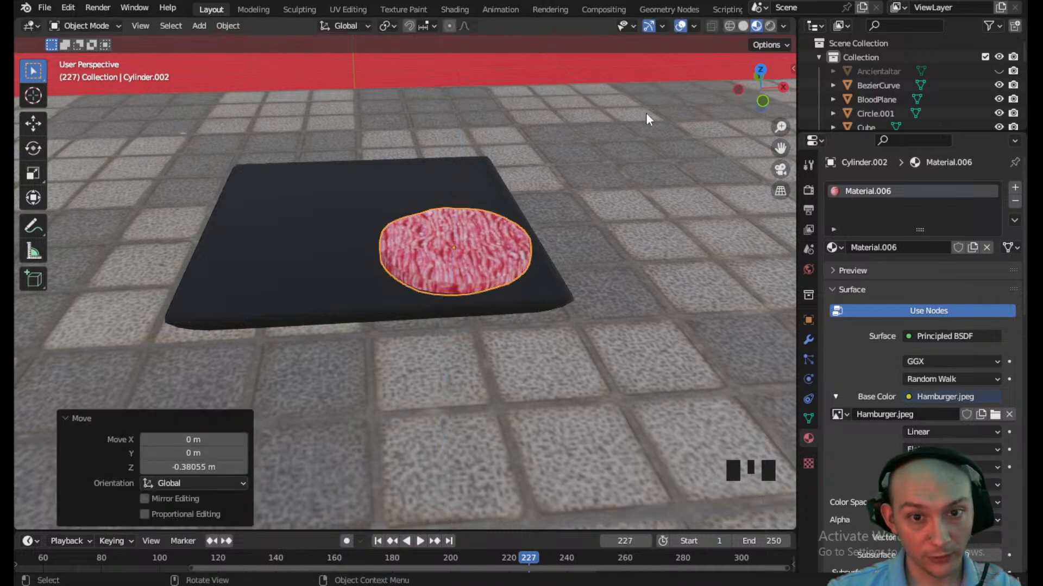
# - In top view, duplicate the patty about 1.01 m along Y on the tray and rotate the copy 72°
pyautogui.click(761, 75)
pyautogui.click(760, 67)
pyautogui.scroll(2, 411, 447)
pyautogui.keyDown('shift'); pyautogui.moveTo(411, 447); pyautogui.dragTo(447, 254, button='middle'); pyautogui.keyUp('shift')
pyautogui.hotkey('shift', 'd')
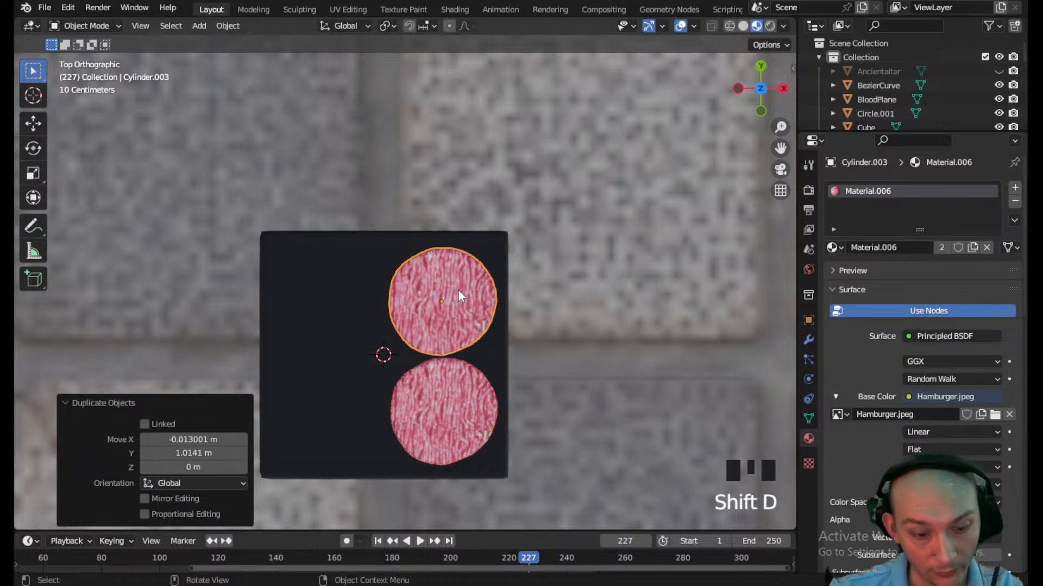
pyautogui.press('r')
pyautogui.click(487, 341)
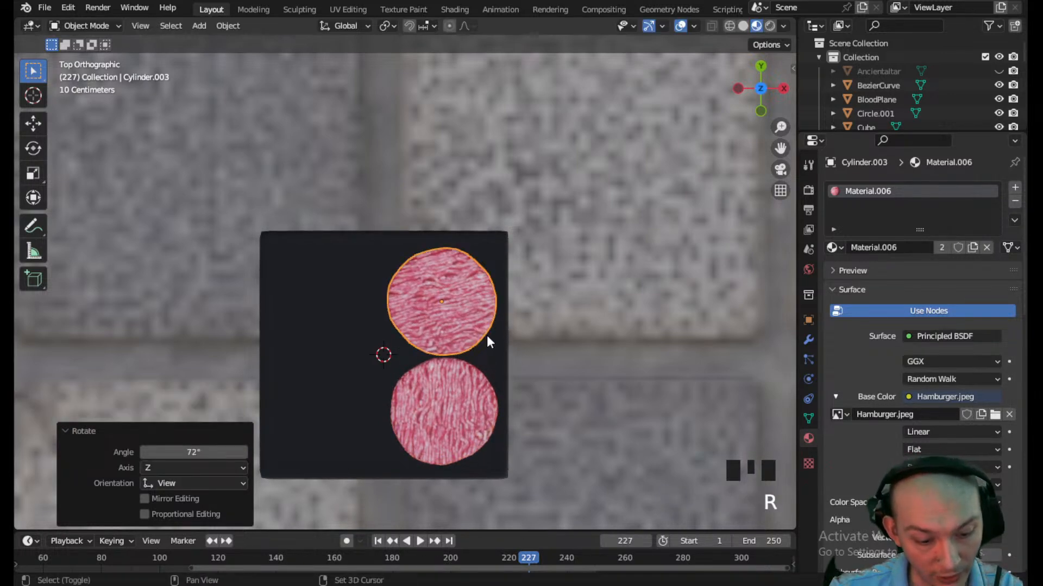
# - Duplicate the rotated patty about 1.04 m along negative X into the adjacent tray corner and rotate the copy about 75°
pyautogui.hotkey('shift', 'd')
pyautogui.click(376, 349)
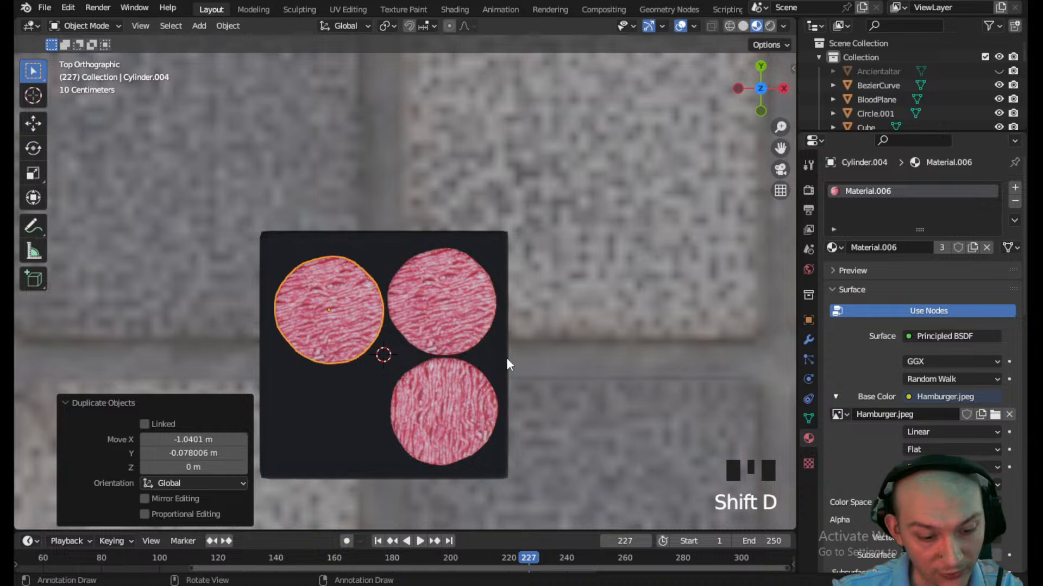
pyautogui.press('r')
pyautogui.click(328, 477)
# - Duplicate the third patty about 0.99 m along negative Y into the last empty tray corner and rotate the copy
pyautogui.hotkey('shift', 'd')
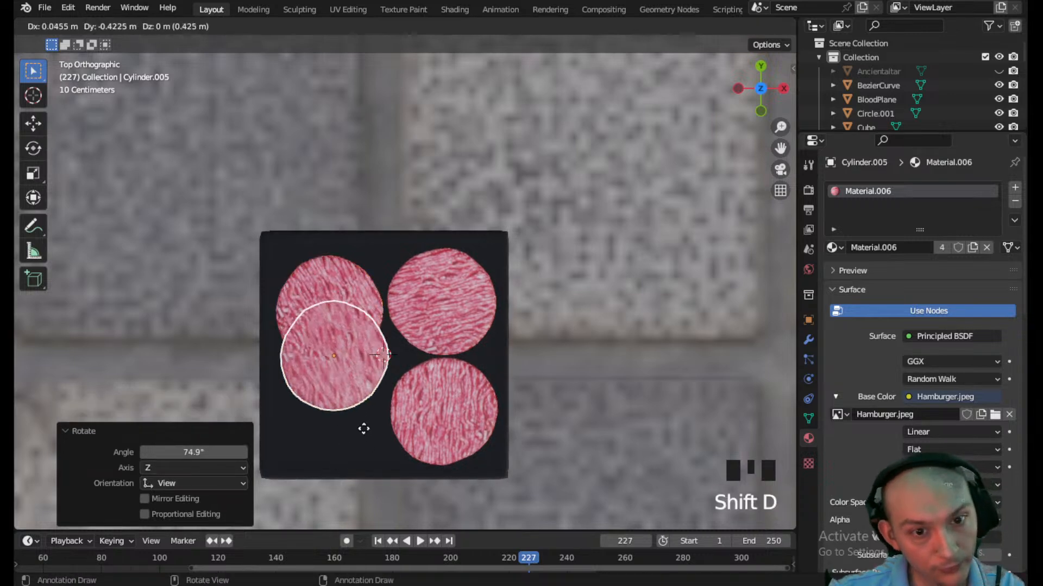
pyautogui.click(365, 492)
pyautogui.press('r')
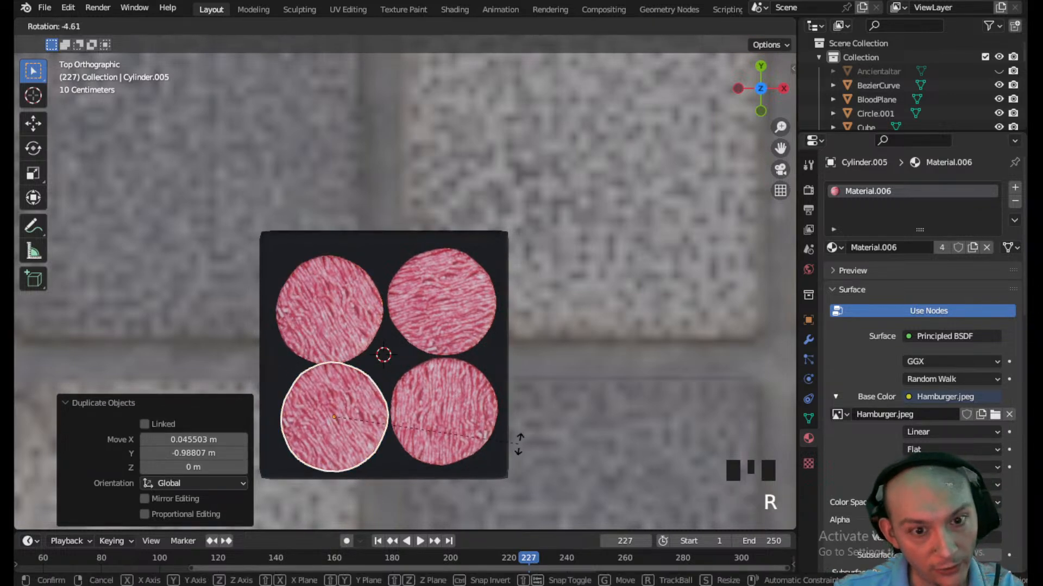
pyautogui.click(484, 382)
# - Nudge the third patty upward along Y and move the fourth about 0.07 m along Y to even out the spacing
pyautogui.click(338, 332)
pyautogui.press('g')
pyautogui.click(337, 330)
pyautogui.click(332, 420)
pyautogui.press('g')
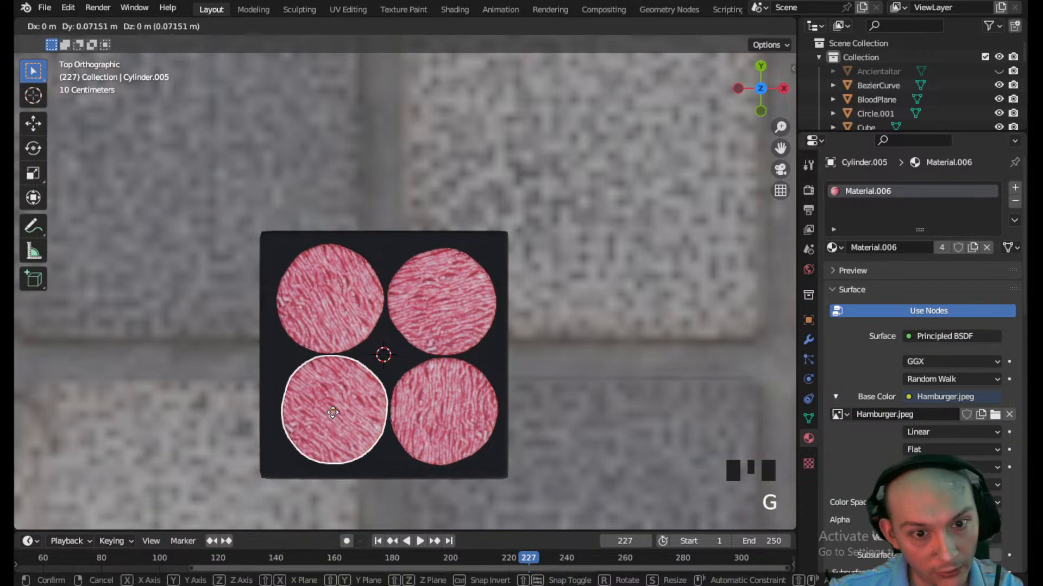
pyautogui.click(356, 405)
# - Inspect the four patties on the tray and save the Blender file
pyautogui.moveTo(384, 394); pyautogui.dragTo(265, 221, button='middle')
pyautogui.scroll(3, 415, 326)
pyautogui.scroll(-2, 420, 313)
pyautogui.hotkey('ctrl', 's')
# - Examine the patty tray's size and placement relative to the surrounding kitchen equipment
pyautogui.scroll(-2, 410, 295)
pyautogui.scroll(-6, 376, 233)
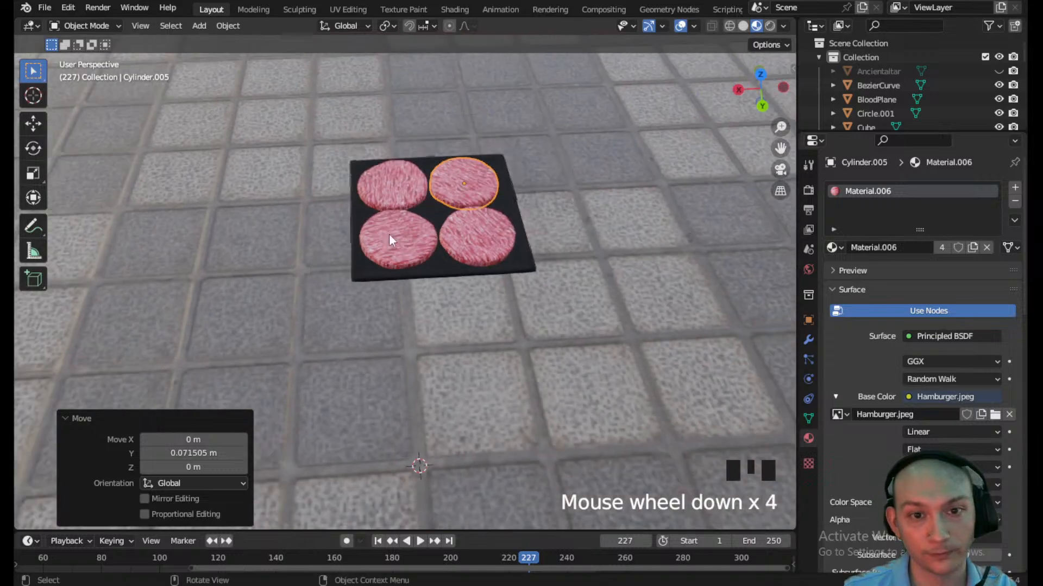
pyautogui.moveTo(439, 252); pyautogui.dragTo(337, 253, button='middle')
pyautogui.scroll(-4, 347, 256)
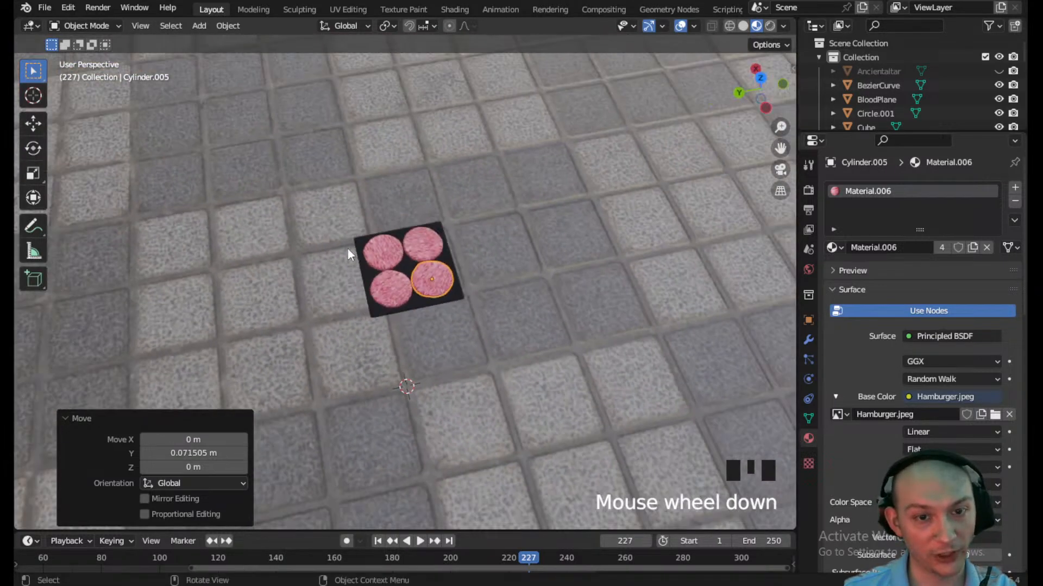
pyautogui.click(434, 290)
pyautogui.scroll(-3, 433, 288)
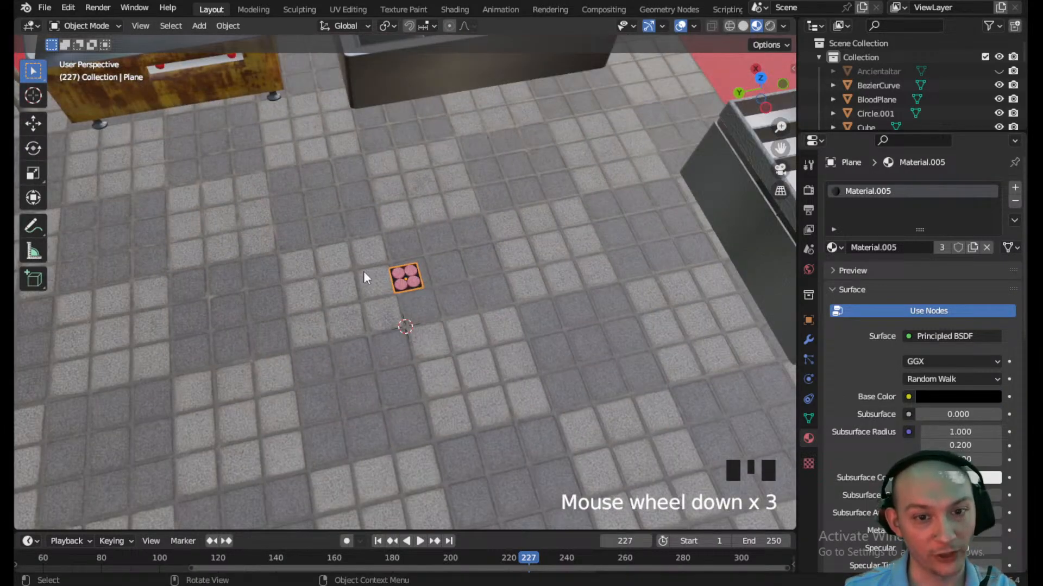
pyautogui.scroll(8, 365, 262)
pyautogui.scroll(-12, 396, 262)
pyautogui.scroll(-2, 386, 277)
pyautogui.scroll(-2, 408, 255)
pyautogui.scroll(6, 484, 291)
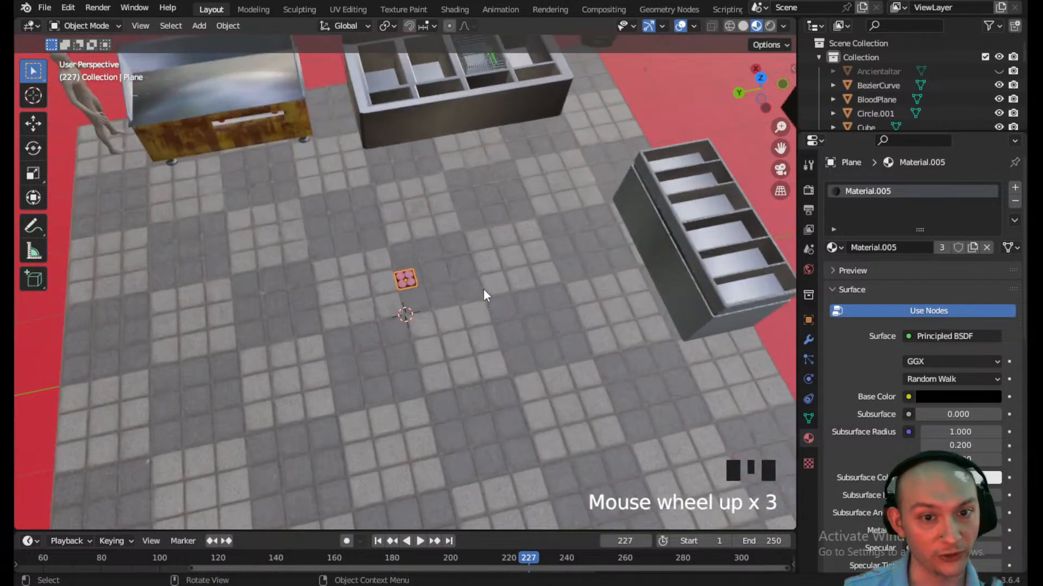
pyautogui.scroll(-4, 456, 279)
pyautogui.scroll(-3, 445, 281)
pyautogui.scroll(12, 438, 279)
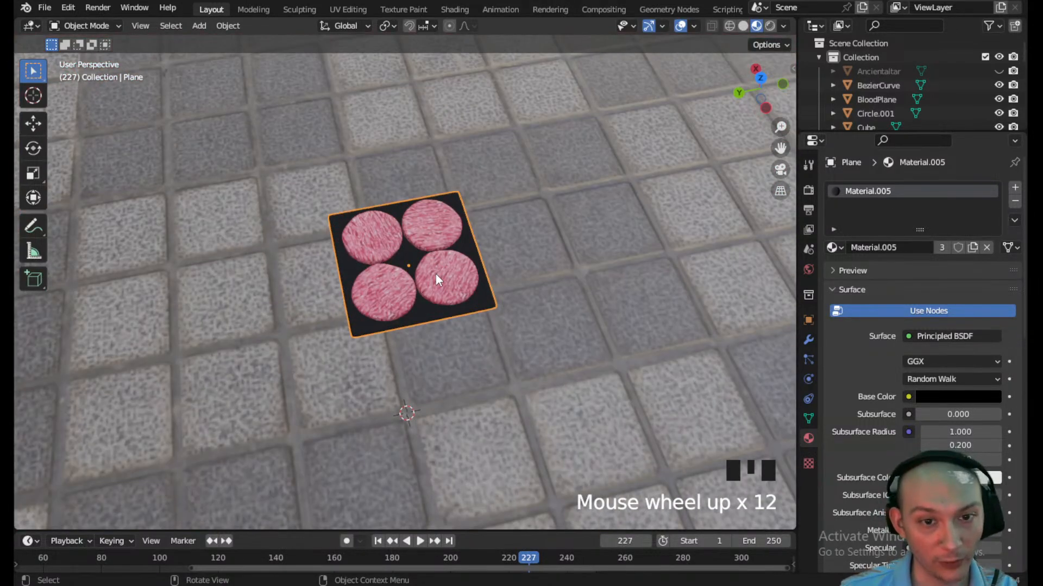
# - Join the four patties and the black tray into a single object with the tray as the active object
pyautogui.click(435, 272)
pyautogui.moveTo(435, 273); pyautogui.dragTo(555, 260, button='middle')
pyautogui.scroll(-2, 434, 236)
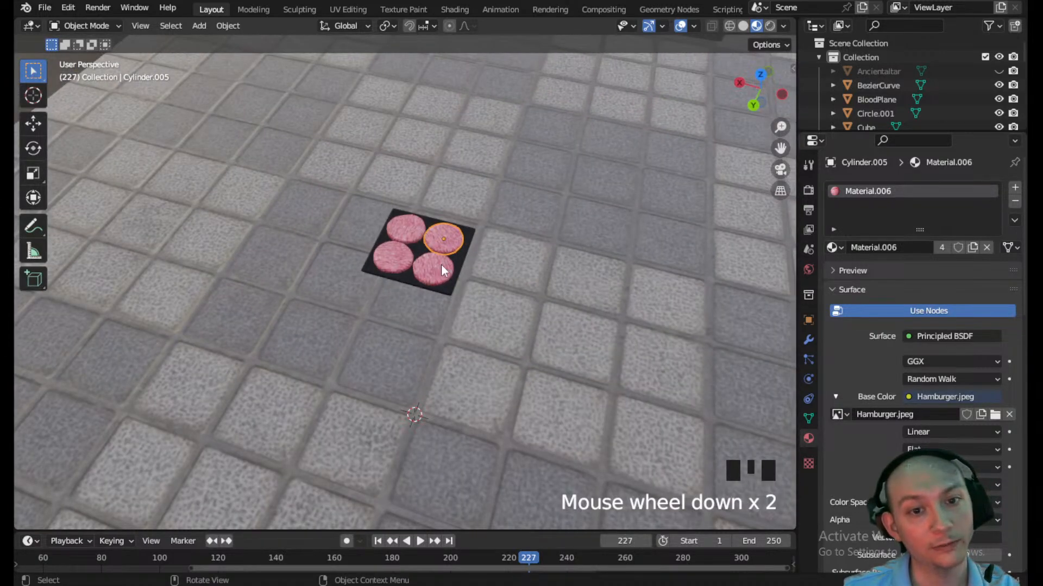
pyautogui.click(440, 265)
pyautogui.keyDown('shift'); pyautogui.click(402, 261); pyautogui.keyUp('shift')
pyautogui.keyDown('shift'); pyautogui.click(412, 234); pyautogui.keyUp('shift')
pyautogui.keyDown('shift'); pyautogui.click(441, 239); pyautogui.keyUp('shift')
pyautogui.keyDown('shift'); pyautogui.click(458, 260); pyautogui.keyUp('shift')
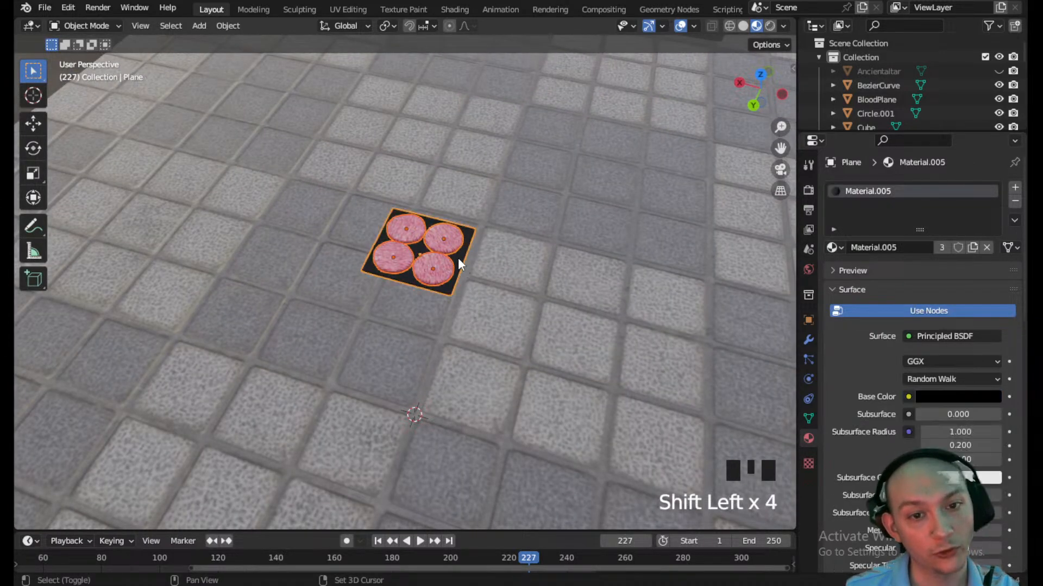
pyautogui.hotkey('ctrl', 'j')
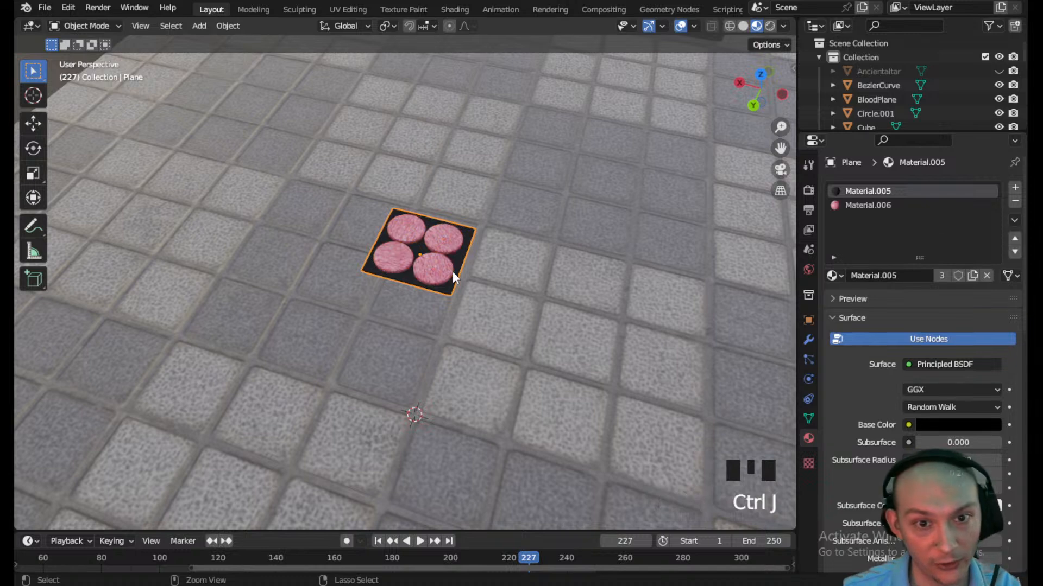
# - In Edit Mode on the joined tray, select one corner patty's linked geometry with the delimit set to Seam
pyautogui.click(430, 267)
pyautogui.click(84, 26)
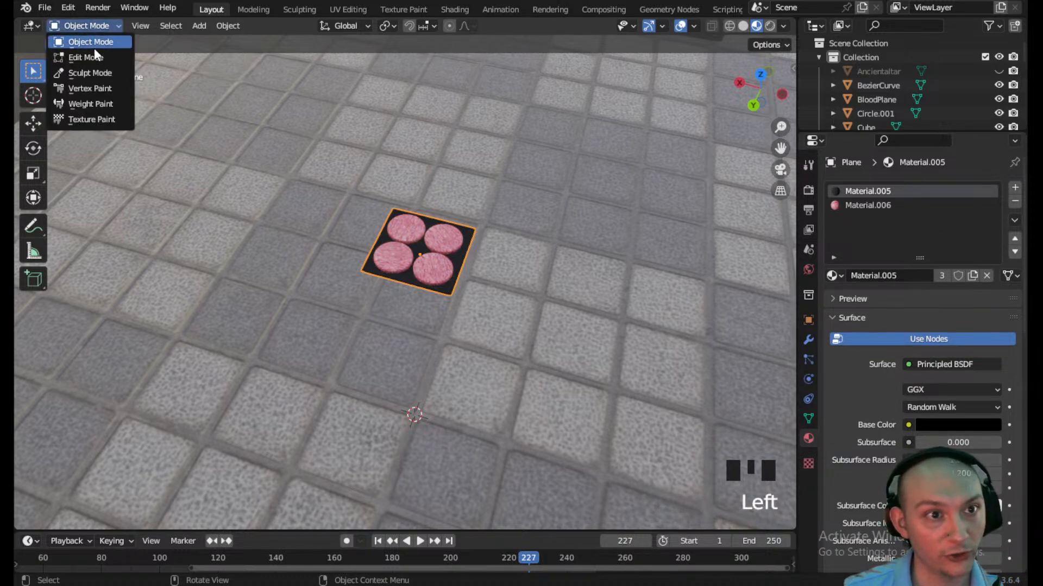
pyautogui.click(90, 58)
pyautogui.click(444, 272)
pyautogui.press('l')
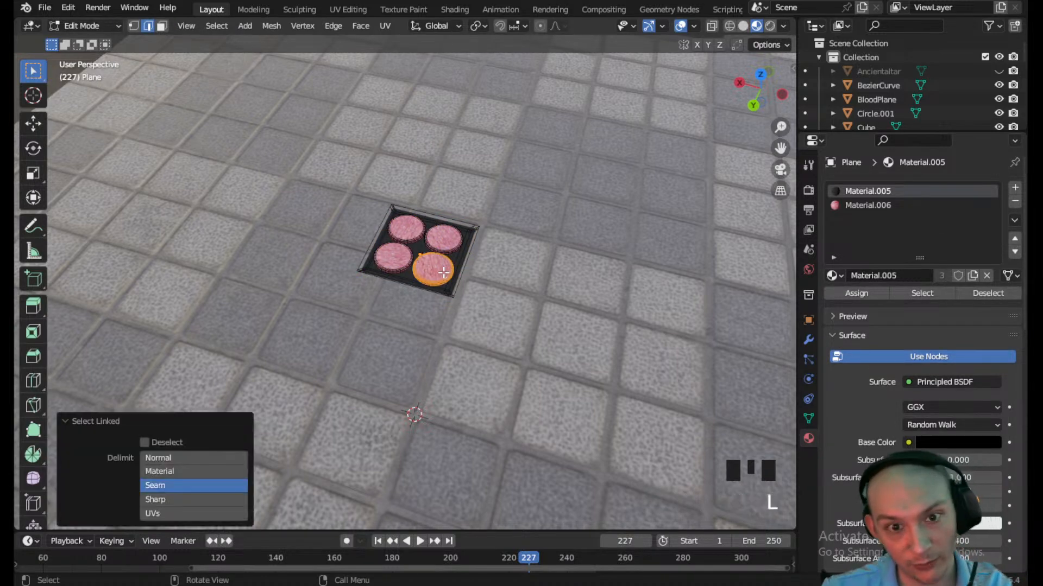
pyautogui.click(186, 483)
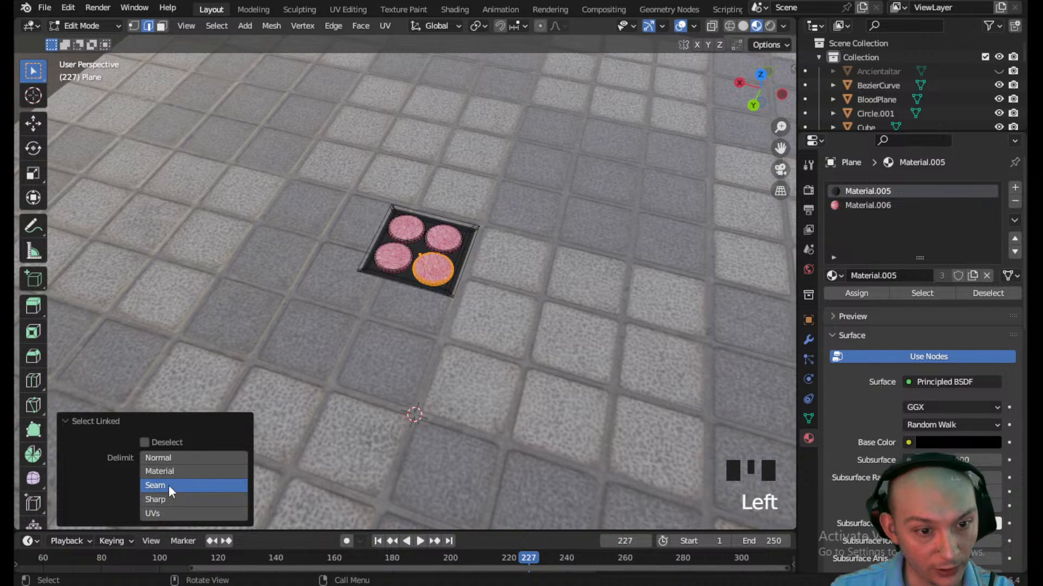
pyautogui.click(169, 484)
pyautogui.rightClick(157, 487)
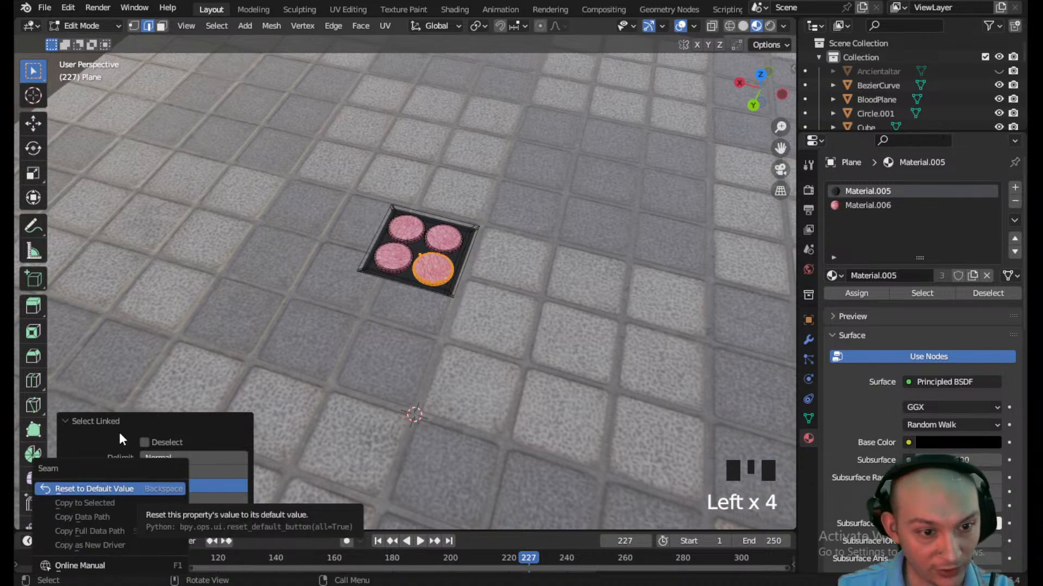
pyautogui.scroll(1, 442, 267)
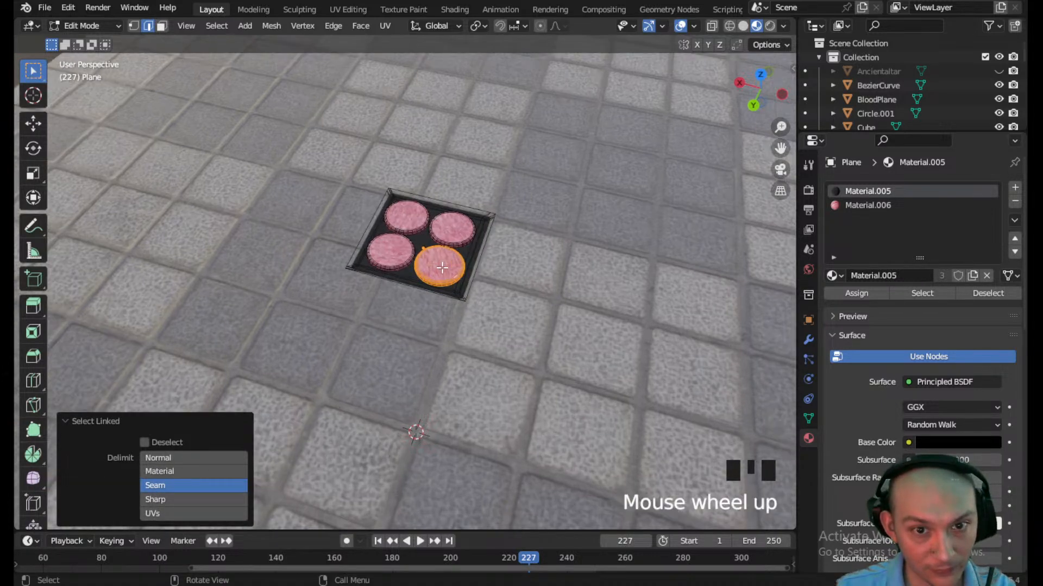
pyautogui.scroll(4, 442, 267)
pyautogui.moveTo(442, 267); pyautogui.dragTo(454, 261, button='middle')
pyautogui.scroll(3, 454, 260)
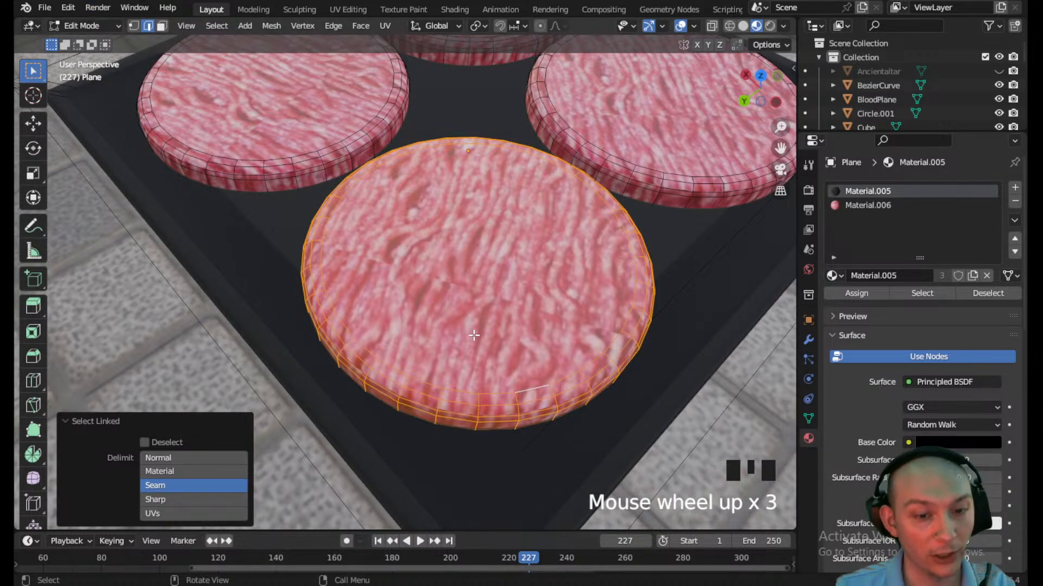
# - Duplicate the selected patty about 0.31 m away, separate the copy into its own object, and return to Object Mode
pyautogui.hotkey('shift', 'd')
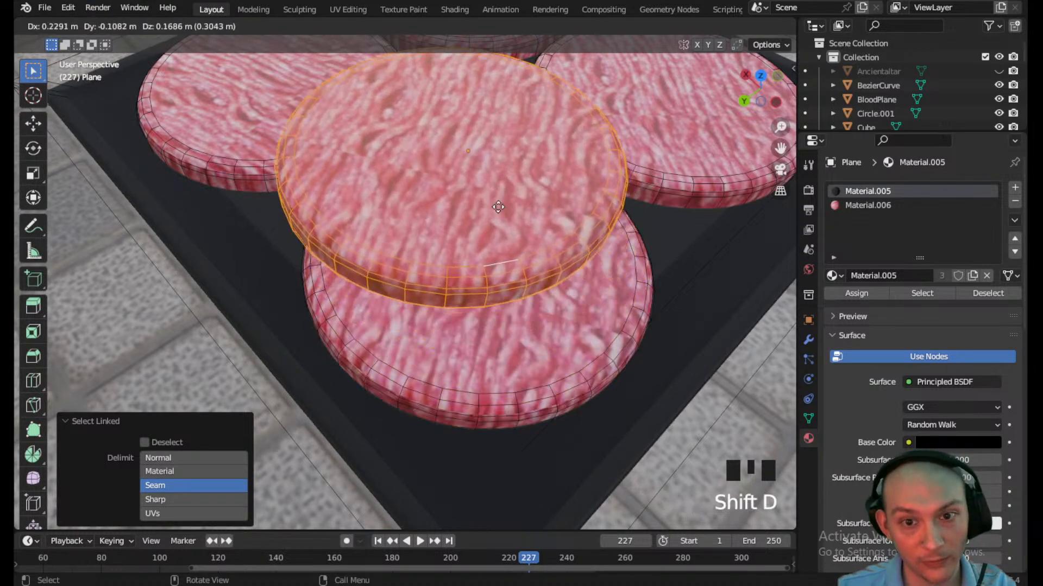
pyautogui.click(495, 206)
pyautogui.press('p')
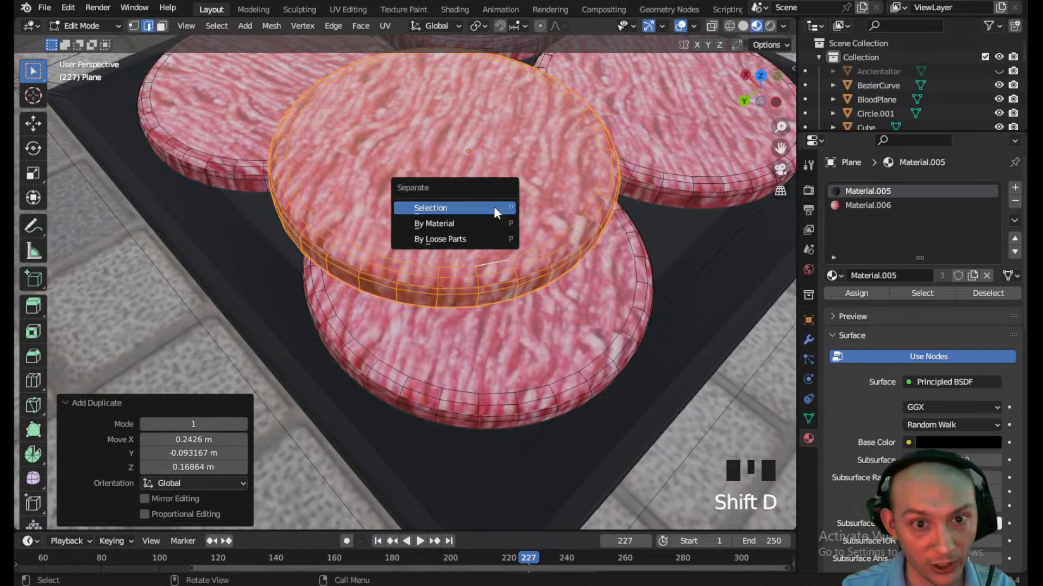
pyautogui.click(493, 206)
pyautogui.click(84, 25)
pyautogui.click(82, 40)
# - Move the separated patty off the tray to beside it and set its origin to Center of Mass (Surface)
pyautogui.scroll(-3, 380, 217)
pyautogui.click(408, 240)
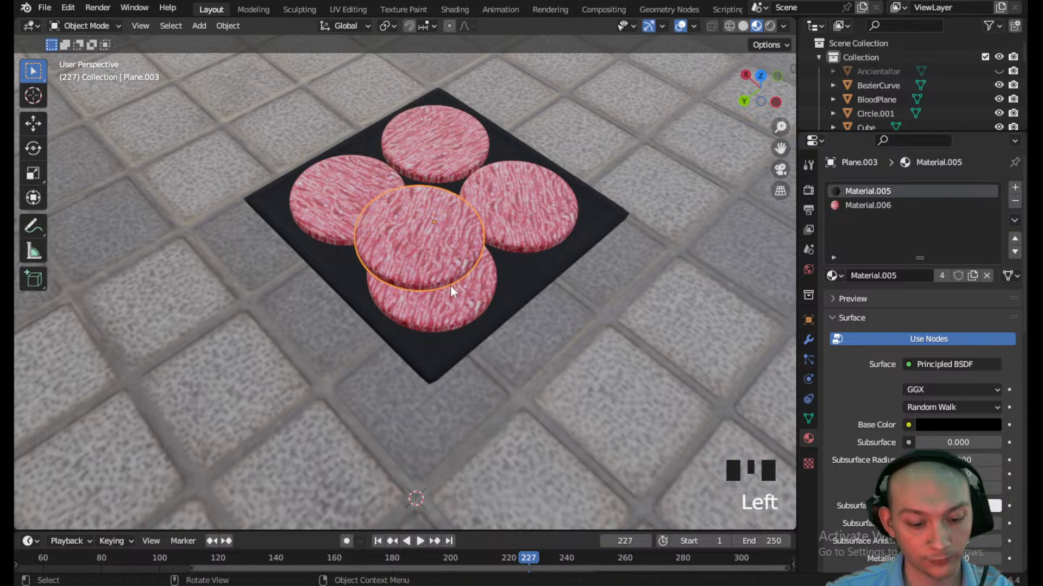
pyautogui.press('g')
pyautogui.click(213, 177)
pyautogui.click(228, 25)
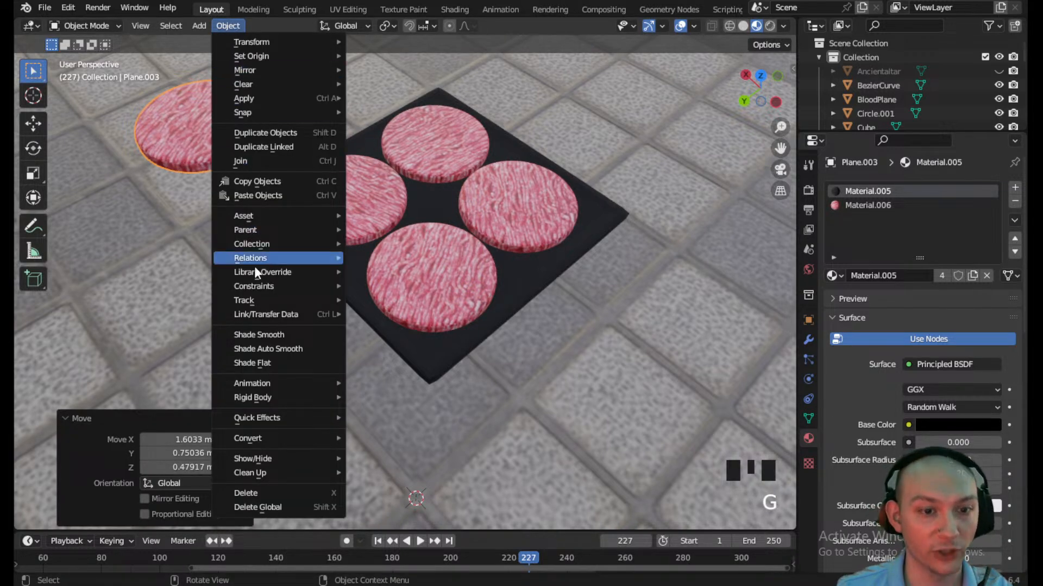
pyautogui.moveTo(289, 58)
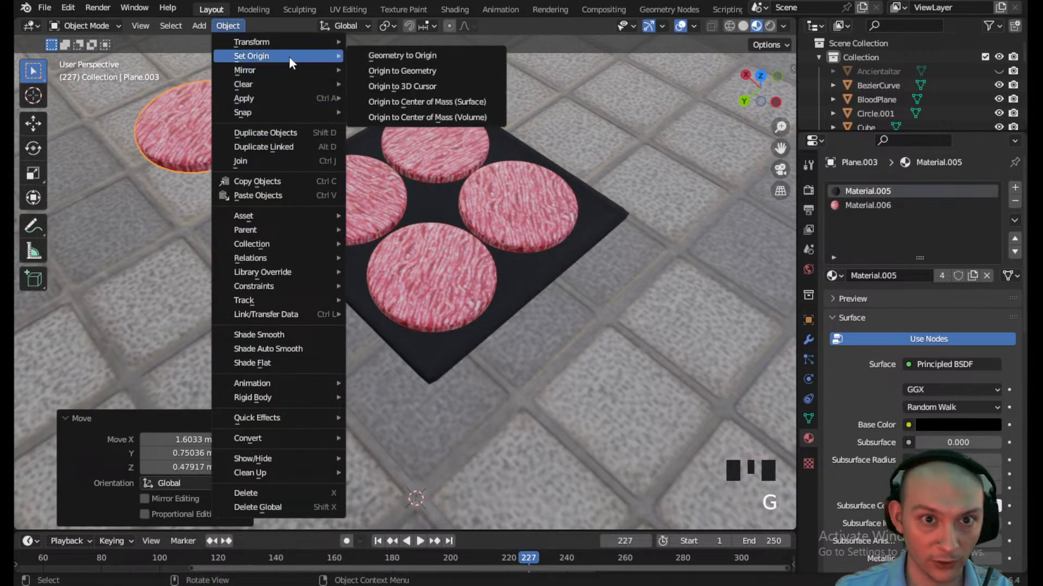
pyautogui.click(448, 103)
pyautogui.scroll(-2, 240, 108)
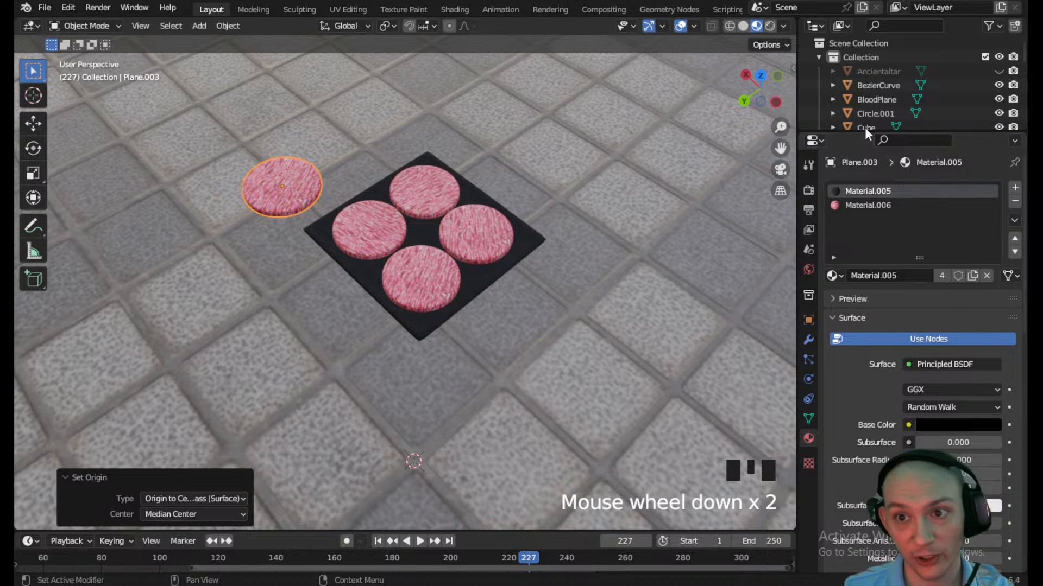
# - Enlarge the scene object list and rename the separate patty as SingleBurger
pyautogui.moveTo(864, 133); pyautogui.dragTo(895, 467)
pyautogui.doubleClick(888, 423)
pyautogui.scroll(-3, 889, 421)
pyautogui.write('Sin')
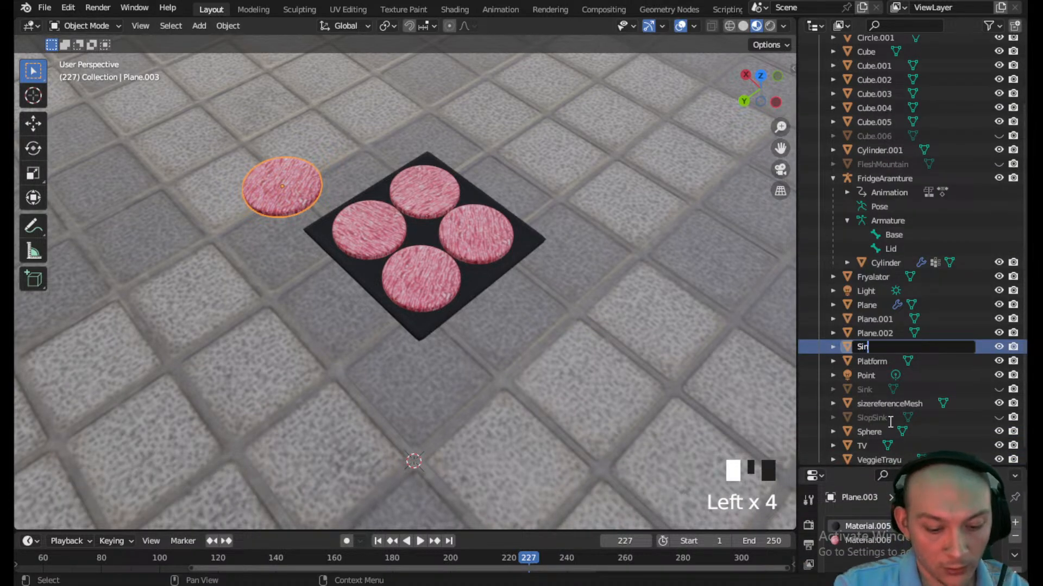
pyautogui.write('gleBurgewr')
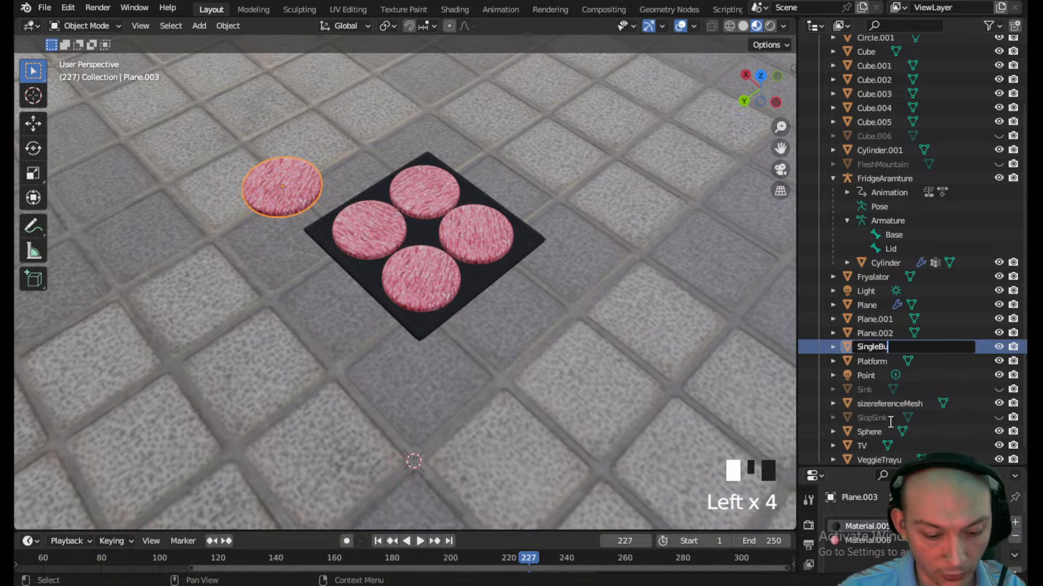
pyautogui.press('BackSpace')
pyautogui.press('BackSpace')
pyautogui.write('r')
pyautogui.press('Return')
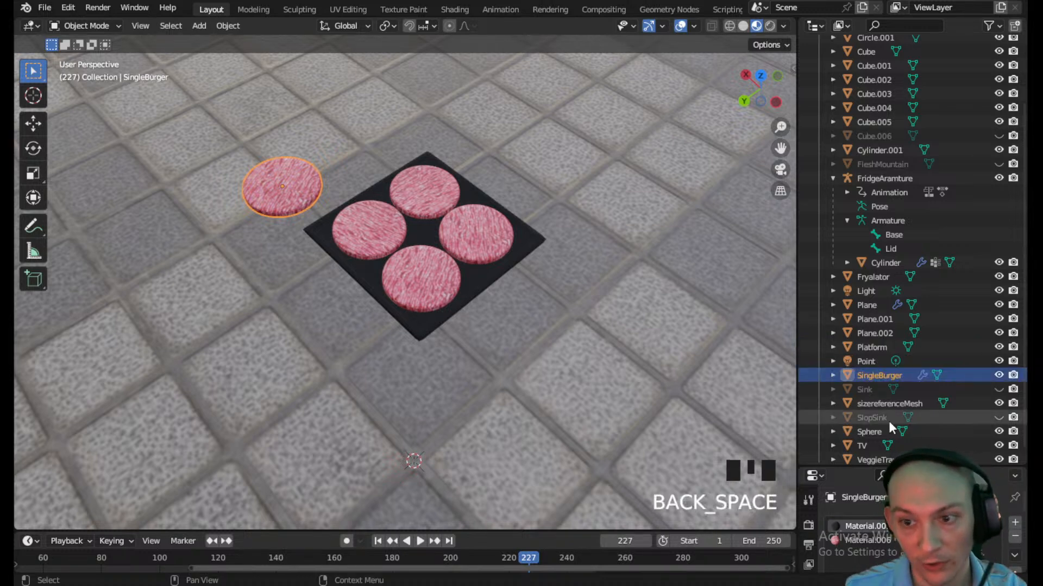
# - In top view, move the patty tray about 40 m along negative X and 3.6 m along negative Y over the fridge
pyautogui.scroll(-4, 301, 227)
pyautogui.scroll(-6, 335, 305)
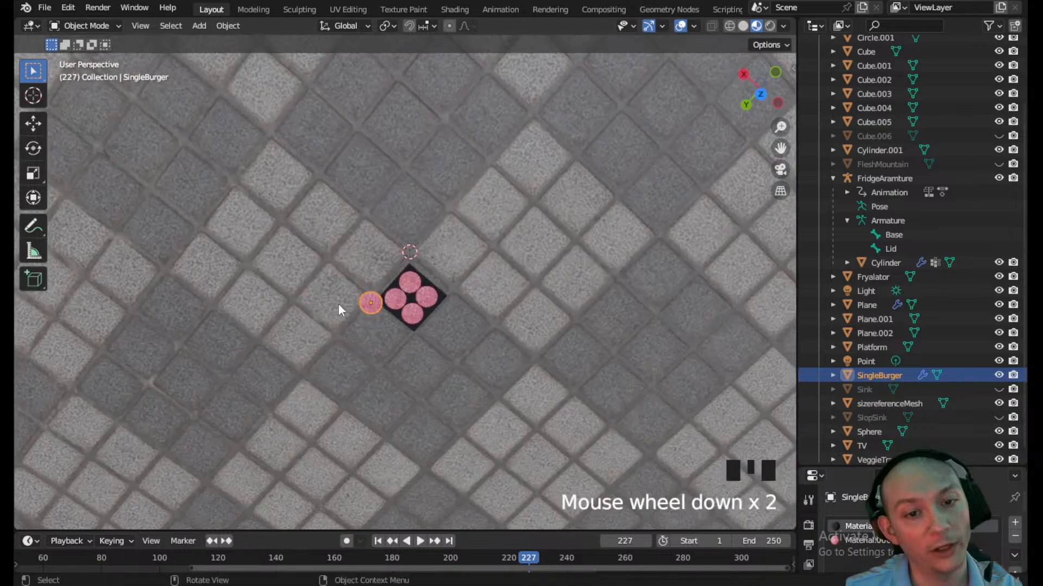
pyautogui.click(392, 298)
pyautogui.moveTo(392, 298); pyautogui.dragTo(408, 229, button='middle')
pyautogui.scroll(-5, 601, 136)
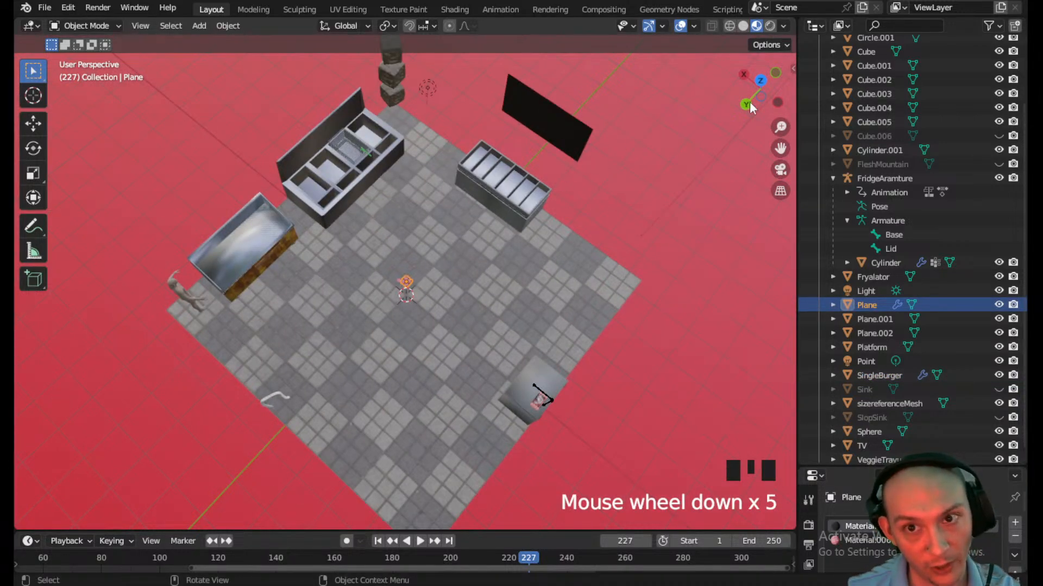
pyautogui.click(760, 80)
pyautogui.press('g')
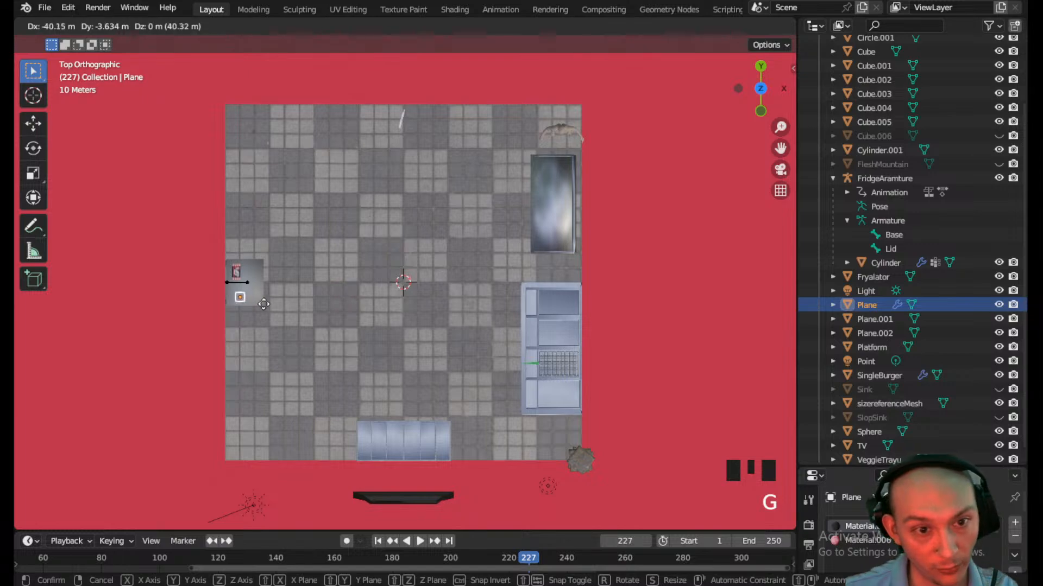
pyautogui.click(264, 304)
# - Move SingleBurger in top view from the room's centre to next to the patty tray at the fridge
pyautogui.scroll(6, 416, 283)
pyautogui.click(410, 285)
pyautogui.scroll(-3, 353, 304)
pyautogui.press('g')
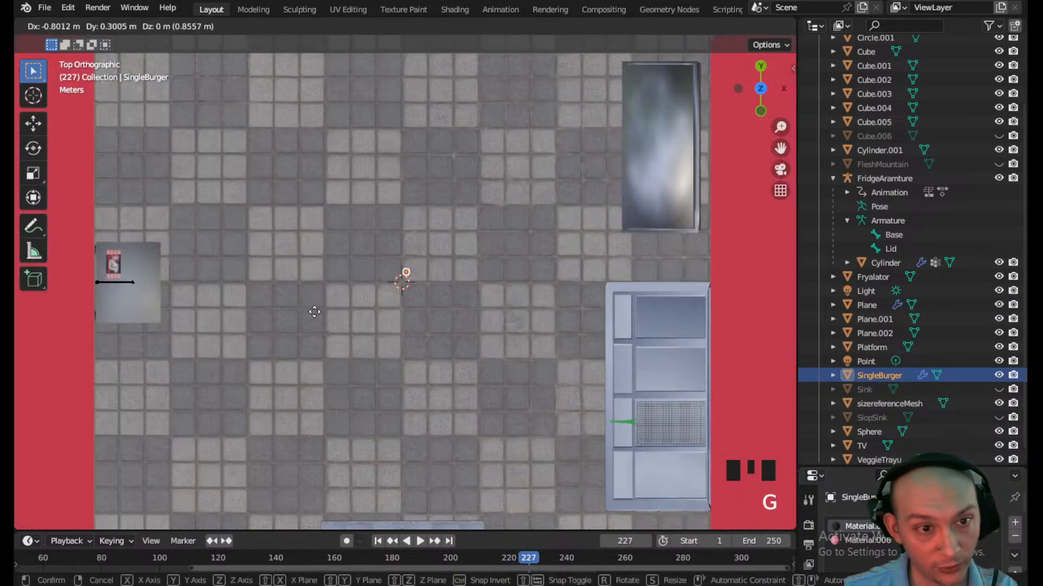
pyautogui.click(44, 349)
# - Hide the fridge body and the ice mesh inside it to expose the patty tray and single burger
pyautogui.moveTo(45, 349); pyautogui.dragTo(402, 207, button='middle')
pyautogui.click(408, 202)
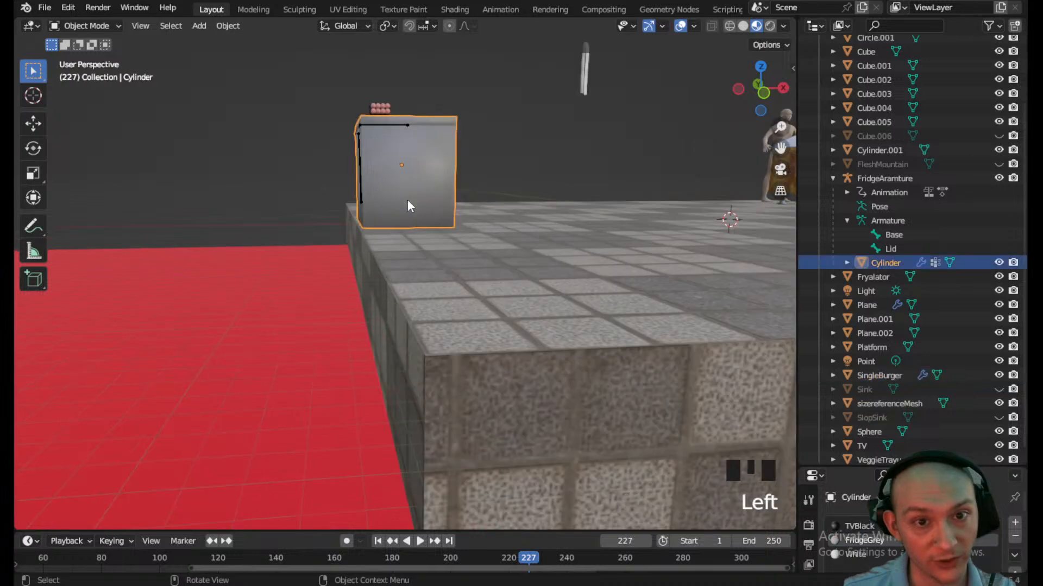
pyautogui.press('h')
pyautogui.click(412, 152)
pyautogui.press('h')
pyautogui.moveTo(412, 152); pyautogui.dragTo(416, 207, button='middle')
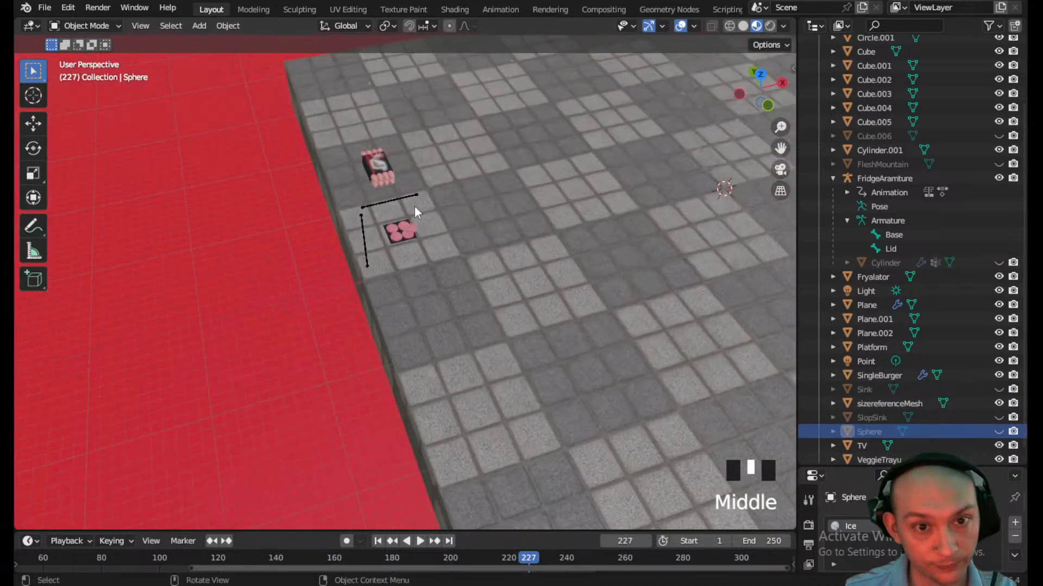
# - Select the patty tray together with SingleBurger and raise both about 3.89 m along Z in front view
pyautogui.scroll(3, 415, 208)
pyautogui.click(394, 179)
pyautogui.keyDown('shift'); pyautogui.click(419, 147); pyautogui.keyUp('shift')
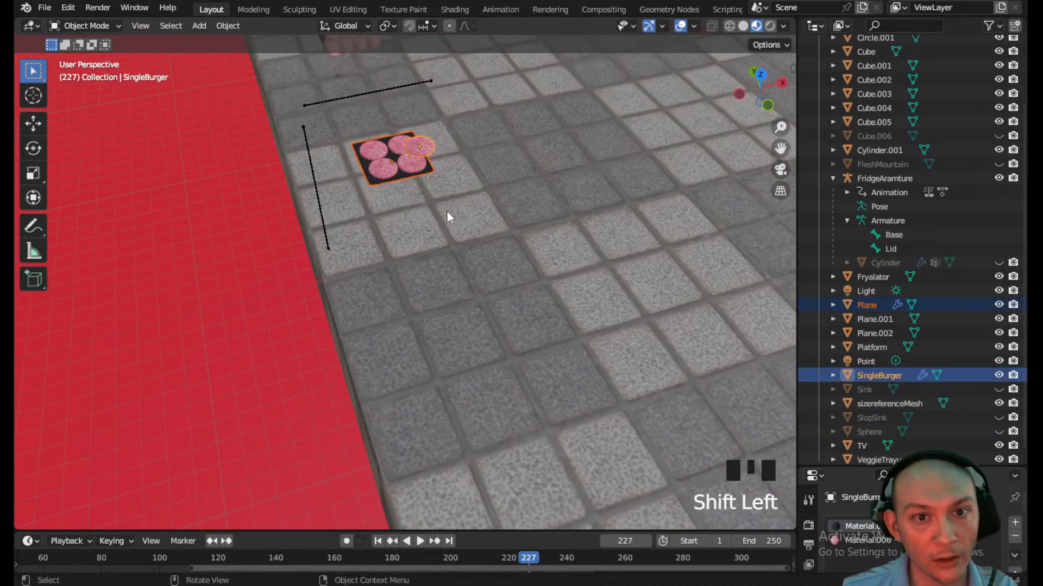
pyautogui.click(767, 105)
pyautogui.scroll(-2, 414, 198)
pyautogui.press('g')
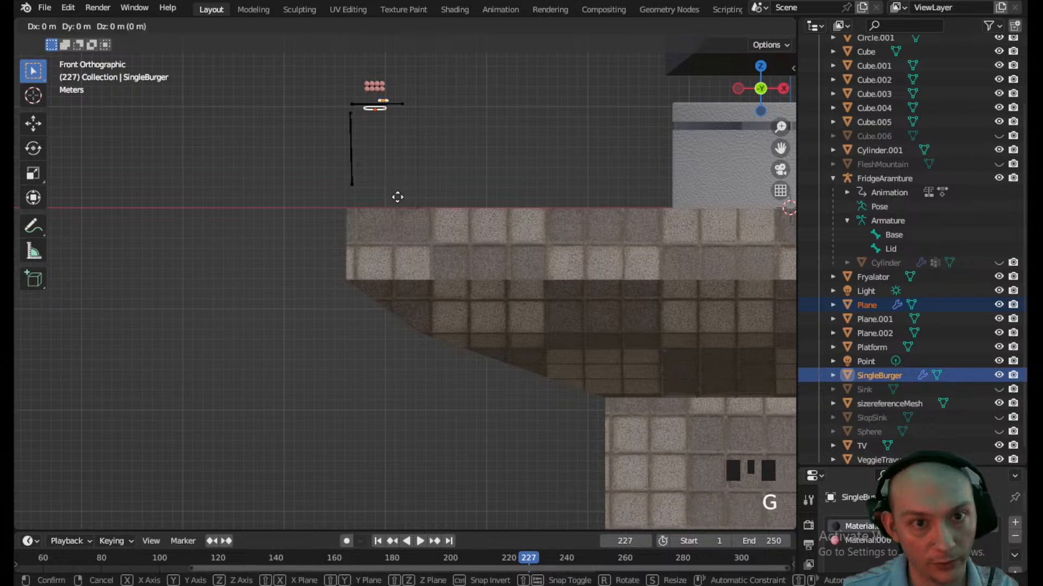
pyautogui.press('z')
pyautogui.click(408, 158)
# - Unhide all hidden objects and bring the hot dog pack on top of the fridge into close view
pyautogui.scroll(2, 410, 145)
pyautogui.keyDown('shift'); pyautogui.moveTo(410, 144); pyautogui.dragTo(425, 229, button='middle'); pyautogui.keyUp('shift')
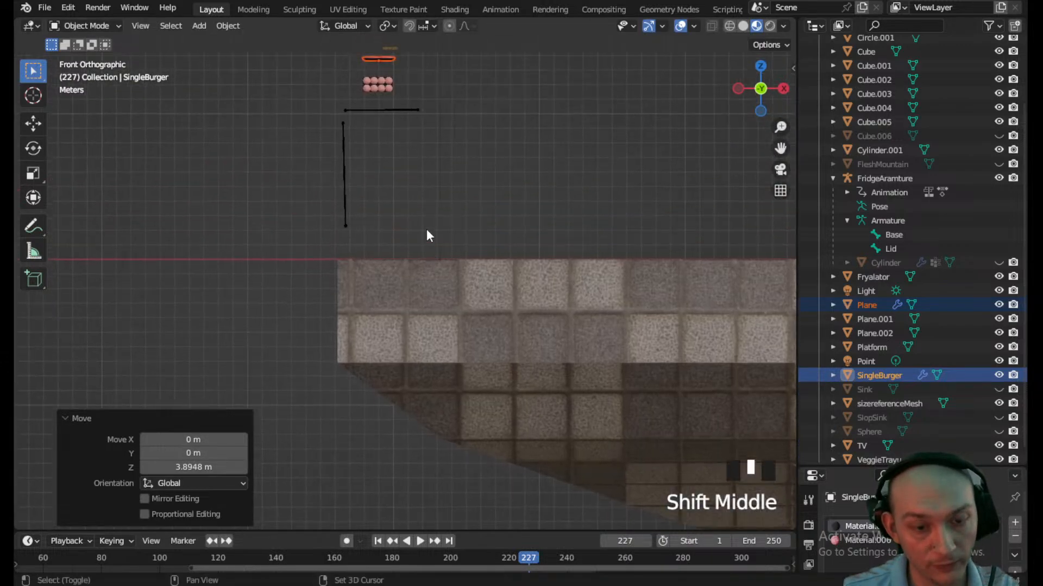
pyautogui.hotkey('alt', 'h')
pyautogui.scroll(-2, 433, 167)
pyautogui.moveTo(433, 168); pyautogui.dragTo(327, 287, button='middle')
pyautogui.scroll(6, 386, 293)
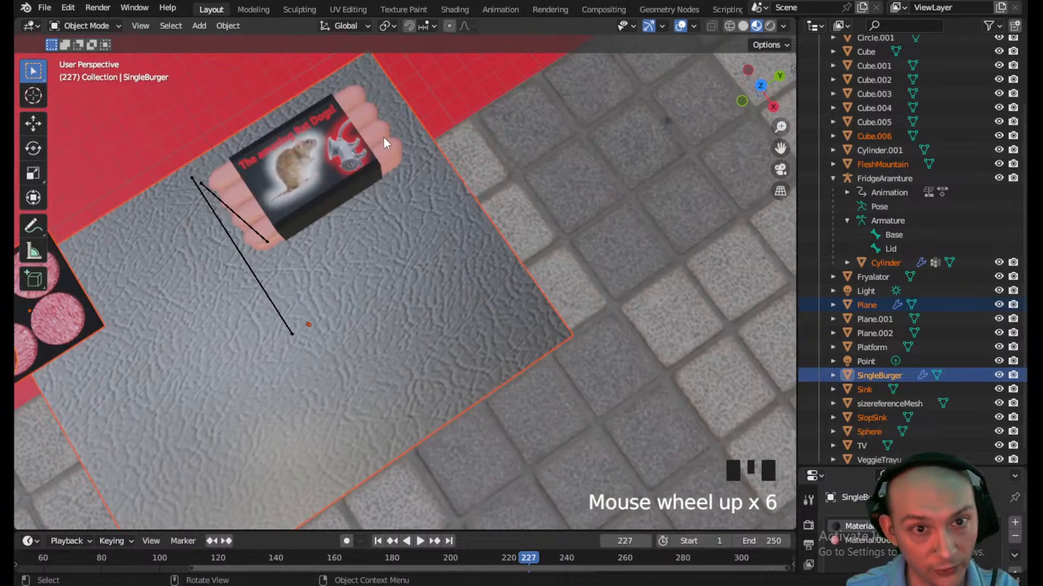
# - Open the hot dog pack's mesh in Edit Mode
pyautogui.click(383, 138)
pyautogui.click(93, 27)
pyautogui.click(79, 58)
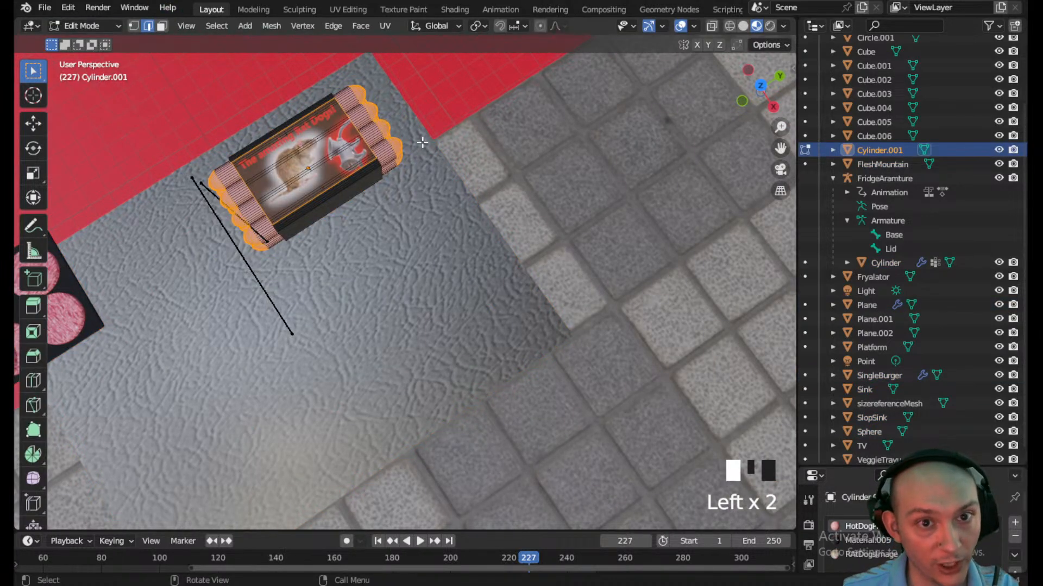
# - Try to separate one hot dog's linked geometry from the pack by selection, and undo the separation
pyautogui.click(390, 137)
pyautogui.click(388, 147)
pyautogui.press('l')
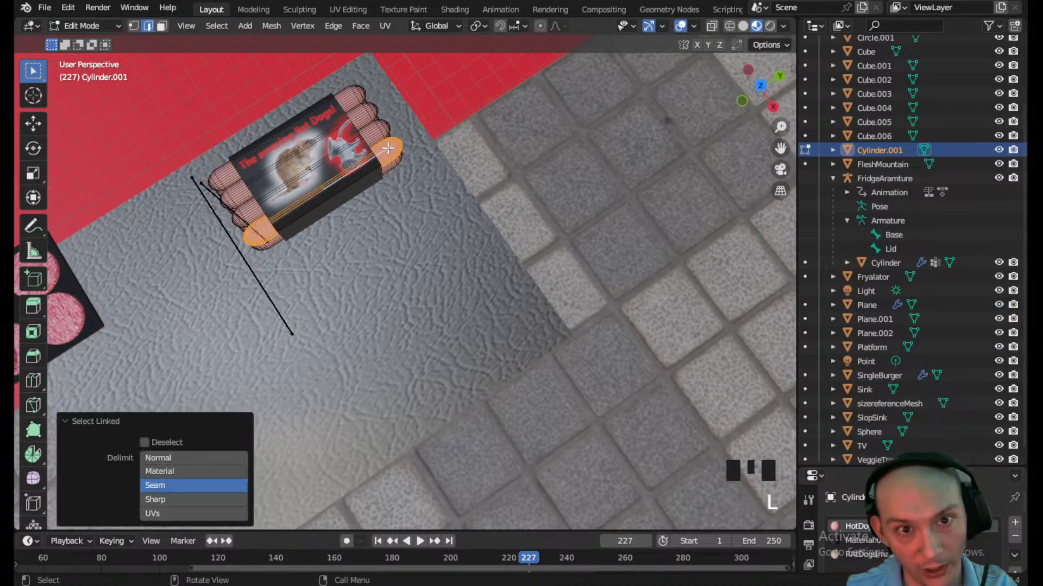
pyautogui.moveTo(401, 135); pyautogui.dragTo(335, 224, button='middle')
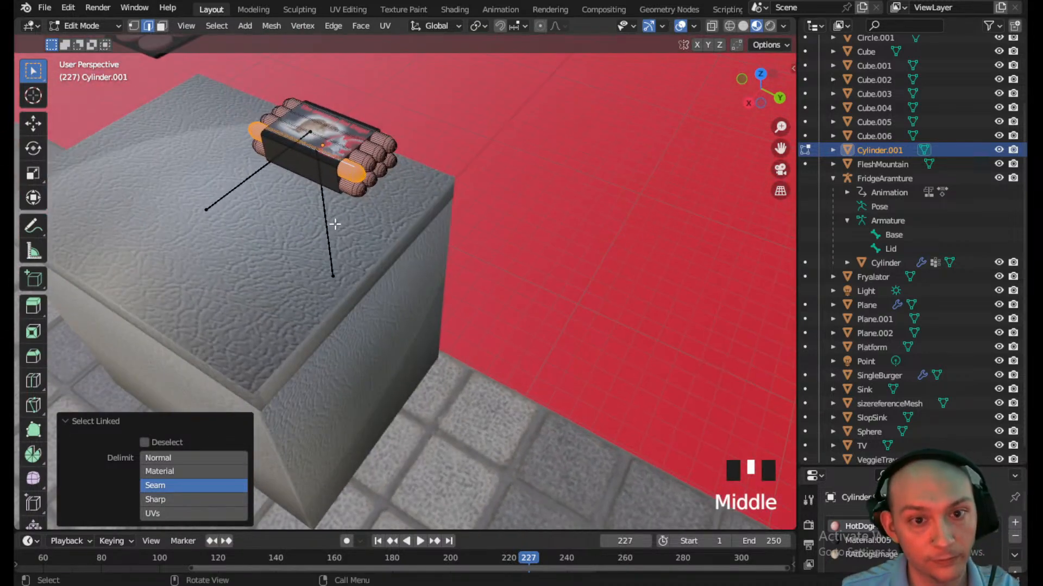
pyautogui.press('p')
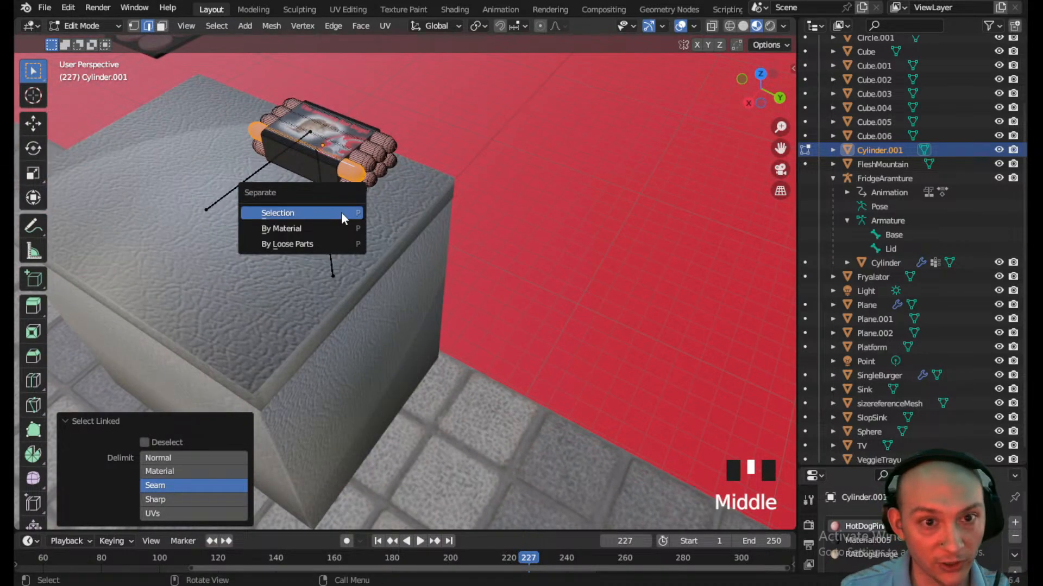
pyautogui.click(343, 217)
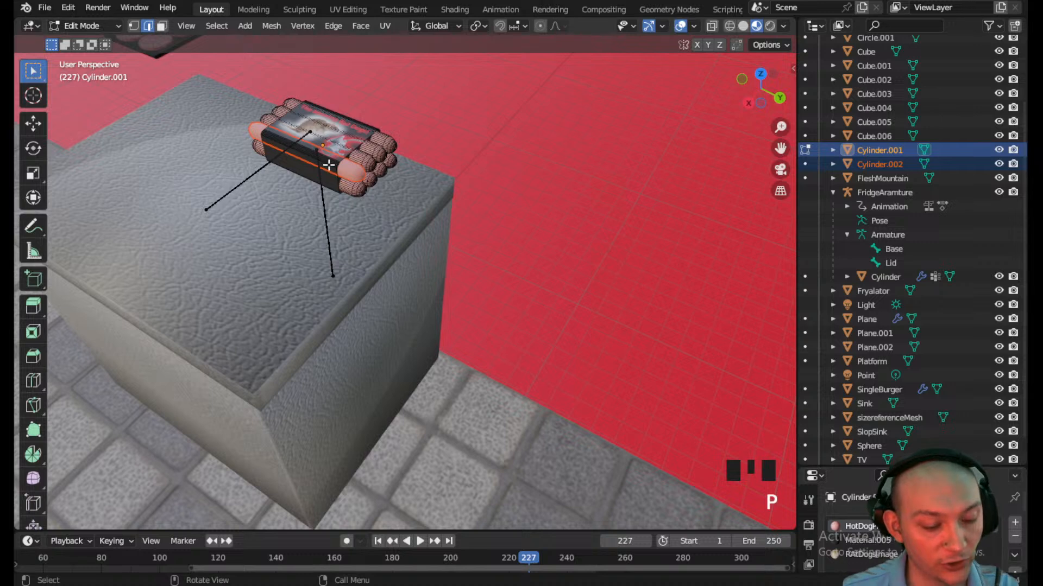
pyautogui.hotkey('ctrl', 'z')
pyautogui.hotkey('ctrl', 'z')
# - Duplicate one hot dog's linked geometry in place within the pack and separate the copy into its own object by selection
pyautogui.click(348, 171)
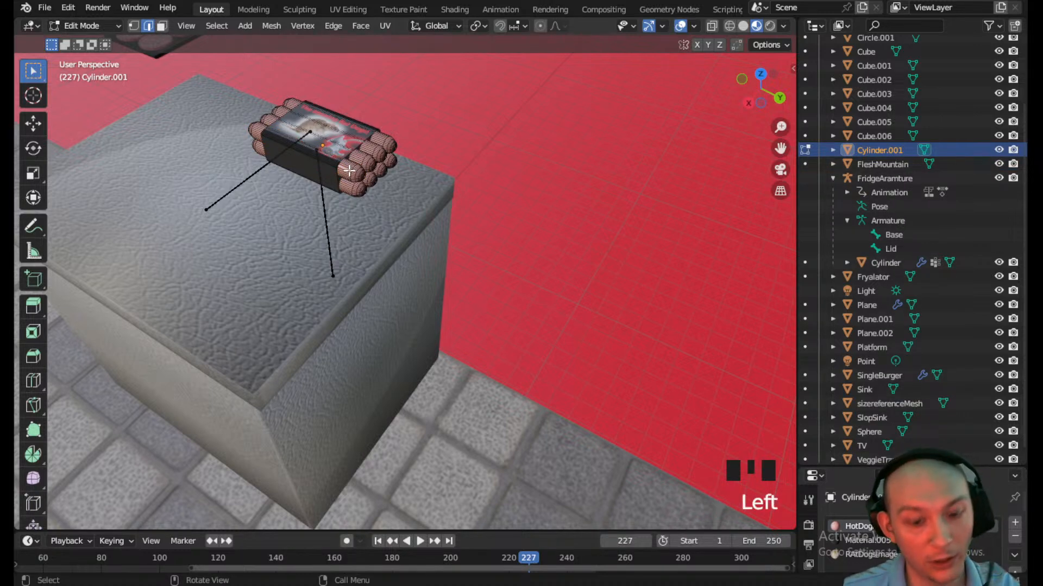
pyautogui.press('l')
pyautogui.press('k')
pyautogui.press('Escape')
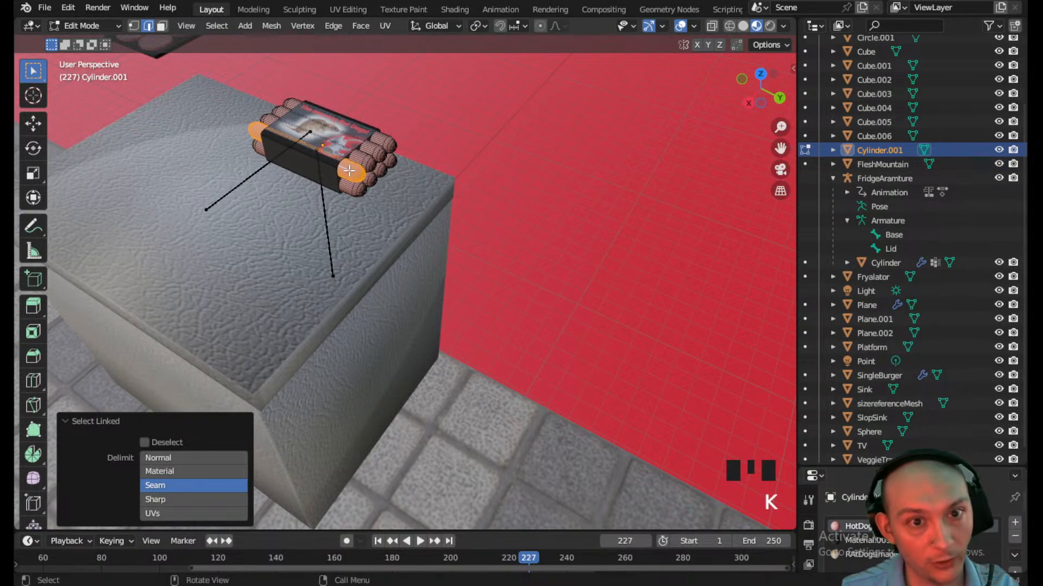
pyautogui.hotkey('shift', 'd')
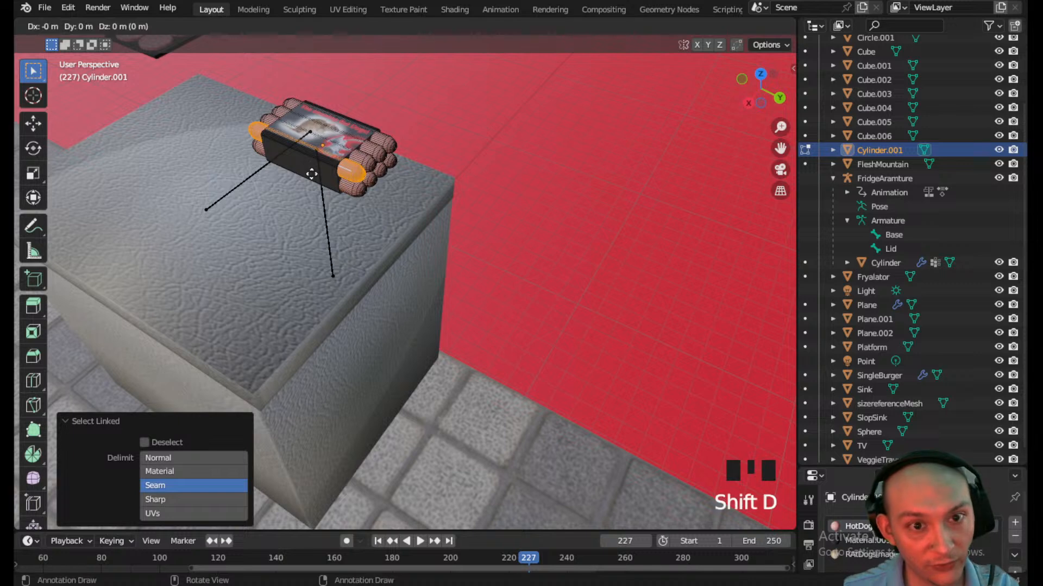
pyautogui.press('p')
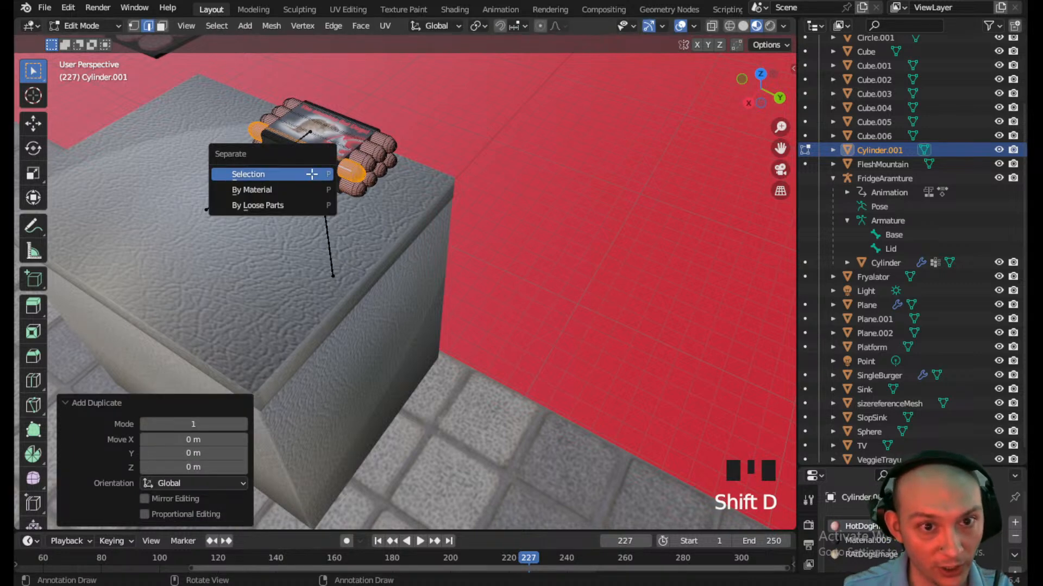
pyautogui.click(313, 179)
# - In Object Mode, move the separated hot dog off the pack onto the fridge top and set its origin to Center of Mass (Surface)
pyautogui.click(86, 25)
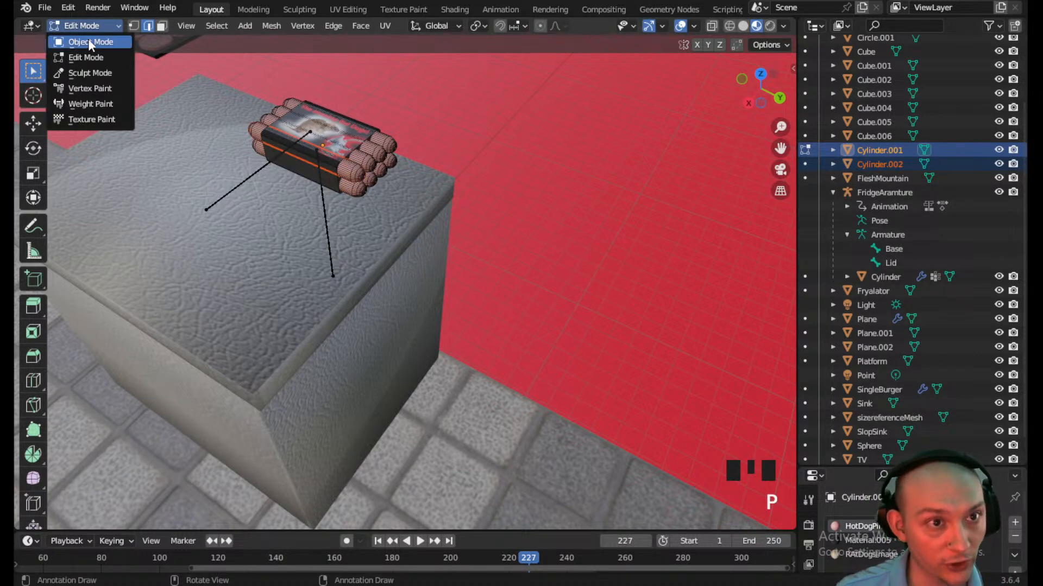
pyautogui.click(90, 42)
pyautogui.click(356, 179)
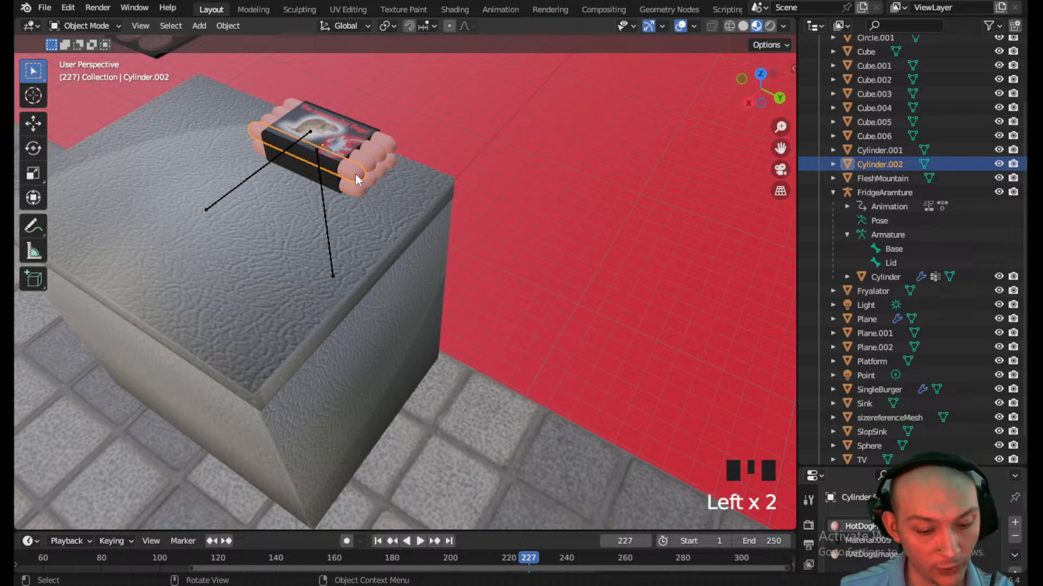
pyautogui.press('g')
pyautogui.click(378, 207)
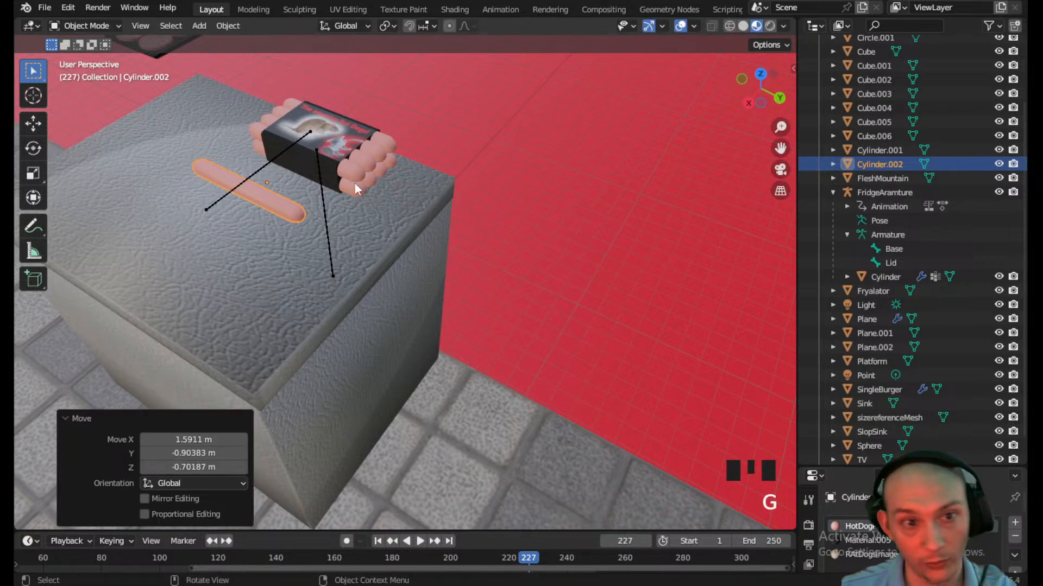
pyautogui.click(230, 26)
pyautogui.moveTo(250, 60)
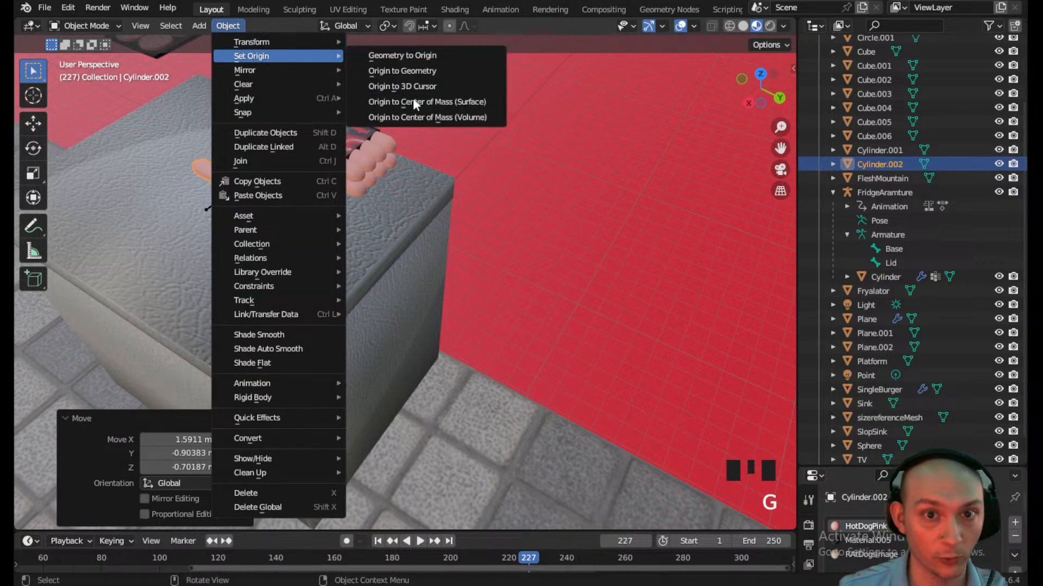
pyautogui.click(416, 101)
# - Rename the separated hot dog object SingleHotdog and save the scene file
pyautogui.doubleClick(903, 164)
pyautogui.scroll(5, 896, 168)
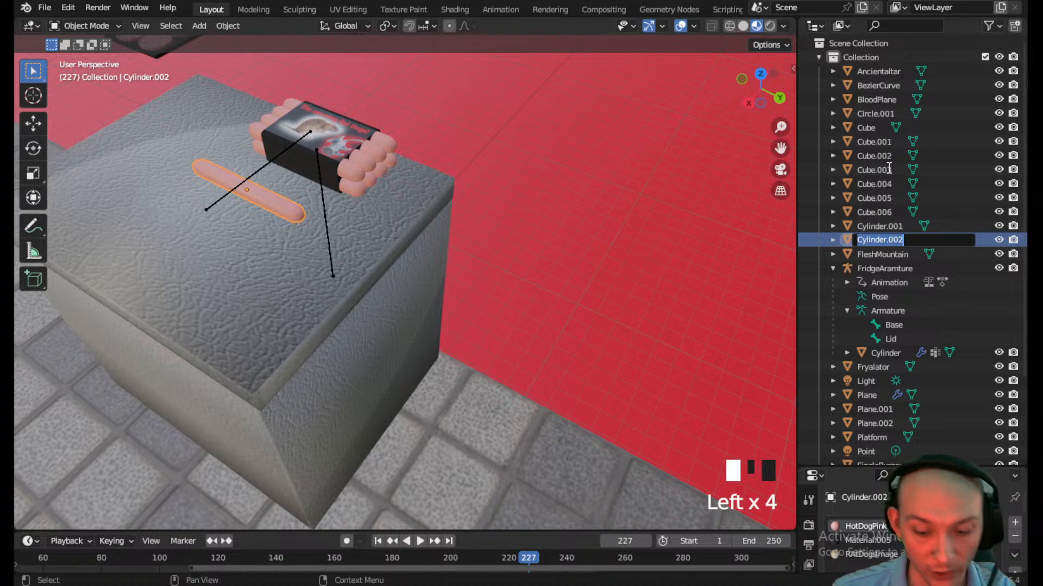
pyautogui.write('SingleHotdog')
pyautogui.press('Return')
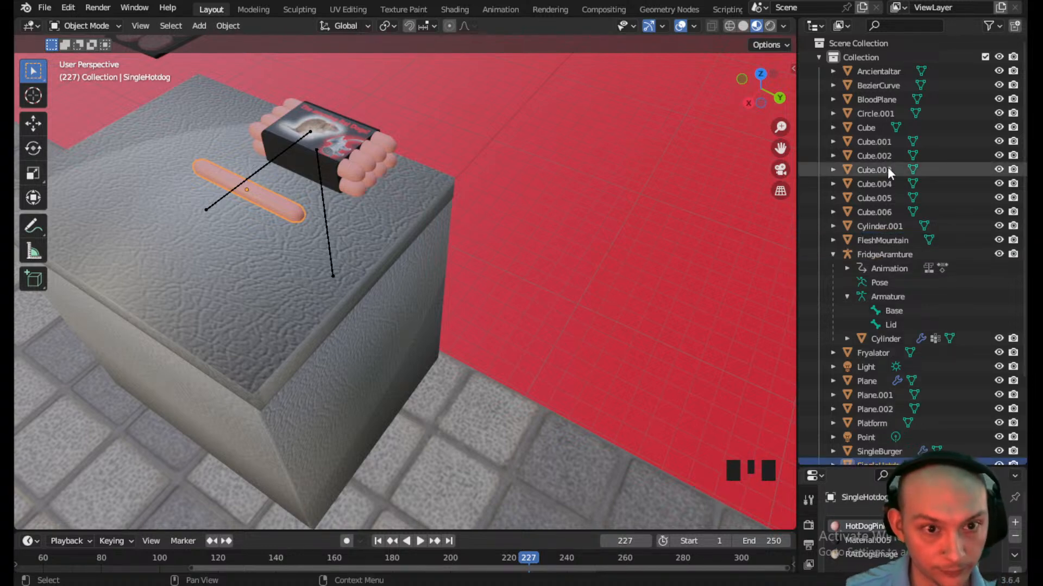
pyautogui.hotkey('ctrl', 's')
# - Switch to Notepad and review the list of needed food items in The plan.txt
pyautogui.scroll(-3, 382, 203)
pyautogui.moveTo(383, 204); pyautogui.dragTo(449, 326, button='middle')
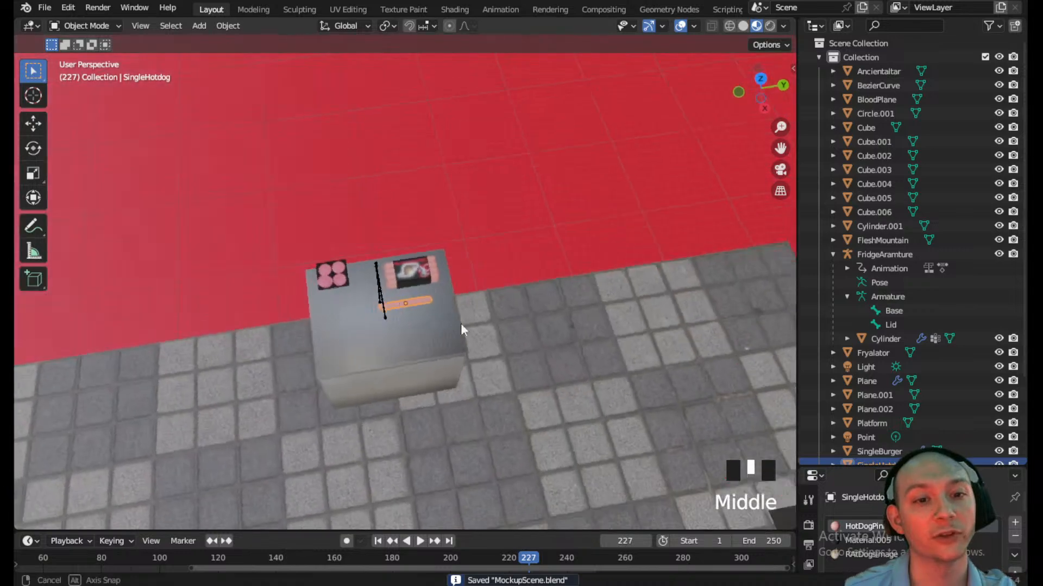
pyautogui.scroll(3, 549, 282)
pyautogui.hotkey('alt', 'Tab')
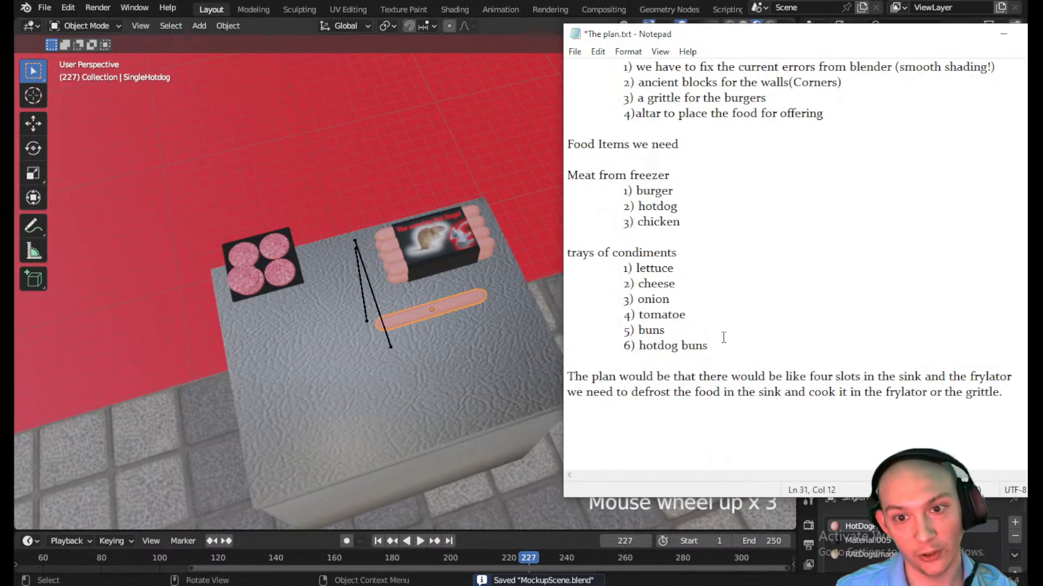
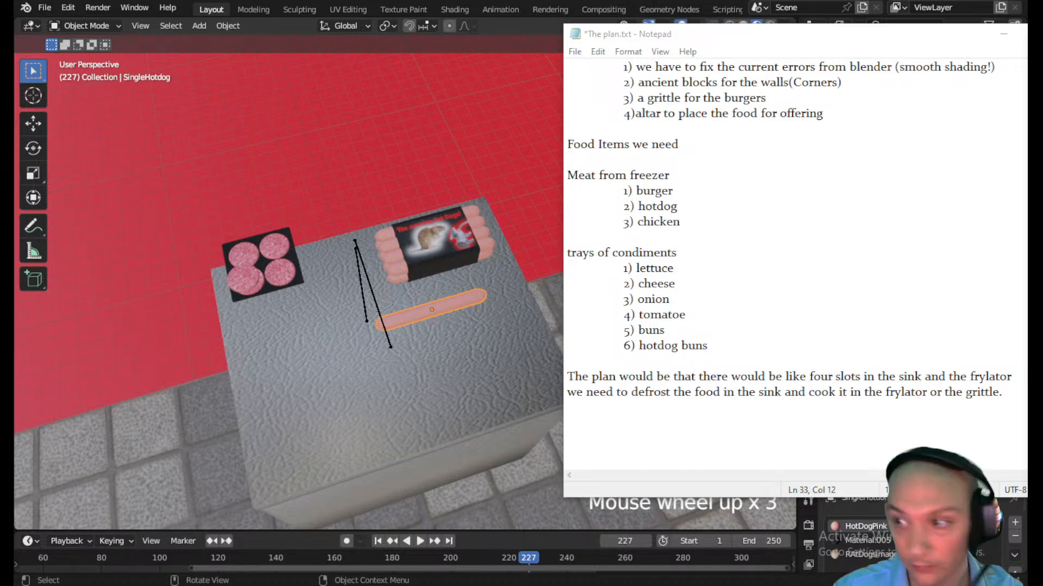
# - Switch to GIMP and open BreadedChicken.jfif from the HorrorCookingGame References folder
pyautogui.hotkey('alt', 'Tab')
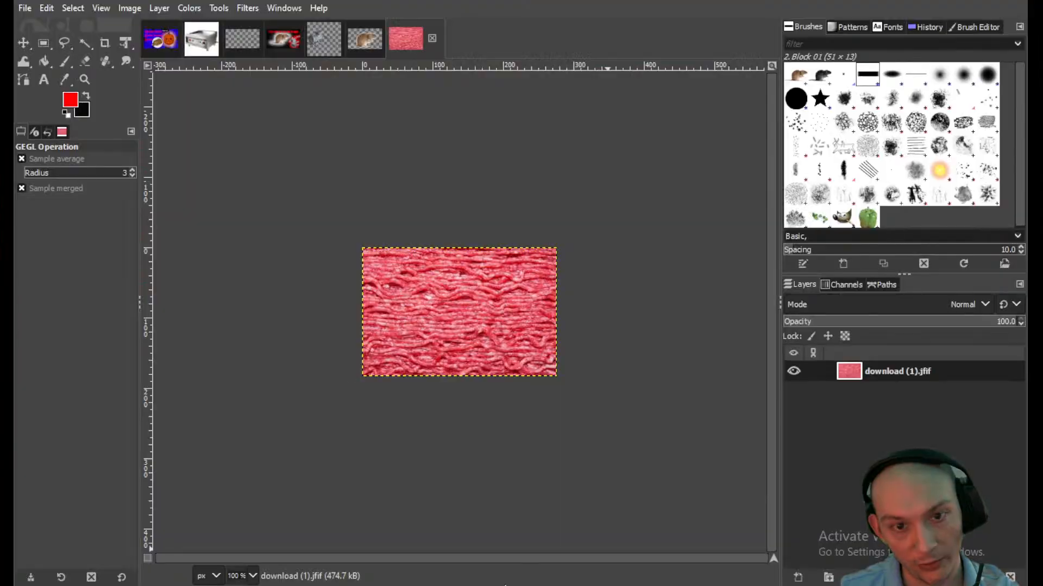
pyautogui.click(25, 8)
pyautogui.click(47, 63)
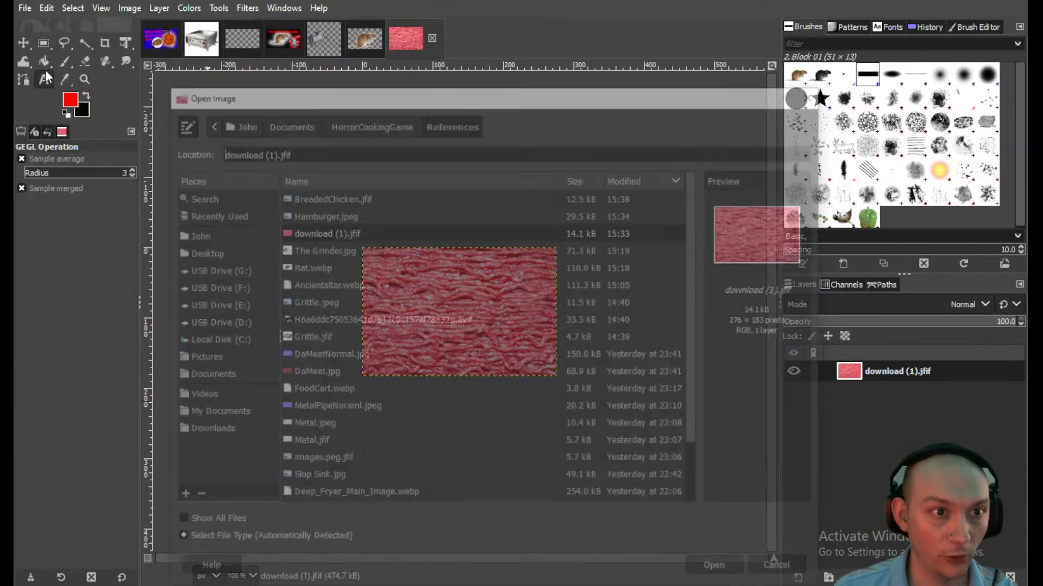
pyautogui.click(330, 196)
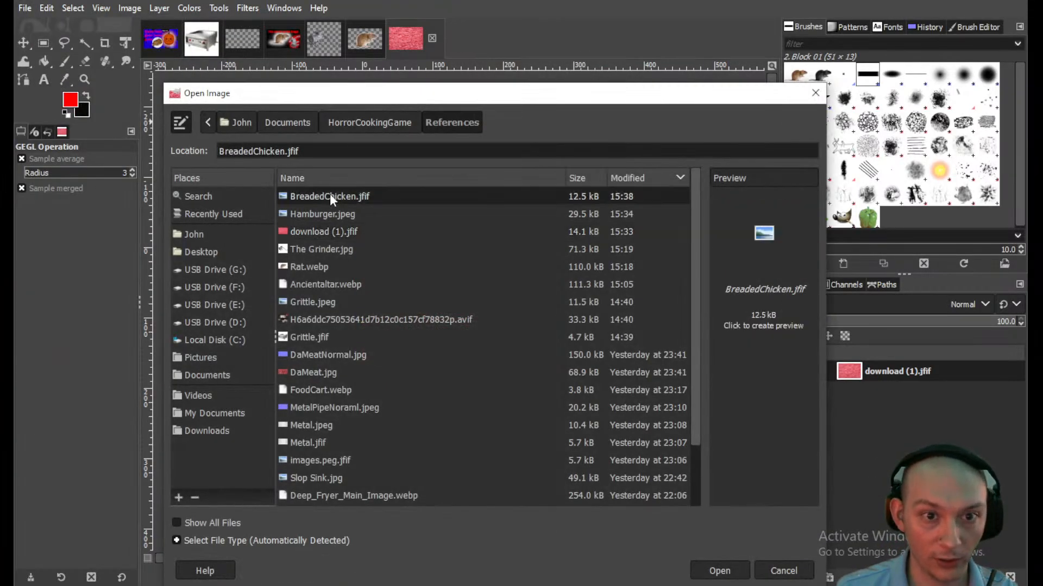
pyautogui.click(720, 571)
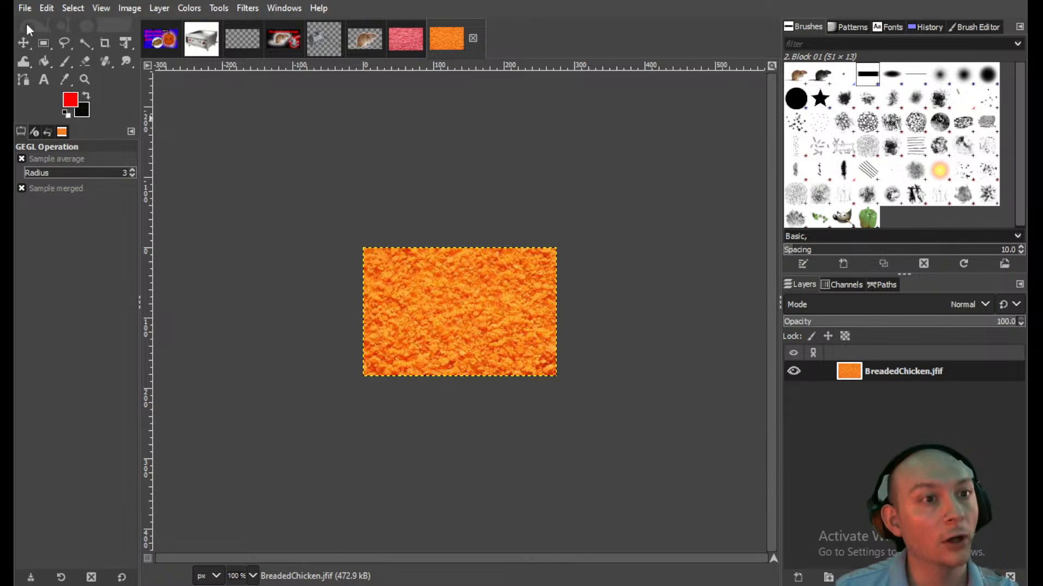
# - Export the breaded chicken image to the References folder as BreadedChicken.jpeg with the default JPEG options
pyautogui.click(25, 9)
pyautogui.click(43, 247)
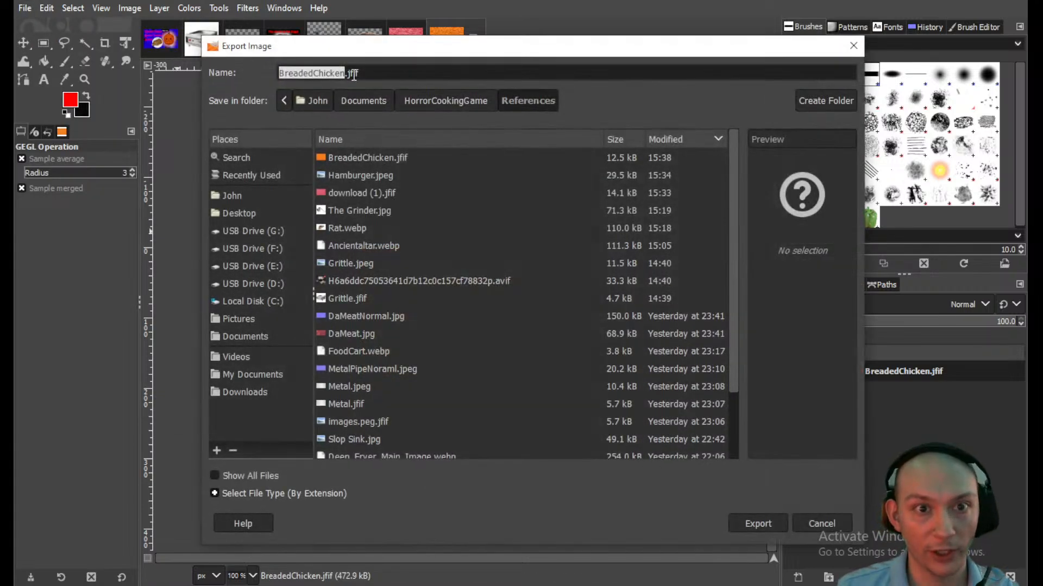
pyautogui.click(366, 72)
pyautogui.press('BackSpace')
pyautogui.press('BackSpace')
pyautogui.press('BackSpace')
pyautogui.press('BackSpace')
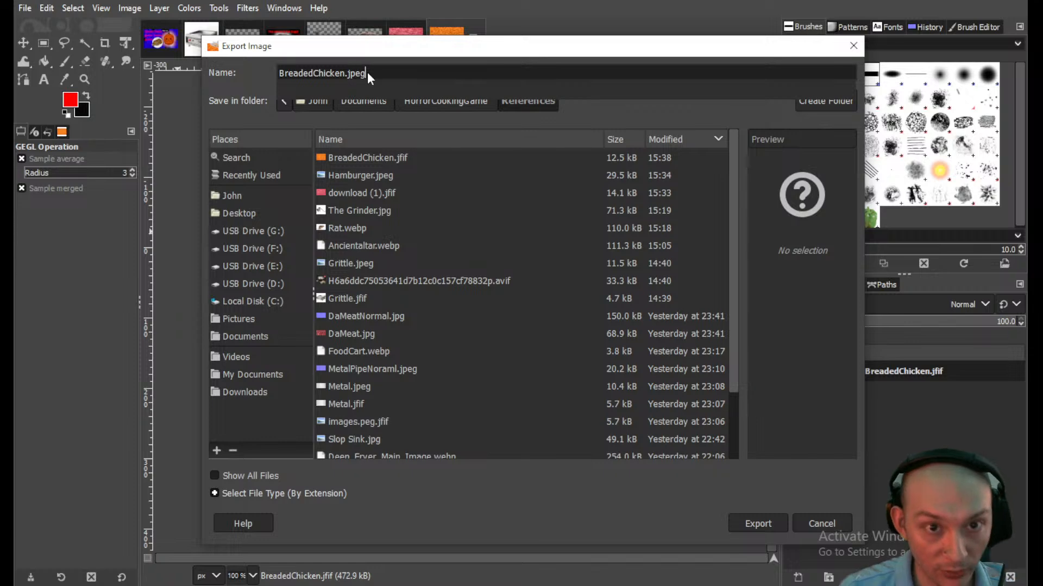
pyautogui.write('jpeg')
pyautogui.press('Return')
pyautogui.press('Return')
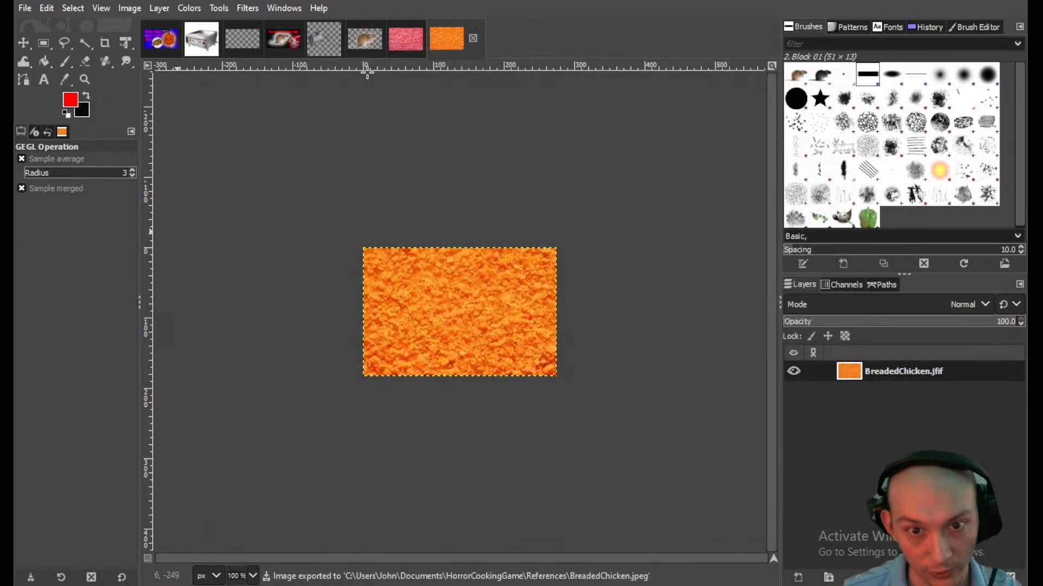
# - Apply the Normal Map filter to the breaded chicken image with its default settings
pyautogui.click(247, 8)
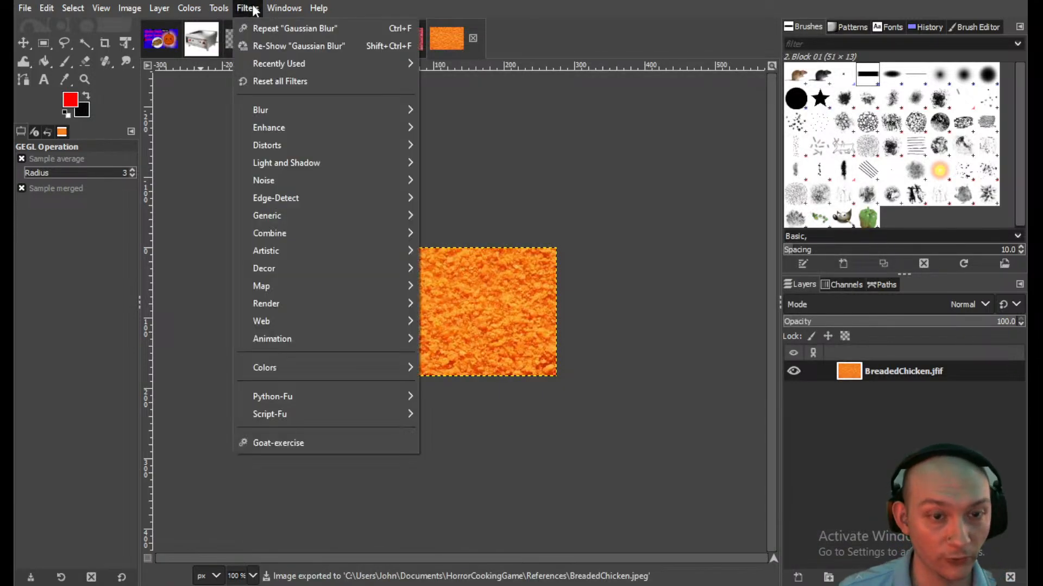
pyautogui.moveTo(287, 215)
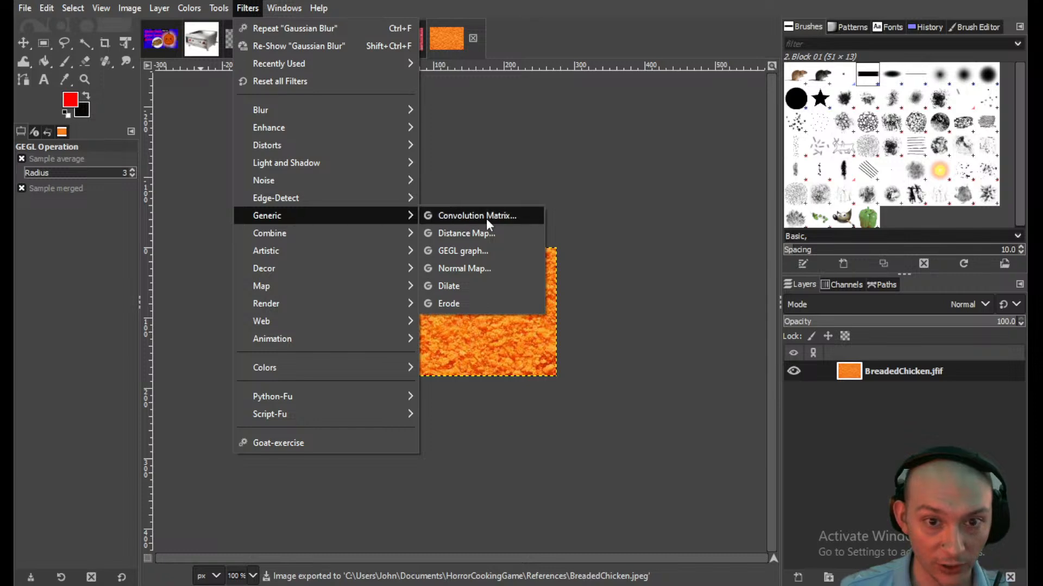
pyautogui.click(478, 268)
pyautogui.click(868, 414)
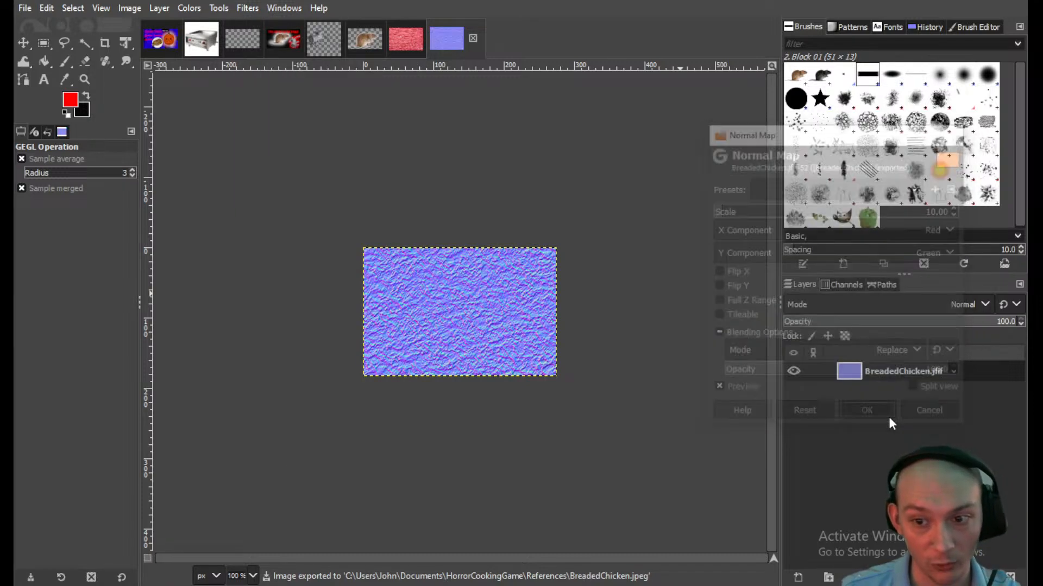
# - Export the normal map to the References folder as BreadedChickenNaormals.jpeg at quality 90
pyautogui.click(25, 8)
pyautogui.click(60, 244)
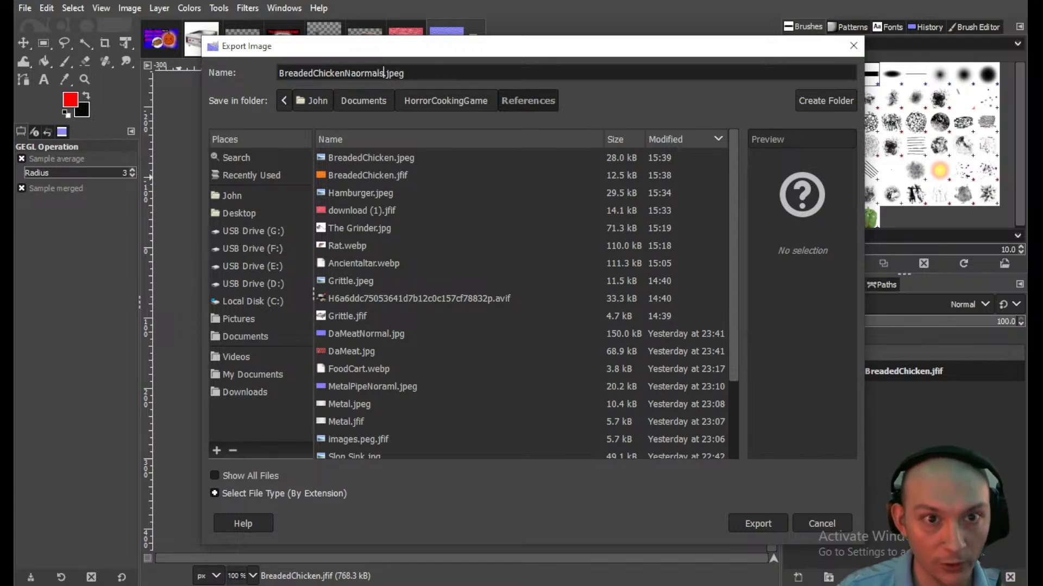
pyautogui.click(757, 523)
pyautogui.click(522, 468)
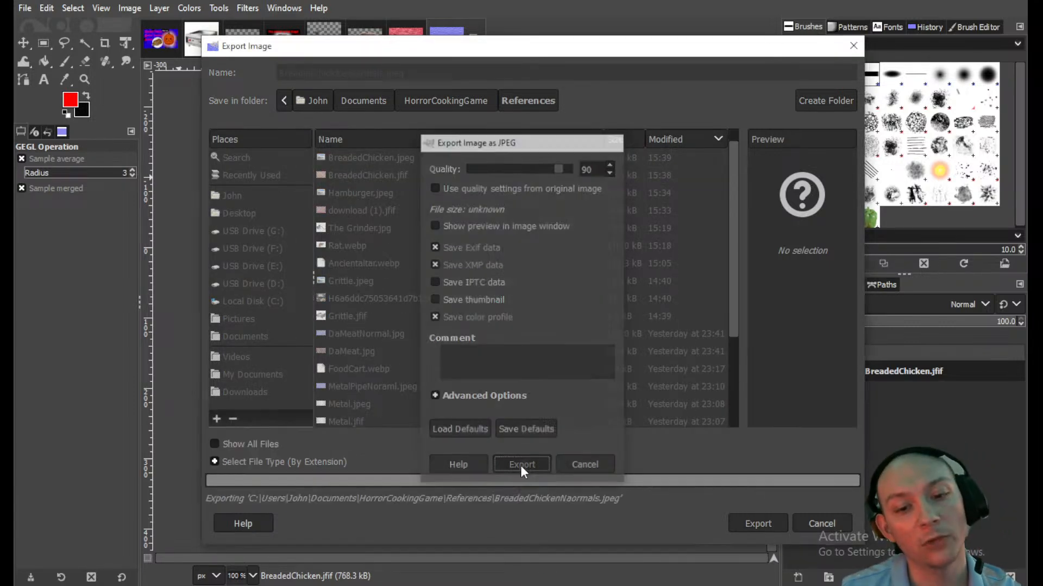
# - Switch back to Blender and add a 2 m cube mesh at the world origin
pyautogui.click(598, 585)
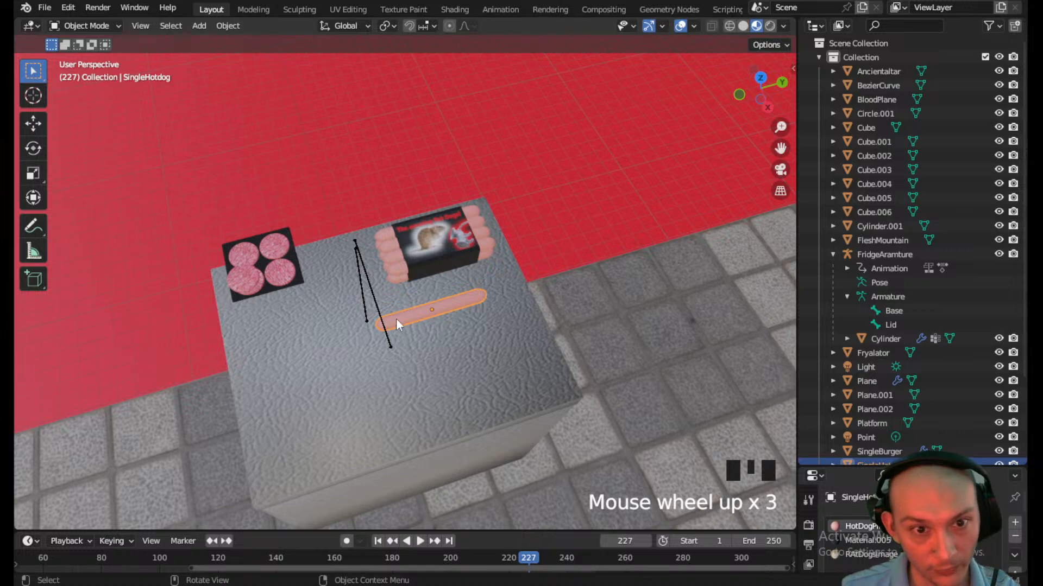
pyautogui.scroll(1, 412, 317)
pyautogui.scroll(-2, 397, 364)
pyautogui.keyDown('shift'); pyautogui.moveTo(425, 371); pyautogui.dragTo(398, 181, button='middle'); pyautogui.keyUp('shift')
pyautogui.scroll(-2, 400, 188)
pyautogui.keyDown('shift'); pyautogui.moveTo(439, 349); pyautogui.dragTo(427, 209, button='middle'); pyautogui.keyUp('shift')
pyautogui.click(206, 25)
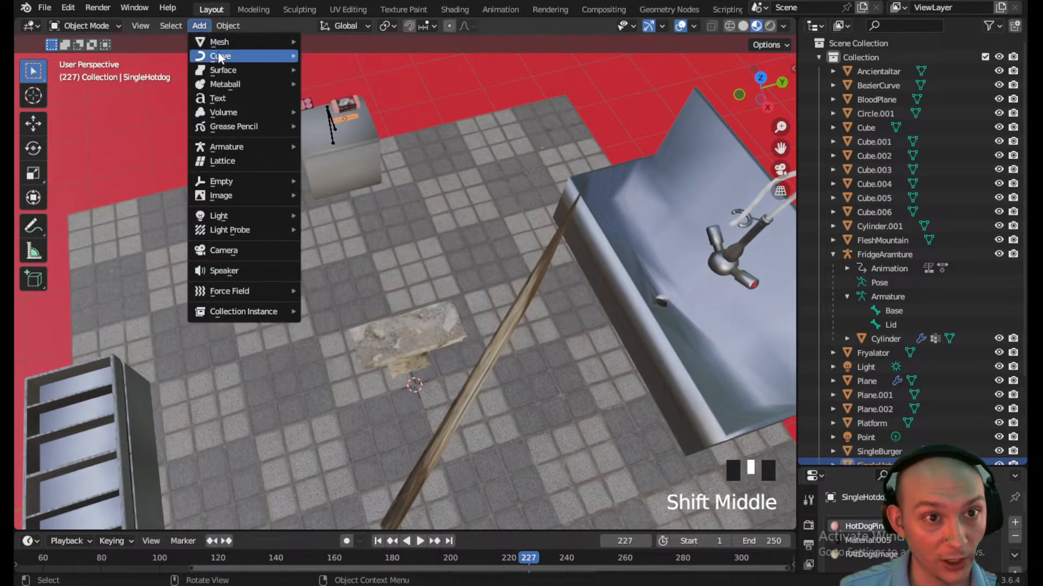
pyautogui.moveTo(228, 42)
pyautogui.click(341, 51)
# - Raise the new cube along Z from the floor to above the altar's height
pyautogui.scroll(-2, 449, 420)
pyautogui.moveTo(450, 420); pyautogui.dragTo(501, 292, button='middle')
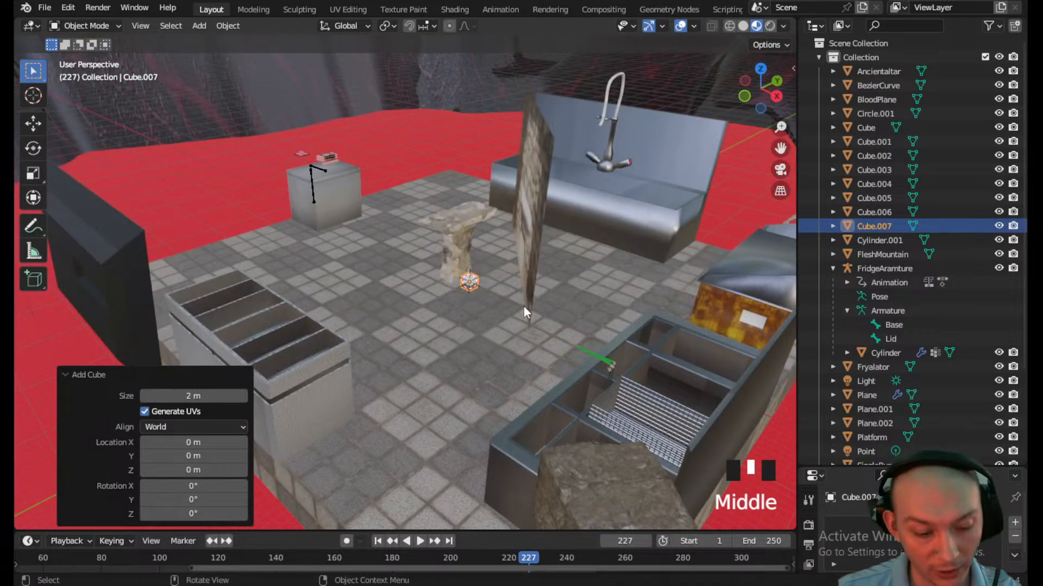
pyautogui.press('g')
pyautogui.press('z')
pyautogui.click(526, 223)
# - Scale the raised cube down uniformly, then flatten it by a factor of 0.317 along Z
pyautogui.scroll(5, 527, 223)
pyautogui.keyDown('shift'); pyautogui.moveTo(526, 224); pyautogui.dragTo(503, 228, button='middle'); pyautogui.keyUp('shift')
pyautogui.press('s')
pyautogui.click(432, 191)
pyautogui.press('s')
pyautogui.press('z')
pyautogui.click(405, 162)
# - From the top view in Edit Mode, add three evenly spaced loop cuts in each direction to divide the cube's top into a 4 by 4 grid
pyautogui.scroll(5, 405, 161)
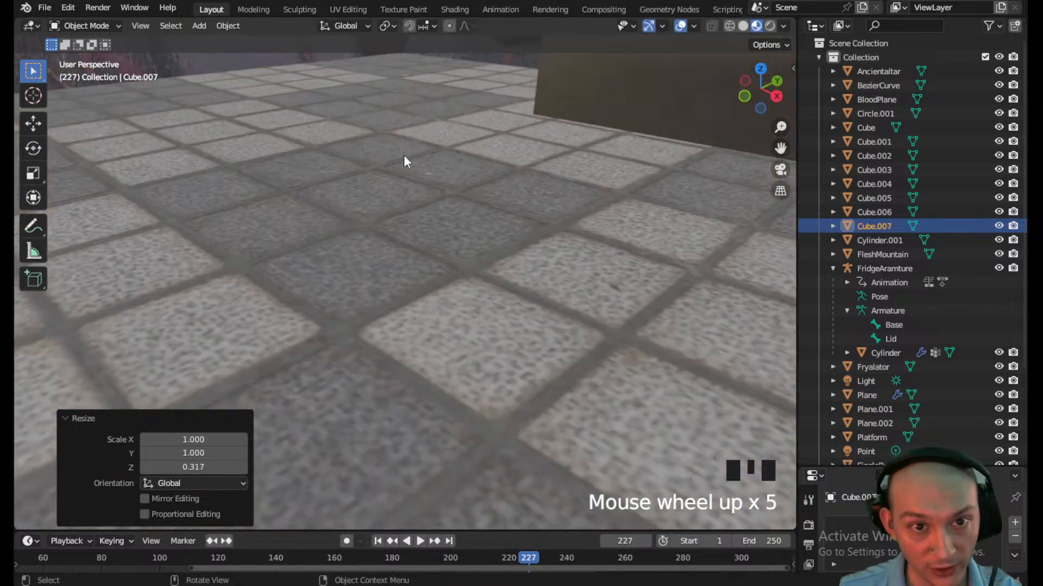
pyautogui.scroll(-4, 365, 144)
pyautogui.moveTo(365, 144); pyautogui.dragTo(449, 277, button='middle')
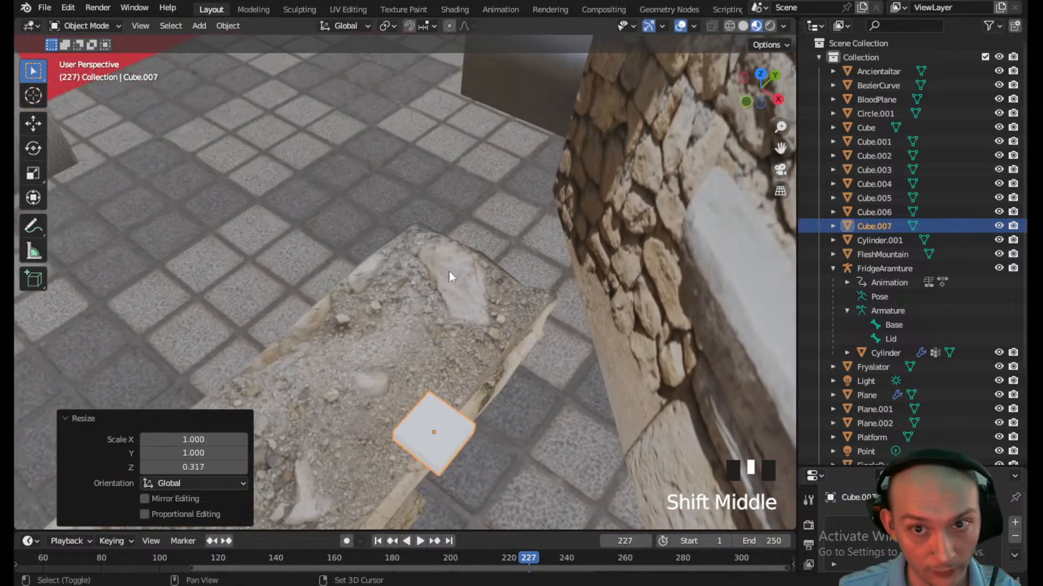
pyautogui.click(760, 73)
pyautogui.keyDown('shift'); pyautogui.moveTo(516, 248); pyautogui.dragTo(317, 67, button='middle'); pyautogui.keyUp('shift')
pyautogui.scroll(4, 510, 385)
pyautogui.keyDown('shift'); pyautogui.moveTo(510, 384); pyautogui.dragTo(379, 290, button='middle'); pyautogui.keyUp('shift')
pyautogui.scroll(4, 420, 270)
pyautogui.click(81, 26)
pyautogui.click(70, 55)
pyautogui.click(43, 380)
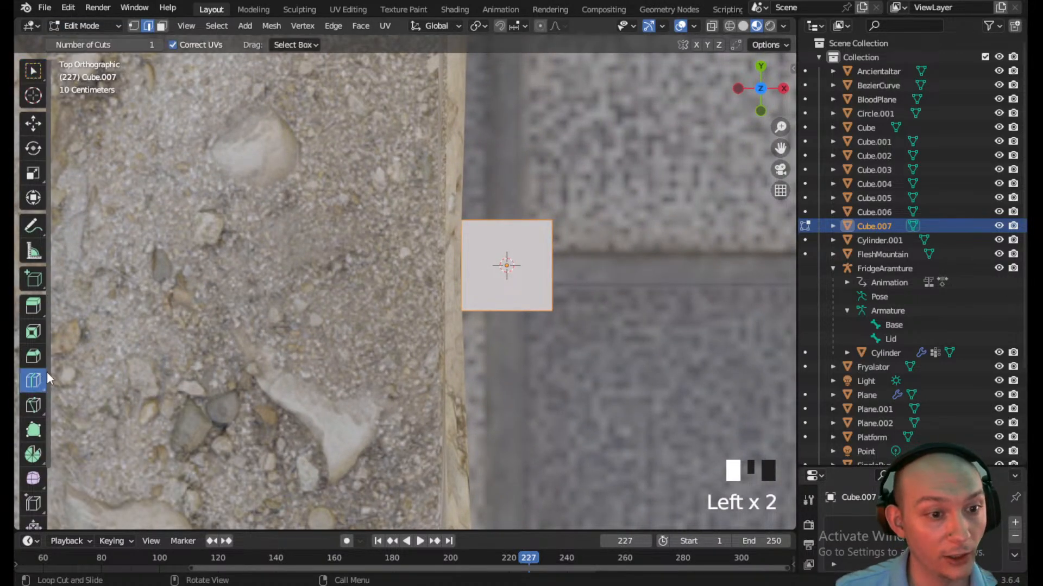
pyautogui.click(515, 237)
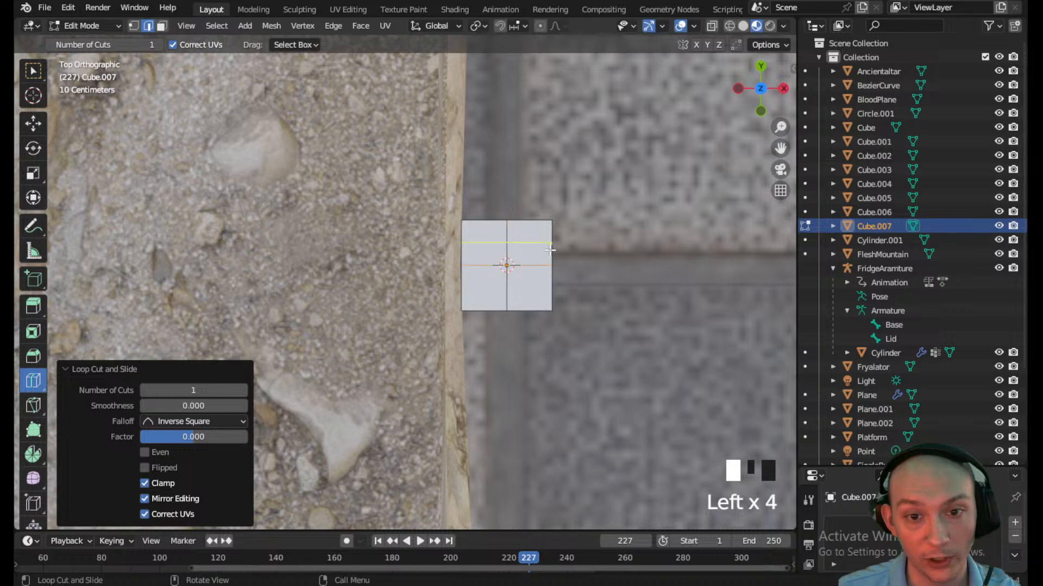
pyautogui.click(531, 251)
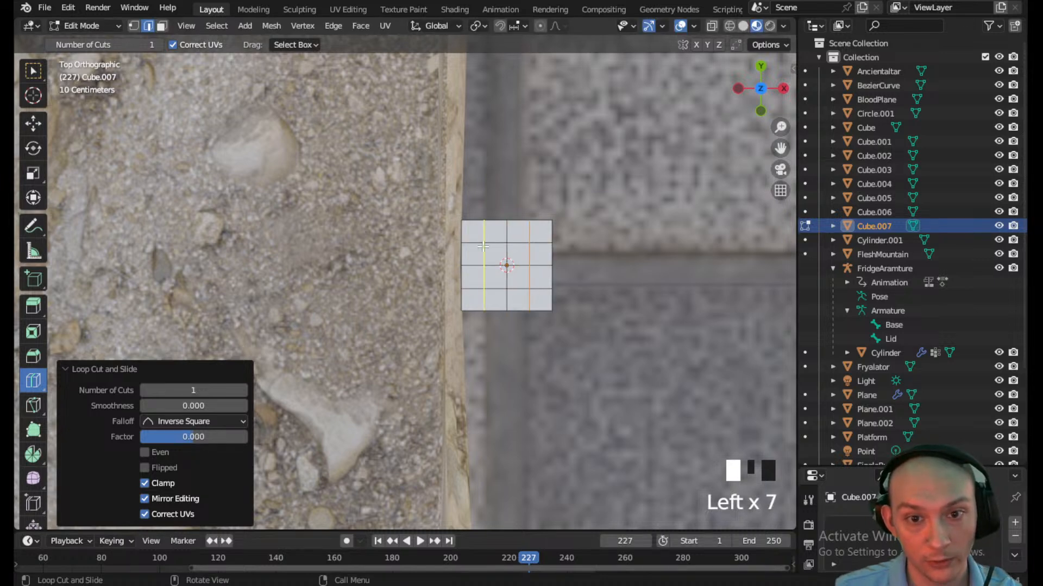
# - Set up the gridded cube for box selection of vertices in wireframe shading, seen close up from the top
pyautogui.click(33, 72)
pyautogui.click(133, 25)
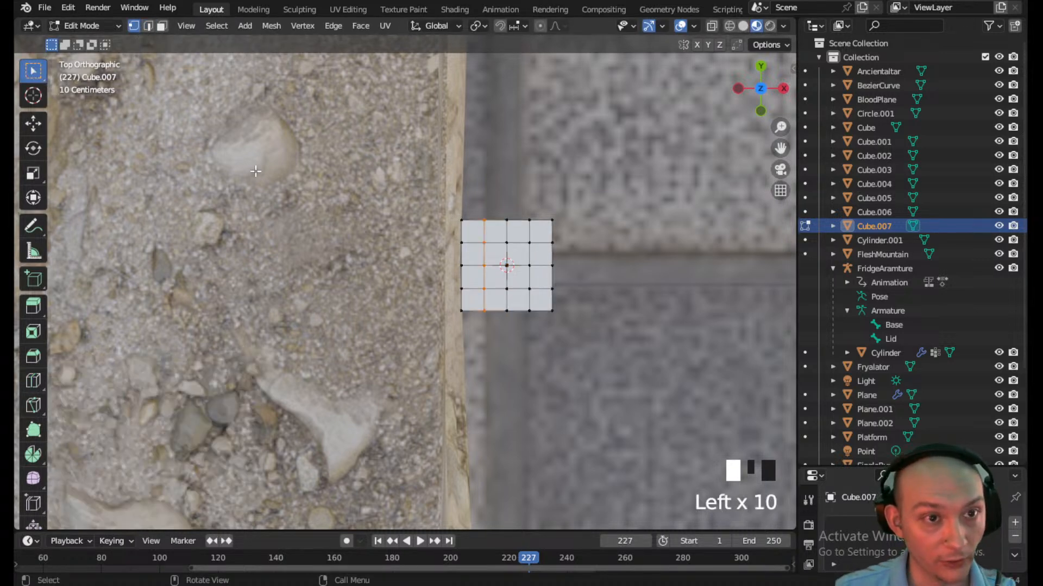
pyautogui.press('z')
pyautogui.click(212, 272)
pyautogui.moveTo(446, 212)
pyautogui.keyDown('shift'); pyautogui.mouseDown(button='middle')
pyautogui.moveTo(405, 231)
pyautogui.moveTo(318, 242)
pyautogui.mouseUp(button='middle'); pyautogui.keyUp('shift')
pyautogui.scroll(2, 356, 262)
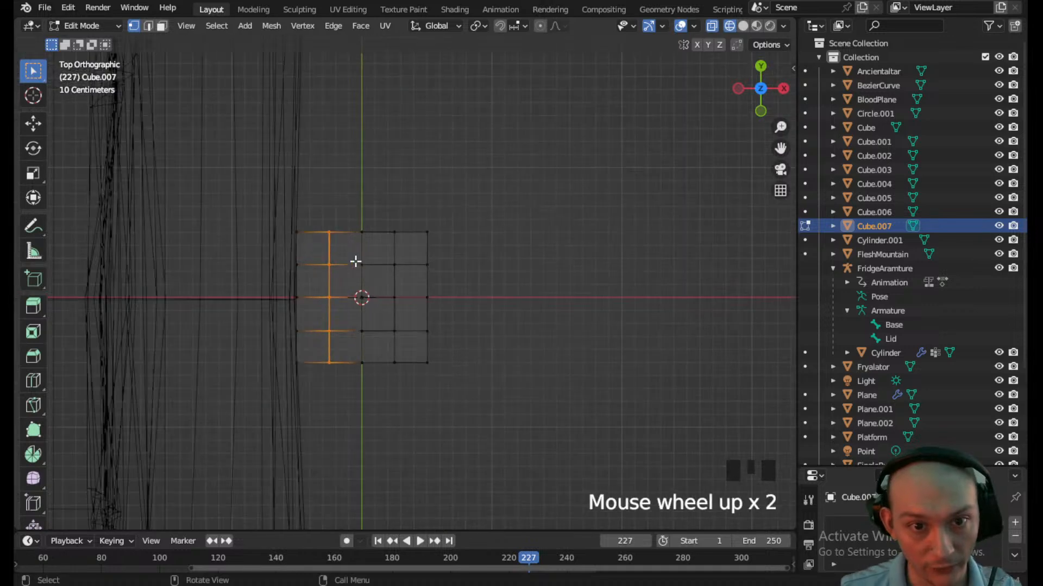
# - Enable proportional editing, select the middle vertices of the cube's +Y edge, and shrink the influence size to about 0.683 m
pyautogui.click(542, 25)
pyautogui.moveTo(379, 240); pyautogui.dragTo(350, 212)
pyautogui.press('g')
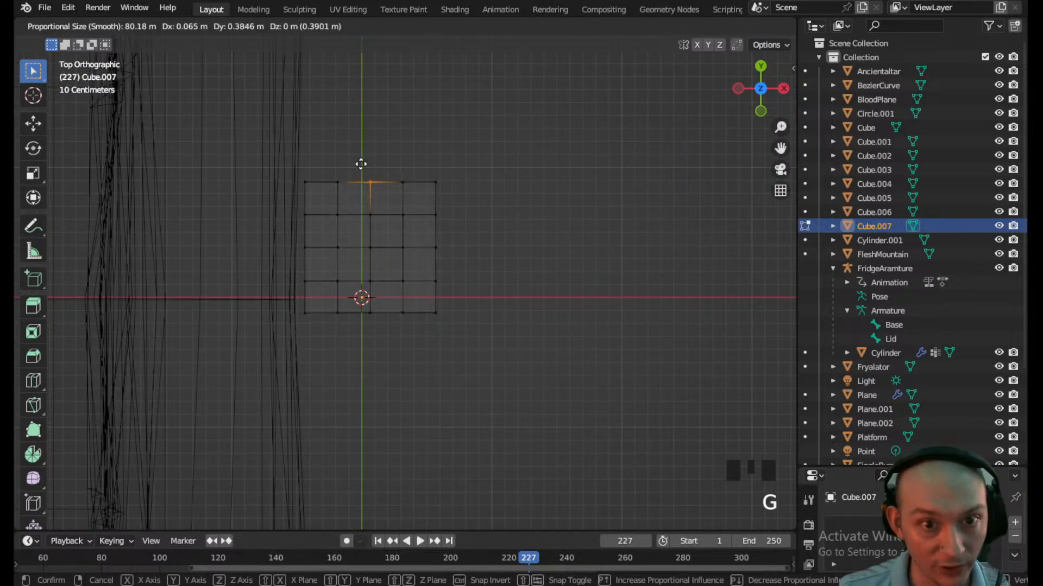
pyautogui.rightClick(368, 235)
pyautogui.scroll(-5, 371, 238)
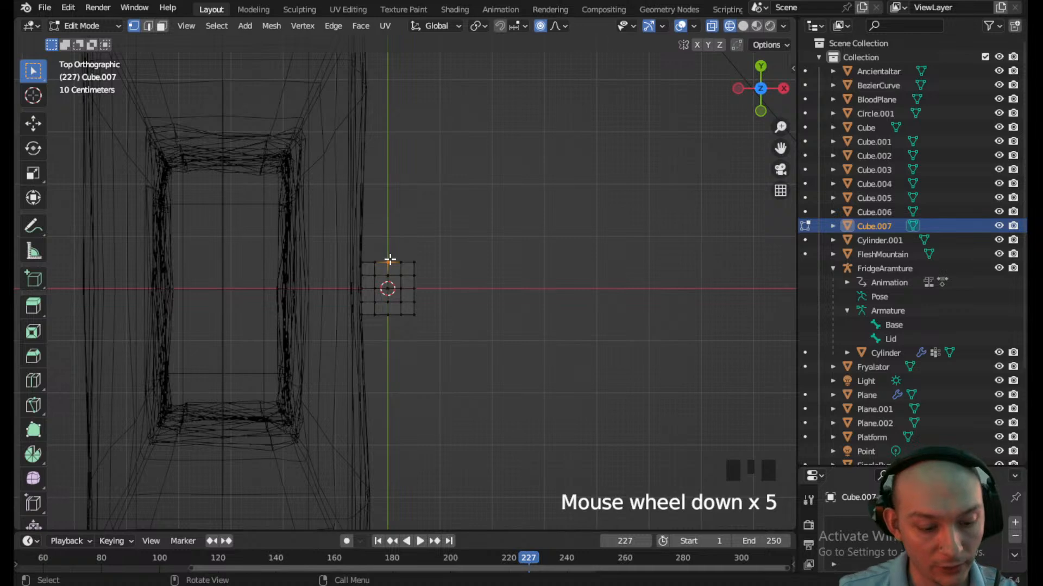
pyautogui.scroll(-5, 390, 260)
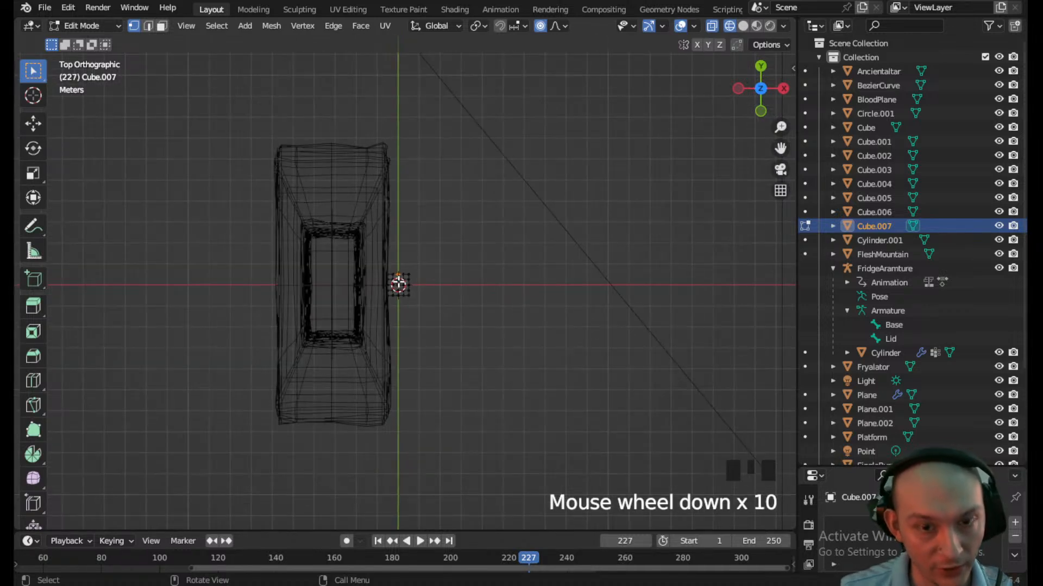
pyautogui.scroll(-5, 402, 285)
pyautogui.press('g')
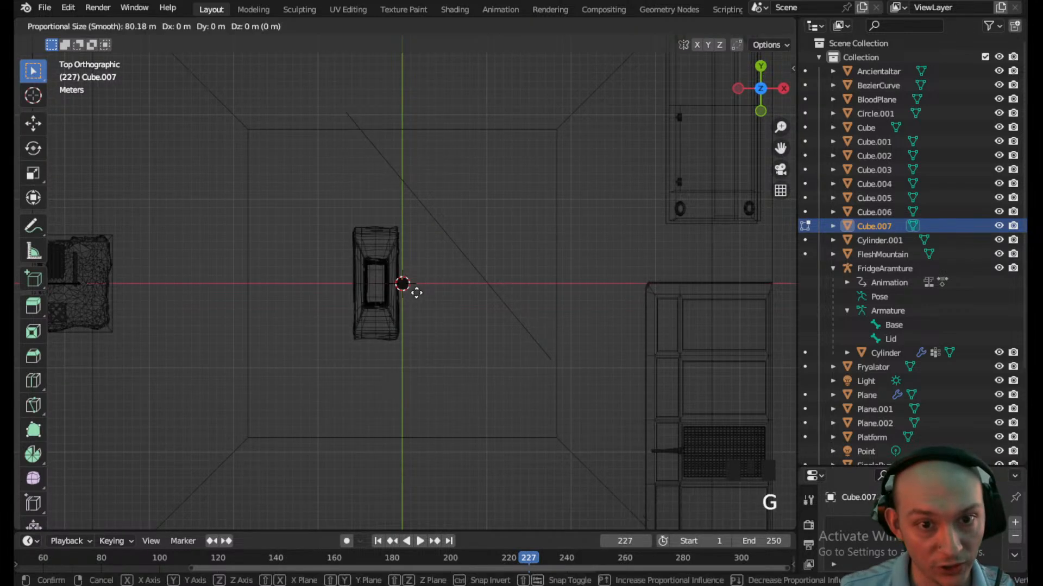
pyautogui.scroll(20, 416, 293)
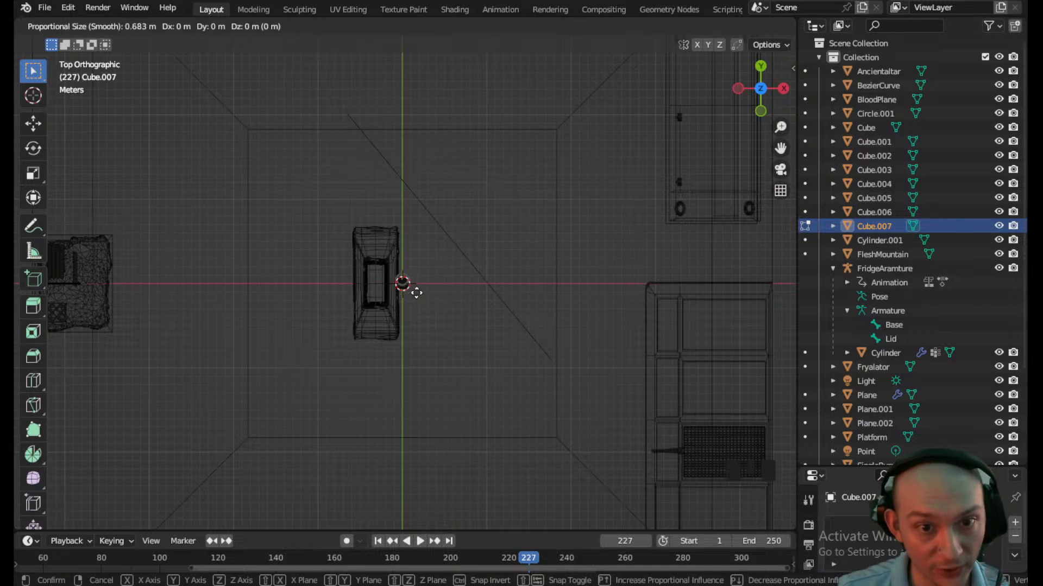
pyautogui.click(417, 293)
# - Pull the +Y edge's middle vertices outward about 0.10 m along Y with a proportional size of 0.513
pyautogui.scroll(16, 416, 293)
pyautogui.keyDown('shift'); pyautogui.moveTo(391, 261); pyautogui.dragTo(429, 303, button='middle'); pyautogui.keyUp('shift')
pyautogui.press('g')
pyautogui.scroll(2, 429, 291)
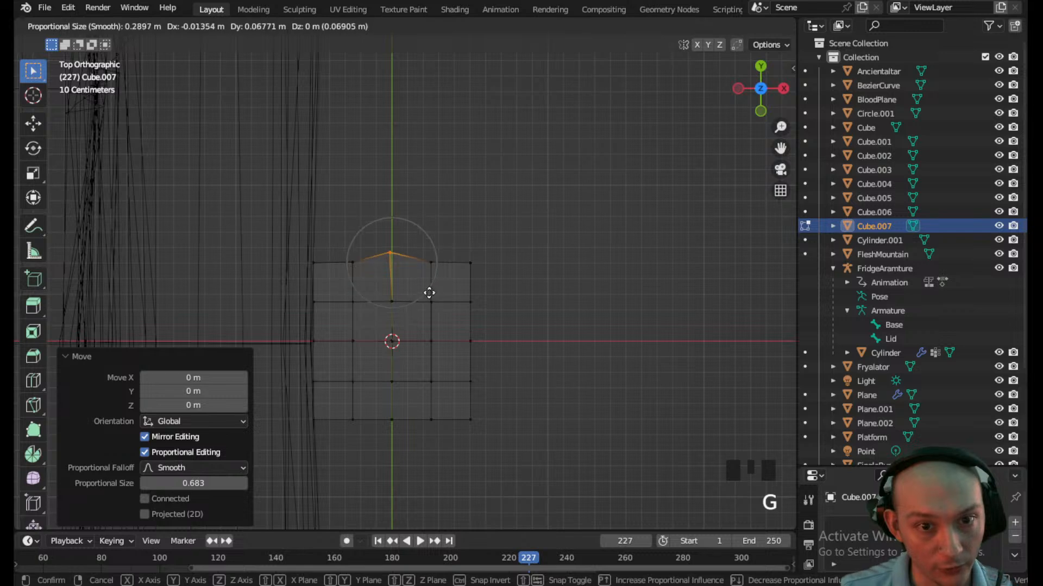
pyautogui.scroll(-6, 431, 289)
pyautogui.click(437, 287)
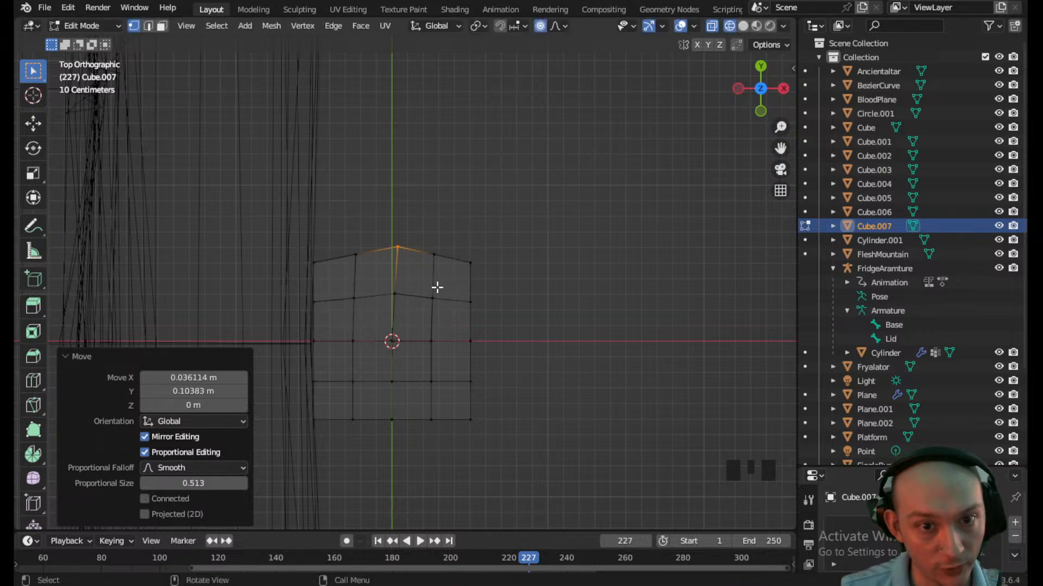
# - Move the -X/+Y corner vertices inward, then reposition the vertices along the -X side into an uneven curve
pyautogui.click(313, 263)
pyautogui.press('g')
pyautogui.click(327, 326)
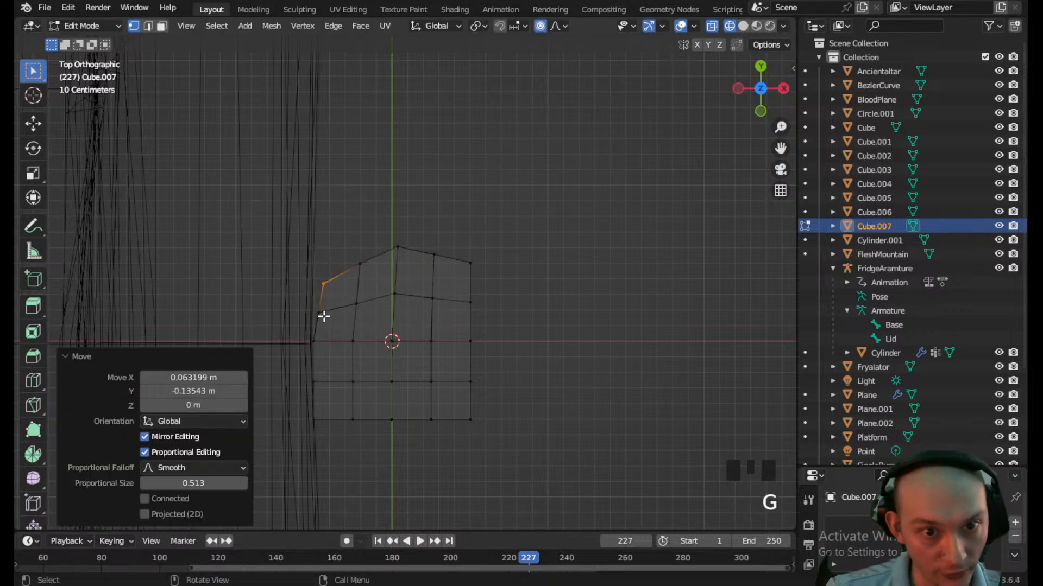
pyautogui.click(305, 342)
pyautogui.press('g')
pyautogui.click(326, 358)
pyautogui.moveTo(343, 332); pyautogui.dragTo(304, 312)
pyautogui.press('g')
pyautogui.click(303, 324)
# - Pull the -X/-Y corner vertices and their neighbours inward to round off that corner
pyautogui.click(310, 419)
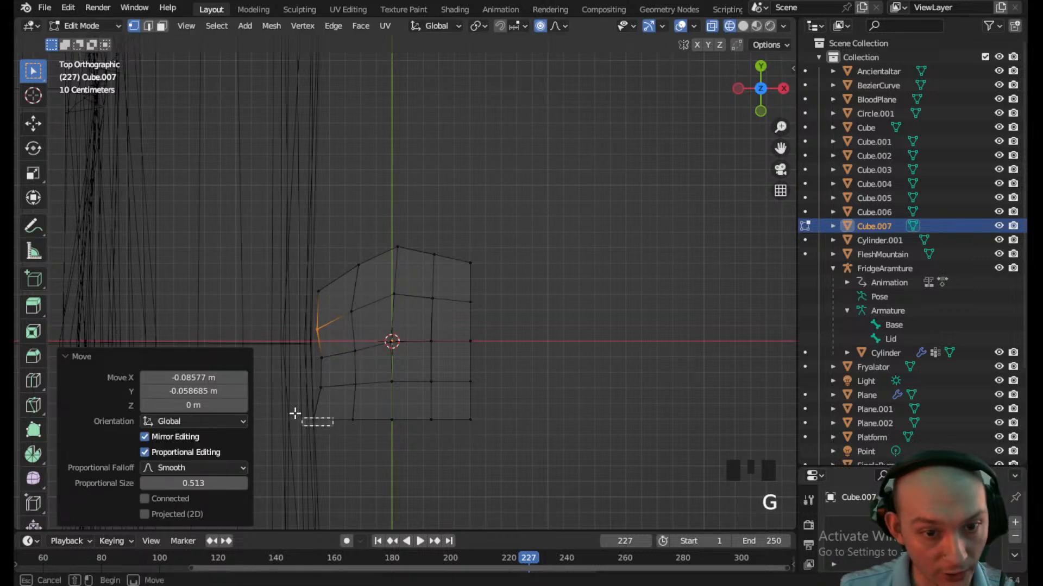
pyautogui.press('g')
pyautogui.click(325, 391)
pyautogui.press('g')
pyautogui.click(296, 359)
pyautogui.click(334, 410)
pyautogui.press('g')
pyautogui.click(337, 396)
# - Move the +X/-Y corner vertices inward and push the middle of the -Y edge towards the centre
pyautogui.click(470, 420)
pyautogui.press('g')
pyautogui.click(421, 397)
pyautogui.click(392, 417)
pyautogui.press('g')
pyautogui.click(386, 380)
# - Pull the +X/+Y corner vertices inward, then lower the adjacent +Y edge vertices about 0.14 m along Y
pyautogui.click(470, 262)
pyautogui.press('g')
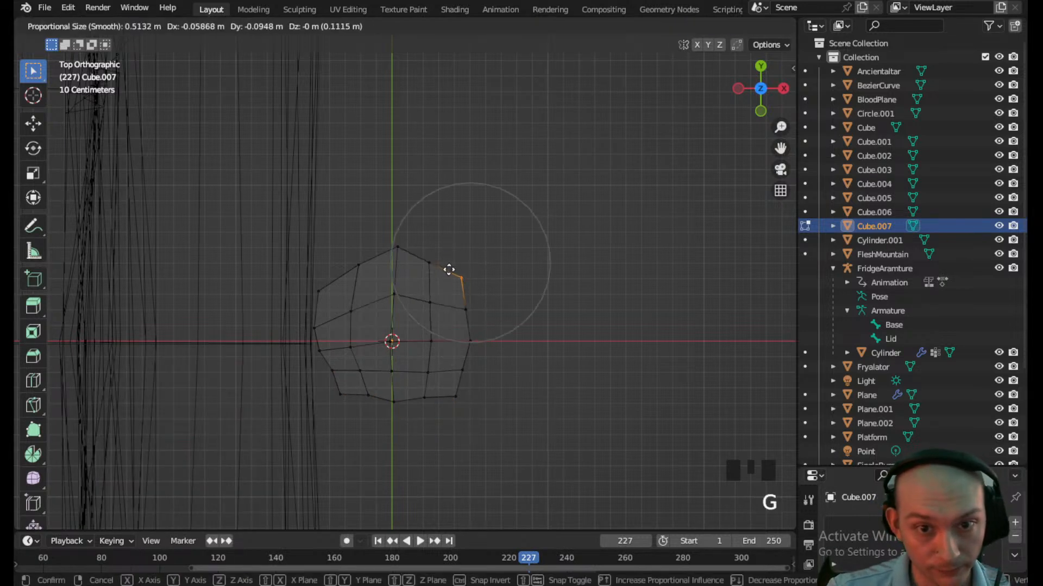
pyautogui.click(434, 271)
pyautogui.moveTo(424, 266); pyautogui.dragTo(378, 230)
pyautogui.press('g')
pyautogui.click(420, 304)
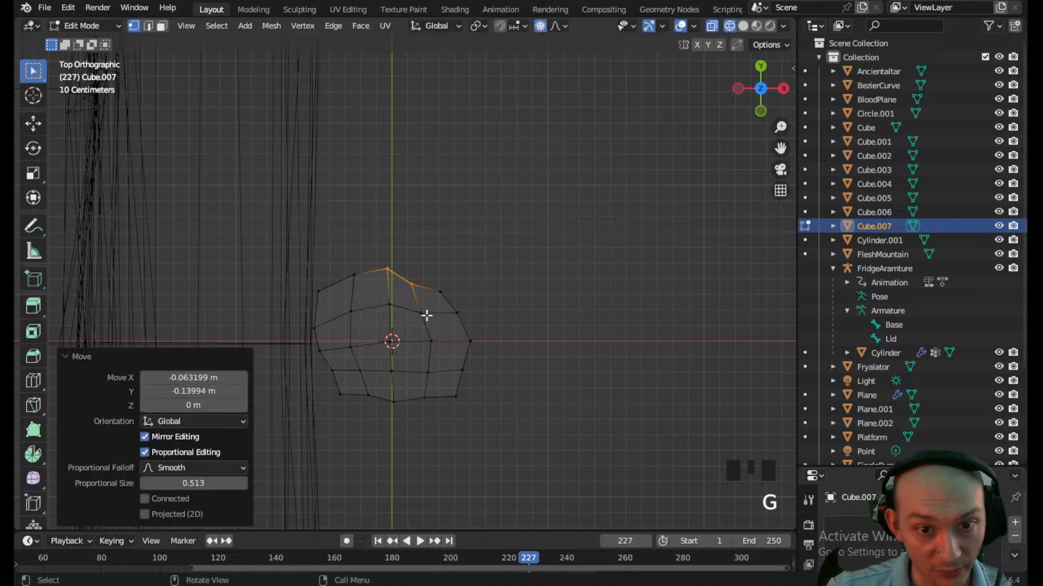
# - Reposition the +X side's middle vertices and move the +X/+Y corner vertices outward about 0.07 m in X and 0.04 m in Y
pyautogui.click(478, 342)
pyautogui.press('g')
pyautogui.click(450, 292)
pyautogui.click(434, 272)
pyautogui.press('g')
pyautogui.click(444, 268)
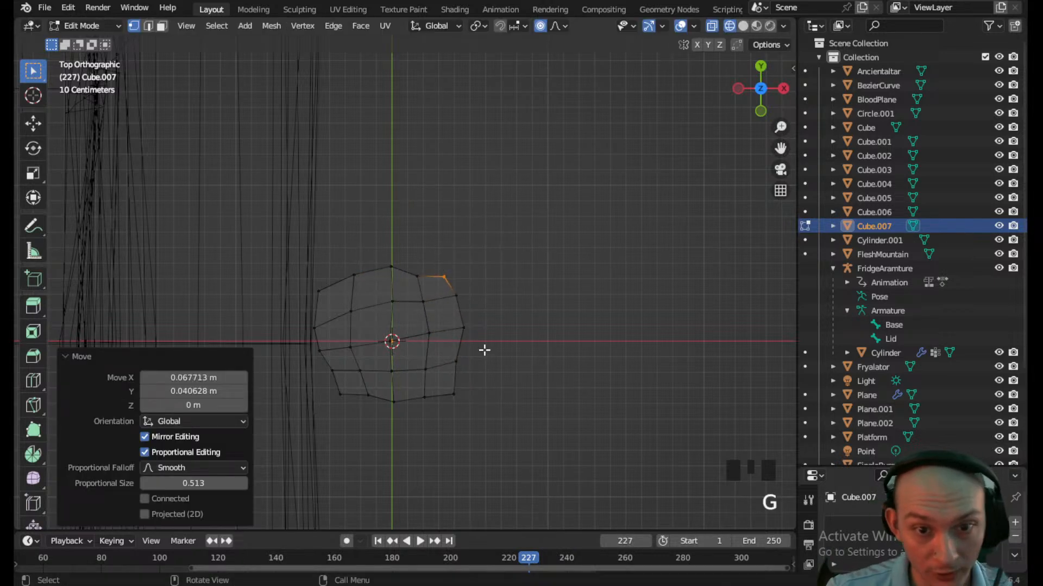
# - Pull the +X side's middle vertices slightly inward and shift the -X/+Y corner vertices about 0.09 m along X
pyautogui.click(463, 327)
pyautogui.press('g')
pyautogui.click(454, 316)
pyautogui.moveTo(359, 305); pyautogui.dragTo(299, 269)
pyautogui.press('g')
pyautogui.click(348, 269)
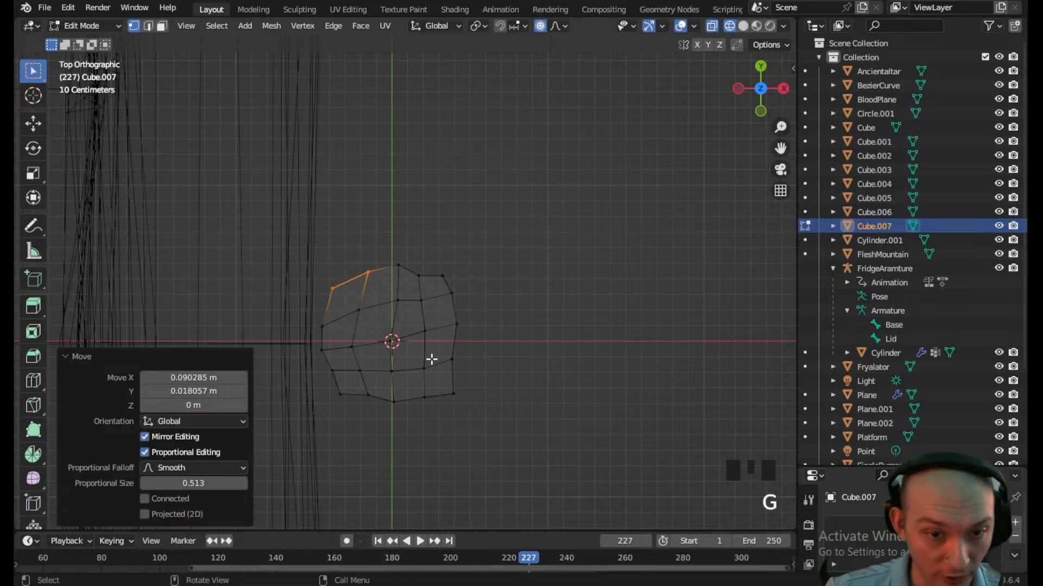
# - Examine the piece's rounded outline in perspective, including in Object Mode, and return to Edit Mode
pyautogui.moveTo(445, 379); pyautogui.dragTo(400, 266, button='middle')
pyautogui.scroll(-15, 414, 259)
pyautogui.keyDown('shift'); pyautogui.moveTo(396, 165); pyautogui.dragTo(274, 133, button='middle'); pyautogui.keyUp('shift')
pyautogui.scroll(5, 416, 275)
pyautogui.moveTo(92, 18); pyautogui.dragTo(93, 18)
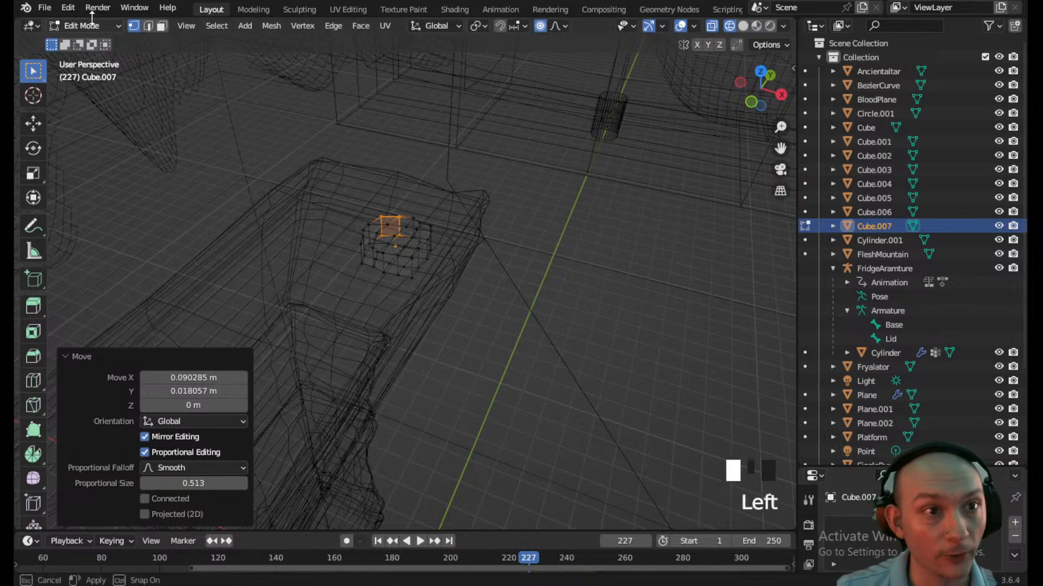
pyautogui.click(90, 42)
pyautogui.keyDown('shift'); pyautogui.moveTo(240, 141); pyautogui.dragTo(349, 229, button='middle'); pyautogui.keyUp('shift')
pyautogui.click(99, 23)
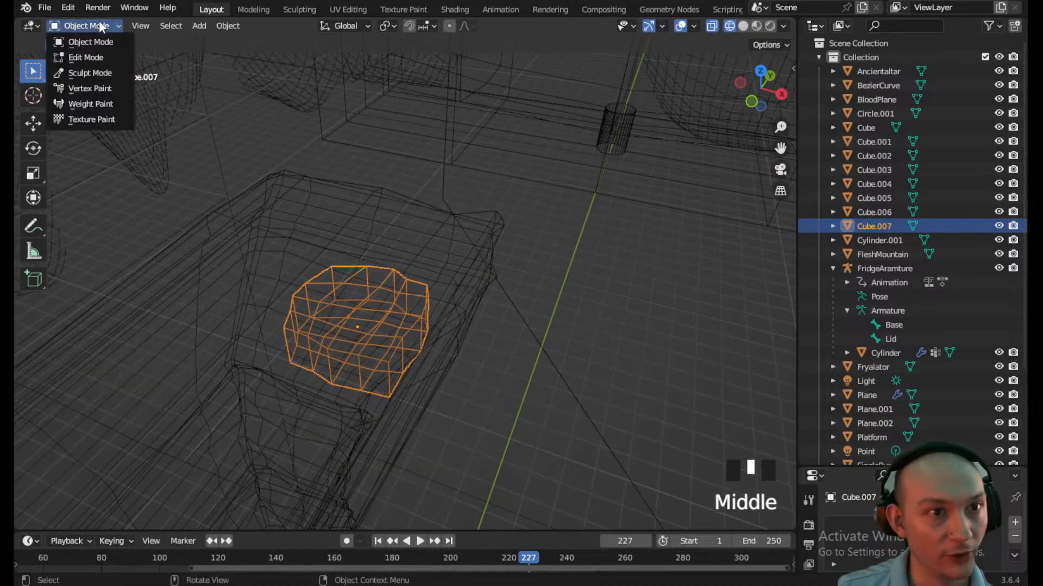
pyautogui.click(90, 54)
pyautogui.scroll(3, 366, 290)
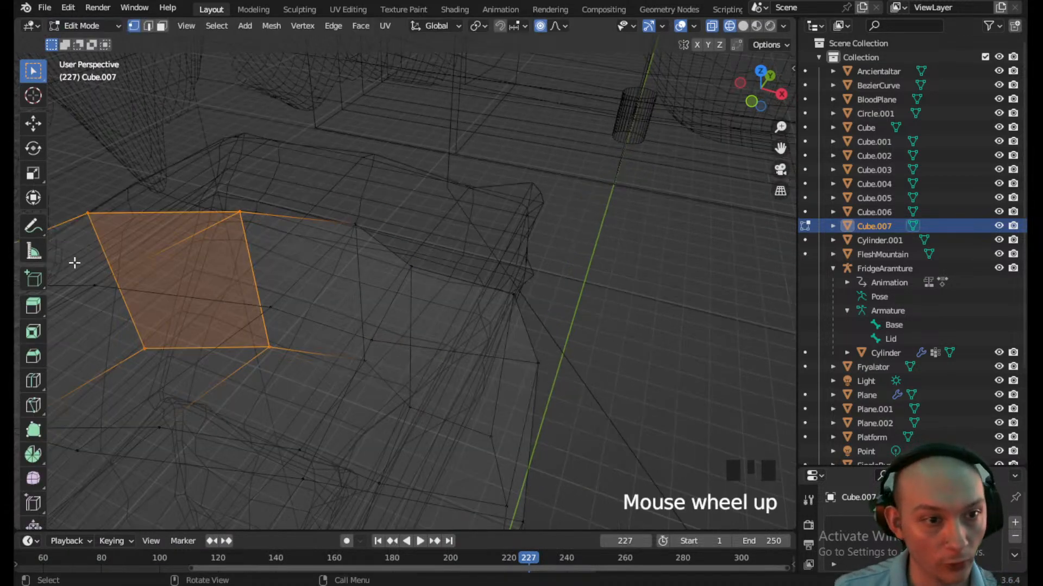
# - In edge selection mode, select the far run of top rim edges and isolate the piece in local view with solid shading
pyautogui.click(34, 381)
pyautogui.click(33, 71)
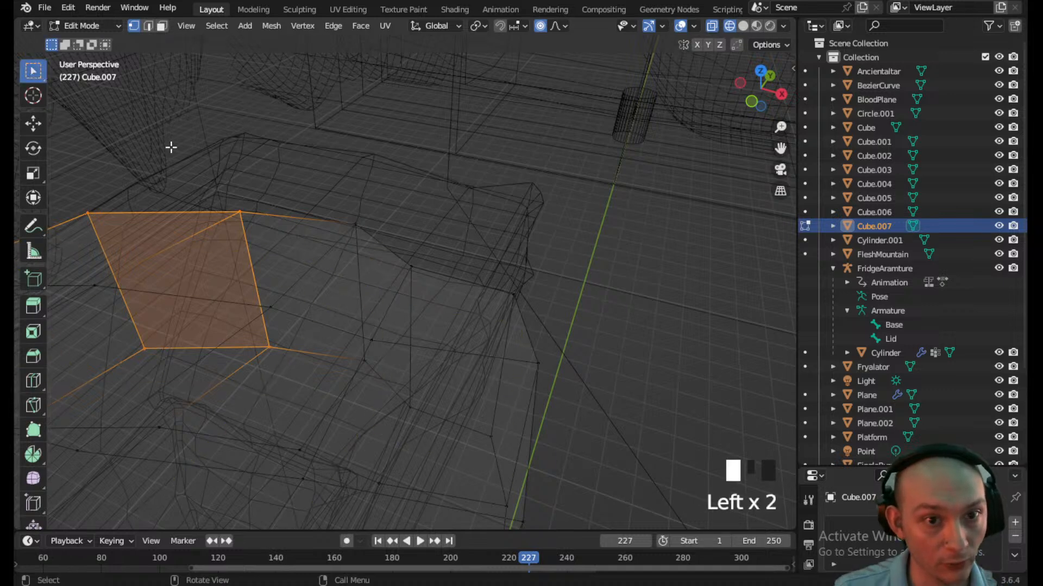
pyautogui.click(319, 221)
pyautogui.click(147, 25)
pyautogui.keyDown('alt'); pyautogui.click(320, 228); pyautogui.keyUp('alt')
pyautogui.scroll(-2, 388, 351)
pyautogui.press('z')
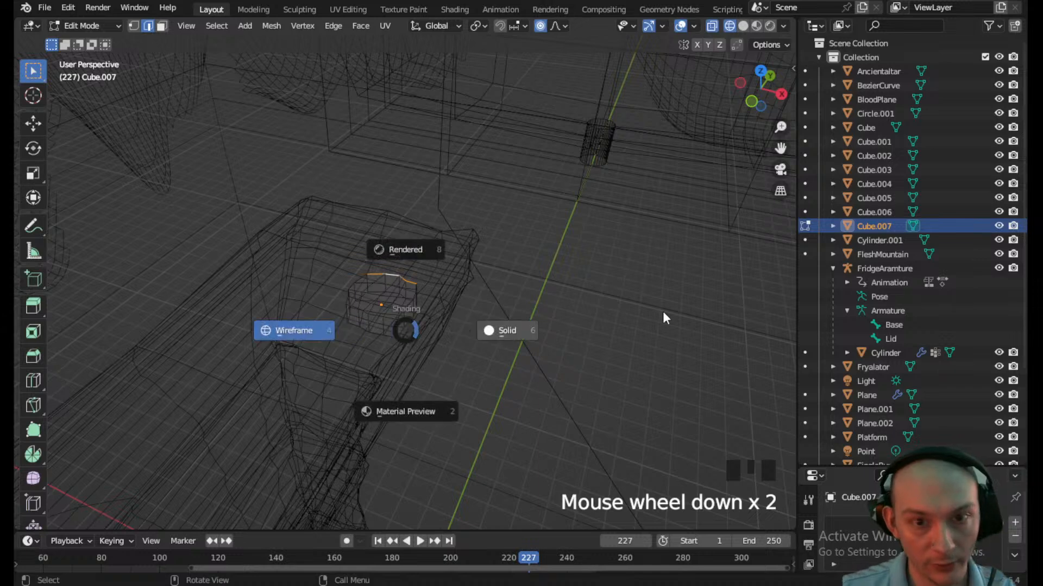
pyautogui.click(536, 311)
pyautogui.scroll(2, 453, 316)
pyautogui.press('KP_Divide')
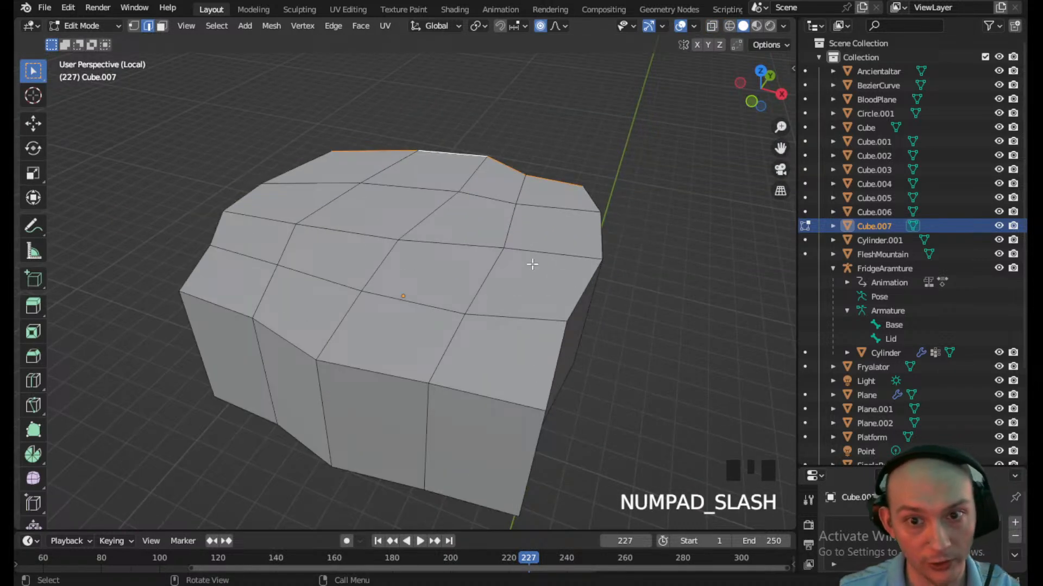
# - Extend the edge selection to the rest of the top rim, the whole bottom rim and the vertical corner edges
pyautogui.keyDown('alt'); pyautogui.keyDown('shift'); pyautogui.click(523, 357); pyautogui.keyUp('shift'); pyautogui.keyUp('alt')
pyautogui.keyDown('alt'); pyautogui.keyDown('shift'); pyautogui.click(460, 381); pyautogui.keyUp('shift'); pyautogui.keyUp('alt')
pyautogui.keyDown('alt'); pyautogui.keyDown('shift'); pyautogui.click(366, 476); pyautogui.keyUp('shift'); pyautogui.keyUp('alt')
pyautogui.moveTo(374, 476); pyautogui.dragTo(326, 372, button='middle')
pyautogui.keyDown('alt'); pyautogui.keyDown('shift'); pyautogui.click(355, 399); pyautogui.keyUp('shift'); pyautogui.keyUp('alt')
pyautogui.keyDown('alt'); pyautogui.keyDown('shift'); pyautogui.click(400, 361); pyautogui.keyUp('shift'); pyautogui.keyUp('alt')
pyautogui.moveTo(400, 361); pyautogui.dragTo(278, 366, button='middle')
pyautogui.keyDown('alt'); pyautogui.keyDown('shift'); pyautogui.click(435, 388); pyautogui.keyUp('shift'); pyautogui.keyUp('alt')
pyautogui.moveTo(328, 326); pyautogui.dragTo(470, 363, button='middle')
pyautogui.keyDown('alt'); pyautogui.keyDown('shift'); pyautogui.click(386, 399); pyautogui.keyUp('shift'); pyautogui.keyUp('alt')
pyautogui.moveTo(386, 399); pyautogui.dragTo(344, 450, button='middle')
pyautogui.keyDown('alt'); pyautogui.keyDown('shift'); pyautogui.click(274, 366); pyautogui.keyUp('shift'); pyautogui.keyUp('alt')
pyautogui.moveTo(275, 365); pyautogui.dragTo(360, 408, button='middle')
pyautogui.keyDown('alt'); pyautogui.keyDown('shift'); pyautogui.click(331, 420); pyautogui.keyUp('shift'); pyautogui.keyUp('alt')
pyautogui.moveTo(256, 192); pyautogui.dragTo(507, 243, button='middle')
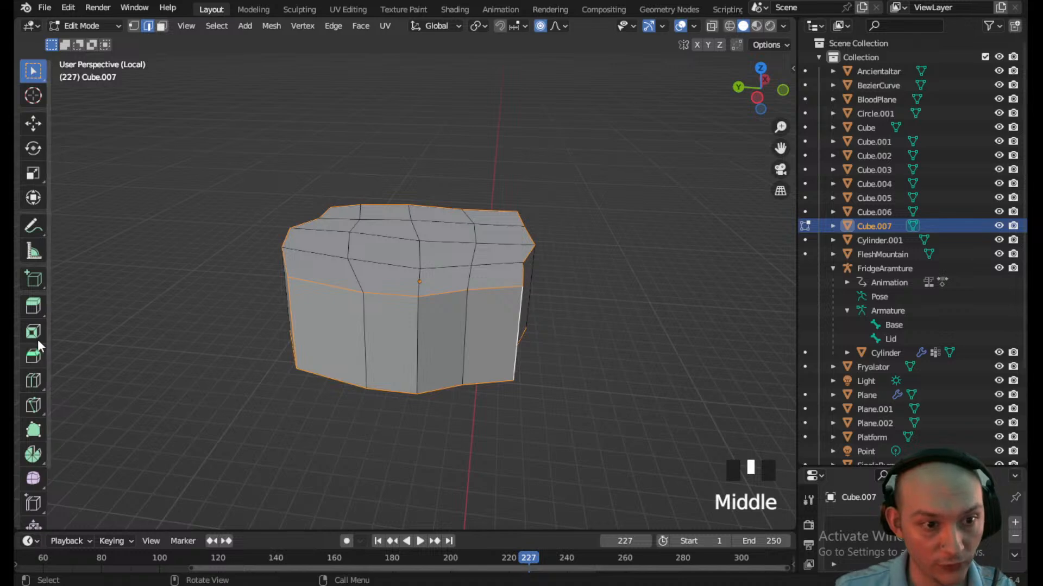
# - Bevel the selected rim and corner edges with a width of 0.181 m and 3 segments
pyautogui.click(33, 355)
pyautogui.moveTo(477, 291); pyautogui.dragTo(512, 310)
pyautogui.moveTo(512, 310); pyautogui.dragTo(413, 244, button='middle')
pyautogui.click(242, 315)
pyautogui.click(241, 316)
pyautogui.moveTo(326, 282); pyautogui.dragTo(536, 307, button='middle')
pyautogui.click(35, 74)
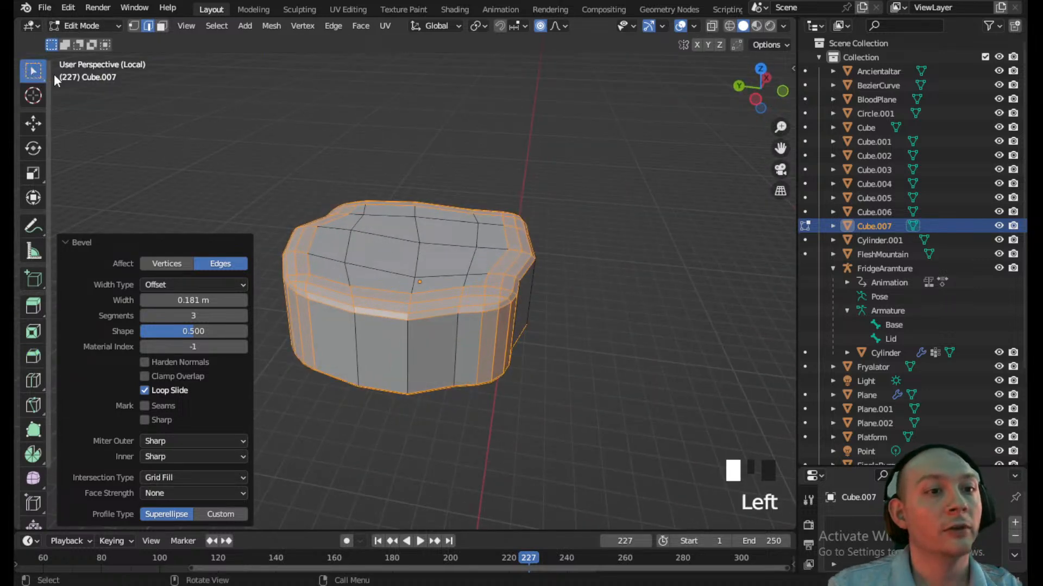
# - Check the beveled piece's surface in Object Mode and return to Edit Mode
pyautogui.click(86, 26)
pyautogui.click(87, 38)
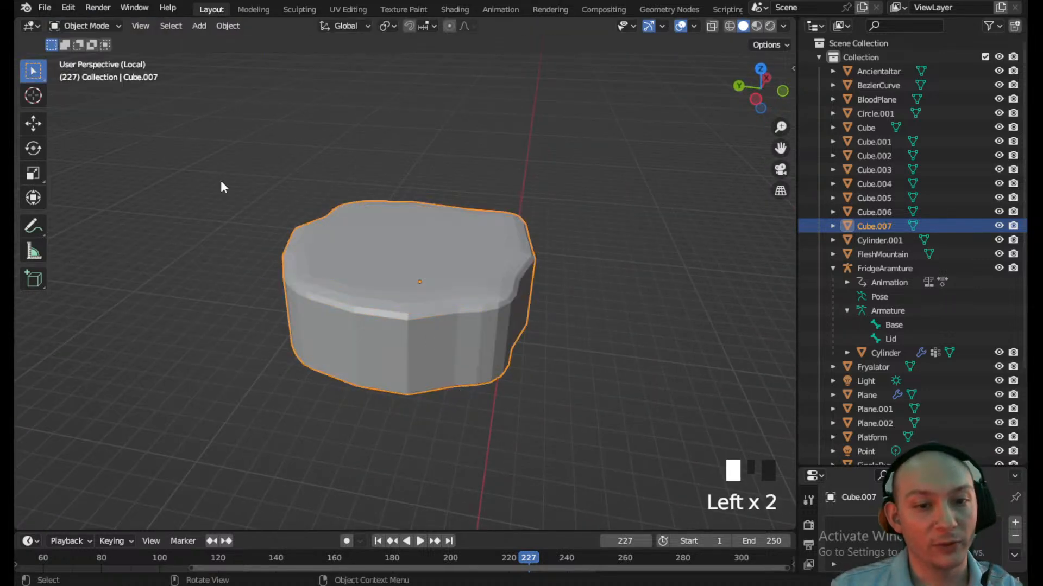
pyautogui.click(93, 25)
pyautogui.click(84, 52)
pyautogui.moveTo(305, 245); pyautogui.dragTo(467, 322, button='middle')
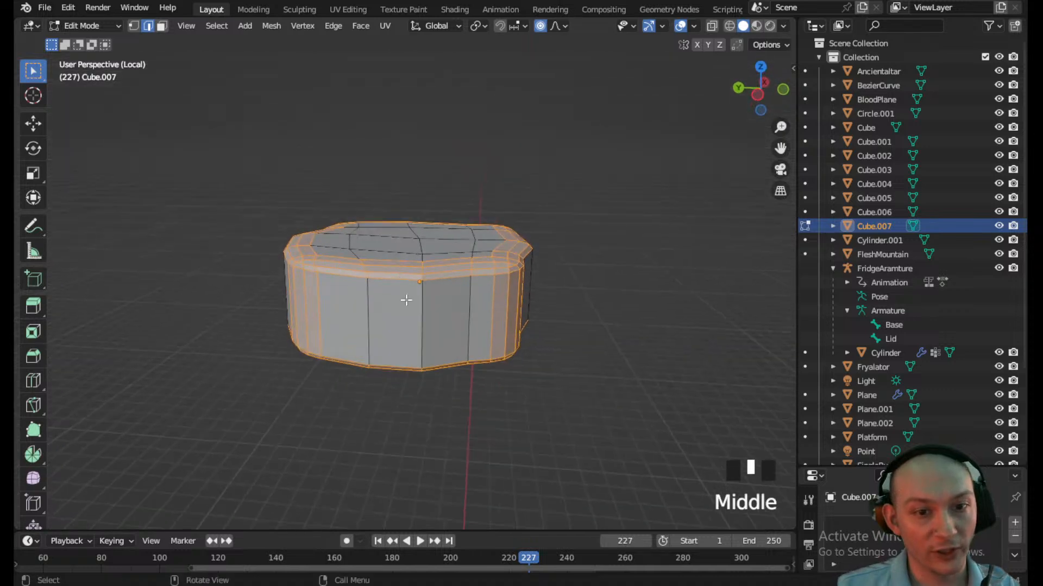
# - In face selection mode, select the loop of side faces and scale it by 0.699 along Z with proportional editing
pyautogui.click(466, 322)
pyautogui.click(161, 25)
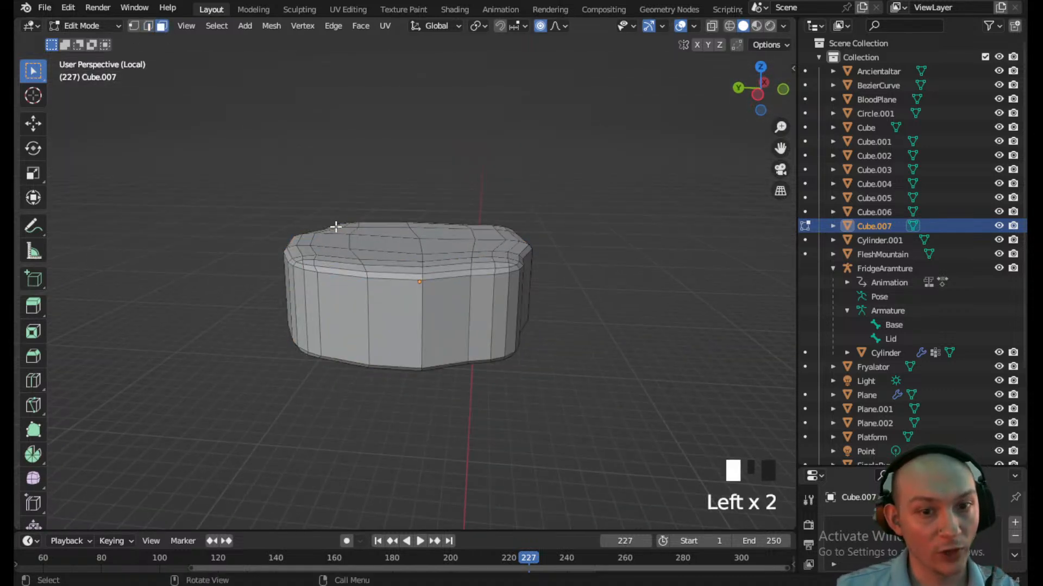
pyautogui.click(463, 302)
pyautogui.click(470, 310)
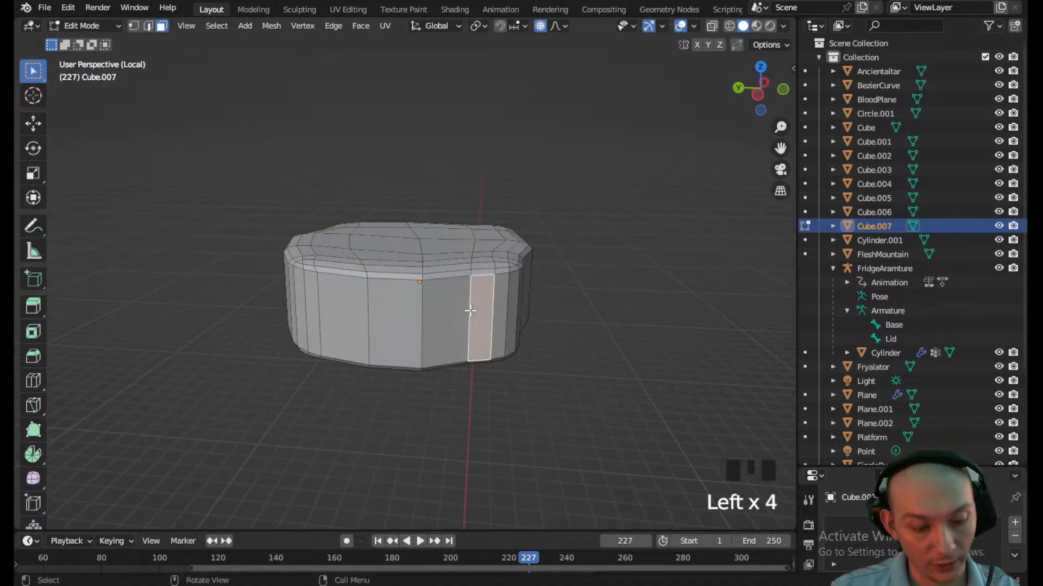
pyautogui.keyDown('alt'); pyautogui.click(501, 319); pyautogui.keyUp('alt')
pyautogui.press('s')
pyautogui.press('z')
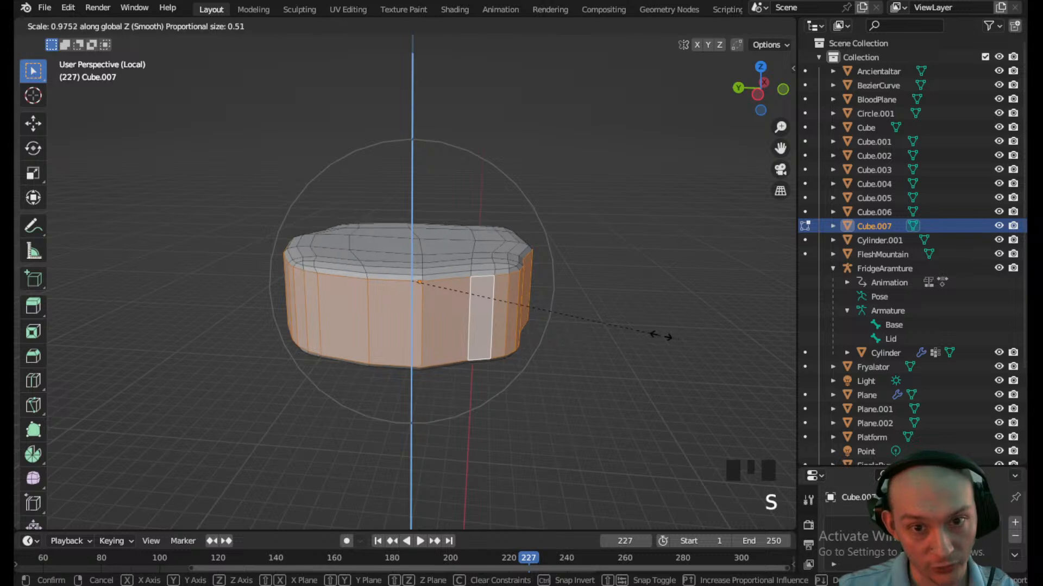
pyautogui.click(589, 325)
# - Turn off proportional editing and scale the side face loop by 0.672 along Z
pyautogui.click(541, 27)
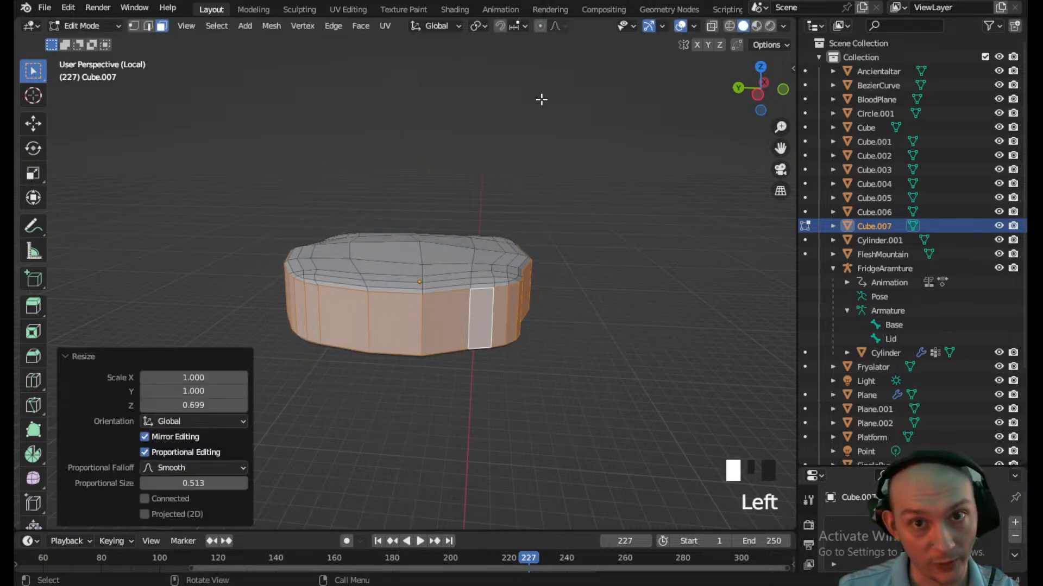
pyautogui.press('s')
pyautogui.press('z')
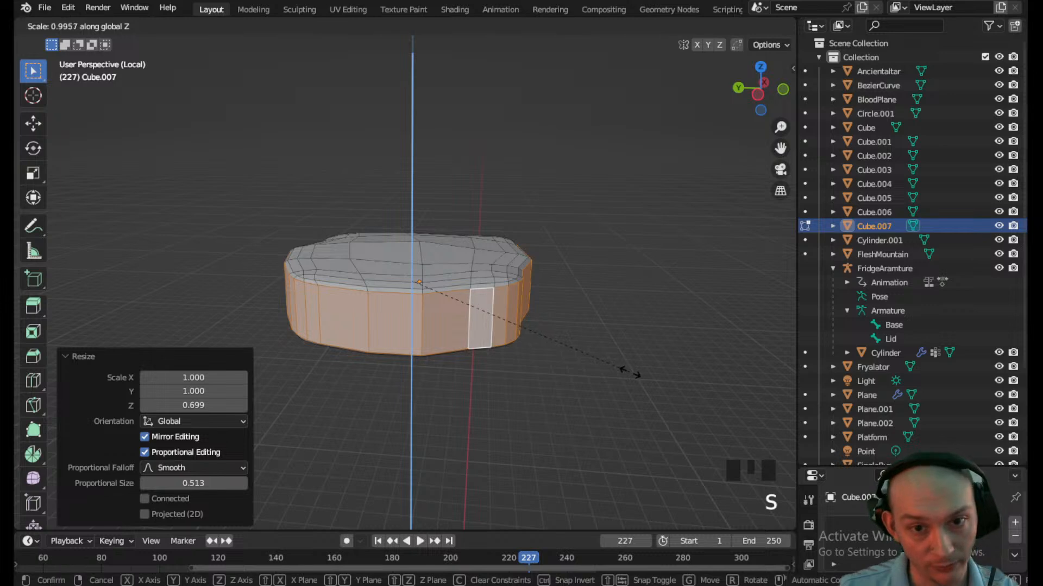
pyautogui.click(551, 358)
# - Bulge the side face loop outward by scaling it uniformly by 1.052 and again by 1.125
pyautogui.press('s')
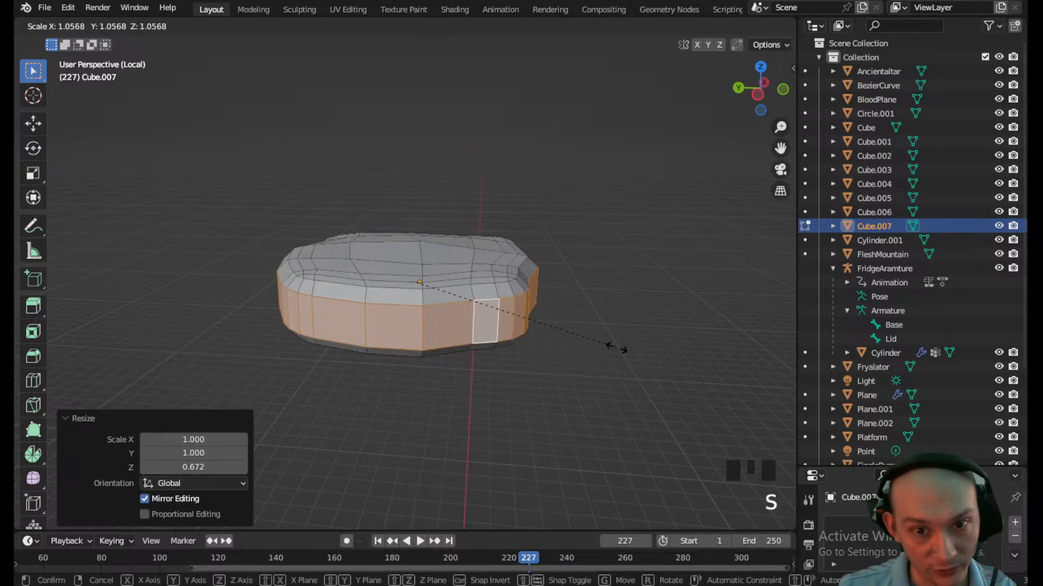
pyautogui.click(615, 350)
pyautogui.press('s')
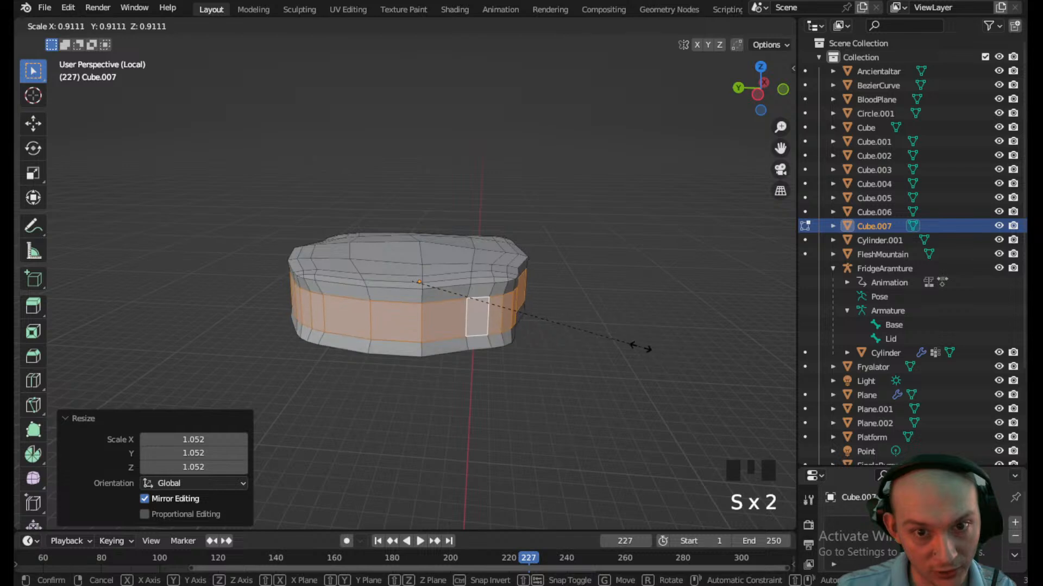
pyautogui.rightClick(600, 340)
pyautogui.press('s')
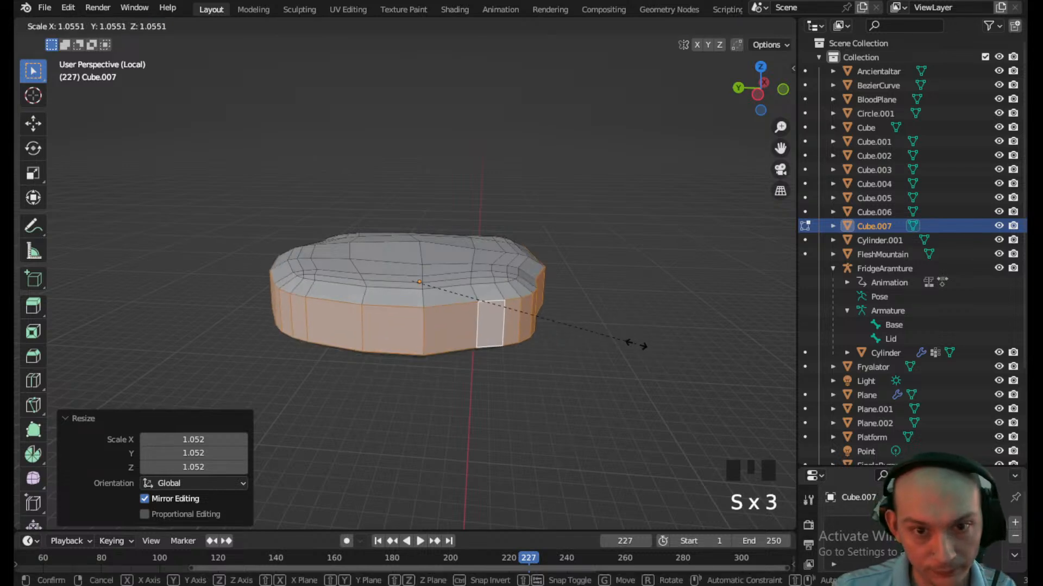
pyautogui.click(718, 362)
# - Flatten the bulging side face loop by a factor of 0.383 along Z
pyautogui.press('s')
pyautogui.press('z')
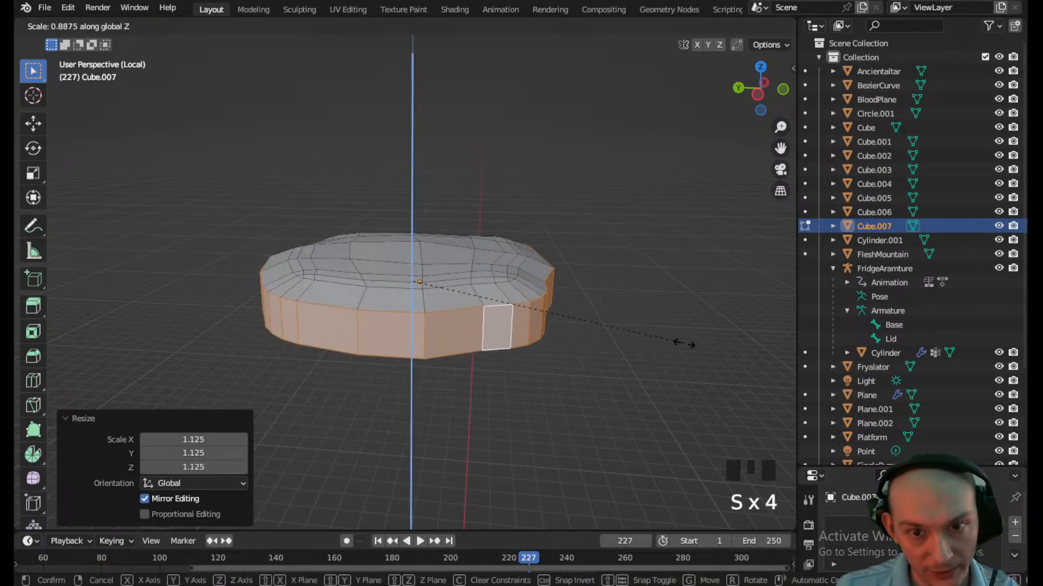
pyautogui.click(530, 310)
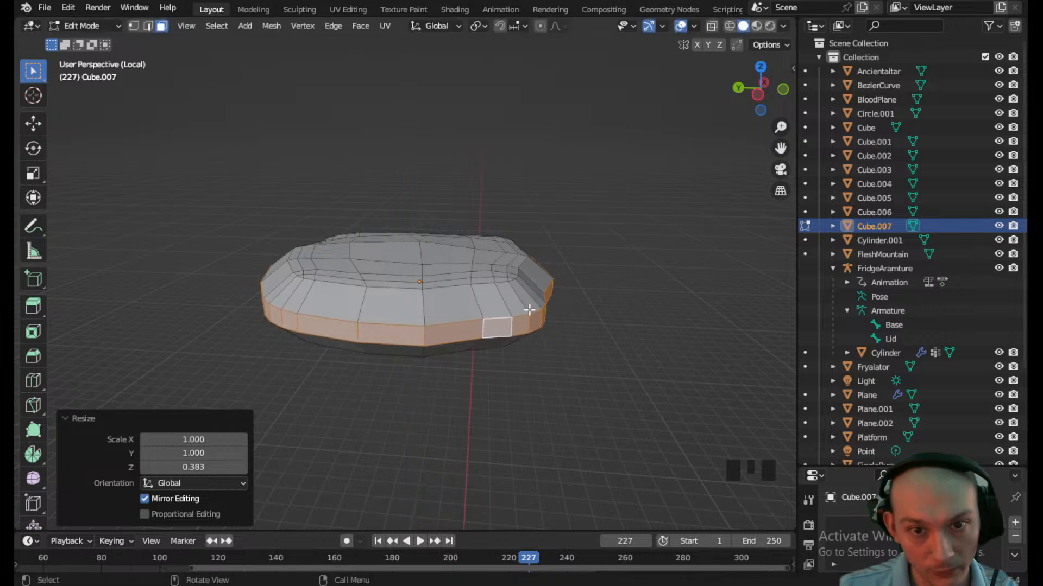
pyautogui.click(468, 286)
pyautogui.scroll(1, 465, 285)
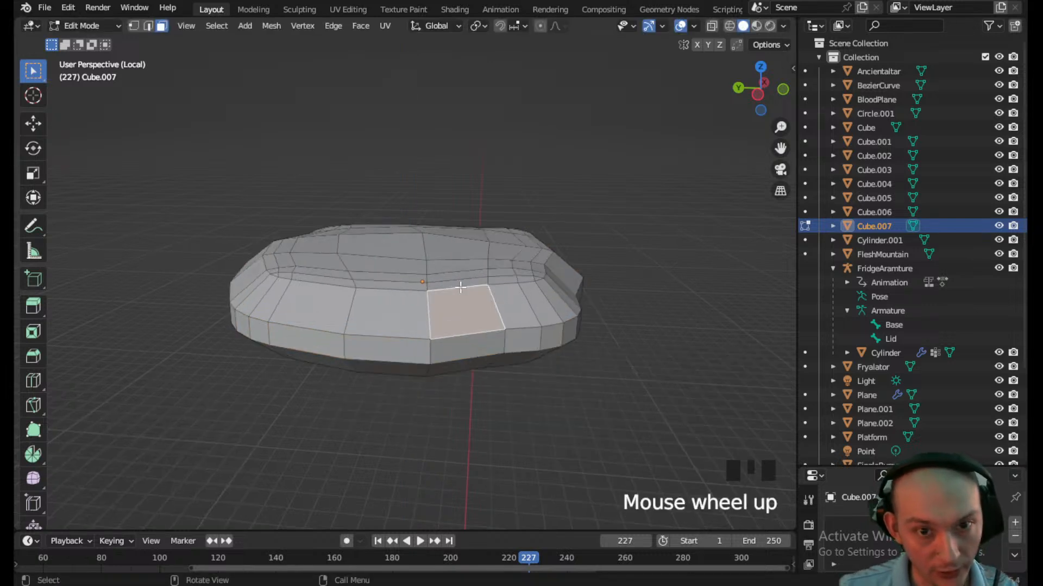
pyautogui.press('super')
pyautogui.click(501, 307)
pyautogui.keyDown('alt'); pyautogui.click(500, 307); pyautogui.keyUp('alt')
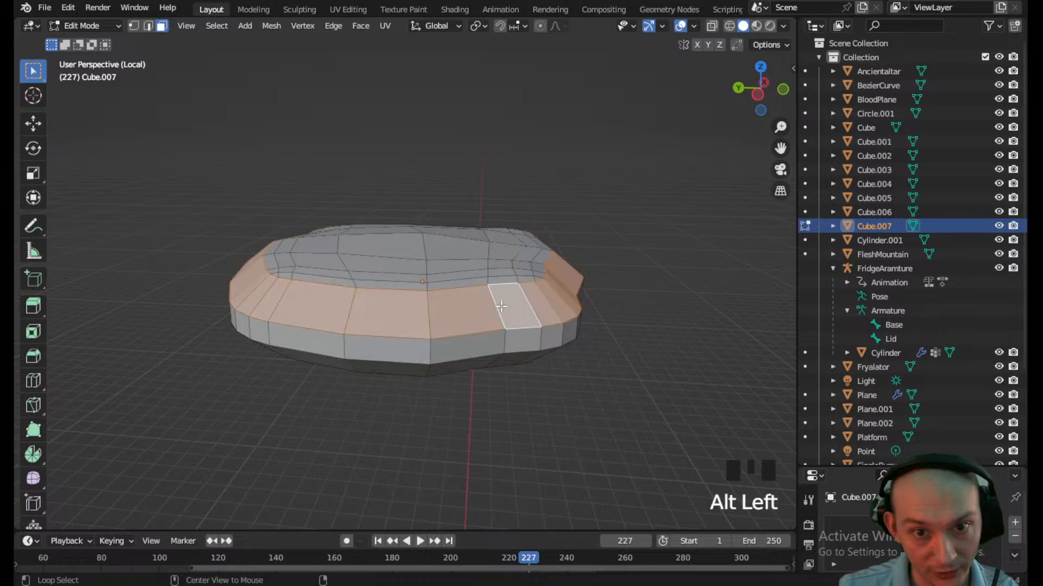
pyautogui.press('s')
pyautogui.rightClick(696, 343)
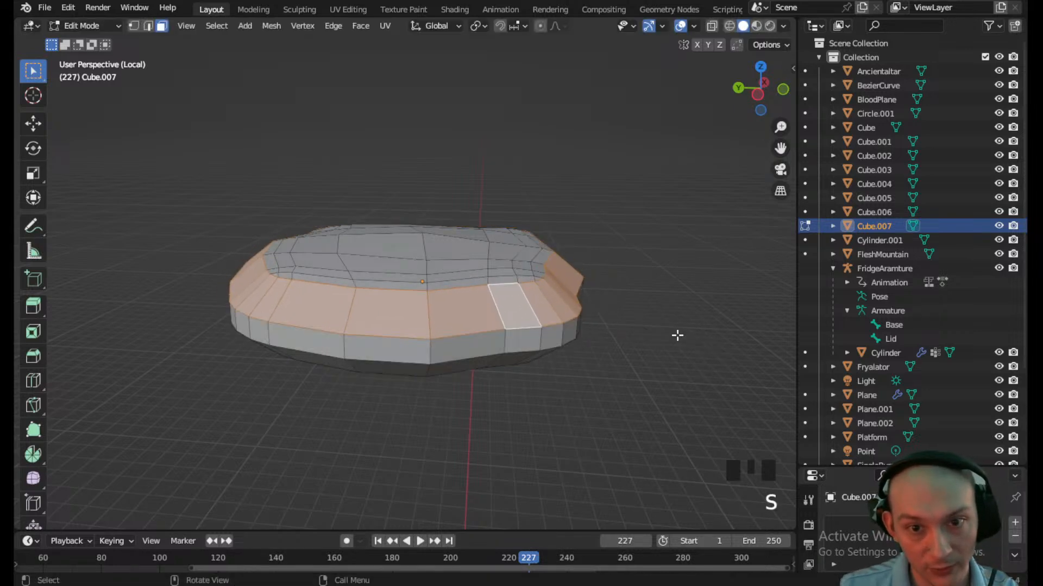
pyautogui.click(534, 284)
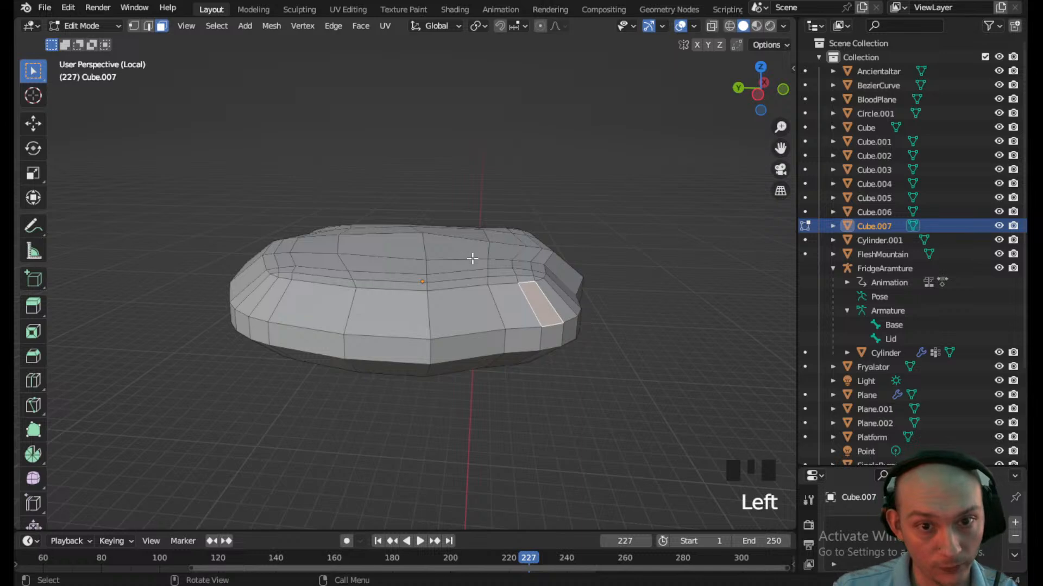
# - Select most of the faces across the piece's top surface, leaving the outer ring of side faces unselected
pyautogui.moveTo(472, 254); pyautogui.dragTo(475, 332, button='middle')
pyautogui.click(520, 378)
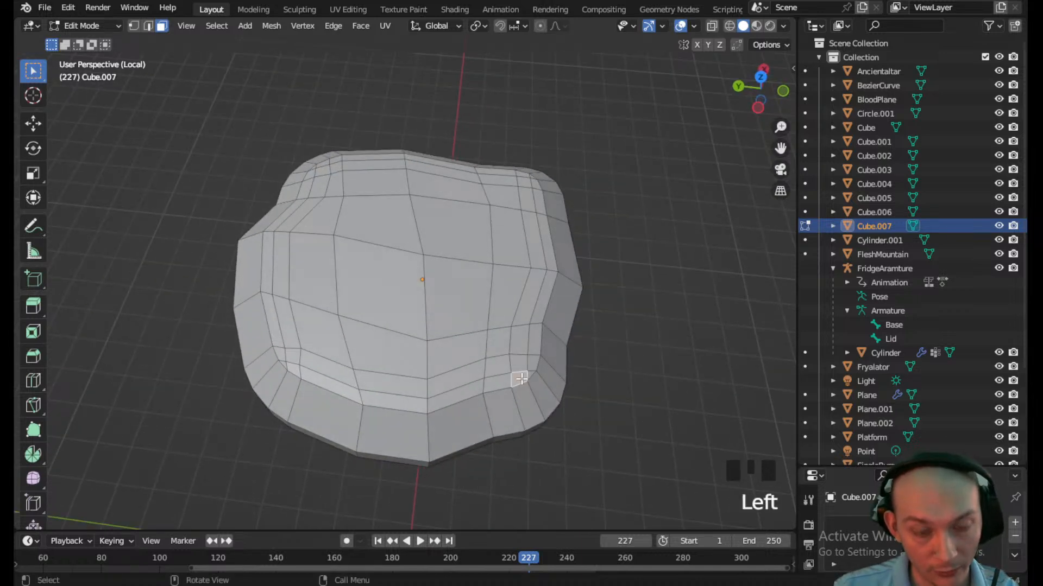
pyautogui.moveTo(519, 378); pyautogui.dragTo(359, 184)
pyautogui.keyDown('shift'); pyautogui.click(575, 227); pyautogui.keyUp('shift')
pyautogui.keyDown('shift'); pyautogui.click(573, 232); pyautogui.keyUp('shift')
pyautogui.keyDown('shift'); pyautogui.click(567, 253); pyautogui.keyUp('shift')
pyautogui.keyDown('shift'); pyautogui.click(558, 293); pyautogui.keyUp('shift')
pyautogui.keyDown('shift'); pyautogui.click(540, 296); pyautogui.keyUp('shift')
pyautogui.keyDown('shift'); pyautogui.click(519, 366); pyautogui.keyUp('shift')
pyautogui.keyDown('shift'); pyautogui.click(489, 407); pyautogui.keyUp('shift')
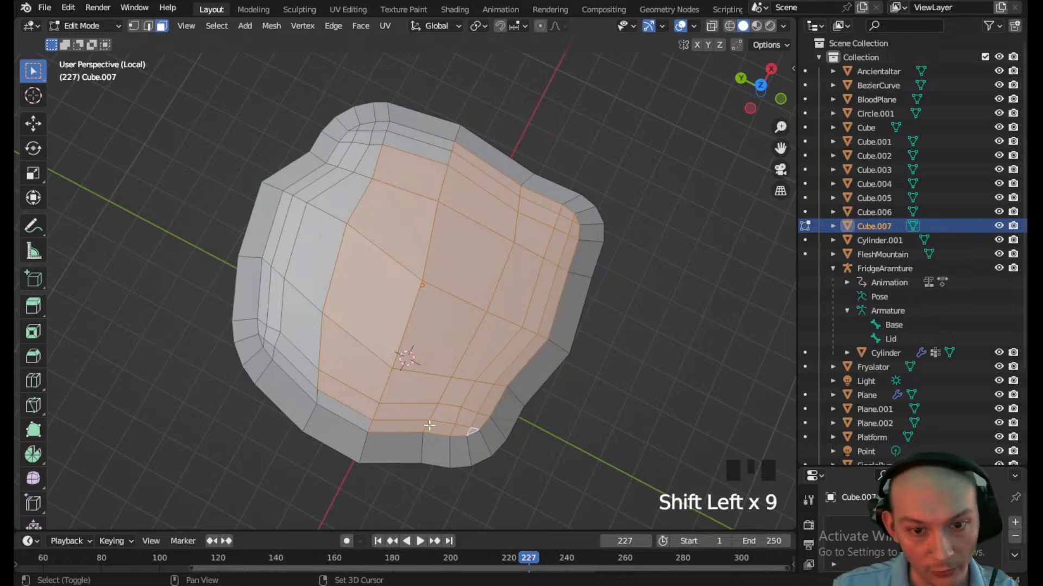
pyautogui.keyDown('shift'); pyautogui.click(345, 413); pyautogui.keyUp('shift')
pyautogui.keyDown('shift'); pyautogui.click(305, 381); pyautogui.keyUp('shift')
pyautogui.keyDown('shift'); pyautogui.click(279, 347); pyautogui.keyUp('shift')
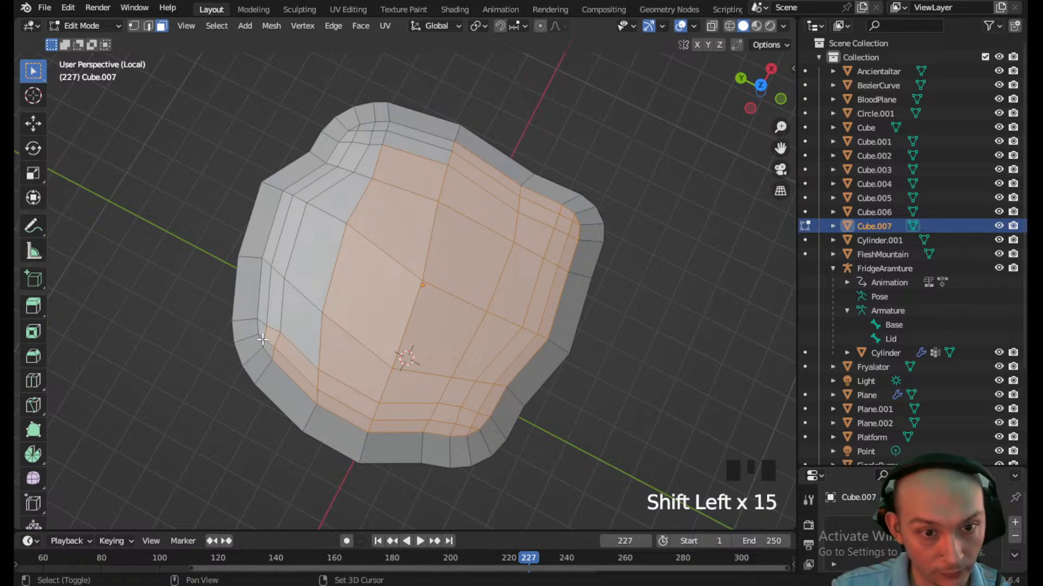
pyautogui.keyDown('shift'); pyautogui.click(277, 306); pyautogui.keyUp('shift')
pyautogui.keyDown('shift'); pyautogui.click(301, 326); pyautogui.keyUp('shift')
pyautogui.keyDown('shift'); pyautogui.click(310, 239); pyautogui.keyUp('shift')
pyautogui.keyDown('shift'); pyautogui.click(282, 228); pyautogui.keyUp('shift')
# - Complete the top surface selection with Circle Select and scale these faces uniformly by 1.101
pyautogui.moveTo(28, 79)
pyautogui.mouseDown()
pyautogui.moveTo(84, 104)
pyautogui.moveTo(88, 127)
pyautogui.mouseUp()
pyautogui.keyDown('shift'); pyautogui.click(373, 193); pyautogui.keyUp('shift')
pyautogui.keyDown('shift'); pyautogui.moveTo(350, 208); pyautogui.dragTo(316, 192); pyautogui.keyUp('shift')
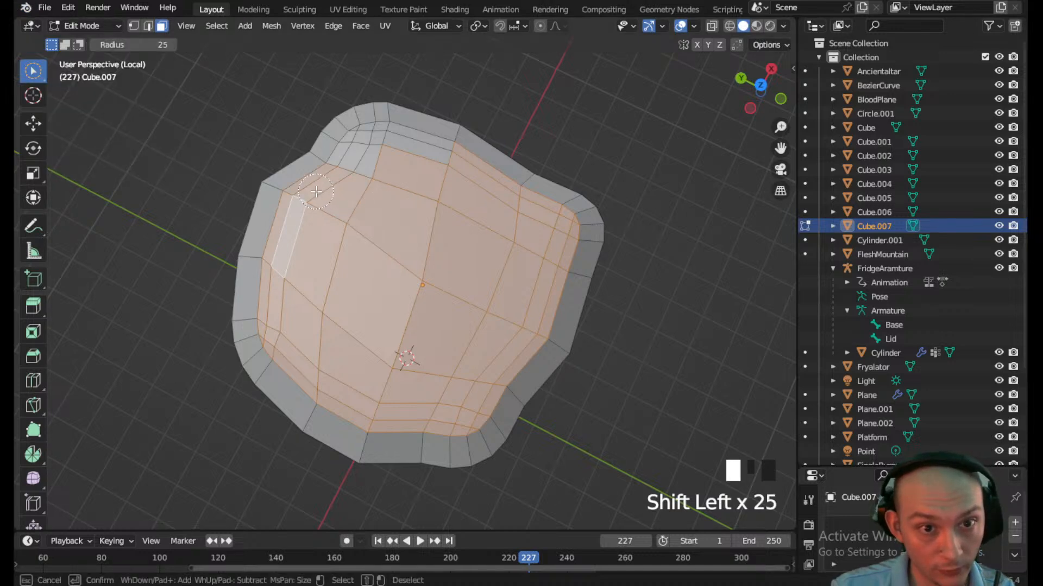
pyautogui.keyDown('shift'); pyautogui.moveTo(390, 147); pyautogui.dragTo(400, 169); pyautogui.keyUp('shift')
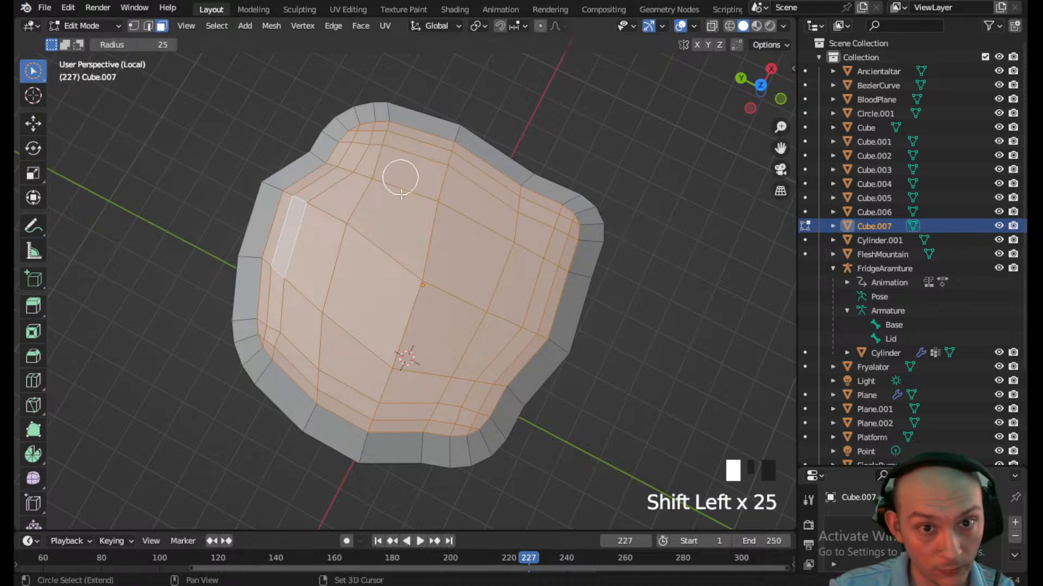
pyautogui.press('s')
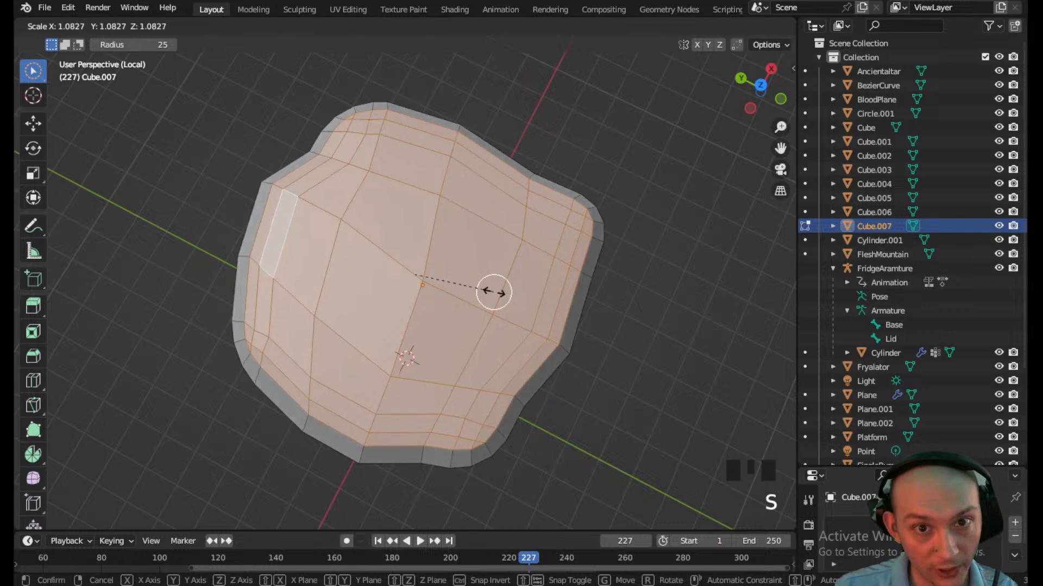
pyautogui.click(493, 293)
# - Lower the selected top faces by about 0.036 m along Z and scale them uniformly by 1.048
pyautogui.moveTo(358, 334); pyautogui.dragTo(400, 247, button='middle')
pyautogui.press('g')
pyautogui.press('z')
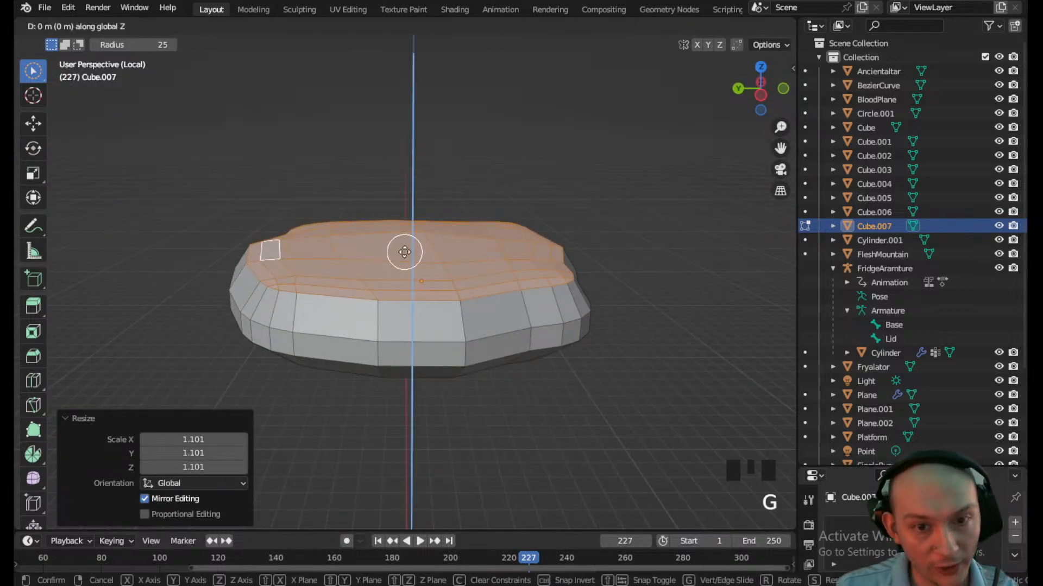
pyautogui.click(406, 264)
pyautogui.press('s')
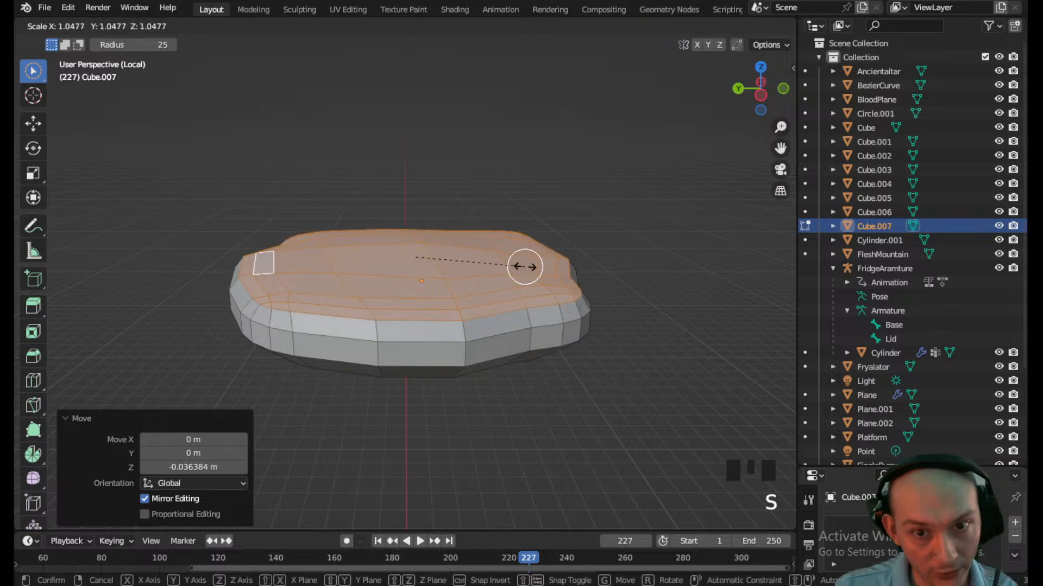
pyautogui.click(525, 266)
# - In the bottom orthographic view, select all underside faces with Circle Select, excluding the outer ring
pyautogui.moveTo(442, 268); pyautogui.dragTo(184, 219, button='middle')
pyautogui.moveTo(349, 307); pyautogui.dragTo(339, 254, button='middle')
pyautogui.click(749, 105)
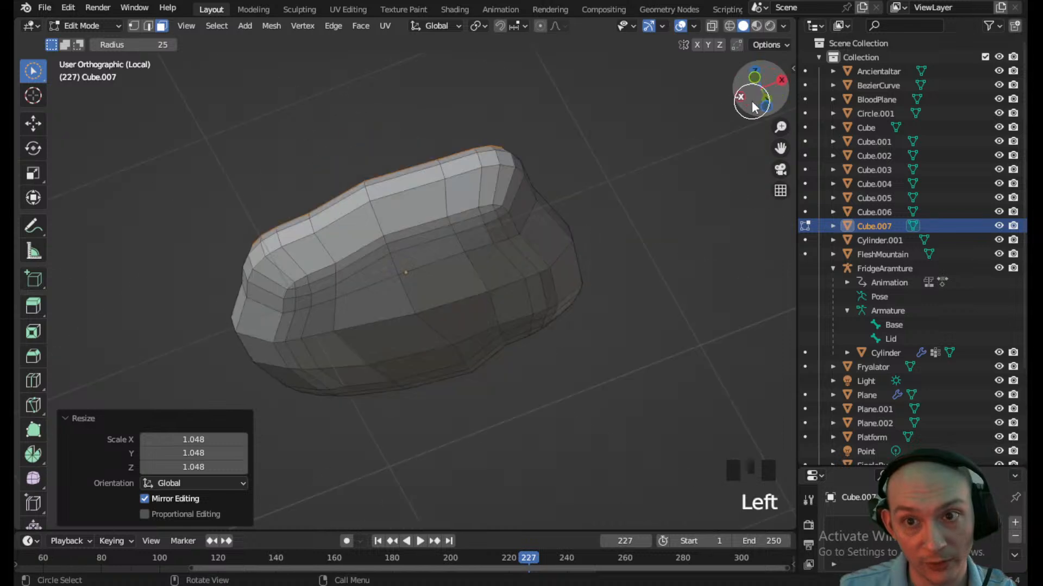
pyautogui.click(759, 116)
pyautogui.moveTo(499, 188); pyautogui.dragTo(513, 174)
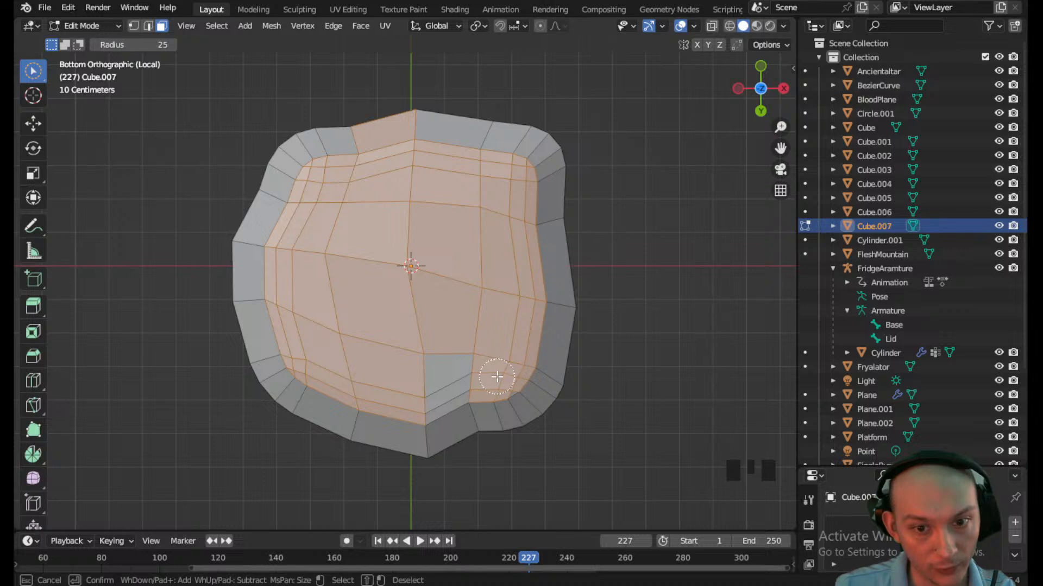
pyautogui.keyDown('shift'); pyautogui.moveTo(452, 384); pyautogui.dragTo(452, 383); pyautogui.keyUp('shift')
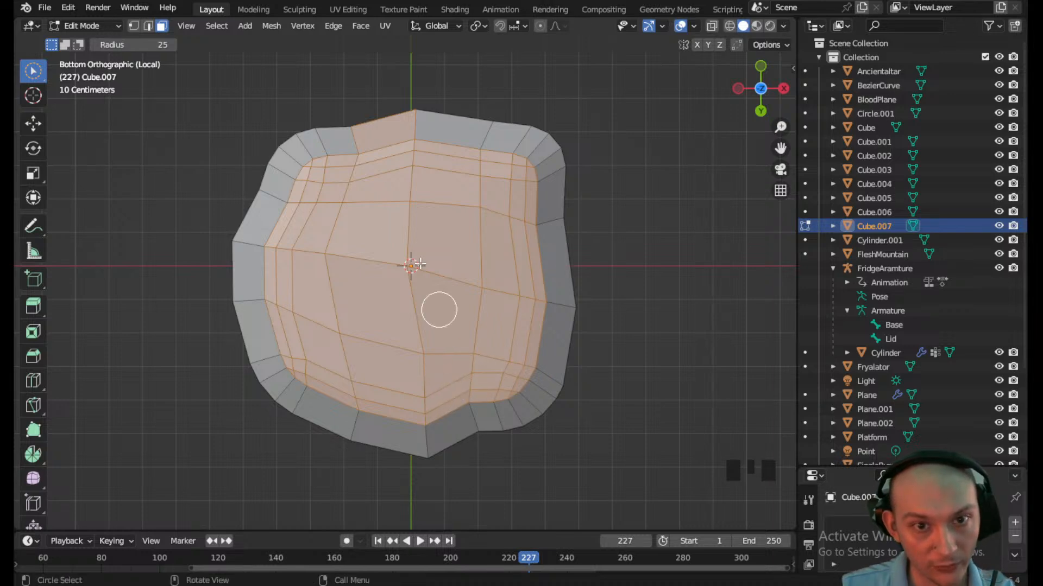
pyautogui.moveTo(36, 76); pyautogui.dragTo(63, 103)
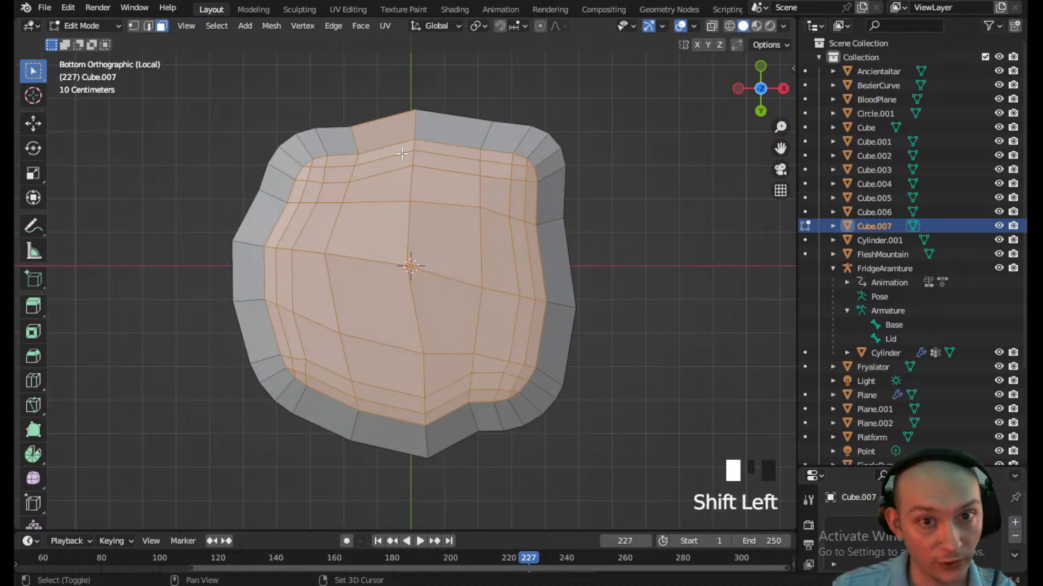
# - Scale the underside faces uniformly by 1.163 and raise them slightly along Z
pyautogui.press('s')
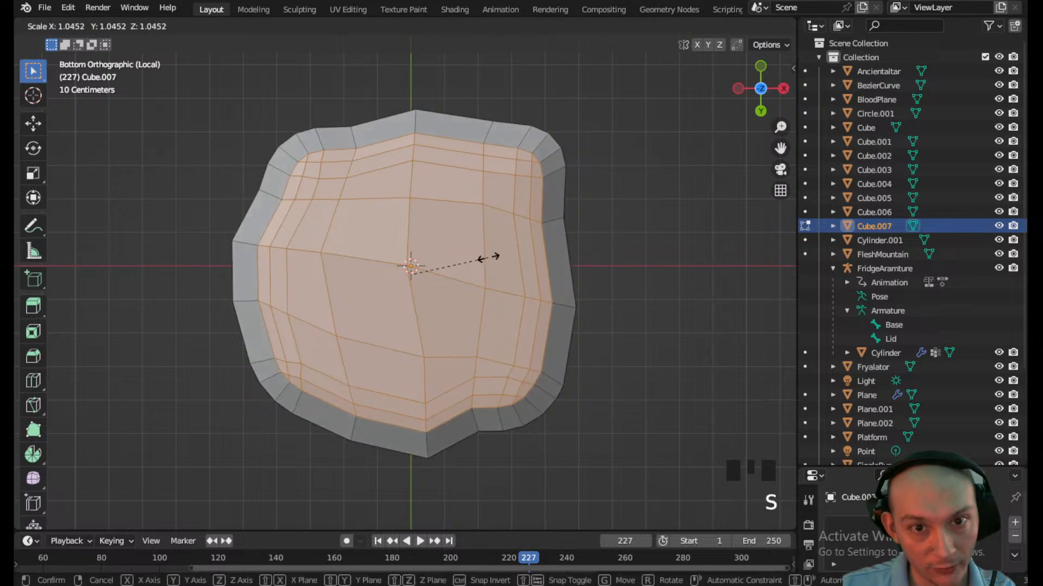
pyautogui.click(497, 263)
pyautogui.moveTo(494, 217); pyautogui.dragTo(408, 384, button='middle')
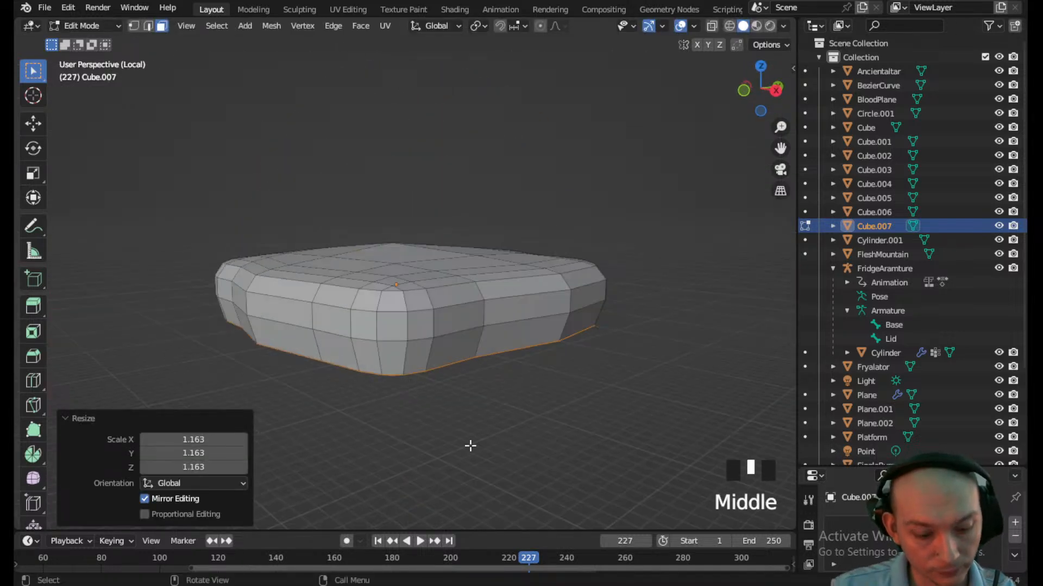
pyautogui.press('g')
pyautogui.press('z')
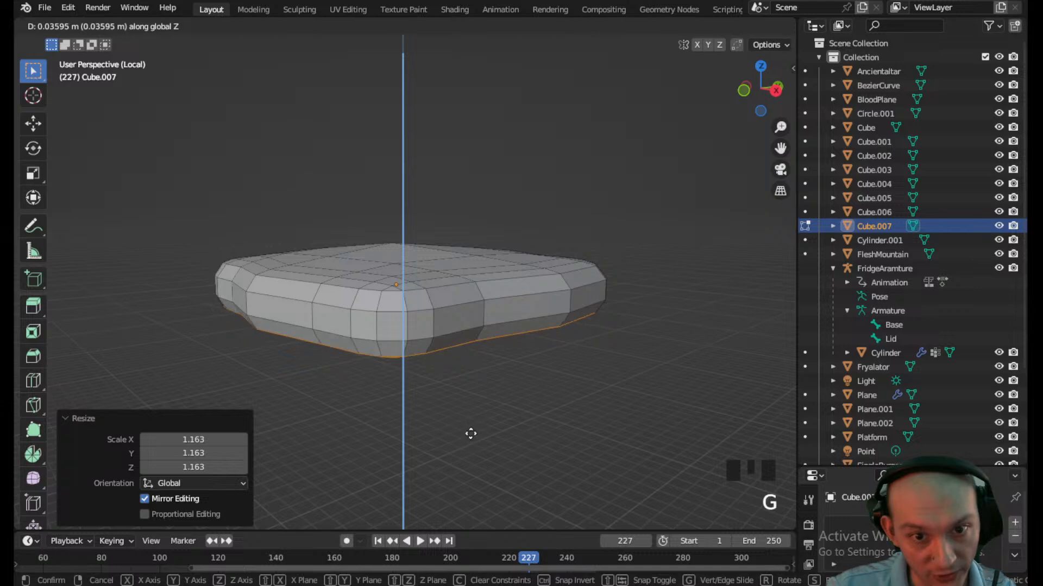
pyautogui.click(471, 437)
# - Return to Object Mode and apply Shade Smooth to the chicken piece
pyautogui.moveTo(473, 389); pyautogui.dragTo(624, 380, button='middle')
pyautogui.click(84, 25)
pyautogui.click(87, 39)
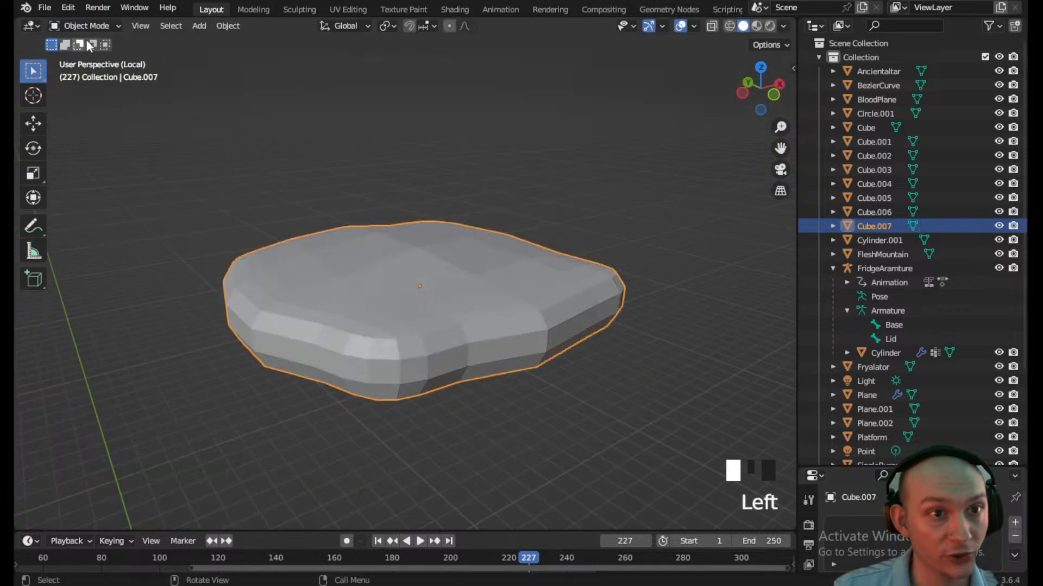
pyautogui.scroll(-4, 413, 282)
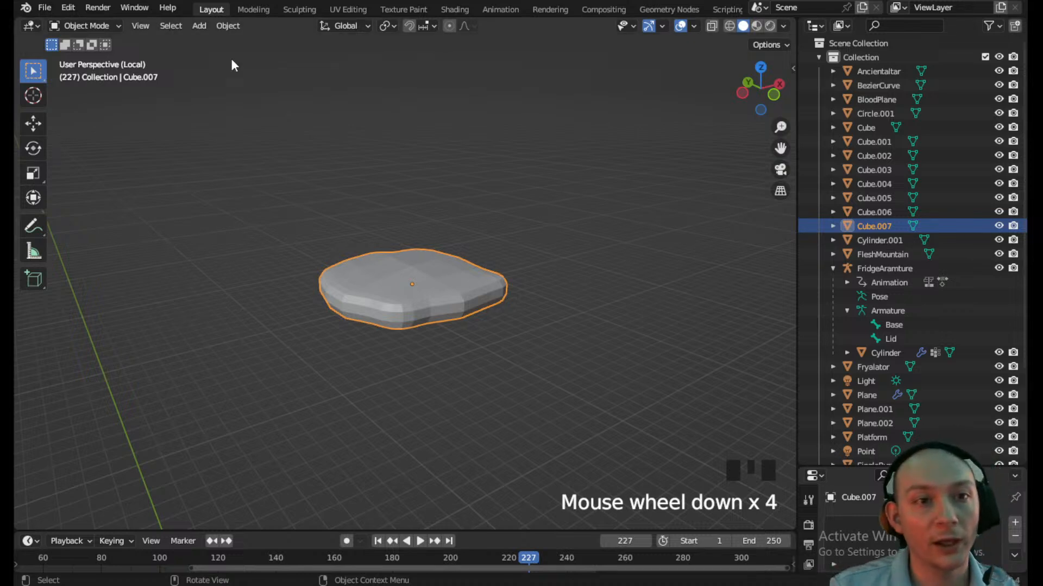
pyautogui.click(229, 25)
pyautogui.click(290, 334)
pyautogui.moveTo(290, 334); pyautogui.dragTo(783, 259, button='middle')
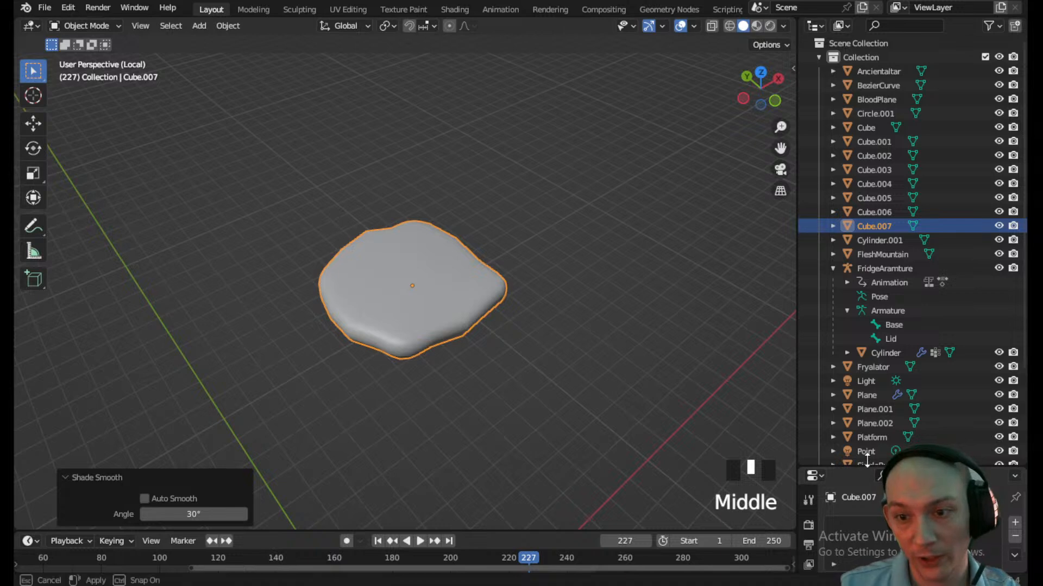
# - Rename the chicken object as ChickenPatty in the scene collection
pyautogui.moveTo(872, 468); pyautogui.dragTo(875, 275)
pyautogui.doubleClick(878, 223)
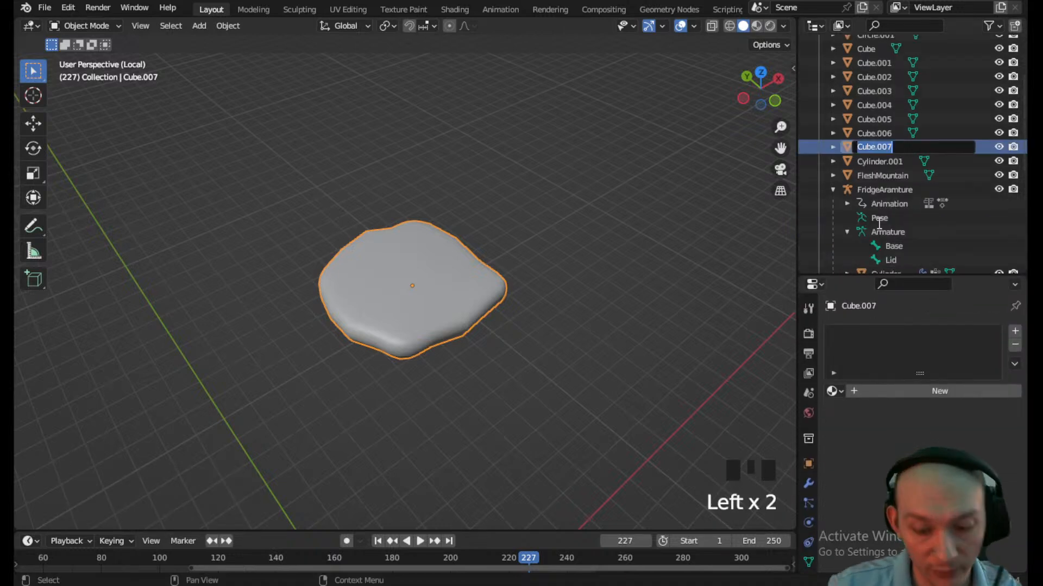
pyautogui.write('ChickenPatty')
pyautogui.press('Return')
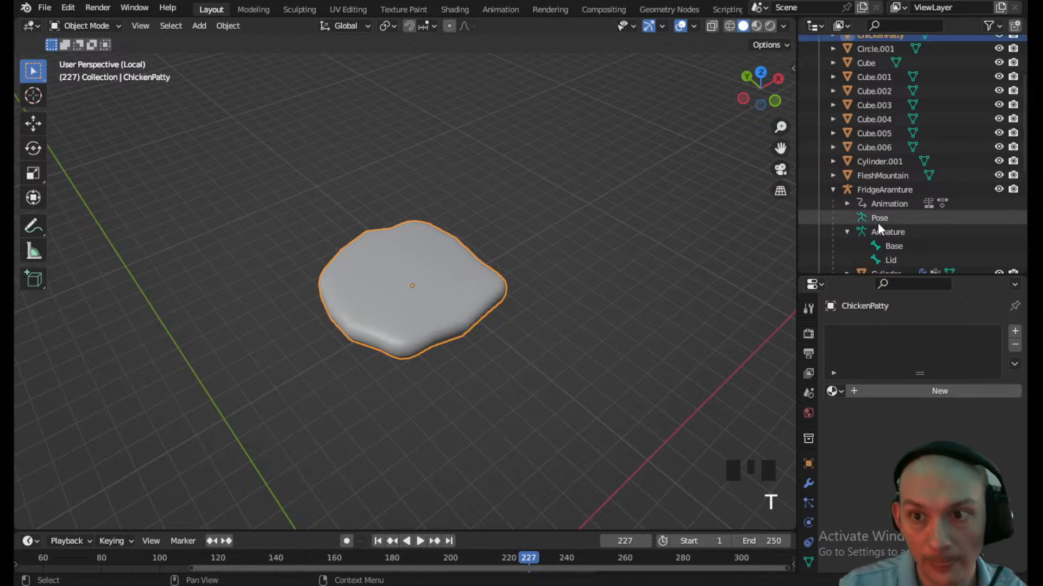
# - Examine the smoothed chicken patty's outline and surface from above and at an angle
pyautogui.scroll(-2, 357, 304)
pyautogui.moveTo(358, 304); pyautogui.dragTo(354, 344, button='middle')
pyautogui.scroll(-2, 443, 339)
pyautogui.scroll(5, 444, 338)
pyautogui.scroll(2, 445, 338)
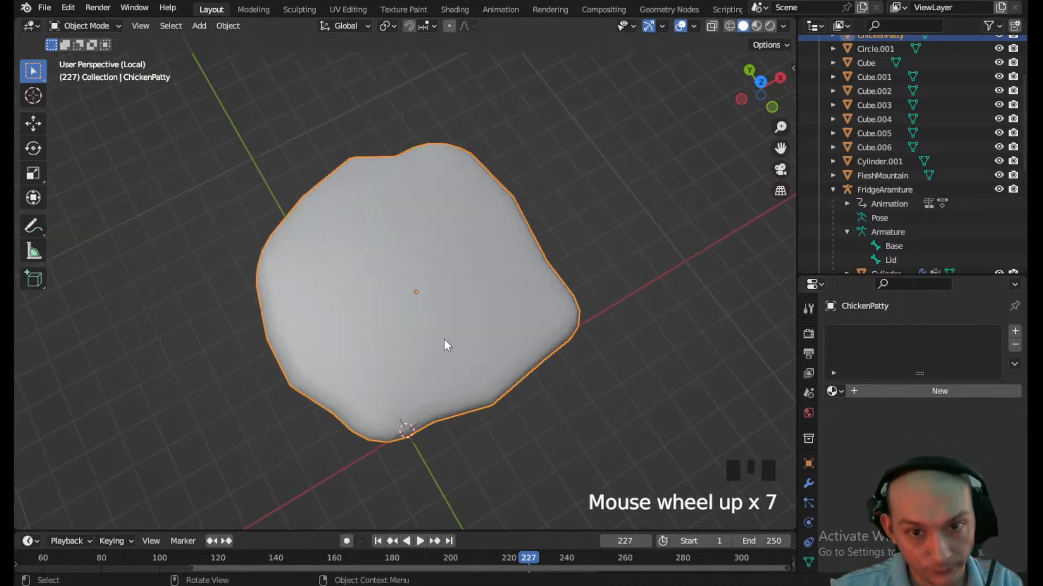
pyautogui.scroll(-3, 444, 338)
pyautogui.moveTo(444, 338); pyautogui.dragTo(543, 304, button='middle')
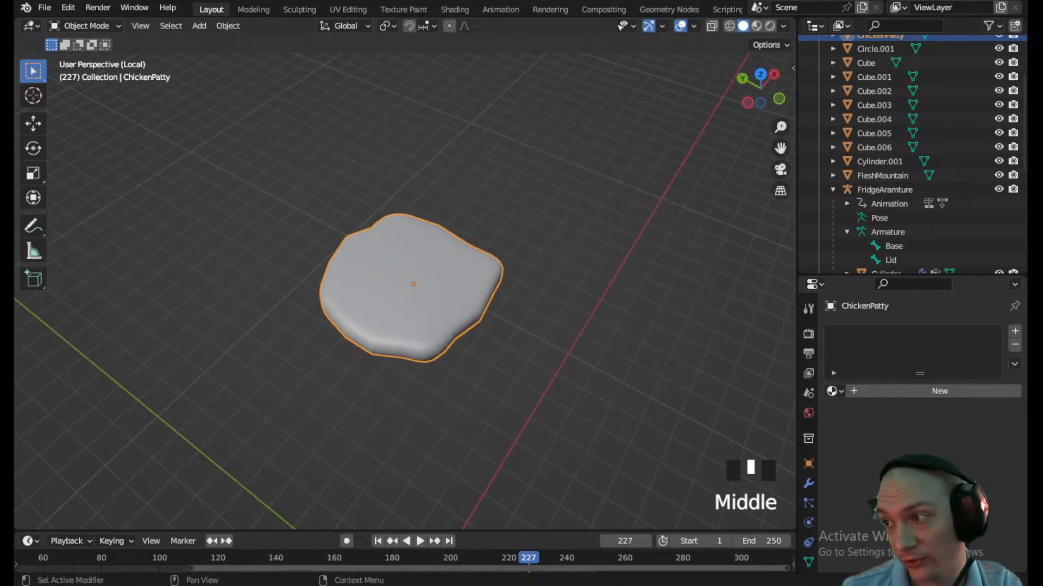
pyautogui.scroll(-4, 459, 322)
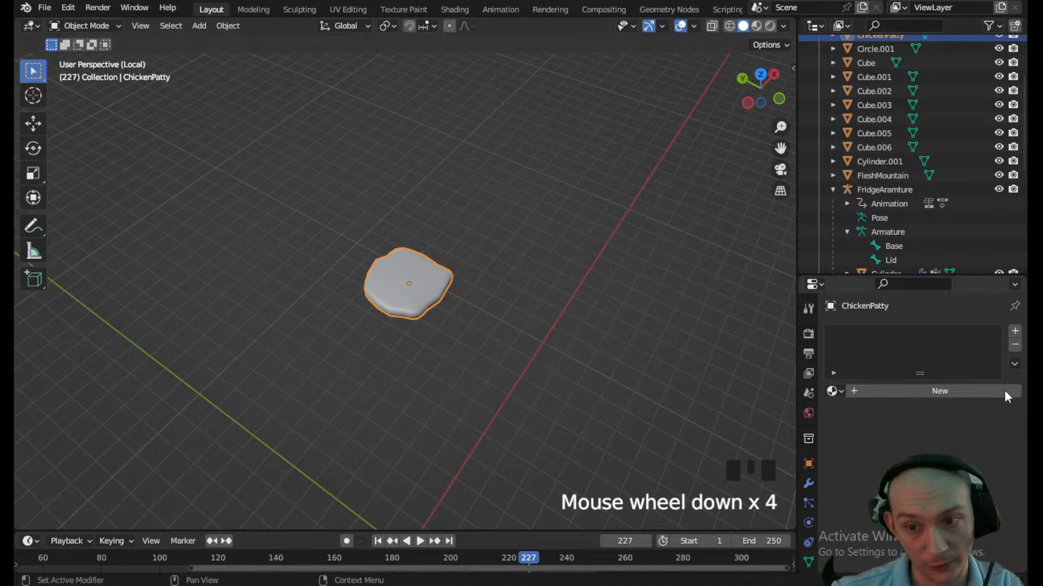
# - Create a new material for the chicken patty and name it Chicken
pyautogui.click(929, 391)
pyautogui.doubleClick(875, 335)
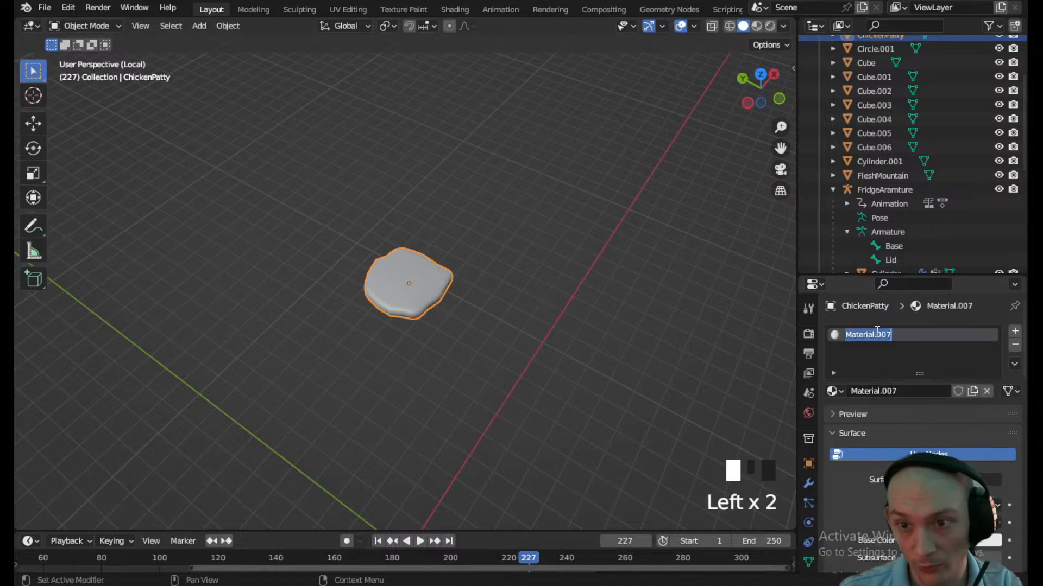
pyautogui.write('chicken')
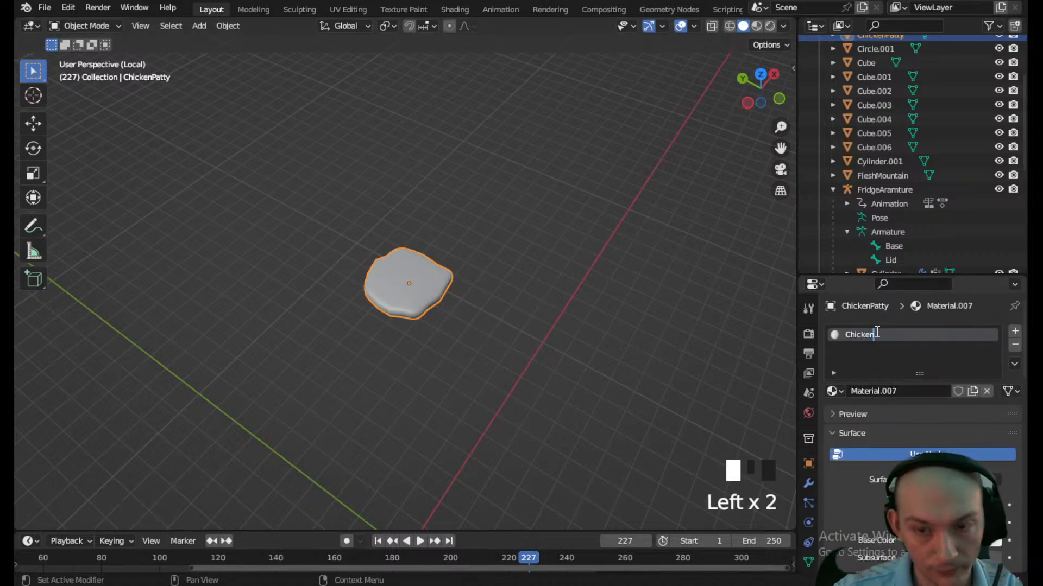
pyautogui.press('Return')
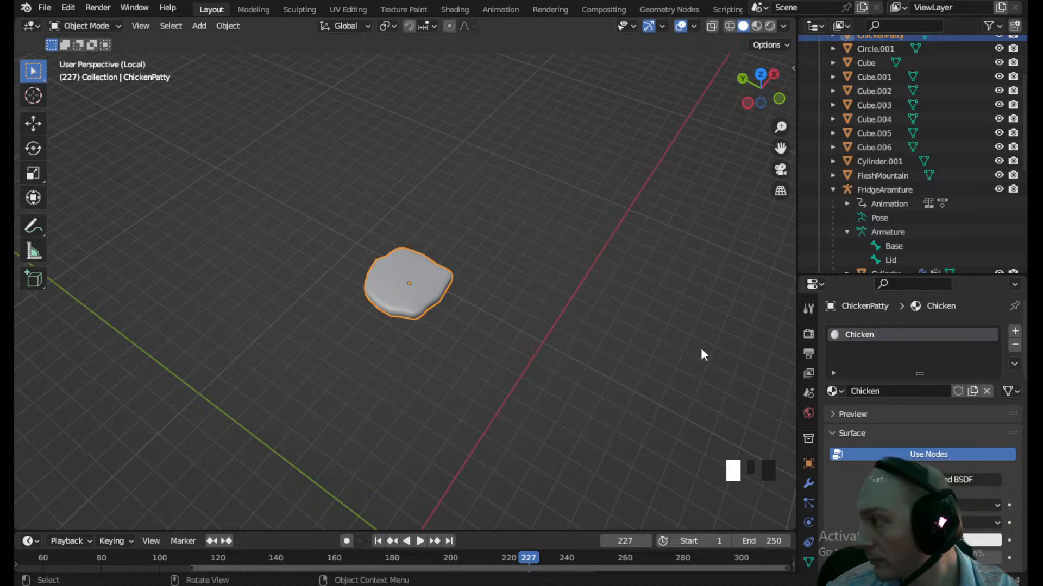
# - Enlarge the properties editor in both directions so the Chicken material's surface settings are readable
pyautogui.scroll(-2, 420, 292)
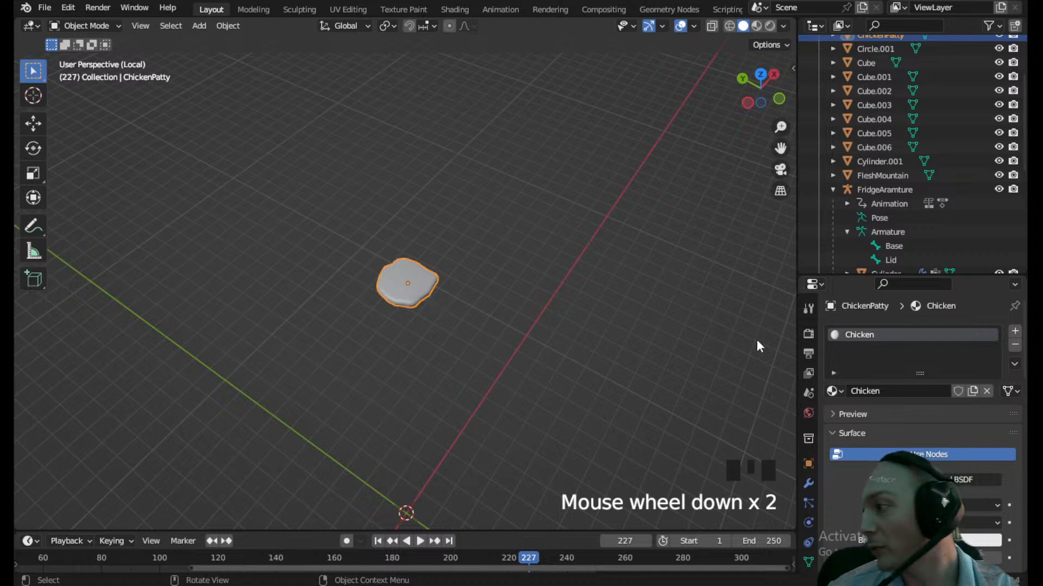
pyautogui.click(390, 288)
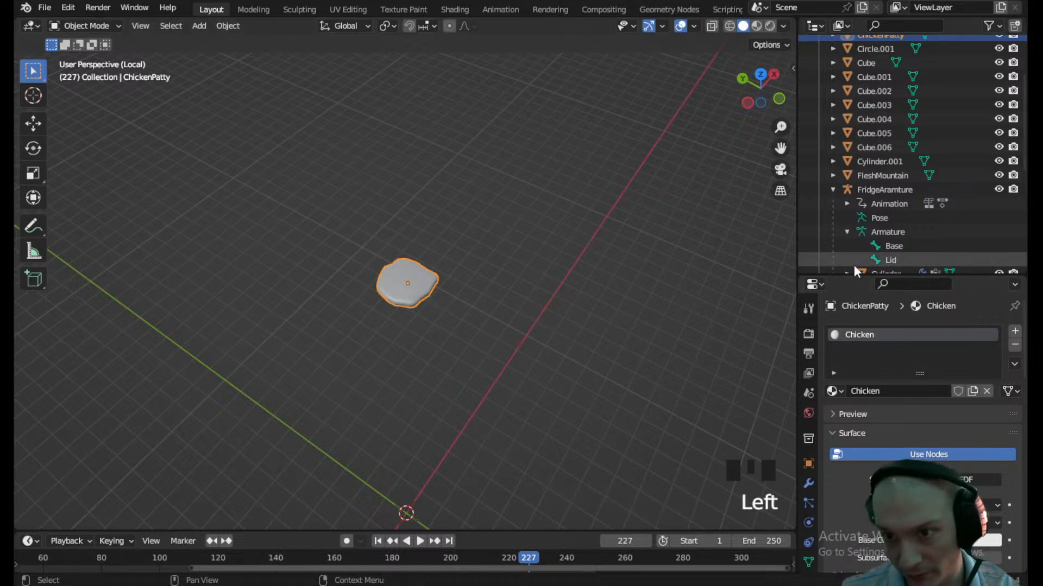
pyautogui.moveTo(851, 276); pyautogui.dragTo(851, 164)
pyautogui.scroll(-5, 832, 406)
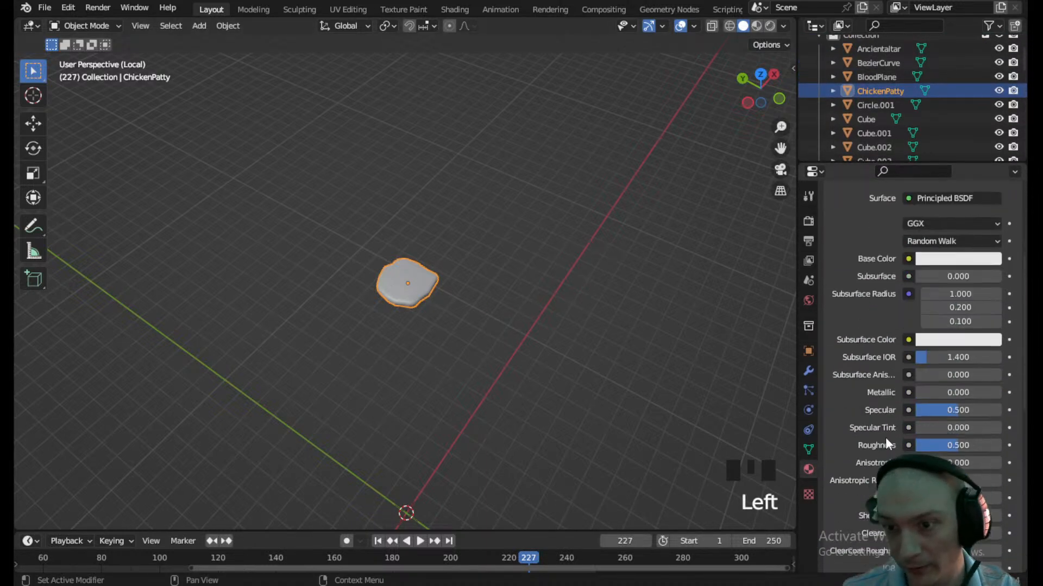
pyautogui.moveTo(796, 331); pyautogui.dragTo(712, 327)
pyautogui.scroll(3, 804, 341)
# - Link an Image Texture to the Chicken material's Base Color and load BreadedChicken.jpeg from the HorrorCookingGame References folder
pyautogui.click(861, 424)
pyautogui.click(861, 344)
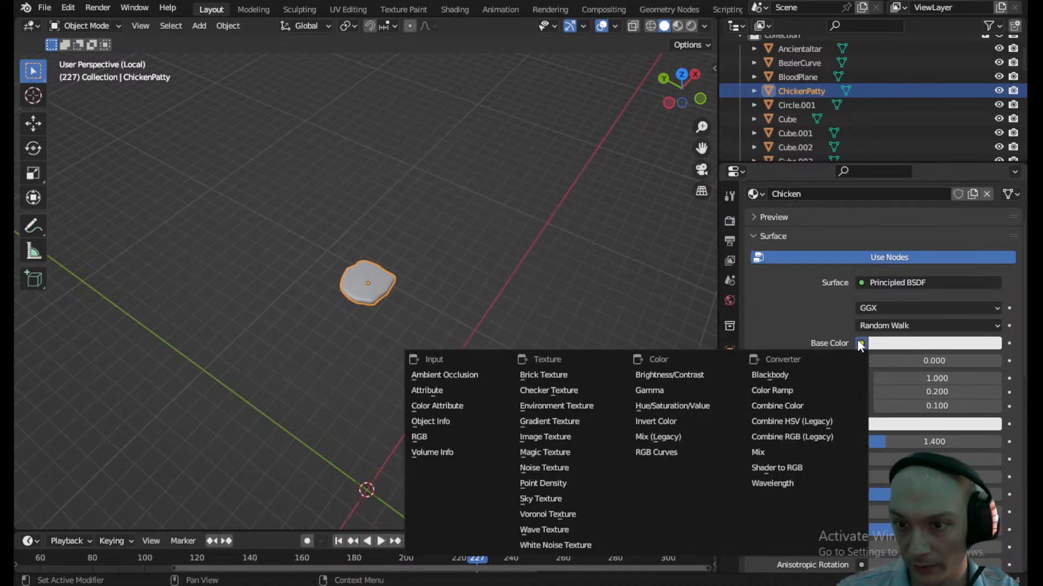
pyautogui.click(566, 438)
pyautogui.click(961, 360)
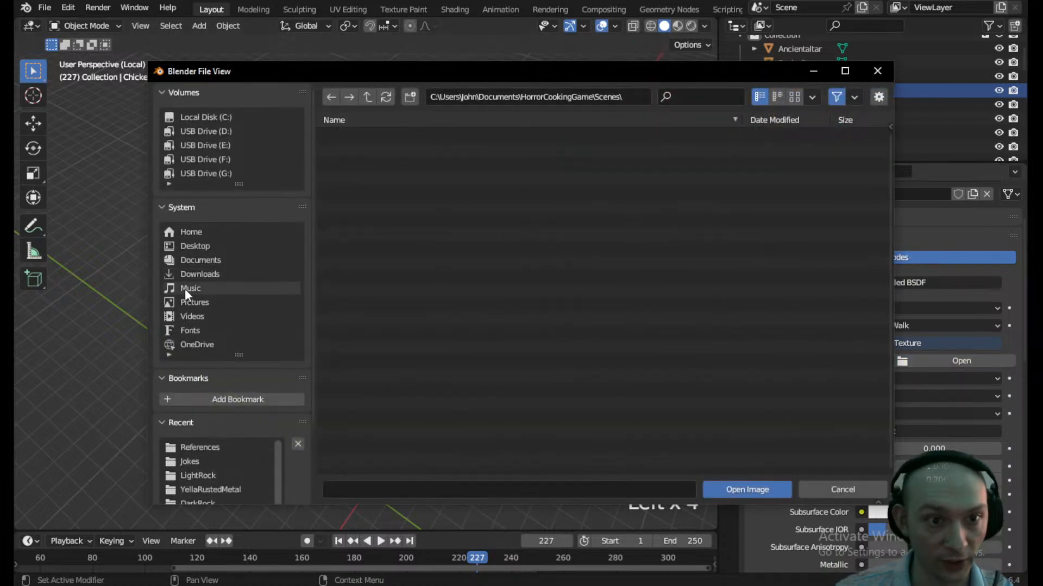
pyautogui.click(367, 97)
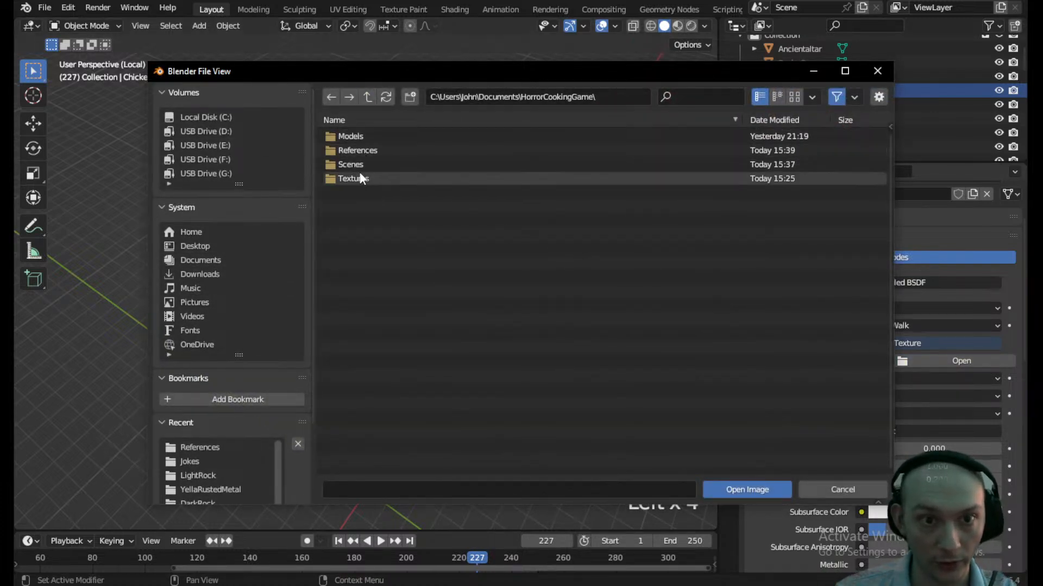
pyautogui.doubleClick(361, 150)
pyautogui.click(370, 149)
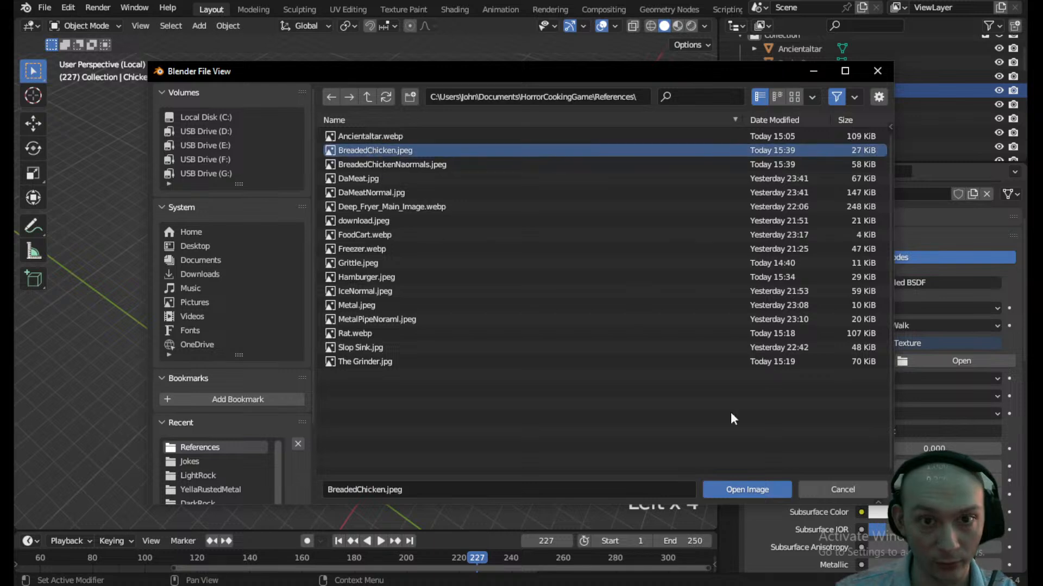
pyautogui.click(748, 490)
# - Switch the viewport to Material Preview shading and view the textured chicken patty up close
pyautogui.press('z')
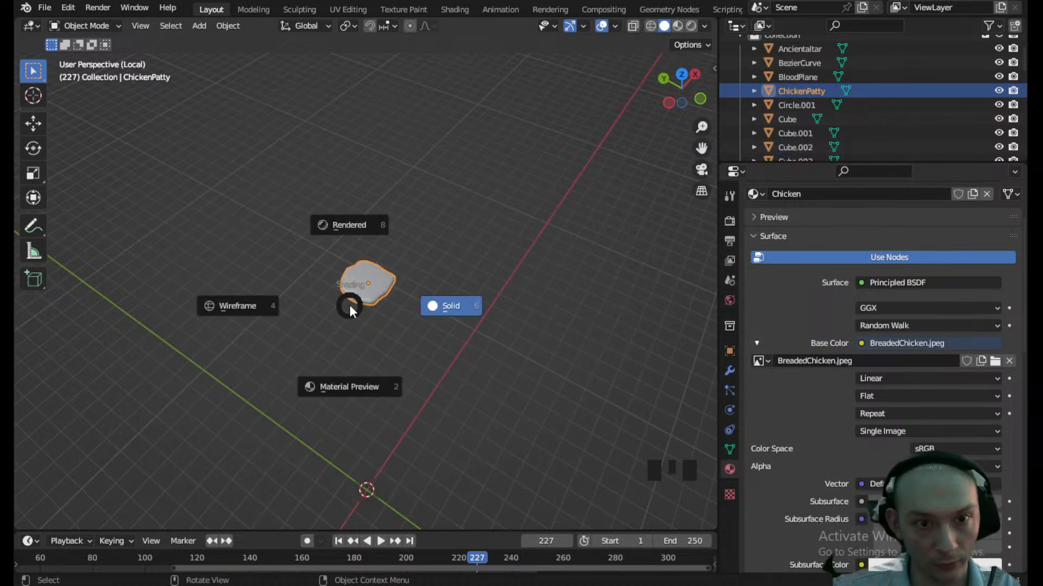
pyautogui.click(349, 387)
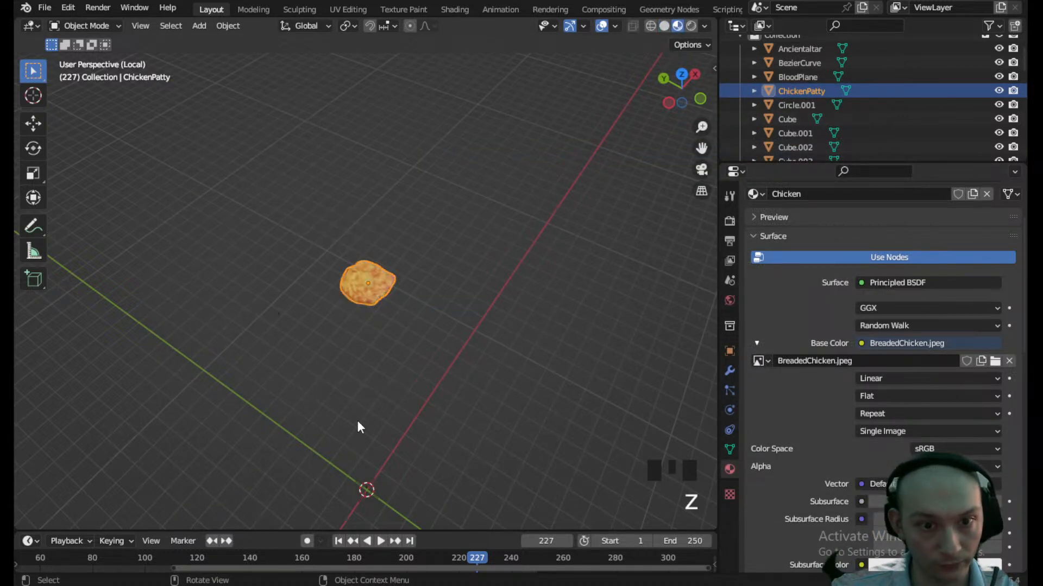
pyautogui.scroll(9, 368, 319)
pyautogui.moveTo(368, 320); pyautogui.dragTo(404, 326, button='middle')
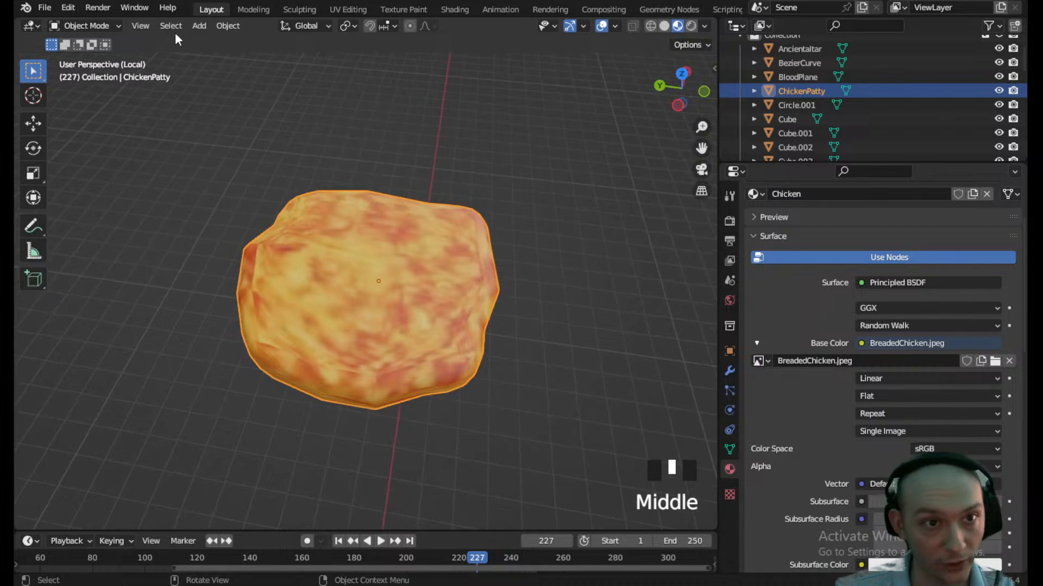
# - In Edit Mode, select the whole chicken patty mesh and unwrap its UVs with the standard Unwrap
pyautogui.click(84, 26)
pyautogui.click(87, 59)
pyautogui.press('a')
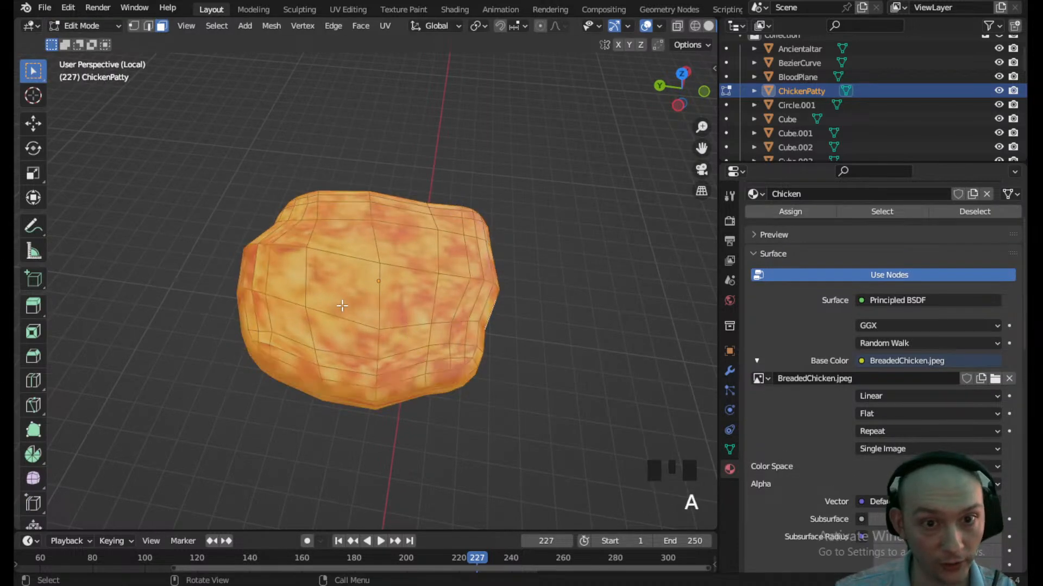
pyautogui.click(385, 26)
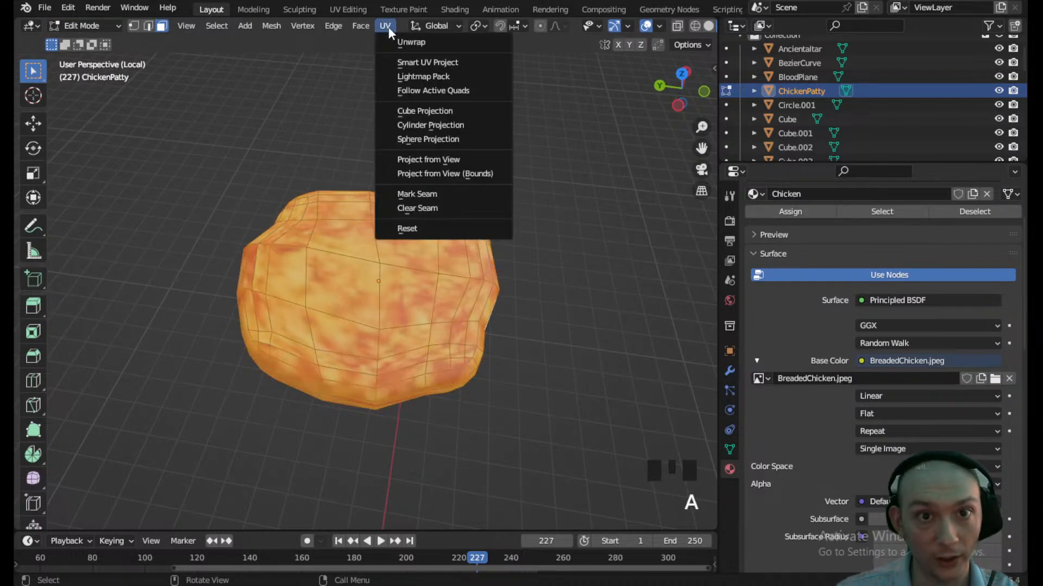
pyautogui.click(418, 43)
# - Return to Object Mode and apply the chicken patty's scale
pyautogui.click(84, 25)
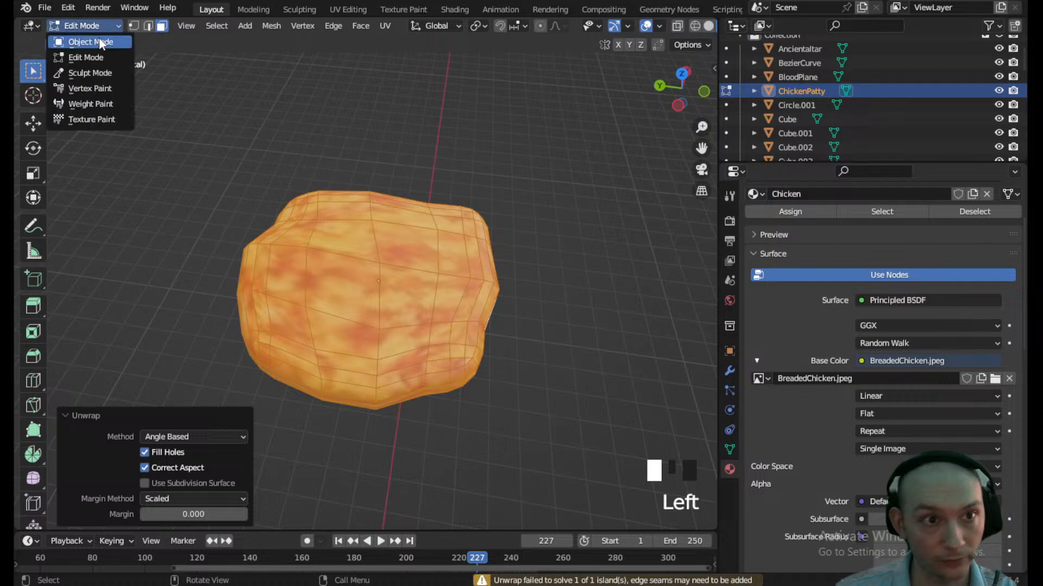
pyautogui.click(88, 43)
pyautogui.hotkey('ctrl', 'a')
pyautogui.click(285, 349)
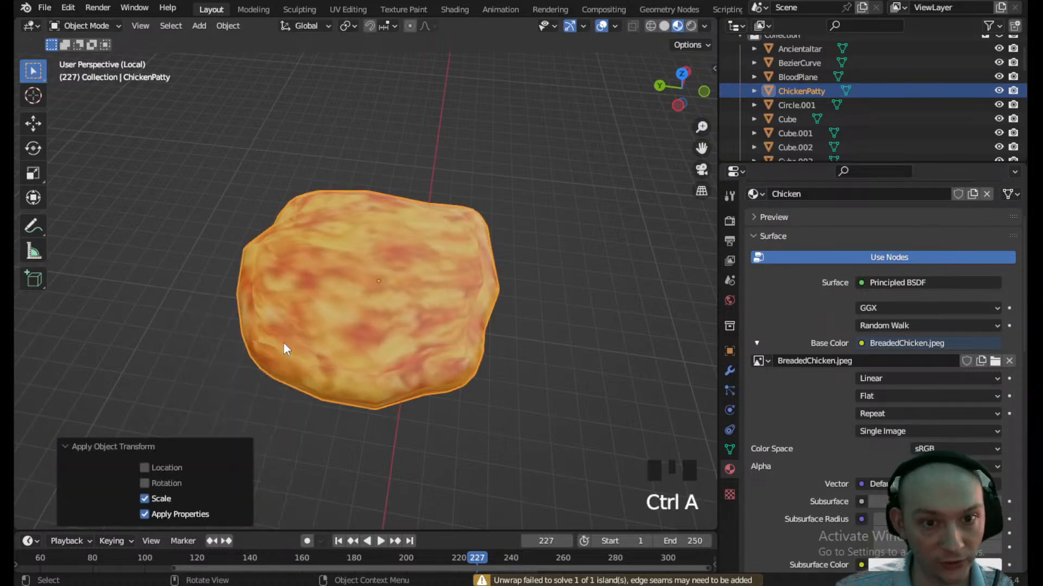
# - Unwrap the chicken patty with Smart UV Project at a 66° angle limit and 0.000 island margin, ending in Object Mode
pyautogui.click(97, 26)
pyautogui.click(89, 52)
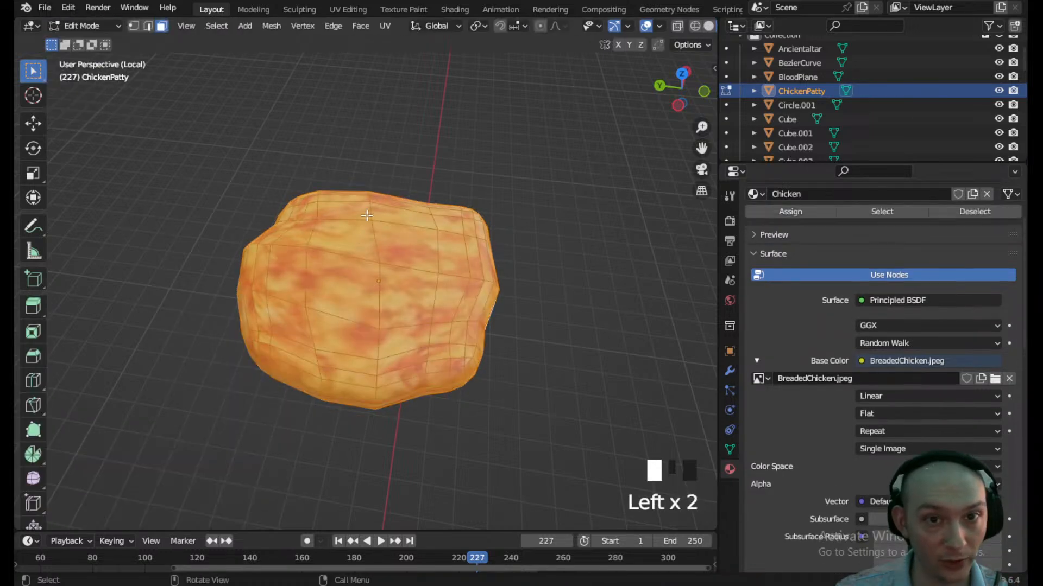
pyautogui.click(385, 26)
pyautogui.click(411, 72)
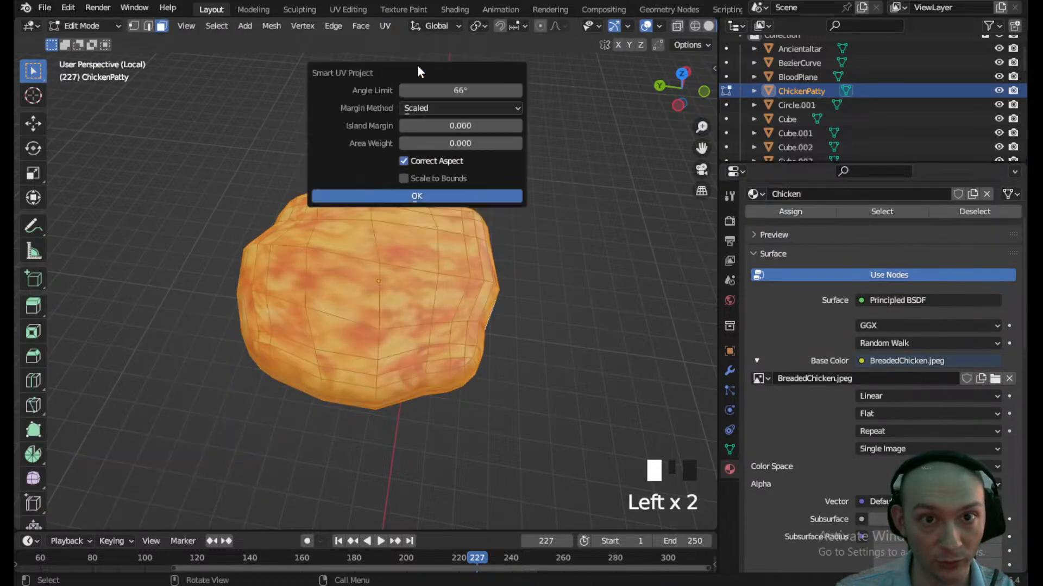
pyautogui.click(410, 196)
pyautogui.scroll(-1, 310, 198)
pyautogui.click(87, 26)
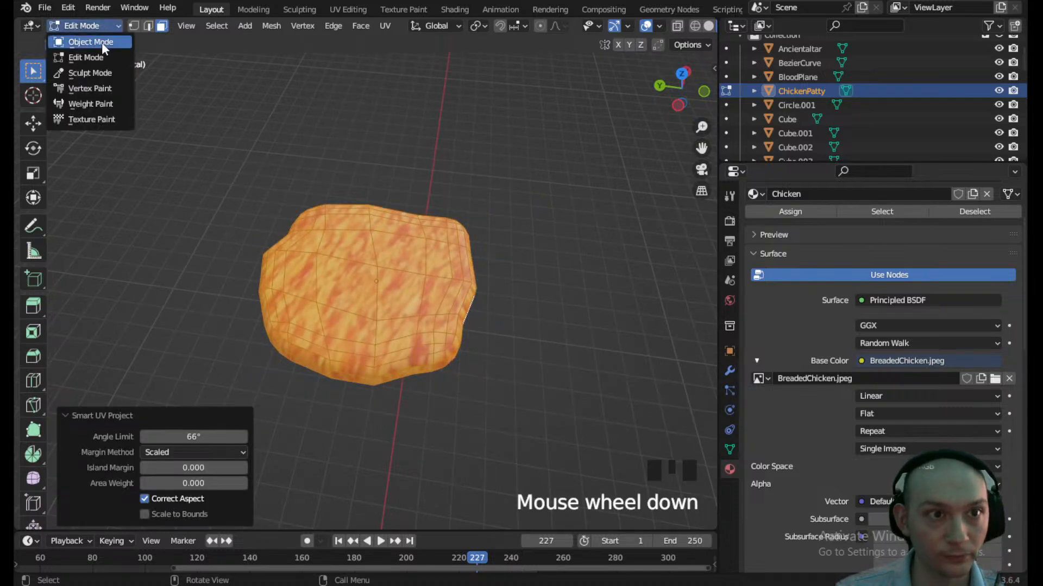
pyautogui.click(87, 40)
pyautogui.moveTo(382, 173); pyautogui.dragTo(280, 211, button='middle')
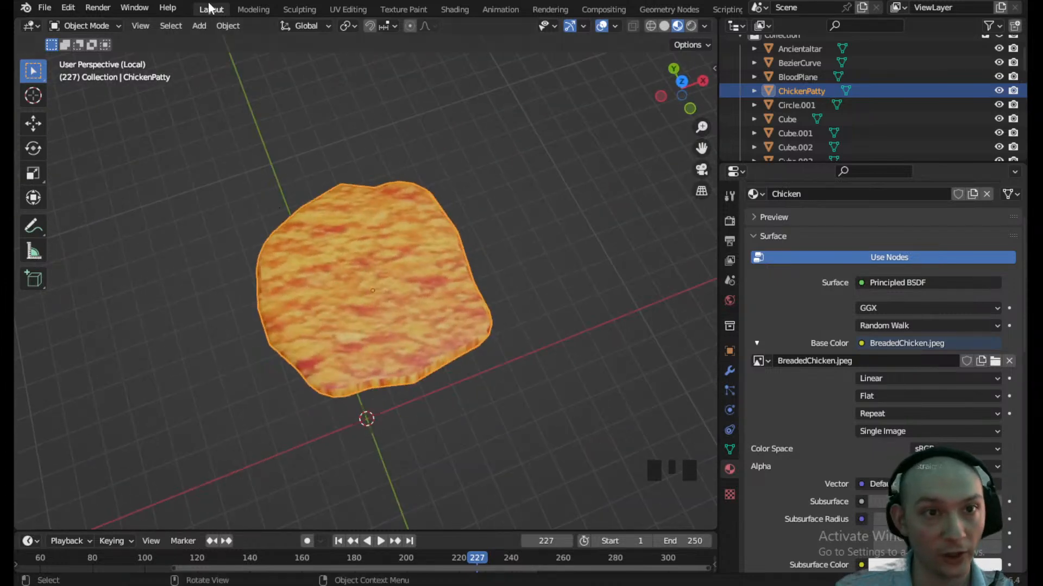
# - In the UV Editing workspace, enlarge the patty's UVs slightly, shift them upward, and isolate the patty in local view
pyautogui.click(349, 9)
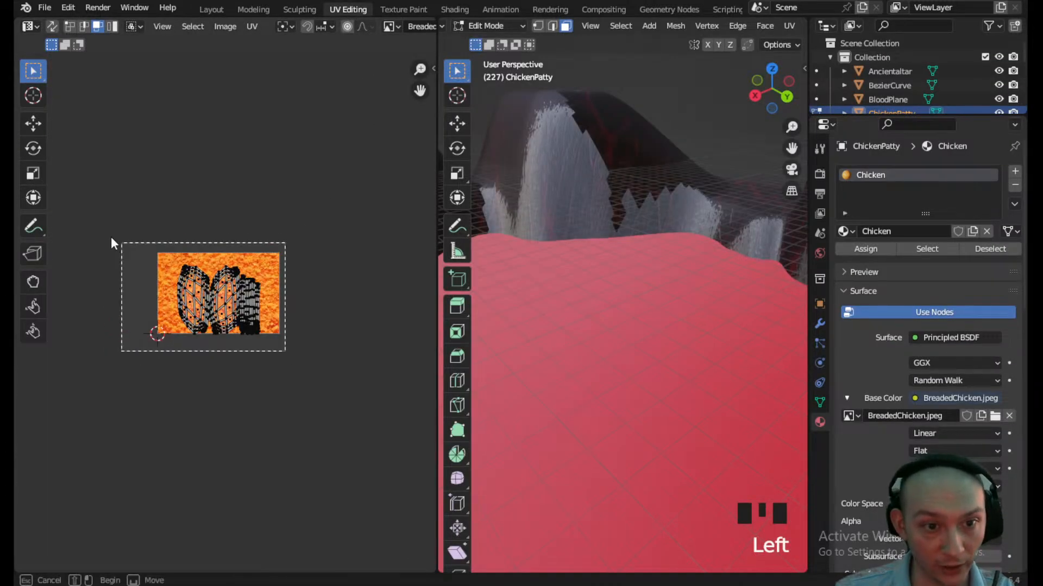
pyautogui.press('s')
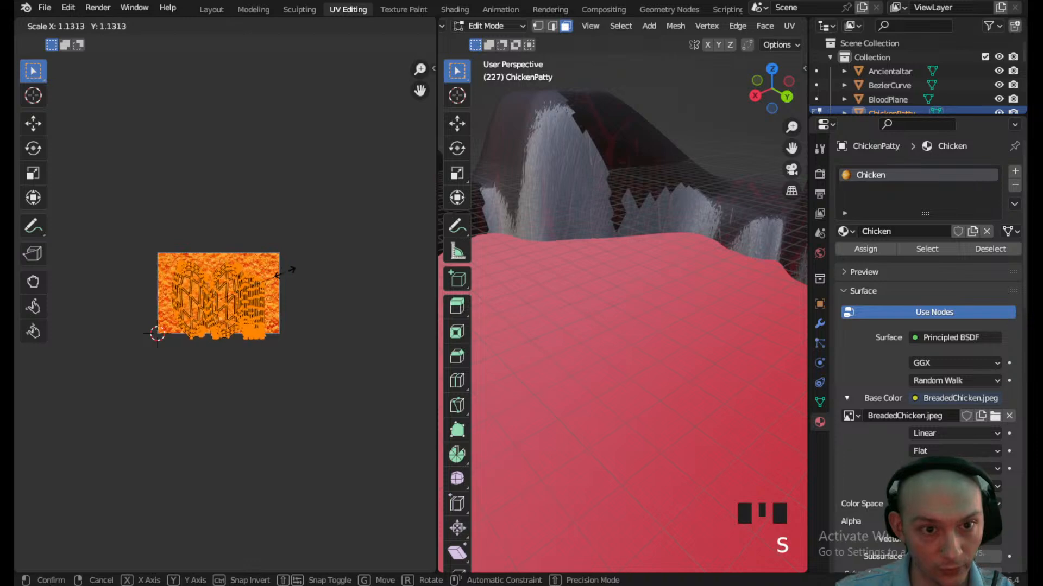
pyautogui.click(286, 271)
pyautogui.press('g')
pyautogui.click(287, 266)
pyautogui.scroll(-2, 630, 303)
pyautogui.press('KP_Divide')
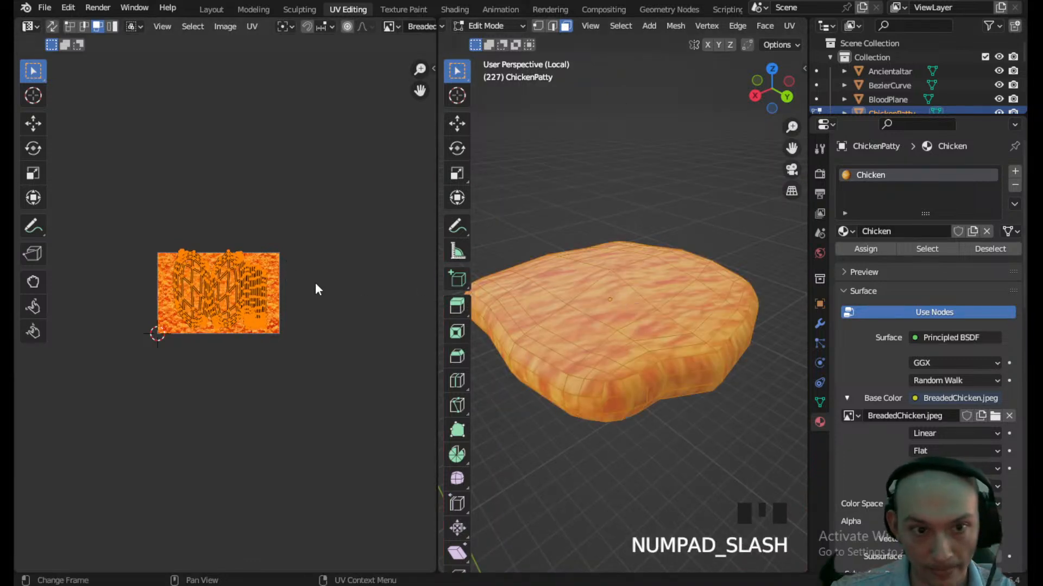
# - Enlarge the patty's UVs well beyond the image, stretch them along X, and scale them back by about 0.45
pyautogui.press('s')
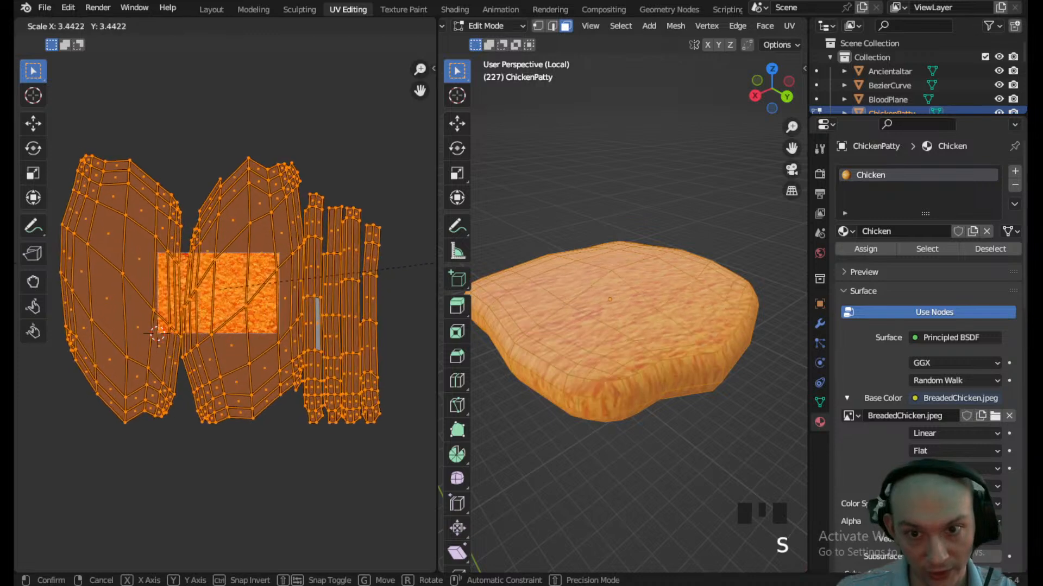
pyautogui.click(429, 275)
pyautogui.moveTo(652, 353); pyautogui.dragTo(548, 448, button='middle')
pyautogui.press('s')
pyautogui.press('x')
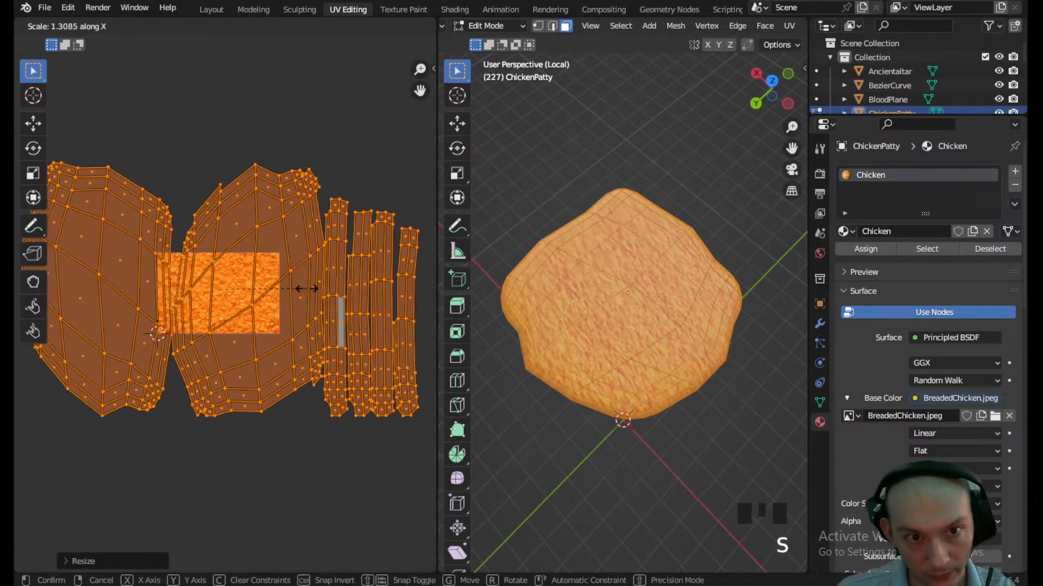
pyautogui.press('s')
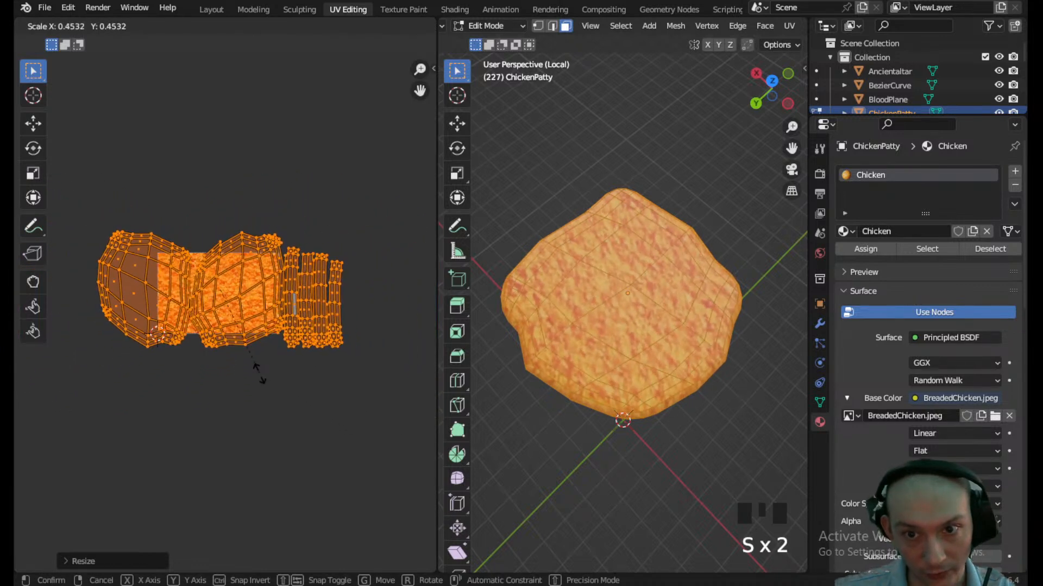
pyautogui.click(256, 378)
pyautogui.scroll(-2, 761, 291)
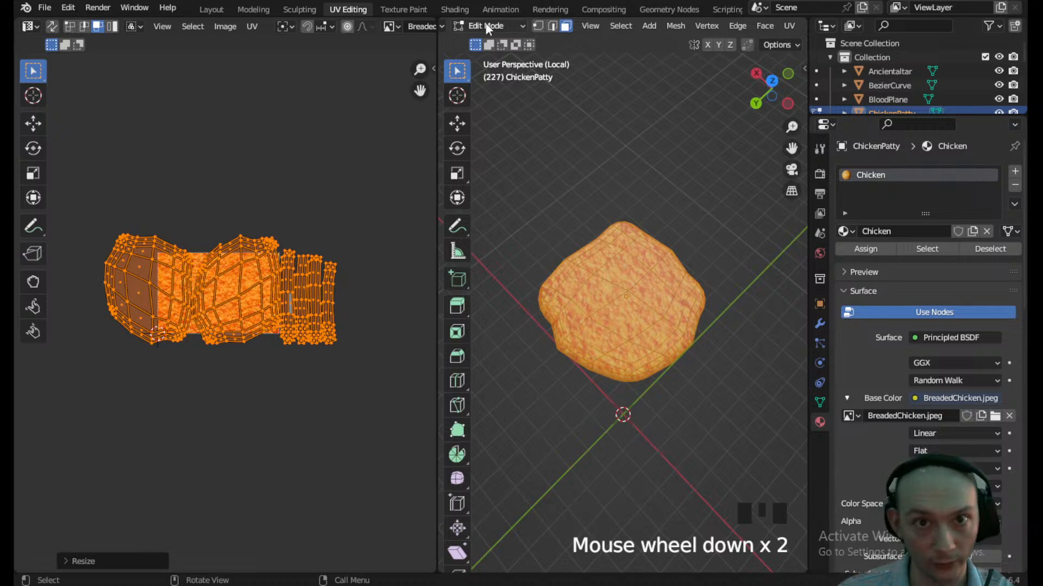
# - In the Shading workspace, add a Normal Map node beside the Chicken material's Principled BSDF
pyautogui.click(463, 10)
pyautogui.click(339, 344)
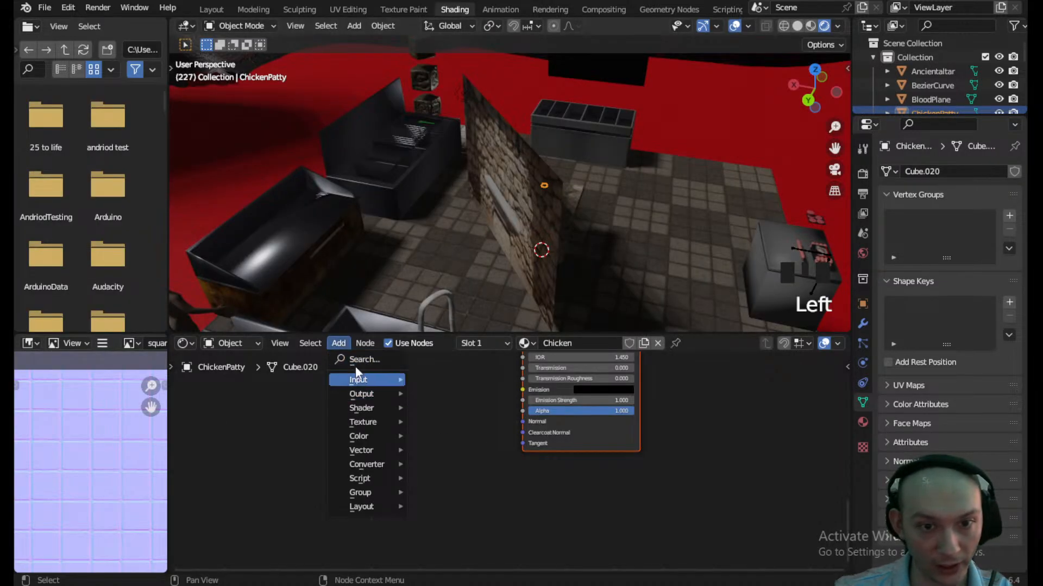
pyautogui.click(360, 360)
pyautogui.write('normal')
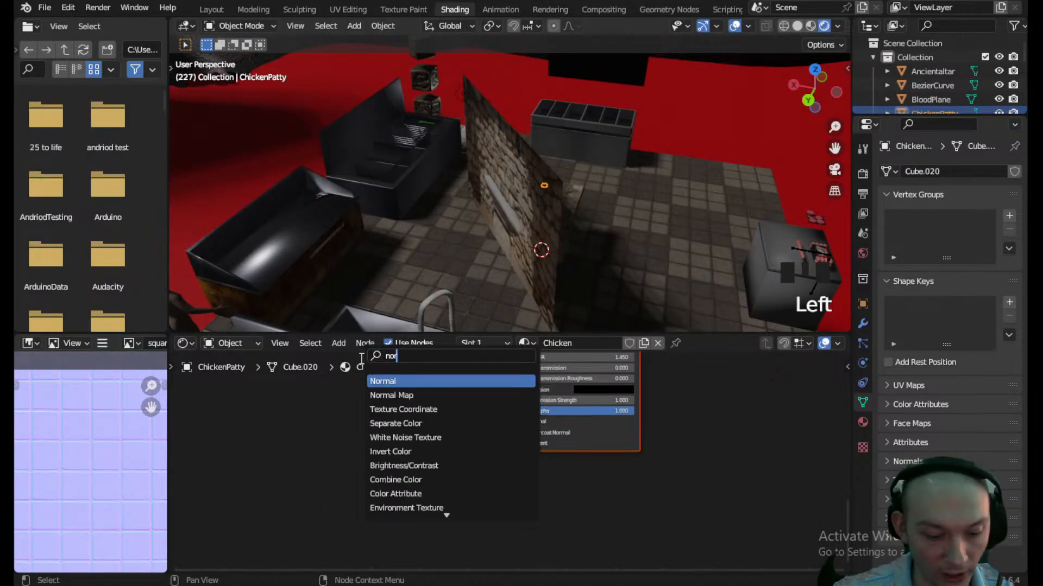
pyautogui.press('Down')
pyautogui.press('Return')
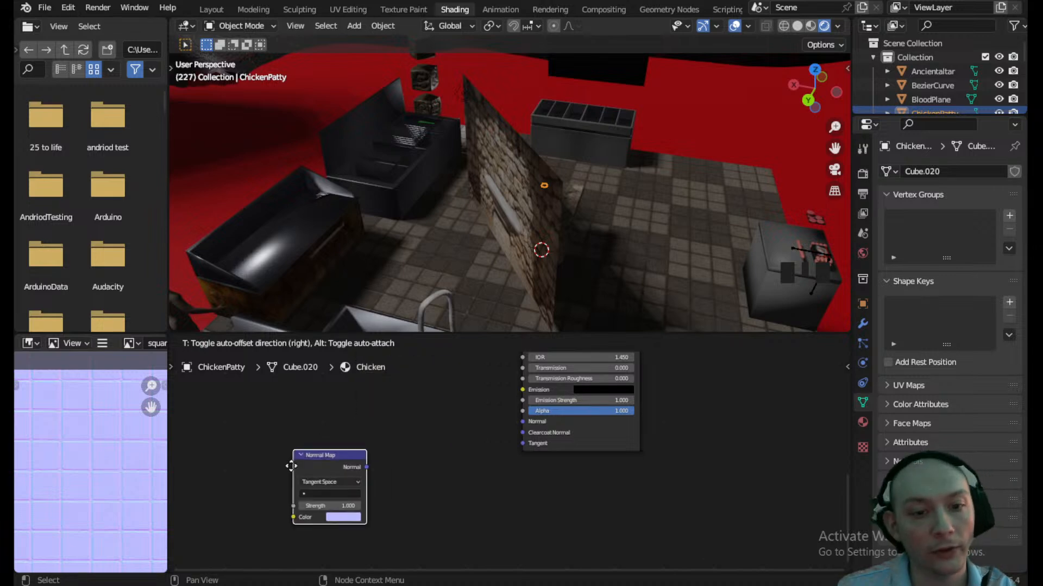
pyautogui.click(413, 421)
# - Add an Image Texture node and place it beside the Normal Map node
pyautogui.click(335, 344)
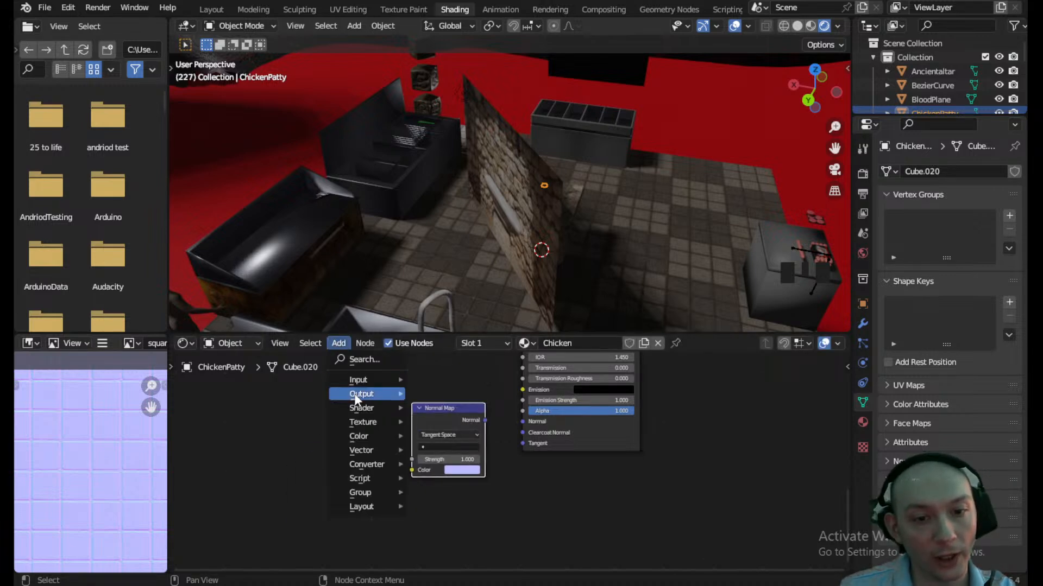
pyautogui.moveTo(363, 422)
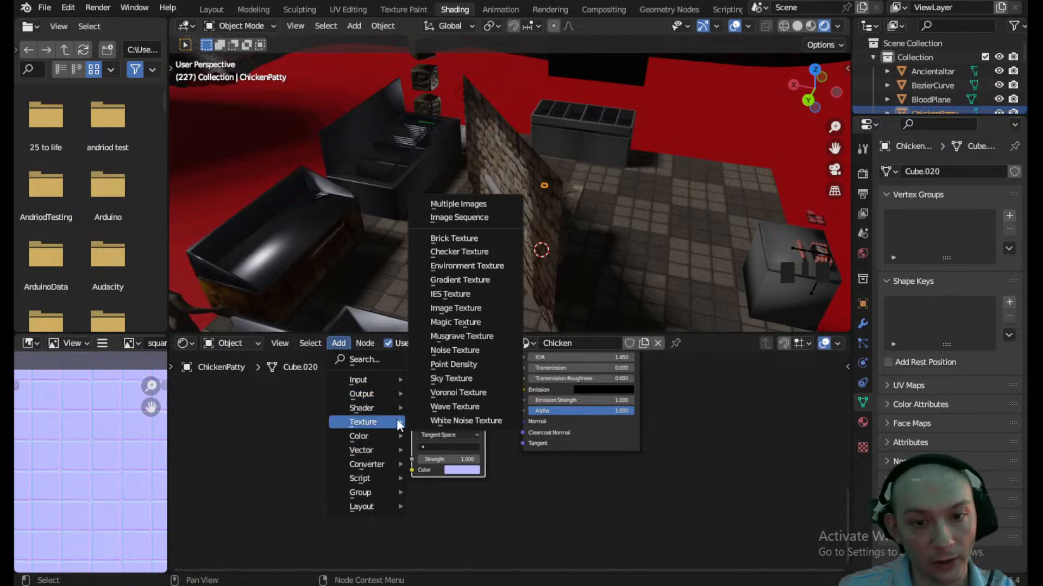
pyautogui.click(455, 308)
pyautogui.click(308, 471)
# - Browse to the HorrorCookingGame project's References folder to choose an image for the new Image Texture node
pyautogui.click(355, 459)
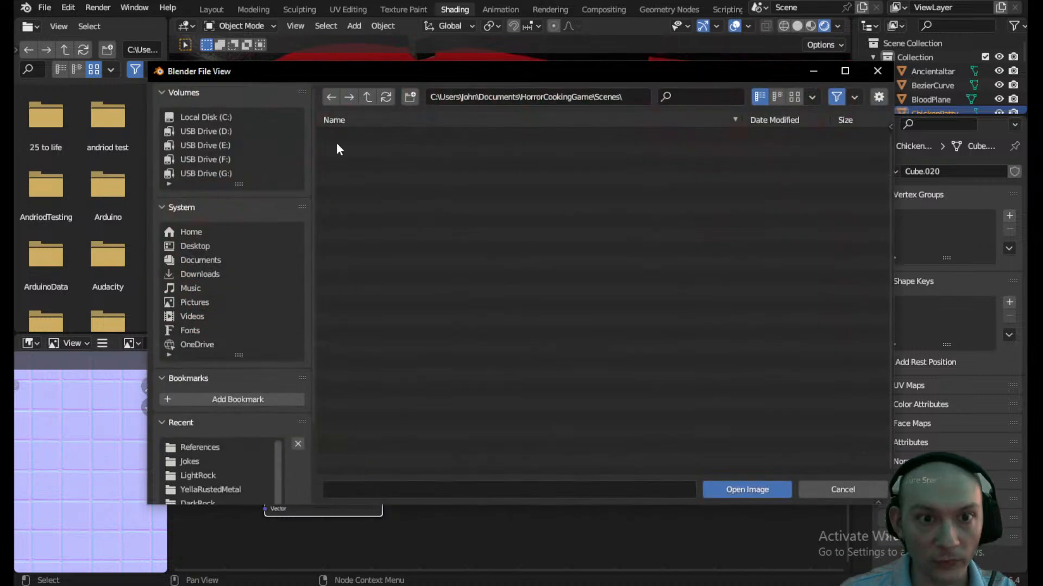
pyautogui.click(216, 246)
pyautogui.click(213, 260)
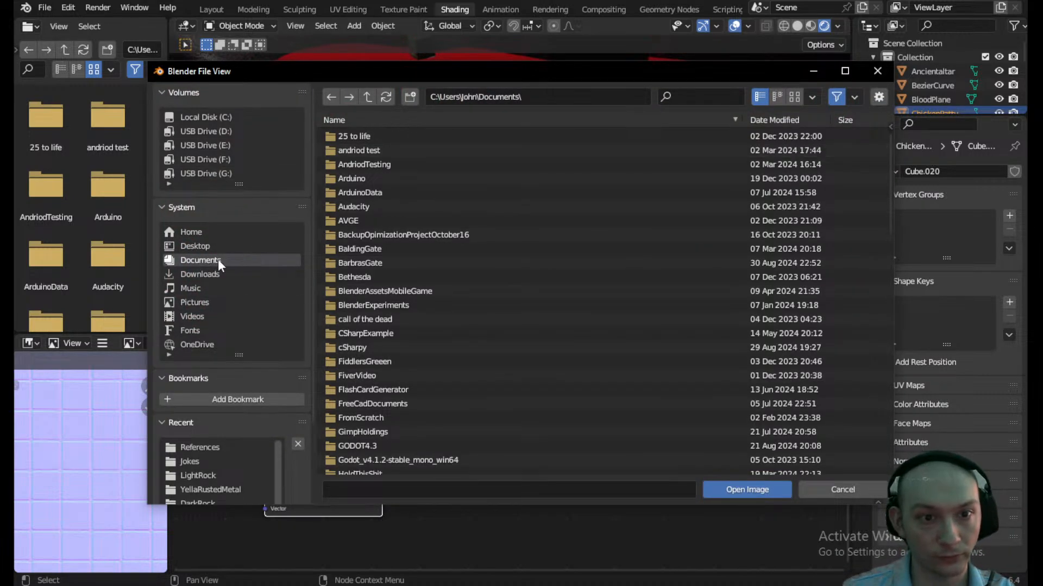
pyautogui.scroll(-5, 387, 360)
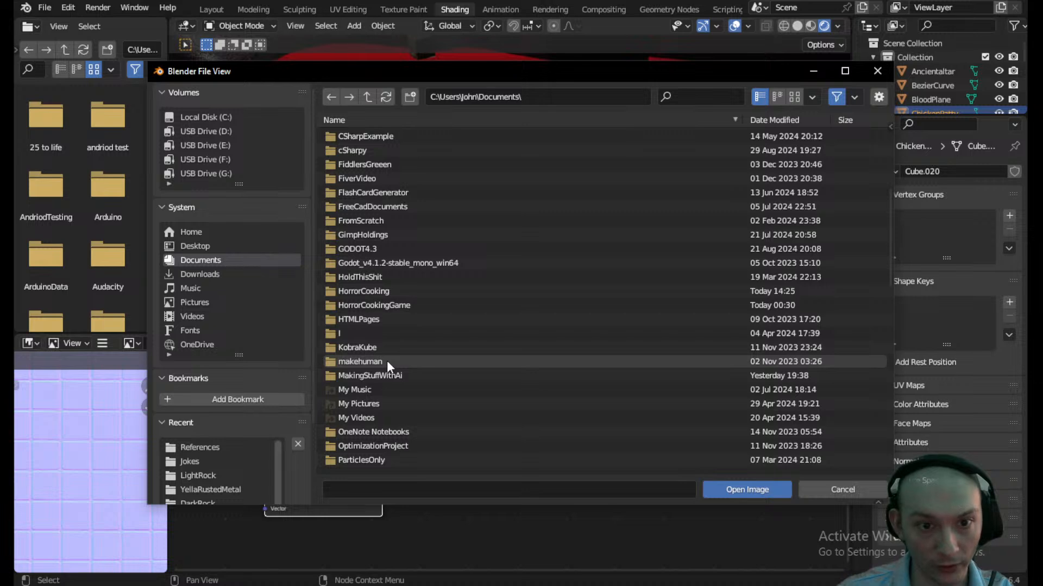
pyautogui.doubleClick(376, 292)
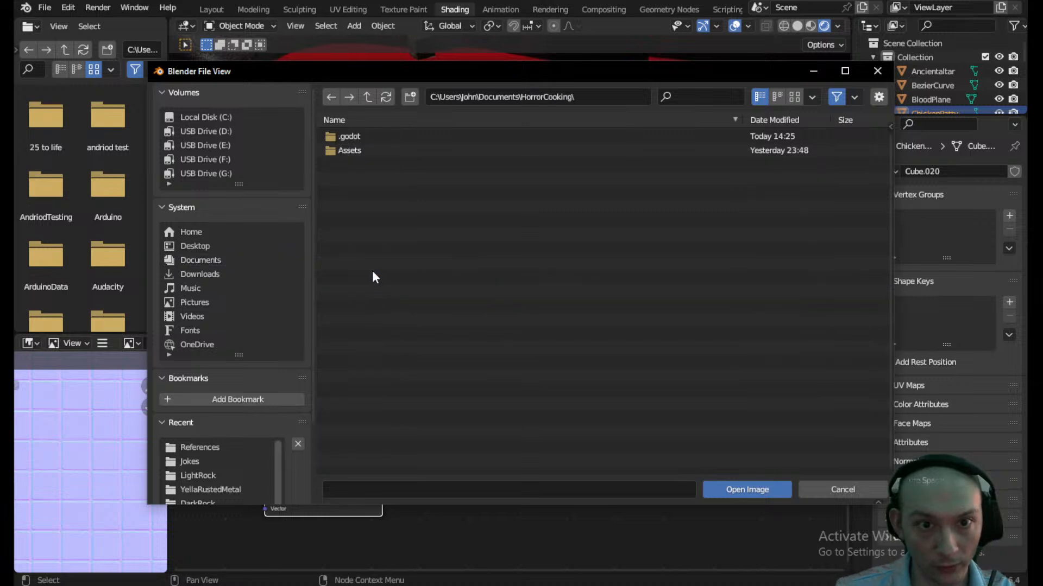
pyautogui.click(367, 97)
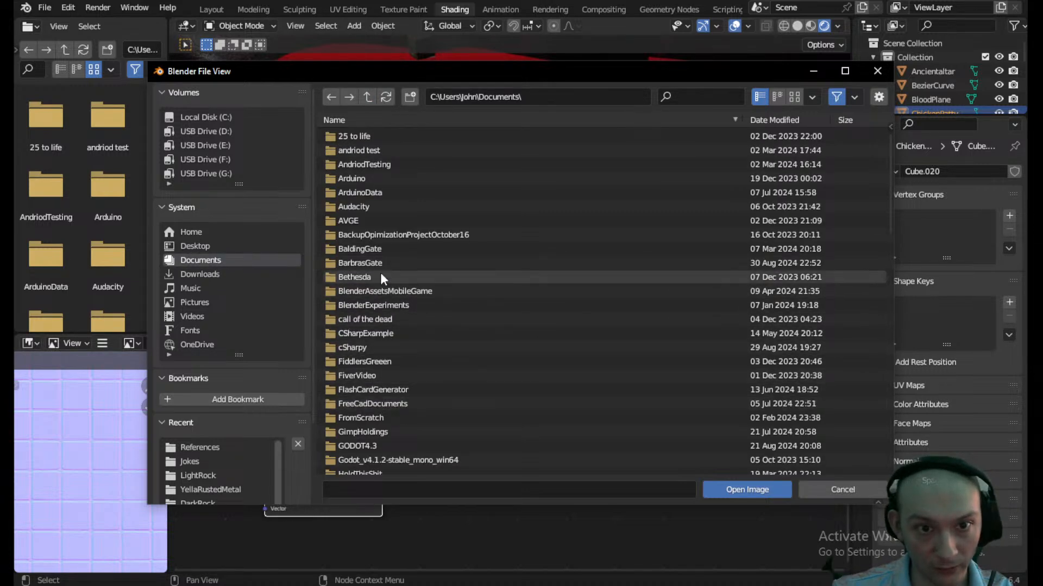
pyautogui.scroll(-2, 370, 281)
pyautogui.doubleClick(381, 420)
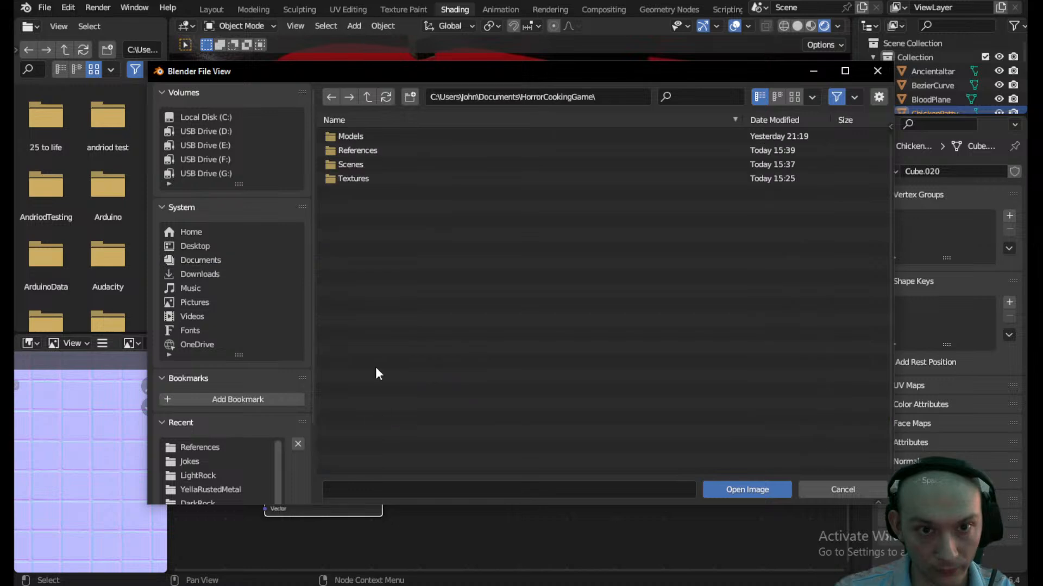
pyautogui.doubleClick(361, 149)
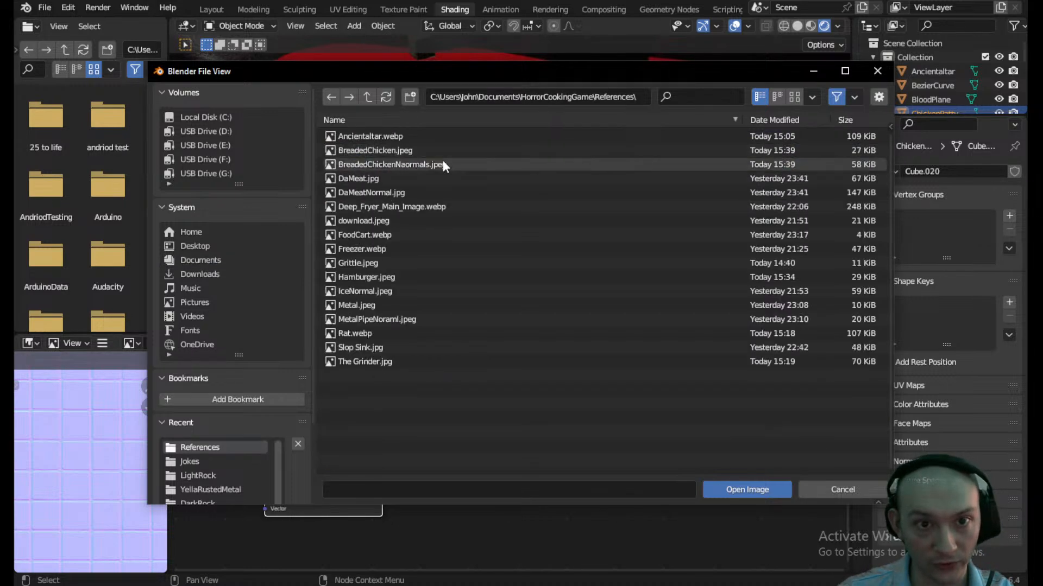
# - Load BreadedChickenNaormals.jpeg and link its Color through the Normal Map node to the Principled BSDF's Normal input
pyautogui.click(372, 164)
pyautogui.click(755, 492)
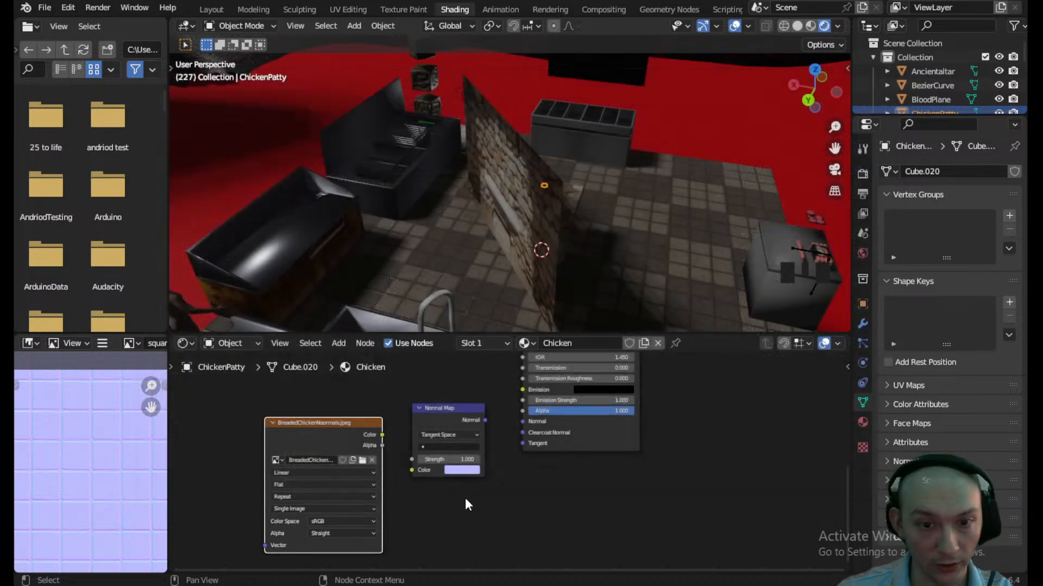
pyautogui.moveTo(382, 435); pyautogui.dragTo(412, 470)
pyautogui.moveTo(483, 421); pyautogui.dragTo(524, 421)
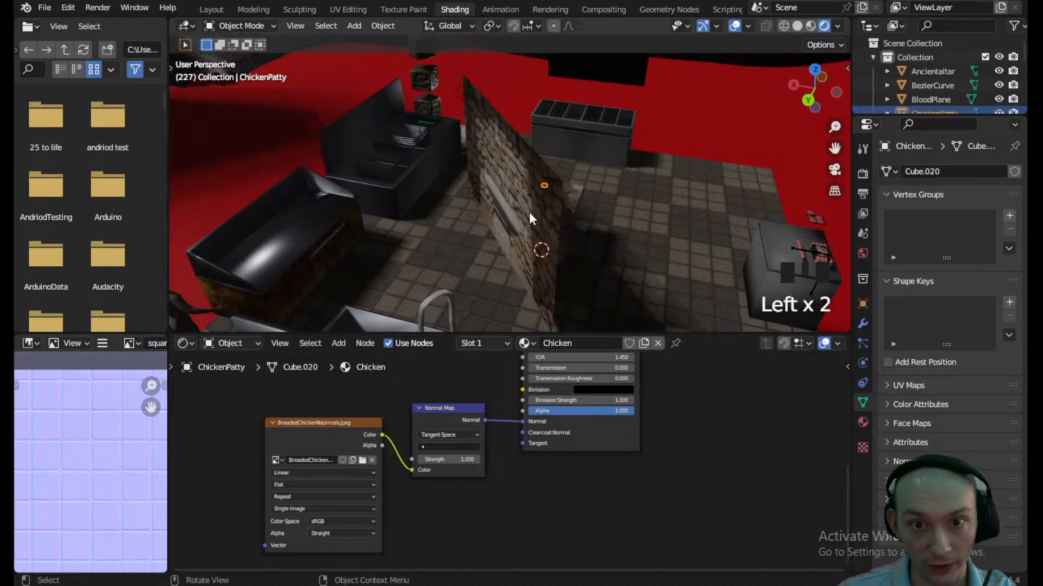
# - Hide the Ancientaltar object that blocks the view of the chicken patty
pyautogui.scroll(-4, 529, 211)
pyautogui.moveTo(528, 212); pyautogui.dragTo(285, 178, button='middle')
pyautogui.scroll(10, 494, 223)
pyautogui.click(309, 210)
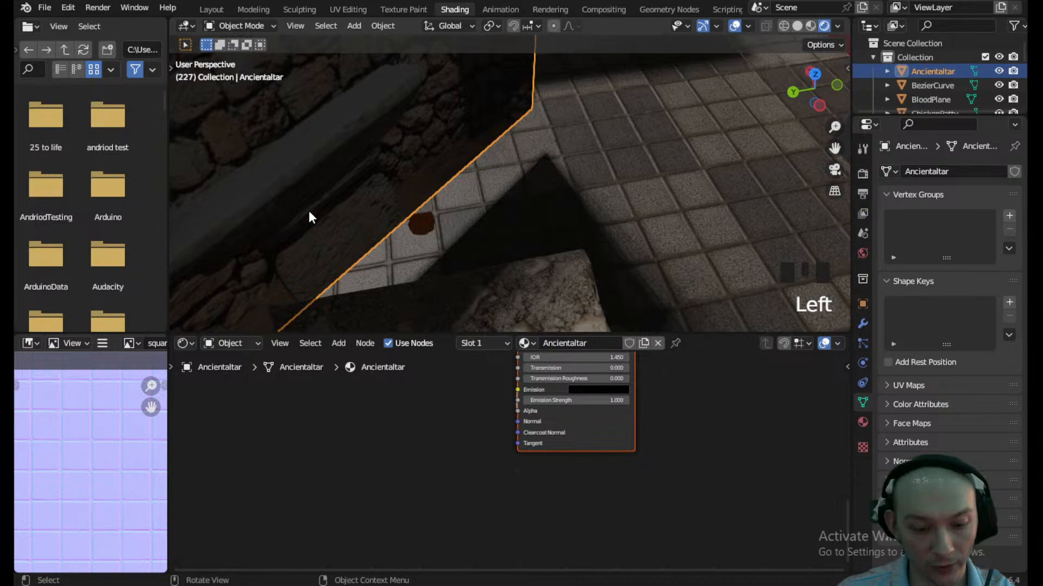
pyautogui.press('h')
# - Select the ChickenPatty and isolate it in local view to examine its surface shading
pyautogui.scroll(3, 308, 210)
pyautogui.scroll(3, 553, 219)
pyautogui.moveTo(553, 219)
pyautogui.keyDown('shift'); pyautogui.mouseDown(button='middle')
pyautogui.moveTo(526, 236)
pyautogui.moveTo(542, 235)
pyautogui.mouseUp(button='middle'); pyautogui.keyUp('shift')
pyautogui.click(604, 205)
pyautogui.moveTo(604, 204); pyautogui.dragTo(645, 168, button='middle')
pyautogui.press('KP_Divide')
pyautogui.scroll(4, 591, 215)
pyautogui.scroll(-3, 581, 219)
pyautogui.scroll(2, 503, 455)
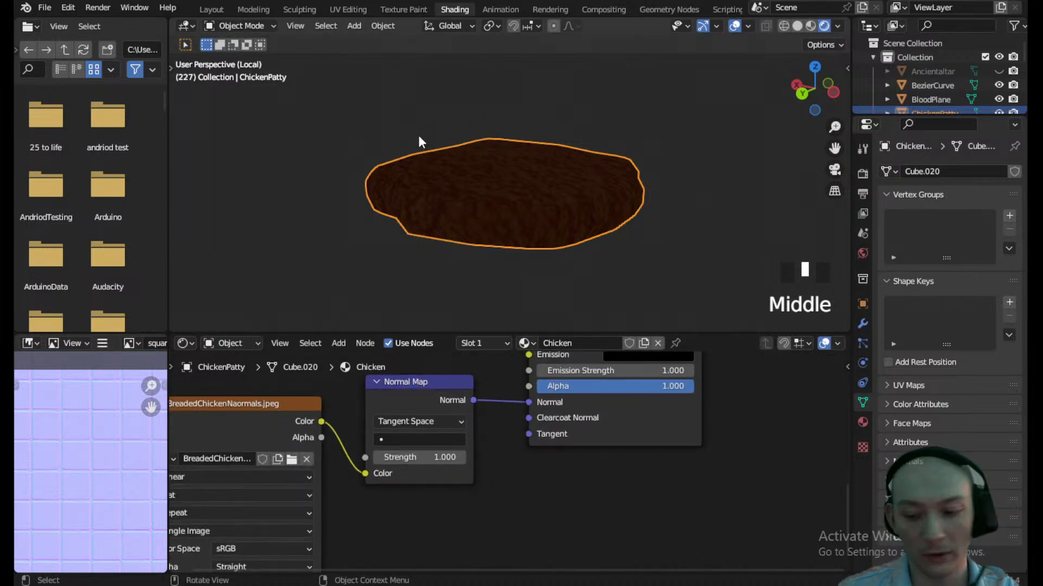
# - Leave local view, switch to the Layout workspace, and enter Edit Mode on the ChickenPatty
pyautogui.press('KP_Divide')
pyautogui.scroll(-7, 420, 139)
pyautogui.moveTo(438, 157); pyautogui.dragTo(398, 141, button='middle')
pyautogui.click(212, 9)
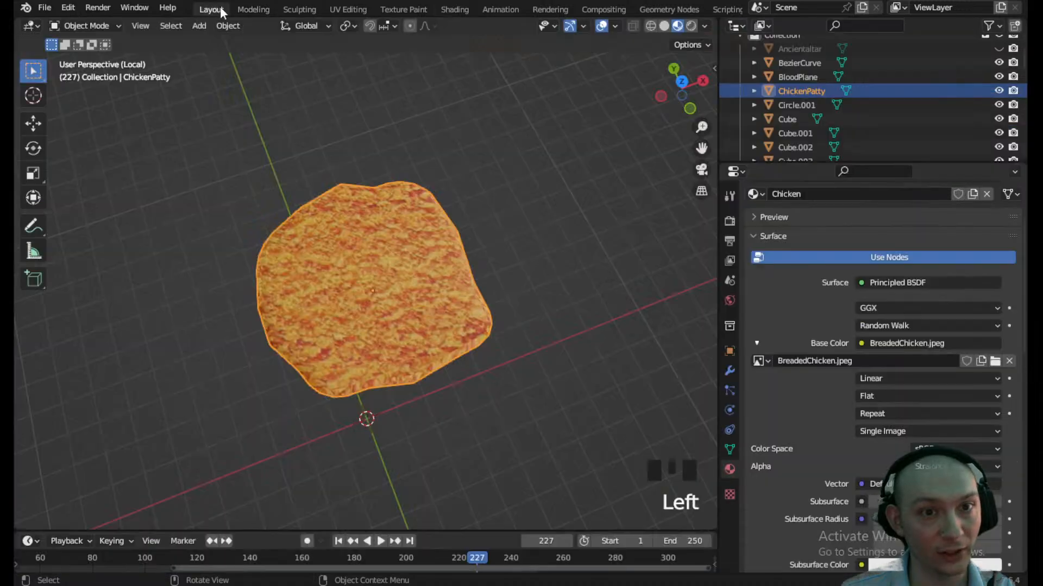
pyautogui.moveTo(438, 186); pyautogui.dragTo(339, 237, button='middle')
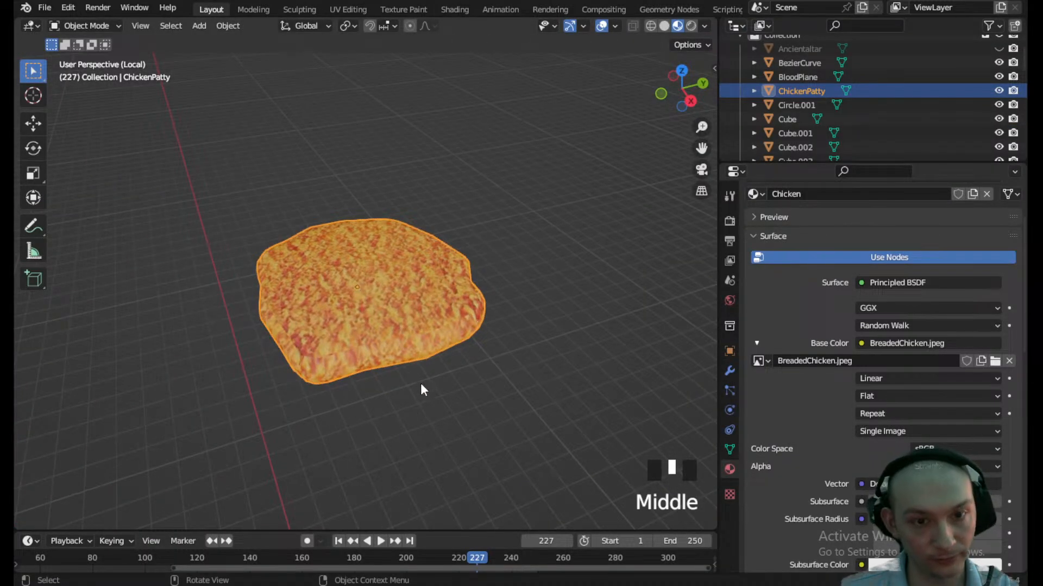
pyautogui.scroll(2, 411, 364)
pyautogui.moveTo(378, 363); pyautogui.dragTo(397, 317, button='middle')
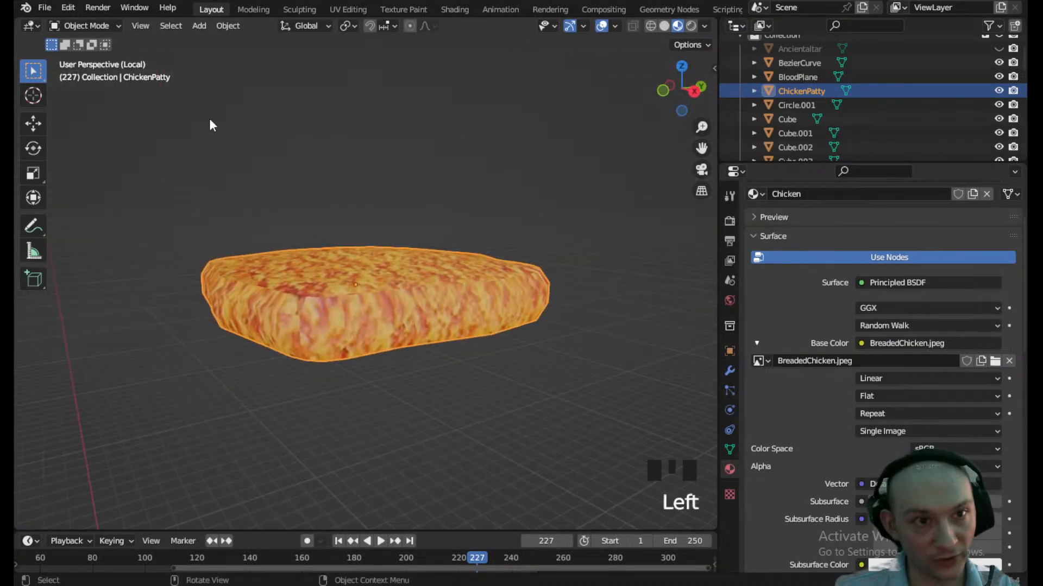
pyautogui.click(112, 25)
pyautogui.click(104, 56)
# - Try to loop-select the faces around the patty's side in face select mode
pyautogui.scroll(2, 333, 337)
pyautogui.scroll(-2, 386, 342)
pyautogui.moveTo(387, 341); pyautogui.dragTo(424, 336, button='middle')
pyautogui.click(423, 336)
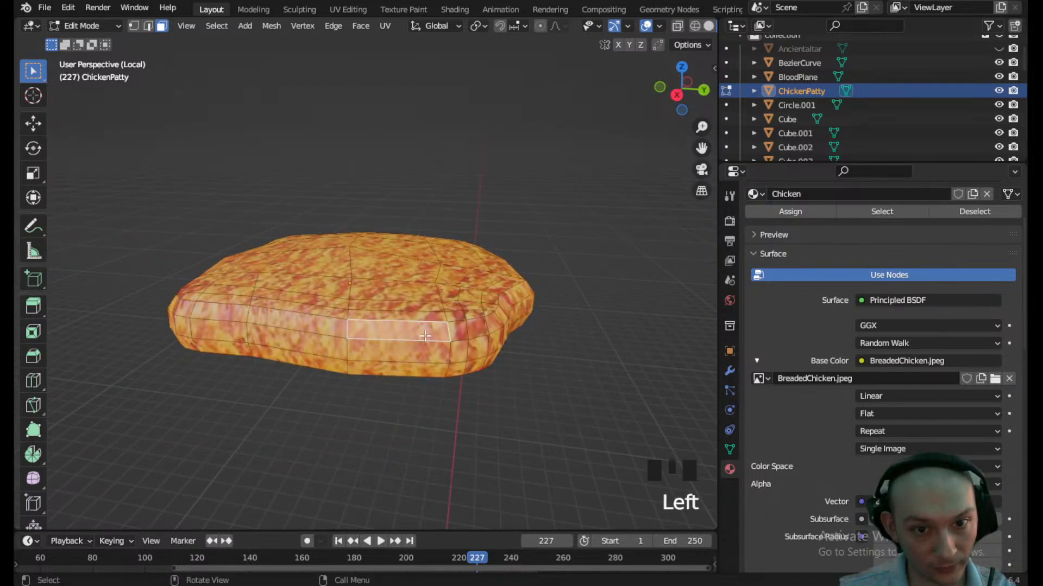
pyautogui.click(464, 333)
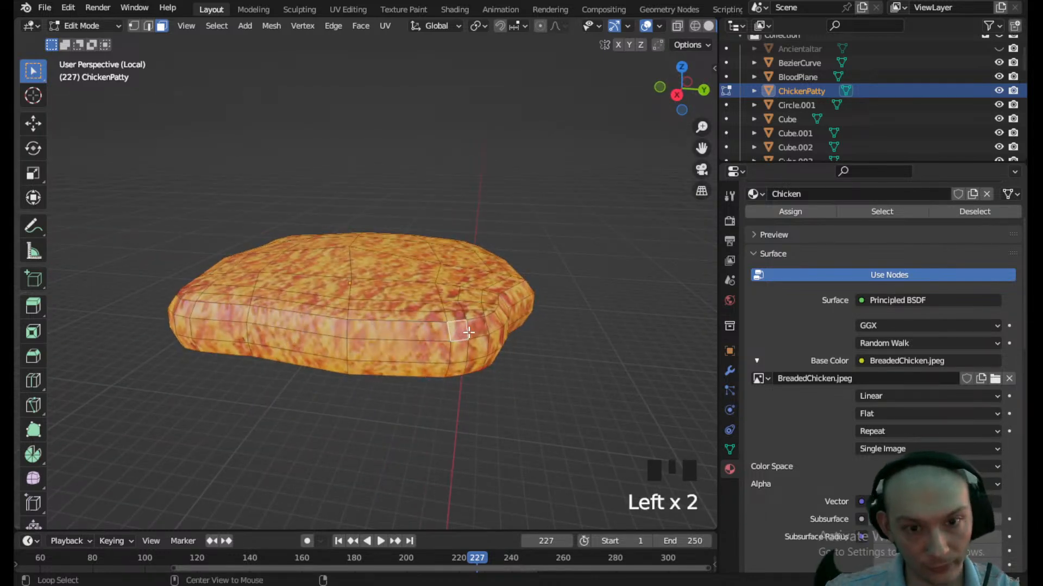
pyautogui.keyDown('alt'); pyautogui.click(469, 332); pyautogui.keyUp('alt')
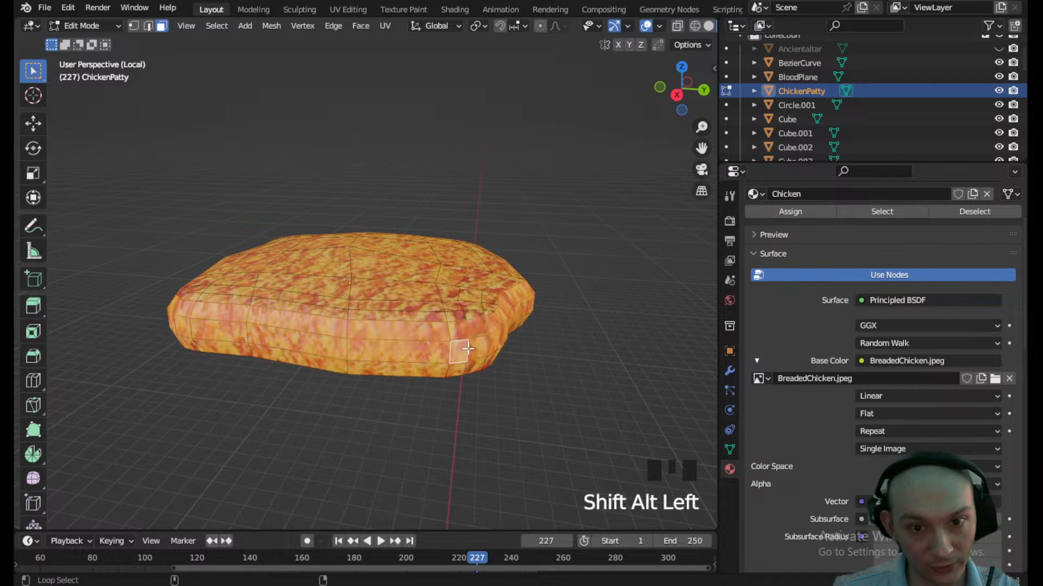
pyautogui.moveTo(466, 361); pyautogui.dragTo(458, 340, button='middle')
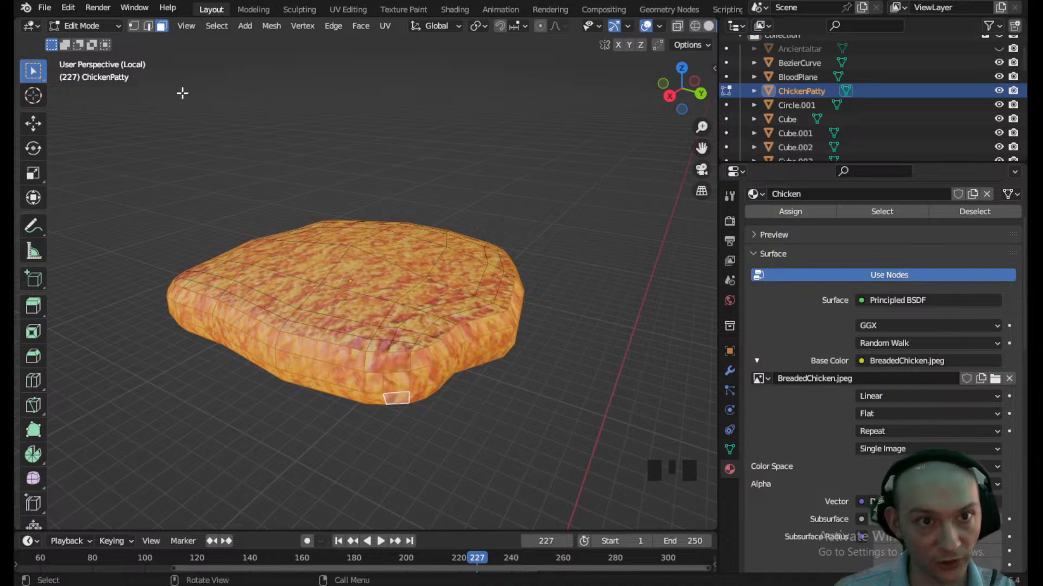
pyautogui.rightClick(426, 347)
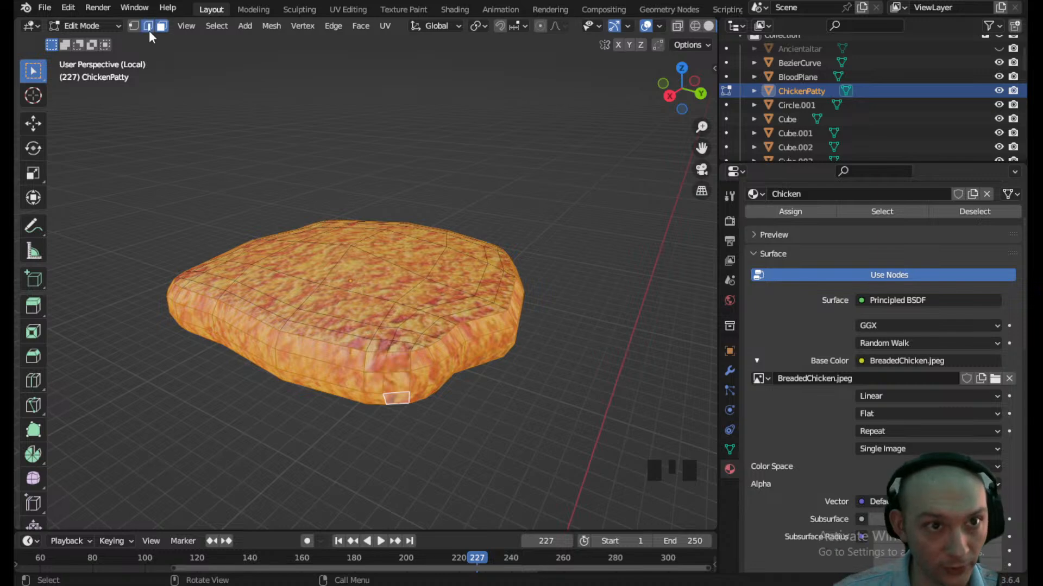
# - In edge select mode, select the upper and lower rim edge loops of the patty and mark them as seams
pyautogui.click(349, 350)
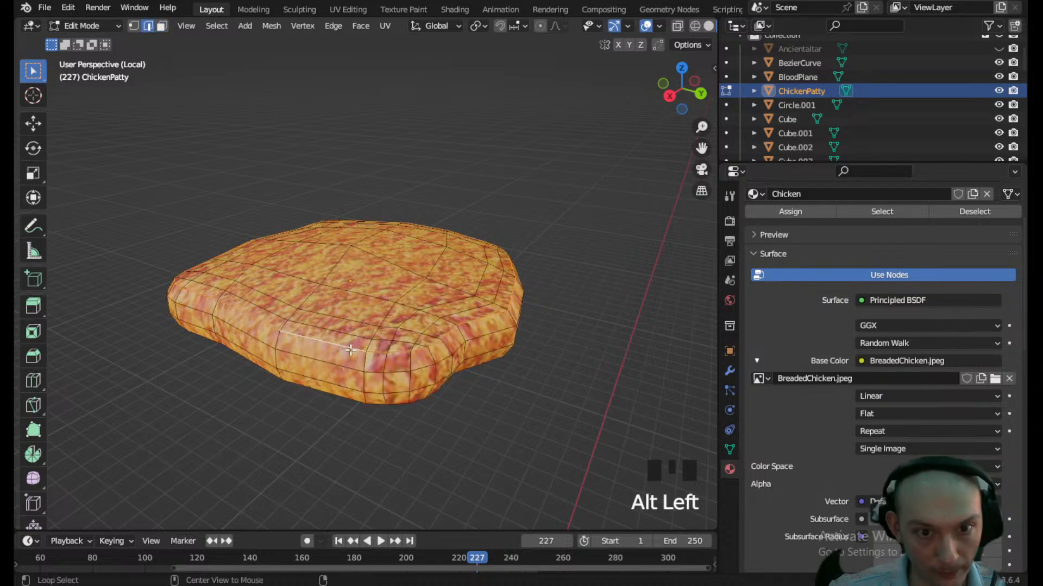
pyautogui.moveTo(417, 386); pyautogui.dragTo(399, 266, button='middle')
pyautogui.keyDown('alt'); pyautogui.keyDown('shift'); pyautogui.click(380, 190); pyautogui.keyUp('shift'); pyautogui.keyUp('alt')
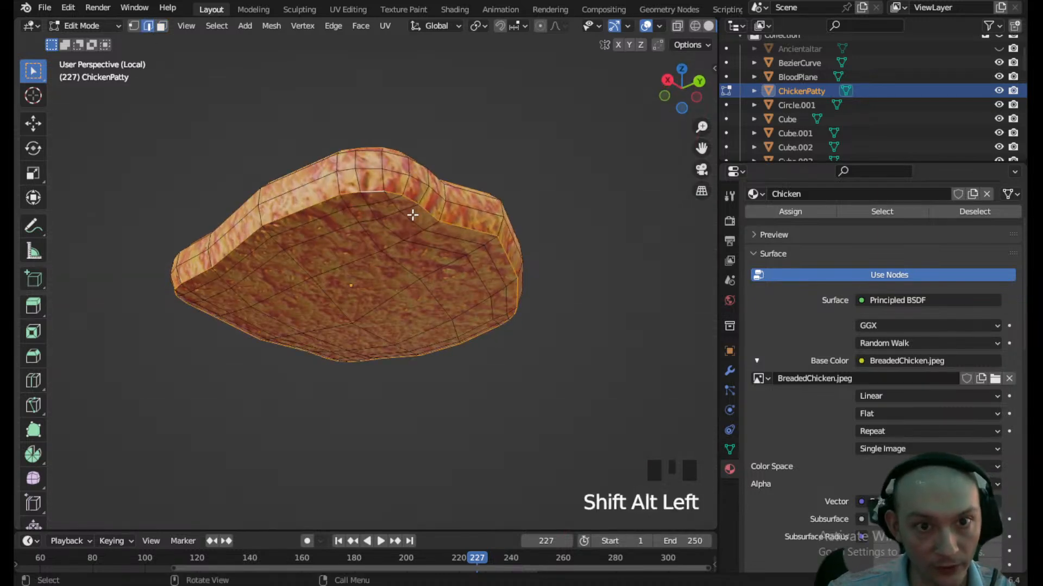
pyautogui.rightClick(415, 200)
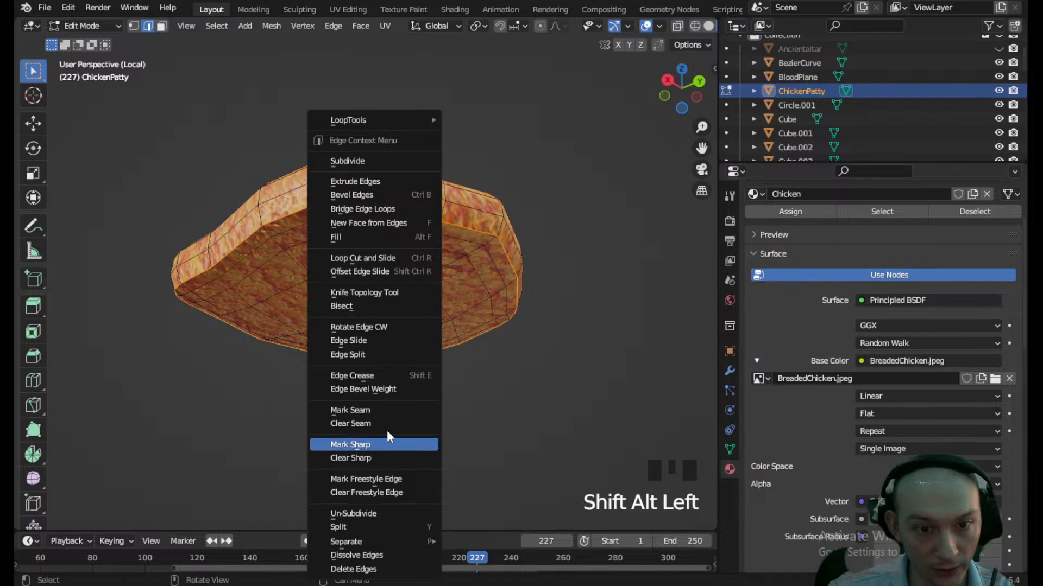
pyautogui.rightClick(387, 416)
# - Mark a vertical line of edges across the patty's side as a seam joining both rim loops
pyautogui.click(402, 181)
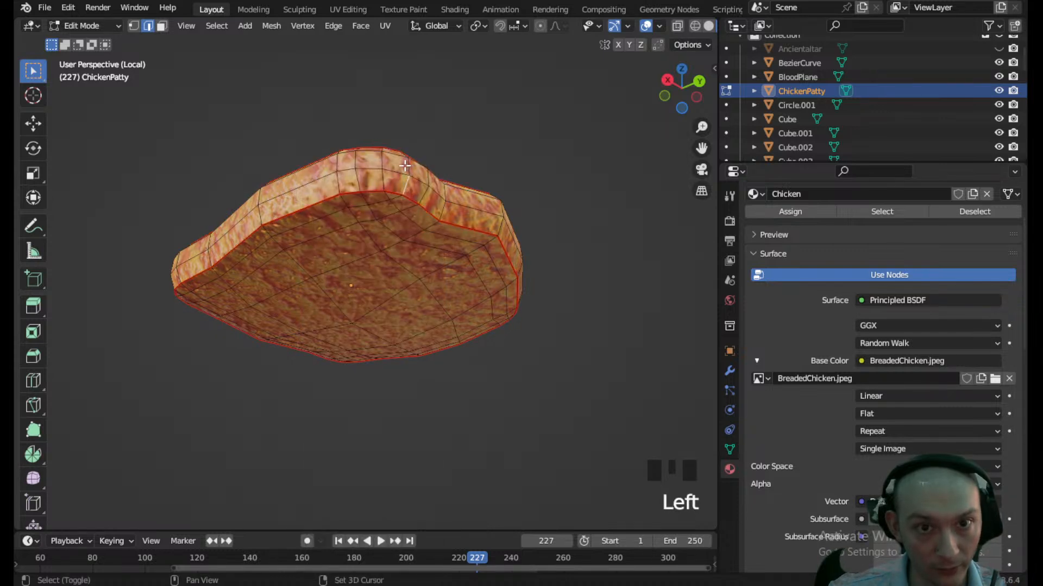
pyautogui.moveTo(407, 187); pyautogui.dragTo(415, 304, button='middle')
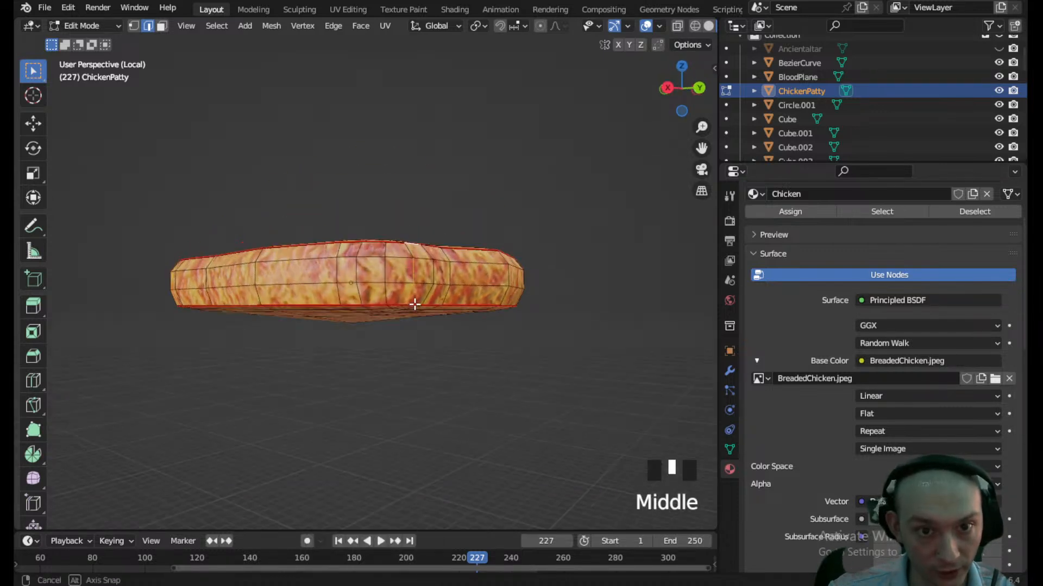
pyautogui.keyDown('shift'); pyautogui.click(409, 293); pyautogui.keyUp('shift')
pyautogui.rightClick(409, 293)
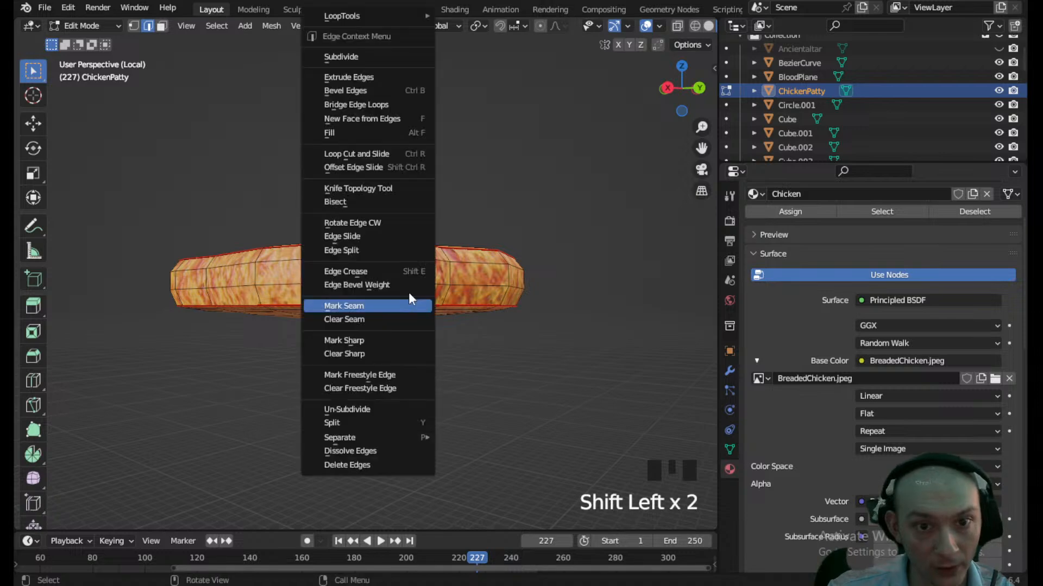
pyautogui.click(393, 304)
# - Select the patty's top island bounded by the seam and unwrap it
pyautogui.moveTo(393, 304); pyautogui.dragTo(478, 379, button='middle')
pyautogui.press('l')
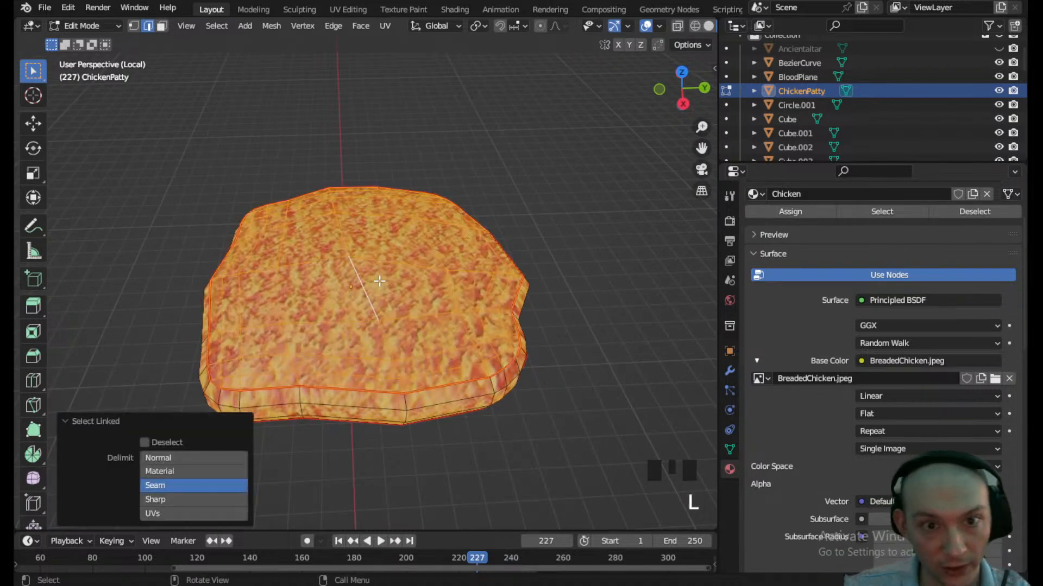
pyautogui.click(385, 25)
pyautogui.click(410, 40)
# - Select the patty's seam-bounded side band and unwrap it
pyautogui.moveTo(451, 212); pyautogui.dragTo(486, 327, button='middle')
pyautogui.click(484, 342)
pyautogui.press('l')
pyautogui.click(385, 25)
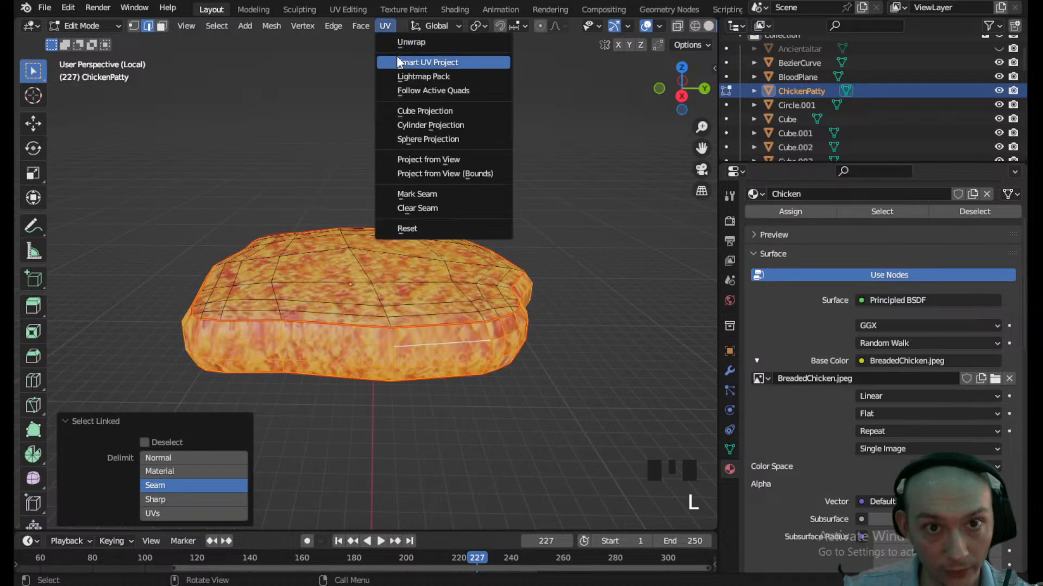
pyautogui.click(399, 41)
# - Select the patty's bottom island bounded by the seam and unwrap it
pyautogui.moveTo(359, 304); pyautogui.dragTo(388, 266, button='middle')
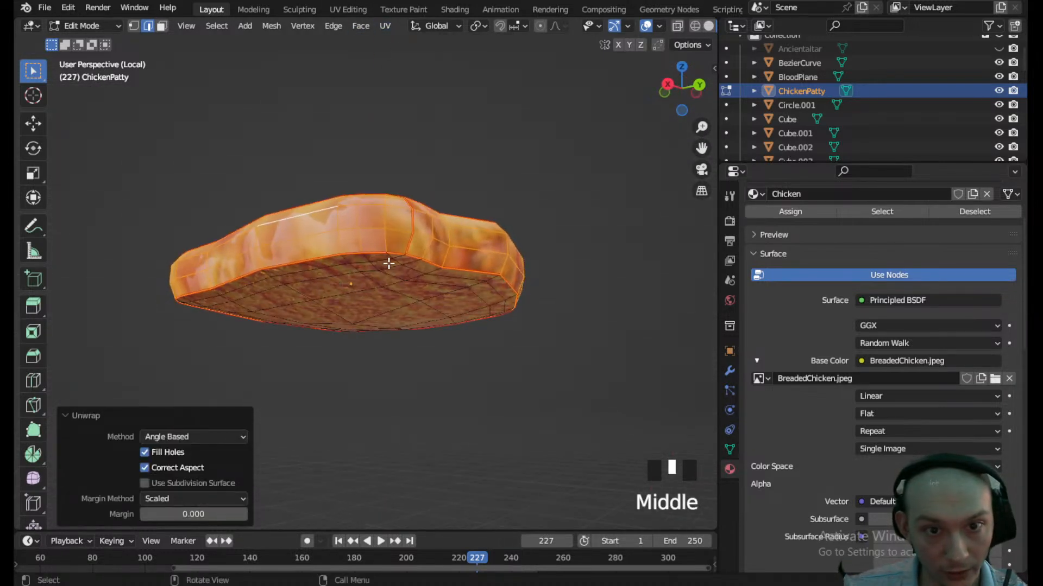
pyautogui.click(389, 278)
pyautogui.press('l')
pyautogui.click(386, 25)
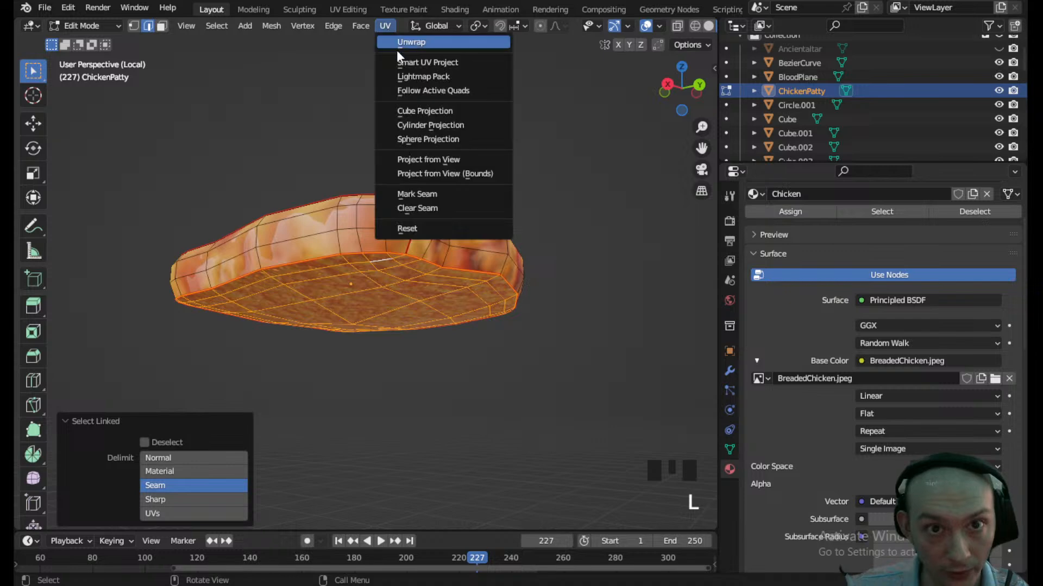
pyautogui.click(407, 39)
# - Select the side band, rotate its UVs 90 degrees in the UV Editing workspace, and move them to the image's centre
pyautogui.moveTo(395, 256); pyautogui.dragTo(397, 274, button='middle')
pyautogui.press('l')
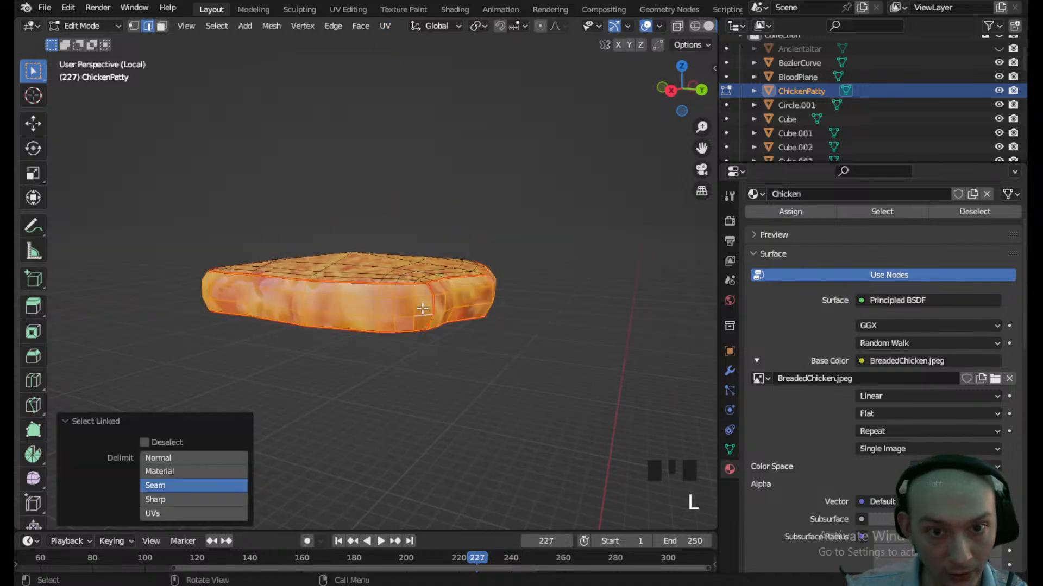
pyautogui.click(348, 9)
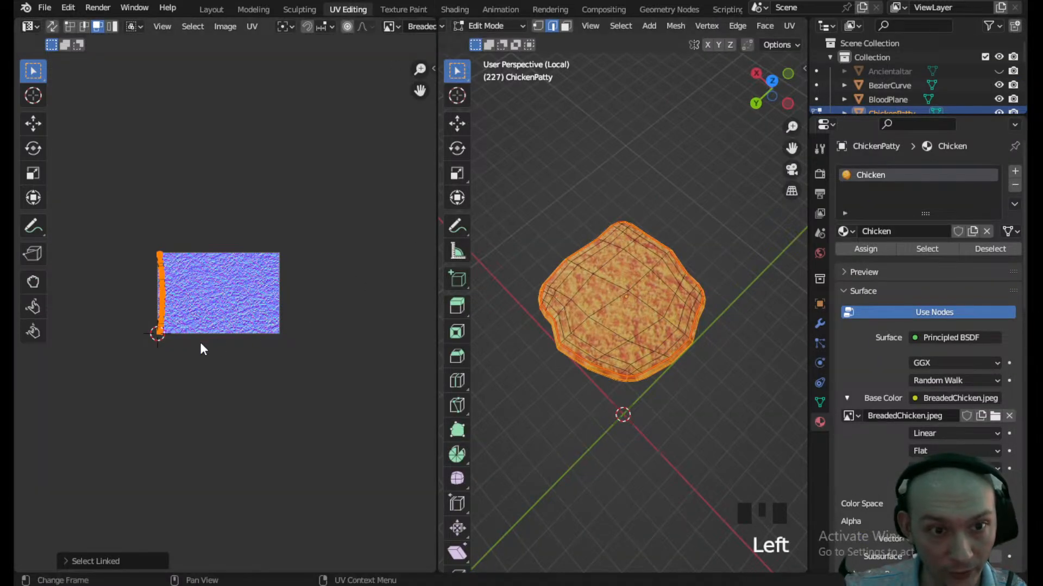
pyautogui.scroll(3, 200, 342)
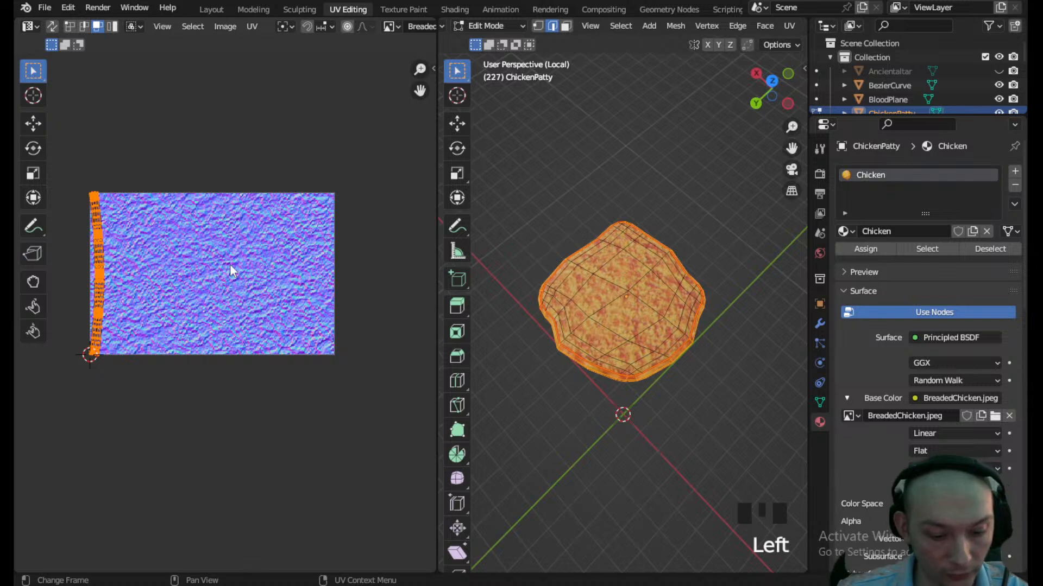
pyautogui.write('r90')
pyautogui.press('Return')
pyautogui.press('g')
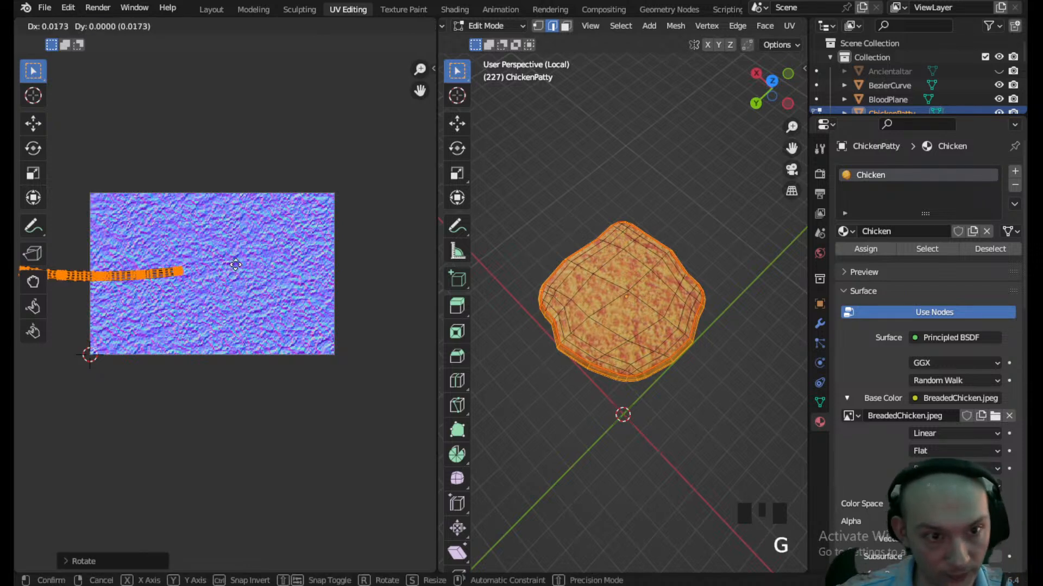
pyautogui.click(349, 263)
# - Enlarge the side band's UV strip until it extends past both sides of the image
pyautogui.moveTo(468, 304); pyautogui.dragTo(648, 291, button='middle')
pyautogui.scroll(2, 572, 274)
pyautogui.press('s')
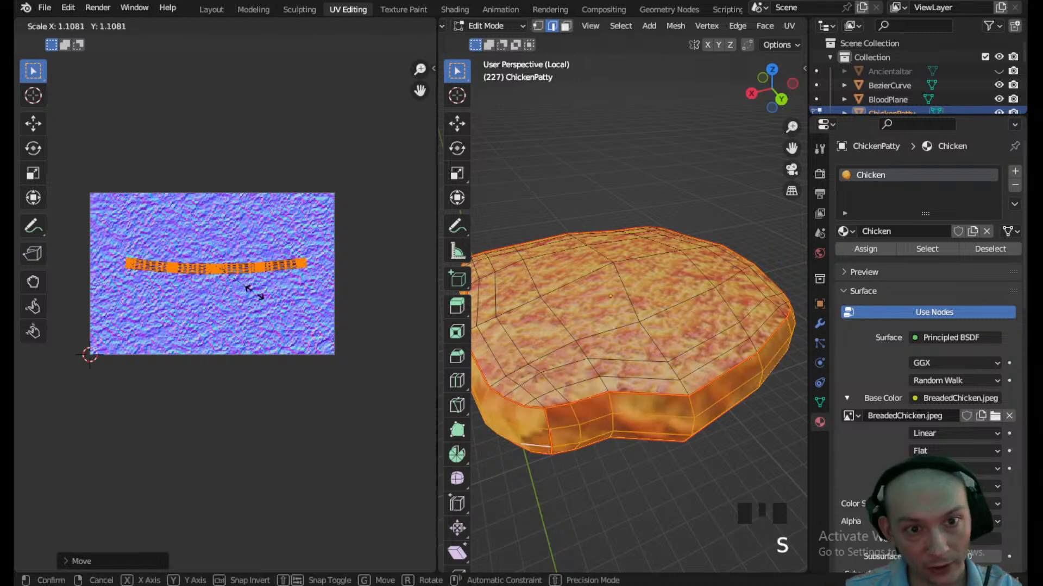
pyautogui.click(300, 354)
pyautogui.scroll(-2, 576, 361)
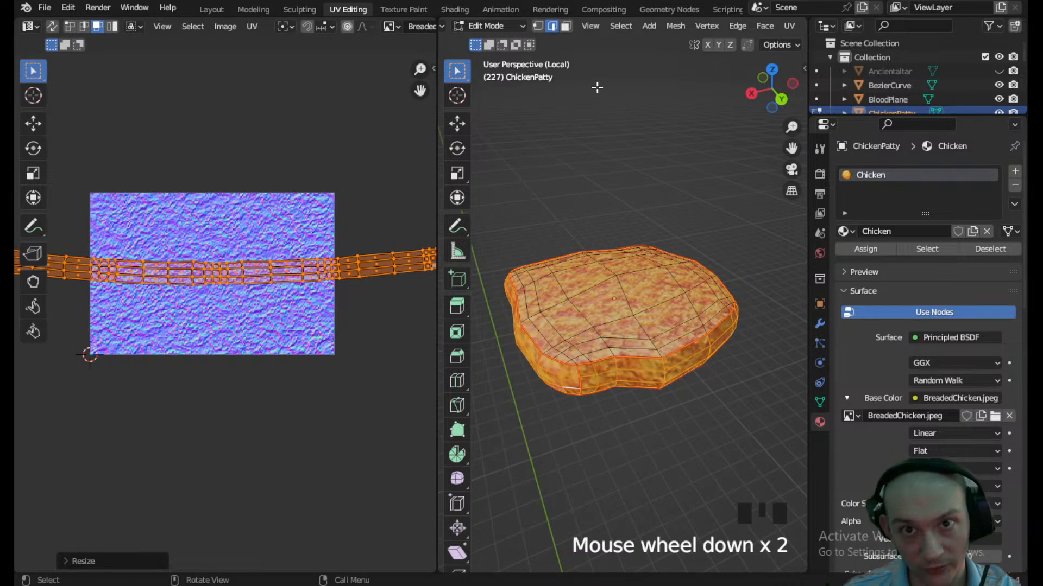
# - Hide the viewport overlays and fine-tune the scale and position of the side band's UV strip across the image
pyautogui.scroll(-5, 706, 25)
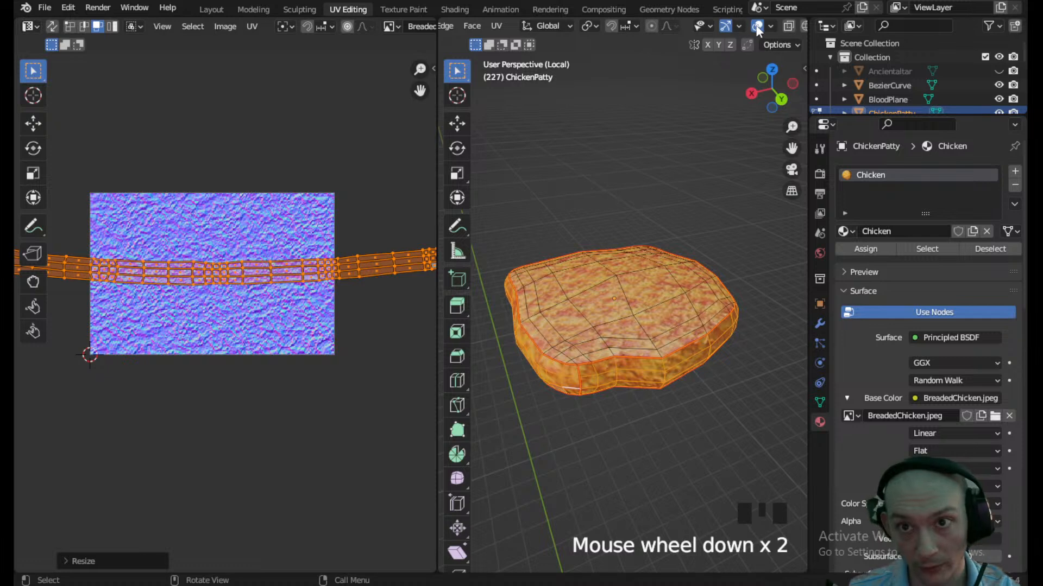
pyautogui.click(757, 26)
pyautogui.press('s')
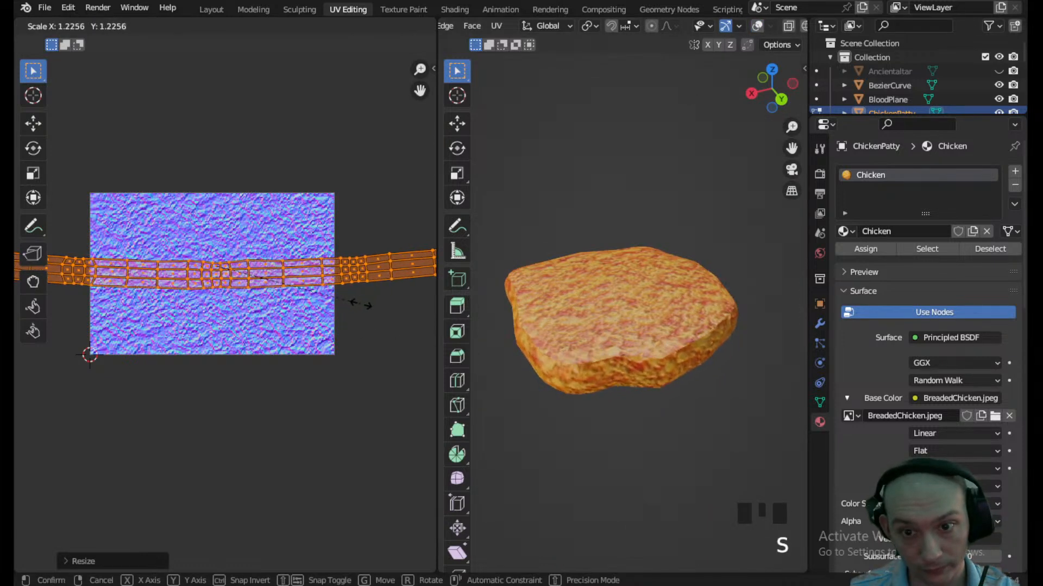
pyautogui.click(295, 297)
pyautogui.press('g')
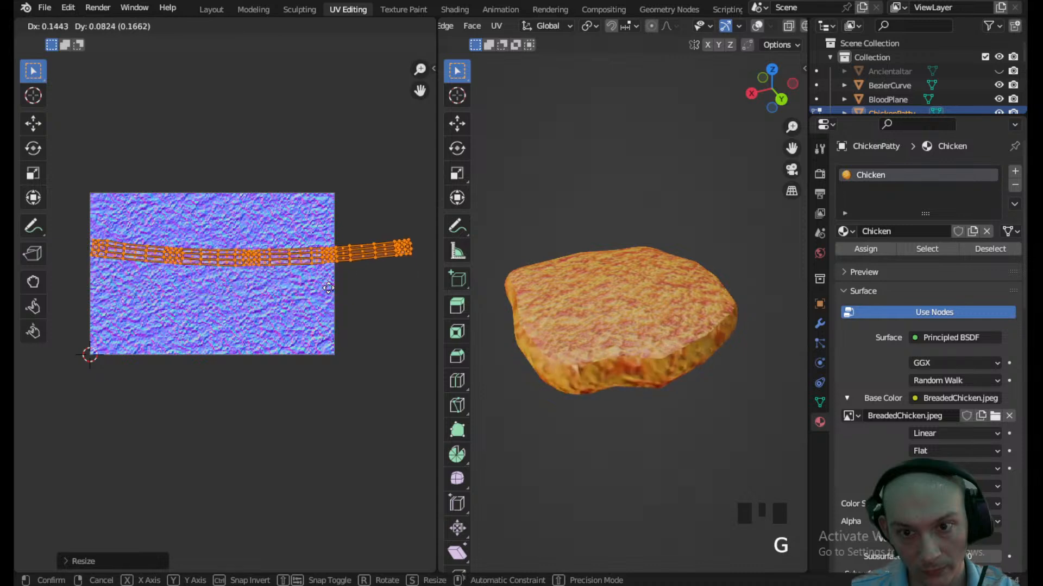
pyautogui.click(360, 316)
pyautogui.press('s')
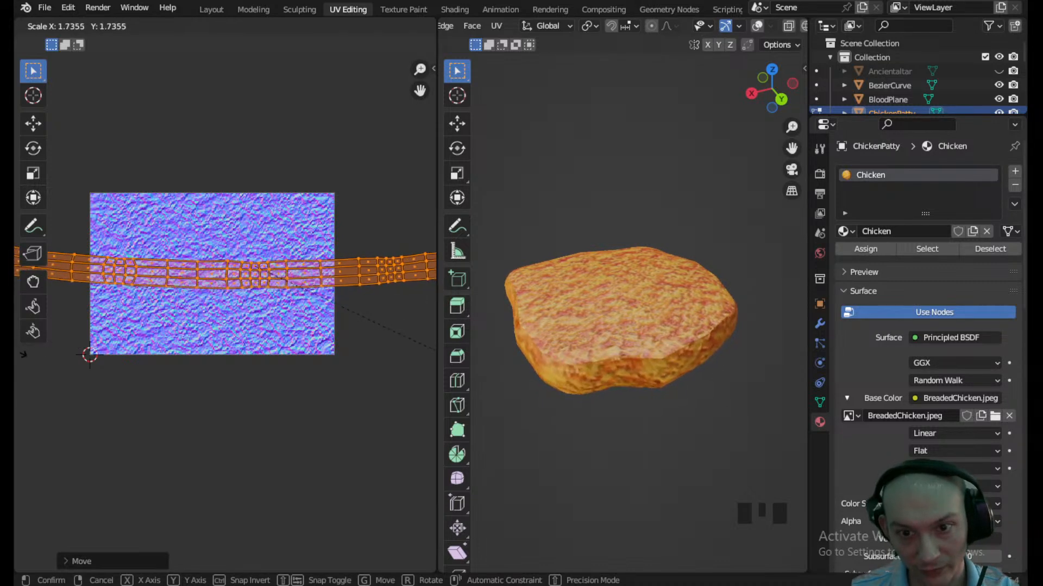
pyautogui.click(396, 344)
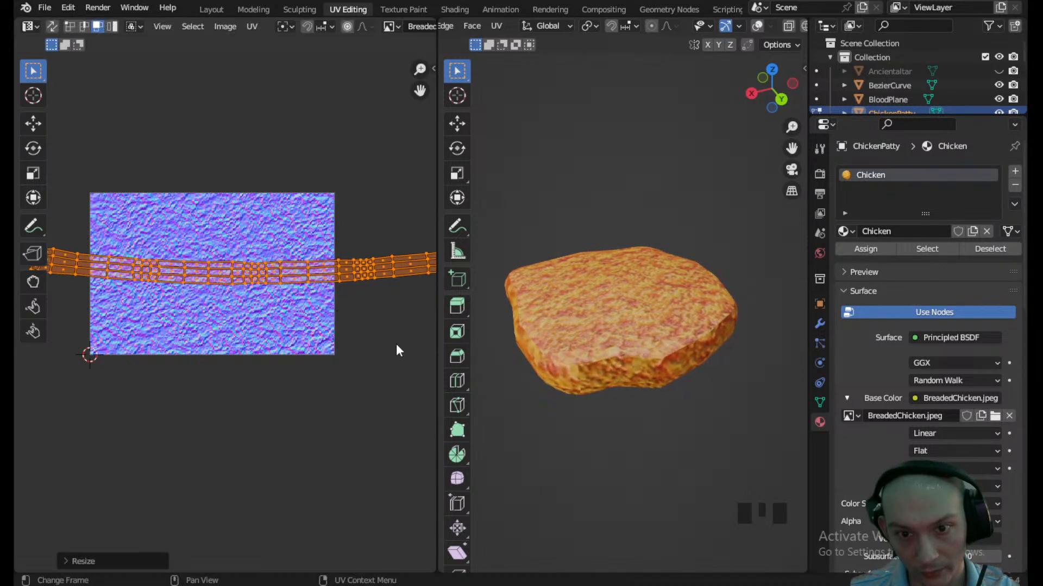
# - Return the chicken patty to Object Mode and leave local view to show the whole scene
pyautogui.scroll(-3, 624, 353)
pyautogui.moveTo(652, 380); pyautogui.dragTo(700, 362, button='middle')
pyautogui.scroll(5, 516, 25)
pyautogui.click(521, 26)
pyautogui.click(508, 39)
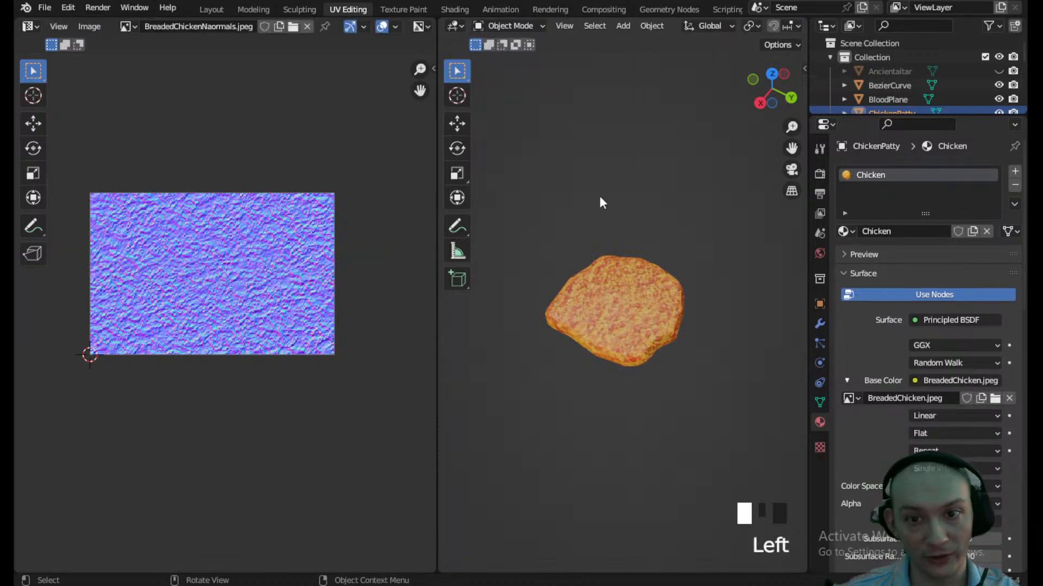
pyautogui.moveTo(591, 326); pyautogui.dragTo(571, 324, button='middle')
pyautogui.press('KP_Divide')
pyautogui.scroll(-4, 571, 324)
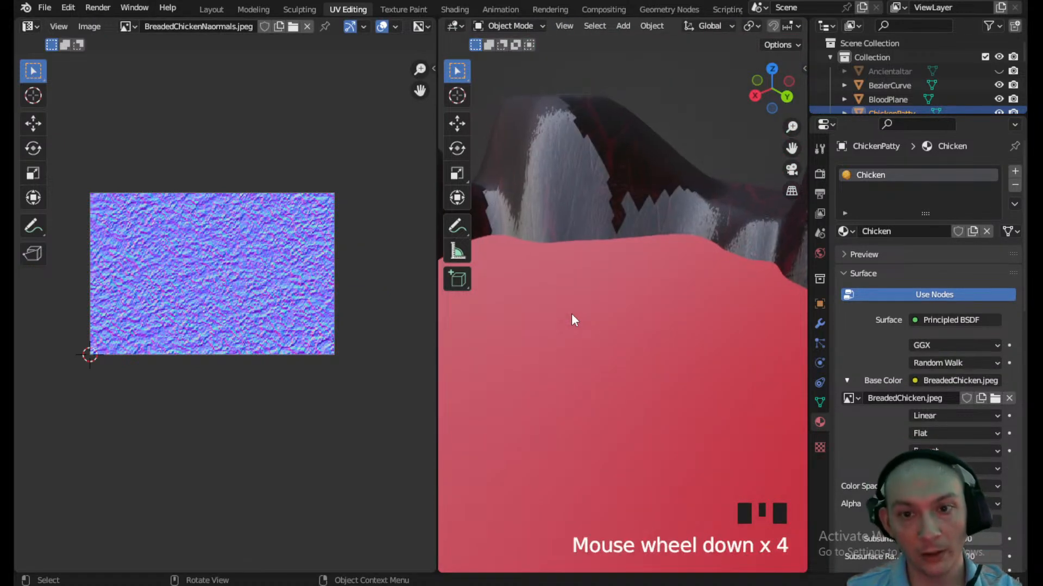
# - Examine the chicken patty's size in the room against the stone altar, floor tiles and kitchen equipment
pyautogui.scroll(-18, 571, 321)
pyautogui.keyDown('shift'); pyautogui.moveTo(556, 419); pyautogui.dragTo(552, 366, button='middle'); pyautogui.keyUp('shift')
pyautogui.scroll(8, 676, 361)
pyautogui.scroll(3, 597, 327)
pyautogui.scroll(2, 707, 356)
pyautogui.scroll(-1, 703, 357)
pyautogui.moveTo(703, 357); pyautogui.dragTo(677, 374, button='middle')
pyautogui.scroll(-2, 571, 380)
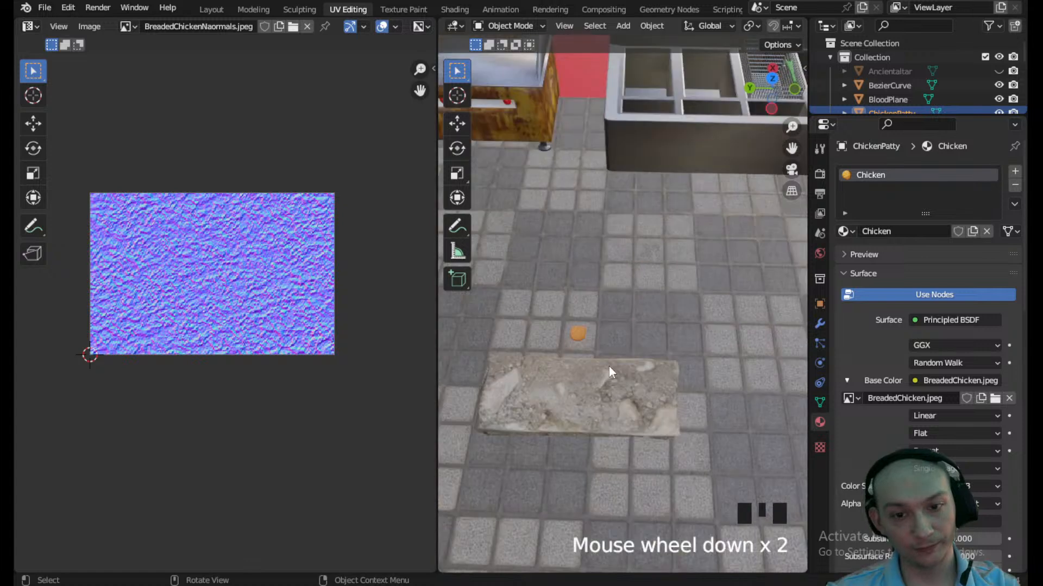
pyautogui.scroll(3, 603, 369)
pyautogui.scroll(-1, 610, 371)
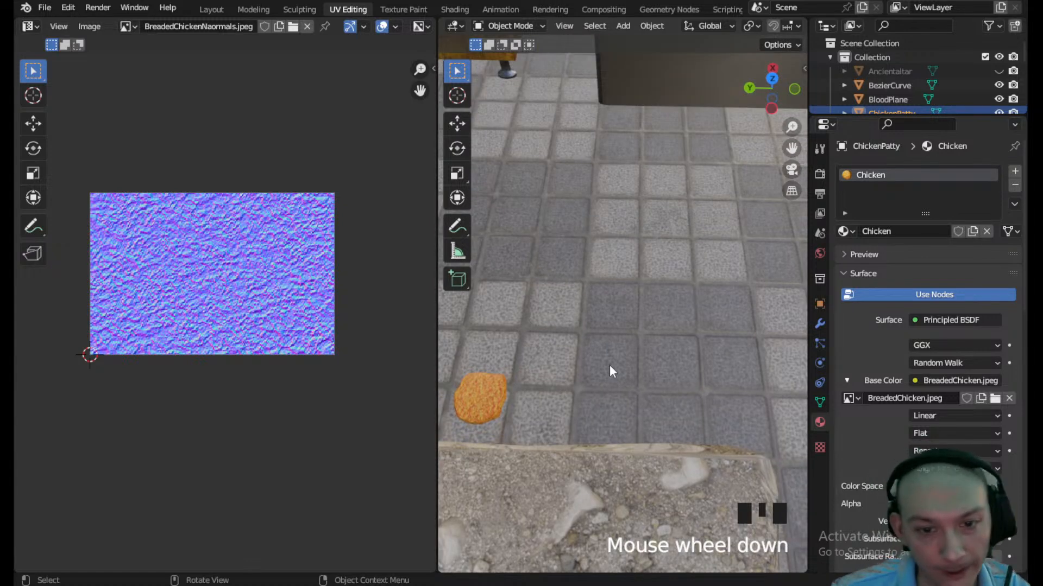
pyautogui.scroll(-7, 609, 372)
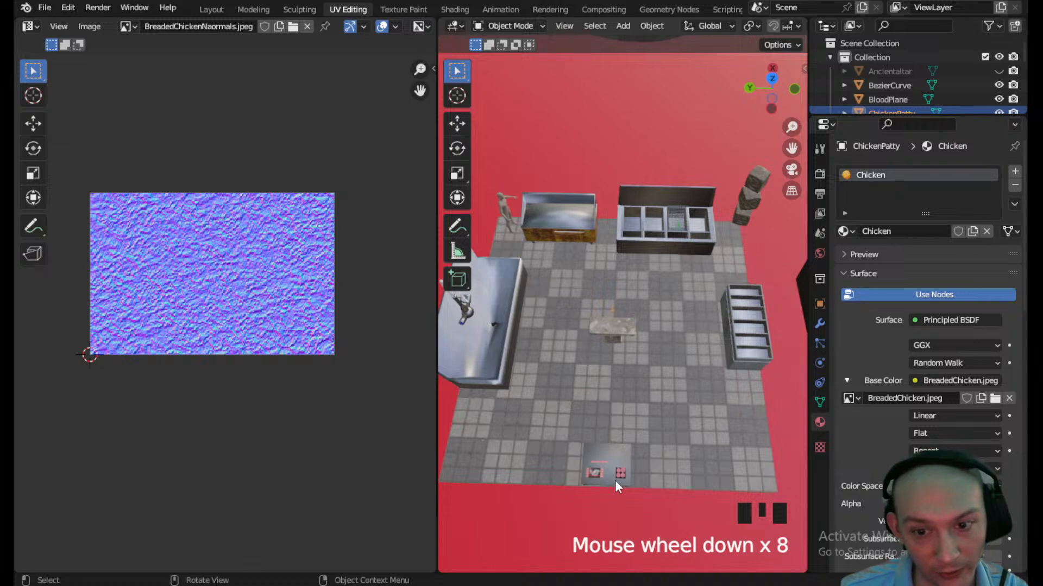
# - Select the meat patty tray and show the full scene from the top in the Layout workspace
pyautogui.click(622, 478)
pyautogui.keyDown('shift'); pyautogui.scroll(1, 780, 80); pyautogui.keyUp('shift')
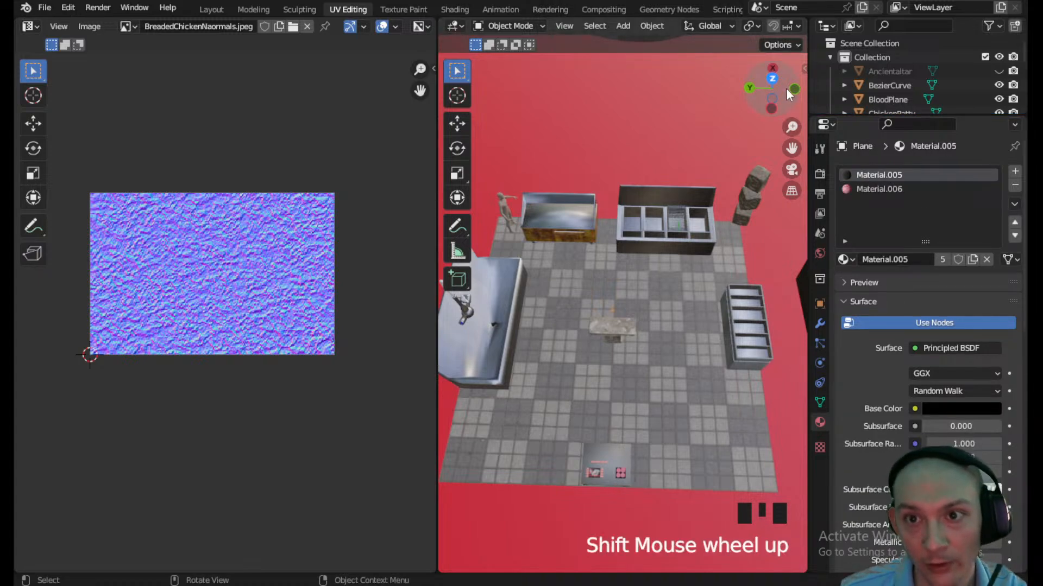
pyautogui.click(772, 79)
pyautogui.click(211, 10)
pyautogui.scroll(3, 377, 328)
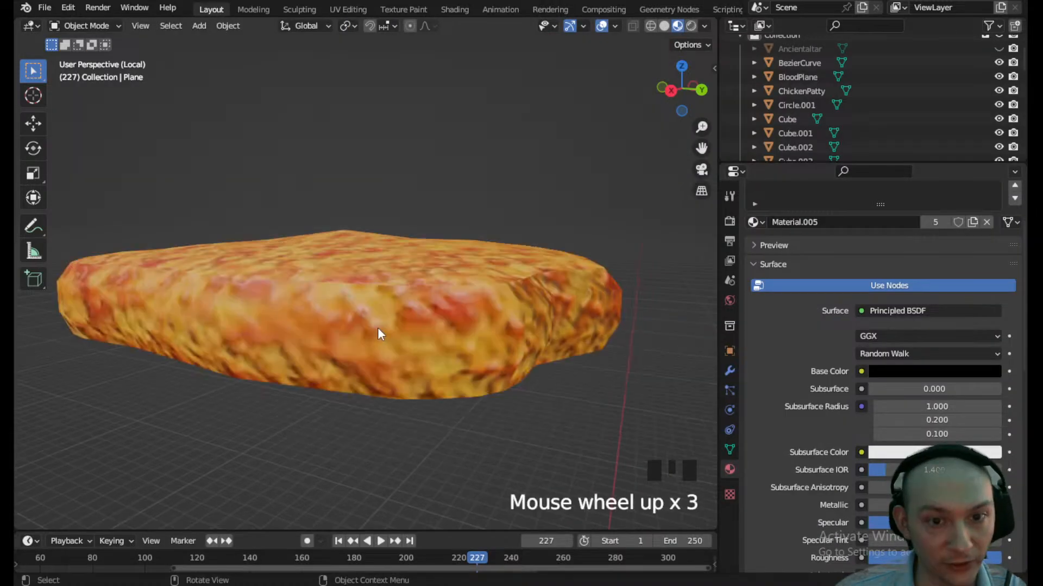
pyautogui.press('KP_Divide')
pyautogui.scroll(-9, 383, 321)
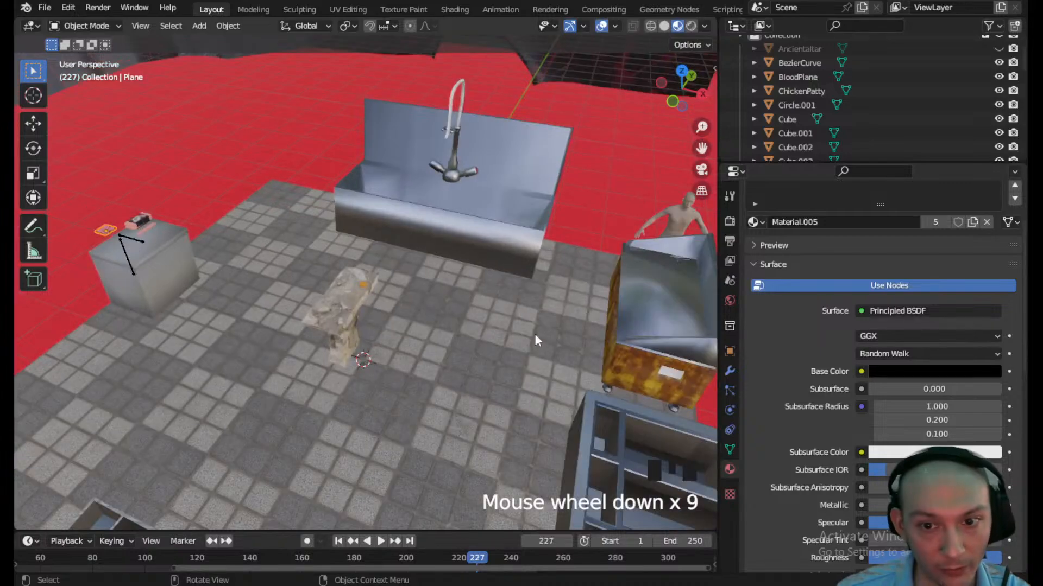
pyautogui.keyDown('shift'); pyautogui.scroll(-1, 512, 334); pyautogui.keyUp('shift')
pyautogui.keyDown('shift'); pyautogui.moveTo(512, 333); pyautogui.dragTo(633, 64, button='middle'); pyautogui.keyUp('shift')
pyautogui.click(683, 74)
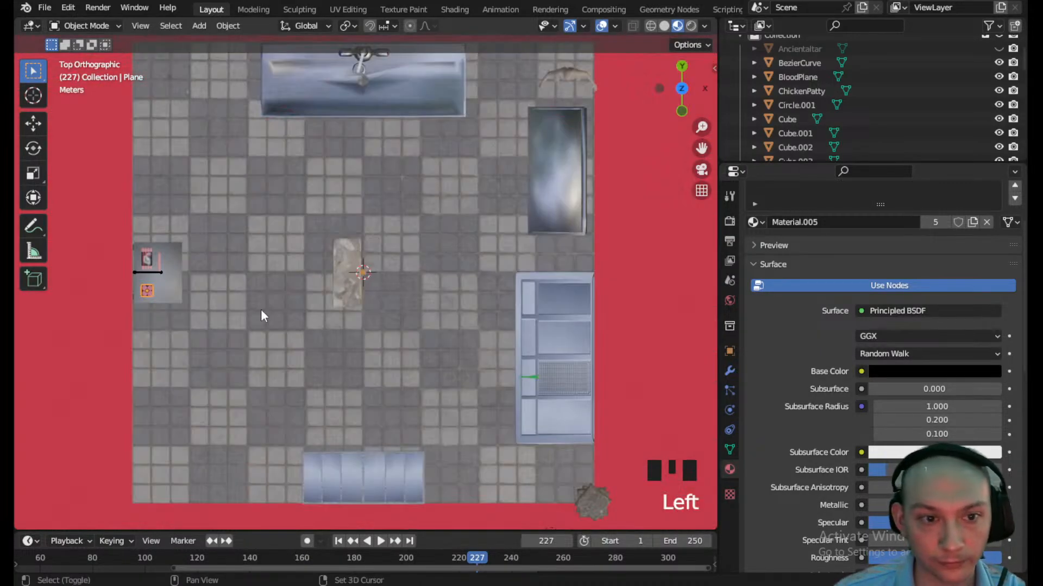
# - Duplicate the black tray's linked geometry without its meat patties and place the copy beside the original on the counter
pyautogui.keyDown('shift'); pyautogui.moveTo(302, 302); pyautogui.dragTo(365, 288, button='middle'); pyautogui.keyUp('shift')
pyautogui.scroll(6, 275, 256)
pyautogui.keyDown('shift'); pyautogui.moveTo(275, 257); pyautogui.dragTo(441, 312, button='middle'); pyautogui.keyUp('shift')
pyautogui.scroll(4, 424, 263)
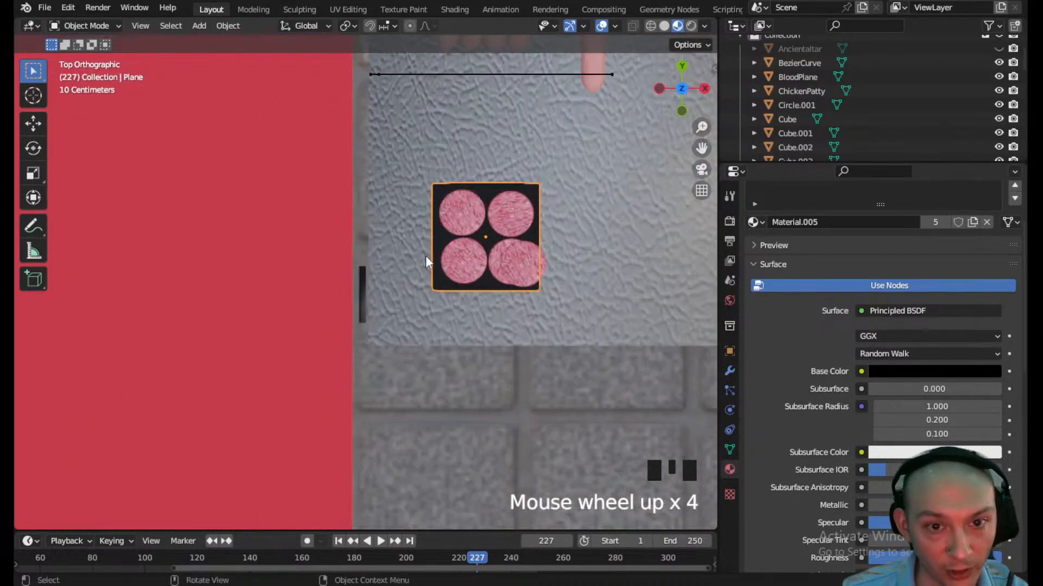
pyautogui.scroll(-7, 439, 244)
pyautogui.scroll(-1, 463, 317)
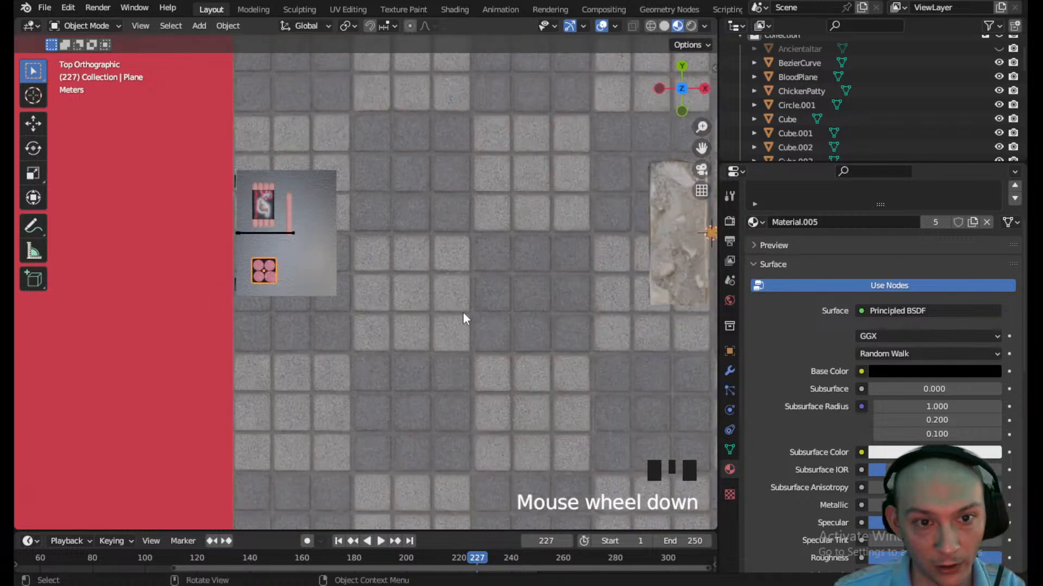
pyautogui.scroll(1, 236, 252)
pyautogui.click(102, 25)
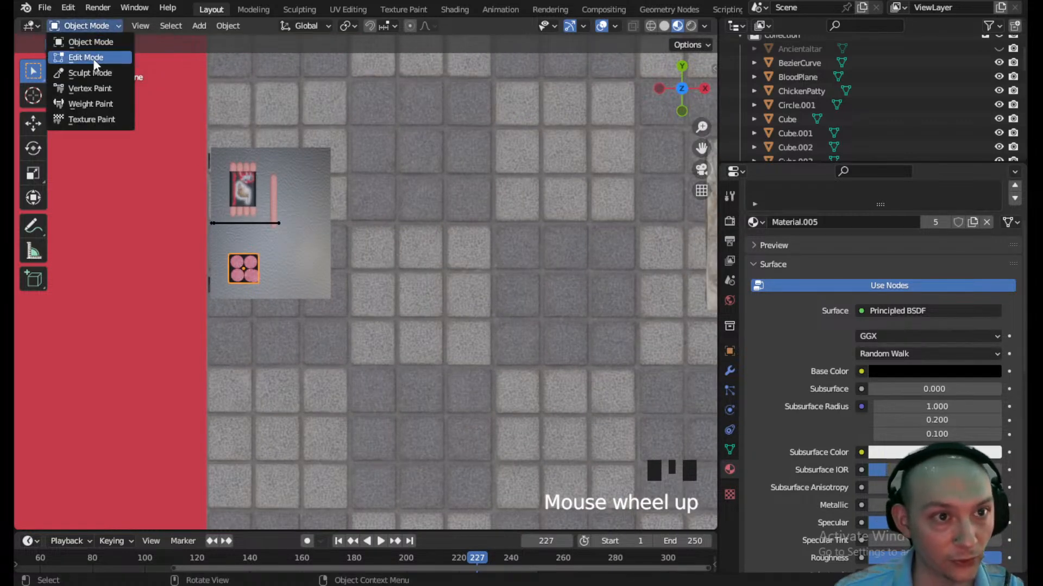
pyautogui.click(81, 58)
pyautogui.scroll(4, 233, 298)
pyautogui.scroll(3, 396, 292)
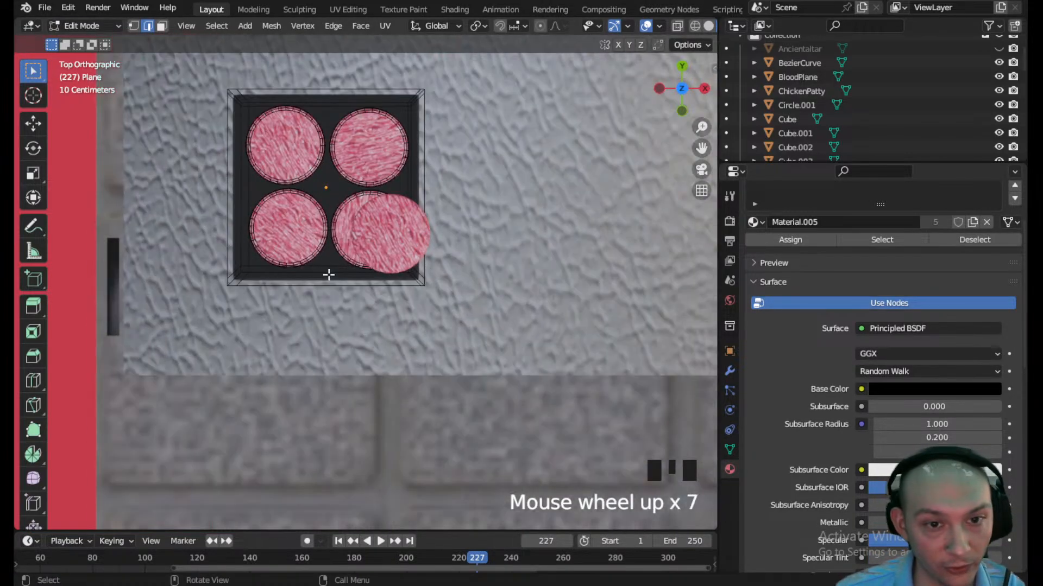
pyautogui.press('l')
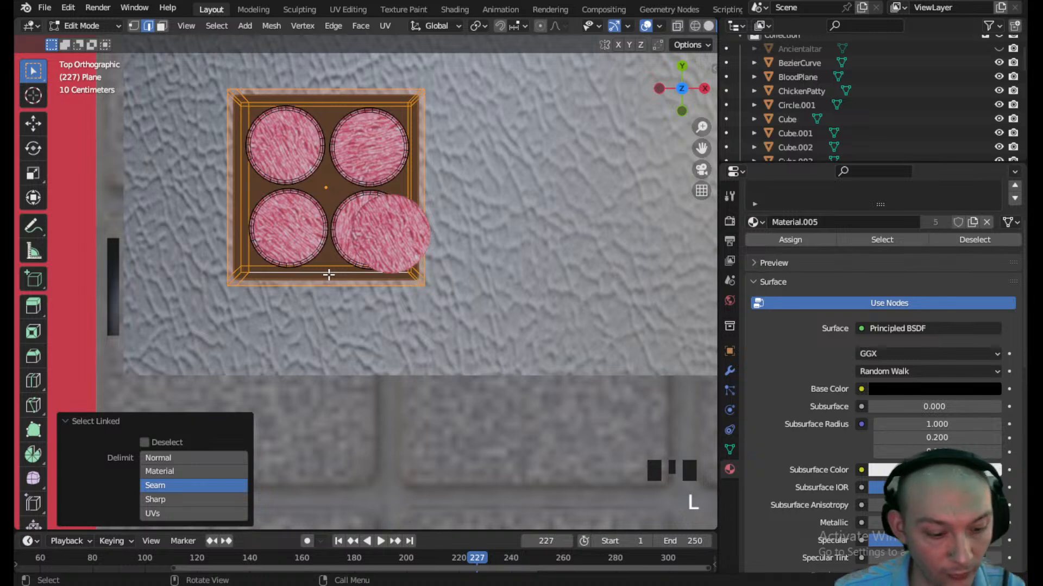
pyautogui.hotkey('shift', 'd')
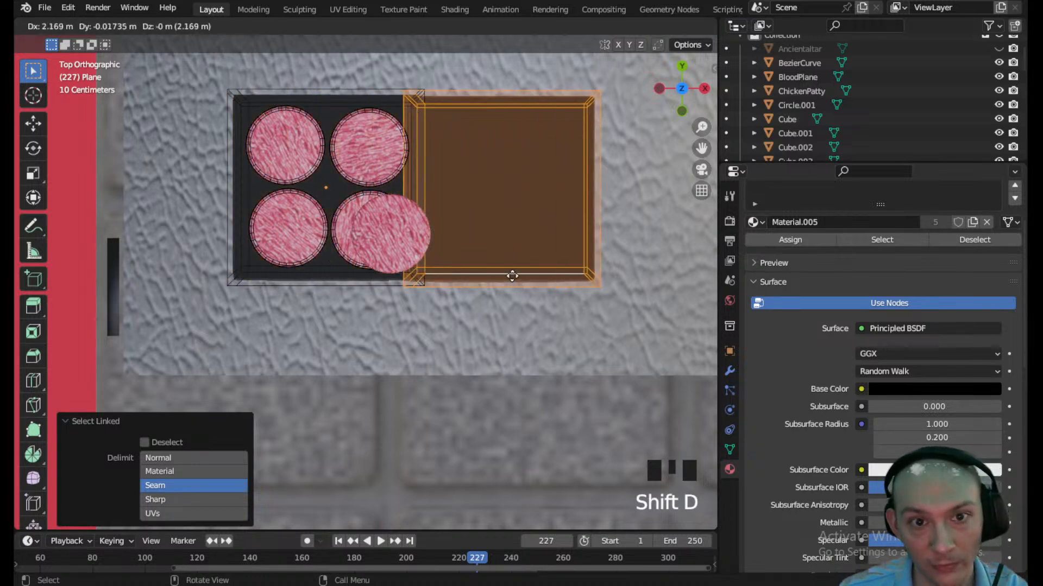
pyautogui.click(659, 275)
pyautogui.click(84, 26)
pyautogui.click(87, 43)
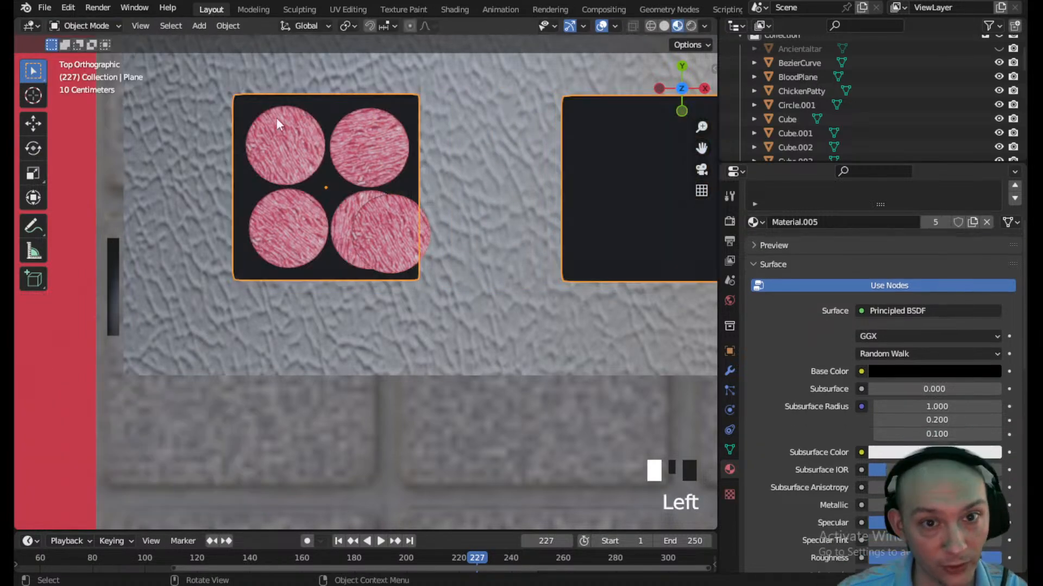
# - Separate the duplicated empty tray from the meat patty tray into its own object
pyautogui.scroll(-3, 579, 213)
pyautogui.keyDown('shift'); pyautogui.moveTo(578, 213); pyautogui.dragTo(422, 227, button='middle'); pyautogui.keyUp('shift')
pyautogui.scroll(-4, 423, 234)
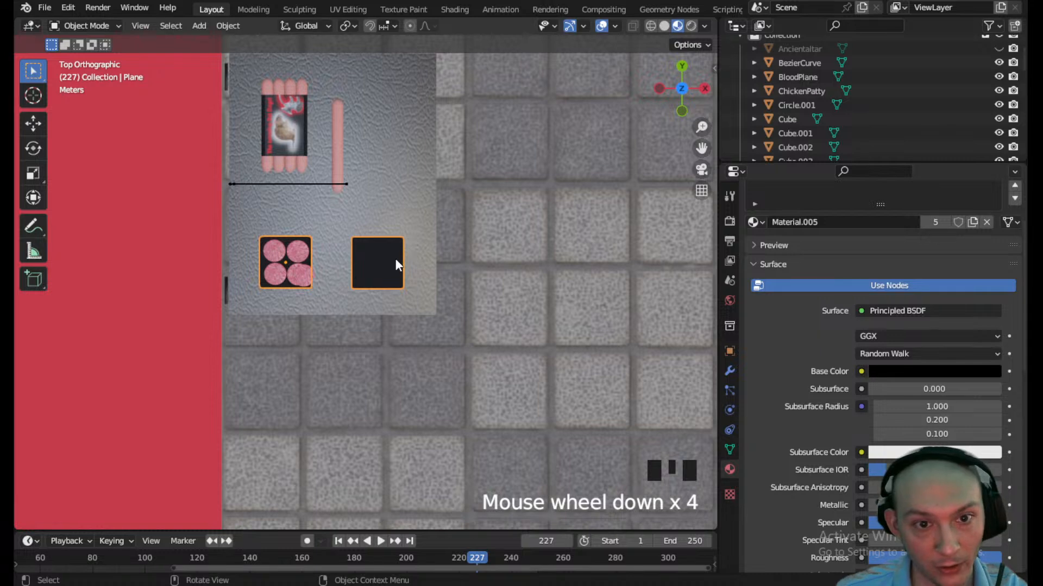
pyautogui.click(86, 26)
pyautogui.click(86, 56)
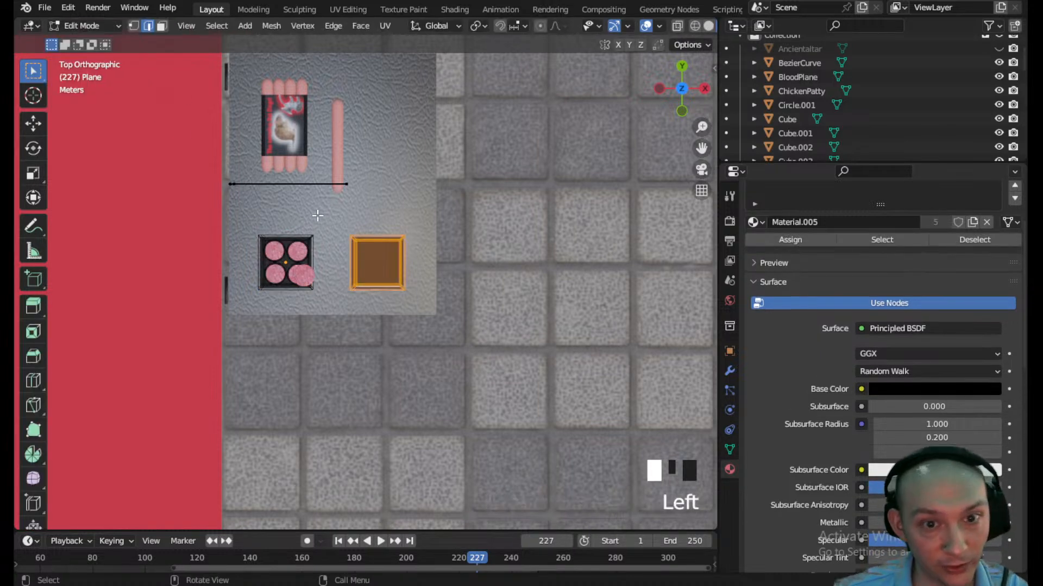
pyautogui.press('p')
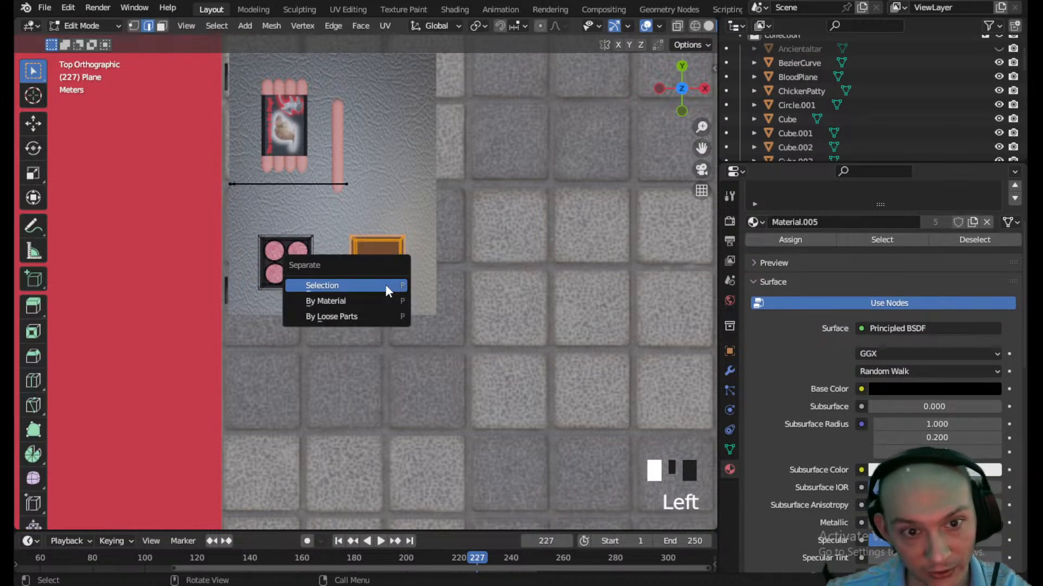
pyautogui.click(387, 291)
pyautogui.click(87, 25)
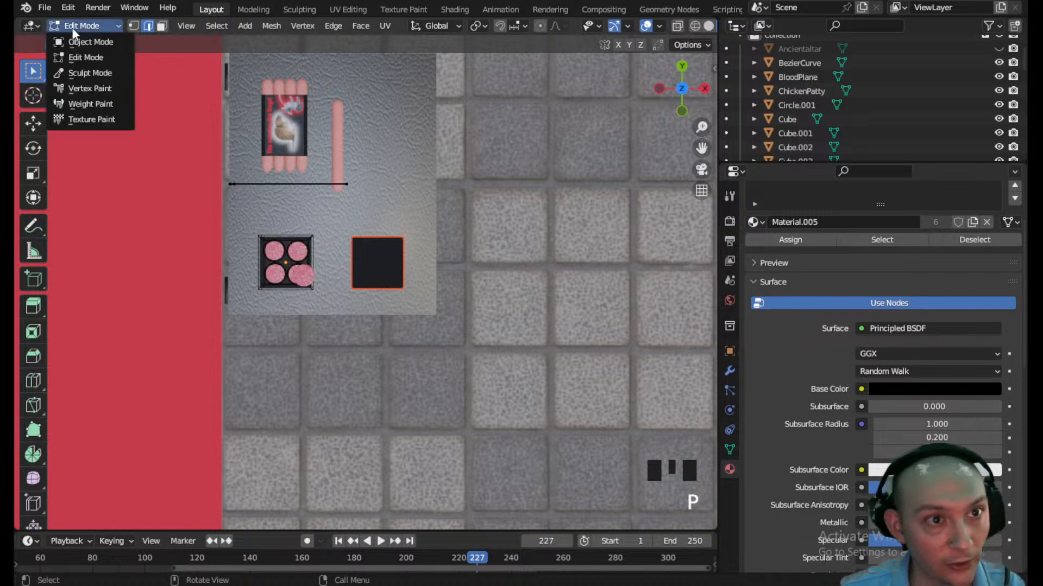
pyautogui.click(81, 39)
# - Select only the separated tray and move it about 37.76 m along X and 3.9 m along Y to the chicken patty
pyautogui.scroll(-7, 380, 293)
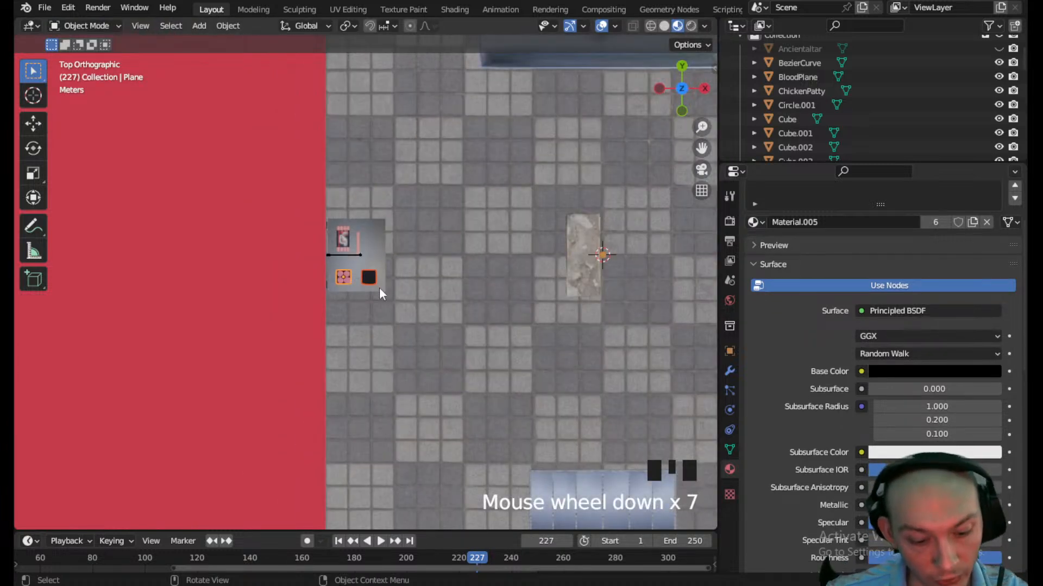
pyautogui.press('g')
pyautogui.click(352, 296)
pyautogui.click(360, 278)
pyautogui.click(365, 278)
pyautogui.press('g')
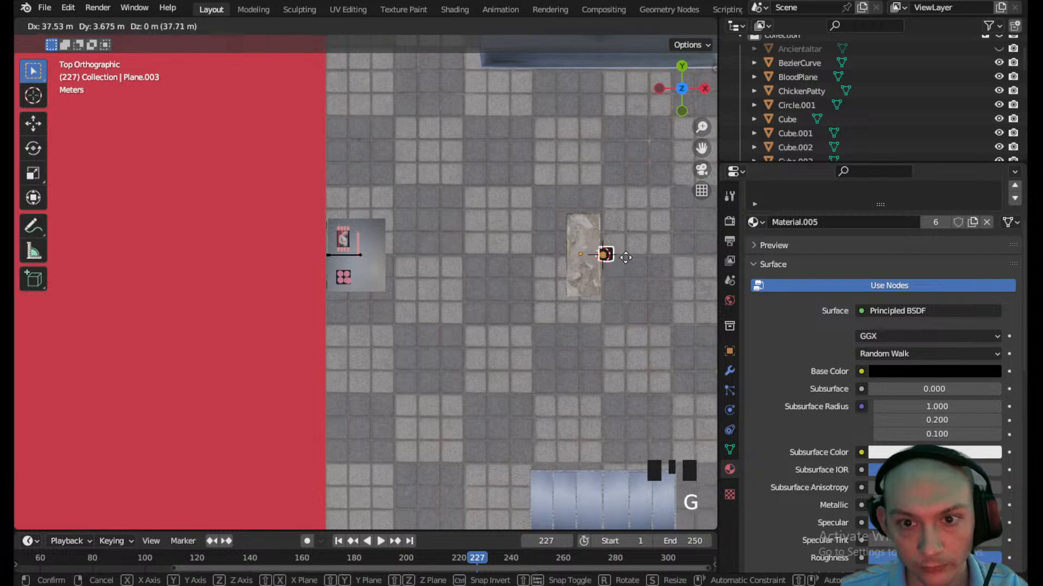
pyautogui.click(626, 256)
pyautogui.scroll(4, 624, 257)
pyautogui.keyDown('shift'); pyautogui.moveTo(625, 257); pyautogui.dragTo(35, 294, button='middle'); pyautogui.keyUp('shift')
pyautogui.scroll(5, 144, 280)
pyautogui.keyDown('shift'); pyautogui.moveTo(144, 280); pyautogui.dragTo(591, 384, button='middle'); pyautogui.keyUp('shift')
pyautogui.scroll(3, 333, 303)
pyautogui.keyDown('shift'); pyautogui.moveTo(333, 302); pyautogui.dragTo(352, 301, button='middle'); pyautogui.keyUp('shift')
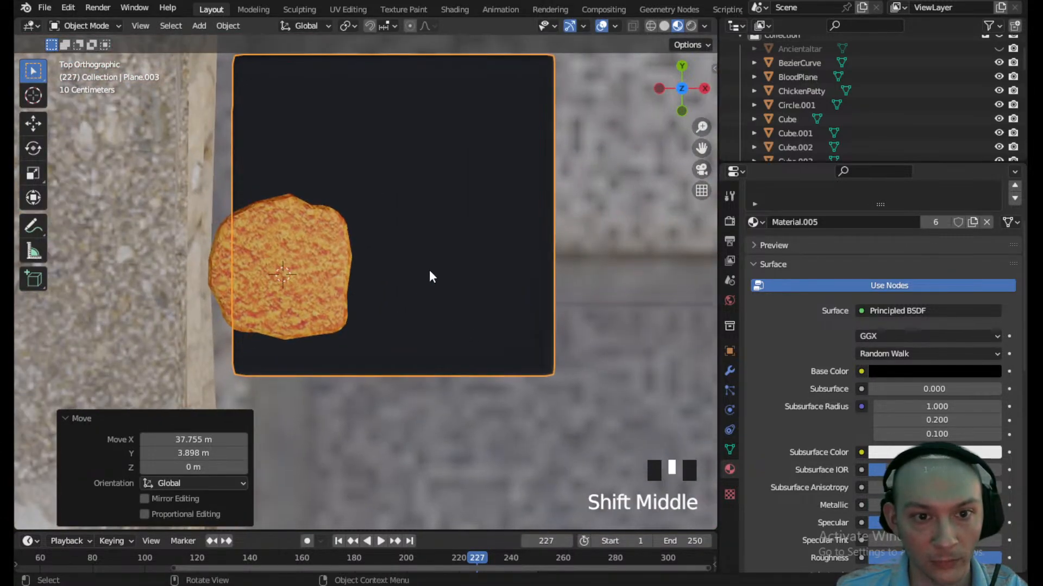
# - Enlarge the empty tray slightly and reset its origin to the tray's own centre
pyautogui.click(429, 271)
pyautogui.press('s')
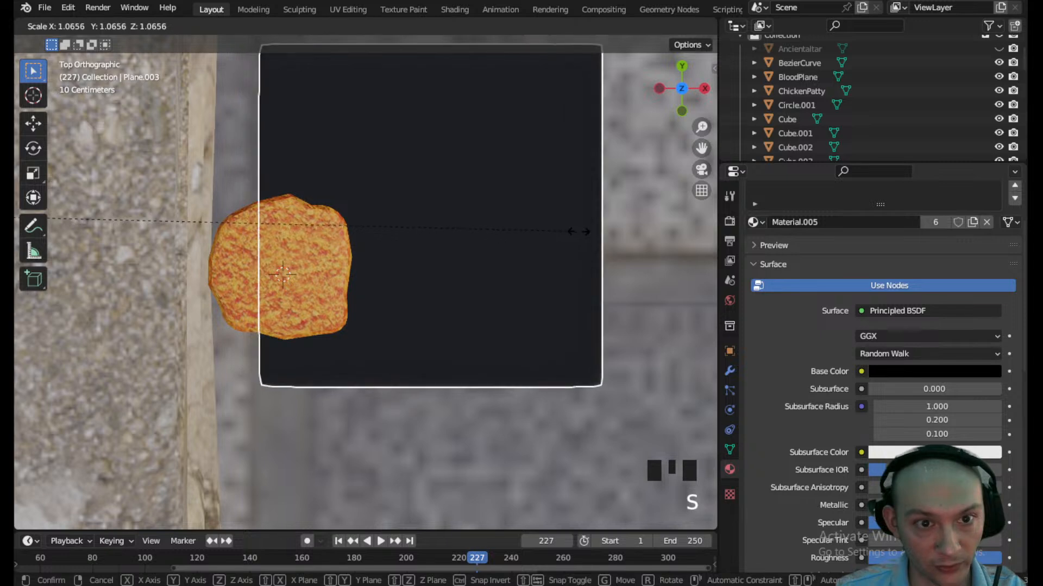
pyautogui.click(578, 231)
pyautogui.scroll(-3, 515, 241)
pyautogui.click(228, 26)
pyautogui.moveTo(272, 56)
pyautogui.click(433, 102)
# - Move the chicken patty about 0.47 m along X and -0.2 m along Y into the tray's lower-left corner
pyautogui.click(353, 282)
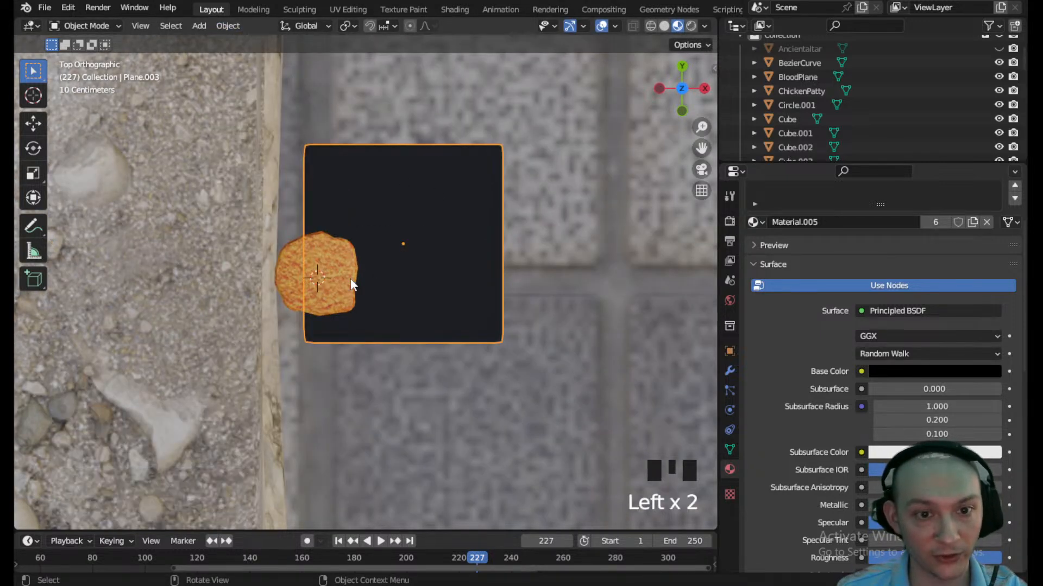
pyautogui.click(359, 283)
pyautogui.press('g')
pyautogui.click(400, 299)
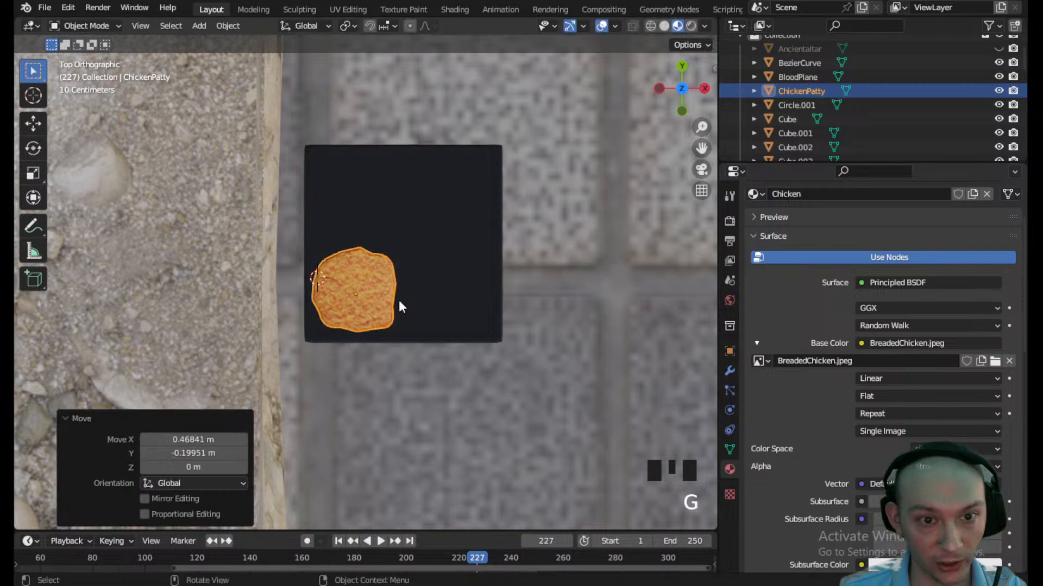
# - Duplicate the chicken patty three times, spacing the copies about 1.1 m apart to fill the tray's other corners
pyautogui.hotkey('shift', 'd')
pyautogui.click(399, 217)
pyautogui.hotkey('shift', 'd')
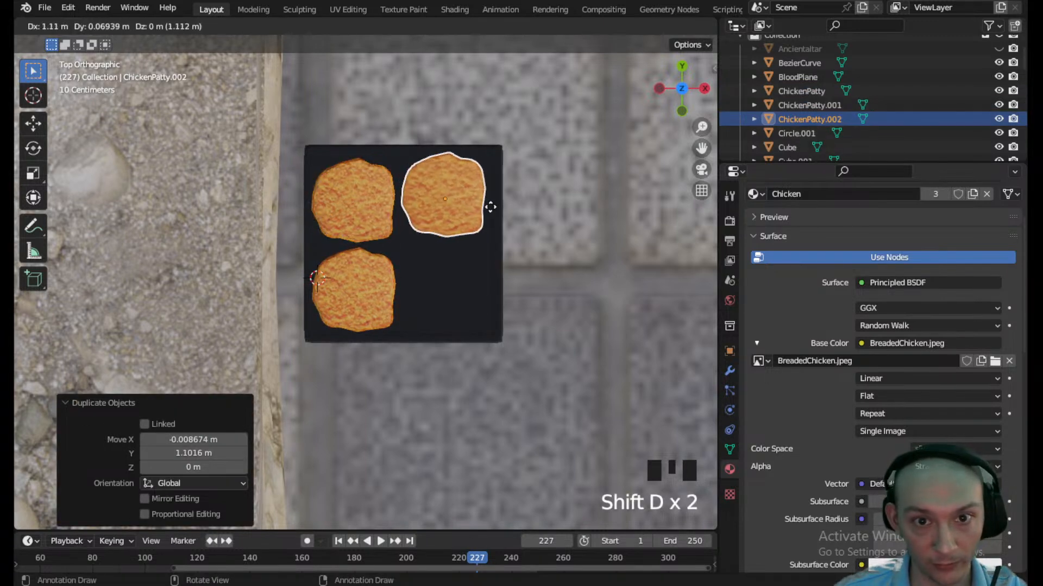
pyautogui.click(491, 214)
pyautogui.hotkey('shift', 'd')
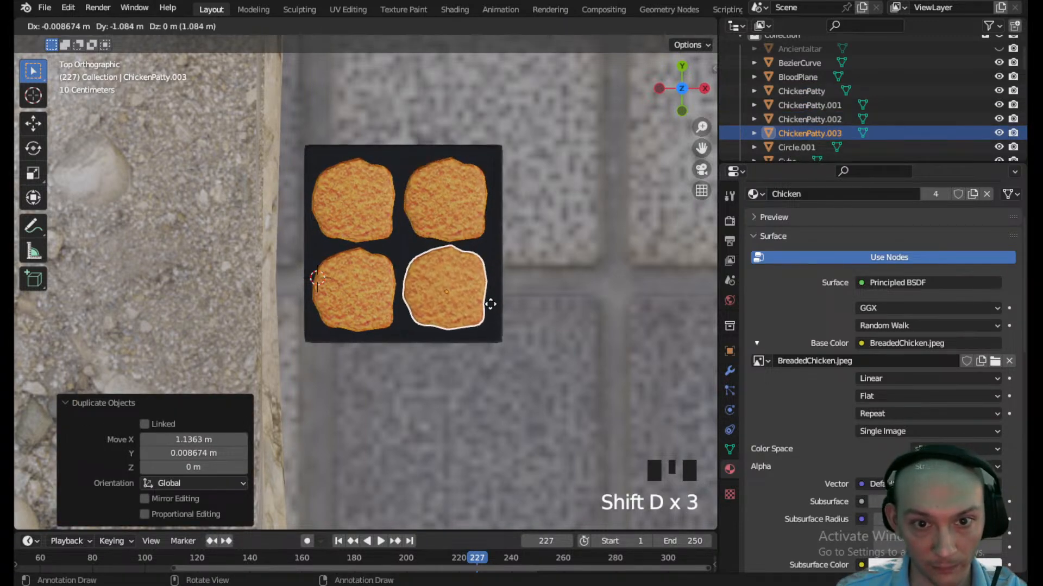
pyautogui.click(489, 305)
# - Examine the four chicken patties on the tray from an angle and select the front-right one
pyautogui.scroll(-9, 416, 199)
pyautogui.moveTo(419, 257); pyautogui.dragTo(381, 253, button='middle')
pyautogui.scroll(6, 387, 240)
pyautogui.keyDown('shift'); pyautogui.scroll(-1, 380, 271); pyautogui.keyUp('shift')
pyautogui.scroll(-4, 383, 257)
pyautogui.scroll(2, 393, 190)
pyautogui.keyDown('shift'); pyautogui.moveTo(393, 190); pyautogui.dragTo(400, 241, button='middle'); pyautogui.keyUp('shift')
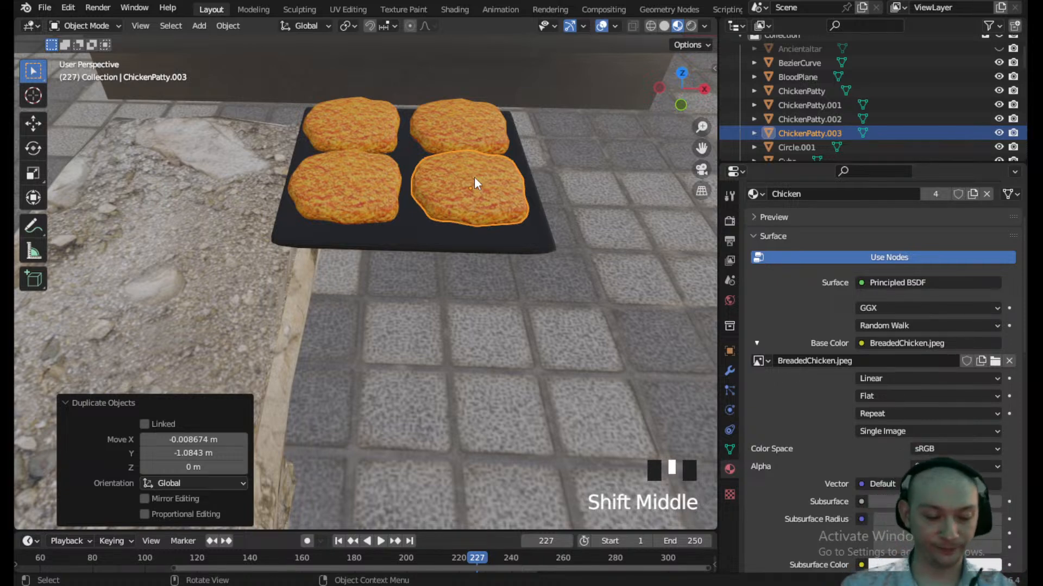
pyautogui.click(476, 194)
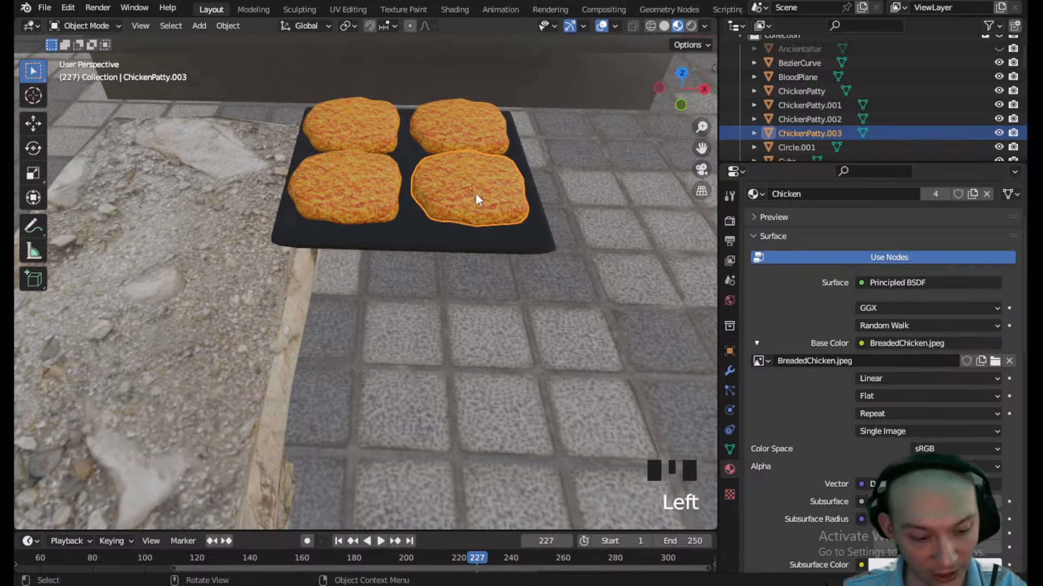
# - Rotate the front-right, back-right and back-left chicken patties around Z by about 72°, 84° and 36°
pyautogui.press('r')
pyautogui.press('z')
pyautogui.click(545, 161)
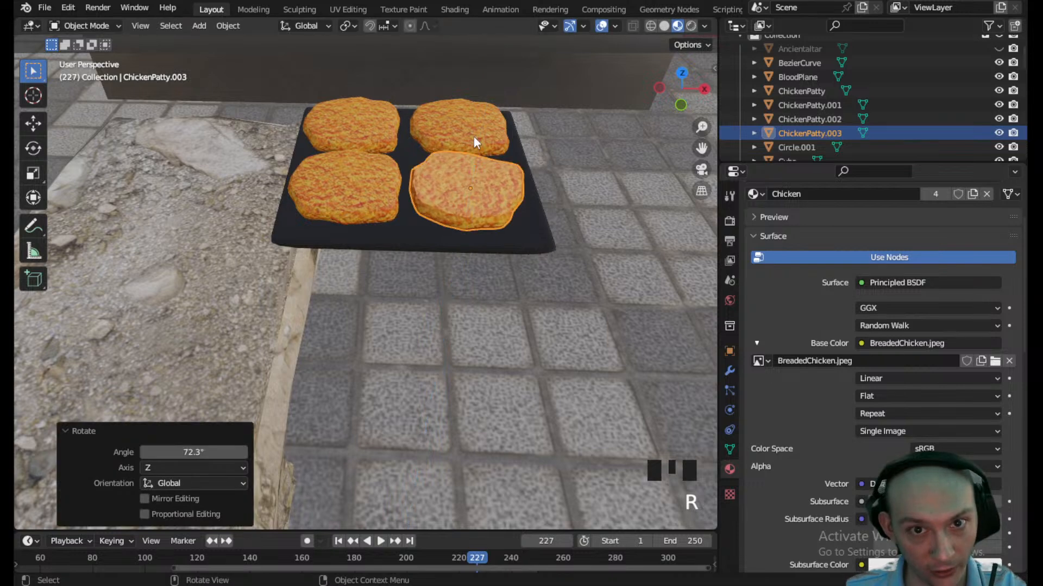
pyautogui.click(485, 140)
pyautogui.press('r')
pyautogui.press('z')
pyautogui.click(462, 128)
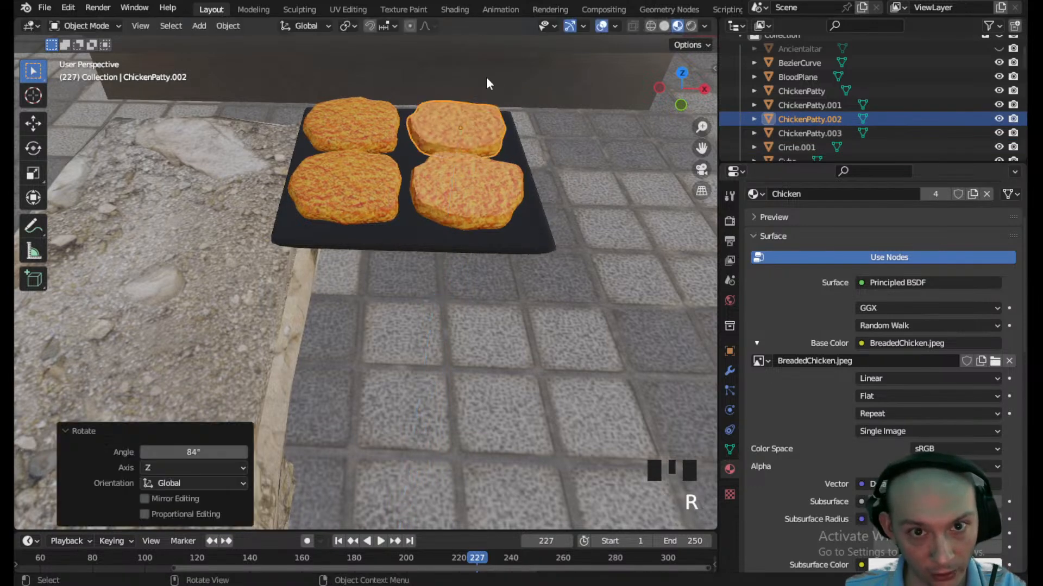
pyautogui.click(375, 137)
pyautogui.press('r')
pyautogui.press('z')
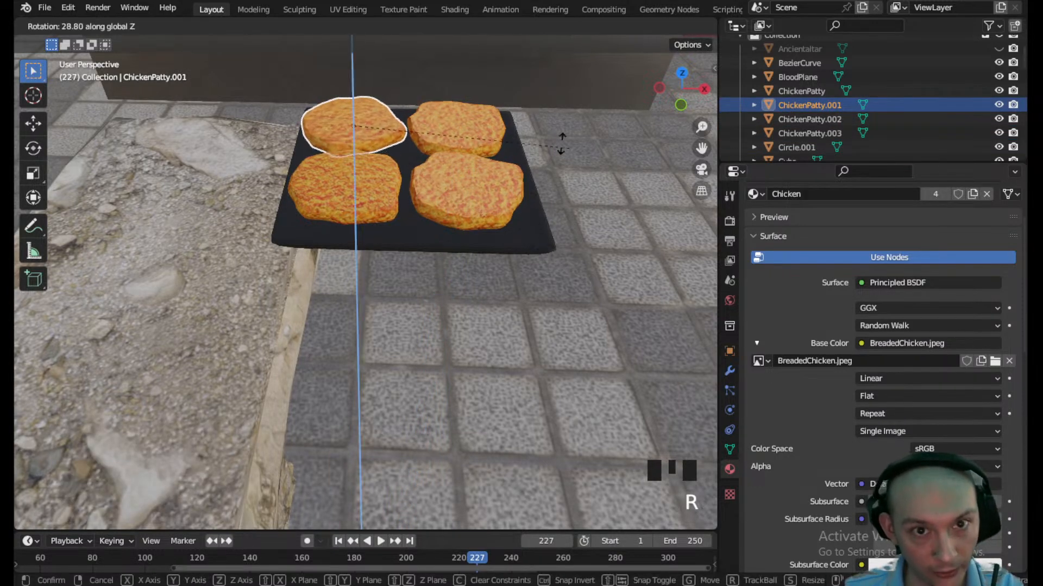
pyautogui.click(499, 122)
# - Duplicate the front-left chicken patty and place the copy off the tray, about -1.49 m along X and 0.54 m along Y
pyautogui.scroll(-3, 399, 268)
pyautogui.scroll(1, 400, 268)
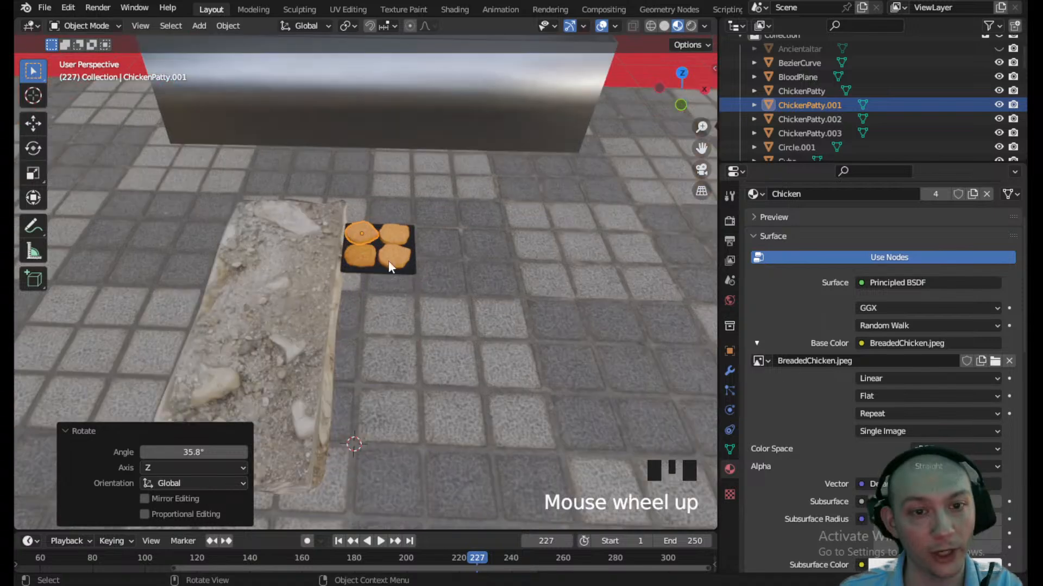
pyautogui.scroll(1, 389, 259)
pyautogui.moveTo(389, 259); pyautogui.dragTo(415, 256, button='middle')
pyautogui.moveTo(402, 192); pyautogui.dragTo(441, 252, button='middle')
pyautogui.click(477, 285)
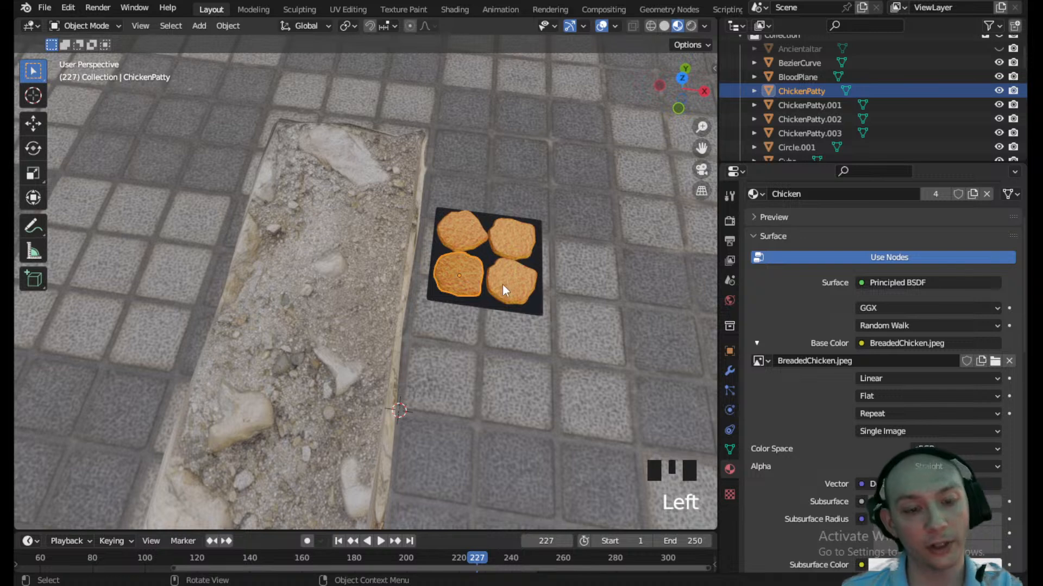
pyautogui.hotkey('shift', 'd')
# - Join the four chicken patties on the tray with the black tray into one object
pyautogui.click(457, 275)
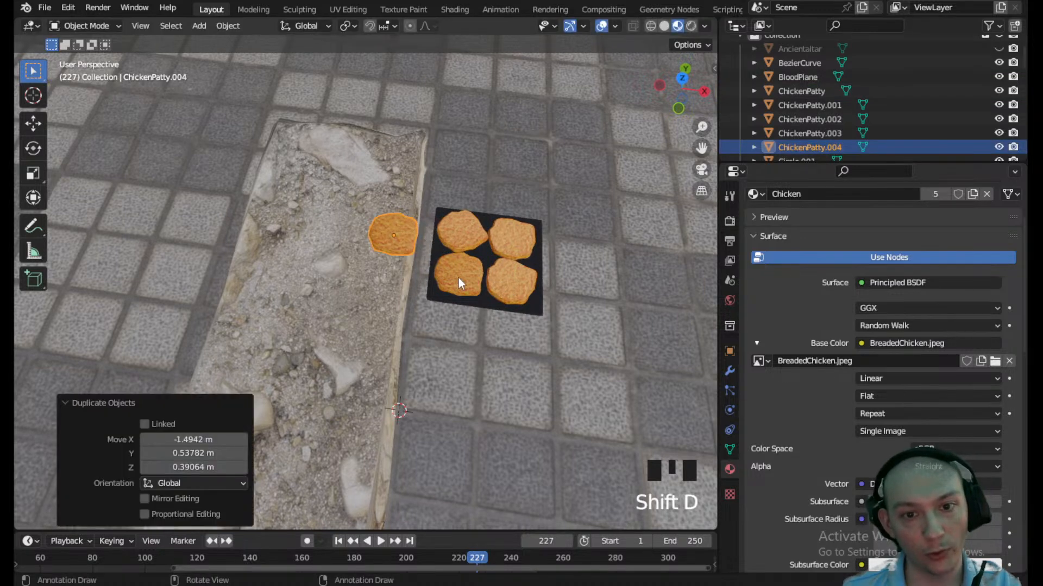
pyautogui.keyDown('shift'); pyautogui.click(515, 282); pyautogui.keyUp('shift')
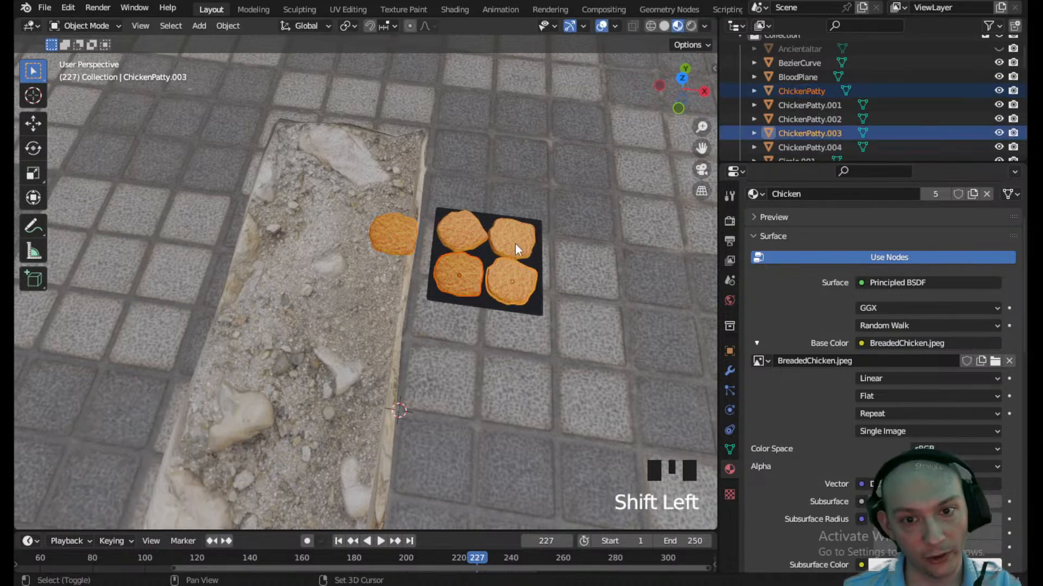
pyautogui.keyDown('shift'); pyautogui.click(482, 306); pyautogui.keyUp('shift')
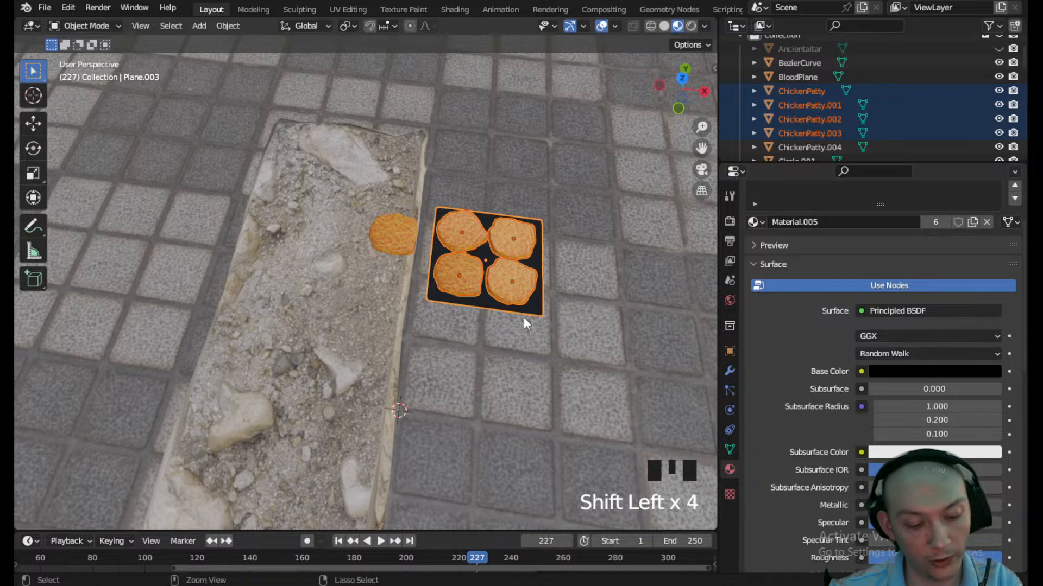
pyautogui.hotkey('ctrl', 'j')
# - Move the chicken tray about -42.3 m along X and -8 m along Y, beside the pink burger tray at the freezer
pyautogui.scroll(-3, 523, 317)
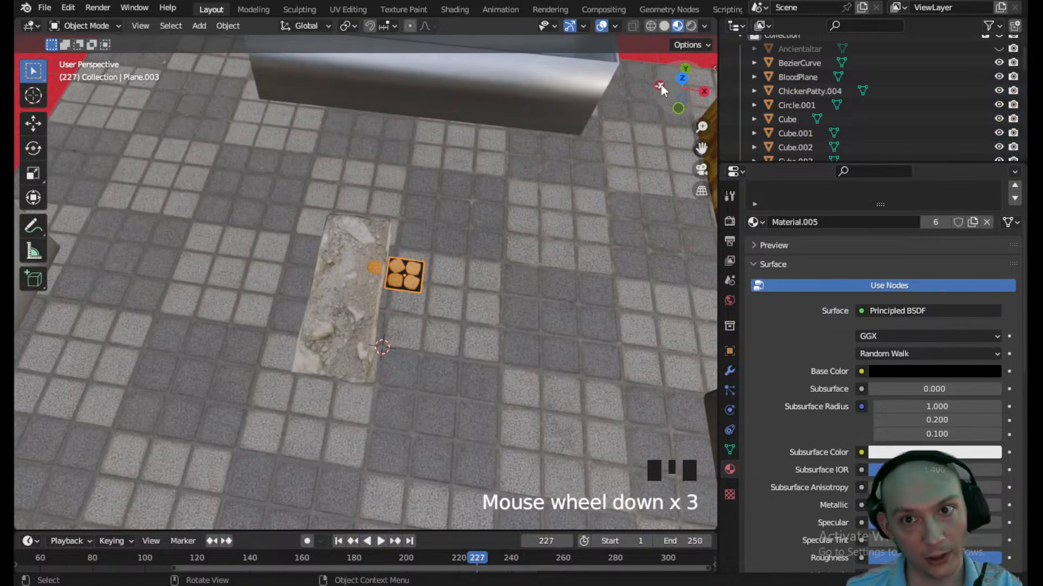
pyautogui.click(682, 78)
pyautogui.scroll(-2, 405, 337)
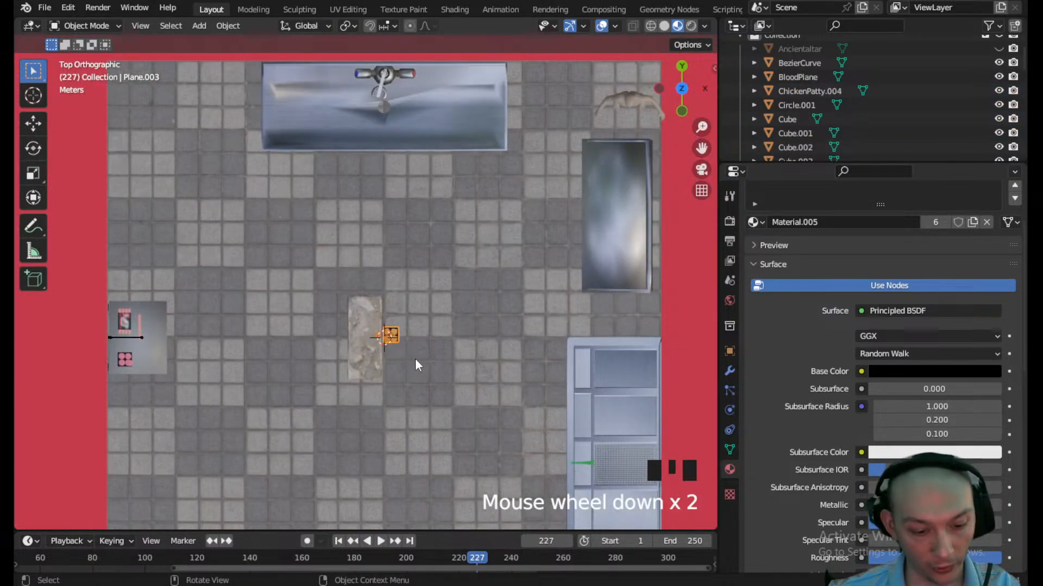
pyautogui.press('g')
pyautogui.click(151, 416)
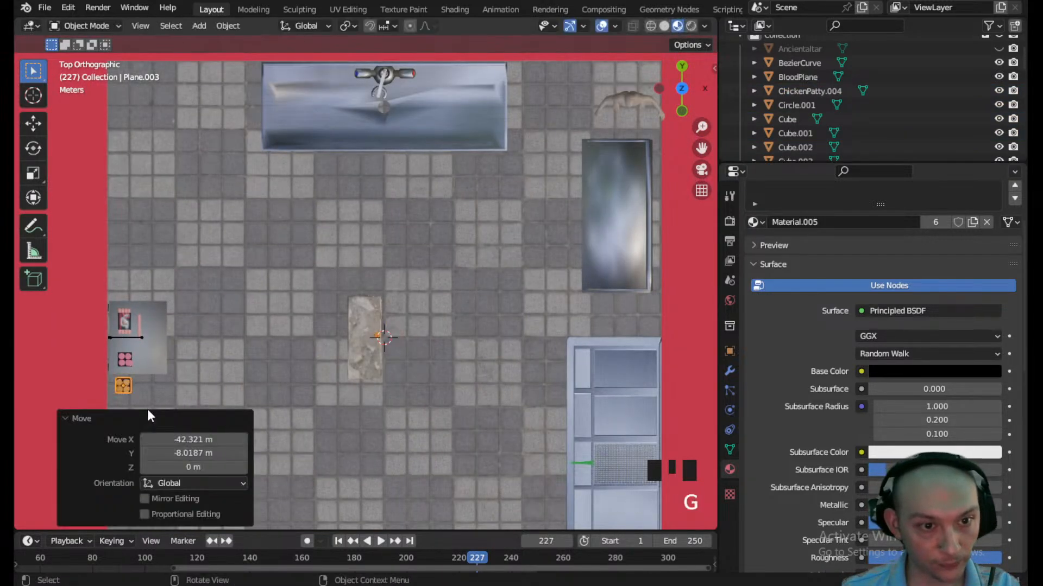
# - Move the loose chicken patty about -37.4 m along X and -7.9 m along Y, next to the chicken tray
pyautogui.click(379, 336)
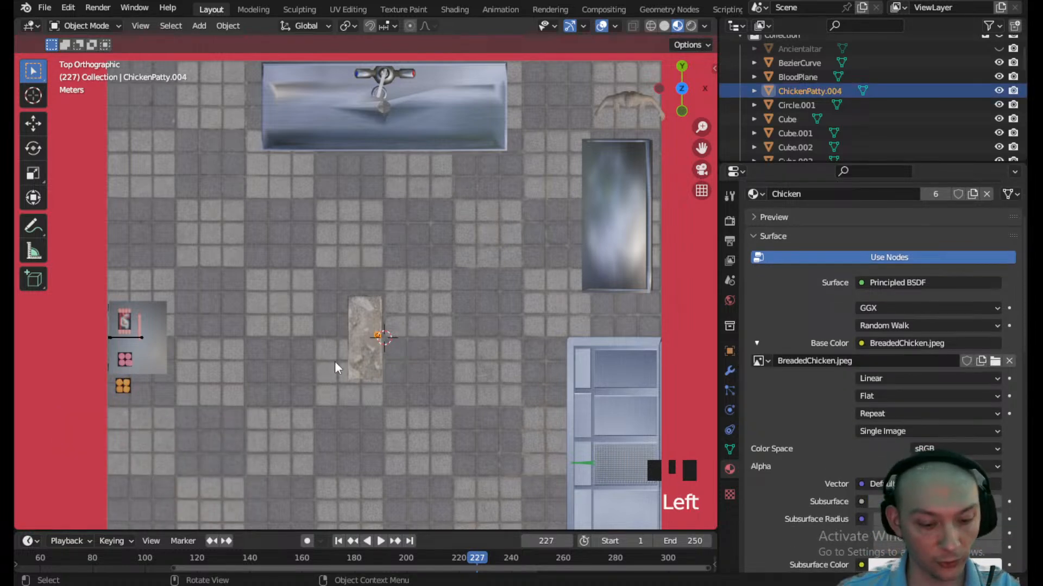
pyautogui.press('g')
pyautogui.click(97, 412)
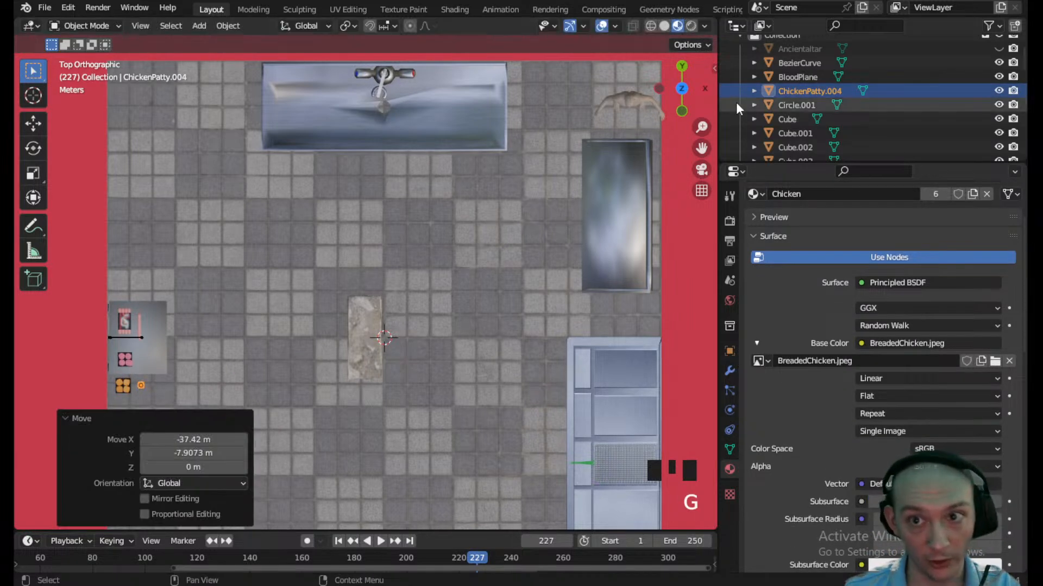
# - Rename the loose chicken patty object to SingleChickenPatty
pyautogui.doubleClick(809, 91)
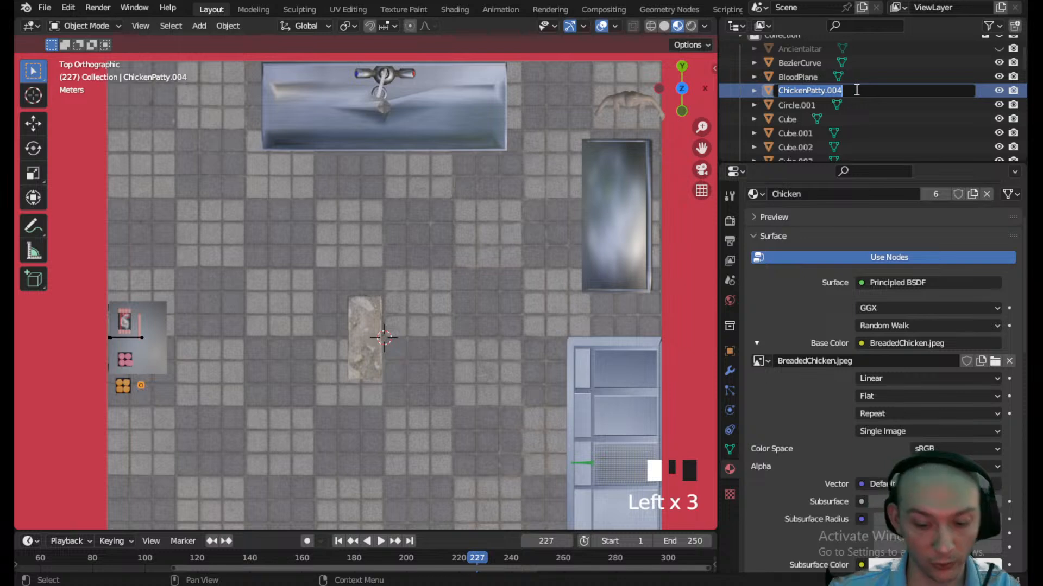
pyautogui.write('Single')
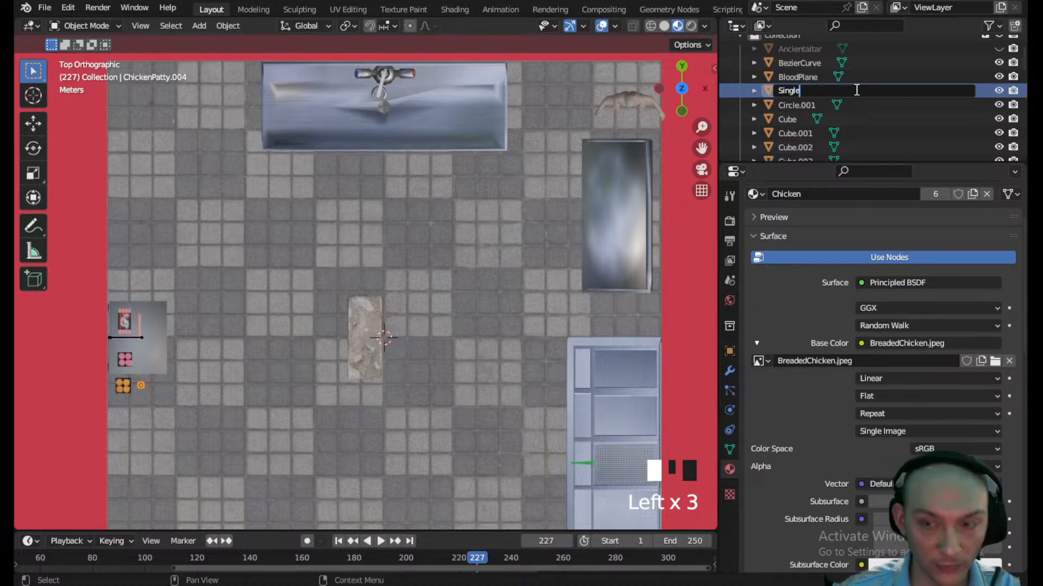
pyautogui.write('Chicke')
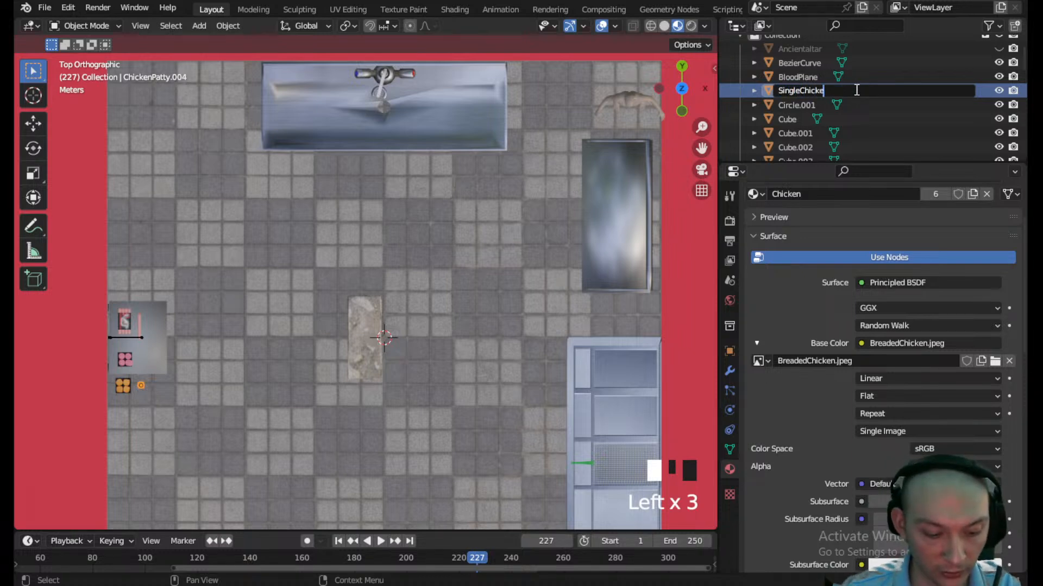
pyautogui.write('nPatty')
pyautogui.press('Return')
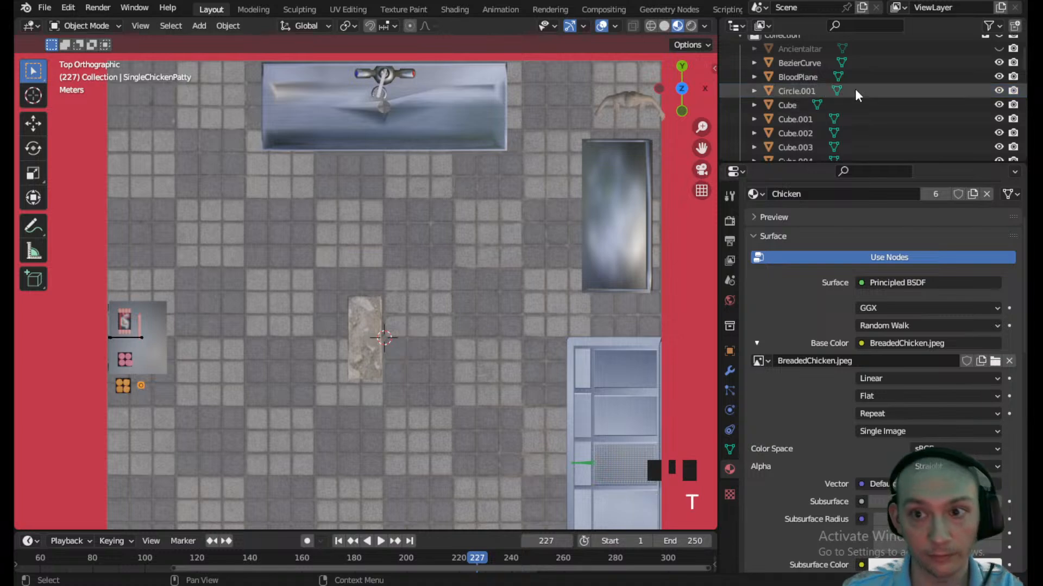
# - Save the scene file with the chicken tray and single patty placed at the freezer
pyautogui.scroll(2, 161, 355)
pyautogui.moveTo(161, 354); pyautogui.dragTo(225, 269, button='middle')
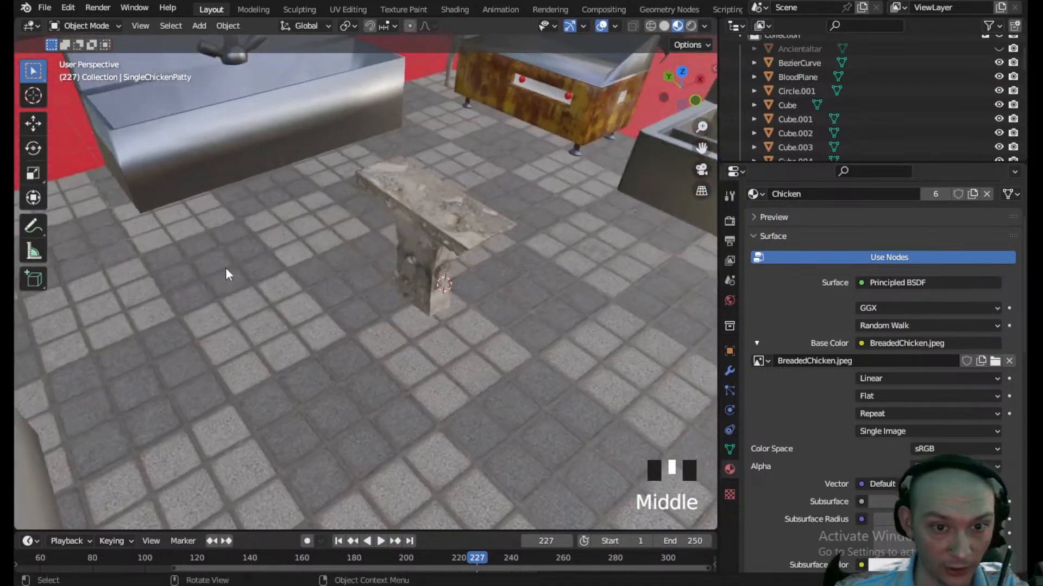
pyautogui.scroll(-2, 235, 268)
pyautogui.hotkey('ctrl', 's')
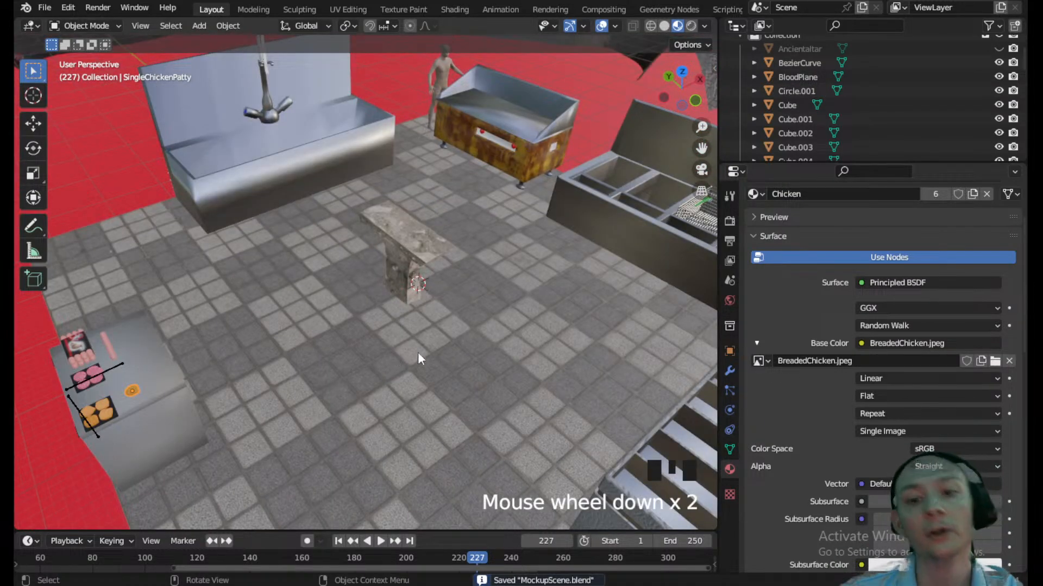
# - Examine the kitchen layout and the food items on the freezer from several angles
pyautogui.scroll(-1, 477, 322)
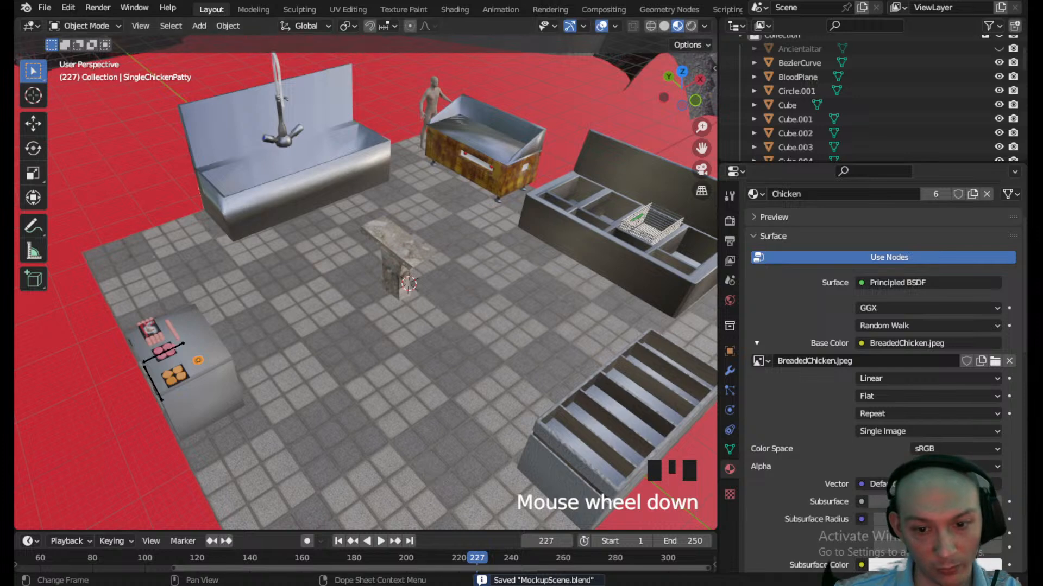
pyautogui.moveTo(476, 585)
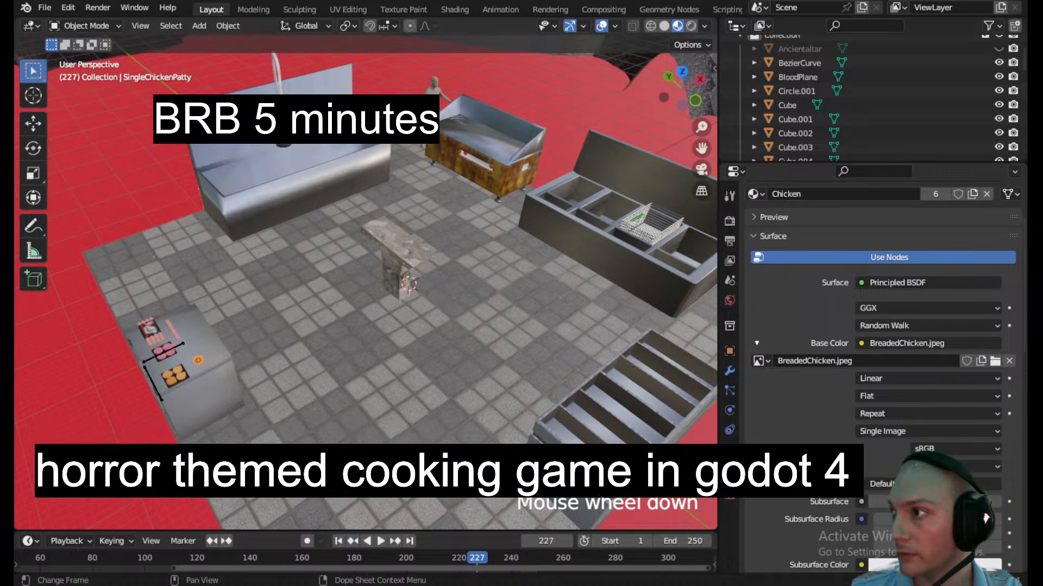
pyautogui.scroll(2, 317, 339)
pyautogui.moveTo(317, 338); pyautogui.dragTo(513, 406, button='middle')
pyautogui.scroll(2, 265, 273)
pyautogui.scroll(-5, 455, 393)
pyautogui.scroll(2, 382, 364)
pyautogui.moveTo(382, 363); pyautogui.dragTo(426, 291, button='middle')
pyautogui.scroll(1, 429, 272)
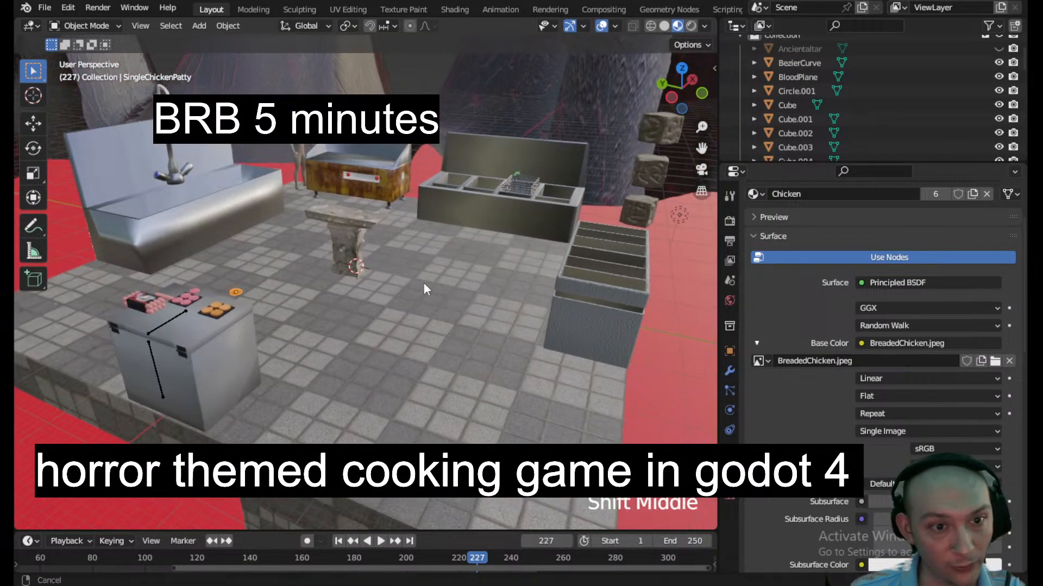
pyautogui.click(148, 303)
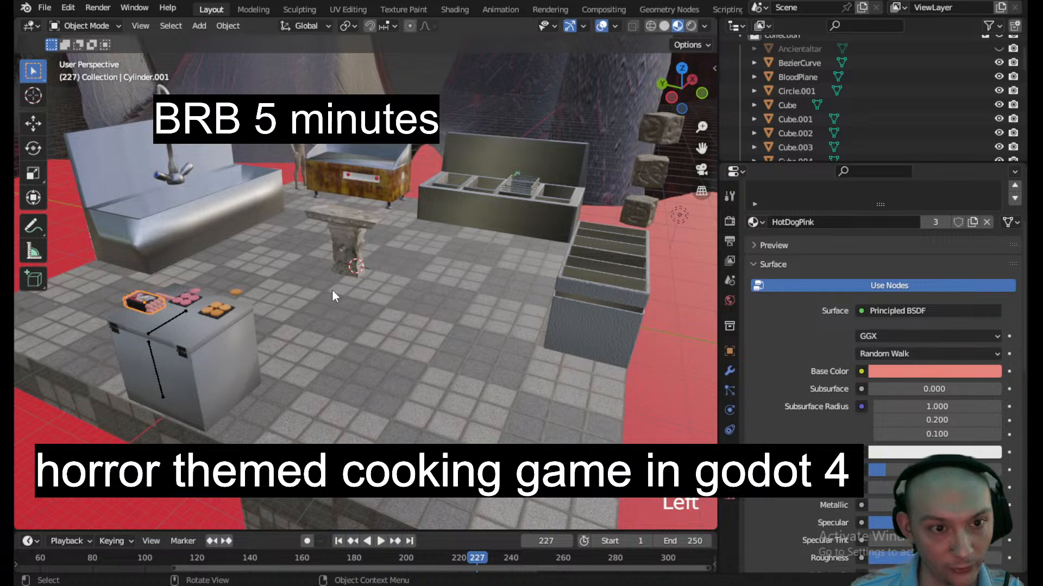
pyautogui.press('r')
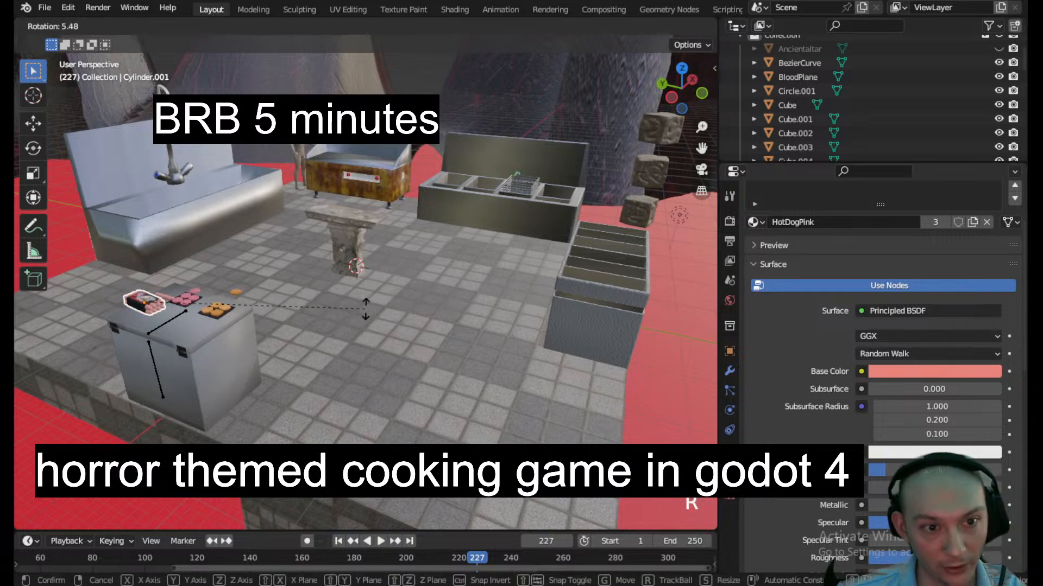
pyautogui.click(366, 310)
pyautogui.hotkey('ctrl', 's')
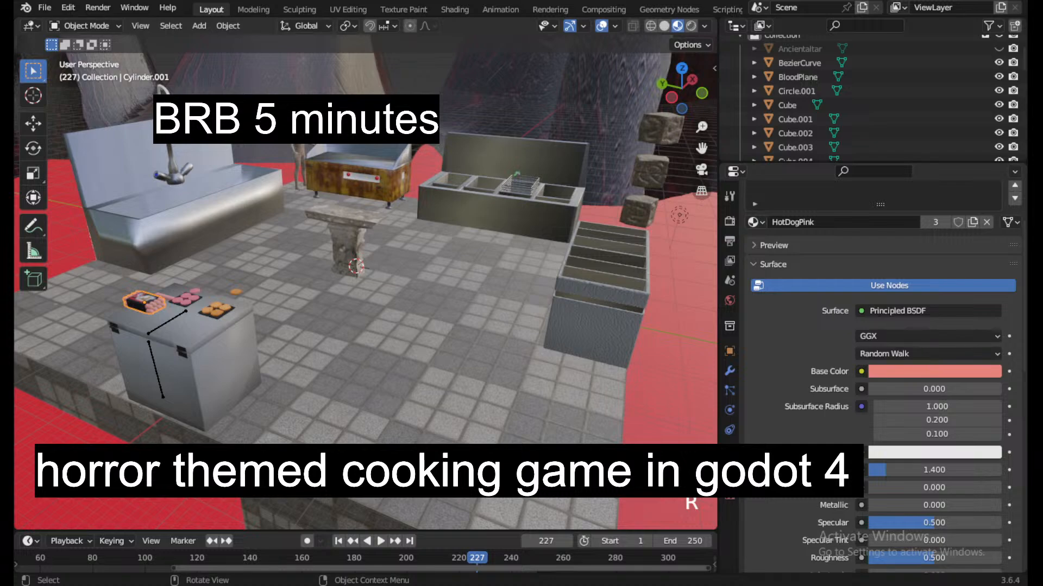
pyautogui.press('super+d')
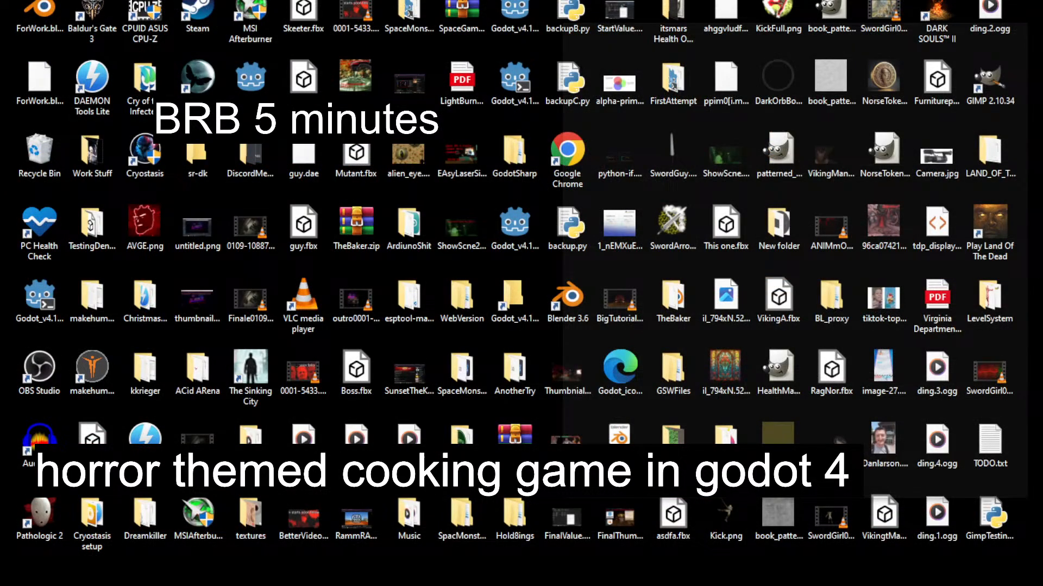
pyautogui.press('super+d')
pyautogui.press('super+d')
pyautogui.press('super+d')
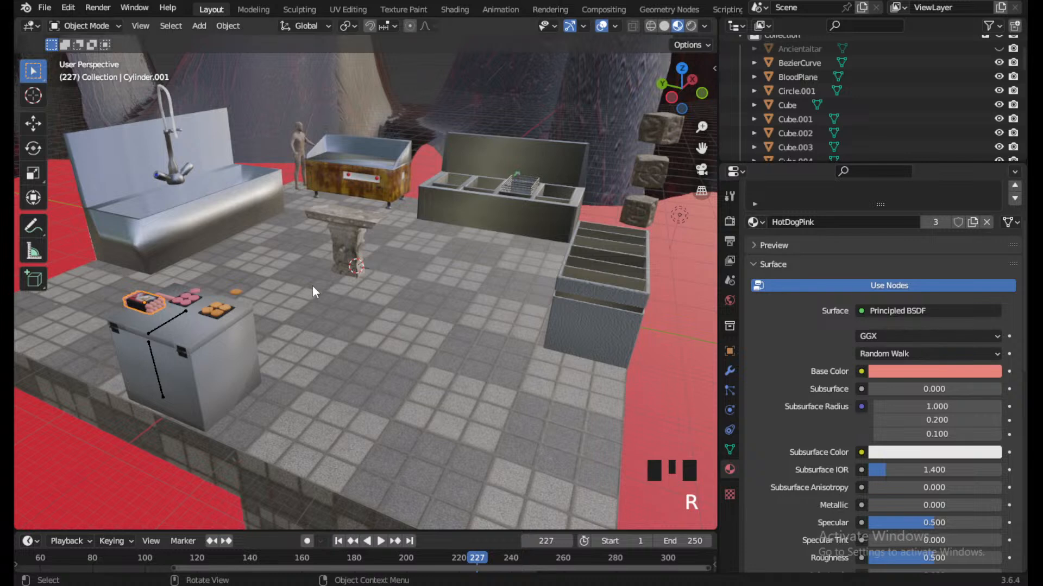
pyautogui.scroll(-2, 619, 416)
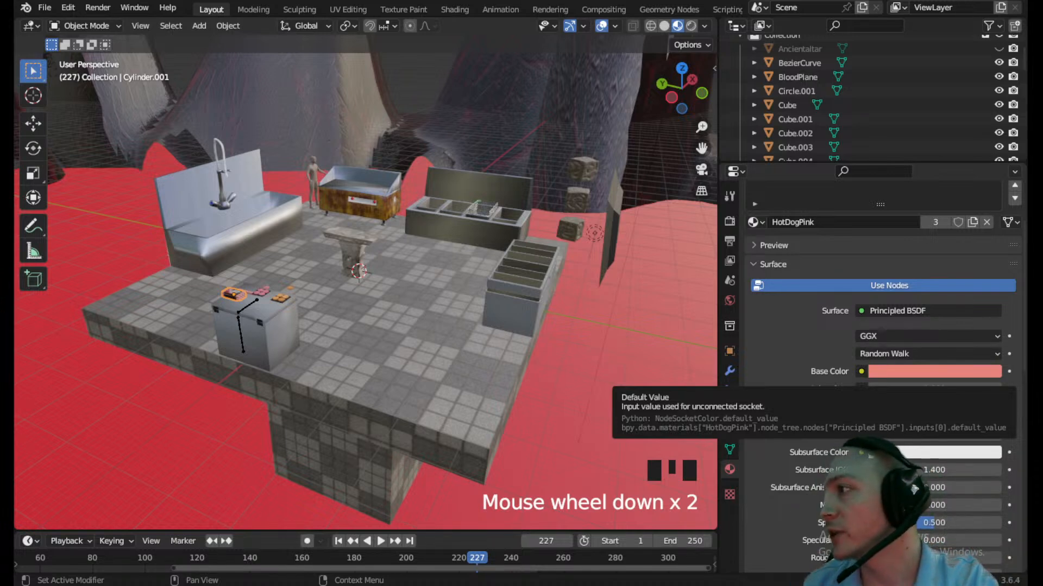
pyautogui.scroll(-2, 242, 331)
pyautogui.scroll(-1, 373, 320)
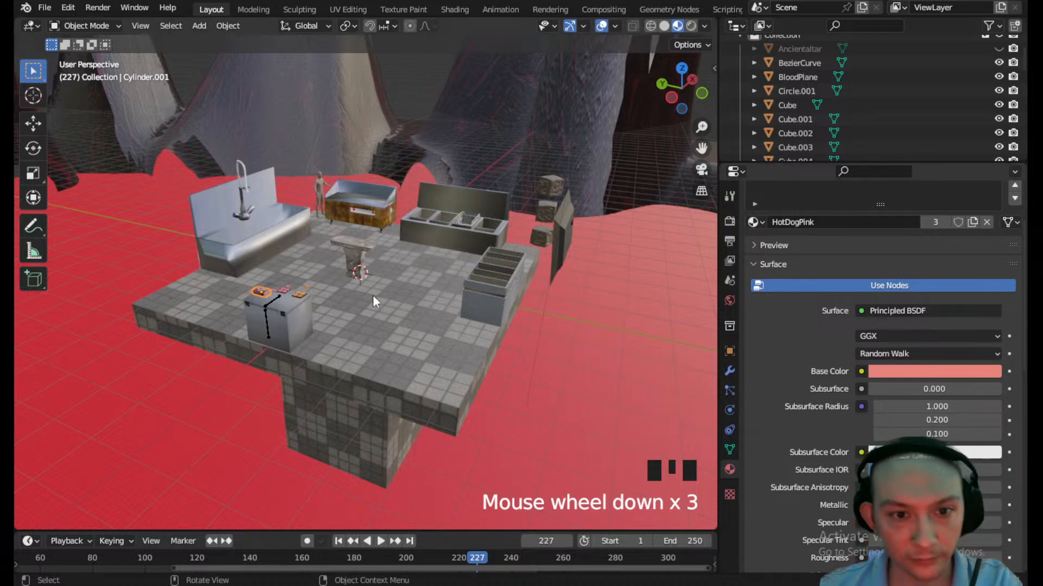
pyautogui.scroll(2, 331, 305)
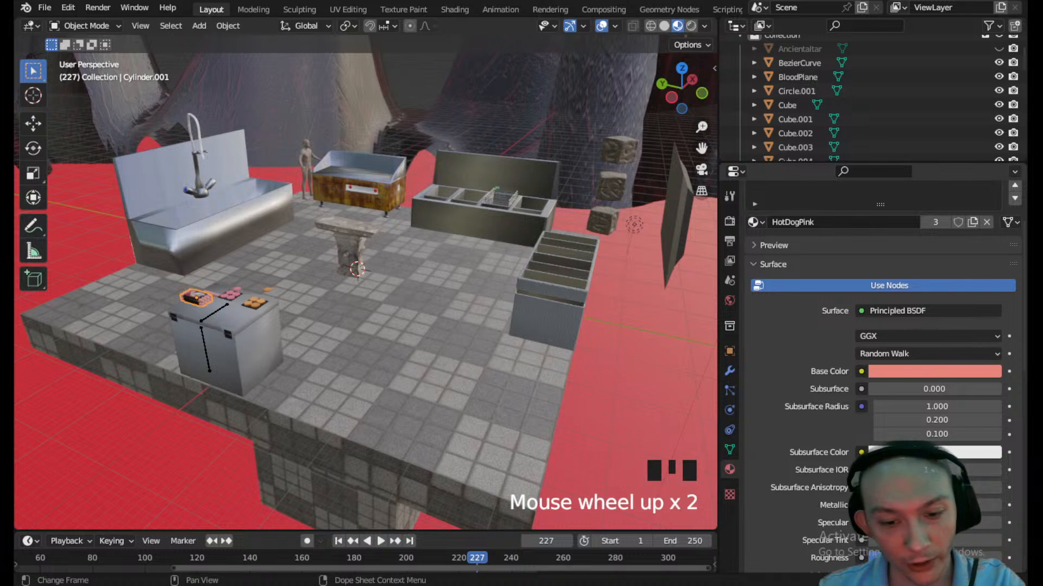
# - Switch to Notepad, review the condiment list in The plan.txt, and return to the Blender scene
pyautogui.hotkey('alt', 'Tab')
pyautogui.click(720, 258)
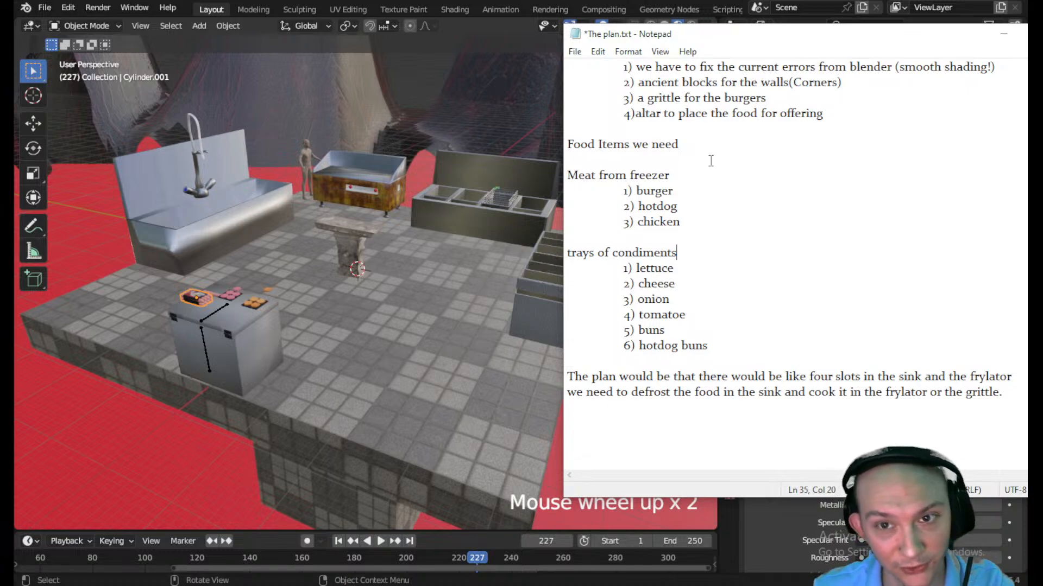
pyautogui.click(1004, 33)
# - Add a mesh cylinder at the world origin and raise it about 12.9 m along Z, above the altar
pyautogui.scroll(2, 257, 228)
pyautogui.keyDown('shift'); pyautogui.moveTo(257, 228); pyautogui.dragTo(353, 310, button='middle'); pyautogui.keyUp('shift')
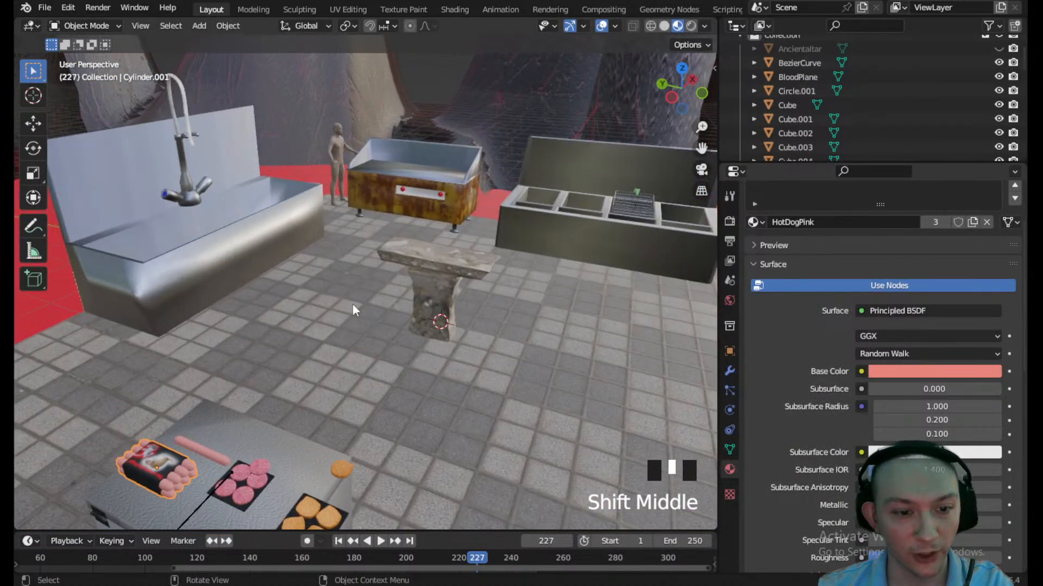
pyautogui.click(199, 26)
pyautogui.moveTo(219, 41)
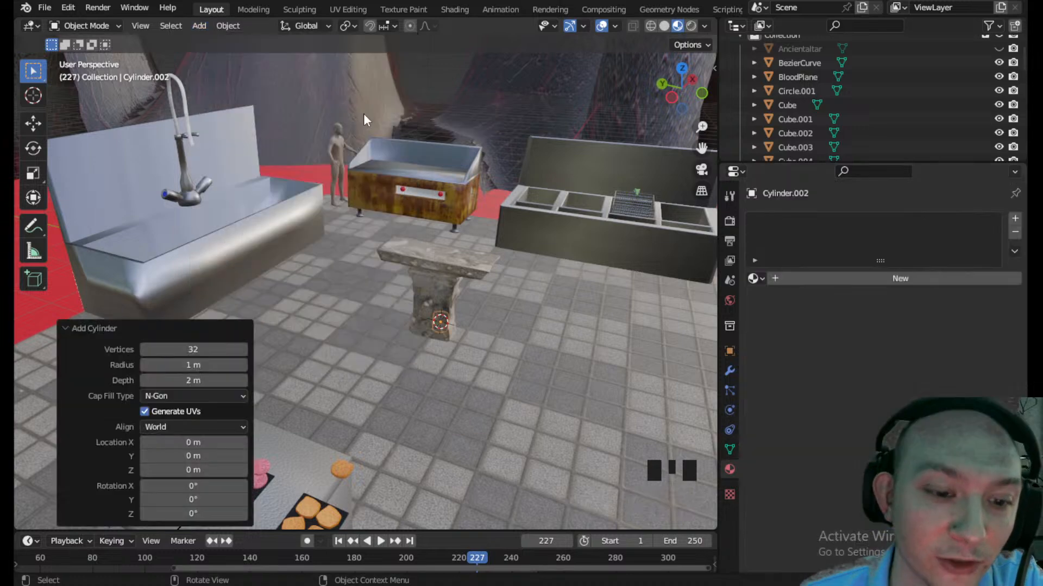
pyautogui.click(363, 113)
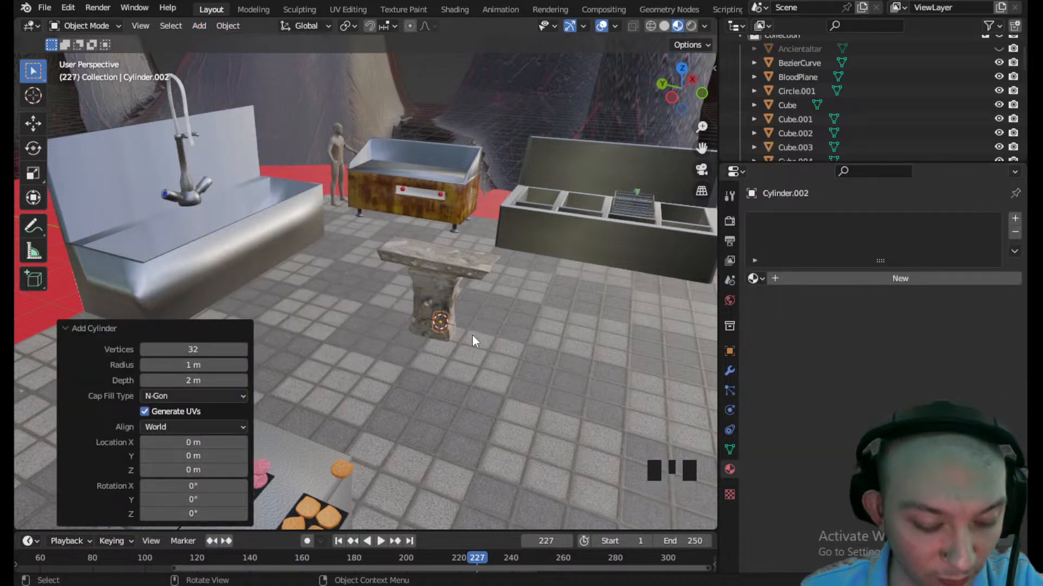
pyautogui.press('g')
pyautogui.press('z')
pyautogui.click(479, 241)
pyautogui.scroll(4, 479, 242)
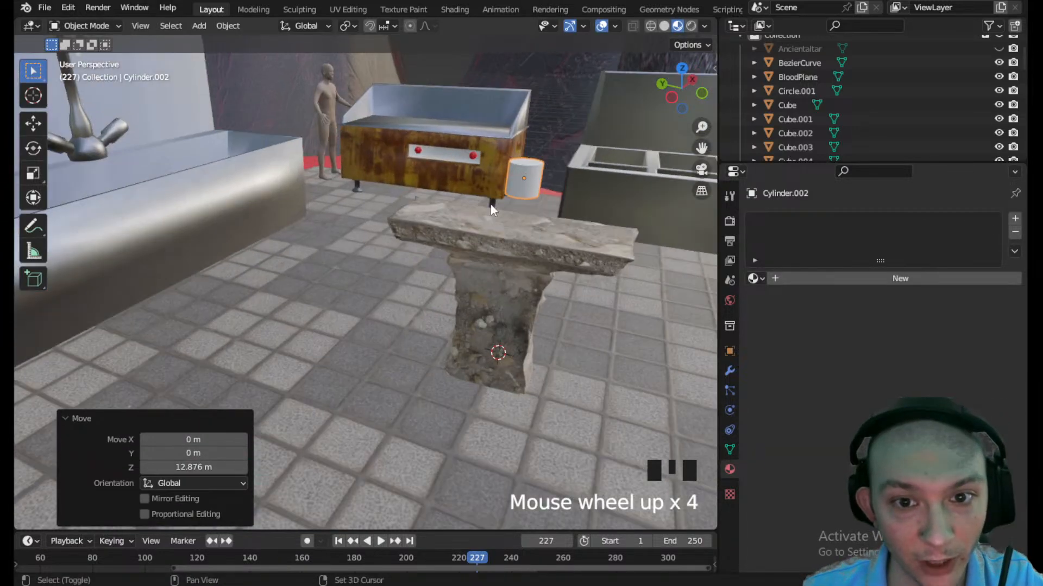
# - Open the new cylinder's mesh for editing and isolate it in local view
pyautogui.keyDown('shift'); pyautogui.moveTo(491, 203); pyautogui.dragTo(350, 321, button='middle'); pyautogui.keyUp('shift')
pyautogui.scroll(4, 468, 272)
pyautogui.keyDown('shift'); pyautogui.moveTo(467, 272); pyautogui.dragTo(416, 370, button='middle'); pyautogui.keyUp('shift')
pyautogui.scroll(2, 415, 350)
pyautogui.click(112, 28)
pyautogui.click(90, 63)
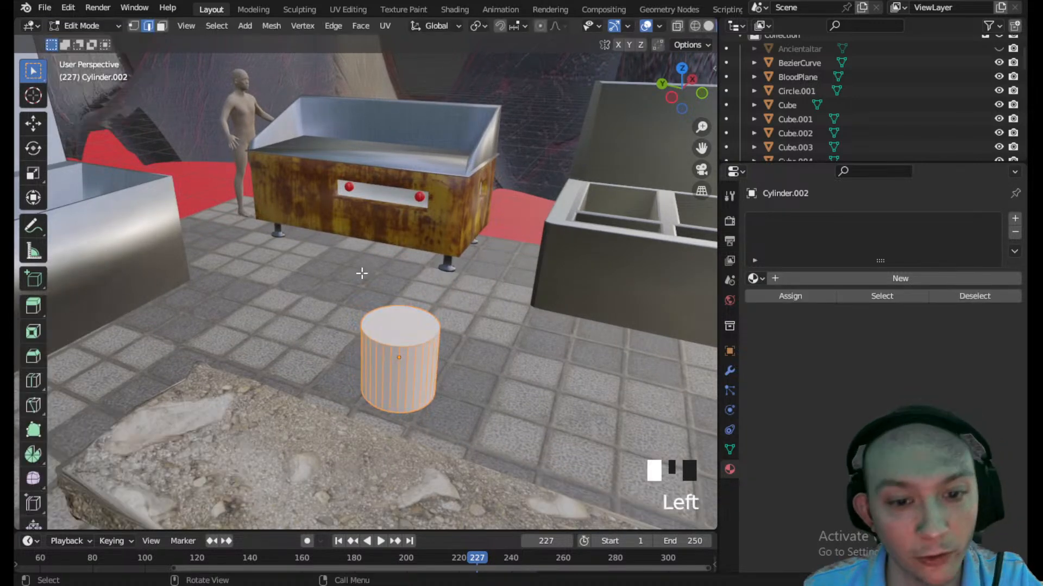
pyautogui.scroll(2, 360, 272)
pyautogui.keyDown('shift'); pyautogui.moveTo(383, 260); pyautogui.dragTo(336, 203, button='middle'); pyautogui.keyUp('shift')
pyautogui.press('KP_Divide')
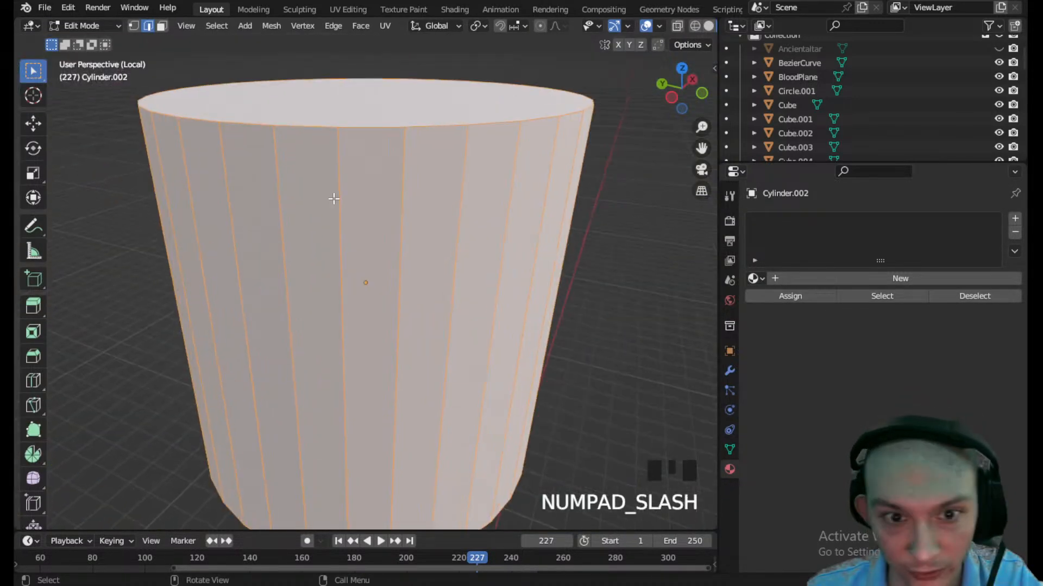
pyautogui.scroll(-3, 333, 198)
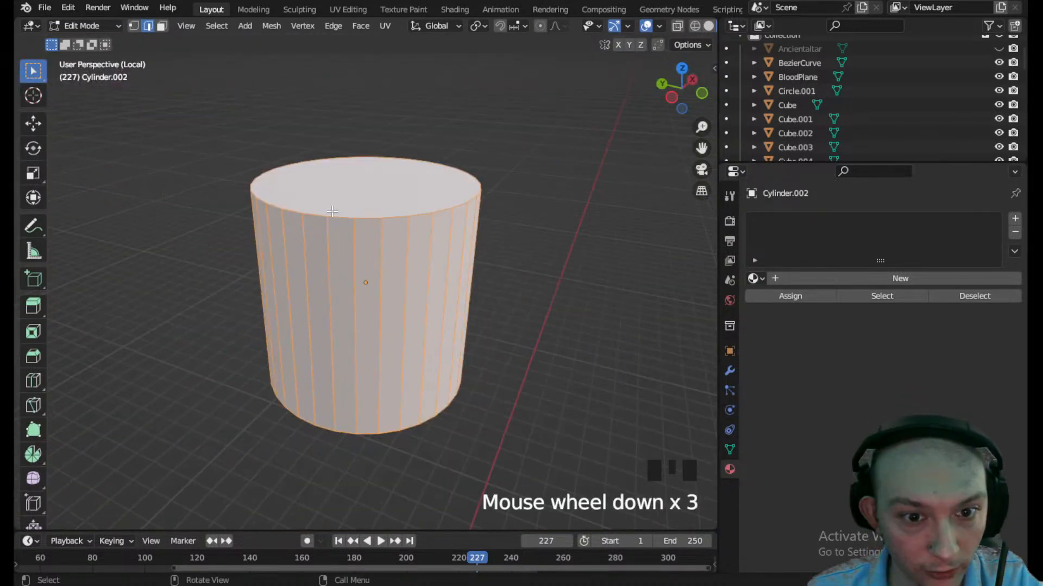
# - Add a single loop cut around the cylinder at mid-height, with a factor of 0
pyautogui.click(34, 383)
pyautogui.click(458, 320)
pyautogui.moveTo(341, 272); pyautogui.dragTo(366, 225, button='middle')
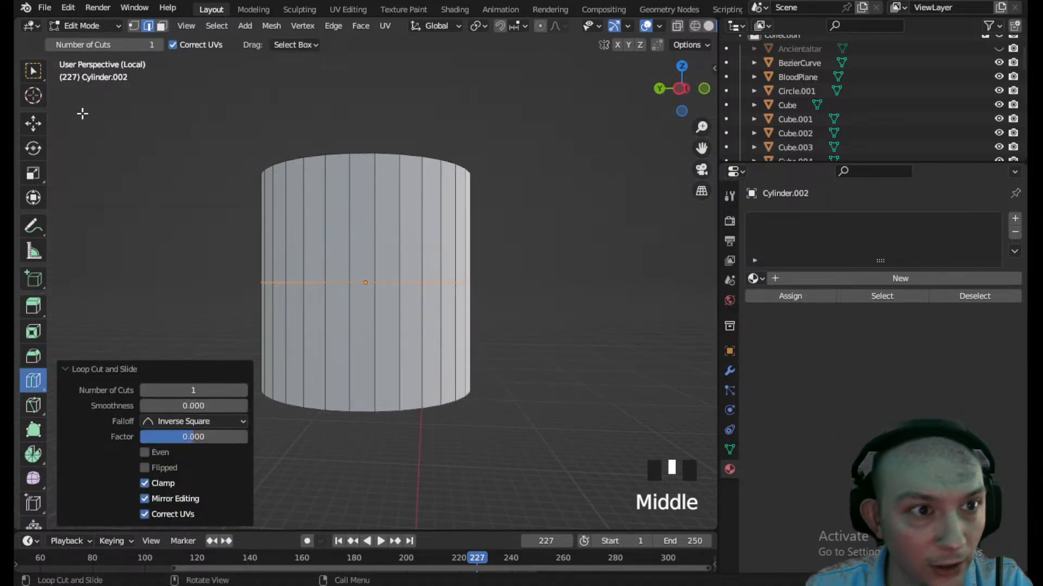
pyautogui.click(33, 70)
# - Lower the cylinder's top face about 0.82 m along Z and scale it down to bevel the upper edge
pyautogui.click(162, 25)
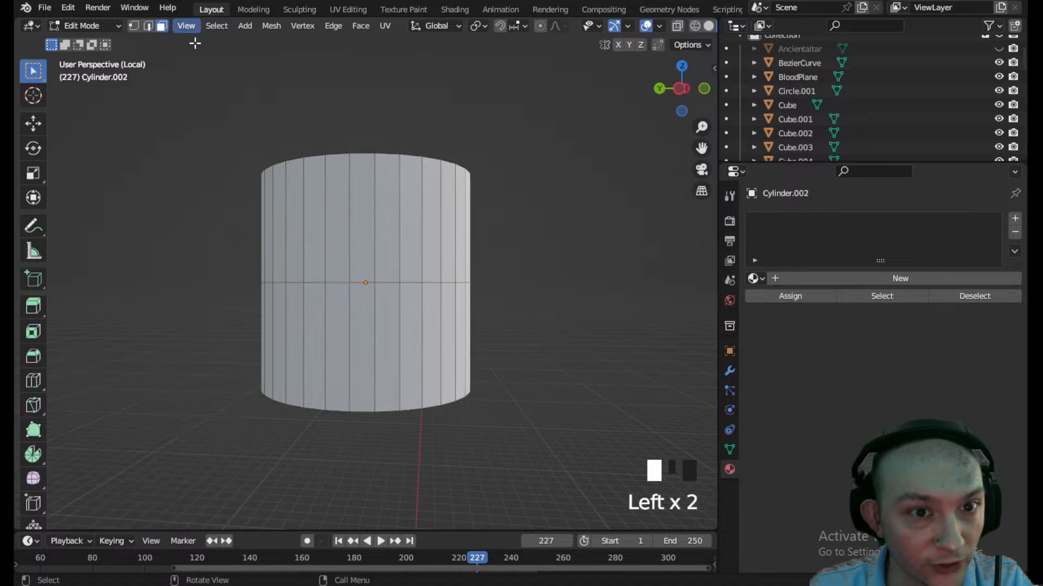
pyautogui.moveTo(411, 224); pyautogui.dragTo(400, 187, button='middle')
pyautogui.click(400, 184)
pyautogui.press('g')
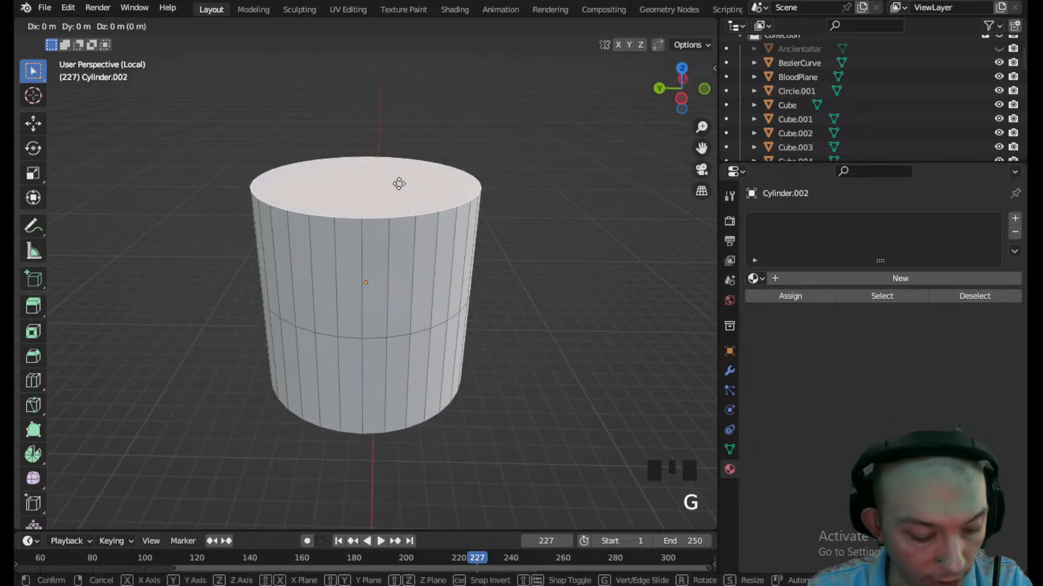
pyautogui.press('z')
pyautogui.click(565, 370)
pyautogui.press('s')
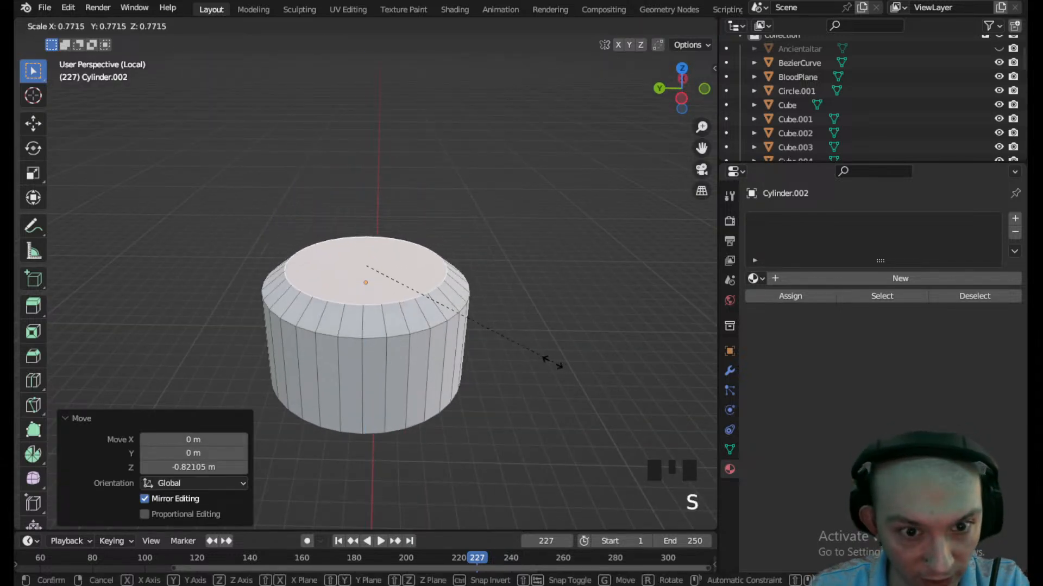
pyautogui.click(518, 351)
# - Raise the cylinder's bottom face along Z to flatten the shape and scale that face by about 1.132
pyautogui.moveTo(424, 426); pyautogui.dragTo(391, 407, button='middle')
pyautogui.click(391, 406)
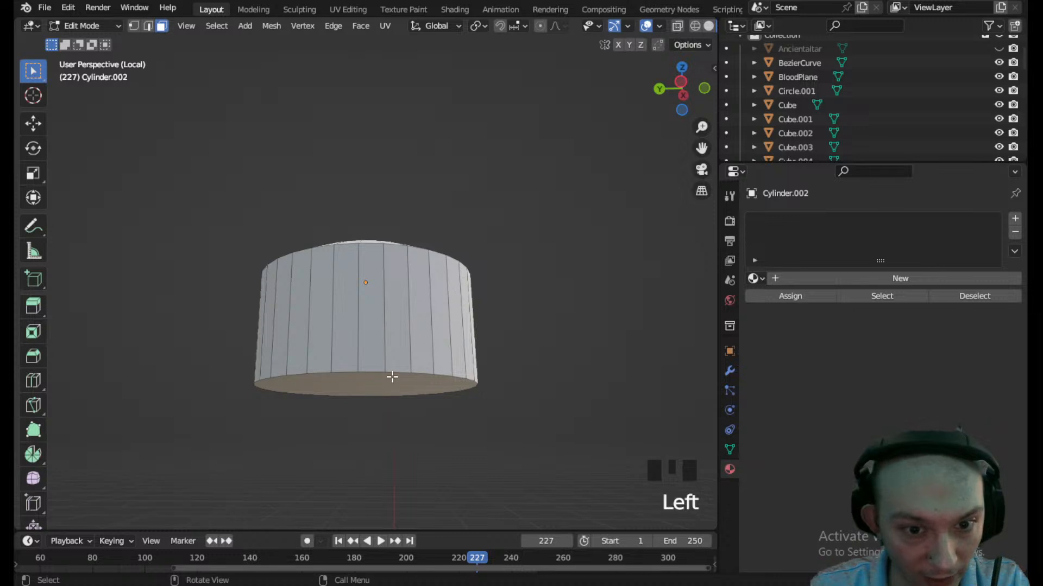
pyautogui.click(392, 377)
pyautogui.press('g')
pyautogui.press('z')
pyautogui.click(398, 353)
pyautogui.moveTo(398, 354); pyautogui.dragTo(435, 381, button='middle')
pyautogui.press('s')
pyautogui.click(497, 372)
# - Extrude the bottom face about 0.077 m downward and scale it by about 1.007
pyautogui.scroll(2, 435, 380)
pyautogui.press('e')
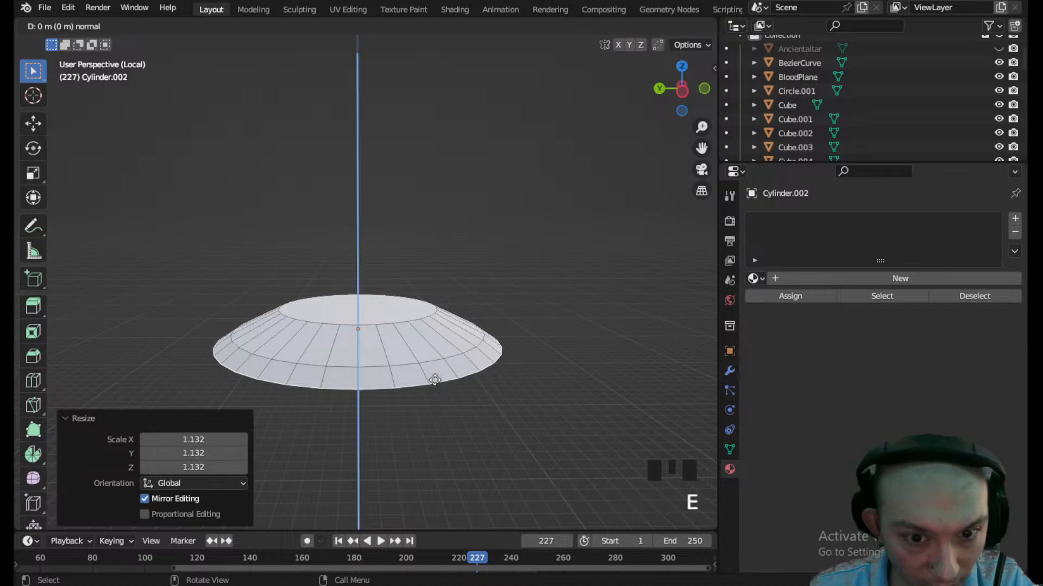
pyautogui.click(436, 389)
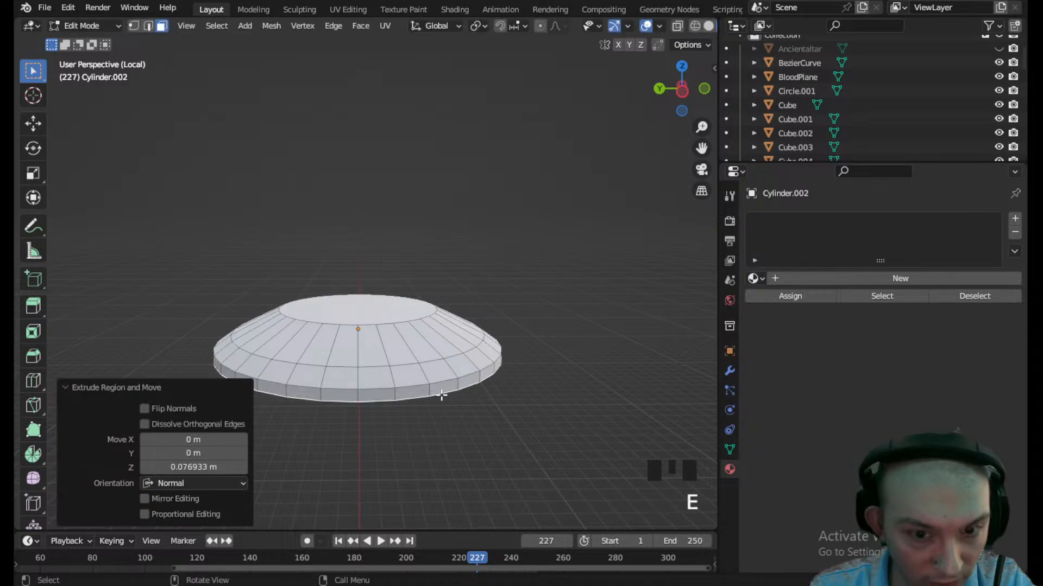
pyautogui.press('s')
pyautogui.click(443, 396)
# - Extrude the bottom face about 0.119 m and another 0.048 m downward, and scale it slightly inward to about 0.985
pyautogui.press('e')
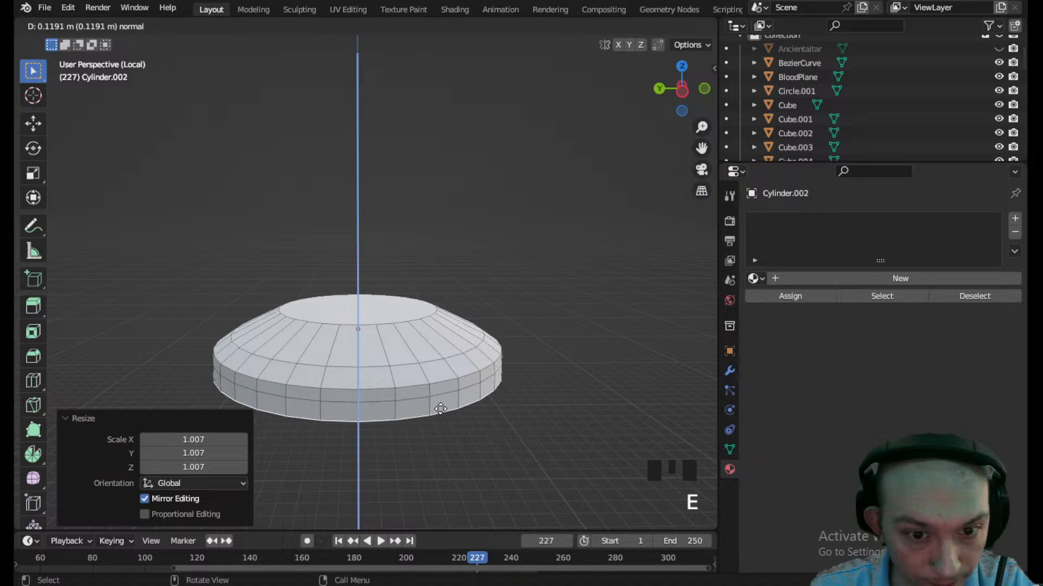
pyautogui.click(440, 409)
pyautogui.press('e')
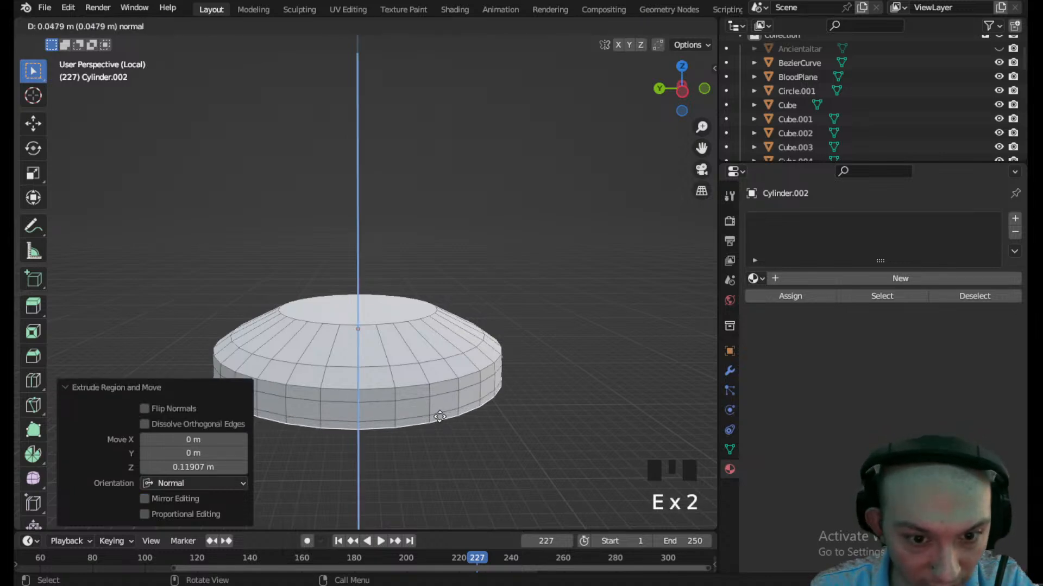
pyautogui.click(440, 417)
pyautogui.press('s')
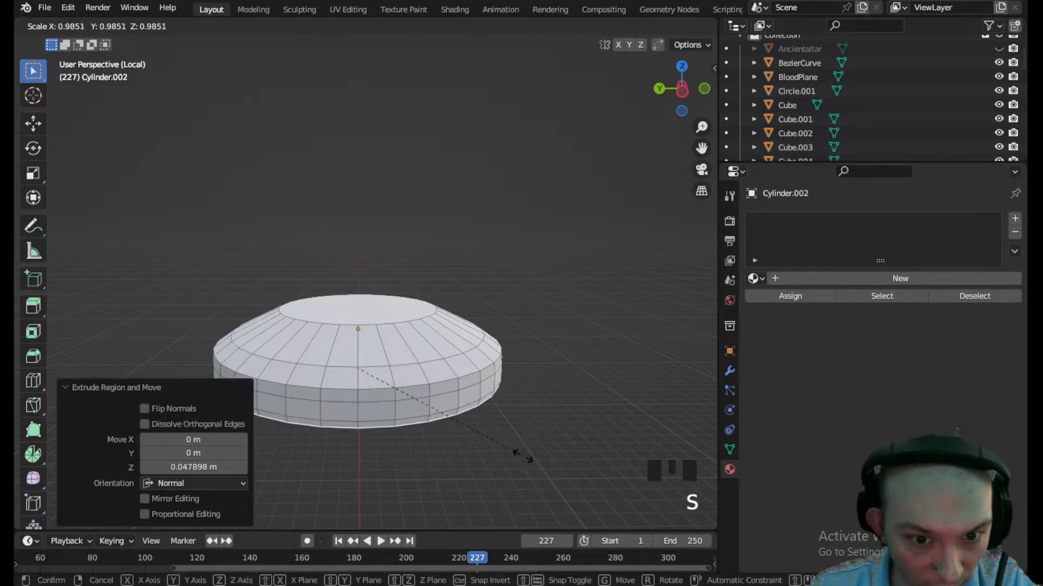
pyautogui.click(523, 457)
# - Extrude the bottom face about 0.018 m further and scale it by about 0.966 to round the lower edge
pyautogui.press('e')
pyautogui.click(523, 460)
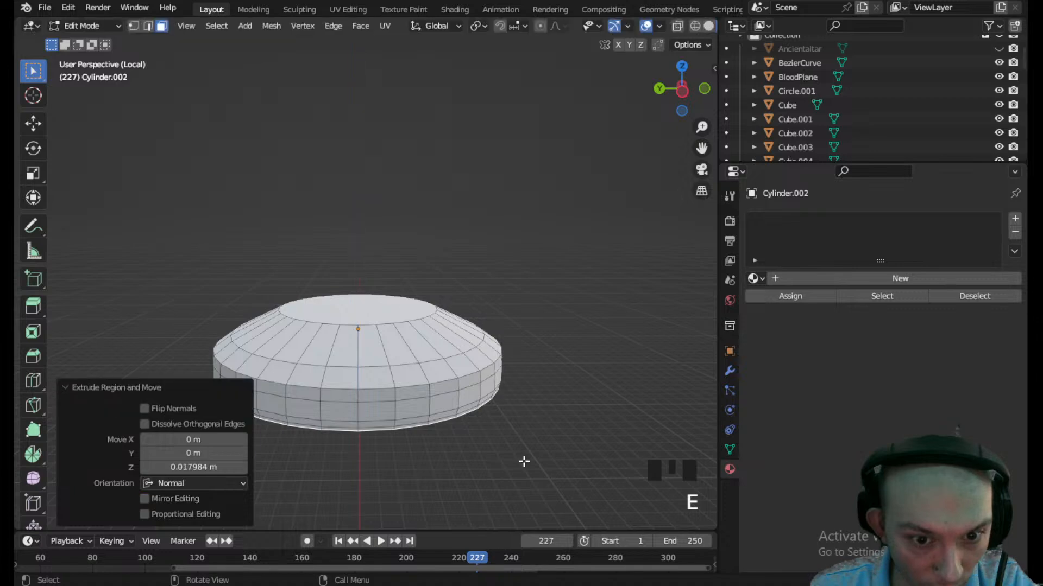
pyautogui.press('s')
pyautogui.click(514, 463)
# - Try raising the underside face about 0.017 m along Z and scaling it inward, and undo the attempt
pyautogui.moveTo(514, 464); pyautogui.dragTo(440, 345, button='middle')
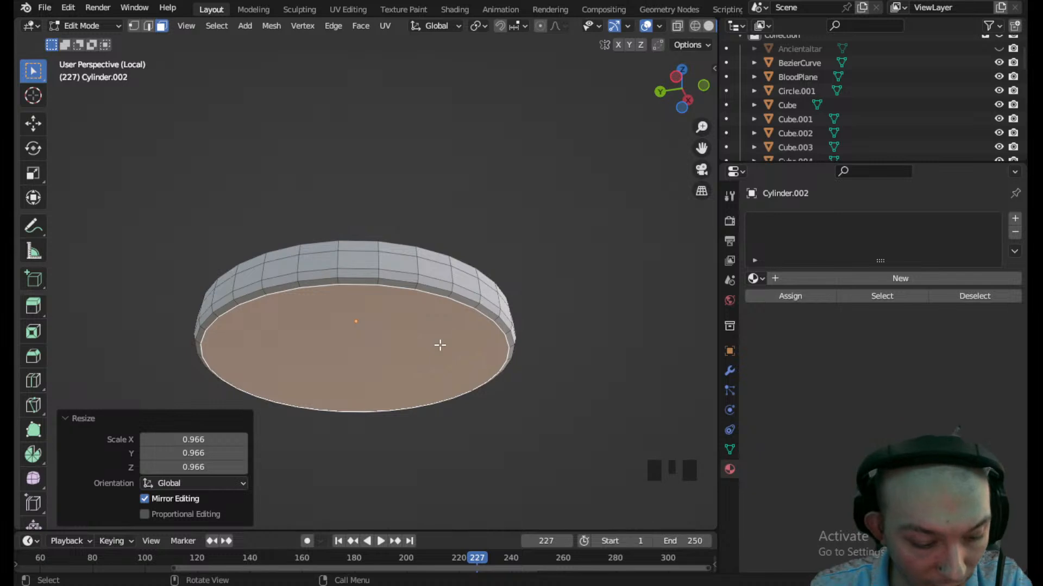
pyautogui.press('g')
pyautogui.press('z')
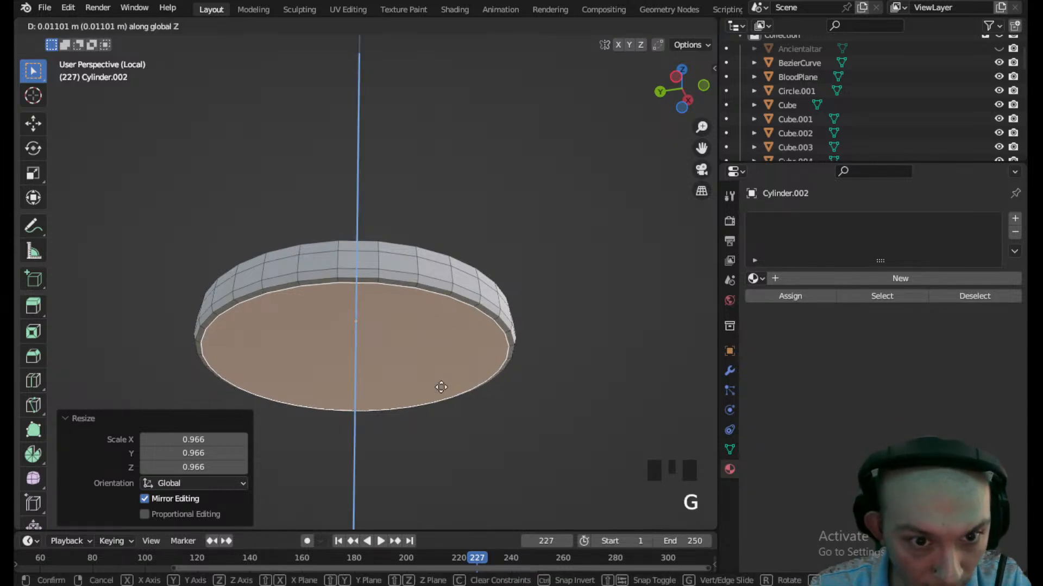
pyautogui.click(438, 386)
pyautogui.press('s')
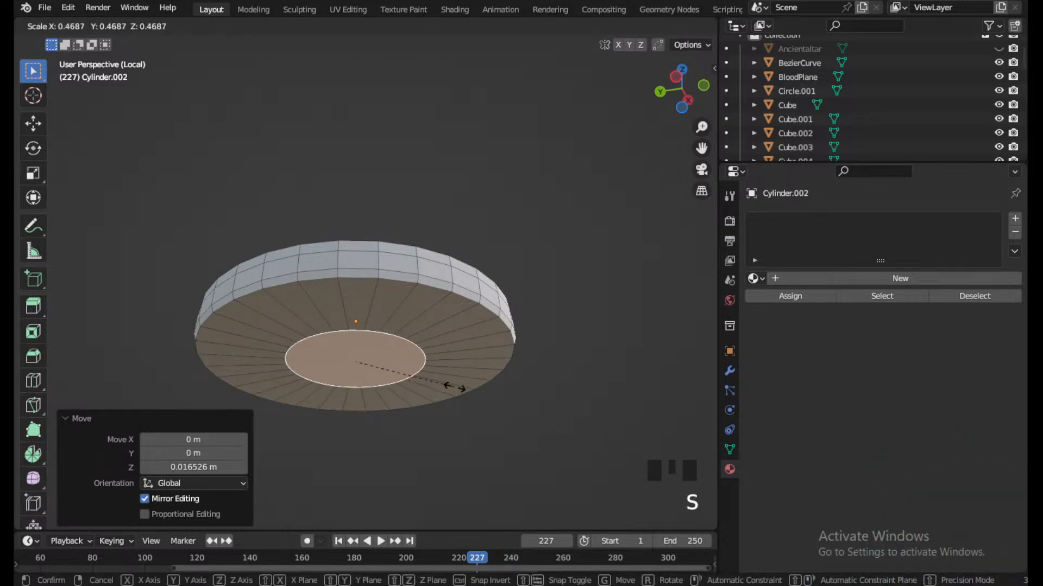
pyautogui.moveTo(453, 399); pyautogui.dragTo(451, 373, button='middle')
pyautogui.rightClick(533, 427)
pyautogui.scroll(-3, 447, 391)
pyautogui.hotkey('ctrl', 'z')
# - Select the disc's top face and scale it up by about 1.375
pyautogui.moveTo(512, 302); pyautogui.dragTo(454, 449, button='middle')
pyautogui.scroll(3, 379, 313)
pyautogui.click(379, 313)
pyautogui.scroll(2, 424, 364)
pyautogui.press('s')
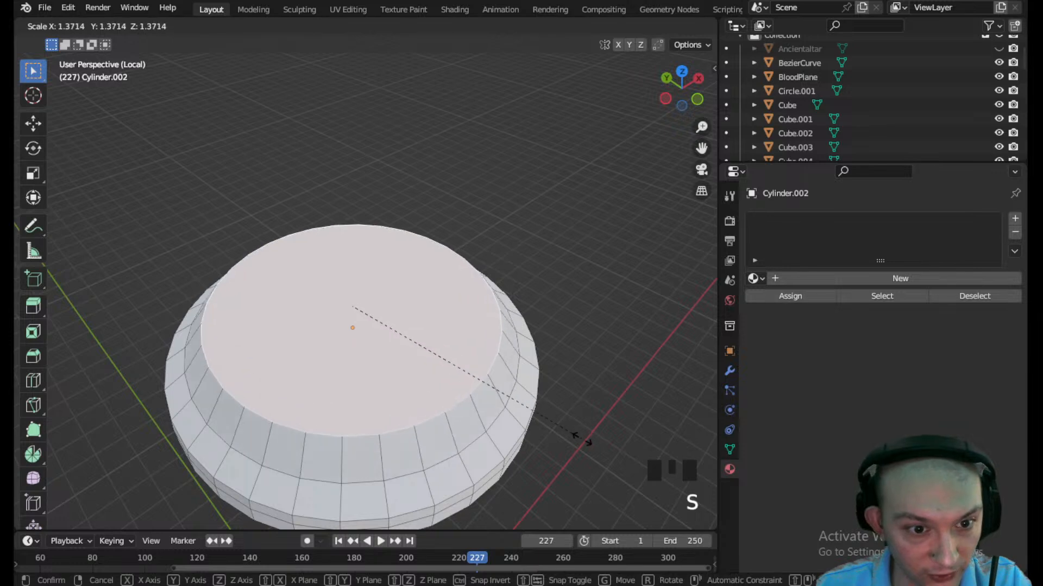
pyautogui.click(577, 374)
# - In side view, lower the top face about 0.12 m along Z, fine-tune its height and scale it by about 0.95
pyautogui.click(665, 99)
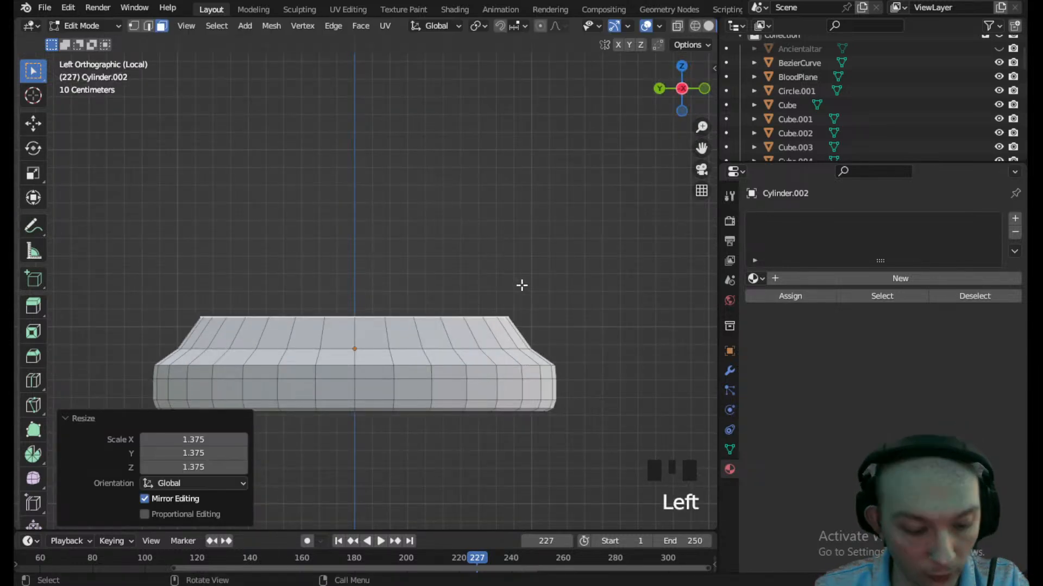
pyautogui.press('g')
pyautogui.press('z')
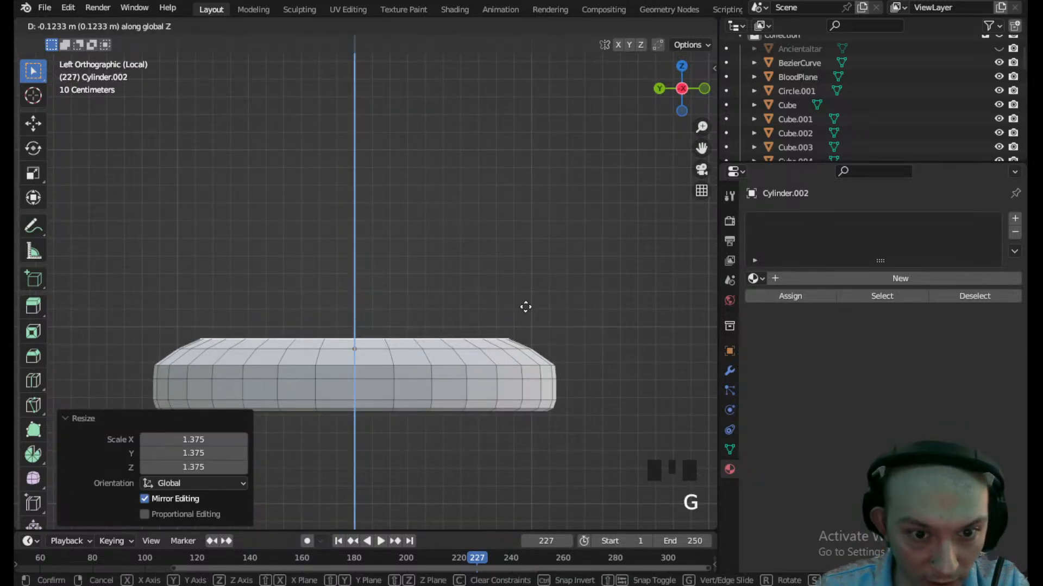
pyautogui.click(526, 307)
pyautogui.press('g')
pyautogui.press('z')
pyautogui.click(540, 323)
pyautogui.press('s')
pyautogui.click(619, 362)
# - Extrude the top face about 0.056 m upward, scale it down to under two thirds and lower it about 0.008 m
pyautogui.press('e')
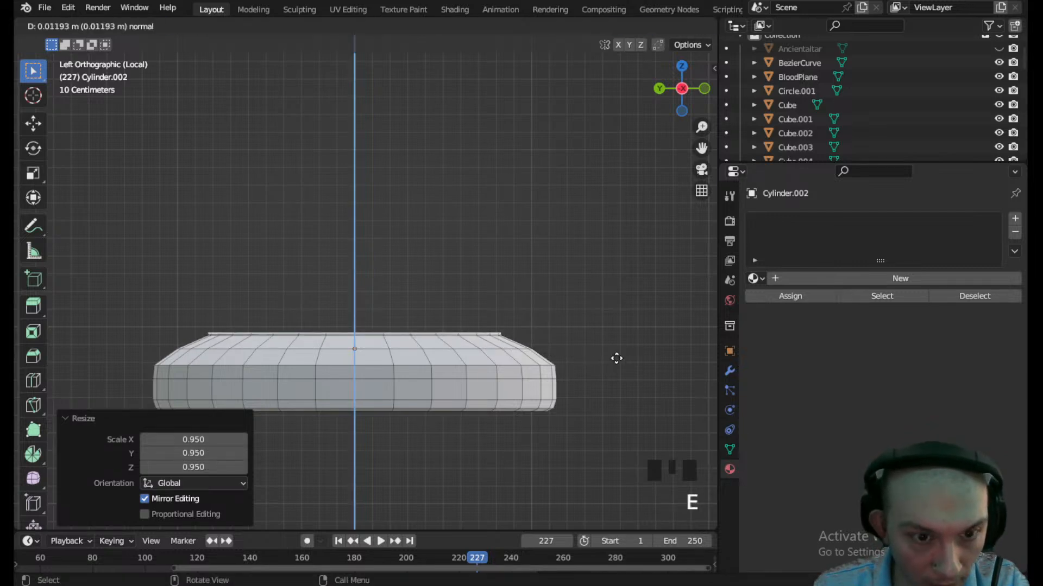
pyautogui.click(681, 378)
pyautogui.press('s')
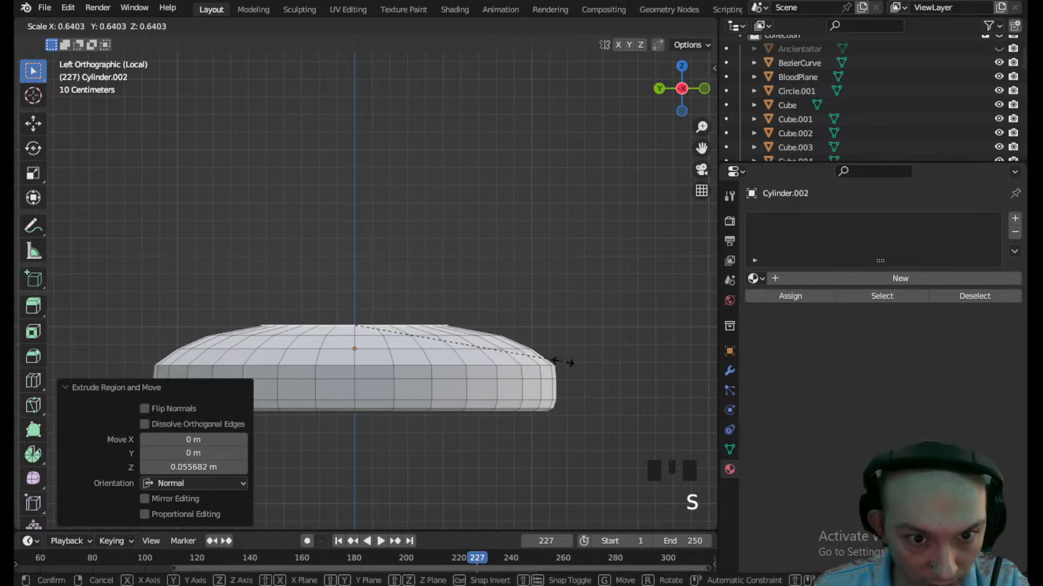
pyautogui.click(547, 359)
pyautogui.press('g')
pyautogui.press('z')
pyautogui.click(547, 361)
# - Close the dome by extruding the top face about 0.032 m and shrinking it nearly to a point lowered 0.008 m, and return to Object Mode
pyautogui.press('e')
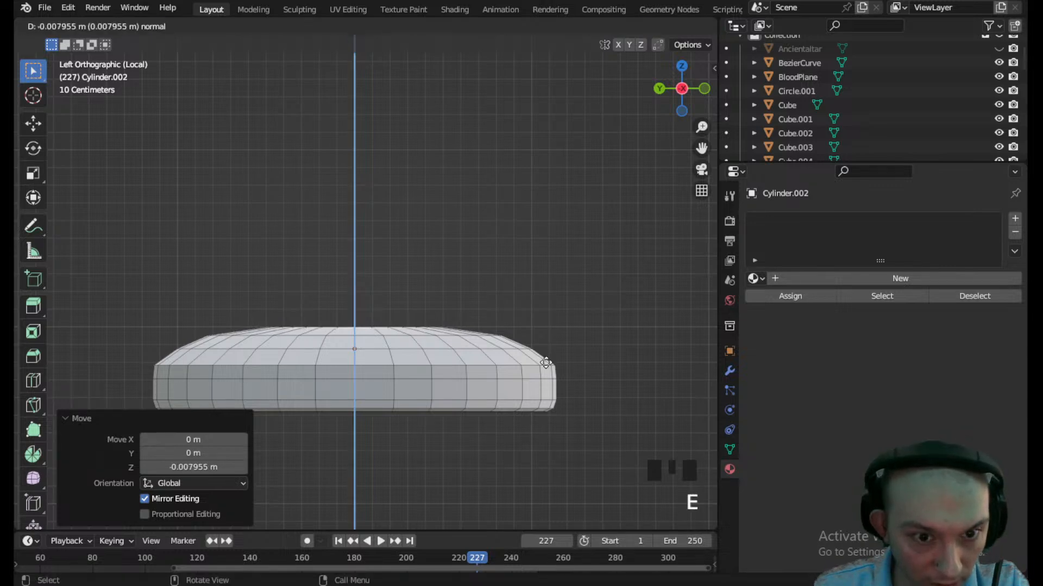
pyautogui.click(547, 357)
pyautogui.press('s')
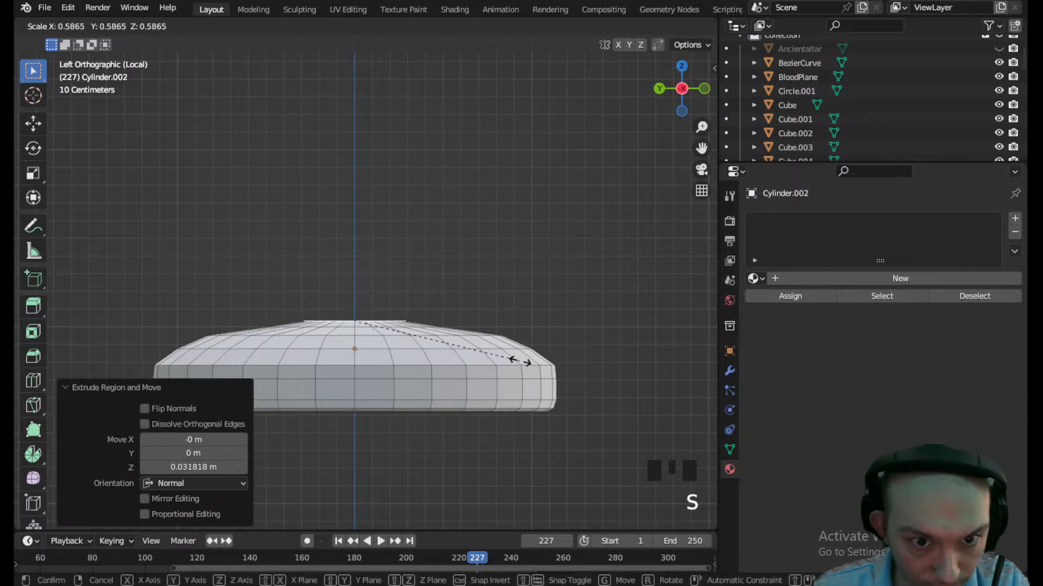
pyautogui.click(398, 339)
pyautogui.press('g')
pyautogui.press('z')
pyautogui.click(395, 337)
pyautogui.moveTo(395, 337); pyautogui.dragTo(418, 324, button='middle')
pyautogui.scroll(-2, 418, 323)
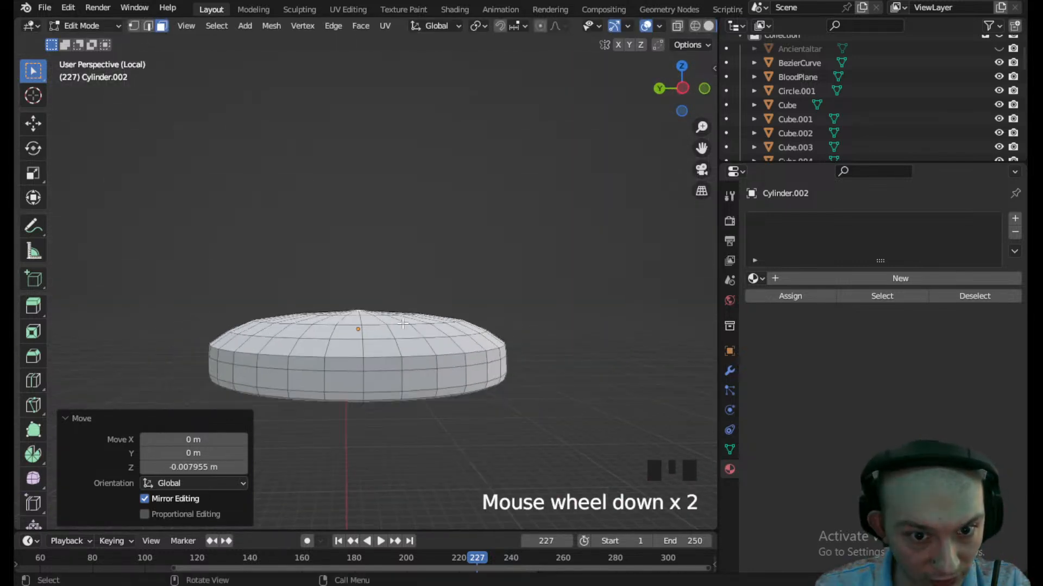
pyautogui.click(90, 27)
pyautogui.click(91, 39)
pyautogui.scroll(-3, 361, 323)
pyautogui.moveTo(361, 324); pyautogui.dragTo(338, 346, button='middle')
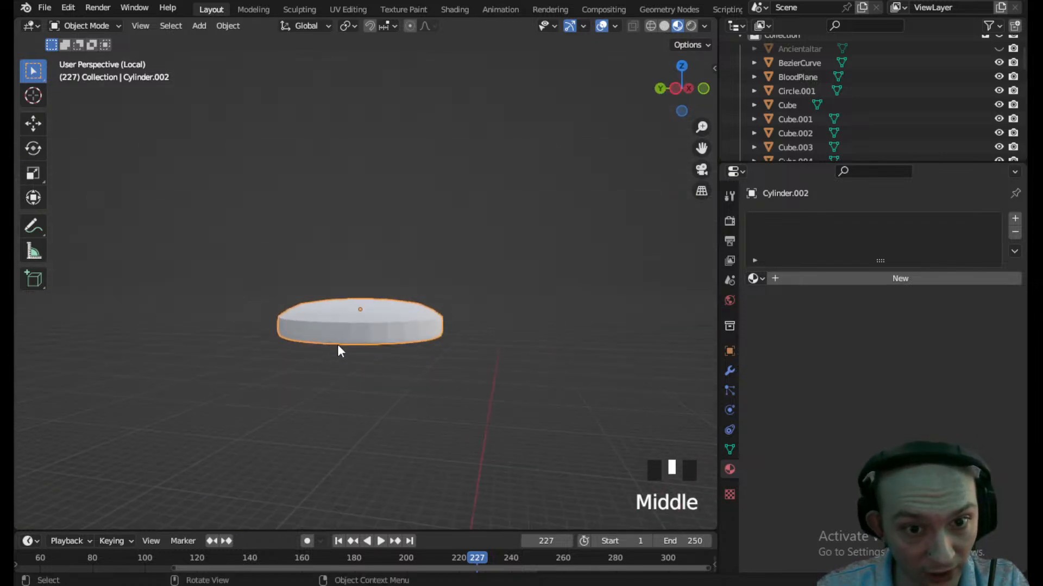
# - Try a duplicate of the domed disc rotated 180° and lowered along Z beneath the original, and delete the copy
pyautogui.click(675, 88)
pyautogui.hotkey('shift', 'd')
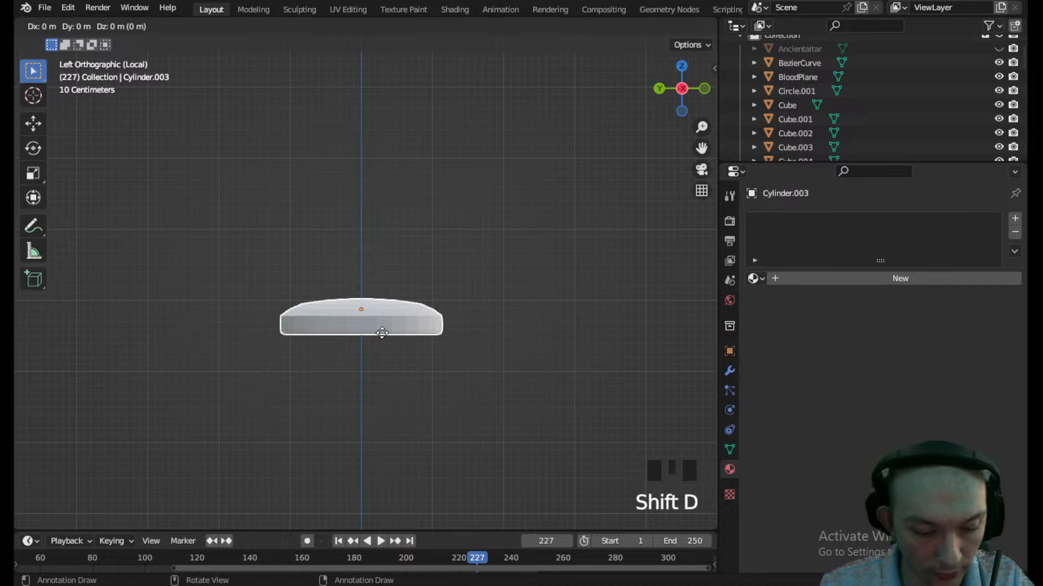
pyautogui.rightClick(382, 332)
pyautogui.write('r')
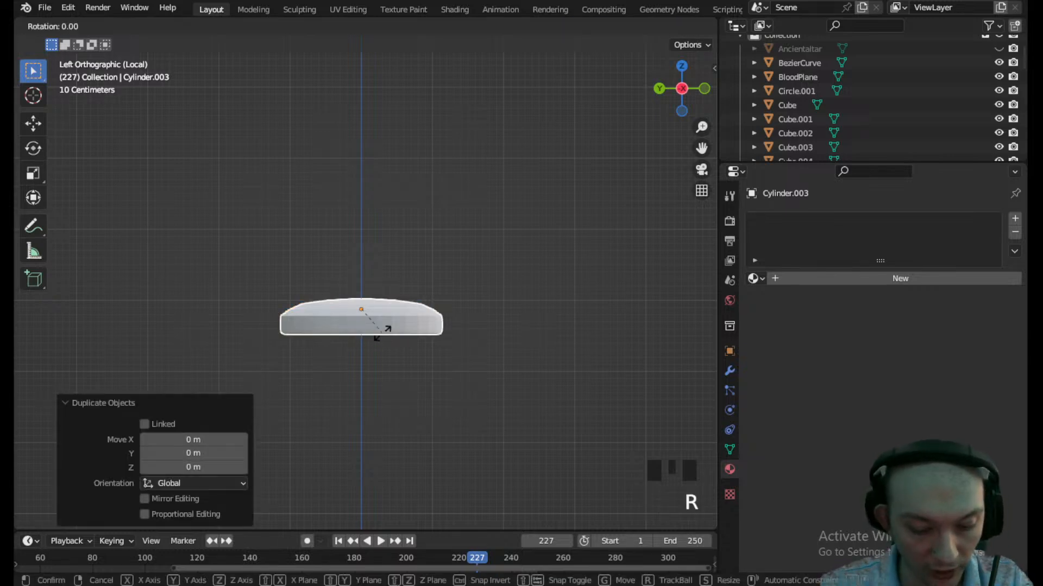
pyautogui.write('180')
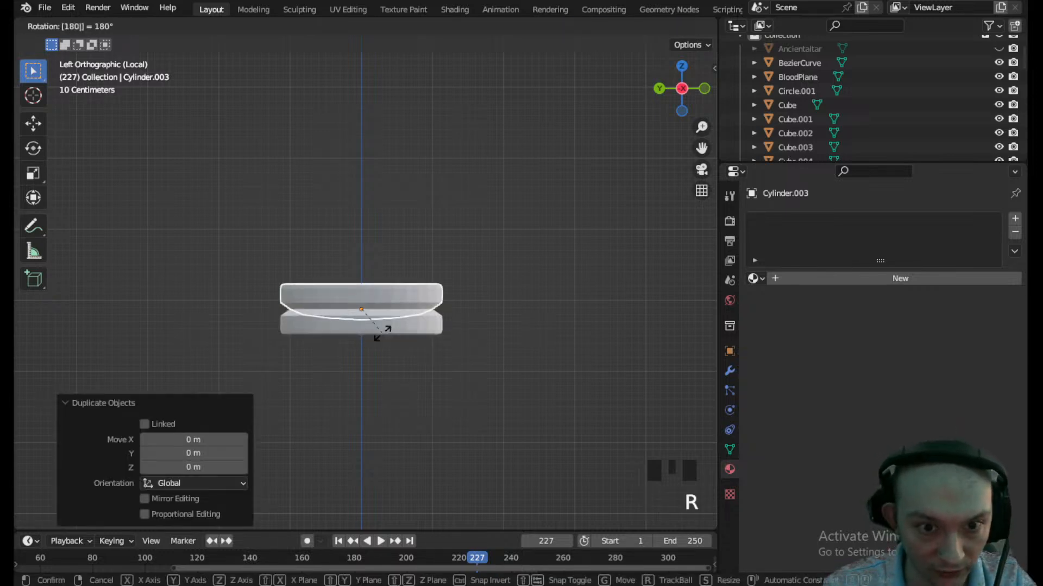
pyautogui.press('Return')
pyautogui.press('g')
pyautogui.press('z')
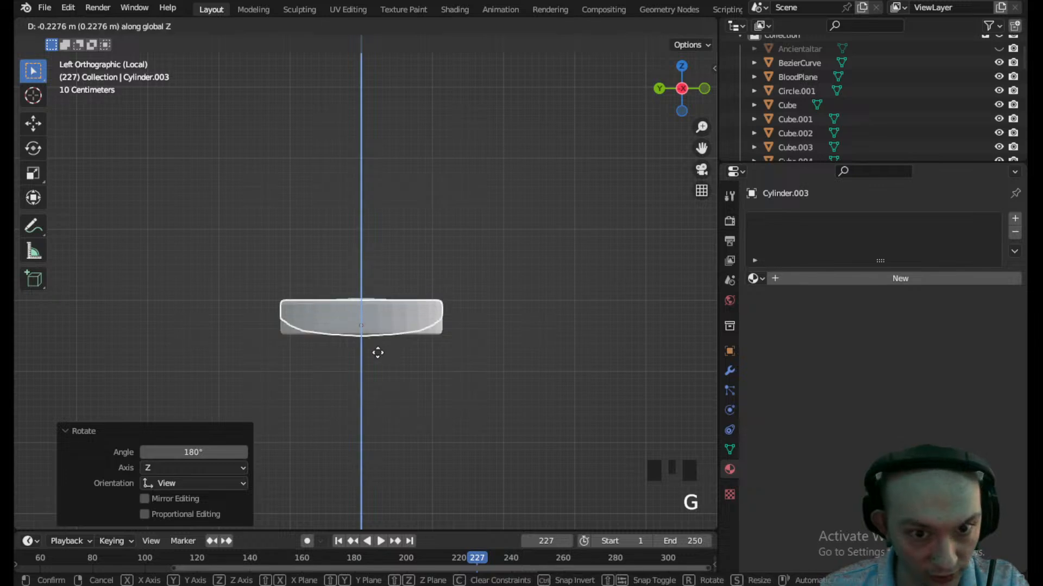
pyautogui.click(378, 386)
pyautogui.scroll(-2, 424, 302)
pyautogui.moveTo(424, 302); pyautogui.dragTo(380, 344, button='middle')
pyautogui.press('Delete')
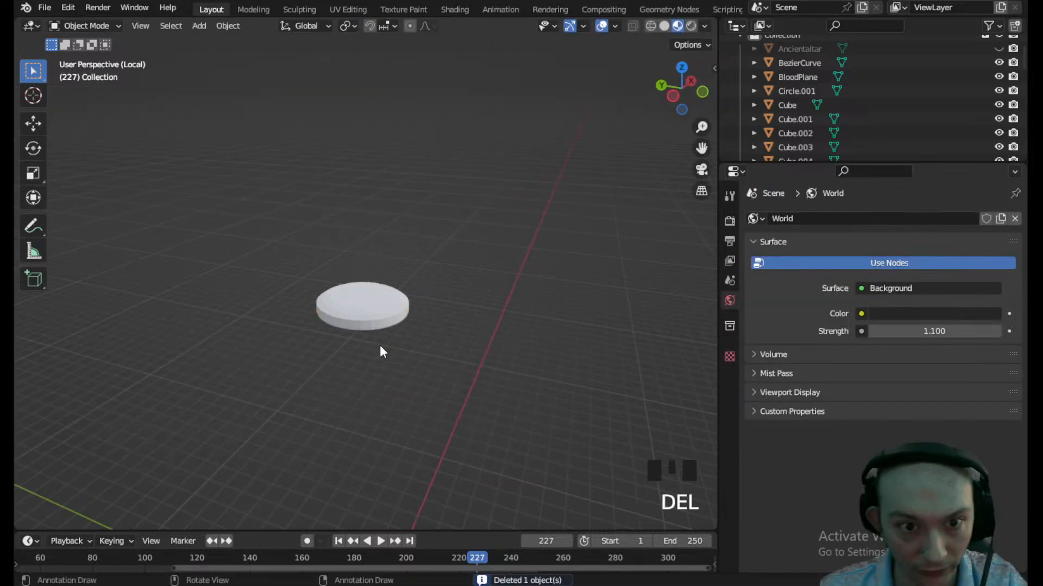
# - Select the domed disc and apply Shade Smooth to it
pyautogui.click(370, 318)
pyautogui.click(228, 25)
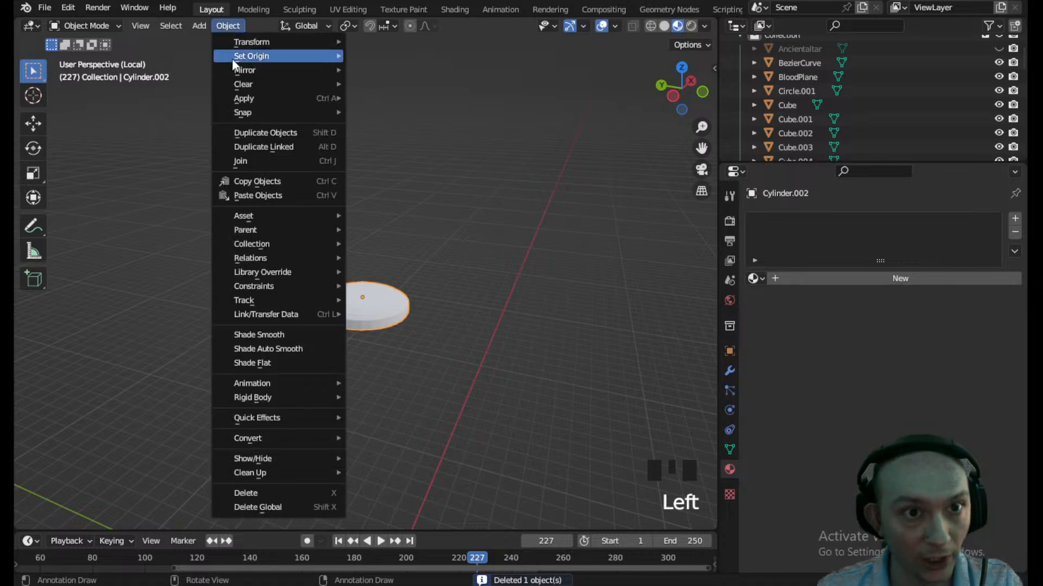
pyautogui.moveTo(264, 57)
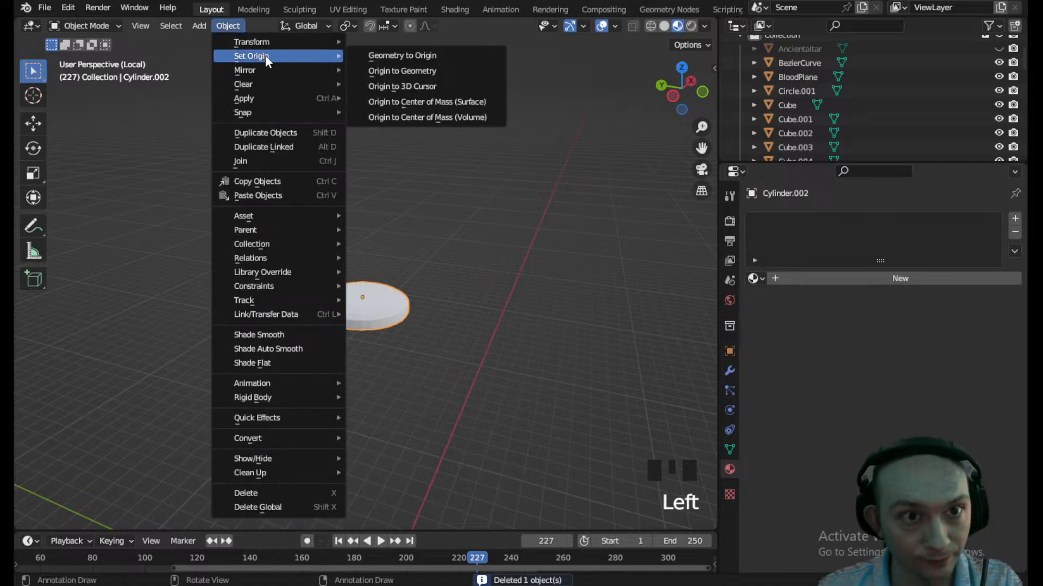
pyautogui.click(278, 335)
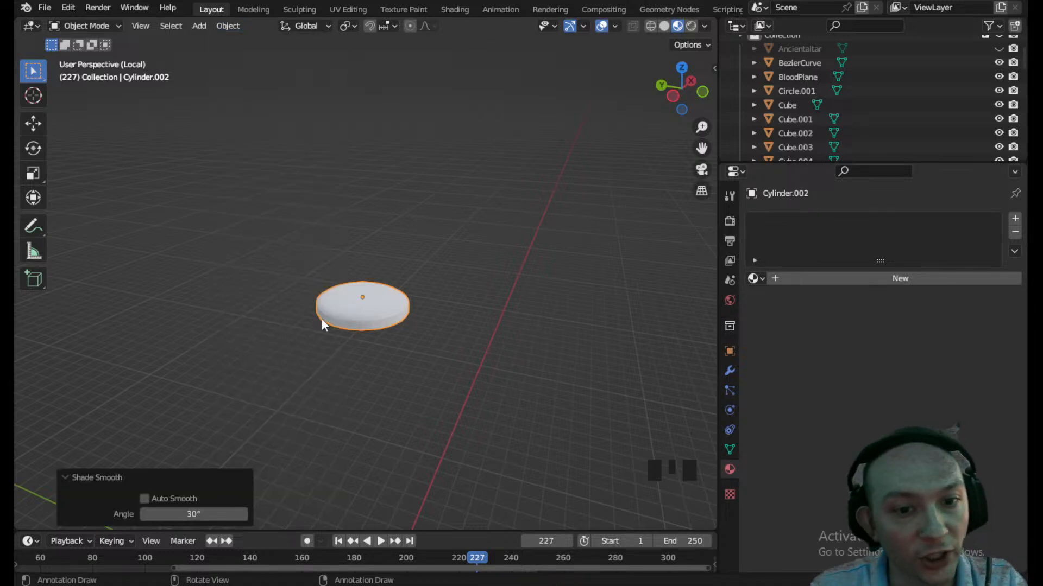
pyautogui.scroll(6, 347, 319)
pyautogui.scroll(-2, 353, 315)
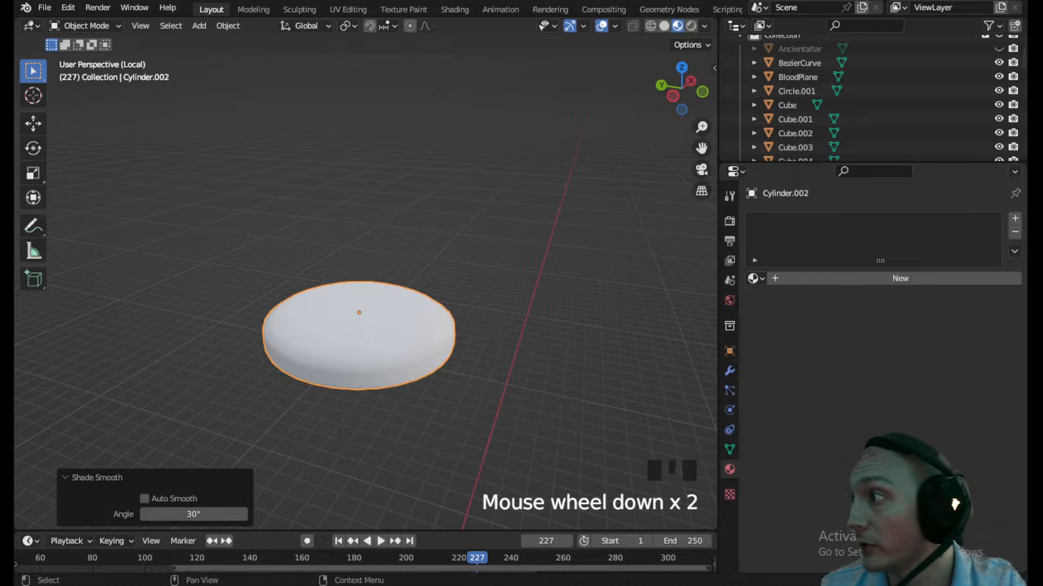
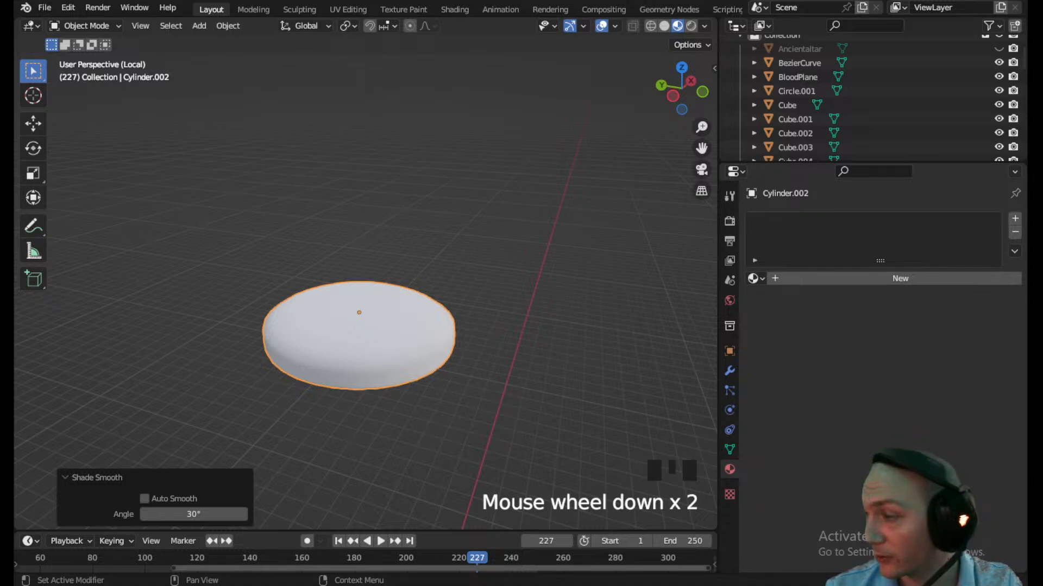
# - Give the domed disc a new material with an Image Texture as its Base Color
pyautogui.click(804, 279)
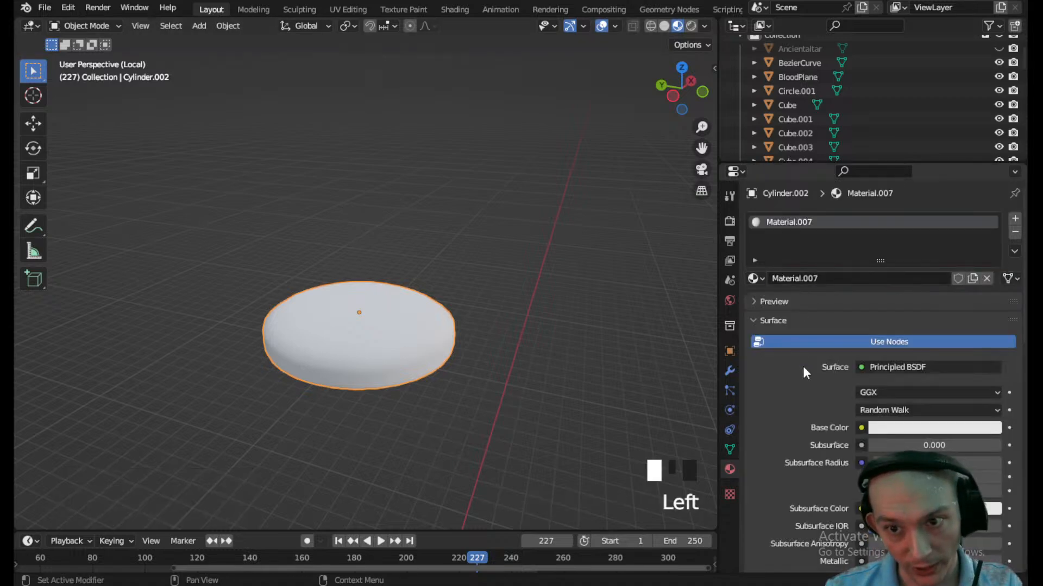
pyautogui.click(861, 428)
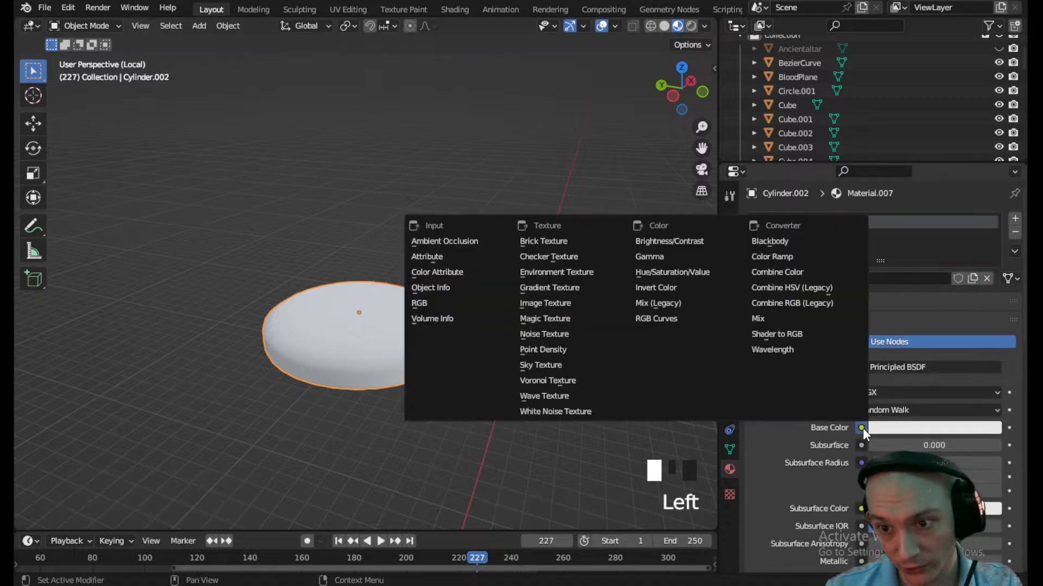
pyautogui.click(570, 302)
pyautogui.moveTo(429, 331); pyautogui.dragTo(395, 270, button='middle')
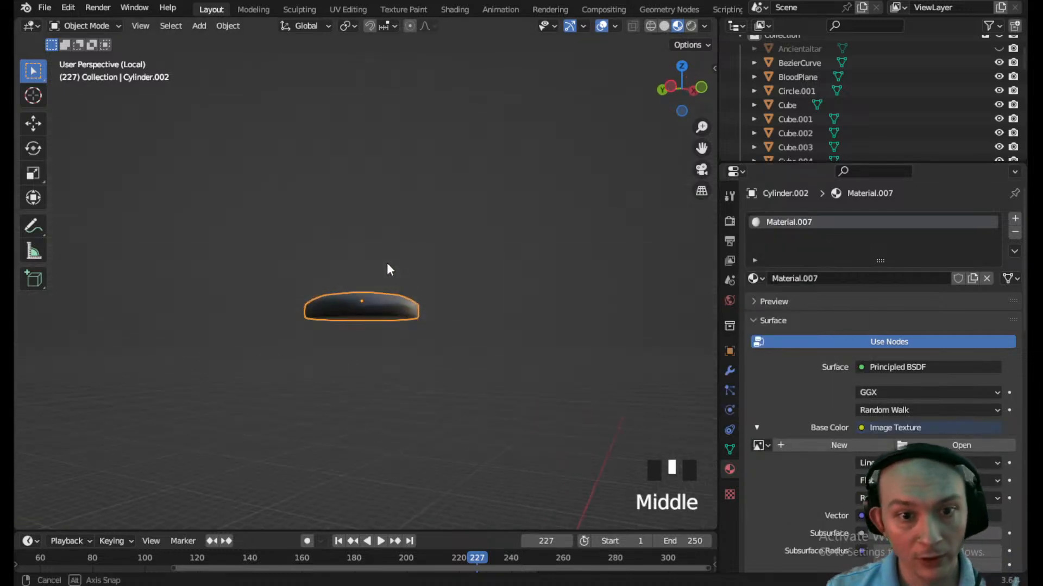
# - Load BurgerBun.jpg from the HorrorCookingGame\Textures\Jokes folder as the disc's texture image
pyautogui.click(961, 445)
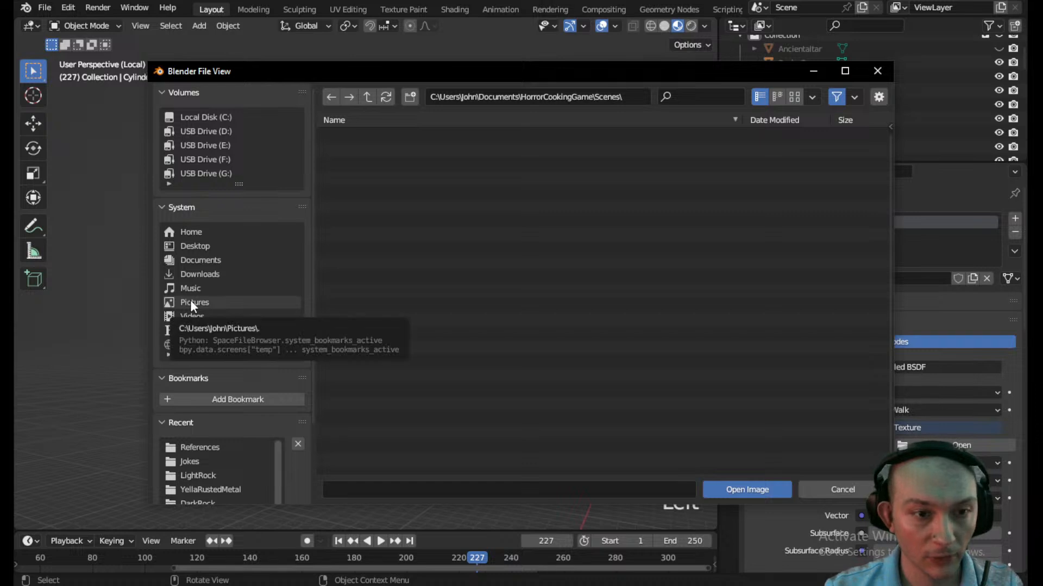
pyautogui.click(367, 99)
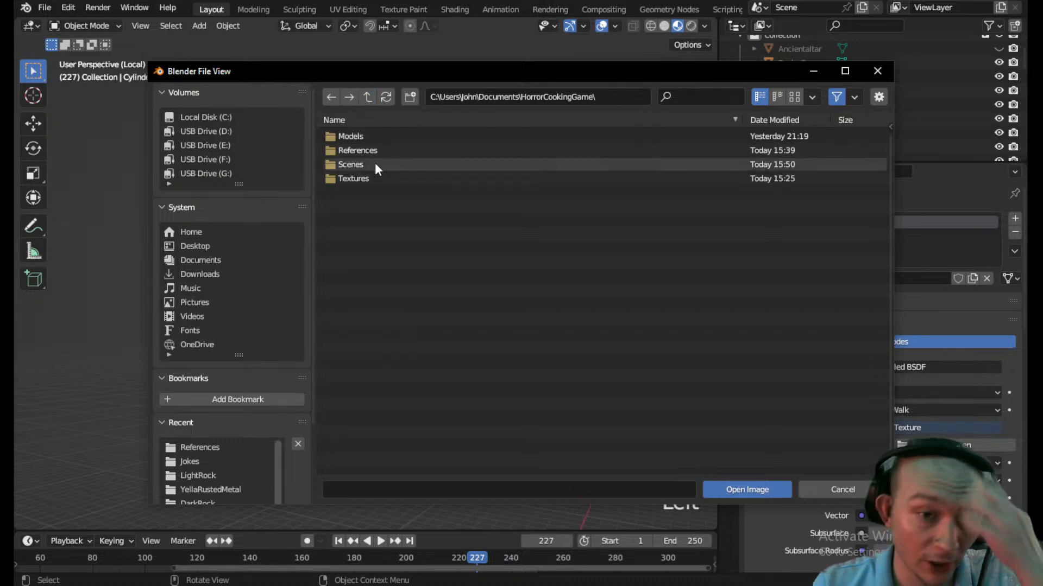
pyautogui.click(369, 177)
pyautogui.click(368, 176)
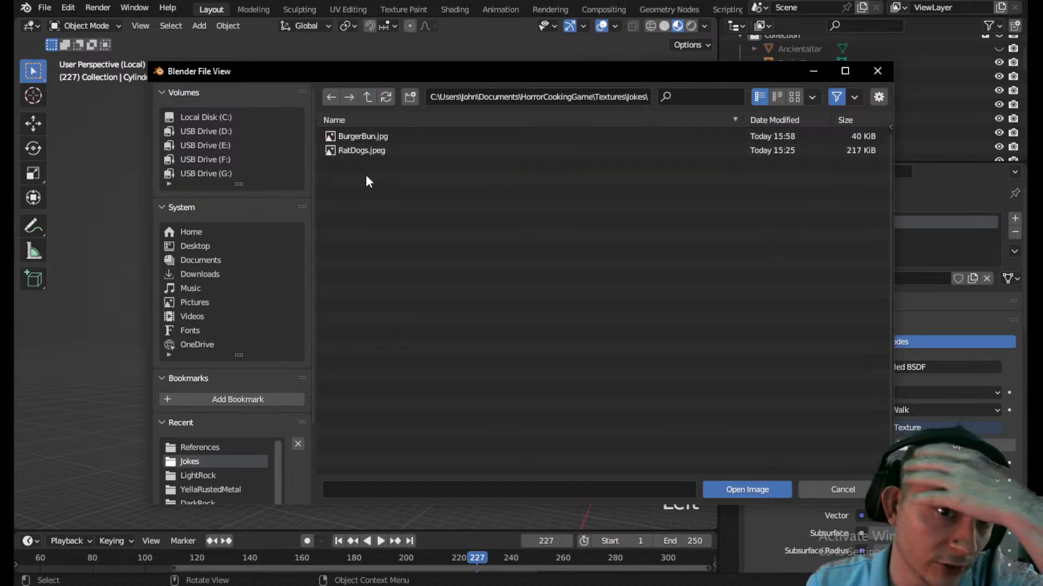
pyautogui.click(374, 136)
pyautogui.click(749, 490)
# - Apply the domed disc's scale in Object Mode
pyautogui.scroll(3, 392, 312)
pyautogui.moveTo(393, 312); pyautogui.dragTo(403, 382, button='middle')
pyautogui.scroll(2, 369, 352)
pyautogui.click(87, 25)
pyautogui.click(82, 58)
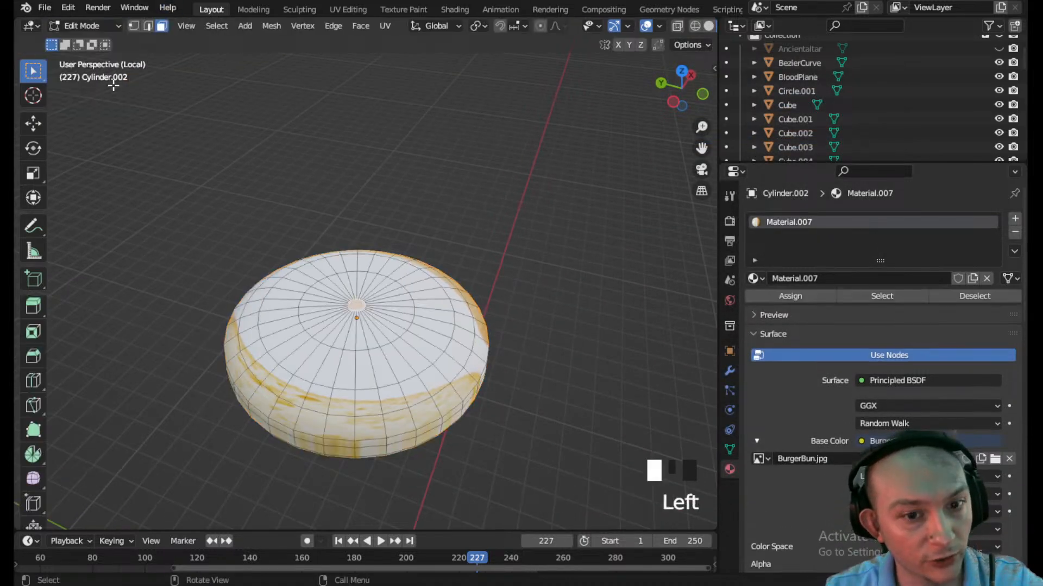
pyautogui.click(113, 26)
pyautogui.click(93, 44)
pyautogui.hotkey('ctrl', 'a')
pyautogui.click(324, 344)
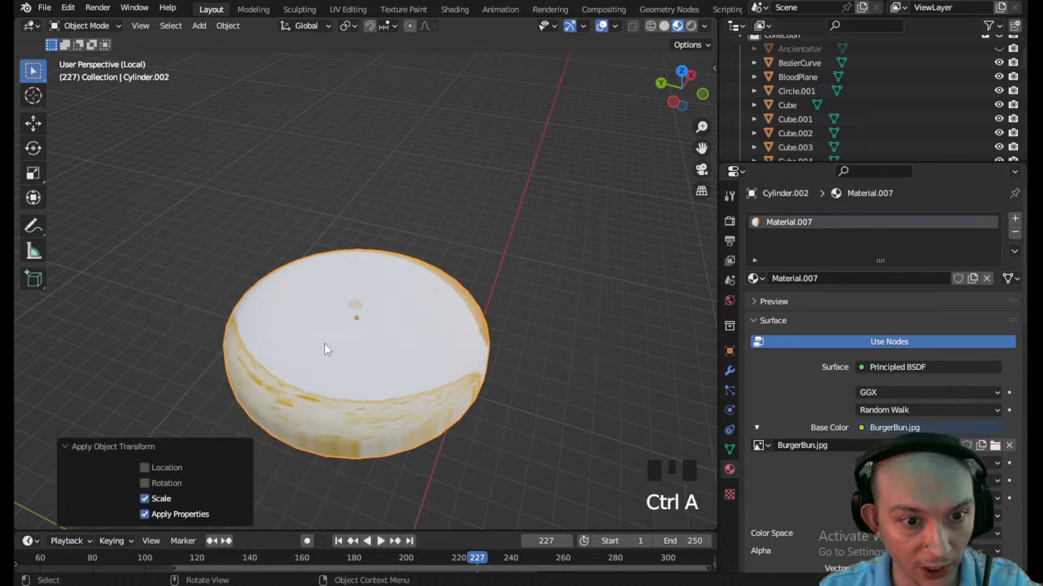
# - In Edit Mode, select the edge loop around the disc's flat underside and mark it as a seam
pyautogui.click(119, 27)
pyautogui.click(106, 58)
pyautogui.moveTo(380, 239); pyautogui.dragTo(404, 287, button='middle')
pyautogui.click(688, 96)
pyautogui.press('a')
pyautogui.moveTo(347, 261); pyautogui.dragTo(344, 147, button='middle')
pyautogui.moveTo(431, 351); pyautogui.dragTo(430, 328, button='middle')
pyautogui.click(420, 402)
pyautogui.moveTo(422, 401); pyautogui.dragTo(446, 373, button='middle')
pyautogui.click(148, 26)
pyautogui.scroll(2, 358, 353)
pyautogui.click(512, 362)
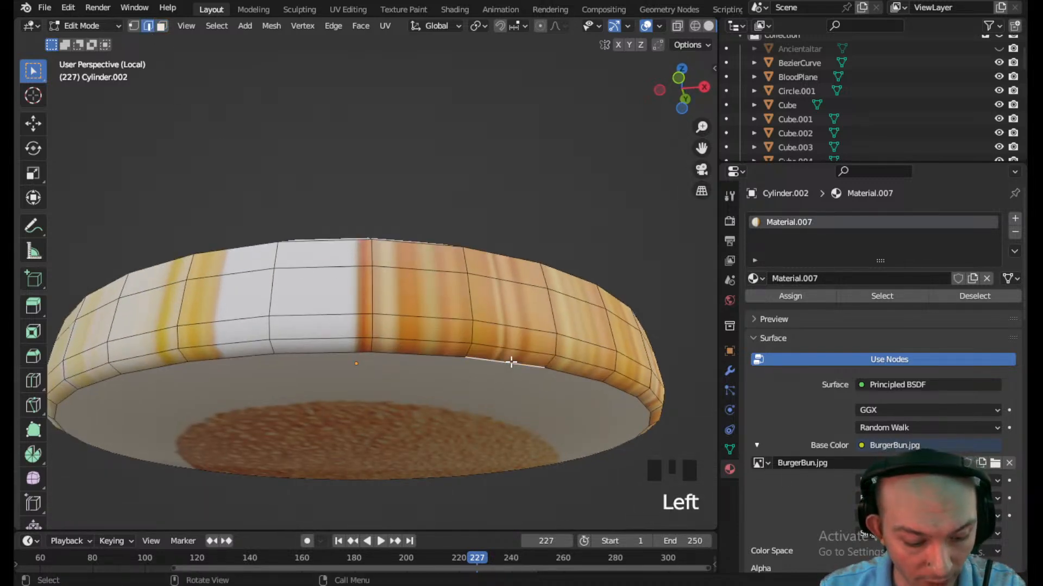
pyautogui.keyDown('alt'); pyautogui.click(512, 362); pyautogui.keyUp('alt')
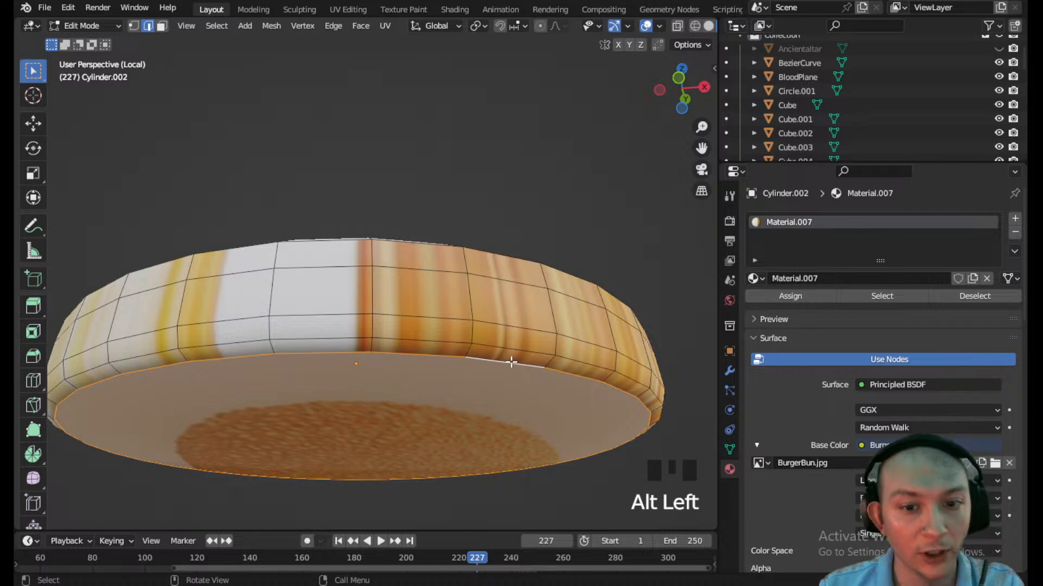
pyautogui.rightClick(510, 361)
pyautogui.click(478, 441)
# - Mark the edge loop where the disc's side meets the domed top as a seam
pyautogui.moveTo(479, 415); pyautogui.dragTo(495, 372, button='middle')
pyautogui.click(486, 385)
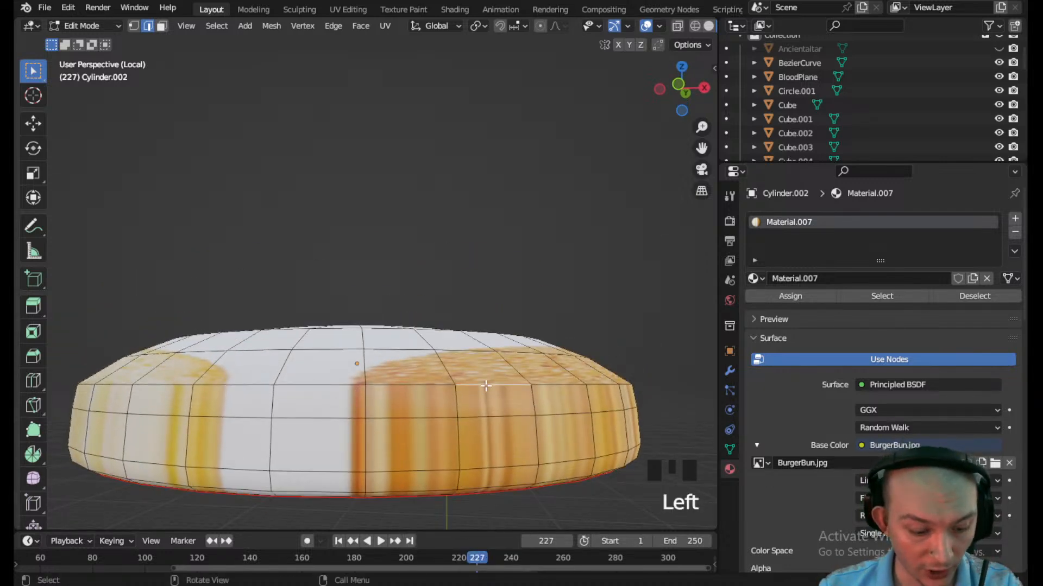
pyautogui.keyDown('alt'); pyautogui.click(486, 386); pyautogui.keyUp('alt')
pyautogui.rightClick(487, 389)
pyautogui.click(486, 387)
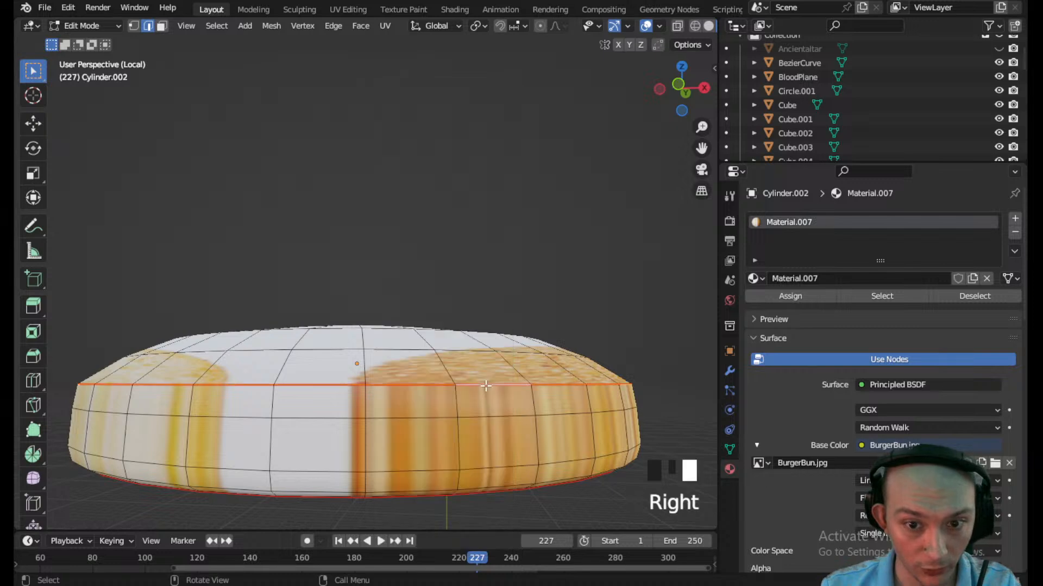
# - Select one column of vertical edges on the side wall between the two seam loops and mark it as a seam
pyautogui.click(530, 396)
pyautogui.keyDown('shift'); pyautogui.click(540, 477); pyautogui.keyUp('shift')
pyautogui.keyDown('shift'); pyautogui.click(540, 477); pyautogui.keyUp('shift')
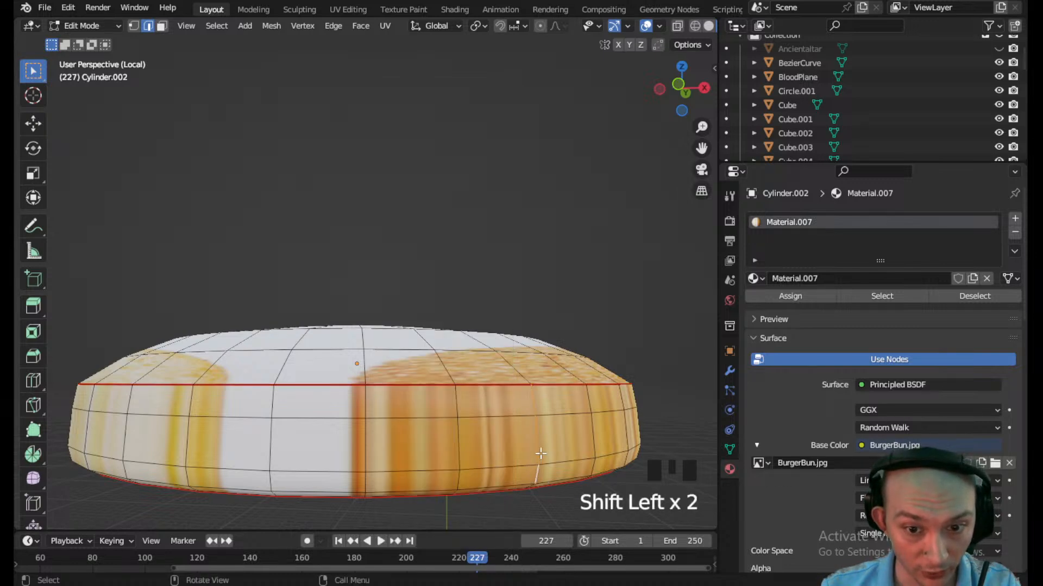
pyautogui.moveTo(537, 419); pyautogui.dragTo(539, 434, button='middle')
pyautogui.keyDown('shift'); pyautogui.click(540, 434); pyautogui.keyUp('shift')
pyautogui.rightClick(541, 382)
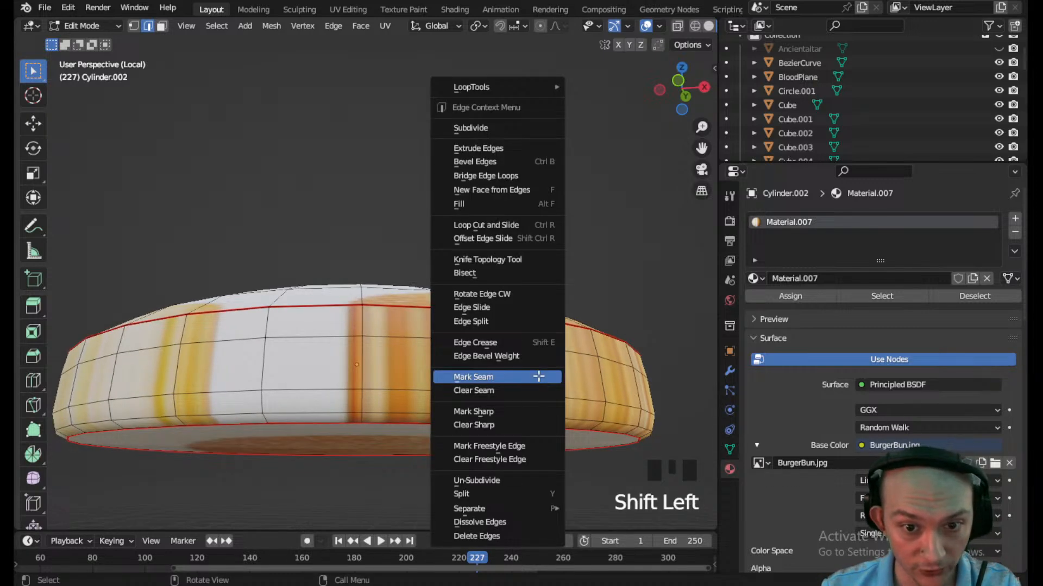
pyautogui.rightClick(540, 382)
pyautogui.moveTo(541, 381); pyautogui.dragTo(235, 506, button='middle')
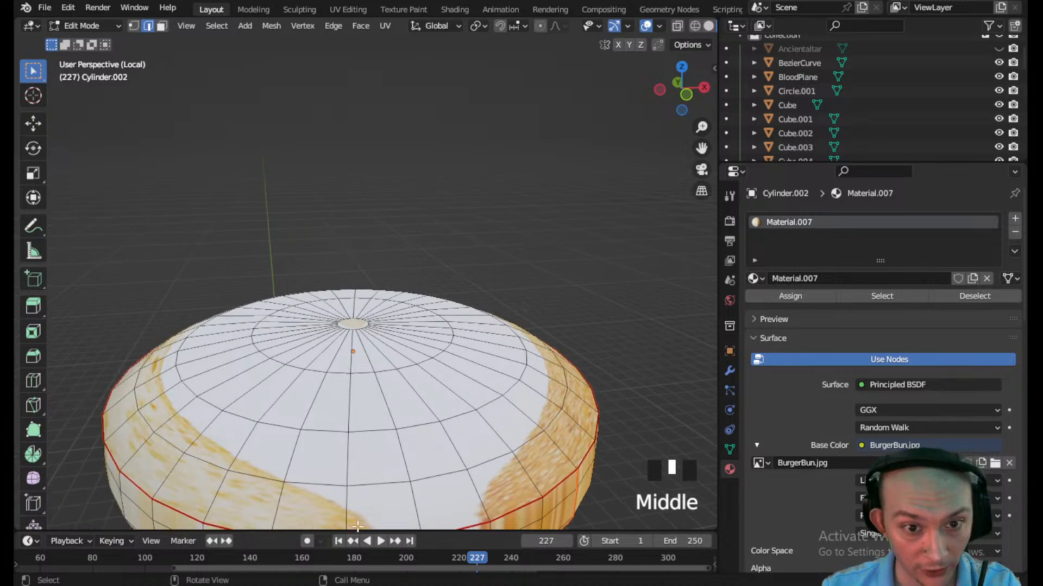
# - Select the whole bun mesh and unwrap its UVs along the marked seams
pyautogui.scroll(-2, 369, 349)
pyautogui.moveTo(305, 360); pyautogui.dragTo(433, 462, button='middle')
pyautogui.click(364, 339)
pyautogui.scroll(-2, 363, 339)
pyautogui.scroll(2, 364, 339)
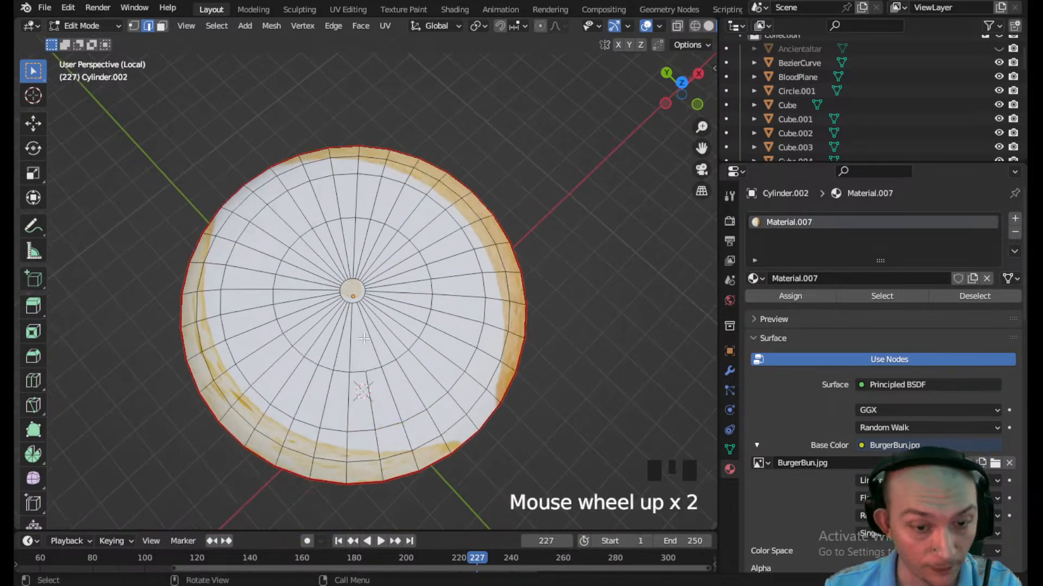
pyautogui.press('a')
pyautogui.click(385, 25)
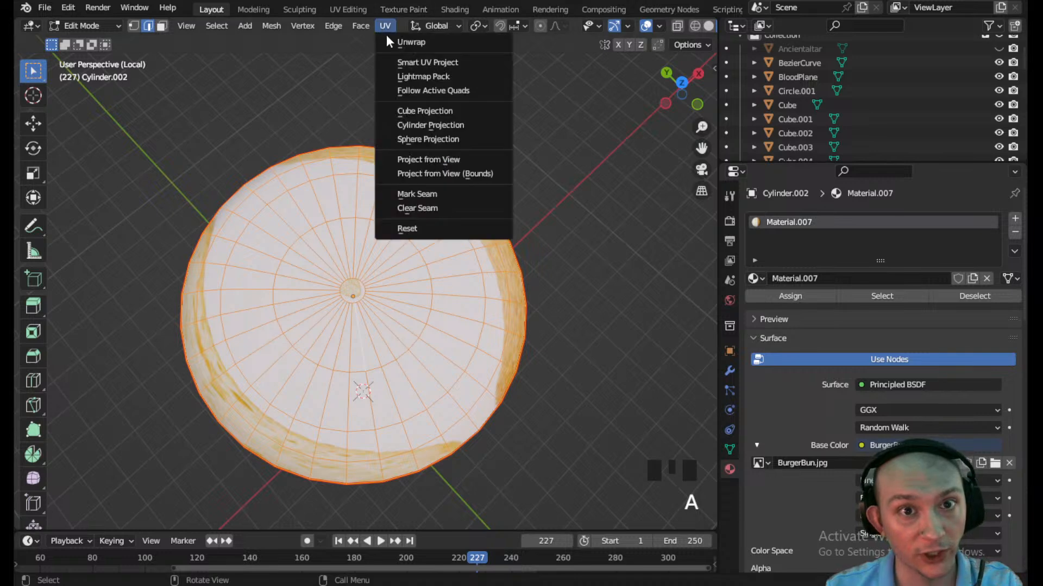
pyautogui.click(394, 43)
# - Select the linked domed top, isolate the bun in the UV Editing workspace and move the top's UV island toward the seeded crust in the image
pyautogui.moveTo(419, 271); pyautogui.dragTo(372, 299, button='middle')
pyautogui.click(383, 314)
pyautogui.press('l')
pyautogui.click(348, 9)
pyautogui.moveTo(162, 398); pyautogui.dragTo(127, 393)
pyautogui.scroll(-2, 152, 385)
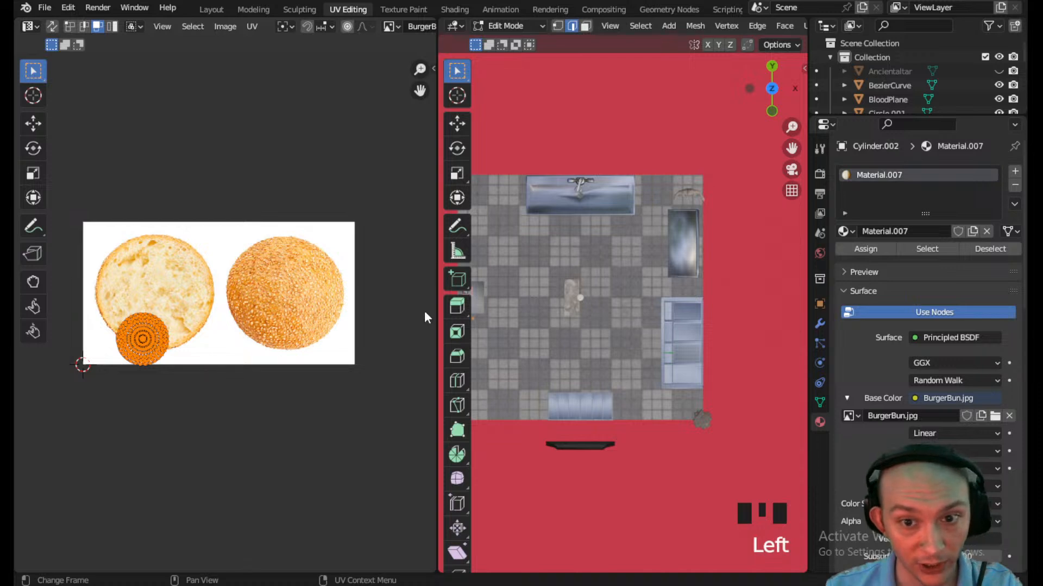
pyautogui.press('KP_Divide')
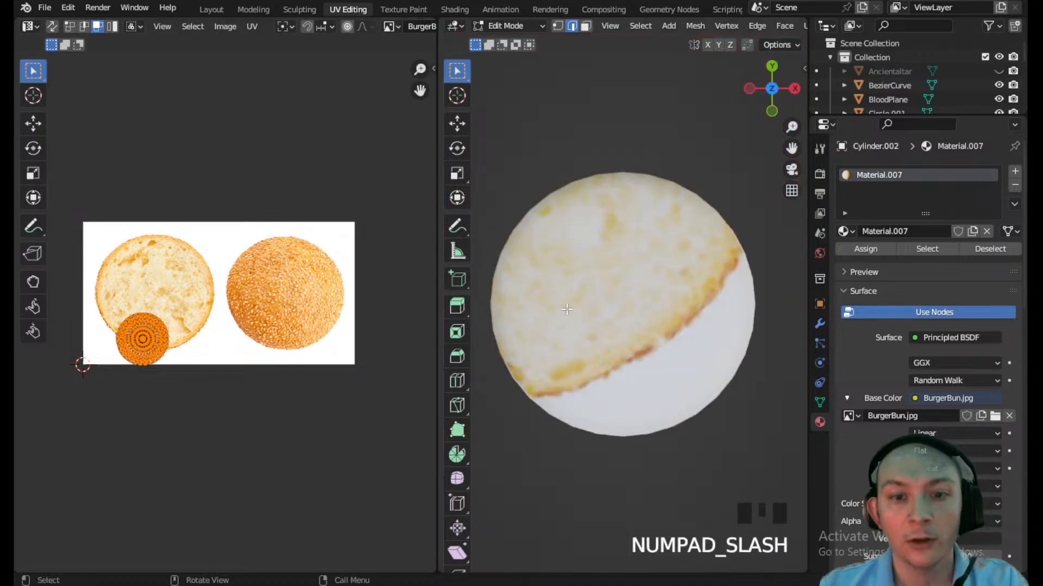
pyautogui.press('g')
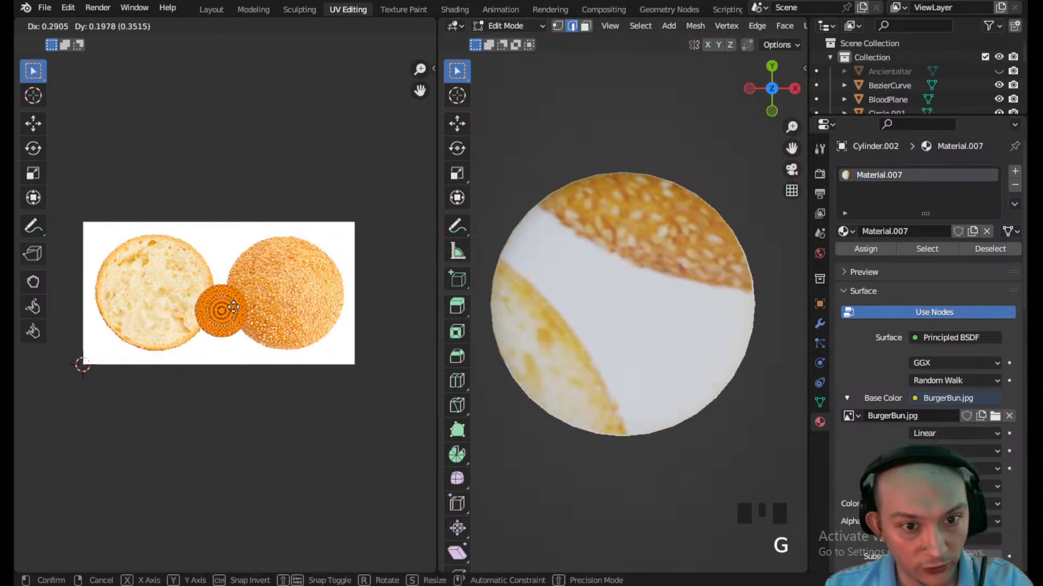
# - Place the dome's UV island on the seeded bun in the image and scale it up about 2.2 times
pyautogui.click(291, 290)
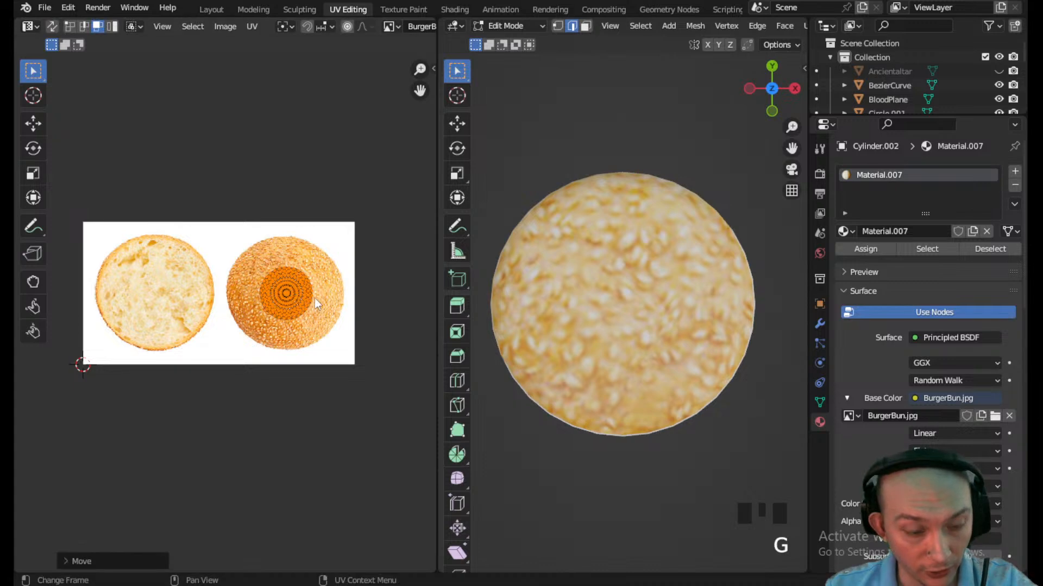
pyautogui.press('s')
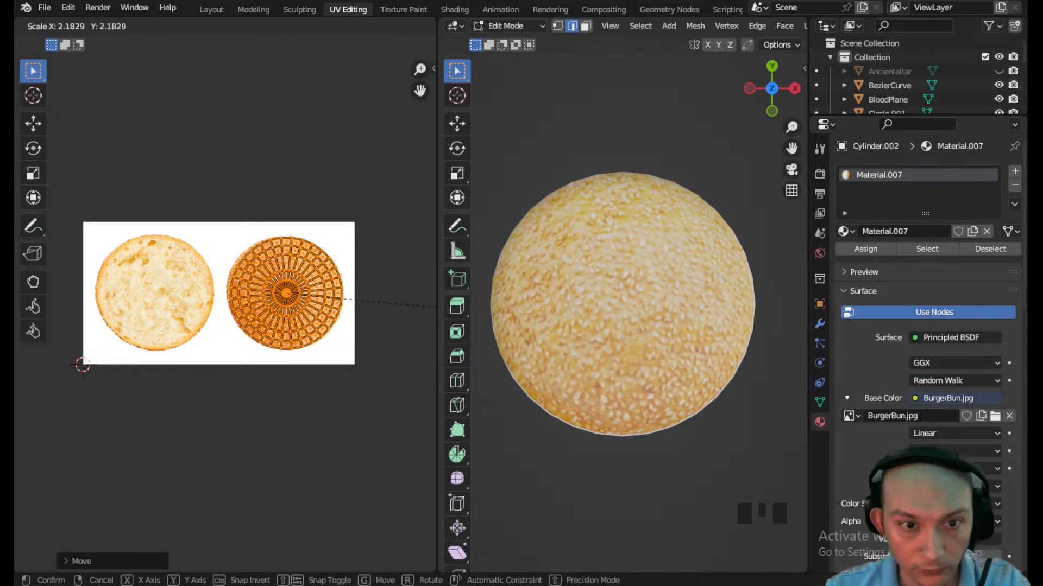
pyautogui.click(18, 308)
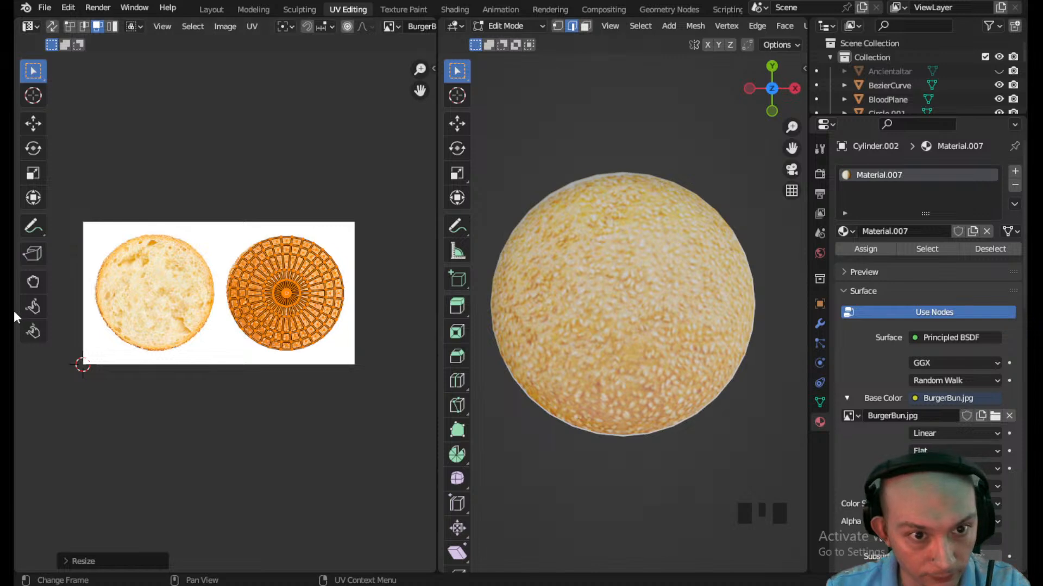
# - Nudge the dome's UV island to the seeded bun's center and shrink it slightly to fit inside the crust edge
pyautogui.scroll(5, 289, 302)
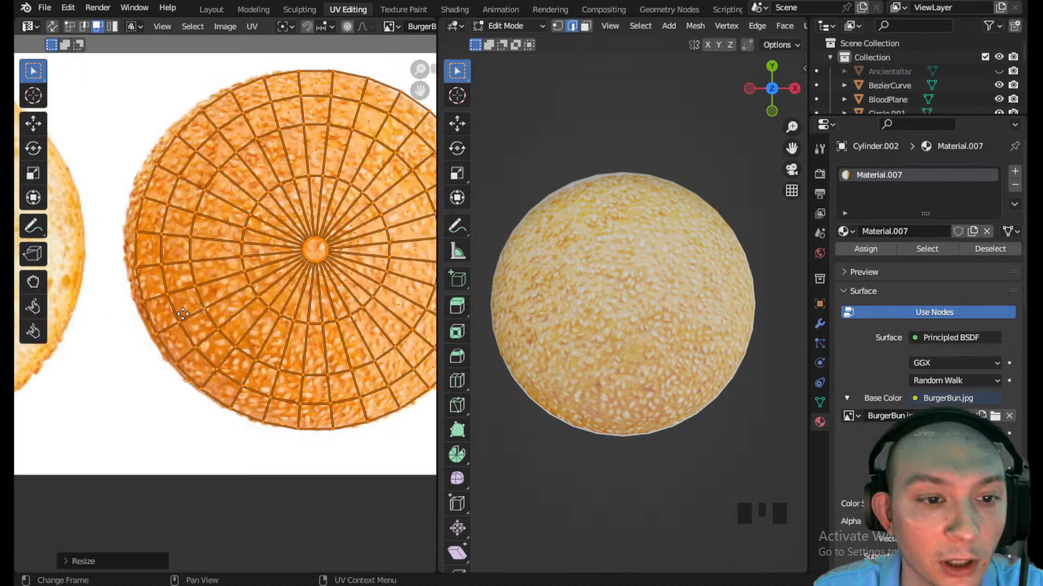
pyautogui.press('g')
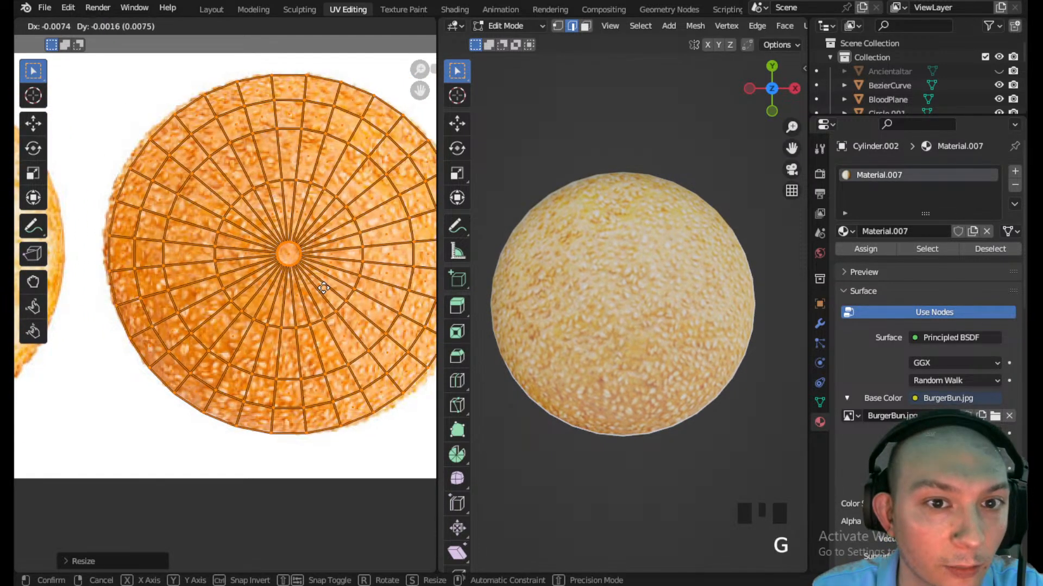
pyautogui.click(338, 311)
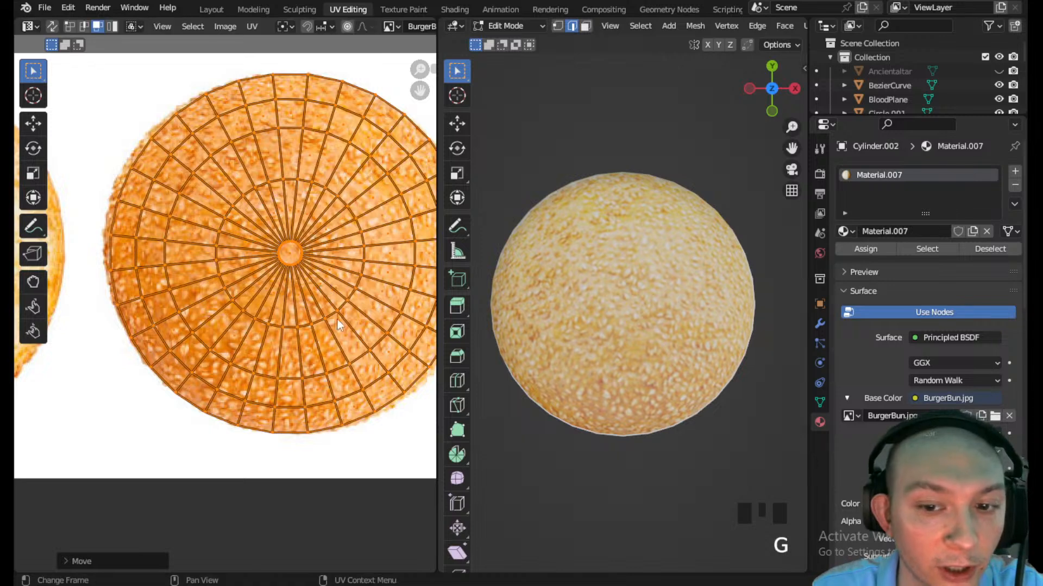
pyautogui.press('s')
pyautogui.click(344, 356)
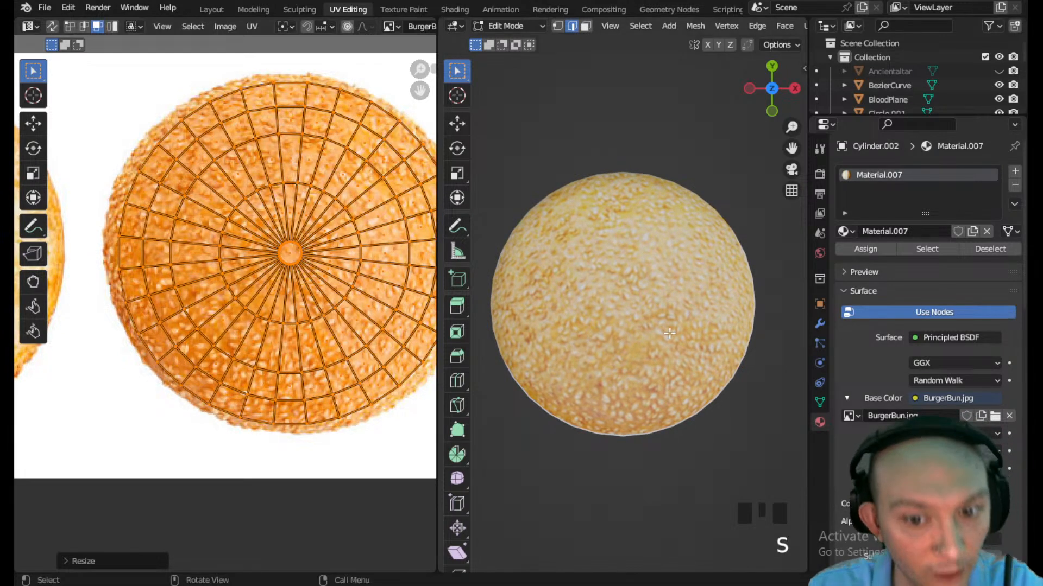
# - Select the bun's side and underside faces as linked regions delimited by seams
pyautogui.scroll(-1, 623, 304)
pyautogui.scroll(-1, 303, 283)
pyautogui.moveTo(303, 283); pyautogui.dragTo(291, 264, button='middle')
pyautogui.moveTo(701, 329); pyautogui.dragTo(667, 209, button='middle')
pyautogui.scroll(1, 679, 392)
pyautogui.click(679, 392)
pyautogui.moveTo(681, 388); pyautogui.dragTo(723, 364, button='middle')
pyautogui.press('l')
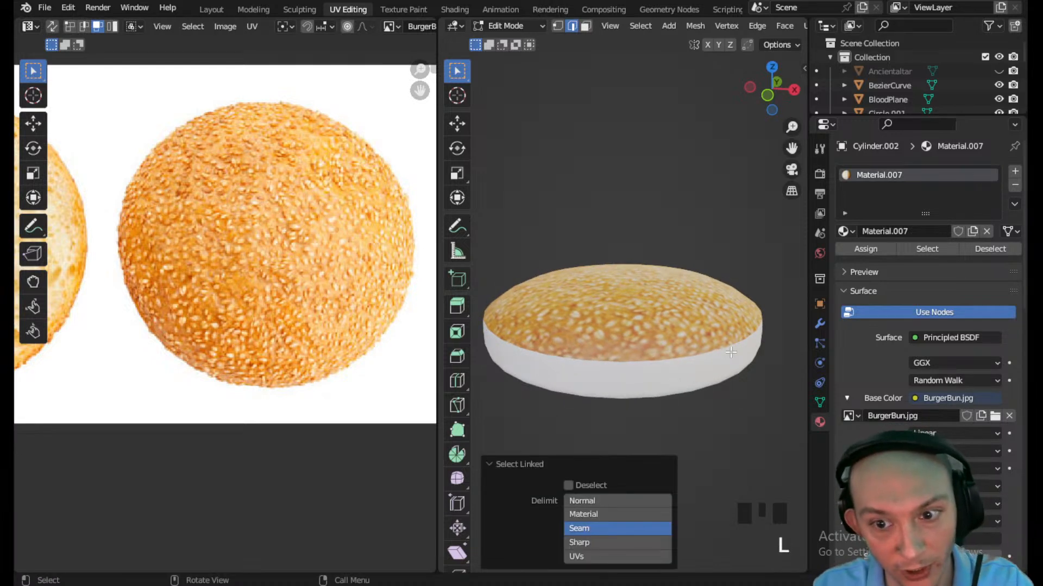
# - Move the side strip and round underside UV islands together onto the seeded bun in the image
pyautogui.scroll(-3, 249, 317)
pyautogui.moveTo(175, 309); pyautogui.dragTo(331, 311, button='middle')
pyautogui.scroll(-1, 218, 314)
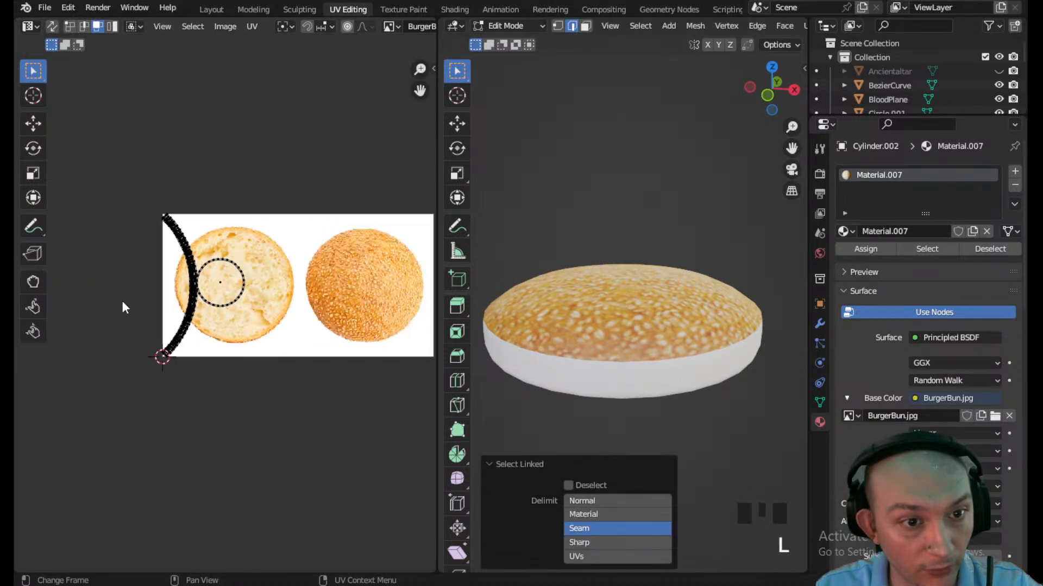
pyautogui.scroll(4, 166, 310)
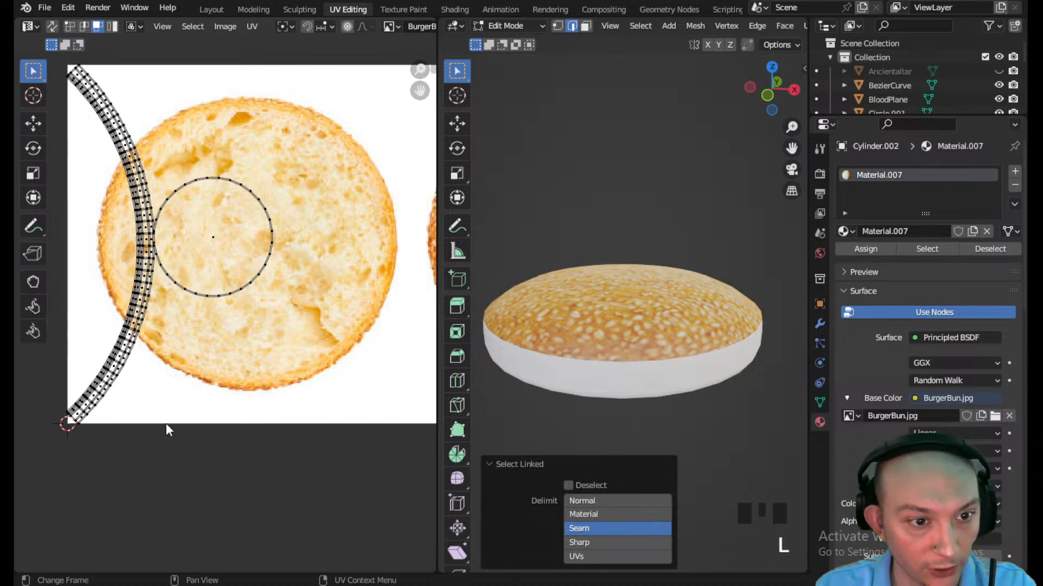
pyautogui.scroll(-4, 166, 423)
pyautogui.moveTo(224, 434); pyautogui.dragTo(82, 115)
pyautogui.press('g')
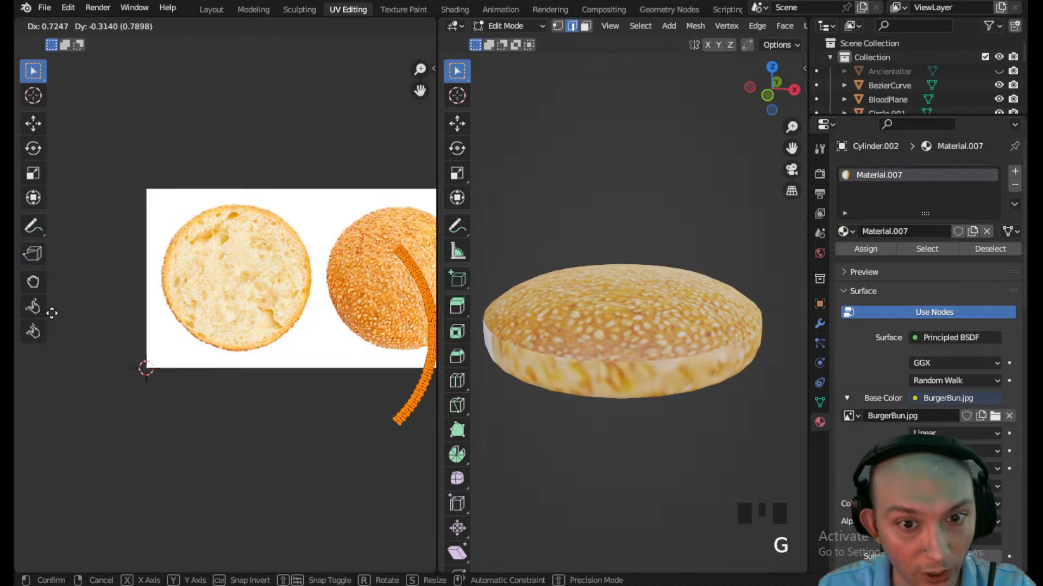
pyautogui.click(45, 293)
# - Reselect the bun's side and underside faces as seam-delimited linked regions
pyautogui.moveTo(174, 333); pyautogui.dragTo(17, 371, button='middle')
pyautogui.scroll(2, 177, 351)
pyautogui.scroll(3, 177, 351)
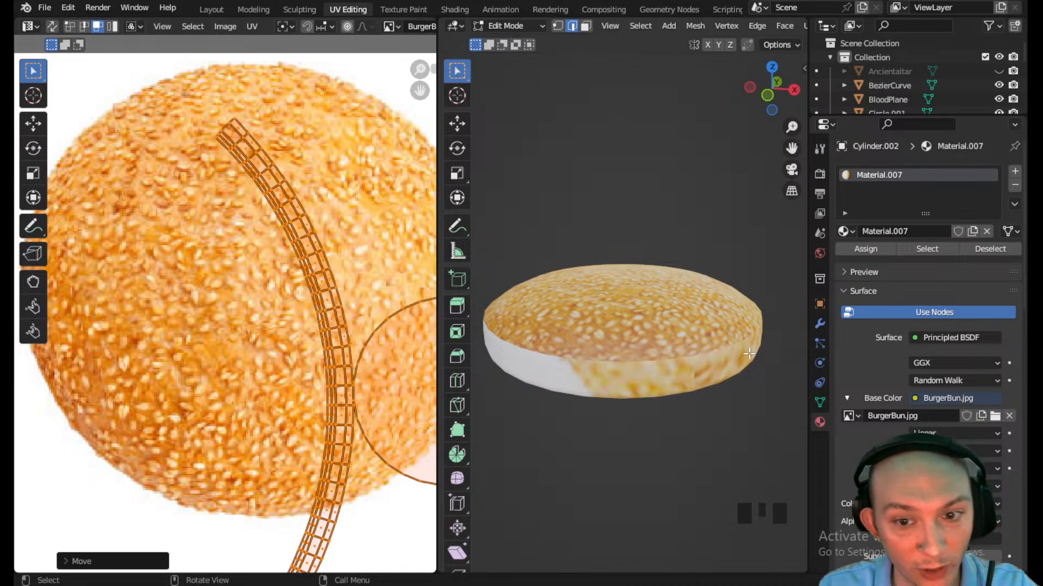
pyautogui.moveTo(717, 420); pyautogui.dragTo(649, 279, button='middle')
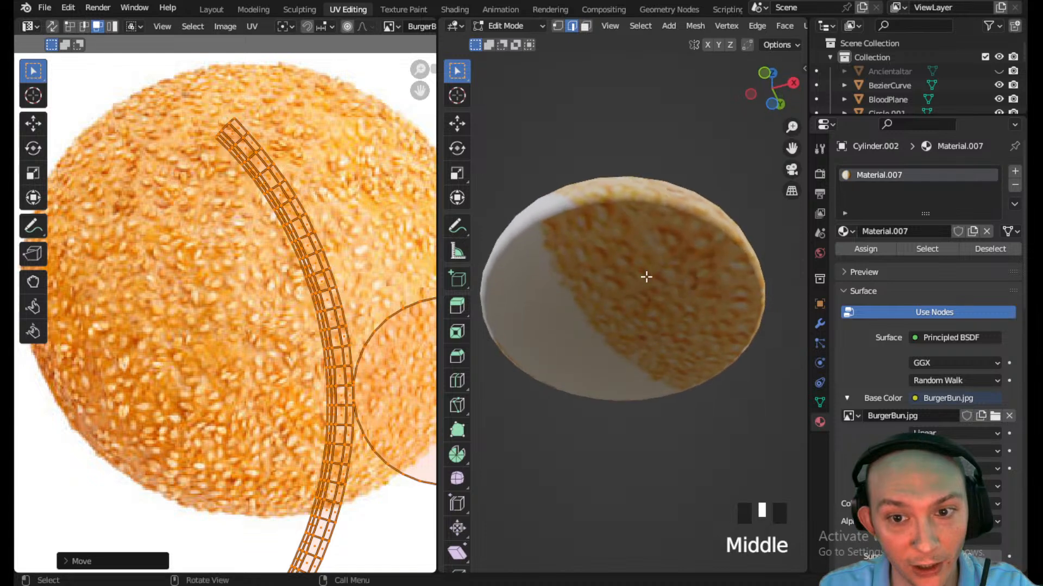
pyautogui.click(645, 278)
pyautogui.scroll(-3, 646, 277)
pyautogui.scroll(-2, 645, 277)
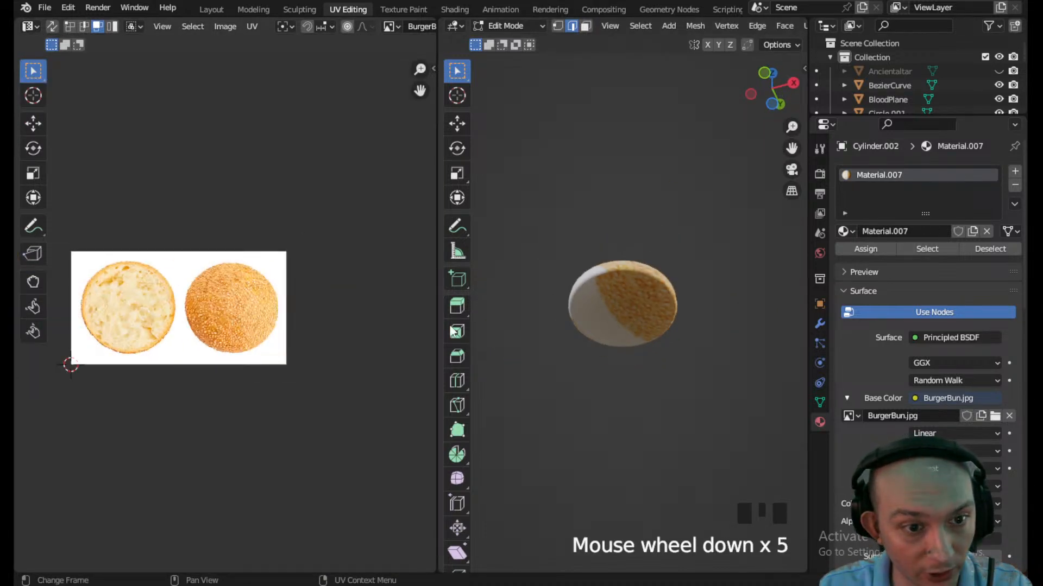
pyautogui.press('l')
pyautogui.click(619, 312)
pyautogui.press('l')
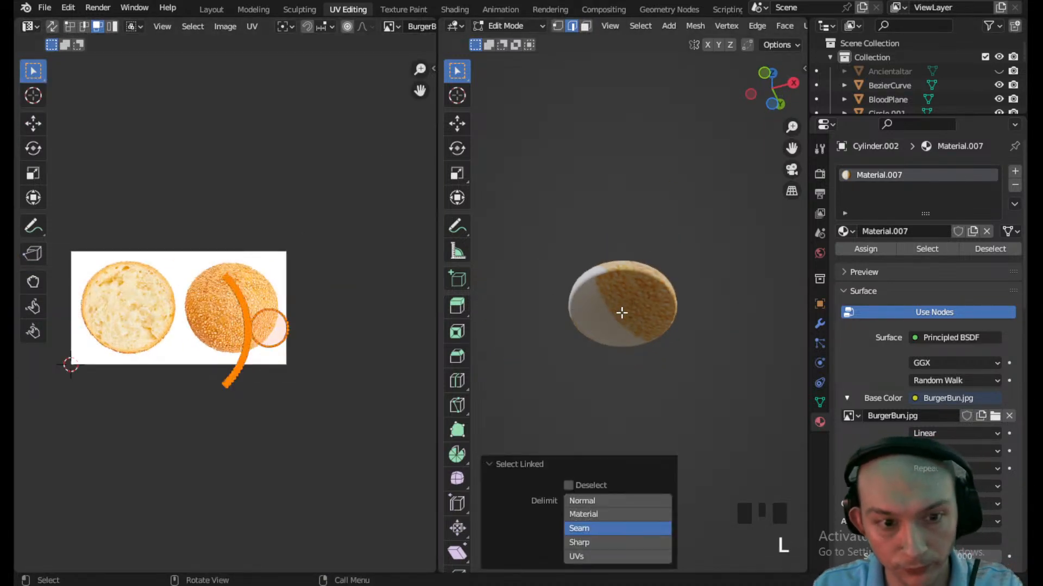
# - Move the round underside UV island onto the cut bread half and scale it up to fit just inside the crust
pyautogui.click(276, 333)
pyautogui.press('g')
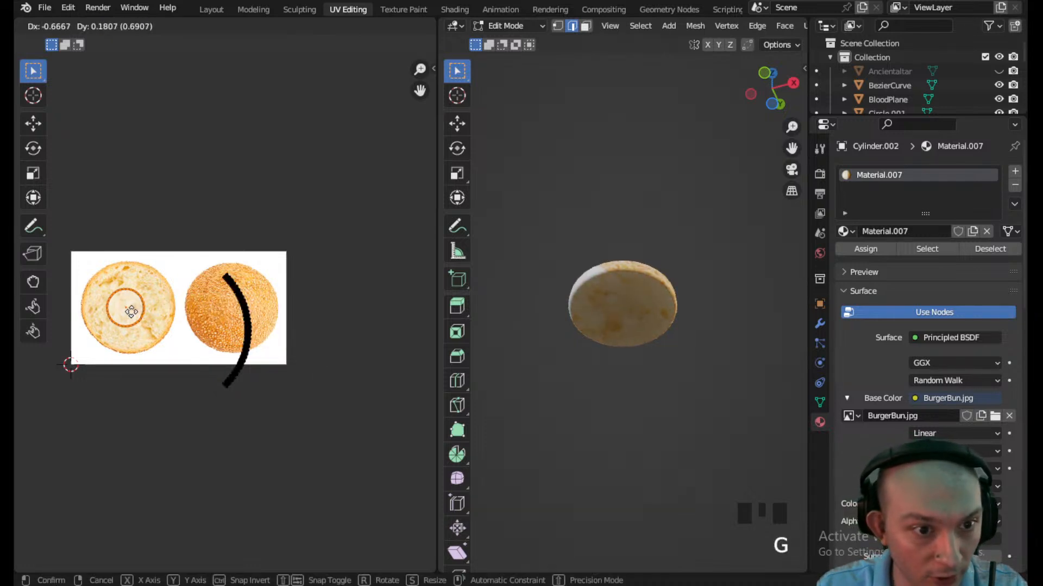
pyautogui.click(138, 316)
pyautogui.press('s')
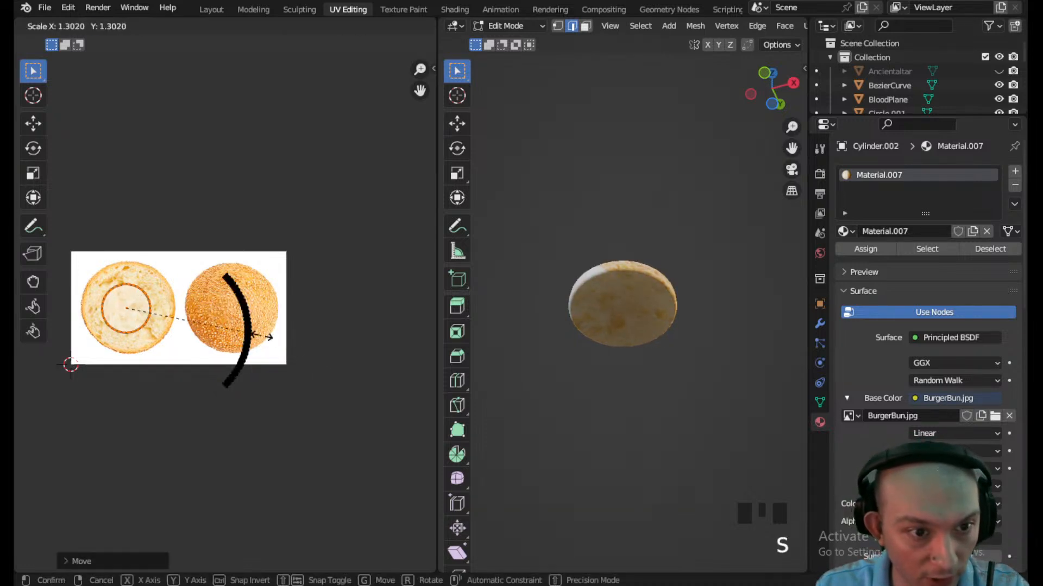
pyautogui.click(359, 367)
pyautogui.moveTo(208, 314); pyautogui.dragTo(274, 307, button='middle')
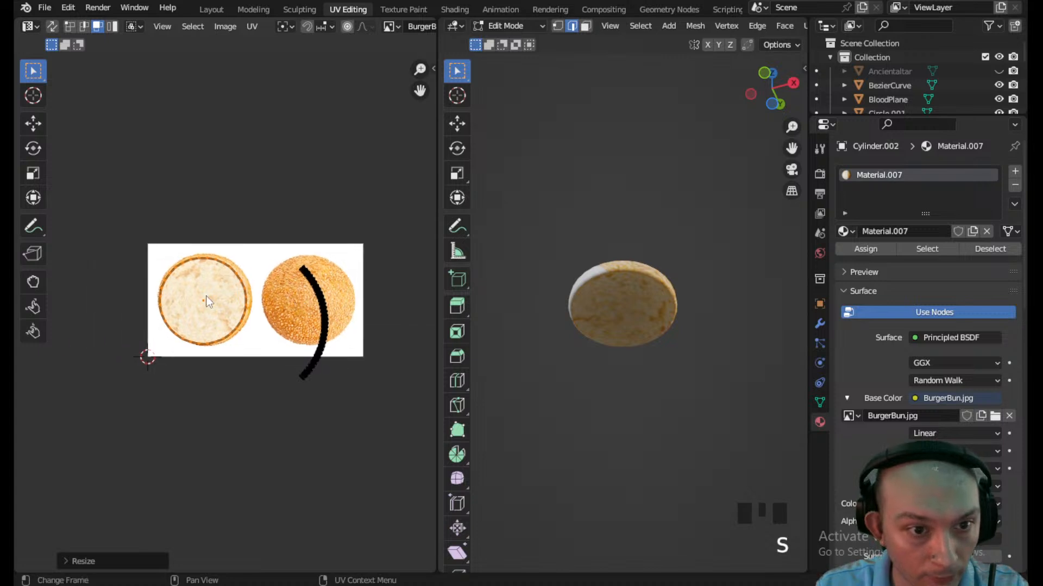
pyautogui.scroll(3, 205, 298)
pyautogui.press('g')
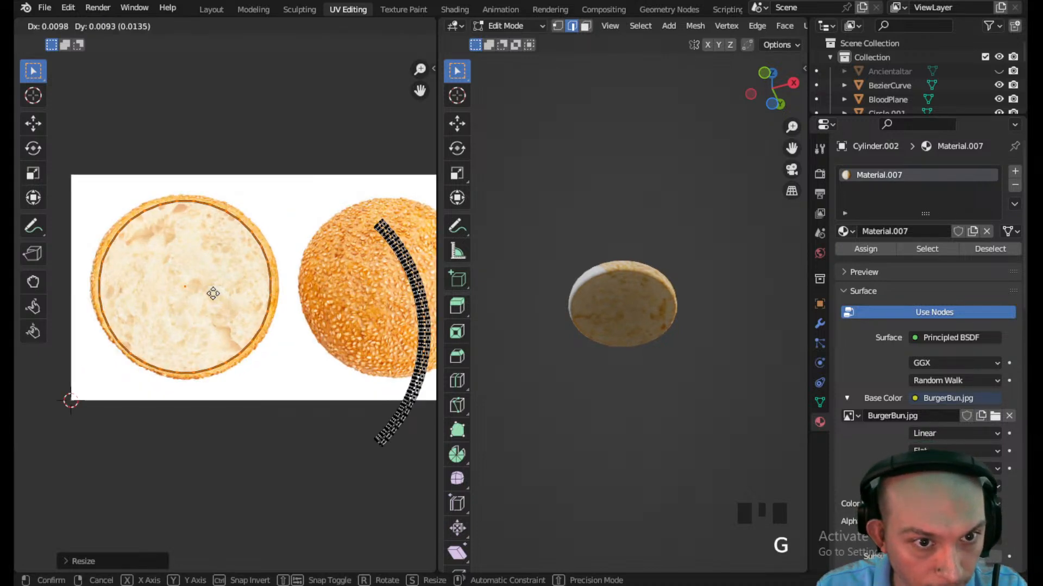
pyautogui.click(214, 292)
# - Deselect the underside UV island and turn the overlays back on in the 3D viewport
pyautogui.moveTo(510, 279); pyautogui.dragTo(577, 367, button='middle')
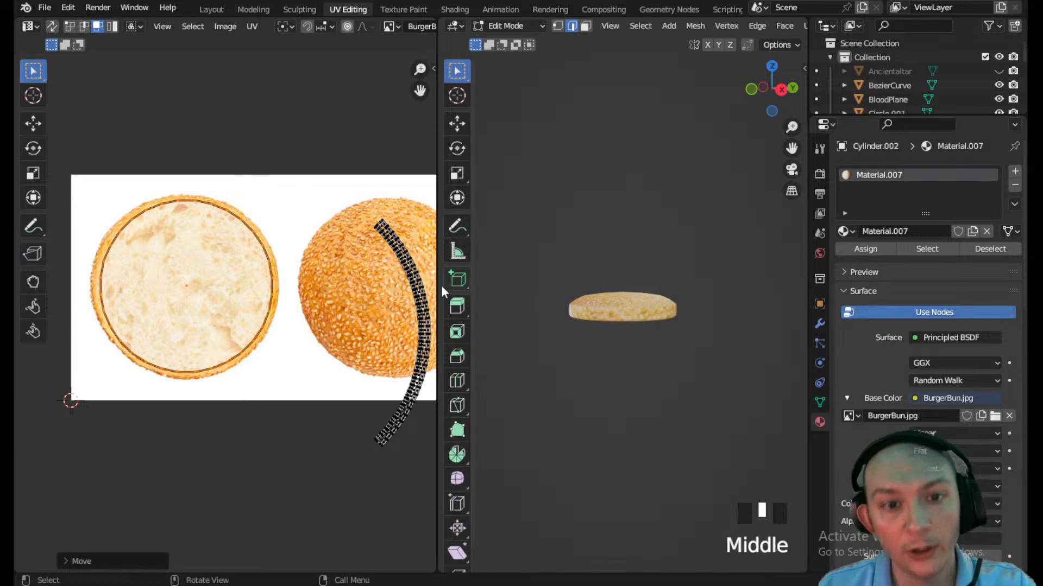
pyautogui.scroll(1, 620, 303)
pyautogui.scroll(-1, 299, 317)
pyautogui.click(299, 317)
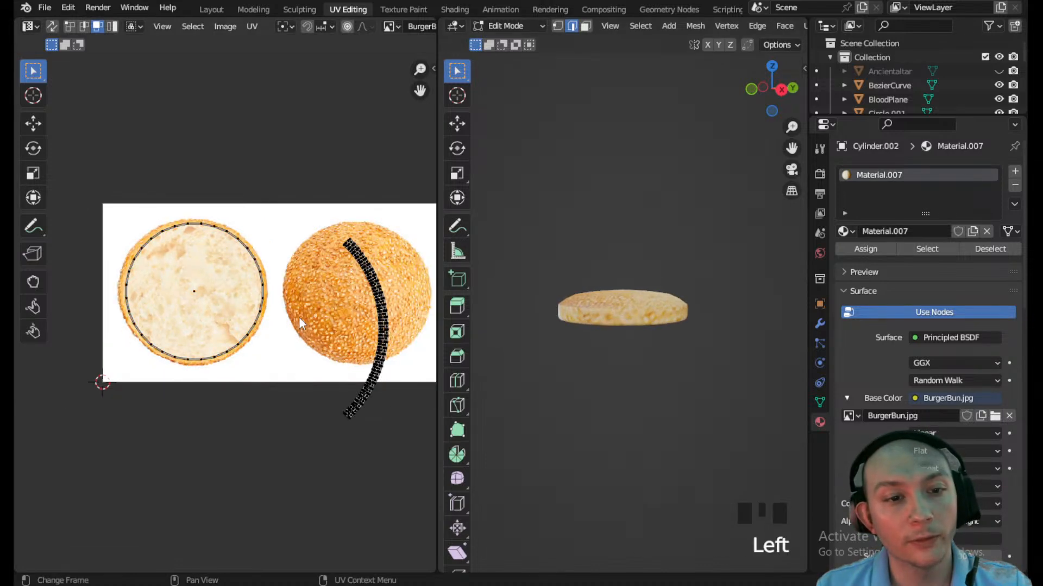
pyautogui.scroll(1, 641, 310)
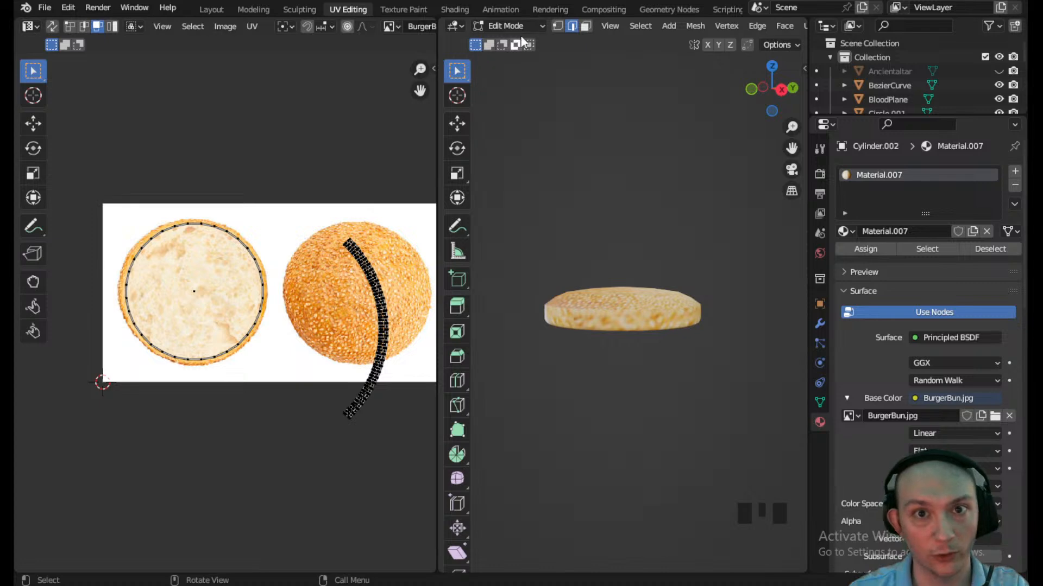
pyautogui.scroll(-5, 780, 29)
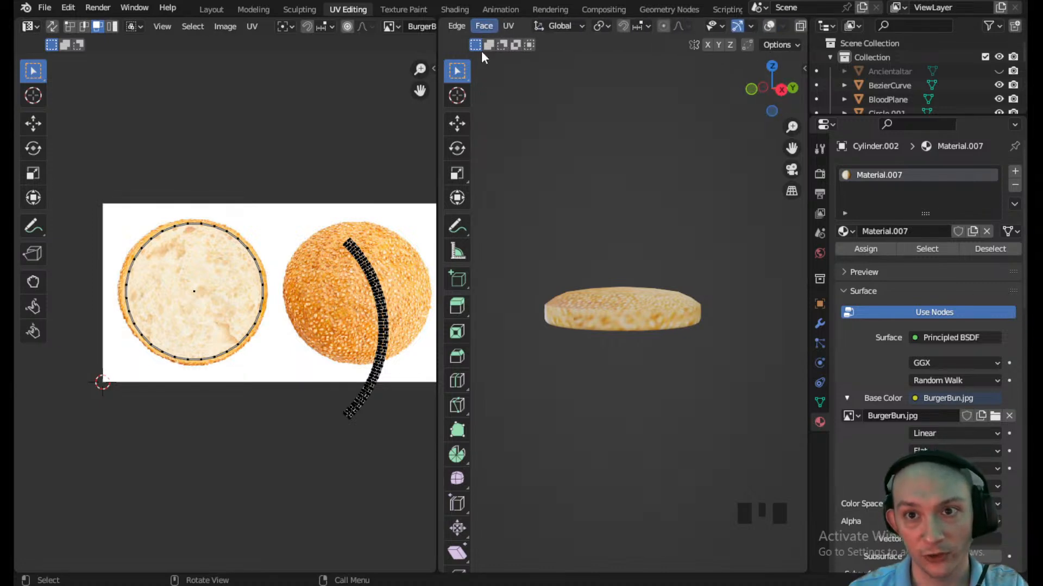
pyautogui.click(769, 27)
pyautogui.scroll(5, 570, 347)
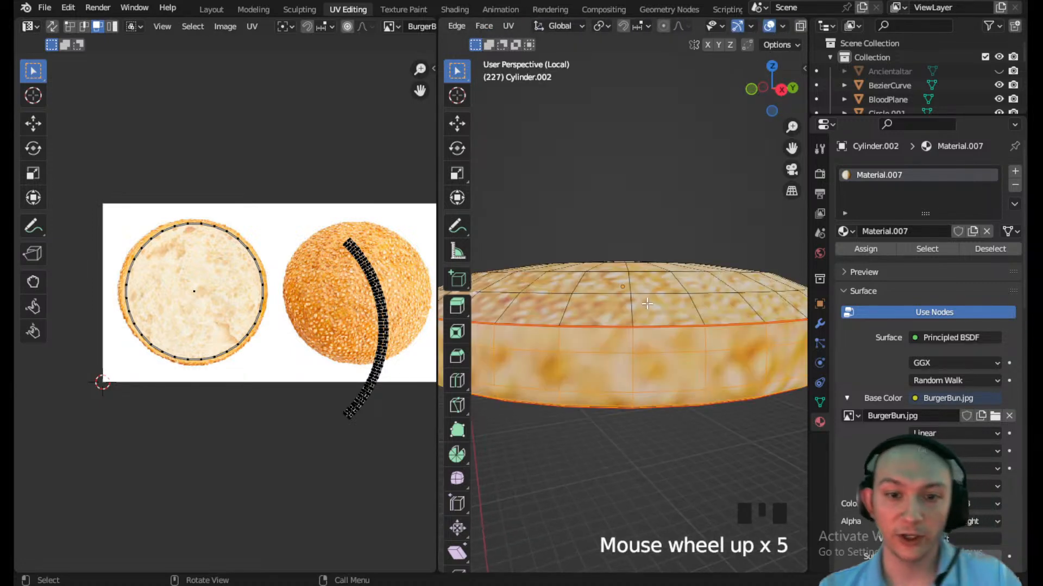
pyautogui.moveTo(565, 353); pyautogui.dragTo(573, 361, button='middle')
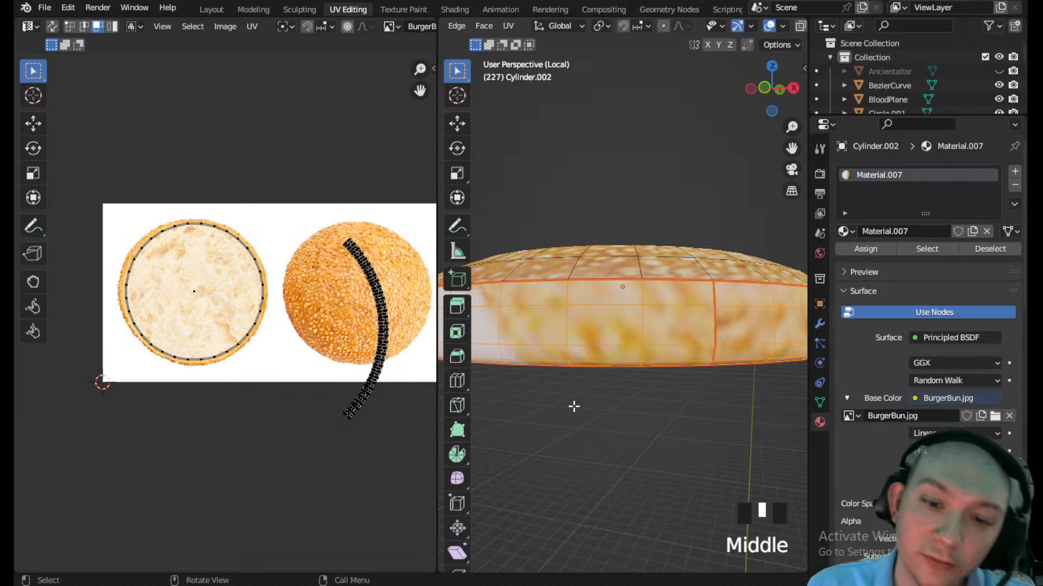
pyautogui.scroll(-3, 574, 406)
pyautogui.moveTo(648, 305); pyautogui.dragTo(620, 277, button='middle')
pyautogui.scroll(3, 631, 274)
pyautogui.click(625, 268)
pyautogui.keyDown('alt'); pyautogui.click(626, 268); pyautogui.keyUp('alt')
pyautogui.click(650, 237)
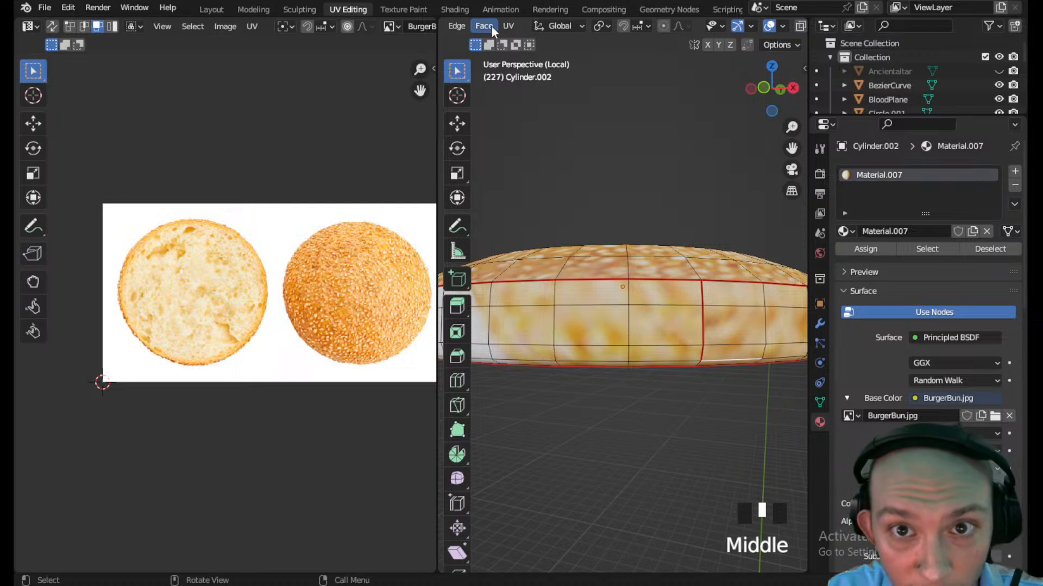
pyautogui.scroll(3, 490, 25)
pyautogui.click(652, 304)
pyautogui.click(652, 305)
pyautogui.scroll(-2, 653, 304)
pyautogui.moveTo(652, 304)
pyautogui.mouseDown(button='middle')
pyautogui.moveTo(629, 308)
pyautogui.moveTo(641, 304)
pyautogui.mouseUp(button='middle')
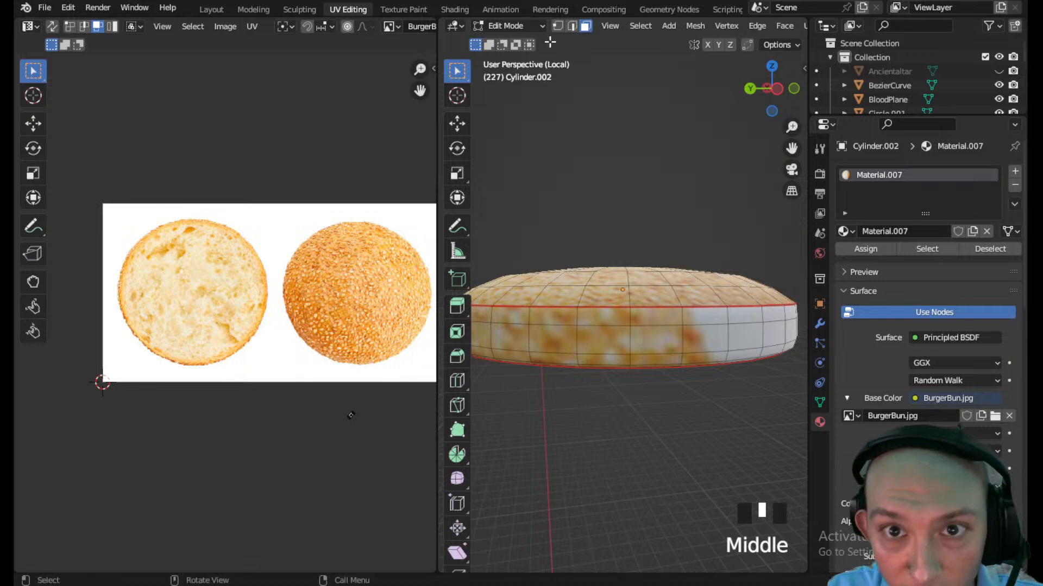
# - In edge selection mode, mark a seam along one column of vertical edges across the bun's side wall
pyautogui.click(571, 26)
pyautogui.click(683, 322)
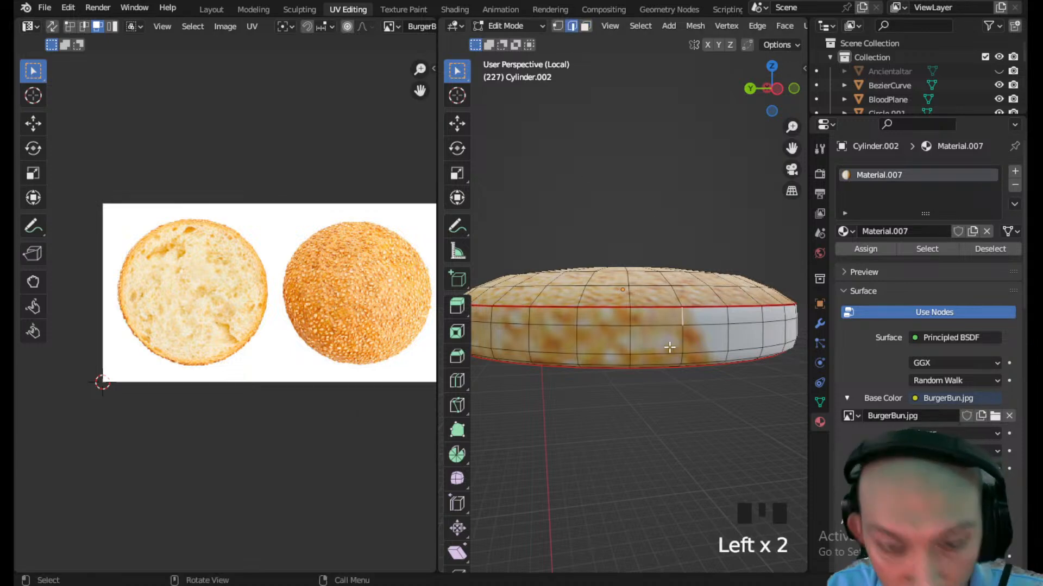
pyautogui.keyDown('shift'); pyautogui.click(676, 341); pyautogui.keyUp('shift')
pyautogui.moveTo(677, 341); pyautogui.dragTo(688, 311, button='middle')
pyautogui.keyDown('shift'); pyautogui.click(674, 300); pyautogui.keyUp('shift')
pyautogui.keyDown('shift'); pyautogui.click(673, 304); pyautogui.keyUp('shift')
pyautogui.rightClick(669, 272)
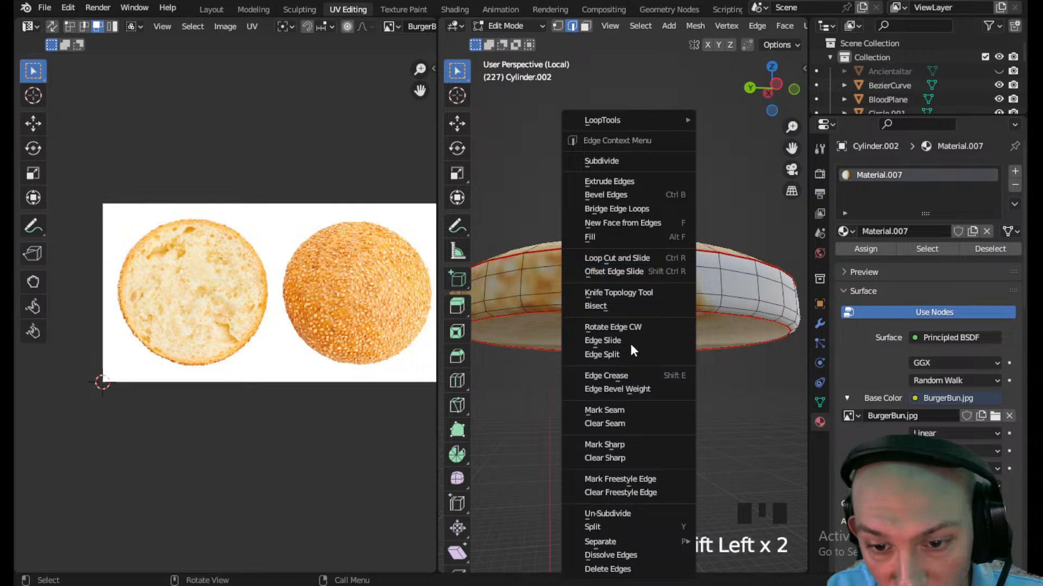
pyautogui.click(636, 411)
# - In face selection mode, select all the face loops around the bun's side wall
pyautogui.scroll(-3, 641, 380)
pyautogui.moveTo(652, 353); pyautogui.dragTo(721, 308, button='middle')
pyautogui.click(714, 310)
pyautogui.click(585, 26)
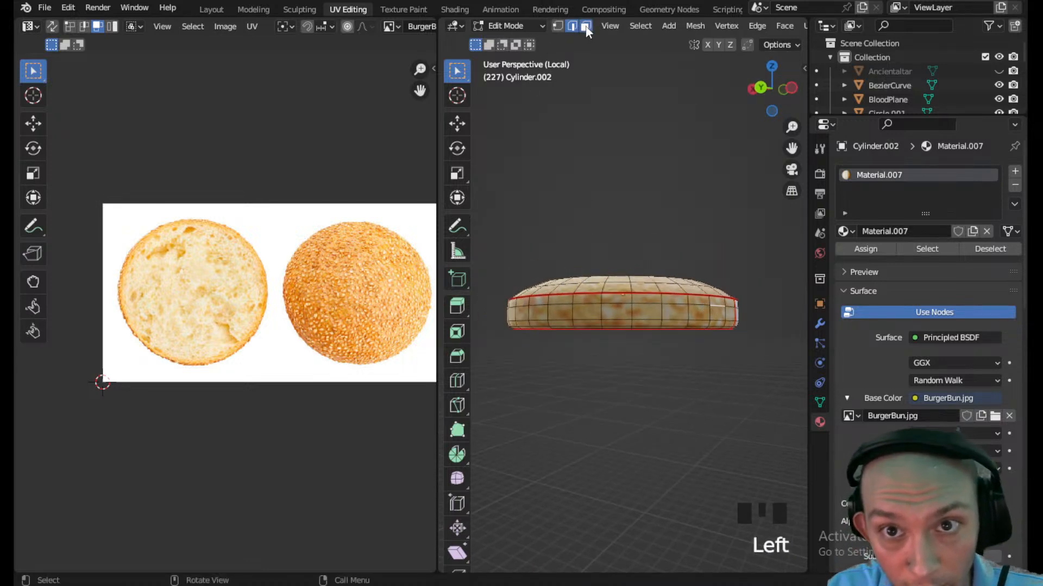
pyautogui.click(728, 314)
pyautogui.keyDown('alt'); pyautogui.click(729, 314); pyautogui.keyUp('alt')
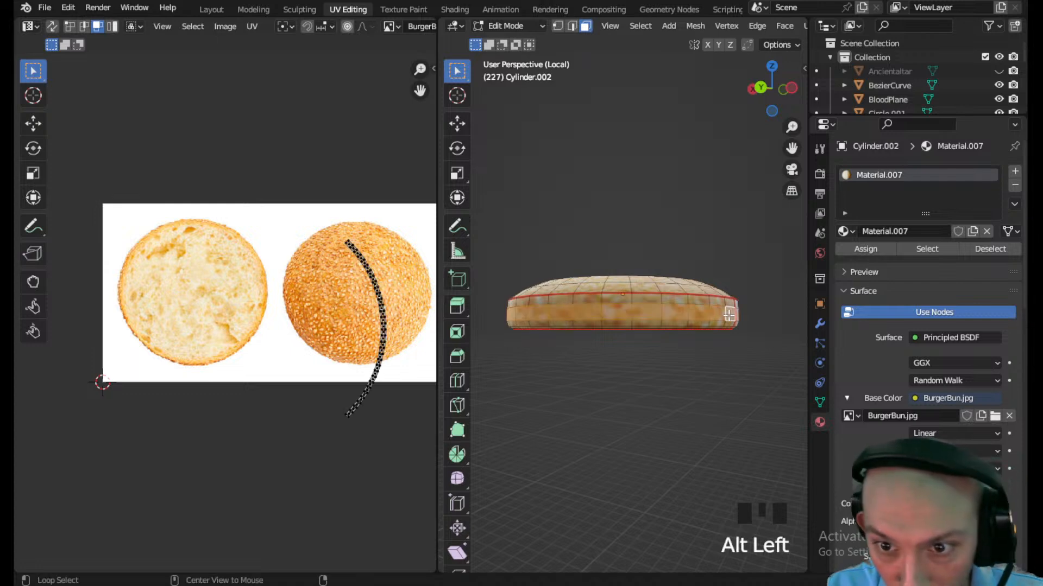
pyautogui.keyDown('alt'); pyautogui.keyDown('shift'); pyautogui.click(718, 304); pyautogui.keyUp('shift'); pyautogui.keyUp('alt')
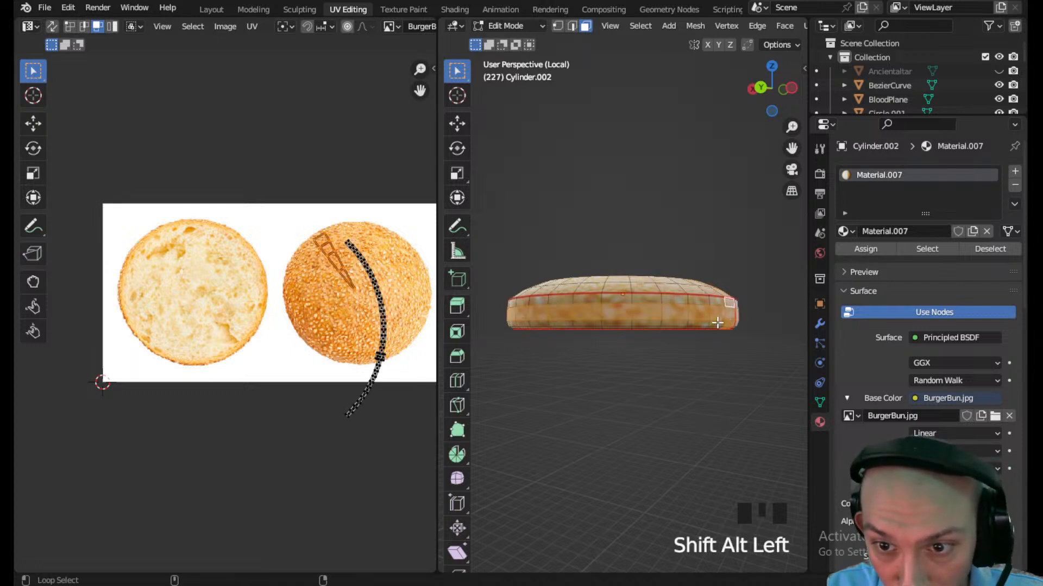
pyautogui.click(717, 318)
pyautogui.moveTo(716, 317); pyautogui.dragTo(727, 326, button='middle')
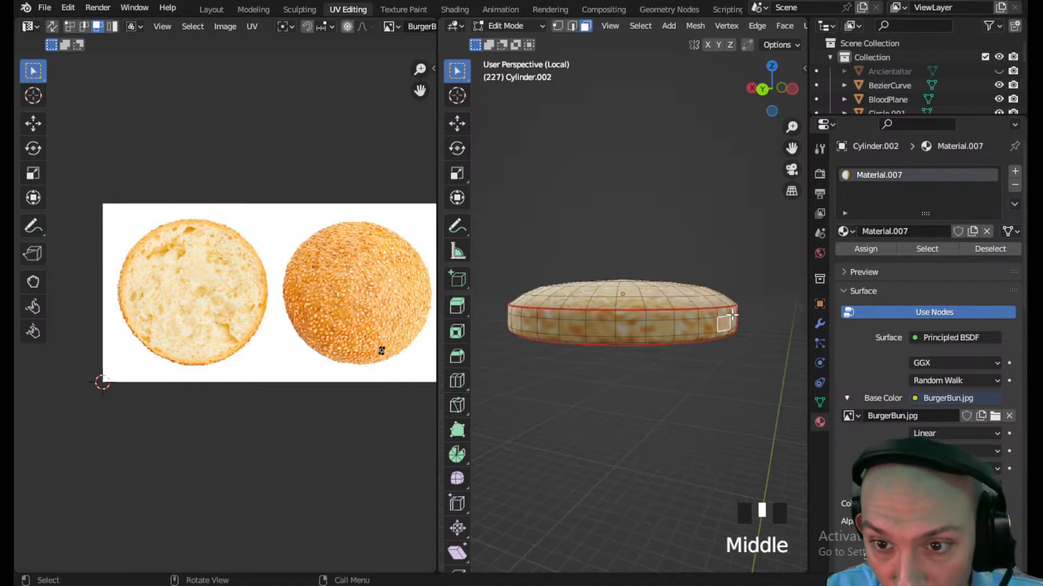
pyautogui.scroll(2, 730, 329)
pyautogui.keyDown('alt'); pyautogui.keyDown('shift'); pyautogui.click(749, 327); pyautogui.keyUp('shift'); pyautogui.keyUp('alt')
pyautogui.keyDown('alt'); pyautogui.keyDown('shift'); pyautogui.click(753, 338); pyautogui.keyUp('shift'); pyautogui.keyUp('alt')
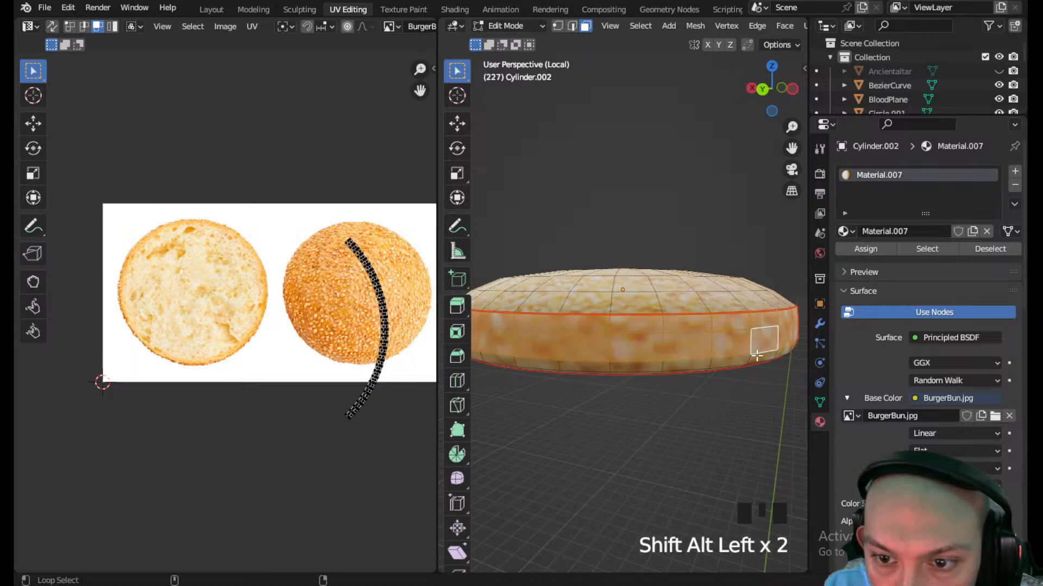
pyautogui.keyDown('alt'); pyautogui.keyDown('shift'); pyautogui.click(747, 360); pyautogui.keyUp('shift'); pyautogui.keyUp('alt')
pyautogui.moveTo(604, 332); pyautogui.dragTo(698, 288, button='middle')
pyautogui.scroll(2, 744, 311)
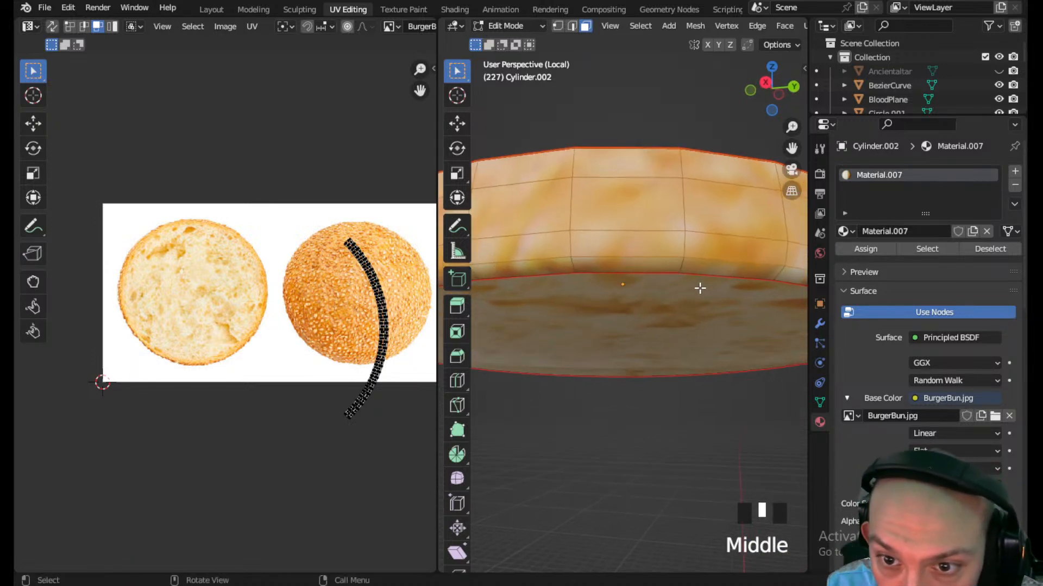
# - Add the lowest face loop to the side-wall selection and unwrap the selected faces
pyautogui.keyDown('alt'); pyautogui.keyDown('shift'); pyautogui.click(683, 265); pyautogui.keyUp('shift'); pyautogui.keyUp('alt')
pyautogui.moveTo(682, 265); pyautogui.dragTo(735, 275, button='middle')
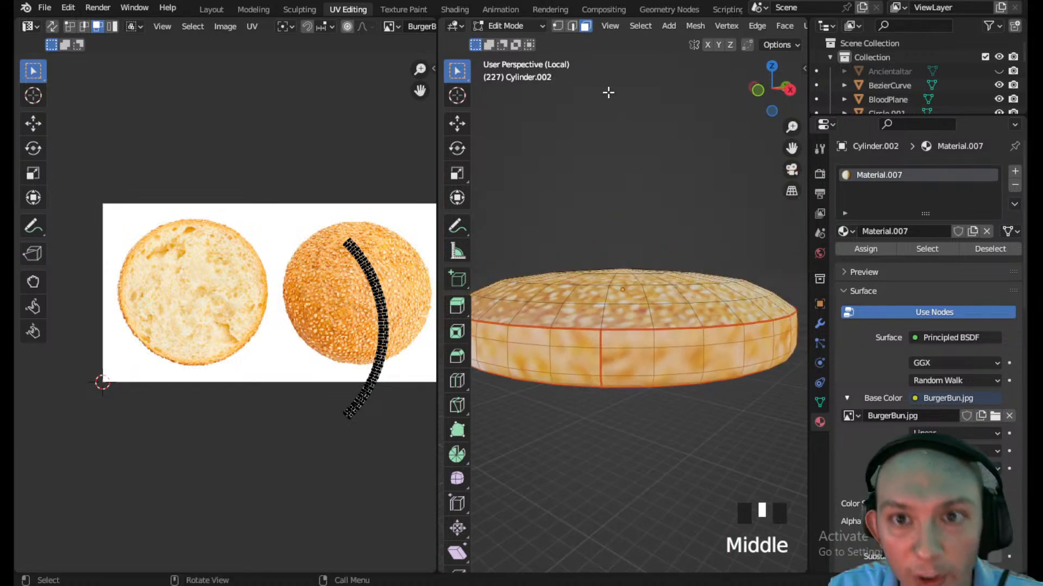
pyautogui.scroll(-5, 624, 25)
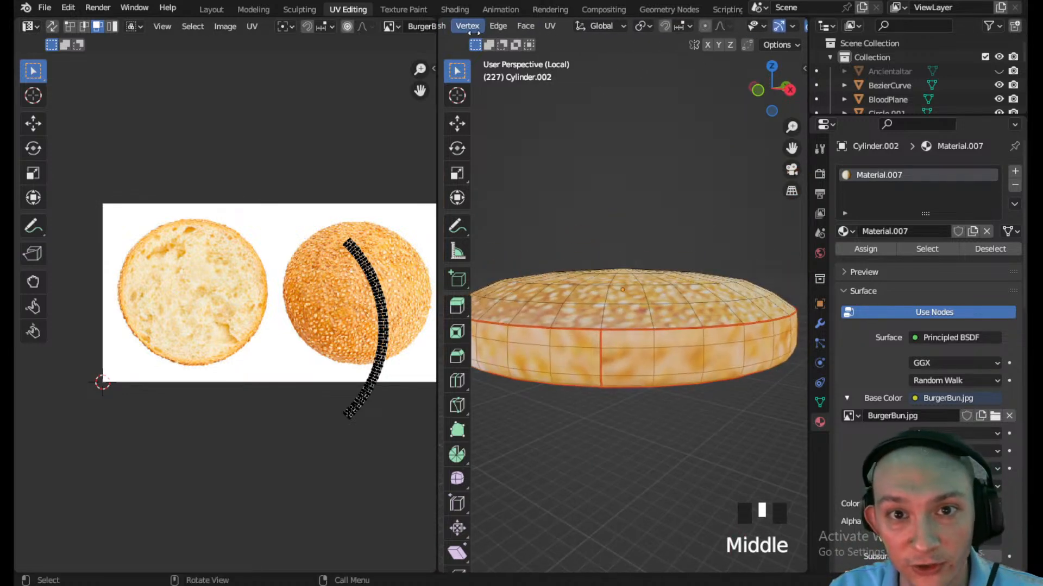
pyautogui.click(575, 27)
pyautogui.click(583, 39)
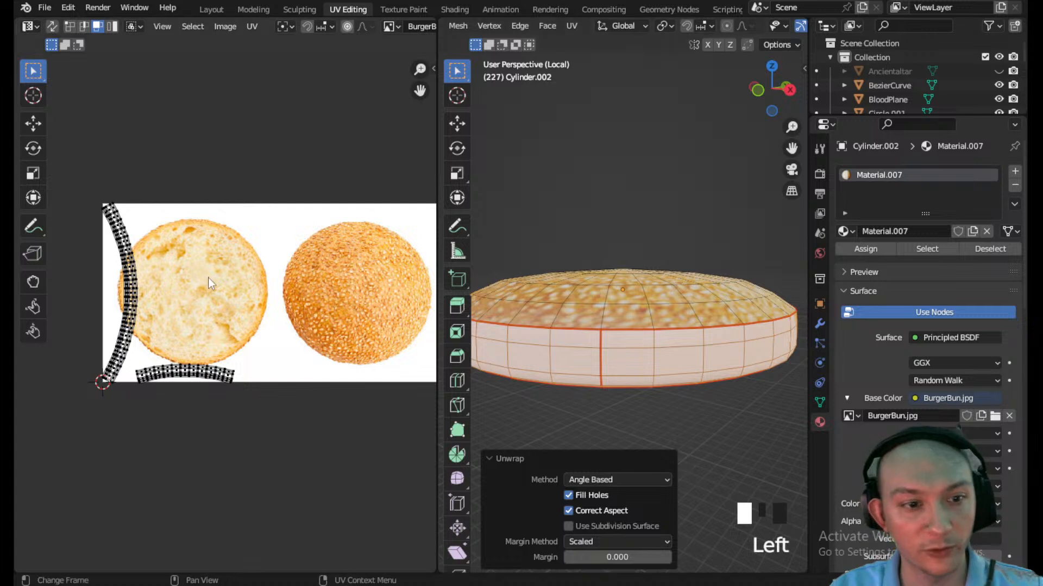
pyautogui.scroll(-1, 245, 380)
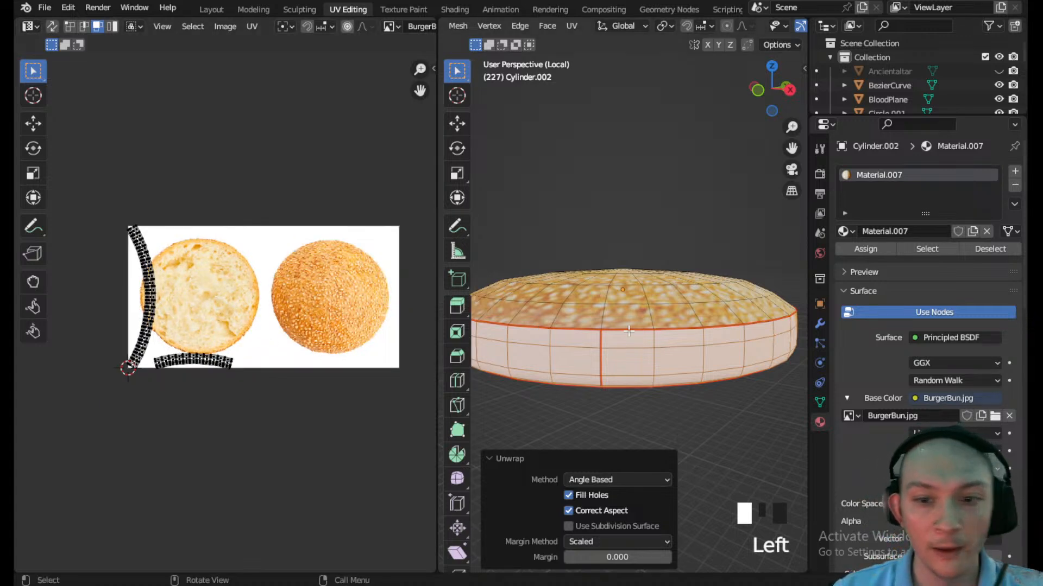
# - Add a second material slot to the bun with a new material named BurgerSideBun
pyautogui.click(1014, 172)
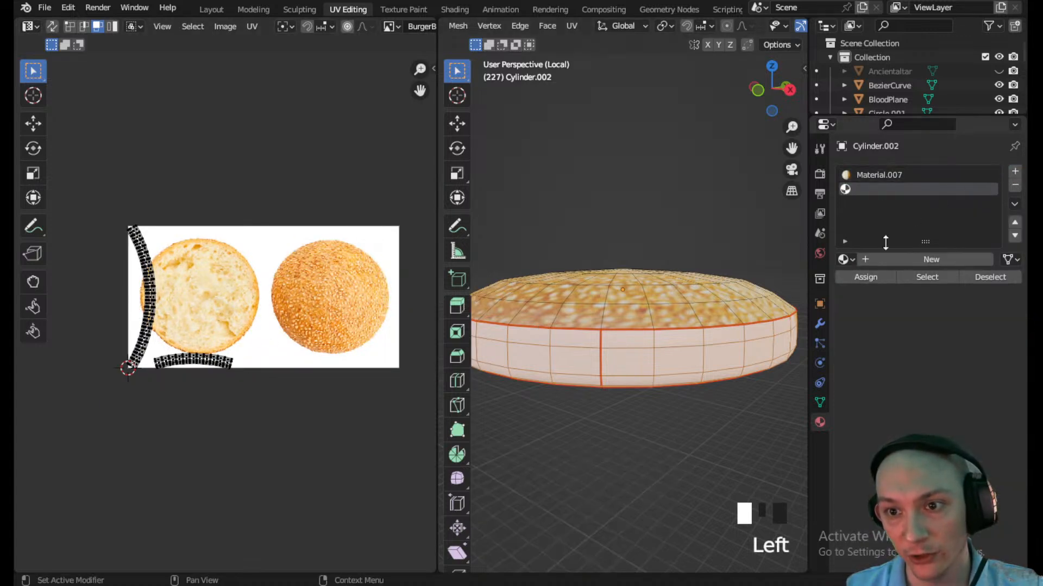
pyautogui.click(874, 258)
pyautogui.doubleClick(880, 190)
pyautogui.write('BurgerSide')
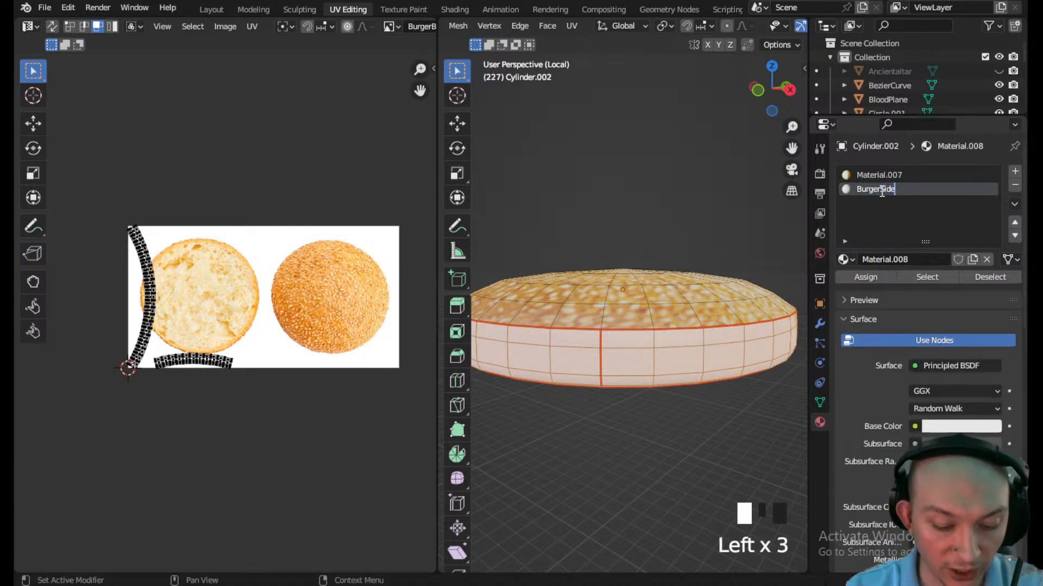
pyautogui.write('Bun')
pyautogui.press('Return')
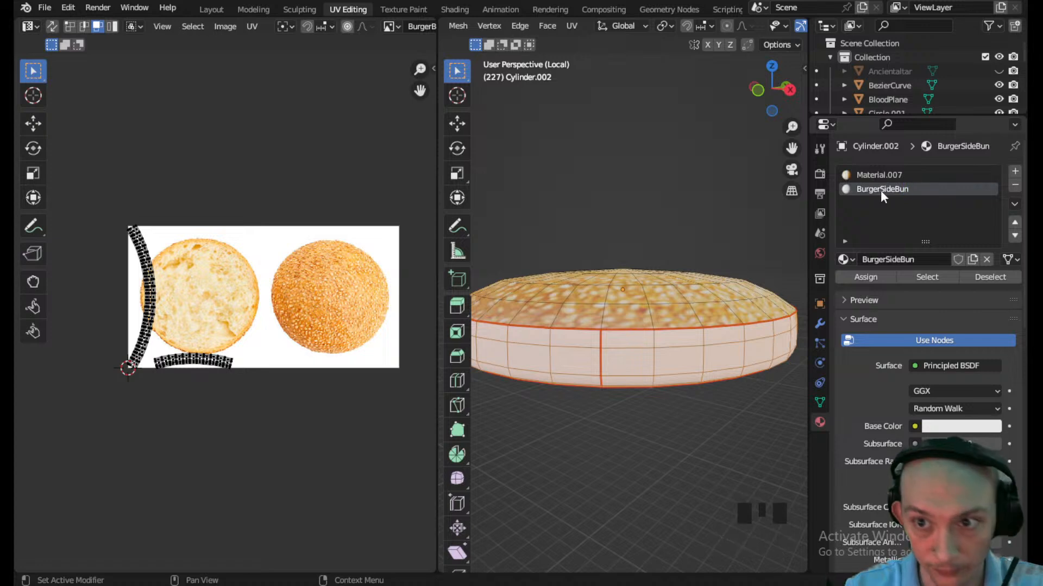
# - Rename the bun's first material as BurgerBun
pyautogui.doubleClick(891, 175)
pyautogui.doubleClick(890, 175)
pyautogui.write('BurgerBun')
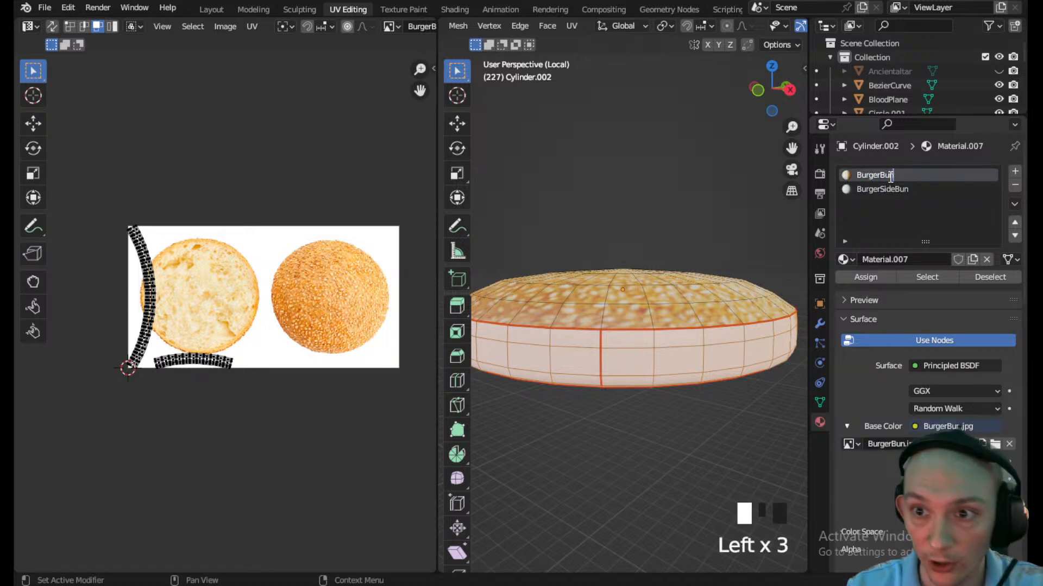
pyautogui.press('Return')
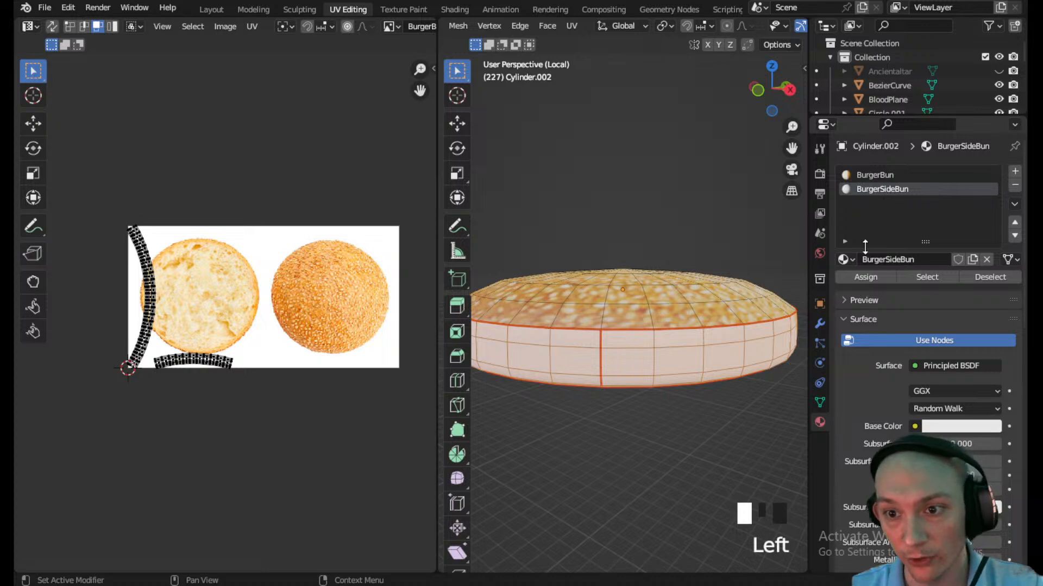
# - Assign BurgerSideBun to the selected side-wall faces and set its Base Color to an Image Texture
pyautogui.click(861, 279)
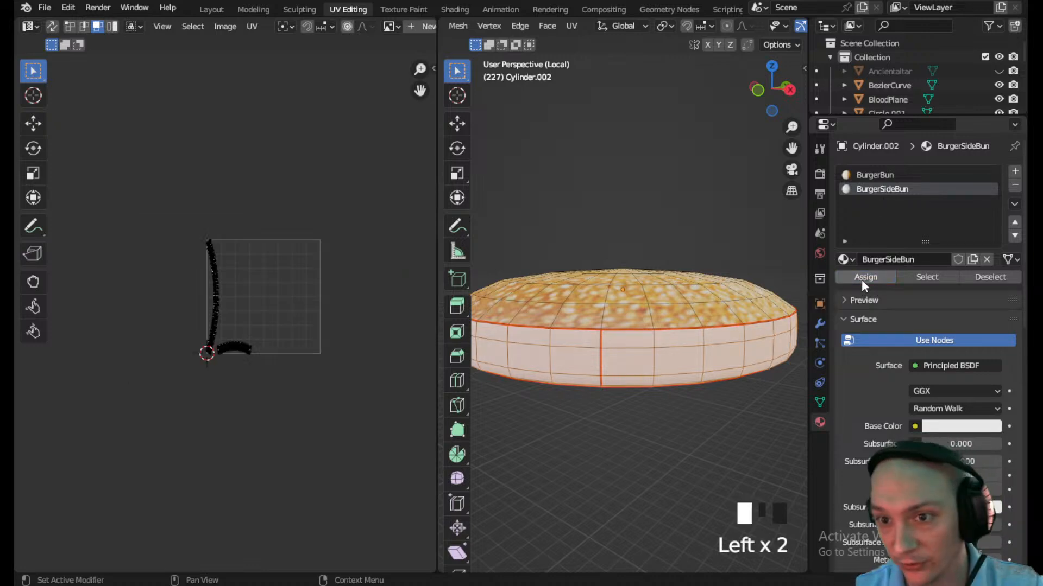
pyautogui.click(915, 426)
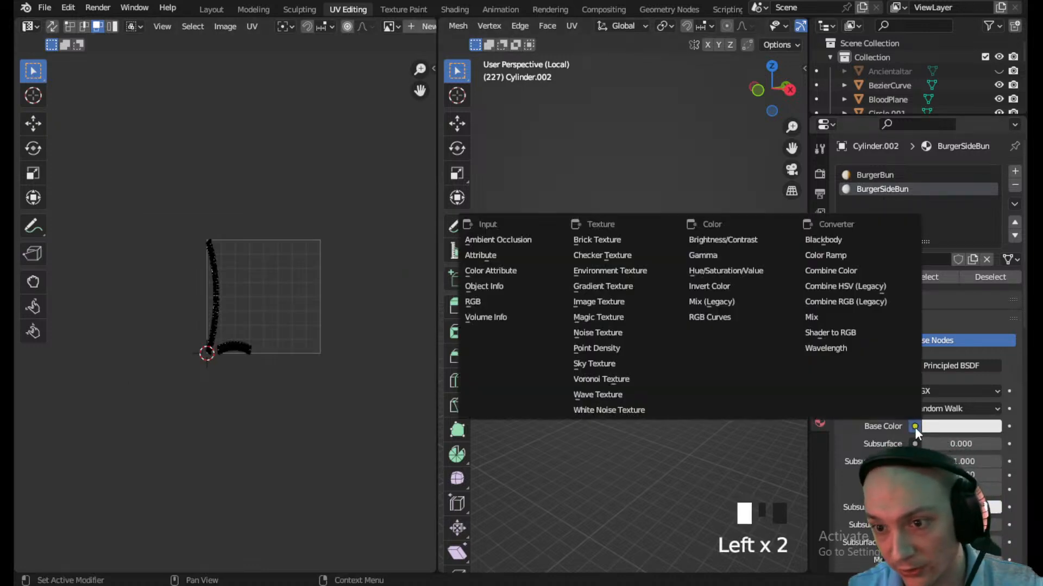
pyautogui.click(600, 316)
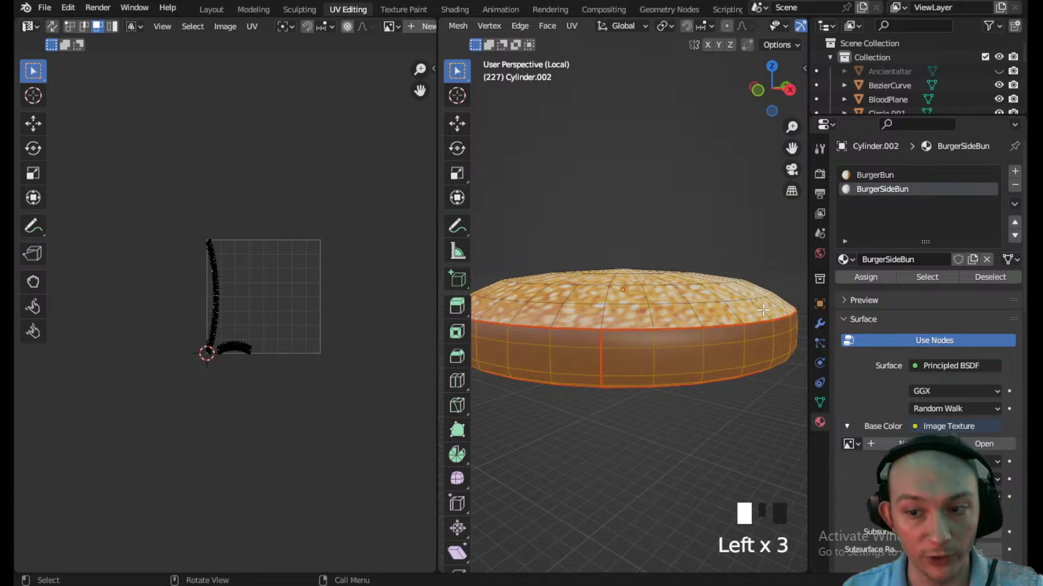
# - Load BurgerBunSideVioew.jpg from the Textures\Jokes folder as the BurgerSideBun image texture
pyautogui.click(983, 444)
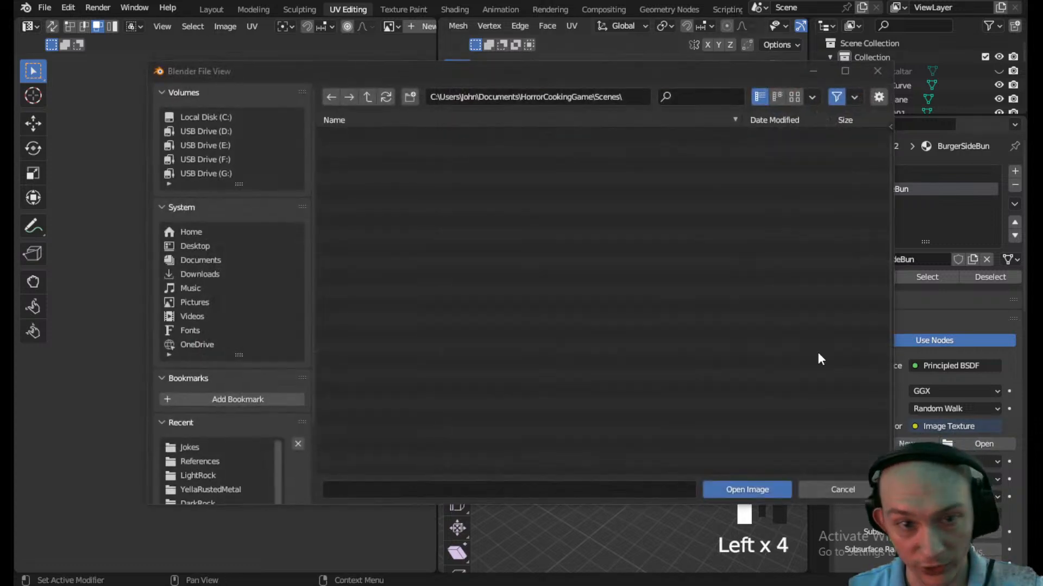
pyautogui.click(367, 96)
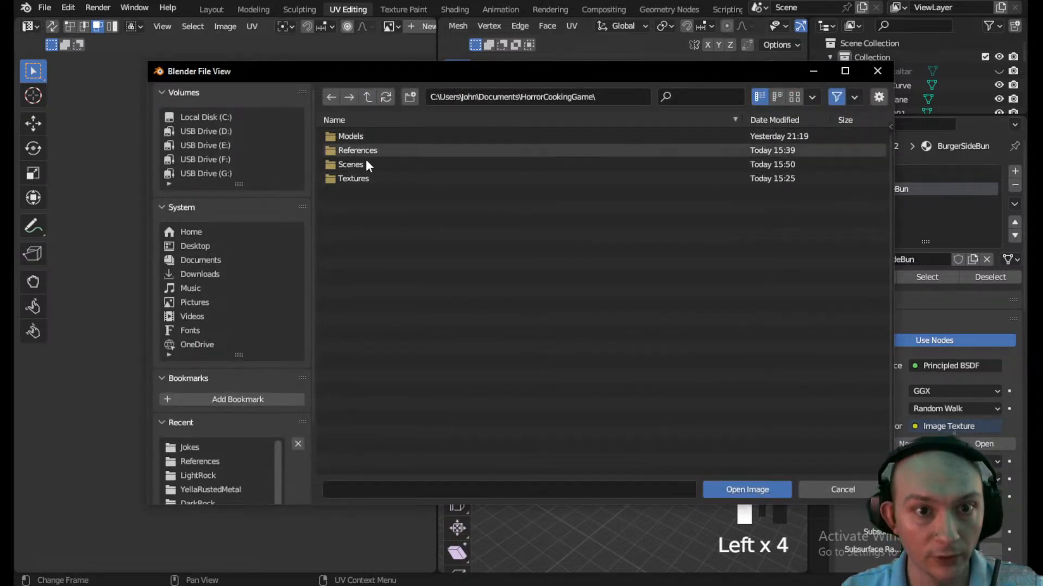
pyautogui.click(363, 177)
pyautogui.click(353, 180)
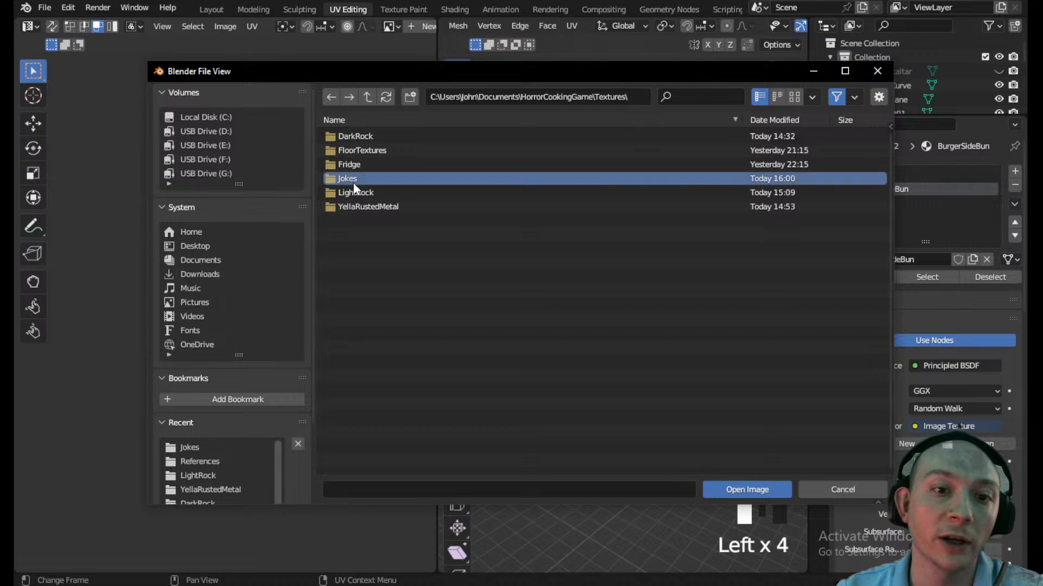
pyautogui.doubleClick(374, 147)
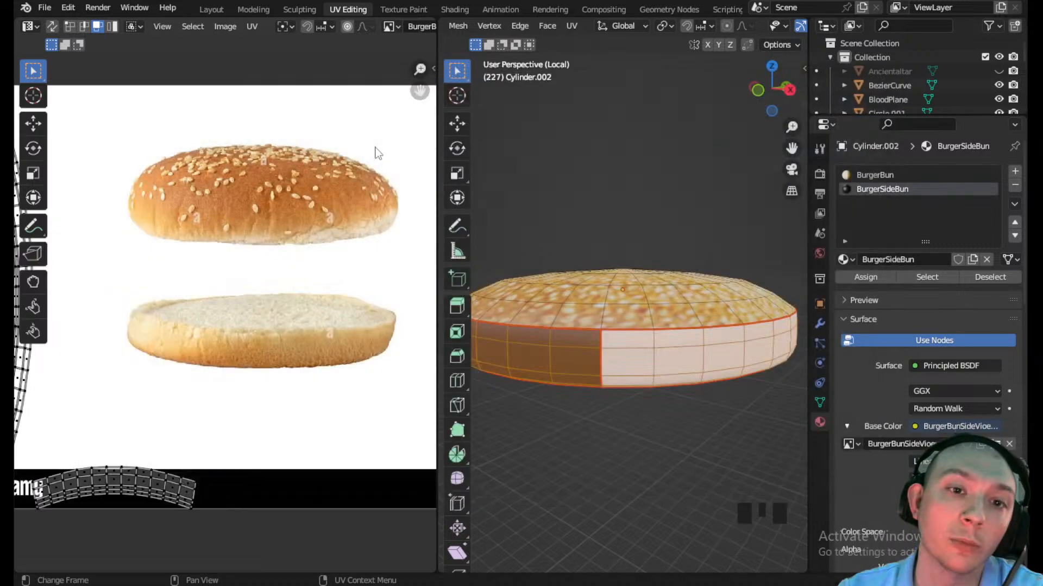
# - Select the short side-wall UV island, turn it upside down and move it onto the top bun's lower crust
pyautogui.scroll(-2, 539, 347)
pyautogui.scroll(-3, 224, 419)
pyautogui.moveTo(221, 488); pyautogui.dragTo(29, 436)
pyautogui.press('r')
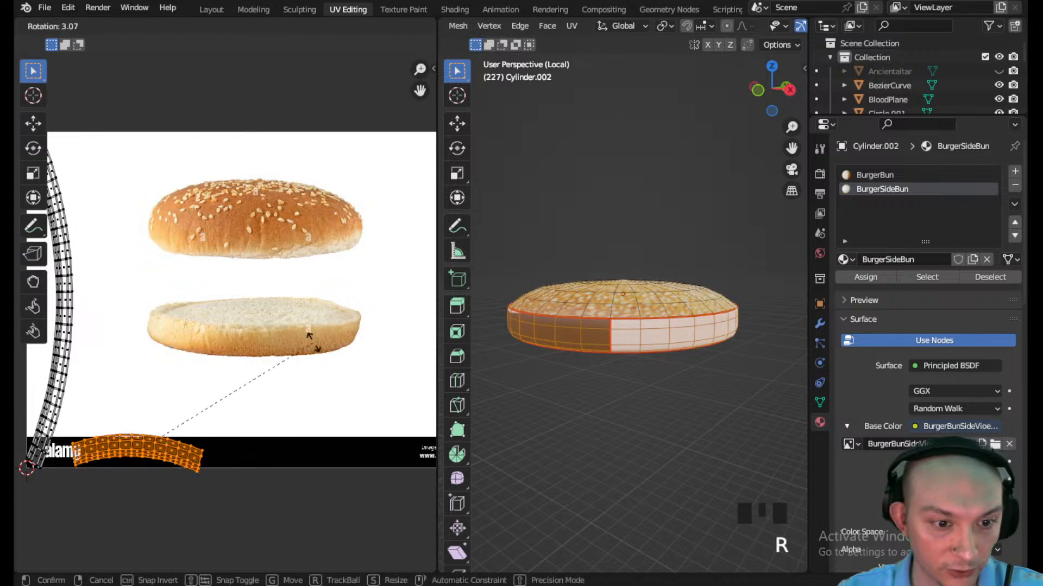
pyautogui.click(117, 477)
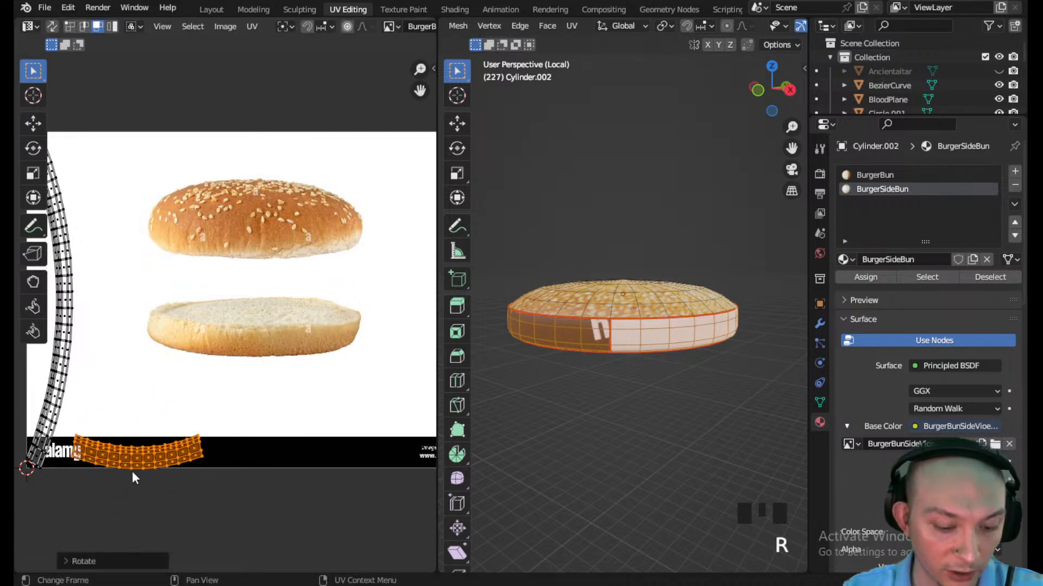
pyautogui.press('g')
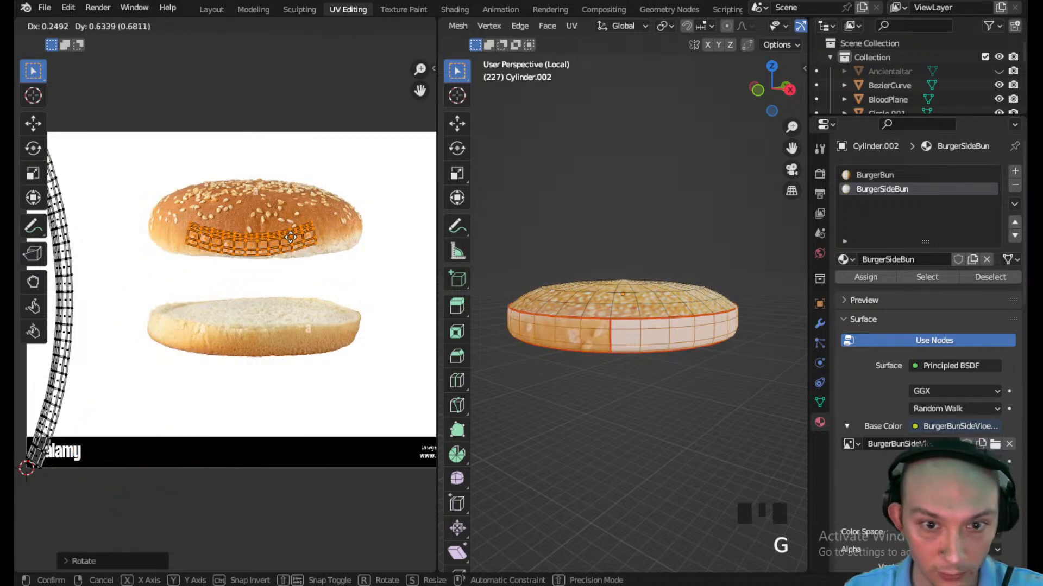
pyautogui.click(285, 235)
pyautogui.scroll(1, 284, 234)
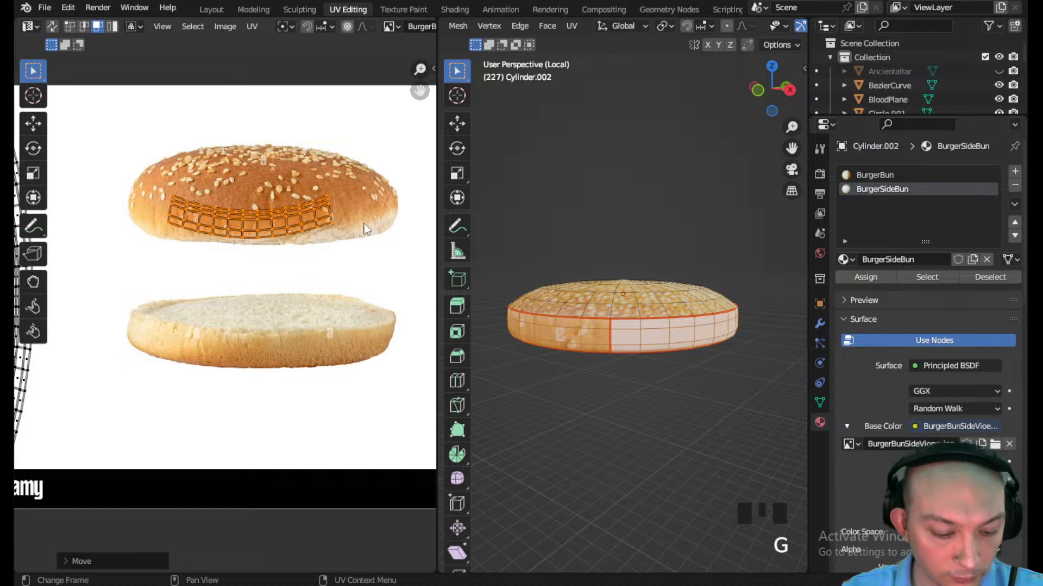
pyautogui.press('g')
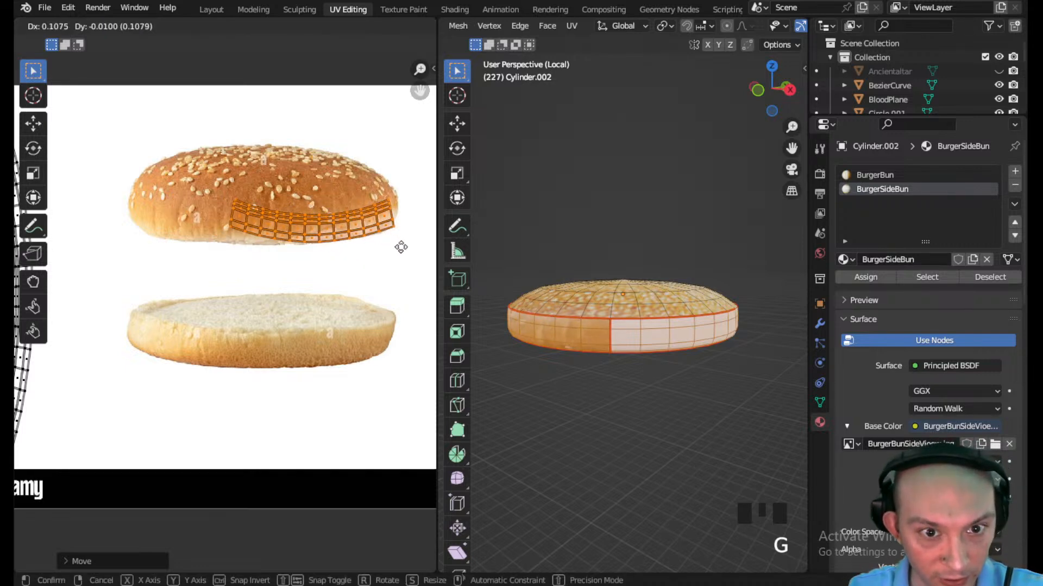
pyautogui.click(400, 249)
# - Rotate the short side-wall UV island by about half a turn and scale it down slightly
pyautogui.moveTo(603, 318); pyautogui.dragTo(753, 333, button='middle')
pyautogui.scroll(2, 263, 246)
pyautogui.scroll(-2, 320, 224)
pyautogui.press('r')
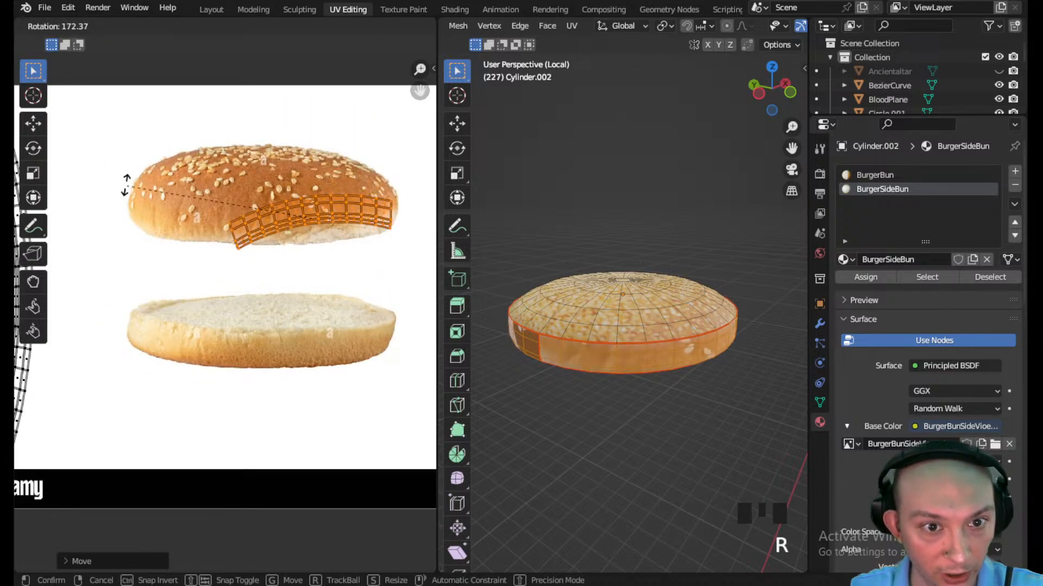
pyautogui.click(307, 223)
pyautogui.press('s')
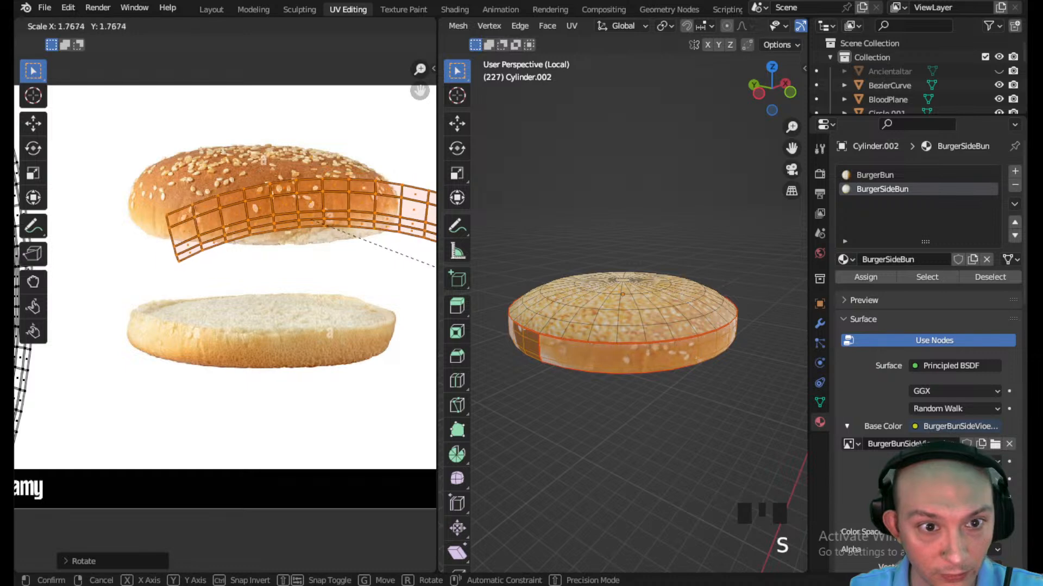
pyautogui.click(370, 261)
# - Move the short UV island onto the bottom bun's crust, rotating it to follow the curve and scaling it to fit inside
pyautogui.press('g')
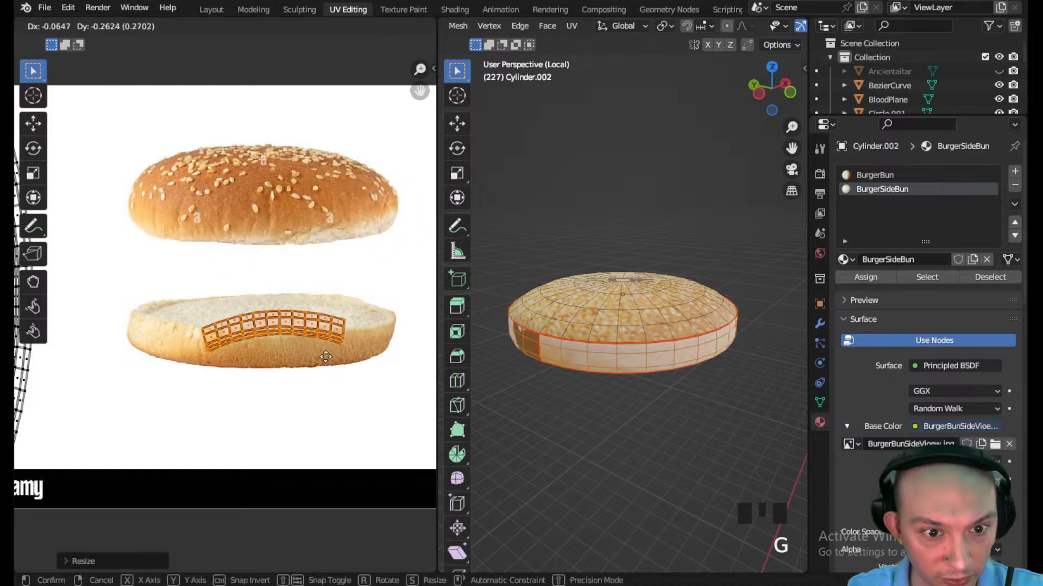
pyautogui.click(368, 389)
pyautogui.press('r')
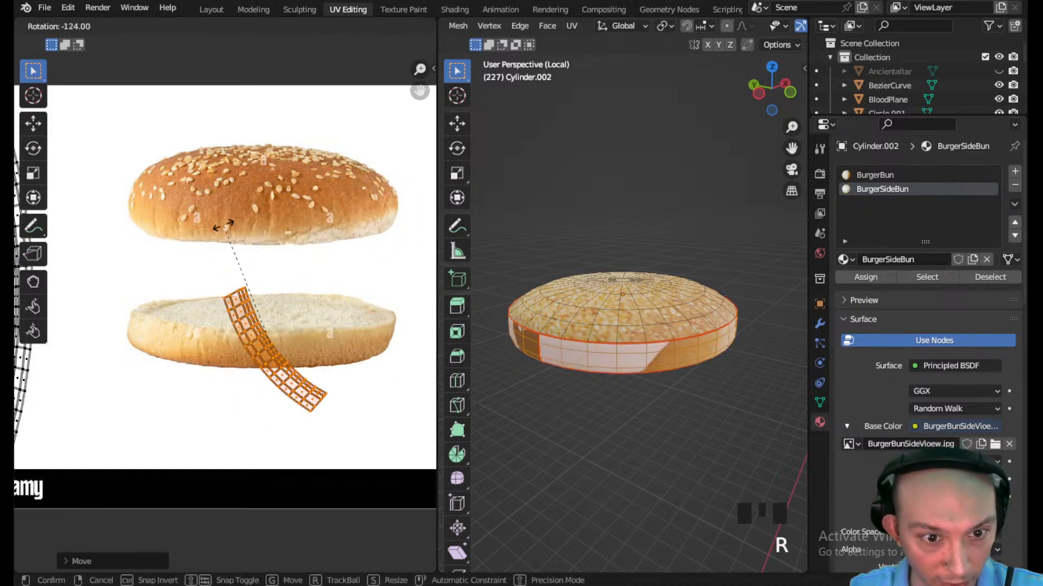
pyautogui.click(133, 311)
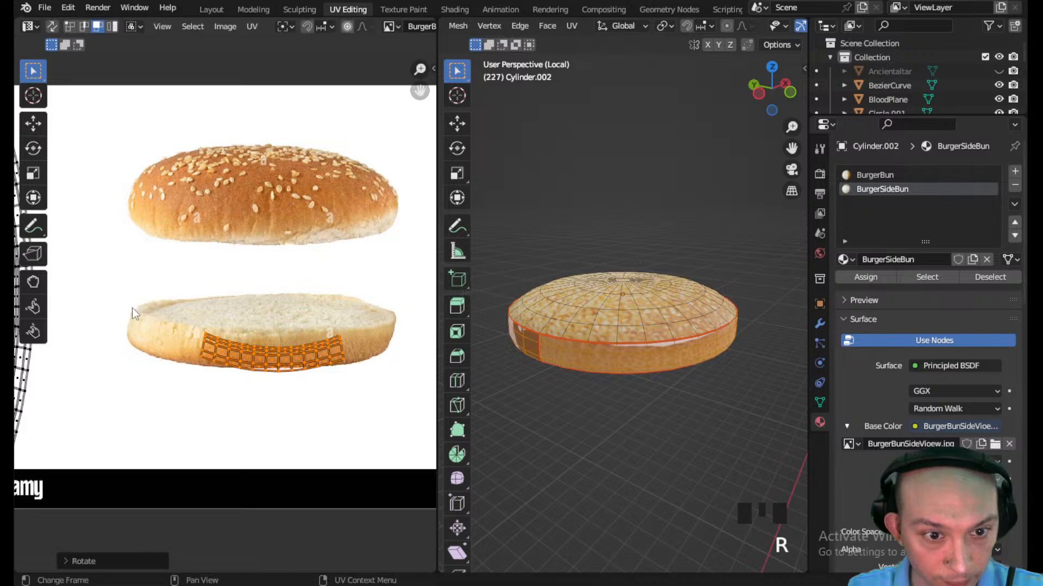
pyautogui.press('s')
pyautogui.click(341, 379)
pyautogui.press('g')
pyautogui.click(329, 375)
pyautogui.scroll(-2, 249, 296)
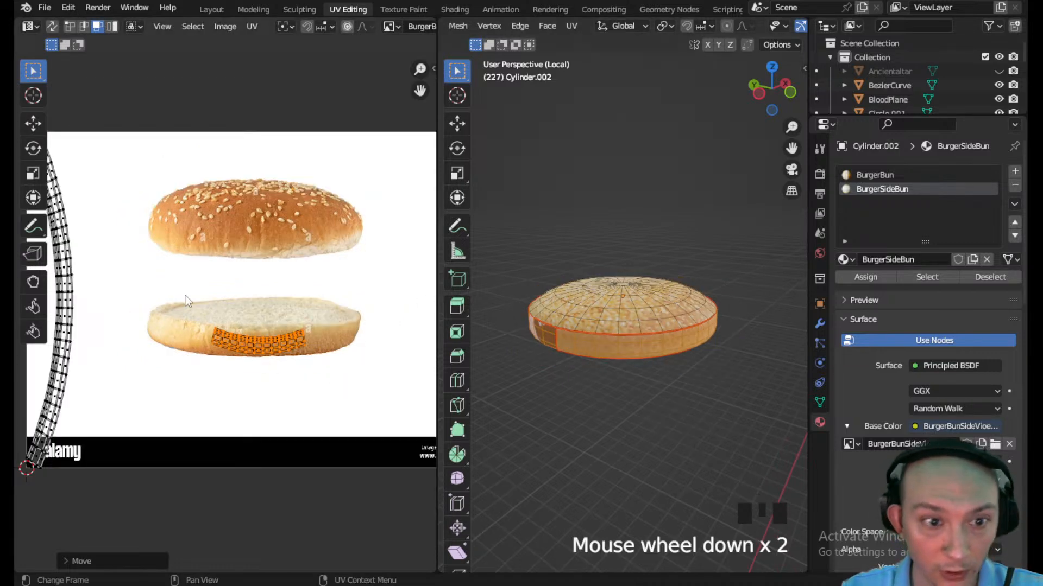
# - Select the long curved side-wall UV island along the edge of the side-view image
pyautogui.moveTo(132, 338); pyautogui.dragTo(89, 209)
pyautogui.scroll(2, 109, 239)
pyautogui.moveTo(139, 287); pyautogui.dragTo(307, 292, button='middle')
pyautogui.scroll(1, 308, 298)
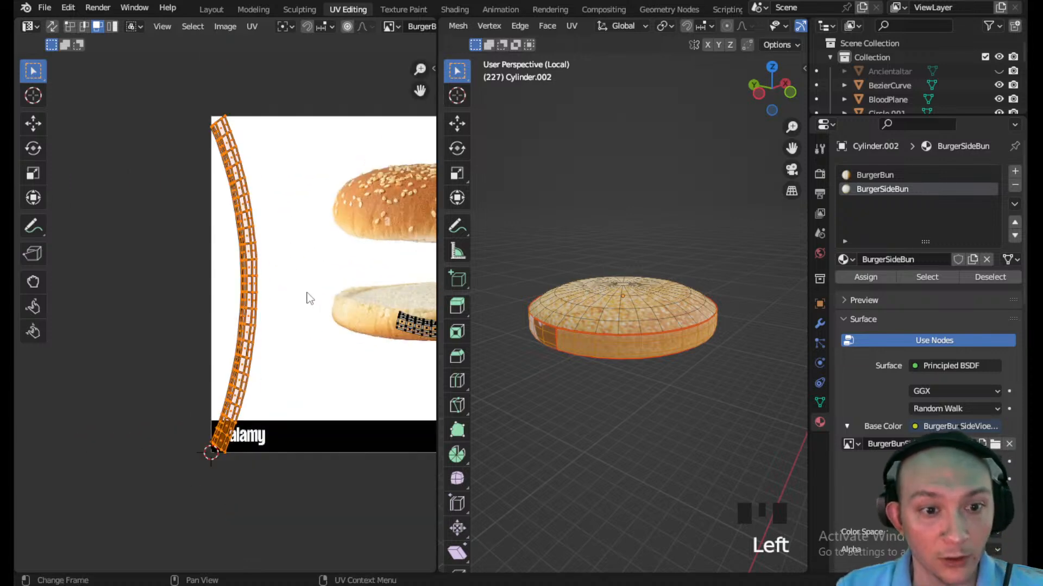
pyautogui.scroll(1, 670, 334)
# - In edge selection mode, mark a seam along another column of vertical edges on the opposite part of the side wall
pyautogui.click(670, 335)
pyautogui.moveTo(687, 349); pyautogui.dragTo(680, 307, button='middle')
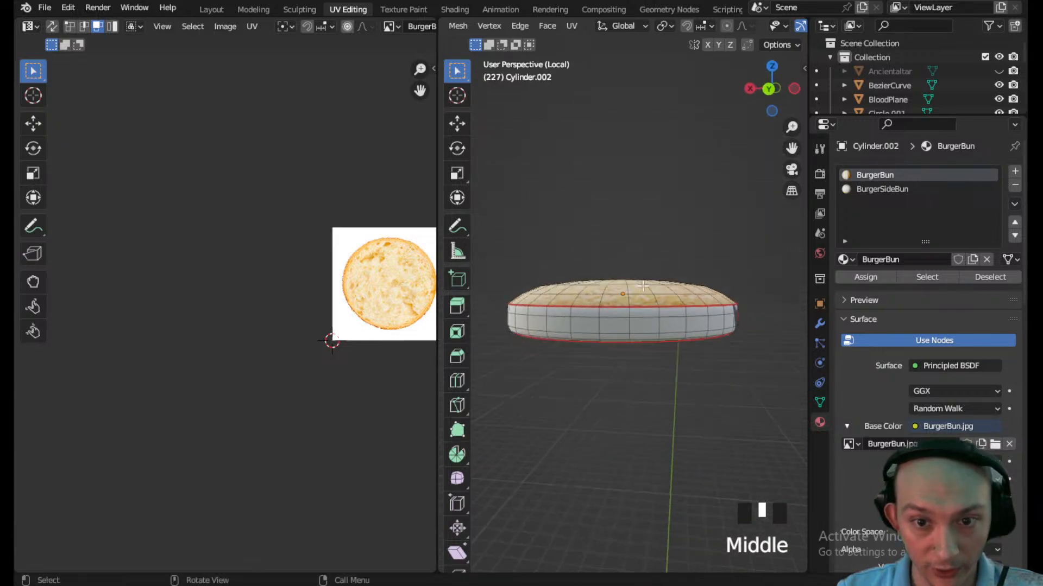
pyautogui.hscroll(-5, 534, 32)
pyautogui.click(573, 26)
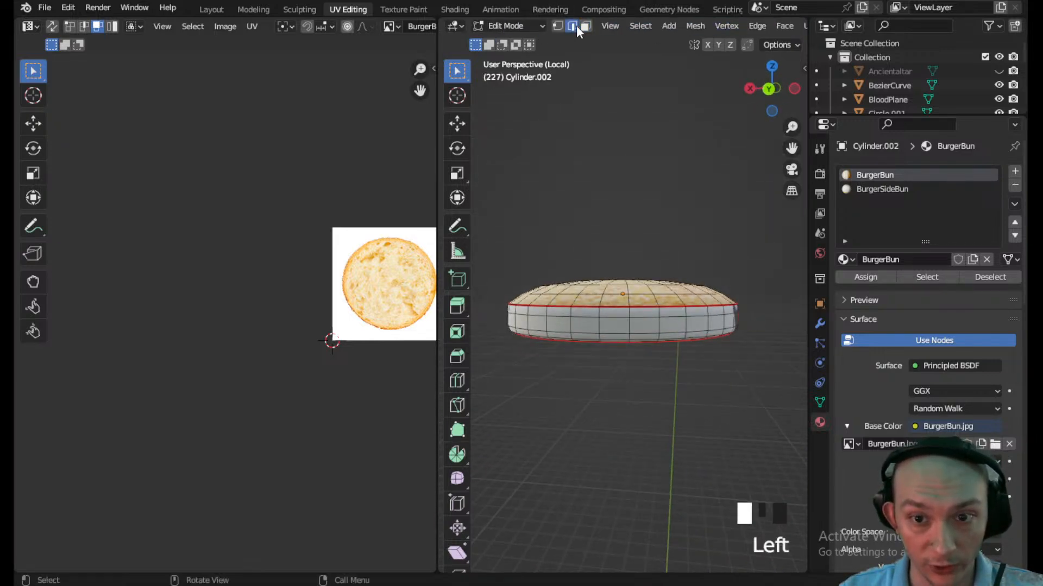
pyautogui.scroll(2, 628, 307)
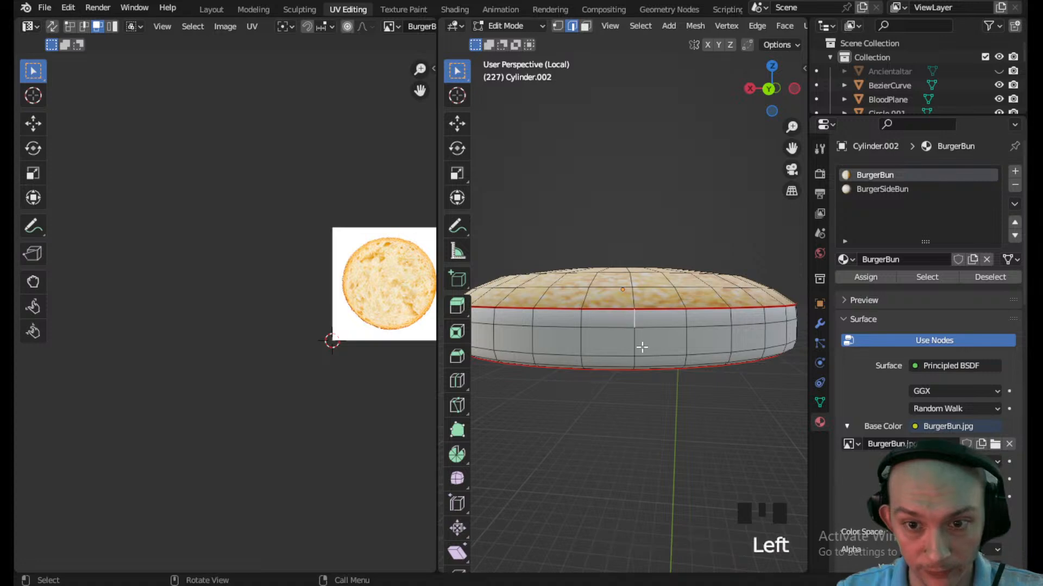
pyautogui.moveTo(633, 364); pyautogui.dragTo(634, 293, button='middle')
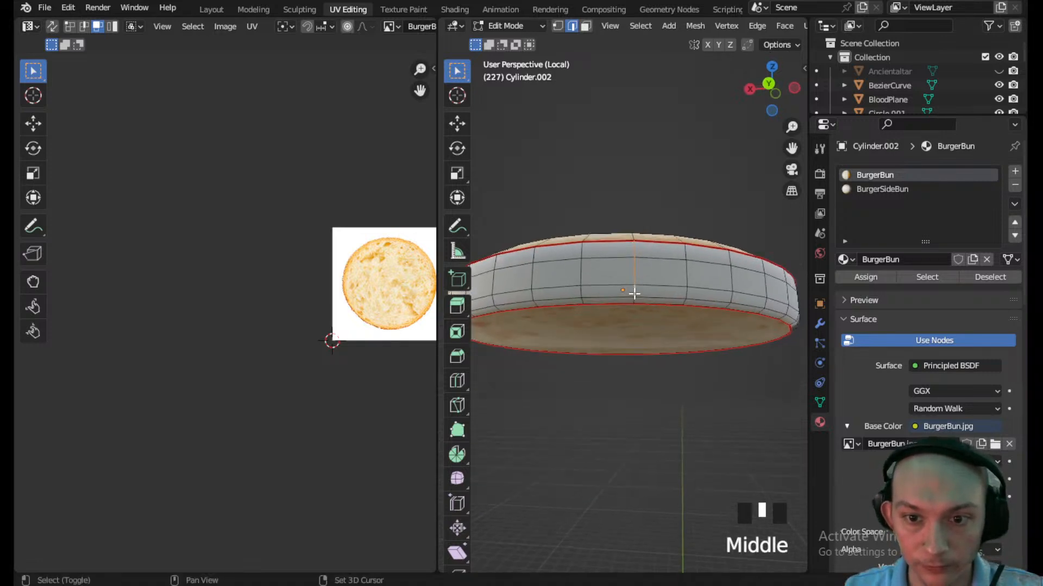
pyautogui.rightClick(634, 250)
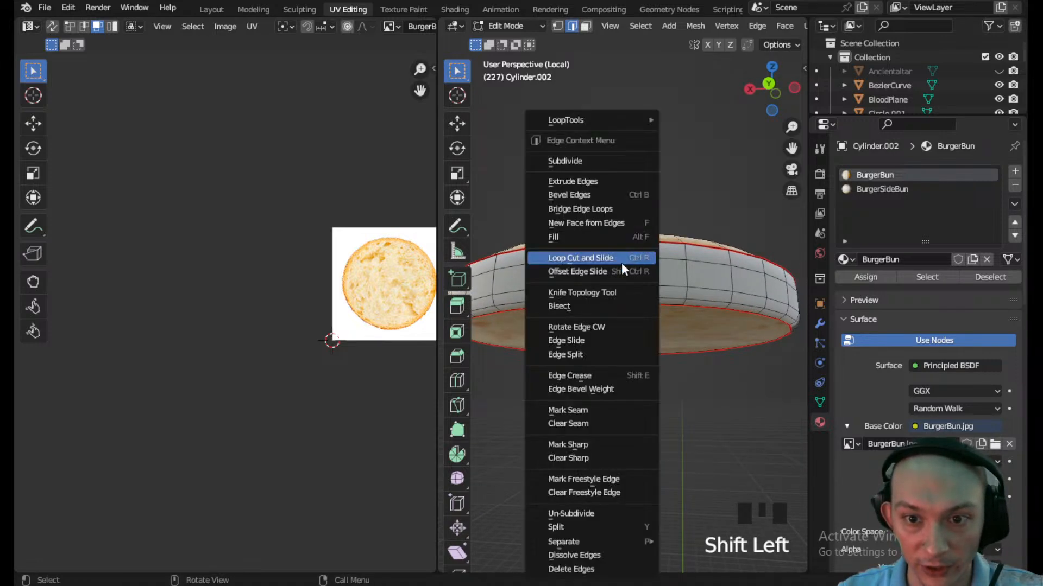
pyautogui.click(575, 411)
# - Mark a seam along another column of vertical edges on the bun's side wall
pyautogui.moveTo(565, 294); pyautogui.dragTo(745, 310, button='middle')
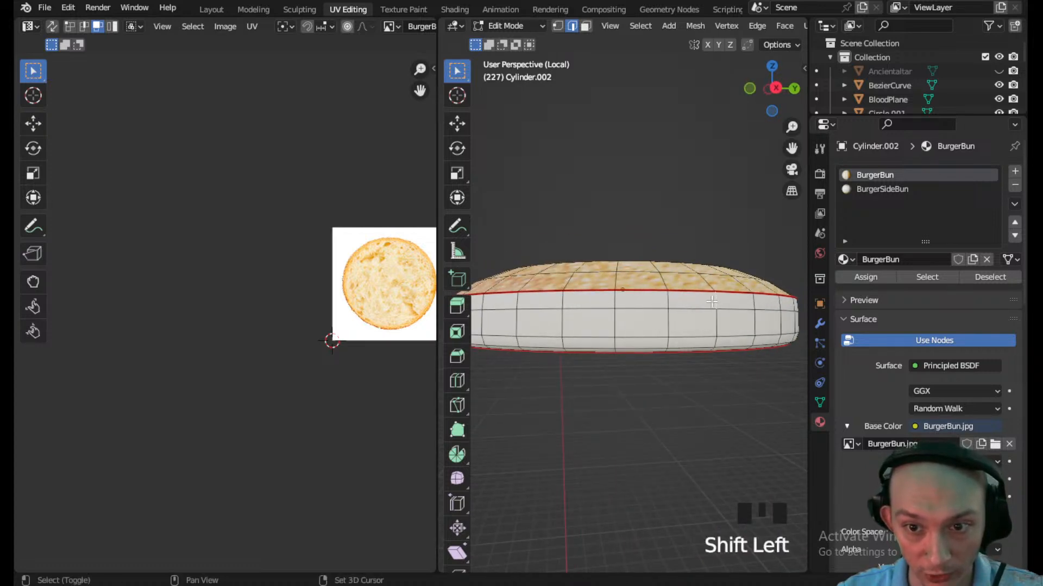
pyautogui.moveTo(706, 334); pyautogui.dragTo(698, 303, button='middle')
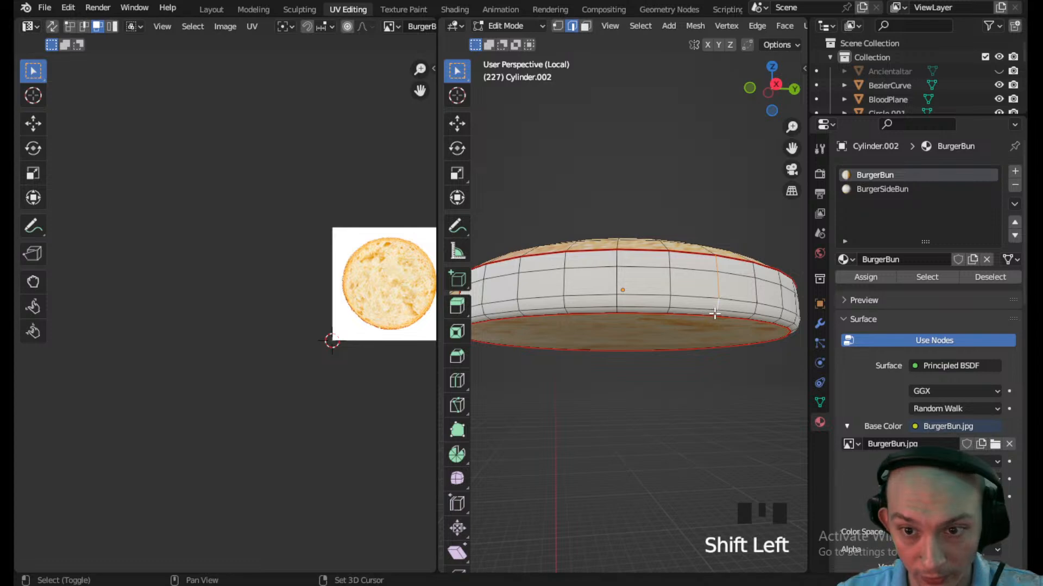
pyautogui.keyDown('shift'); pyautogui.click(714, 314); pyautogui.keyUp('shift')
pyautogui.rightClick(718, 273)
pyautogui.click(678, 306)
pyautogui.moveTo(643, 291); pyautogui.dragTo(613, 340, button='middle')
pyautogui.scroll(-1, 613, 340)
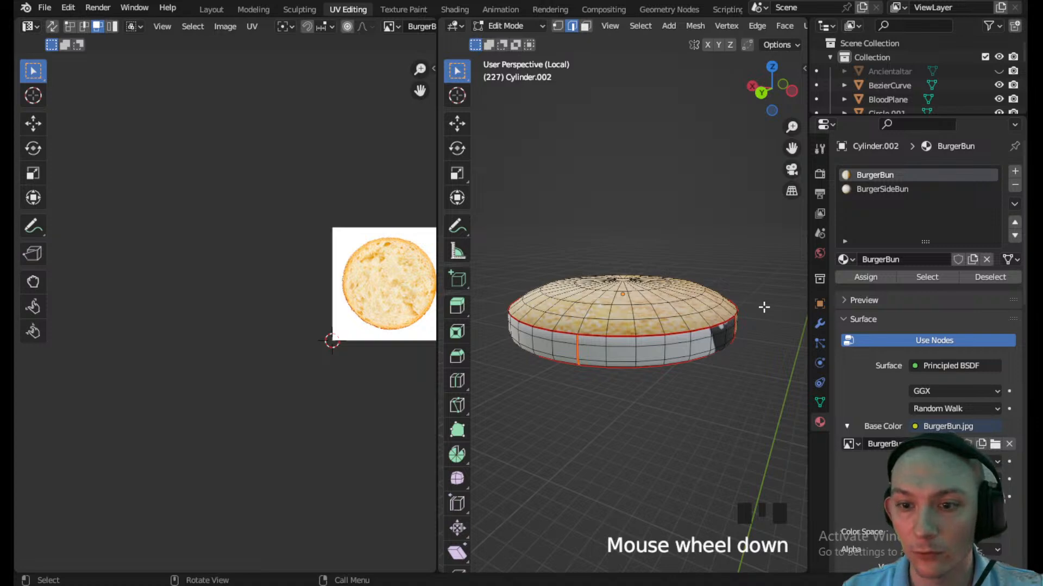
# - Select all faces assigned to the BurgerSideBun material and unwrap them along the marked seams
pyautogui.click(891, 190)
pyautogui.click(923, 277)
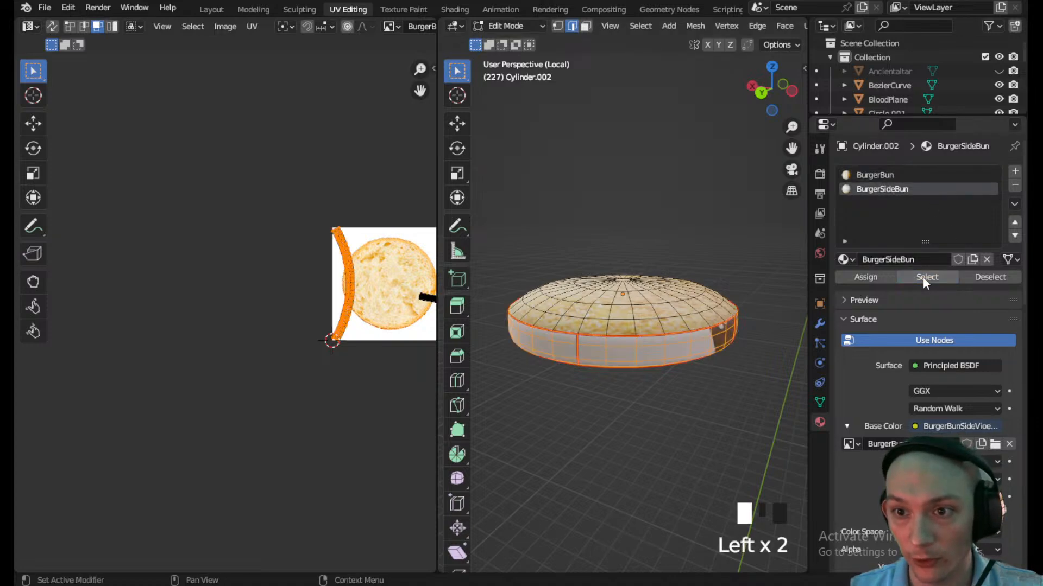
pyautogui.moveTo(669, 31); pyautogui.dragTo(375, 32, button='middle')
pyautogui.click(515, 26)
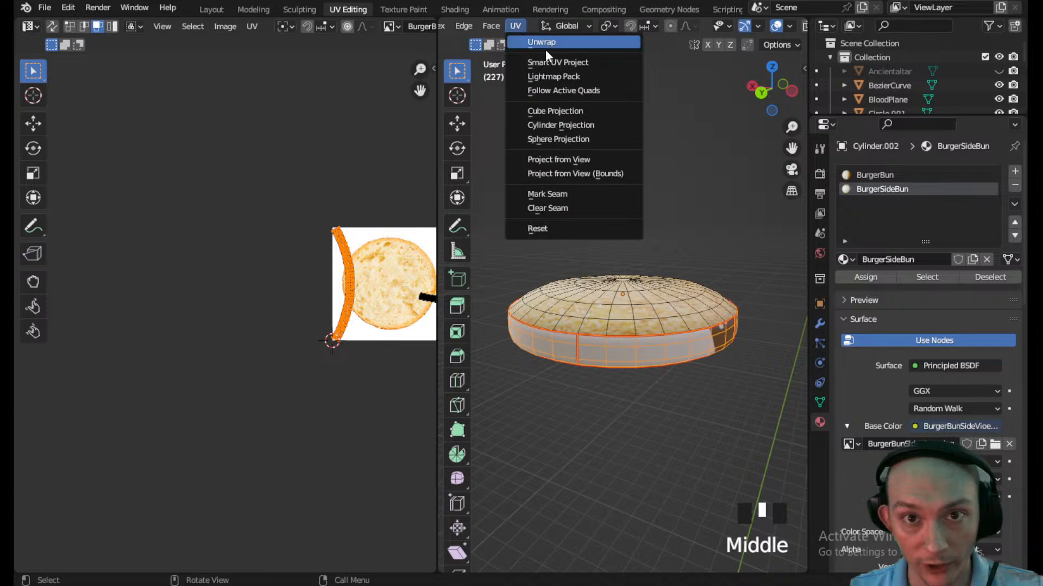
pyautogui.click(545, 46)
pyautogui.scroll(2, 316, 352)
pyautogui.scroll(3, 93, 380)
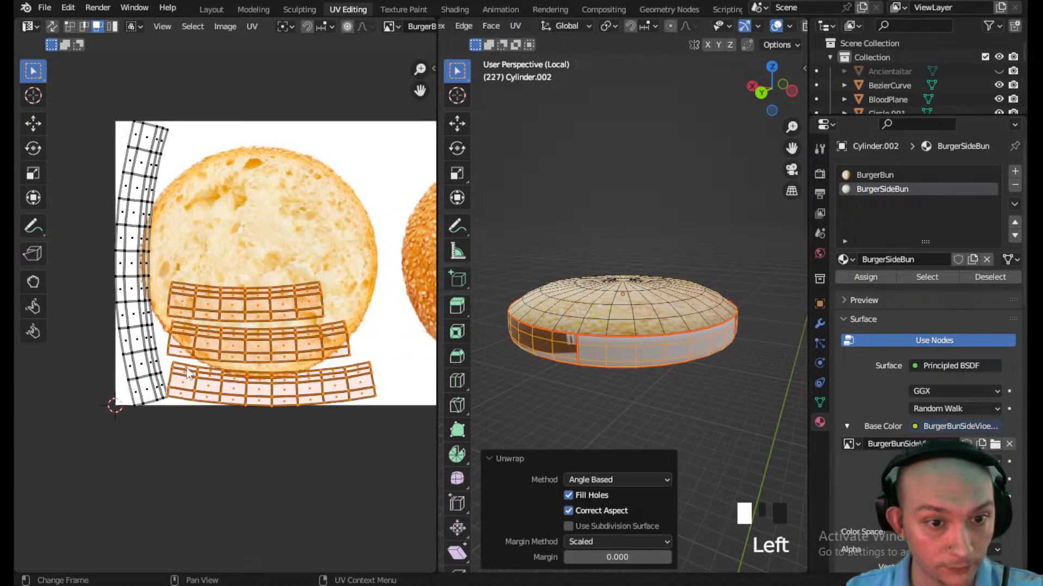
# - Move the three stacked side-wall UV islands across the image, toward the bottom bun in the side-view picture
pyautogui.moveTo(256, 410); pyautogui.dragTo(216, 408, button='middle')
pyautogui.moveTo(357, 471); pyautogui.dragTo(140, 267)
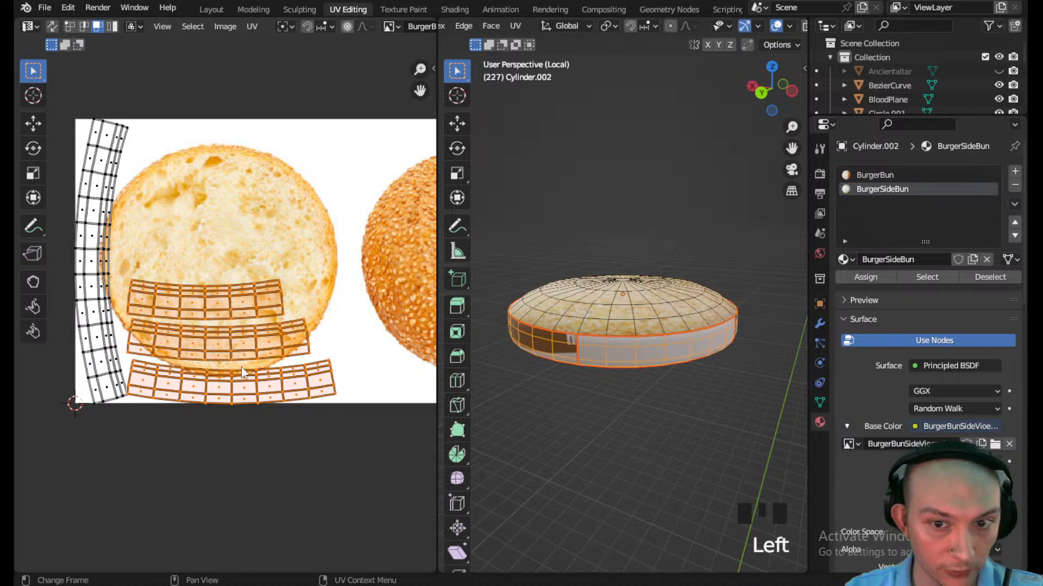
pyautogui.press('g')
pyautogui.click(384, 348)
pyautogui.click(297, 325)
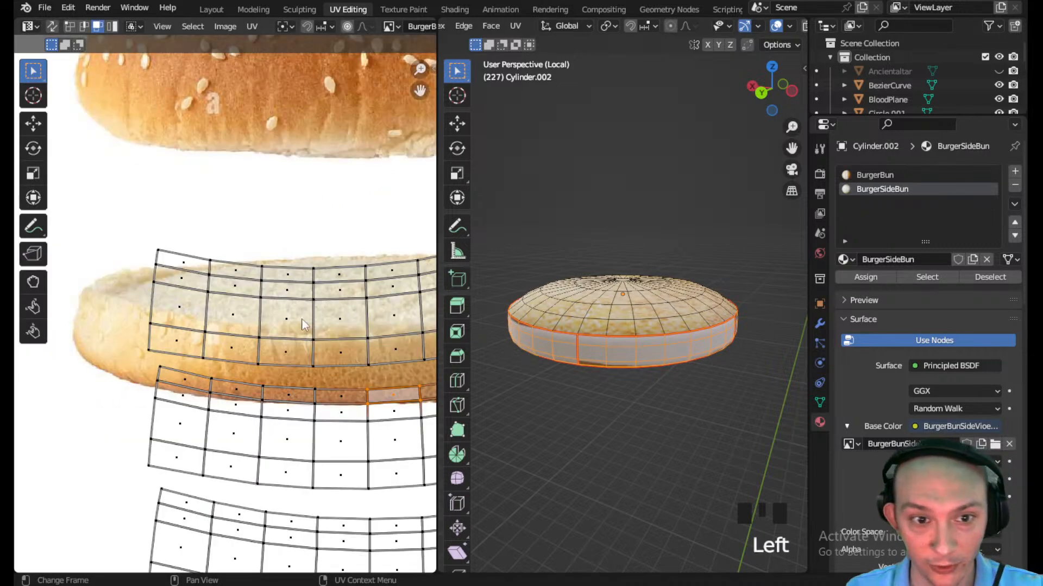
pyautogui.scroll(-3, 298, 324)
pyautogui.press('g')
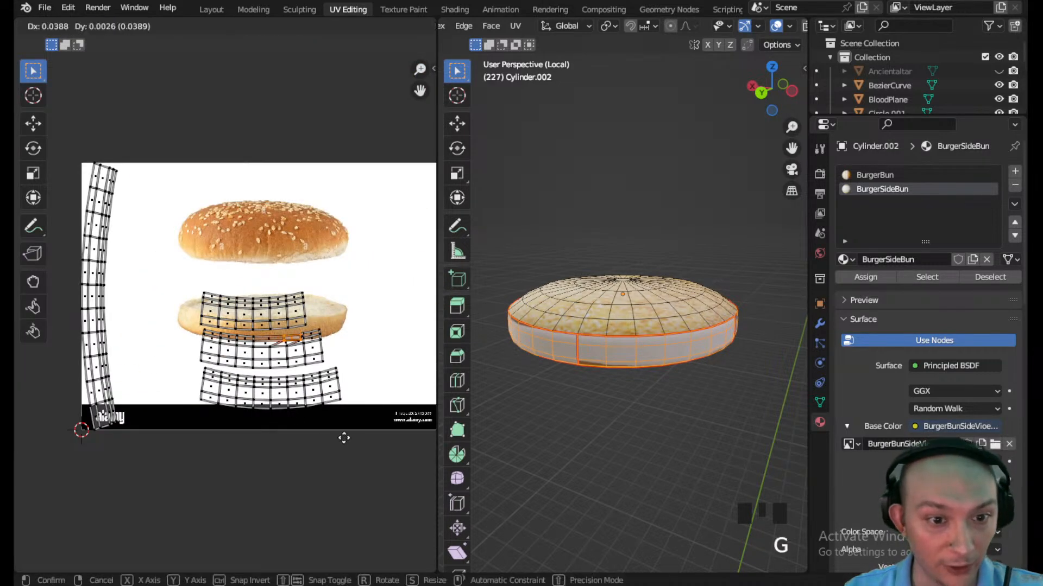
pyautogui.click(316, 431)
pyautogui.moveTo(366, 449); pyautogui.dragTo(116, 252)
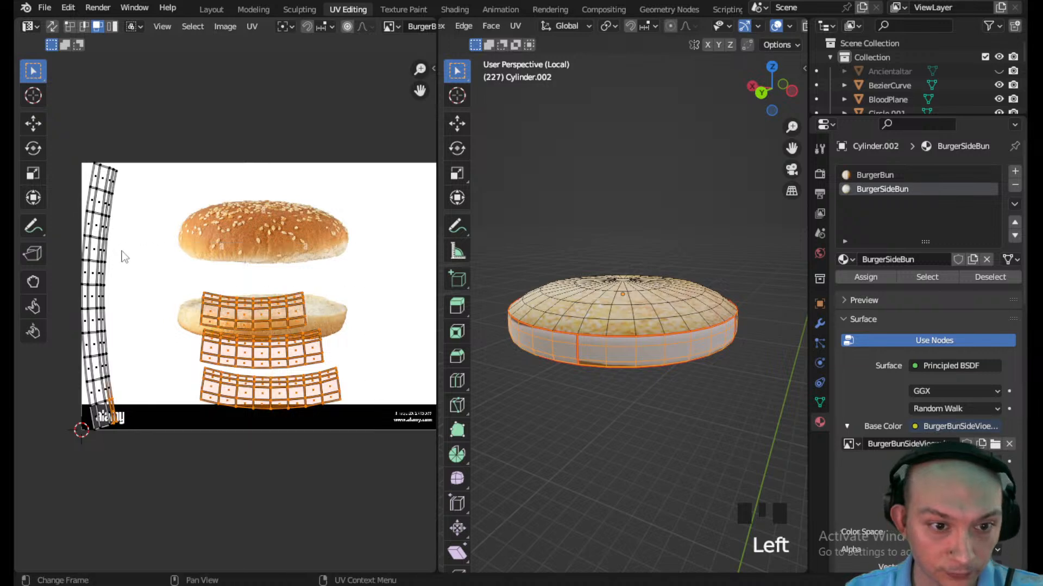
pyautogui.click(293, 418)
# - Mark an additional seam along a column of vertical edges in the middle of a remaining long side-wall section
pyautogui.moveTo(755, 303); pyautogui.dragTo(638, 298, button='middle')
pyautogui.scroll(3, 652, 325)
pyautogui.click(664, 371)
pyautogui.keyDown('shift'); pyautogui.click(652, 368); pyautogui.keyUp('shift')
pyautogui.keyDown('shift'); pyautogui.click(636, 286); pyautogui.keyUp('shift')
pyautogui.rightClick(636, 263)
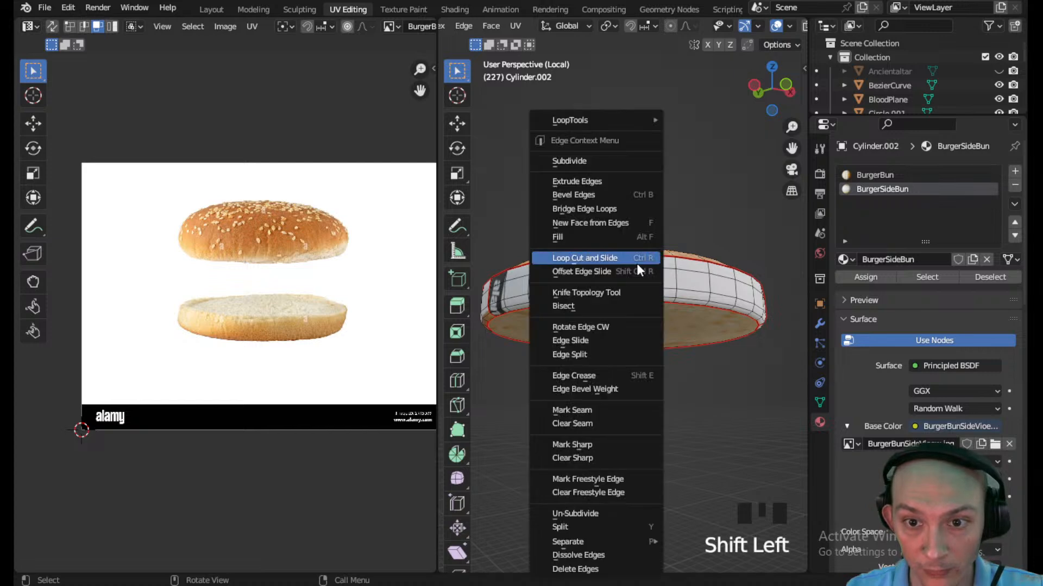
pyautogui.rightClick(610, 410)
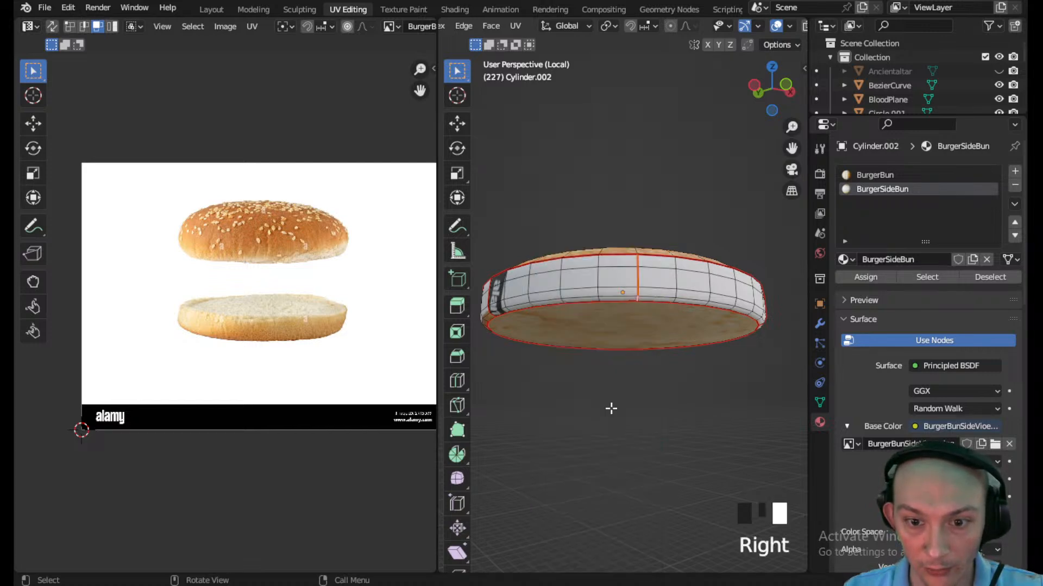
# - Select the faces using the BurgerSideBun material again and unwrap them with the added seam
pyautogui.press('a')
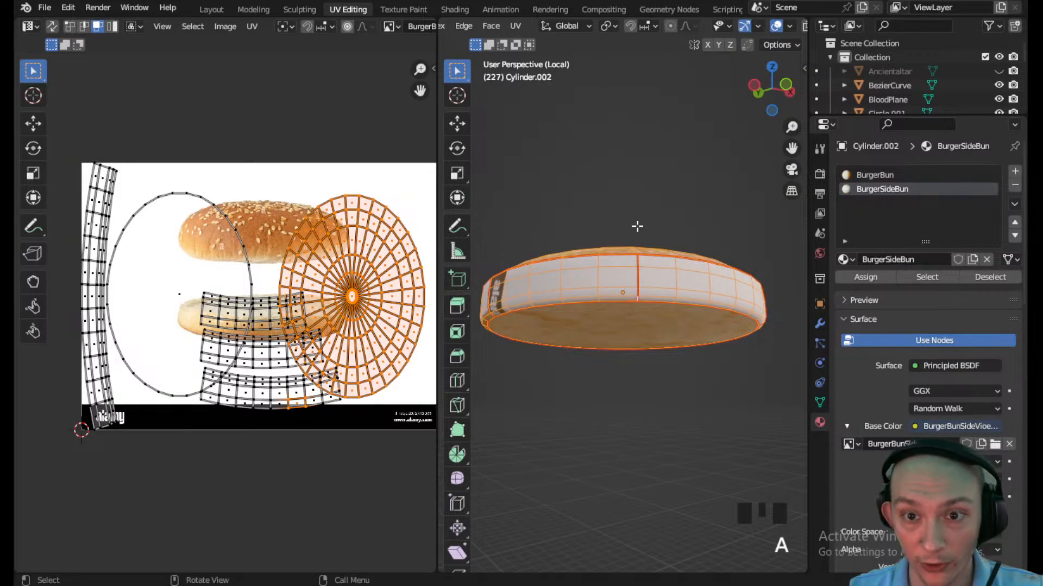
pyautogui.click(680, 282)
pyautogui.click(919, 276)
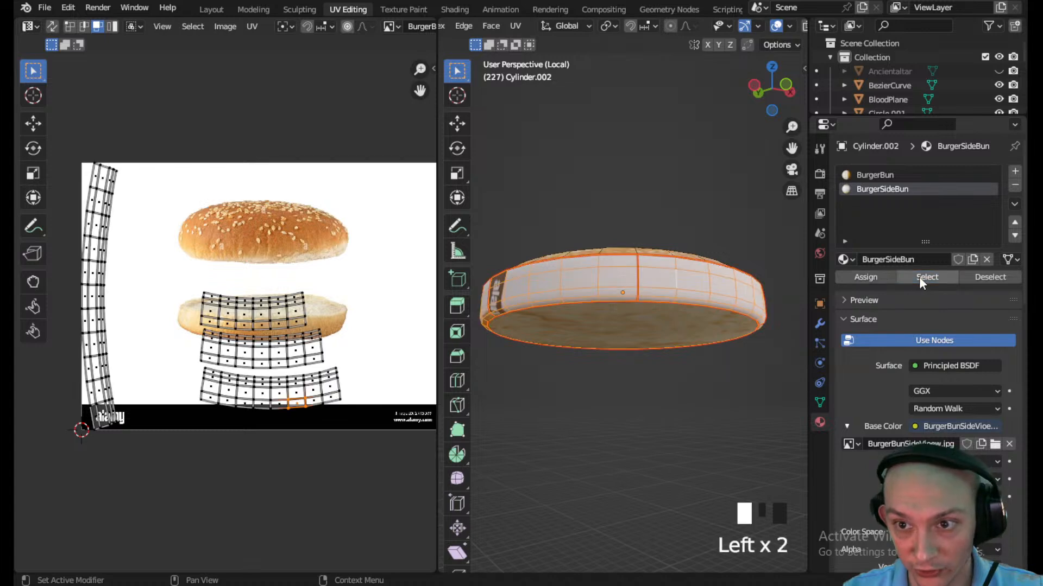
pyautogui.moveTo(560, 217); pyautogui.dragTo(613, 63, button='middle')
pyautogui.click(515, 26)
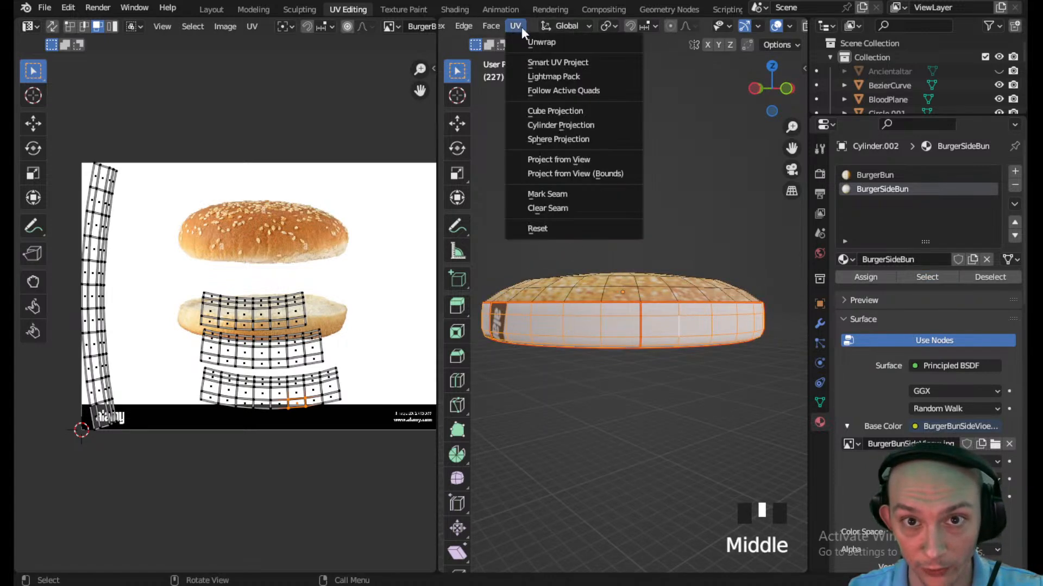
pyautogui.click(537, 41)
pyautogui.click(243, 253)
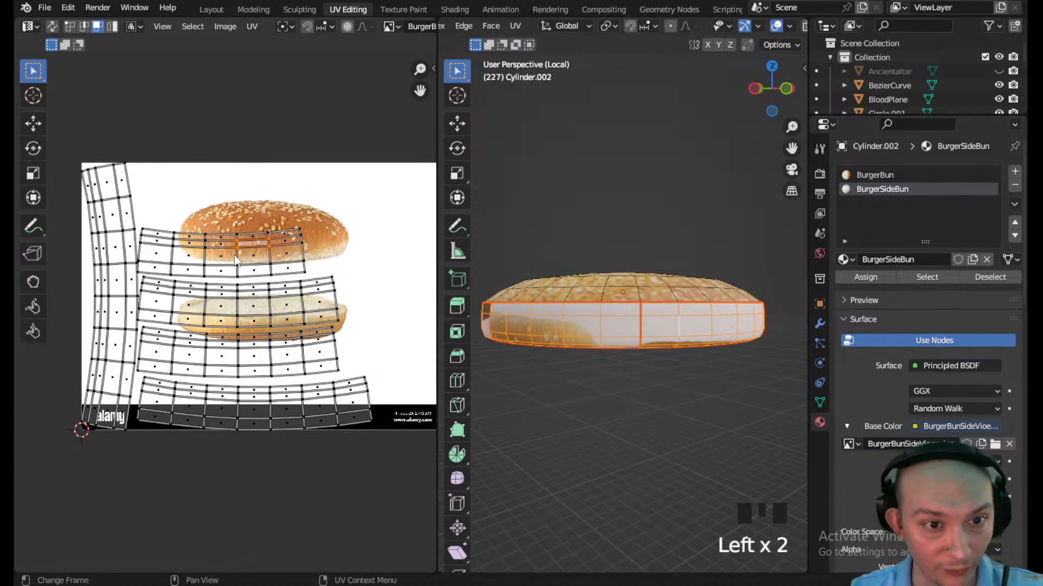
pyautogui.scroll(-2, 235, 261)
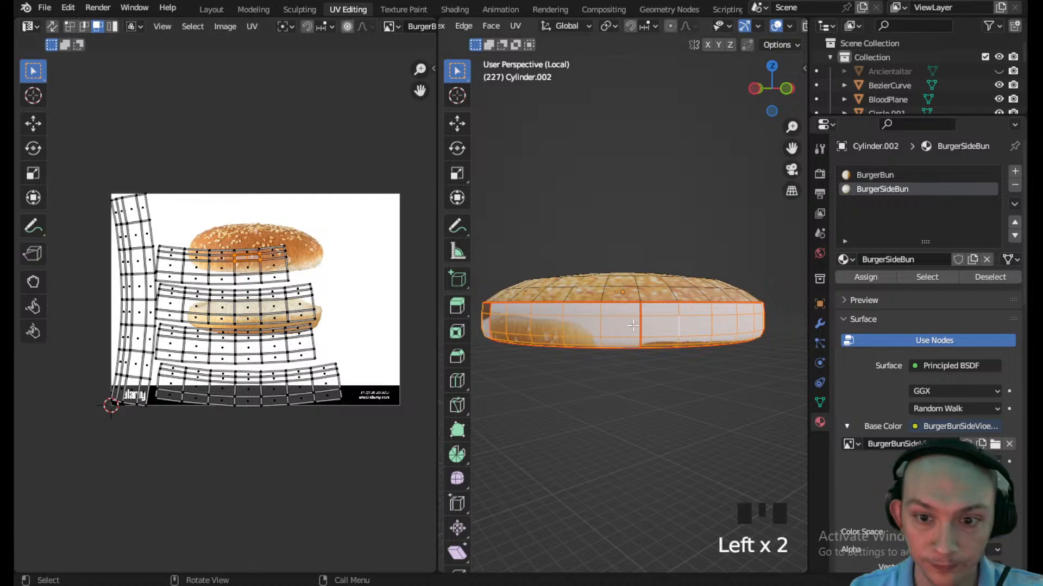
# - Select one side-wall section up to its seams, including its entire island in the UV editor
pyautogui.click(678, 321)
pyautogui.press('l')
pyautogui.scroll(1, 273, 399)
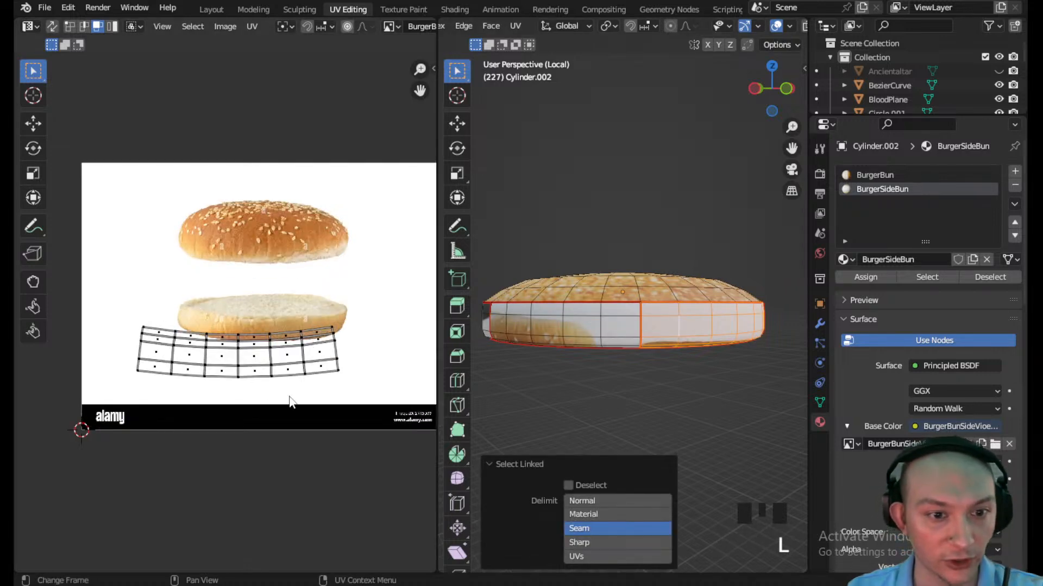
pyautogui.moveTo(116, 302); pyautogui.dragTo(348, 387)
pyautogui.scroll(2, 210, 343)
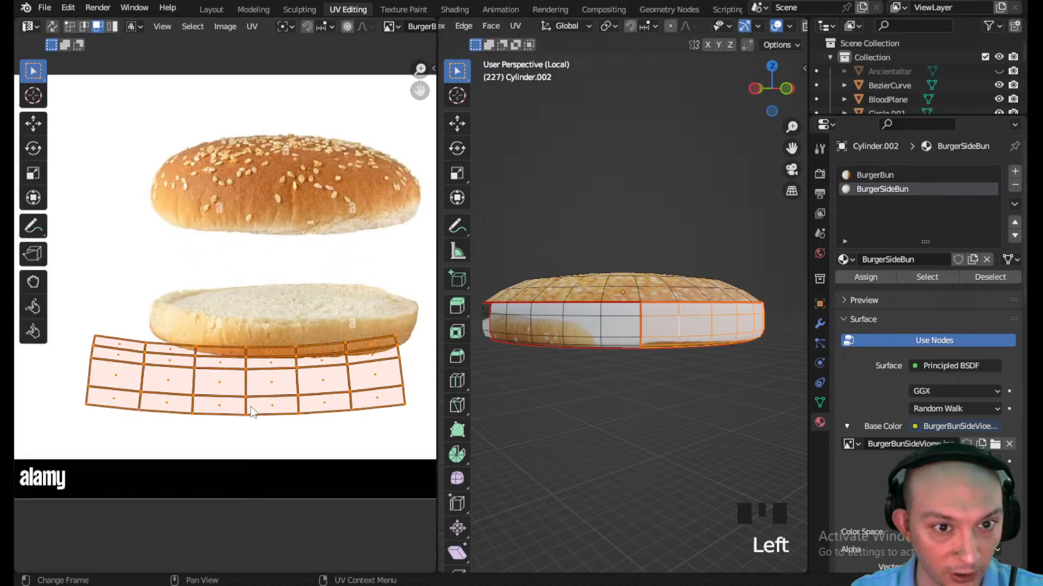
# - Move the selected UV island onto the bottom bun's crust and scale it to about half its size to fit inside
pyautogui.press('g')
pyautogui.click(350, 385)
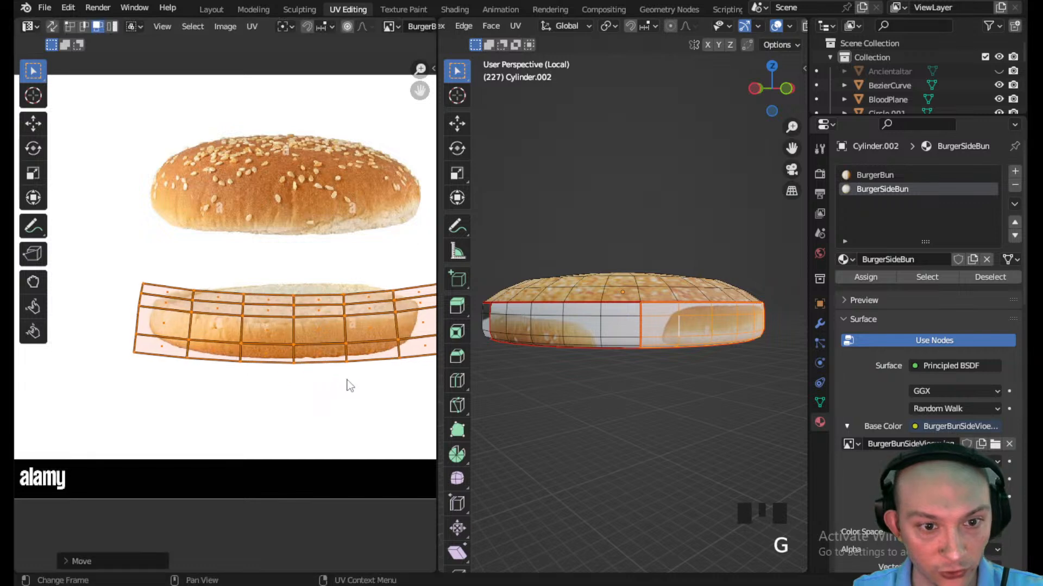
pyautogui.press('s')
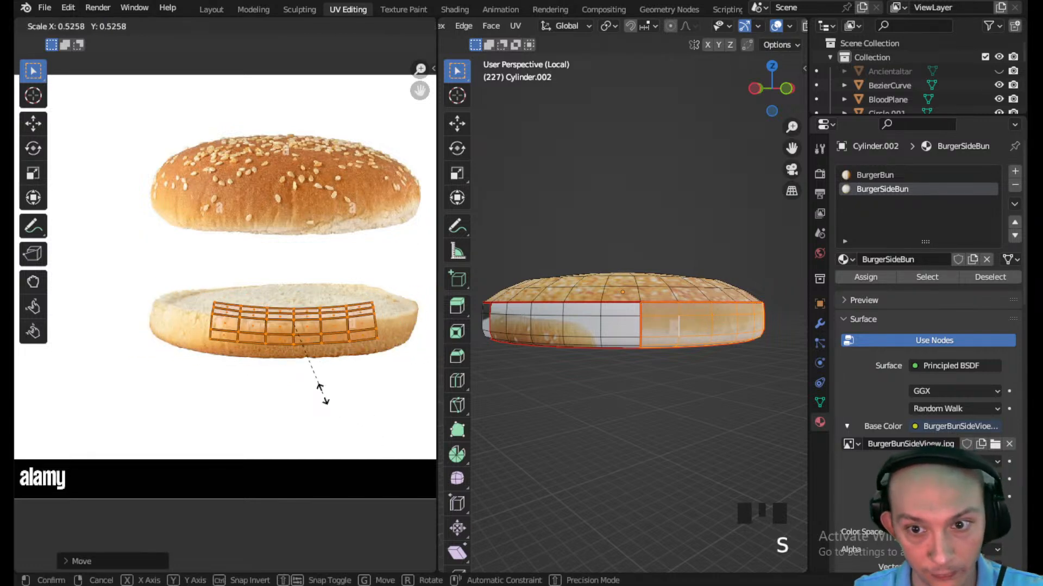
pyautogui.click(320, 398)
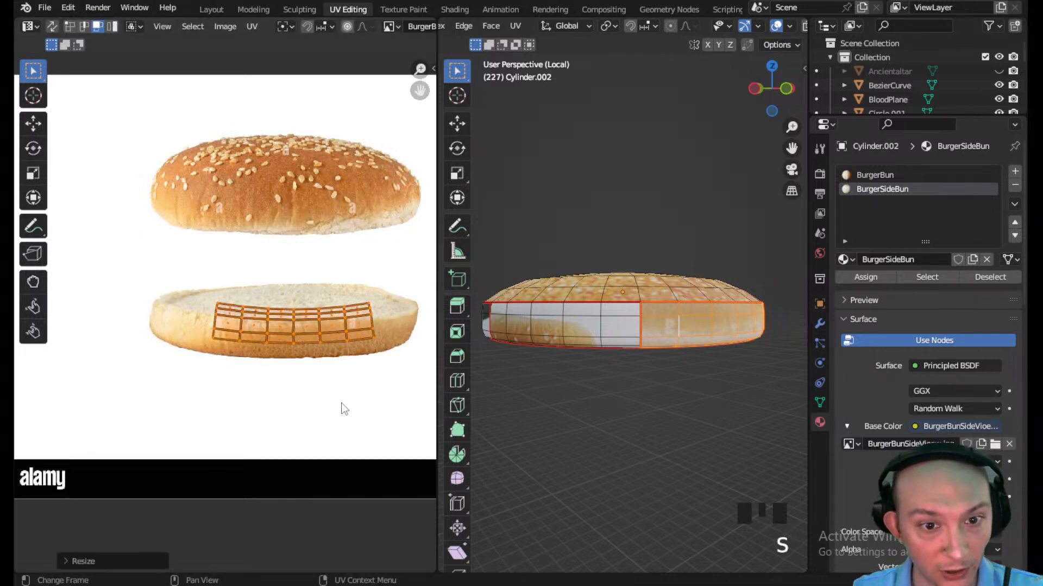
pyautogui.press('g')
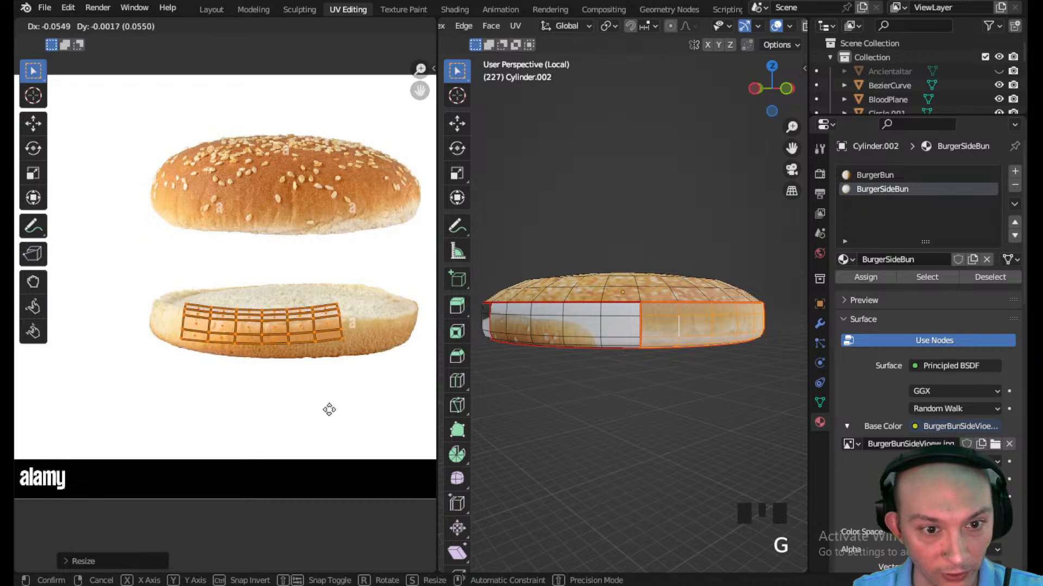
pyautogui.click(333, 419)
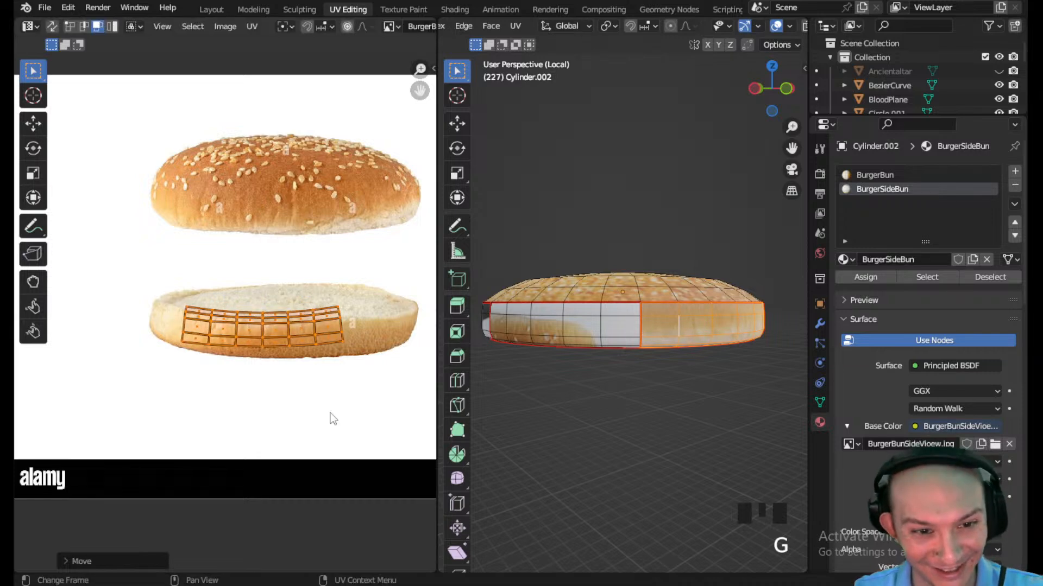
# - Rotate the UV island on the bottom bun by 180° and inspect the textured side wall
pyautogui.write('r180')
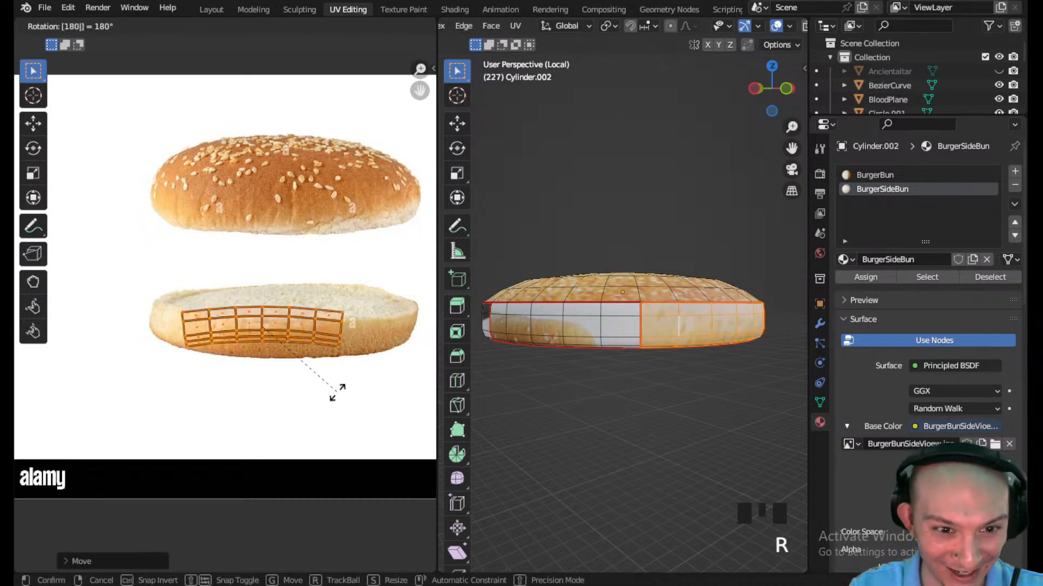
pyautogui.press('Return')
pyautogui.scroll(2, 609, 328)
pyautogui.moveTo(609, 329); pyautogui.dragTo(609, 328, button='middle')
pyautogui.scroll(-1, 609, 329)
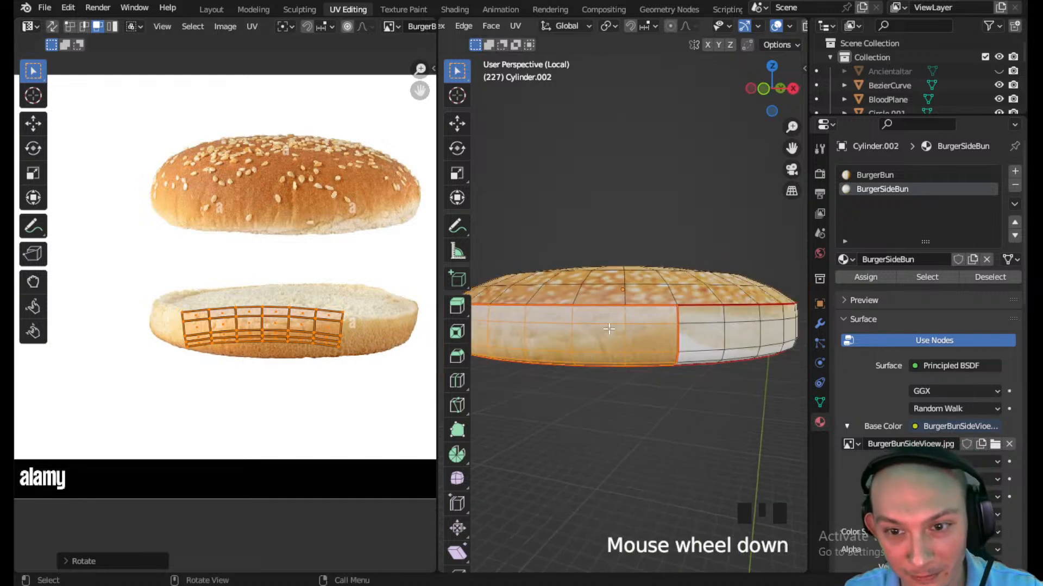
# - Hide the 3D viewport overlays and turn the UV island by another 180°
pyautogui.click(777, 26)
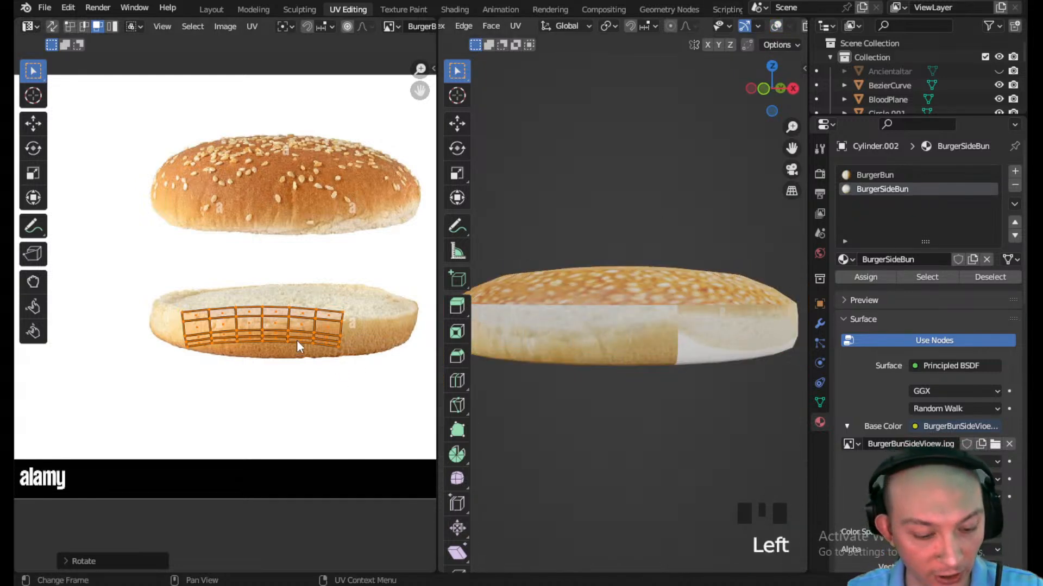
pyautogui.write('r')
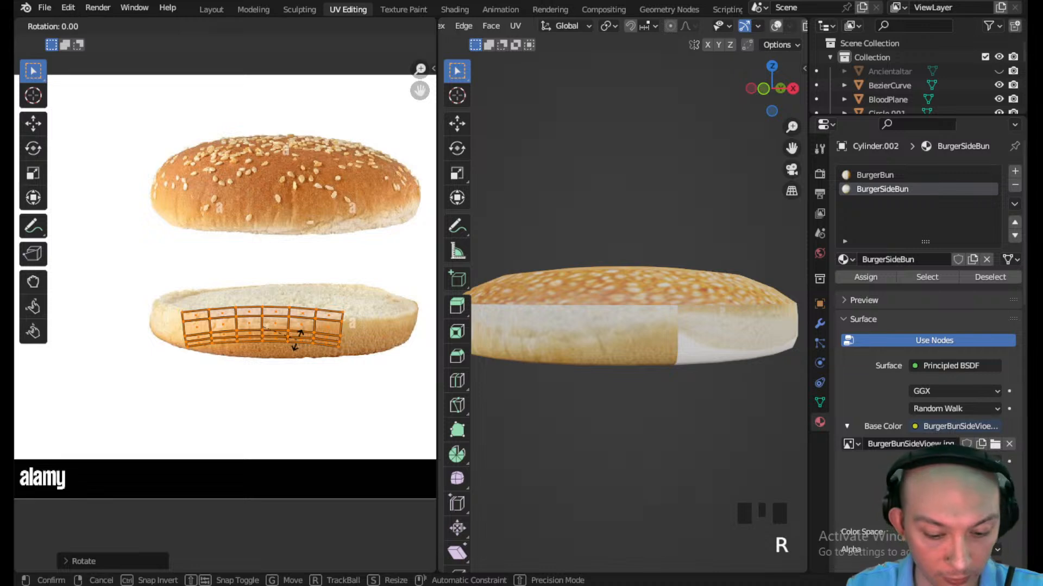
pyautogui.write('180')
pyautogui.press('Return')
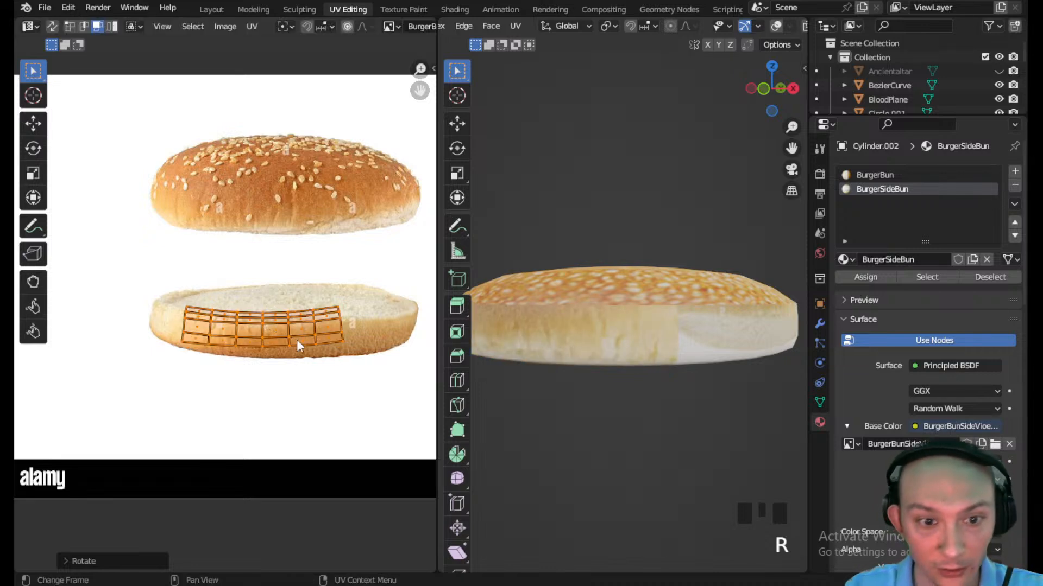
# - Select the neighbouring side-wall section up to its seams, along with its whole UV island
pyautogui.scroll(-2, 297, 340)
pyautogui.click(753, 330)
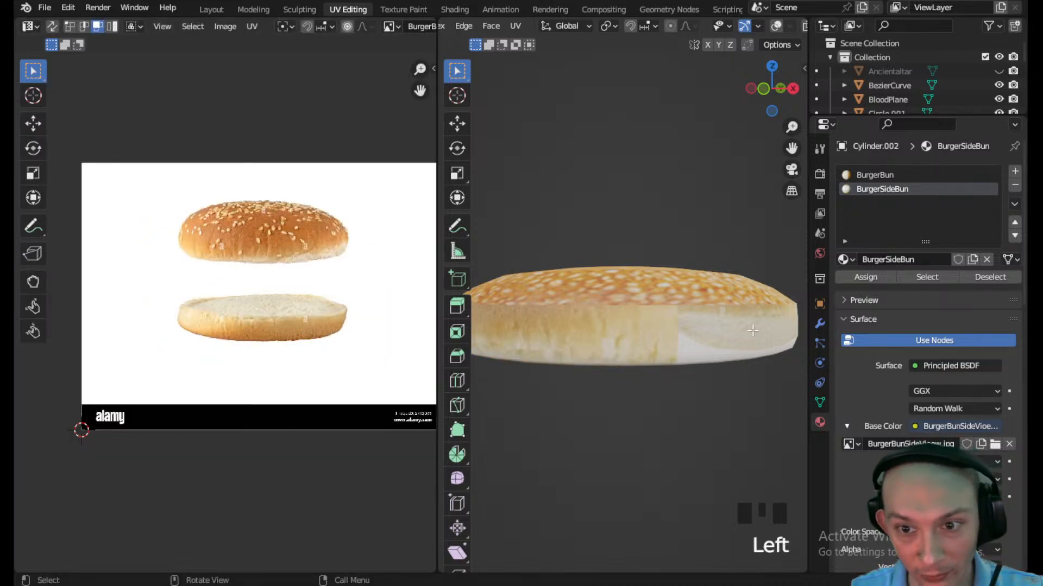
pyautogui.press('l')
pyautogui.moveTo(376, 381); pyautogui.dragTo(124, 247)
pyautogui.moveTo(139, 252); pyautogui.dragTo(120, 243)
pyautogui.moveTo(366, 358); pyautogui.dragTo(85, 234)
# - Scale this second UV island down and move it onto the crust of the bottom bun
pyautogui.press('s')
pyautogui.click(304, 352)
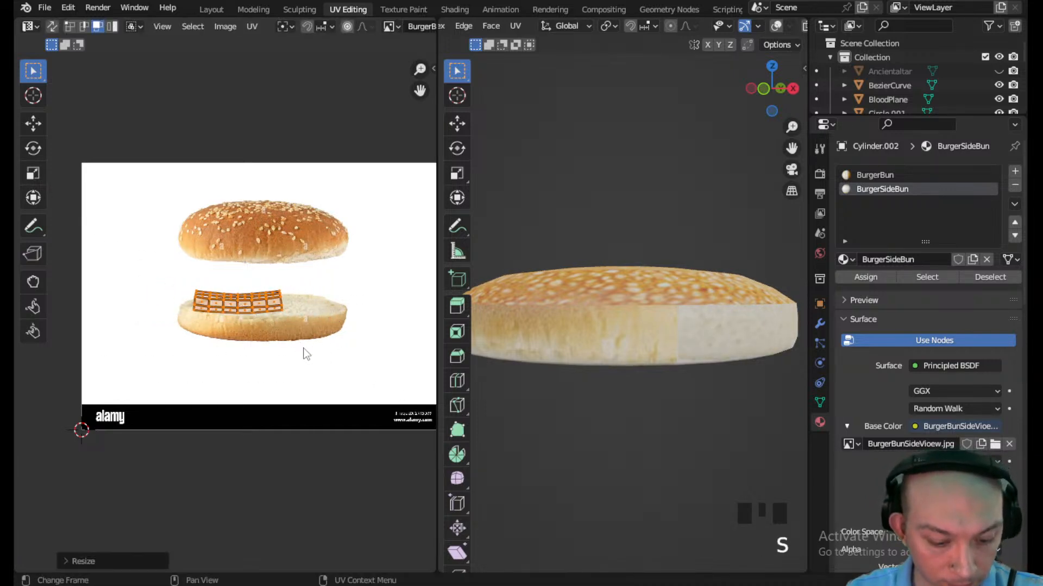
pyautogui.press('g')
pyautogui.click(316, 365)
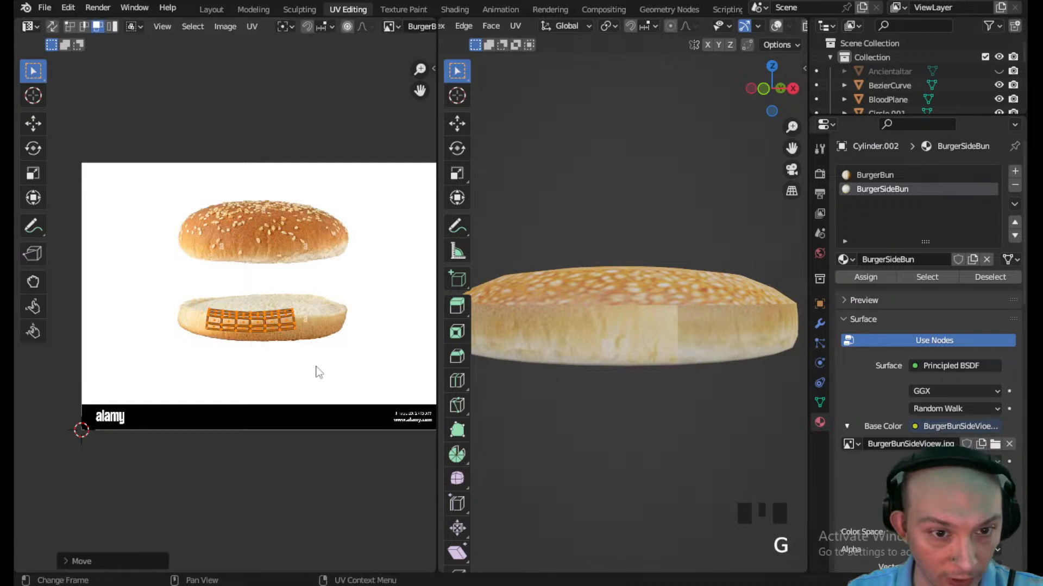
# - Rotate the next untextured side-wall section's UV island by 90°, scale it down and move it onto the bottom bun's crust
pyautogui.scroll(-2, 358, 337)
pyautogui.moveTo(543, 347); pyautogui.dragTo(573, 346, button='middle')
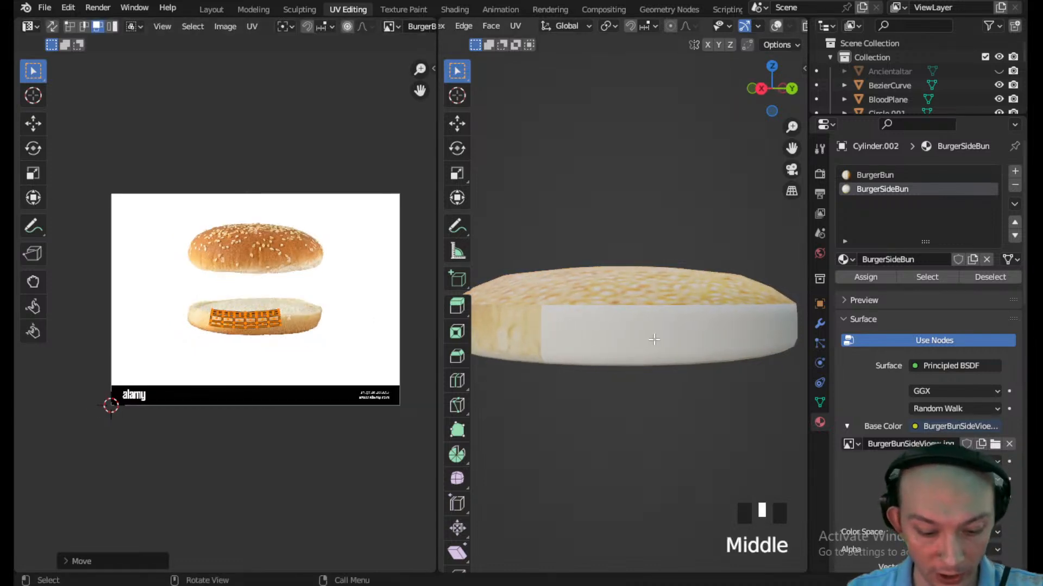
pyautogui.press('l')
pyautogui.moveTo(213, 440); pyautogui.dragTo(93, 169)
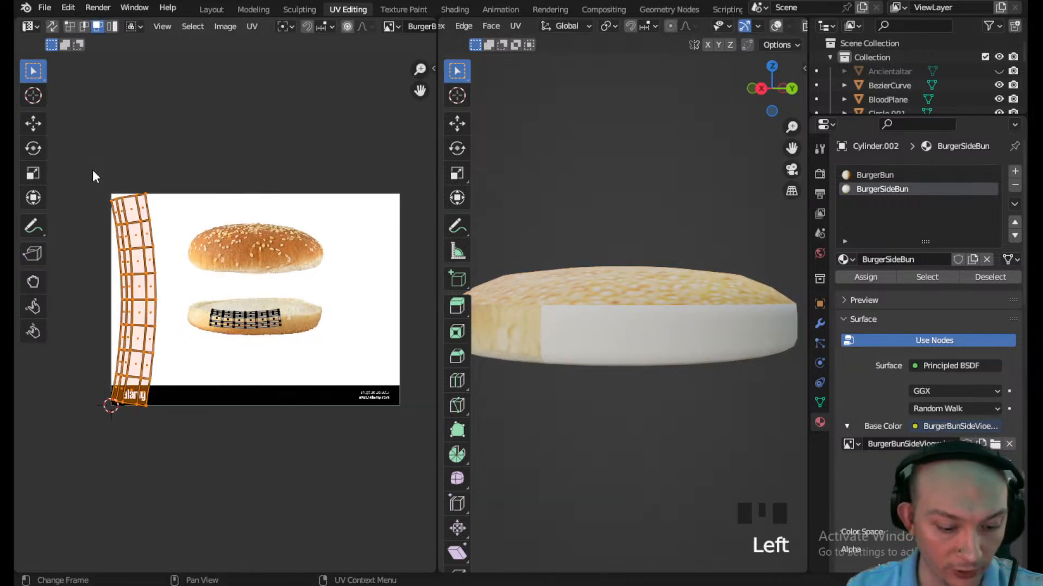
pyautogui.write('r90')
pyautogui.click(93, 170)
pyautogui.press('s')
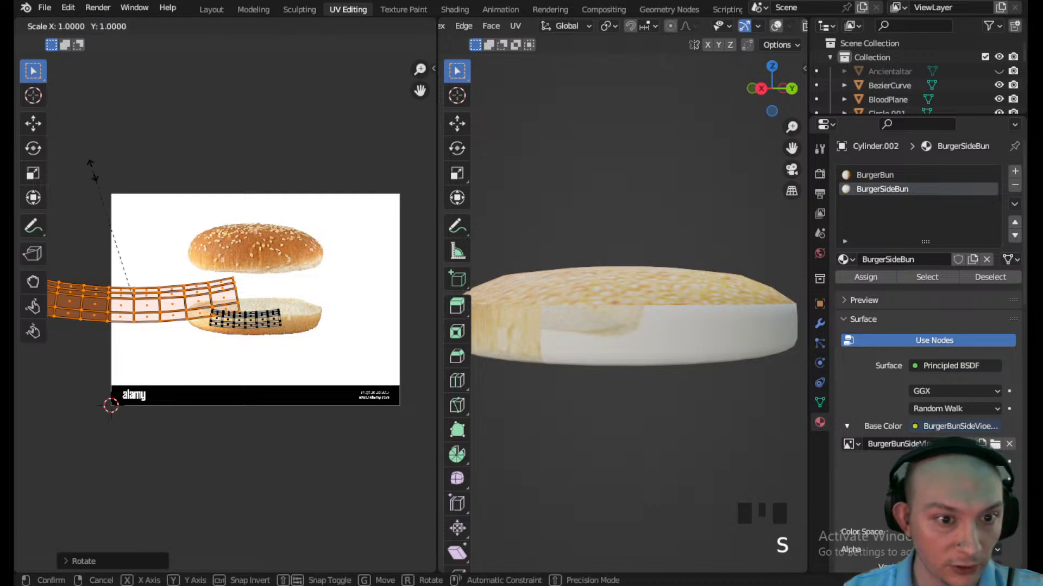
pyautogui.click(104, 266)
pyautogui.press('g')
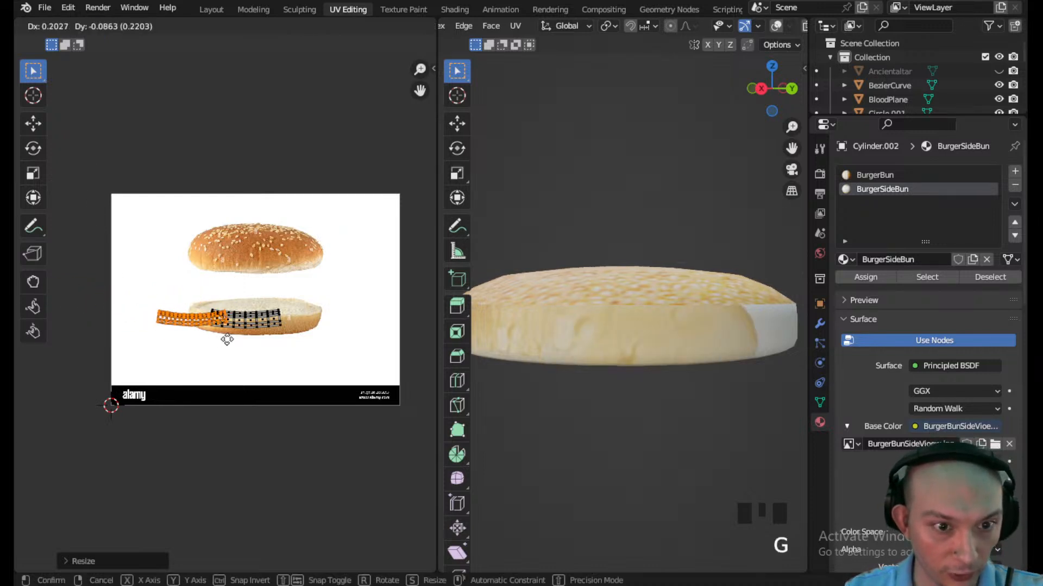
pyautogui.click(278, 342)
# - Select the side-wall section mapped to the image's black strip, shrink its UV island and place it on the bottom bun's crust
pyautogui.scroll(-3, 677, 340)
pyautogui.moveTo(677, 340); pyautogui.dragTo(634, 320, button='middle')
pyautogui.click(636, 320)
pyautogui.press('l')
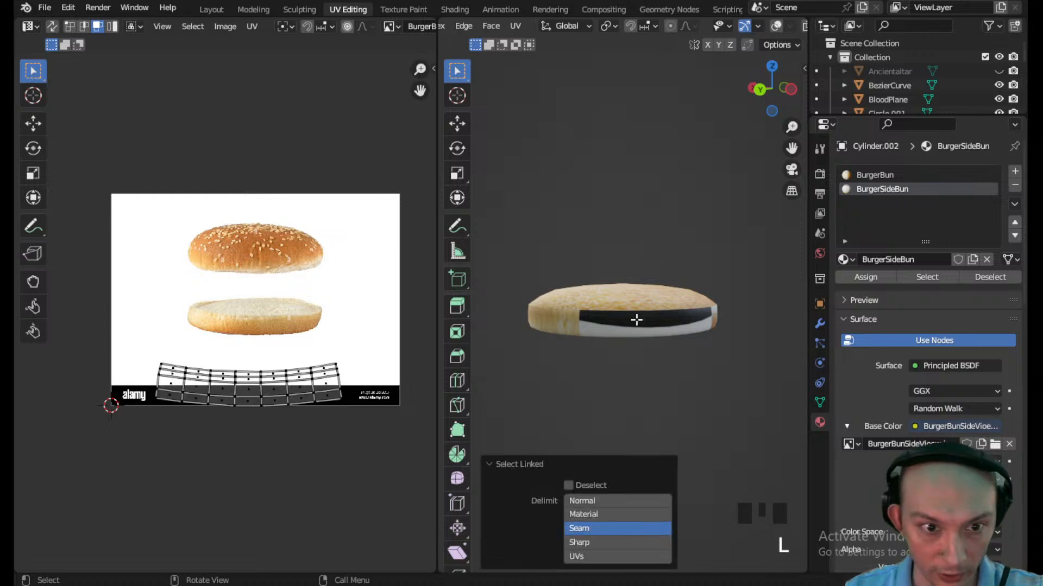
pyautogui.moveTo(355, 439); pyautogui.dragTo(143, 315)
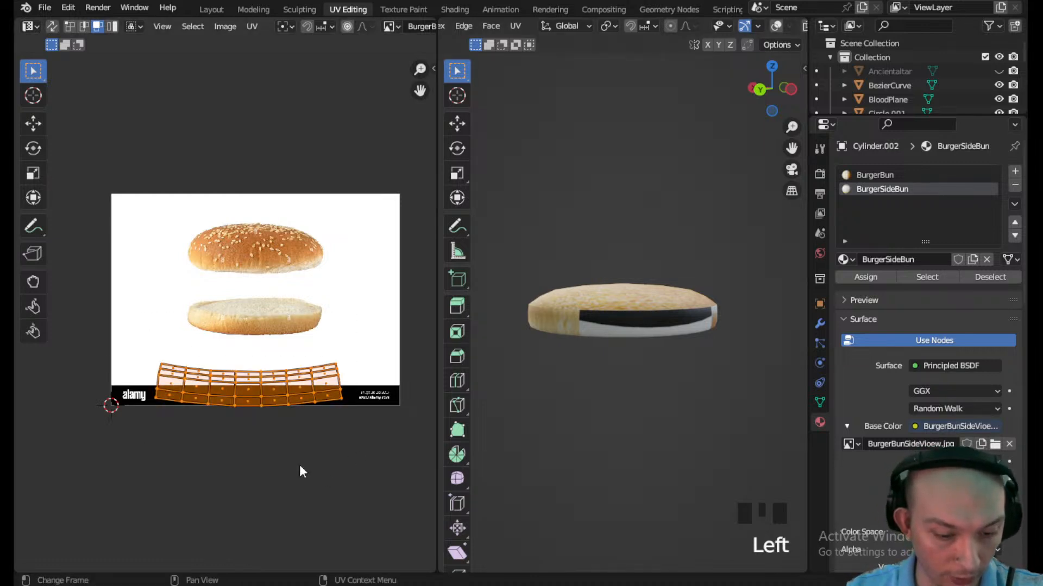
pyautogui.press('r')
pyautogui.press('Escape')
pyautogui.press('s')
pyautogui.click(289, 432)
pyautogui.press('g')
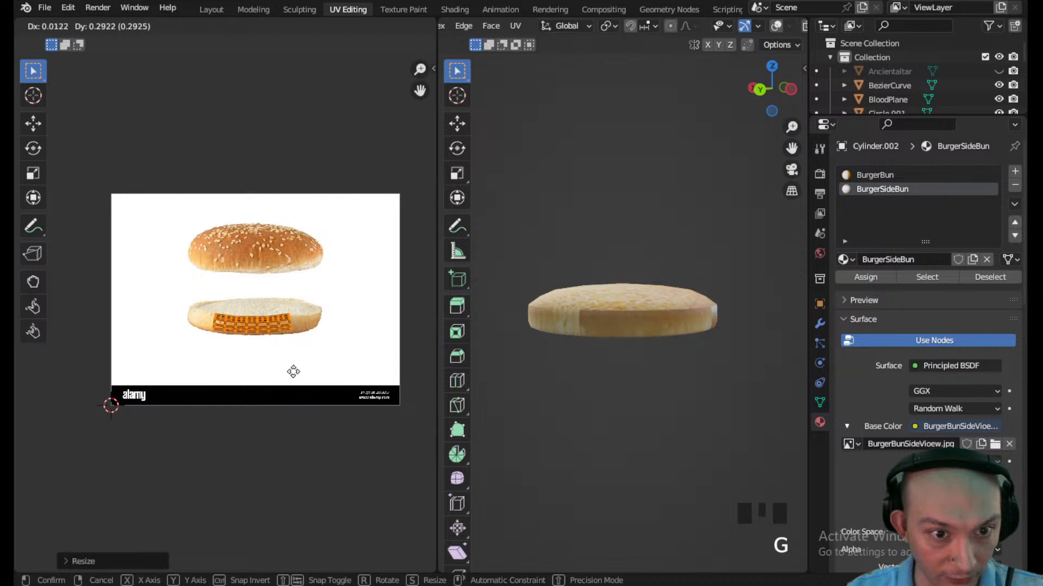
pyautogui.click(290, 367)
# - Select the last white side-wall section up to its seams and fit its scaled-down UV island onto the bottom bun's crust
pyautogui.scroll(-2, 658, 315)
pyautogui.moveTo(658, 314); pyautogui.dragTo(554, 389, button='middle')
pyautogui.scroll(-2, 649, 347)
pyautogui.click(669, 333)
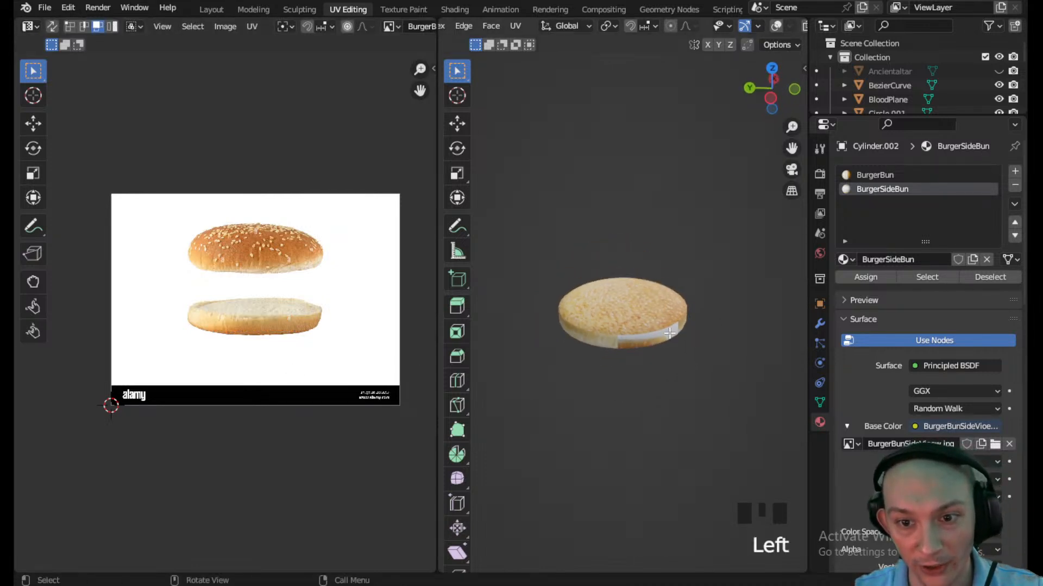
pyautogui.press('l')
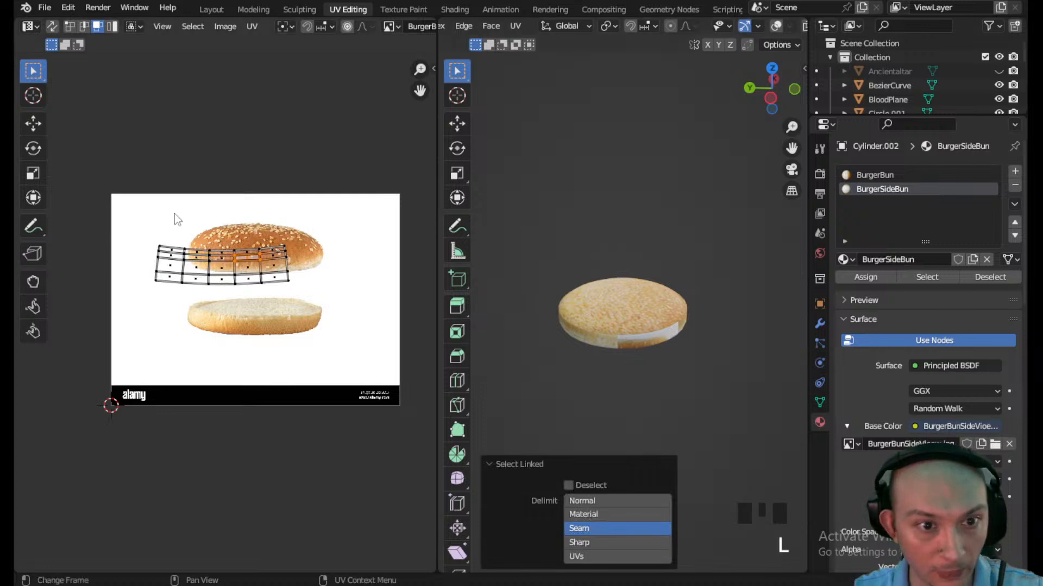
pyautogui.moveTo(144, 226); pyautogui.dragTo(143, 221)
pyautogui.press('g')
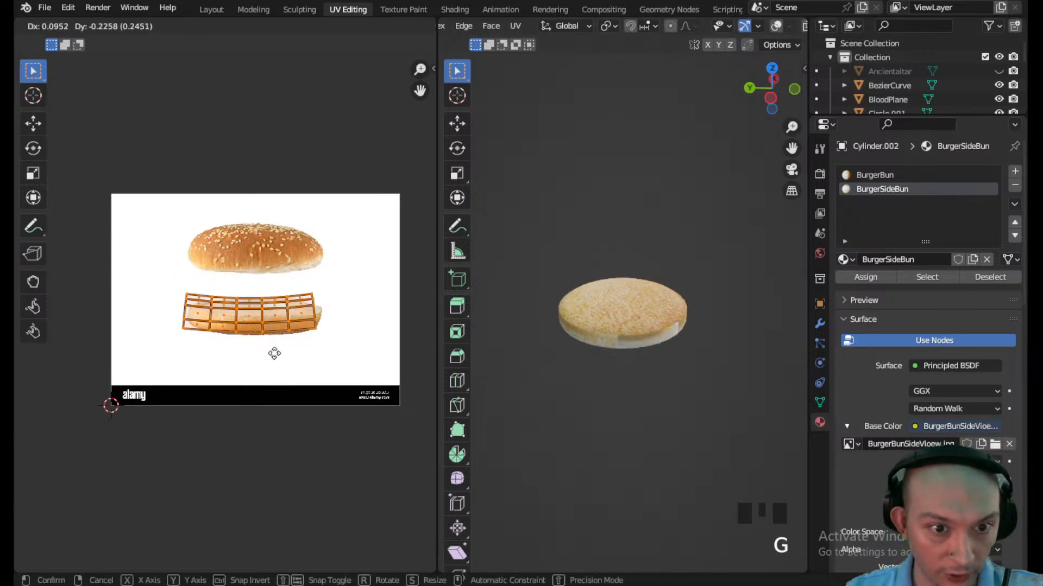
pyautogui.click(283, 363)
pyautogui.press('s')
pyautogui.click(303, 351)
pyautogui.press('g')
pyautogui.click(296, 359)
# - Switch to the Layout workspace and put the bun in Edit Mode, with its side wall in view
pyautogui.moveTo(645, 345); pyautogui.dragTo(680, 286, button='middle')
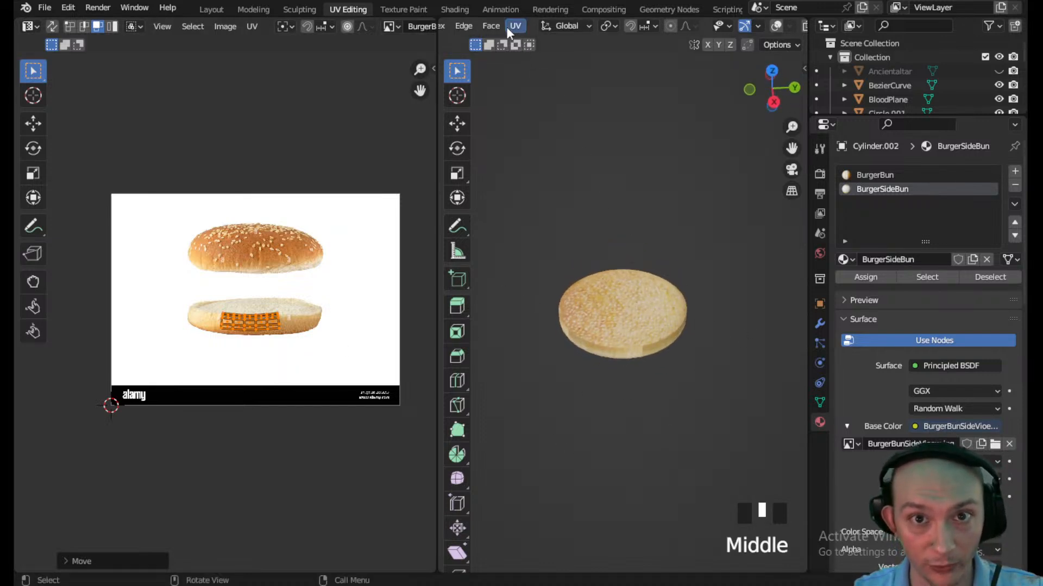
pyautogui.moveTo(509, 28); pyautogui.dragTo(551, 65, button='middle')
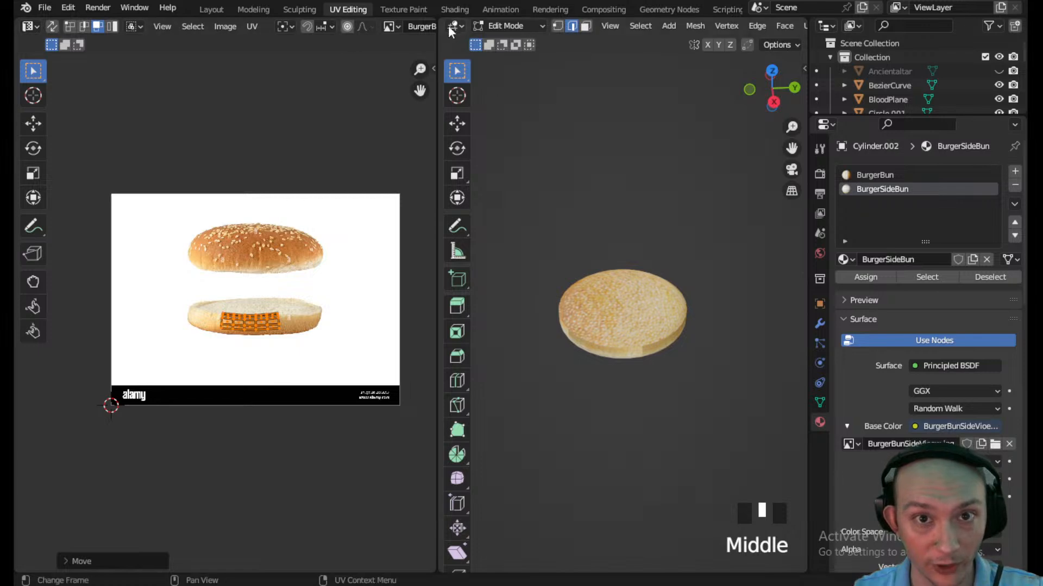
pyautogui.click(213, 9)
pyautogui.moveTo(411, 361); pyautogui.dragTo(395, 301, button='middle')
pyautogui.scroll(-3, 494, 305)
pyautogui.click(108, 27)
pyautogui.click(81, 58)
pyautogui.keyDown('shift'); pyautogui.moveTo(498, 407); pyautogui.dragTo(475, 303, button='middle'); pyautogui.keyUp('shift')
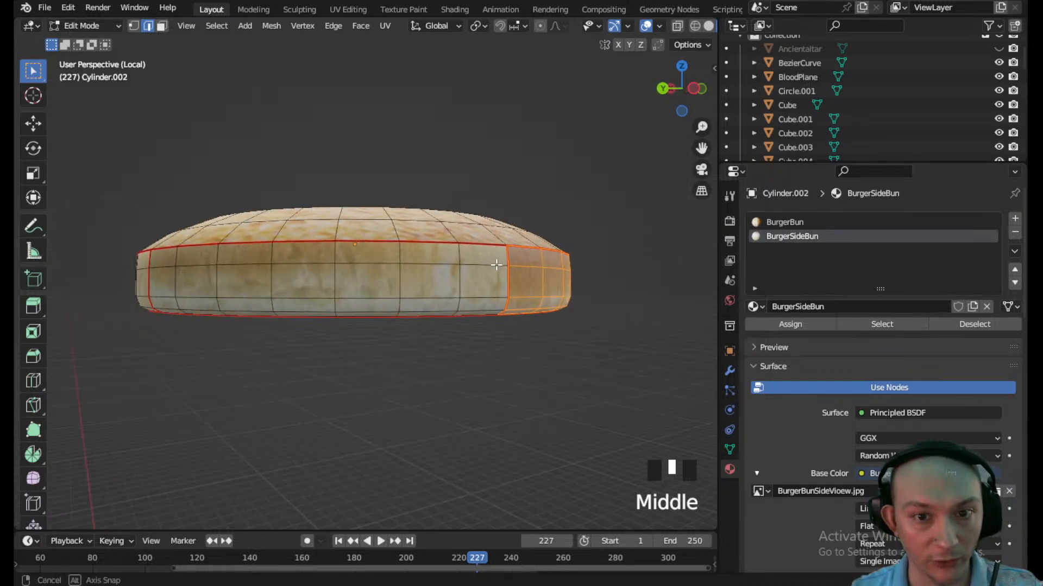
pyautogui.moveTo(496, 264); pyautogui.dragTo(516, 303, button='middle')
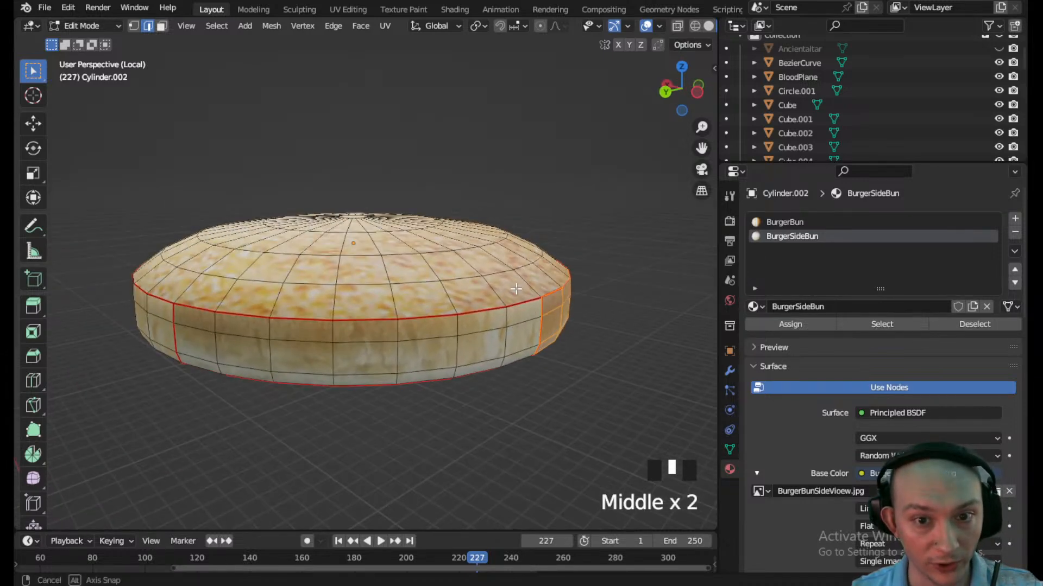
# - Select the middle ring of side-wall faces, scale it along Z and lower it along Z
pyautogui.click(161, 31)
pyautogui.moveTo(516, 391); pyautogui.dragTo(519, 348, button='middle')
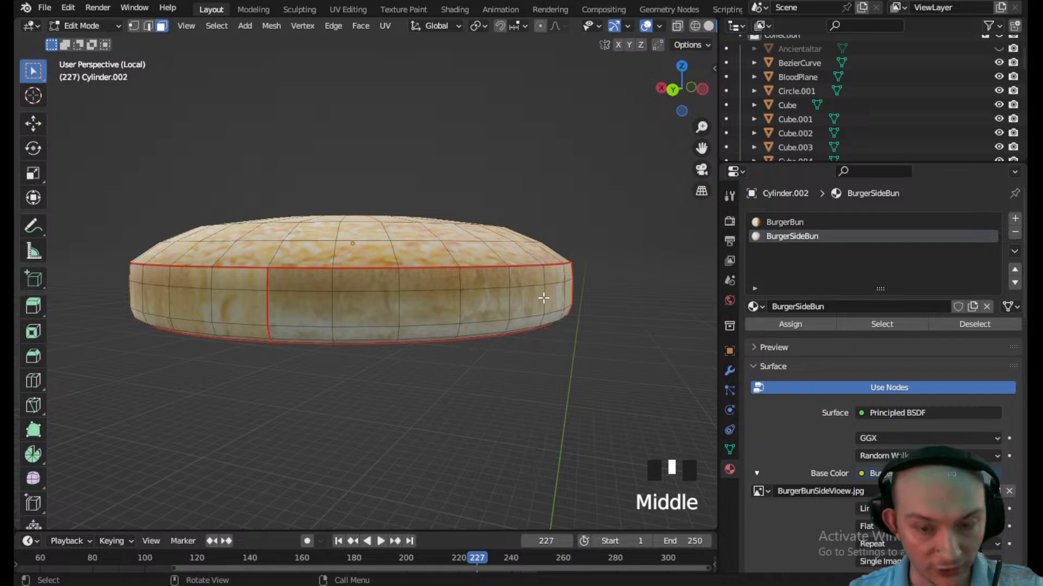
pyautogui.keyDown('alt'); pyautogui.click(545, 298); pyautogui.keyUp('alt')
pyautogui.press('s')
pyautogui.press('z')
pyautogui.click(617, 307)
pyautogui.press('g')
pyautogui.press('z')
pyautogui.click(614, 314)
# - Select the seam edge loop between the bun's top and side wall and lower it along Z
pyautogui.click(495, 265)
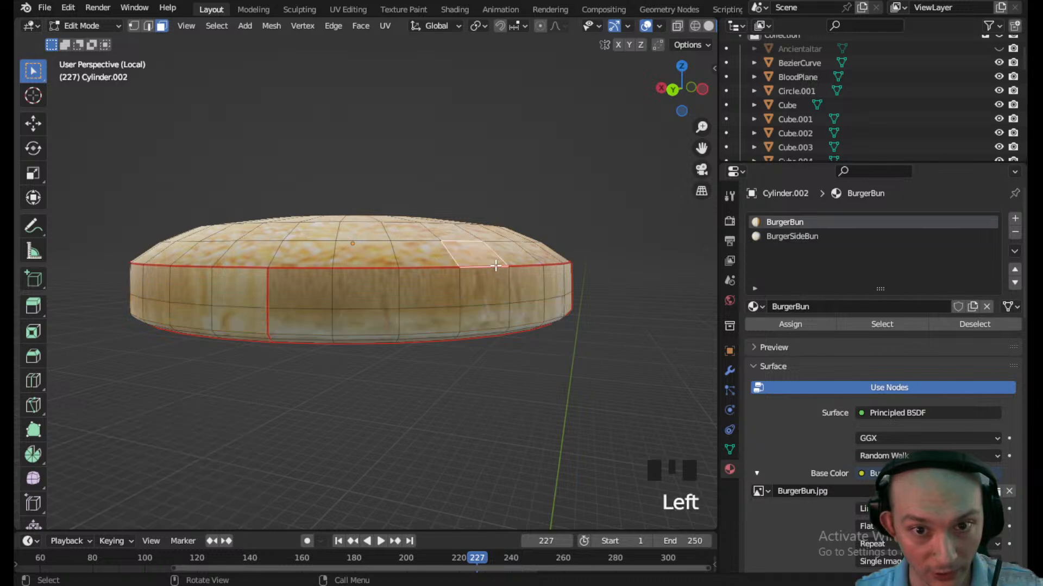
pyautogui.click(135, 27)
pyautogui.click(147, 27)
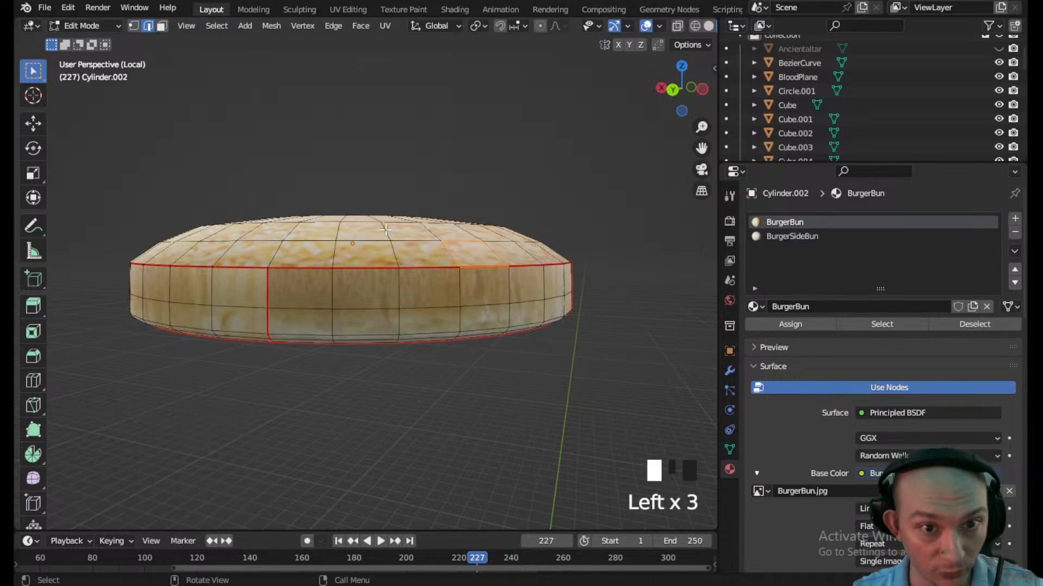
pyautogui.click(417, 273)
pyautogui.keyDown('alt'); pyautogui.click(415, 271); pyautogui.keyUp('alt')
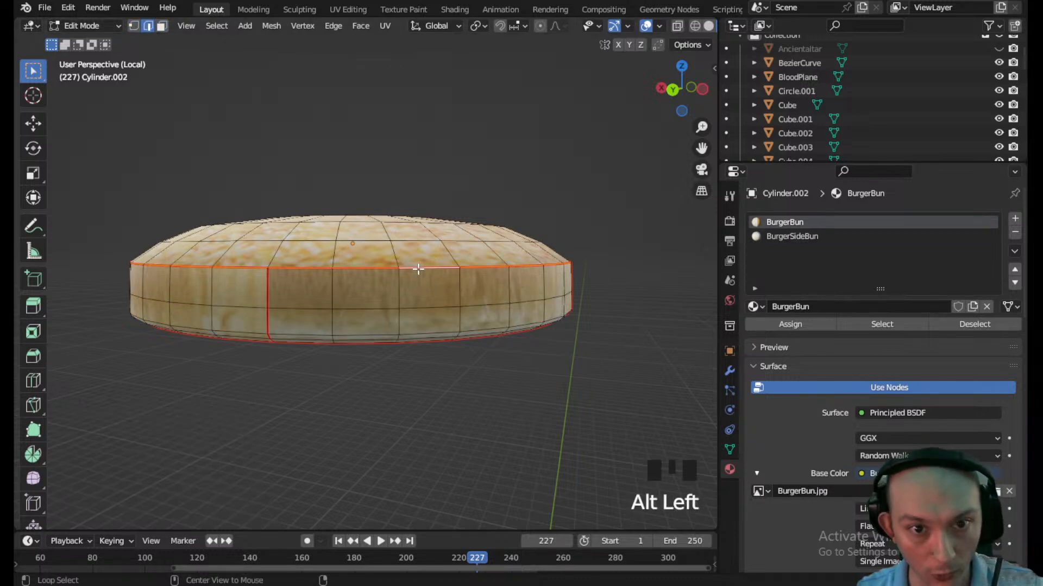
pyautogui.press('g')
pyautogui.press('z')
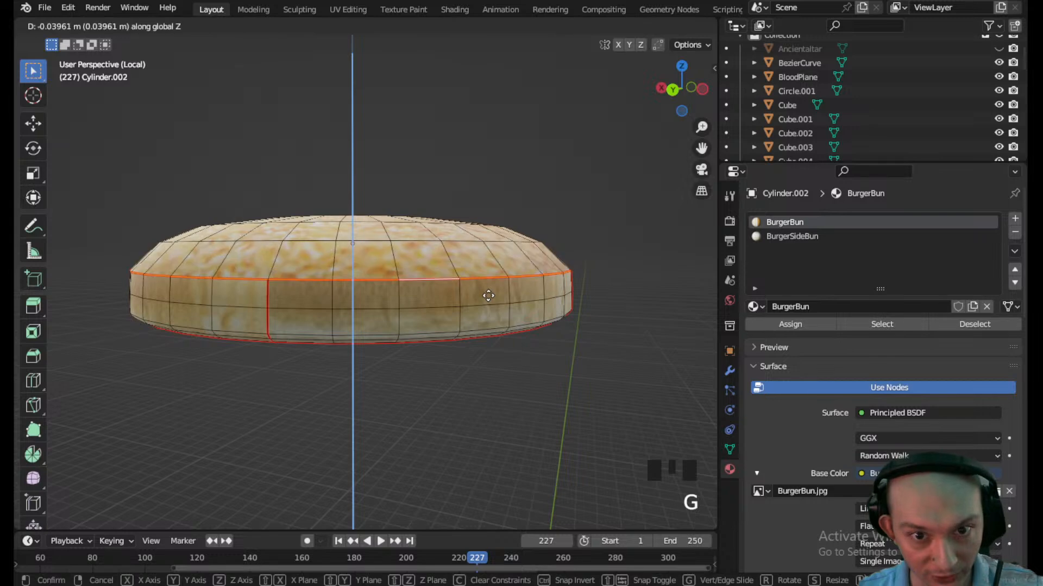
pyautogui.click(488, 305)
pyautogui.moveTo(488, 304); pyautogui.dragTo(580, 381, button='middle')
pyautogui.press('s')
pyautogui.press('Escape')
# - Select the edge loop above the seam, scale it by about 1.063 and lower it slightly along Z
pyautogui.click(470, 325)
pyautogui.keyDown('alt'); pyautogui.click(461, 322); pyautogui.keyUp('alt')
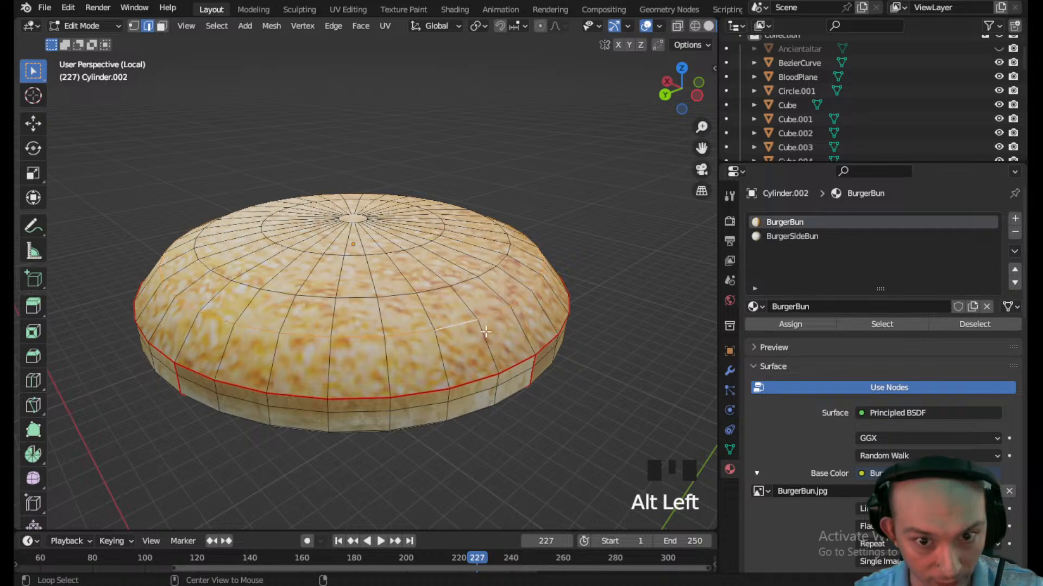
pyautogui.press('s')
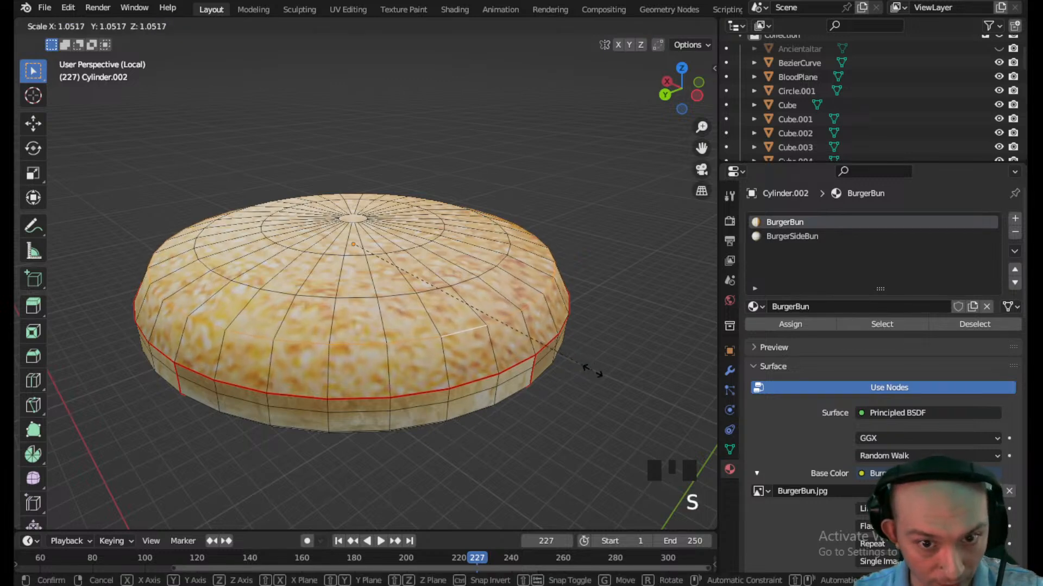
pyautogui.click(593, 373)
pyautogui.press('g')
pyautogui.press('z')
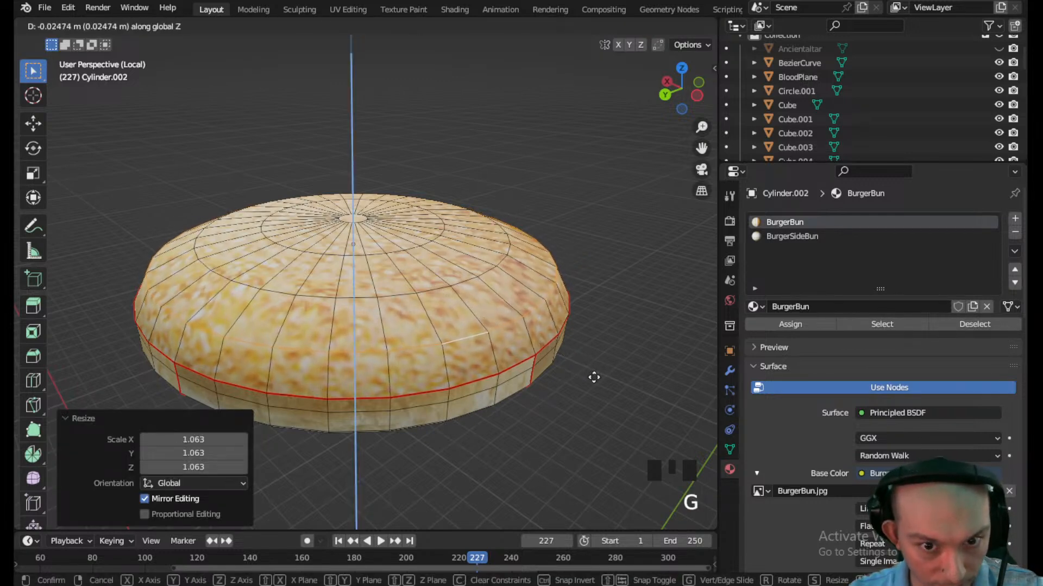
pyautogui.click(595, 376)
# - Return the bun to Object Mode and view its overall shape from above
pyautogui.scroll(-2, 500, 219)
pyautogui.click(83, 26)
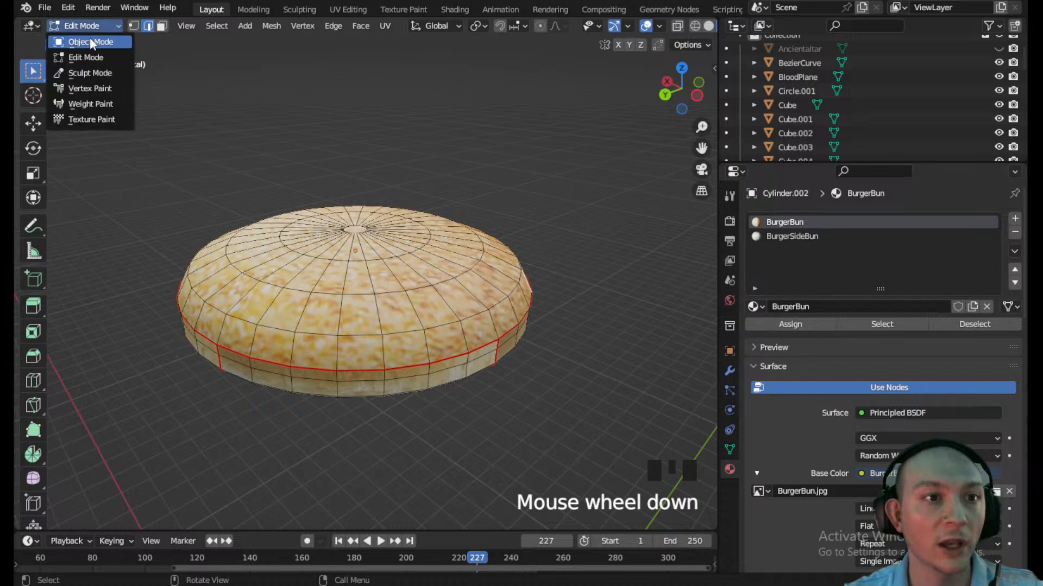
pyautogui.click(90, 38)
pyautogui.moveTo(480, 207); pyautogui.dragTo(525, 279, button='middle')
pyautogui.scroll(-2, 508, 281)
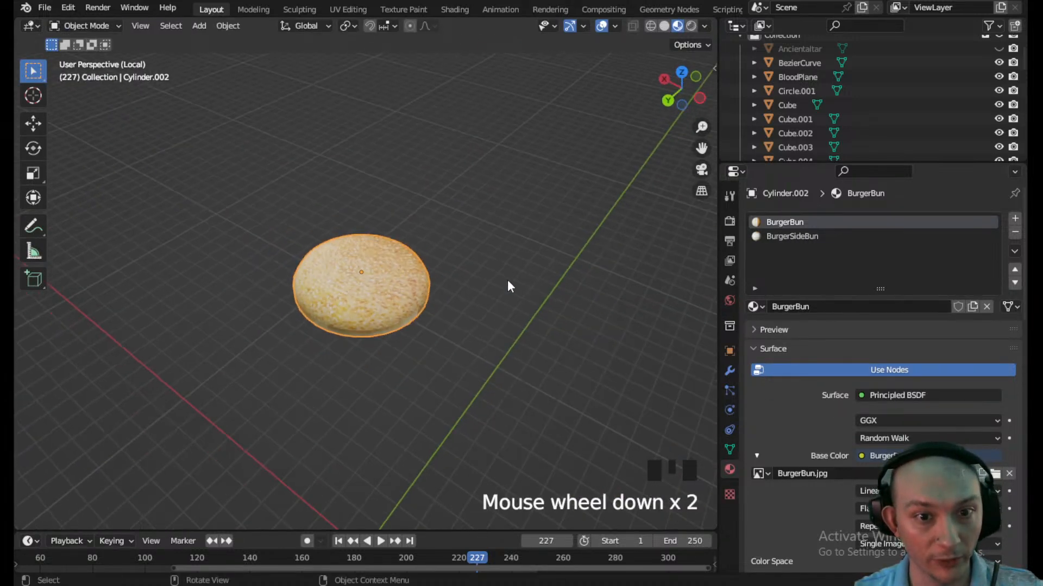
# - Duplicate the bun, rotate the copy 180° in back view and move it down about 0.71 m along Z
pyautogui.click(668, 101)
pyautogui.hotkey('shift', 'd')
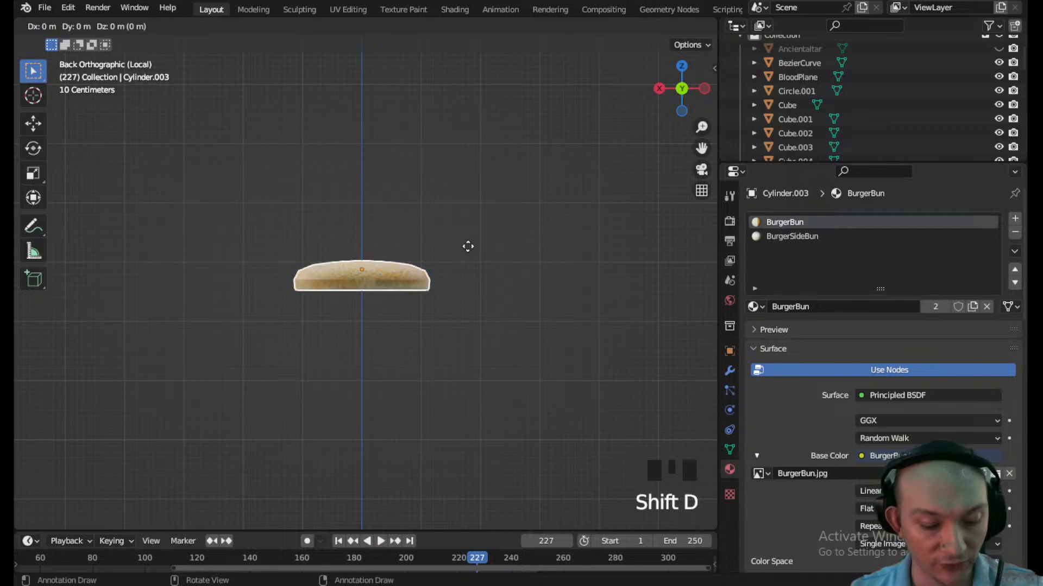
pyautogui.write('r180')
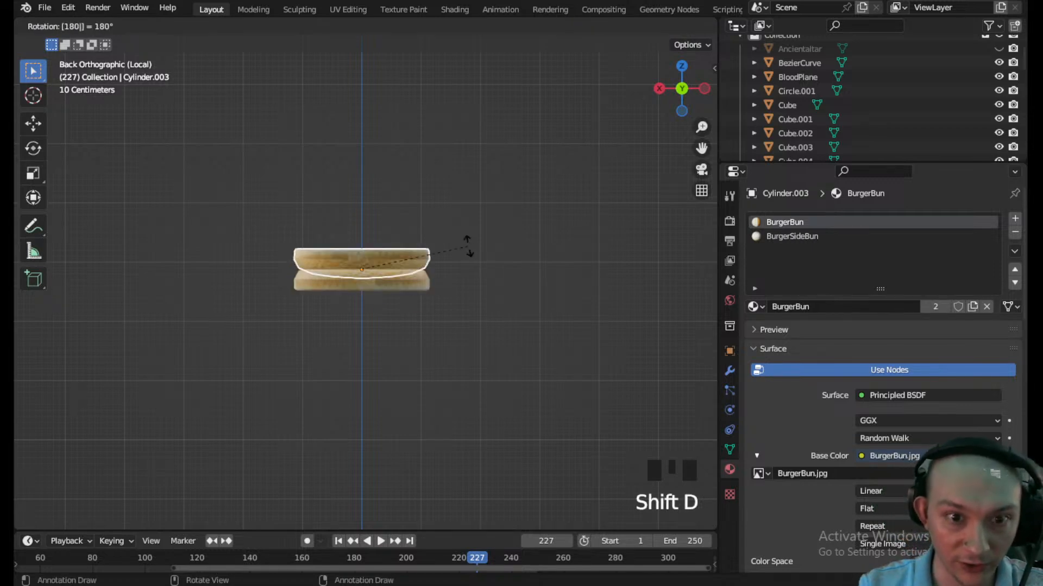
pyautogui.press('Return')
pyautogui.press('g')
pyautogui.press('z')
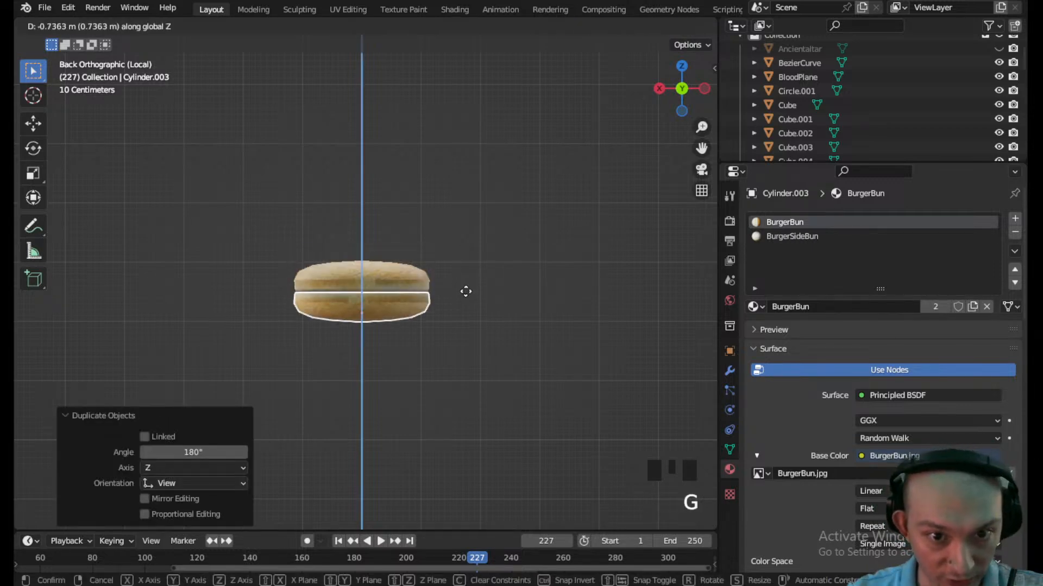
pyautogui.click(470, 283)
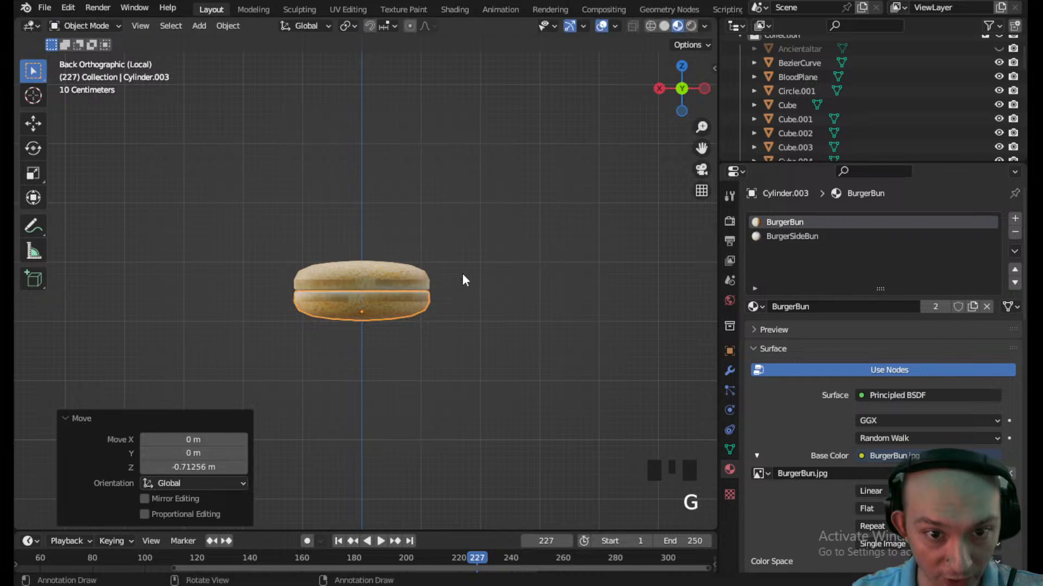
# - Try the flipped bun farther down along Z, and bring it back up to leave a narrow gap beneath the top bun
pyautogui.scroll(-2, 447, 242)
pyautogui.moveTo(447, 243); pyautogui.dragTo(429, 298, button='middle')
pyautogui.press('g')
pyautogui.press('z')
pyautogui.click(398, 395)
pyautogui.click(679, 100)
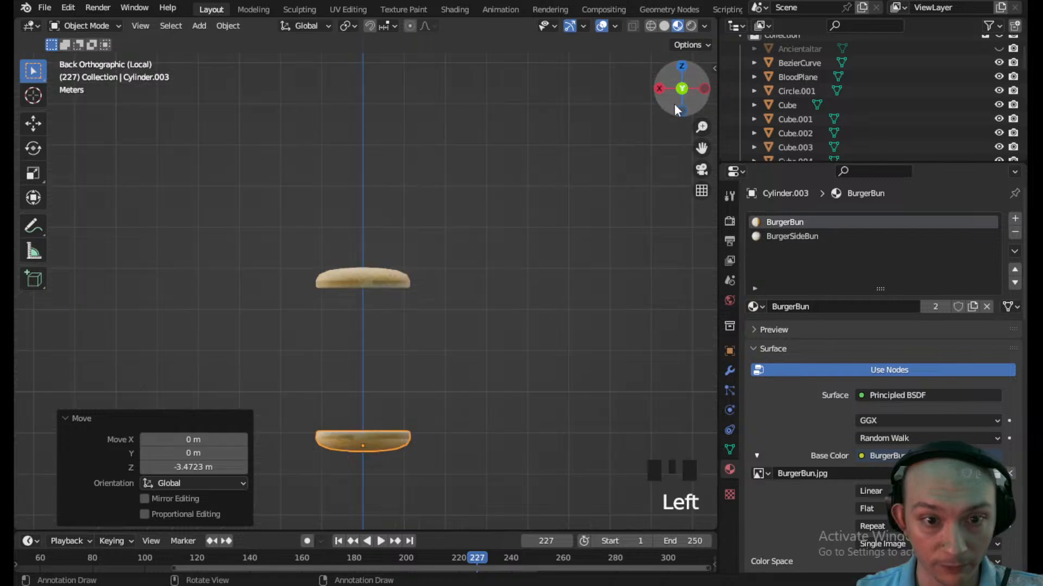
pyautogui.press('g')
pyautogui.press('z')
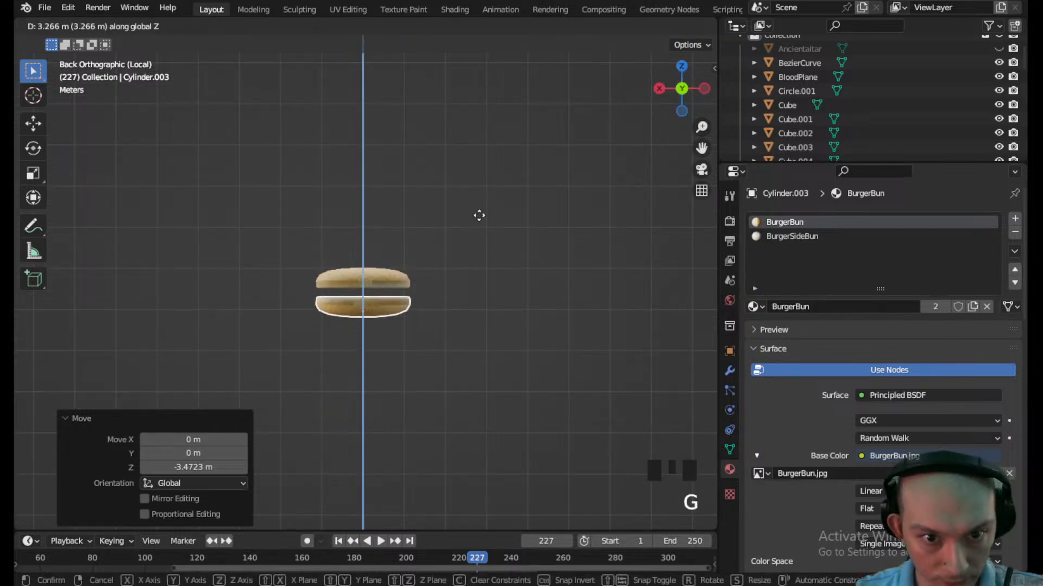
pyautogui.click(476, 232)
pyautogui.click(473, 247)
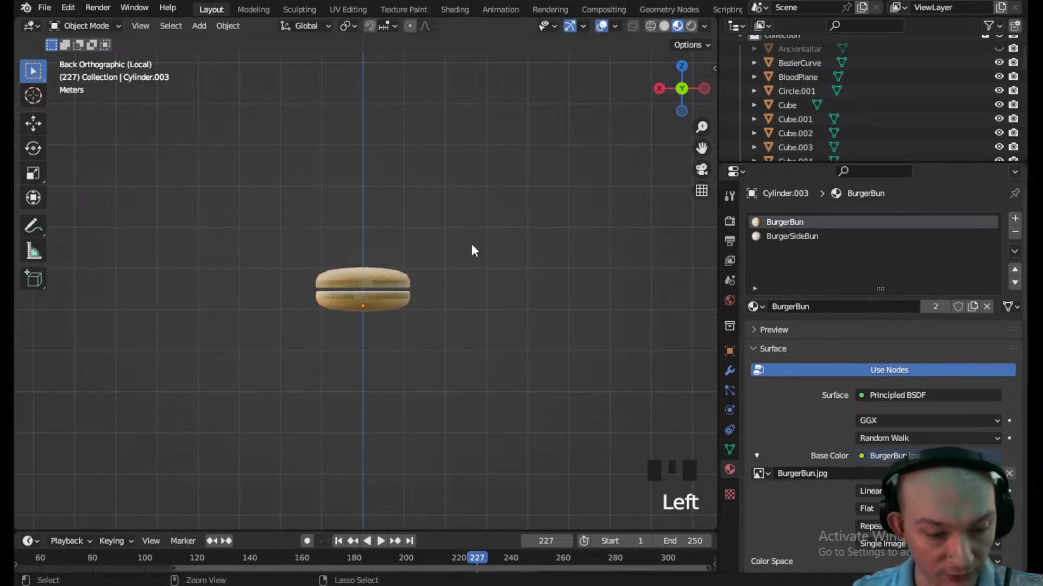
# - Save the file and exit local view with the lower bun selected
pyautogui.hotkey('ctrl', 's')
pyautogui.click(363, 315)
pyautogui.moveTo(423, 268); pyautogui.dragTo(345, 370, button='middle')
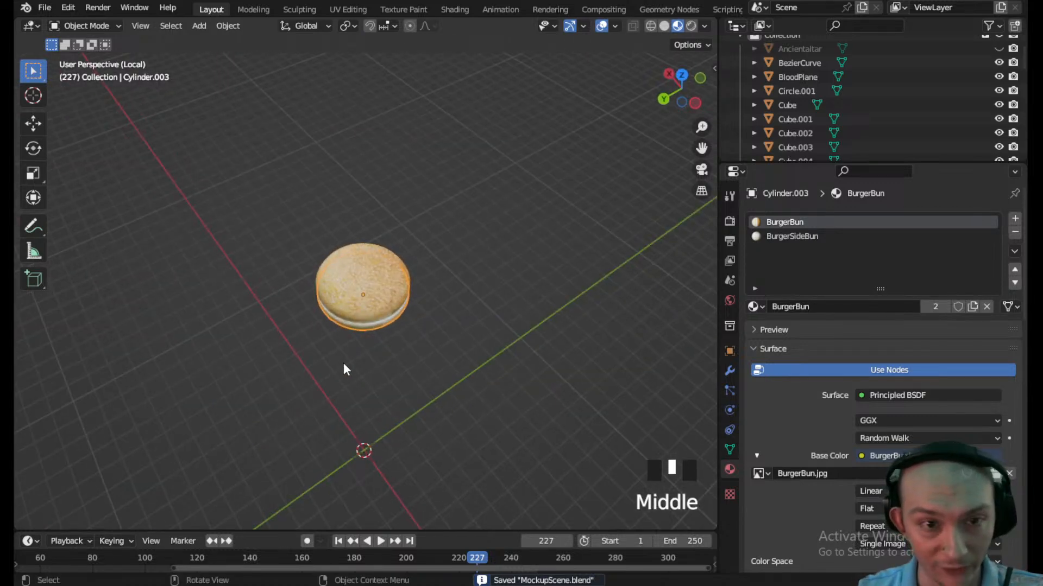
pyautogui.press('KP_Divide')
# - Rename the lower bun object as BurgerBunBottom
pyautogui.moveTo(823, 168); pyautogui.dragTo(823, 442)
pyautogui.doubleClick(795, 254)
pyautogui.scroll(-2, 802, 251)
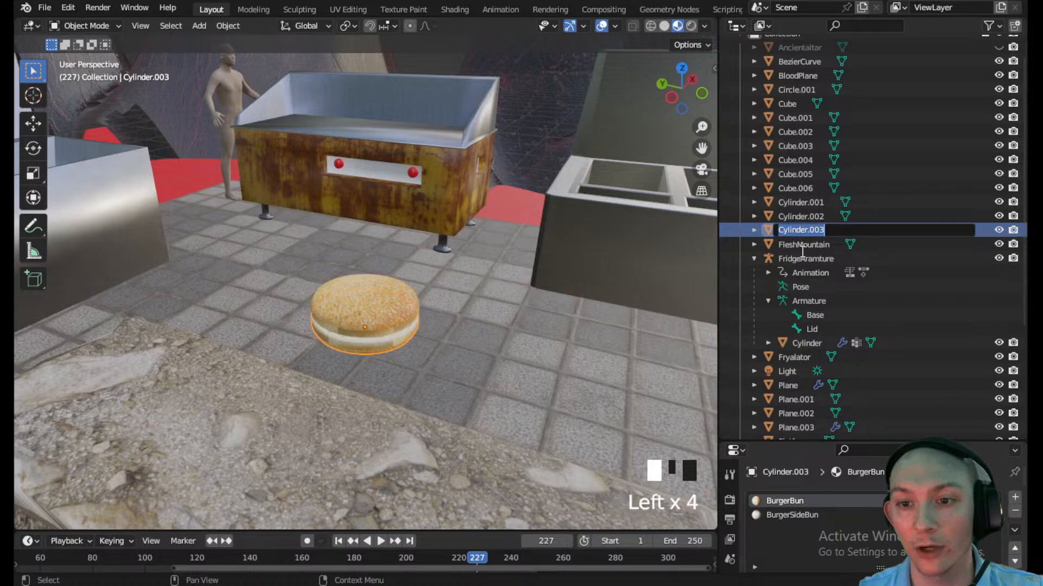
pyautogui.write('Bur')
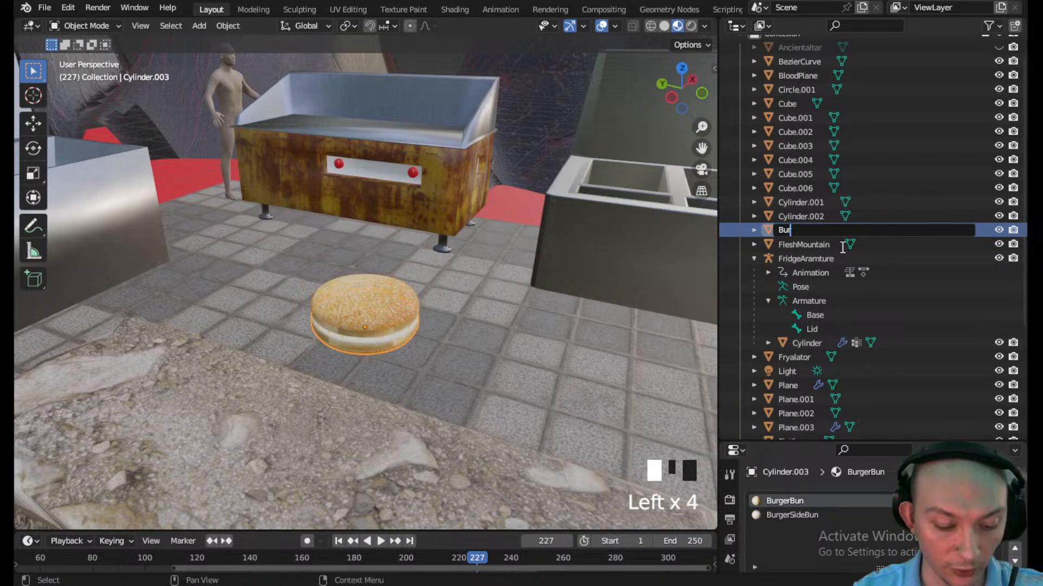
pyautogui.write('gerBu')
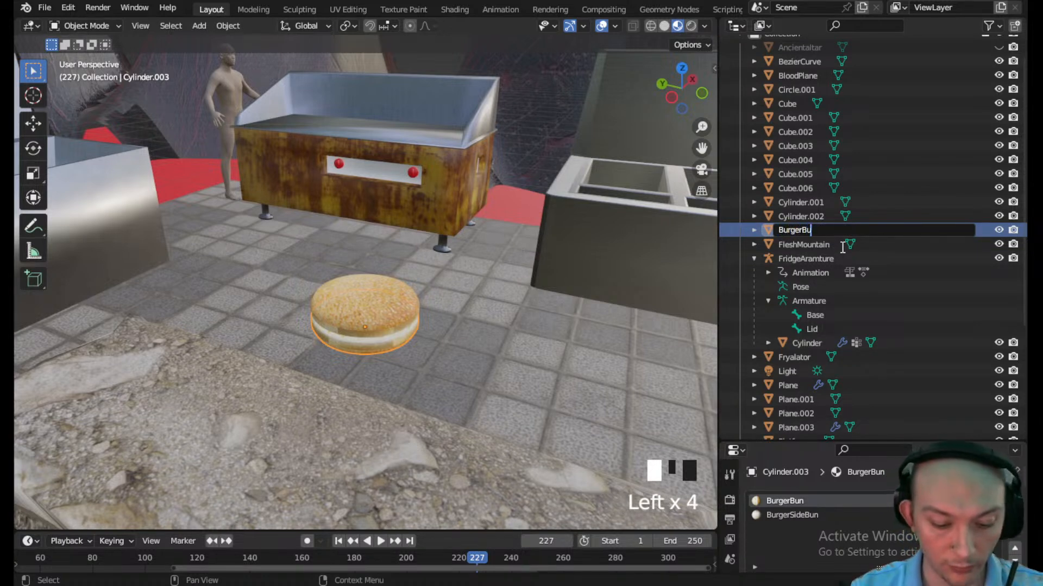
pyautogui.write('nBo')
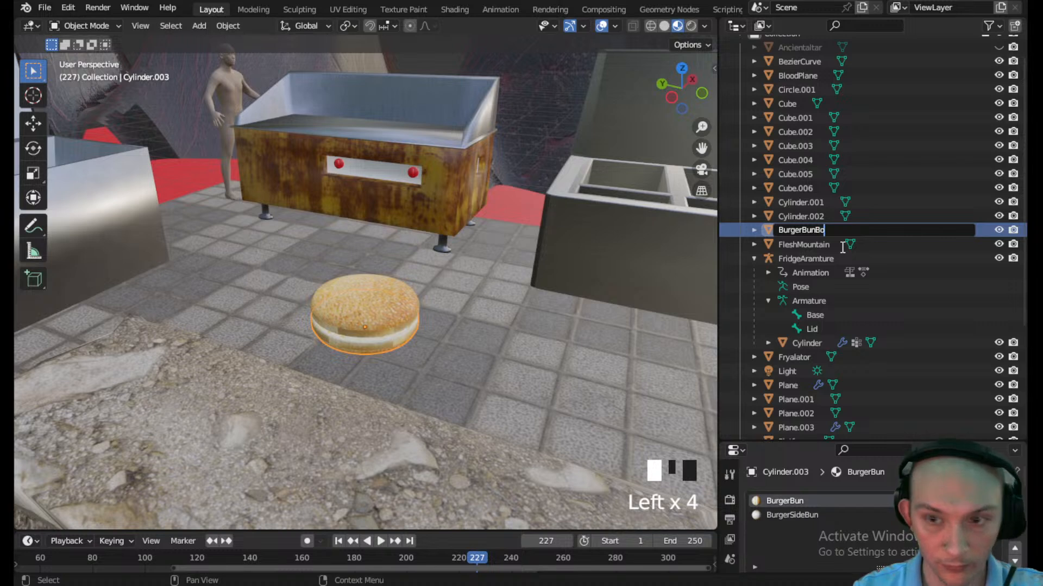
pyautogui.write('ttom')
pyautogui.press('Return')
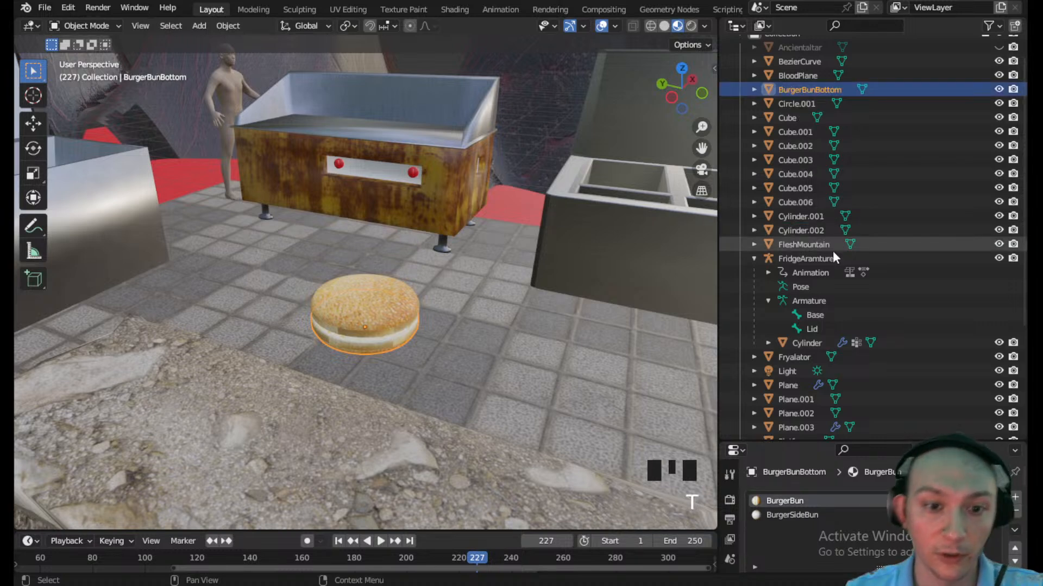
# - Rename the upper bun object as BurgerBunTop
pyautogui.click(983, 230)
pyautogui.doubleClick(811, 230)
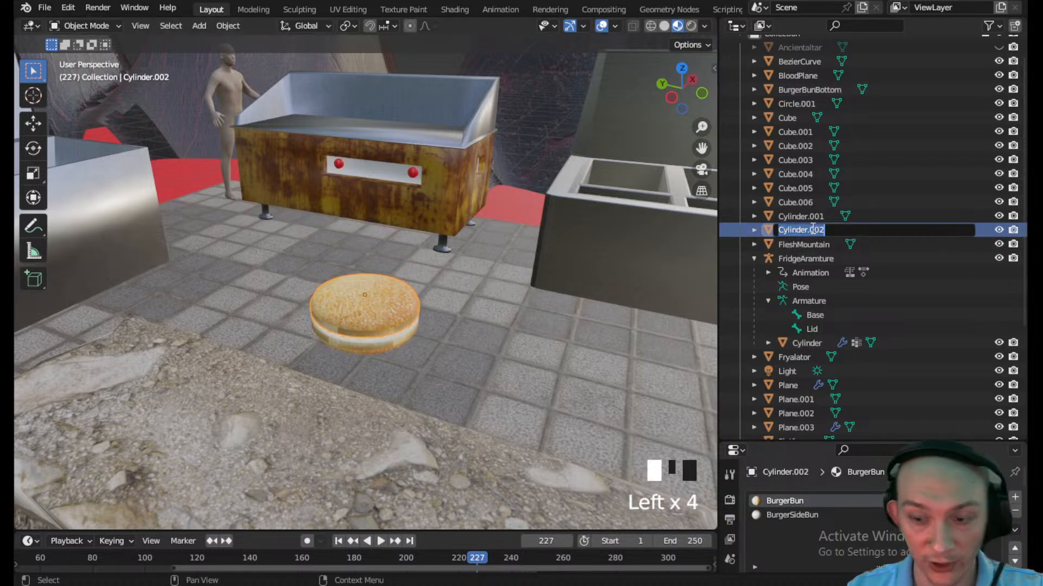
pyautogui.press('BackSpace')
pyautogui.write('BurgerBunTop')
pyautogui.press('Return')
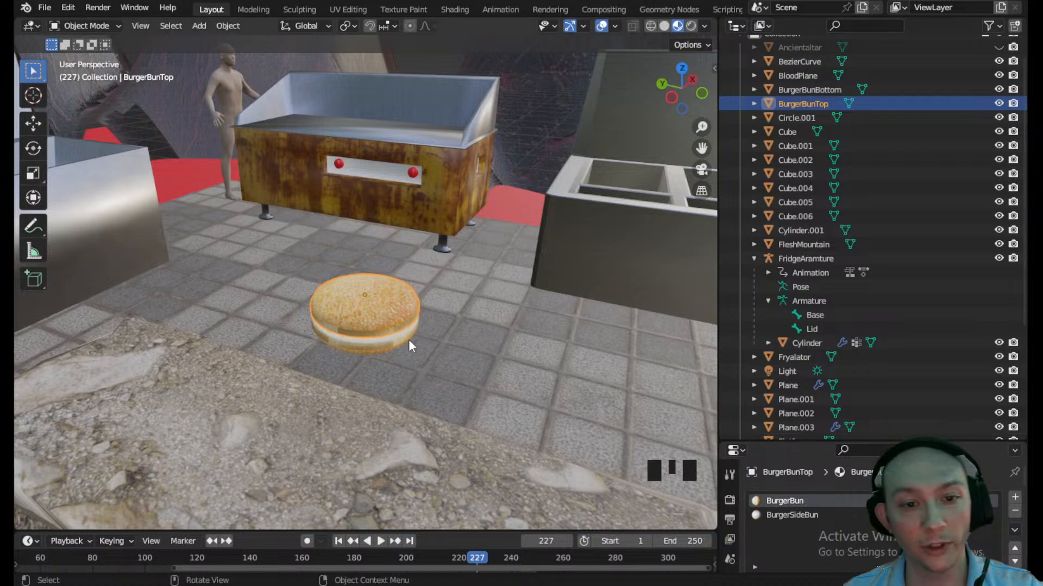
# - Save the file and rename the stone altar object as FoodAltar
pyautogui.scroll(-1, 339, 348)
pyautogui.scroll(-1, 359, 412)
pyautogui.click(362, 392)
pyautogui.moveTo(362, 392); pyautogui.dragTo(664, 352, button='middle')
pyautogui.hotkey('ctrl', 's')
pyautogui.scroll(-2, 456, 357)
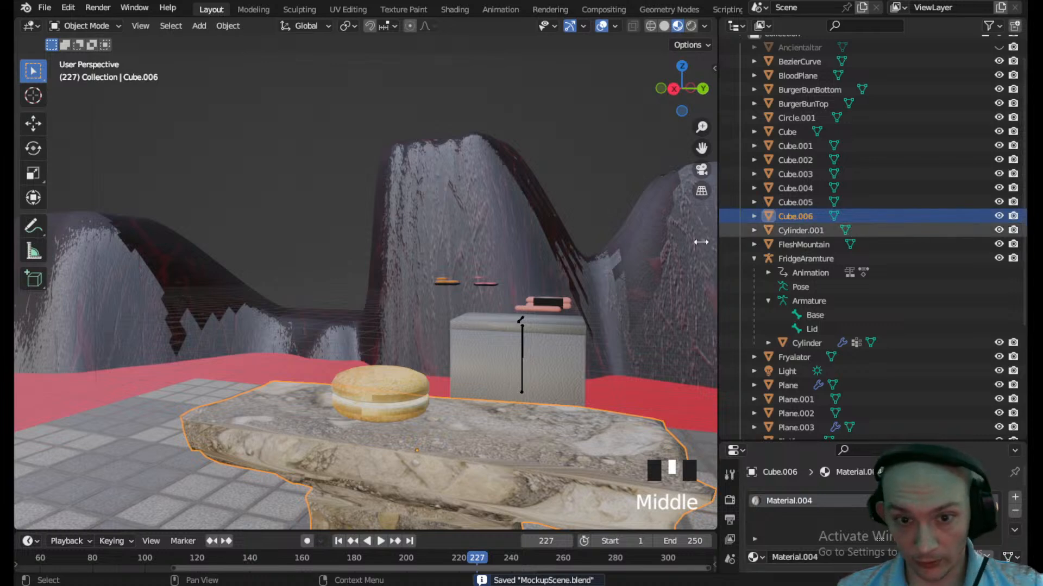
pyautogui.scroll(-4, 435, 373)
pyautogui.doubleClick(798, 216)
pyautogui.scroll(2, 804, 217)
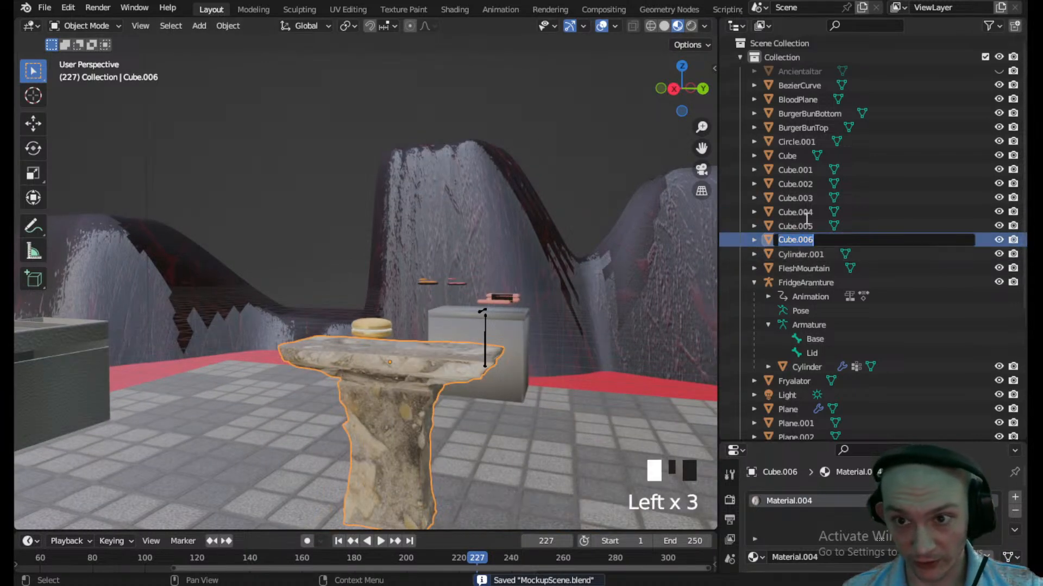
pyautogui.press('BackSpace')
pyautogui.write('FoodAl')
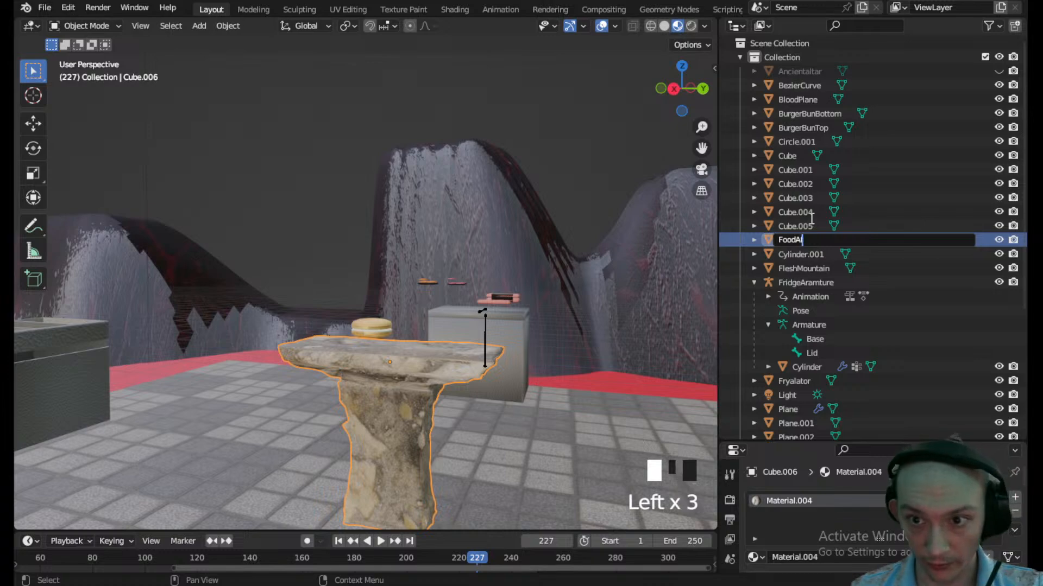
pyautogui.press('Return')
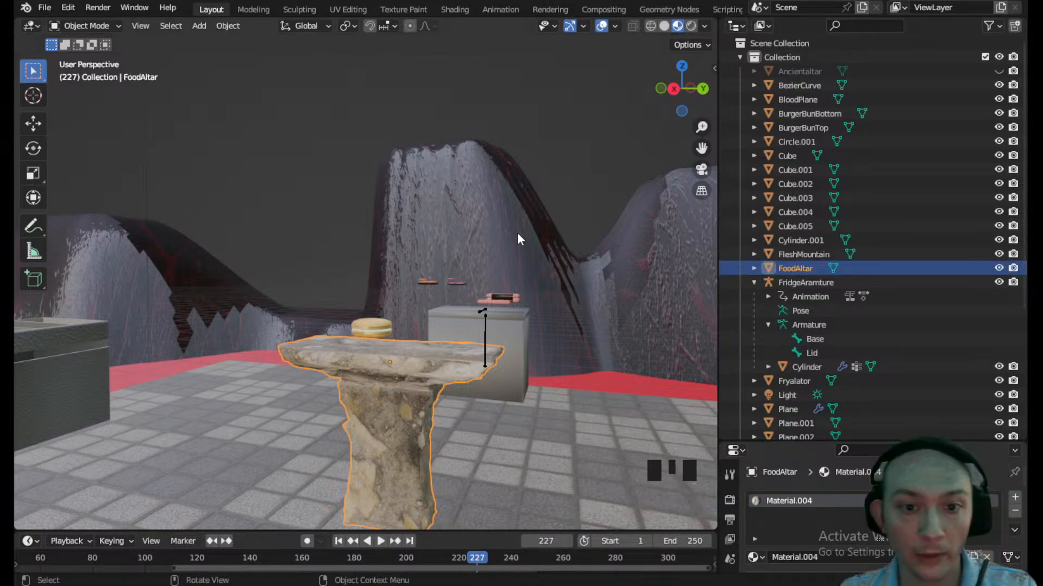
# - Save the file, look over the kitchen layout and check the food item list in the Notepad plan
pyautogui.scroll(-5, 480, 293)
pyautogui.hotkey('ctrl', 's')
pyautogui.scroll(-3, 447, 358)
pyautogui.moveTo(447, 358); pyautogui.dragTo(331, 412, button='middle')
pyautogui.scroll(2, 243, 333)
pyautogui.keyDown('shift'); pyautogui.moveTo(243, 328); pyautogui.dragTo(470, 255, button='middle'); pyautogui.keyUp('shift')
pyautogui.scroll(-2, 428, 324)
pyautogui.moveTo(428, 323); pyautogui.dragTo(246, 301, button='middle')
pyautogui.keyDown('shift'); pyautogui.moveTo(377, 374); pyautogui.dragTo(504, 408, button='middle'); pyautogui.keyUp('shift')
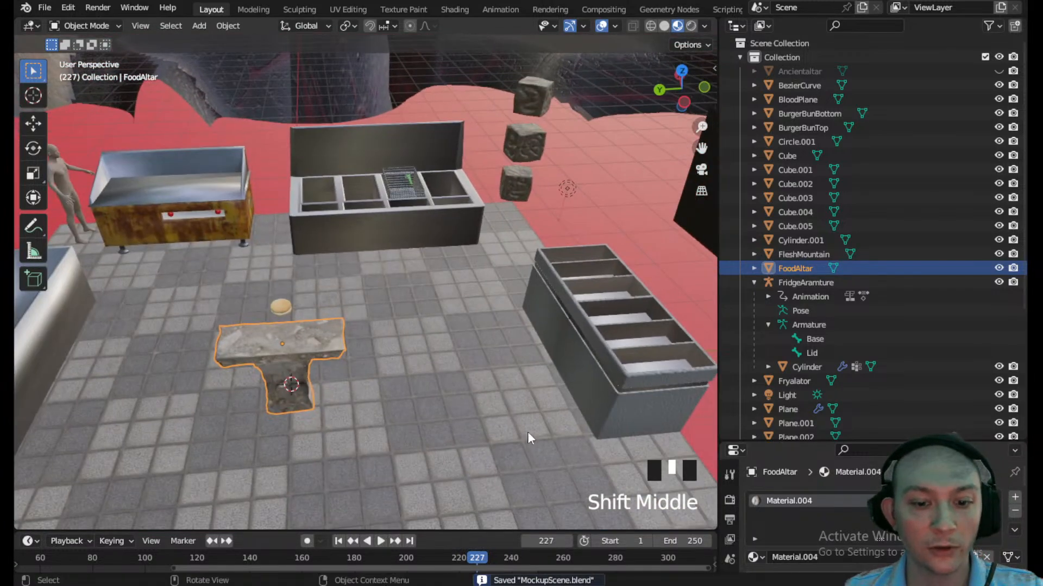
pyautogui.hotkey('alt', 'Tab')
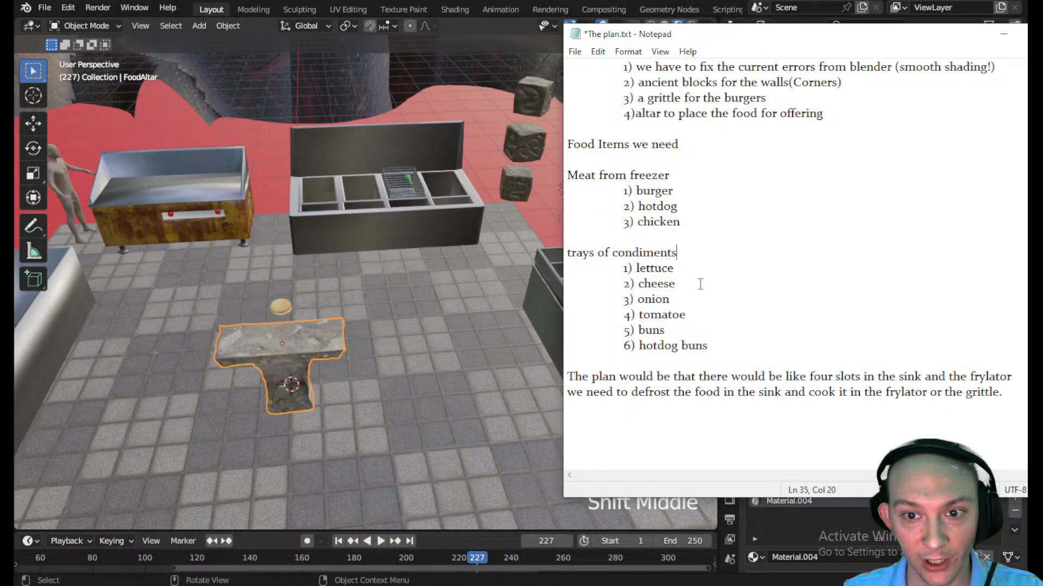
pyautogui.scroll(1, 247, 330)
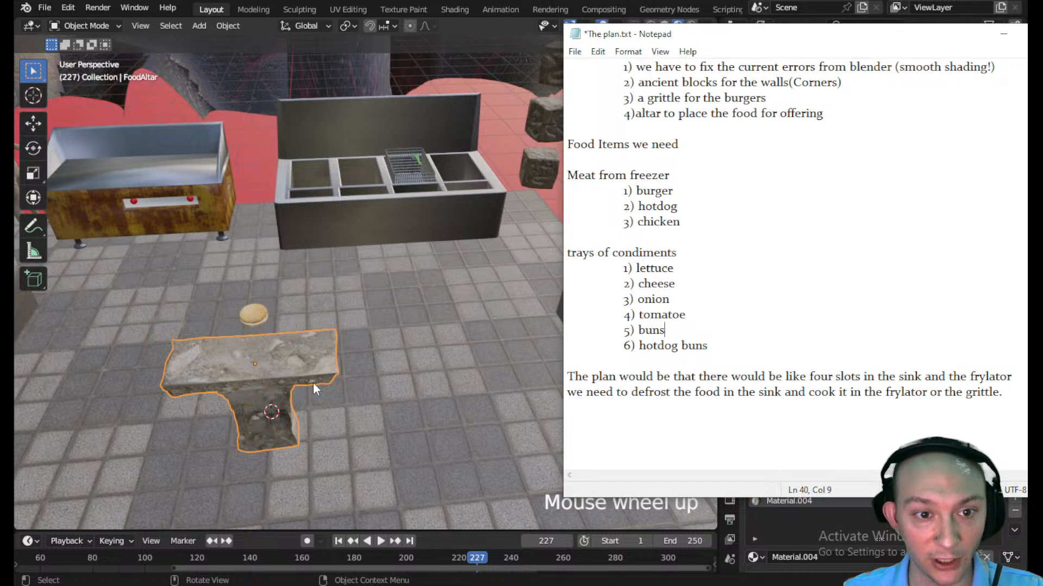
# - Add a 2 m cube to the scene and move it up 16.84 m along Z, above the altar and bun
pyautogui.keyDown('shift'); pyautogui.moveTo(313, 383); pyautogui.dragTo(395, 350, button='middle'); pyautogui.keyUp('shift')
pyautogui.scroll(2, 423, 249)
pyautogui.scroll(3, 423, 242)
pyautogui.scroll(-3, 422, 243)
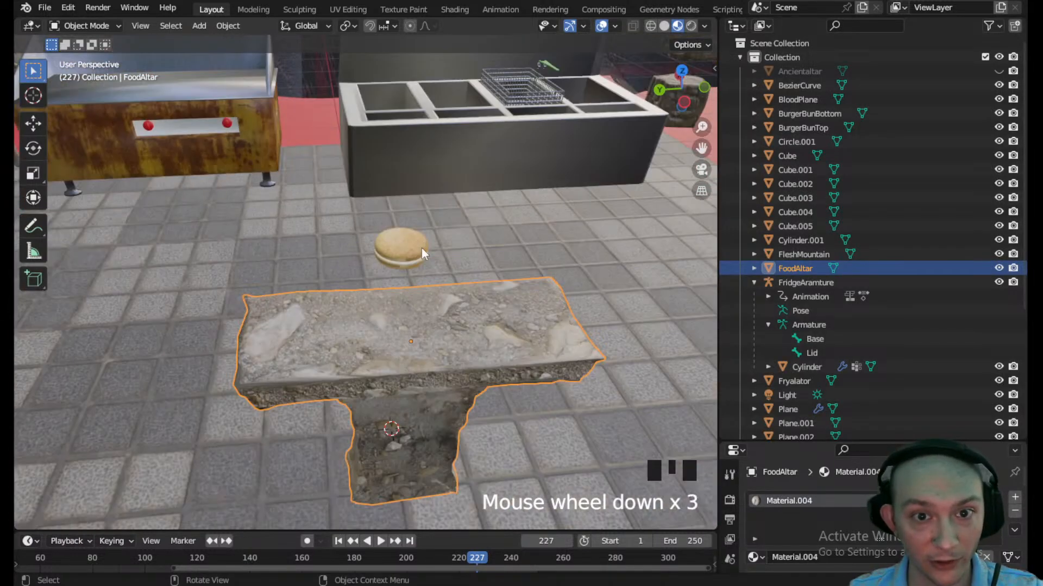
pyautogui.click(417, 250)
pyautogui.click(199, 25)
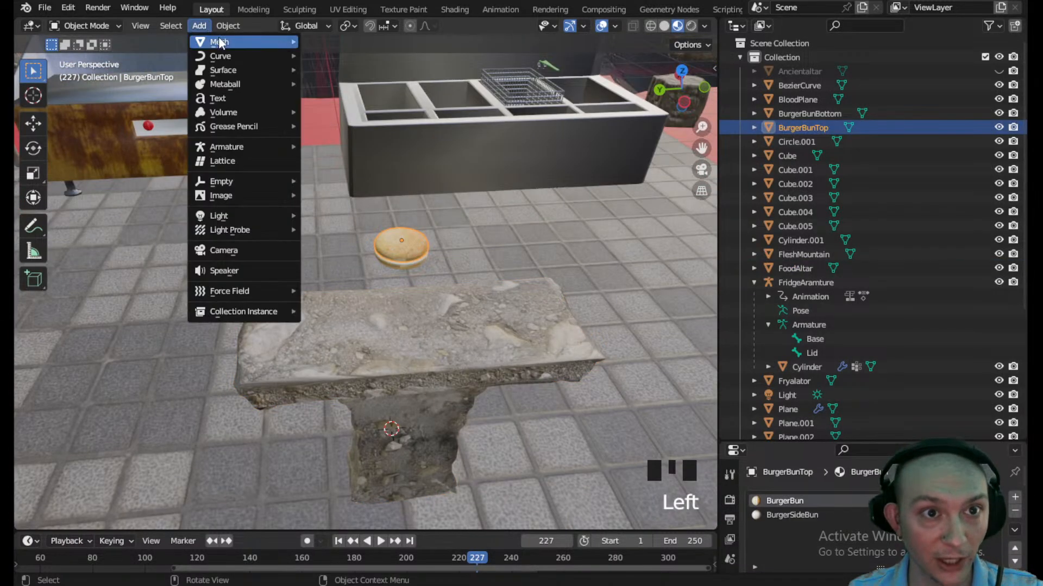
pyautogui.click(515, 319)
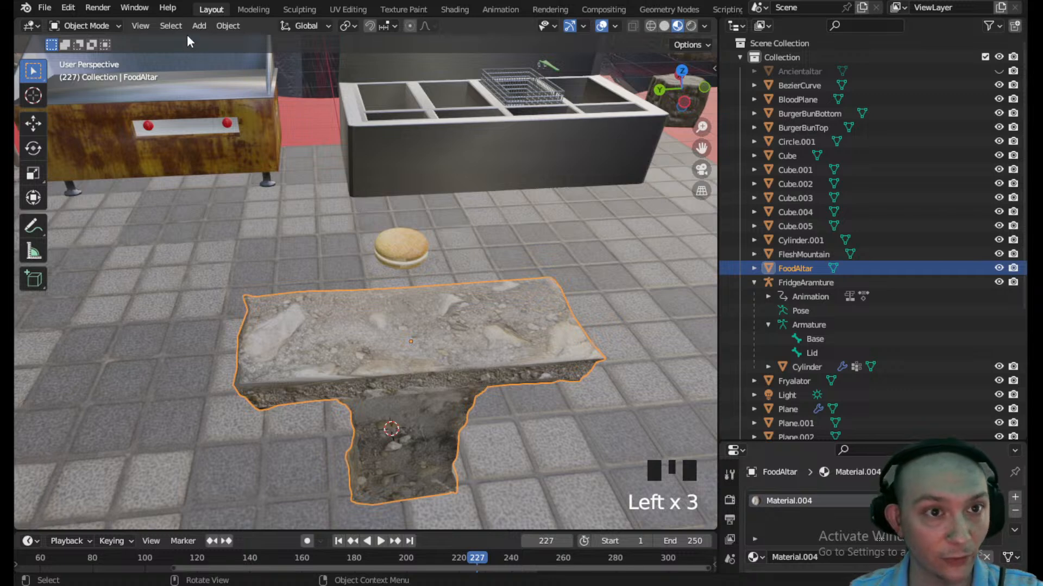
pyautogui.click(199, 26)
pyautogui.moveTo(236, 42)
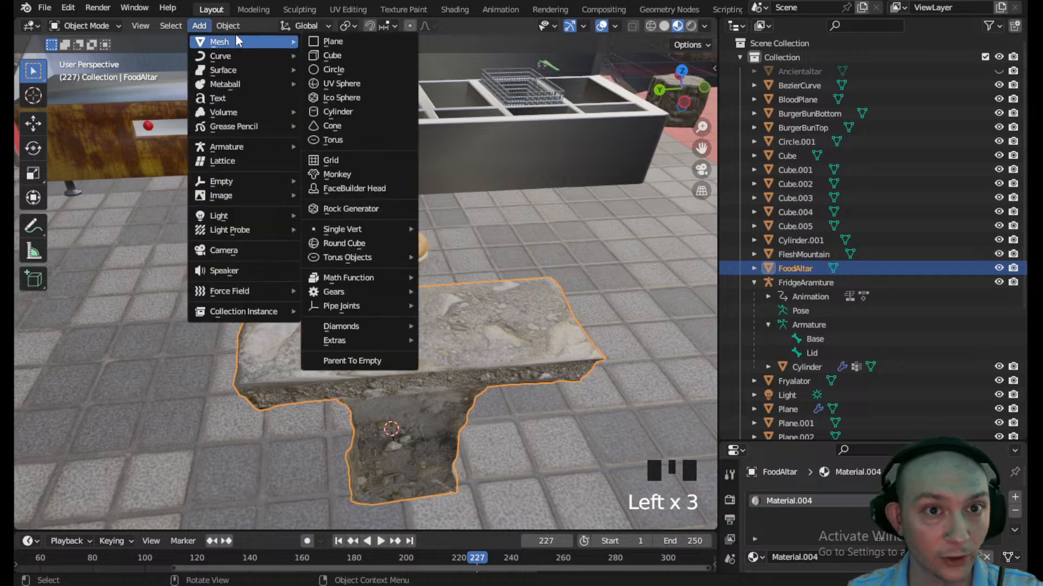
pyautogui.click(356, 55)
pyautogui.scroll(-3, 457, 425)
pyautogui.press('g')
pyautogui.press('z')
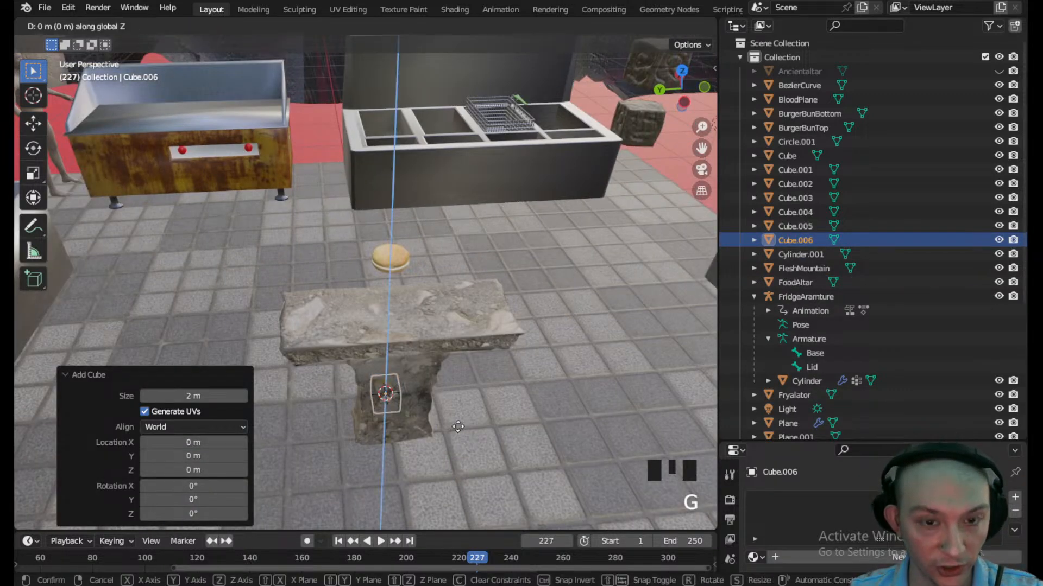
pyautogui.click(477, 226)
# - Stretch the new cube into a long block by scaling it 4.911 along Y
pyautogui.press('s')
pyautogui.press('x')
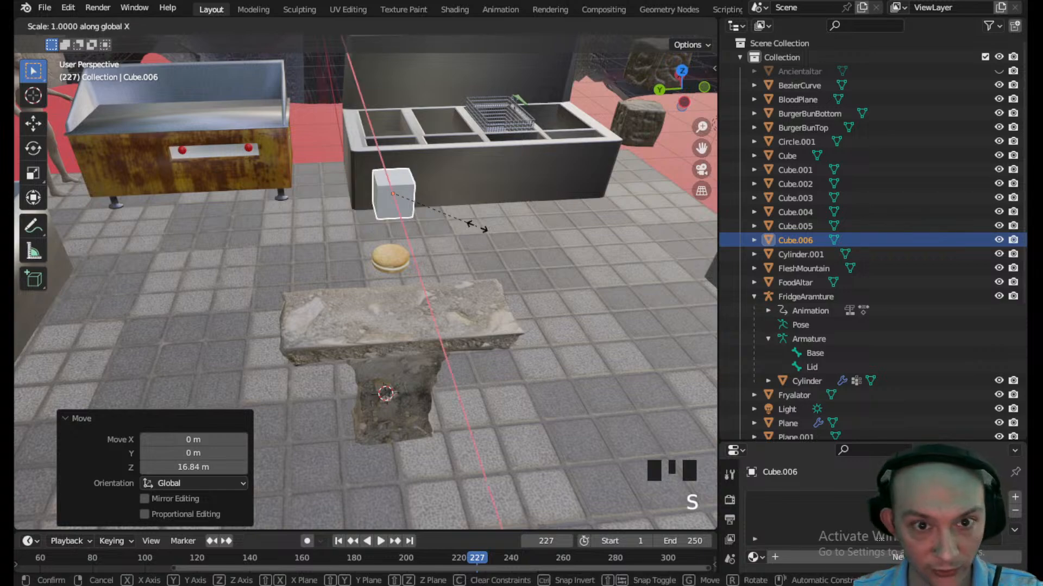
pyautogui.press('y')
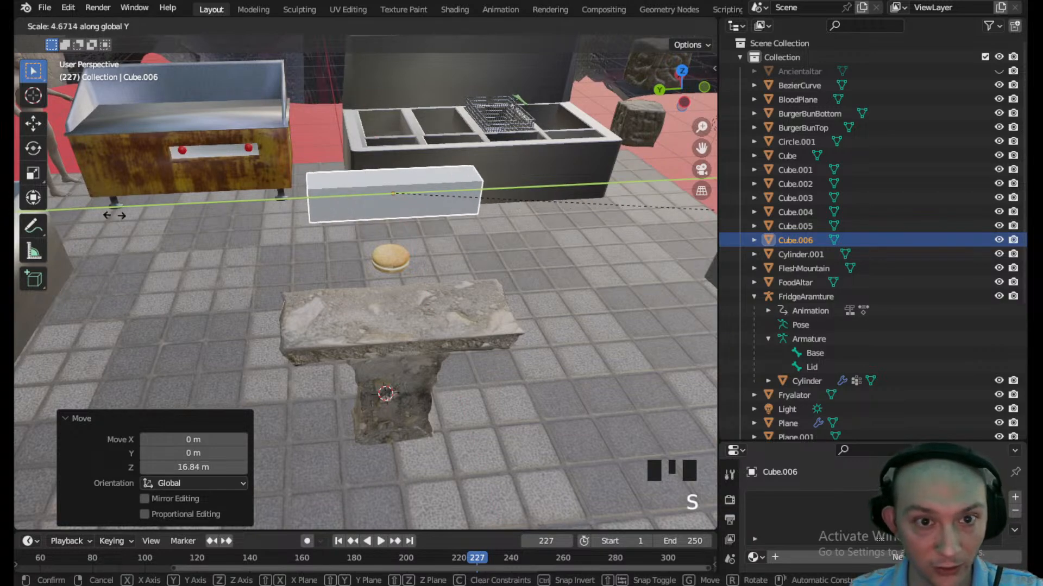
pyautogui.click(318, 191)
pyautogui.moveTo(317, 191); pyautogui.dragTo(384, 231, button='middle')
pyautogui.scroll(2, 342, 200)
pyautogui.scroll(-4, 382, 224)
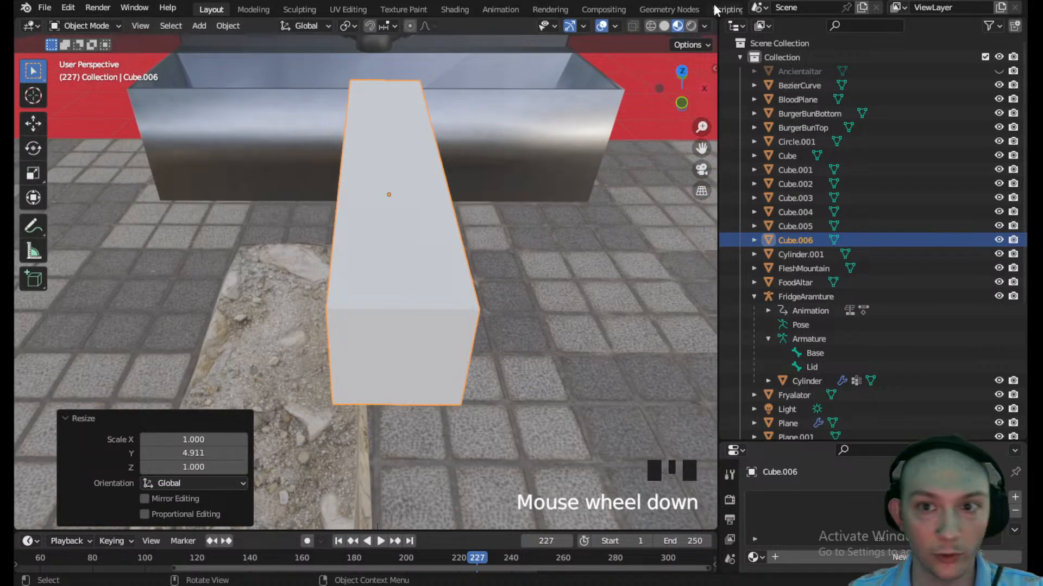
# - Isolate the long block in local view from the front and enter Edit Mode
pyautogui.click(682, 103)
pyautogui.keyDown('shift'); pyautogui.moveTo(407, 170); pyautogui.dragTo(411, 271, button='middle'); pyautogui.keyUp('shift')
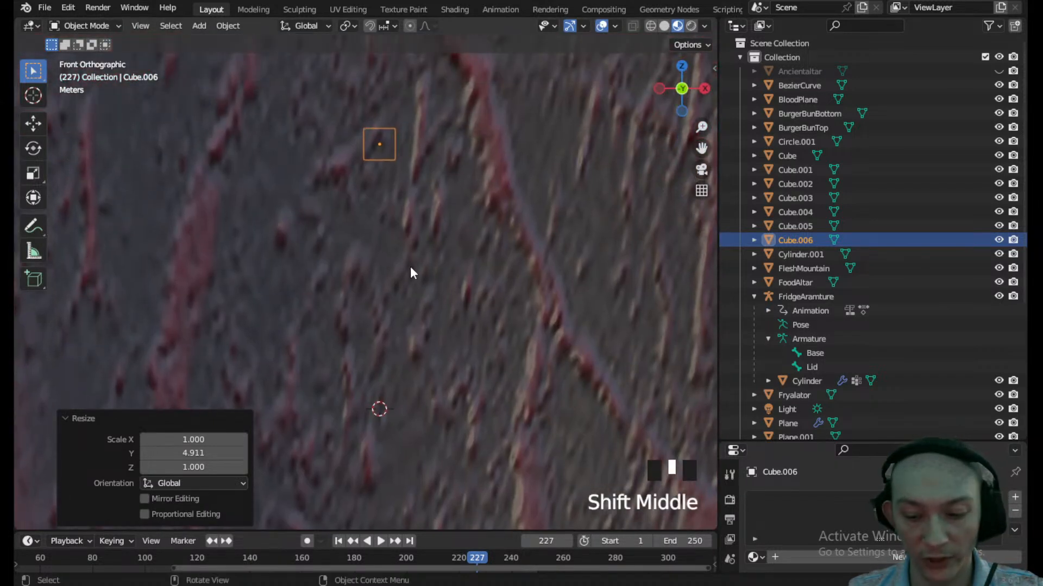
pyautogui.press('KP_Divide')
pyautogui.scroll(4, 410, 268)
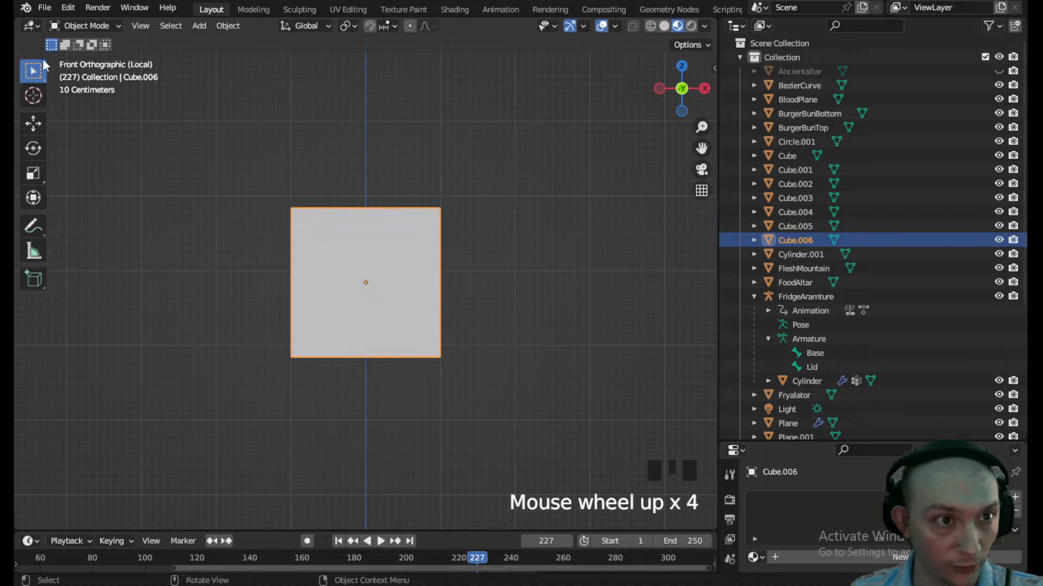
pyautogui.click(84, 25)
pyautogui.click(87, 56)
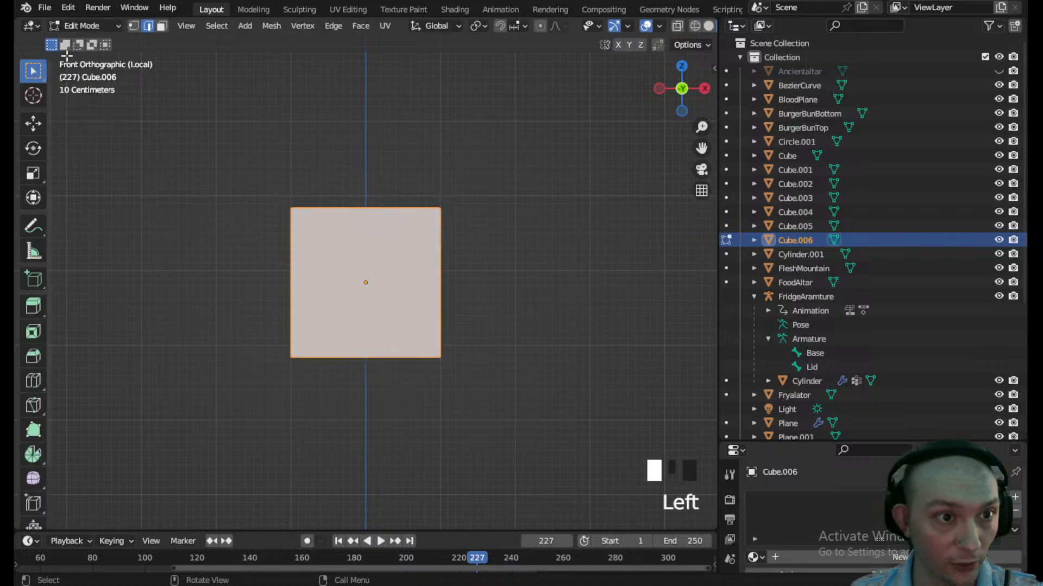
# - Divide the block's front face with three evenly spaced vertical loop cuts and one central horizontal loop cut
pyautogui.click(33, 382)
pyautogui.click(400, 196)
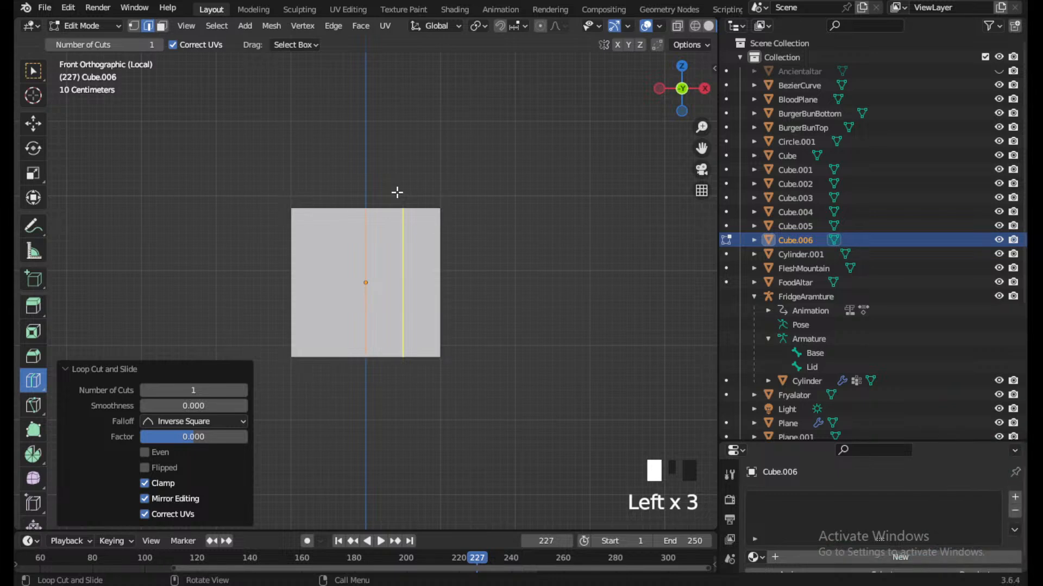
pyautogui.click(396, 192)
pyautogui.click(337, 198)
pyautogui.click(35, 73)
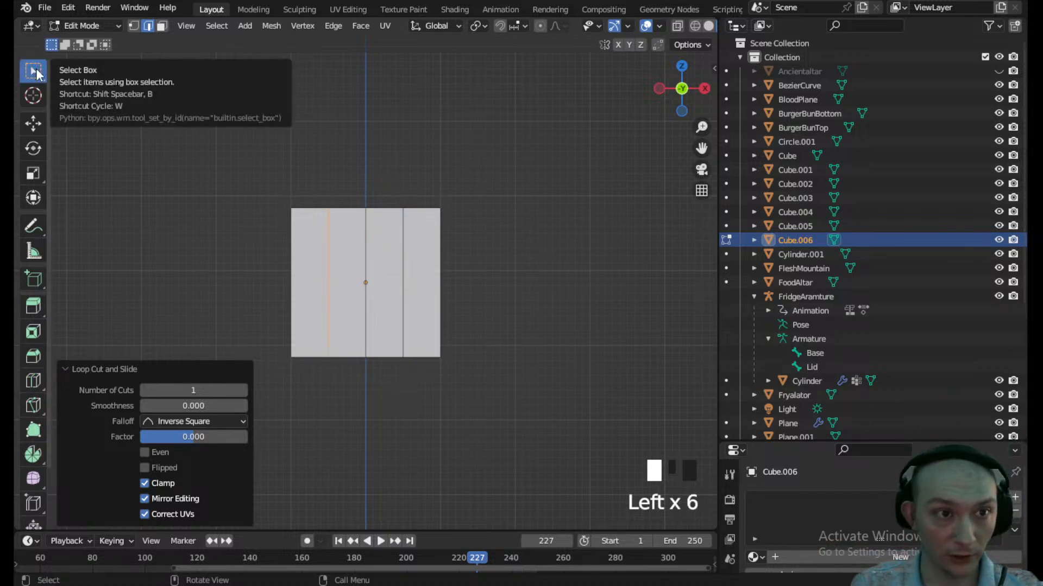
pyautogui.click(41, 382)
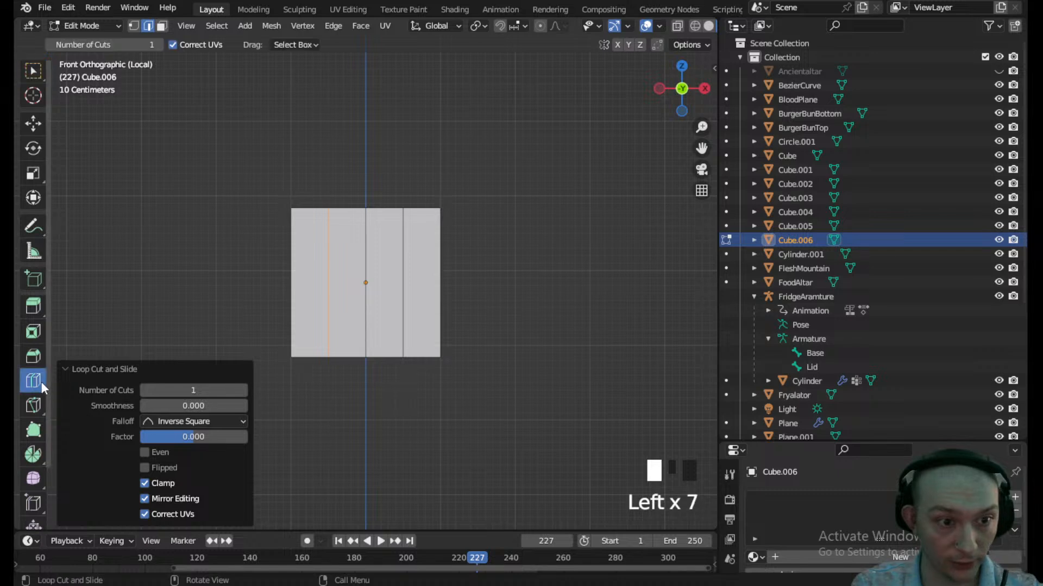
pyautogui.click(266, 255)
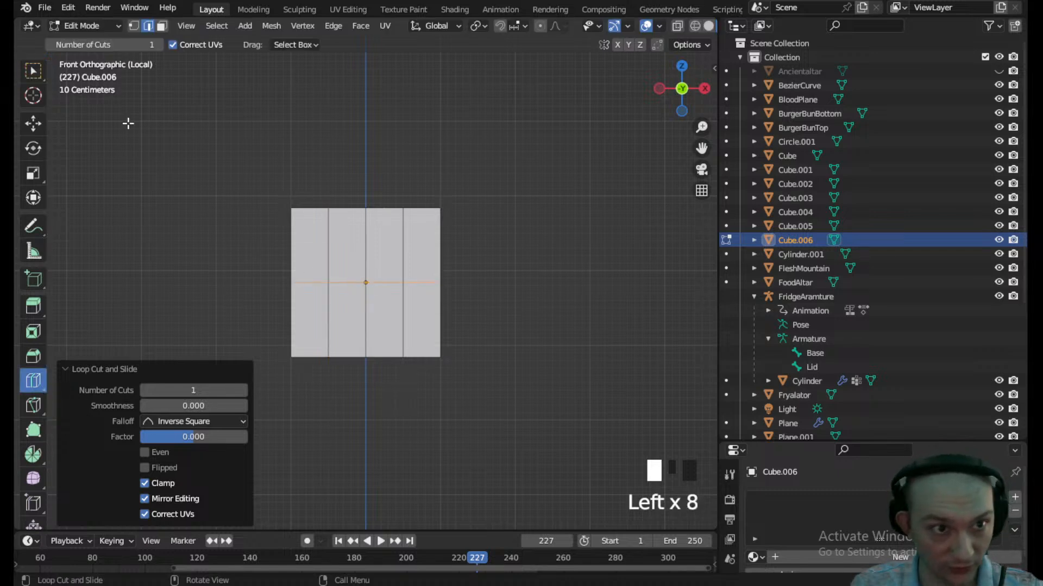
pyautogui.click(34, 71)
# - Connect the front face's centre vertex with the two quarter-point vertices on its upper edge
pyautogui.click(375, 286)
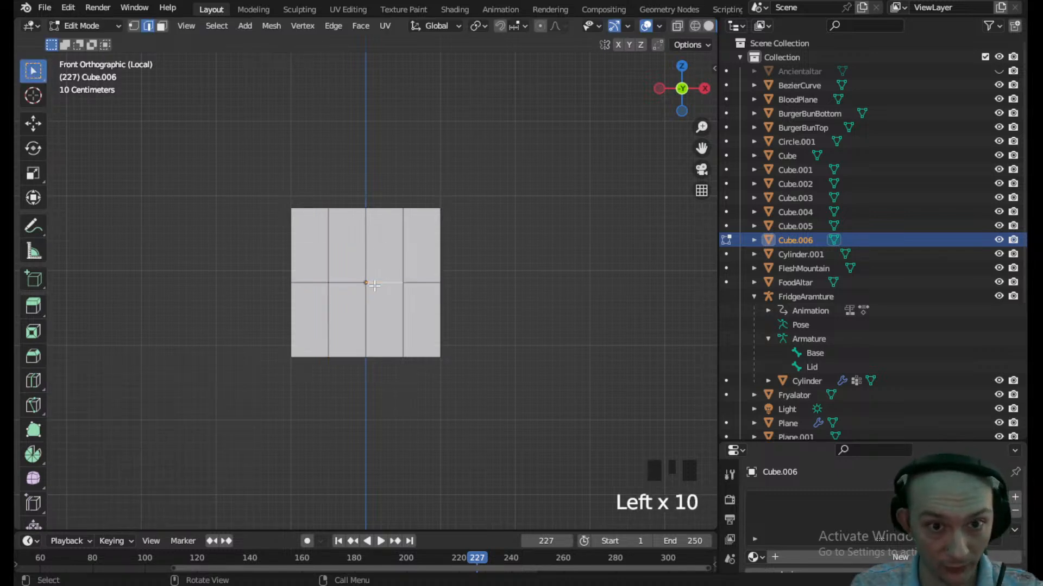
pyautogui.click(136, 29)
pyautogui.click(365, 283)
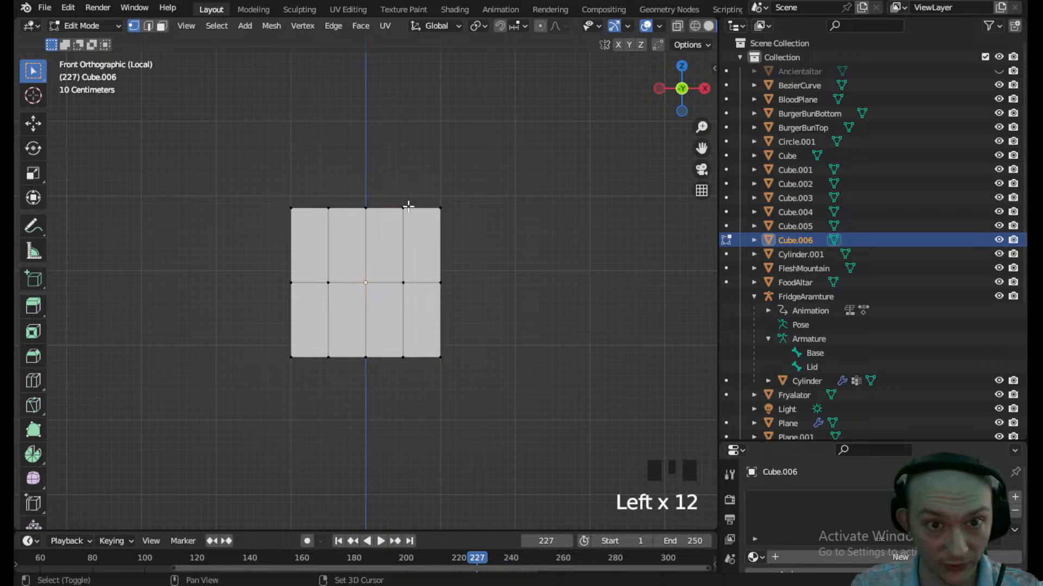
pyautogui.keyDown('shift'); pyautogui.click(403, 207); pyautogui.keyUp('shift')
pyautogui.press('j')
pyautogui.click(346, 233)
pyautogui.keyDown('shift'); pyautogui.click(327, 207); pyautogui.keyUp('shift')
pyautogui.press('j')
# - Add one loop cut across the middle of the block's length
pyautogui.moveTo(332, 208); pyautogui.dragTo(360, 284, button='middle')
pyautogui.scroll(-2, 468, 284)
pyautogui.moveTo(468, 284); pyautogui.dragTo(306, 299, button='middle')
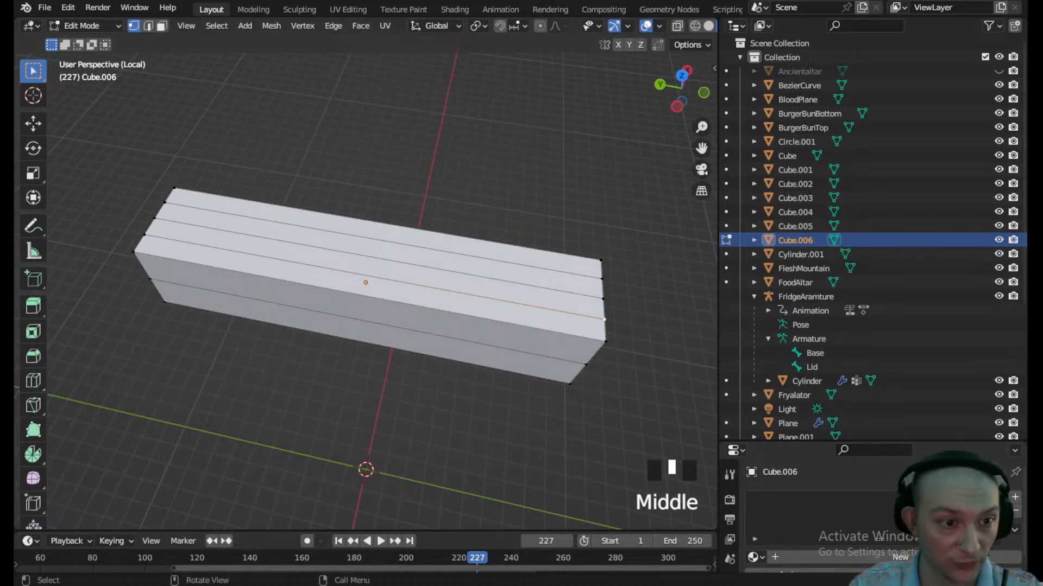
pyautogui.click(33, 381)
pyautogui.click(359, 282)
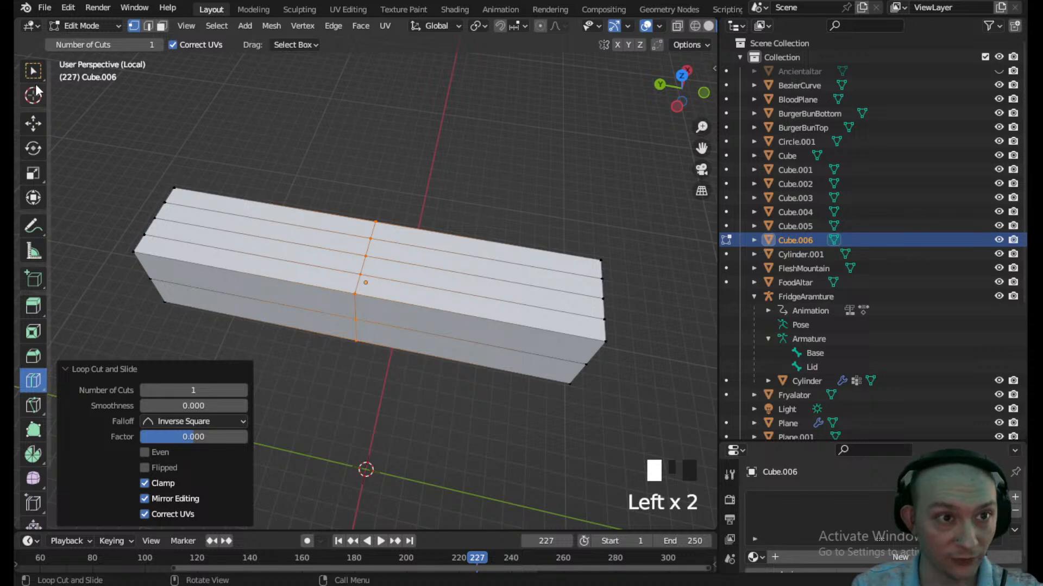
pyautogui.click(33, 70)
# - Delete the rear half of the block's vertices in the wireframe top view
pyautogui.click(681, 76)
pyautogui.scroll(-3, 519, 232)
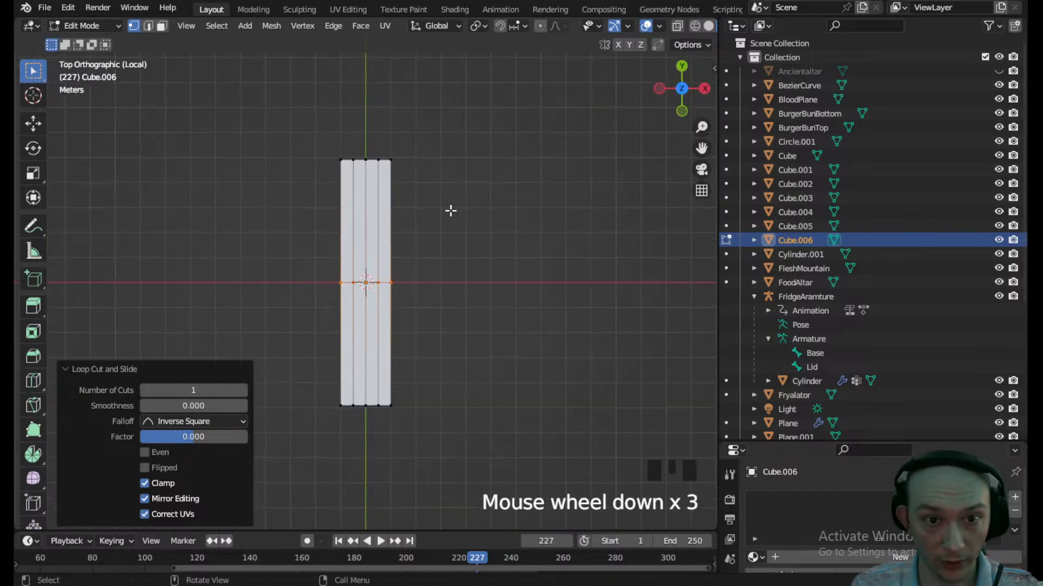
pyautogui.press('z')
pyautogui.moveTo(424, 186); pyautogui.dragTo(285, 137)
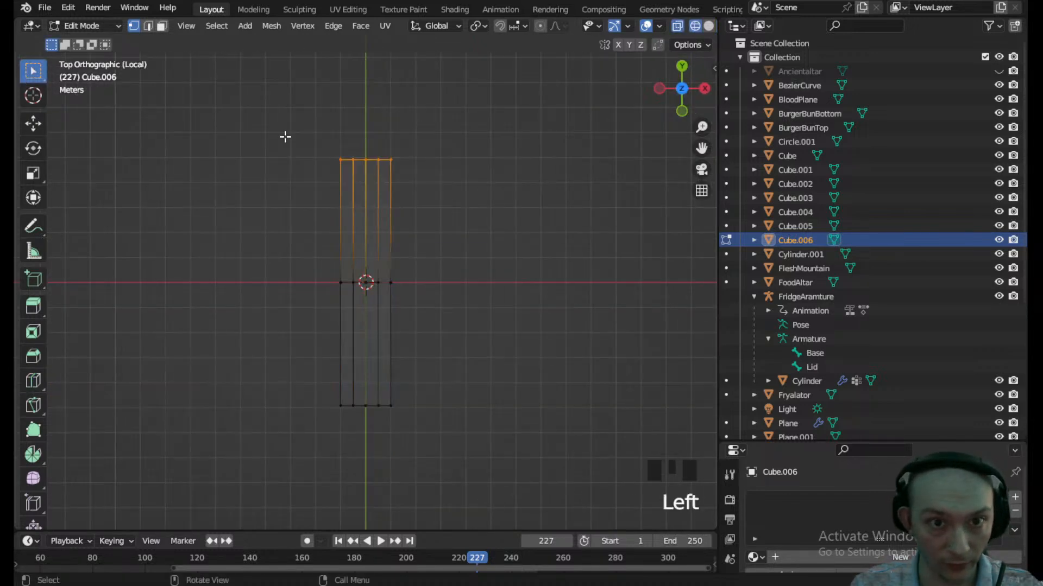
pyautogui.press('Delete')
pyautogui.click(284, 137)
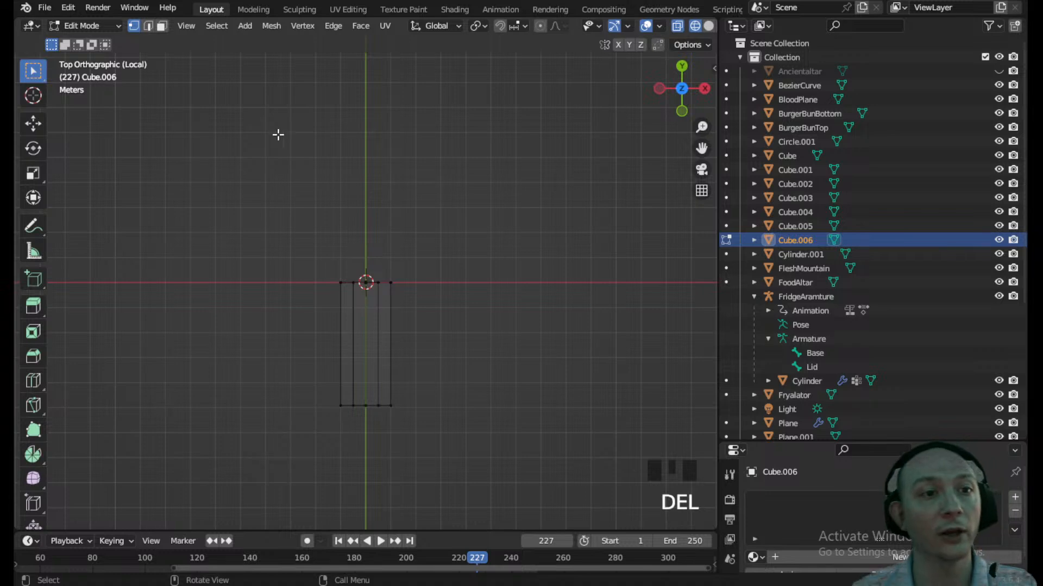
# - Inspect the remaining half block in Object Mode and return to Edit Mode with solid shading
pyautogui.click(78, 26)
pyautogui.click(82, 40)
pyautogui.scroll(3, 344, 307)
pyautogui.moveTo(344, 307); pyautogui.dragTo(266, 53, button='middle')
pyautogui.click(78, 25)
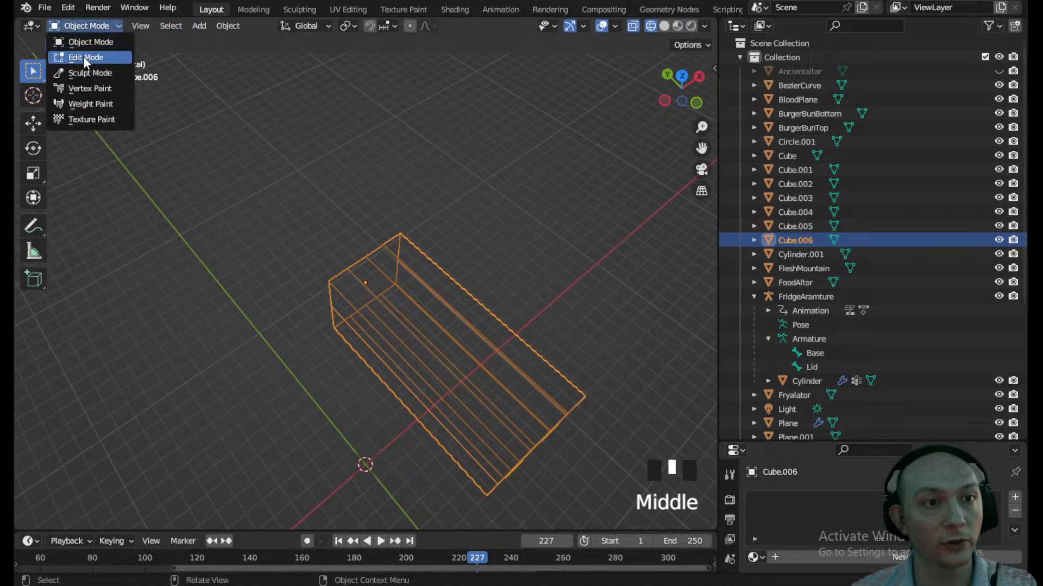
pyautogui.click(83, 55)
pyautogui.scroll(-2, 405, 299)
pyautogui.press('z')
pyautogui.keyDown('shift'); pyautogui.moveTo(337, 276); pyautogui.dragTo(284, 245, button='middle'); pyautogui.keyUp('shift')
pyautogui.scroll(2, 330, 271)
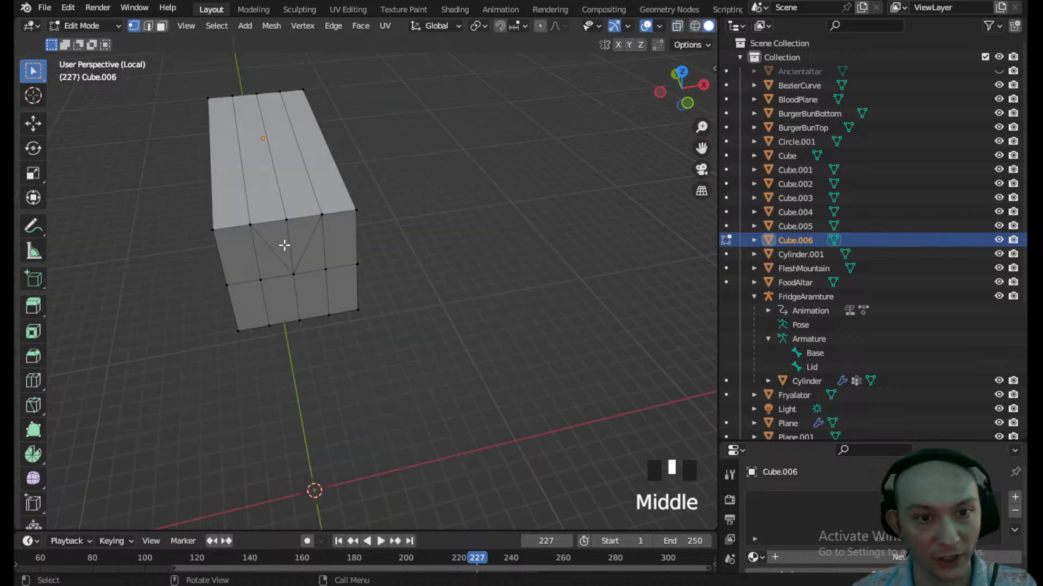
# - Try deleting the two central upper faces together with the two triangular front faces
pyautogui.click(269, 184)
pyautogui.click(149, 27)
pyautogui.click(276, 177)
pyautogui.moveTo(267, 181); pyautogui.dragTo(272, 199, button='middle')
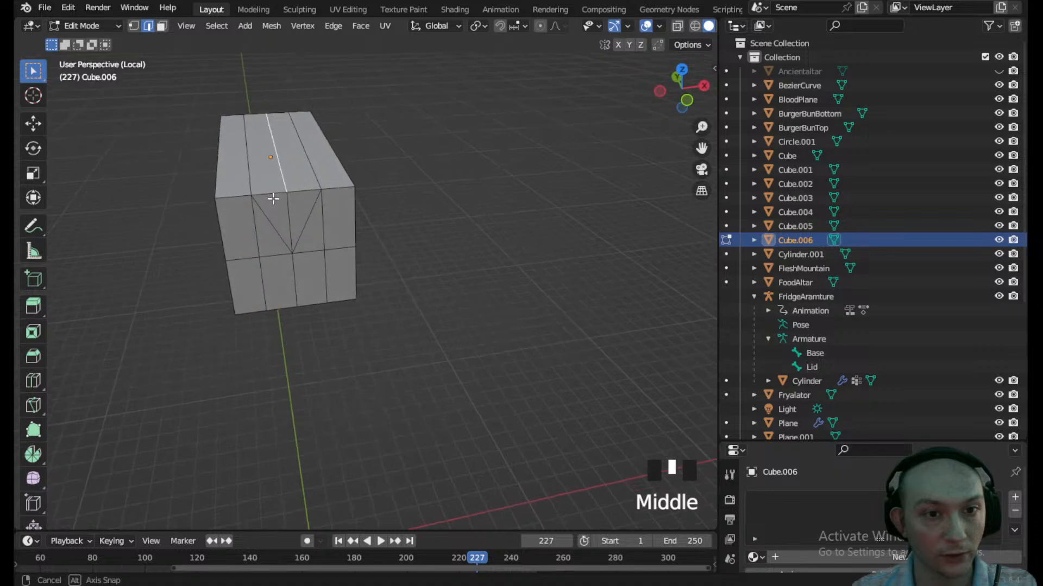
pyautogui.click(162, 26)
pyautogui.click(290, 144)
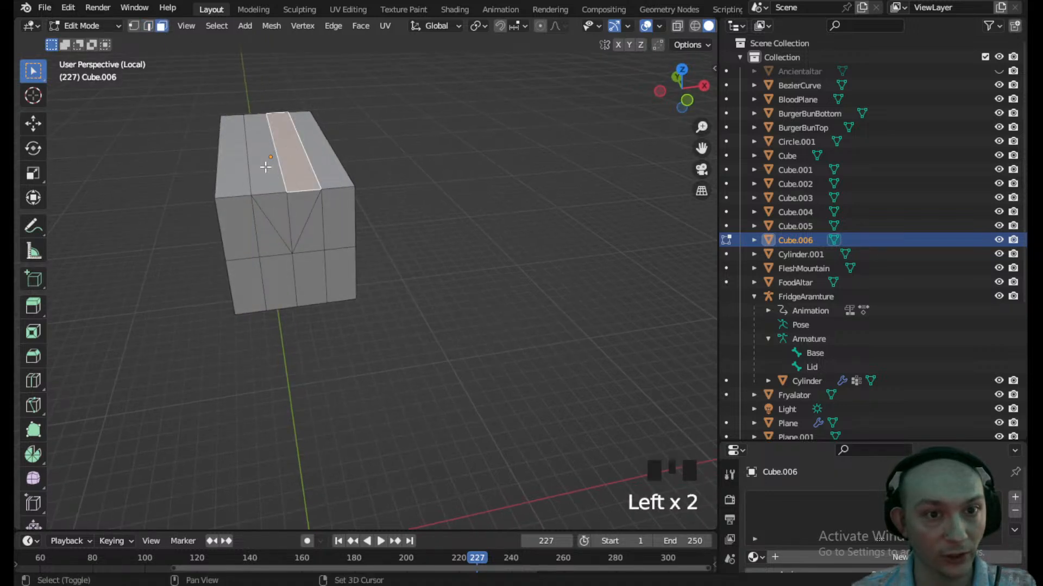
pyautogui.keyDown('shift'); pyautogui.click(280, 185); pyautogui.keyUp('shift')
pyautogui.keyDown('shift'); pyautogui.click(299, 222); pyautogui.keyUp('shift')
pyautogui.keyDown('shift'); pyautogui.click(278, 216); pyautogui.keyUp('shift')
pyautogui.press('x')
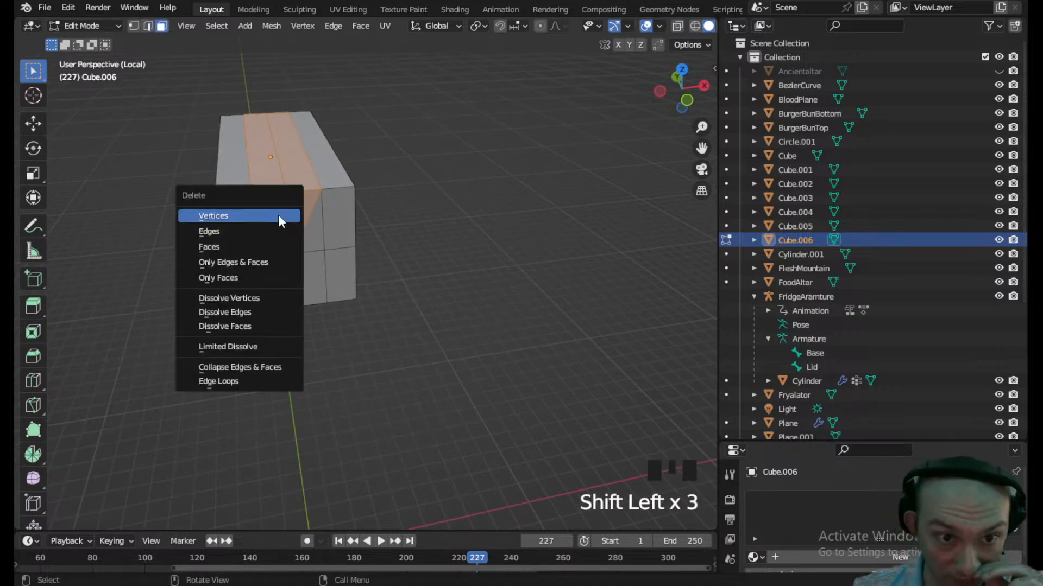
pyautogui.press('f')
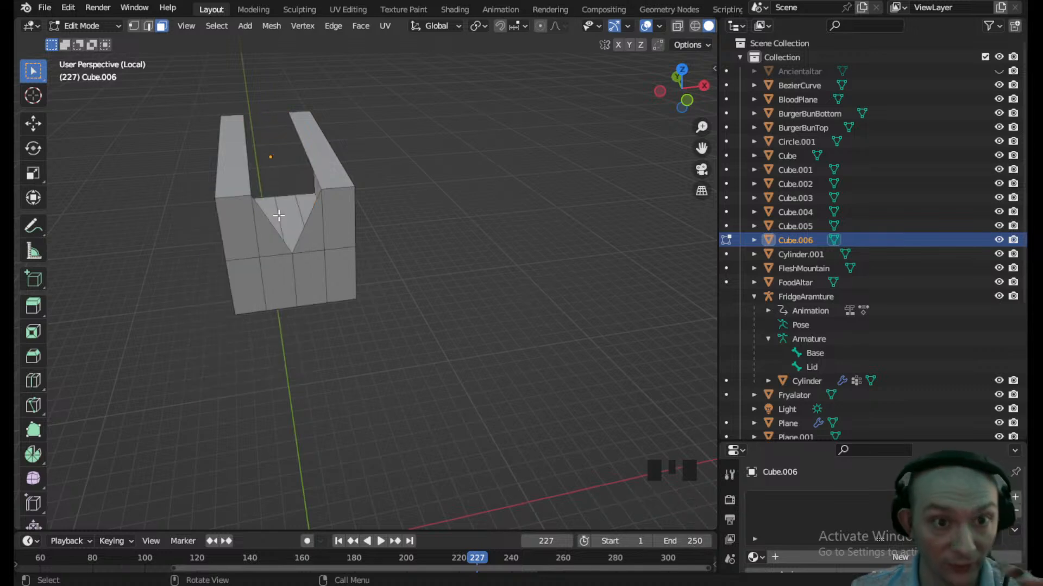
pyautogui.moveTo(279, 216); pyautogui.dragTo(524, 234, button='middle')
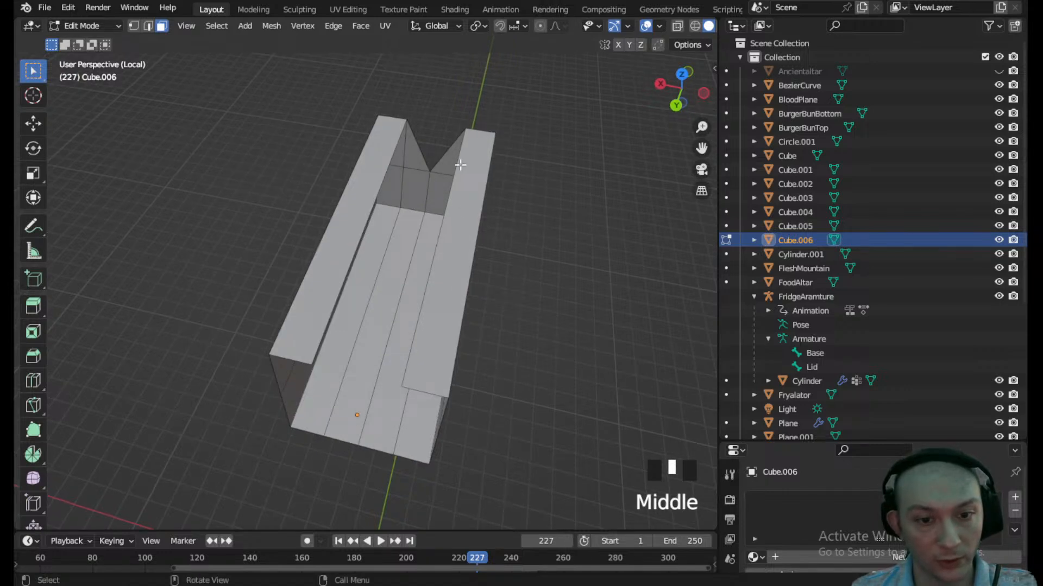
pyautogui.hotkey('ctrl', 'z')
# - Delete only the two triangular faces at the upper centre of the block's front
pyautogui.moveTo(326, 253); pyautogui.dragTo(288, 244, button='middle')
pyautogui.click(147, 26)
pyautogui.doubleClick(241, 267)
pyautogui.moveTo(286, 266); pyautogui.dragTo(309, 179, button='middle')
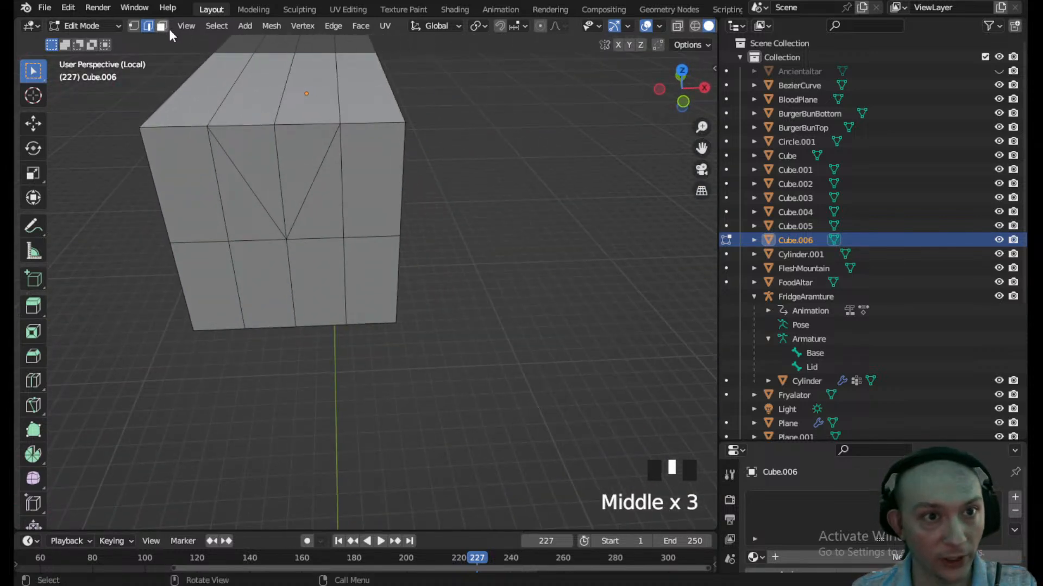
pyautogui.click(163, 26)
pyautogui.click(293, 148)
pyautogui.keyDown('shift'); pyautogui.click(279, 182); pyautogui.keyUp('shift')
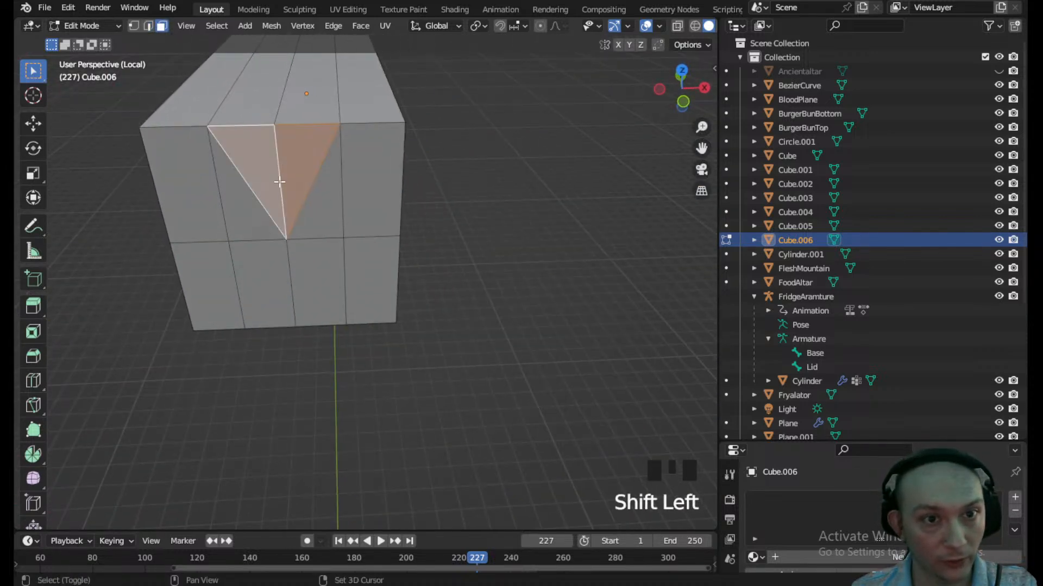
pyautogui.press('Delete')
pyautogui.click(320, 206)
pyautogui.click(303, 97)
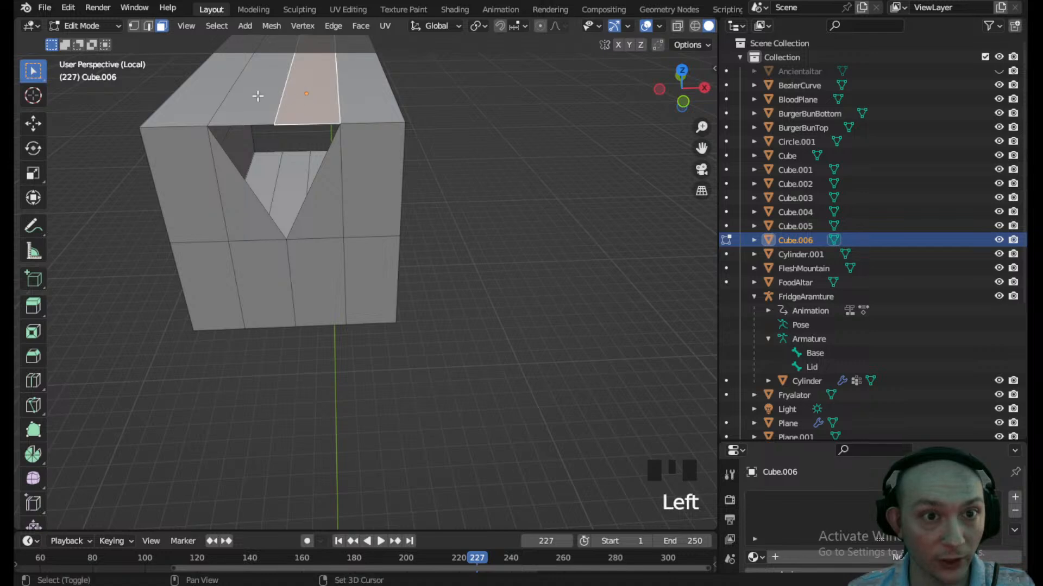
pyautogui.keyDown('shift'); pyautogui.click(257, 97); pyautogui.keyUp('shift')
pyautogui.click(682, 101)
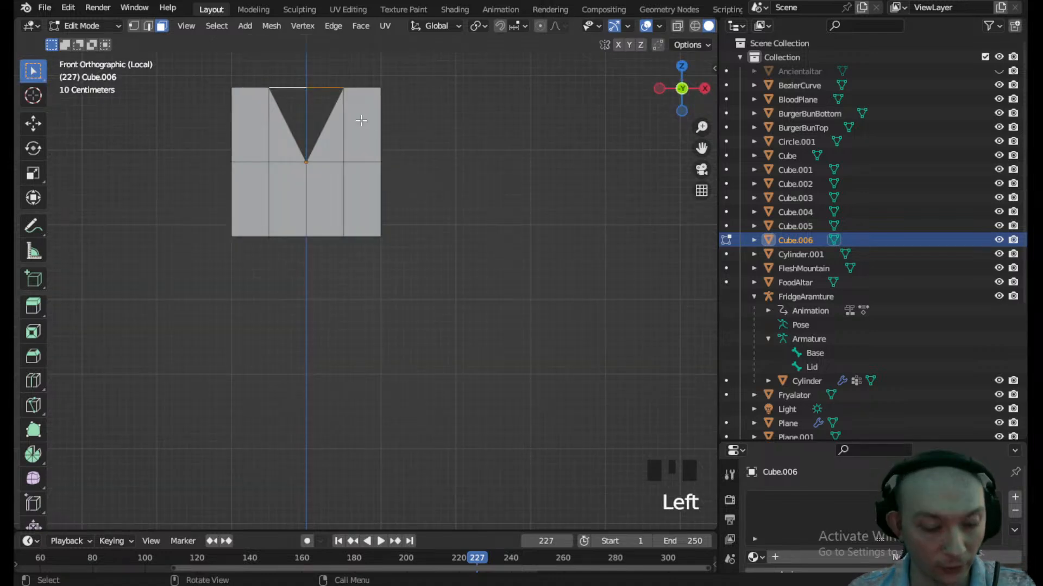
pyautogui.press('g')
pyautogui.press('z')
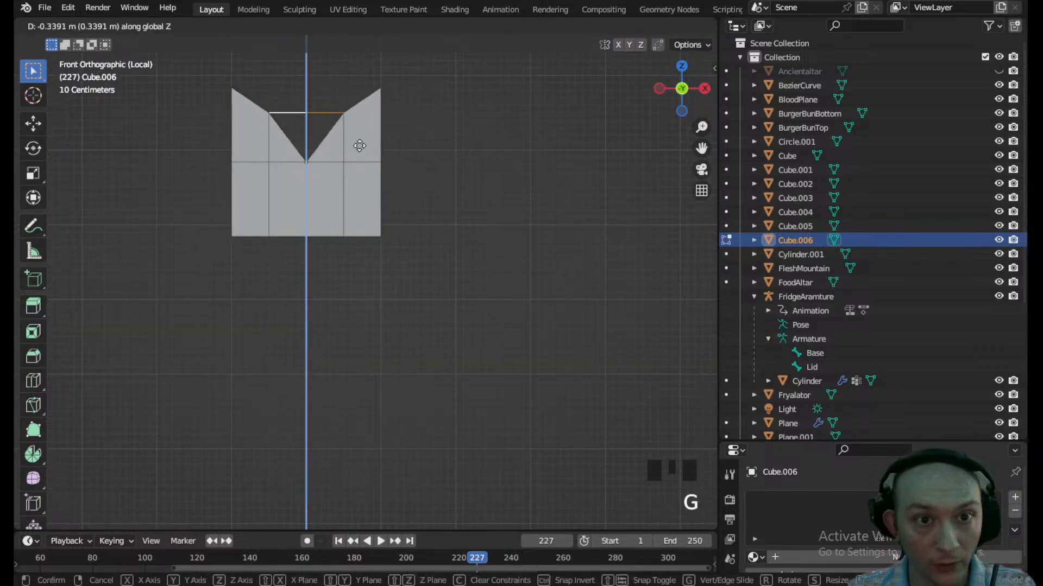
pyautogui.press('Escape')
# - Lower the central lengthwise edge of the upper face about 0.94 m along Z to form a V-shaped groove
pyautogui.click(148, 26)
pyautogui.moveTo(272, 97)
pyautogui.mouseDown(button='middle')
pyautogui.moveTo(318, 186)
pyautogui.moveTo(272, 93)
pyautogui.mouseUp(button='middle')
pyautogui.click(282, 96)
pyautogui.click(683, 102)
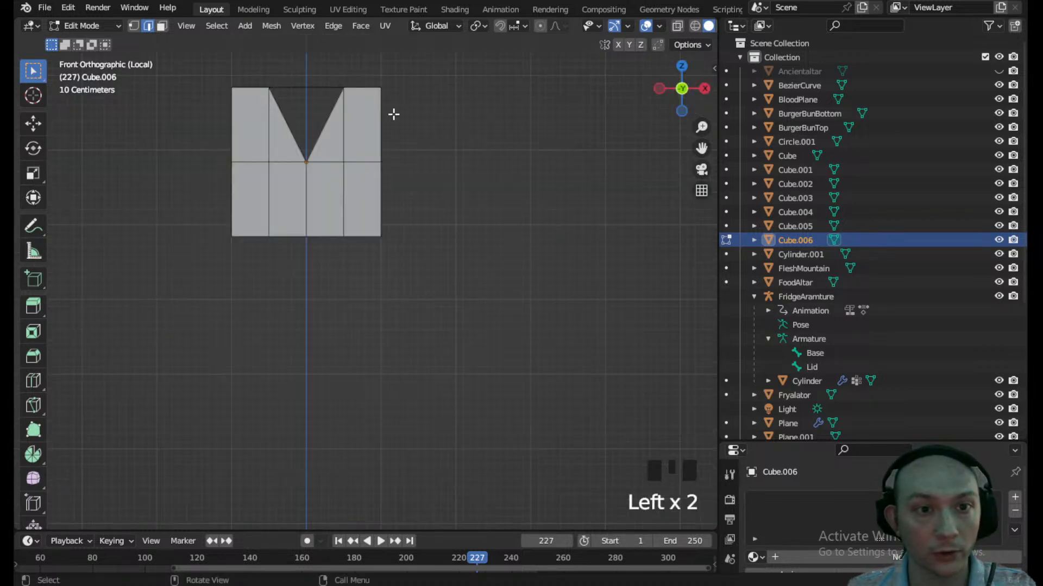
pyautogui.press('g')
pyautogui.press('z')
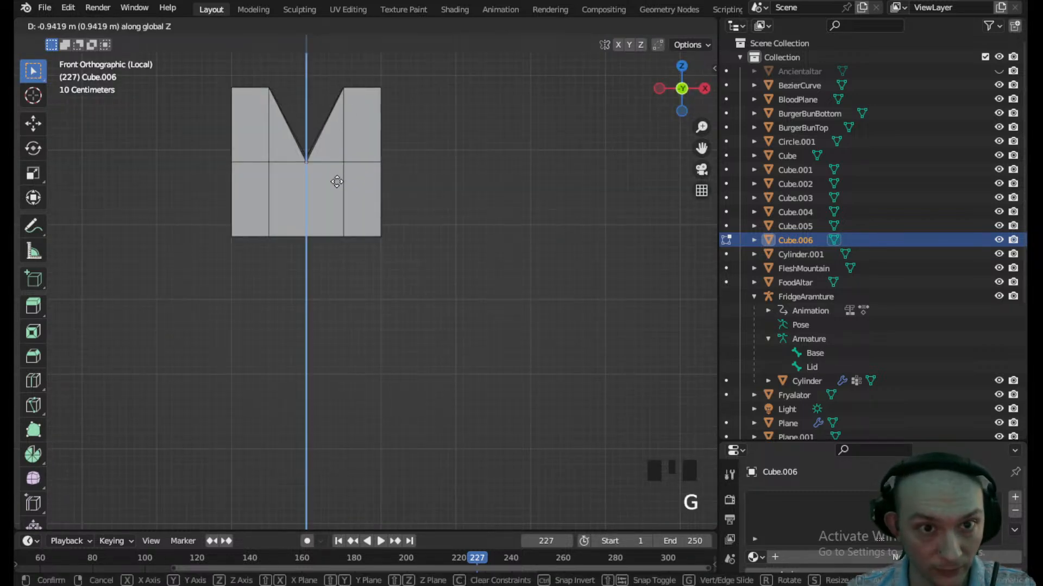
pyautogui.click(337, 182)
# - Merge the front groove-tip vertex into the front face's centre vertex, using the last selected position
pyautogui.moveTo(325, 146); pyautogui.dragTo(261, 165, button='middle')
pyautogui.scroll(3, 302, 237)
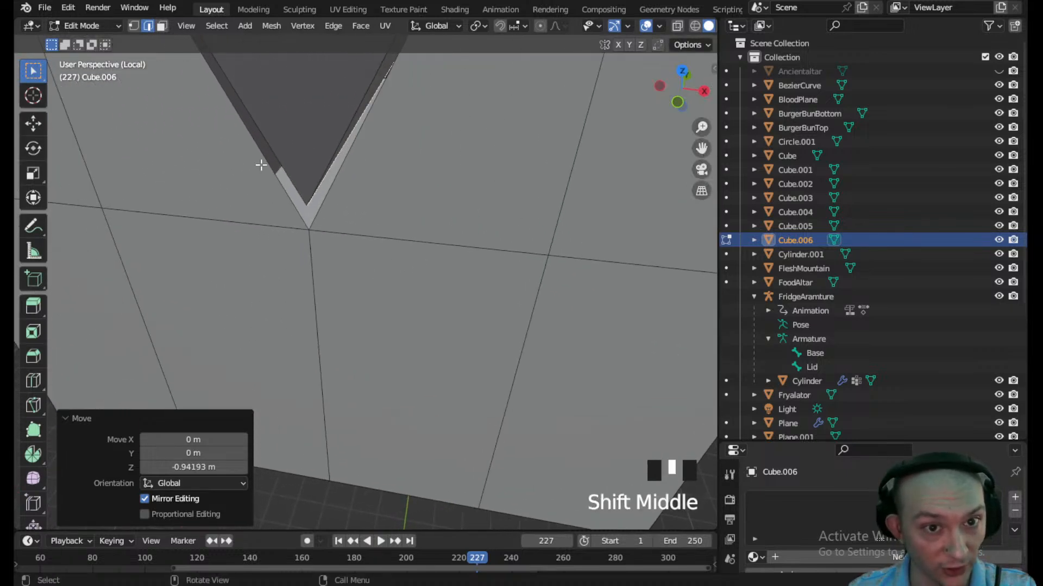
pyautogui.click(133, 25)
pyautogui.click(308, 206)
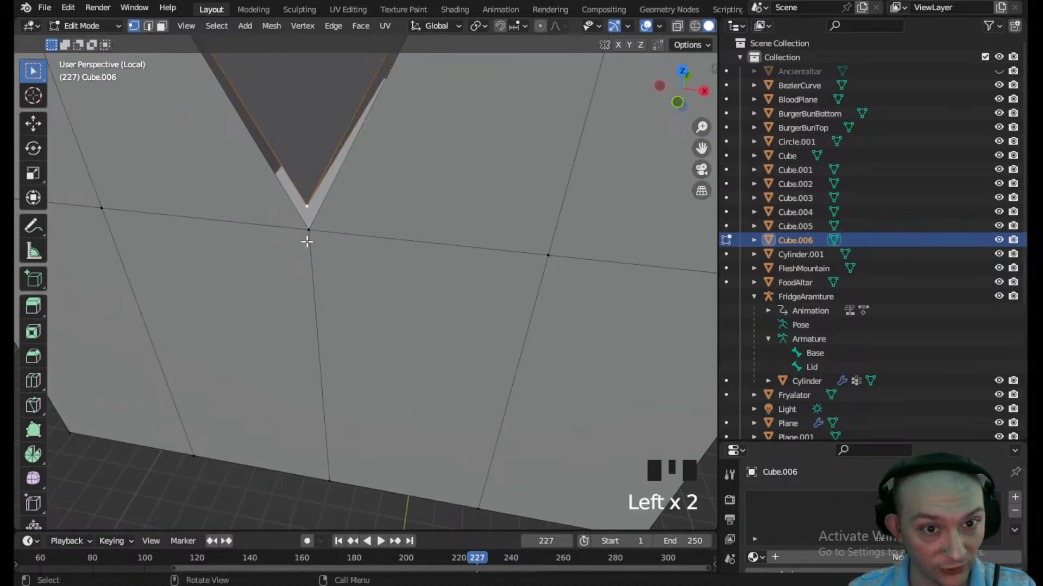
pyautogui.keyDown('shift'); pyautogui.click(310, 229); pyautogui.keyUp('shift')
pyautogui.rightClick(314, 234)
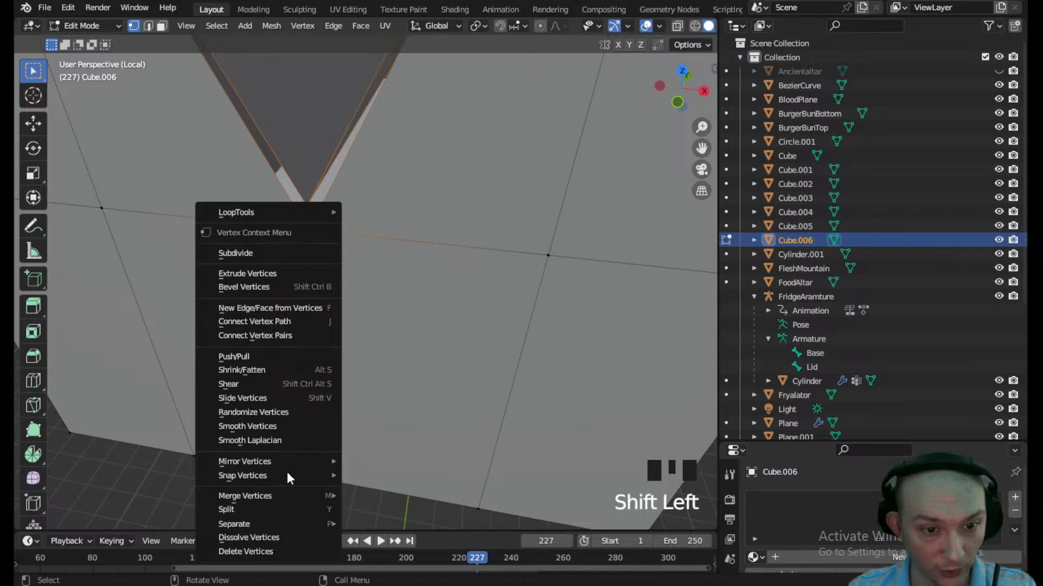
pyautogui.moveTo(312, 497)
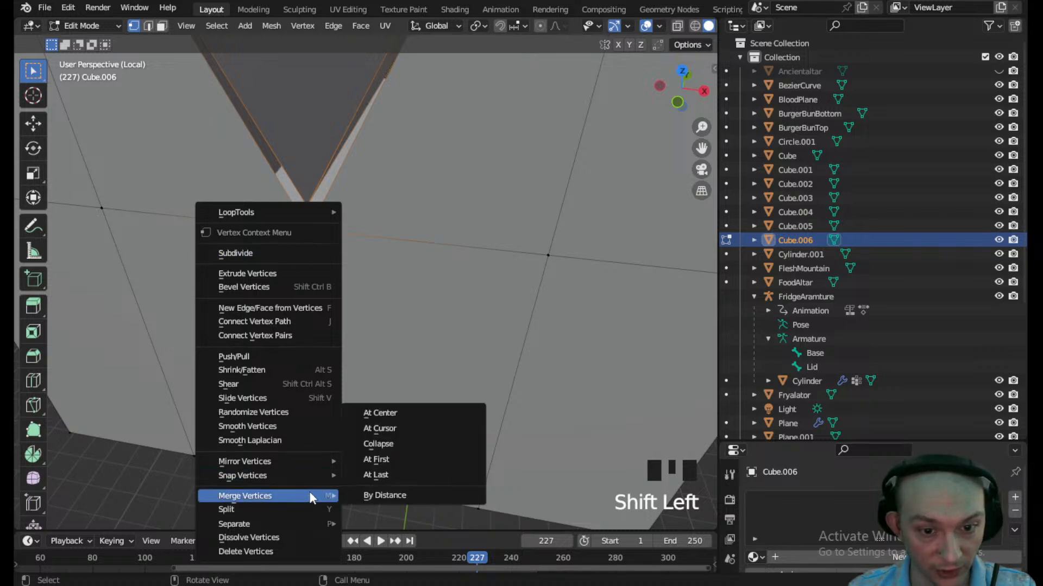
pyautogui.click(415, 477)
# - Lower the groove's rear tip vertex about 0.058 m along Z to line up with the front tip
pyautogui.scroll(-4, 393, 213)
pyautogui.moveTo(394, 213); pyautogui.dragTo(395, 307, button='middle')
pyautogui.scroll(-3, 384, 298)
pyautogui.click(368, 330)
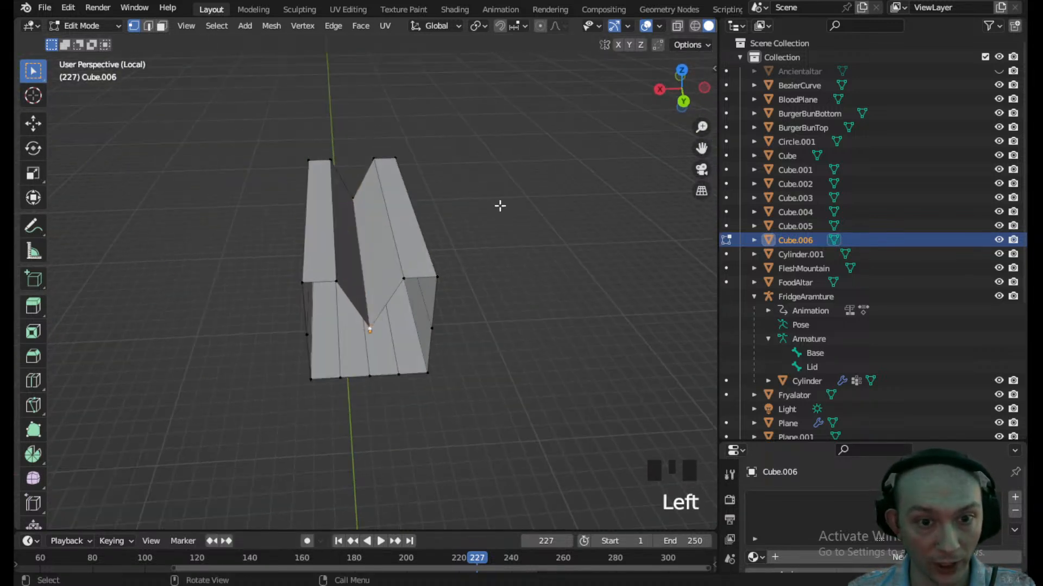
pyautogui.click(683, 102)
pyautogui.scroll(4, 368, 161)
pyautogui.scroll(2, 368, 161)
pyautogui.keyDown('shift'); pyautogui.moveTo(348, 114); pyautogui.dragTo(350, 302, button='middle'); pyautogui.keyUp('shift')
pyautogui.scroll(7, 340, 237)
pyautogui.press('g')
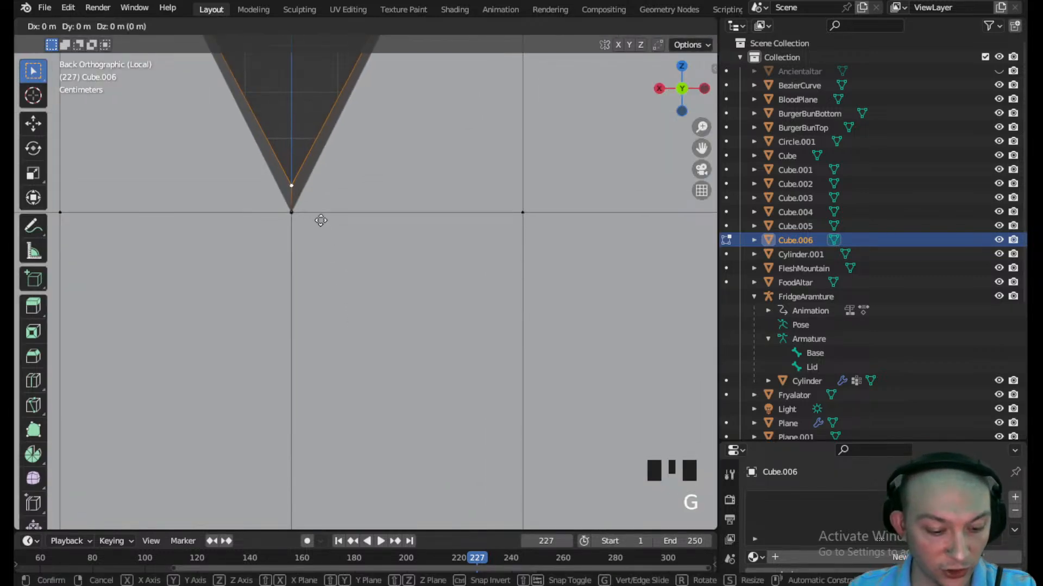
pyautogui.press('z')
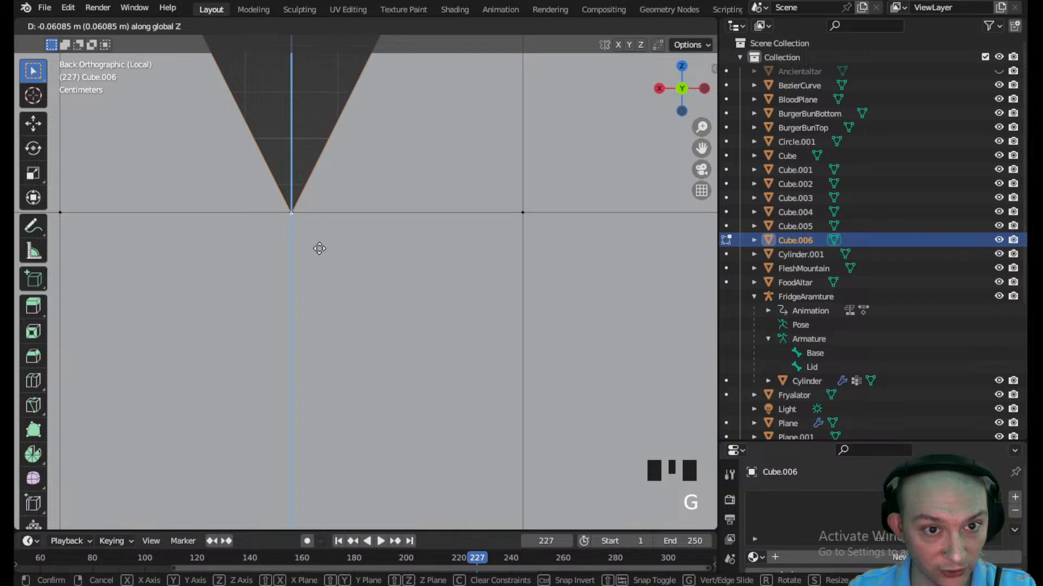
pyautogui.click(319, 247)
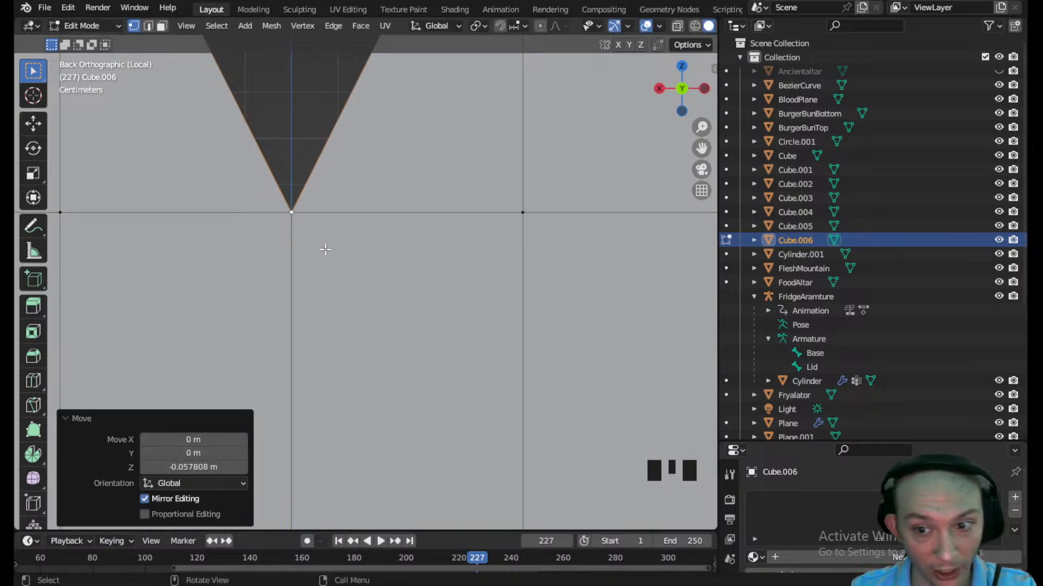
# - Add a Mirror modifier to the half block
pyautogui.moveTo(816, 443); pyautogui.dragTo(816, 172)
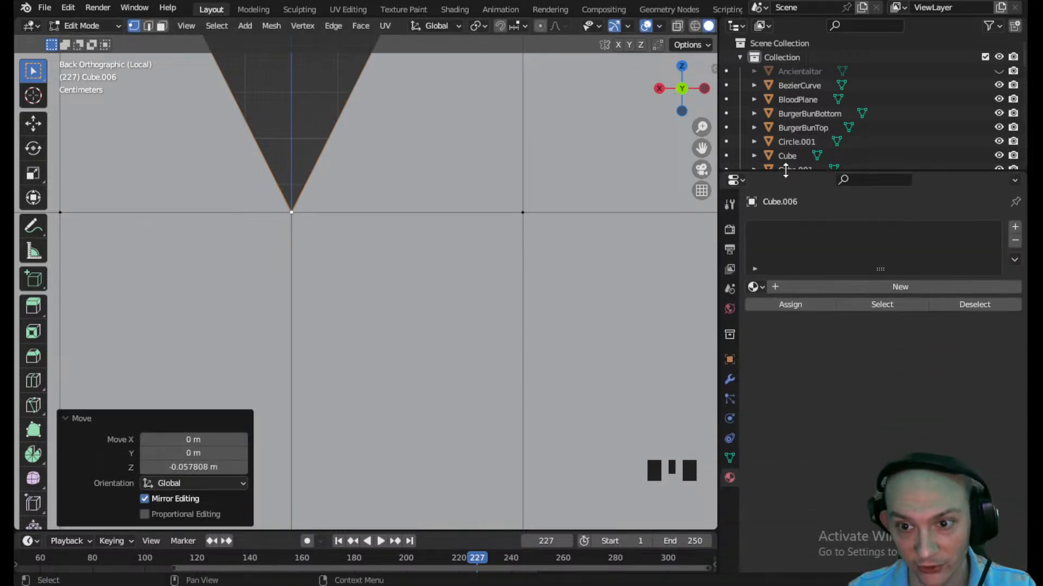
pyautogui.click(730, 380)
pyautogui.click(812, 225)
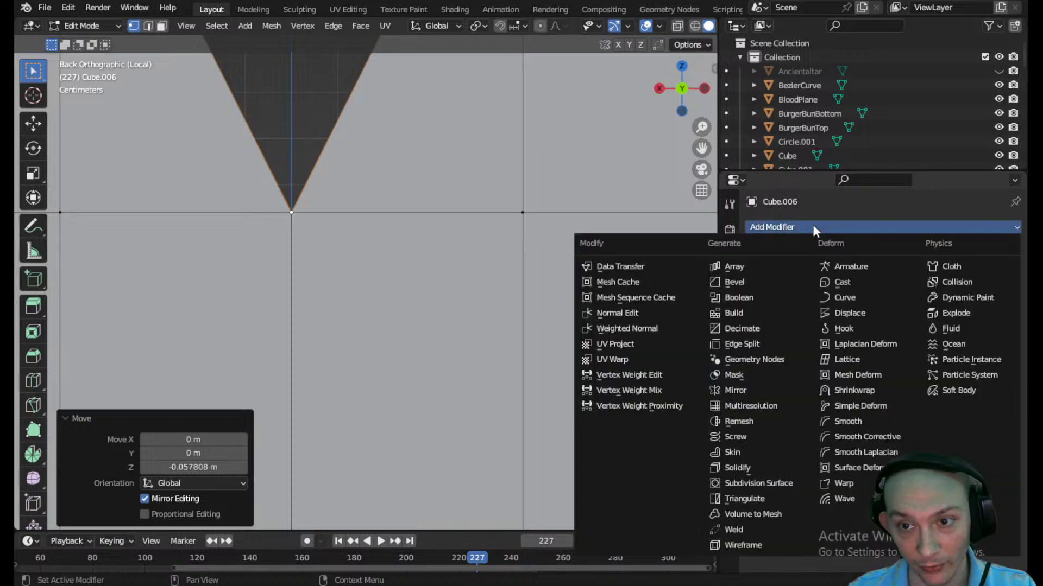
pyautogui.click(754, 391)
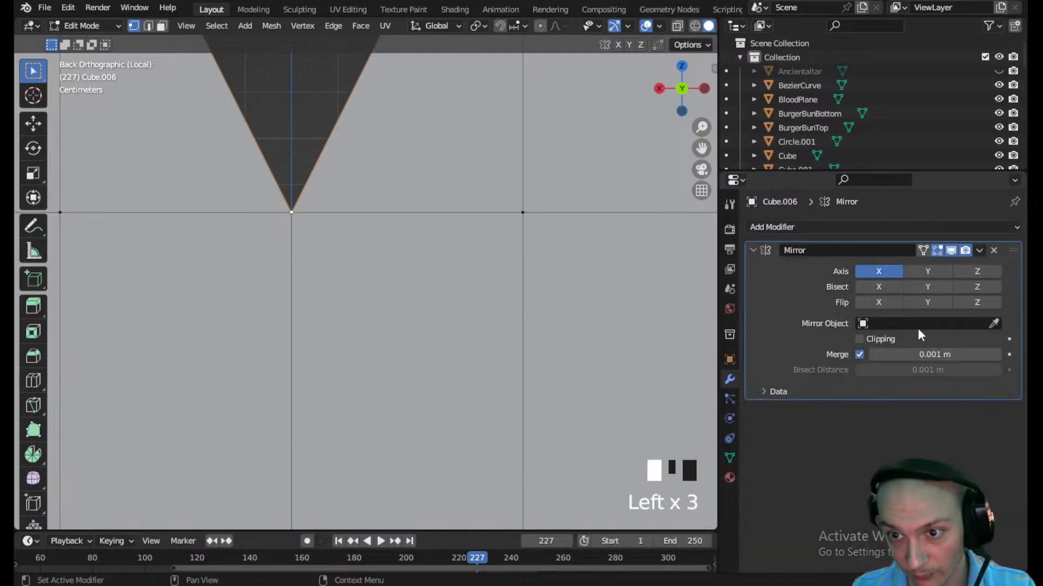
# - Set the Mirror modifier's axis to Y only to restore the block's full length
pyautogui.click(976, 272)
pyautogui.scroll(-4, 319, 291)
pyautogui.moveTo(319, 291); pyautogui.dragTo(665, 311, button='middle')
pyautogui.scroll(-4, 666, 311)
pyautogui.click(888, 273)
pyautogui.scroll(-1, 447, 246)
pyautogui.moveTo(447, 245); pyautogui.dragTo(543, 299, button='middle')
pyautogui.click(927, 271)
pyautogui.click(971, 271)
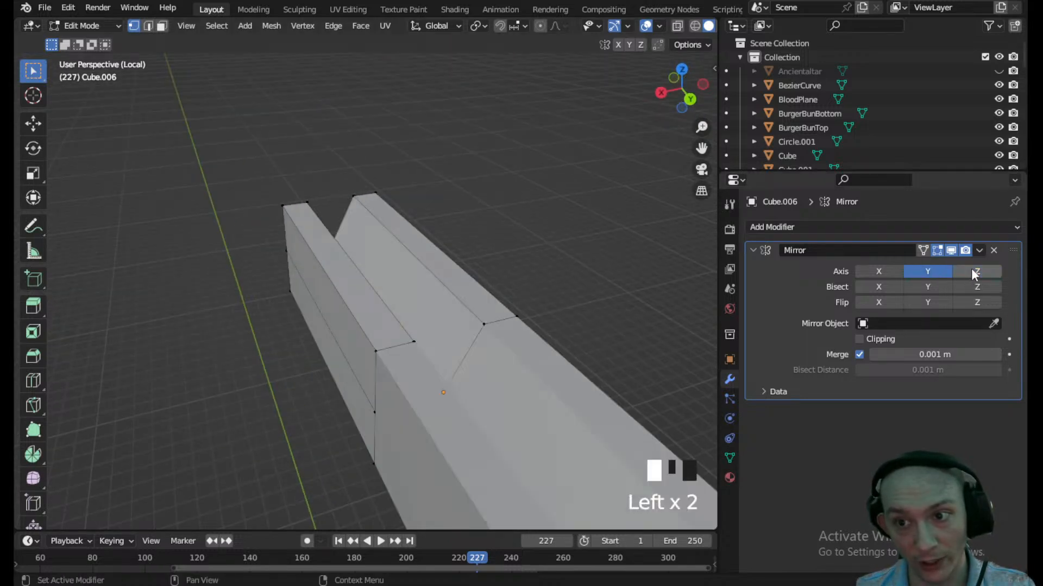
pyautogui.scroll(-1, 598, 321)
pyautogui.moveTo(598, 321); pyautogui.dragTo(199, 180, button='middle')
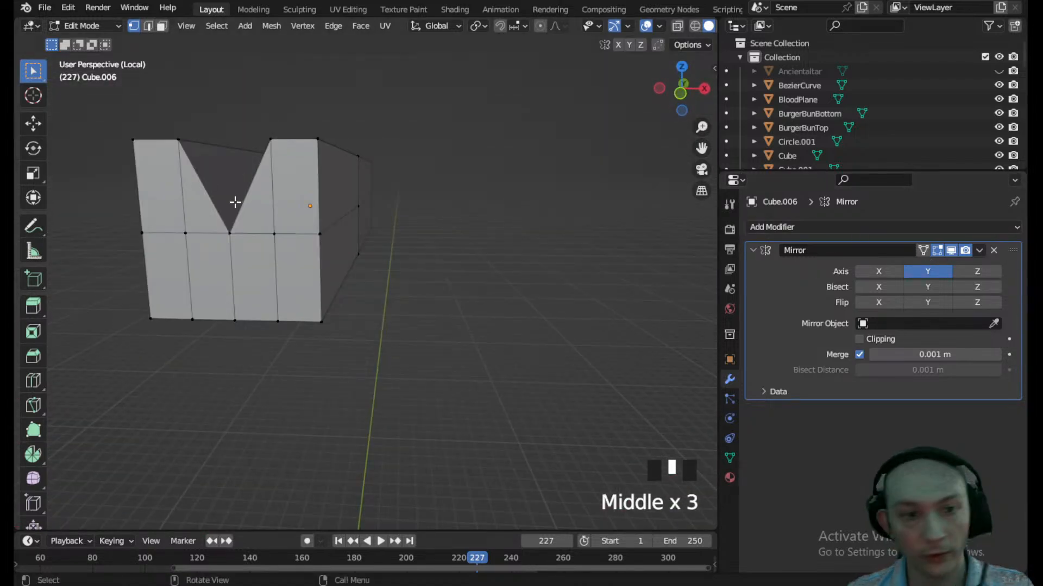
# - In the wireframe front view, move both lower outer corners of the profile inward and upward to round them
pyautogui.scroll(-1, 233, 210)
pyautogui.keyDown('shift'); pyautogui.moveTo(343, 192); pyautogui.dragTo(407, 189, button='middle'); pyautogui.keyUp('shift')
pyautogui.scroll(2, 371, 165)
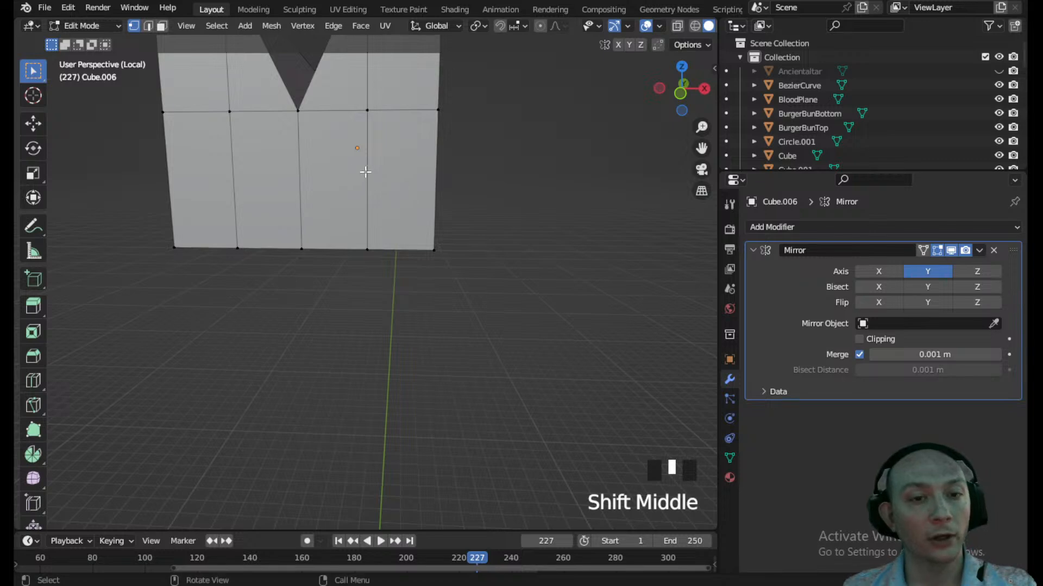
pyautogui.click(683, 93)
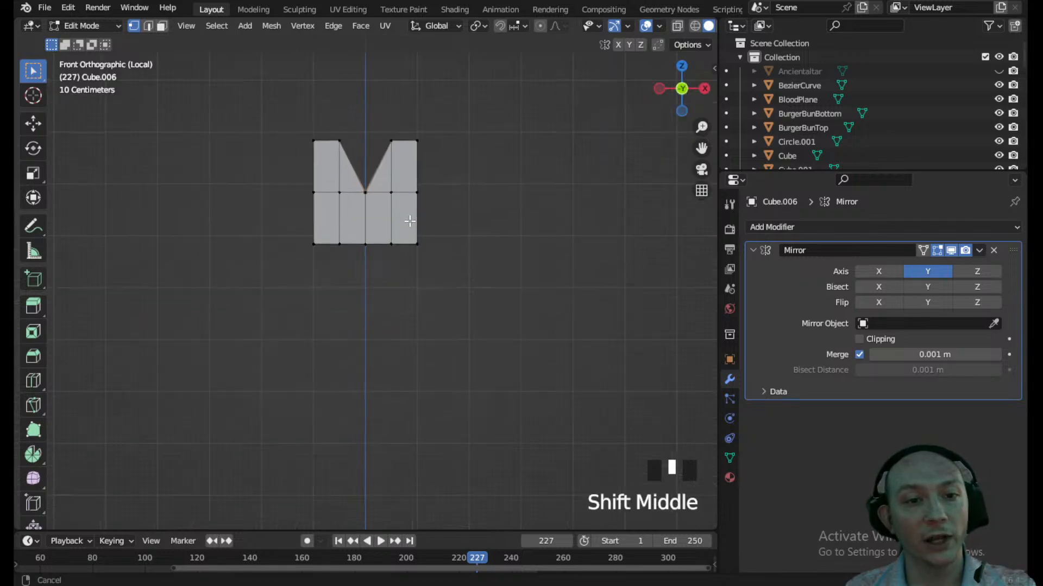
pyautogui.click(420, 276)
pyautogui.press('z')
pyautogui.click(363, 291)
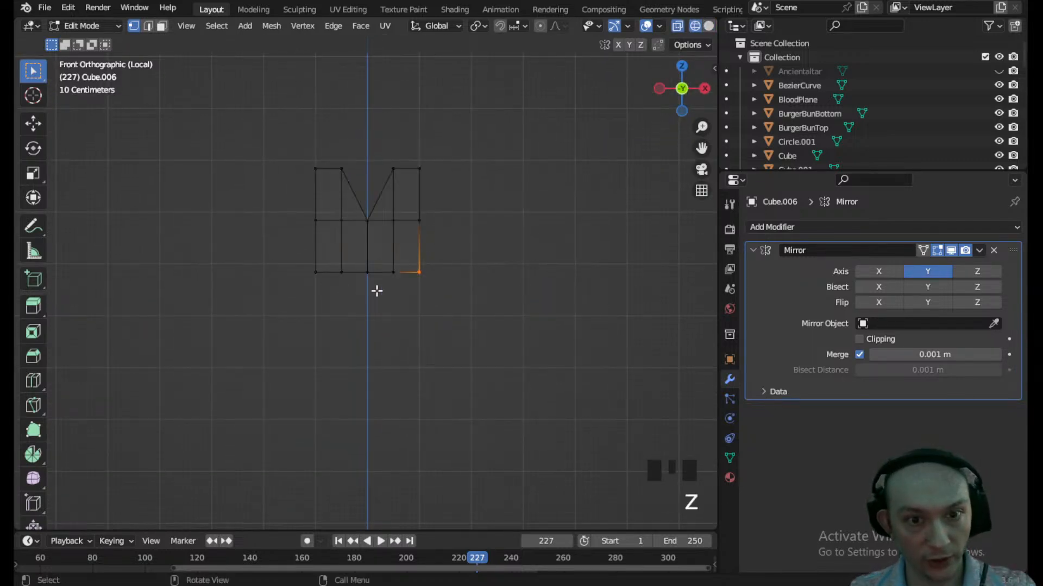
pyautogui.press('g')
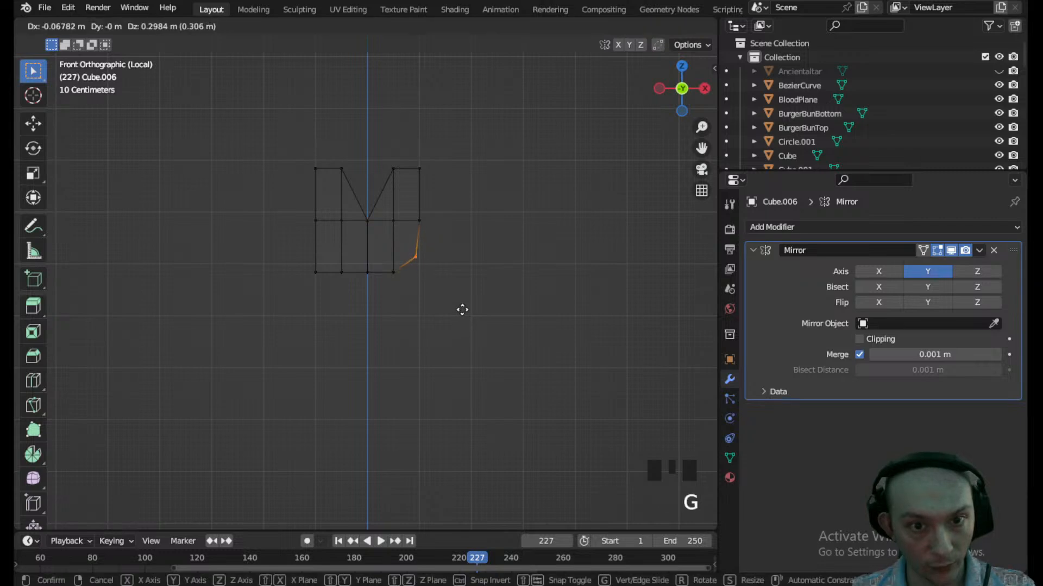
pyautogui.click(457, 301)
pyautogui.moveTo(325, 288); pyautogui.dragTo(275, 254)
pyautogui.press('g')
pyautogui.click(282, 230)
# - Raise the two quarter-point vertices on the profile's lower edge slightly to smooth the rounded underside
pyautogui.moveTo(410, 289); pyautogui.dragTo(339, 265)
pyautogui.press('g')
pyautogui.click(389, 260)
pyautogui.press('b')
pyautogui.press('g')
pyautogui.click(343, 261)
# - Move both upper outer corners of the profile inward and down to round them
pyautogui.moveTo(331, 185); pyautogui.dragTo(282, 144)
pyautogui.press('g')
pyautogui.click(292, 154)
pyautogui.moveTo(470, 179); pyautogui.dragTo(396, 154)
pyautogui.press('g')
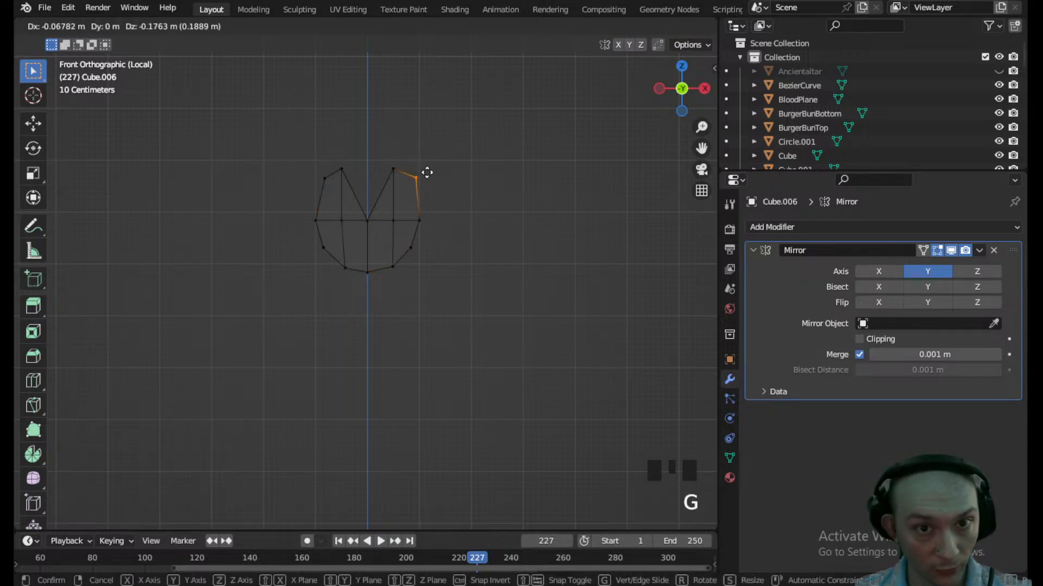
pyautogui.click(418, 174)
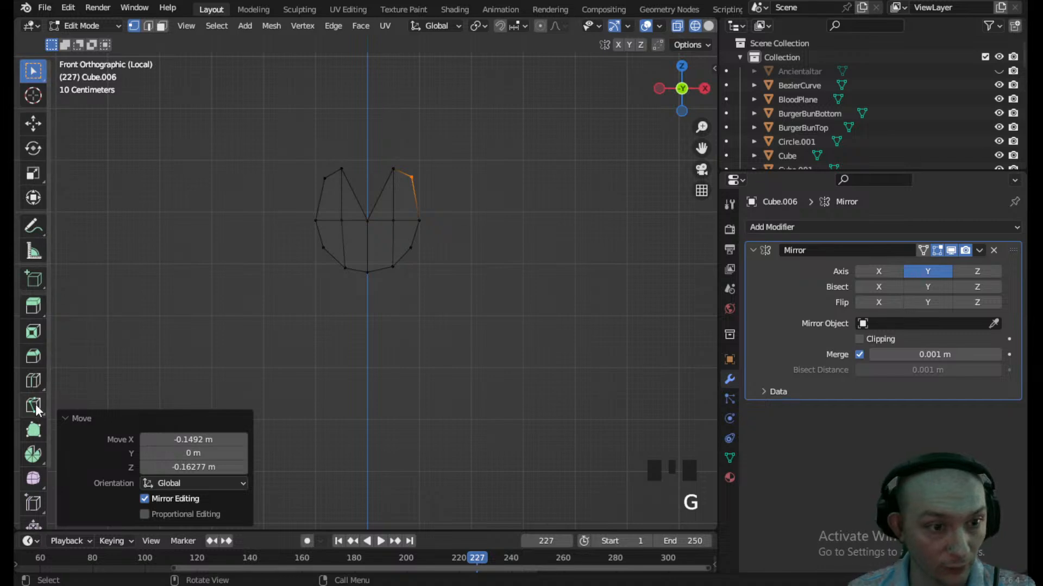
# - Add single lengthwise loop cuts at the middle of the V-groove's sloping walls
pyautogui.click(34, 381)
pyautogui.moveTo(389, 201); pyautogui.dragTo(411, 278, button='middle')
pyautogui.click(366, 252)
pyautogui.moveTo(366, 252); pyautogui.dragTo(386, 259, button='middle')
pyautogui.keyDown('shift'); pyautogui.moveTo(370, 312); pyautogui.dragTo(432, 239, button='middle'); pyautogui.keyUp('shift')
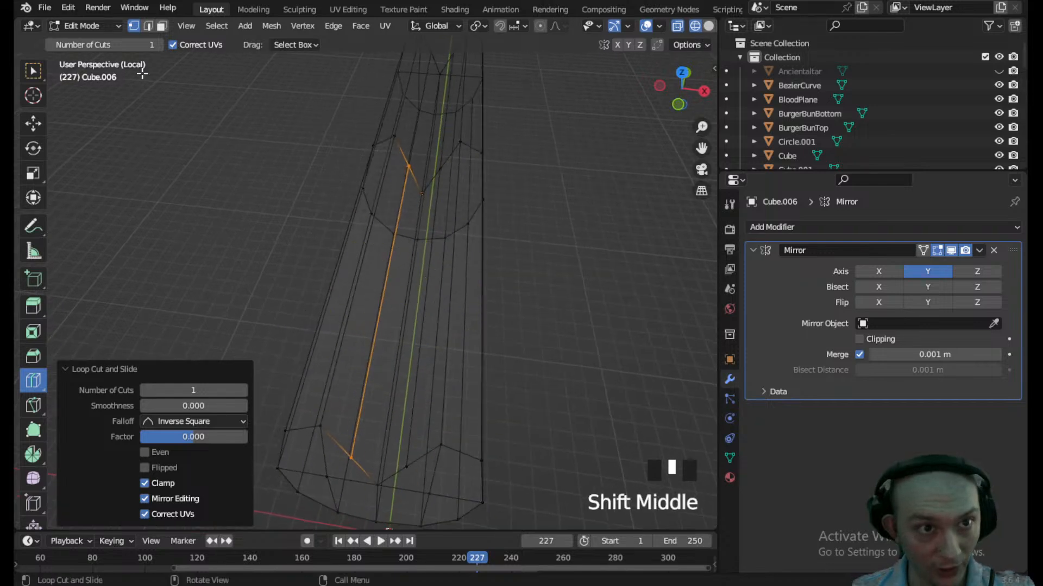
pyautogui.click(33, 71)
pyautogui.moveTo(392, 273); pyautogui.dragTo(393, 230, button='middle')
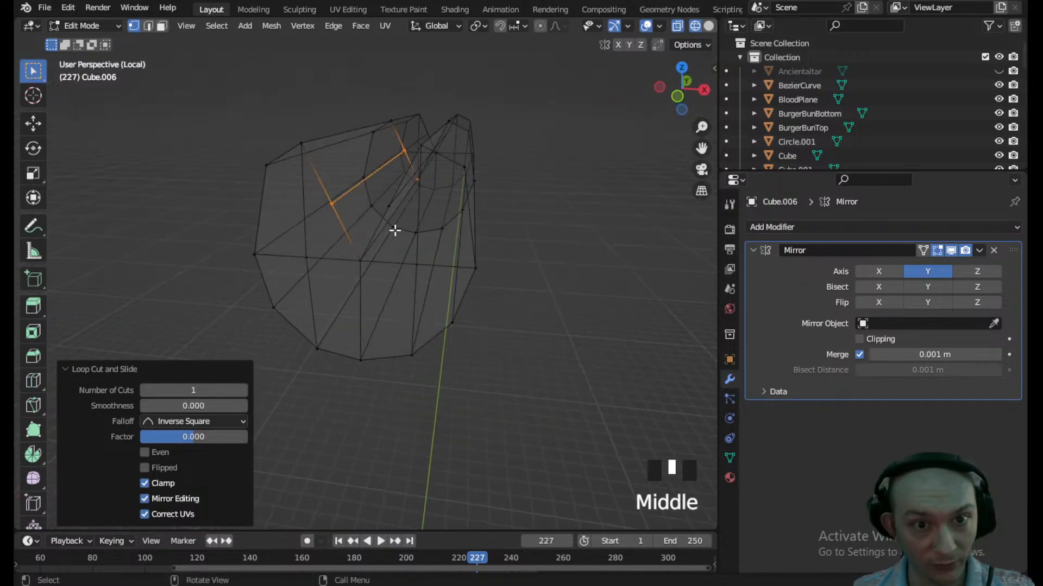
# - In front view, move the middle vertices of both groove walls outward and down to widen the groove
pyautogui.click(679, 104)
pyautogui.scroll(3, 407, 175)
pyautogui.keyDown('shift'); pyautogui.moveTo(407, 175); pyautogui.dragTo(394, 265, button='middle'); pyautogui.keyUp('shift')
pyautogui.scroll(2, 395, 177)
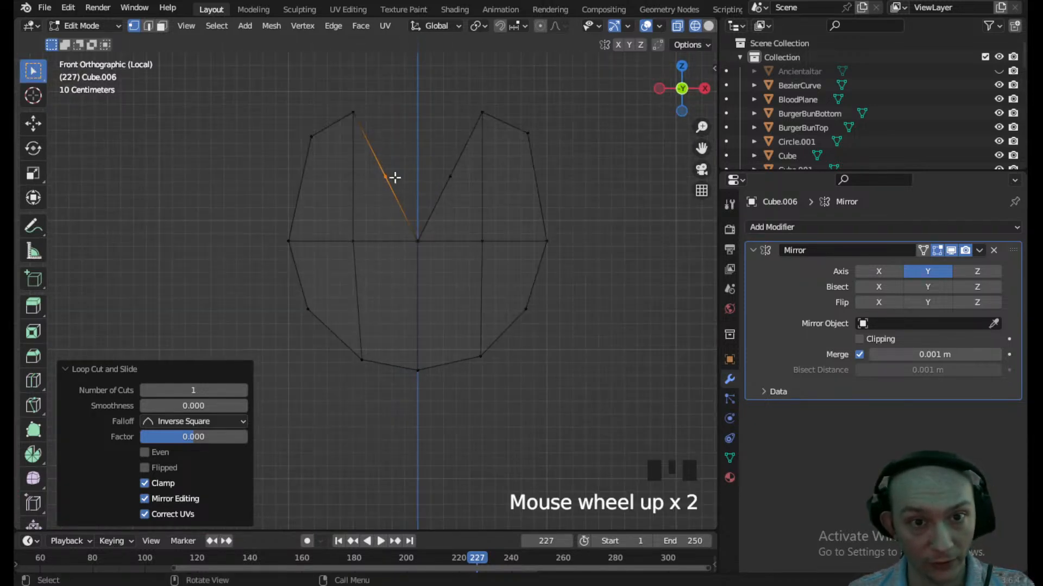
pyautogui.press('g')
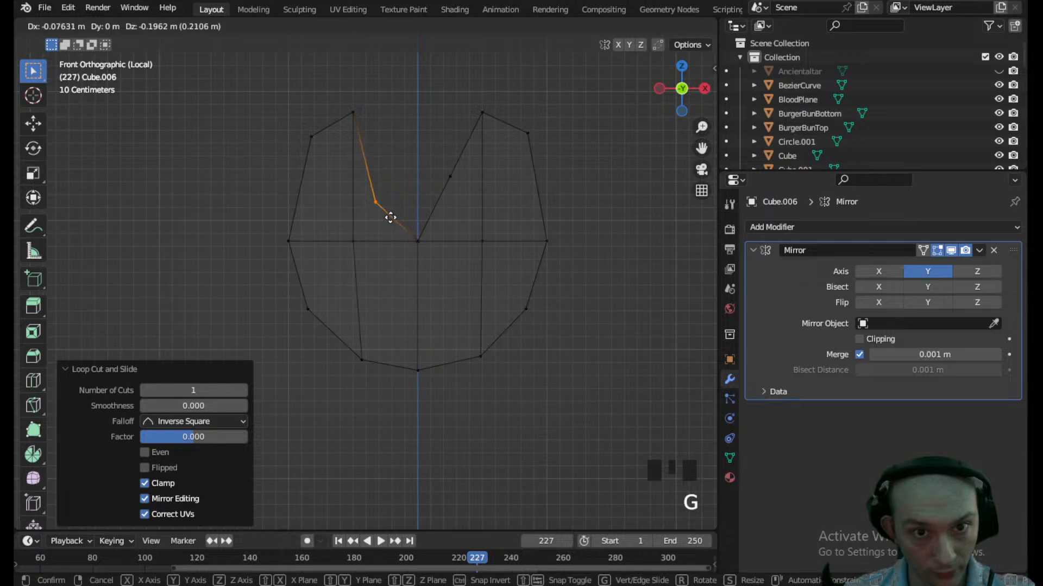
pyautogui.click(390, 216)
pyautogui.click(450, 177)
pyautogui.press('g')
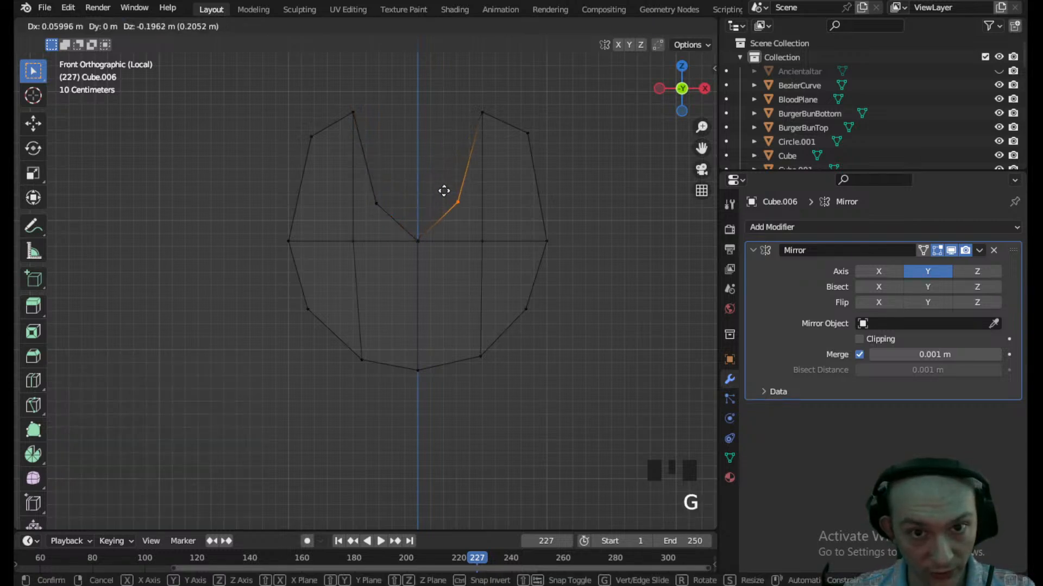
pyautogui.click(453, 200)
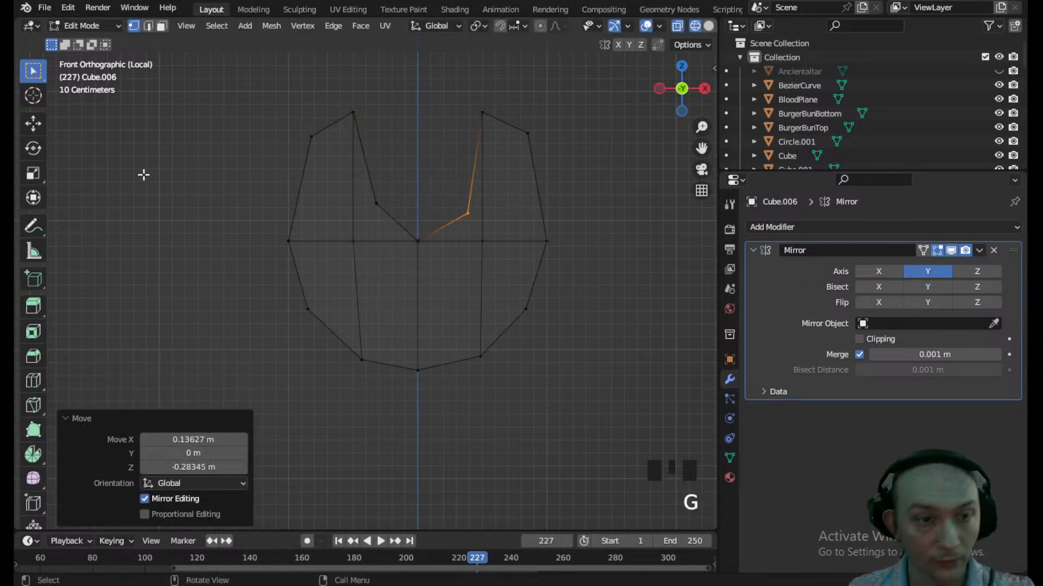
# - Try adding single lengthwise loop cuts around the upper sides and the lower half of the bun
pyautogui.click(34, 380)
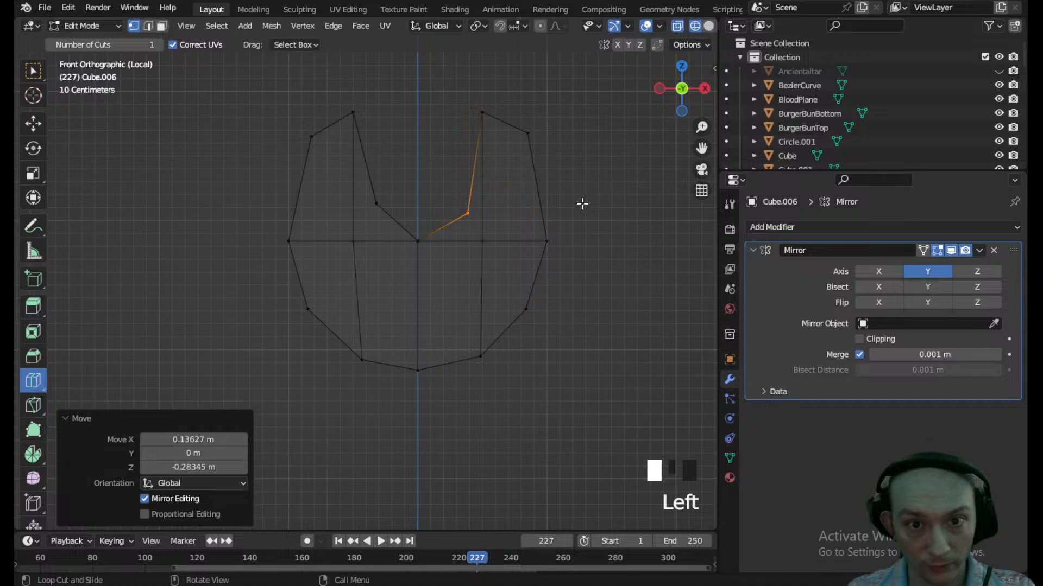
pyautogui.moveTo(594, 197); pyautogui.dragTo(456, 205, button='middle')
pyautogui.scroll(-2, 482, 189)
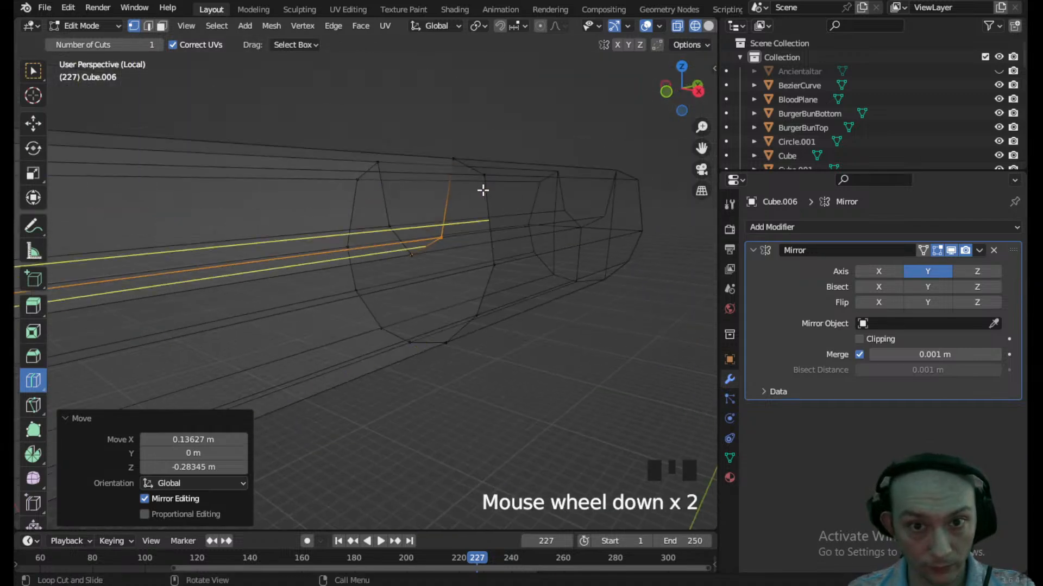
pyautogui.click(479, 218)
pyautogui.scroll(-3, 372, 246)
pyautogui.moveTo(373, 247); pyautogui.dragTo(471, 251, button='middle')
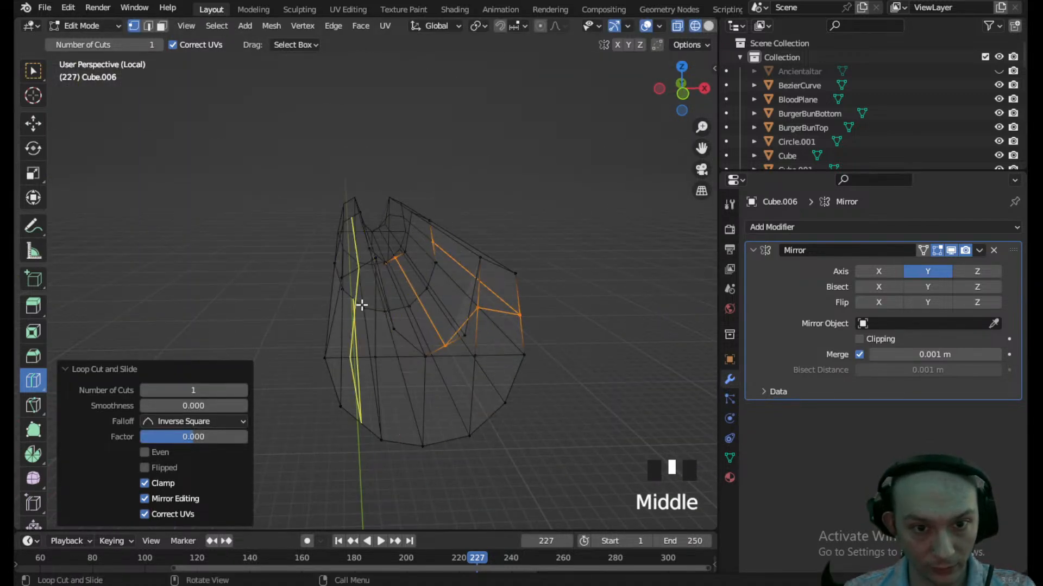
pyautogui.click(337, 312)
pyautogui.moveTo(347, 293); pyautogui.dragTo(426, 325, button='middle')
pyautogui.click(465, 364)
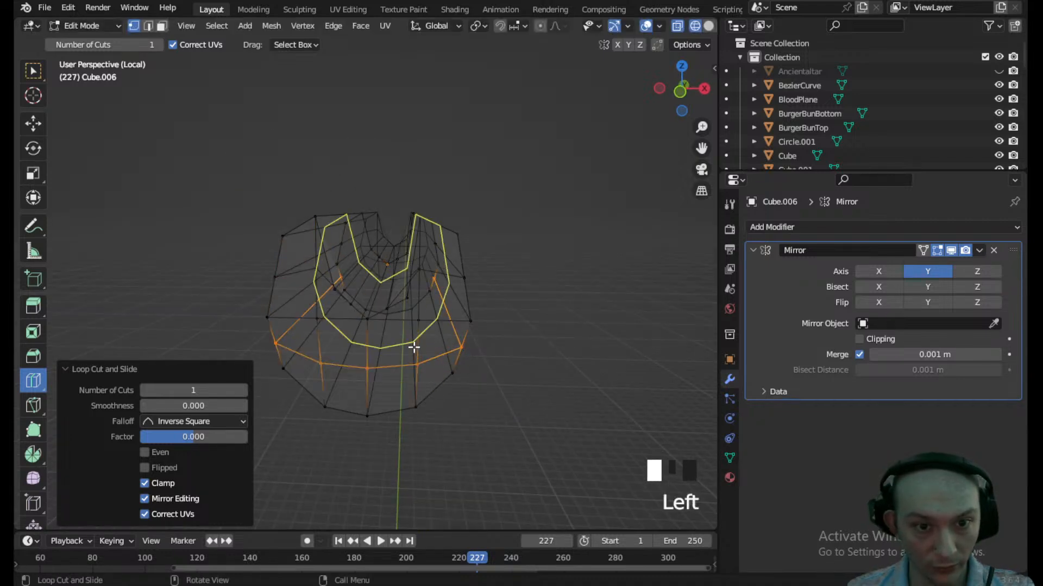
pyautogui.click(36, 69)
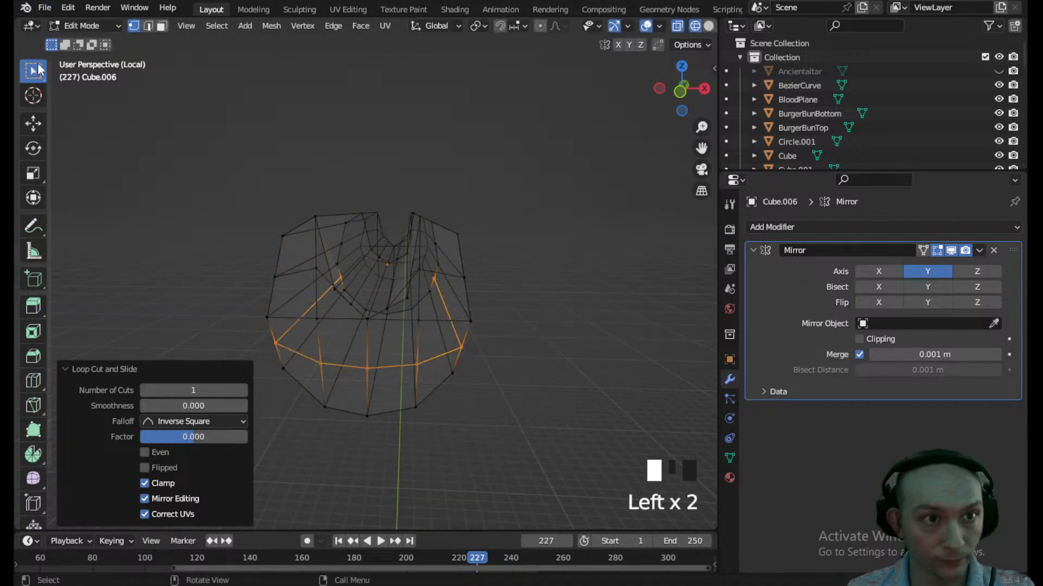
# - Inspect the loop cuts from the front and in perspective using face selection and solid shading
pyautogui.click(680, 91)
pyautogui.moveTo(516, 190); pyautogui.dragTo(428, 195, button='middle')
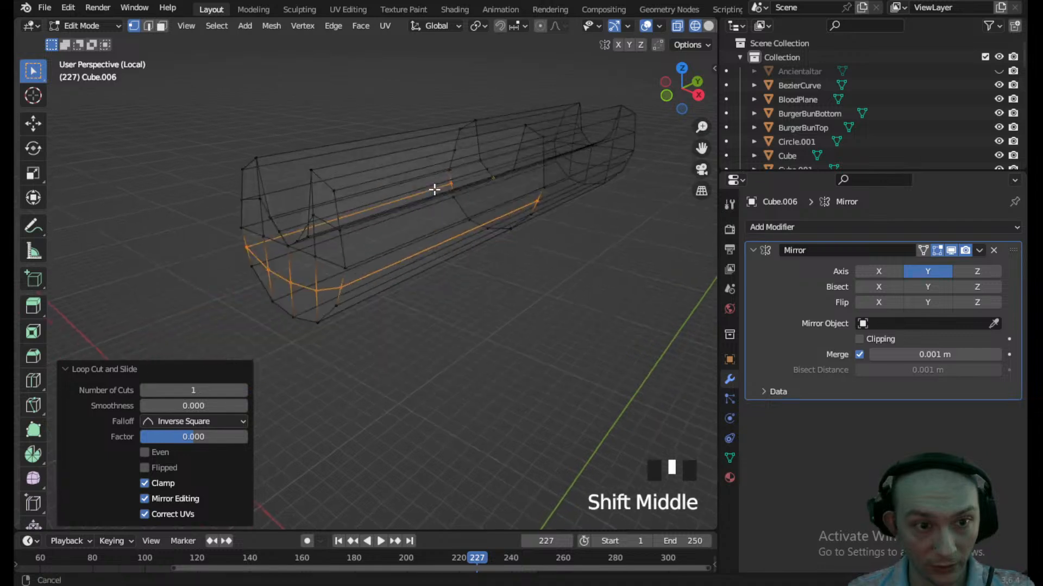
pyautogui.click(161, 26)
pyautogui.moveTo(307, 264); pyautogui.dragTo(396, 282, button='middle')
pyautogui.click(684, 99)
pyautogui.keyDown('shift'); pyautogui.moveTo(507, 193); pyautogui.dragTo(415, 265, button='middle'); pyautogui.keyUp('shift')
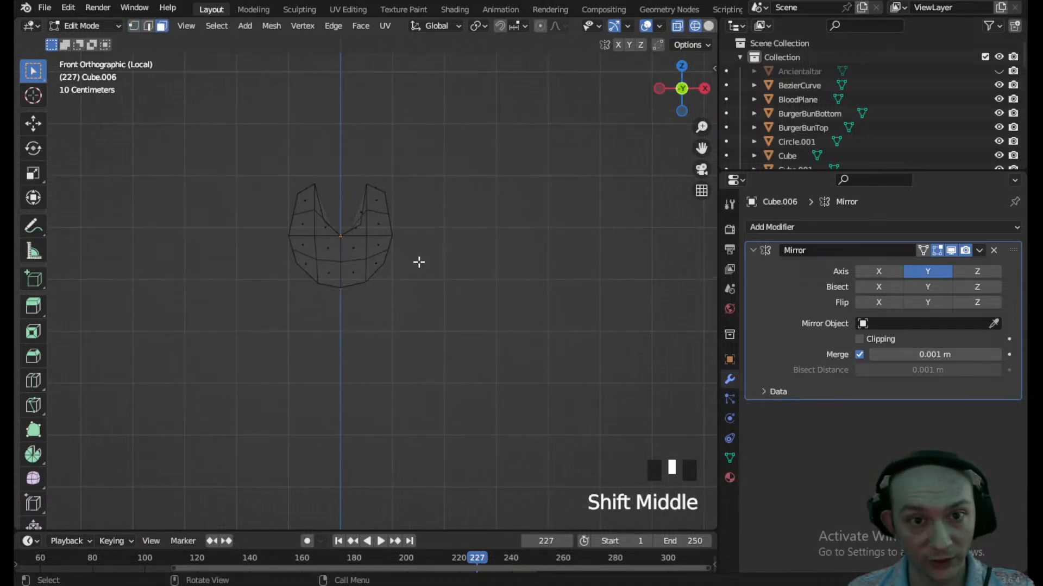
pyautogui.moveTo(330, 232)
pyautogui.mouseDown(button='middle')
pyautogui.moveTo(367, 268)
pyautogui.moveTo(366, 294)
pyautogui.moveTo(384, 319)
pyautogui.moveTo(441, 337)
pyautogui.mouseUp(button='middle')
pyautogui.press('z')
pyautogui.click(466, 279)
pyautogui.scroll(2, 350, 270)
# - Undo the recent loop cuts around the bun's sides and underside
pyautogui.hotkey('ctrl', 'z')
pyautogui.hotkey('ctrl', 'z')
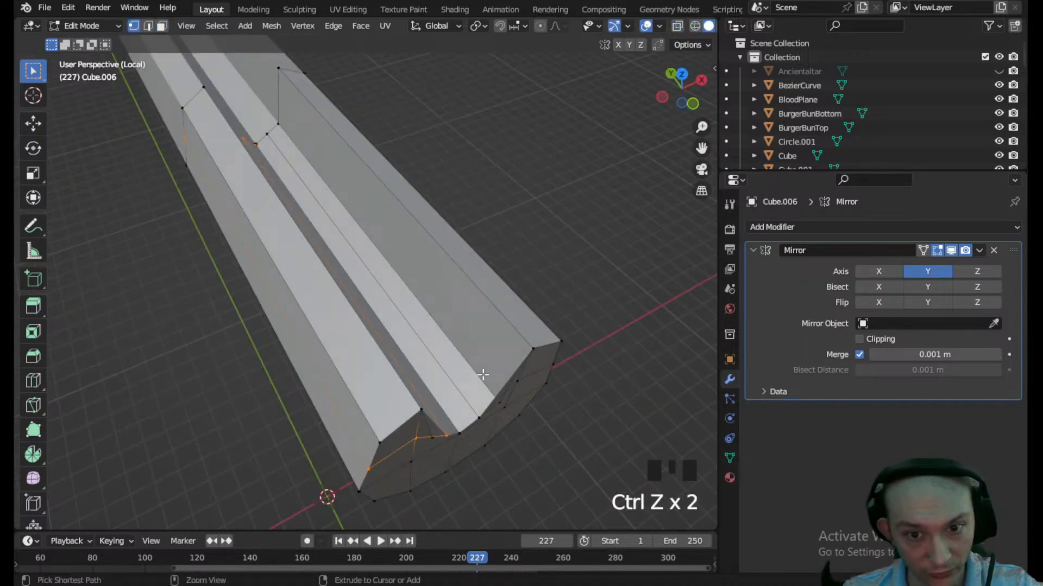
pyautogui.moveTo(447, 401); pyautogui.dragTo(377, 268, button='middle')
pyautogui.hotkey('ctrl', 'z')
pyautogui.scroll(2, 325, 277)
pyautogui.click(383, 271)
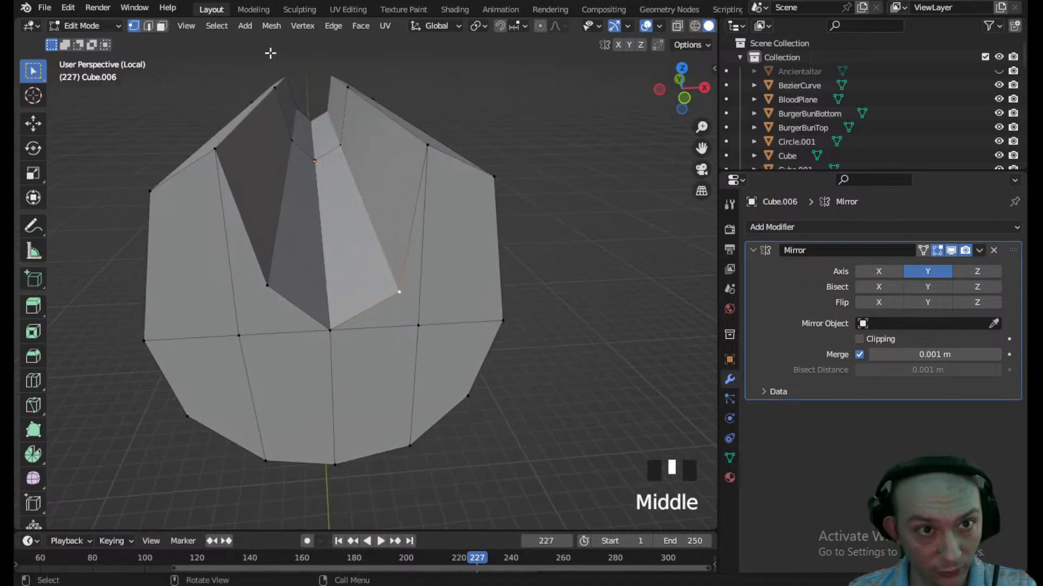
pyautogui.click(162, 27)
pyautogui.keyDown('shift'); pyautogui.click(400, 307); pyautogui.keyUp('shift')
pyautogui.keyDown('shift'); pyautogui.click(455, 315); pyautogui.keyUp('shift')
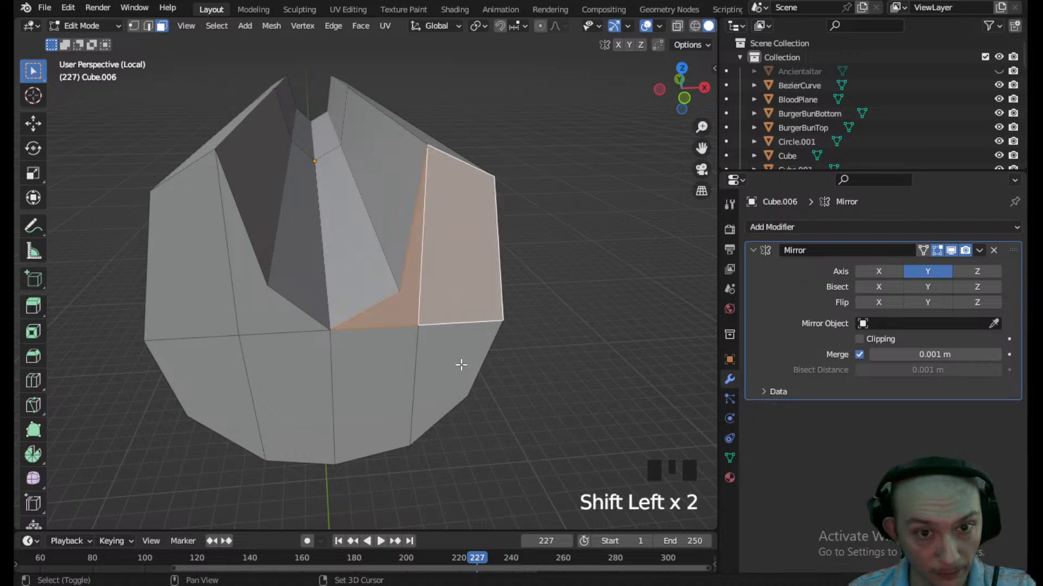
pyautogui.keyDown('shift'); pyautogui.click(447, 388); pyautogui.keyUp('shift')
pyautogui.keyDown('shift'); pyautogui.click(366, 390); pyautogui.keyUp('shift')
pyautogui.click(276, 368)
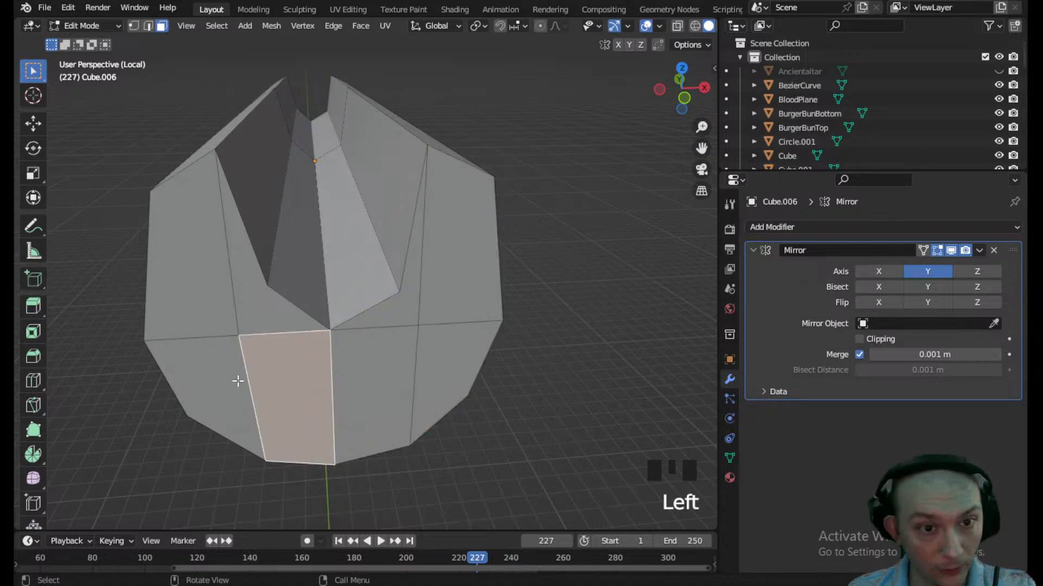
pyautogui.click(251, 320)
# - On the end cap, connect the groove walls' middle vertices to the neighbouring vertices on the horizontal centre edge
pyautogui.click(133, 26)
pyautogui.click(266, 298)
pyautogui.keyDown('shift'); pyautogui.click(242, 338); pyautogui.keyUp('shift')
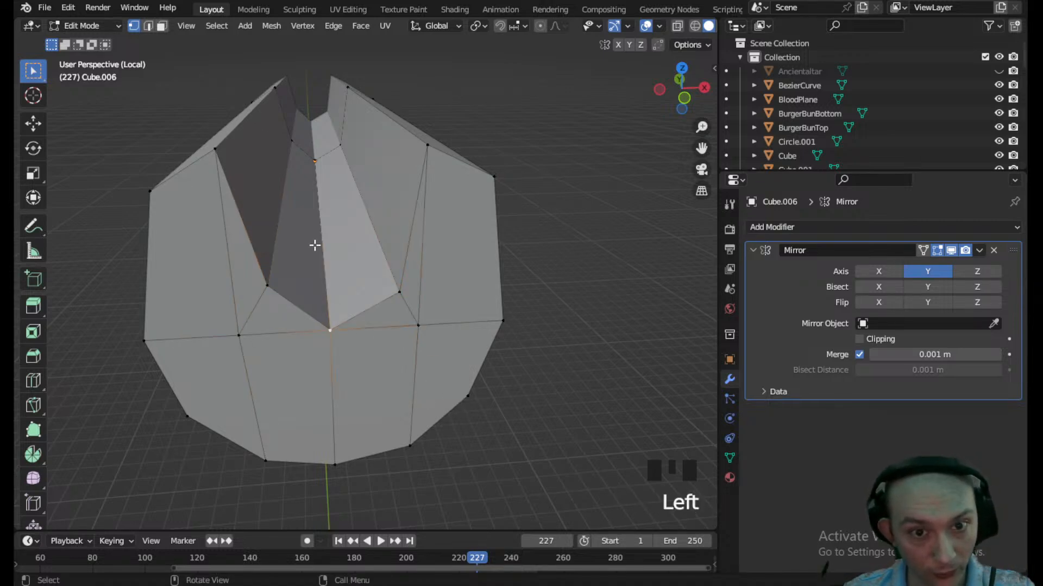
# - Extrude all faces of the front end cap about 0.073 m and scale them to 0.934
pyautogui.click(161, 27)
pyautogui.click(395, 311)
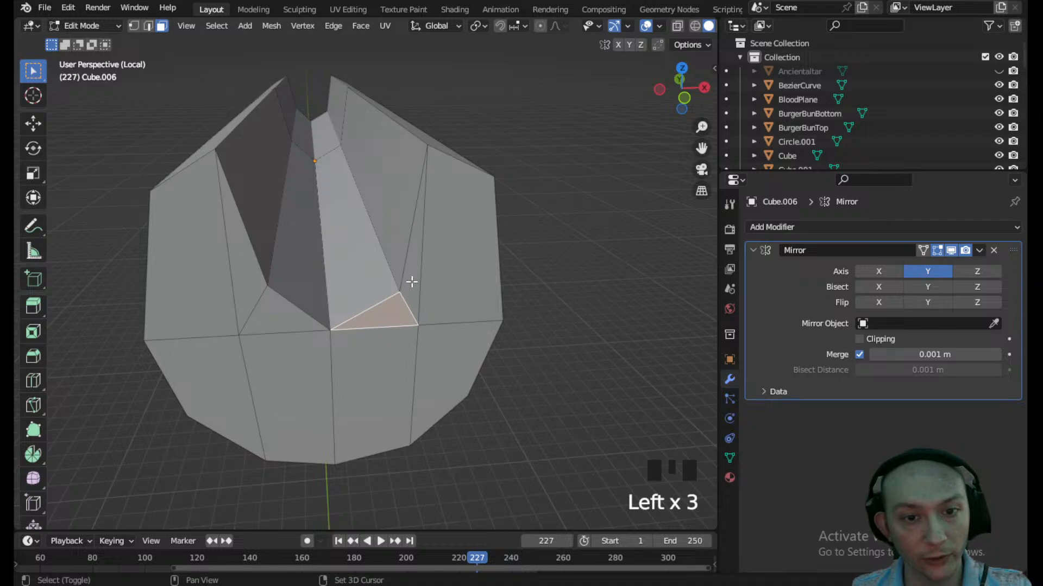
pyautogui.keyDown('shift'); pyautogui.click(411, 281); pyautogui.keyUp('shift')
pyautogui.keyDown('shift'); pyautogui.click(443, 306); pyautogui.keyUp('shift')
pyautogui.keyDown('shift'); pyautogui.click(466, 375); pyautogui.keyUp('shift')
pyautogui.keyDown('shift'); pyautogui.click(407, 373); pyautogui.keyUp('shift')
pyautogui.keyDown('shift'); pyautogui.click(295, 388); pyautogui.keyUp('shift')
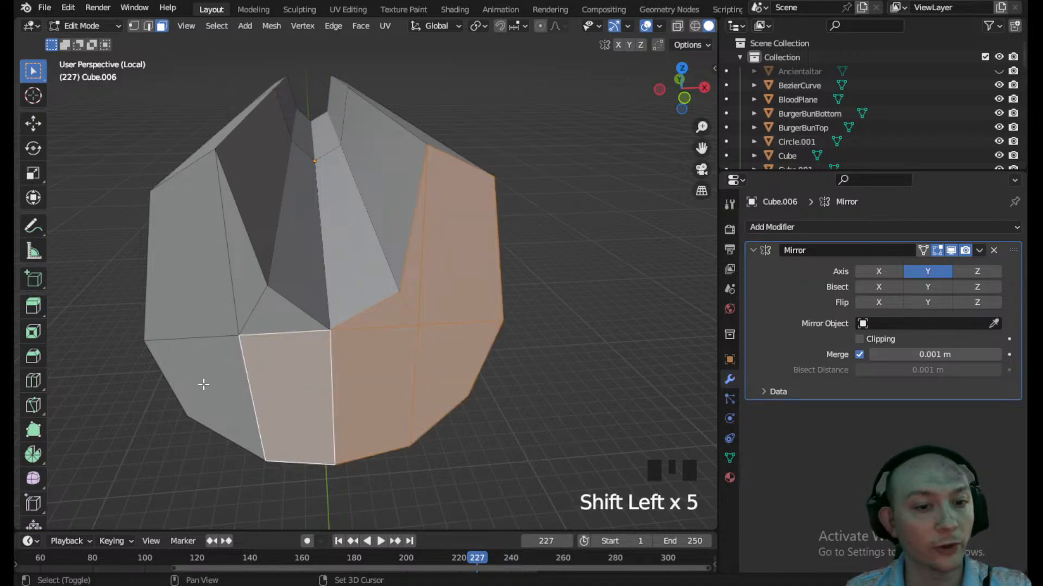
pyautogui.keyDown('shift'); pyautogui.click(204, 385); pyautogui.keyUp('shift')
pyautogui.keyDown('shift'); pyautogui.click(190, 323); pyautogui.keyUp('shift')
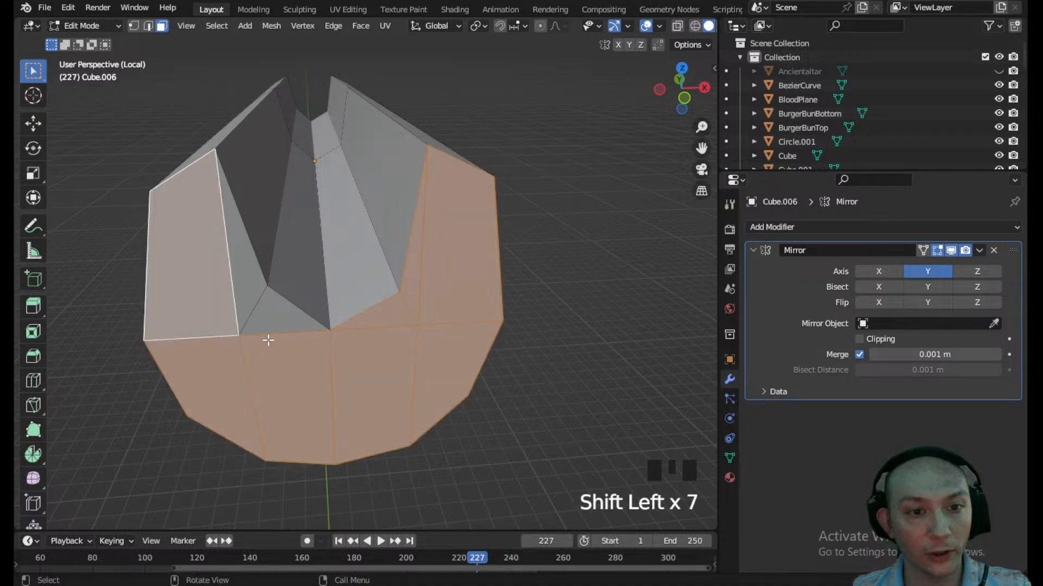
pyautogui.keyDown('shift'); pyautogui.click(274, 310); pyautogui.keyUp('shift')
pyautogui.keyDown('shift'); pyautogui.click(240, 279); pyautogui.keyUp('shift')
pyautogui.moveTo(239, 279); pyautogui.dragTo(280, 365, button='middle')
pyautogui.scroll(-2, 332, 375)
pyautogui.press('e')
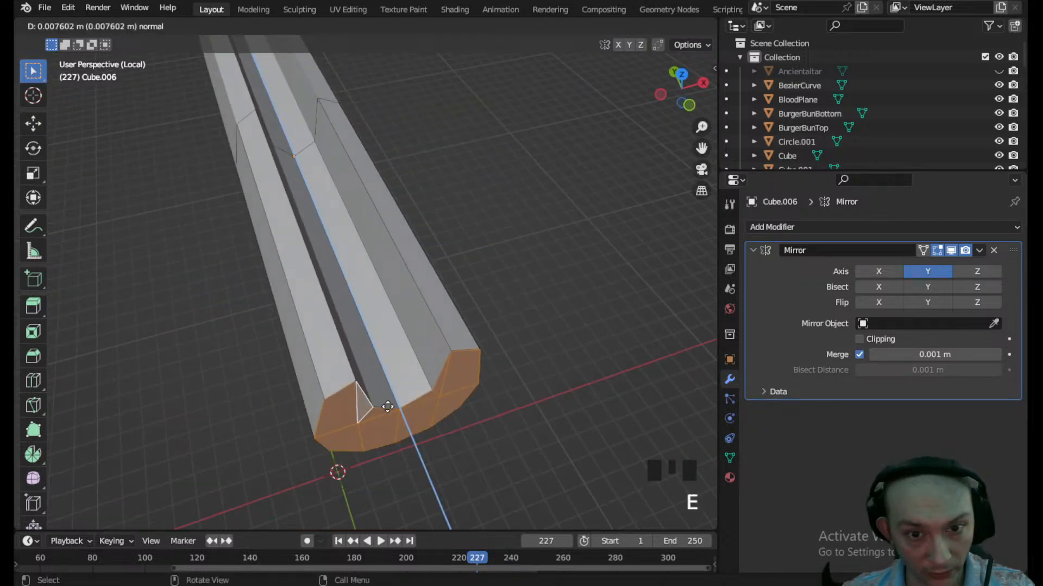
pyautogui.click(390, 409)
pyautogui.press('s')
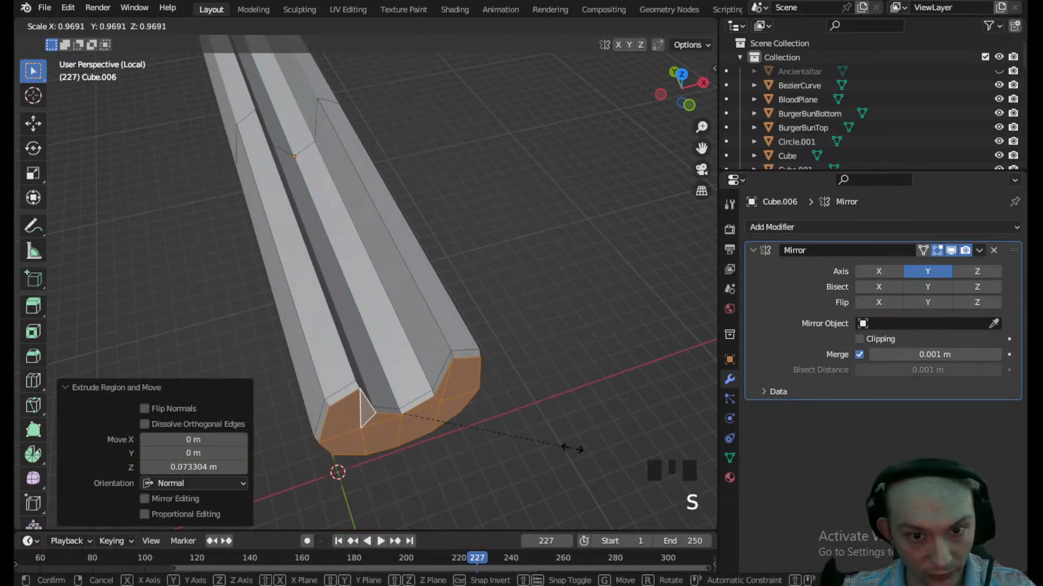
pyautogui.click(566, 449)
# - Extrude the end cap again by about 0.171 m and scale it to 0.706 for a tapered, rounded end
pyautogui.press('e')
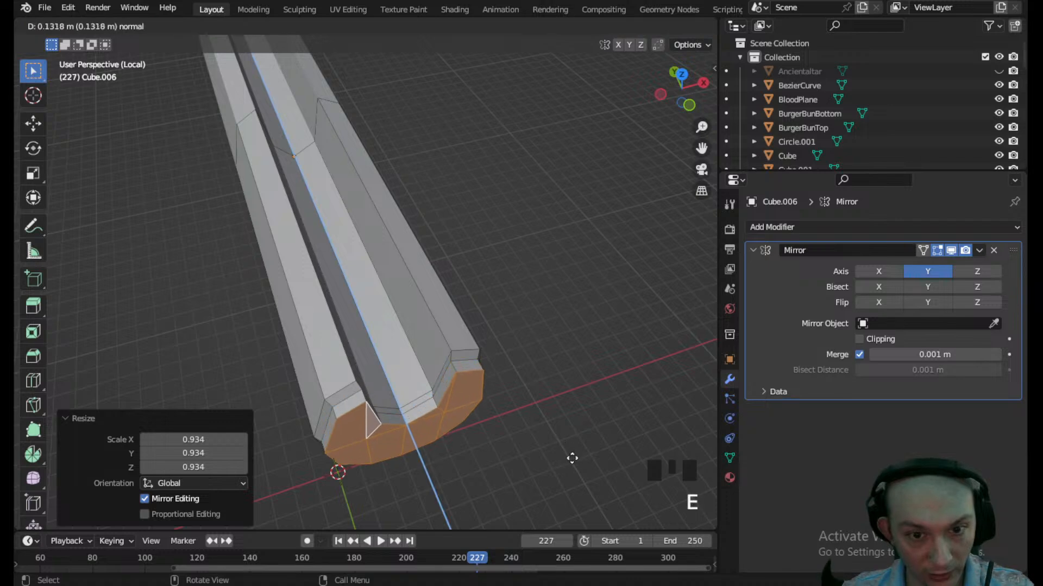
pyautogui.click(573, 461)
pyautogui.press('s')
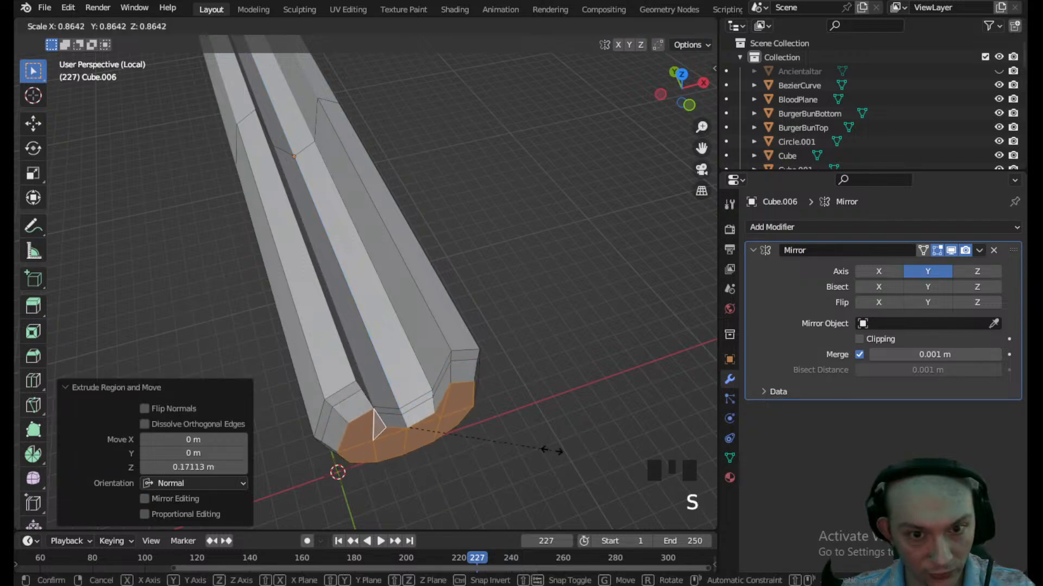
pyautogui.click(532, 448)
# - Deselect the end faces and inspect the tapered end from the side and front
pyautogui.moveTo(532, 449); pyautogui.dragTo(441, 348, button='middle')
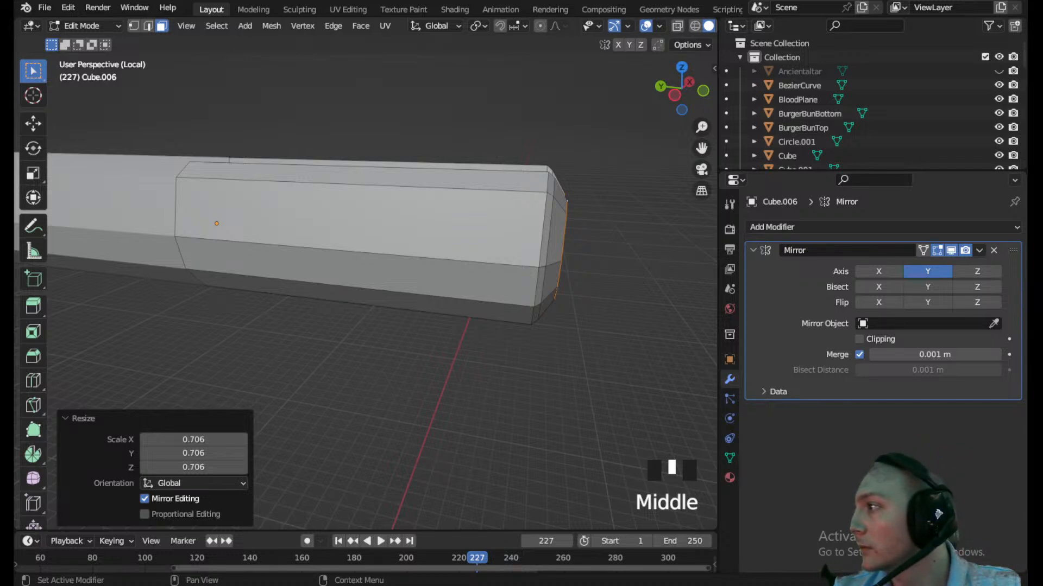
pyautogui.moveTo(601, 353); pyautogui.dragTo(395, 288, button='middle')
pyautogui.click(312, 252)
pyautogui.moveTo(313, 252); pyautogui.dragTo(424, 250, button='middle')
pyautogui.click(686, 94)
pyautogui.scroll(2, 394, 225)
pyautogui.moveTo(496, 265); pyautogui.dragTo(366, 173, button='middle')
# - In the wireframe front view, move all vertices of the profile's right half outward and rotate them slightly
pyautogui.click(679, 94)
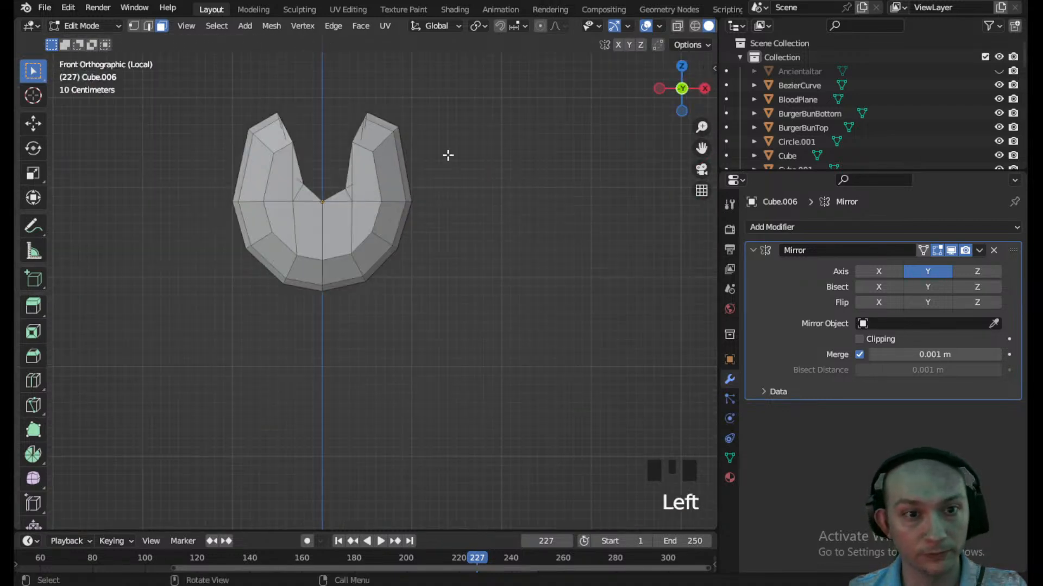
pyautogui.scroll(-1, 469, 147)
pyautogui.click(133, 26)
pyautogui.press('z')
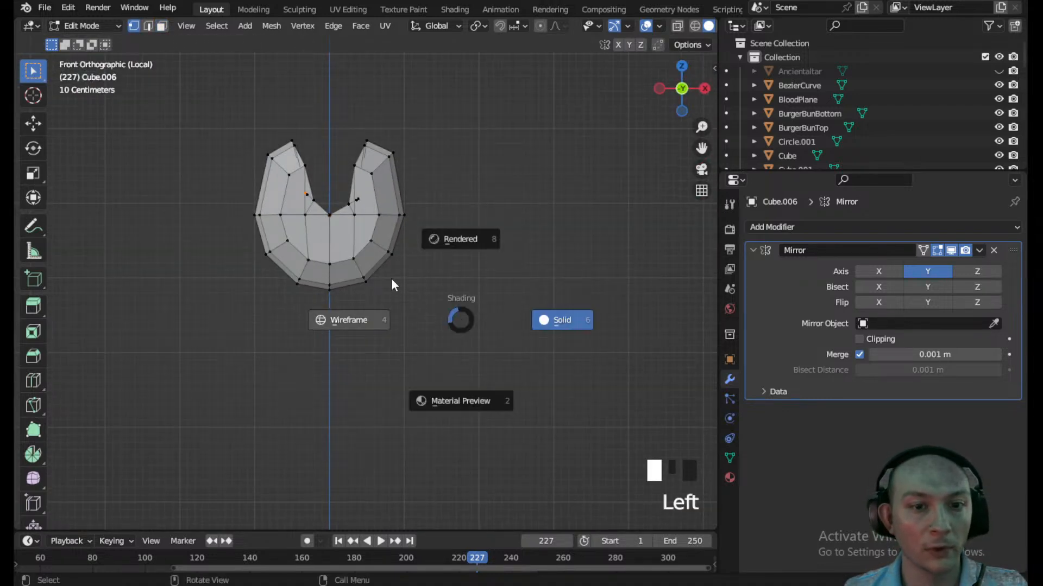
pyautogui.click(391, 279)
pyautogui.moveTo(440, 317); pyautogui.dragTo(346, 126)
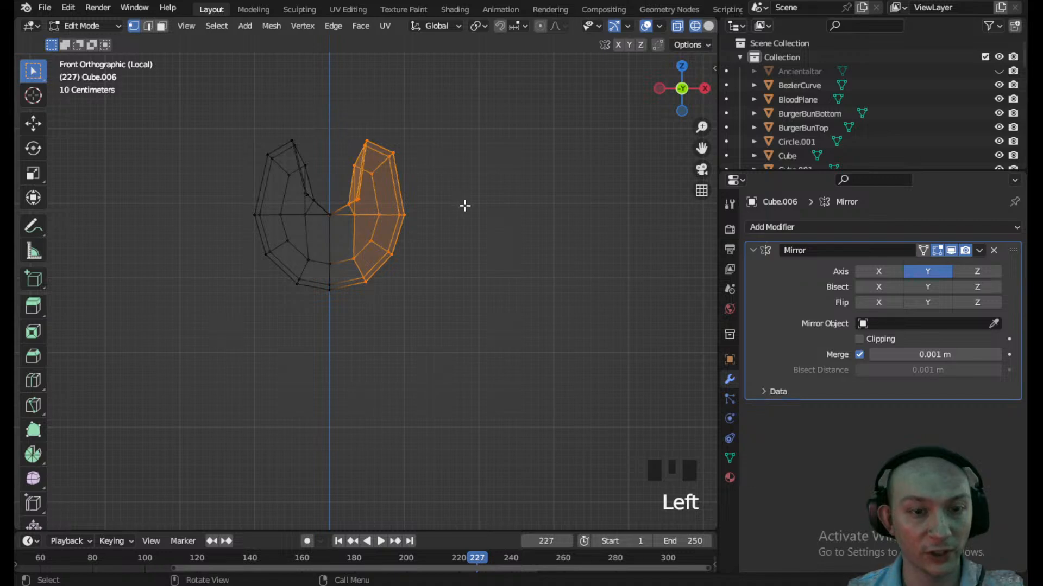
pyautogui.press('g')
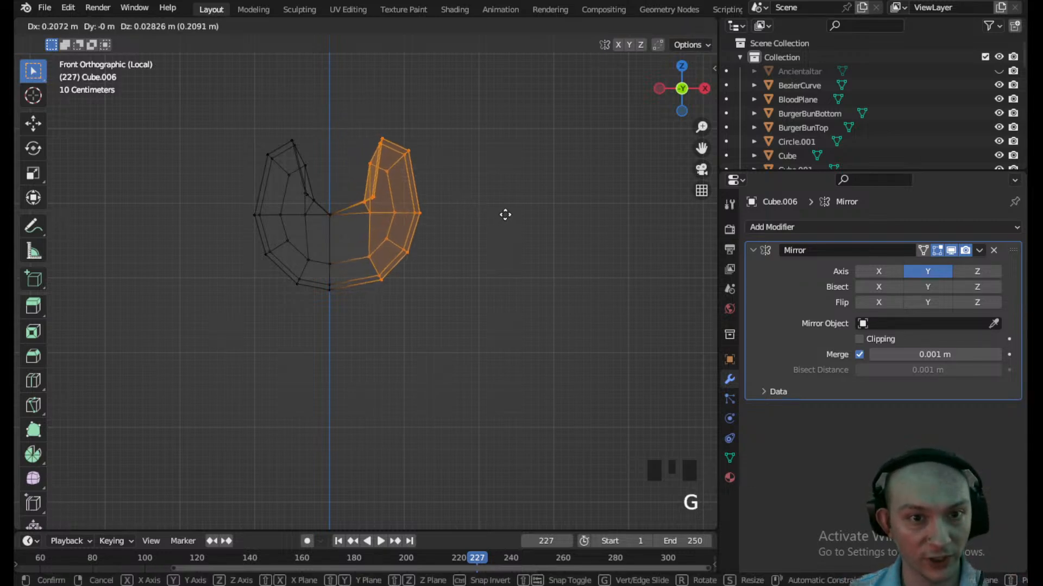
pyautogui.click(510, 212)
pyautogui.press('r')
pyautogui.click(575, 207)
# - Rotate the upper part of the profile's right half by -14.5° and raise it slightly
pyautogui.moveTo(475, 225); pyautogui.dragTo(379, 127)
pyautogui.press('r')
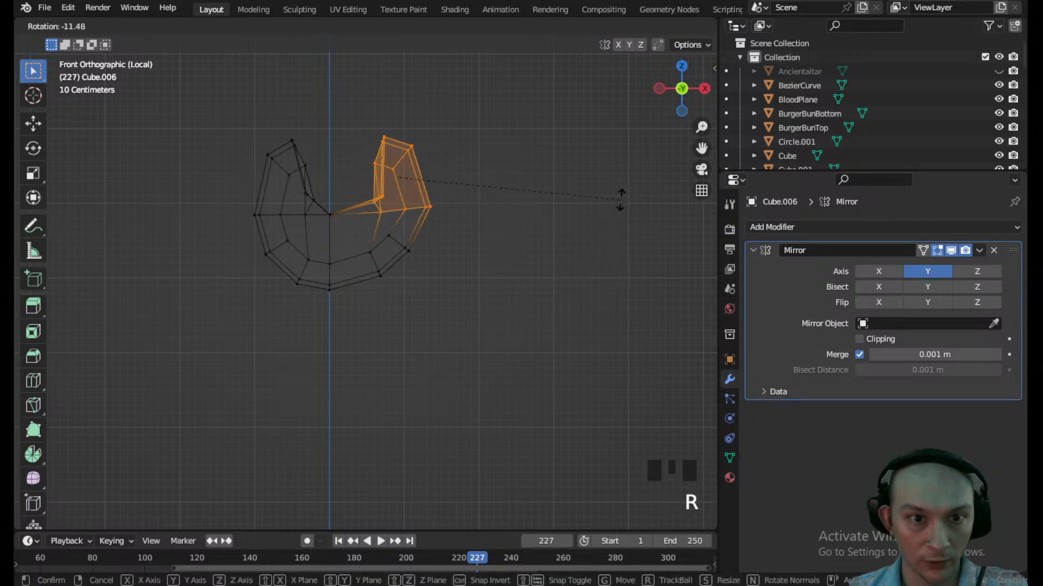
pyautogui.click(602, 186)
pyautogui.press('g')
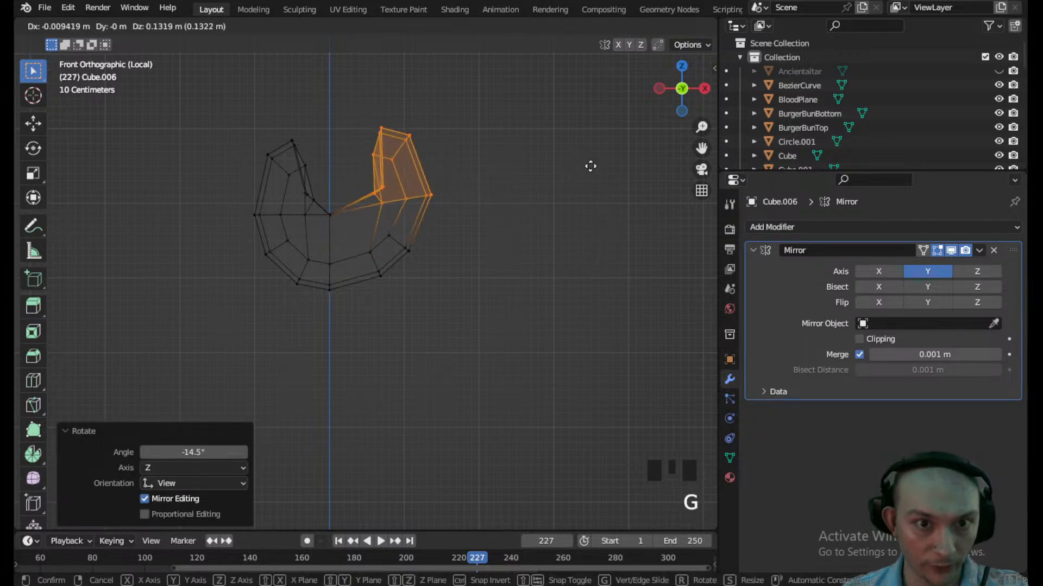
pyautogui.click(587, 164)
# - In the front view, move all vertices of the profile's left half outward to match the opposite half
pyautogui.click(295, 280)
pyautogui.moveTo(311, 291); pyautogui.dragTo(250, 141)
pyautogui.moveTo(317, 318); pyautogui.dragTo(221, 77)
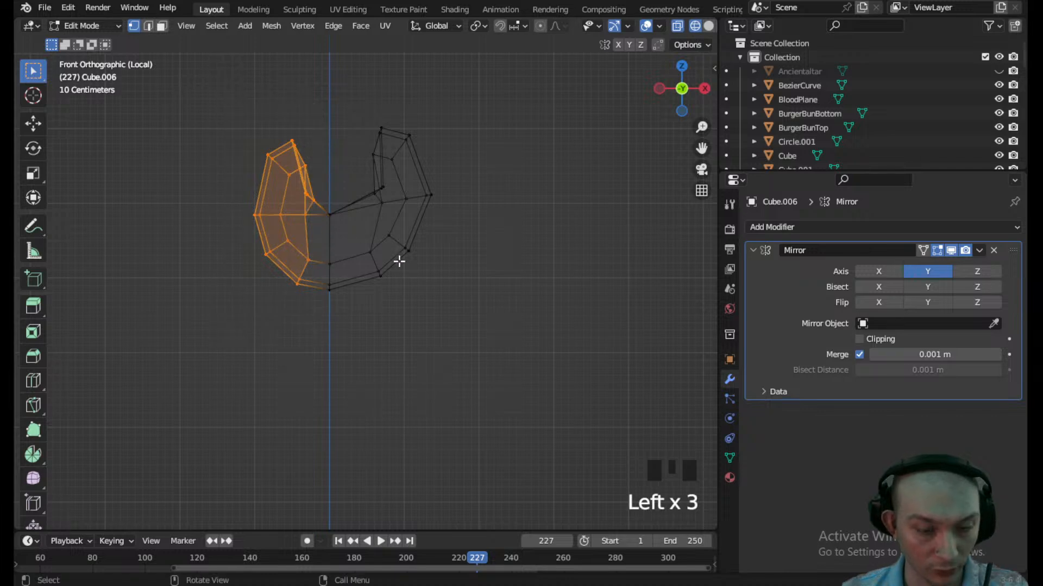
pyautogui.press('g')
pyautogui.click(365, 257)
# - Rotate the upper part of the profile's left half by 11.8° and raise it about 0.12 m
pyautogui.moveTo(310, 193); pyautogui.dragTo(204, 126)
pyautogui.press('r')
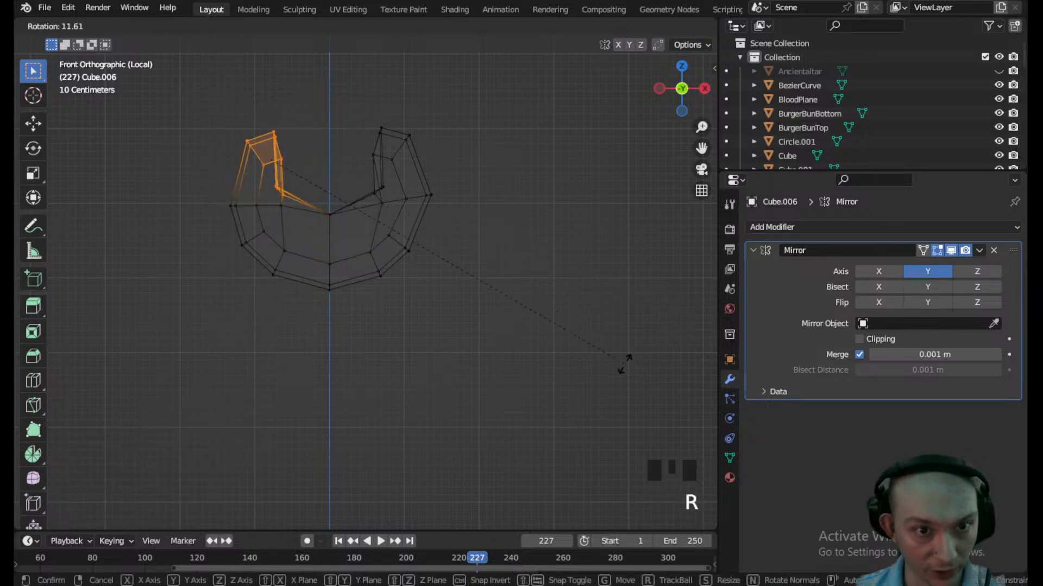
pyautogui.click(619, 362)
pyautogui.press('g')
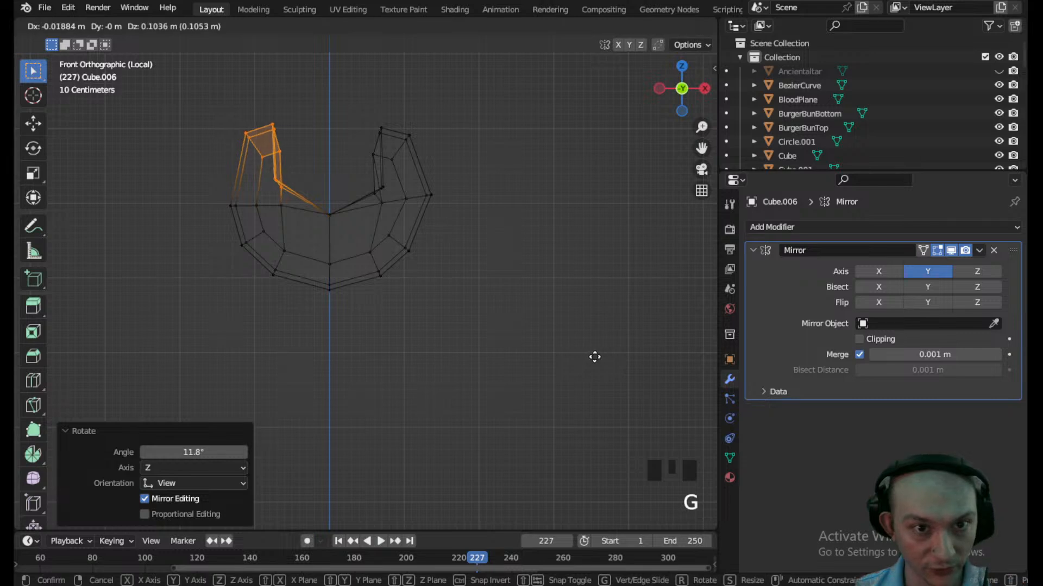
pyautogui.click(594, 355)
# - Add three crosswise loop cuts along the bun's length, one mid-length and one in each resulting half
pyautogui.scroll(-2, 463, 270)
pyautogui.moveTo(463, 270); pyautogui.dragTo(321, 329, button='middle')
pyautogui.scroll(-2, 372, 317)
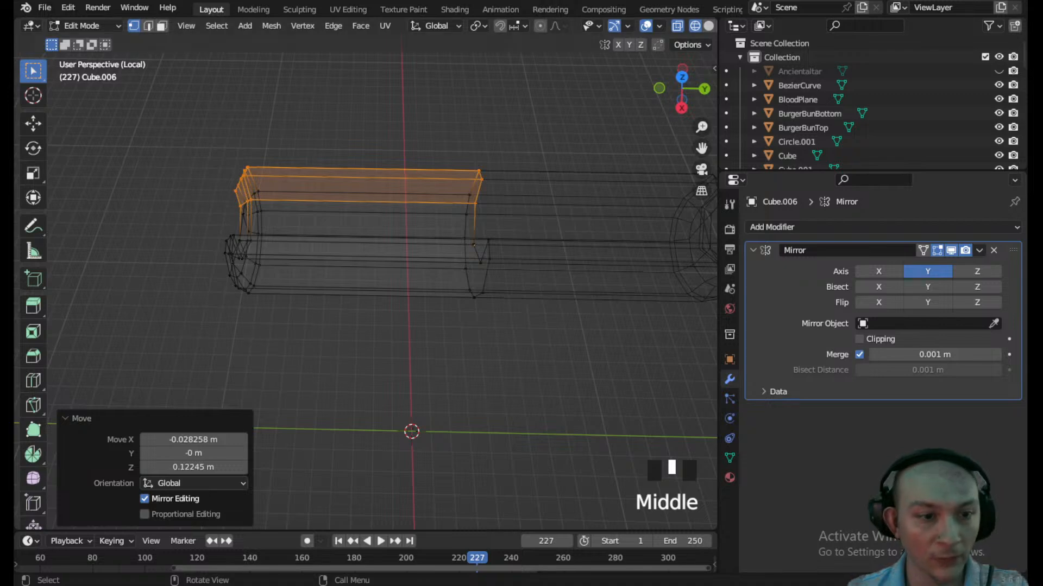
pyautogui.click(32, 382)
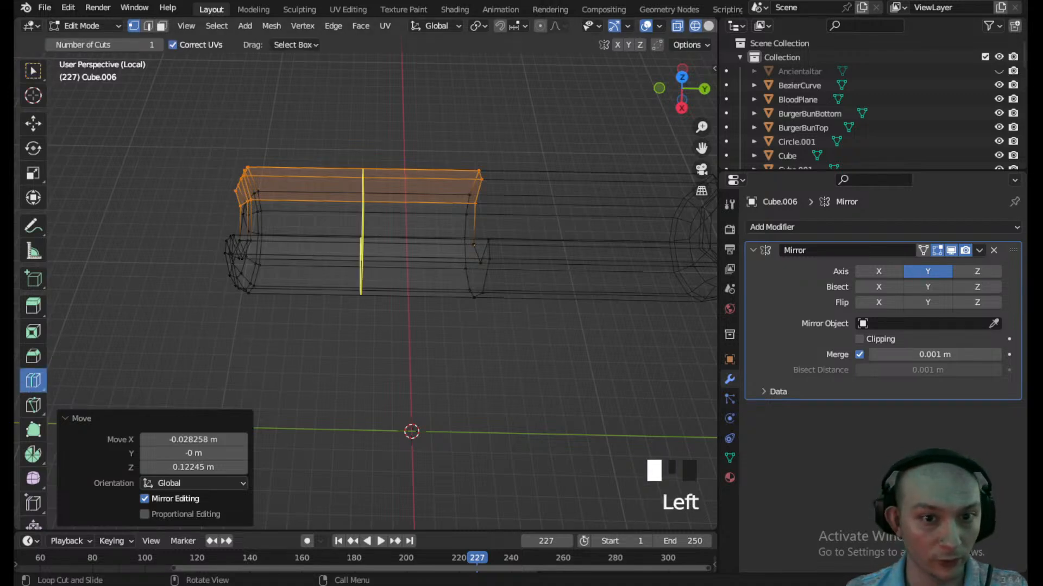
pyautogui.click(471, 235)
pyautogui.moveTo(473, 235); pyautogui.dragTo(463, 271, button='middle')
pyautogui.click(456, 251)
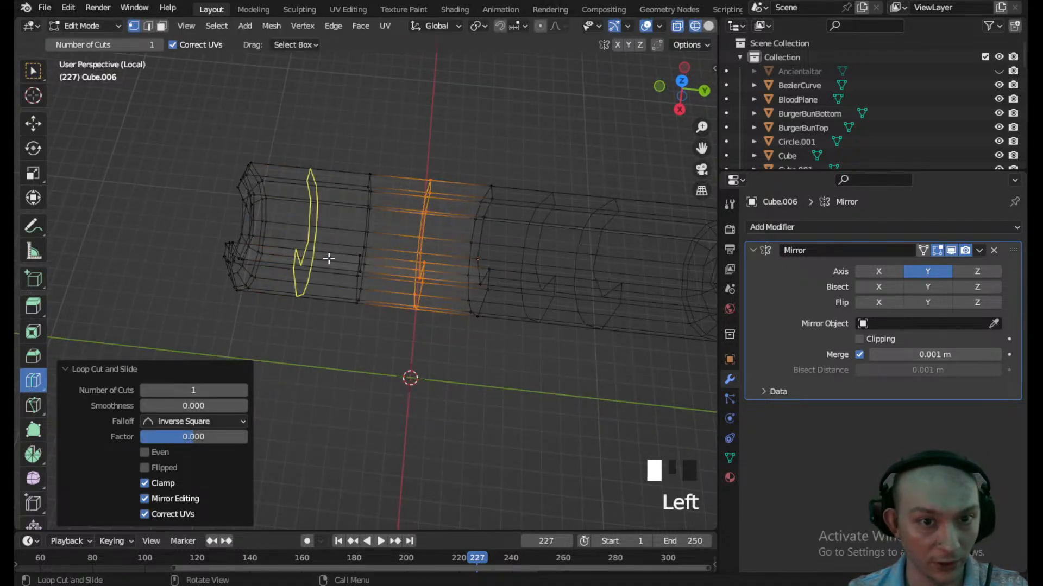
pyautogui.click(269, 225)
# - In the top view, move all vertices beyond the center loop outward along Y by about 0.59 m
pyautogui.click(32, 73)
pyautogui.moveTo(212, 206); pyautogui.dragTo(287, 256, button='middle')
pyautogui.click(686, 94)
pyautogui.scroll(-3, 449, 313)
pyautogui.moveTo(430, 386); pyautogui.dragTo(302, 240)
pyautogui.press('g')
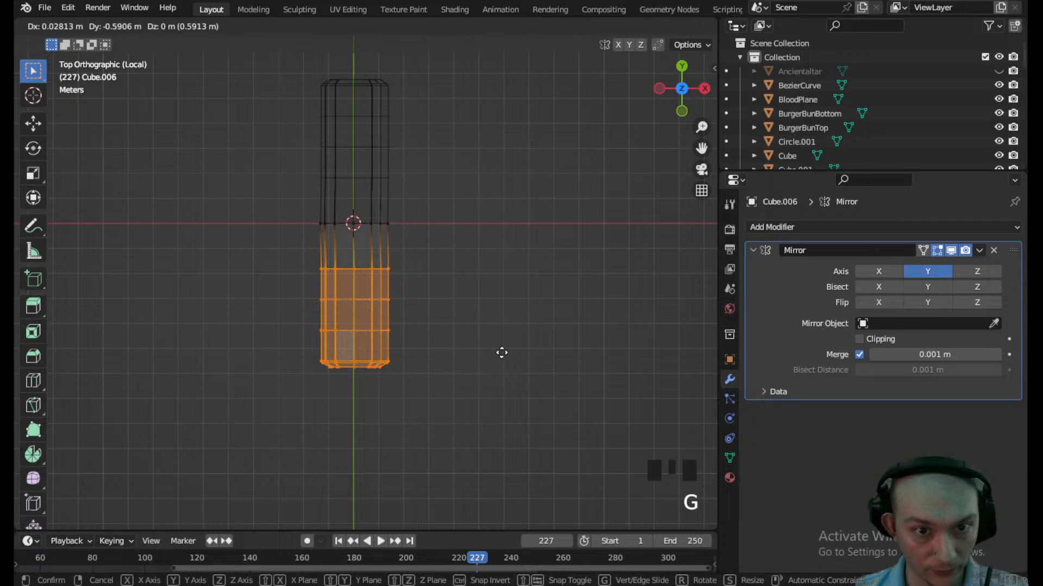
pyautogui.click(502, 353)
# - Select the outer crosswise loops with the end cap and shift them slightly outward to adjust the loop spacing
pyautogui.moveTo(421, 383); pyautogui.dragTo(305, 301)
pyautogui.press('g')
pyautogui.click(557, 331)
pyautogui.moveTo(440, 387); pyautogui.dragTo(309, 320)
pyautogui.press('g')
pyautogui.click(424, 399)
# - Adjust the right-hand vertices of the bun's end and rotate the outermost ones by about 4° in the top view
pyautogui.moveTo(403, 399); pyautogui.dragTo(336, 360)
pyautogui.press('g')
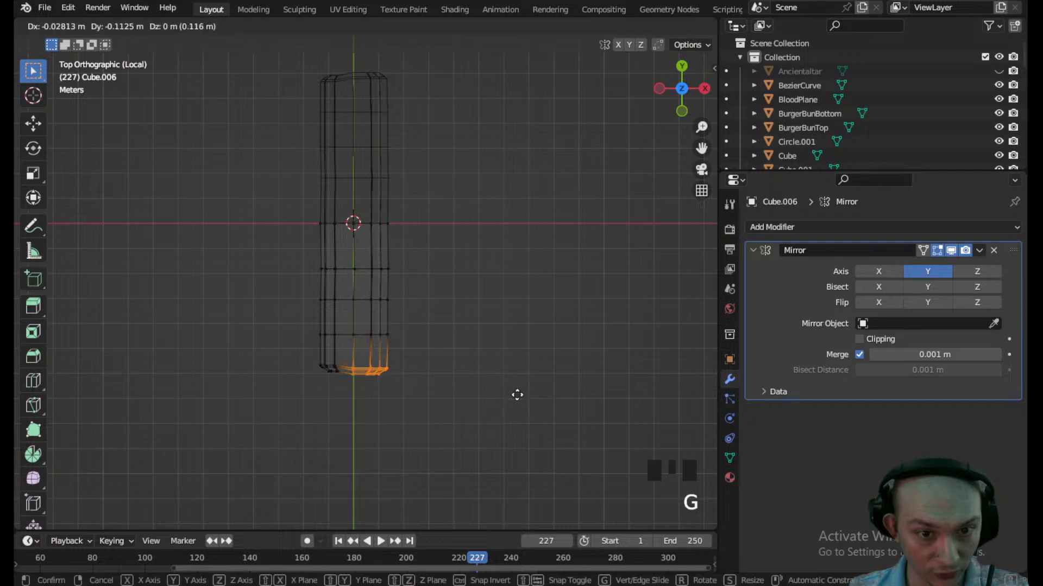
pyautogui.click(518, 392)
pyautogui.moveTo(416, 386); pyautogui.dragTo(359, 336)
pyautogui.press('g')
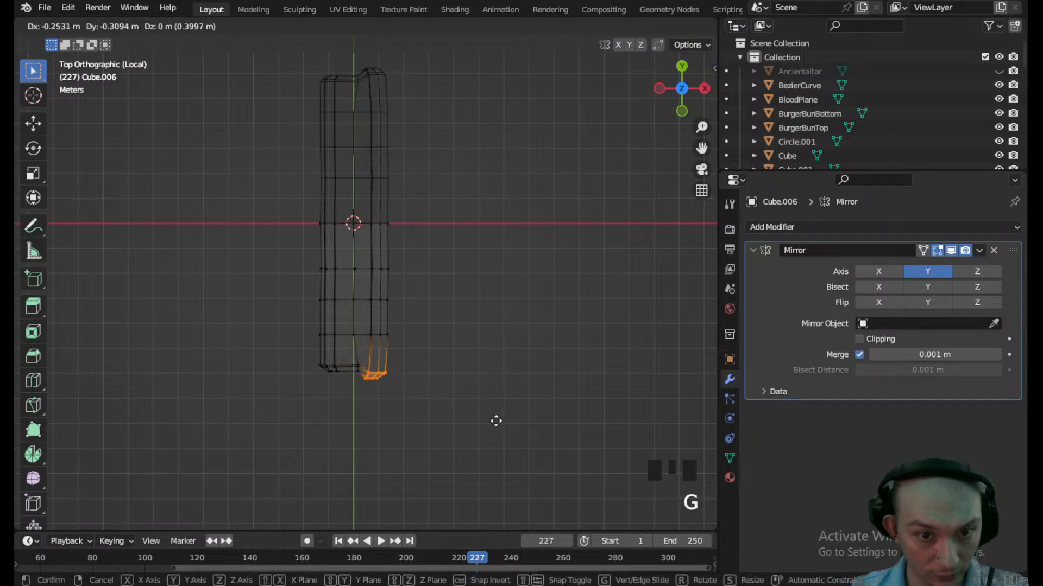
pyautogui.rightClick(503, 416)
pyautogui.press('r')
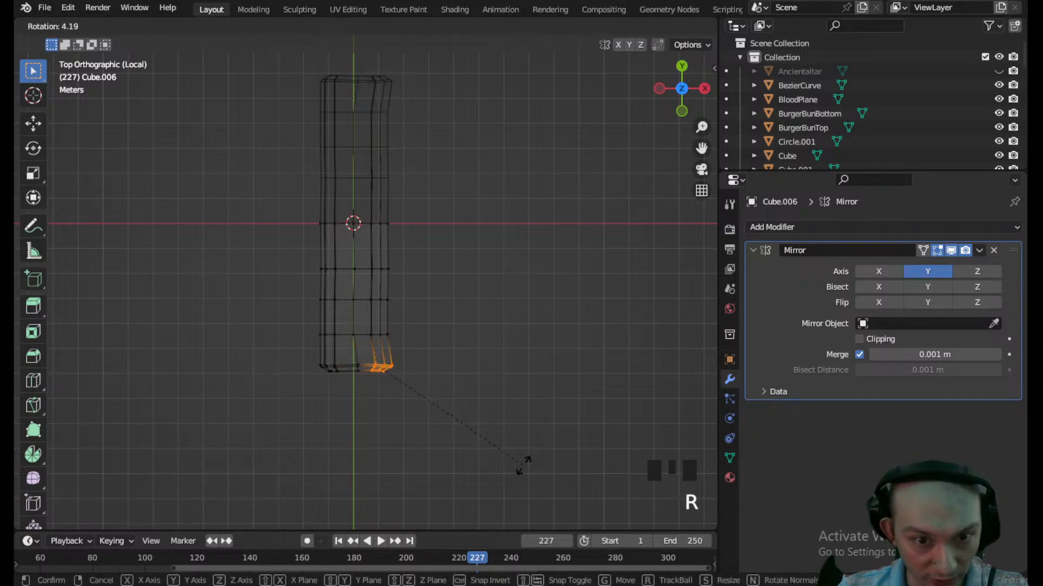
pyautogui.click(522, 466)
# - Rotate the left-hand vertices of the bun's end about -4.6° and shift them -0.028 m in X and -0.056 m in Y
pyautogui.moveTo(346, 399); pyautogui.dragTo(308, 353)
pyautogui.press('r')
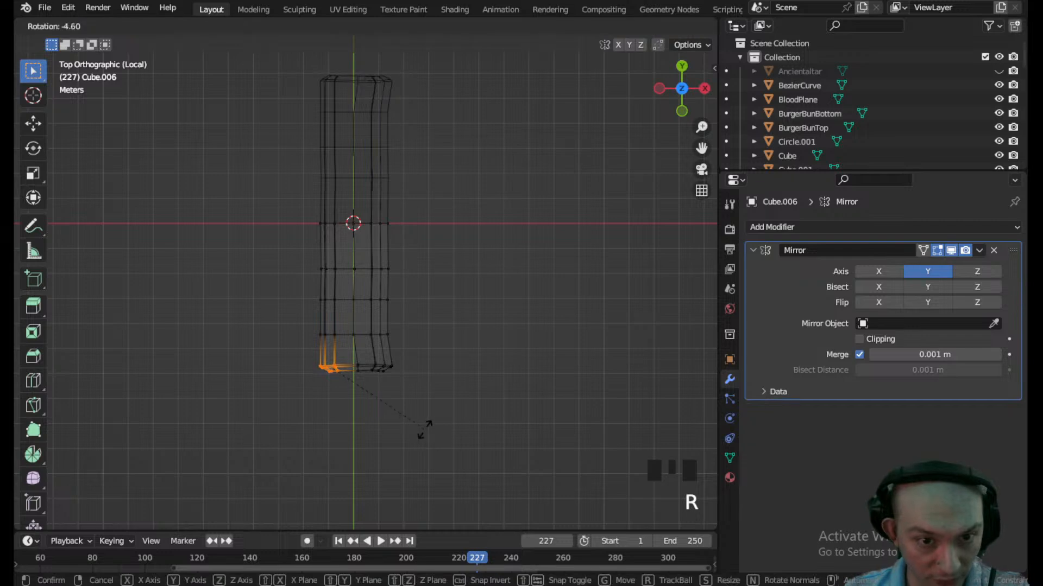
pyautogui.click(424, 427)
pyautogui.press('g')
pyautogui.click(418, 427)
# - Scale the whole bun to 1.066 along Z in Object Mode, and return to Edit Mode
pyautogui.moveTo(398, 292); pyautogui.dragTo(323, 184, button='middle')
pyautogui.scroll(3, 367, 239)
pyautogui.moveTo(368, 240); pyautogui.dragTo(212, 150, button='middle')
pyautogui.click(84, 25)
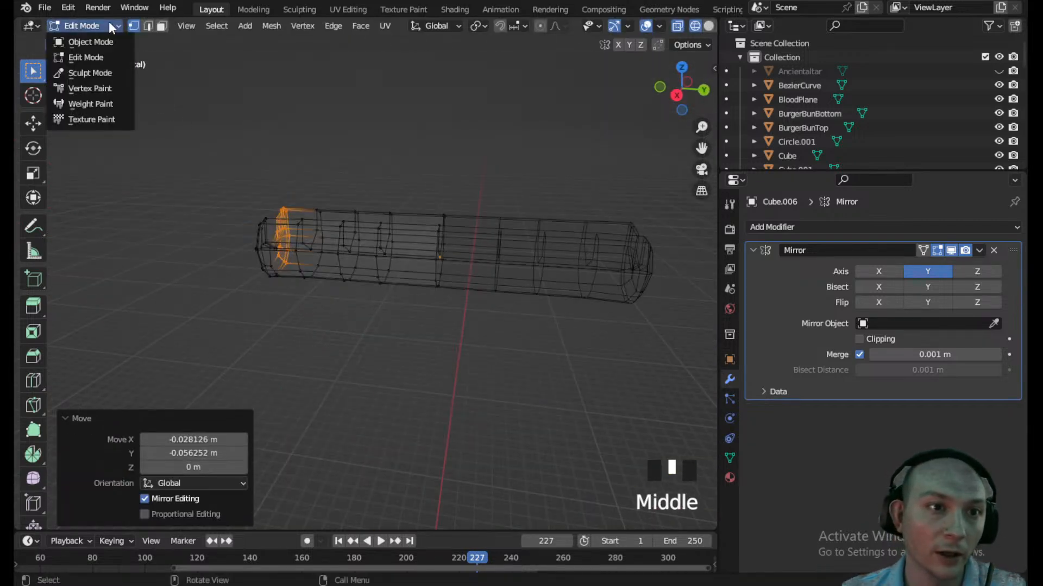
pyautogui.click(92, 42)
pyautogui.moveTo(347, 228); pyautogui.dragTo(314, 245, button='middle')
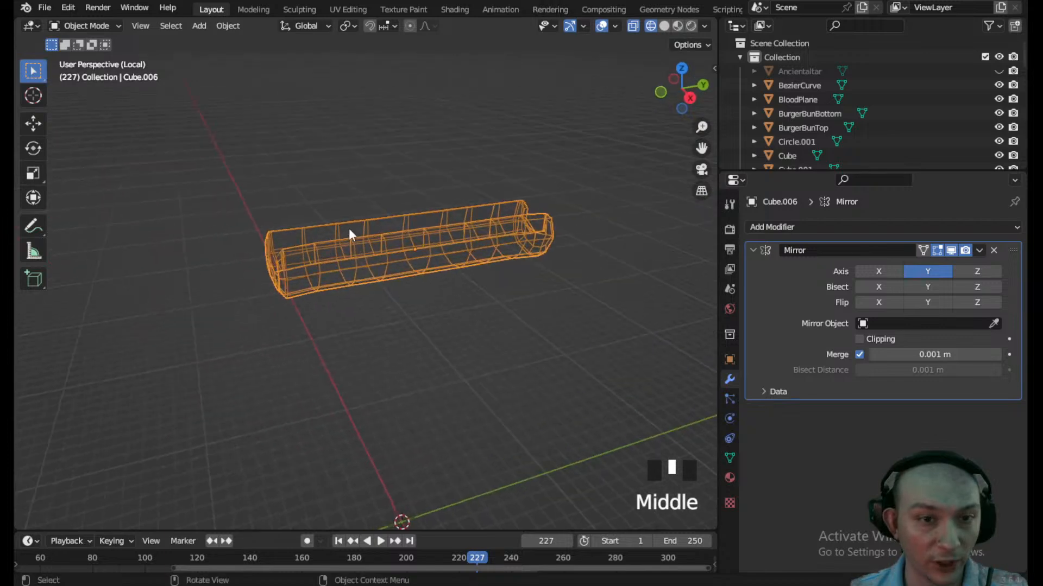
pyautogui.click(690, 98)
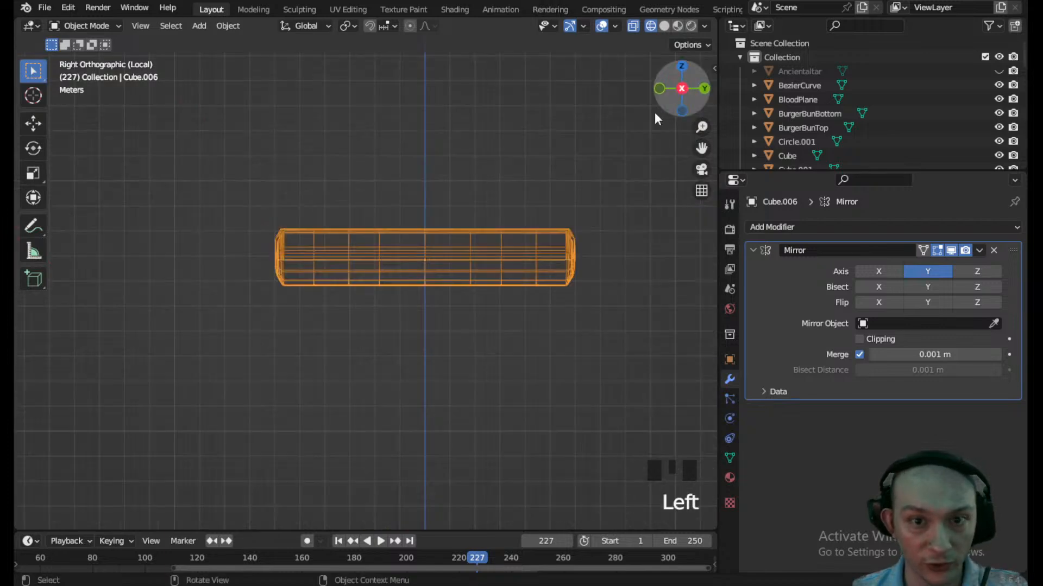
pyautogui.press('s')
pyautogui.press('z')
pyautogui.click(491, 238)
pyautogui.click(84, 26)
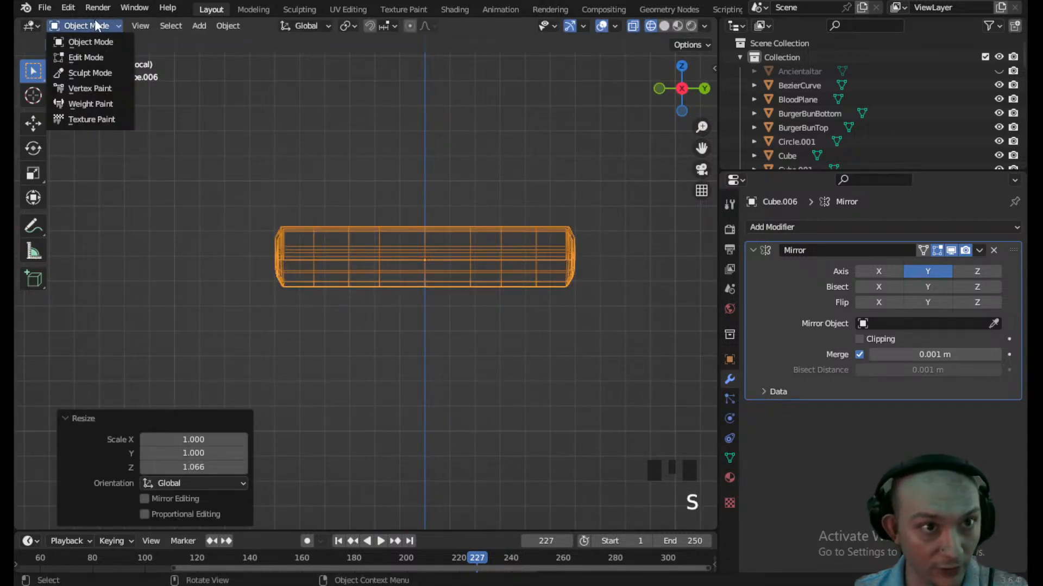
pyautogui.click(76, 58)
# - Try enlarging the bun's end along Z by a factor of about 1.5, check it in perspective, and undo it
pyautogui.moveTo(291, 303); pyautogui.dragTo(235, 200)
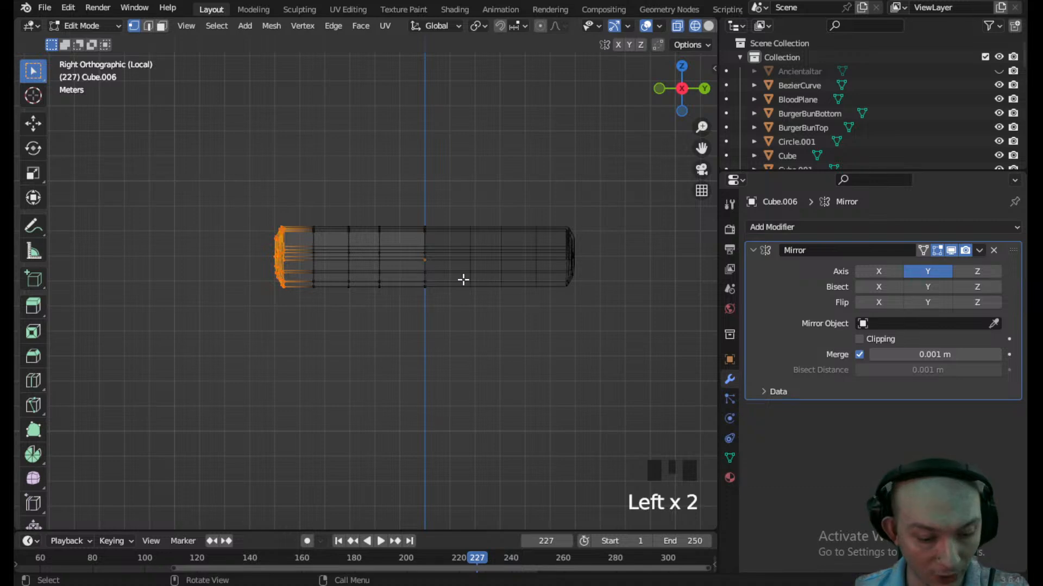
pyautogui.press('s')
pyautogui.press('z')
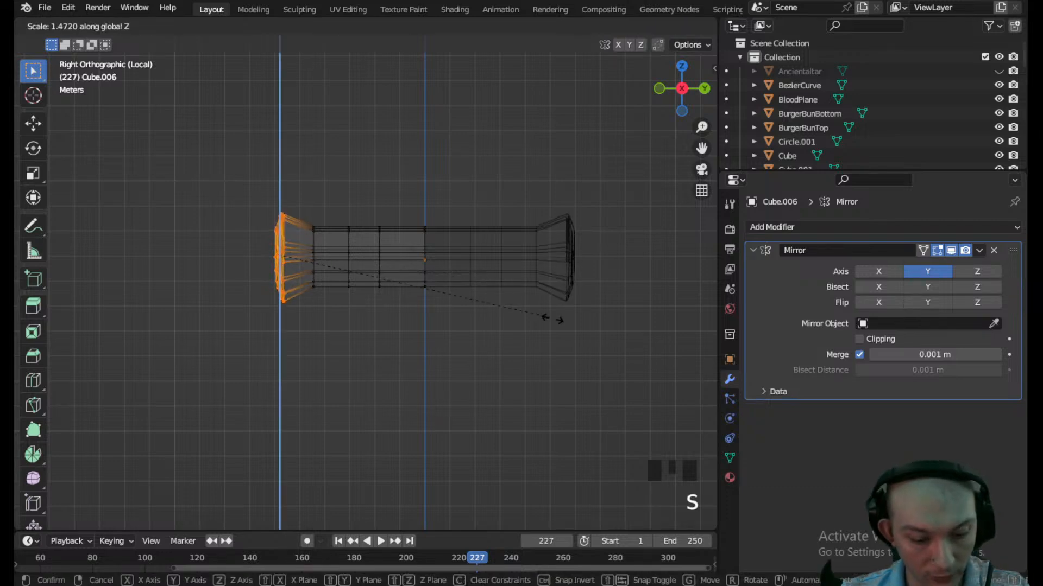
pyautogui.click(567, 315)
pyautogui.moveTo(349, 307); pyautogui.dragTo(480, 349, button='middle')
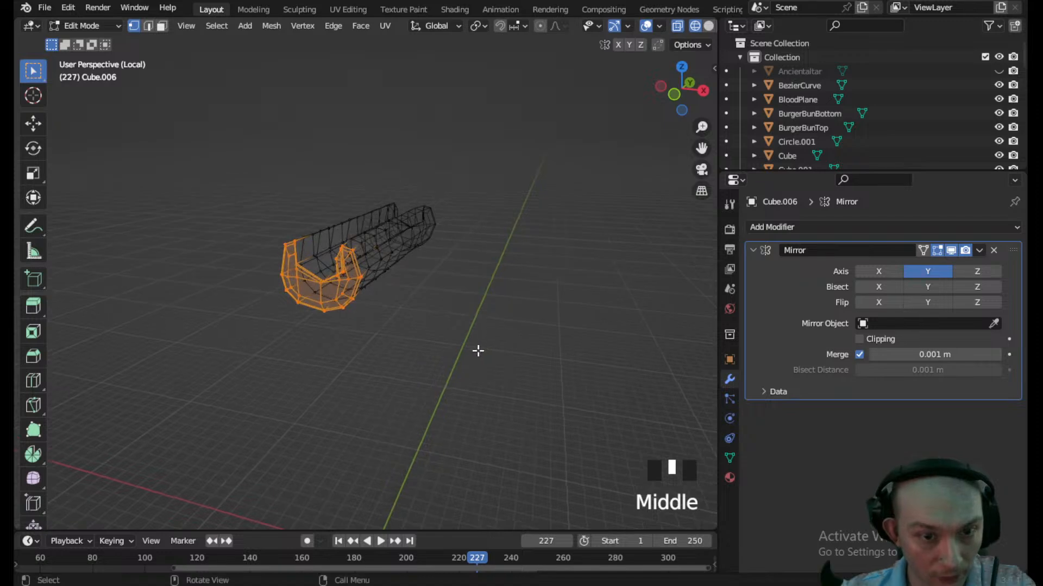
pyautogui.hotkey('ctrl', 'z')
pyautogui.moveTo(410, 303); pyautogui.dragTo(446, 161, button='middle')
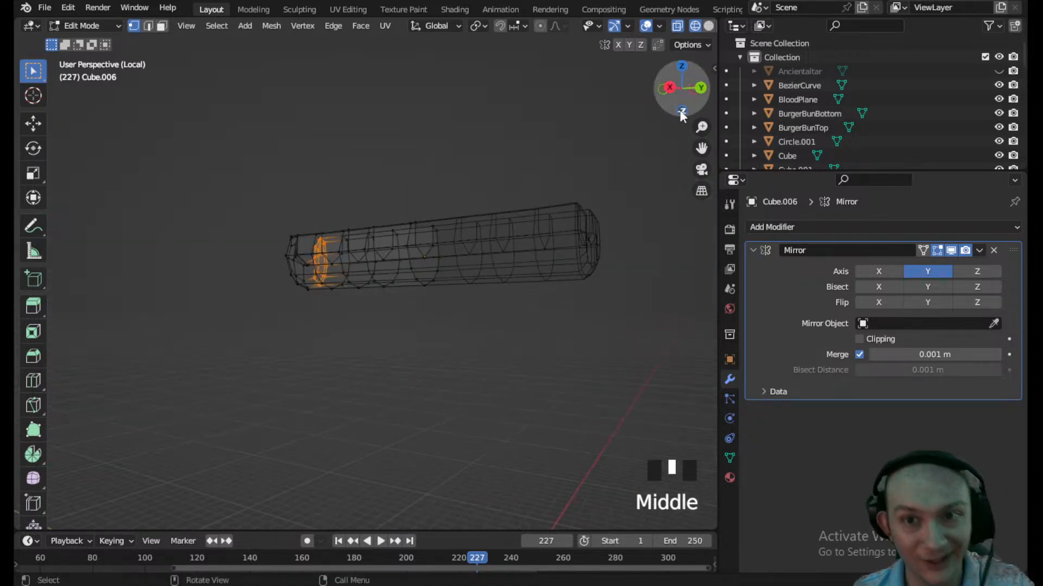
# - In the side view, scale the bun's end vertices to 1.062 and move them -0.1125 m in Y and 0.084 m in Z
pyautogui.click(671, 89)
pyautogui.moveTo(294, 302); pyautogui.dragTo(242, 175)
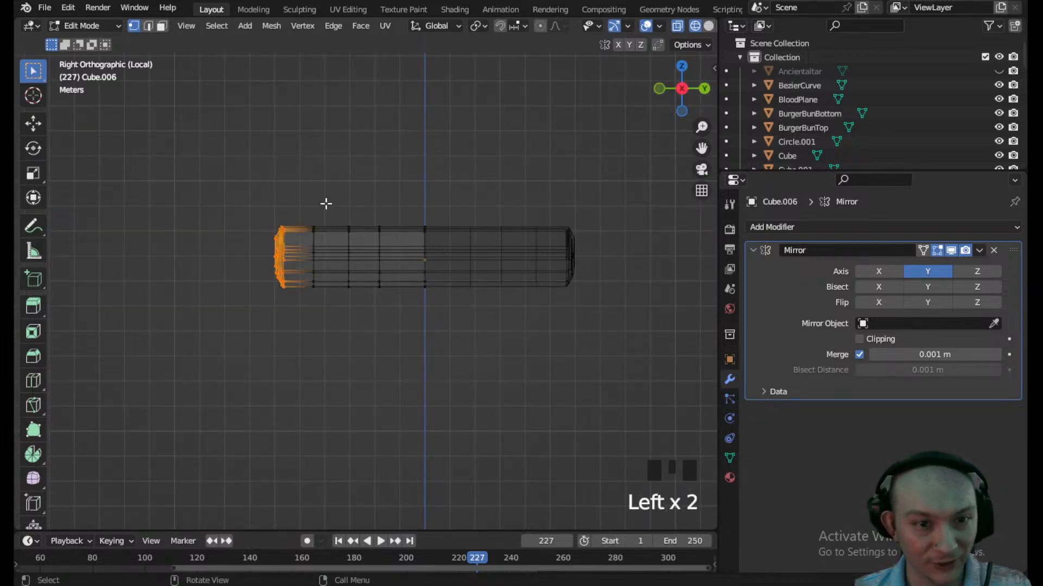
pyautogui.press('s')
pyautogui.click(428, 217)
pyautogui.press('g')
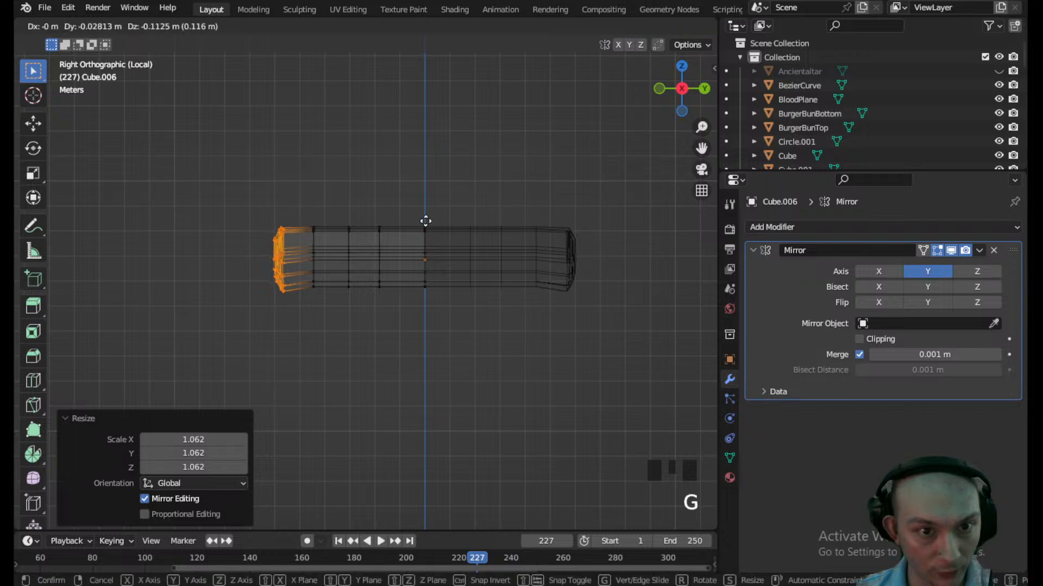
pyautogui.click(424, 215)
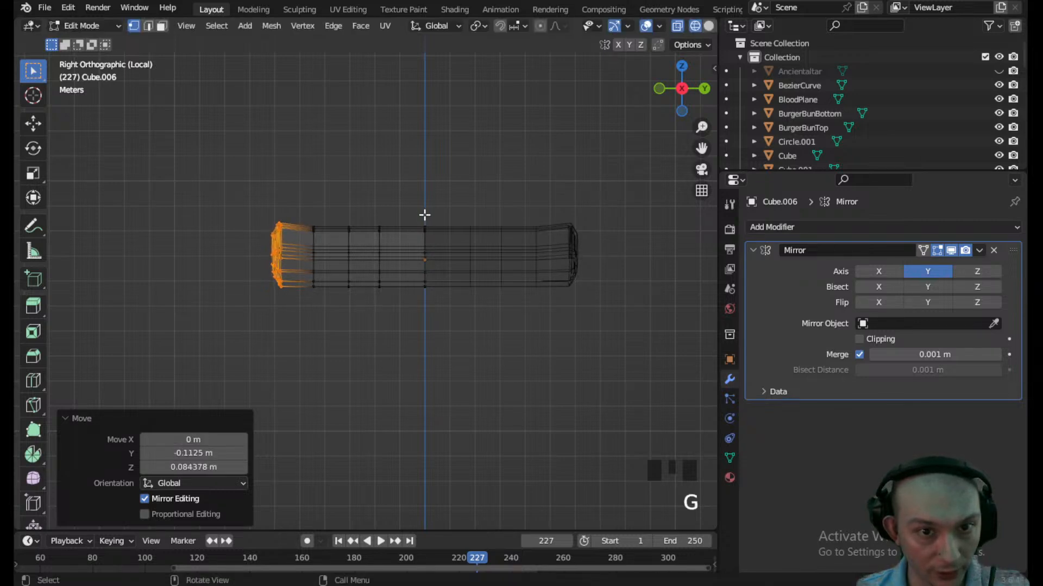
# - Rotate the outer sections with the end cap by 0.803°, raise them about 0.056 m along Z, and deselect everything
pyautogui.moveTo(363, 292); pyautogui.dragTo(254, 197)
pyautogui.press('r')
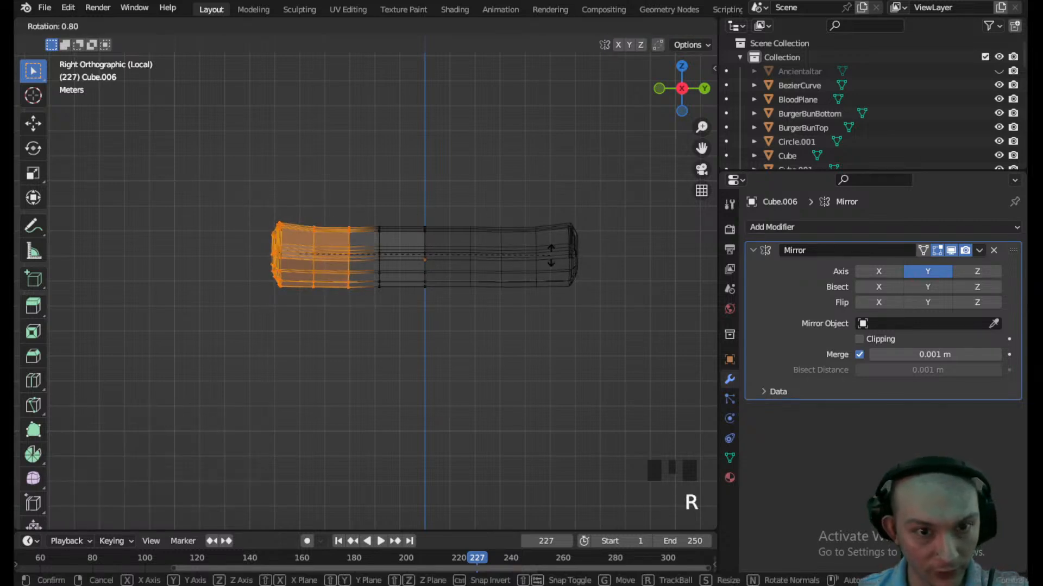
pyautogui.click(550, 255)
pyautogui.press('g')
pyautogui.press('z')
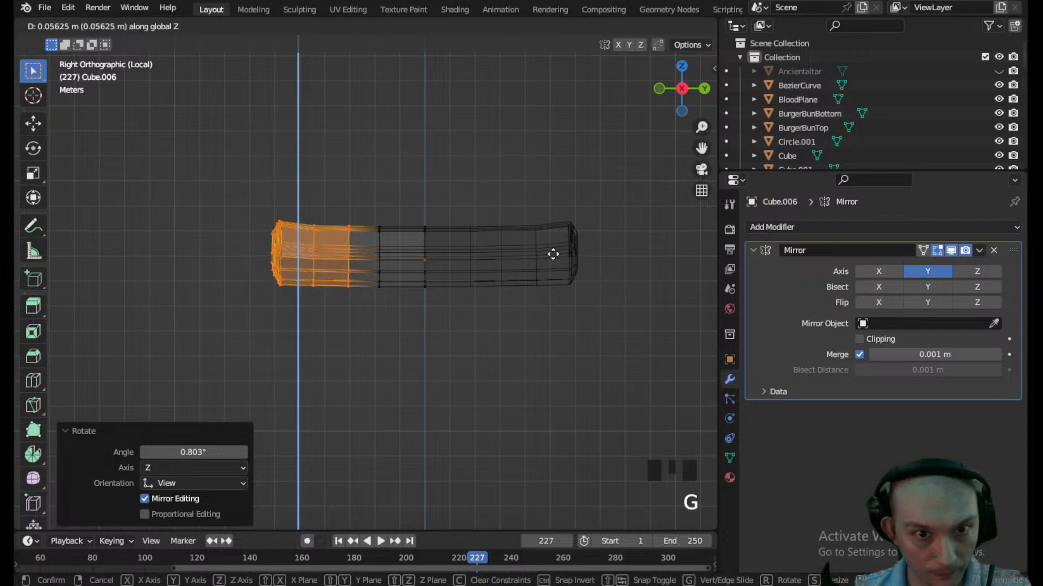
pyautogui.click(553, 255)
pyautogui.click(474, 183)
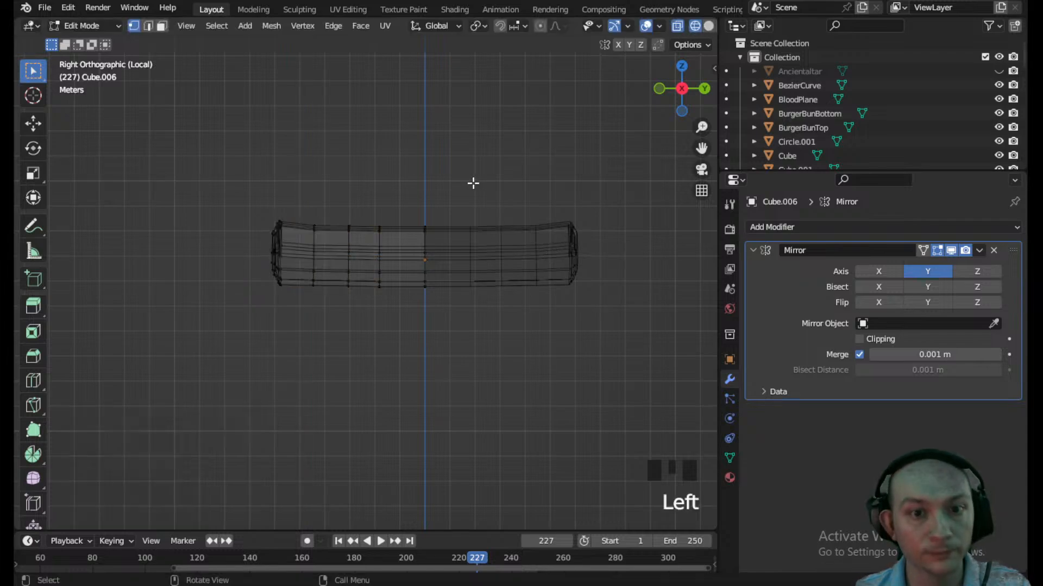
# - Return to Object Mode and add a Subdivision Surface modifier to the mirrored bun
pyautogui.click(73, 27)
pyautogui.click(76, 42)
pyautogui.moveTo(286, 186); pyautogui.dragTo(339, 239, button='middle')
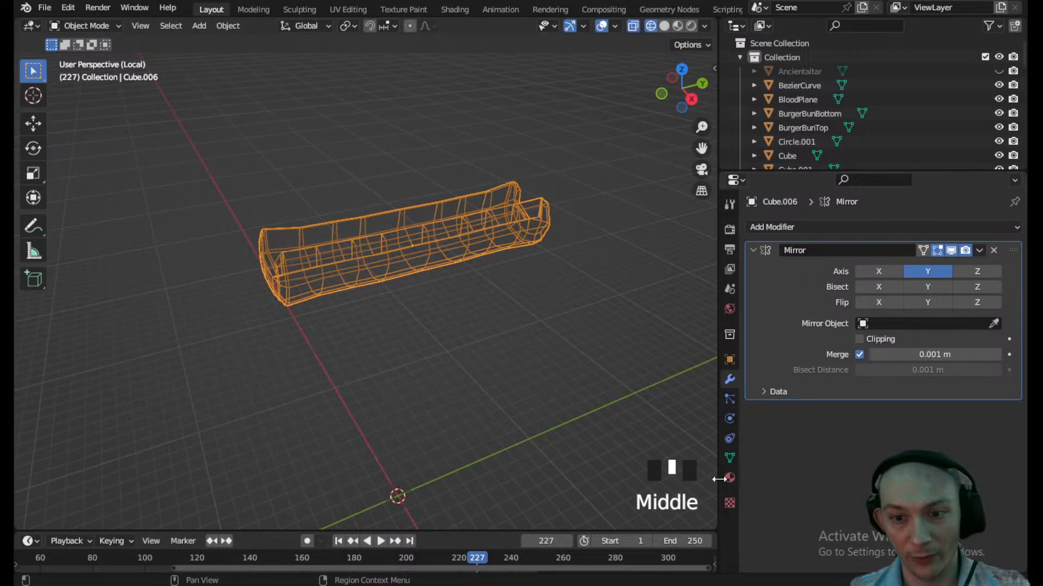
pyautogui.click(815, 226)
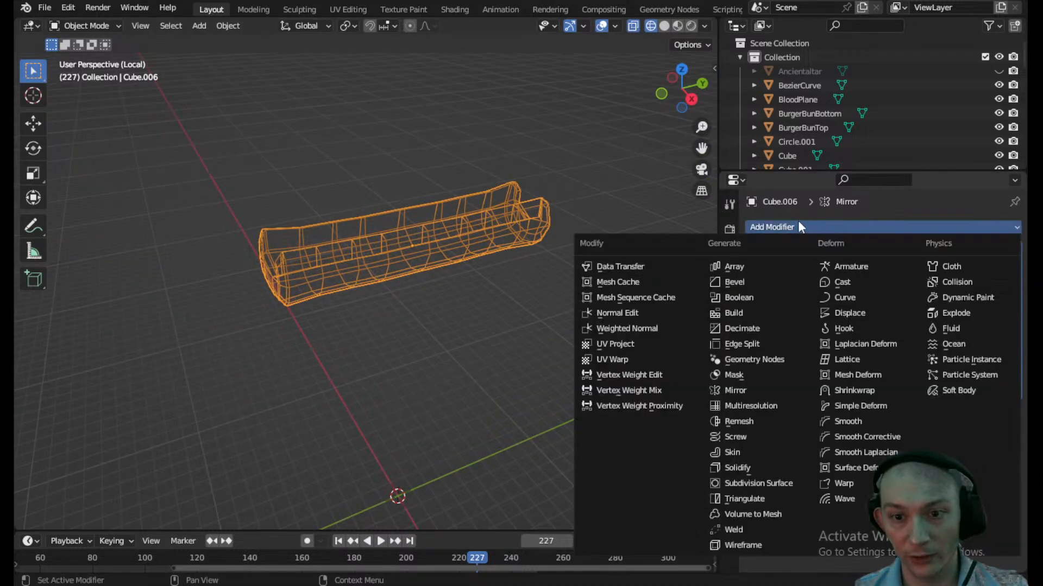
pyautogui.click(757, 483)
pyautogui.moveTo(484, 298)
pyautogui.mouseDown(button='middle')
pyautogui.moveTo(475, 270)
pyautogui.moveTo(532, 250)
pyautogui.moveTo(431, 275)
pyautogui.moveTo(554, 252)
pyautogui.moveTo(467, 261)
pyautogui.moveTo(435, 250)
pyautogui.mouseUp(button='middle')
# - Switch the viewport to solid shading, apply Shade Smooth to the bun, and inspect its grooved shape
pyautogui.press('z')
pyautogui.click(228, 25)
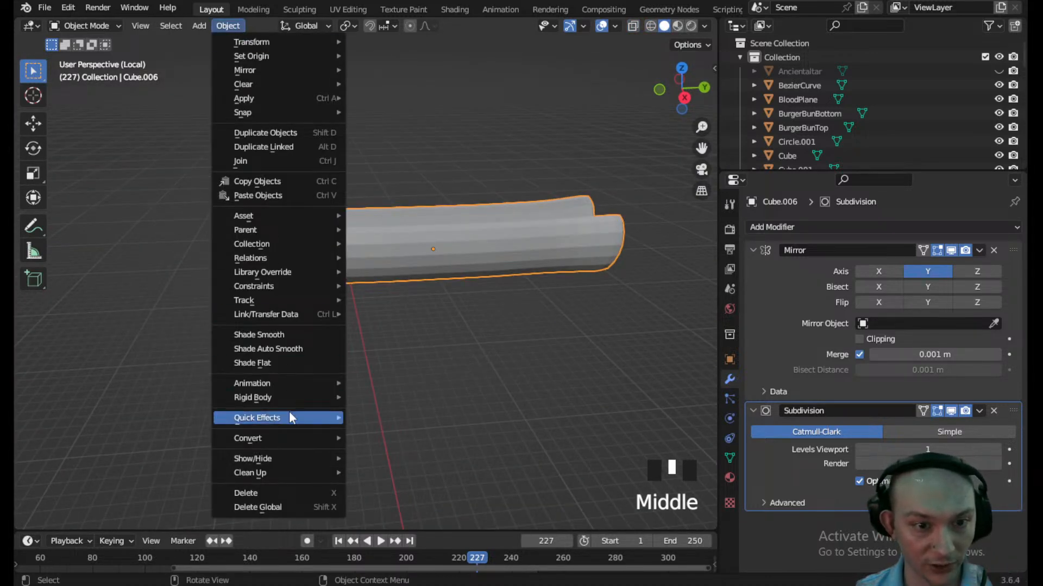
pyautogui.click(292, 335)
pyautogui.scroll(2, 357, 253)
pyautogui.moveTo(356, 253); pyautogui.dragTo(500, 252, button='middle')
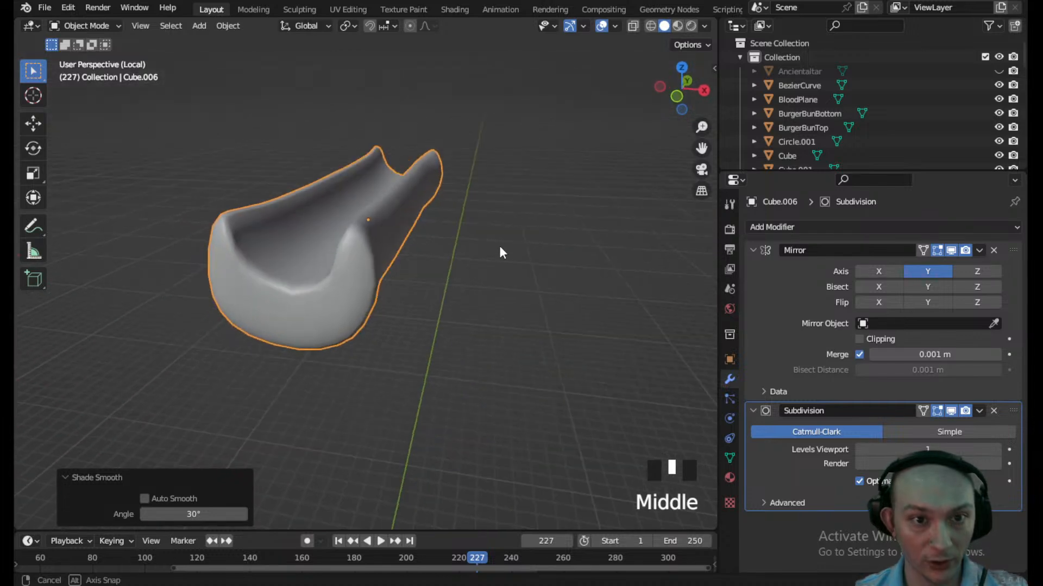
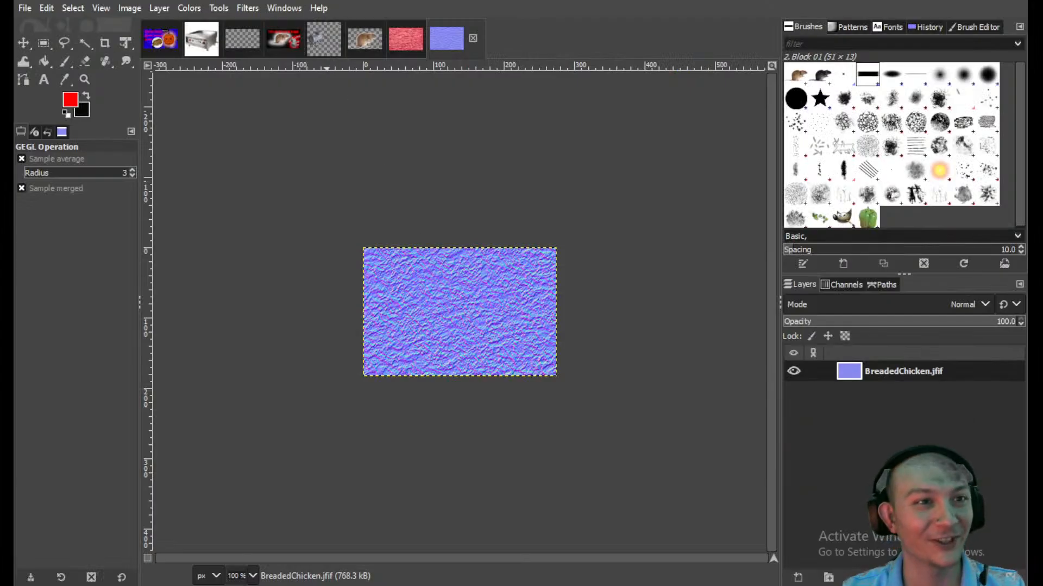
pyautogui.click(25, 7)
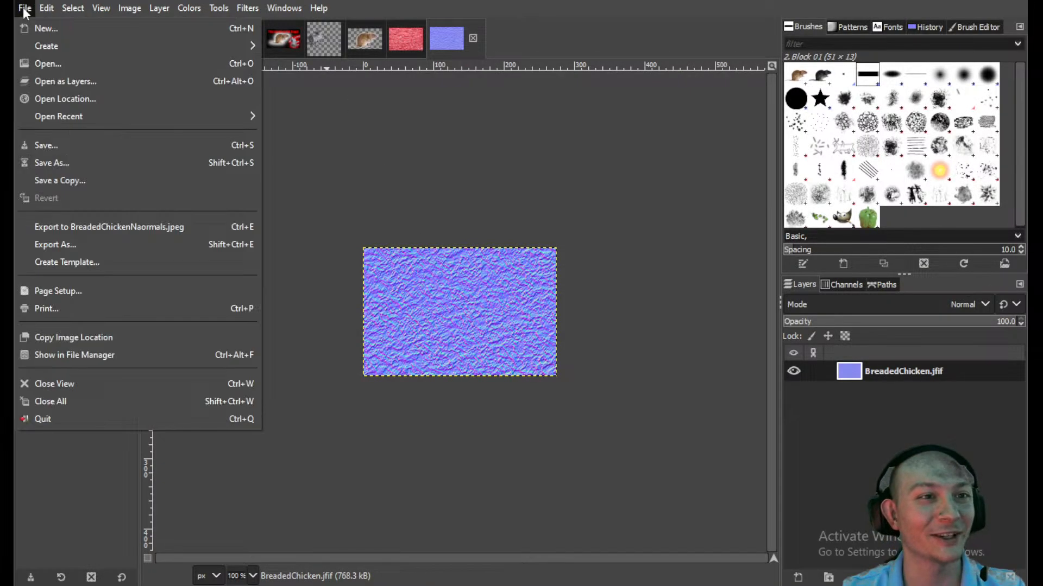
pyautogui.click(39, 63)
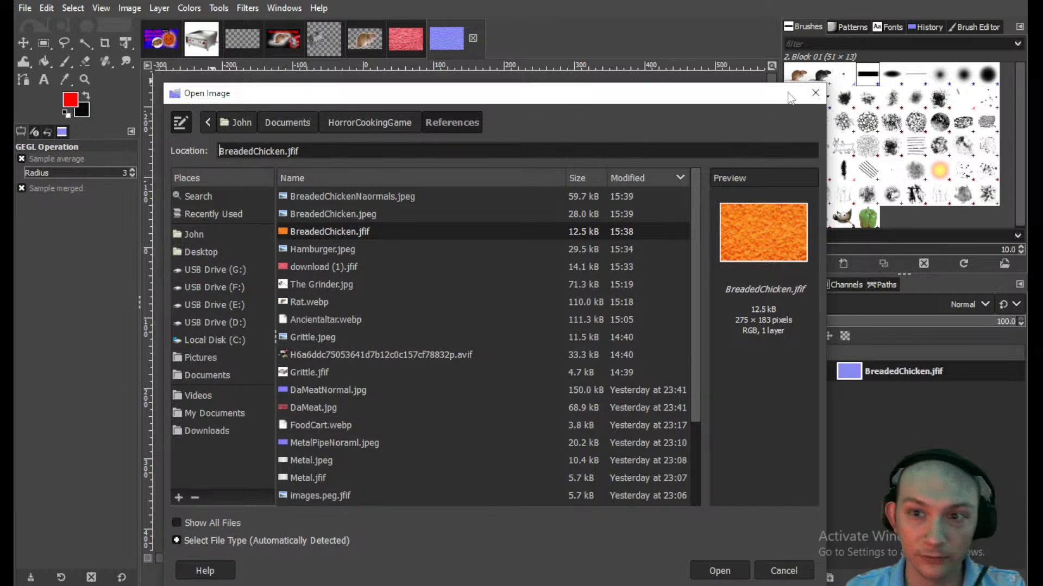
pyautogui.click(815, 93)
# - Start opening an image and preview the breaded-chicken and neighbouring food reference files in the References folder
pyautogui.click(25, 8)
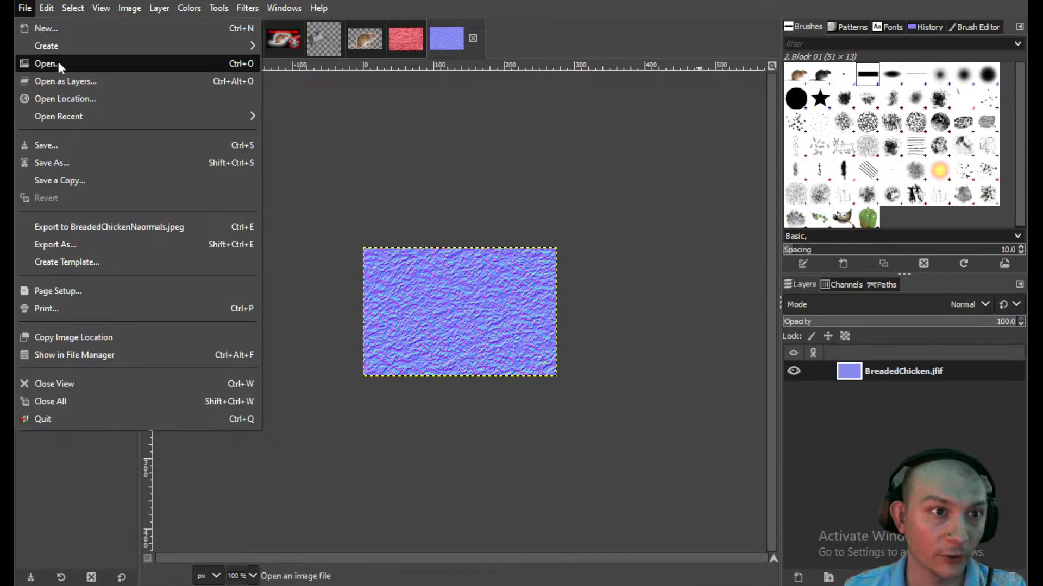
pyautogui.click(58, 64)
pyautogui.rightClick(346, 215)
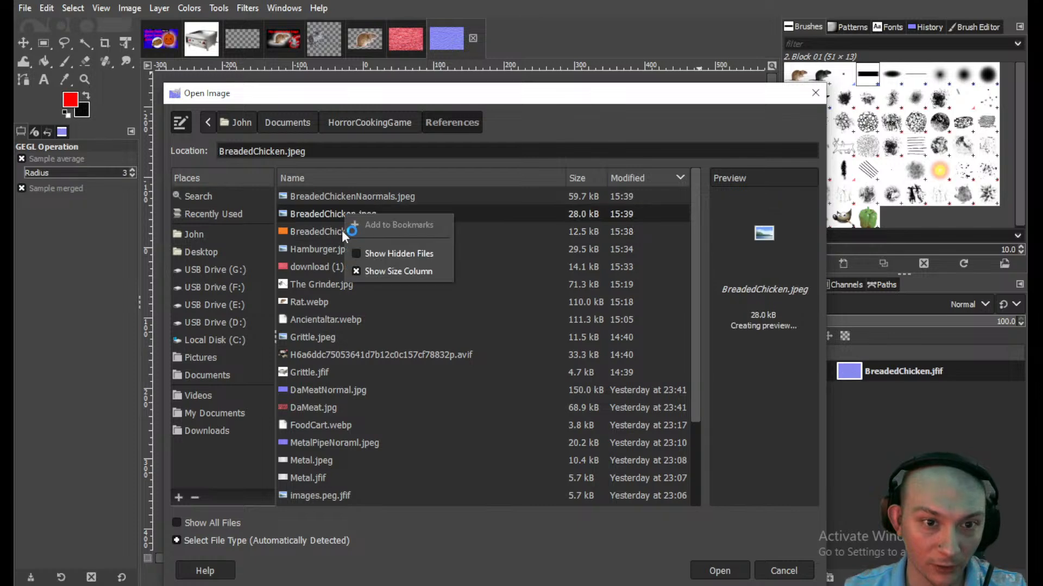
pyautogui.click(368, 193)
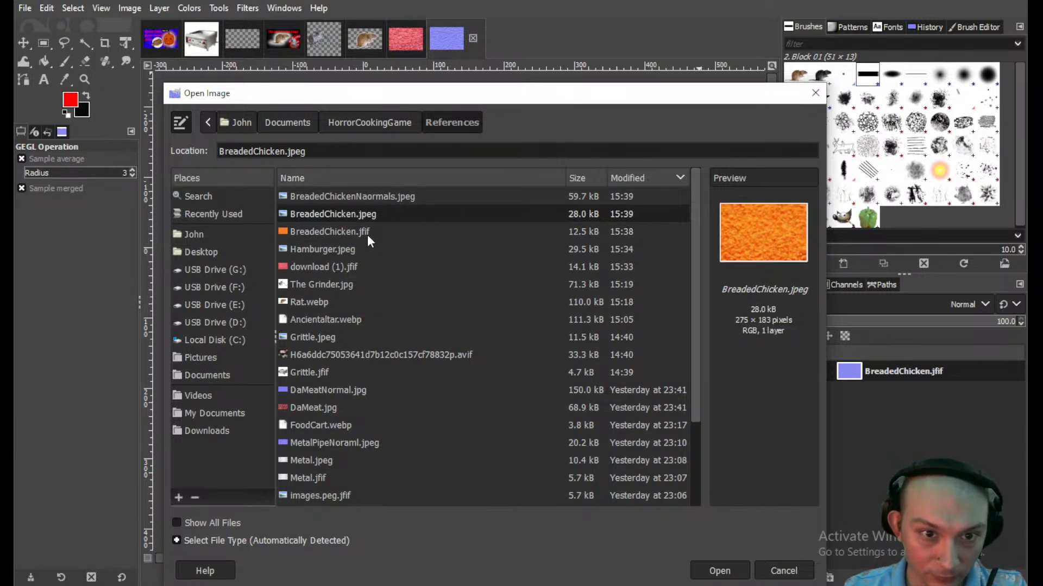
pyautogui.click(348, 267)
pyautogui.click(346, 249)
pyautogui.click(351, 231)
pyautogui.click(355, 214)
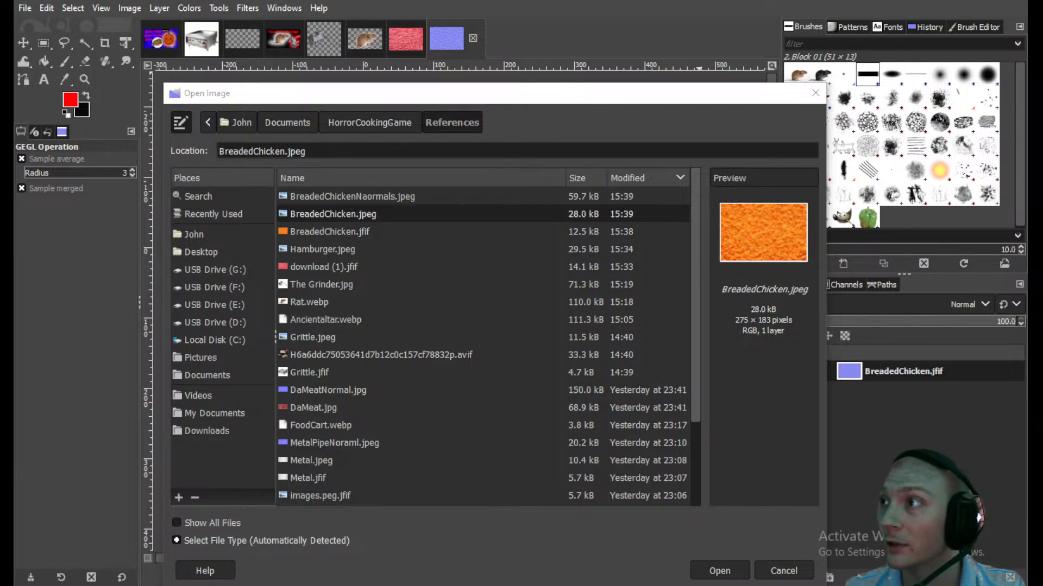
# - Open BakedBread.jfif from the Jokes folder inside HorrorCookingGame's Textures folder
pyautogui.click(359, 121)
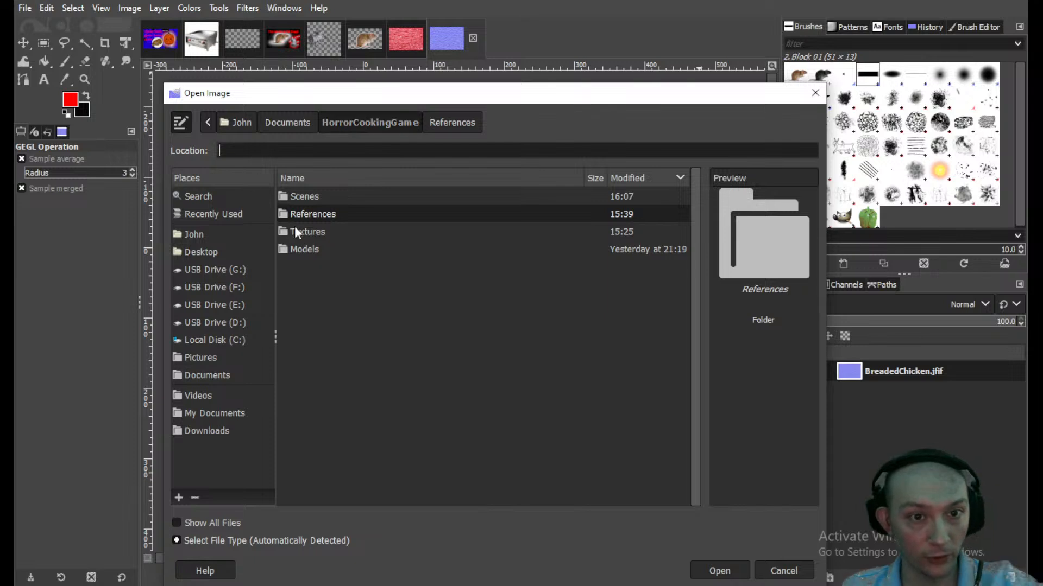
pyautogui.doubleClick(307, 231)
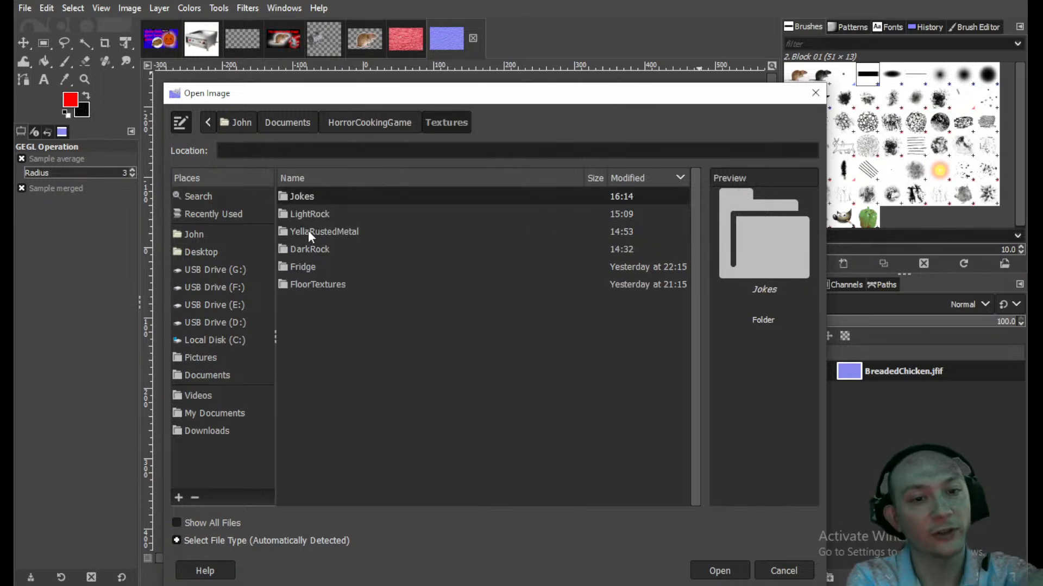
pyautogui.doubleClick(312, 194)
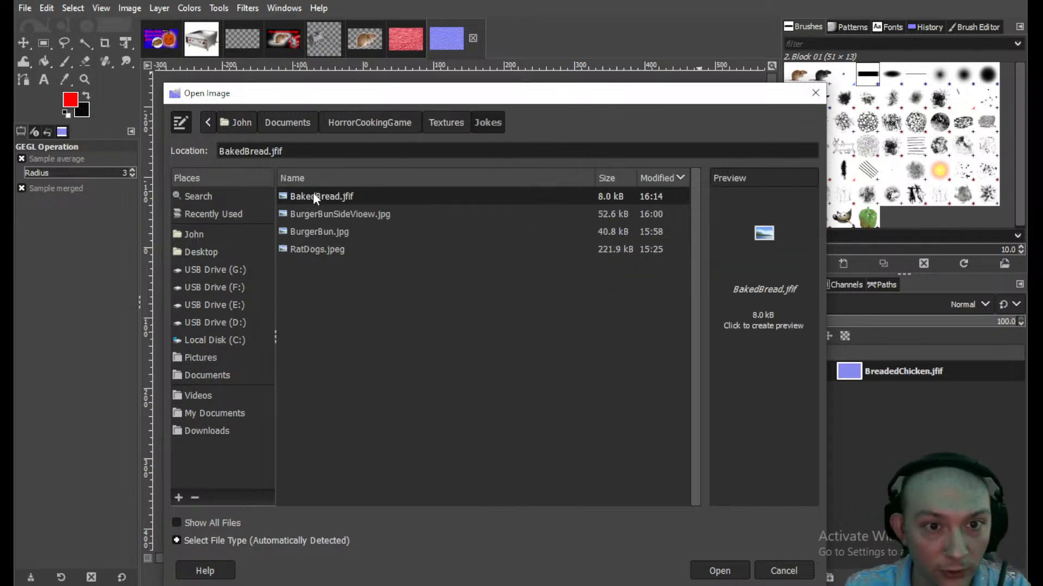
pyautogui.click(720, 571)
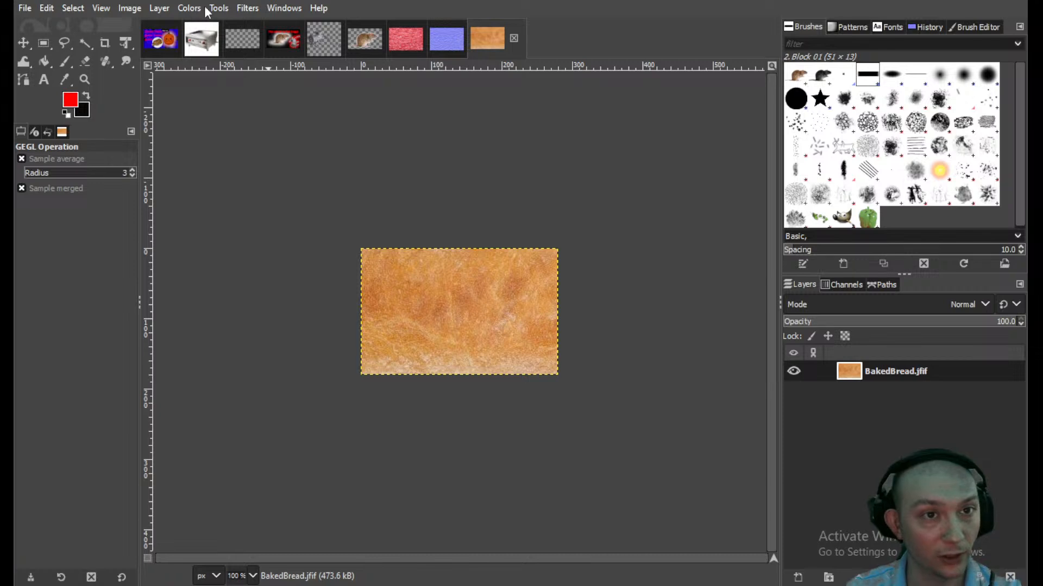
# - Export the baked bread image as BakedBread.jpeg into the Jokes folder with JPEG quality 90
pyautogui.click(25, 8)
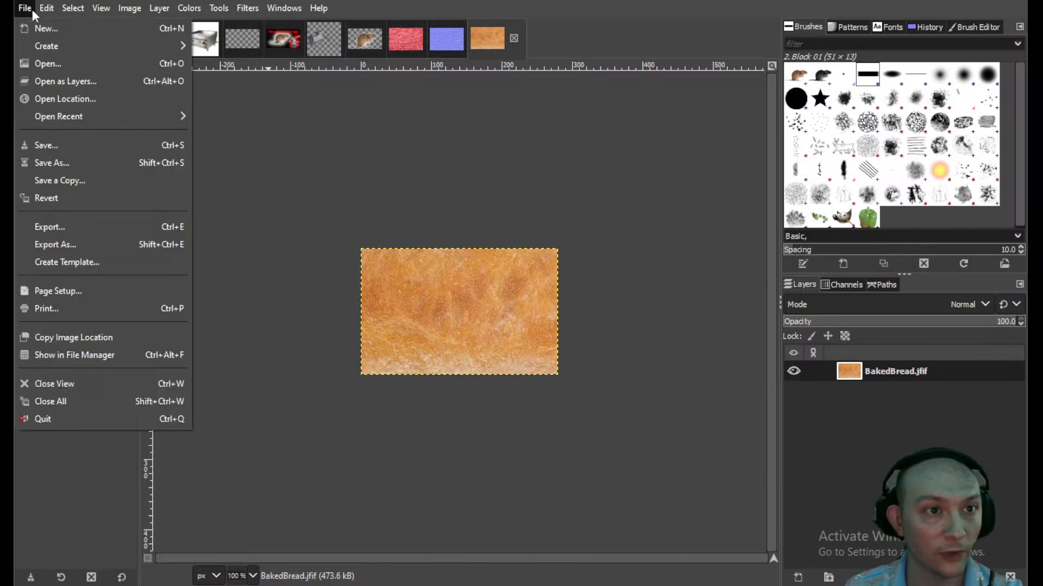
pyautogui.click(76, 235)
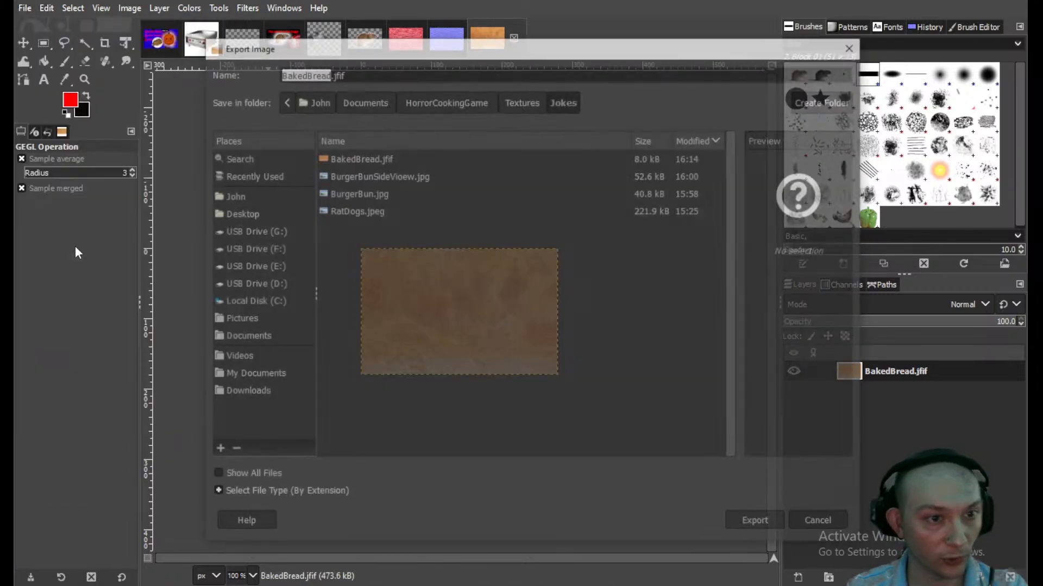
pyautogui.click(356, 71)
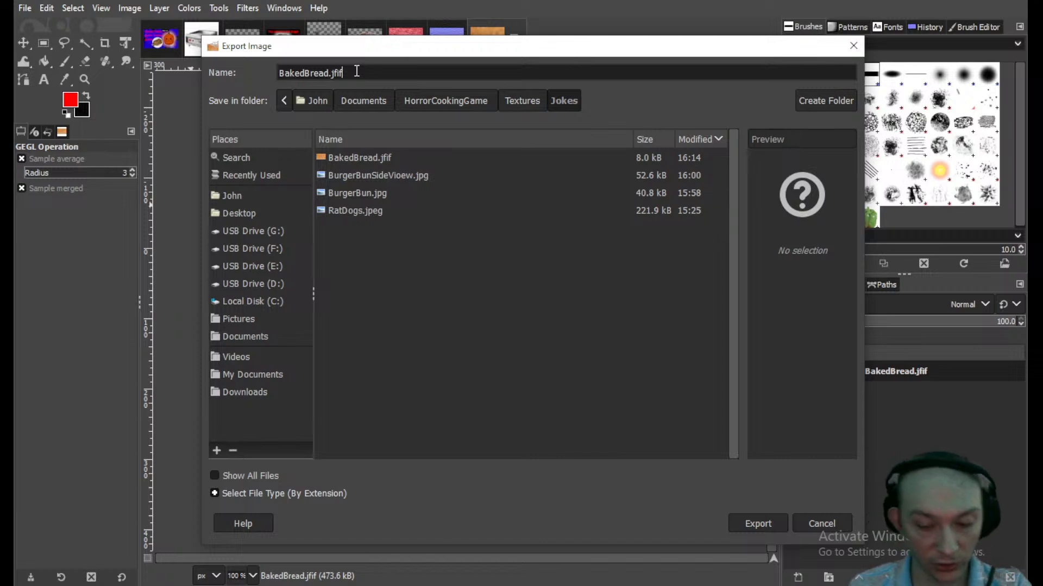
pyautogui.write('peg')
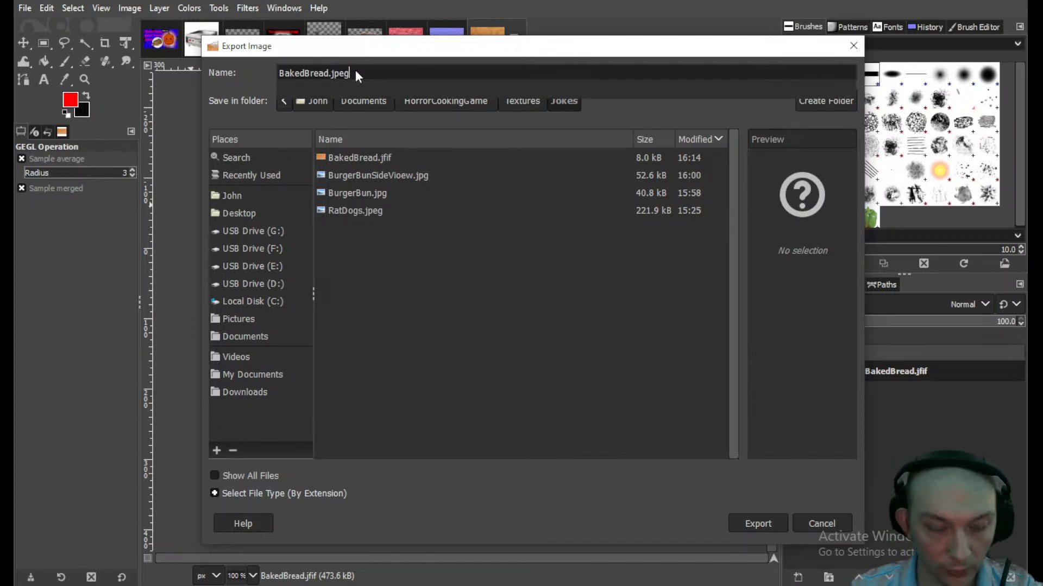
pyautogui.press('Return')
pyautogui.click(531, 461)
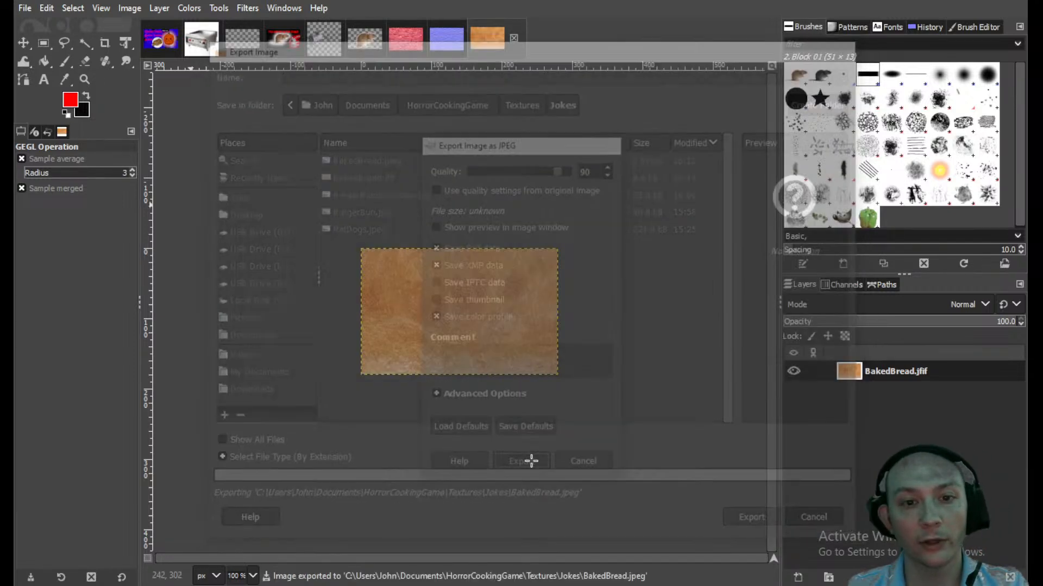
# - Apply the Normal Map filter to the baked bread image with scale 10
pyautogui.click(247, 9)
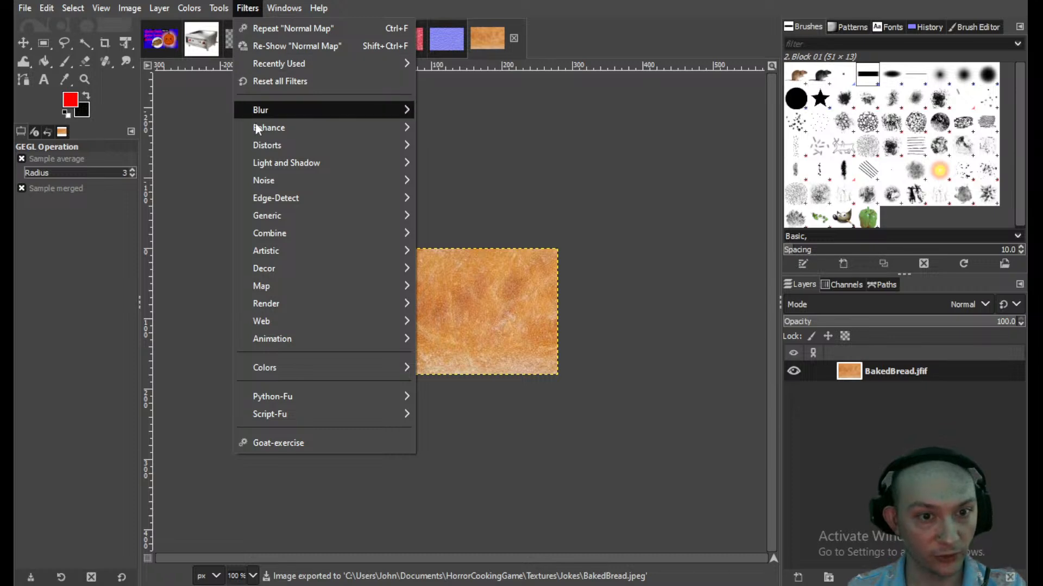
pyautogui.moveTo(283, 214)
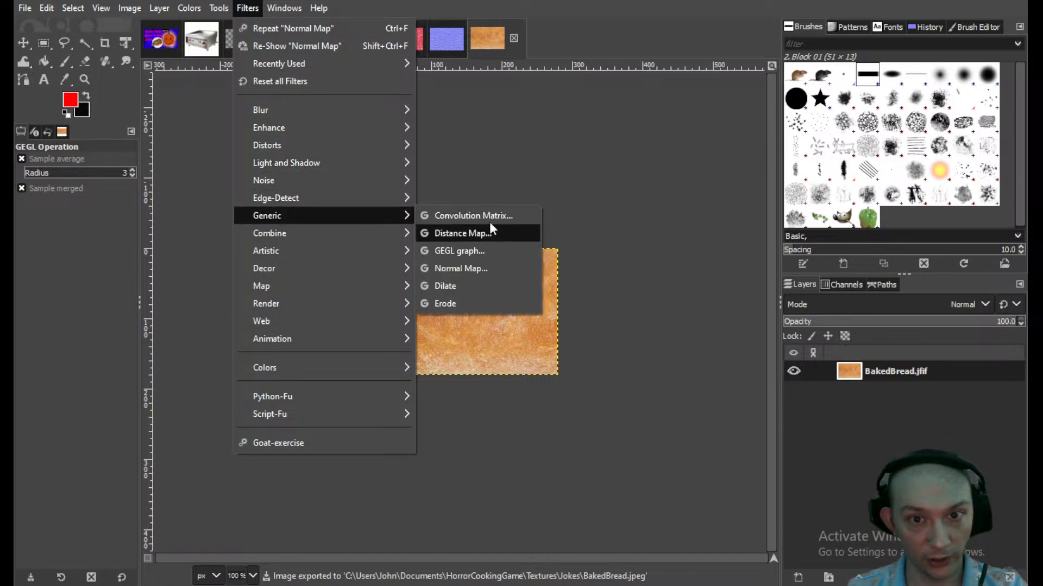
pyautogui.click(467, 269)
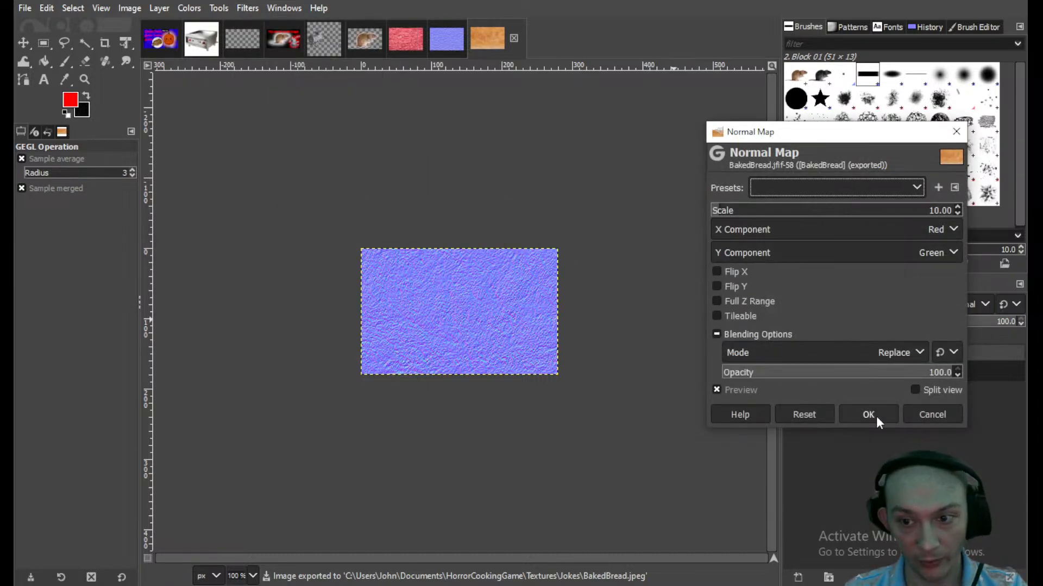
pyautogui.click(868, 416)
# - Export the baked bread normal map as BakedBreadNormal.jpeg into the Jokes folder
pyautogui.click(25, 8)
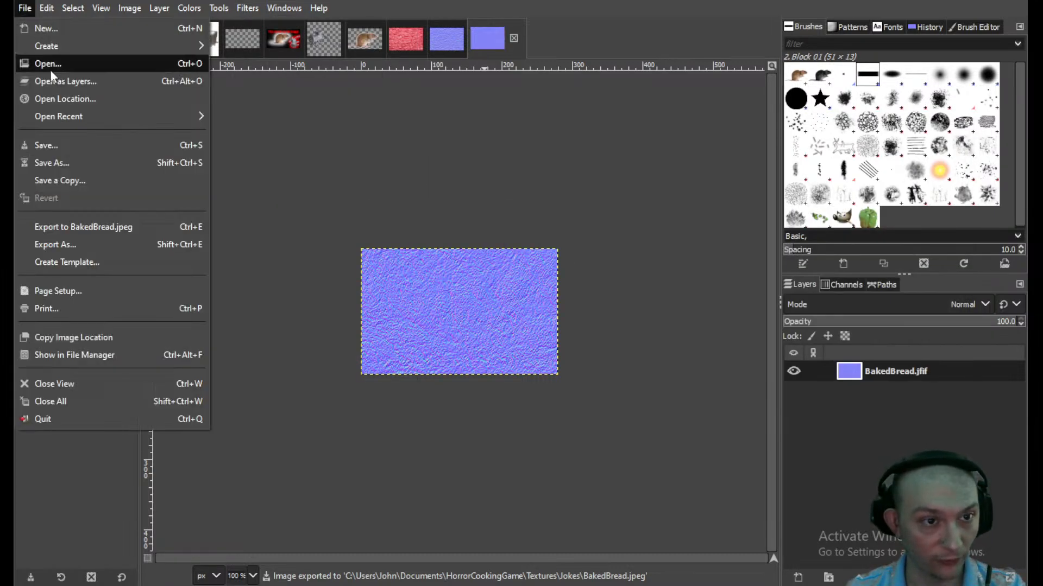
pyautogui.click(79, 245)
pyautogui.click(329, 73)
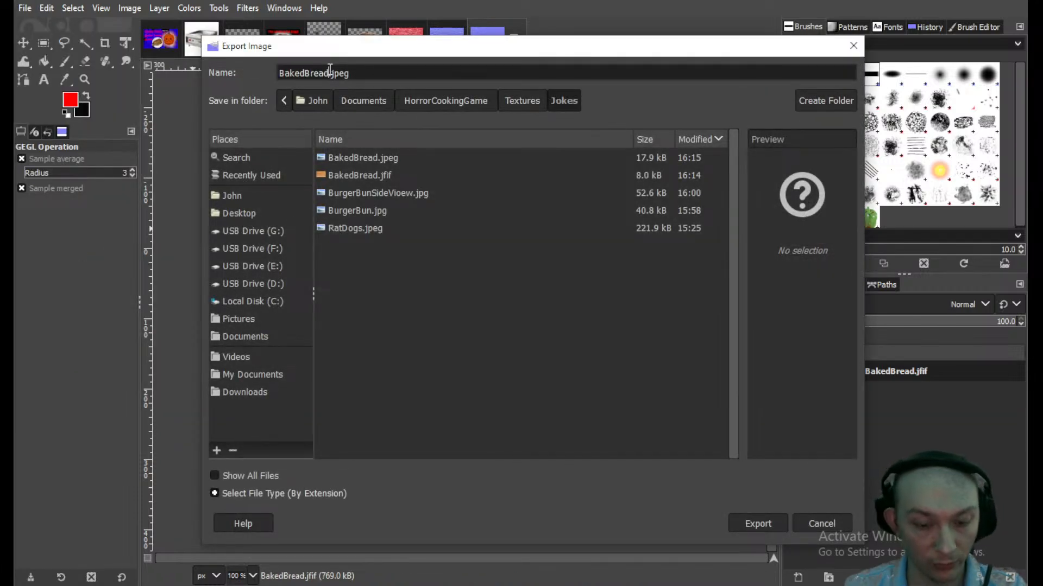
pyautogui.write('Normal')
pyautogui.click(757, 523)
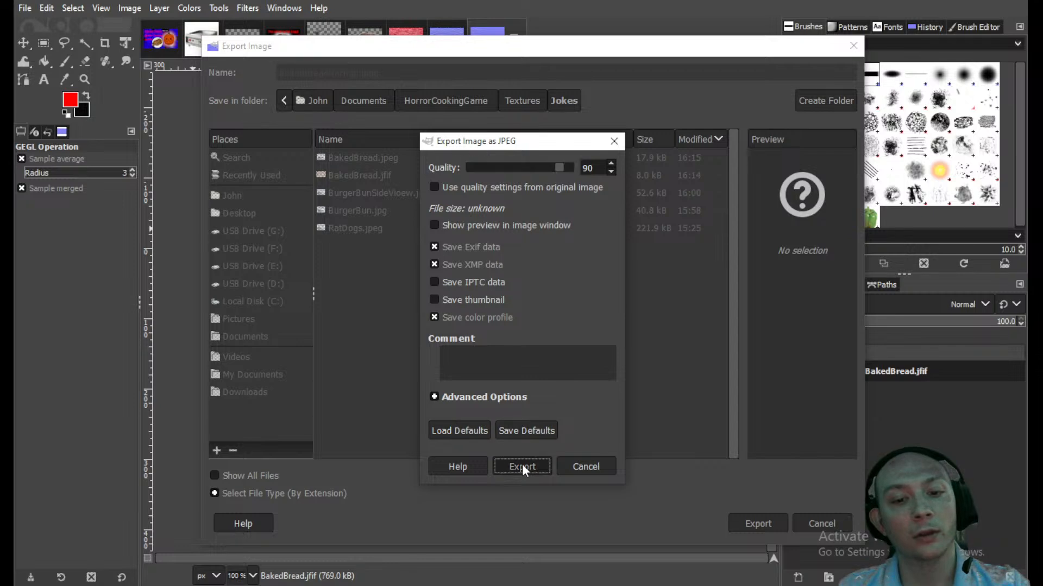
pyautogui.click(523, 466)
# - Preview BurgerBunSideVioew.jpg and open BurgerBun.jpg from the Jokes folder
pyautogui.click(22, 8)
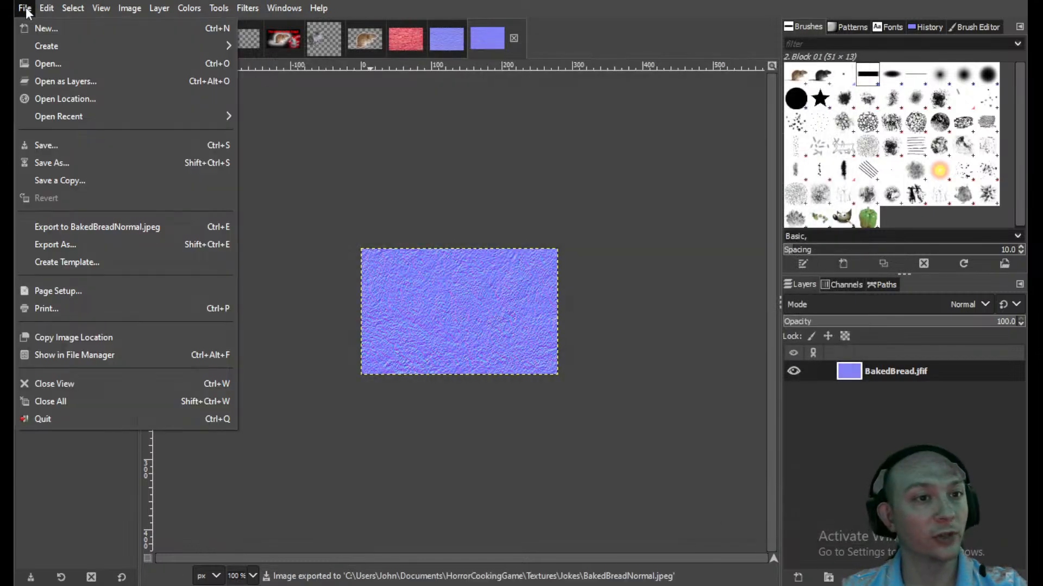
pyautogui.click(41, 61)
pyautogui.click(354, 247)
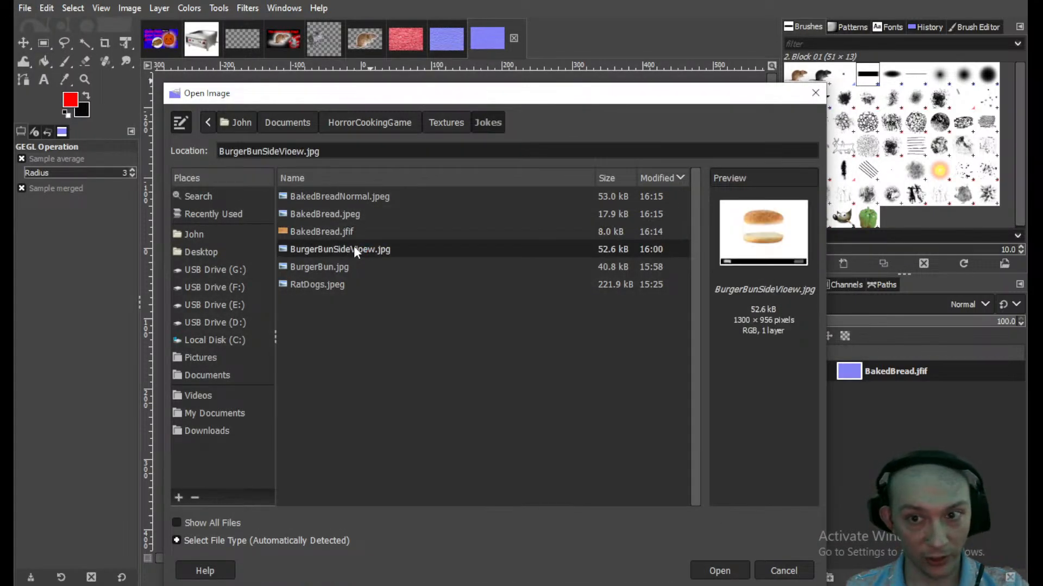
pyautogui.click(337, 267)
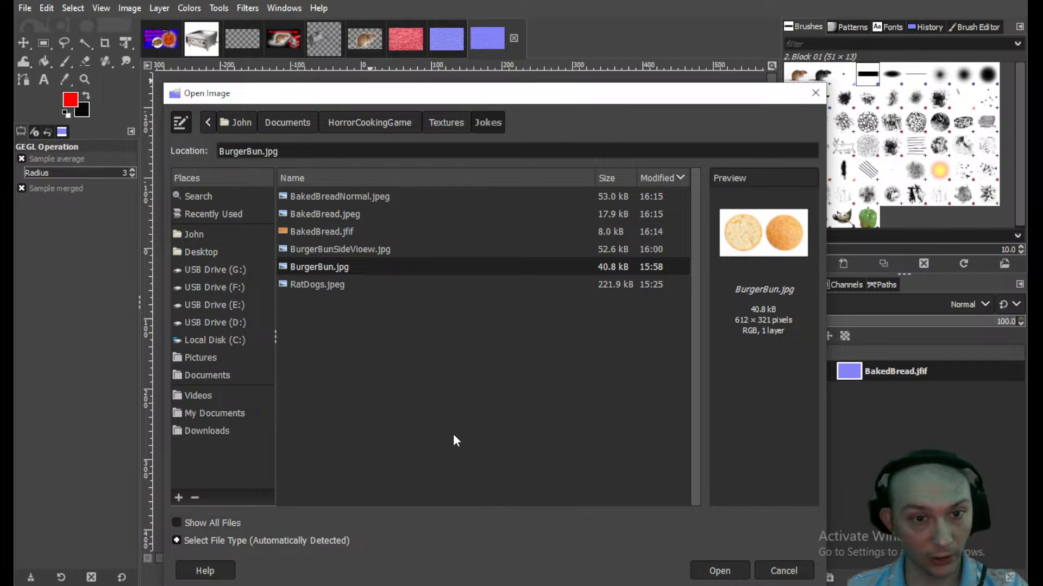
pyautogui.click(729, 570)
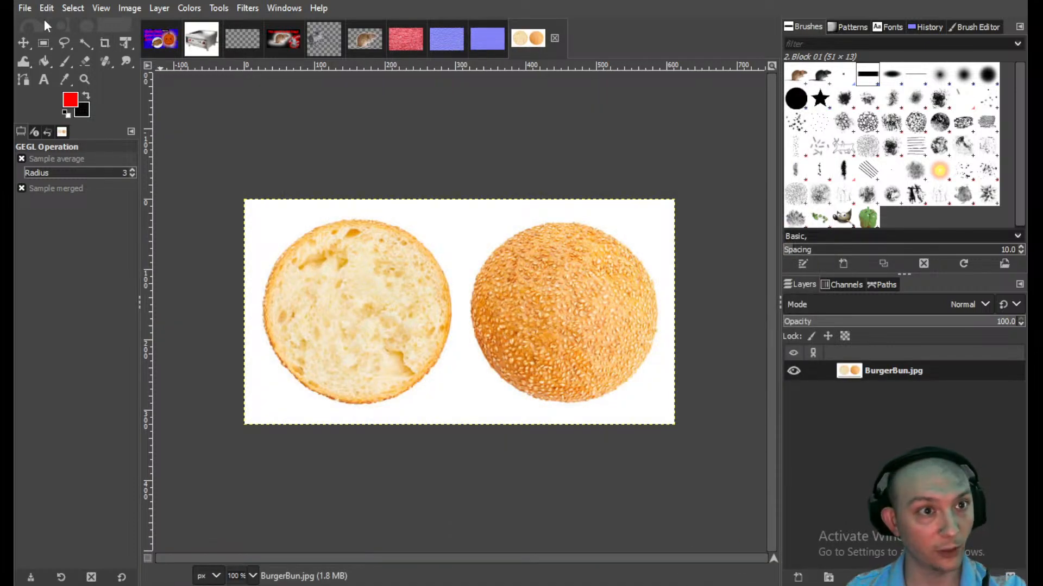
# - Apply the Normal Map filter with scale 10 to the burger bun image
pyautogui.click(24, 7)
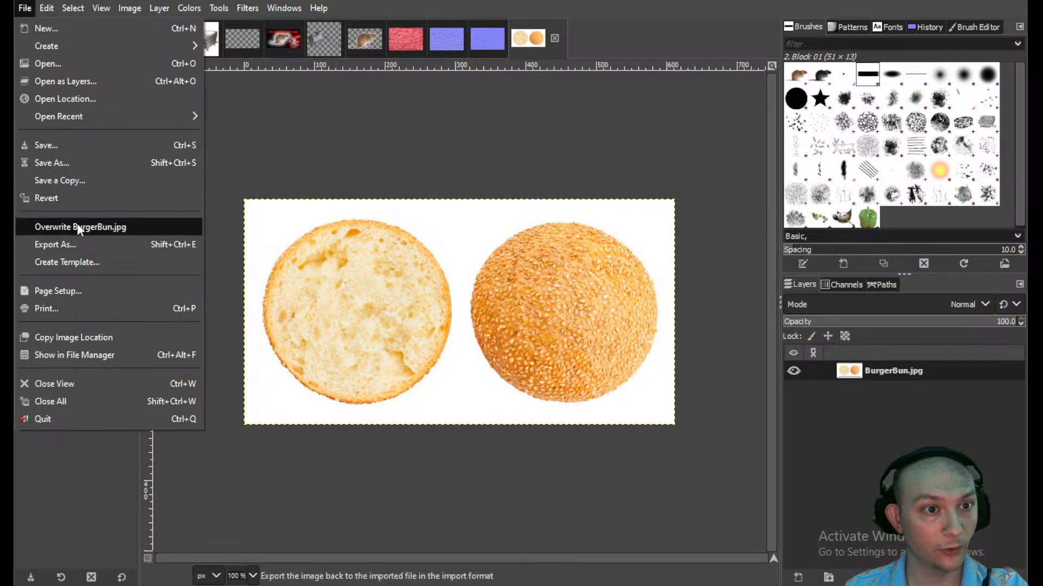
pyautogui.moveTo(234, 16)
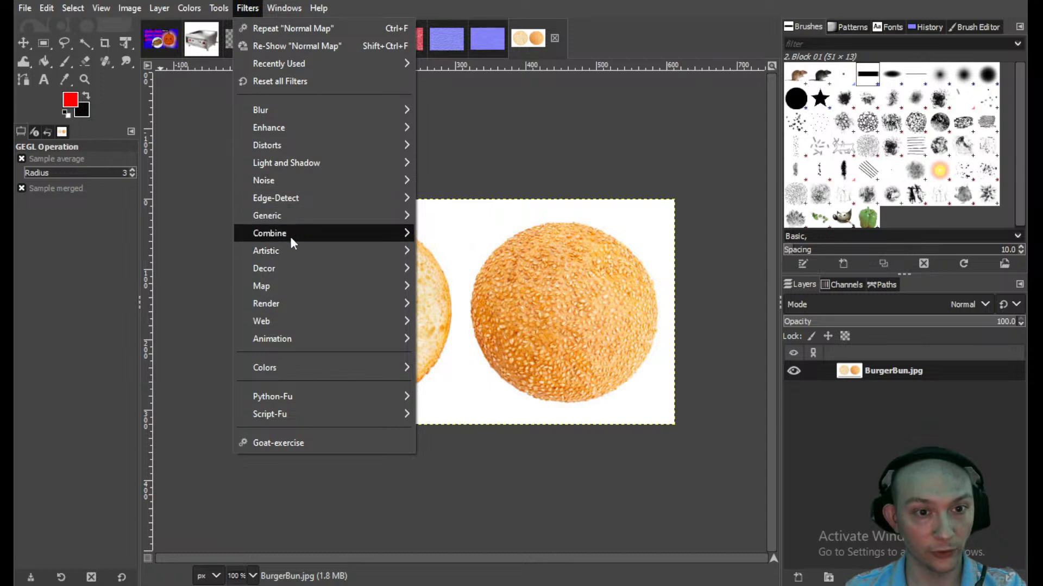
pyautogui.moveTo(403, 215)
pyautogui.click(470, 268)
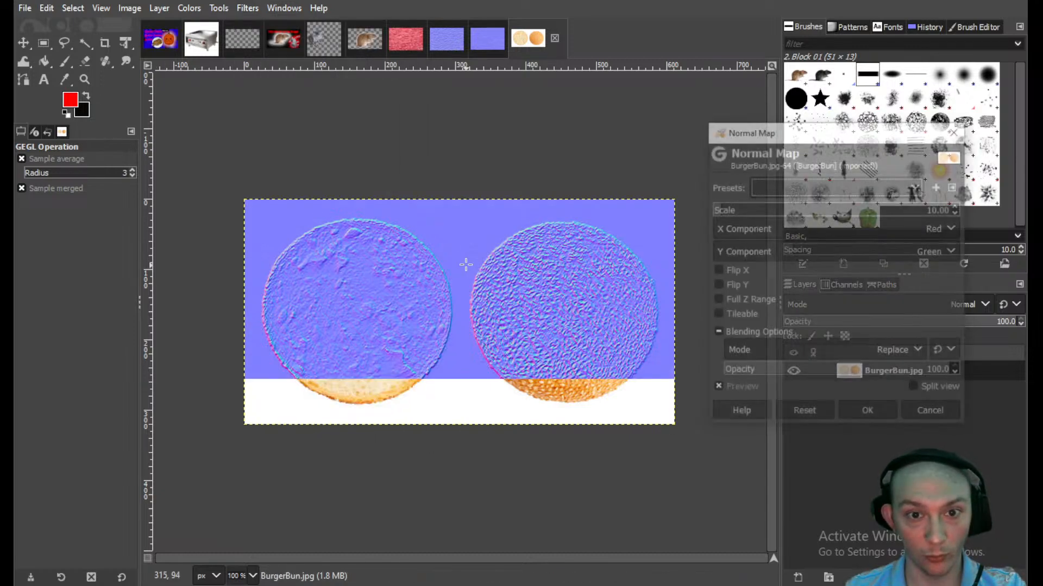
pyautogui.click(851, 419)
# - Export the burger bun's normal map as a JPEG into the Jokes folder
pyautogui.click(40, 7)
pyautogui.moveTo(27, 14)
pyautogui.click(87, 248)
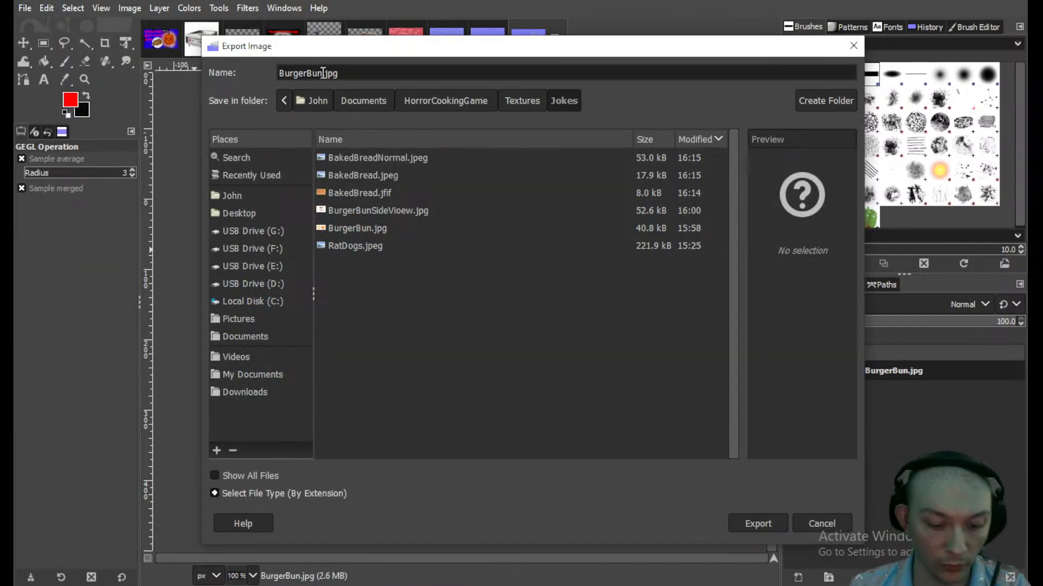
pyautogui.press('Return')
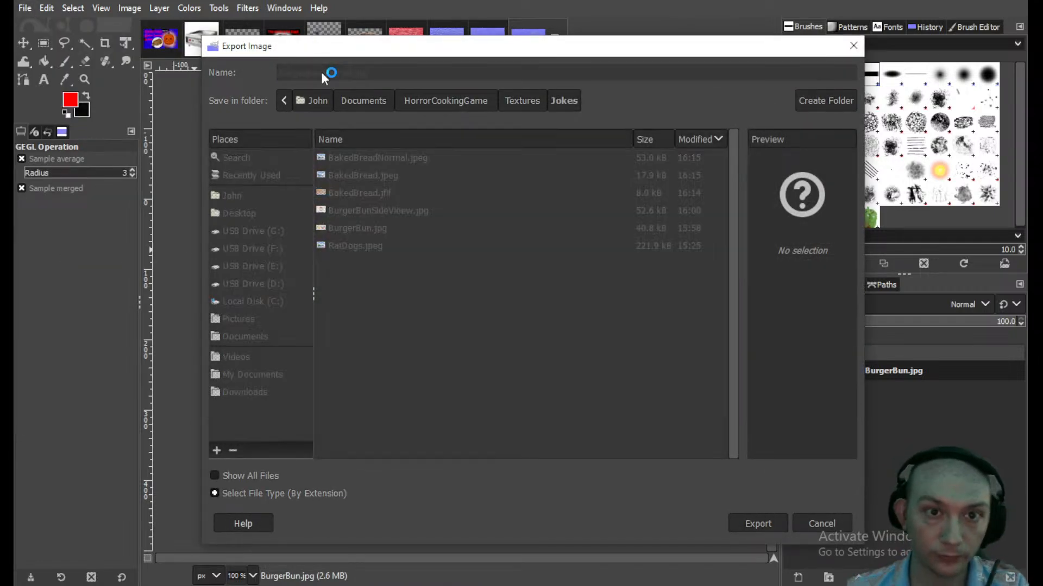
pyautogui.click(522, 466)
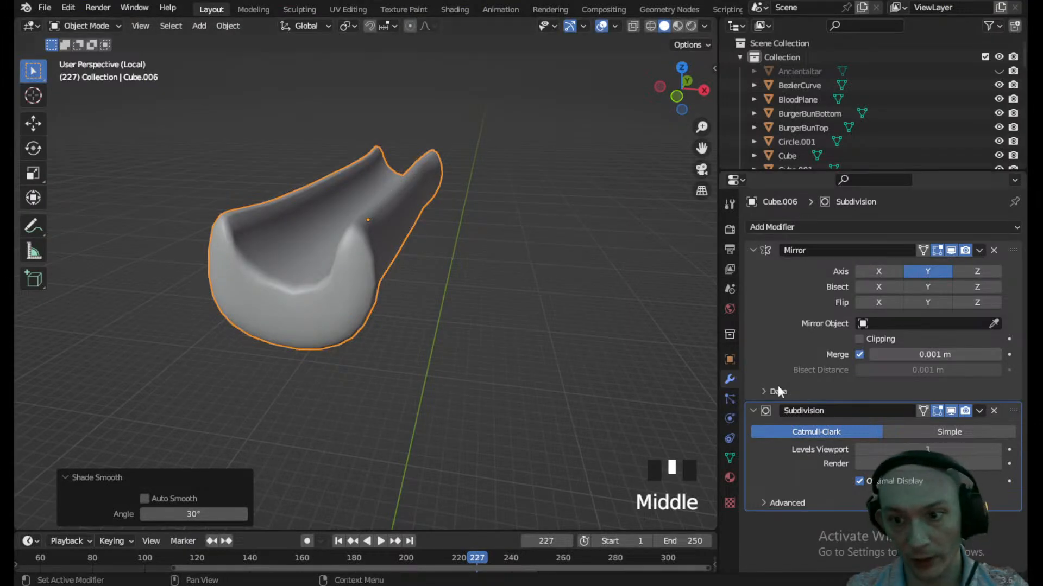
# - In Blender, create a new material on the grooved bun and name it HotdogBun
pyautogui.click(729, 478)
pyautogui.click(782, 289)
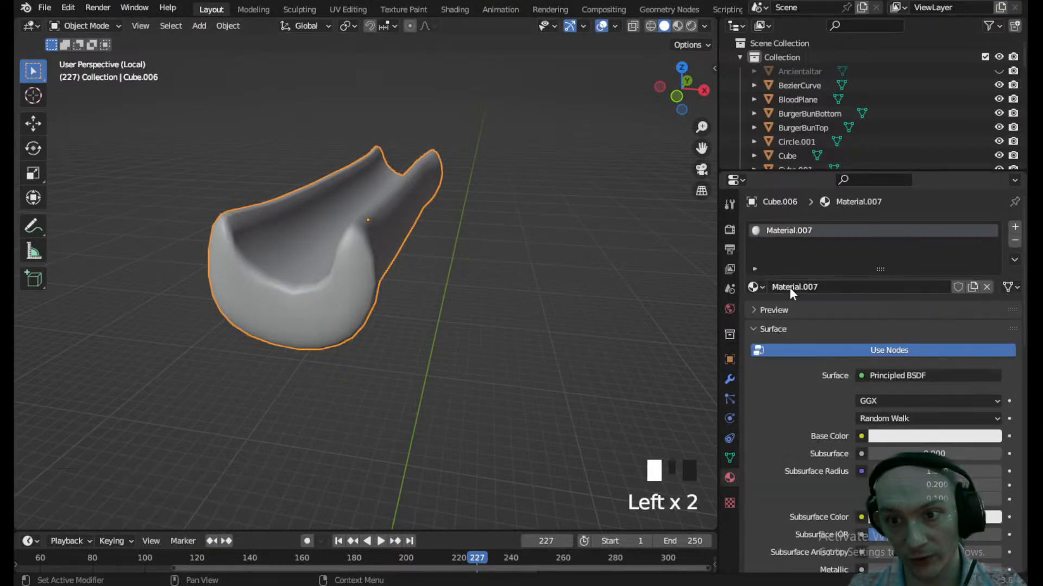
pyautogui.doubleClick(813, 231)
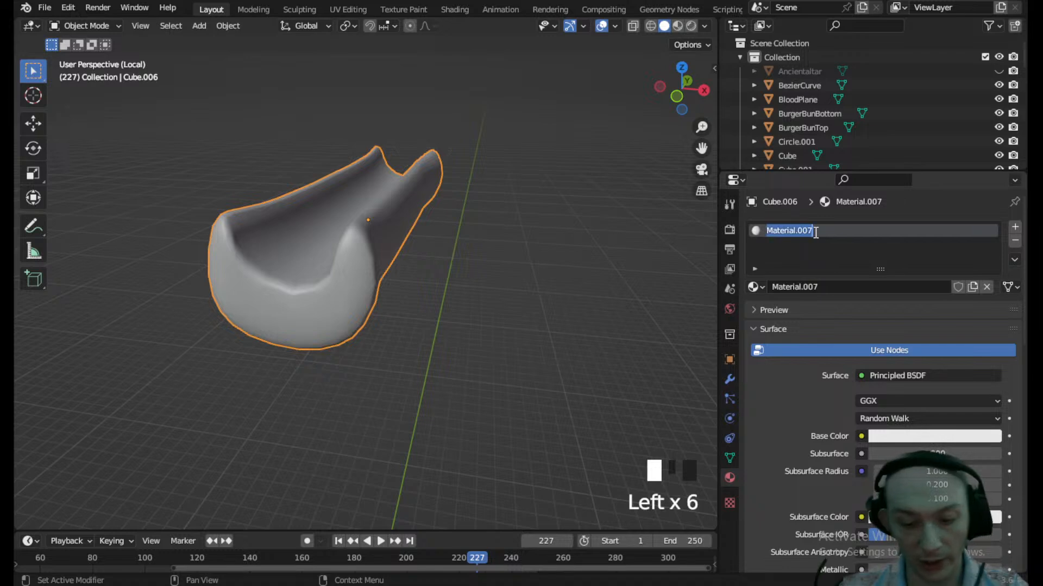
pyautogui.write('Hotd')
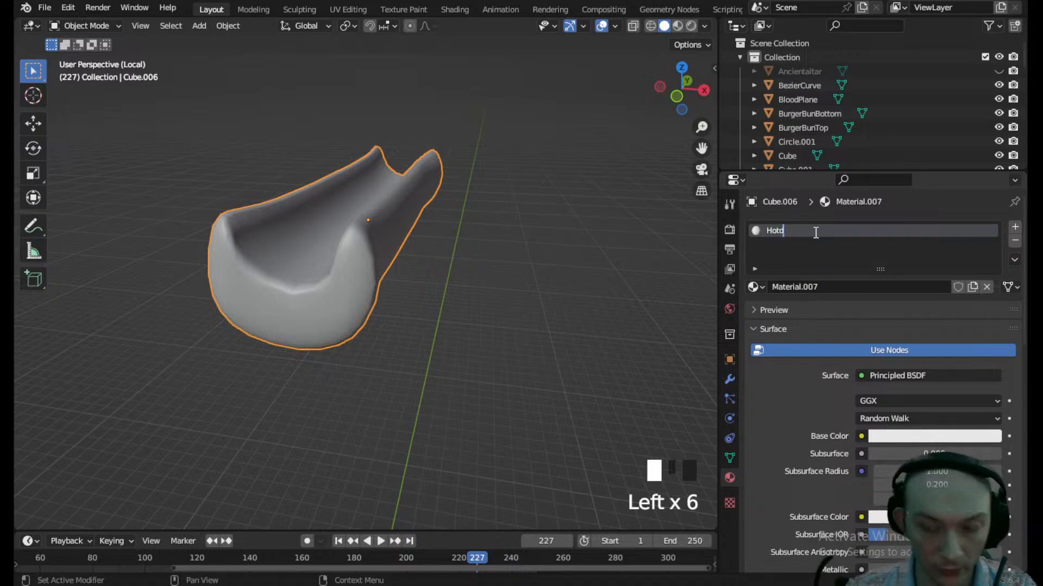
pyautogui.write('ogBun')
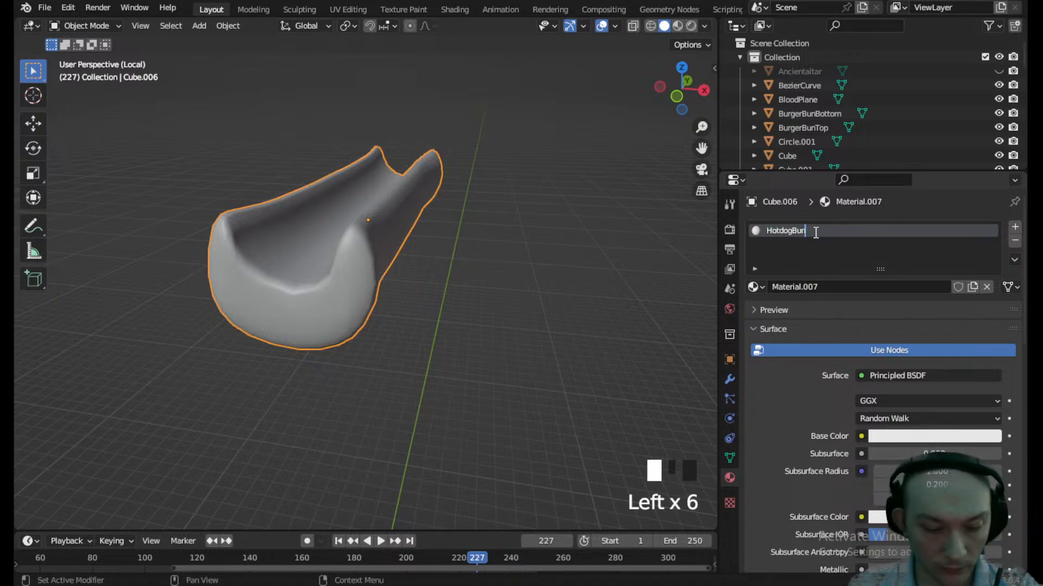
pyautogui.press('Return')
# - Assign the BakedBread.jpeg image from the Textures/Jokes folder as HotdogBun's base colour and show the viewport in Material Preview
pyautogui.click(862, 437)
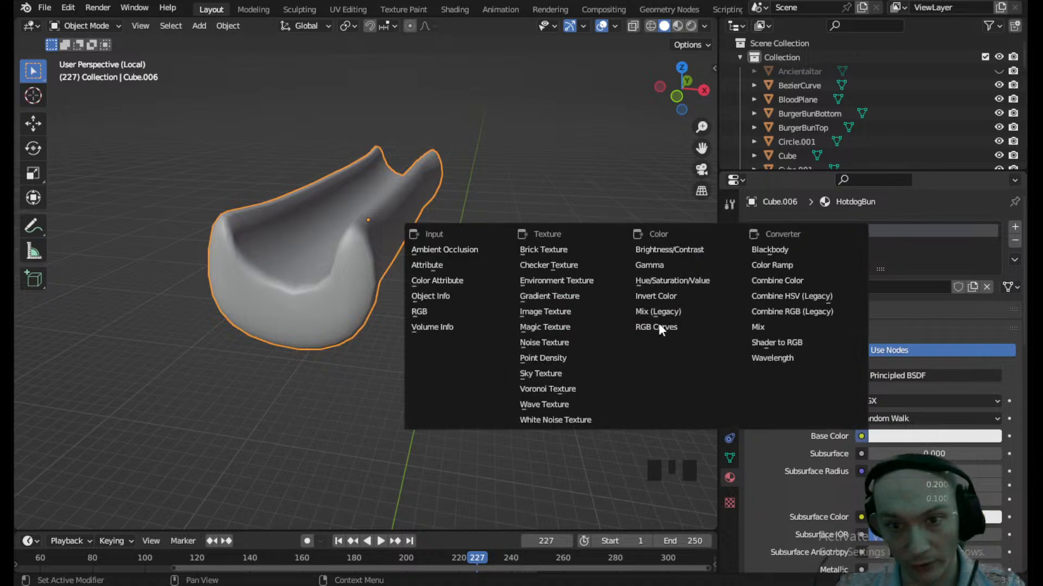
pyautogui.click(592, 309)
pyautogui.click(928, 454)
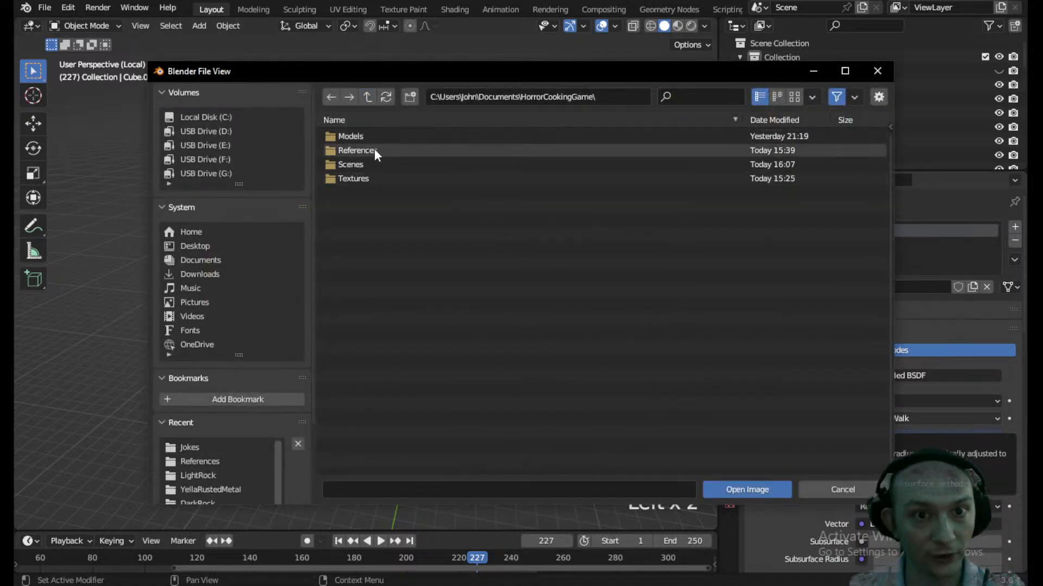
pyautogui.doubleClick(366, 174)
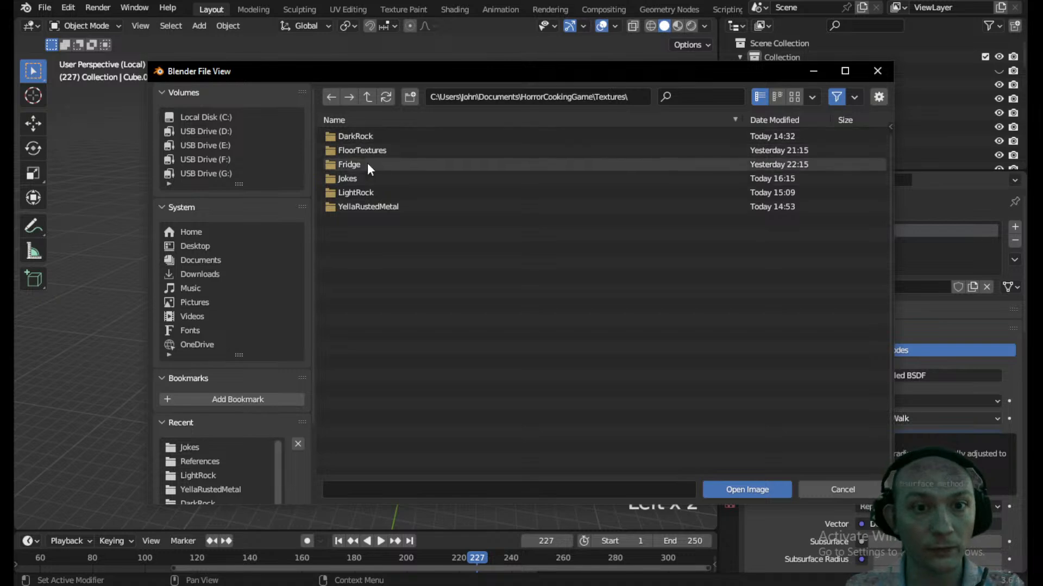
pyautogui.doubleClick(358, 178)
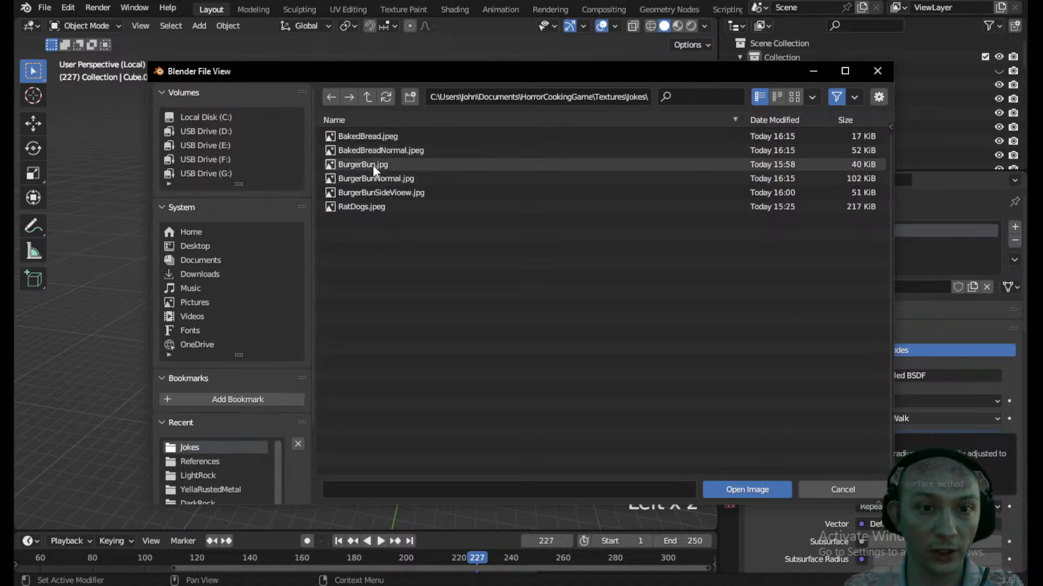
pyautogui.click(372, 136)
pyautogui.click(742, 489)
pyautogui.press('z')
pyautogui.moveTo(403, 345); pyautogui.dragTo(438, 300, button='middle')
# - Unwrap the hot dog bun's entire mesh in Edit Mode, return to Object Mode and check the texture from several sides
pyautogui.click(93, 31)
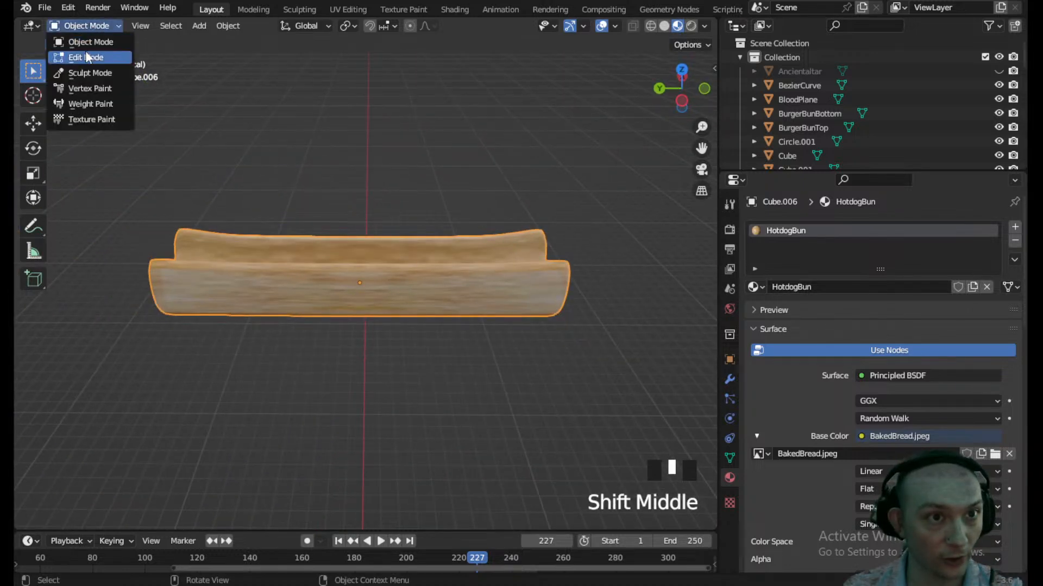
pyautogui.click(95, 56)
pyautogui.press('a')
pyautogui.click(385, 26)
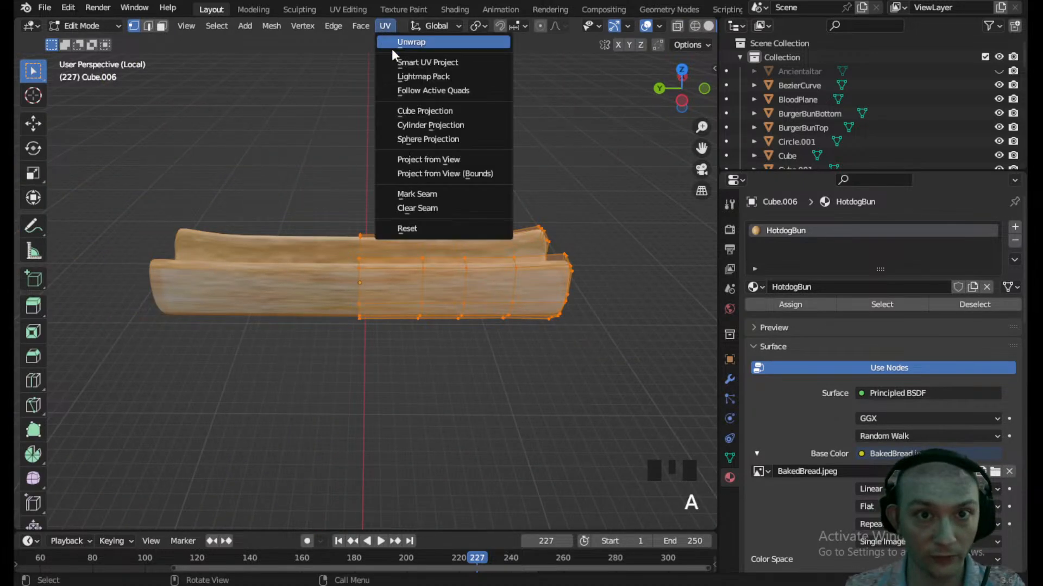
pyautogui.click(391, 40)
pyautogui.scroll(2, 470, 205)
pyautogui.moveTo(471, 205); pyautogui.dragTo(426, 228, button='middle')
pyautogui.scroll(-2, 415, 200)
pyautogui.click(85, 25)
pyautogui.click(96, 43)
pyautogui.scroll(-3, 365, 217)
pyautogui.scroll(3, 478, 282)
pyautogui.moveTo(477, 282); pyautogui.dragTo(256, 119, button='middle')
pyautogui.scroll(-2, 500, 263)
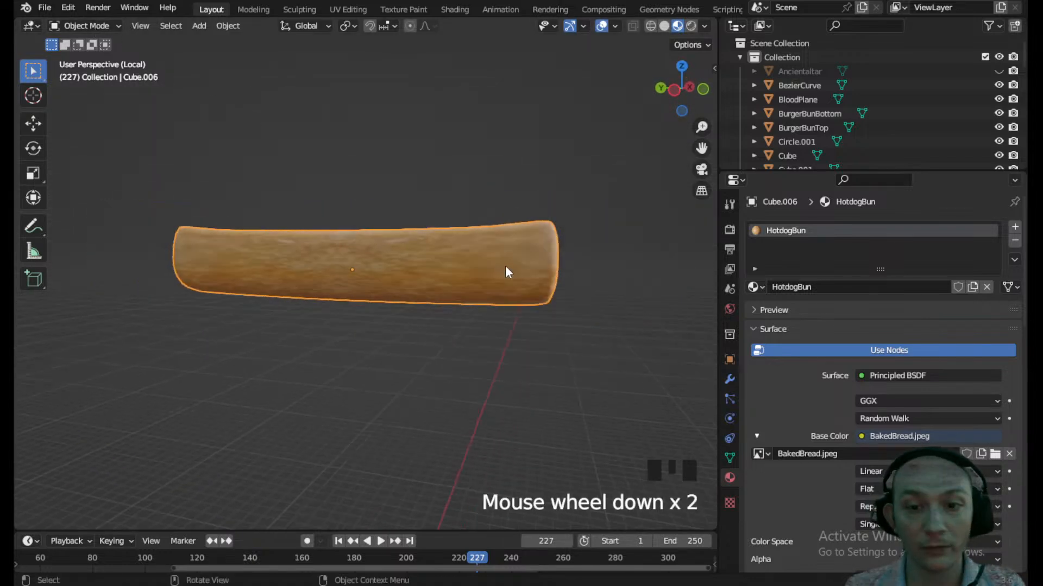
pyautogui.moveTo(501, 263); pyautogui.dragTo(493, 282, button='middle')
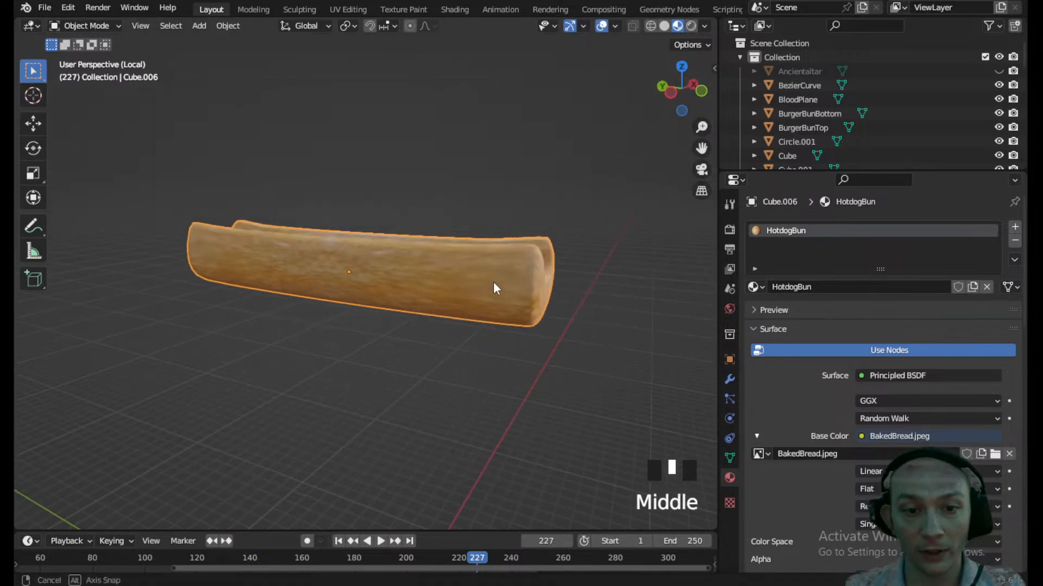
# - Open the UV Editing workspace and isolate the hot dog bun in its 3D viewport
pyautogui.click(350, 11)
pyautogui.scroll(6, 258, 297)
pyautogui.moveTo(271, 305); pyautogui.dragTo(189, 335, button='middle')
pyautogui.scroll(1, 514, 301)
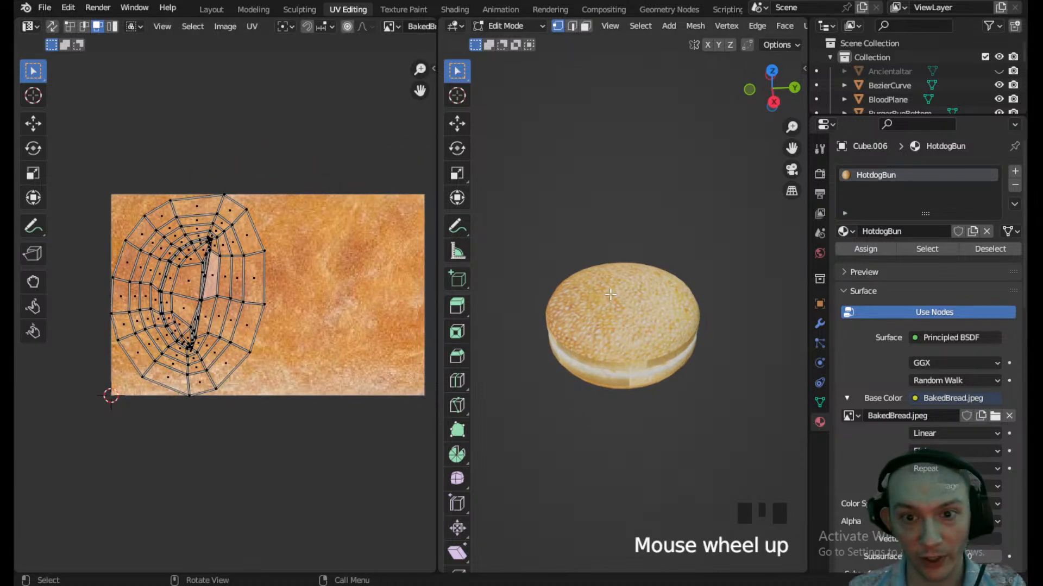
pyautogui.press('KP_Divide')
pyautogui.press('KP_Divide')
pyautogui.scroll(1, 611, 291)
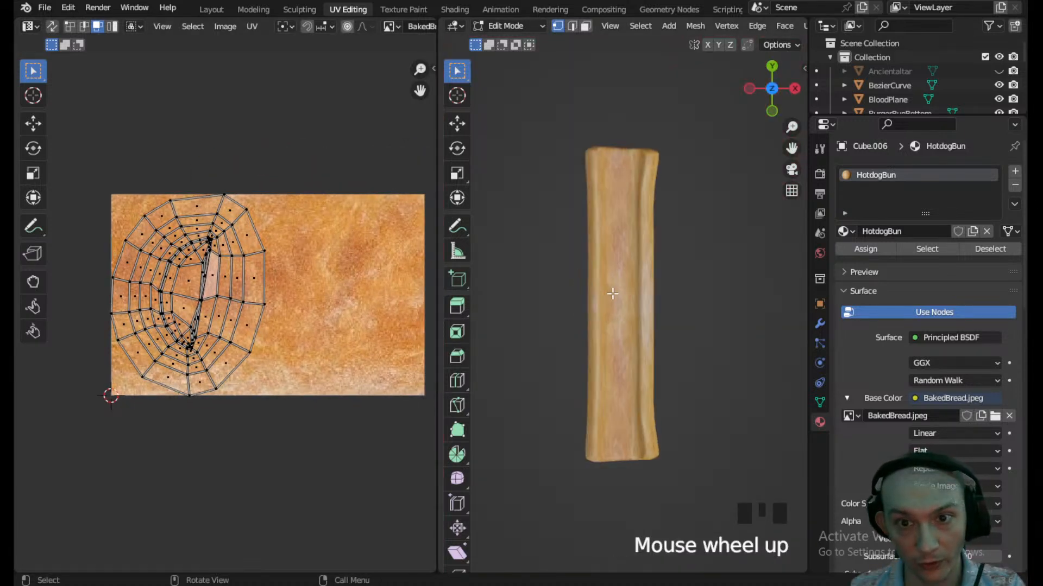
pyautogui.moveTo(610, 291); pyautogui.dragTo(545, 226, button='middle')
pyautogui.scroll(1, 545, 226)
pyautogui.moveTo(465, 293); pyautogui.dragTo(688, 289, button='middle')
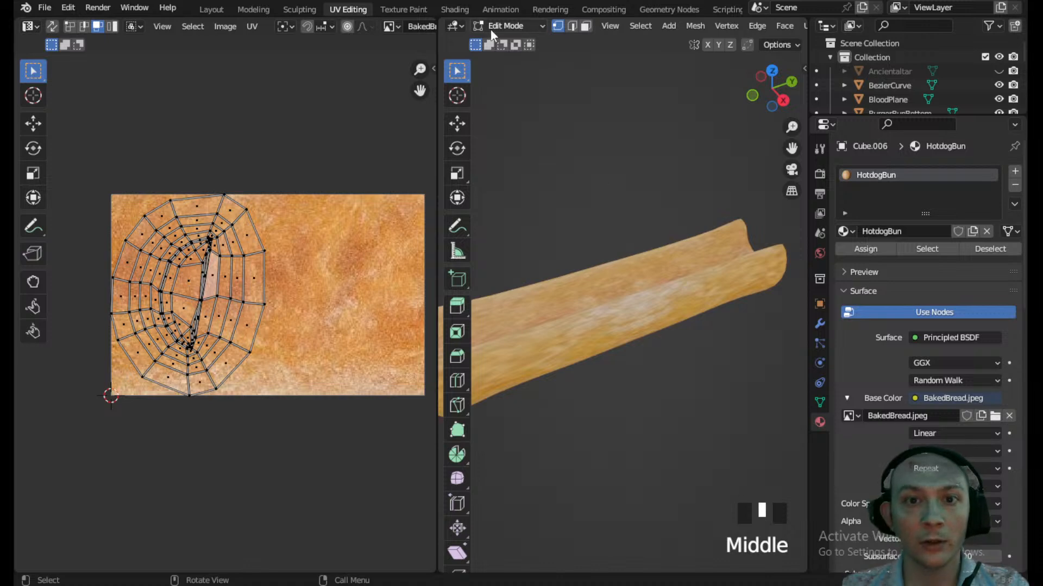
# - In Object Mode, delete the bun's Subdivision modifier and apply its Mirror modifier
pyautogui.click(508, 26)
pyautogui.click(508, 40)
pyautogui.scroll(1, 681, 234)
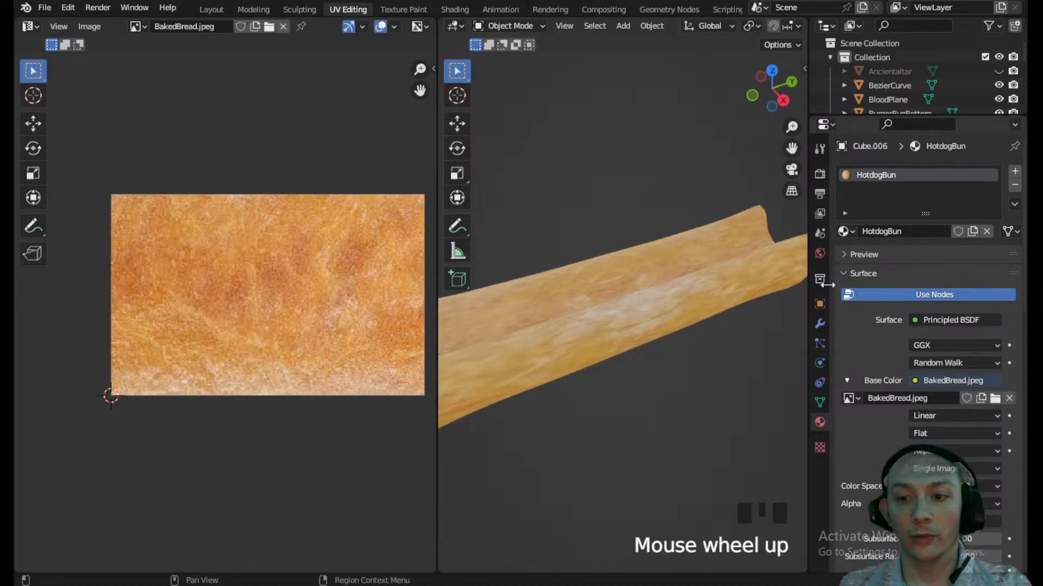
pyautogui.click(819, 324)
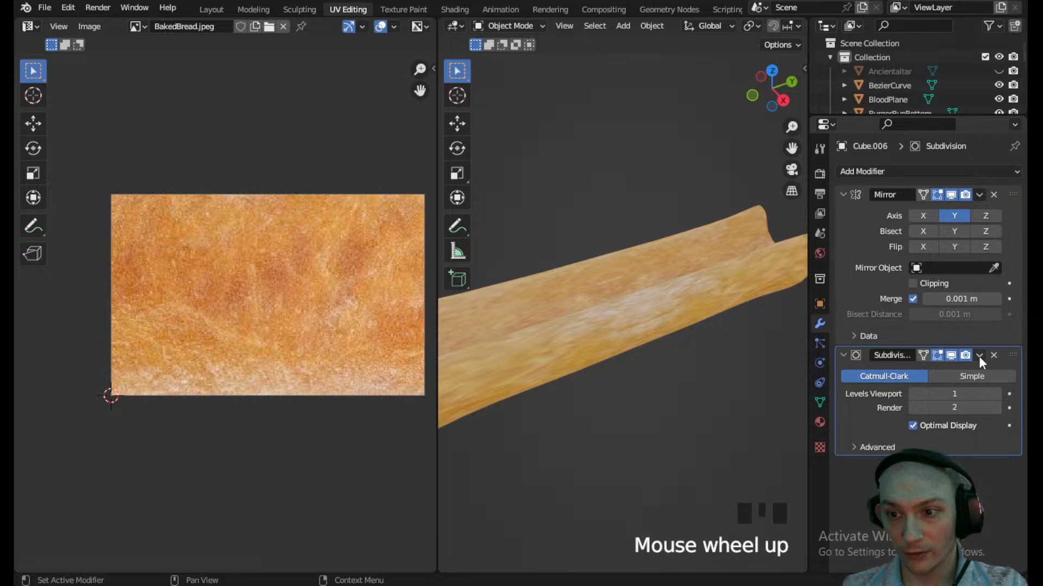
pyautogui.click(952, 360)
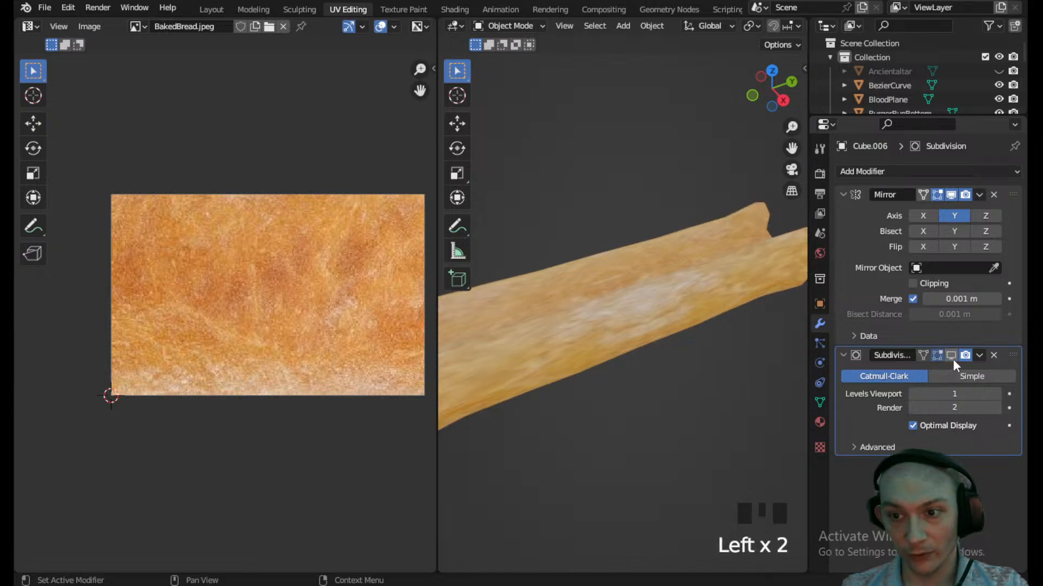
pyautogui.click(993, 355)
pyautogui.click(979, 195)
pyautogui.click(947, 210)
pyautogui.moveTo(706, 250)
pyautogui.mouseDown(button='middle')
pyautogui.moveTo(676, 278)
pyautogui.moveTo(718, 253)
pyautogui.mouseUp(button='middle')
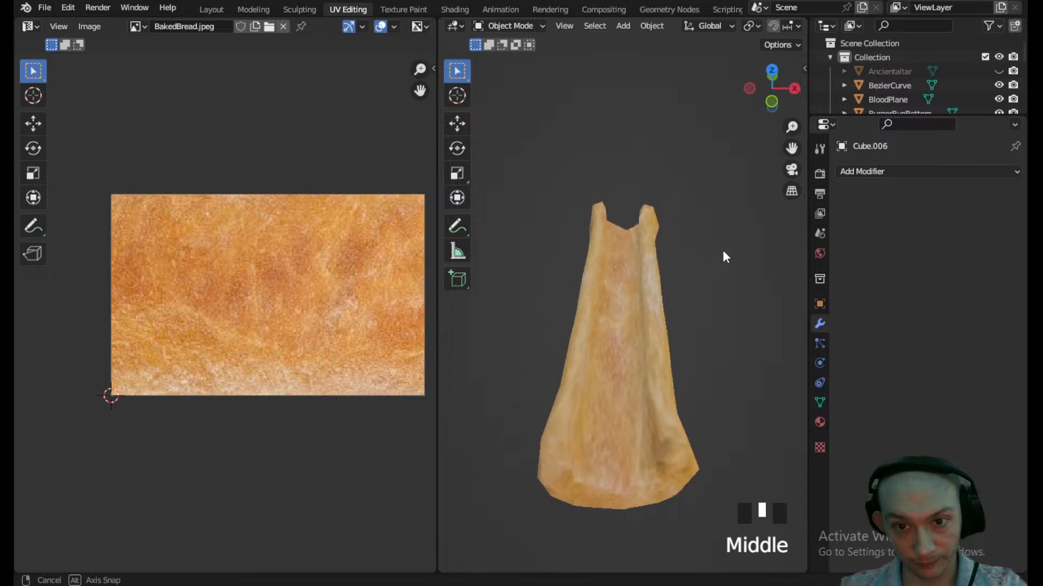
pyautogui.scroll(2, 660, 289)
pyautogui.moveTo(660, 288); pyautogui.dragTo(665, 315, button='middle')
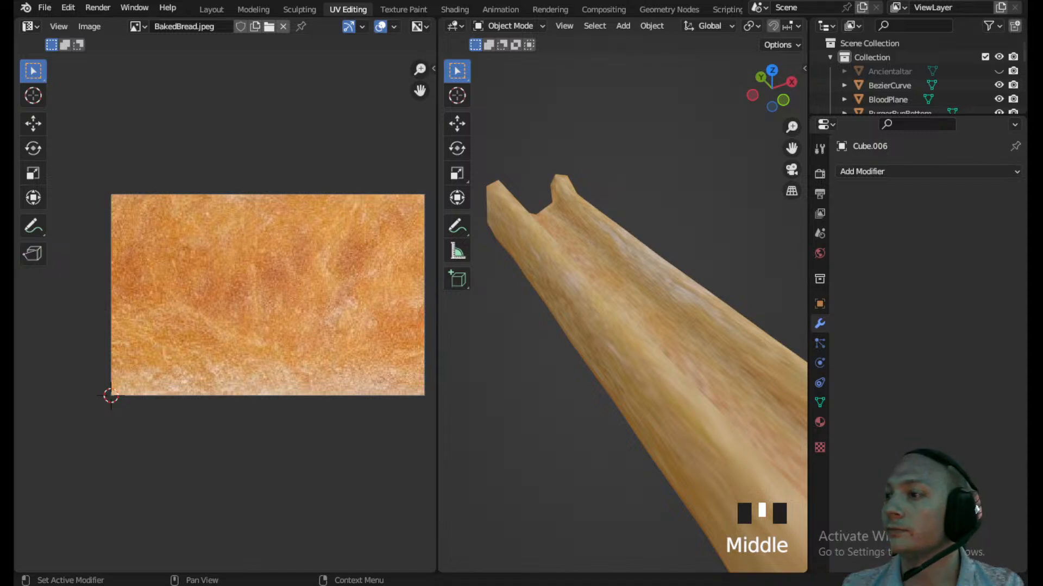
pyautogui.scroll(-3, 524, 299)
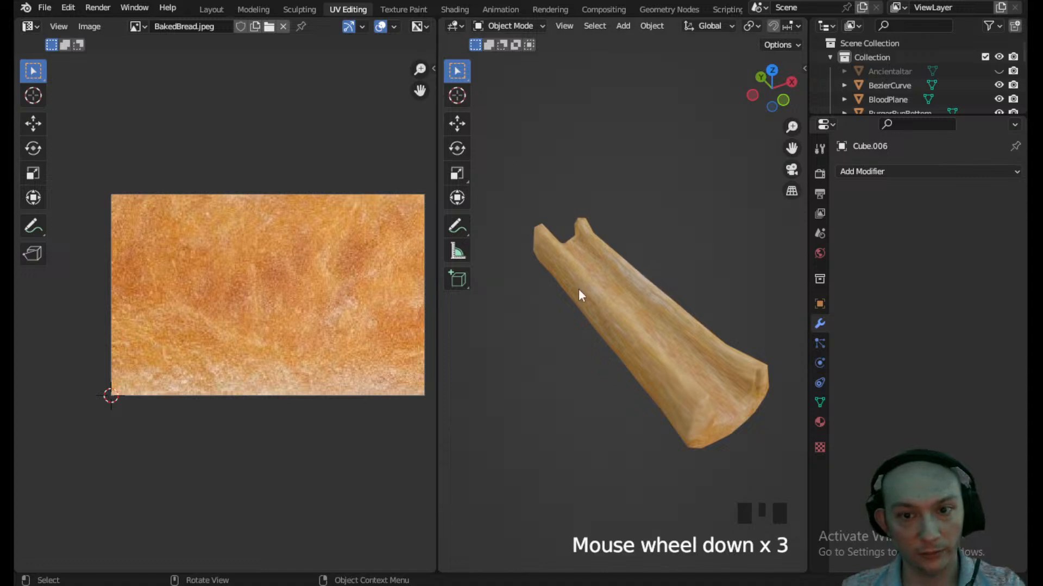
pyautogui.moveTo(659, 328); pyautogui.dragTo(662, 326, button='middle')
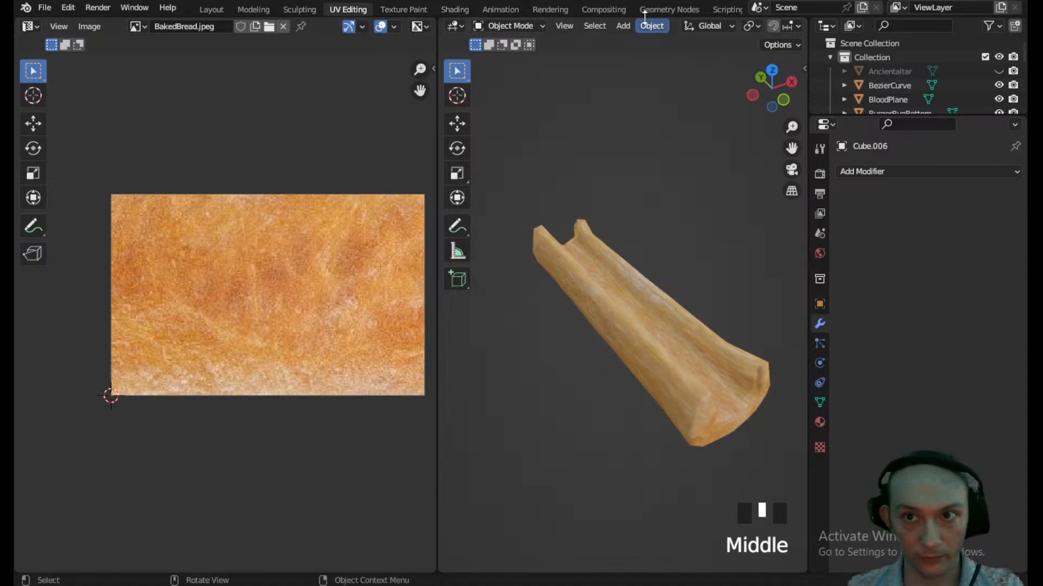
# - Turn on the 3D viewport overlays and put the hot dog bun in Edit Mode
pyautogui.moveTo(742, 31); pyautogui.dragTo(500, 55, button='middle')
pyautogui.click(692, 26)
pyautogui.keyDown('shift'); pyautogui.moveTo(658, 145); pyautogui.dragTo(546, 109, button='middle'); pyautogui.keyUp('shift')
pyautogui.moveTo(491, 31); pyautogui.dragTo(718, 32, button='middle')
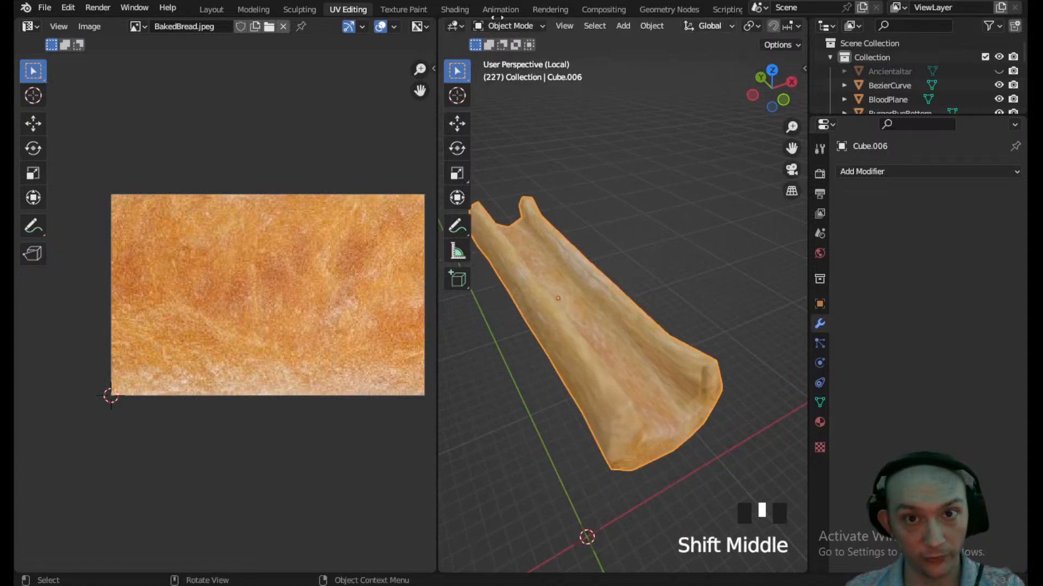
pyautogui.click(526, 25)
pyautogui.click(506, 60)
pyautogui.moveTo(553, 341); pyautogui.dragTo(678, 359, button='middle')
pyautogui.scroll(-1, 600, 330)
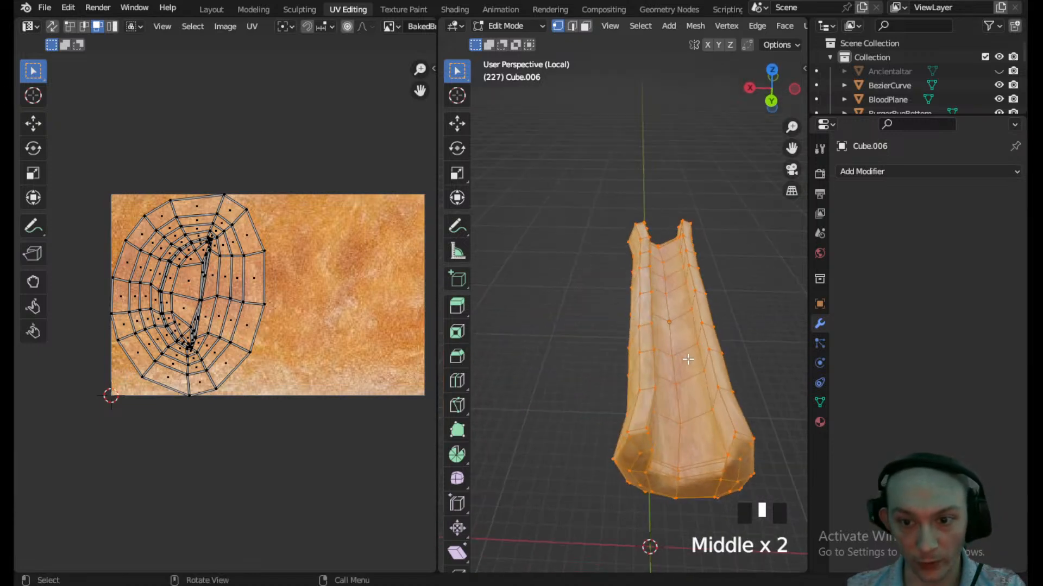
# - Select the edge loops along both inner rims of the groove and the edges across the bun's end
pyautogui.click(707, 346)
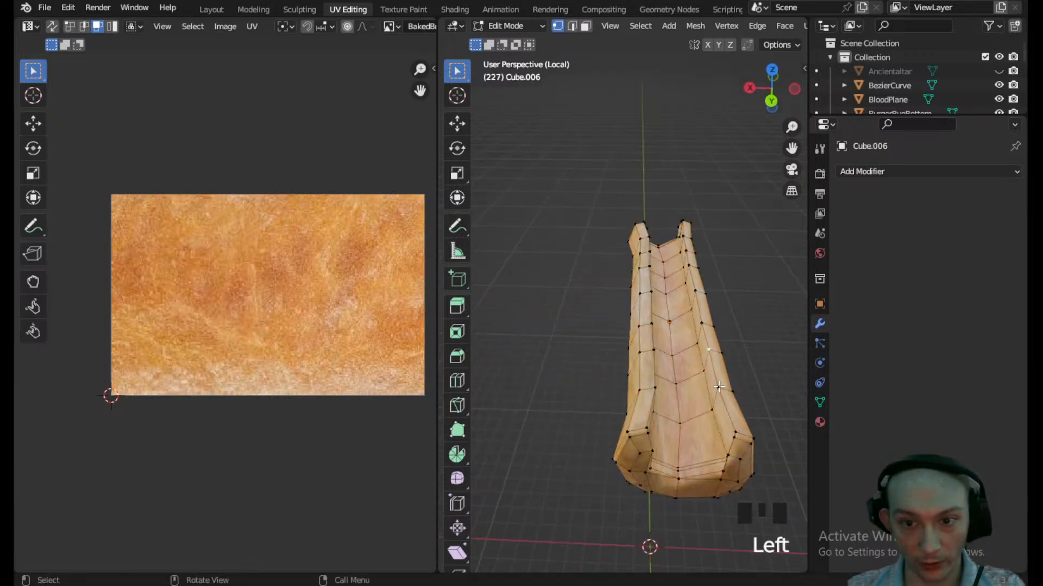
pyautogui.click(573, 26)
pyautogui.keyDown('alt'); pyautogui.click(708, 339); pyautogui.keyUp('alt')
pyautogui.moveTo(708, 339); pyautogui.dragTo(589, 398, button='middle')
pyautogui.keyDown('alt'); pyautogui.keyDown('shift'); pyautogui.click(573, 363); pyautogui.keyUp('shift'); pyautogui.keyUp('alt')
pyautogui.scroll(2, 589, 398)
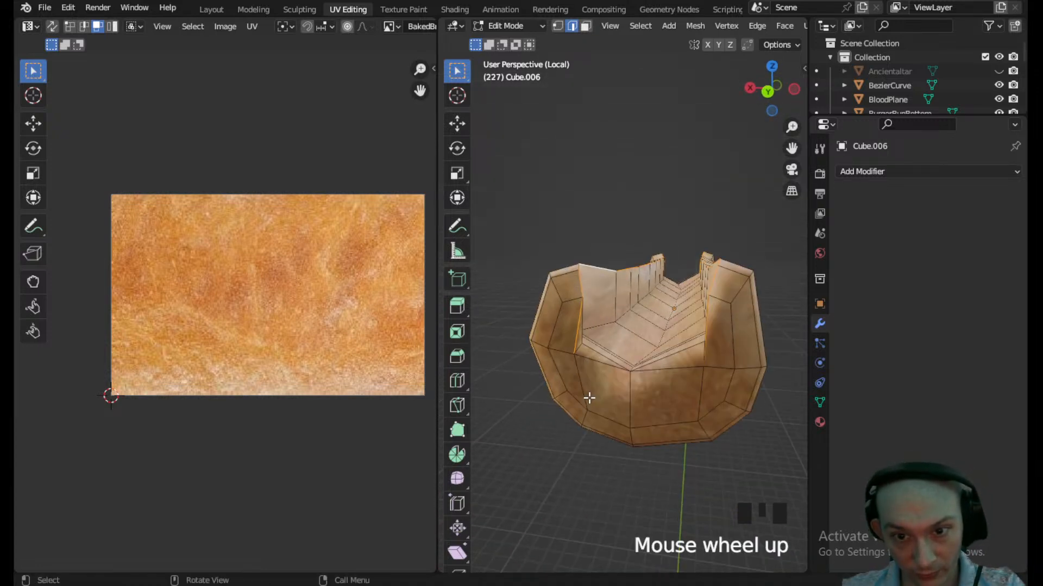
pyautogui.keyDown('shift'); pyautogui.click(663, 377); pyautogui.keyUp('shift')
pyautogui.keyDown('shift'); pyautogui.click(675, 372); pyautogui.keyUp('shift')
pyautogui.moveTo(675, 372); pyautogui.dragTo(644, 380, button='middle')
pyautogui.keyDown('shift'); pyautogui.click(585, 363); pyautogui.keyUp('shift')
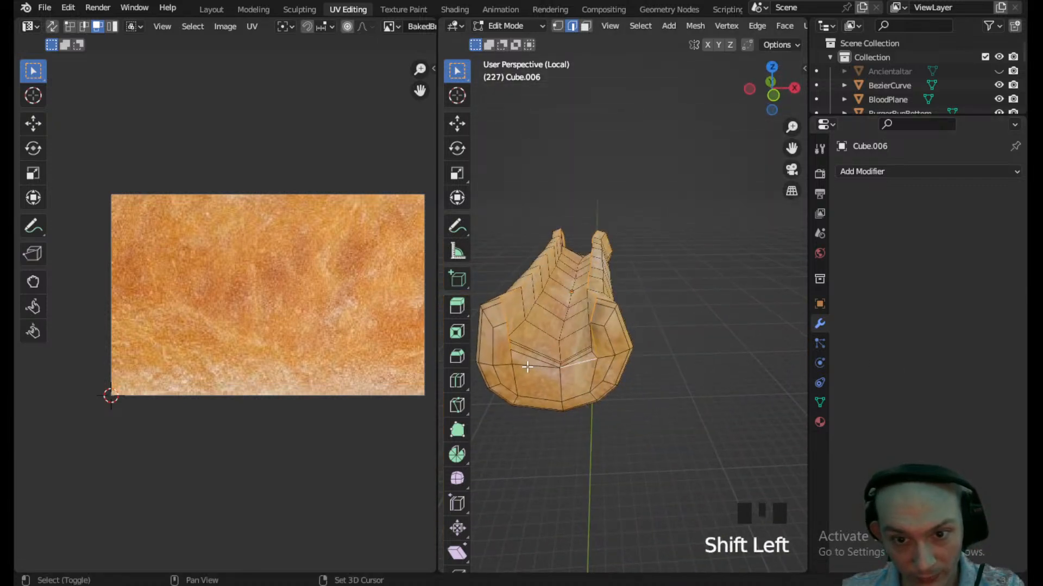
pyautogui.keyDown('shift'); pyautogui.click(526, 365); pyautogui.keyUp('shift')
pyautogui.moveTo(567, 346); pyautogui.dragTo(513, 308, button='middle')
# - Select the whole bun mesh, scale up its UV layout and reposition it over the bread image, and return to Object Mode
pyautogui.press('a')
pyautogui.moveTo(282, 405); pyautogui.dragTo(67, 151)
pyautogui.scroll(-3, 298, 247)
pyautogui.press('s')
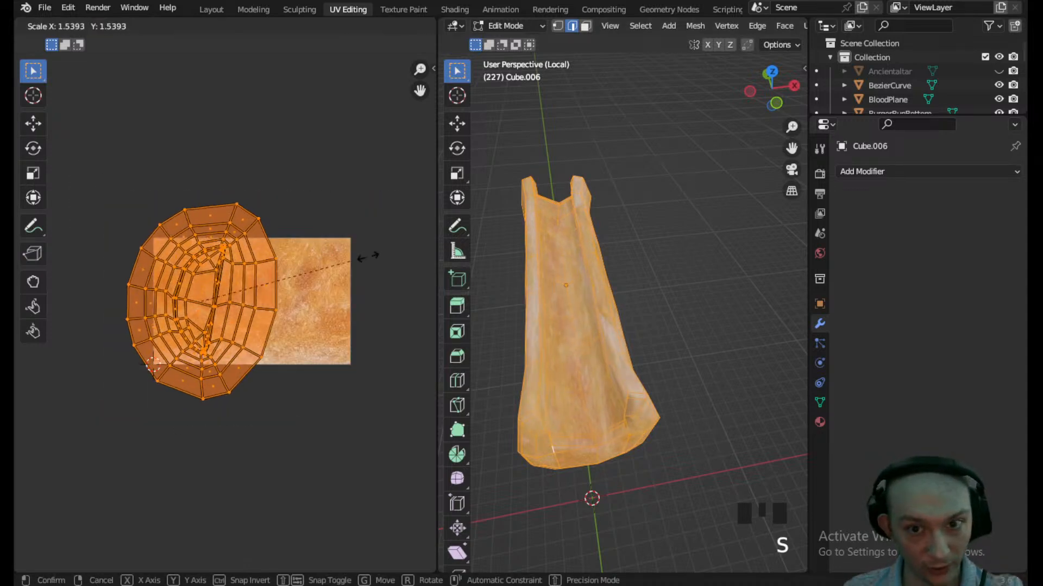
pyautogui.click(45, 262)
pyautogui.press('g')
pyautogui.click(331, 266)
pyautogui.moveTo(570, 282); pyautogui.dragTo(654, 264, button='middle')
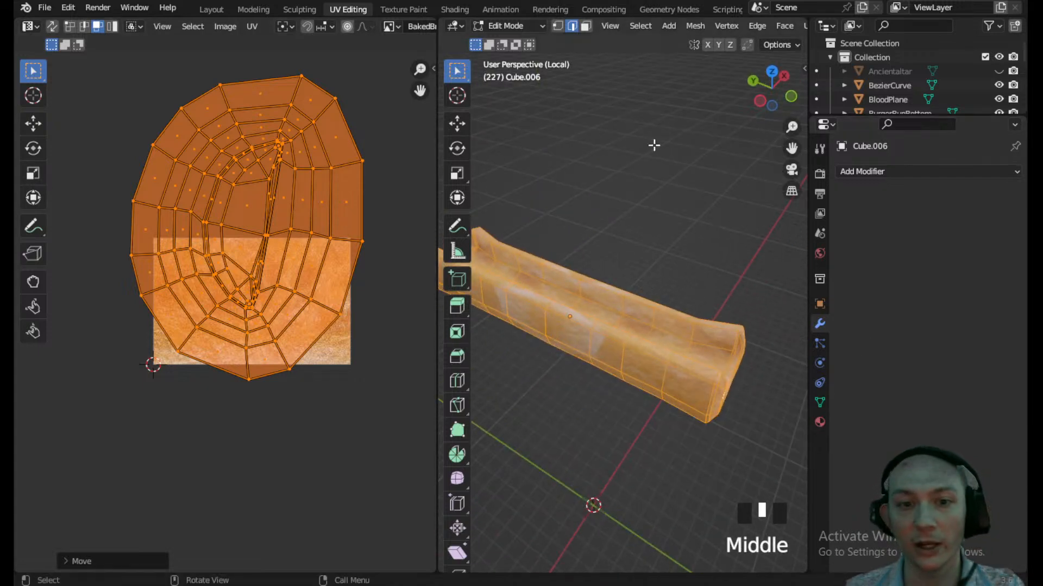
pyautogui.click(522, 26)
pyautogui.click(512, 41)
pyautogui.scroll(-1, 620, 268)
pyautogui.keyDown('shift'); pyautogui.moveTo(624, 265); pyautogui.dragTo(728, 247, button='middle'); pyautogui.keyUp('shift')
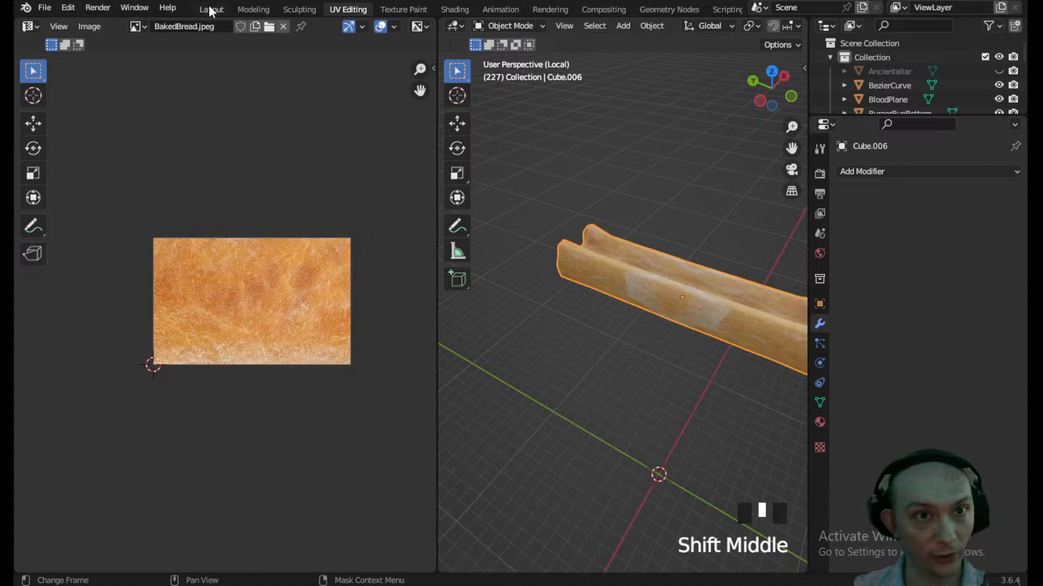
# - Add an Image Texture node and a Normal Map node to the HotdogBun material in the Shading workspace
pyautogui.click(211, 10)
pyautogui.scroll(-15, 776, 416)
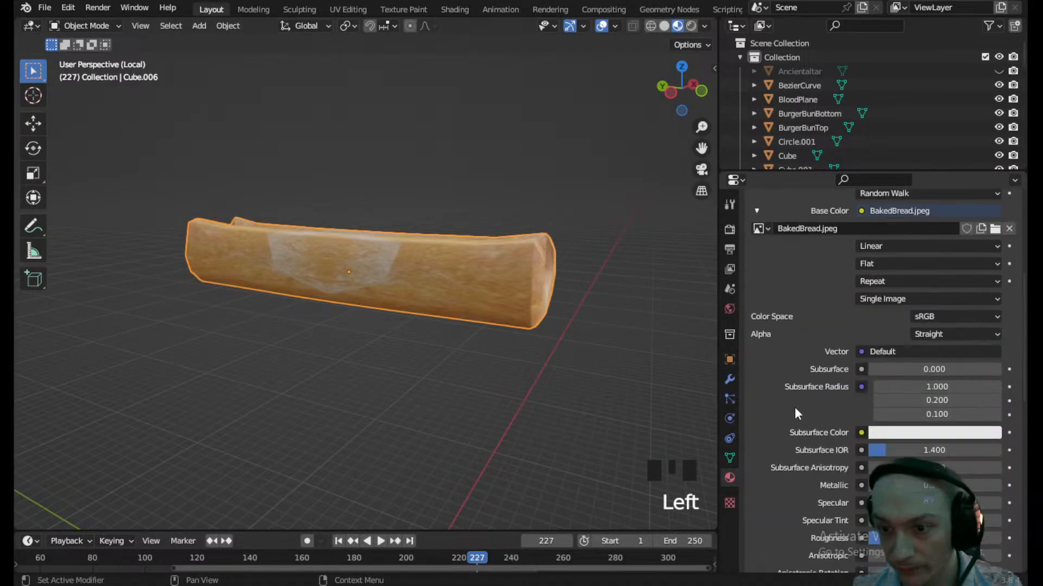
pyautogui.scroll(12, 807, 416)
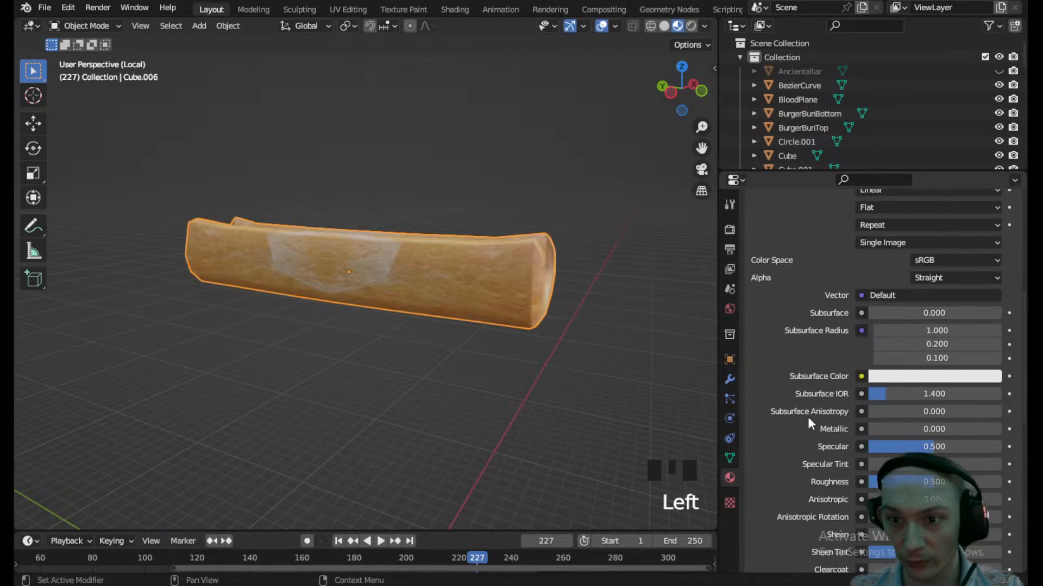
pyautogui.click(454, 9)
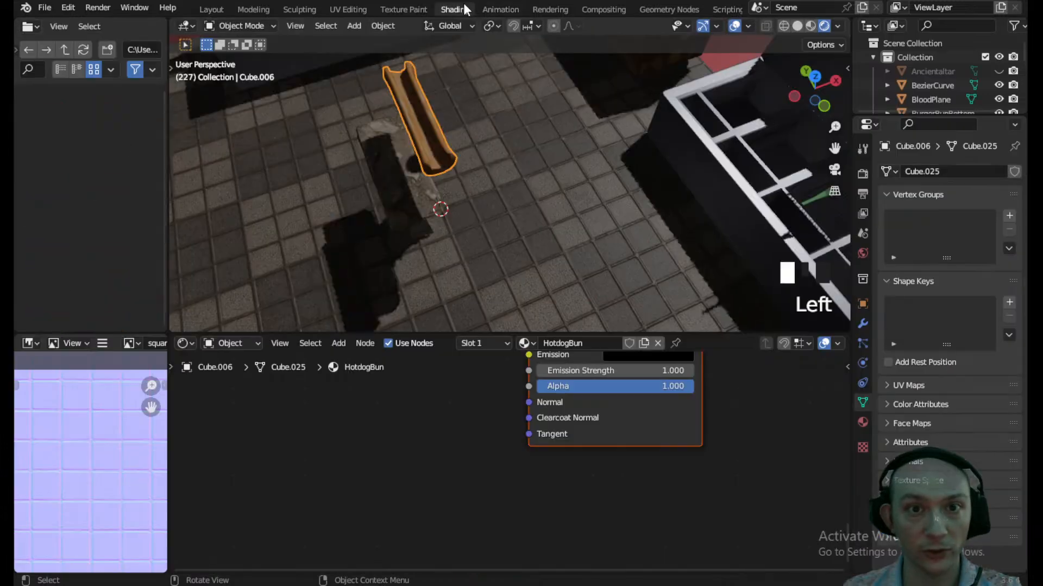
pyautogui.click(338, 343)
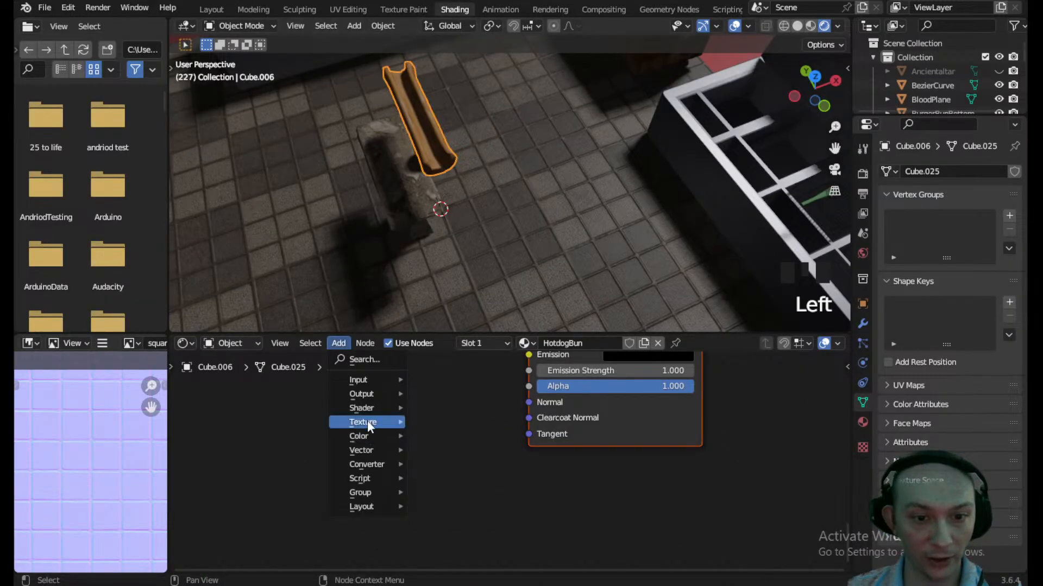
pyautogui.moveTo(363, 422)
pyautogui.click(468, 308)
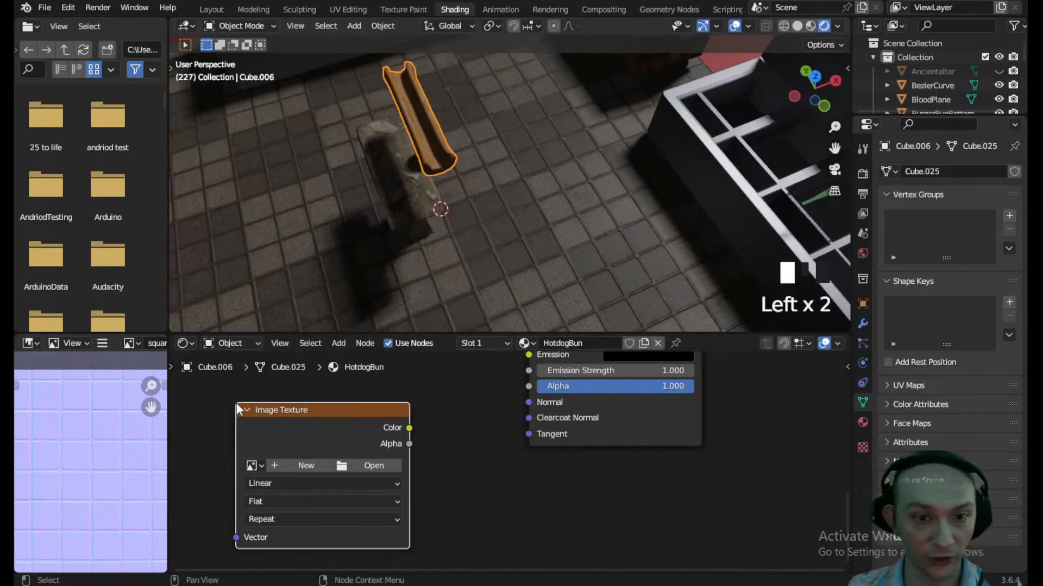
pyautogui.click(338, 343)
pyautogui.click(377, 359)
pyautogui.write('norma')
pyautogui.click(409, 399)
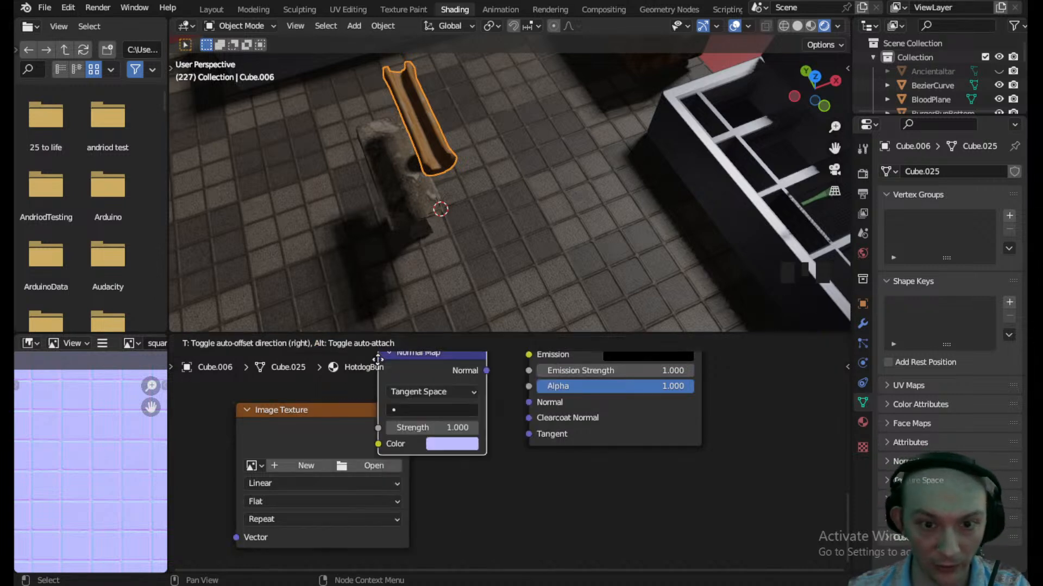
pyautogui.click(460, 490)
# - Connect the new Image Texture's Color to the Normal Map node and its Normal output to the shader's Normal input
pyautogui.moveTo(370, 406); pyautogui.dragTo(250, 396)
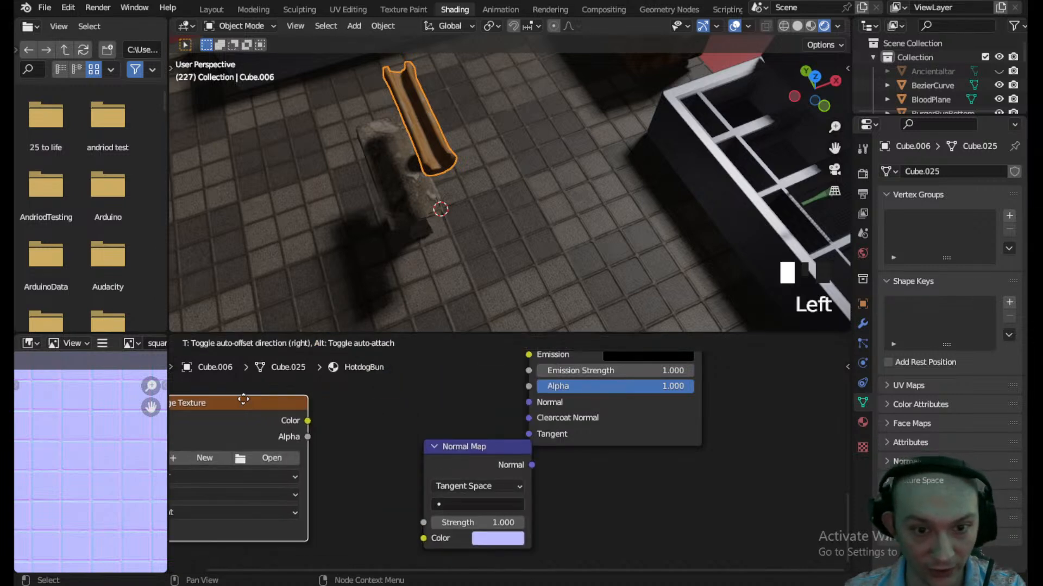
pyautogui.moveTo(483, 446); pyautogui.dragTo(418, 426)
pyautogui.moveTo(526, 416); pyautogui.dragTo(519, 406)
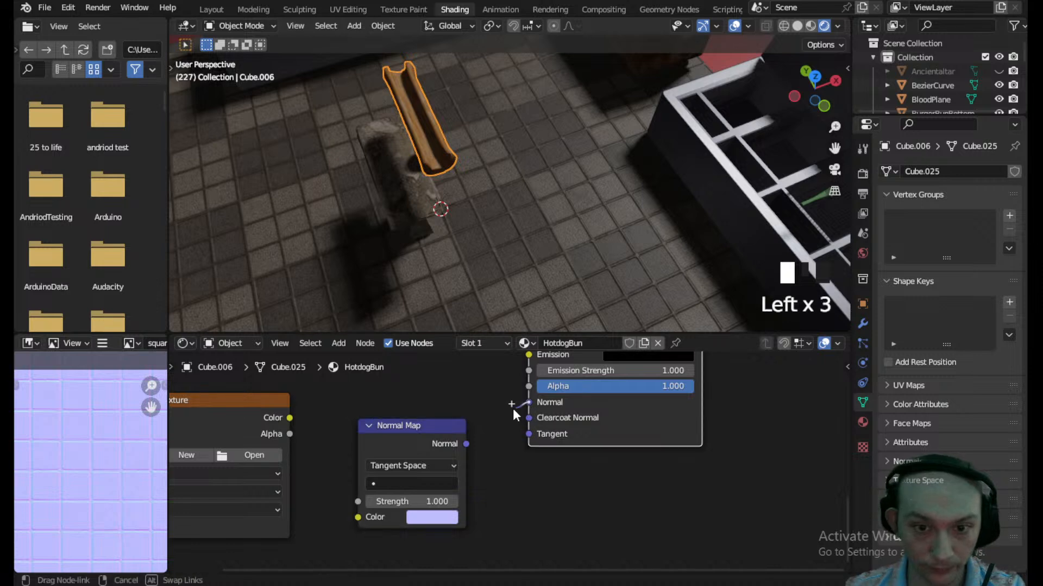
pyautogui.moveTo(474, 446); pyautogui.dragTo(467, 444)
pyautogui.moveTo(292, 417); pyautogui.dragTo(358, 517)
pyautogui.moveTo(399, 181); pyautogui.dragTo(449, 354, button='middle')
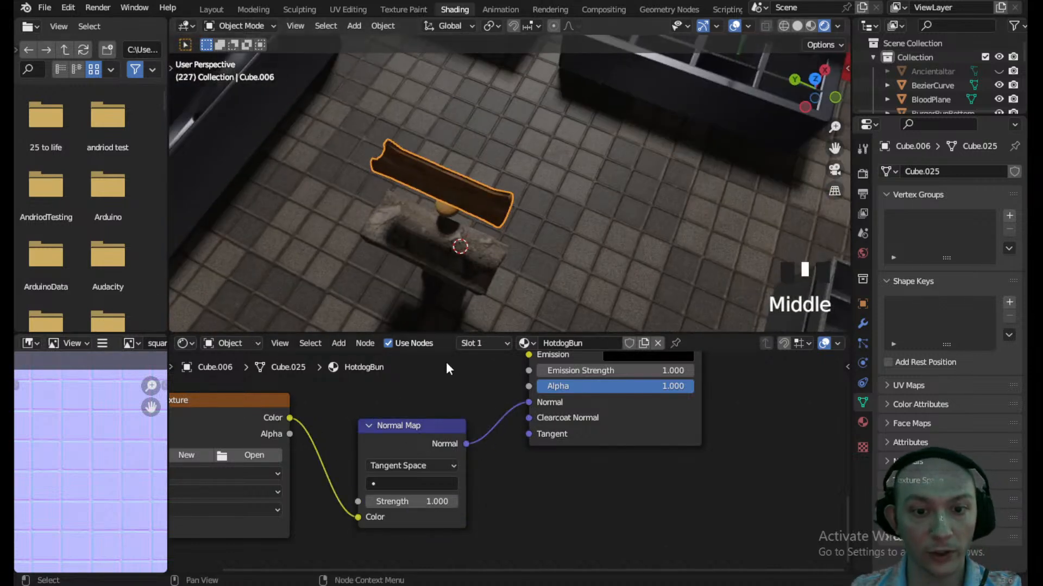
# - Load BakedBreadNormal.jpeg from the Textures\Jokes folder into the Image Texture node that feeds the Normal Map node
pyautogui.scroll(1, 448, 354)
pyautogui.moveTo(406, 227); pyautogui.dragTo(396, 176, button='middle')
pyautogui.moveTo(257, 447); pyautogui.dragTo(389, 445, button='middle')
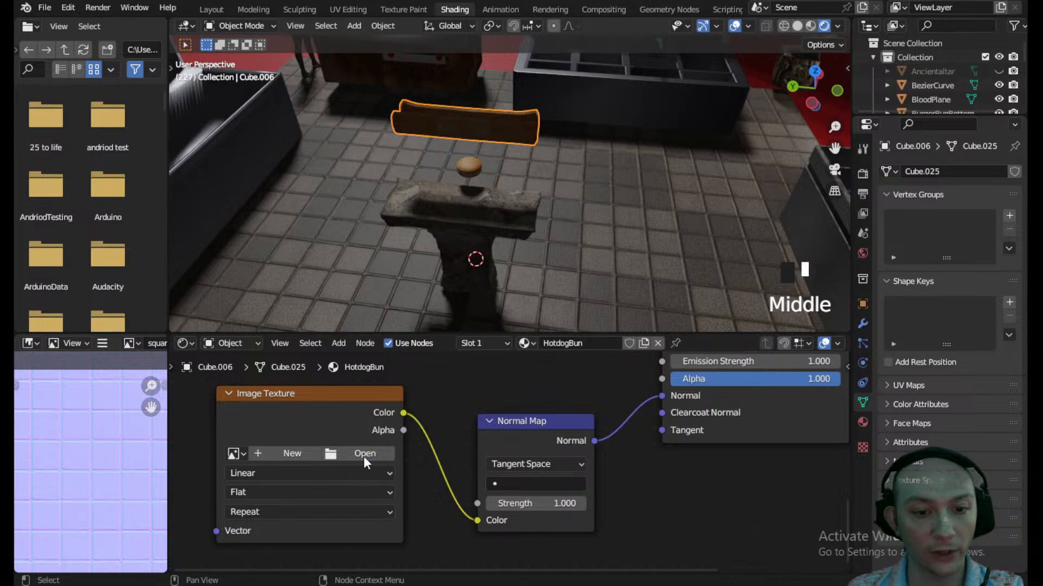
pyautogui.click(363, 456)
pyautogui.click(369, 96)
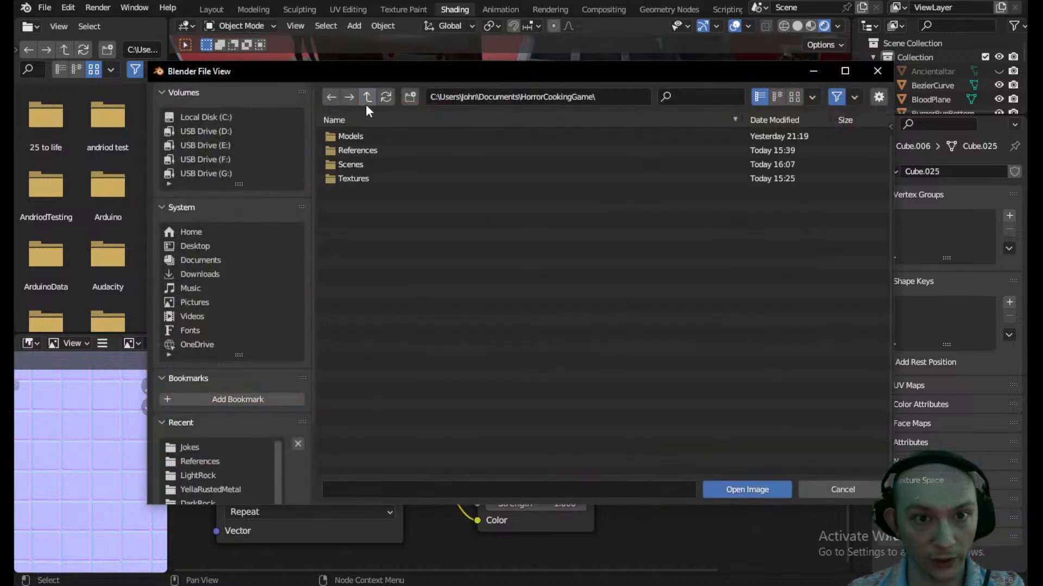
pyautogui.doubleClick(362, 174)
pyautogui.doubleClick(363, 190)
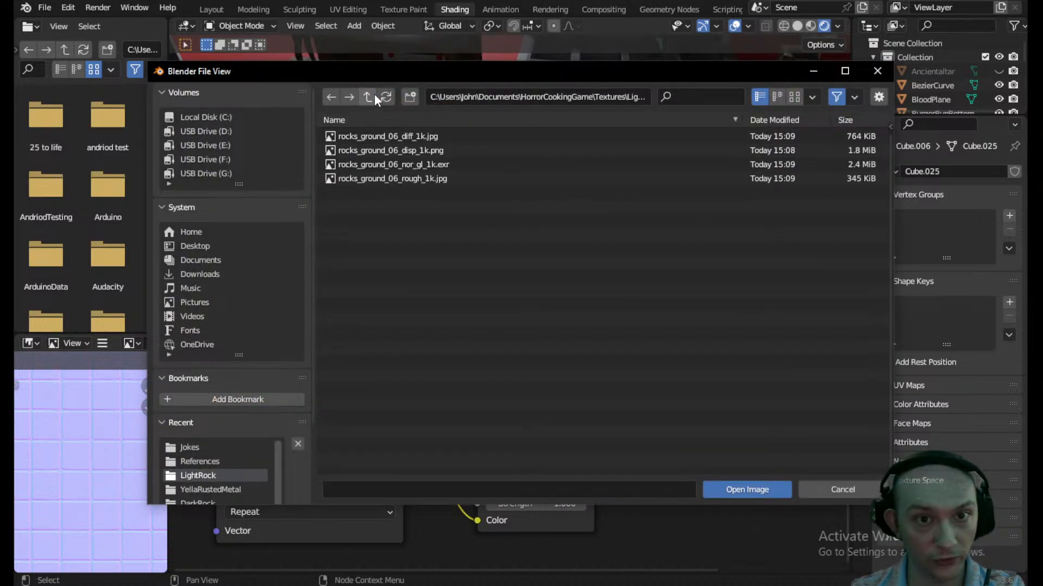
pyautogui.click(371, 96)
pyautogui.click(368, 178)
pyautogui.doubleClick(369, 179)
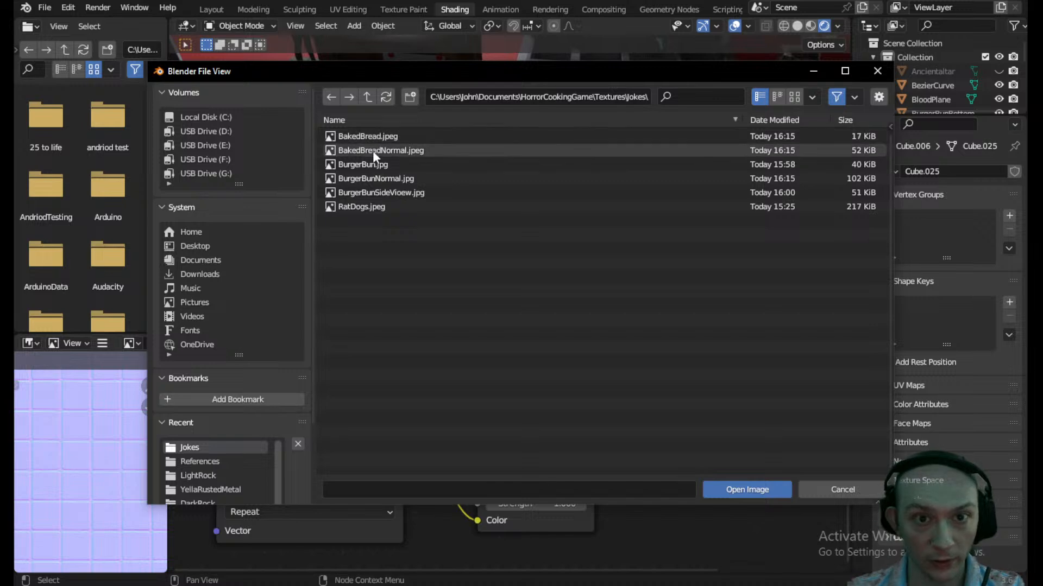
pyautogui.click(372, 151)
pyautogui.click(748, 489)
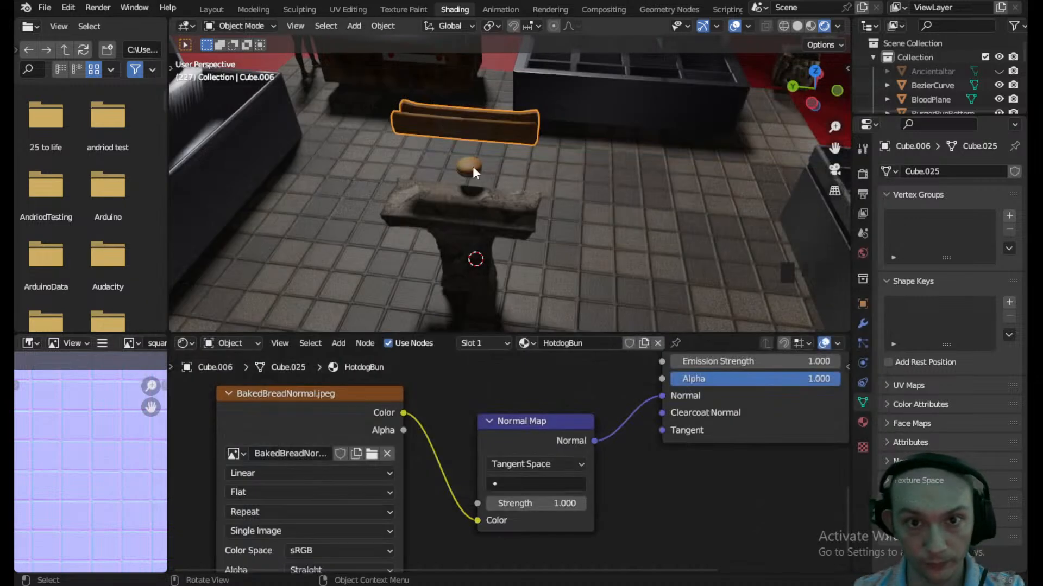
# - Scale the hot dog bun down to roughly match the size of the burger bun
pyautogui.scroll(2, 478, 157)
pyautogui.keyDown('shift'); pyautogui.moveTo(484, 150); pyautogui.dragTo(519, 200, button='middle'); pyautogui.keyUp('shift')
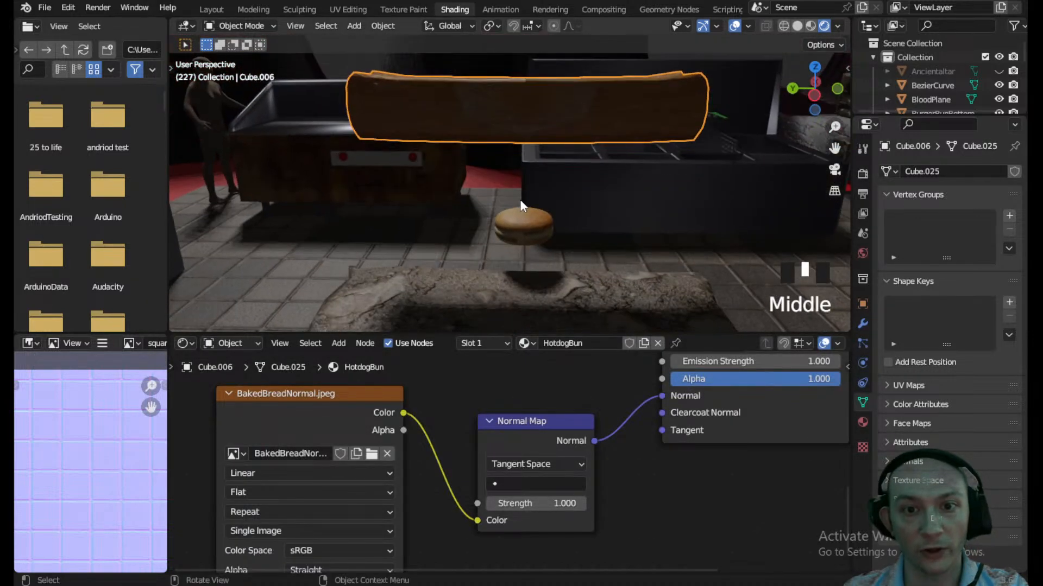
pyautogui.scroll(-2, 627, 171)
pyautogui.press('s')
pyautogui.click(547, 169)
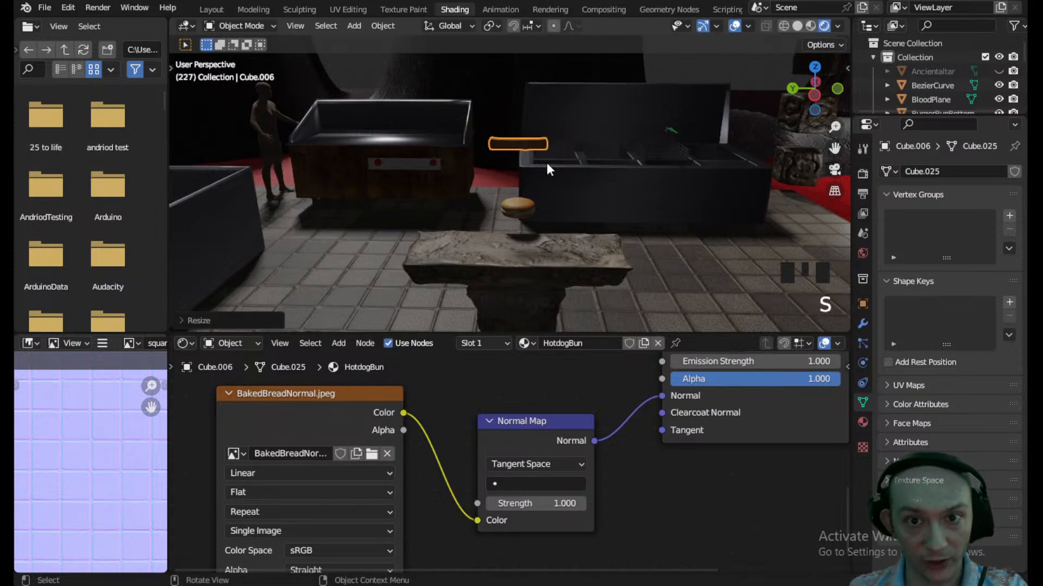
pyautogui.click(813, 96)
pyautogui.scroll(-1, 536, 116)
pyautogui.moveTo(536, 116); pyautogui.dragTo(471, 178, button='middle')
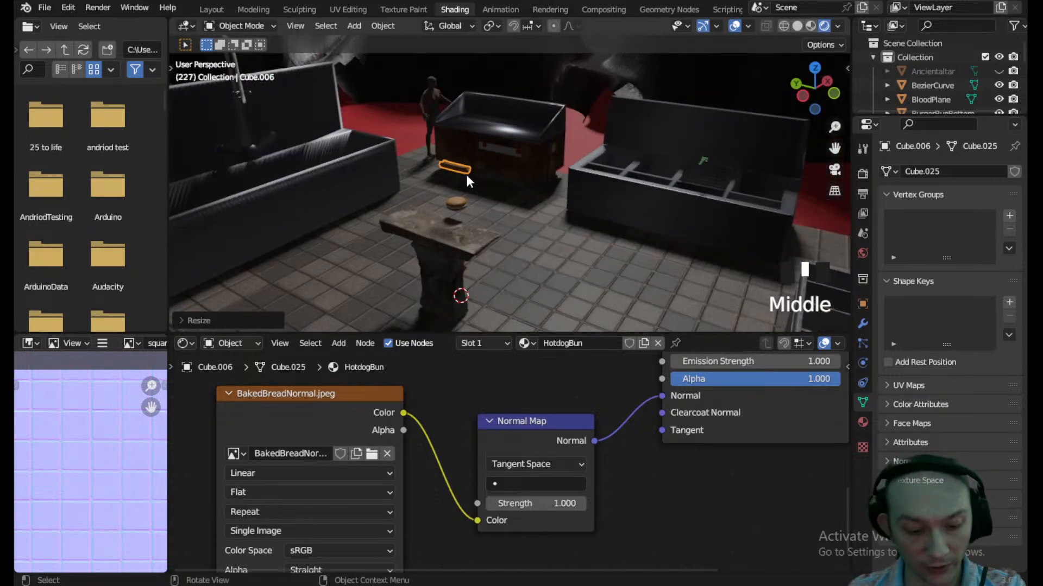
# - Adjust the hot dog bun's height along the Z axis and scale it down further above the stone table
pyautogui.press('g')
pyautogui.press('z')
pyautogui.click(477, 217)
pyautogui.scroll(2, 478, 217)
pyautogui.moveTo(477, 217); pyautogui.dragTo(419, 291, button='middle')
pyautogui.press('s')
pyautogui.click(510, 219)
pyautogui.press('g')
pyautogui.press('z')
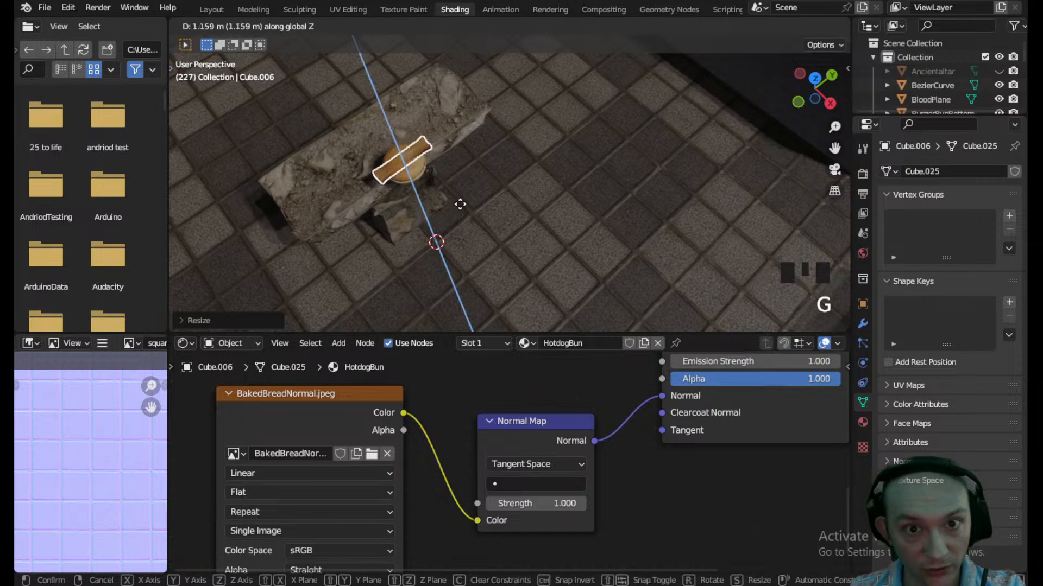
pyautogui.click(456, 206)
# - Move the hot dog bun along the X axis onto the stone table, beside the burger bun
pyautogui.moveTo(448, 209); pyautogui.dragTo(491, 252, button='middle')
pyautogui.press('g')
pyautogui.press('y')
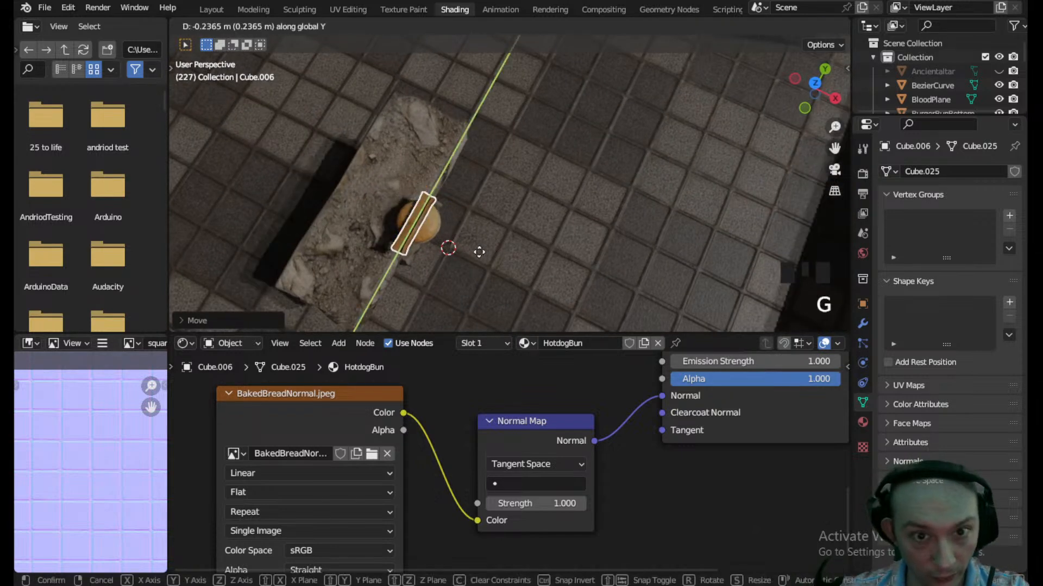
pyautogui.press('x')
pyautogui.click(464, 244)
pyautogui.scroll(2, 458, 174)
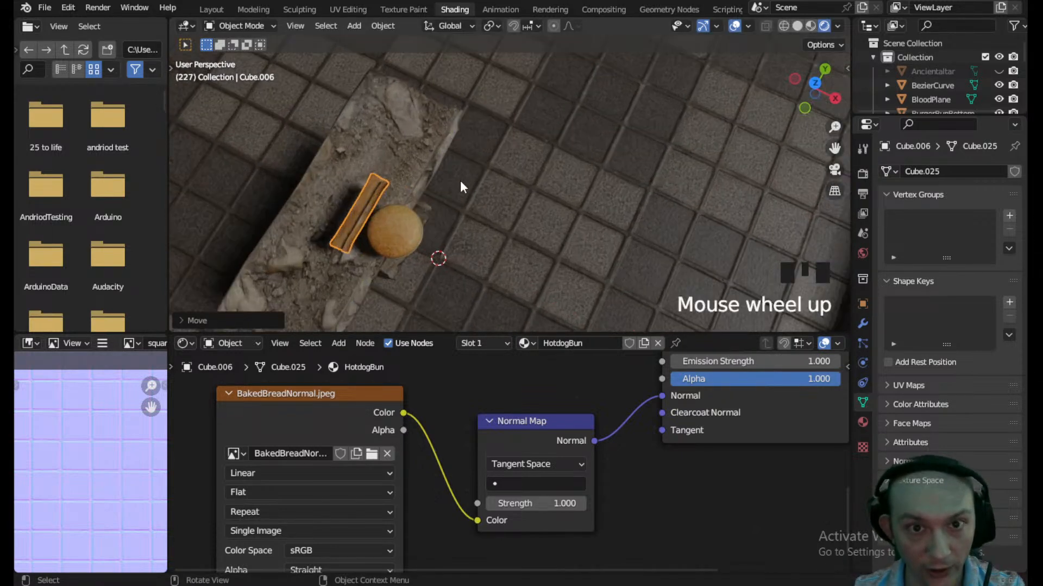
pyautogui.moveTo(459, 177); pyautogui.dragTo(300, 38, button='middle')
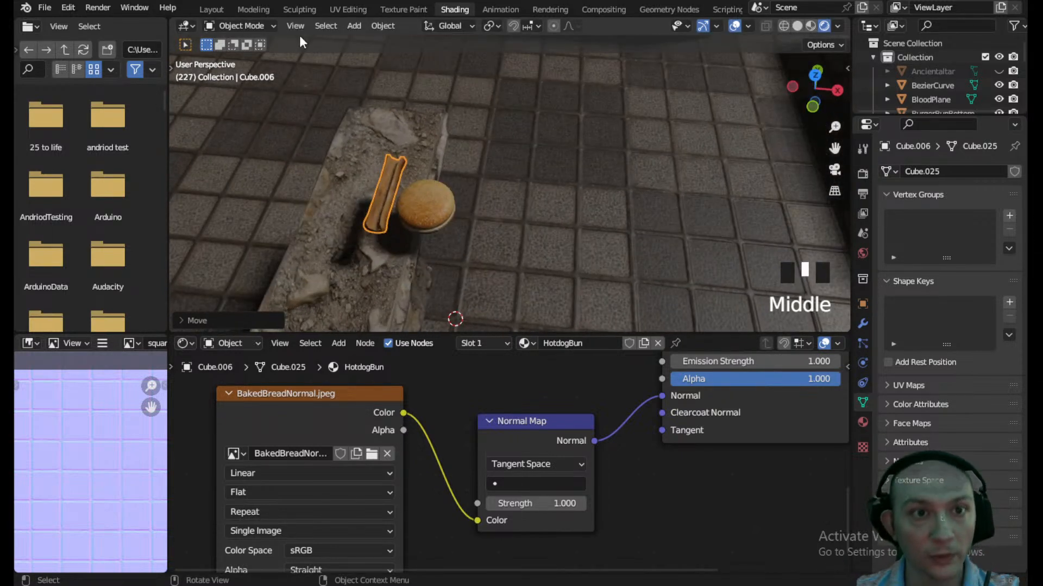
# - Save the scene file and leave local view in the Layout workspace to show the whole kitchen
pyautogui.doubleClick(213, 10)
pyautogui.hotkey('ctrl', 's')
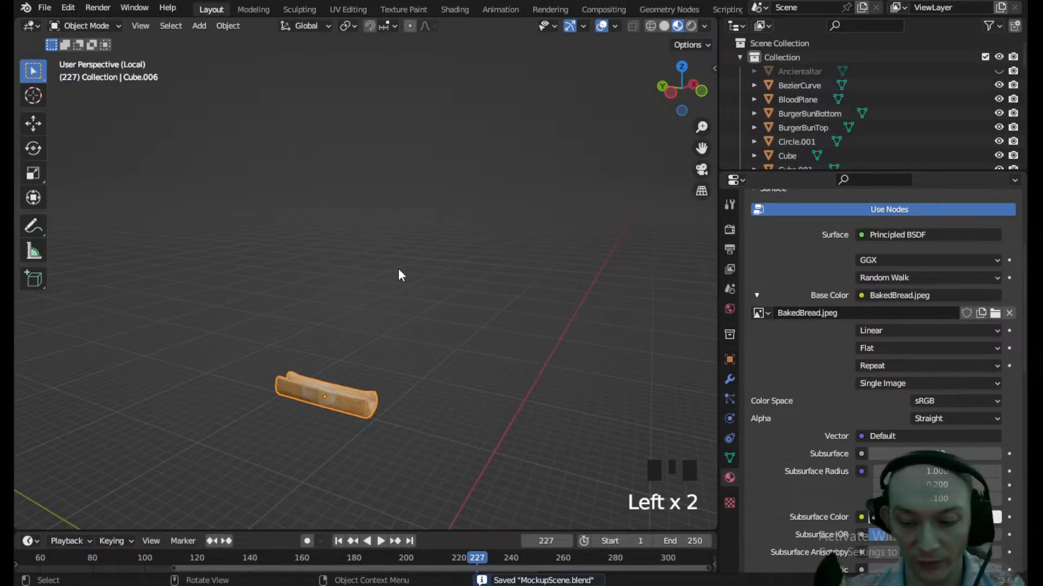
pyautogui.press('KP_Divide')
pyautogui.scroll(-5, 402, 272)
pyautogui.moveTo(413, 269); pyautogui.dragTo(301, 354, button='middle')
pyautogui.scroll(3, 255, 310)
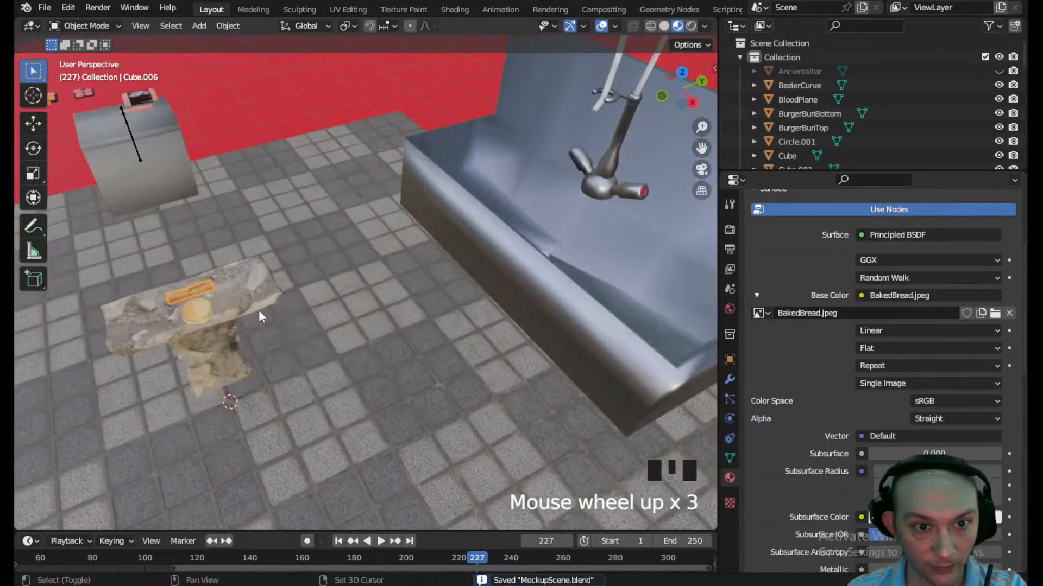
pyautogui.keyDown('shift'); pyautogui.moveTo(255, 309); pyautogui.dragTo(424, 255, button='middle'); pyautogui.keyUp('shift')
# - Set the viewport to rendered shading and inspect the hot dog bun's texture up close
pyautogui.press('z')
pyautogui.click(423, 173)
pyautogui.moveTo(410, 168)
pyautogui.mouseDown(button='middle')
pyautogui.moveTo(364, 217)
pyautogui.moveTo(276, 182)
pyautogui.moveTo(415, 279)
pyautogui.mouseUp(button='middle')
pyautogui.scroll(4, 289, 178)
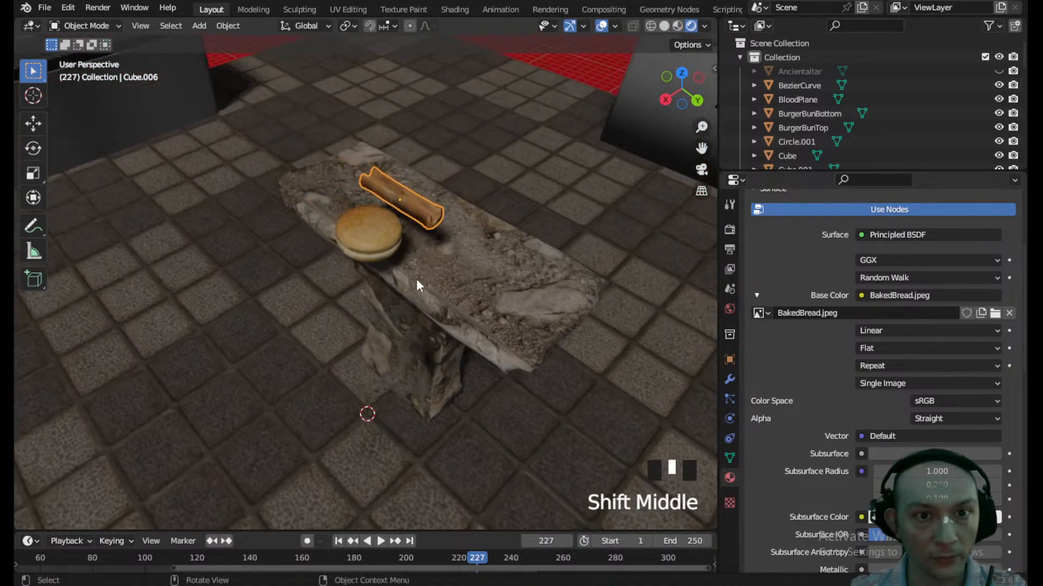
pyautogui.scroll(3, 463, 240)
pyautogui.keyDown('shift'); pyautogui.moveTo(463, 240); pyautogui.dragTo(441, 330, button='middle'); pyautogui.keyUp('shift')
pyautogui.scroll(1, 453, 258)
pyautogui.scroll(1, 474, 226)
pyautogui.keyDown('shift'); pyautogui.moveTo(474, 226); pyautogui.dragTo(418, 302, button='middle'); pyautogui.keyUp('shift')
pyautogui.click(104, 27)
pyautogui.click(87, 58)
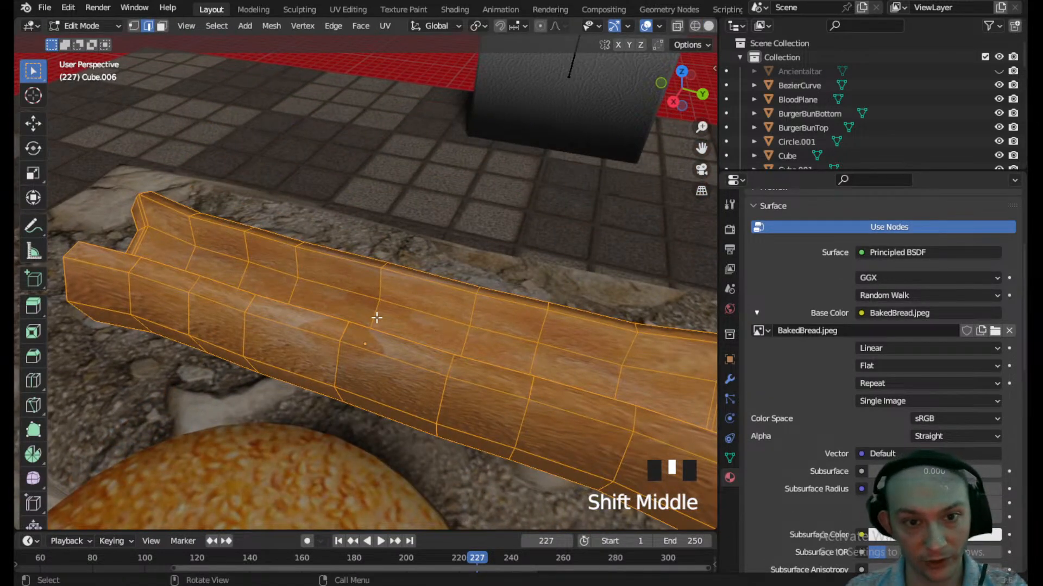
pyautogui.click(386, 26)
pyautogui.click(404, 62)
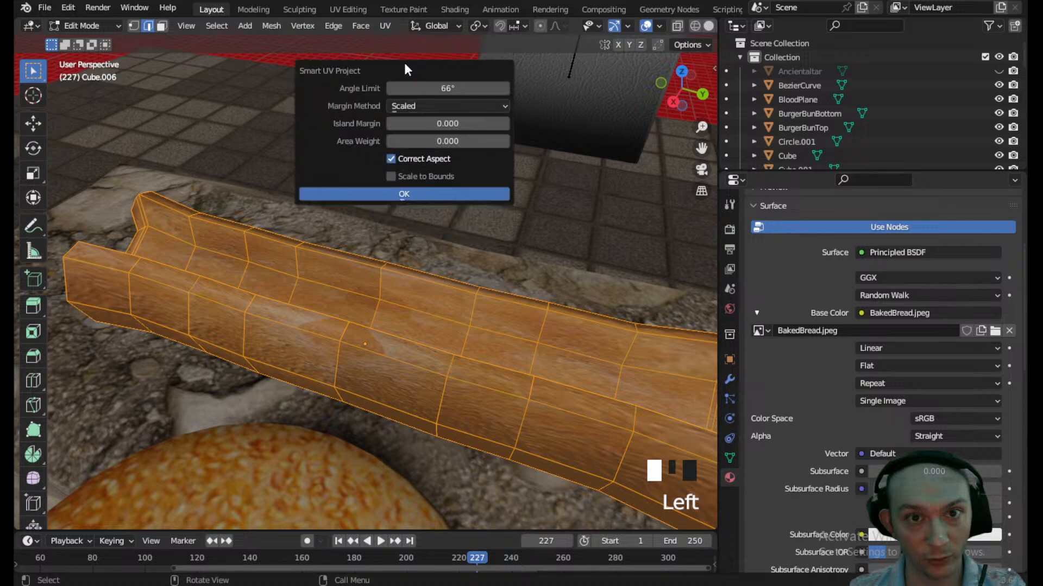
# - Return to Object Mode and apply the scaled hot dog bun's object transform
pyautogui.click(77, 25)
pyautogui.click(78, 27)
pyautogui.click(87, 41)
pyautogui.hotkey('ctrl', 'a')
pyautogui.click(183, 265)
# - Unwrap the whole bun mesh in Edit Mode with Smart UV Project at a 66° angle limit
pyautogui.click(81, 25)
pyautogui.click(79, 57)
pyautogui.click(385, 25)
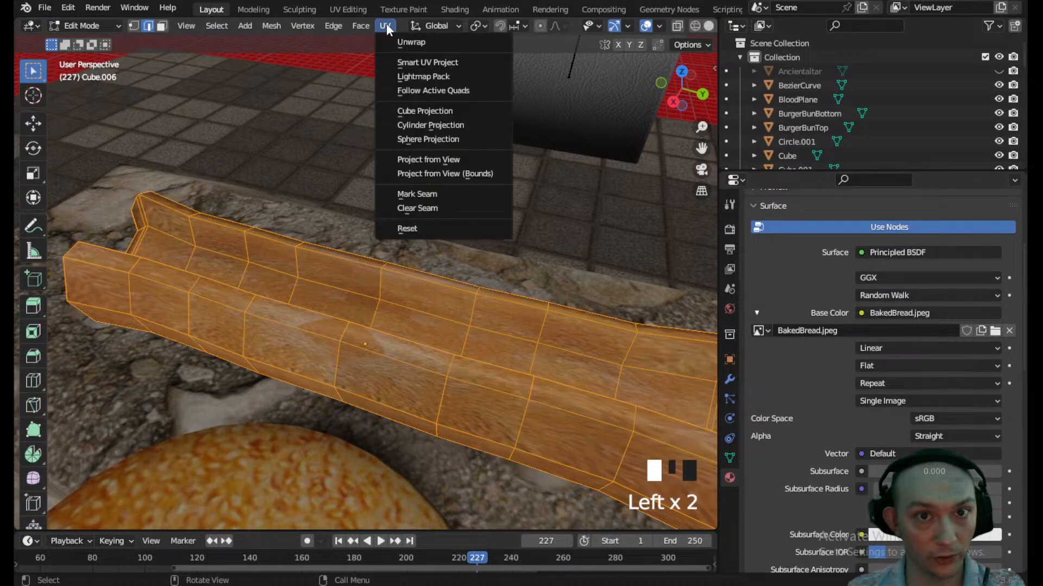
pyautogui.click(403, 61)
pyautogui.click(406, 192)
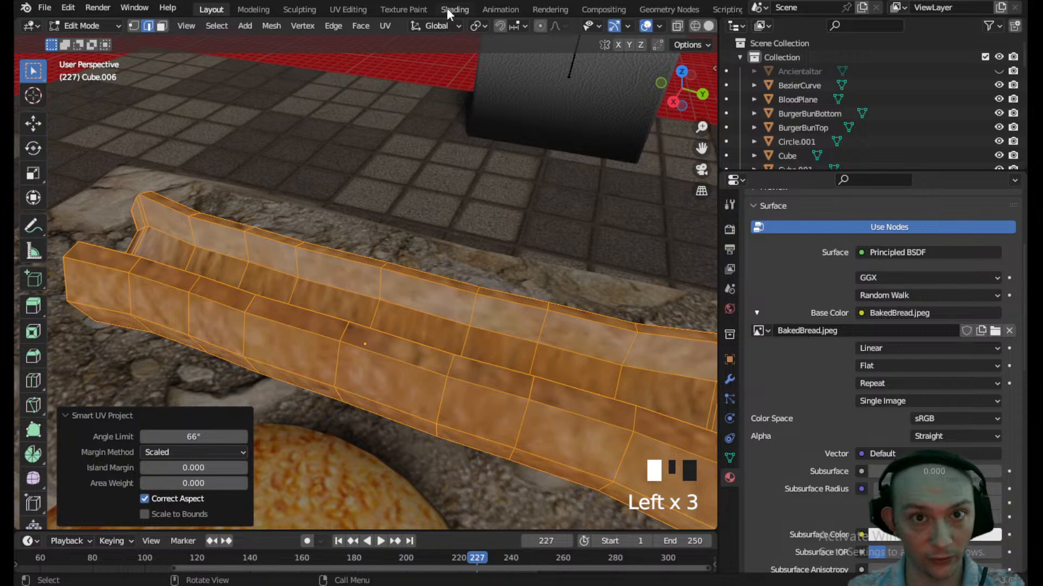
# - Scale the bun's whole UV layout up about 4 times and check the texture on the bun in the Layout workspace
pyautogui.click(350, 9)
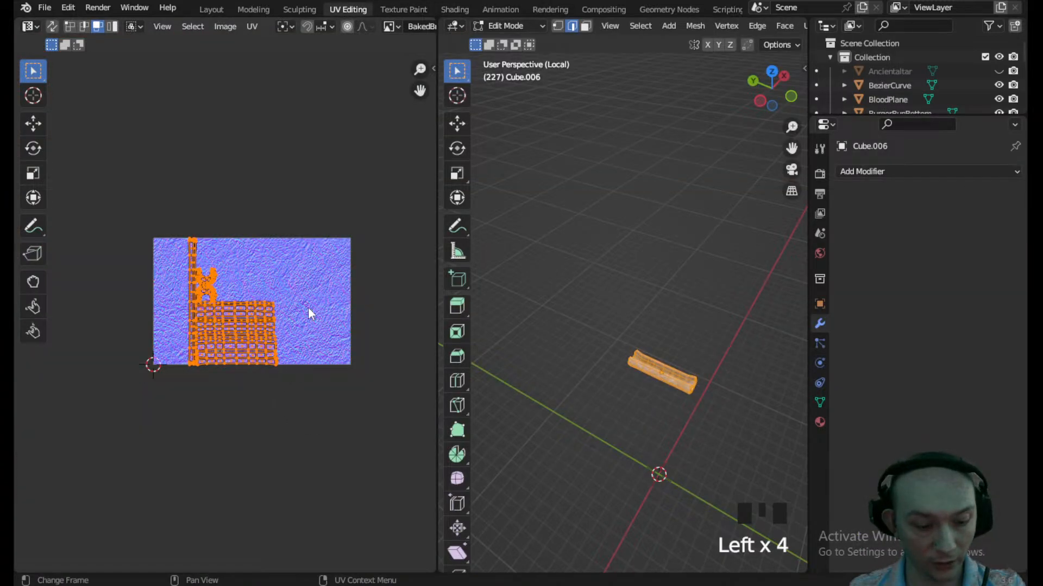
pyautogui.press('s')
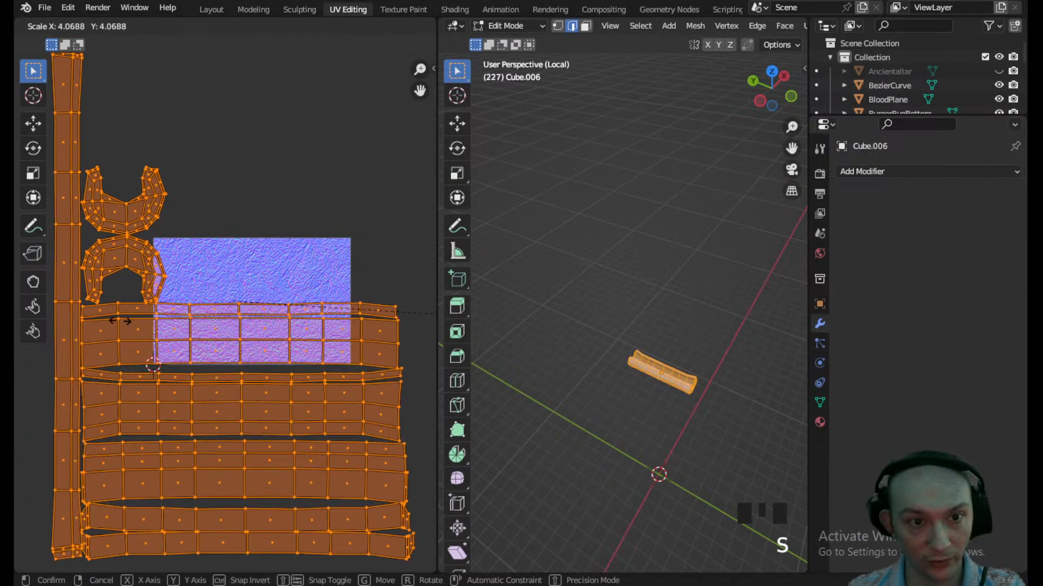
pyautogui.click(120, 321)
pyautogui.click(211, 9)
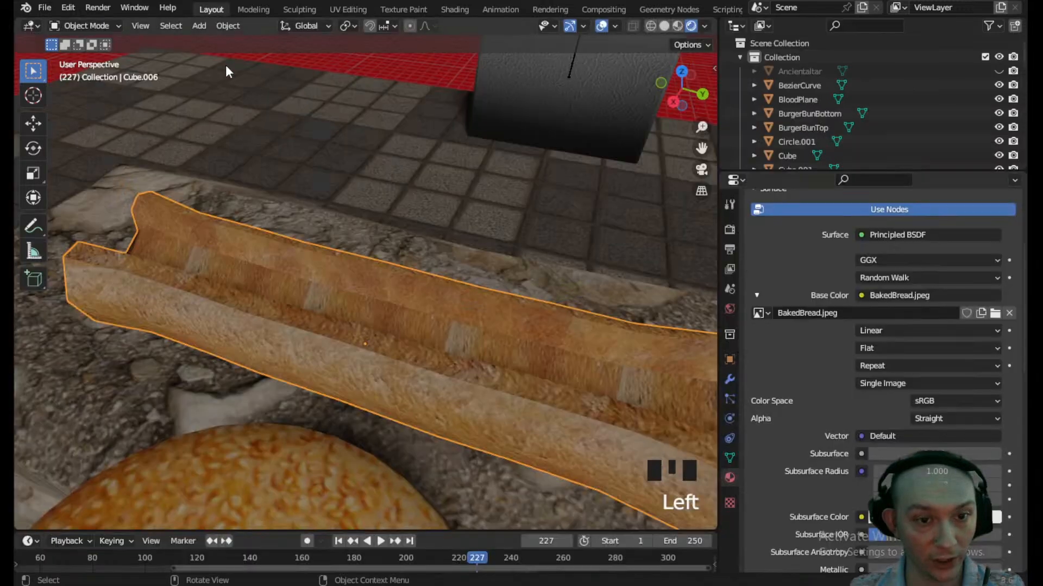
pyautogui.moveTo(359, 308); pyautogui.dragTo(341, 136, button='middle')
# - Scale the bun's whole UV layout down slightly in the UV Editing workspace
pyautogui.click(348, 9)
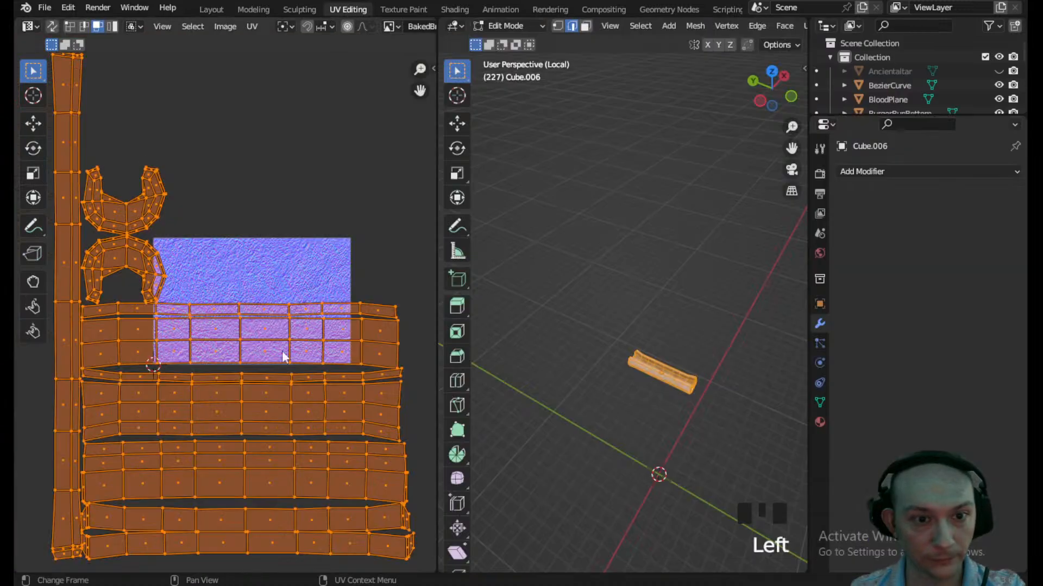
pyautogui.press('s')
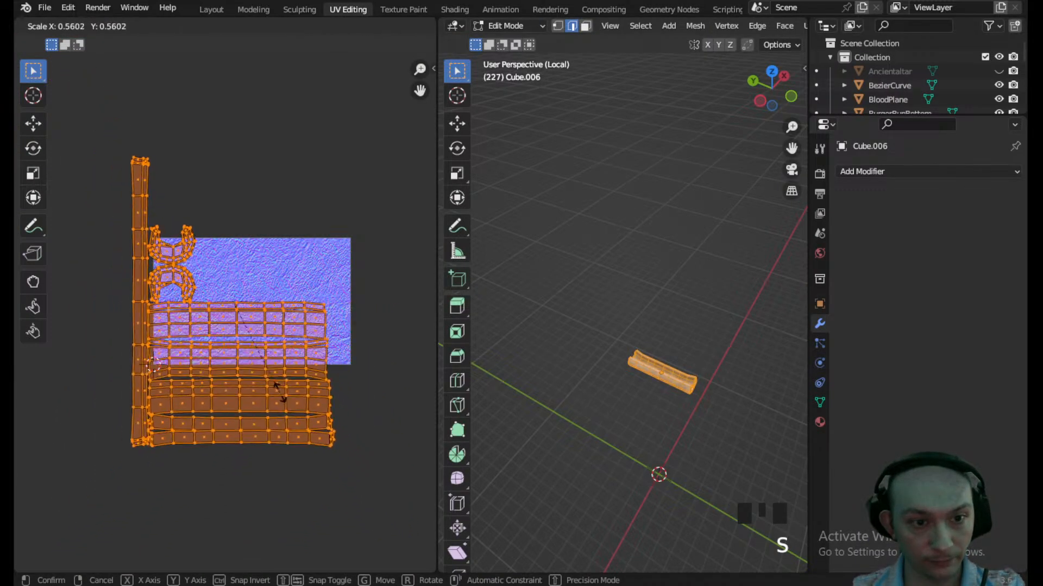
pyautogui.click(332, 442)
# - Select the two-row UV island over the image's lower part, move it up and scale it to fit the image width
pyautogui.click(266, 346)
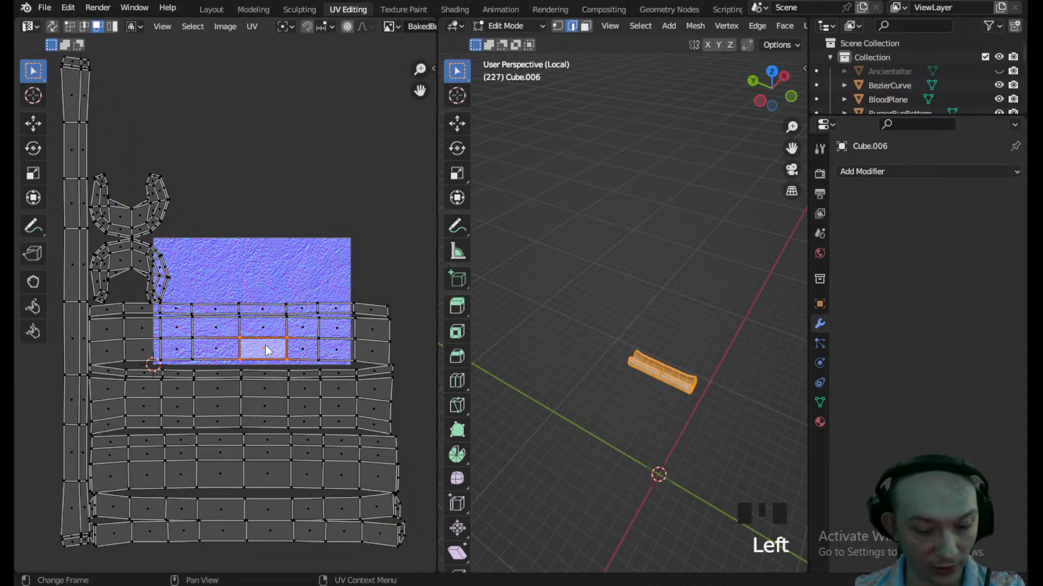
pyautogui.press('l')
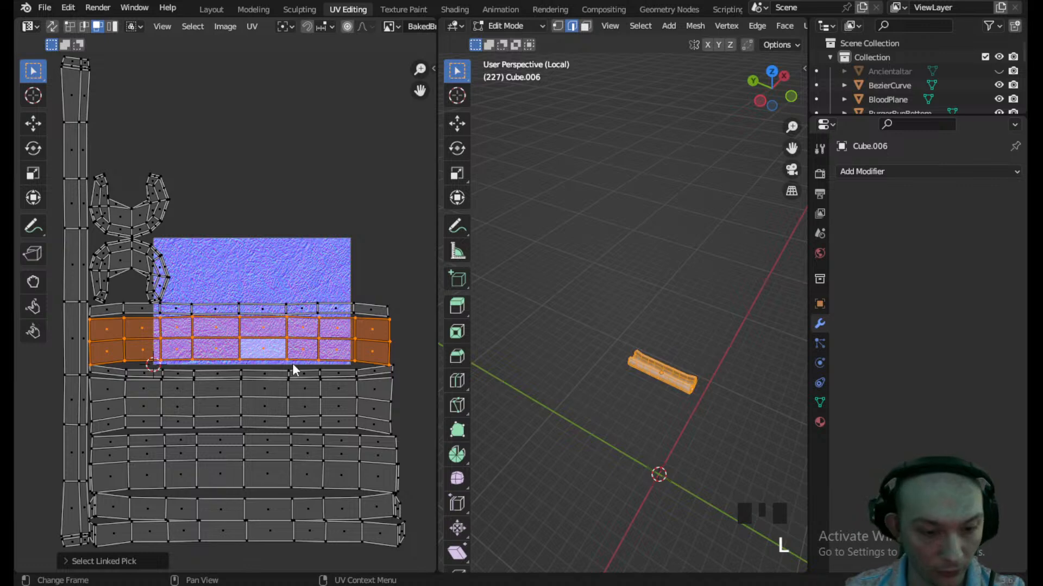
pyautogui.press('g')
pyautogui.click(302, 320)
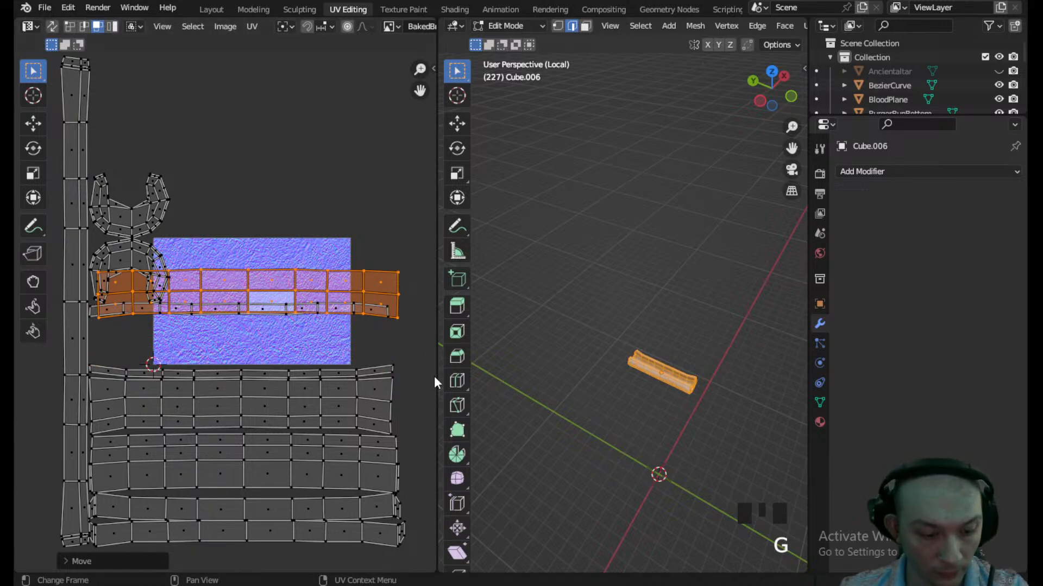
pyautogui.press('s')
pyautogui.click(295, 394)
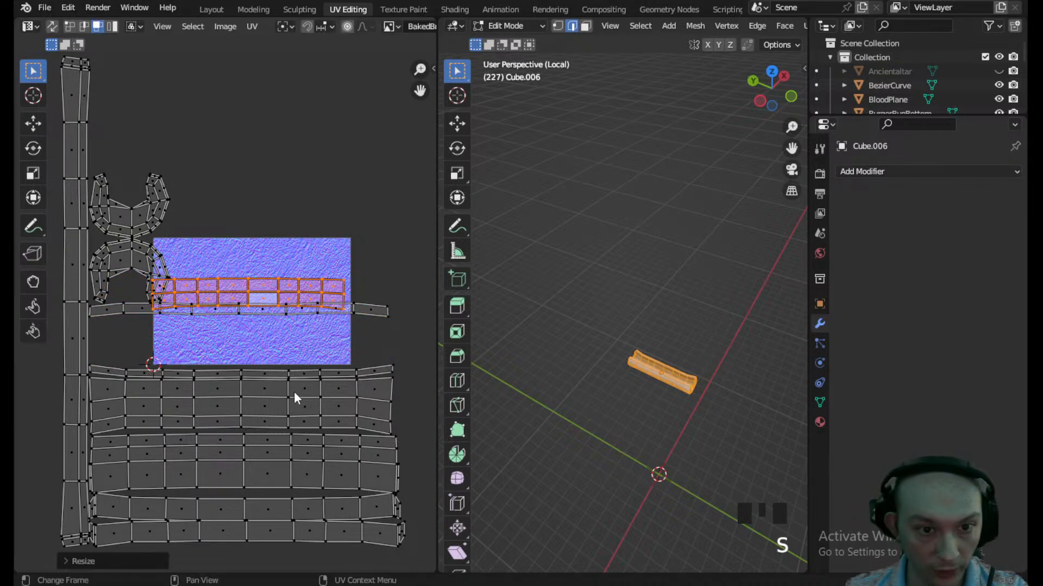
# - Select the three-row UV island just below the image, move it onto the image's middle and scale it to fit the width
pyautogui.click(291, 405)
pyautogui.press('l')
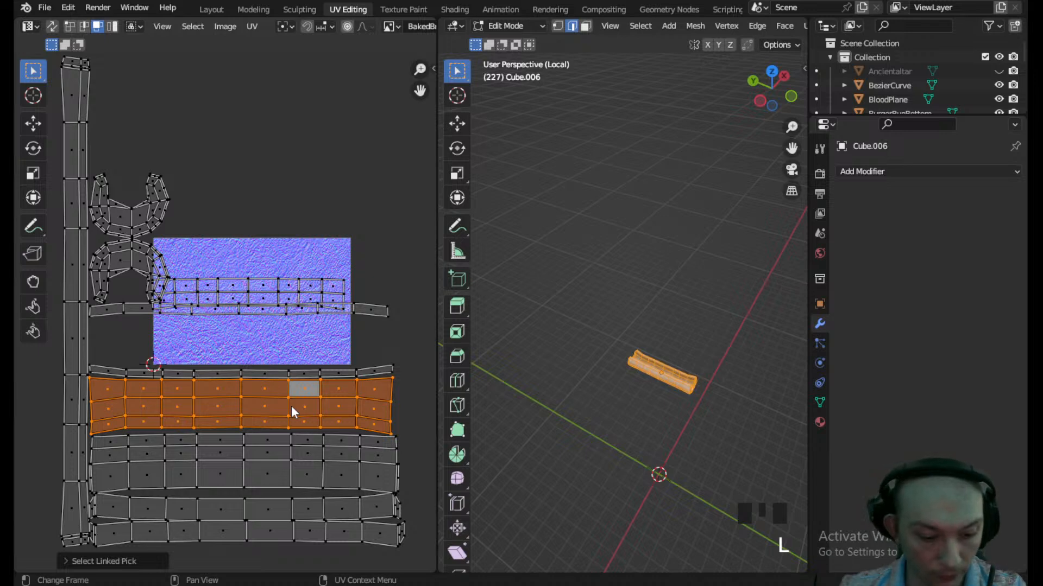
pyautogui.press('g')
pyautogui.click(311, 302)
pyautogui.press('s')
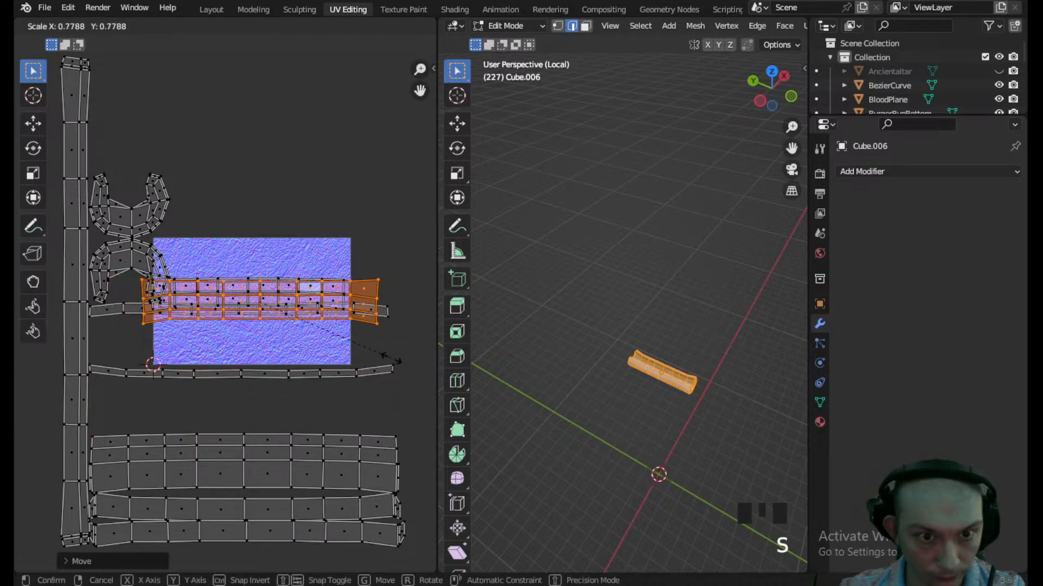
pyautogui.click(363, 356)
pyautogui.press('g')
pyautogui.click(354, 353)
# - Move the remaining three-row UV island onto the image's middle and shrink it to lie within the image width
pyautogui.click(288, 466)
pyautogui.press('l')
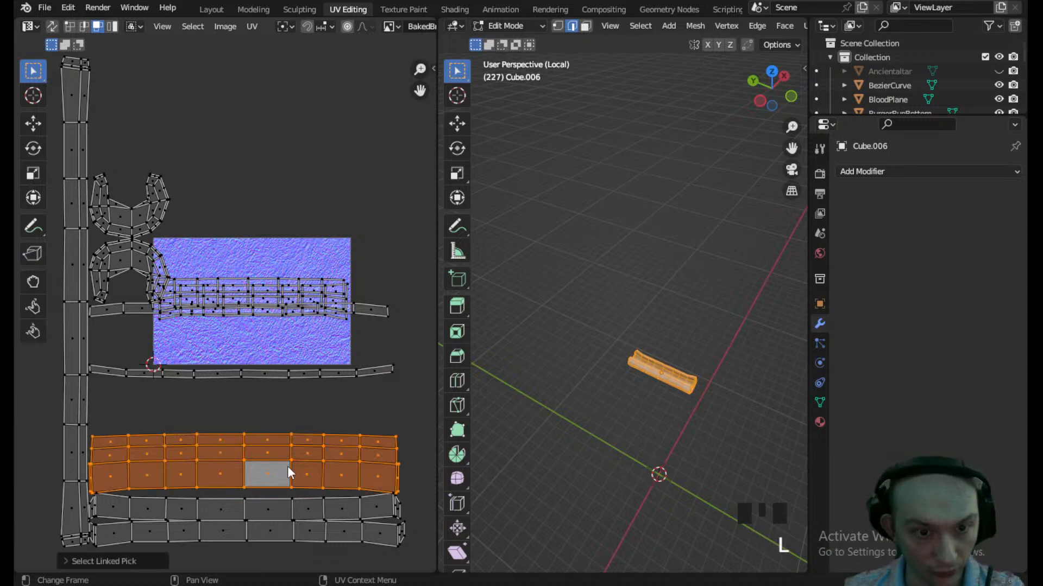
pyautogui.press('g')
pyautogui.click(381, 366)
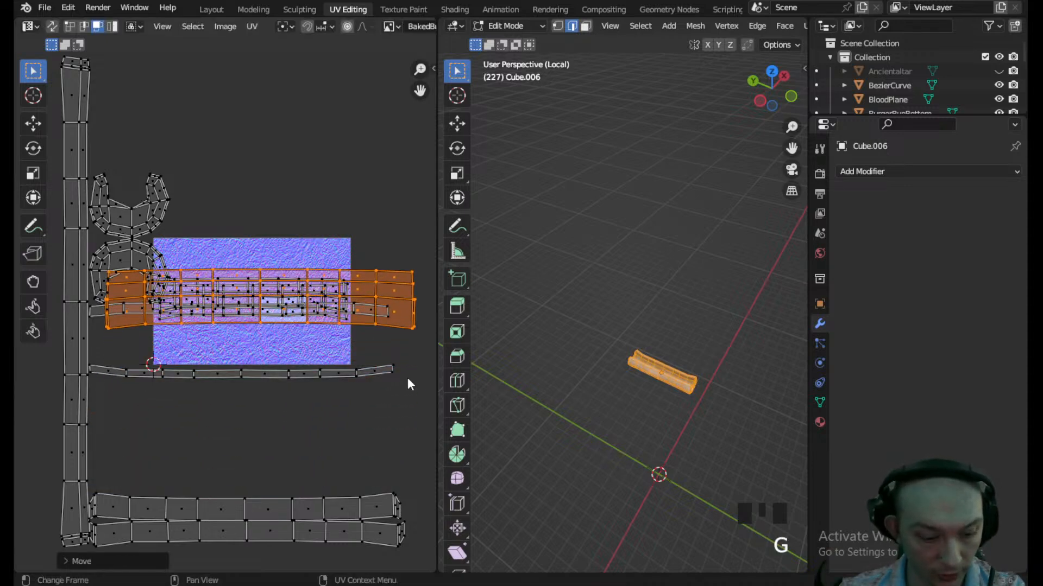
pyautogui.press('s')
pyautogui.click(341, 350)
pyautogui.press('g')
pyautogui.click(340, 350)
# - Move the upper of the two lowest single-row UV islands onto the image's middle and scale it to fit the width
pyautogui.click(290, 502)
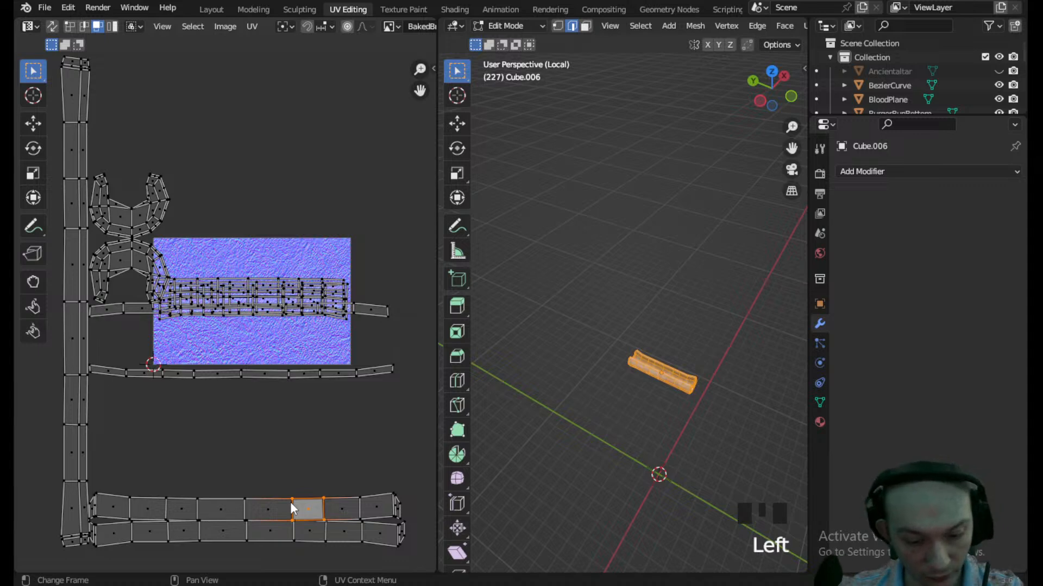
pyautogui.press('l')
pyautogui.press('g')
pyautogui.click(302, 297)
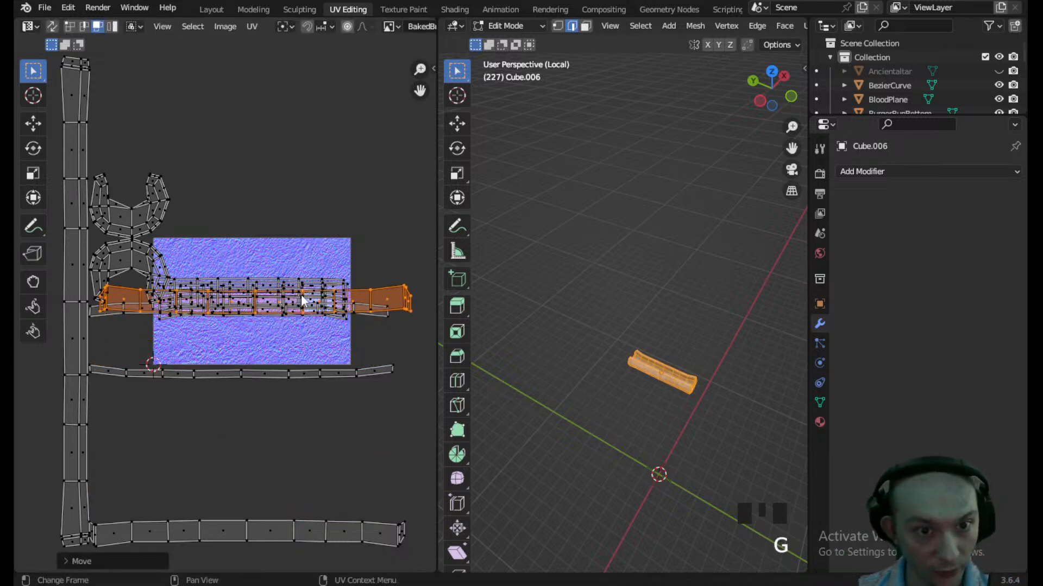
pyautogui.press('s')
pyautogui.click(299, 373)
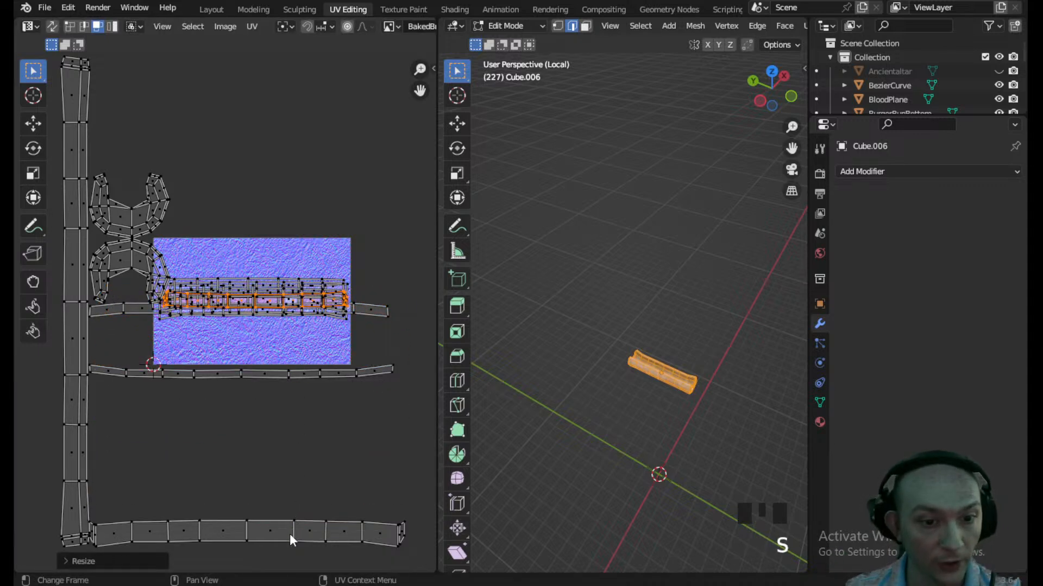
pyautogui.press('l')
pyautogui.press('g')
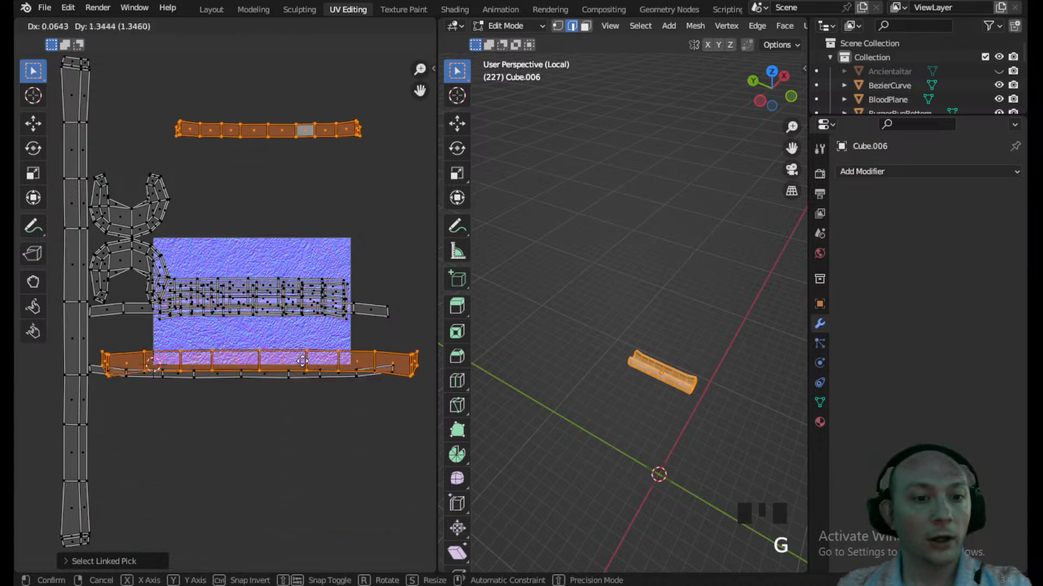
pyautogui.click(286, 476)
# - Select the lowest single-row UV island, move it onto the image's middle and scale it to fit the image width
pyautogui.click(256, 537)
pyautogui.press('l')
pyautogui.press('g')
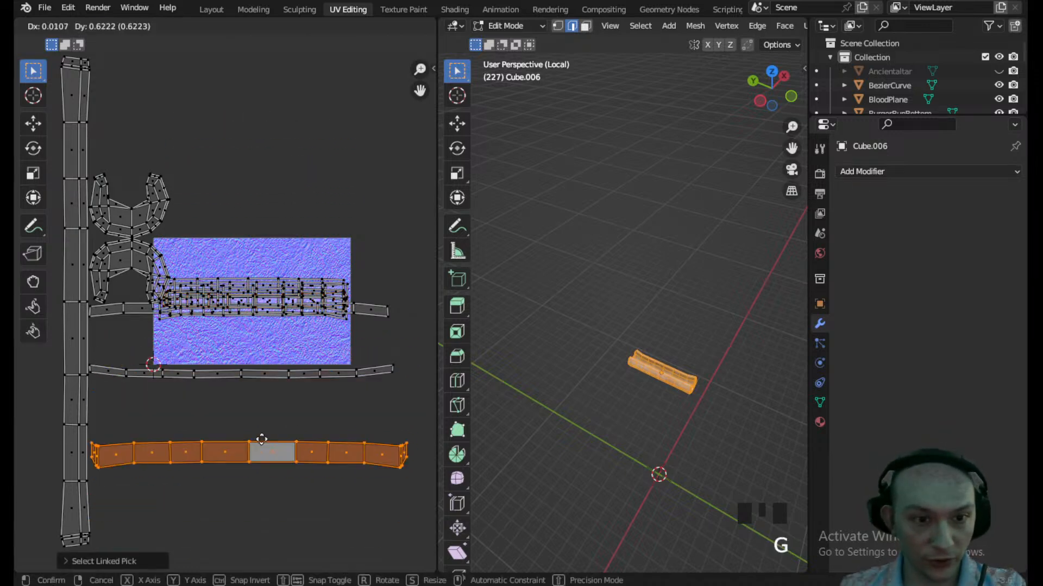
pyautogui.click(301, 342)
pyautogui.press('s')
pyautogui.click(311, 355)
# - Select the tall vertical UV island, rotate it 90 degrees, shrink it to the image width and move it onto the image's middle
pyautogui.click(254, 378)
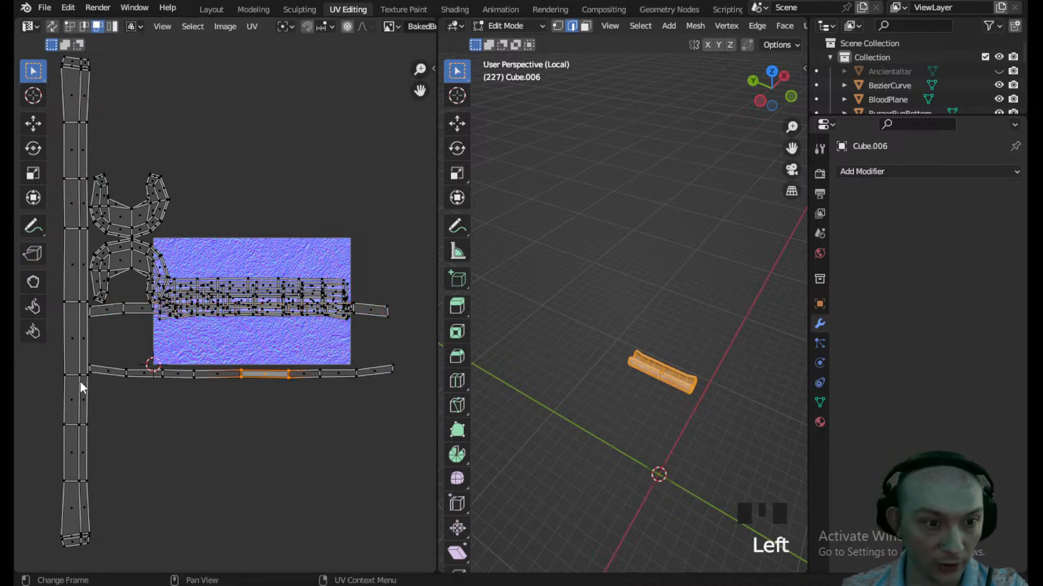
pyautogui.click(76, 394)
pyautogui.write('l')
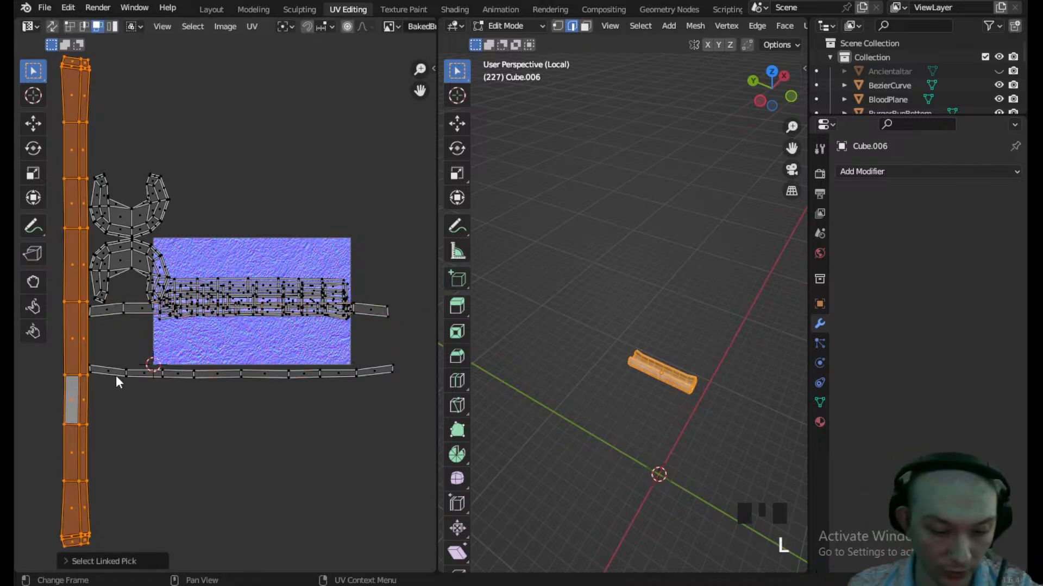
pyautogui.write('r90')
pyautogui.press('Return')
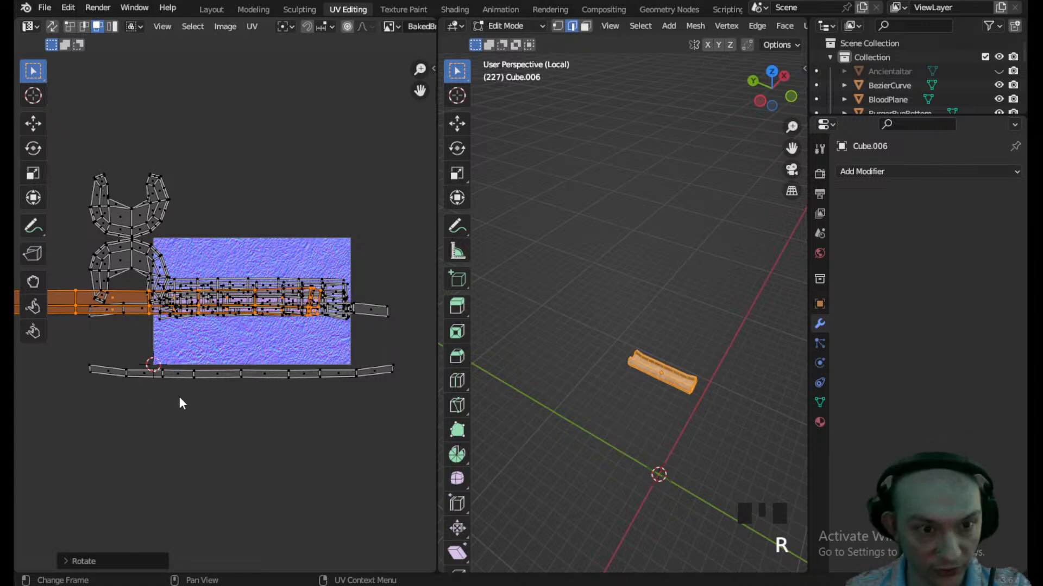
pyautogui.press('s')
pyautogui.click(149, 340)
pyautogui.press('g')
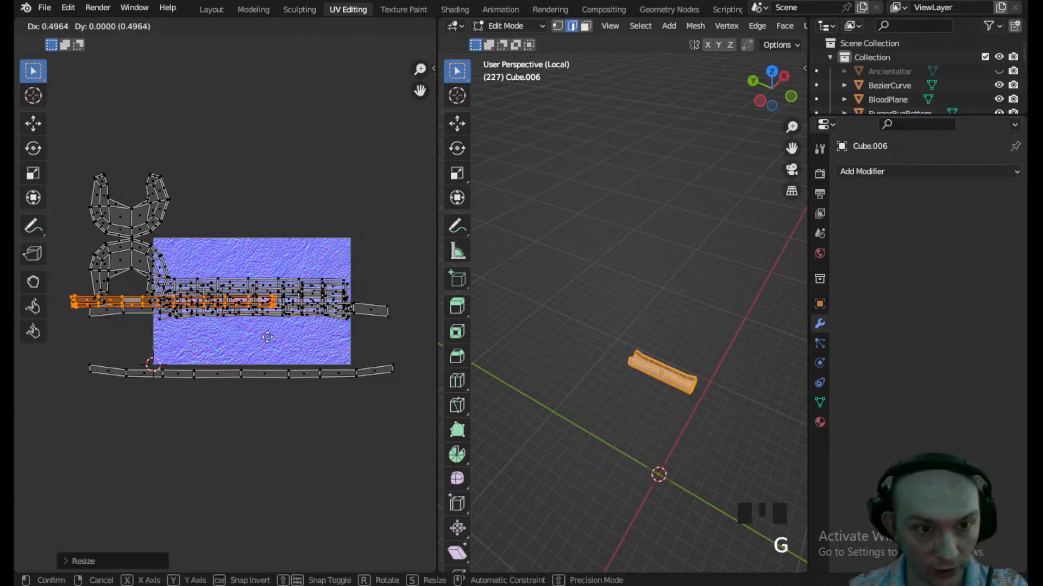
pyautogui.click(330, 344)
# - Select the narrow UV island extending past both sides of the image, shrink it to the image width and shift it to lie within the image
pyautogui.click(376, 310)
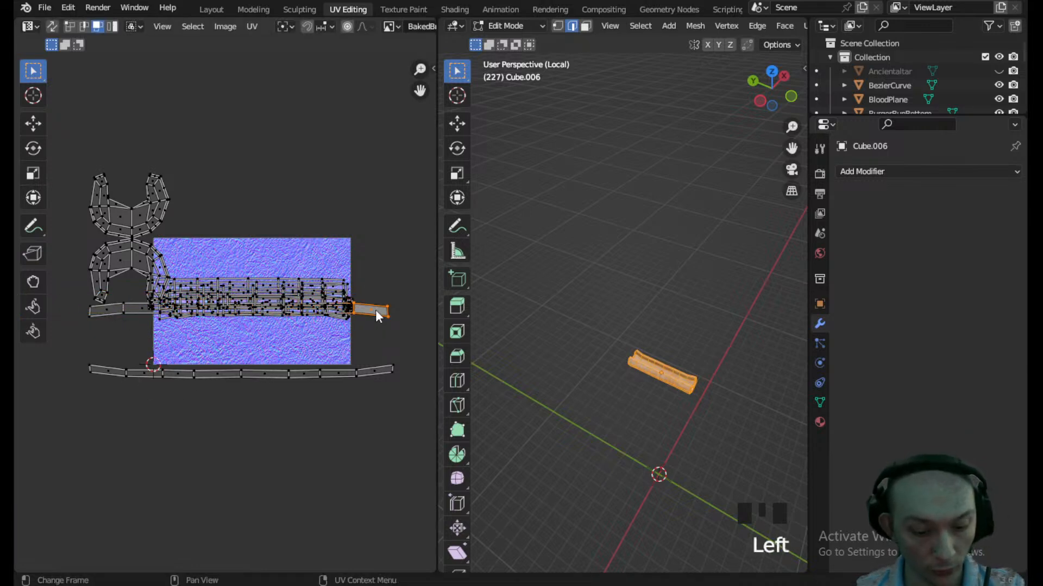
pyautogui.press('l')
pyautogui.press('s')
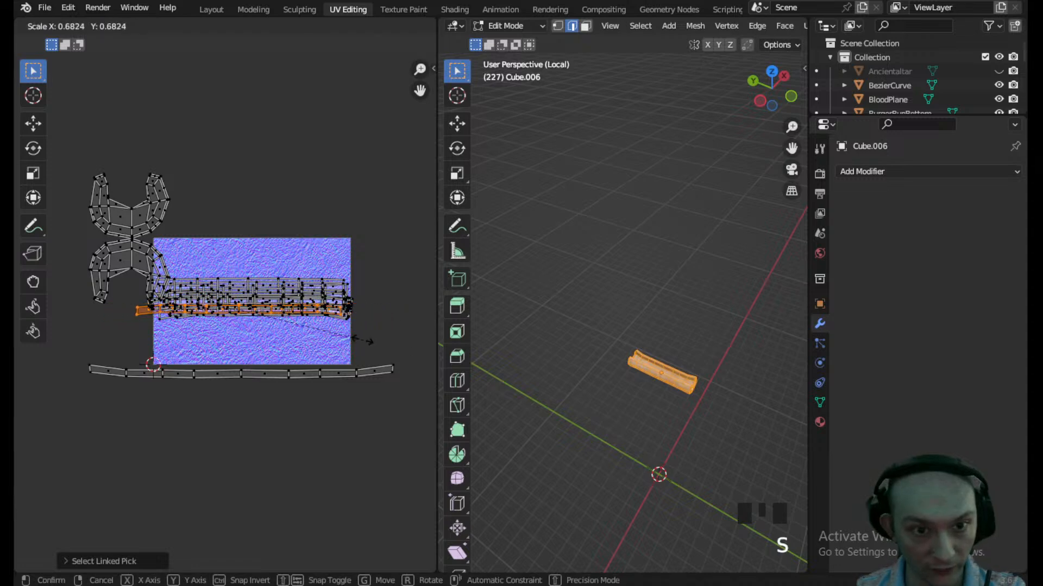
pyautogui.click(340, 336)
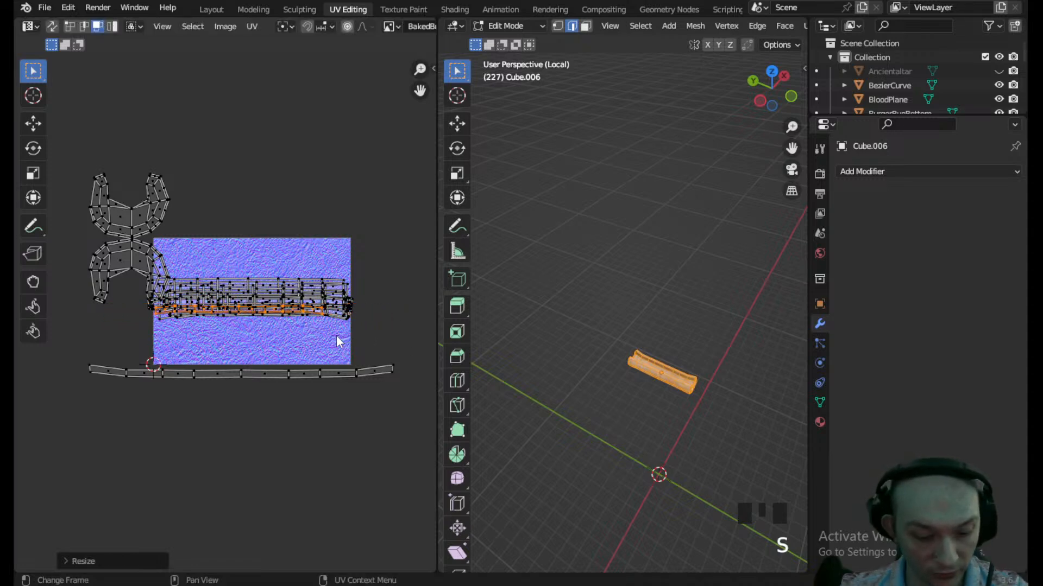
pyautogui.press('g')
pyautogui.click(138, 235)
# - Select the upper U-shaped end UV island and move it onto the image, over the stacked strips
pyautogui.click(143, 218)
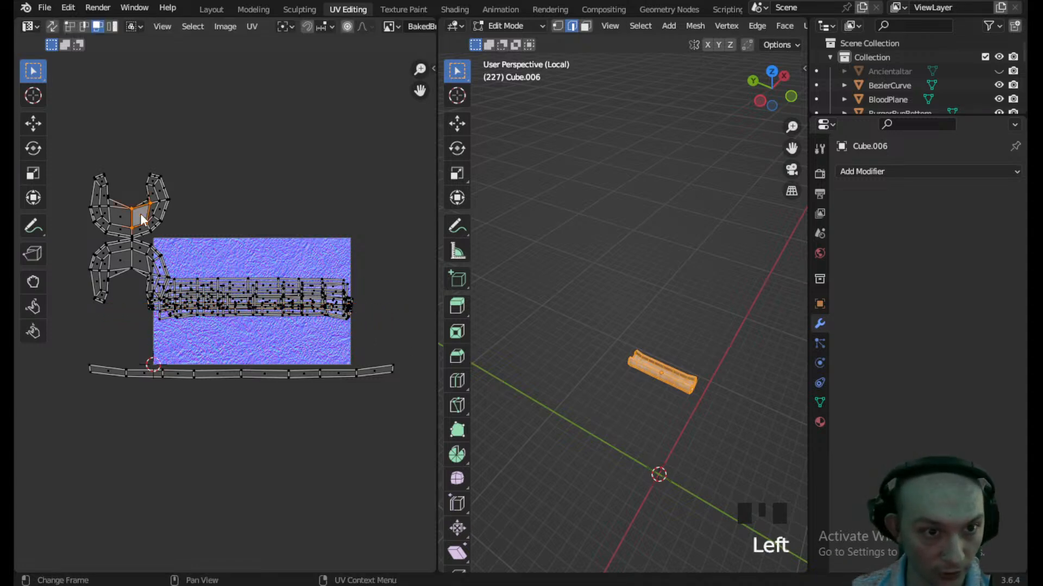
pyautogui.press('l')
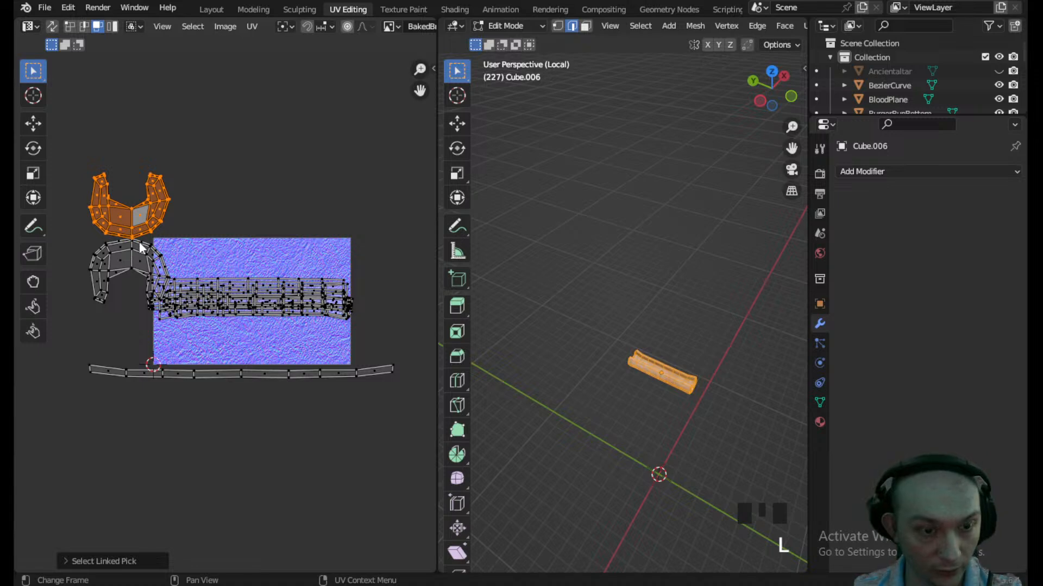
pyautogui.press('g')
pyautogui.click(333, 337)
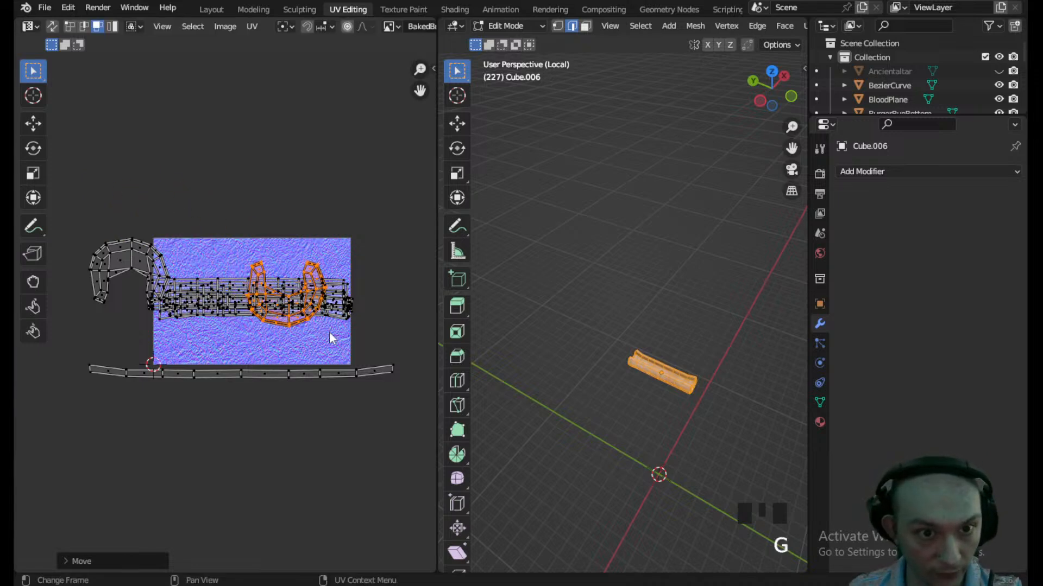
# - Select the remaining arch-shaped end UV island, rotate it 180 degrees and move it onto the image
pyautogui.click(125, 259)
pyautogui.press('l')
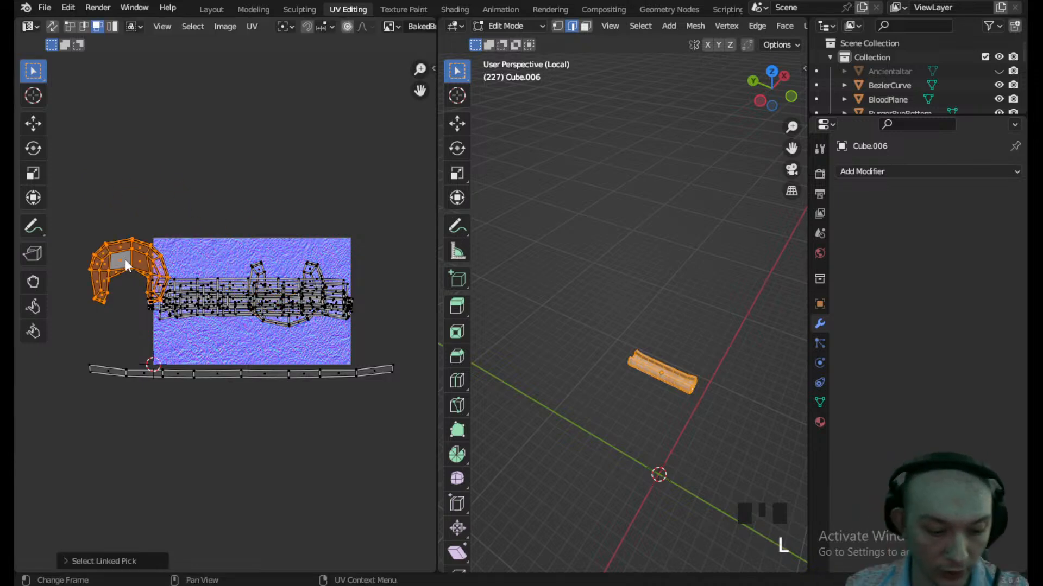
pyautogui.write('r180')
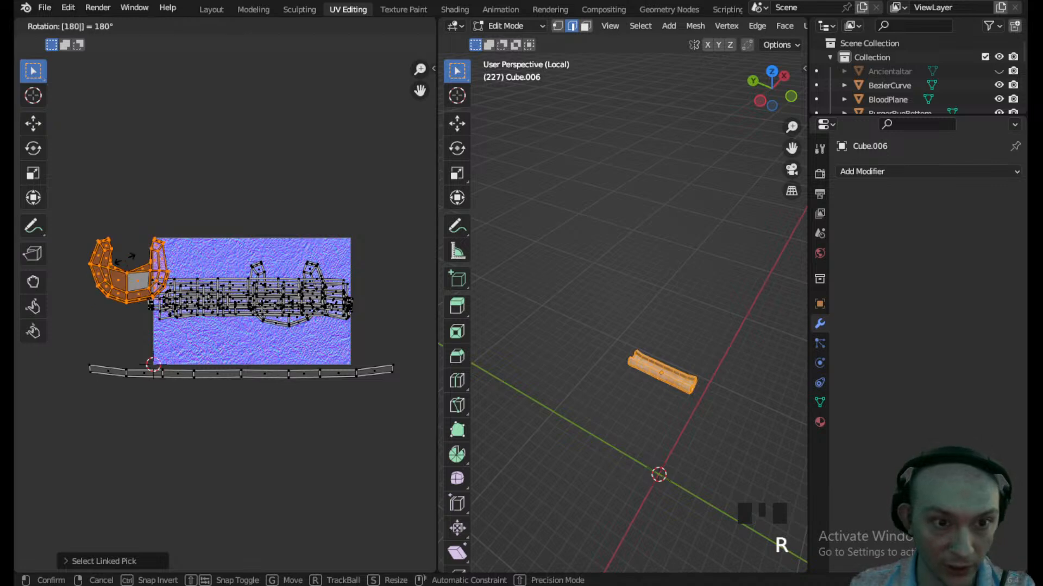
pyautogui.press('Return')
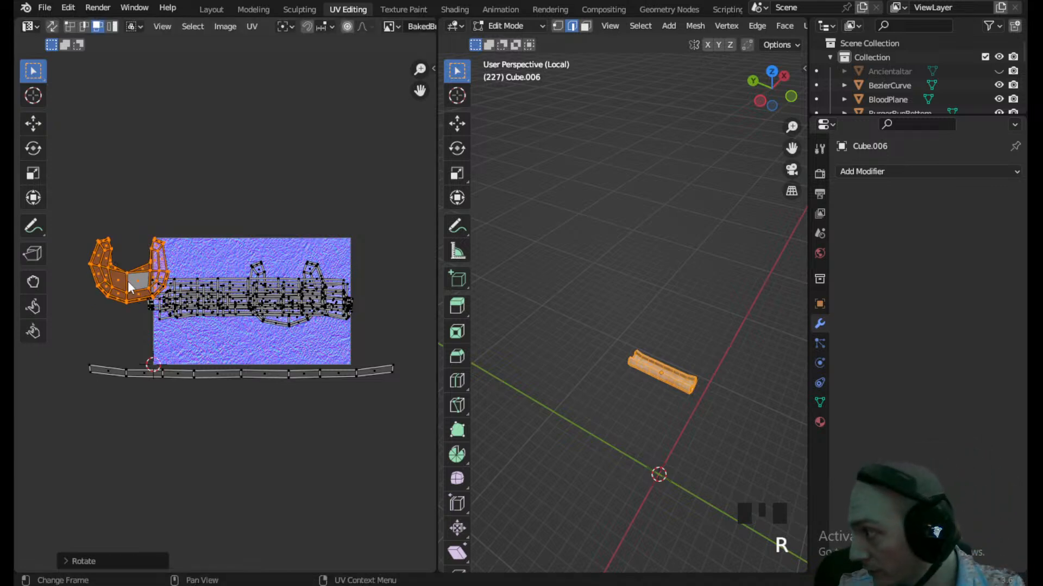
pyautogui.press('g')
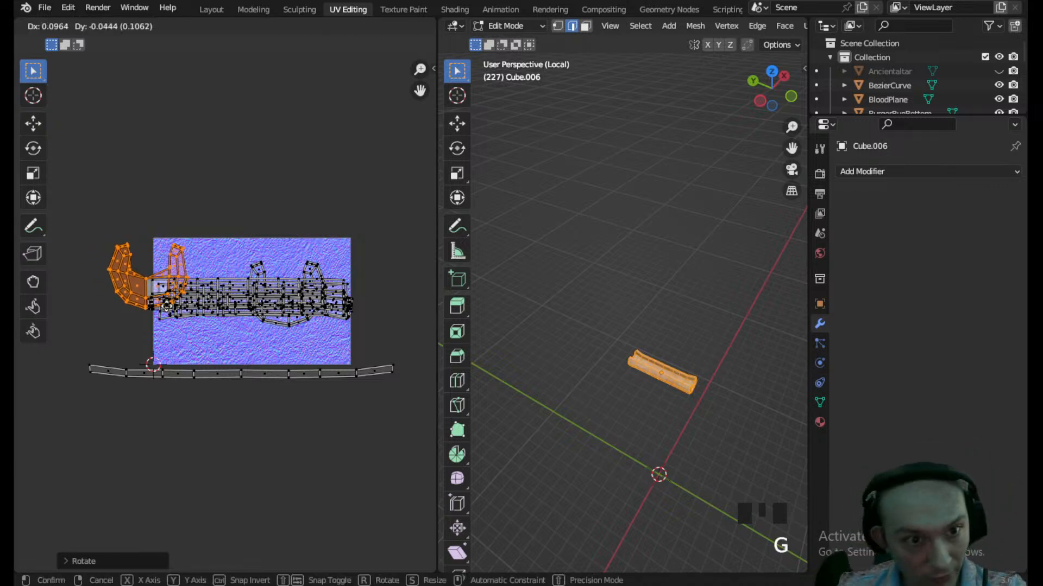
pyautogui.click(228, 343)
# - Select the last thin UV island just below the image, scale it to fit the image width and move it onto the image
pyautogui.click(262, 374)
pyautogui.press('l')
pyautogui.press('s')
pyautogui.click(318, 435)
pyautogui.press('g')
pyautogui.click(331, 380)
# - Return the bun to Object Mode and inspect its bread texture up close
pyautogui.click(507, 26)
pyautogui.click(505, 40)
pyautogui.scroll(3, 649, 415)
pyautogui.keyDown('shift'); pyautogui.moveTo(650, 414); pyautogui.dragTo(579, 340, button='middle'); pyautogui.keyUp('shift')
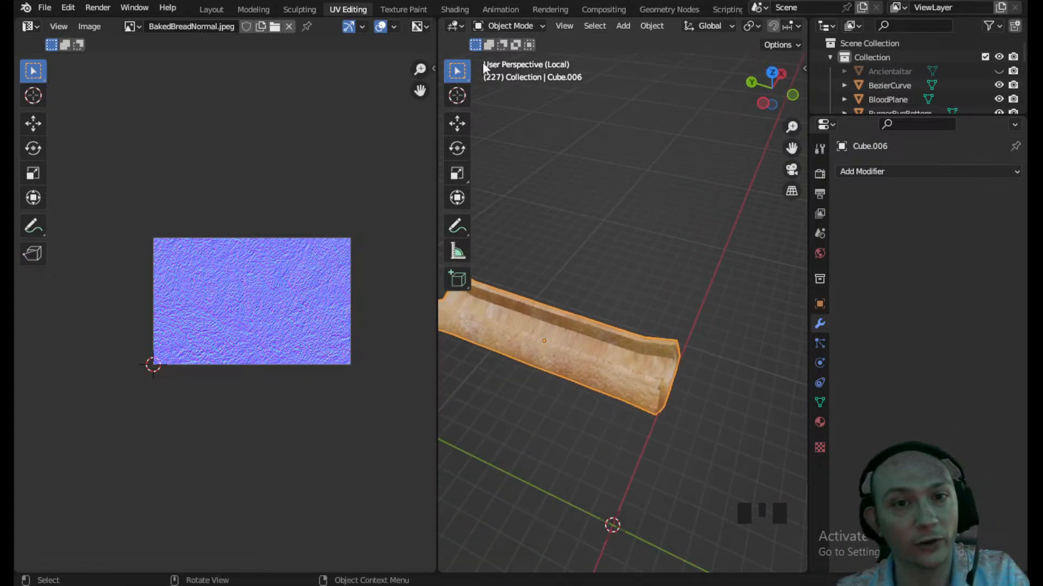
# - Switch to the Layout workspace and scale down the hot dog bun above the stone table, next to the burger bun
pyautogui.click(211, 9)
pyautogui.scroll(-5, 295, 251)
pyautogui.moveTo(311, 284); pyautogui.dragTo(440, 221, button='middle')
pyautogui.scroll(5, 194, 299)
pyautogui.scroll(-3, 318, 278)
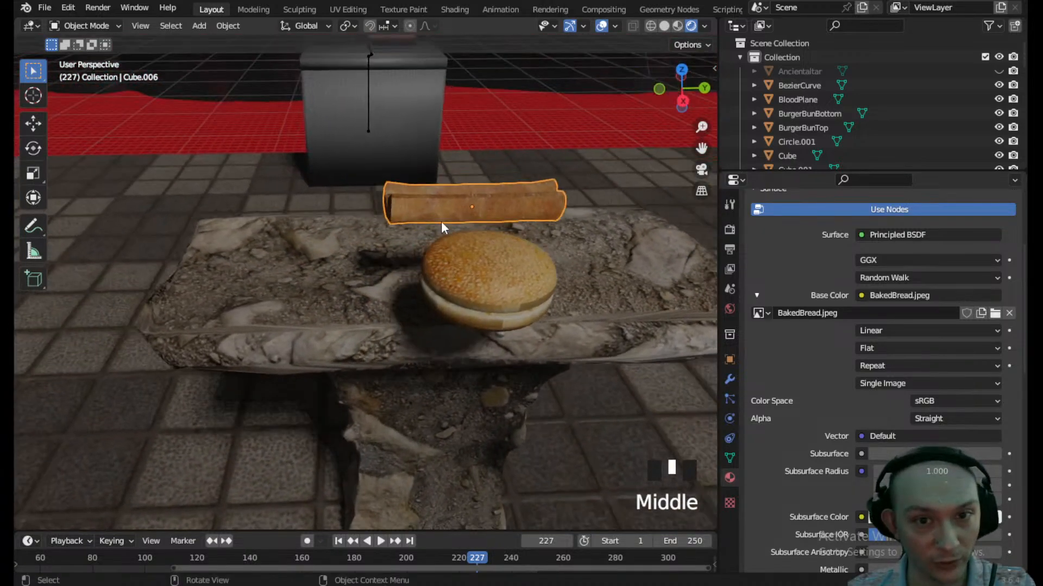
pyautogui.click(441, 220)
pyautogui.press('s')
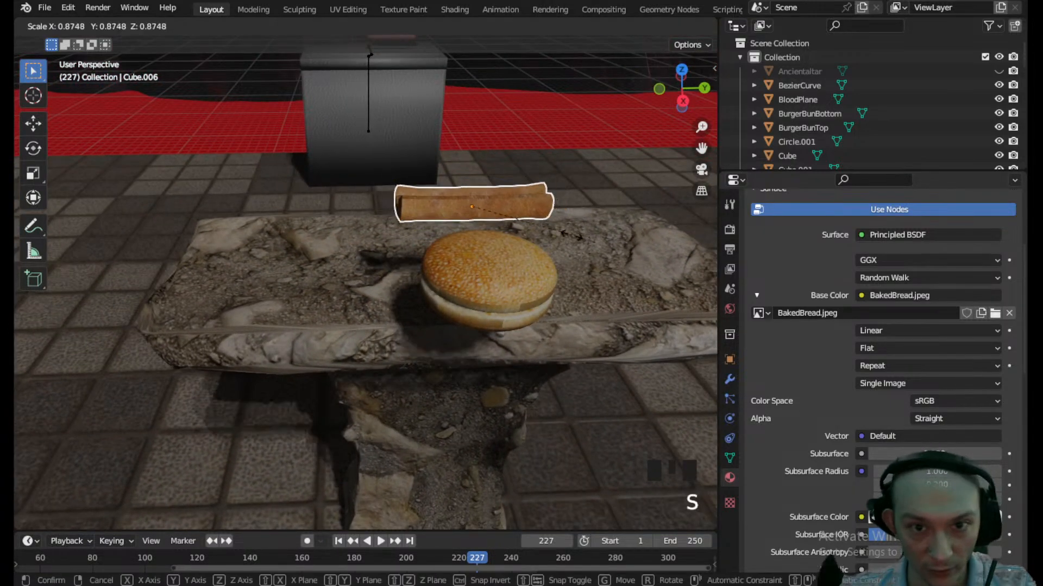
# - Scale the hotdog bun uniformly to about 0.711, adjust its height along the Z axis and save the file
pyautogui.click(553, 227)
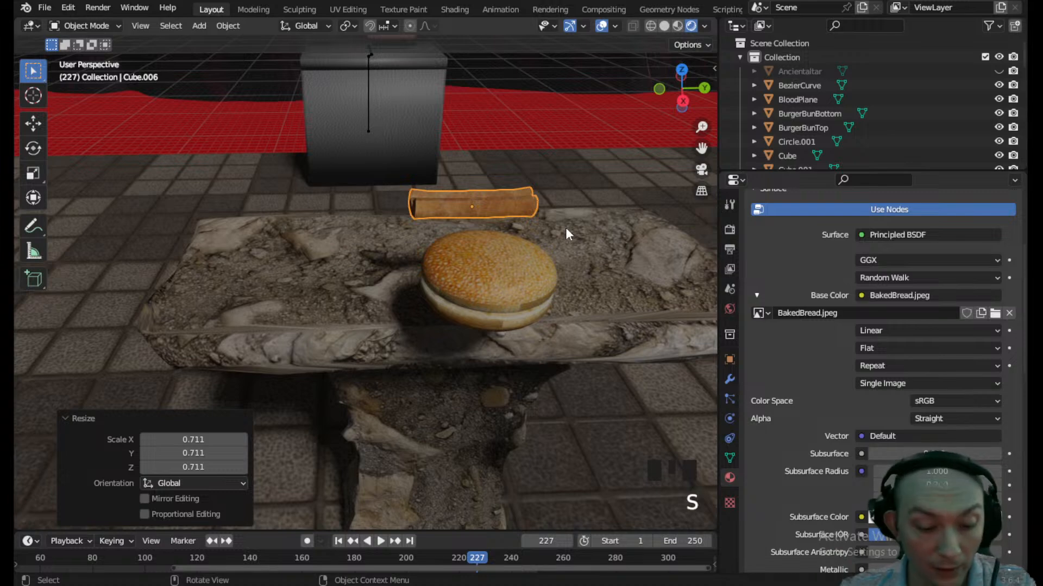
pyautogui.press('g')
pyautogui.press('z')
pyautogui.click(570, 243)
pyautogui.hotkey('ctrl', 's')
# - Rename the hotdog bun object Cube.006 as HotdogBun
pyautogui.moveTo(571, 242); pyautogui.dragTo(523, 234, button='middle')
pyautogui.scroll(-2, 523, 234)
pyautogui.keyDown('shift'); pyautogui.click(491, 213); pyautogui.keyUp('shift')
pyautogui.keyDown('shift'); pyautogui.click(456, 191); pyautogui.keyUp('shift')
pyautogui.click(439, 185)
pyautogui.moveTo(788, 177); pyautogui.dragTo(788, 464)
pyautogui.click(790, 239)
pyautogui.doubleClick(790, 239)
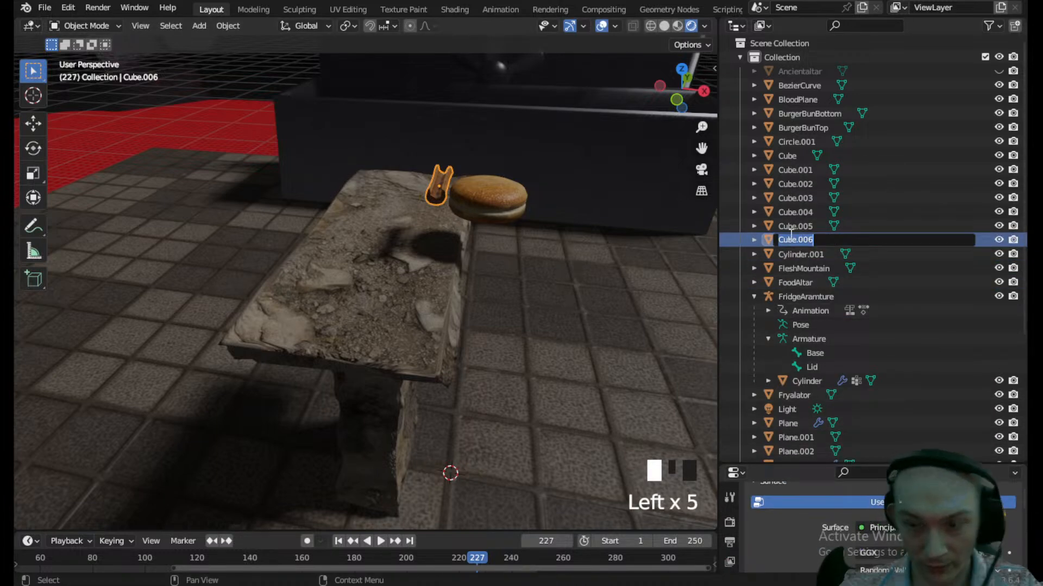
pyautogui.write('HotdogBun')
pyautogui.press('Return')
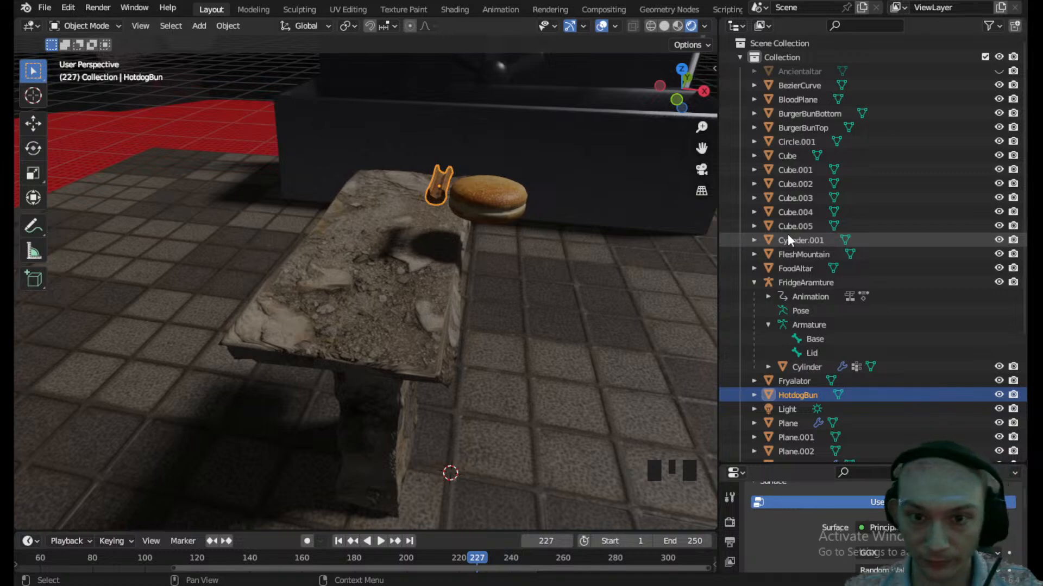
# - Move HotdogBun, BurgerBunTop and BurgerBunBottom together about -40.895 m in X and -11.627 m in Y, beside the other food items, and save
pyautogui.scroll(-3, 441, 181)
pyautogui.moveTo(442, 180); pyautogui.dragTo(412, 261, button='middle')
pyautogui.keyDown('shift'); pyautogui.click(440, 270); pyautogui.keyUp('shift')
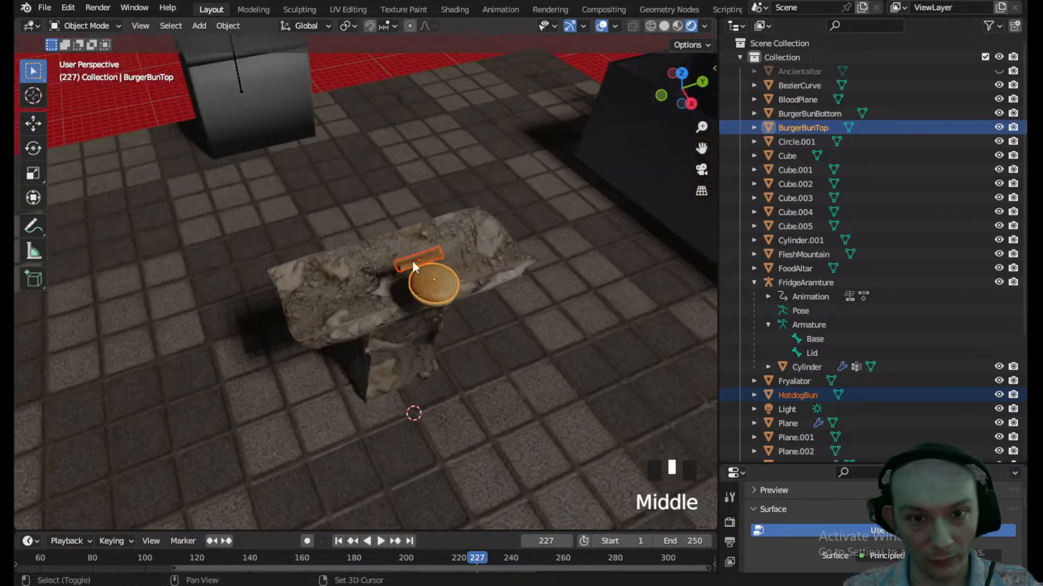
pyautogui.keyDown('shift'); pyautogui.click(434, 309); pyautogui.keyUp('shift')
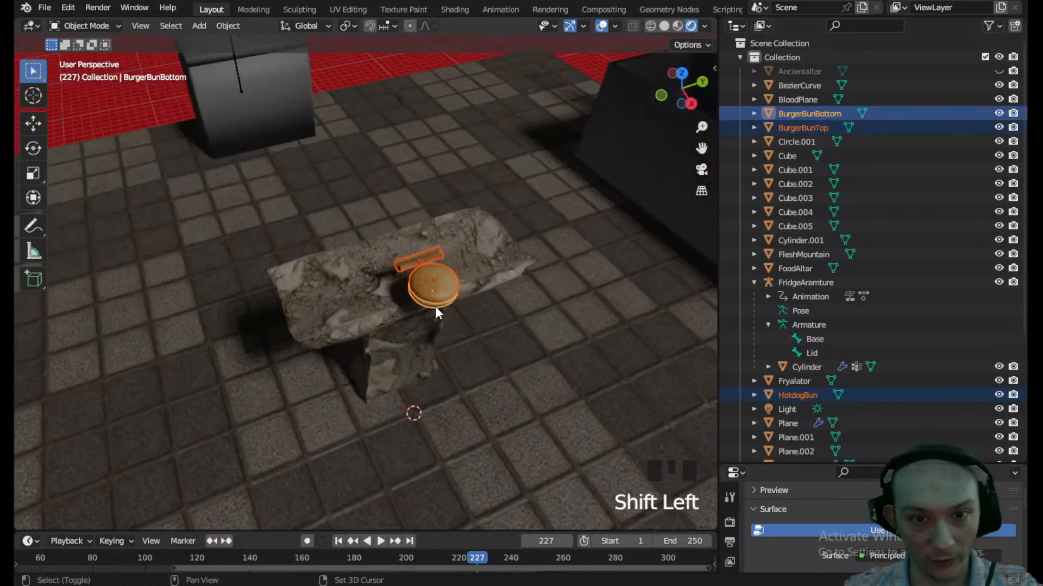
pyautogui.click(682, 72)
pyautogui.scroll(-3, 487, 260)
pyautogui.scroll(-4, 486, 260)
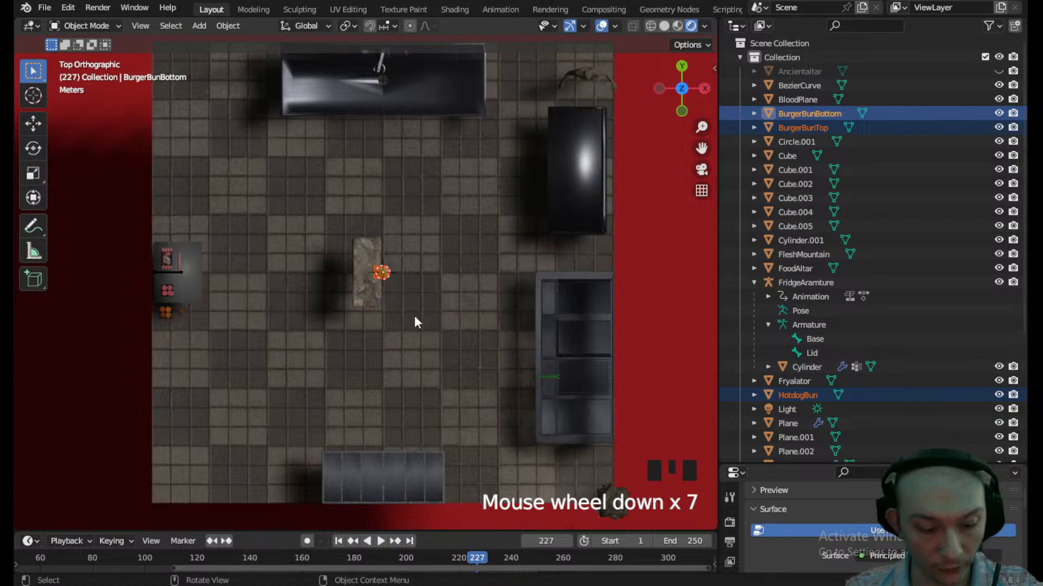
pyautogui.press('g')
pyautogui.click(198, 374)
pyautogui.scroll(2, 221, 354)
pyautogui.keyDown('shift'); pyautogui.moveTo(221, 353); pyautogui.dragTo(429, 297, button='middle'); pyautogui.keyUp('shift')
pyautogui.hotkey('ctrl', 's')
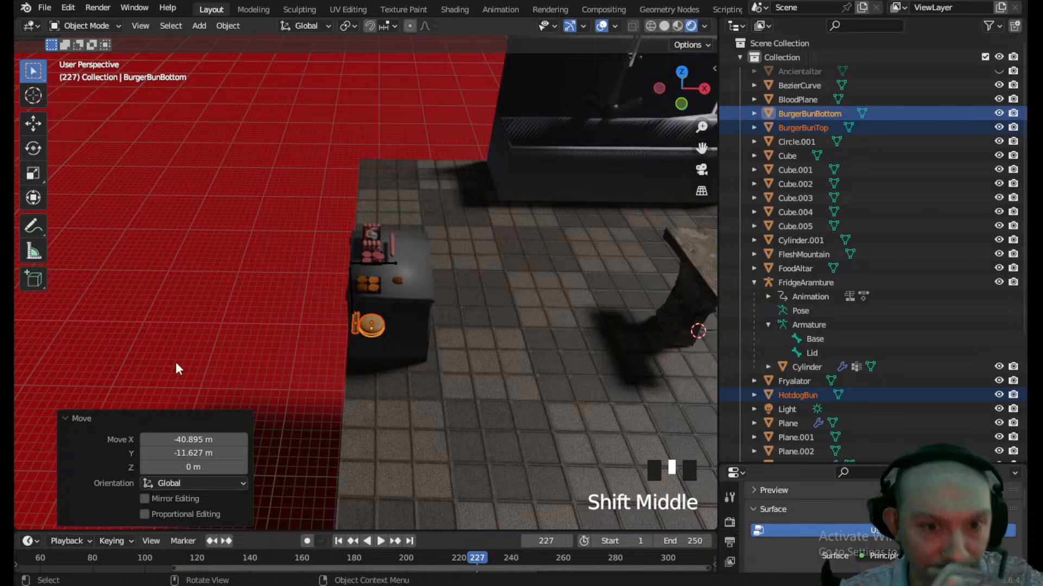
# - Switch to The plan.txt in Notepad and review the list of condiments and buns still needed
pyautogui.scroll(-2, 529, 385)
pyautogui.hotkey('alt', 'Tab')
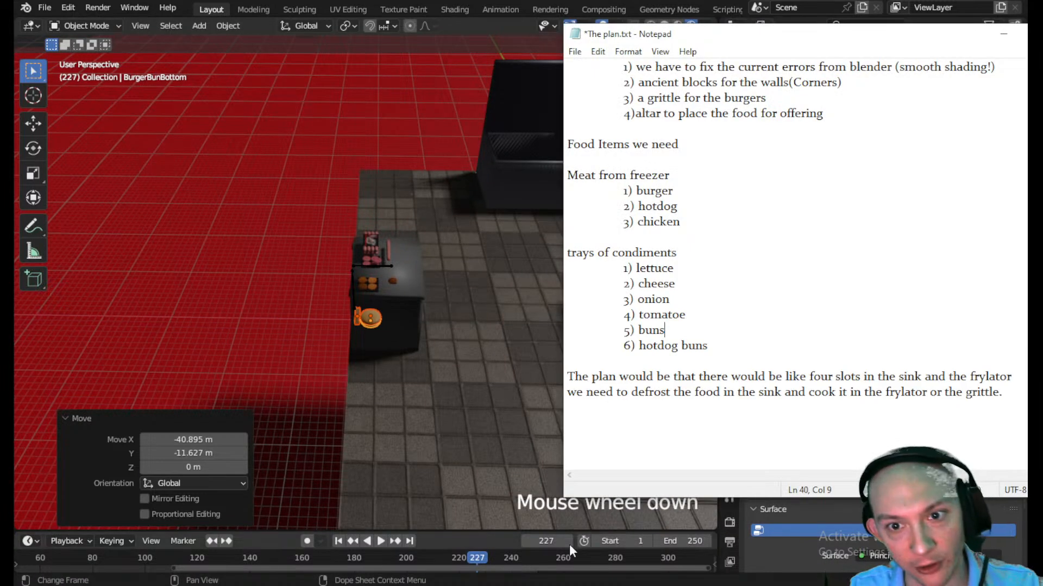
pyautogui.click(685, 328)
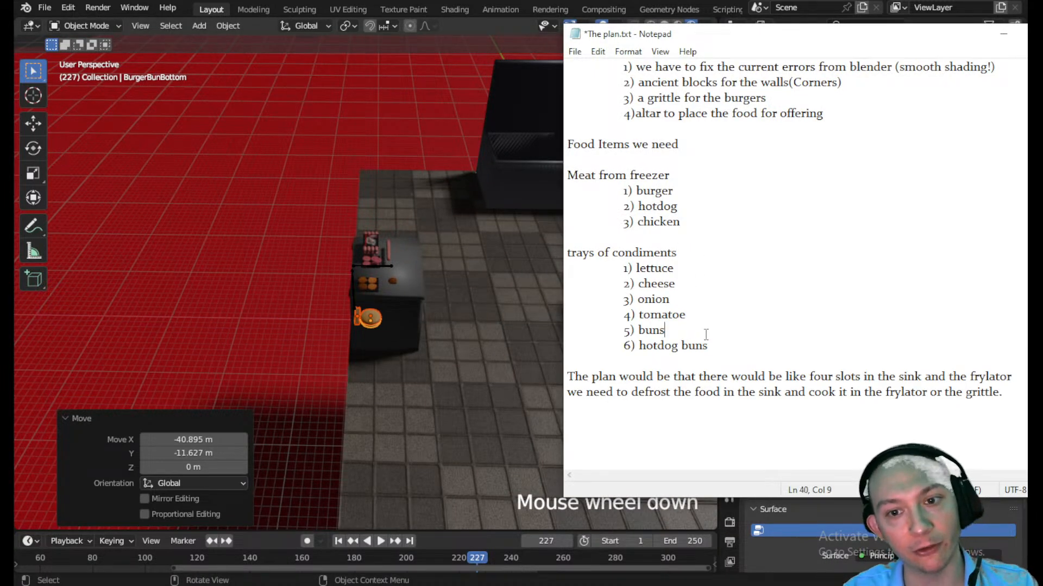
pyautogui.click(728, 347)
pyautogui.click(705, 270)
pyautogui.click(701, 286)
pyautogui.click(701, 303)
pyautogui.click(703, 316)
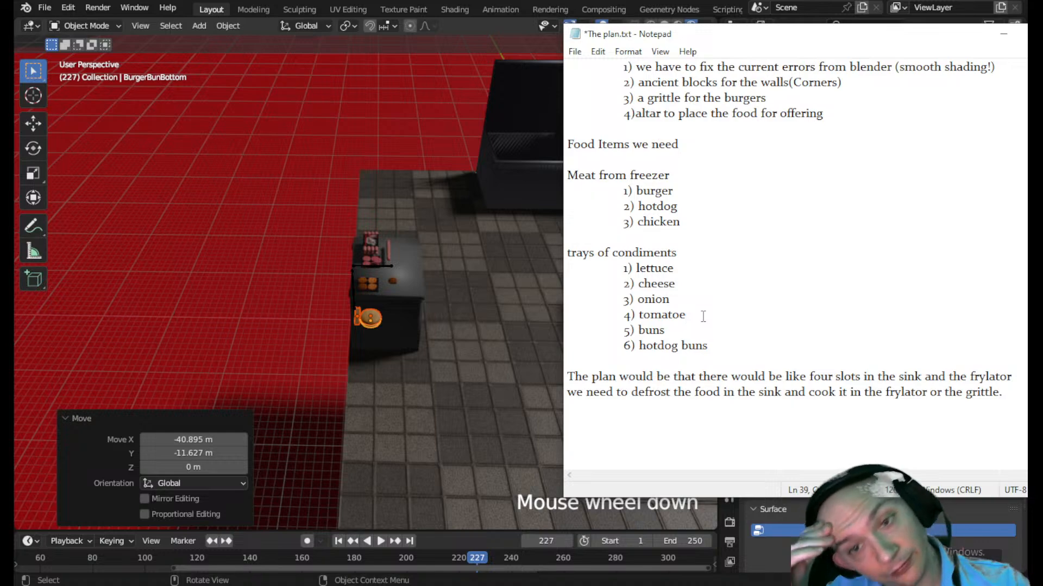
pyautogui.click(1003, 34)
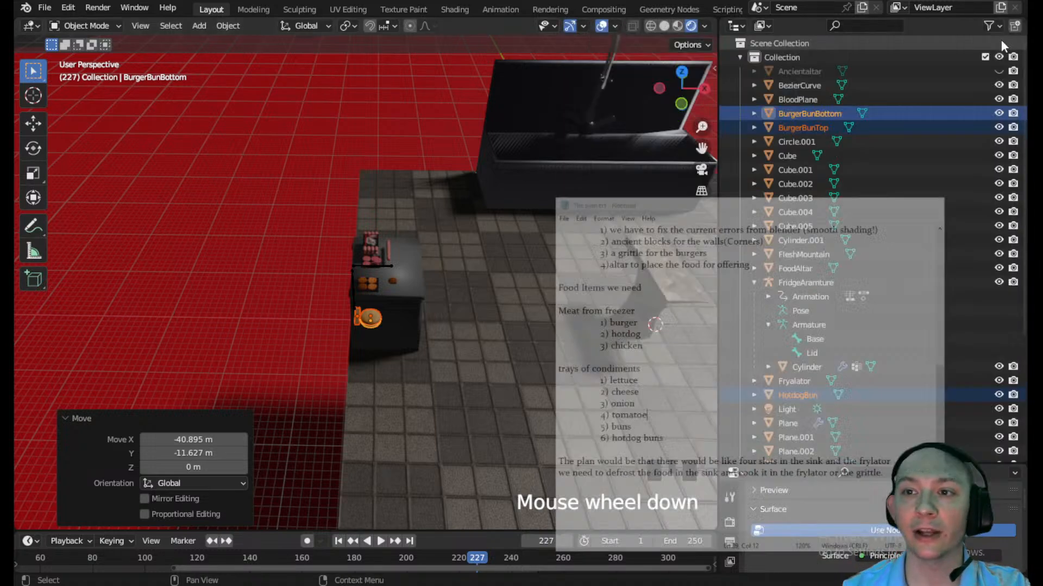
pyautogui.scroll(-3, 575, 305)
pyautogui.moveTo(575, 305); pyautogui.dragTo(190, 162, button='middle')
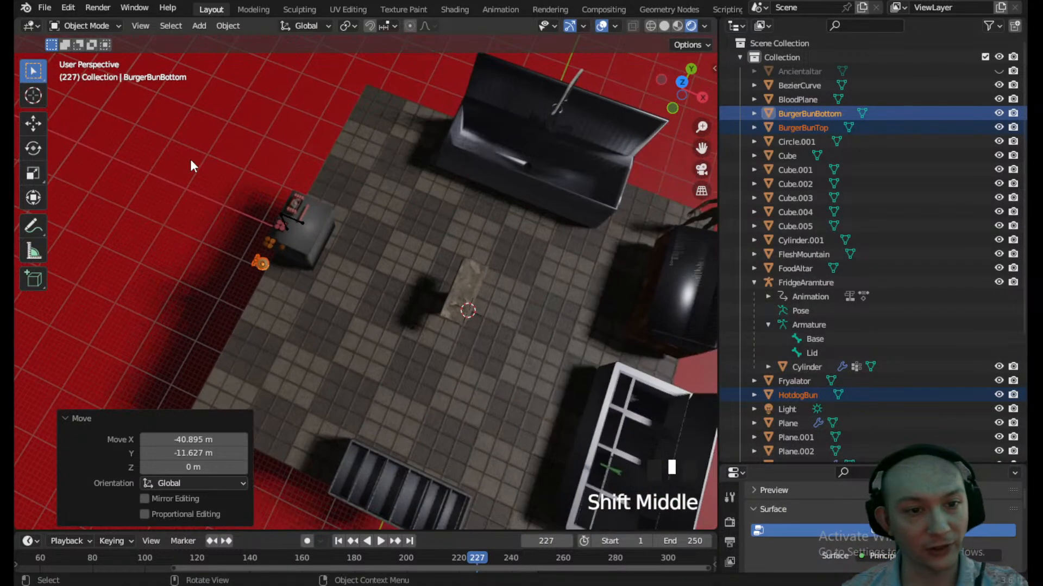
pyautogui.click(190, 160)
pyautogui.scroll(-2, 365, 334)
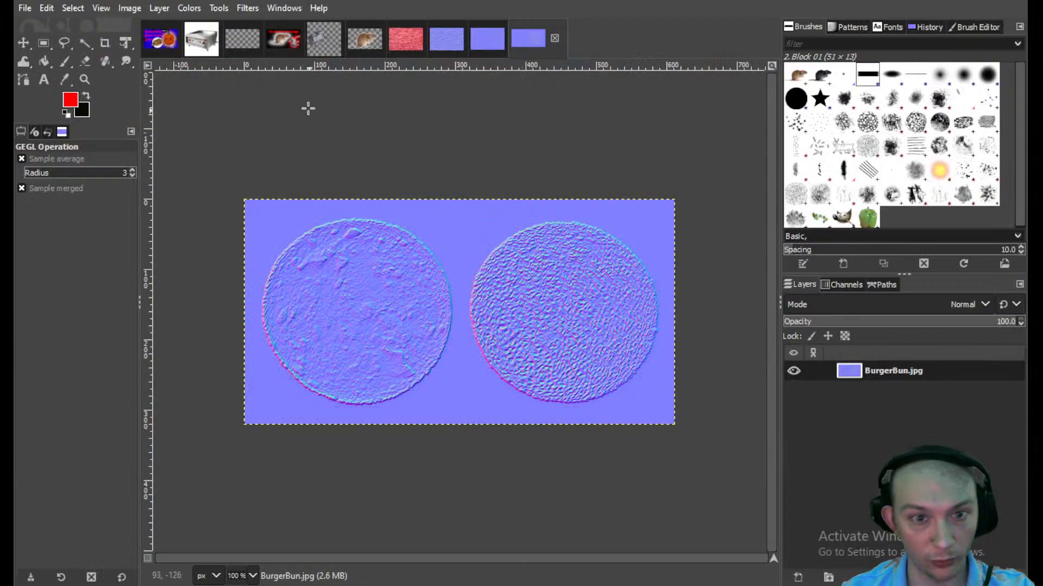
# - Open the lettuce picture bc196400fc8121064fb22659a83eed83.jpg from the Jokes textures folder
pyautogui.click(25, 8)
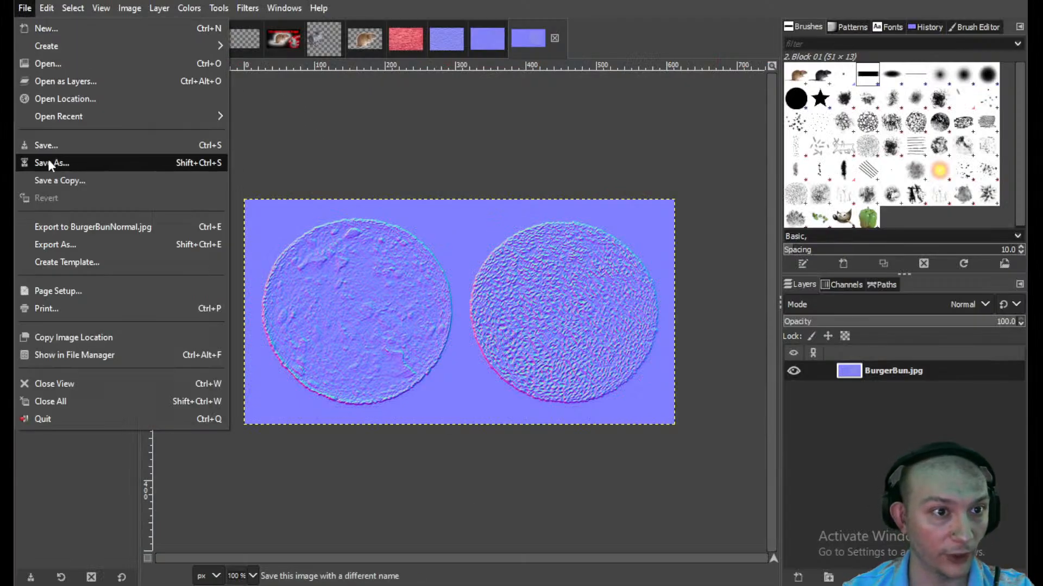
pyautogui.click(51, 64)
pyautogui.click(382, 198)
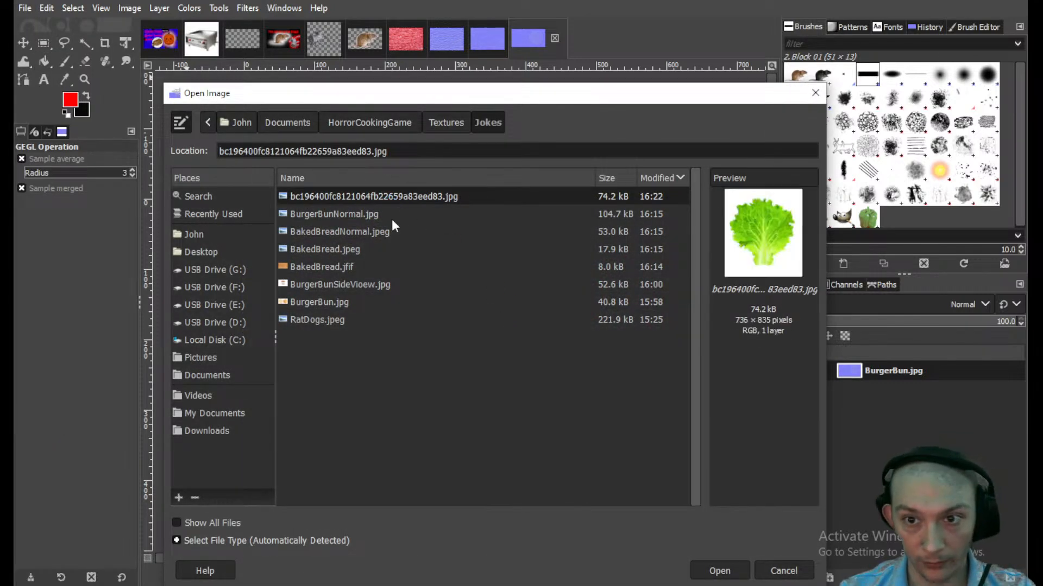
pyautogui.click(717, 571)
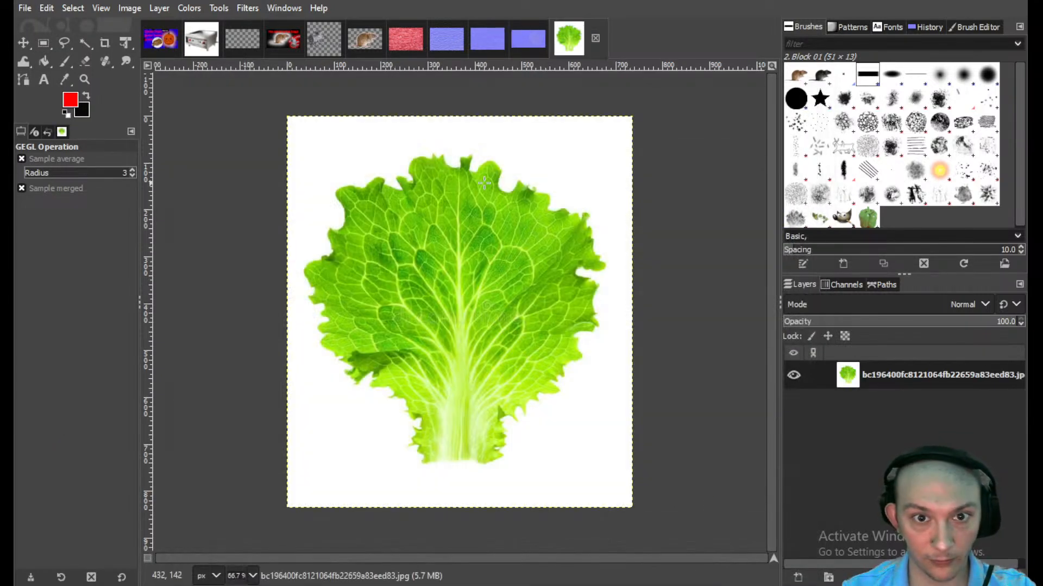
# - Add an alpha channel to the lettuce layer, delete the fuzzy-selected white background and clear the selection
pyautogui.rightClick(908, 376)
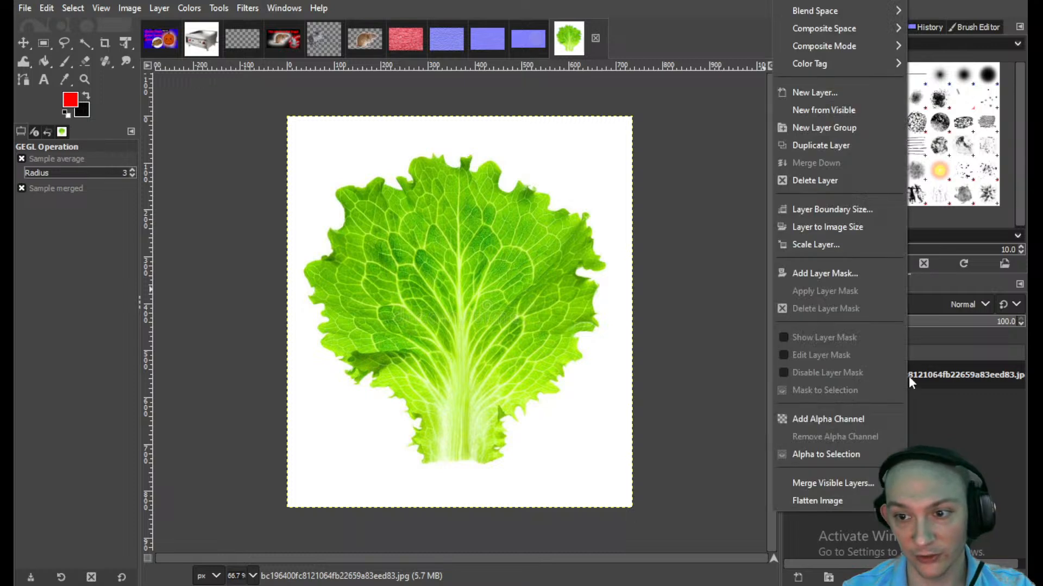
pyautogui.click(859, 415)
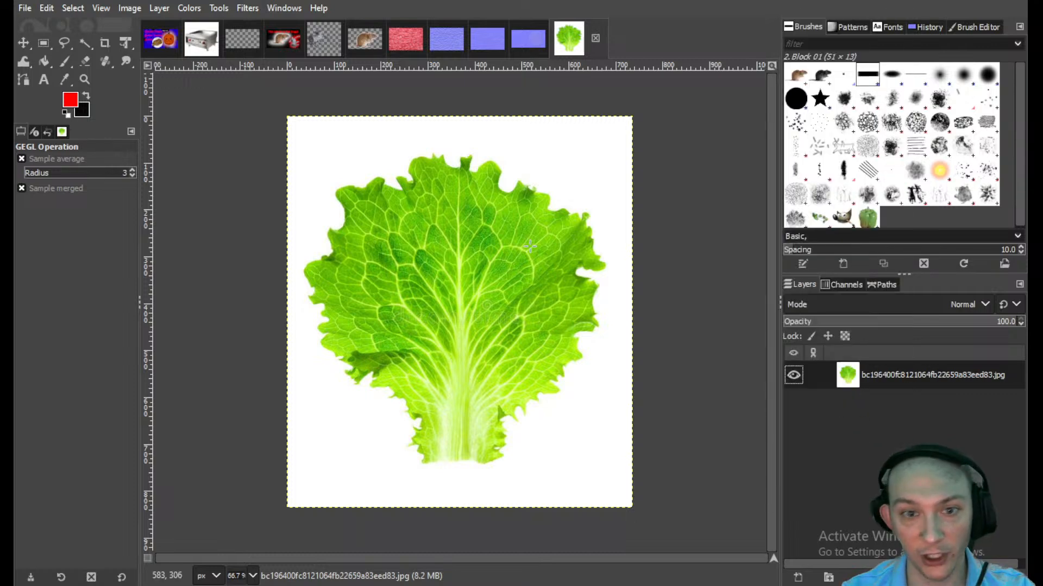
pyautogui.click(85, 43)
pyautogui.click(314, 157)
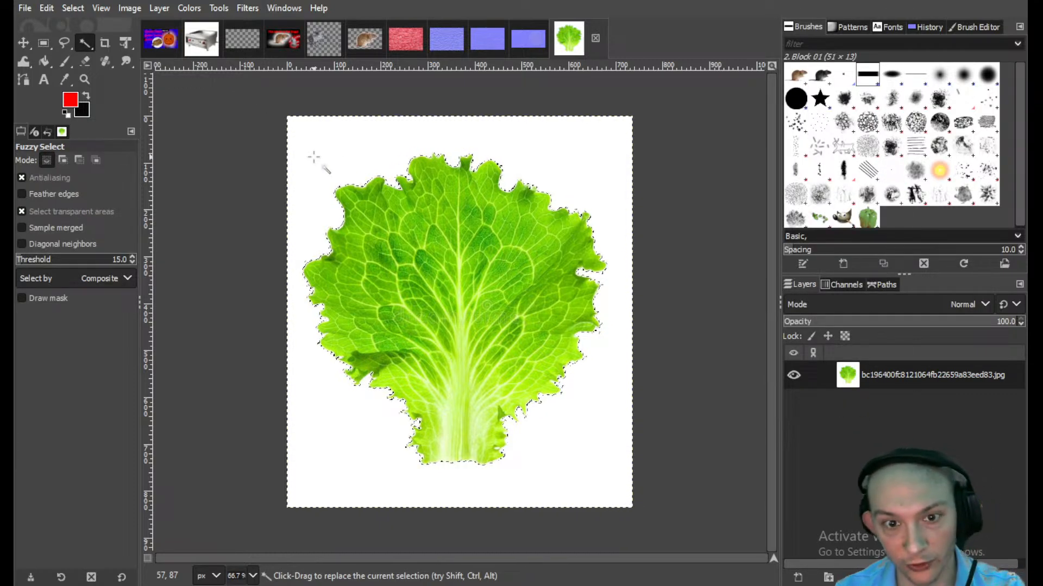
pyautogui.press('Delete')
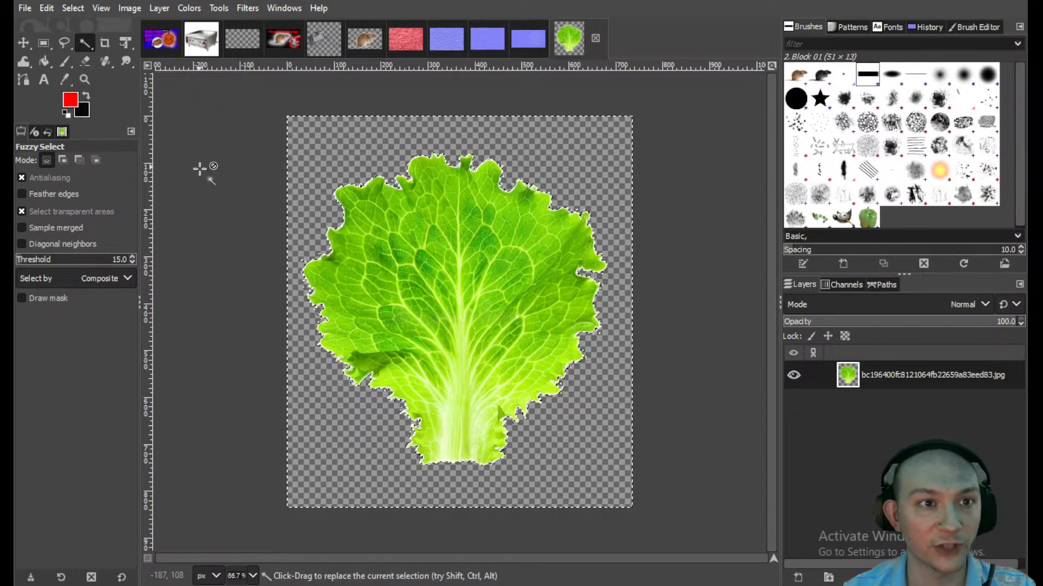
pyautogui.click(26, 43)
pyautogui.click(40, 43)
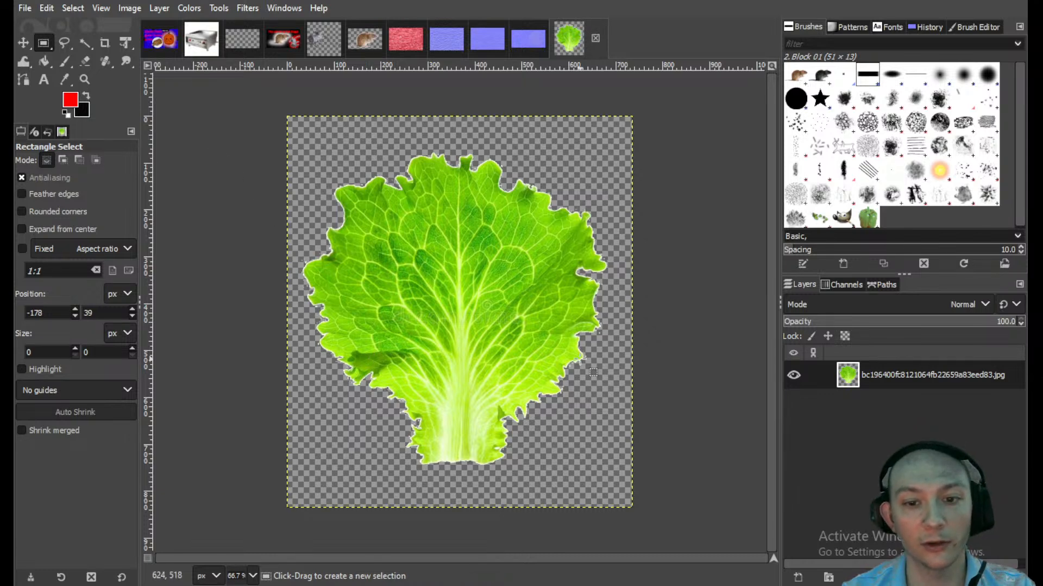
# - Apply Color to Alpha with white to the lettuce layer, lowering the opacity threshold to keep the leaf opaque
pyautogui.click(189, 8)
pyautogui.click(223, 449)
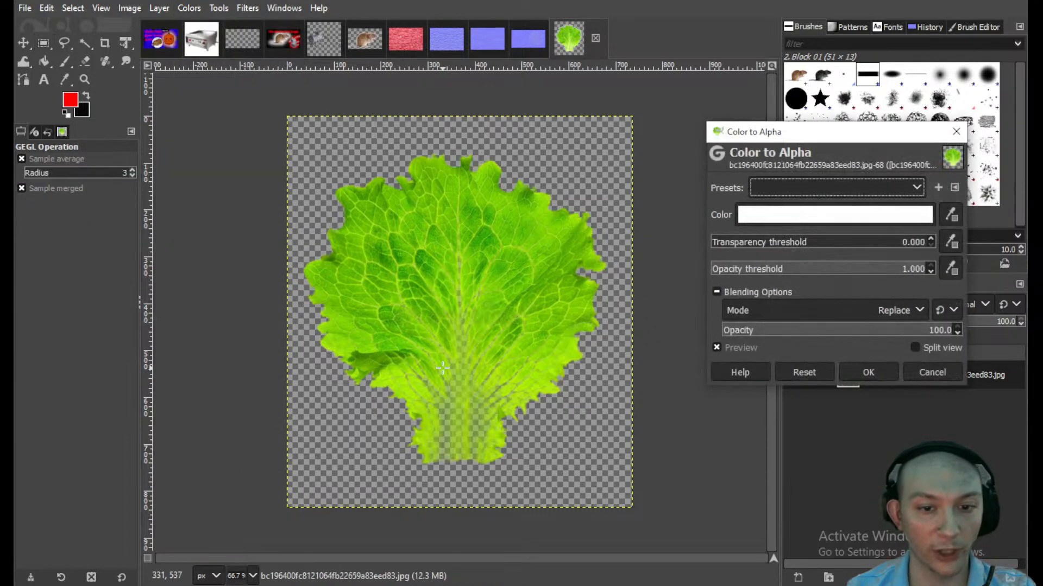
pyautogui.moveTo(918, 268); pyautogui.dragTo(747, 332)
pyautogui.click(863, 373)
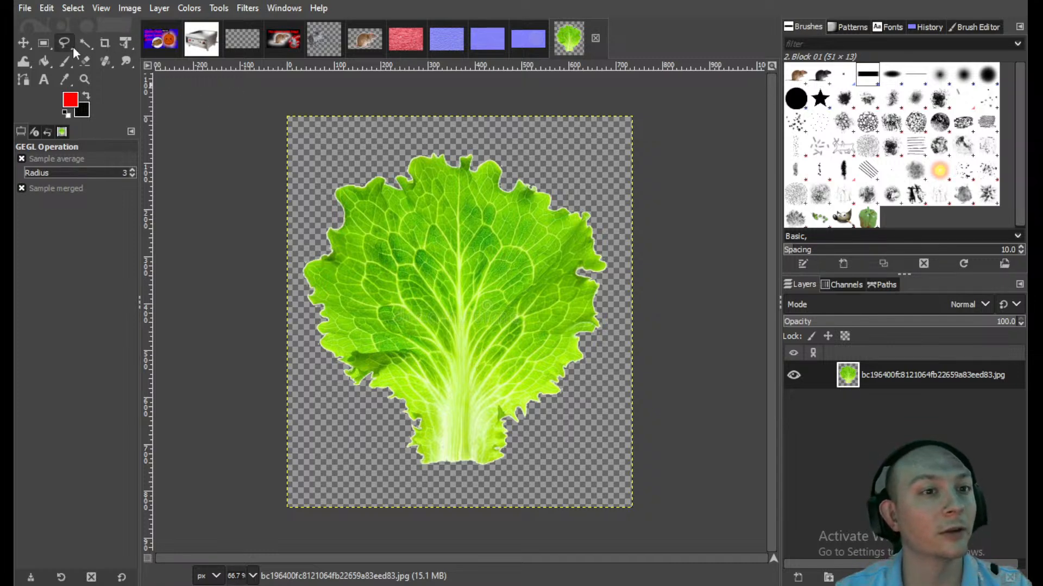
# - Export the cut-out lettuce image as LettuceLeaf.png in the Jokes textures folder
pyautogui.click(85, 61)
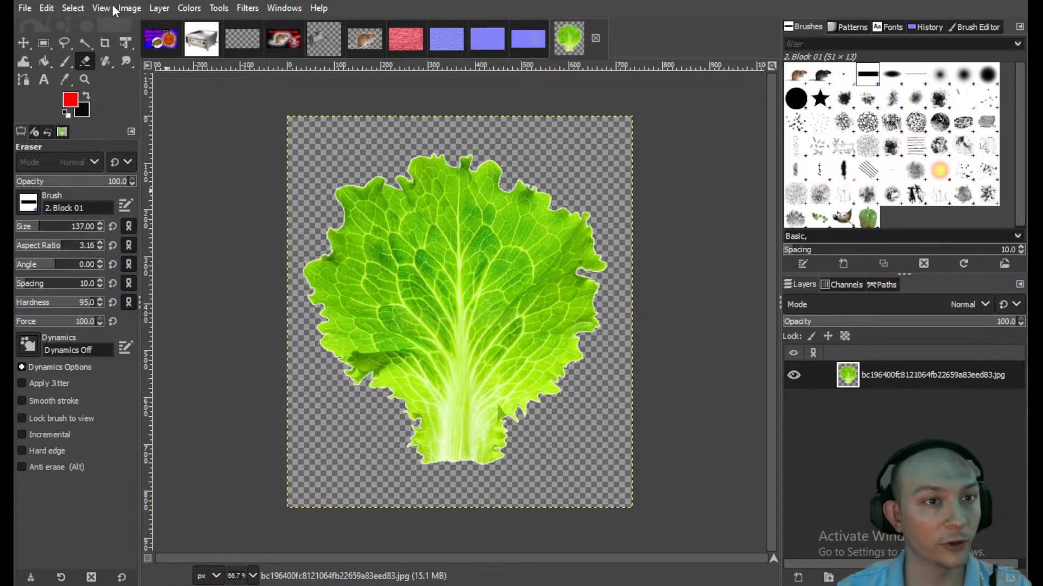
pyautogui.click(128, 8)
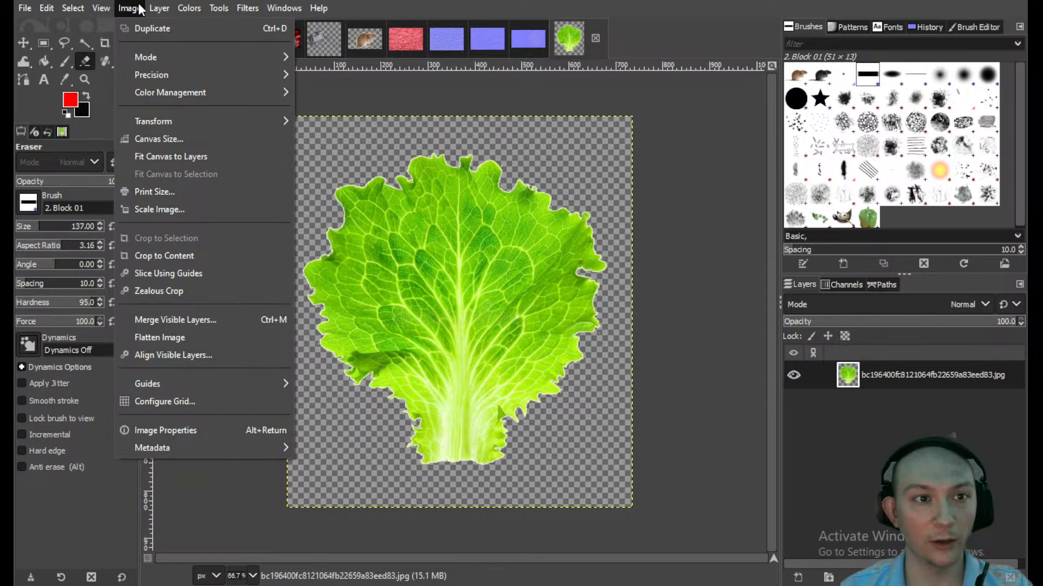
pyautogui.moveTo(24, 9)
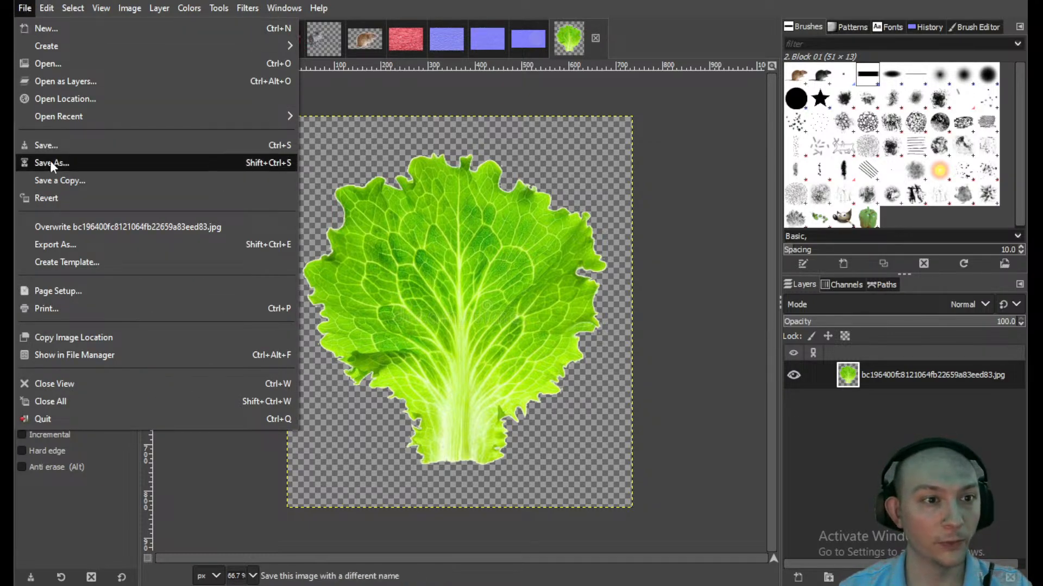
pyautogui.click(76, 247)
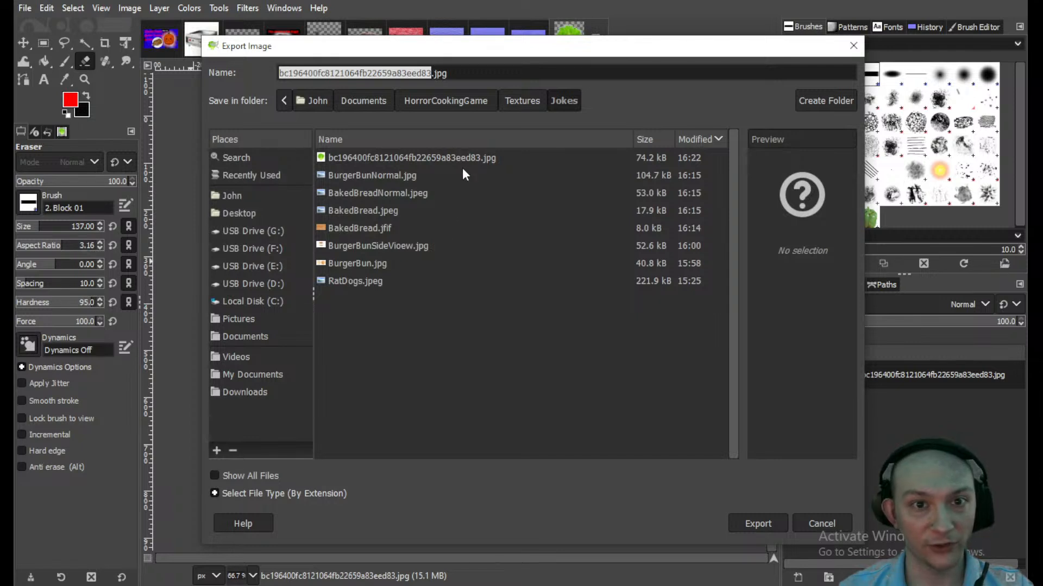
pyautogui.write('LettuceLeaf')
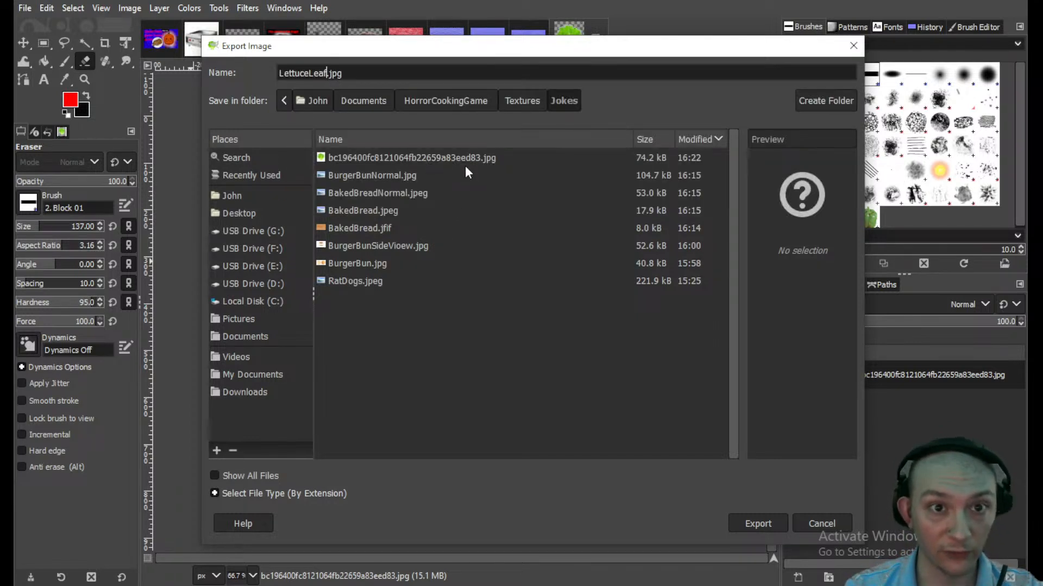
pyautogui.press('Return')
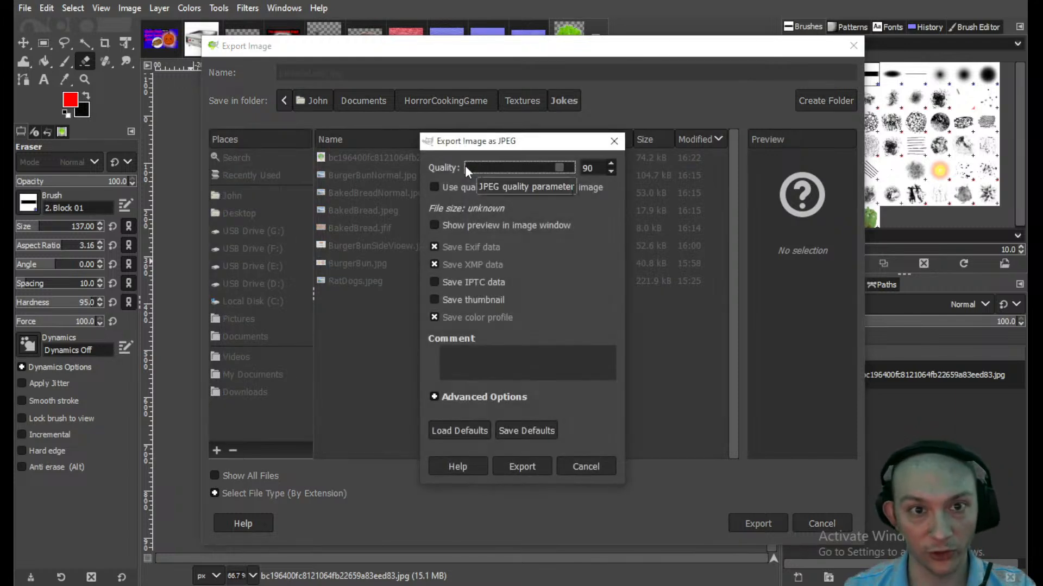
pyautogui.click(585, 467)
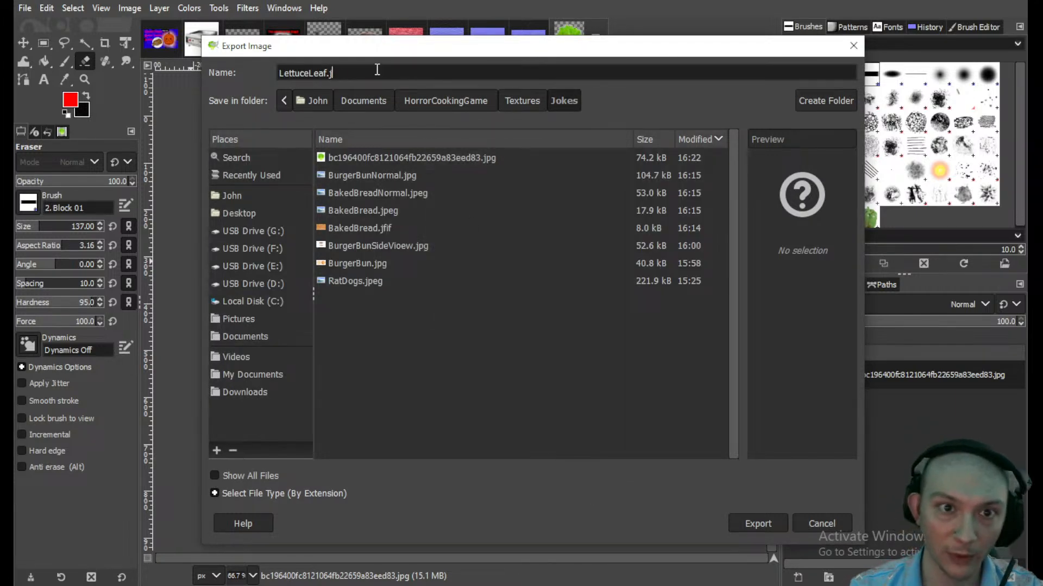
pyautogui.press('Return')
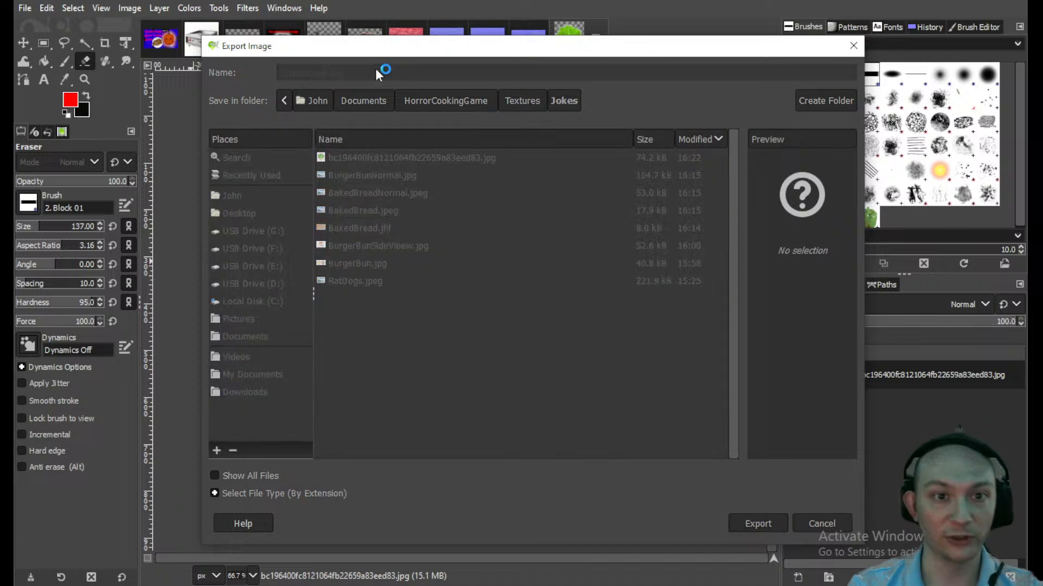
pyautogui.press('Return')
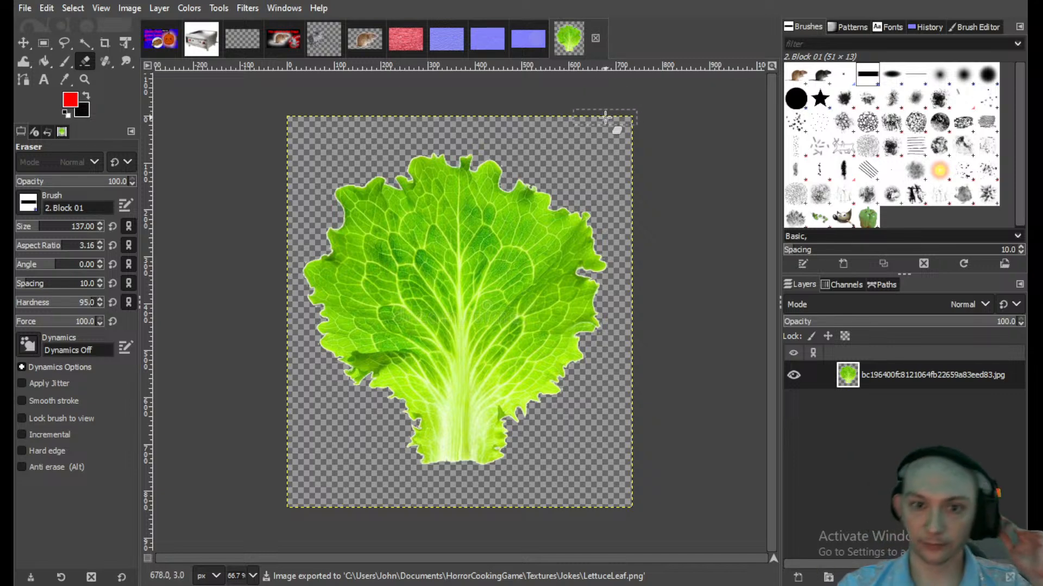
# - Convert the cut-out lettuce layer into a normal map with the Normal Map filter at scale 10
pyautogui.click(186, 8)
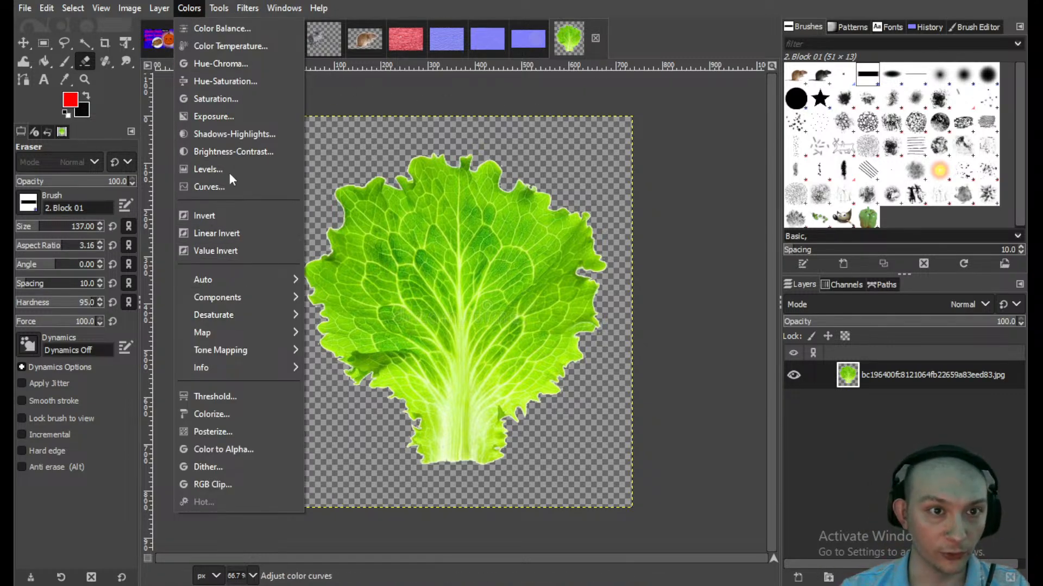
pyautogui.moveTo(247, 8)
pyautogui.moveTo(310, 212)
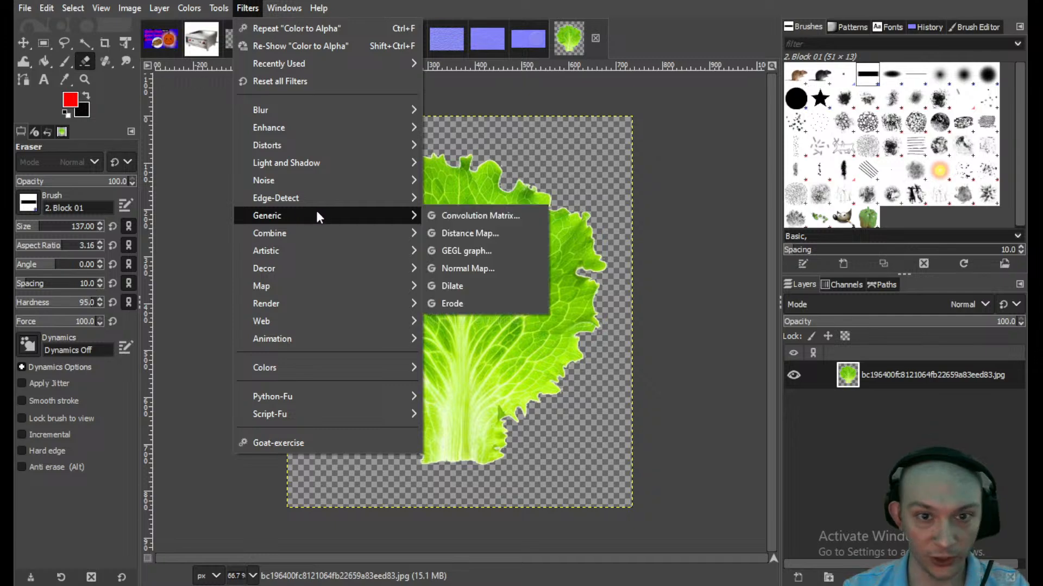
pyautogui.click(468, 268)
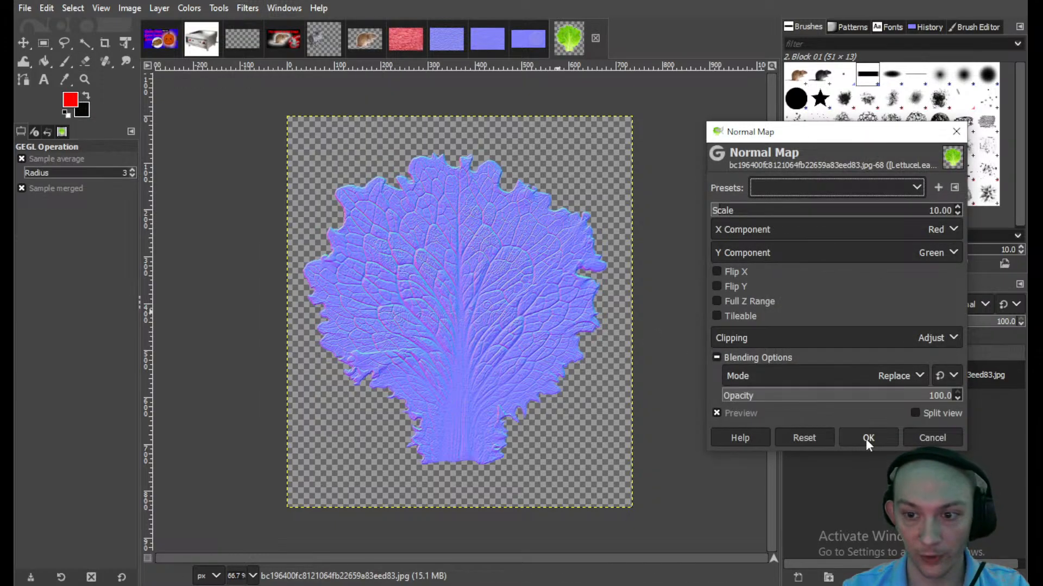
pyautogui.click(868, 438)
# - Export the lettuce normal map as LettuceLeafNormal.png in the Jokes textures folder
pyautogui.click(25, 7)
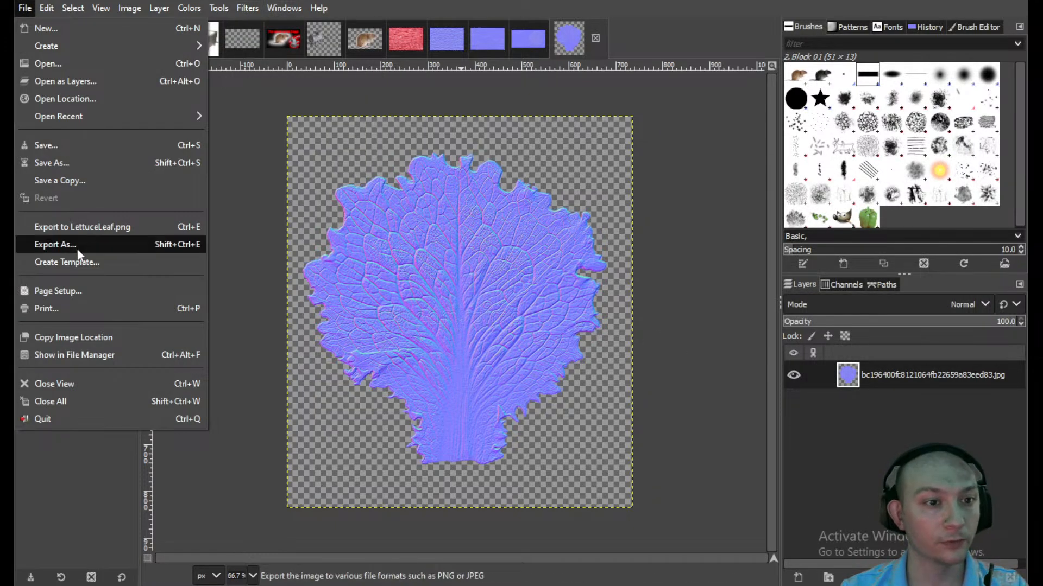
pyautogui.click(54, 244)
pyautogui.click(326, 73)
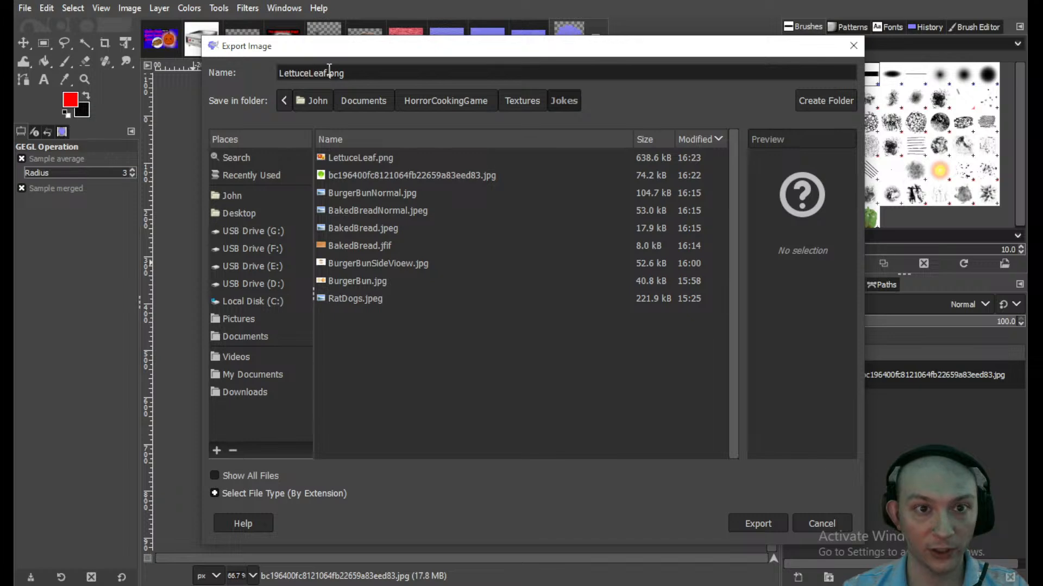
pyautogui.write('Normal')
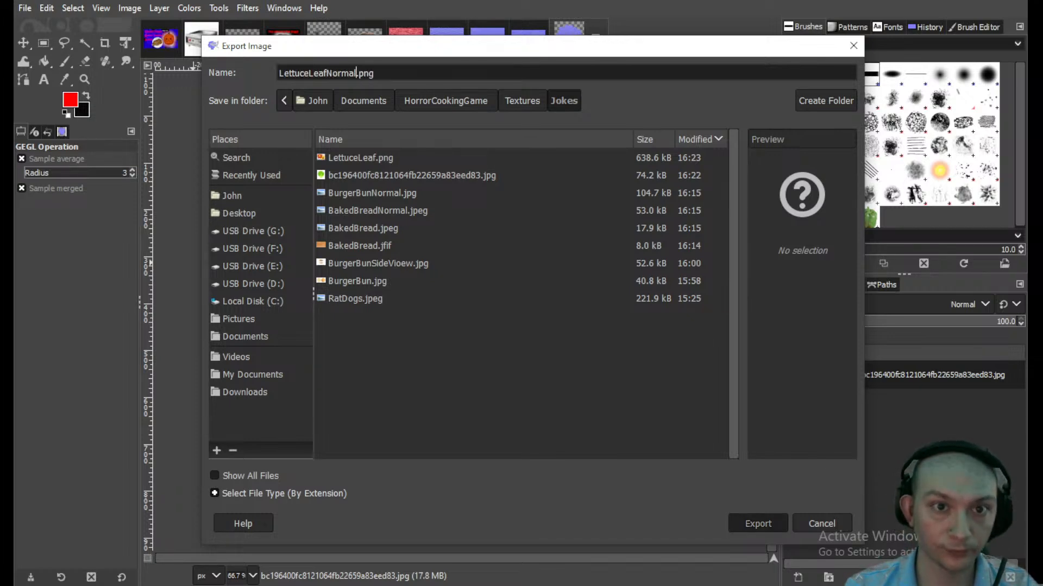
pyautogui.press('Return')
pyautogui.press('Return')
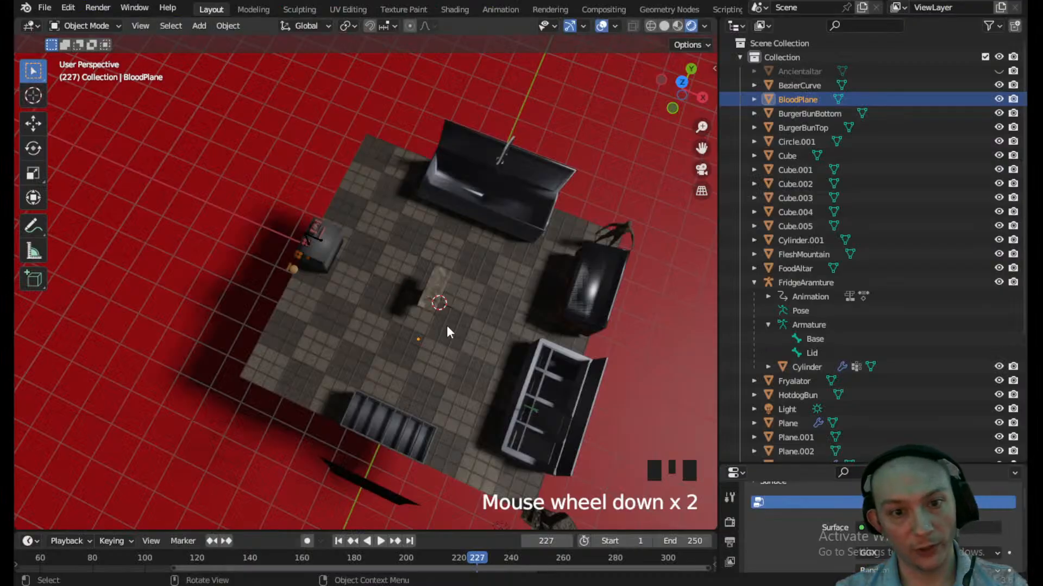
pyautogui.scroll(4, 447, 327)
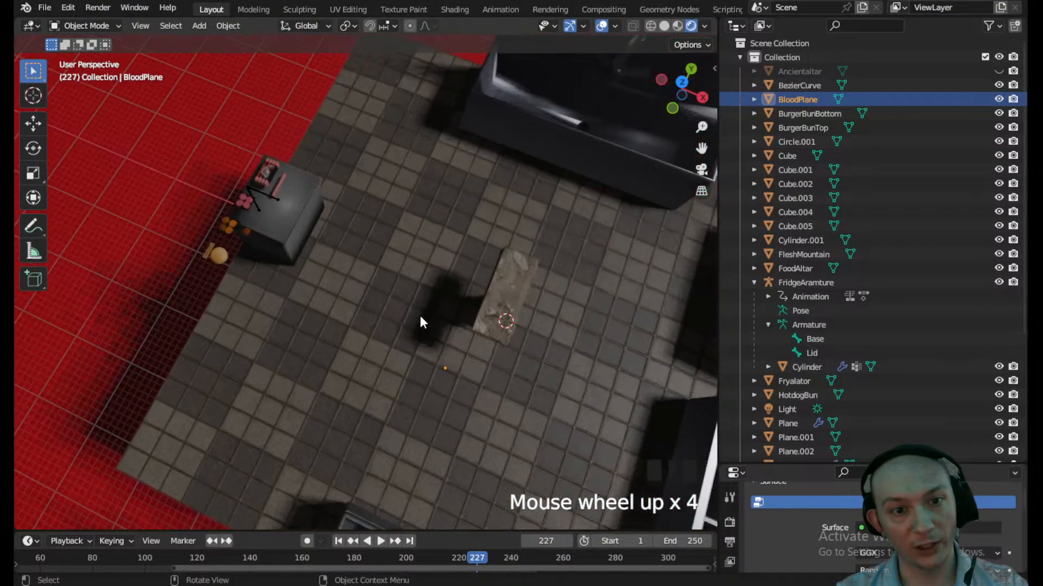
pyautogui.moveTo(421, 321); pyautogui.dragTo(493, 282, button='middle')
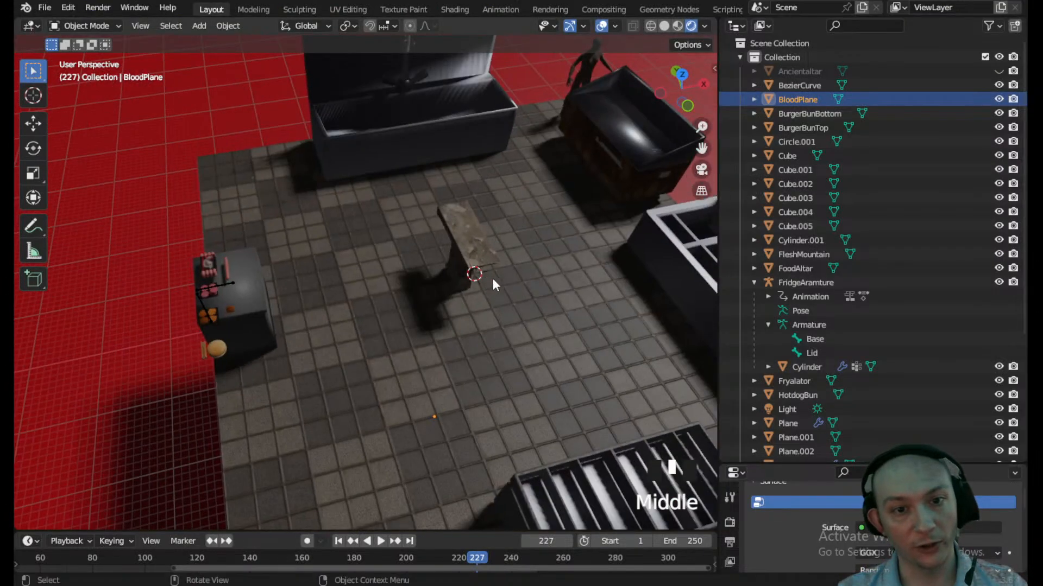
pyautogui.click(198, 25)
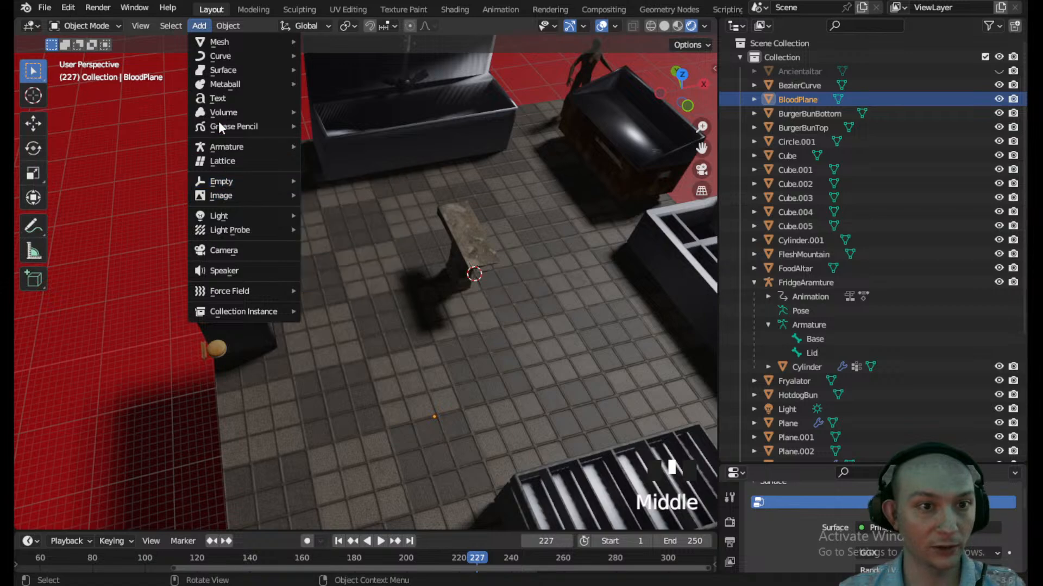
pyautogui.moveTo(232, 41)
pyautogui.click(348, 40)
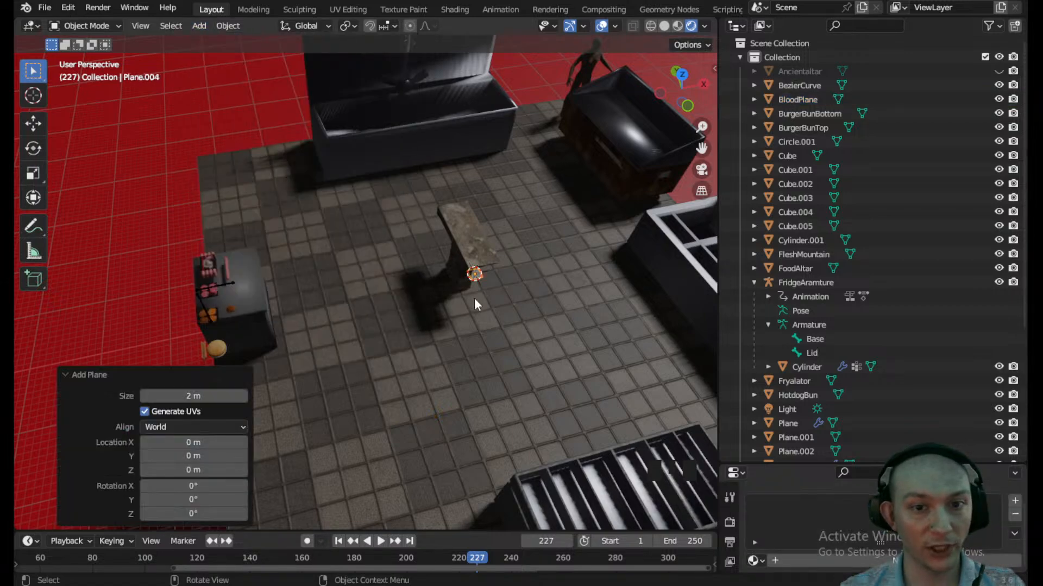
pyautogui.scroll(2, 473, 298)
pyautogui.press('g')
pyautogui.press('z')
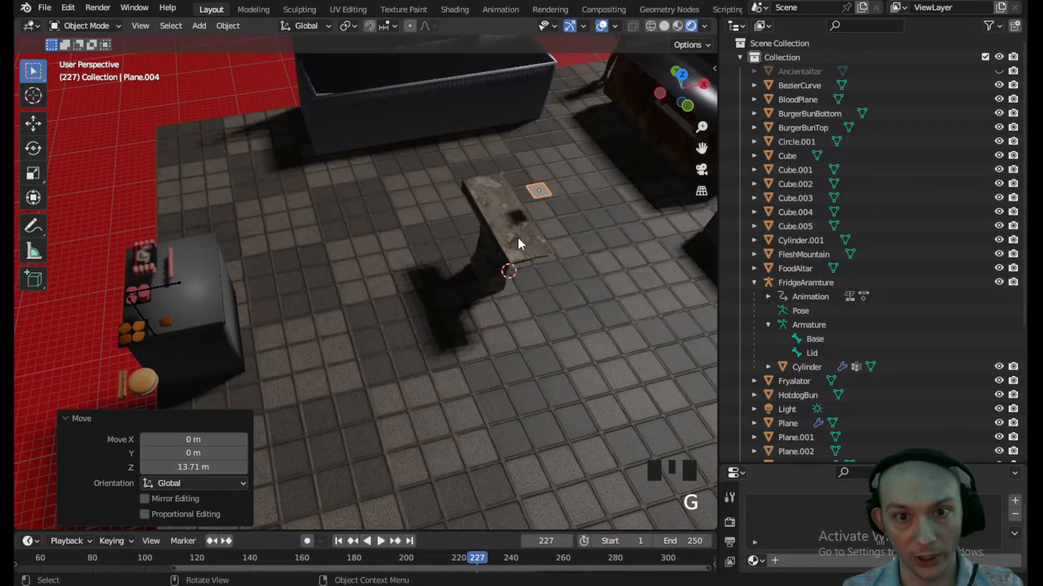
pyautogui.click(527, 230)
pyautogui.scroll(4, 527, 230)
pyautogui.press('KP_Divide')
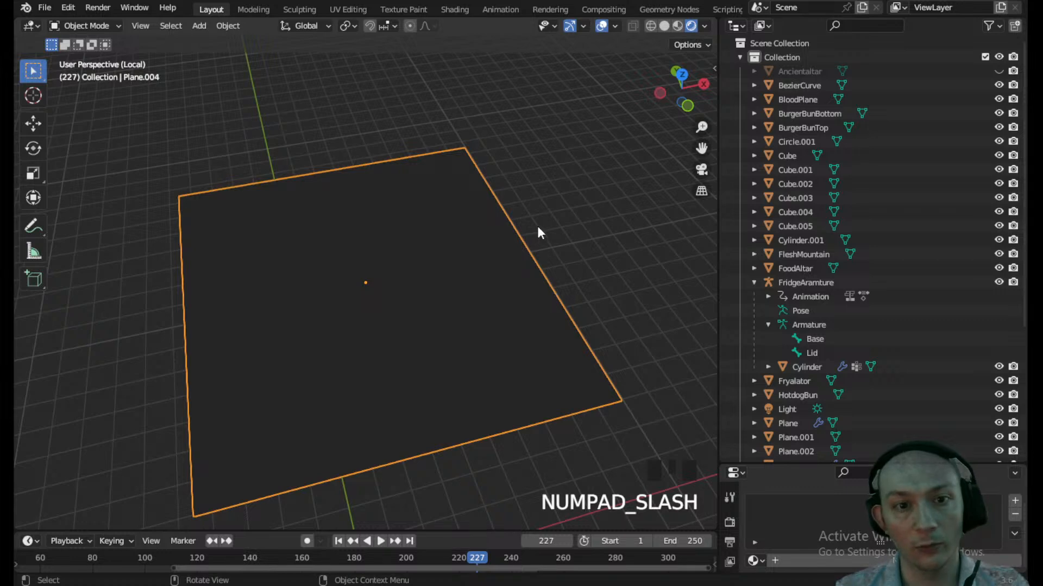
pyautogui.scroll(-3, 536, 226)
pyautogui.moveTo(490, 269); pyautogui.dragTo(771, 475, button='middle')
pyautogui.moveTo(789, 465); pyautogui.dragTo(789, 448)
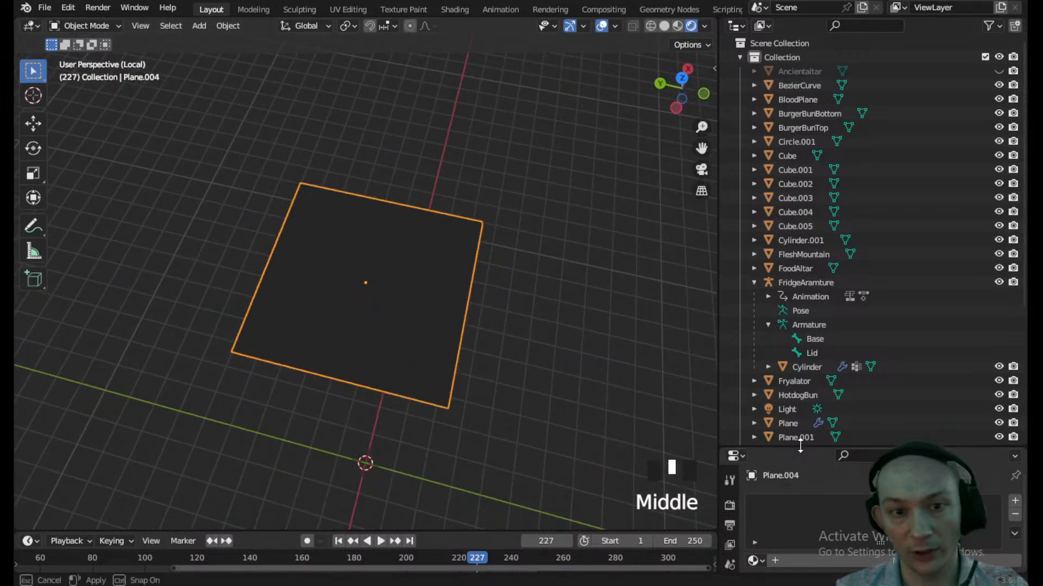
pyautogui.press('Delete')
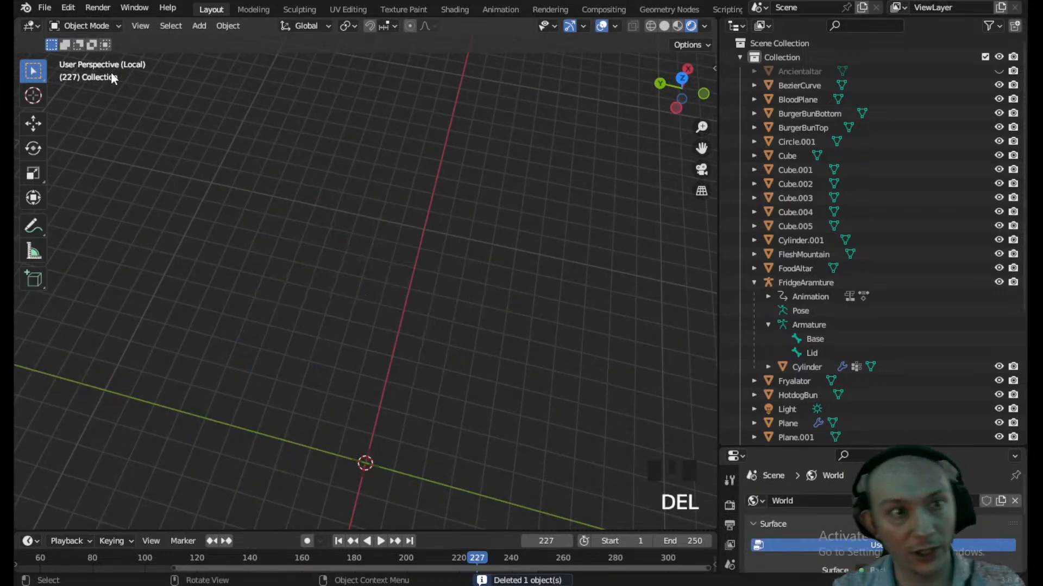
# - In Blender, import LettuceLeaf.png from the Textures/Jokes folder as an image plane
pyautogui.click(45, 8)
pyautogui.moveTo(91, 202)
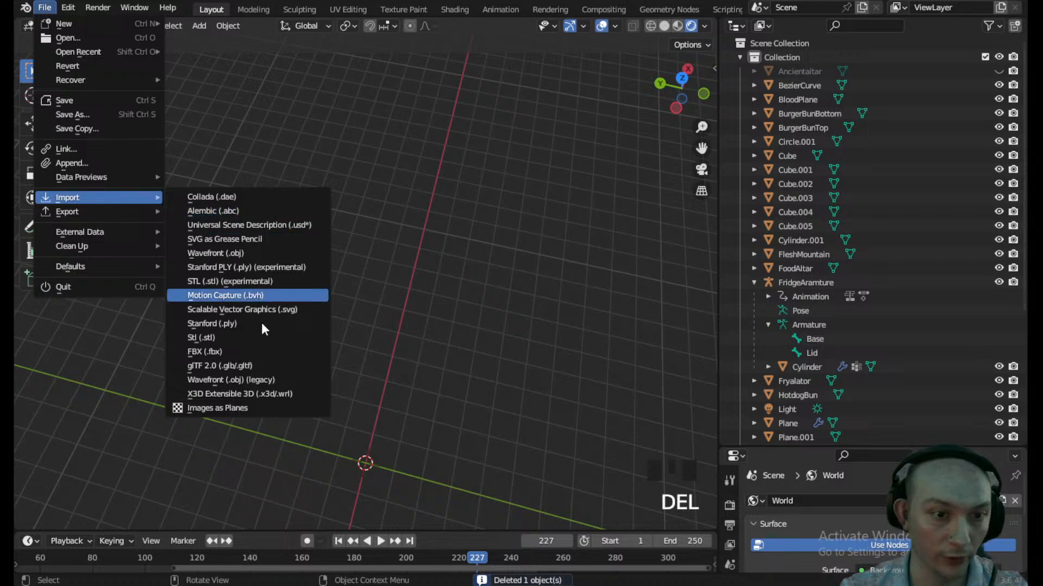
pyautogui.click(240, 408)
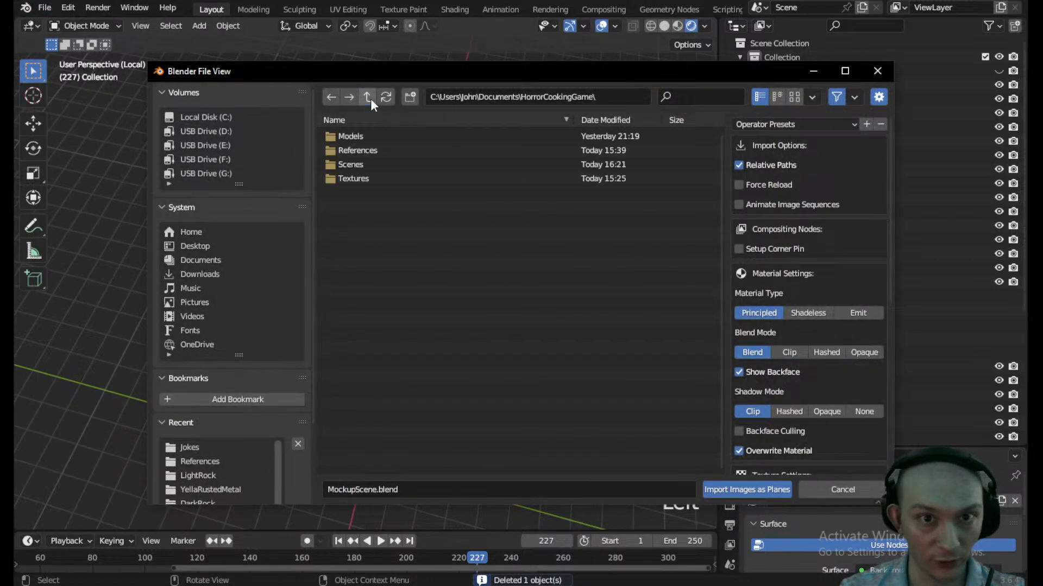
pyautogui.doubleClick(373, 179)
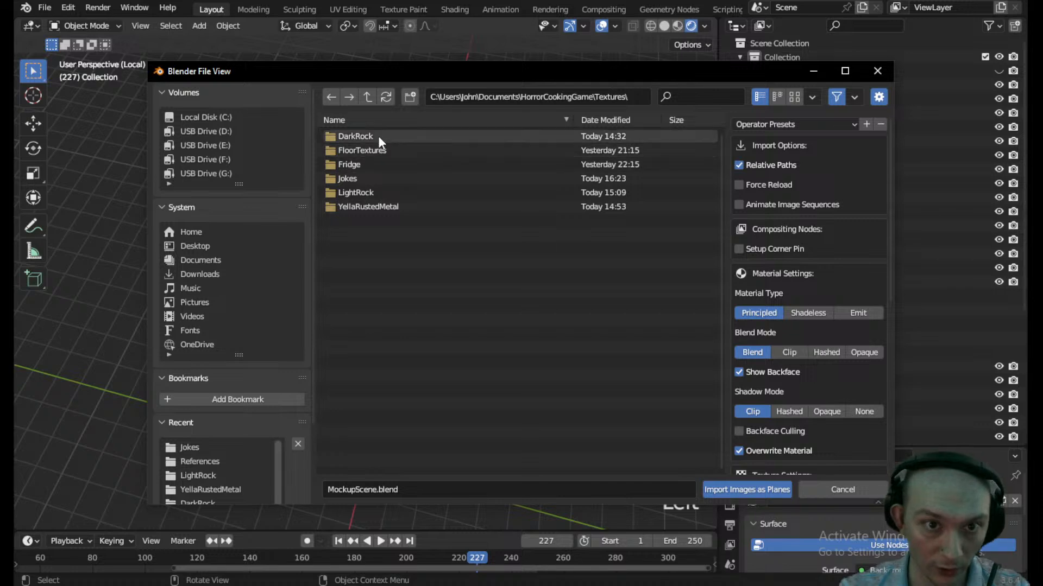
pyautogui.doubleClick(373, 177)
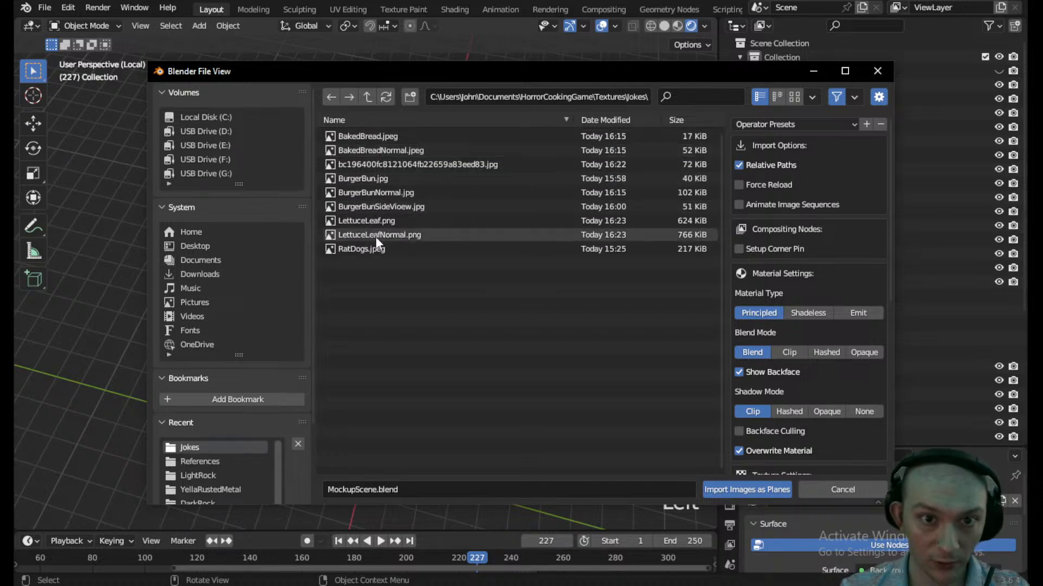
pyautogui.click(369, 220)
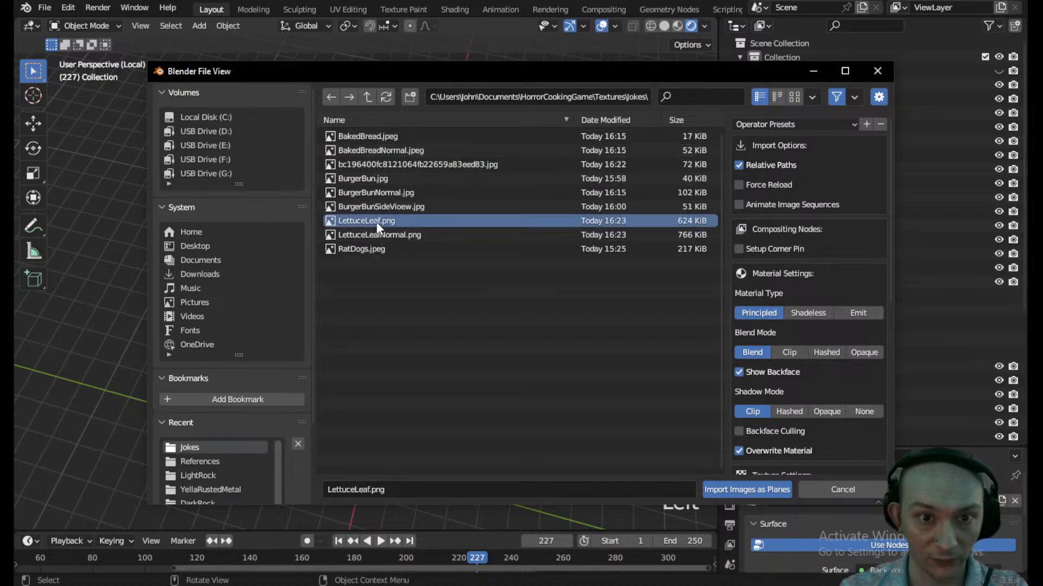
pyautogui.click(770, 490)
# - Isolate the LettuceLeaf plane in local view and show it straight from above
pyautogui.scroll(-7, 416, 306)
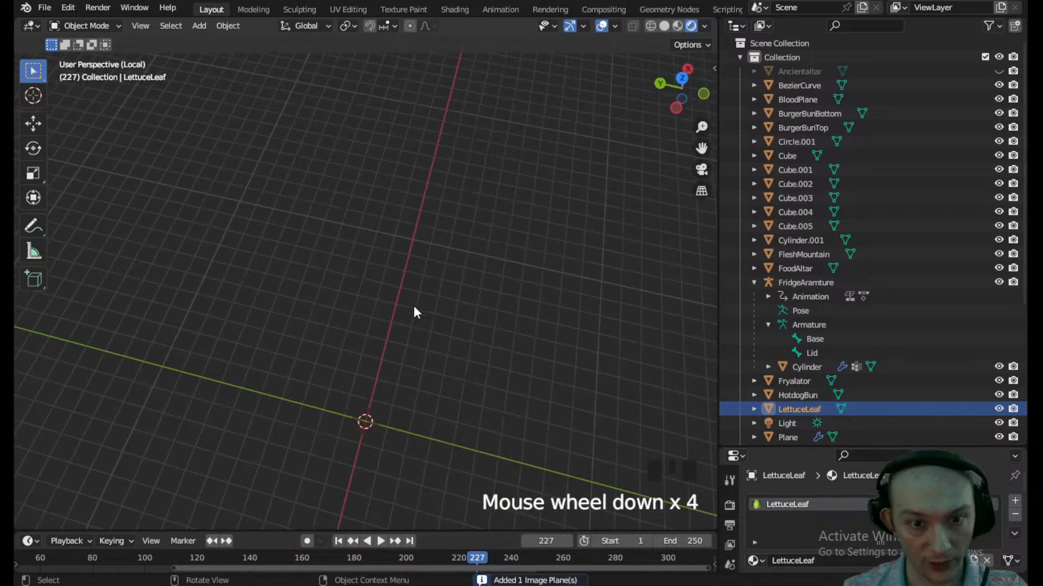
pyautogui.keyDown('shift'); pyautogui.moveTo(358, 367); pyautogui.dragTo(349, 258, button='middle'); pyautogui.keyUp('shift')
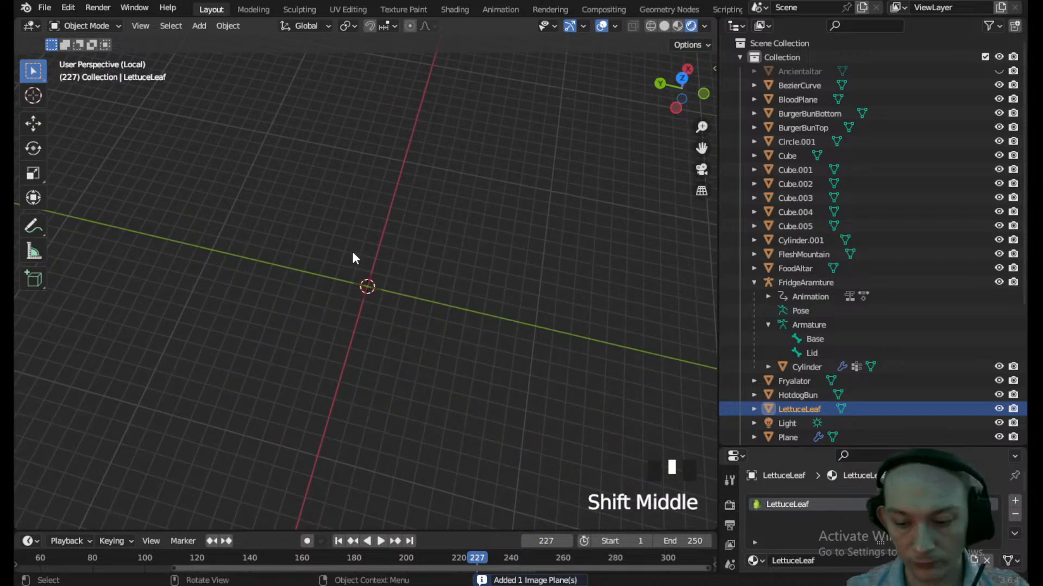
pyautogui.press('KP_Divide')
pyautogui.press('KP_Divide')
pyautogui.press('KP_Multiply')
pyautogui.scroll(-3, 351, 249)
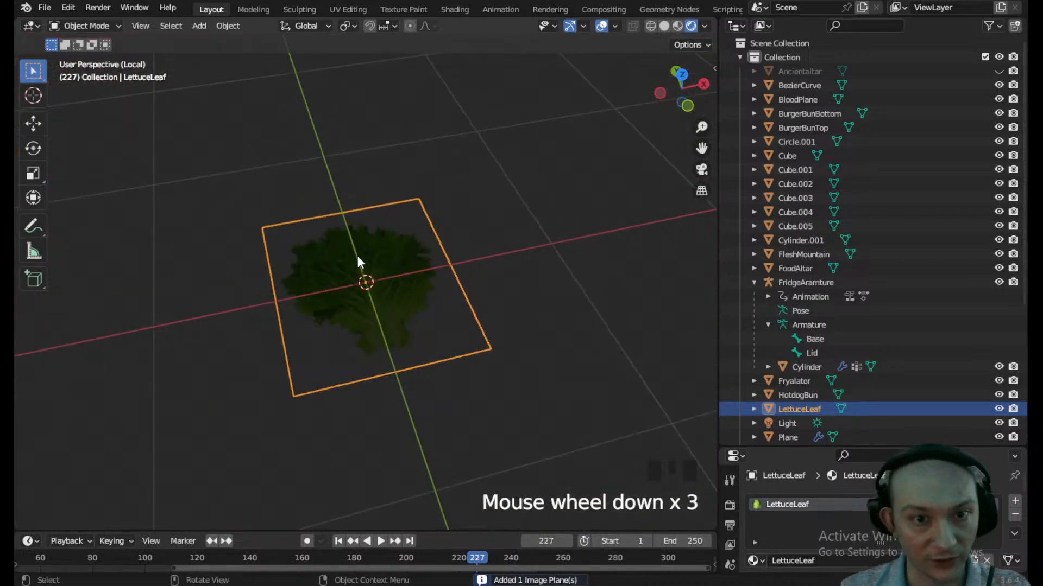
pyautogui.moveTo(357, 256); pyautogui.dragTo(365, 271, button='middle')
pyautogui.click(682, 85)
pyautogui.scroll(5, 358, 382)
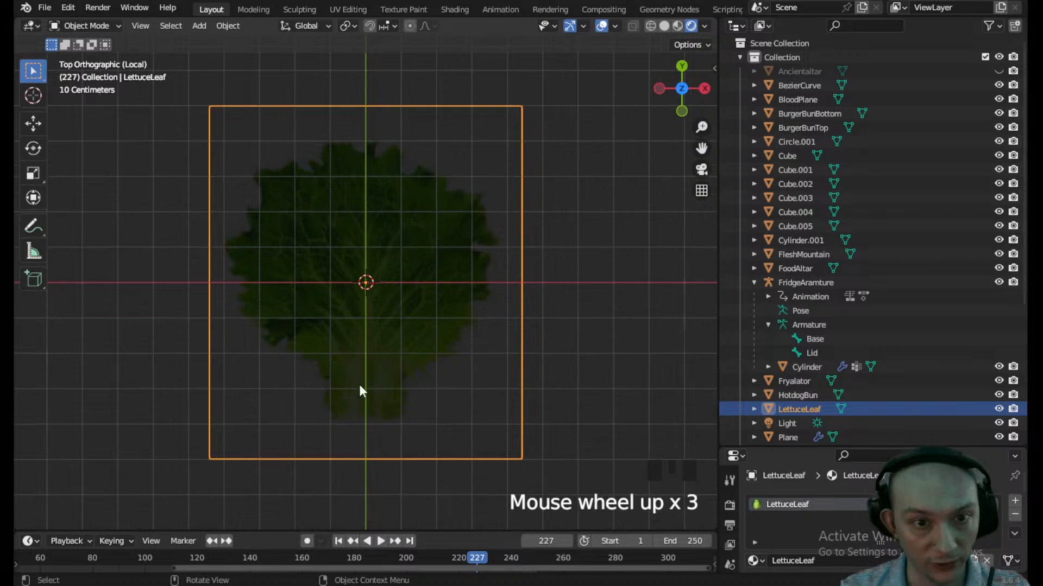
# - Put the LettuceLeaf plane in Edit Mode with the Knife tool and switch the viewport shading to show its texture brightly
pyautogui.click(96, 26)
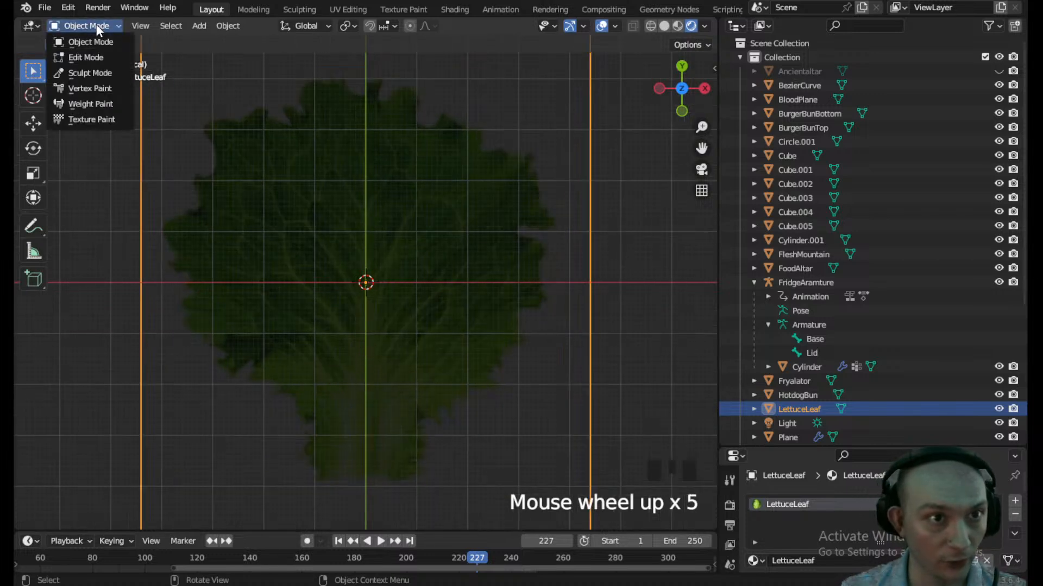
pyautogui.click(85, 55)
pyautogui.click(33, 405)
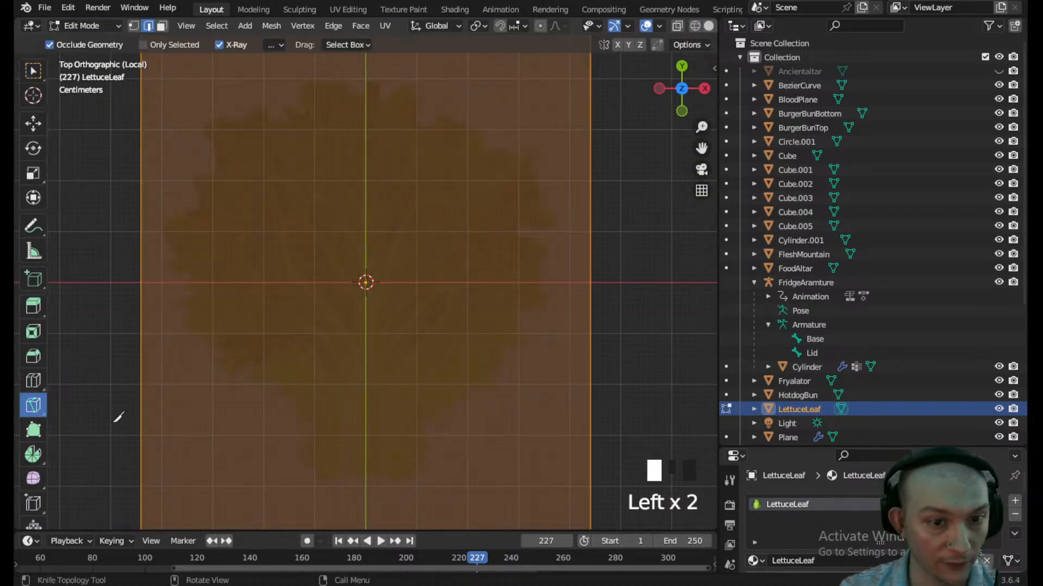
pyautogui.press('z')
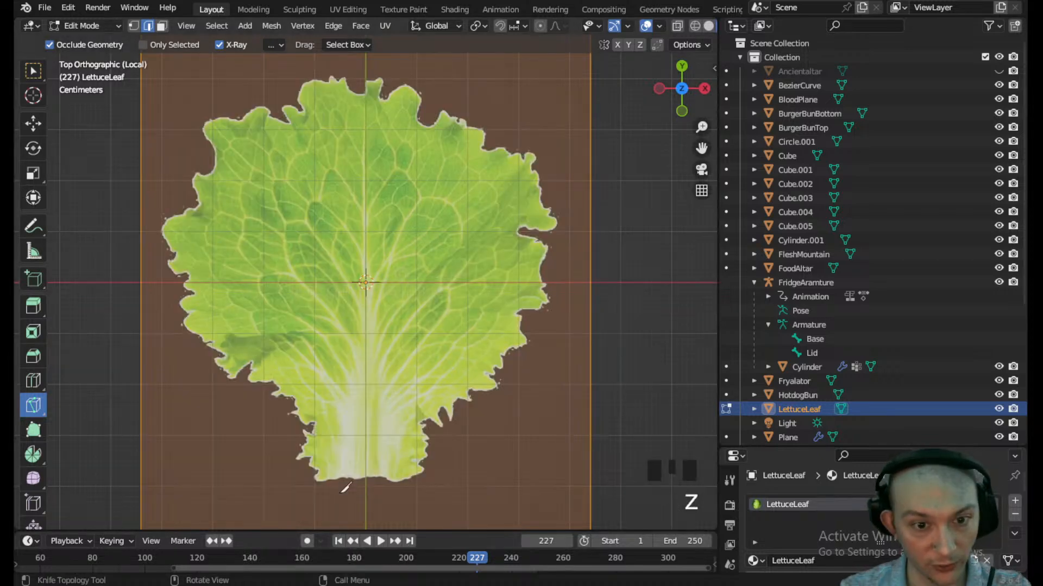
# - Start a knife cut at the middle of the lettuce stem's base and trace the base's left half around its lower-left corner
pyautogui.keyDown('shift'); pyautogui.moveTo(359, 457); pyautogui.dragTo(394, 332, button='middle'); pyautogui.keyUp('shift')
pyautogui.scroll(3, 395, 333)
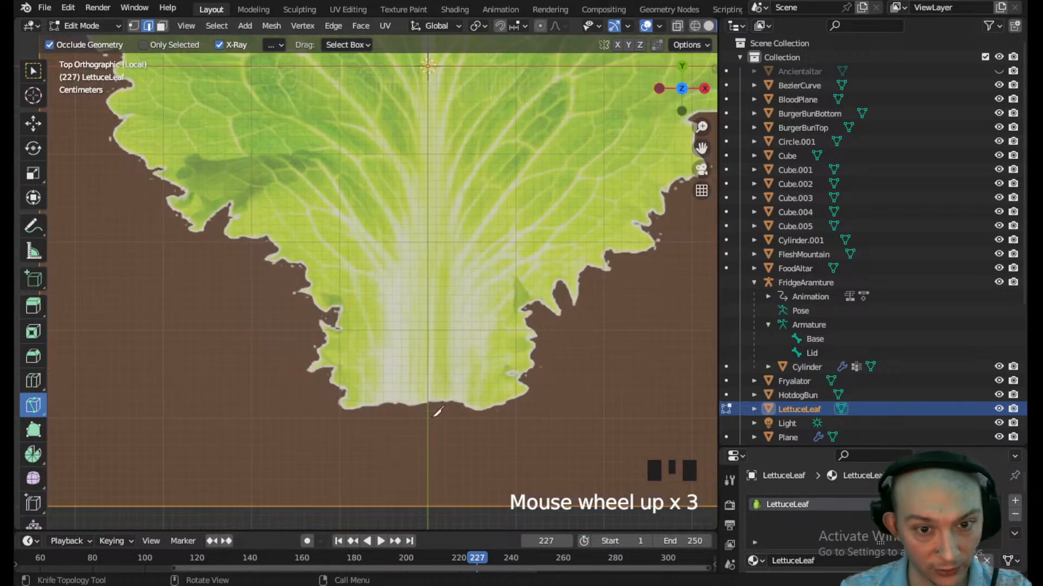
pyautogui.click(425, 402)
pyautogui.click(408, 405)
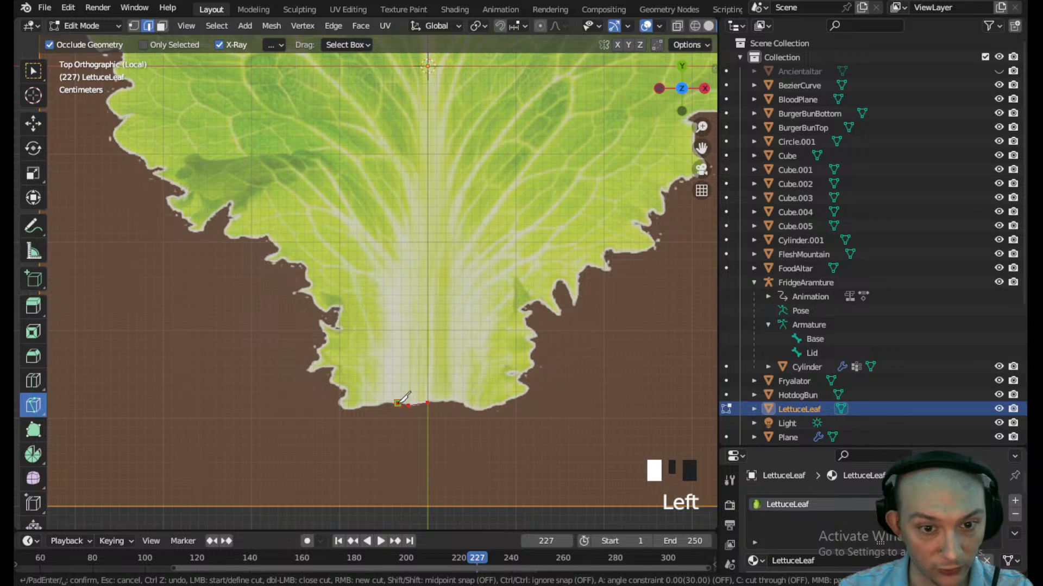
pyautogui.click(377, 403)
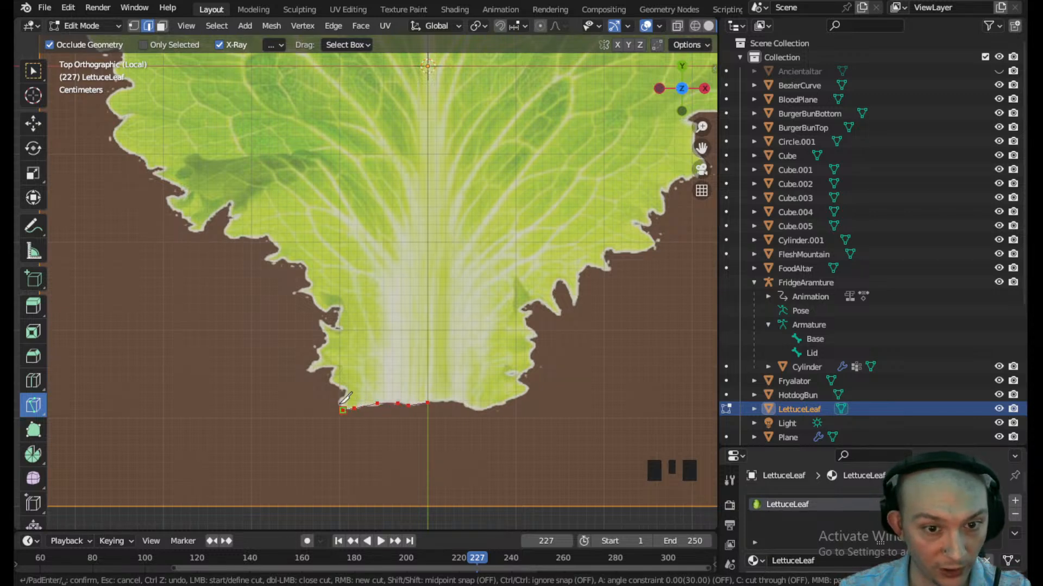
pyautogui.click(342, 400)
pyautogui.click(346, 391)
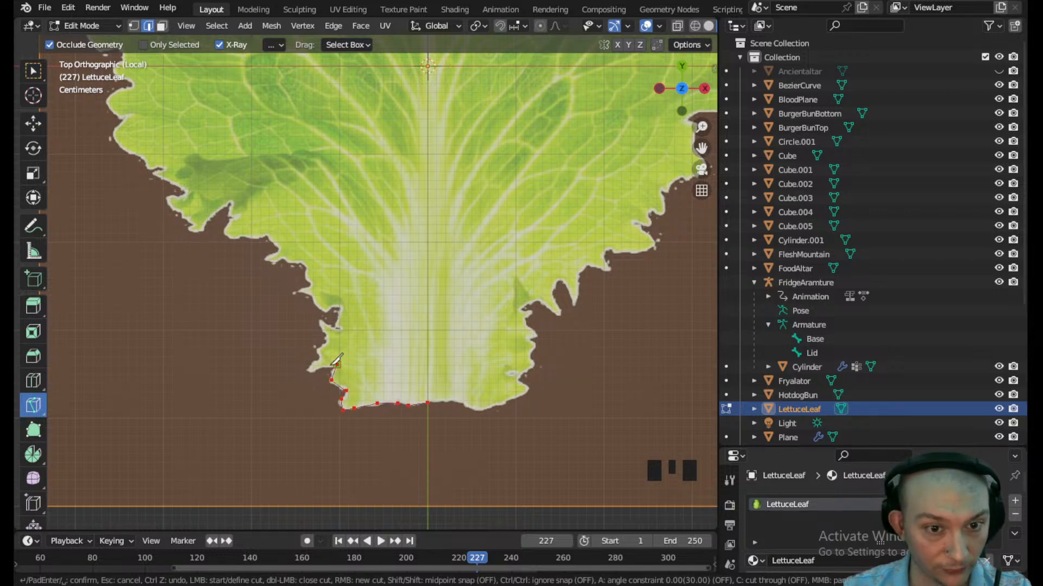
# - Continue the knife cut up the stem's left side and along the leaf's jagged lower-left edge to its widest part
pyautogui.click(336, 330)
pyautogui.click(343, 302)
pyautogui.click(319, 309)
pyautogui.click(301, 257)
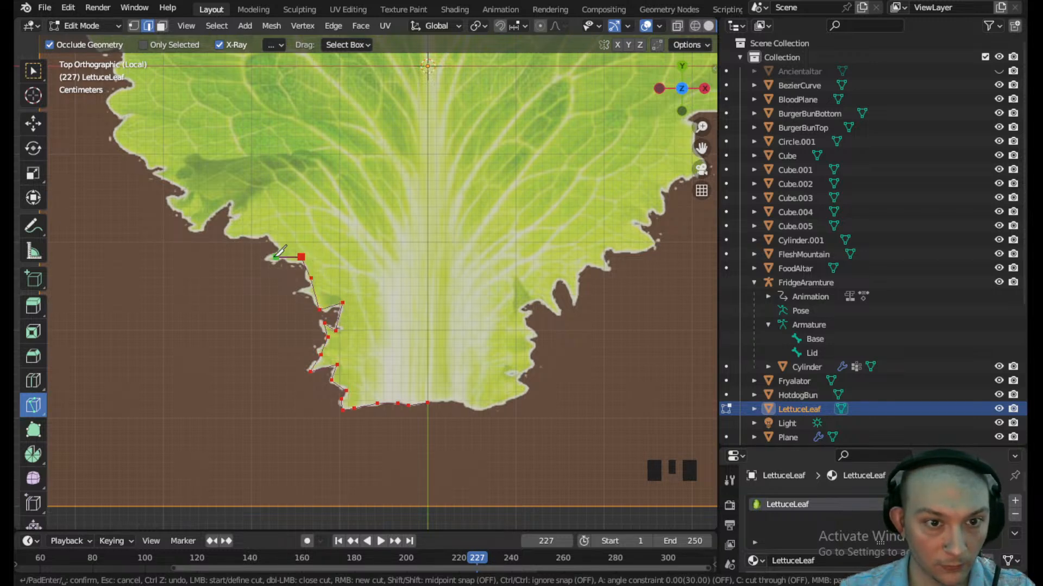
pyautogui.click(279, 252)
pyautogui.click(228, 233)
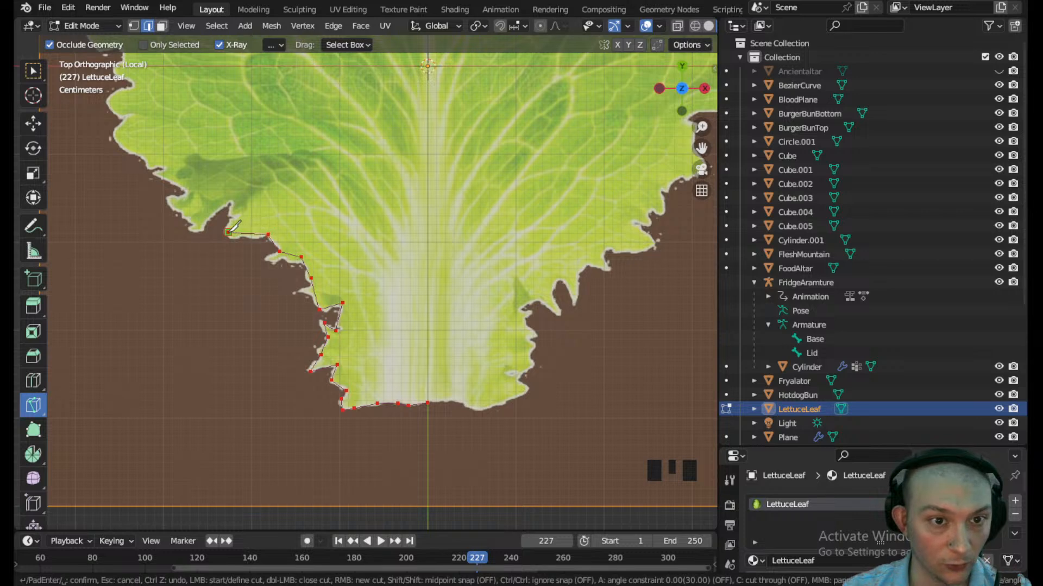
pyautogui.click(234, 196)
pyautogui.click(198, 225)
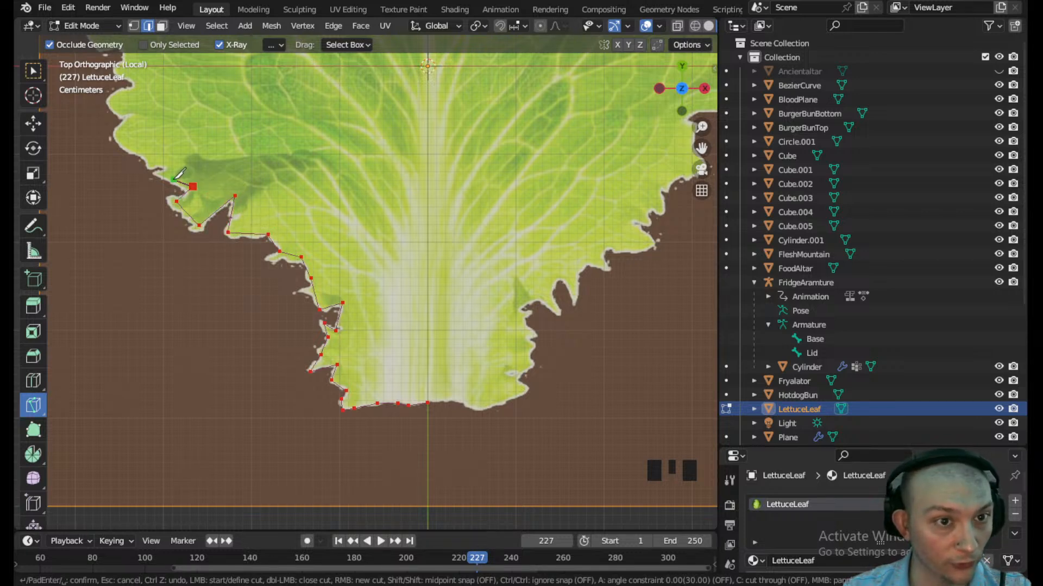
pyautogui.click(120, 129)
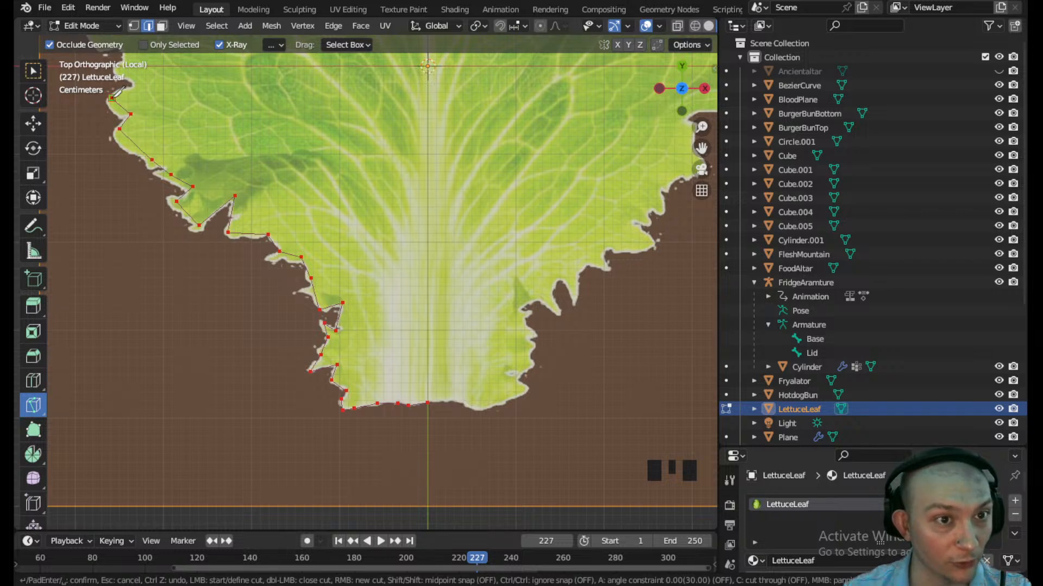
# - Trace the knife cut along the leaf's left edge, around the side lobes, to the first notch on the upper left
pyautogui.moveTo(140, 82); pyautogui.dragTo(407, 120, button='middle')
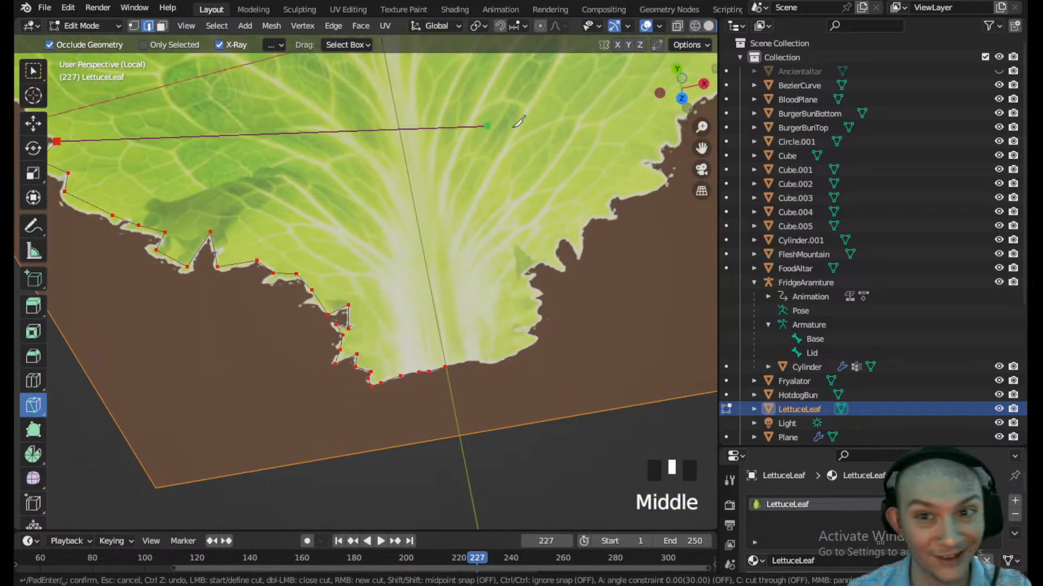
pyautogui.moveTo(168, 135); pyautogui.dragTo(143, 112, button='middle')
pyautogui.keyDown('shift'); pyautogui.moveTo(272, 200); pyautogui.dragTo(303, 441, button='middle'); pyautogui.keyUp('shift')
pyautogui.scroll(3, 150, 364)
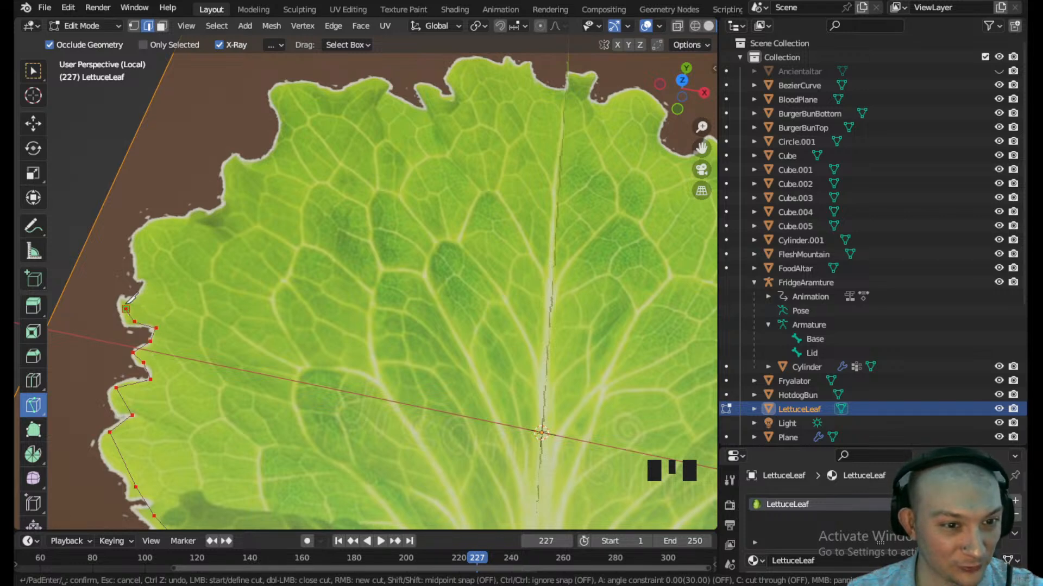
pyautogui.click(147, 281)
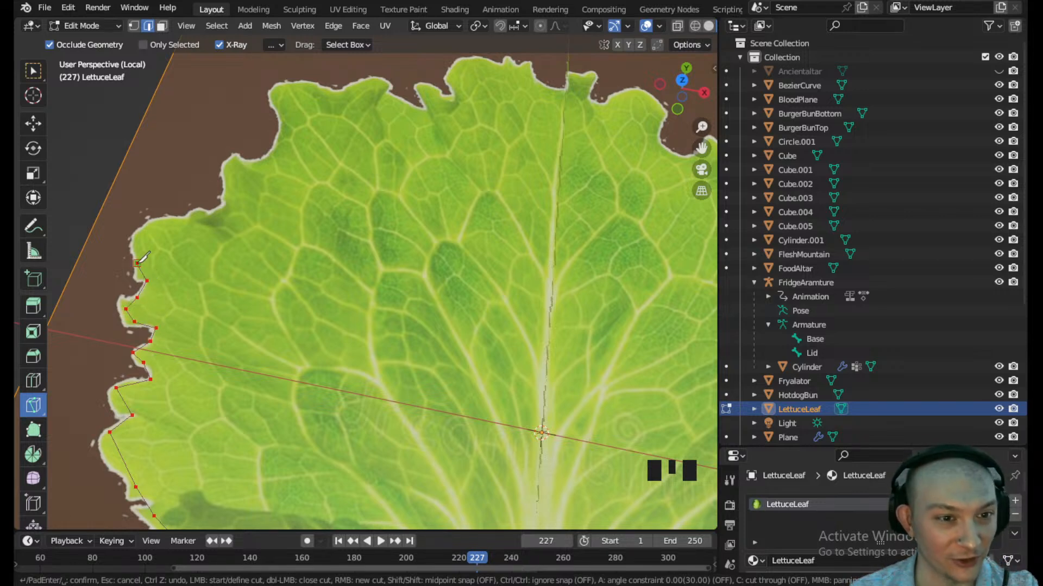
pyautogui.click(191, 217)
pyautogui.click(220, 208)
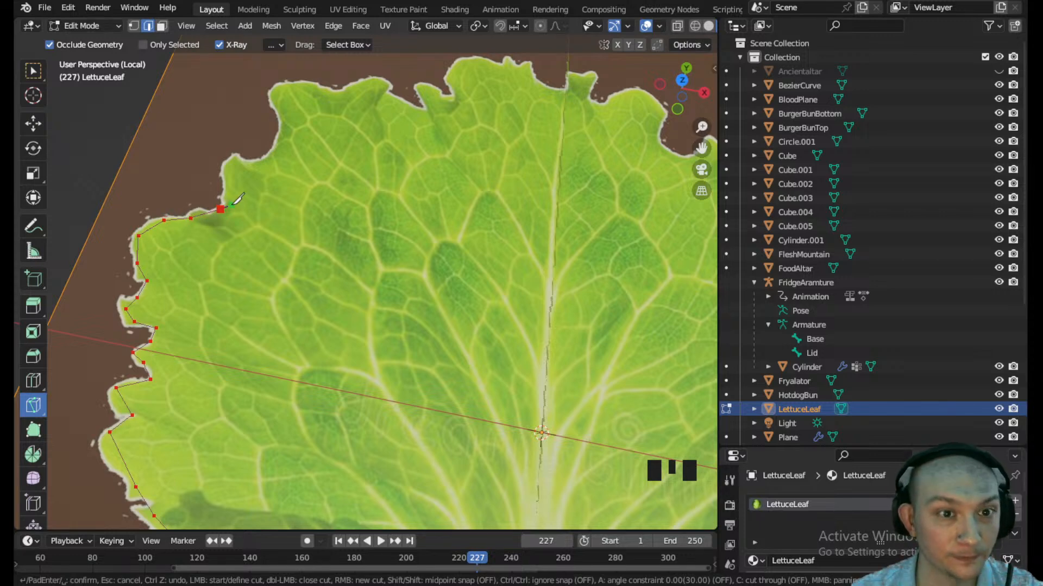
# - Extend the knife cut along the leaf's upper-left edge, following its lobes and notches to the top near the centre line
pyautogui.click(254, 161)
pyautogui.click(278, 142)
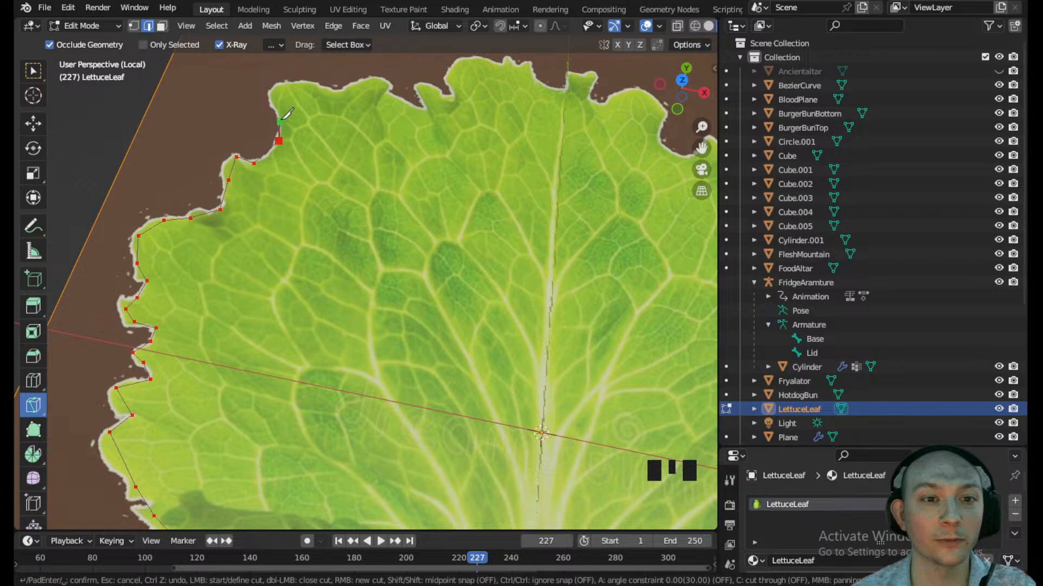
pyautogui.click(283, 86)
pyautogui.click(308, 83)
pyautogui.click(325, 89)
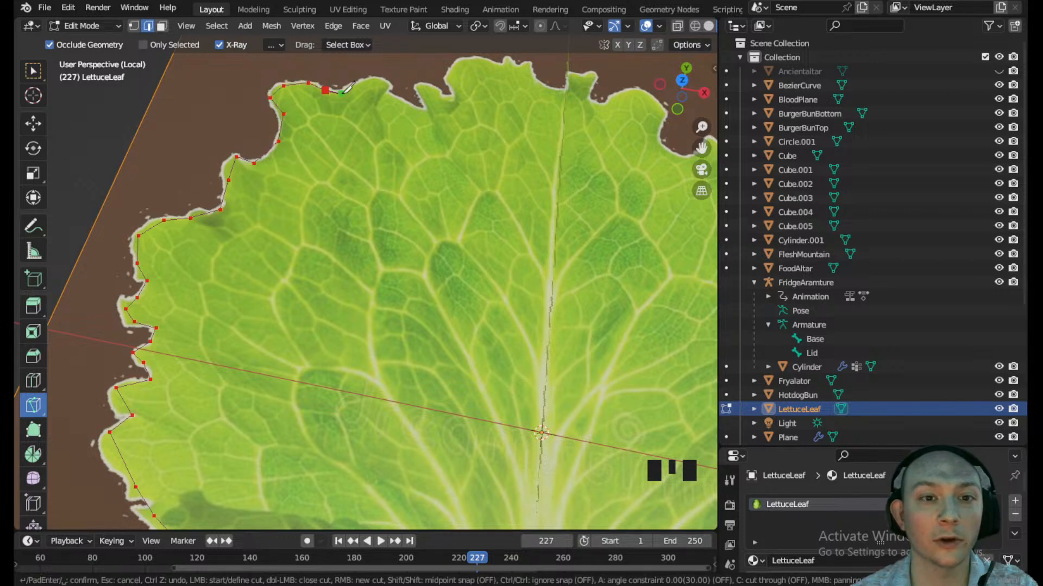
pyautogui.click(387, 97)
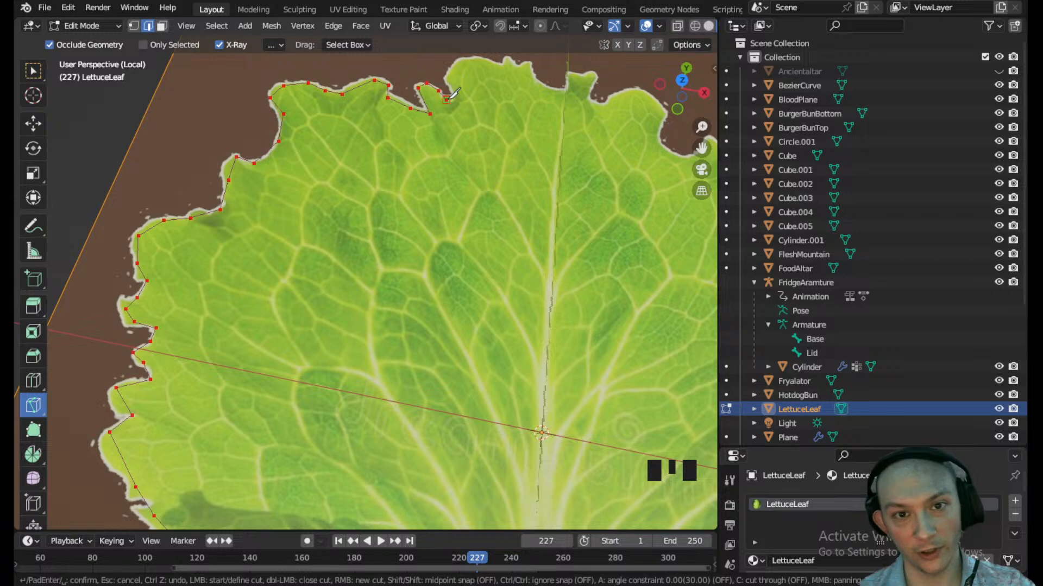
pyautogui.click(448, 78)
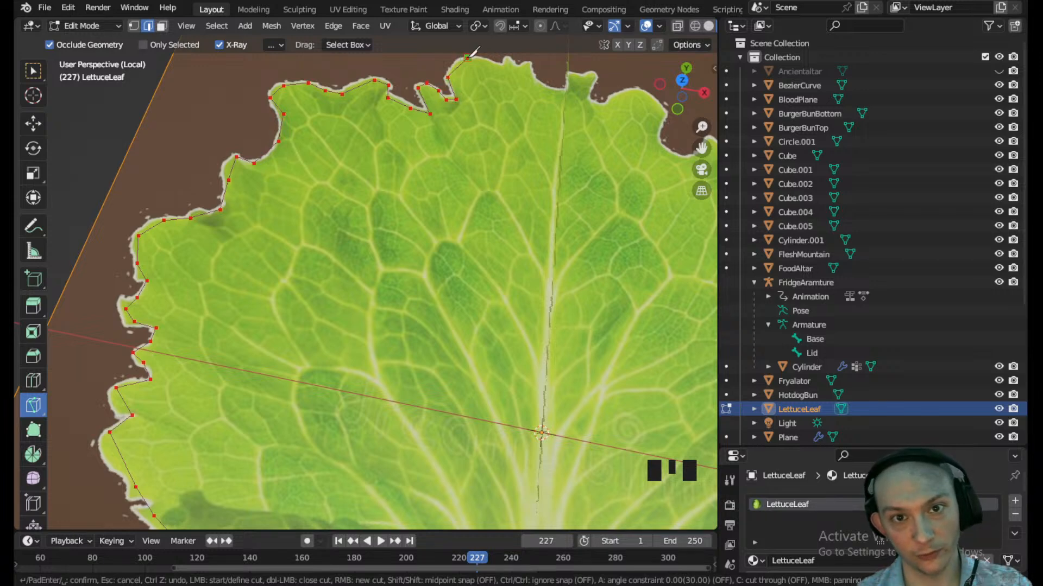
pyautogui.click(480, 57)
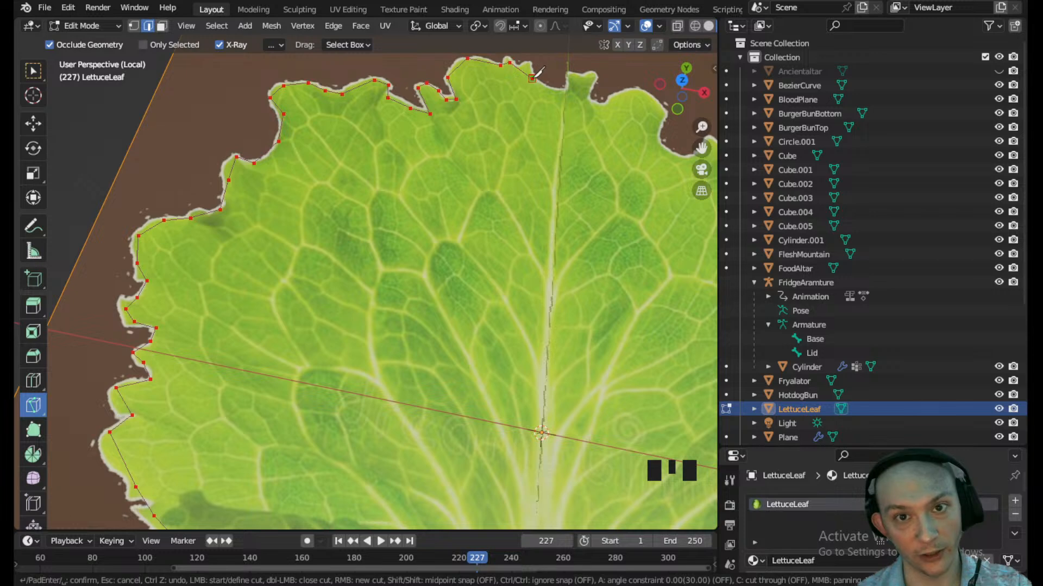
# - Carry the knife cut across the leaf's top centre and around the rounded lobe and deep notch just right of it
pyautogui.keyDown('shift'); pyautogui.moveTo(568, 87); pyautogui.dragTo(331, 172, button='middle'); pyautogui.keyUp('shift')
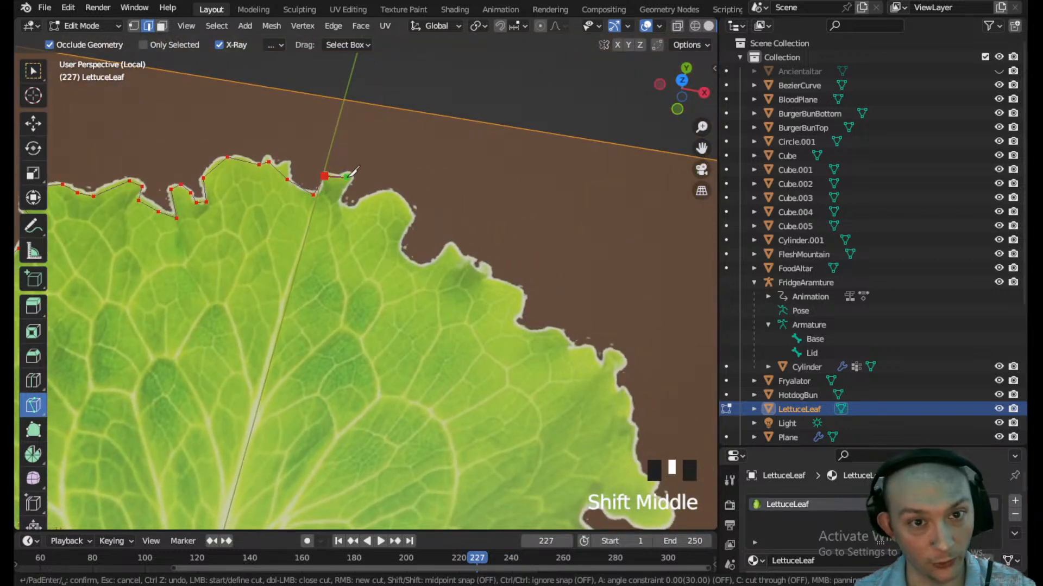
pyautogui.click(346, 177)
pyautogui.click(339, 195)
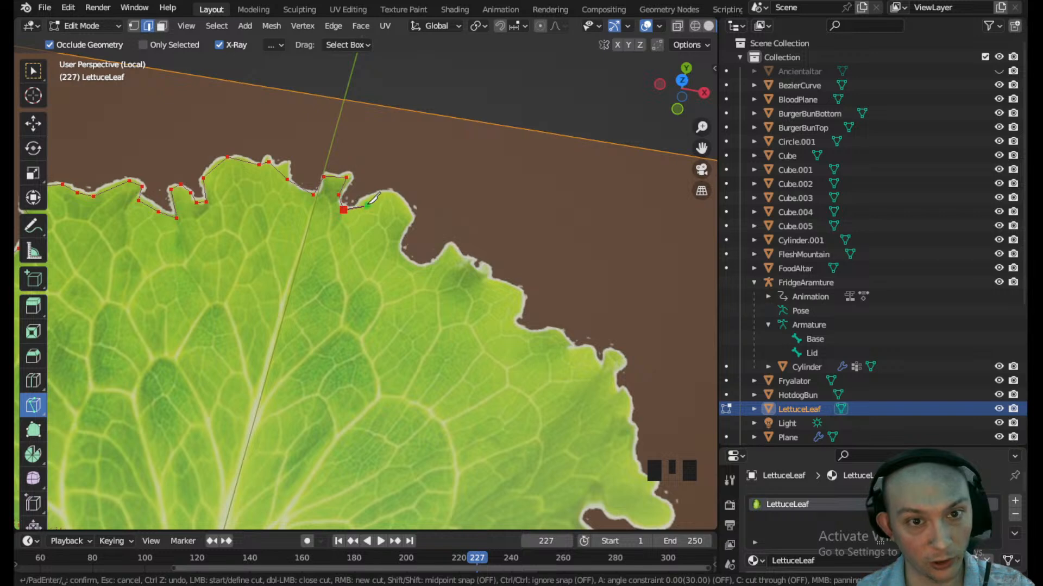
pyautogui.click(402, 200)
pyautogui.click(411, 267)
pyautogui.click(439, 263)
pyautogui.click(448, 248)
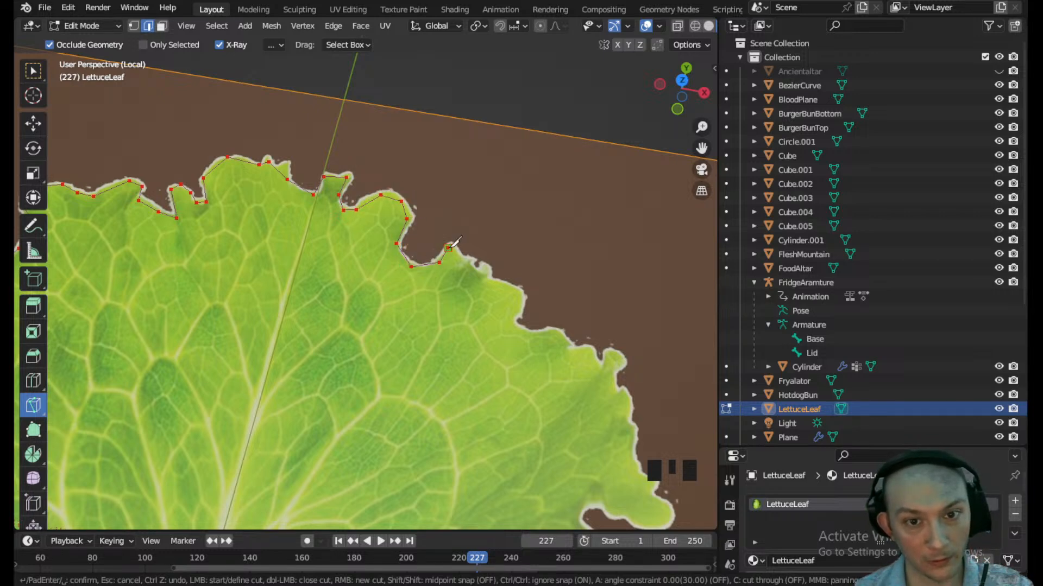
# - Trace the knife cut down the leaf's upper-right edge, leaving the small protruding lobe outside the outline
pyautogui.click(474, 267)
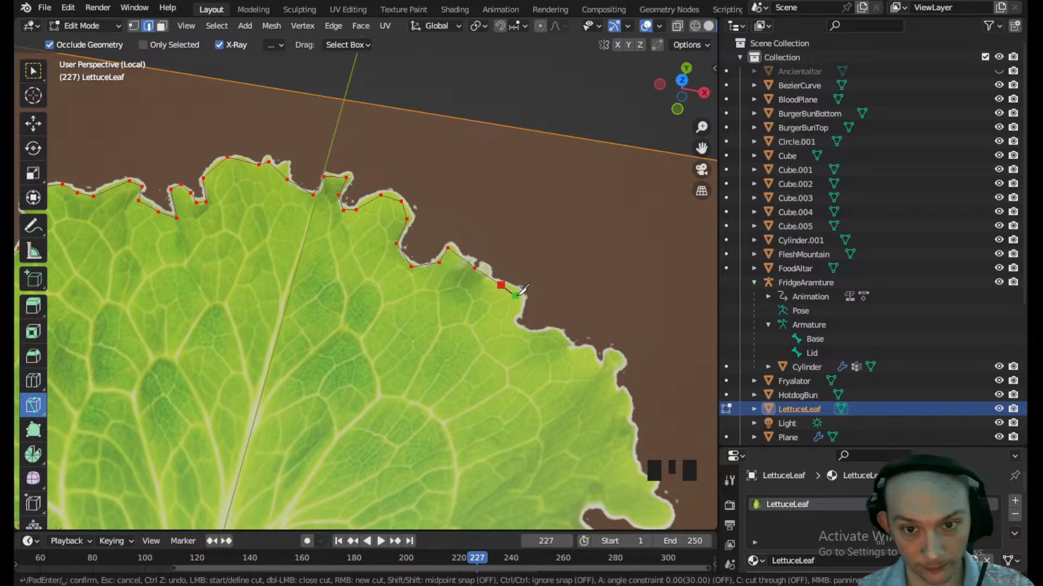
pyautogui.click(511, 315)
pyautogui.click(551, 333)
pyautogui.click(579, 350)
pyautogui.click(602, 368)
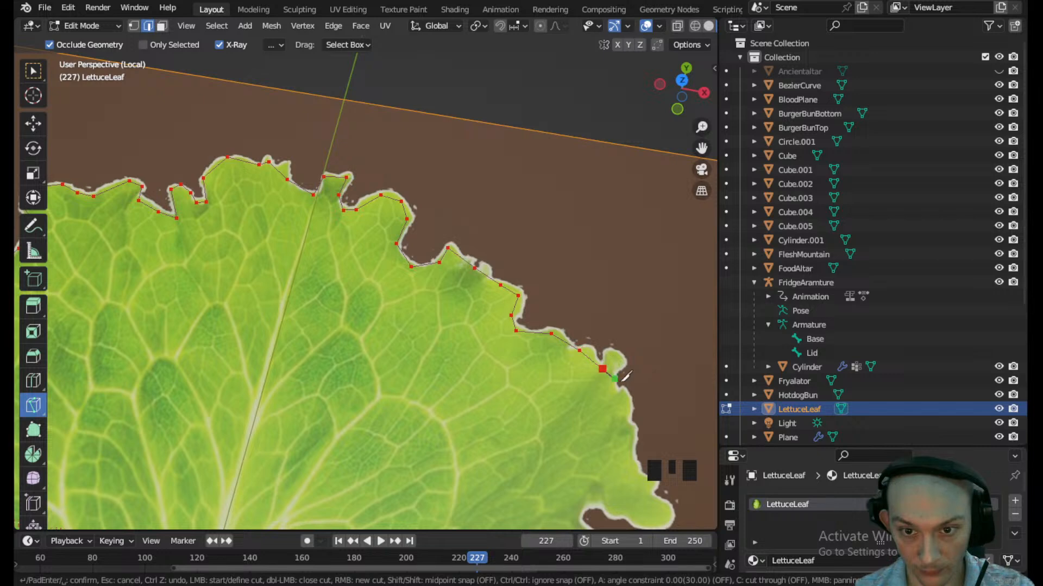
pyautogui.click(617, 392)
# - Follow the knife cut around the rightmost lobe and the deep narrow notch beneath it
pyautogui.keyDown('shift'); pyautogui.moveTo(633, 422); pyautogui.dragTo(502, 306, button='middle'); pyautogui.keyUp('shift')
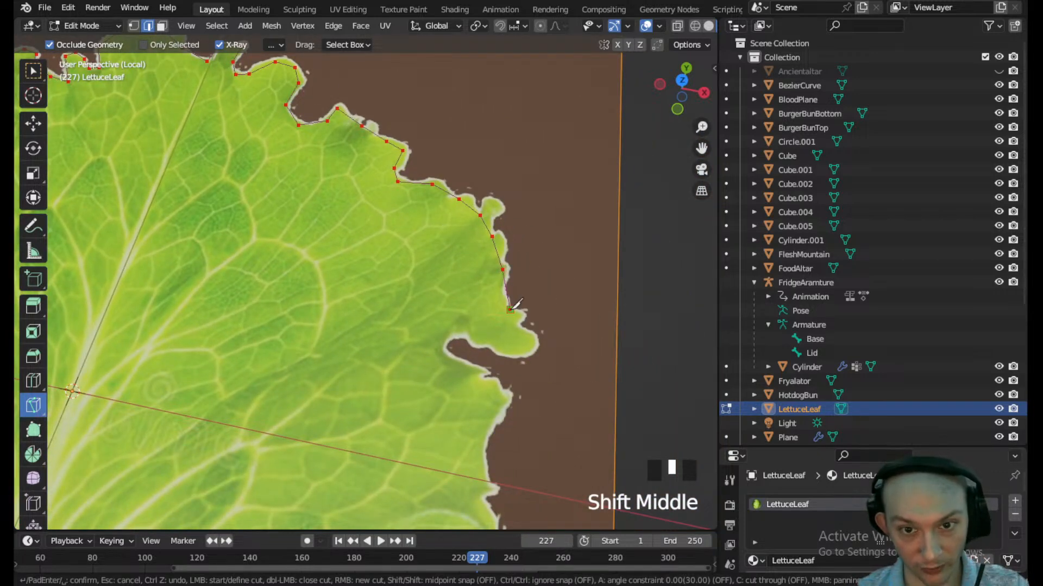
pyautogui.click(537, 344)
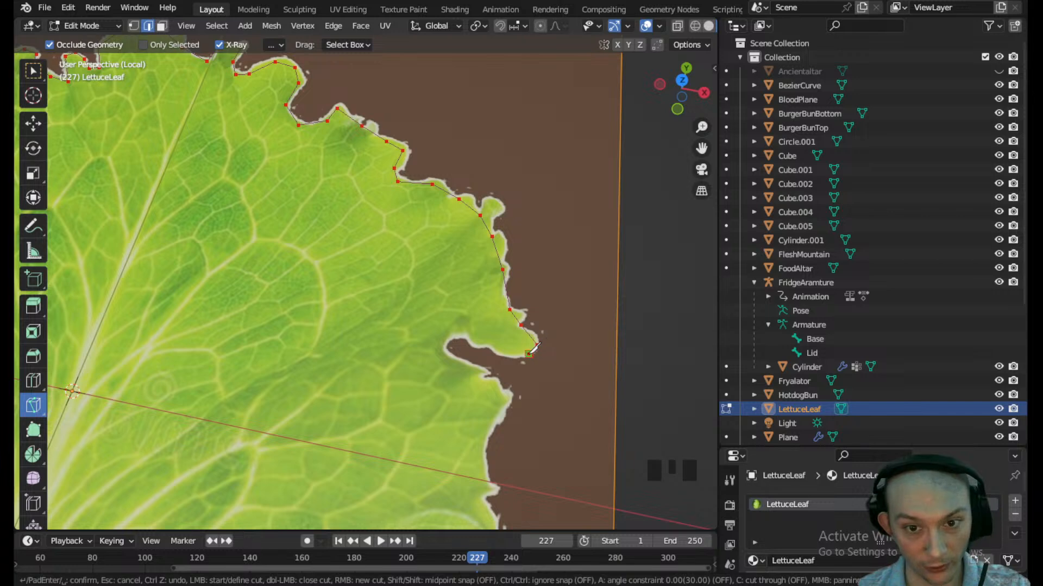
pyautogui.click(487, 346)
pyautogui.click(472, 339)
pyautogui.click(456, 332)
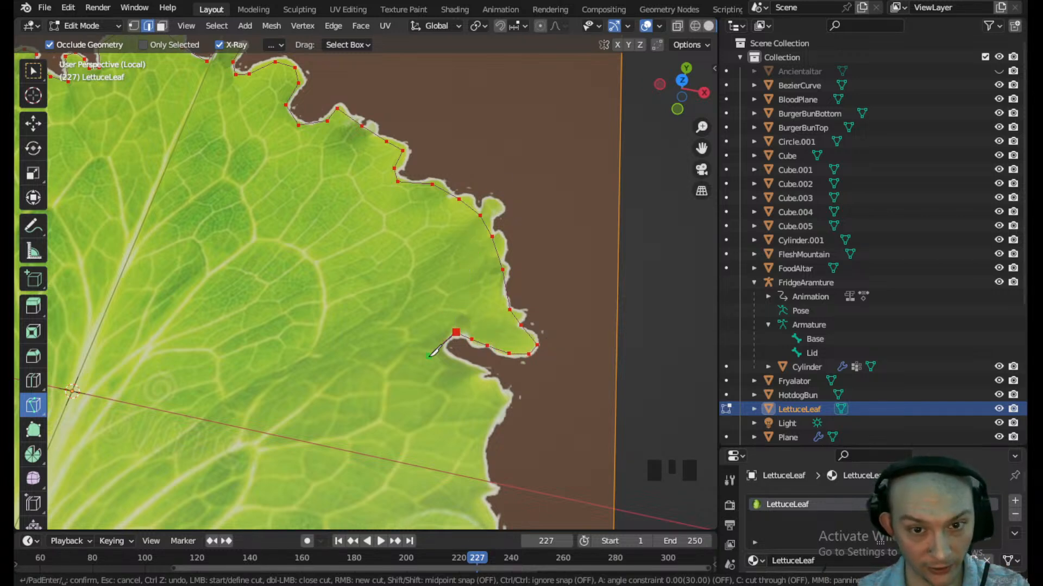
pyautogui.click(441, 343)
pyautogui.click(440, 361)
pyautogui.click(468, 366)
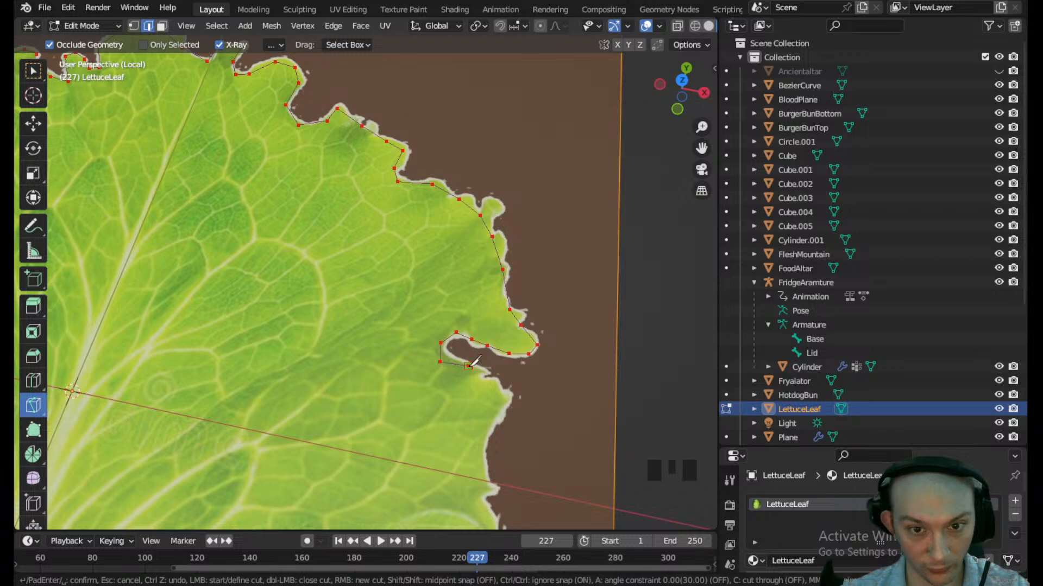
# - Continue the knife cut down the leaf's right edge from the deep notch to the inward step in the outline below
pyautogui.keyDown('shift'); pyautogui.moveTo(504, 394); pyautogui.dragTo(465, 299, button='middle'); pyautogui.keyUp('shift')
pyautogui.click(452, 356)
pyautogui.click(454, 381)
pyautogui.click(451, 394)
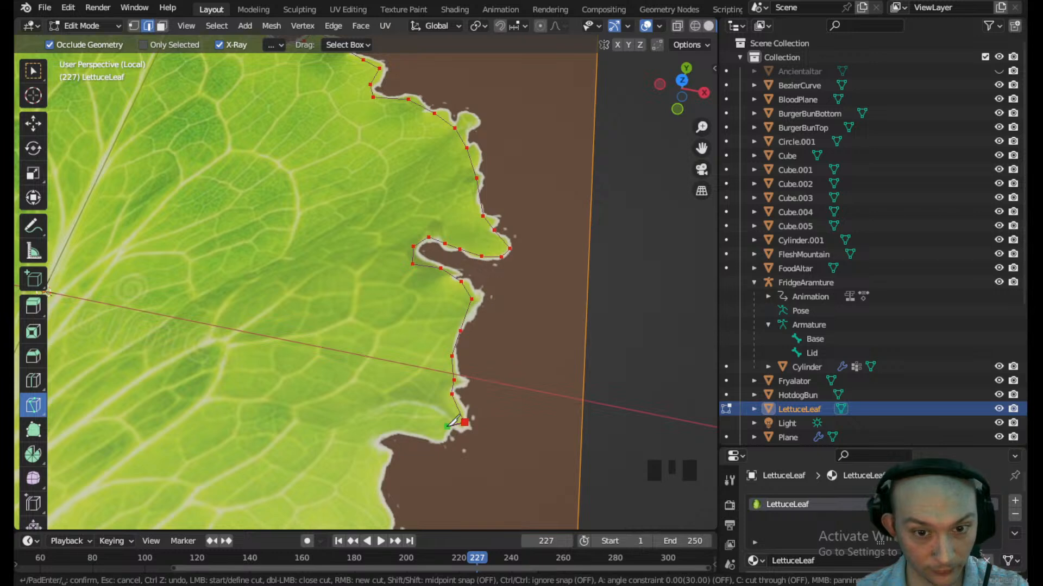
pyautogui.click(434, 439)
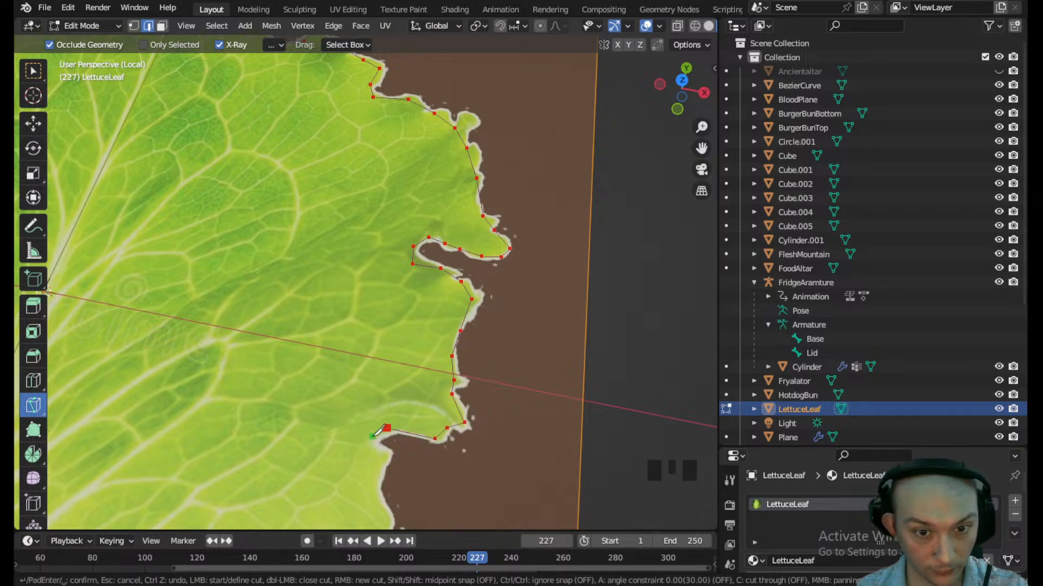
pyautogui.click(393, 454)
# - Trace the knife cut around the pointed corner on the leaf's lower-right edge and inward along its underside
pyautogui.keyDown('shift'); pyautogui.moveTo(327, 460); pyautogui.dragTo(351, 231, button='middle'); pyautogui.keyUp('shift')
pyautogui.click(402, 279)
pyautogui.click(416, 309)
pyautogui.click(391, 316)
pyautogui.click(366, 314)
pyautogui.click(335, 328)
pyautogui.click(329, 355)
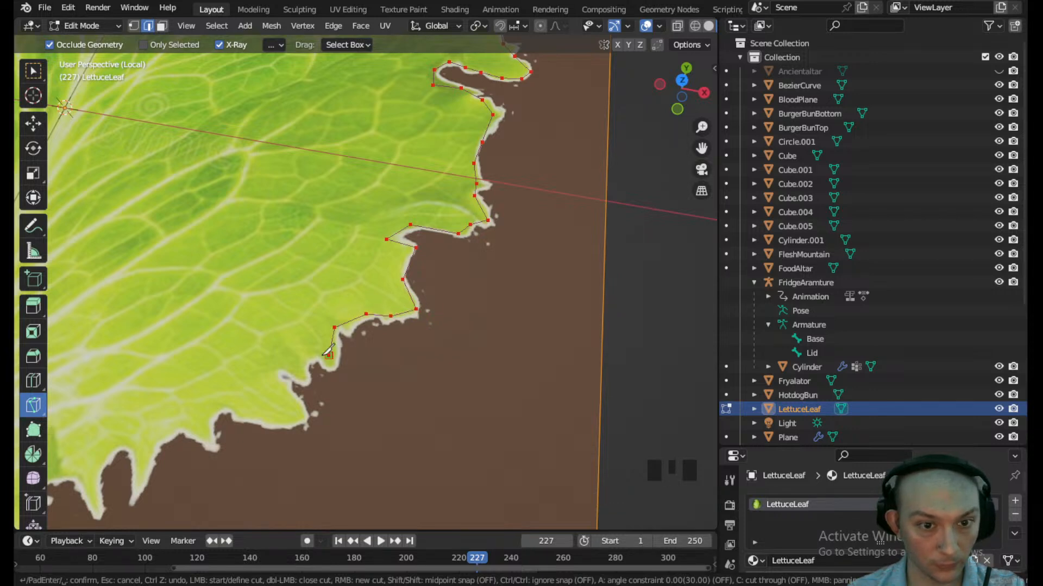
# - Extend the knife cut along the jagged lower-right edge, around the pointed lobe and toward the narrow spikes
pyautogui.click(298, 369)
pyautogui.click(263, 370)
pyautogui.click(303, 409)
pyautogui.click(231, 401)
pyautogui.click(201, 418)
# - Run the knife cut across the bases of the two narrow spikes to where the leaf meets the stem's right side
pyautogui.keyDown('shift'); pyautogui.moveTo(203, 375); pyautogui.dragTo(407, 247, button='middle'); pyautogui.keyUp('shift')
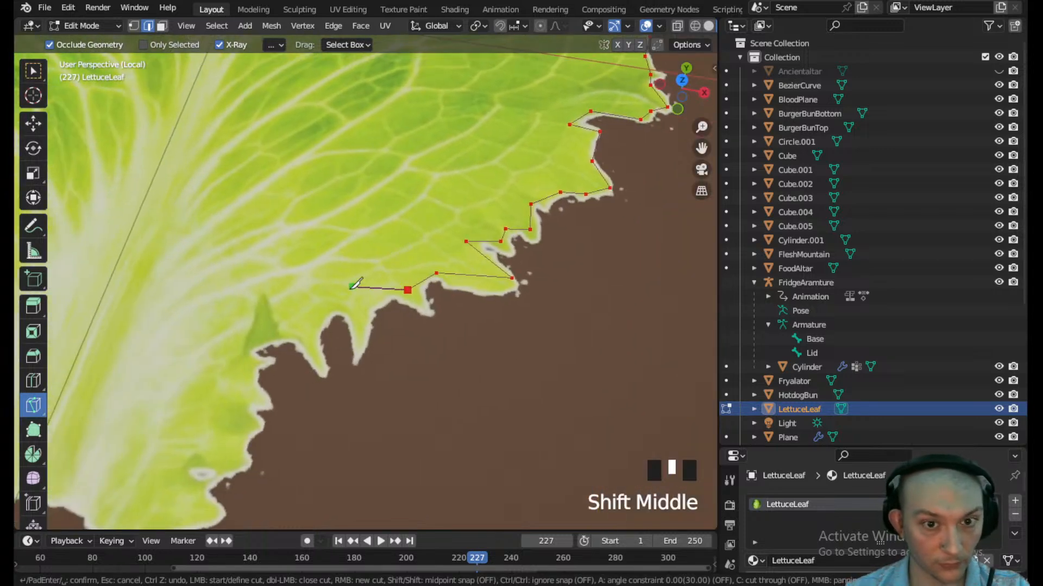
pyautogui.click(362, 308)
pyautogui.click(324, 310)
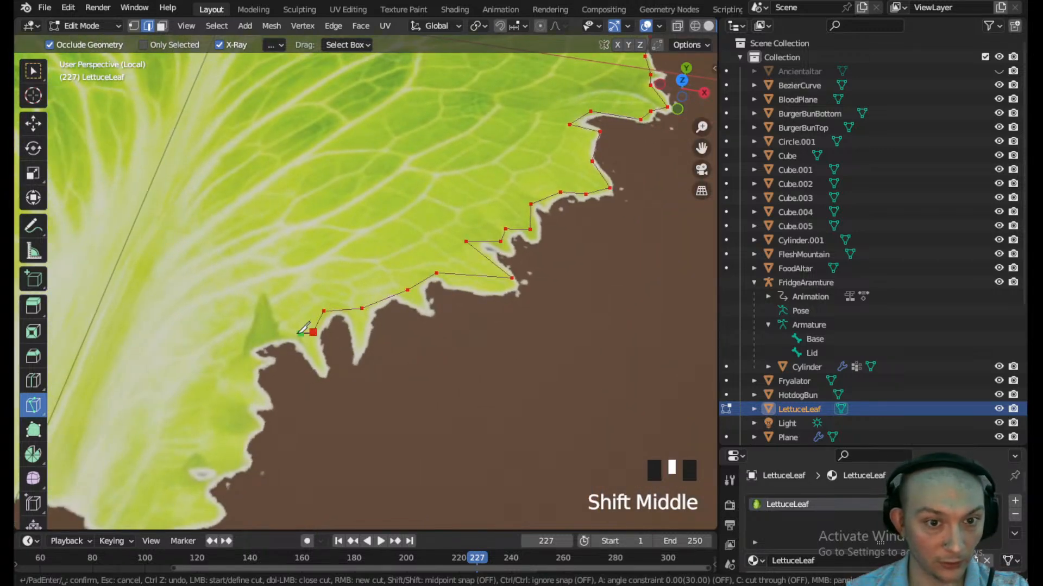
pyautogui.click(313, 332)
pyautogui.click(275, 327)
pyautogui.click(249, 353)
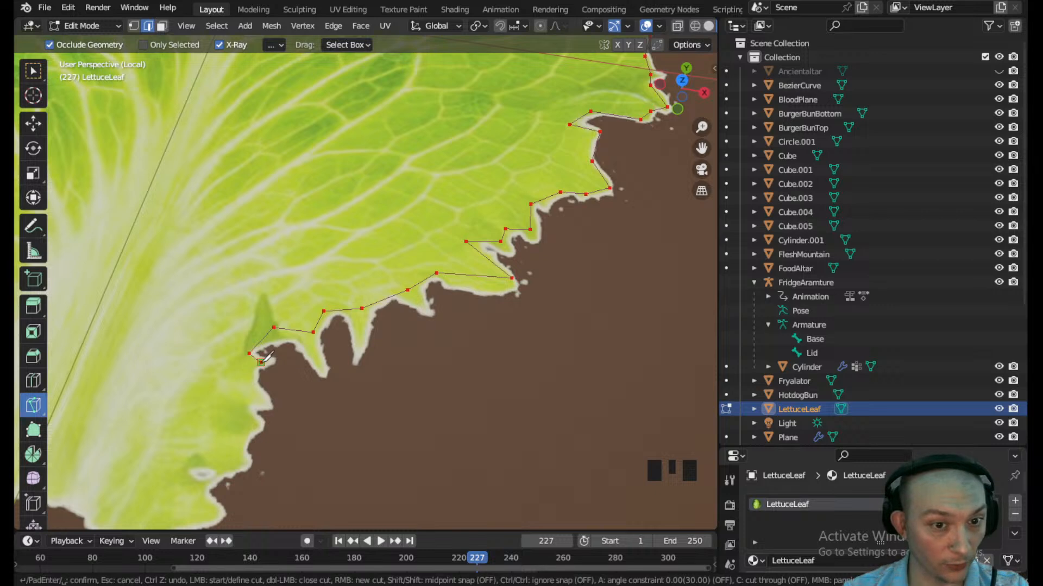
pyautogui.click(261, 362)
# - Trace the knife cut down the stem's jagged right side to its lower-right corner
pyautogui.keyDown('shift'); pyautogui.moveTo(256, 376); pyautogui.dragTo(318, 214, button='middle'); pyautogui.keyUp('shift')
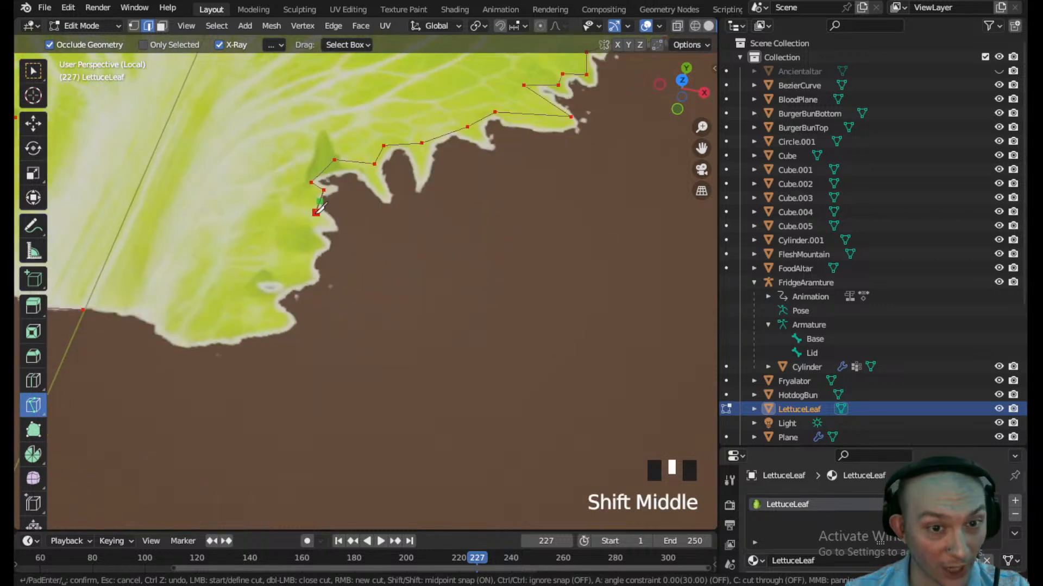
pyautogui.click(326, 224)
pyautogui.click(322, 242)
pyautogui.click(309, 278)
pyautogui.click(273, 292)
pyautogui.click(286, 320)
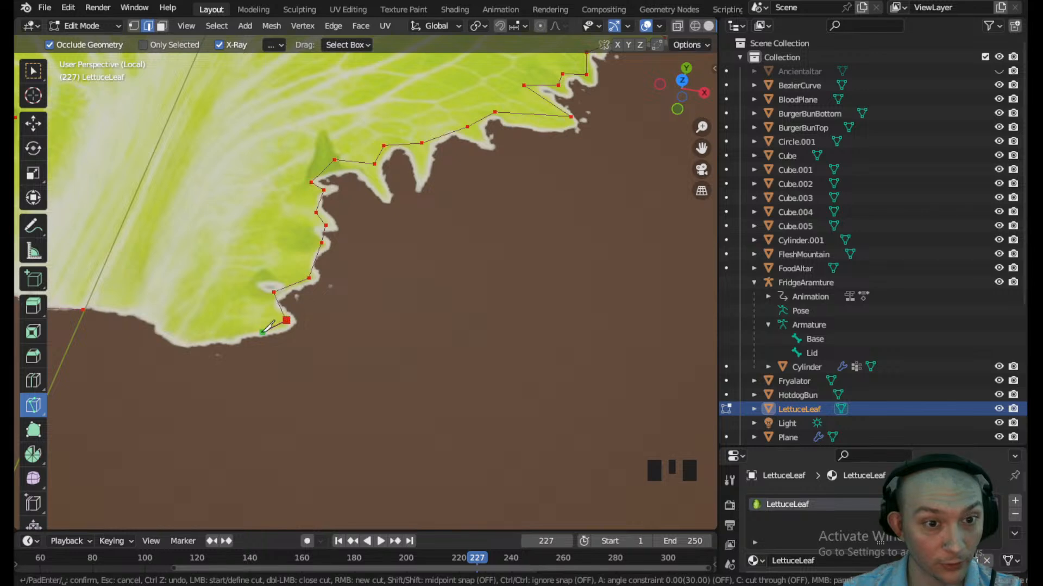
# - Follow the right half of the stem's base and close the knife outline at its starting point on the centre line
pyautogui.click(232, 335)
pyautogui.click(179, 337)
pyautogui.click(153, 316)
pyautogui.click(117, 306)
pyautogui.click(82, 309)
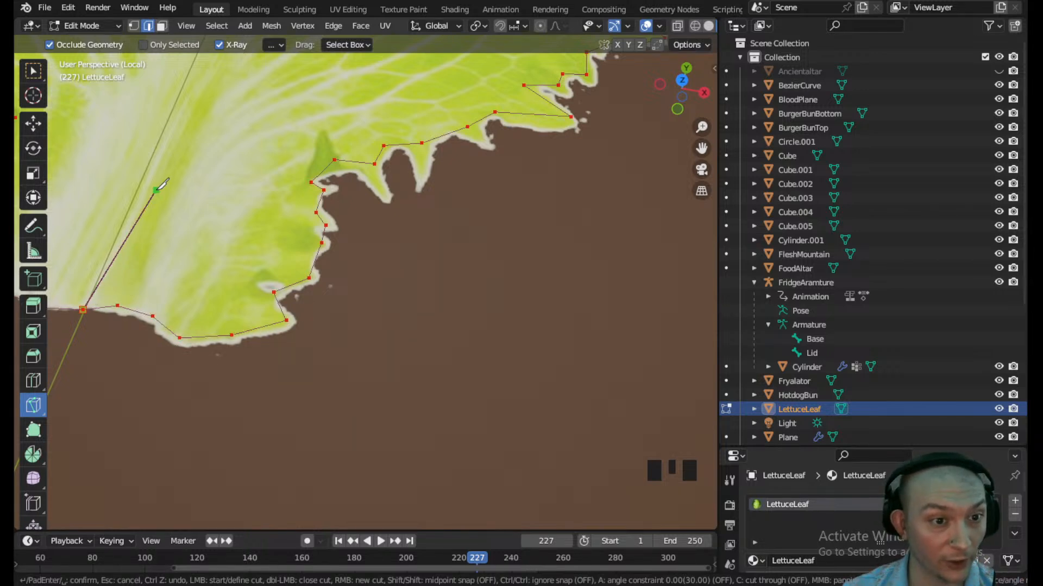
# - Confirm the knife cut around the whole lettuce leaf outline and switch back to the selection tool
pyautogui.press('Return')
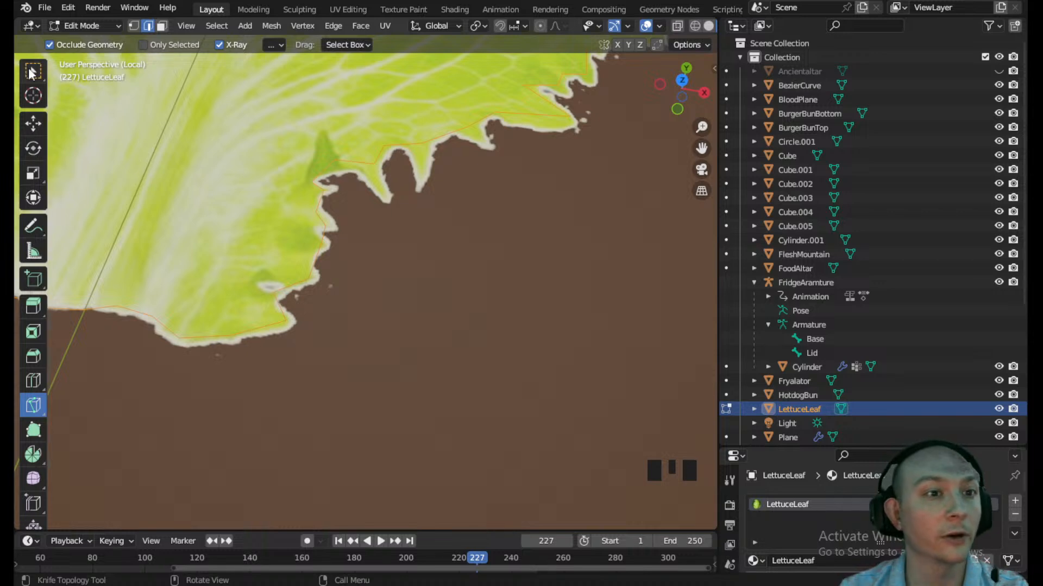
pyautogui.click(31, 71)
pyautogui.scroll(-7, 429, 325)
pyautogui.click(419, 302)
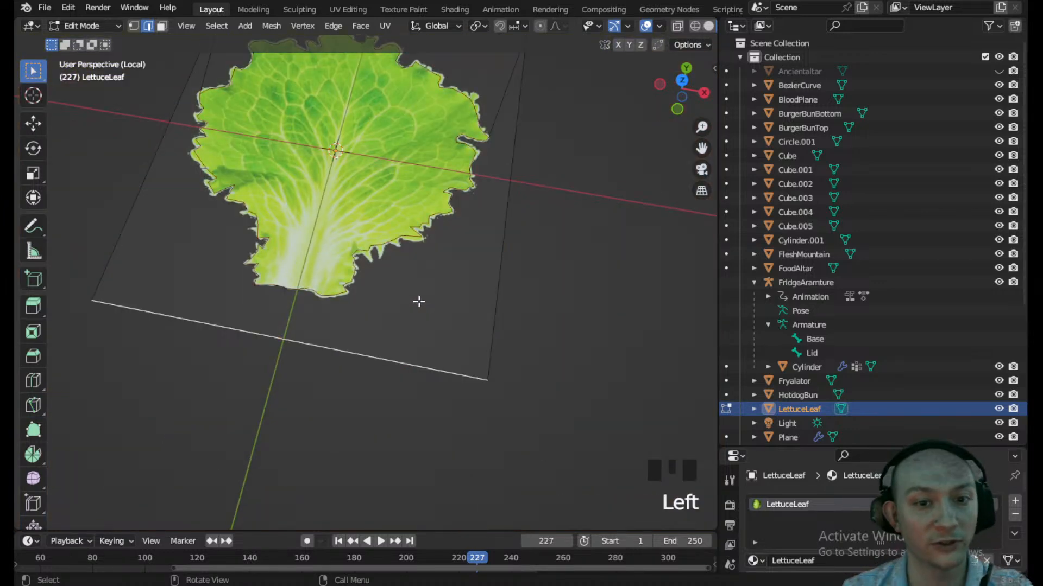
pyautogui.moveTo(351, 308); pyautogui.dragTo(389, 325, button='middle')
pyautogui.scroll(-2, 325, 209)
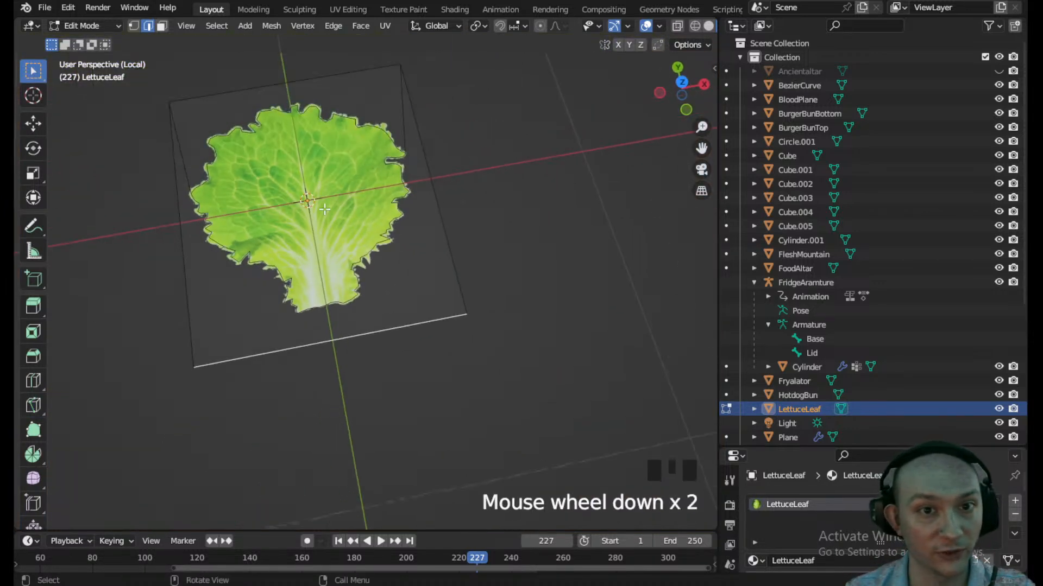
# - Delete the plane's two leftover background faces outside the leaf outline, one on each side of the centre line
pyautogui.click(161, 27)
pyautogui.click(207, 121)
pyautogui.press('x')
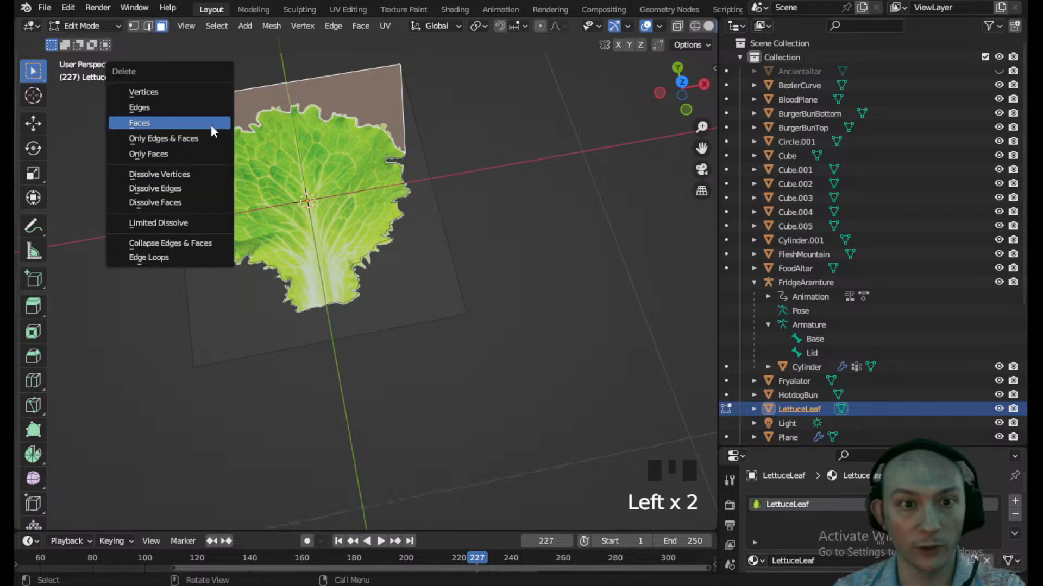
pyautogui.press('Delete')
pyautogui.click(301, 93)
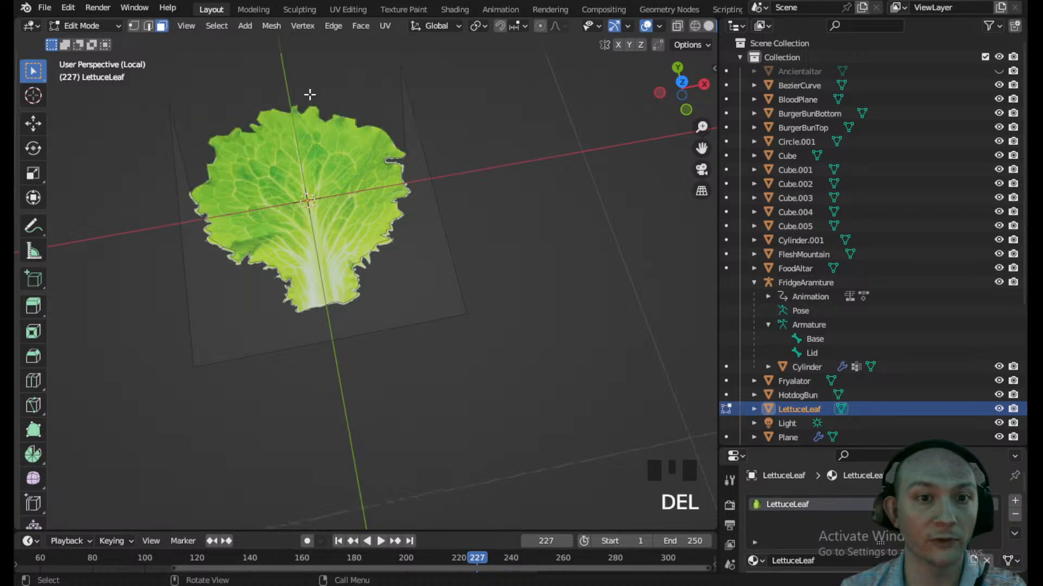
pyautogui.click(432, 269)
pyautogui.press('Delete')
pyautogui.click(431, 263)
# - Try to extrude the leaf face slightly along its normal, by about 0.007 m
pyautogui.moveTo(431, 261); pyautogui.dragTo(396, 185, button='middle')
pyautogui.click(351, 259)
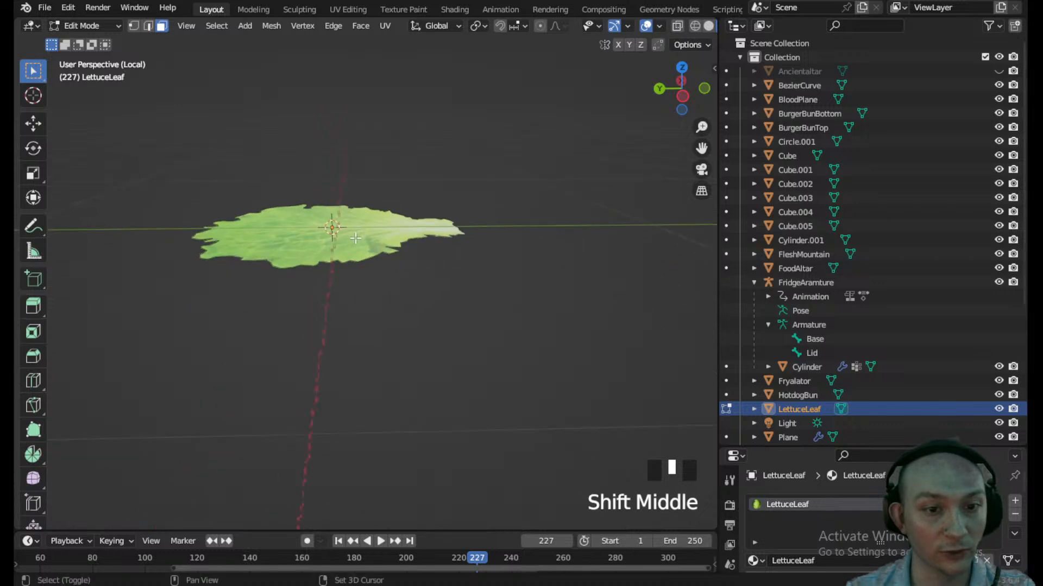
pyautogui.click(256, 207)
pyautogui.scroll(2, 316, 249)
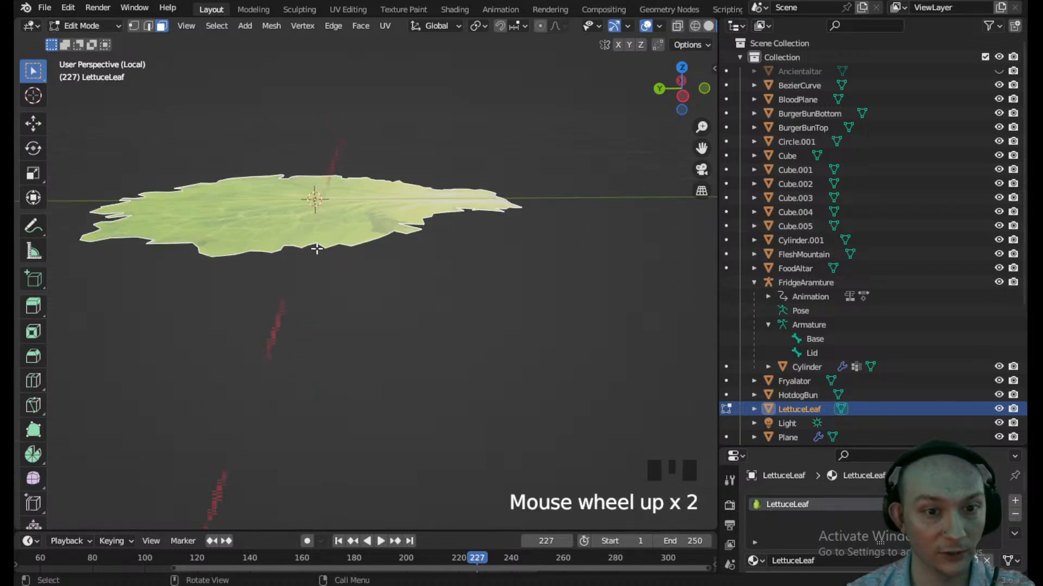
pyautogui.press('e')
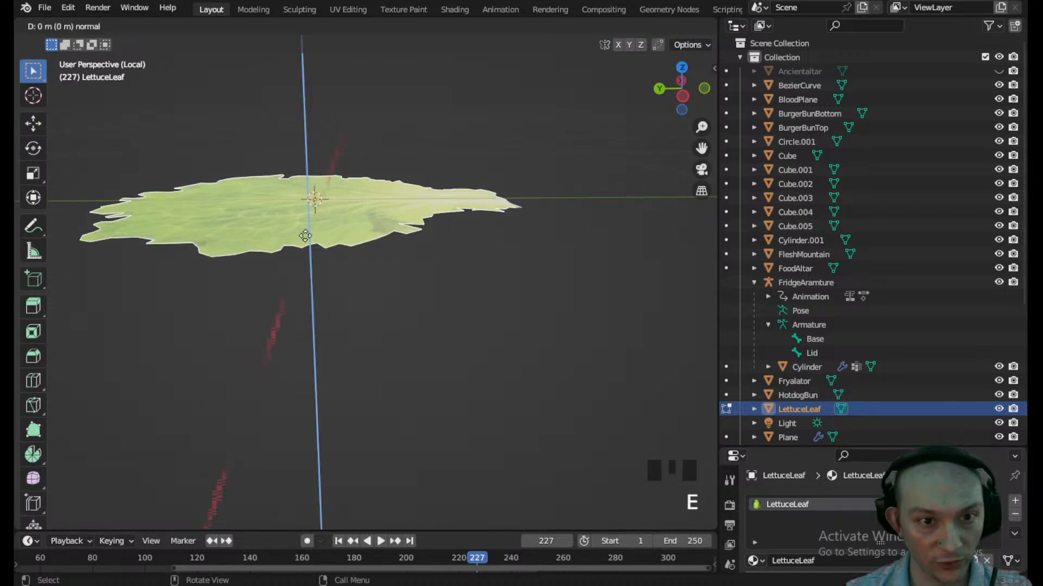
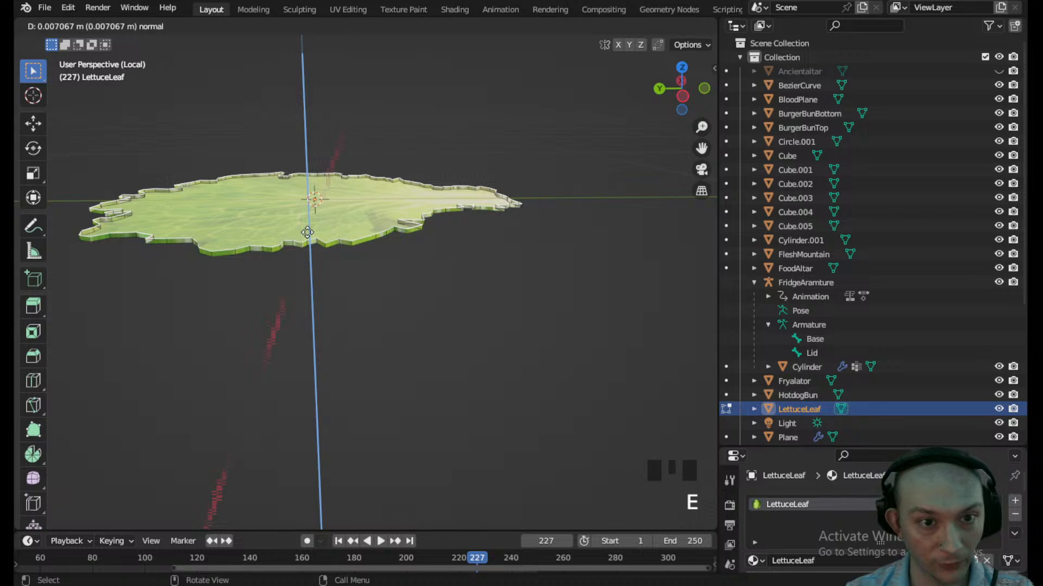
pyautogui.press('Escape')
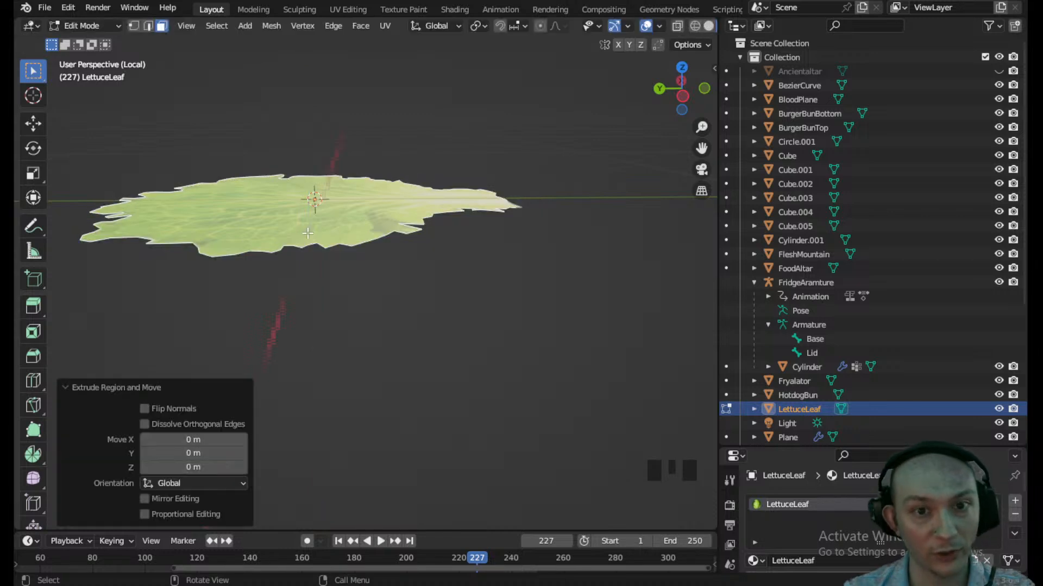
pyautogui.hotkey('ctrl', 'z')
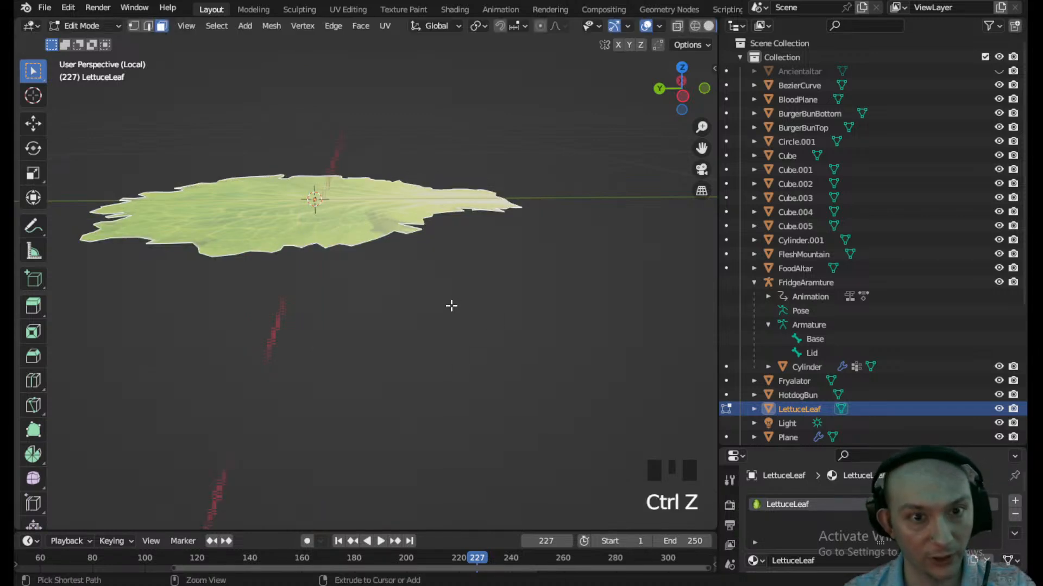
# - Try to subdivide the leaf face with a single loop cut
pyautogui.click(335, 216)
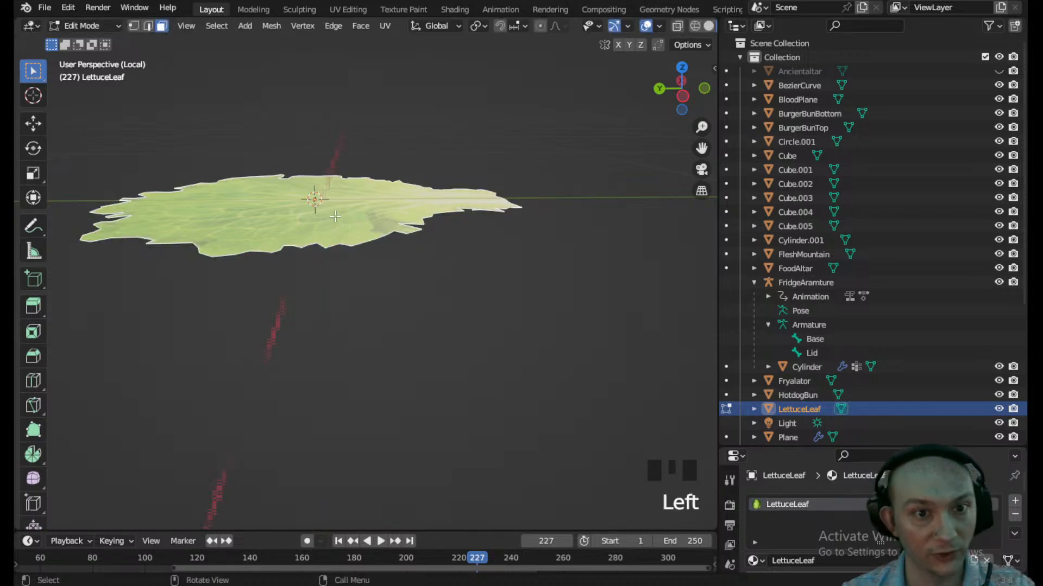
pyautogui.click(33, 380)
pyautogui.moveTo(177, 263); pyautogui.dragTo(339, 179, button='middle')
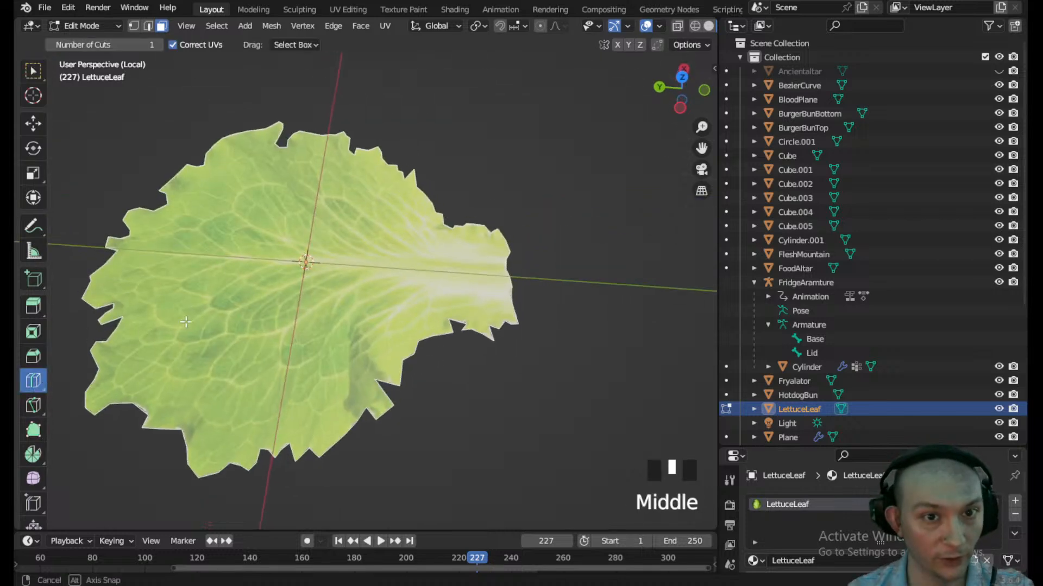
pyautogui.click(488, 233)
pyautogui.scroll(-2, 451, 272)
pyautogui.moveTo(452, 271); pyautogui.dragTo(304, 330, button='middle')
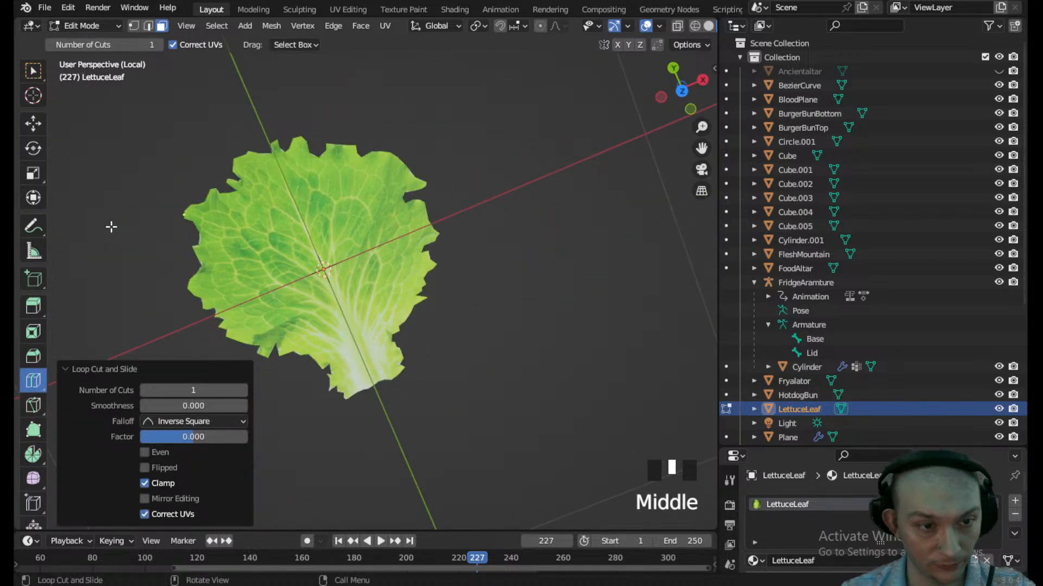
pyautogui.click(31, 408)
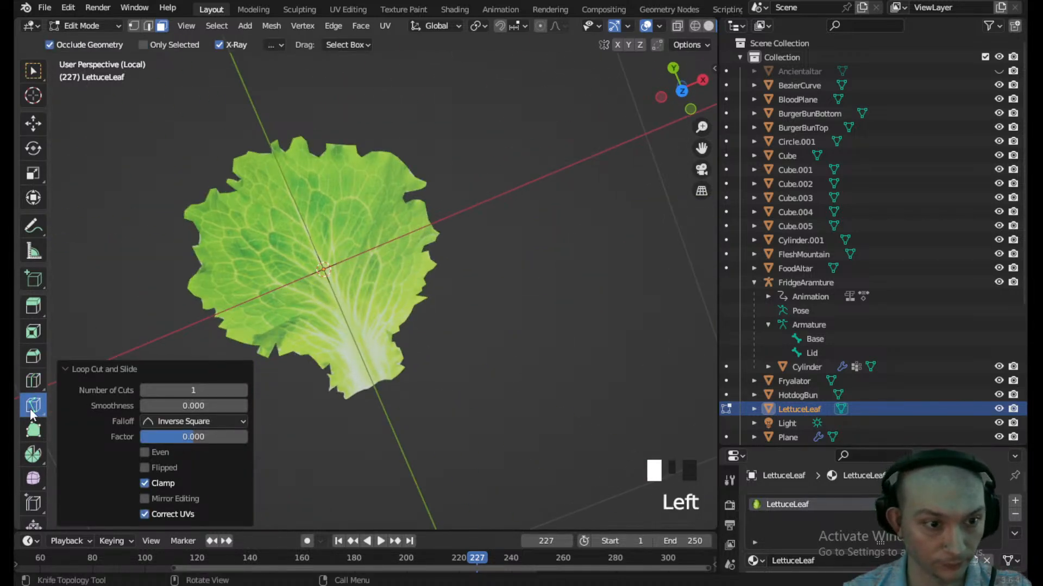
pyautogui.click(287, 153)
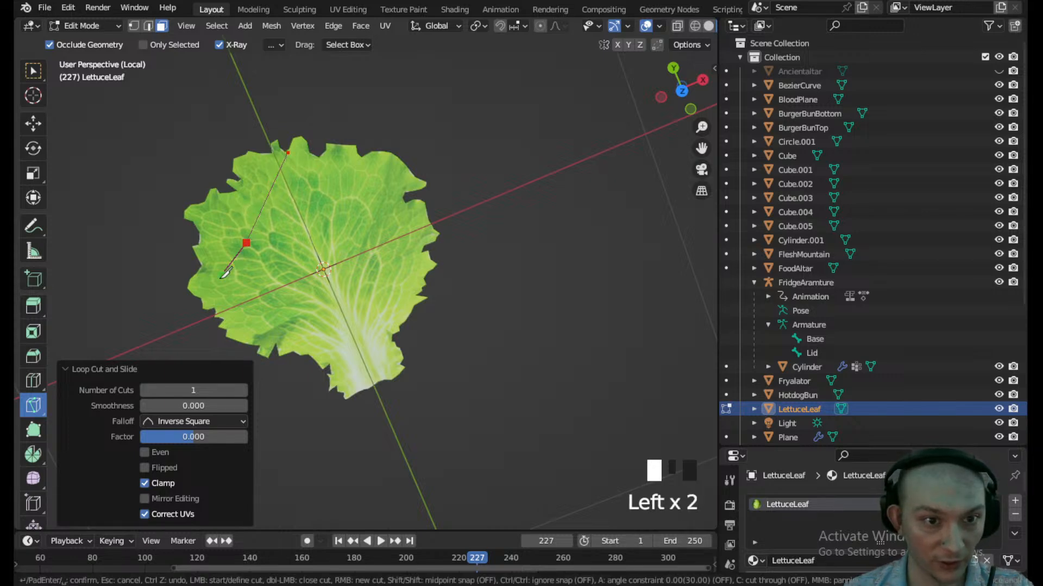
pyautogui.click(194, 295)
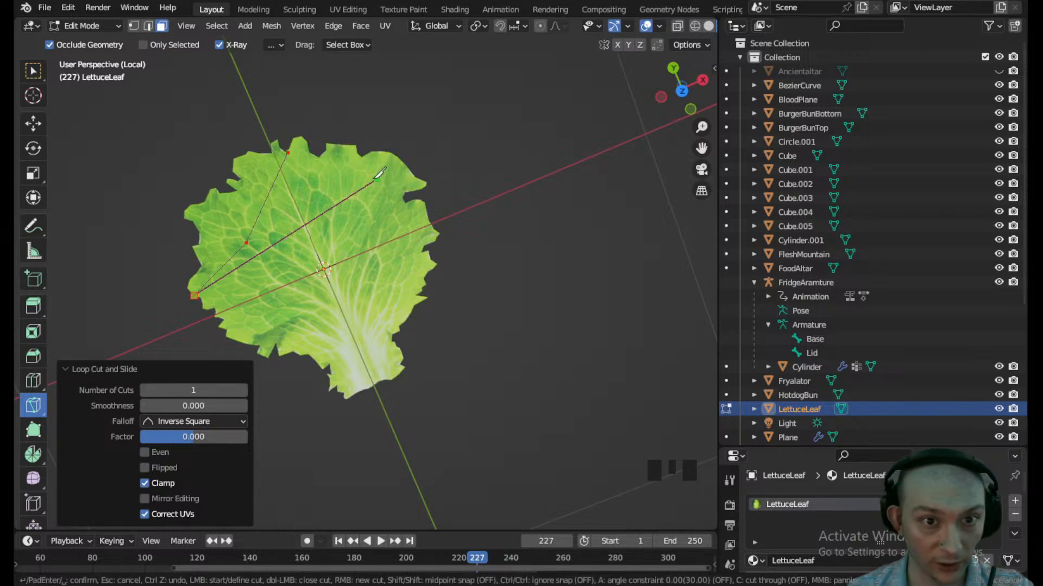
pyautogui.press('Escape')
pyautogui.click(314, 158)
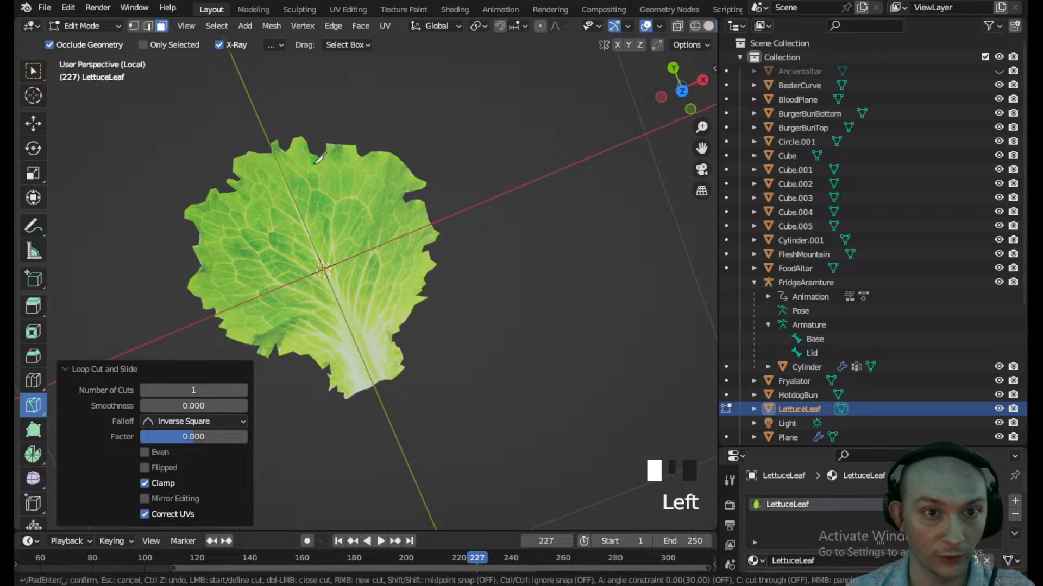
pyautogui.press('Escape')
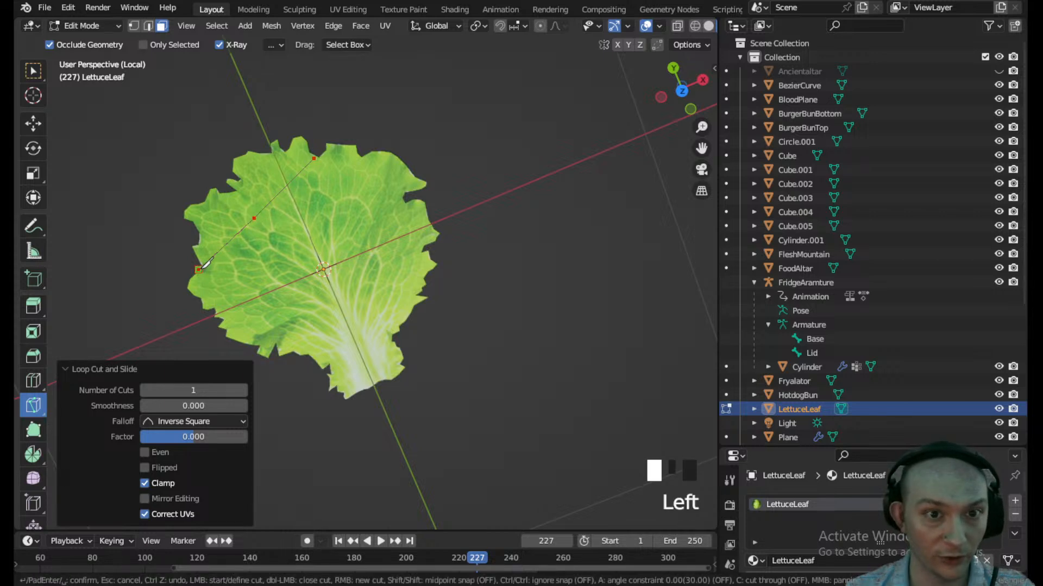
# - Knife-cut an angled line from the notch in the leaf's top edge, inward near the midrib, and out to the left edge
pyautogui.click(315, 155)
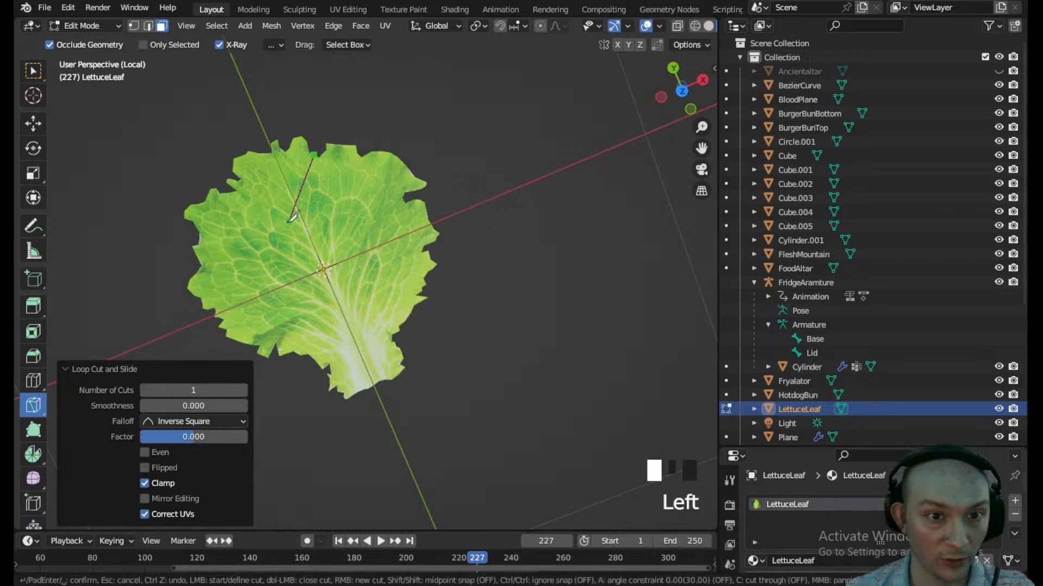
pyautogui.click(294, 239)
pyautogui.click(205, 265)
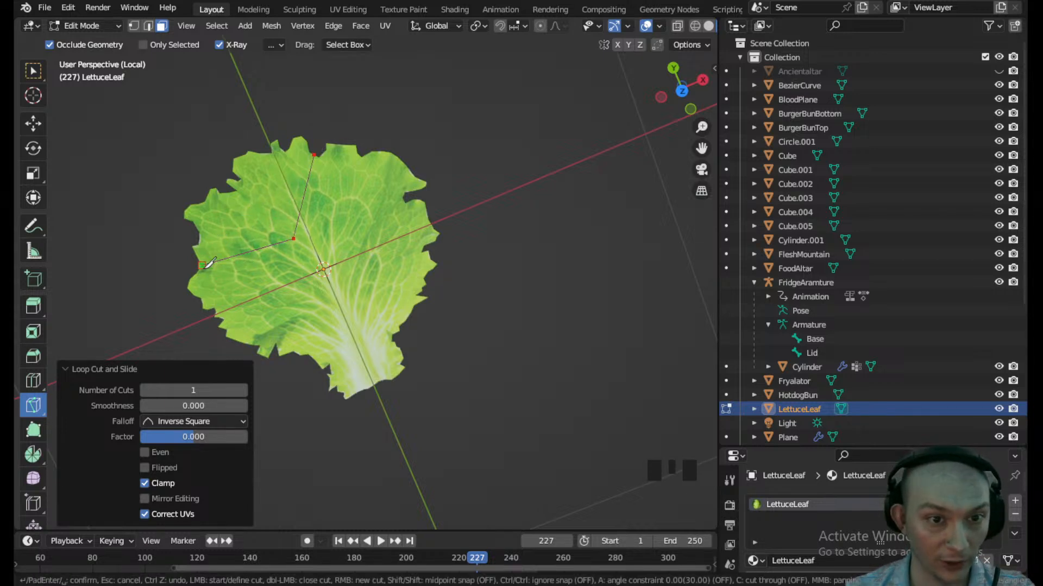
pyautogui.press('Return')
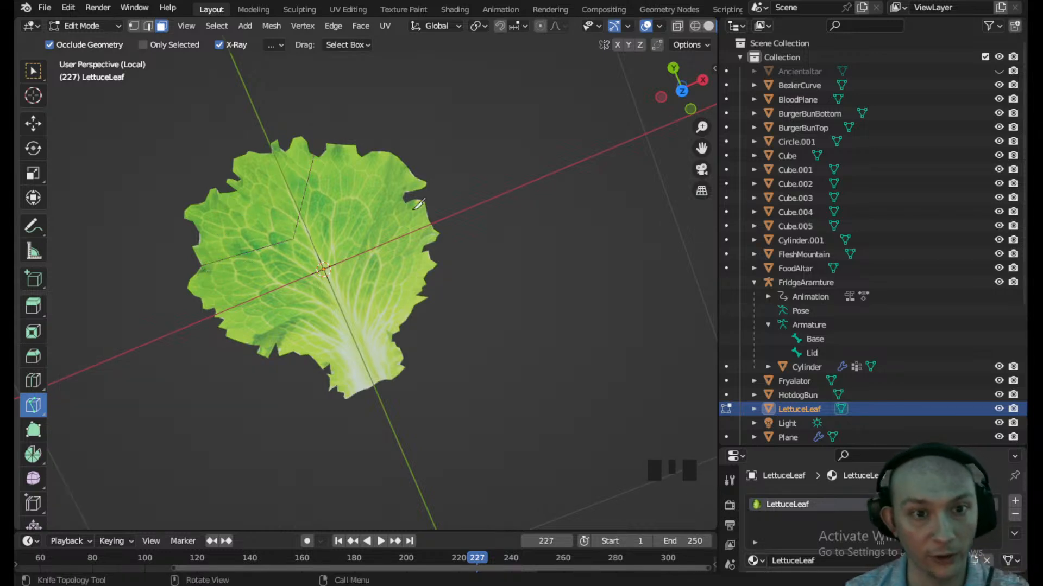
# - Knife-cut an angled line from the leaf's upper-right edge, inward right of the midrib, and out to the lower-right edge
pyautogui.click(409, 170)
pyautogui.click(365, 247)
pyautogui.click(399, 326)
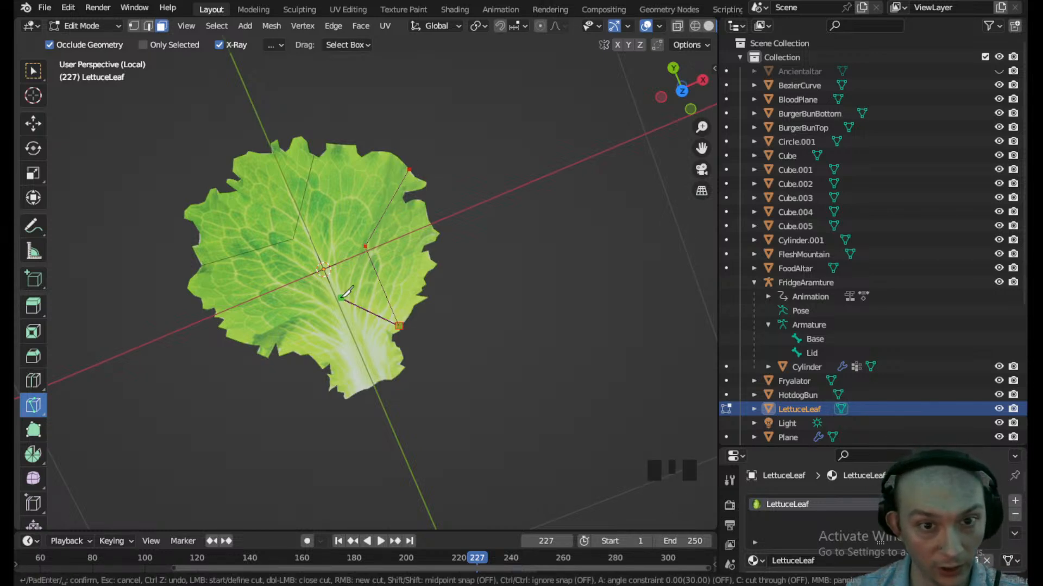
pyautogui.press('Return')
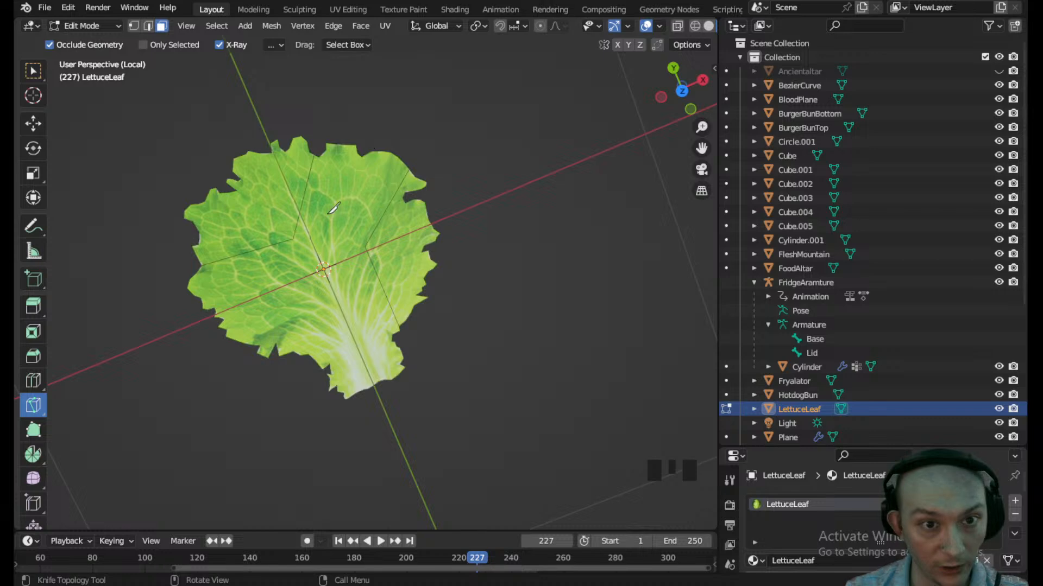
# - Knife-cut a line from the leaf's lower-left edge near the stem, through the centre, to the upper-right edge
pyautogui.click(302, 352)
pyautogui.click(323, 250)
pyautogui.click(363, 156)
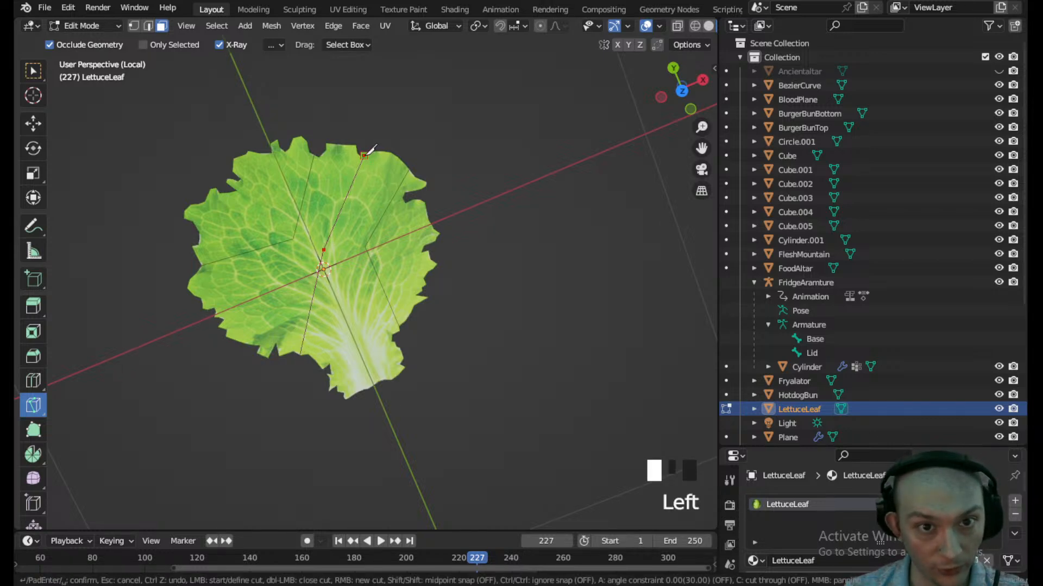
pyautogui.press('Return')
pyautogui.moveTo(344, 288); pyautogui.dragTo(360, 232, button='middle')
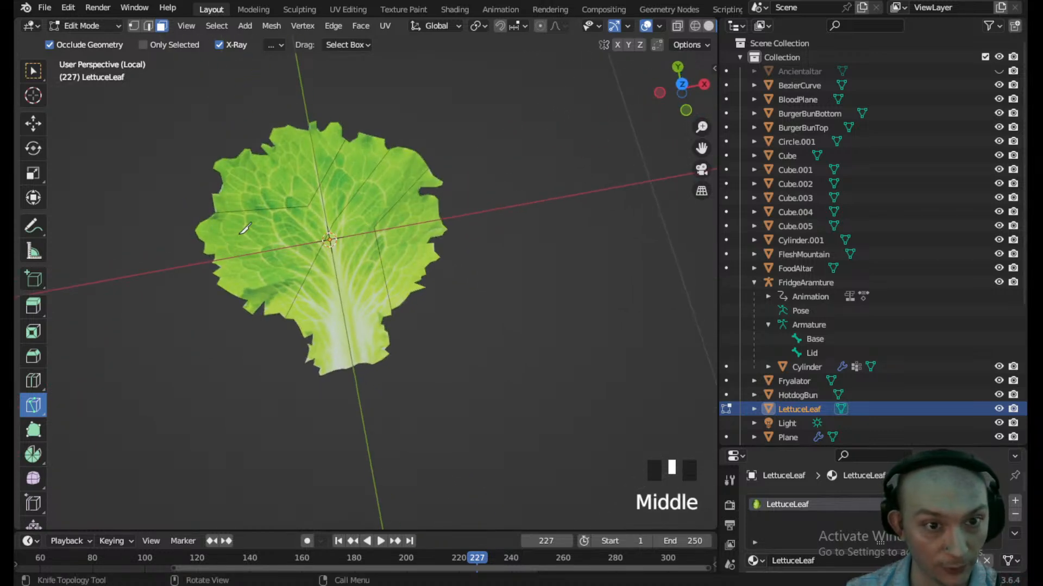
pyautogui.click(199, 237)
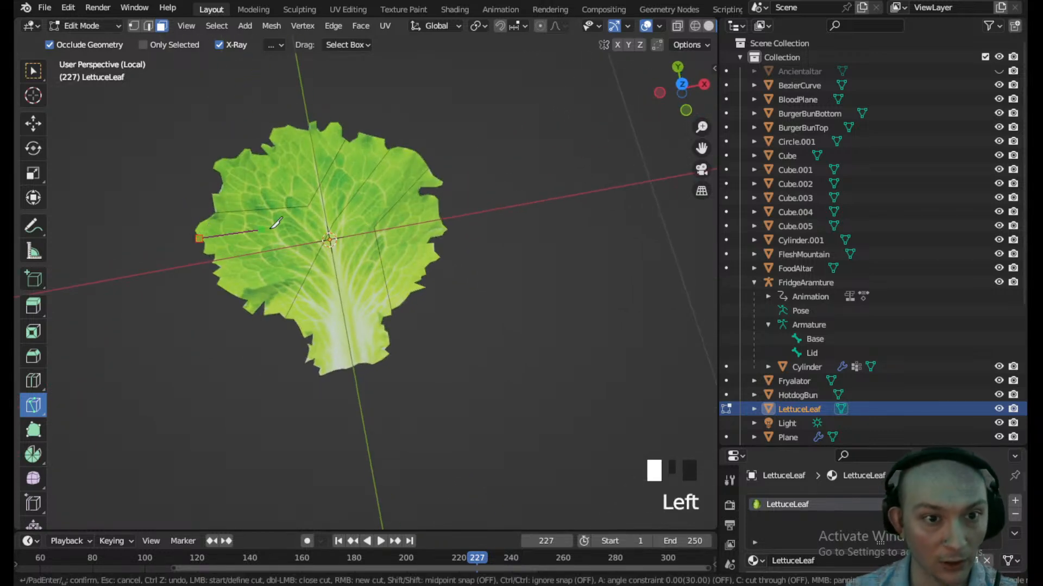
pyautogui.click(299, 232)
pyautogui.press('Escape')
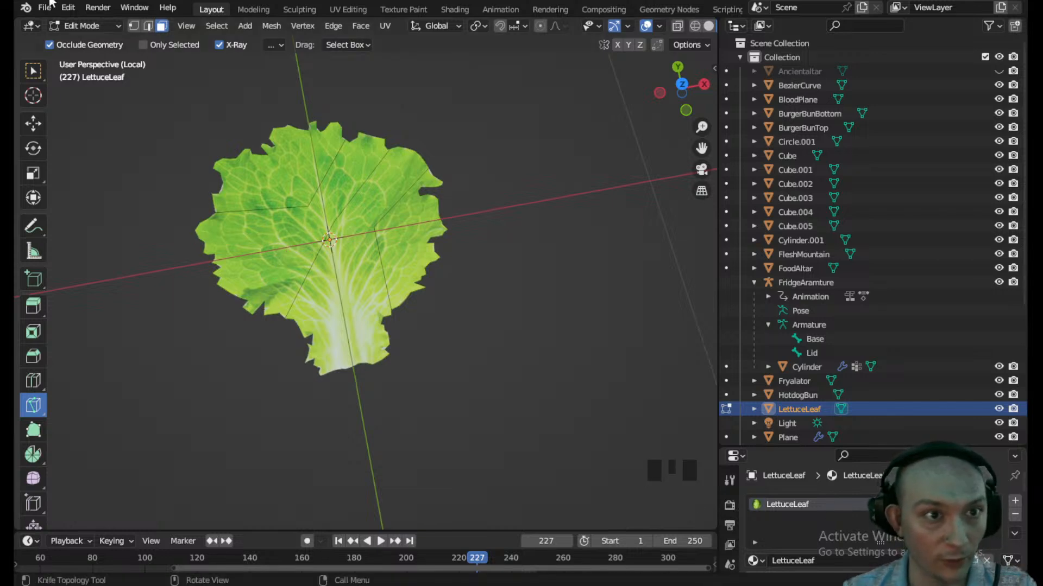
# - Select the leaf's tip section bounded by the first angled cut and check how it is separated from the rest
pyautogui.click(33, 72)
pyautogui.click(278, 159)
pyautogui.moveTo(296, 165); pyautogui.dragTo(358, 113, button='middle')
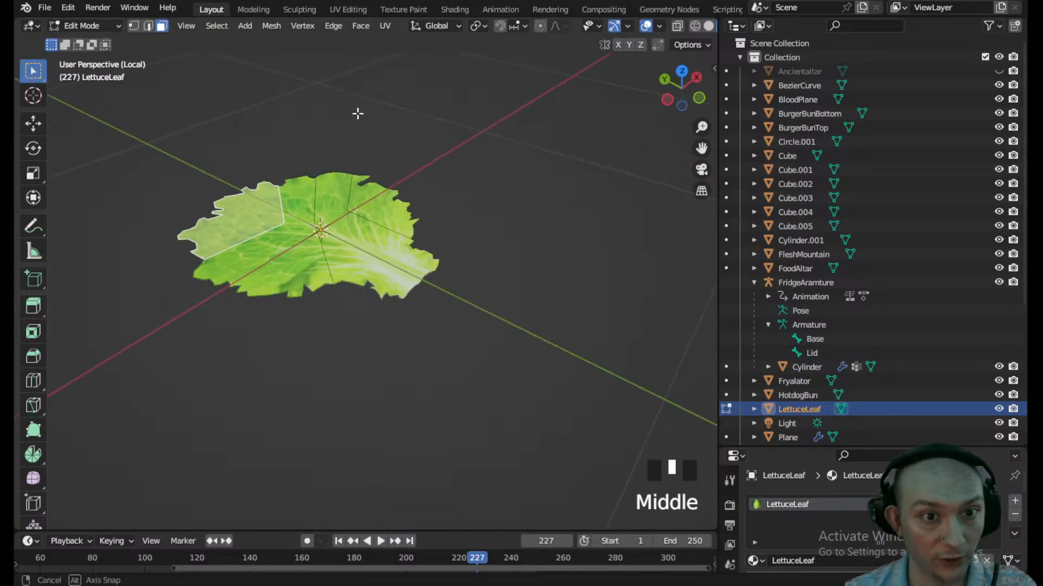
pyautogui.moveTo(306, 193); pyautogui.dragTo(237, 203, button='middle')
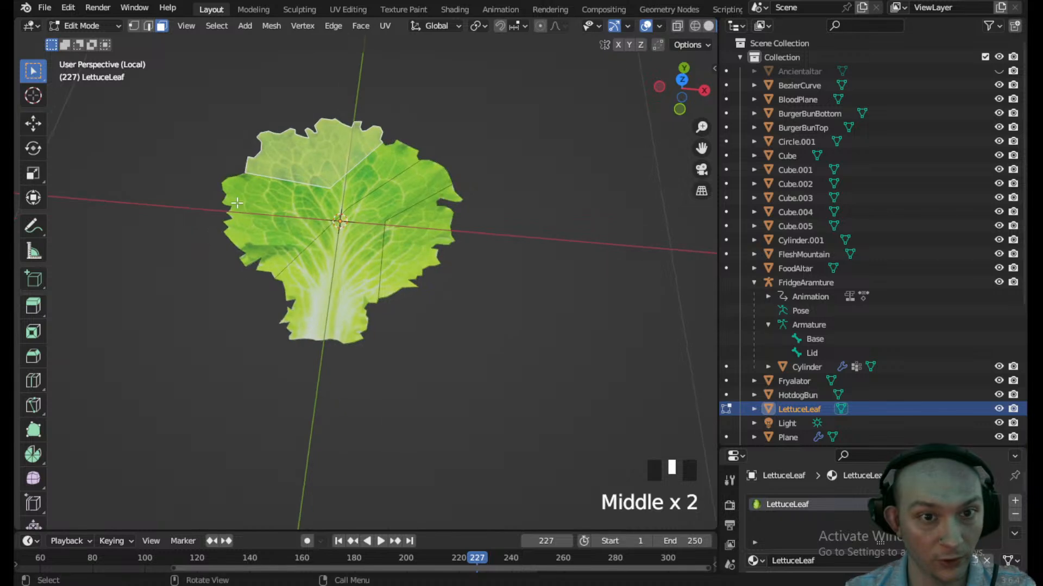
# - Split the selected tip section with a knife cut from its inner corner to the notch in the outer edge
pyautogui.click(33, 405)
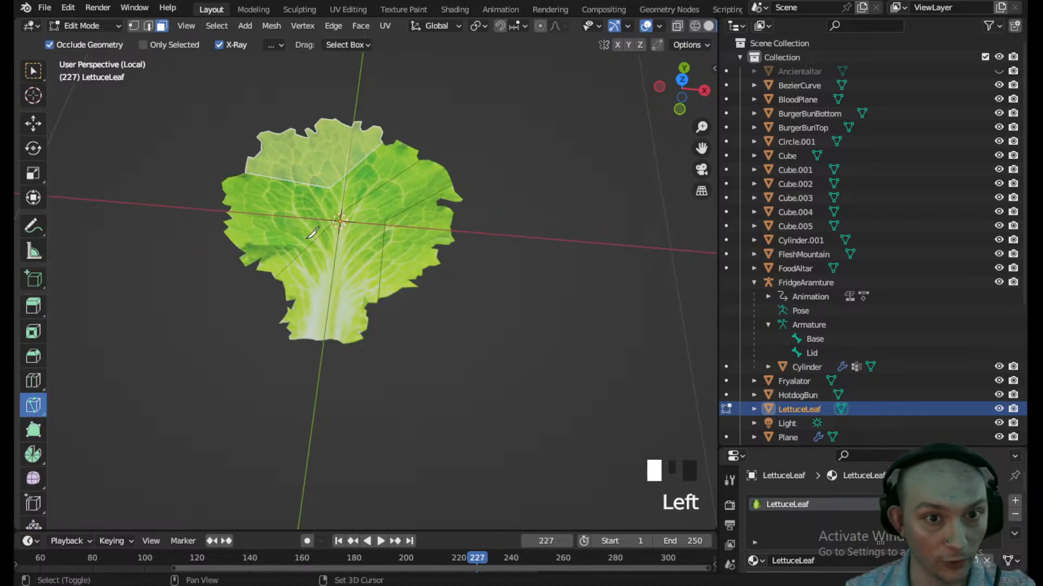
pyautogui.keyDown('shift'); pyautogui.moveTo(311, 236); pyautogui.dragTo(382, 356, button='middle'); pyautogui.keyUp('shift')
pyautogui.click(372, 281)
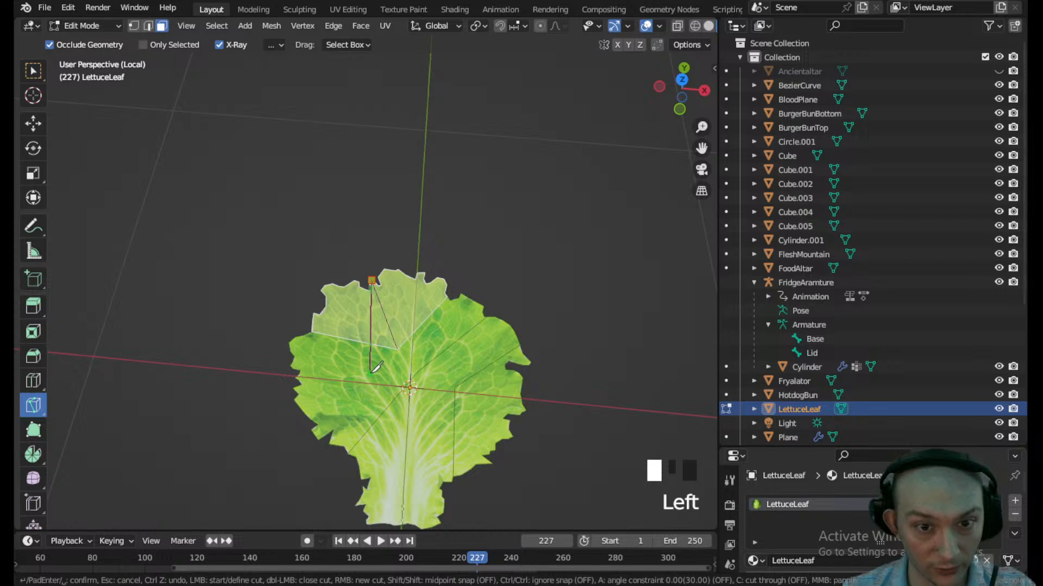
pyautogui.press('Escape')
pyautogui.click(398, 350)
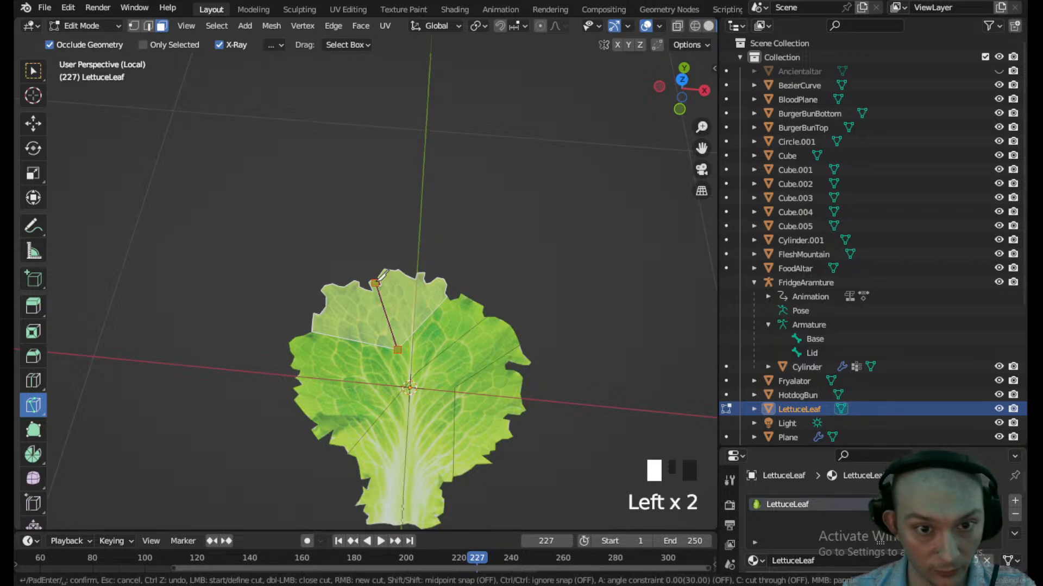
pyautogui.press('Return')
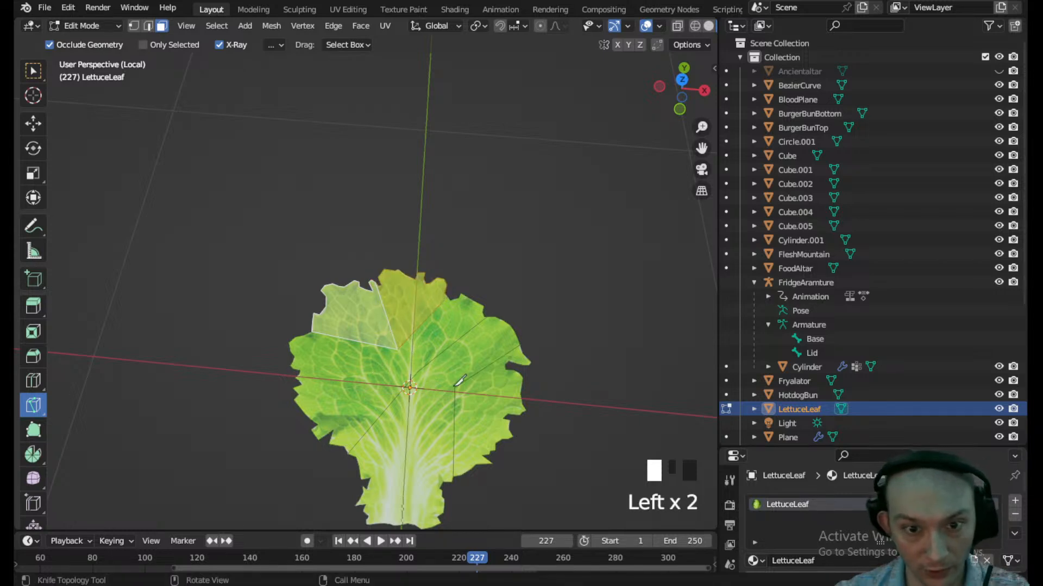
# - Knife-cut from the inner corner right of the midrib to the lower-right edge, and from the midrib to the leaf's left edge
pyautogui.click(455, 387)
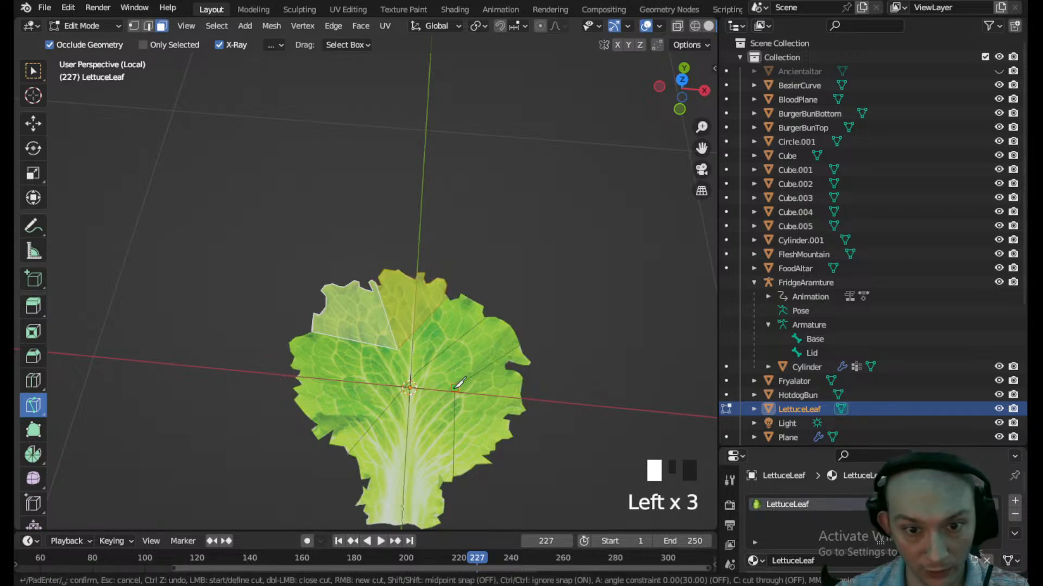
pyautogui.click(508, 438)
pyautogui.press('Return')
pyautogui.click(415, 372)
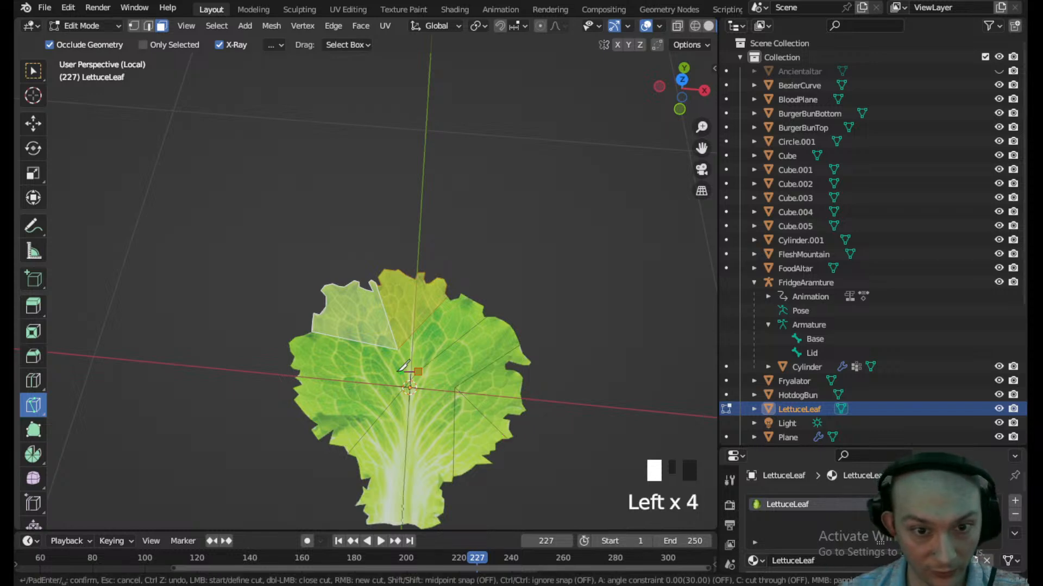
pyautogui.press('Return')
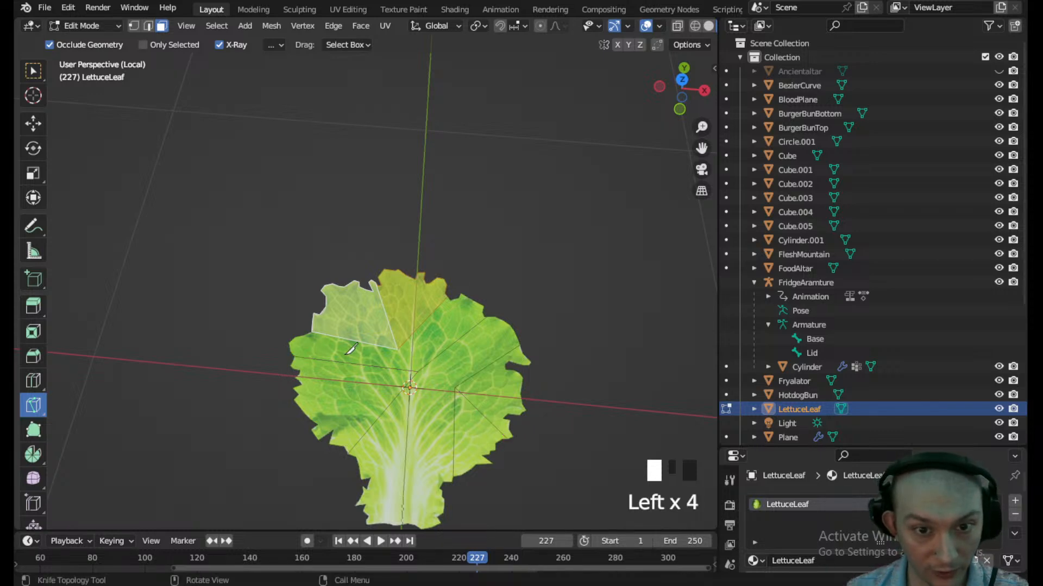
# - Select the two sections at the leaf's tip, rotate them slightly and raise them about 0.05 m
pyautogui.doubleClick(33, 71)
pyautogui.moveTo(325, 206); pyautogui.dragTo(396, 228, button='middle')
pyautogui.scroll(2, 417, 304)
pyautogui.click(437, 284)
pyautogui.moveTo(370, 403); pyautogui.dragTo(410, 279, button='middle')
pyautogui.keyDown('shift'); pyautogui.click(412, 297); pyautogui.keyUp('shift')
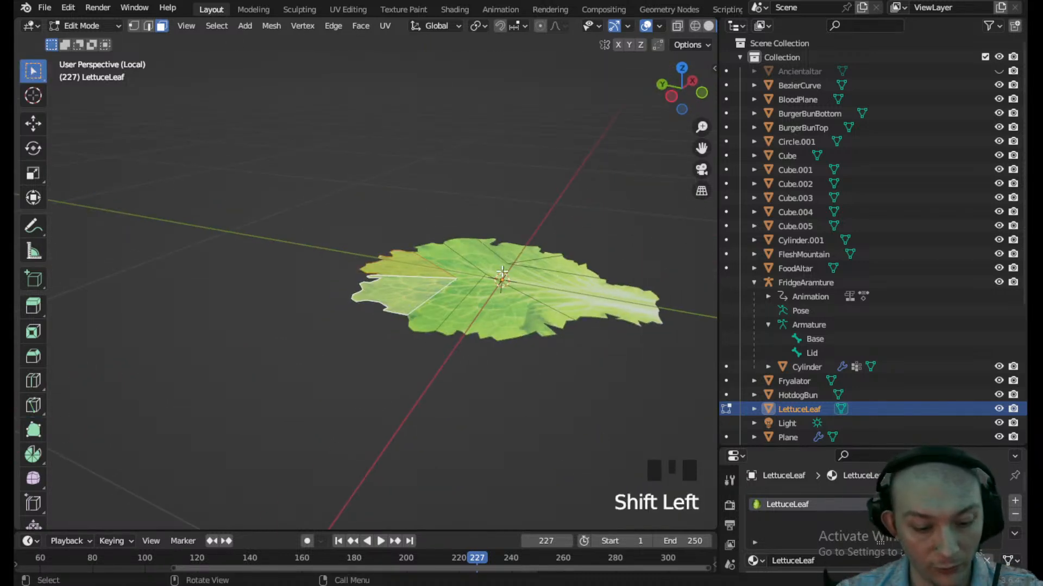
pyautogui.press('r')
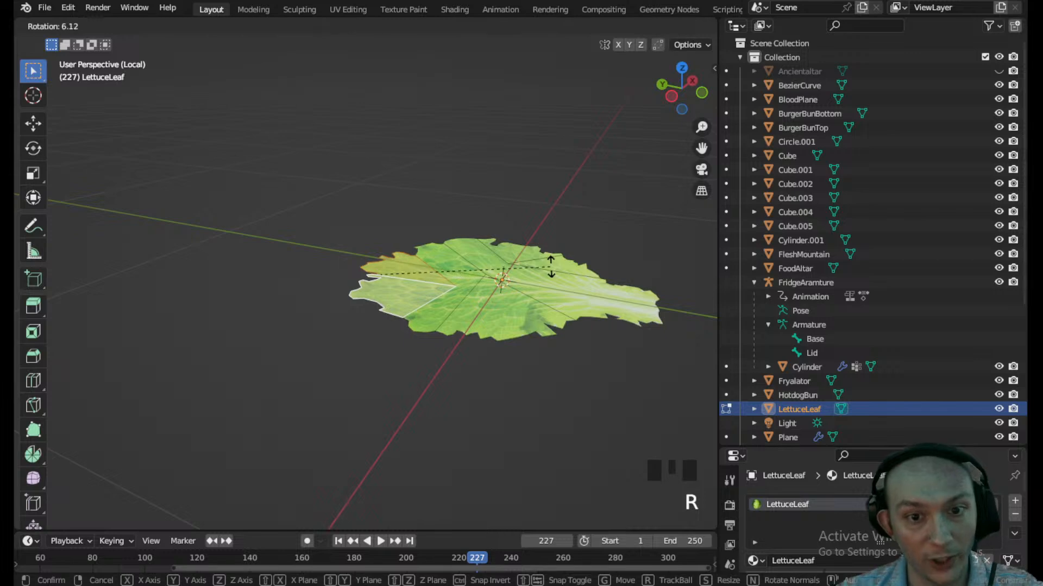
pyautogui.click(550, 279)
pyautogui.press('g')
pyautogui.click(550, 259)
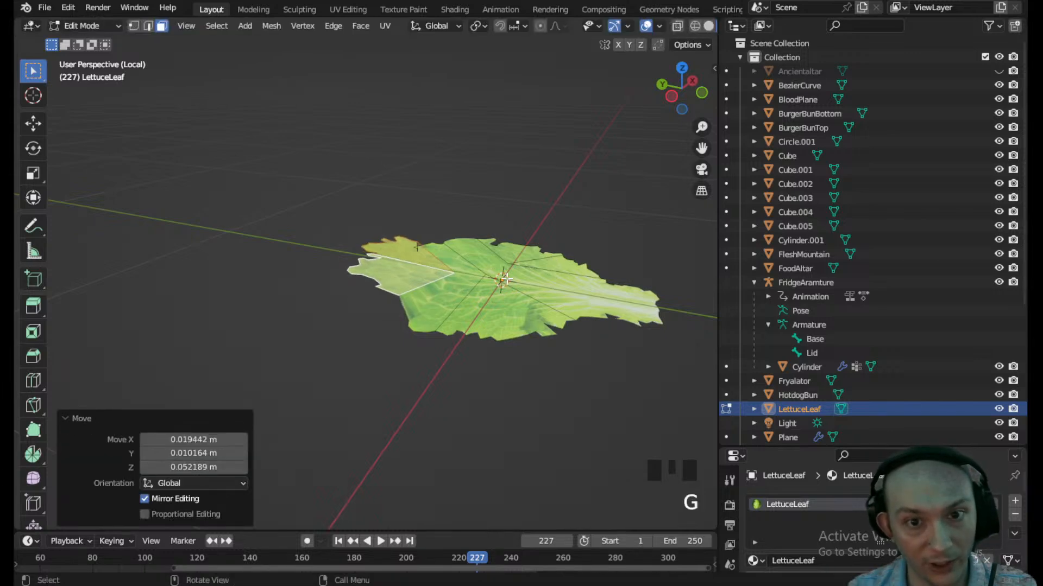
# - Raise only the left tip section about 0.03 m more and tilt it with a rotation
pyautogui.click(384, 281)
pyautogui.moveTo(443, 294); pyautogui.dragTo(304, 273, button='middle')
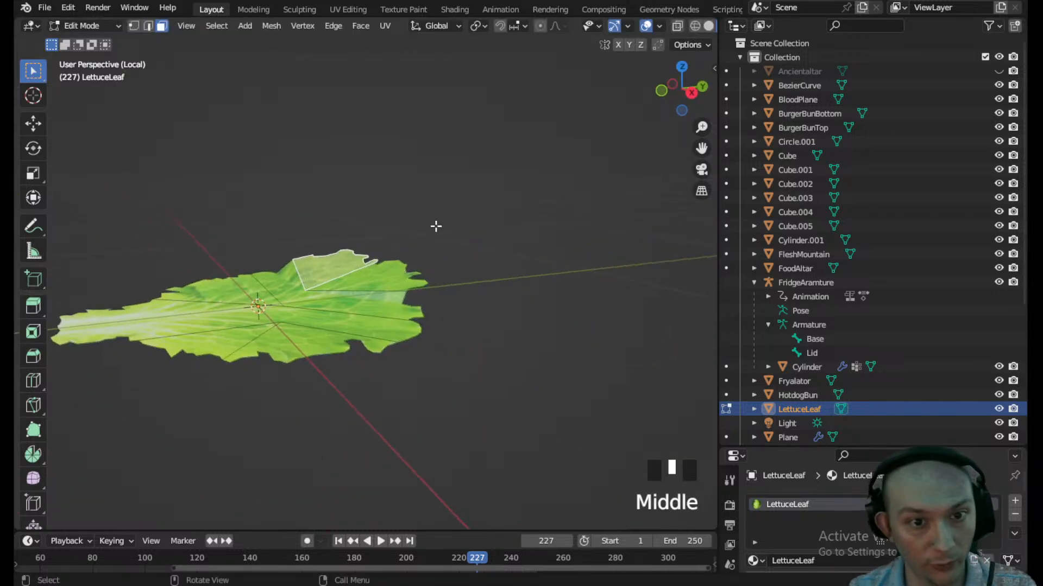
pyautogui.press('g')
pyautogui.click(425, 220)
pyautogui.moveTo(426, 222); pyautogui.dragTo(348, 231, button='middle')
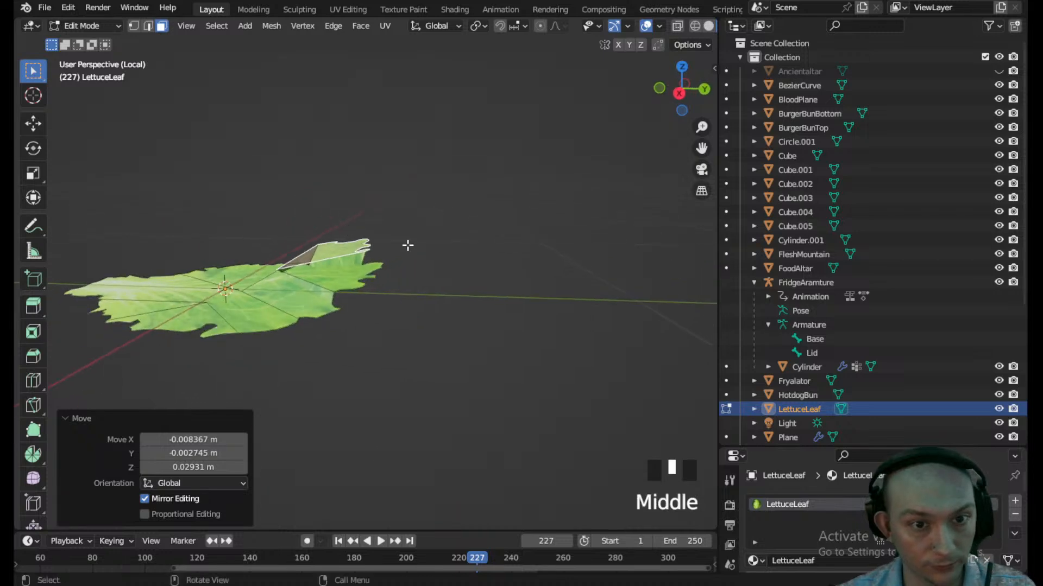
pyautogui.press('r')
pyautogui.click(531, 239)
# - Rotate the triangular section on the leaf's lower-right edge about 15.7° and shift it downward
pyautogui.moveTo(530, 239); pyautogui.dragTo(559, 316, button='middle')
pyautogui.click(561, 312)
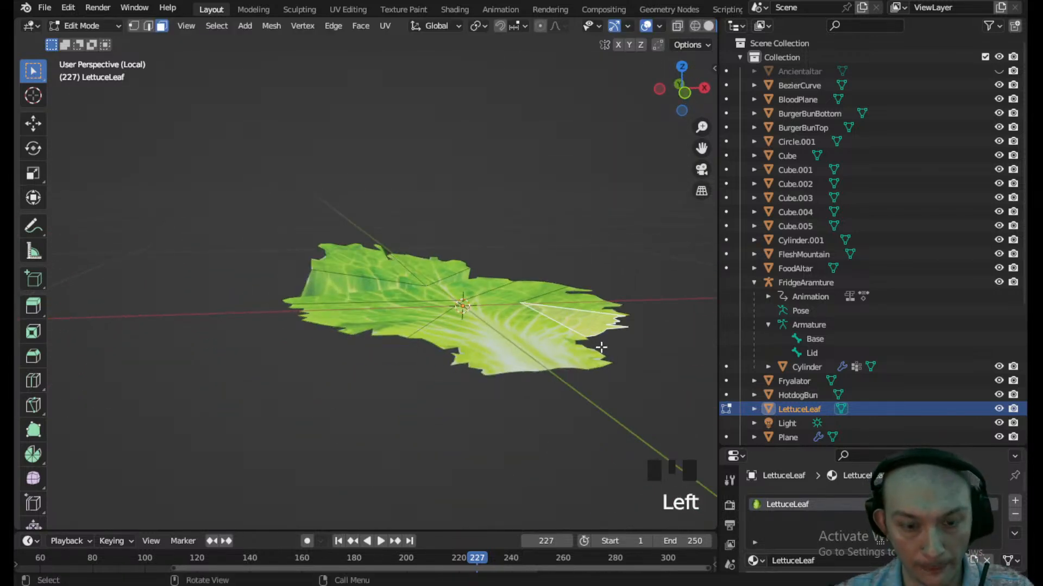
pyautogui.press('r')
pyautogui.click(585, 397)
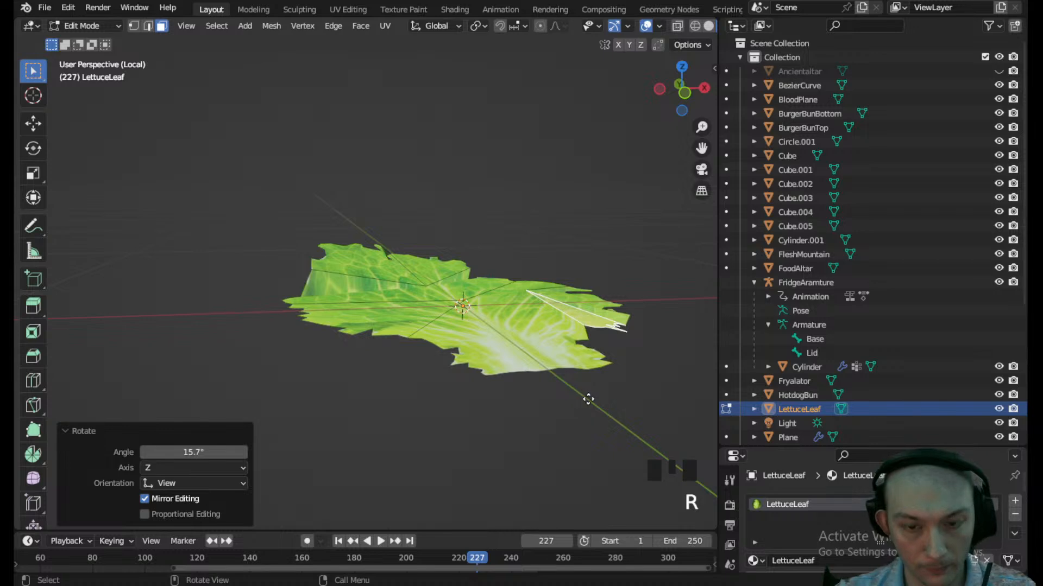
pyautogui.press('g')
pyautogui.click(587, 415)
# - Select the long stem section along the midrib, rotate it about -6° and move it slightly
pyautogui.click(579, 299)
pyautogui.moveTo(579, 300); pyautogui.dragTo(497, 322, button='middle')
pyautogui.click(446, 314)
pyautogui.click(463, 320)
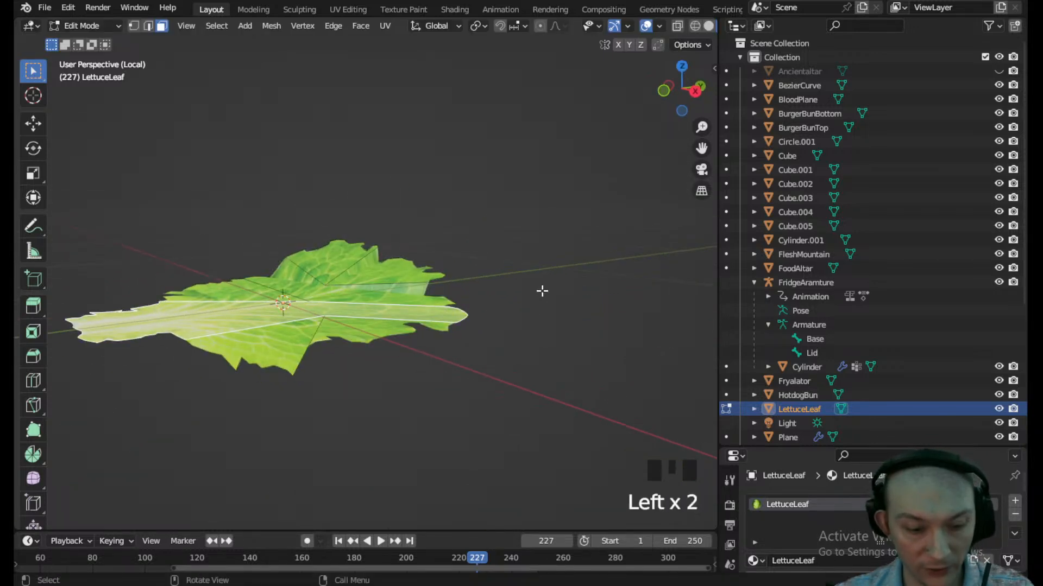
pyautogui.press('r')
pyautogui.click(528, 250)
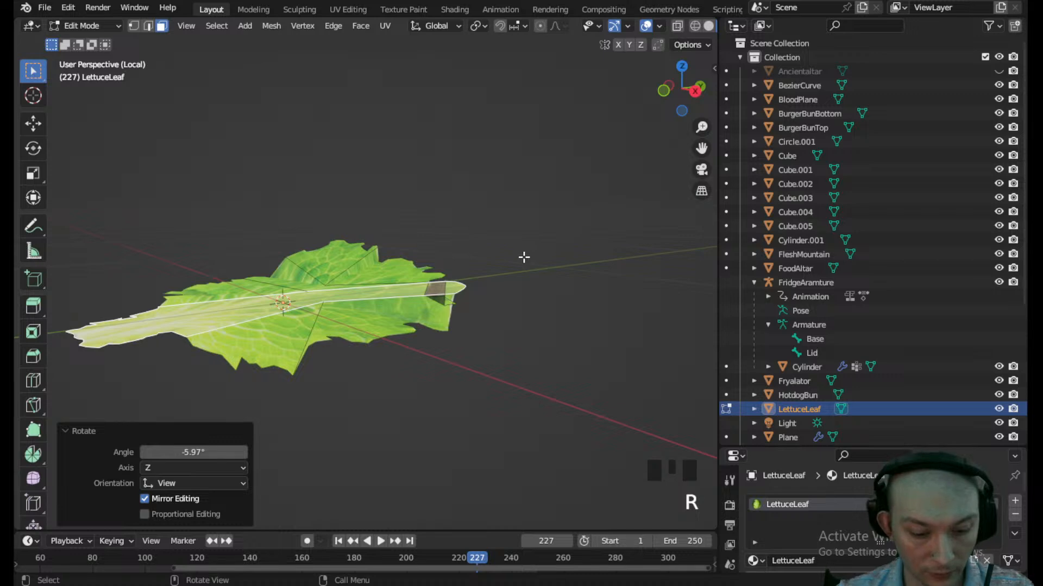
pyautogui.press('g')
pyautogui.click(465, 300)
# - Return the lettuce leaf to Object Mode and examine its bent shape from several angles
pyautogui.moveTo(465, 300); pyautogui.dragTo(428, 414, button='middle')
pyautogui.click(412, 348)
pyautogui.click(93, 27)
pyautogui.click(90, 39)
pyautogui.scroll(-3, 373, 225)
pyautogui.moveTo(374, 226); pyautogui.dragTo(309, 249, button='middle')
pyautogui.scroll(-2, 439, 356)
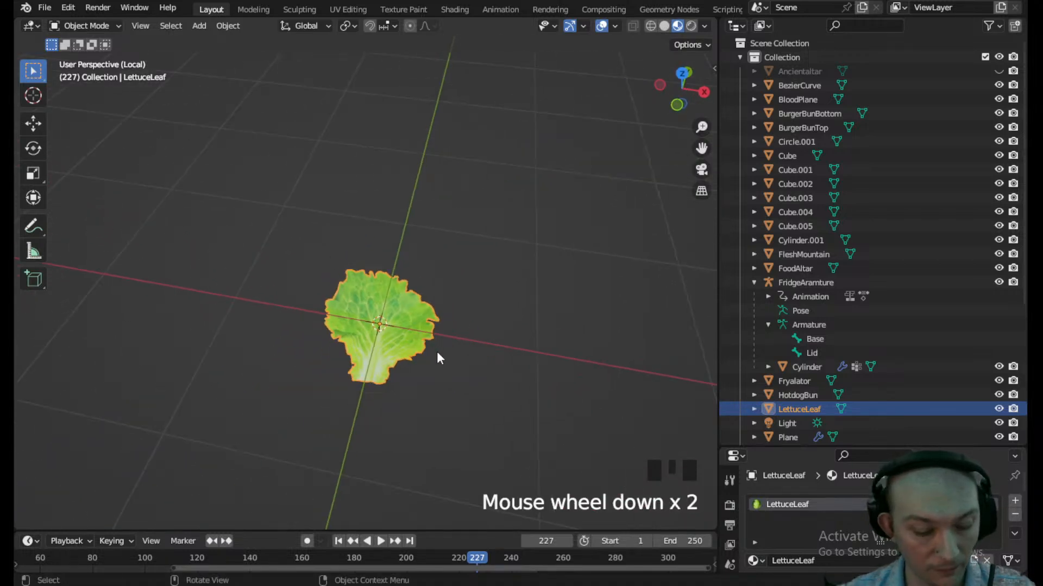
pyautogui.scroll(1, 423, 355)
pyautogui.scroll(-2, 424, 330)
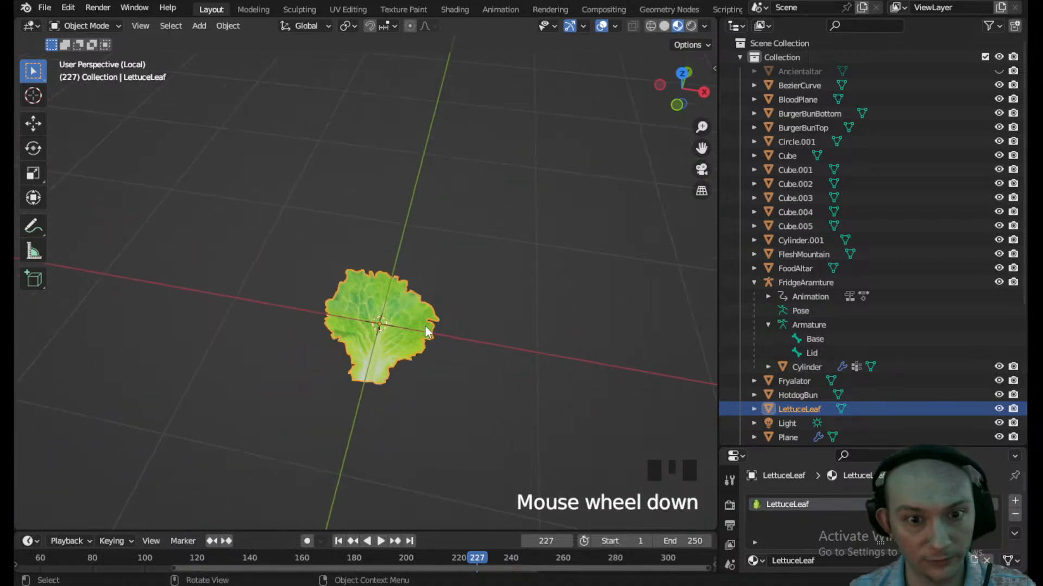
pyautogui.moveTo(413, 337); pyautogui.dragTo(329, 319, button='middle')
pyautogui.scroll(1, 328, 314)
pyautogui.scroll(-7, 327, 313)
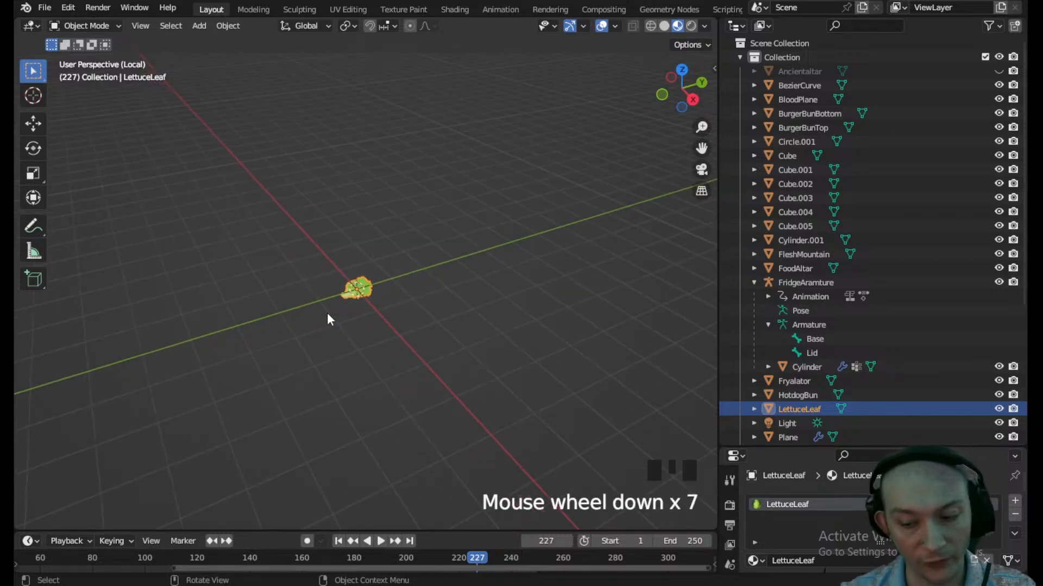
# - Exit local view and move the lettuce leaf over the divided vegetable tray, finishing with about -51 m along Y
pyautogui.press('KP_Divide')
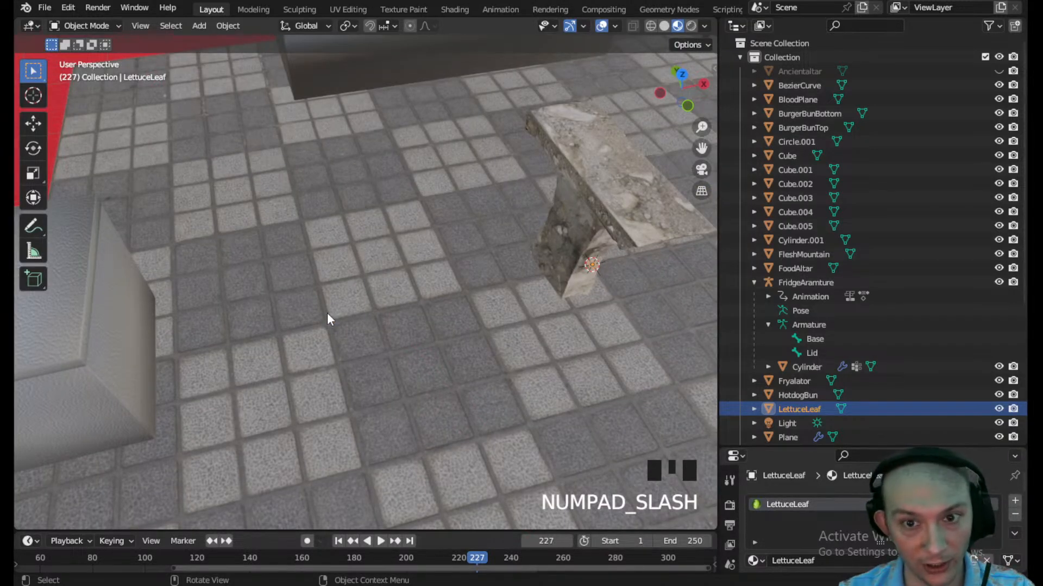
pyautogui.press('g')
pyautogui.click(365, 195)
pyautogui.scroll(-6, 367, 197)
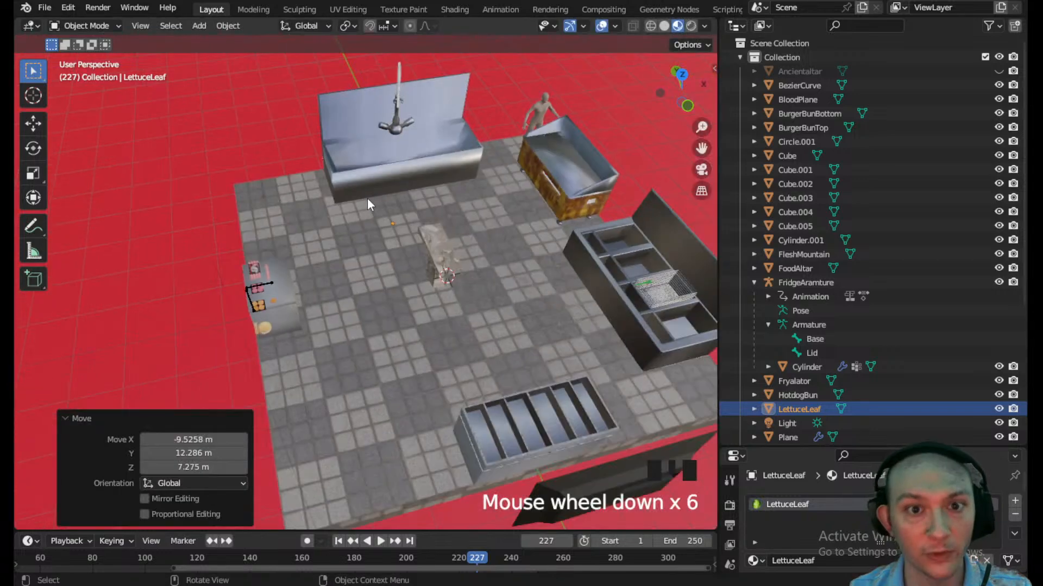
pyautogui.keyDown('shift'); pyautogui.moveTo(367, 198); pyautogui.dragTo(347, 333, button='middle'); pyautogui.keyUp('shift')
pyautogui.click(682, 79)
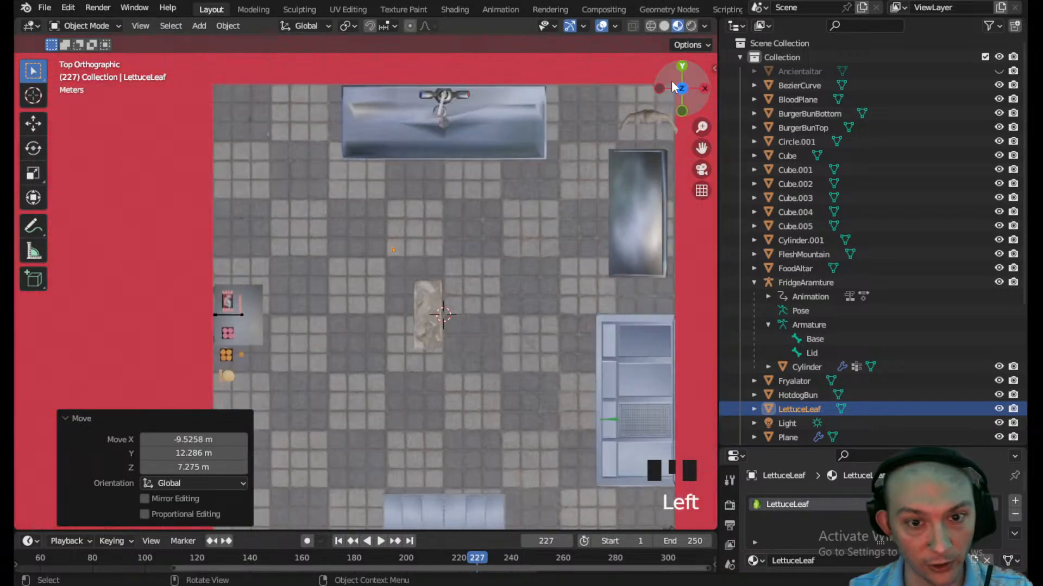
pyautogui.scroll(-2, 438, 218)
pyautogui.press('g')
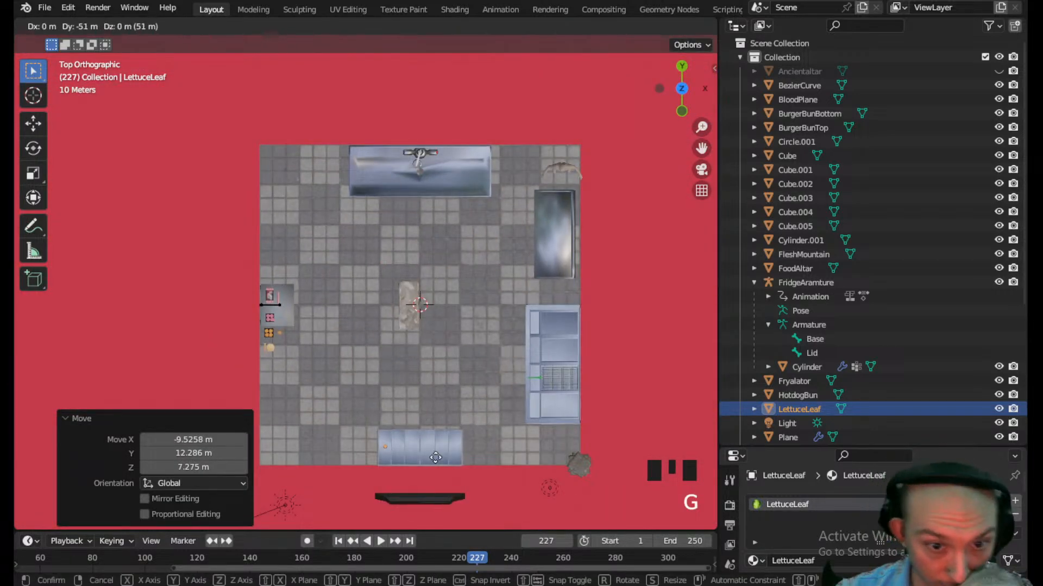
pyautogui.press('y')
pyautogui.click(435, 457)
# - Select the hot dog bun and both burger bun halves and move them over the vegetable tray, about 44.8 m in X and -25.4 m in Y
pyautogui.scroll(3, 399, 491)
pyautogui.keyDown('shift'); pyautogui.moveTo(399, 491); pyautogui.dragTo(383, 293, button='middle'); pyautogui.keyUp('shift')
pyautogui.click(201, 234)
pyautogui.keyDown('shift'); pyautogui.click(200, 234); pyautogui.keyUp('shift')
pyautogui.moveTo(201, 234); pyautogui.dragTo(332, 239, button='middle')
pyautogui.scroll(3, 273, 156)
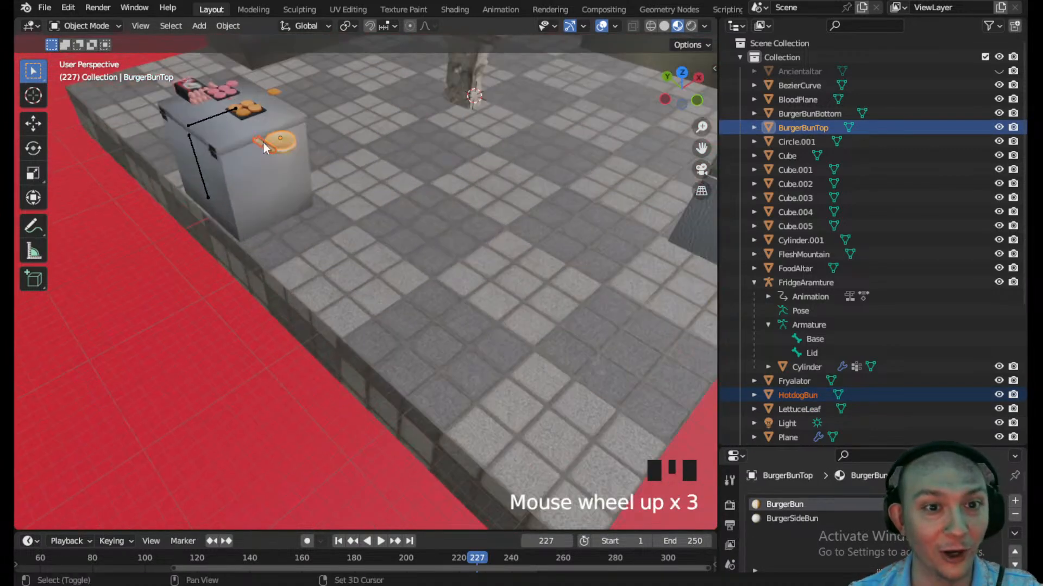
pyautogui.keyDown('shift'); pyautogui.click(284, 151); pyautogui.keyUp('shift')
pyautogui.keyDown('shift'); pyautogui.click(285, 152); pyautogui.keyUp('shift')
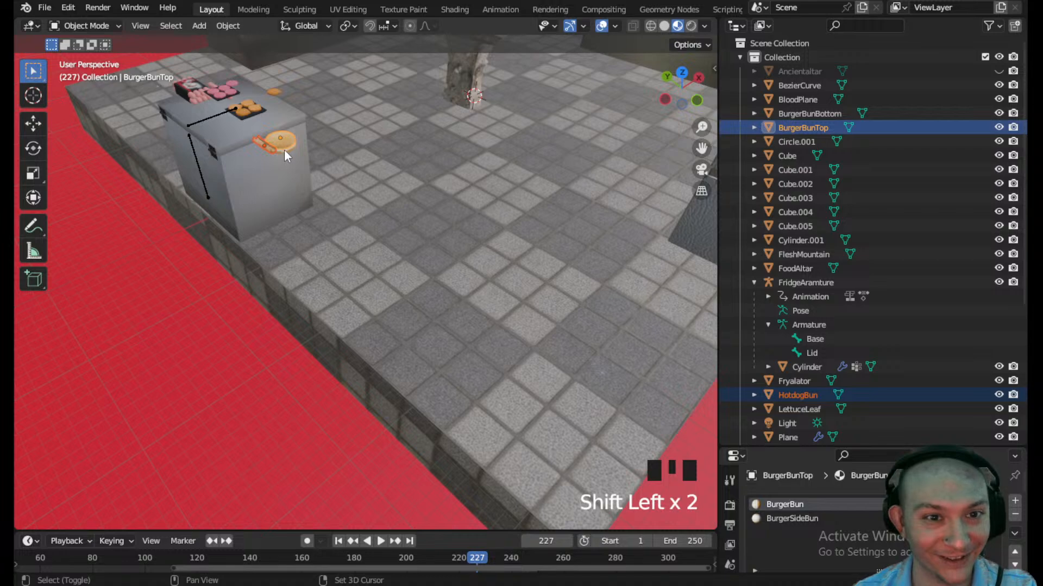
pyautogui.keyDown('shift'); pyautogui.click(282, 152); pyautogui.keyUp('shift')
pyautogui.scroll(-3, 348, 183)
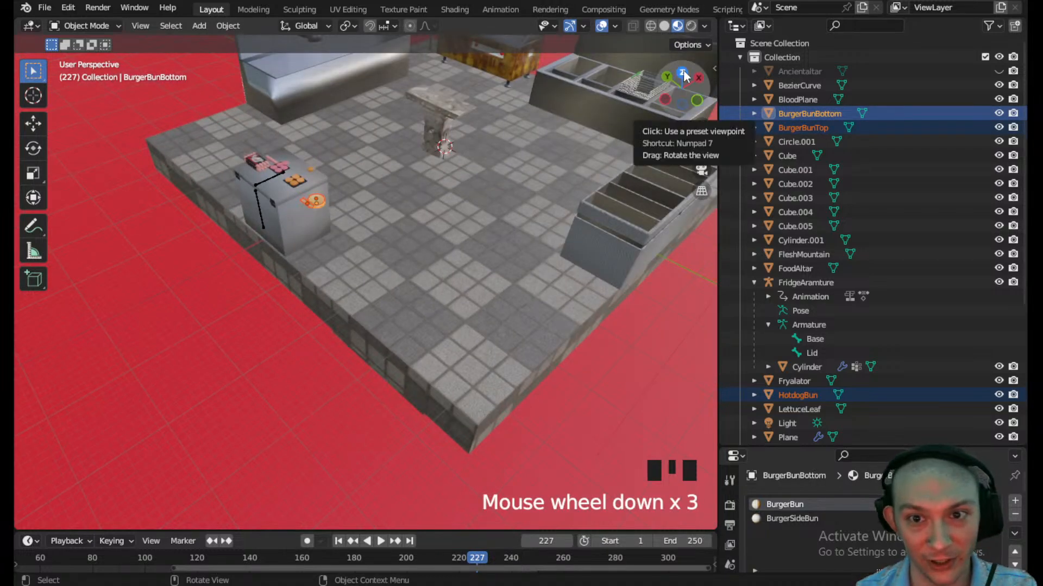
pyautogui.click(682, 74)
pyautogui.scroll(-2, 277, 285)
pyautogui.press('g')
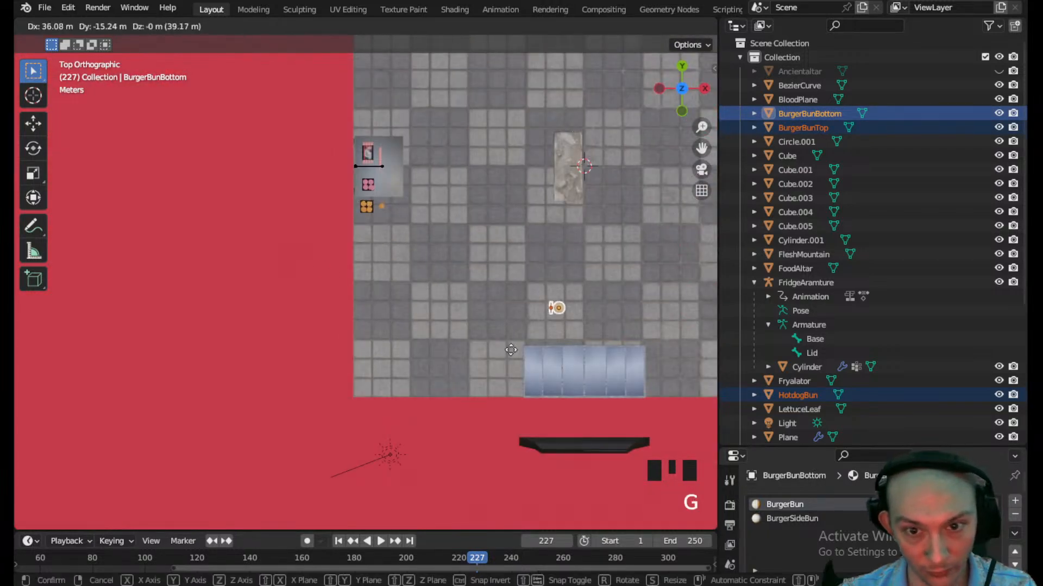
pyautogui.click(506, 367)
pyautogui.moveTo(507, 361); pyautogui.dragTo(447, 220, button='middle')
pyautogui.scroll(2, 470, 328)
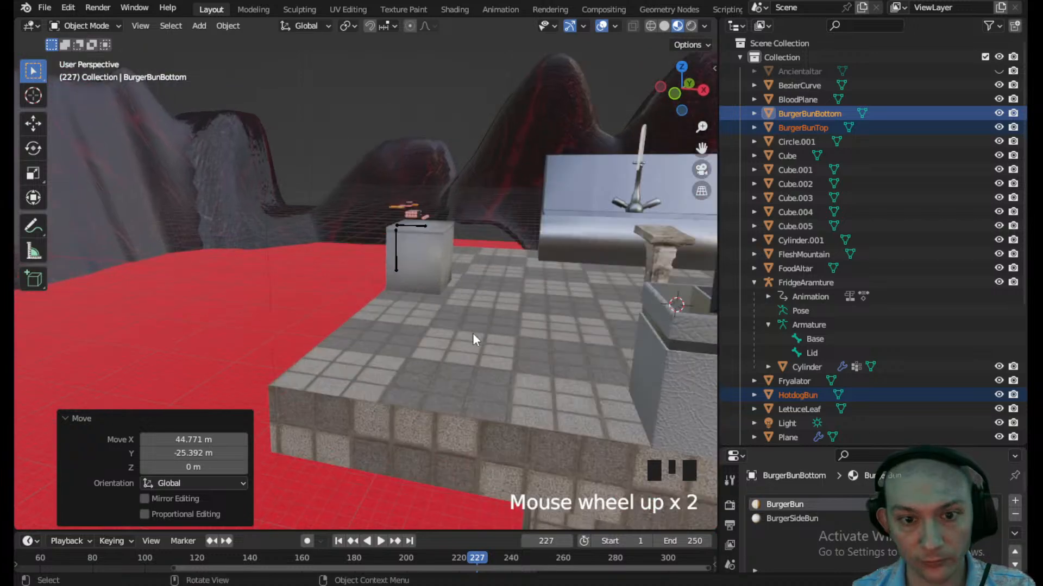
# - Hide the floor platform and the vegetable tray to expose the lettuce leaf beneath them
pyautogui.click(489, 411)
pyautogui.press('h')
pyautogui.keyDown('shift'); pyautogui.moveTo(554, 427); pyautogui.dragTo(568, 270, button='middle'); pyautogui.keyUp('shift')
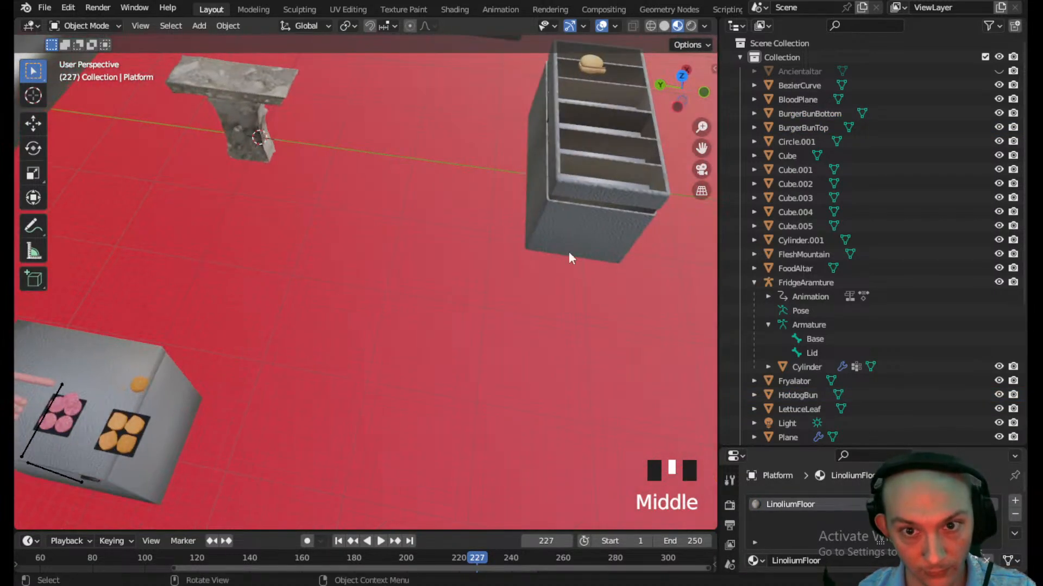
pyautogui.click(574, 231)
pyautogui.press('h')
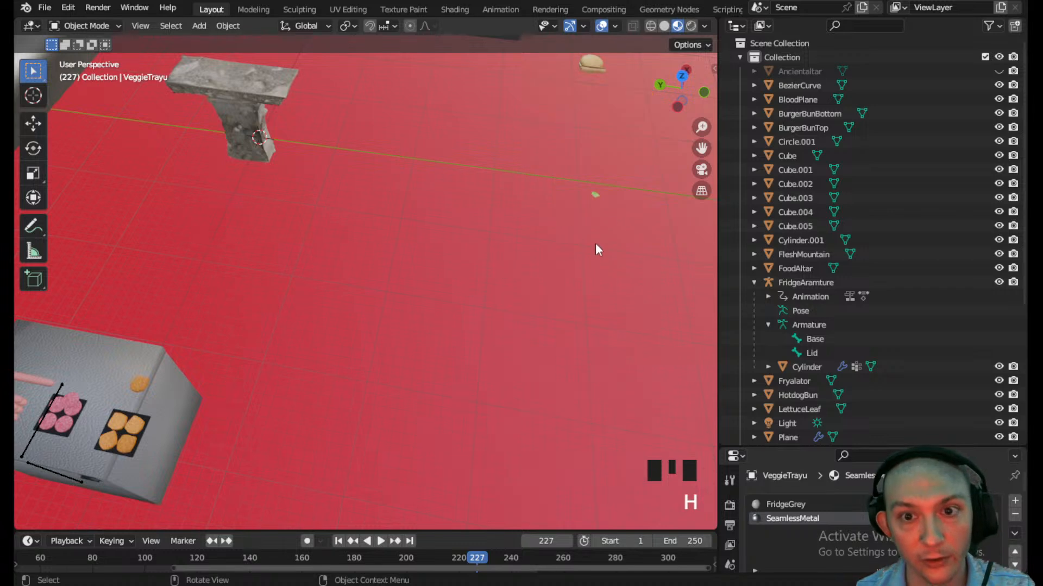
# - Raise the lettuce leaf along the Z axis to the tray's height and unhide all hidden objects
pyautogui.click(596, 195)
pyautogui.keyDown('shift'); pyautogui.moveTo(601, 250); pyautogui.dragTo(372, 241, button='middle'); pyautogui.keyUp('shift')
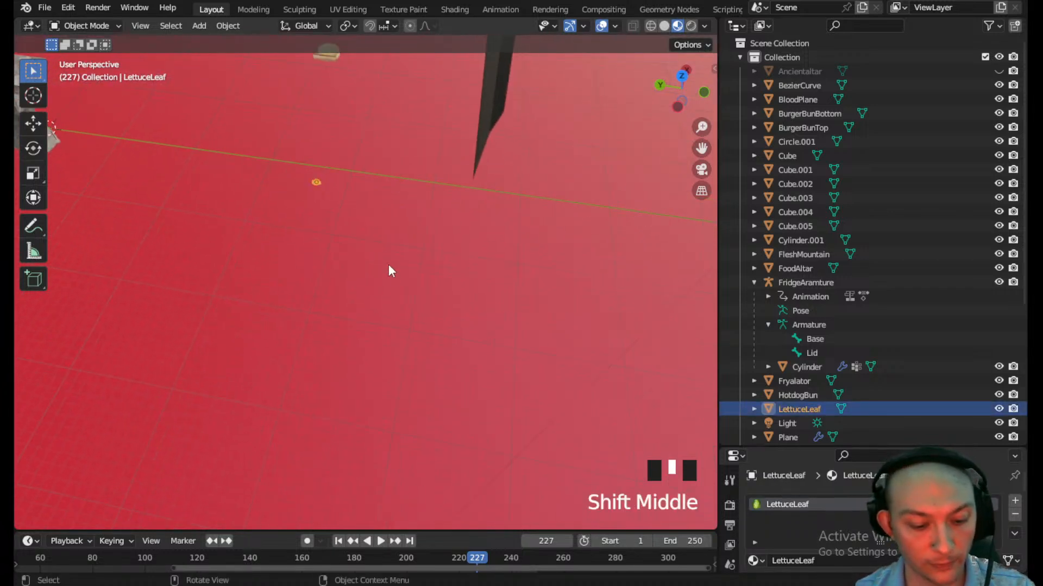
pyautogui.press('g')
pyautogui.press('z')
pyautogui.click(412, 174)
pyautogui.press('KP_Divide')
pyautogui.press('KP_Divide')
pyautogui.hotkey('alt', 'h')
pyautogui.scroll(-4, 414, 178)
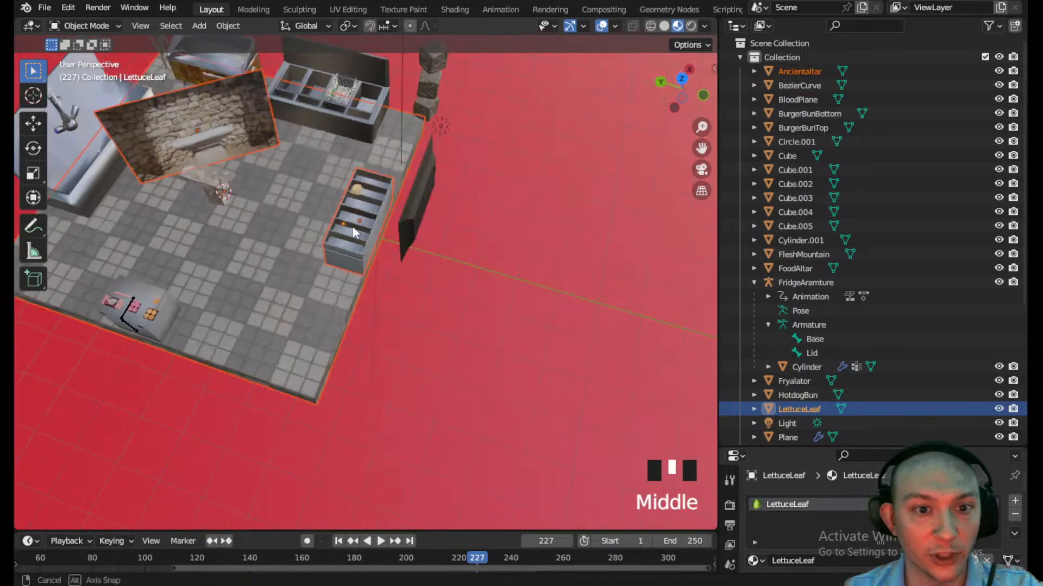
pyautogui.scroll(4, 353, 207)
pyautogui.keyDown('shift'); pyautogui.moveTo(334, 184); pyautogui.dragTo(350, 280, button='middle'); pyautogui.keyUp('shift')
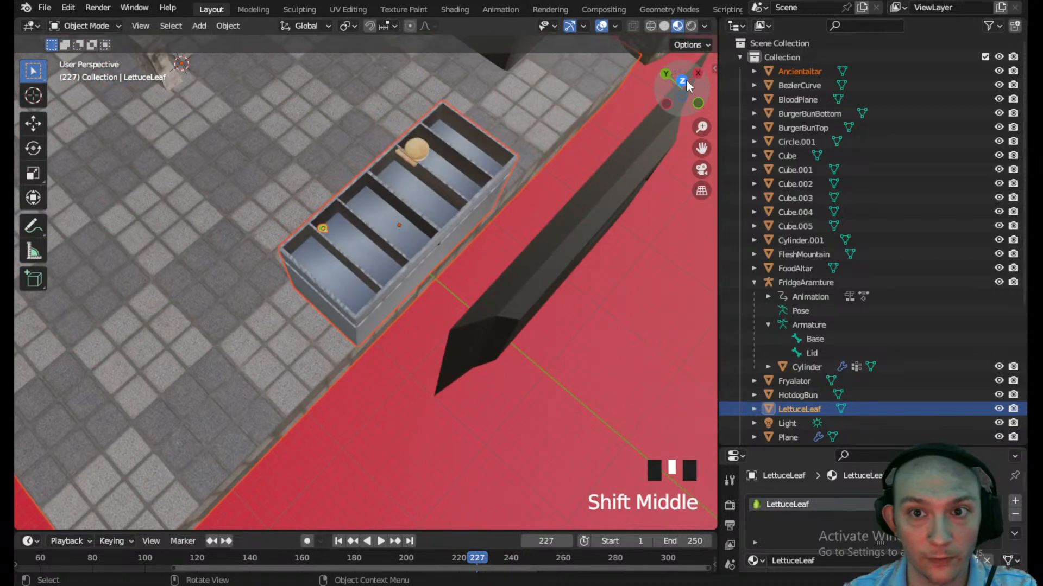
# - Scale the lettuce leaf up by about 2.5 and move it in top view to the third compartment's upper end
pyautogui.click(684, 79)
pyautogui.scroll(3, 405, 191)
pyautogui.scroll(5, 347, 277)
pyautogui.keyDown('shift'); pyautogui.moveTo(286, 361); pyautogui.dragTo(356, 302, button='middle'); pyautogui.keyUp('shift')
pyautogui.click(235, 274)
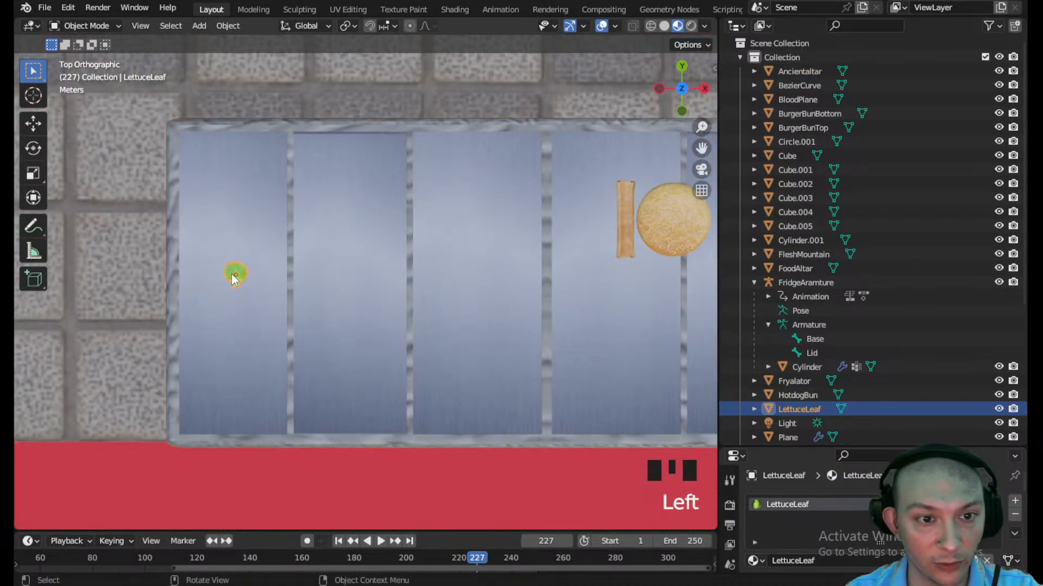
pyautogui.press('s')
pyautogui.click(467, 333)
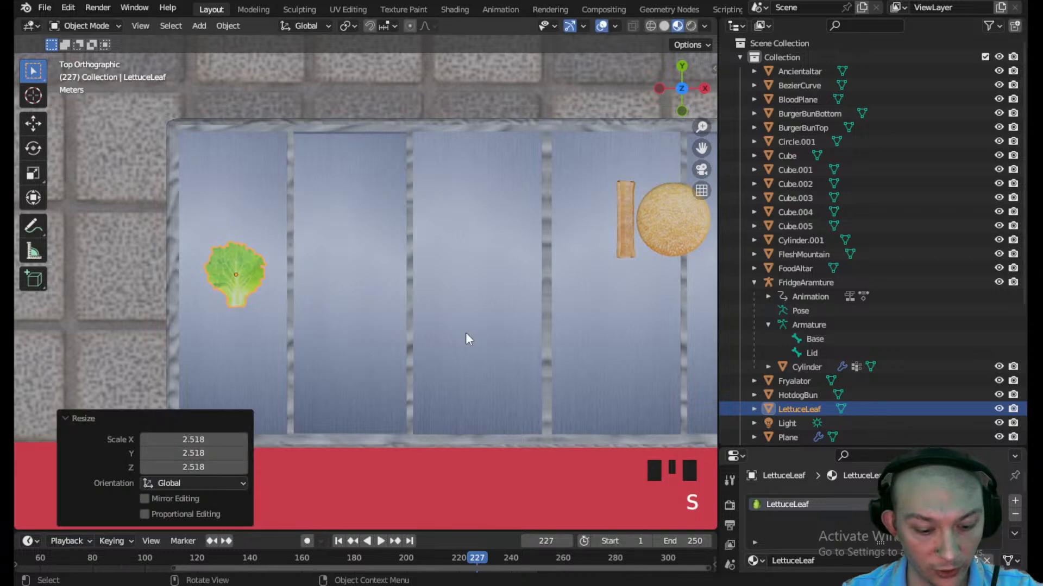
pyautogui.press('g')
pyautogui.click(437, 185)
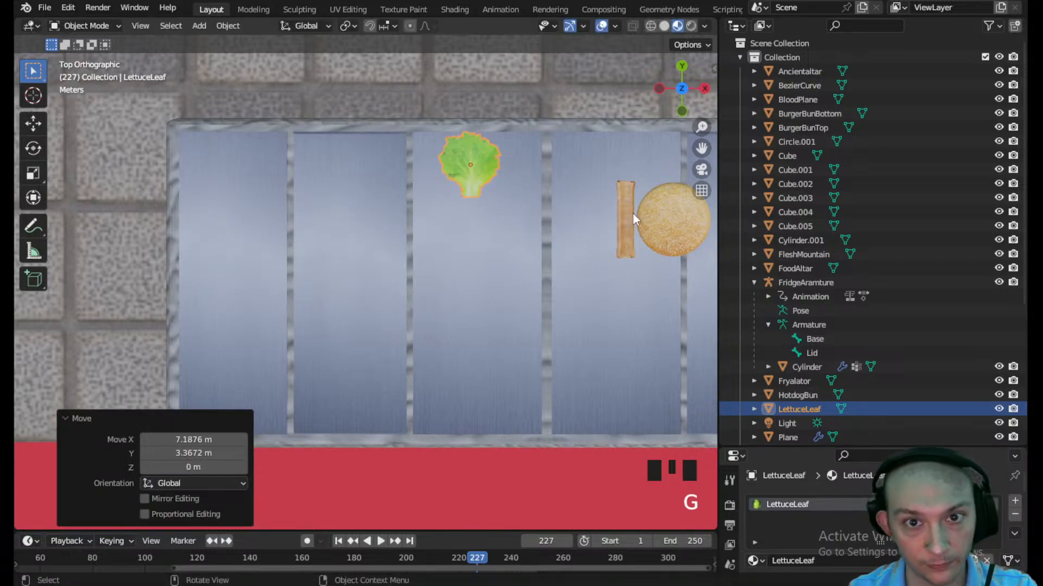
# - Move the lettuce leaf down and across into the tray's end compartment farthest from the buns
pyautogui.scroll(1, 437, 184)
pyautogui.scroll(-5, 305, 132)
pyautogui.moveTo(435, 181); pyautogui.dragTo(363, 201, button='middle')
pyautogui.scroll(-2, 217, 138)
pyautogui.scroll(-2, 396, 209)
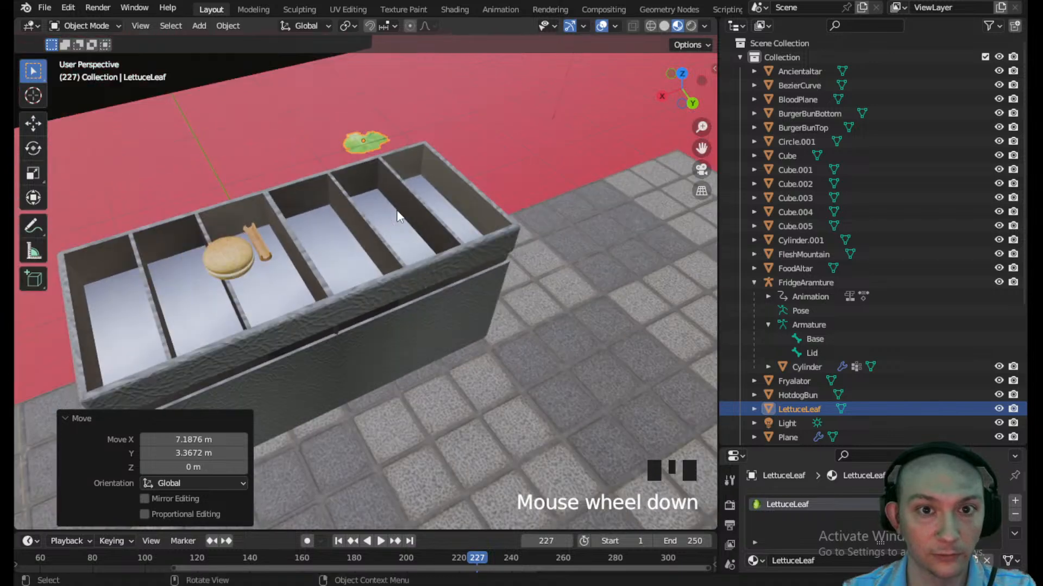
pyautogui.press('g')
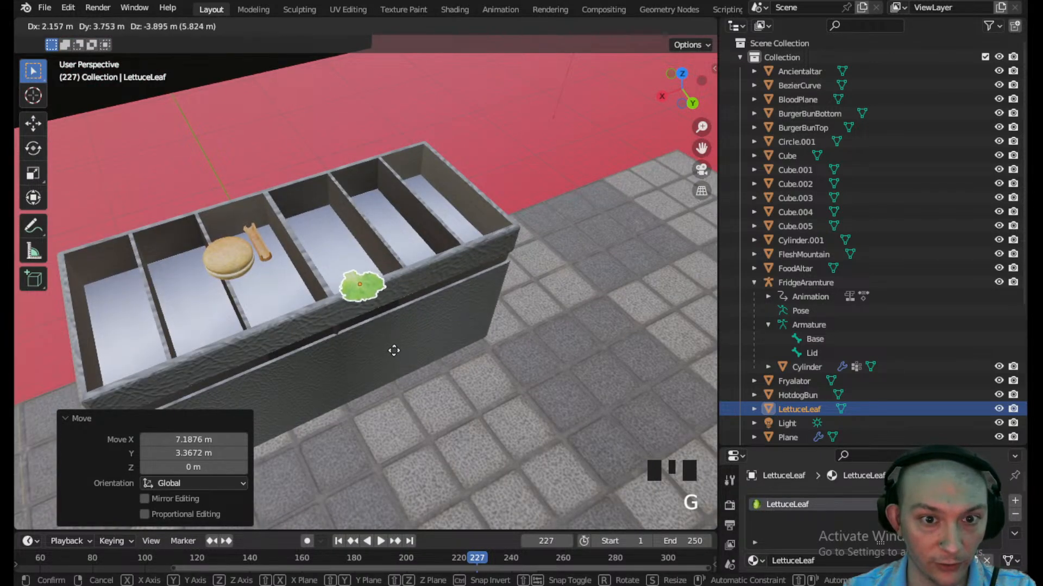
pyautogui.click(385, 323)
pyautogui.moveTo(384, 323); pyautogui.dragTo(300, 273, button='middle')
pyautogui.press('g')
pyautogui.click(388, 127)
pyautogui.scroll(2, 317, 344)
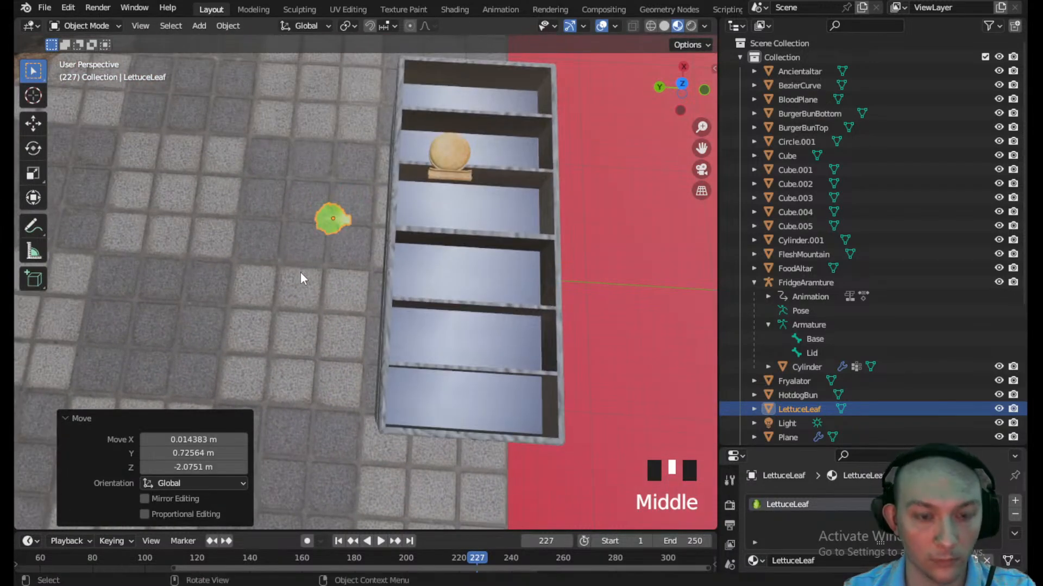
pyautogui.press('g')
pyautogui.click(493, 500)
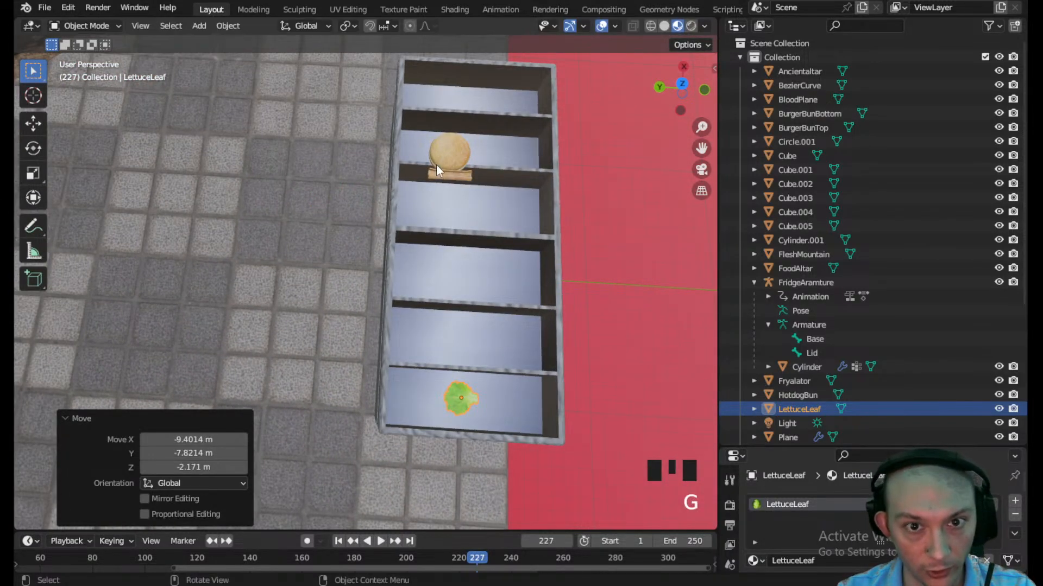
# - Move the hot dog bun toward the tray end opposite the lettuce leaf, about 4.7 m in X, -0.75 m in Y and 1 m in Z
pyautogui.click(451, 175)
pyautogui.press('g')
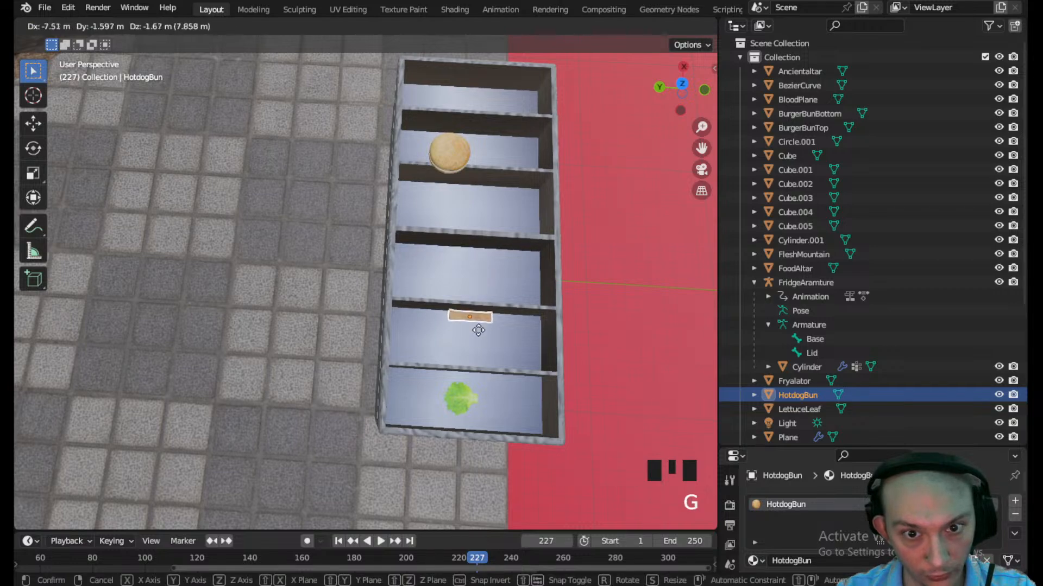
pyautogui.click(464, 102)
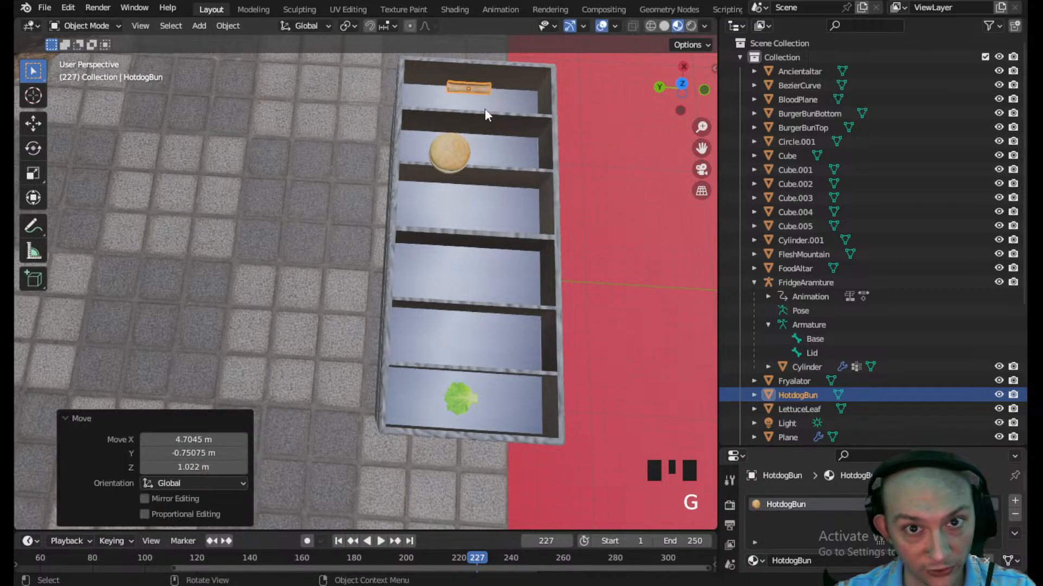
pyautogui.moveTo(465, 102); pyautogui.dragTo(516, 156, button='middle')
pyautogui.click(682, 89)
pyautogui.keyDown('shift'); pyautogui.moveTo(410, 315); pyautogui.dragTo(313, 245, button='middle'); pyautogui.keyUp('shift')
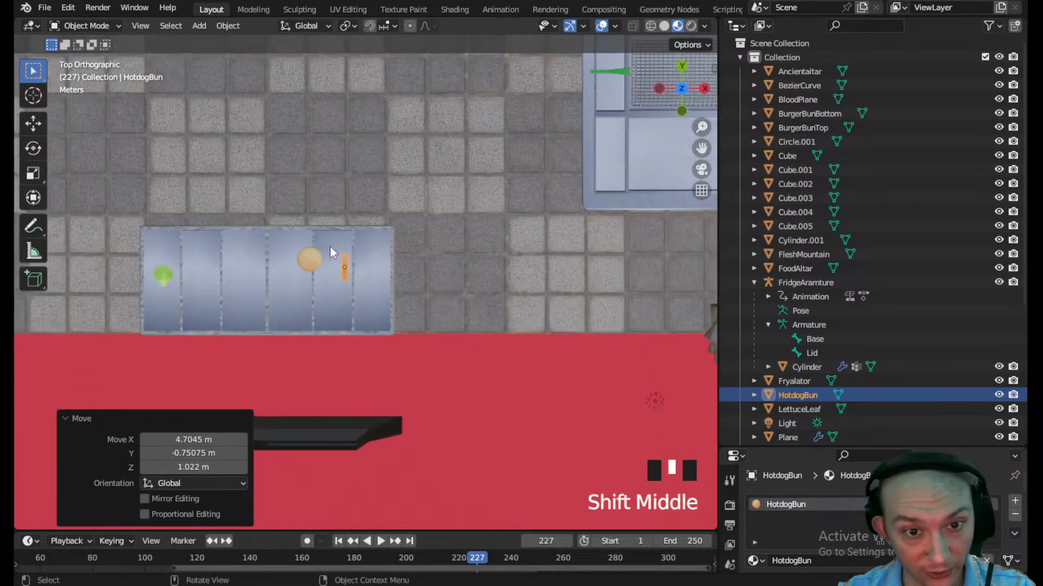
pyautogui.scroll(4, 344, 261)
pyautogui.scroll(1, 344, 260)
pyautogui.press('h')
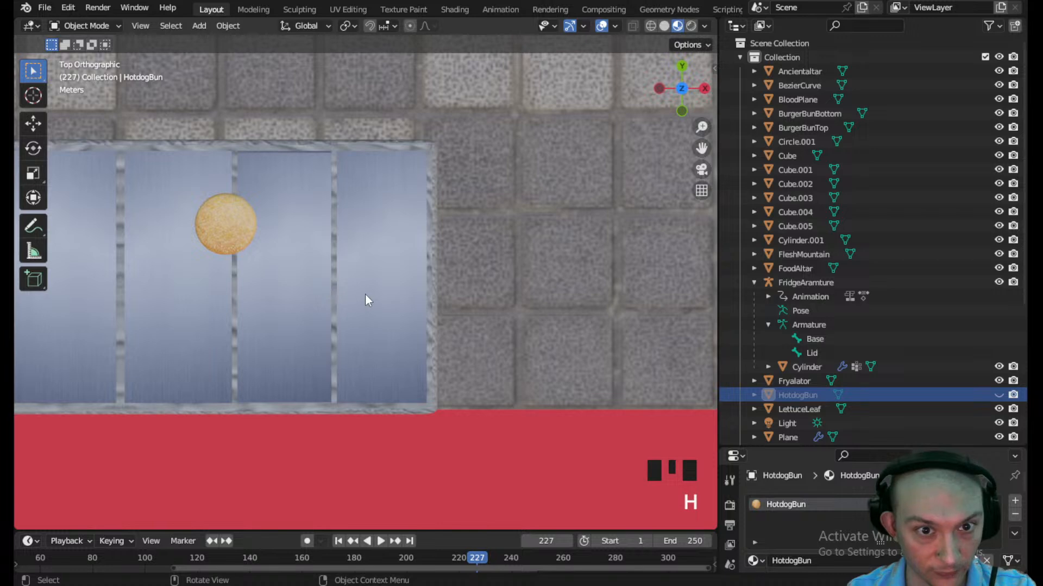
pyautogui.scroll(-2, 326, 287)
pyautogui.hotkey('alt', 'h')
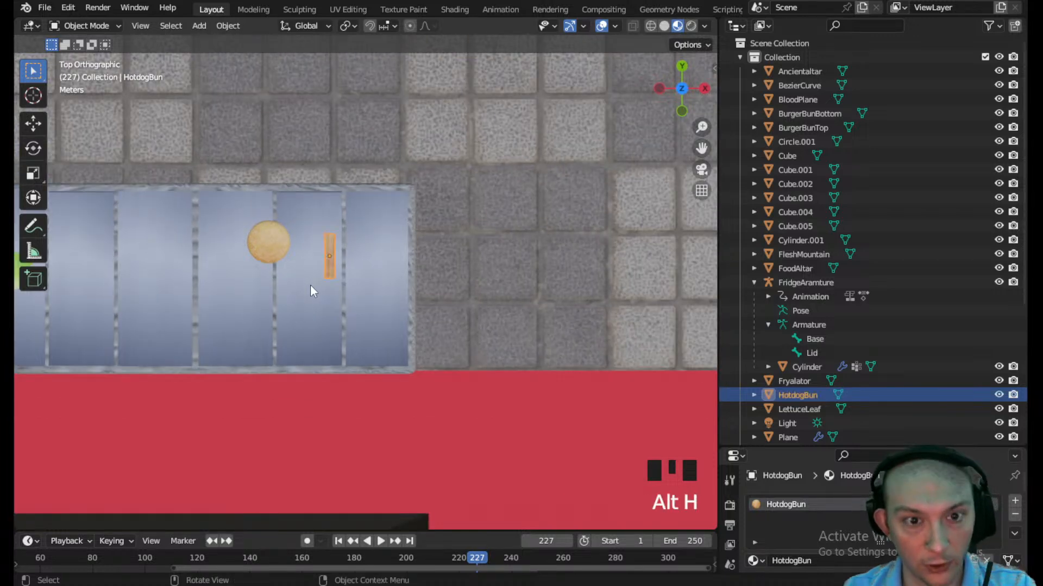
# - Shift the hot dog bun in top view into the tray's last compartment, opposite the lettuce leaf's end
pyautogui.click(330, 258)
pyautogui.press('g')
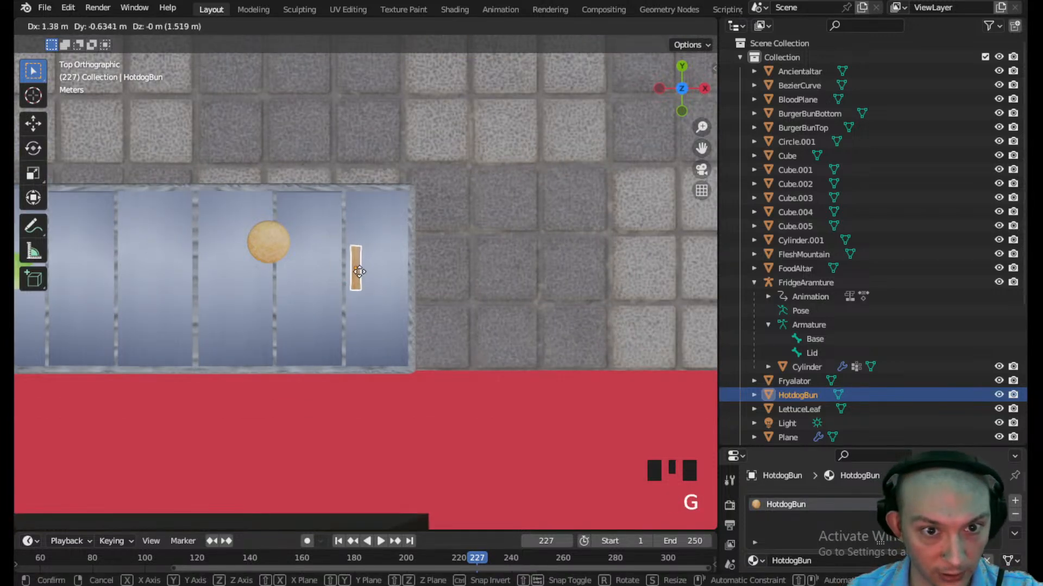
pyautogui.click(366, 279)
# - Select both burger bun halves and move them in top view into the compartment next to the hot dog bun
pyautogui.click(279, 249)
pyautogui.moveTo(279, 250); pyautogui.dragTo(334, 198, button='middle')
pyautogui.scroll(-3, 347, 217)
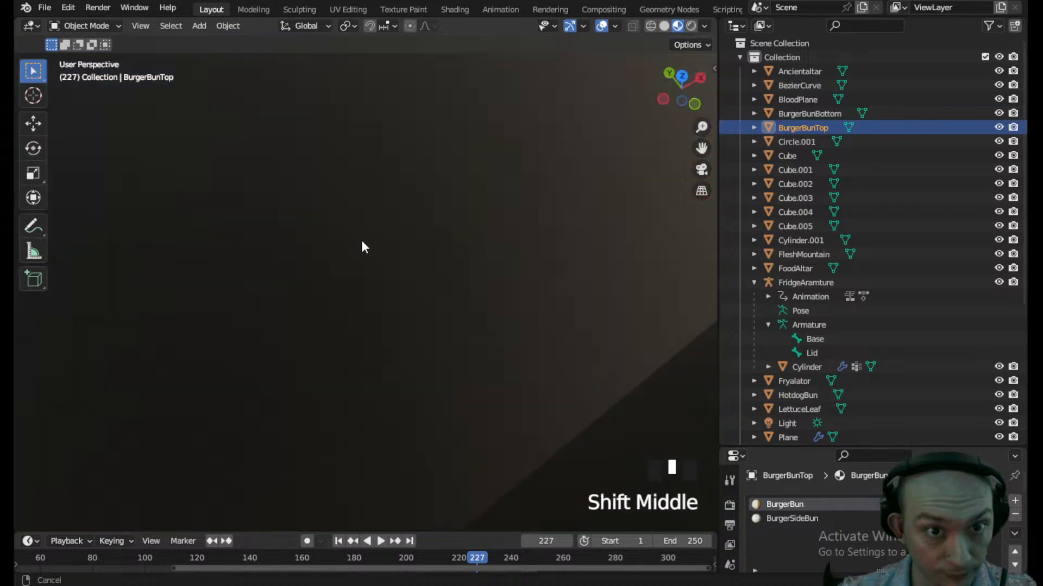
pyautogui.keyDown('shift'); pyautogui.moveTo(359, 233); pyautogui.dragTo(339, 233, button='middle'); pyautogui.keyUp('shift')
pyautogui.keyDown('shift'); pyautogui.click(260, 159); pyautogui.keyUp('shift')
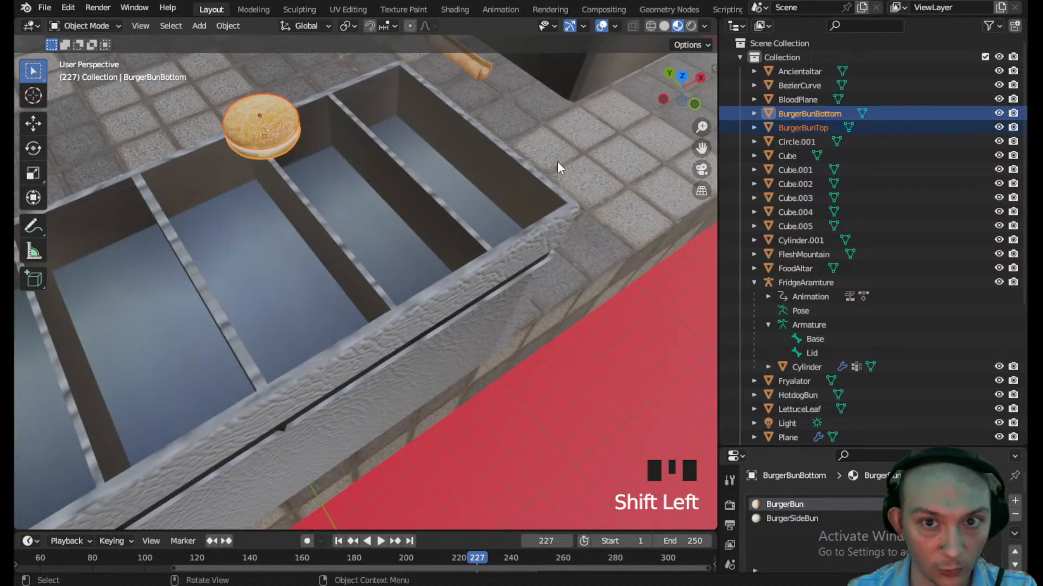
pyautogui.click(684, 76)
pyautogui.press('g')
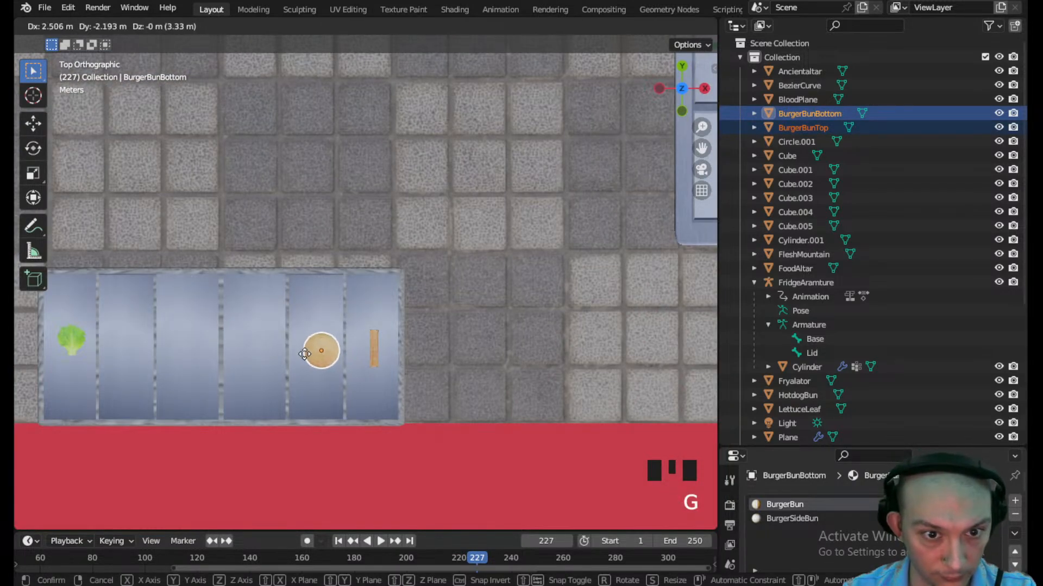
pyautogui.click(295, 350)
# - Move the lettuce leaf about -0.09 m in X and -0.72 m in Y to line up with the buns, and save the scene
pyautogui.keyDown('shift'); pyautogui.moveTo(295, 349); pyautogui.dragTo(318, 292, button='middle'); pyautogui.keyUp('shift')
pyautogui.click(260, 304)
pyautogui.press('g')
pyautogui.click(255, 322)
pyautogui.hotkey('ctrl', 's')
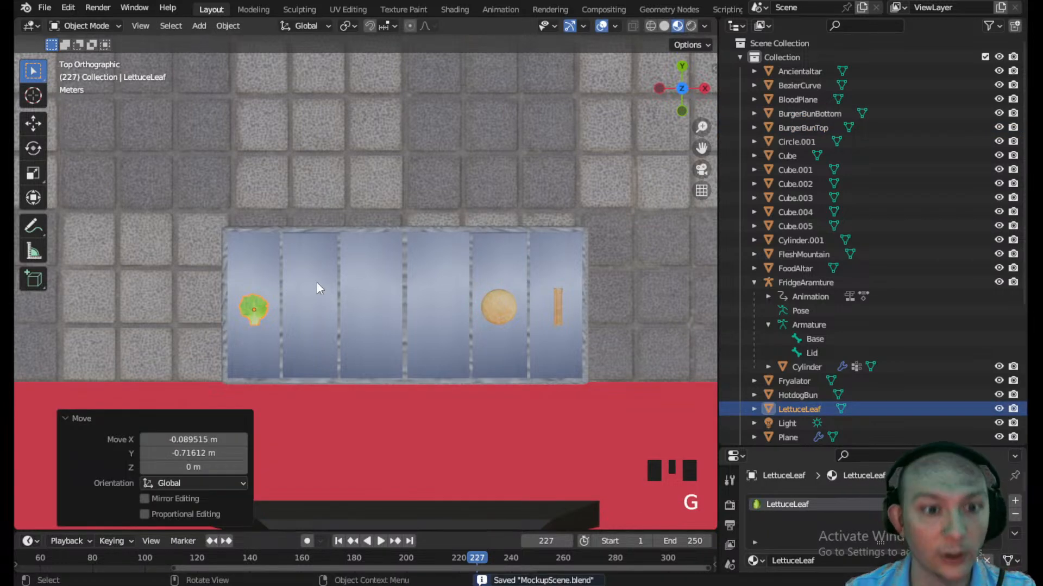
# - Add a mesh cylinder with 32 vertices, 1 m radius and 2 m depth, and isolate it in local view
pyautogui.moveTo(312, 282); pyautogui.dragTo(366, 262, button='middle')
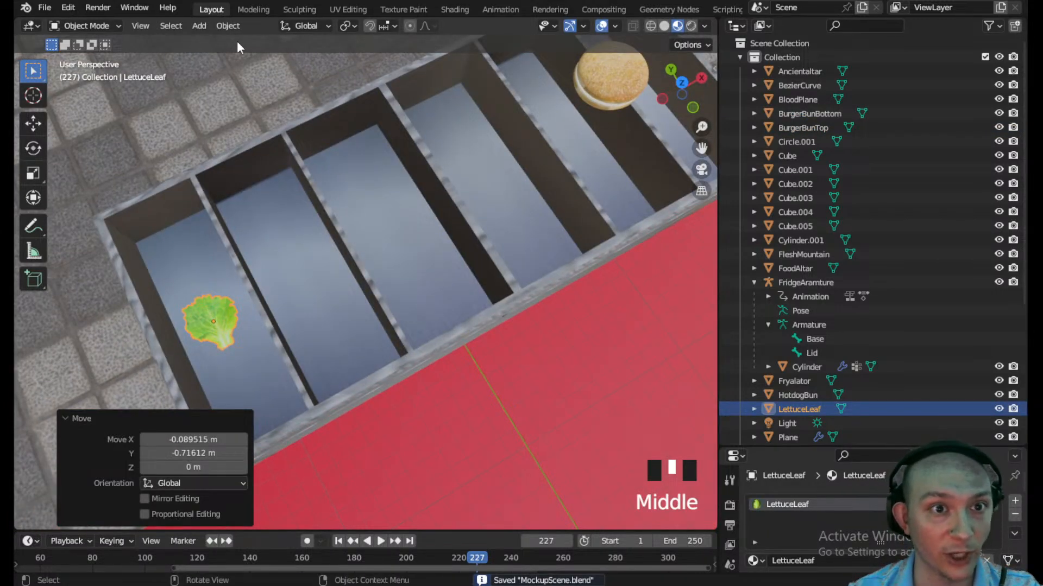
pyautogui.click(199, 26)
pyautogui.moveTo(229, 42)
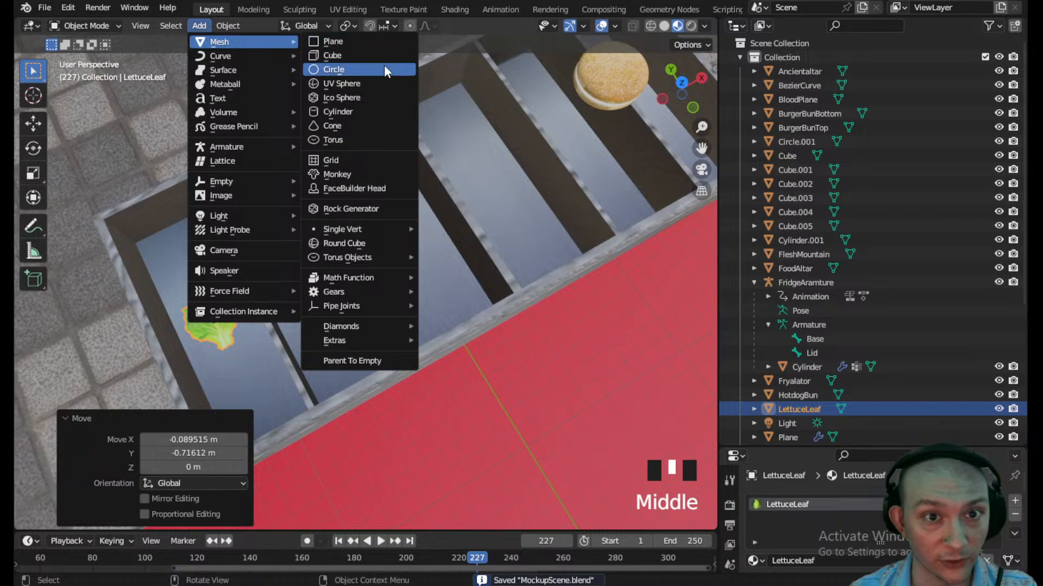
pyautogui.click(365, 112)
pyautogui.scroll(-8, 364, 162)
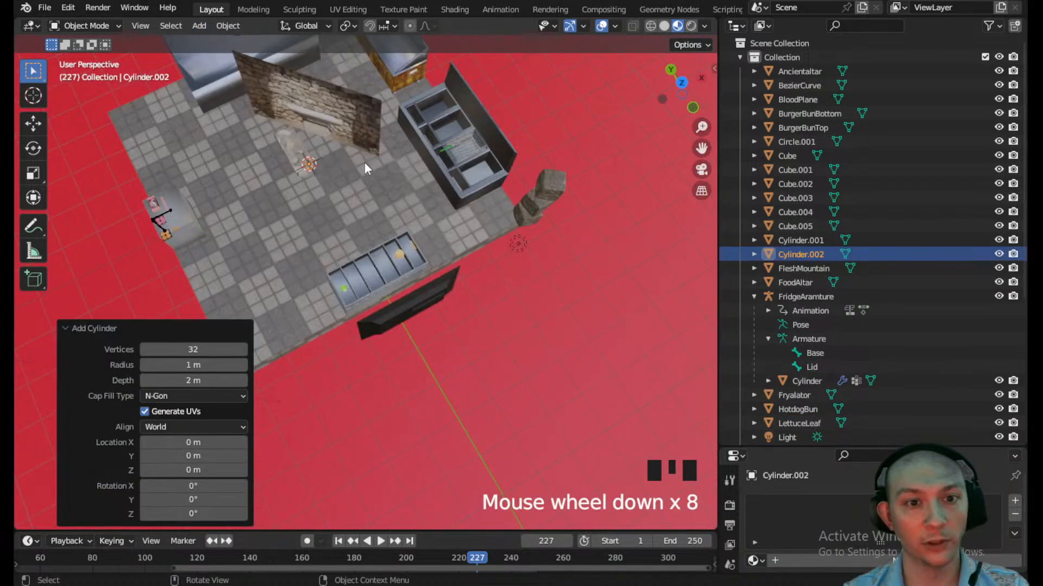
pyautogui.press('KP_Divide')
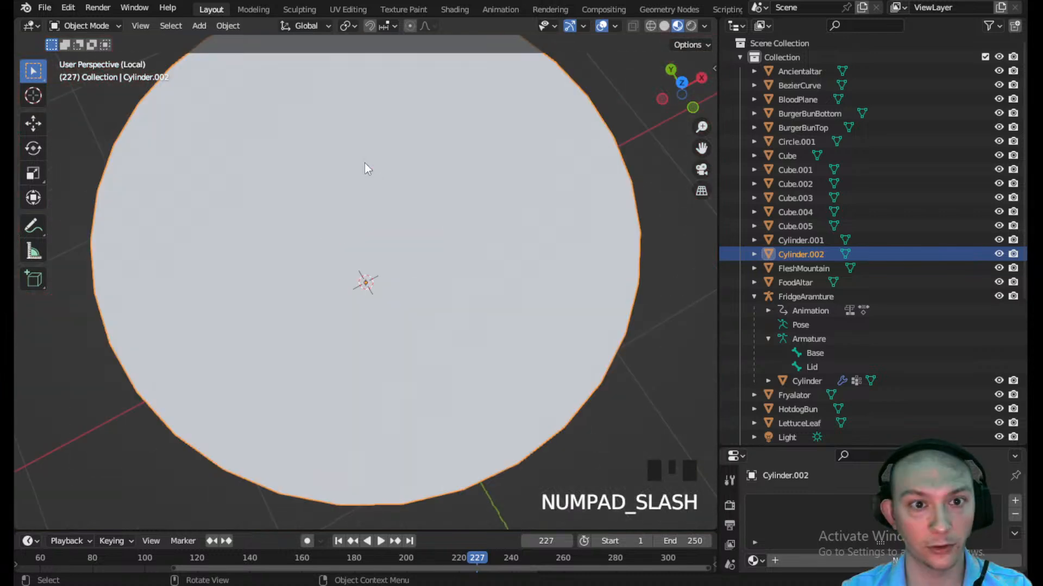
pyautogui.scroll(-2, 364, 165)
pyautogui.moveTo(381, 234); pyautogui.dragTo(558, 342, button='middle')
# - Flatten the cylinder into a thin disc by scaling it along Z by about -0.051
pyautogui.press('s')
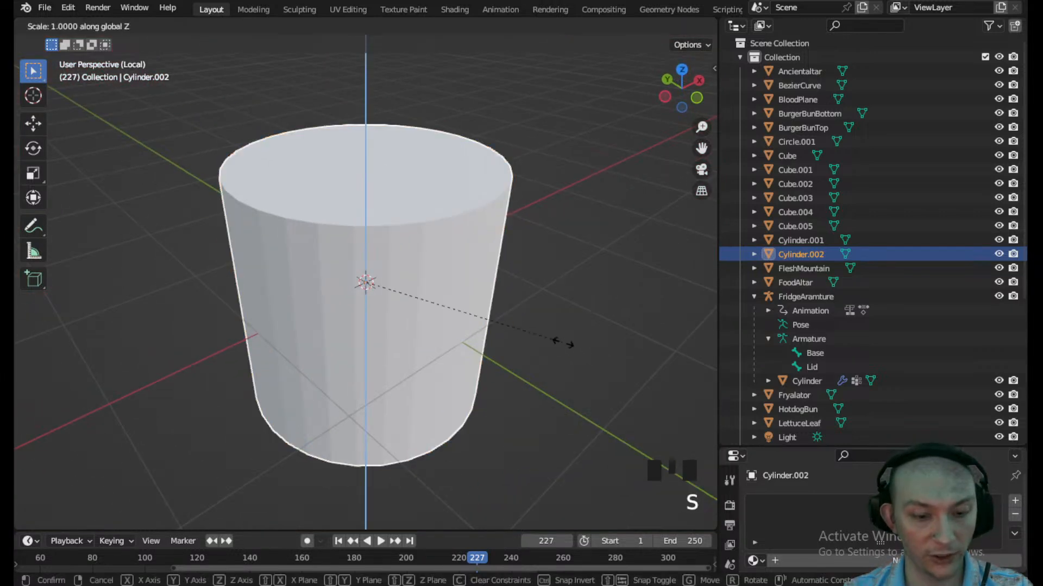
pyautogui.press('z')
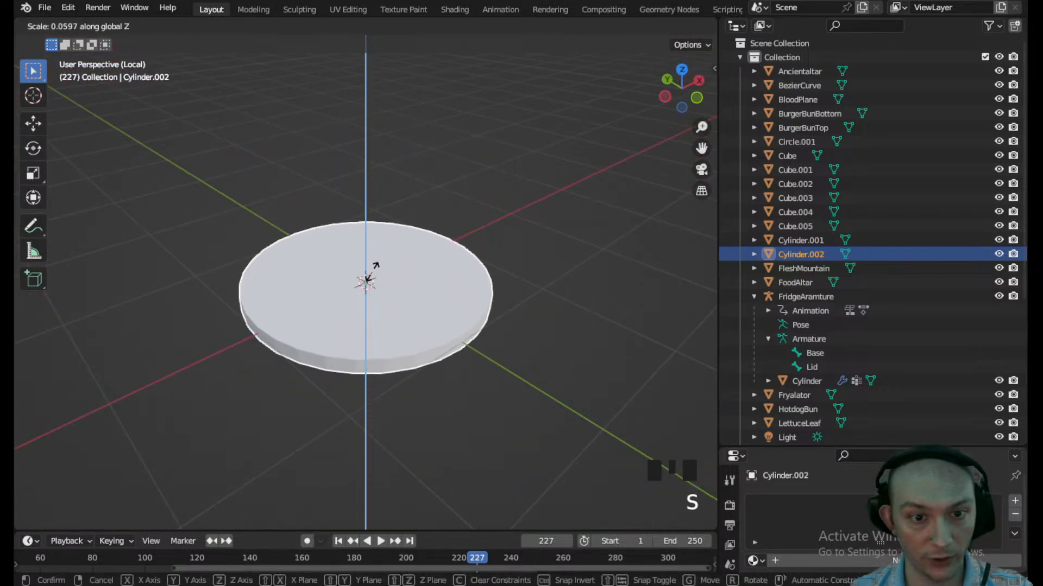
pyautogui.click(365, 277)
pyautogui.scroll(-2, 443, 245)
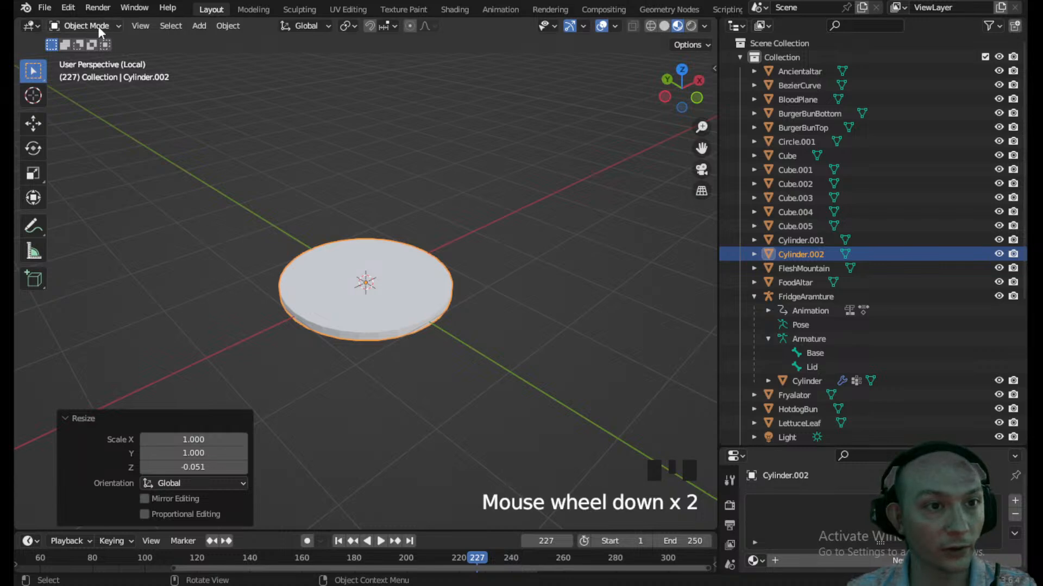
# - Enlarge the properties area and give the disc a new material named ToamtoTexture
pyautogui.moveTo(783, 446); pyautogui.dragTo(784, 206)
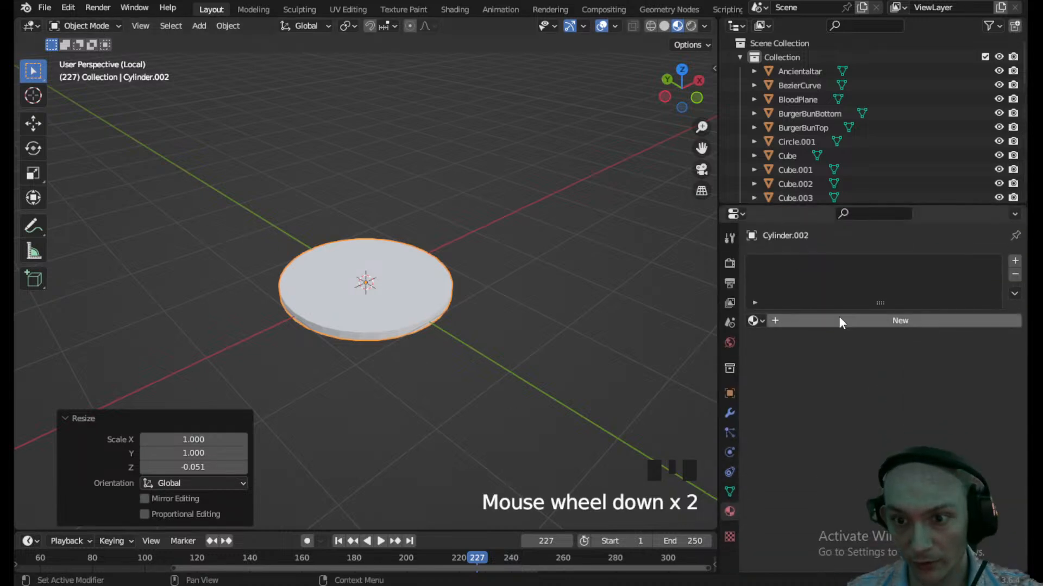
pyautogui.click(874, 321)
pyautogui.doubleClick(807, 263)
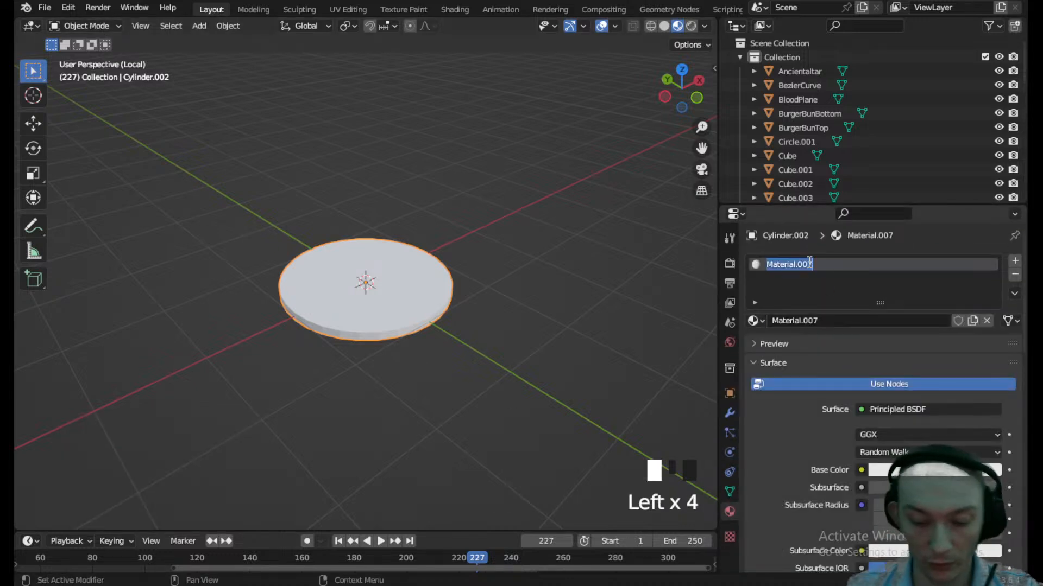
pyautogui.press('BackSpace')
pyautogui.write('ToamtoeTe')
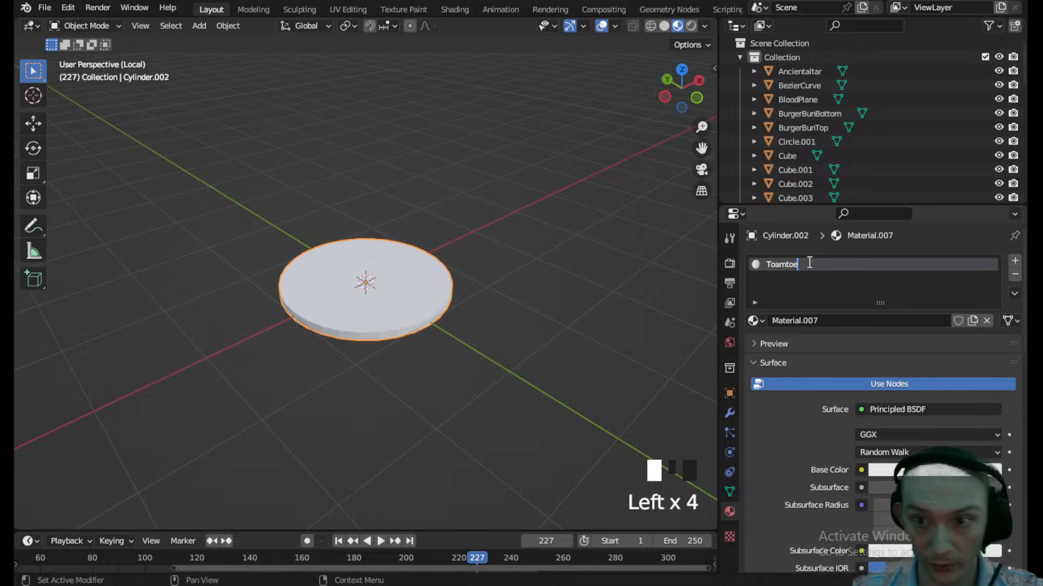
pyautogui.press('BackSpace')
pyautogui.press('BackSpace')
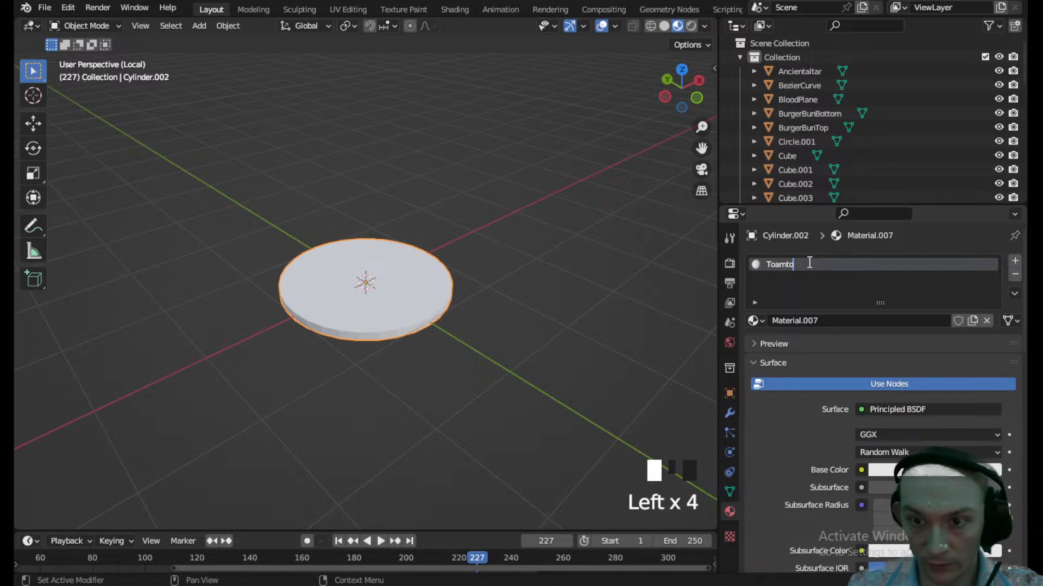
pyautogui.write('Textu')
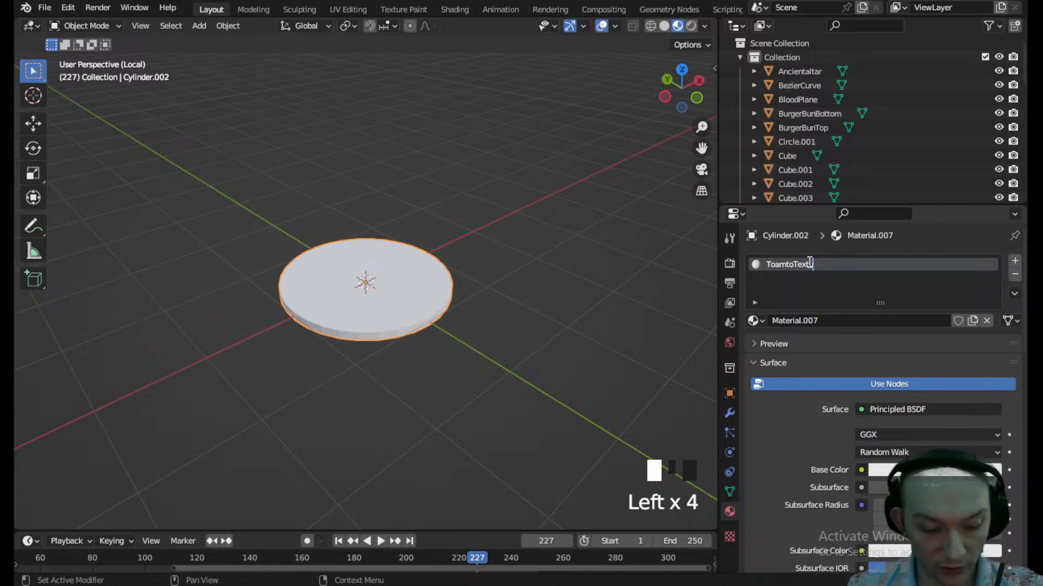
pyautogui.write('re')
pyautogui.press('Return')
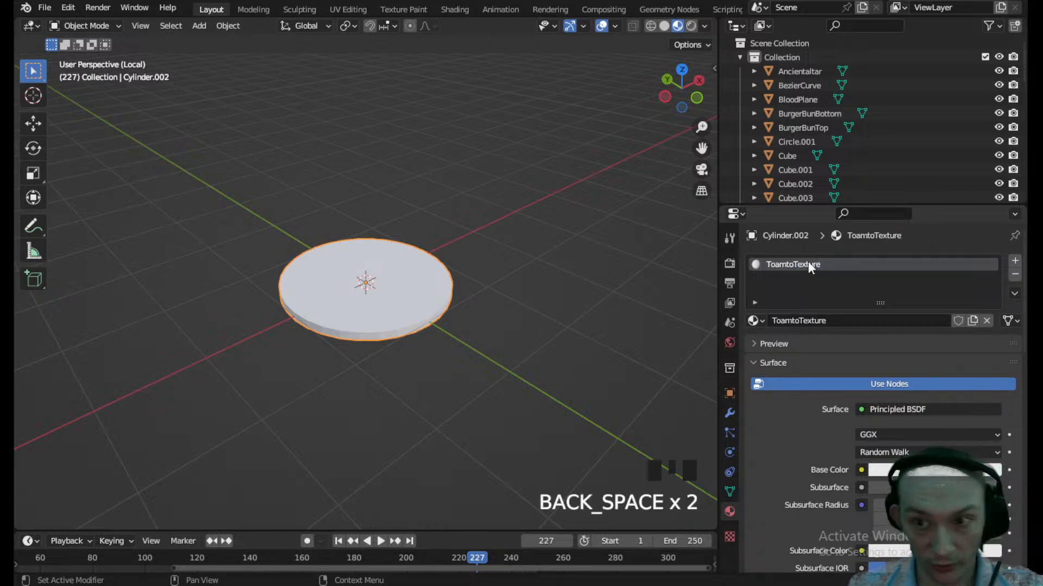
# - Set the material's base color to an Image Texture and load SlicedTomater.jpg from the project's Textures\Jokes folder
pyautogui.click(862, 470)
pyautogui.click(551, 357)
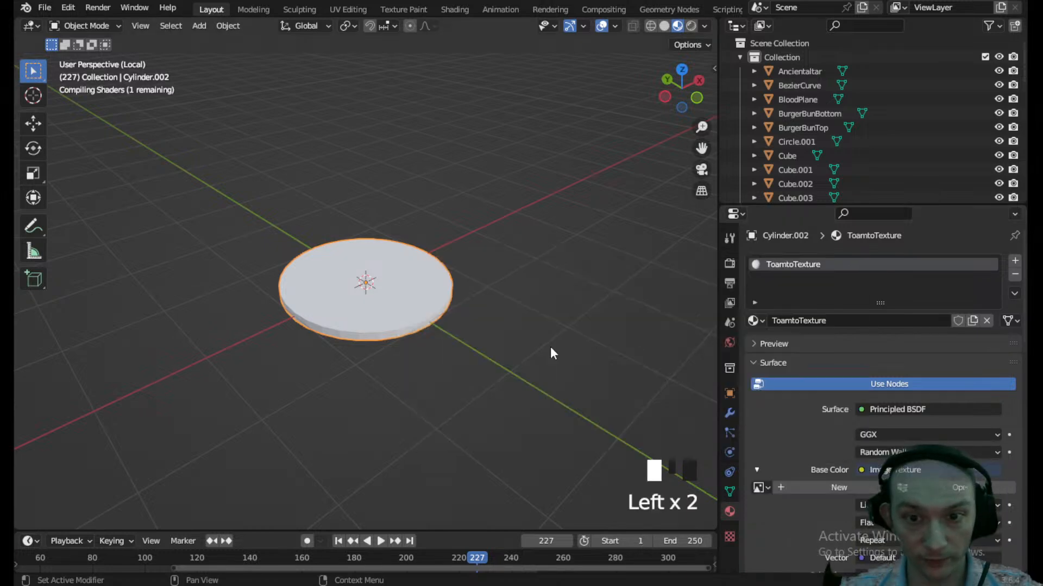
pyautogui.click(960, 488)
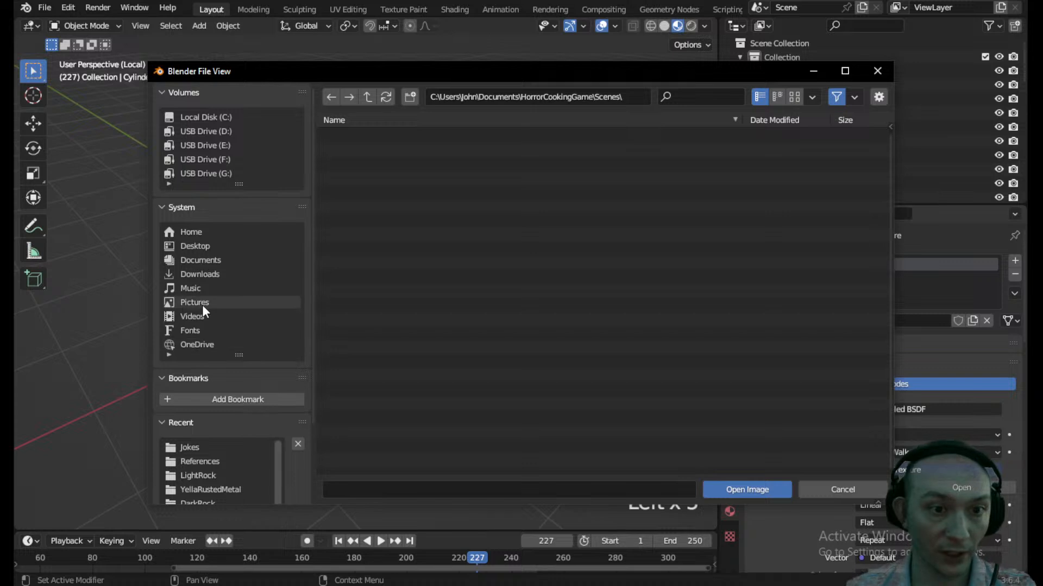
pyautogui.click(368, 96)
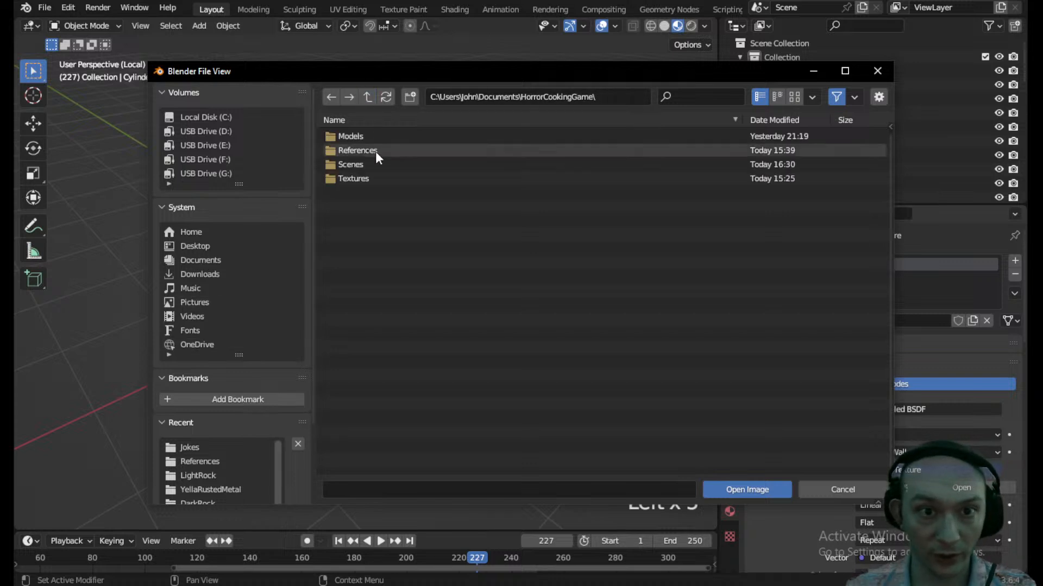
pyautogui.click(358, 179)
pyautogui.click(360, 179)
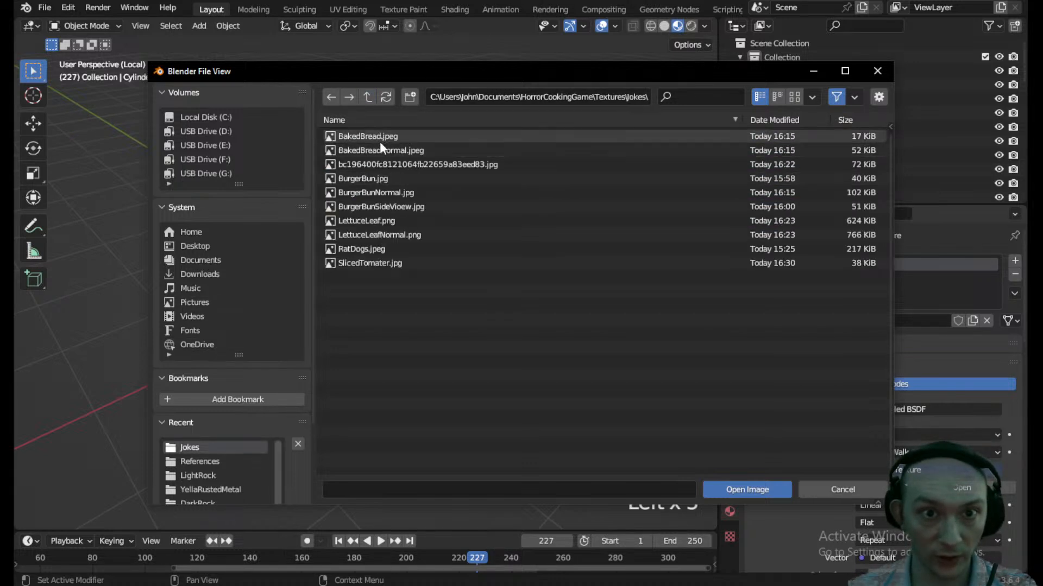
pyautogui.click(379, 161)
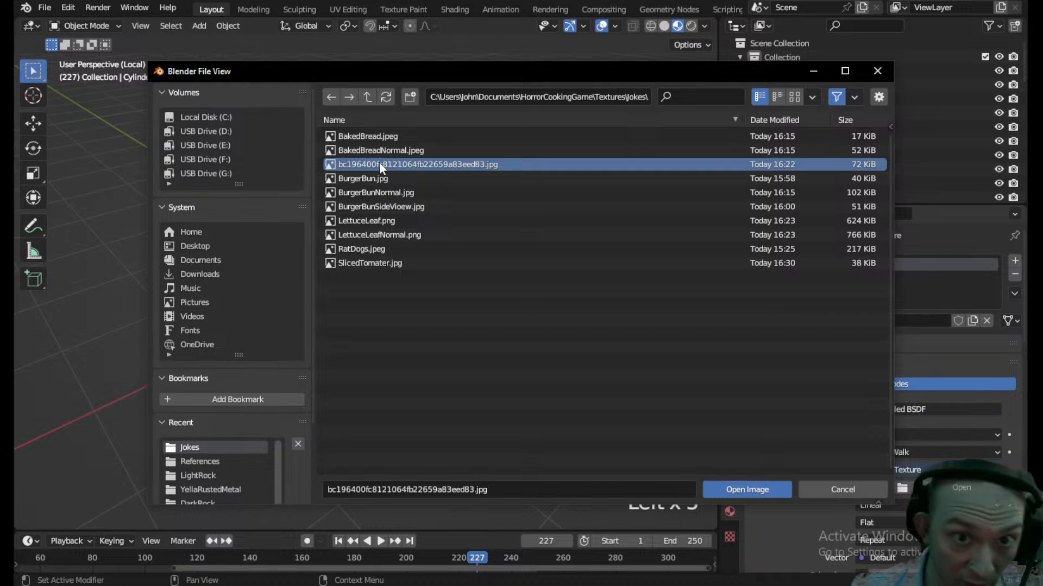
pyautogui.click(794, 97)
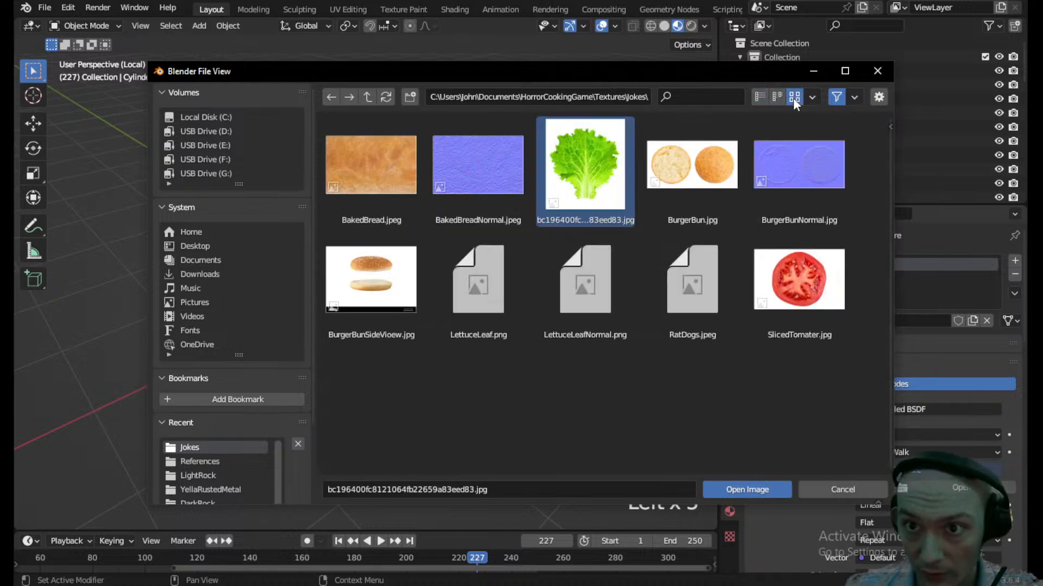
pyautogui.click(786, 269)
pyautogui.click(763, 490)
# - Switch the tomato-textured disc to Edit Mode
pyautogui.scroll(1, 343, 293)
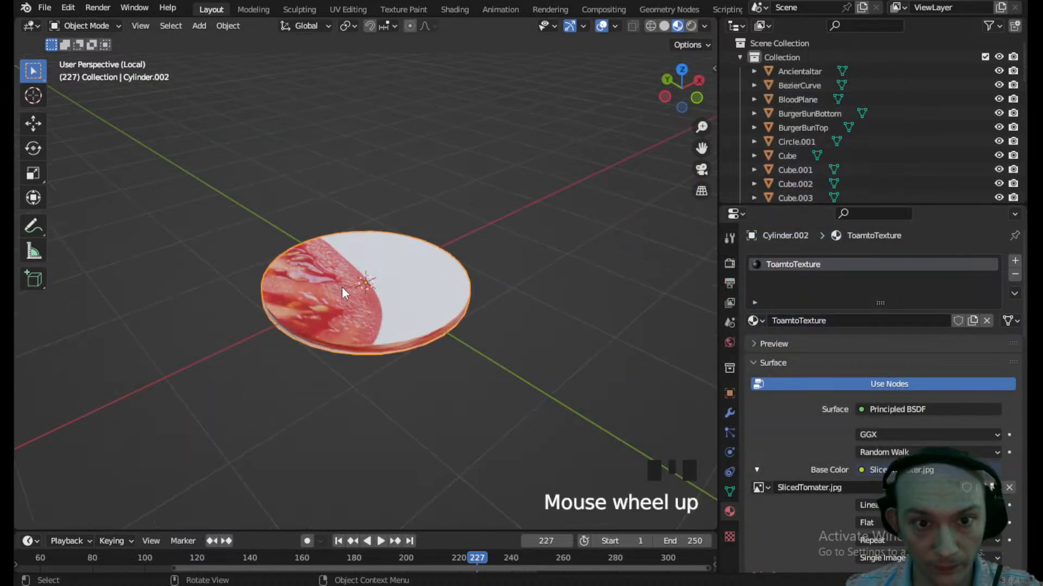
pyautogui.click(84, 25)
pyautogui.click(87, 56)
pyautogui.moveTo(304, 336); pyautogui.dragTo(316, 324, button='middle')
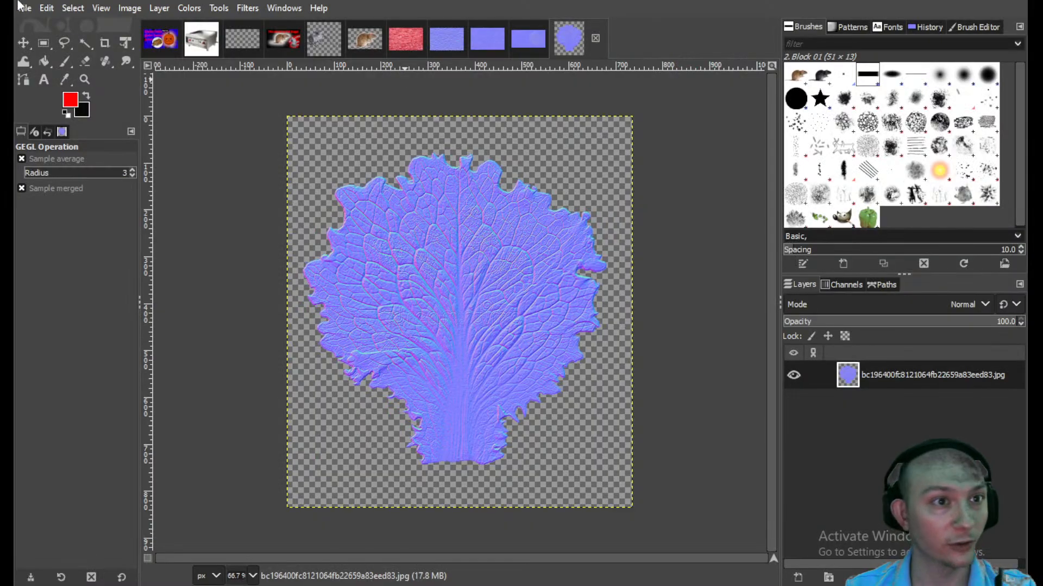
# - Switch to GIMP and open SlicedTomater.jpg from the project's Textures\Jokes folder
pyautogui.click(22, 8)
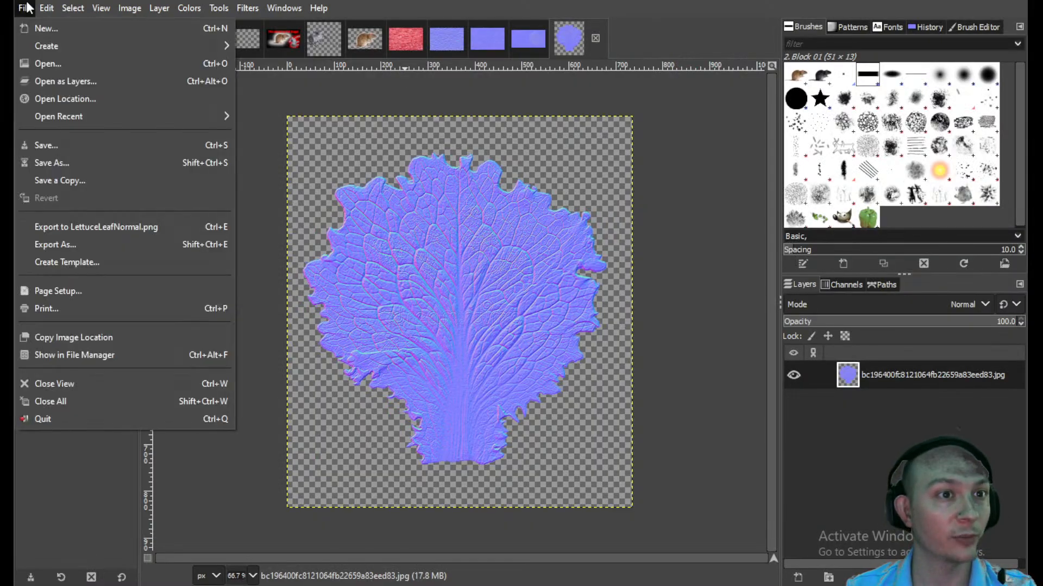
pyautogui.click(55, 60)
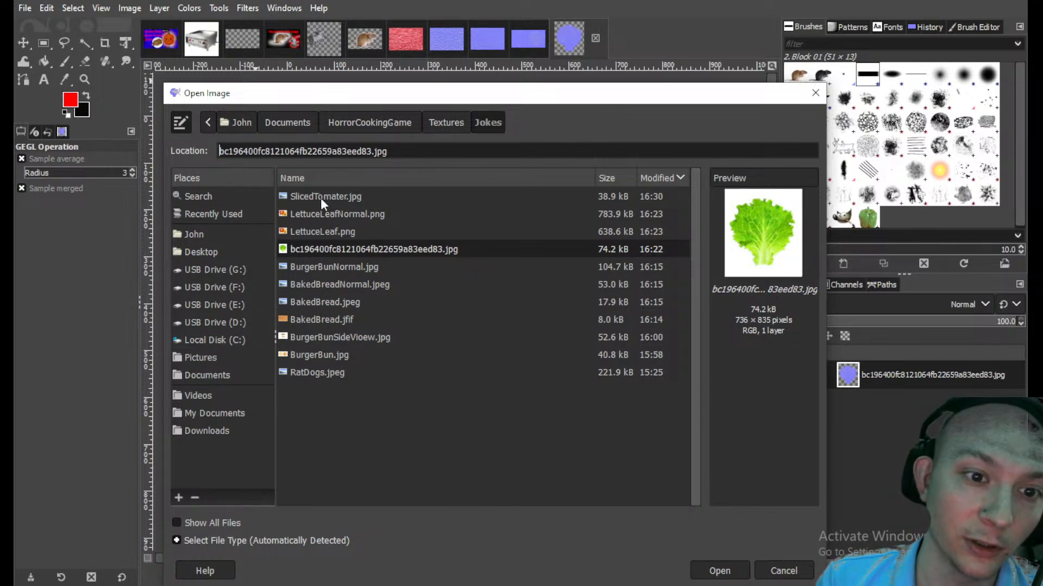
pyautogui.click(321, 198)
pyautogui.click(720, 569)
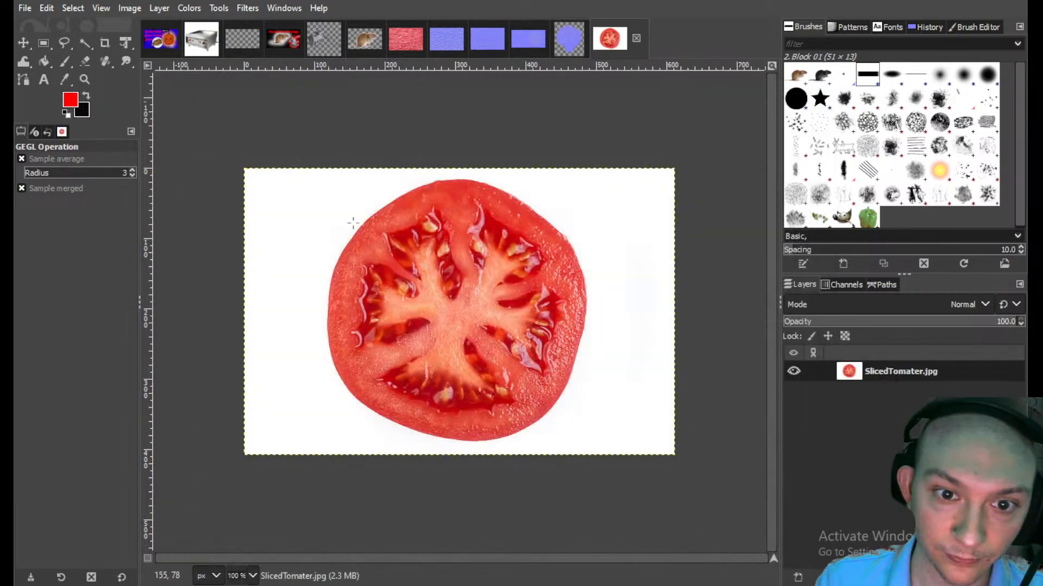
# - Select the white background around the tomato slice with Fuzzy Select and delete it
pyautogui.click(84, 43)
pyautogui.click(301, 249)
pyautogui.press('Delete')
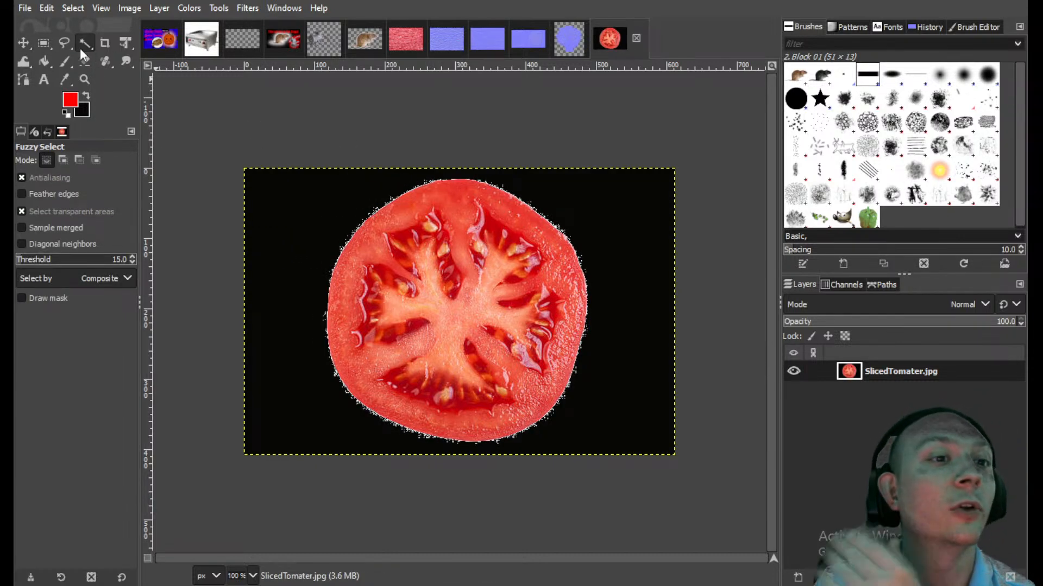
# - Export the edited tomato image as SlicedTomatoe.jpg to the Jokes folder with the default JPEG options
pyautogui.click(24, 8)
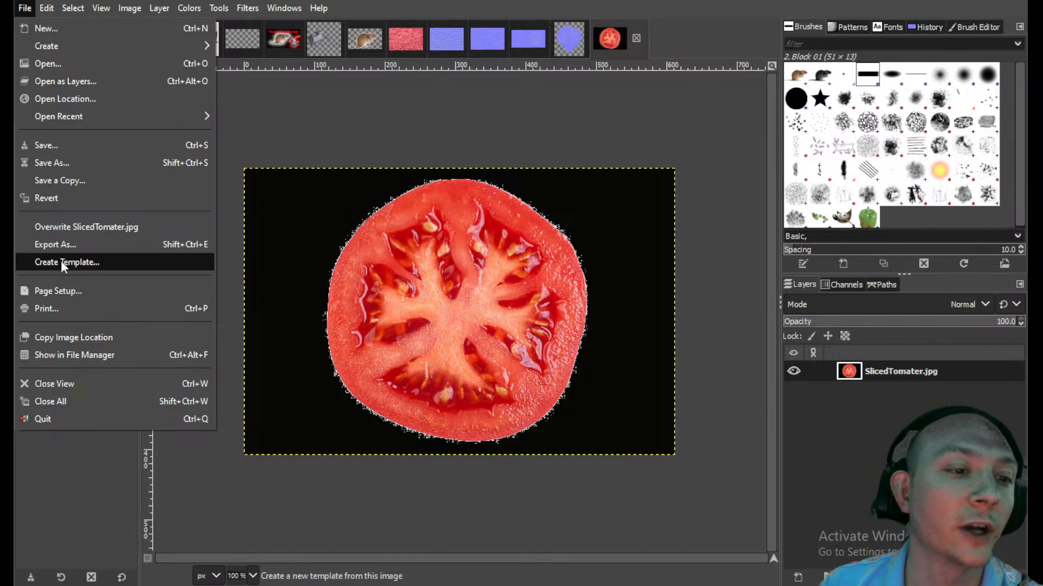
pyautogui.click(51, 242)
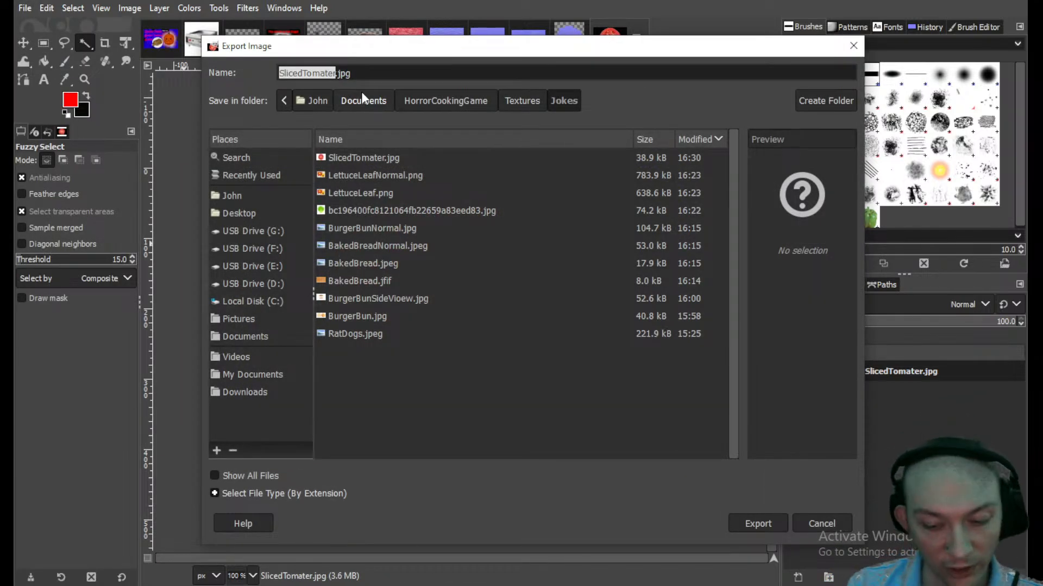
pyautogui.press('BackSpace')
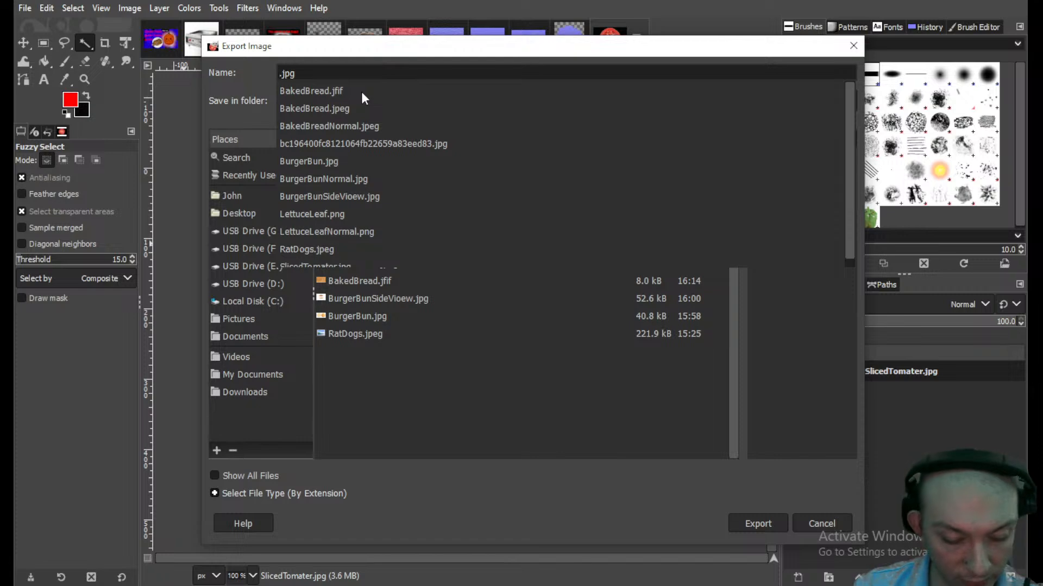
pyautogui.write('SlicedTomato')
pyautogui.press('Return')
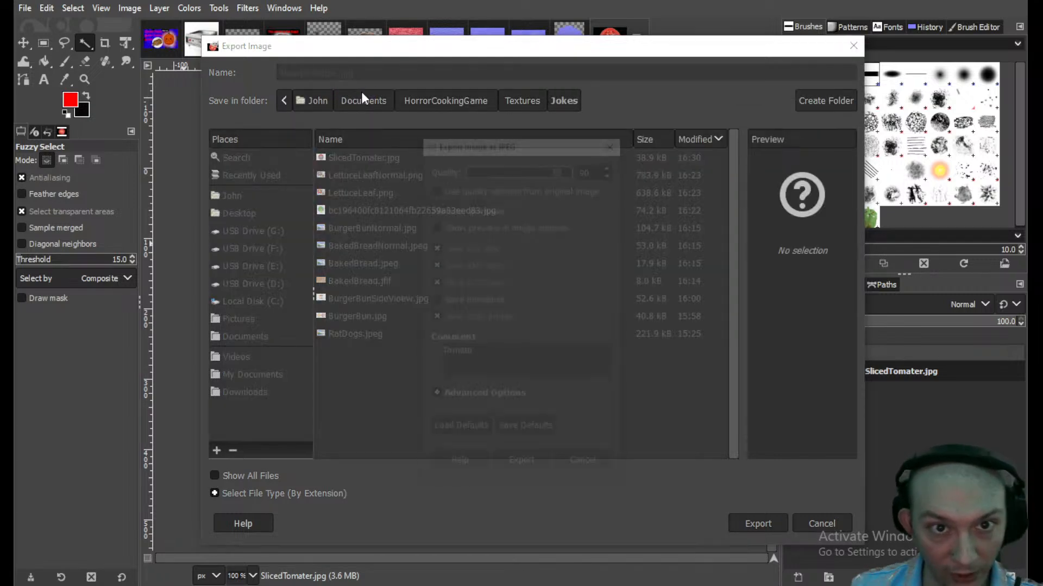
pyautogui.press('Return')
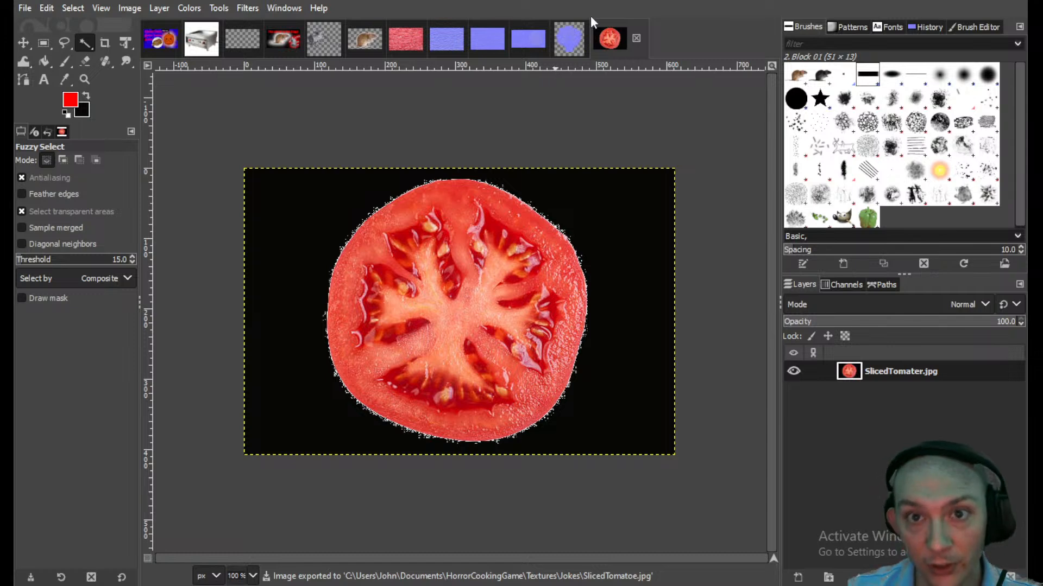
# - Apply the generic Normal Map filter to the tomato image
pyautogui.click(247, 9)
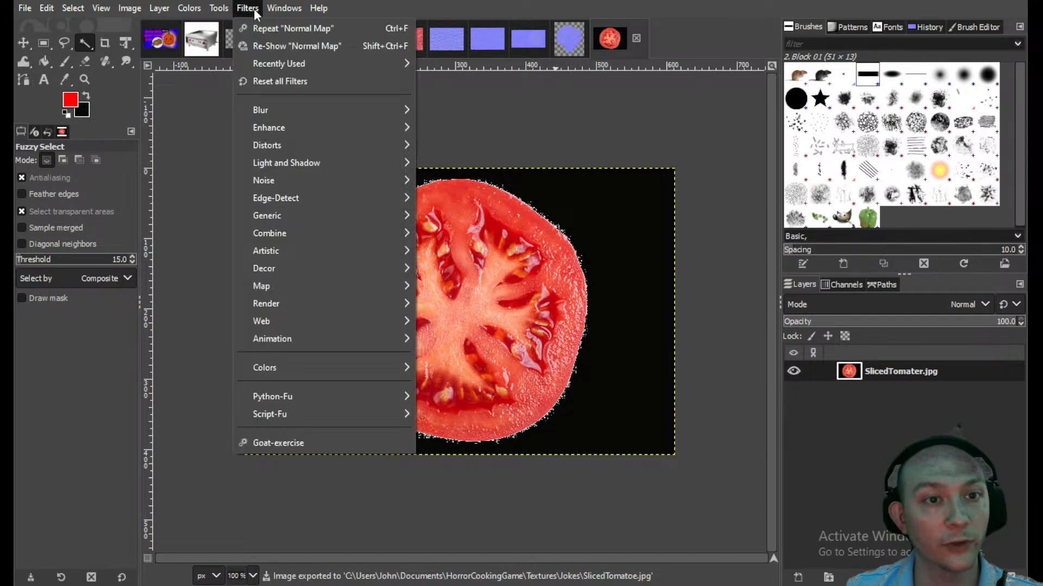
pyautogui.moveTo(380, 219)
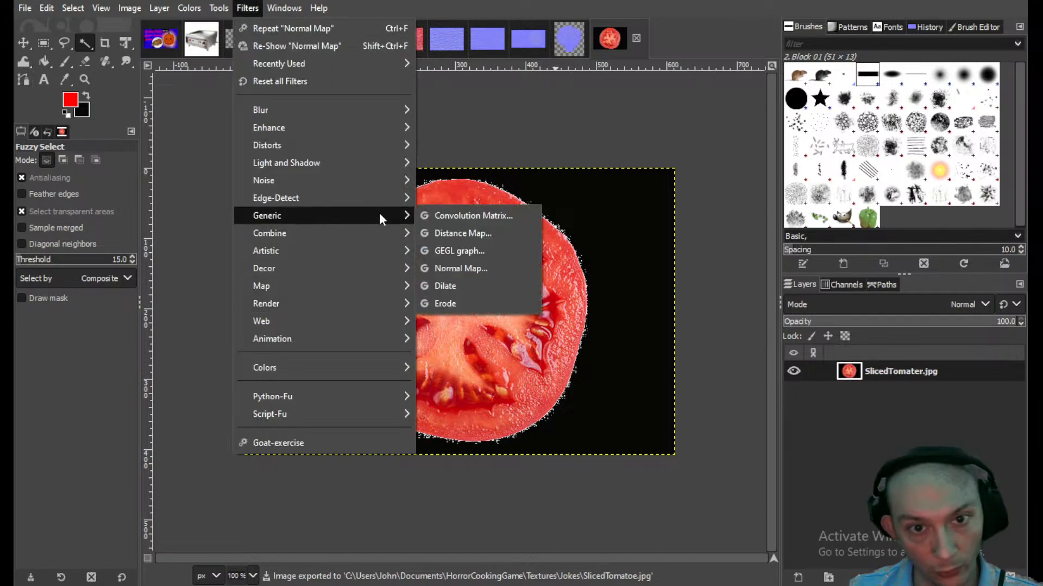
pyautogui.click(461, 269)
pyautogui.click(867, 415)
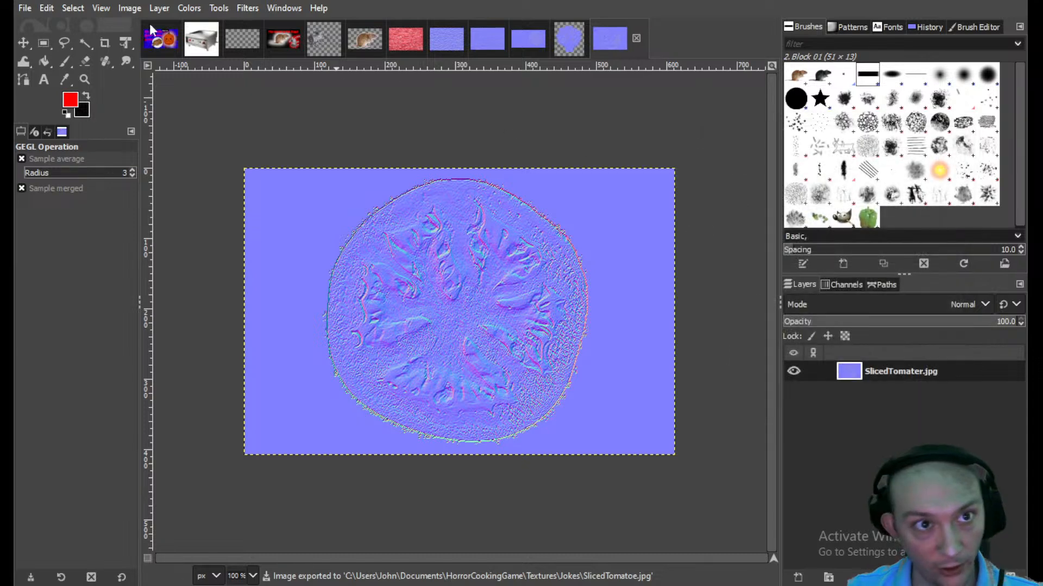
# - Export the normal map version as SlicedTomatoeNormal.jpg to the Jokes folder
pyautogui.click(25, 8)
pyautogui.click(72, 244)
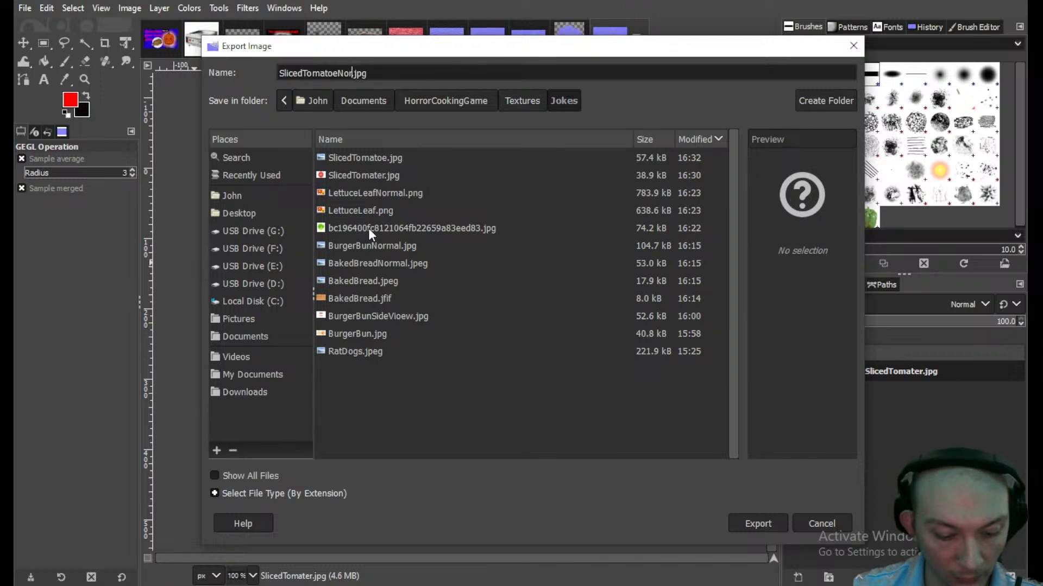
pyautogui.press('Return')
pyautogui.press('Return')
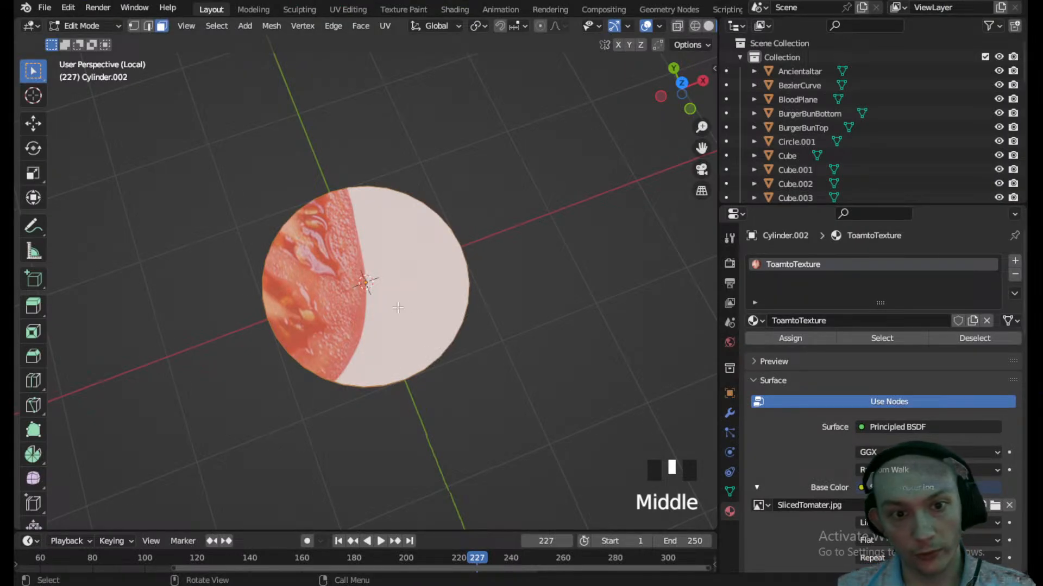
# - Switch to Blender and replace the base color image of ToamtoTexture with SlicedTomatoe.jpg
pyautogui.scroll(-5, 957, 398)
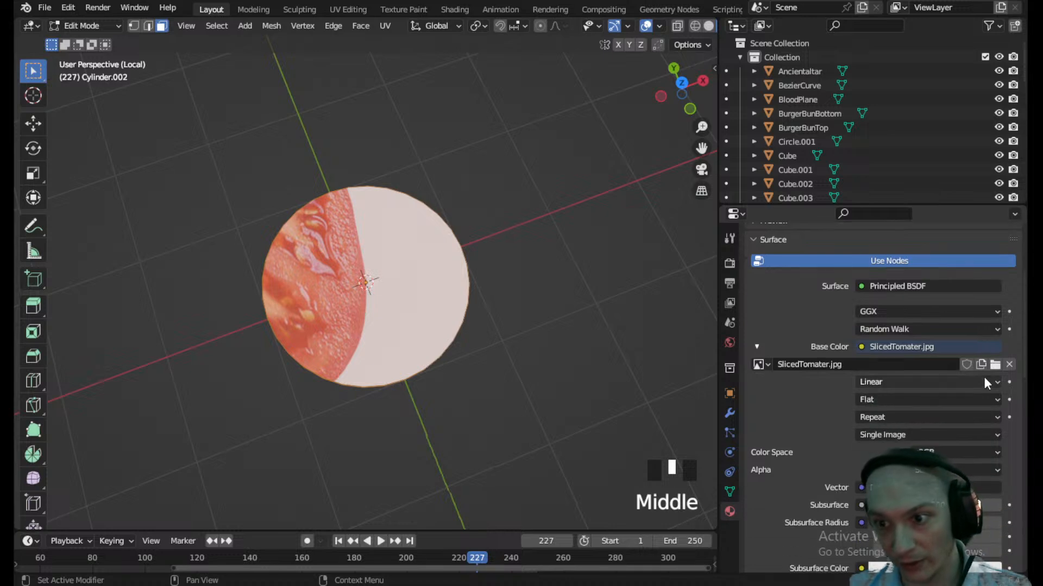
pyautogui.click(996, 365)
pyautogui.click(357, 408)
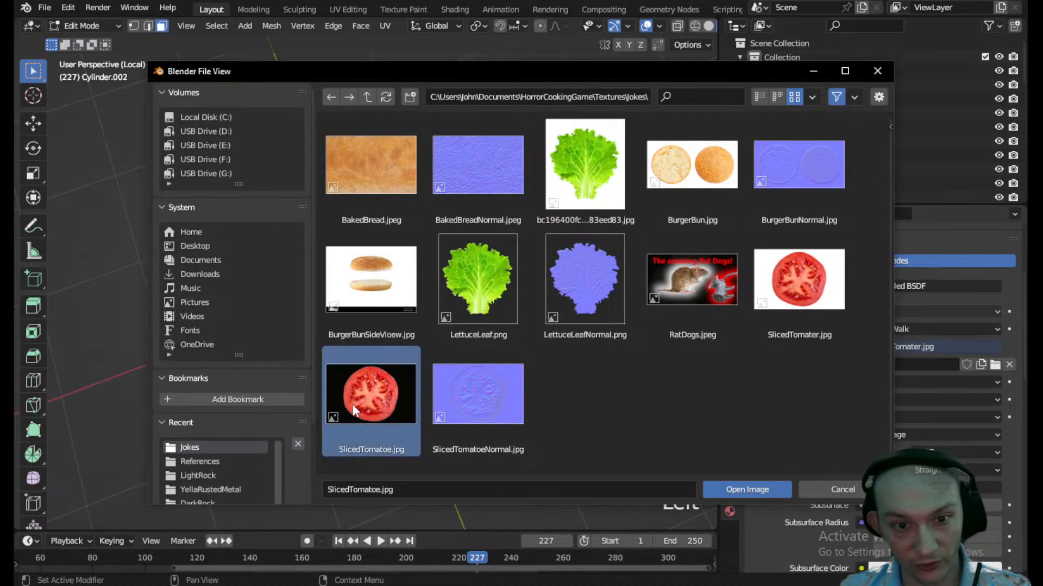
pyautogui.click(747, 489)
pyautogui.scroll(-8, 773, 394)
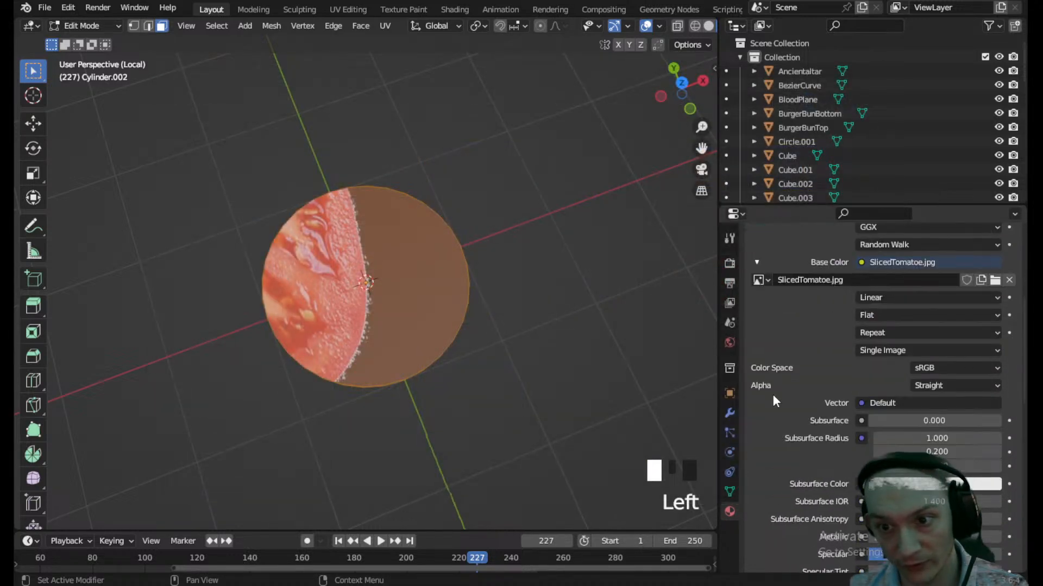
# - Go to the Shading workspace and add an Image Texture node to the ToamtoTexture material
pyautogui.click(455, 11)
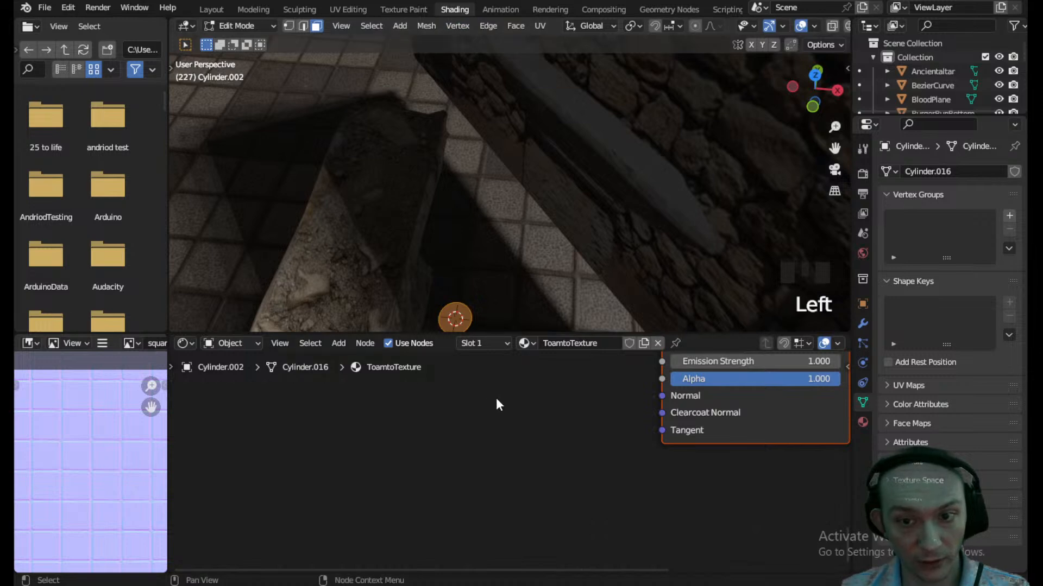
pyautogui.click(339, 343)
pyautogui.moveTo(375, 422)
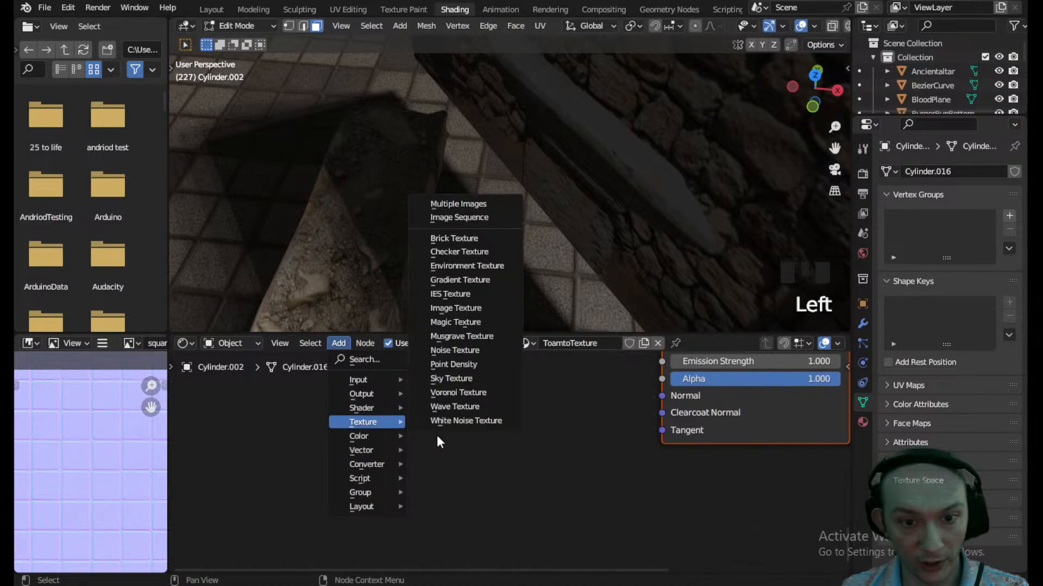
pyautogui.click(451, 304)
pyautogui.click(249, 380)
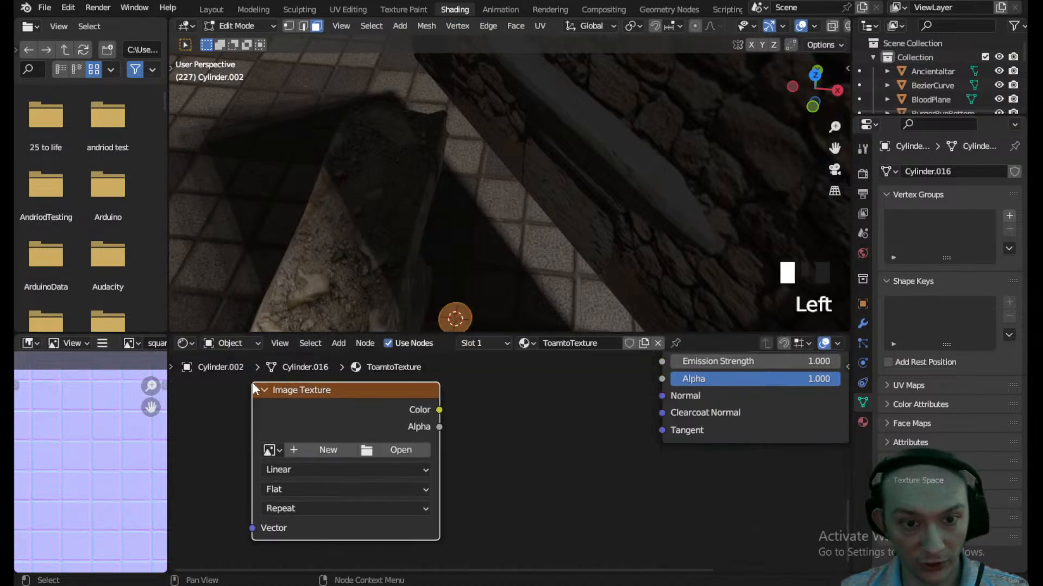
# - Add a Normal Map node, feeding the new image texture's Color into it and its output into the shader's Normal input
pyautogui.click(339, 344)
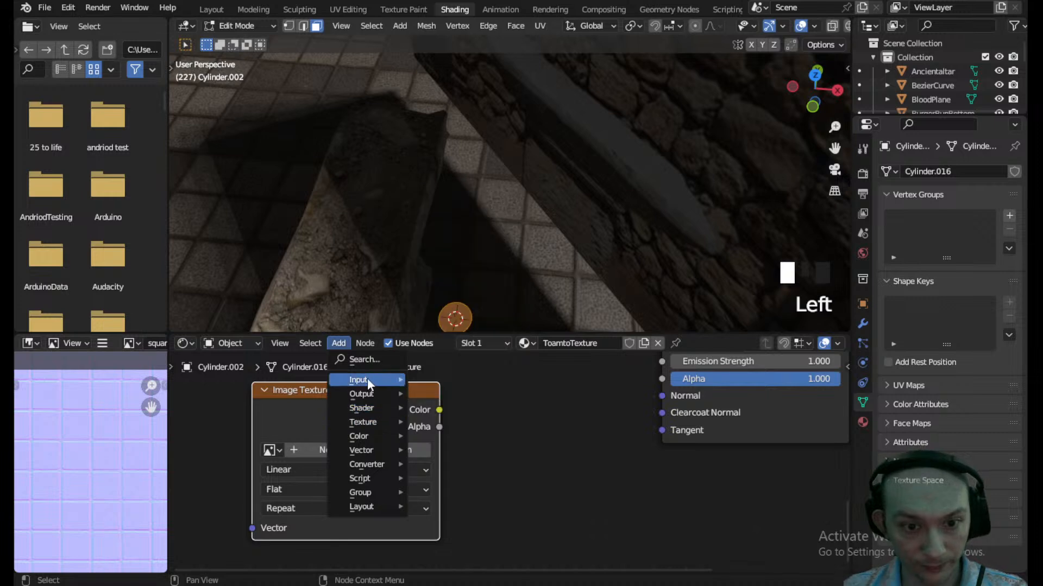
pyautogui.click(339, 344)
pyautogui.click(354, 359)
pyautogui.write('normal')
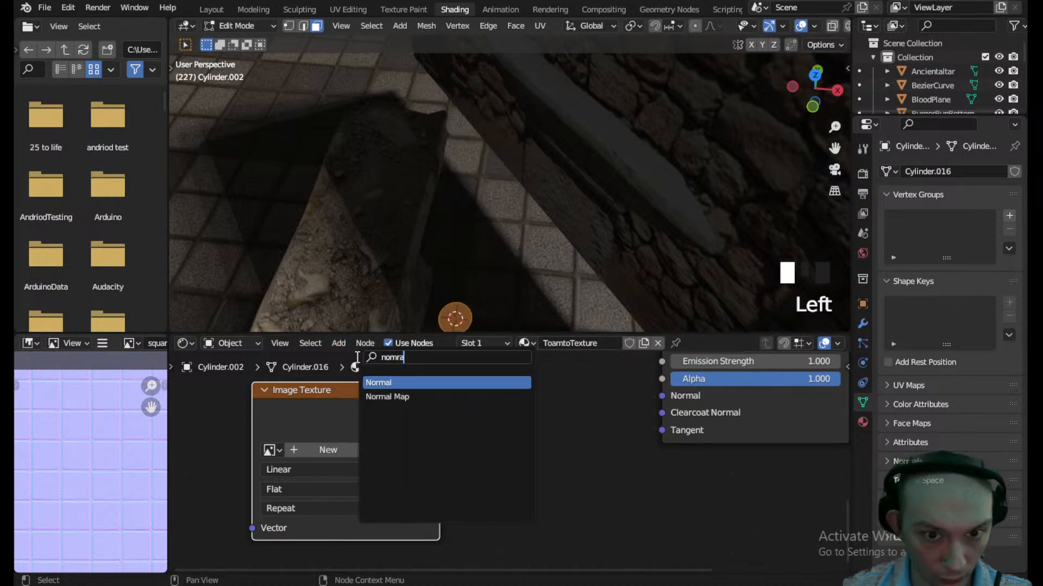
pyautogui.click(387, 397)
pyautogui.click(506, 407)
pyautogui.scroll(1, 498, 406)
pyautogui.moveTo(434, 406); pyautogui.dragTo(505, 497)
pyautogui.moveTo(632, 412); pyautogui.dragTo(674, 390)
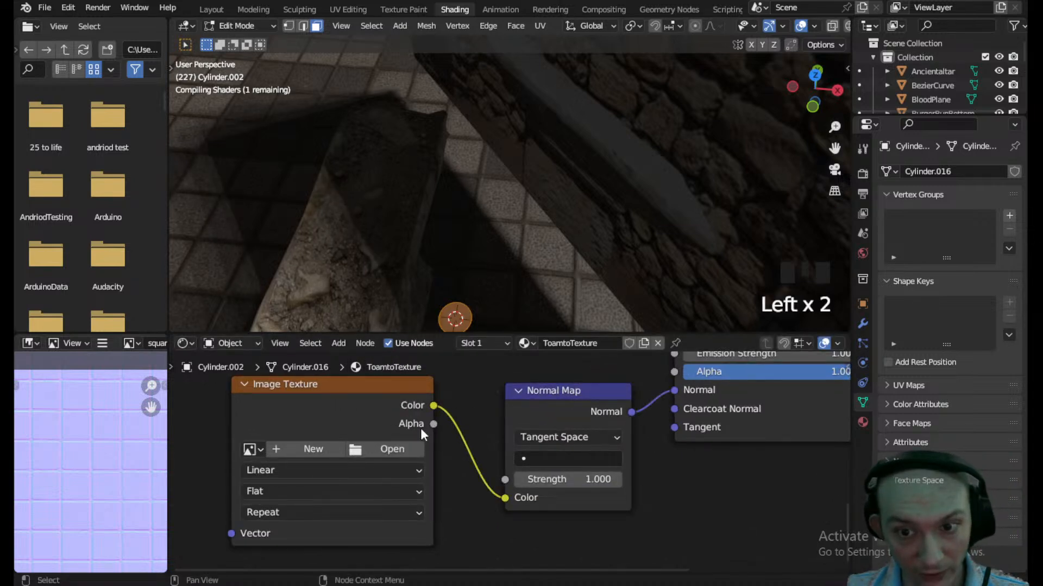
# - Load SlicedTomatoeNormal.jpg from the Textures\Jokes folder into the new Image Texture node
pyautogui.click(386, 449)
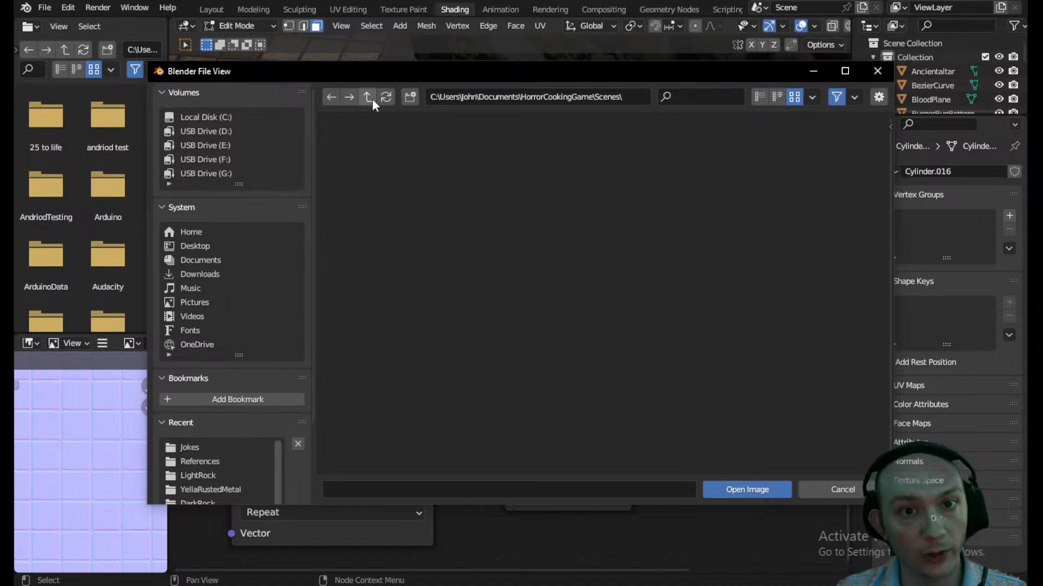
pyautogui.click(368, 97)
pyautogui.doubleClick(715, 188)
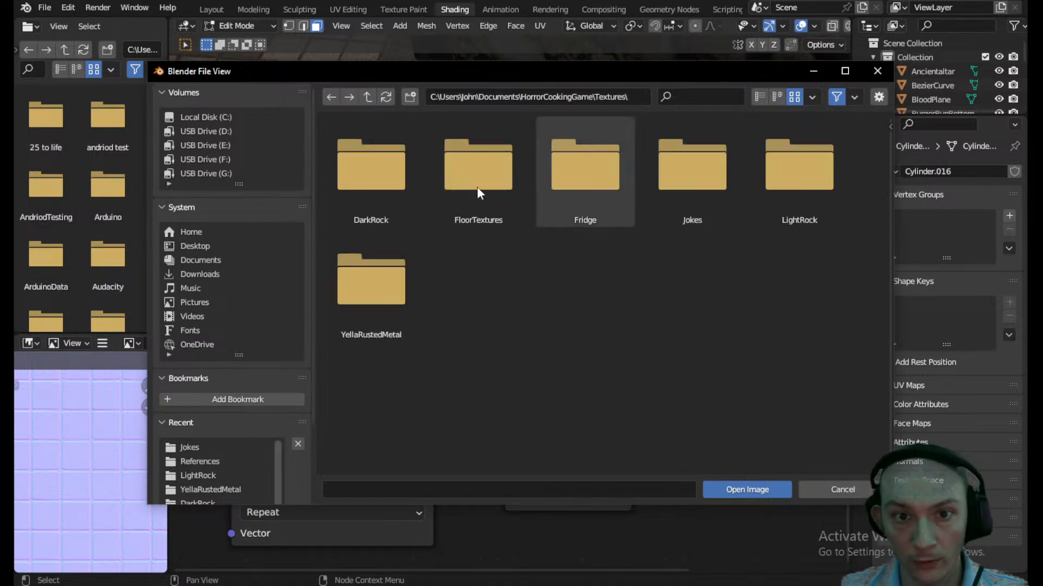
pyautogui.doubleClick(683, 193)
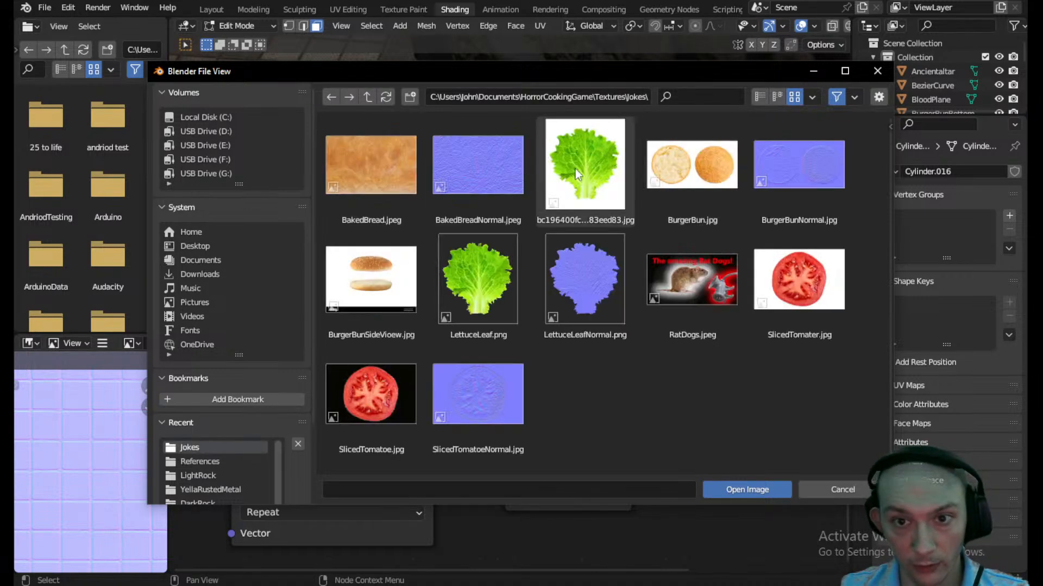
pyautogui.click(435, 446)
pyautogui.click(761, 488)
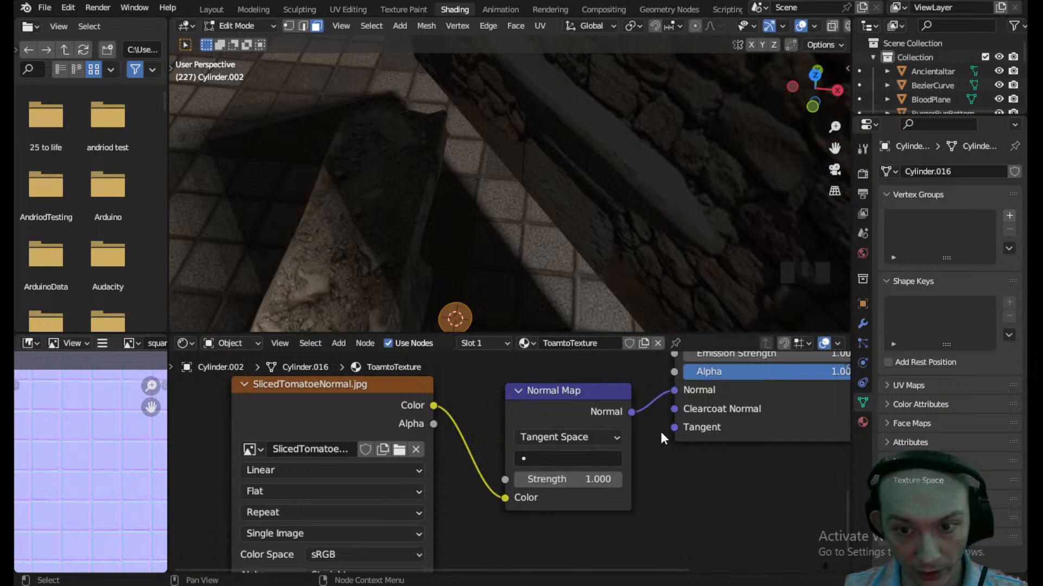
pyautogui.scroll(-2, 467, 433)
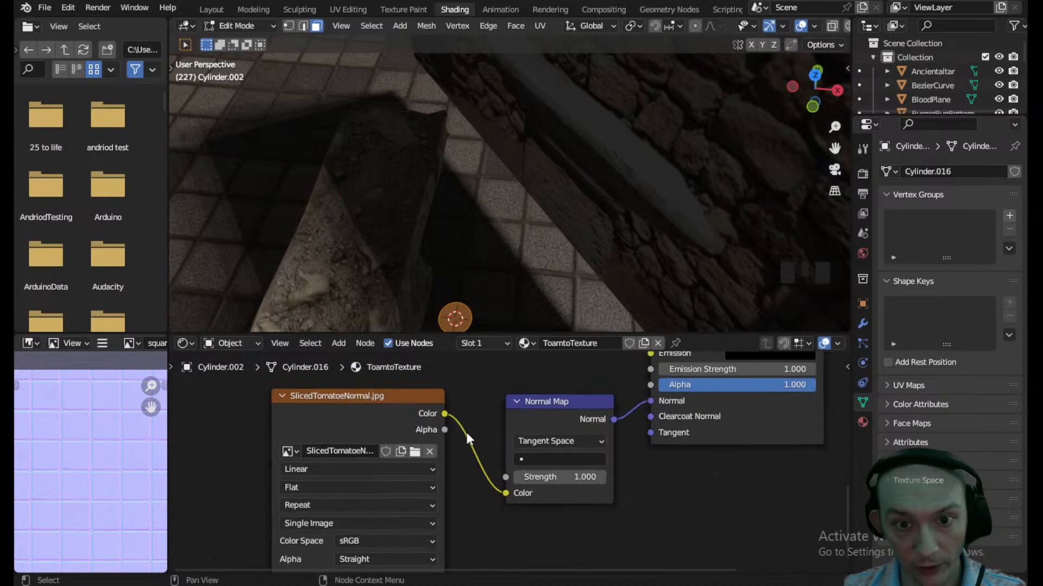
# - In the UV Editing workspace, select the disc's whole side strip island and shrink it to fit inside the tomato's outline
pyautogui.click(340, 10)
pyautogui.scroll(-5, 369, 275)
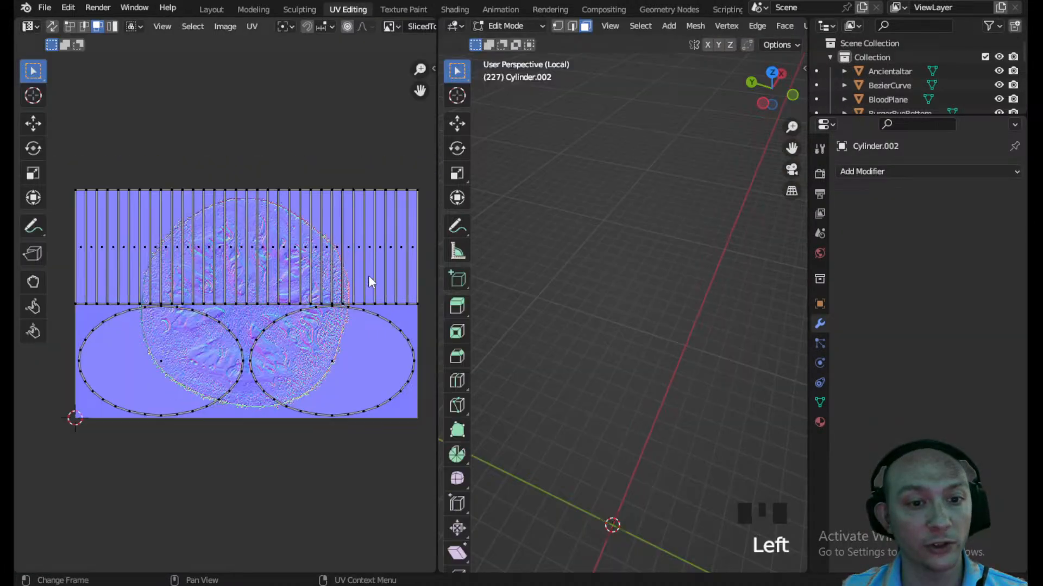
pyautogui.scroll(4, 368, 275)
pyautogui.click(251, 255)
pyautogui.scroll(-2, 257, 253)
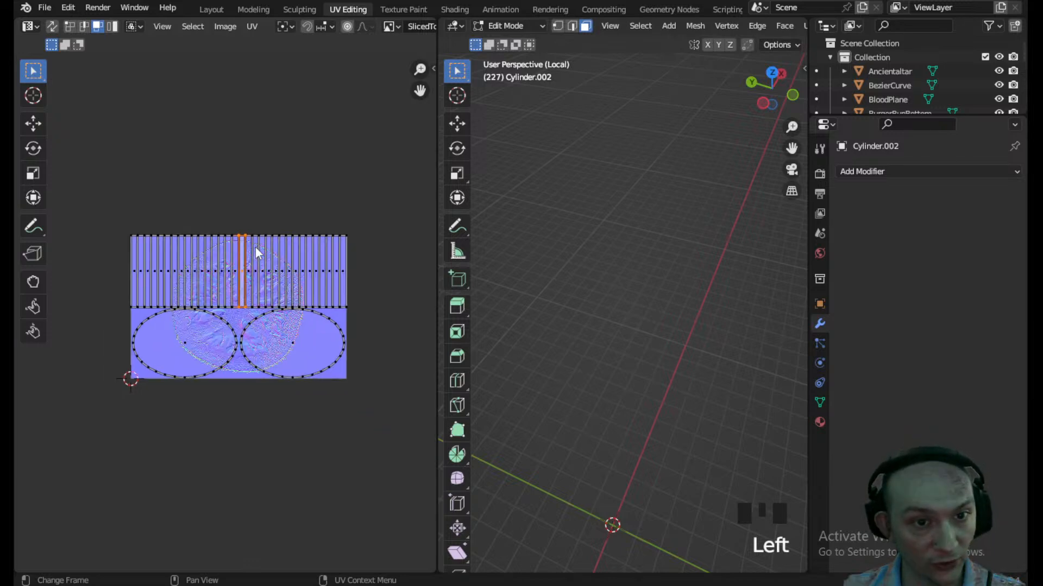
pyautogui.click(270, 273)
pyautogui.press('l')
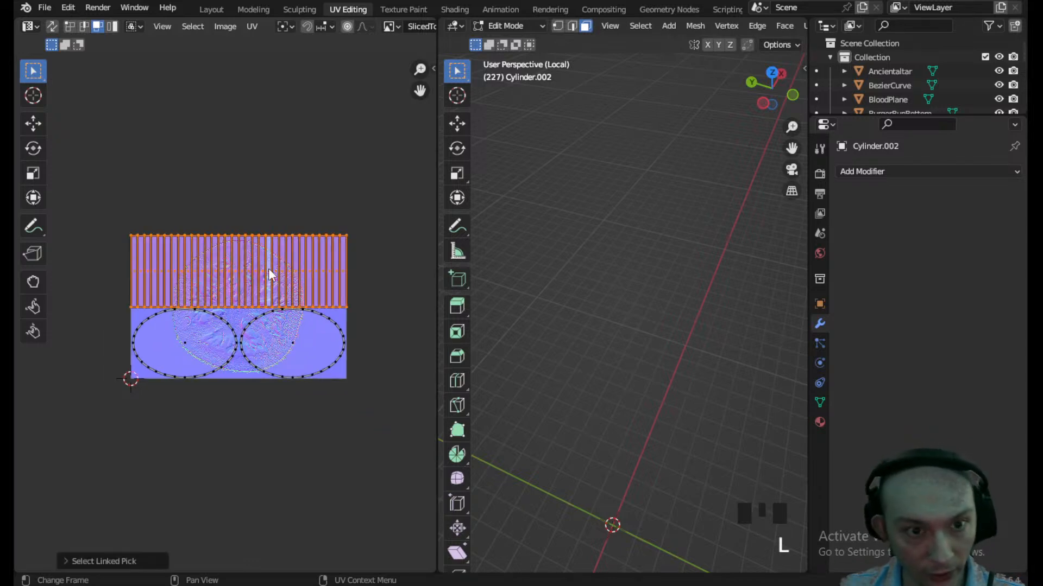
pyautogui.press('s')
pyautogui.click(298, 284)
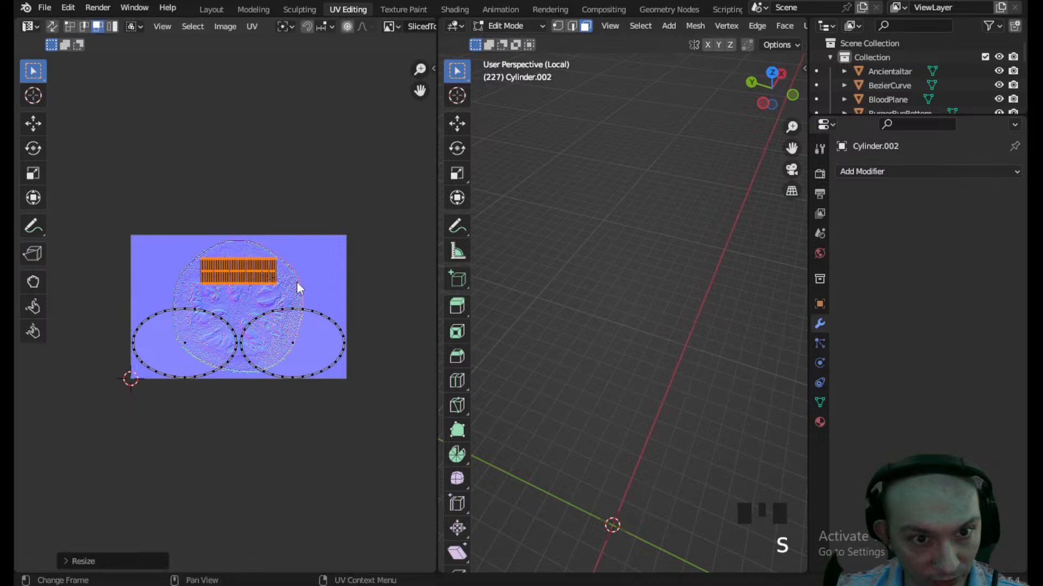
# - Select both circular cap islands and scale them narrower along X until they are round
pyautogui.click(297, 348)
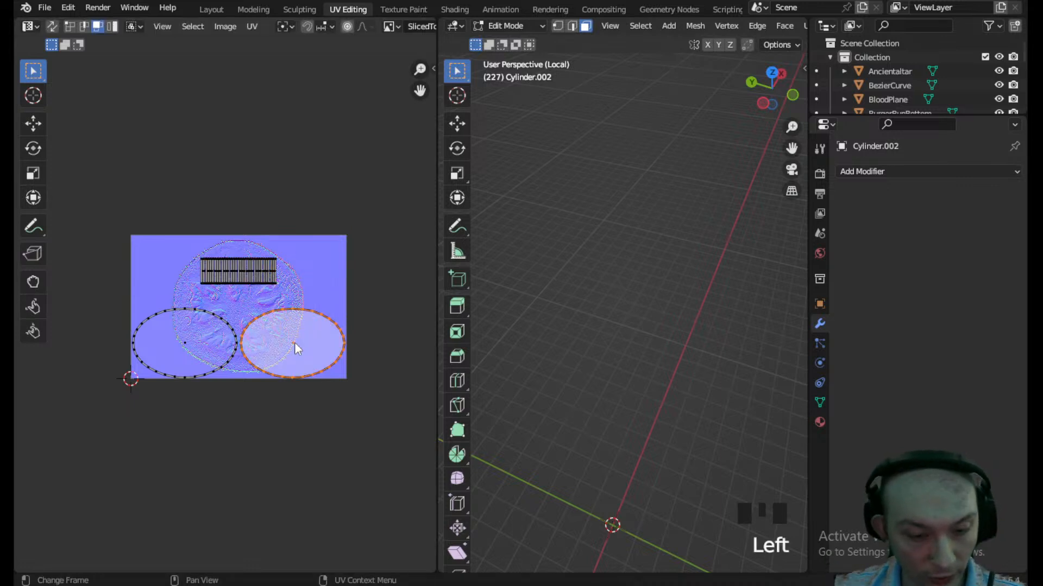
pyautogui.keyDown('shift'); pyautogui.click(185, 348); pyautogui.keyUp('shift')
pyautogui.press('s')
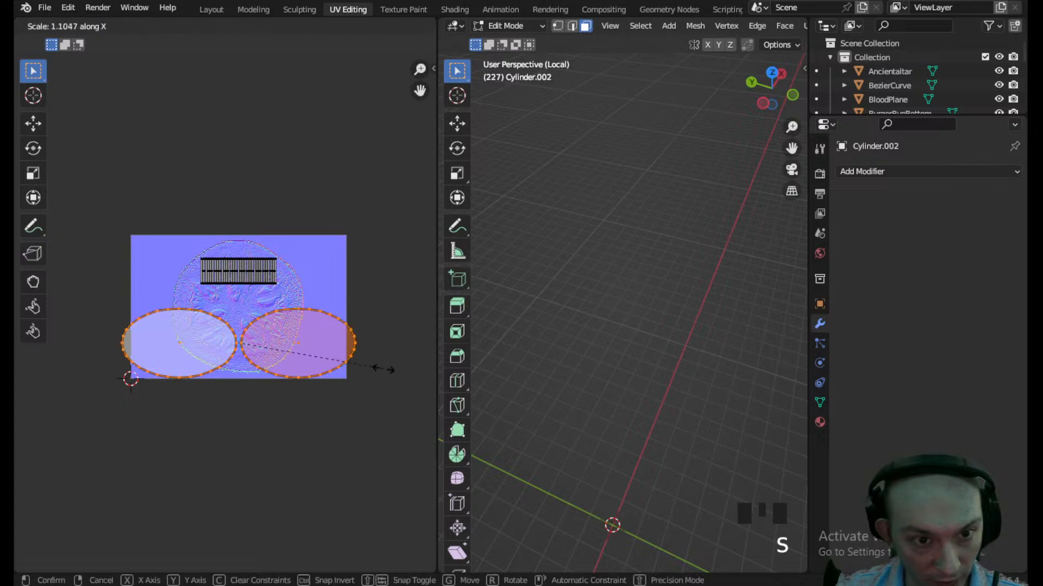
pyautogui.click(325, 371)
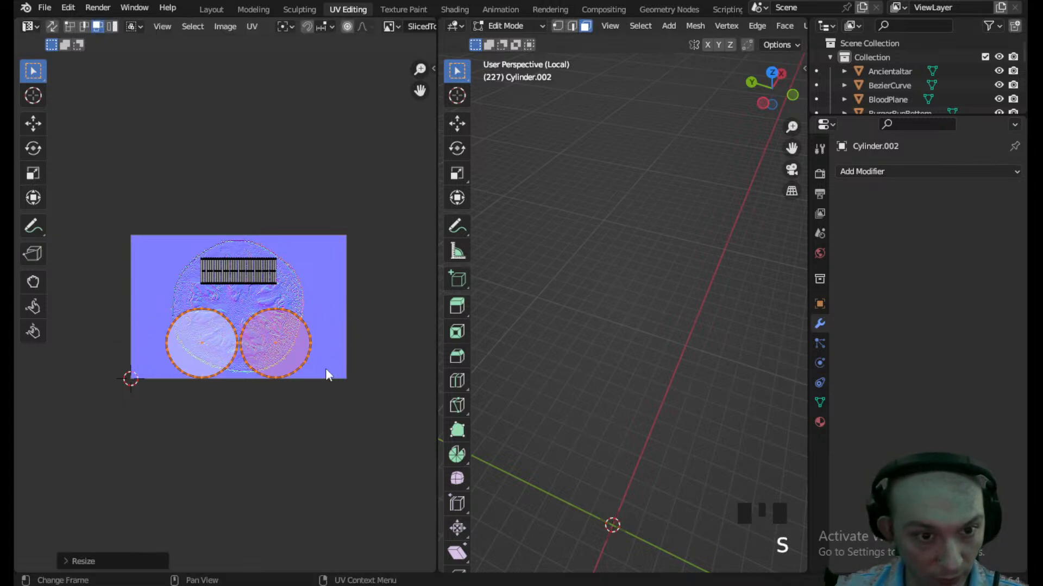
# - Move the right circular cap island onto the tomato image's centre and scale it up to fill the tomato outline
pyautogui.click(280, 351)
pyautogui.press('g')
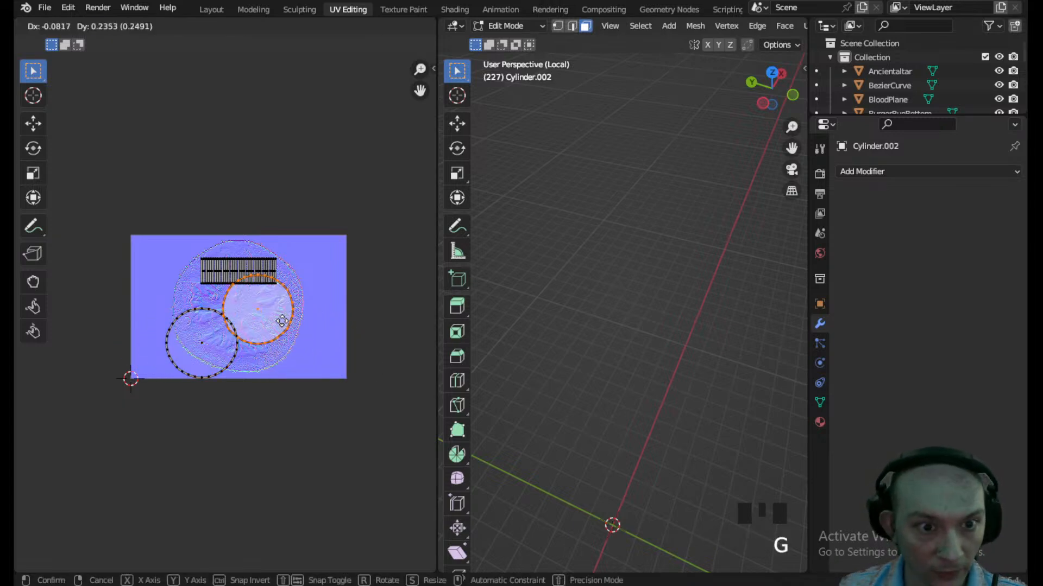
pyautogui.click(267, 324)
pyautogui.press('s')
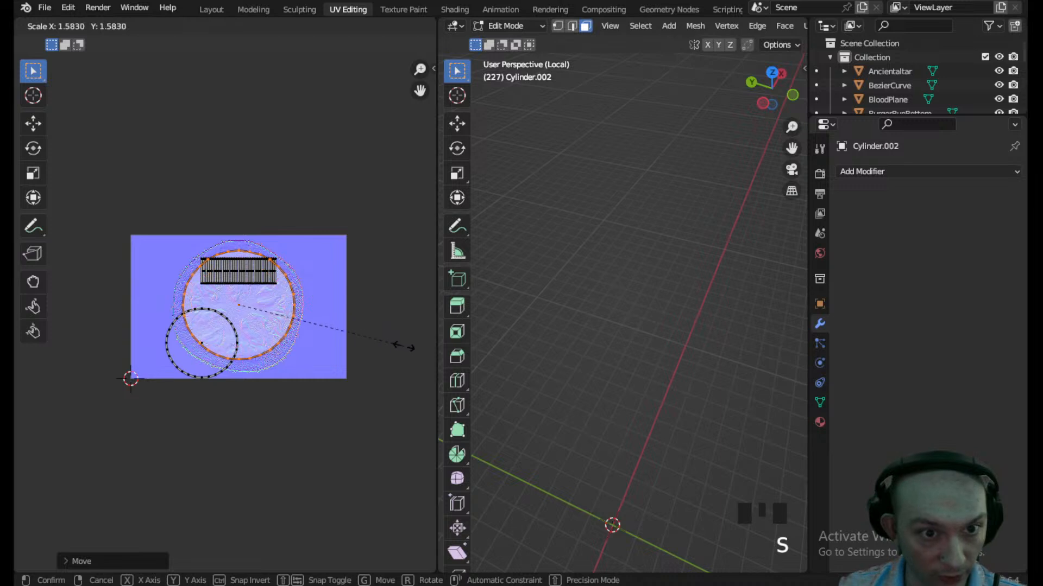
pyautogui.click(425, 368)
pyautogui.press('g')
pyautogui.click(407, 369)
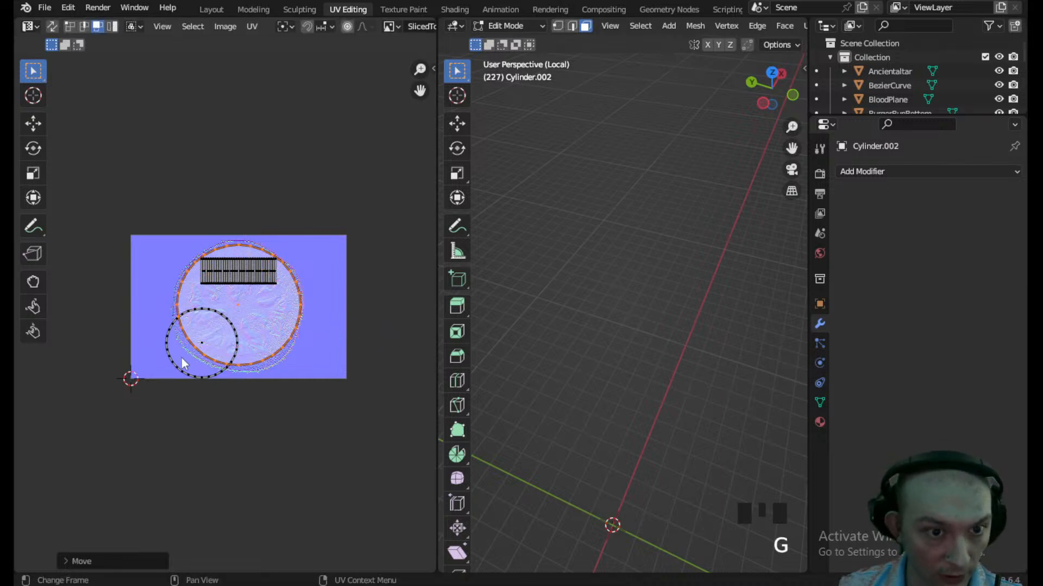
# - Centre the left circular cap island on the tomato image and enlarge it to match the other cap
pyautogui.click(203, 348)
pyautogui.press('g')
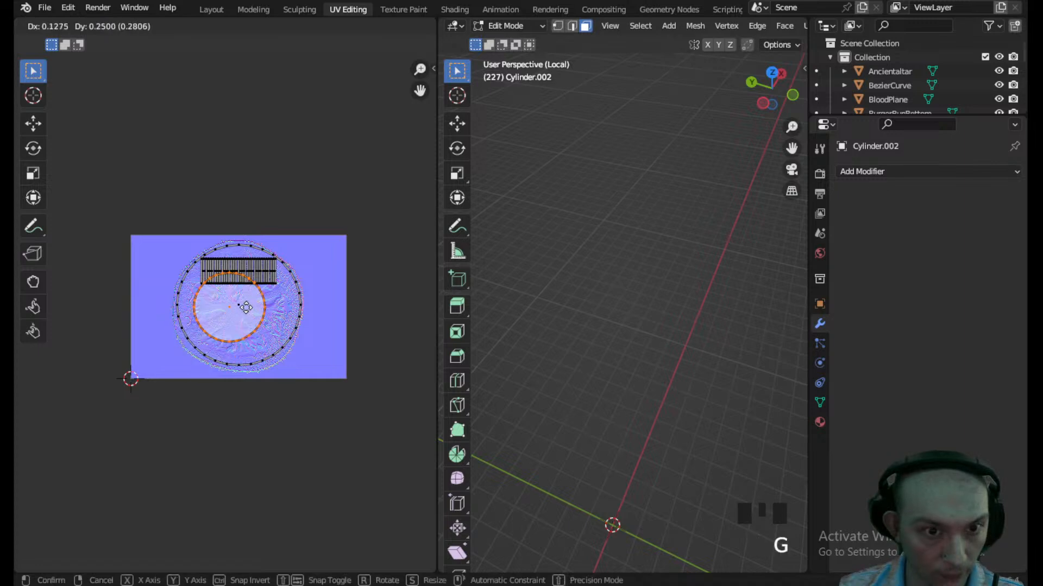
pyautogui.click(257, 310)
pyautogui.press('s')
pyautogui.click(310, 341)
pyautogui.press('g')
pyautogui.click(307, 343)
# - Bring the isolated tomato slice back into view, examine its texture from above and the side, and return to Object Mode
pyautogui.scroll(-14, 621, 325)
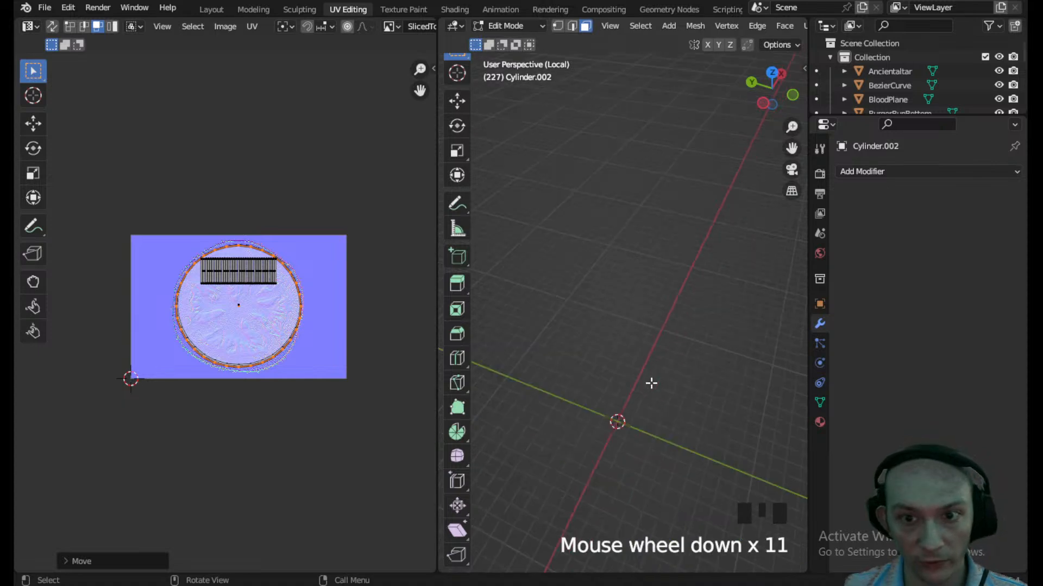
pyautogui.press('KP_Divide')
pyautogui.press('KP_Divide')
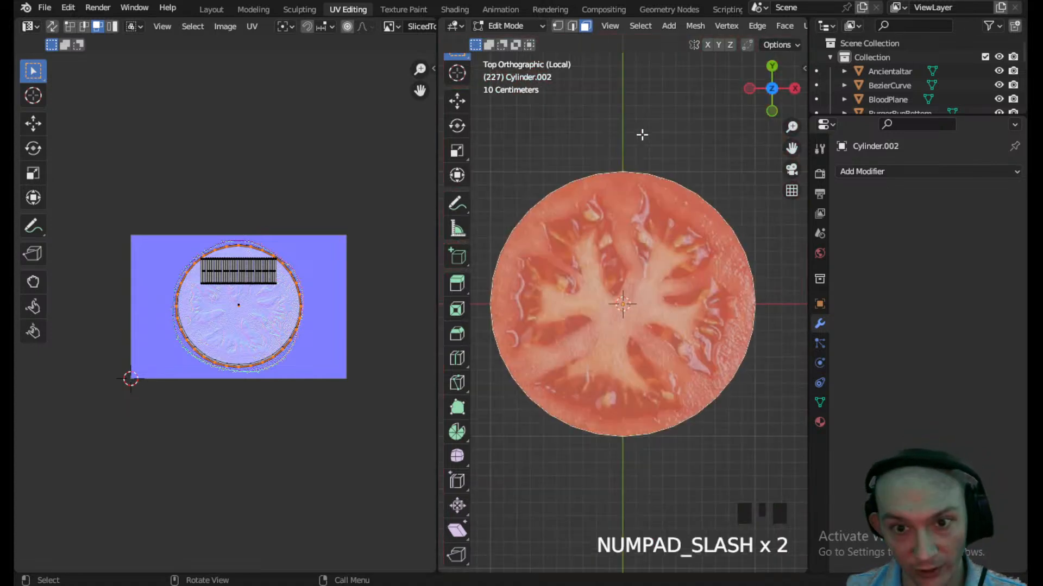
pyautogui.scroll(-1, 645, 244)
pyautogui.moveTo(645, 245); pyautogui.dragTo(696, 249, button='middle')
pyautogui.scroll(2, 635, 220)
pyautogui.scroll(-1, 647, 267)
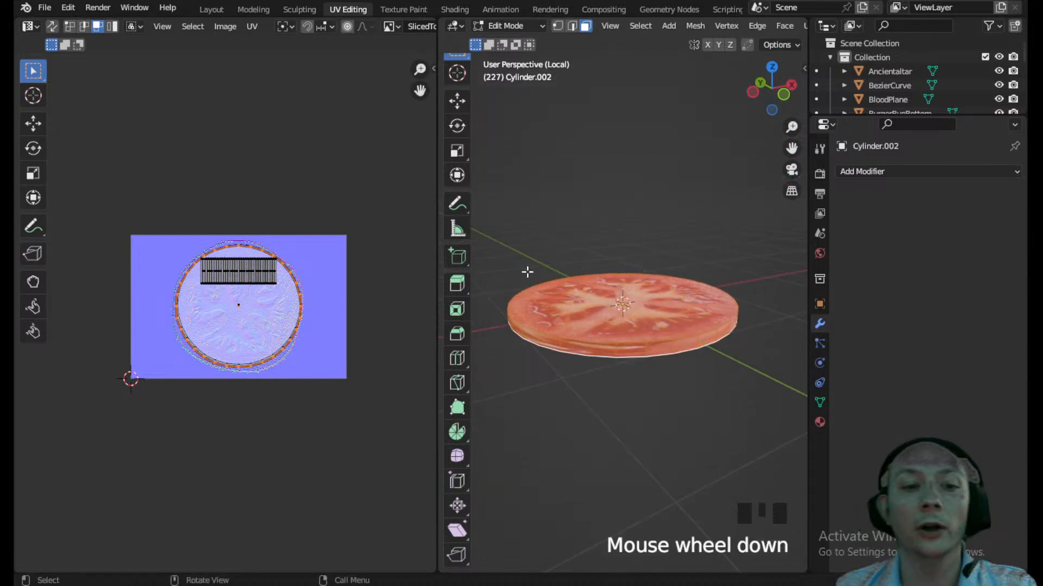
pyautogui.click(517, 26)
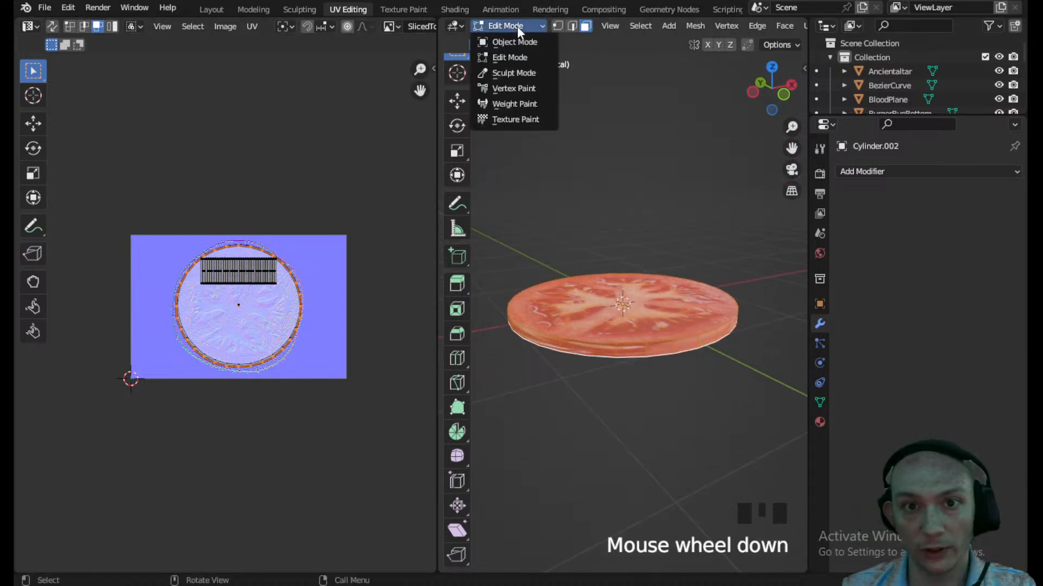
pyautogui.click(517, 41)
pyautogui.scroll(-3, 590, 208)
pyautogui.moveTo(591, 209); pyautogui.dragTo(640, 327, button='middle')
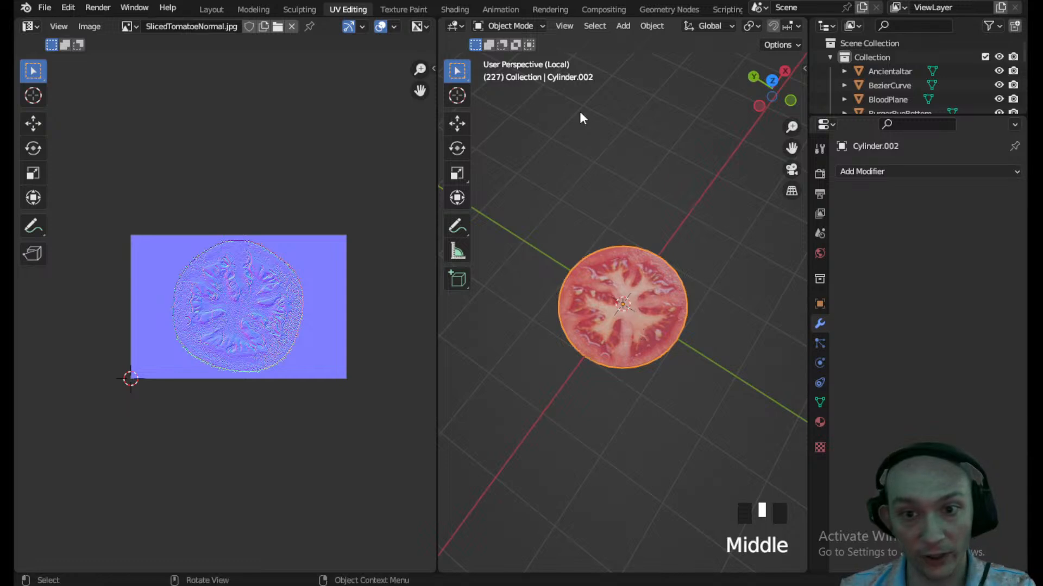
pyautogui.scroll(-2, 584, 186)
pyautogui.scroll(3, 625, 280)
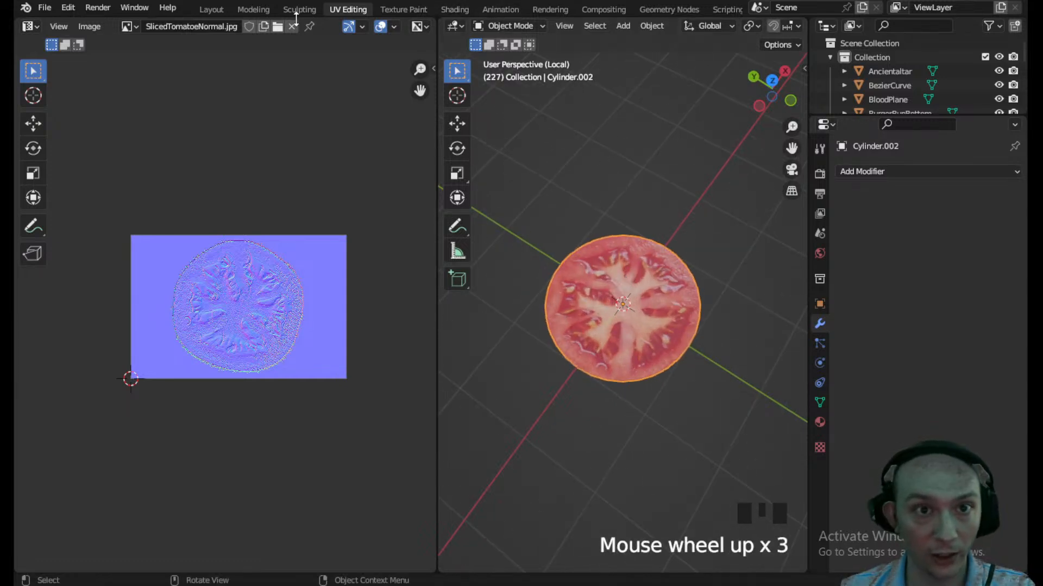
# - In the Layout workspace, enter Edit Mode on the tomato slice and move one side face slightly to break up the round outline
pyautogui.click(216, 6)
pyautogui.scroll(4, 407, 404)
pyautogui.moveTo(406, 404); pyautogui.dragTo(450, 280, button='middle')
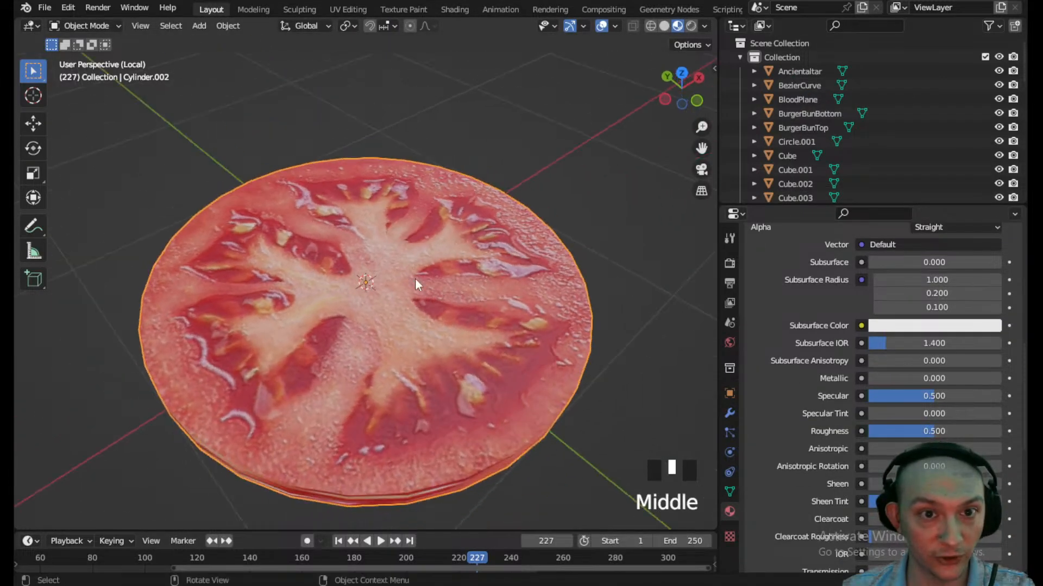
pyautogui.click(72, 27)
pyautogui.click(87, 60)
pyautogui.moveTo(353, 337); pyautogui.dragTo(534, 445, button='middle')
pyautogui.click(428, 407)
pyautogui.press('g')
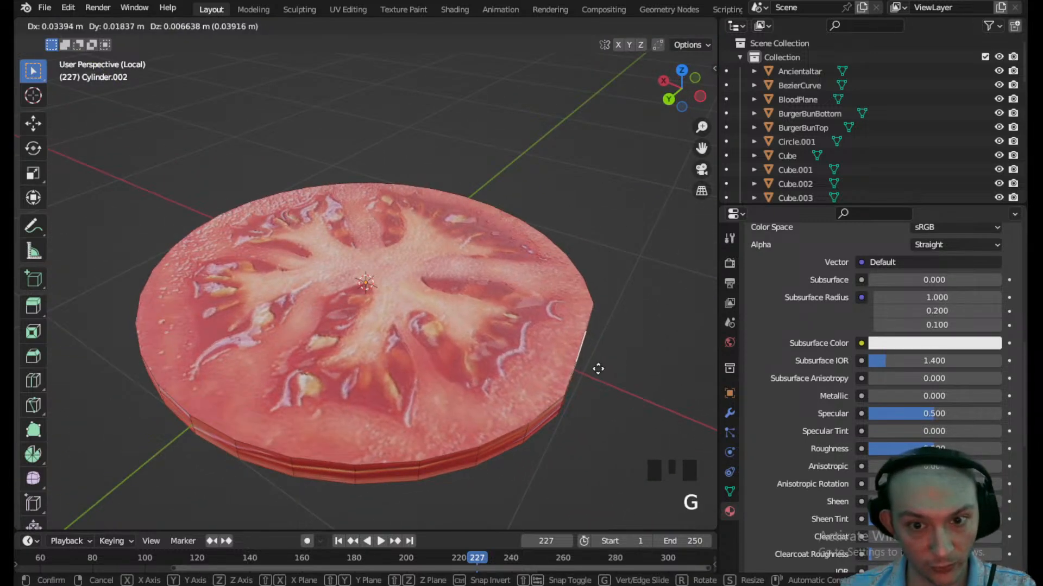
pyautogui.click(590, 374)
# - Move two more side faces of the slice, the second by about -0.01 m X, -0.04 m Y and 0.03 m Z
pyautogui.moveTo(447, 414); pyautogui.dragTo(446, 441, button='middle')
pyautogui.click(446, 440)
pyautogui.moveTo(449, 477); pyautogui.dragTo(530, 494, button='middle')
pyautogui.press('g')
pyautogui.click(558, 458)
pyautogui.moveTo(558, 458); pyautogui.dragTo(526, 414, button='middle')
pyautogui.click(488, 433)
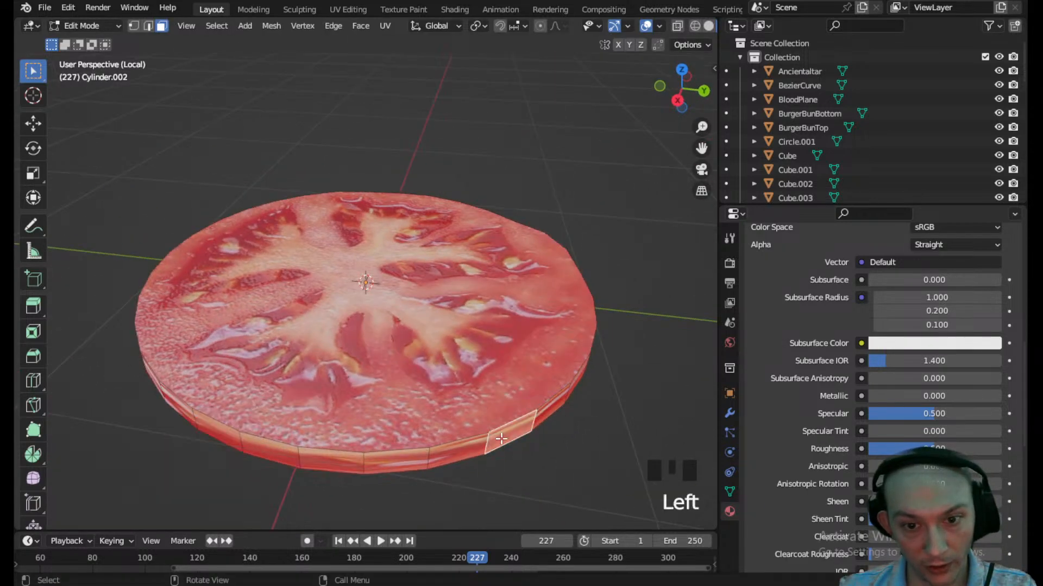
pyautogui.press('g')
pyautogui.click(489, 428)
# - Shift another two rim faces to make the slice irregular, the first by about 0.02 m X, -0.01 m Y and -0.02 m Z
pyautogui.moveTo(392, 452); pyautogui.dragTo(489, 455, button='middle')
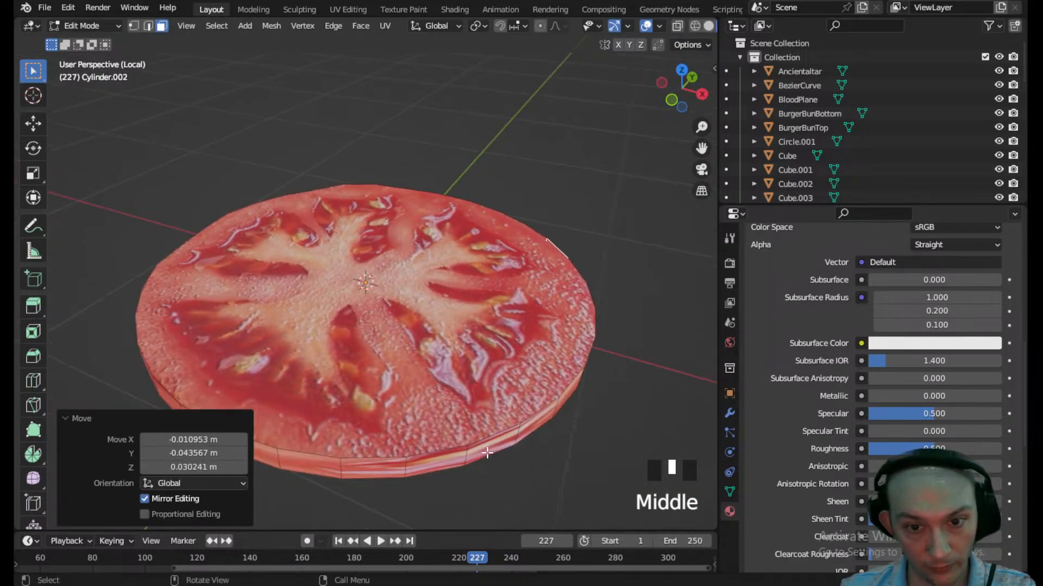
pyautogui.click(489, 455)
pyautogui.press('g')
pyautogui.click(492, 463)
pyautogui.moveTo(364, 448); pyautogui.dragTo(463, 466, button='middle')
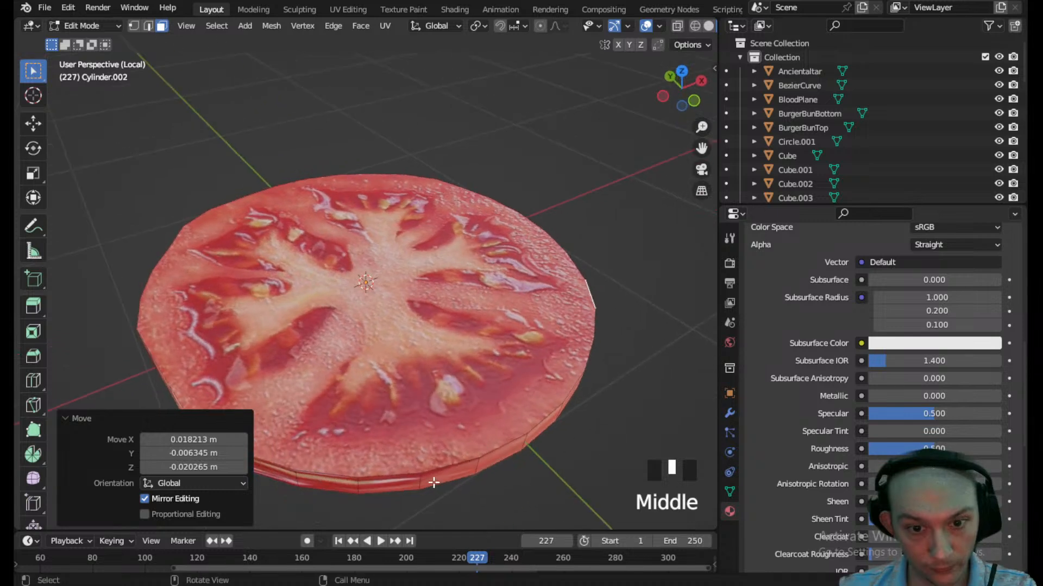
pyautogui.press('g')
pyautogui.click(368, 474)
# - Move one last side face of the rim slightly and return the tomato slice to Object Mode
pyautogui.moveTo(369, 474); pyautogui.dragTo(461, 489, button='middle')
pyautogui.click(478, 477)
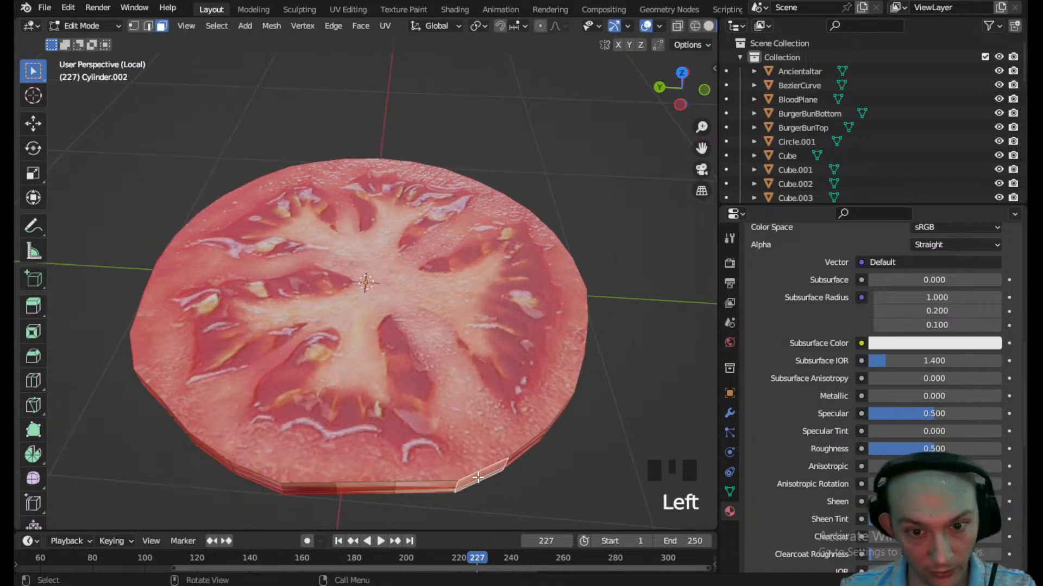
pyautogui.click(391, 488)
pyautogui.press('g')
pyautogui.click(383, 491)
pyautogui.scroll(-3, 383, 490)
pyautogui.moveTo(380, 491); pyautogui.dragTo(348, 306, button='middle')
pyautogui.click(84, 25)
pyautogui.click(90, 42)
pyautogui.scroll(-2, 349, 284)
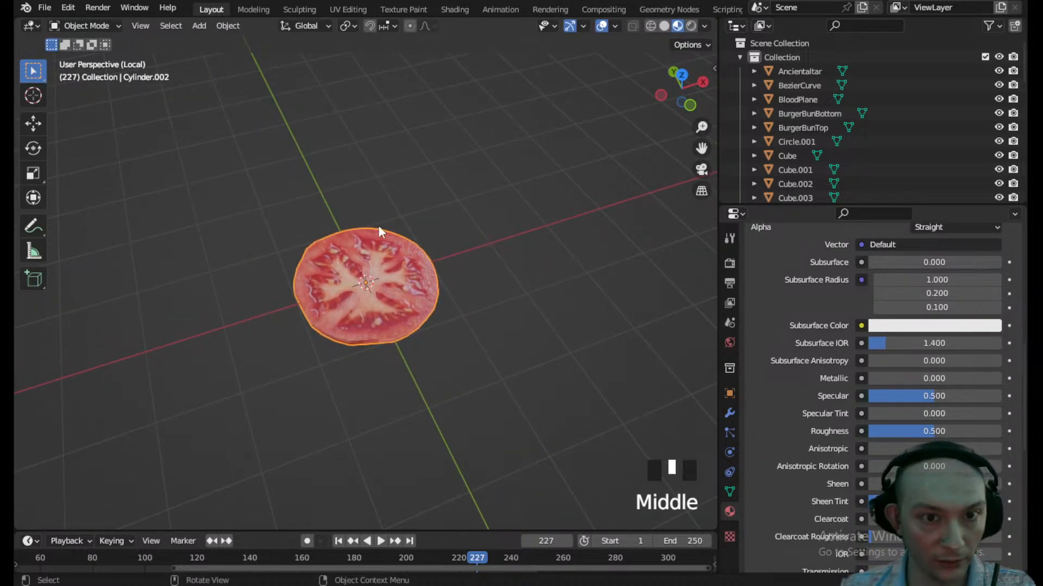
# - Apply Shade Smooth to the tomato slice and put it back into Edit Mode
pyautogui.click(223, 25)
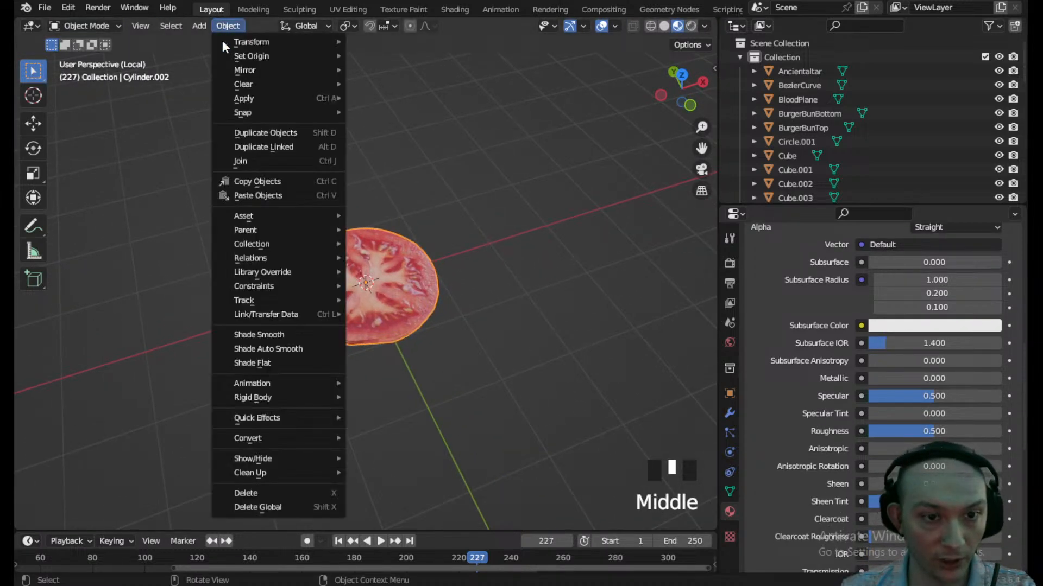
pyautogui.click(282, 333)
pyautogui.moveTo(415, 283); pyautogui.dragTo(382, 300, button='middle')
pyautogui.scroll(3, 429, 234)
pyautogui.click(84, 25)
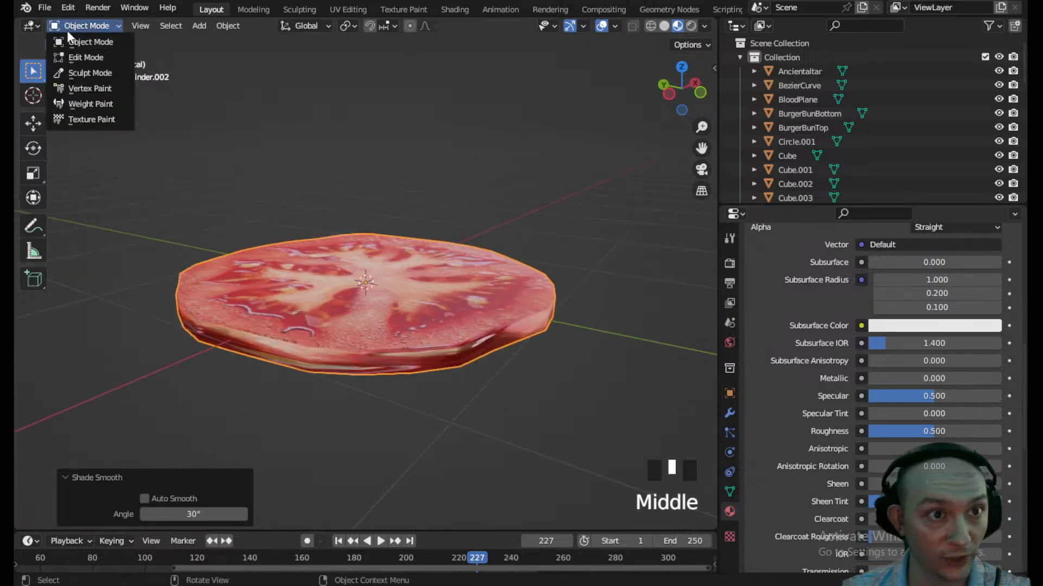
pyautogui.click(87, 58)
pyautogui.scroll(2, 276, 382)
pyautogui.click(284, 403)
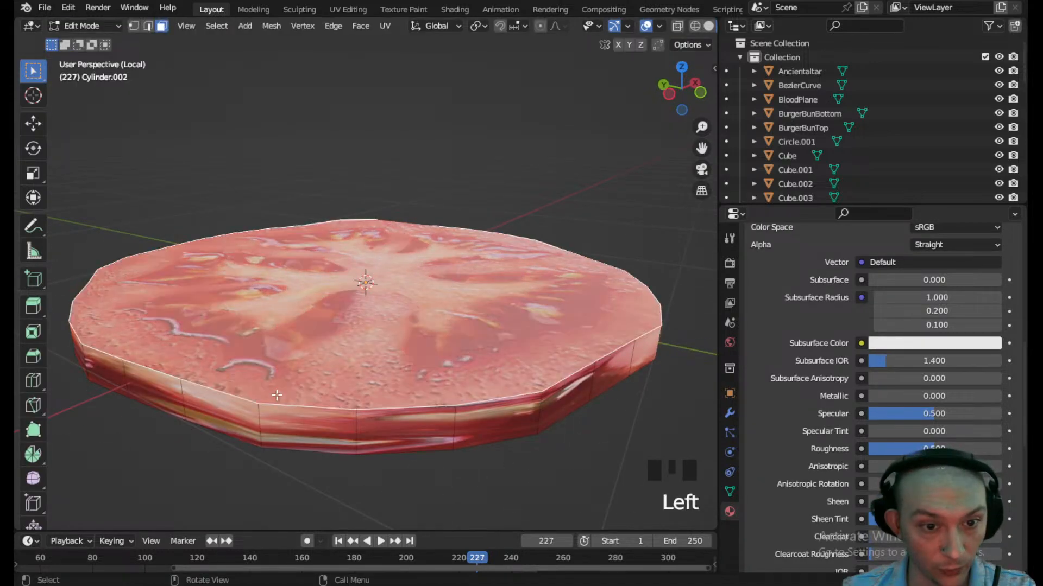
pyautogui.click(35, 380)
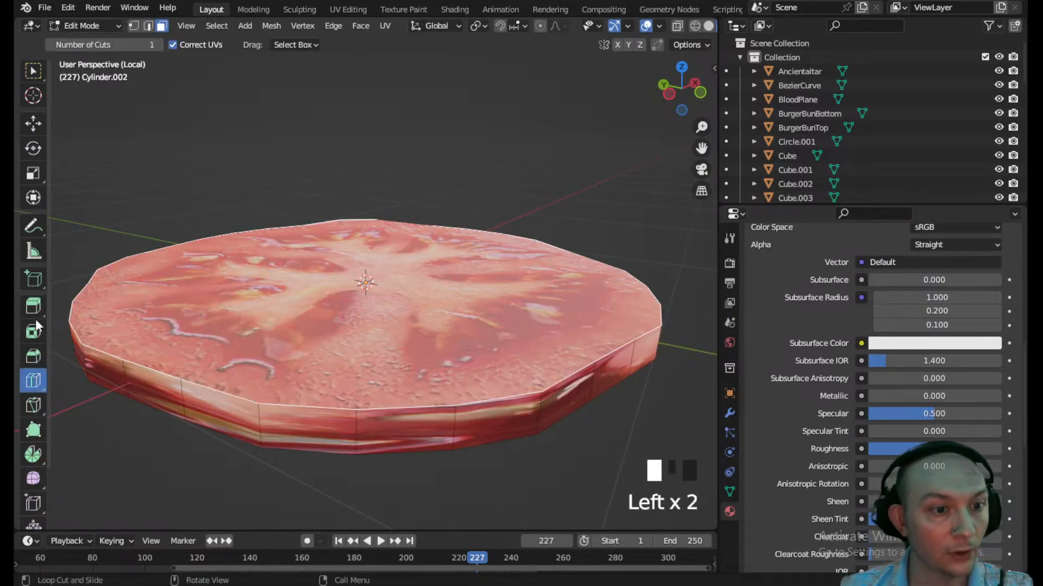
pyautogui.click(37, 71)
pyautogui.click(147, 26)
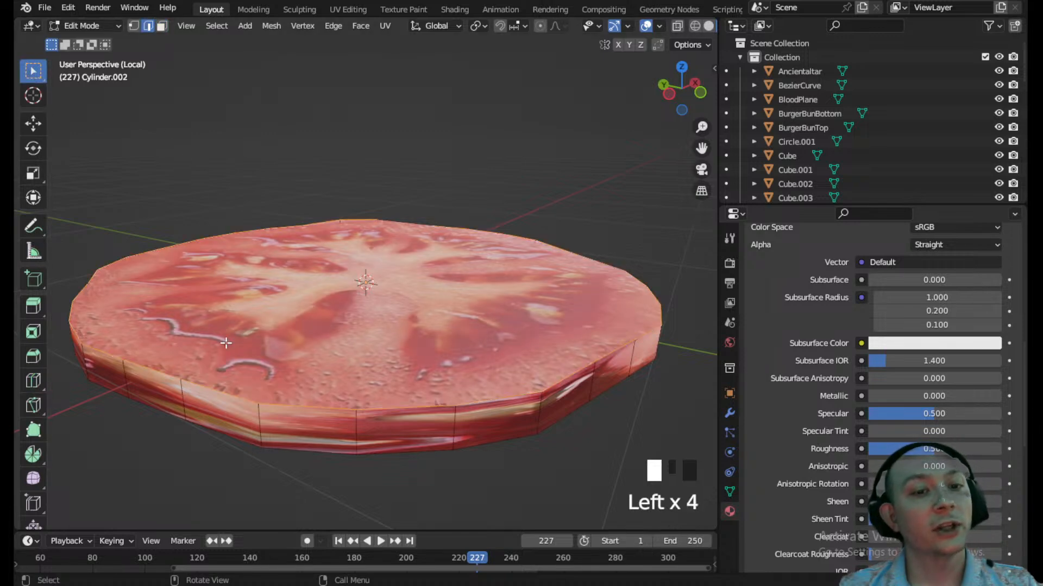
pyautogui.click(304, 404)
pyautogui.moveTo(304, 404); pyautogui.dragTo(343, 339, button='middle')
pyautogui.keyDown('alt'); pyautogui.click(359, 315); pyautogui.keyUp('alt')
pyautogui.click(458, 295)
# - Select the full ring of side faces in face select mode and bring up its UVs in the UV Editing workspace
pyautogui.click(167, 25)
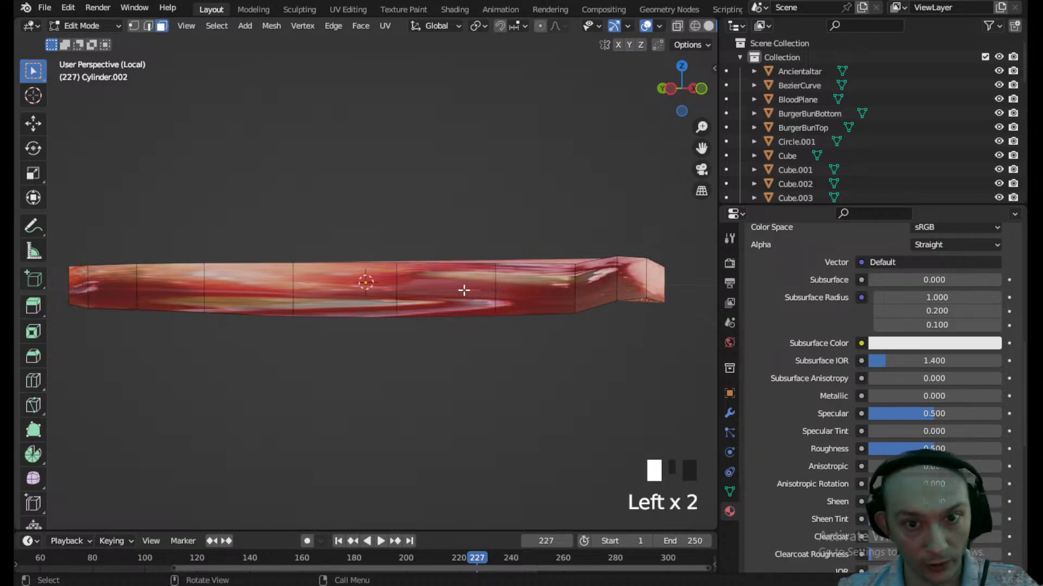
pyautogui.click(487, 291)
pyautogui.keyDown('alt'); pyautogui.click(500, 293); pyautogui.keyUp('alt')
pyautogui.moveTo(477, 301); pyautogui.dragTo(360, 10, button='middle')
pyautogui.click(355, 9)
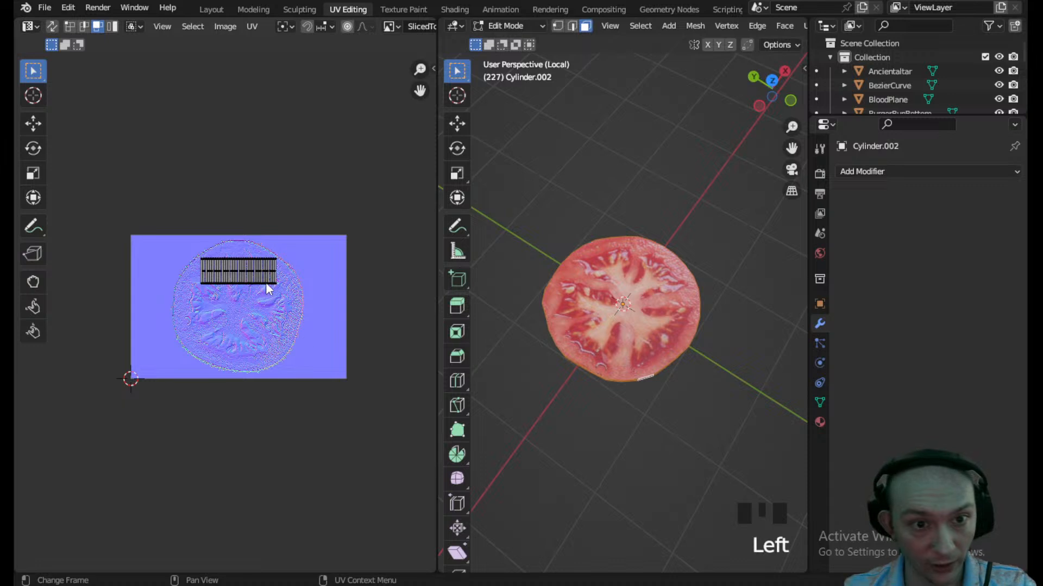
pyautogui.moveTo(549, 244); pyautogui.dragTo(571, 257, button='middle')
pyautogui.scroll(2, 407, 310)
pyautogui.scroll(2, 551, 342)
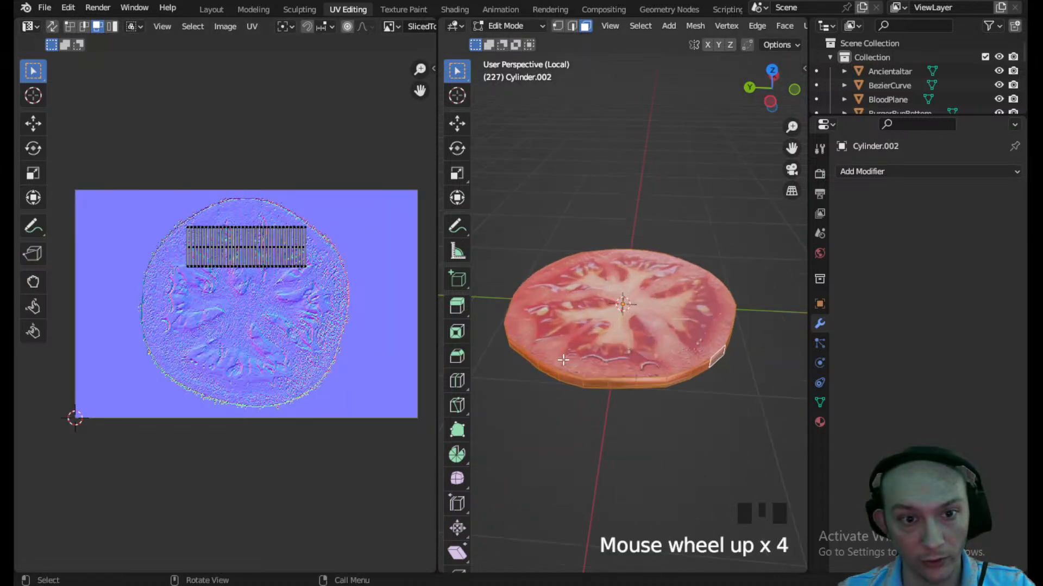
pyautogui.moveTo(551, 345); pyautogui.dragTo(570, 306, button='middle')
# - Select the whole side strip island, move it to the tomato image's centre and scale it up to span the tomato's width
pyautogui.moveTo(308, 302); pyautogui.dragTo(190, 209)
pyautogui.moveTo(337, 326); pyautogui.dragTo(146, 189)
pyautogui.press('g')
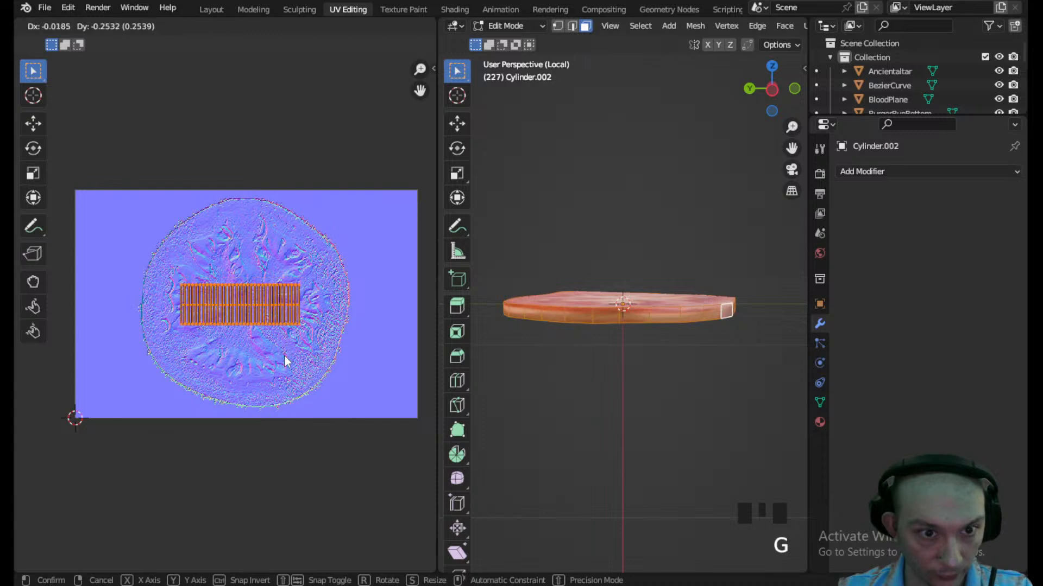
pyautogui.click(285, 356)
pyautogui.press('s')
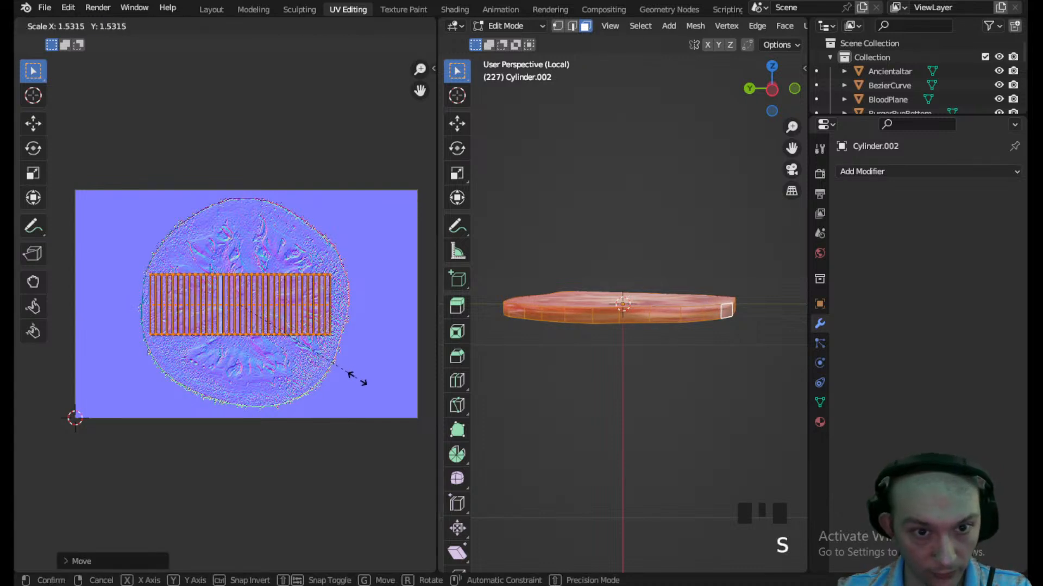
pyautogui.click(367, 390)
pyautogui.press('g')
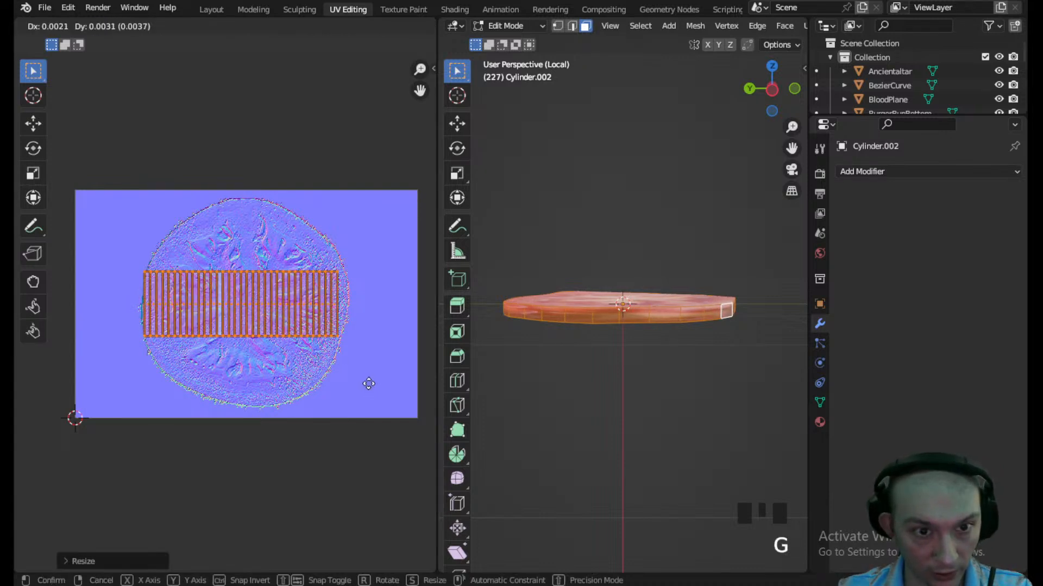
pyautogui.click(372, 382)
# - Check the slice's retextured side, deselect its faces, and return to Object Mode in the Layout workspace
pyautogui.moveTo(613, 266); pyautogui.dragTo(543, 304, button='middle')
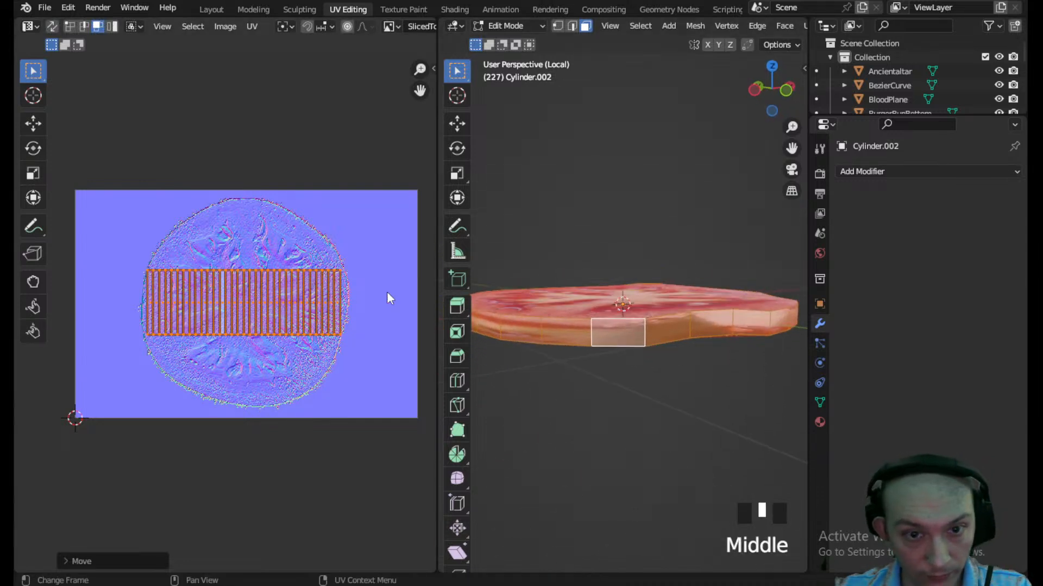
pyautogui.click(627, 228)
pyautogui.moveTo(621, 230); pyautogui.dragTo(646, 283, button='middle')
pyautogui.click(517, 26)
pyautogui.click(512, 37)
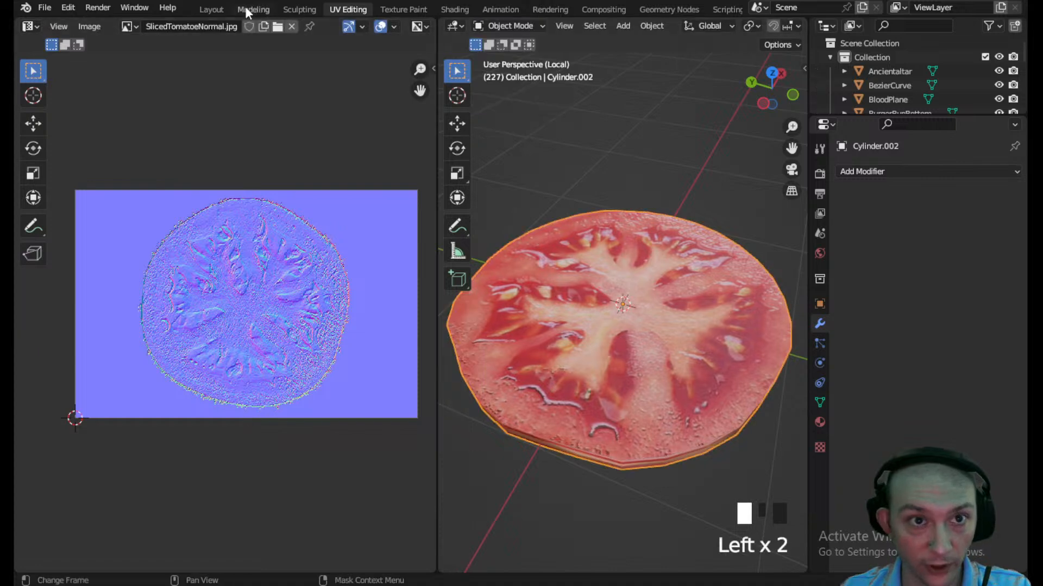
pyautogui.click(216, 11)
pyautogui.scroll(-4, 607, 96)
# - View the slice from the top and rename its object as Tomato in the enlarged Outliner, restoring the Outliner's size
pyautogui.click(684, 64)
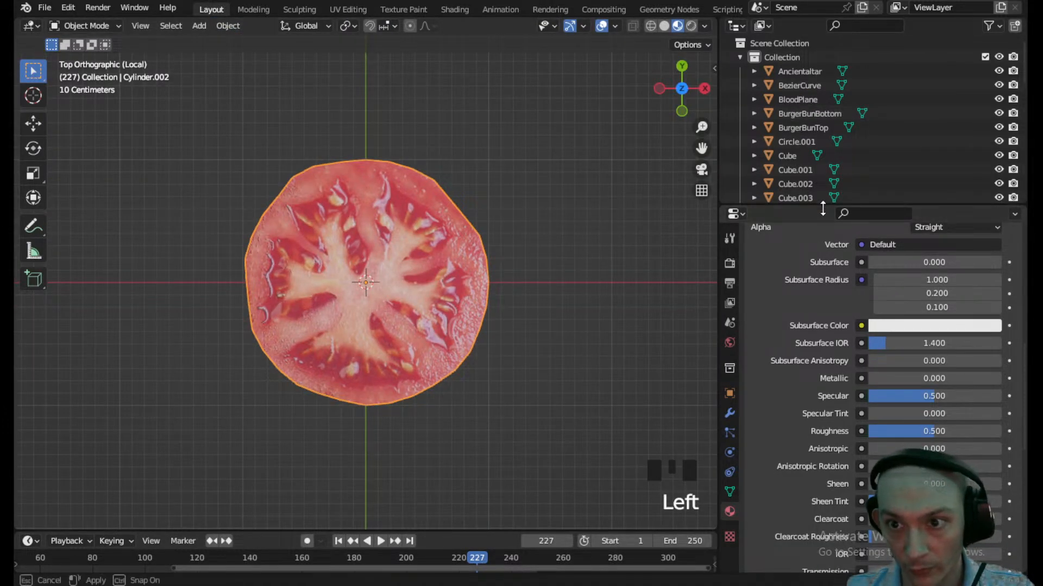
pyautogui.moveTo(820, 206); pyautogui.dragTo(820, 559)
pyautogui.doubleClick(806, 255)
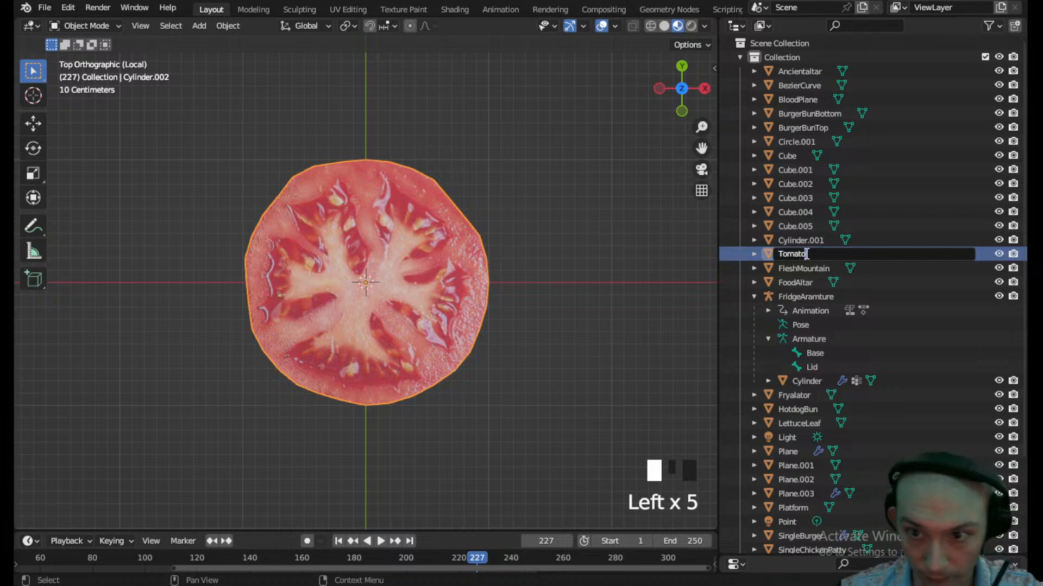
pyautogui.write('Tomato')
pyautogui.press('Return')
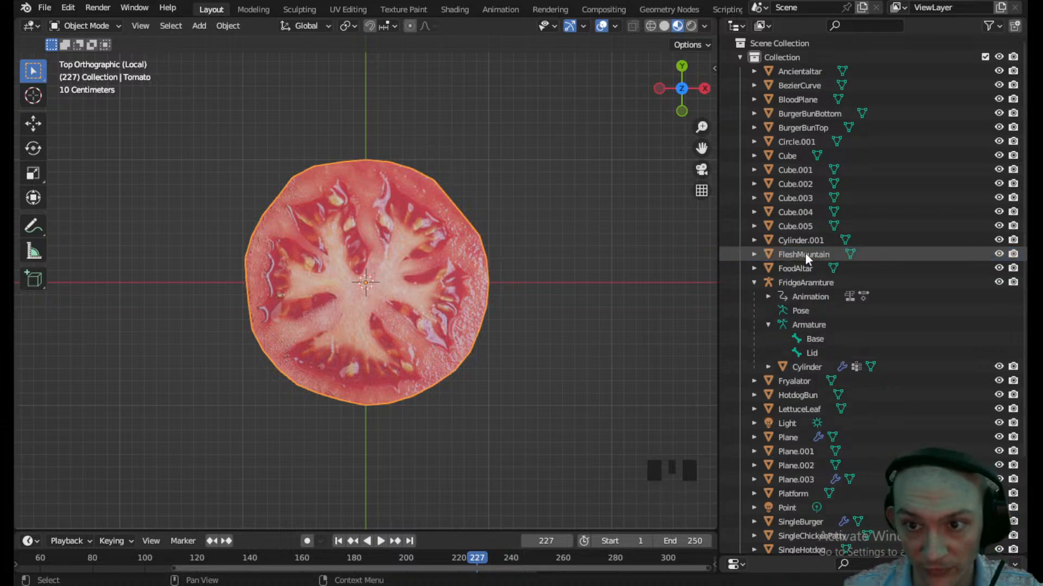
pyautogui.moveTo(773, 557); pyautogui.dragTo(774, 280)
# - Leave local view to show the whole kitchen scene around the tomato slice
pyautogui.scroll(-7, 377, 297)
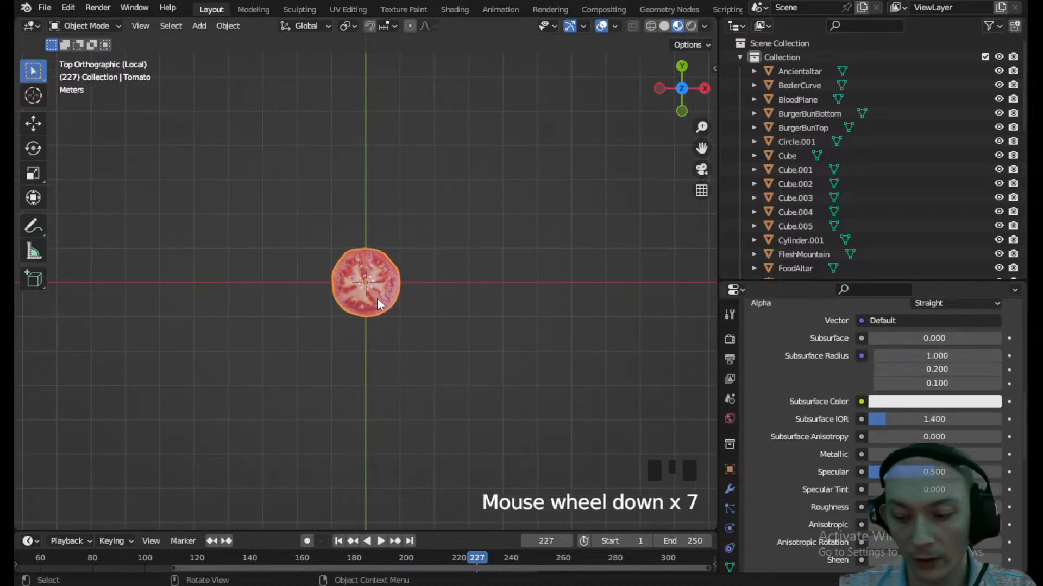
pyautogui.press('KP_Divide')
pyautogui.scroll(-3, 347, 182)
pyautogui.moveTo(347, 181); pyautogui.dragTo(343, 141, button='middle')
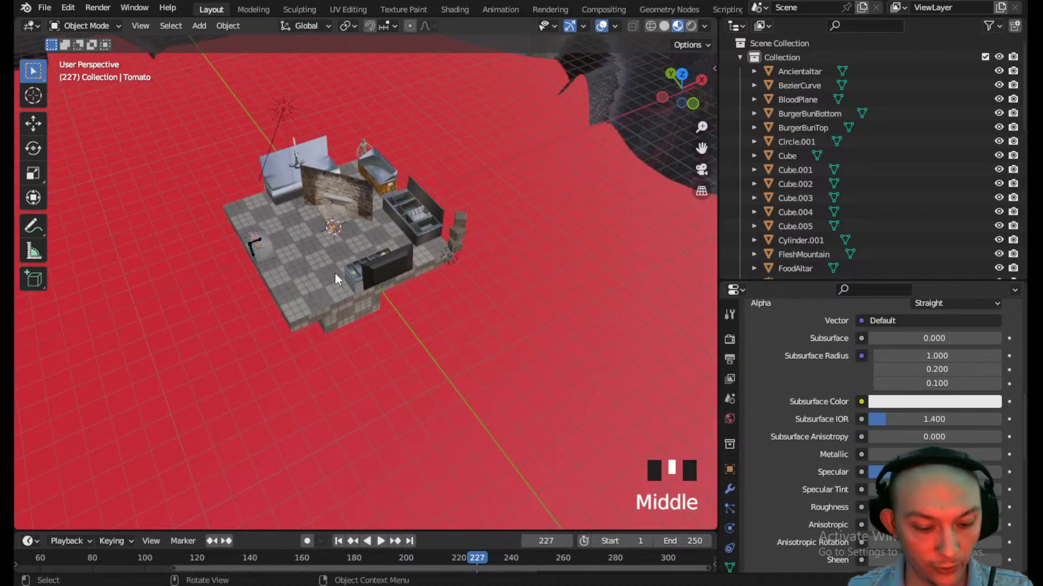
# - Move the tomato slice about 26.4 m up, -6 m in X and -39.3 m in Y, above the tray compartment beside the lettuce, and save the scene
pyautogui.press('g')
pyautogui.press('z')
pyautogui.click(346, 214)
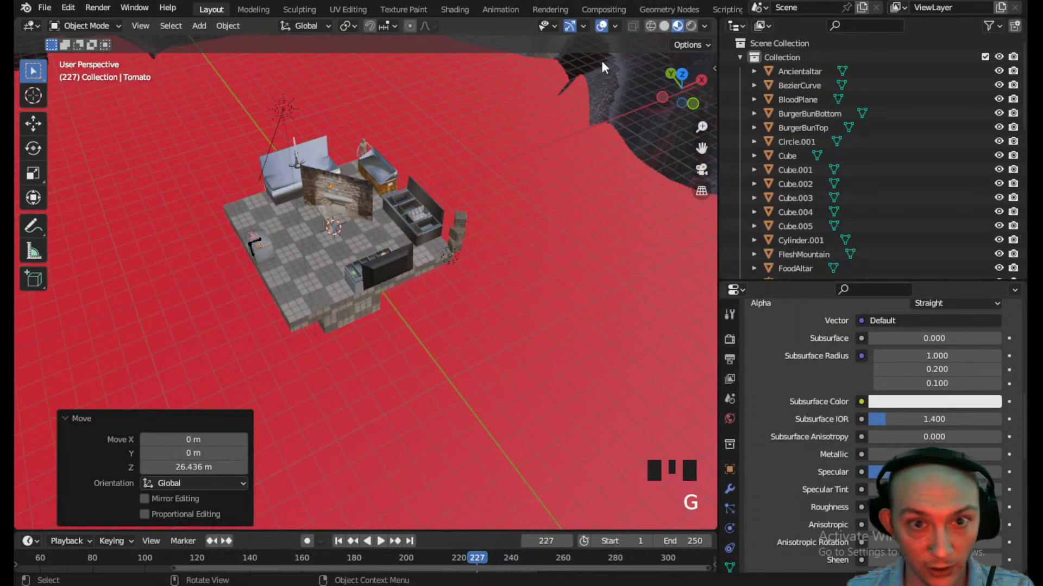
pyautogui.click(682, 74)
pyautogui.scroll(5, 343, 195)
pyautogui.press('g')
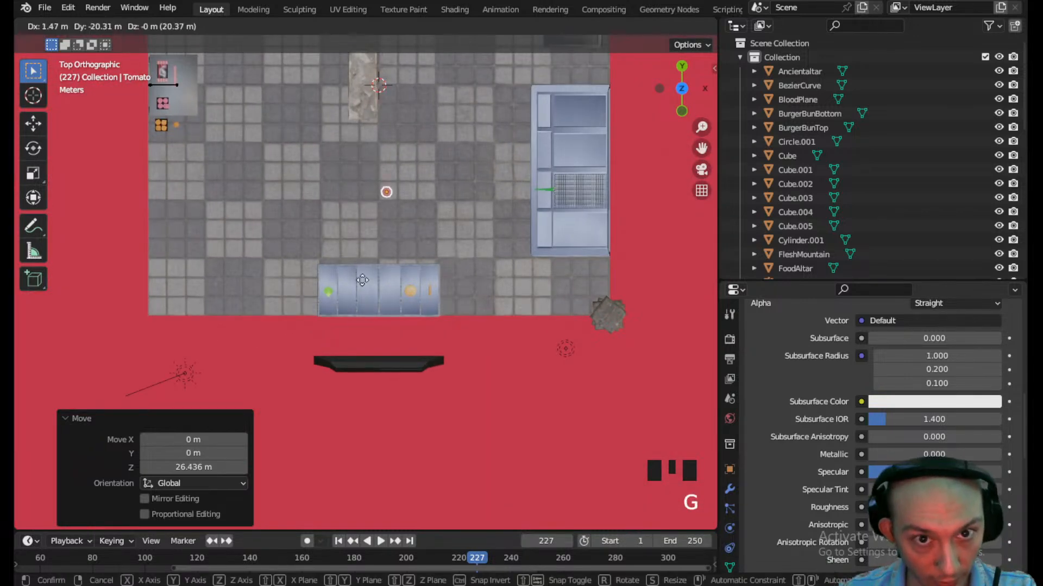
pyautogui.click(324, 379)
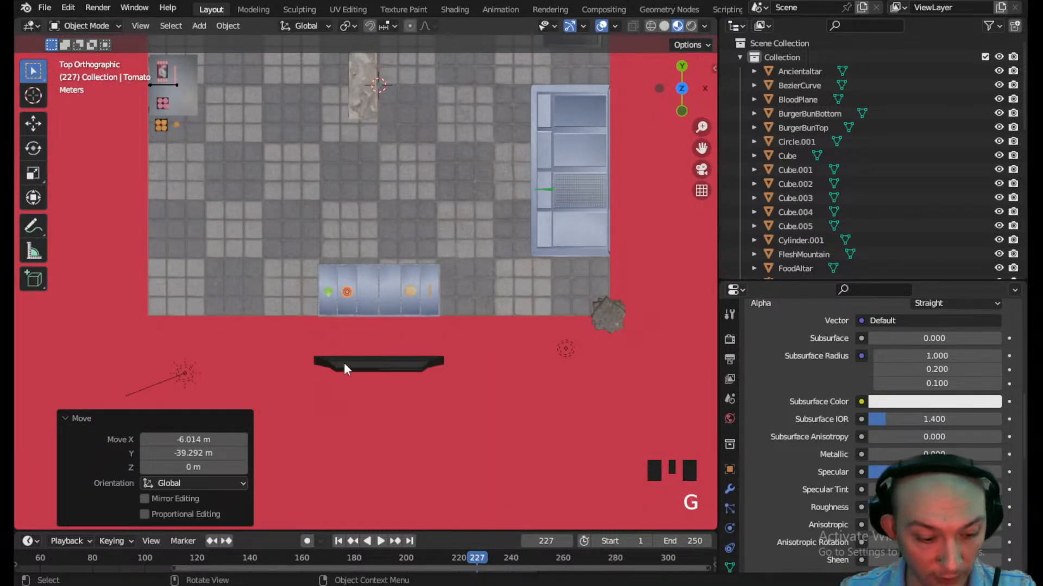
pyautogui.hotkey('ctrl', 's')
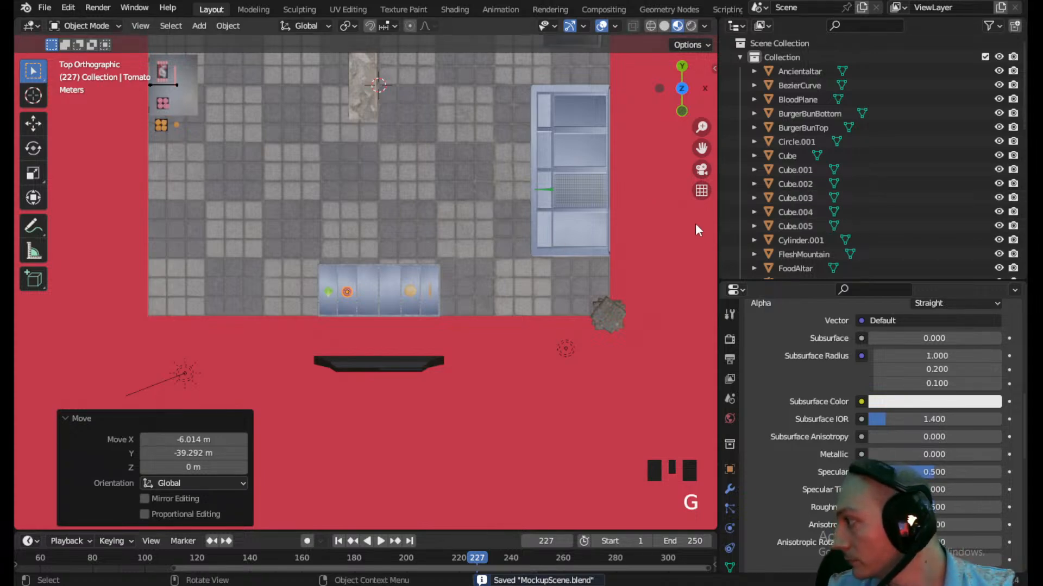
# - Lower the tomato slice about 16.4 m along Z into the condiment compartment next to the lettuce and check its height
pyautogui.scroll(4, 432, 225)
pyautogui.moveTo(355, 298); pyautogui.dragTo(491, 268, button='middle')
pyautogui.scroll(-2, 550, 250)
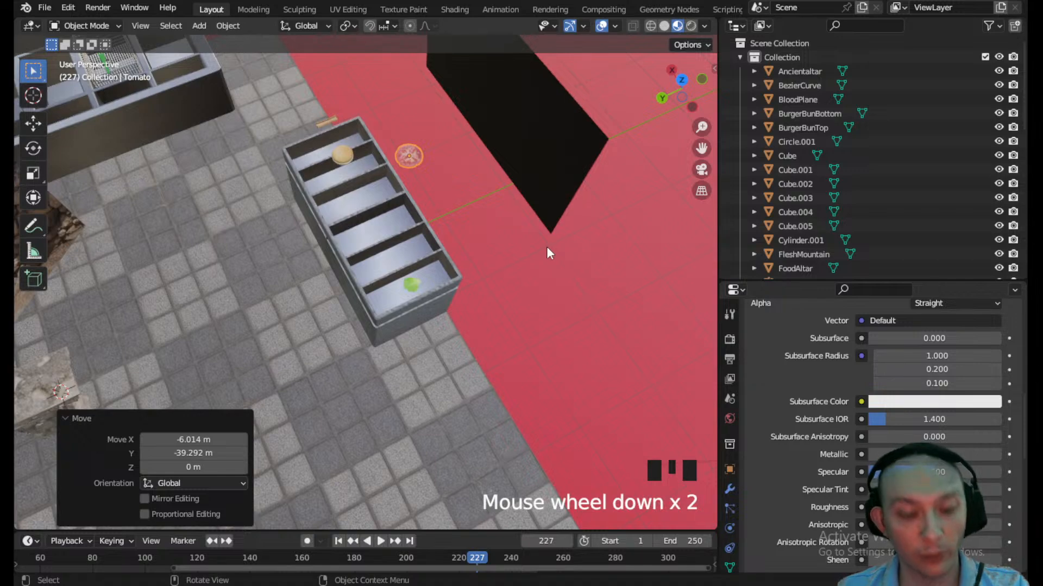
pyautogui.press('g')
pyautogui.press('z')
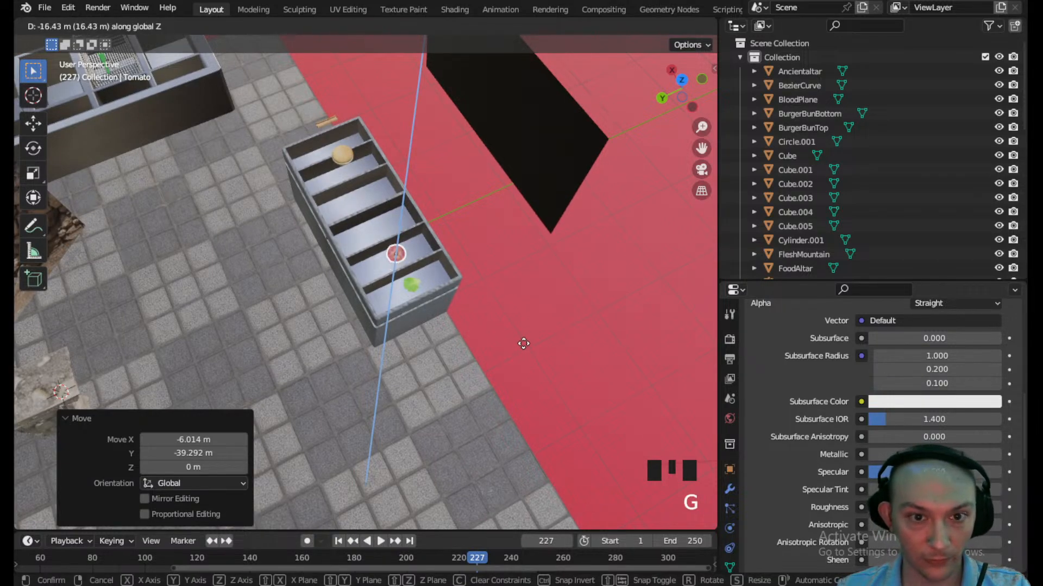
pyautogui.click(448, 297)
pyautogui.scroll(5, 441, 269)
pyautogui.moveTo(440, 269); pyautogui.dragTo(562, 230, button='middle')
pyautogui.scroll(-3, 447, 212)
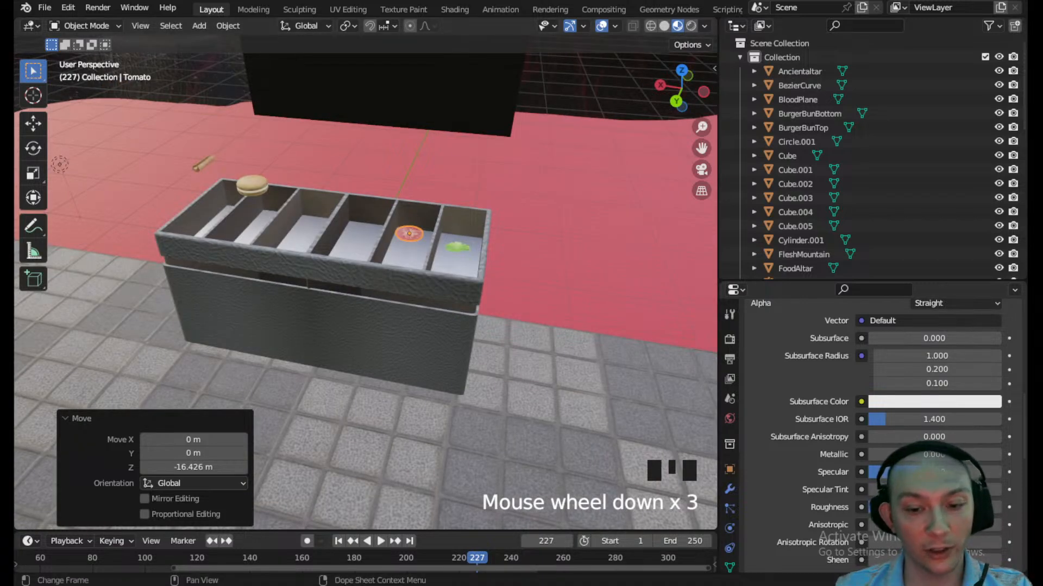
# - Check the list of tray condiments in The plan.txt in Notepad and return to the kitchen scene
pyautogui.hotkey('alt', 'Tab')
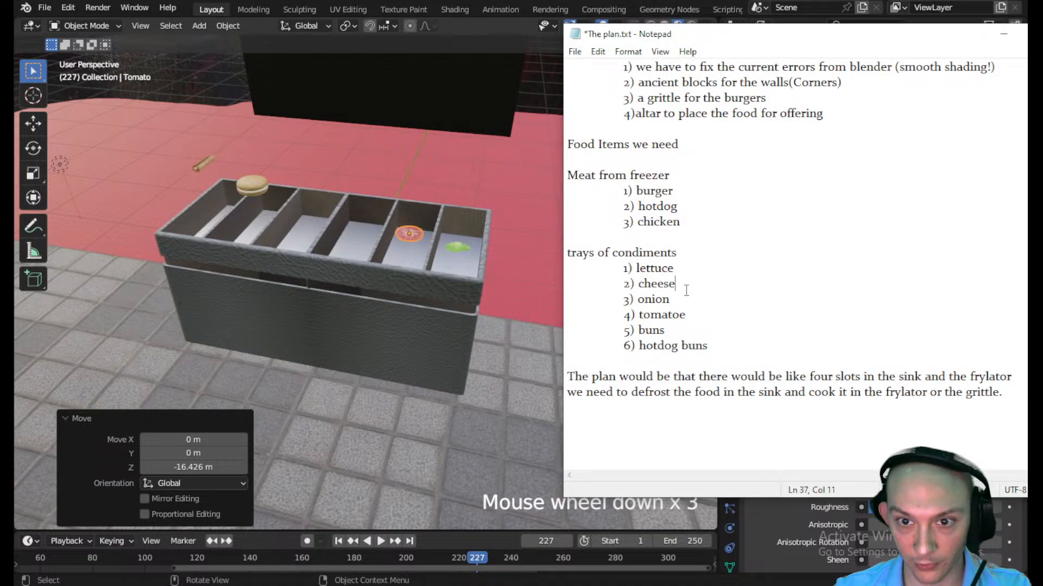
pyautogui.click(1003, 34)
pyautogui.scroll(-3, 289, 289)
pyautogui.keyDown('shift'); pyautogui.moveTo(355, 358); pyautogui.dragTo(511, 360, button='middle'); pyautogui.keyUp('shift')
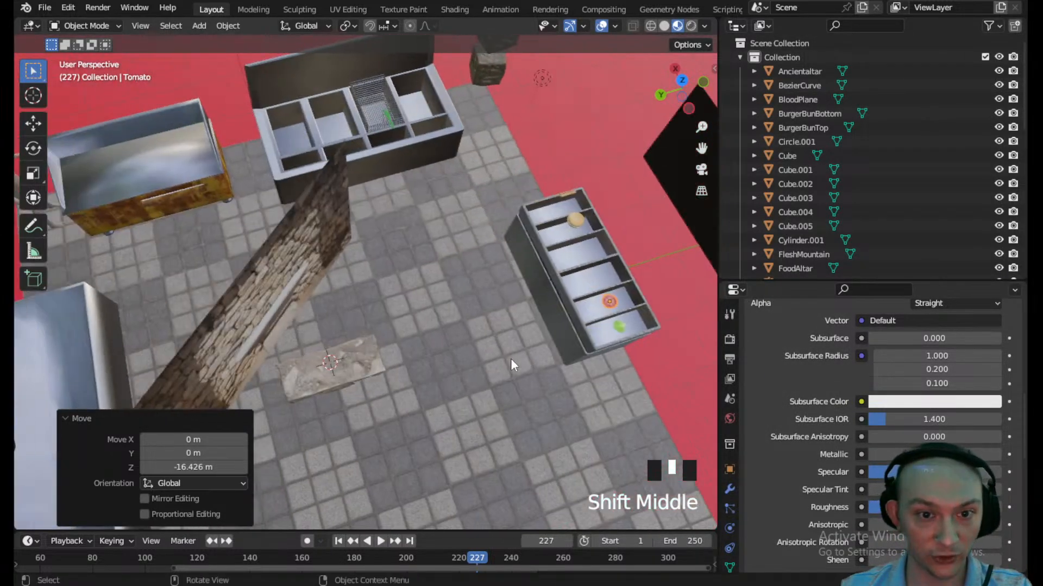
# - Add a cube mesh at the scene's centre and raise it about 14.5 m along Z, above the stone altar
pyautogui.click(683, 80)
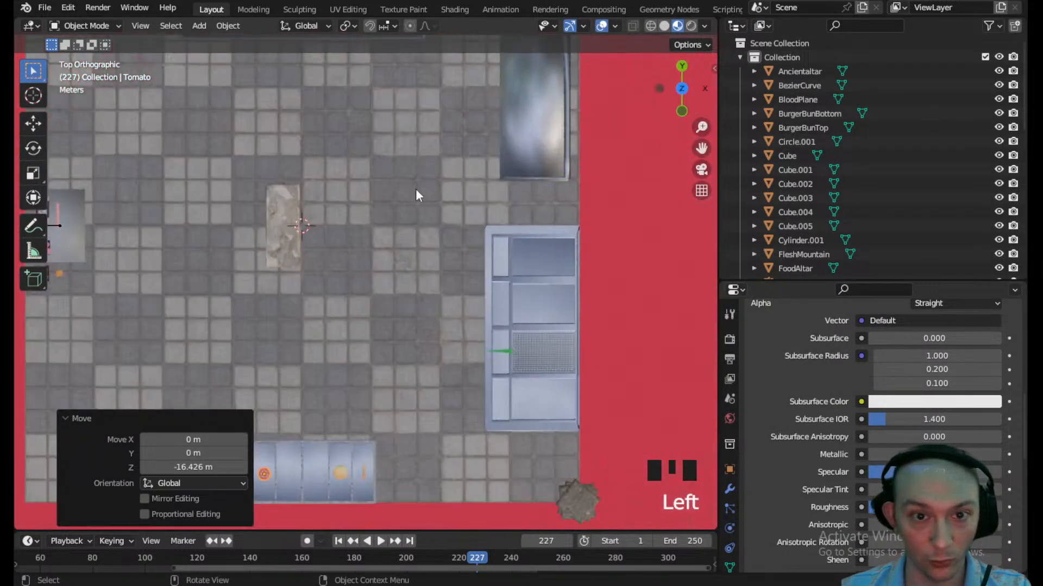
pyautogui.click(203, 26)
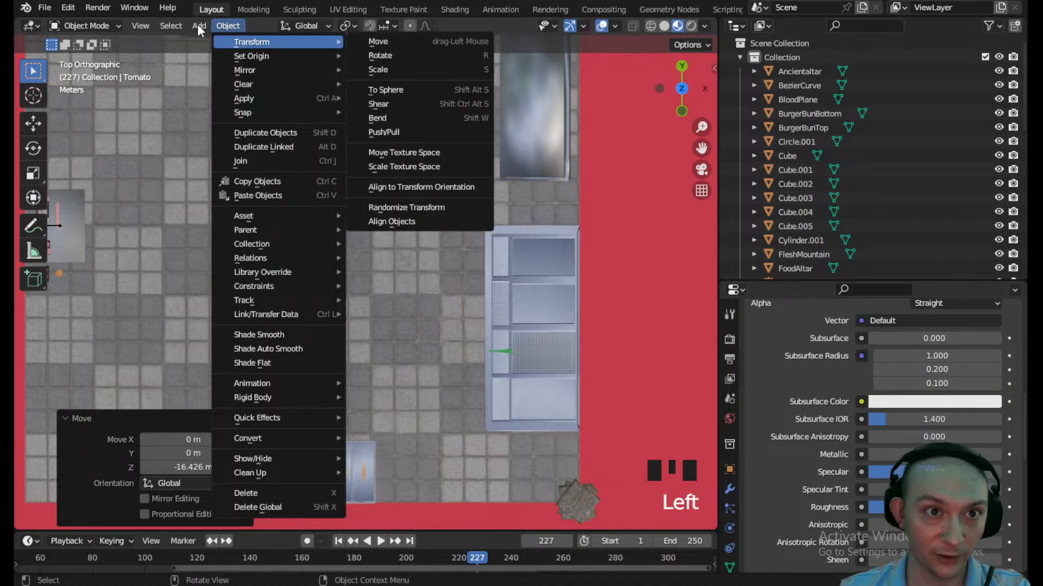
pyautogui.moveTo(220, 44)
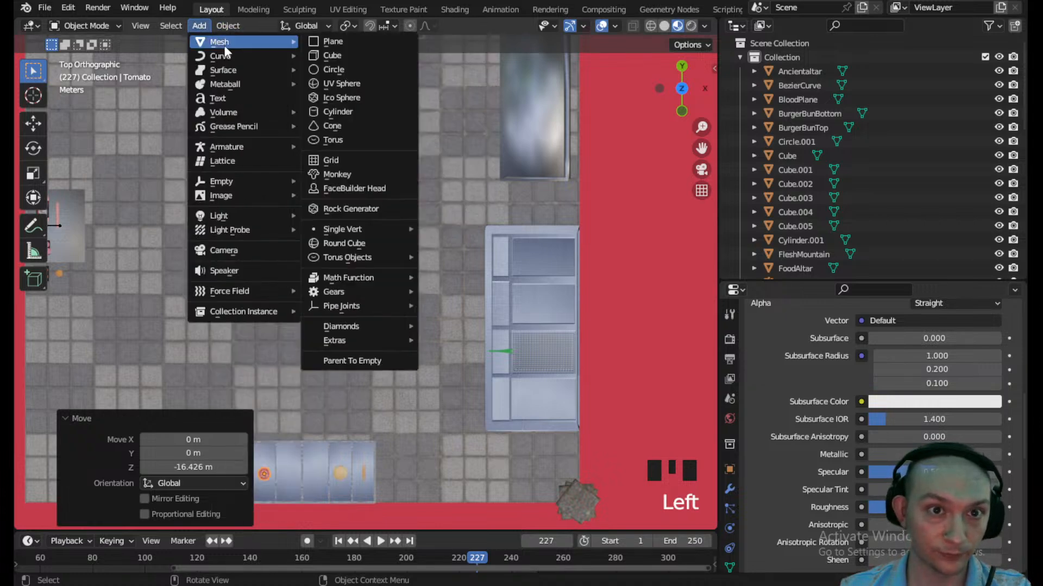
pyautogui.click(337, 56)
pyautogui.moveTo(328, 191); pyautogui.dragTo(423, 247, button='middle')
pyautogui.scroll(4, 422, 247)
pyautogui.keyDown('shift'); pyautogui.moveTo(294, 350); pyautogui.dragTo(391, 256, button='middle'); pyautogui.keyUp('shift')
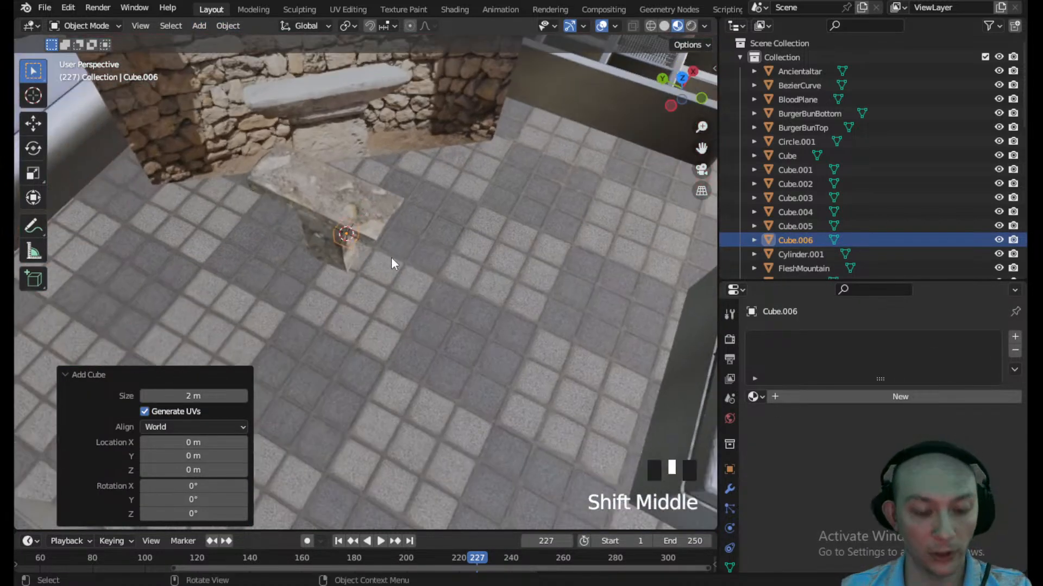
pyautogui.press('g')
pyautogui.press('z')
pyautogui.click(405, 169)
# - Flatten the new cube into a thin square slab by scaling it along Z to about 0.072
pyautogui.scroll(3, 406, 157)
pyautogui.keyDown('shift'); pyautogui.moveTo(405, 157); pyautogui.dragTo(464, 275, button='middle'); pyautogui.keyUp('shift')
pyautogui.press('s')
pyautogui.press('z')
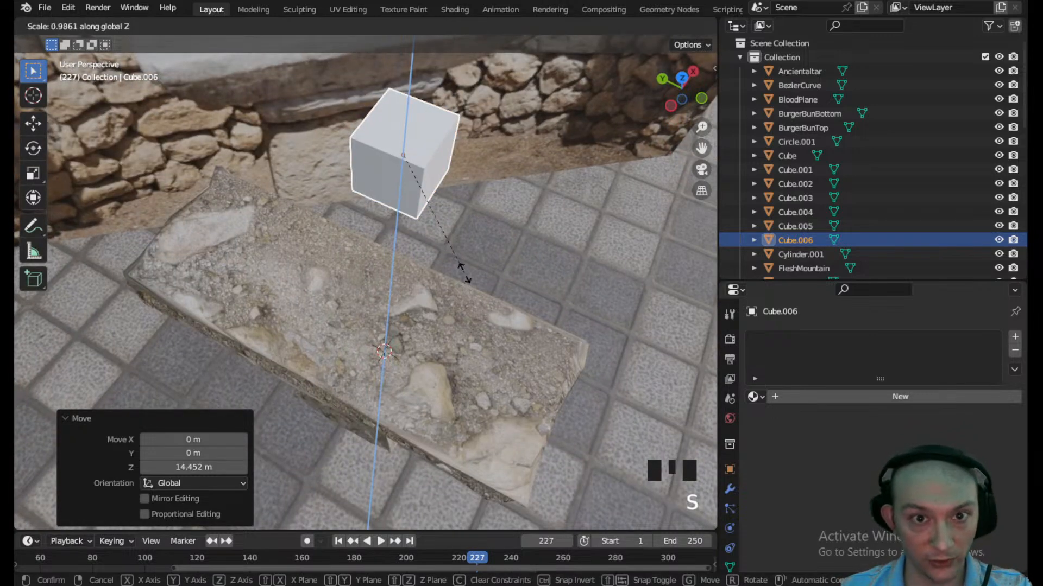
pyautogui.click(415, 160)
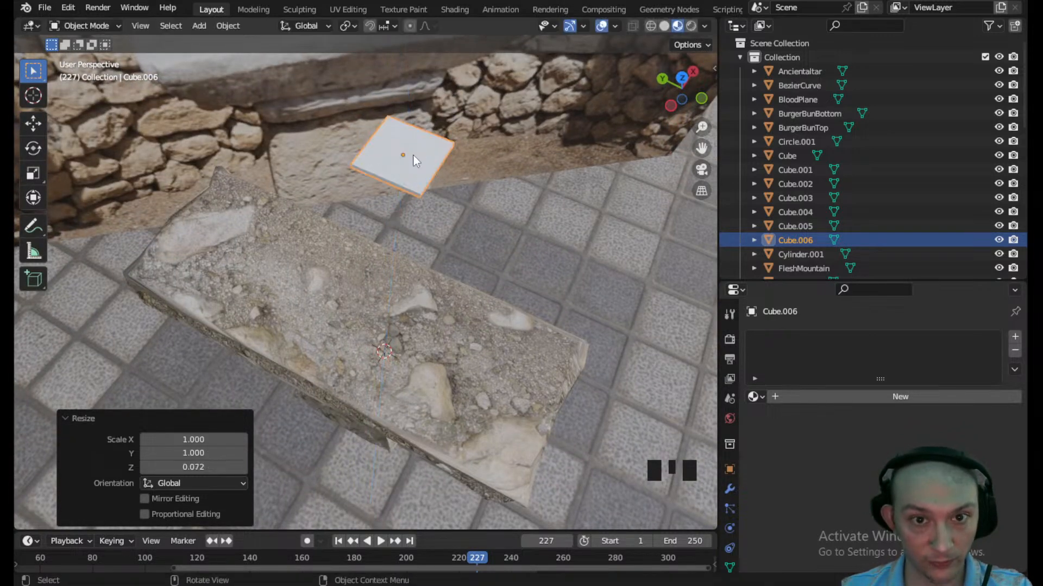
# - Add a Subdivision Surface modifier to the flattened cube
pyautogui.click(729, 490)
pyautogui.click(856, 335)
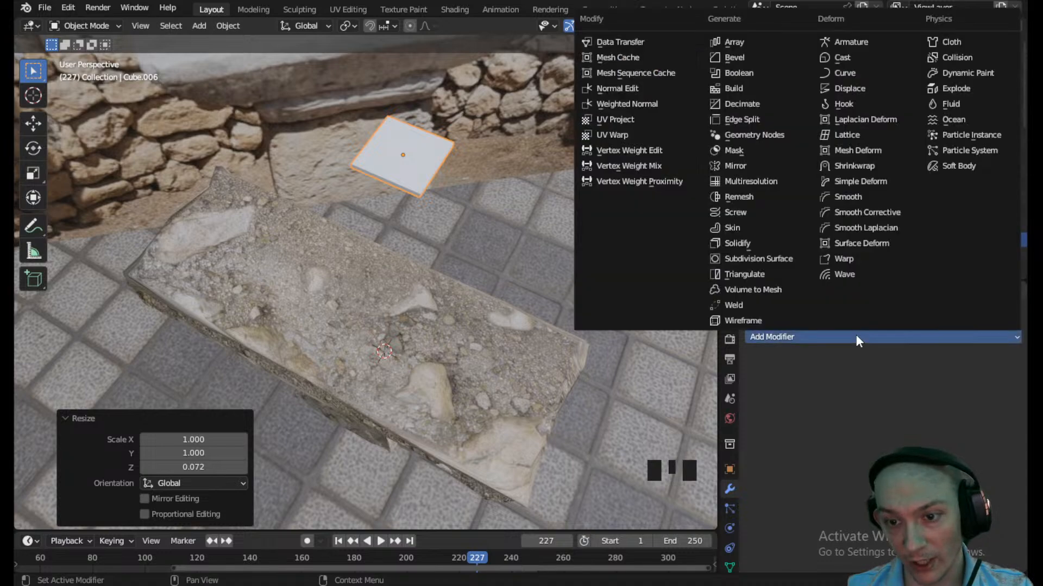
pyautogui.click(743, 258)
# - In Edit Mode, add loop cuts close to each of the slab's four sides to sharpen its square outline
pyautogui.scroll(2, 475, 198)
pyautogui.keyDown('shift'); pyautogui.moveTo(473, 194); pyautogui.dragTo(470, 326, button='middle'); pyautogui.keyUp('shift')
pyautogui.click(71, 25)
pyautogui.click(81, 56)
pyautogui.click(32, 380)
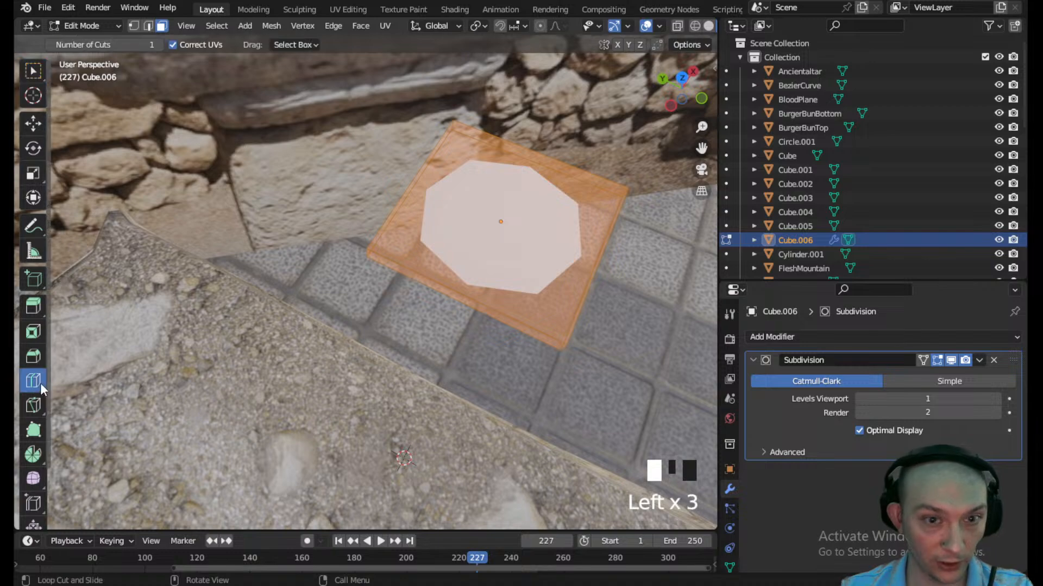
pyautogui.moveTo(550, 186); pyautogui.dragTo(565, 219)
pyautogui.moveTo(505, 163); pyautogui.dragTo(424, 183)
pyautogui.moveTo(424, 183); pyautogui.dragTo(429, 212, button='middle')
pyautogui.moveTo(429, 212); pyautogui.dragTo(459, 177)
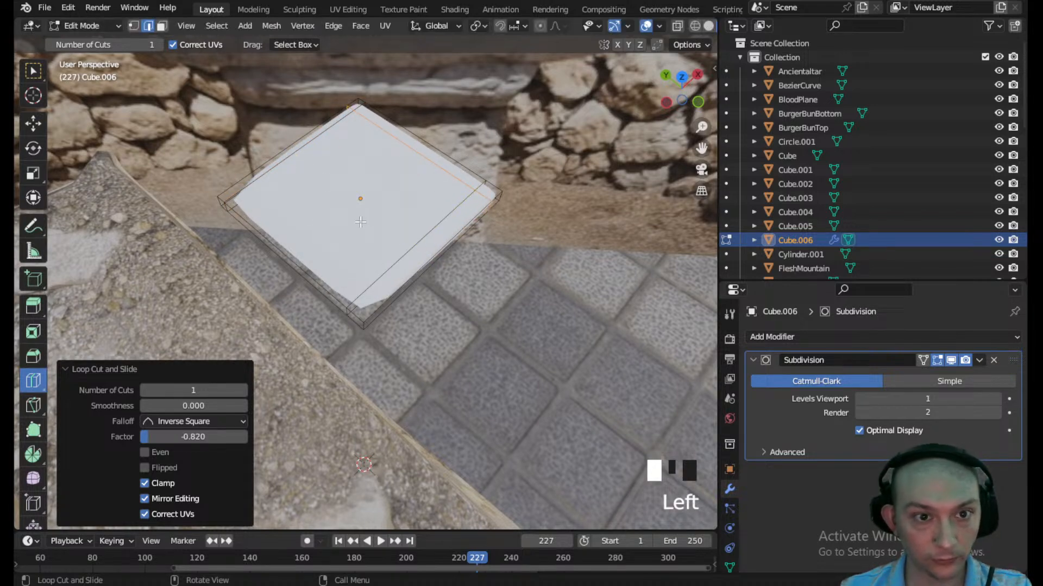
pyautogui.moveTo(279, 187); pyautogui.dragTo(223, 228)
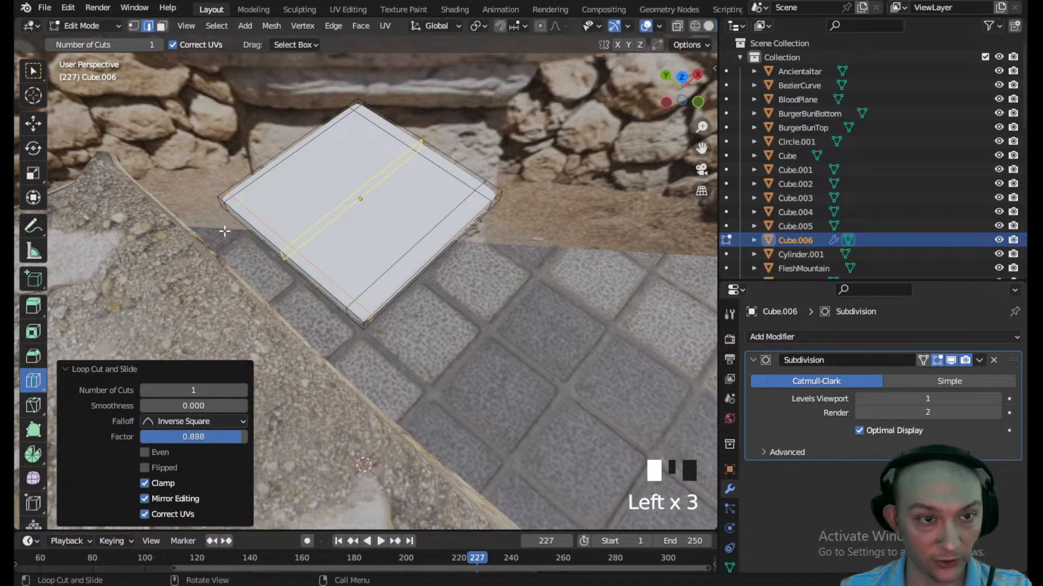
# - Switch to vertex selection with the Select Box tool, view the slab from the top and enable proportional editing
pyautogui.click(133, 26)
pyautogui.click(27, 74)
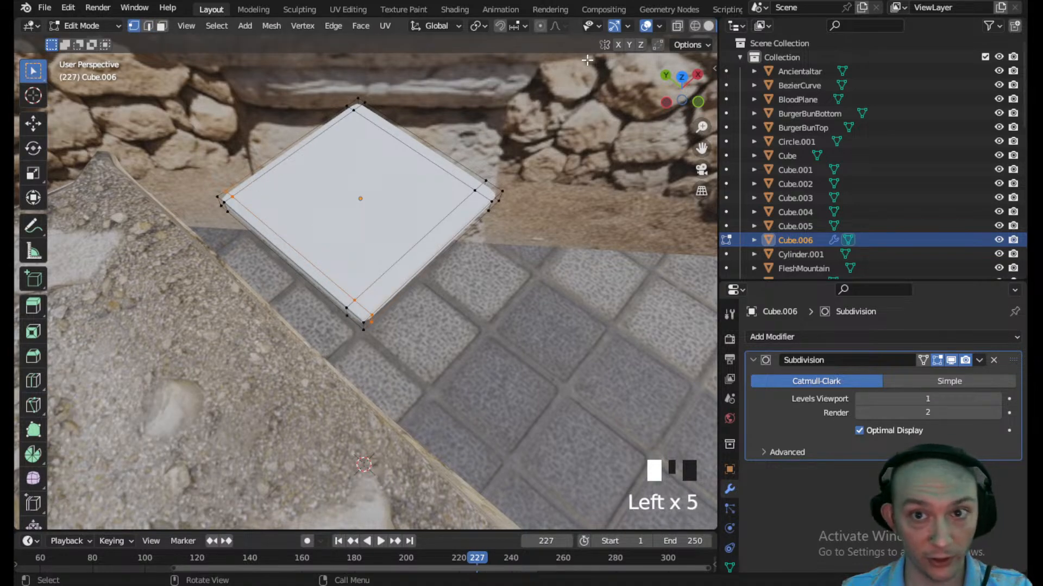
pyautogui.click(681, 77)
pyautogui.keyDown('shift'); pyautogui.moveTo(337, 304); pyautogui.dragTo(429, 267, button='middle'); pyautogui.keyUp('shift')
pyautogui.scroll(5, 342, 354)
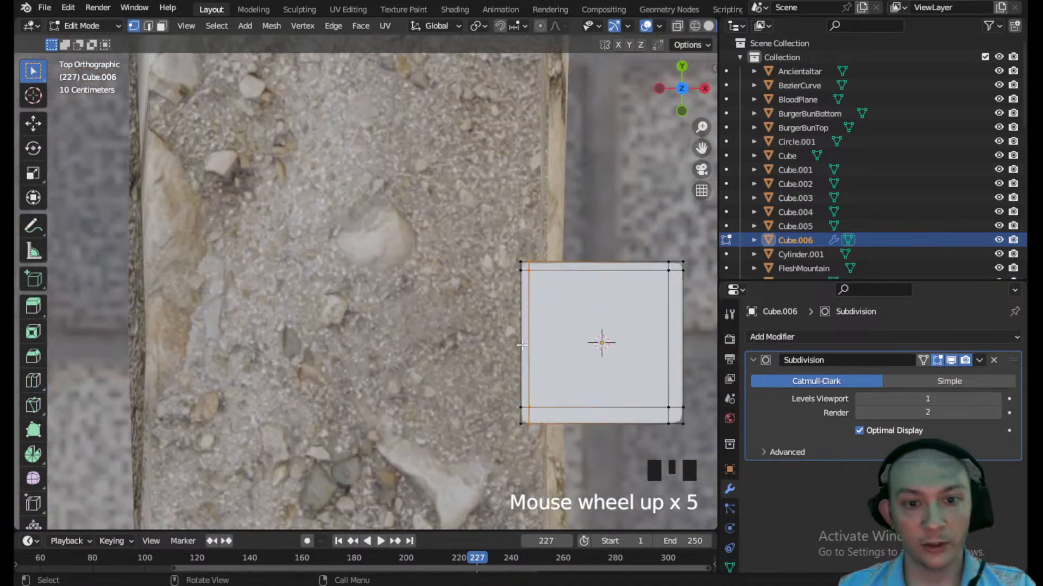
pyautogui.keyDown('shift'); pyautogui.moveTo(511, 393); pyautogui.dragTo(344, 318, button='middle'); pyautogui.keyUp('shift')
pyautogui.click(541, 26)
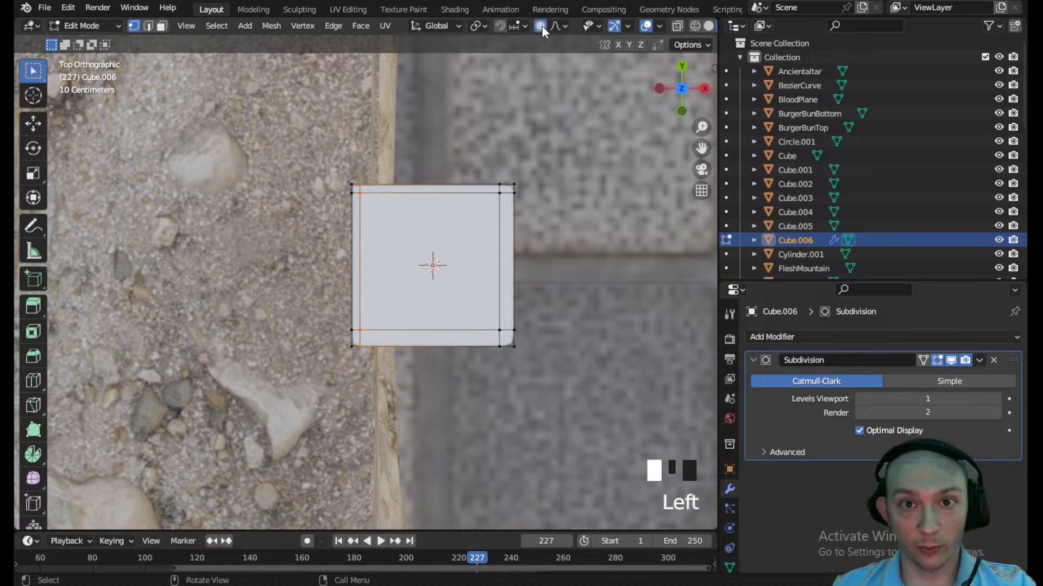
pyautogui.moveTo(478, 315); pyautogui.dragTo(544, 411)
pyautogui.press('r')
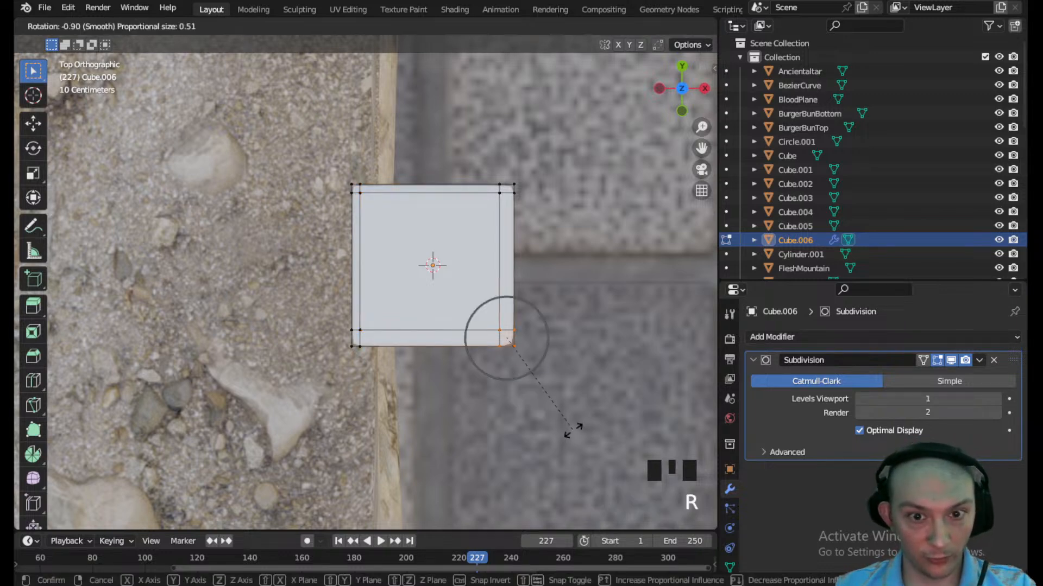
pyautogui.rightClick(597, 415)
# - In wireframe shading, select the slab's lower-right corner vertices, rotate them about -11.9° and shift the corner slightly upward
pyautogui.press('z')
pyautogui.click(540, 435)
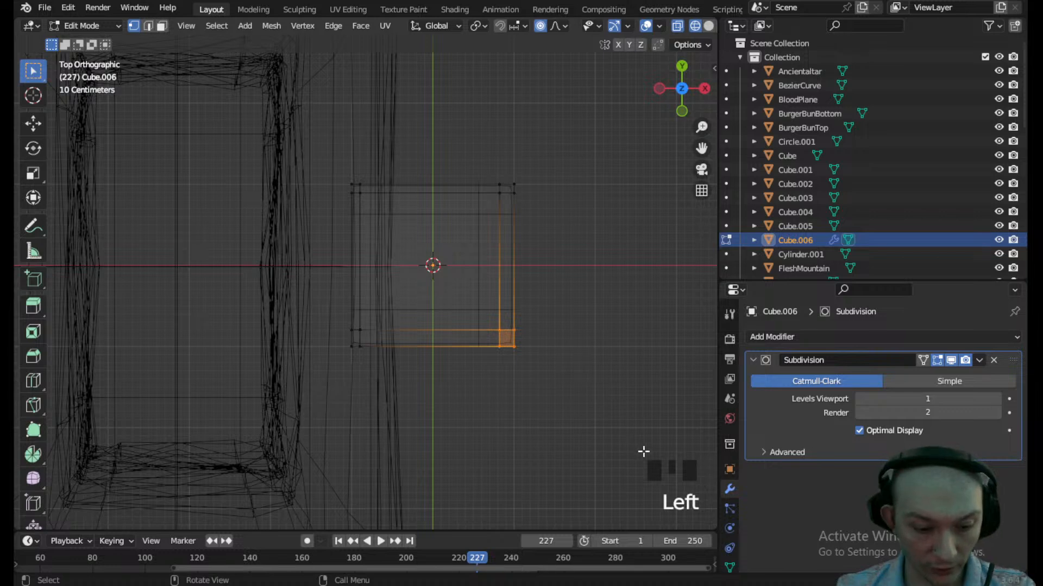
pyautogui.press('r')
pyautogui.click(656, 418)
pyautogui.press('g')
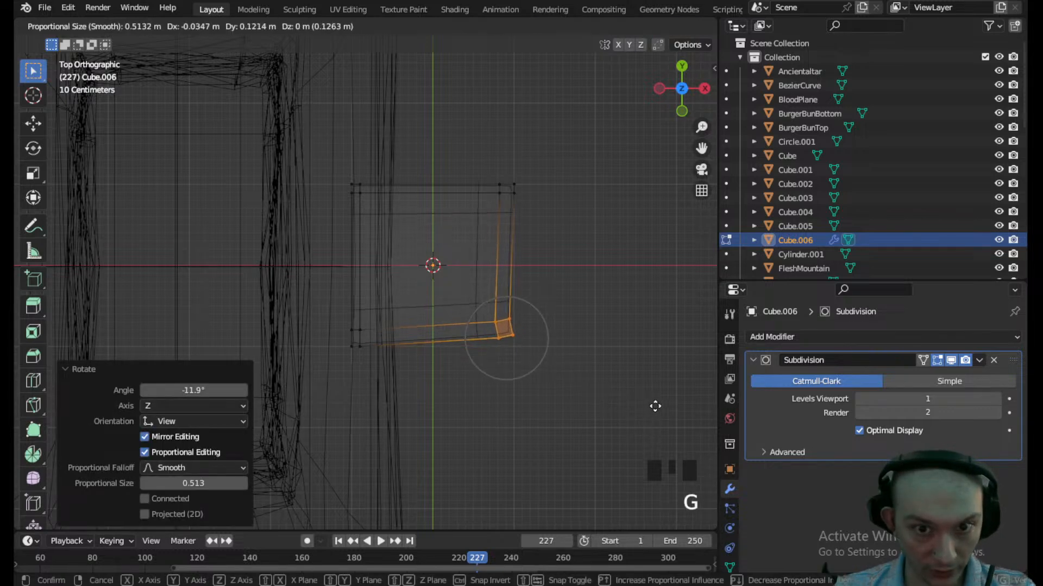
pyautogui.click(614, 417)
# - Move the slab's lower-left corner slightly down and inward, and shift its upper-left corner slightly inward
pyautogui.click(418, 344)
pyautogui.press('g')
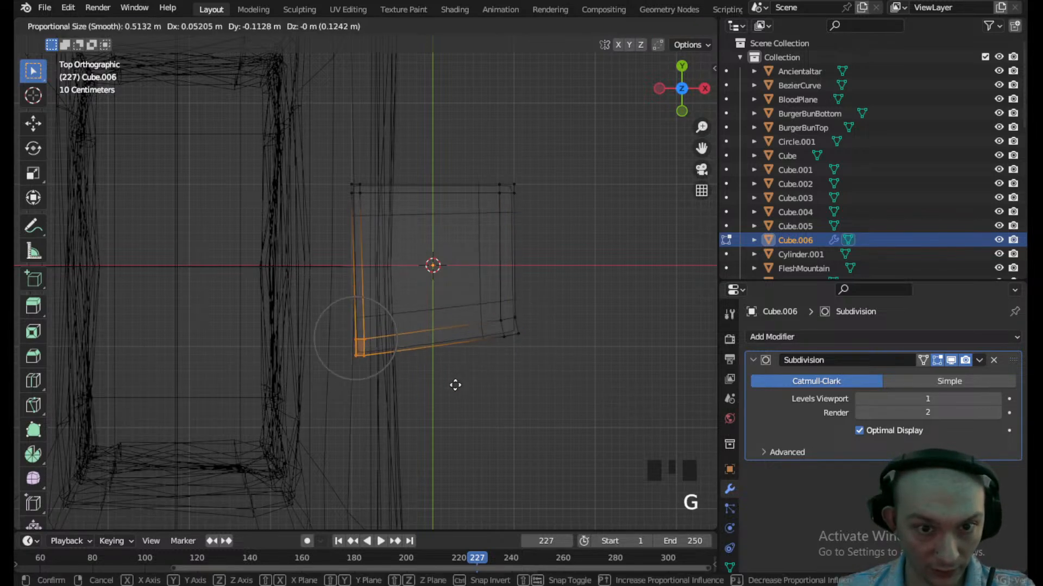
pyautogui.click(461, 387)
pyautogui.moveTo(382, 221); pyautogui.dragTo(334, 175)
pyautogui.press('g')
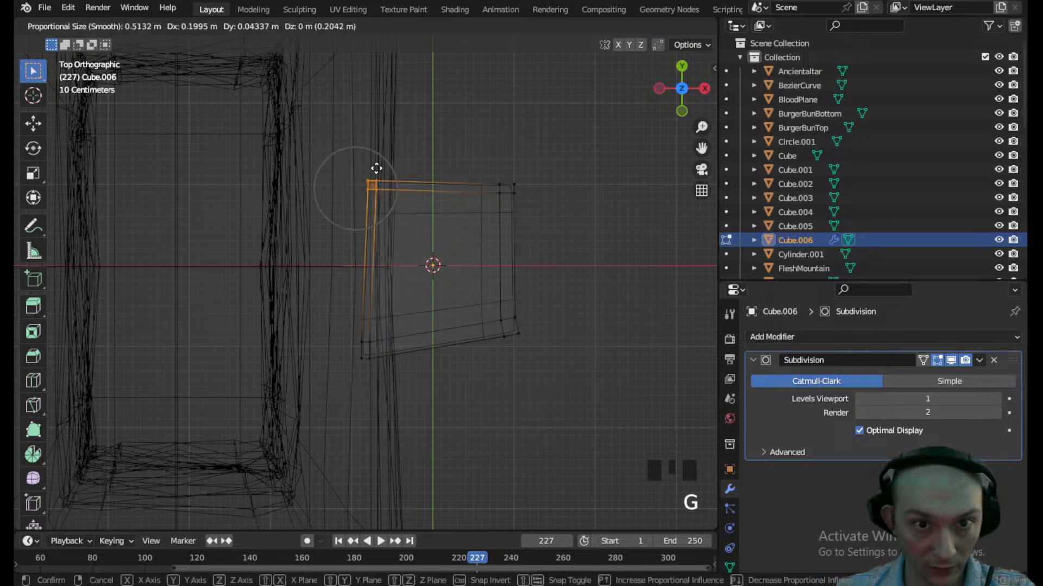
pyautogui.click(383, 179)
# - Select the slab's upper-right corner, rotate it about 12.3° and reposition it slightly for an irregular outline
pyautogui.moveTo(535, 209); pyautogui.dragTo(484, 187)
pyautogui.press('g')
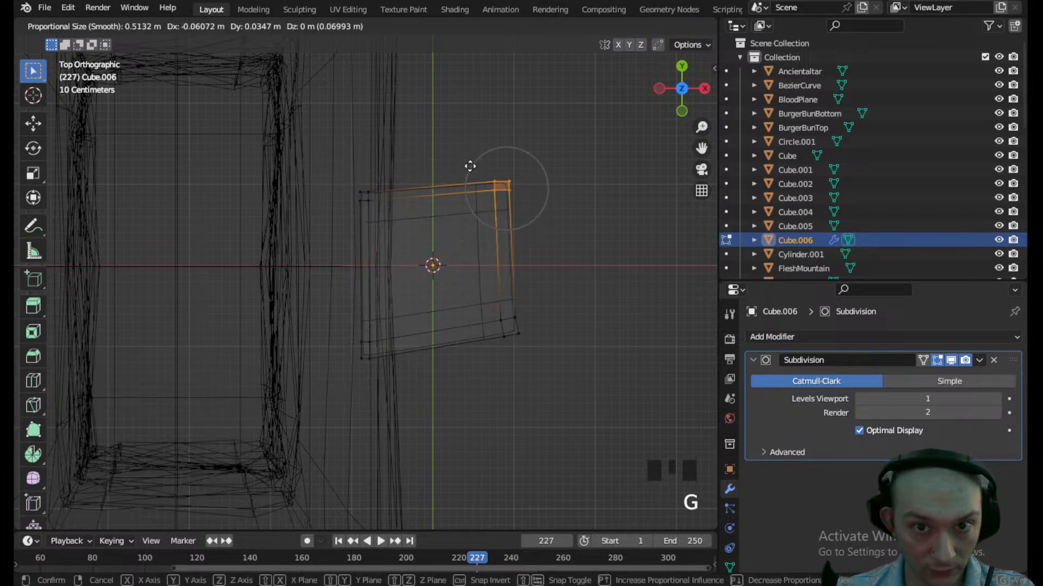
pyautogui.click(468, 169)
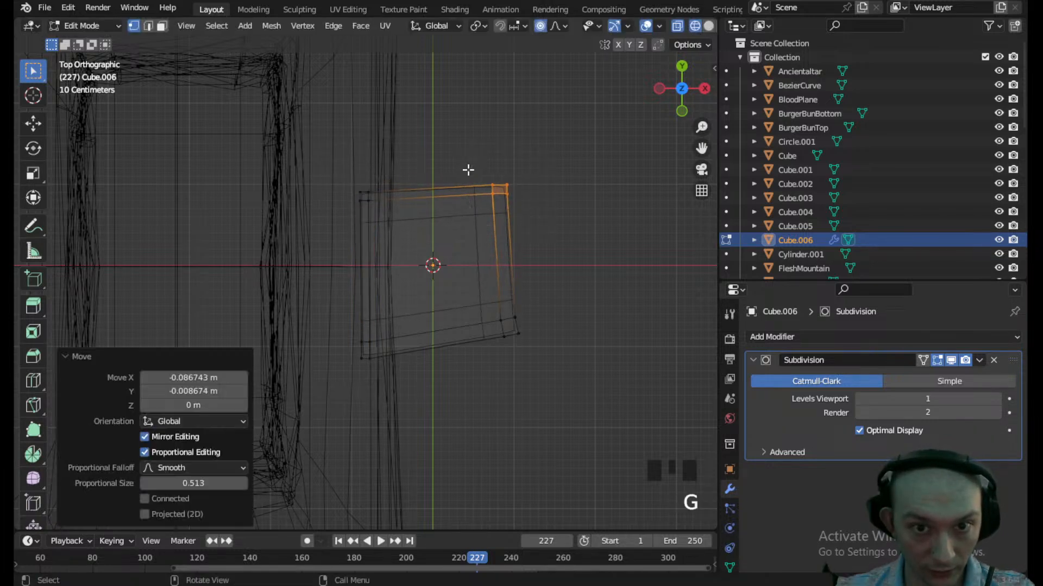
pyautogui.press('r')
pyautogui.click(607, 409)
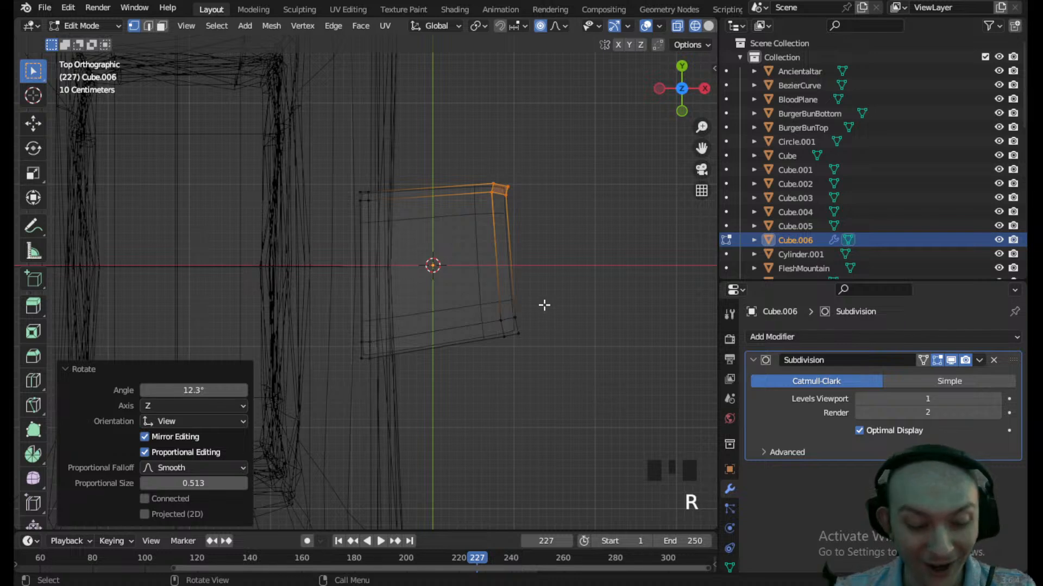
pyautogui.press('g')
pyautogui.click(552, 321)
# - Move the slab's lower-right corner vertices about -0.1 m in X and -0.18 m in Y
pyautogui.moveTo(540, 353); pyautogui.dragTo(482, 326)
pyautogui.press('g')
pyautogui.click(456, 331)
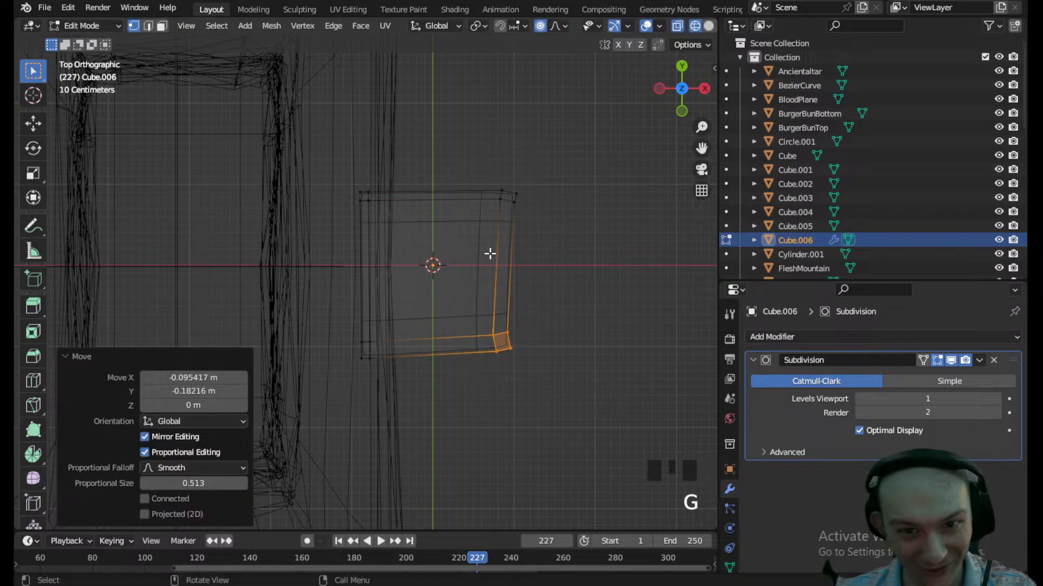
# - Rotate the slab's upper-left corner about -10.8° and move it about 0.03 m in X and -0.02 m in Y
pyautogui.moveTo(341, 183); pyautogui.dragTo(439, 235)
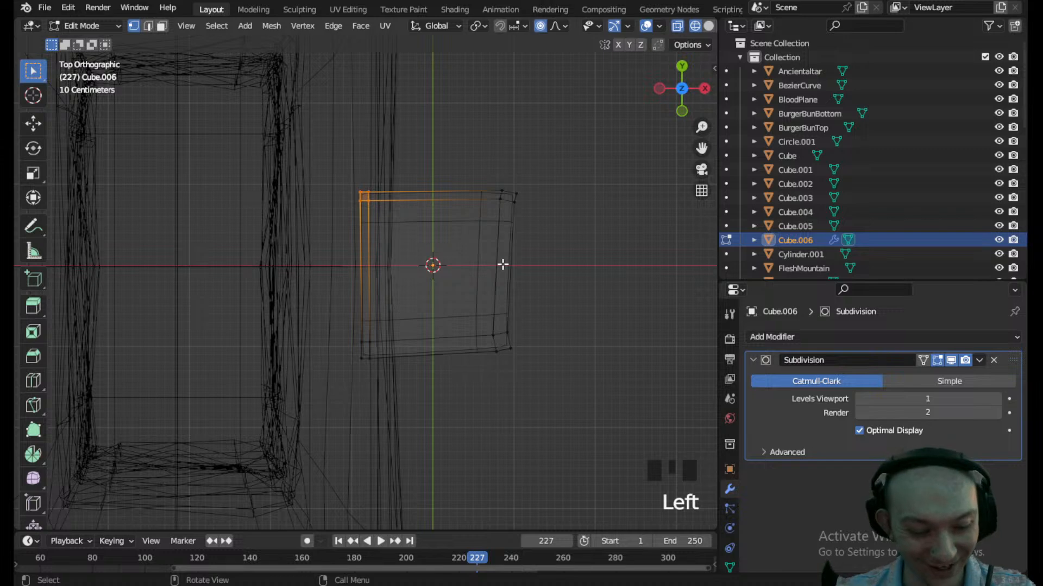
pyautogui.press('r')
pyautogui.click(500, 232)
pyautogui.press('g')
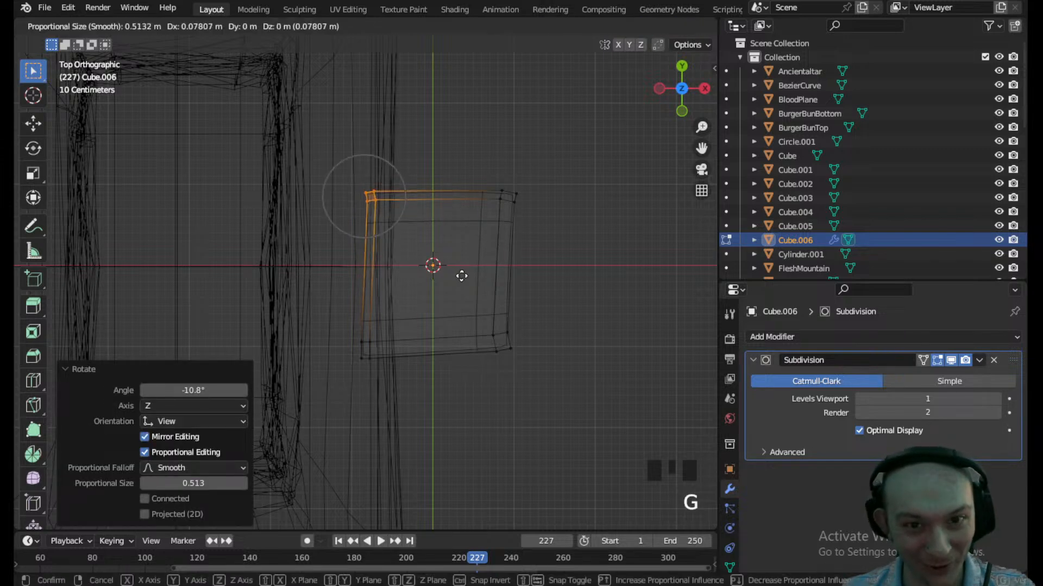
pyautogui.click(458, 277)
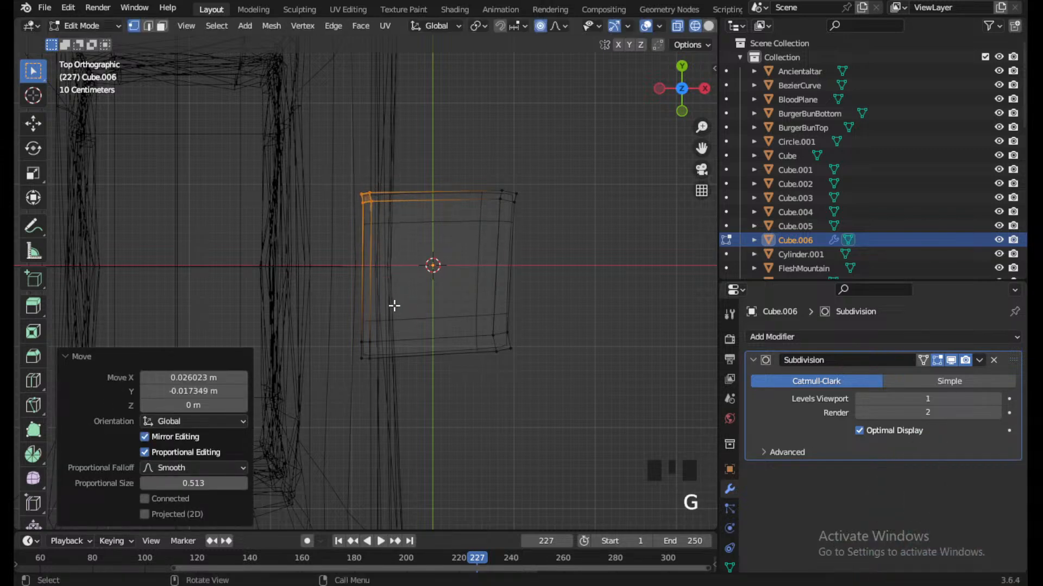
# - Return to Object Mode, view the slab from the side and select all objects in the scene
pyautogui.click(112, 25)
pyautogui.click(90, 40)
pyautogui.moveTo(273, 181); pyautogui.dragTo(468, 185, button='middle')
pyautogui.scroll(-7, 453, 153)
pyautogui.press('a')
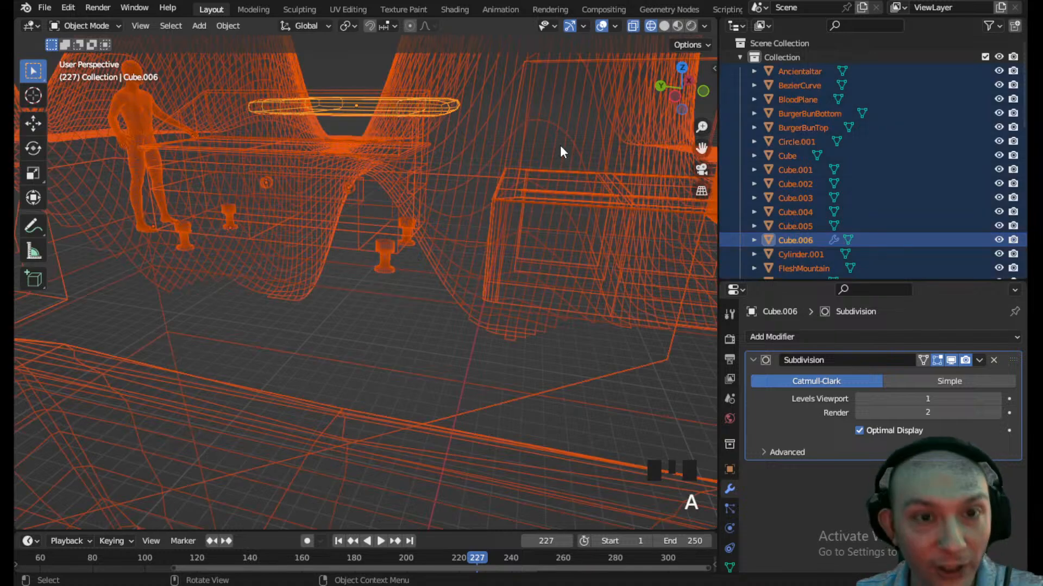
# - Select only the cheese slab and flatten it along Z to about 0.36 of its thickness
pyautogui.click(487, 164)
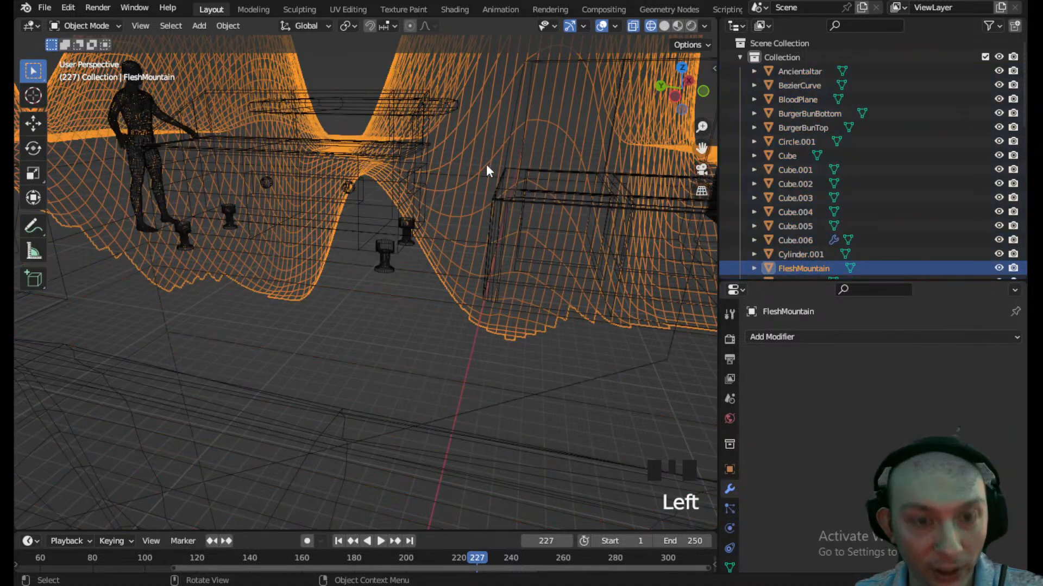
pyautogui.click(438, 102)
pyautogui.press('s')
pyautogui.press('z')
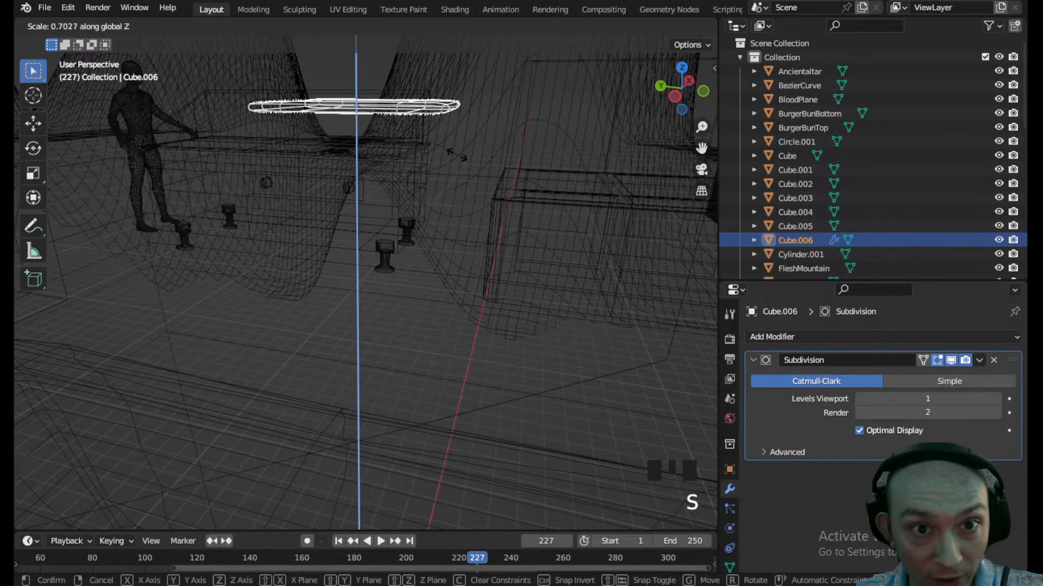
pyautogui.click(402, 147)
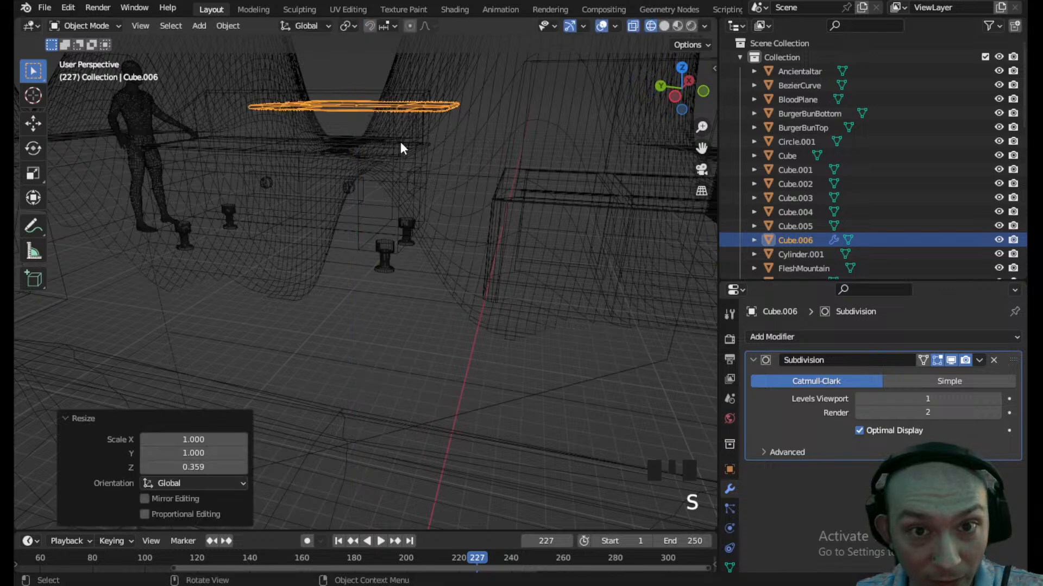
# - Add a cylinder at the world origin and scale it uniformly to about 0.158
pyautogui.moveTo(401, 148); pyautogui.dragTo(460, 187, button='middle')
pyautogui.scroll(-2, 360, 350)
pyautogui.keyDown('shift'); pyautogui.moveTo(359, 350); pyautogui.dragTo(406, 257, button='middle'); pyautogui.keyUp('shift')
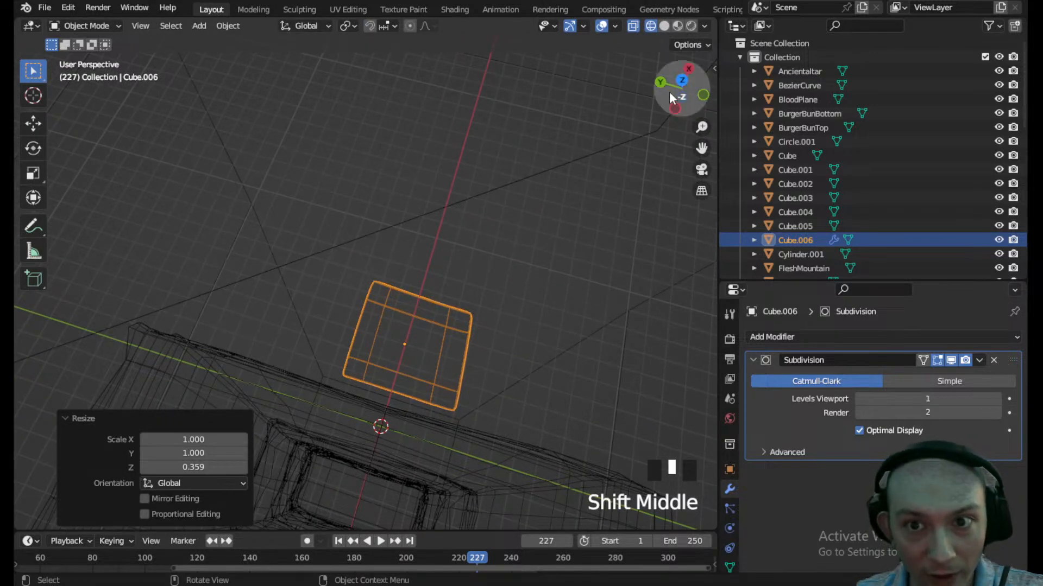
pyautogui.click(681, 81)
pyautogui.keyDown('shift'); pyautogui.moveTo(580, 226); pyautogui.dragTo(513, 277, button='middle'); pyautogui.keyUp('shift')
pyautogui.scroll(3, 491, 268)
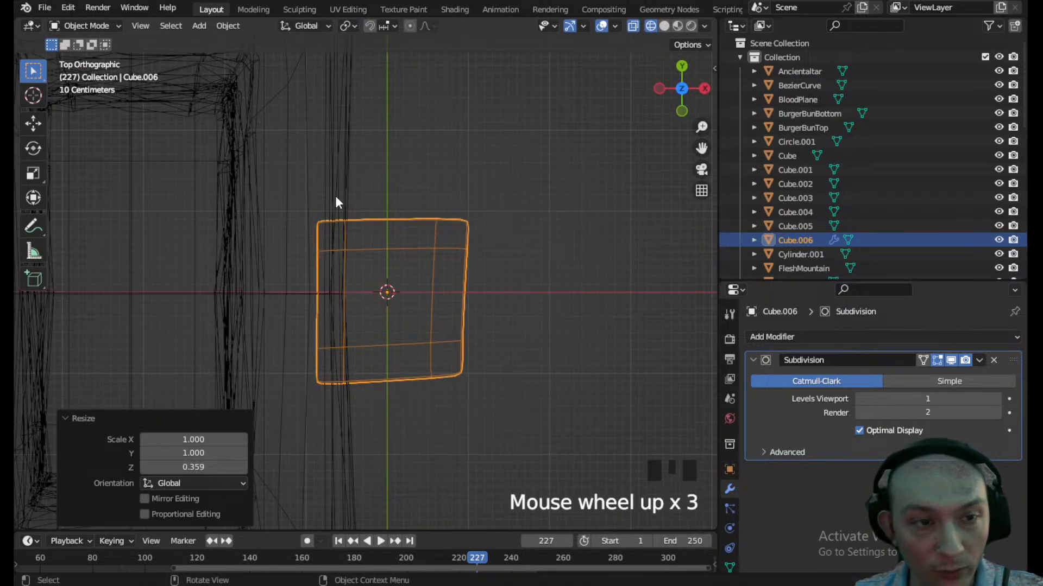
pyautogui.click(200, 29)
pyautogui.moveTo(215, 42)
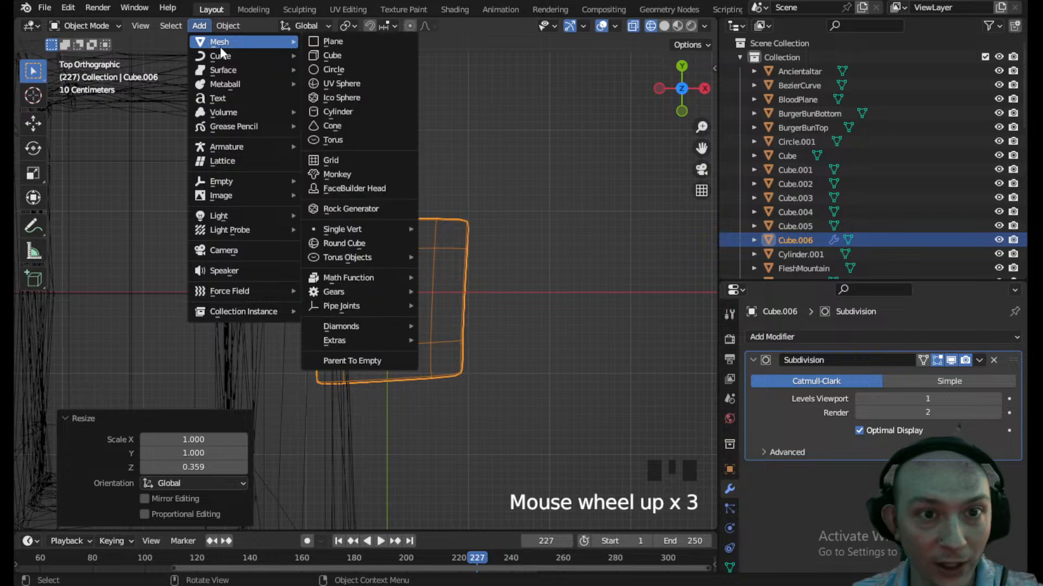
pyautogui.click(347, 111)
pyautogui.scroll(-4, 380, 288)
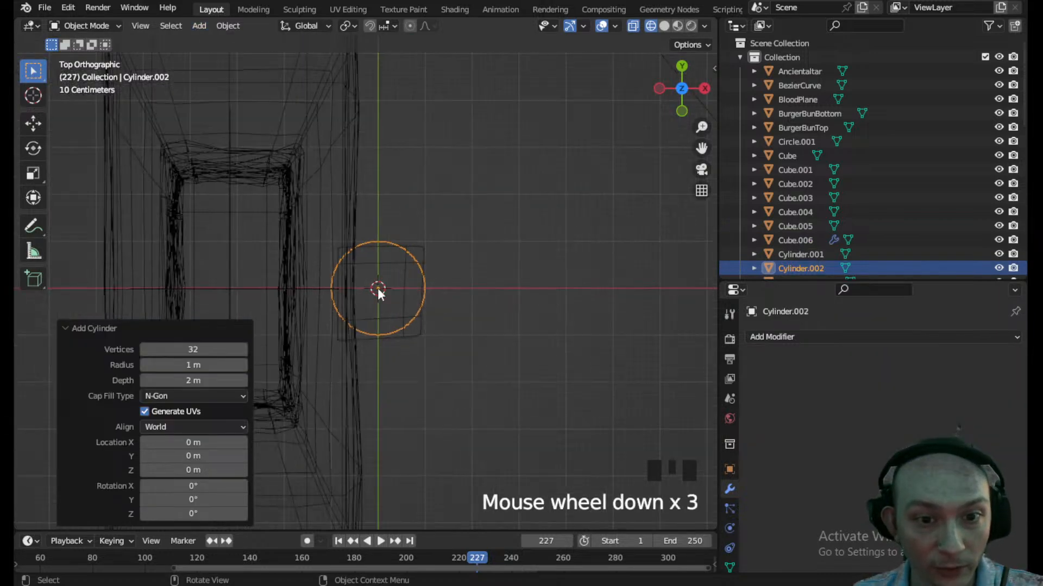
pyautogui.scroll(3, 489, 339)
pyautogui.press('s')
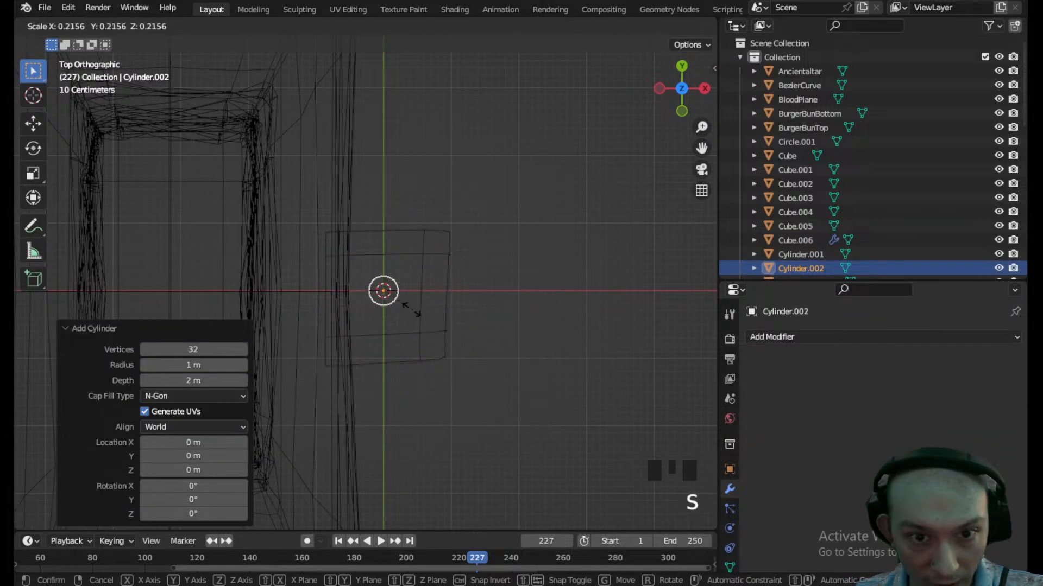
pyautogui.click(407, 309)
# - Raise the cylinder along Z to the slab's height and stretch it vertically by about 5.77
pyautogui.moveTo(412, 323); pyautogui.dragTo(415, 284, button='middle')
pyautogui.scroll(-7, 432, 344)
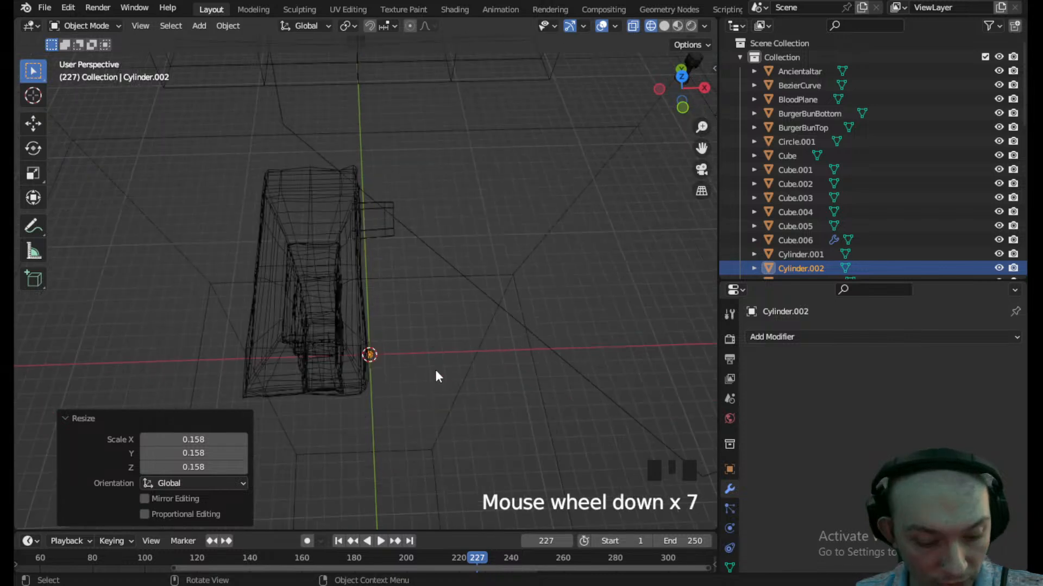
pyautogui.press('g')
pyautogui.press('z')
pyautogui.click(450, 243)
pyautogui.press('s')
pyautogui.press('z')
pyautogui.click(181, 237)
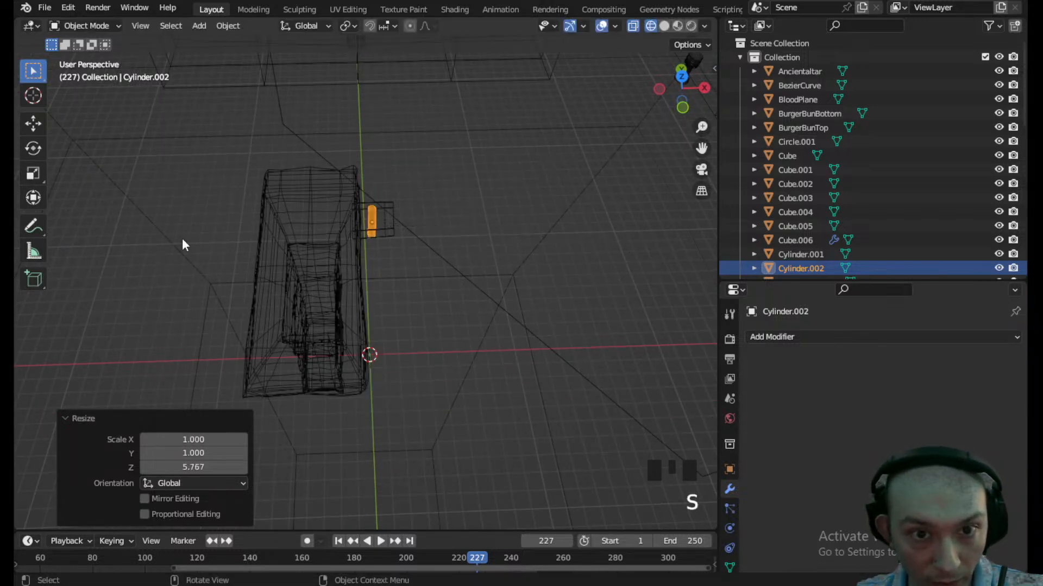
# - From above, move the cylinder about -0.31 m in X and -0.43 m in Y and scale it to 0.43
pyautogui.click(682, 76)
pyautogui.scroll(13, 360, 240)
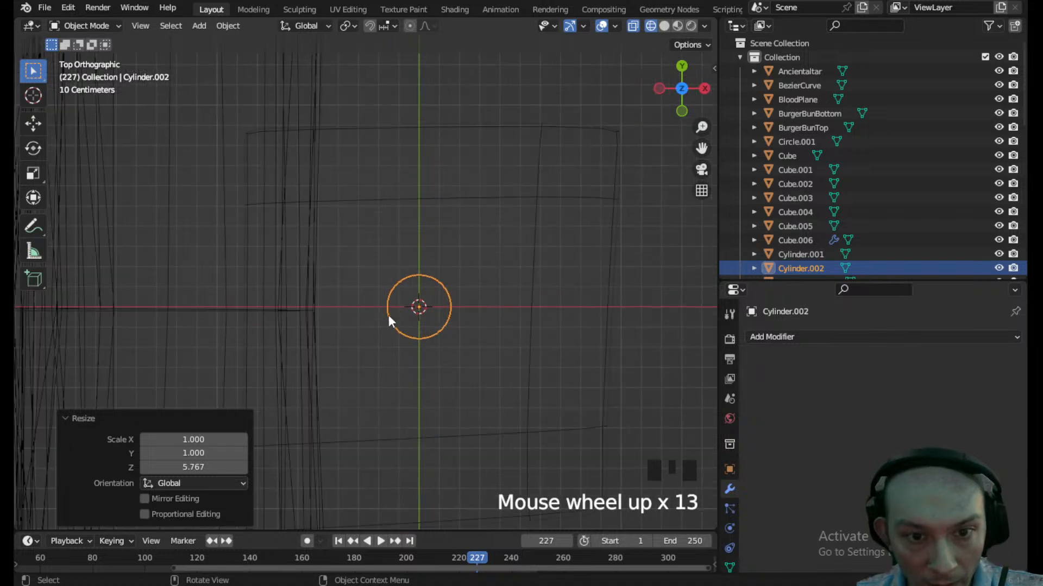
pyautogui.press('g')
pyautogui.click(353, 402)
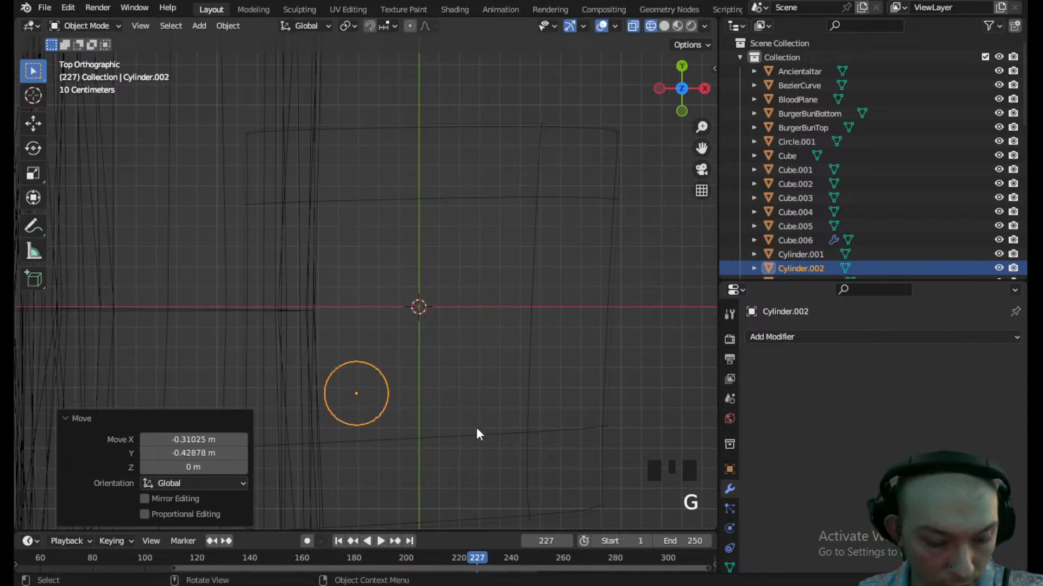
pyautogui.press('s')
pyautogui.click(404, 411)
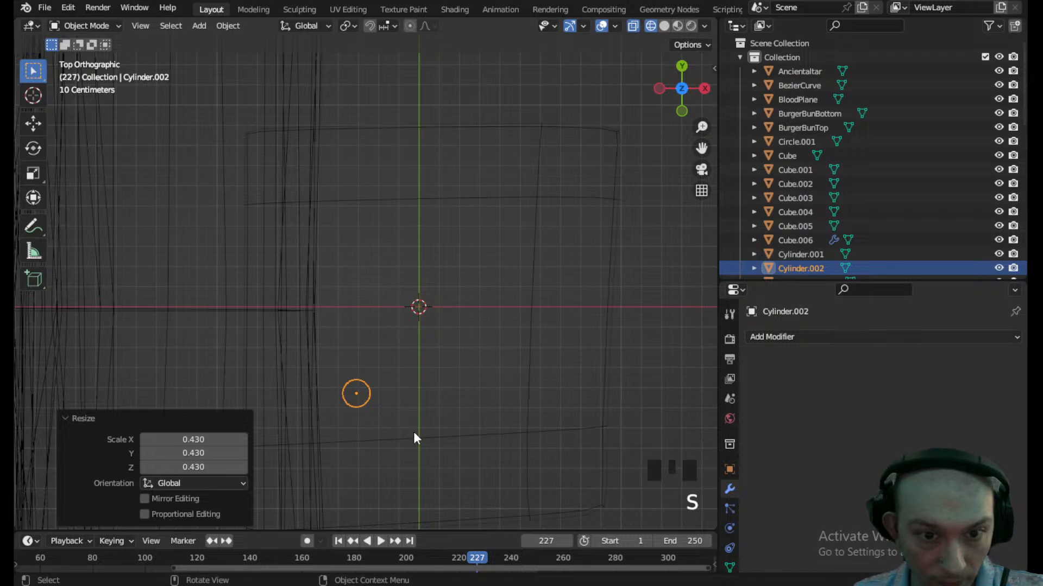
# - Raise the cylinder about 0.28 m along Z so it passes through the slab
pyautogui.moveTo(398, 435); pyautogui.dragTo(386, 400, button='middle')
pyautogui.scroll(-7, 386, 385)
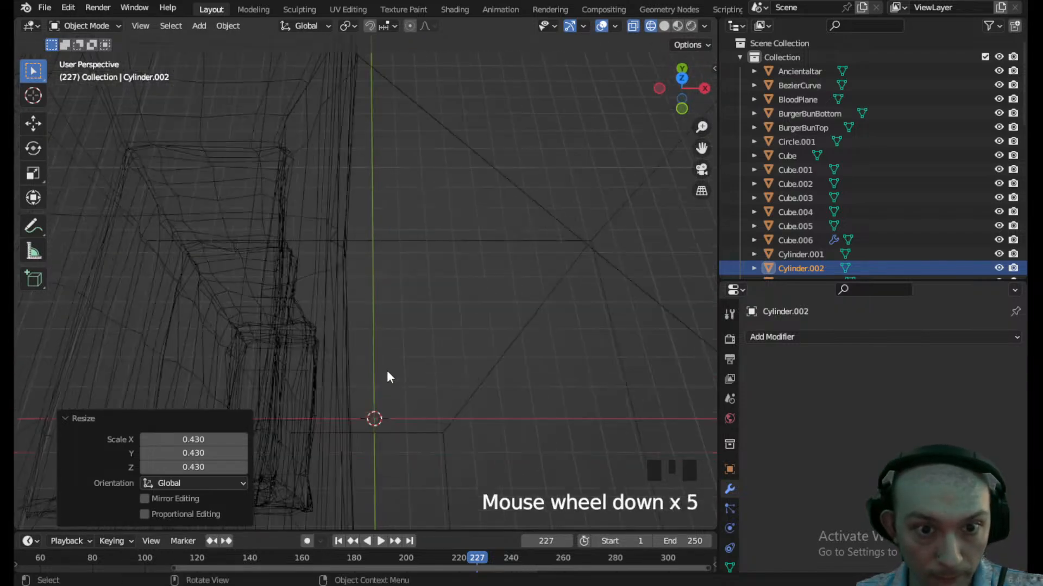
pyautogui.scroll(-2, 387, 300)
pyautogui.moveTo(399, 244); pyautogui.dragTo(379, 279, button='middle')
pyautogui.scroll(3, 384, 320)
pyautogui.scroll(1, 379, 280)
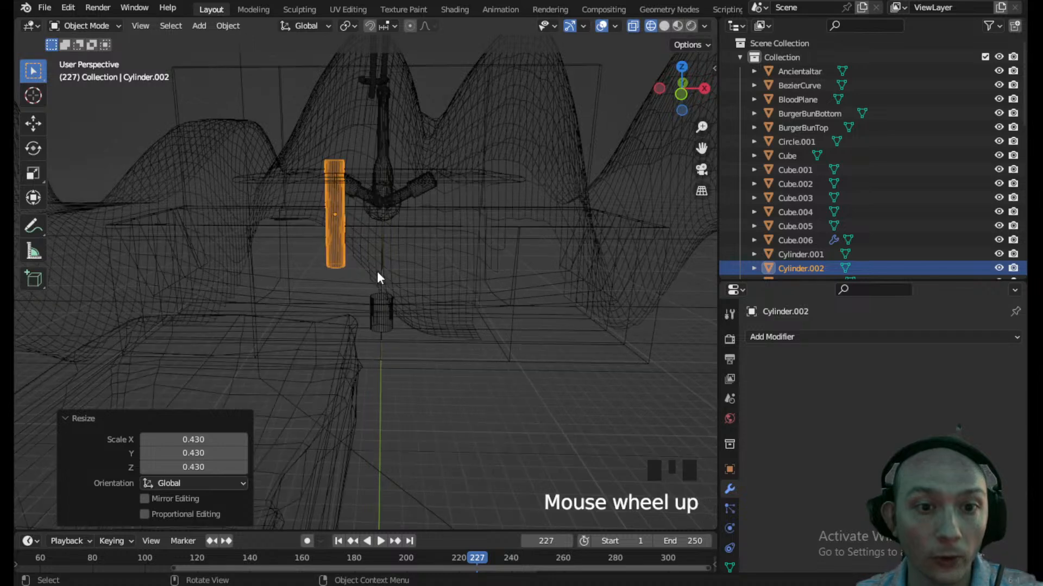
pyautogui.press('g')
pyautogui.press('z')
pyautogui.click(365, 252)
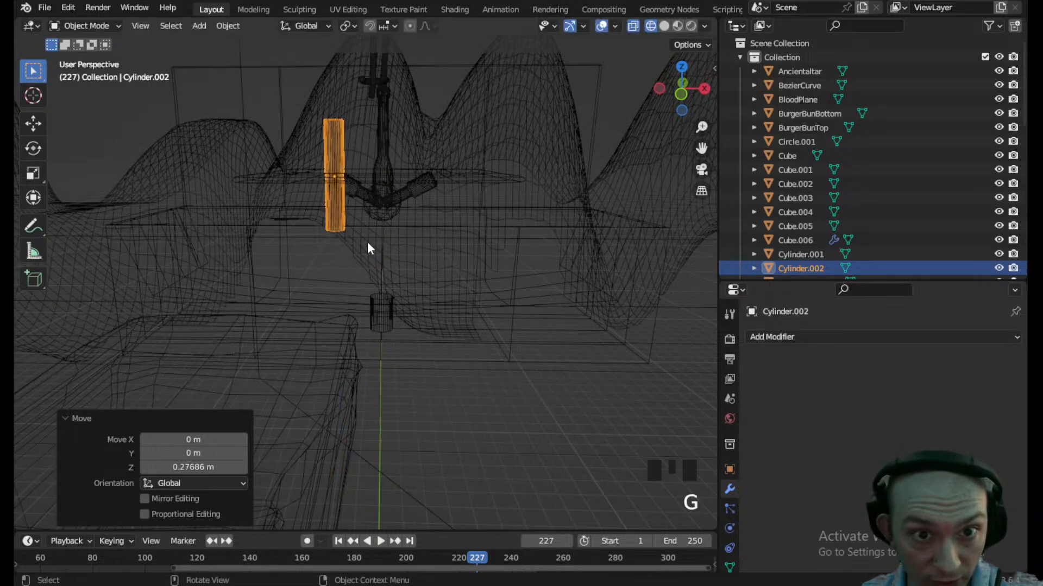
# - In Edit Mode, duplicate the cylinder about 0.59 m in X and 0.17 m in Y and enlarge the copy about 1.4 times
pyautogui.click(681, 66)
pyautogui.keyDown('shift'); pyautogui.moveTo(450, 492); pyautogui.dragTo(452, 370, button='middle'); pyautogui.keyUp('shift')
pyautogui.click(86, 26)
pyautogui.click(82, 57)
pyautogui.scroll(4, 433, 425)
pyautogui.moveTo(359, 325)
pyautogui.keyDown('shift'); pyautogui.mouseDown(button='middle')
pyautogui.moveTo(394, 379)
pyautogui.moveTo(378, 452)
pyautogui.mouseUp(button='middle'); pyautogui.keyUp('shift')
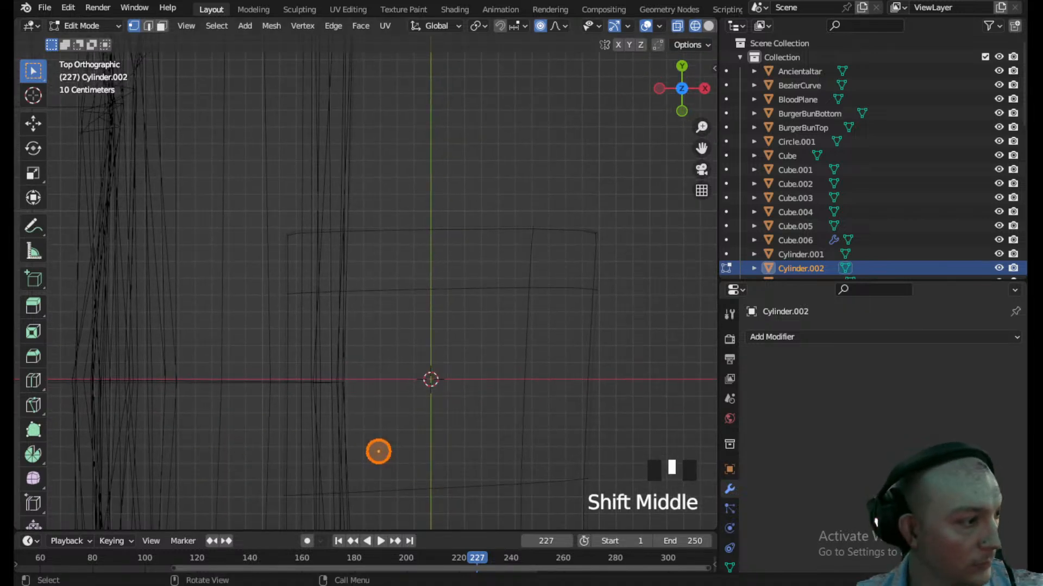
pyautogui.scroll(2, 400, 483)
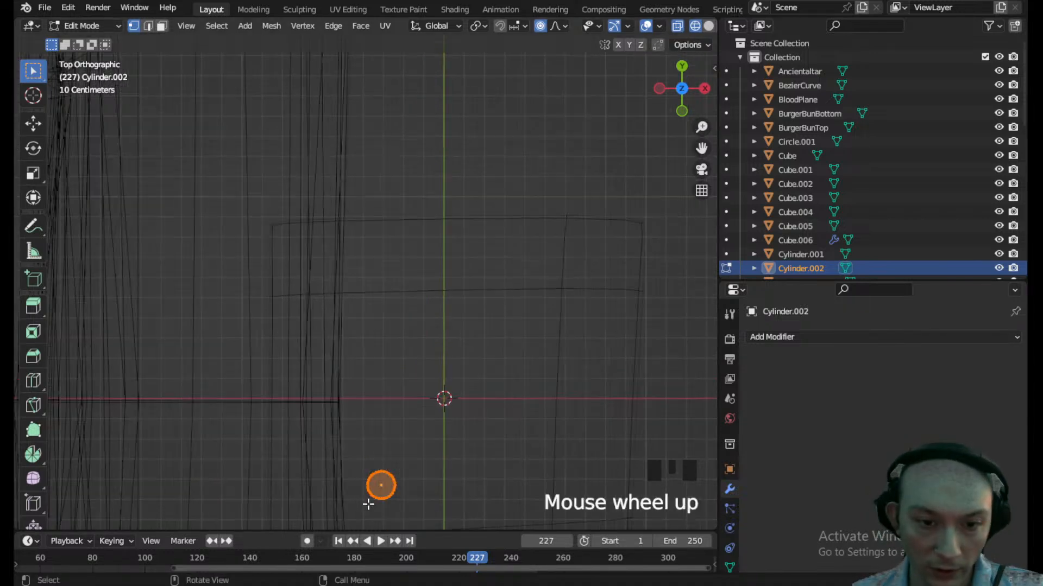
pyautogui.keyDown('shift'); pyautogui.moveTo(400, 484); pyautogui.dragTo(372, 375, button='middle'); pyautogui.keyUp('shift')
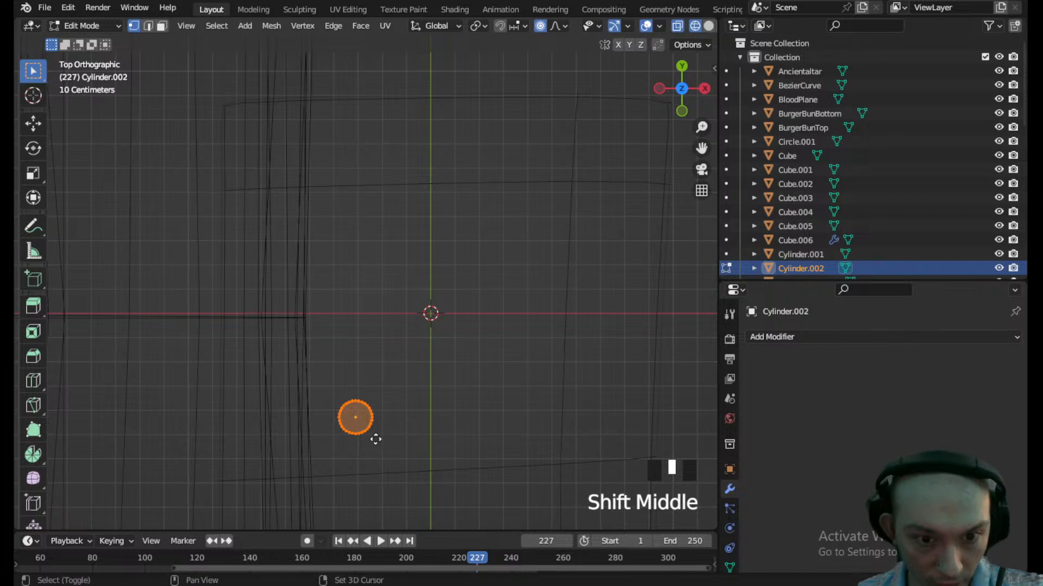
pyautogui.hotkey('shift', 'd')
pyautogui.click(519, 399)
pyautogui.press('s')
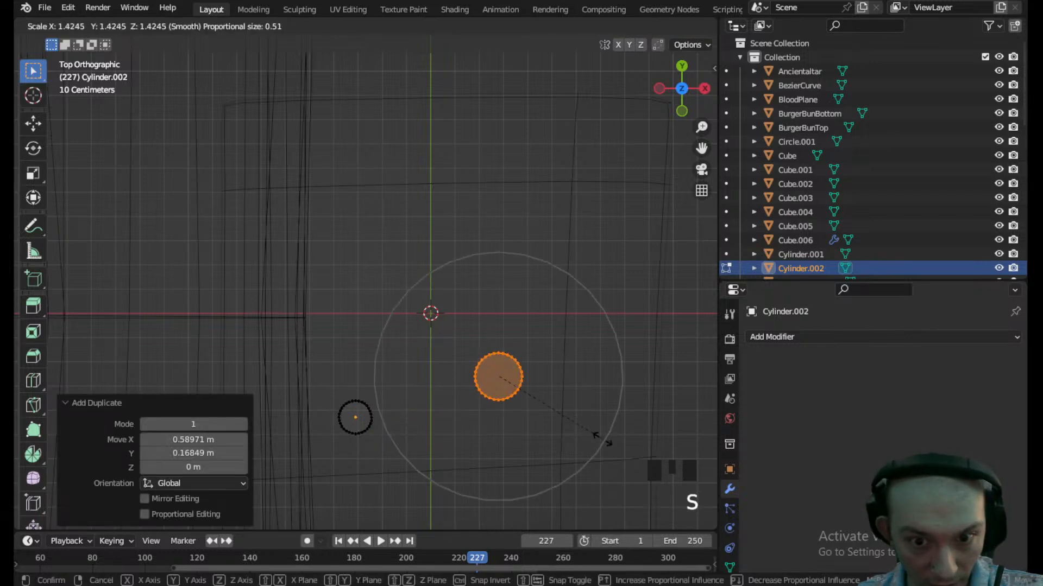
pyautogui.click(596, 438)
# - Duplicate the enlarged cylinder about -0.03 m in X and 0.62 m in Y and scale the copy to about 0.73
pyautogui.hotkey('shift', 'd')
pyautogui.click(501, 280)
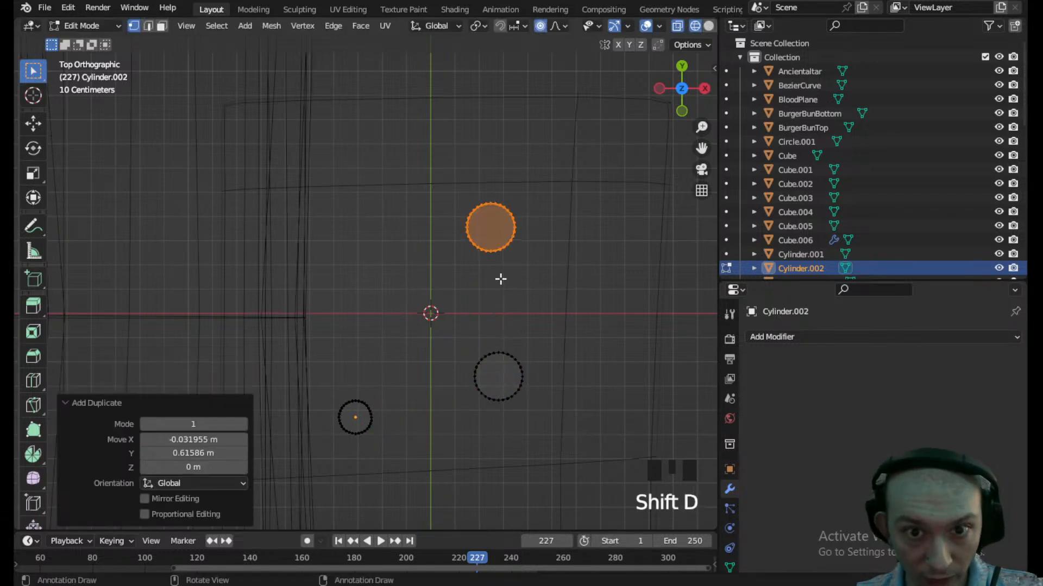
pyautogui.press('s')
pyautogui.click(589, 298)
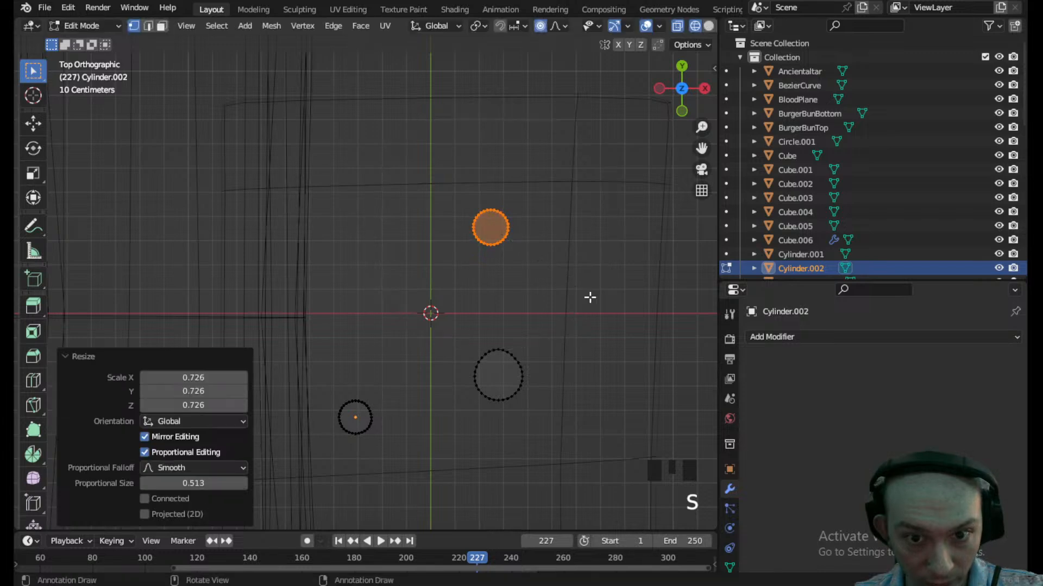
# - Duplicate that cylinder about -0.78 m in X and -0.06 m in Y and scale the copy by about 1.21
pyautogui.hotkey('shift', 'd')
pyautogui.click(404, 339)
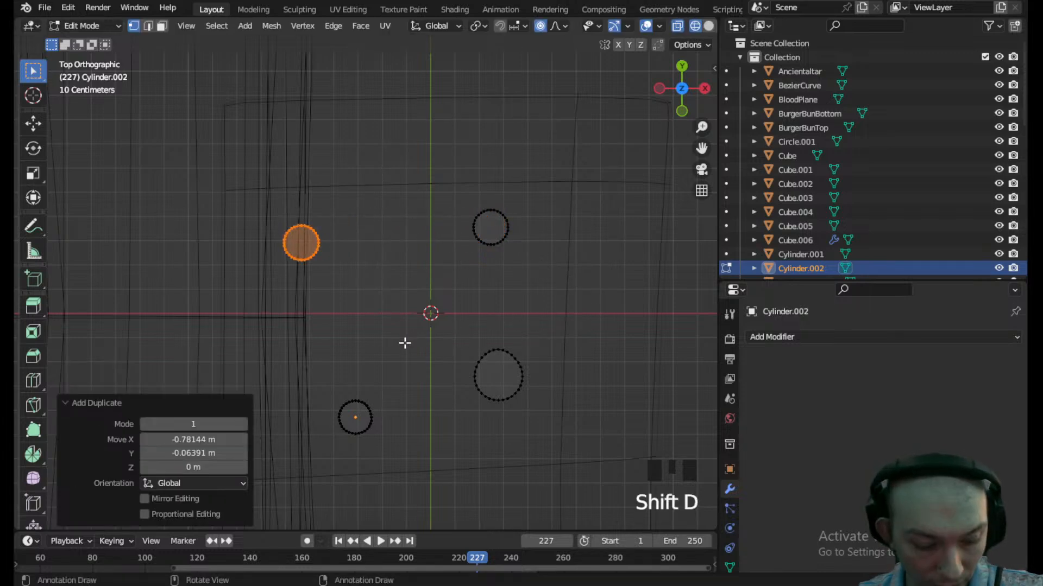
pyautogui.press('s')
pyautogui.click(448, 353)
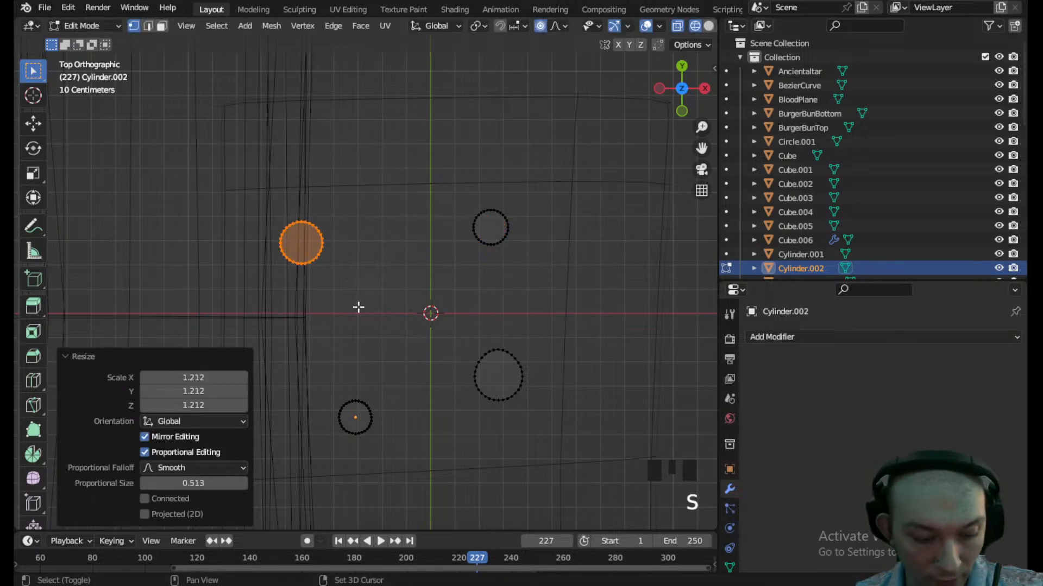
# - Duplicate the cylinder towards the slab's upper edge and scale the copy by about 1.17
pyautogui.hotkey('shift', 'd')
pyautogui.click(427, 203)
pyautogui.press('s')
pyautogui.click(571, 265)
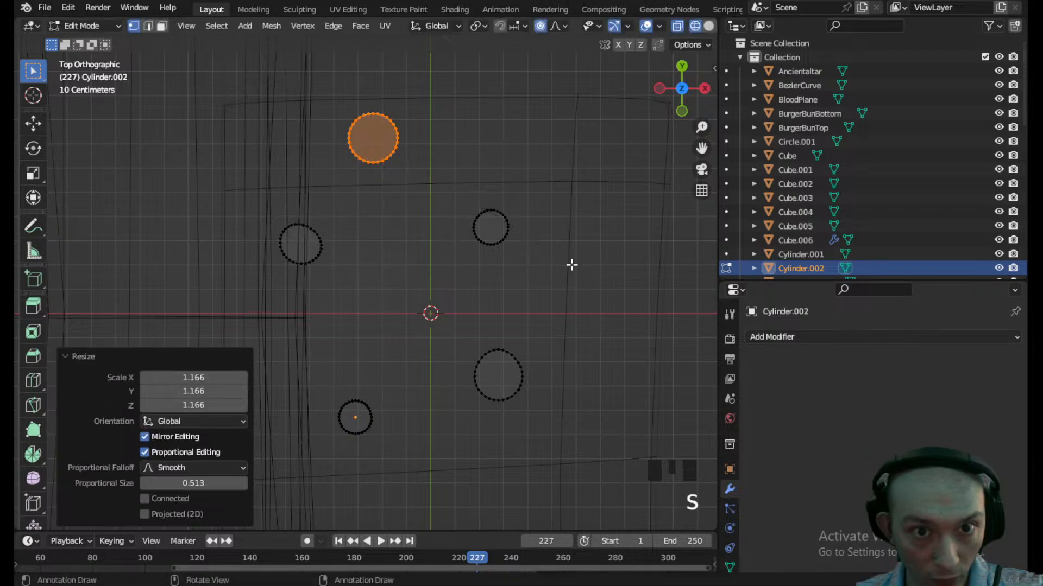
# - Duplicate the cylinder to the slab's upper-right corner, lower-right area and near the centre, scaling the central copy to about 0.94
pyautogui.hotkey('shift', 'd')
pyautogui.click(111, 300)
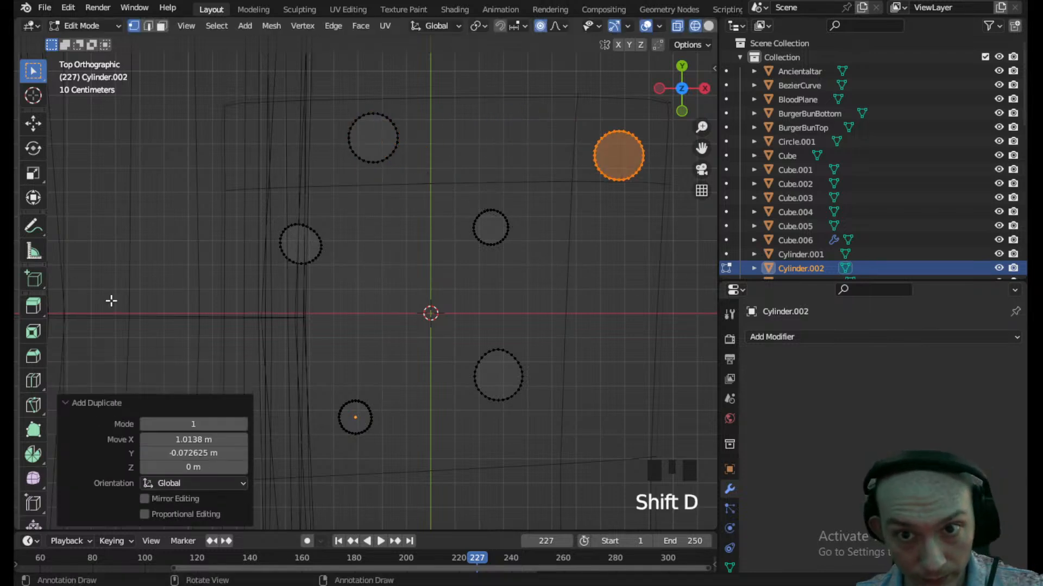
pyautogui.hotkey('shift', 'd')
pyautogui.click(545, 158)
pyautogui.hotkey('shift', 'd')
pyautogui.click(349, 58)
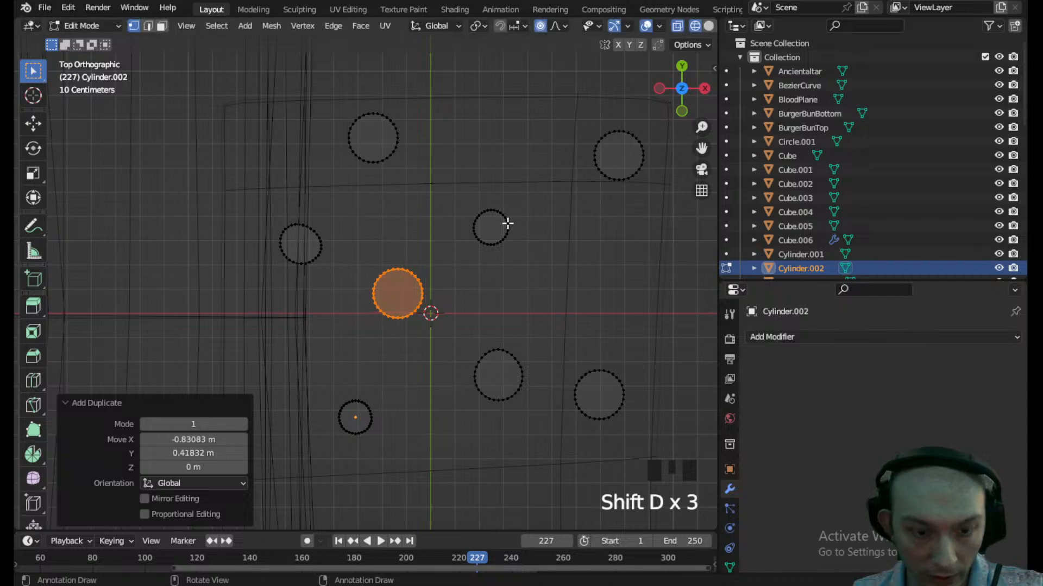
pyautogui.press('s')
pyautogui.click(556, 277)
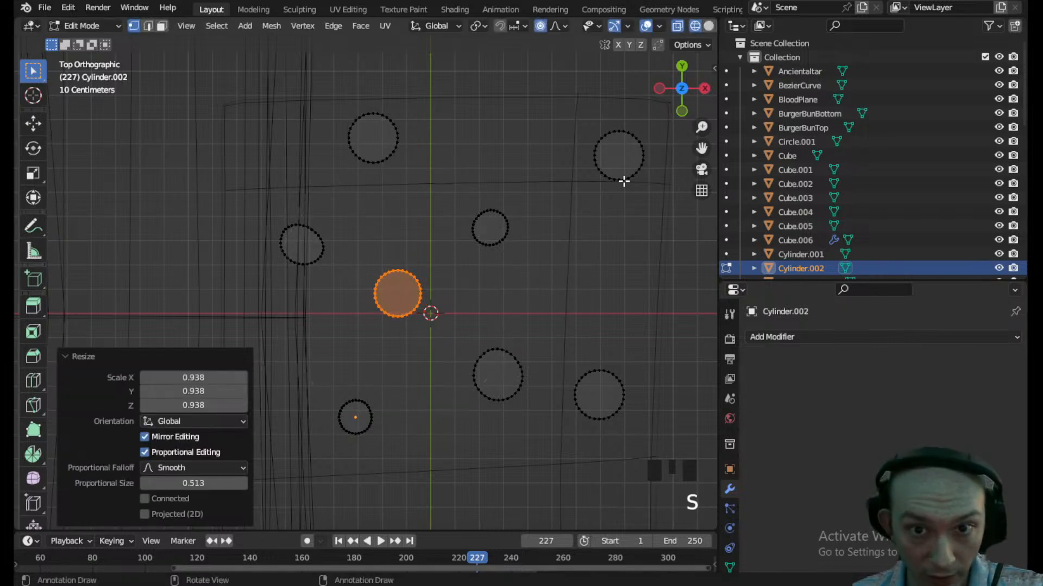
# - Scale the upper-right cylinder's lower-left edge vertices by about 1.09 with proportional size 1.21 to distort the hole shapes
pyautogui.moveTo(608, 221); pyautogui.dragTo(593, 167)
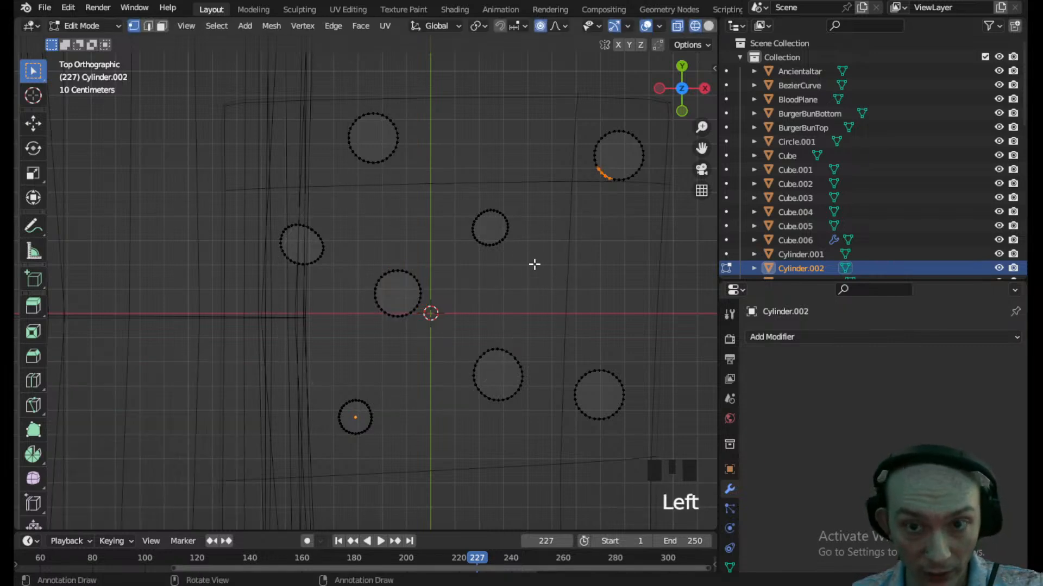
pyautogui.press('s')
pyautogui.scroll(-10, 556, 302)
pyautogui.scroll(1, 556, 304)
pyautogui.click(555, 306)
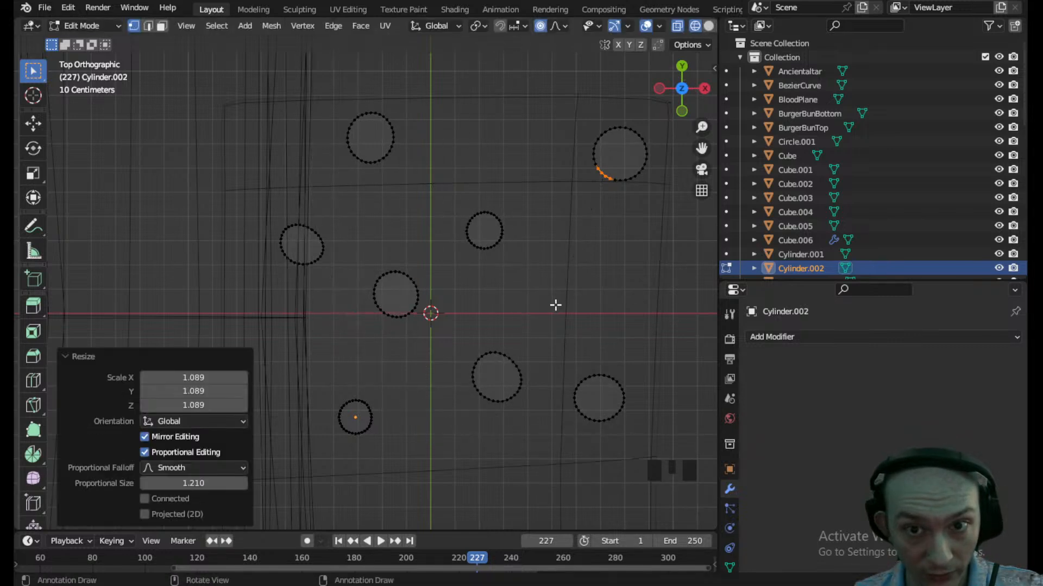
# - Scale by about 1.16 around the upper-middle cylinder's bottom vertex with proportional size 1.1
pyautogui.click(480, 248)
pyautogui.press('s')
pyautogui.scroll(1, 419, 317)
pyautogui.click(423, 317)
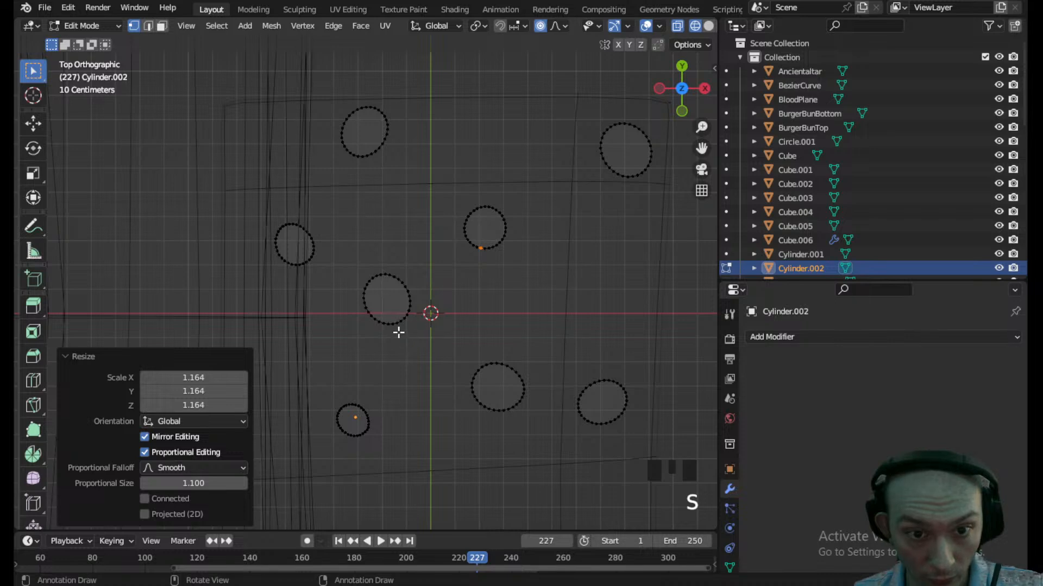
# - Proportionally enlarge the cylinders around the bottom vertices of the cylinder nearest the slab's centre
pyautogui.click(377, 336)
pyautogui.press('s')
pyautogui.scroll(-1, 372, 343)
pyautogui.scroll(3, 373, 342)
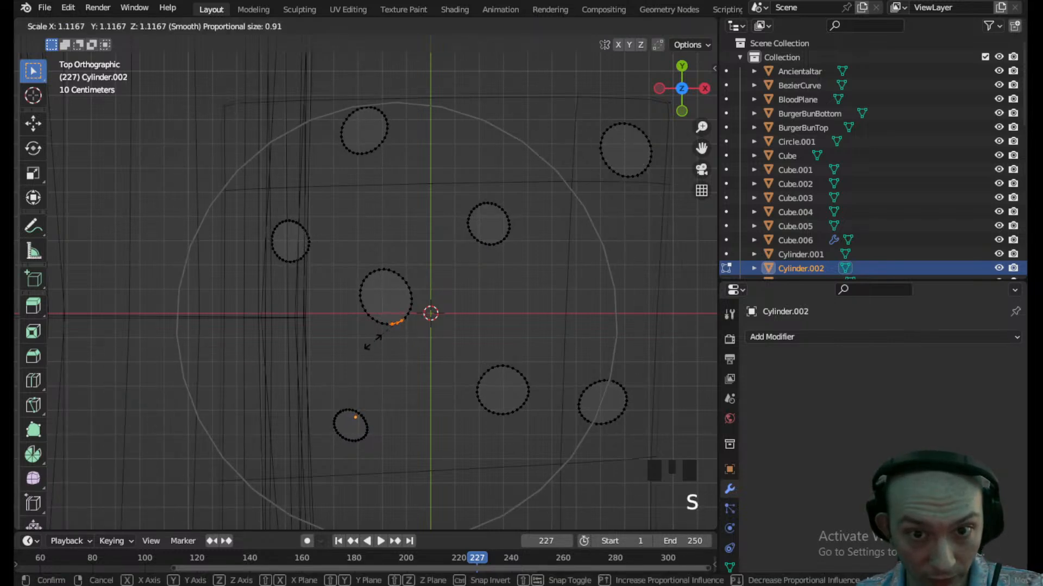
pyautogui.click(373, 342)
# - Select the small lower-left cylinder and duplicate it about -0.34 m in X and 0.27 m in Y
pyautogui.moveTo(387, 454); pyautogui.dragTo(330, 398)
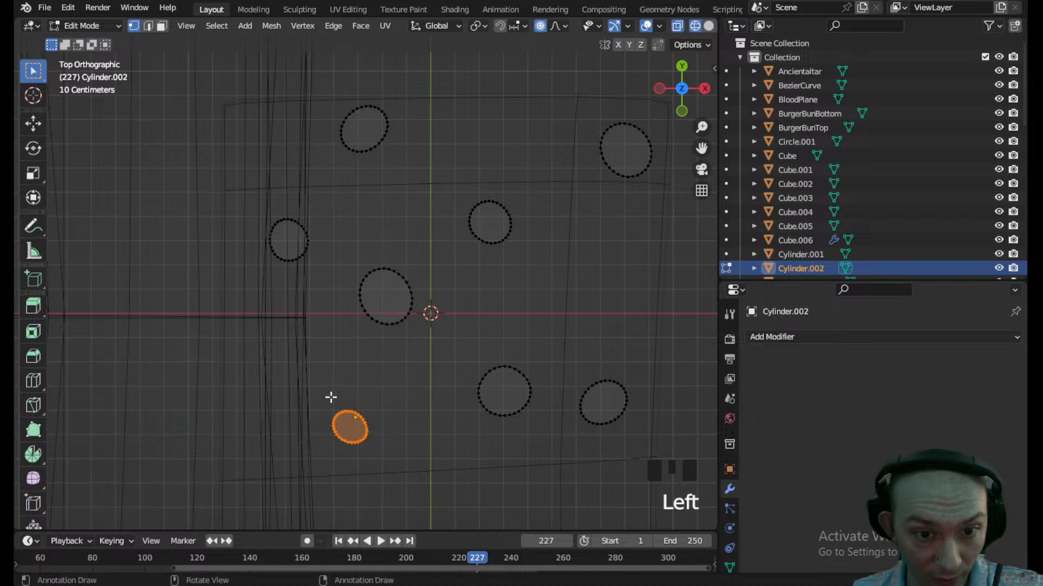
pyautogui.hotkey('shift', 'd')
pyautogui.click(351, 370)
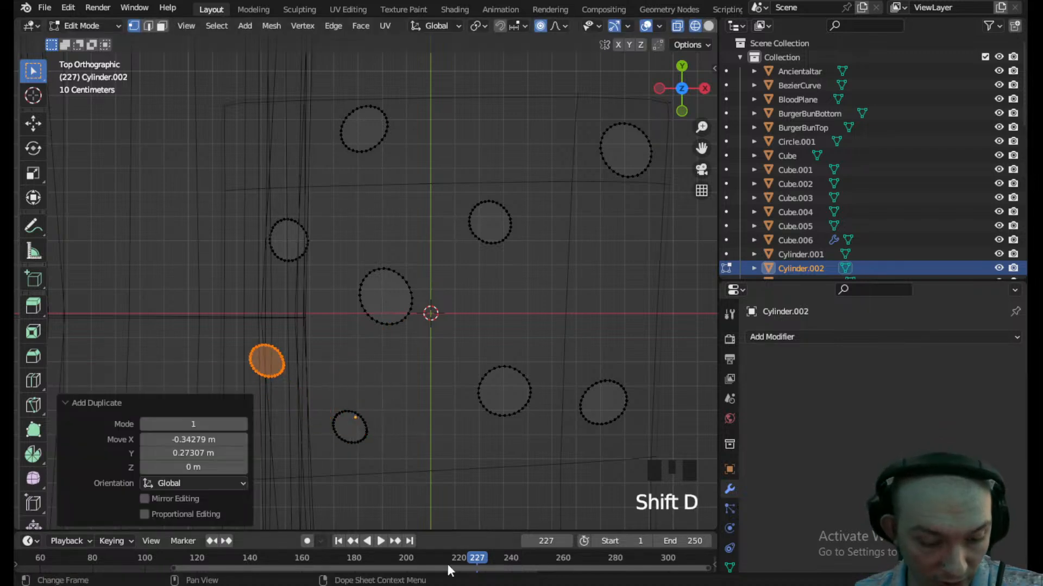
pyautogui.press('r')
pyautogui.press('r')
pyautogui.rightClick(377, 387)
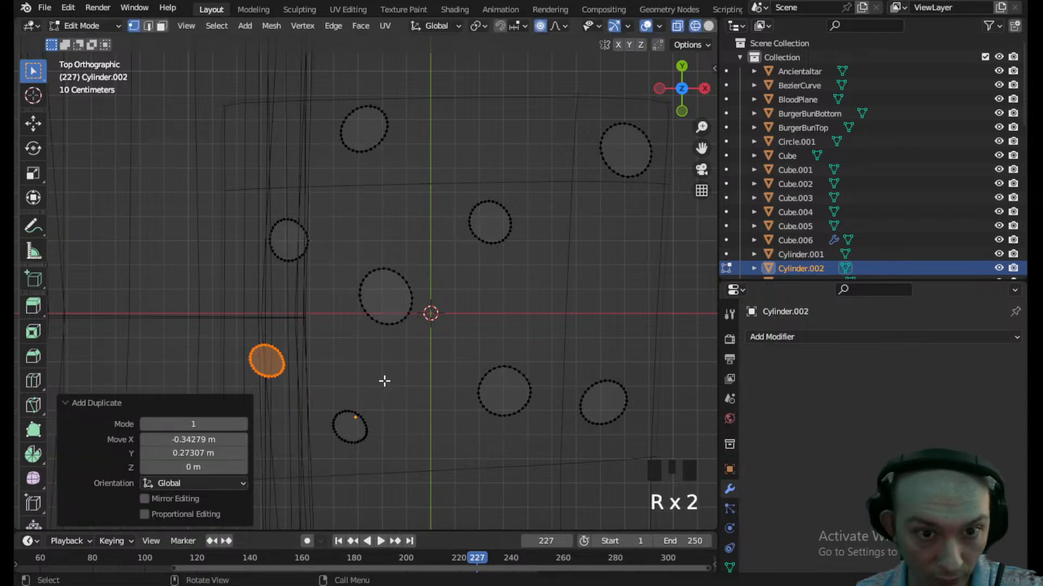
# - Rotate the duplicated small cylinder by about -111° and move it about 0.7 m in -Y into the slab's lower-left corner
pyautogui.click(299, 390)
pyautogui.moveTo(302, 397); pyautogui.dragTo(248, 339)
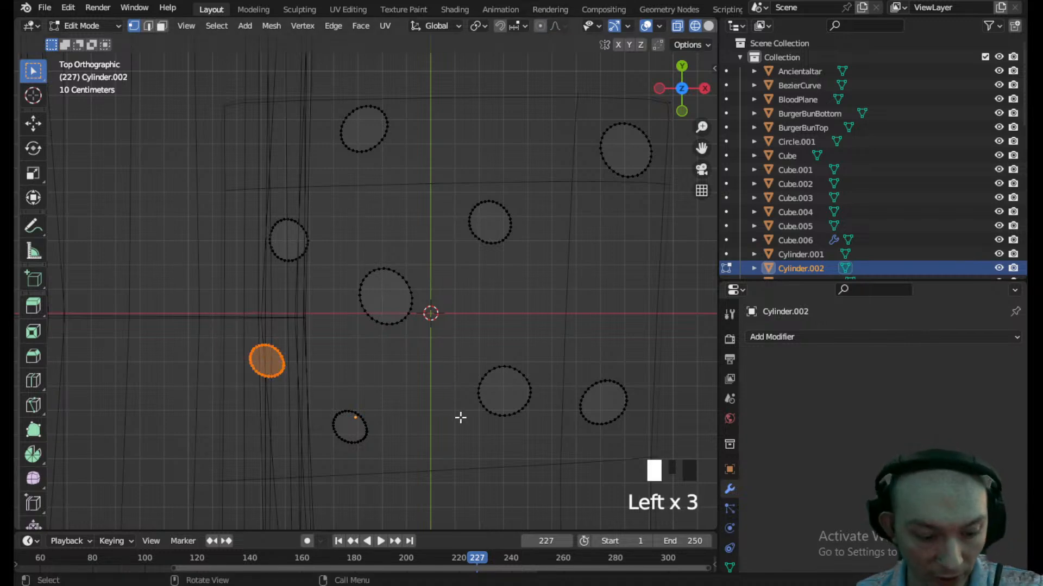
pyautogui.press('r')
pyautogui.click(254, 190)
pyautogui.scroll(-2, 309, 304)
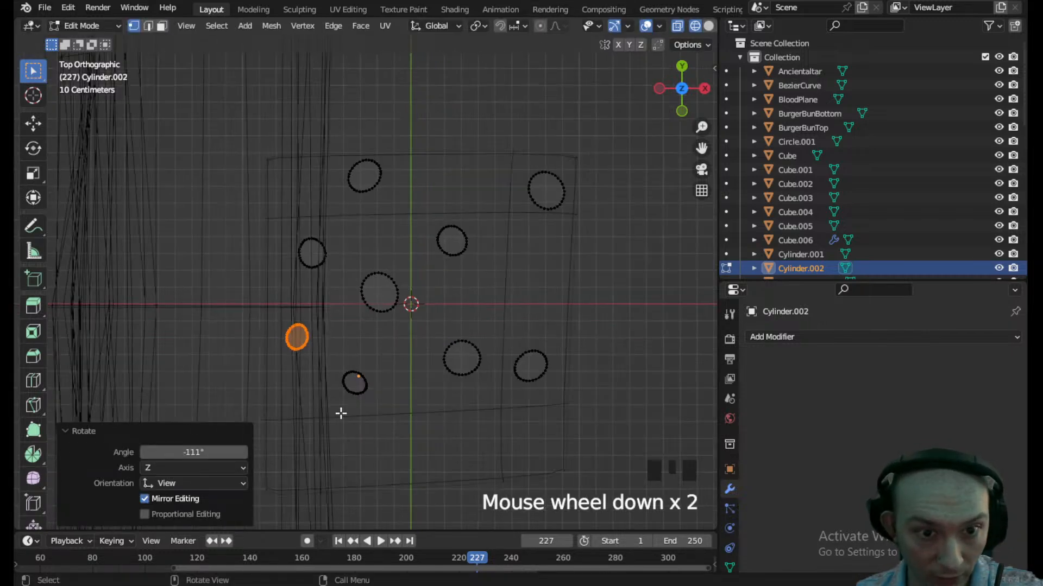
pyautogui.press('g')
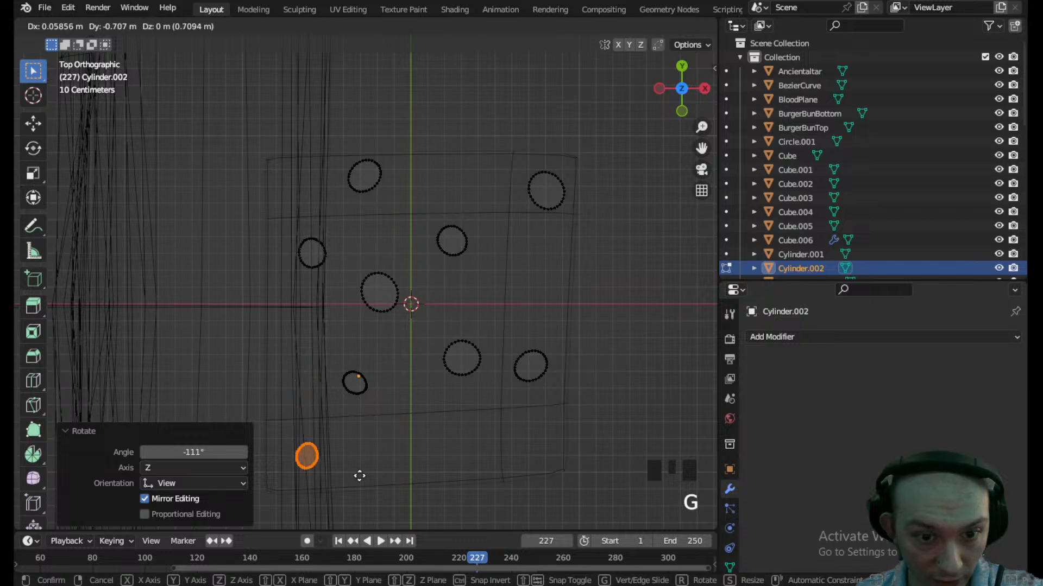
pyautogui.click(360, 475)
# - Select the upper-middle cylinder and try to move it more than 1.1 m in -Y near the slab's lower edge
pyautogui.moveTo(480, 386); pyautogui.dragTo(438, 333)
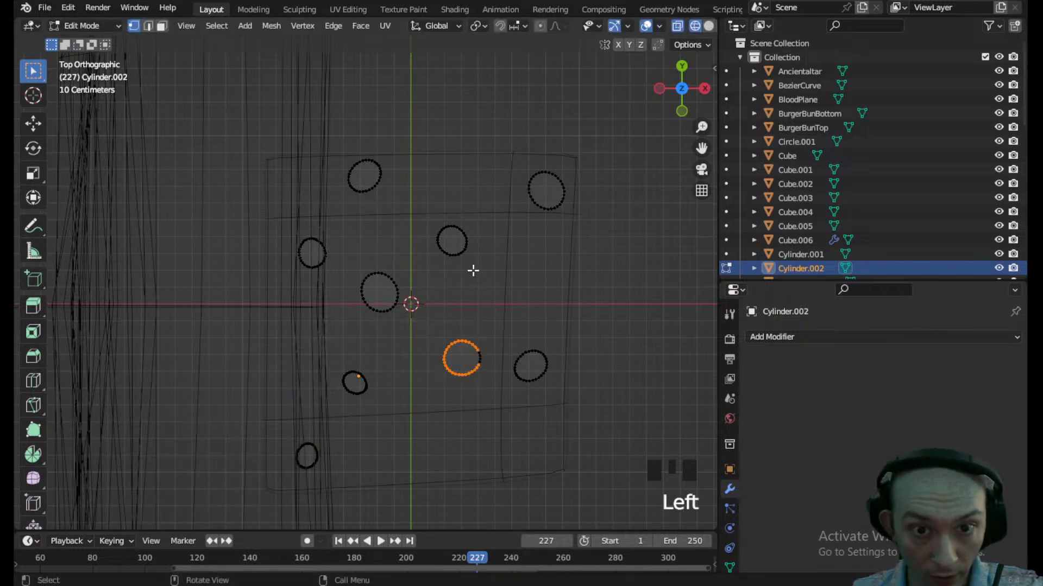
pyautogui.click(432, 226)
pyautogui.press('g')
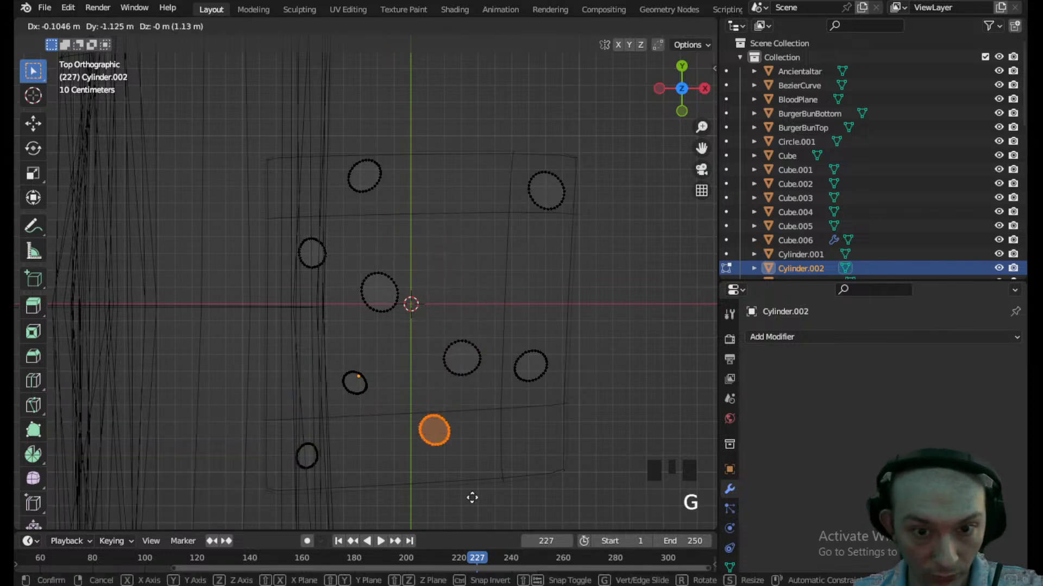
pyautogui.click(476, 492)
pyautogui.moveTo(393, 328); pyautogui.dragTo(342, 255)
pyautogui.hotkey('ctrl', 'z')
pyautogui.hotkey('ctrl', 'z')
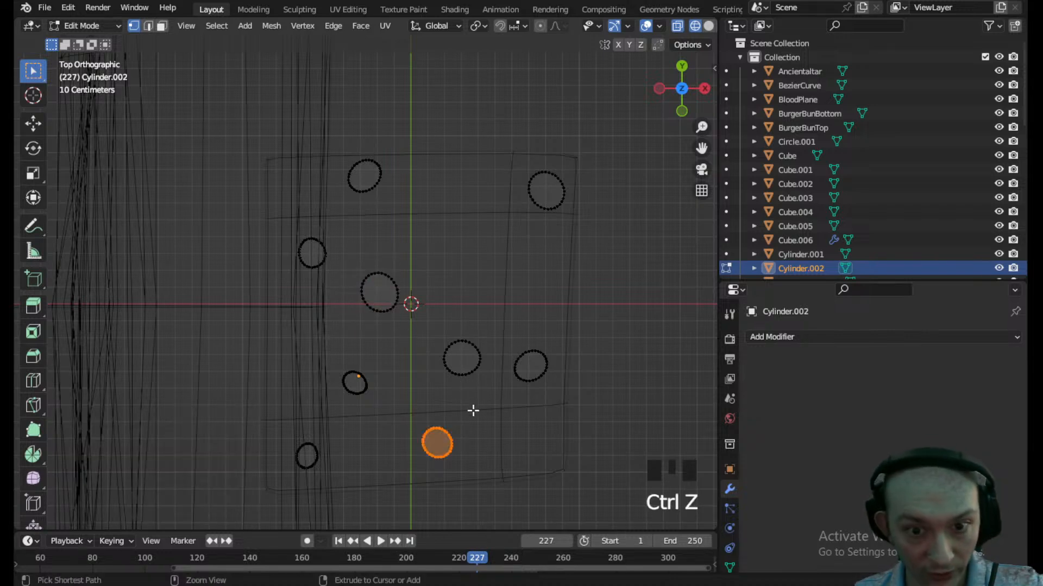
# - Duplicate the upper-middle cylinder about -0.11 m in X and -1.15 m in Y, near the slab's lower edge
pyautogui.hotkey('shift', 'd')
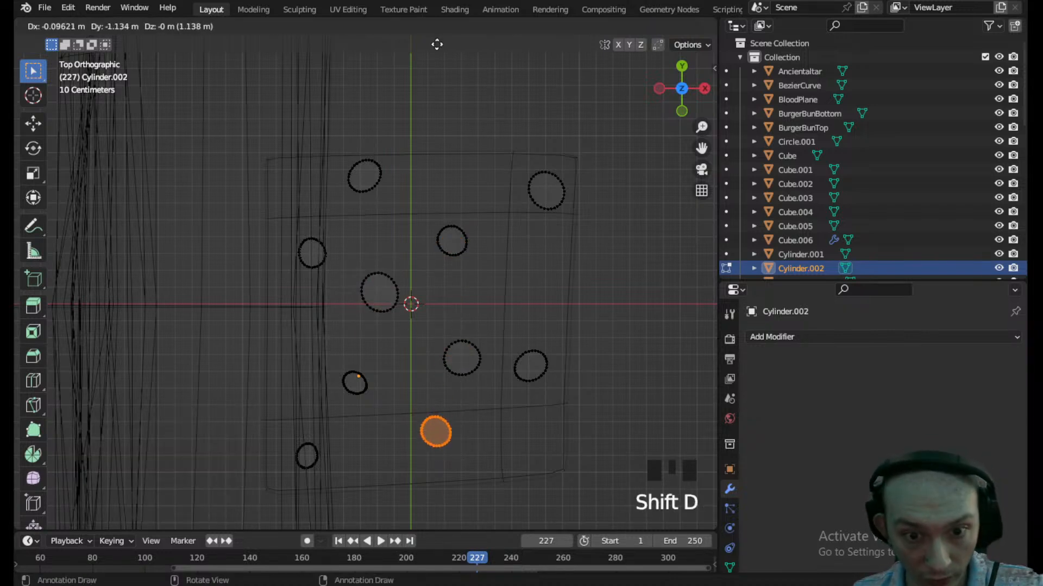
pyautogui.click(444, 41)
pyautogui.scroll(-1, 507, 268)
pyautogui.moveTo(507, 268); pyautogui.dragTo(477, 170, button='middle')
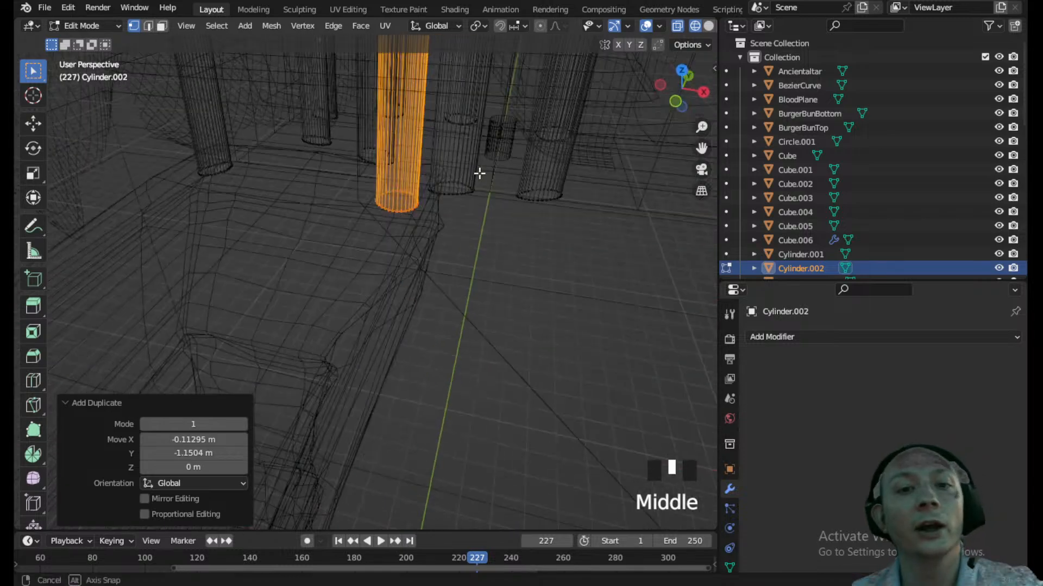
pyautogui.scroll(-2, 431, 135)
pyautogui.keyDown('shift'); pyautogui.moveTo(430, 136); pyautogui.dragTo(333, 81, button='middle'); pyautogui.keyUp('shift')
# - Return to Object Mode, select the cheese slab and apply its existing modifier
pyautogui.click(84, 26)
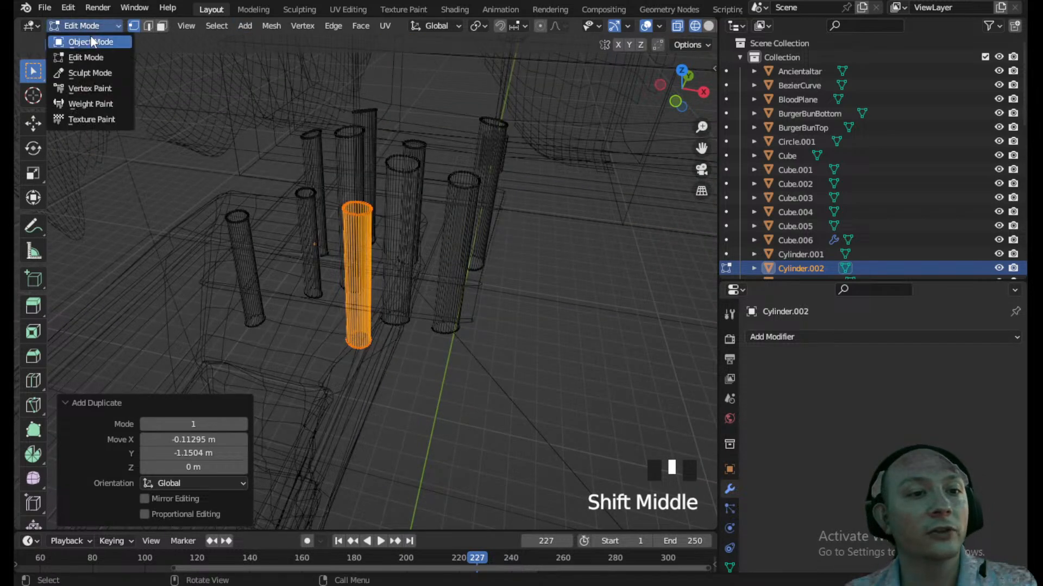
pyautogui.click(87, 41)
pyautogui.click(476, 315)
pyautogui.click(961, 361)
pyautogui.click(935, 376)
# - Add a Boolean Difference modifier to the slab with Cylinder.002 as the cutting object and apply it
pyautogui.click(939, 337)
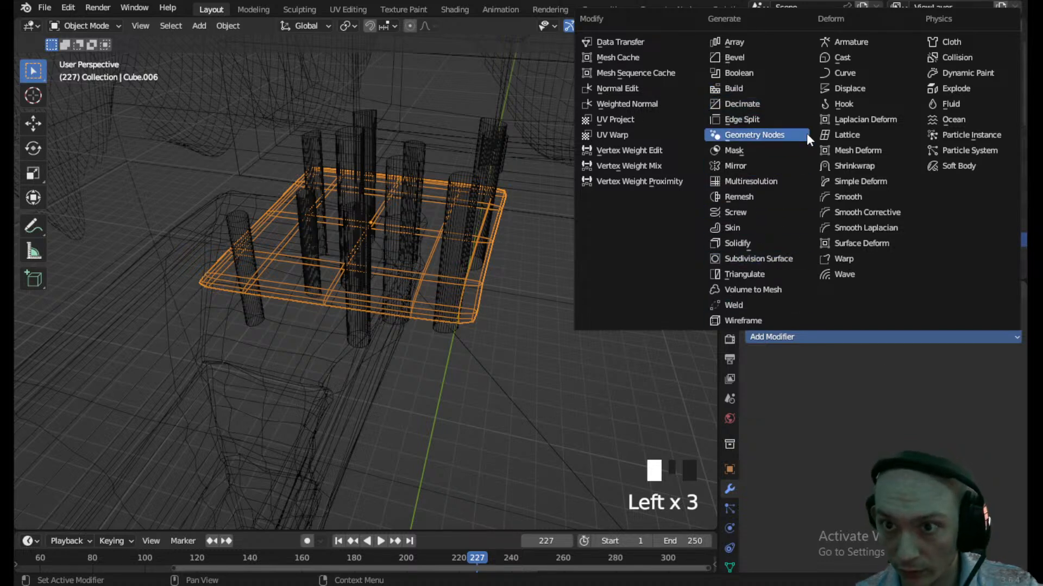
pyautogui.click(766, 72)
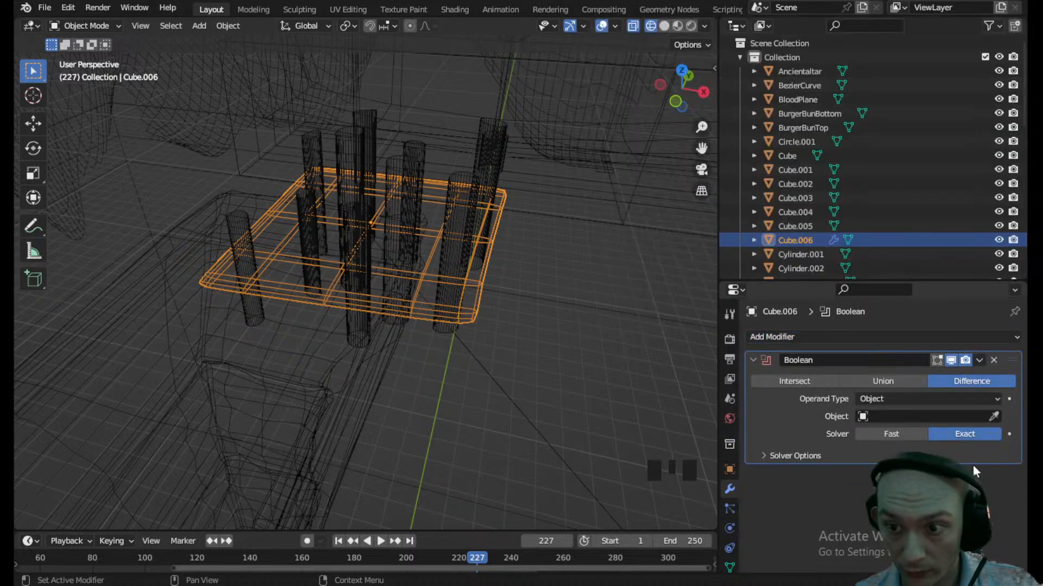
pyautogui.click(992, 416)
pyautogui.click(497, 143)
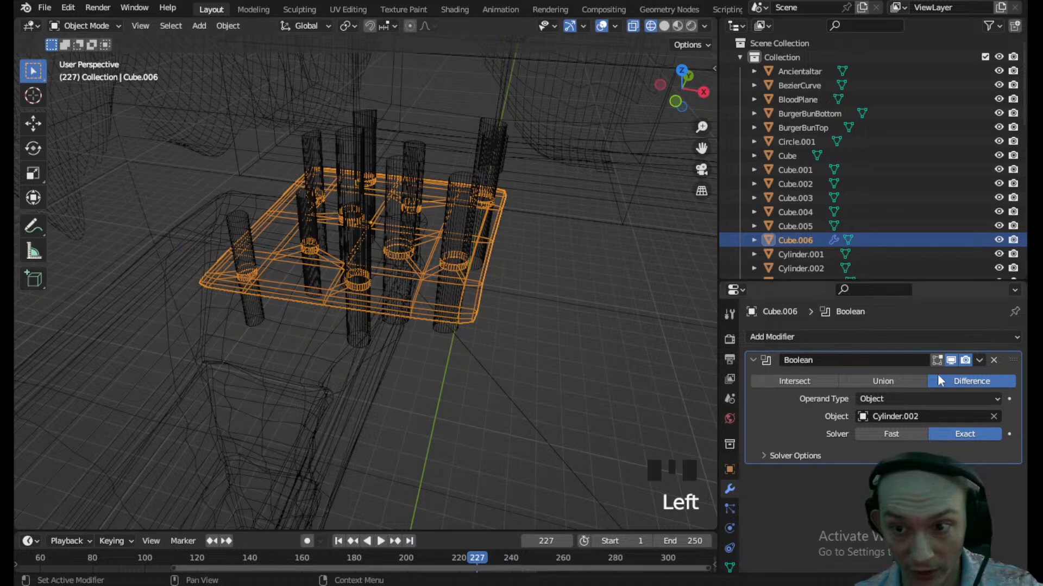
pyautogui.click(979, 360)
pyautogui.click(918, 377)
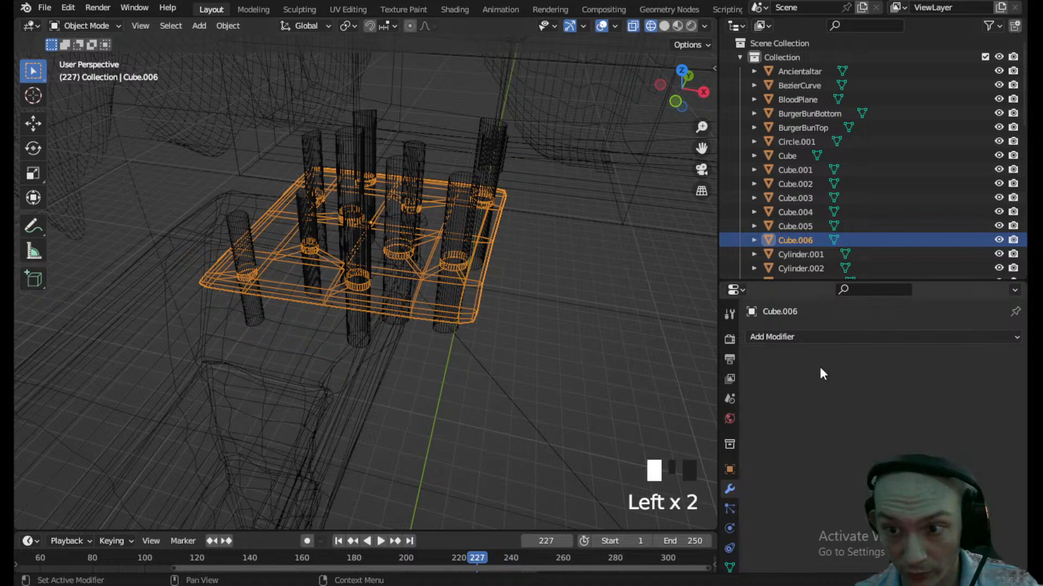
# - Hide the Cylinder.002 cutter and display the perforated slice in Material Preview shading
pyautogui.click(460, 223)
pyautogui.click(447, 241)
pyautogui.moveTo(446, 241); pyautogui.dragTo(427, 252, button='middle')
pyautogui.press('z')
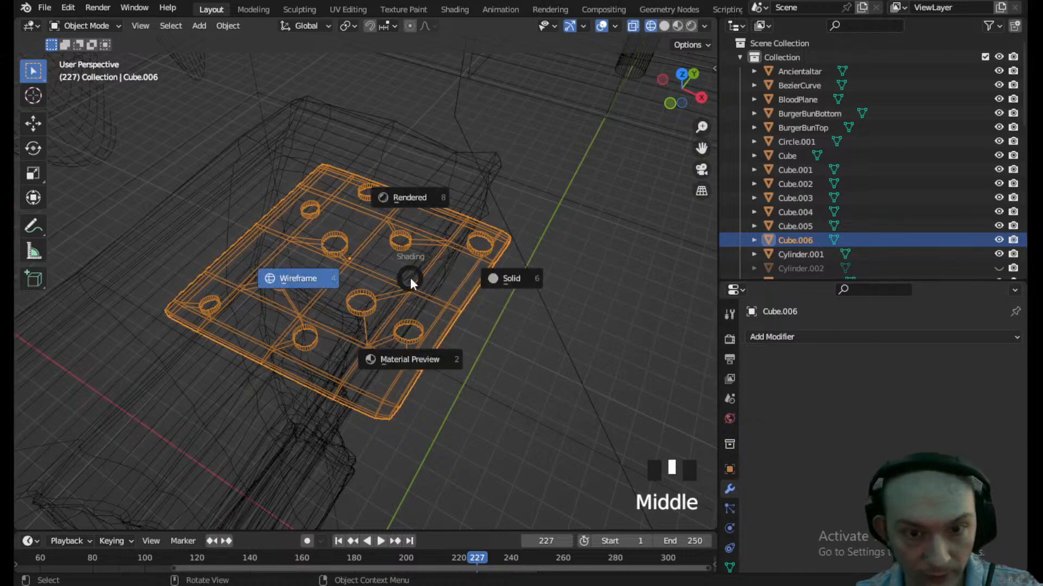
pyautogui.moveTo(436, 366)
pyautogui.mouseDown(button='middle')
pyautogui.moveTo(457, 291)
pyautogui.moveTo(492, 320)
pyautogui.mouseUp(button='middle')
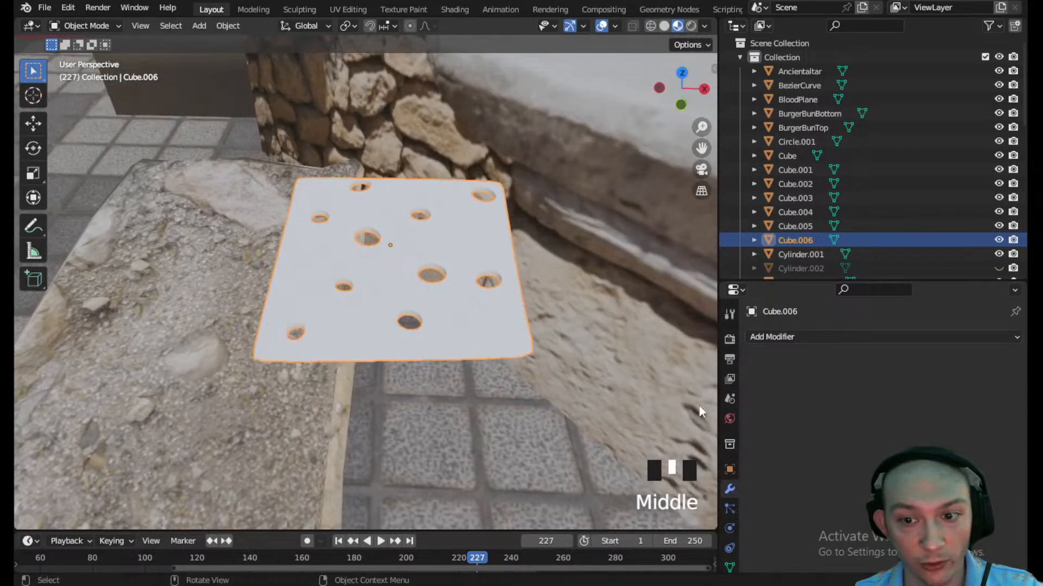
# - Create a new material for the cheese slice and set its base color to a bright yellow-orange
pyautogui.scroll(-3, 731, 485)
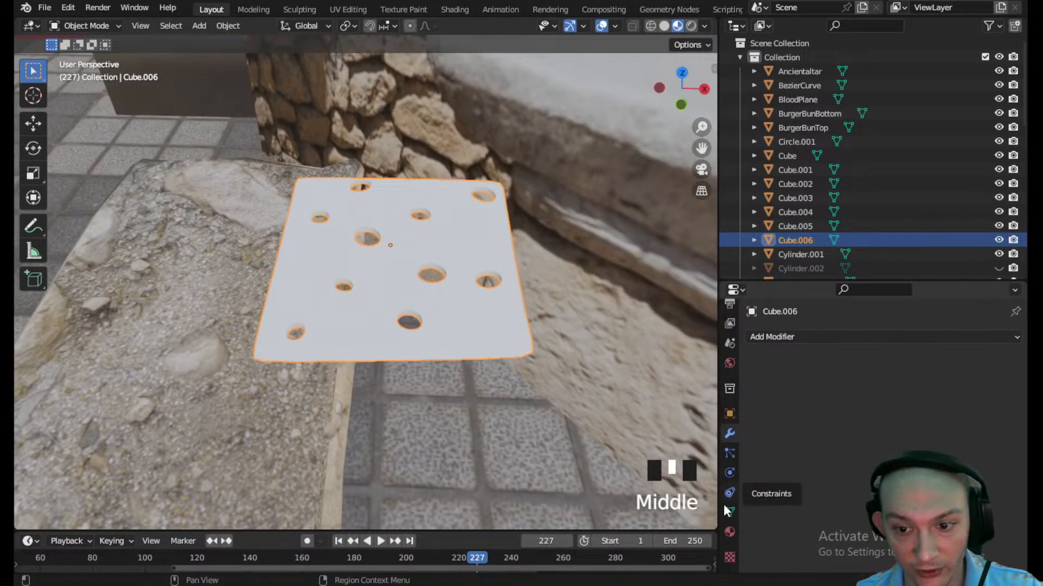
pyautogui.click(728, 533)
pyautogui.click(821, 395)
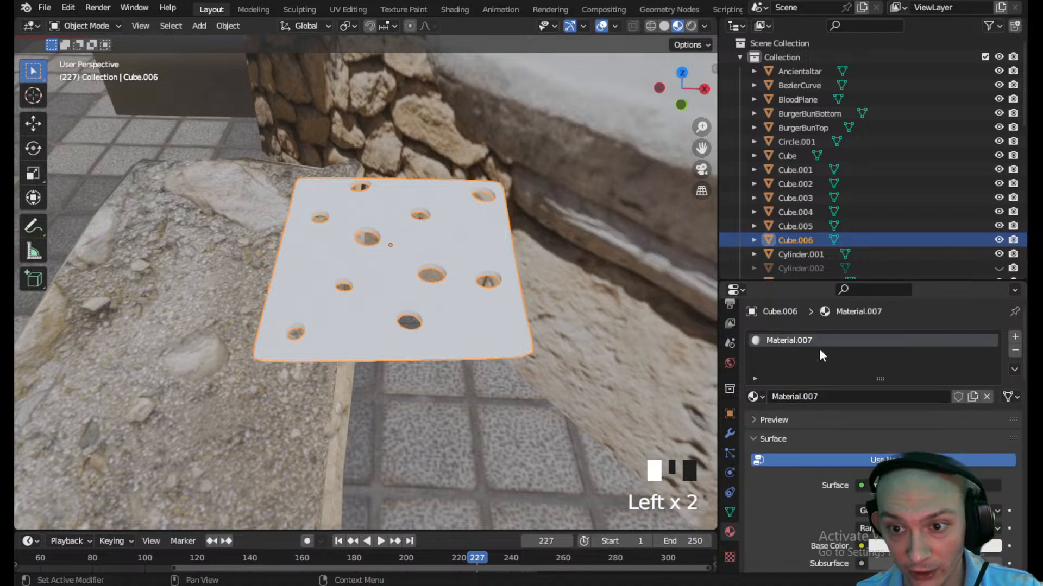
pyautogui.click(931, 546)
pyautogui.click(916, 421)
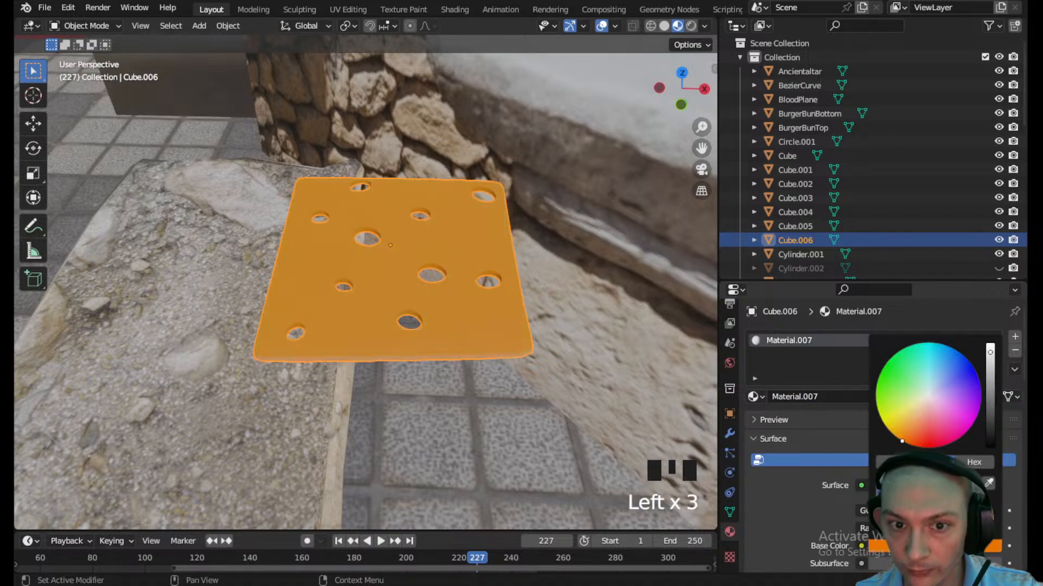
pyautogui.click(503, 278)
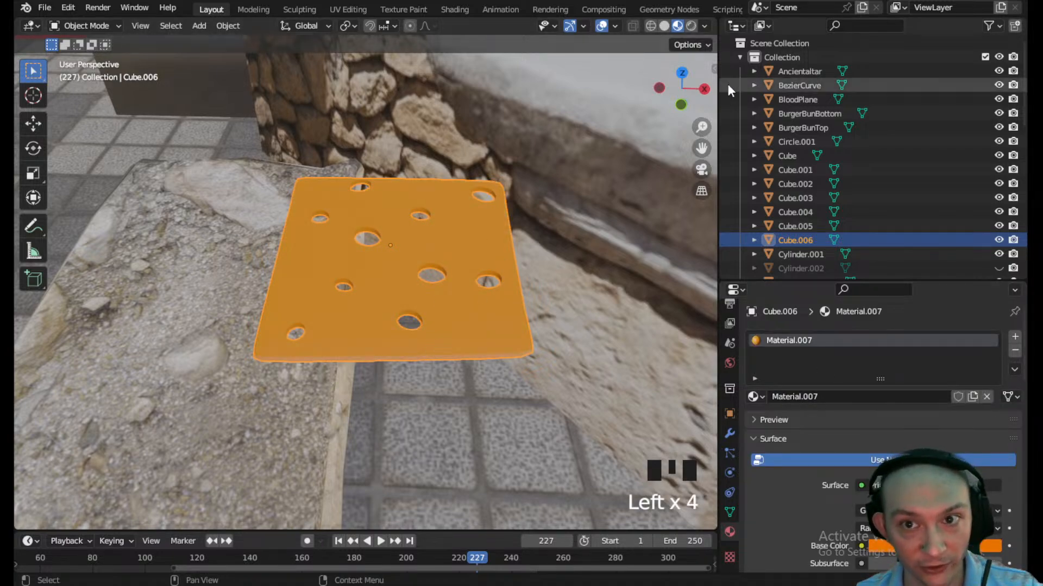
# - From a top view, move the cheese slice across the room to the third compartment of the ingredient counter, beside the tomato
pyautogui.click(682, 75)
pyautogui.scroll(-7, 555, 243)
pyautogui.scroll(-6, 421, 330)
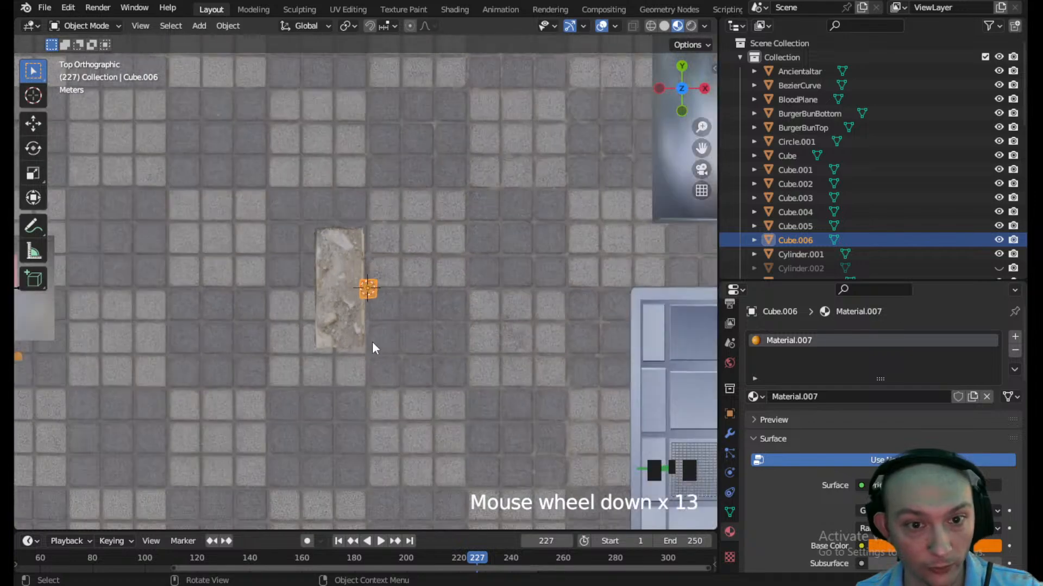
pyautogui.moveTo(379, 335); pyautogui.dragTo(454, 307, button='middle')
pyautogui.scroll(-4, 454, 307)
pyautogui.click(681, 82)
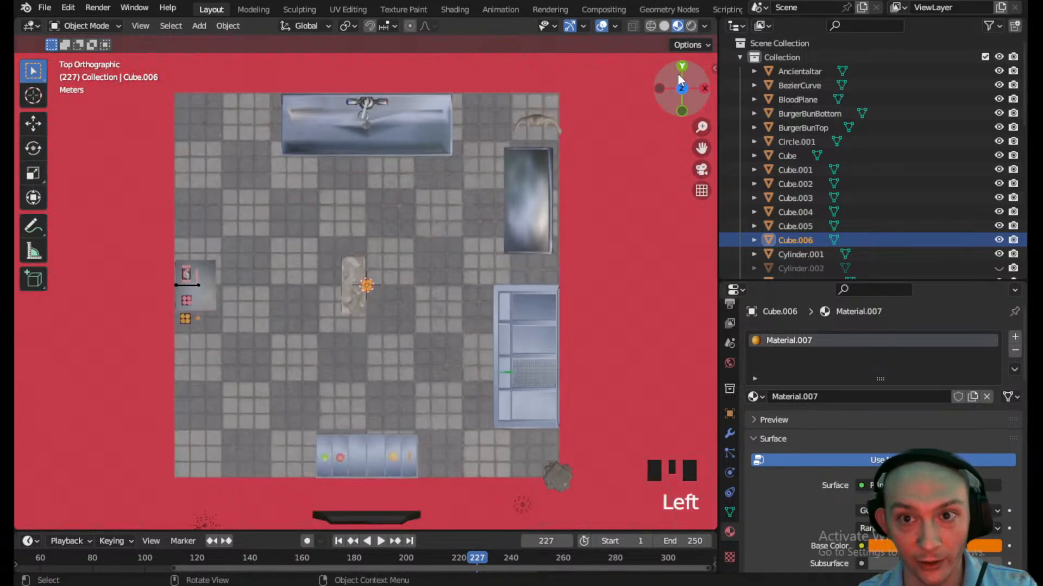
pyautogui.scroll(6, 351, 300)
pyautogui.scroll(-2, 386, 300)
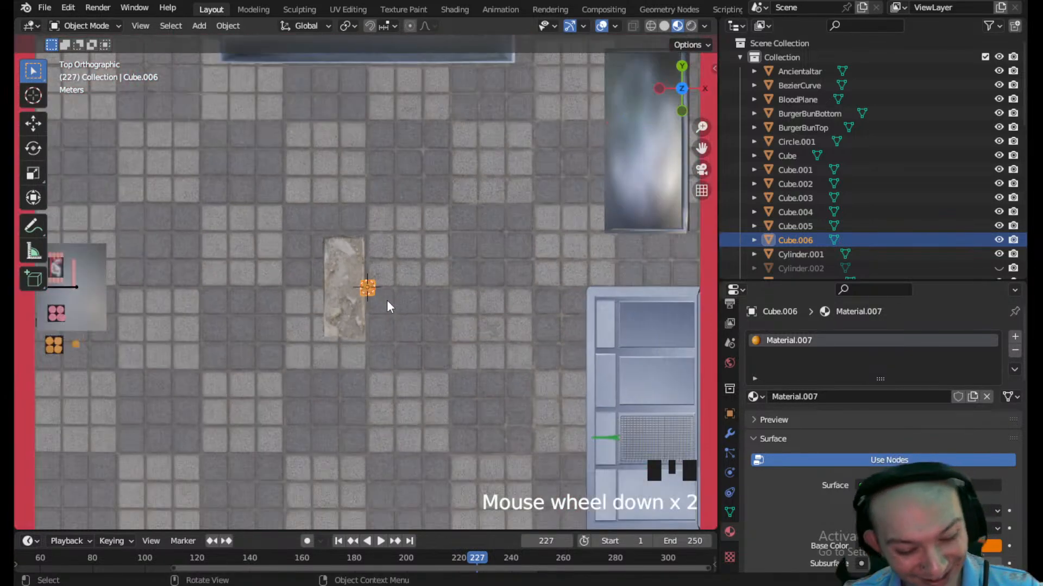
pyautogui.press('g')
pyautogui.click(385, 468)
pyautogui.keyDown('shift'); pyautogui.moveTo(386, 468); pyautogui.dragTo(449, 268, button='middle'); pyautogui.keyUp('shift')
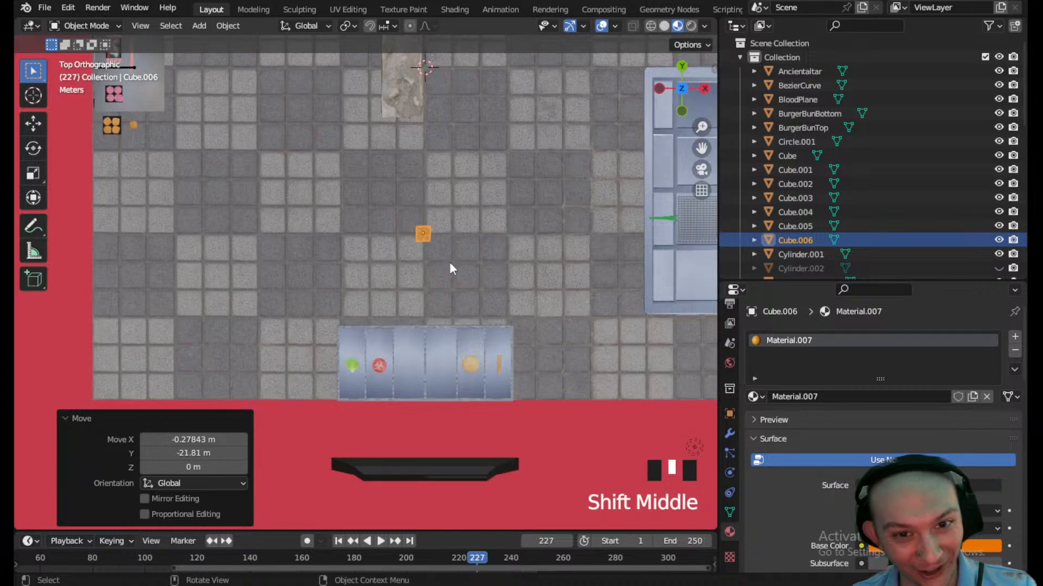
pyautogui.press('g')
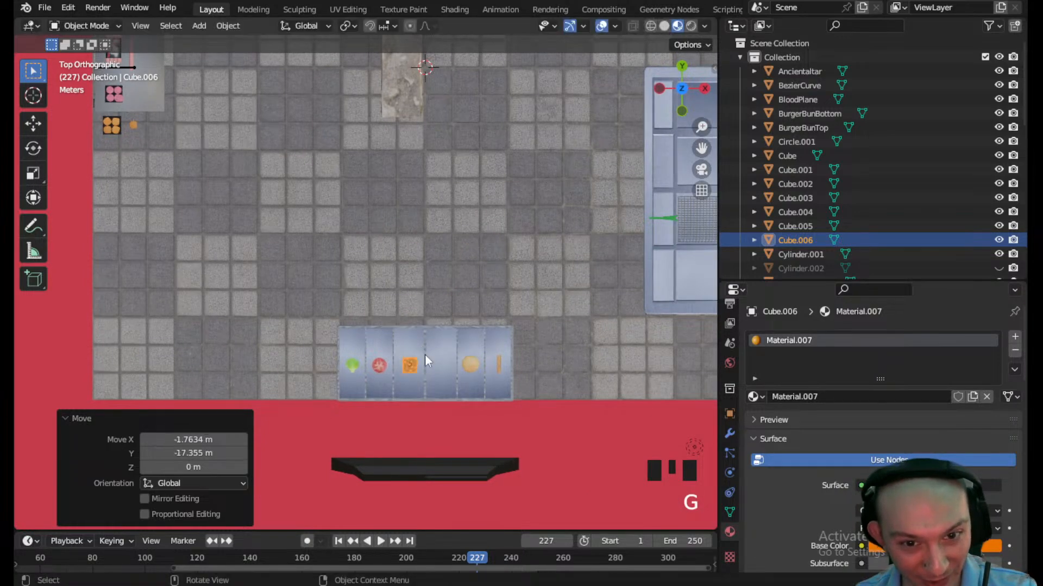
pyautogui.click(424, 354)
# - Lower the cheese slice about 4.35 m in Z into its counter compartment and save the scene
pyautogui.scroll(4, 424, 354)
pyautogui.keyDown('shift'); pyautogui.moveTo(425, 354); pyautogui.dragTo(536, 220, button='middle'); pyautogui.keyUp('shift')
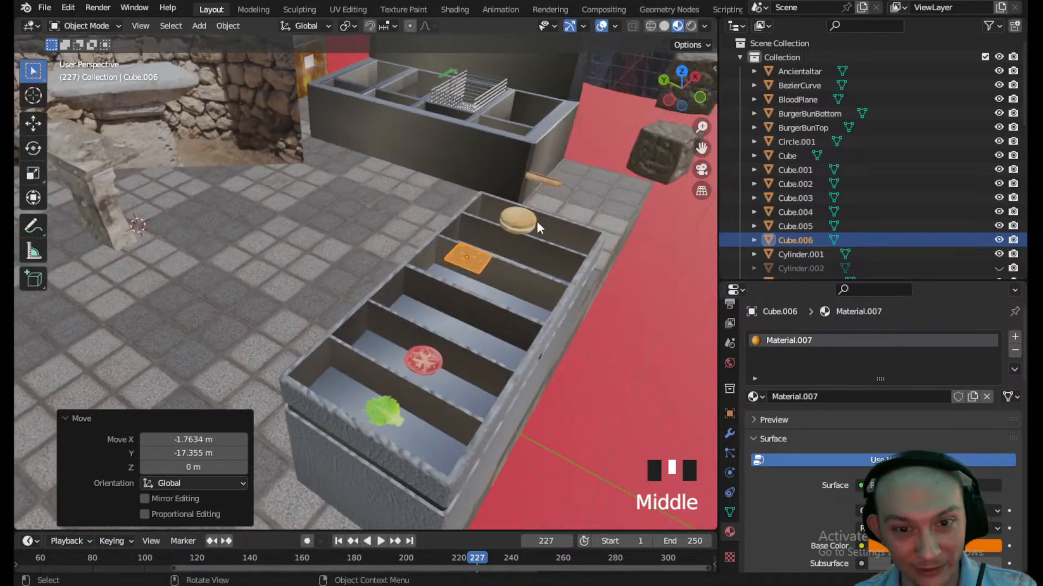
pyautogui.press('g')
pyautogui.middleClick(523, 281)
pyautogui.click(523, 281)
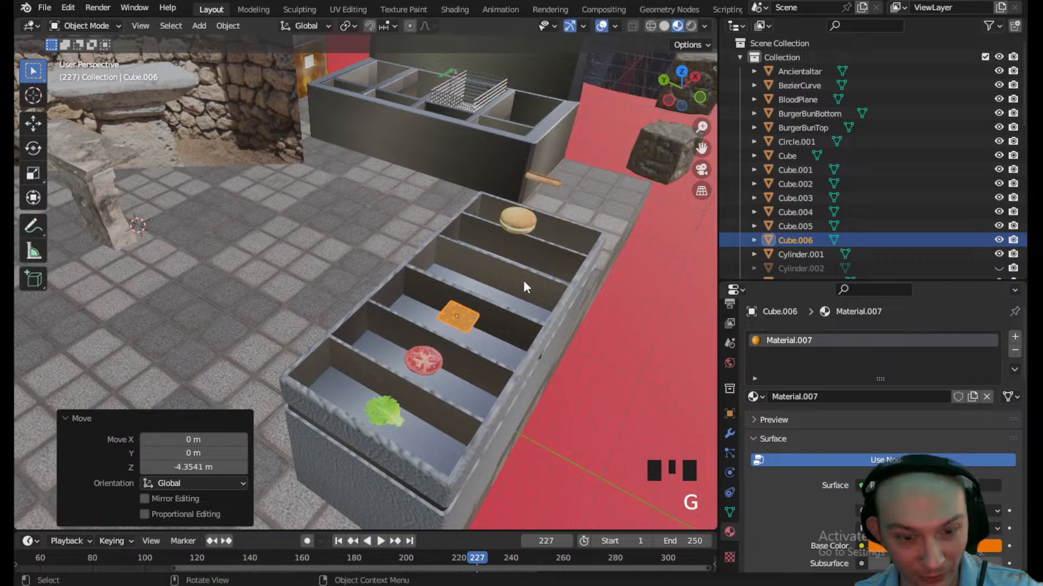
pyautogui.hotkey('ctrl', 's')
# - Duplicate the tomato slice about 8 m along X into the empty fourth compartment
pyautogui.moveTo(523, 276); pyautogui.dragTo(466, 384, button='middle')
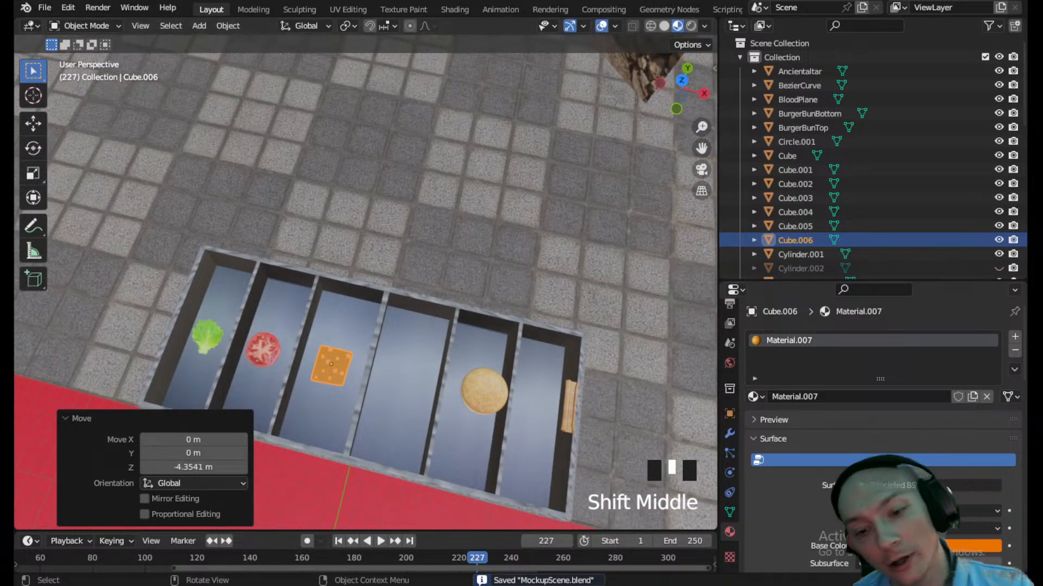
pyautogui.moveTo(440, 585)
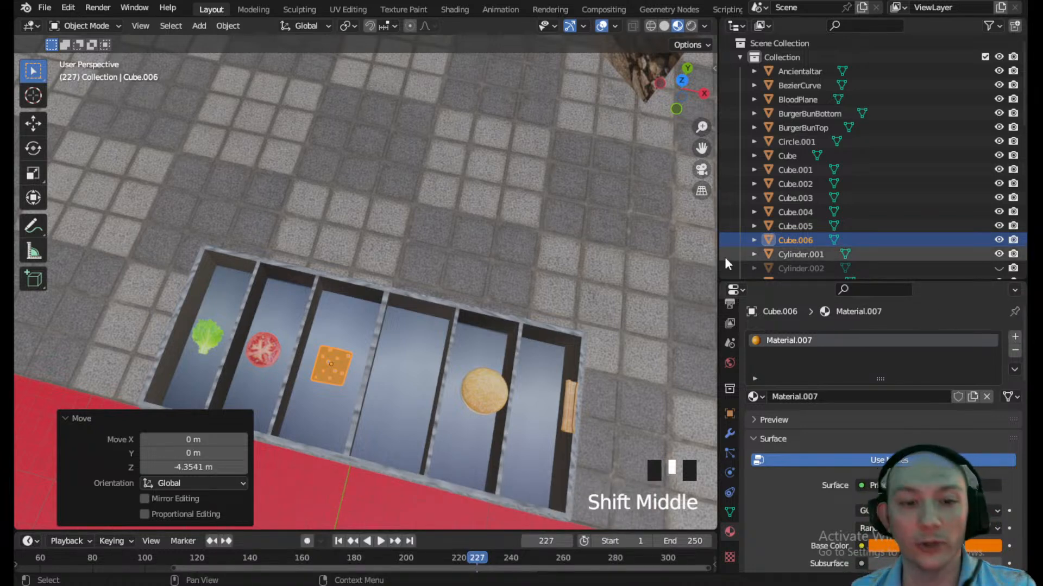
pyautogui.click(264, 365)
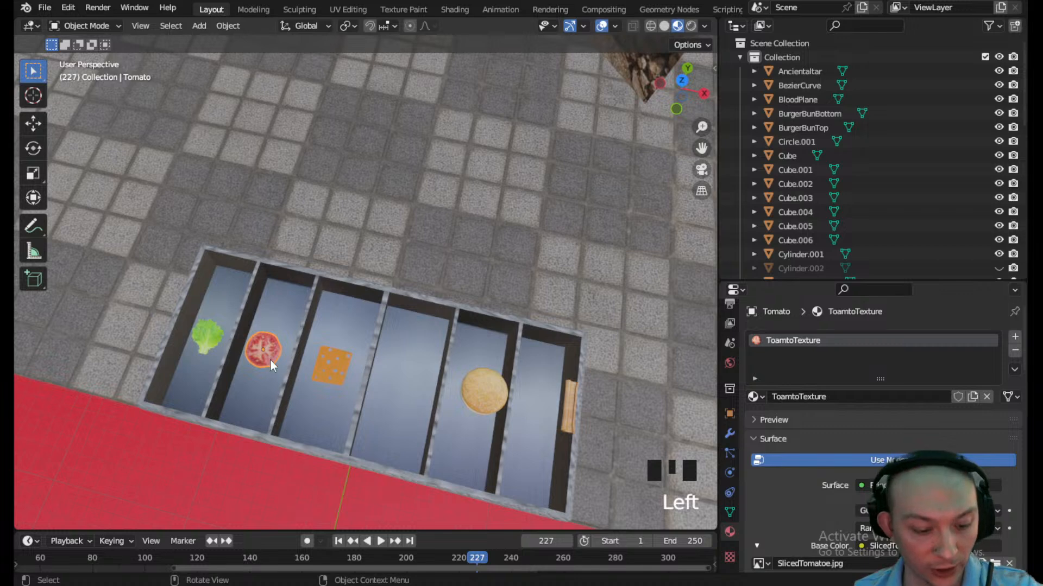
pyautogui.hotkey('shift', 'd')
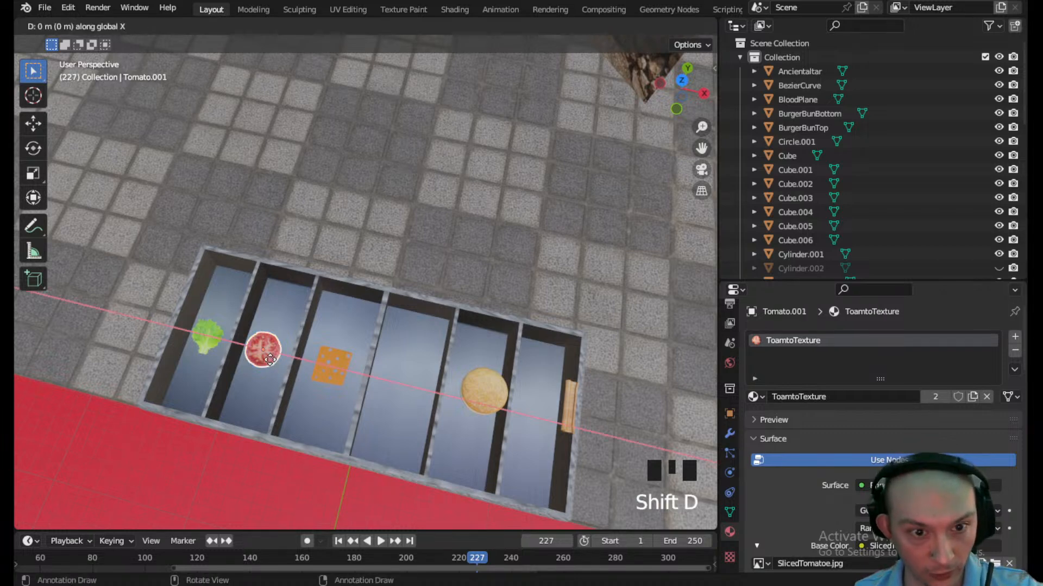
pyautogui.click(410, 397)
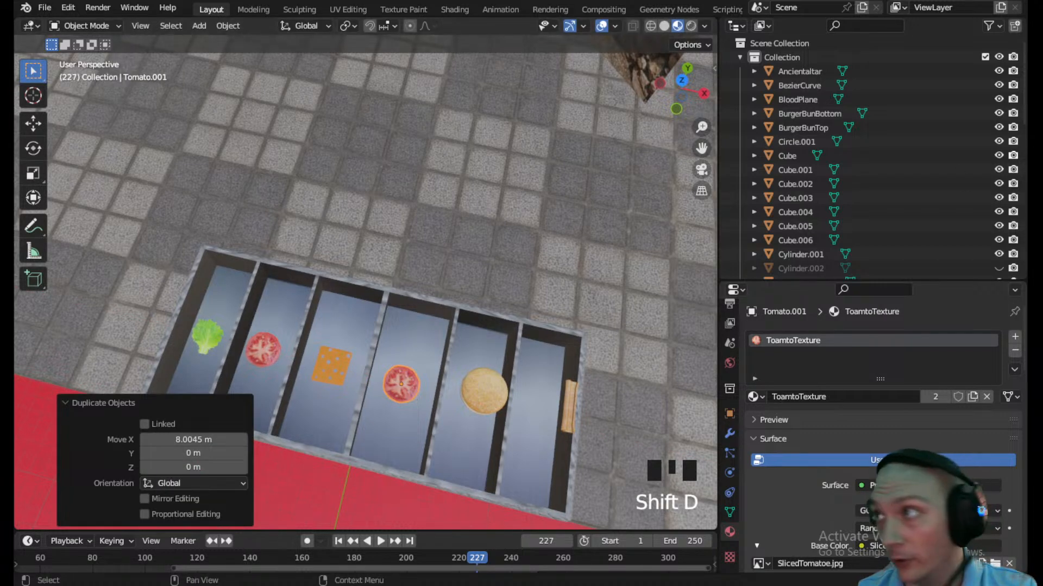
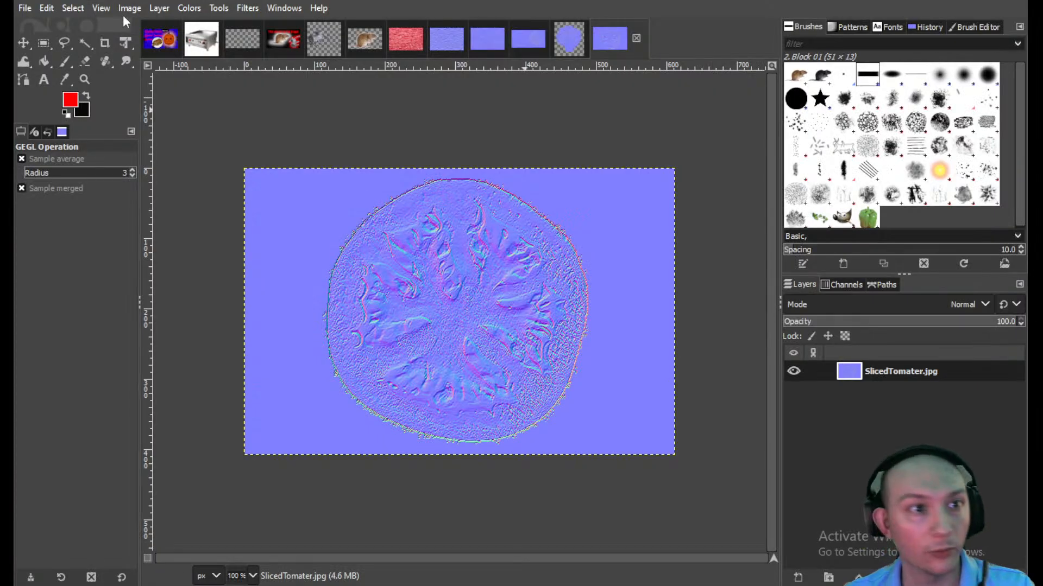
# - Switch to GIMP and open the RoundOnion.jpg texture image
pyautogui.click(24, 8)
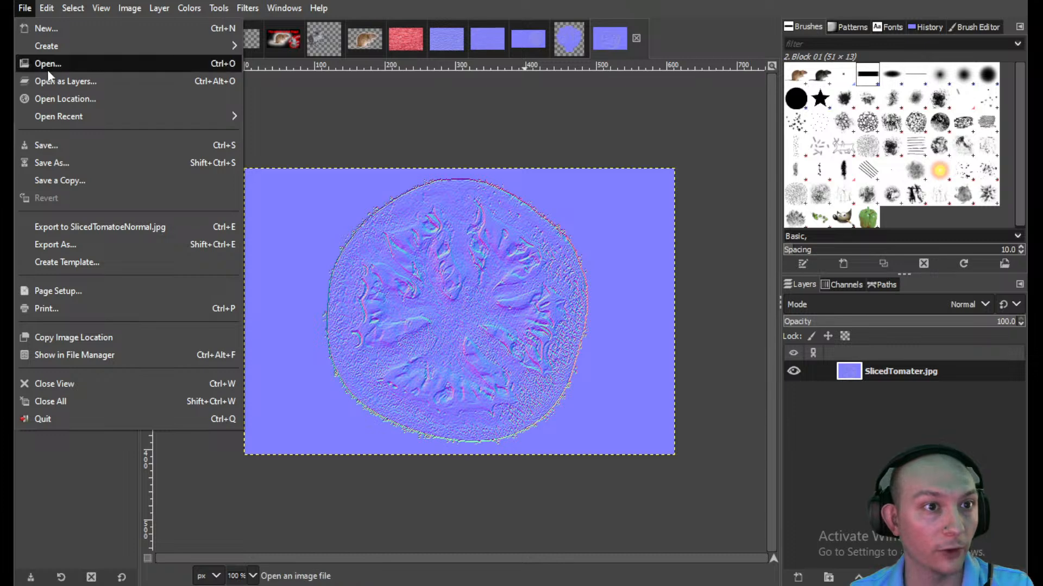
pyautogui.click(48, 67)
pyautogui.click(356, 196)
pyautogui.click(719, 571)
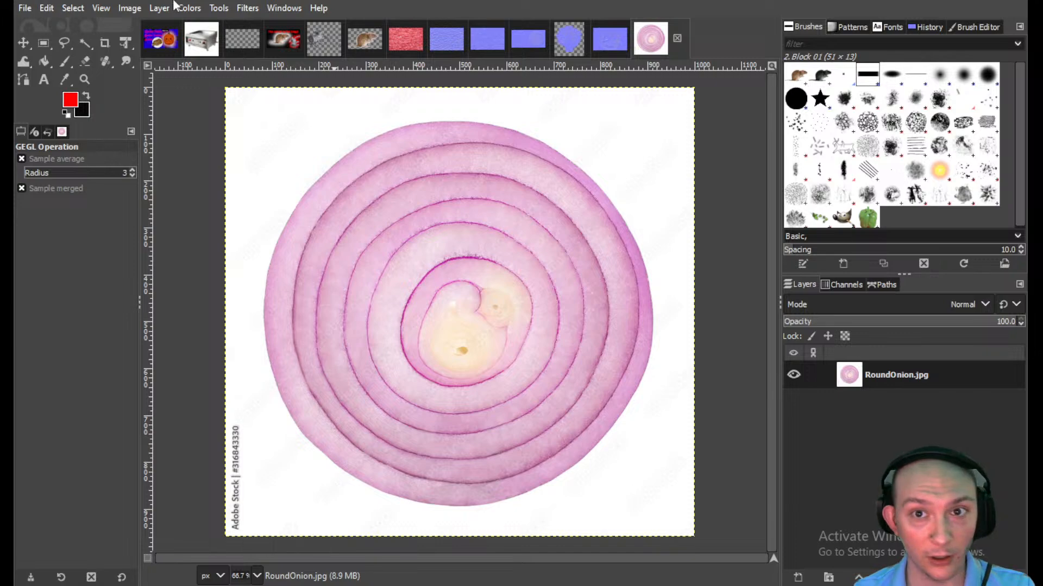
pyautogui.click(25, 7)
pyautogui.click(74, 244)
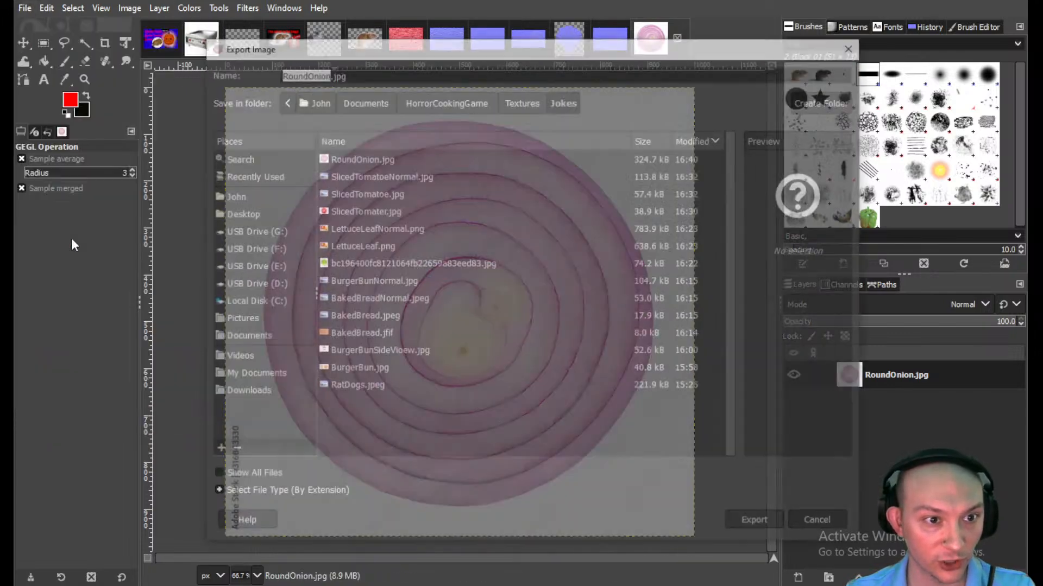
pyautogui.click(821, 524)
# - Generate a normal map from the onion image with the Normal Map filter
pyautogui.click(247, 8)
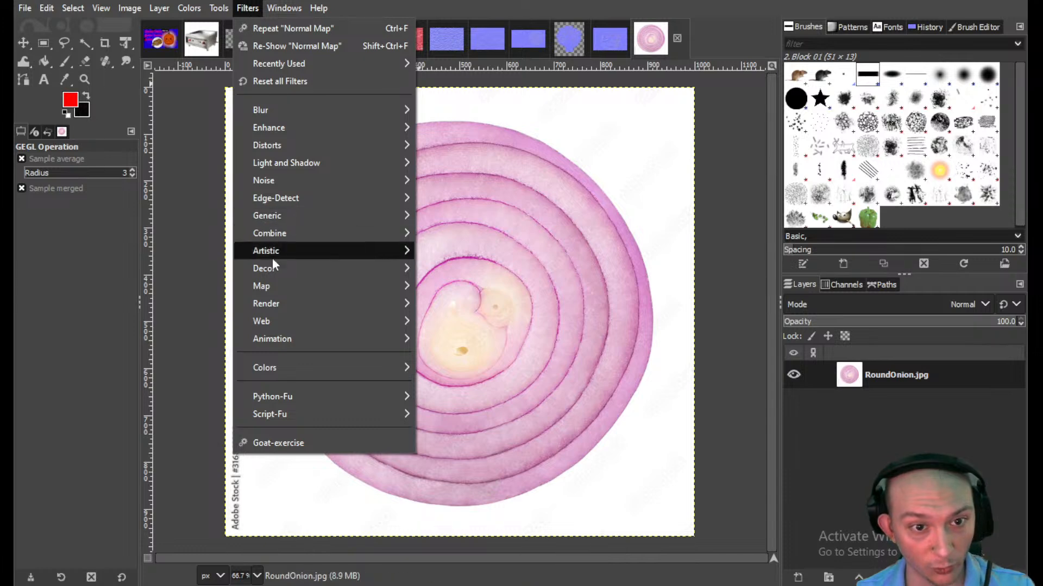
pyautogui.moveTo(293, 219)
pyautogui.click(461, 268)
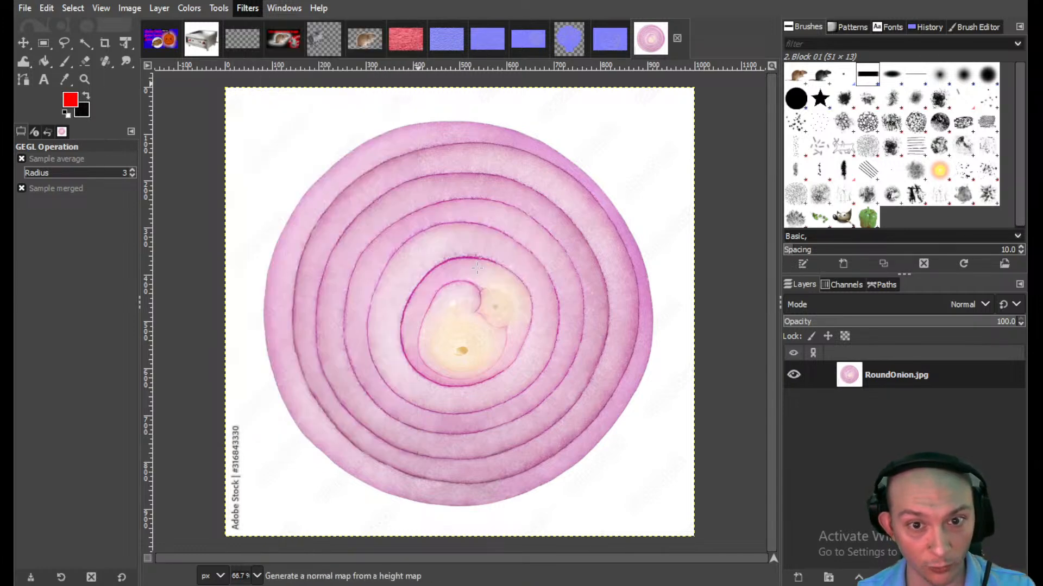
pyautogui.click(869, 414)
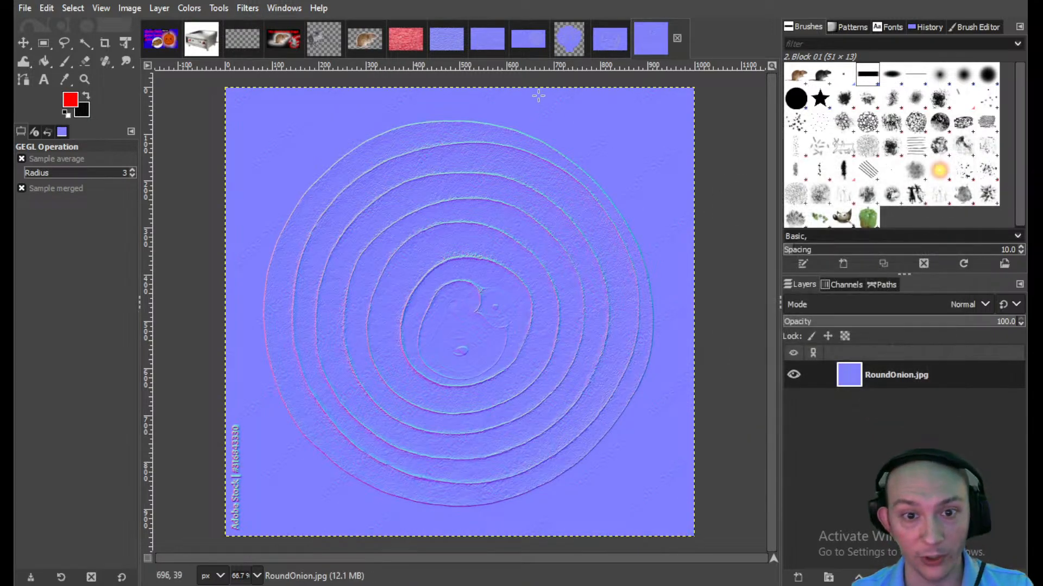
# - Export the normal map as RoundOnionNormal.jpg into the Jokes textures folder
pyautogui.click(26, 8)
pyautogui.click(72, 256)
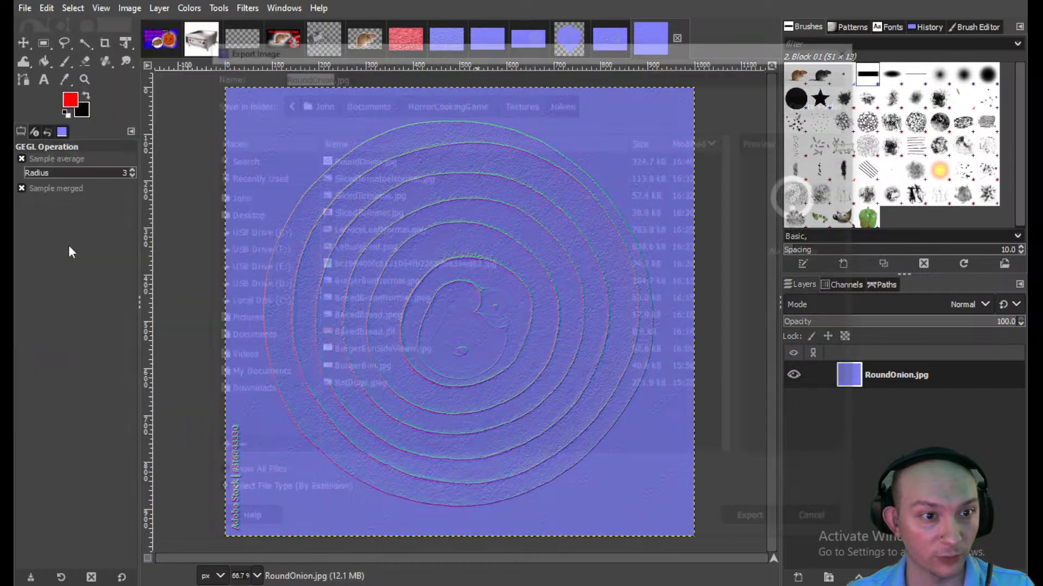
pyautogui.press('Right')
pyautogui.write('Normal')
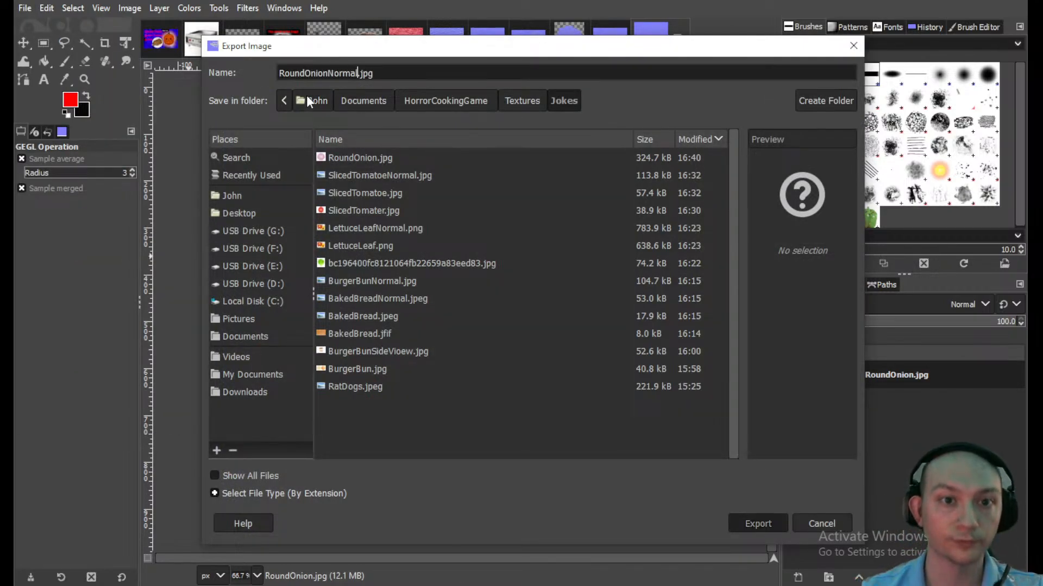
pyautogui.press('Return')
pyautogui.press('Return')
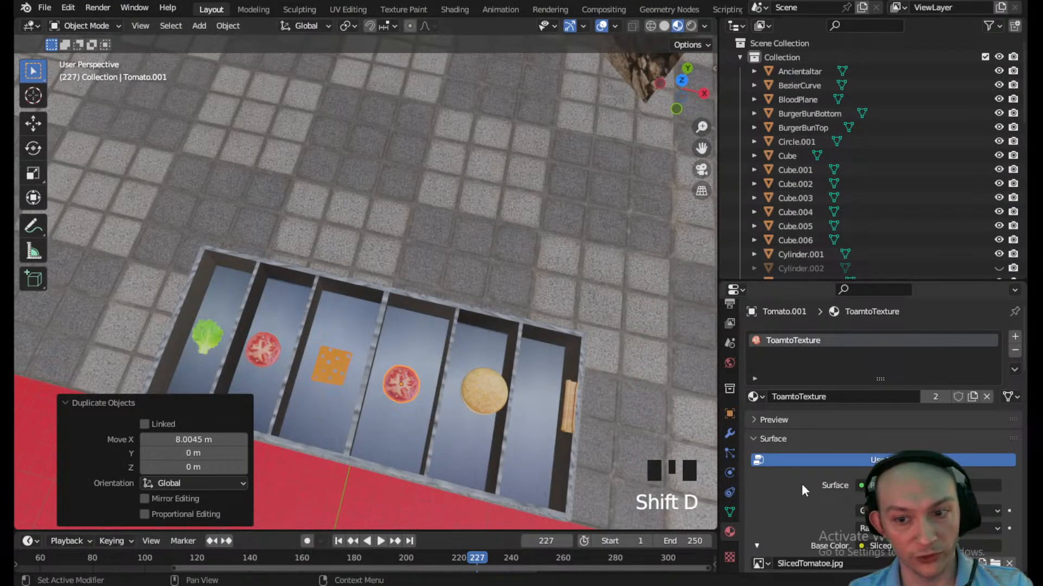
# - Switch to Blender, give the duplicated tomato slice its own copy of the material and name it Onion
pyautogui.scroll(-6, 793, 380)
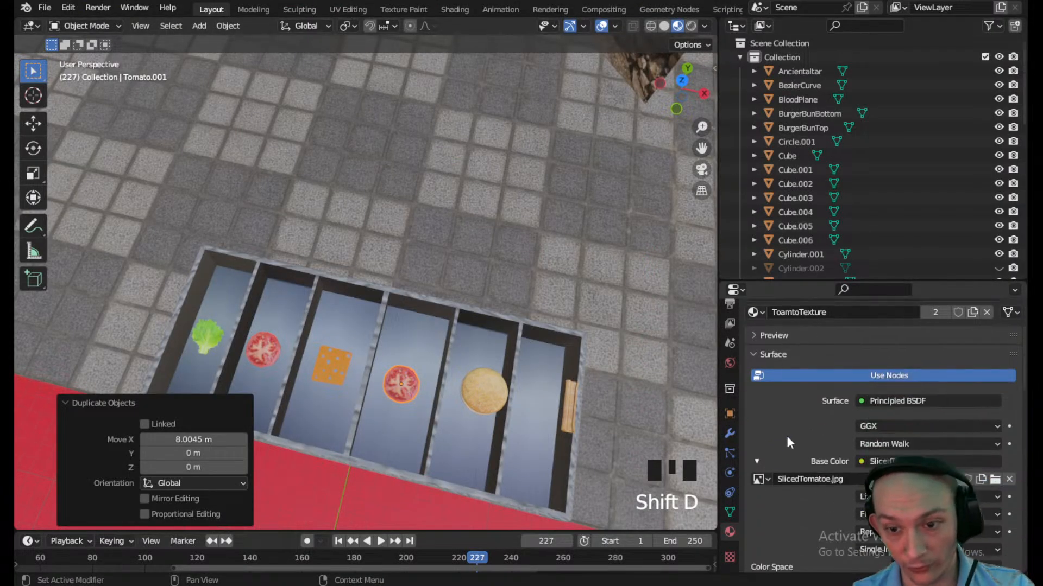
pyautogui.scroll(6, 820, 369)
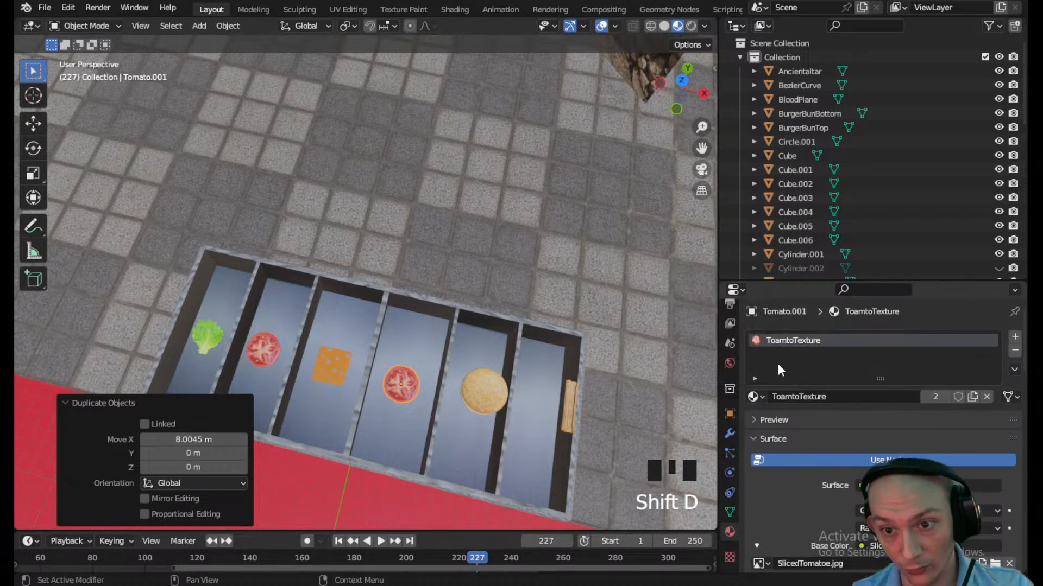
pyautogui.click(973, 396)
pyautogui.doubleClick(870, 396)
pyautogui.write('Onio')
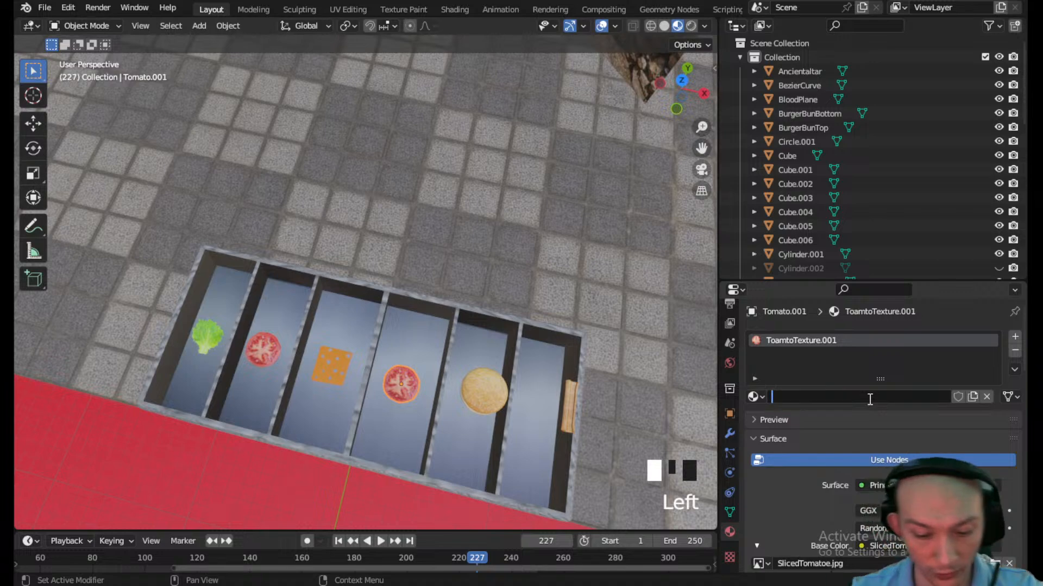
pyautogui.write('n')
pyautogui.click(868, 399)
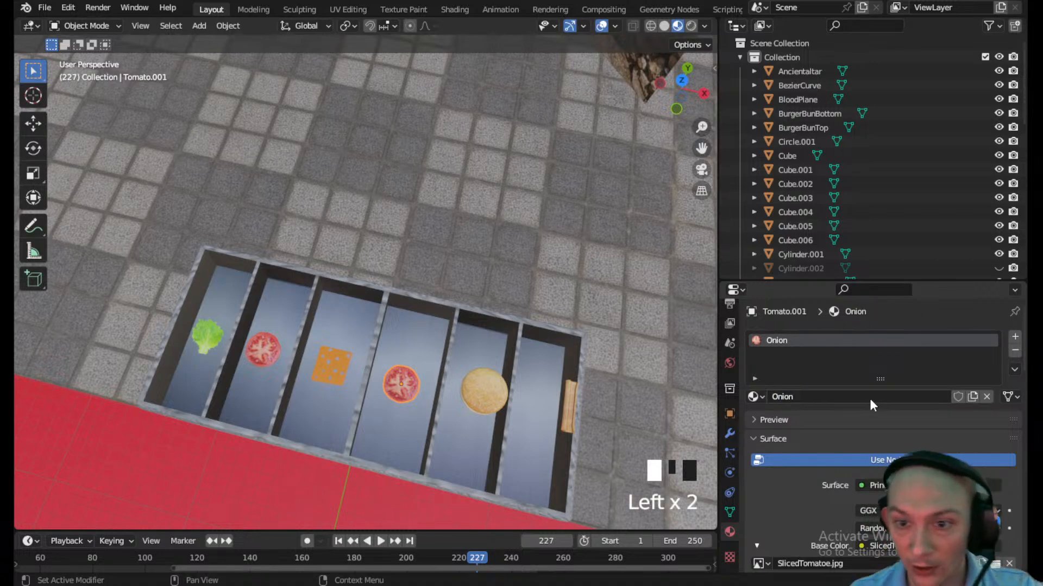
# - Replace the Onion material's base color image with RoundOnion.jpg
pyautogui.scroll(-4, 869, 399)
pyautogui.click(994, 479)
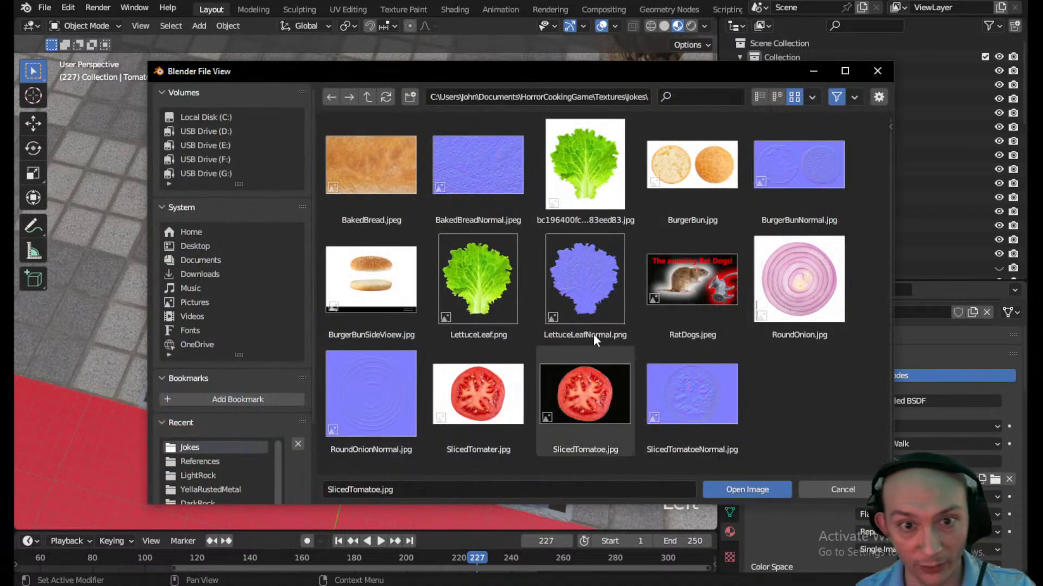
pyautogui.click(800, 321)
pyautogui.click(752, 489)
pyautogui.moveTo(405, 423); pyautogui.dragTo(401, 369, button='middle')
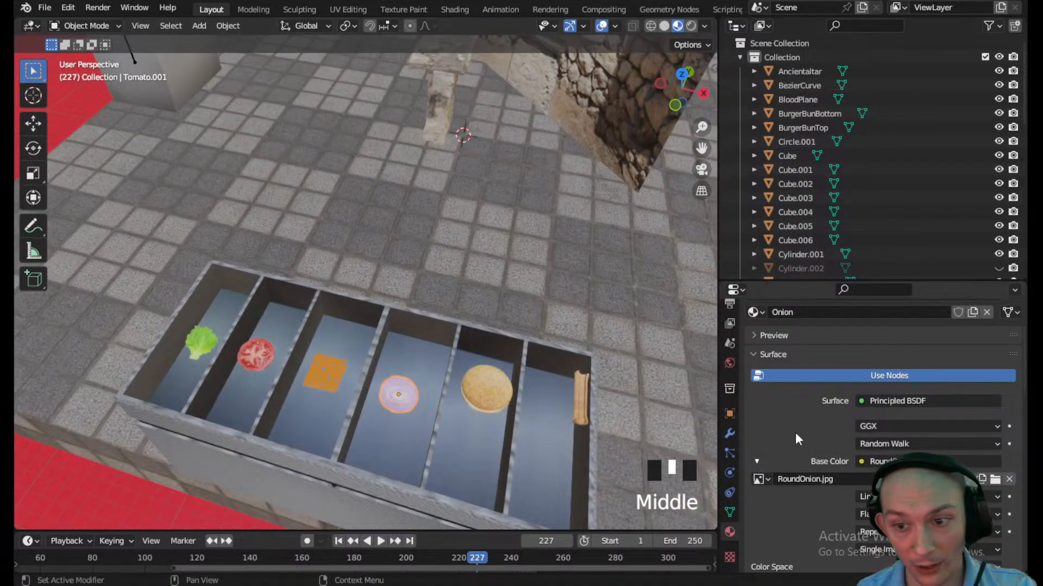
# - Replace the image feeding the Onion material's normal map with RoundOnionNormal.jpg
pyautogui.scroll(-10, 800, 454)
pyautogui.scroll(-15, 800, 449)
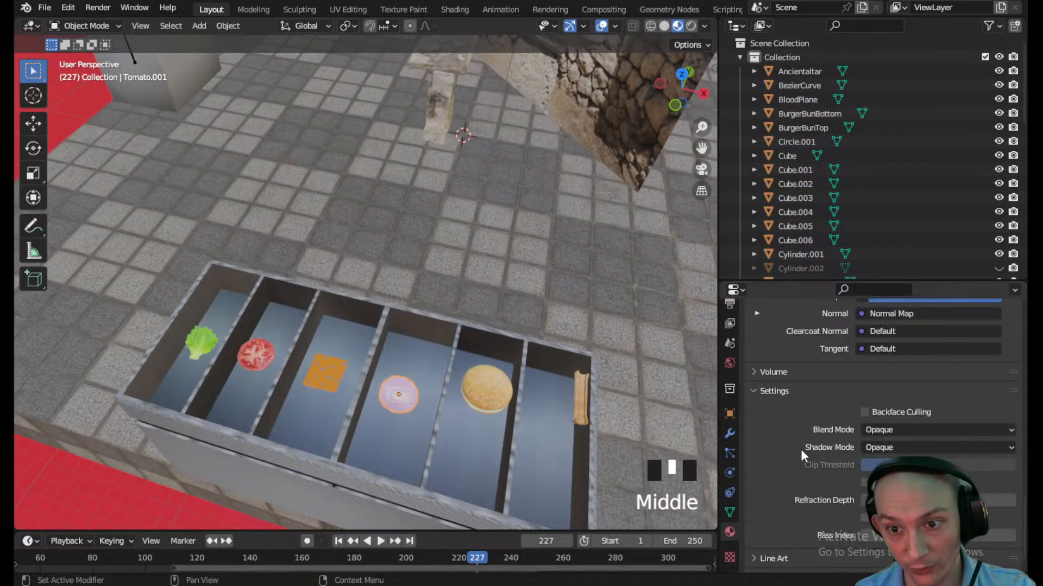
pyautogui.scroll(3, 800, 448)
pyautogui.click(756, 369)
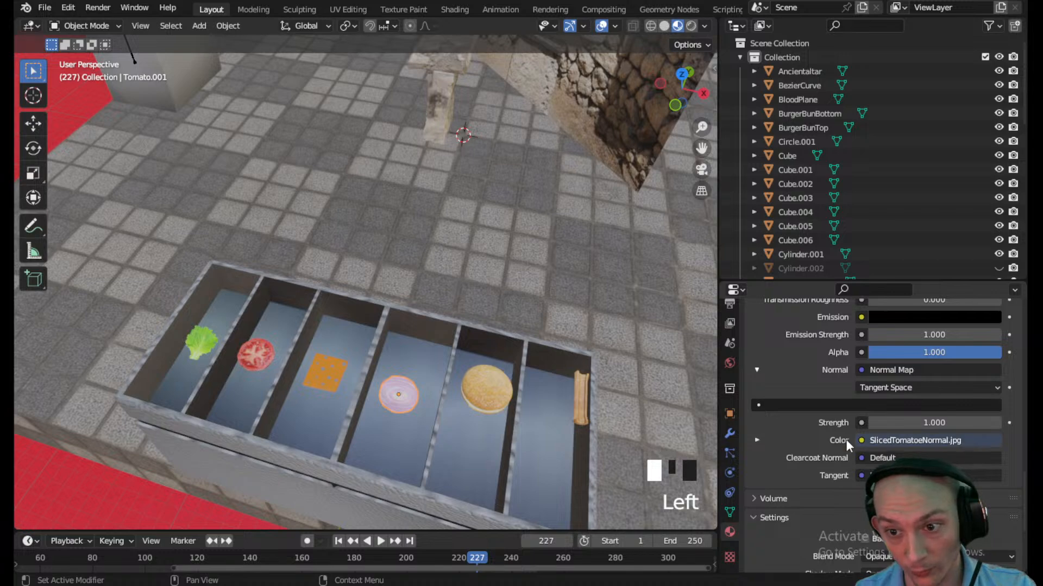
pyautogui.click(758, 440)
pyautogui.click(995, 458)
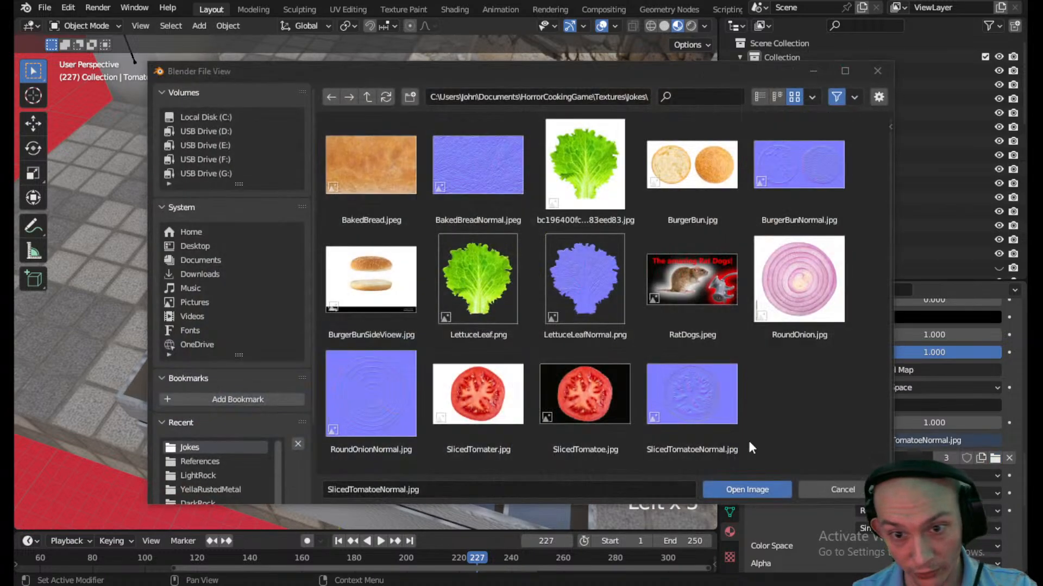
pyautogui.click(371, 393)
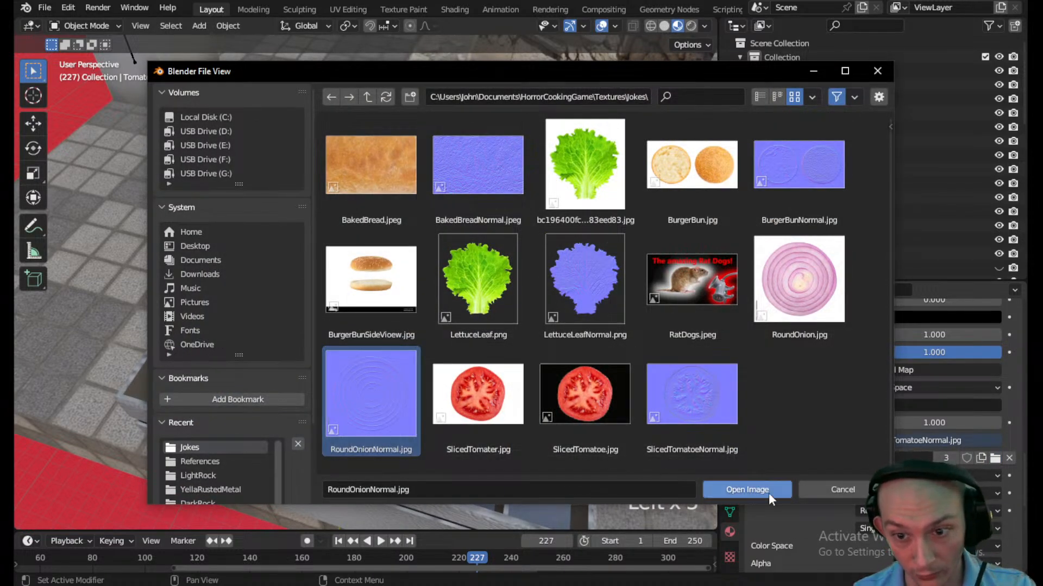
pyautogui.click(747, 489)
# - Isolate the onion slice in local view and put its mesh in Edit Mode
pyautogui.scroll(3, 473, 380)
pyautogui.press('KP_Divide')
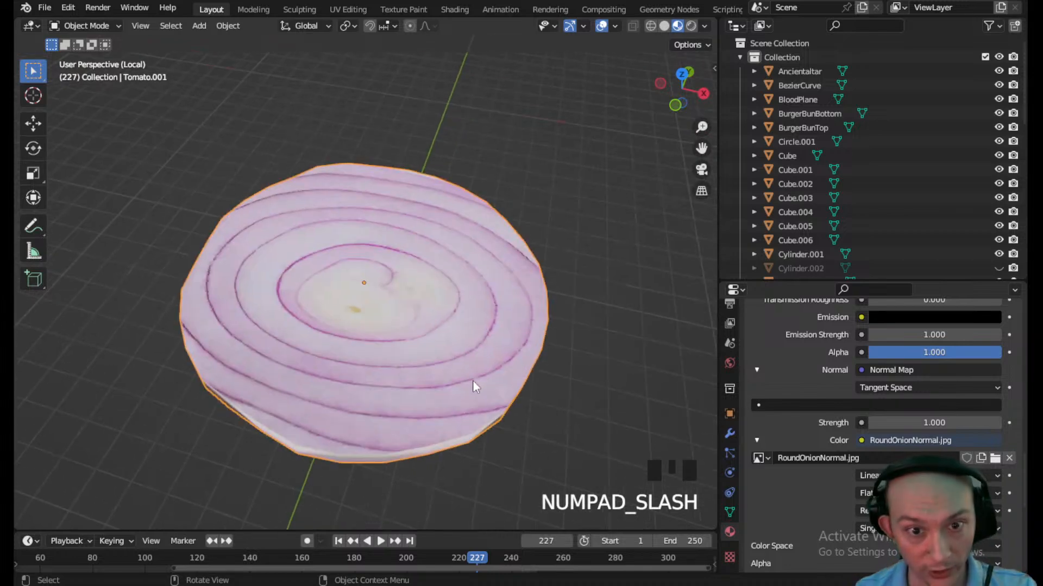
pyautogui.click(85, 25)
pyautogui.click(92, 58)
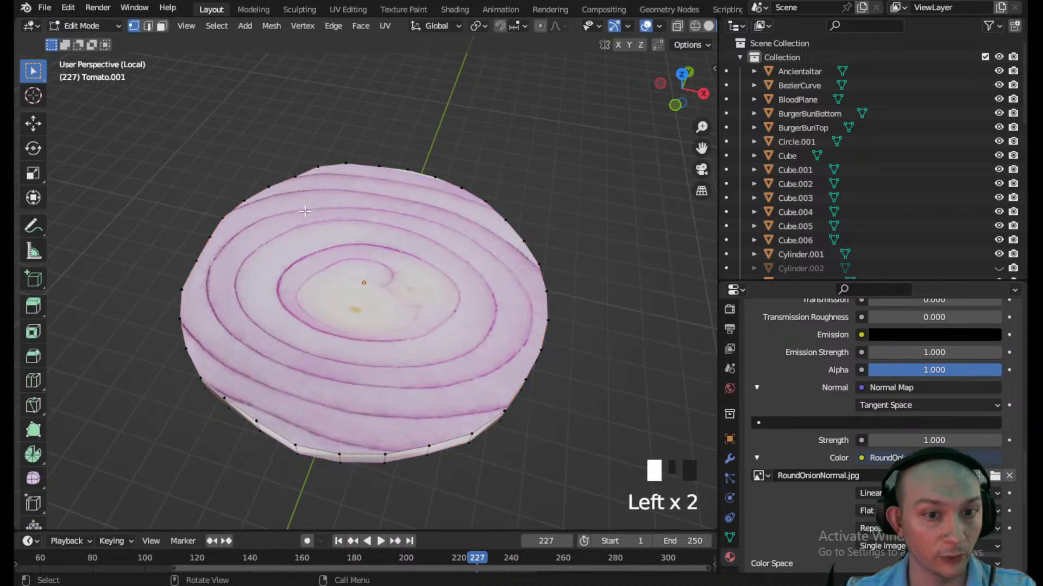
# - In the UV Editing workspace, select the onion slice's UV island and scale it down along Y until it is roughly round
pyautogui.click(147, 25)
pyautogui.click(161, 26)
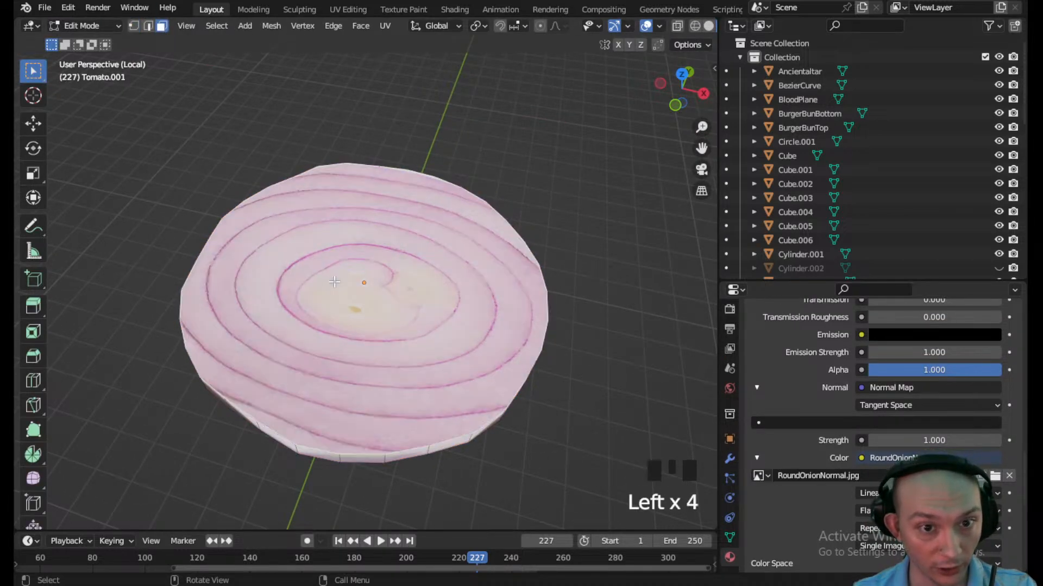
pyautogui.click(680, 76)
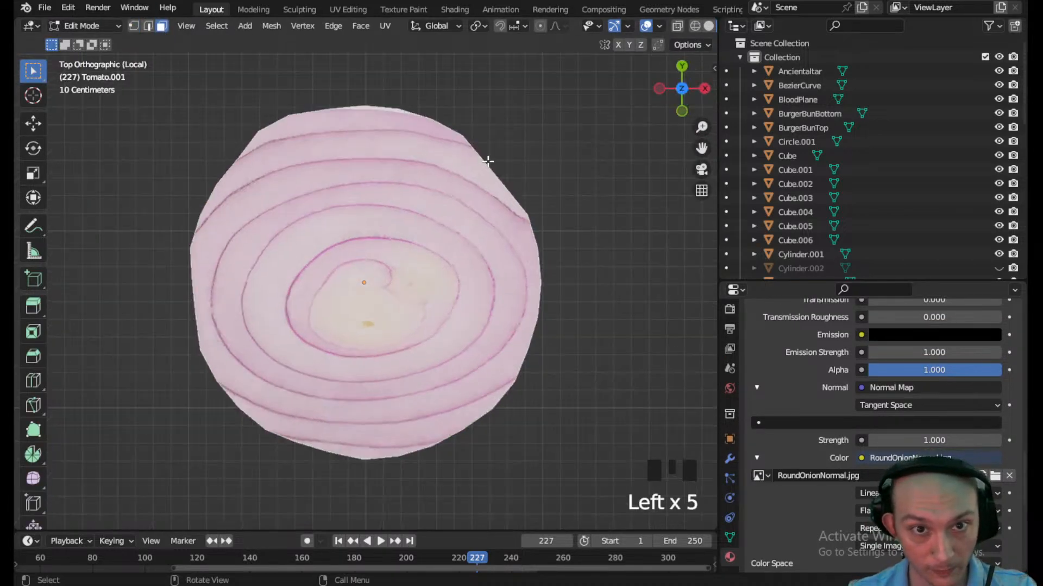
pyautogui.click(348, 10)
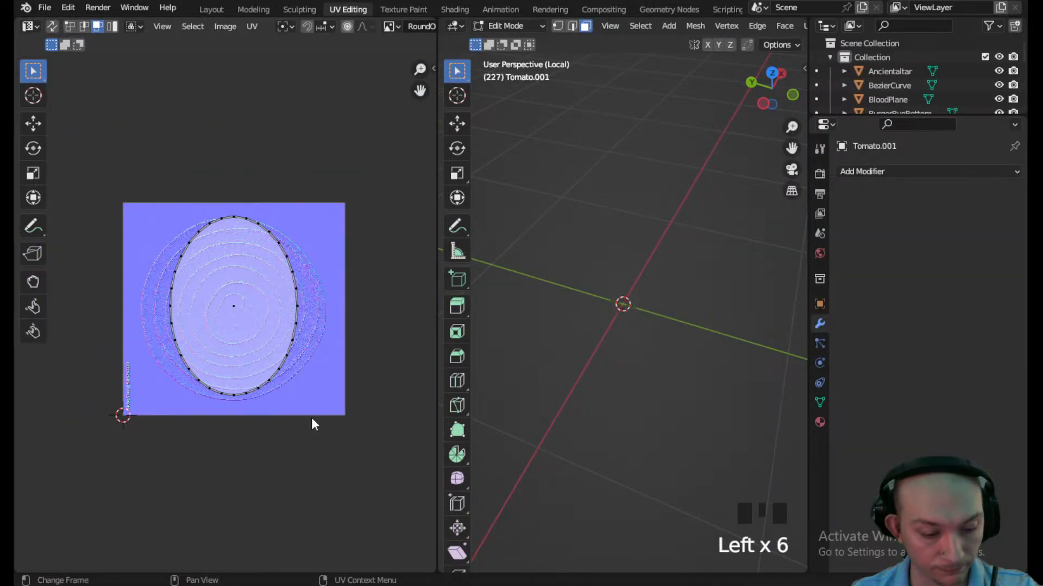
pyautogui.moveTo(278, 370); pyautogui.dragTo(214, 249)
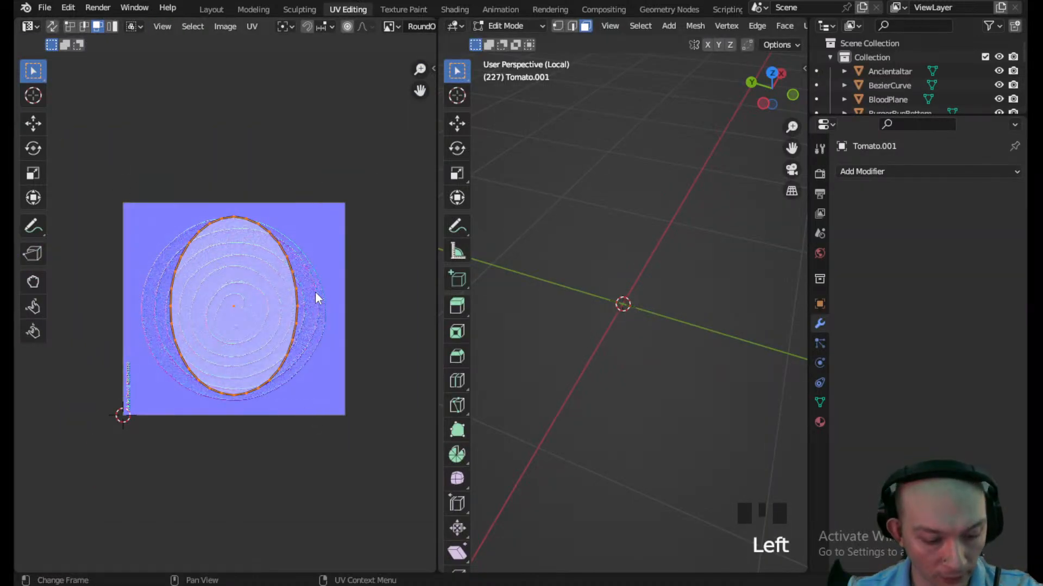
pyautogui.press('s')
pyautogui.press('y')
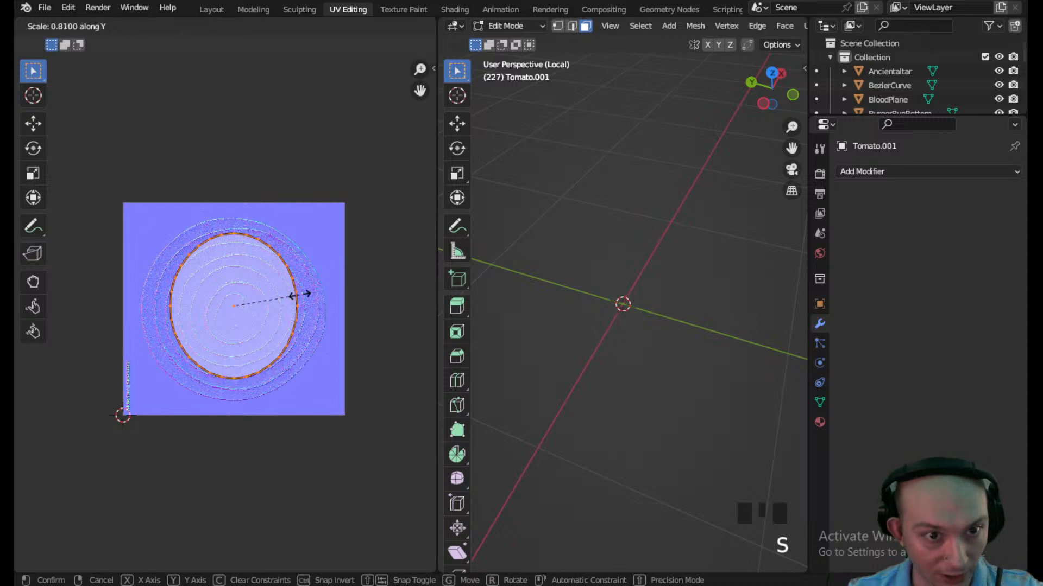
pyautogui.click(292, 307)
# - Enlarge the round UV island uniformly and move it down slightly to fit the onion outline in RoundOnionNormal.jpg
pyautogui.press('s')
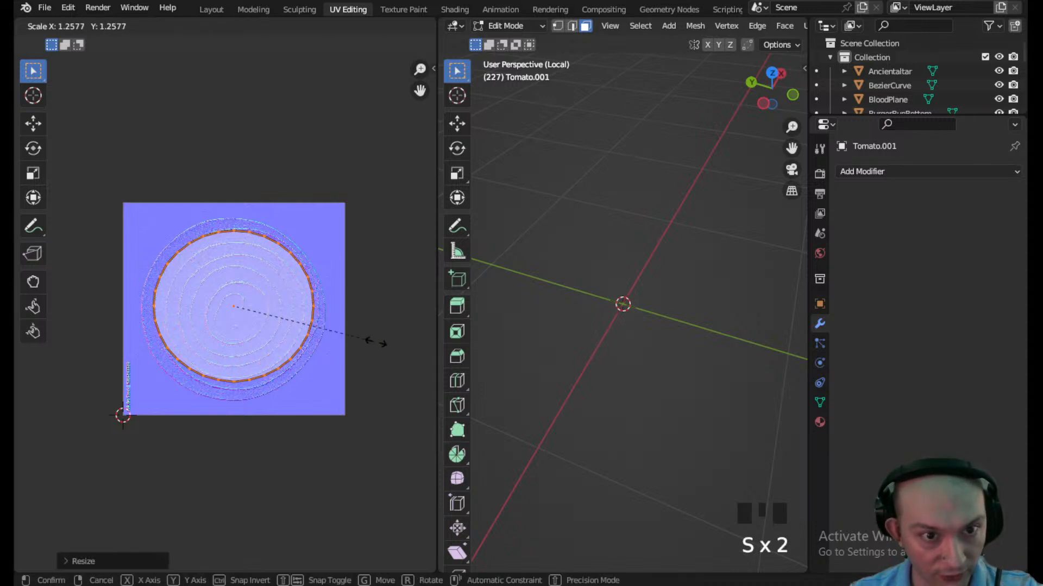
pyautogui.click(391, 361)
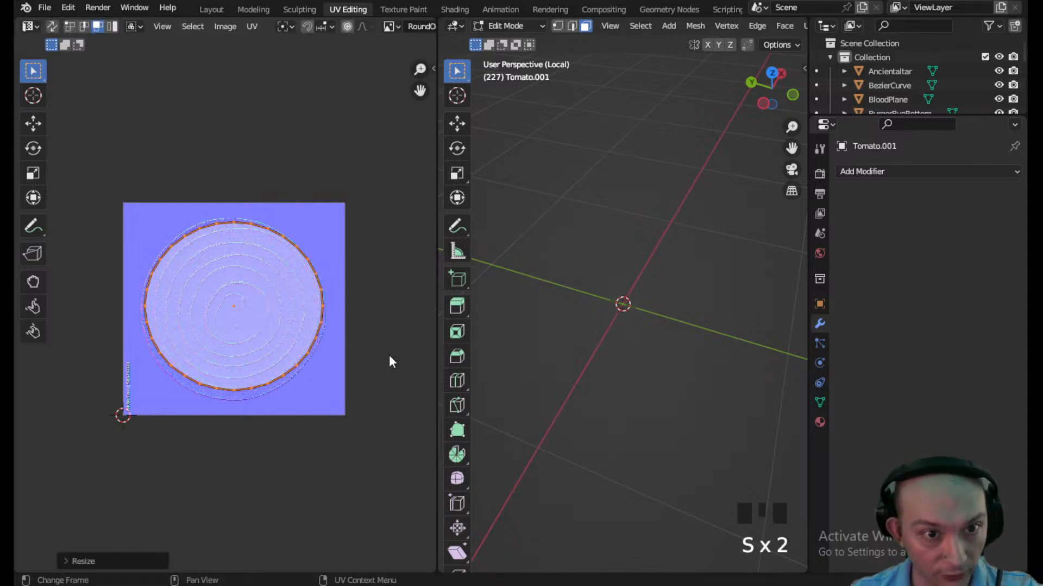
pyautogui.press('g')
pyautogui.click(352, 354)
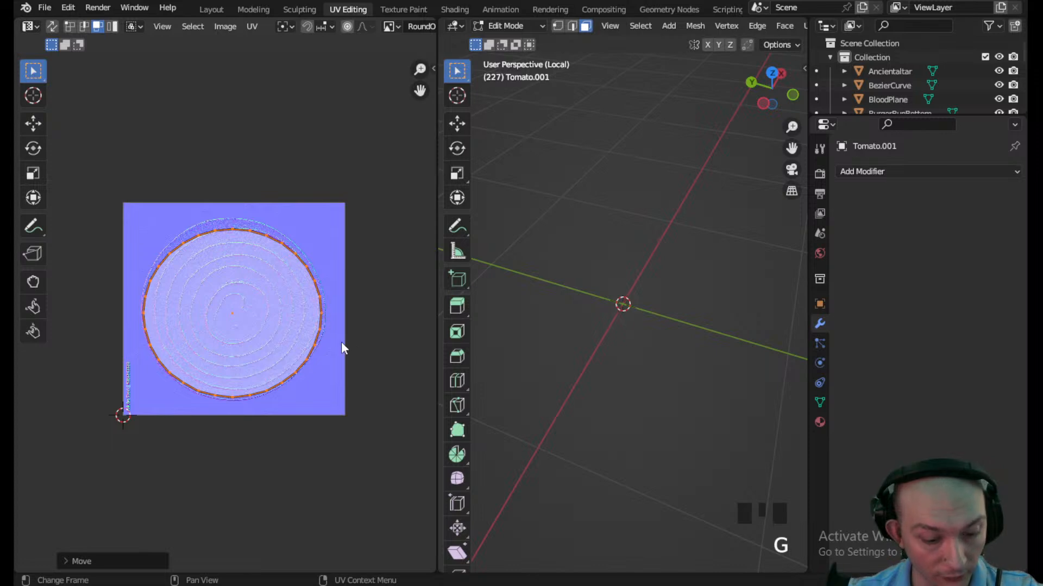
# - Switch the onion slice to Object Mode and inspect its texture from an angle in isolated view
pyautogui.click(500, 24)
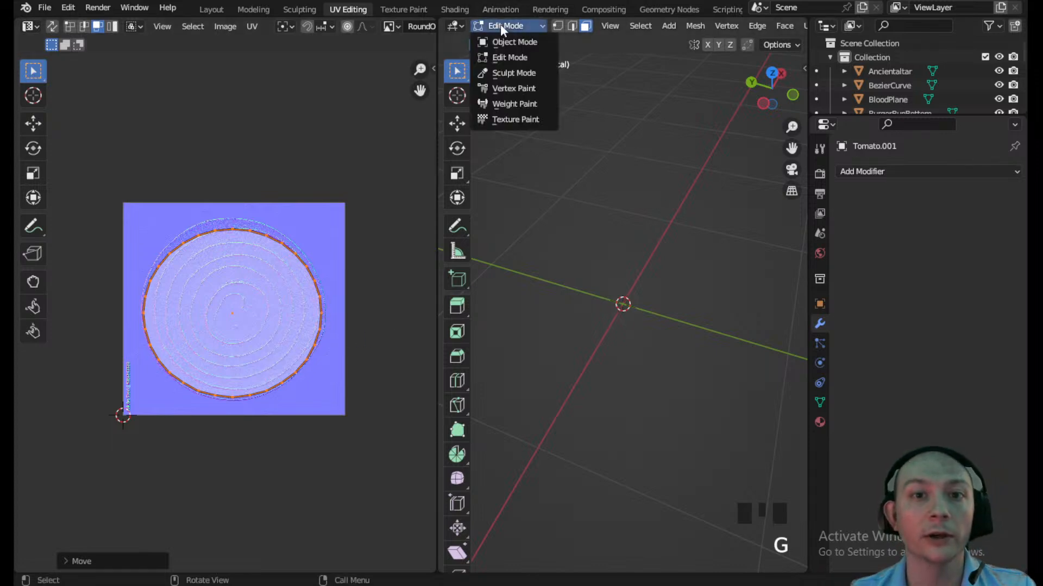
pyautogui.click(500, 43)
pyautogui.press('KP_Divide')
pyautogui.press('KP_Divide')
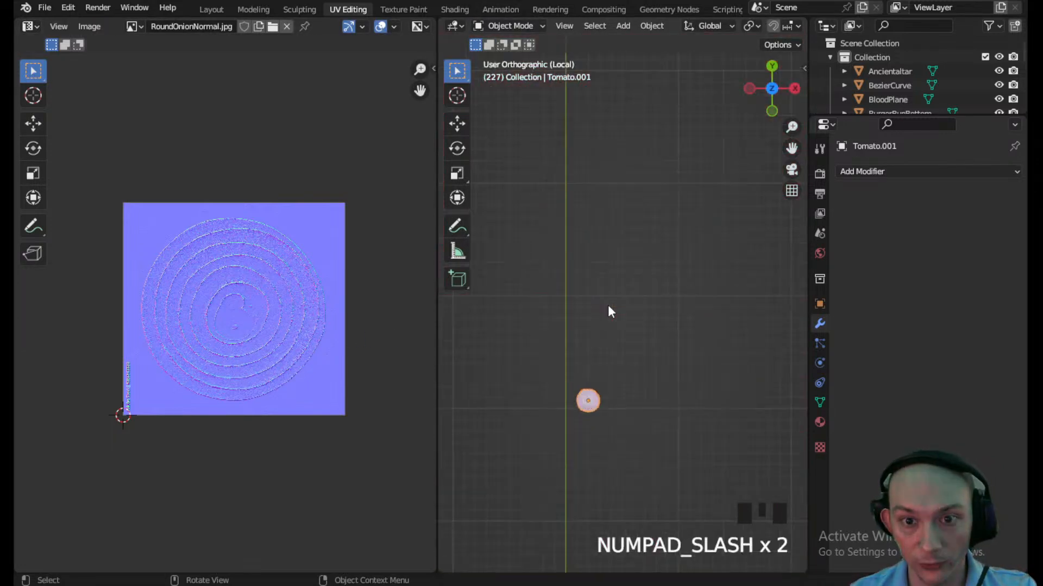
pyautogui.moveTo(608, 304); pyautogui.dragTo(634, 235, button='middle')
pyautogui.scroll(-2, 634, 235)
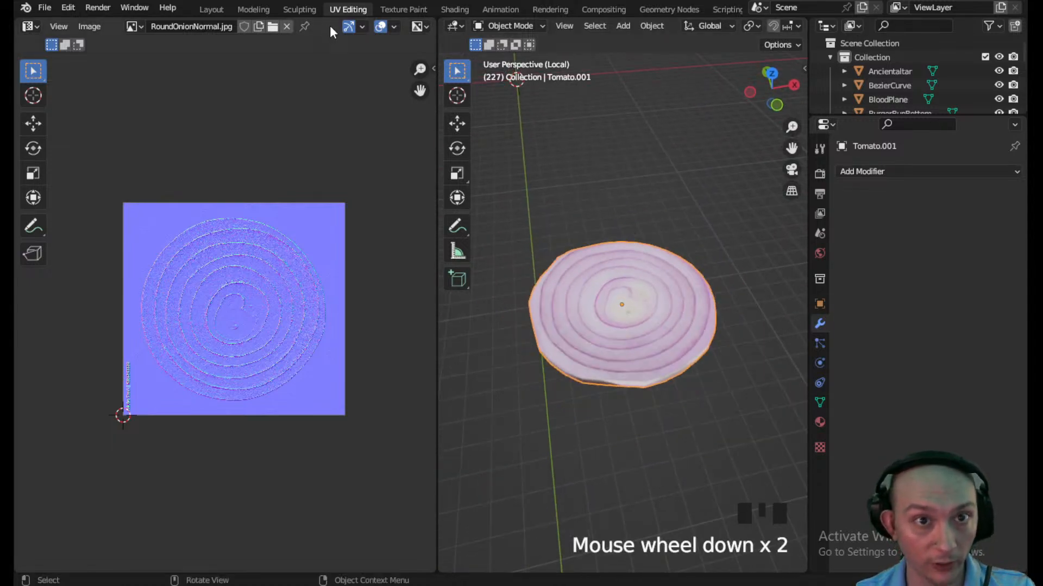
# - Return to the Layout workspace, leave the isolated view to show the whole condiment tray, and save the file
pyautogui.click(211, 9)
pyautogui.scroll(-7, 349, 252)
pyautogui.press('KP_Divide')
pyautogui.moveTo(351, 257); pyautogui.dragTo(350, 336, button='middle')
pyautogui.scroll(2, 351, 337)
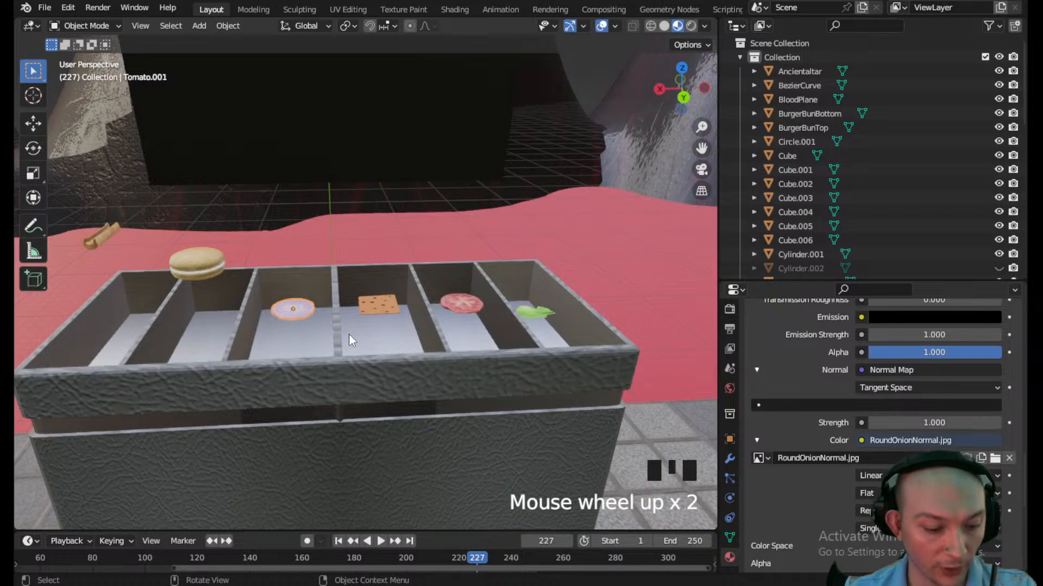
pyautogui.hotkey('ctrl', 's')
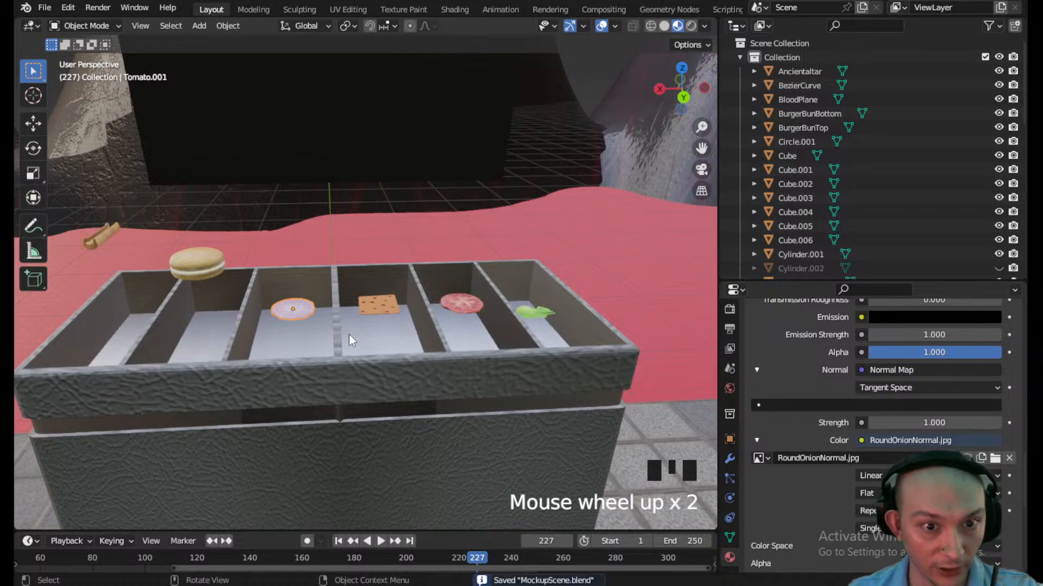
# - Move the hotdog bun into the end compartment of the condiment tray, beside the burger bun's compartment
pyautogui.click(110, 239)
pyautogui.press('g')
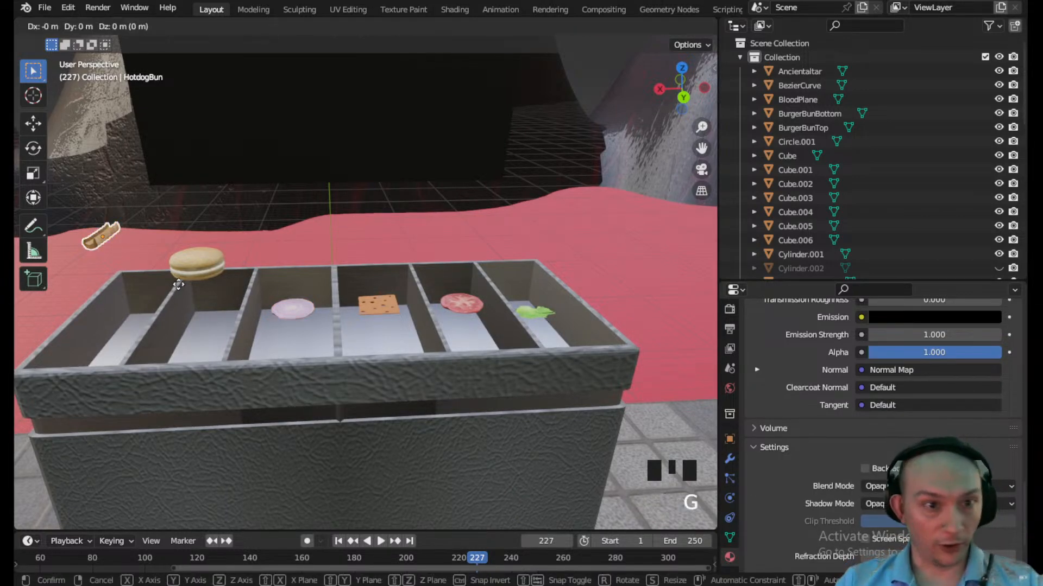
pyautogui.click(197, 265)
# - Lower the burger bun top and bottom together 1.559 m along Z into their tray compartment, and save the file
pyautogui.click(199, 266)
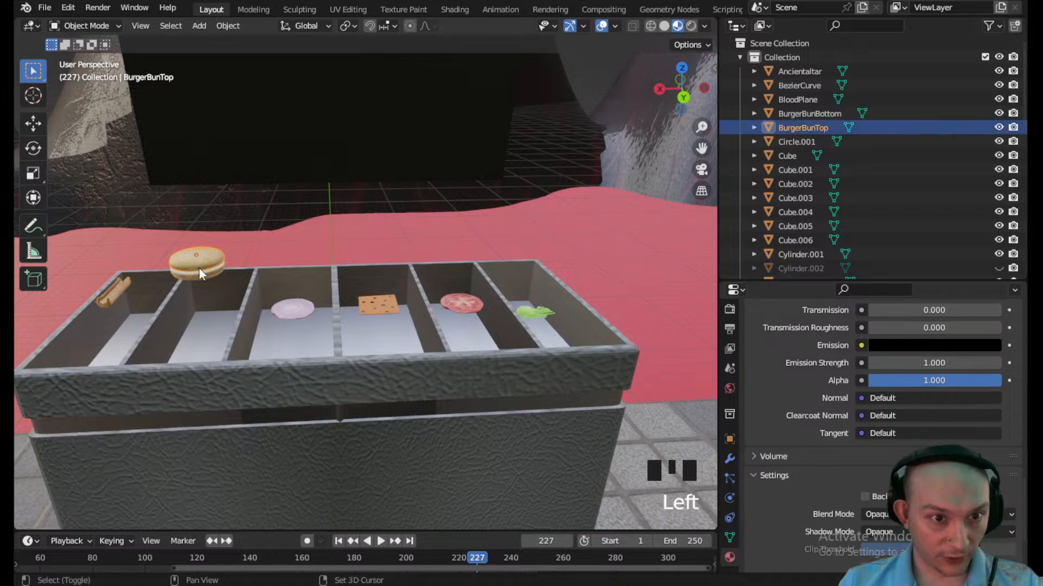
pyautogui.keyDown('shift'); pyautogui.click(201, 276); pyautogui.keyUp('shift')
pyautogui.press('g')
pyautogui.press('z')
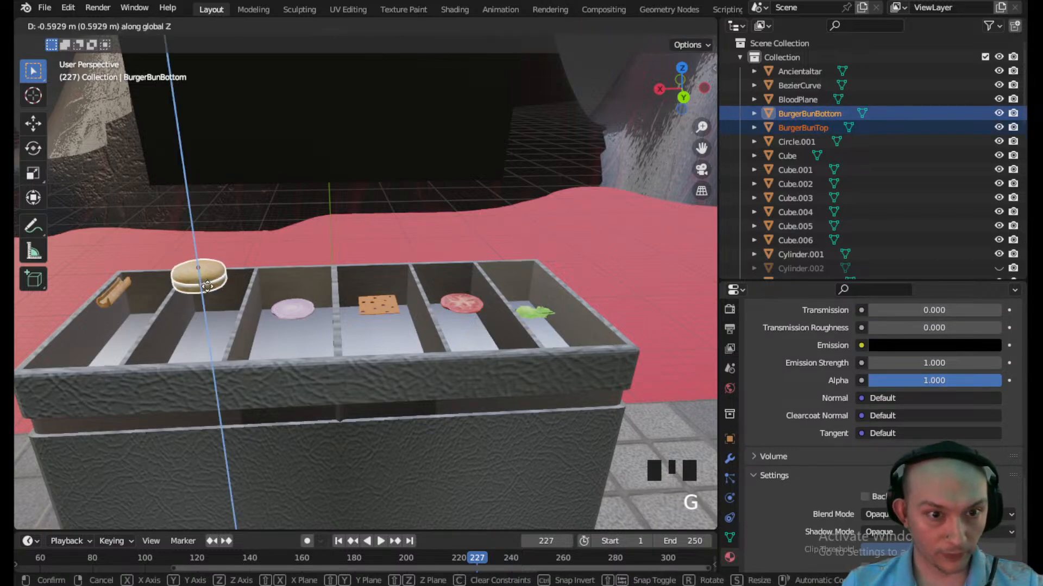
pyautogui.click(210, 304)
pyautogui.moveTo(363, 304); pyautogui.dragTo(326, 339, button='middle')
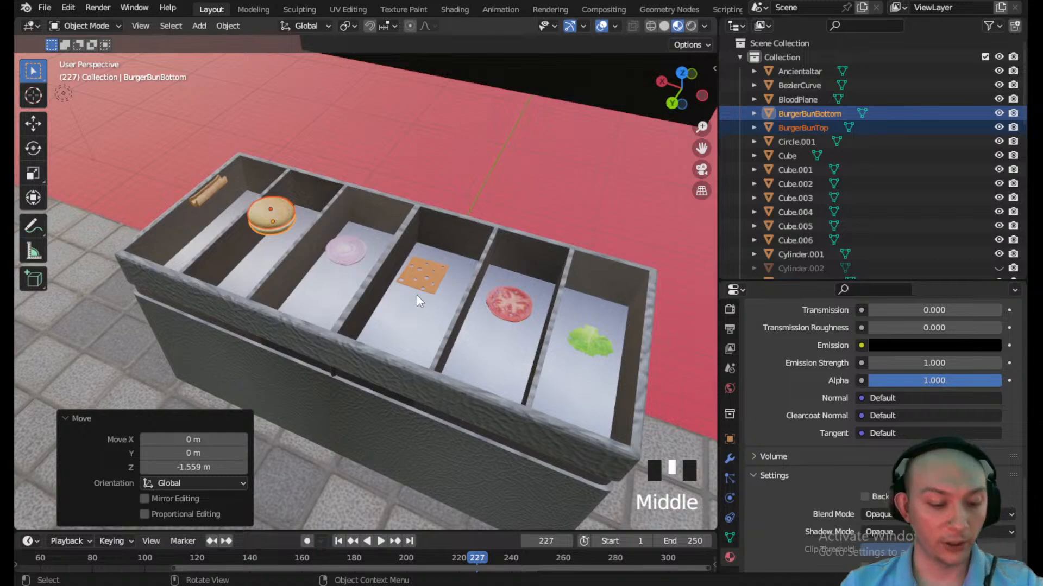
pyautogui.hotkey('ctrl', 's')
# - Hide the Ancientaltar object so that the kitchen floor and its equipment can be viewed freely
pyautogui.scroll(-6, 416, 295)
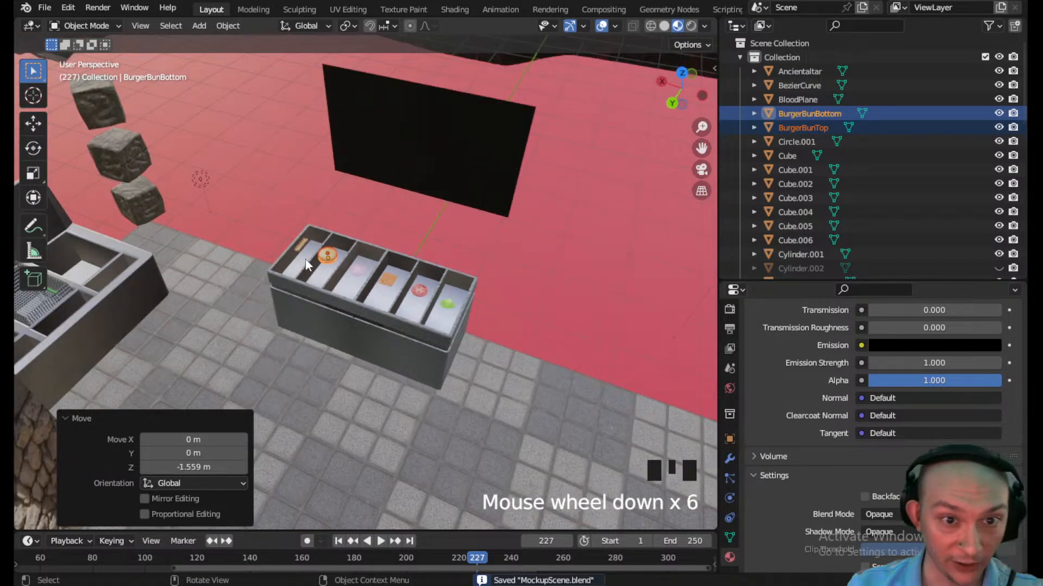
pyautogui.moveTo(304, 251); pyautogui.dragTo(265, 305, button='middle')
pyautogui.scroll(-2, 260, 315)
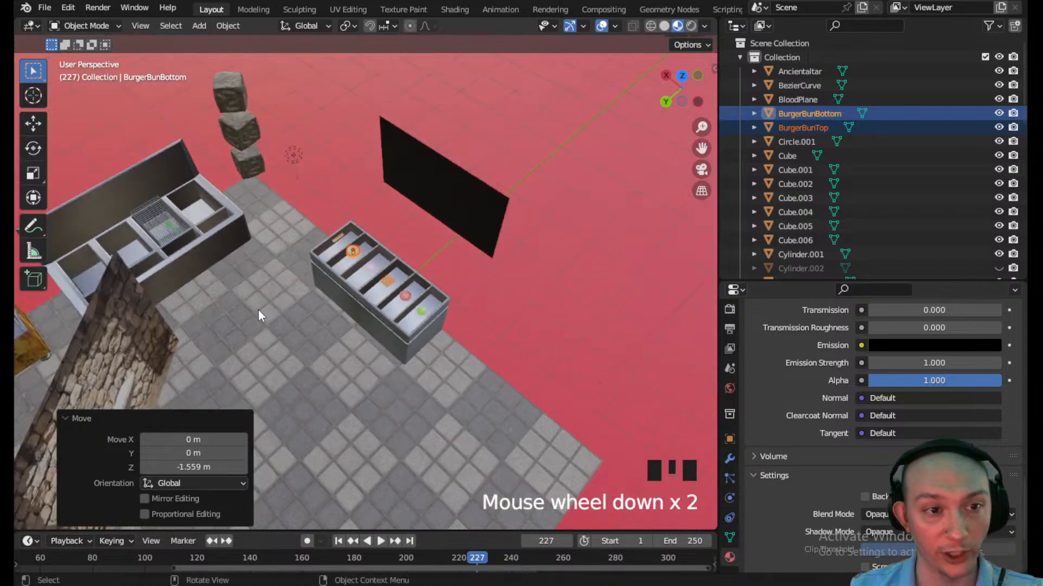
pyautogui.scroll(-2, 258, 316)
pyautogui.click(239, 341)
pyautogui.press('h')
pyautogui.moveTo(239, 337); pyautogui.dragTo(422, 281, button='middle')
pyautogui.scroll(2, 477, 271)
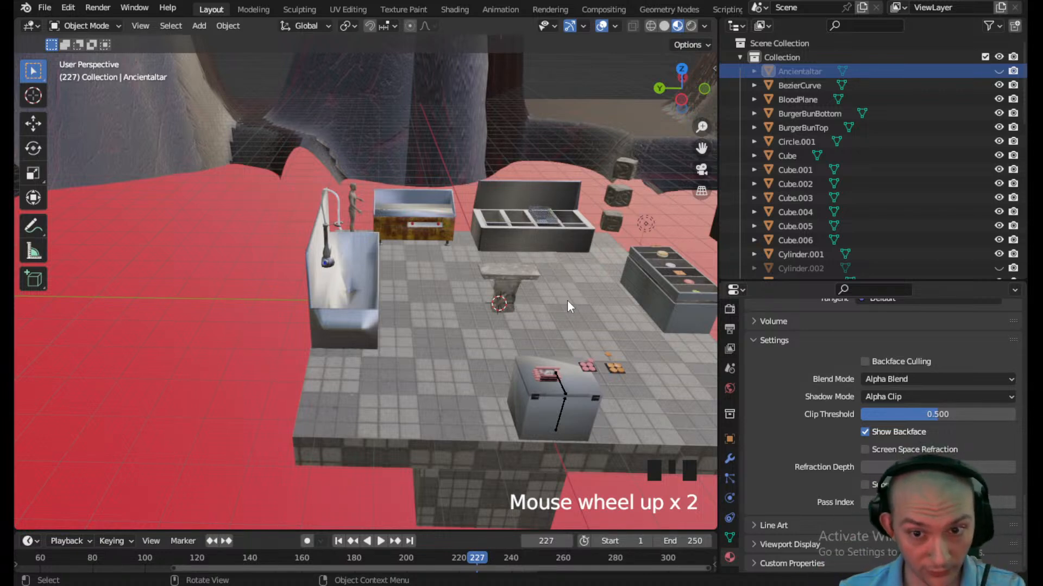
# - Switch to Notepad to review the food item list in The plan.txt, and return to Blender to look over the kitchen
pyautogui.hotkey('alt', 'Tab')
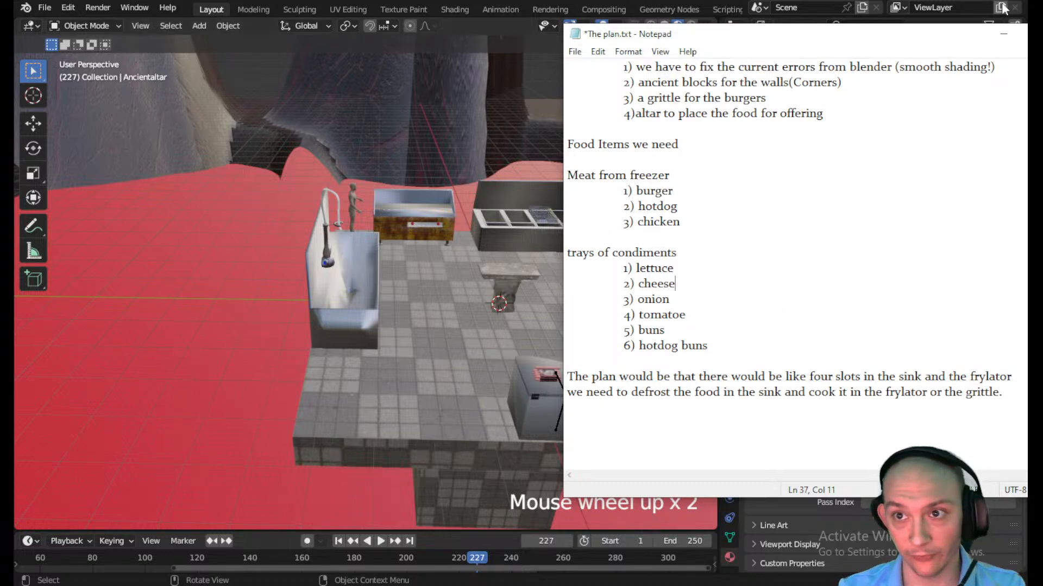
pyautogui.click(1003, 34)
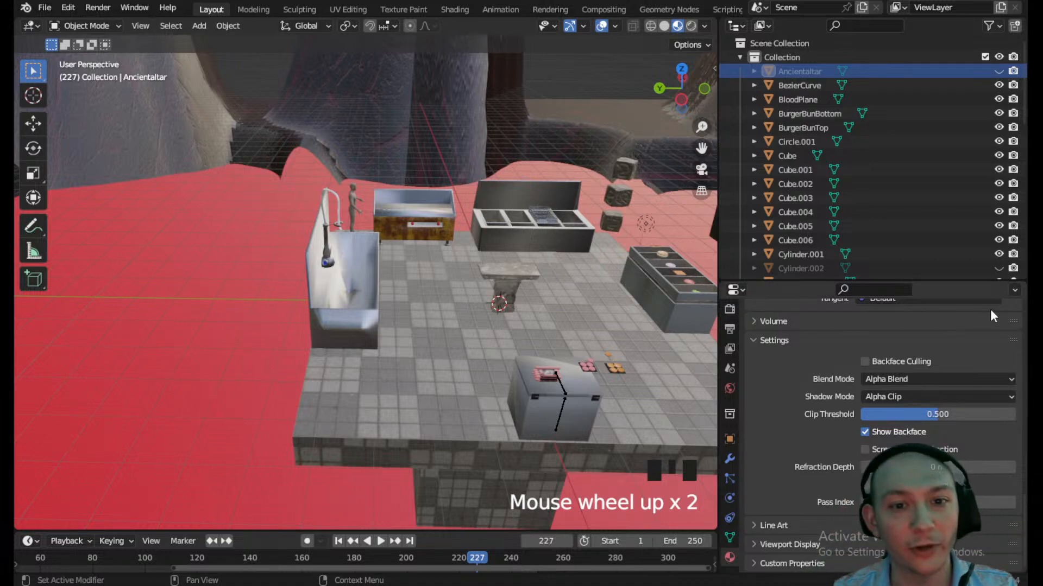
pyautogui.keyDown('shift'); pyautogui.moveTo(559, 295); pyautogui.dragTo(420, 331, button='middle'); pyautogui.keyUp('shift')
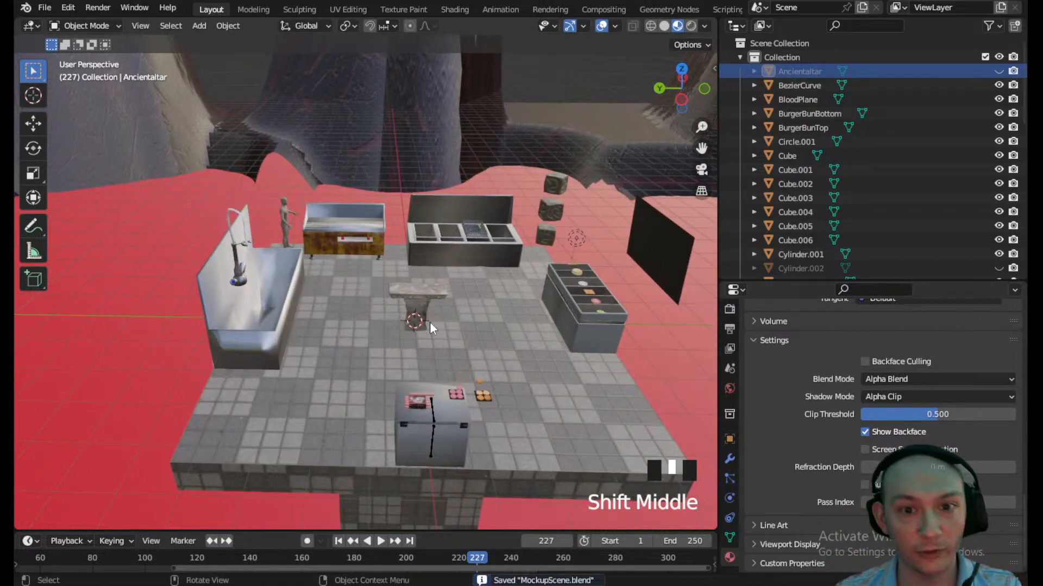
pyautogui.moveTo(474, 307); pyautogui.dragTo(610, 305, button='middle')
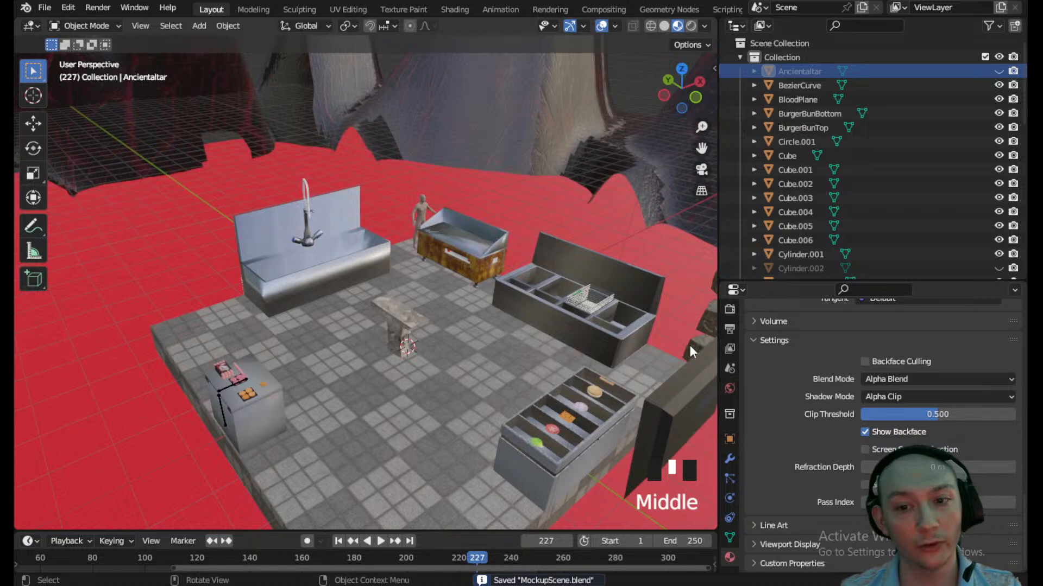
# - Pick out the three stacked stone cubes beside the kitchen and give the lowest one a StoneBlock name
pyautogui.click(652, 345)
pyautogui.keyDown('shift'); pyautogui.moveTo(652, 345); pyautogui.dragTo(411, 353, button='middle'); pyautogui.keyUp('shift')
pyautogui.keyDown('shift'); pyautogui.click(447, 325); pyautogui.keyUp('shift')
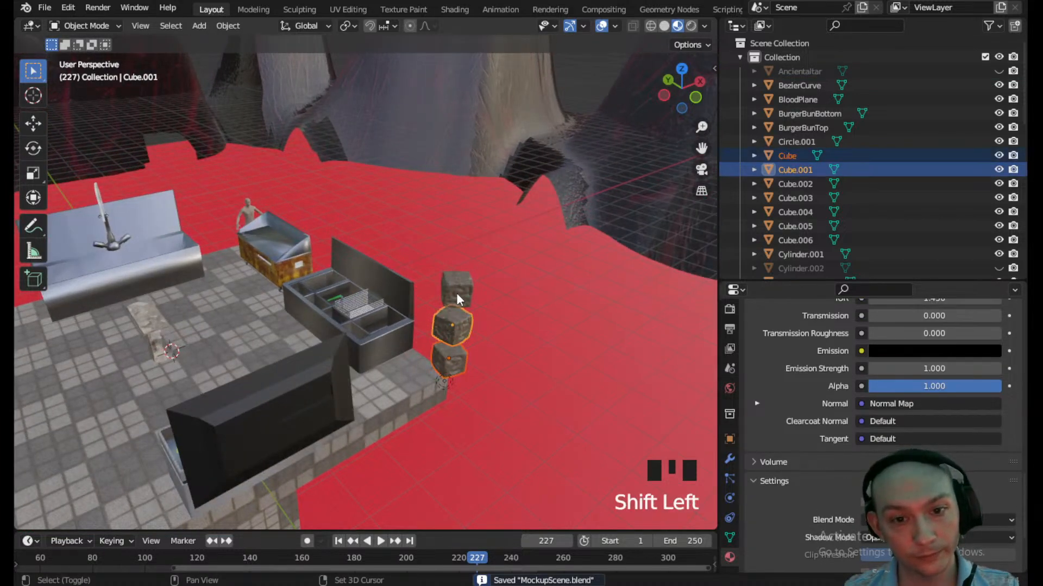
pyautogui.keyDown('shift'); pyautogui.click(456, 292); pyautogui.keyUp('shift')
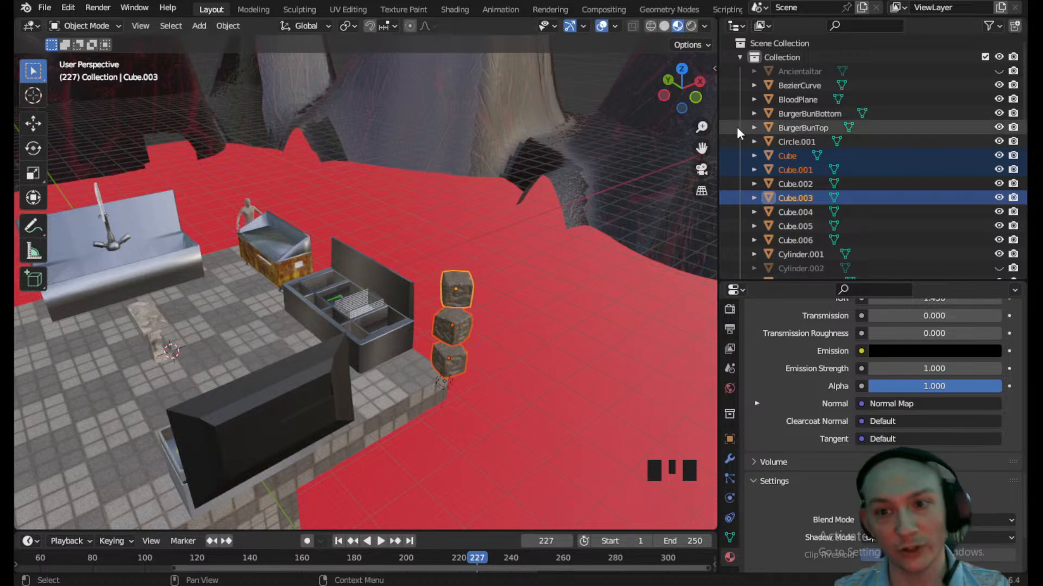
pyautogui.tripleClick(791, 157)
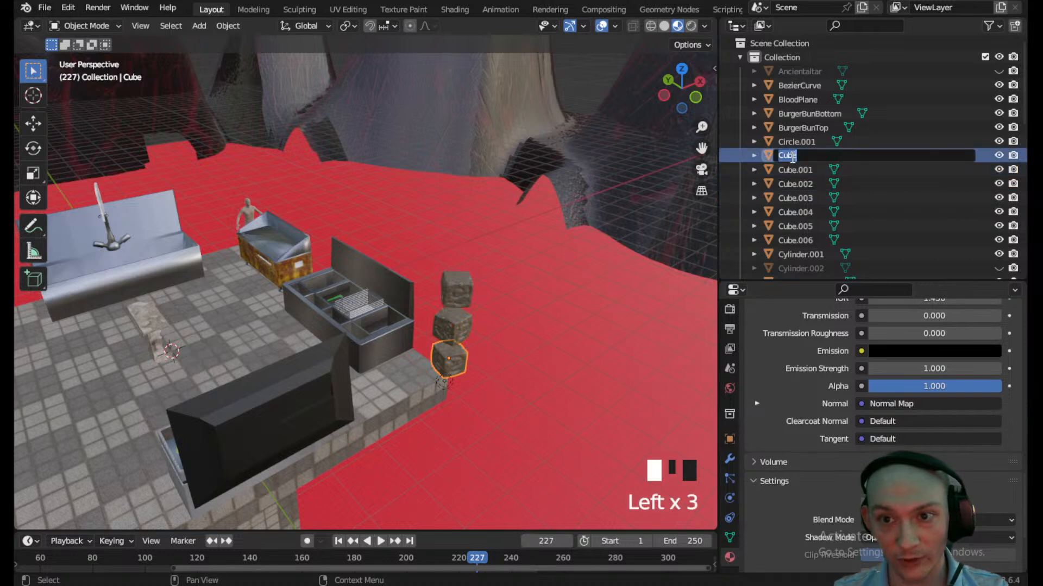
pyautogui.press('BackSpace')
pyautogui.write('B')
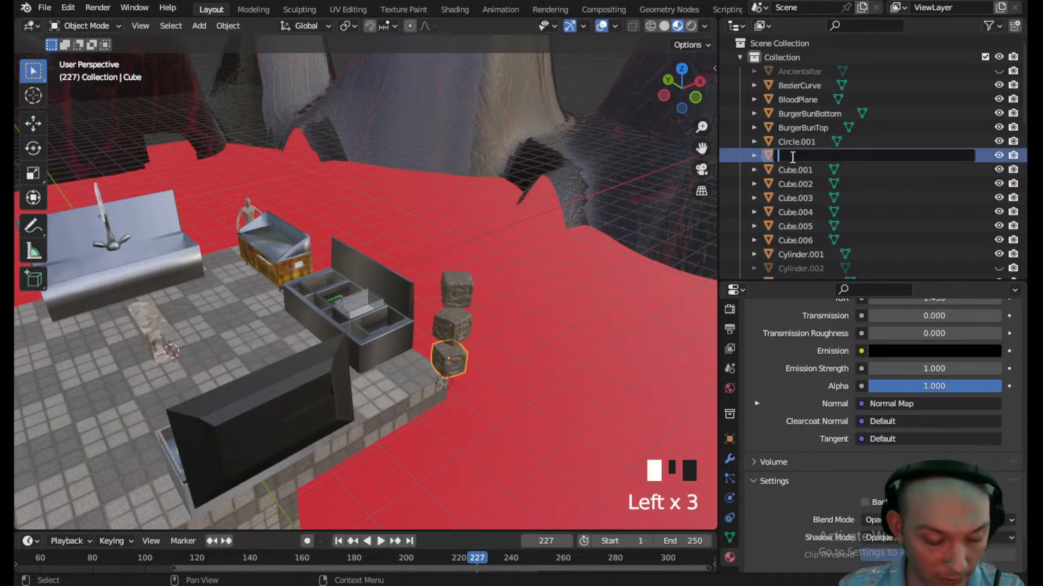
pyautogui.write('toneBlo')
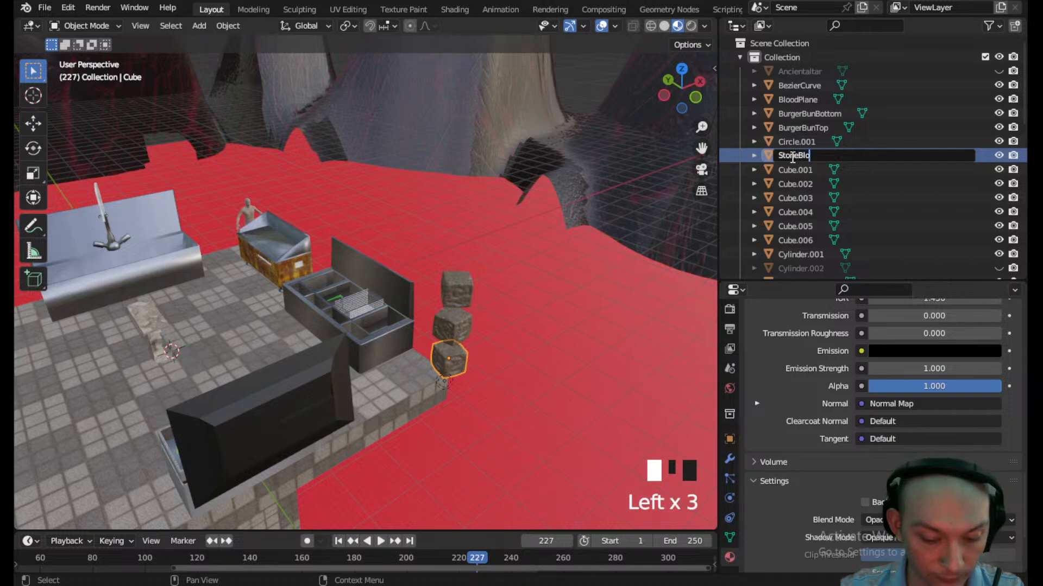
pyautogui.press('Return')
# - Give the middle stone cube of the stack, Cube.001, a StoneBlock name as well
pyautogui.click(791, 156)
pyautogui.doubleClick(823, 155)
pyautogui.write('StoneBlo')
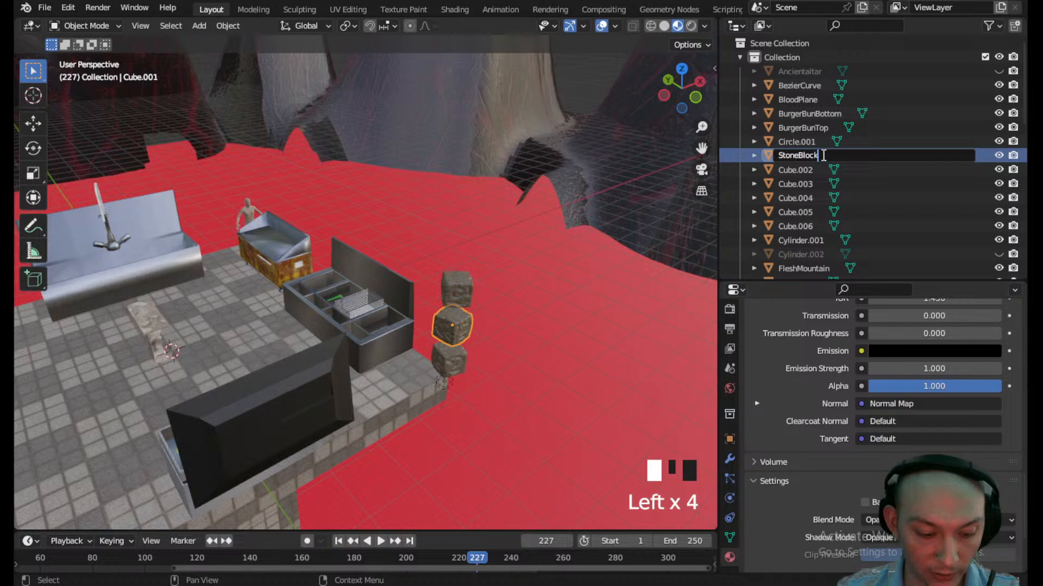
pyautogui.write('ck')
pyautogui.press('Return')
# - Rename the topmost stone cube of the stack as StoneBlock3 and save the file
pyautogui.click(454, 291)
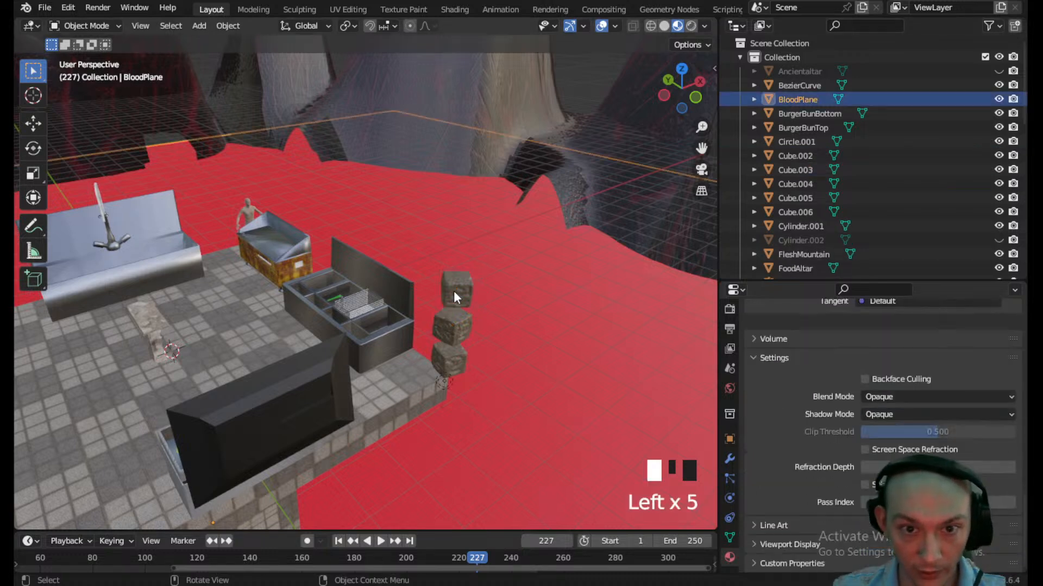
pyautogui.doubleClick(454, 291)
pyautogui.click(810, 171)
pyautogui.doubleClick(810, 172)
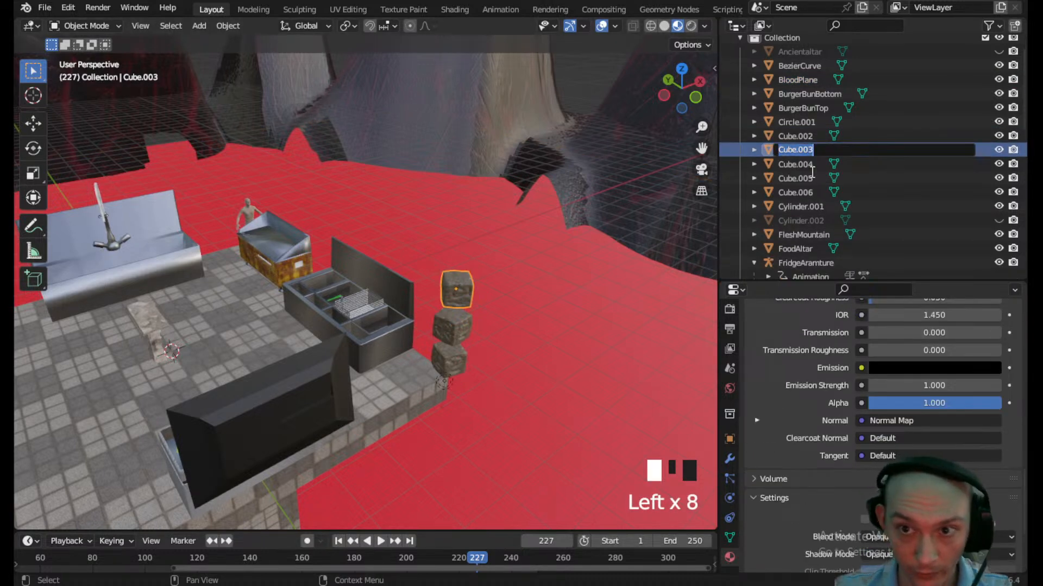
pyautogui.press('BackSpace')
pyautogui.write('StoneB')
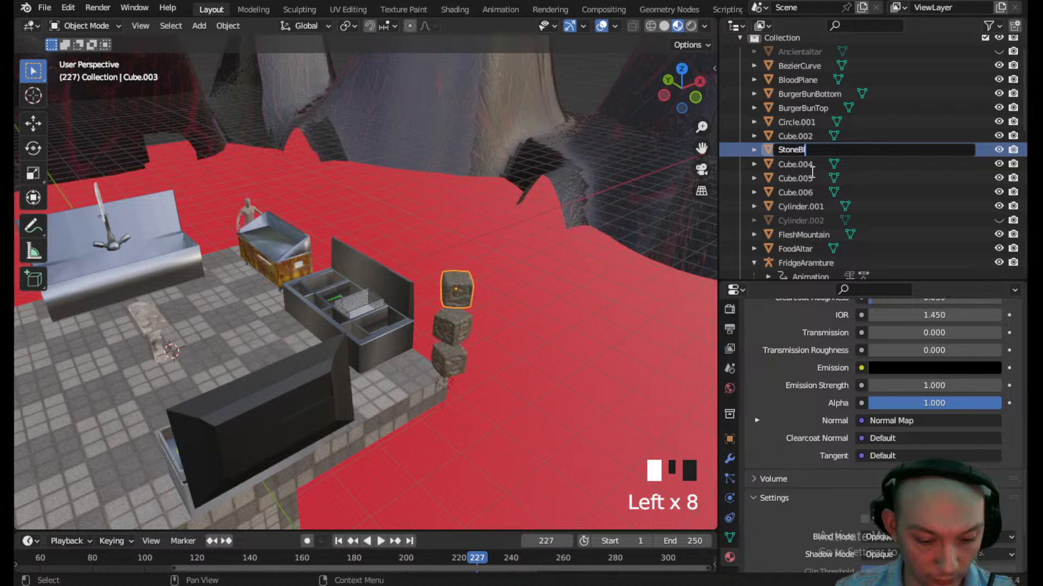
pyautogui.write('lock3')
pyautogui.press('Return')
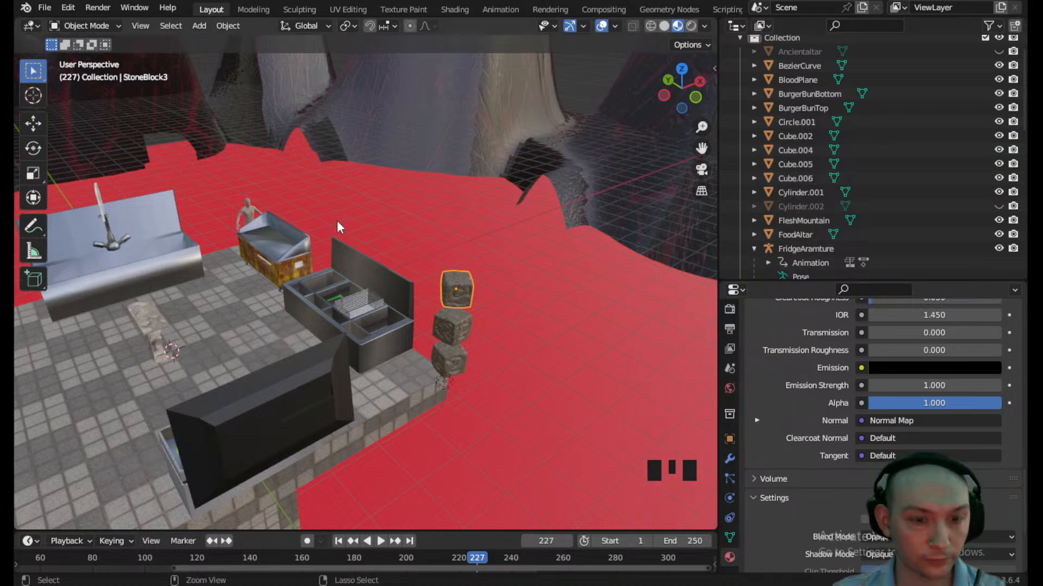
pyautogui.hotkey('ctrl', 's')
# - Join the wire fry basket, its green handle and the metal bracket between them into a single object
pyautogui.scroll(5, 271, 410)
pyautogui.scroll(3, 290, 383)
pyautogui.moveTo(290, 383)
pyautogui.keyDown('shift'); pyautogui.mouseDown(button='middle')
pyautogui.moveTo(268, 402)
pyautogui.moveTo(271, 380)
pyautogui.mouseUp(button='middle'); pyautogui.keyUp('shift')
pyautogui.click(451, 381)
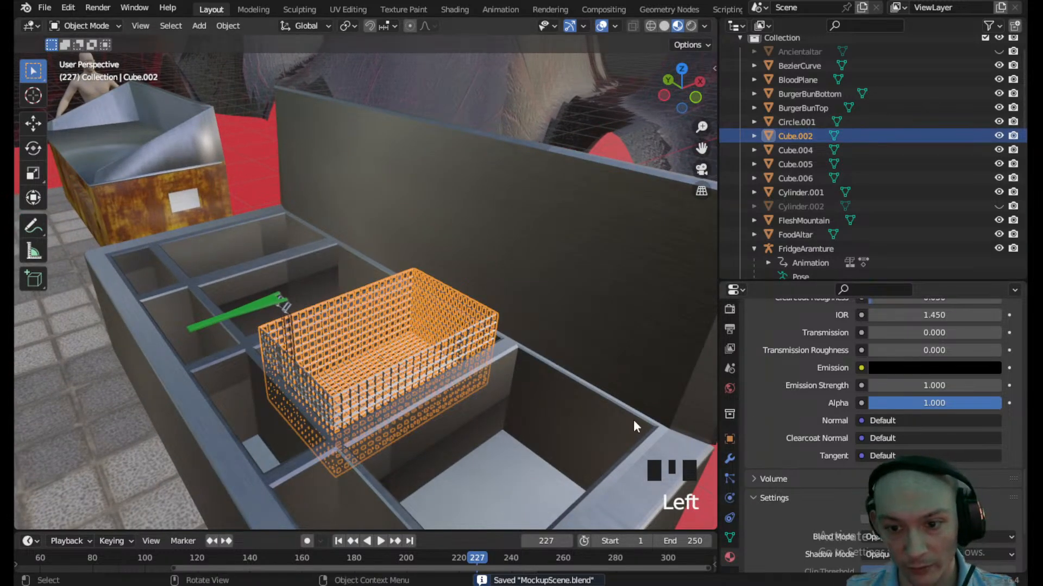
pyautogui.click(291, 341)
pyautogui.click(303, 377)
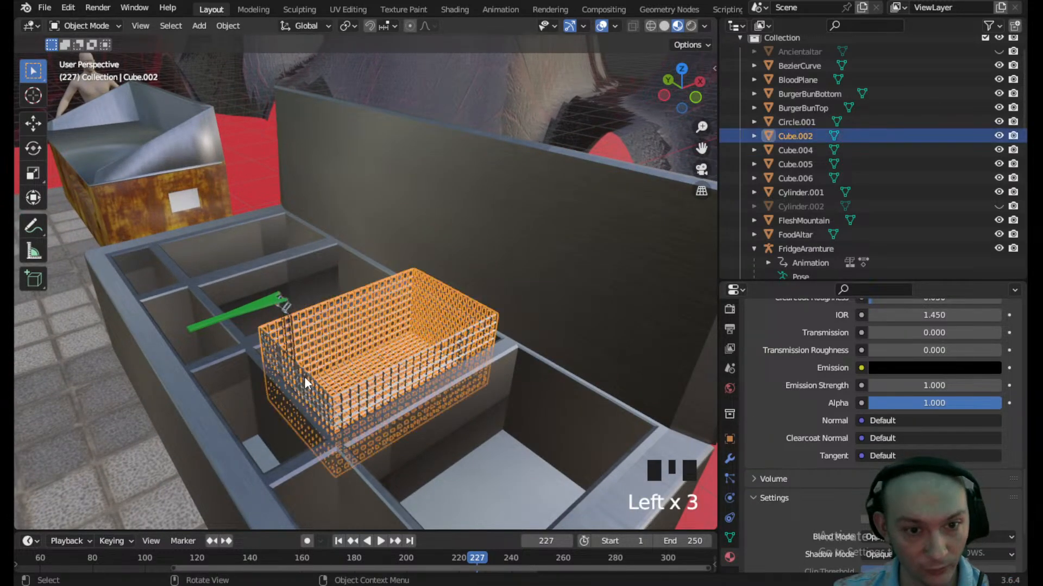
pyautogui.scroll(3, 280, 380)
pyautogui.keyDown('shift'); pyautogui.moveTo(281, 380); pyautogui.dragTo(409, 305, button='middle'); pyautogui.keyUp('shift')
pyautogui.keyDown('shift'); pyautogui.click(377, 276); pyautogui.keyUp('shift')
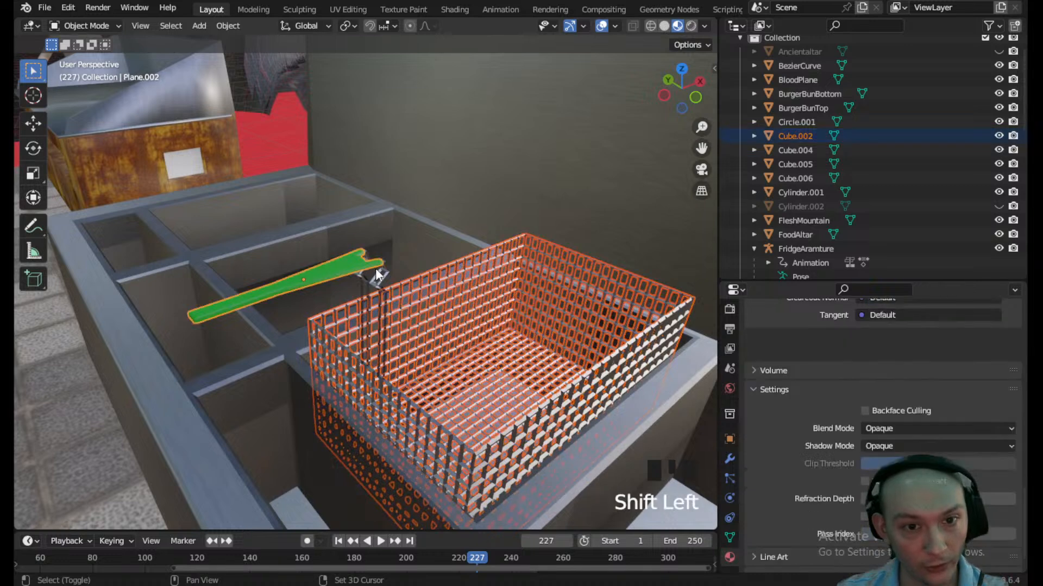
pyautogui.keyDown('shift'); pyautogui.click(392, 292); pyautogui.keyUp('shift')
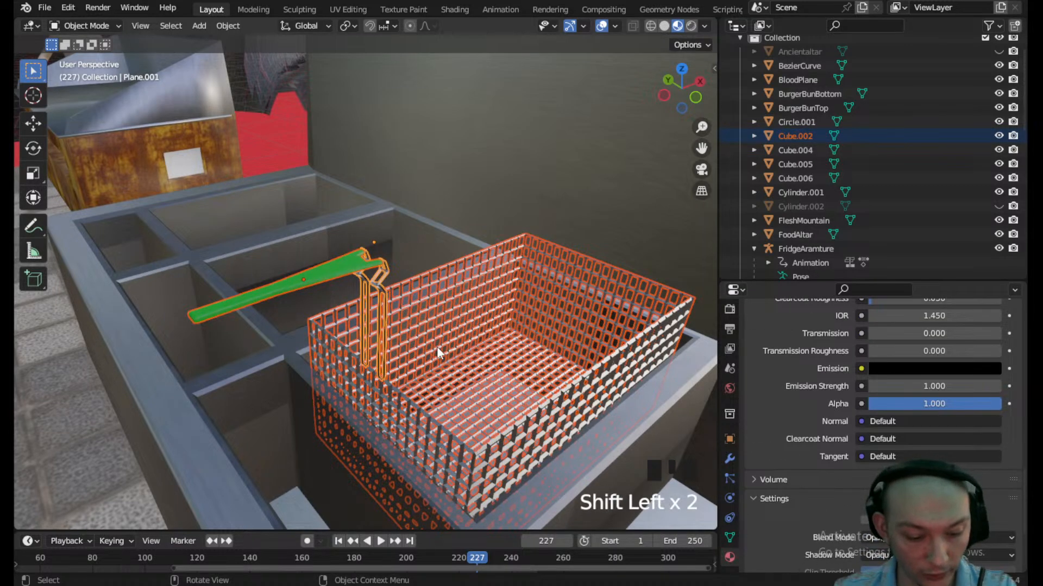
pyautogui.hotkey('ctrl', 'j')
pyautogui.scroll(-2, 478, 359)
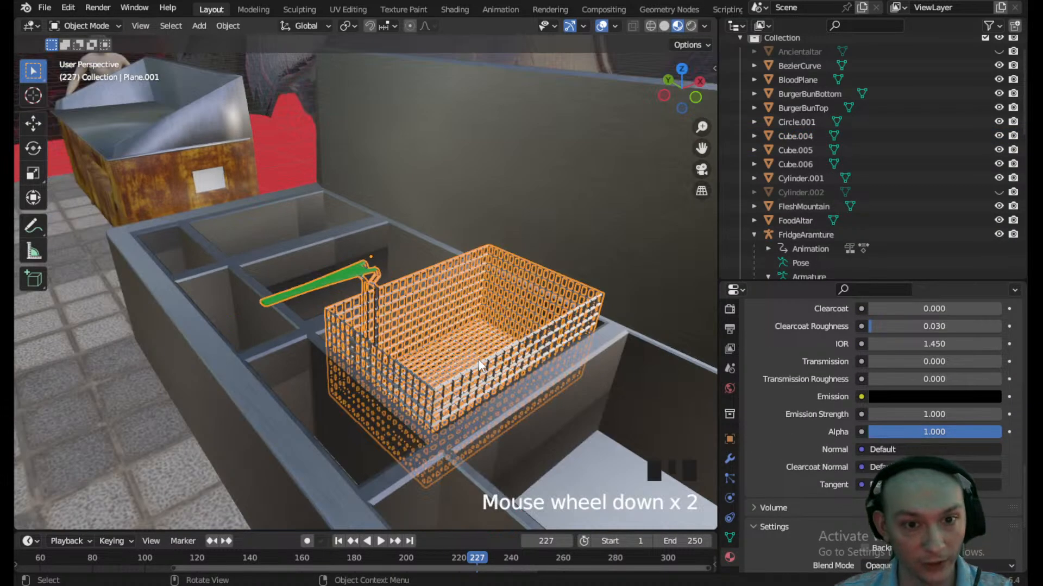
# - Set the joined fry basket's origin to its center of mass (volume) and save the file
pyautogui.click(225, 27)
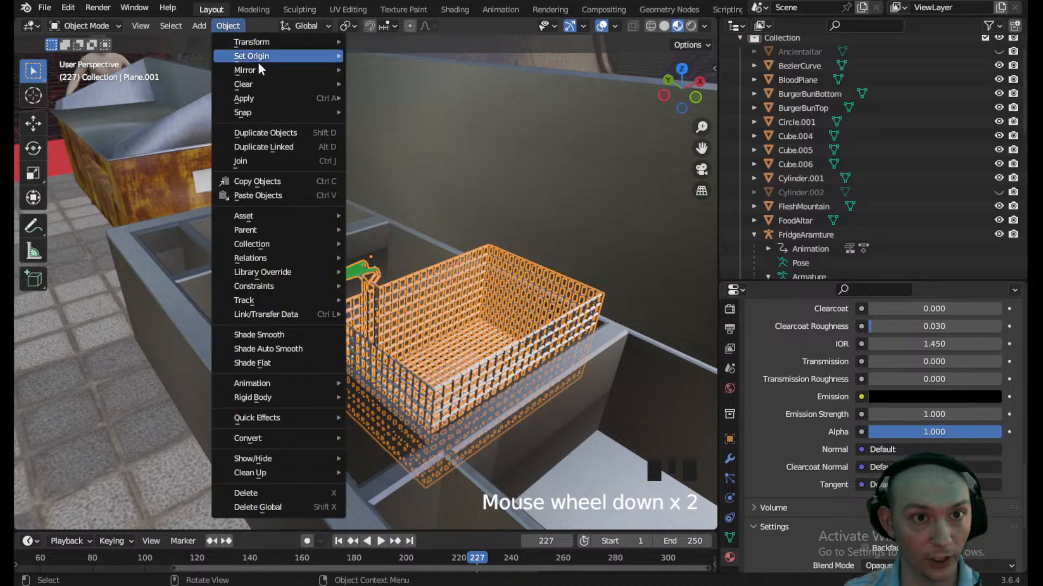
pyautogui.moveTo(265, 55)
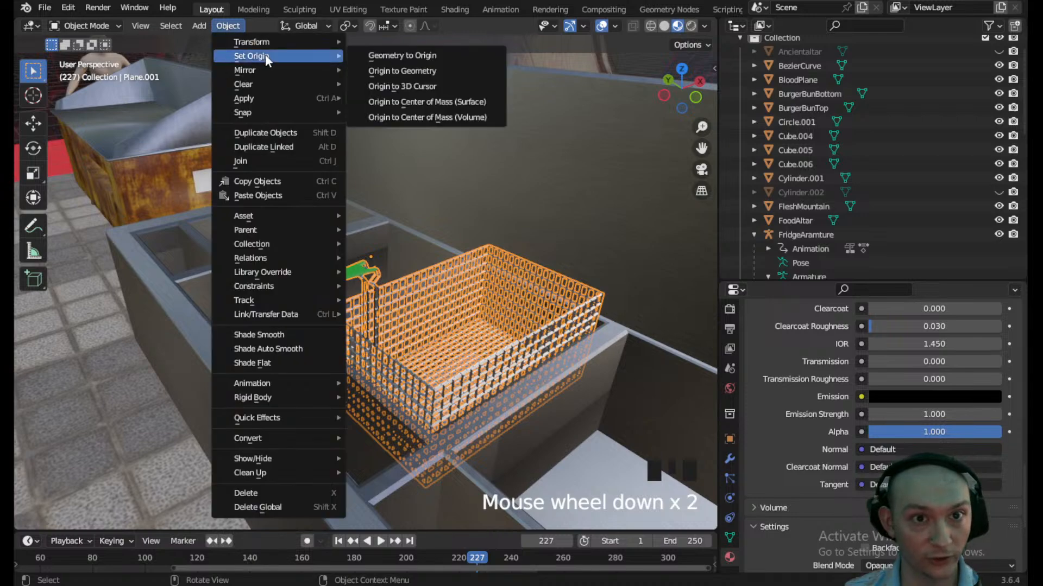
pyautogui.click(449, 116)
pyautogui.scroll(-11, 400, 273)
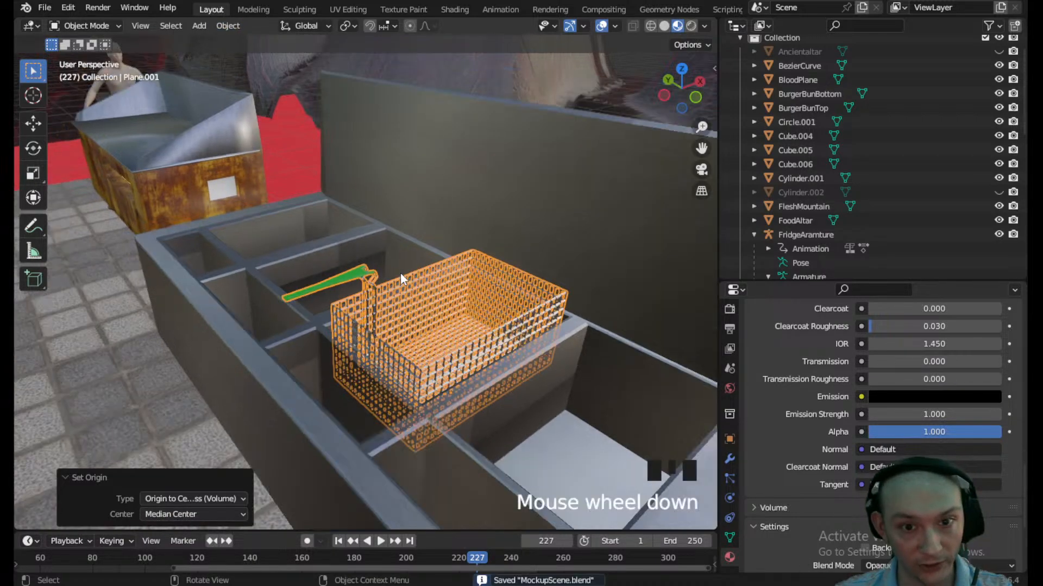
# - Select the stone altar, the fridge and the large sink in turn to check their object names
pyautogui.keyDown('shift'); pyautogui.moveTo(364, 299); pyautogui.dragTo(377, 282, button='middle'); pyautogui.keyUp('shift')
pyautogui.scroll(5, 332, 304)
pyautogui.scroll(-2, 332, 310)
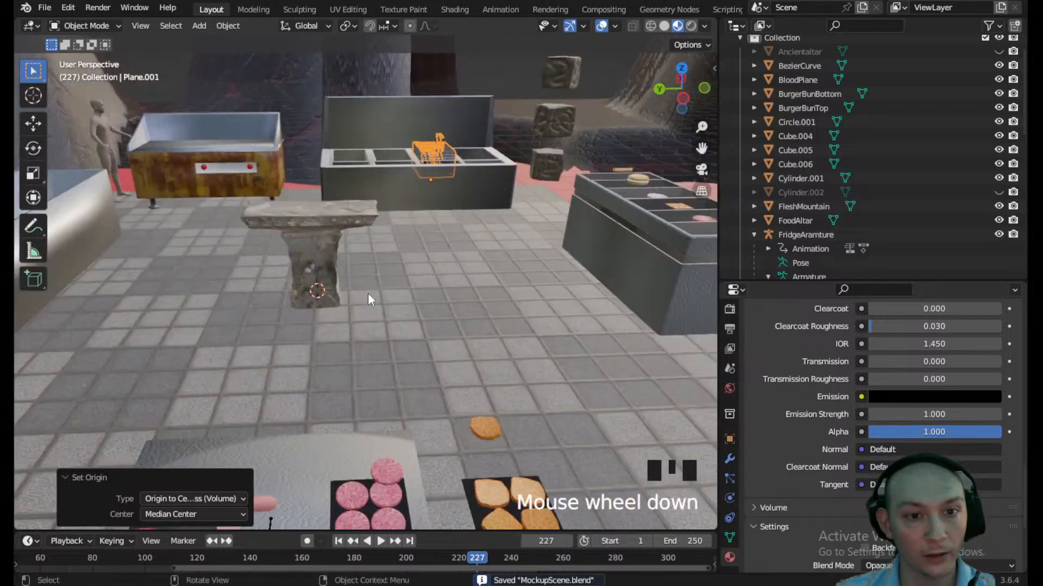
pyautogui.click(310, 259)
pyautogui.keyDown('shift'); pyautogui.moveTo(310, 259); pyautogui.dragTo(445, 220, button='middle'); pyautogui.keyUp('shift')
pyautogui.scroll(-3, 461, 231)
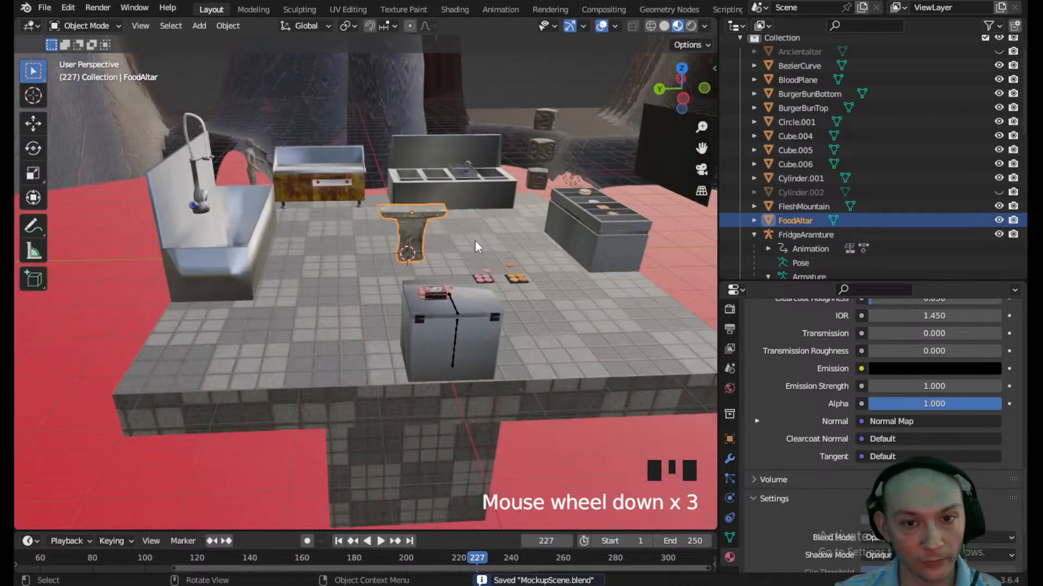
pyautogui.click(475, 328)
pyautogui.click(243, 248)
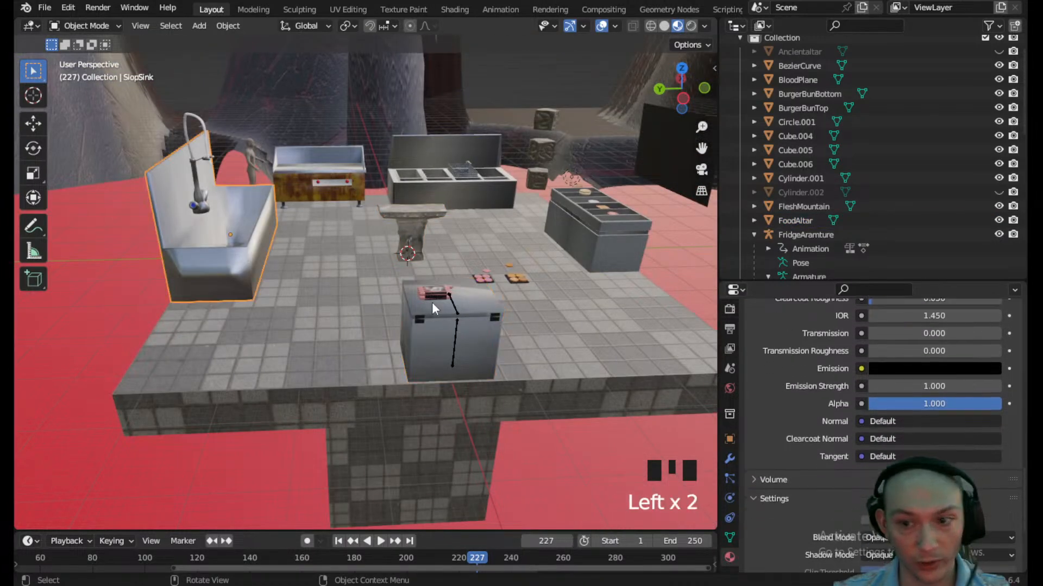
# - Apply the Subdivision modifier on the Plane object, the tray of pink burger patties
pyautogui.scroll(-5, 888, 158)
pyautogui.scroll(-2, 886, 163)
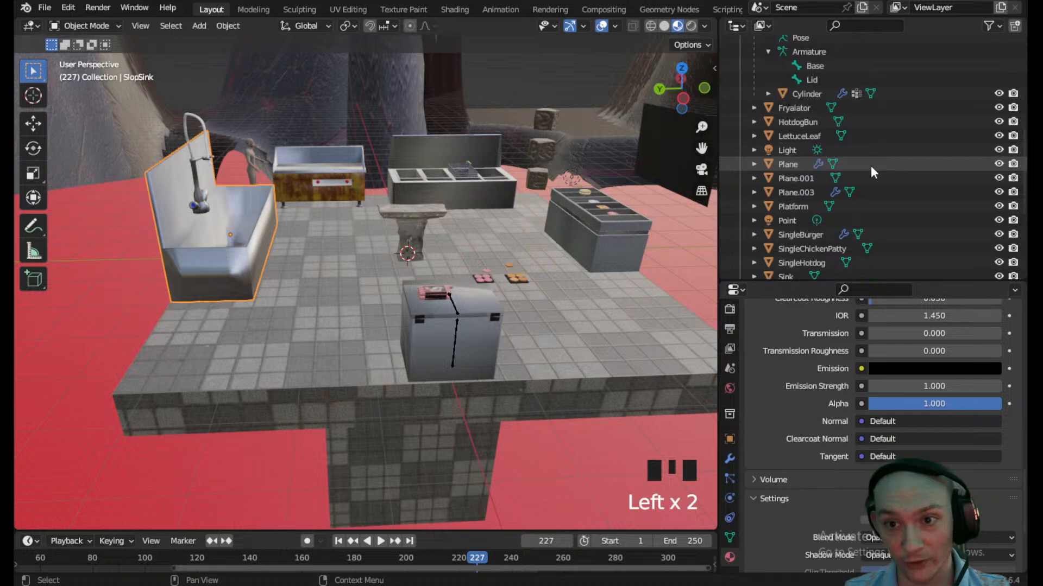
pyautogui.click(787, 164)
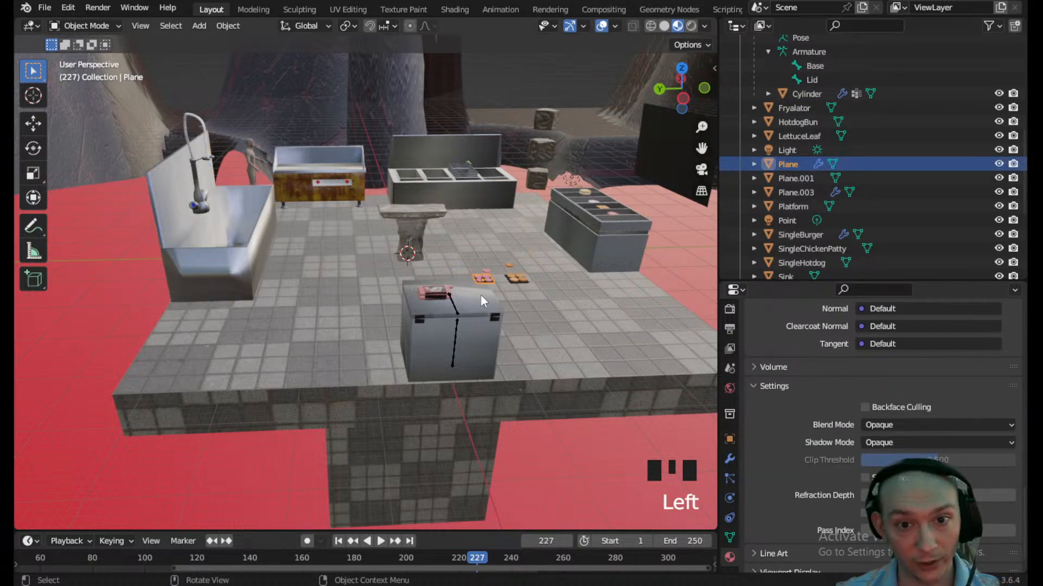
pyautogui.scroll(2, 481, 295)
pyautogui.click(729, 459)
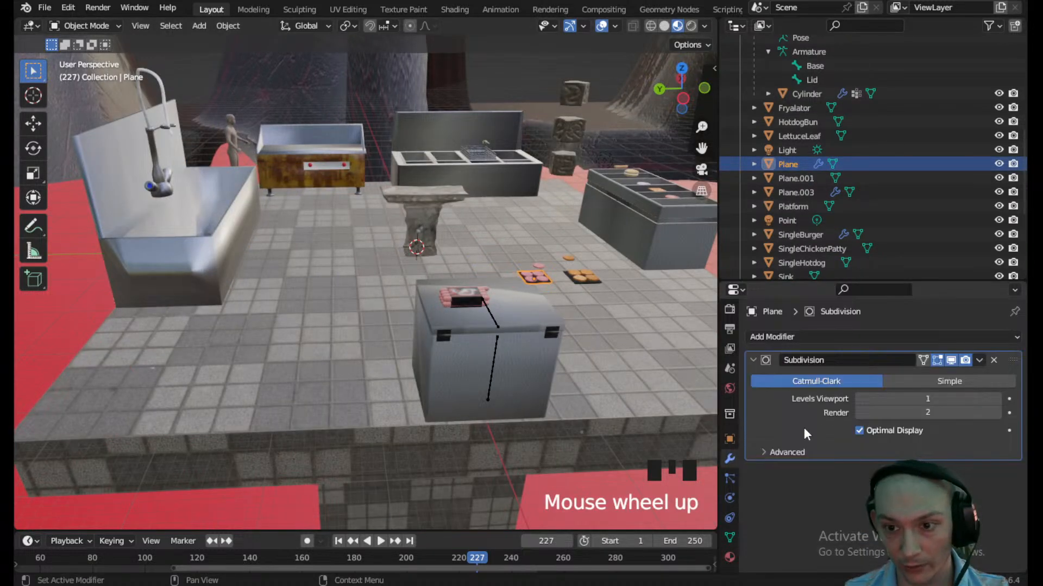
pyautogui.click(979, 360)
pyautogui.click(907, 374)
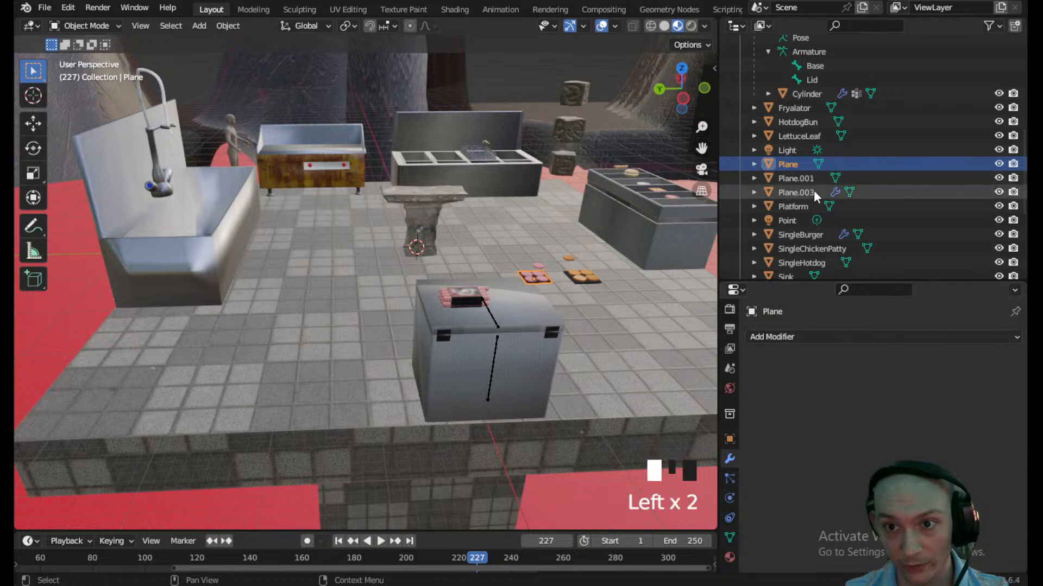
# - Apply the Subdivision modifiers on Plane.003, the tray of orange patties, and on SingleBurger
pyautogui.click(809, 193)
pyautogui.click(977, 360)
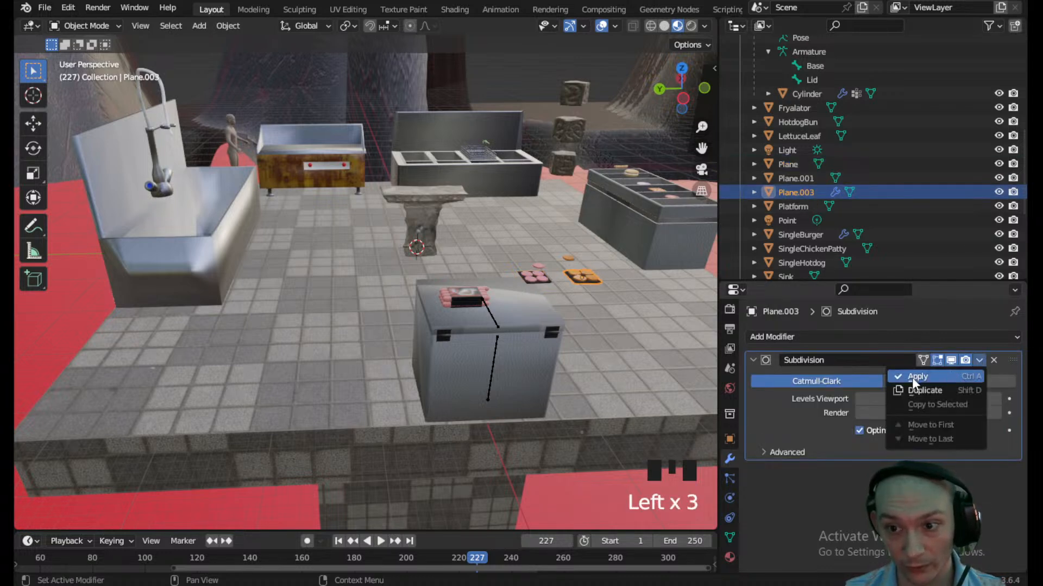
pyautogui.click(916, 377)
pyautogui.click(801, 234)
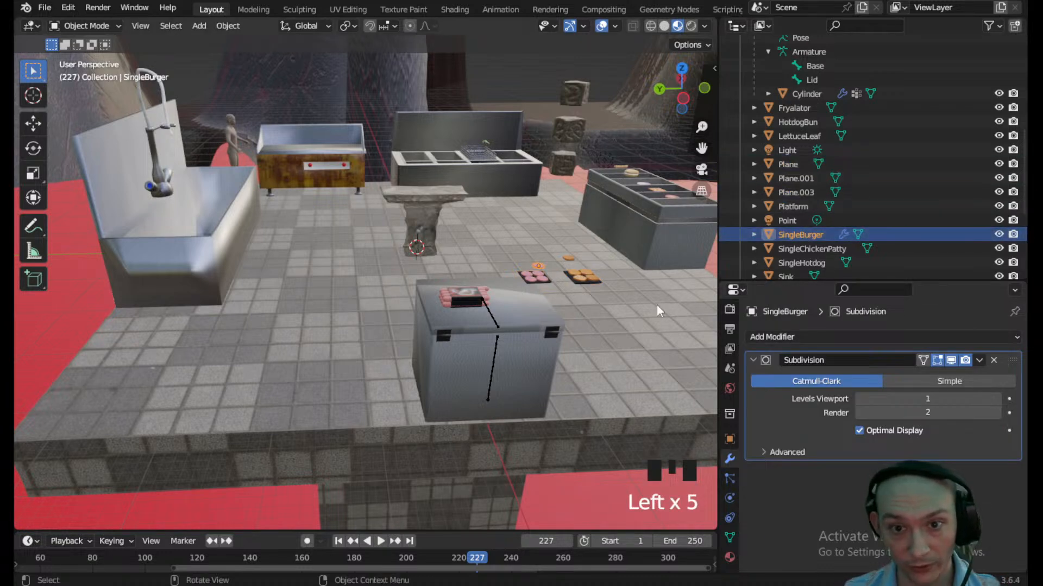
pyautogui.click(979, 360)
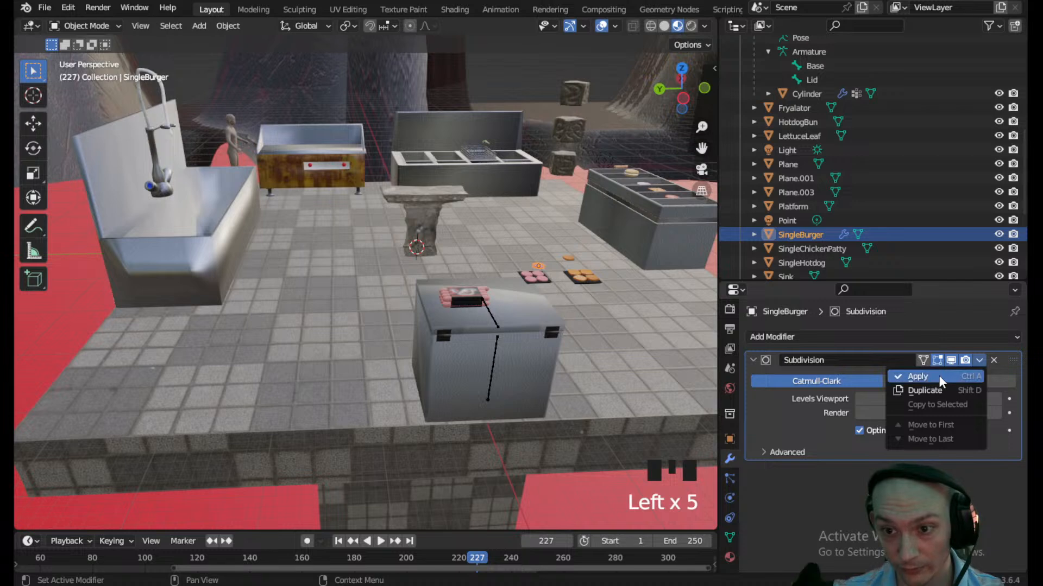
pyautogui.click(918, 376)
# - Look through the object list for remaining modifiers, checking the fridge's Cylinder mesh and the tiled platform
pyautogui.scroll(-1, 792, 254)
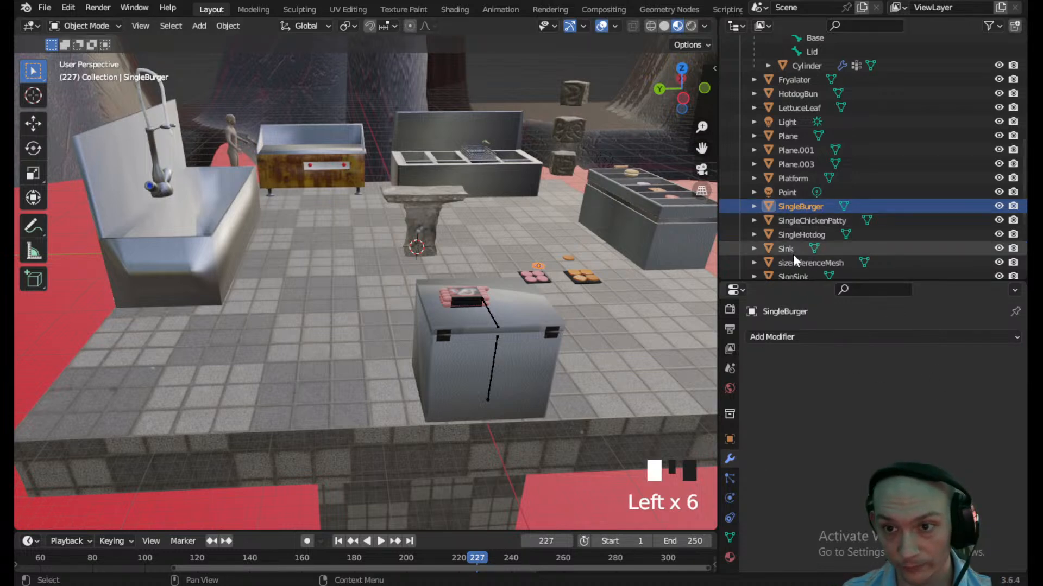
pyautogui.scroll(-4, 792, 254)
pyautogui.scroll(6, 793, 255)
pyautogui.scroll(4, 792, 255)
pyautogui.click(806, 195)
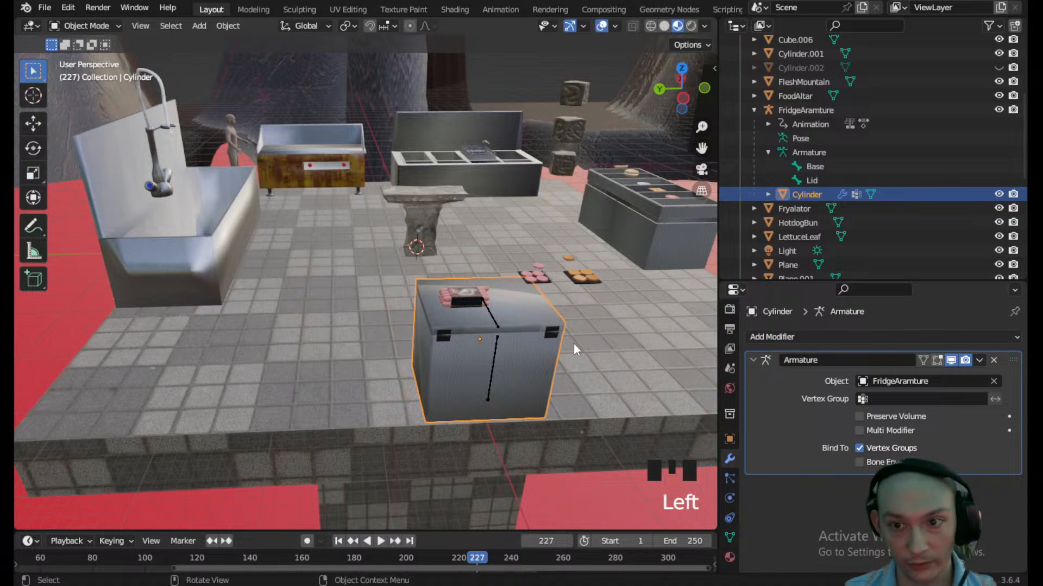
pyautogui.scroll(10, 826, 195)
pyautogui.scroll(-15, 825, 188)
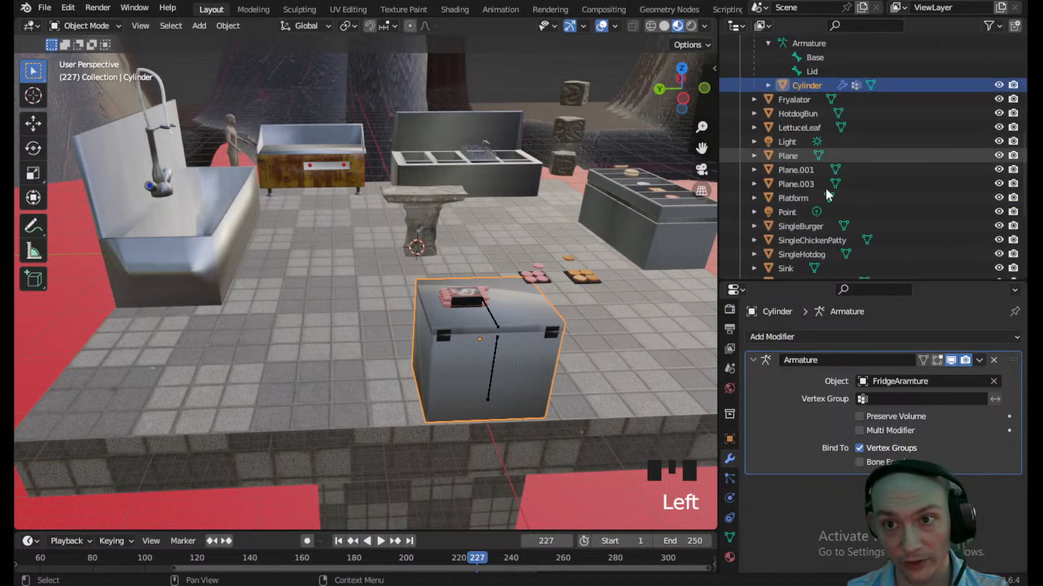
pyautogui.click(507, 221)
pyautogui.moveTo(510, 219); pyautogui.dragTo(641, 228, button='middle')
pyautogui.scroll(10, 782, 171)
pyautogui.scroll(12, 781, 169)
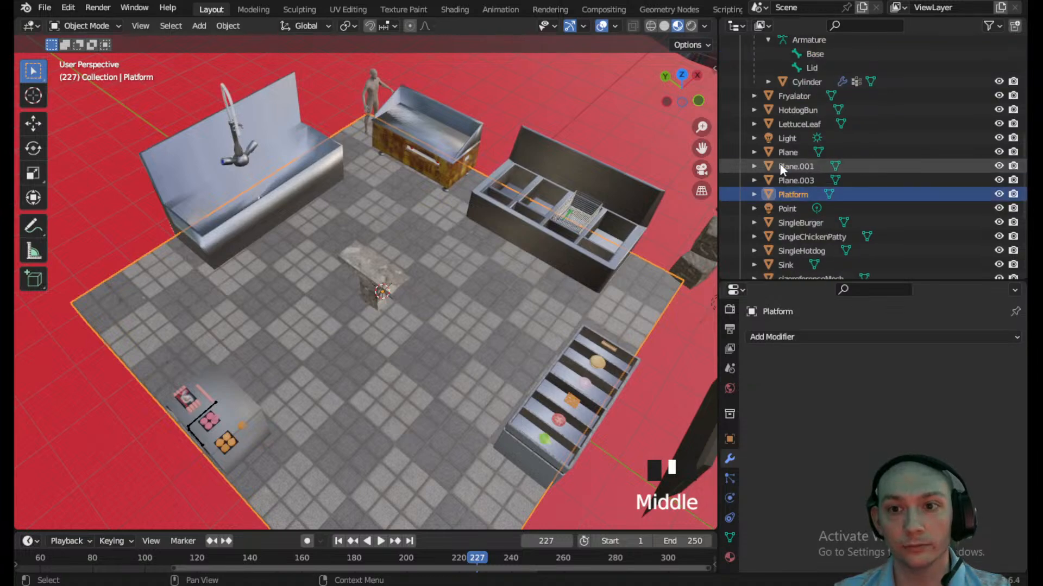
# - Find Cube.005, a red control on the front of the rusty cooking station, and rename it Knob
pyautogui.click(811, 169)
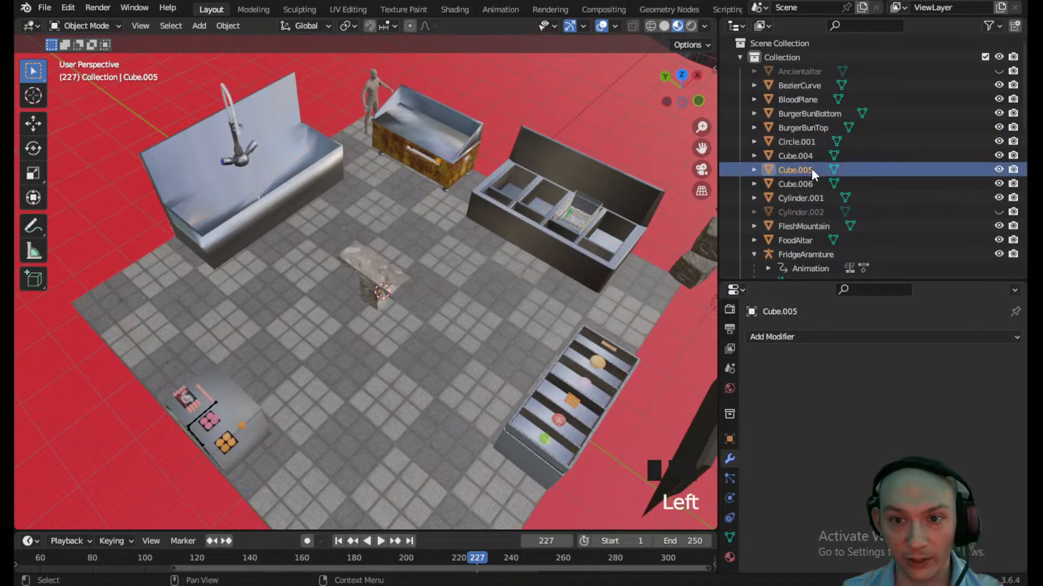
pyautogui.scroll(-2, 451, 342)
pyautogui.moveTo(451, 342); pyautogui.dragTo(344, 353, button='middle')
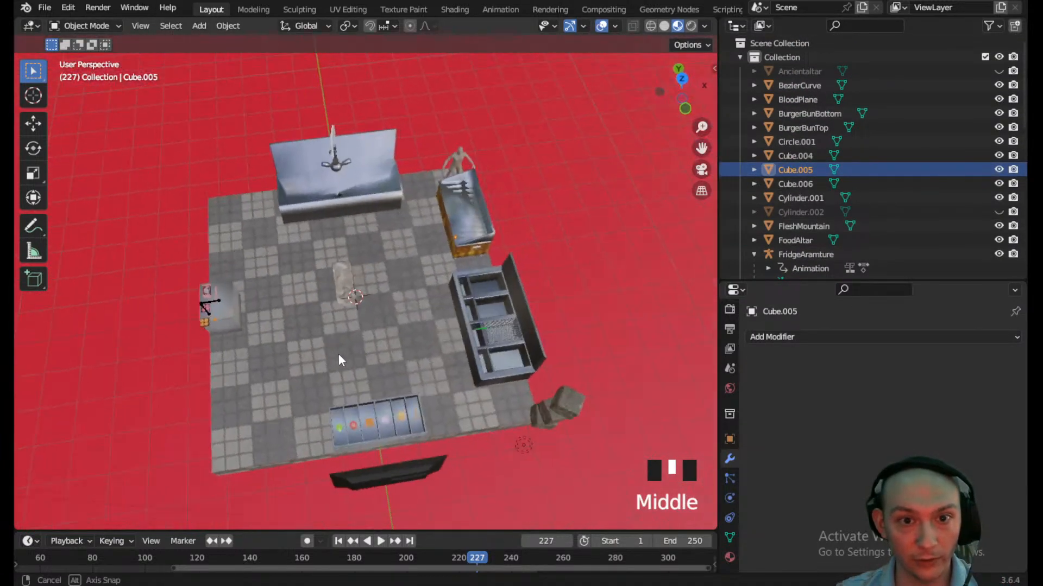
pyautogui.scroll(4, 471, 285)
pyautogui.keyDown('shift'); pyautogui.moveTo(470, 285); pyautogui.dragTo(299, 306, button='middle'); pyautogui.keyUp('shift')
pyautogui.scroll(4, 275, 259)
pyautogui.moveTo(275, 258); pyautogui.dragTo(429, 278, button='middle')
pyautogui.scroll(4, 428, 271)
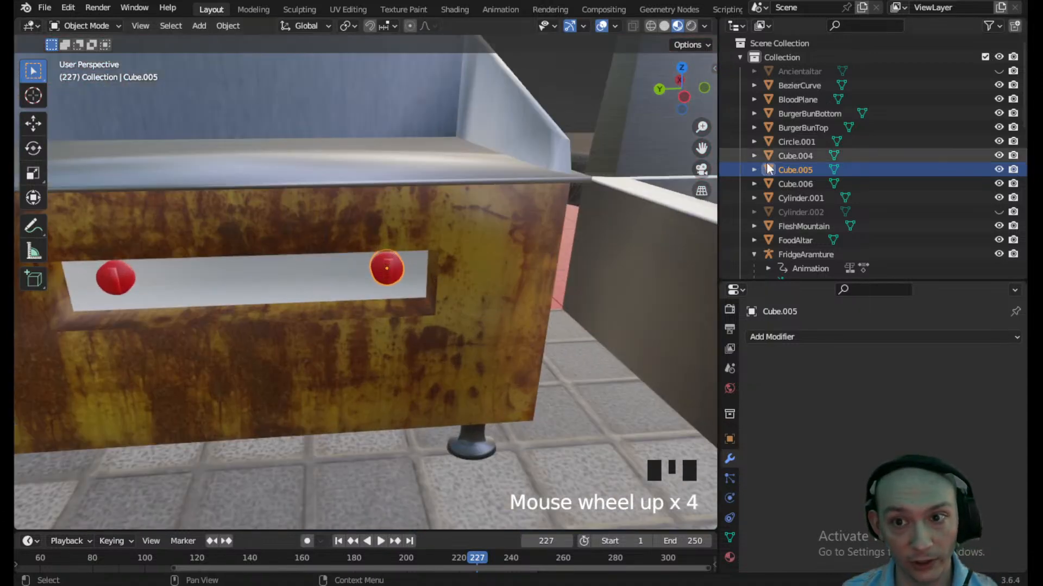
pyautogui.doubleClick(803, 171)
pyautogui.press('BackSpace')
pyautogui.write('Kr')
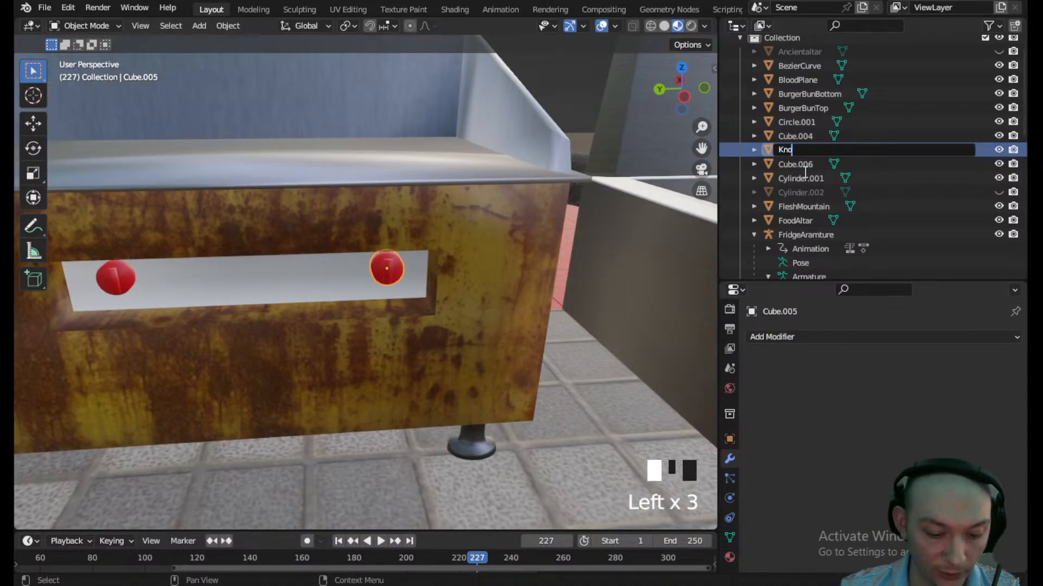
pyautogui.press('Return')
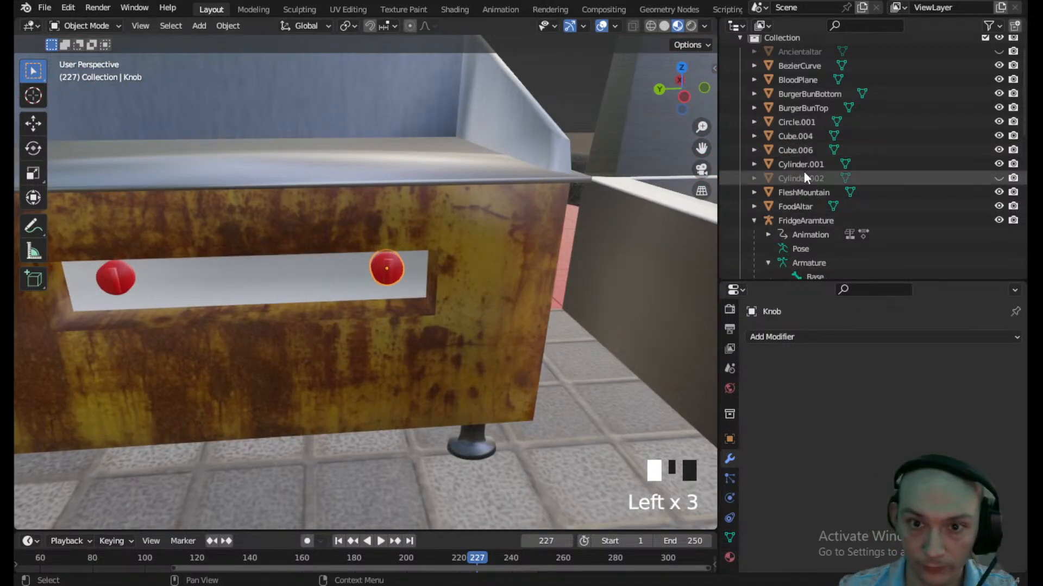
# - Give the other red control on the cooking station's front, Cube.004, a Knob name as well
pyautogui.click(117, 278)
pyautogui.doubleClick(779, 135)
pyautogui.write('Kno')
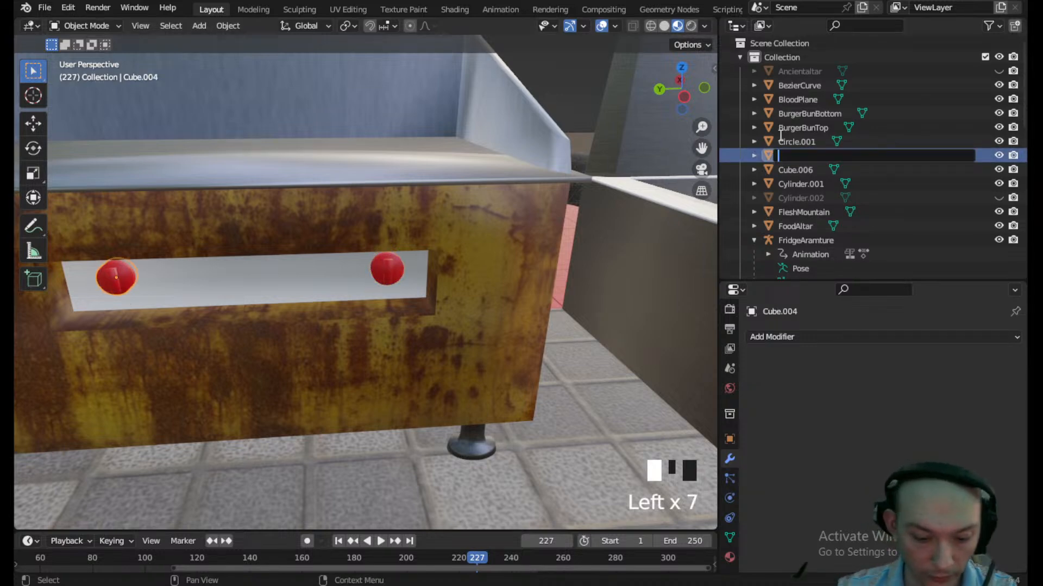
pyautogui.press('Return')
# - Identify Circle.001 as the rusty cooking station's body and rename it Grittle
pyautogui.click(798, 142)
pyautogui.scroll(-3, 504, 232)
pyautogui.moveTo(504, 233); pyautogui.dragTo(320, 282, button='middle')
pyautogui.scroll(-3, 560, 240)
pyautogui.scroll(2, 325, 283)
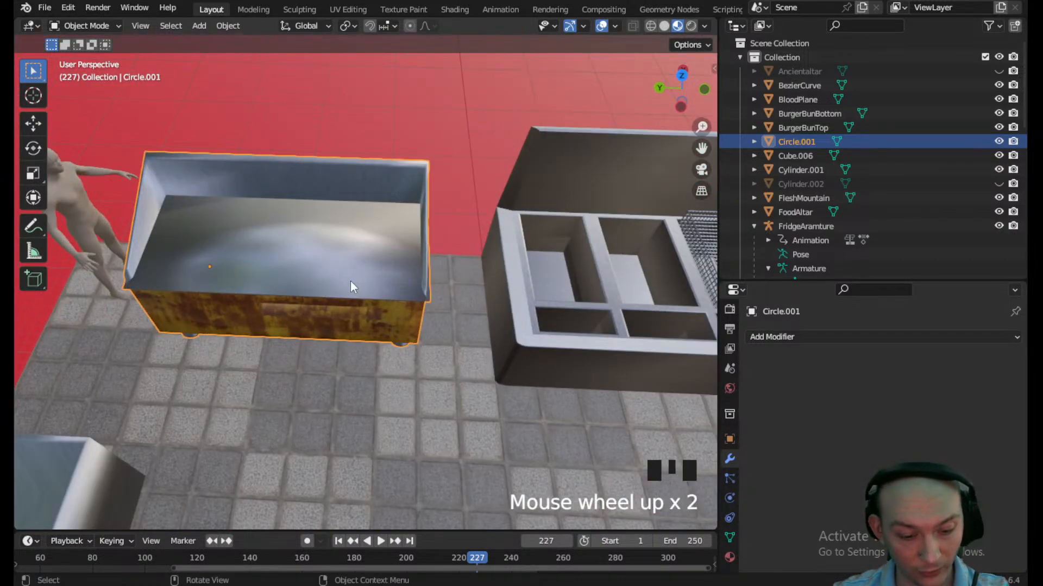
pyautogui.press('g')
pyautogui.rightClick(360, 212)
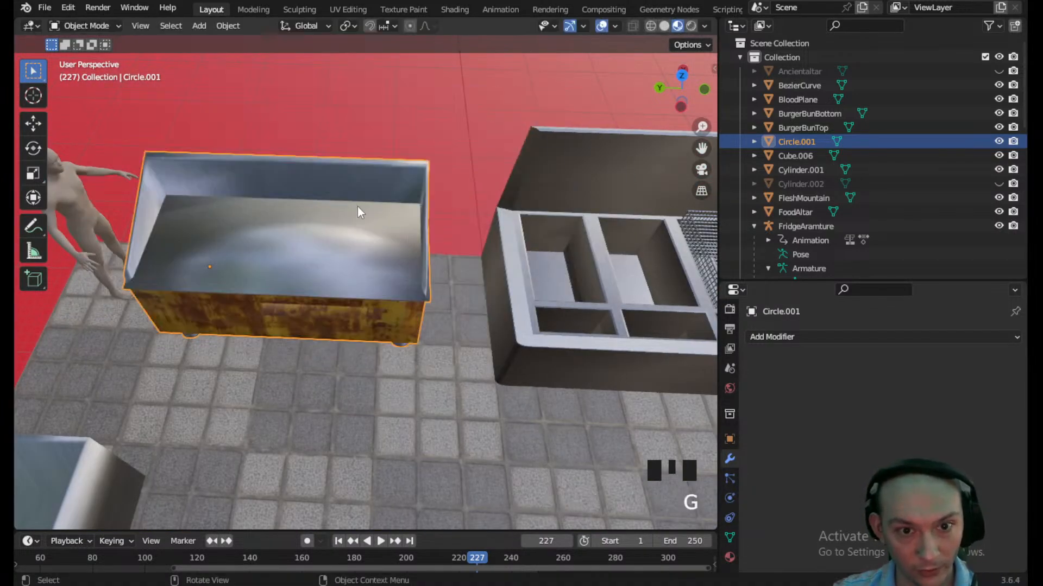
pyautogui.doubleClick(797, 141)
pyautogui.press('BackSpace')
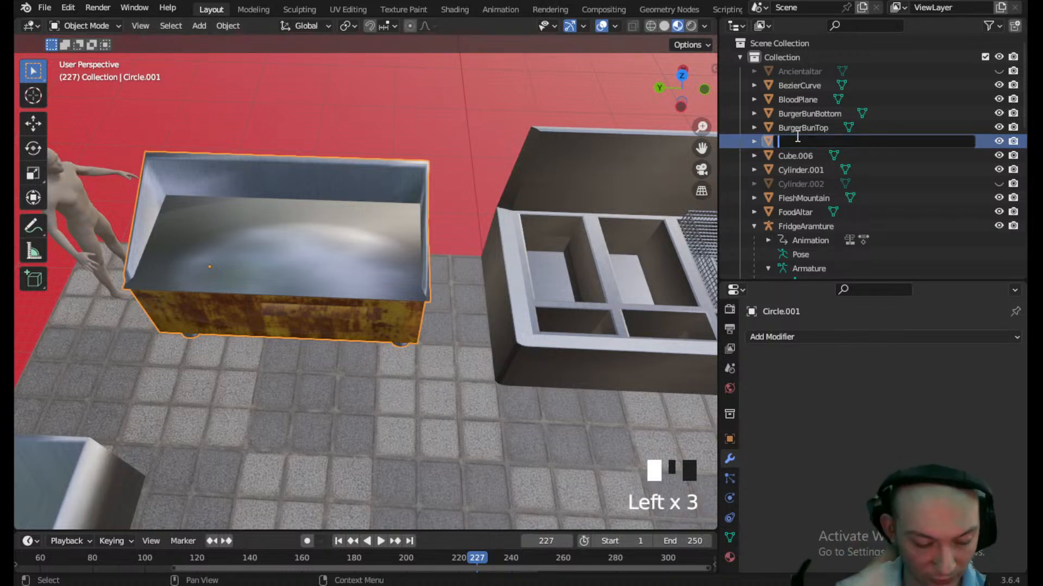
pyautogui.write('Grittle')
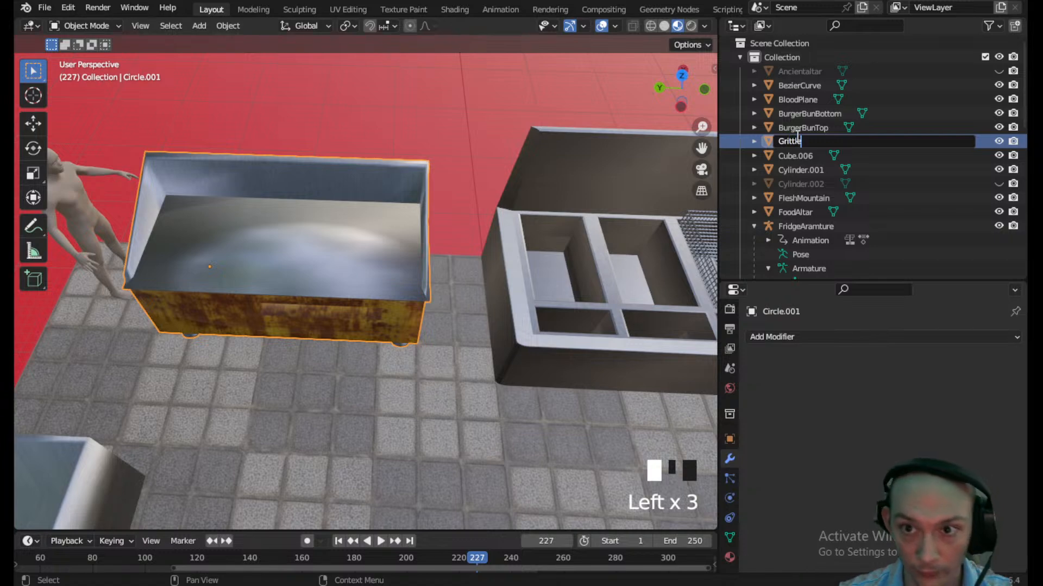
pyautogui.press('Return')
# - Locate Cube.006, the orange slice in the condiment tray, and rename it Cheese
pyautogui.click(796, 141)
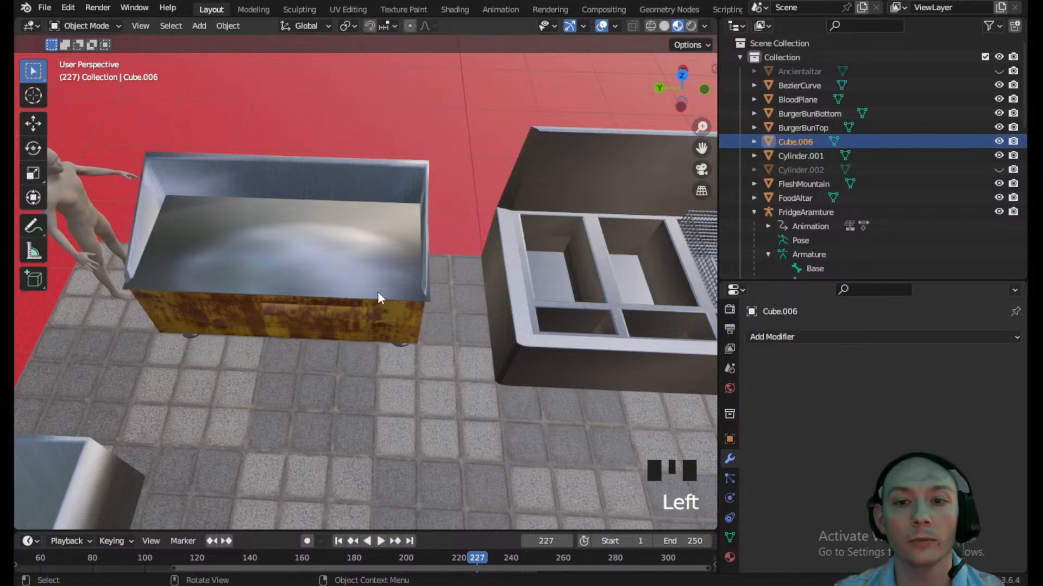
pyautogui.scroll(-8, 377, 291)
pyautogui.keyDown('shift'); pyautogui.moveTo(447, 404); pyautogui.dragTo(440, 264, button='middle'); pyautogui.keyUp('shift')
pyautogui.scroll(5, 409, 321)
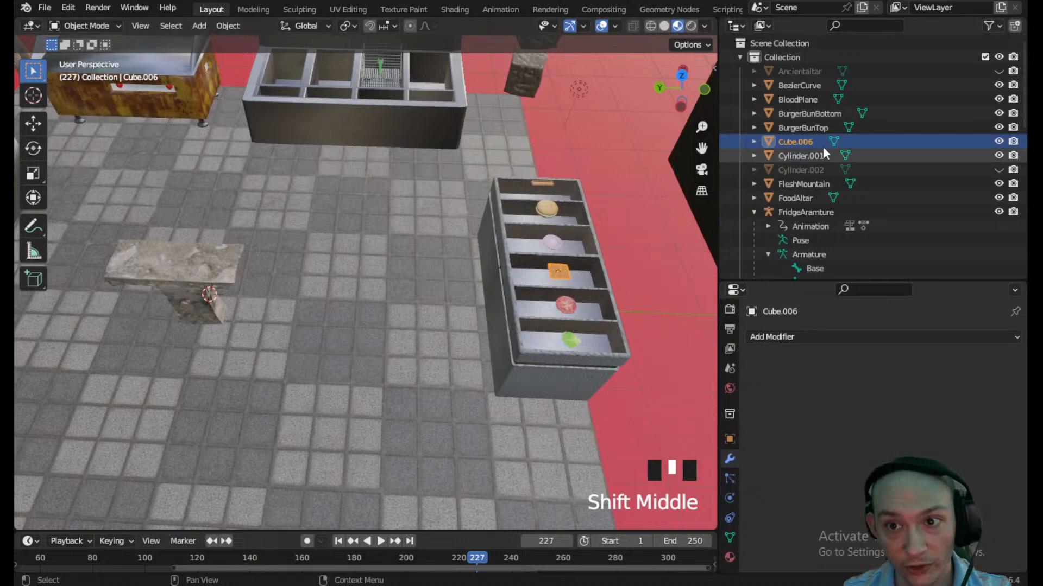
pyautogui.tripleClick(820, 142)
pyautogui.write('Cheese')
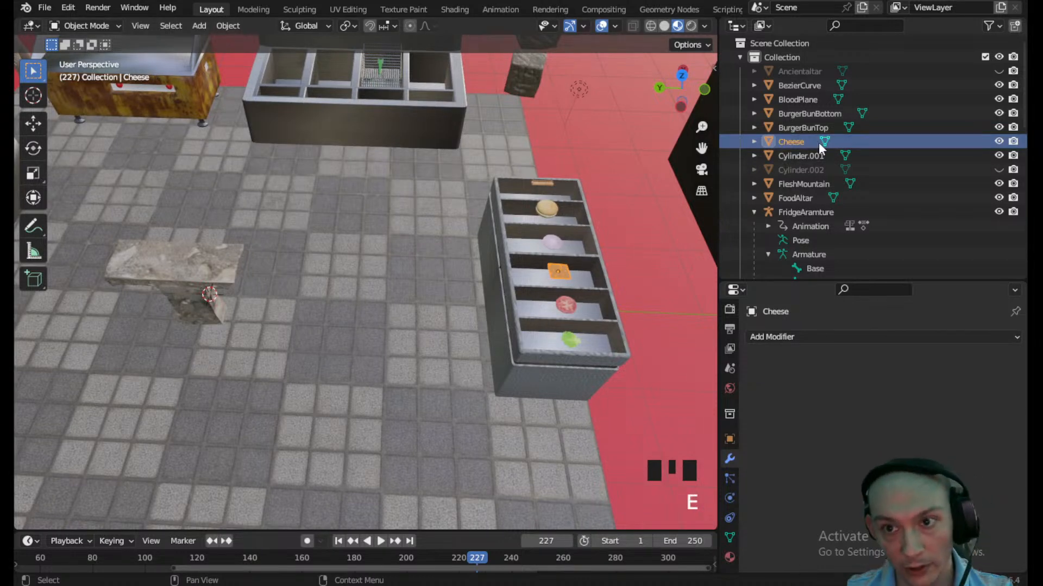
# - Locate Cylinder.001, the hotdog pack on the grey fridge, and rename it FrozenHotdog
pyautogui.click(800, 156)
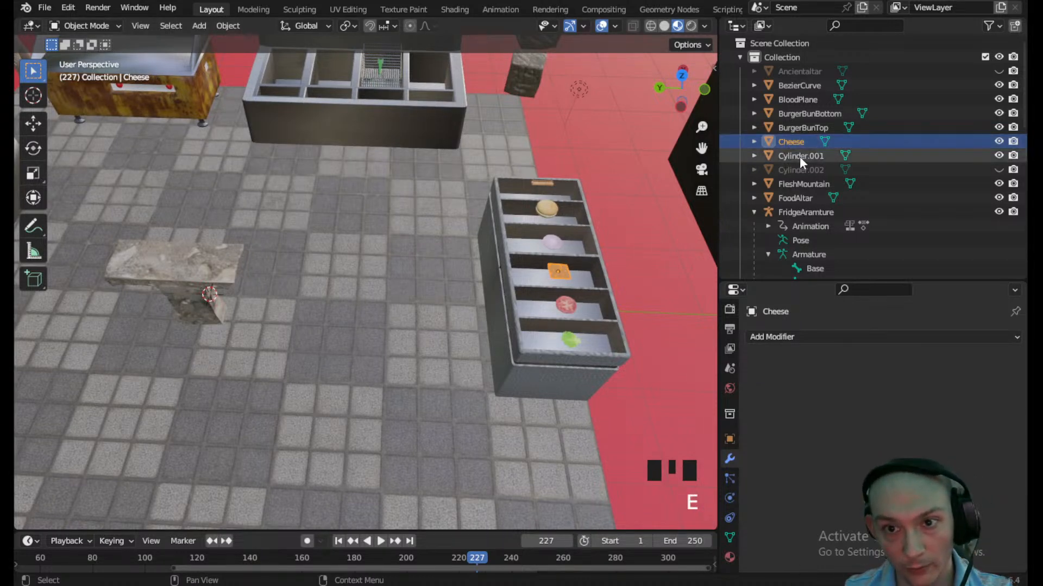
pyautogui.scroll(-4, 318, 245)
pyautogui.moveTo(305, 245); pyautogui.dragTo(612, 187, button='middle')
pyautogui.tripleClick(801, 159)
pyautogui.write('Fr')
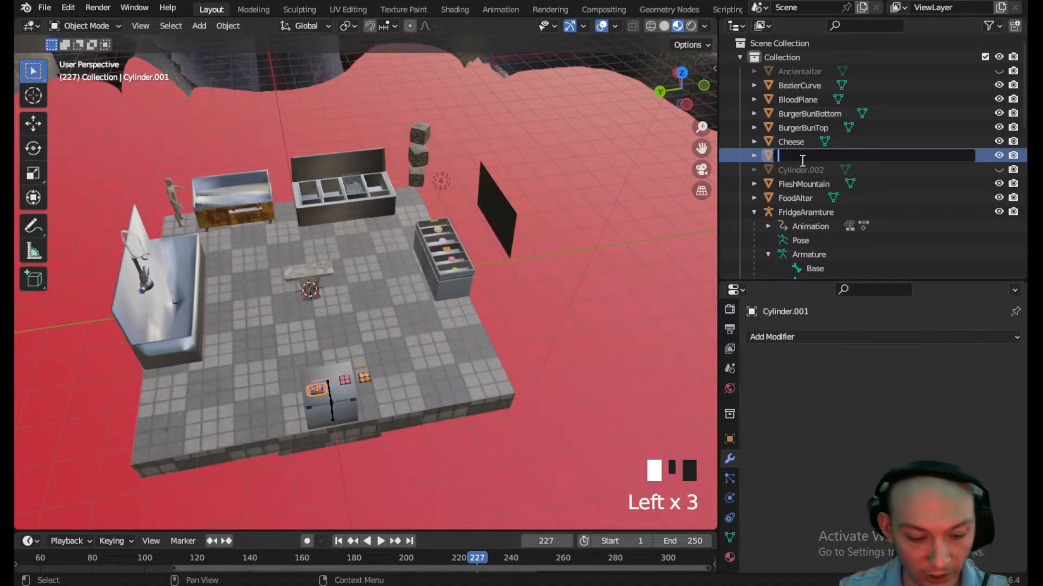
pyautogui.write('ozenH')
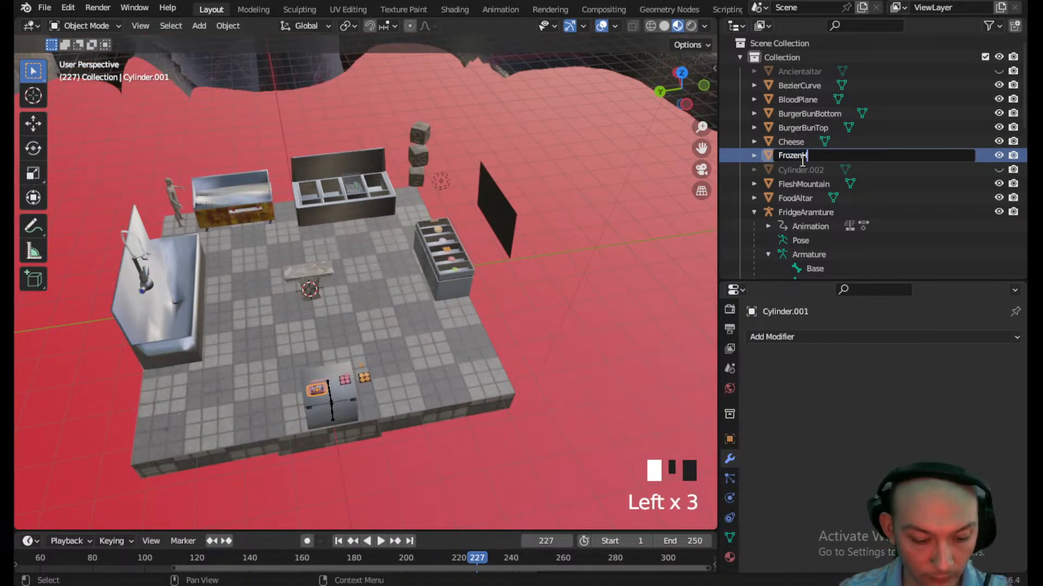
pyautogui.write('otdog')
pyautogui.press('Return')
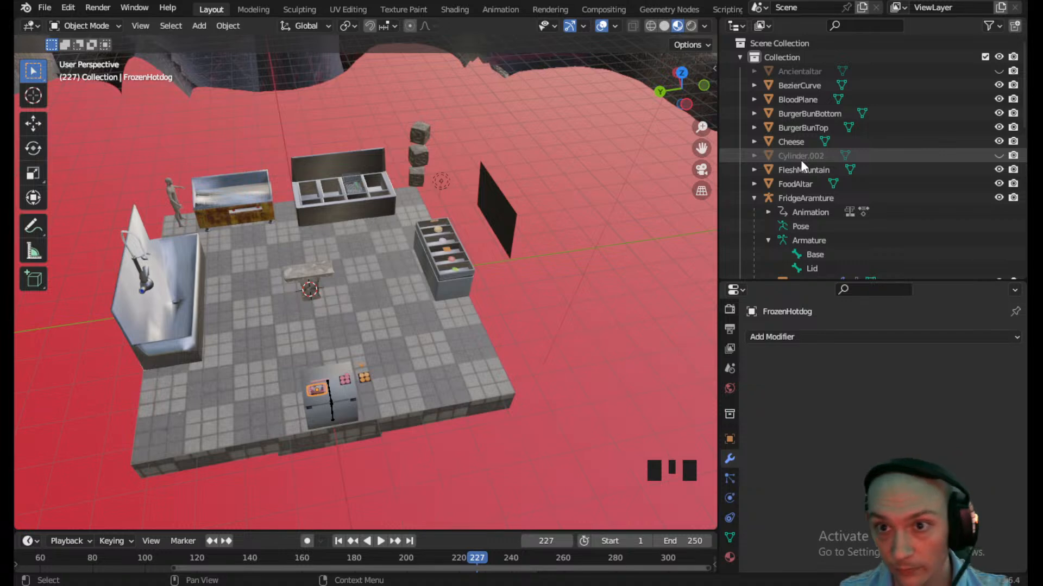
# - Unhide Cylinder.002, the cluster of thin rods above the stone altar, and delete it
pyautogui.click(807, 157)
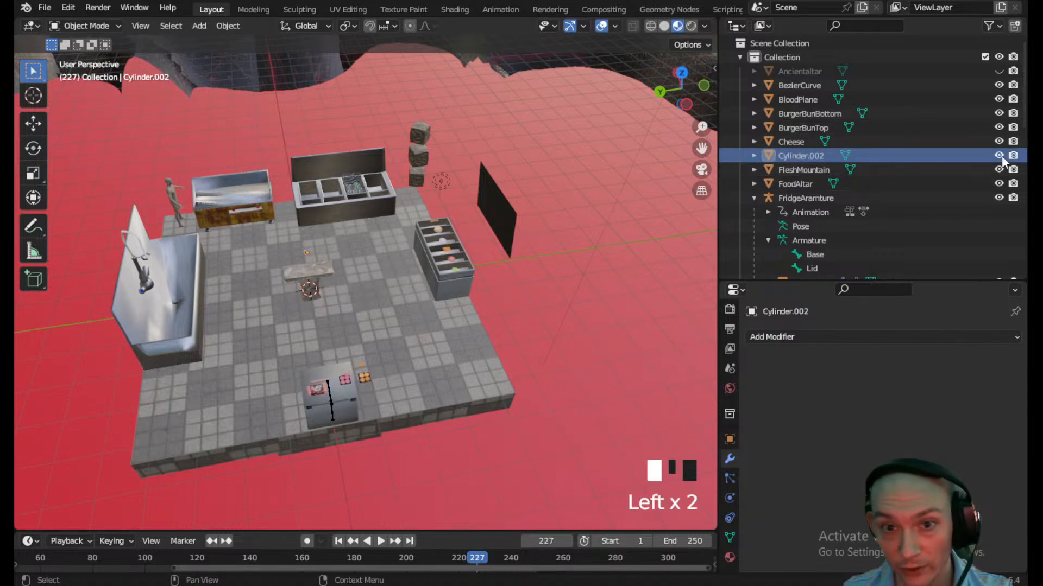
pyautogui.click(1000, 155)
pyautogui.scroll(5, 263, 245)
pyautogui.moveTo(263, 246); pyautogui.dragTo(360, 256, button='middle')
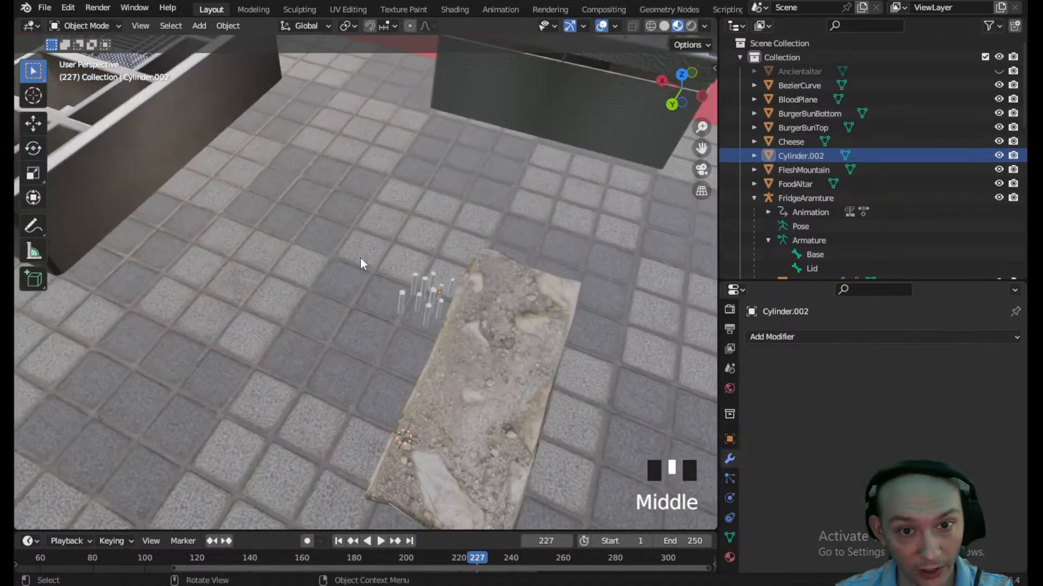
pyautogui.click(435, 291)
pyautogui.press('Delete')
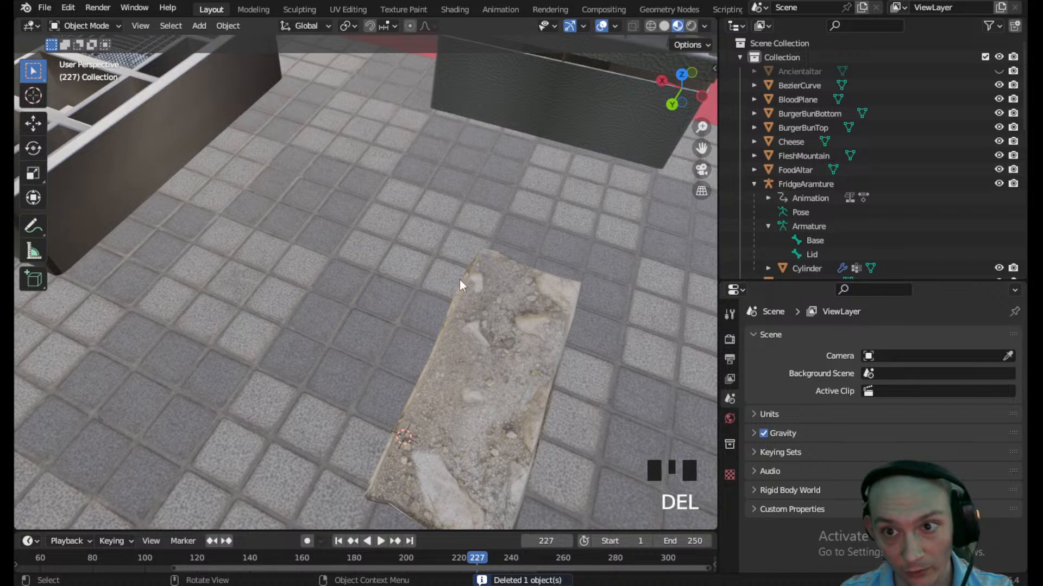
# - Identify Plane.001 as the wire basket in the fryer and rename it FryBucket
pyautogui.scroll(-10, 885, 195)
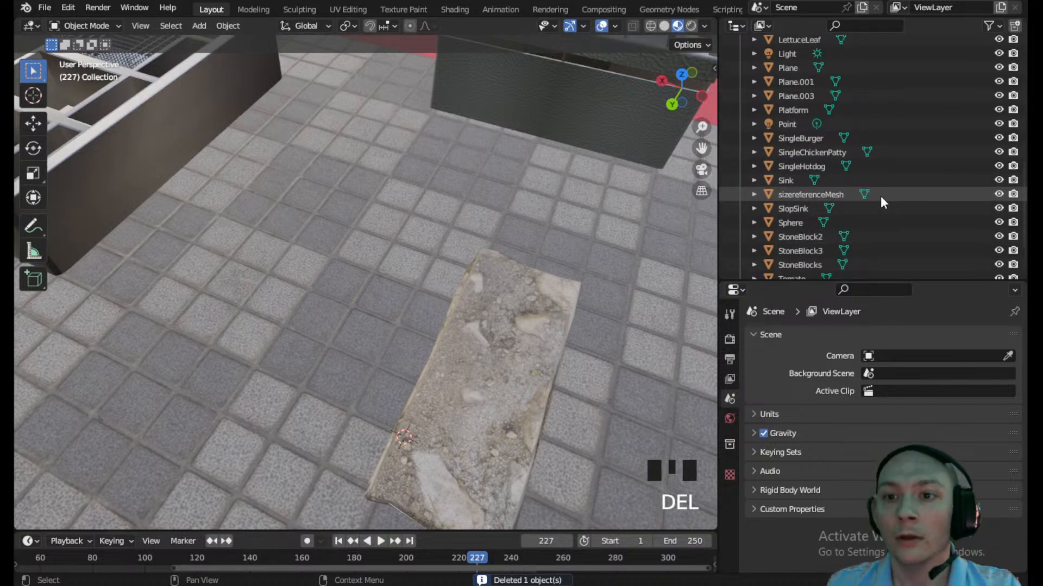
pyautogui.scroll(3, 813, 171)
pyautogui.click(812, 169)
pyautogui.scroll(5, 811, 168)
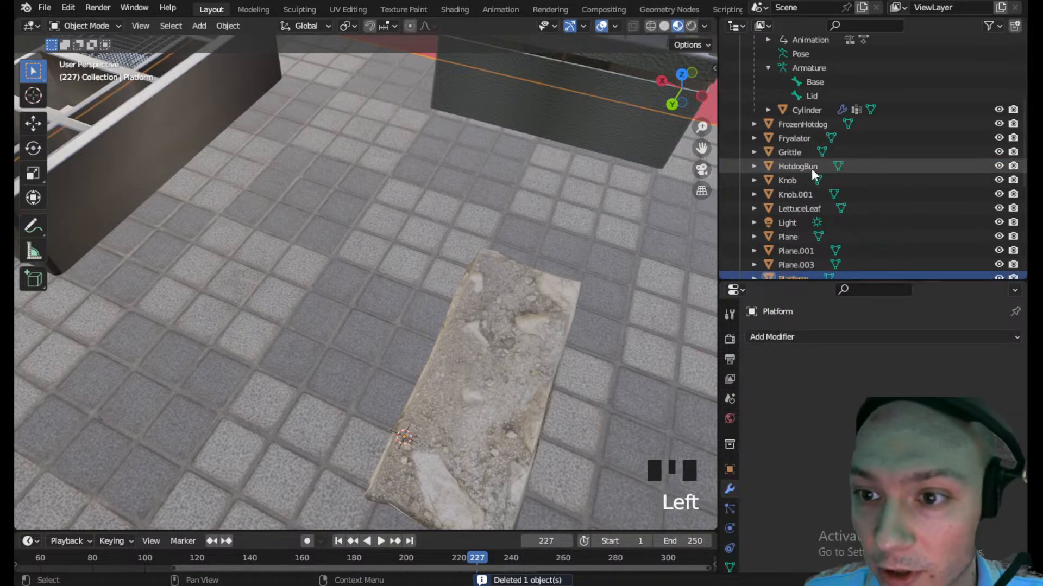
pyautogui.click(799, 251)
pyautogui.scroll(-2, 325, 226)
pyautogui.moveTo(325, 227); pyautogui.dragTo(436, 236, button='middle')
pyautogui.click(800, 265)
pyautogui.click(798, 251)
pyautogui.doubleClick(798, 251)
pyautogui.scroll(-4, 802, 250)
pyautogui.write('FryBucket')
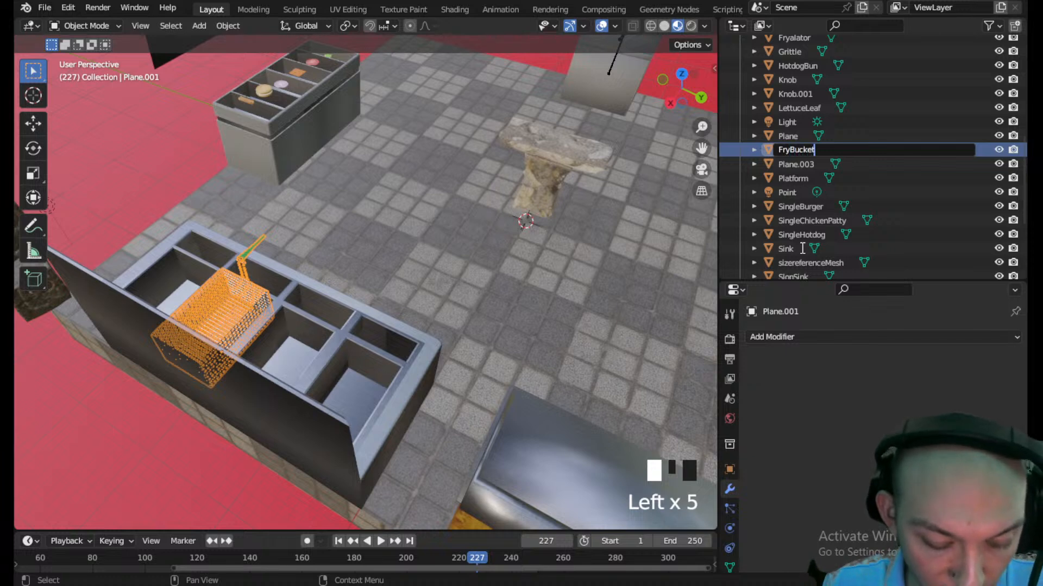
pyautogui.press('Return')
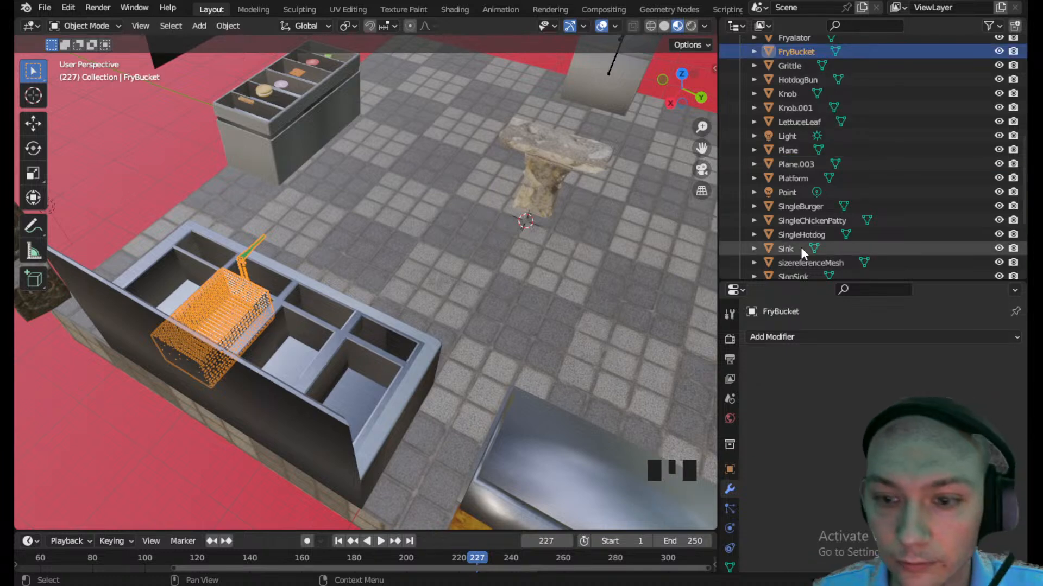
# - Find Plane.003, the tray of orange patties beside the fridge, and rename it FrozenChicken
pyautogui.click(295, 314)
pyautogui.scroll(4, 830, 112)
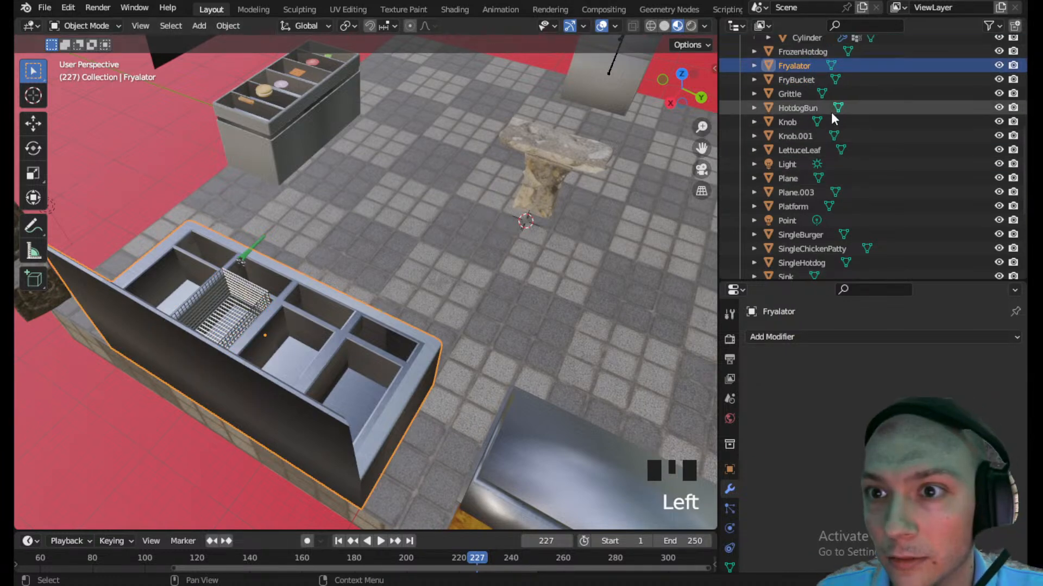
pyautogui.scroll(-8, 831, 112)
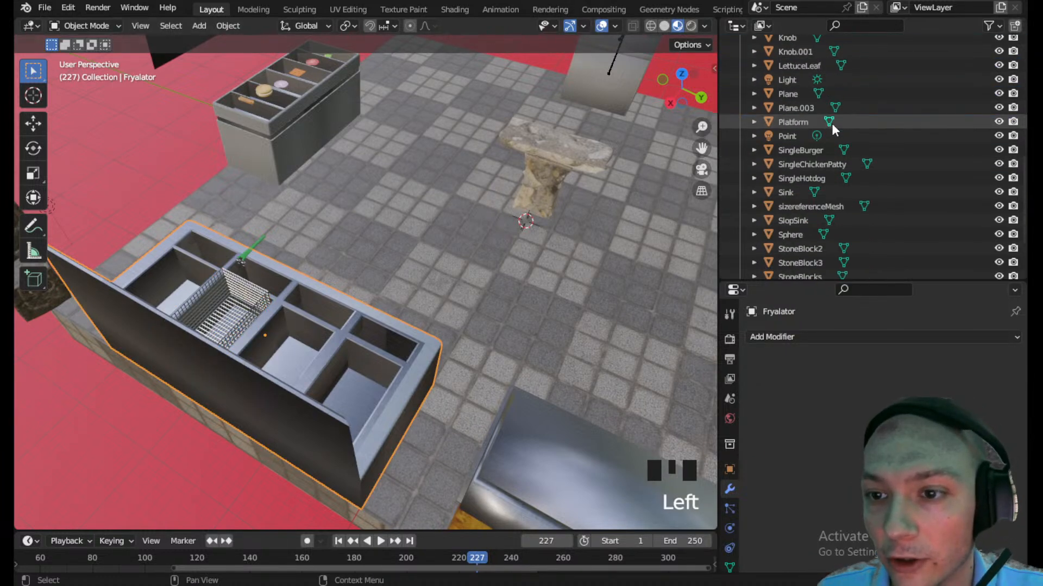
pyautogui.click(802, 108)
pyautogui.scroll(-2, 394, 266)
pyautogui.moveTo(410, 305); pyautogui.dragTo(302, 321, button='middle')
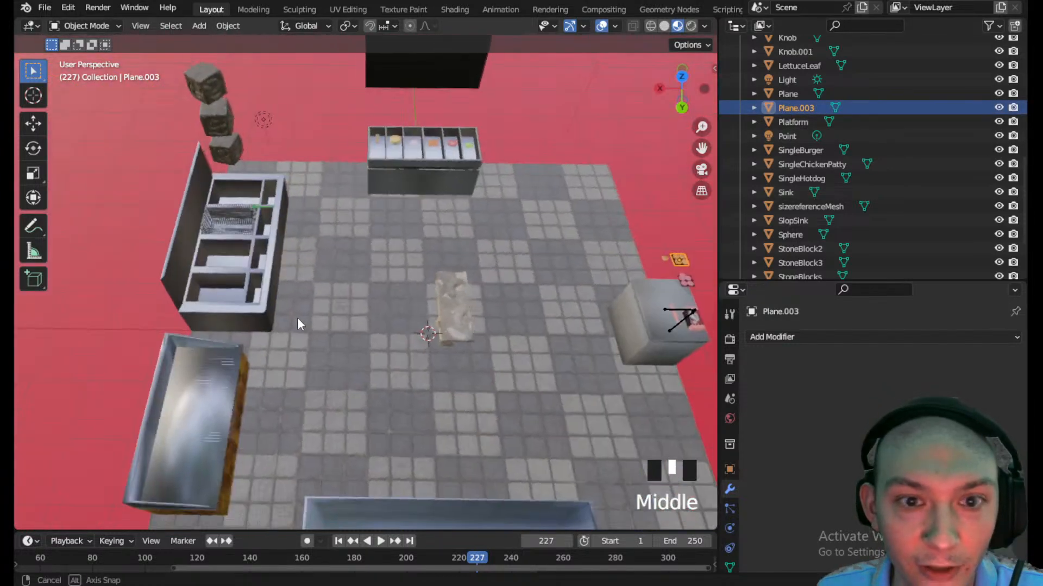
pyautogui.scroll(-1, 429, 311)
pyautogui.moveTo(428, 311); pyautogui.dragTo(370, 275, button='middle')
pyautogui.scroll(2, 370, 274)
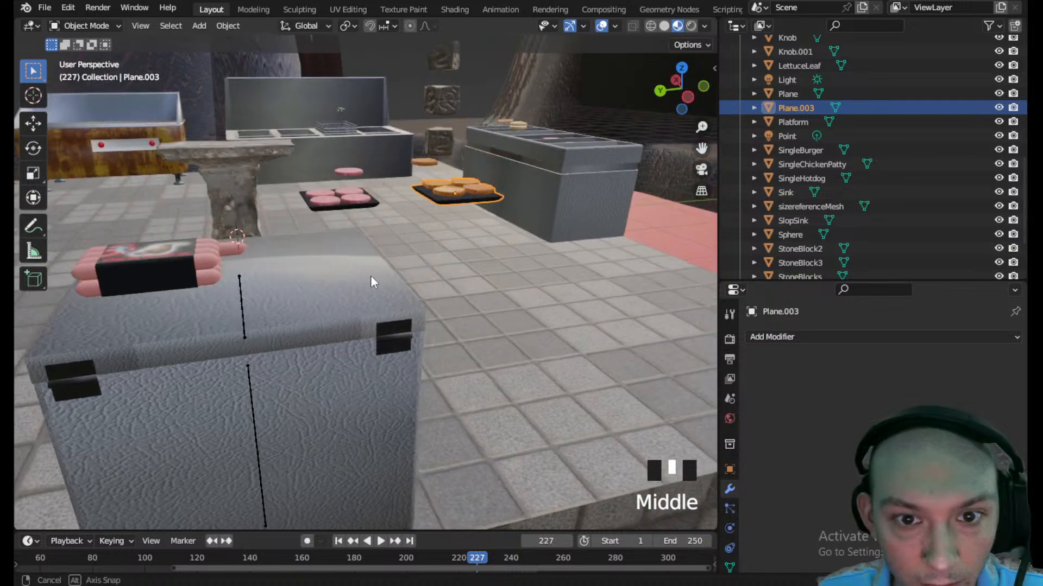
pyautogui.keyDown('shift'); pyautogui.click(449, 194); pyautogui.keyUp('shift')
pyautogui.keyDown('shift'); pyautogui.click(453, 194); pyautogui.keyUp('shift')
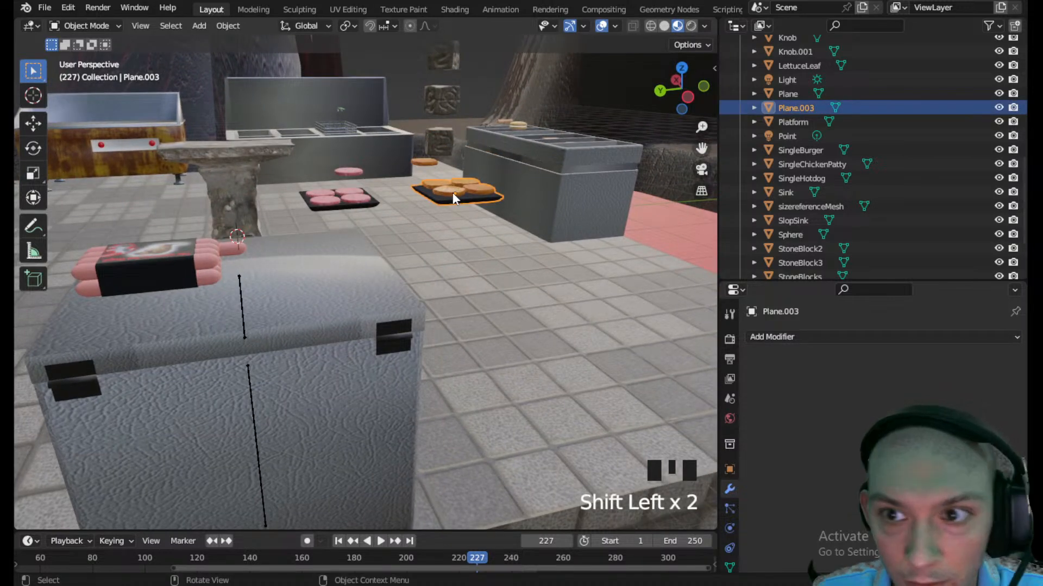
pyautogui.doubleClick(796, 107)
pyautogui.scroll(3, 807, 103)
pyautogui.write('FrozenChicken')
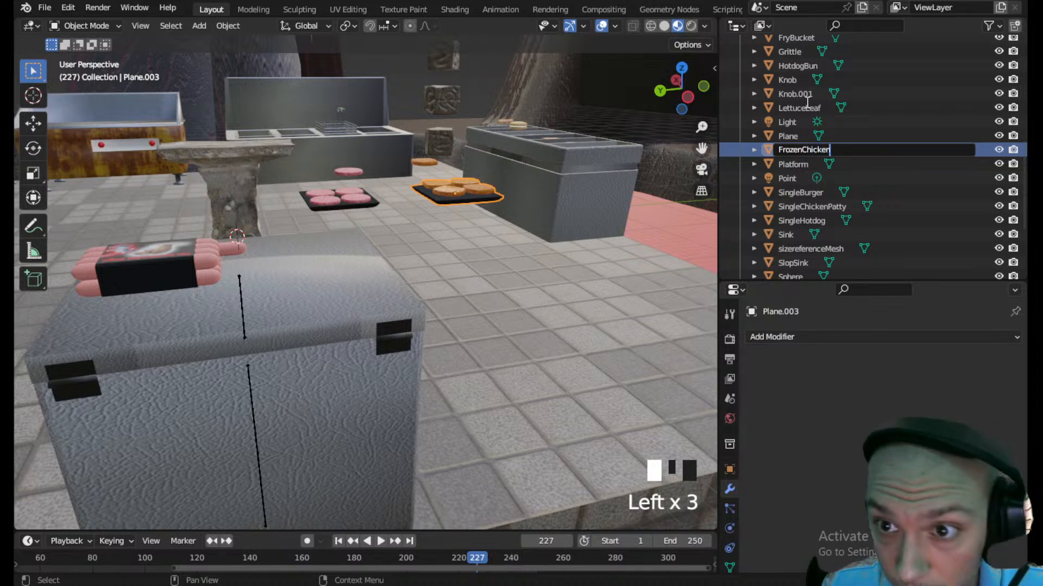
pyautogui.press('Return')
# - Collapse the FridgeAramture hierarchy in the object list
pyautogui.click(794, 79)
pyautogui.scroll(2, 794, 80)
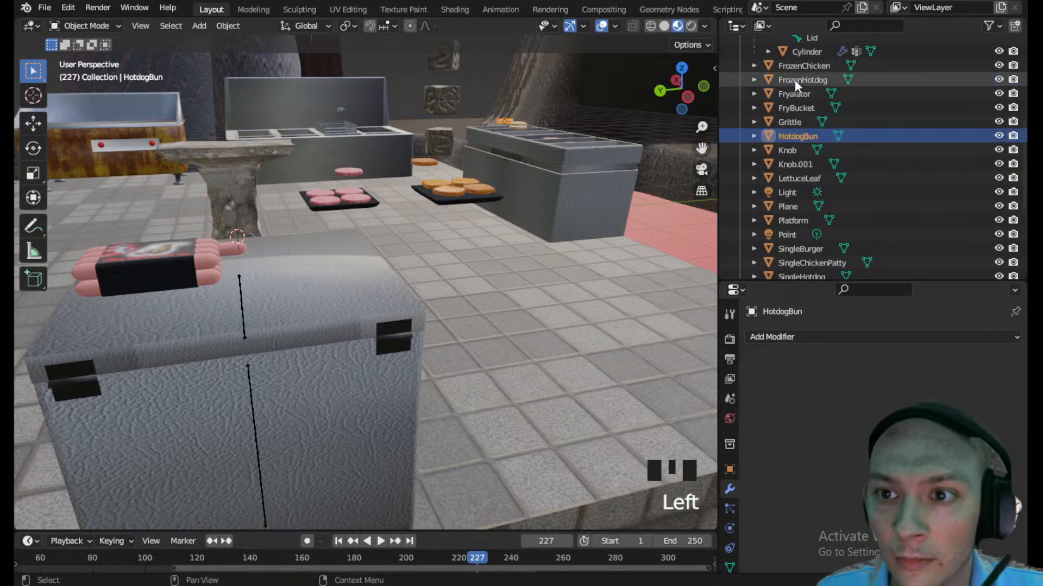
pyautogui.scroll(5, 795, 86)
pyautogui.click(756, 135)
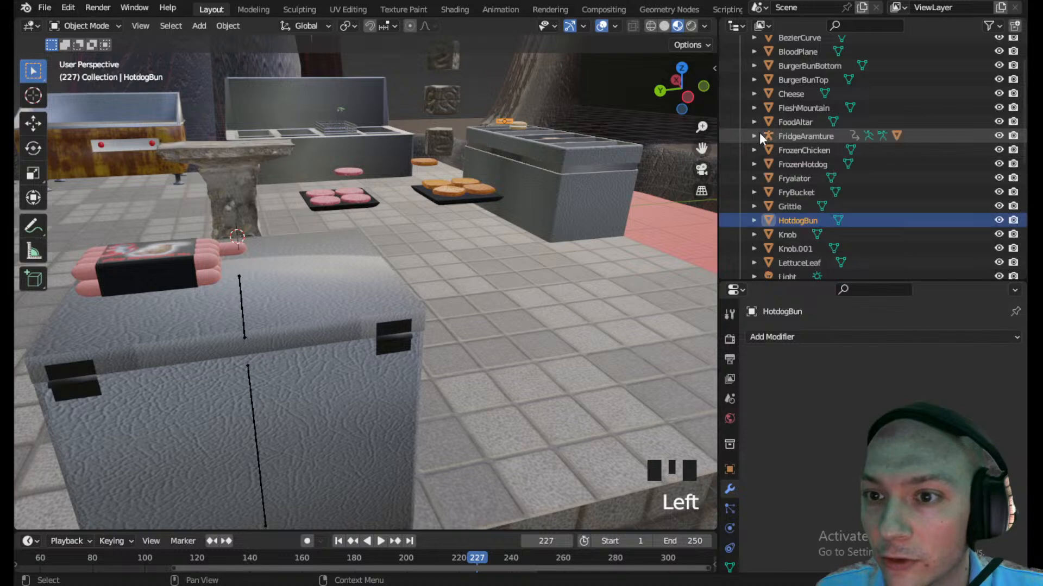
# - Unhide the Ancientaltar object and delete it from the scene
pyautogui.scroll(2, 771, 130)
pyautogui.click(812, 71)
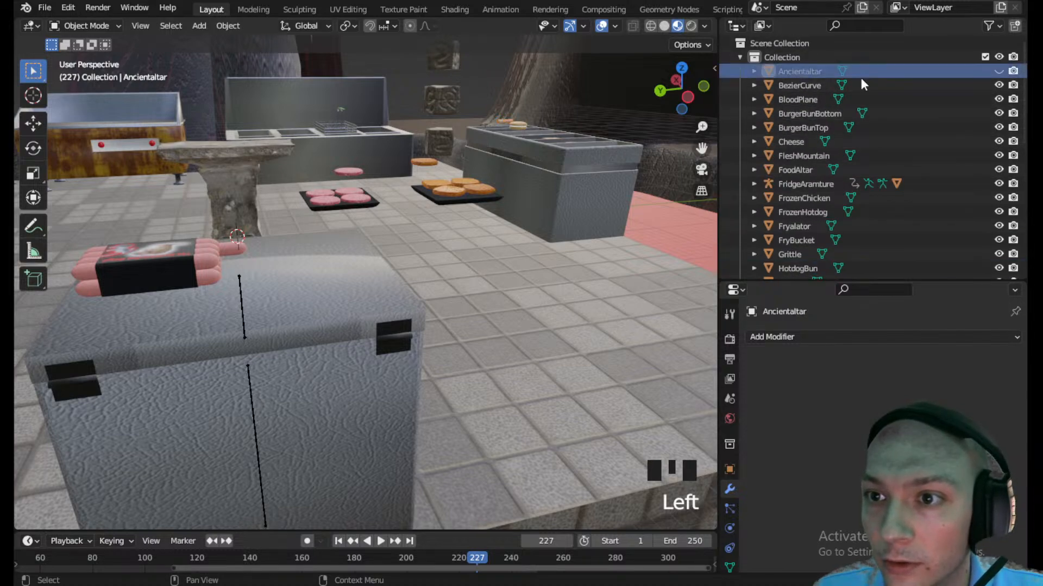
pyautogui.click(998, 71)
pyautogui.scroll(-2, 231, 185)
pyautogui.moveTo(232, 185); pyautogui.dragTo(275, 212, button='middle')
pyautogui.click(261, 205)
pyautogui.press('Delete')
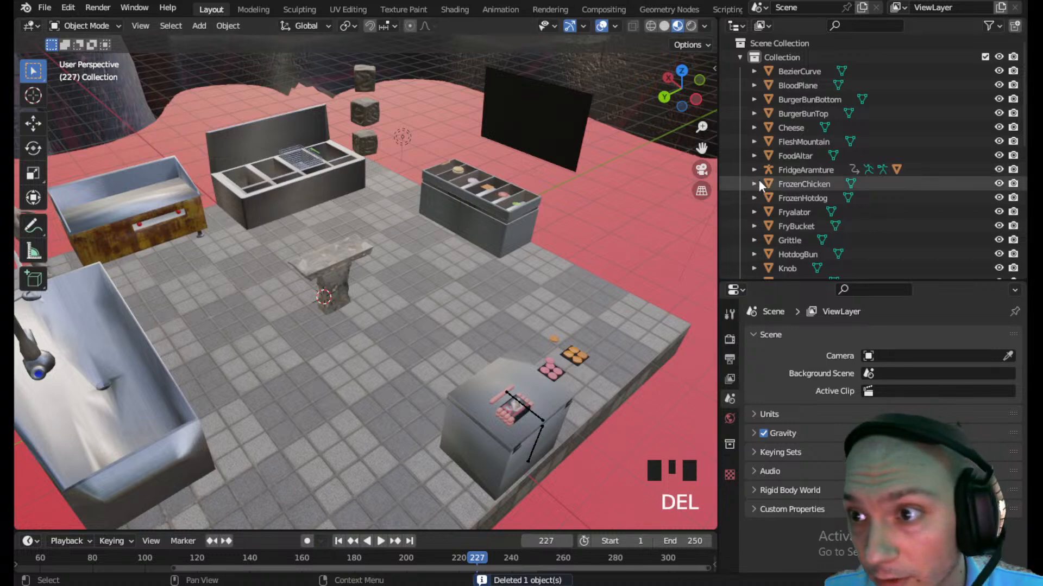
# - Identify BezierCurve as the curved pipe over the large sink and rename it SinkPipe
pyautogui.scroll(-5, 822, 168)
pyautogui.scroll(-2, 823, 170)
pyautogui.scroll(7, 823, 178)
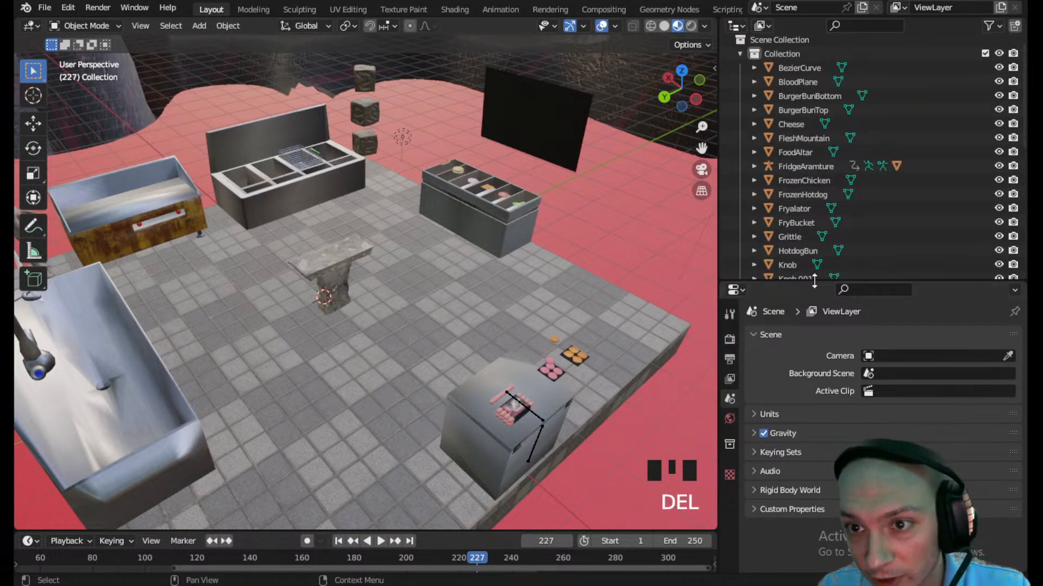
pyautogui.click(804, 68)
pyautogui.scroll(-2, 98, 190)
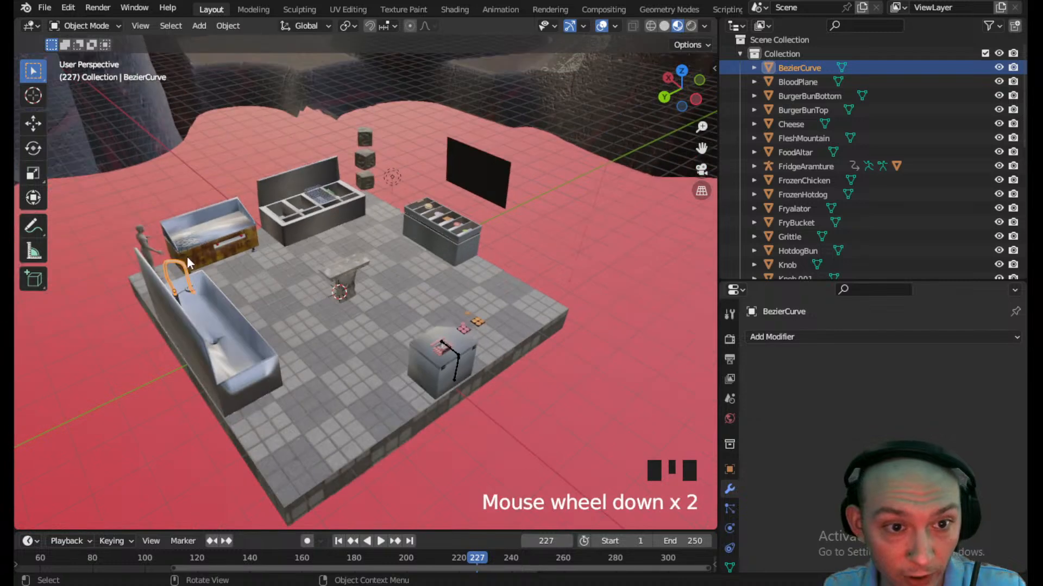
pyautogui.doubleClick(807, 67)
pyautogui.press('BackSpace')
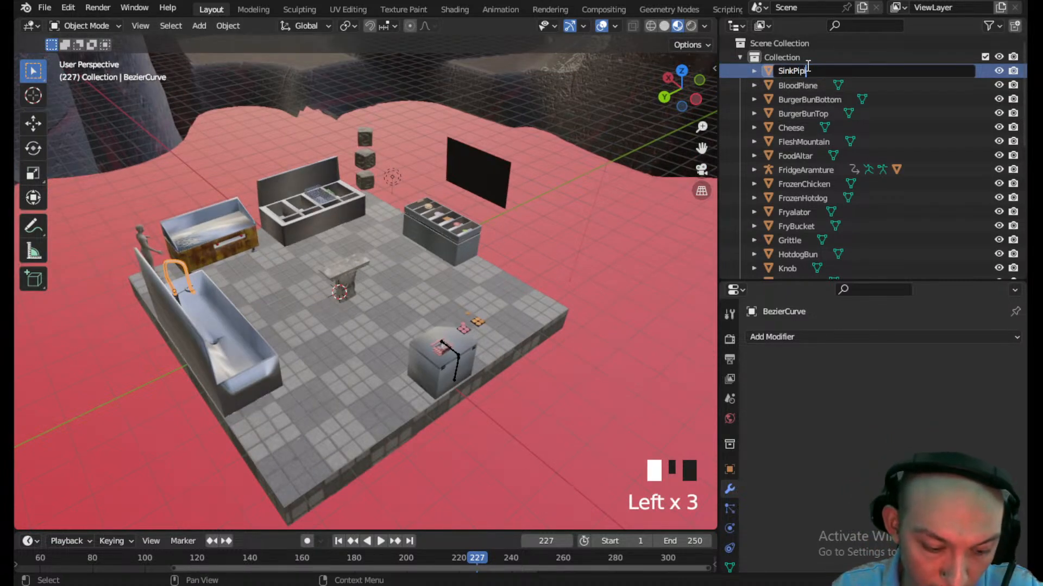
pyautogui.press('Return')
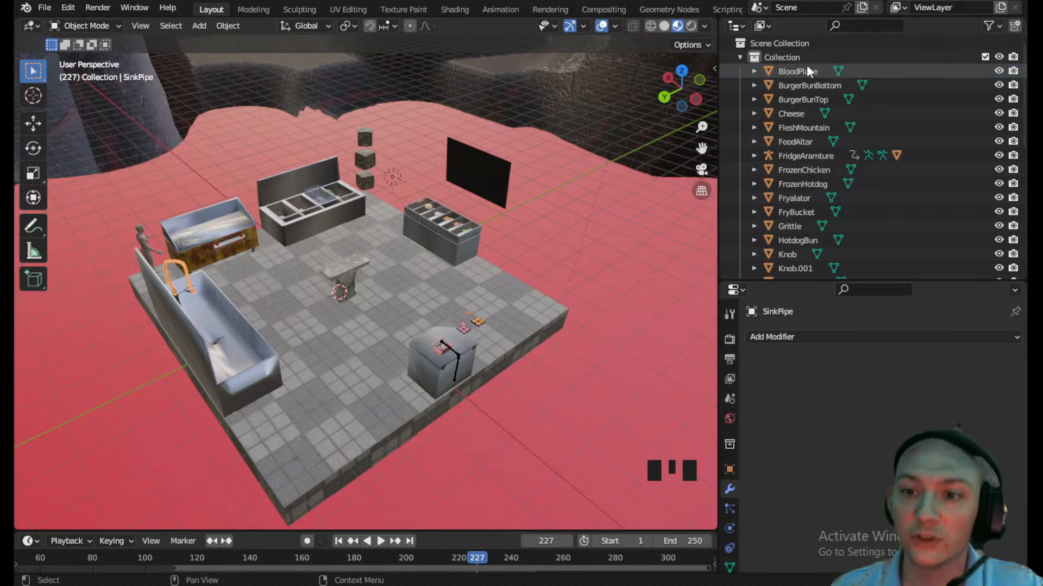
# - Find the Sphere object inside the fridge and rename it Ice
pyautogui.scroll(-8, 798, 98)
pyautogui.scroll(-3, 824, 163)
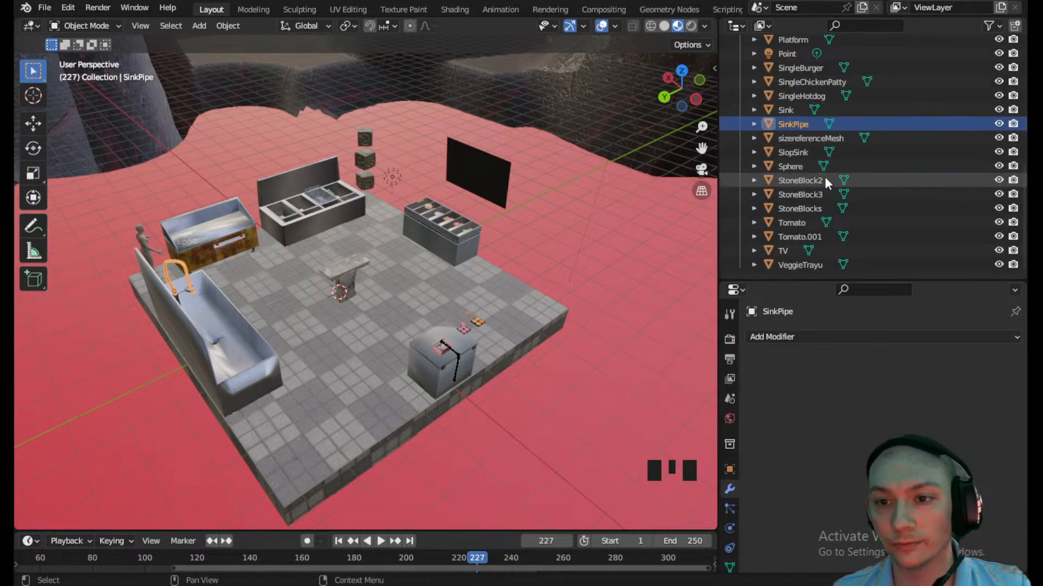
pyautogui.click(795, 167)
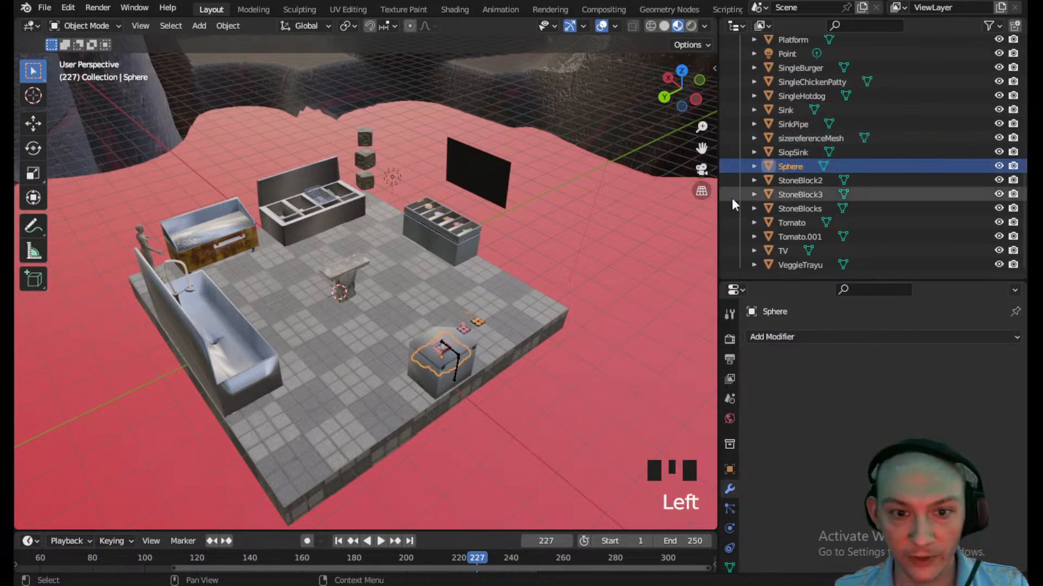
pyautogui.scroll(2, 478, 368)
pyautogui.keyDown('shift'); pyautogui.moveTo(478, 368); pyautogui.dragTo(423, 359, button='middle'); pyautogui.keyUp('shift')
pyautogui.click(793, 167)
pyautogui.doubleClick(801, 166)
pyautogui.write('Ice')
pyautogui.press('Return')
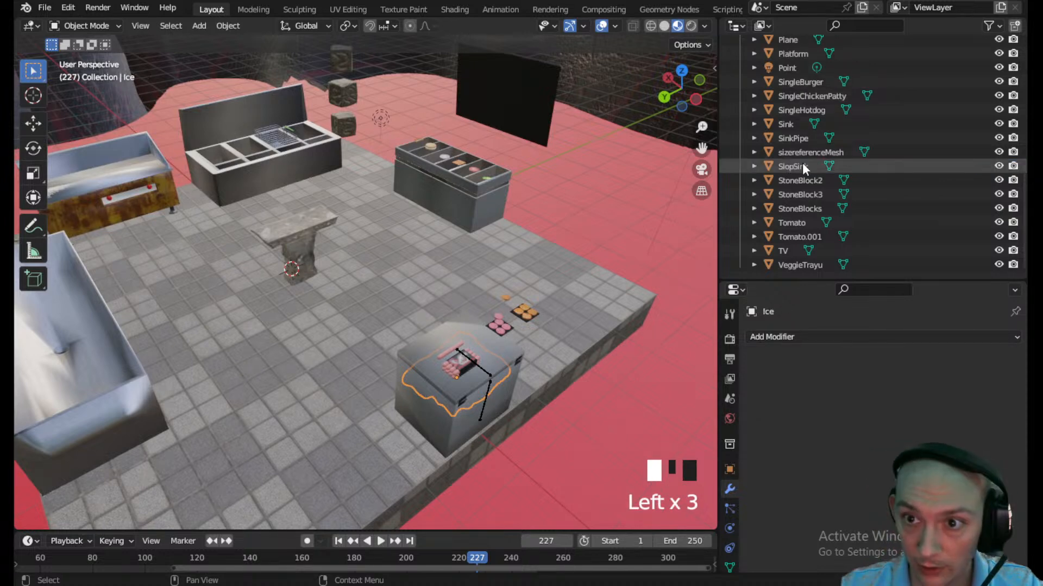
# - Rename VeggieTrayu, the counter holding the burger ingredients, as condimentTray
pyautogui.click(799, 265)
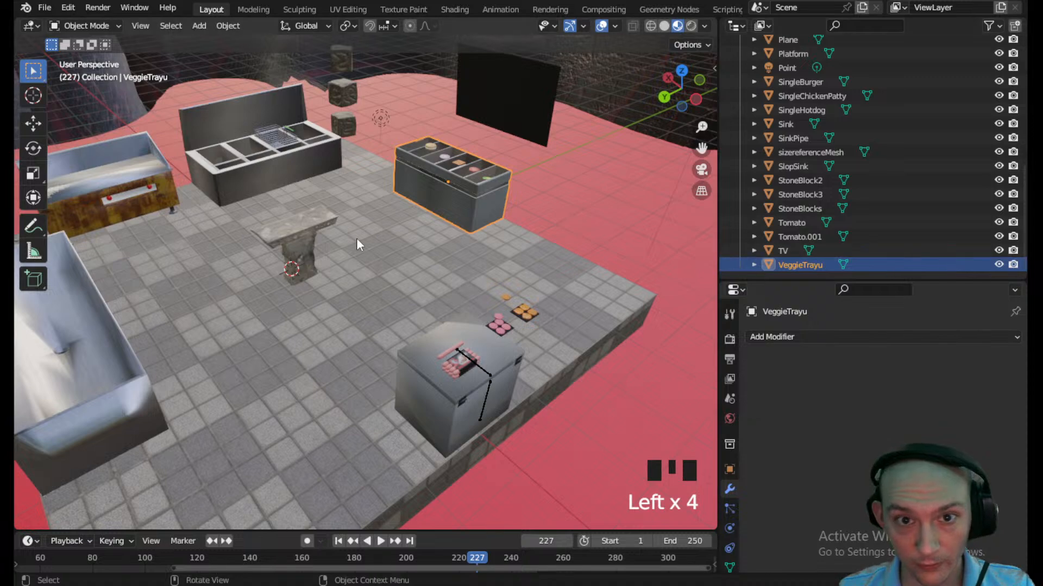
pyautogui.scroll(-4, 353, 239)
pyautogui.moveTo(346, 237); pyautogui.dragTo(428, 233, button='middle')
pyautogui.scroll(4, 375, 215)
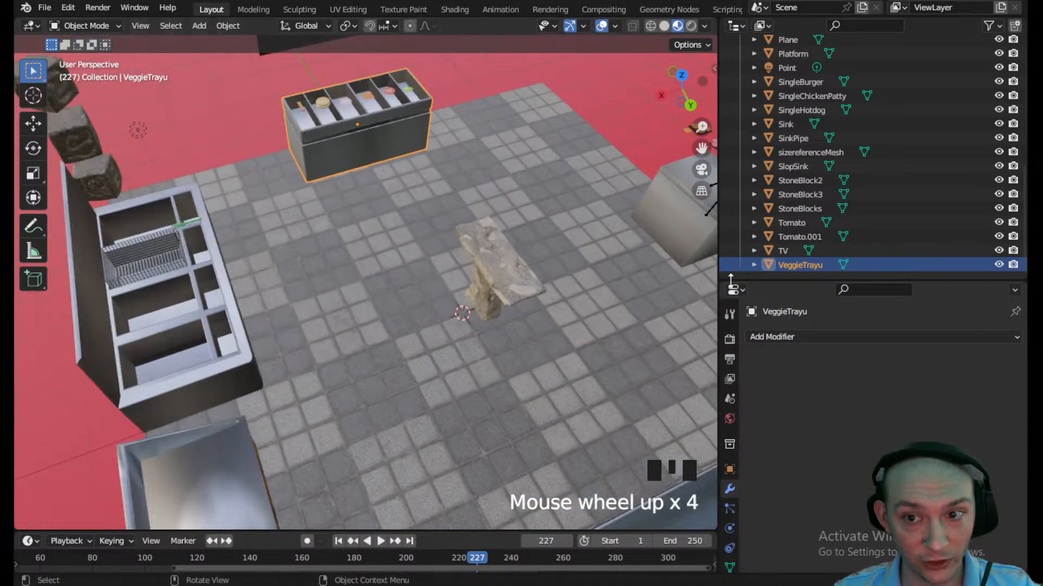
pyautogui.click(807, 266)
pyautogui.doubleClick(807, 266)
pyautogui.press('BackSpace')
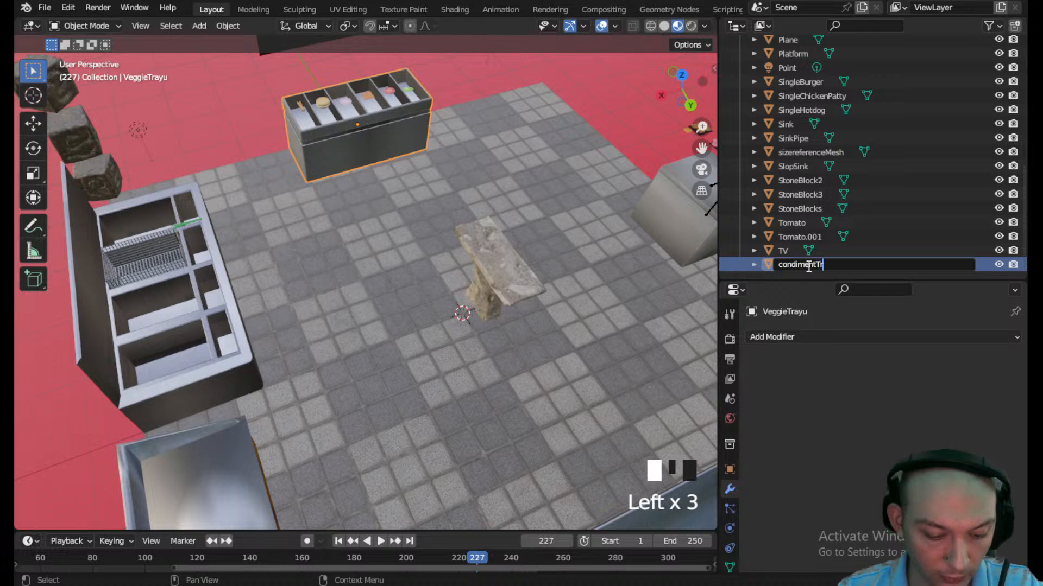
pyautogui.press('Return')
# - Rename the second cooking station control, Knob.001, as Knob2 and save the MockupScene.blend file
pyautogui.scroll(5, 809, 239)
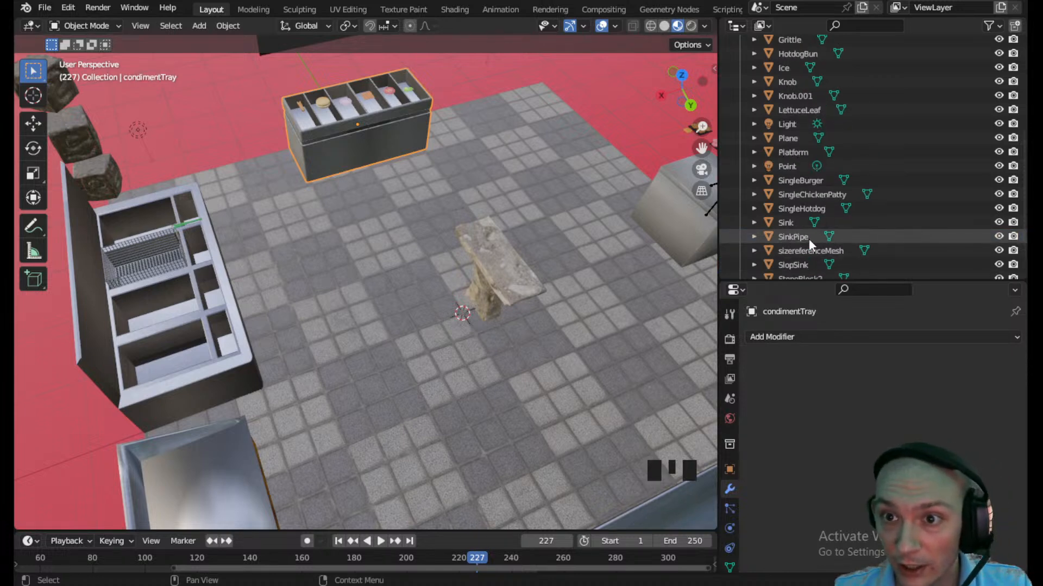
pyautogui.click(806, 180)
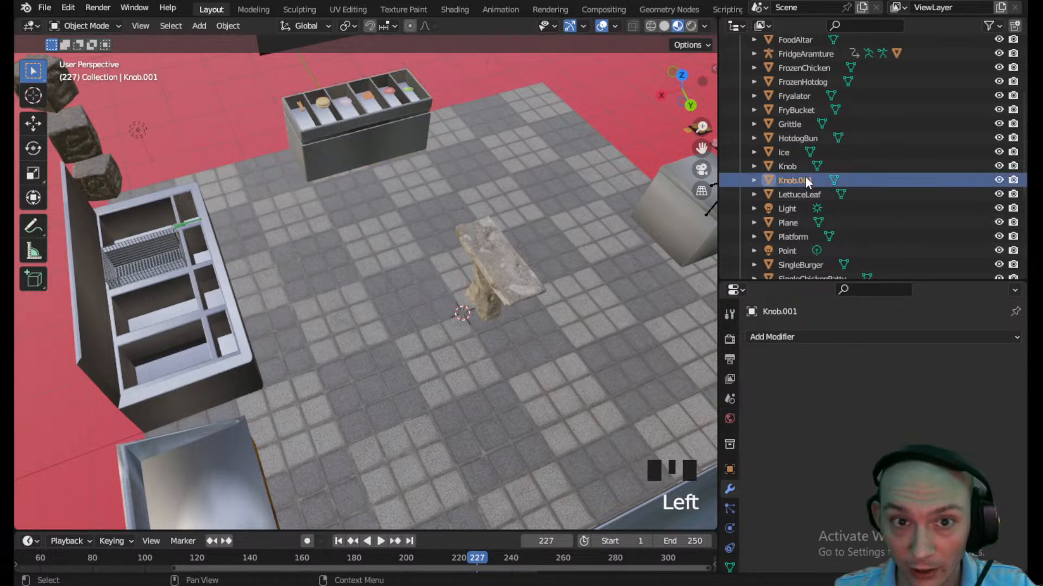
pyautogui.scroll(-2, 811, 160)
pyautogui.doubleClick(815, 149)
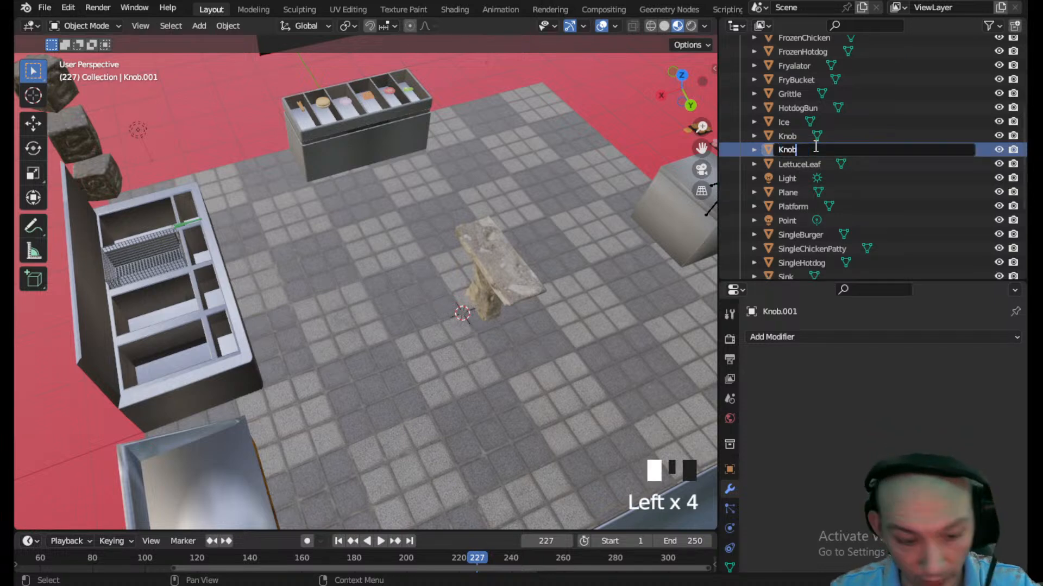
pyautogui.press('Return')
pyautogui.hotkey('ctrl', 's')
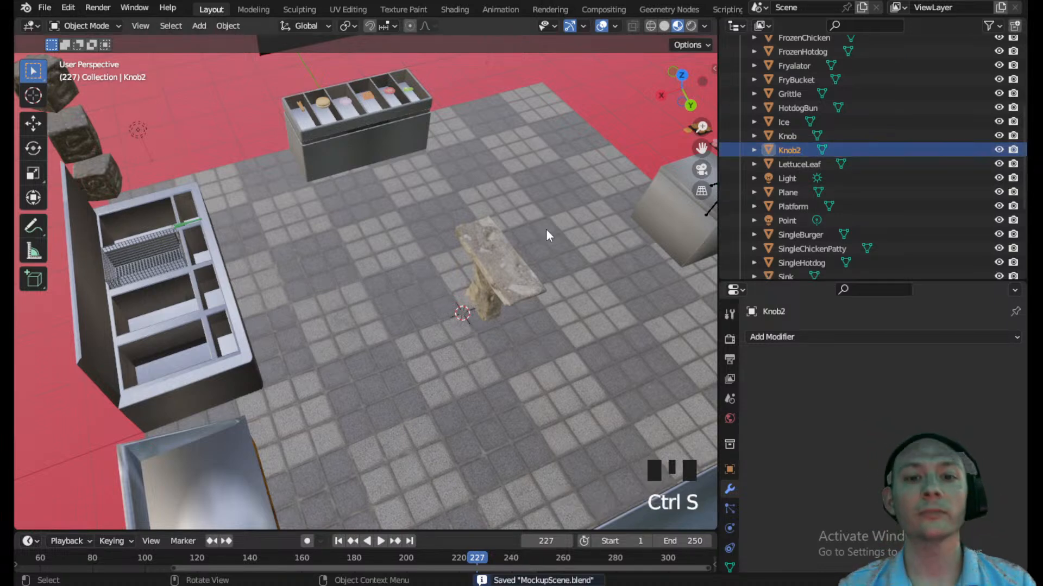
# - Select the kitchen floor platform and save the MockupScene.blend file
pyautogui.click(422, 360)
pyautogui.scroll(-4, 421, 356)
pyautogui.moveTo(410, 349); pyautogui.dragTo(368, 330, button='middle')
pyautogui.scroll(4, 369, 333)
pyautogui.scroll(-2, 252, 215)
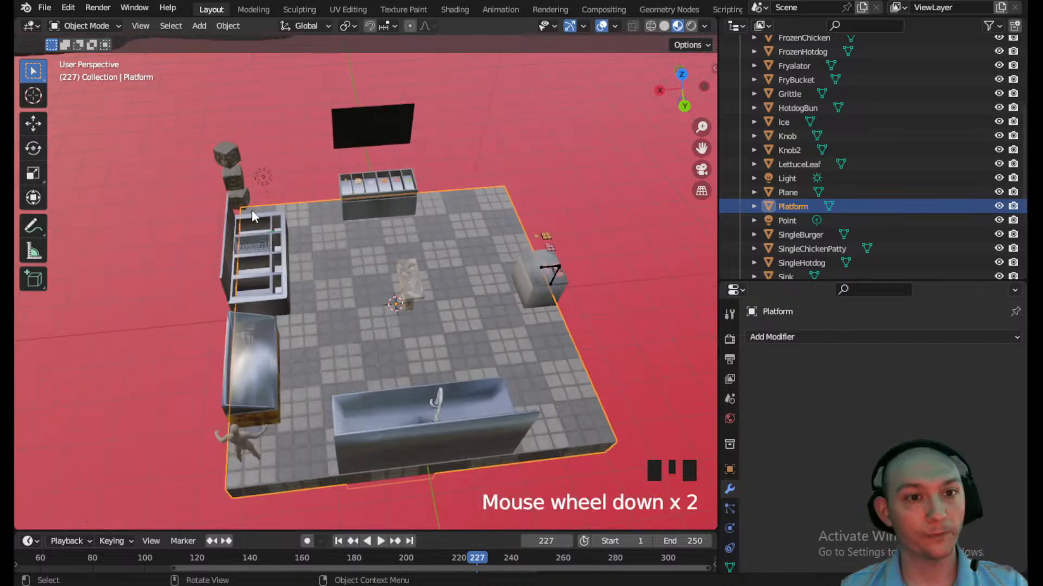
pyautogui.hotkey('ctrl', 's')
# - Start a glTF 2.0 export of the scene and set the export location to the Documents folder
pyautogui.click(45, 9)
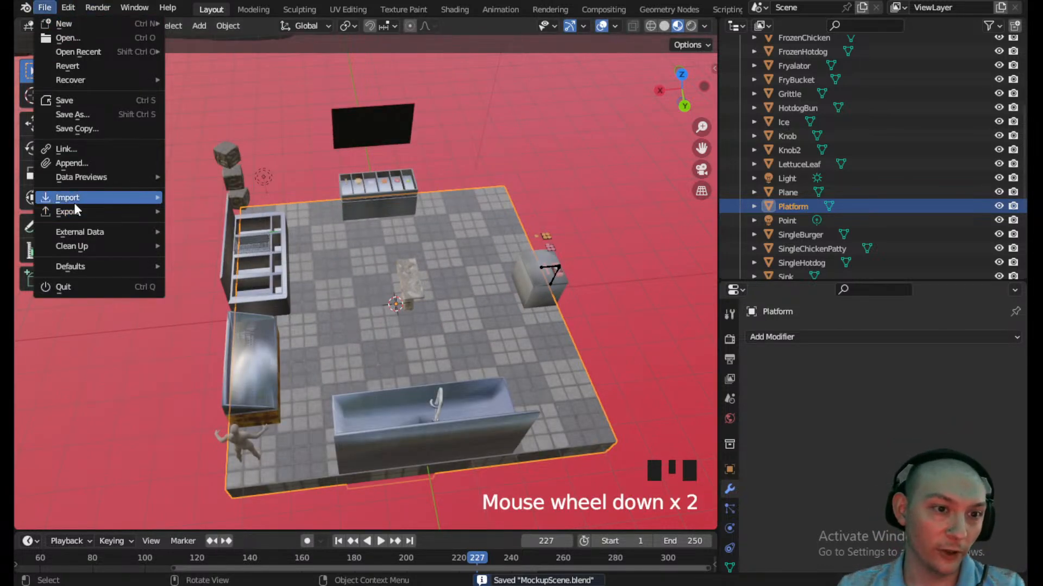
pyautogui.moveTo(75, 208)
pyautogui.click(283, 359)
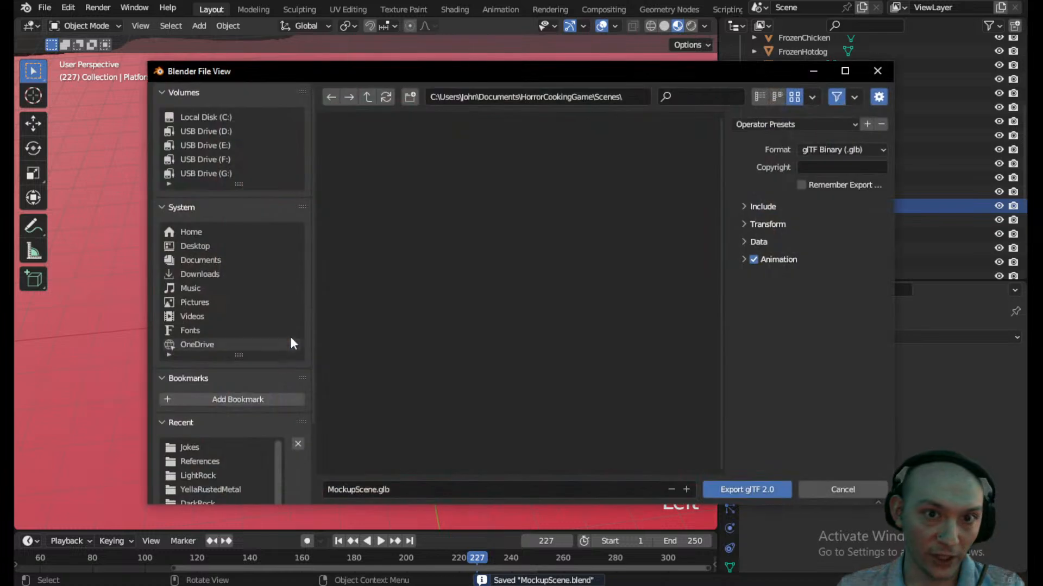
pyautogui.click(368, 98)
pyautogui.click(368, 98)
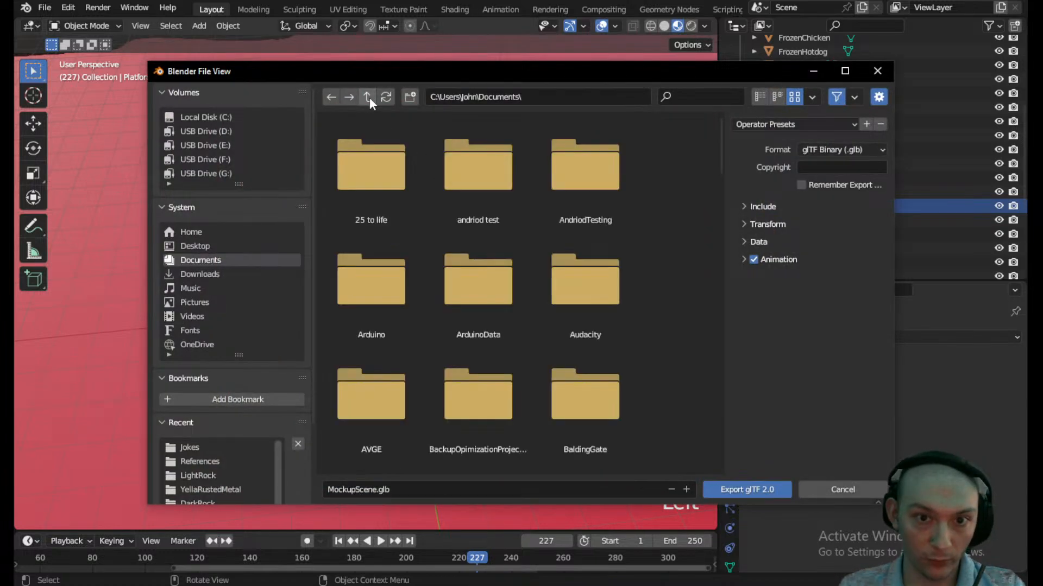
pyautogui.scroll(-5, 455, 276)
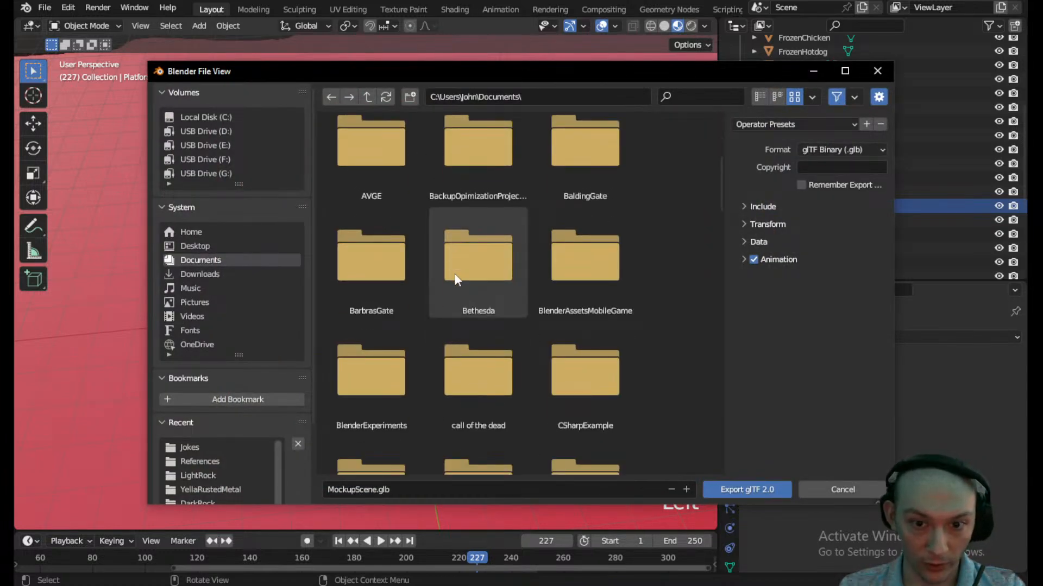
pyautogui.scroll(-4, 455, 276)
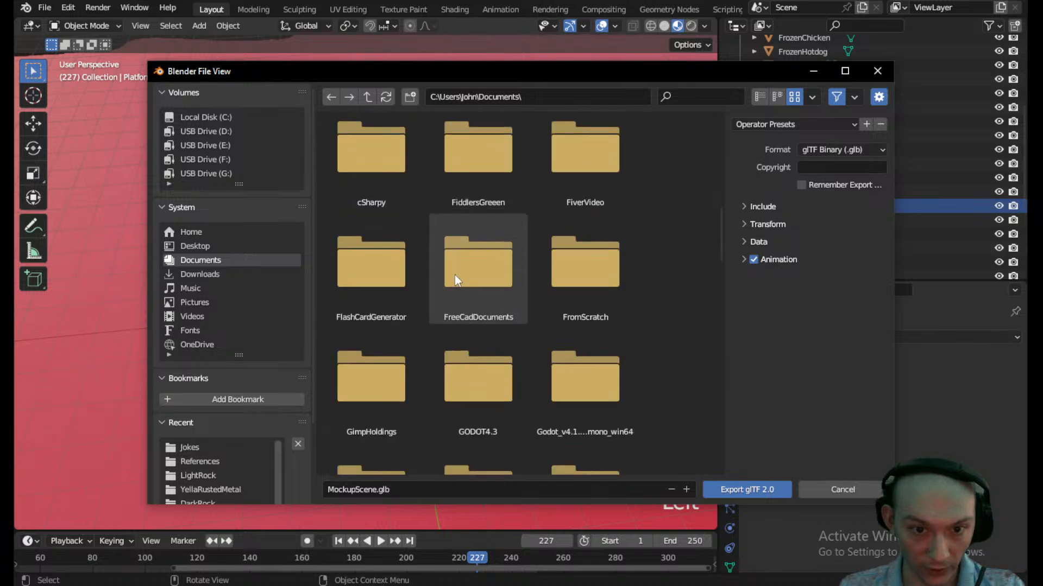
pyautogui.scroll(-4, 454, 275)
pyautogui.doubleClick(596, 345)
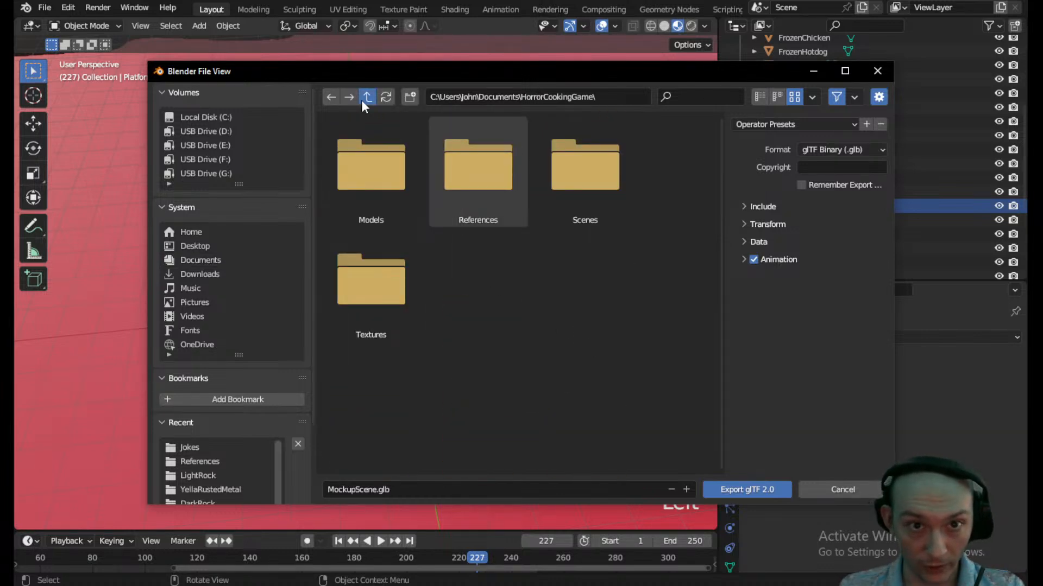
pyautogui.click(365, 99)
# - Export the scene to HorrorCooking\Assets\SceneOne, overwriting the existing MockupScene.glb
pyautogui.scroll(-10, 490, 416)
pyautogui.scroll(-9, 491, 417)
pyautogui.click(481, 253)
pyautogui.doubleClick(481, 253)
pyautogui.doubleClick(500, 183)
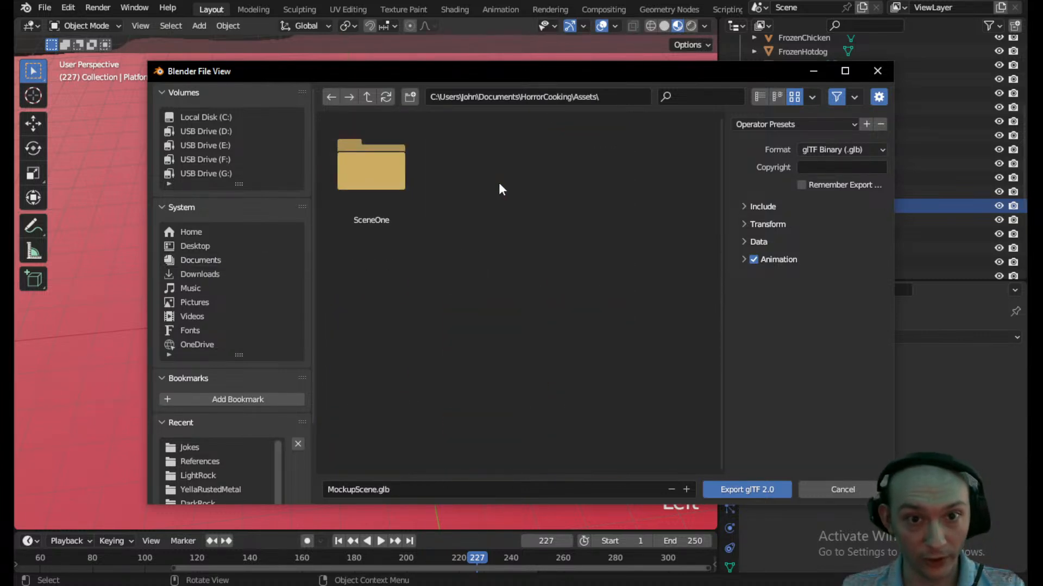
pyautogui.doubleClick(361, 184)
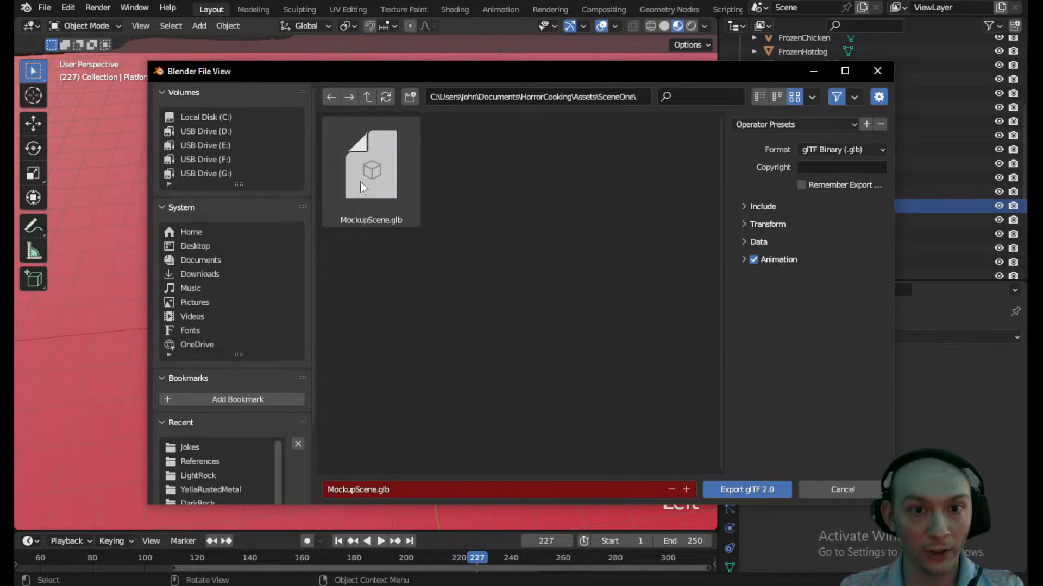
pyautogui.click(368, 187)
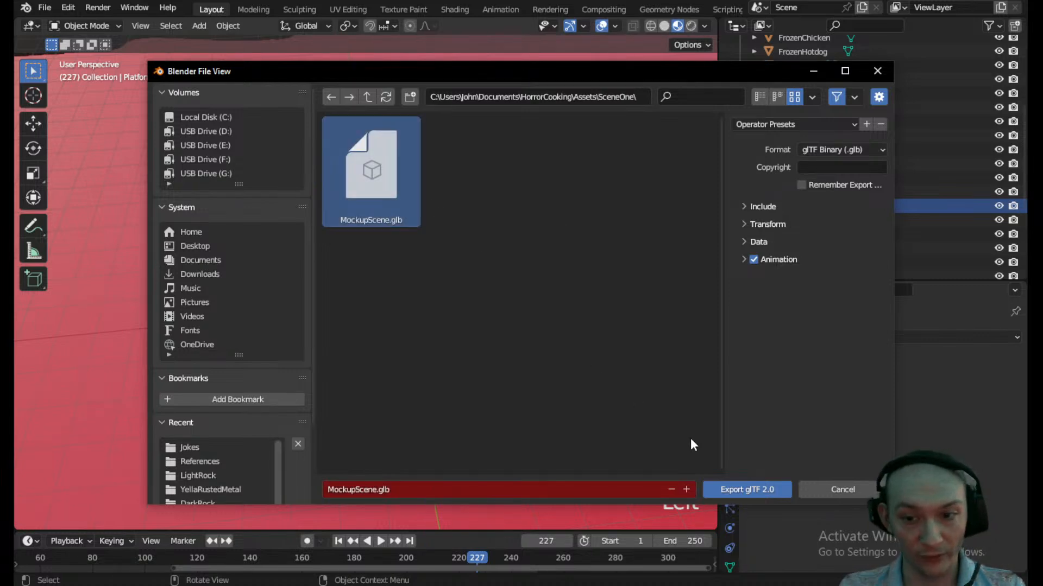
pyautogui.click(732, 489)
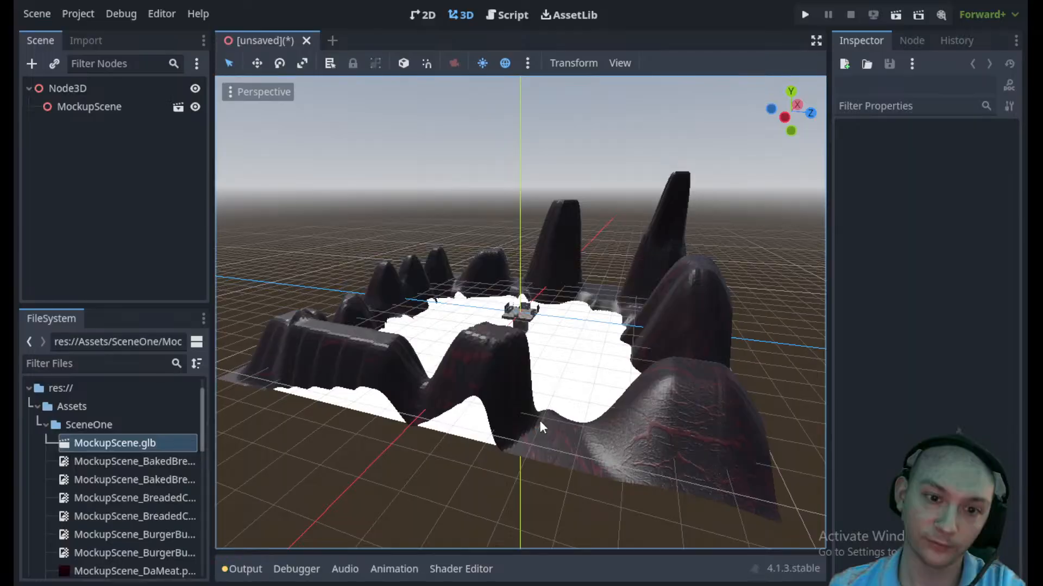
# - Switch to Godot, delete the MockupScene node, and place a fresh instance of MockupScene.glb in the 3D scene
pyautogui.click(116, 107)
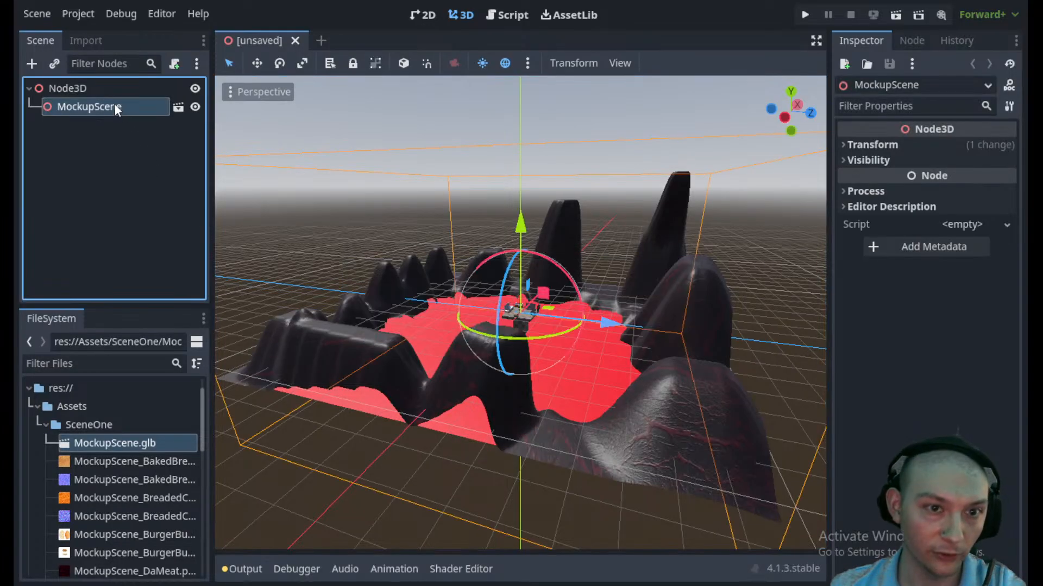
pyautogui.press('Delete')
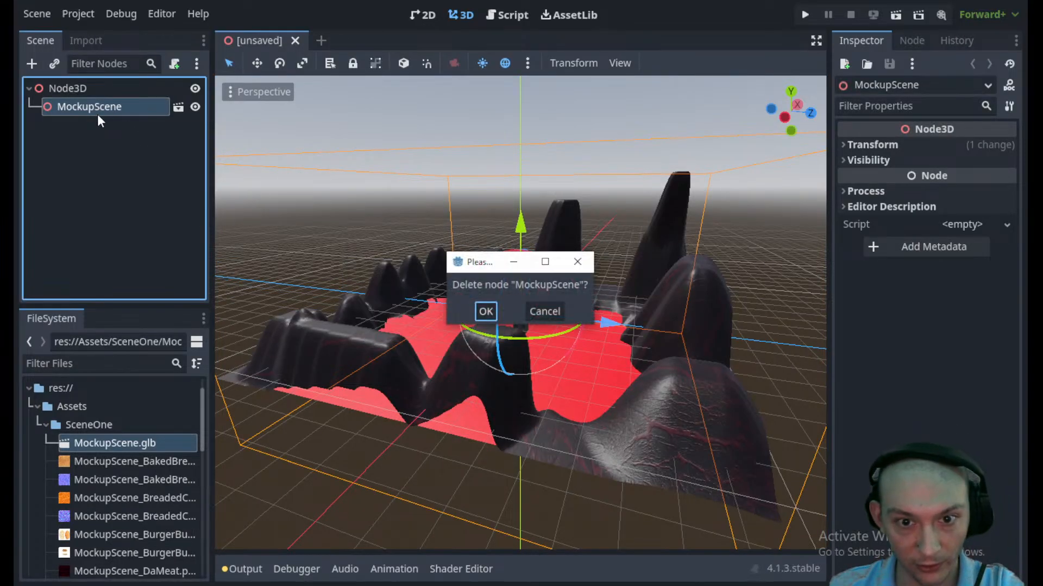
pyautogui.press('Return')
pyautogui.moveTo(113, 441); pyautogui.dragTo(577, 324)
# - Set the 3D viewport's View Z-Far to 40000 to allow zooming out further
pyautogui.moveTo(454, 368); pyautogui.dragTo(375, 269, button='middle')
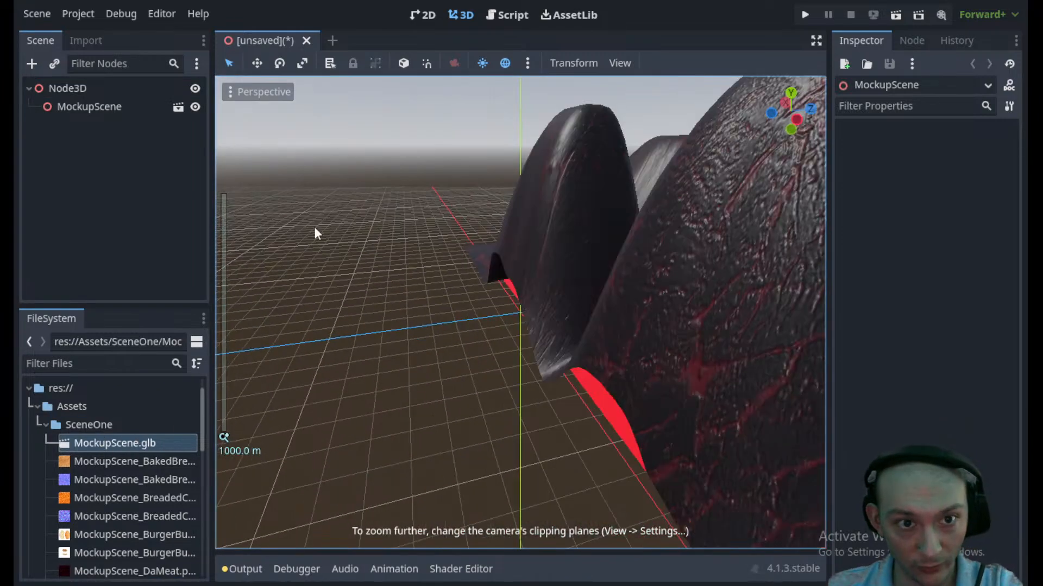
pyautogui.click(246, 96)
pyautogui.click(244, 137)
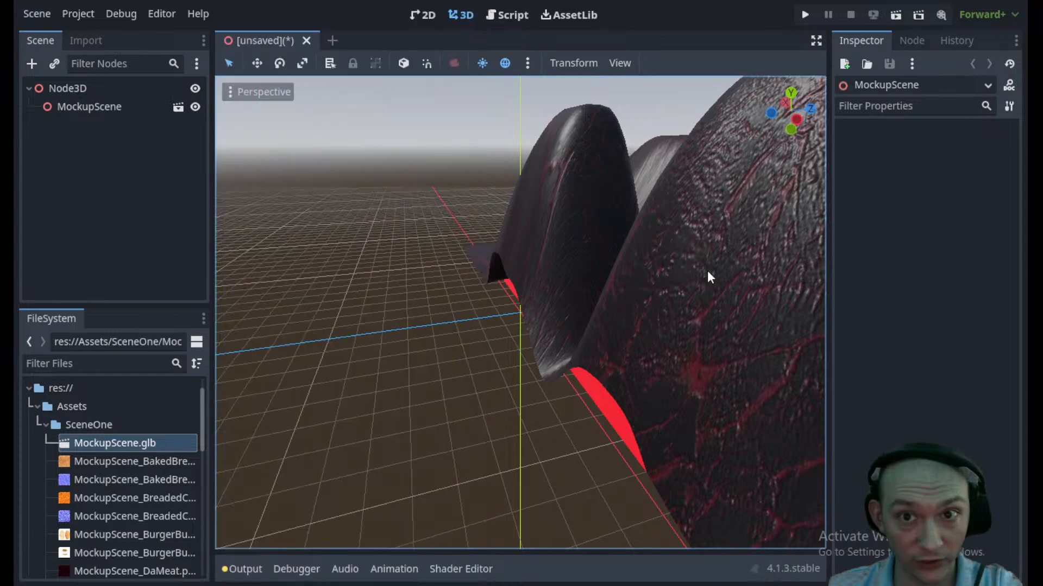
pyautogui.click(618, 62)
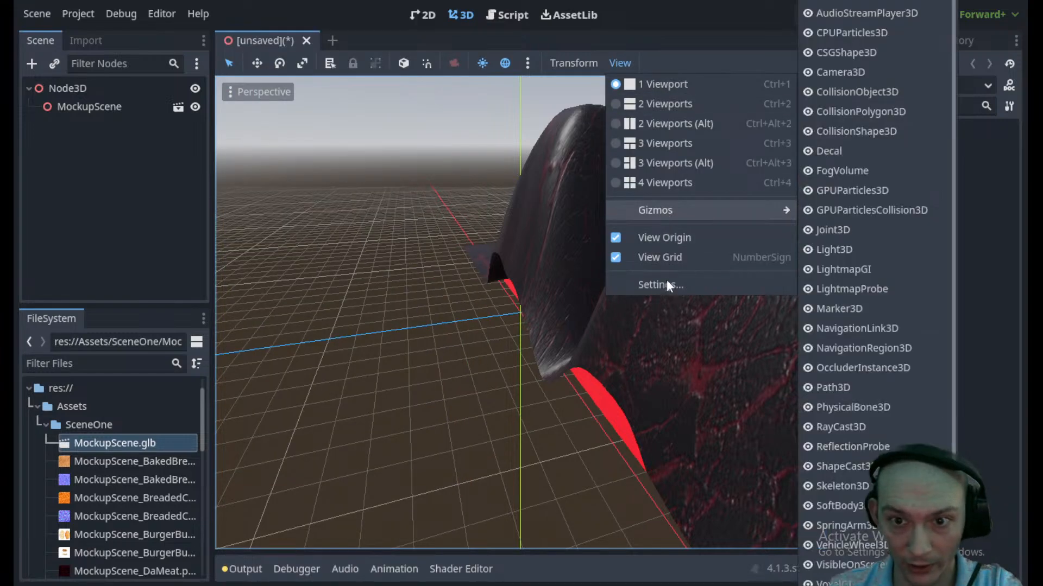
pyautogui.click(668, 281)
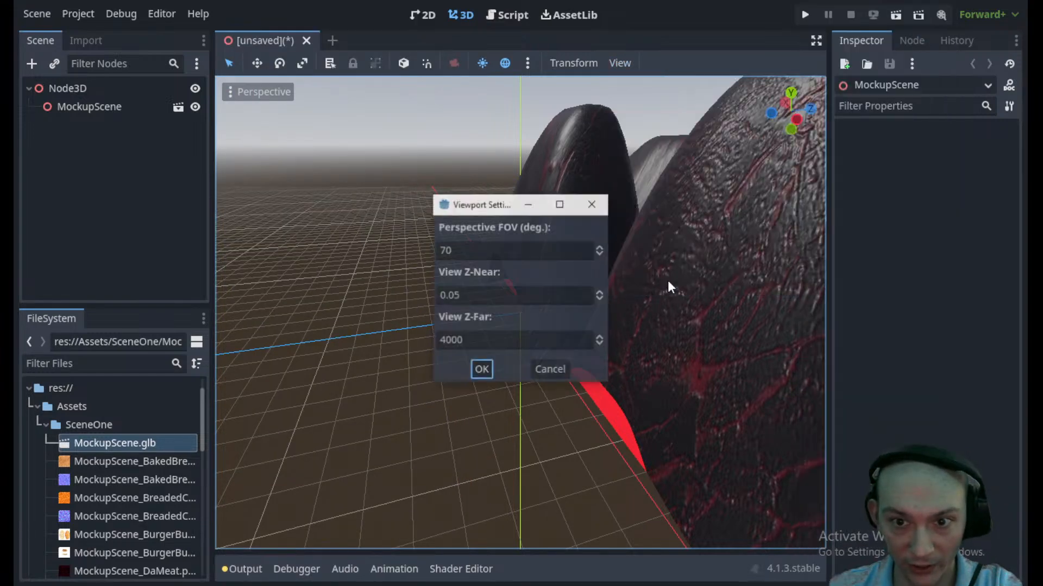
pyautogui.click(453, 340)
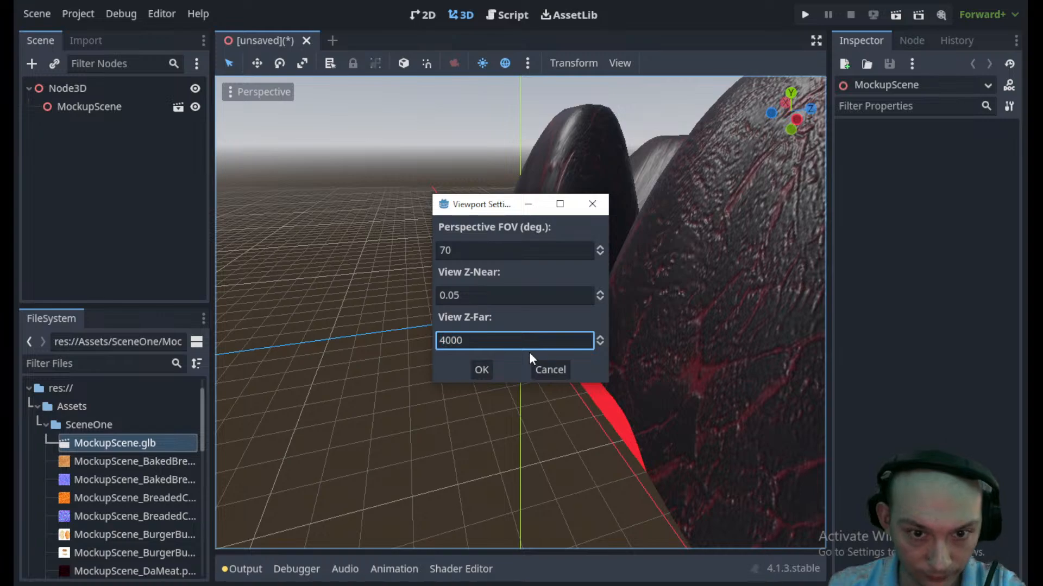
pyautogui.write('0')
pyautogui.click(481, 370)
pyautogui.scroll(-5, 487, 367)
pyautogui.scroll(5, 534, 373)
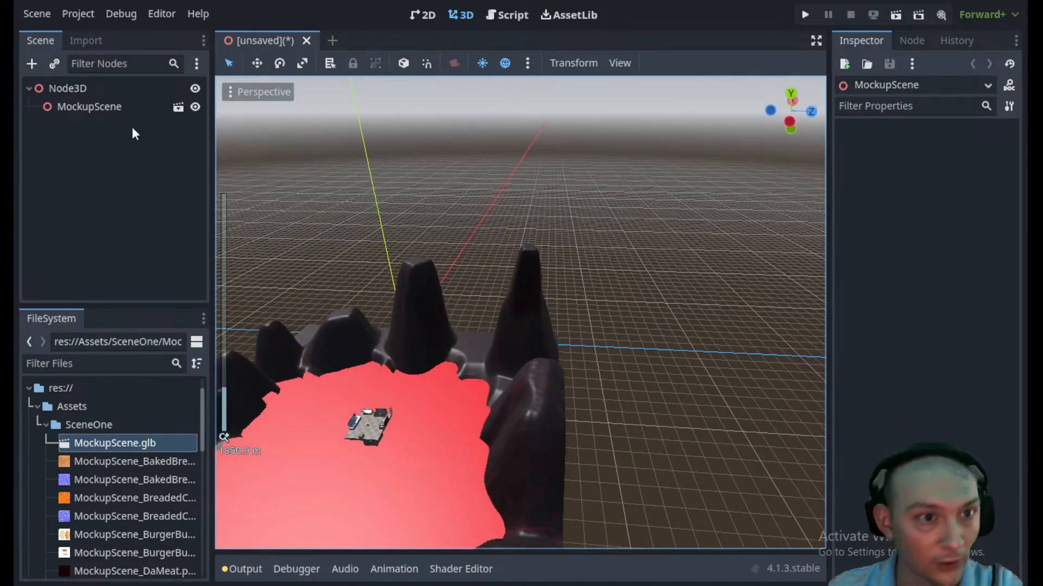
# - Reset the MockupScene node's position to the origin at 0, 0, 0
pyautogui.click(76, 88)
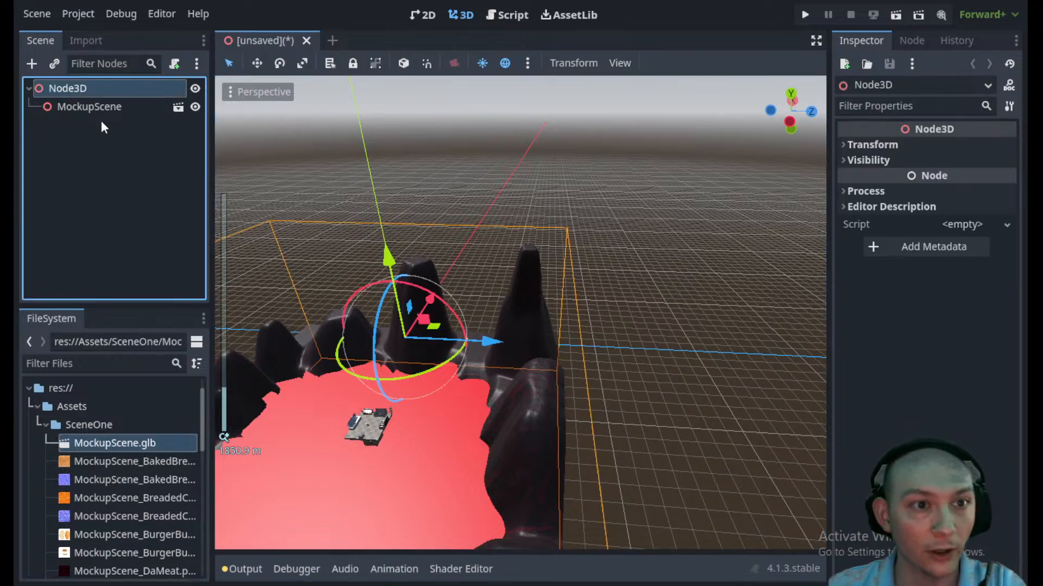
pyautogui.click(99, 107)
pyautogui.click(919, 142)
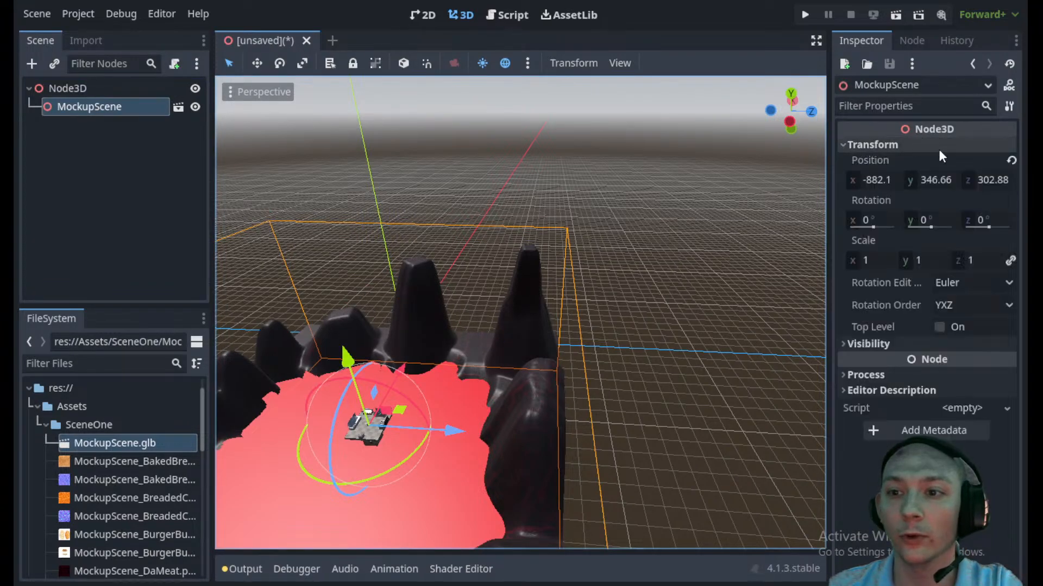
pyautogui.click(1011, 159)
# - Examine the imported kitchen up close and from several sides, including its floor, counters, sink and fridge
pyautogui.scroll(3, 329, 397)
pyautogui.keyDown('shift'); pyautogui.moveTo(330, 396); pyautogui.dragTo(623, 272, button='middle'); pyautogui.keyUp('shift')
pyautogui.scroll(12, 450, 400)
pyautogui.scroll(7, 443, 410)
pyautogui.scroll(10, 442, 409)
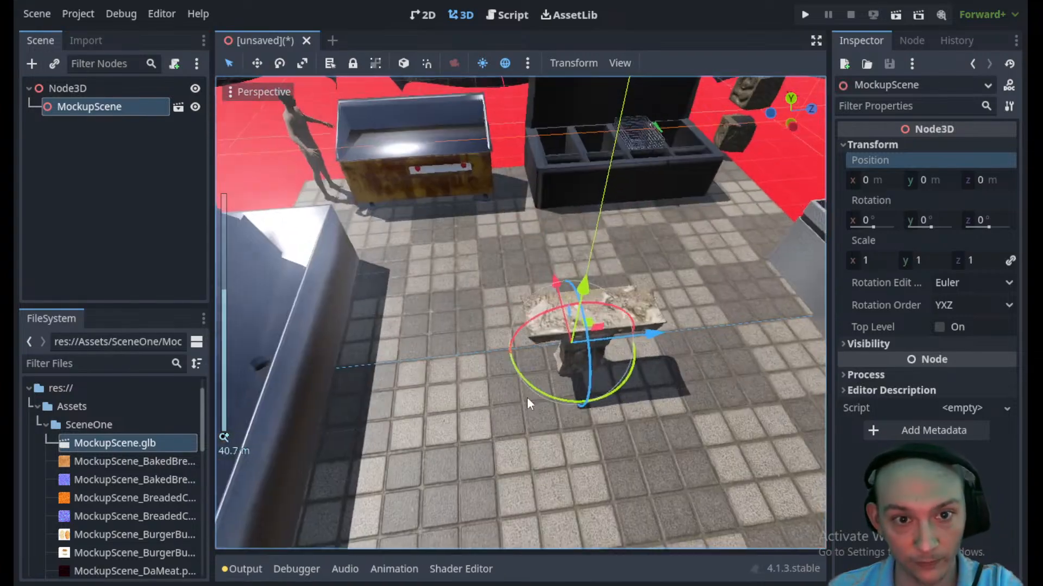
pyautogui.scroll(2, 526, 397)
pyautogui.moveTo(535, 390); pyautogui.dragTo(651, 338, button='middle')
pyautogui.scroll(-10, 436, 319)
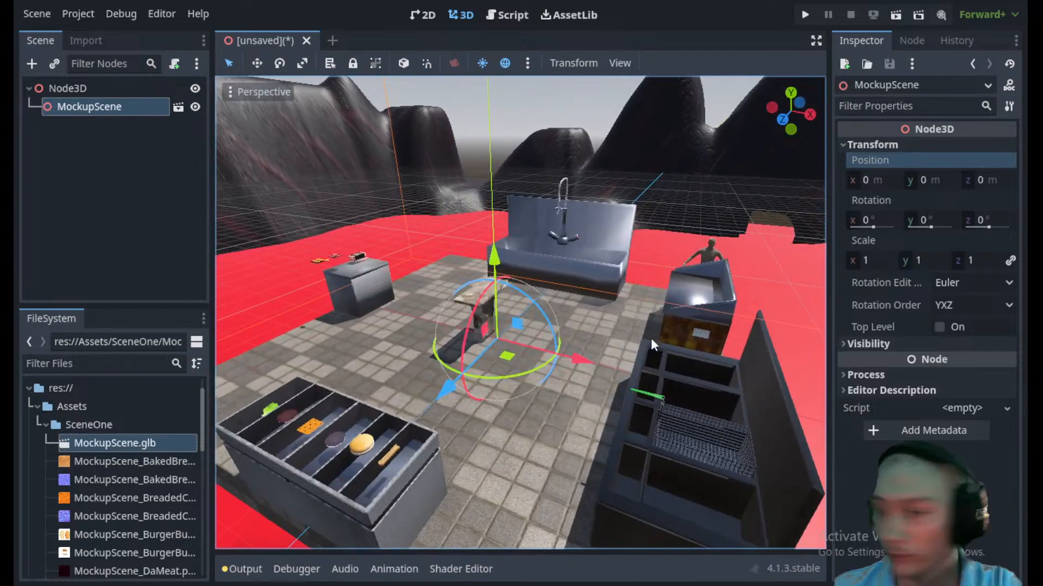
pyautogui.moveTo(725, 311); pyautogui.dragTo(676, 367, button='middle')
pyautogui.scroll(5, 502, 359)
# - Start saving the unsaved scene and name its file SceneA.tscn
pyautogui.hotkey('ctrl', 's')
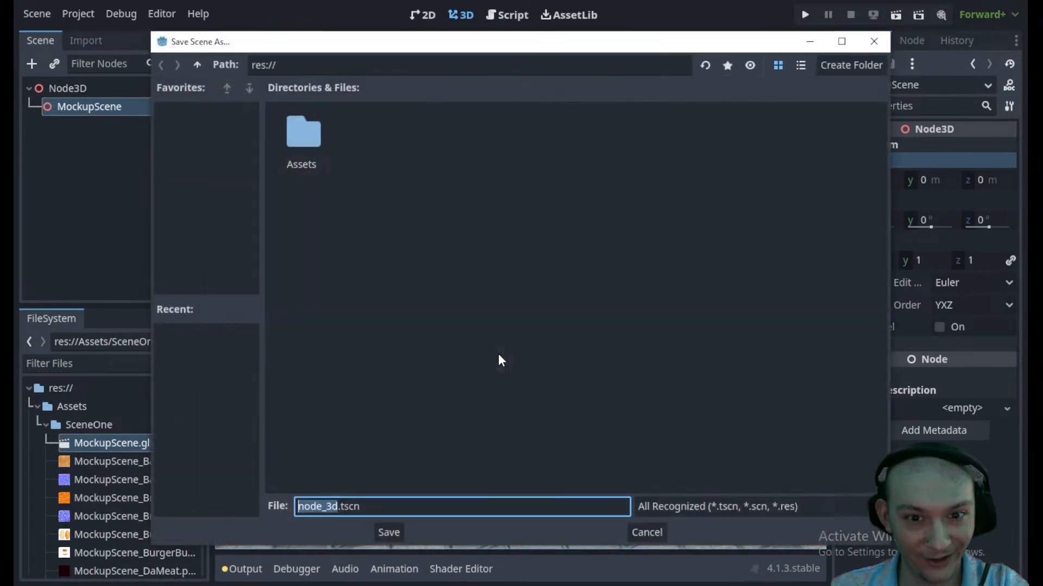
pyautogui.click(338, 506)
pyautogui.press('BackSpace')
pyautogui.press('BackSpace')
pyautogui.press('BackSpace')
pyautogui.press('BackSpace')
pyautogui.press('BackSpace')
pyautogui.press('BackSpace')
pyautogui.press('BackSpace')
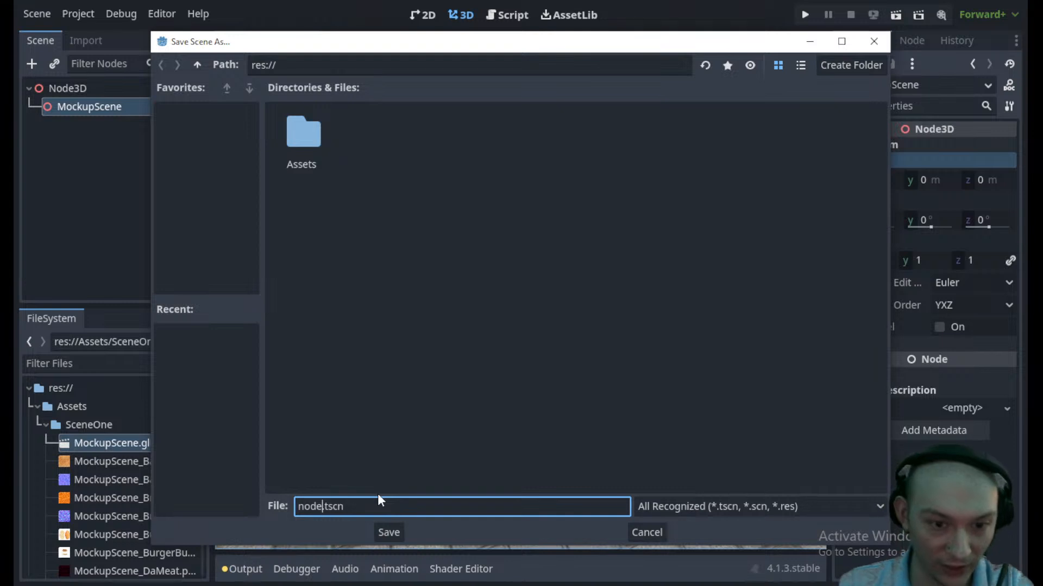
pyautogui.write('SceneA')
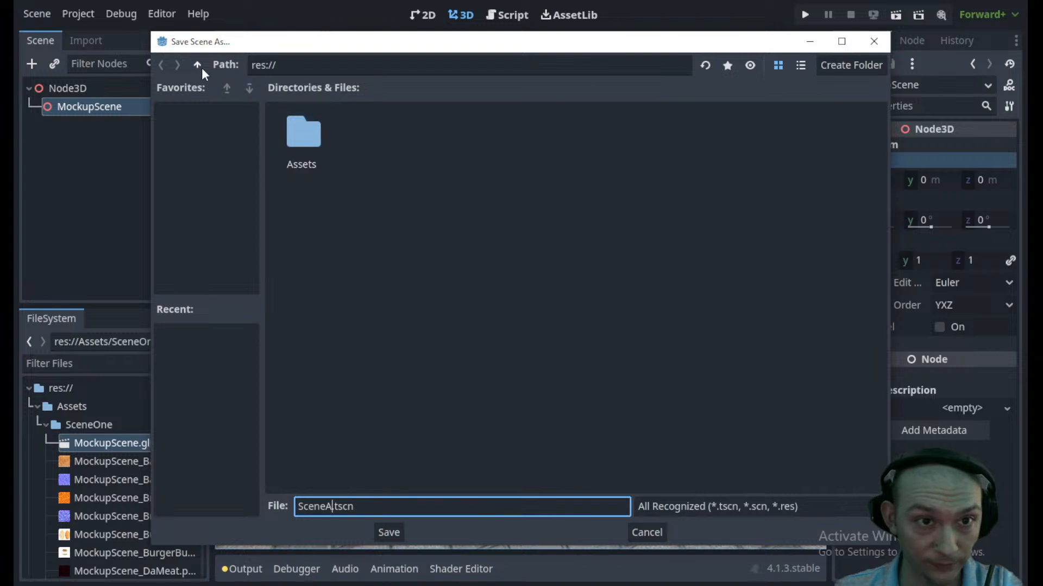
# - Create a project folder named Scenes and save SceneA.tscn inside it
pyautogui.rightClick(409, 151)
pyautogui.click(450, 159)
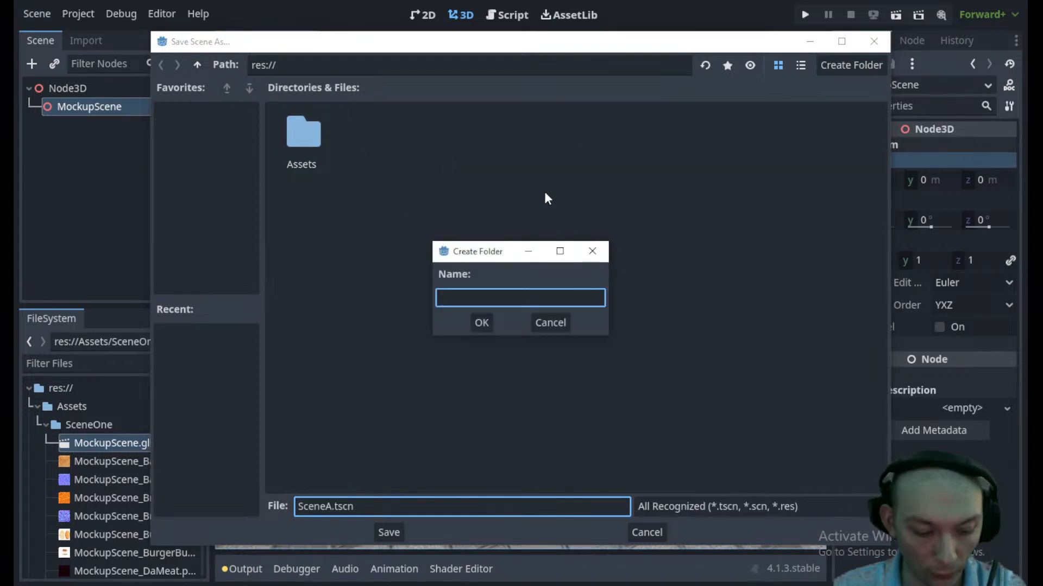
pyautogui.write('Scene')
pyautogui.press('BackSpace')
pyautogui.press('BackSpace')
pyautogui.write('e')
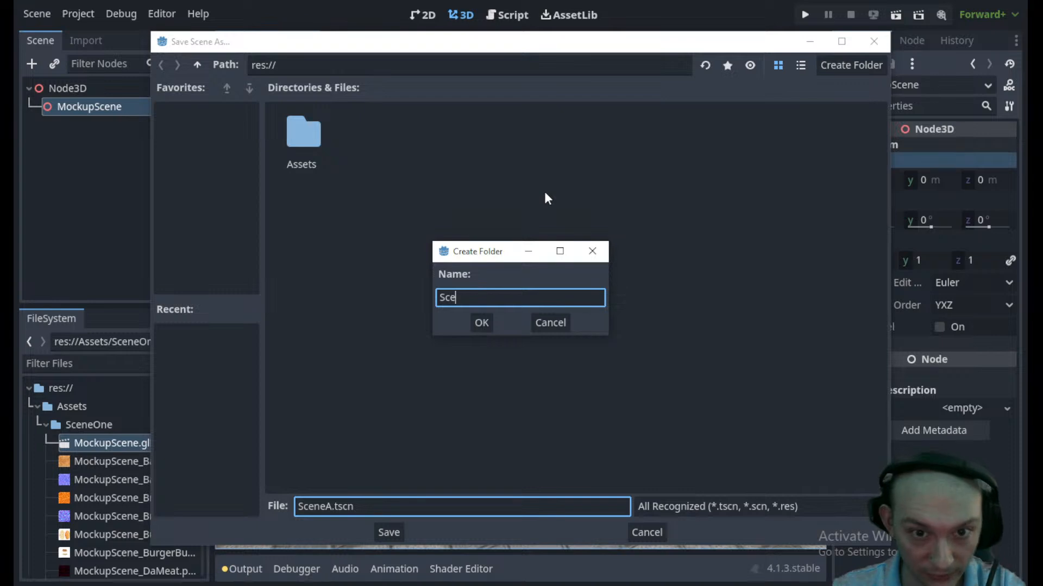
pyautogui.write('nes')
pyautogui.press('BackSpace')
pyautogui.press('BackSpace')
pyautogui.write('es')
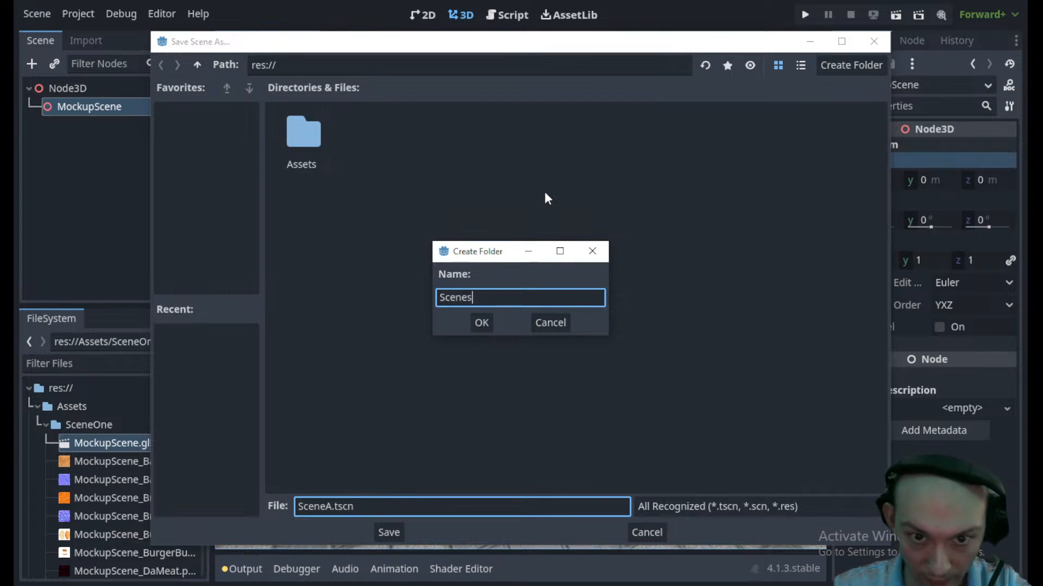
pyautogui.press('Return')
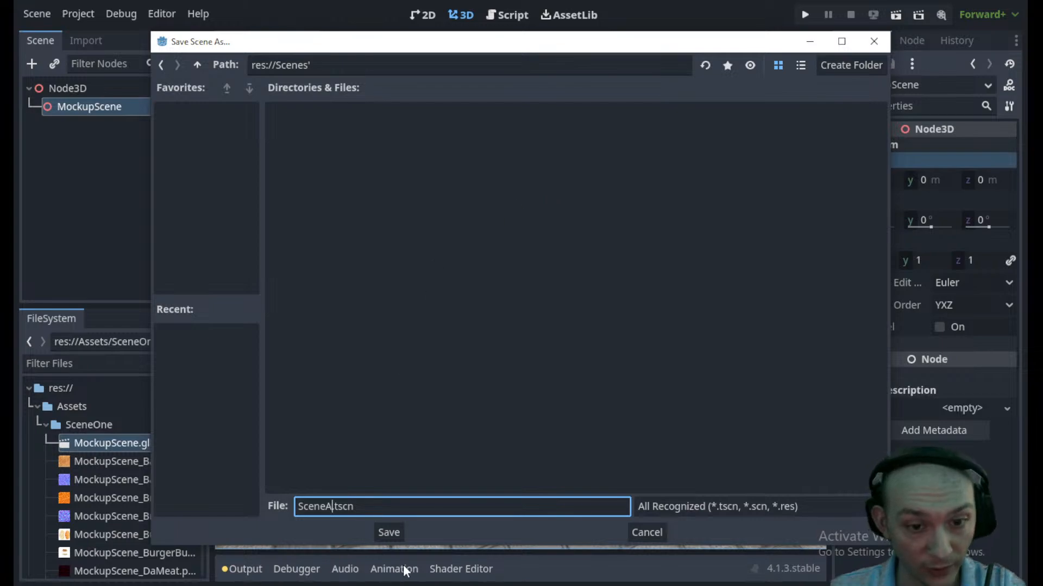
pyautogui.click(399, 533)
# - Make the MockupScene instance local so its child nodes can be edited individually
pyautogui.scroll(-4, 545, 320)
pyautogui.moveTo(546, 320); pyautogui.dragTo(598, 344, button='middle')
pyautogui.scroll(-5, 598, 343)
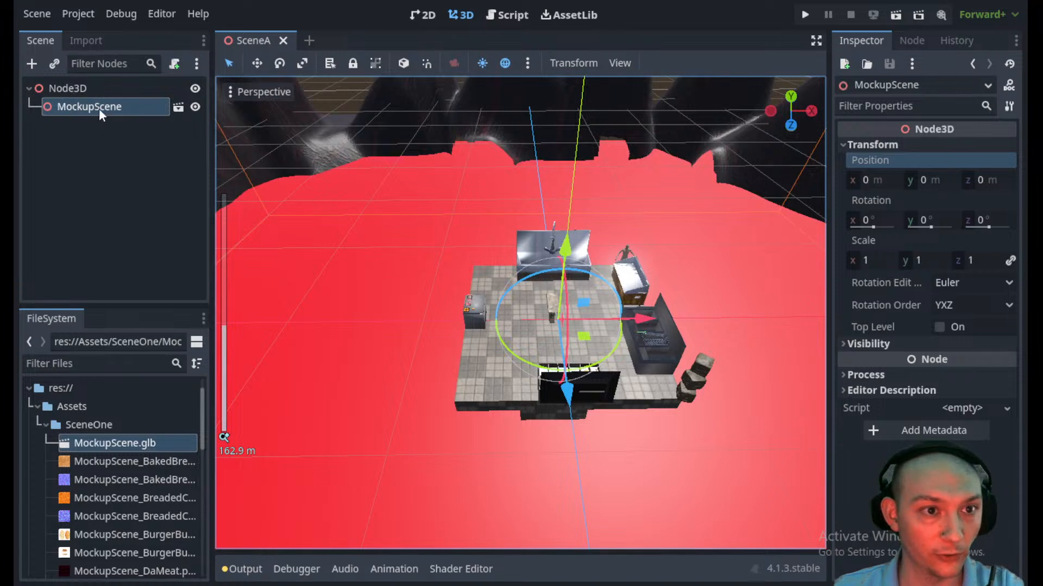
pyautogui.rightClick(95, 106)
pyautogui.click(165, 500)
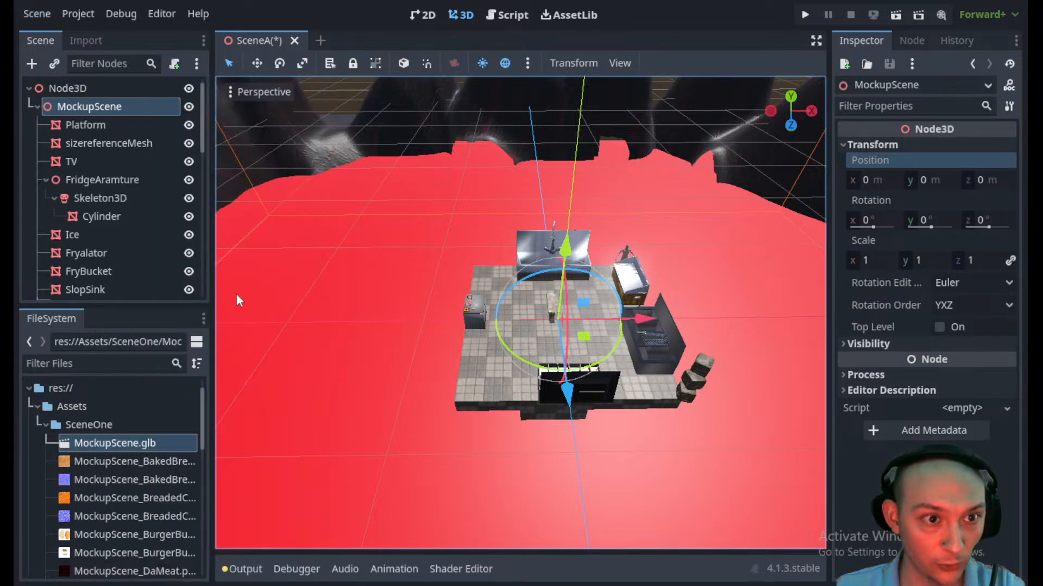
# - Check the localized scene's nodes, including MockupScene, sizereferenceMesh and TV, against the objects in the kitchen
pyautogui.click(68, 88)
pyautogui.click(64, 108)
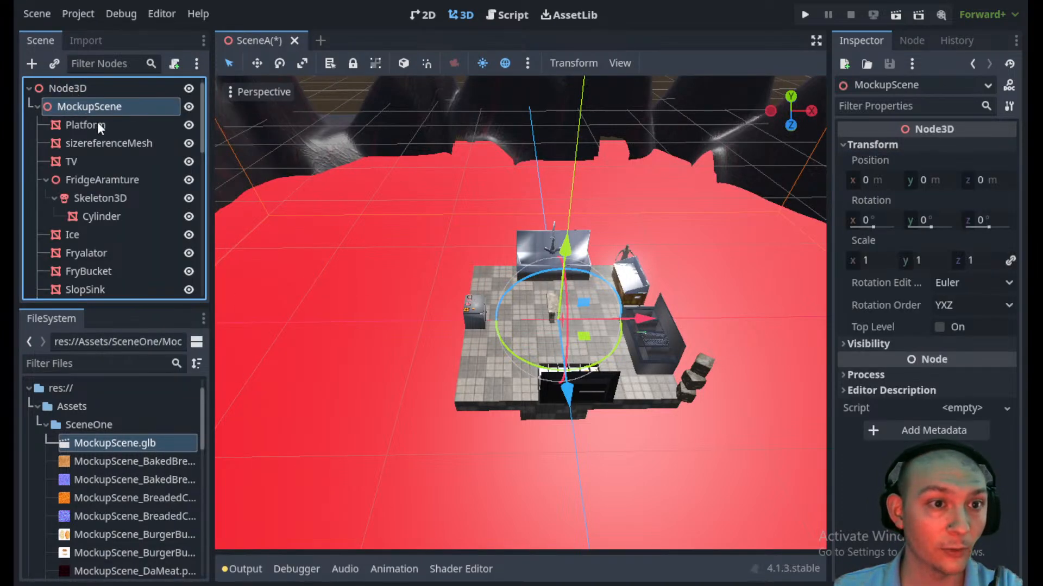
pyautogui.click(83, 142)
pyautogui.click(87, 161)
pyautogui.scroll(10, 633, 340)
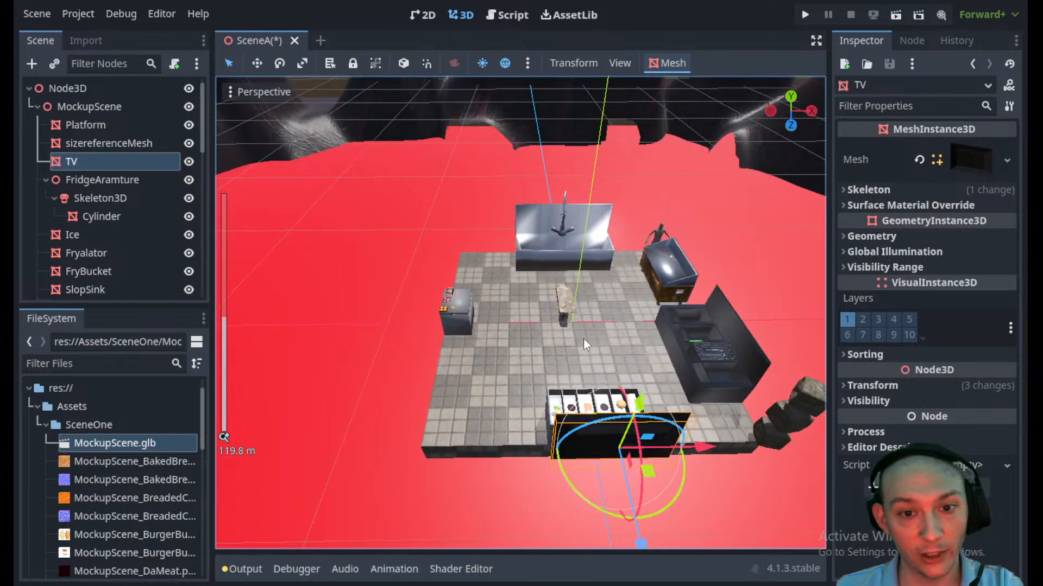
pyautogui.moveTo(572, 340); pyautogui.dragTo(355, 328, button='middle')
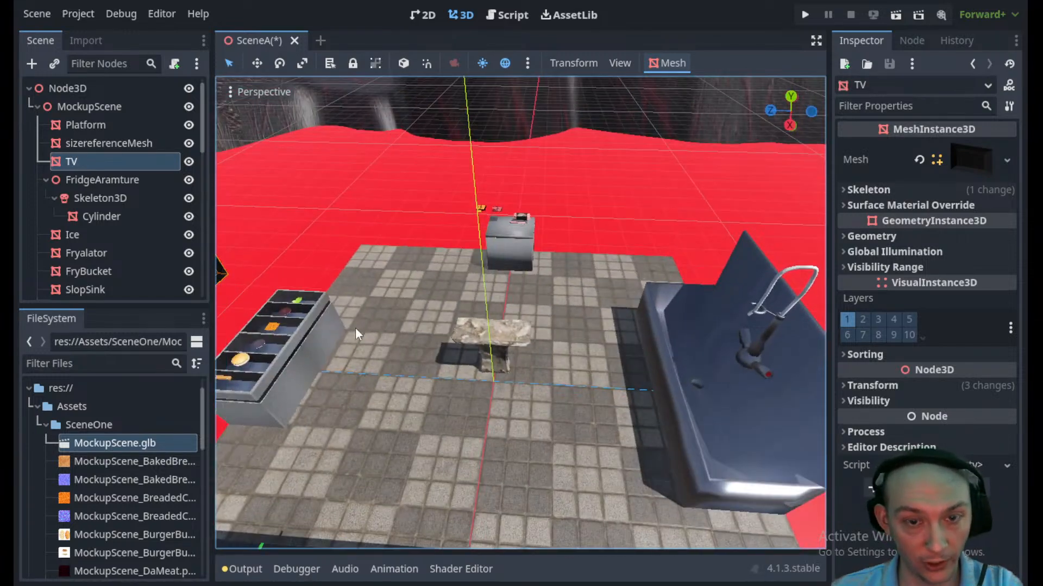
# - Save SceneA and select the three carved stone block nodes: StoneBlocks, StoneBlock2 and StoneBlock3
pyautogui.hotkey('ctrl', 's')
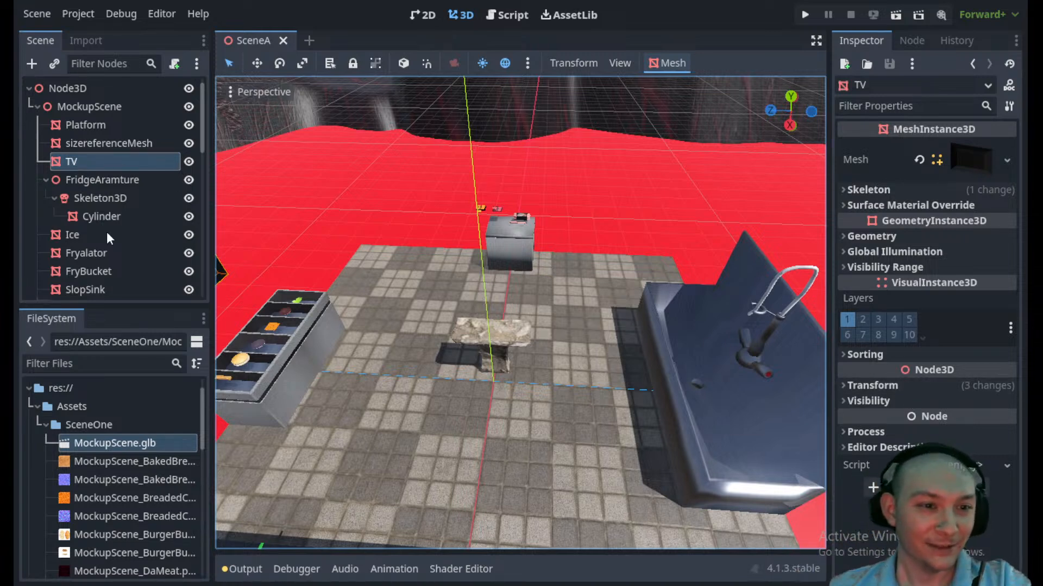
pyautogui.scroll(-3, 102, 224)
pyautogui.moveTo(131, 299); pyautogui.dragTo(131, 402)
pyautogui.keyDown('shift'); pyautogui.moveTo(399, 341); pyautogui.dragTo(440, 301, button='middle'); pyautogui.keyUp('shift')
pyautogui.scroll(5, 553, 310)
pyautogui.keyDown('shift'); pyautogui.moveTo(522, 331); pyautogui.dragTo(652, 288, button='middle'); pyautogui.keyUp('shift')
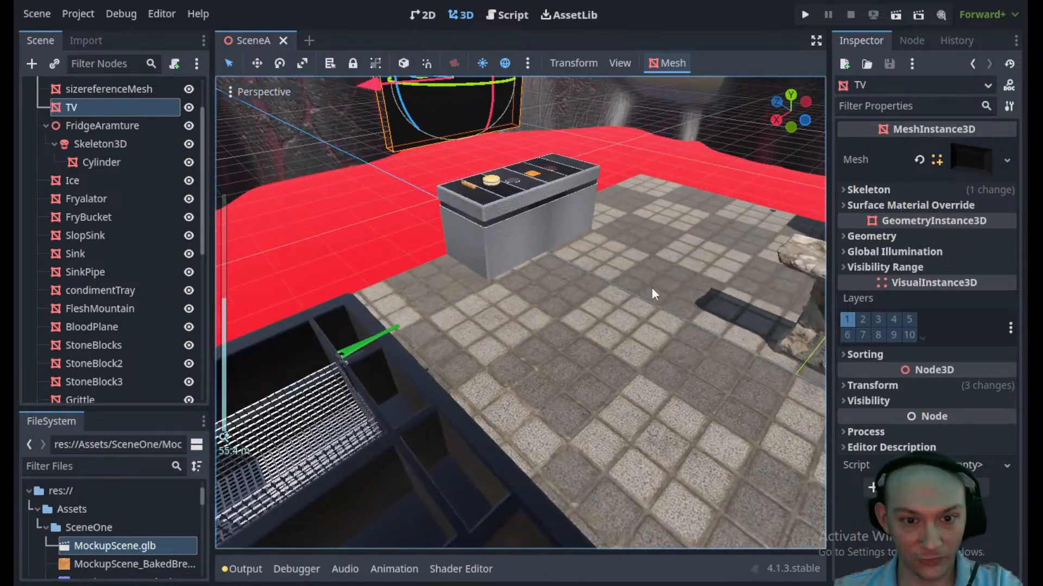
pyautogui.scroll(-4, 651, 288)
pyautogui.moveTo(640, 331); pyautogui.dragTo(581, 375, button='middle')
pyautogui.click(524, 357)
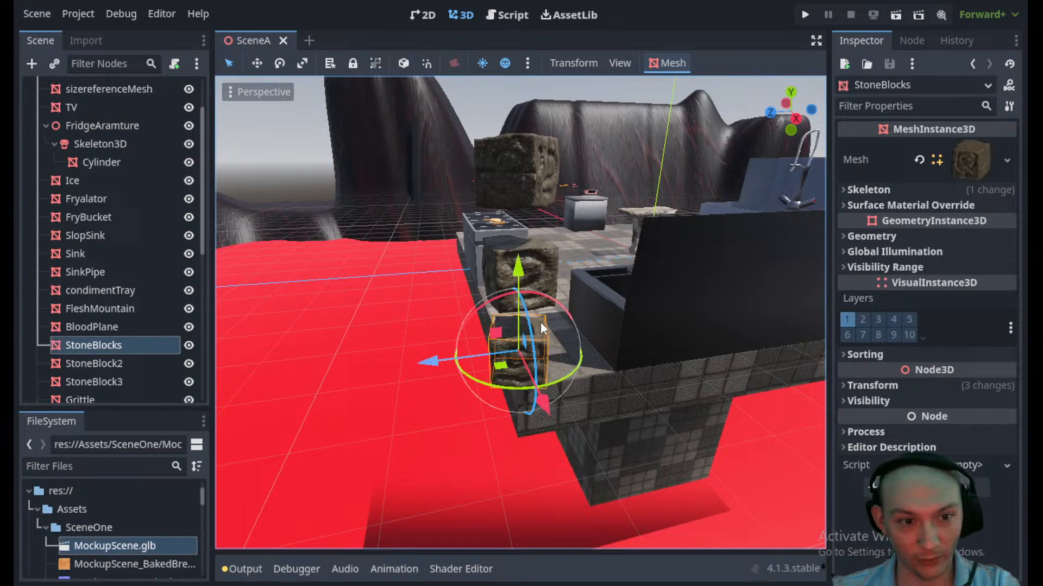
pyautogui.keyDown('ctrl'); pyautogui.click(120, 362); pyautogui.keyUp('ctrl')
pyautogui.keyDown('ctrl'); pyautogui.click(119, 382); pyautogui.keyUp('ctrl')
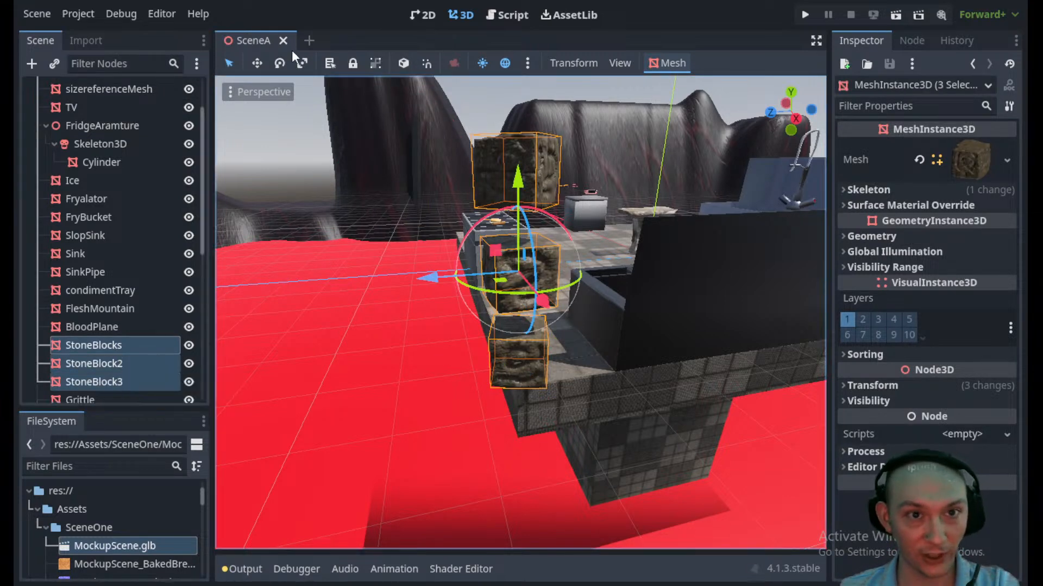
# - Create a new 3D scene and place an instance of MockupScene.glb in it
pyautogui.click(315, 42)
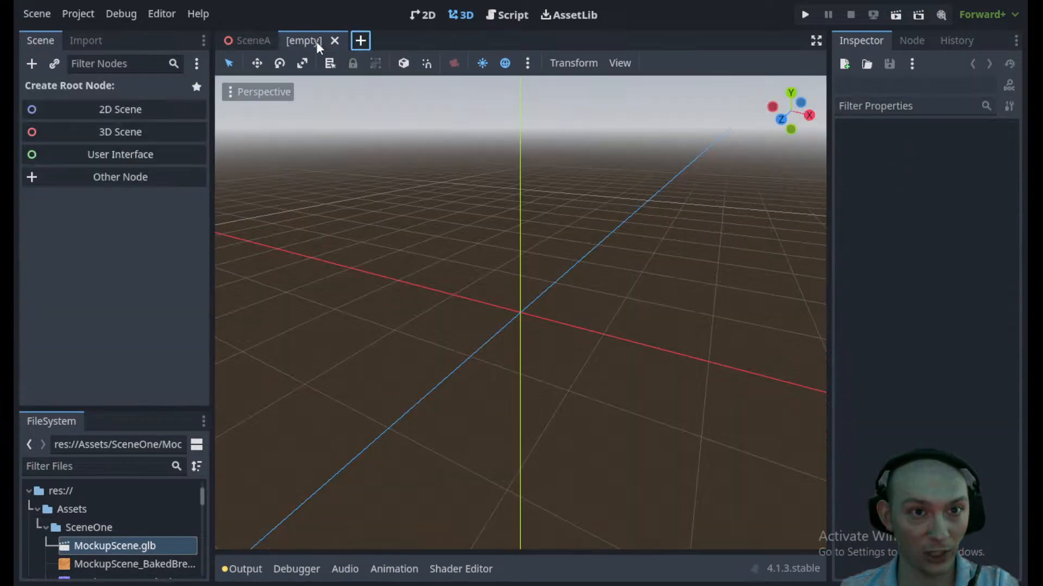
pyautogui.click(126, 133)
pyautogui.moveTo(138, 546); pyautogui.dragTo(569, 274)
pyautogui.scroll(-5, 569, 275)
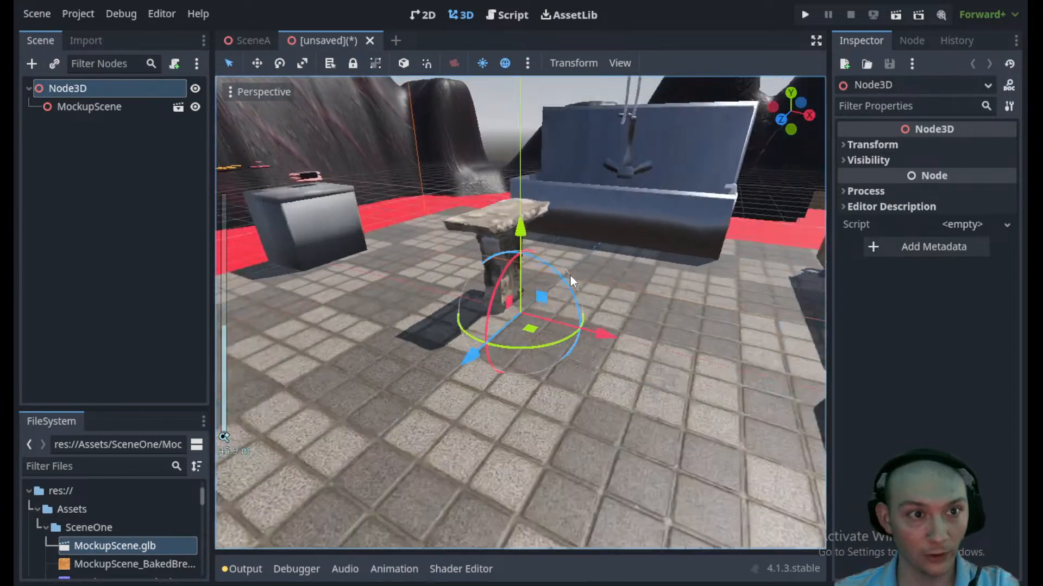
# - Make the MockupScene instance in the new scene local so its child nodes are accessible
pyautogui.rightClick(73, 106)
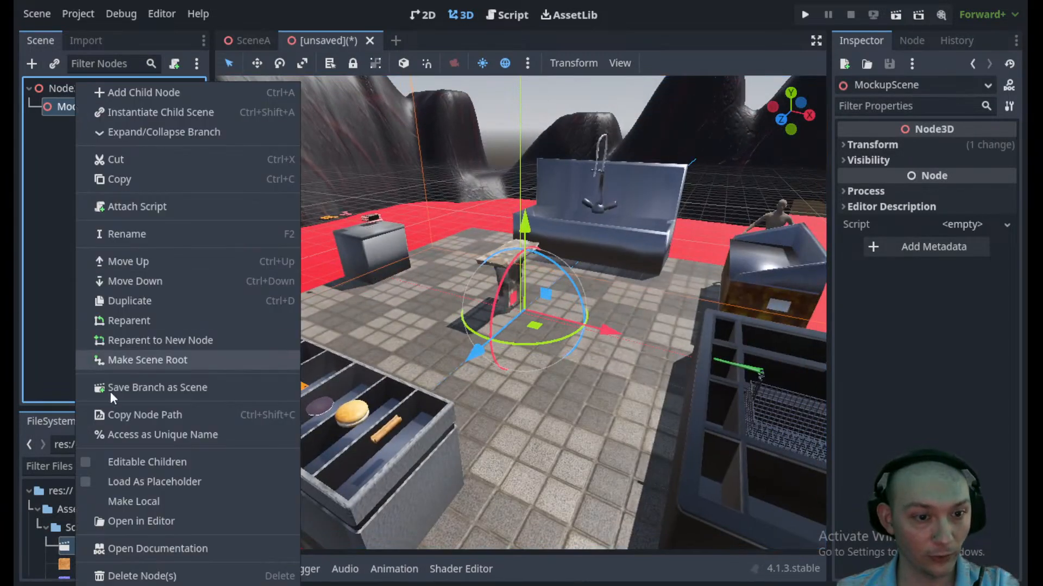
pyautogui.click(135, 500)
pyautogui.click(89, 124)
# - Move StoneBlocks, StoneBlock2 and StoneBlock3 out of MockupScene to sit directly under the root Node3D
pyautogui.scroll(-10, 86, 160)
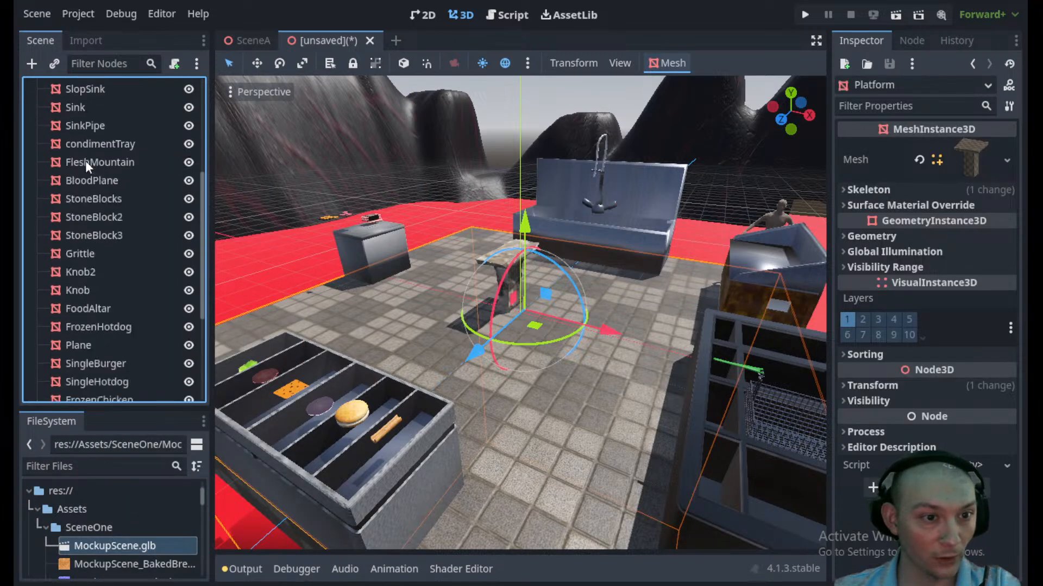
pyautogui.scroll(4, 110, 364)
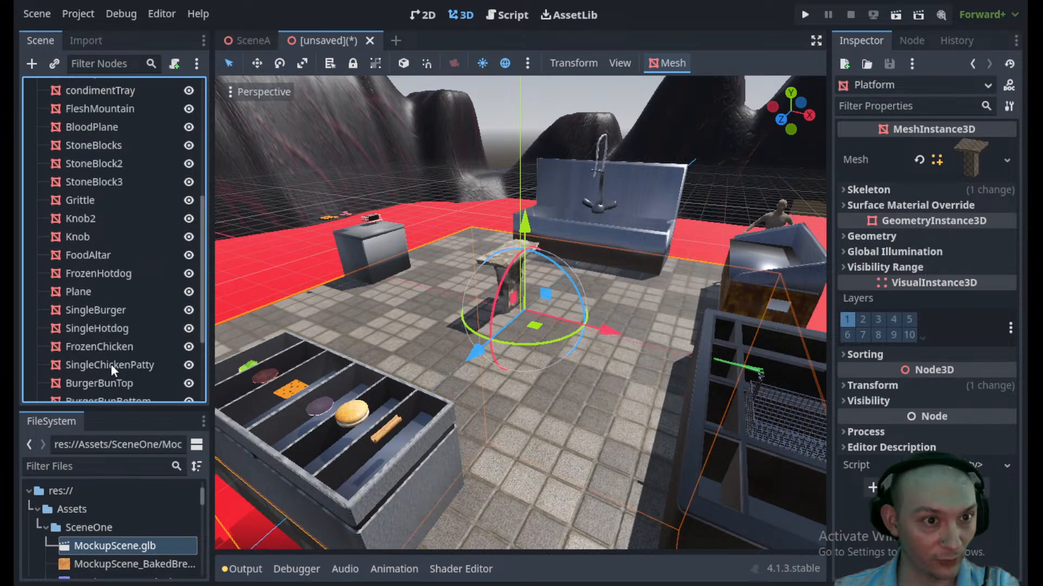
pyautogui.click(116, 147)
pyautogui.keyDown('shift'); pyautogui.click(110, 192); pyautogui.keyUp('shift')
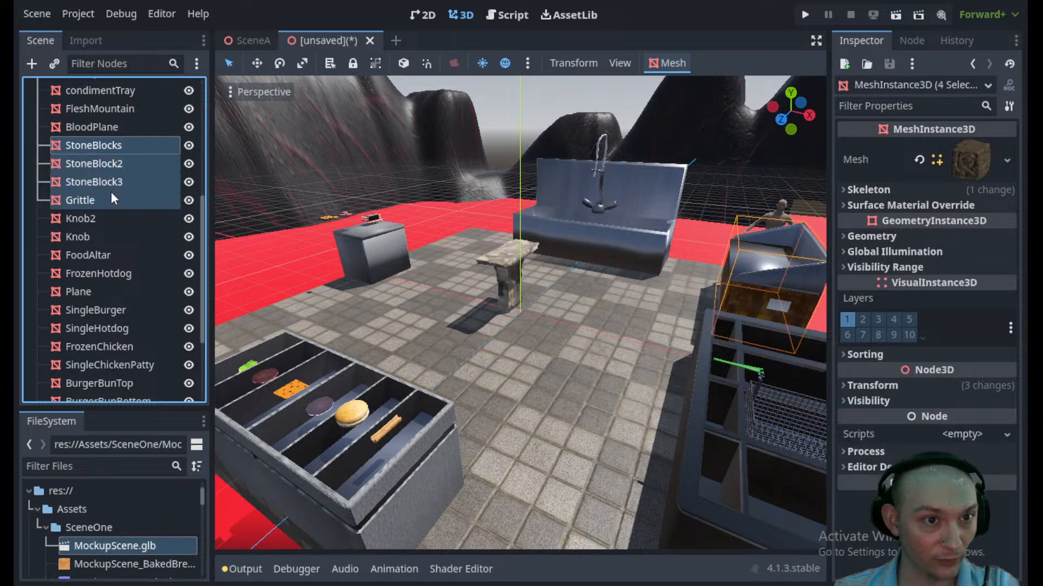
pyautogui.click(112, 180)
pyautogui.click(113, 146)
pyautogui.keyDown('shift'); pyautogui.click(101, 182); pyautogui.keyUp('shift')
pyautogui.scroll(-2, 93, 195)
pyautogui.scroll(3, 87, 204)
pyautogui.scroll(2, 92, 225)
pyautogui.moveTo(99, 214); pyautogui.dragTo(90, 95)
# - Delete the MockupScene node and all its remaining children from the new scene
pyautogui.click(72, 163)
pyautogui.press('Delete')
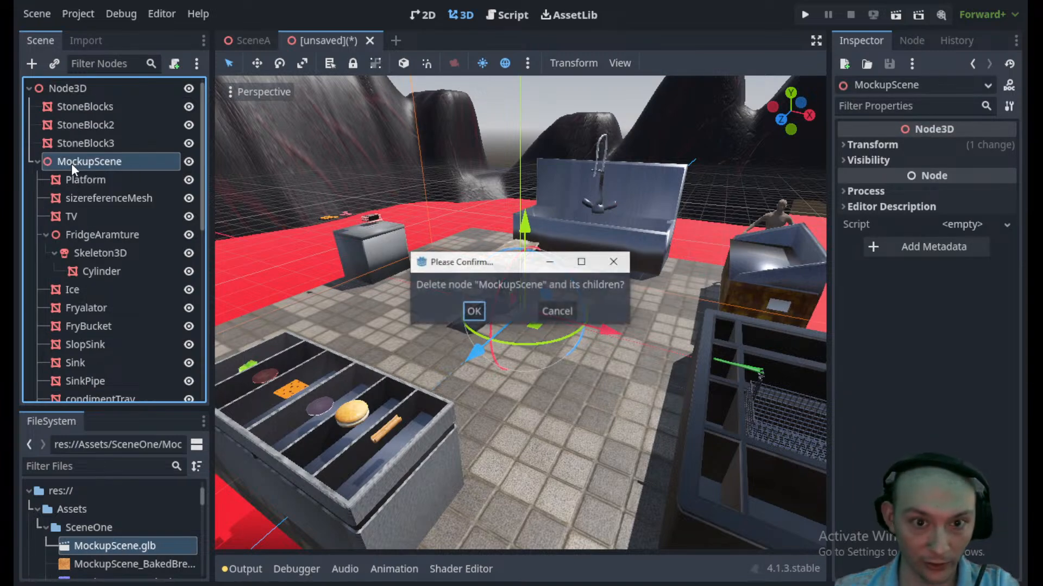
pyautogui.press('Return')
# - Reset the position of StoneBlocks to the origin
pyautogui.click(92, 107)
pyautogui.scroll(-5, 435, 246)
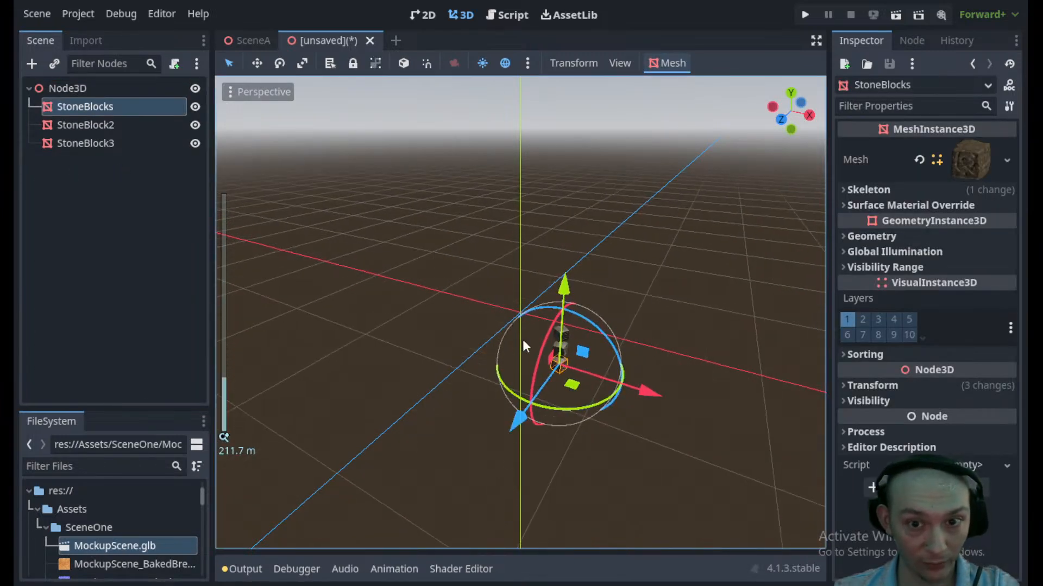
pyautogui.click(791, 93)
pyautogui.click(894, 386)
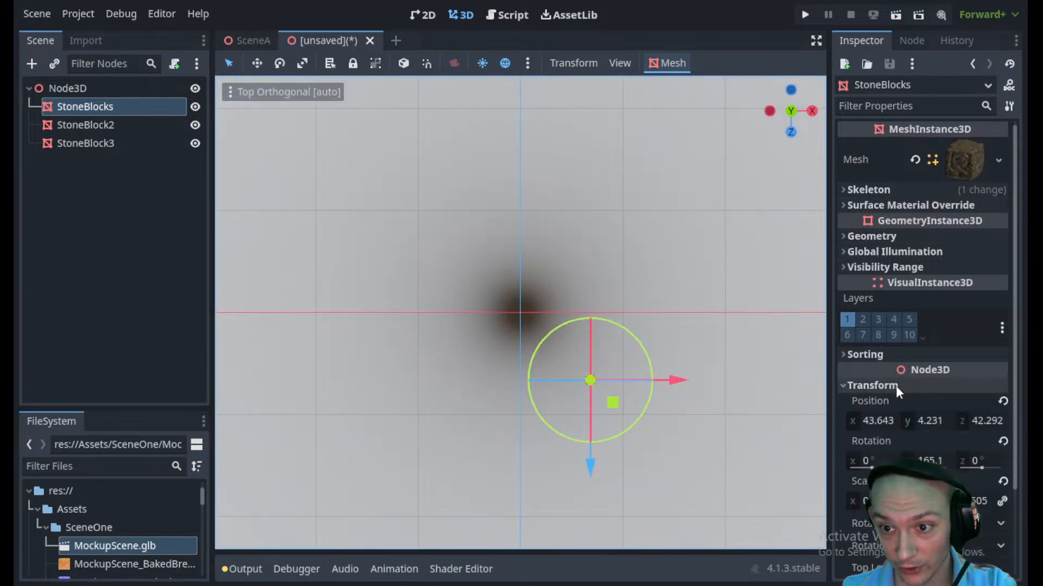
pyautogui.click(998, 400)
# - Try resetting the rotation of StoneBlocks, and undo that change
pyautogui.click(1002, 442)
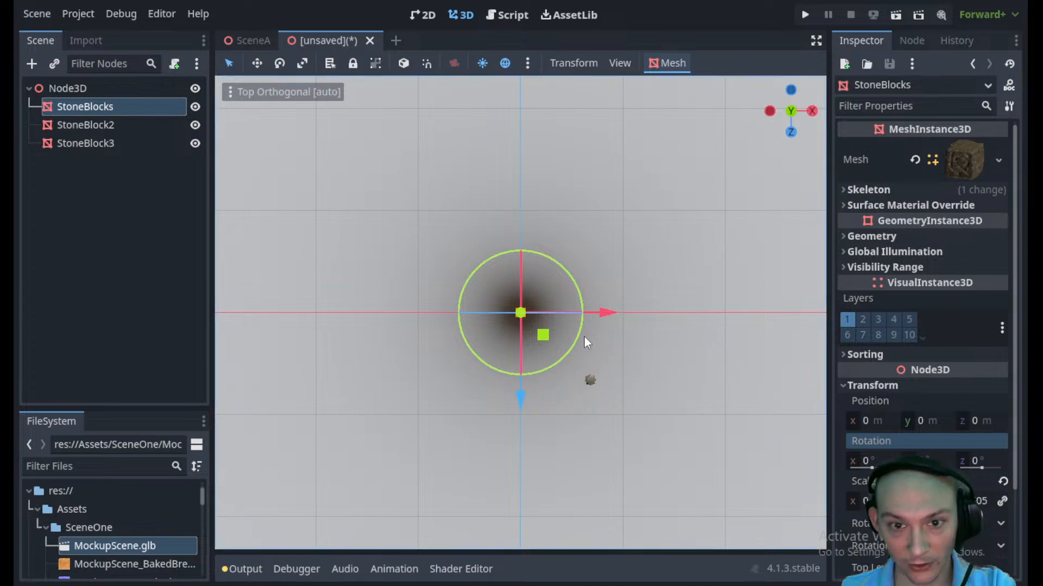
pyautogui.scroll(8, 584, 337)
pyautogui.hotkey('ctrl', 'z')
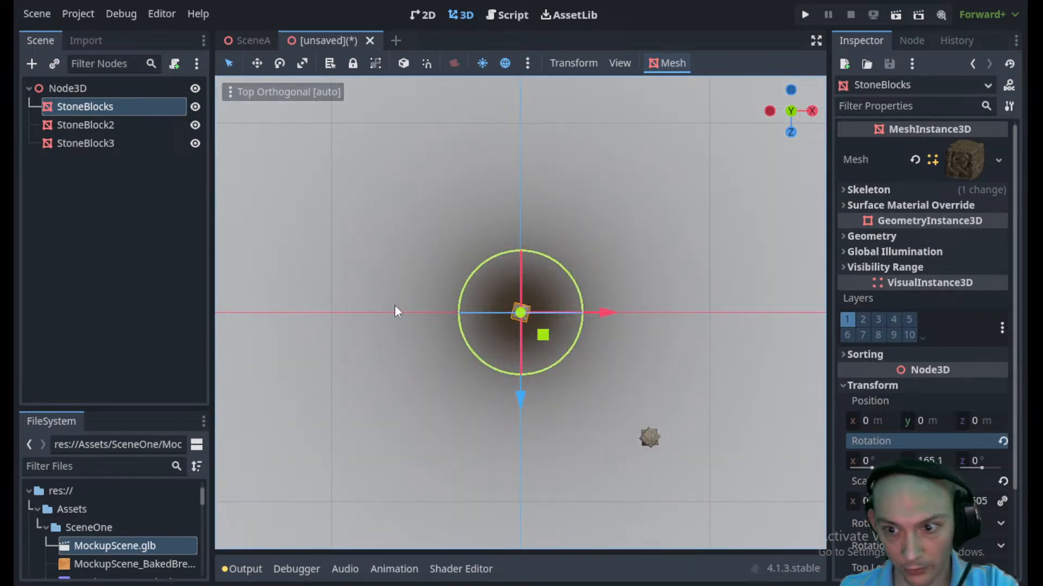
# - Reset the positions of StoneBlock2 and StoneBlock3 to the origin
pyautogui.click(87, 125)
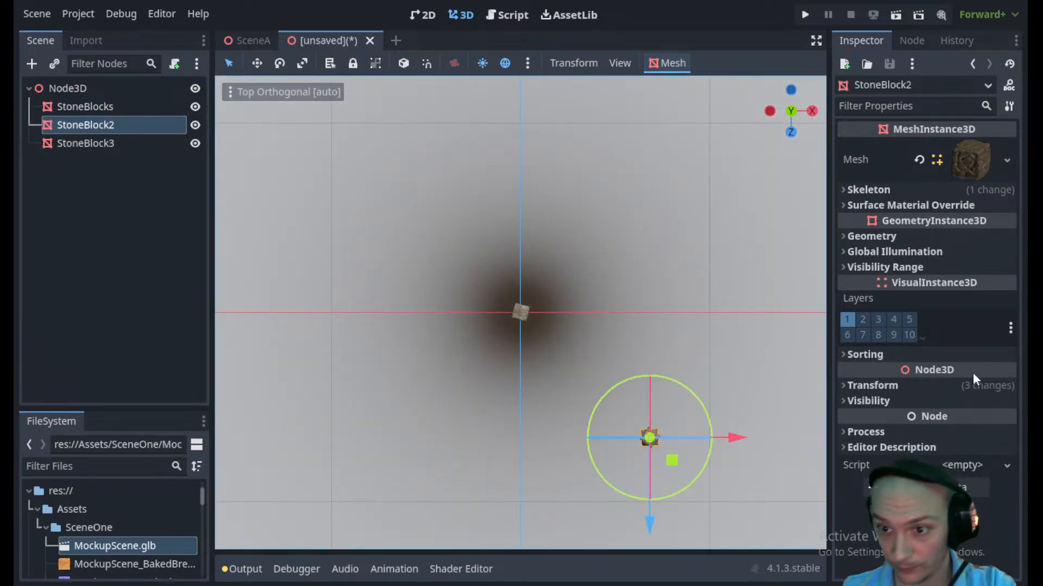
pyautogui.click(980, 386)
pyautogui.click(1002, 400)
pyautogui.click(96, 146)
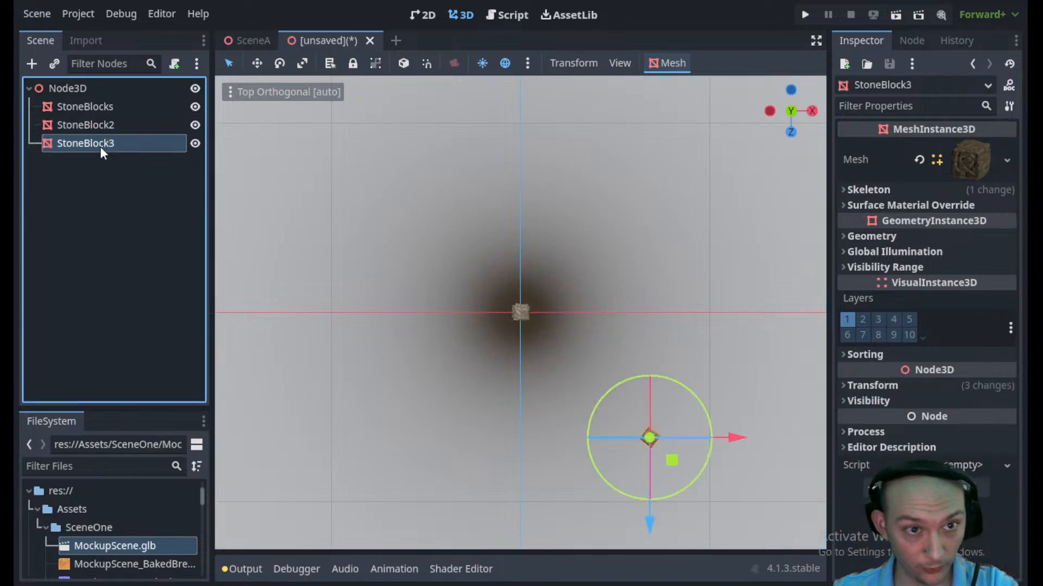
pyautogui.click(950, 387)
pyautogui.click(1001, 400)
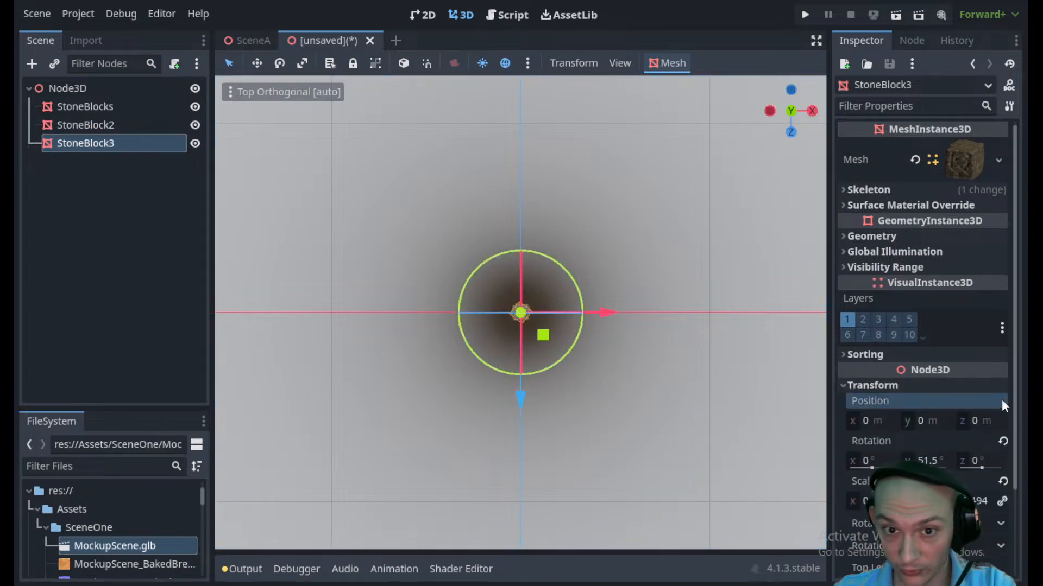
# - Separate the overlapping blocks vertically, raising StoneBlock3 to about y 6.67 m and StoneBlock2 to about y 13.98 m
pyautogui.scroll(8, 595, 327)
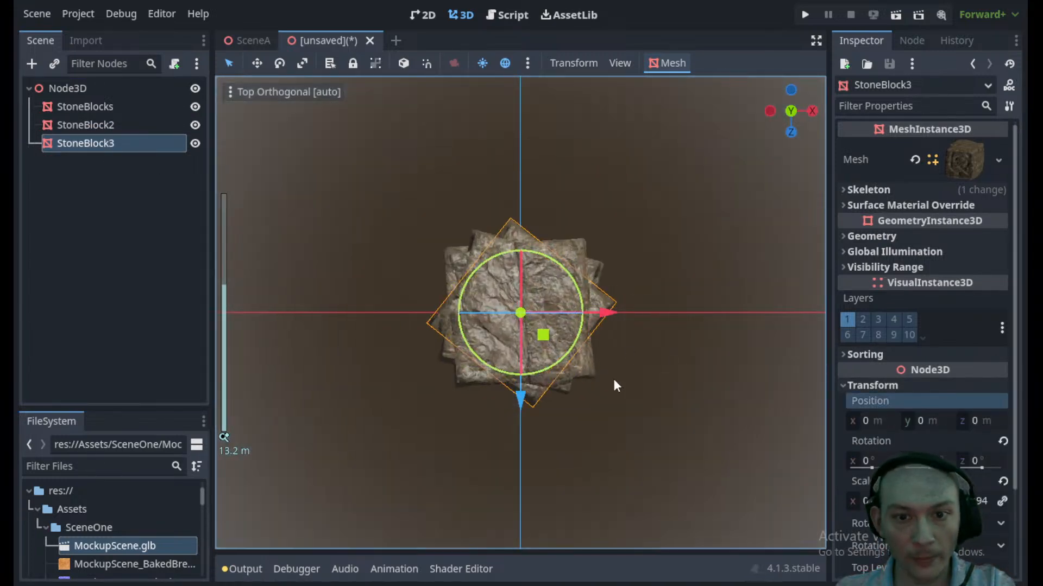
pyautogui.moveTo(614, 379); pyautogui.dragTo(584, 198, button='middle')
pyautogui.scroll(3, 585, 198)
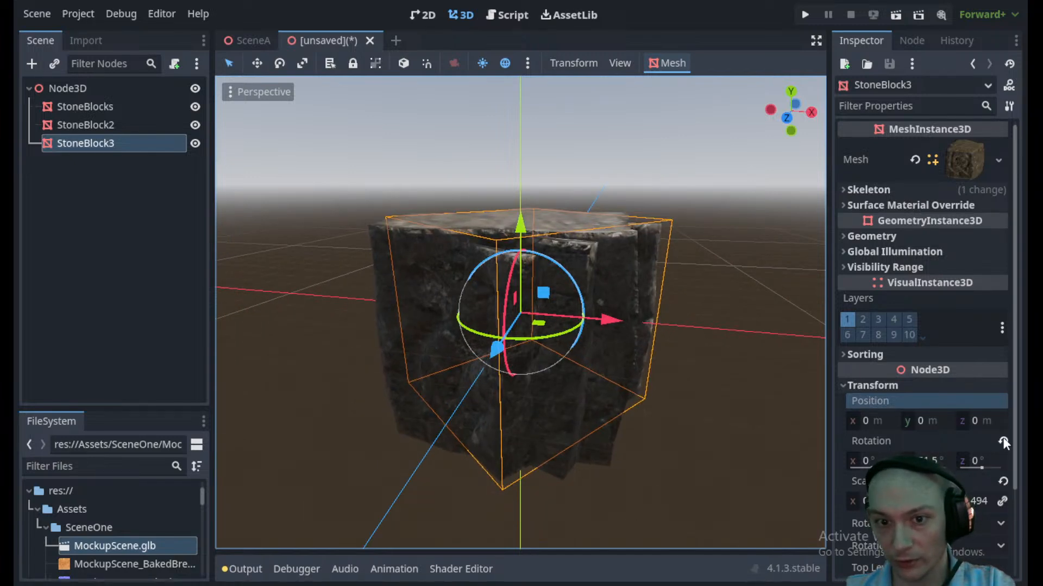
pyautogui.moveTo(919, 421)
pyautogui.mouseDown()
pyautogui.moveTo(972, 422)
pyautogui.moveTo(929, 416)
pyautogui.mouseUp()
pyautogui.click(516, 250)
pyautogui.scroll(-5, 516, 250)
pyautogui.click(87, 144)
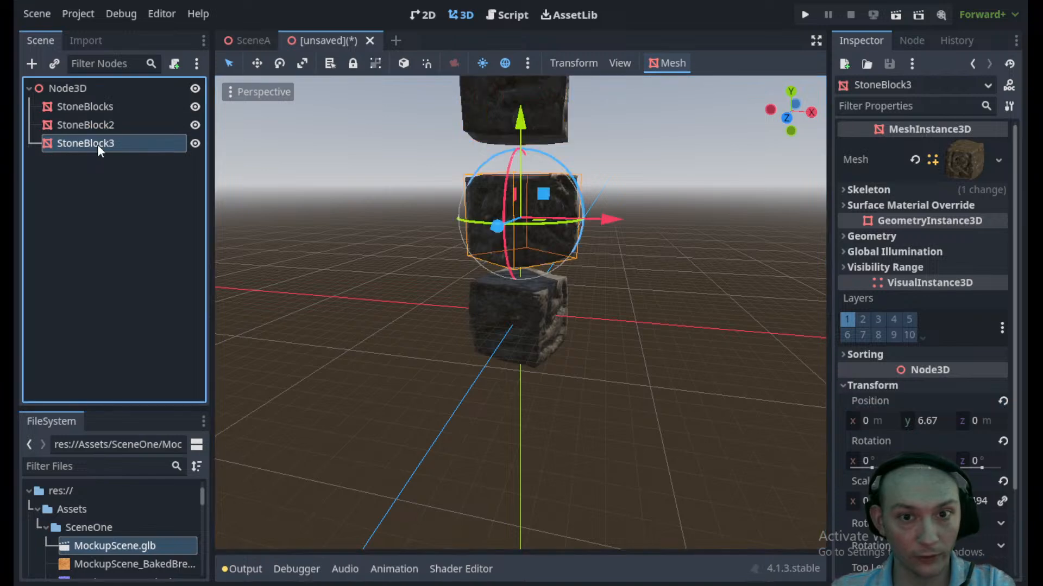
# - Swap the two upper blocks, lowering StoneBlock2 to about y 6.16 m and raising StoneBlock3 to about y 13.42 m
pyautogui.click(95, 125)
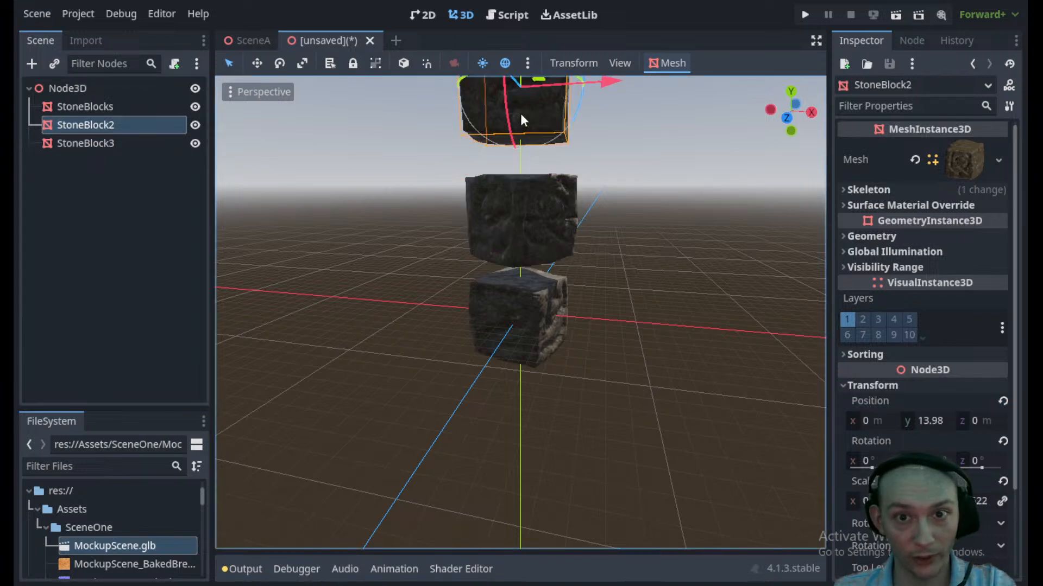
pyautogui.scroll(-3, 581, 161)
pyautogui.scroll(-2, 559, 135)
pyautogui.moveTo(521, 148)
pyautogui.mouseDown()
pyautogui.moveTo(516, 201)
pyautogui.moveTo(533, 129)
pyautogui.moveTo(534, 138)
pyautogui.mouseUp()
pyautogui.click(79, 144)
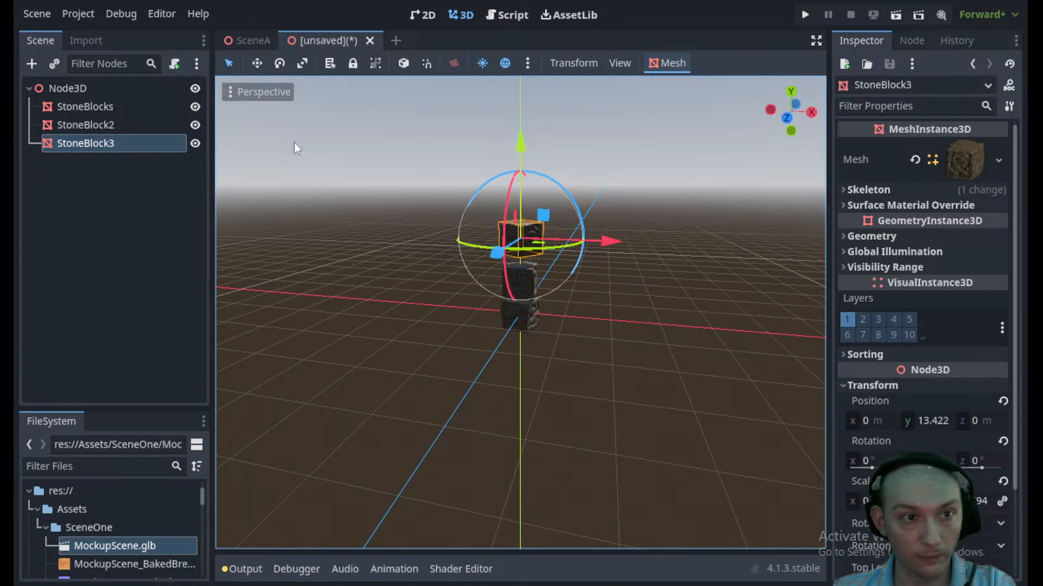
# - Rename the scene's root node to BuildingBlocks
pyautogui.click(87, 89)
pyautogui.click(89, 88)
pyautogui.press('BackSpace')
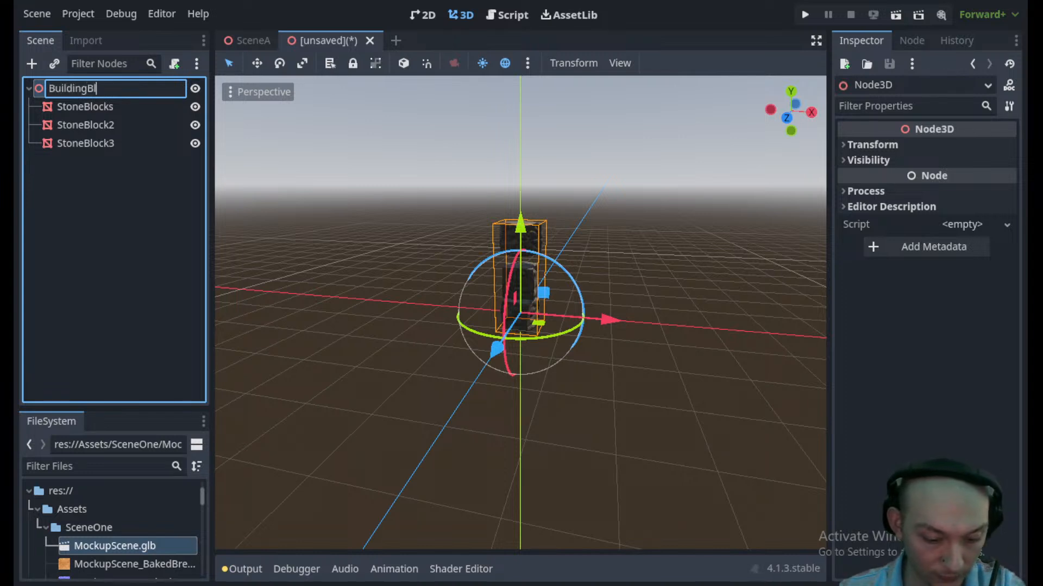
pyautogui.press('Return')
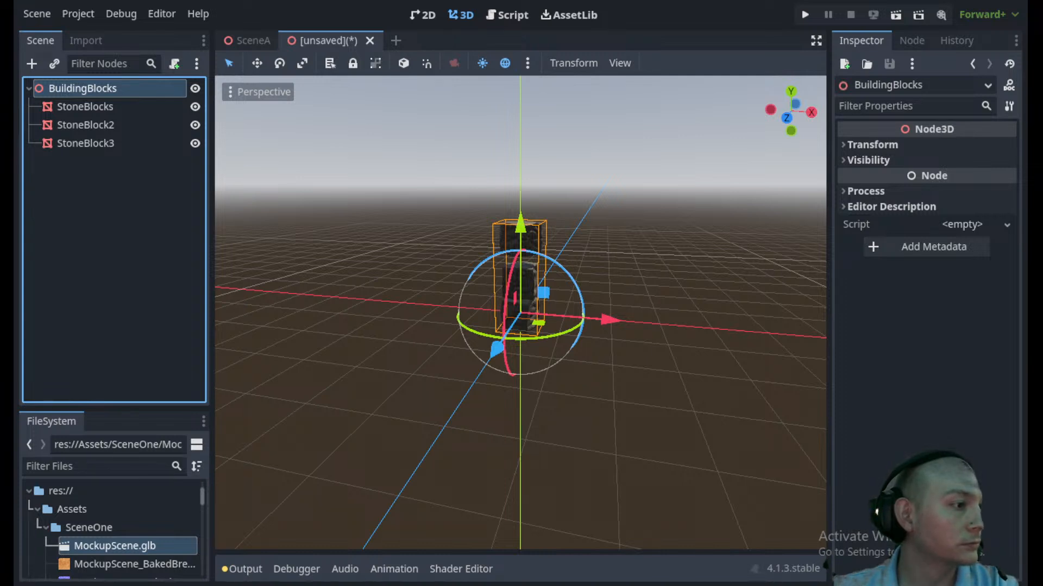
# - In the front view, raise StoneBlock3 and StoneBlock2 to widen the gaps and lift StoneBlocks to about y 2.68 m
pyautogui.scroll(5, 496, 264)
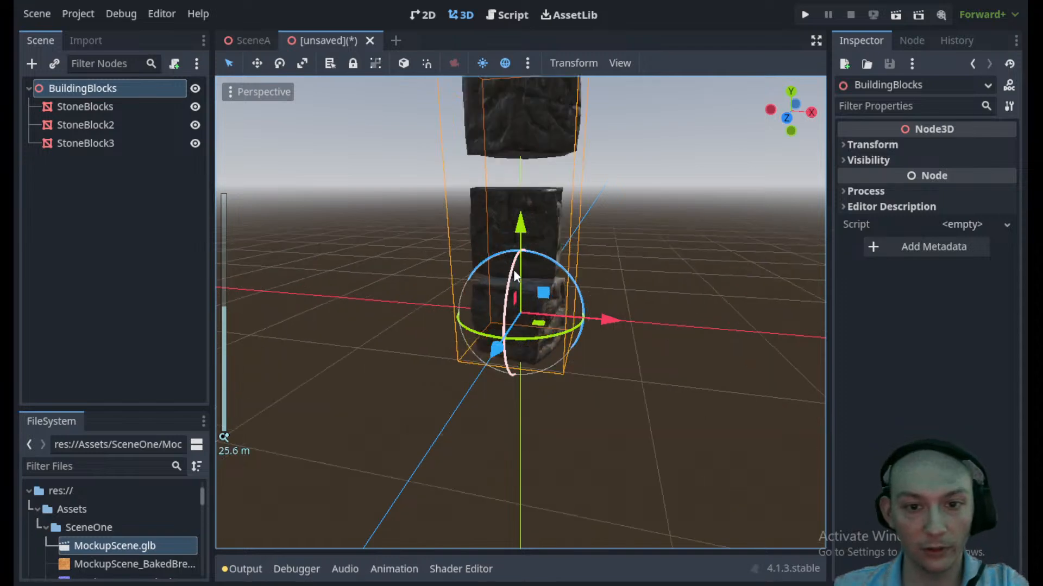
pyautogui.click(551, 212)
pyautogui.press('f')
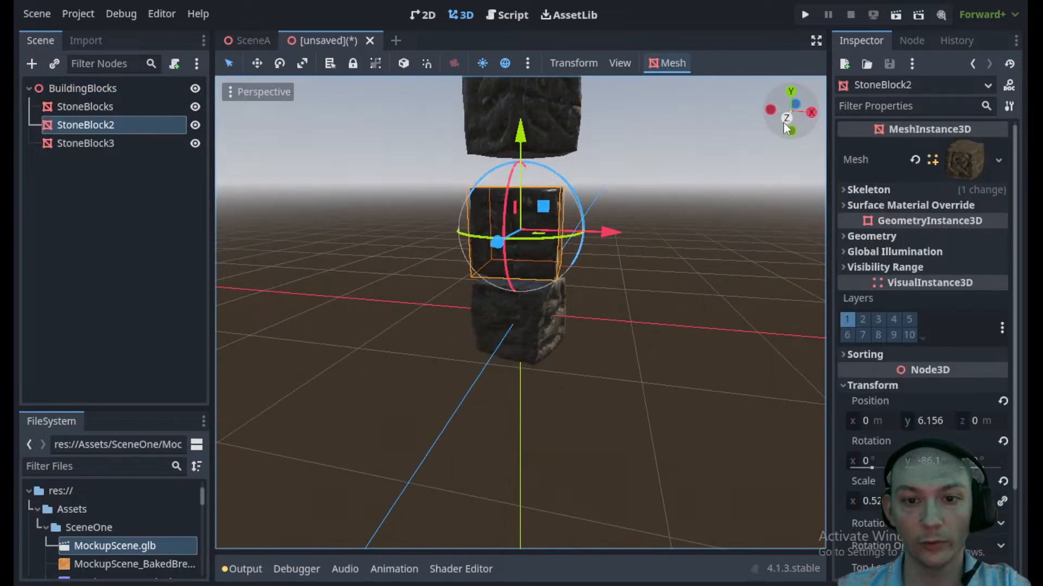
pyautogui.click(786, 117)
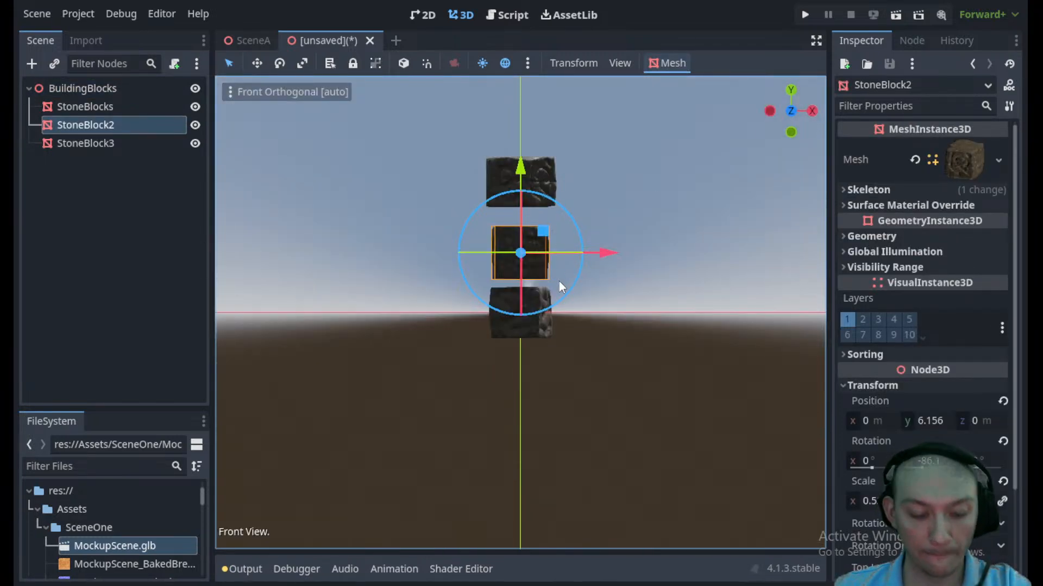
pyautogui.click(542, 166)
pyautogui.moveTo(522, 94); pyautogui.dragTo(521, 44)
pyautogui.click(529, 233)
pyautogui.moveTo(521, 163); pyautogui.dragTo(522, 131)
pyautogui.click(532, 314)
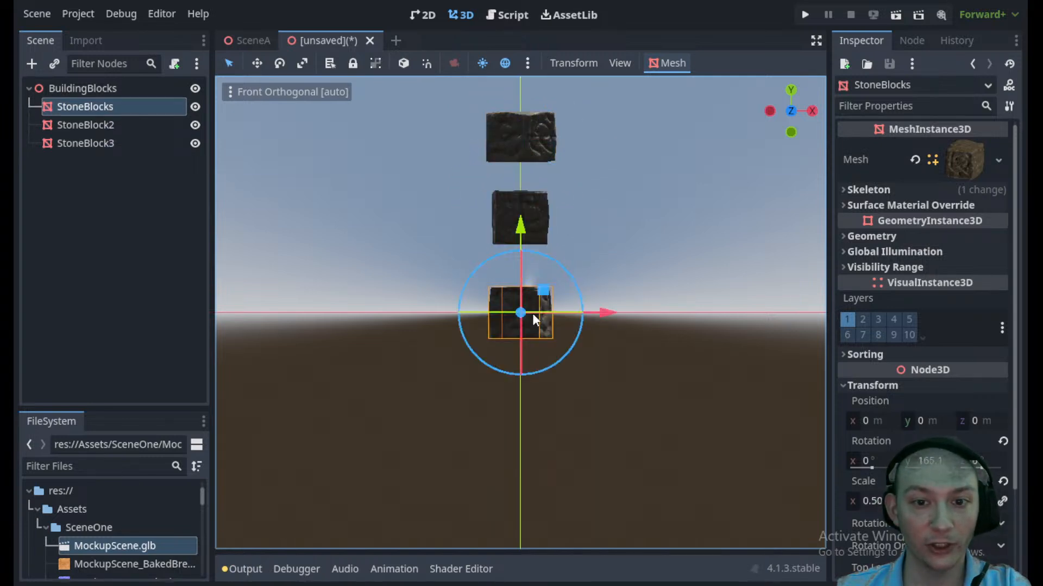
pyautogui.moveTo(521, 223); pyautogui.dragTo(522, 202)
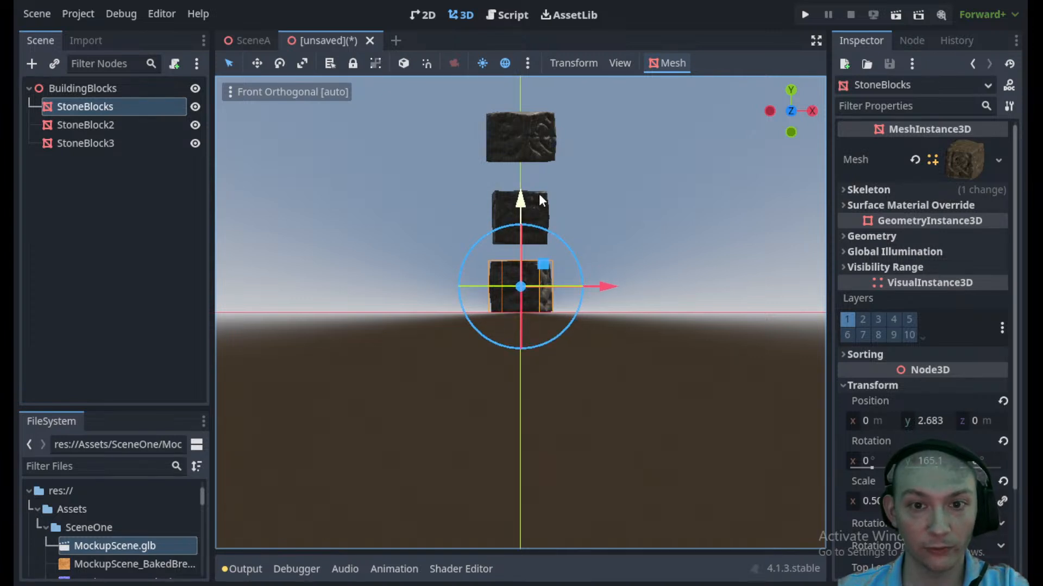
# - Even out the vertical spacing by raising StoneBlock3 to about y 20.24 m and StoneBlock2 to about y 11.3 m
pyautogui.keyDown('shift'); pyautogui.moveTo(307, 263); pyautogui.dragTo(276, 390, button='middle'); pyautogui.keyUp('shift')
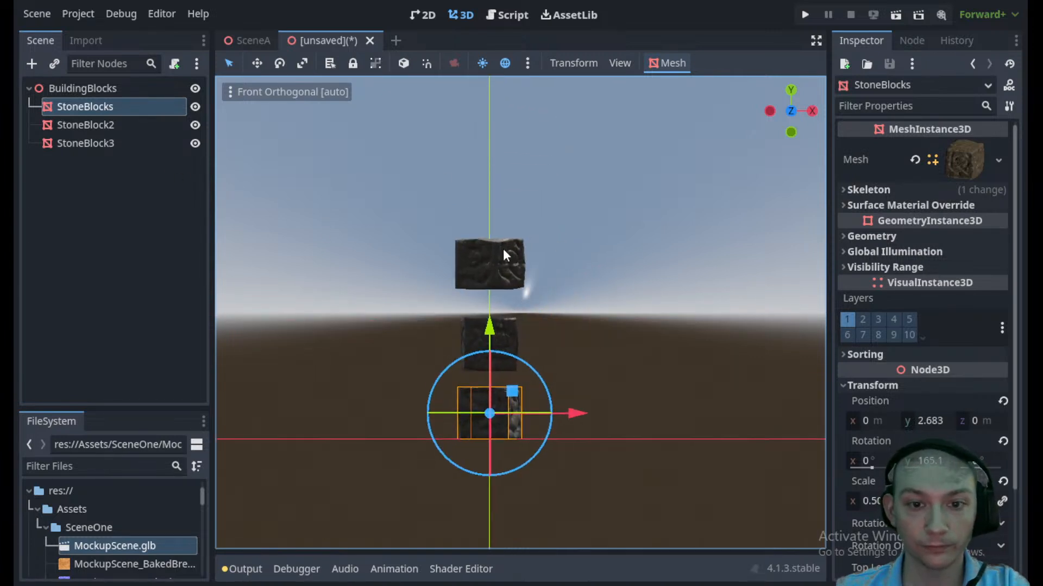
pyautogui.click(502, 250)
pyautogui.moveTo(488, 180); pyautogui.dragTo(494, 157)
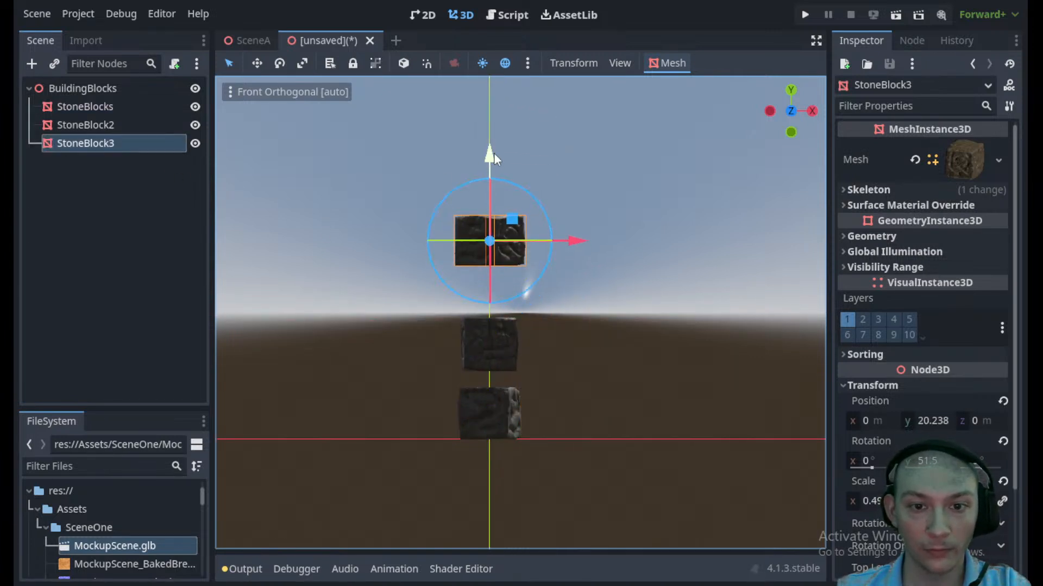
pyautogui.click(513, 340)
pyautogui.moveTo(491, 261)
pyautogui.mouseDown()
pyautogui.moveTo(493, 243)
pyautogui.moveTo(493, 253)
pyautogui.mouseUp()
pyautogui.scroll(-5, 317, 257)
pyautogui.moveTo(315, 257); pyautogui.dragTo(313, 289, button='middle')
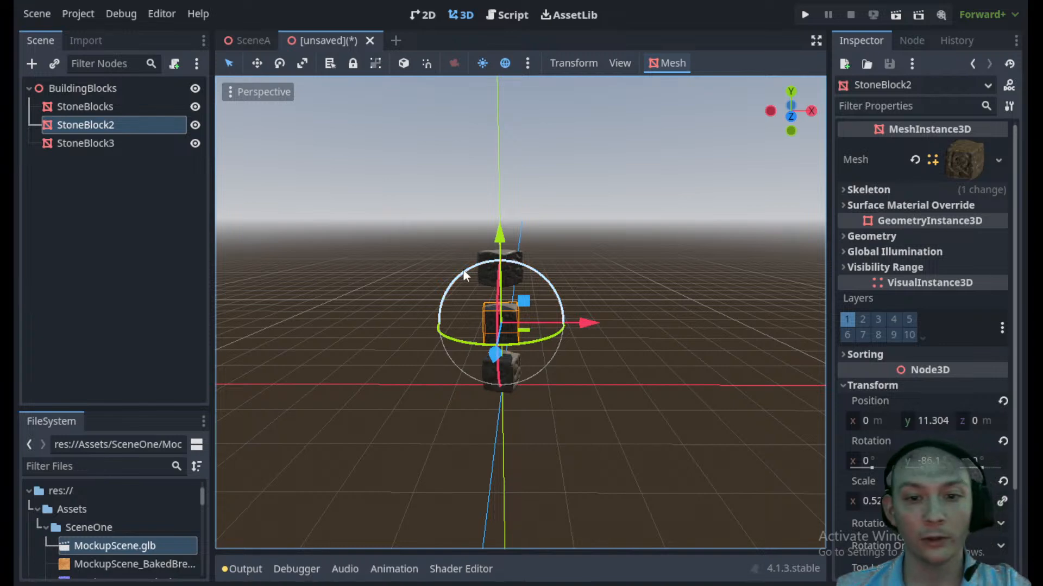
pyautogui.scroll(6, 463, 270)
pyautogui.click(582, 270)
pyautogui.scroll(2, 576, 276)
pyautogui.moveTo(539, 305); pyautogui.dragTo(612, 305, button='middle')
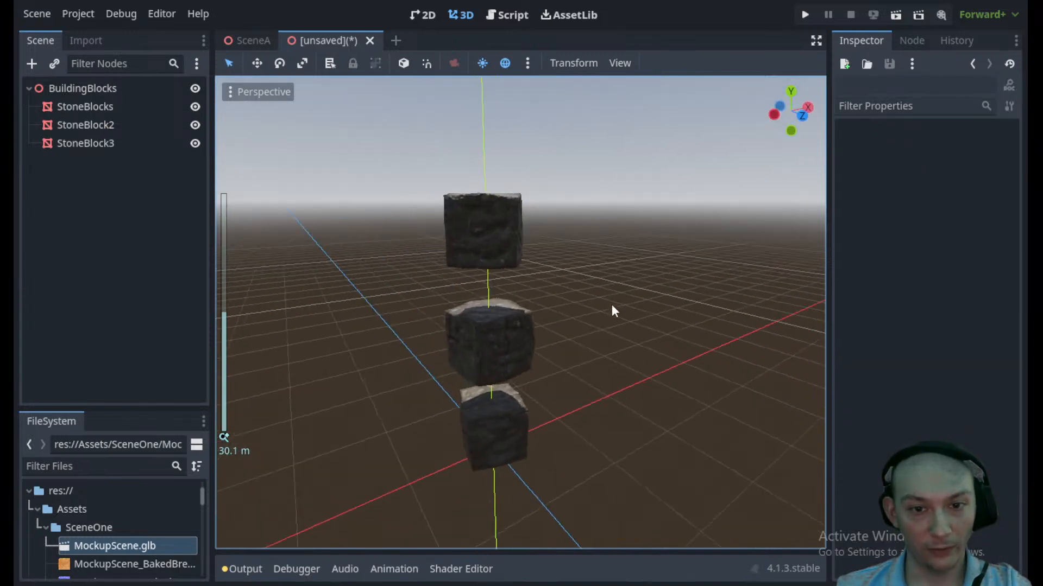
# - Add an AnimationPlayer node as a child of the BuildingBlocks root
pyautogui.click(90, 89)
pyautogui.click(32, 64)
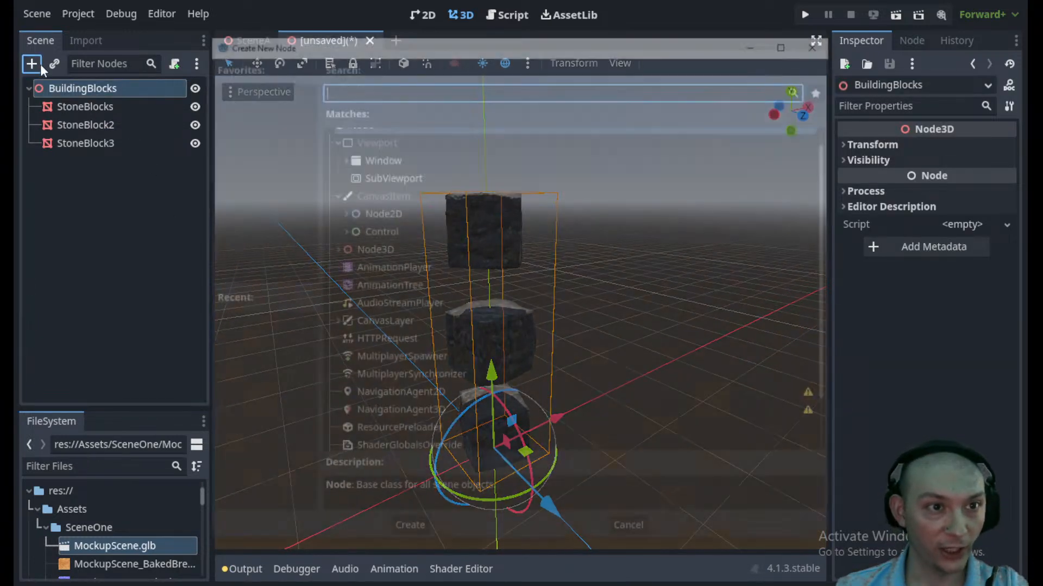
pyautogui.write('anima')
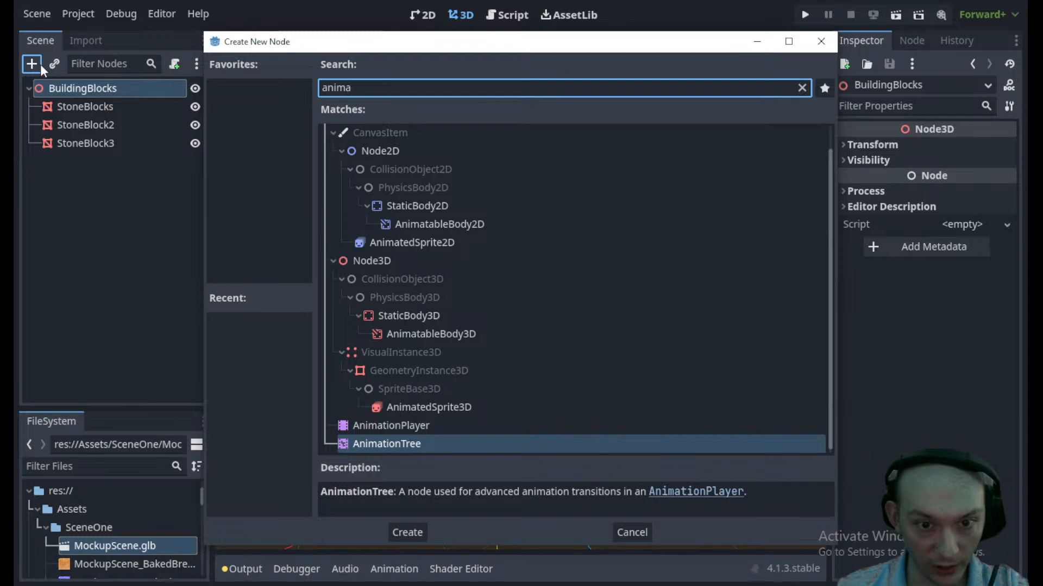
pyautogui.press('Up')
pyautogui.press('Return')
# - Create a new animation named FloatingAnim and set its length to 10 seconds
pyautogui.click(417, 410)
pyautogui.click(424, 427)
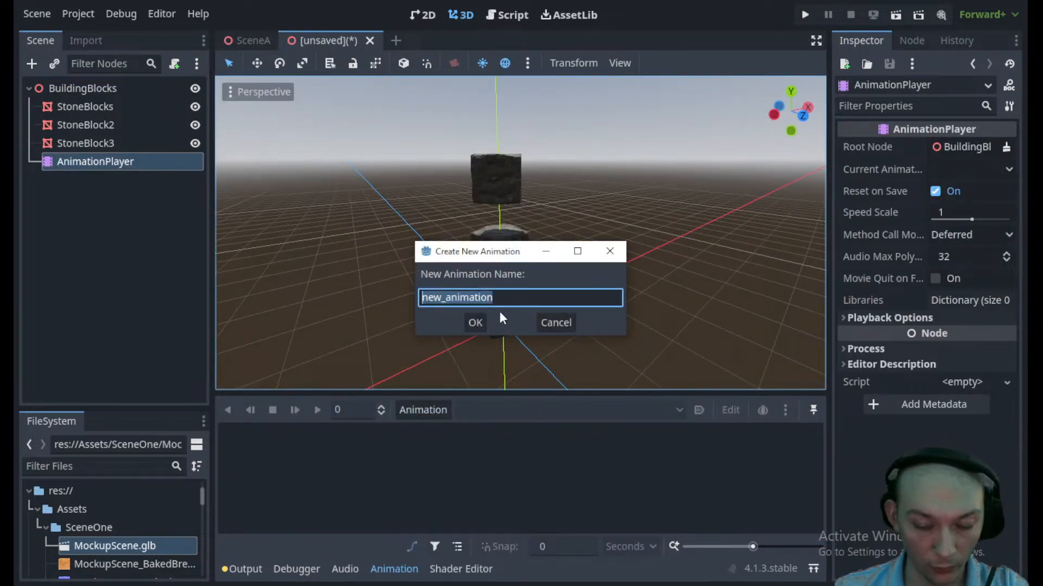
pyautogui.press('BackSpace')
pyautogui.write('Floatin')
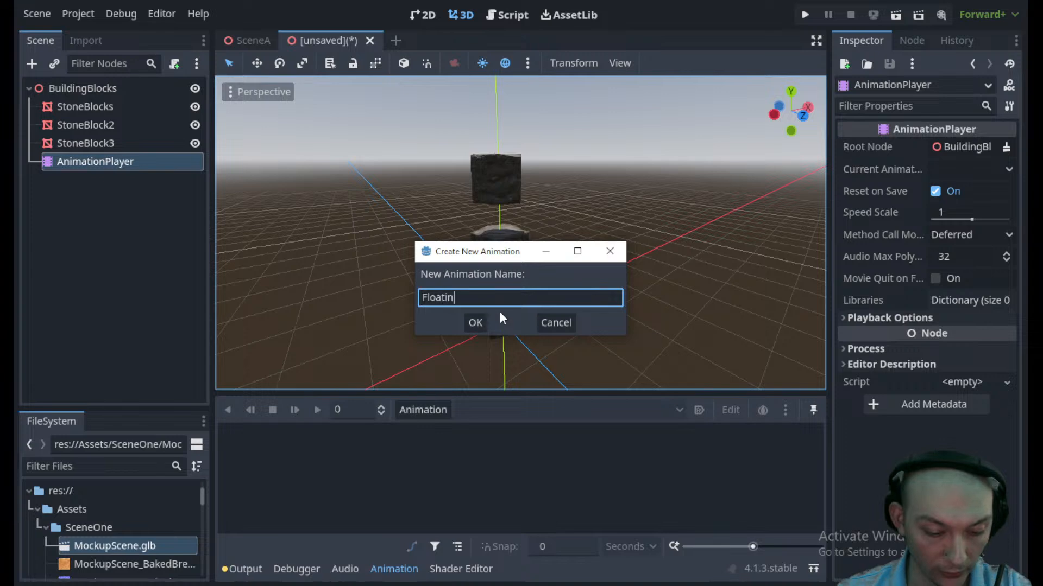
pyautogui.write('gAnim')
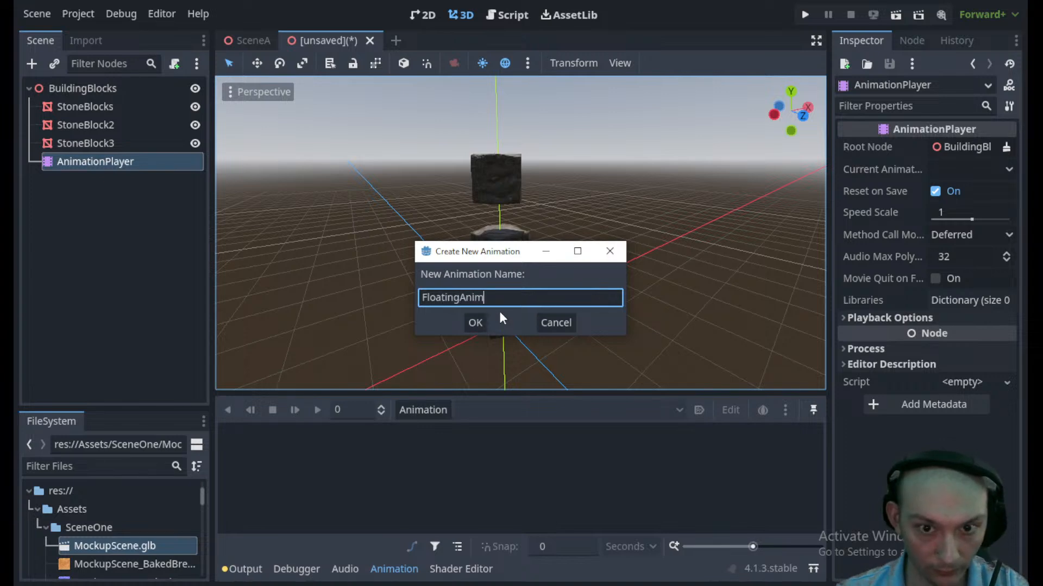
pyautogui.press('Return')
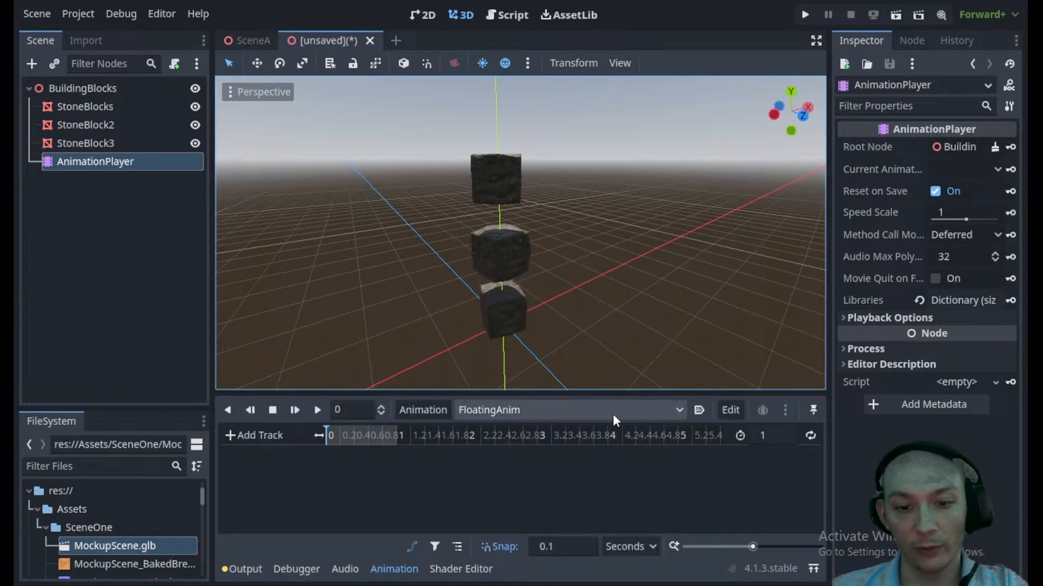
pyautogui.click(767, 434)
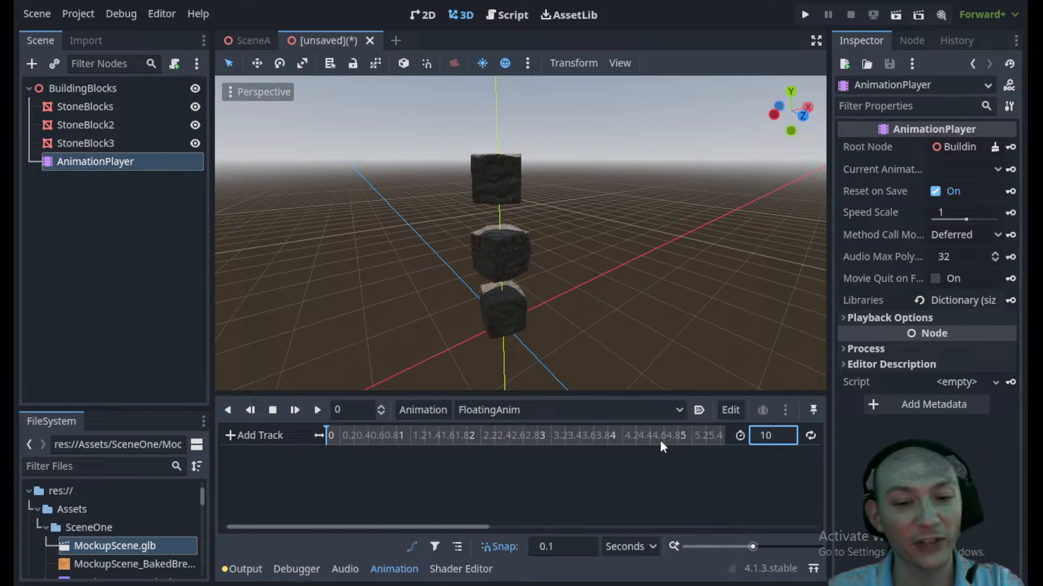
pyautogui.click(506, 185)
pyautogui.scroll(-5, 506, 240)
pyautogui.moveTo(506, 240); pyautogui.dragTo(496, 310, button='middle')
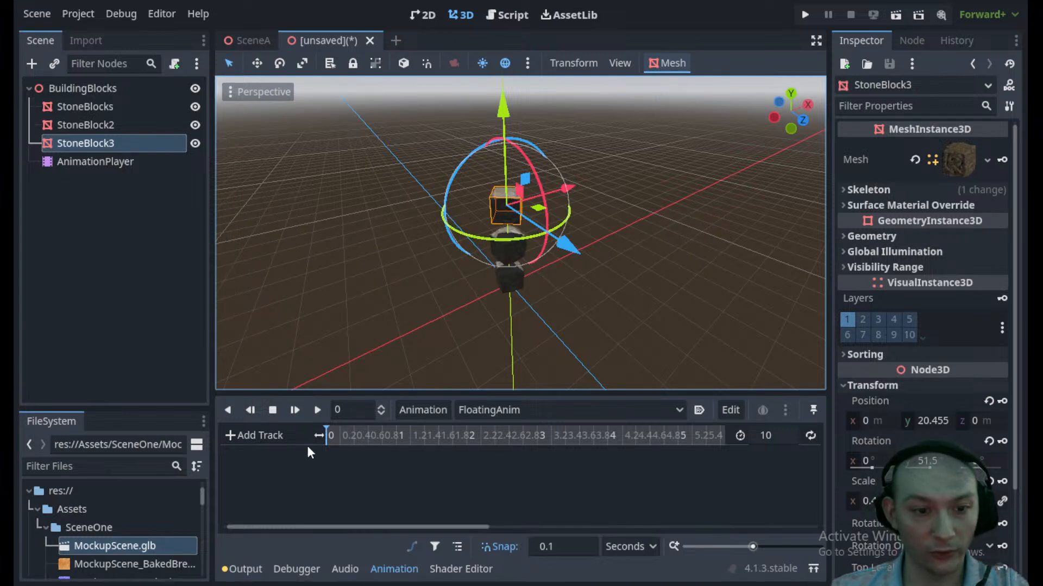
pyautogui.click(271, 435)
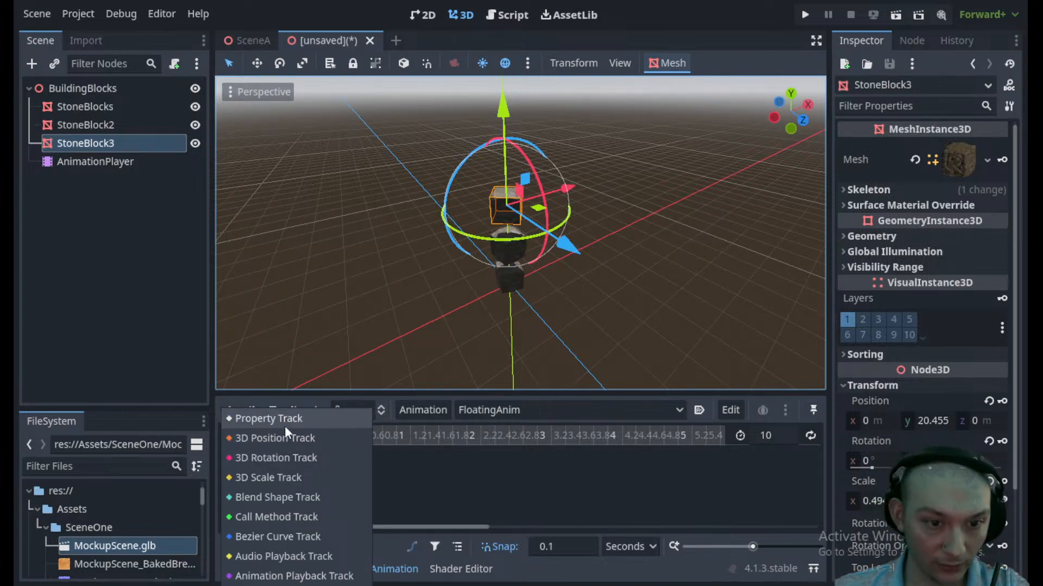
pyautogui.click(283, 434)
pyautogui.click(471, 116)
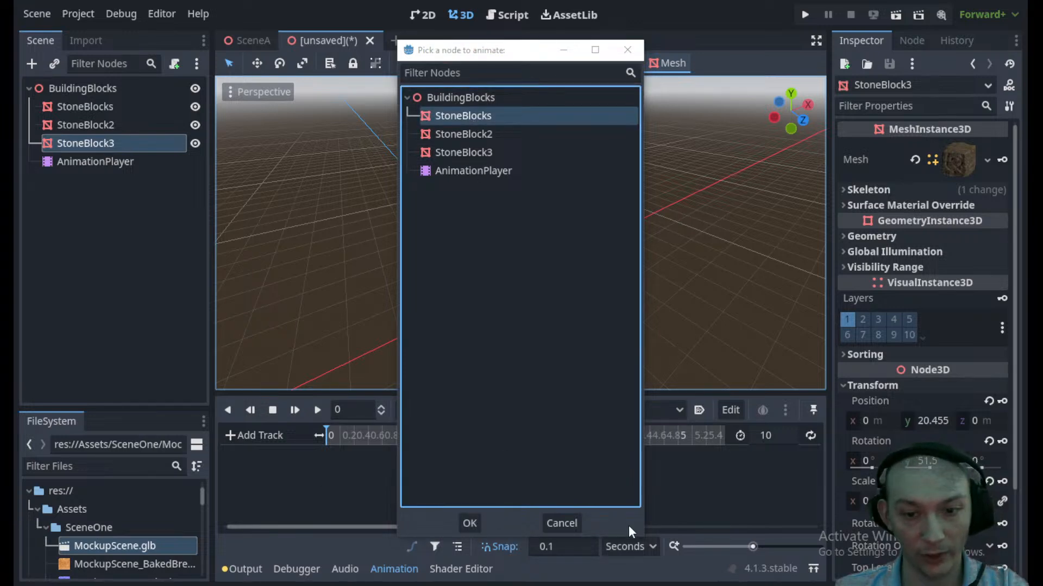
pyautogui.click(563, 522)
# - Create a rotation track for StoneBlocks with a key at 0 seconds, including a RESET track
pyautogui.moveTo(707, 332); pyautogui.dragTo(510, 281, button='middle')
pyautogui.click(510, 281)
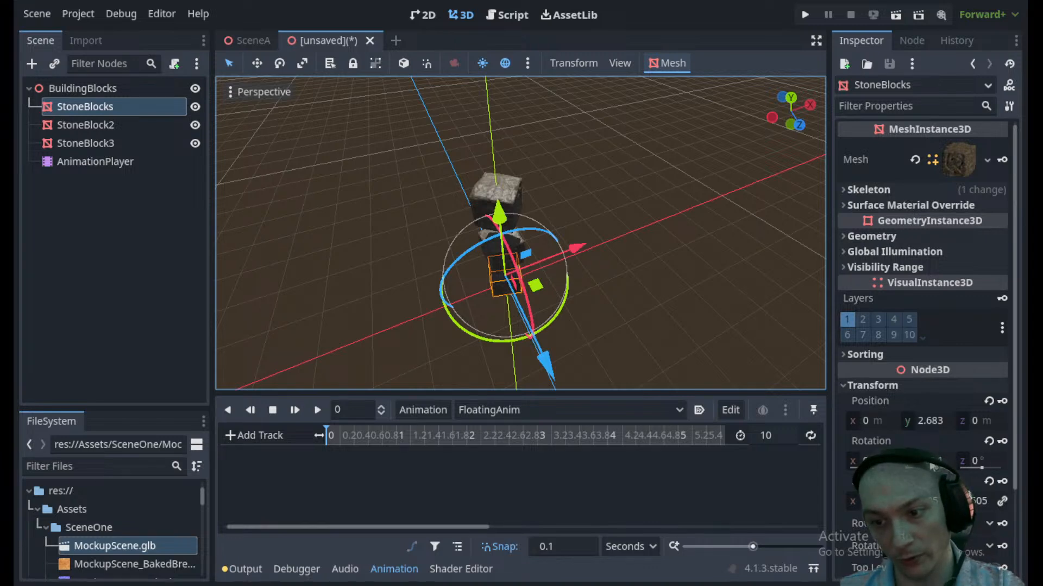
pyautogui.click(1002, 441)
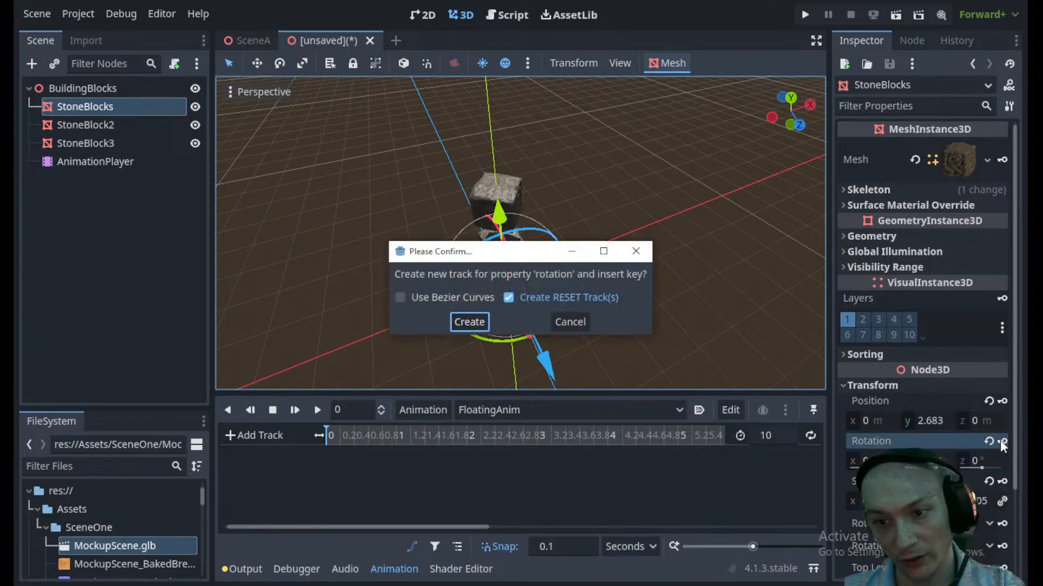
pyautogui.click(585, 321)
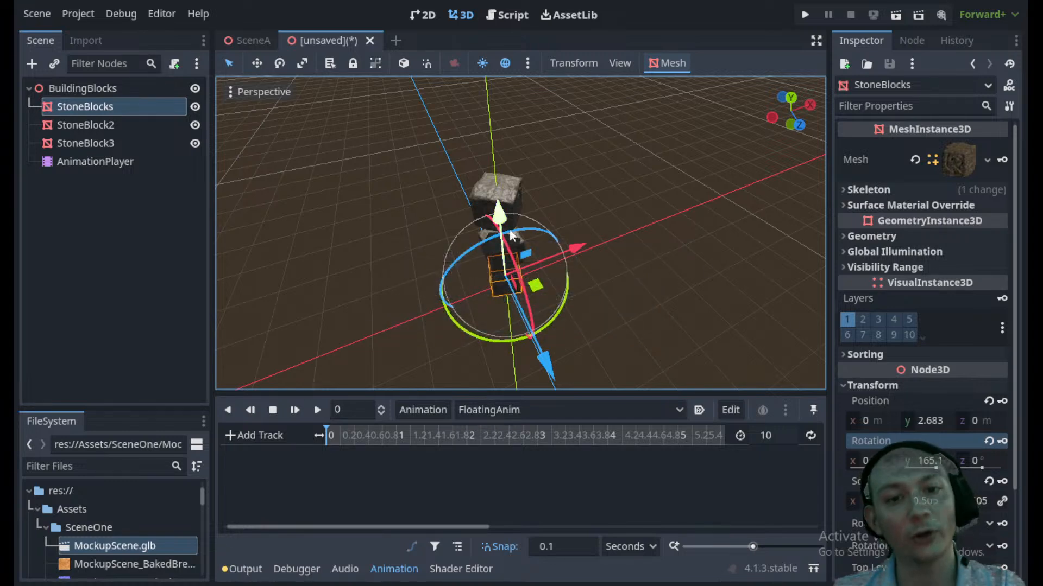
pyautogui.click(1002, 441)
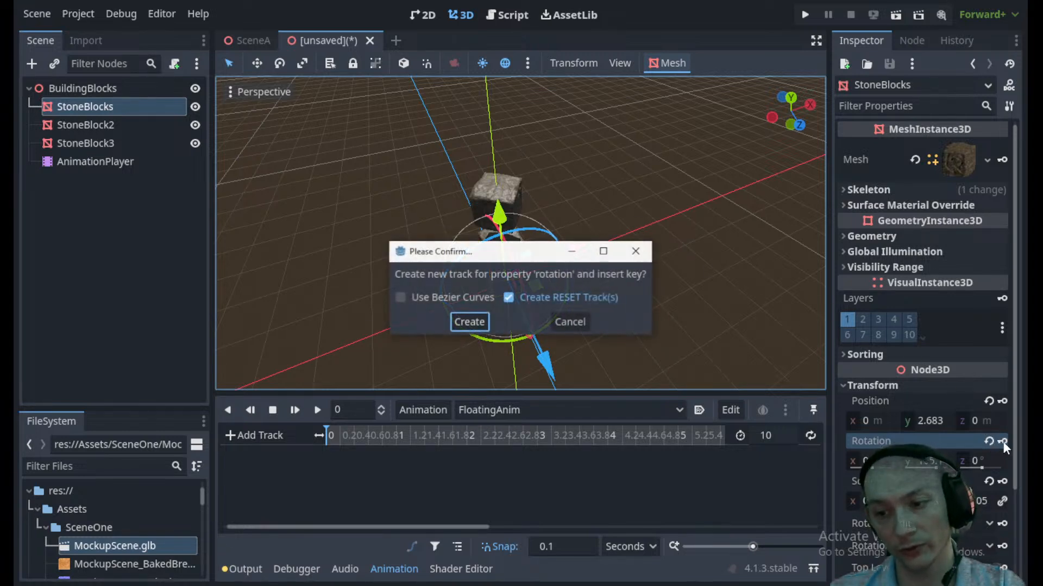
pyautogui.click(468, 326)
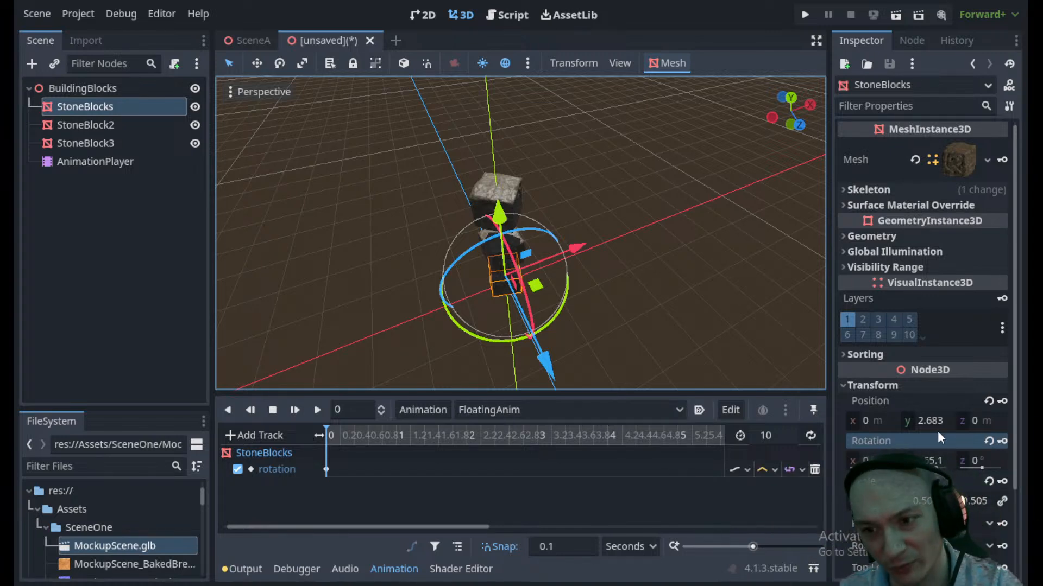
# - Reset the rotation of StoneBlocks, StoneBlock2 and StoneBlock3 to the default
pyautogui.click(988, 442)
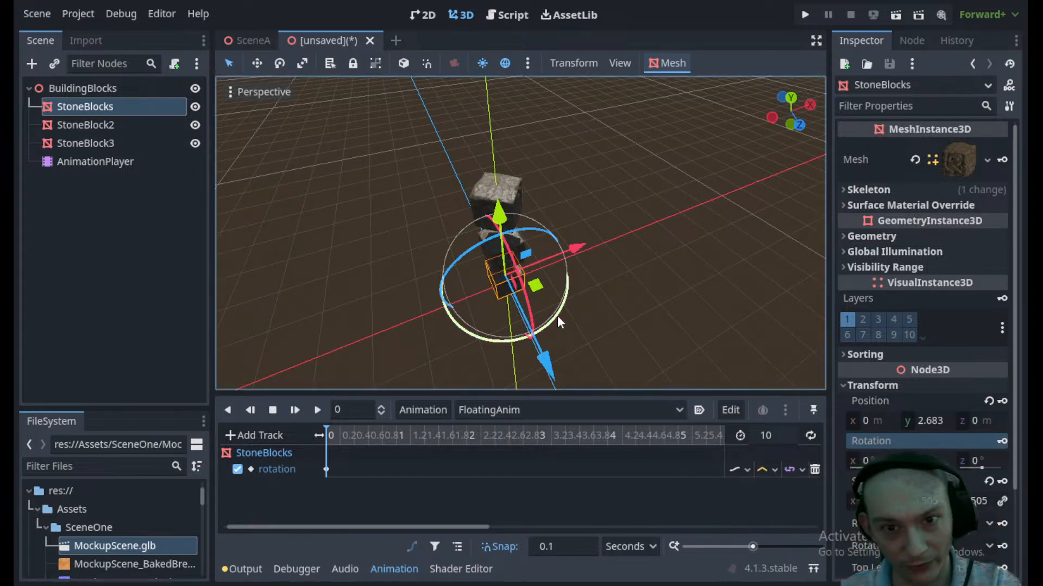
pyautogui.scroll(4, 503, 269)
pyautogui.moveTo(541, 256); pyautogui.dragTo(517, 260, button='middle')
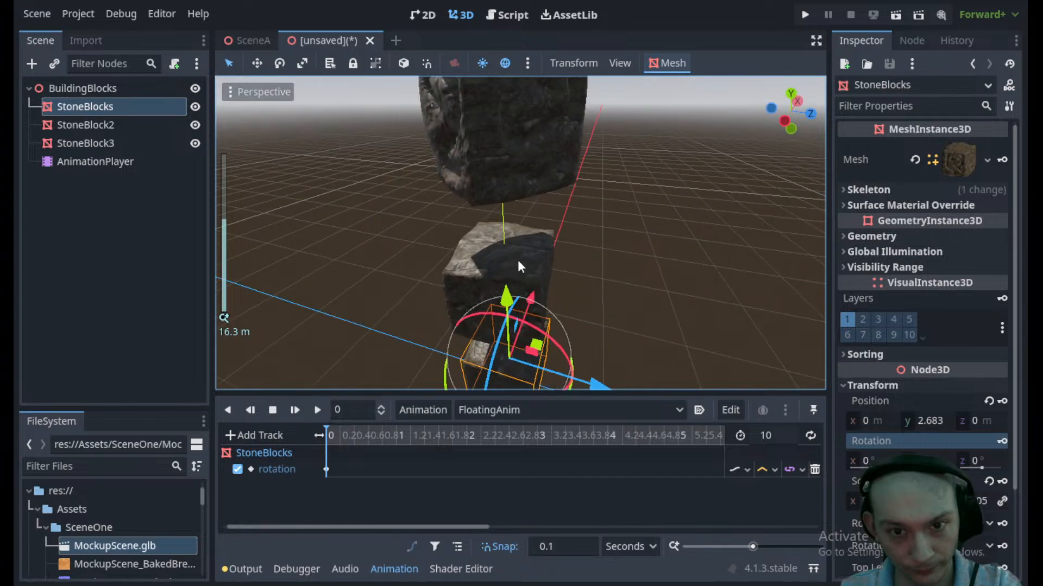
pyautogui.click(517, 259)
pyautogui.click(988, 441)
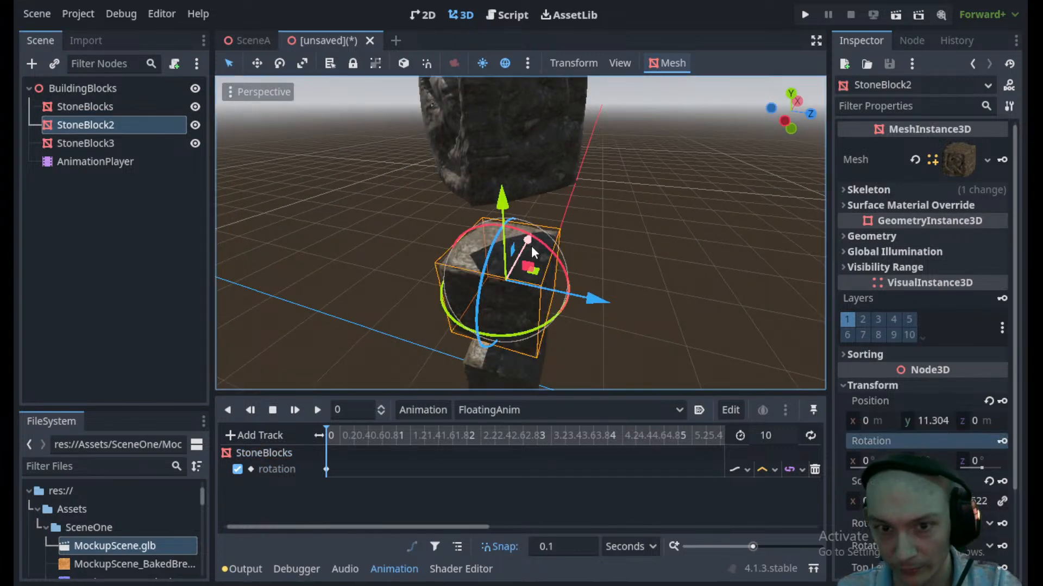
pyautogui.scroll(-2, 537, 252)
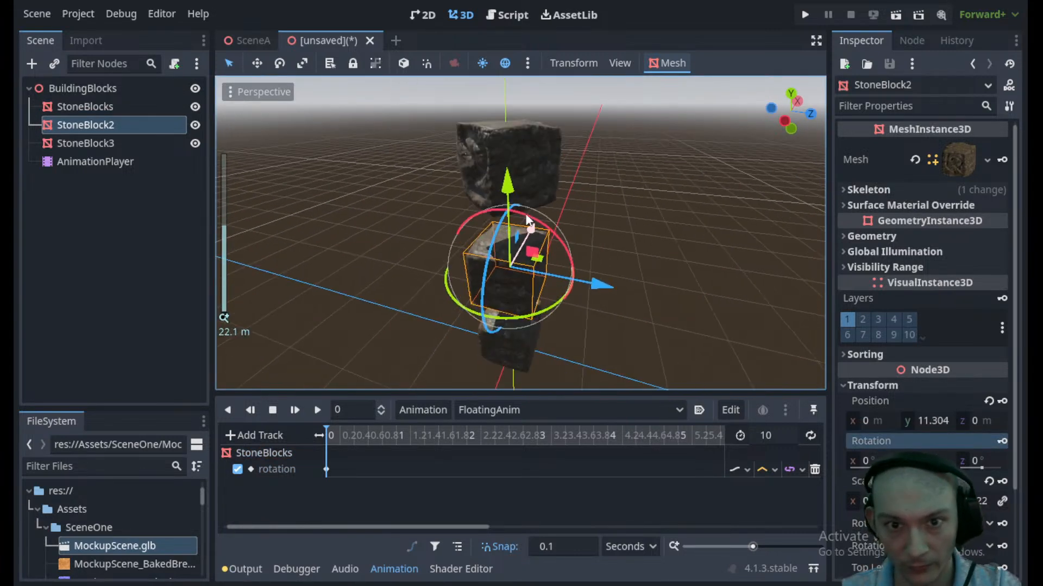
pyautogui.click(533, 136)
pyautogui.click(984, 441)
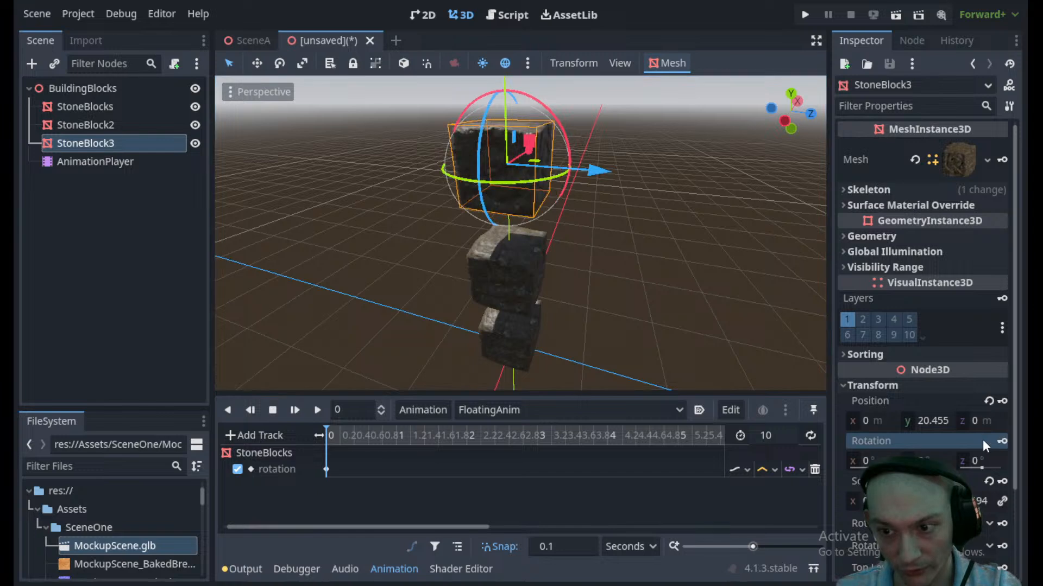
# - Create rotation tracks with RESET tracks for StoneBlock3 and StoneBlock2, each keyed at 0 seconds
pyautogui.scroll(-3, 525, 263)
pyautogui.moveTo(525, 263); pyautogui.dragTo(441, 292, button='middle')
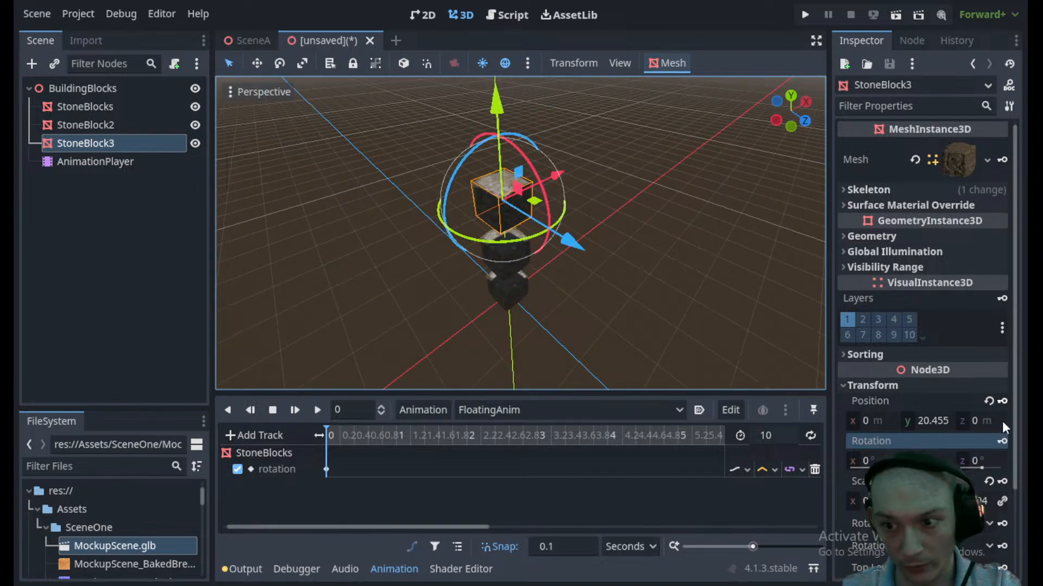
pyautogui.click(1000, 440)
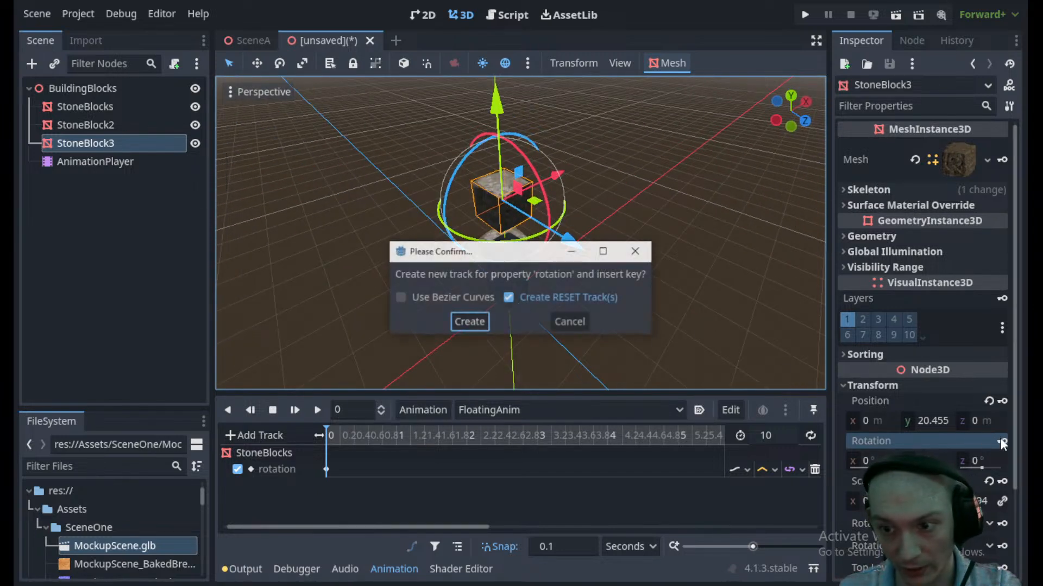
pyautogui.click(477, 321)
pyautogui.click(510, 282)
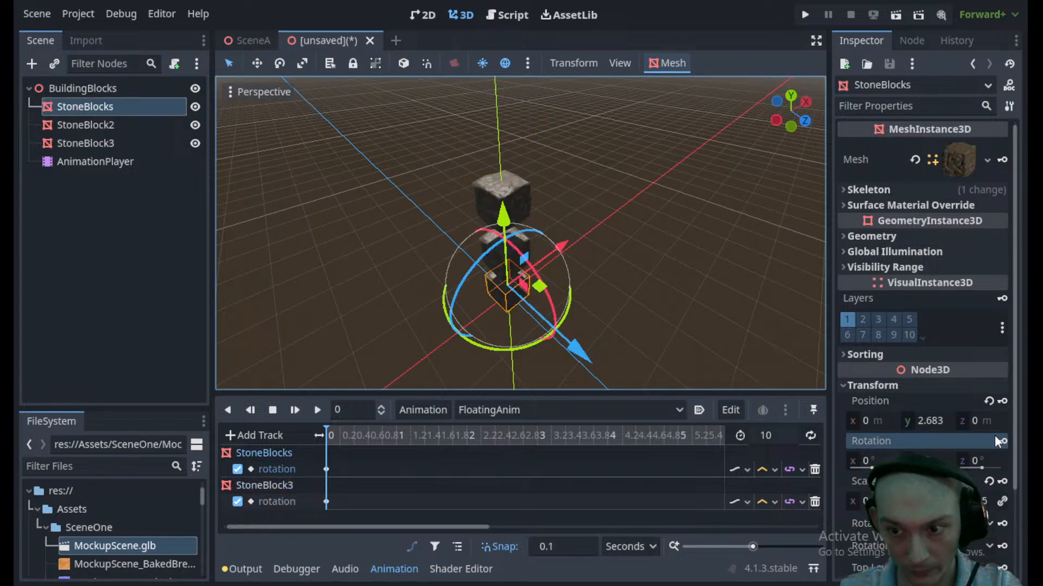
pyautogui.click(490, 256)
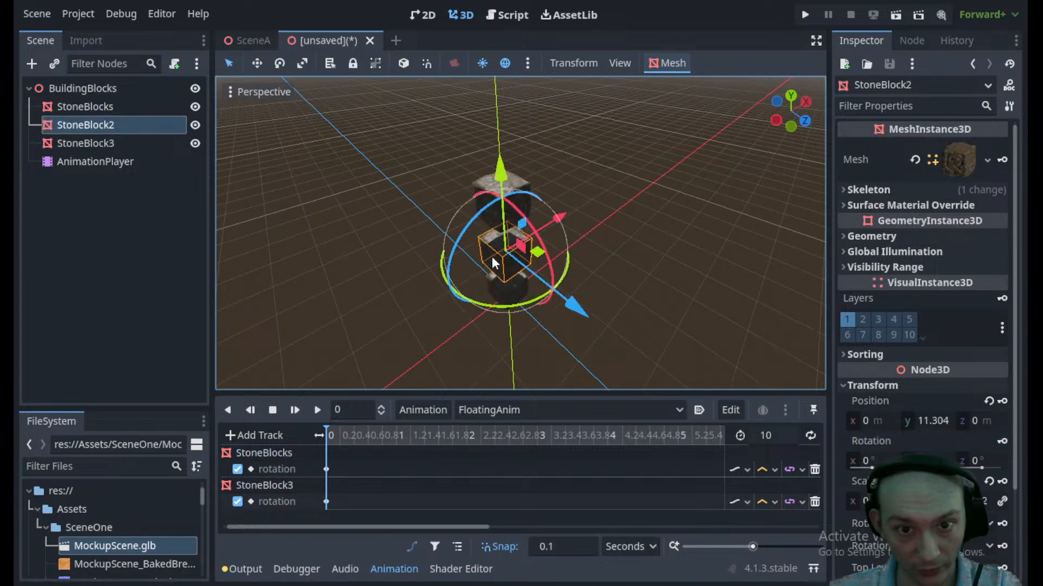
pyautogui.click(1004, 444)
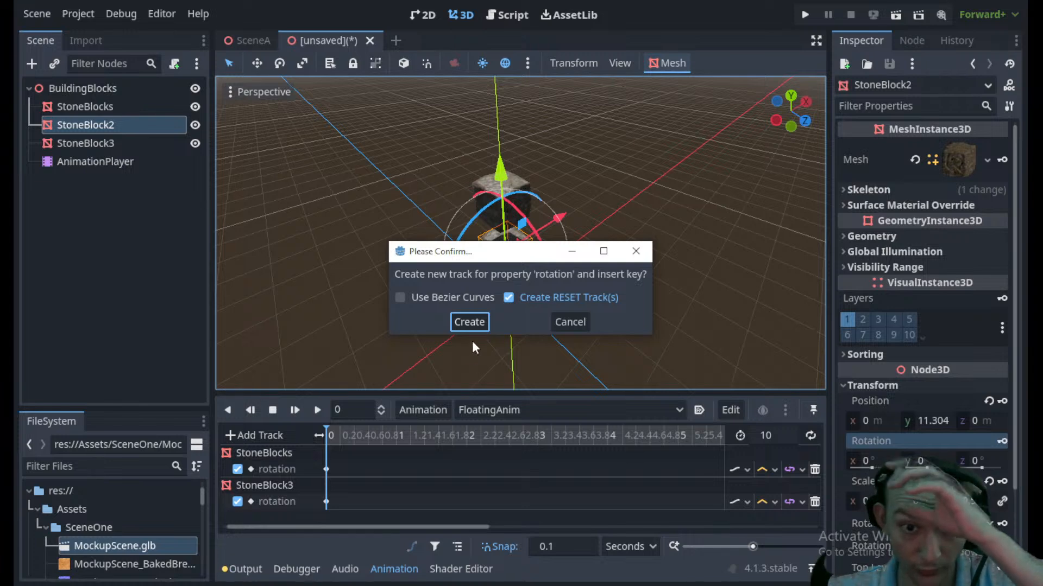
pyautogui.click(467, 321)
# - At 10 seconds, set StoneBlock2's Y rotation to 360° and insert a rotation key
pyautogui.moveTo(439, 528); pyautogui.dragTo(749, 528)
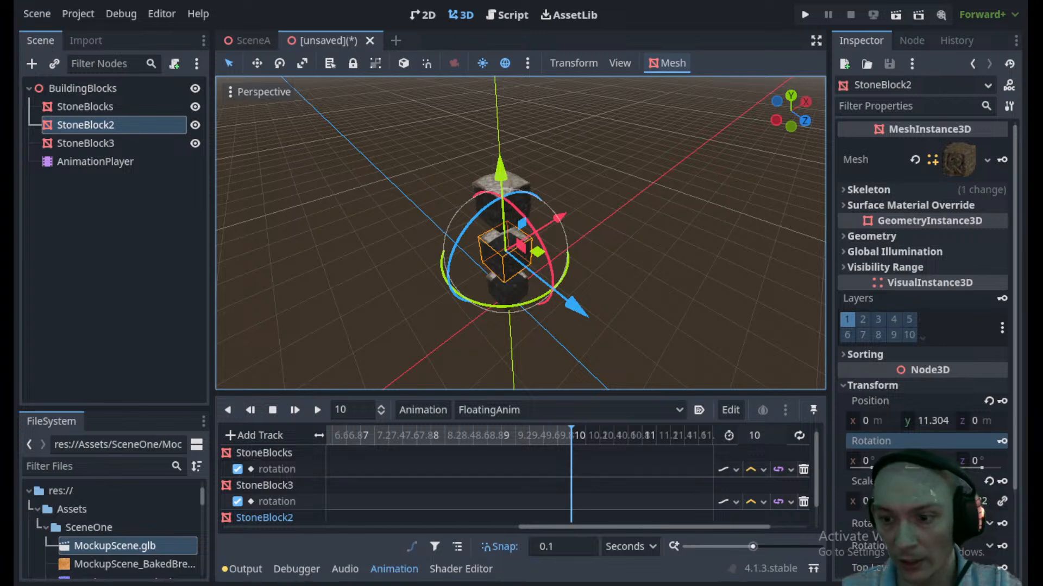
pyautogui.click(918, 460)
pyautogui.write('360')
pyautogui.press('Return')
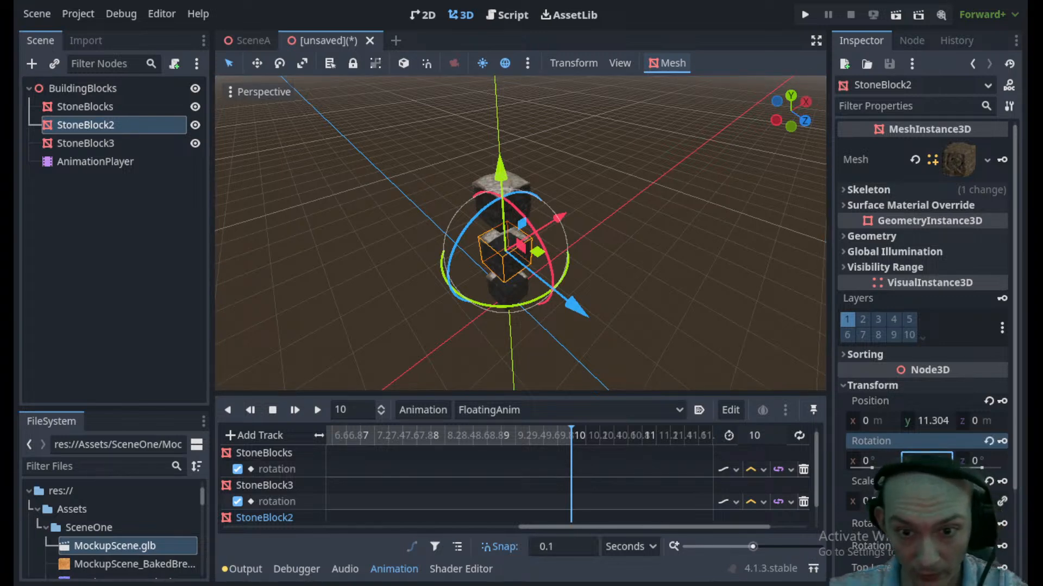
pyautogui.click(990, 441)
pyautogui.click(926, 461)
pyautogui.write('360')
pyautogui.press('Return')
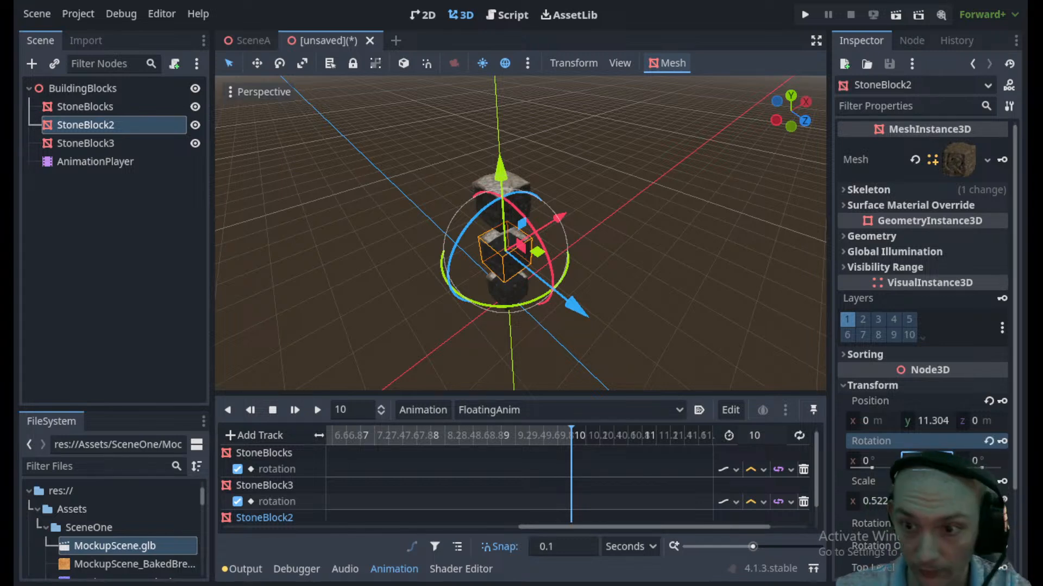
pyautogui.click(1002, 441)
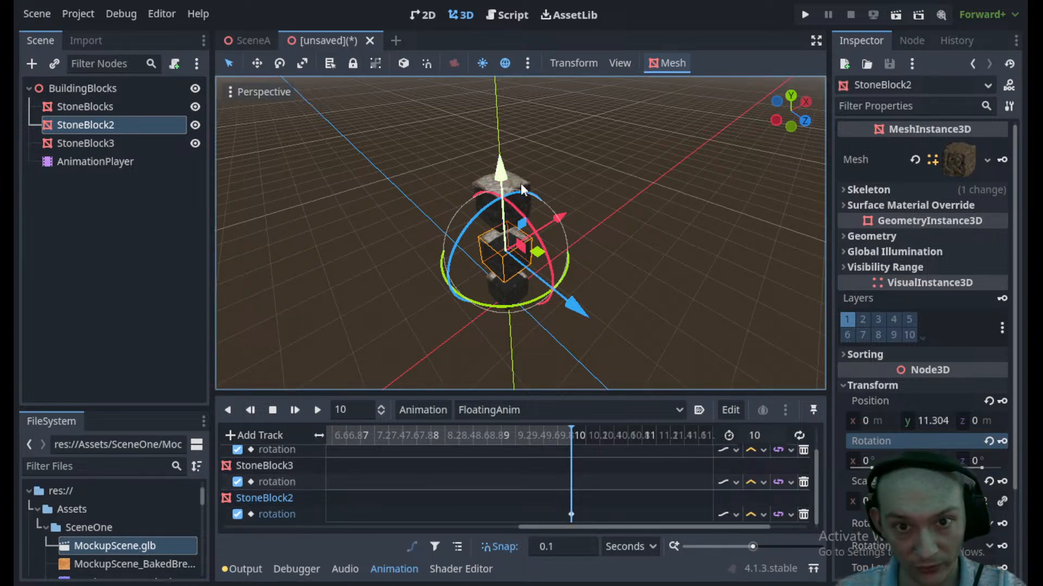
# - Set StoneBlocks' Y rotation to 360° at 10 seconds and key it
pyautogui.click(504, 296)
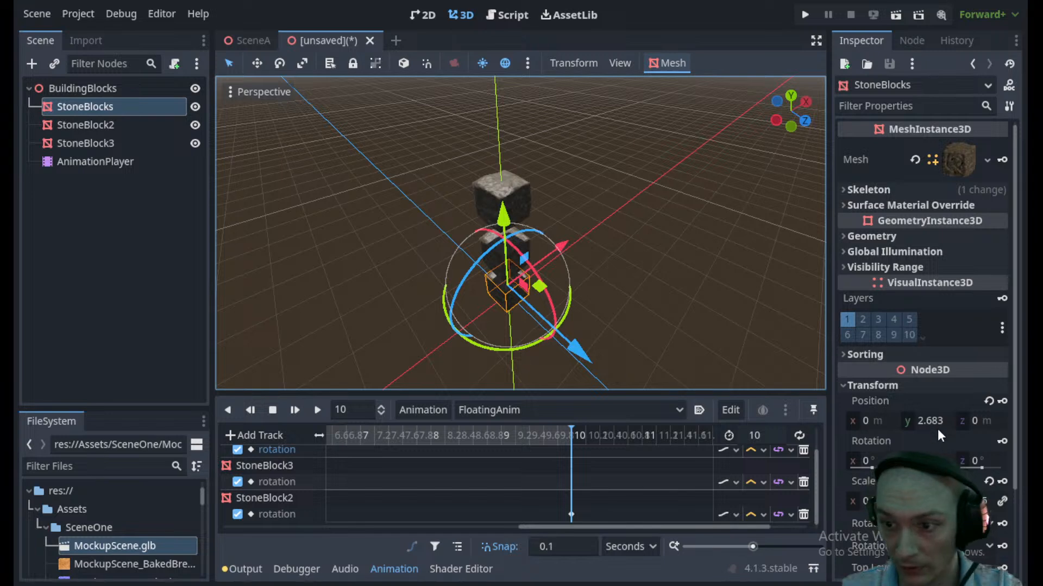
pyautogui.click(929, 461)
pyautogui.write('360')
pyautogui.press('Return')
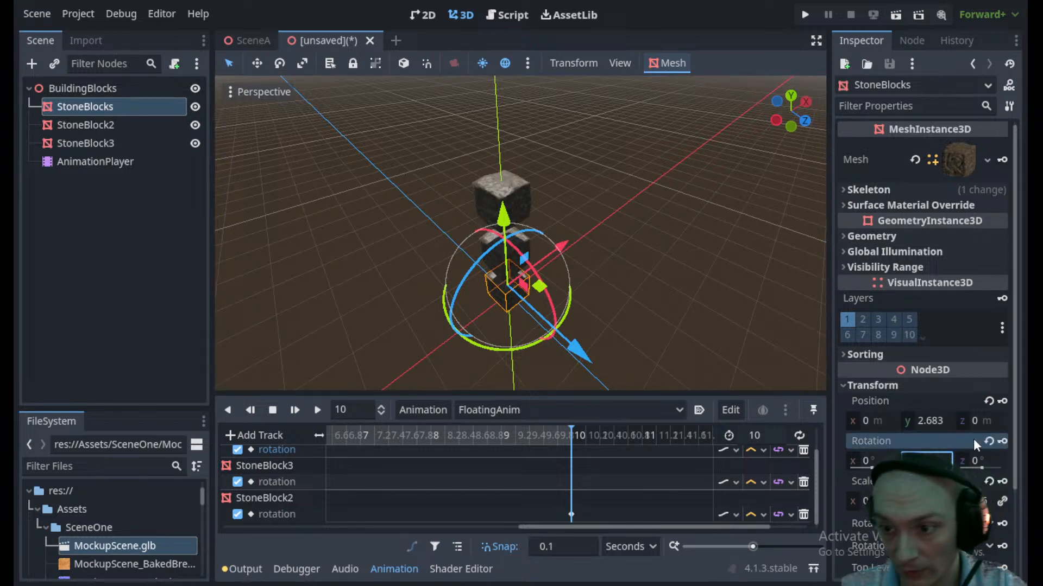
pyautogui.click(1002, 441)
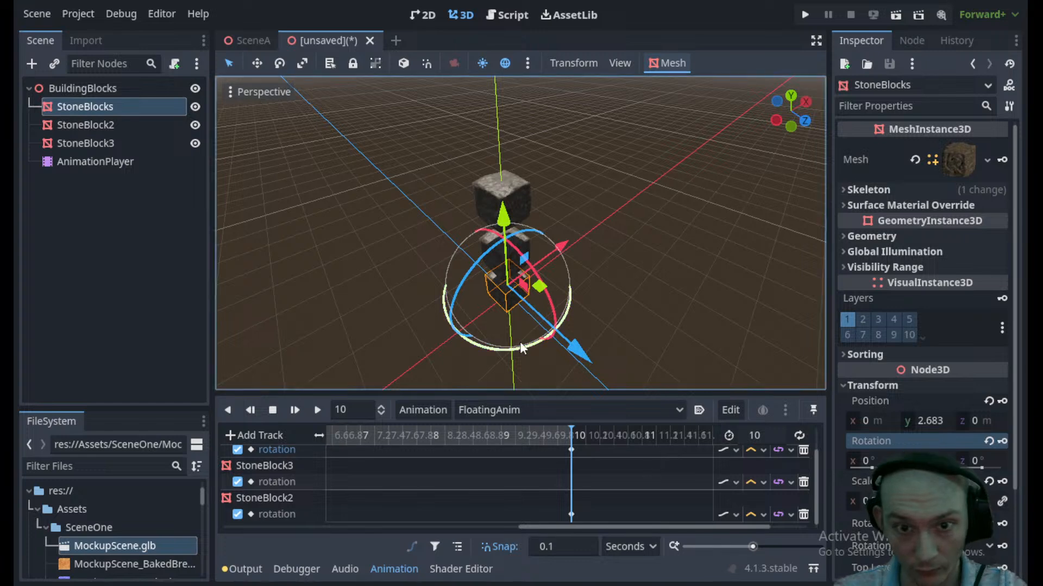
# - Insert a rotation key for StoneBlock3 at 10 seconds in FloatingAnim
pyautogui.click(524, 176)
pyautogui.click(523, 184)
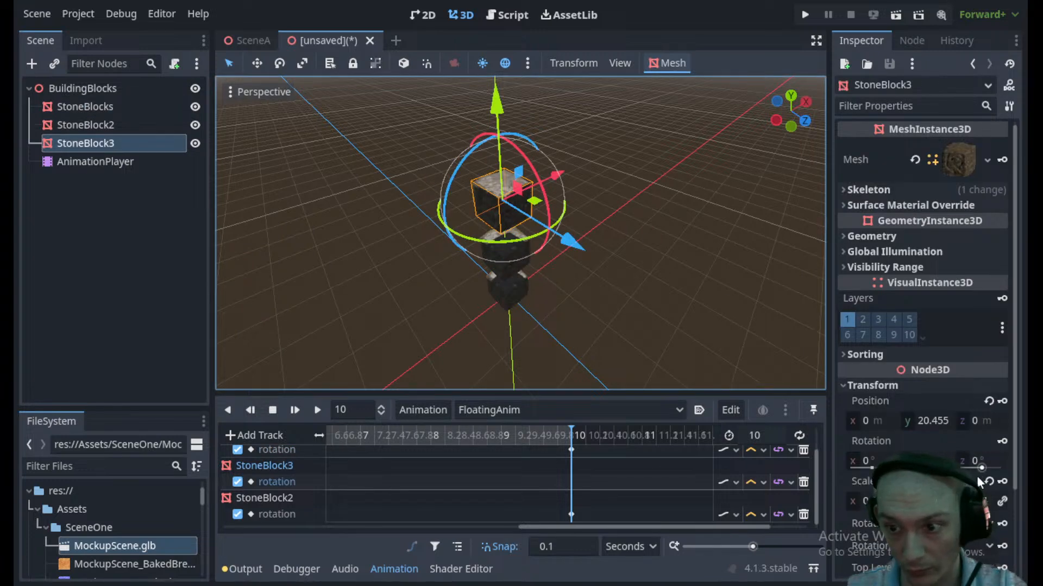
pyautogui.click(923, 460)
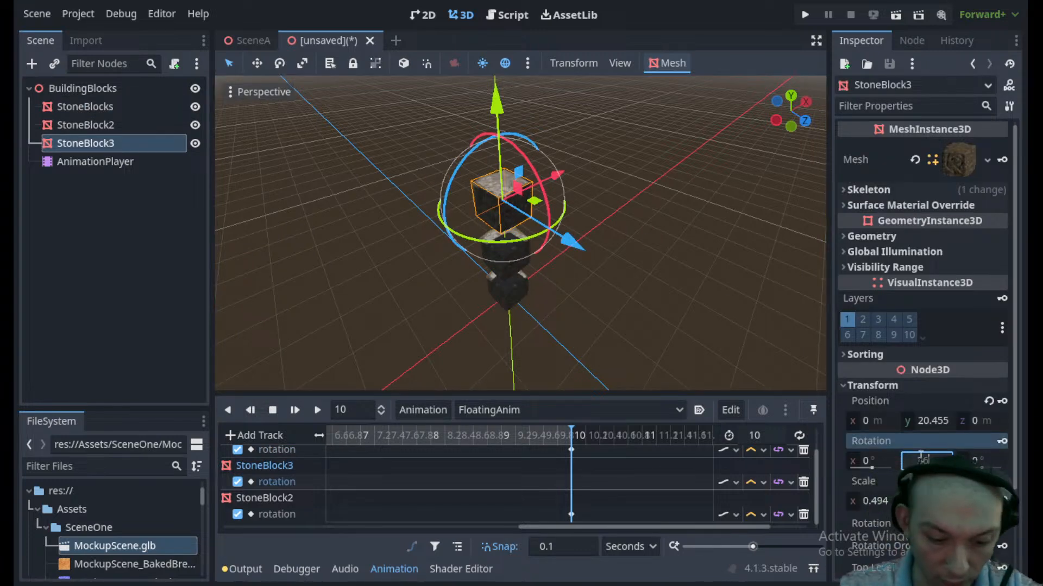
pyautogui.click(1004, 440)
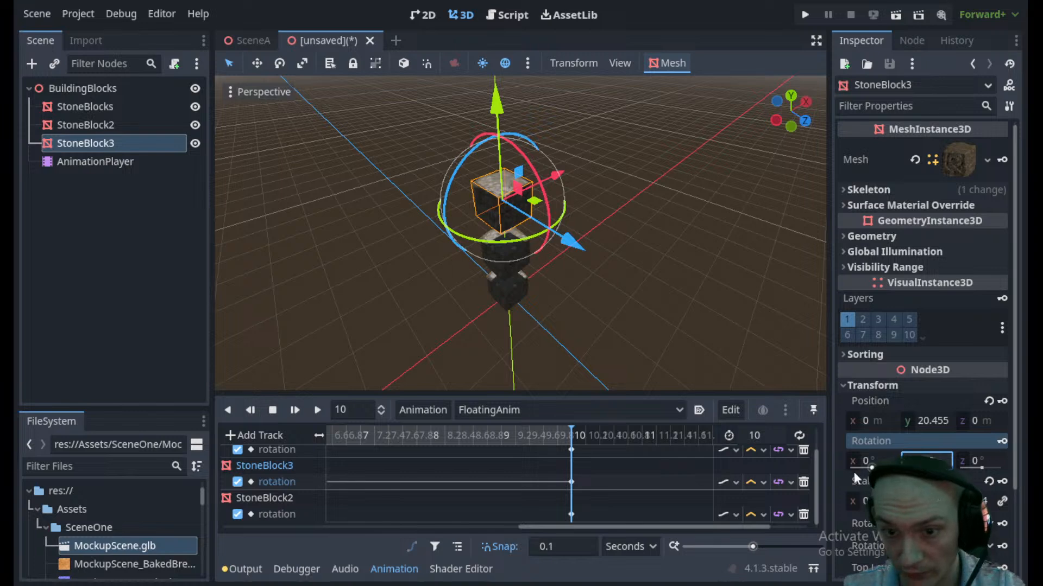
# - Check StoneBlock3's rotation key at 0 seconds and set the Y value of its 10-second key to 360°
pyautogui.moveTo(569, 435); pyautogui.dragTo(277, 430)
pyautogui.moveTo(600, 527); pyautogui.dragTo(223, 511)
pyautogui.click(326, 482)
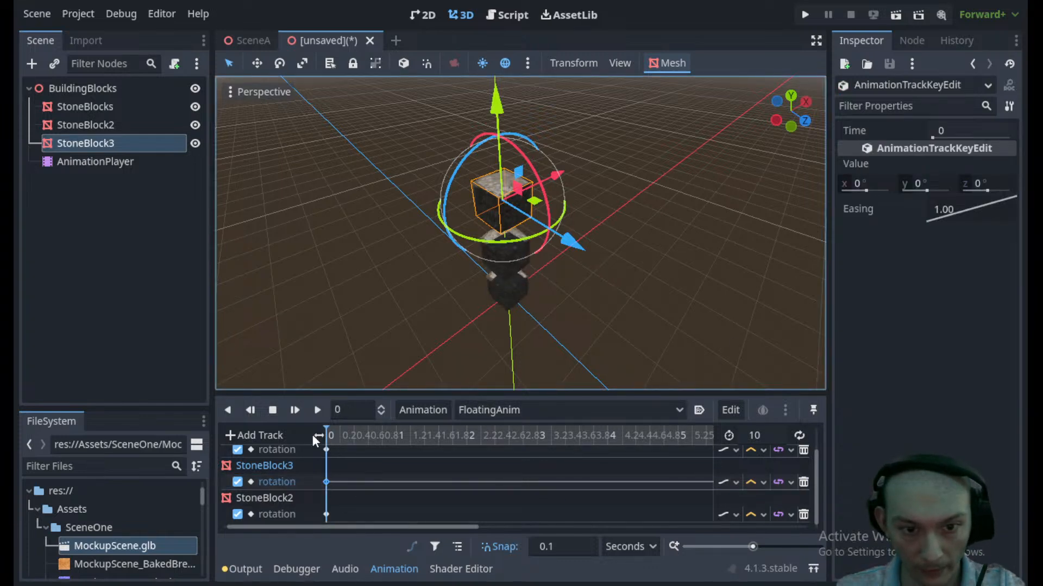
pyautogui.moveTo(364, 526); pyautogui.dragTo(687, 525)
pyautogui.click(520, 481)
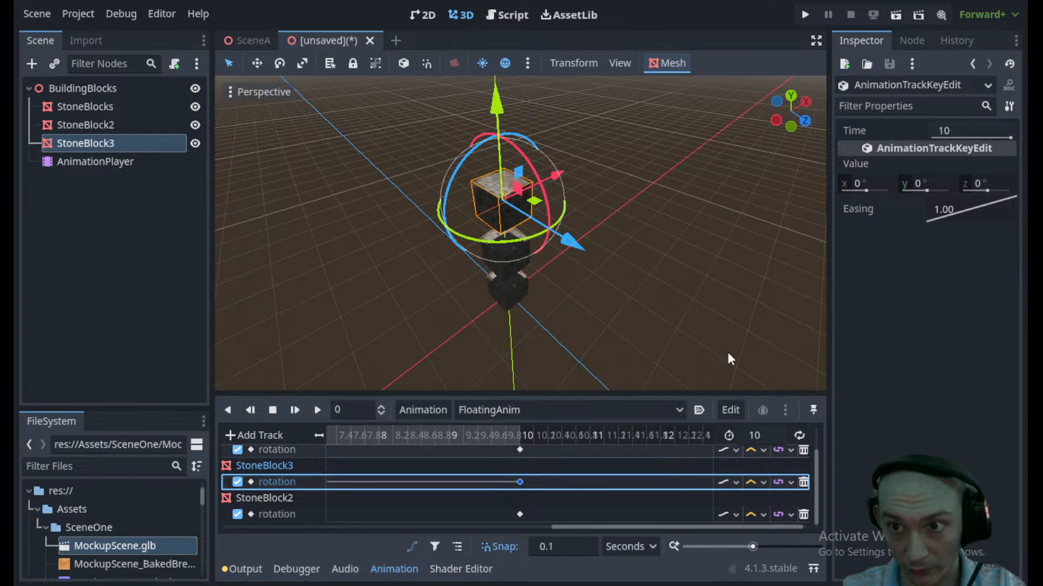
pyautogui.click(921, 182)
pyautogui.write('36')
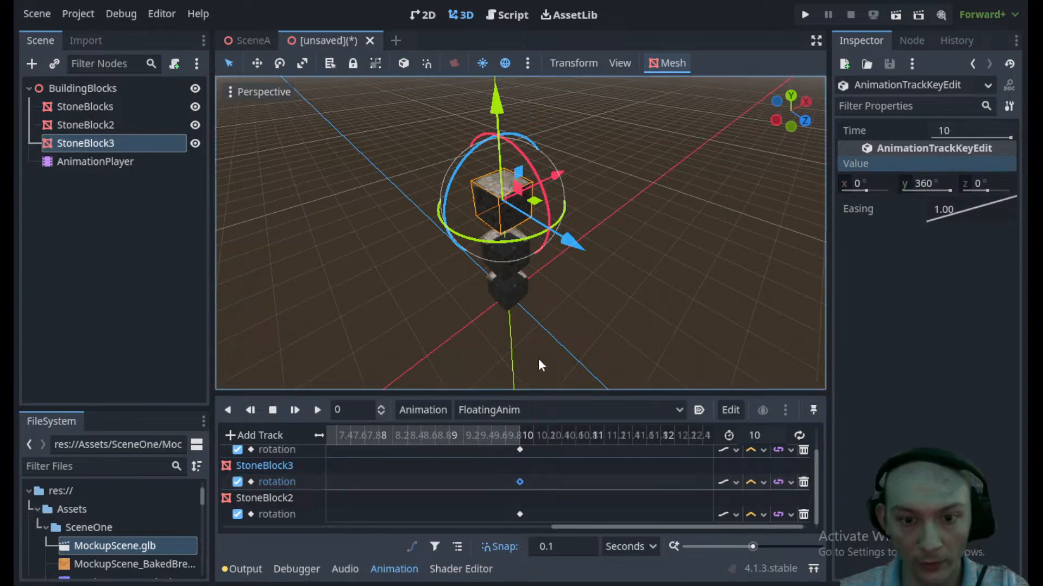
# - Scrub through FloatingAnim and play it from the start to check the rotation of all three blocks
pyautogui.moveTo(453, 435); pyautogui.dragTo(325, 435)
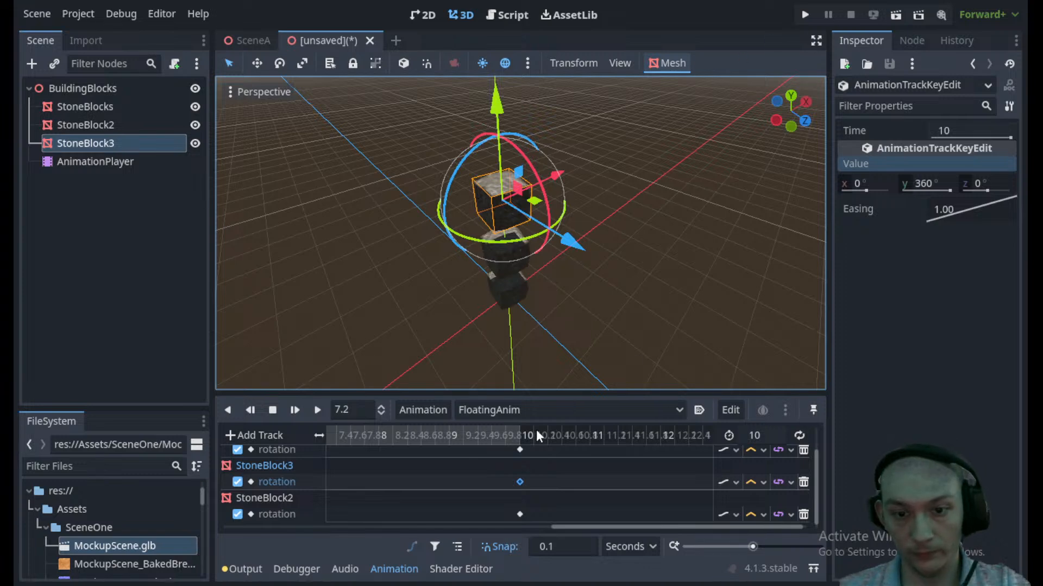
pyautogui.moveTo(600, 527); pyautogui.dragTo(148, 469)
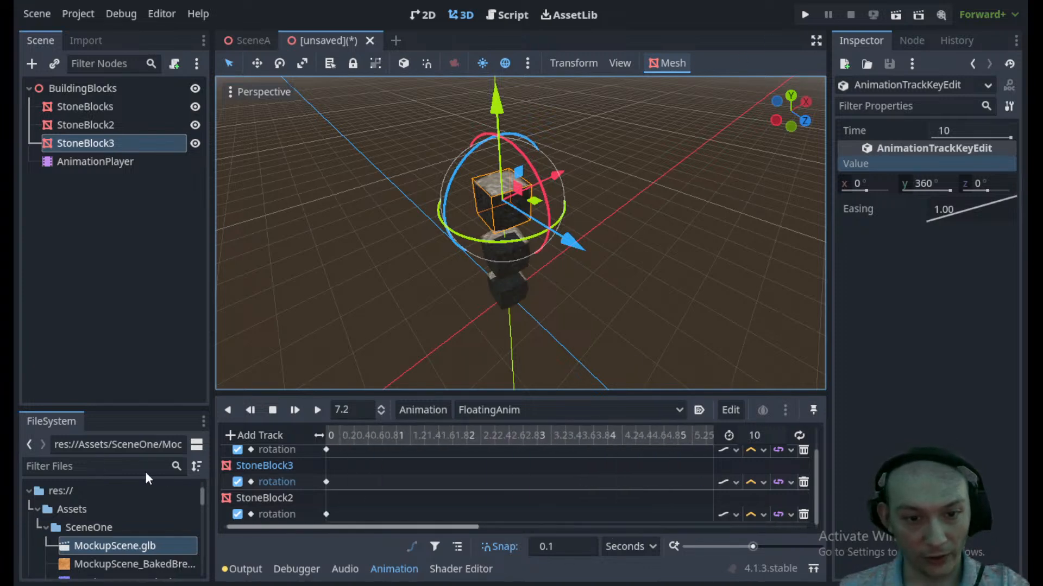
pyautogui.click(317, 410)
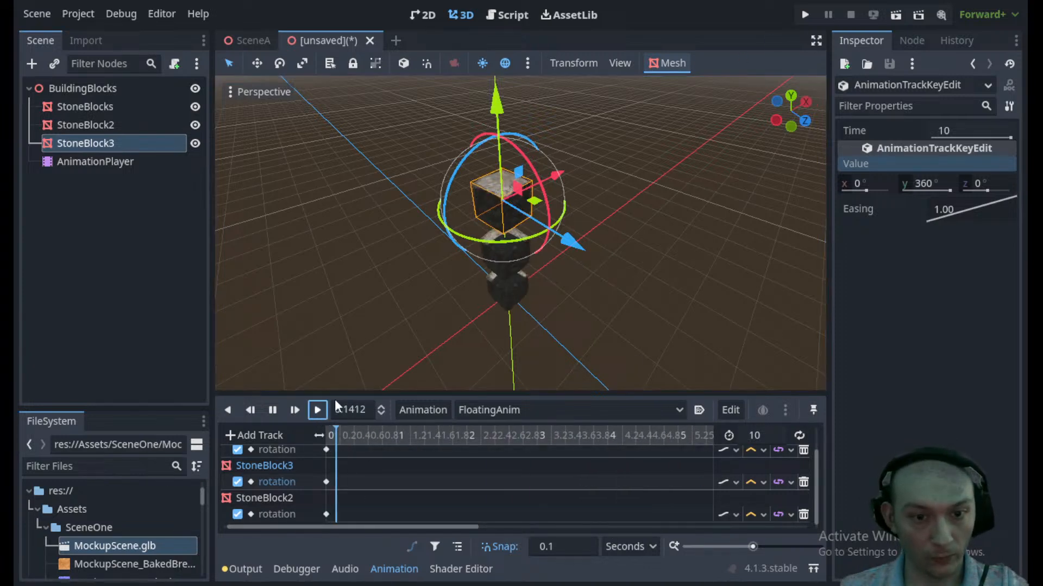
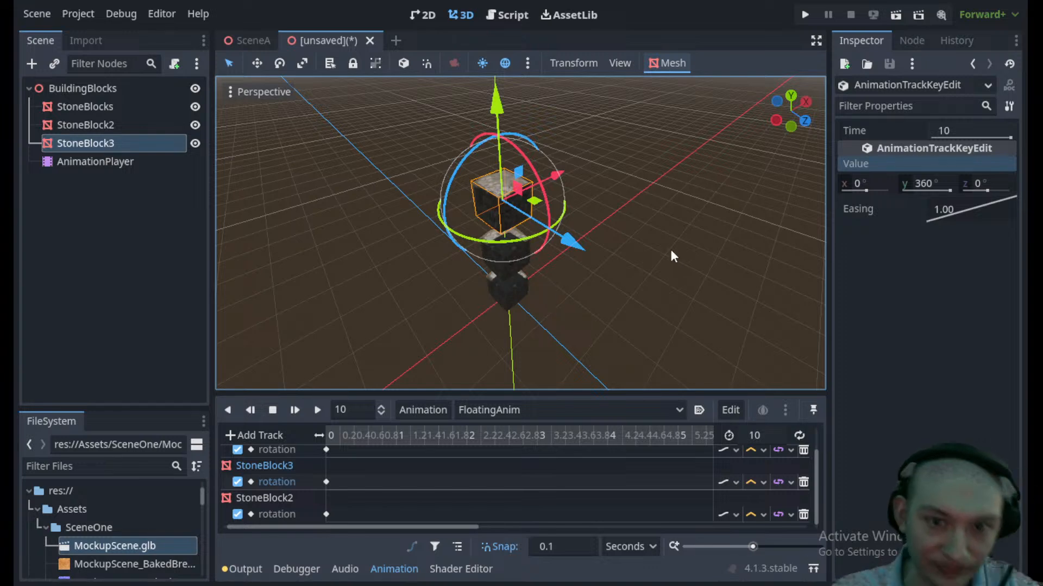
# - Enable looping for FloatingAnim and play it to examine the rotating blocks up close
pyautogui.click(797, 436)
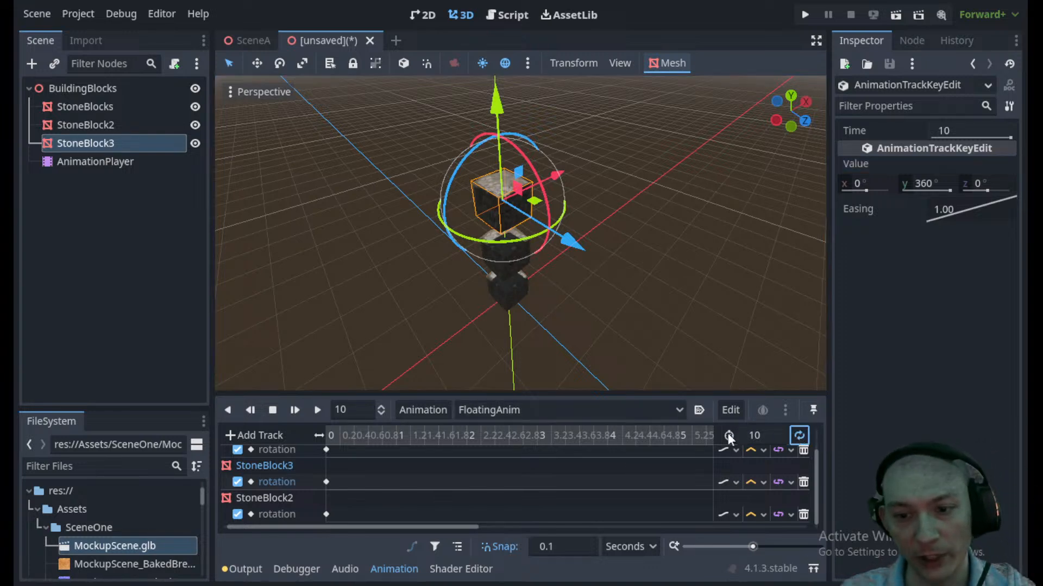
pyautogui.click(317, 409)
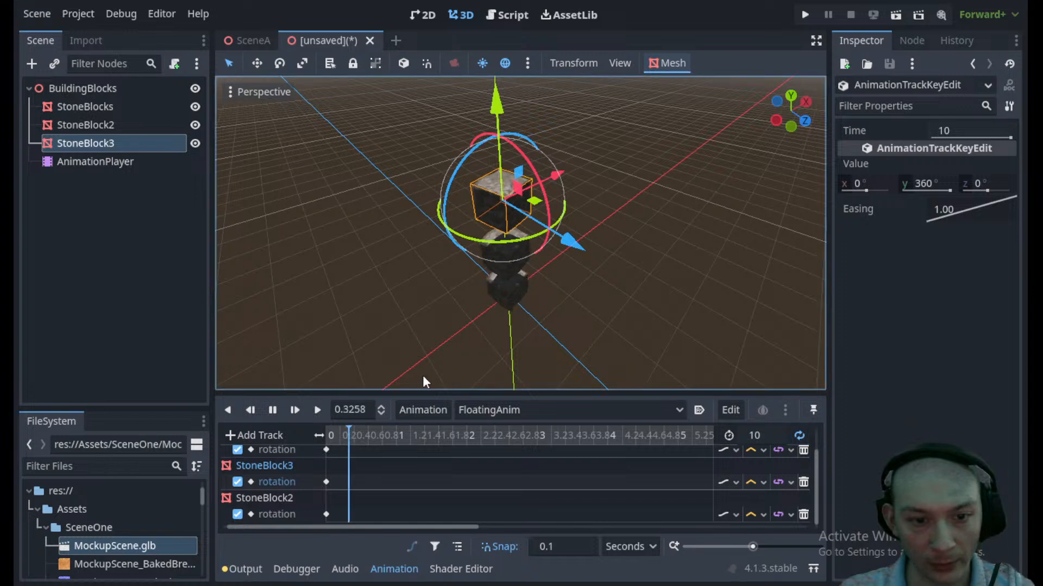
pyautogui.scroll(-3, 555, 275)
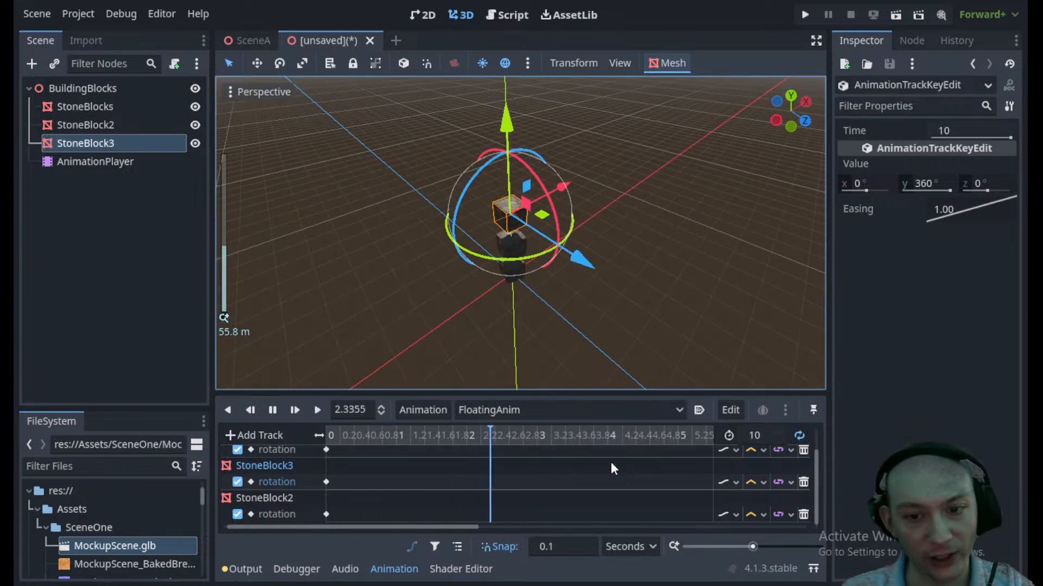
pyautogui.moveTo(445, 525); pyautogui.dragTo(650, 461)
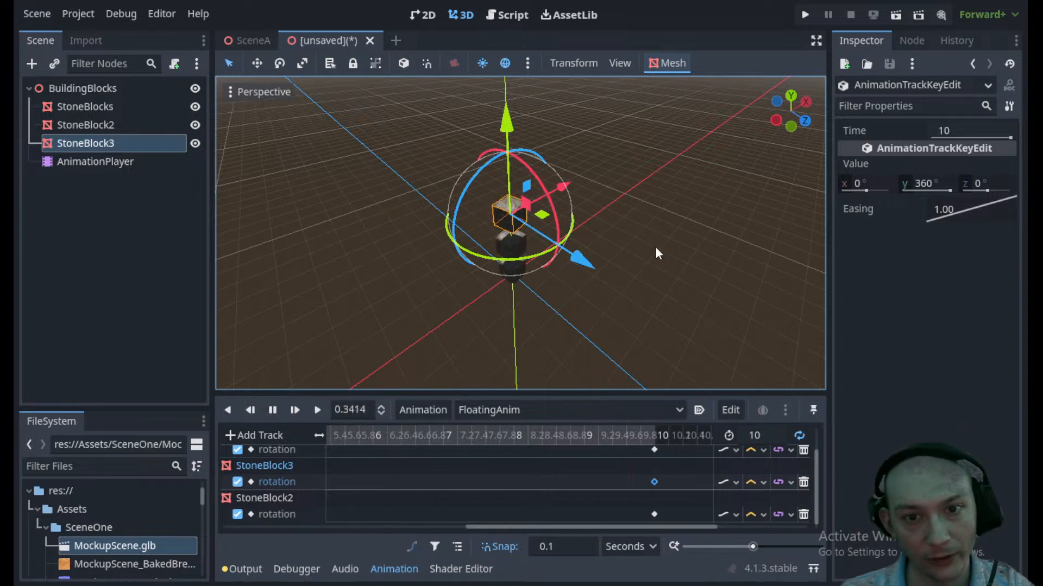
pyautogui.scroll(11, 642, 247)
pyautogui.moveTo(602, 235); pyautogui.dragTo(717, 241, button='middle')
pyautogui.click(700, 243)
pyautogui.moveTo(611, 267); pyautogui.dragTo(646, 231, button='middle')
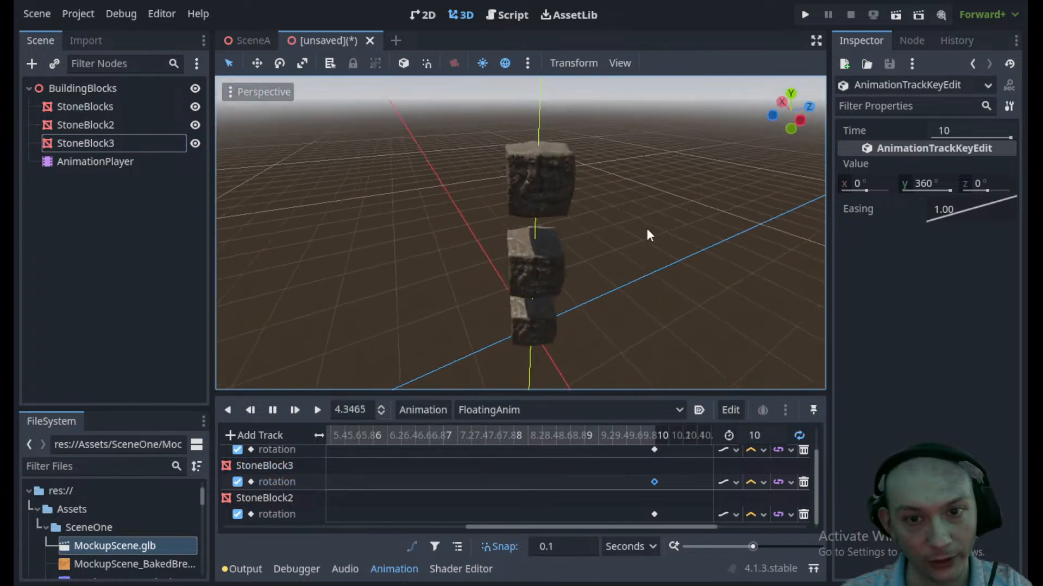
pyautogui.scroll(4, 635, 238)
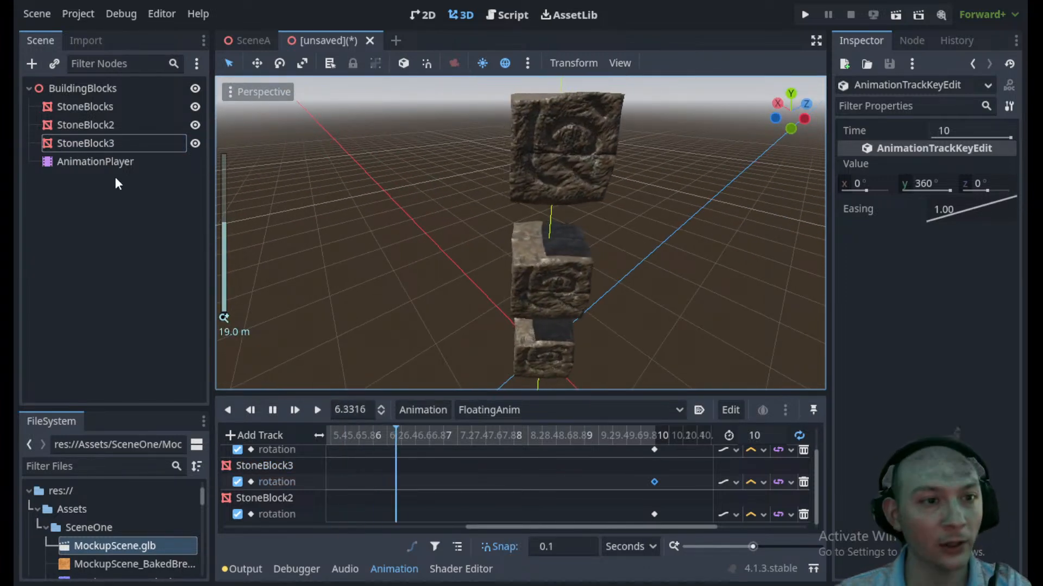
# - Add a GPUParticles3D node as a child of BuildingBlocks
pyautogui.click(59, 88)
pyautogui.hotkey('ctrl', 'a')
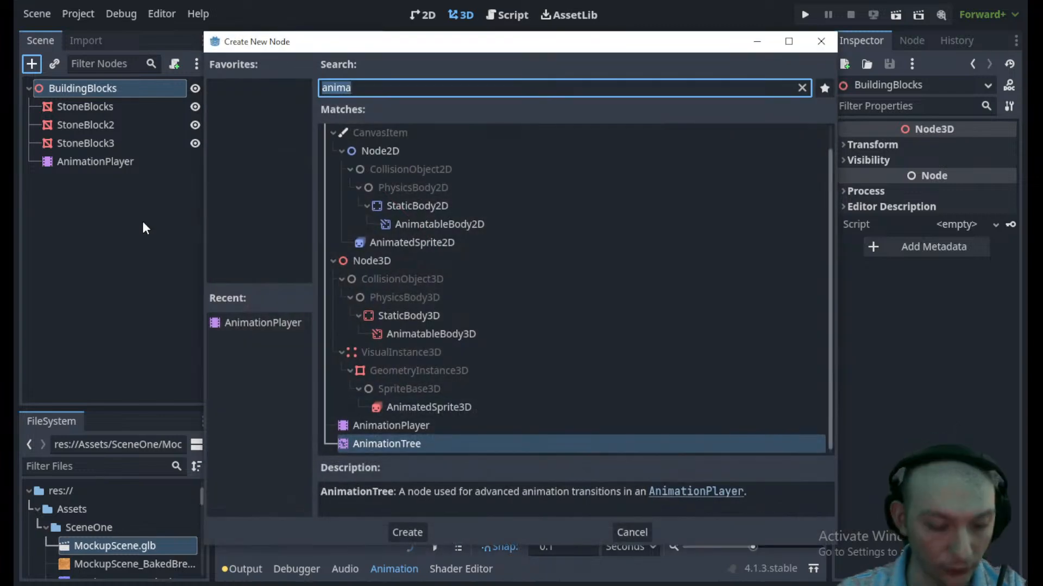
pyautogui.write('parti')
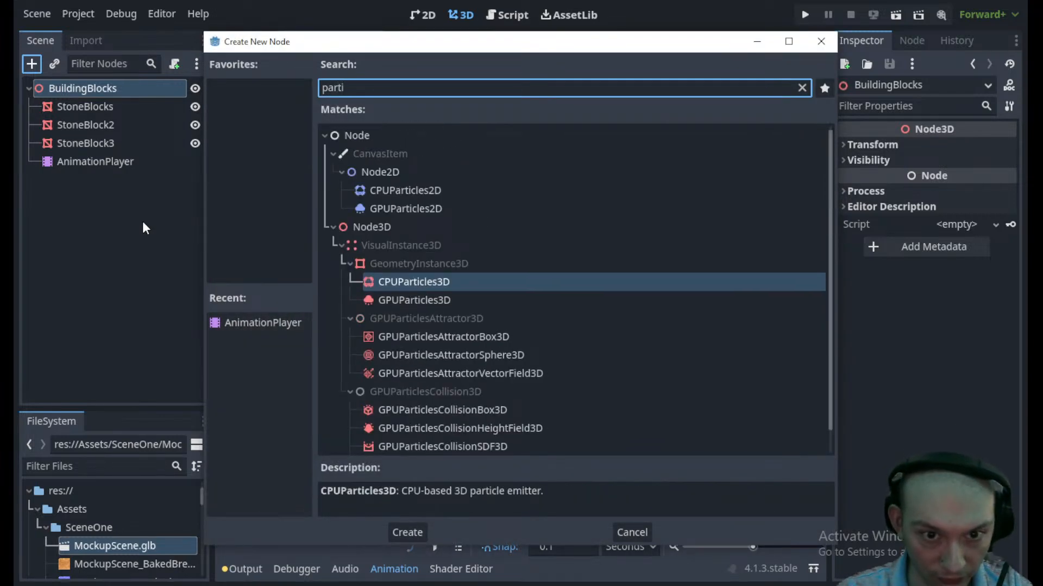
pyautogui.press('Down')
pyautogui.press('Return')
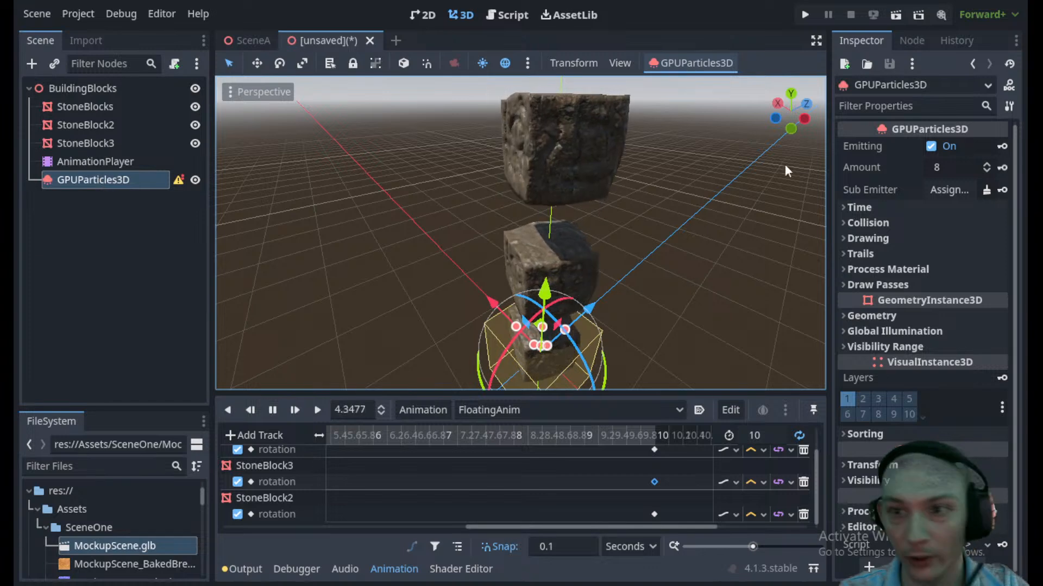
pyautogui.click(890, 204)
pyautogui.click(687, 221)
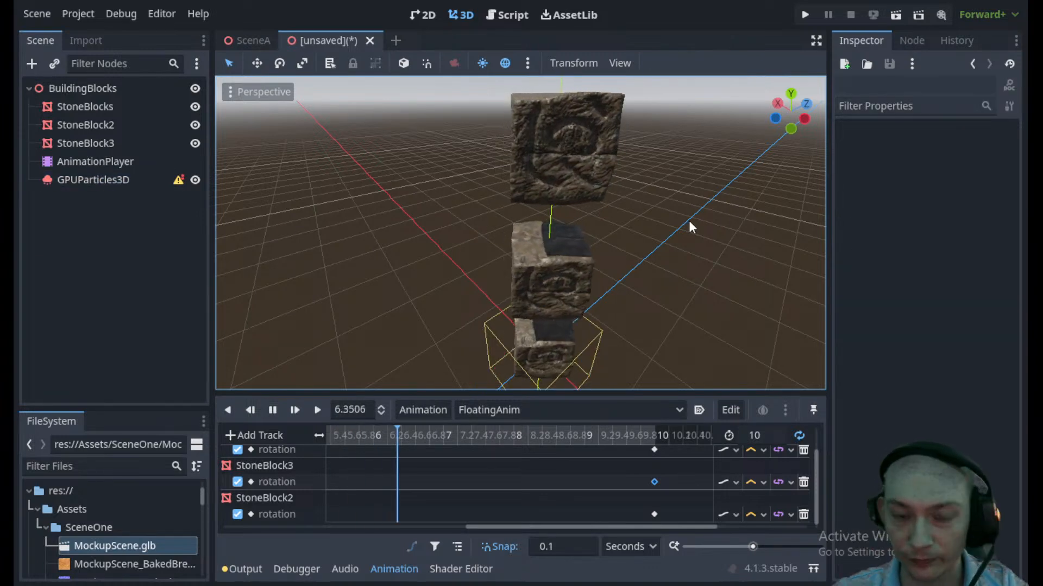
pyautogui.scroll(-3, 519, 220)
pyautogui.scroll(-10, 519, 219)
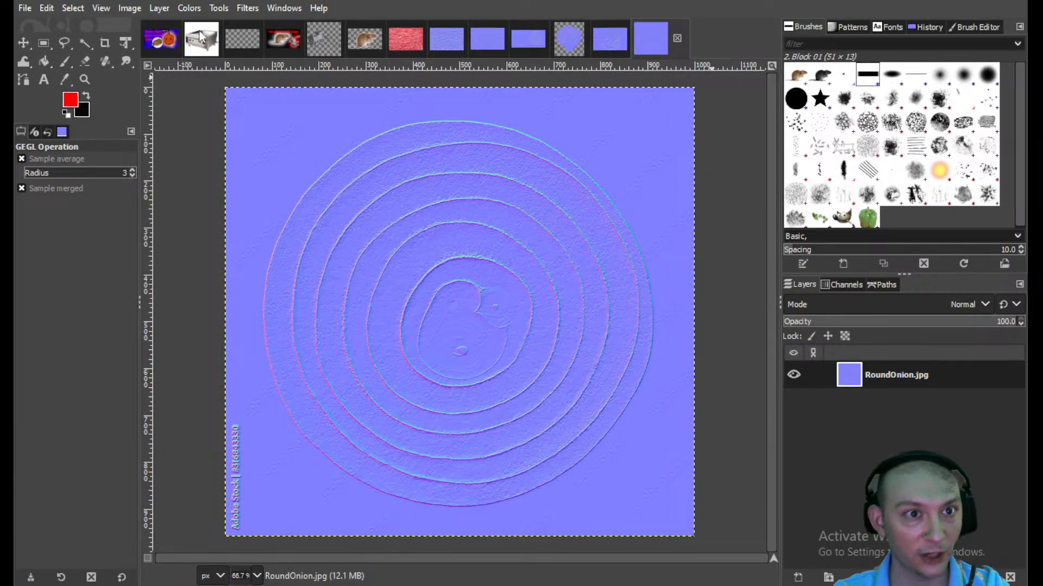
# - Switch to GIMP and create a new 1000 × 1000 px image
pyautogui.click(24, 10)
pyautogui.click(44, 29)
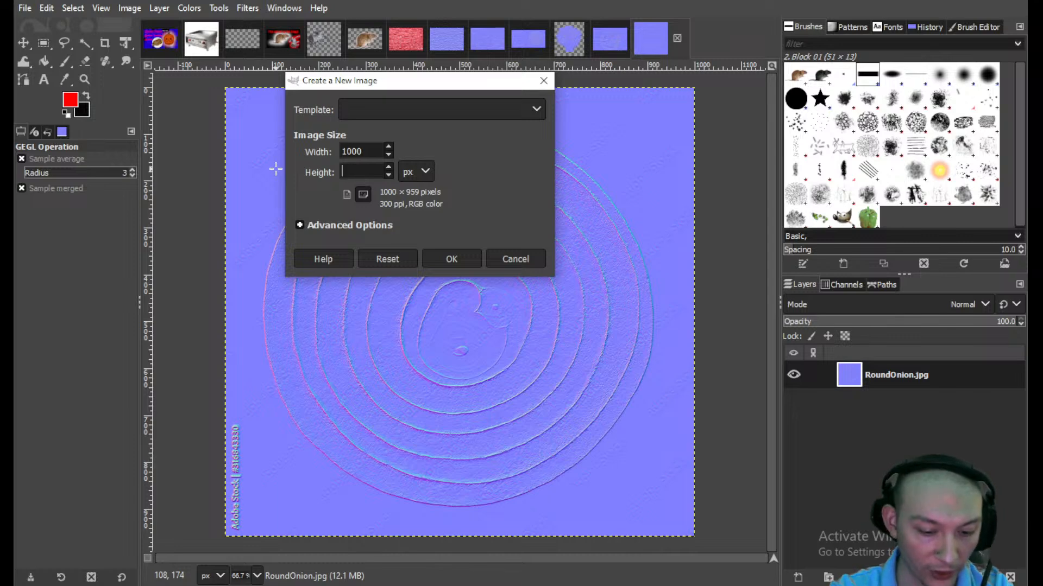
pyautogui.write('1000')
pyautogui.press('Return')
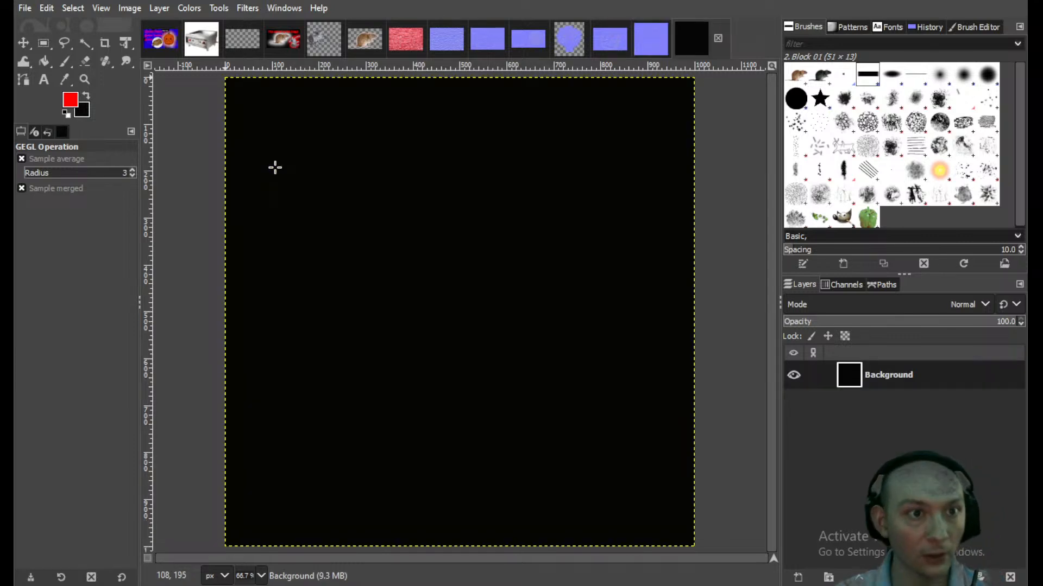
# - Add an alpha channel to the Background layer and erase the whole black canvas to transparency
pyautogui.rightClick(935, 380)
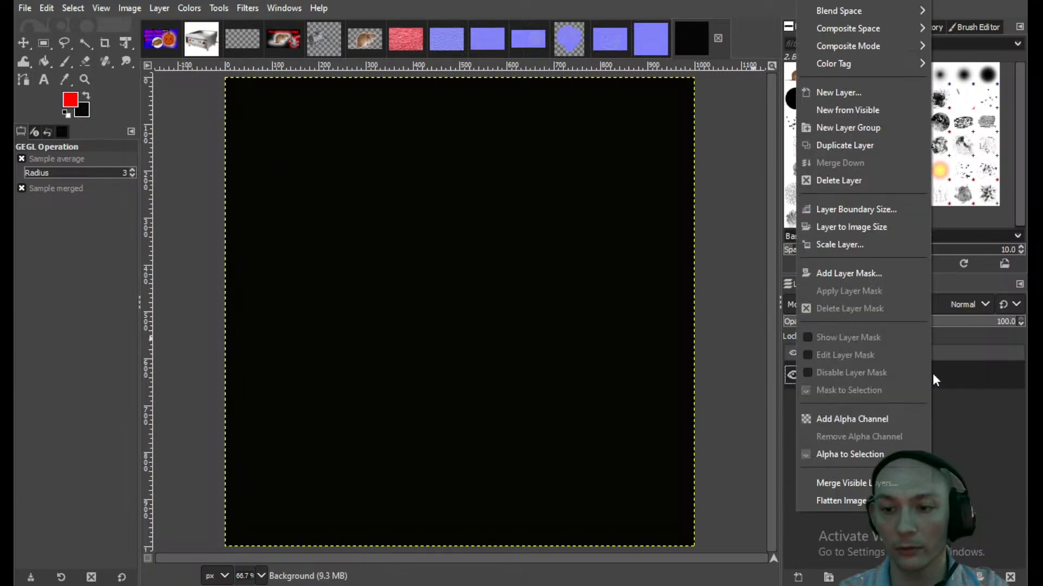
pyautogui.click(858, 422)
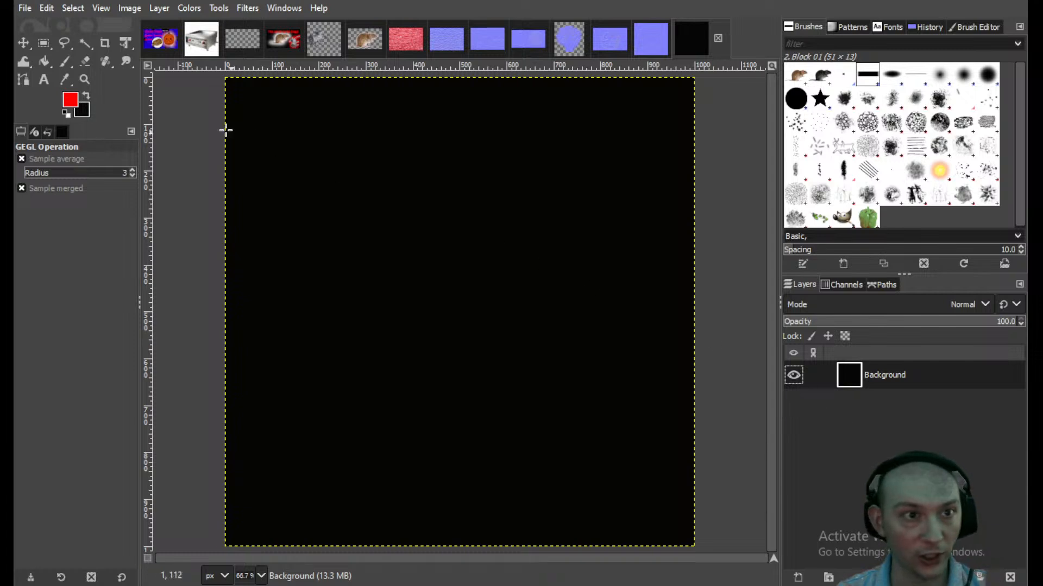
pyautogui.click(61, 61)
pyautogui.click(44, 61)
pyautogui.click(85, 61)
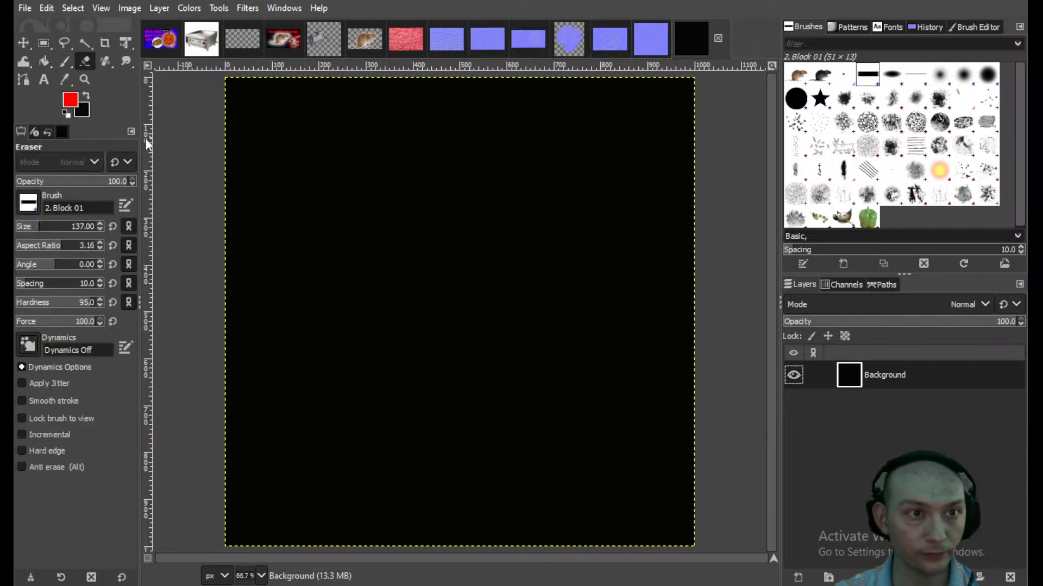
pyautogui.moveTo(284, 88)
pyautogui.mouseDown()
pyautogui.moveTo(247, 568)
pyautogui.moveTo(398, 195)
pyautogui.moveTo(332, 292)
pyautogui.moveTo(570, 120)
pyautogui.moveTo(652, 249)
pyautogui.moveTo(624, 516)
pyautogui.moveTo(447, 498)
pyautogui.moveTo(356, 535)
pyautogui.moveTo(336, 456)
pyautogui.mouseUp()
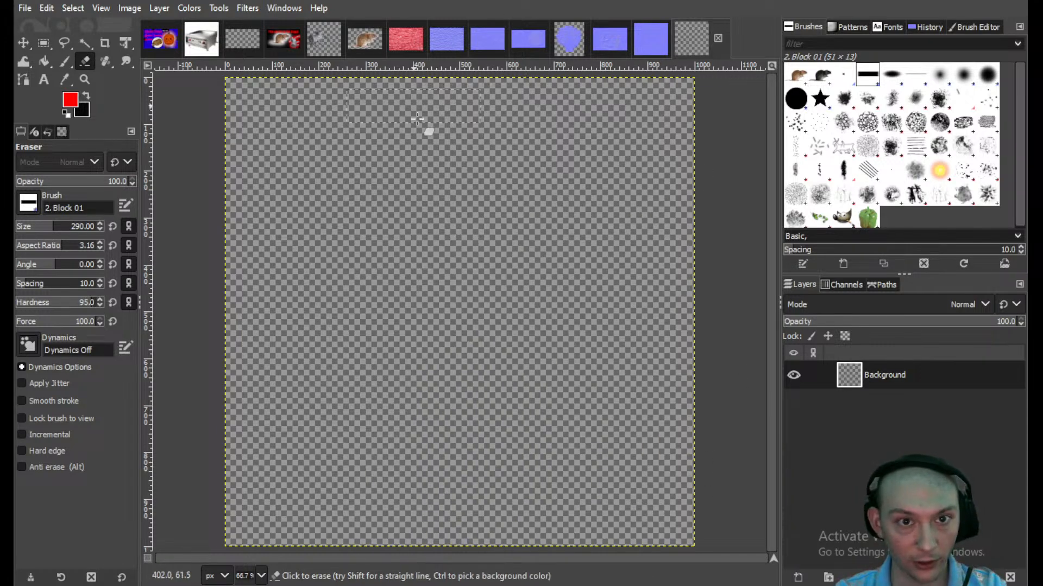
# - Set up the Paintbrush with the Acrylic 01 brush and a white foreground colour (ffffff)
pyautogui.click(64, 66)
pyautogui.click(844, 98)
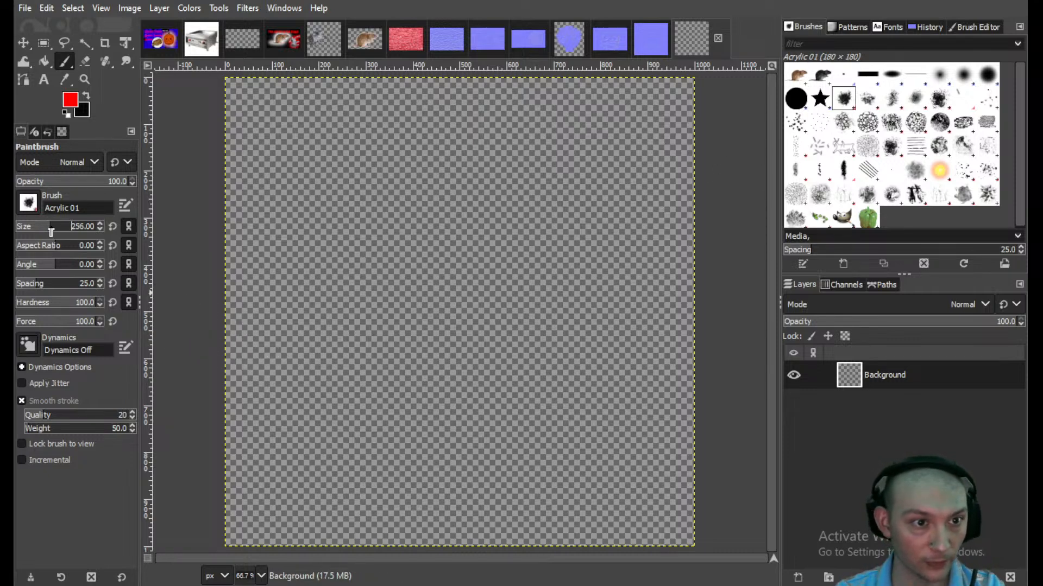
pyautogui.click(75, 104)
pyautogui.click(32, 30)
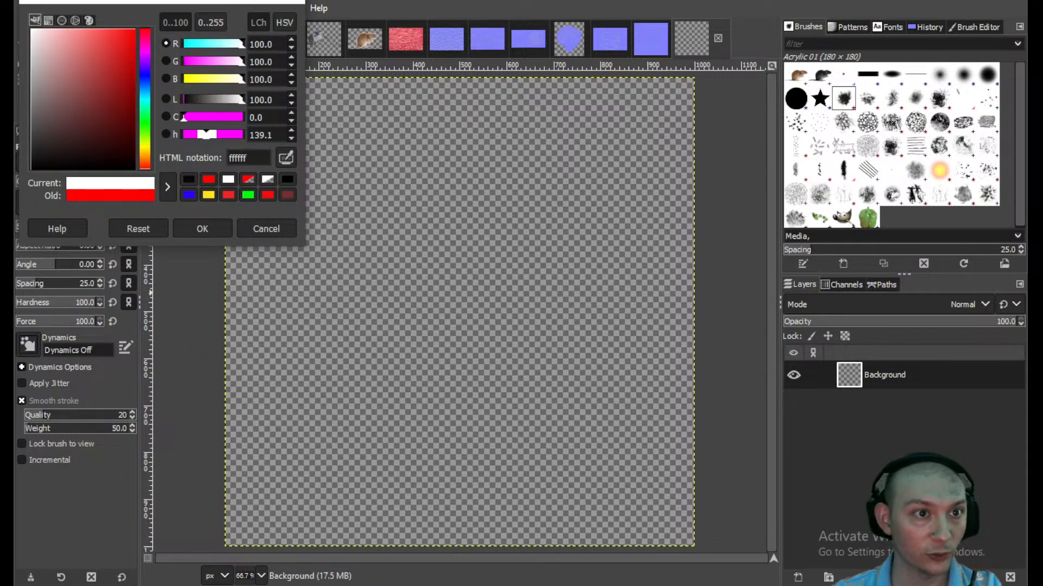
pyautogui.click(201, 229)
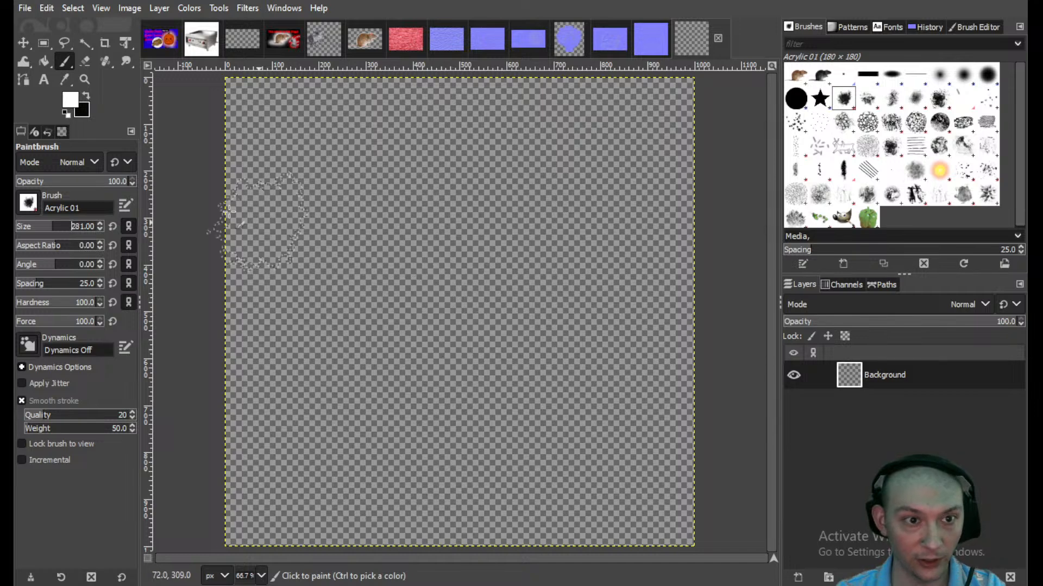
# - Try a single white dab near the canvas centre with the brush size at 566
pyautogui.moveTo(62, 231); pyautogui.dragTo(81, 230)
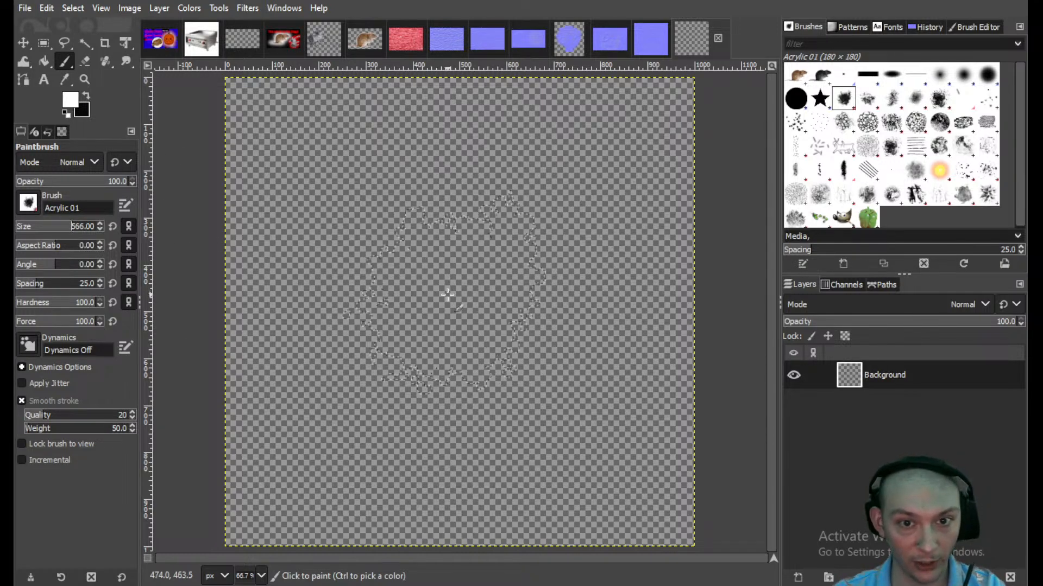
pyautogui.click(449, 317)
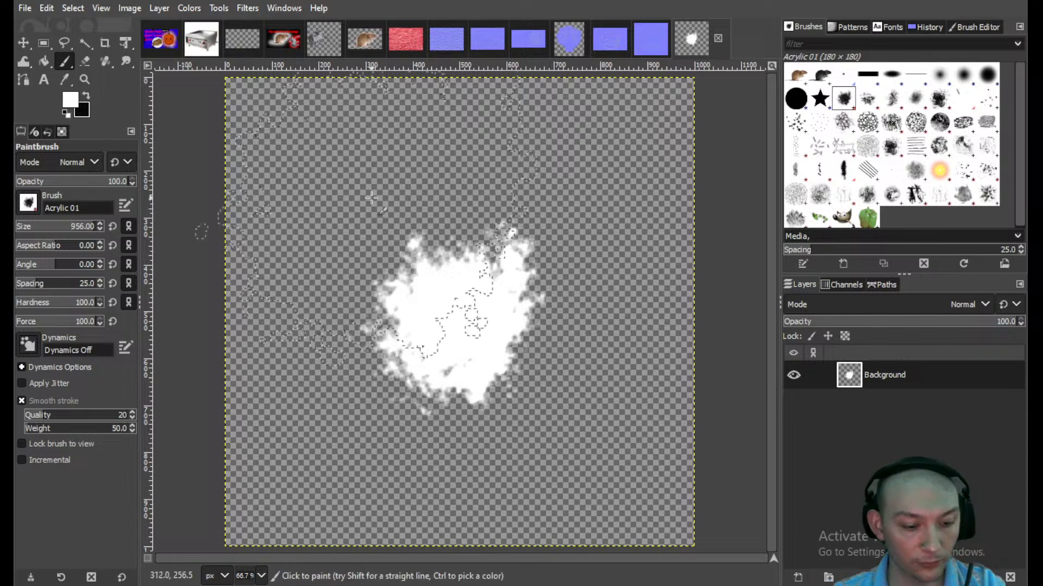
pyautogui.hotkey('ctrl', 'z')
# - Set the brush size to 886 and dab overlapping white splotches around the canvas centre to form a cloud-like puff
pyautogui.moveTo(80, 228); pyautogui.dragTo(83, 228)
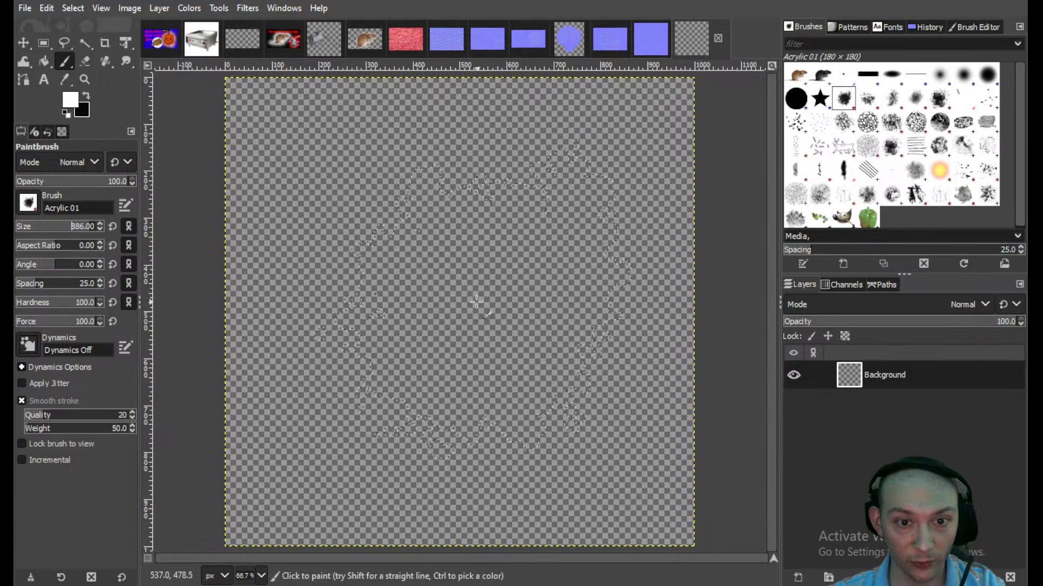
pyautogui.click(467, 296)
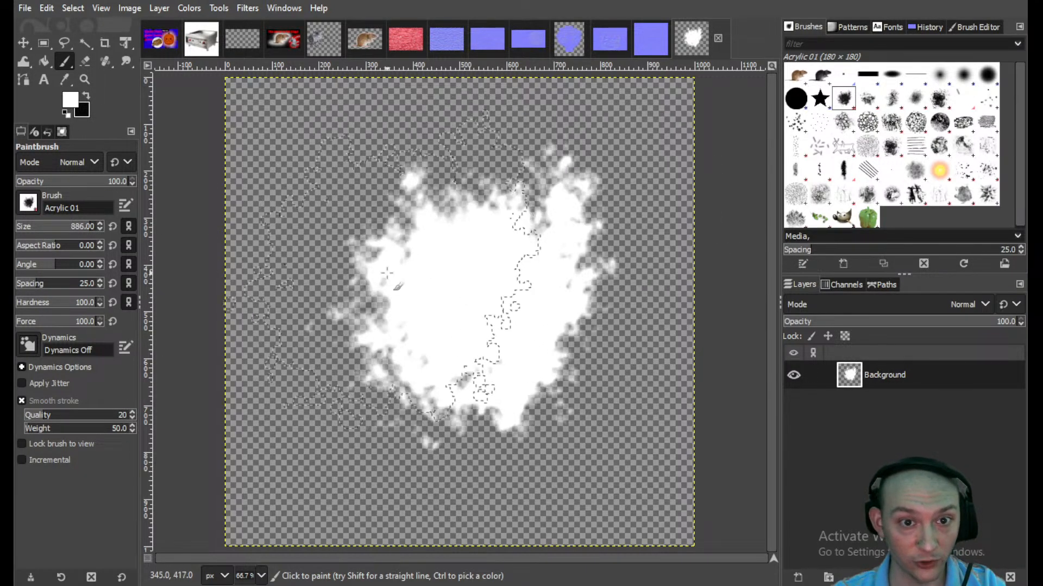
pyautogui.click(405, 364)
pyautogui.click(408, 376)
pyautogui.click(507, 354)
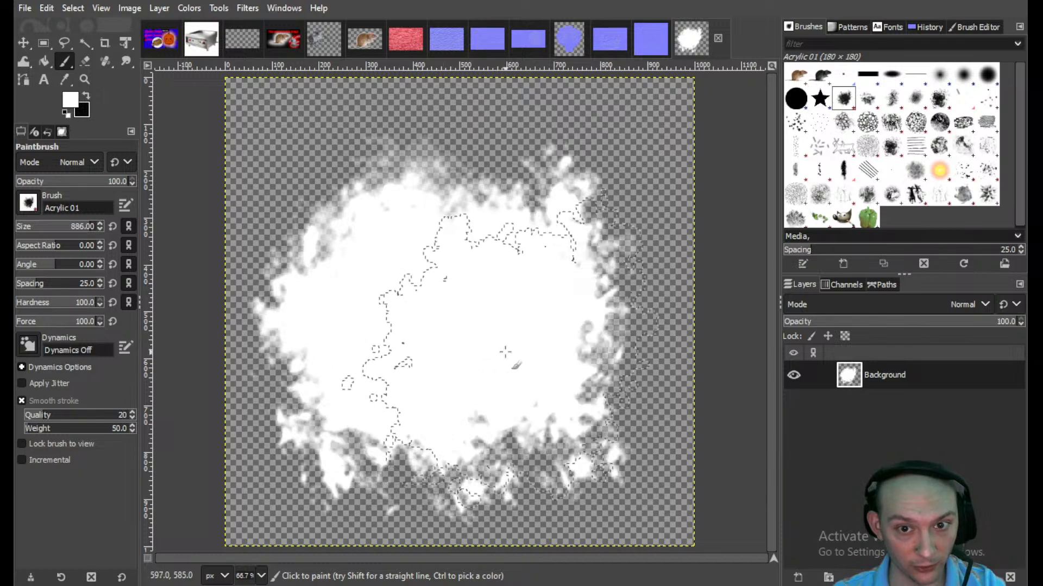
# - Dab one more white splotch over the puff's upper part and name the exported image SMokeParticle.png
pyautogui.click(420, 244)
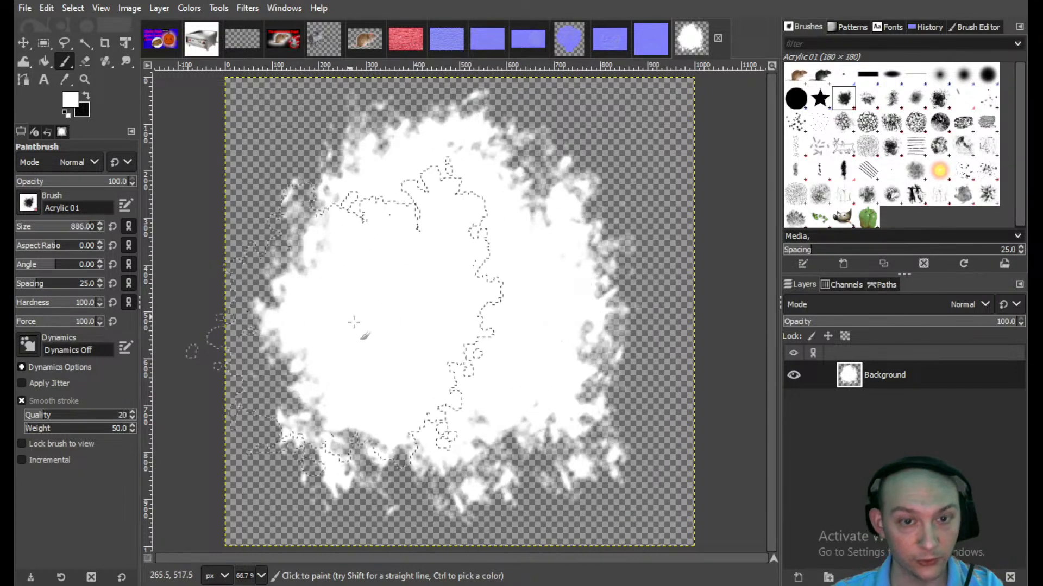
pyautogui.click(25, 7)
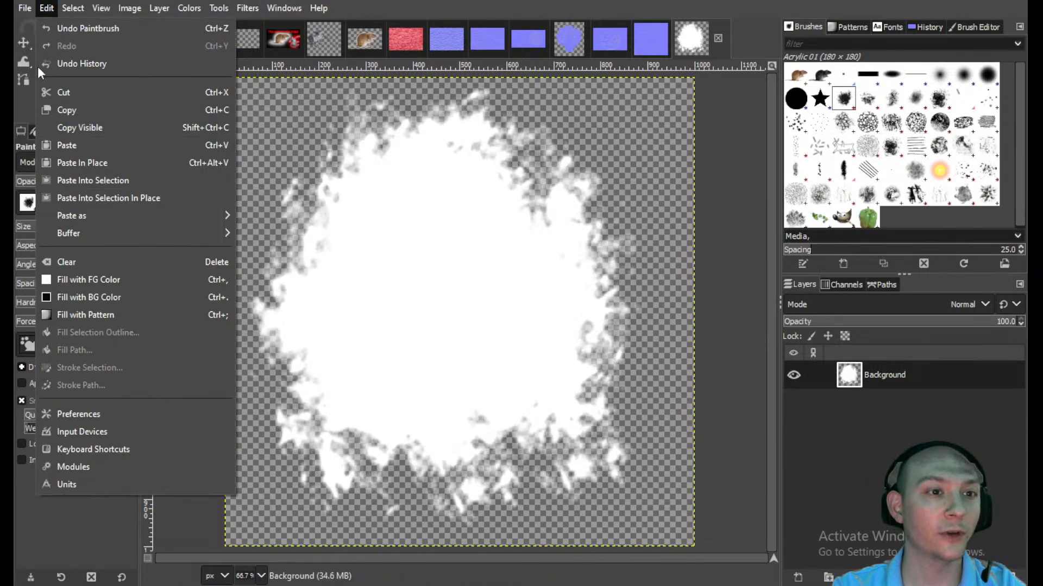
pyautogui.click(76, 245)
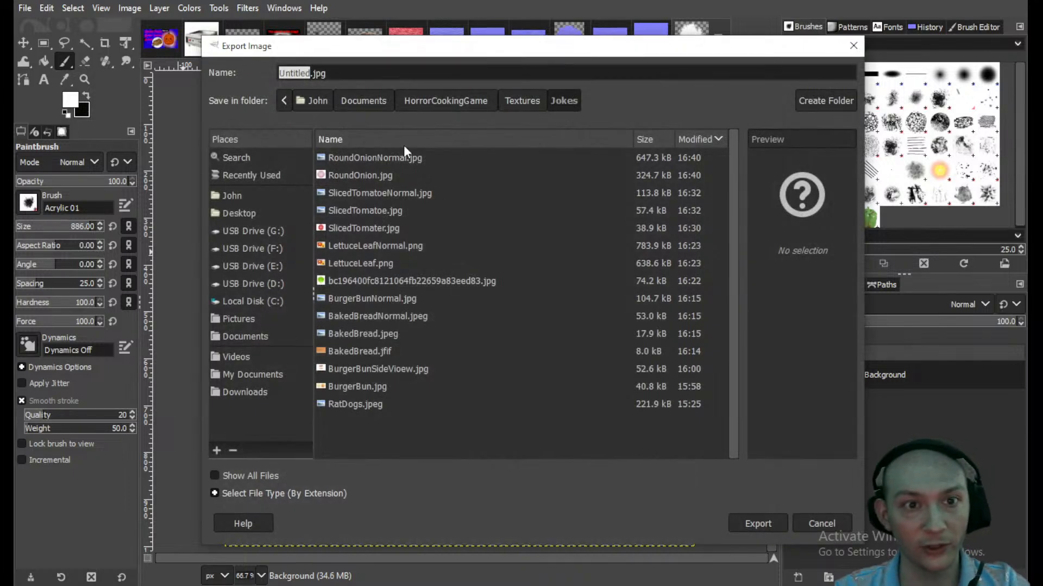
pyautogui.write('SMokePartic')
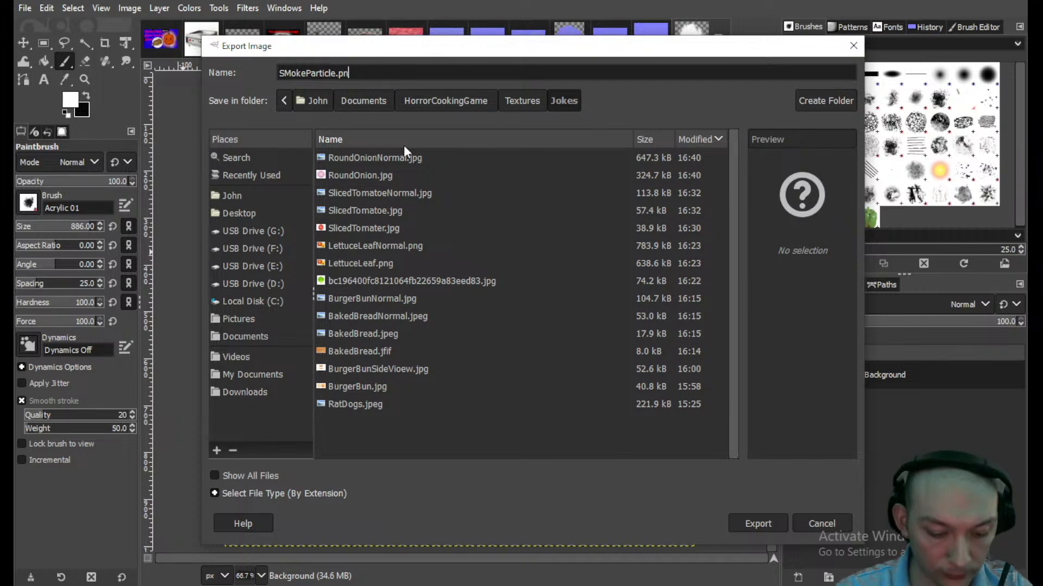
pyautogui.press('Return')
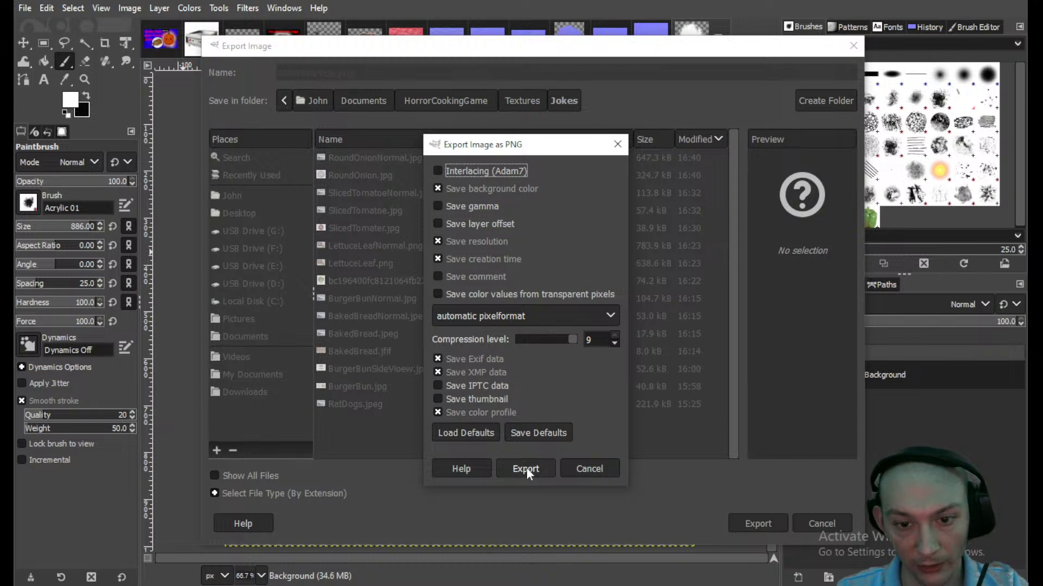
pyautogui.click(587, 476)
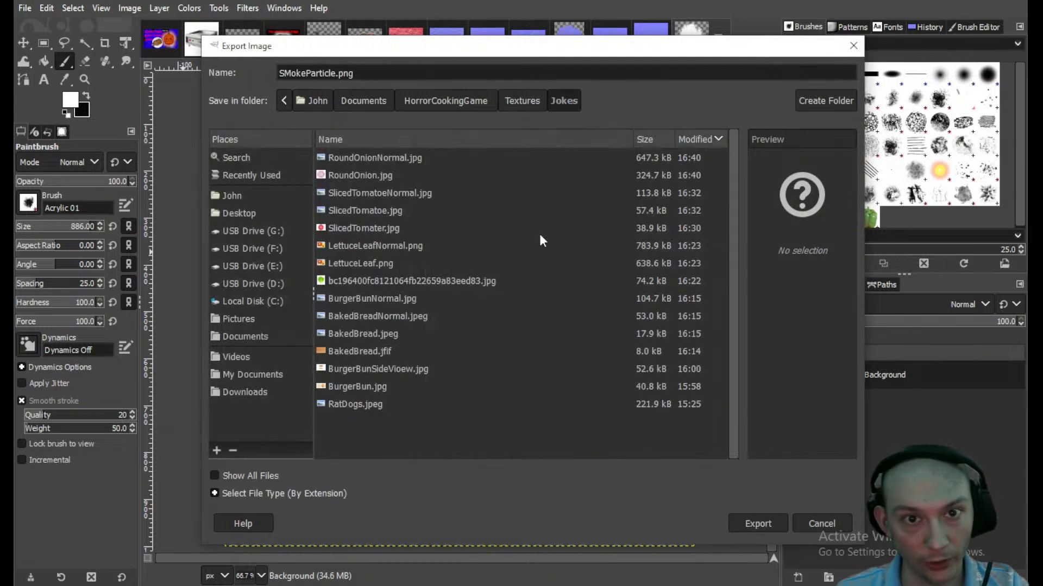
# - Create a Textures folder inside Documents/HorrorCooking and export the PNG there with the default options
pyautogui.click(473, 103)
pyautogui.click(372, 101)
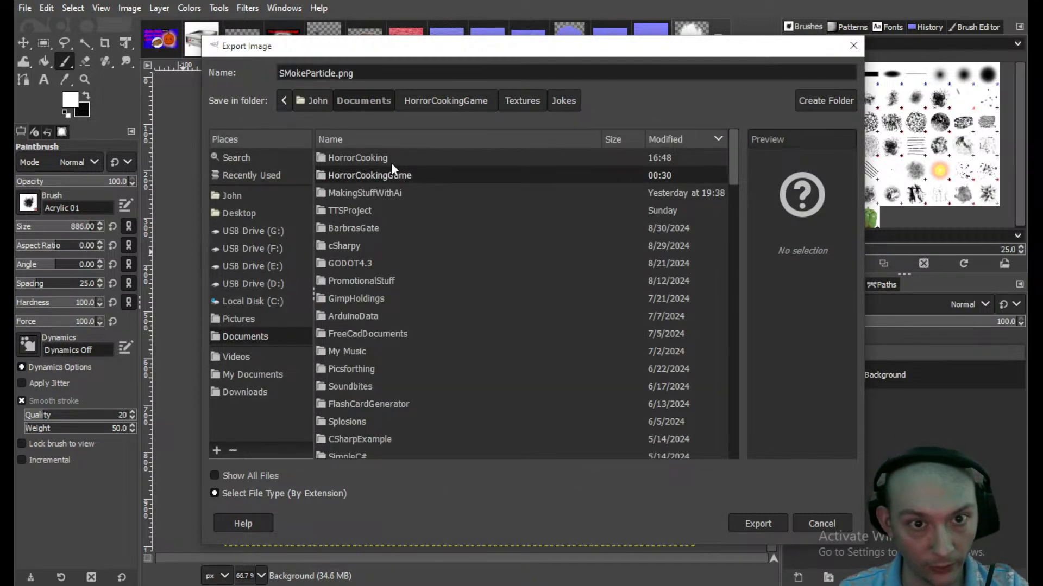
pyautogui.doubleClick(395, 160)
pyautogui.rightClick(355, 288)
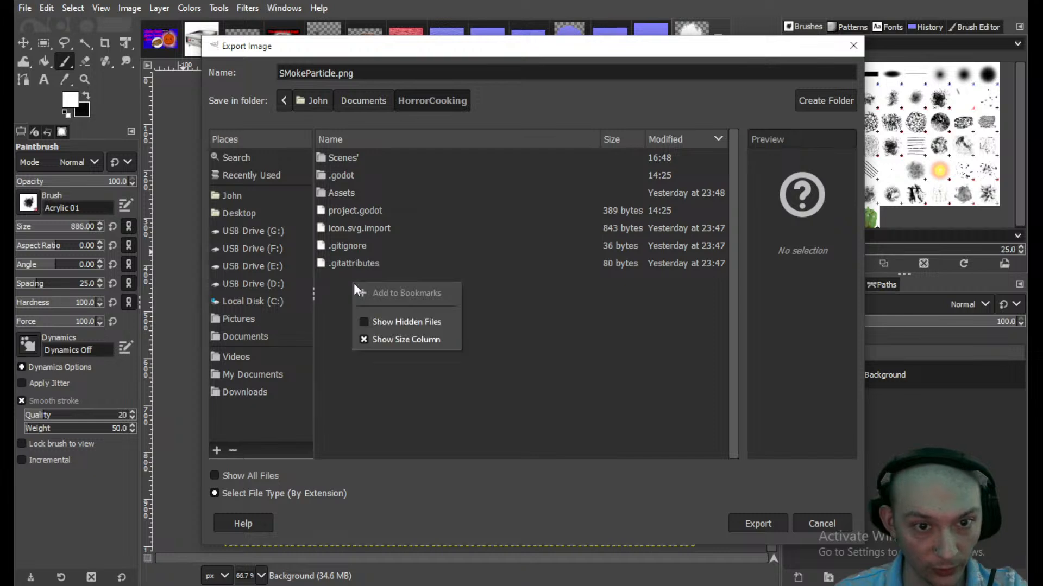
pyautogui.click(321, 287)
pyautogui.click(826, 101)
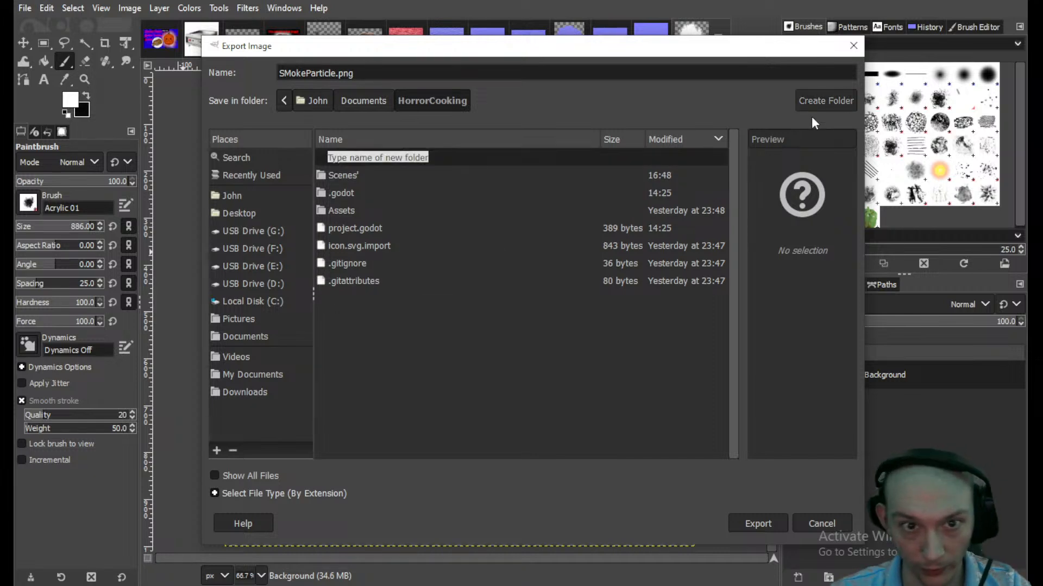
pyautogui.write('T')
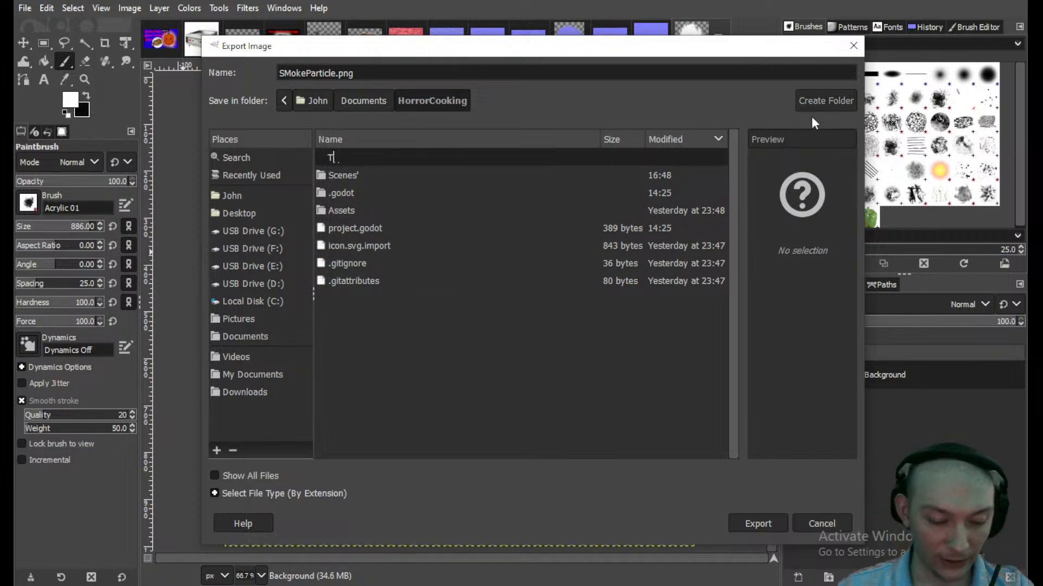
pyautogui.write('extures')
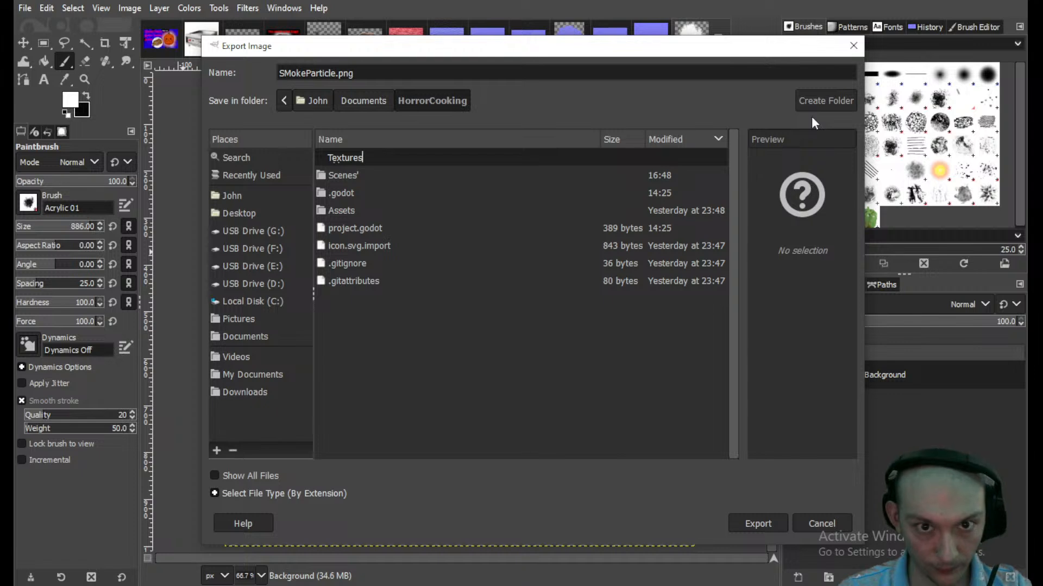
pyautogui.press('Return')
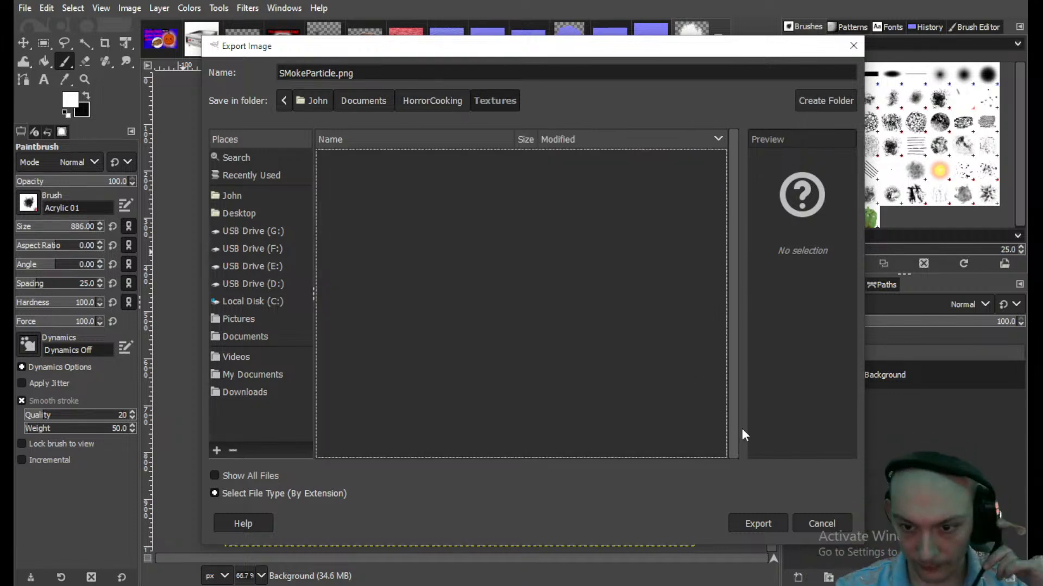
pyautogui.click(758, 525)
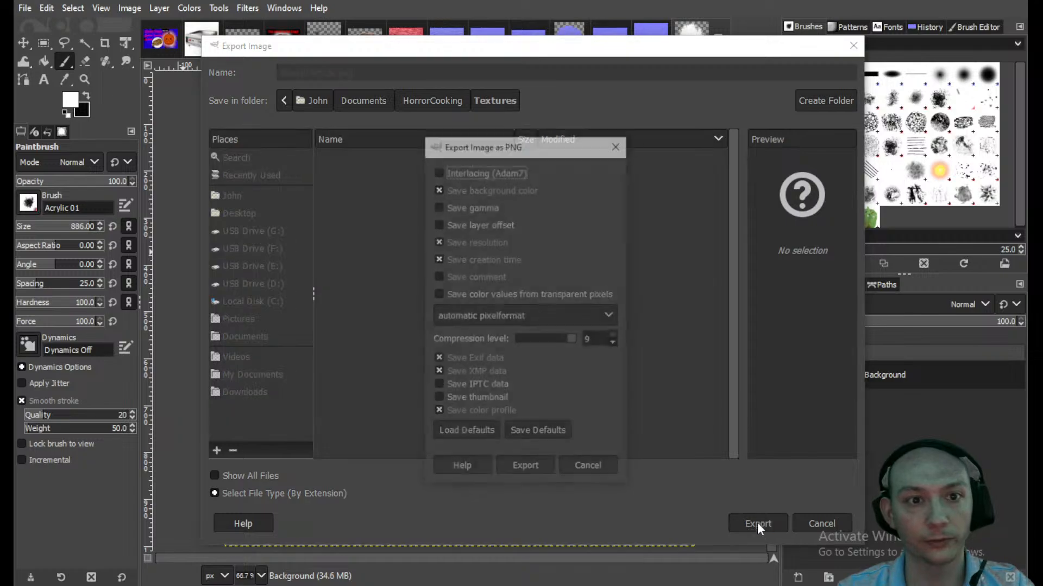
pyautogui.click(529, 467)
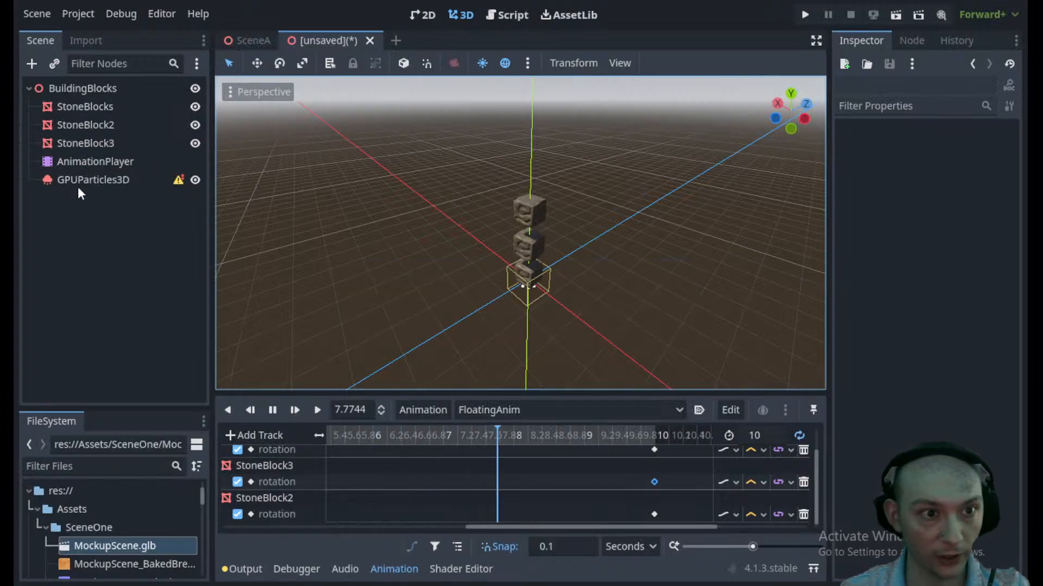
# - Switch to Godot, assign a new QuadMesh to draw pass 1 of GPUParticles3D and give the mesh a new material
pyautogui.click(80, 181)
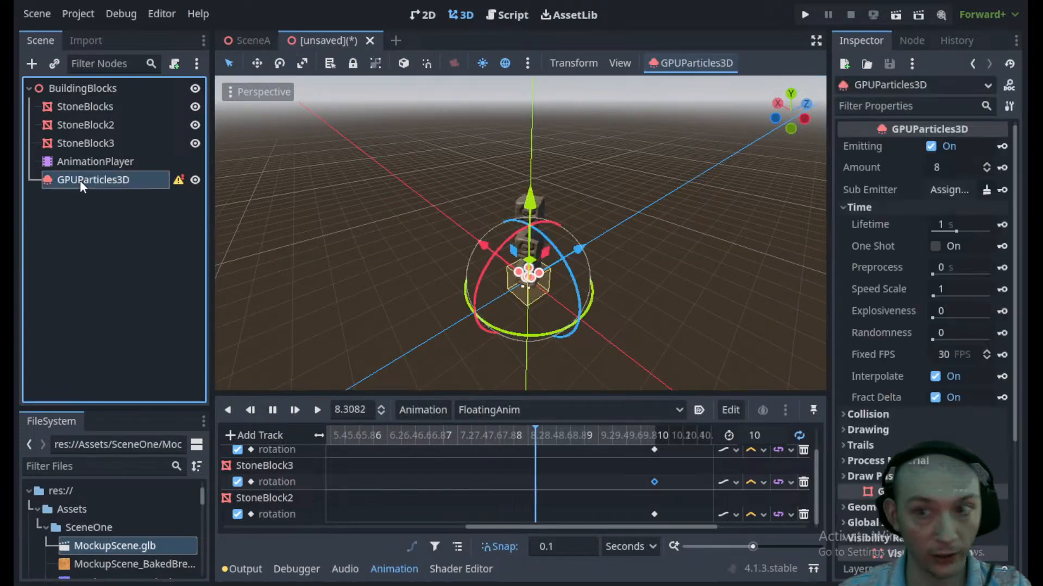
pyautogui.scroll(-4, 923, 472)
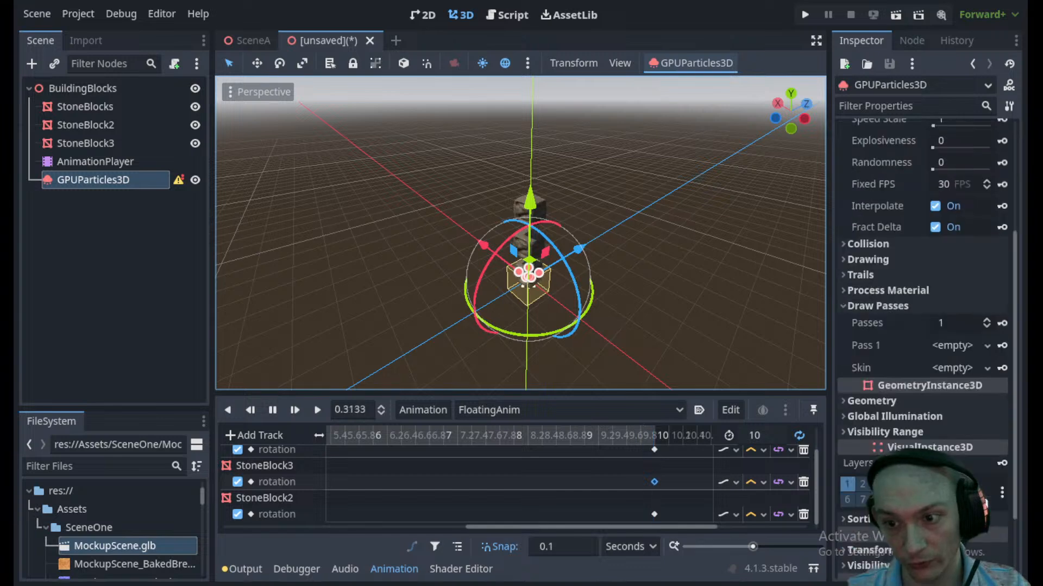
pyautogui.click(957, 342)
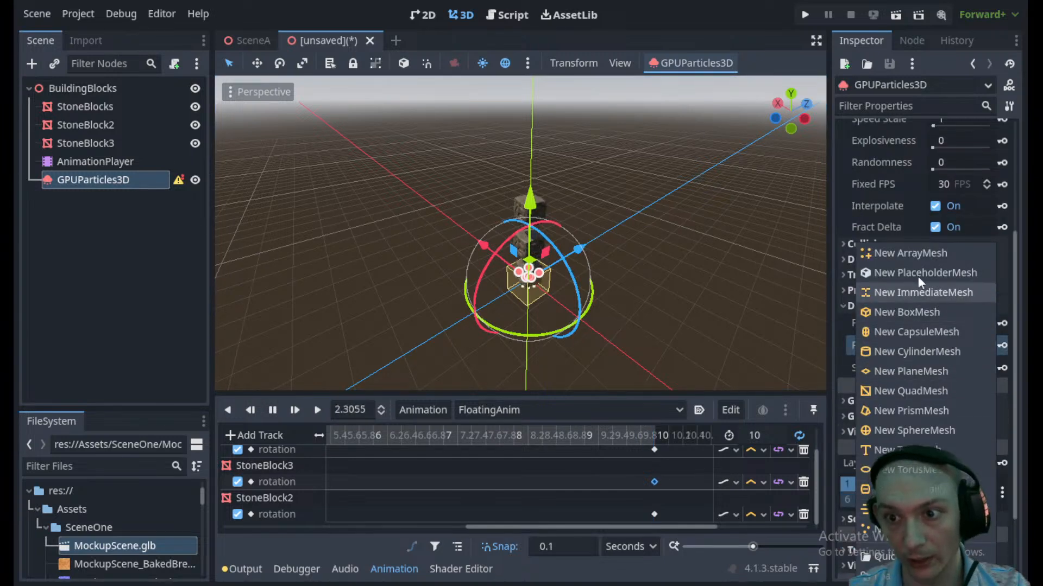
pyautogui.click(908, 392)
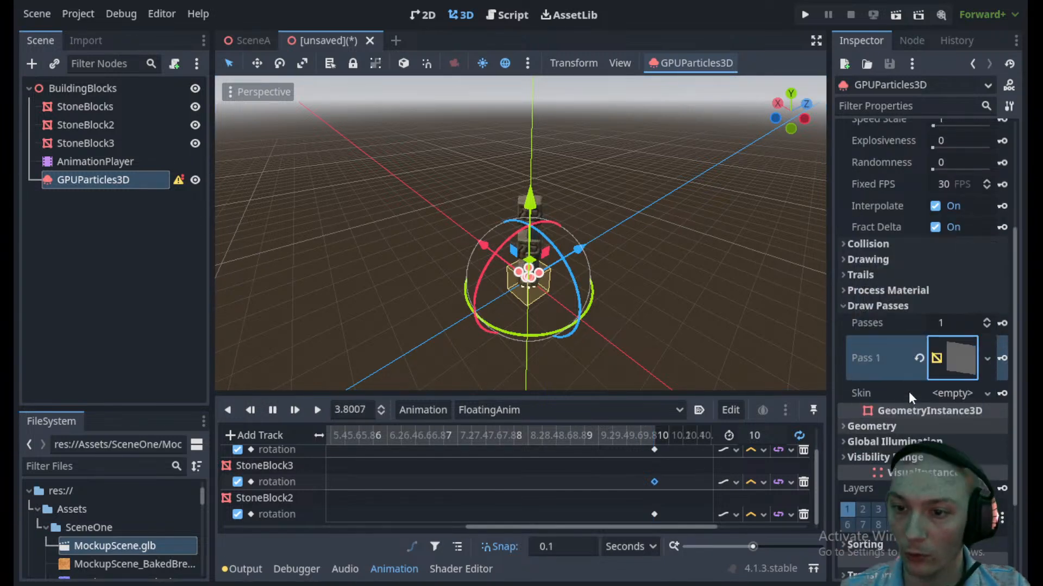
pyautogui.click(953, 361)
pyautogui.scroll(-4, 953, 364)
pyautogui.click(951, 479)
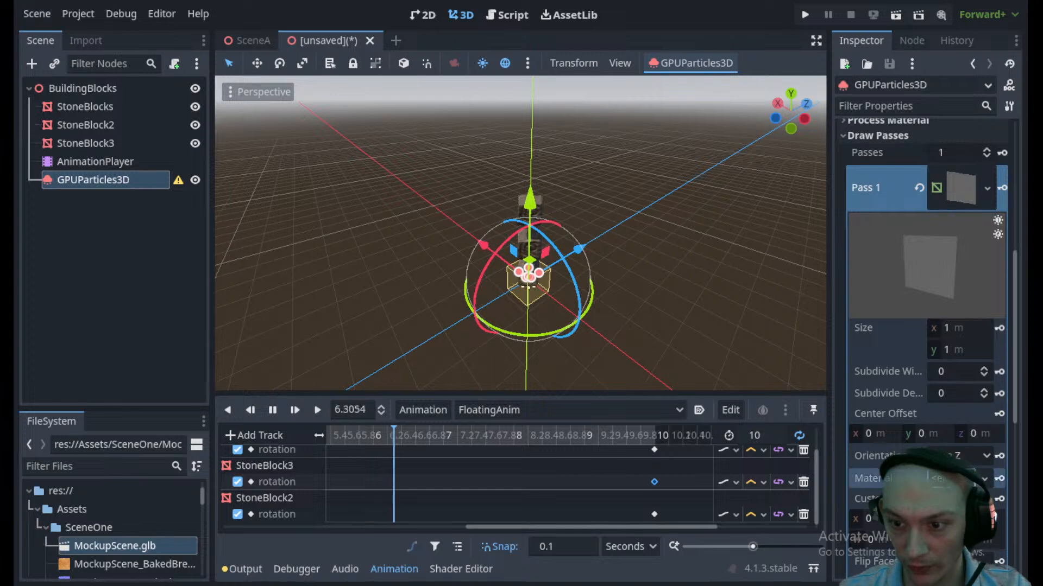
pyautogui.click(864, 489)
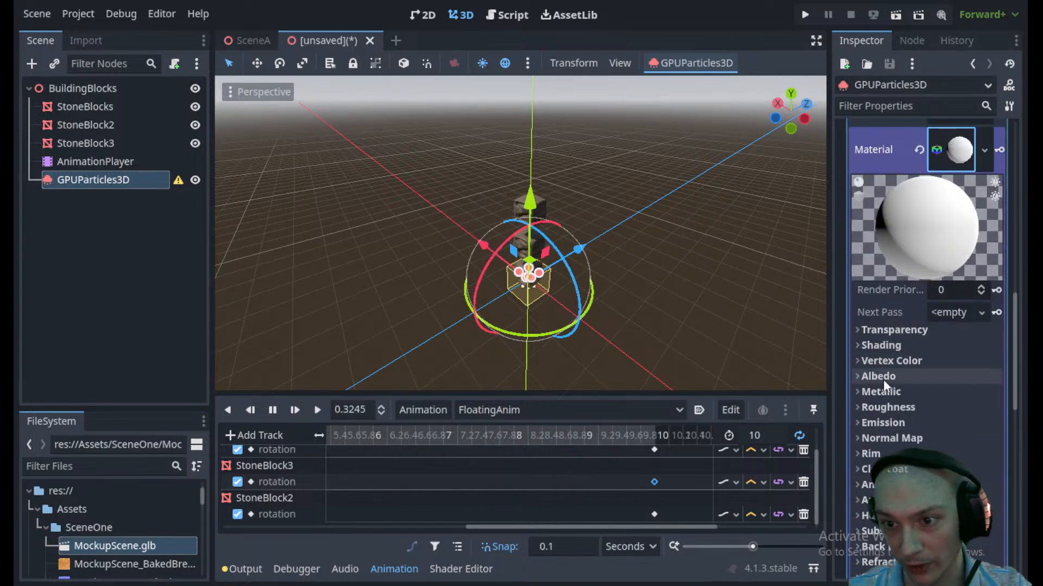
# - Load Textures/SMokeParticle.png as the albedo texture of the quad's material
pyautogui.click(883, 377)
pyautogui.click(954, 416)
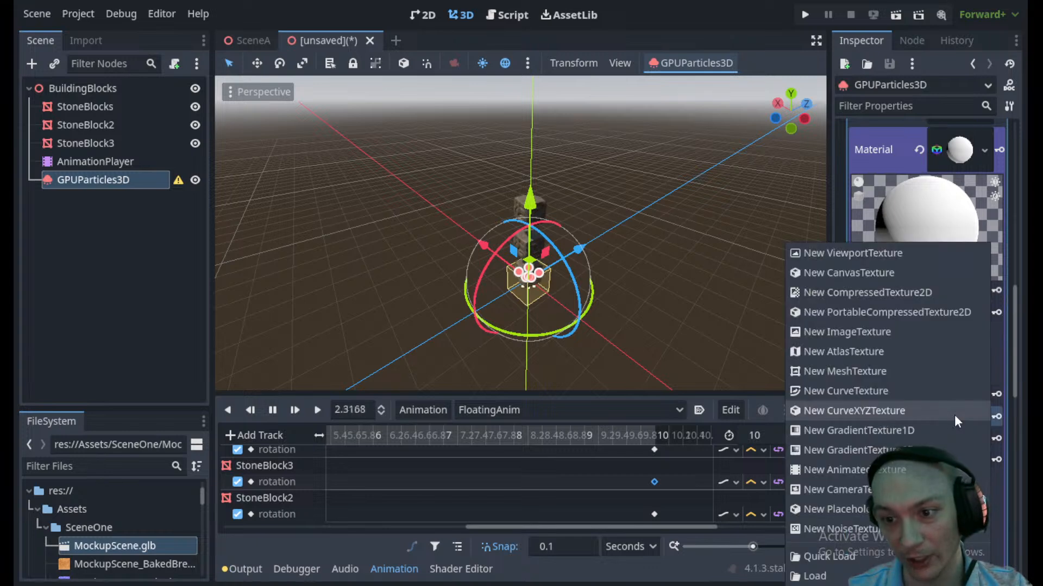
pyautogui.click(830, 557)
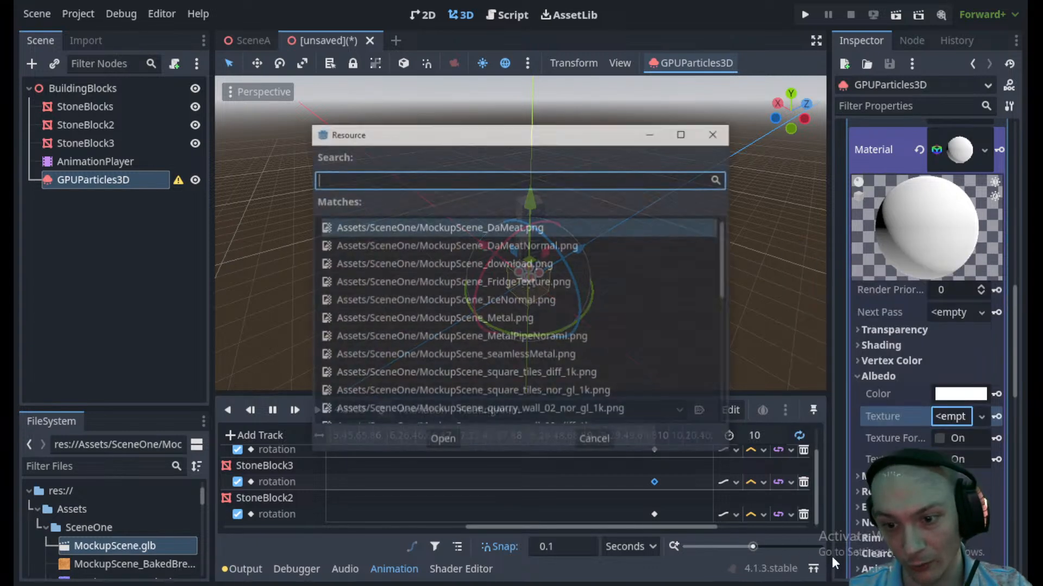
pyautogui.write('smoke')
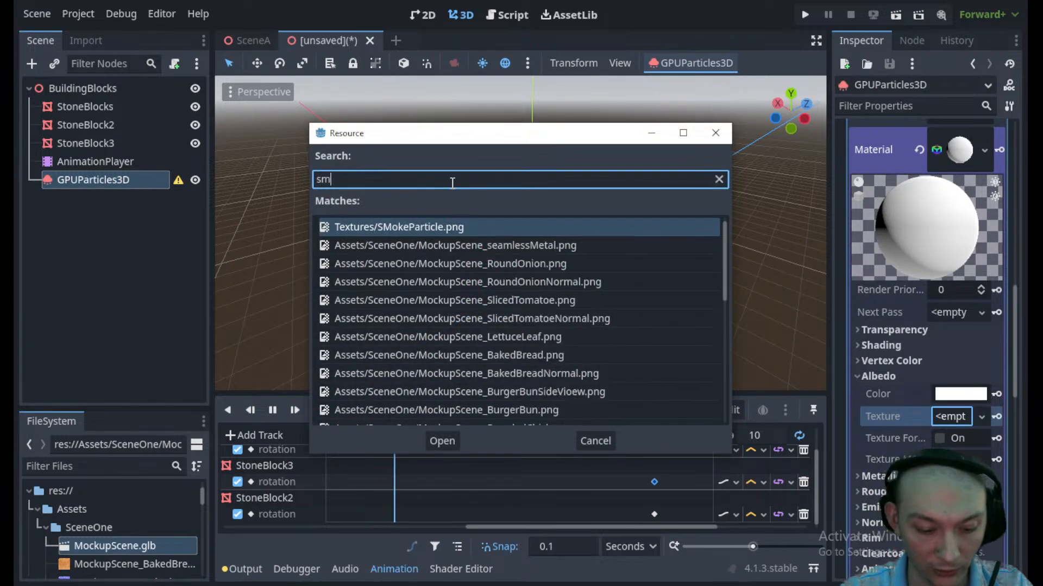
pyautogui.click(442, 441)
# - Widen the inspector and assign a new ParticleProcessMaterial as the emitter's process material
pyautogui.press('f')
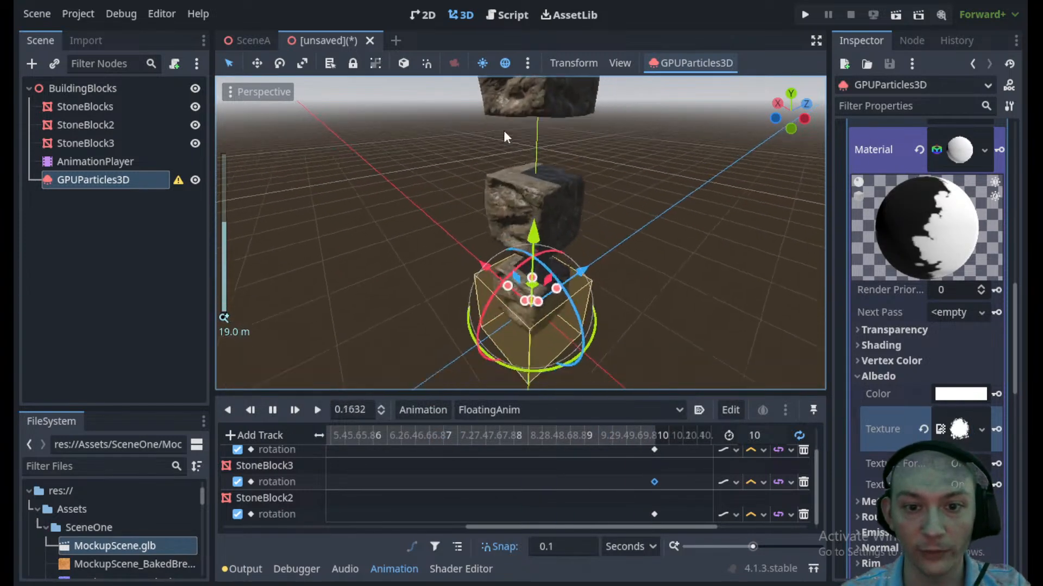
pyautogui.scroll(10, 881, 197)
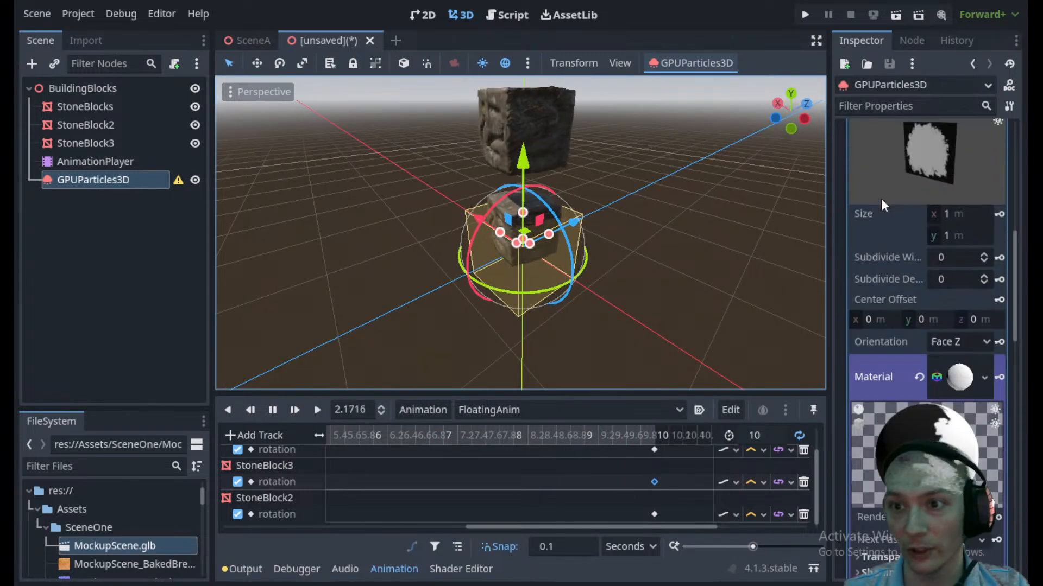
pyautogui.moveTo(830, 230); pyautogui.dragTo(749, 231)
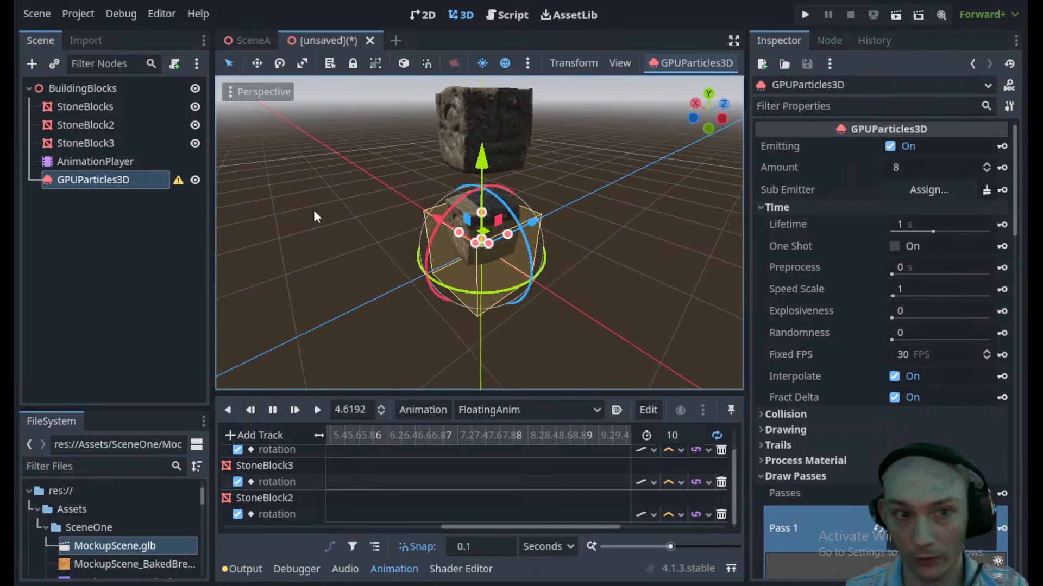
pyautogui.click(820, 462)
pyautogui.click(917, 479)
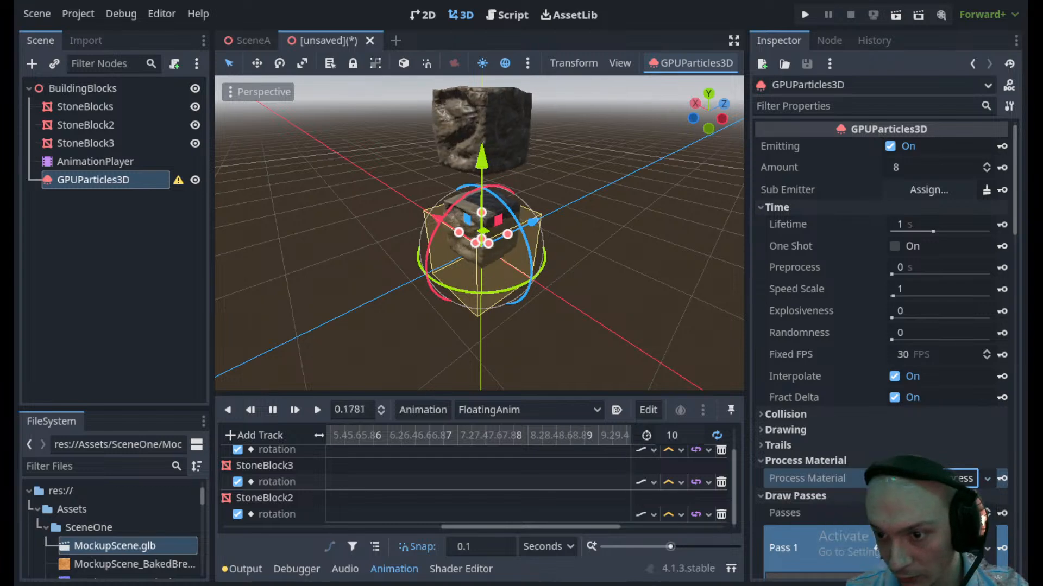
# - Move the GPUParticles3D emitter along the Z axis, clear of the stone blocks, and inspect its particles up close
pyautogui.scroll(5, 500, 276)
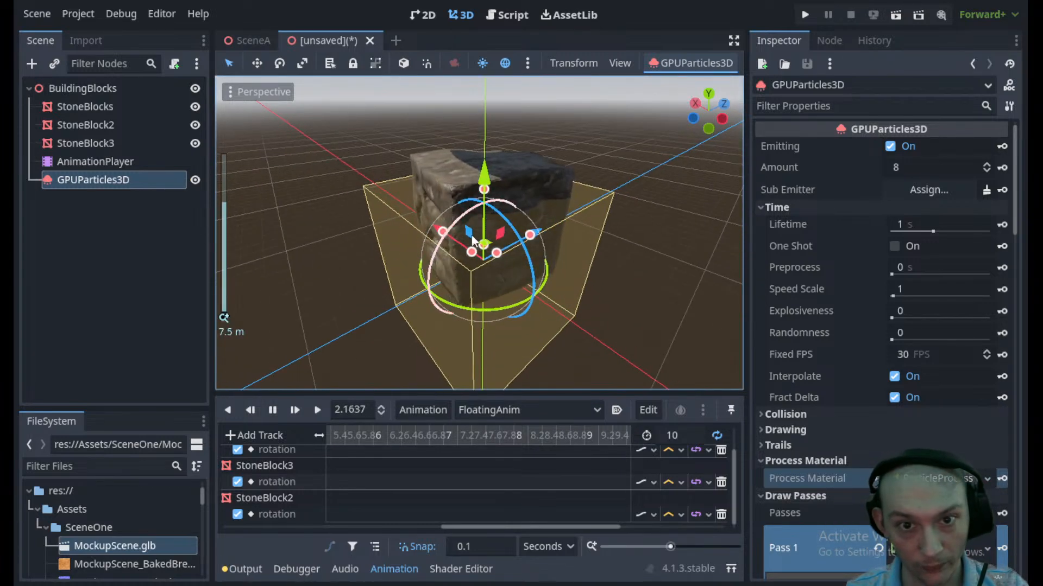
pyautogui.moveTo(537, 236); pyautogui.dragTo(304, 354)
pyautogui.keyDown('shift'); pyautogui.moveTo(519, 221); pyautogui.dragTo(646, 104, button='middle'); pyautogui.keyUp('shift')
pyautogui.moveTo(488, 357); pyautogui.dragTo(332, 294, button='middle')
pyautogui.scroll(4, 581, 237)
pyautogui.moveTo(581, 237); pyautogui.dragTo(372, 233, button='middle')
pyautogui.moveTo(549, 271); pyautogui.dragTo(500, 205, button='middle')
pyautogui.scroll(6, 499, 205)
# - Set the quad material's transparency mode to Alpha
pyautogui.scroll(-12, 794, 461)
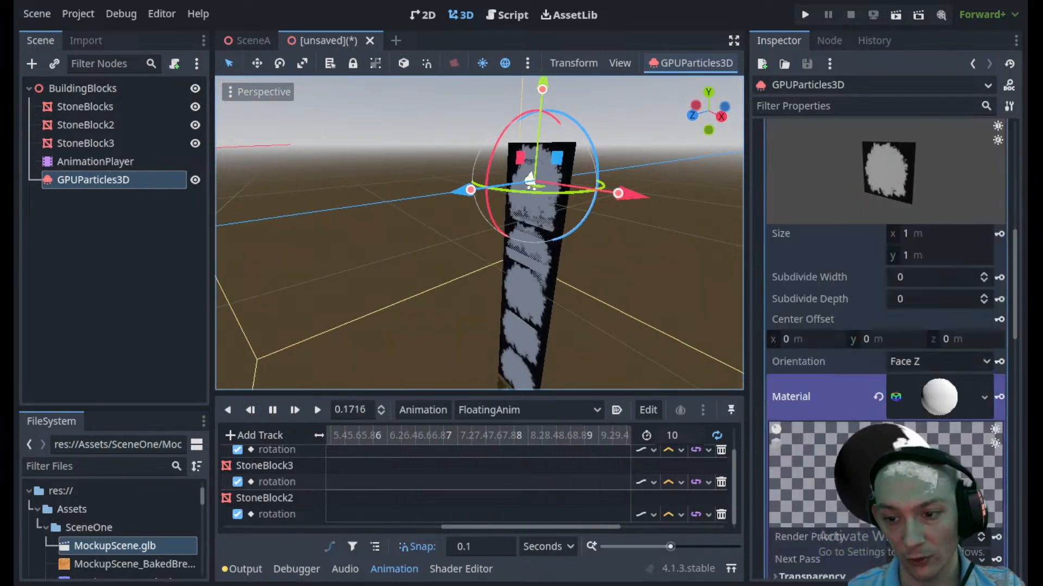
pyautogui.click(861, 295)
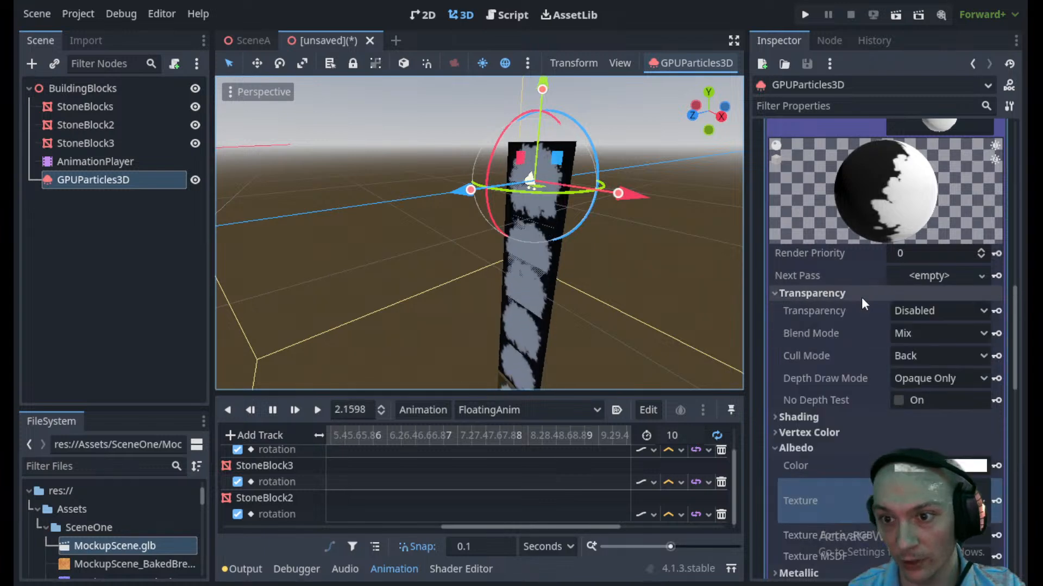
pyautogui.click(959, 311)
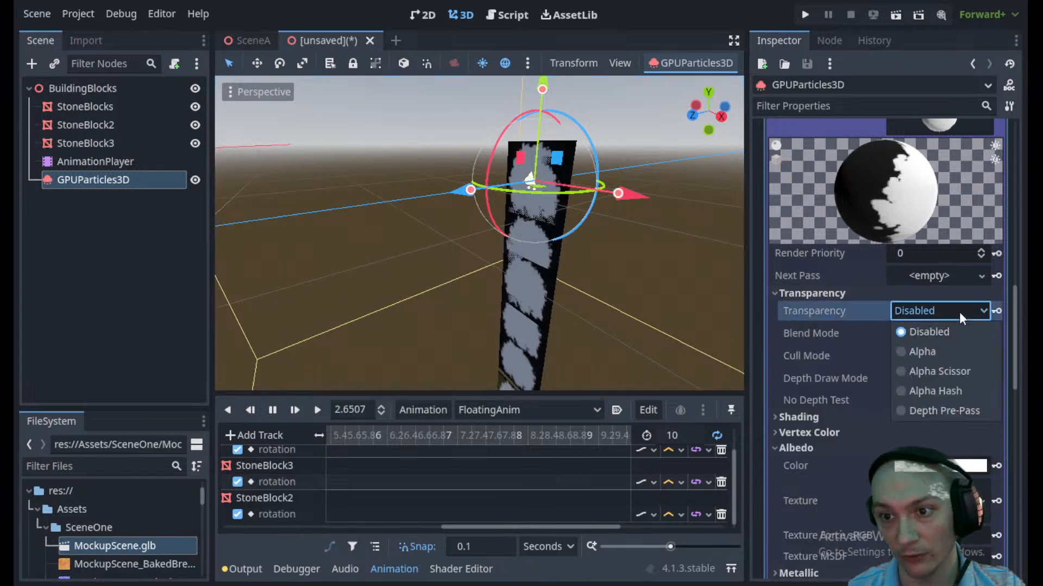
pyautogui.click(931, 351)
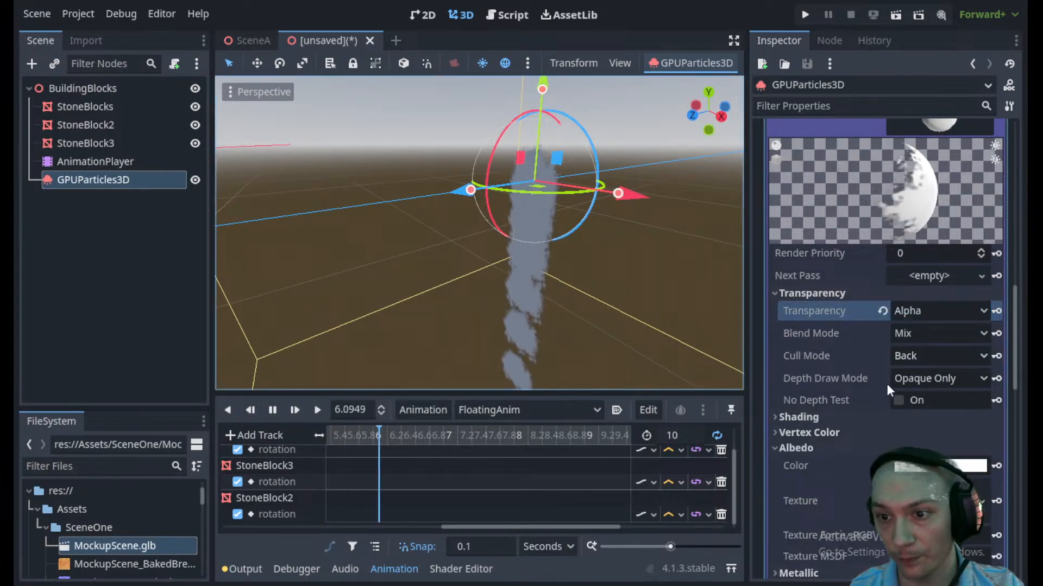
# - Set the quad material's billboard mode to Particle Billboard and check the smoke puffs from another angle
pyautogui.scroll(-5, 908, 369)
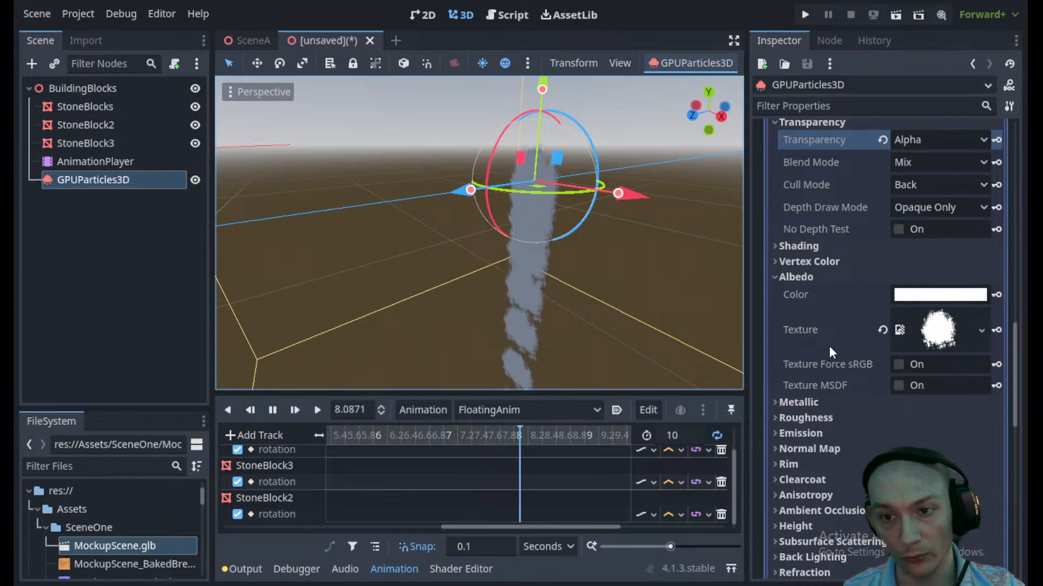
pyautogui.scroll(-8, 823, 380)
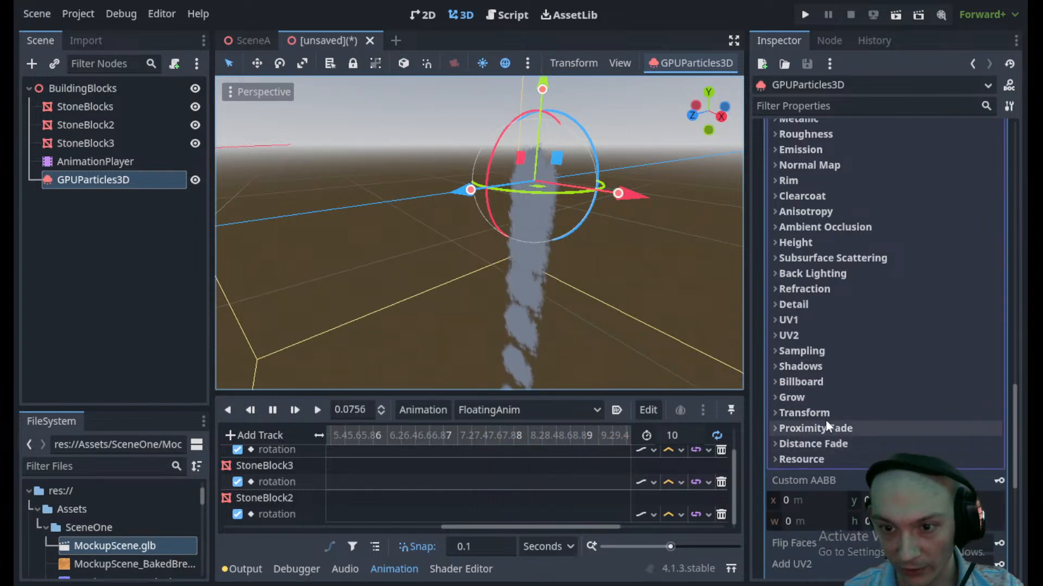
pyautogui.click(825, 384)
pyautogui.click(980, 399)
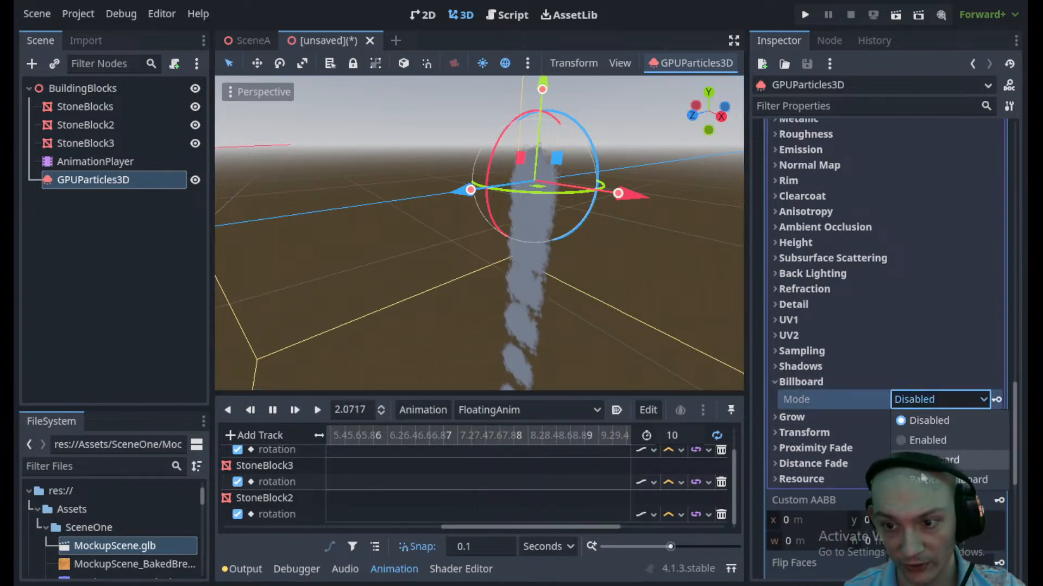
pyautogui.click(939, 471)
pyautogui.scroll(-5, 567, 229)
pyautogui.moveTo(568, 230); pyautogui.dragTo(551, 214, button='middle')
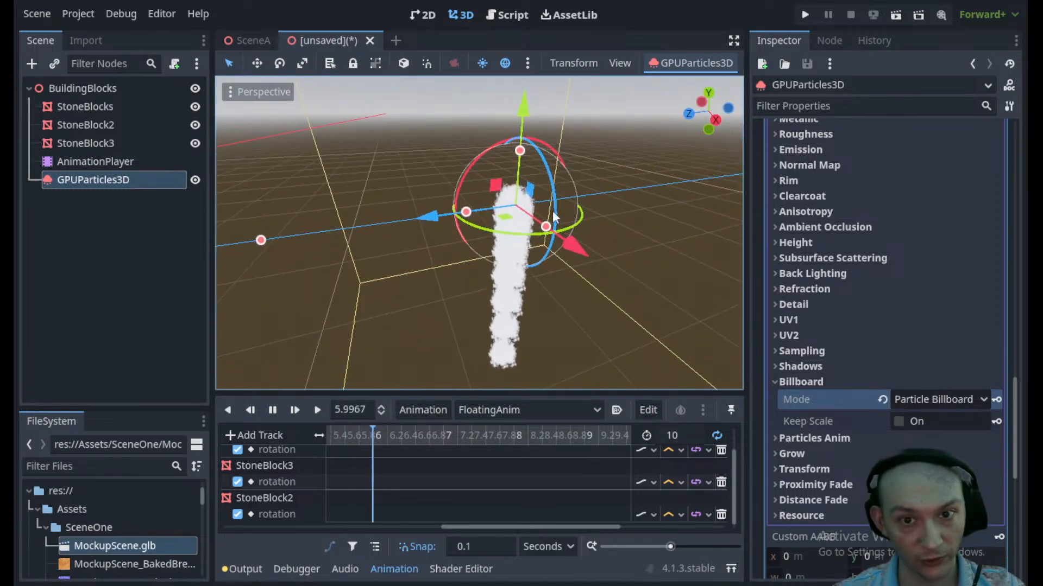
# - Lower the alpha of the quad material's albedo color to 60, then collapse the expanded material sections
pyautogui.scroll(12, 842, 374)
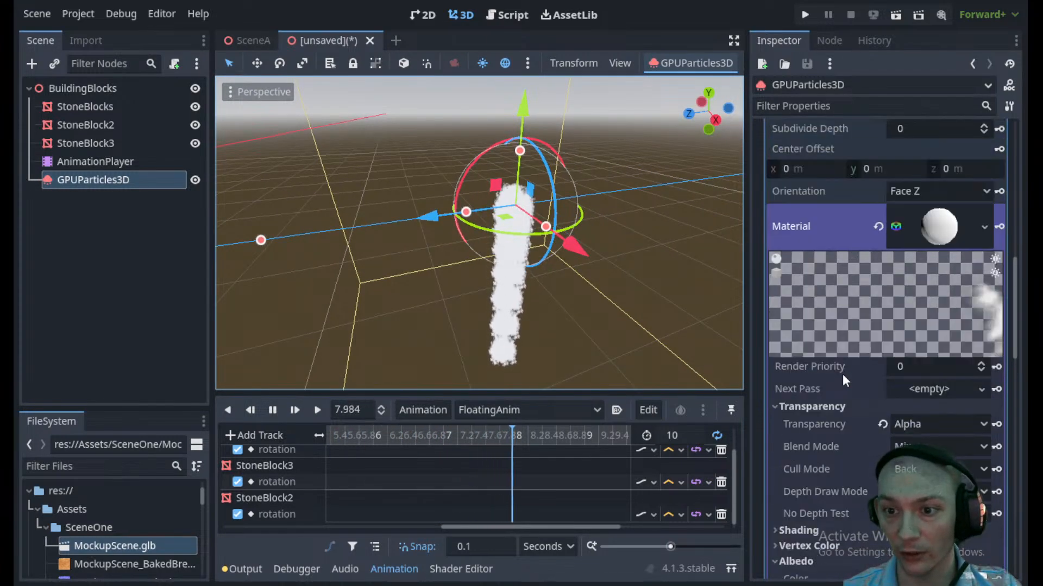
pyautogui.scroll(-5, 851, 408)
pyautogui.click(851, 416)
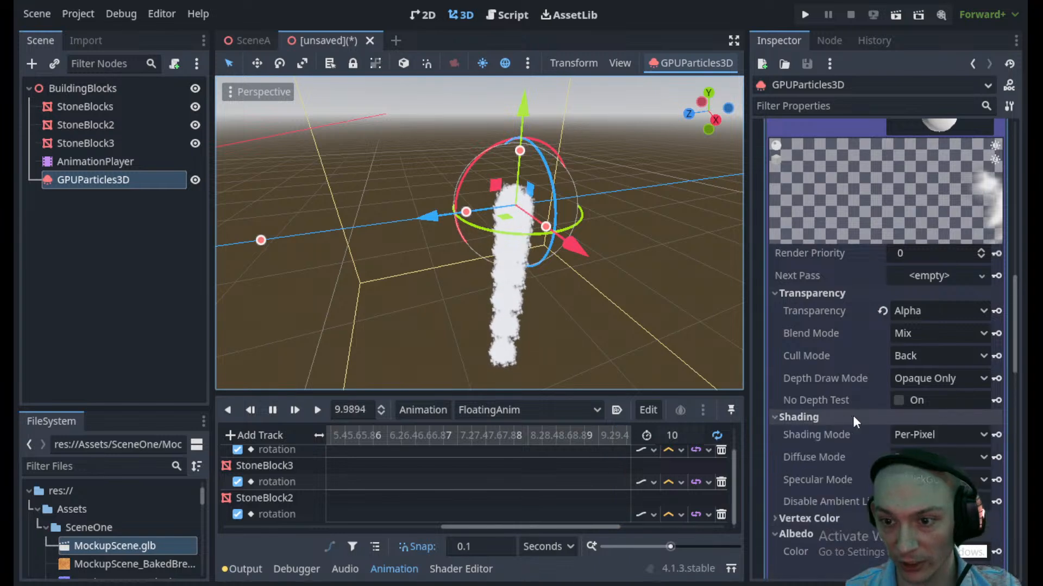
pyautogui.click(820, 417)
pyautogui.click(964, 466)
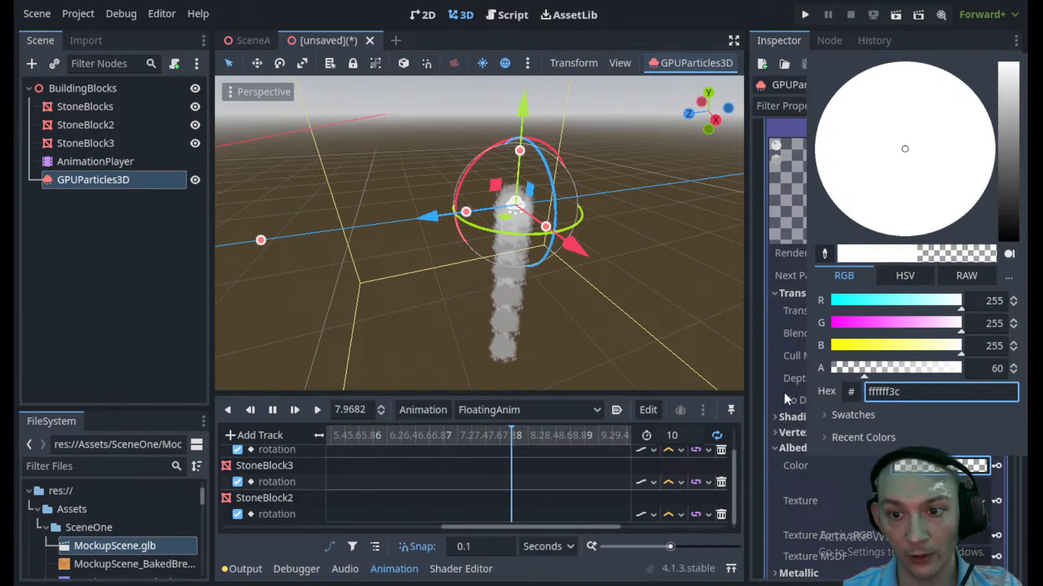
pyautogui.click(784, 305)
pyautogui.click(783, 295)
pyautogui.click(786, 342)
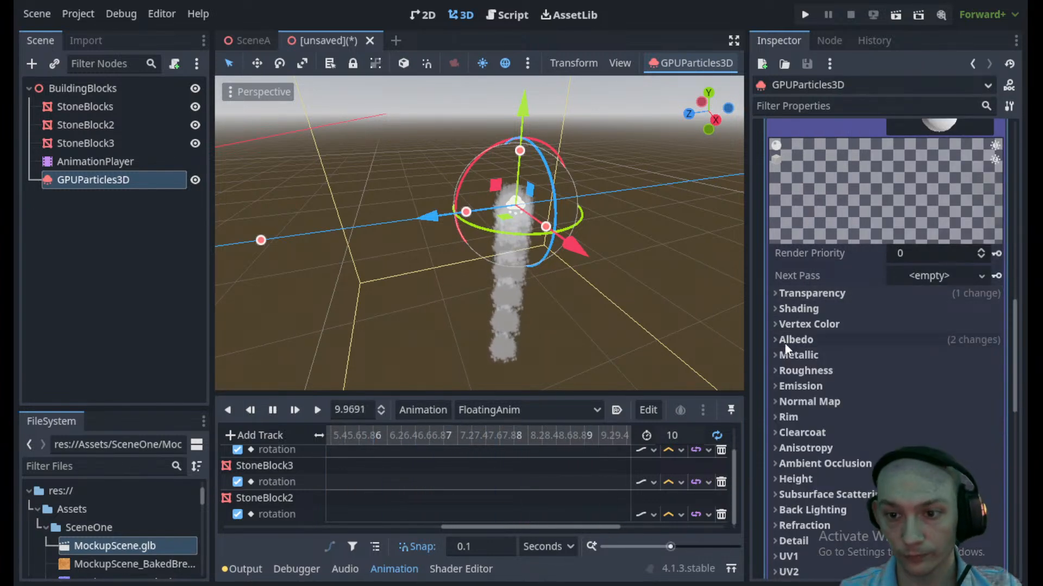
# - Move the GPUParticles3D emitter along the Z axis and up the Y axis so it sits between the stone blocks
pyautogui.scroll(-14, 404, 291)
pyautogui.keyDown('shift'); pyautogui.moveTo(368, 270); pyautogui.dragTo(561, 236, button='middle'); pyautogui.keyUp('shift')
pyautogui.scroll(-8, 562, 236)
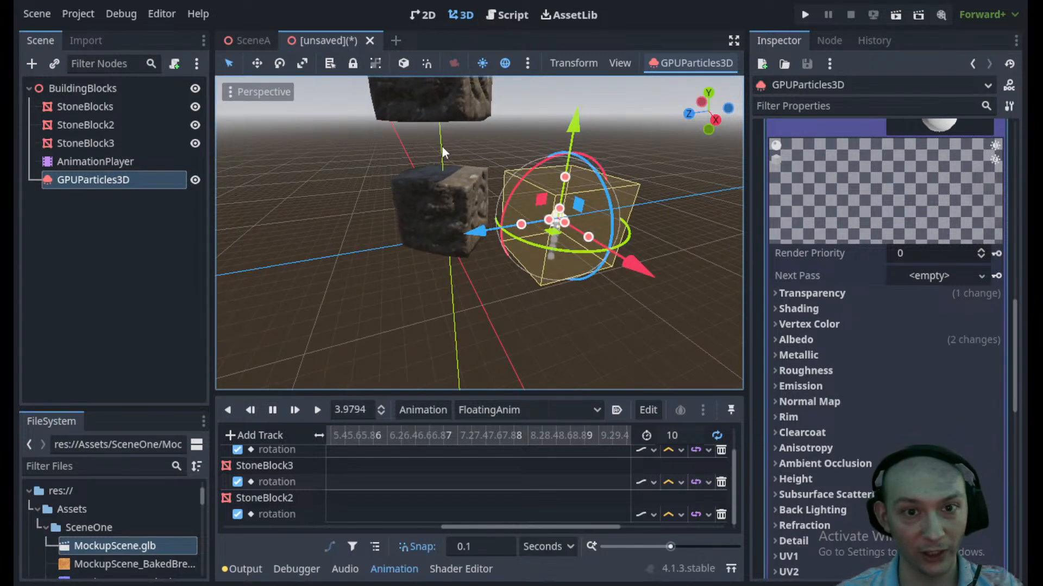
pyautogui.moveTo(401, 230); pyautogui.dragTo(354, 210, button='middle')
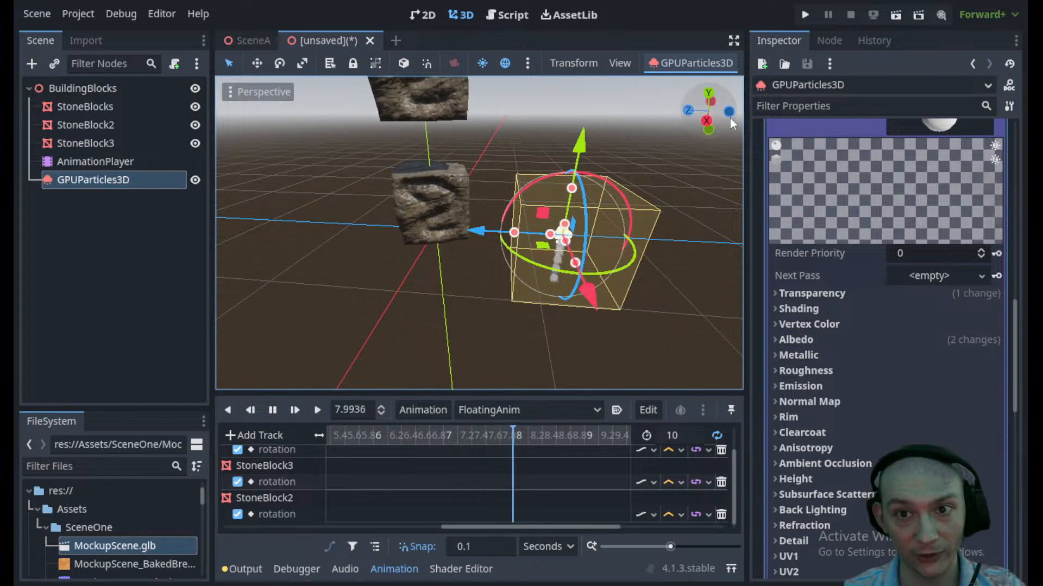
pyautogui.click(707, 121)
pyautogui.moveTo(487, 224); pyautogui.dragTo(369, 218)
pyautogui.moveTo(444, 133); pyautogui.dragTo(449, 69)
pyautogui.keyDown('shift'); pyautogui.moveTo(504, 197); pyautogui.dragTo(474, 325, button='middle'); pyautogui.keyUp('shift')
pyautogui.scroll(5, 874, 304)
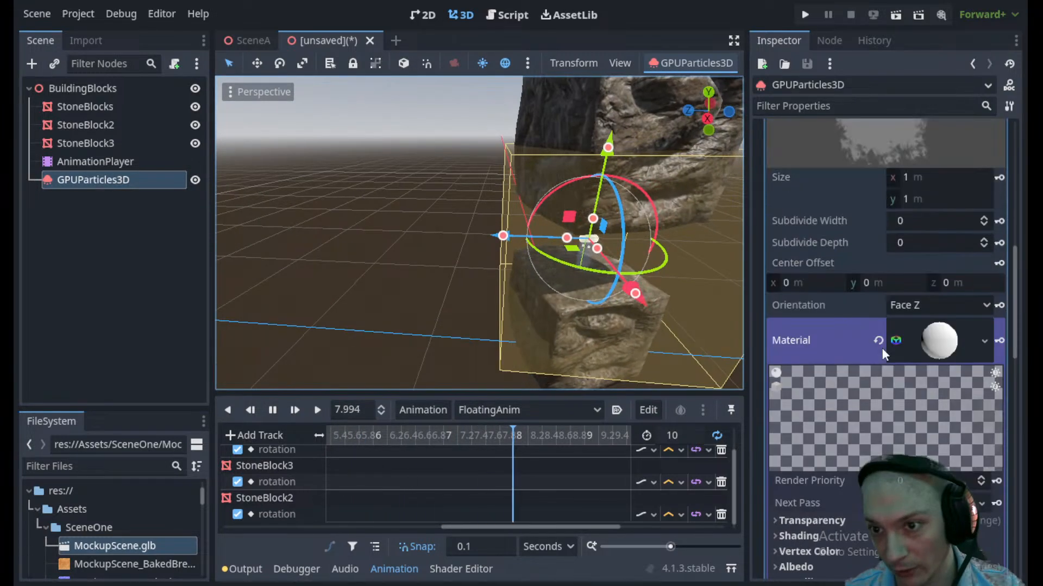
# - Enable Keep Scale in the billboard settings of the quad's material
pyautogui.scroll(-5, 911, 363)
pyautogui.scroll(5, 911, 363)
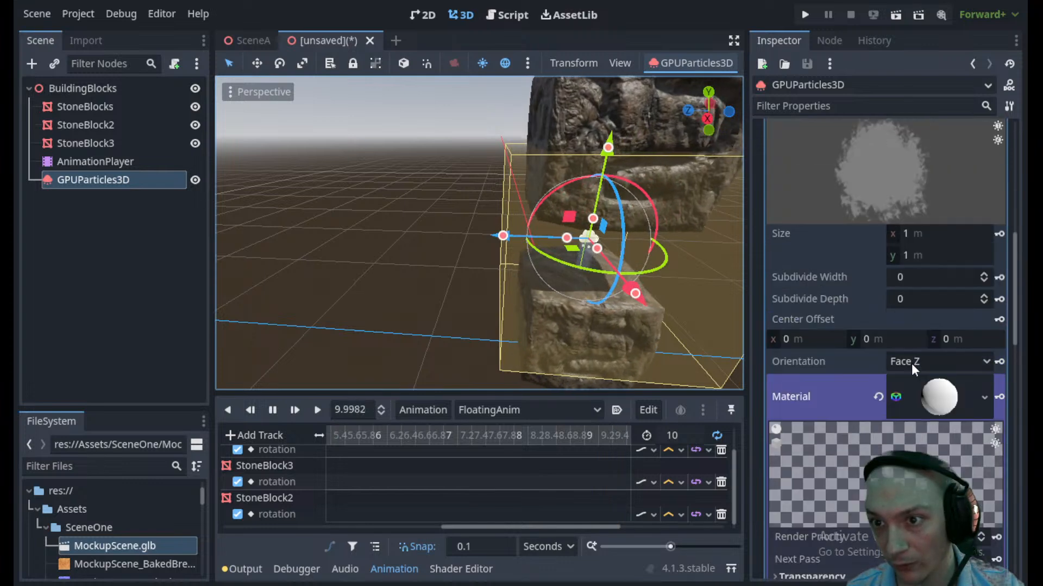
pyautogui.scroll(5, 856, 351)
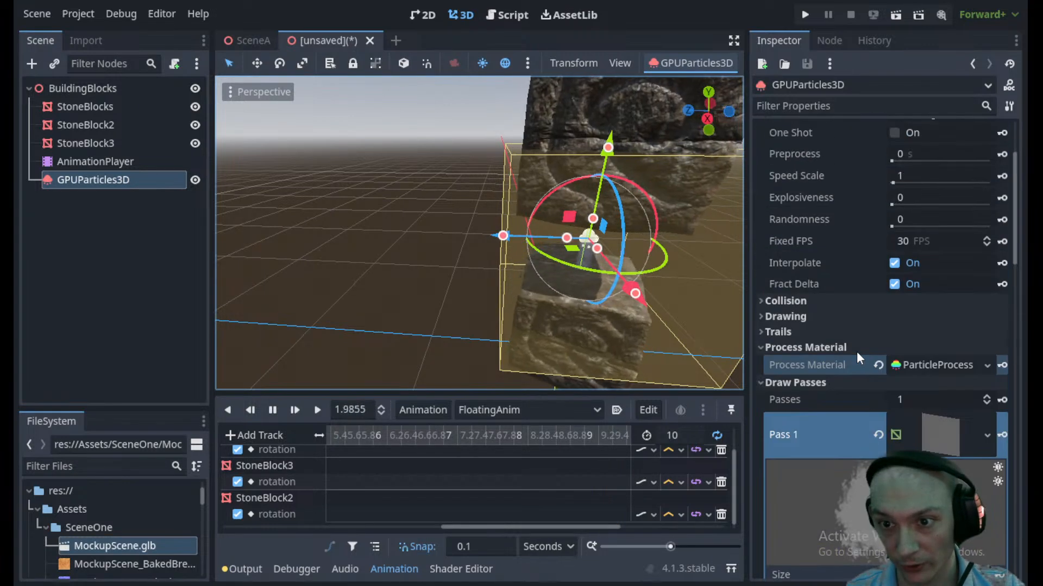
pyautogui.scroll(-8, 829, 448)
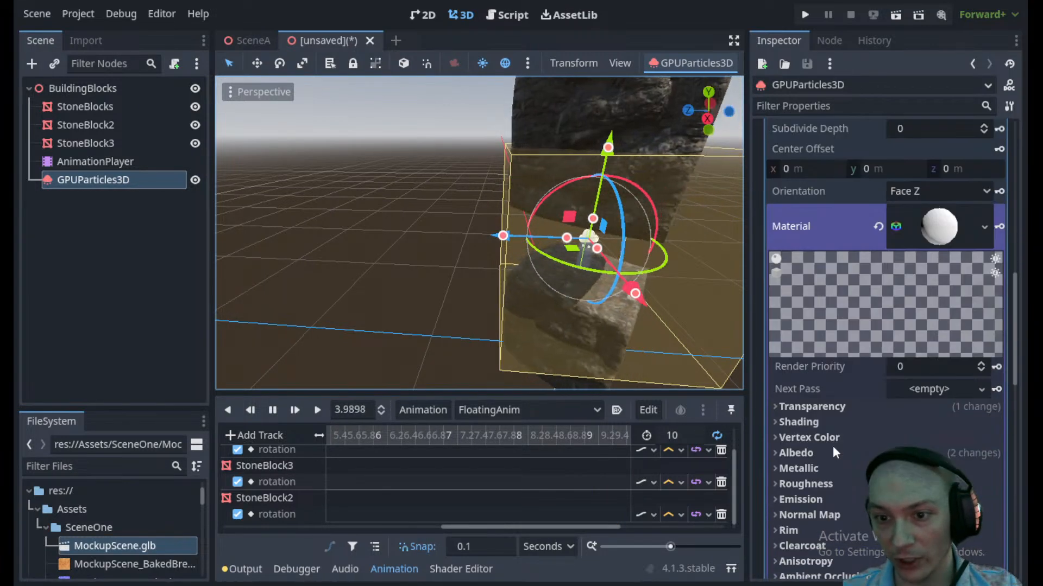
pyautogui.scroll(-3, 869, 380)
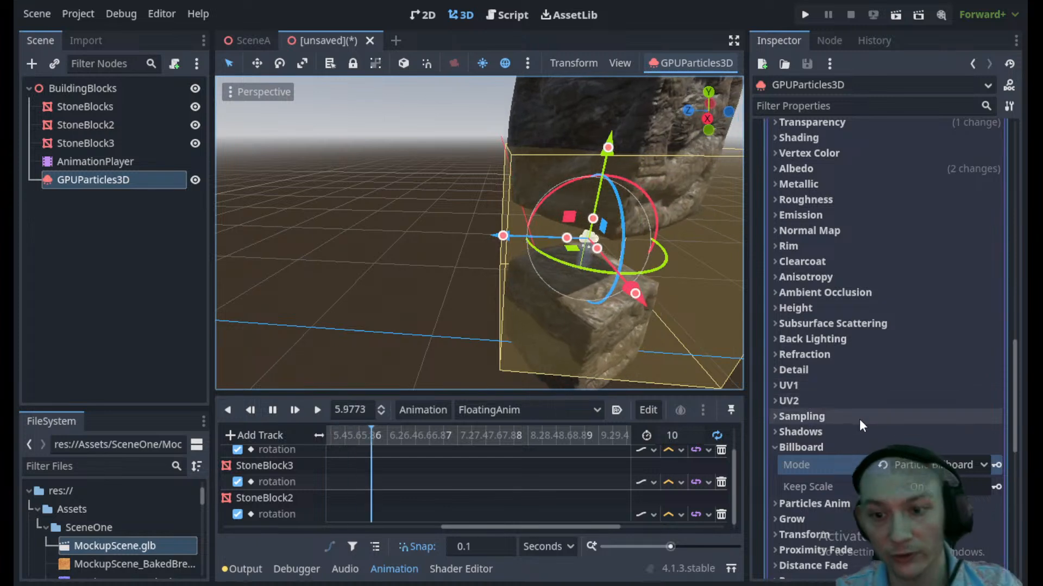
pyautogui.scroll(-2, 859, 419)
pyautogui.click(898, 430)
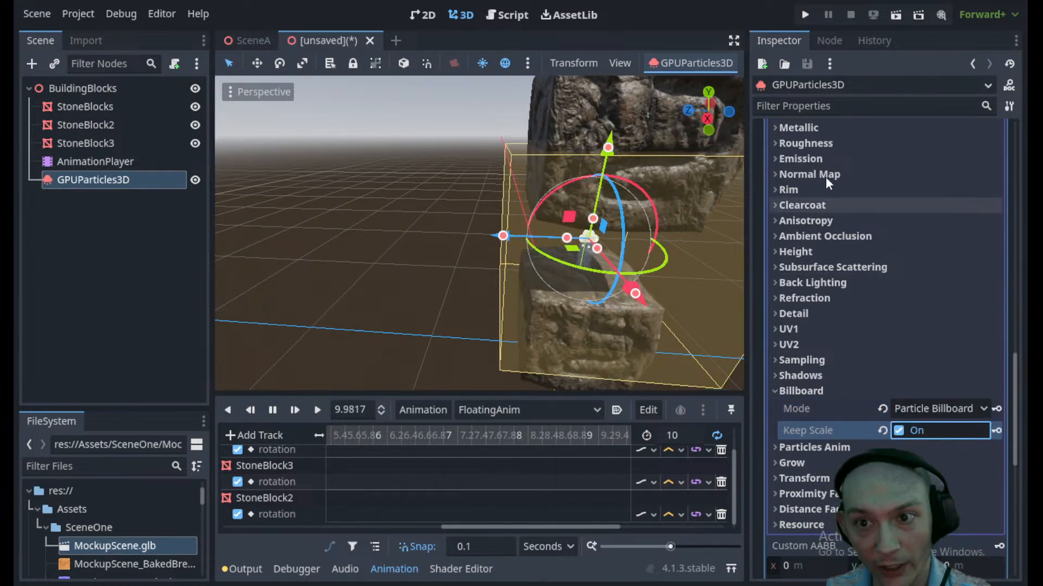
# - Expand the quad material's albedo settings and enable Use as Albedo for its vertex color
pyautogui.scroll(3, 828, 161)
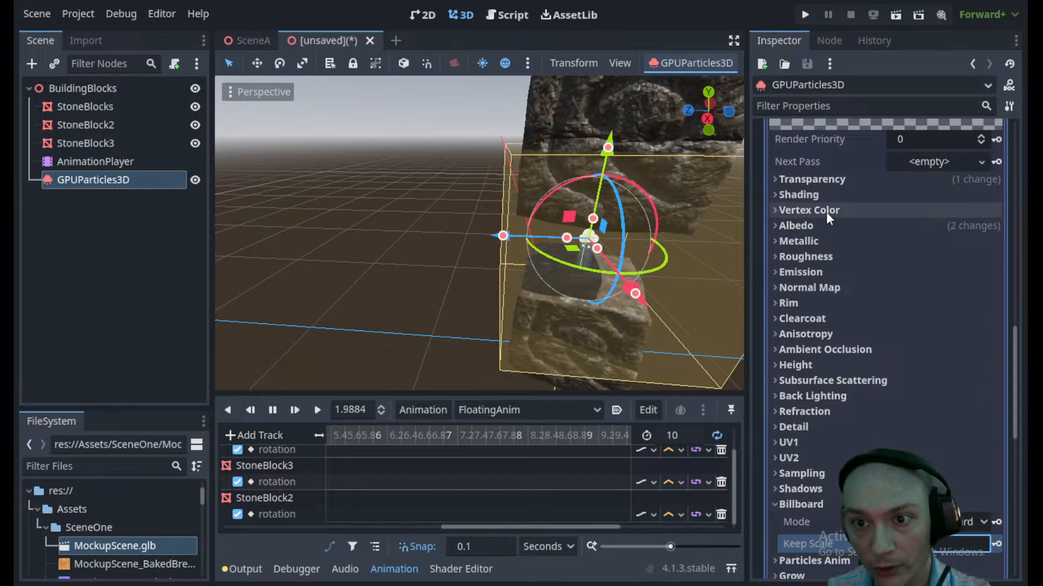
pyautogui.click(796, 225)
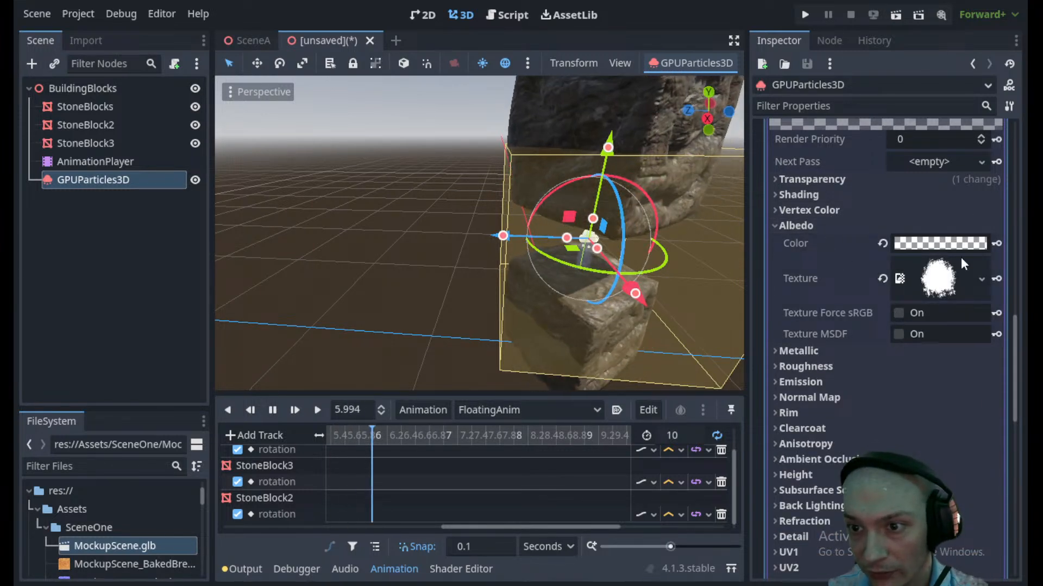
pyautogui.click(830, 209)
pyautogui.click(898, 226)
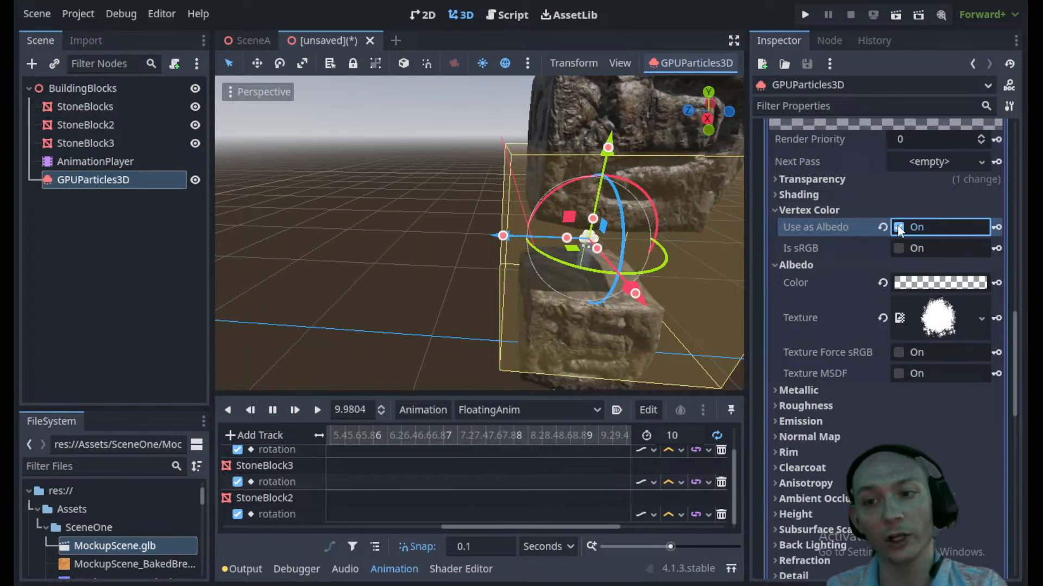
# - Open the emitter's ParticleProcessMaterial for editing and frame the emitter among the stone blocks
pyautogui.scroll(3, 863, 221)
pyautogui.scroll(10, 840, 345)
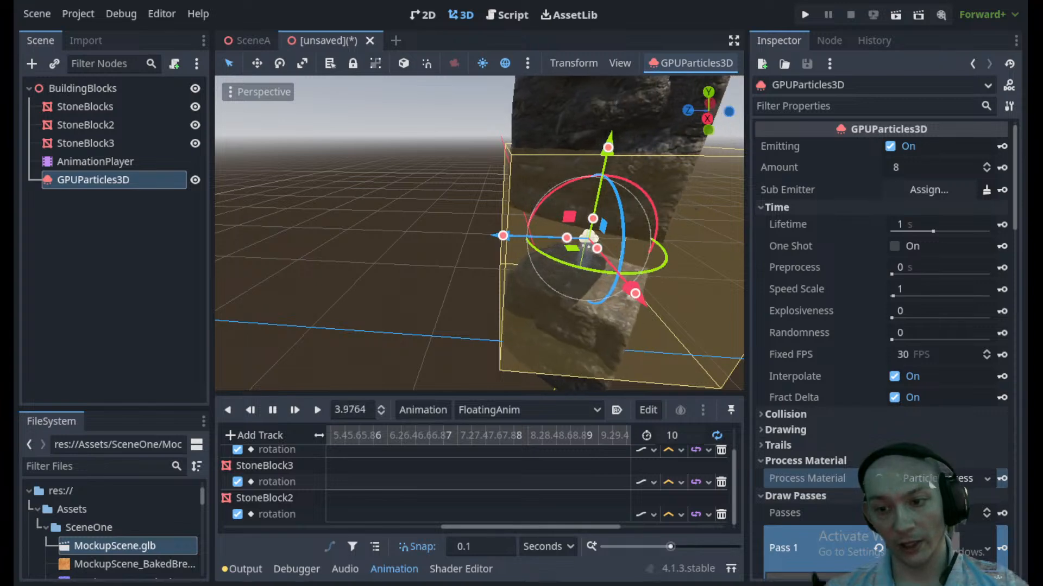
pyautogui.click(923, 479)
pyautogui.scroll(-2, 842, 374)
pyautogui.scroll(-3, 550, 224)
pyautogui.scroll(-2, 551, 222)
pyautogui.keyDown('shift'); pyautogui.moveTo(594, 264); pyautogui.dragTo(530, 248, button='middle'); pyautogui.keyUp('shift')
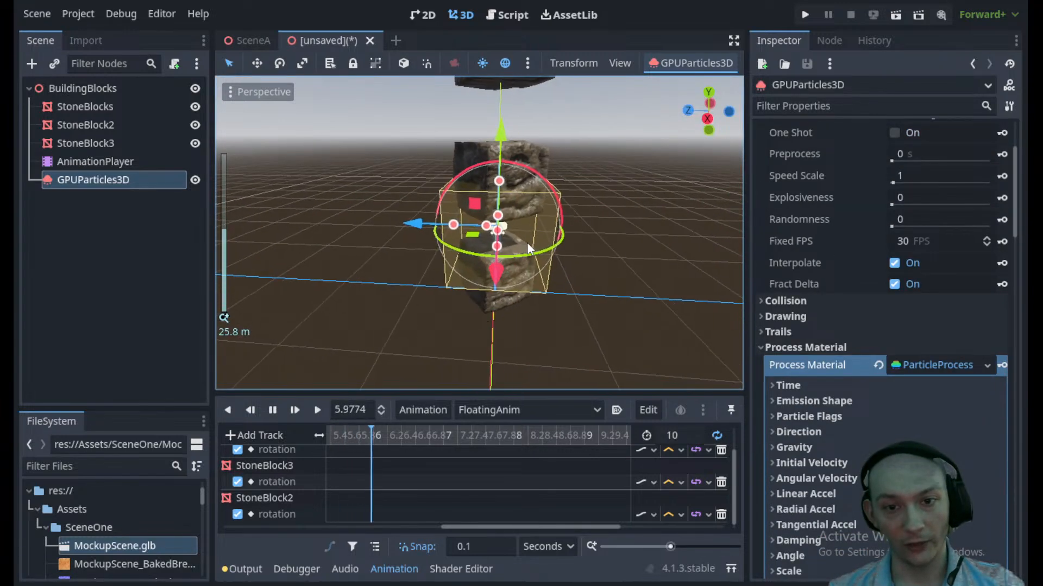
pyautogui.scroll(6, 532, 249)
pyautogui.scroll(-5, 871, 432)
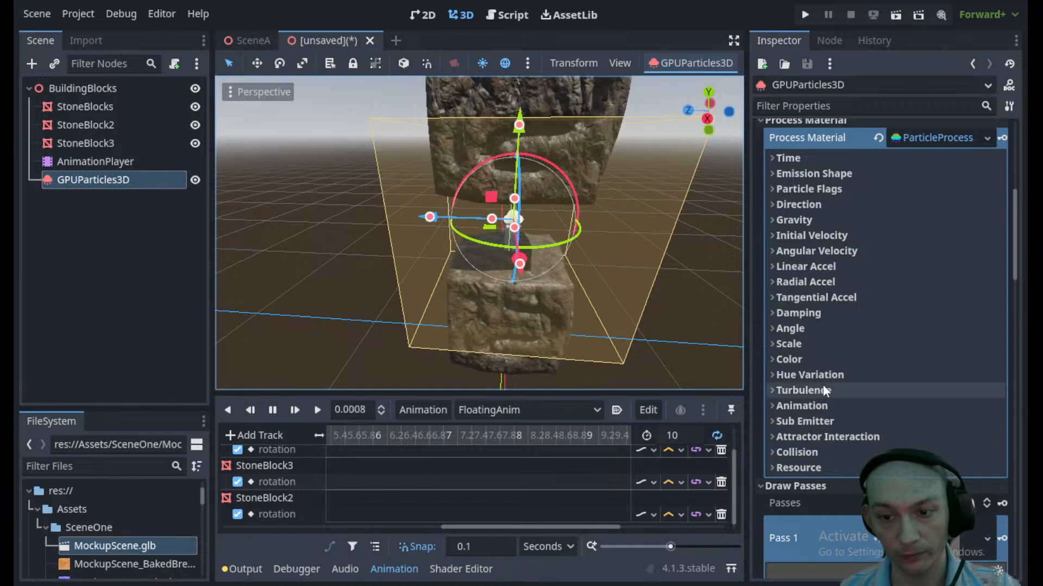
# - Set both the minimum and maximum particle scale in the process material to 4
pyautogui.click(774, 344)
pyautogui.scroll(-2, 881, 359)
pyautogui.moveTo(896, 310); pyautogui.dragTo(908, 309)
pyautogui.scroll(-6, 582, 310)
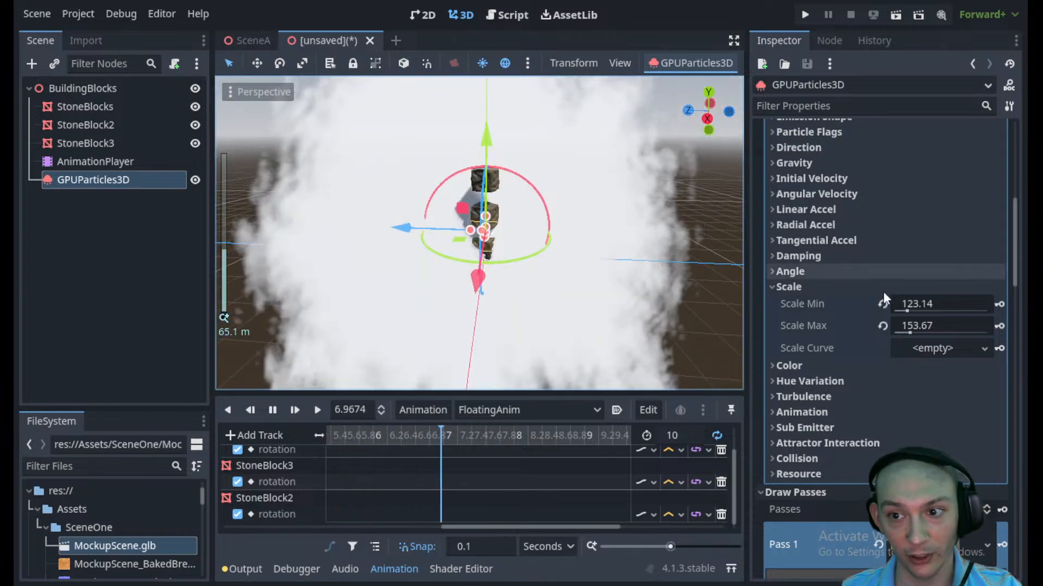
pyautogui.click(905, 303)
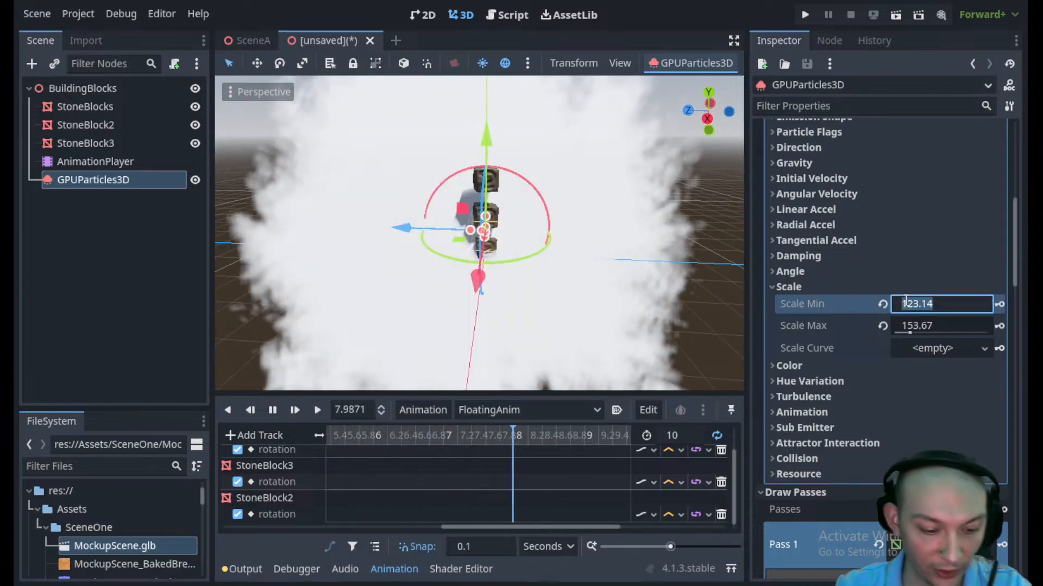
pyautogui.write('4')
pyautogui.click(914, 325)
pyautogui.write('4')
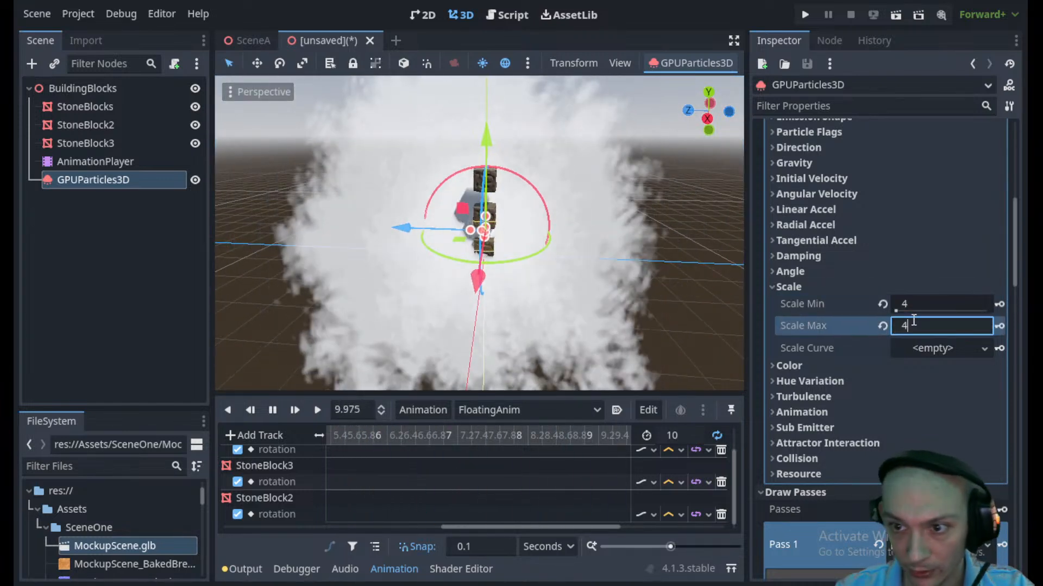
pyautogui.scroll(5, 519, 253)
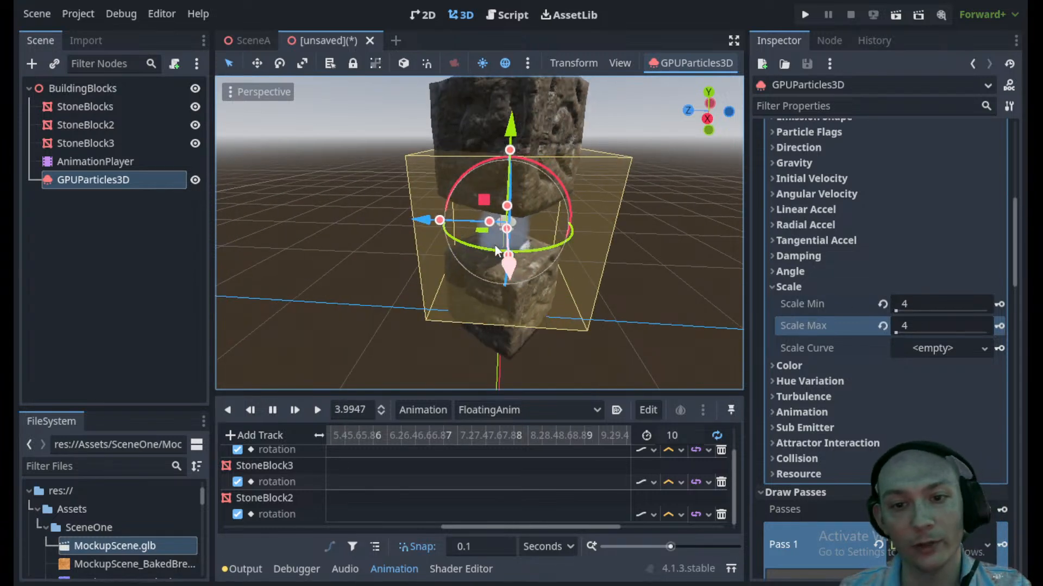
# - Set the process material's Y gravity to 9.8 so the smoke rises
pyautogui.scroll(5, 825, 314)
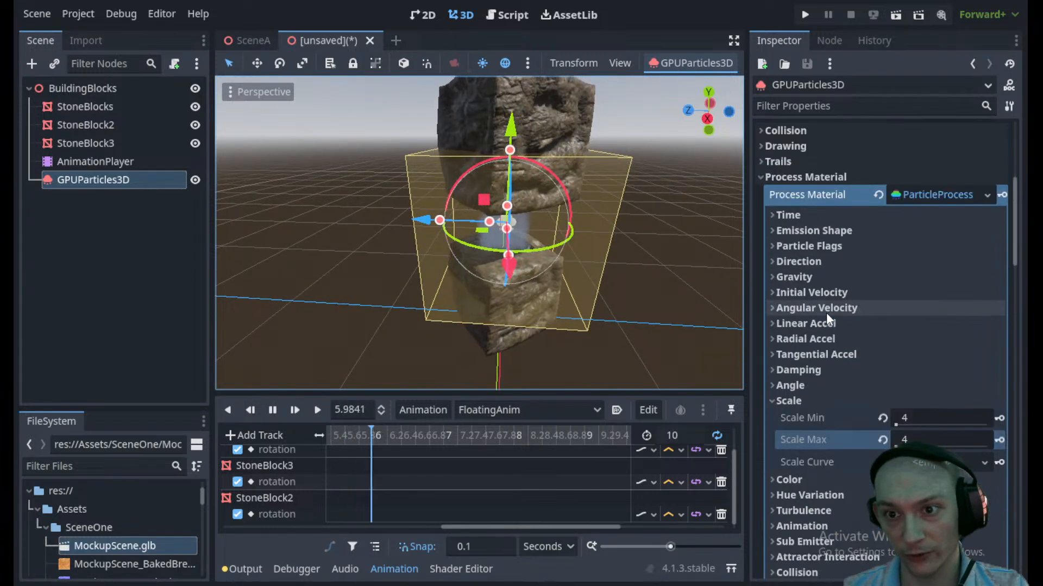
pyautogui.click(832, 332)
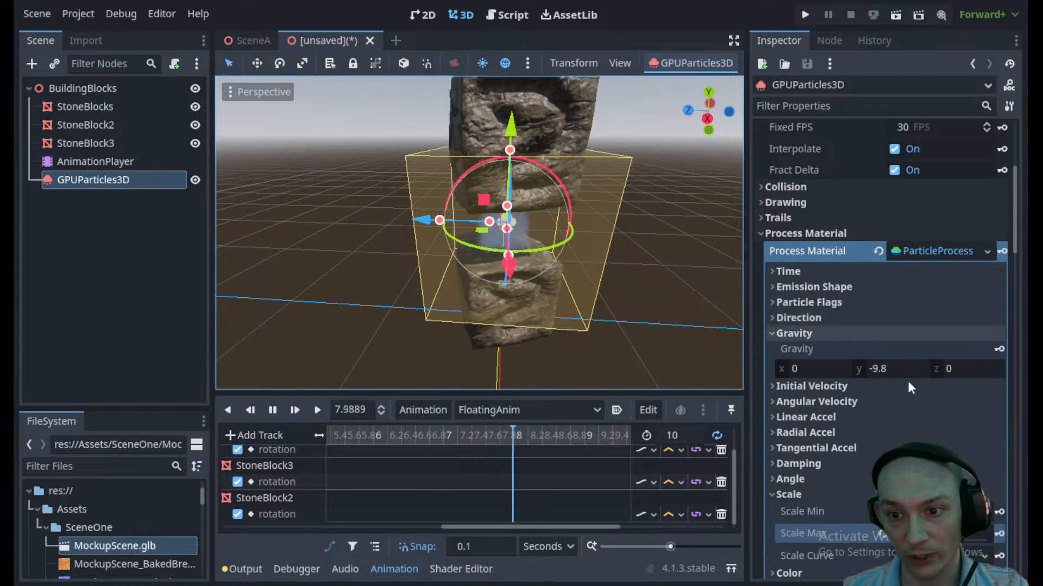
pyautogui.click(888, 368)
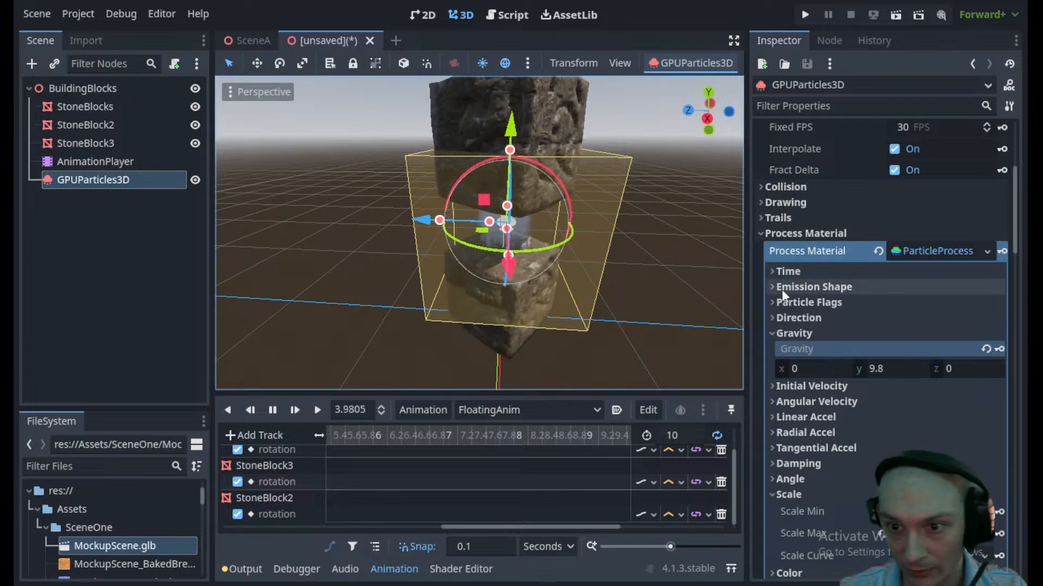
# - Change the process material's emission shape to Sphere with a radius of 4
pyautogui.click(817, 286)
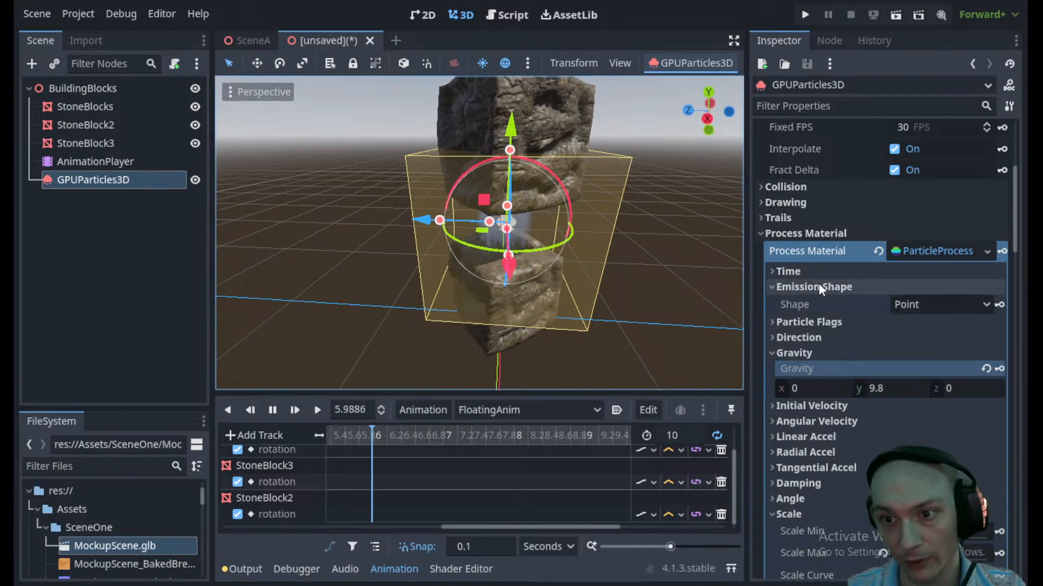
pyautogui.click(964, 305)
pyautogui.click(954, 346)
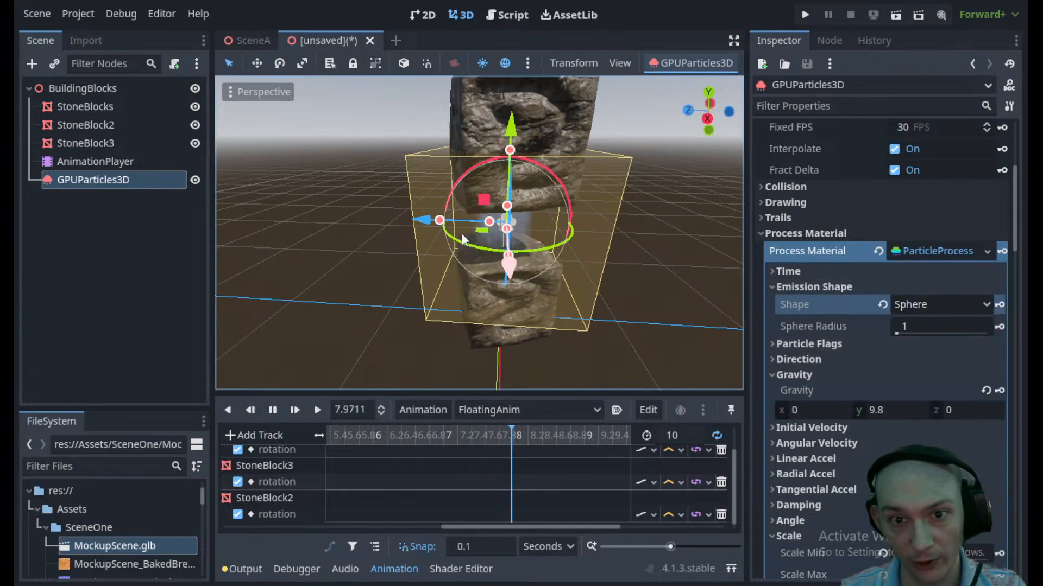
pyautogui.click(908, 327)
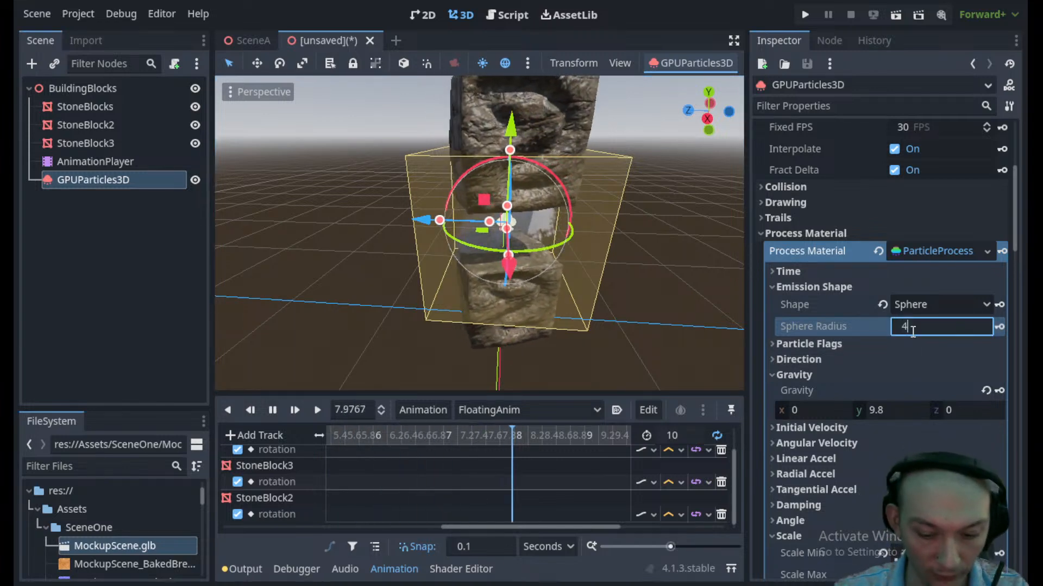
# - Try a maximum initial velocity of 68.7 in the emitter's process material
pyautogui.scroll(-2, 859, 379)
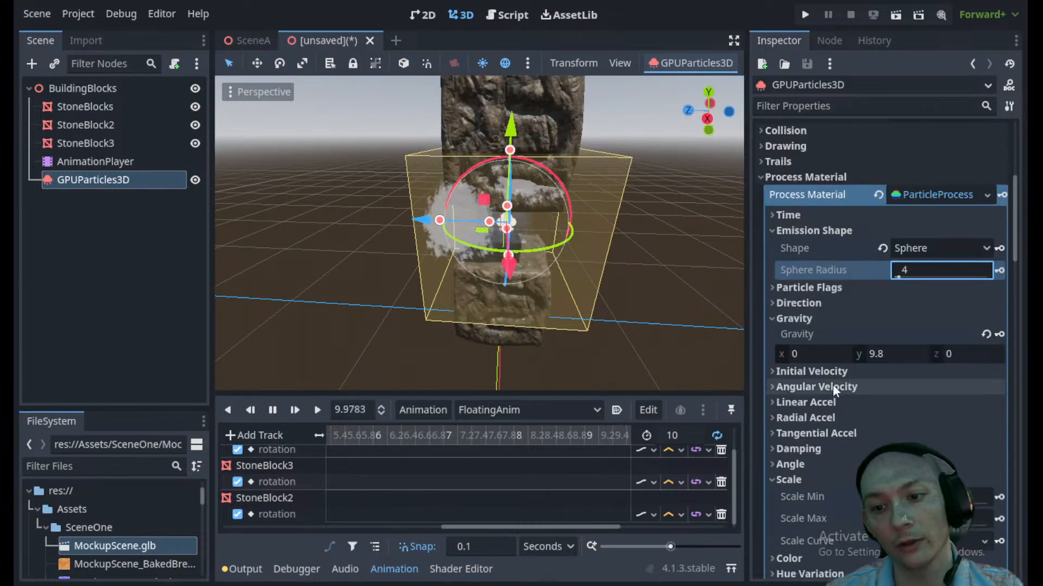
pyautogui.scroll(-2, 815, 300)
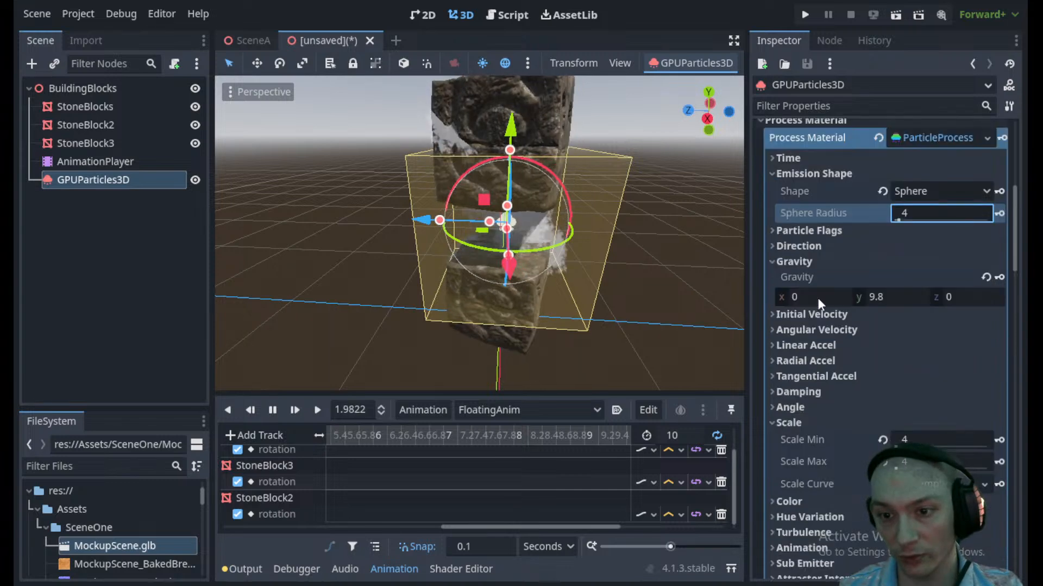
pyautogui.click(826, 314)
pyautogui.moveTo(902, 337); pyautogui.dragTo(900, 340)
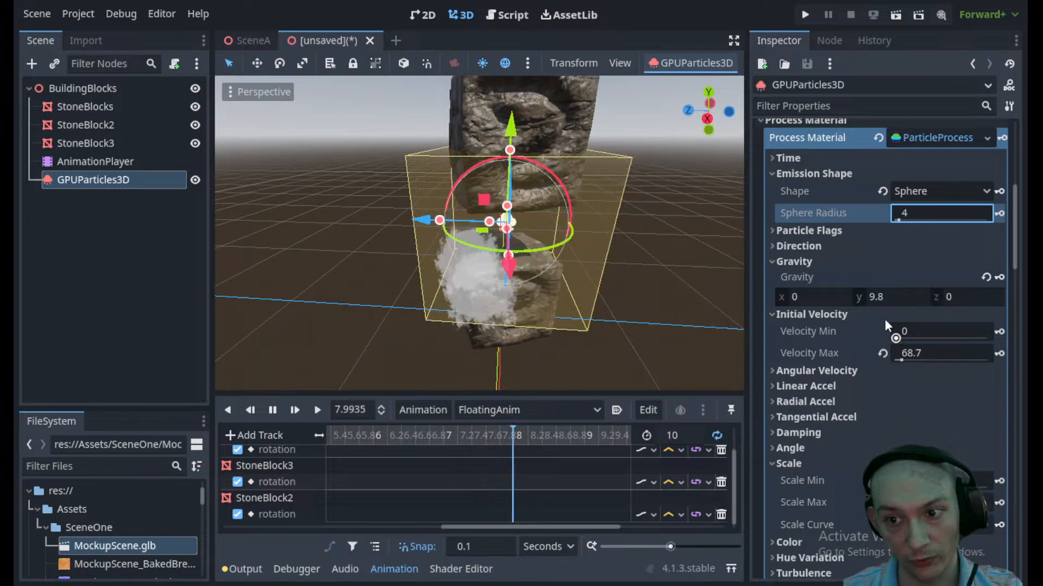
# - Set the emitter's particle amount to 50 and inspect the smoke around the blocks from another angle
pyautogui.scroll(12, 869, 268)
pyautogui.click(911, 168)
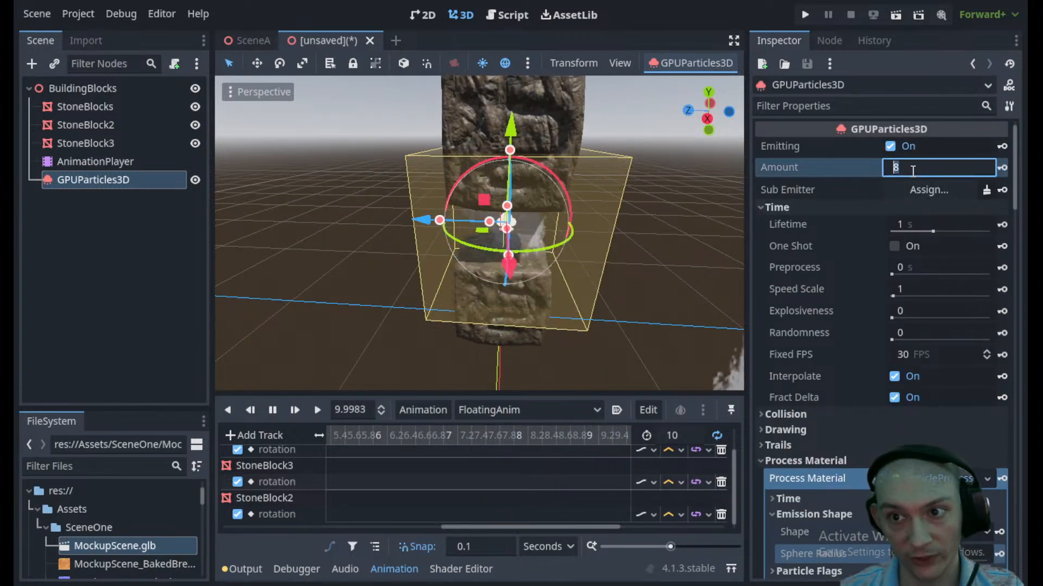
pyautogui.write('50')
pyautogui.press('Return')
pyautogui.scroll(-5, 456, 246)
pyautogui.moveTo(406, 280); pyautogui.dragTo(591, 267, button='middle')
pyautogui.scroll(6, 591, 267)
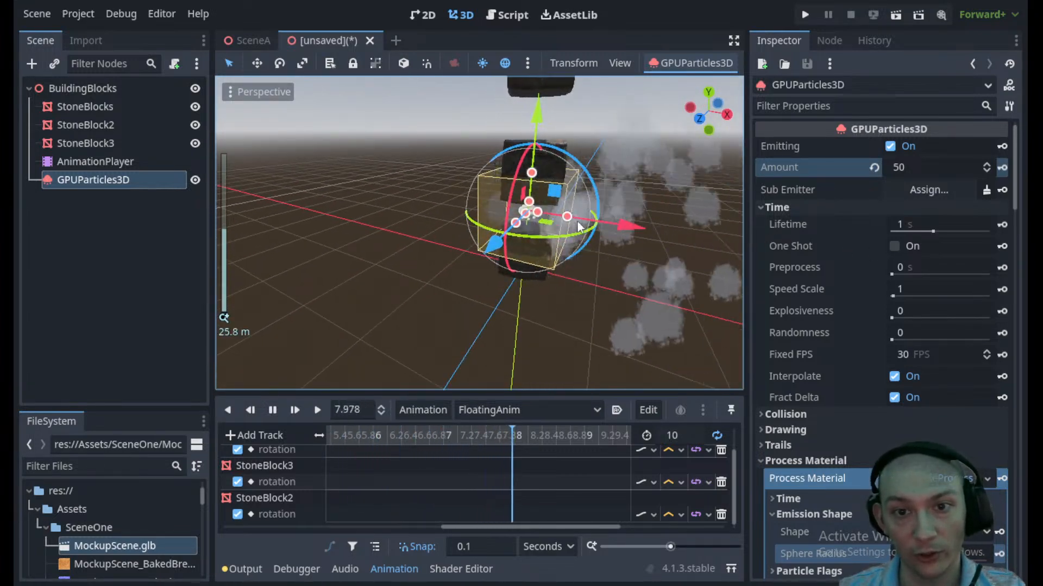
# - Increase the direction spread in the process material to 180 so particles leave on all sides
pyautogui.scroll(-4, 857, 509)
pyautogui.scroll(-6, 875, 414)
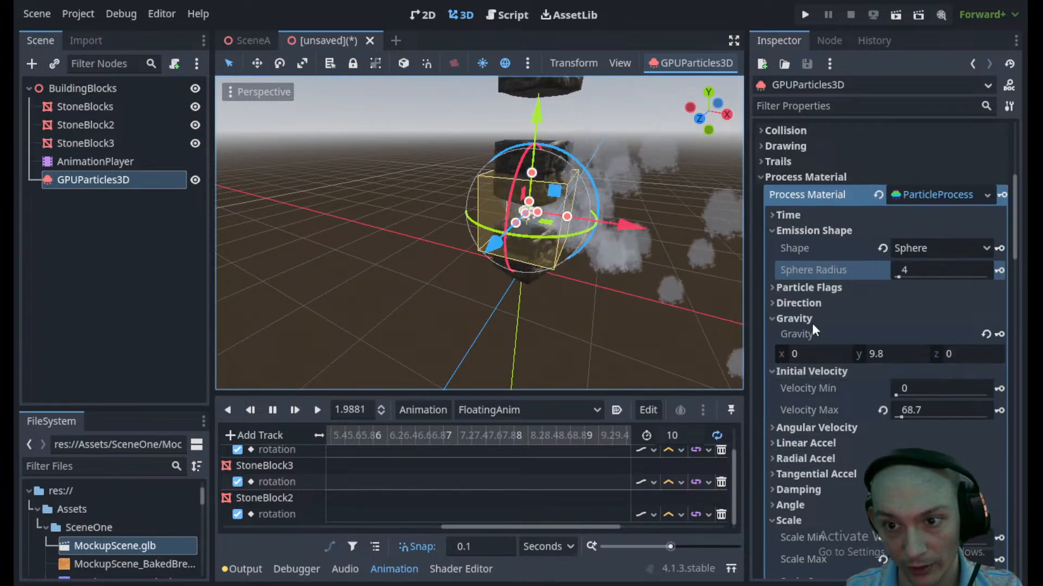
pyautogui.click(820, 301)
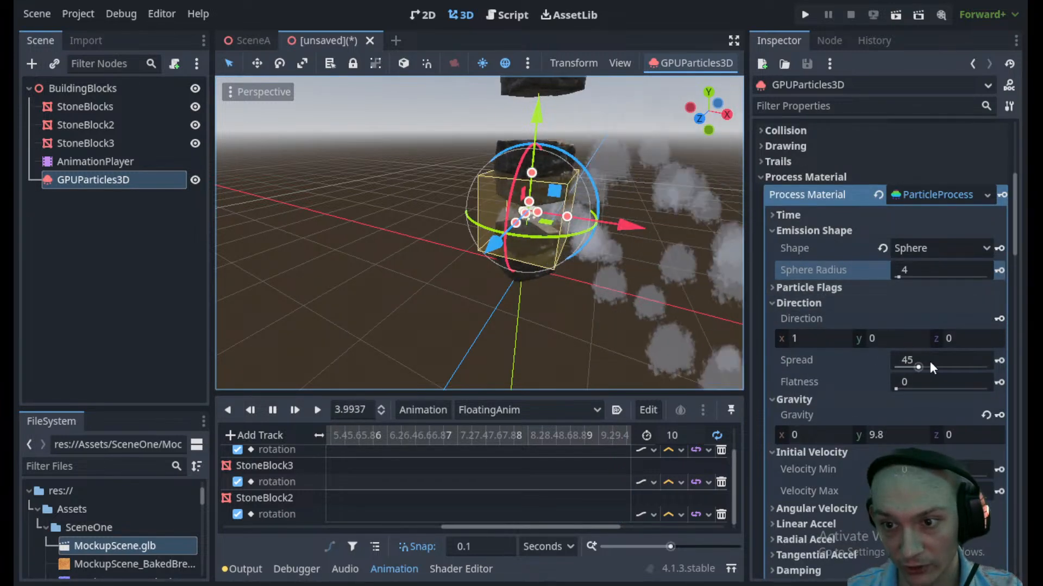
pyautogui.moveTo(916, 367); pyautogui.dragTo(983, 365)
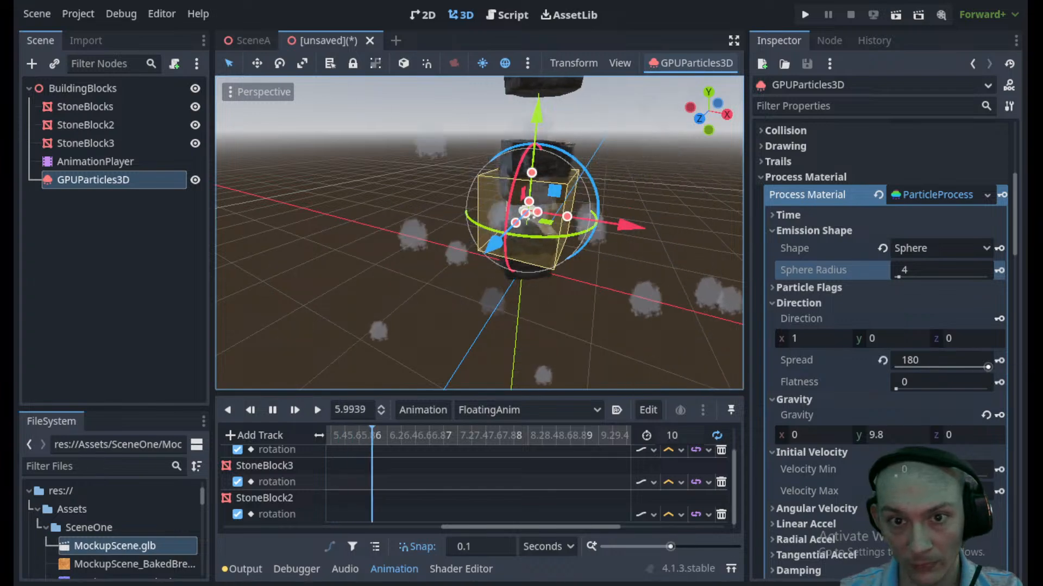
pyautogui.moveTo(519, 245); pyautogui.dragTo(251, 324, button='middle')
pyautogui.scroll(3, 404, 300)
pyautogui.moveTo(404, 299); pyautogui.dragTo(529, 206, button='middle')
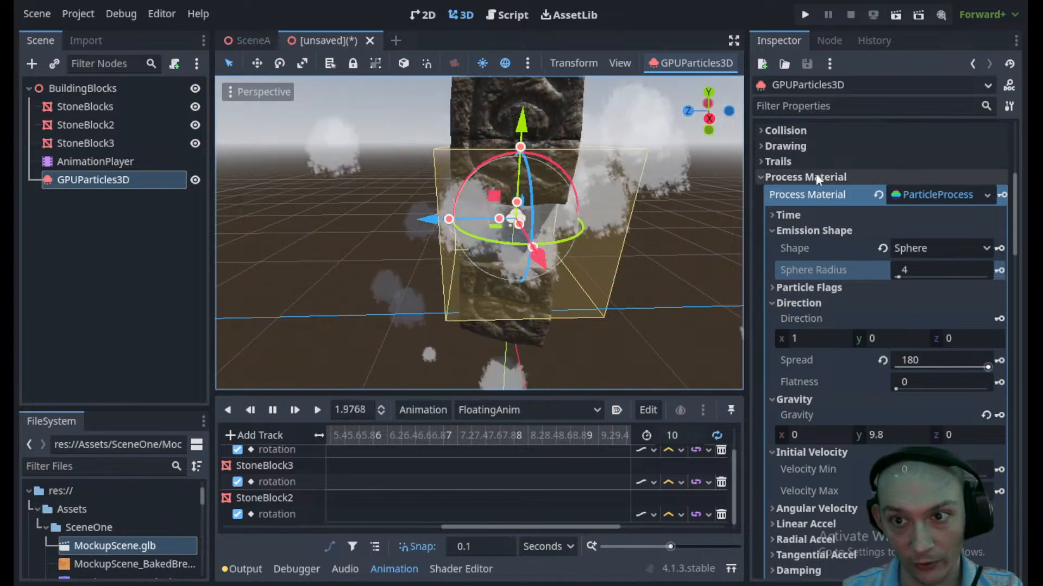
# - Shorten the emitter's particle lifetime to 0.5 s
pyautogui.scroll(5, 816, 174)
pyautogui.click(901, 223)
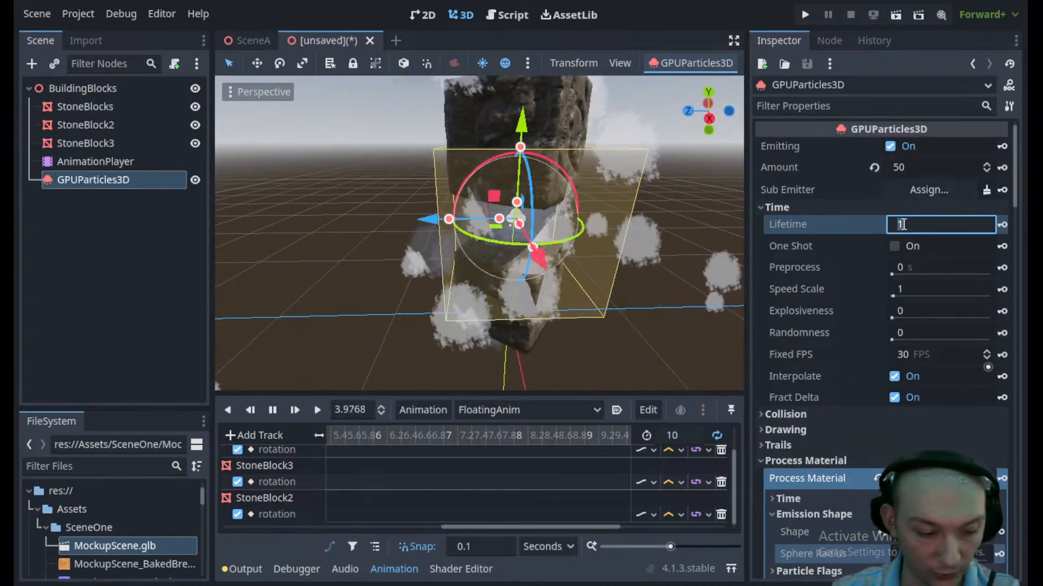
pyautogui.write('0.5')
pyautogui.press('Return')
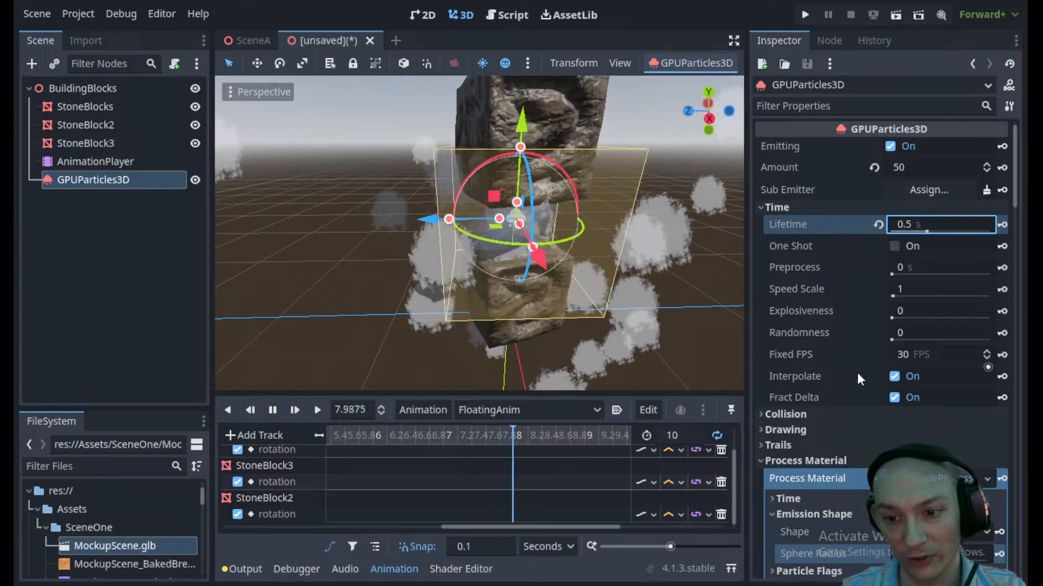
# - Set the process material's initial velocity to a maximum of 5 and a minimum of 3
pyautogui.scroll(-6, 857, 369)
pyautogui.scroll(-5, 824, 424)
pyautogui.click(924, 320)
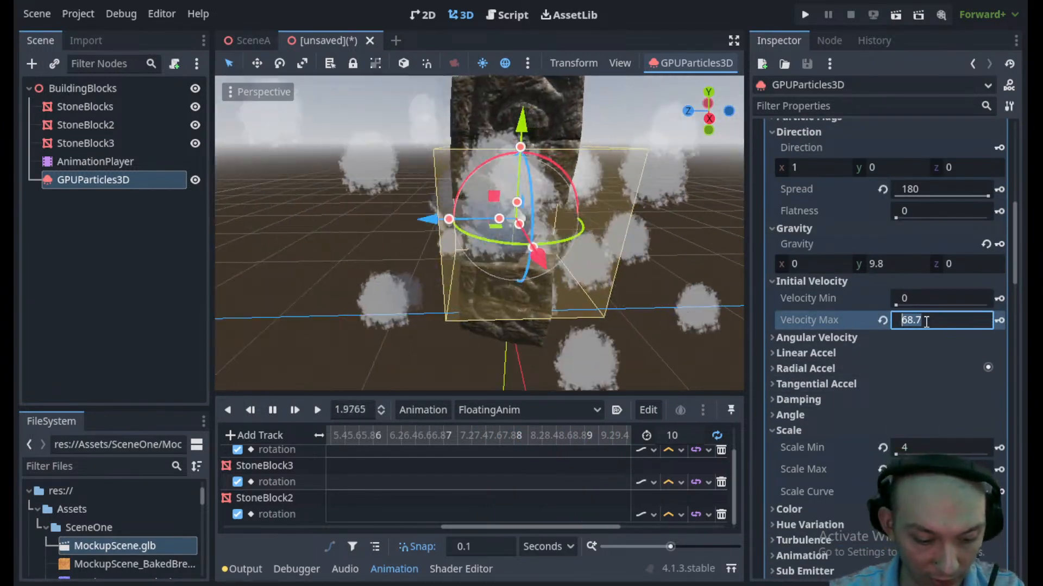
pyautogui.write('5')
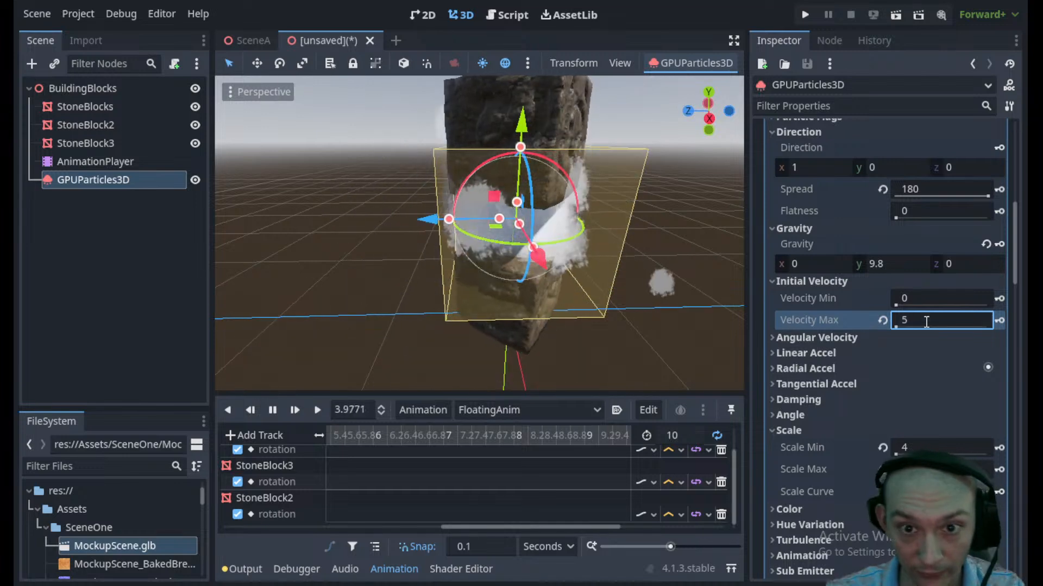
pyautogui.click(923, 299)
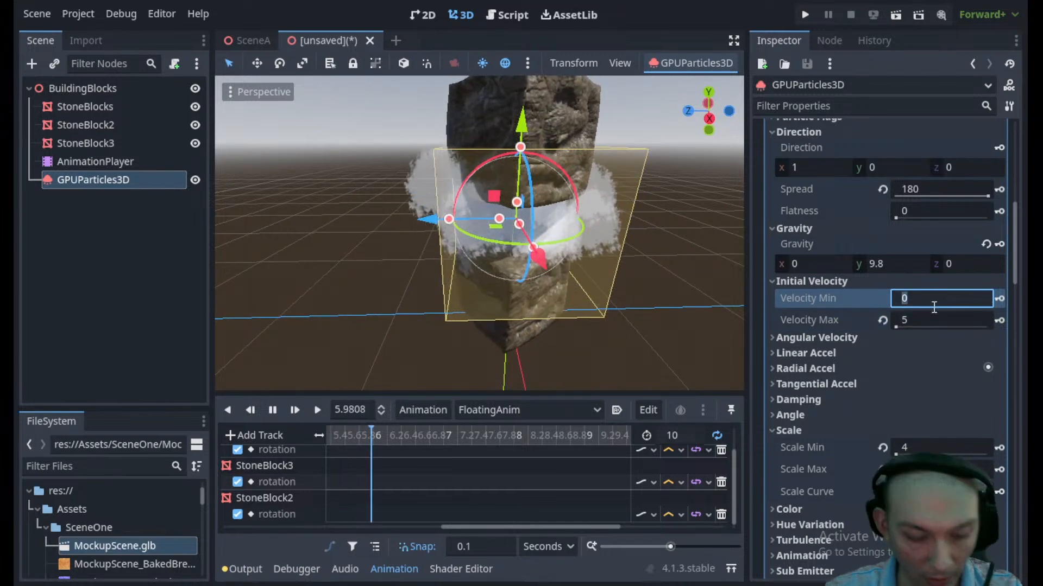
pyautogui.write('3')
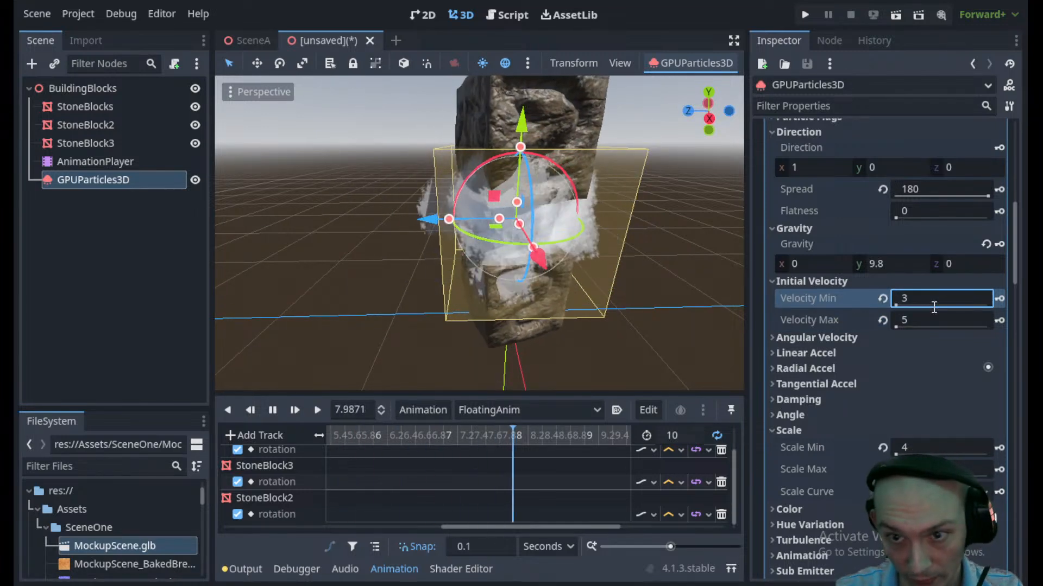
pyautogui.press('Return')
pyautogui.moveTo(614, 253); pyautogui.dragTo(414, 262, button='middle')
# - Enable Proximity Fade in the Pass 1 mesh material and check how the smoke blends with the blocks
pyautogui.scroll(-5, 807, 415)
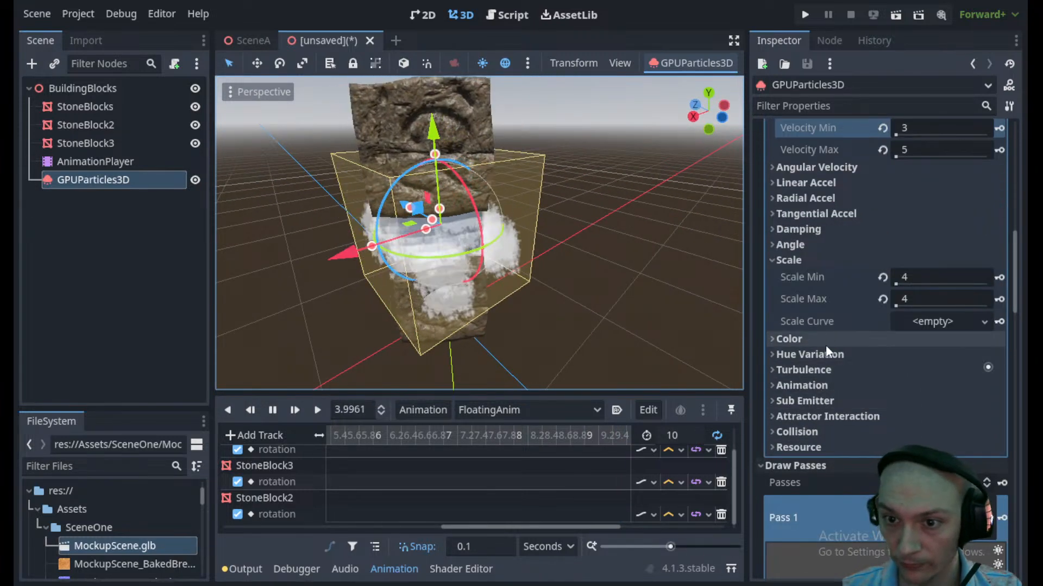
pyautogui.click(825, 443)
pyautogui.click(826, 443)
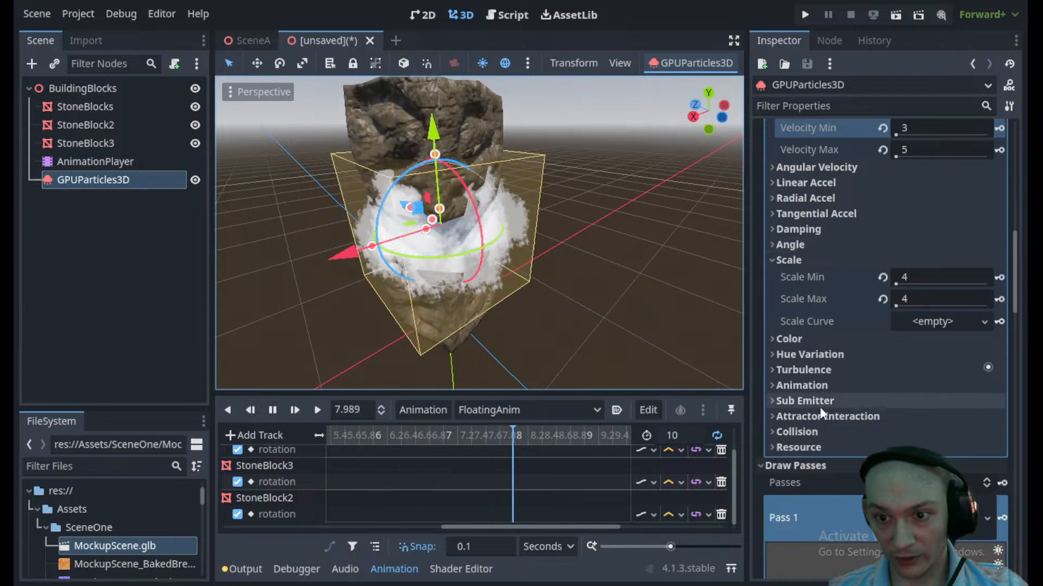
pyautogui.scroll(2, 817, 293)
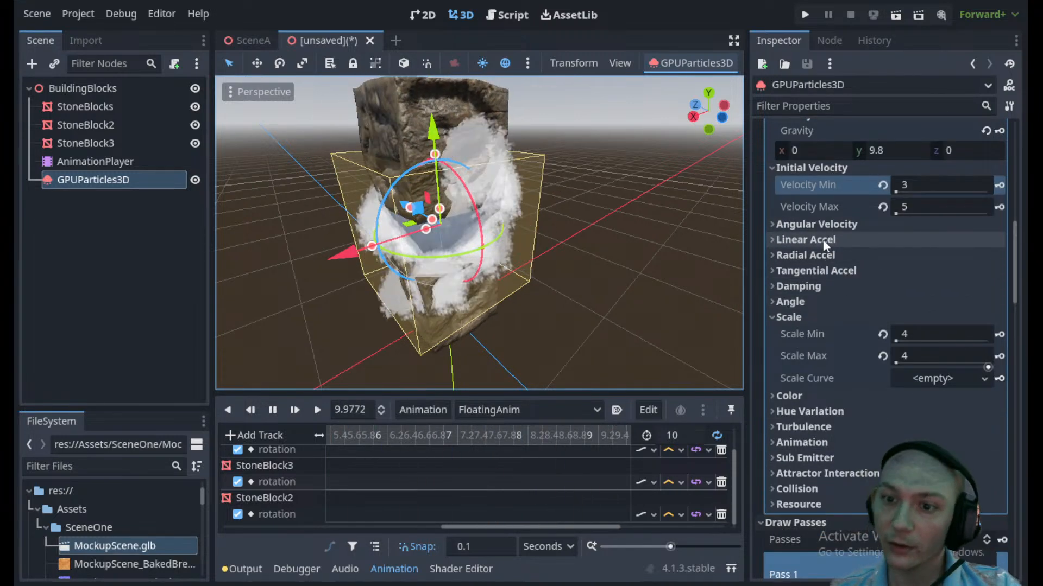
pyautogui.scroll(-15, 816, 461)
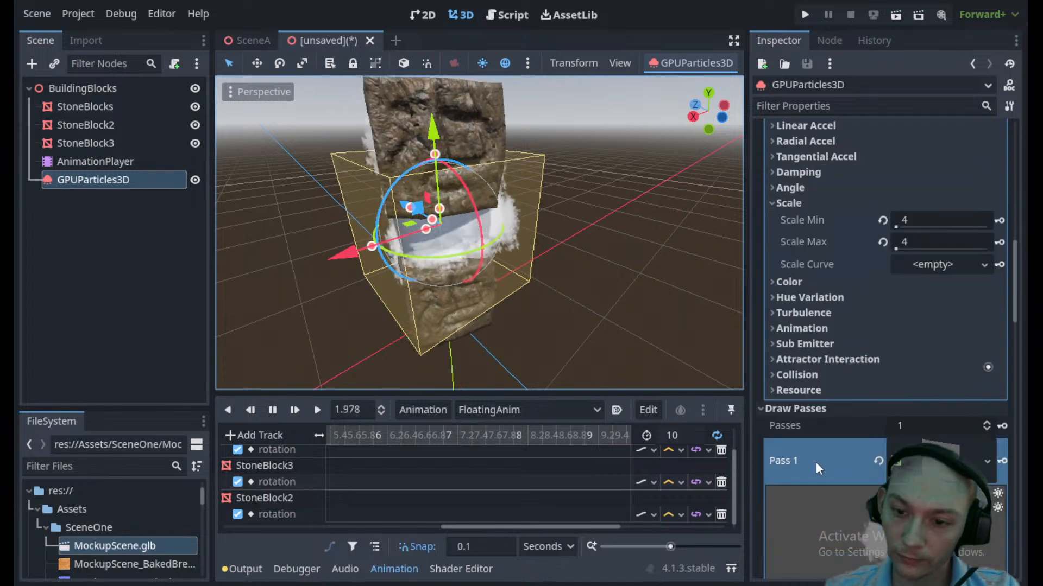
pyautogui.scroll(-5, 815, 462)
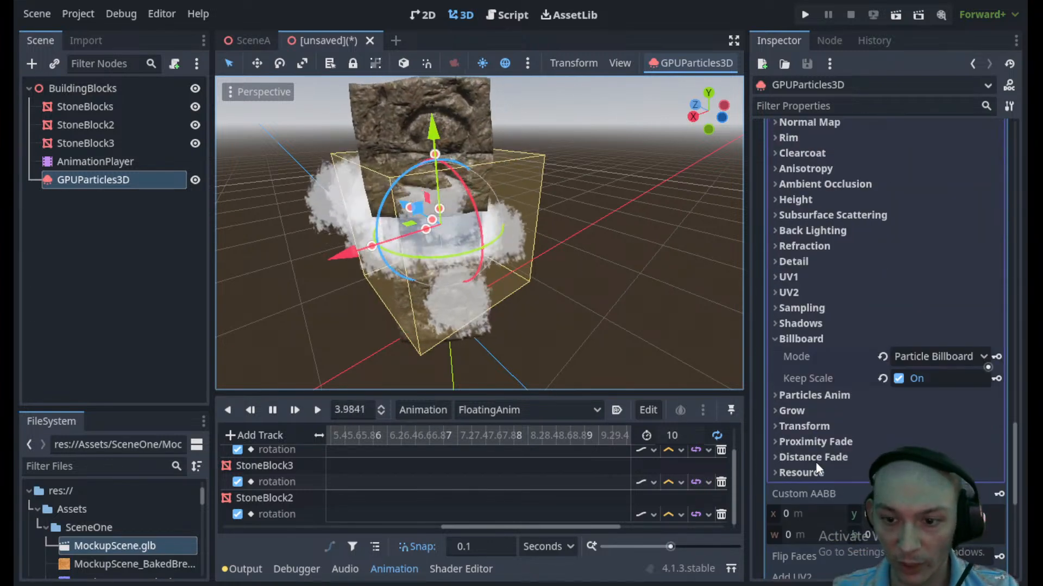
pyautogui.click(817, 442)
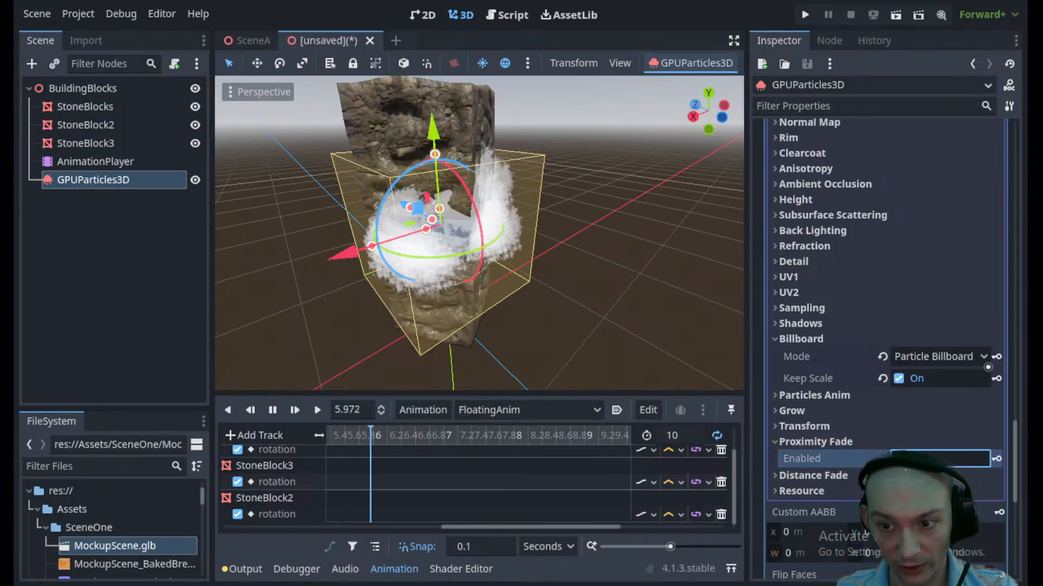
pyautogui.click(899, 459)
pyautogui.moveTo(427, 242); pyautogui.dragTo(561, 178, button='middle')
pyautogui.scroll(7, 504, 201)
pyautogui.scroll(-6, 666, 230)
pyautogui.scroll(4, 815, 438)
pyautogui.scroll(2, 886, 360)
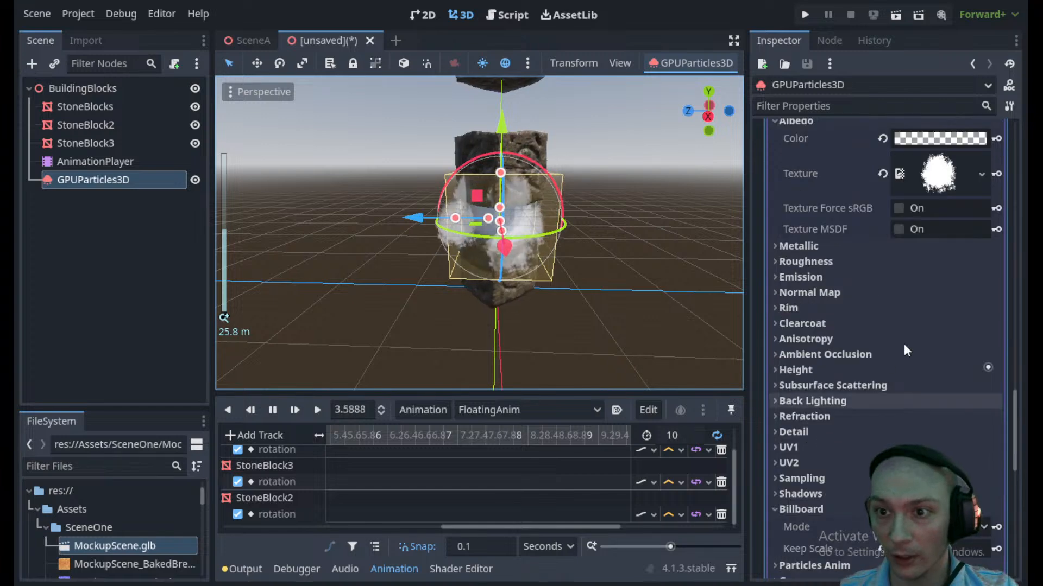
# - Assign a new gradient texture as the Color Ramp of the process material
pyautogui.scroll(8, 935, 262)
pyautogui.scroll(15, 921, 272)
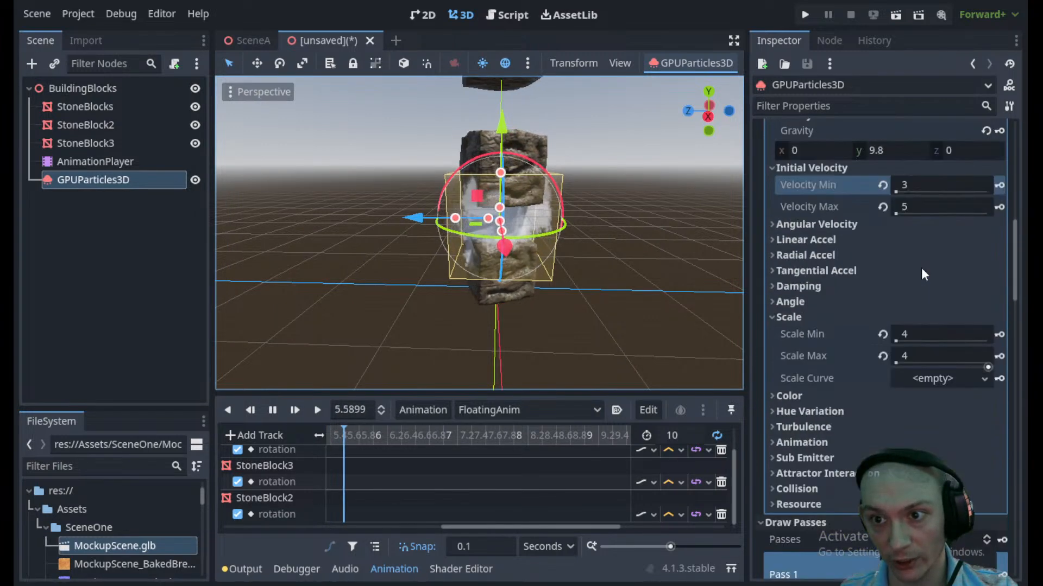
pyautogui.scroll(-10, 921, 267)
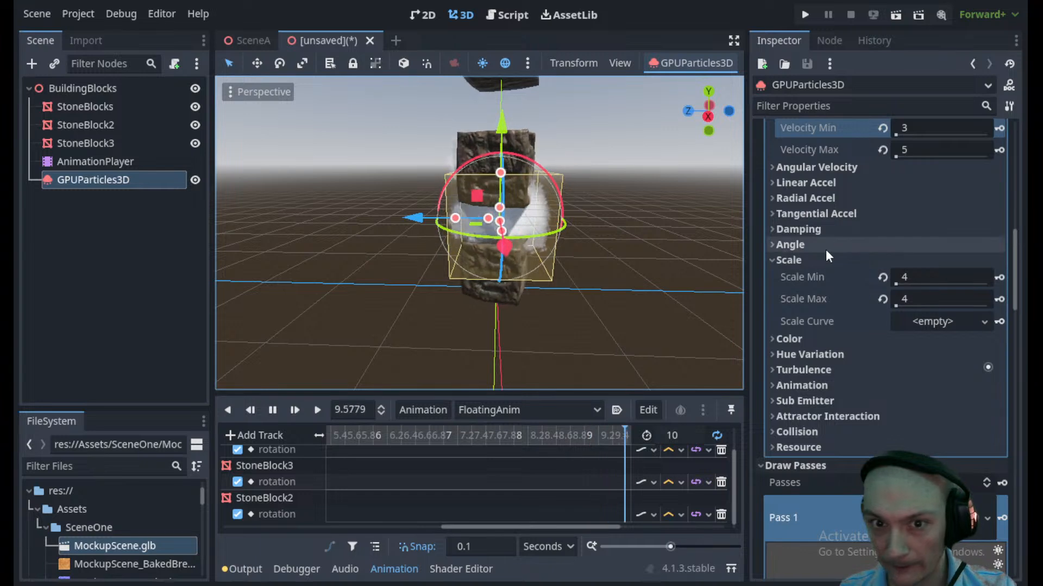
pyautogui.click(790, 259)
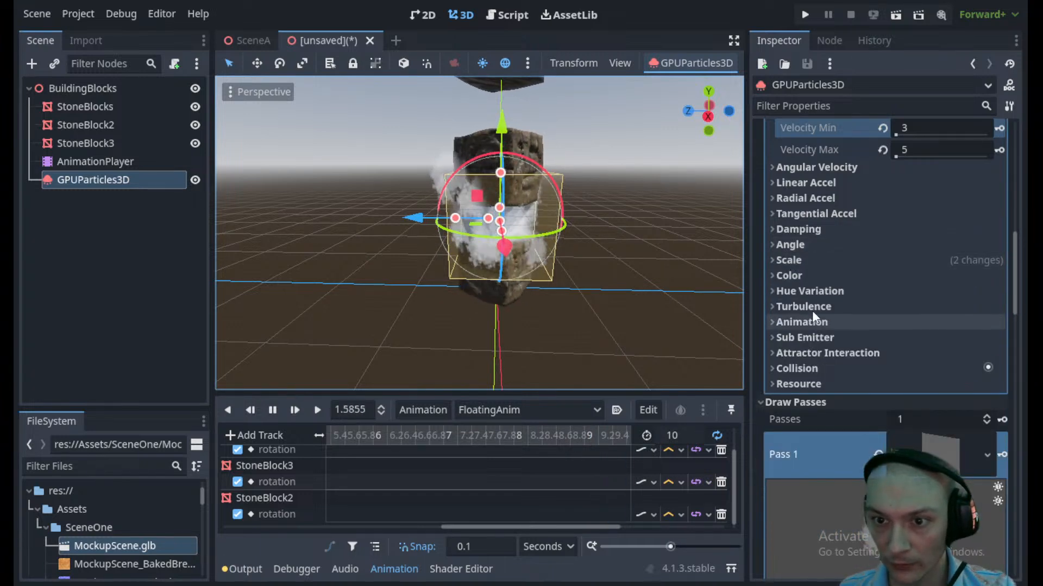
pyautogui.click(814, 275)
pyautogui.click(936, 314)
pyautogui.click(921, 336)
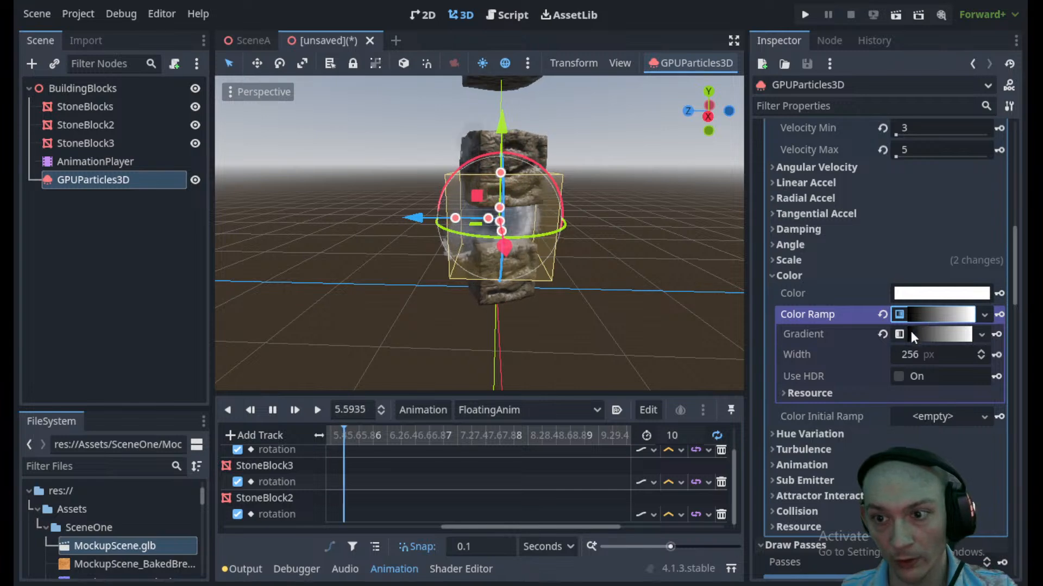
pyautogui.click(923, 315)
pyautogui.click(925, 314)
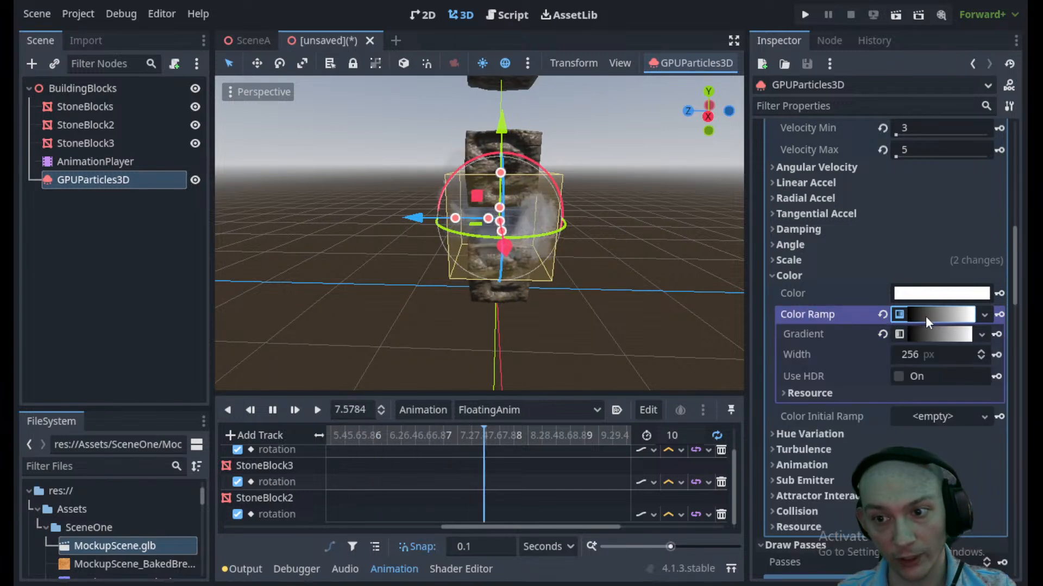
# - Open the color ramp's gradient and change its end stop from white to pure red, hex ff0000
pyautogui.click(925, 335)
pyautogui.click(784, 379)
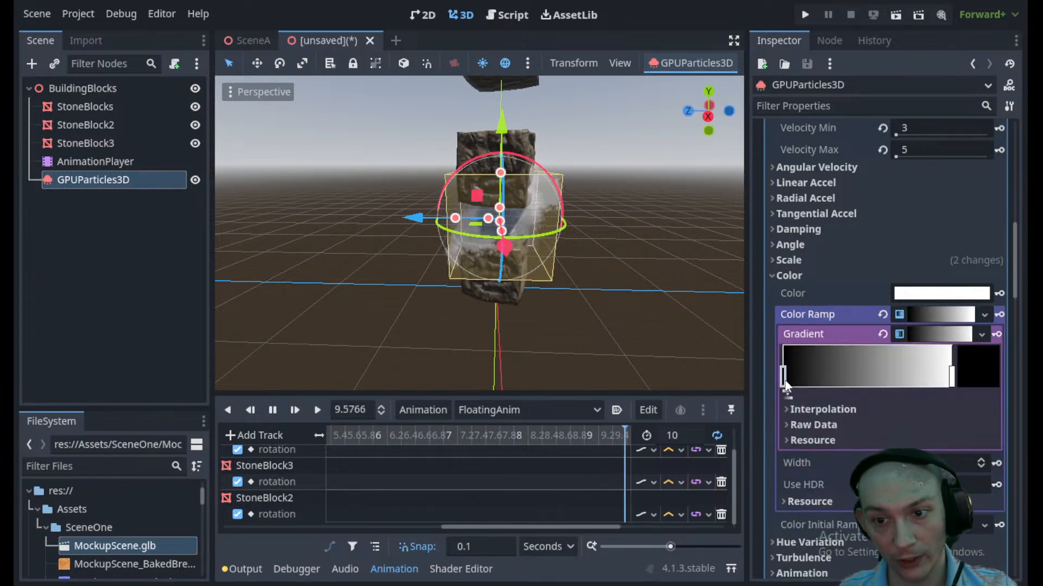
pyautogui.click(951, 376)
pyautogui.click(975, 367)
pyautogui.click(989, 107)
pyautogui.moveTo(989, 107); pyautogui.dragTo(989, 128)
pyautogui.moveTo(945, 93); pyautogui.dragTo(994, 116)
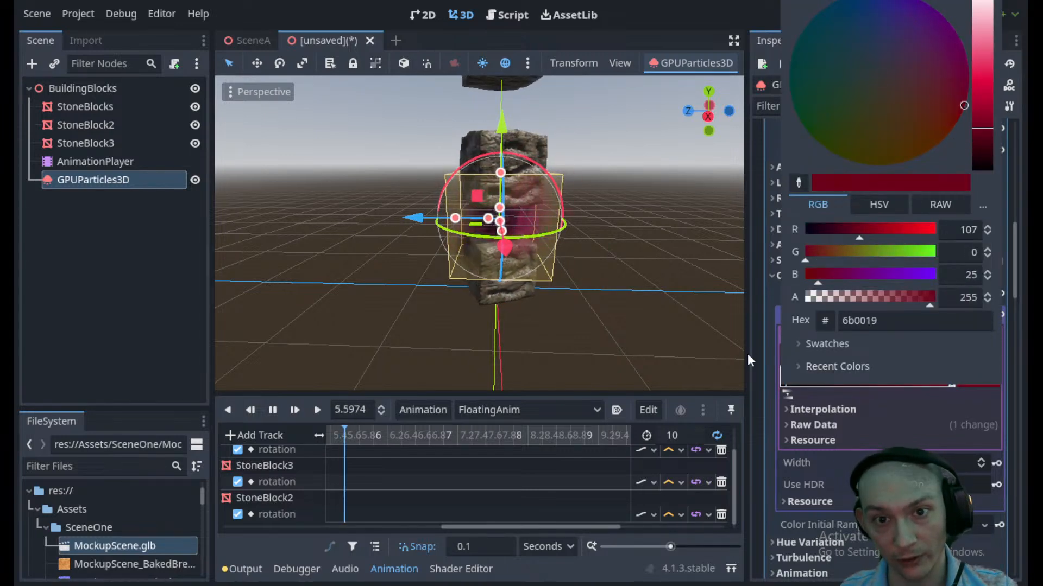
pyautogui.moveTo(989, 129); pyautogui.dragTo(993, 95)
pyautogui.moveTo(828, 279); pyautogui.dragTo(782, 277)
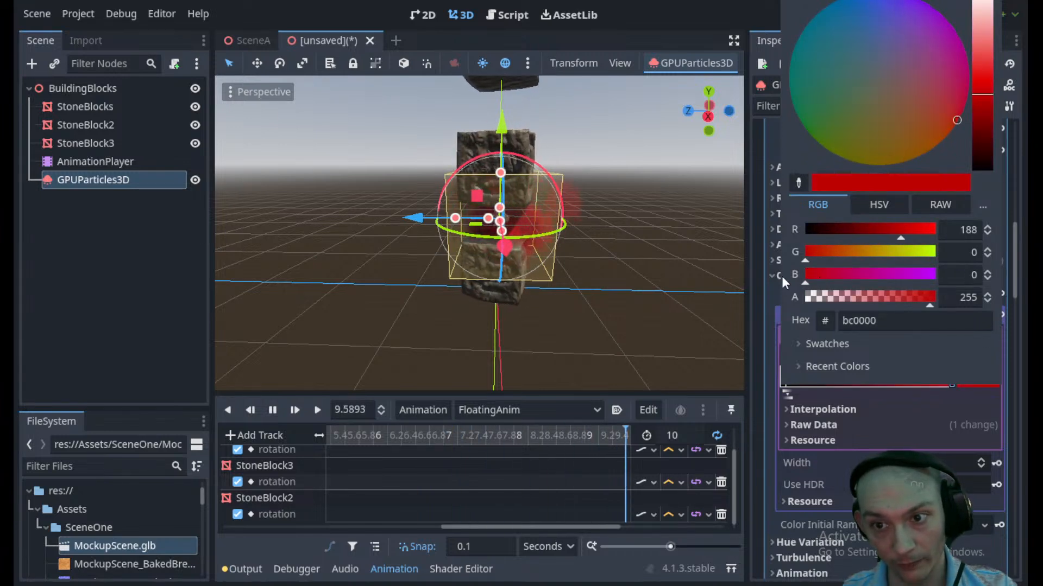
pyautogui.moveTo(895, 234); pyautogui.dragTo(954, 233)
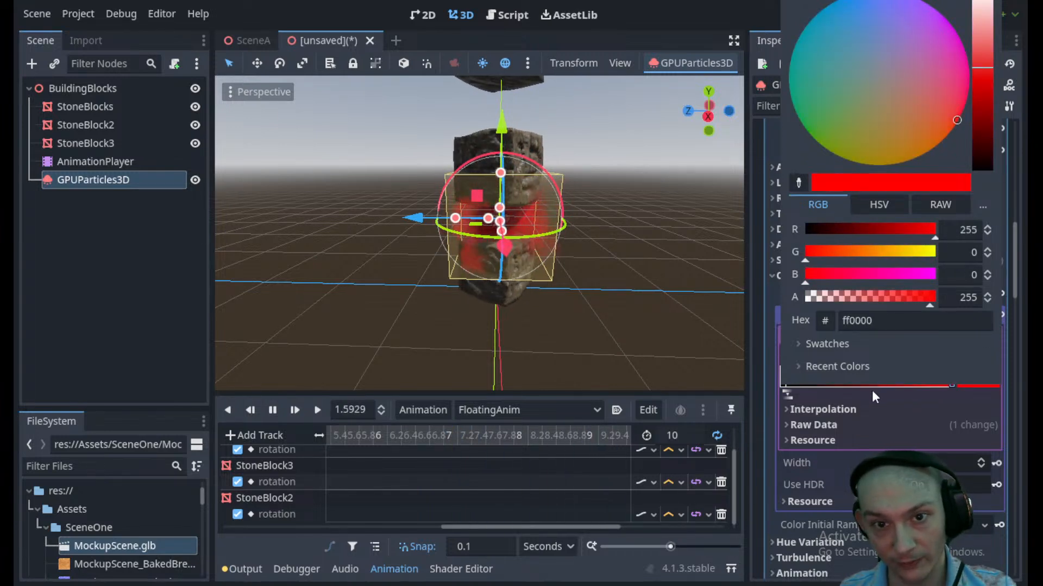
pyautogui.click(852, 440)
# - Add a stop near the middle of the gradient and color it very dark olive, hex 181800
pyautogui.click(871, 374)
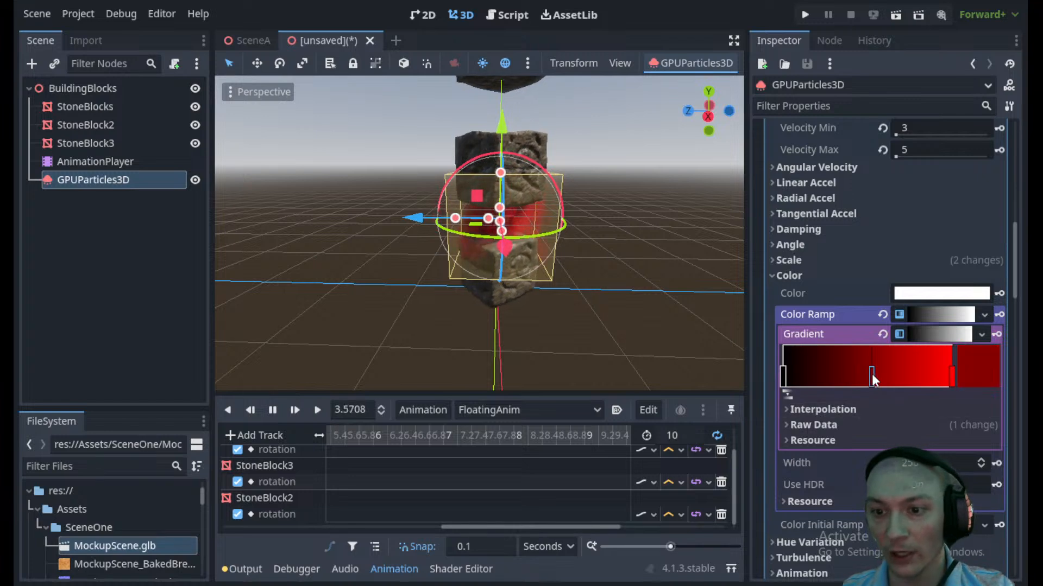
pyautogui.click(967, 377)
pyautogui.moveTo(977, 98); pyautogui.dragTo(980, 60)
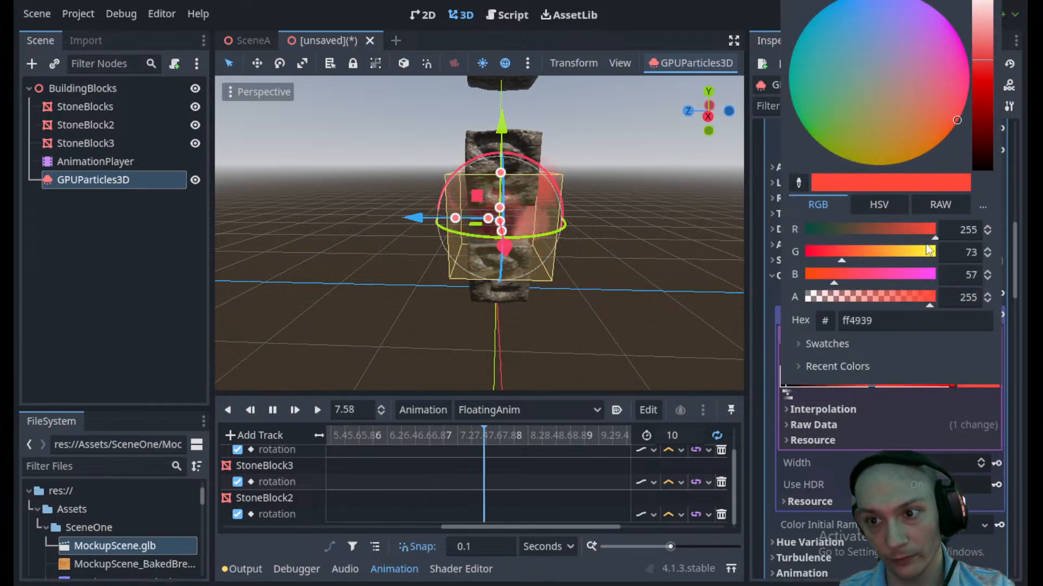
pyautogui.moveTo(929, 250); pyautogui.dragTo(938, 250)
pyautogui.moveTo(977, 21); pyautogui.dragTo(994, 155)
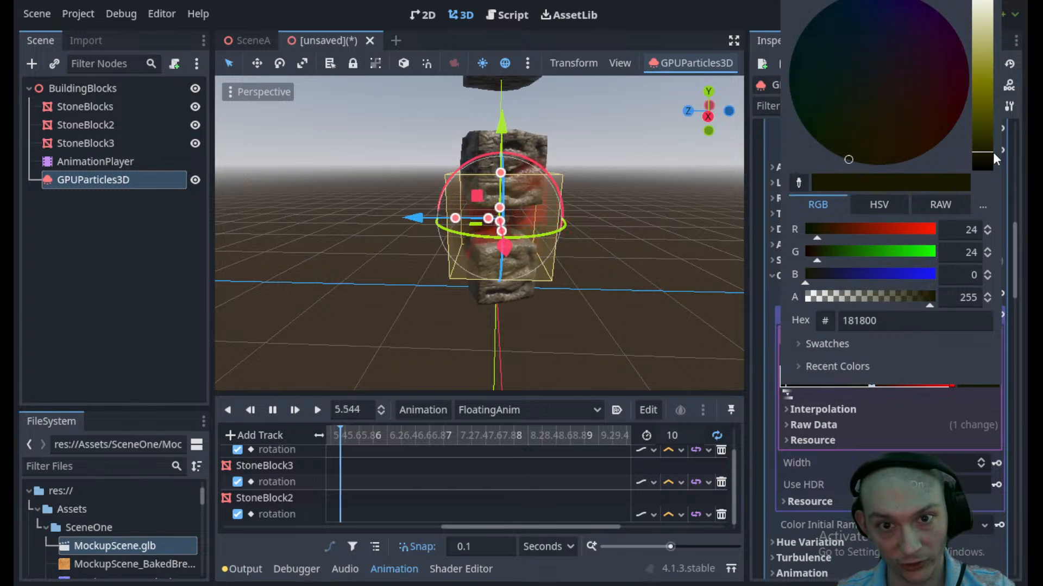
pyautogui.scroll(5, 604, 252)
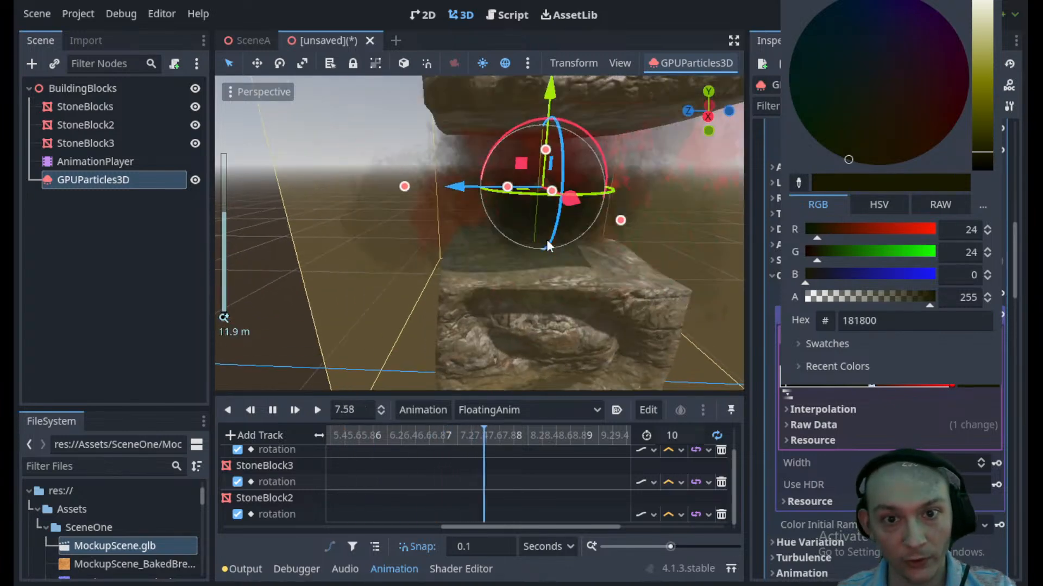
# - Slide the gradient's dark olive stop toward the red end and back near the middle
pyautogui.click(548, 242)
pyautogui.moveTo(872, 380); pyautogui.dragTo(923, 383)
pyautogui.scroll(-4, 515, 321)
pyautogui.scroll(-3, 515, 321)
pyautogui.moveTo(923, 380); pyautogui.dragTo(877, 386)
# - Examine the recolored smoke around the stone blocks from several angles and distances
pyautogui.click(586, 259)
pyautogui.moveTo(589, 263); pyautogui.dragTo(513, 331, button='middle')
pyautogui.scroll(8, 489, 232)
pyautogui.moveTo(493, 223); pyautogui.dragTo(590, 252, button='middle')
pyautogui.scroll(-4, 620, 194)
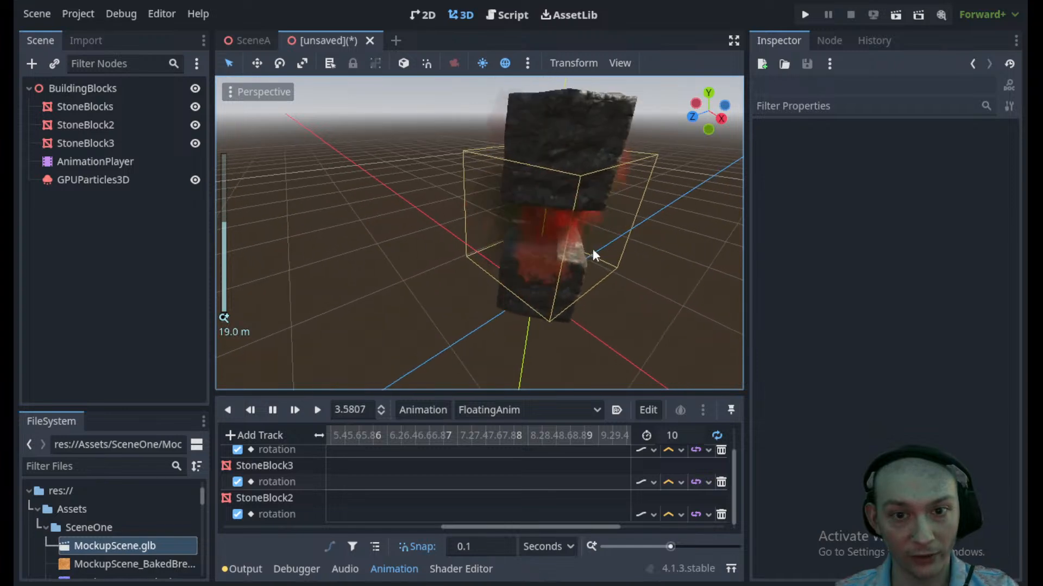
pyautogui.scroll(-5, 598, 249)
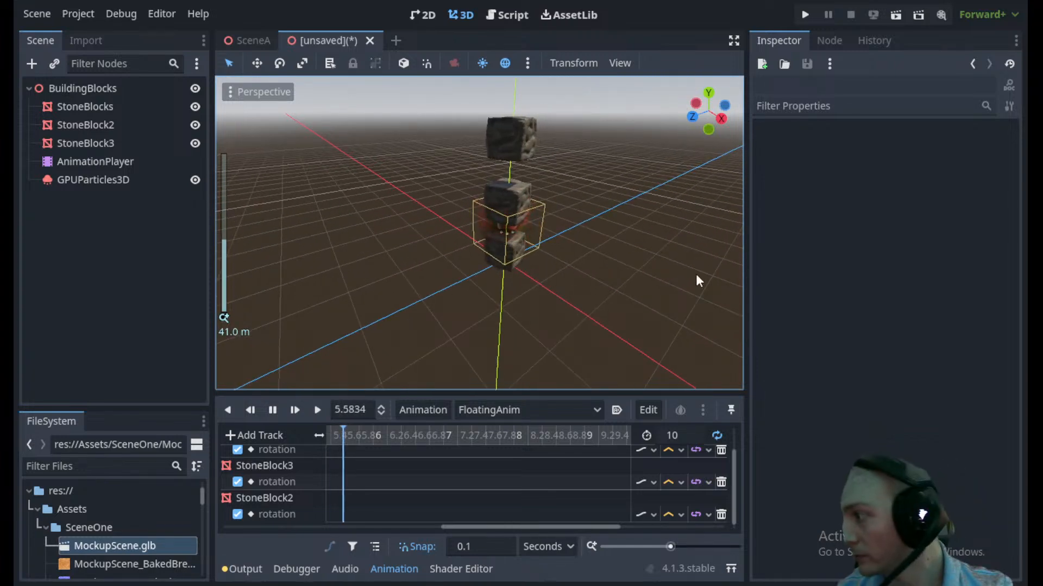
pyautogui.scroll(-2, 696, 274)
pyautogui.scroll(6, 607, 250)
pyautogui.moveTo(608, 250); pyautogui.dragTo(523, 253, button='middle')
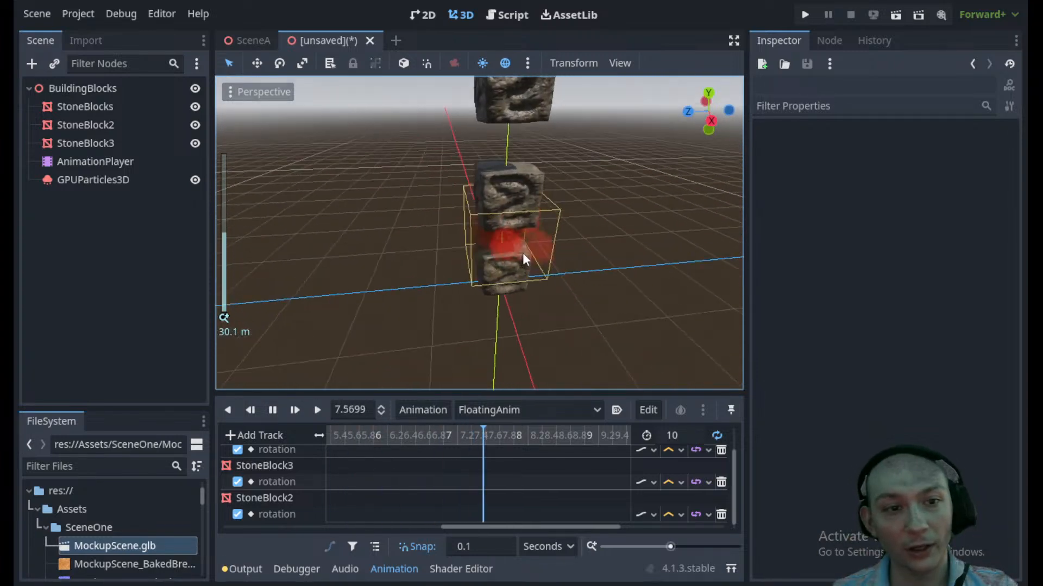
# - Reopen the Color Ramp gradient of GPUParticles3D and move its dark olive stop close to the black start
pyautogui.click(82, 181)
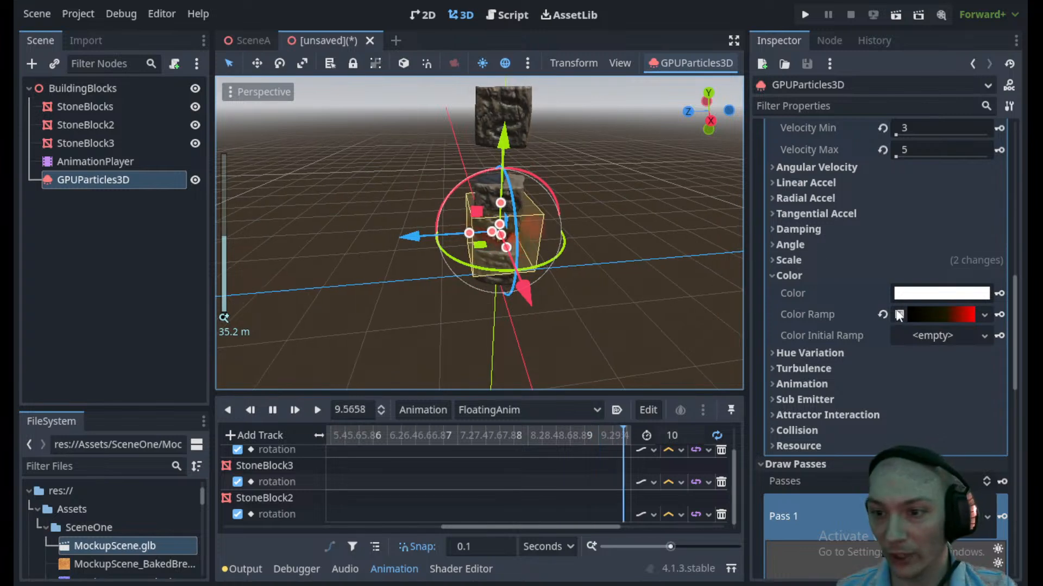
pyautogui.click(930, 315)
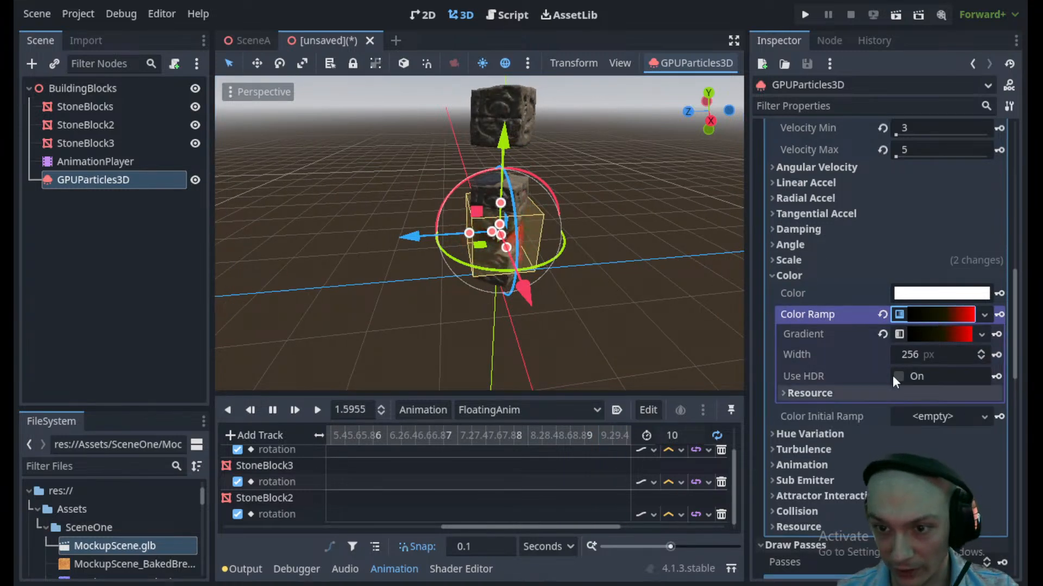
pyautogui.click(932, 332)
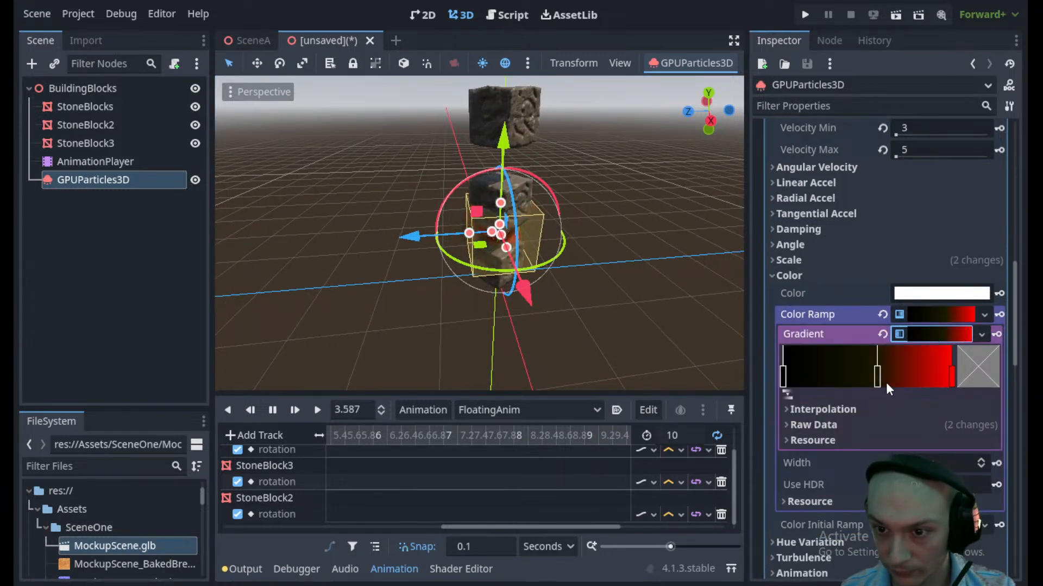
pyautogui.moveTo(876, 377); pyautogui.dragTo(823, 389)
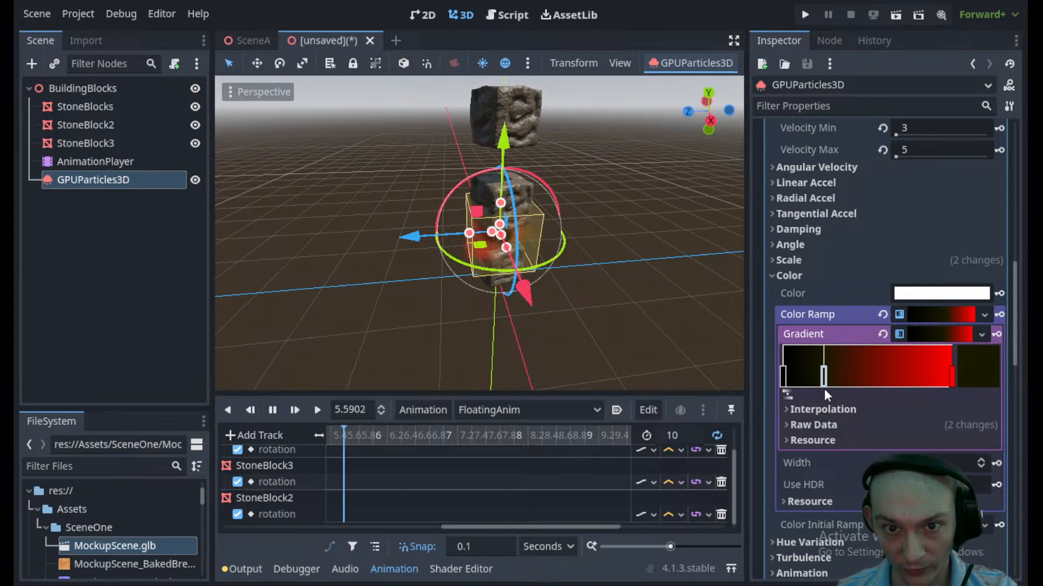
pyautogui.click(632, 259)
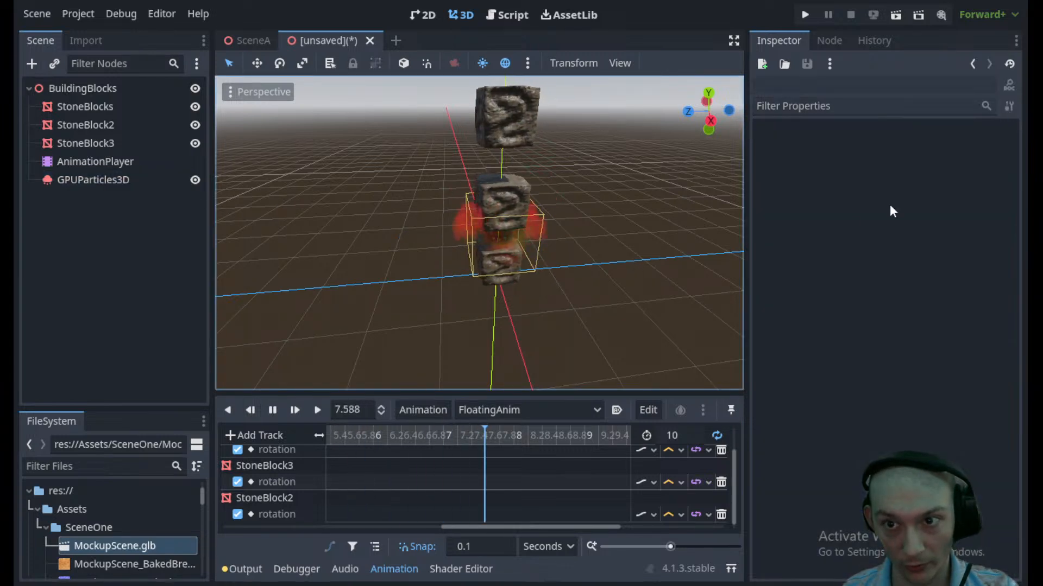
# - Set the Amount of GPUParticles3D to 200 and inspect the denser smoke around the blocks
pyautogui.click(90, 182)
pyautogui.scroll(5, 849, 187)
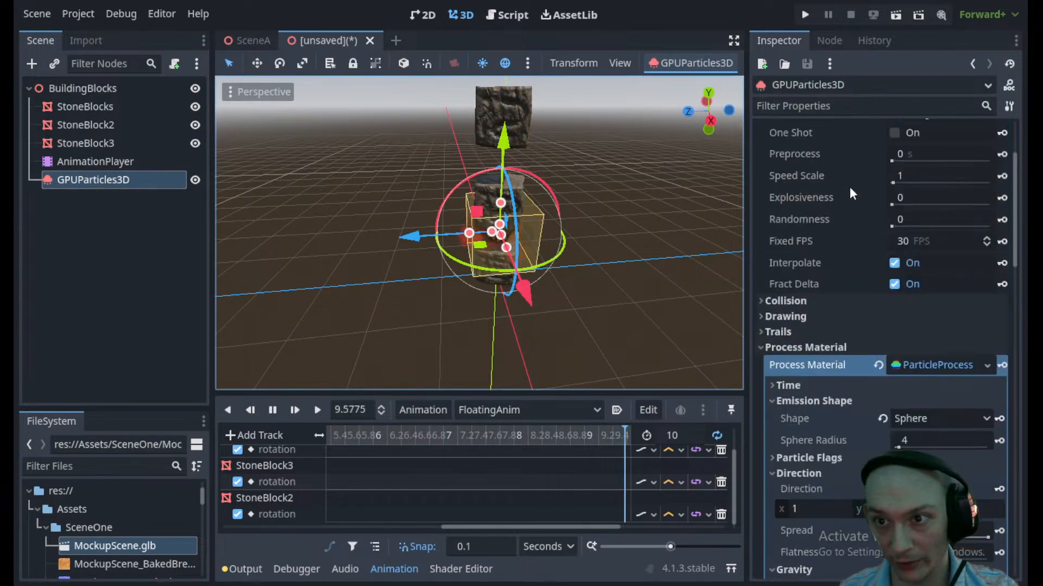
pyautogui.scroll(3, 850, 186)
pyautogui.click(926, 163)
pyautogui.write('200')
pyautogui.press('Return')
pyautogui.scroll(5, 601, 254)
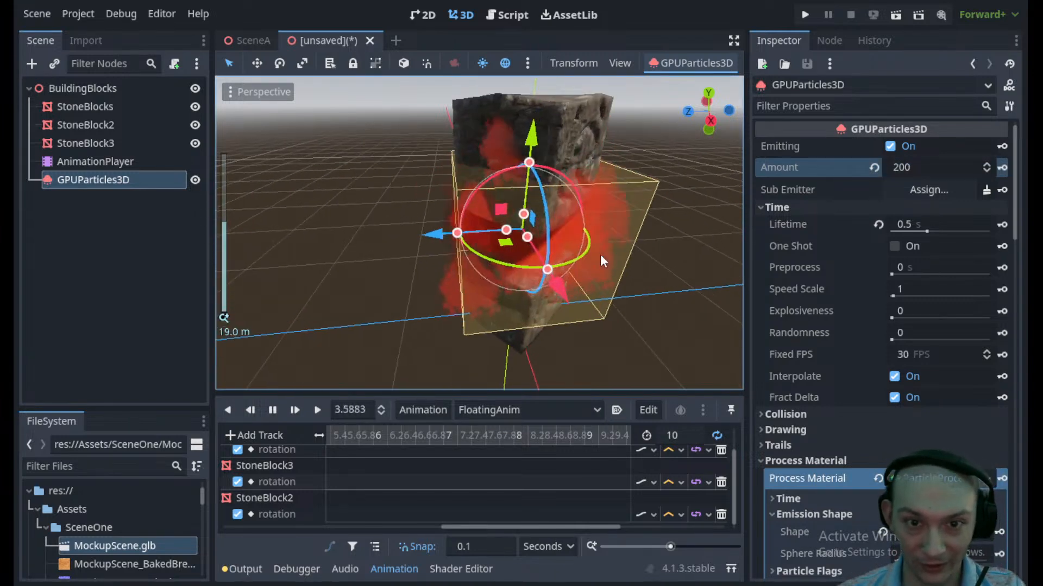
pyautogui.scroll(4, 600, 255)
pyautogui.moveTo(600, 254); pyautogui.dragTo(659, 263, button='middle')
pyautogui.scroll(-4, 659, 263)
# - Set the Lifetime of GPUParticles3D to 0.75 s
pyautogui.click(922, 220)
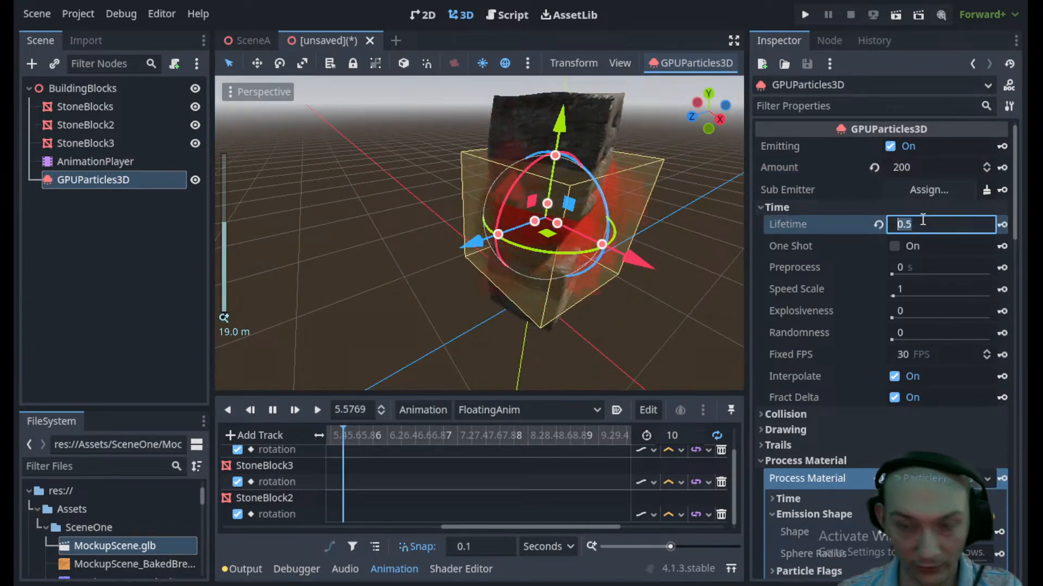
pyautogui.write('0.75')
pyautogui.press('Return')
pyautogui.scroll(-2, 579, 236)
# - Set the Amount of GPUParticles3D to 70 and check the smoke up close
pyautogui.click(916, 165)
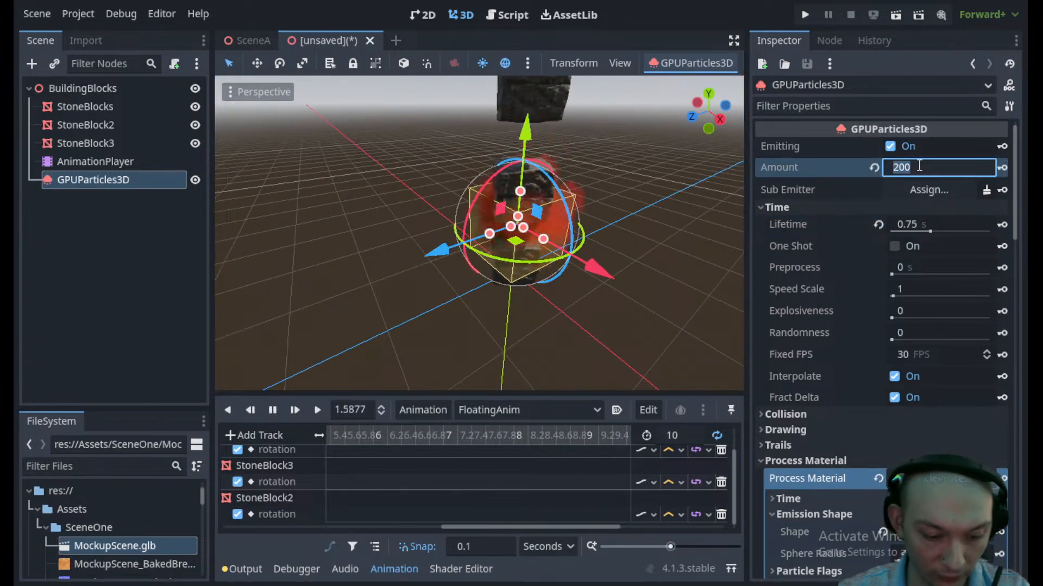
pyautogui.write('70')
pyautogui.press('Return')
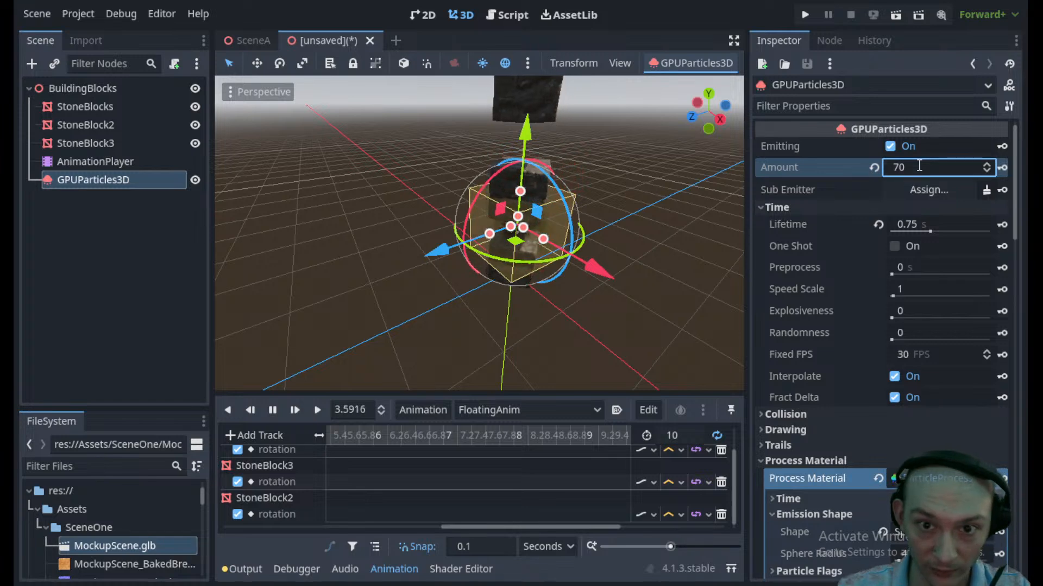
pyautogui.click(633, 221)
pyautogui.scroll(5, 637, 219)
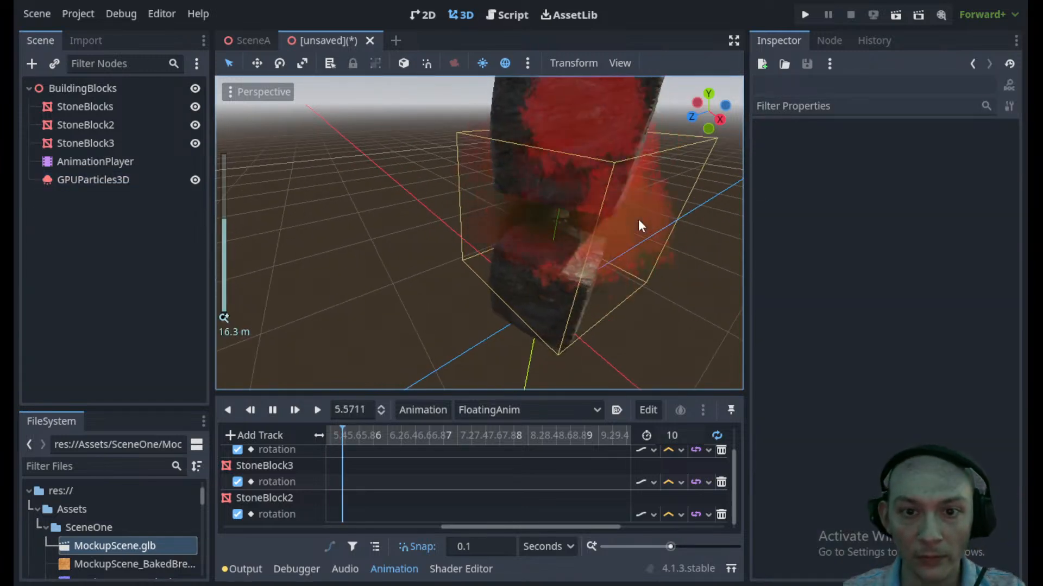
pyautogui.scroll(-3, 638, 219)
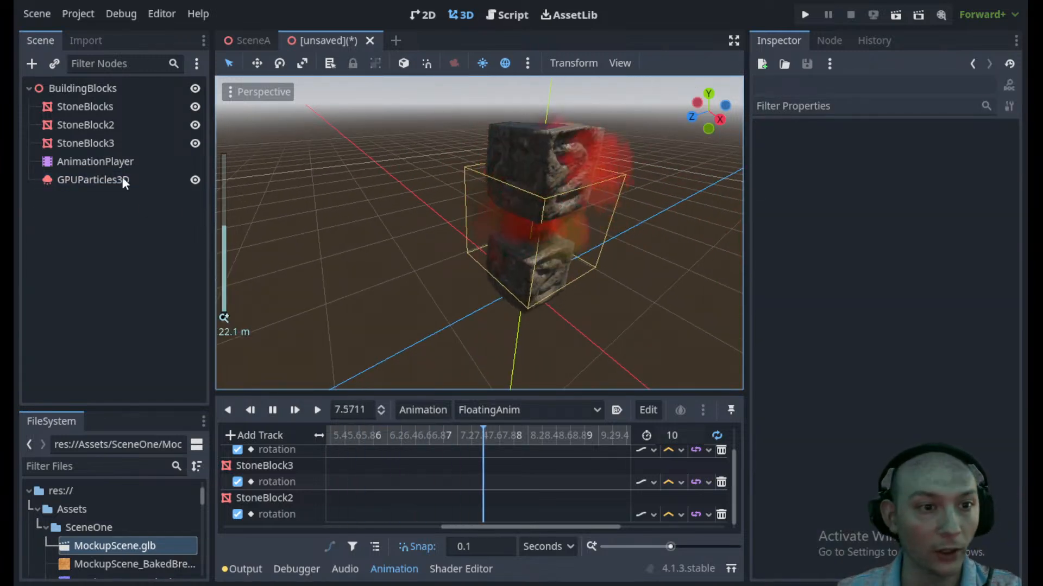
# - In the Pass 1 mesh material of GPUParticles3D, set the albedo color's alpha to 80, hex ffffff50
pyautogui.click(124, 181)
pyautogui.scroll(-15, 836, 404)
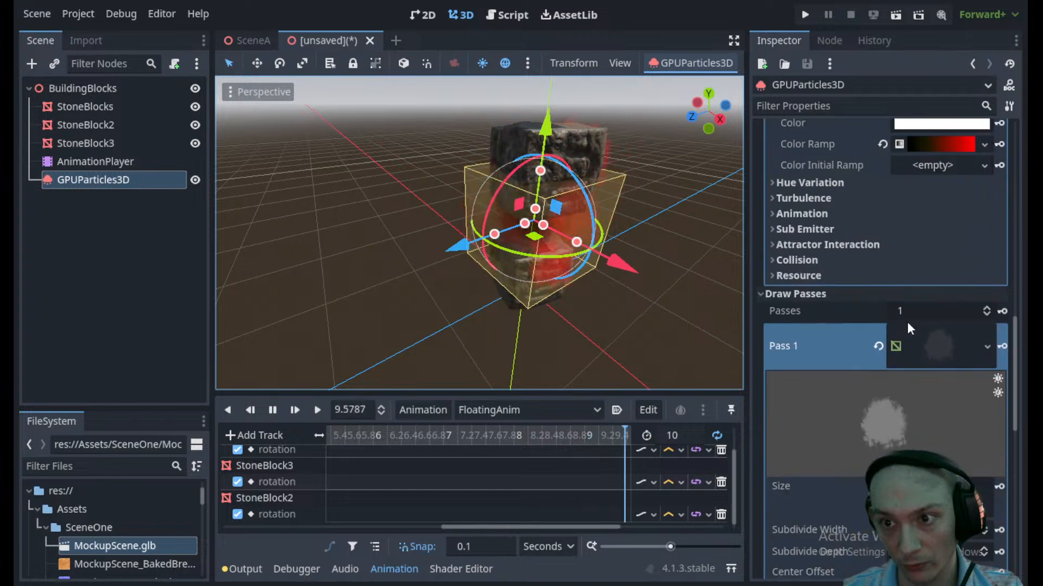
pyautogui.scroll(-10, 910, 330)
pyautogui.scroll(-3, 942, 275)
pyautogui.scroll(5, 943, 280)
pyautogui.click(948, 285)
pyautogui.scroll(-8, 933, 309)
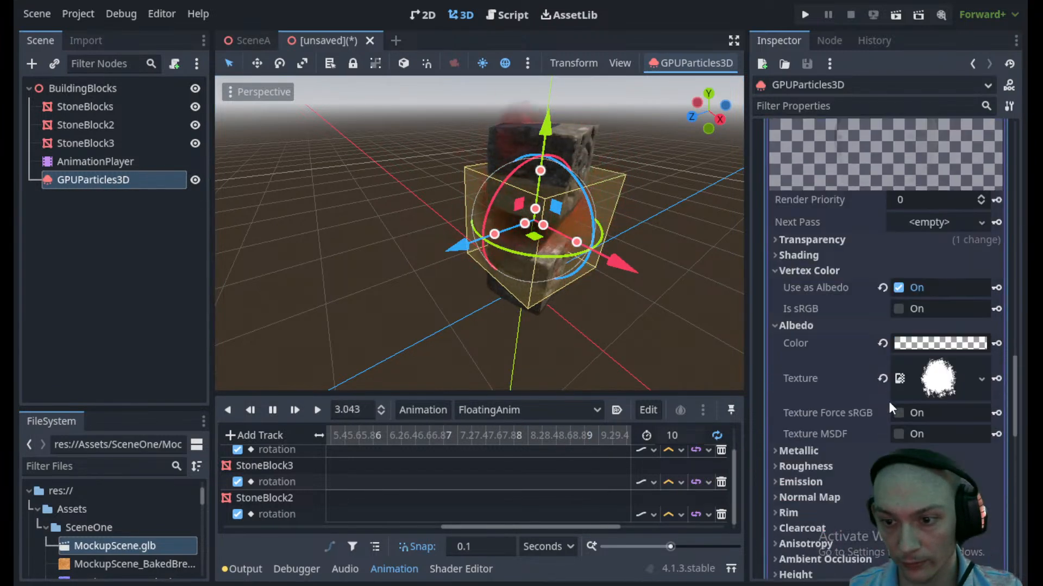
pyautogui.click(950, 343)
pyautogui.moveTo(864, 298)
pyautogui.mouseDown()
pyautogui.moveTo(921, 303)
pyautogui.moveTo(862, 299)
pyautogui.moveTo(917, 299)
pyautogui.moveTo(874, 305)
pyautogui.mouseUp()
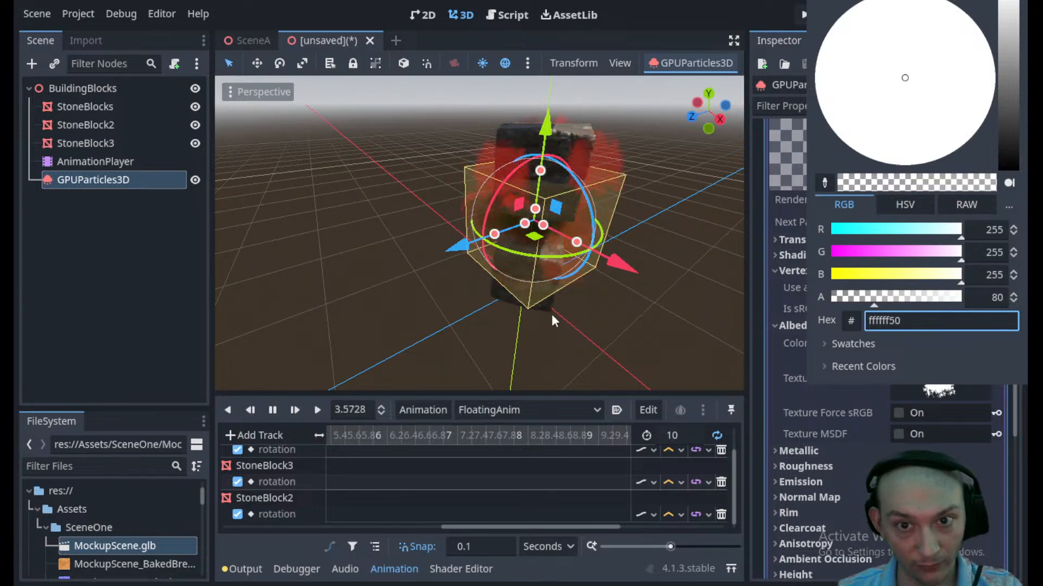
pyautogui.click(550, 317)
pyautogui.scroll(-3, 613, 307)
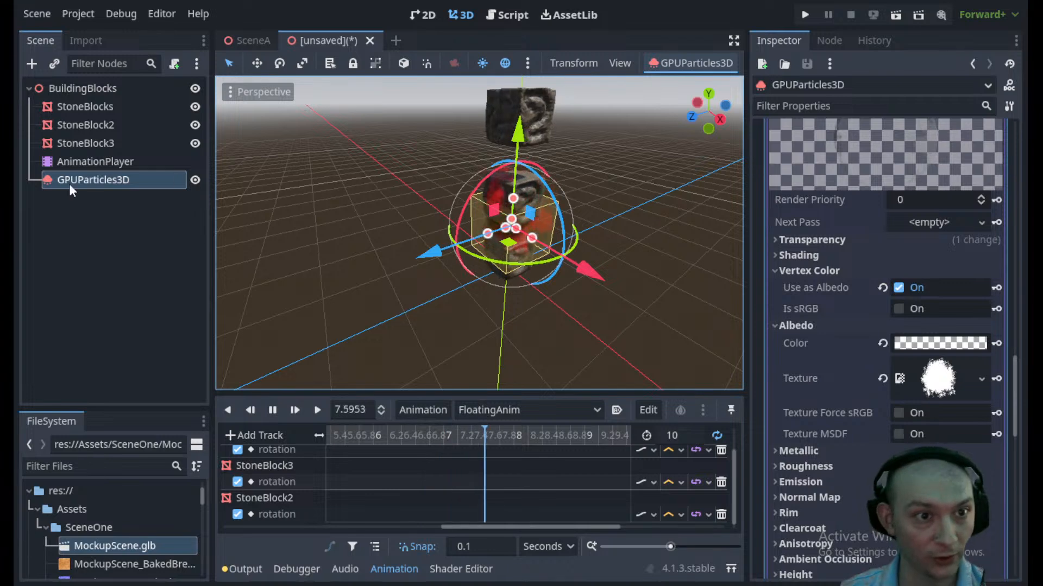
# - Duplicate the particle emitter twice, raising each copy straight up so the three emitters cover the block stack
pyautogui.hotkey('ctrl', 'd')
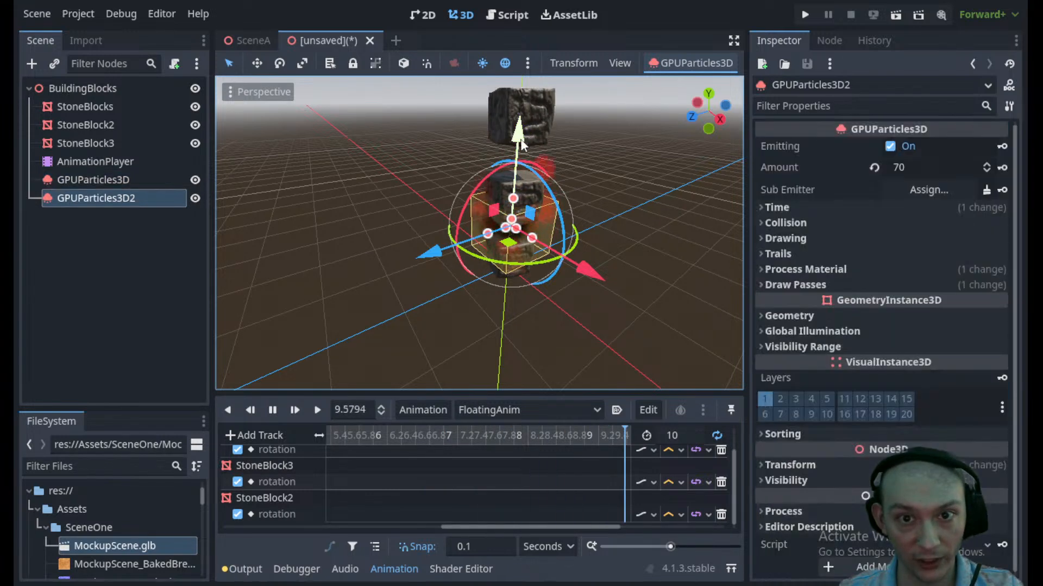
pyautogui.moveTo(517, 144); pyautogui.dragTo(529, 27)
pyautogui.scroll(-2, 527, 139)
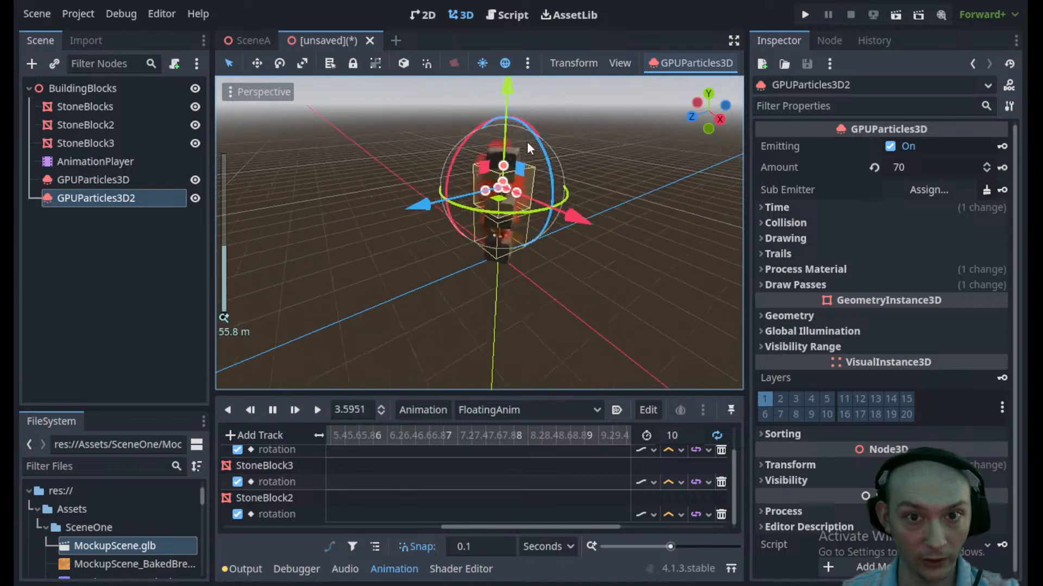
pyautogui.hotkey('ctrl', 'd')
pyautogui.moveTo(509, 92); pyautogui.dragTo(519, 22)
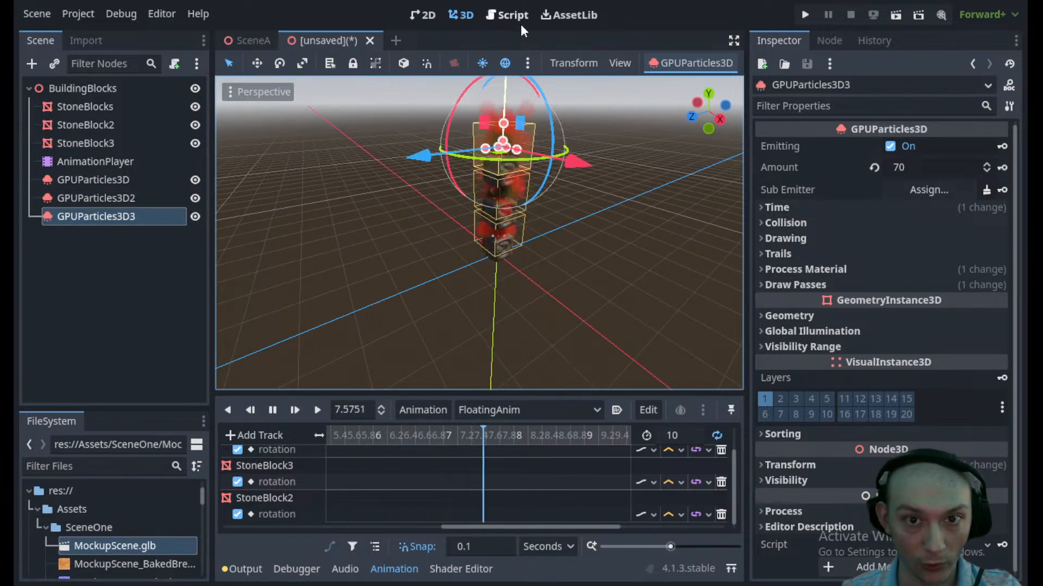
pyautogui.scroll(4, 570, 208)
pyautogui.moveTo(604, 235); pyautogui.dragTo(503, 279, button='middle')
pyautogui.scroll(-5, 482, 270)
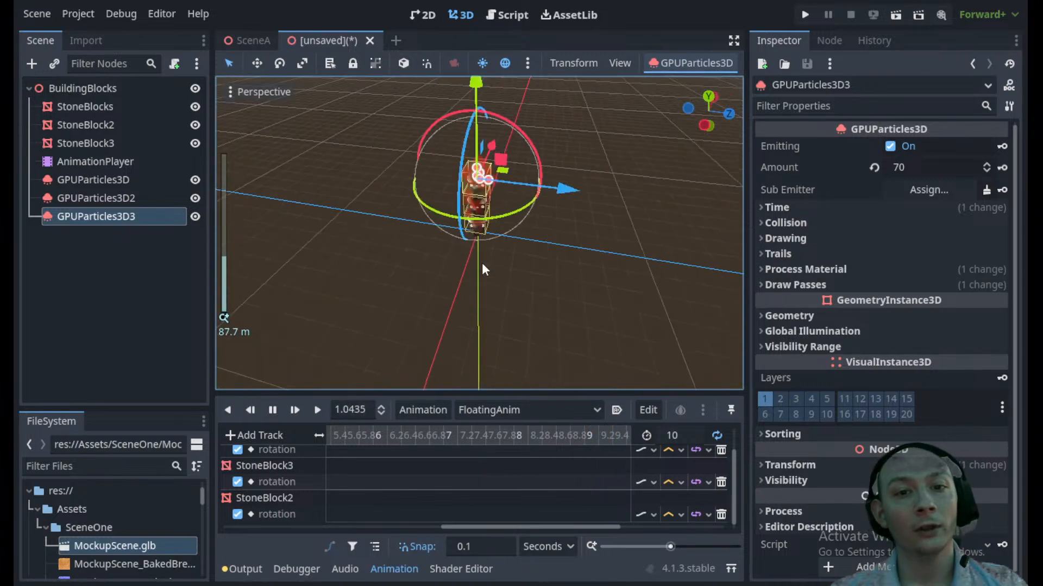
pyautogui.click(577, 275)
# - Add a SpotLight3D node under BuildingBlocks and raise it above the block stack
pyautogui.click(65, 86)
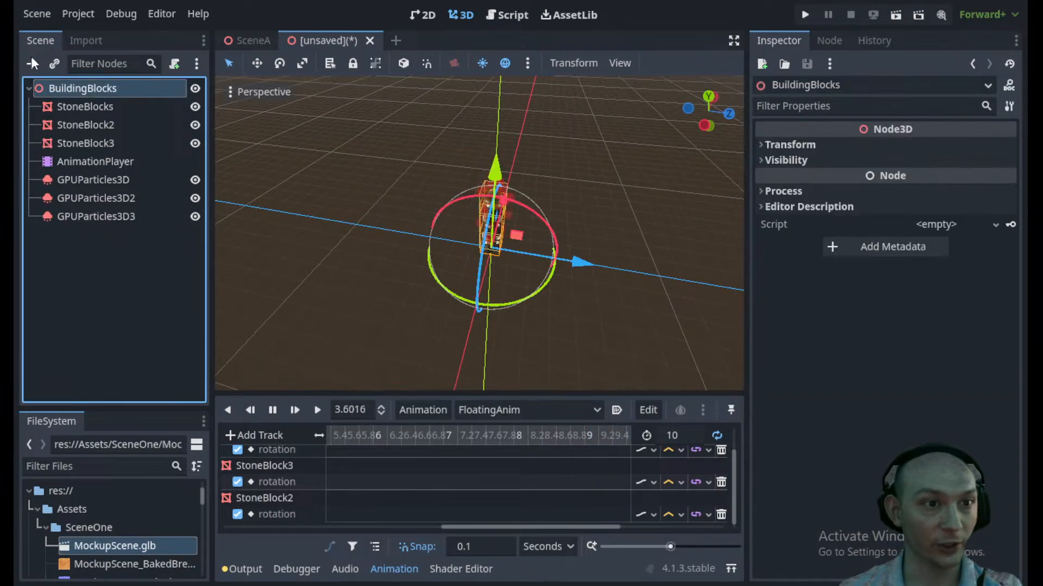
pyautogui.click(32, 63)
pyautogui.write('light')
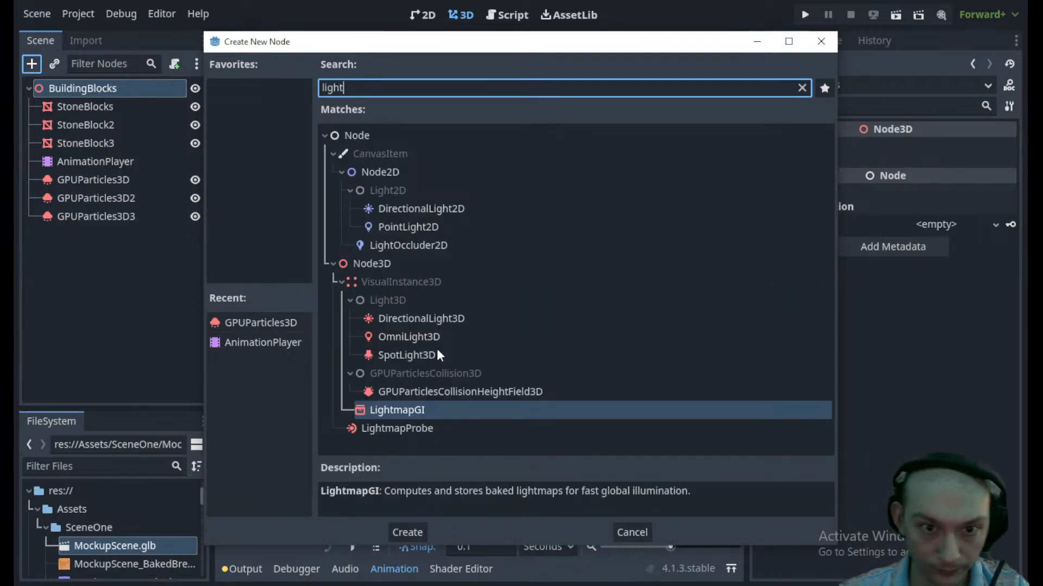
pyautogui.click(415, 356)
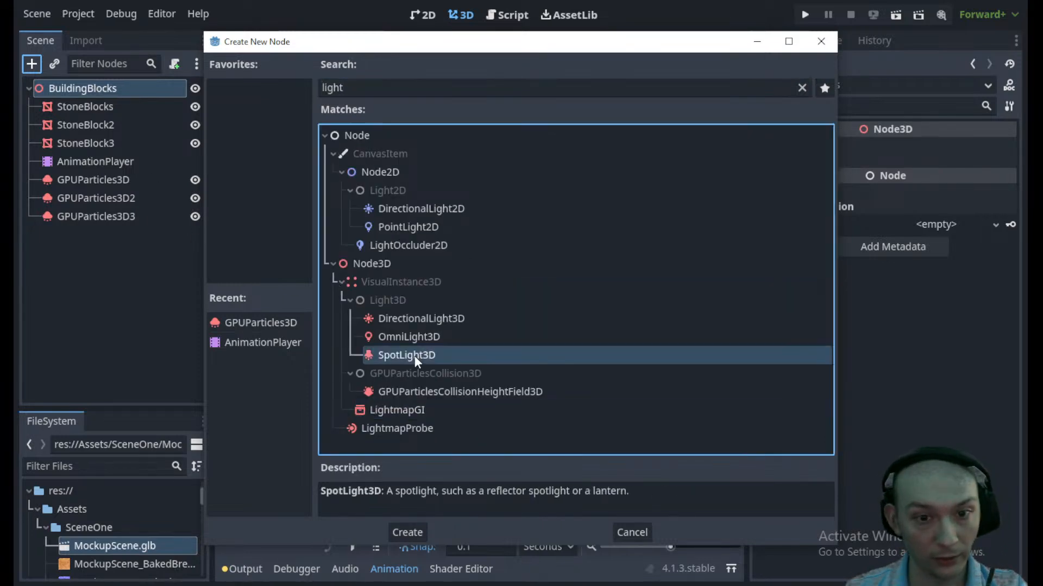
pyautogui.click(408, 532)
pyautogui.moveTo(495, 173); pyautogui.dragTo(527, 24)
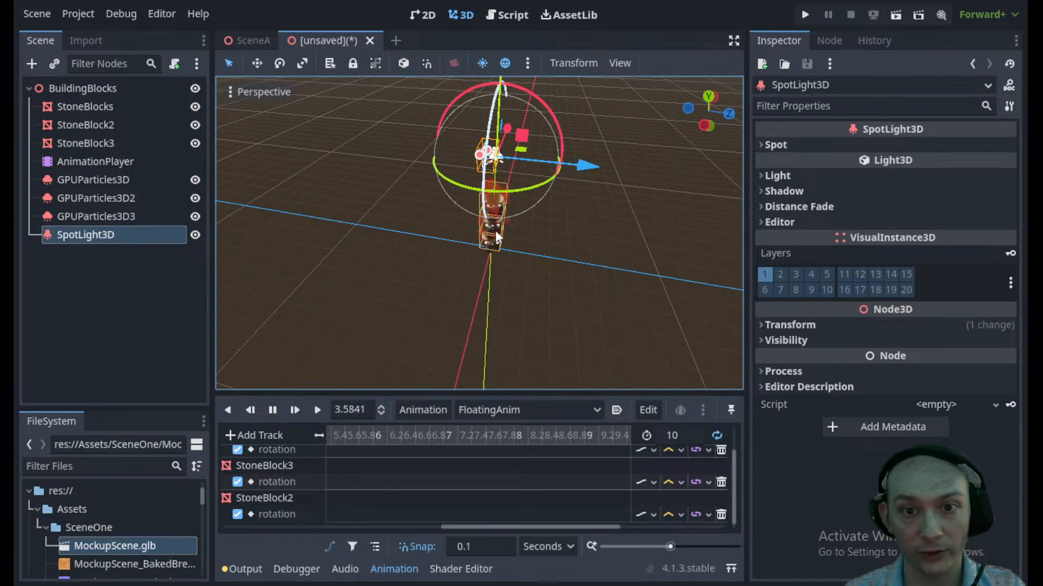
# - In the left view, rotate the spotlight to point down toward the blocks and shift it slightly along Z
pyautogui.moveTo(494, 211); pyautogui.dragTo(508, 260, button='middle')
pyautogui.click(706, 124)
pyautogui.scroll(3, 602, 144)
pyautogui.keyDown('shift'); pyautogui.moveTo(557, 209); pyautogui.dragTo(541, 255, button='middle'); pyautogui.keyUp('shift')
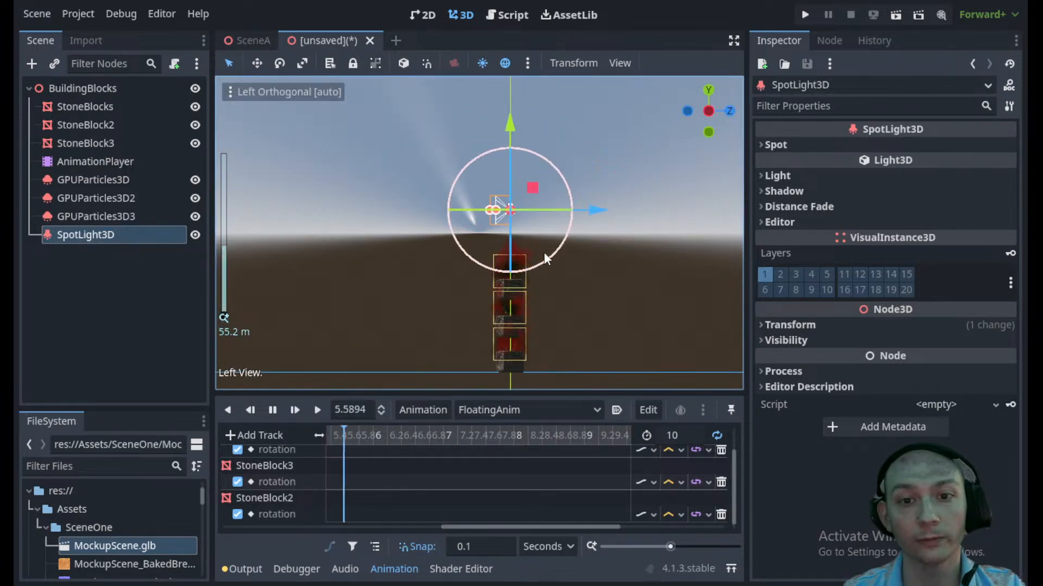
pyautogui.moveTo(549, 257); pyautogui.dragTo(634, 217)
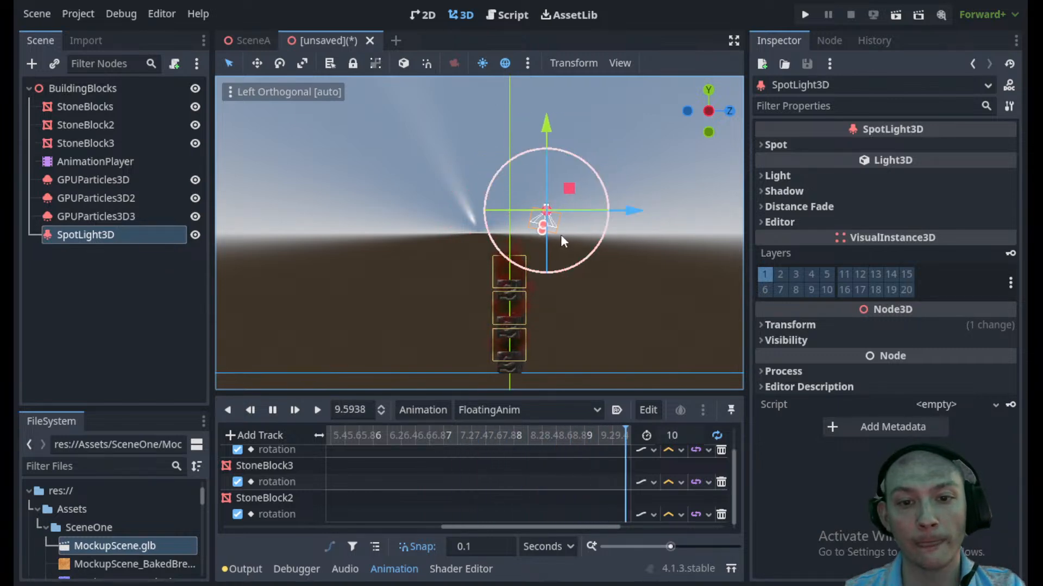
# - Extend the spotlight's range down past the block stack and check its cone in perspective
pyautogui.moveTo(539, 236); pyautogui.dragTo(459, 513)
pyautogui.moveTo(565, 140)
pyautogui.mouseDown()
pyautogui.moveTo(575, 132)
pyautogui.moveTo(574, 76)
pyautogui.moveTo(567, 158)
pyautogui.mouseUp()
pyautogui.moveTo(567, 157); pyautogui.dragTo(611, 305, button='middle')
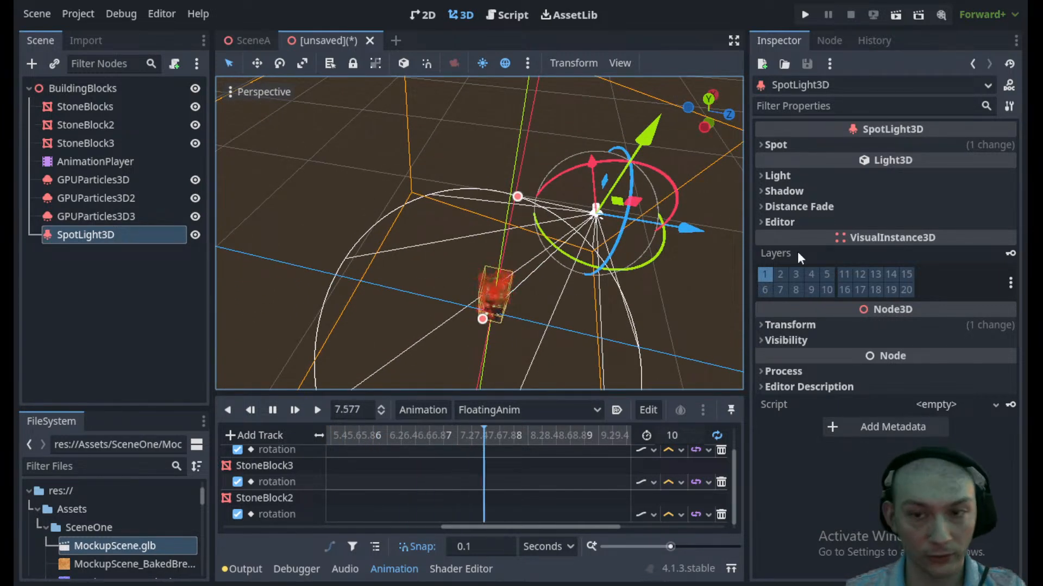
pyautogui.click(822, 147)
pyautogui.click(818, 145)
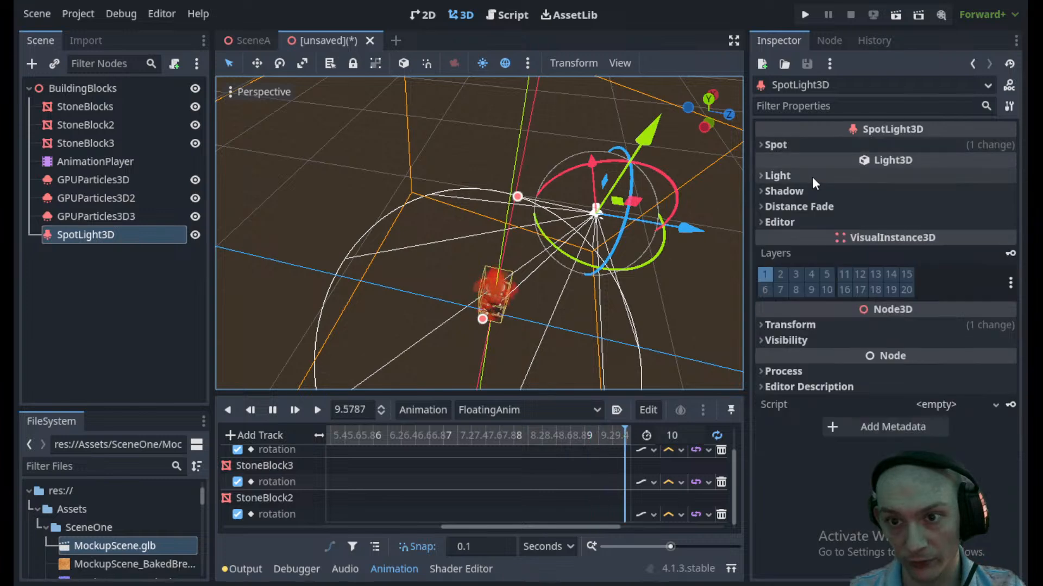
# - Set the spotlight's light color to a deep red, about RGB 143, 0, 33
pyautogui.click(813, 175)
pyautogui.click(939, 194)
pyautogui.moveTo(1012, 338); pyautogui.dragTo(991, 328)
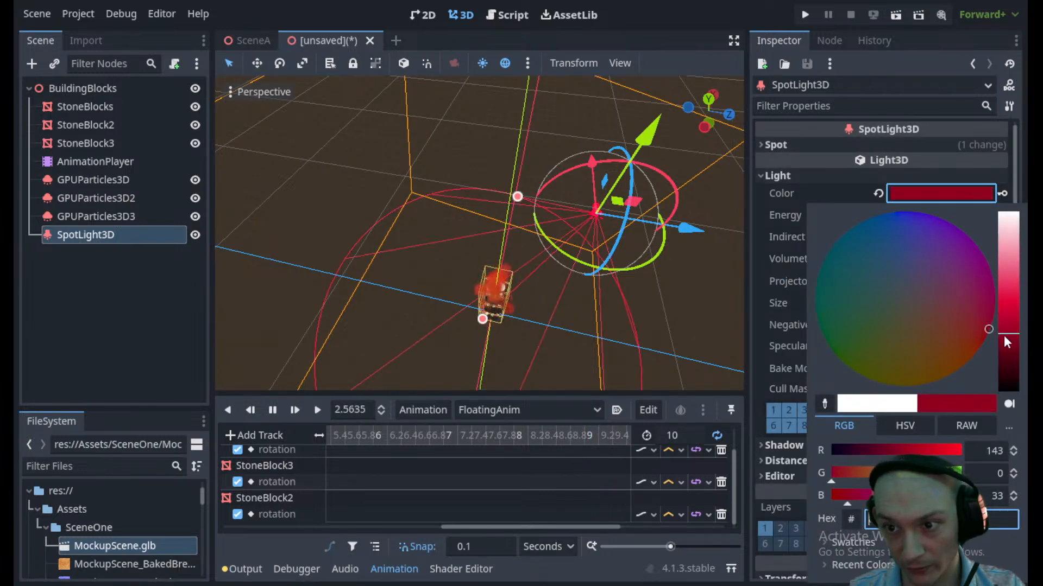
pyautogui.scroll(-2, 654, 280)
pyautogui.click(650, 282)
# - Stretch the spotlight's range further beyond the blocks and deselect the light
pyautogui.moveTo(642, 288); pyautogui.dragTo(656, 166, button='middle')
pyautogui.scroll(-4, 490, 357)
pyautogui.moveTo(503, 348); pyautogui.dragTo(534, 265, button='middle')
pyautogui.moveTo(490, 353); pyautogui.dragTo(433, 479)
pyautogui.scroll(-6, 575, 204)
pyautogui.click(599, 164)
# - Save the scene as building_blocks.tscn in the Scenes' folder
pyautogui.hotkey('ctrl', 's')
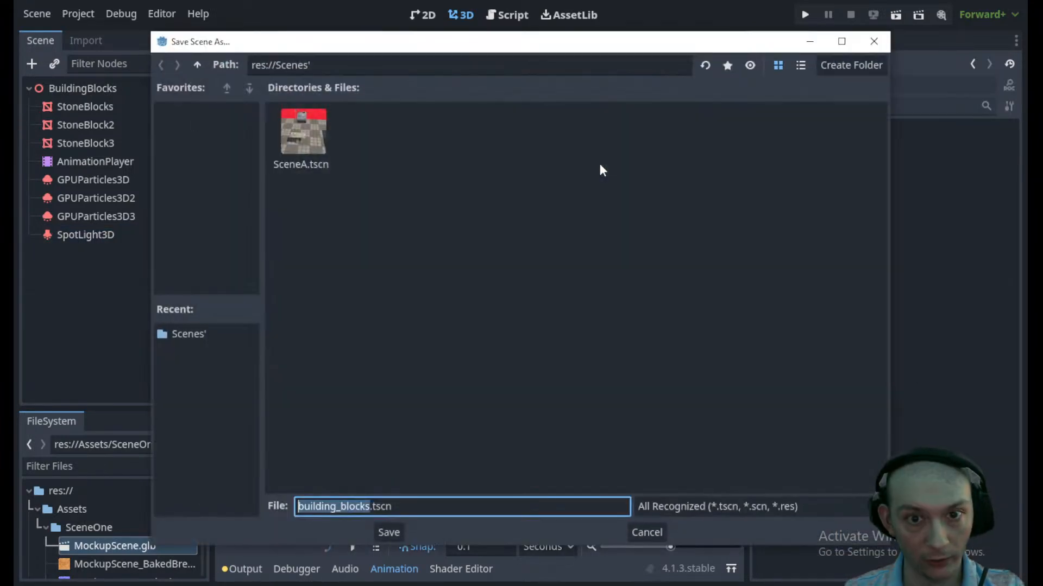
pyautogui.click(372, 509)
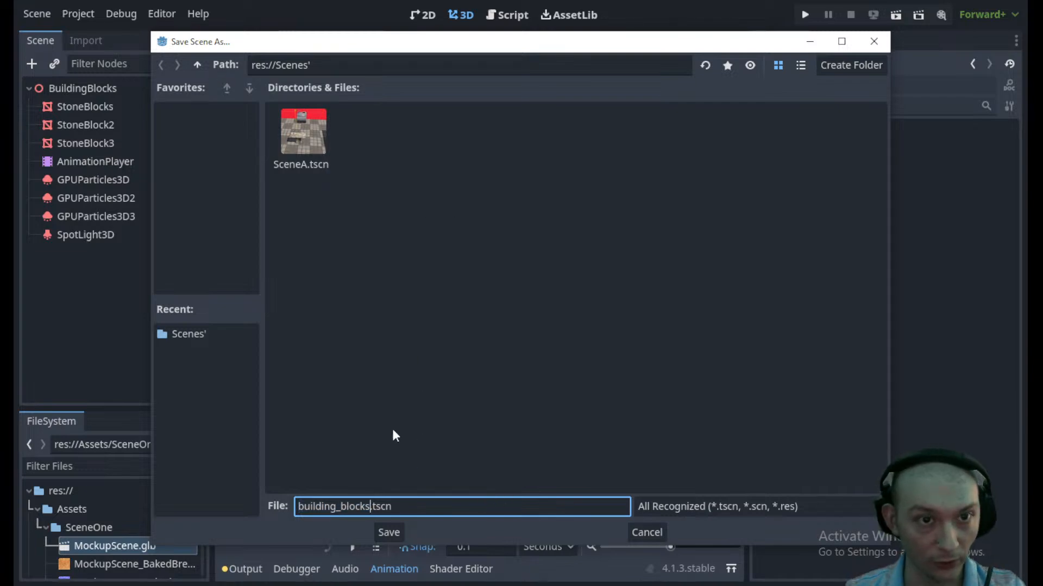
pyautogui.click(390, 533)
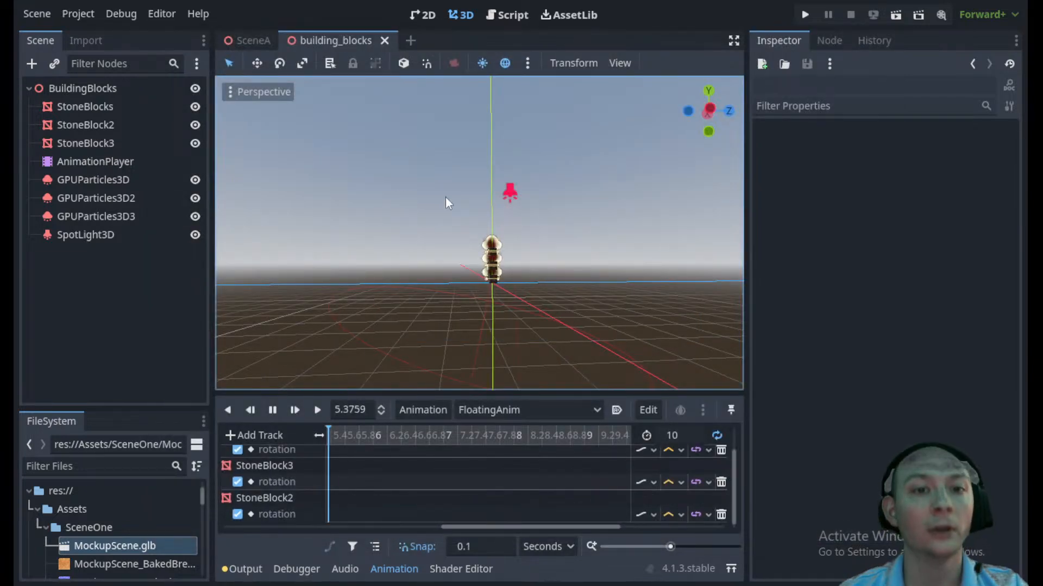
# - Switch to SceneA and delete the three stone block meshes StoneBlocks, StoneBlock2 and StoneBlock3
pyautogui.moveTo(471, 203); pyautogui.dragTo(432, 252, button='middle')
pyautogui.click(252, 37)
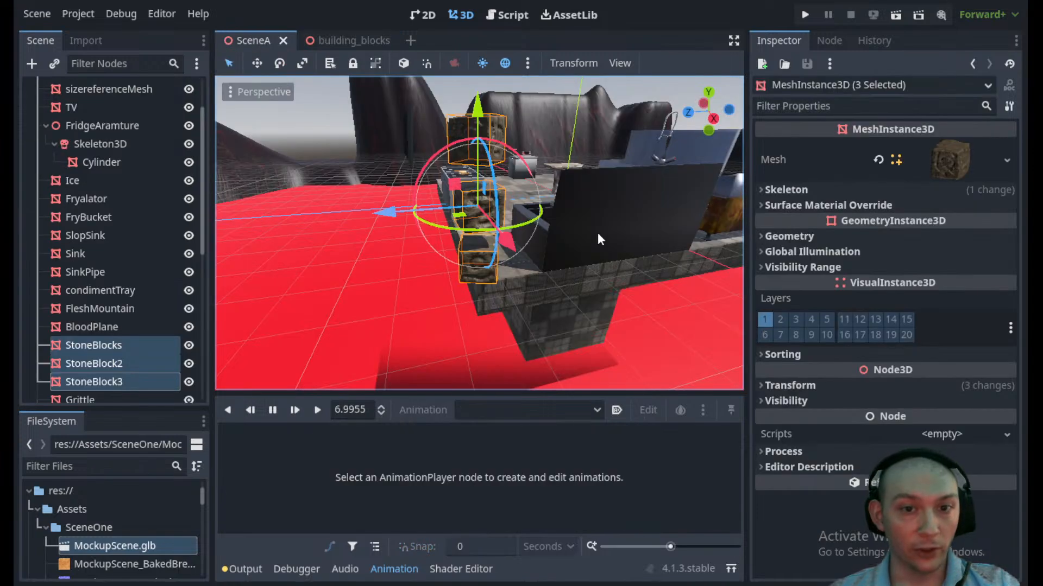
pyautogui.scroll(-5, 541, 220)
pyautogui.moveTo(542, 243); pyautogui.dragTo(469, 226, button='middle')
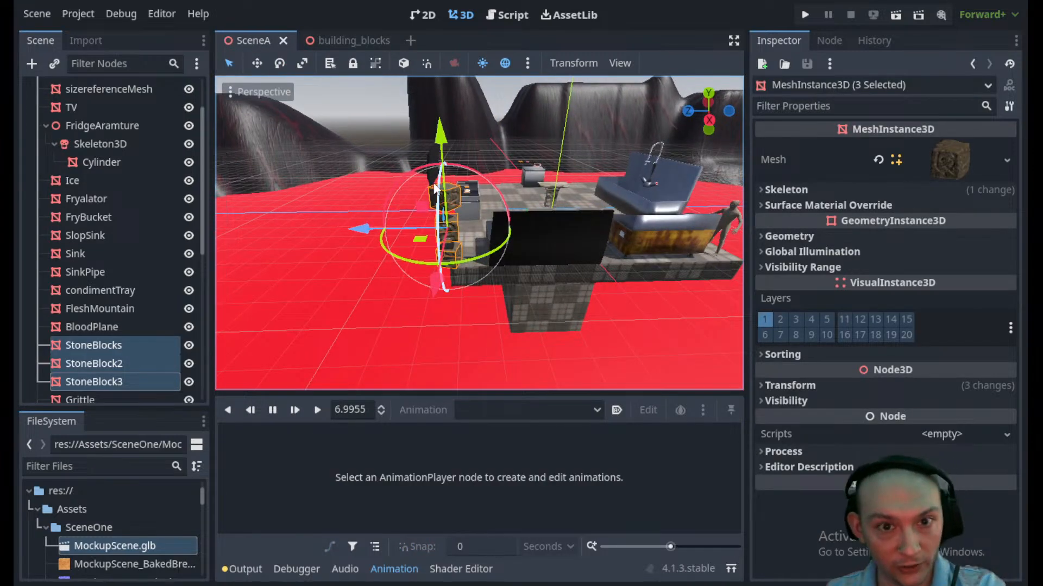
pyautogui.press('Delete')
pyautogui.click(486, 312)
pyautogui.moveTo(489, 278); pyautogui.dragTo(477, 269, button='middle')
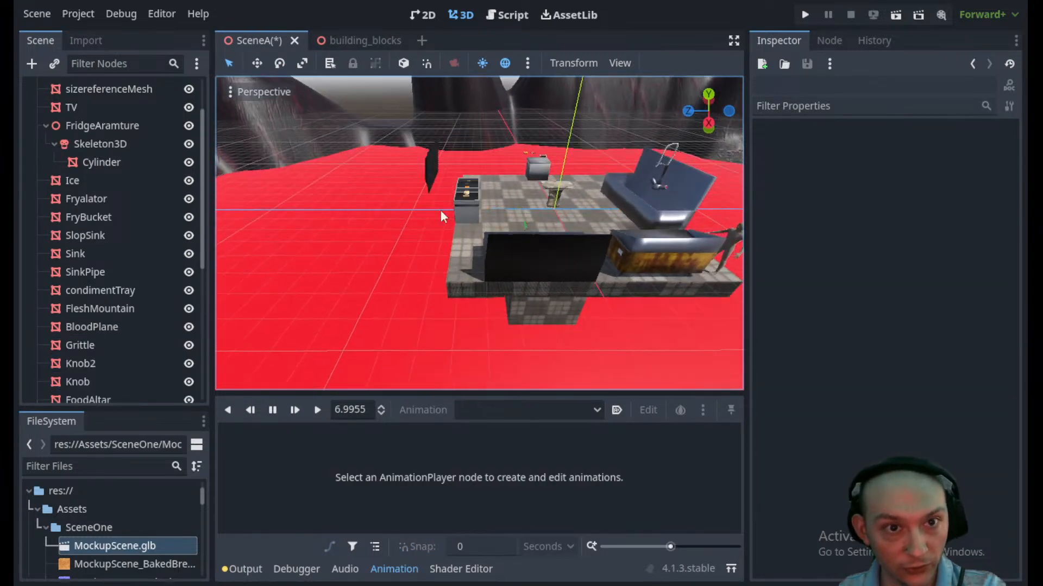
# - Collapse the MockupScene branch and instantiate building_blocks.tscn as a child of the root Node3D
pyautogui.scroll(2, 92, 122)
pyautogui.click(37, 107)
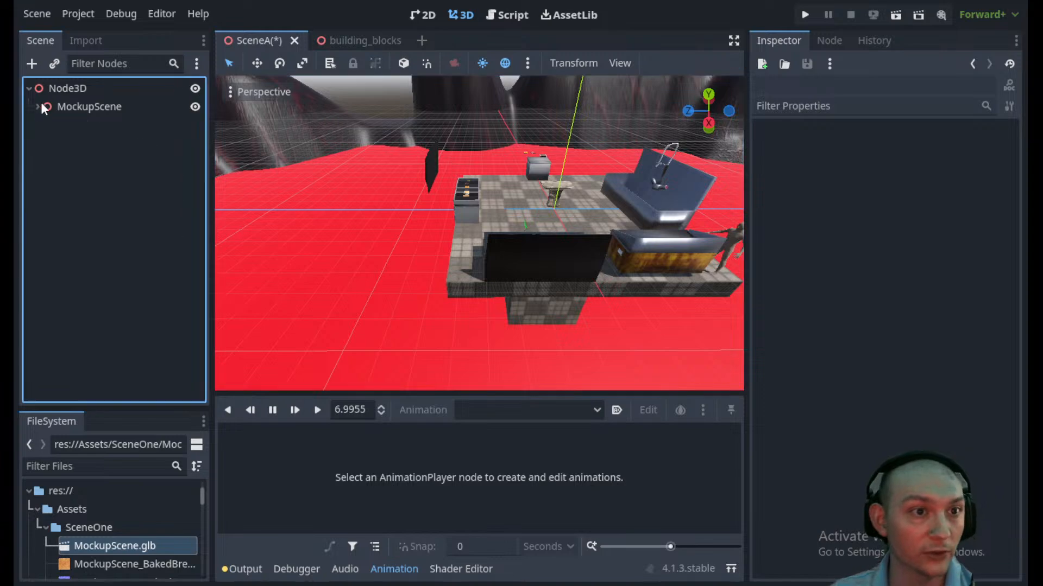
pyautogui.click(85, 88)
pyautogui.click(53, 64)
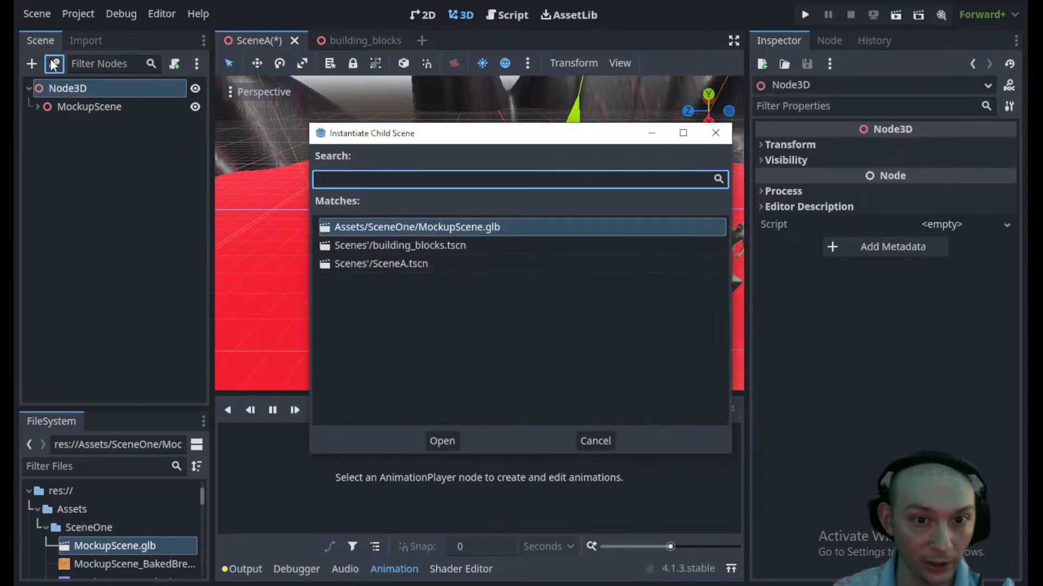
pyautogui.doubleClick(400, 246)
pyautogui.scroll(3, 537, 317)
pyautogui.moveTo(537, 316); pyautogui.dragTo(534, 309, button='middle')
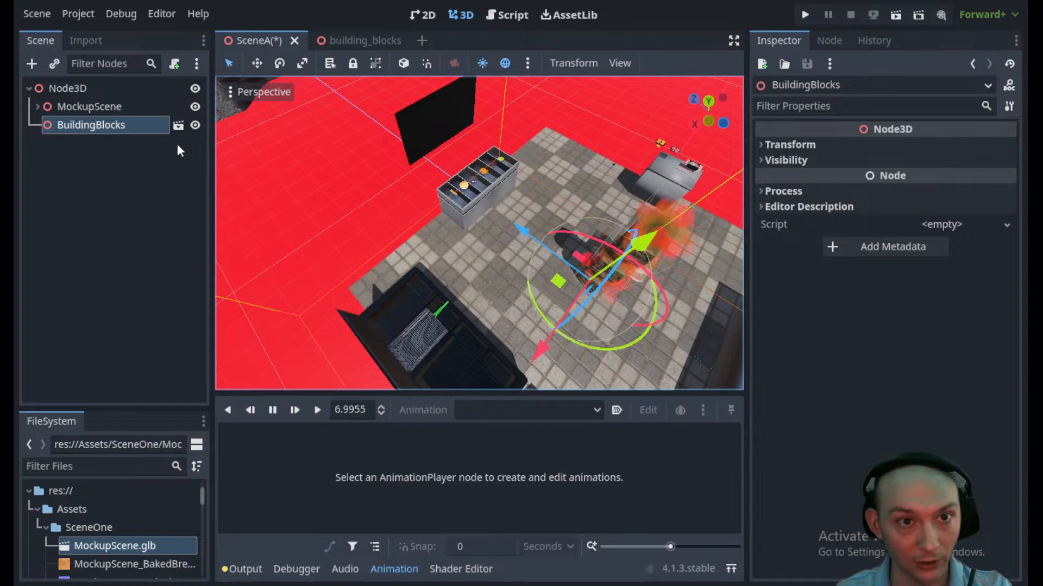
# - Enlarge the file browser area, collapse the SceneOne folder and rename the Scenes' folder to Scenes
pyautogui.scroll(-1, 89, 527)
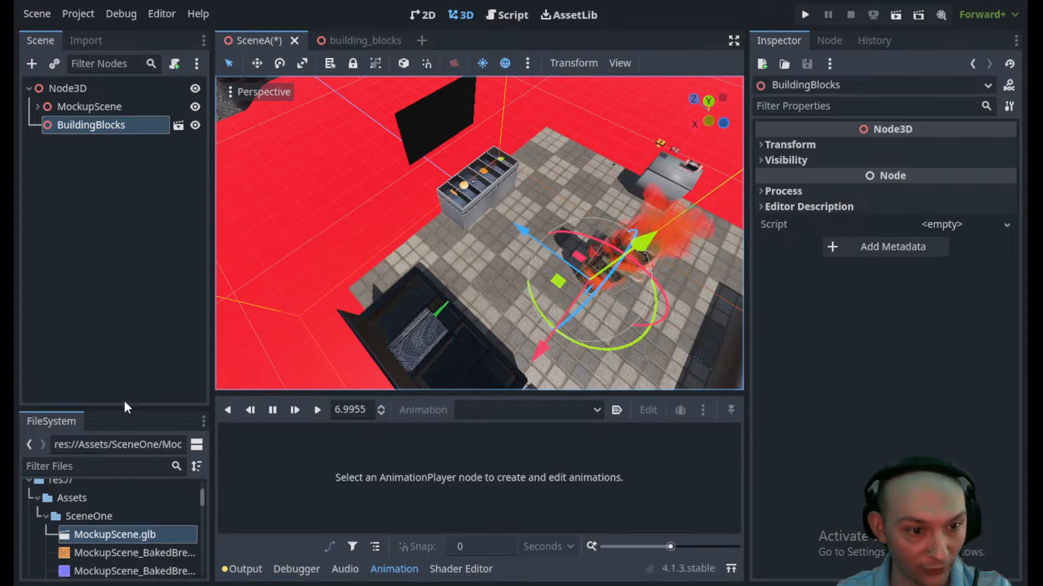
pyautogui.moveTo(123, 407); pyautogui.dragTo(124, 207)
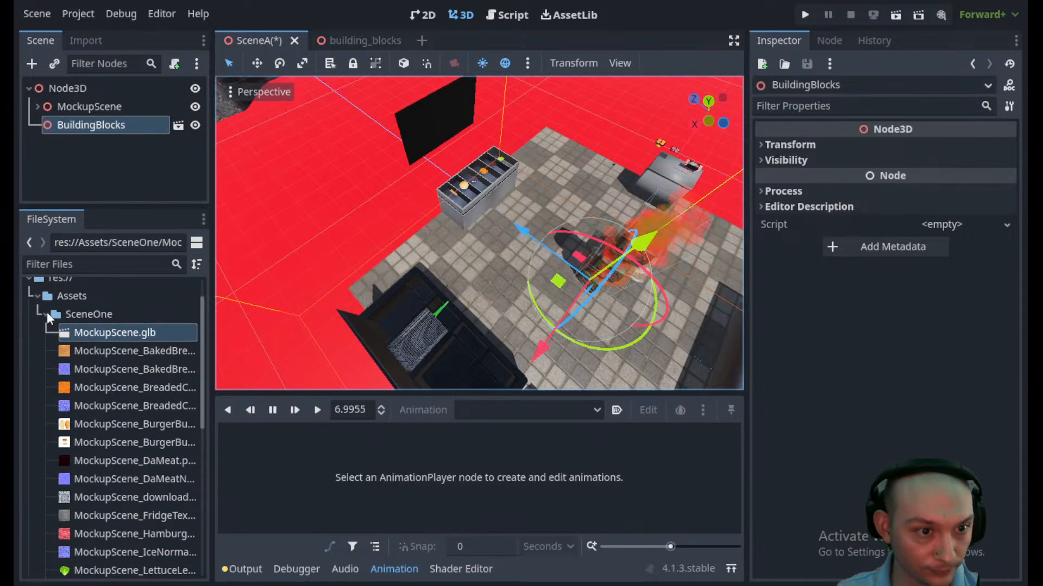
pyautogui.click(46, 312)
pyautogui.click(65, 365)
pyautogui.rightClick(71, 365)
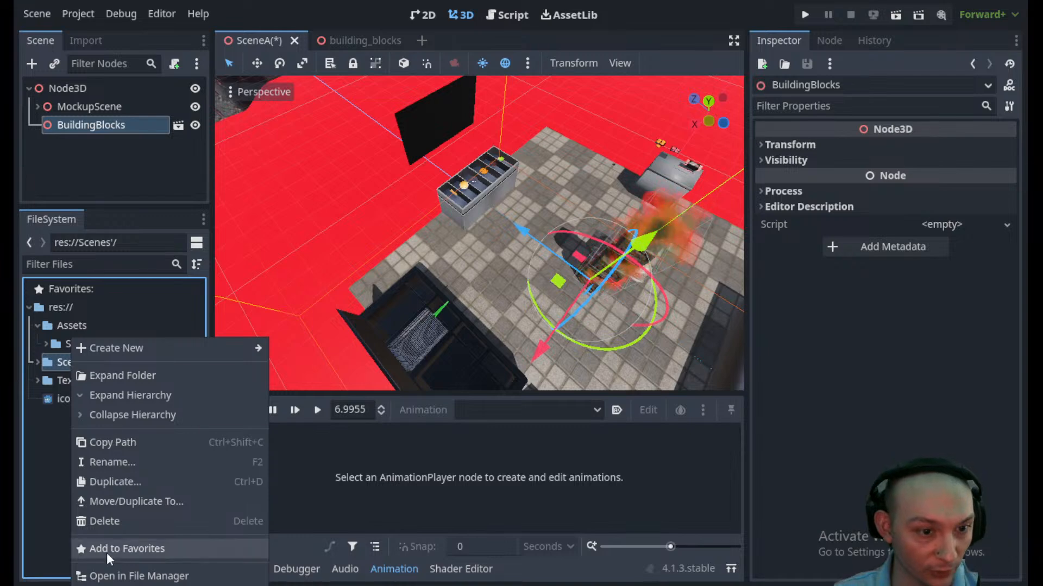
pyautogui.click(124, 462)
pyautogui.click(120, 360)
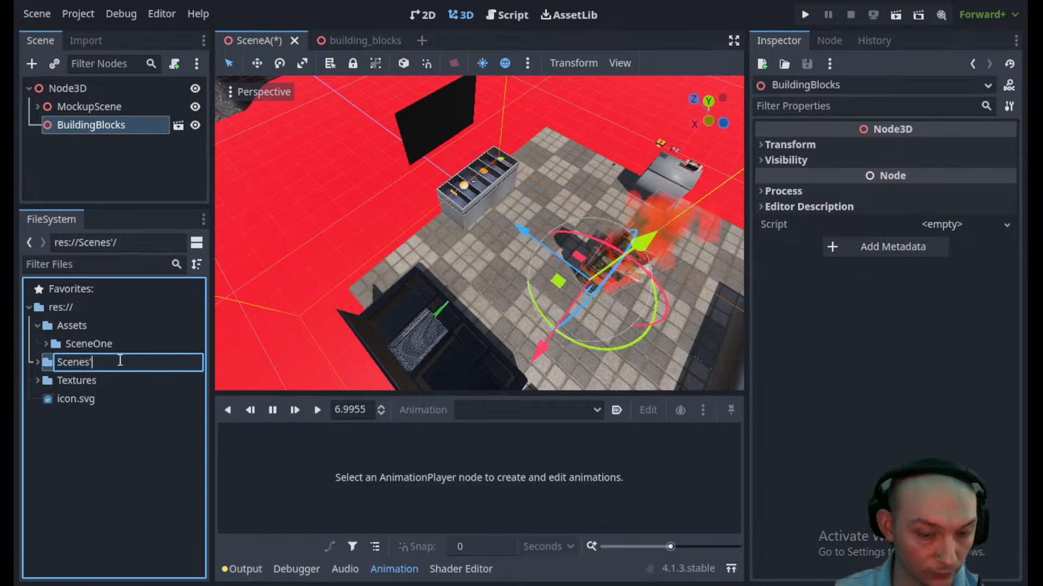
pyautogui.press('Return')
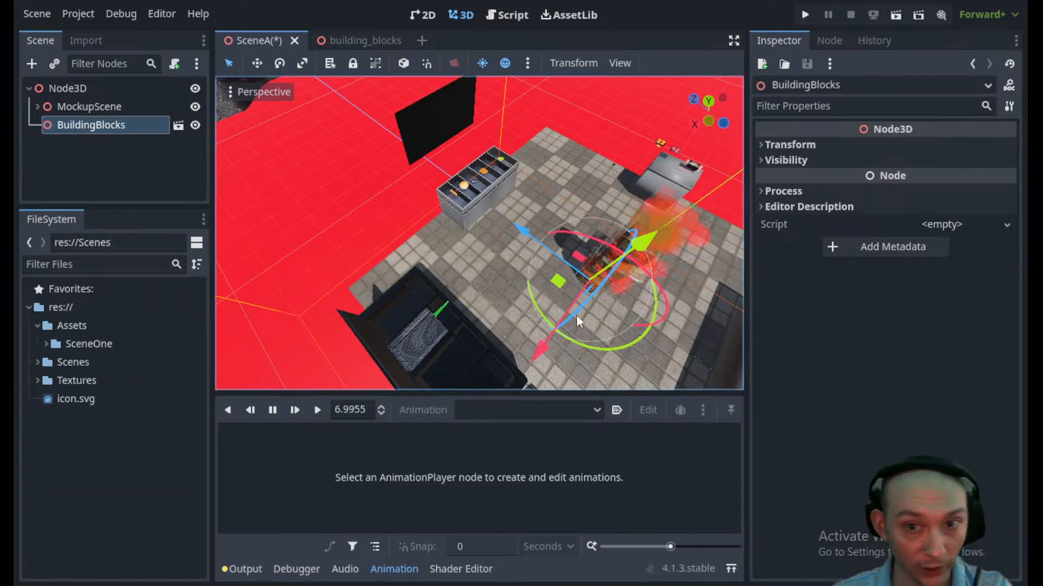
# - In top view, move BuildingBlocks to the kitchen floor's negative-X, negative-Z corner, and select the root Node3D
pyautogui.click(707, 100)
pyautogui.scroll(-3, 501, 242)
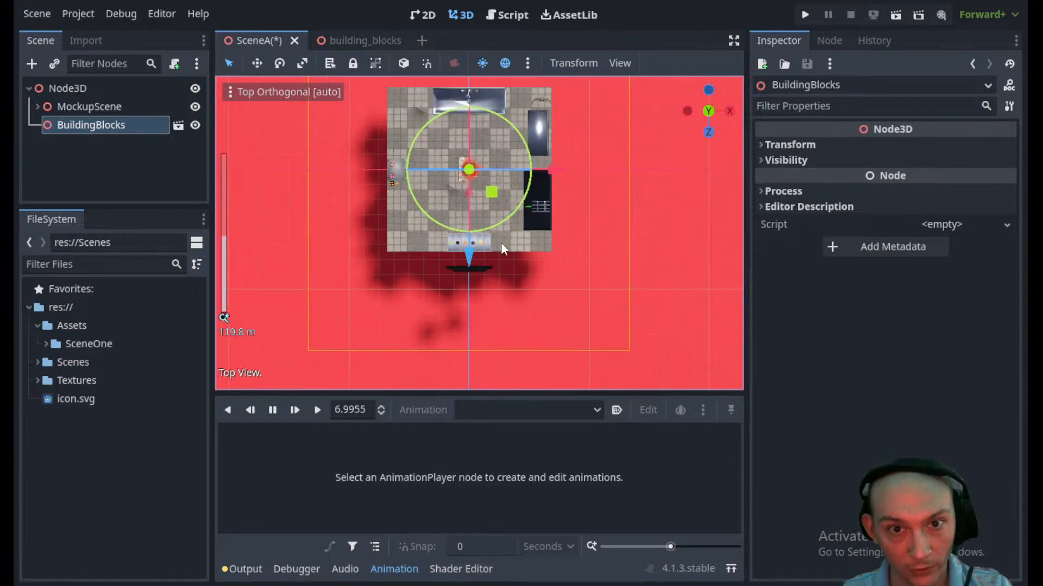
pyautogui.scroll(4, 476, 229)
pyautogui.moveTo(449, 321); pyautogui.dragTo(299, 166)
pyautogui.click(67, 88)
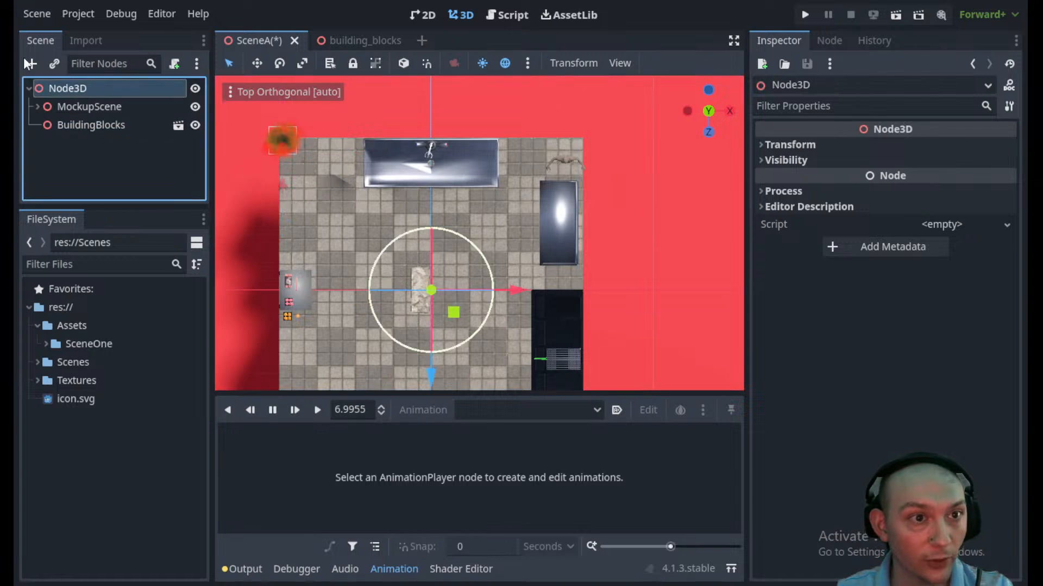
# - Add a WorldEnvironment node under the root Node3D of SceneA
pyautogui.click(31, 63)
pyautogui.write('worls')
pyautogui.press('BackSpace')
pyautogui.press('Return')
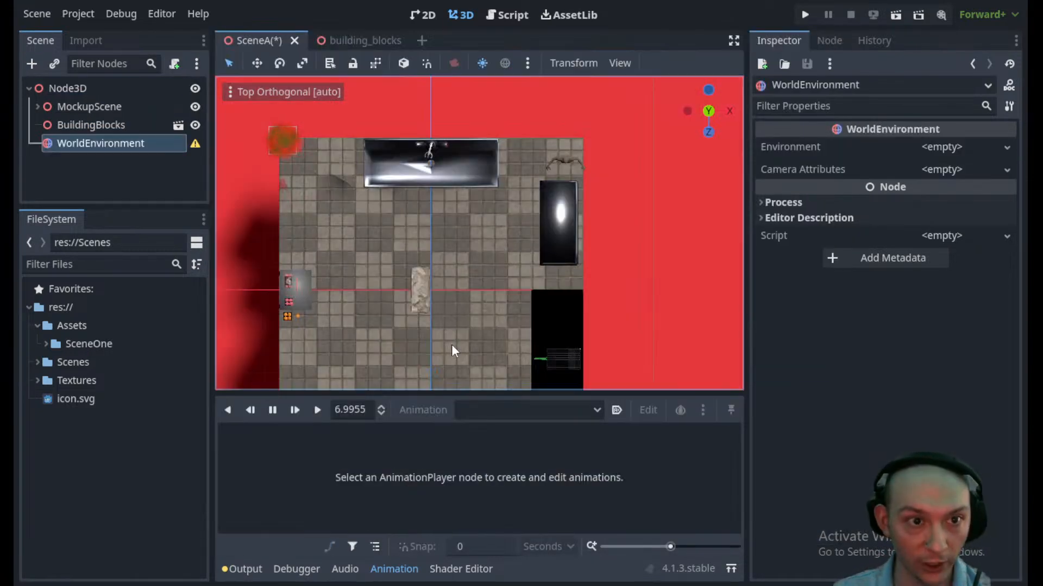
# - Create a new Environment resource for the WorldEnvironment node and expand its properties
pyautogui.scroll(-3, 328, 265)
pyautogui.moveTo(374, 301); pyautogui.dragTo(468, 145, button='middle')
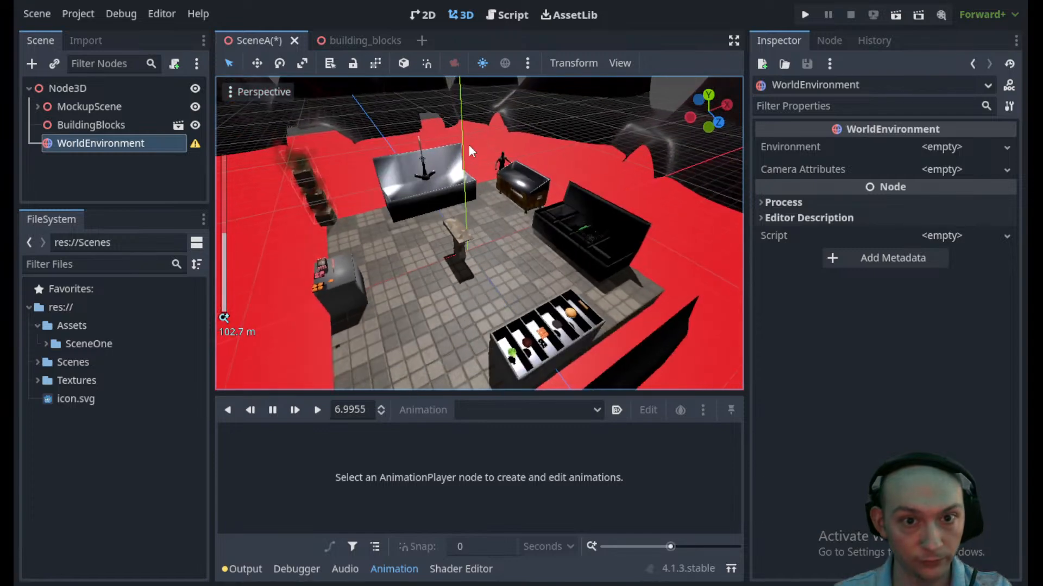
pyautogui.click(969, 148)
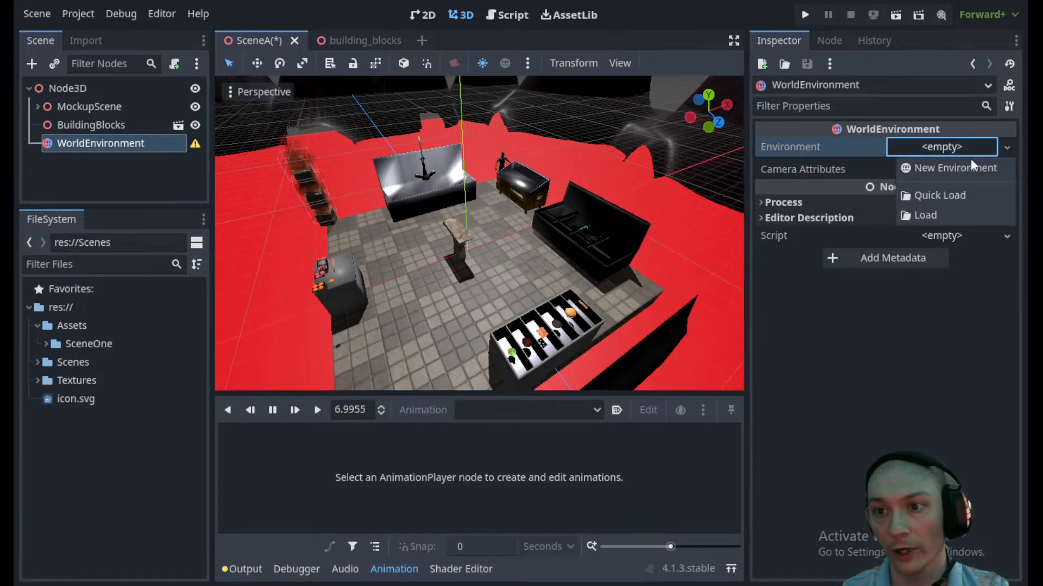
pyautogui.click(953, 164)
pyautogui.click(950, 153)
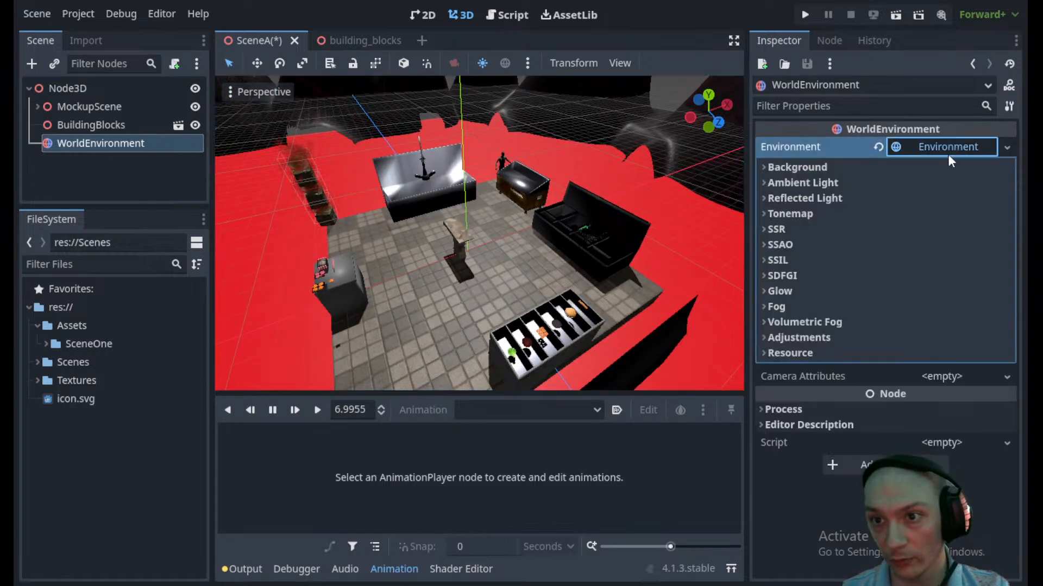
# - Set the environment's background mode to Custom Color, keeping it black, and its energy multiplier to 0
pyautogui.click(819, 163)
pyautogui.click(934, 184)
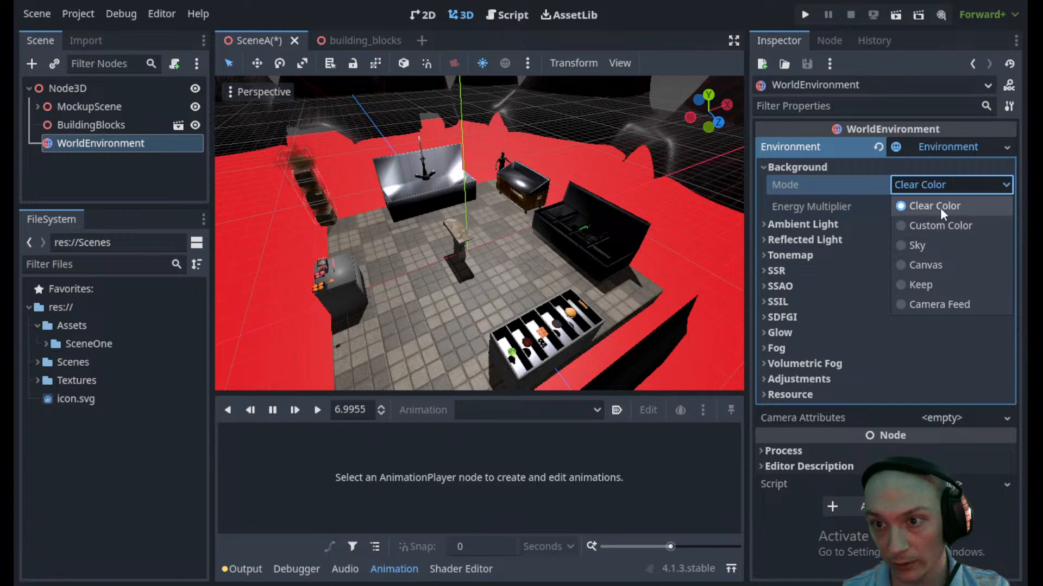
pyautogui.click(940, 226)
pyautogui.click(950, 207)
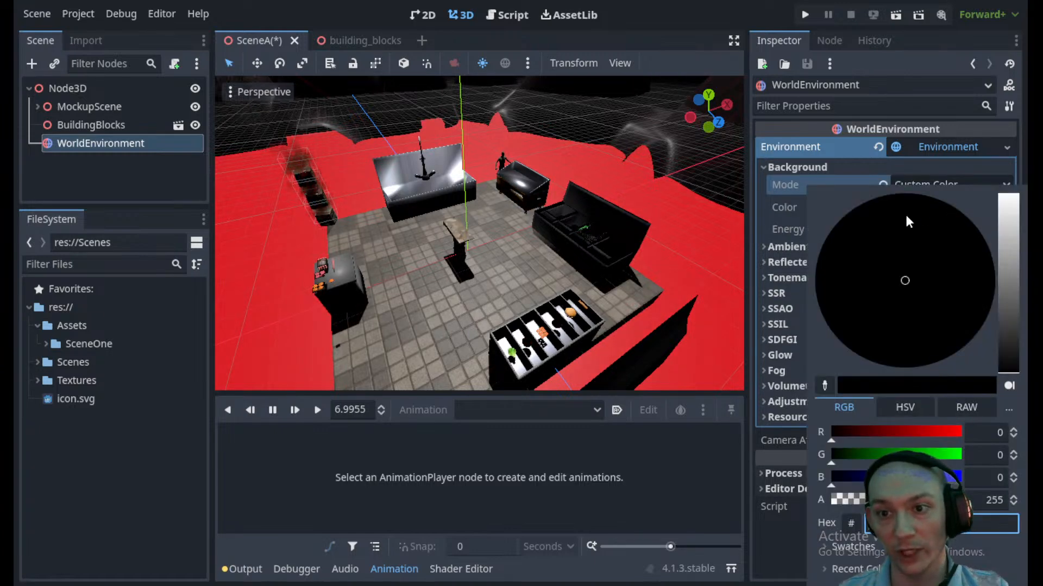
pyautogui.click(783, 194)
pyautogui.moveTo(903, 234); pyautogui.dragTo(864, 234)
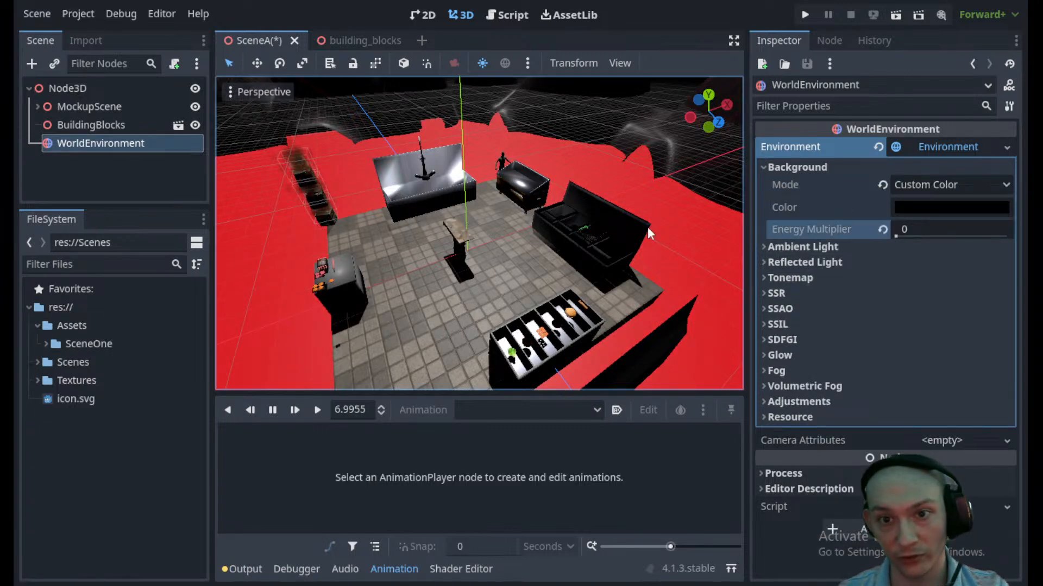
# - Set the environment's ambient light energy to 0.9 and collapse the ambient light and background settings
pyautogui.scroll(-10, 483, 284)
pyautogui.moveTo(483, 283); pyautogui.dragTo(467, 257, button='middle')
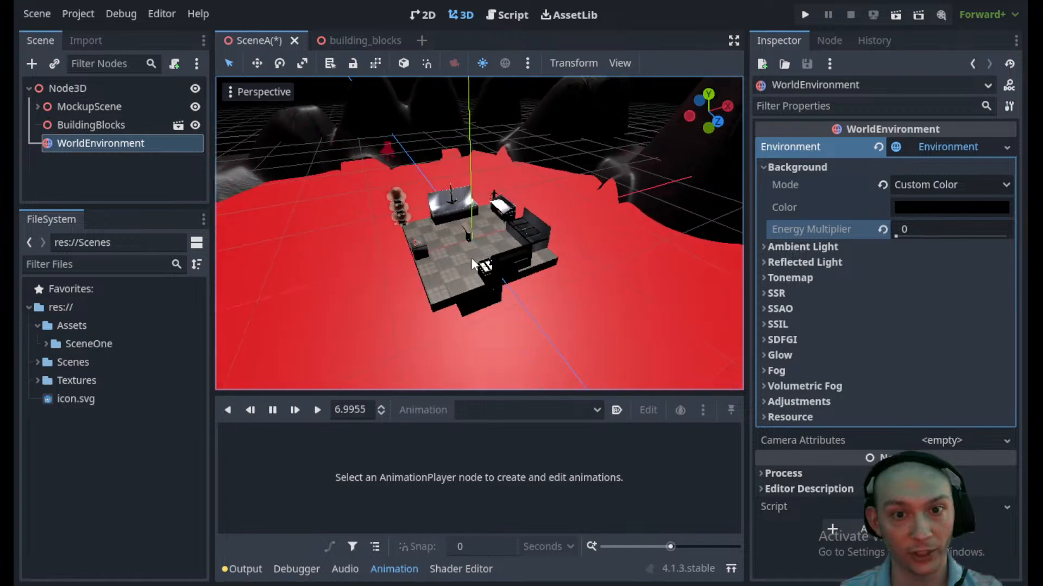
pyautogui.scroll(5, 477, 252)
pyautogui.scroll(10, 477, 252)
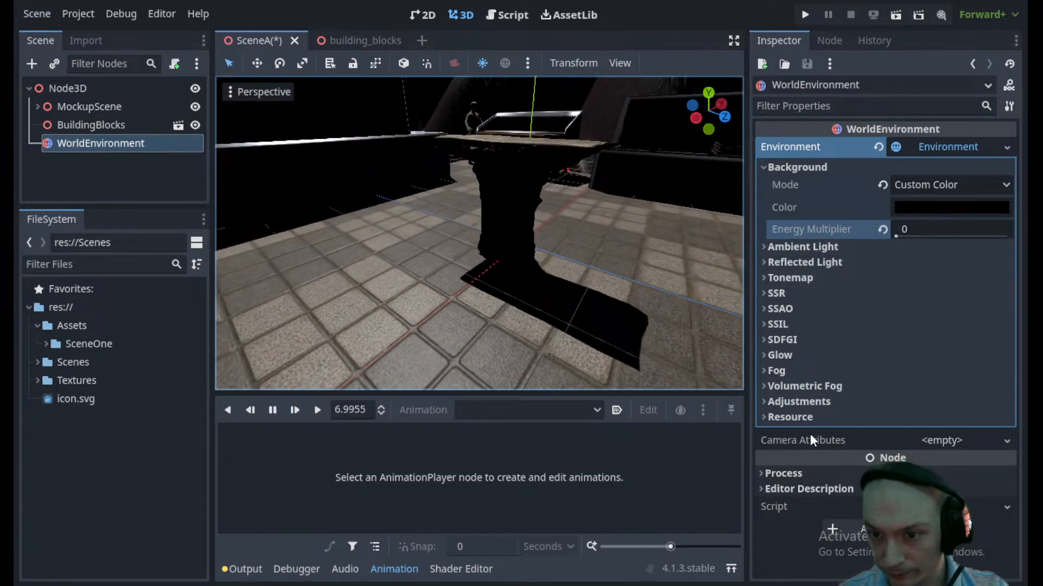
pyautogui.click(845, 246)
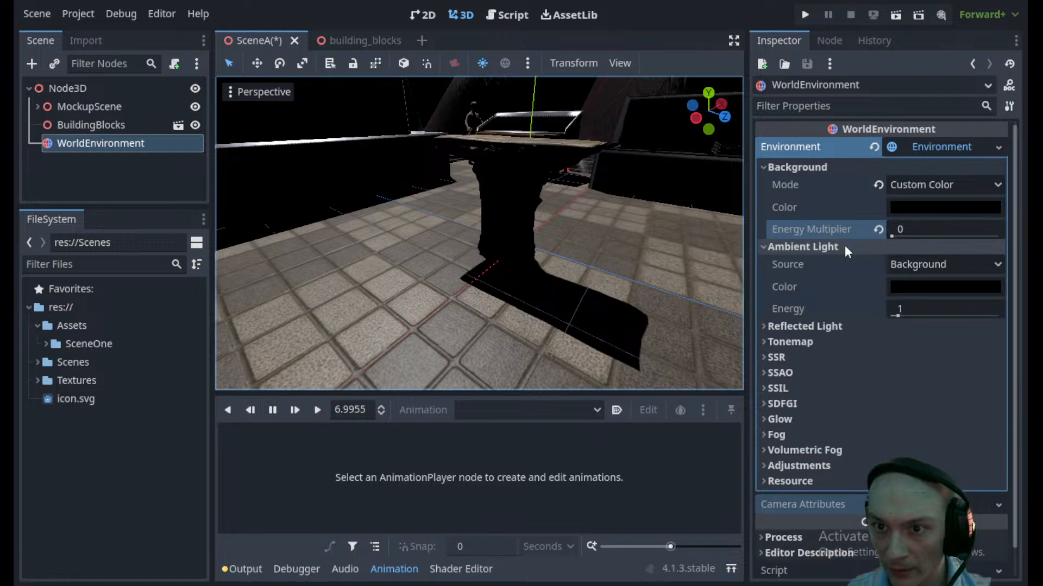
pyautogui.click(899, 320)
pyautogui.write('0.9')
pyautogui.press('Return')
pyautogui.click(835, 321)
pyautogui.click(835, 322)
pyautogui.click(816, 247)
pyautogui.click(797, 168)
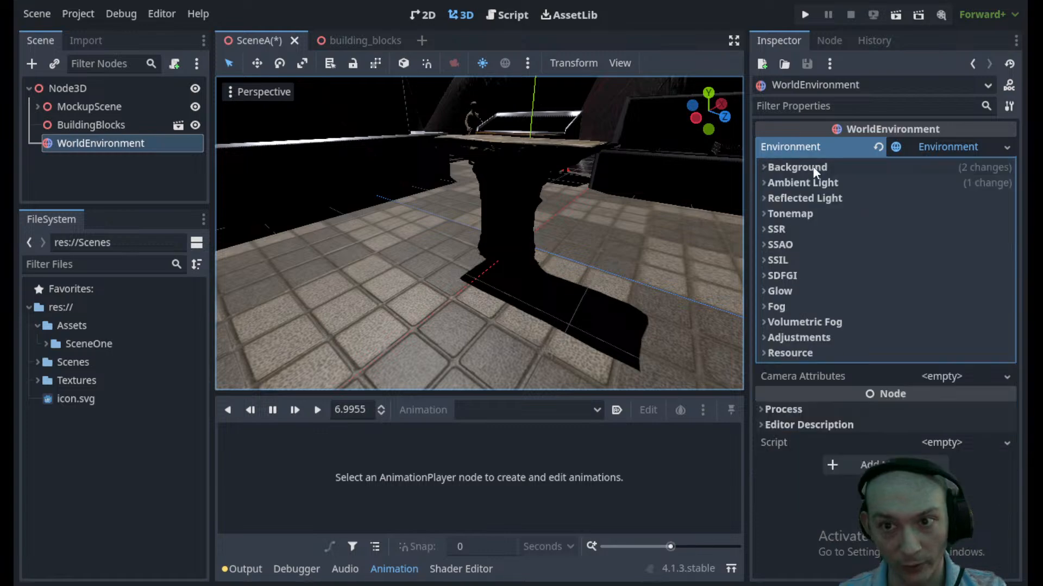
# - Add a Camera3D node under the root Node3D and raise it above the floor along the Y axis
pyautogui.scroll(-10, 371, 217)
pyautogui.keyDown('shift'); pyautogui.moveTo(438, 266); pyautogui.dragTo(489, 261, button='middle'); pyautogui.keyUp('shift')
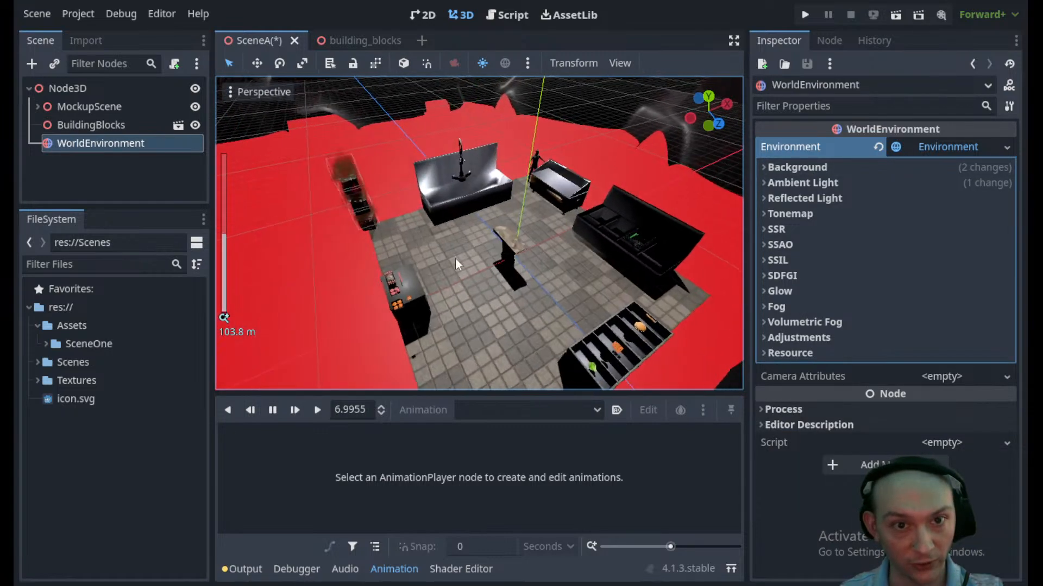
pyautogui.click(90, 87)
pyautogui.click(38, 58)
pyautogui.write('came')
pyautogui.press('Return')
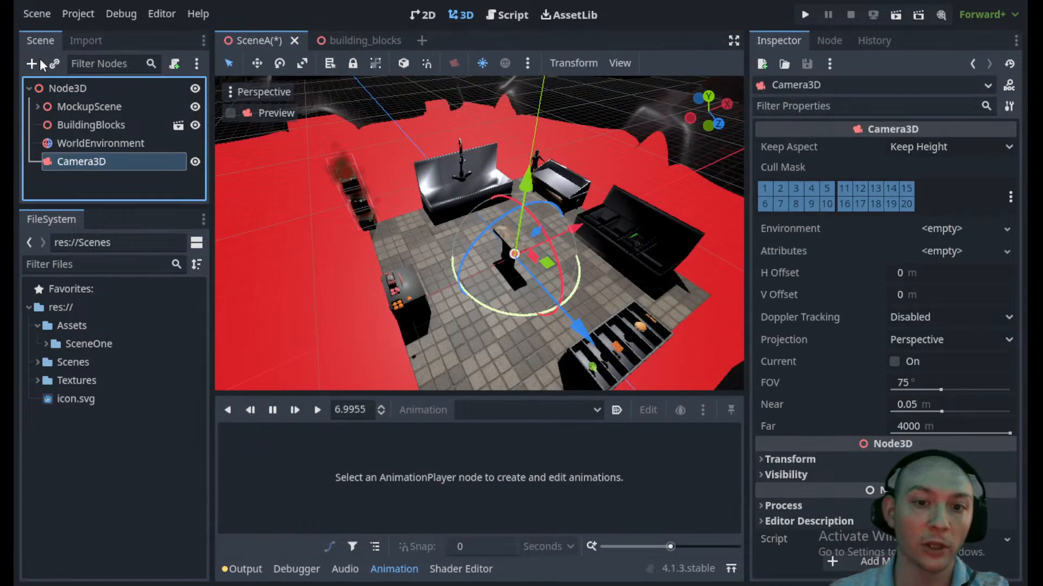
pyautogui.moveTo(530, 185); pyautogui.dragTo(538, 148)
# - Split the 3D view into 2 stacked viewports and preview the camera in the lower one
pyautogui.scroll(5, 539, 147)
pyautogui.click(619, 63)
pyautogui.click(654, 103)
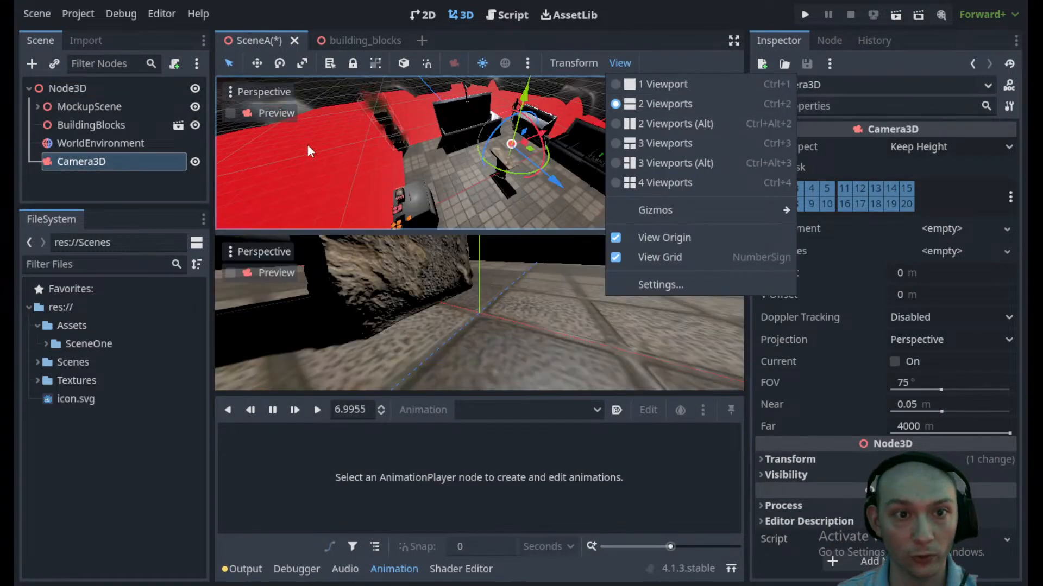
pyautogui.click(230, 273)
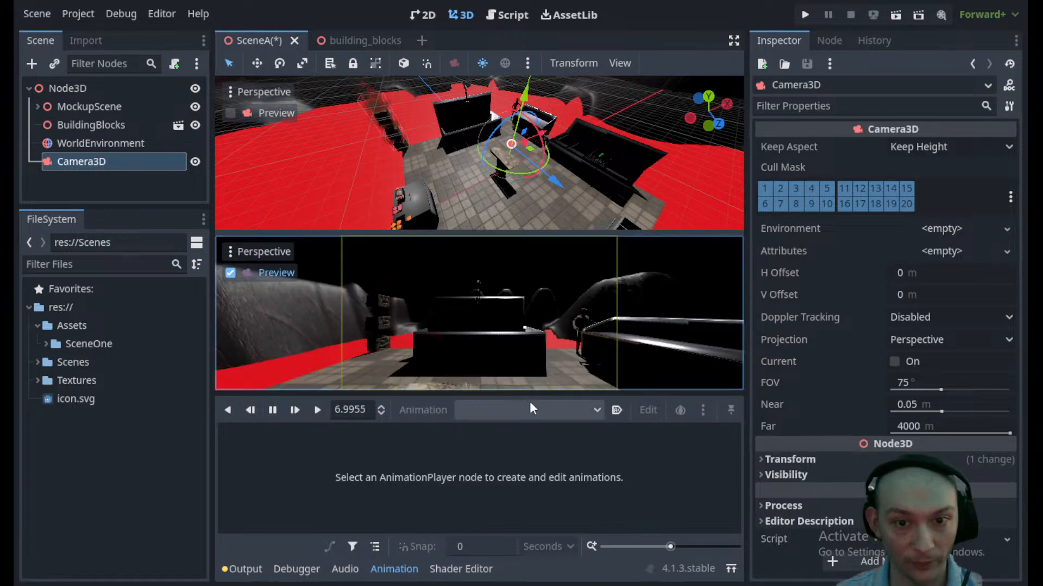
pyautogui.click(246, 571)
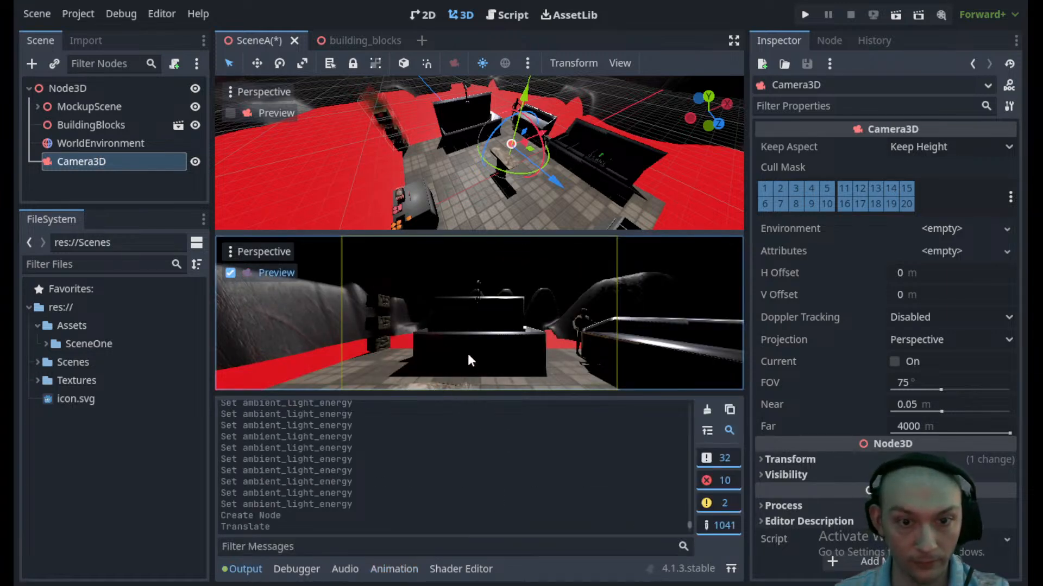
# - Move Camera3D across the kitchen platform so that its preview looks toward the stone block stack
pyautogui.moveTo(556, 176); pyautogui.dragTo(457, 156)
pyautogui.moveTo(413, 183); pyautogui.dragTo(537, 152, button='middle')
pyautogui.scroll(3, 436, 202)
pyautogui.moveTo(436, 202); pyautogui.dragTo(560, 164, button='middle')
pyautogui.scroll(-3, 565, 165)
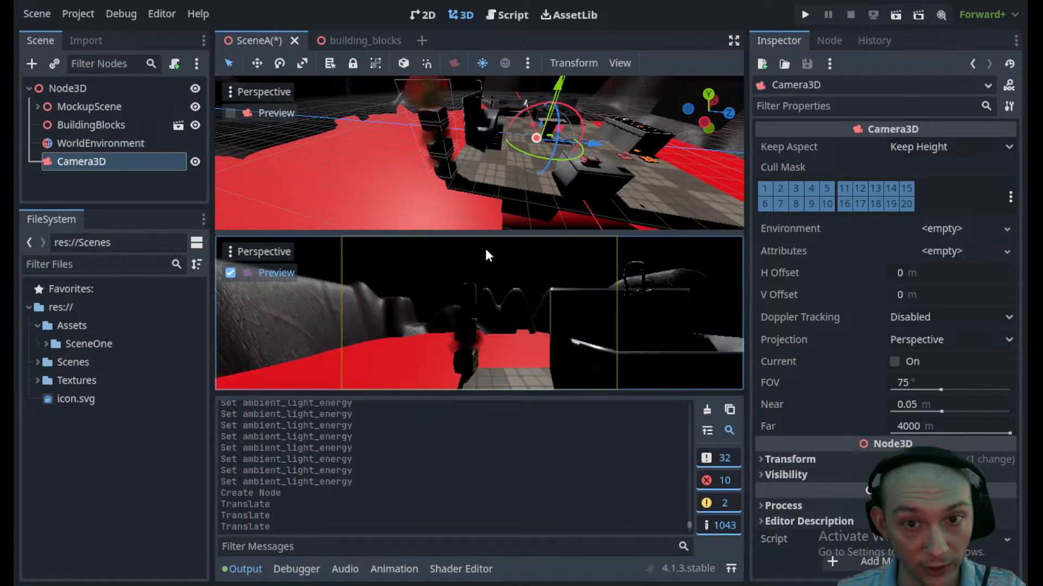
# - Collapse the output log and enlarge the upper viewport relative to the camera preview
pyautogui.click(244, 570)
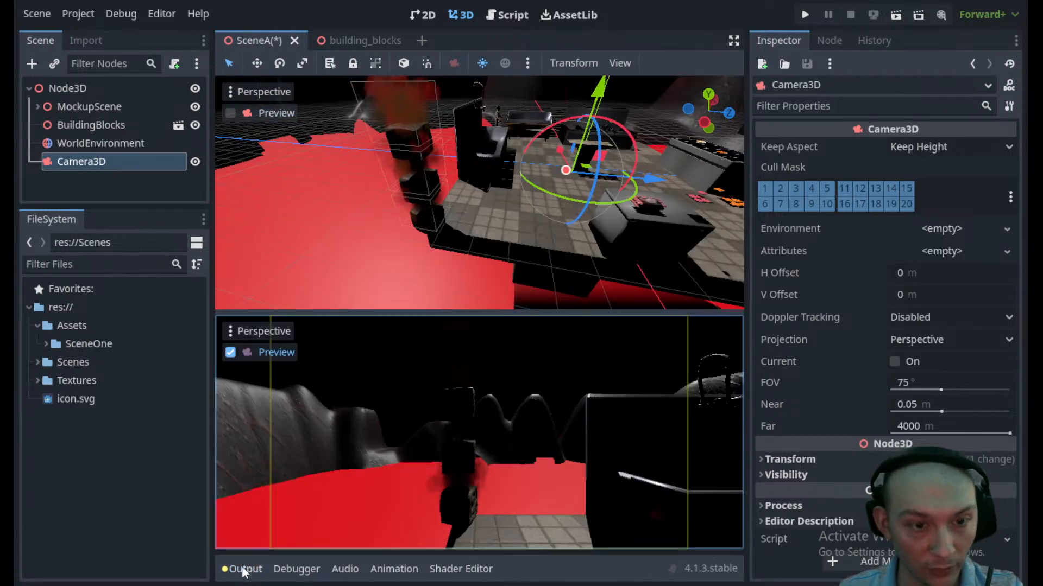
pyautogui.click(495, 307)
pyautogui.moveTo(491, 313); pyautogui.dragTo(487, 410)
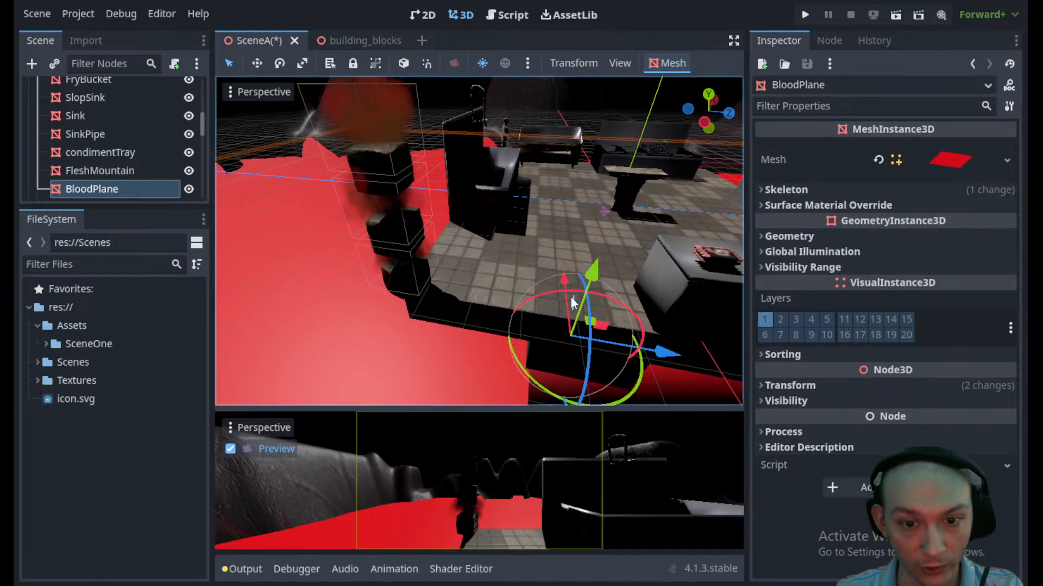
# - Reselect Camera3D, adjust its height slightly and shift it along the Z axis closer to the stone block stack
pyautogui.click(605, 211)
pyautogui.moveTo(648, 109)
pyautogui.mouseDown()
pyautogui.moveTo(651, 86)
pyautogui.moveTo(649, 103)
pyautogui.mouseUp()
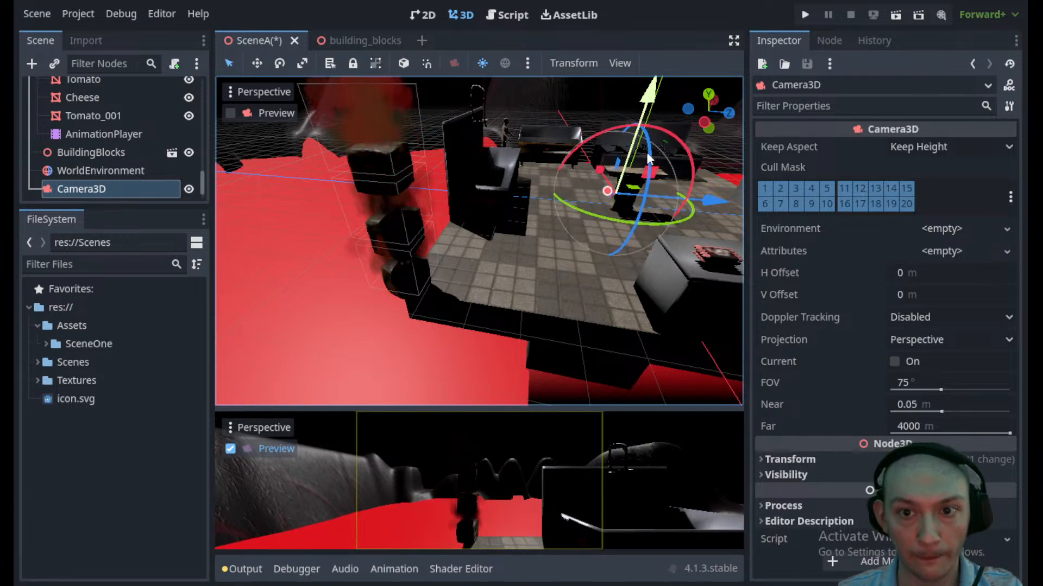
pyautogui.moveTo(712, 202); pyautogui.dragTo(646, 234)
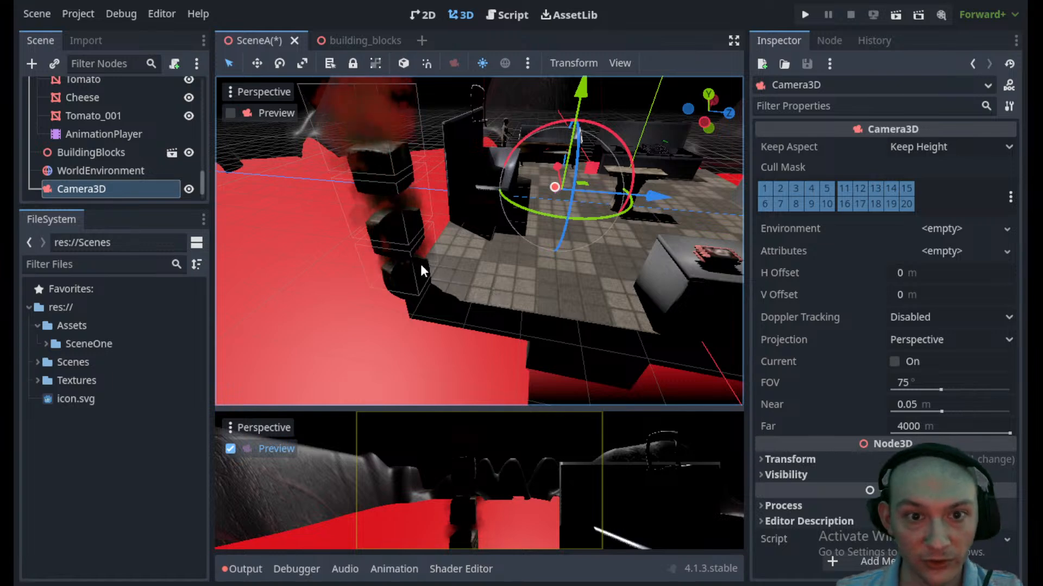
pyautogui.scroll(3, 402, 282)
pyautogui.moveTo(402, 282); pyautogui.dragTo(455, 297, button='middle')
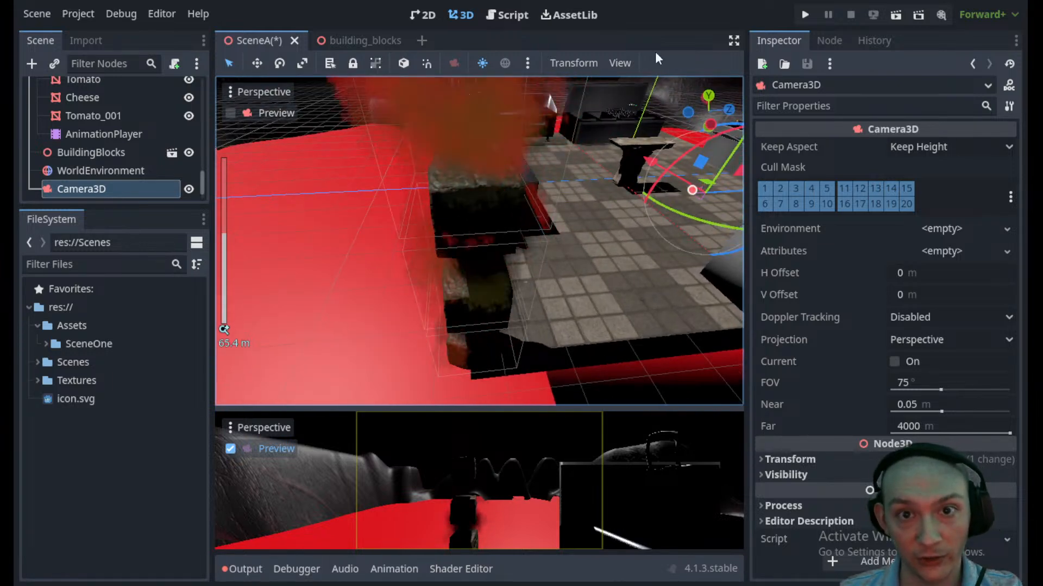
# - Enable Current on Camera3D, test-running the current scene before and after the change
pyautogui.click(897, 18)
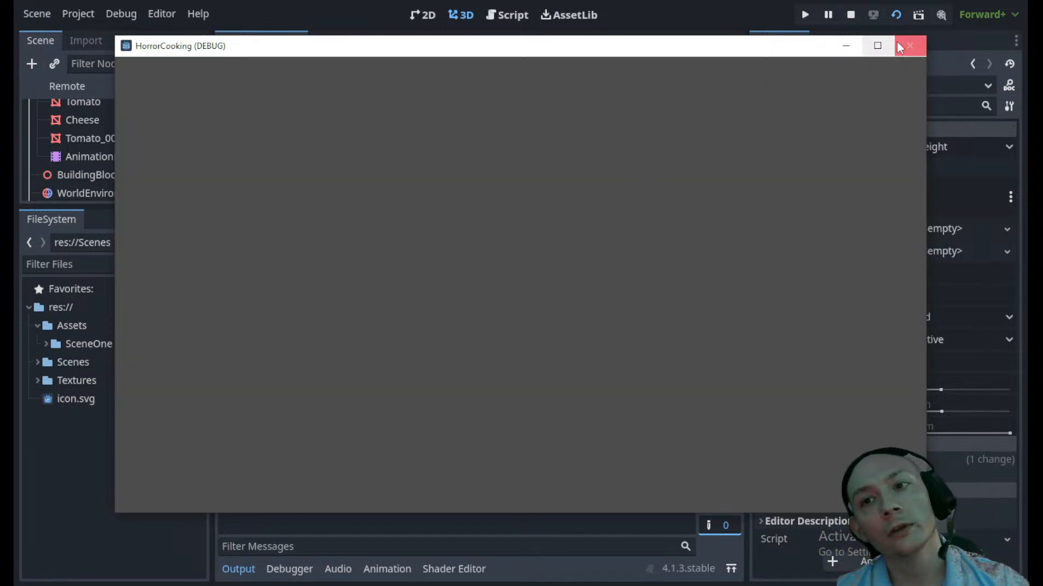
pyautogui.click(903, 47)
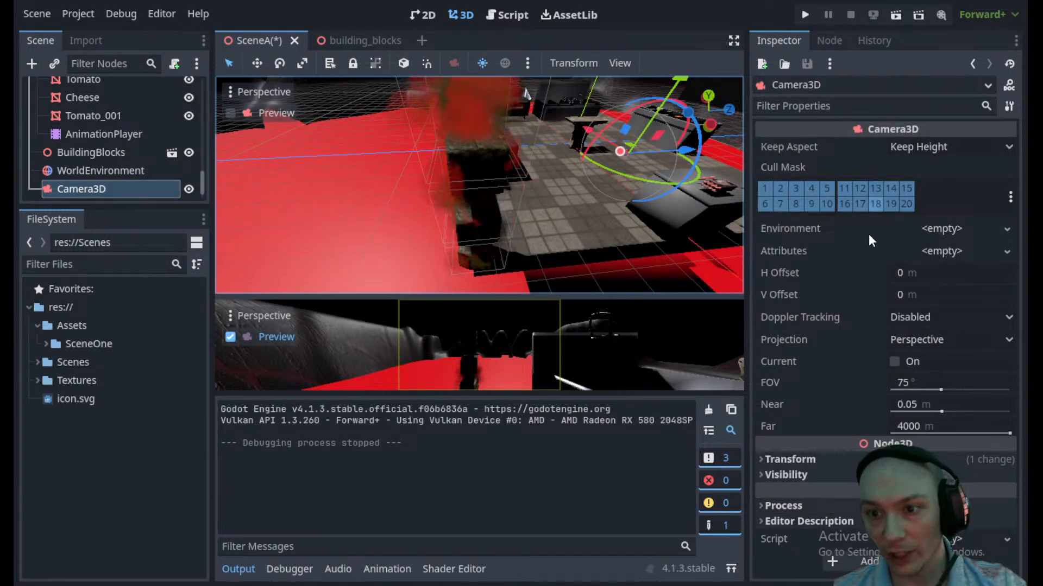
pyautogui.click(895, 362)
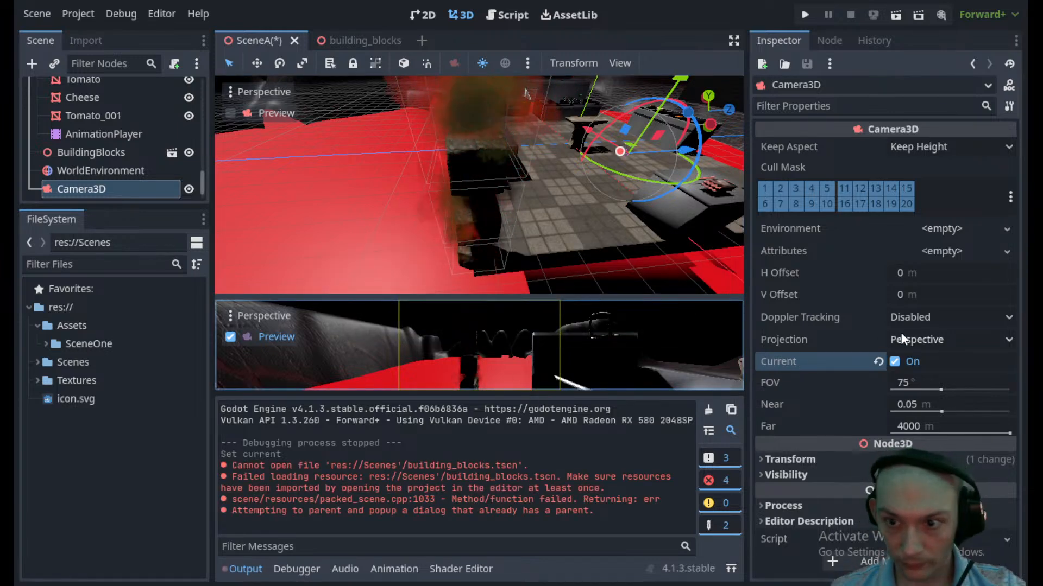
pyautogui.click(896, 16)
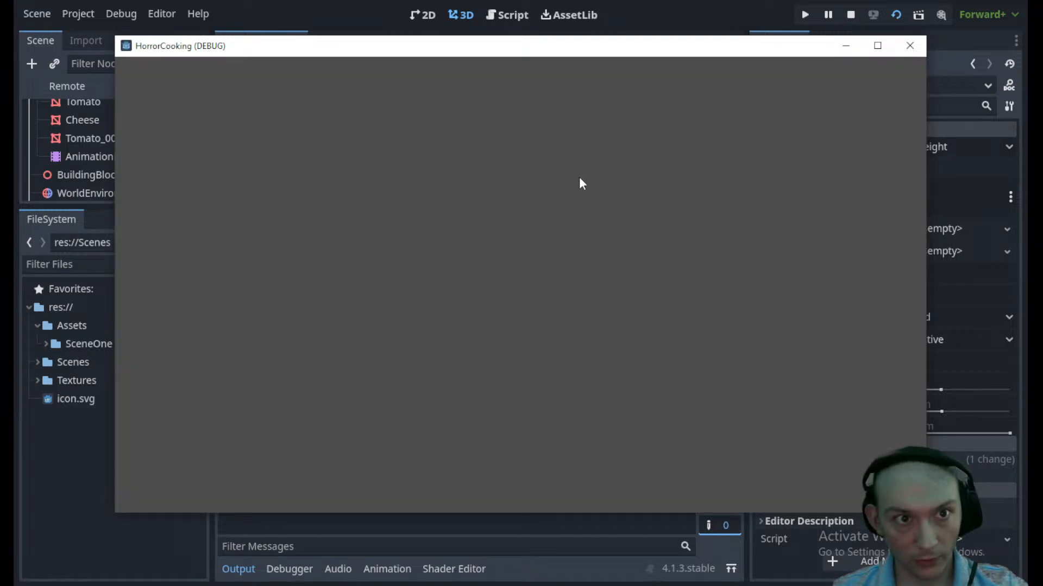
pyautogui.click(911, 46)
# - Enlarge the scene tree area and collapse the MockupScene branch to see the root's direct children
pyautogui.moveTo(126, 203); pyautogui.dragTo(111, 451)
pyautogui.scroll(10, 108, 338)
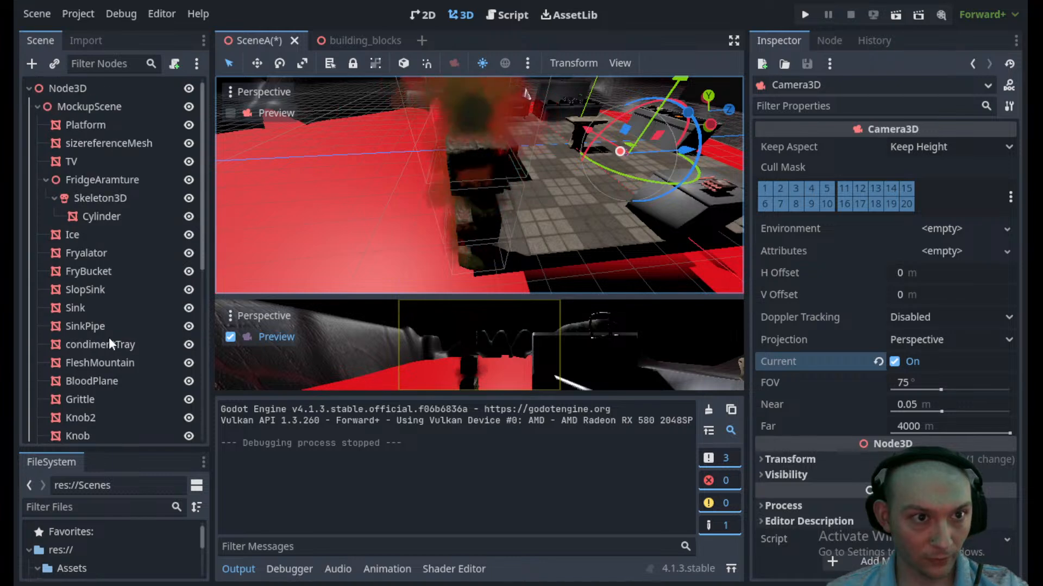
pyautogui.click(38, 106)
pyautogui.click(102, 162)
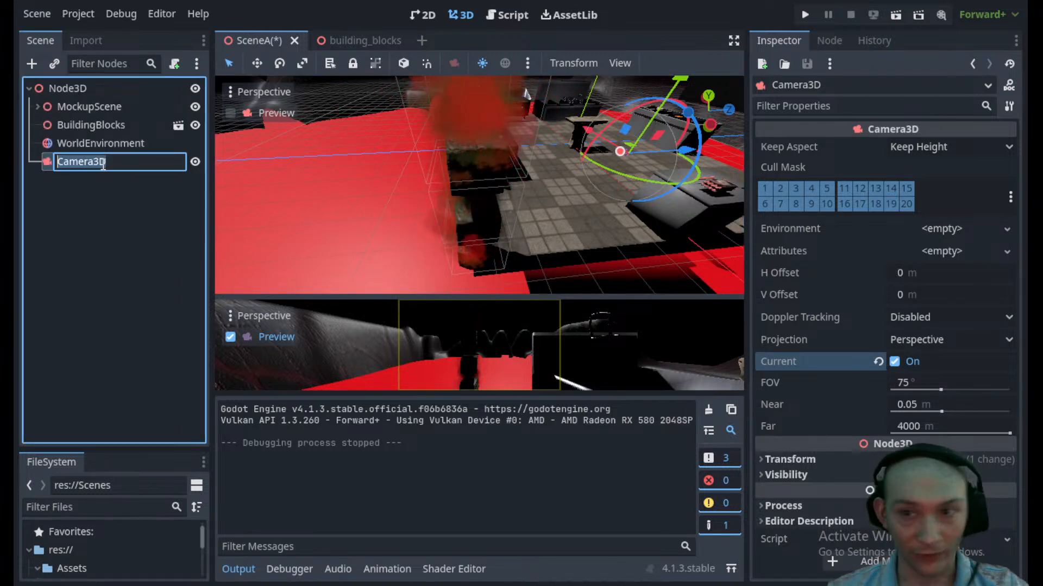
pyautogui.scroll(-5, 491, 181)
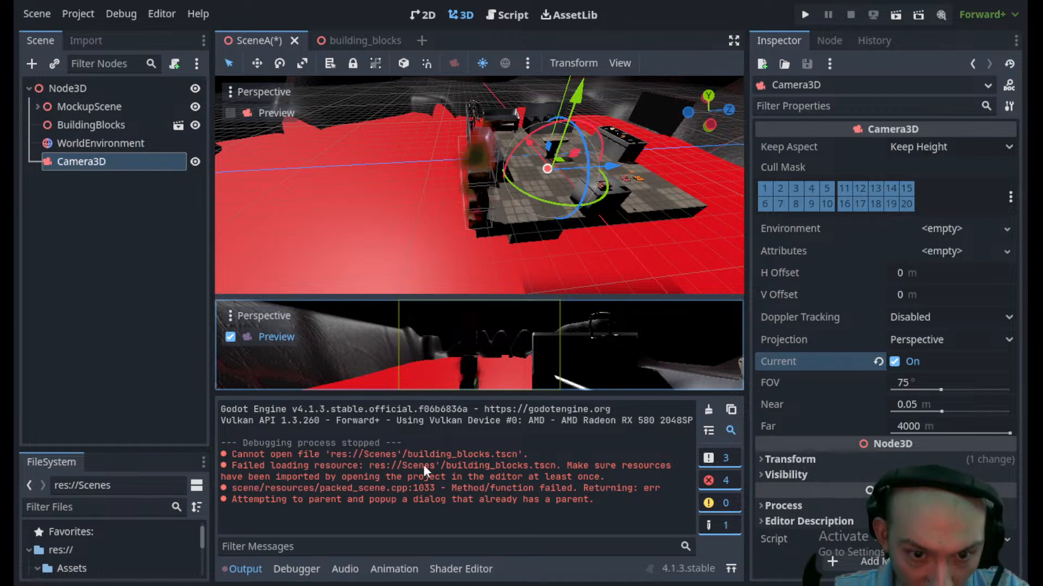
# - Save the building_blocks scene and return to SceneA
pyautogui.click(360, 41)
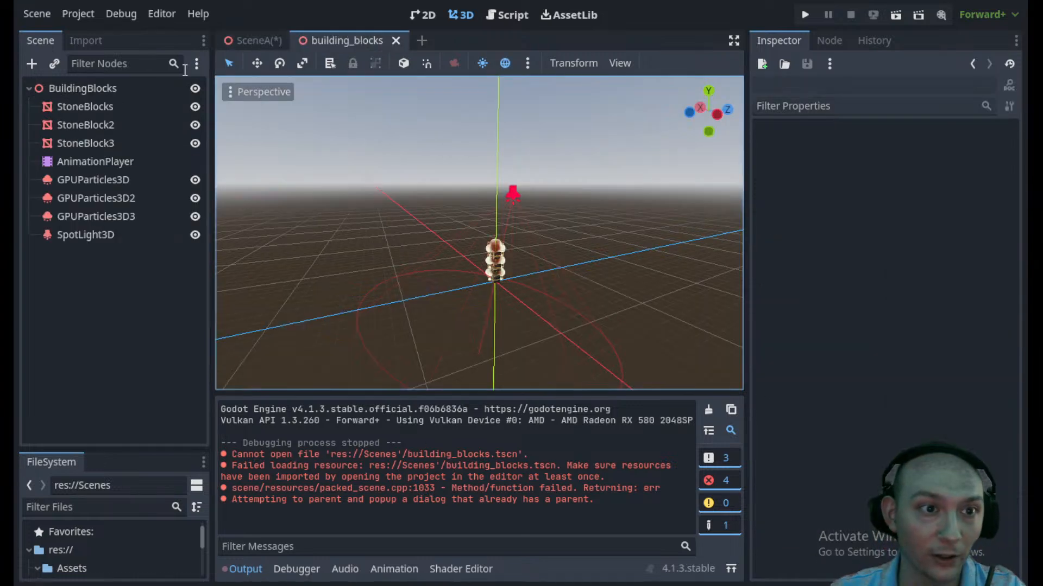
pyautogui.hotkey('ctrl', 's')
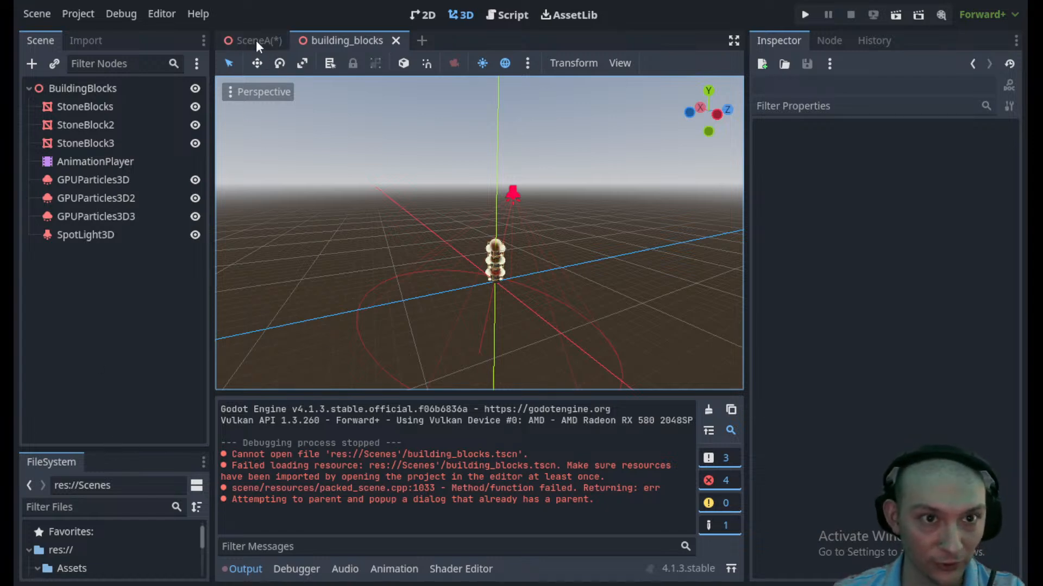
pyautogui.click(255, 46)
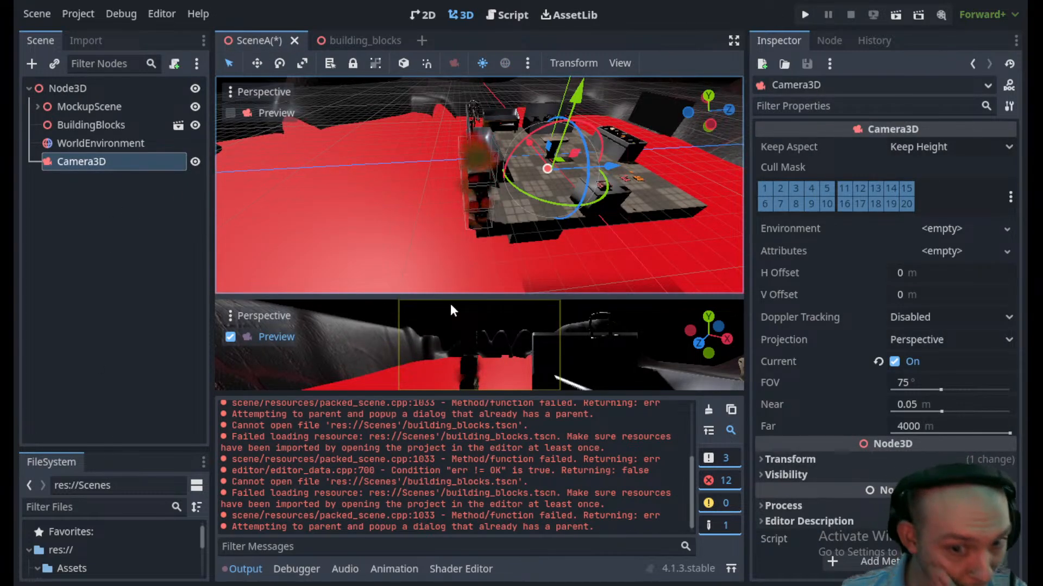
# - Save the building_blocks scene under the new file name building_block.tscn in res://Scenes
pyautogui.click(342, 38)
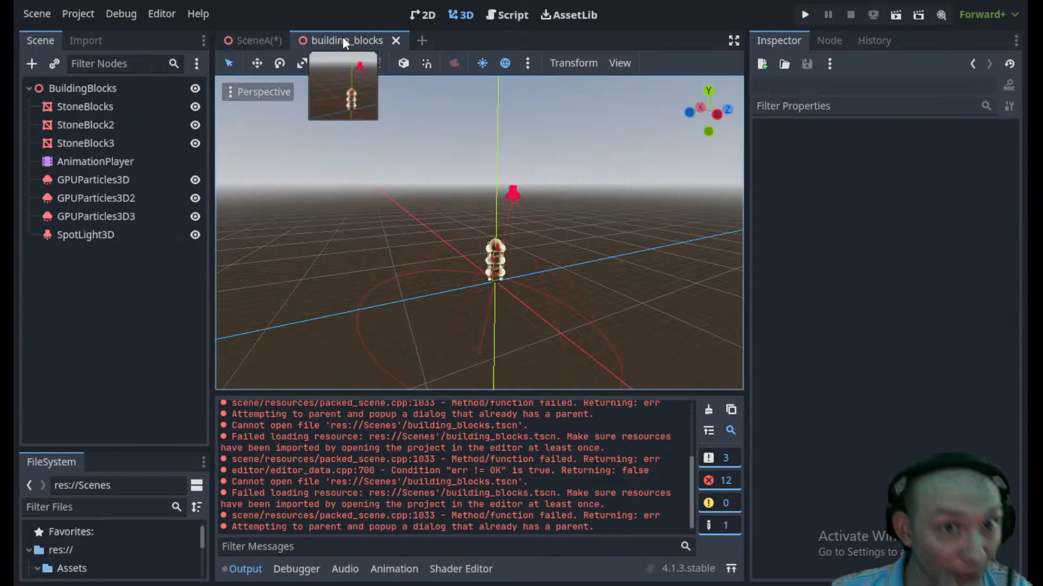
pyautogui.click(81, 88)
pyautogui.hotkey('ctrl', 'shift', 's')
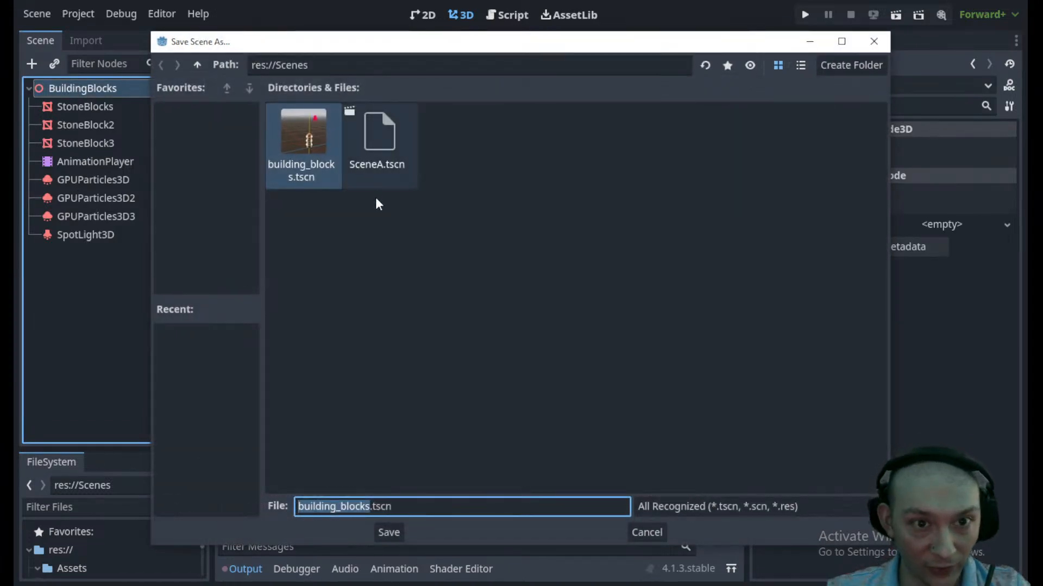
pyautogui.click(348, 227)
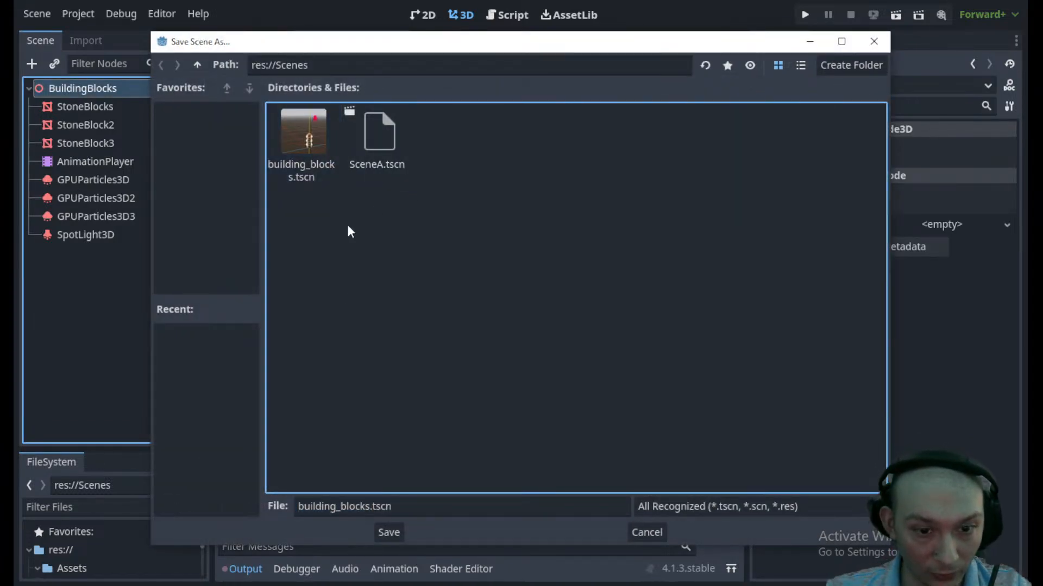
pyautogui.click(371, 507)
pyautogui.press('BackSpace')
pyautogui.press('Return')
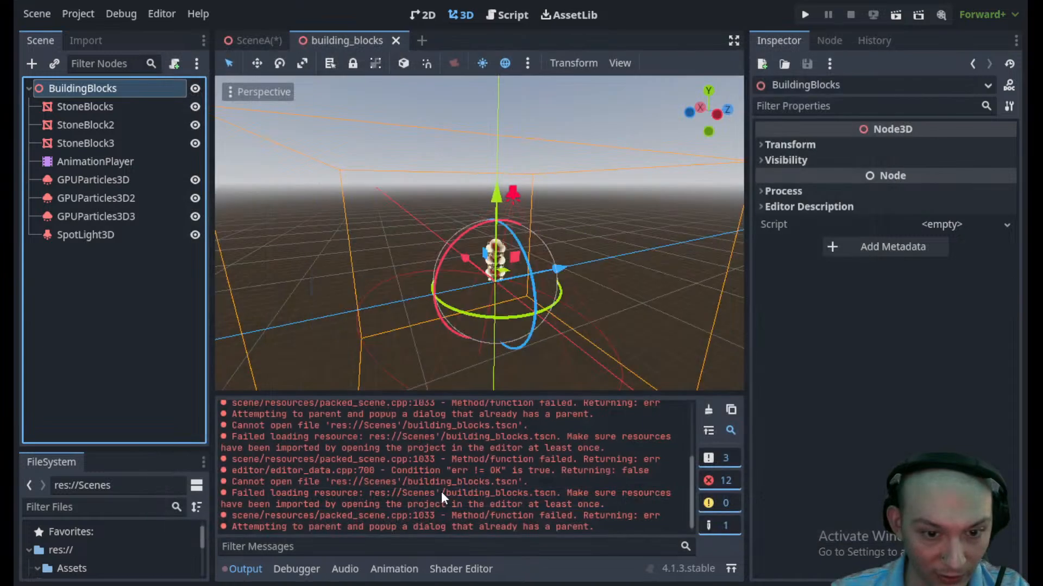
# - Replace the BuildingBlocks instance in SceneA with a new instance of Scenes/building_block.tscn
pyautogui.click(274, 37)
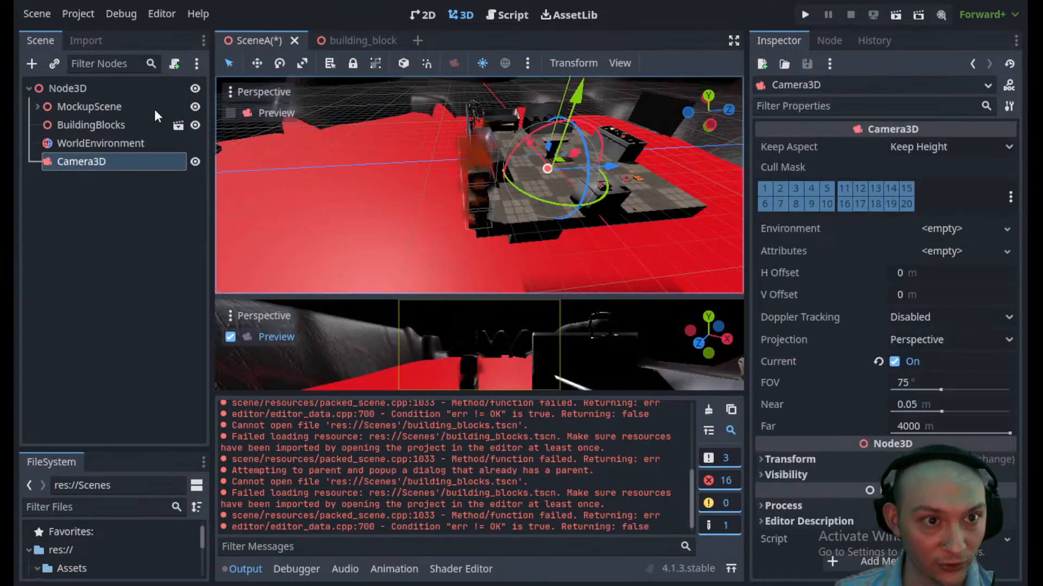
pyautogui.click(83, 117)
pyautogui.press('Delete')
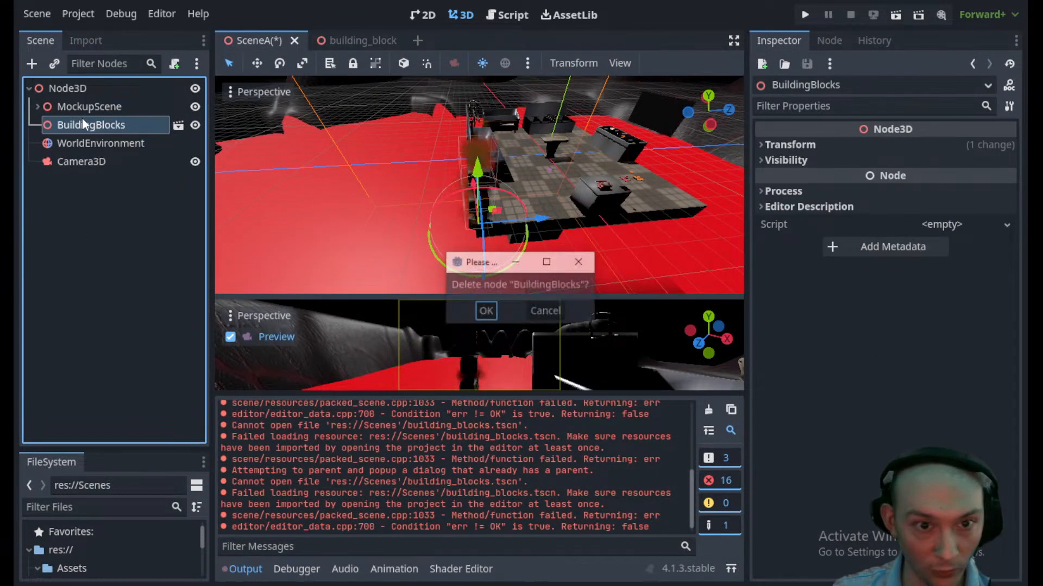
pyautogui.press('Return')
pyautogui.click(55, 63)
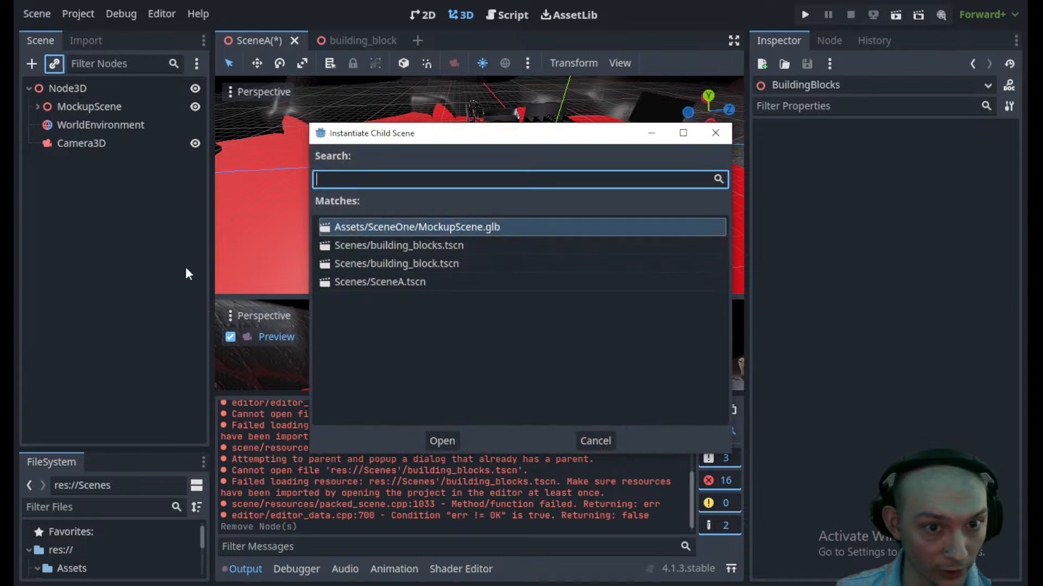
pyautogui.click(441, 269)
pyautogui.click(442, 441)
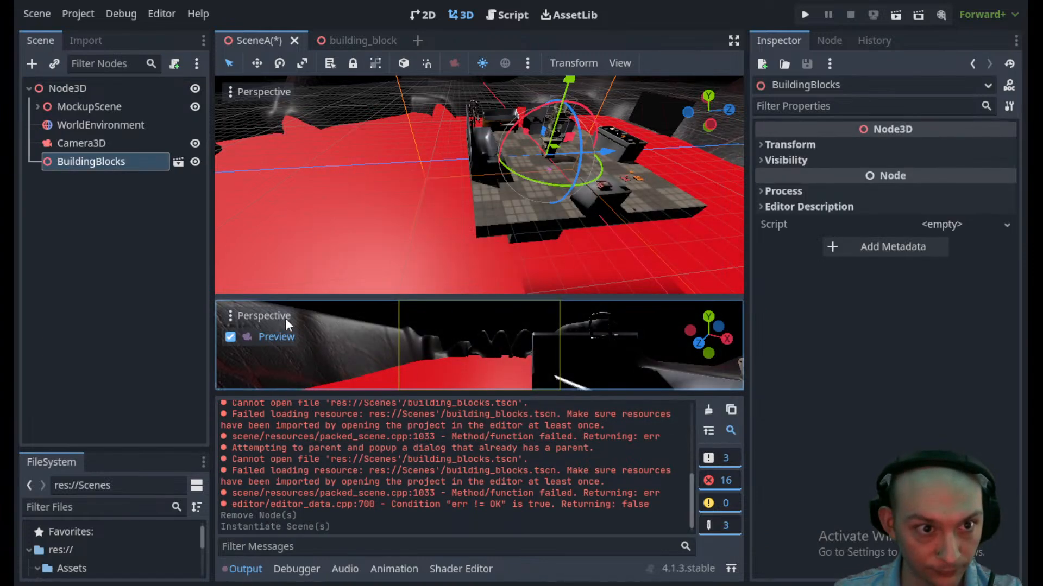
# - Test-run SceneA with the new block instance, dismiss the save alert and close the game window
pyautogui.click(896, 15)
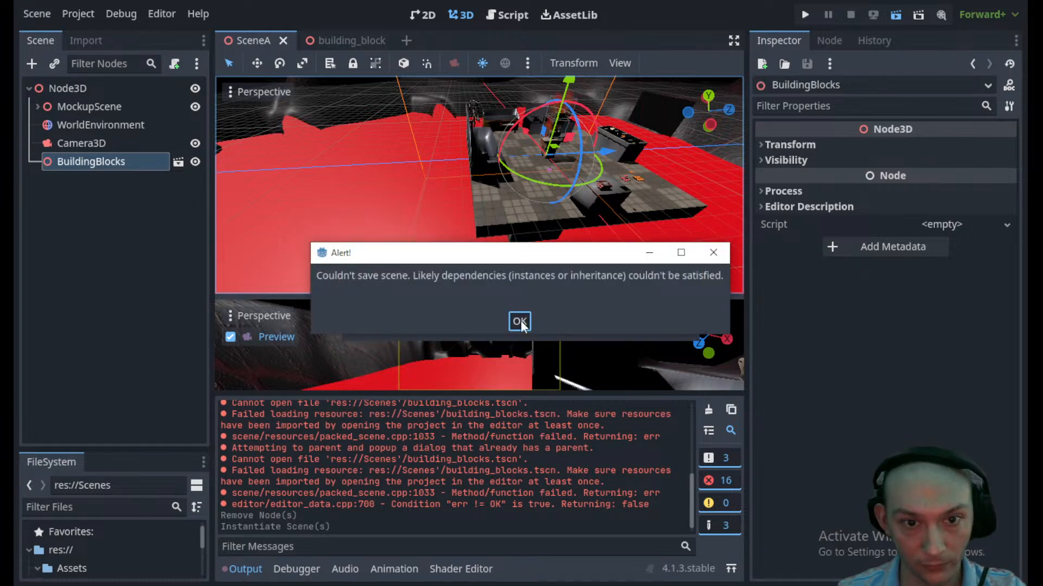
pyautogui.click(520, 322)
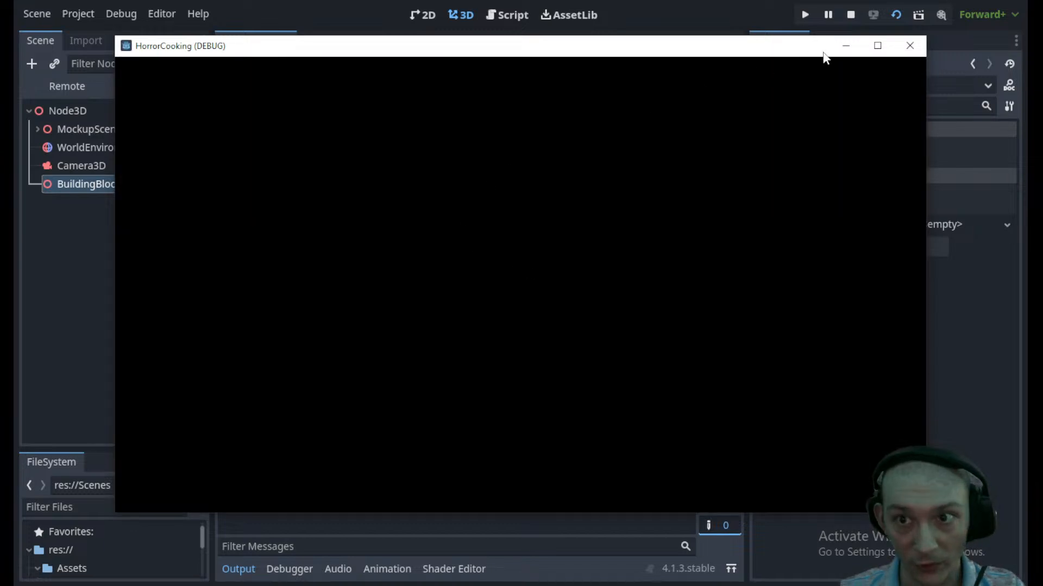
pyautogui.click(910, 45)
# - Viewed from above, move the BuildingBlocks instance from the kitchen's centre to the floor corner beside the sink
pyautogui.moveTo(429, 282); pyautogui.dragTo(447, 287, button='middle')
pyautogui.scroll(2, 554, 224)
pyautogui.moveTo(556, 221); pyautogui.dragTo(521, 227, button='middle')
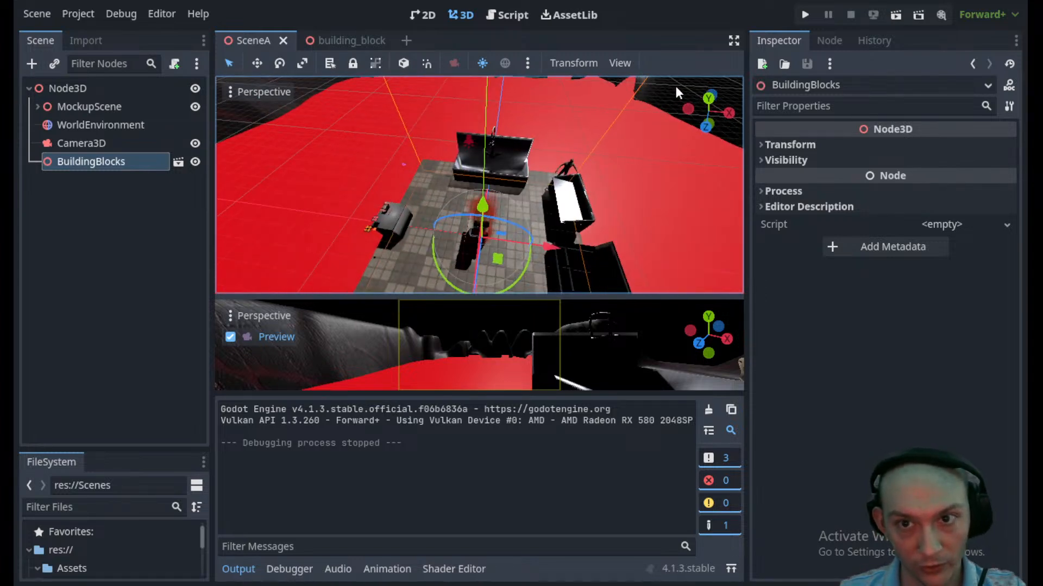
pyautogui.click(709, 97)
pyautogui.moveTo(512, 260); pyautogui.dragTo(451, 197)
pyautogui.scroll(3, 451, 197)
pyautogui.moveTo(451, 197); pyautogui.dragTo(516, 148, button='middle')
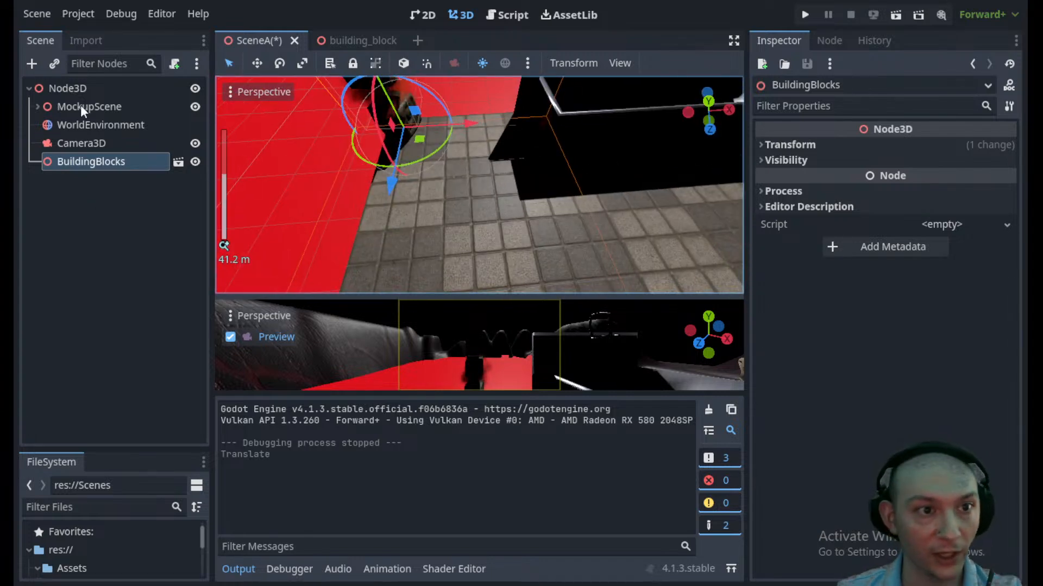
# - Add a DirectionalLight3D node as a child of the root Node3D
pyautogui.click(66, 85)
pyautogui.click(31, 64)
pyautogui.write('came')
pyautogui.press('BackSpace')
pyautogui.press('BackSpace')
pyautogui.press('BackSpace')
pyautogui.press('BackSpace')
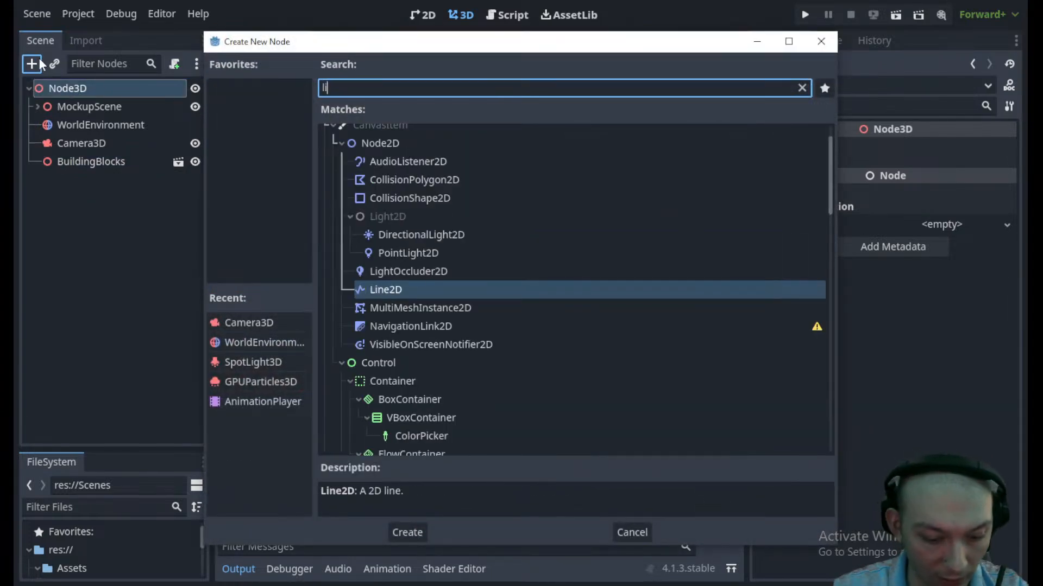
pyautogui.write('ligh')
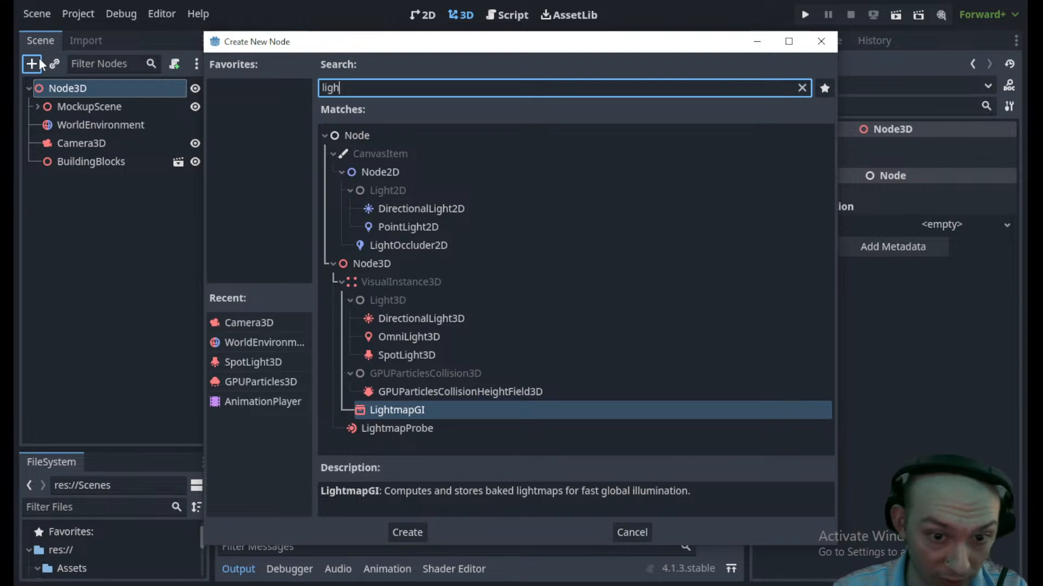
pyautogui.press('Up')
pyautogui.press('Up')
pyautogui.press('Up')
pyautogui.press('Up')
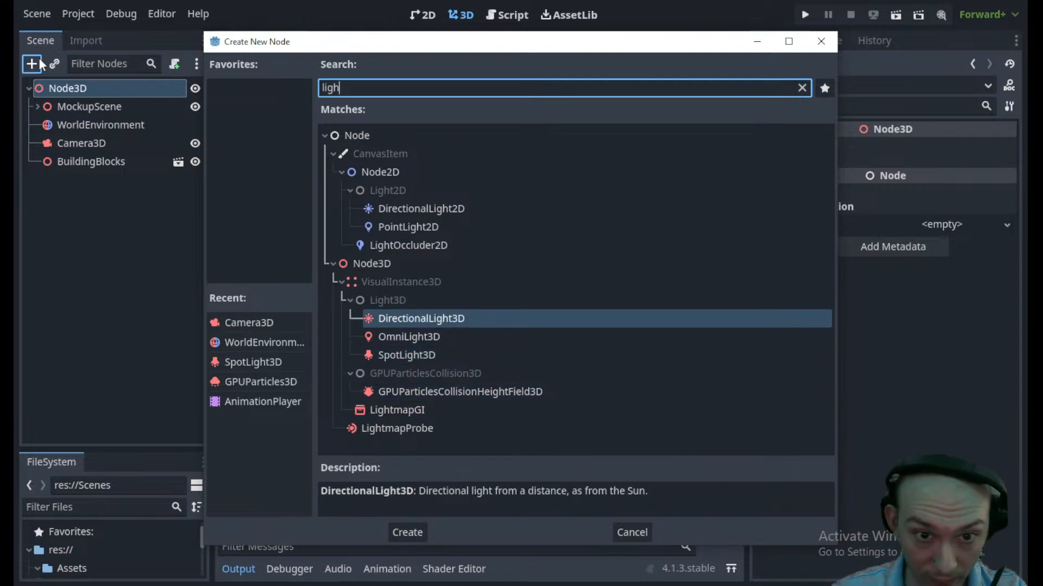
pyautogui.press('Return')
# - Raise the DirectionalLight3D slightly above the kitchen floor along the vertical axis
pyautogui.scroll(-18, 477, 227)
pyautogui.moveTo(484, 228); pyautogui.dragTo(520, 117, button='middle')
pyautogui.scroll(4, 548, 183)
pyautogui.moveTo(537, 99); pyautogui.dragTo(542, 59)
pyautogui.moveTo(492, 168); pyautogui.dragTo(460, 218, button='middle')
# - Increase the DirectionalLight3D's light energy to about 7.013
pyautogui.click(875, 164)
pyautogui.click(874, 164)
pyautogui.click(853, 196)
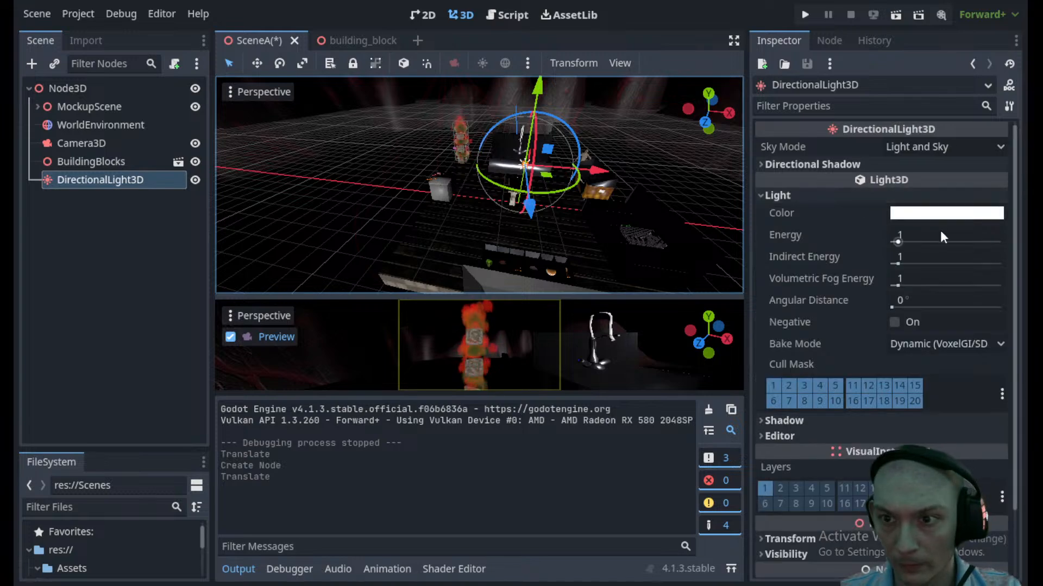
pyautogui.scroll(6, 510, 207)
pyautogui.moveTo(510, 207)
pyautogui.mouseDown(button='middle')
pyautogui.moveTo(470, 179)
pyautogui.moveTo(523, 205)
pyautogui.mouseUp(button='middle')
pyautogui.moveTo(897, 243); pyautogui.dragTo(937, 240)
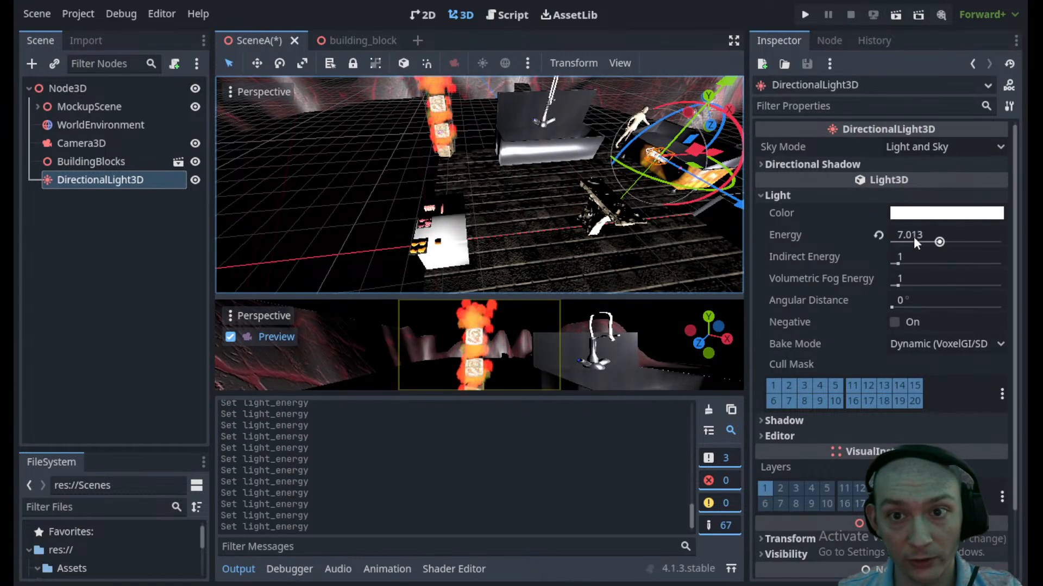
# - Save and test-run SceneA with the brighter light, then close the building_block scene
pyautogui.click(897, 15)
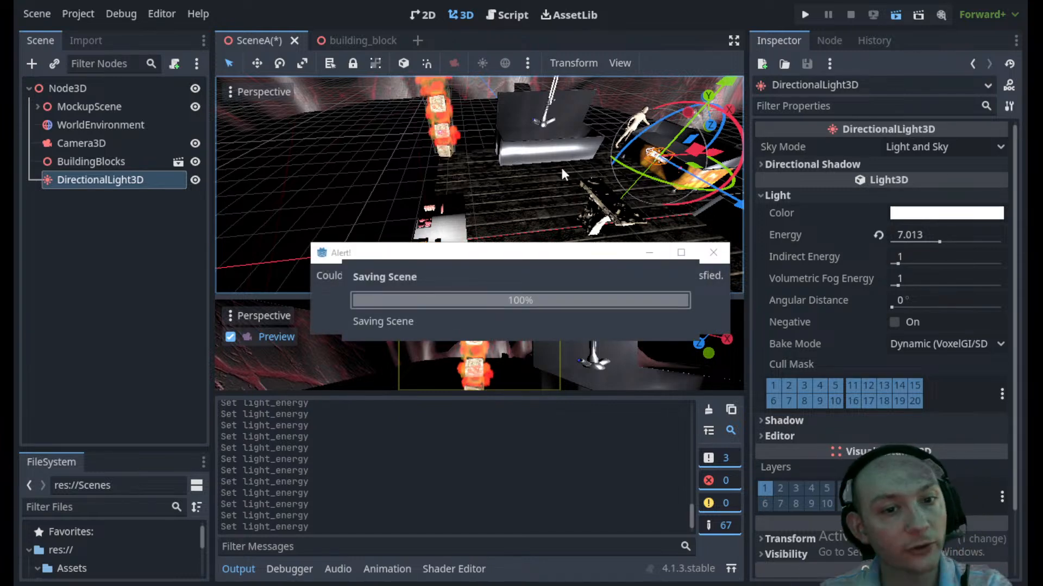
pyautogui.hotkey('ctrl', 's')
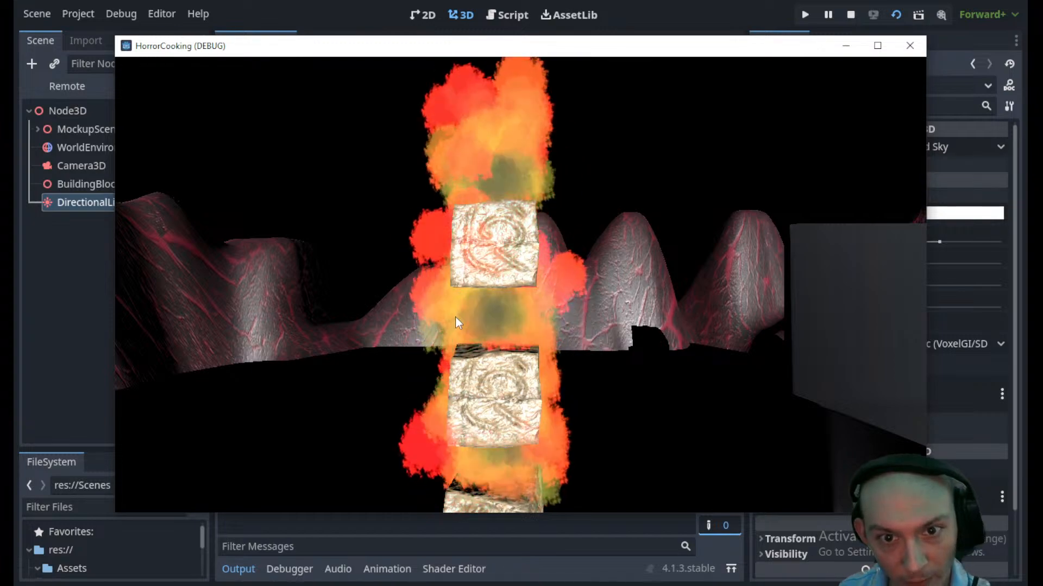
pyautogui.click(911, 49)
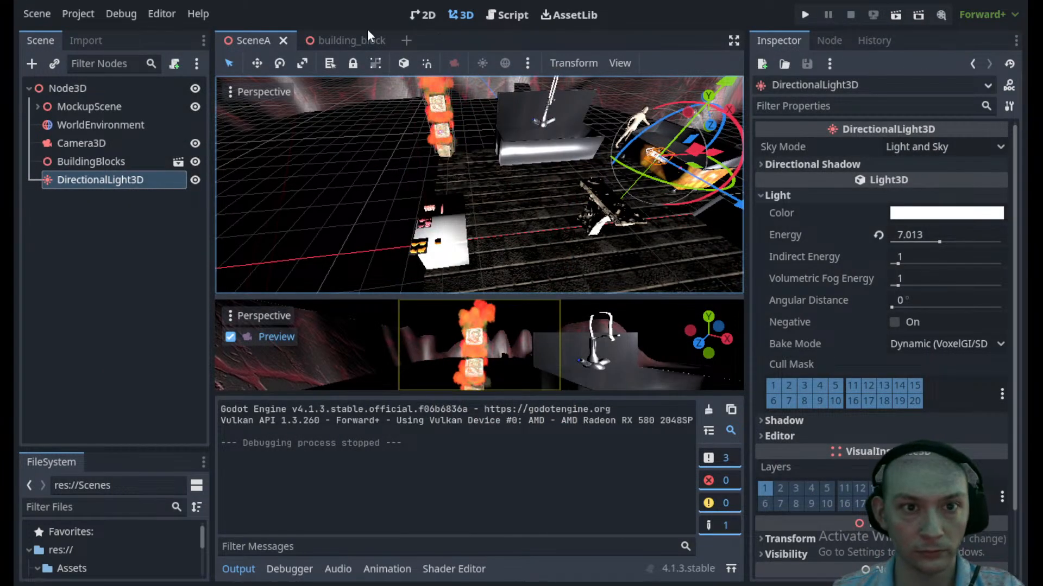
pyautogui.click(379, 37)
pyautogui.click(386, 41)
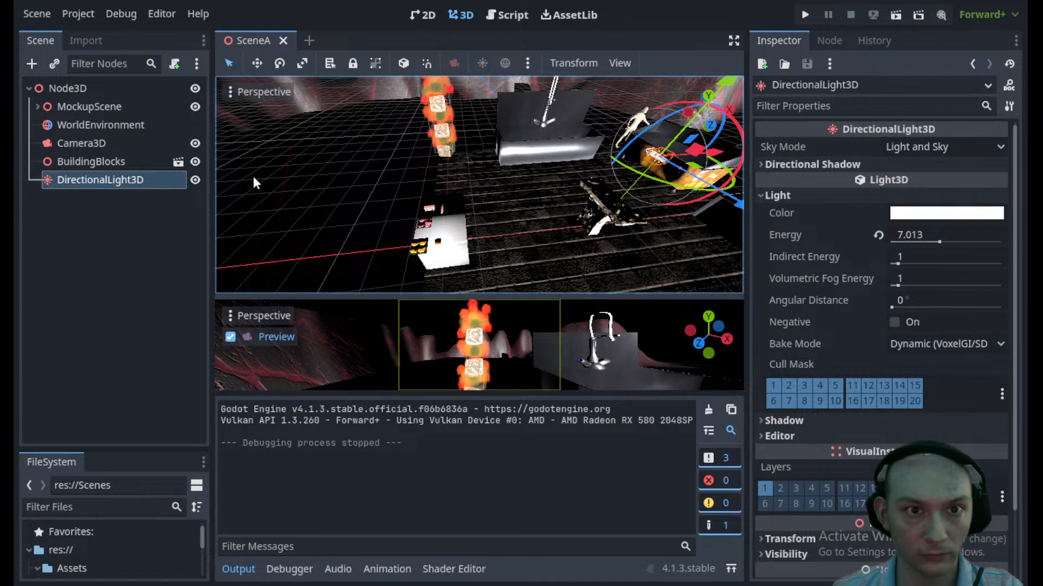
# - Collapse the output log to enlarge the viewports, and give the file system area more height
pyautogui.click(112, 326)
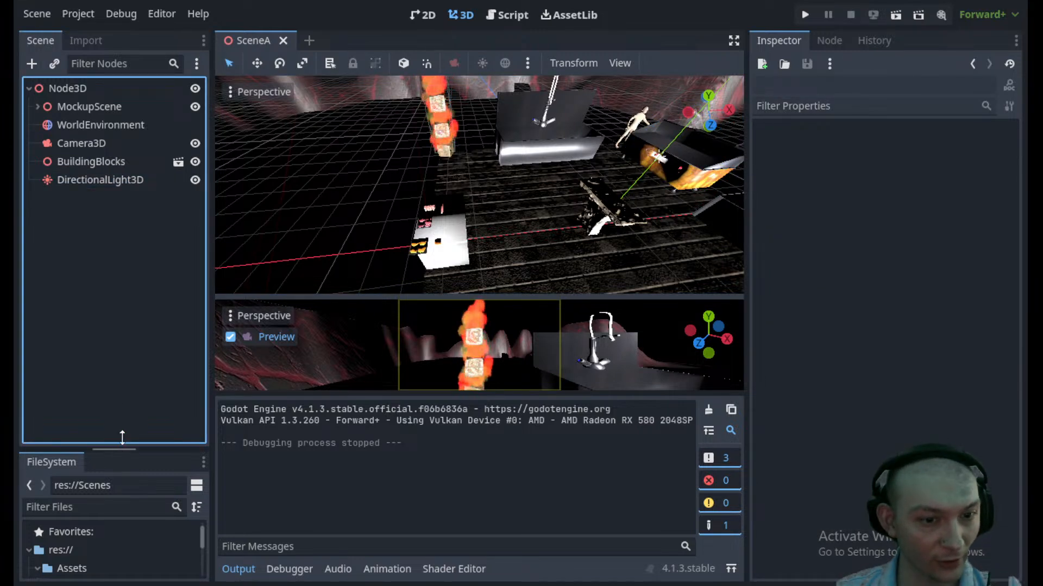
pyautogui.moveTo(120, 446); pyautogui.dragTo(132, 351)
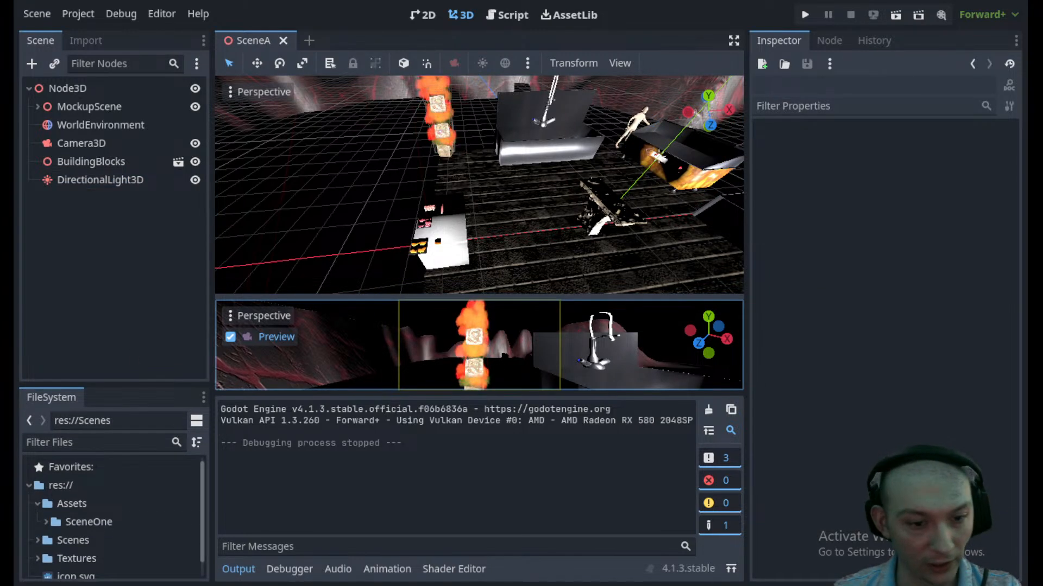
pyautogui.click(233, 568)
pyautogui.scroll(-5, 471, 256)
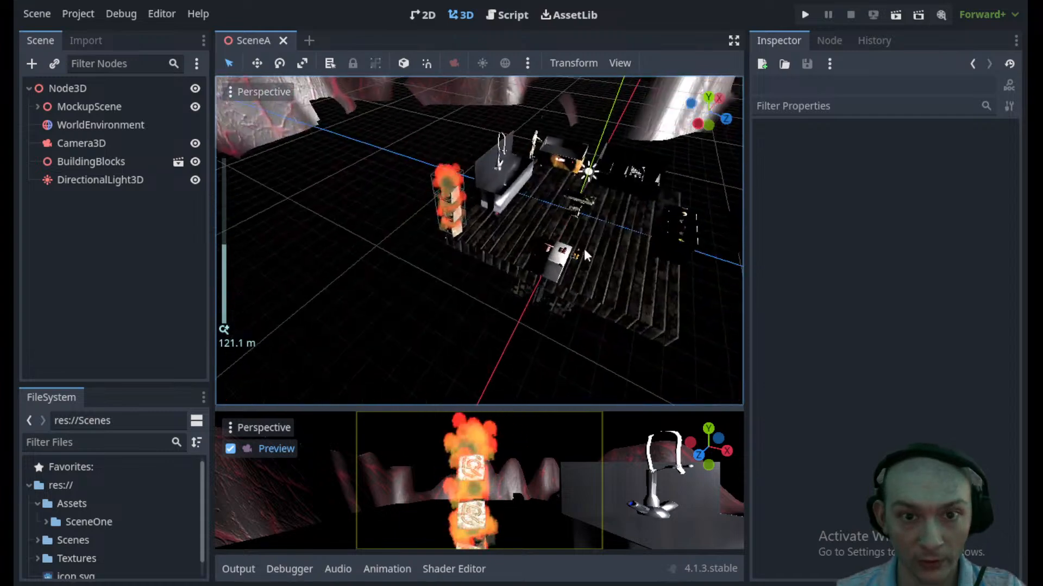
pyautogui.scroll(12, 471, 233)
pyautogui.keyDown('shift'); pyautogui.moveTo(508, 240); pyautogui.dragTo(605, 245, button='middle'); pyautogui.keyUp('shift')
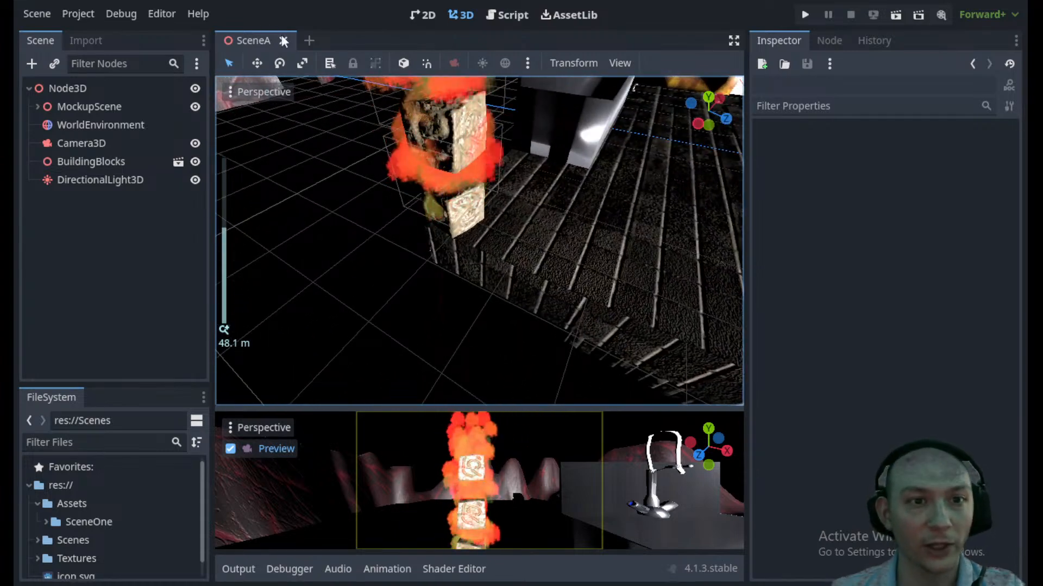
pyautogui.moveTo(132, 387); pyautogui.dragTo(121, 205)
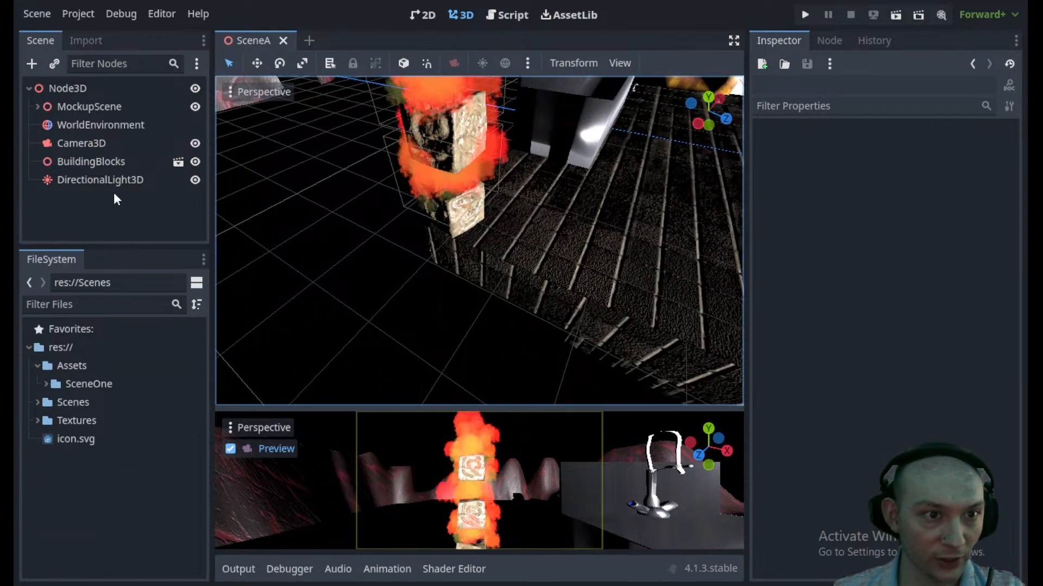
# - Open the building_block scene from its BuildingBlocks instance and widen the scene tree area
pyautogui.click(104, 162)
pyautogui.click(178, 162)
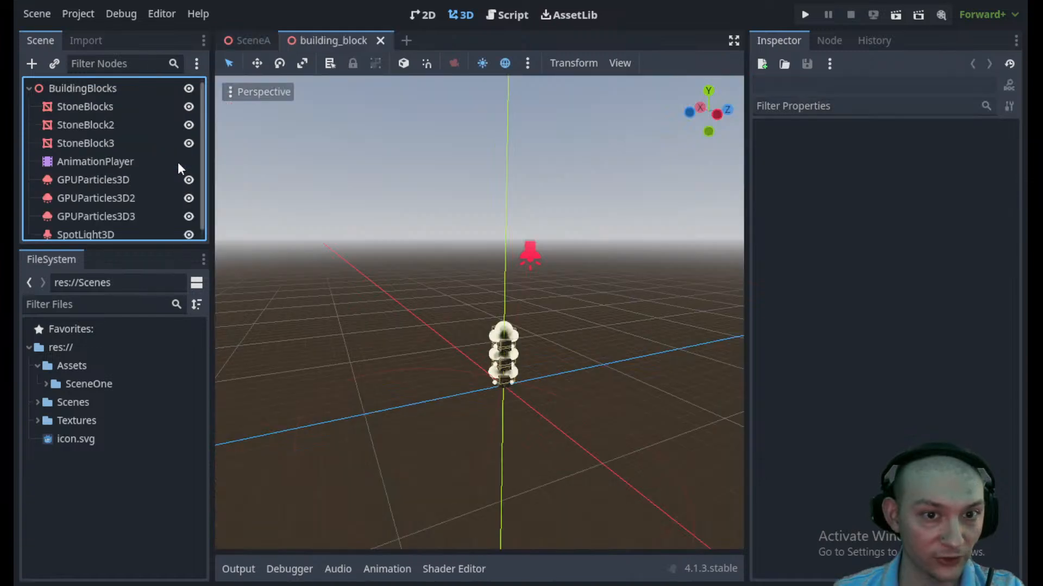
pyautogui.moveTo(211, 227); pyautogui.dragTo(278, 234)
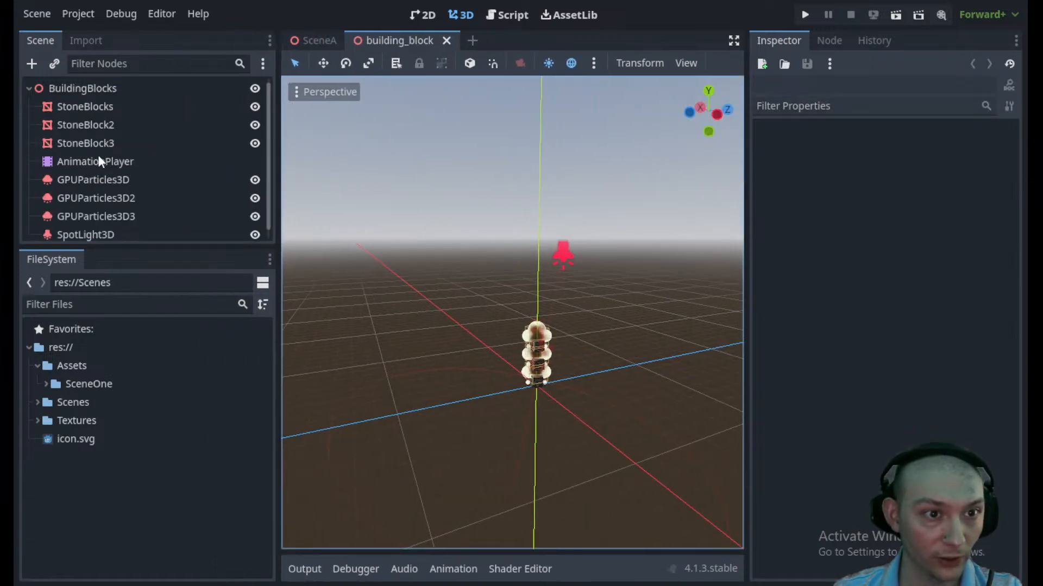
# - Enable autoplay on load for the AnimationPlayer's FloatingAnim, preview the animation and save the building_block scene
pyautogui.click(99, 161)
pyautogui.click(616, 410)
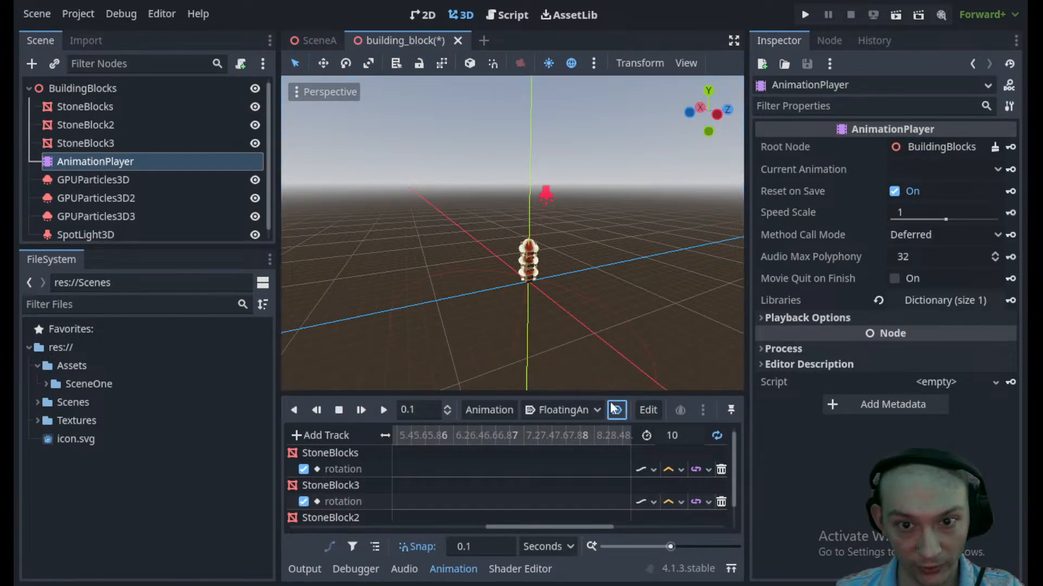
pyautogui.click(383, 410)
pyautogui.hotkey('ctrl', 's')
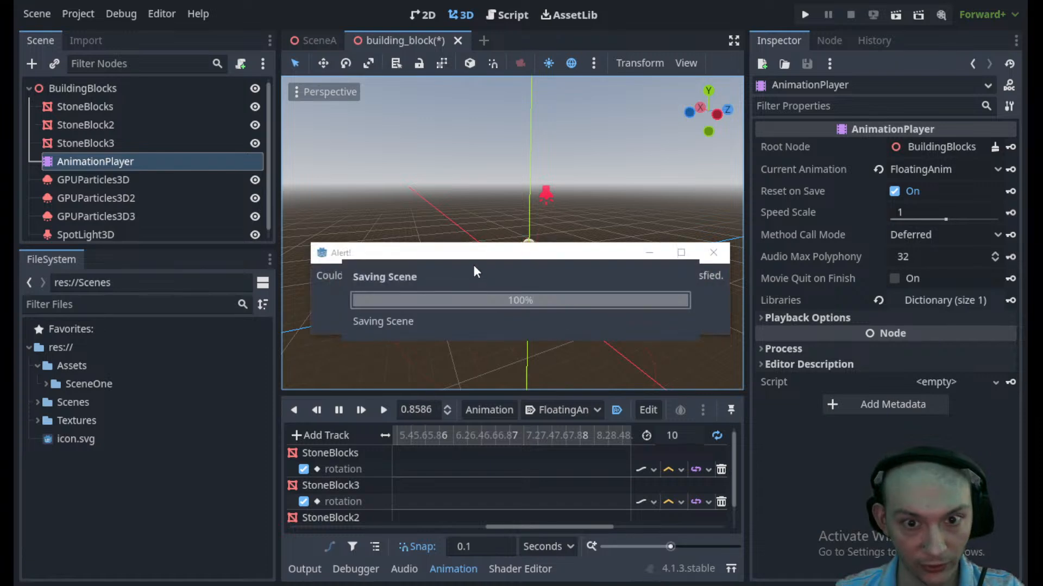
# - Return to SceneA and test-run it to check the block animation, then close the game window
pyautogui.click(318, 39)
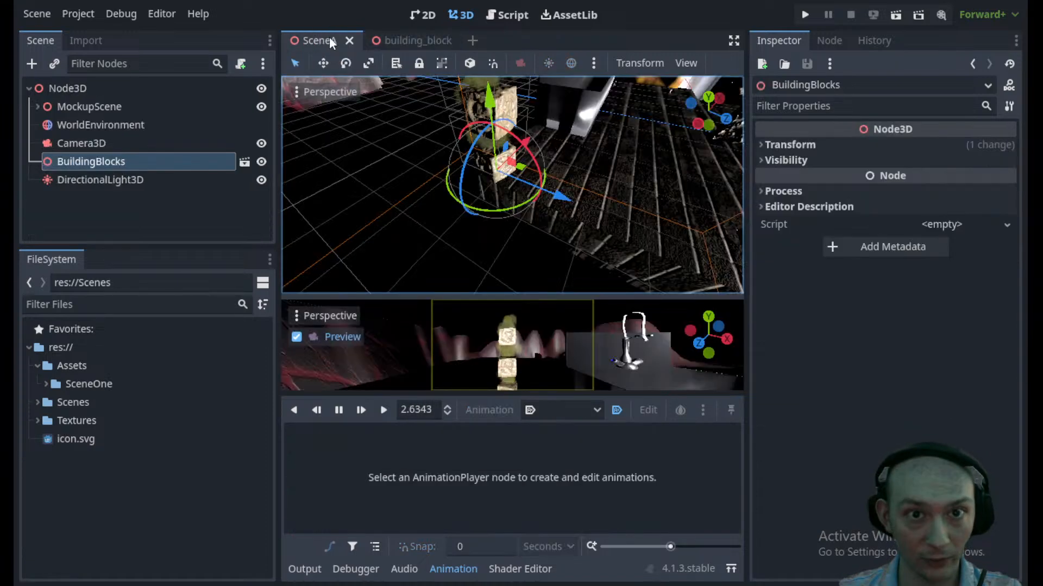
pyautogui.click(895, 15)
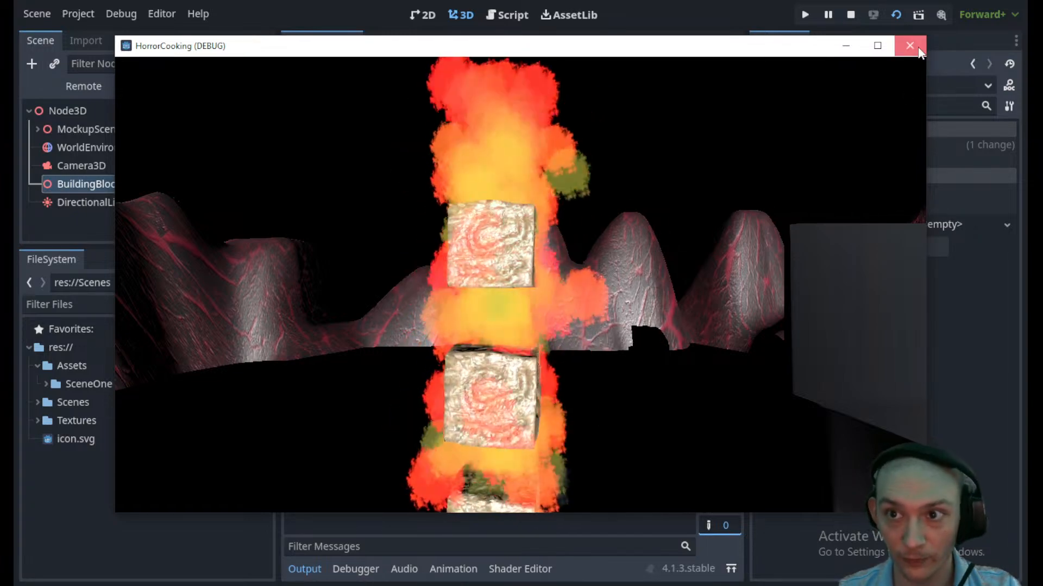
pyautogui.click(909, 45)
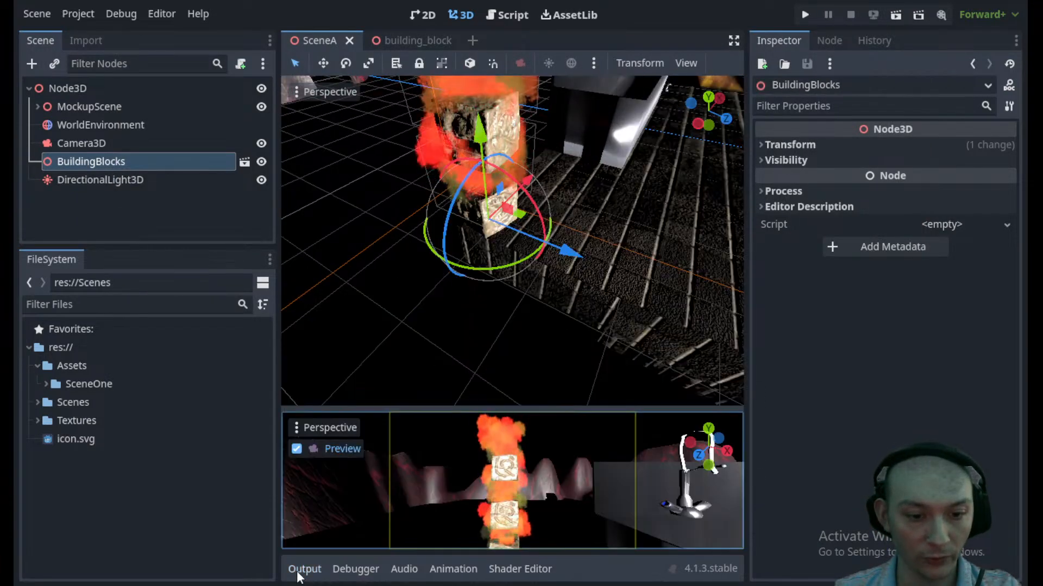
# - Collapse the output log and switch the 3D editor to a single viewport showing the whole kitchen platform
pyautogui.press('KP_7')
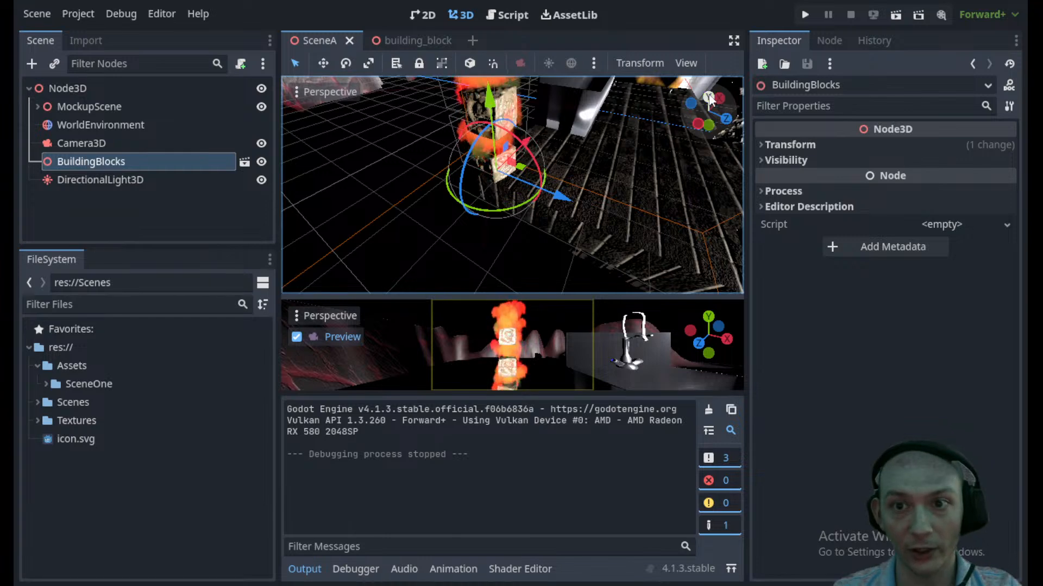
pyautogui.press('f')
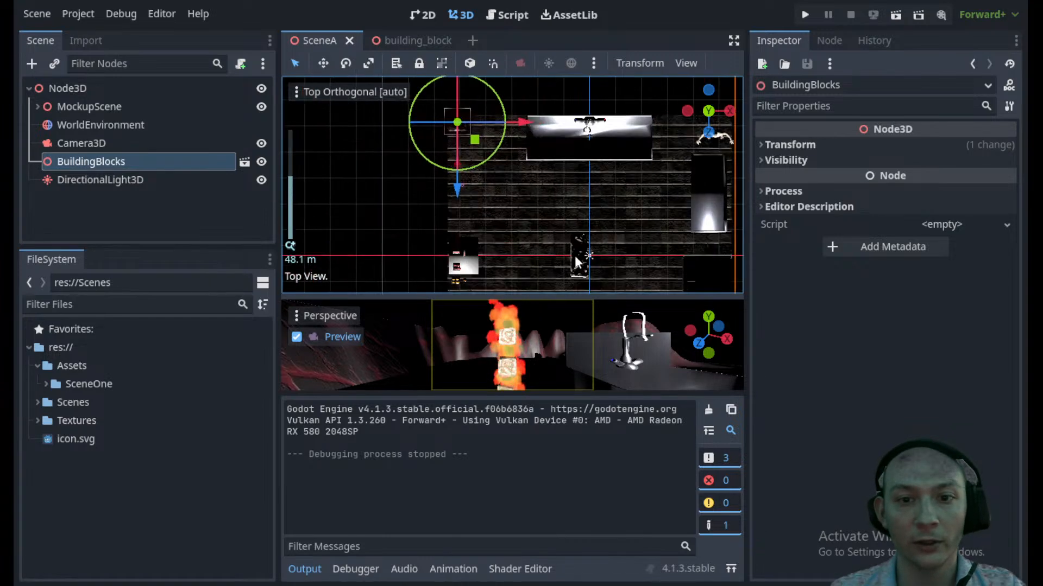
pyautogui.click(305, 569)
pyautogui.click(685, 63)
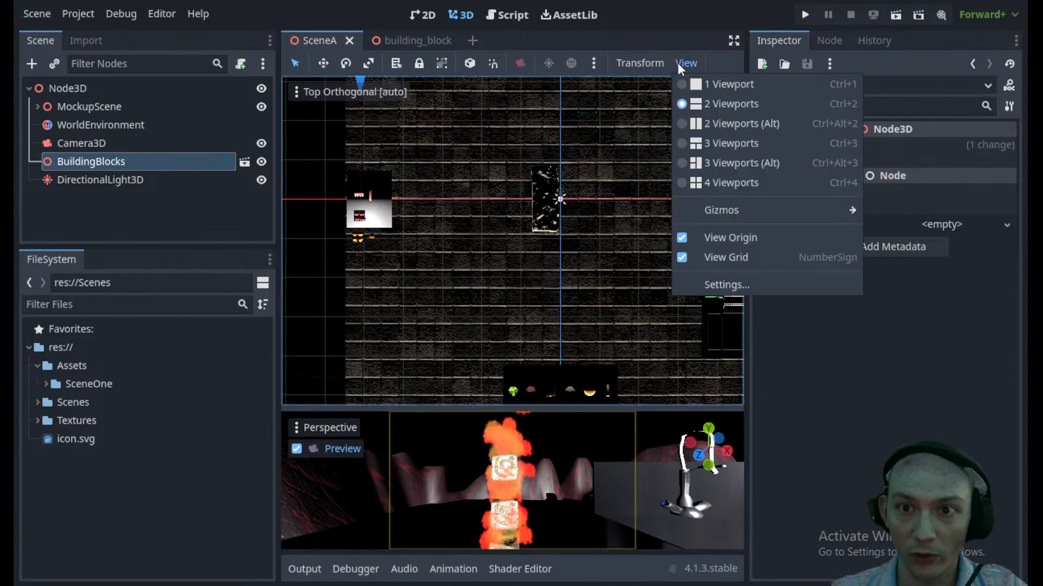
pyautogui.click(706, 84)
pyautogui.scroll(-8, 535, 313)
pyautogui.moveTo(536, 313); pyautogui.dragTo(543, 412, button='middle')
pyautogui.scroll(2, 479, 225)
pyautogui.scroll(-3, 653, 373)
# - Narrow the scene tree area and compare the kitchen with DirectionalLight3D hidden and shown
pyautogui.moveTo(277, 291); pyautogui.dragTo(141, 305)
pyautogui.click(124, 179)
pyautogui.click(124, 180)
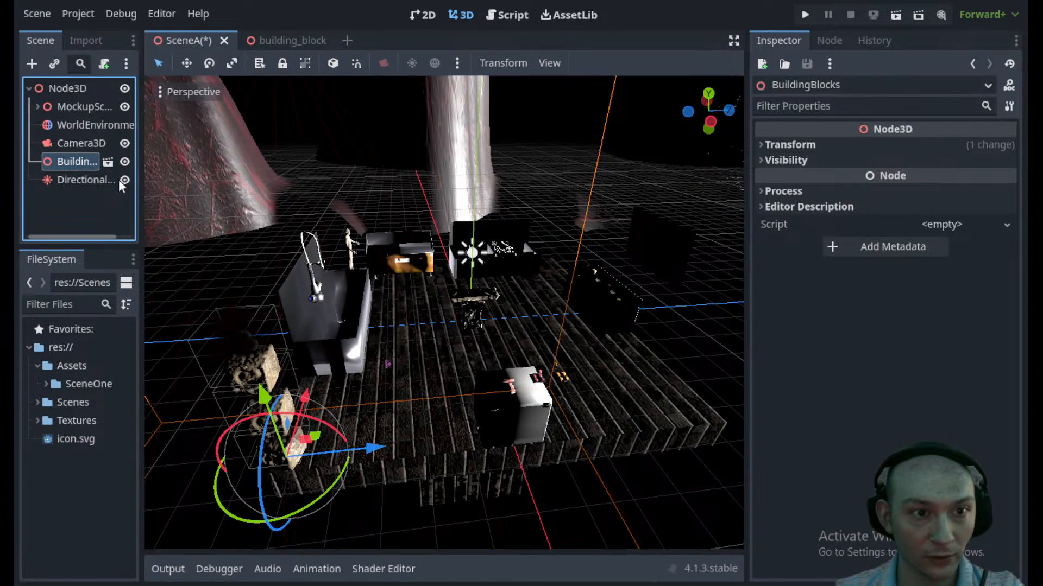
# - In WorldEnvironment's Background settings, set the energy multiplier to 1.61 and the custom colour to grey, widening the scene tree area
pyautogui.click(123, 124)
pyautogui.moveTo(139, 129); pyautogui.dragTo(181, 135)
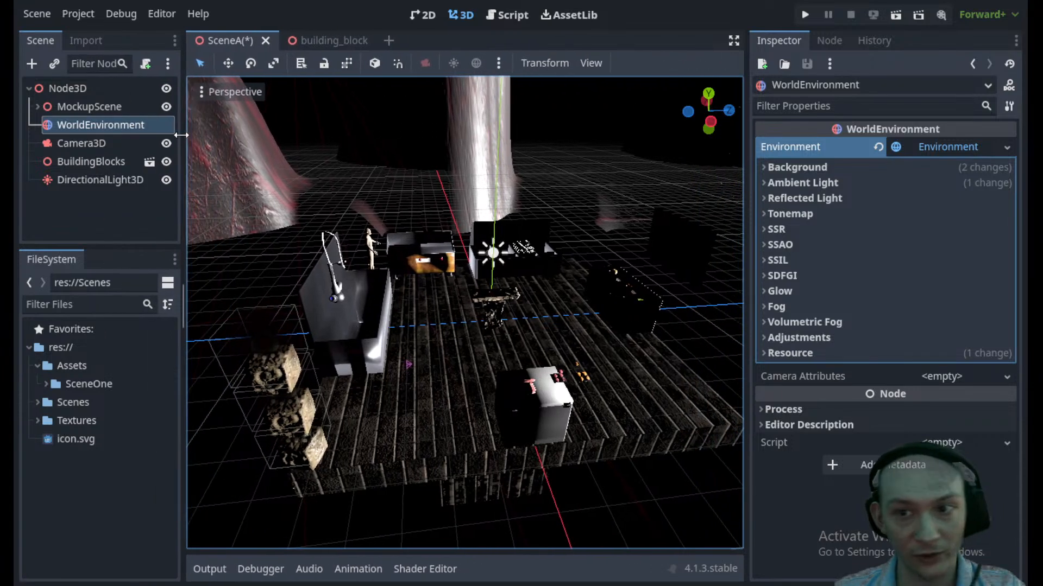
pyautogui.click(885, 167)
pyautogui.moveTo(899, 239)
pyautogui.mouseDown()
pyautogui.moveTo(918, 234)
pyautogui.moveTo(906, 235)
pyautogui.mouseUp()
pyautogui.click(935, 209)
pyautogui.moveTo(1005, 235); pyautogui.dragTo(1020, 305)
pyautogui.scroll(7, 608, 306)
# - Raise the WorldEnvironment background energy multiplier to 6.84 and check the lighting across the whole kitchen
pyautogui.click(554, 322)
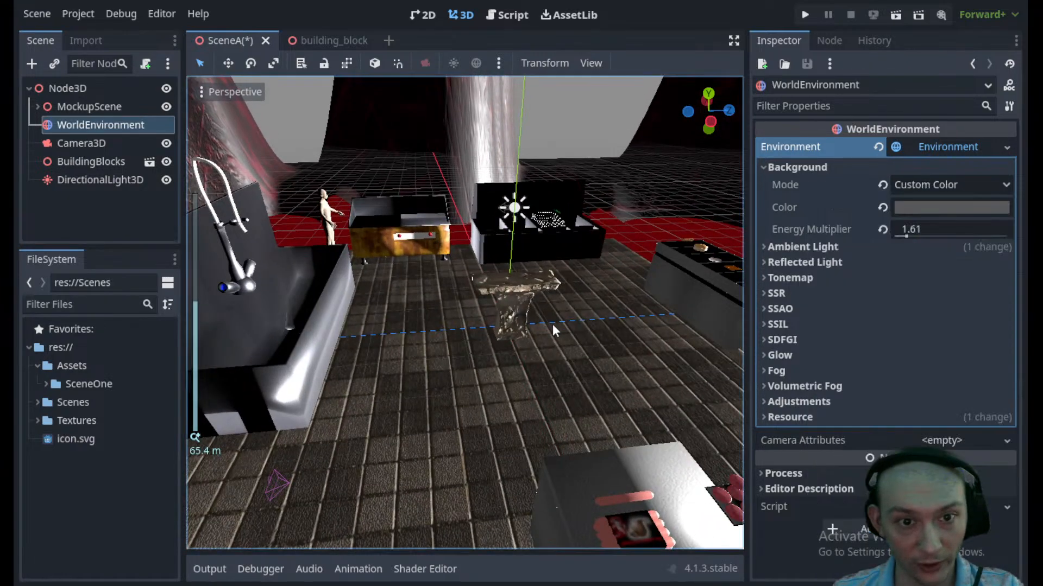
pyautogui.scroll(-2, 662, 299)
pyautogui.scroll(-3, 662, 297)
pyautogui.moveTo(903, 234); pyautogui.dragTo(938, 245)
pyautogui.moveTo(576, 350); pyautogui.dragTo(382, 304, button='middle')
pyautogui.scroll(-2, 369, 302)
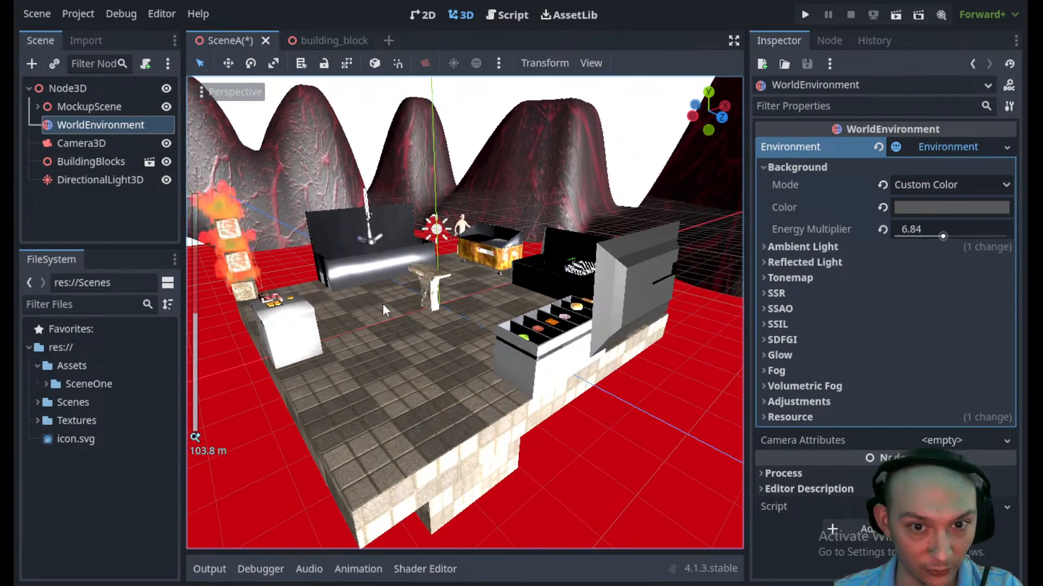
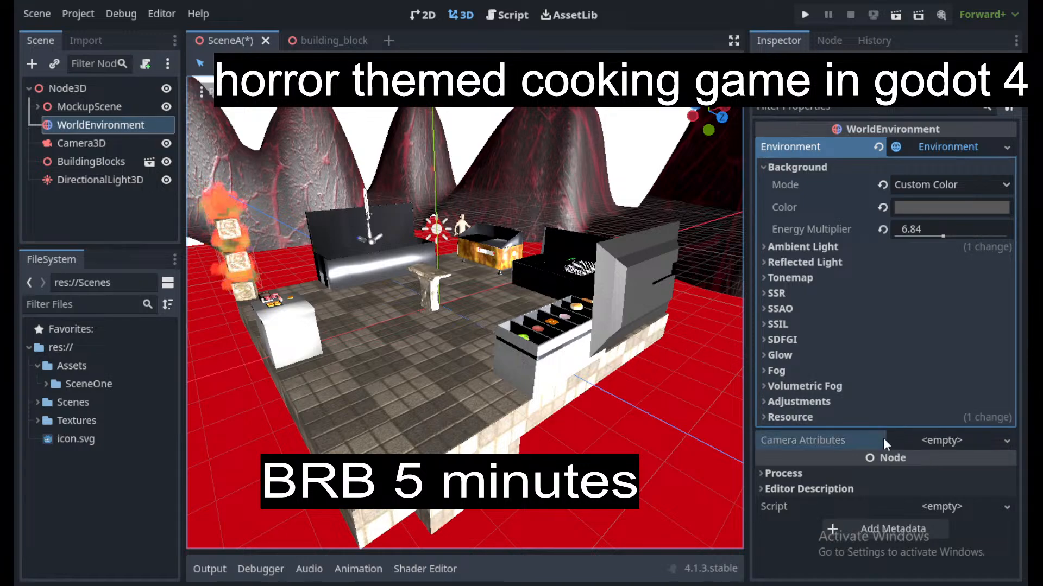
# - Examine the relit kitchen from several angles and distances, down to the food on the counter, and select the Platform mesh
pyautogui.moveTo(370, 348); pyautogui.dragTo(436, 343, button='middle')
pyautogui.scroll(6, 562, 351)
pyautogui.scroll(-6, 480, 390)
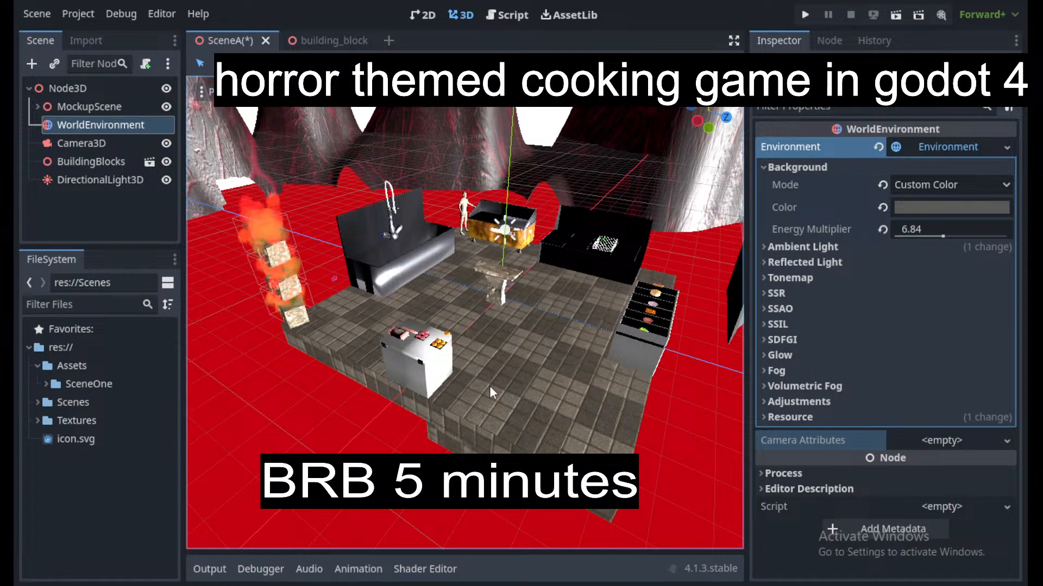
pyautogui.scroll(-2, 531, 291)
pyautogui.scroll(-4, 531, 291)
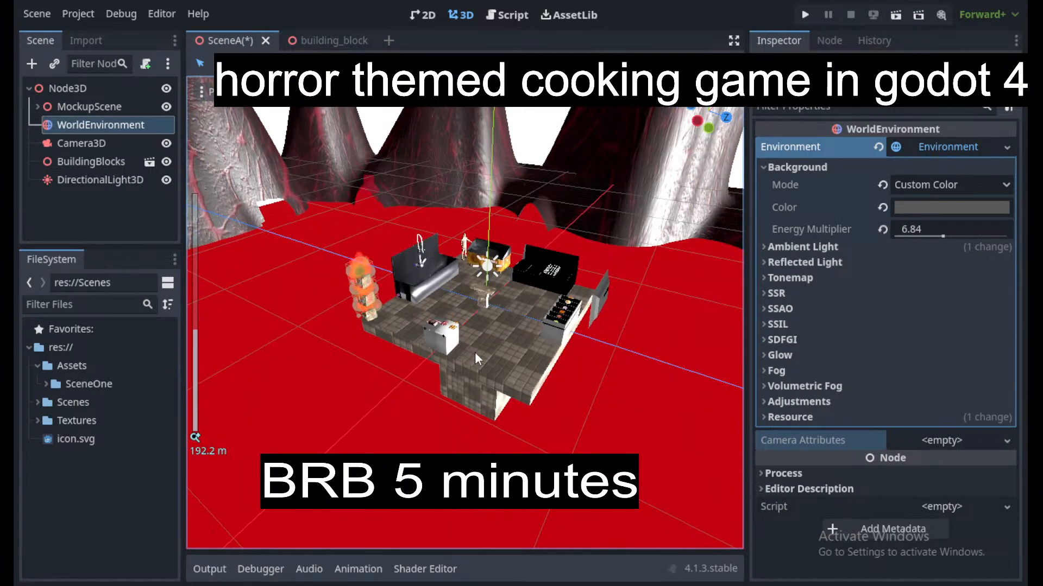
pyautogui.moveTo(475, 352); pyautogui.dragTo(460, 400, button='middle')
pyautogui.scroll(8, 455, 390)
pyautogui.scroll(6, 455, 390)
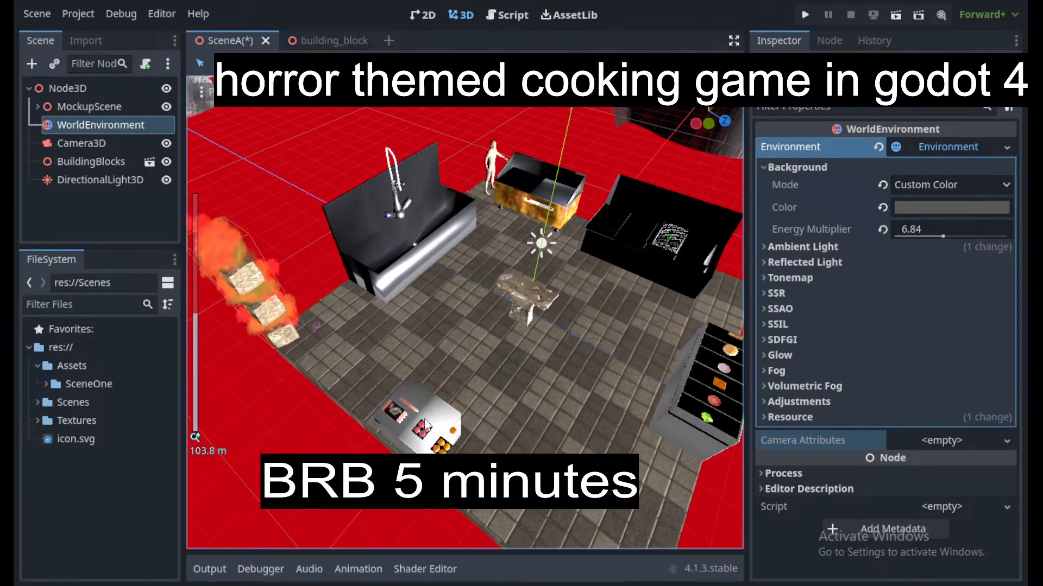
pyautogui.moveTo(425, 454); pyautogui.dragTo(519, 334, button='middle')
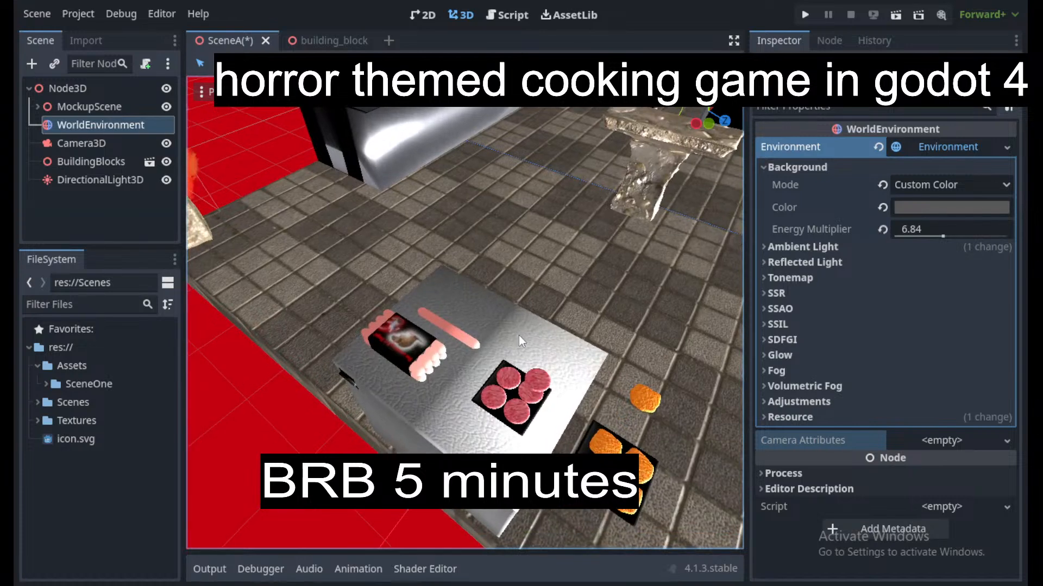
pyautogui.click(522, 335)
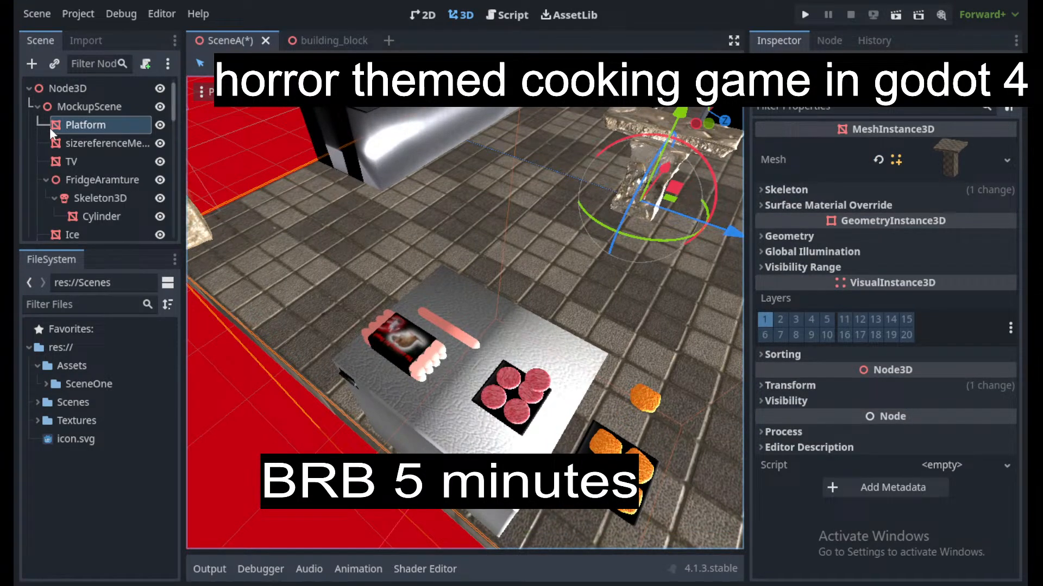
# - Return to SceneA from a blank scene, test-run it with the new background and close the game window
pyautogui.click(389, 40)
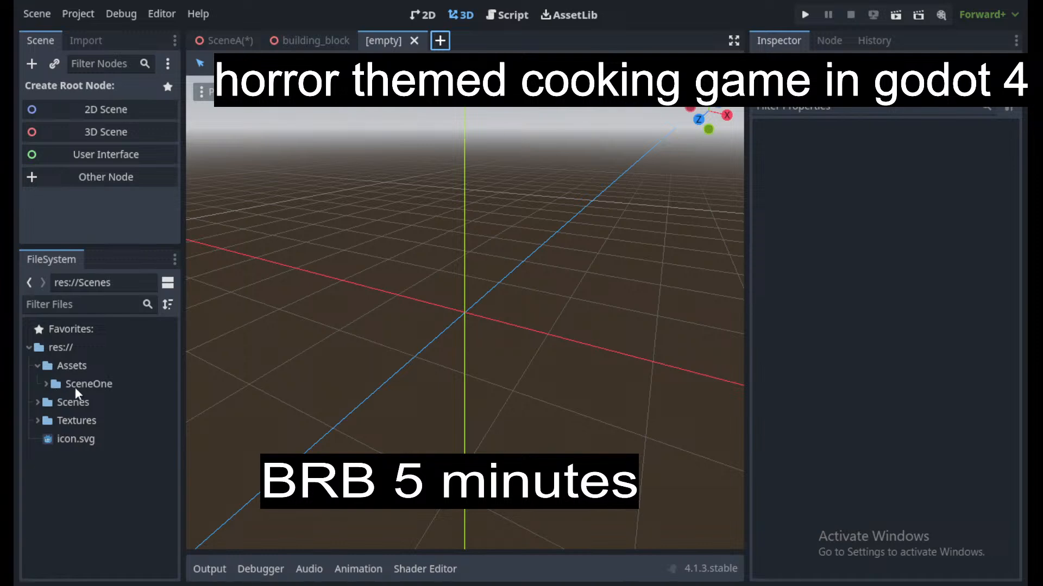
pyautogui.click(75, 405)
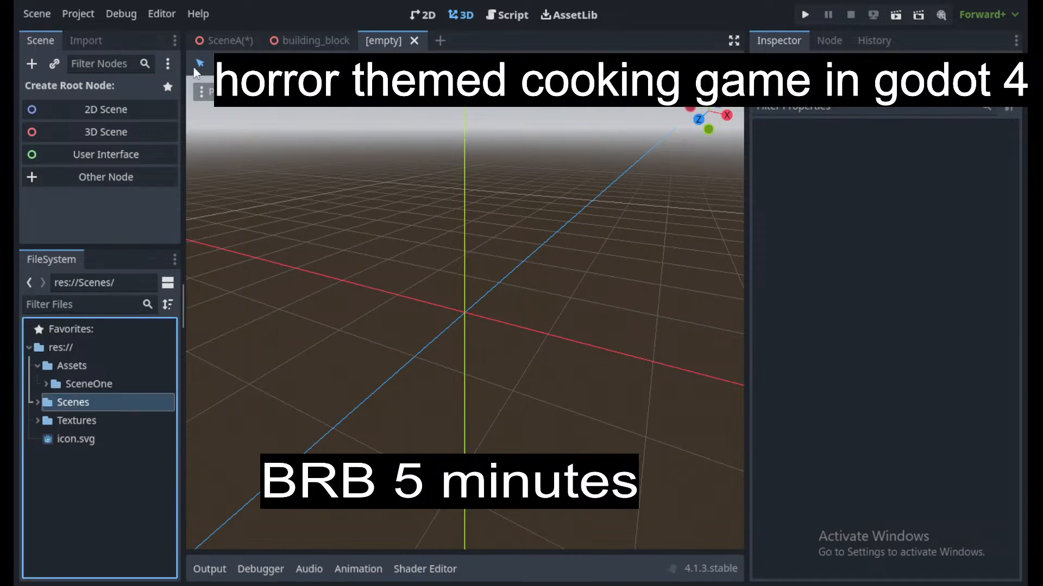
pyautogui.click(239, 35)
pyautogui.click(896, 14)
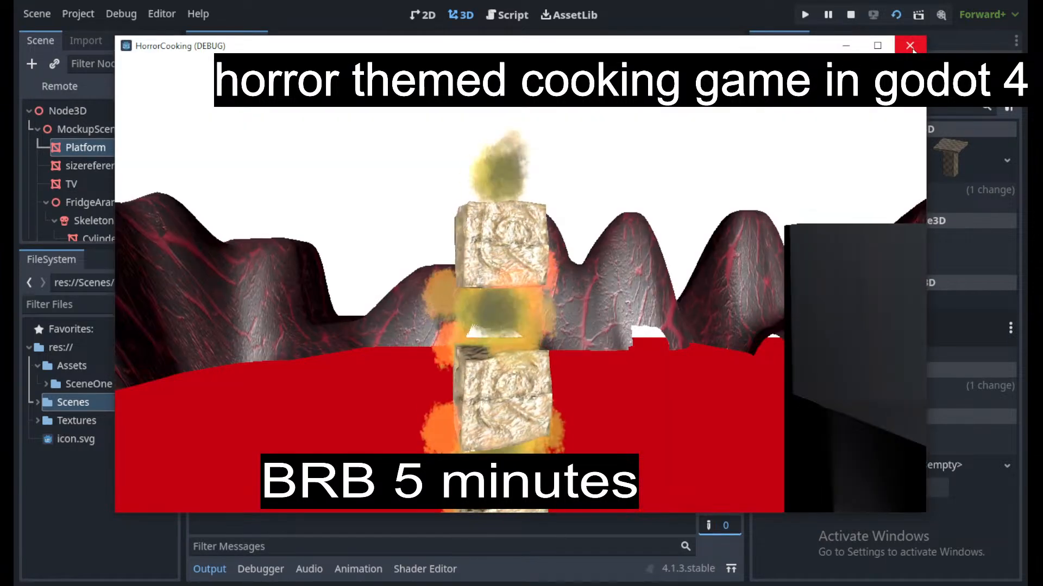
pyautogui.click(911, 47)
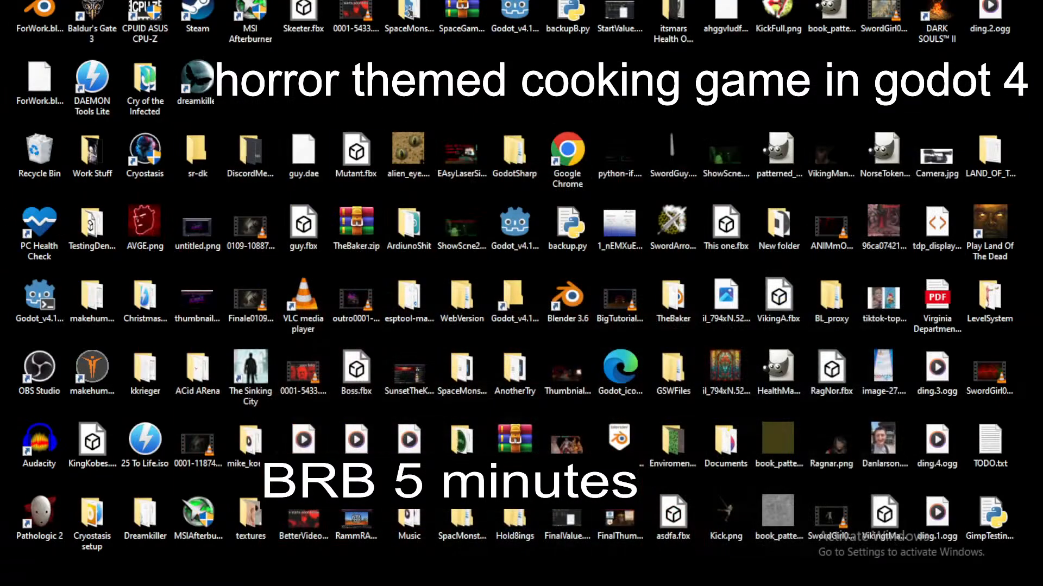
# - Relaunch Godot from the desktop and reopen the HorrorCooking project
pyautogui.doubleClick(515, 12)
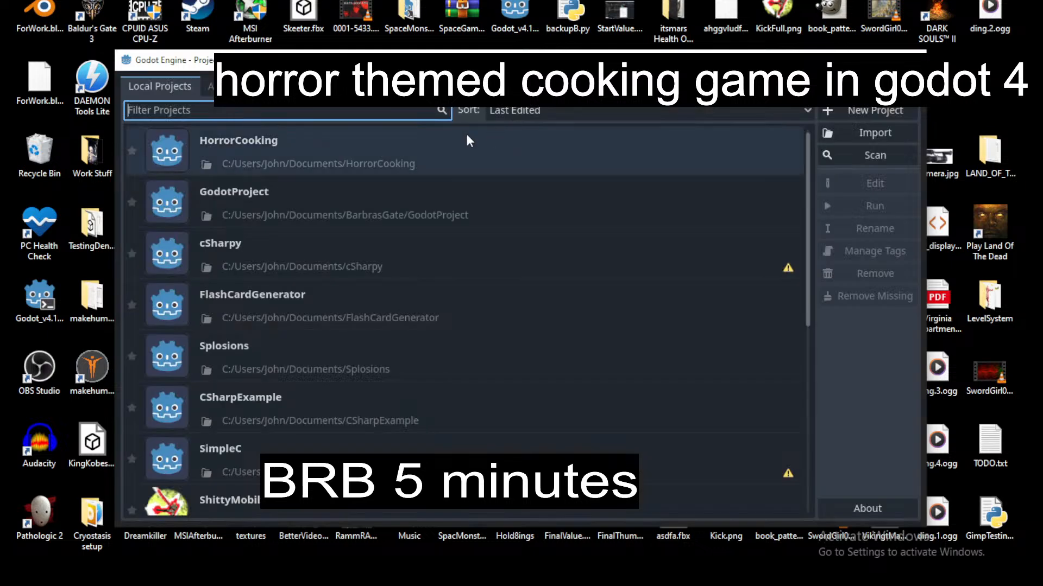
pyautogui.doubleClick(396, 159)
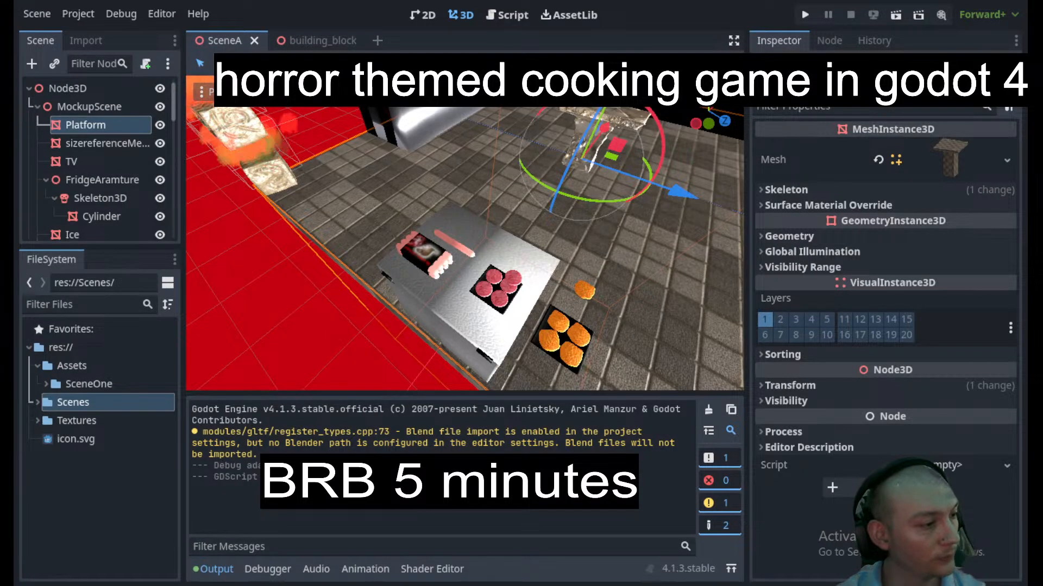
pyautogui.scroll(-6, 404, 242)
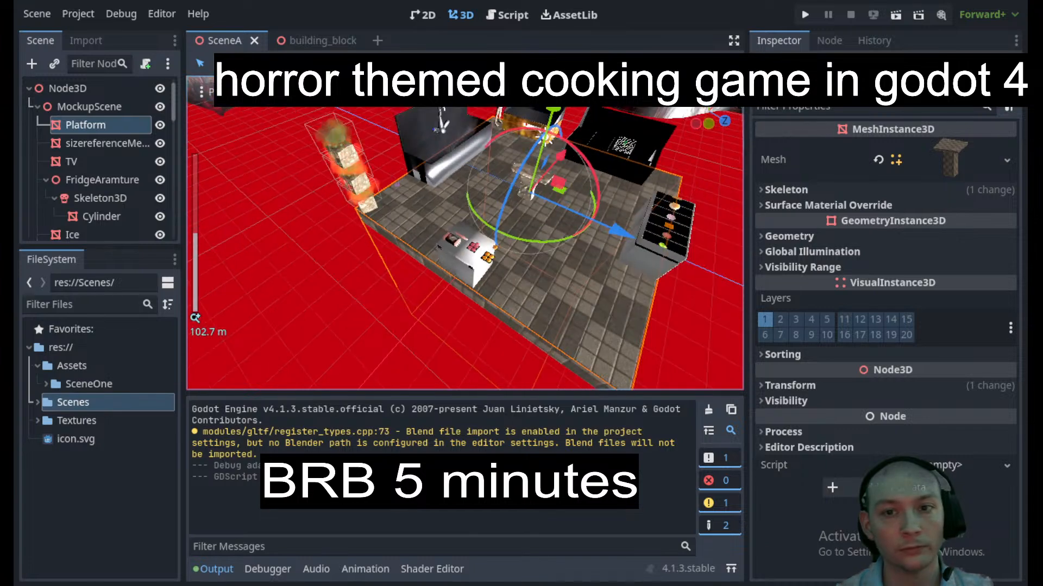
# - Save SceneA, test-run it to check the blocks and background, then close the game window
pyautogui.hotkey('ctrl', 's')
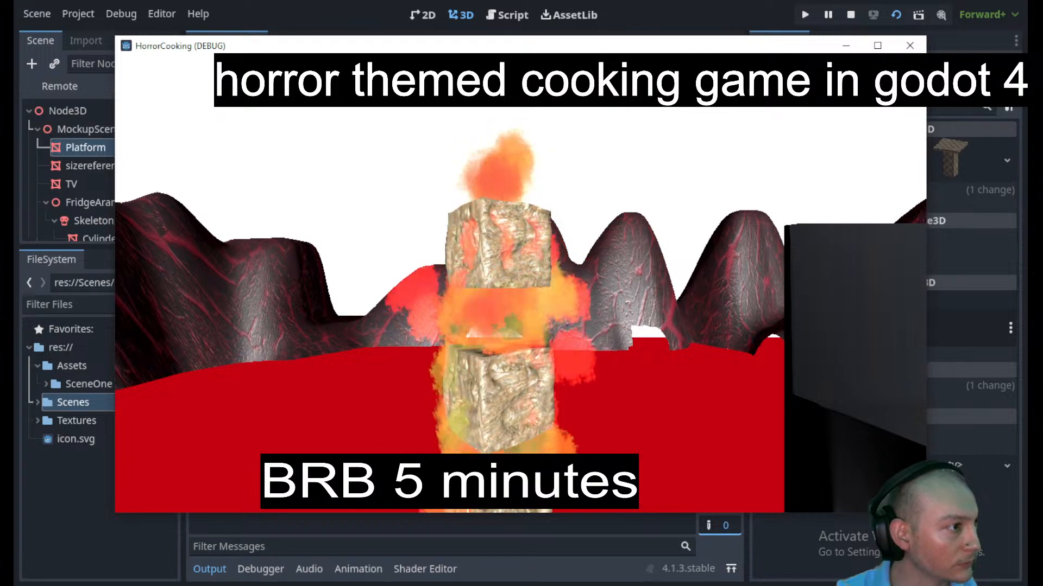
pyautogui.press('super')
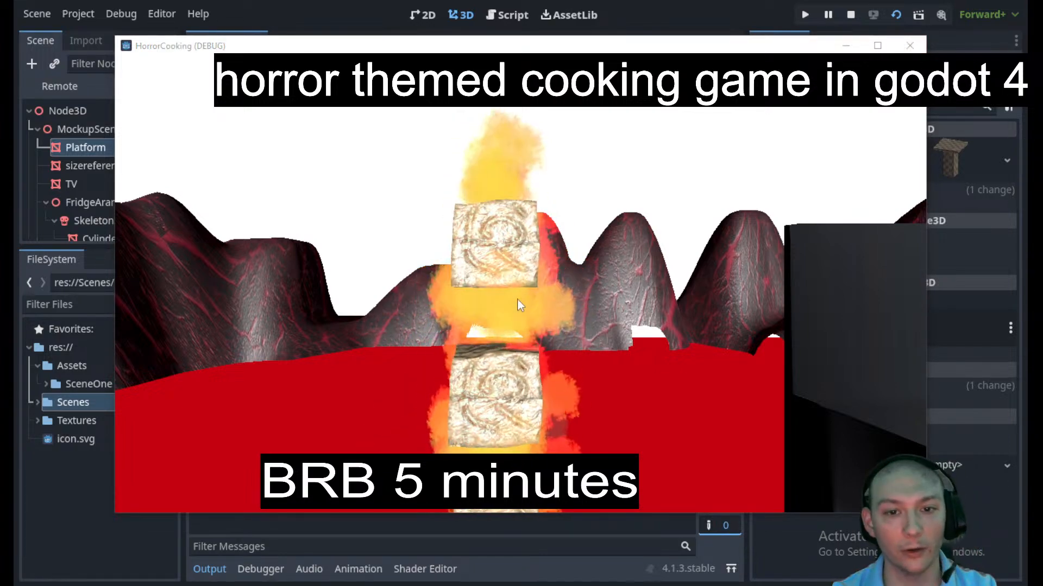
pyautogui.click(910, 45)
pyautogui.scroll(5, 449, 255)
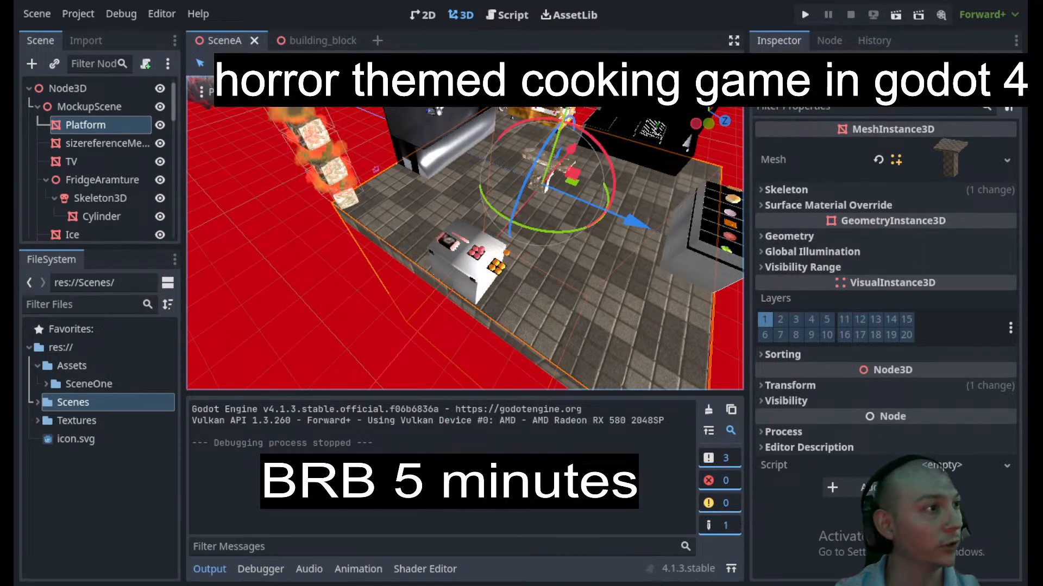
# - Create a new scene with a Node3D root, and another new scene with a CharacterBody3D root
pyautogui.click(377, 40)
pyautogui.click(87, 133)
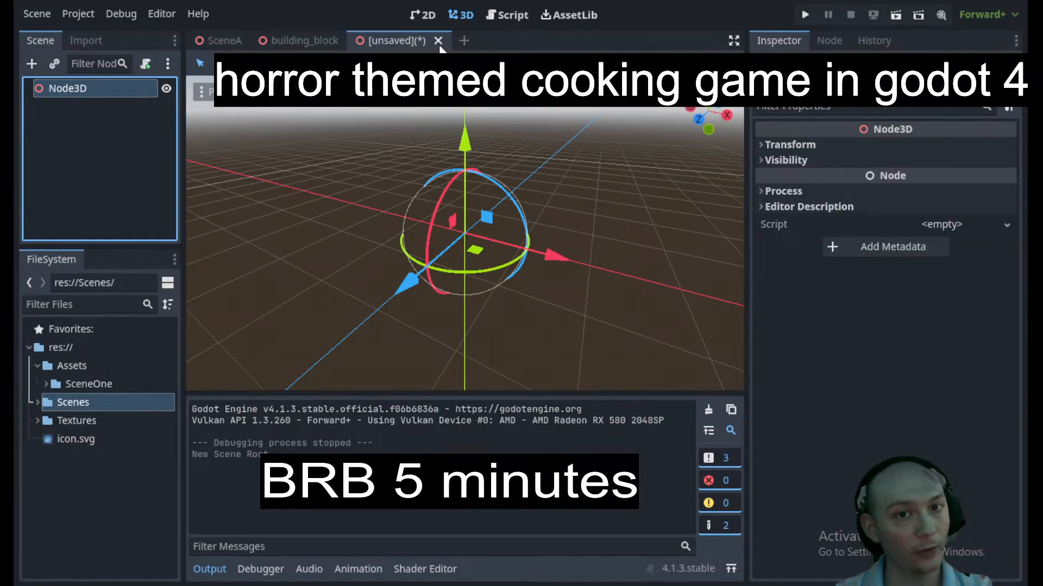
pyautogui.click(463, 40)
pyautogui.click(32, 64)
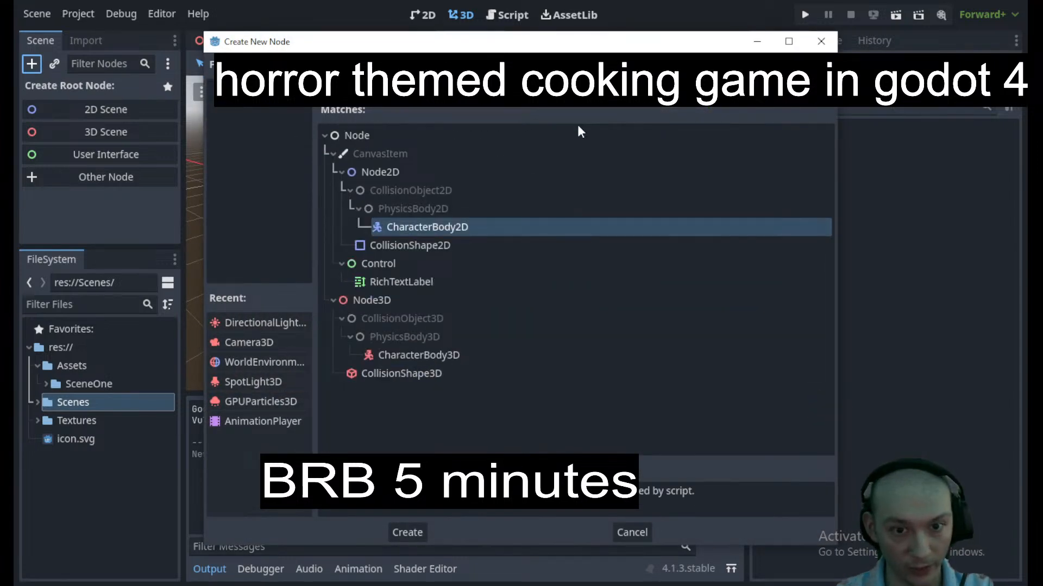
pyautogui.press('Down')
pyautogui.press('Down')
pyautogui.press('Down')
pyautogui.press('Down')
pyautogui.press('Down')
pyautogui.press('Down')
pyautogui.press('Down')
pyautogui.press('Return')
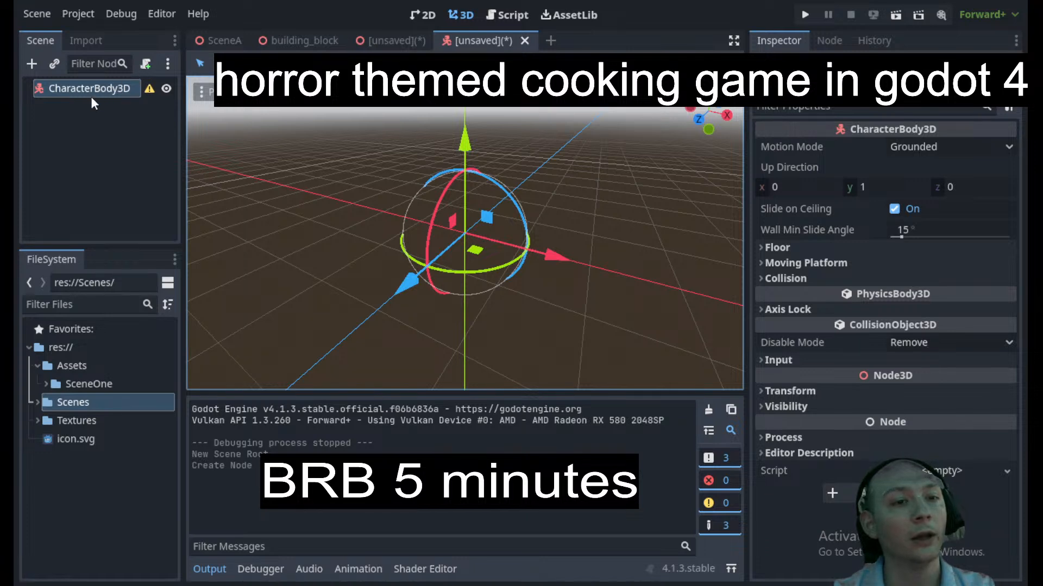
# - Add a CollisionShape3D with a CapsuleShape3D under the CharacterBody3D and raise it until its base rests at ground level
pyautogui.click(33, 67)
pyautogui.write('coll')
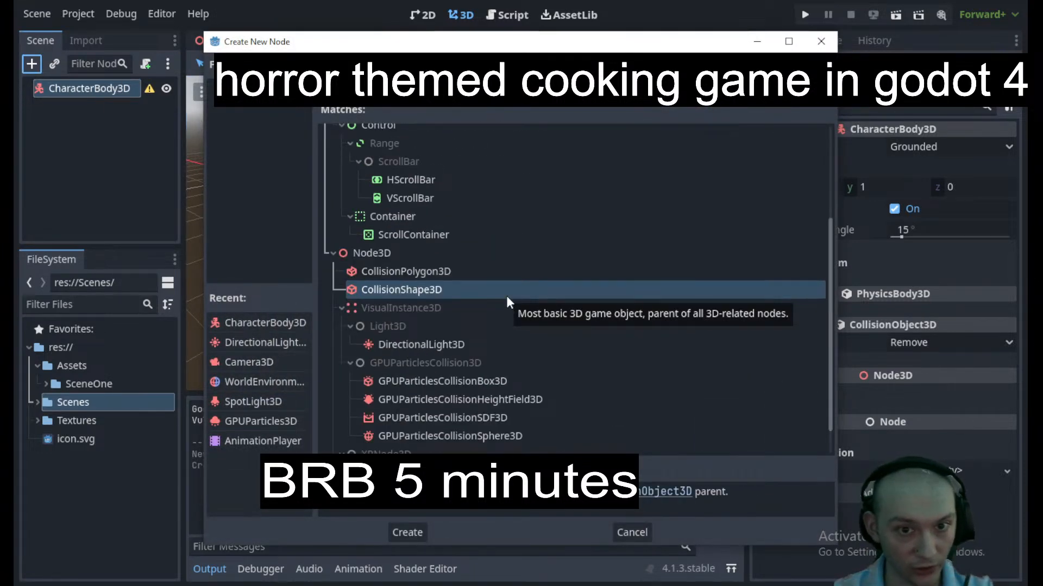
pyautogui.press('Return')
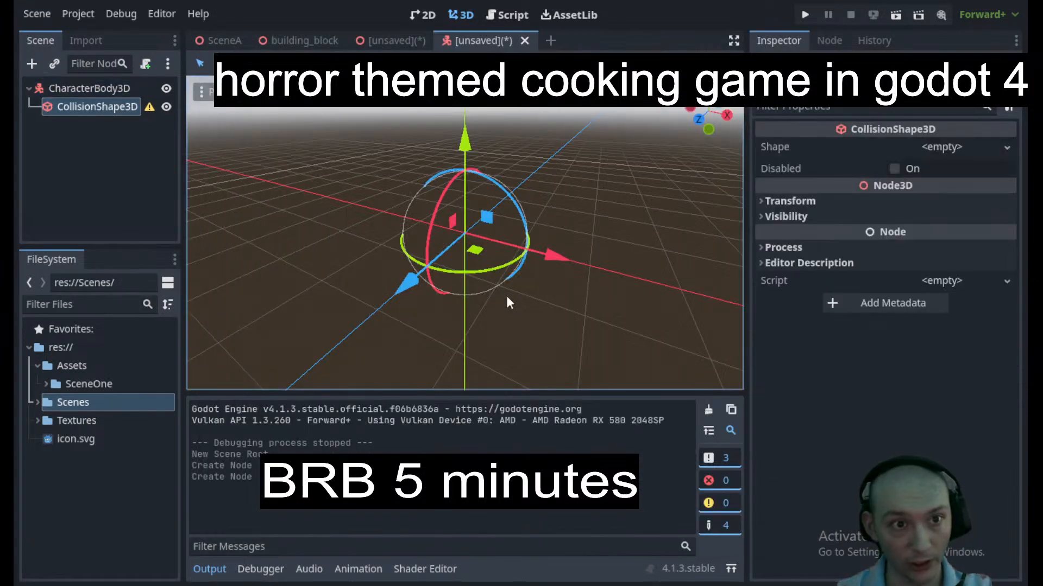
pyautogui.click(936, 153)
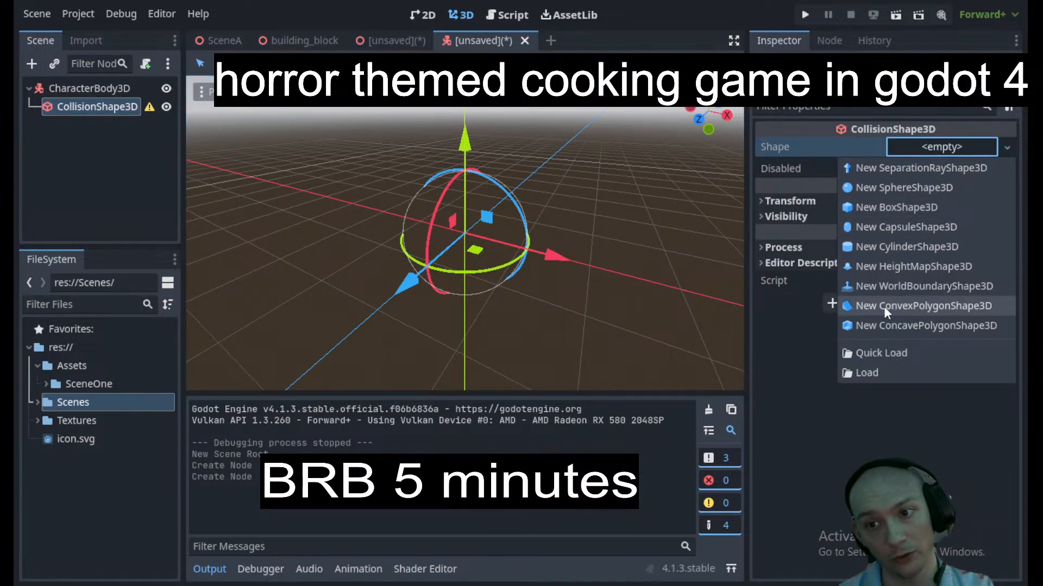
pyautogui.click(883, 228)
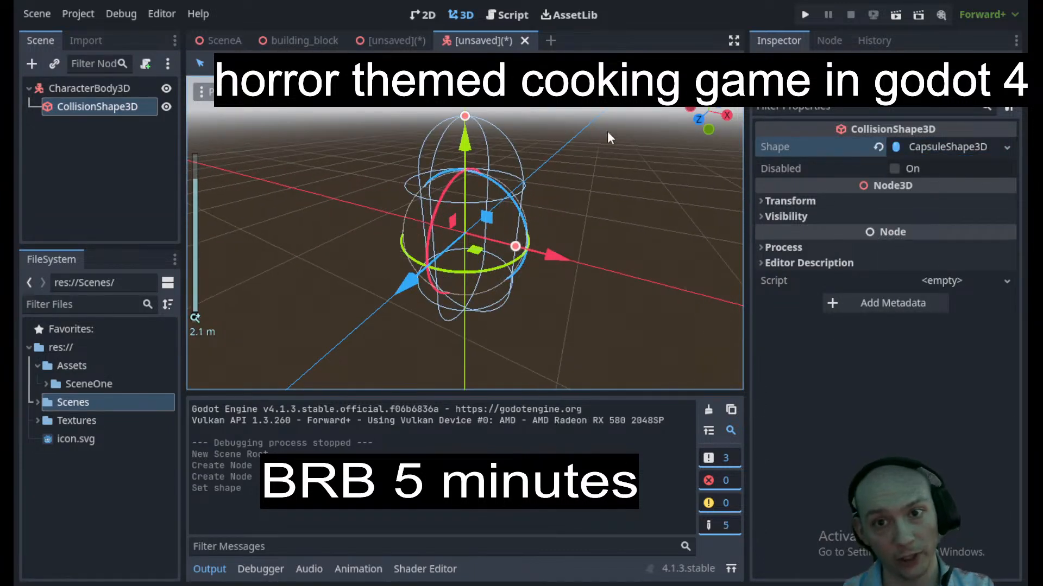
pyautogui.click(700, 118)
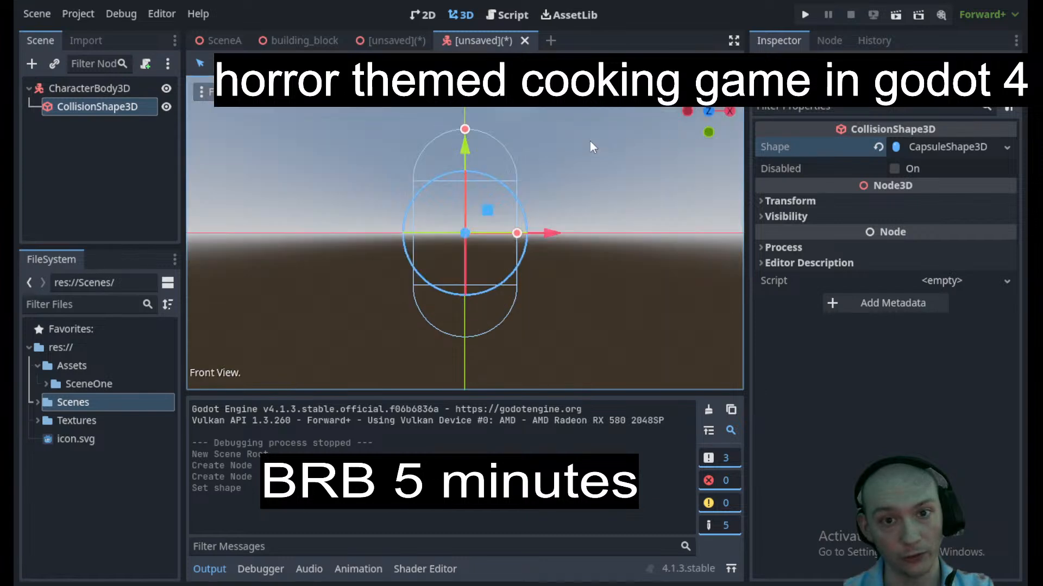
pyautogui.moveTo(468, 162); pyautogui.dragTo(468, 86)
# - Start saving the character scene and create a Player folder for it in the project root
pyautogui.hotkey('ctrl', 's')
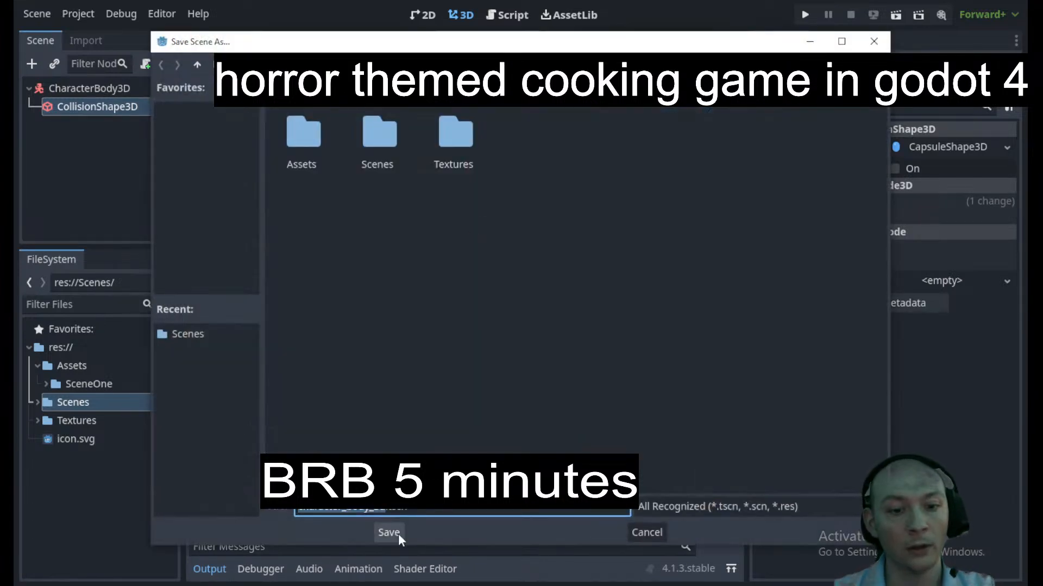
pyautogui.rightClick(557, 165)
pyautogui.click(581, 174)
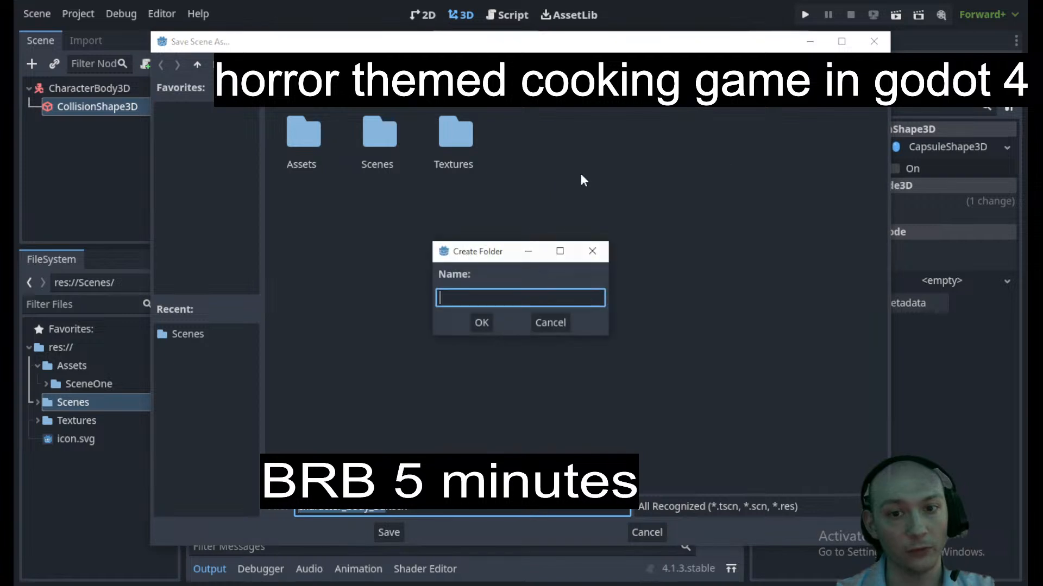
pyautogui.write('Player')
pyautogui.press('Return')
# - Save the character scene as Player in the new folder and deselect the collision shape
pyautogui.click(386, 506)
pyautogui.press('BackSpace')
pyautogui.press('BackSpace')
pyautogui.press('BackSpace')
pyautogui.press('BackSpace')
pyautogui.press('BackSpace')
pyautogui.press('BackSpace')
pyautogui.press('BackSpace')
pyautogui.press('BackSpace')
pyautogui.press('BackSpace')
pyautogui.press('BackSpace')
pyautogui.press('BackSpace')
pyautogui.press('BackSpace')
pyautogui.press('BackSpace')
pyautogui.press('BackSpace')
pyautogui.press('BackSpace')
pyautogui.press('BackSpace')
pyautogui.press('BackSpace')
pyautogui.write('Player')
pyautogui.press('Return')
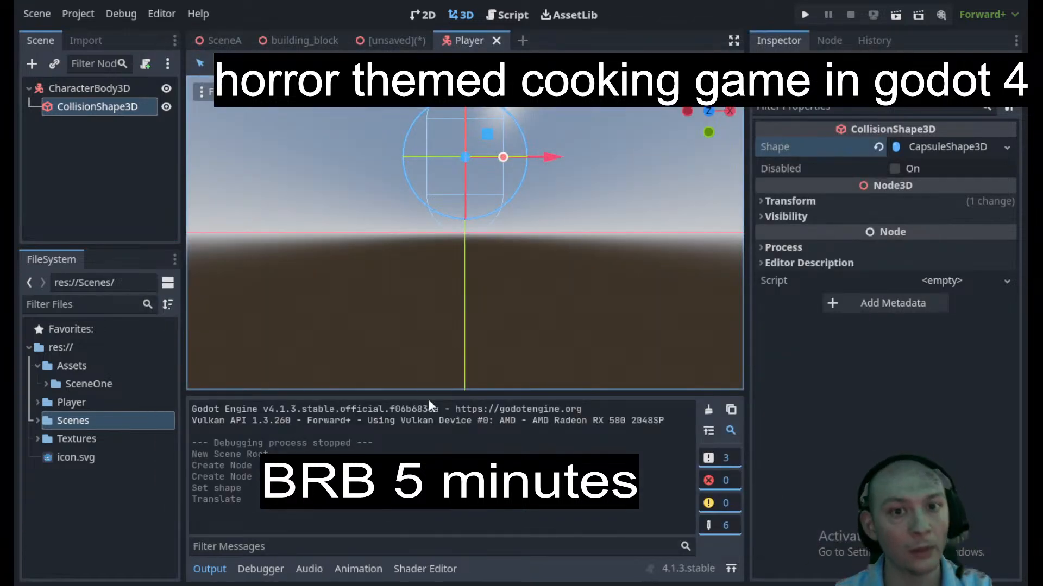
pyautogui.click(366, 253)
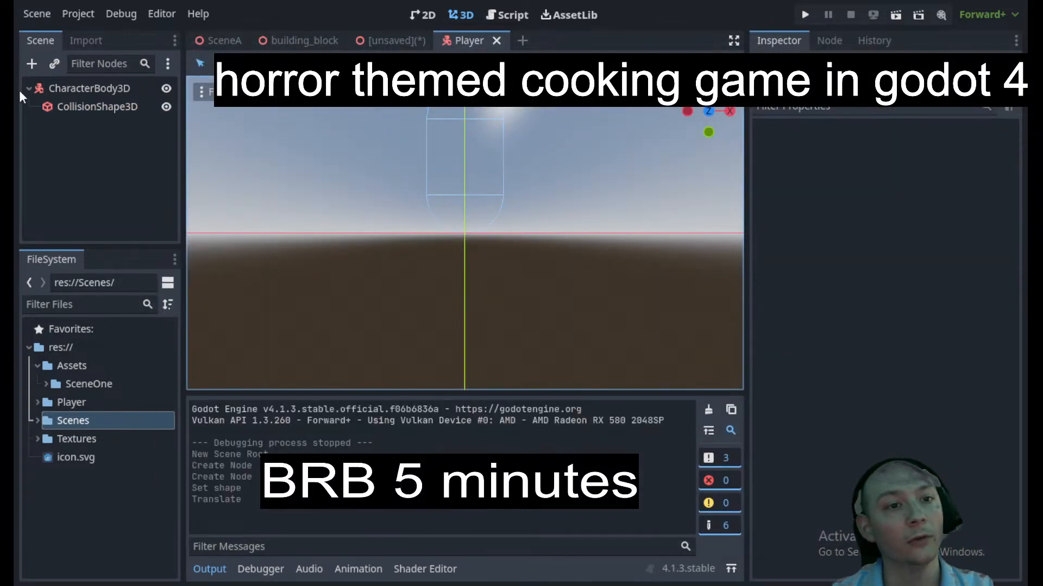
# - Attach a new GDScript named Player.gd to the CharacterBody3D, using the Basic Movement template
pyautogui.click(97, 88)
pyautogui.scroll(-2, 485, 189)
pyautogui.moveTo(484, 183); pyautogui.dragTo(483, 189, button='middle')
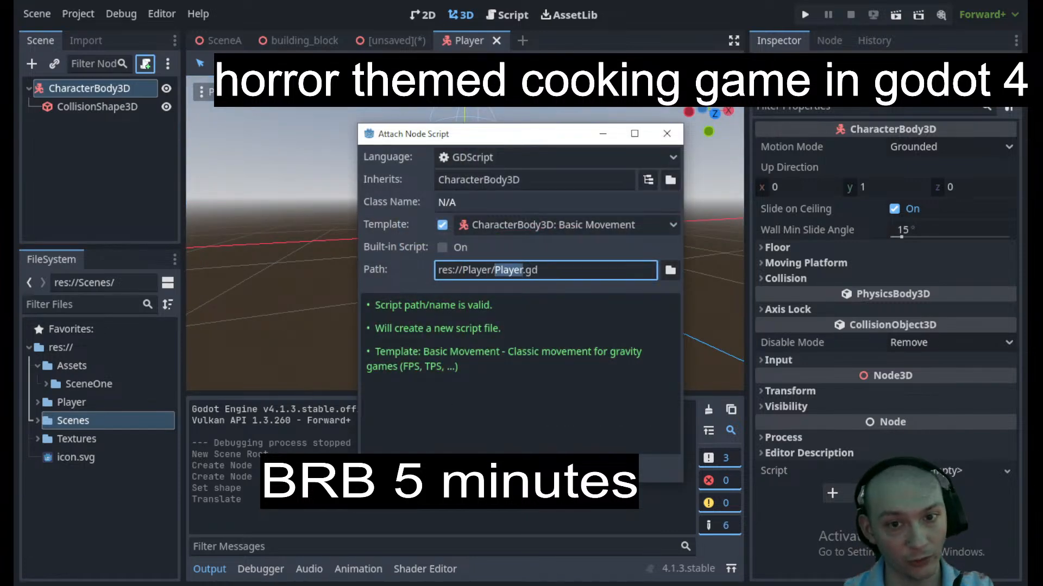
pyautogui.press('Return')
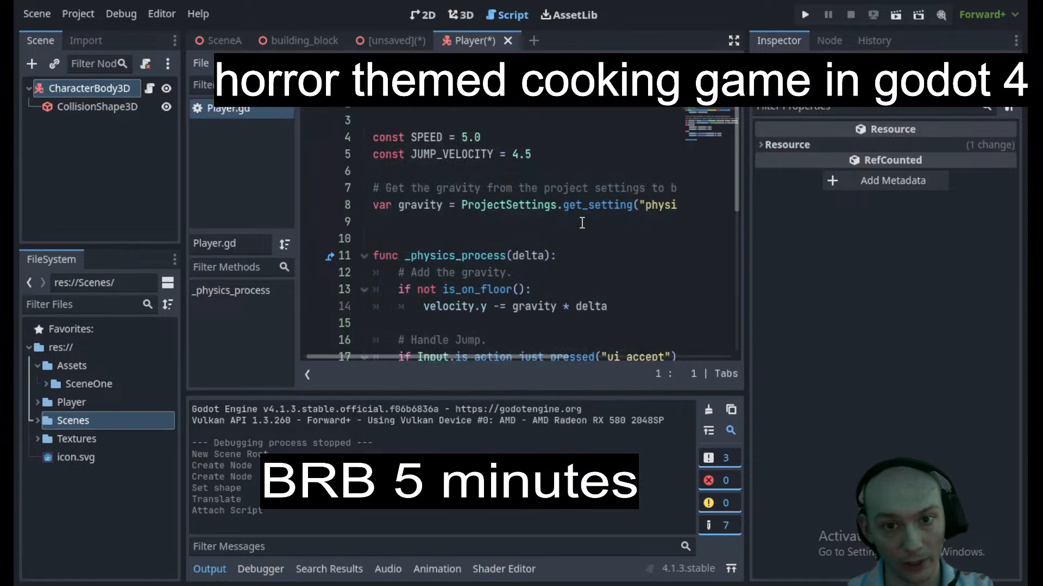
# - Collapse the output log to enlarge the code view and look through the movement code in Player.gd
pyautogui.scroll(-2, 522, 234)
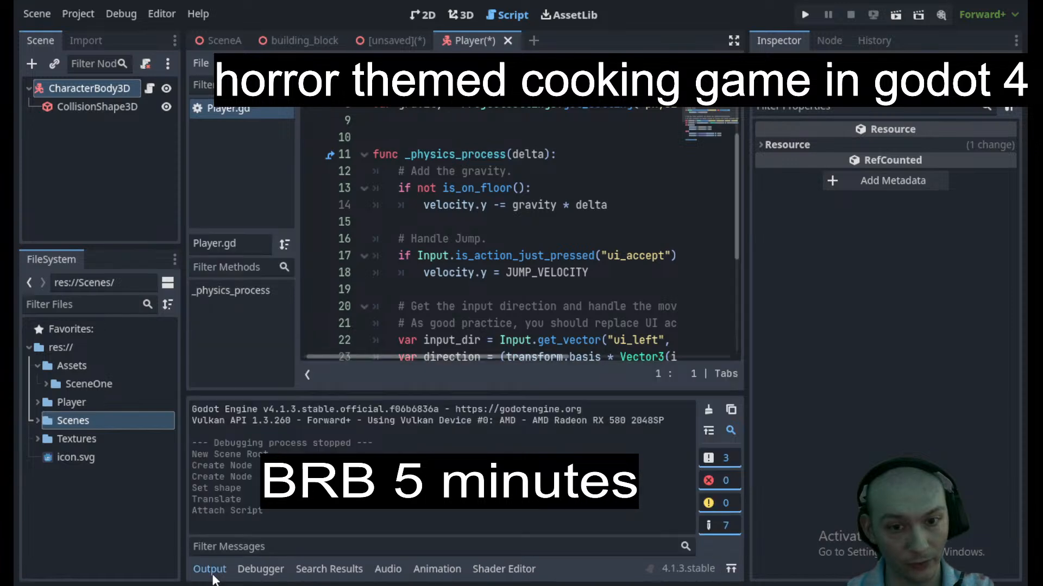
pyautogui.click(209, 570)
pyautogui.scroll(-1, 467, 489)
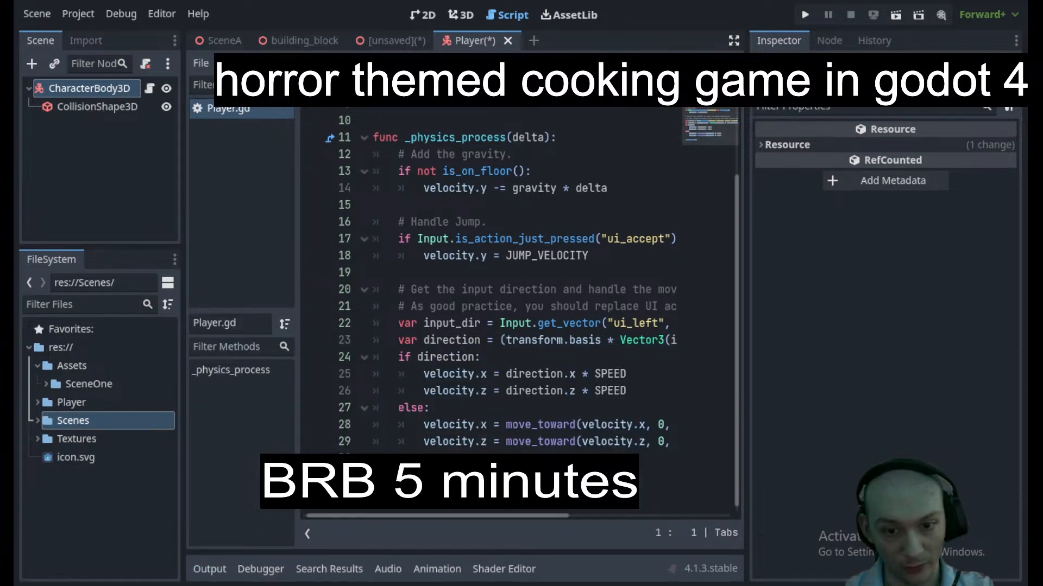
pyautogui.moveTo(517, 513); pyautogui.dragTo(471, 522)
pyautogui.scroll(3, 528, 422)
pyautogui.scroll(-3, 528, 422)
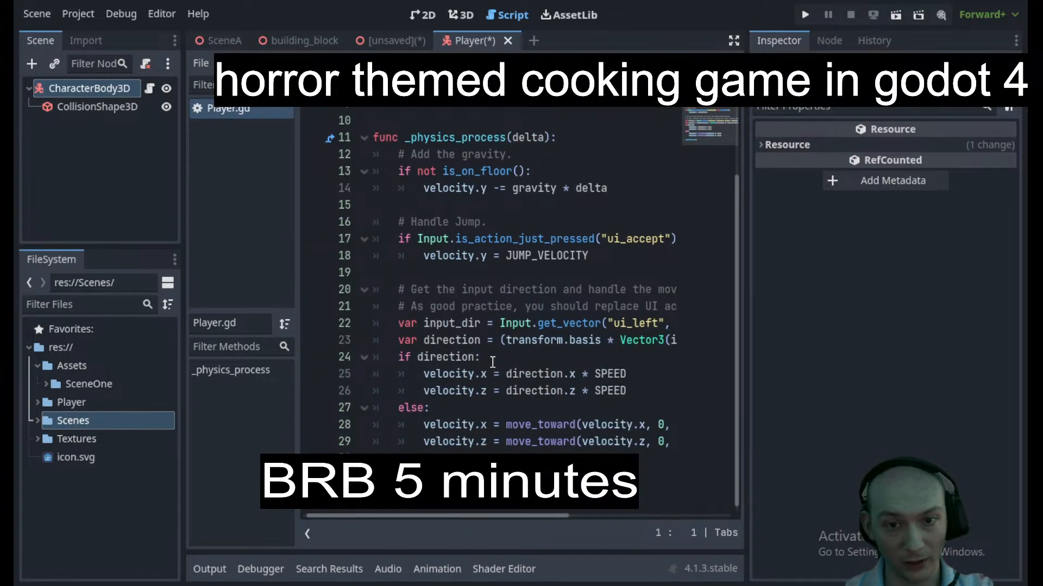
# - Add a Camera3D node under the CharacterBody3D in the Player scene
pyautogui.click(80, 120)
pyautogui.click(74, 89)
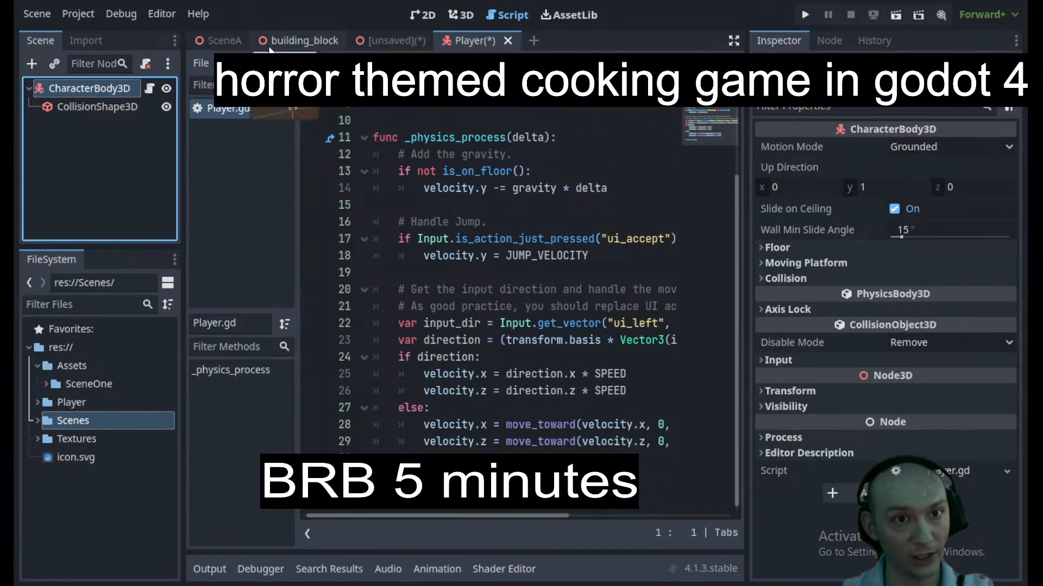
pyautogui.click(213, 38)
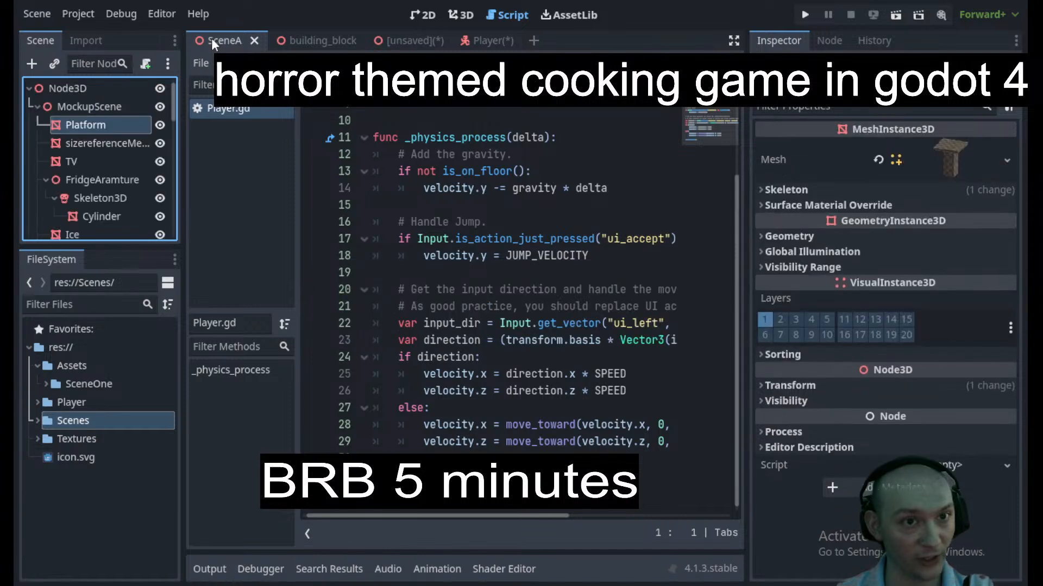
pyautogui.click(487, 40)
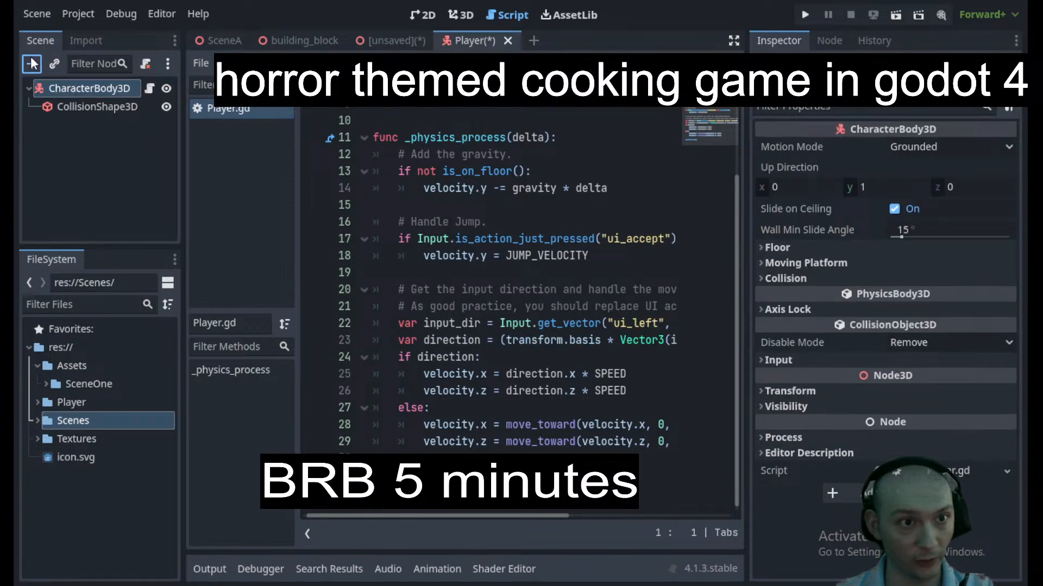
pyautogui.click(31, 64)
pyautogui.write('camera')
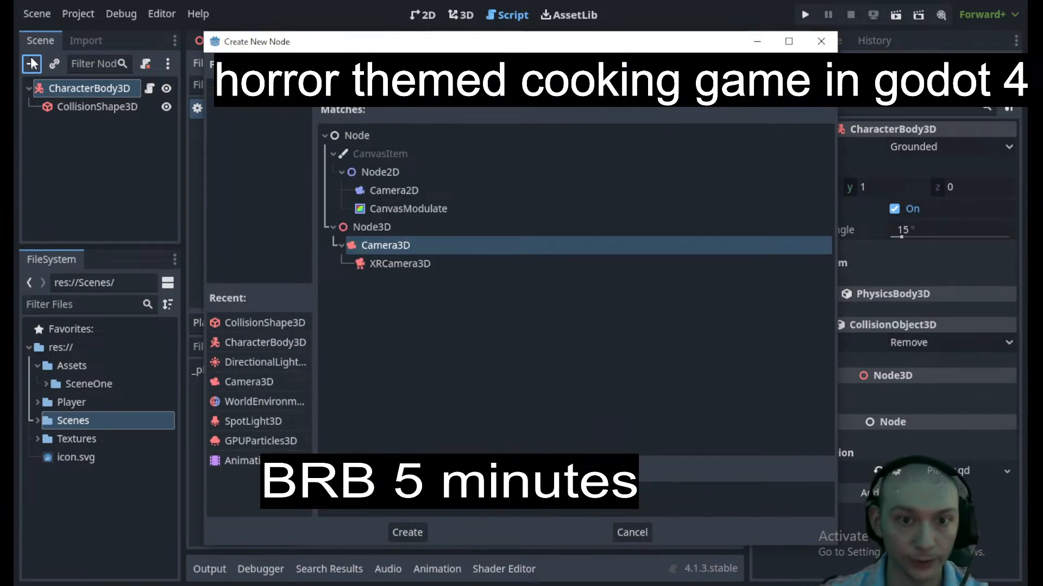
pyautogui.press('Return')
# - Add a Node3D under the CharacterBody3D and make the Camera3D its child
pyautogui.click(54, 104)
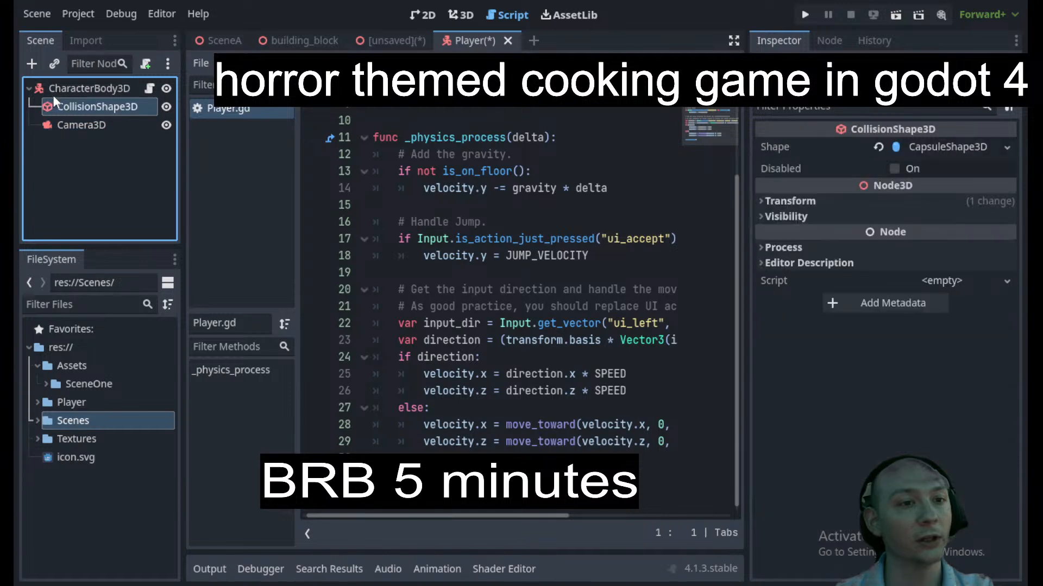
pyautogui.click(67, 90)
pyautogui.hotkey('ctrl', 'a')
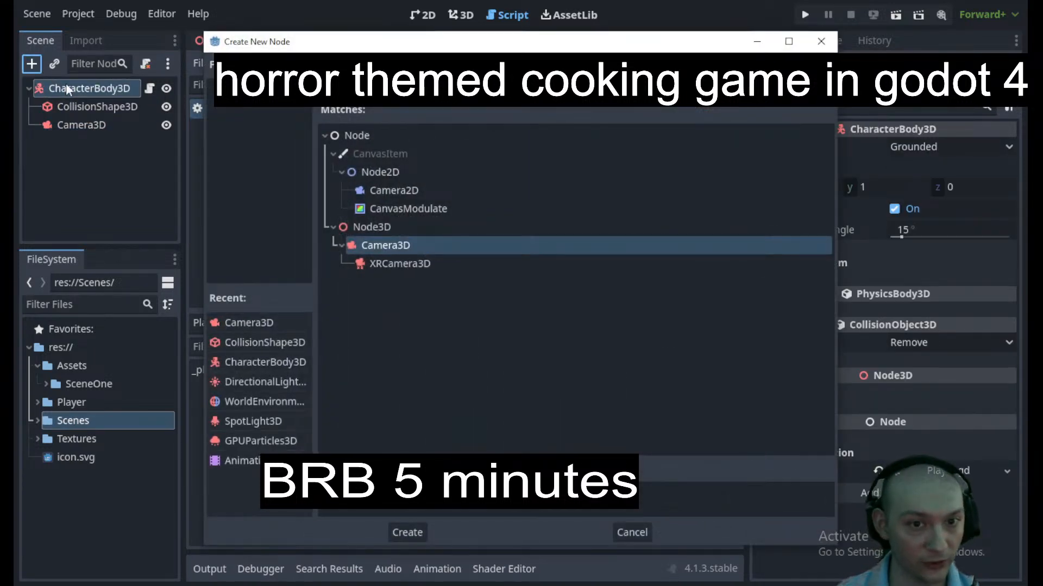
pyautogui.press('Up')
pyautogui.press('Return')
pyautogui.click(70, 126)
pyautogui.moveTo(70, 126); pyautogui.dragTo(72, 142)
# - Rename the camera's parent Node3D as CameraSwivel and the Camera3D as PlayerCam
pyautogui.doubleClick(74, 126)
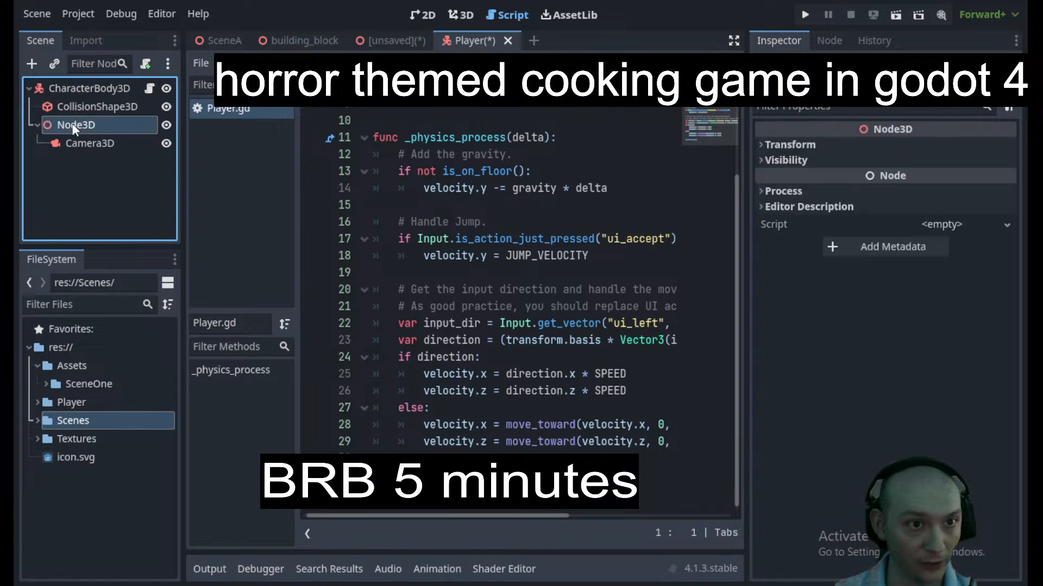
pyautogui.write('CameraSwivel')
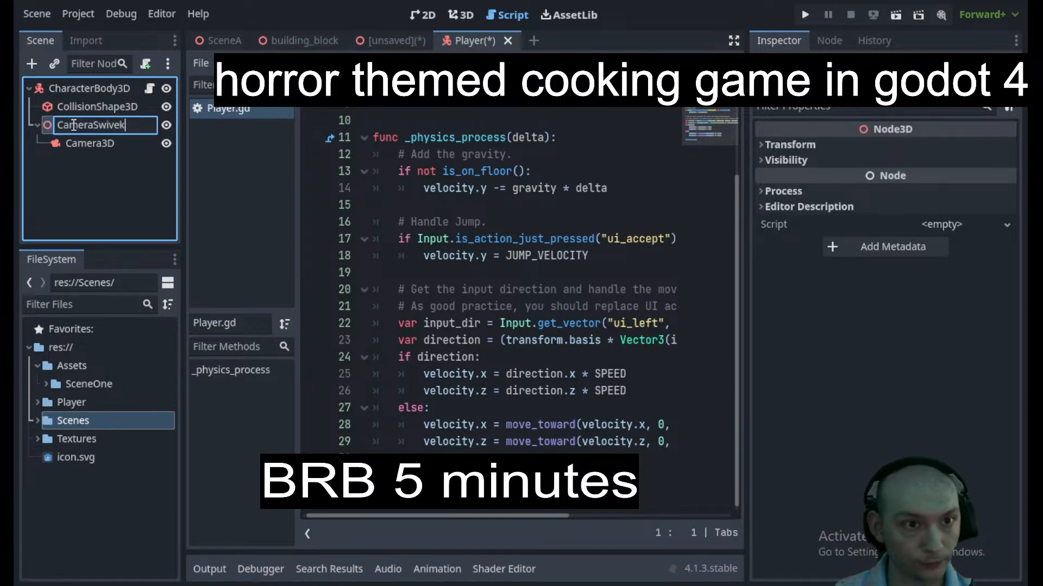
pyautogui.press('BackSpace')
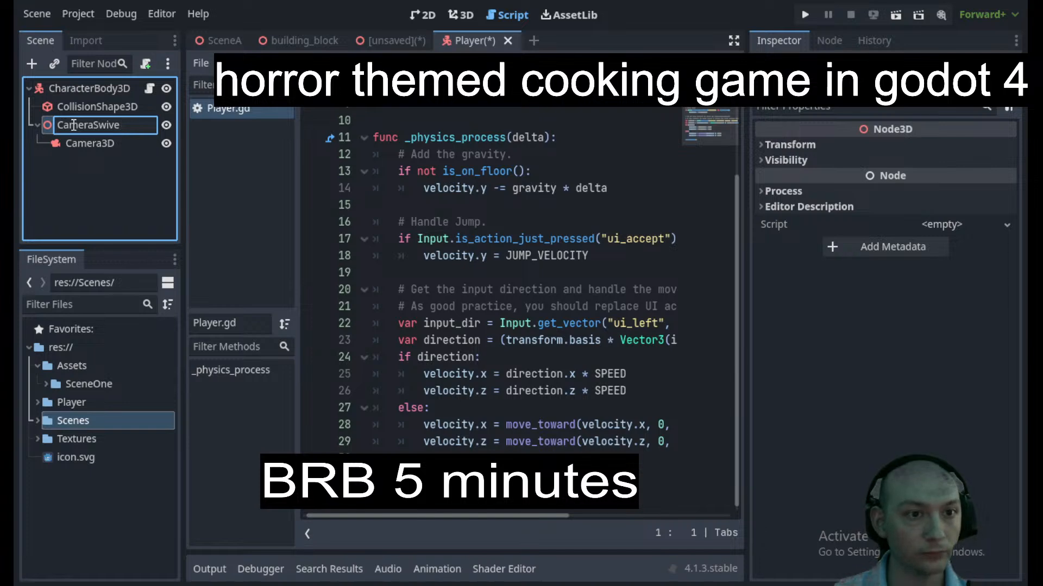
pyautogui.write('l')
pyautogui.press('Return')
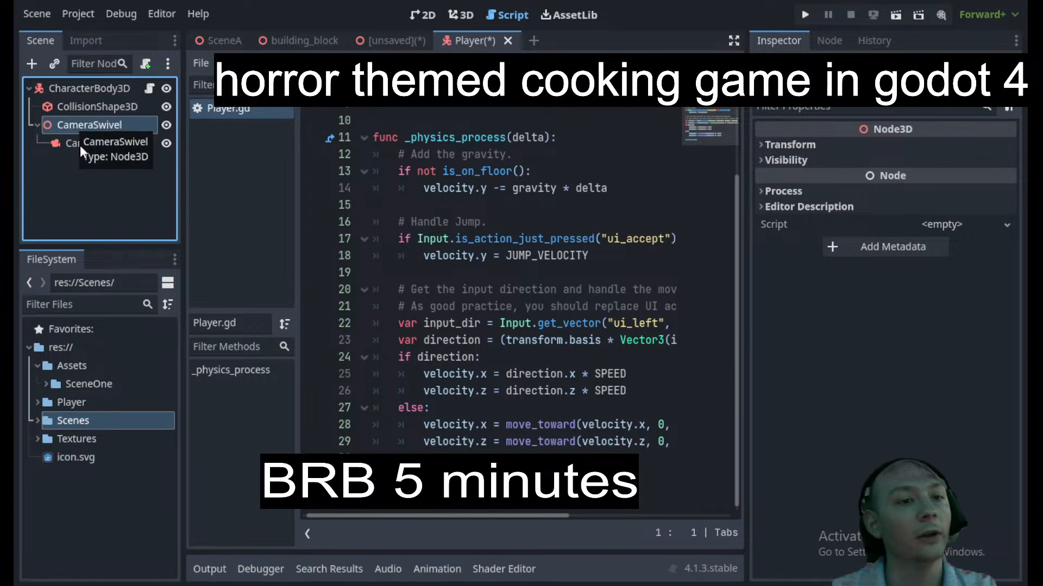
pyautogui.click(83, 147)
pyautogui.doubleClick(83, 145)
pyautogui.write('PlayerCa')
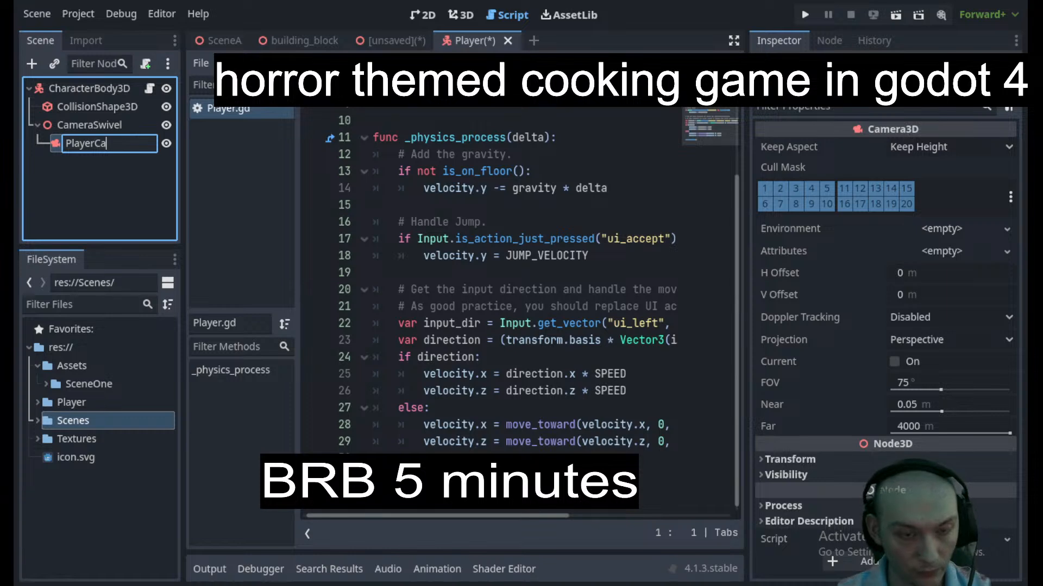
pyautogui.write('m')
pyautogui.press('Return')
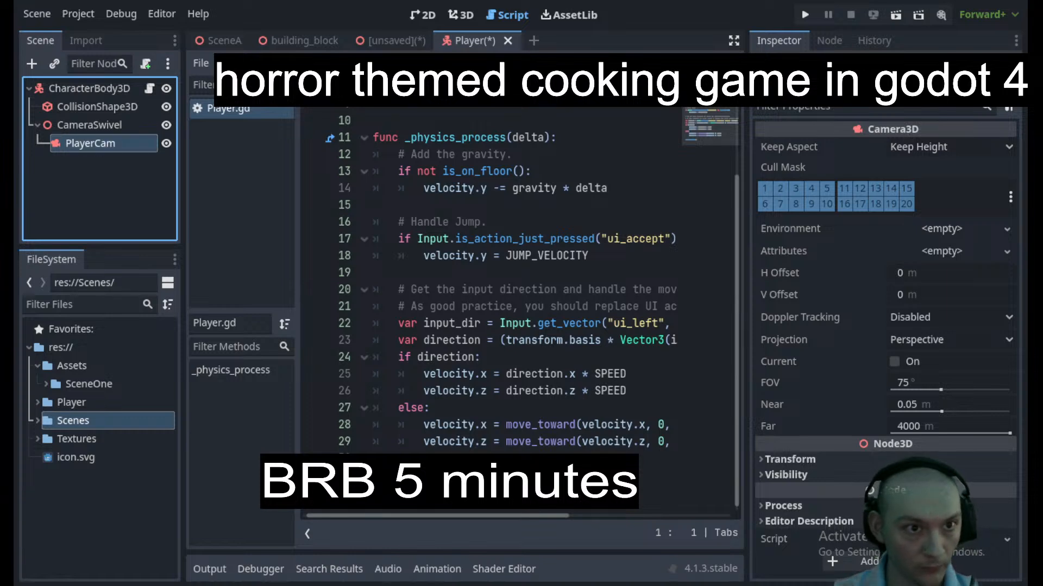
# - Switch to SceneA and enlarge the scene tree area in width and height
pyautogui.click(213, 40)
pyautogui.scroll(-5, 88, 122)
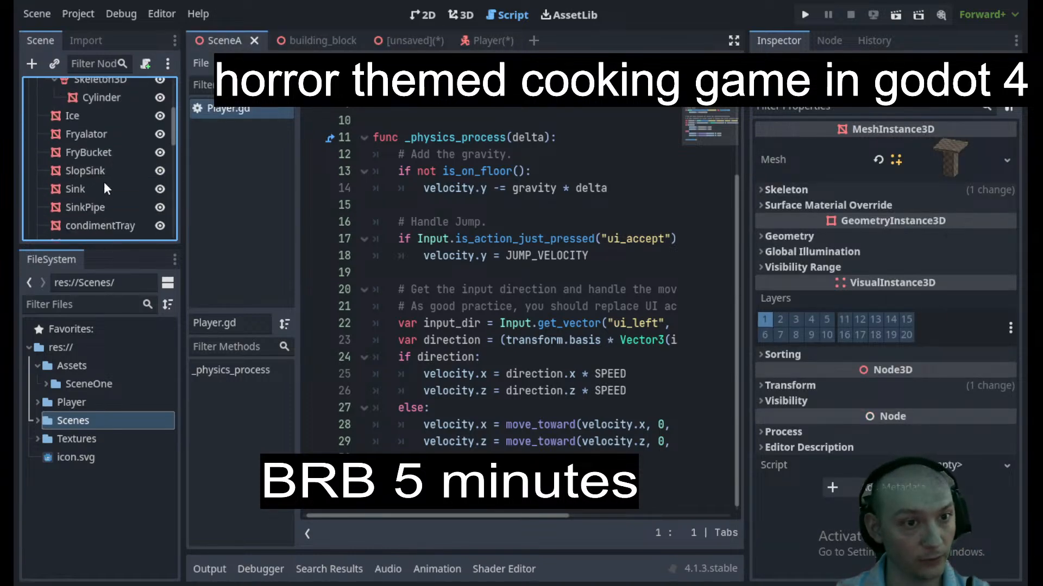
pyautogui.moveTo(182, 129); pyautogui.dragTo(206, 130)
pyautogui.moveTo(128, 242); pyautogui.dragTo(122, 412)
pyautogui.scroll(5, 122, 261)
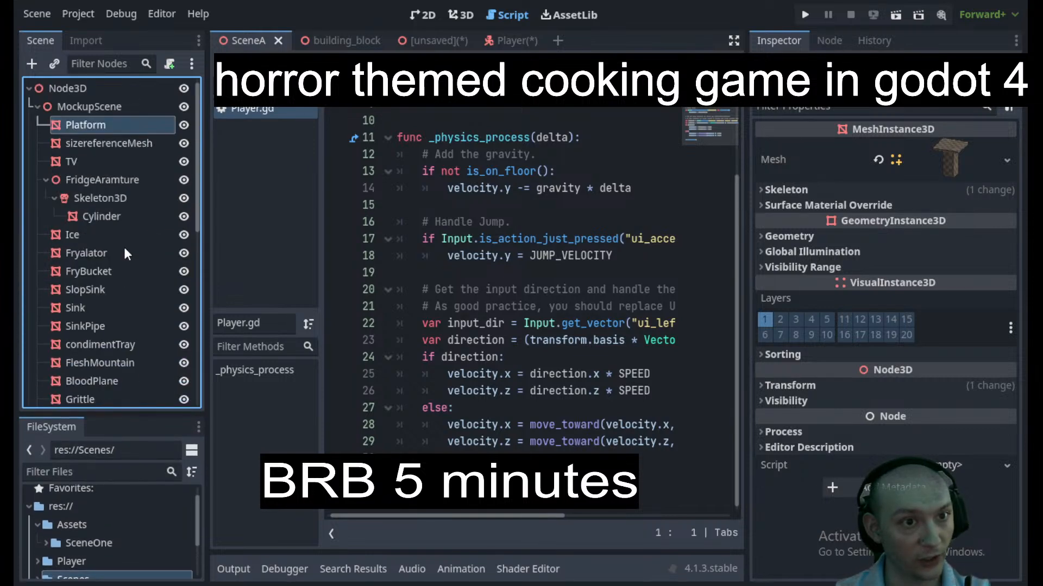
# - Generate a static body with a collision shape from the Platform mesh in SceneA
pyautogui.doubleClick(106, 124)
pyautogui.press('Return')
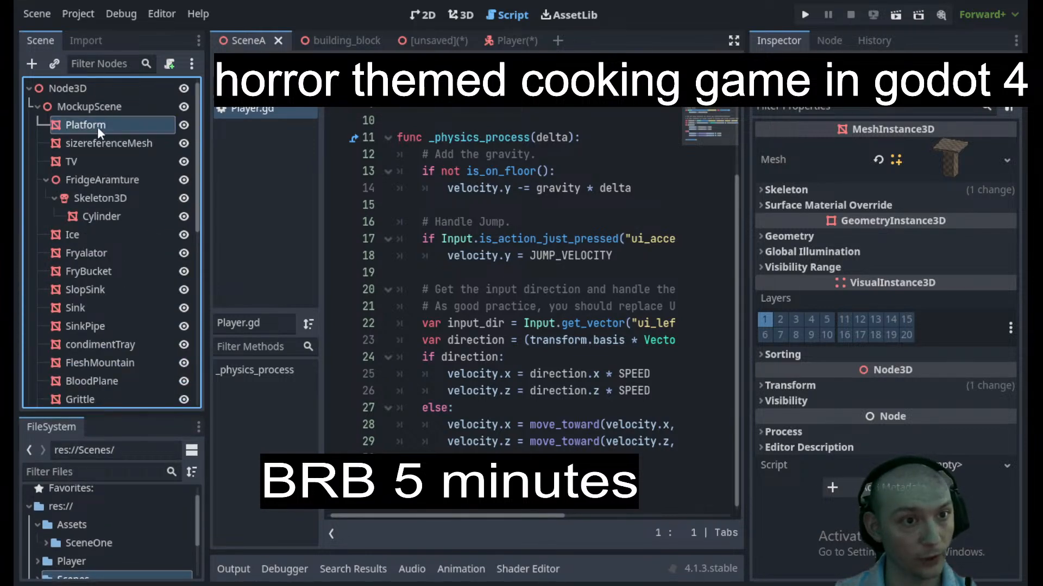
pyautogui.click(459, 15)
pyautogui.click(654, 64)
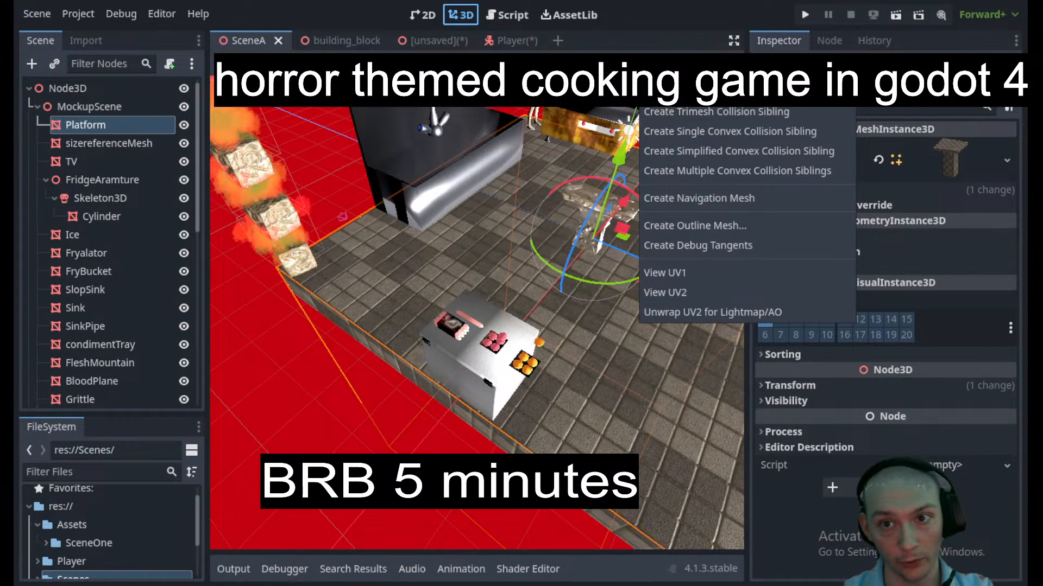
pyautogui.click(665, 85)
pyautogui.scroll(-12, 588, 367)
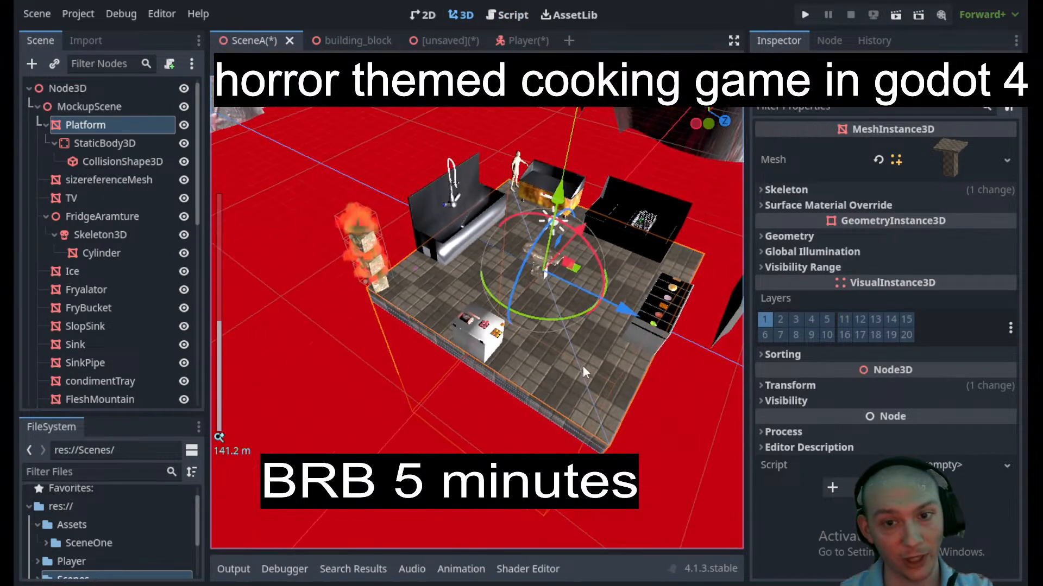
pyautogui.moveTo(588, 366); pyautogui.dragTo(419, 304, button='middle')
pyautogui.scroll(6, 578, 368)
pyautogui.moveTo(578, 368); pyautogui.dragTo(484, 302, button='middle')
pyautogui.scroll(-8, 581, 263)
pyautogui.scroll(6, 484, 301)
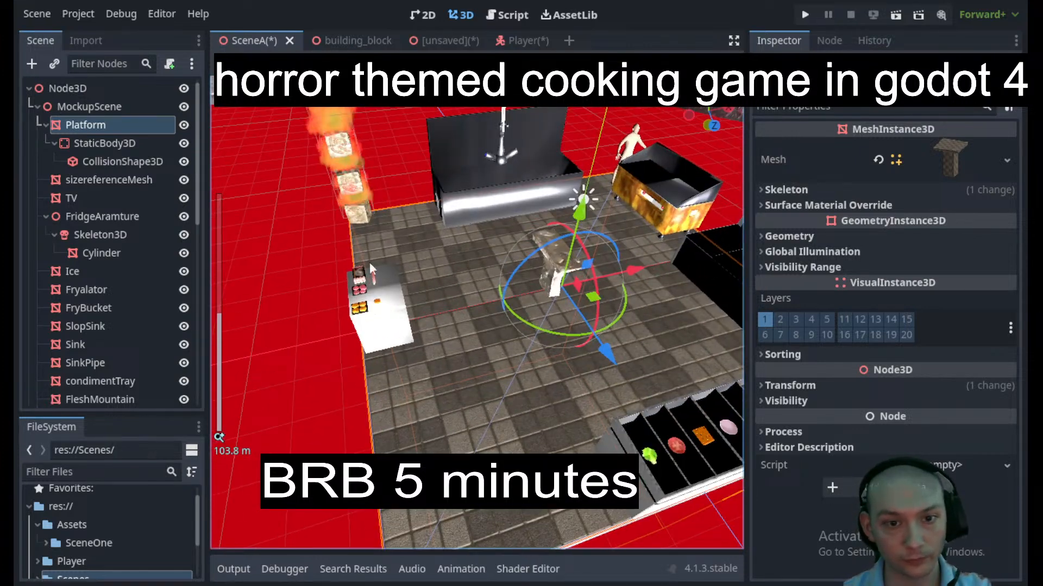
pyautogui.scroll(-4, 387, 263)
# - Move the Platform node out of MockupScene to directly under the root Node3D, collapse both branches, and save SceneA
pyautogui.click(84, 142)
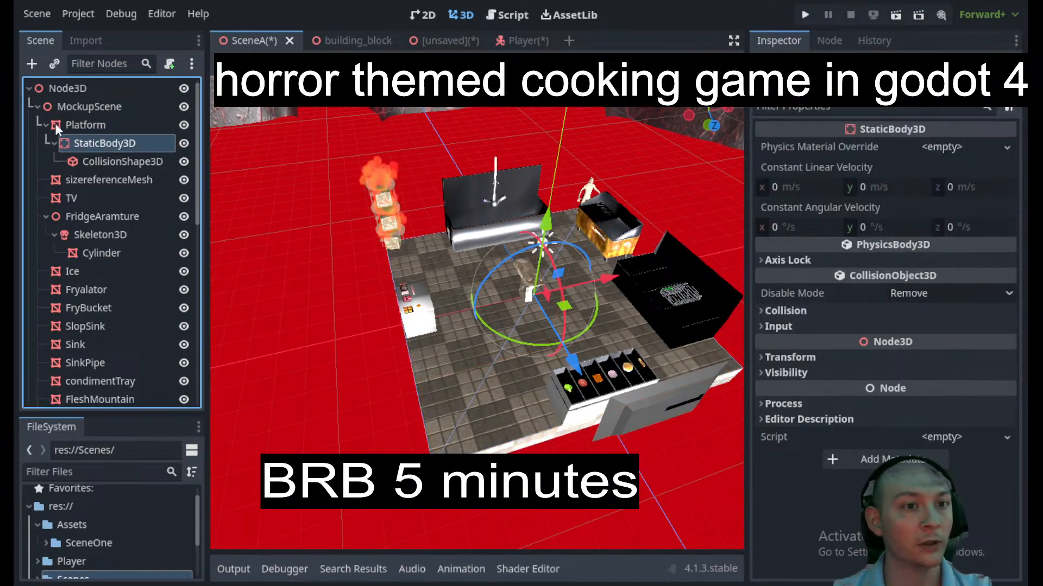
pyautogui.moveTo(59, 126); pyautogui.dragTo(82, 98)
pyautogui.click(68, 161)
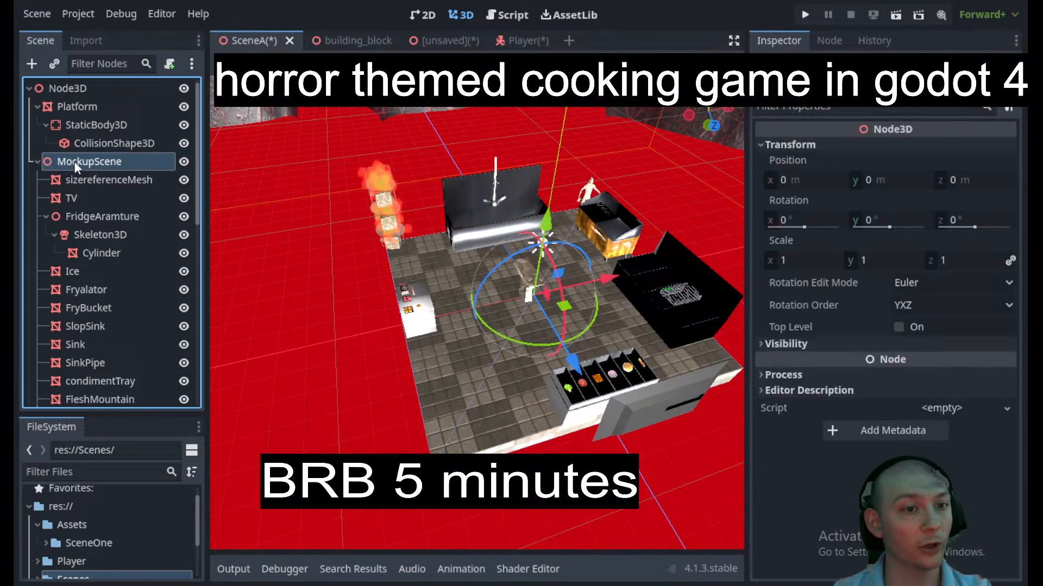
pyautogui.doubleClick(33, 162)
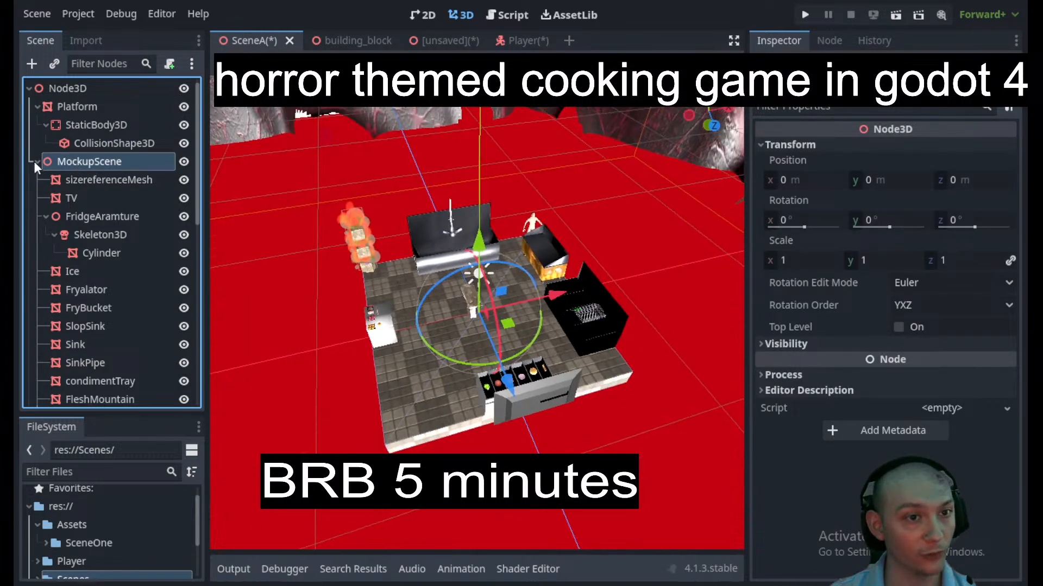
pyautogui.click(37, 160)
pyautogui.click(38, 106)
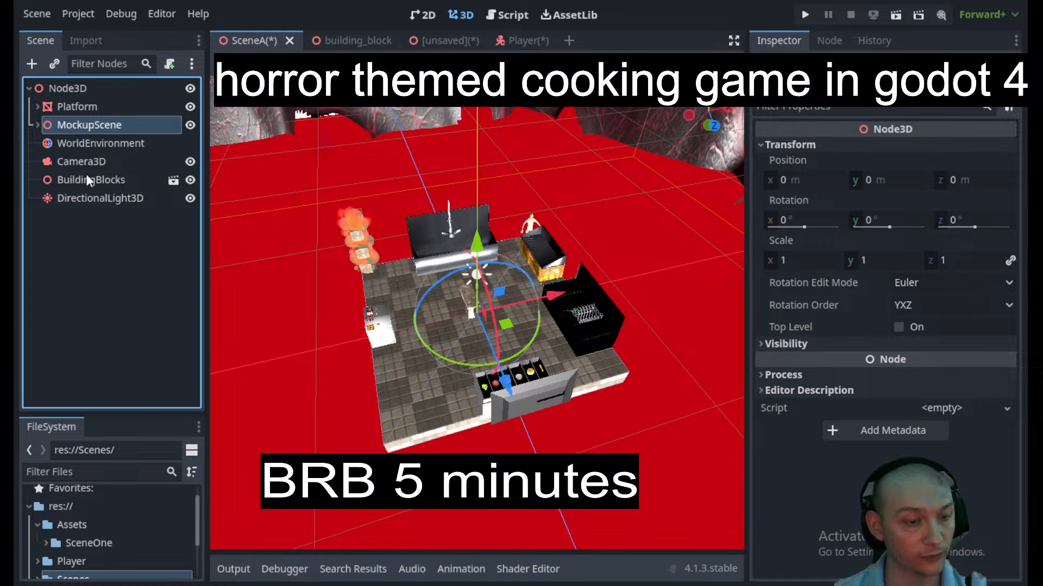
pyautogui.hotkey('ctrl', 's')
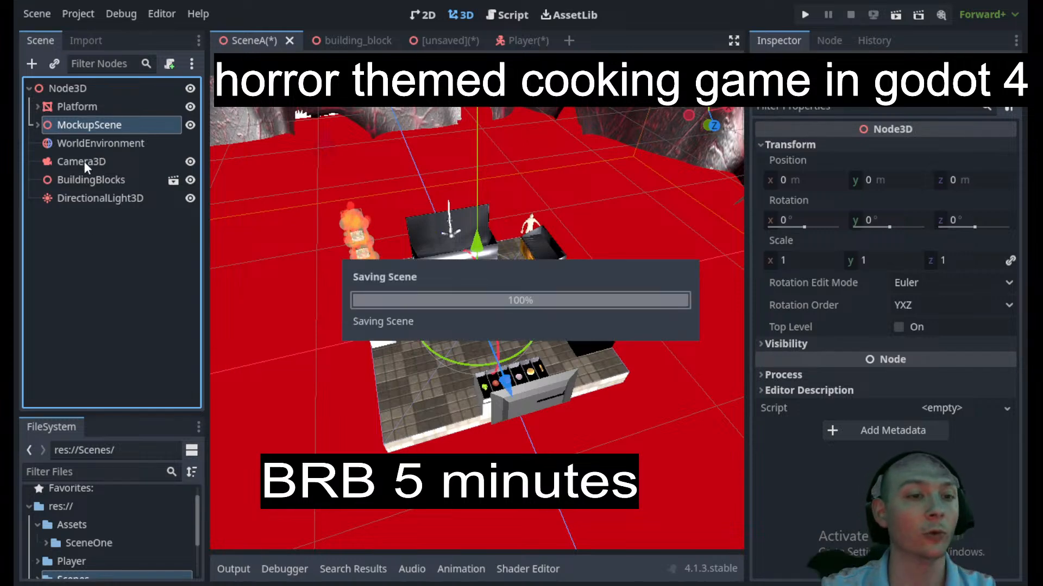
# - Delete the Camera3D node from SceneA
pyautogui.click(83, 161)
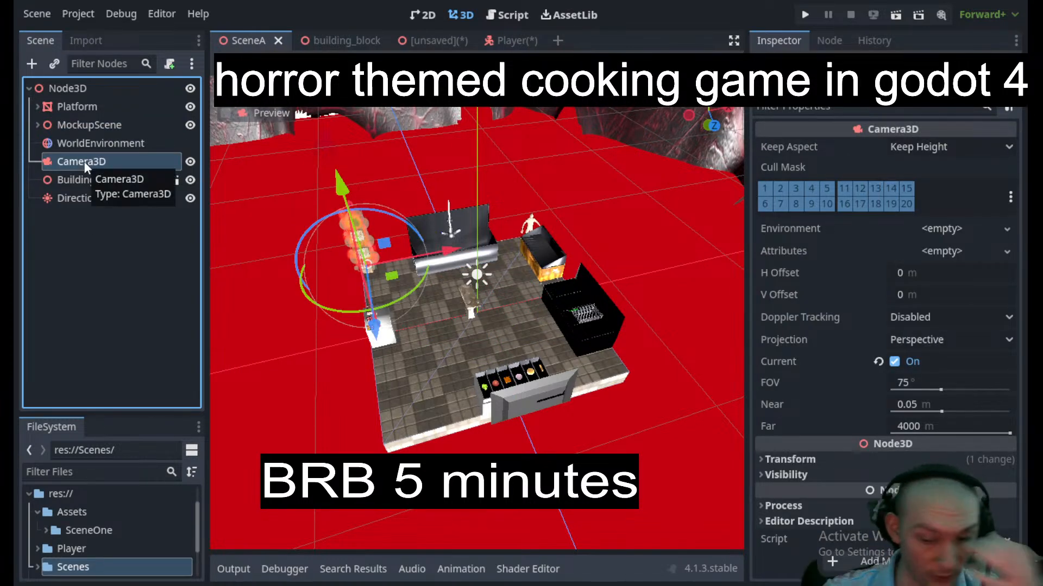
pyautogui.press('Delete')
pyautogui.press('Return')
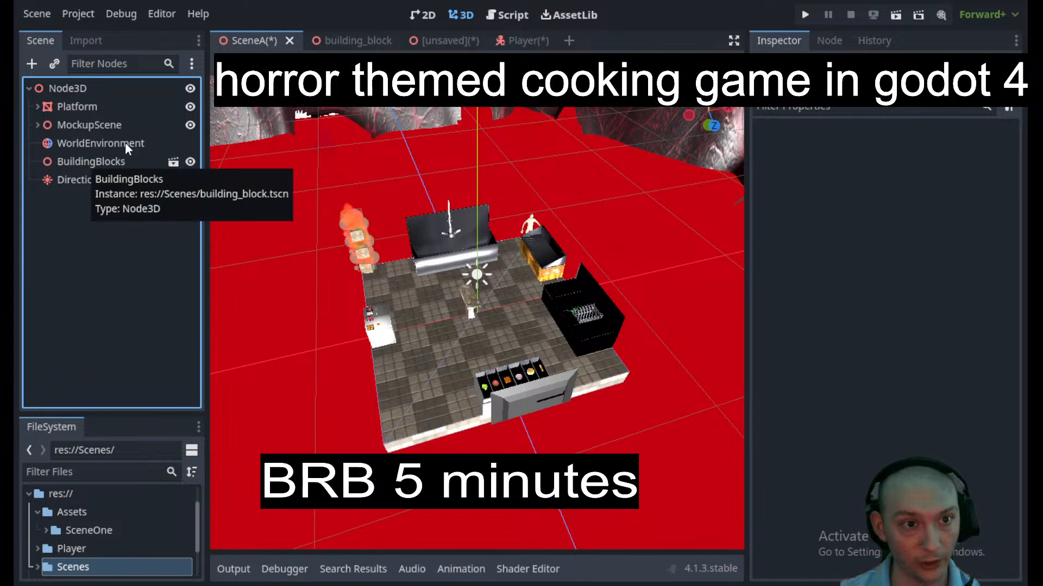
# - Instantiate Player.tscn as a child of SceneA's root Node3D
pyautogui.click(68, 87)
pyautogui.click(55, 64)
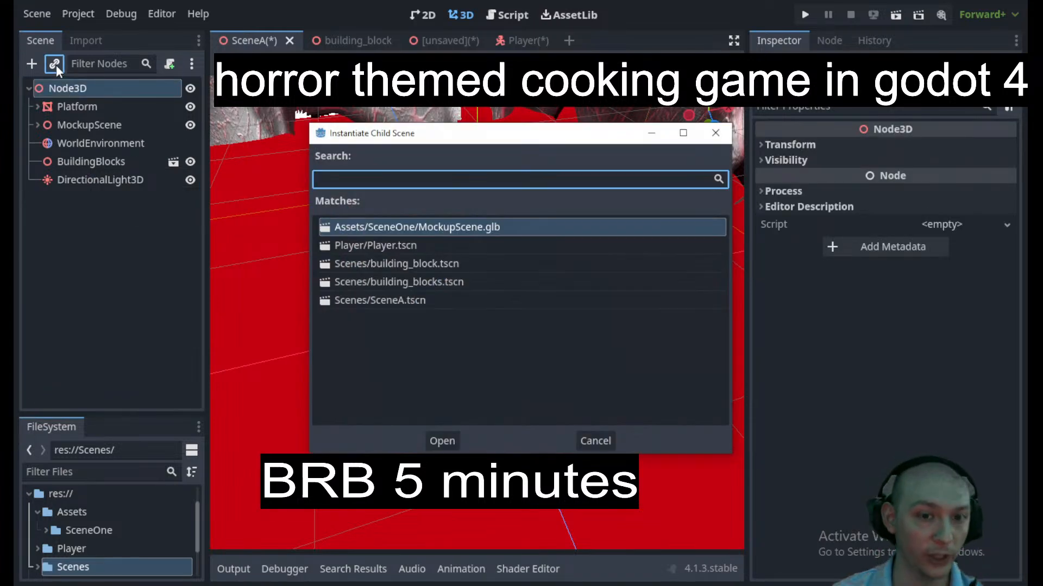
pyautogui.press('Down')
pyautogui.press('Return')
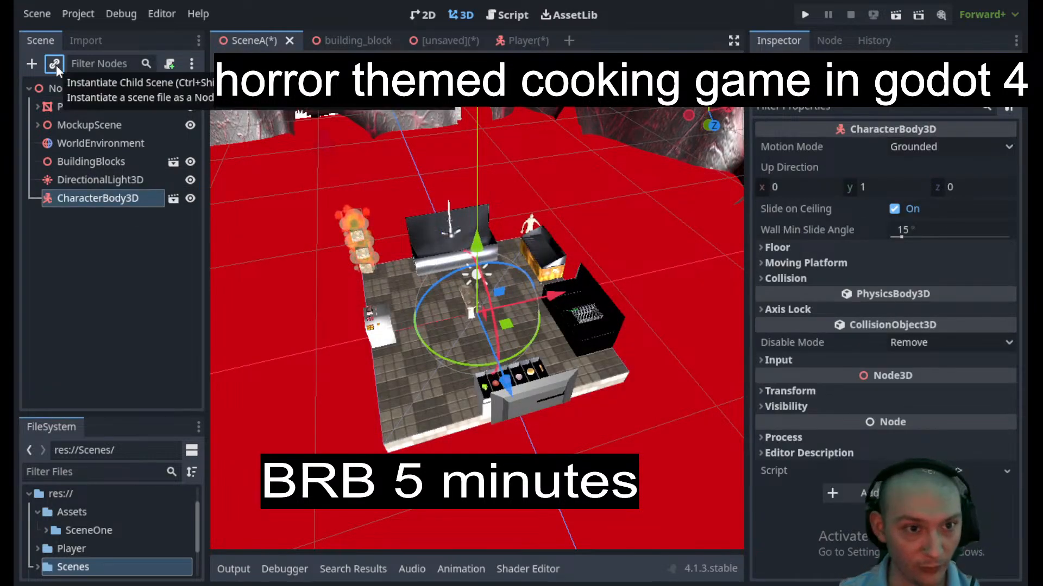
# - Raise the CameraSwivel node vertically in the Player scene, save, and return to SceneA
pyautogui.click(517, 40)
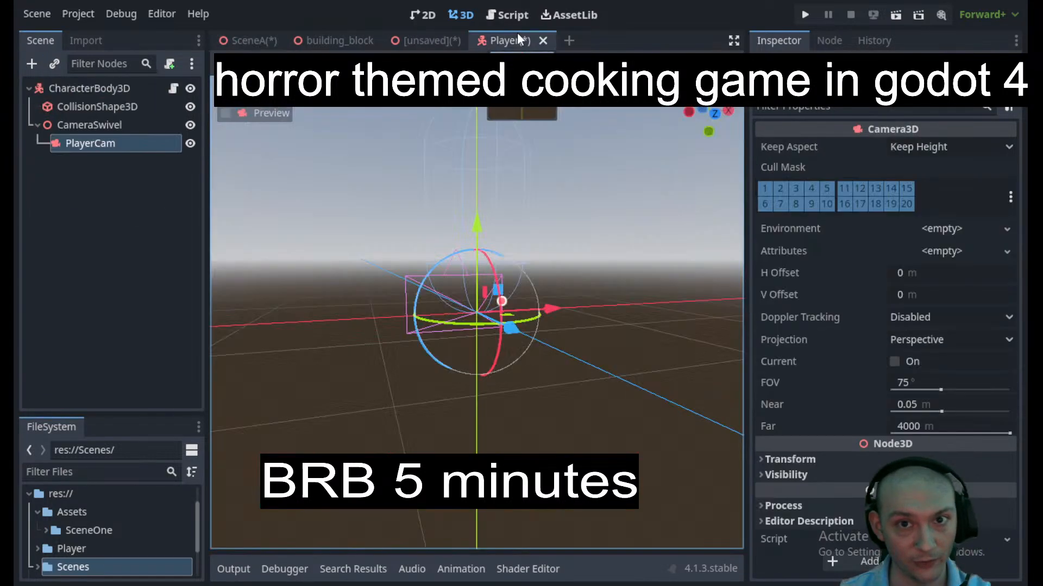
pyautogui.click(145, 88)
pyautogui.scroll(1, 477, 274)
pyautogui.click(131, 125)
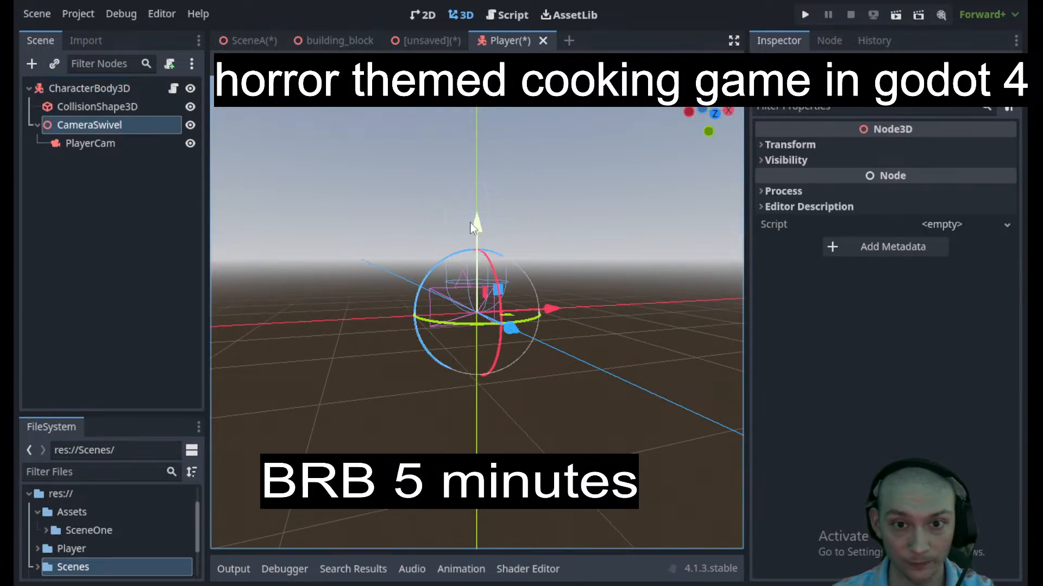
pyautogui.moveTo(479, 230); pyautogui.dragTo(500, 170)
pyautogui.hotkey('ctrl', 's')
pyautogui.click(234, 39)
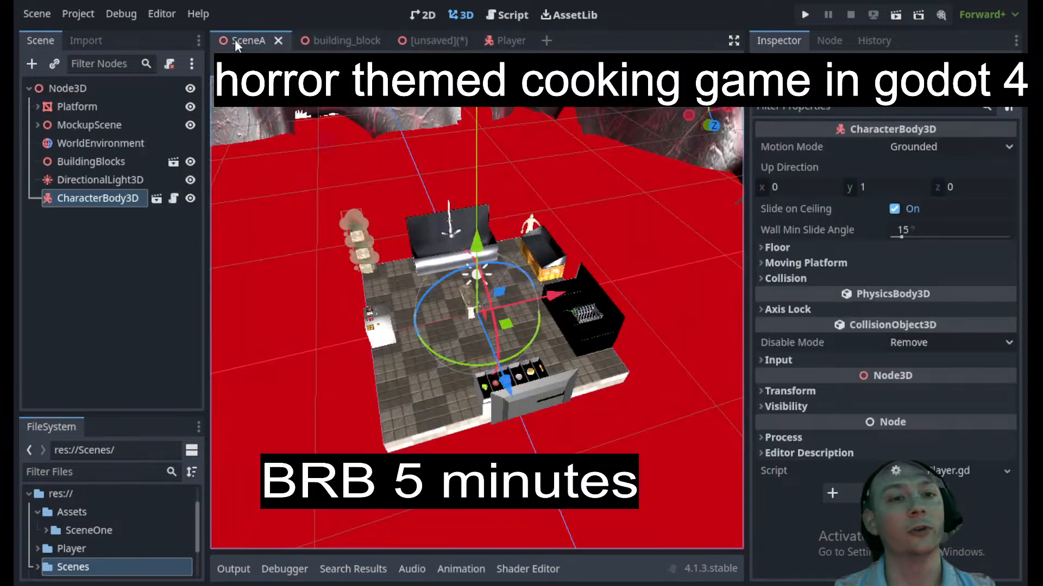
# - Save SceneA, run it to check the player's view, and stop the game
pyautogui.hotkey('ctrl', 's')
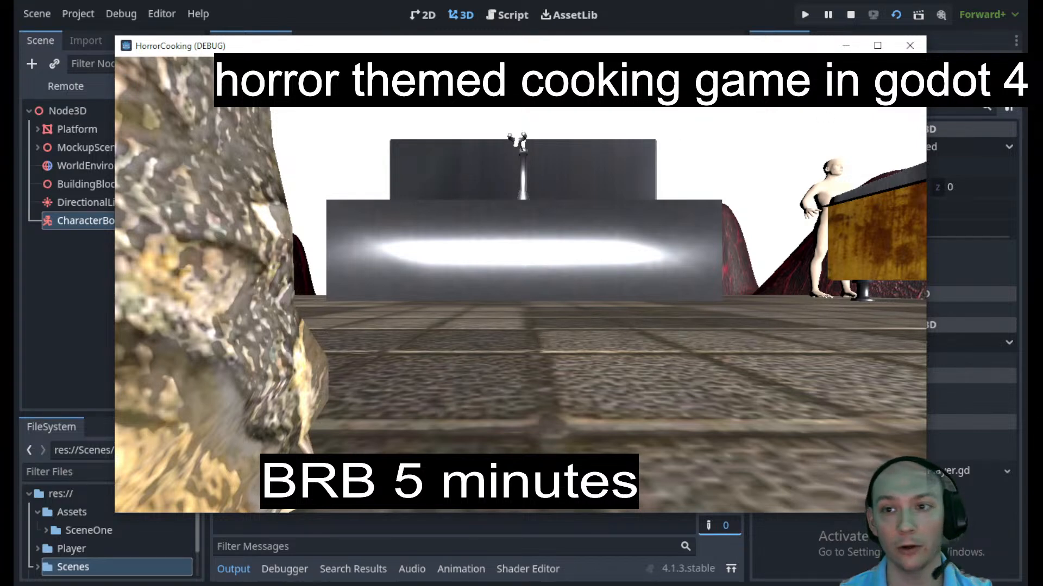
pyautogui.click(850, 15)
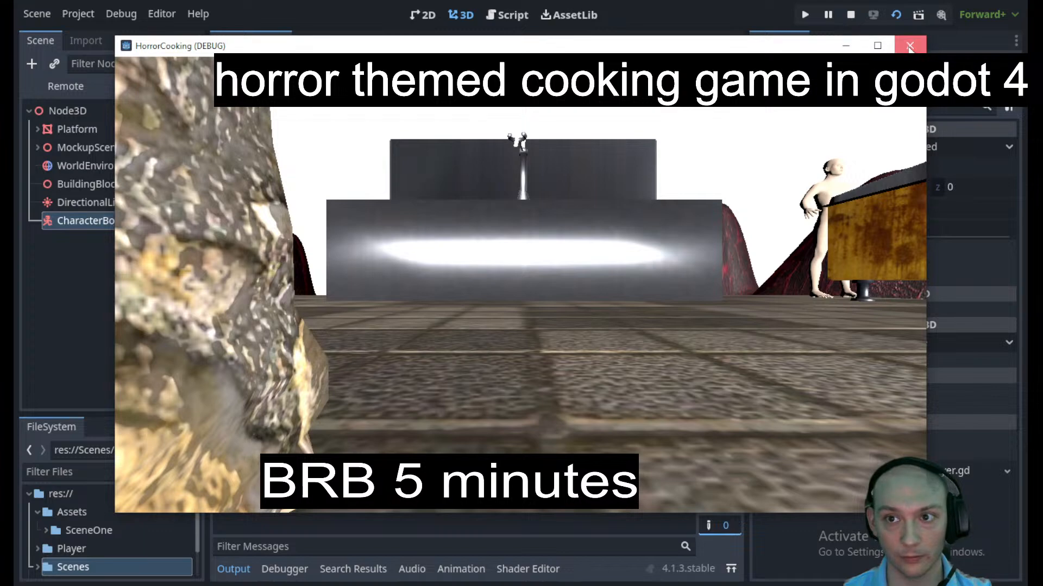
# - Open the script attached to CharacterBody3D, hide the output log, and widen the script editor
pyautogui.click(174, 199)
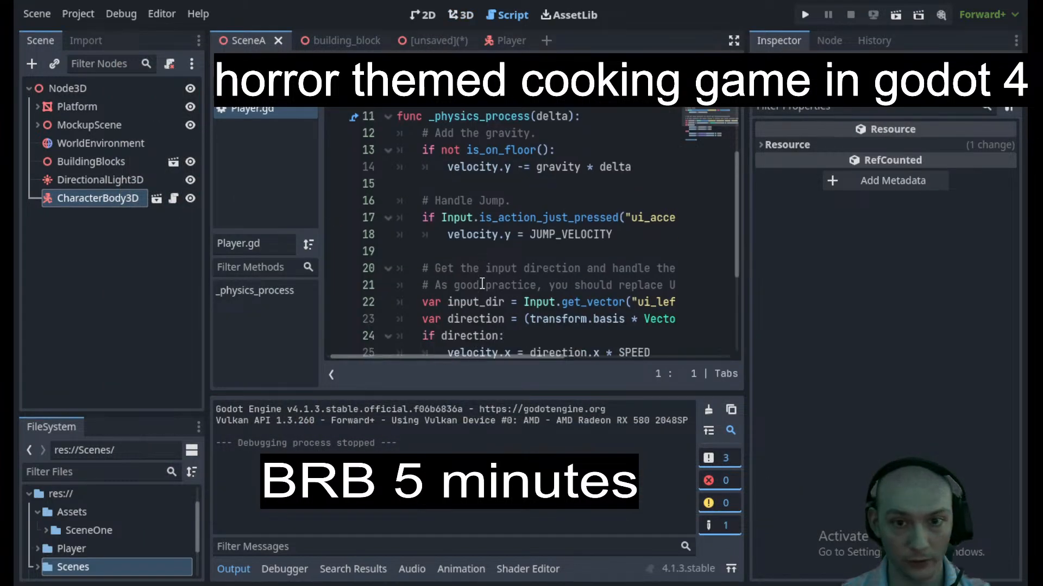
pyautogui.click(234, 570)
pyautogui.click(233, 570)
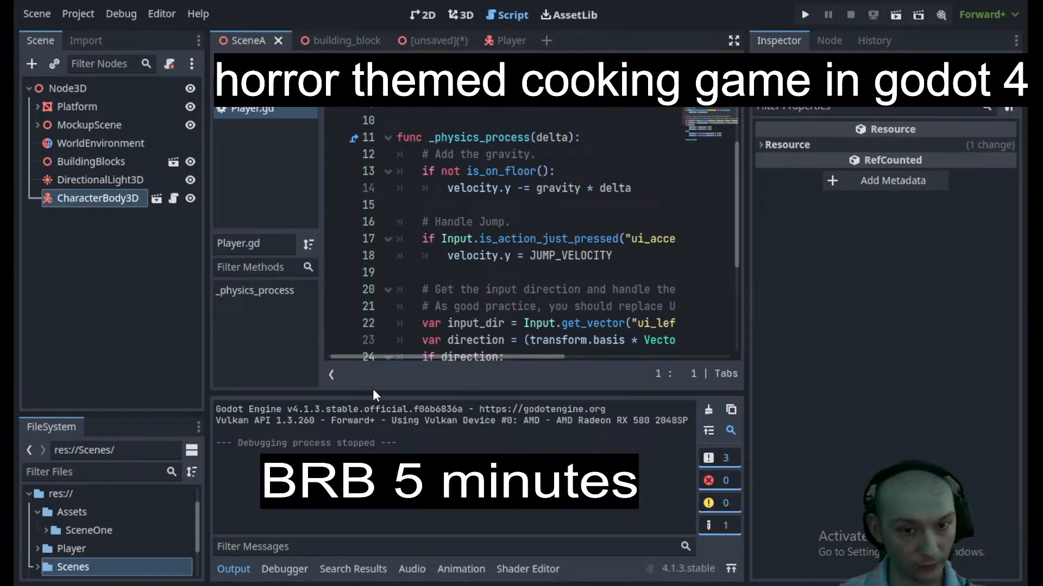
pyautogui.click(331, 373)
pyautogui.click(234, 570)
pyautogui.scroll(2, 489, 326)
pyautogui.moveTo(745, 368); pyautogui.dragTo(858, 369)
pyautogui.scroll(-1, 765, 375)
pyautogui.scroll(-1, 763, 373)
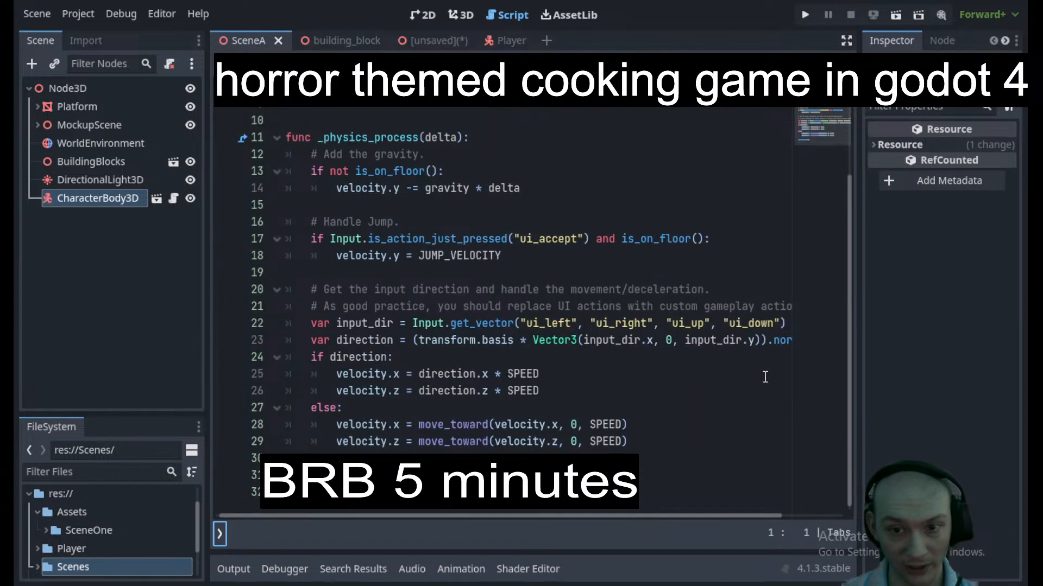
# - Set the SPEED constant in Player.gd to 50000.0, save, run the scene to test movement, and close the game
pyautogui.scroll(3, 720, 383)
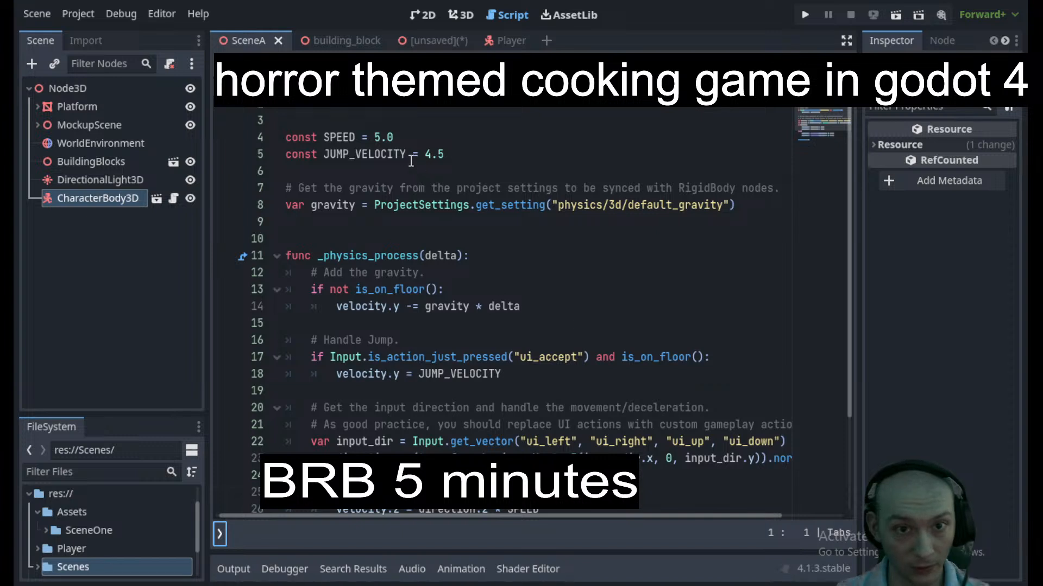
pyautogui.click(415, 137)
pyautogui.write('0000')
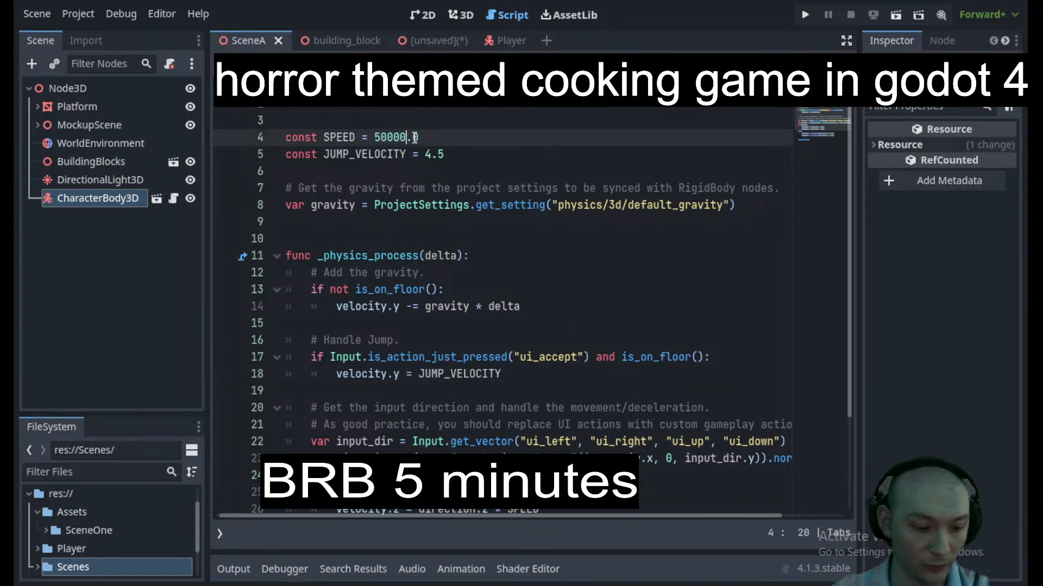
pyautogui.hotkey('ctrl', 's')
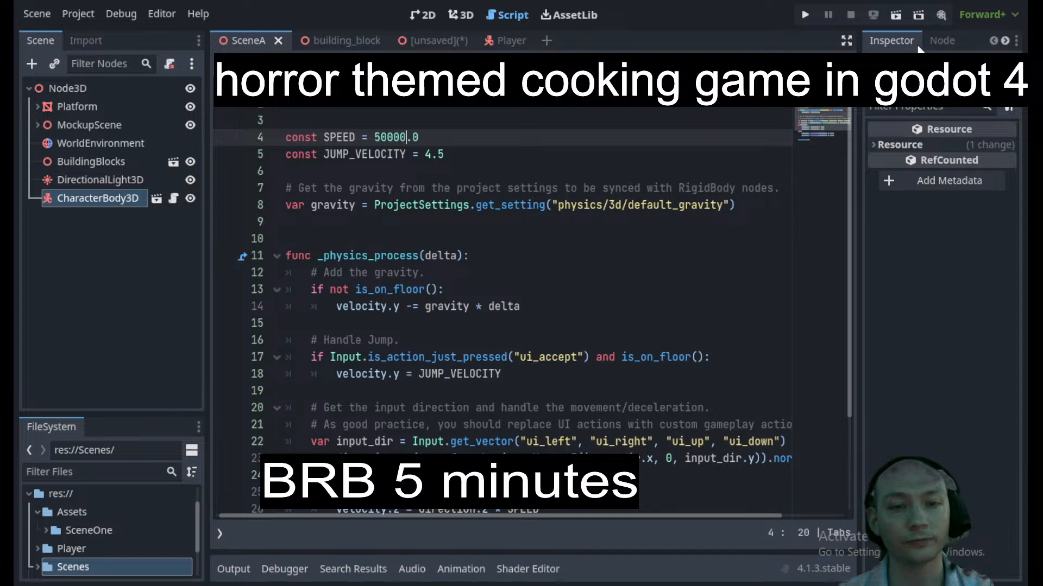
pyautogui.click(898, 15)
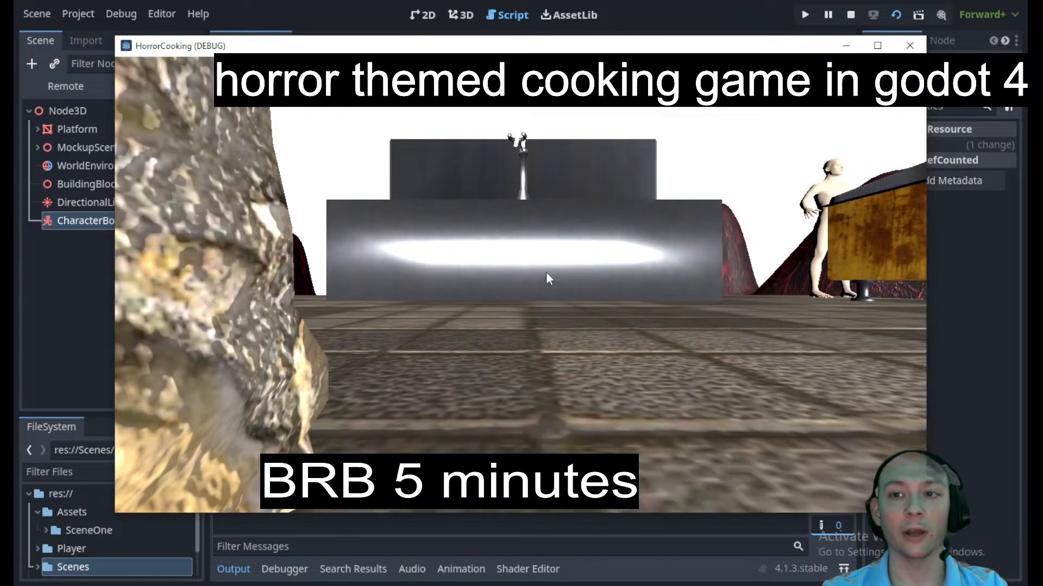
pyautogui.click(910, 46)
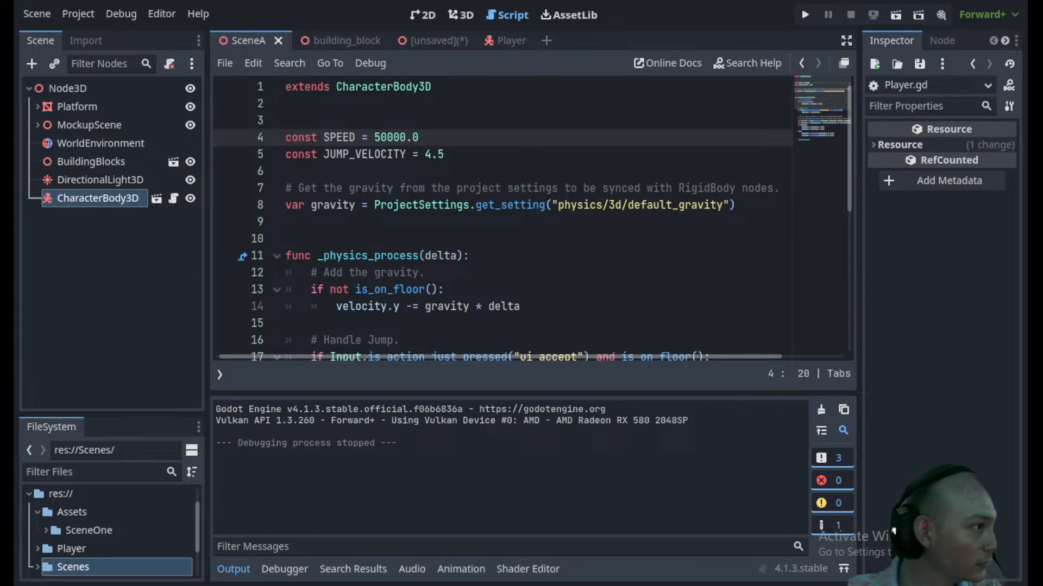
# - Replace all code in Player.gd from line 4 down with the copied first-person controller script
pyautogui.scroll(-6, 430, 262)
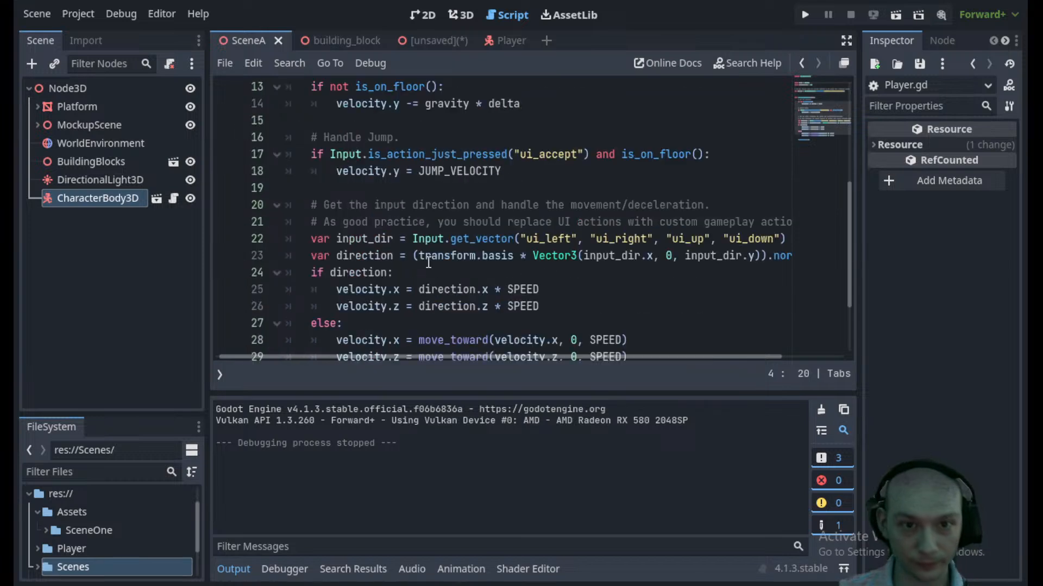
pyautogui.moveTo(454, 322); pyautogui.dragTo(400, 272)
pyautogui.moveTo(342, 184); pyautogui.dragTo(288, 133)
pyautogui.press('BackSpace')
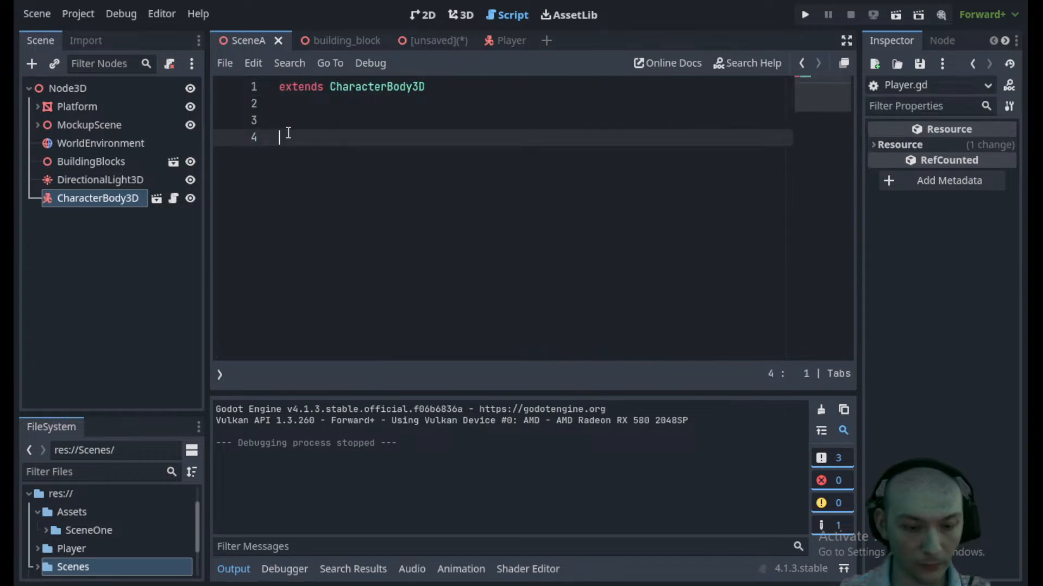
pyautogui.hotkey('ctrl', 'v')
pyautogui.click(496, 195)
pyautogui.scroll(4, 496, 195)
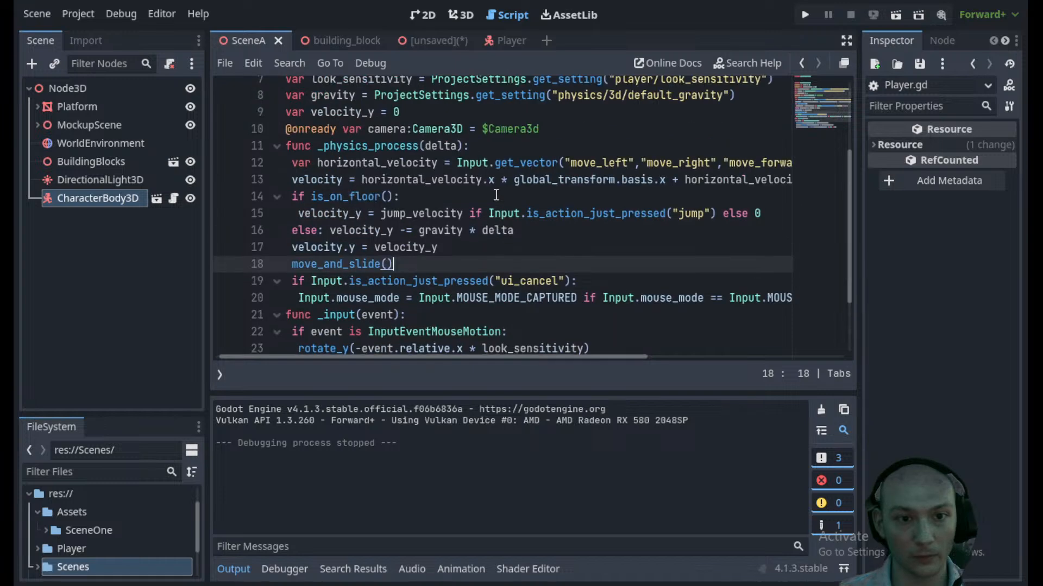
# - Expand the script editor to full width without the output log, and delete the duplicate extends line and the surplus blank lines
pyautogui.click(846, 40)
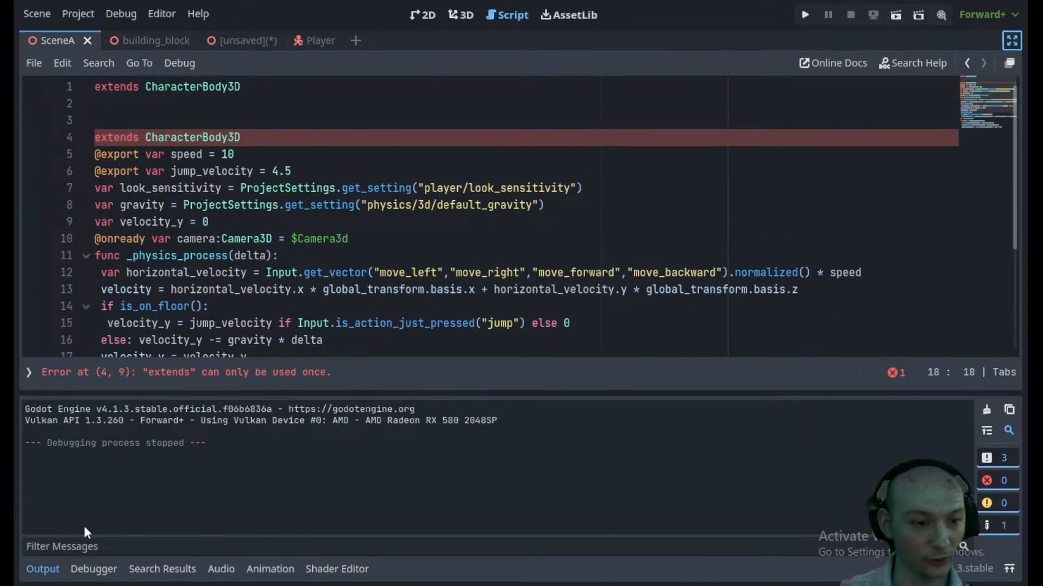
pyautogui.click(43, 570)
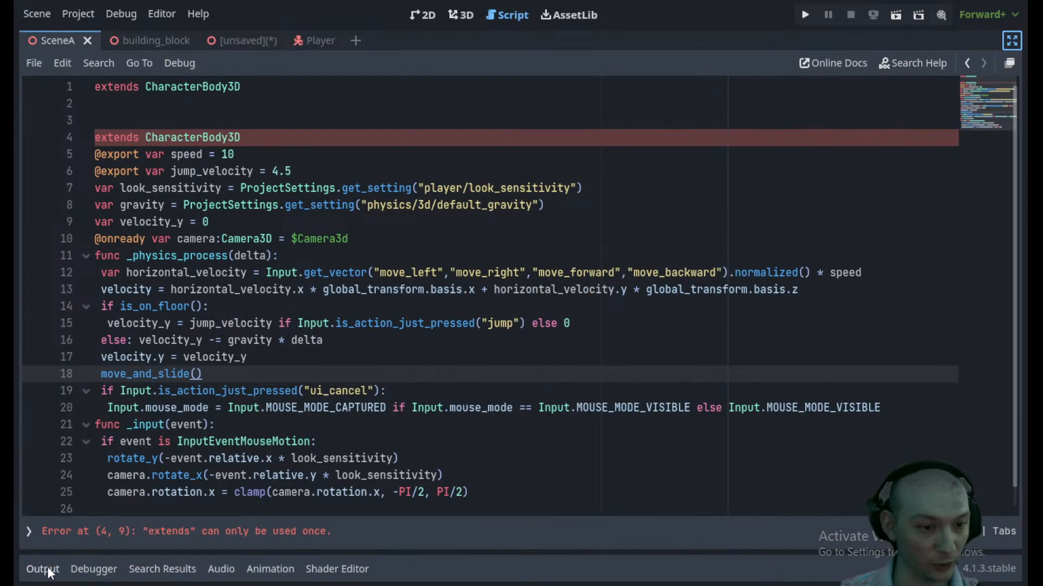
pyautogui.click(258, 107)
pyautogui.moveTo(248, 141); pyautogui.dragTo(60, 127)
pyautogui.press('BackSpace')
pyautogui.press('BackSpace')
pyautogui.press('BackSpace')
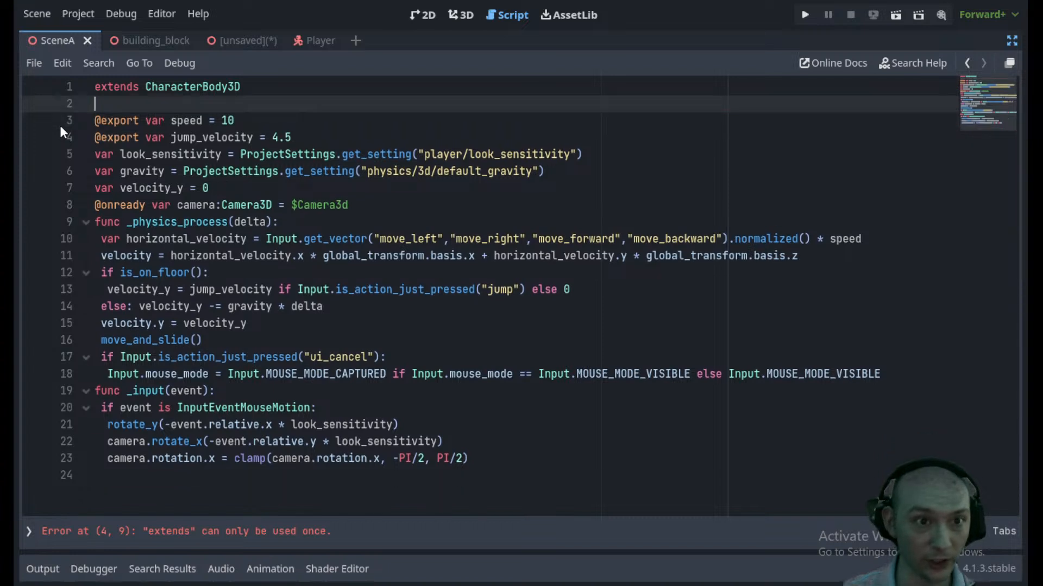
# - Insert a blank line after the jump_velocity export in Player.gd
pyautogui.press('Down')
pyautogui.press('Down')
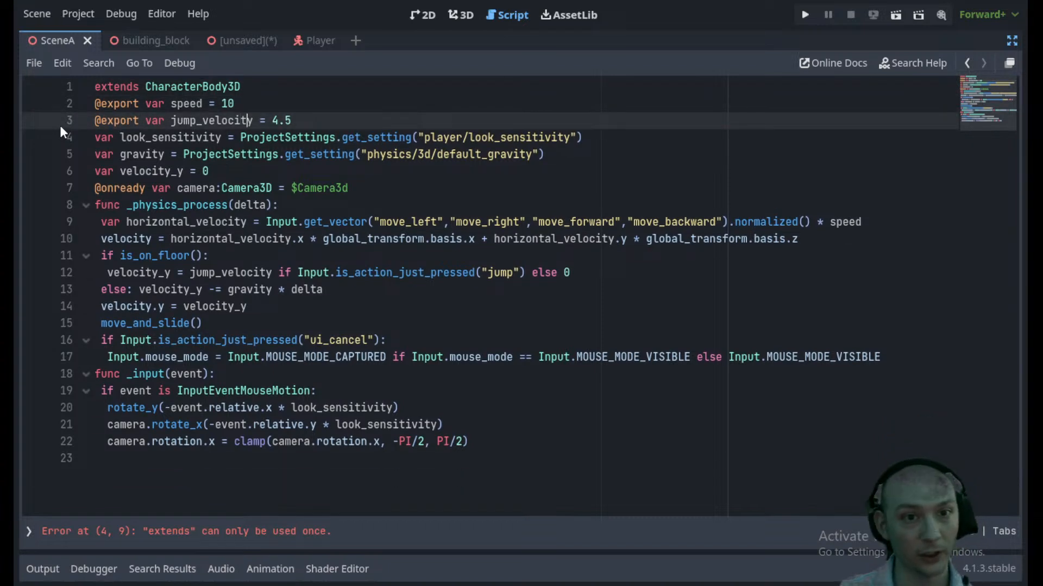
pyautogui.press('Right')
pyautogui.press('Right')
pyautogui.press('Right')
pyautogui.press('Right')
pyautogui.press('Right')
pyautogui.press('Right')
pyautogui.press('Right')
pyautogui.press('Right')
pyautogui.press('Right')
pyautogui.press('Left')
pyautogui.press('Left')
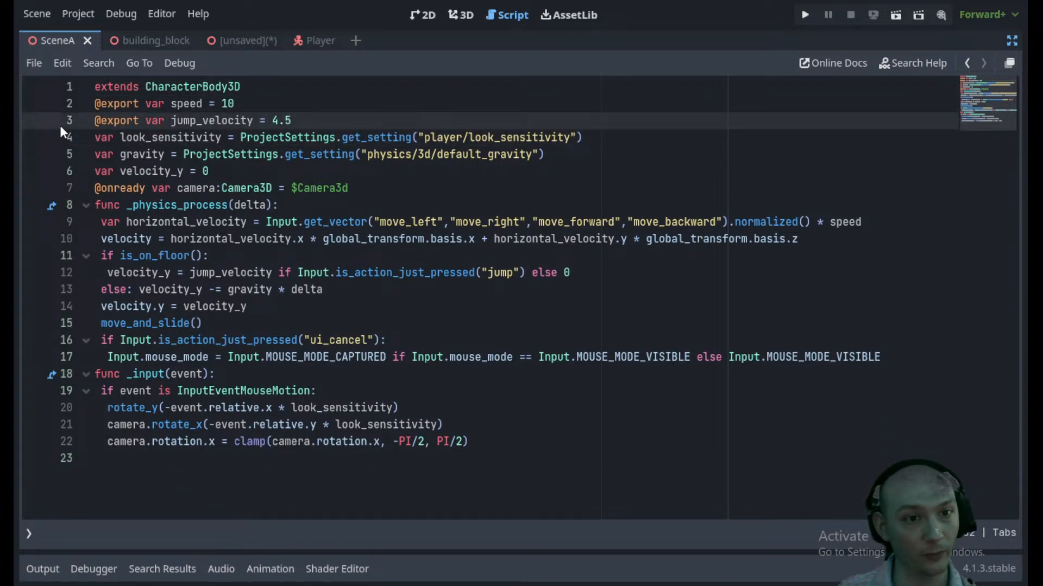
pyautogui.press('Return')
pyautogui.press('Down')
pyautogui.press('Down')
pyautogui.press('Down')
pyautogui.press('Down')
pyautogui.press('Down')
pyautogui.press('Up')
pyautogui.press('Return')
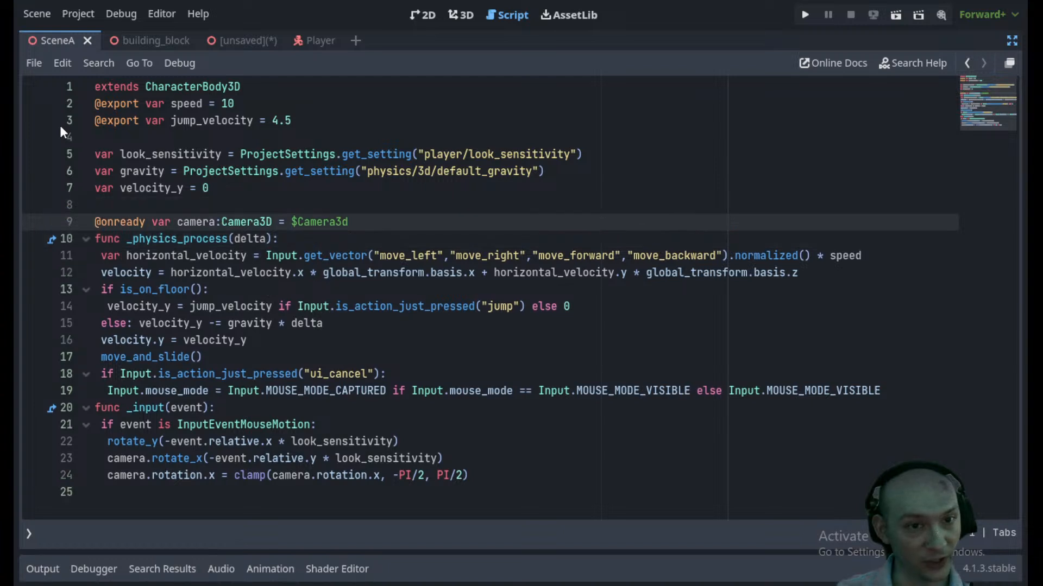
pyautogui.press('Down')
pyautogui.press('Return')
# - Insert blank lines before the ui_cancel check and before the _input function
pyautogui.press('Down')
pyautogui.press('Down')
pyautogui.press('Down')
pyautogui.press('Down')
pyautogui.press('Down')
pyautogui.press('Down')
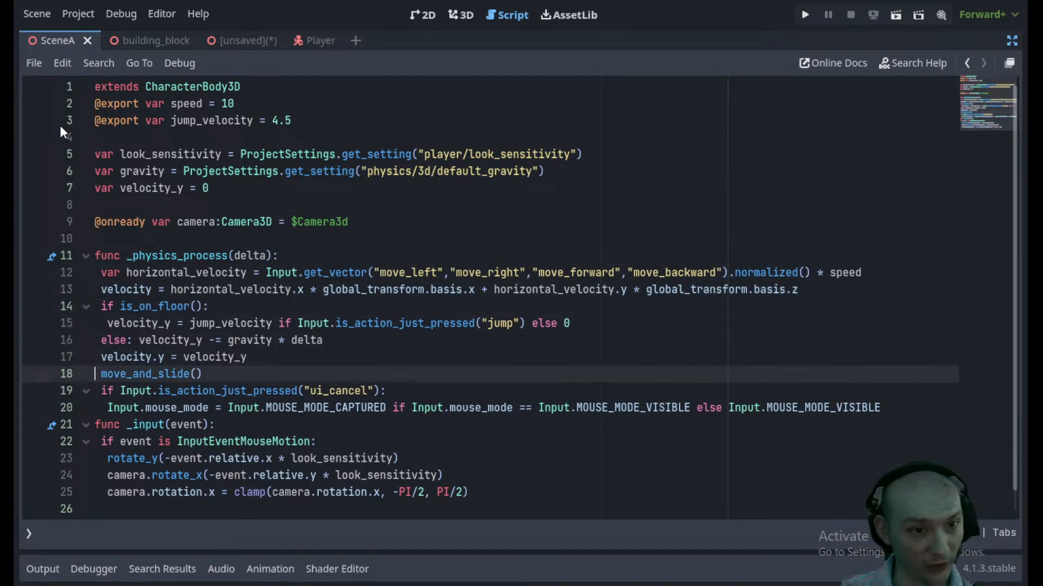
pyautogui.press('Down')
pyautogui.press('Down')
pyautogui.press('Return')
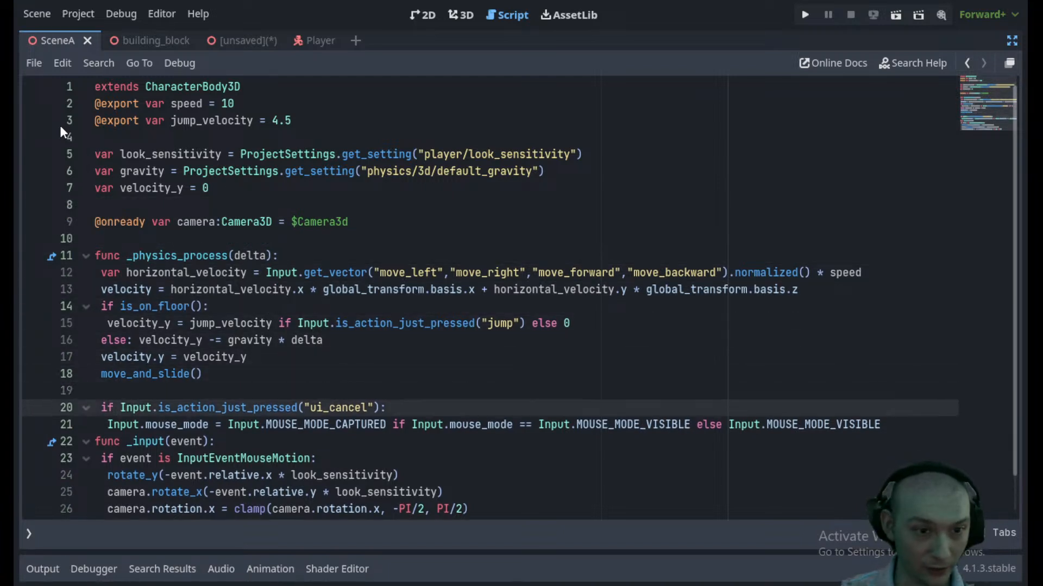
pyautogui.press('Down')
pyautogui.press('Down')
pyautogui.press('Down')
pyautogui.press('Up')
pyautogui.press('Return')
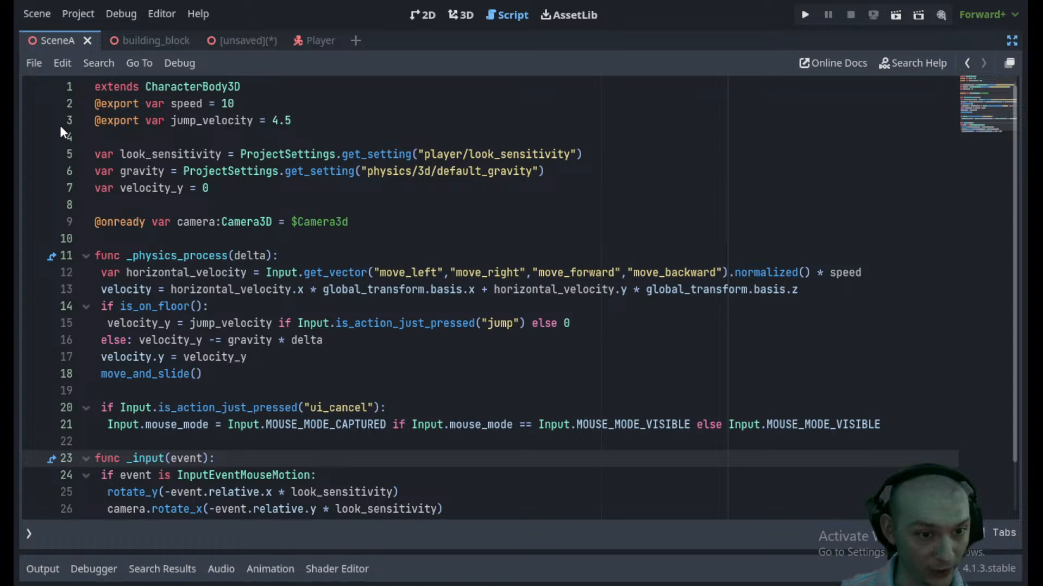
# - Examine the mouse-look code in the _input function and how it uses the camera variable
pyautogui.press('Down')
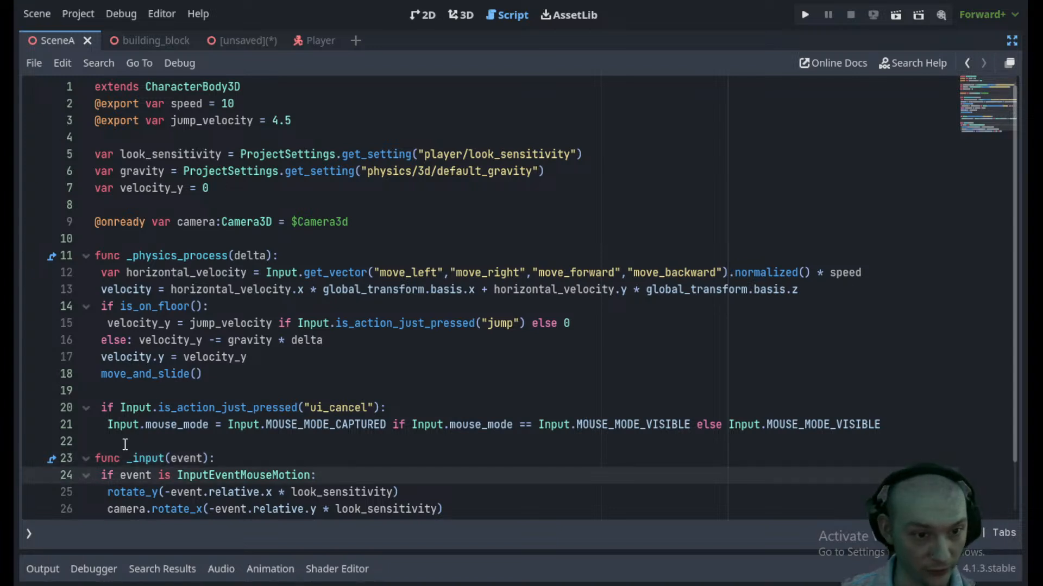
pyautogui.click(86, 458)
pyautogui.click(85, 460)
pyautogui.scroll(-2, 239, 442)
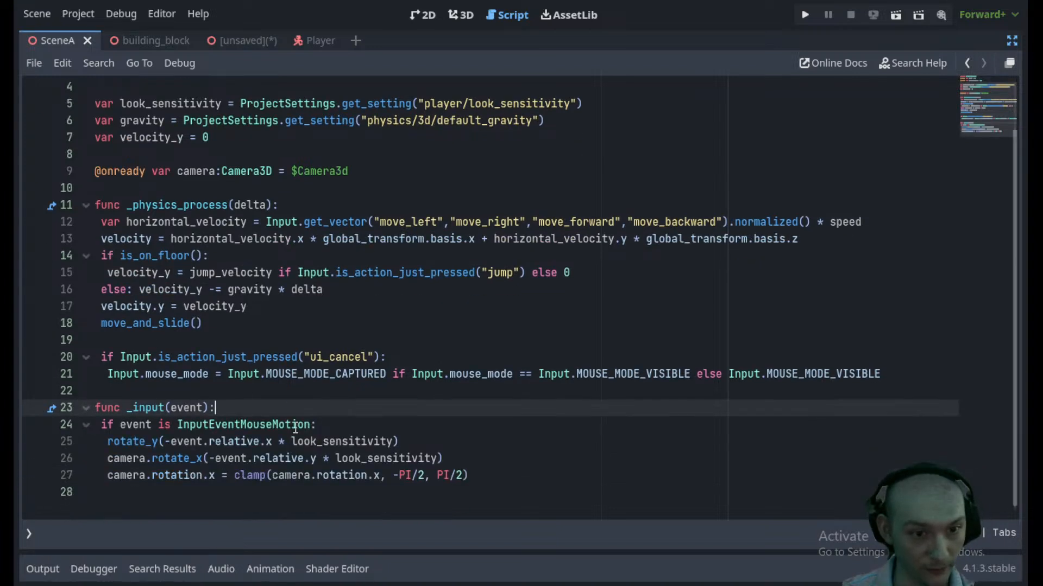
pyautogui.click(368, 423)
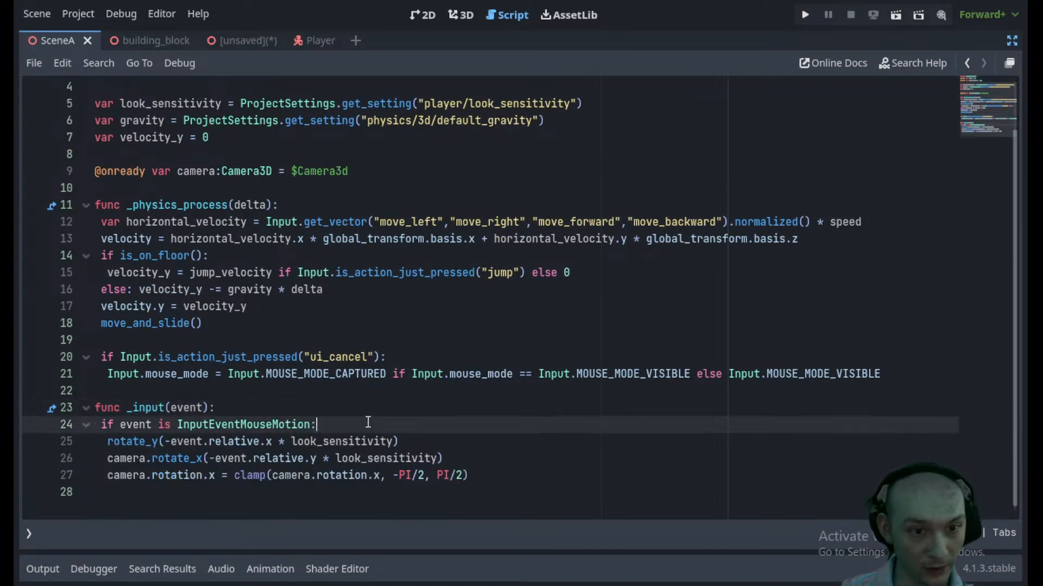
pyautogui.click(151, 441)
pyautogui.click(132, 459)
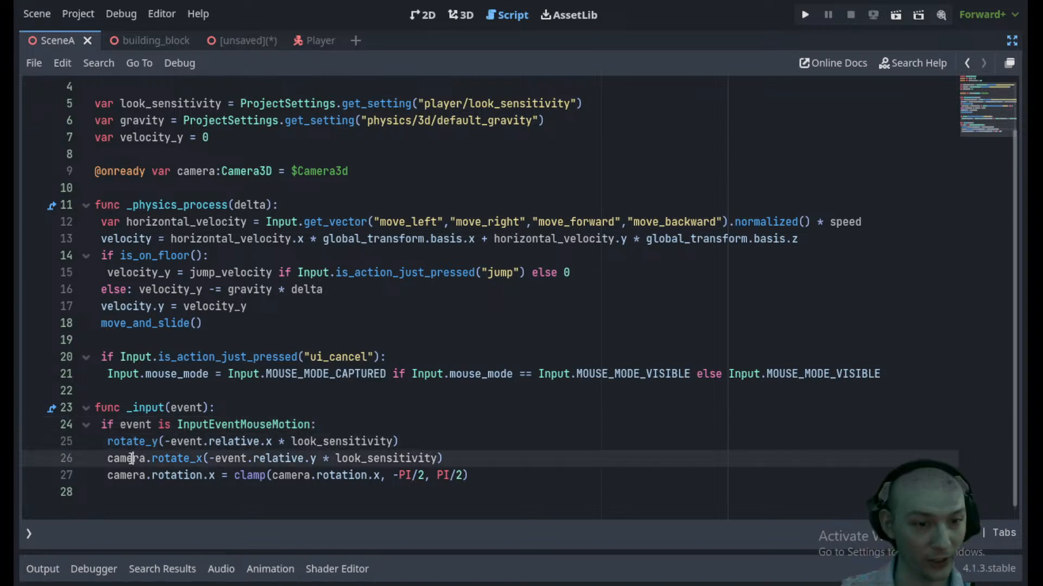
pyautogui.click(471, 456)
pyautogui.scroll(1, 181, 440)
pyautogui.scroll(-1, 181, 440)
# - Rename camera to camera_pivot in the rotate_x call and on the left side of the rotation.x clamp assignment
pyautogui.click(148, 457)
pyautogui.write('_pi')
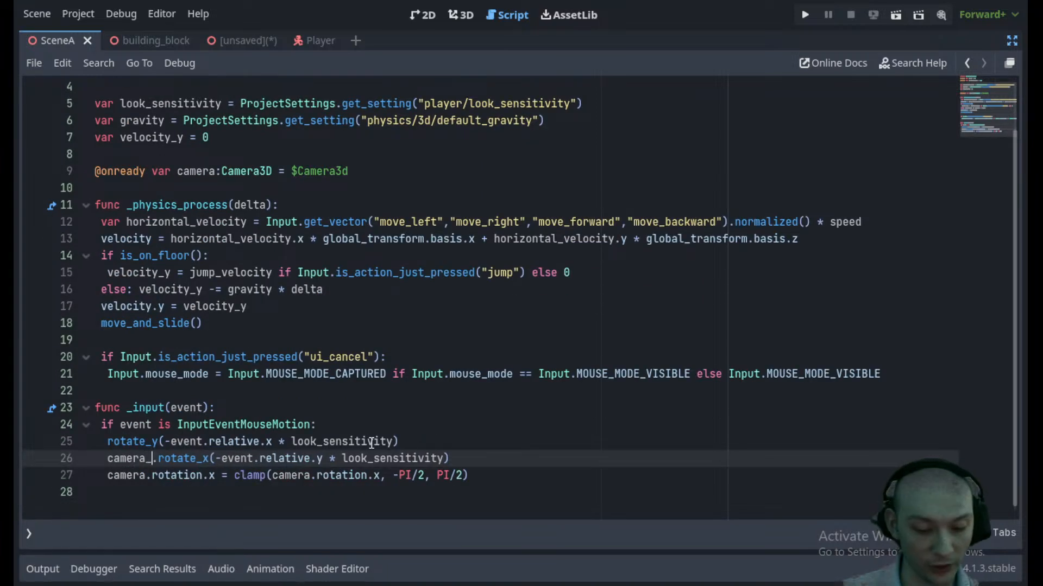
pyautogui.write('vot')
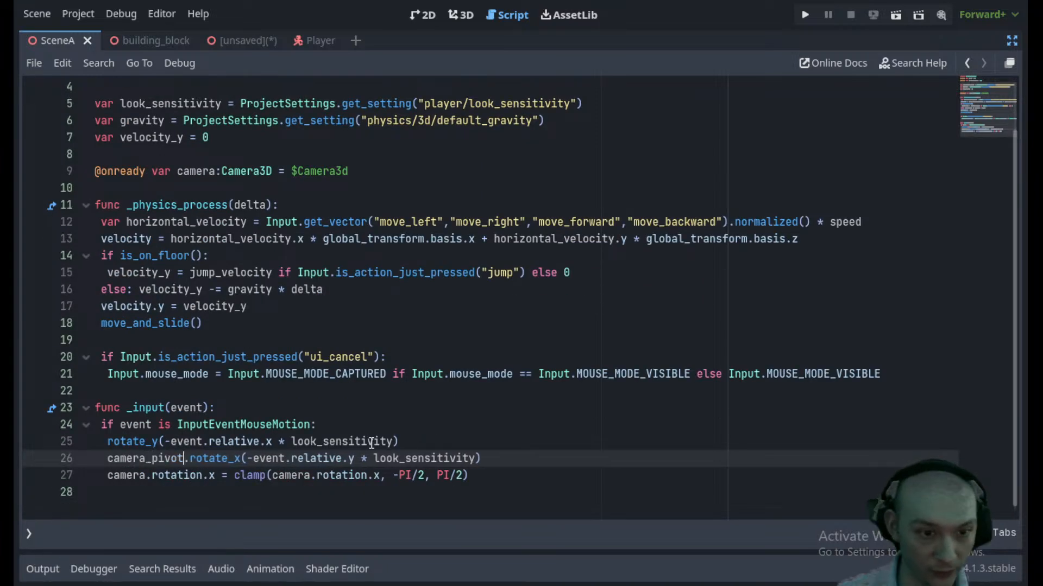
pyautogui.press('Down')
pyautogui.press('Left')
pyautogui.press('Left')
pyautogui.press('Left')
pyautogui.press('Left')
pyautogui.press('Left')
pyautogui.write('_pivot')
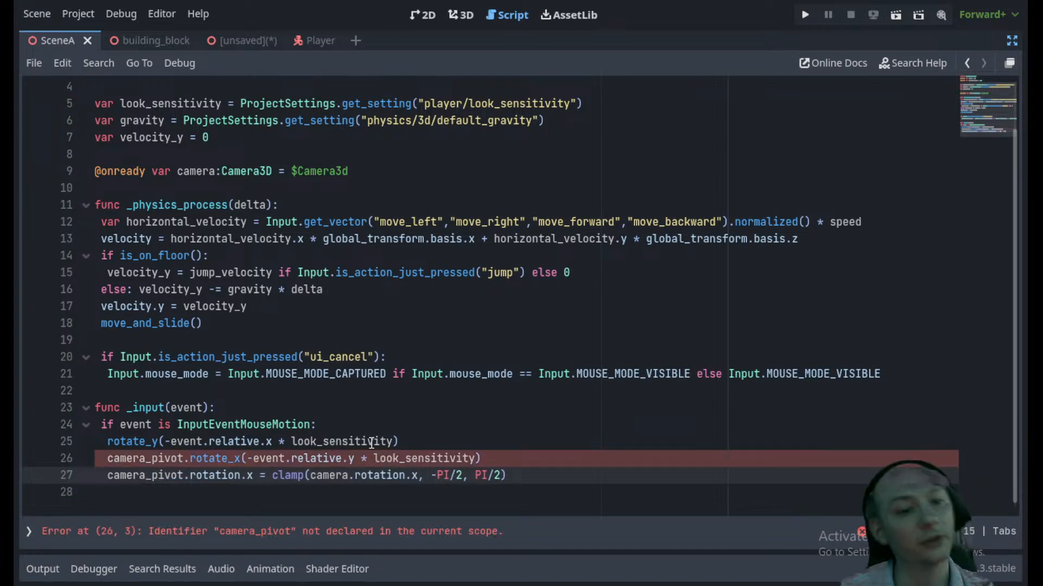
pyautogui.scroll(2, 372, 442)
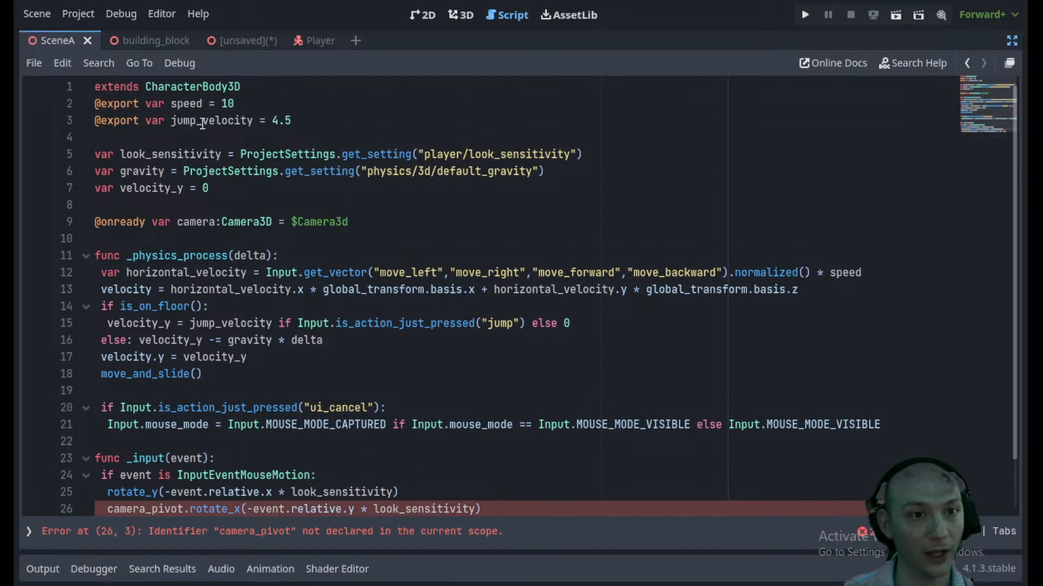
pyautogui.click(172, 136)
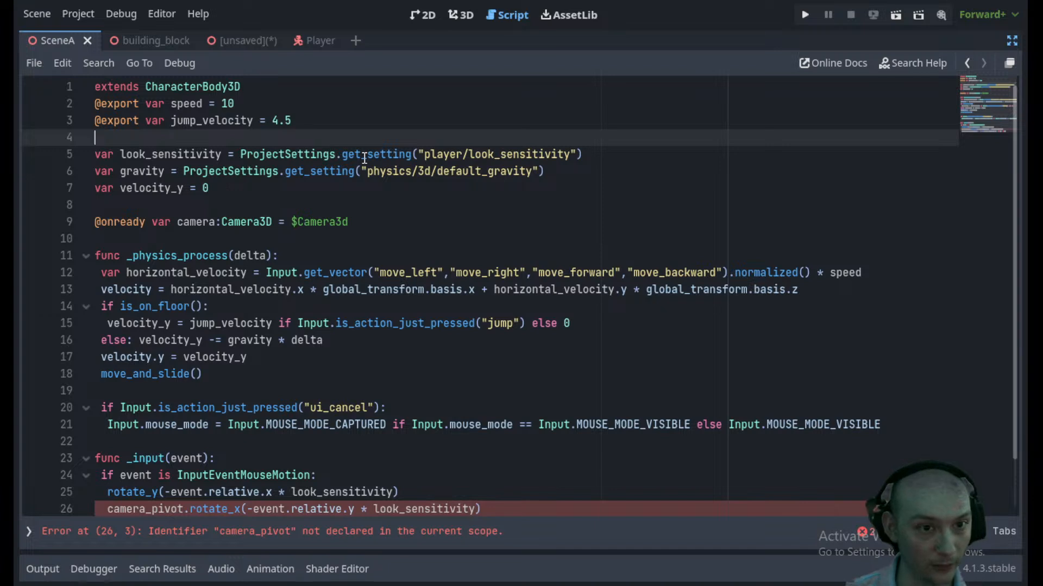
pyautogui.press('Down')
pyautogui.press('Down')
pyautogui.press('Down')
pyautogui.press('Down')
pyautogui.press('Down')
pyautogui.hotkey('ctrl', 'Right')
pyautogui.hotkey('ctrl', 'Right')
pyautogui.hotkey('ctrl', 'Right')
pyautogui.hotkey('ctrl', 'Right')
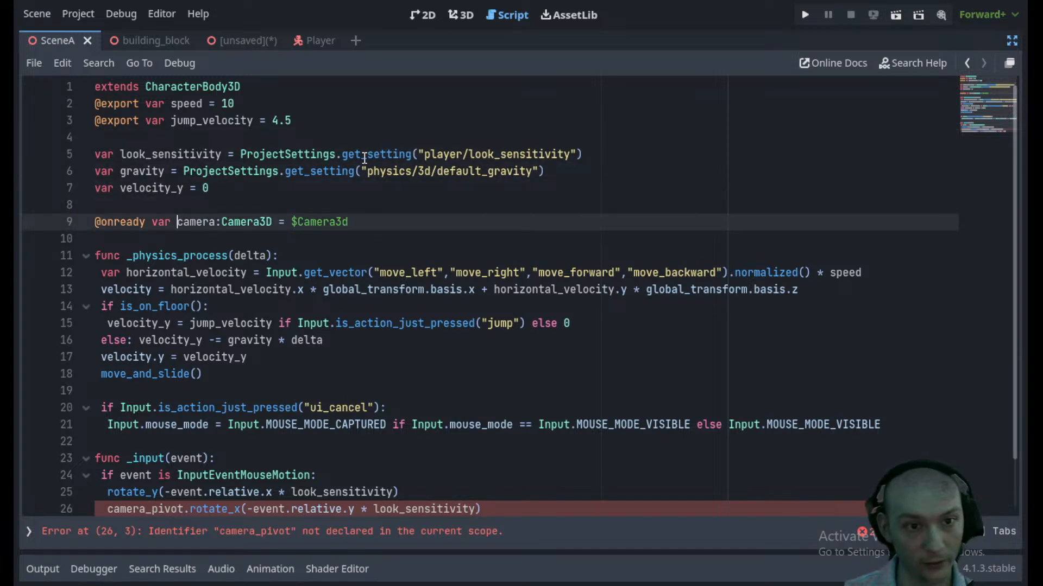
pyautogui.write('_pvi')
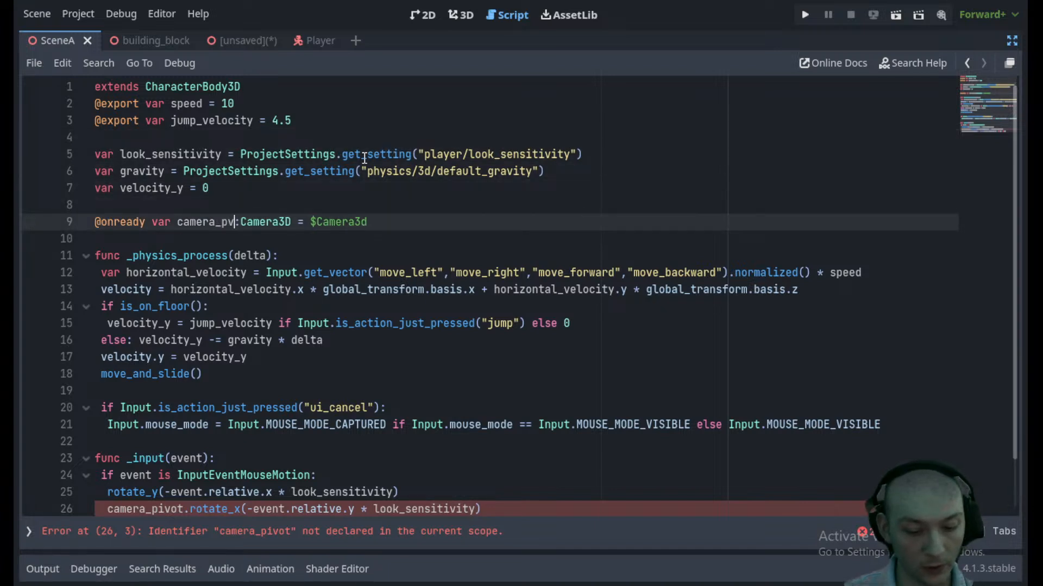
pyautogui.press('BackSpace')
pyautogui.press('BackSpace')
pyautogui.write('ivot')
pyautogui.hotkey('ctrl', 's')
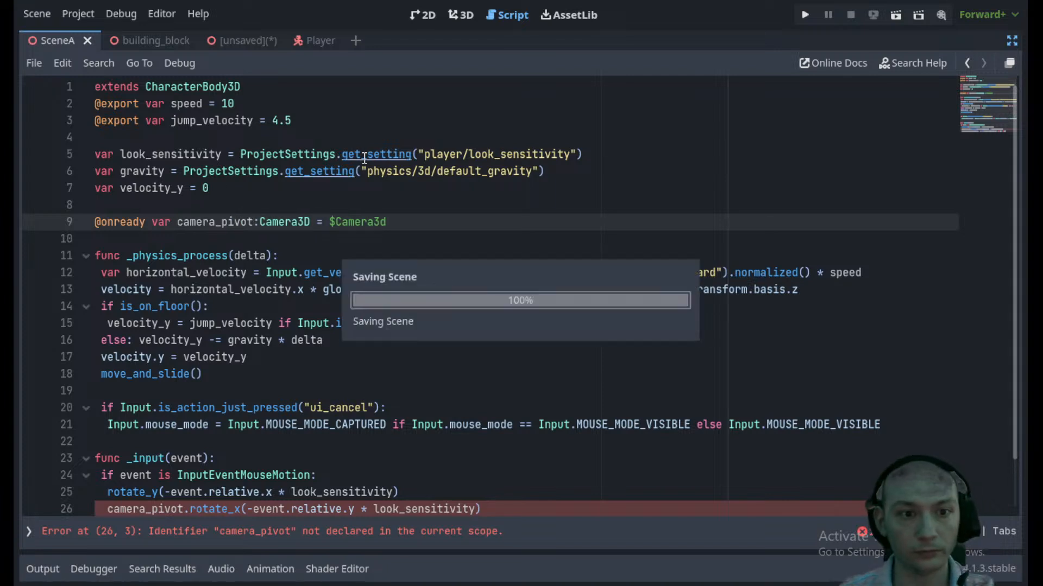
pyautogui.click(514, 209)
pyautogui.scroll(-1, 318, 316)
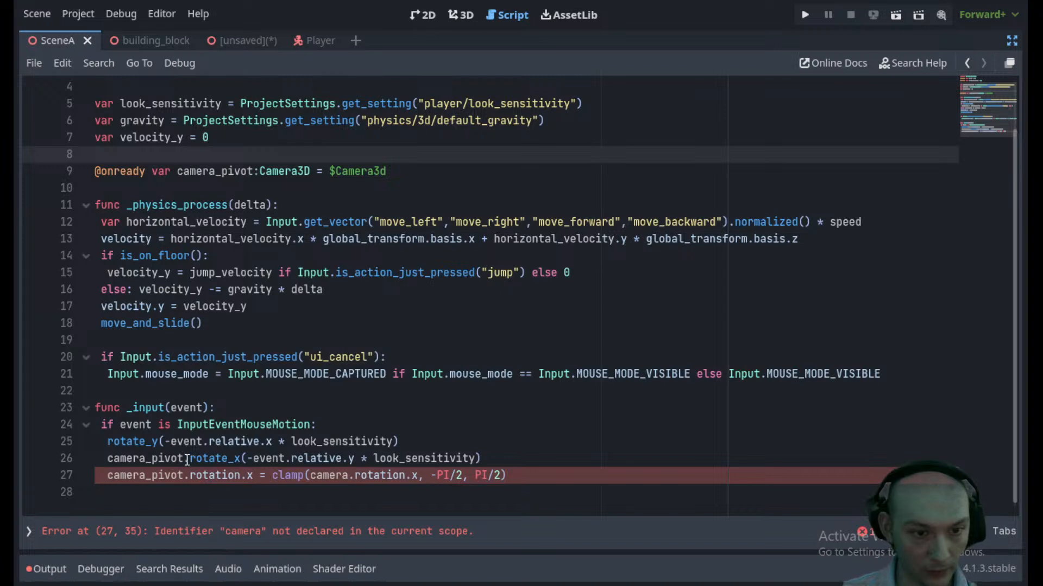
# - Rename camera to camera_pivot inside the clamp call on the last line of _input
pyautogui.click(352, 475)
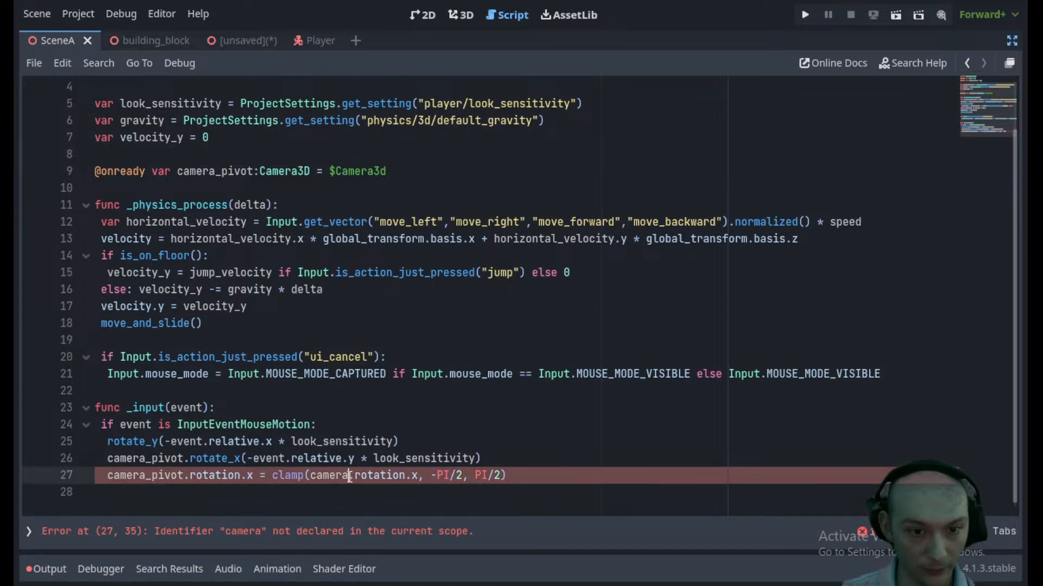
pyautogui.write('_pivot')
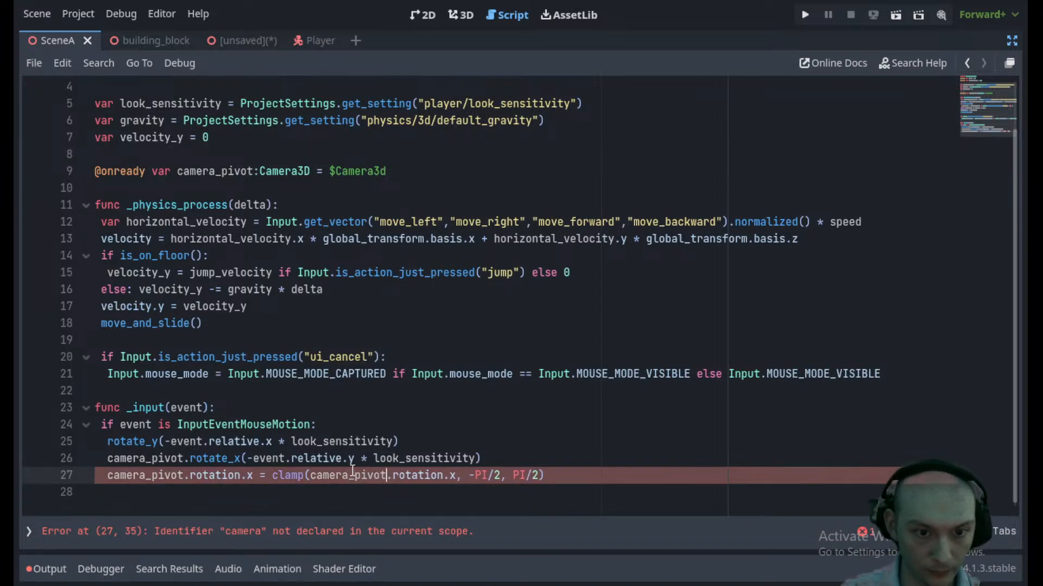
pyautogui.click(495, 386)
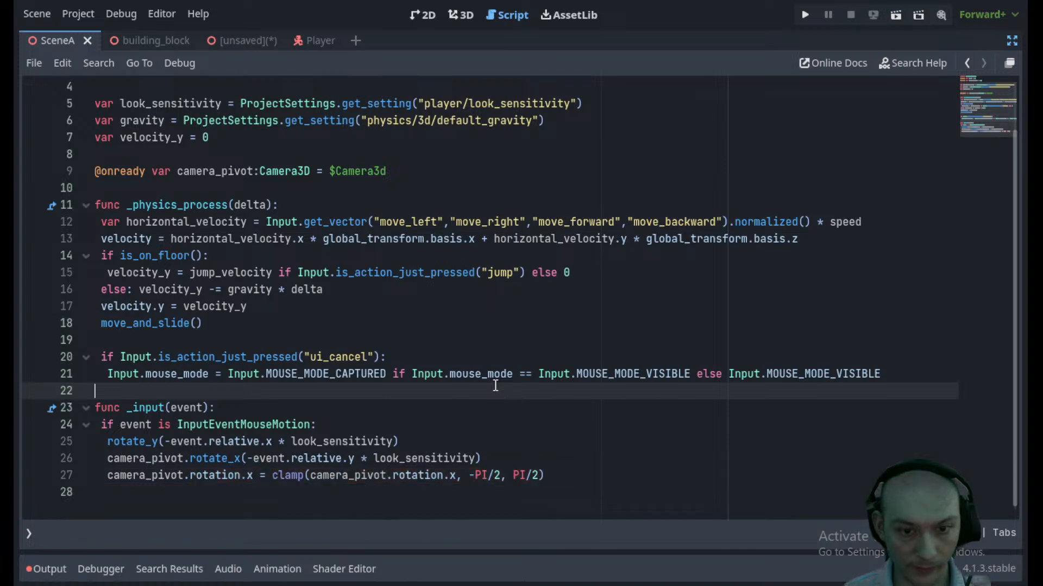
pyautogui.scroll(1, 417, 320)
pyautogui.click(418, 222)
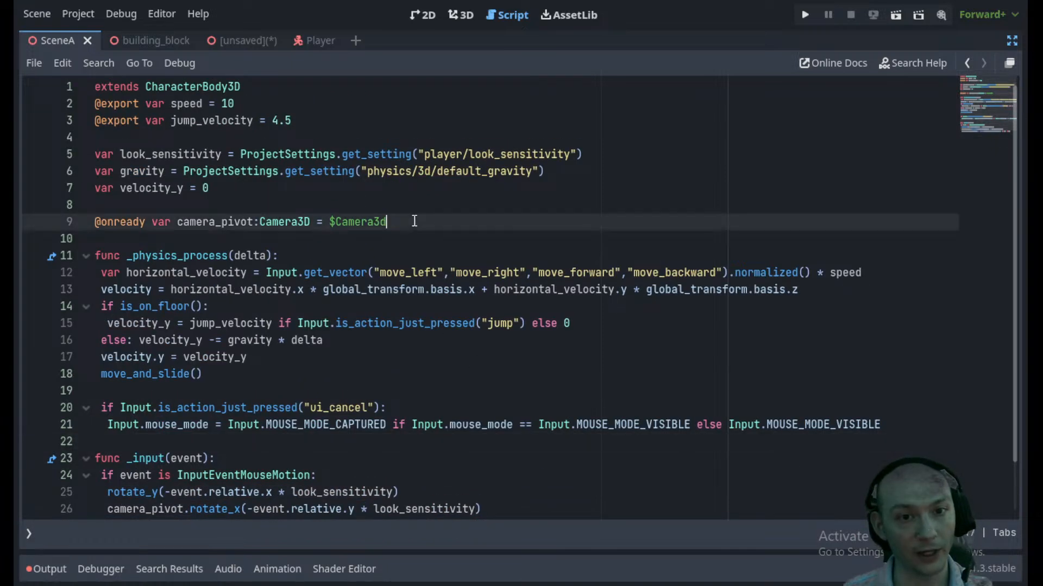
pyautogui.click(1012, 41)
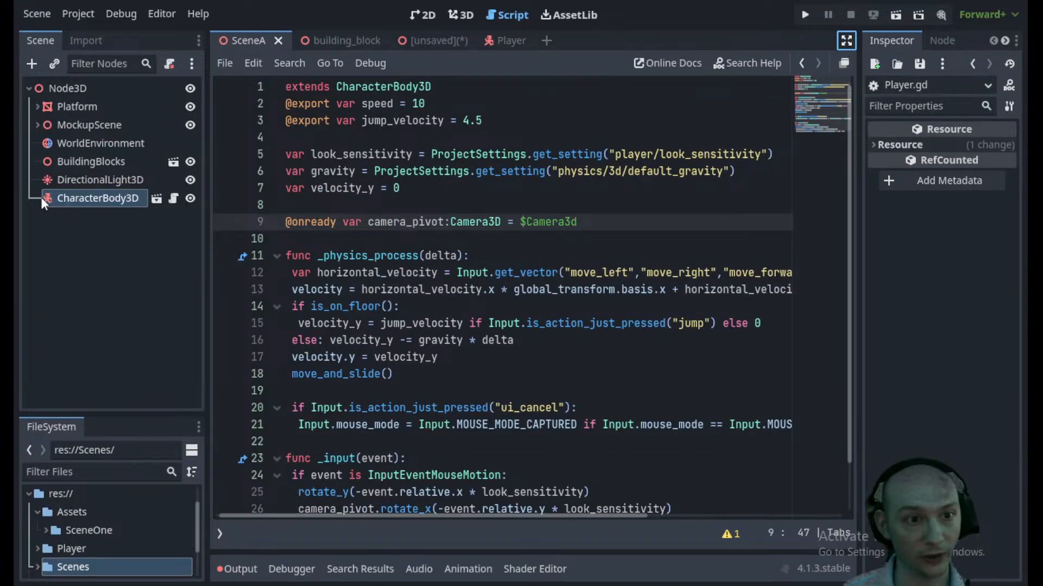
pyautogui.click(506, 40)
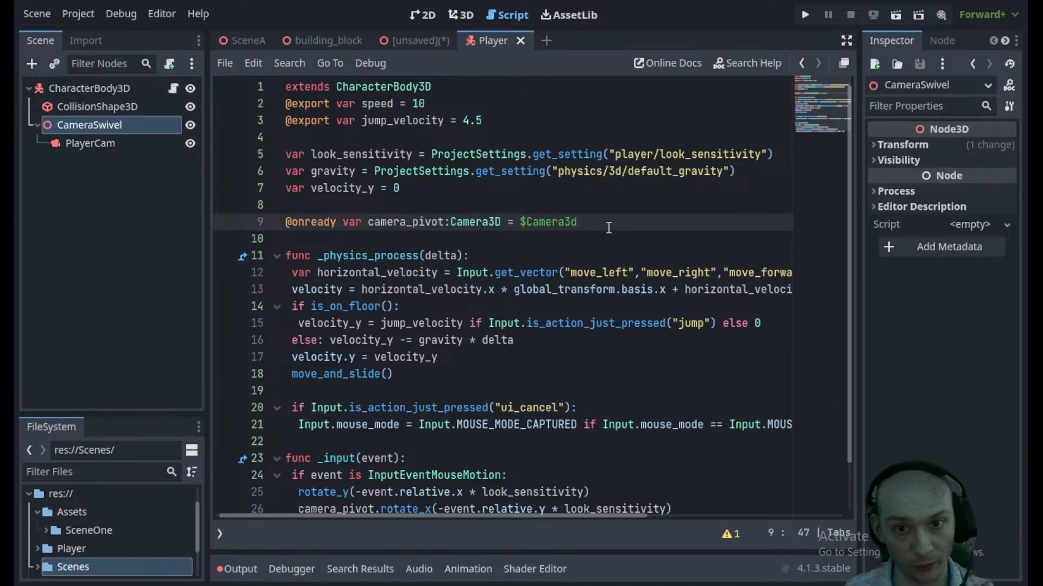
pyautogui.press('BackSpace')
pyautogui.press('BackSpace')
pyautogui.press('BackSpace')
pyautogui.press('BackSpace')
pyautogui.press('BackSpace')
pyautogui.press('BackSpace')
pyautogui.press('BackSpace')
pyautogui.press('BackSpace')
pyautogui.write('Ca')
pyautogui.press('Return')
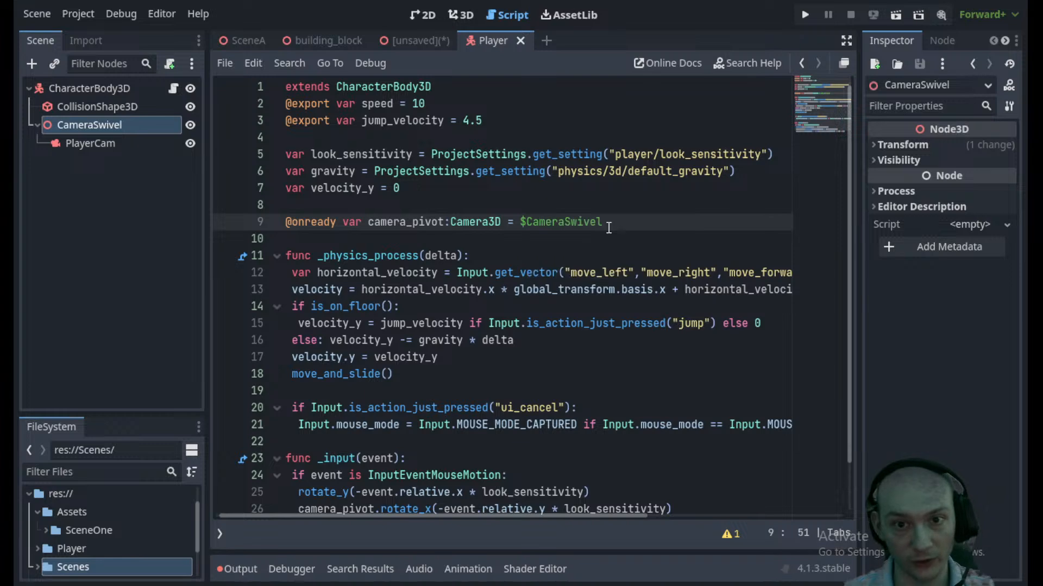
# - Enlarge the script editor by hiding the side docks and examine the velocity calculation in _physics_process
pyautogui.scroll(-3, 429, 202)
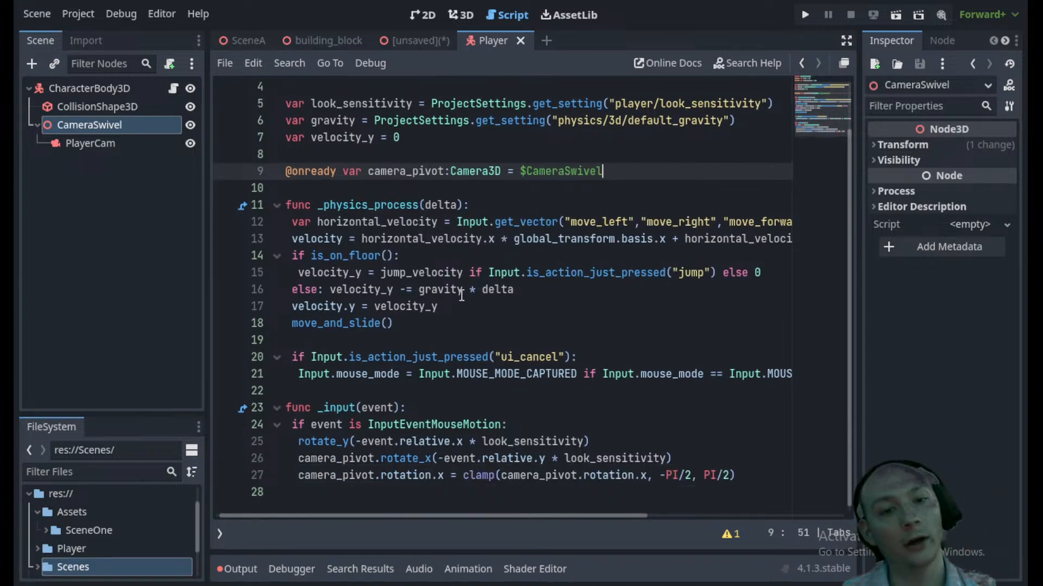
pyautogui.click(502, 320)
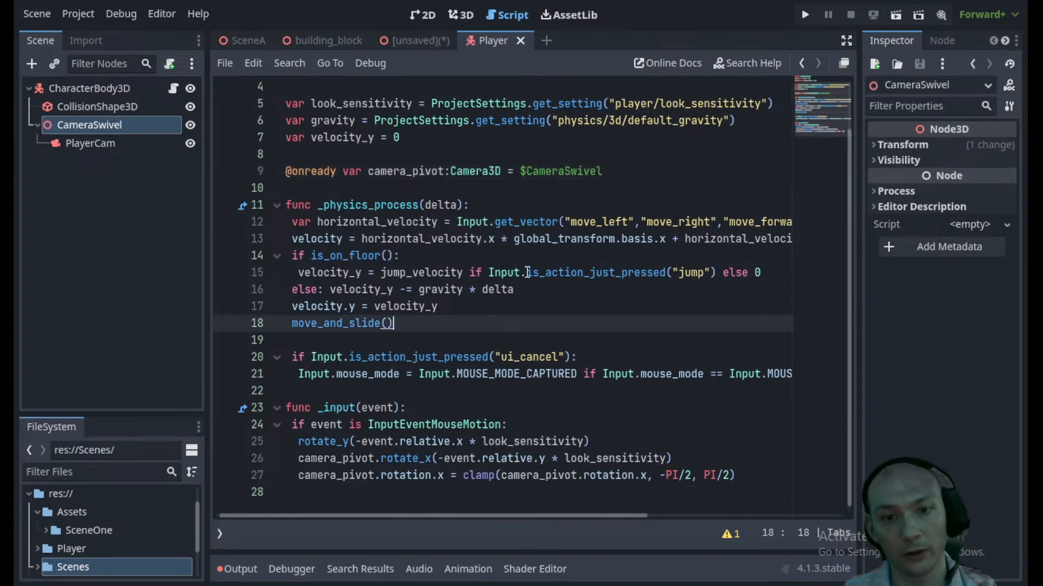
pyautogui.click(846, 41)
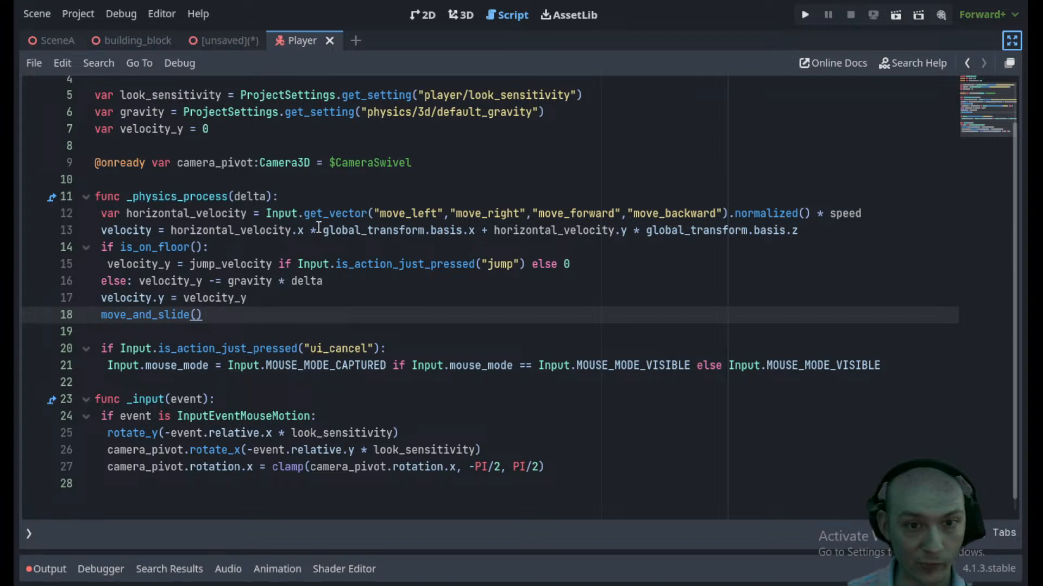
pyautogui.click(645, 233)
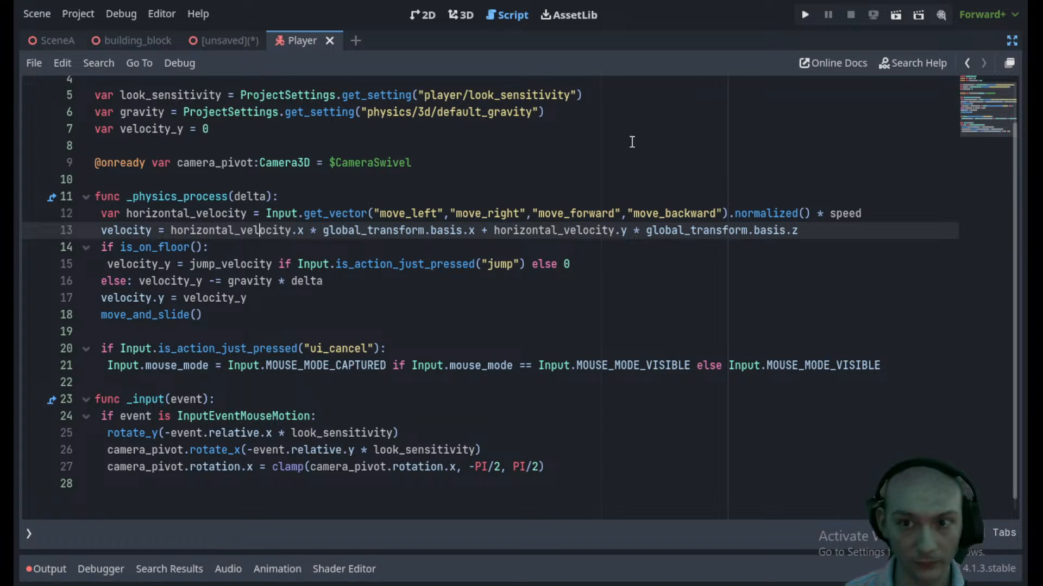
# - Switch to SceneA, open the Input Map in Project Settings, and place a shortened settings window below the get_vector line of the script
pyautogui.click(57, 45)
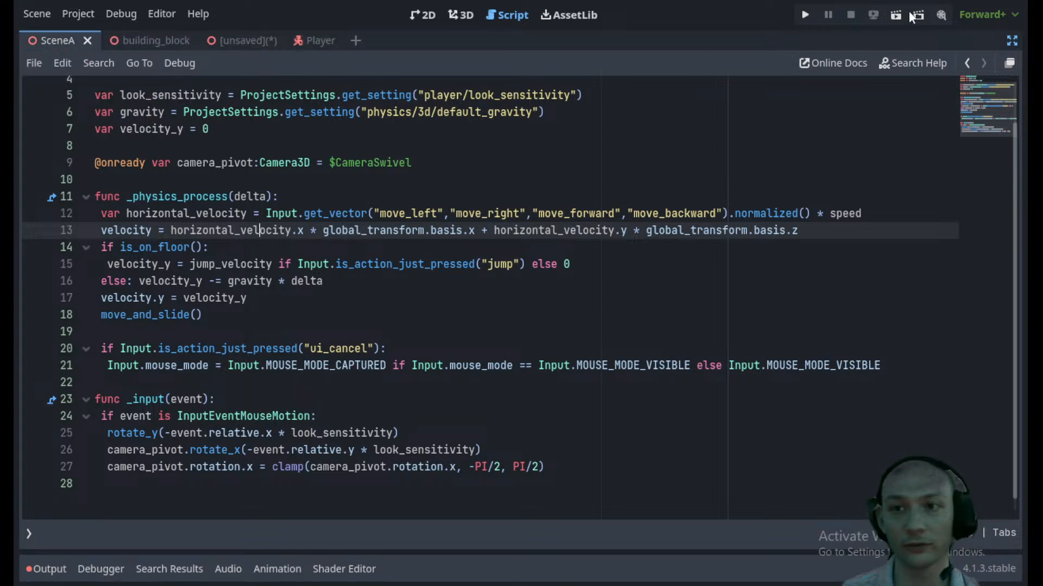
pyautogui.click(660, 213)
pyautogui.click(200, 13)
pyautogui.click(87, 11)
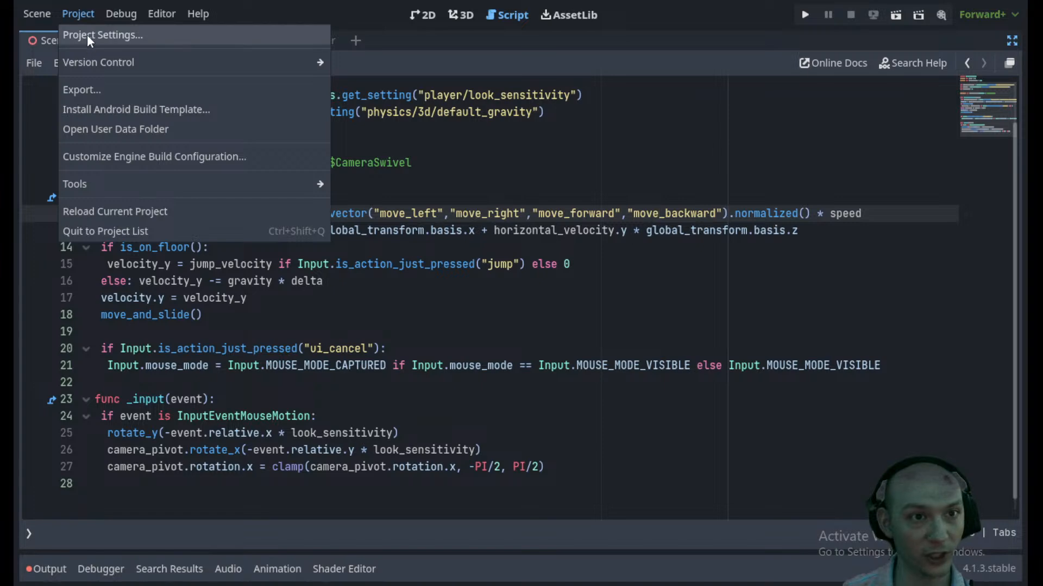
pyautogui.click(86, 36)
pyautogui.click(293, 69)
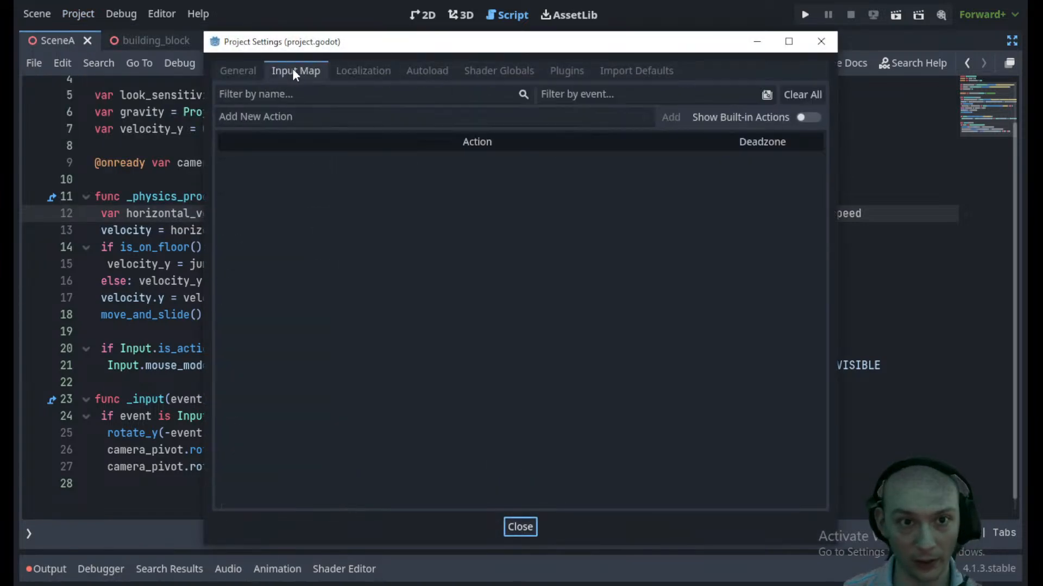
pyautogui.moveTo(374, 44)
pyautogui.mouseDown()
pyautogui.moveTo(568, 121)
pyautogui.moveTo(435, 213)
pyautogui.moveTo(347, 297)
pyautogui.moveTo(382, 60)
pyautogui.mouseUp()
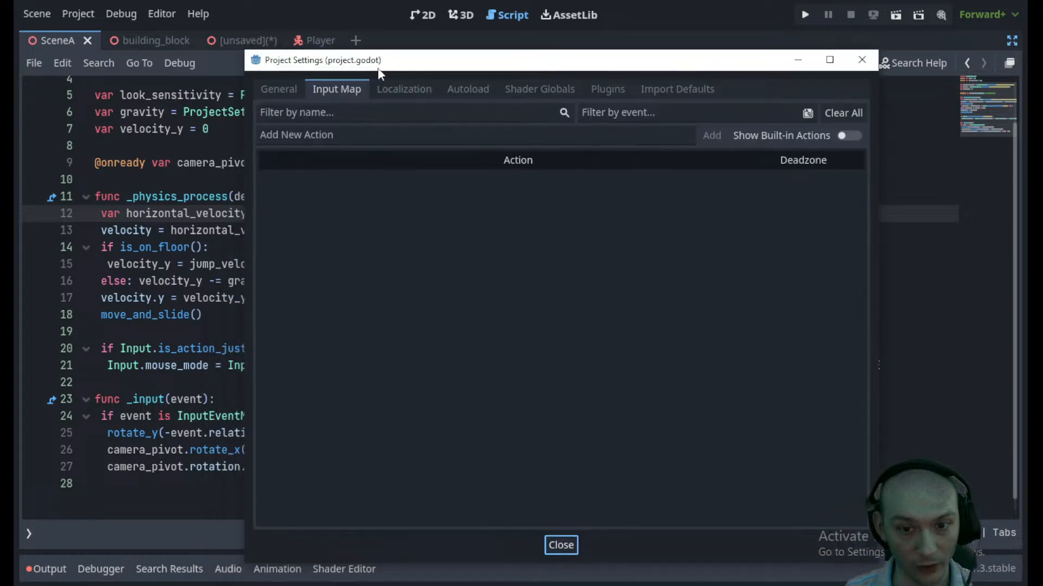
pyautogui.moveTo(594, 49); pyautogui.dragTo(581, 257)
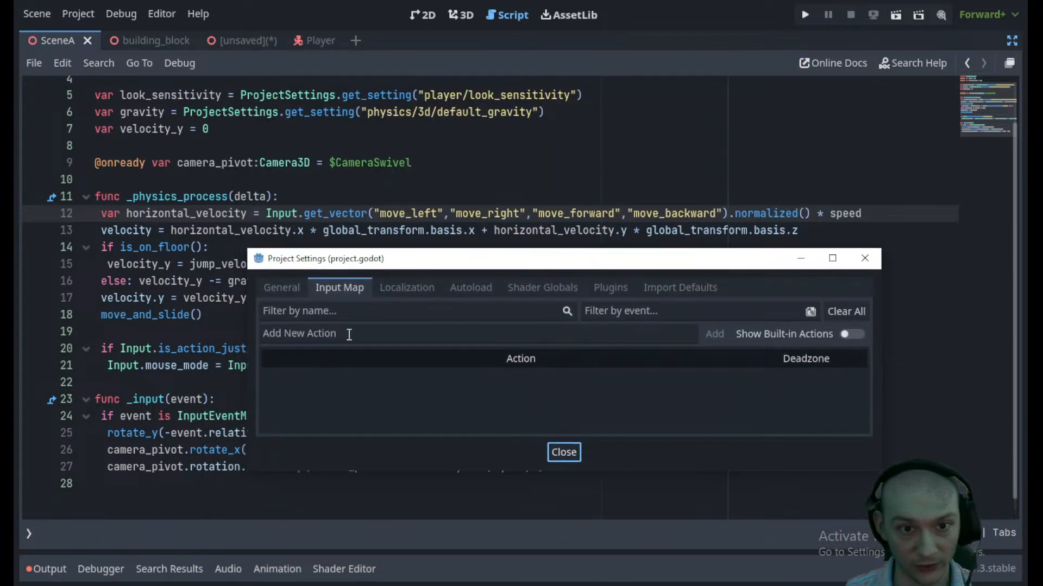
# - Add the input actions move_left and move_right to the Input Map
pyautogui.click(349, 315)
pyautogui.click(343, 334)
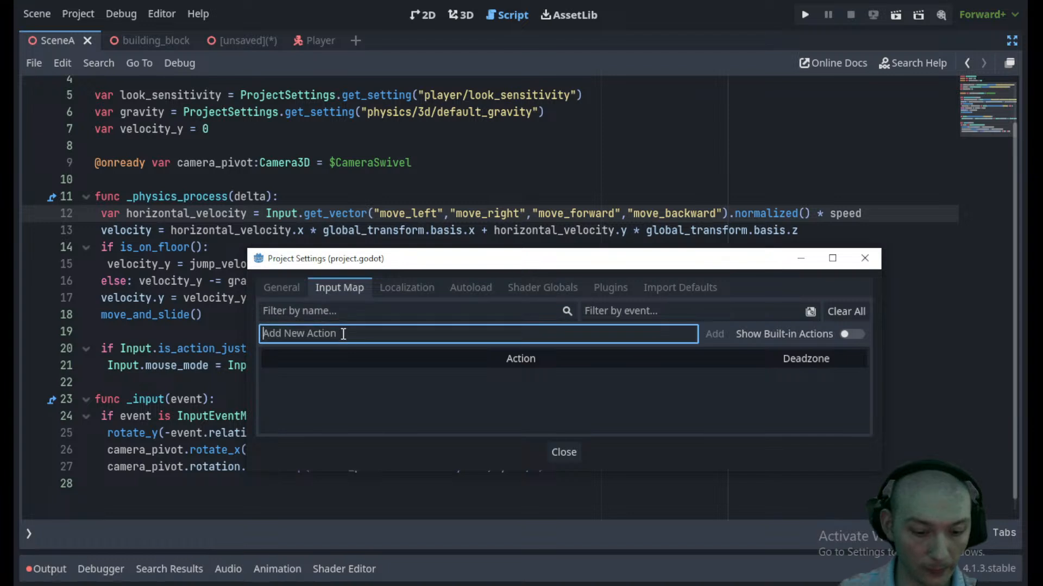
pyautogui.write('move')
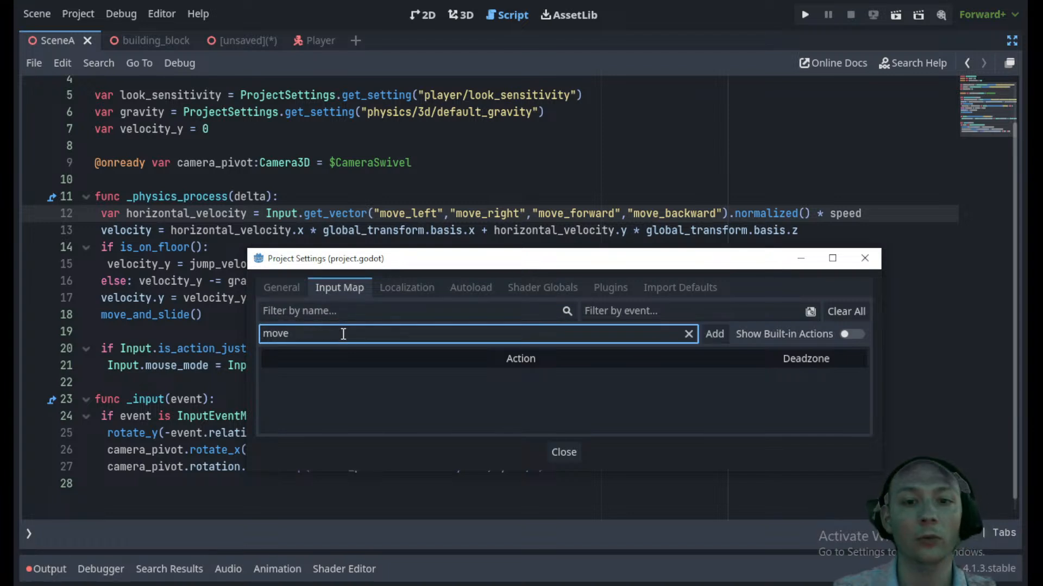
pyautogui.write('_left')
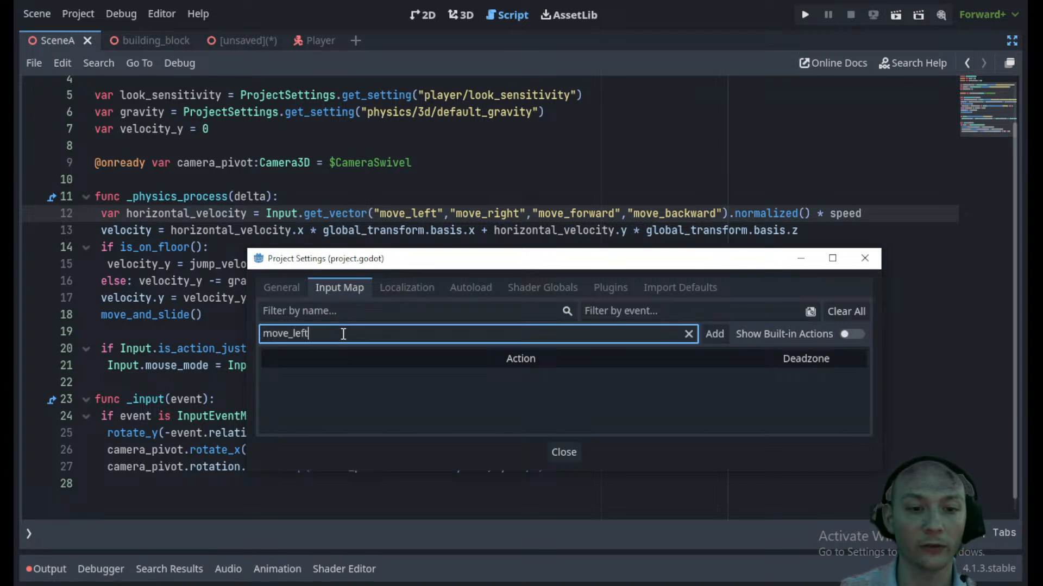
pyautogui.write('move_right')
pyautogui.press('Return')
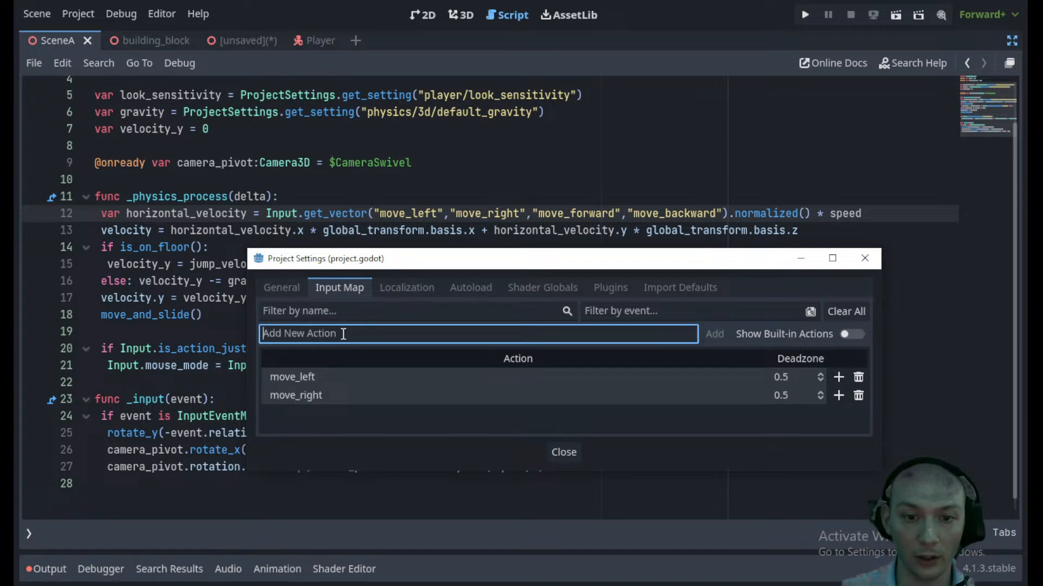
# - Add the input actions move_forward and move_backward to the Input Map
pyautogui.write('move')
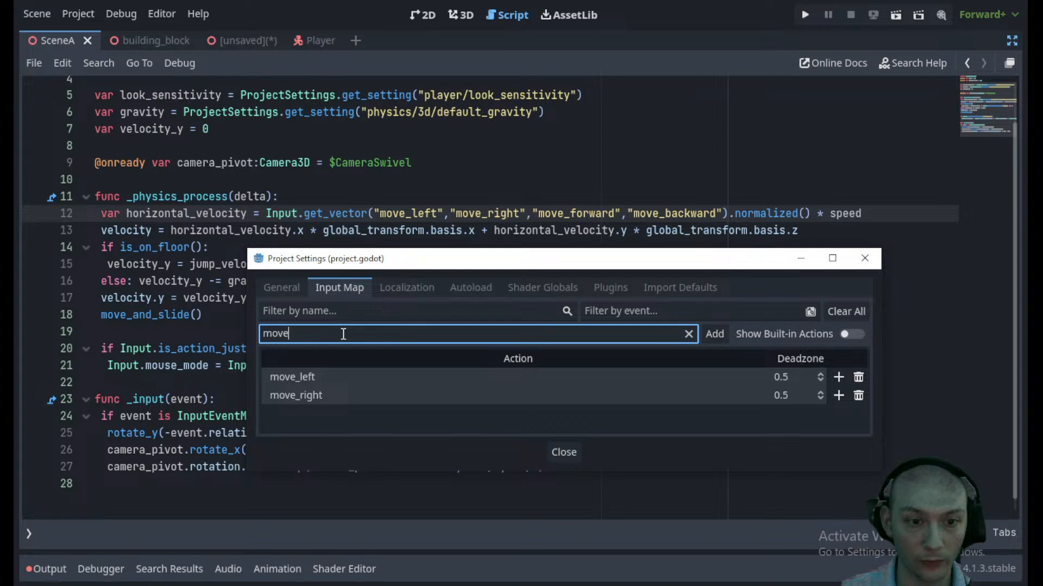
pyautogui.write('_forw')
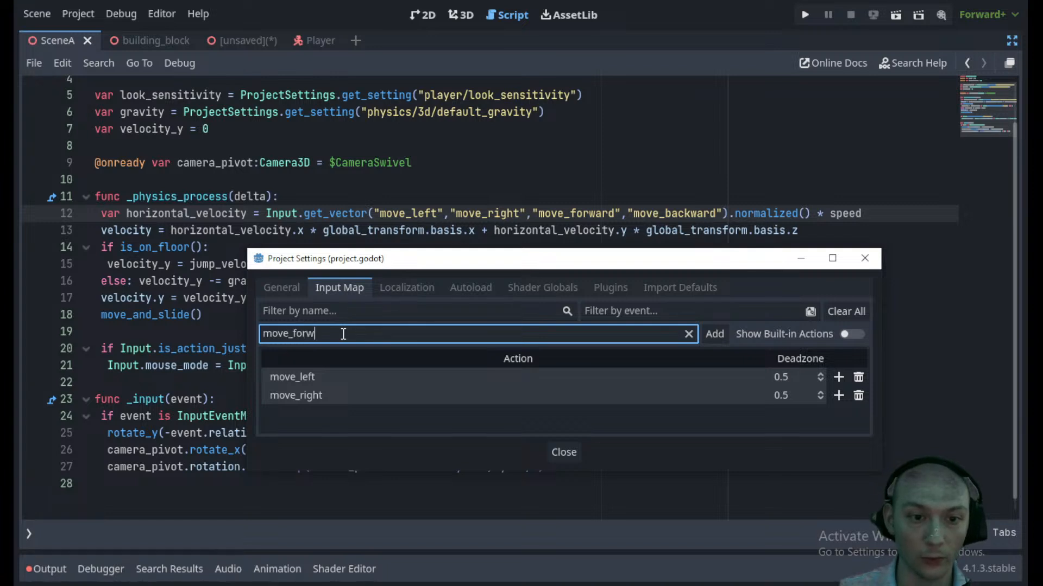
pyautogui.write('ard')
pyautogui.press('Return')
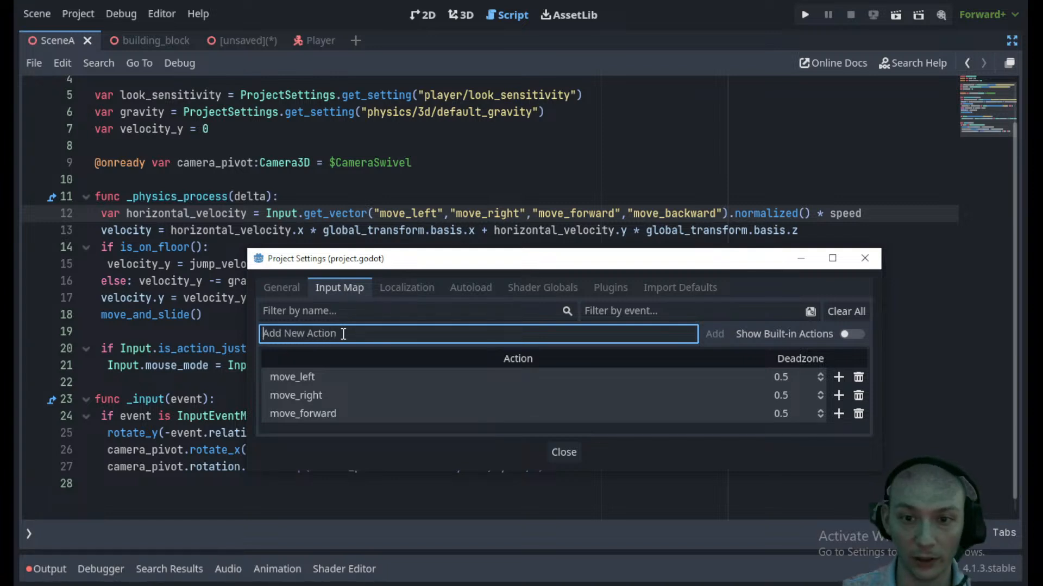
pyautogui.write('move_backward')
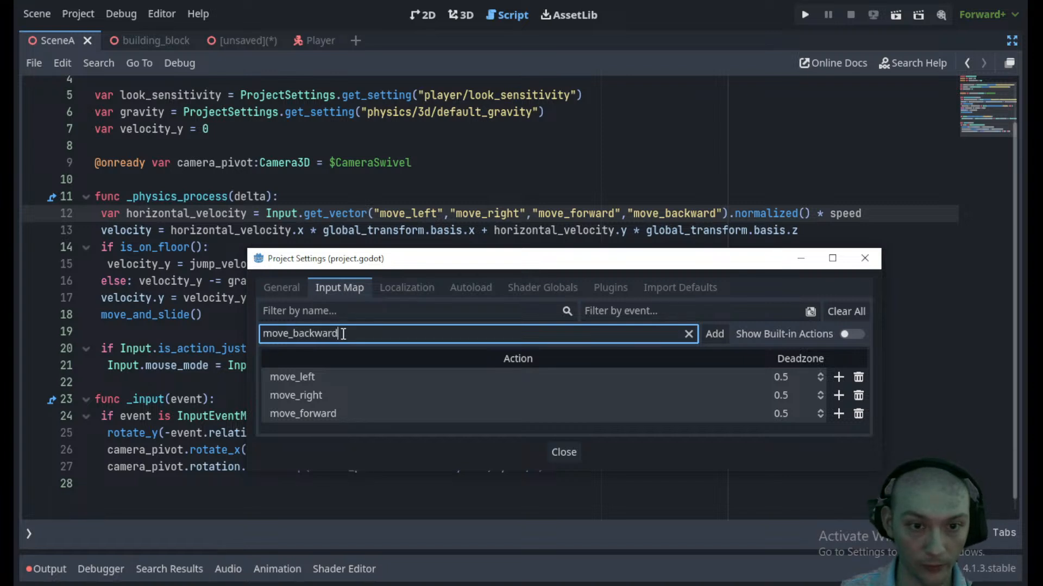
pyautogui.press('Return')
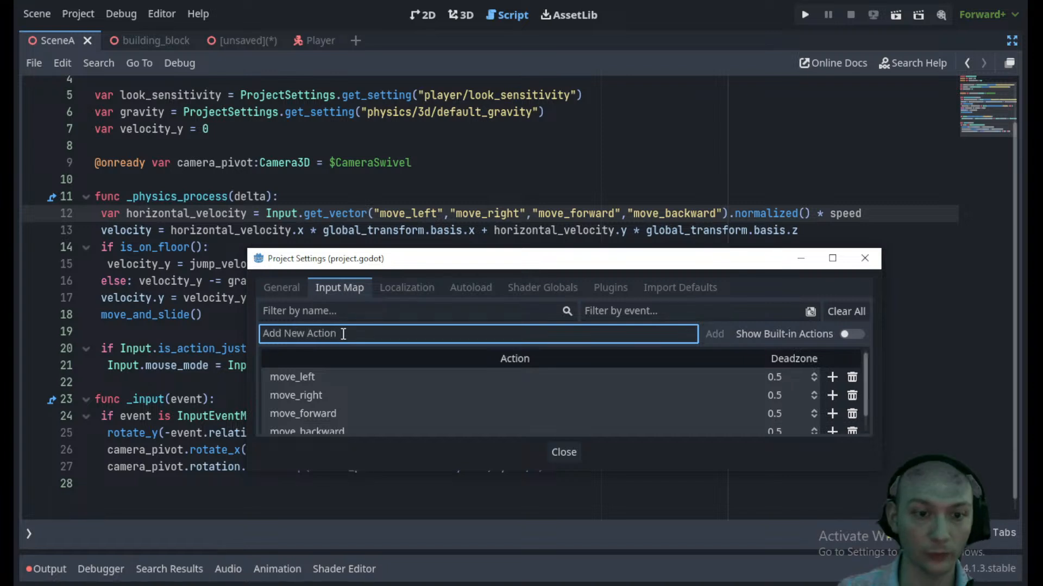
pyautogui.click(832, 377)
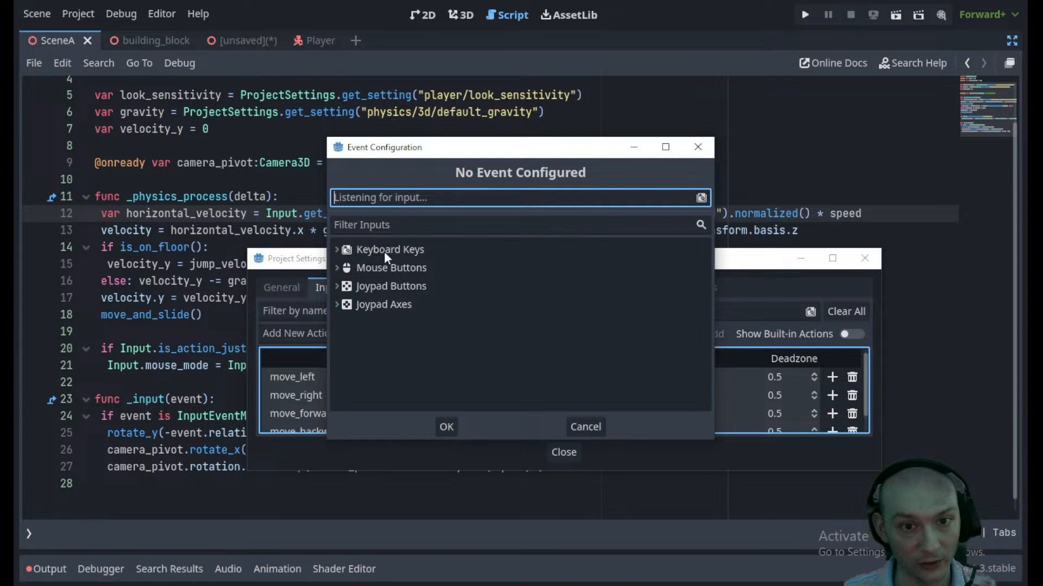
pyautogui.click(368, 250)
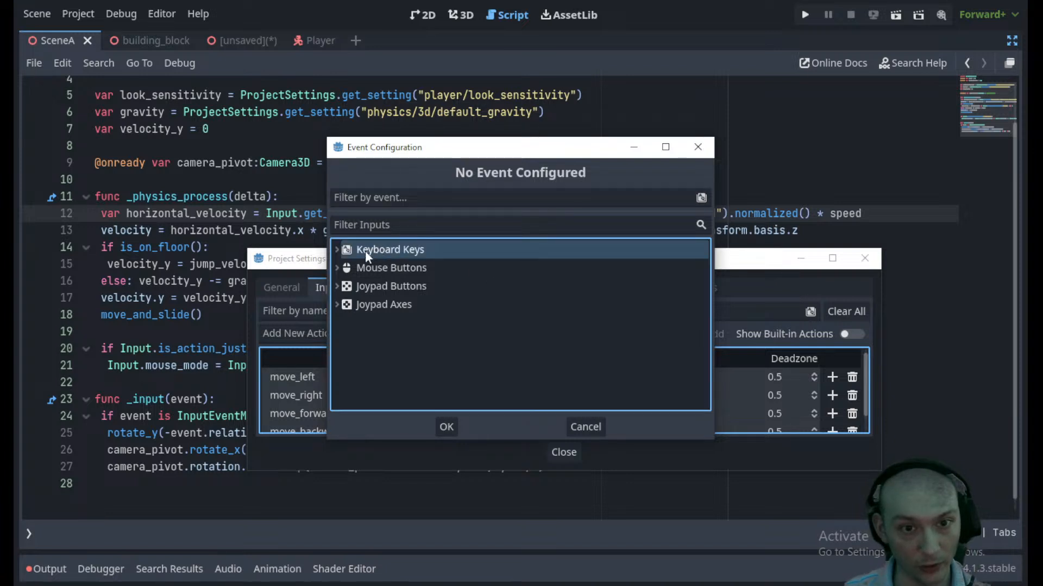
pyautogui.click(338, 251)
pyautogui.press('alt')
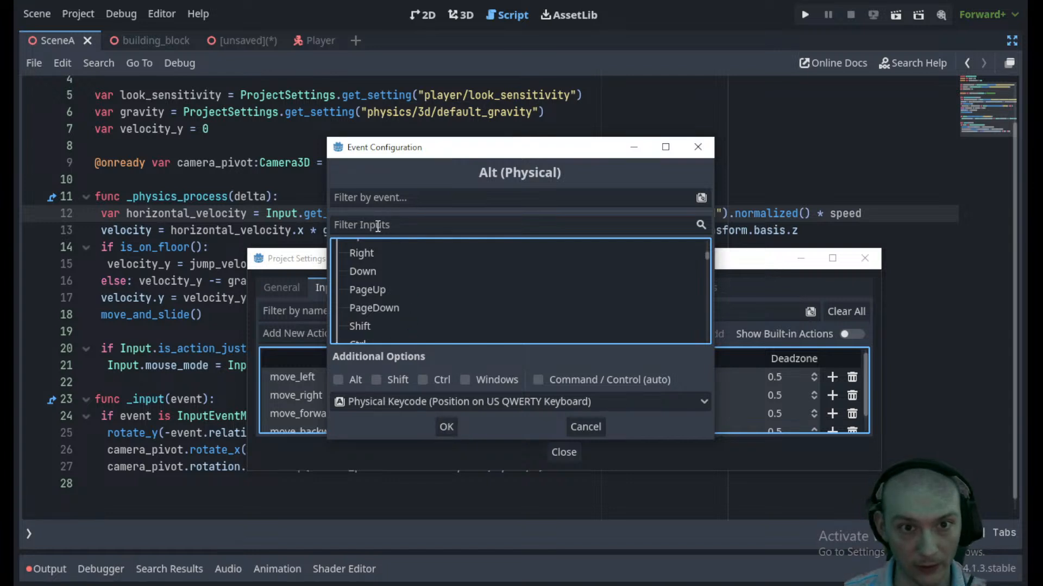
pyautogui.press('a')
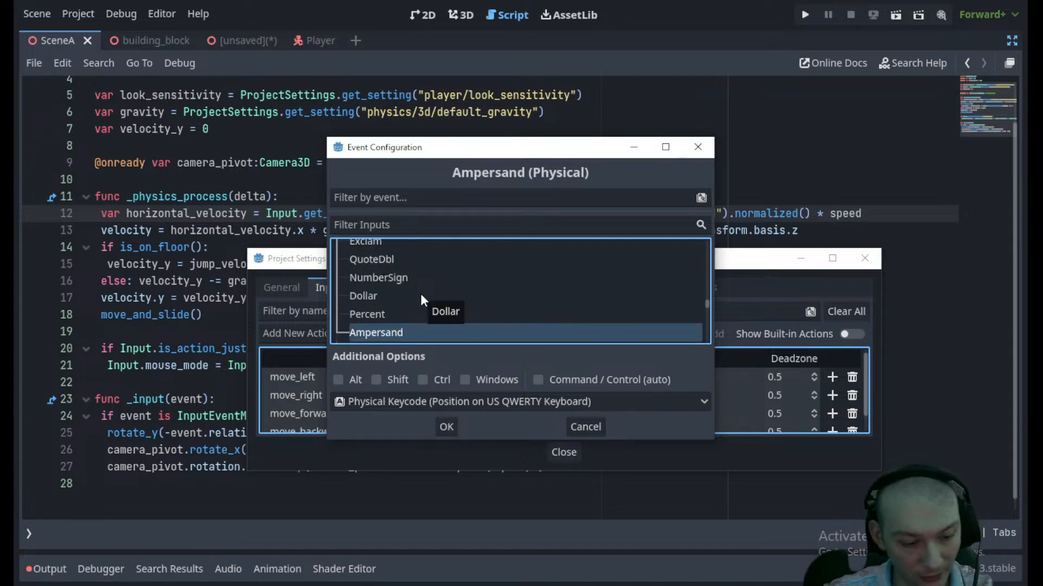
pyautogui.press('Down')
pyautogui.scroll(-5, 418, 327)
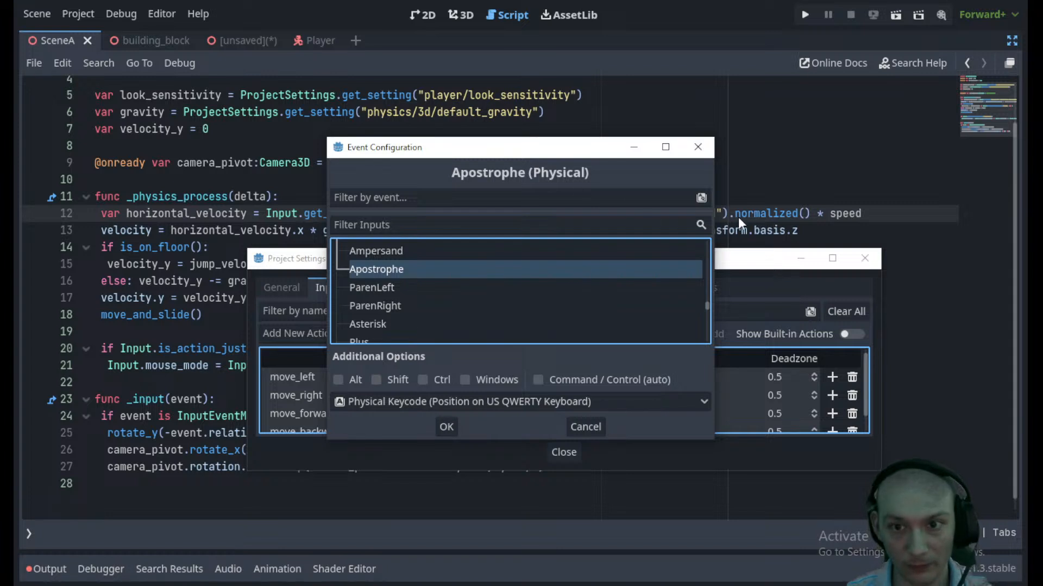
pyautogui.click(582, 426)
# - Bind the physical A key to the move_left action
pyautogui.click(832, 377)
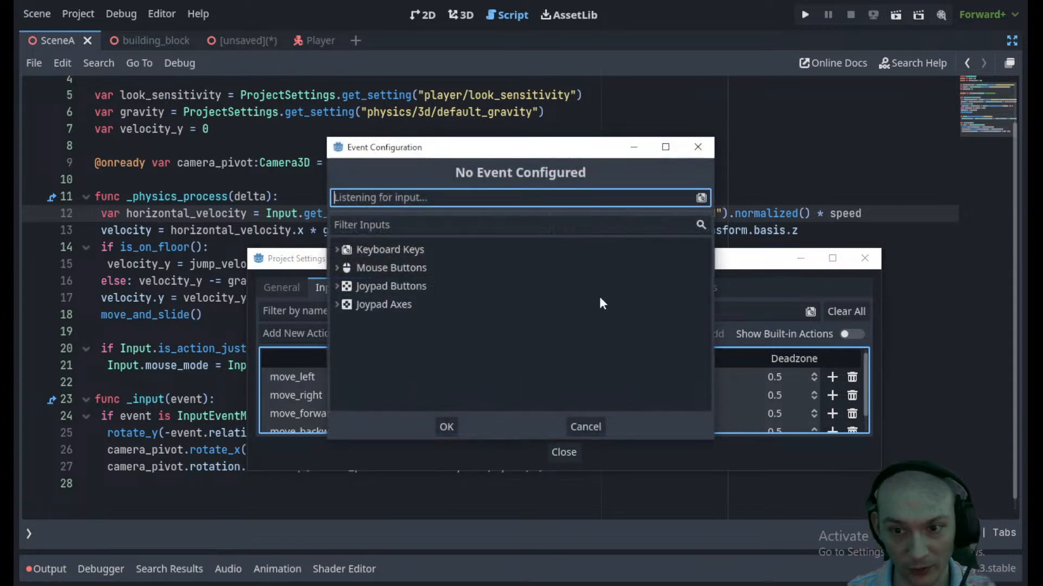
pyautogui.press('a')
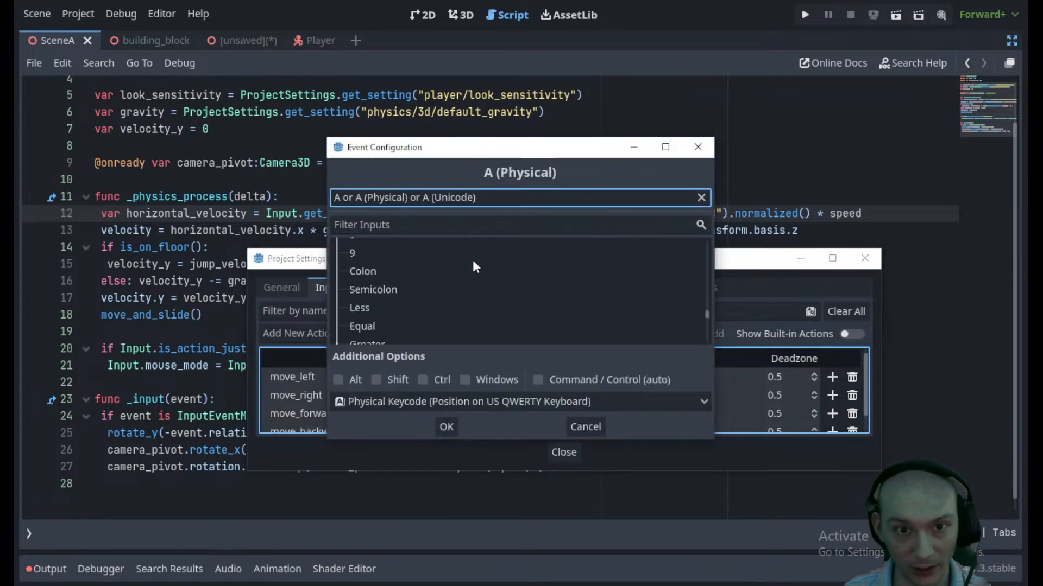
pyautogui.click(446, 426)
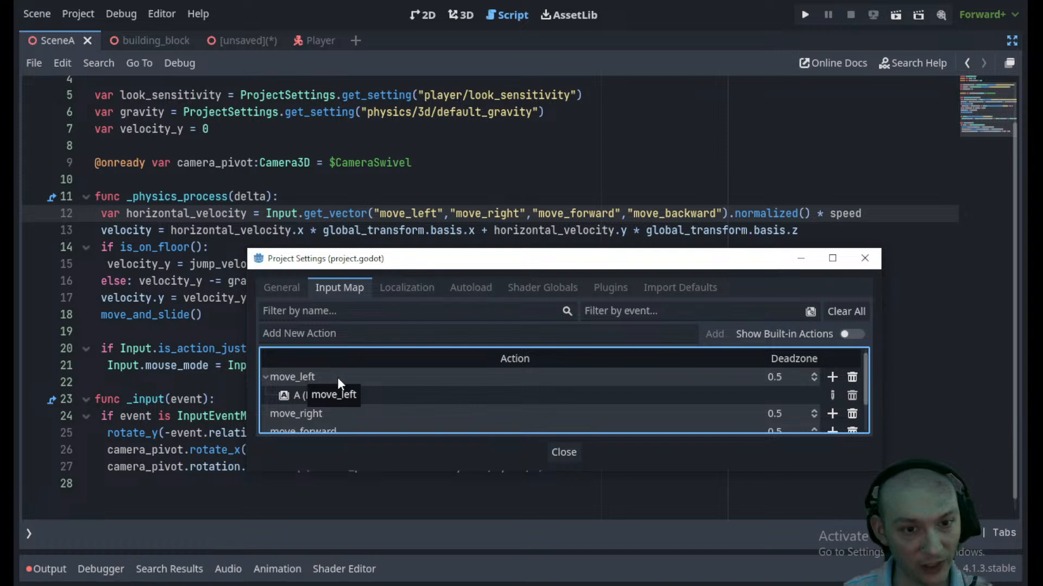
# - Bind the physical D key to the move_right action
pyautogui.scroll(-1, 332, 380)
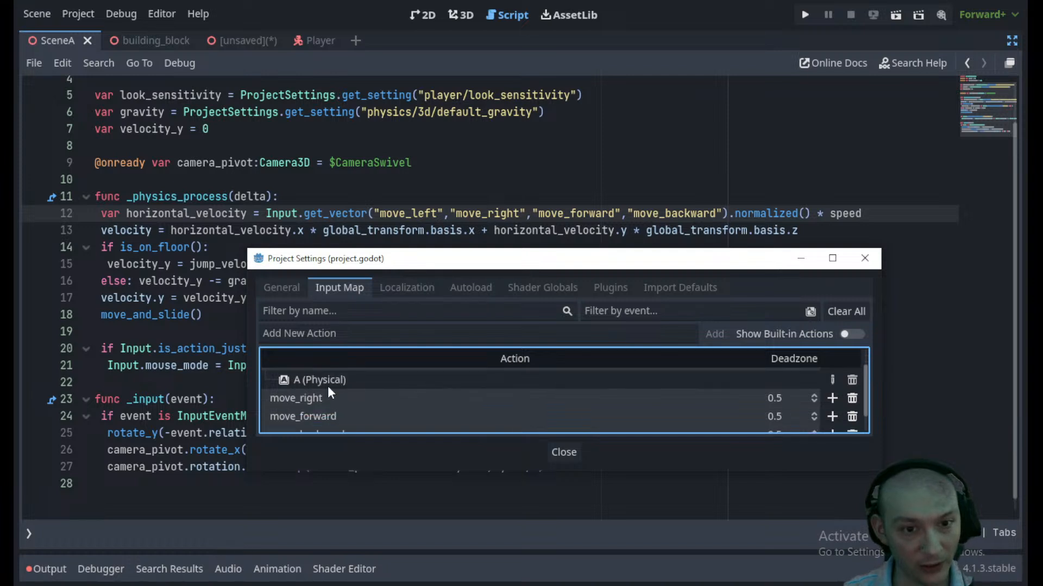
pyautogui.click(832, 398)
pyautogui.press('d')
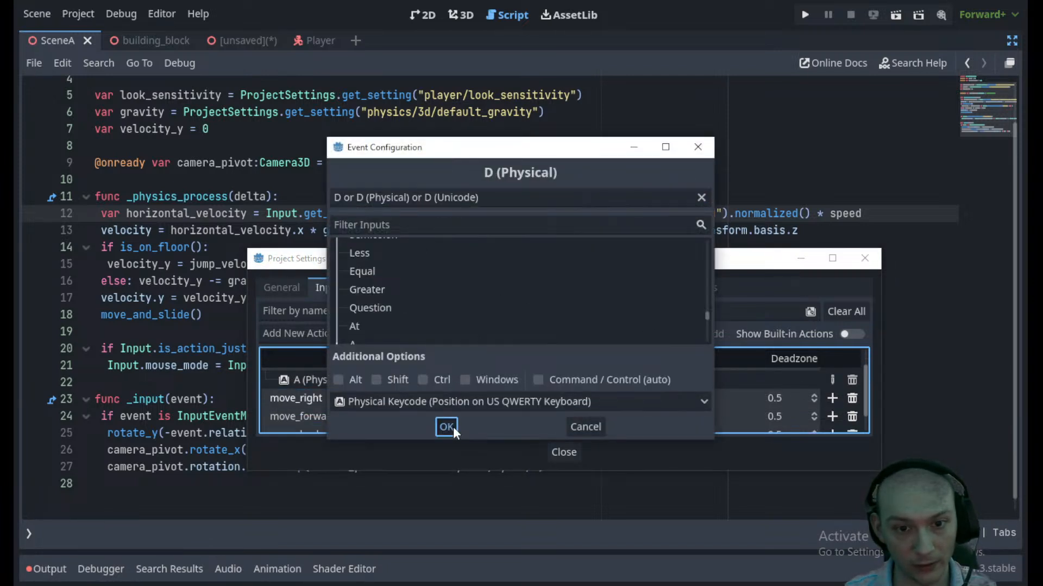
pyautogui.click(446, 427)
# - Bind the physical W key to the move_forward action
pyautogui.scroll(-2, 380, 391)
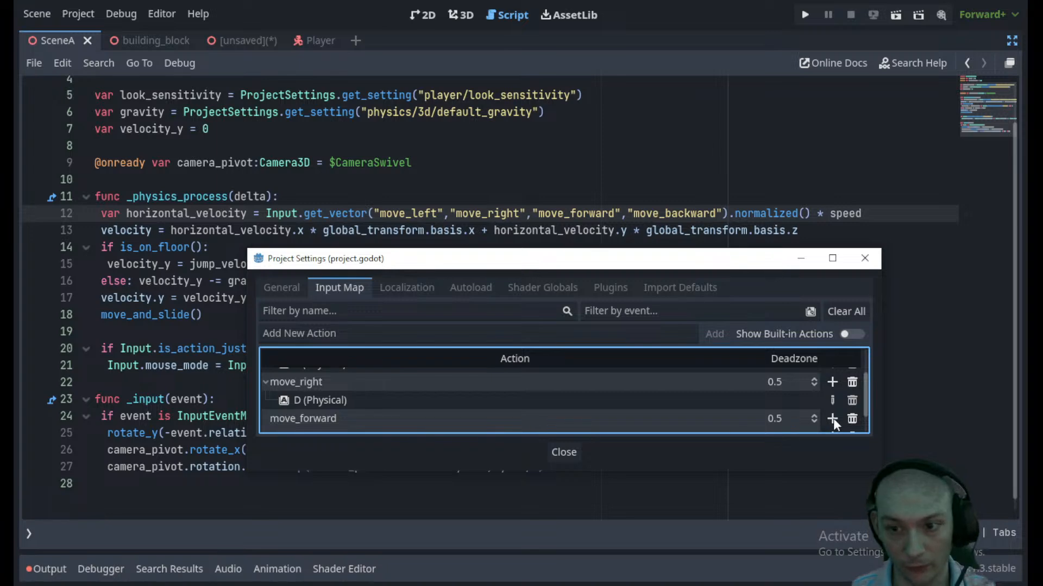
pyautogui.click(831, 419)
pyautogui.press('w')
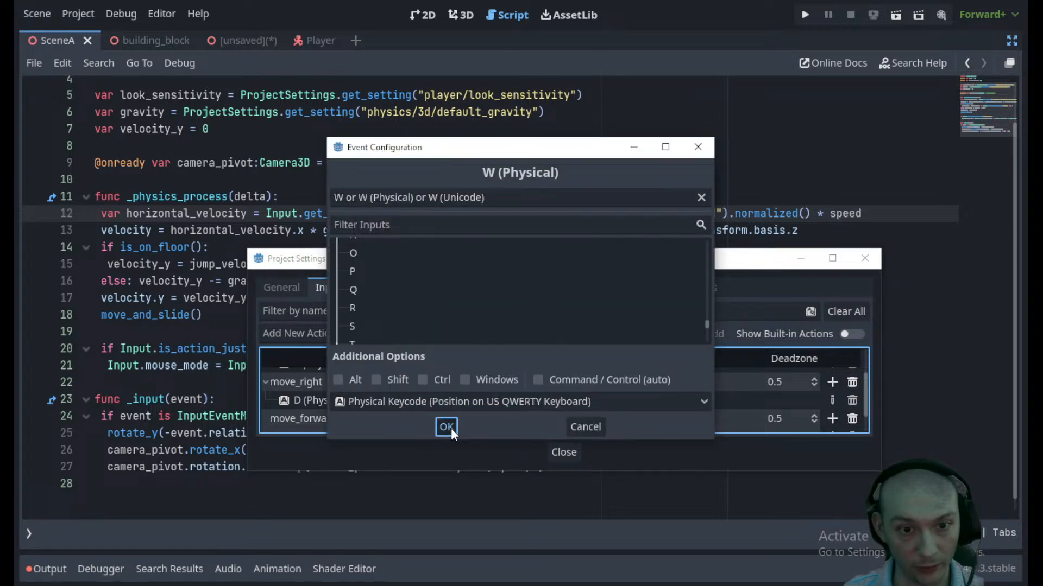
pyautogui.click(447, 427)
# - Bind the physical S key to the move_backward action and close Project Settings
pyautogui.scroll(-2, 497, 364)
pyautogui.click(832, 419)
pyautogui.press('s')
pyautogui.click(453, 427)
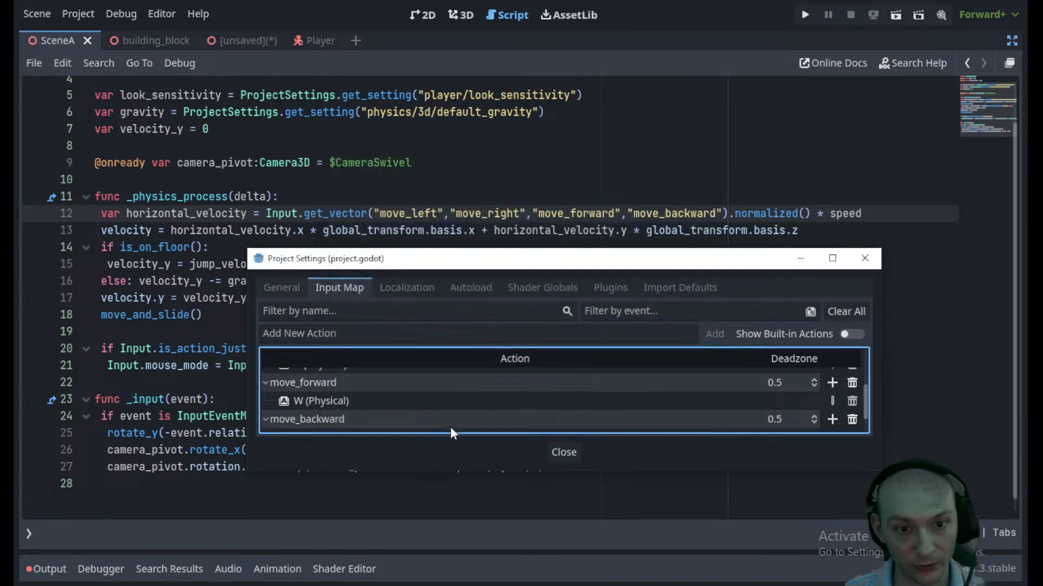
pyautogui.click(559, 454)
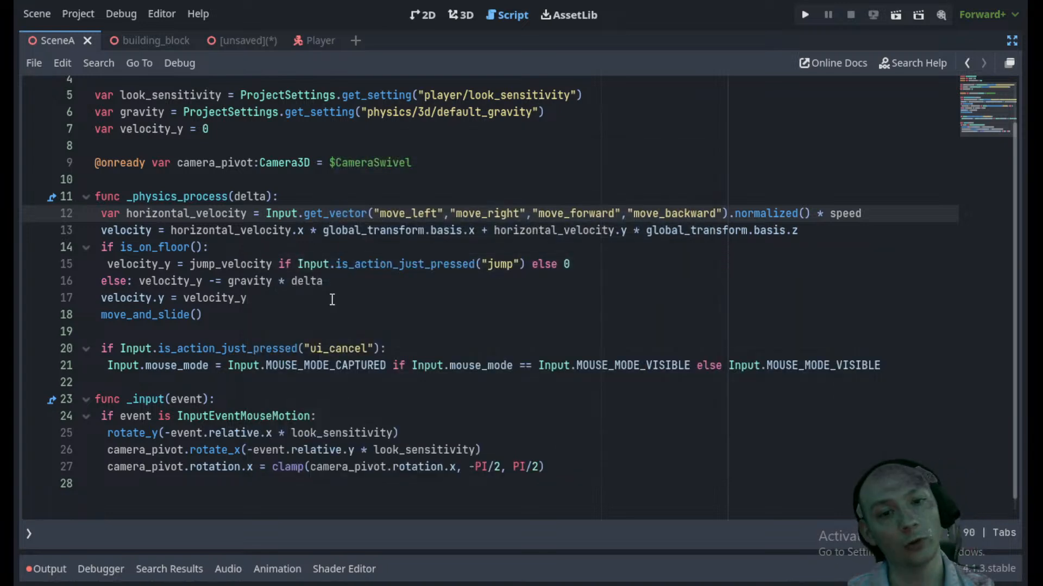
# - Test-run SceneA, remove the Camera3D type hint from the camera_pivot declaration in the player script, and save
pyautogui.click(899, 15)
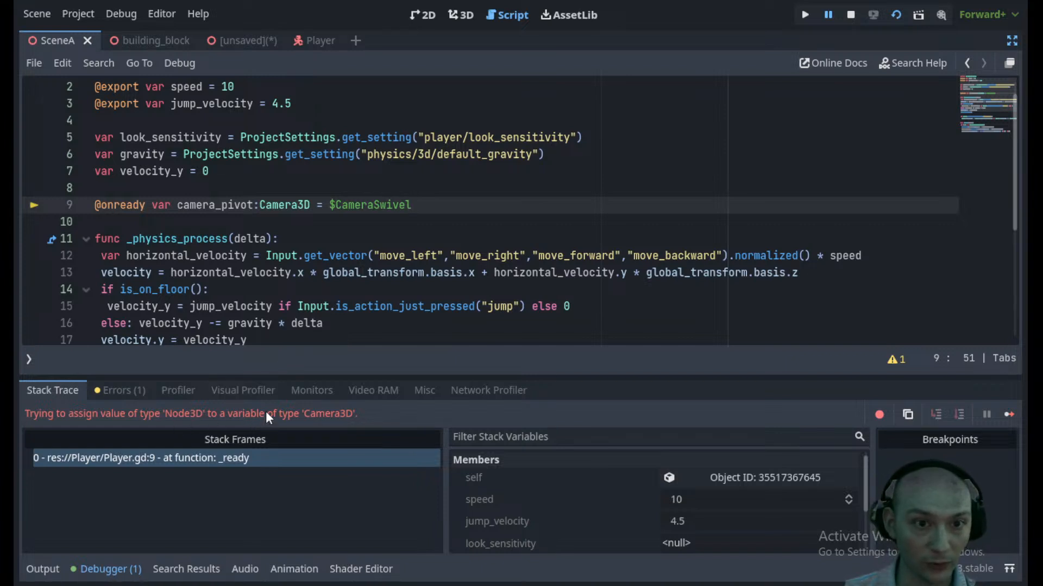
pyautogui.click(310, 205)
pyautogui.press('BackSpace')
pyautogui.press('BackSpace')
pyautogui.press('BackSpace')
pyautogui.press('BackSpace')
pyautogui.press('BackSpace')
pyautogui.press('BackSpace')
pyautogui.press('BackSpace')
pyautogui.press('BackSpace')
pyautogui.press('BackSpace')
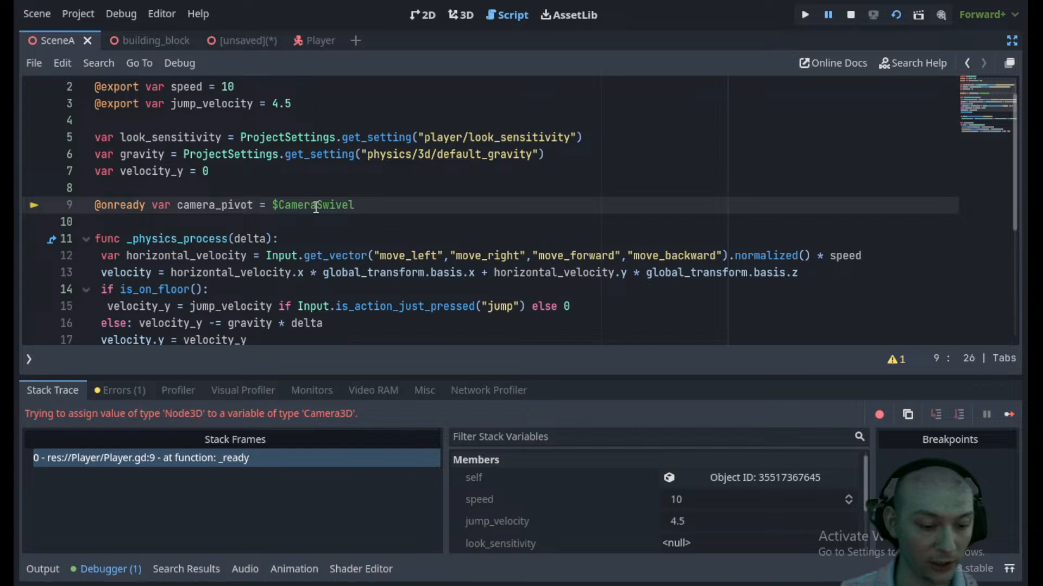
pyautogui.hotkey('ctrl', 's')
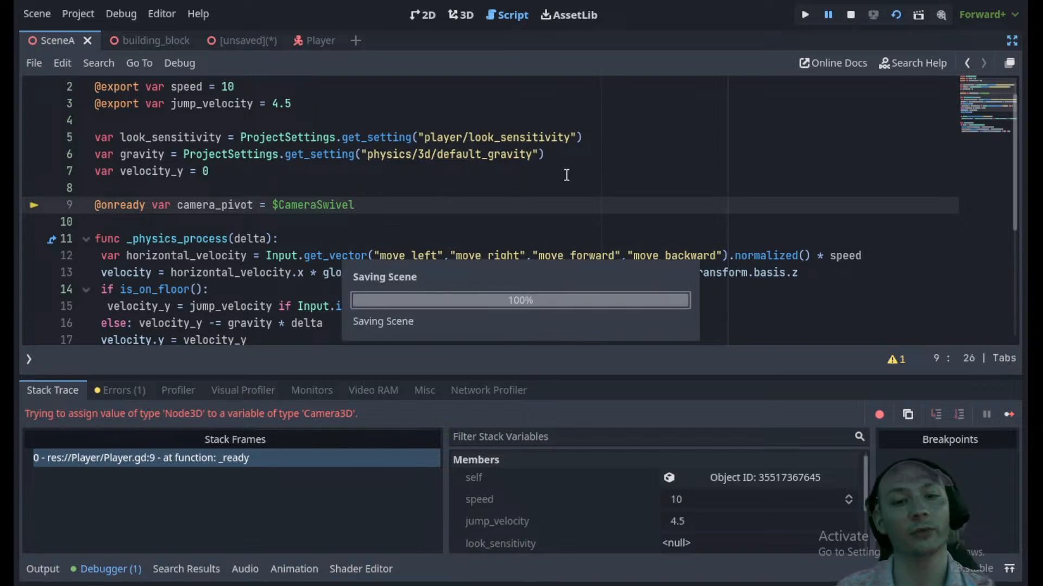
# - Restart the SceneA test run and examine the operands of the rotate_y line in _input and the variable declarations at the script's start
pyautogui.click(849, 16)
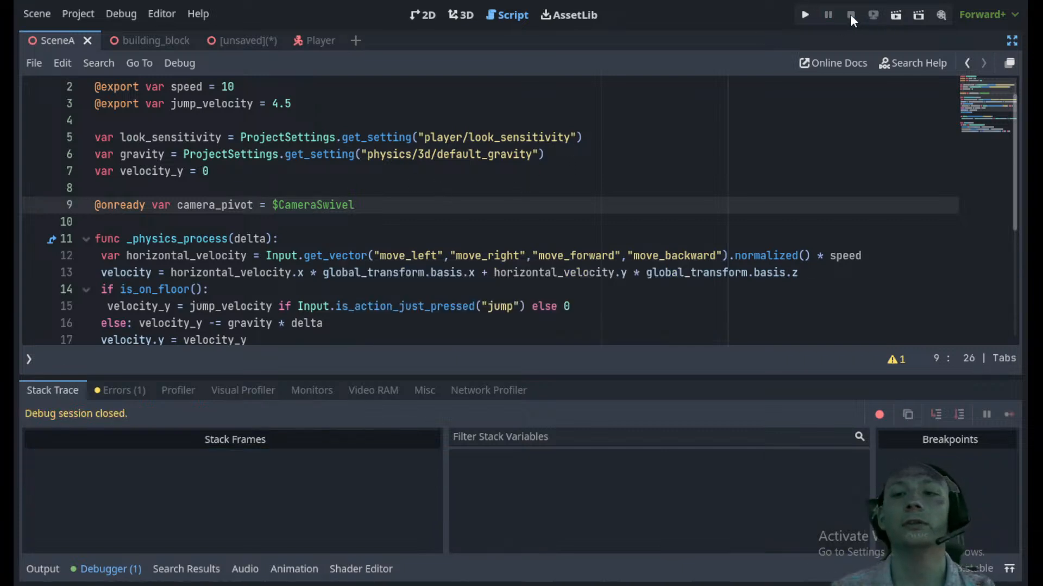
pyautogui.click(897, 15)
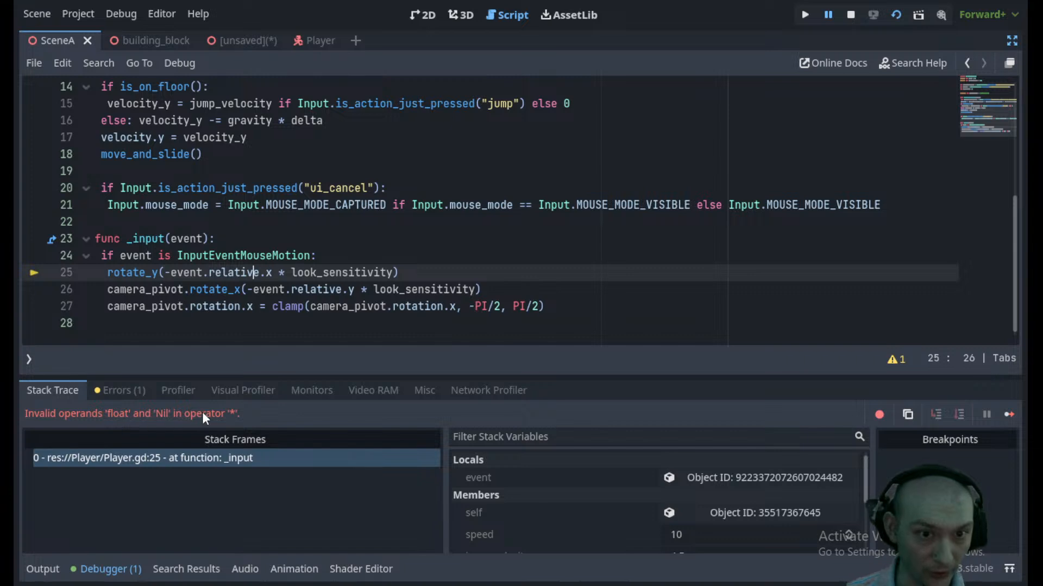
pyautogui.moveTo(189, 274)
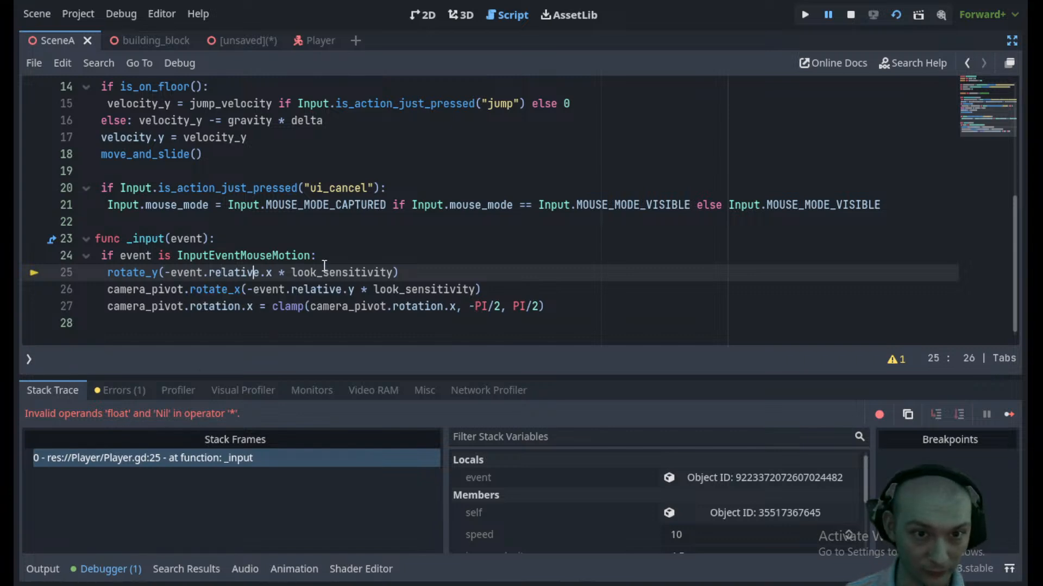
pyautogui.moveTo(323, 271)
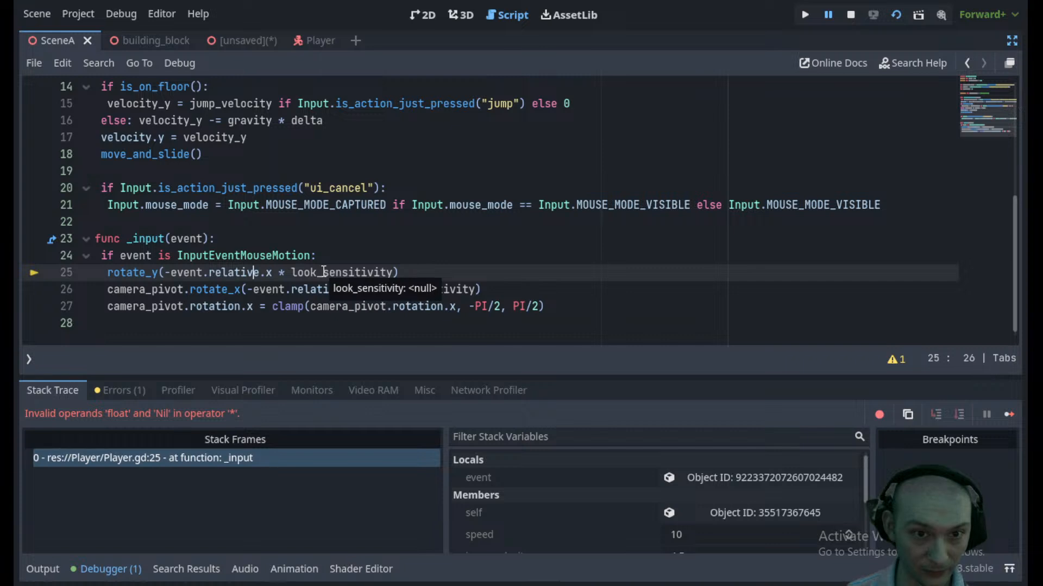
pyautogui.click(139, 256)
pyautogui.moveTo(188, 234)
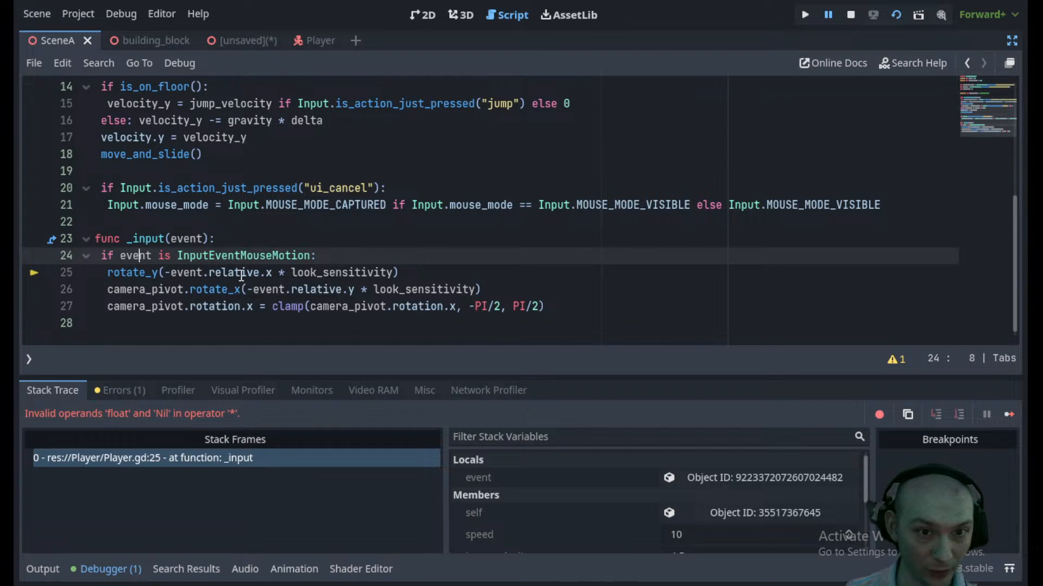
pyautogui.moveTo(349, 272)
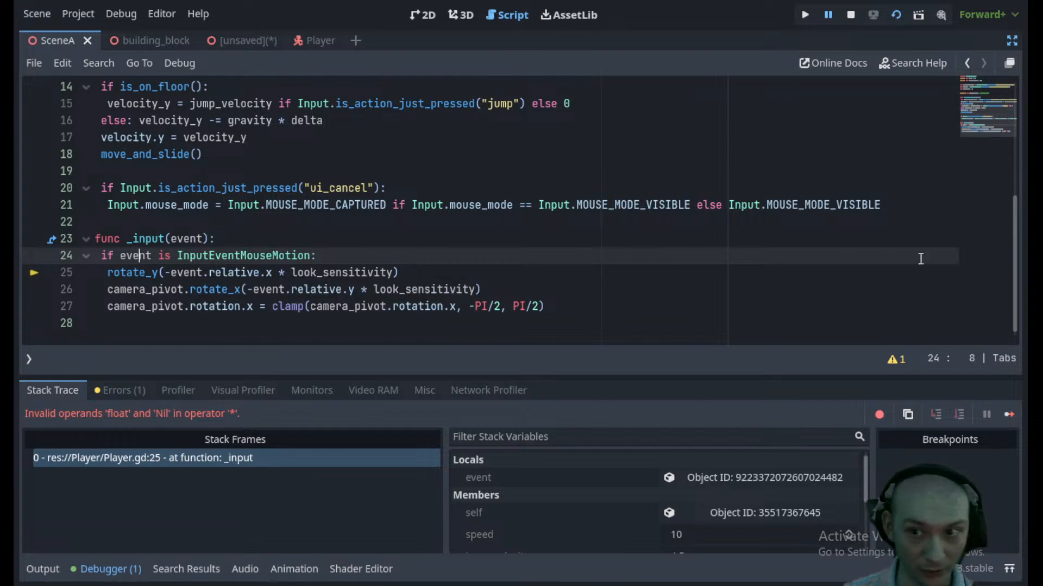
pyautogui.moveTo(1015, 253); pyautogui.dragTo(1013, 113)
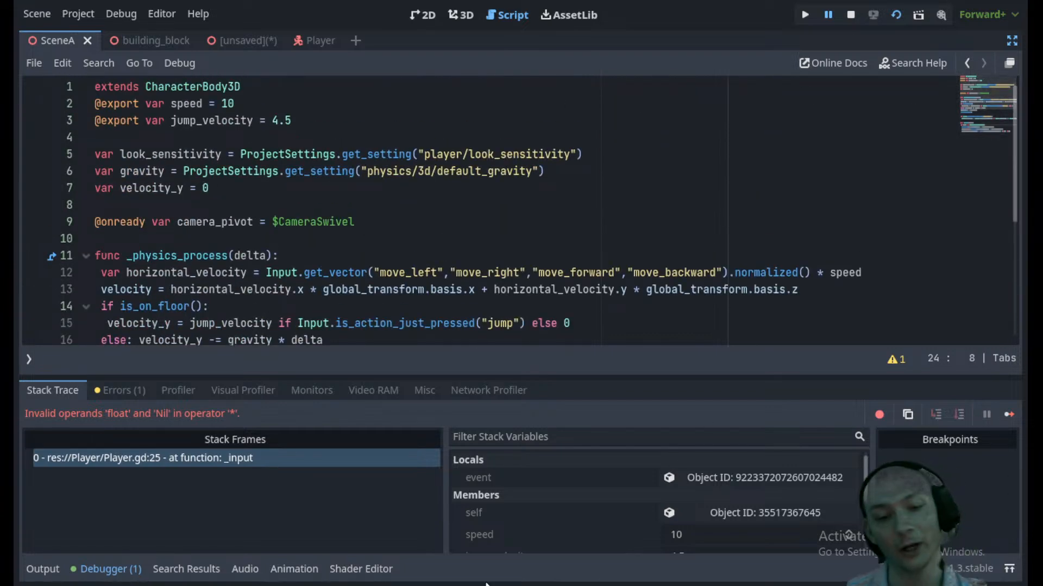
# - Bring back the side docks and select the root CharacterBody3D node in the Player scene
pyautogui.click(1012, 40)
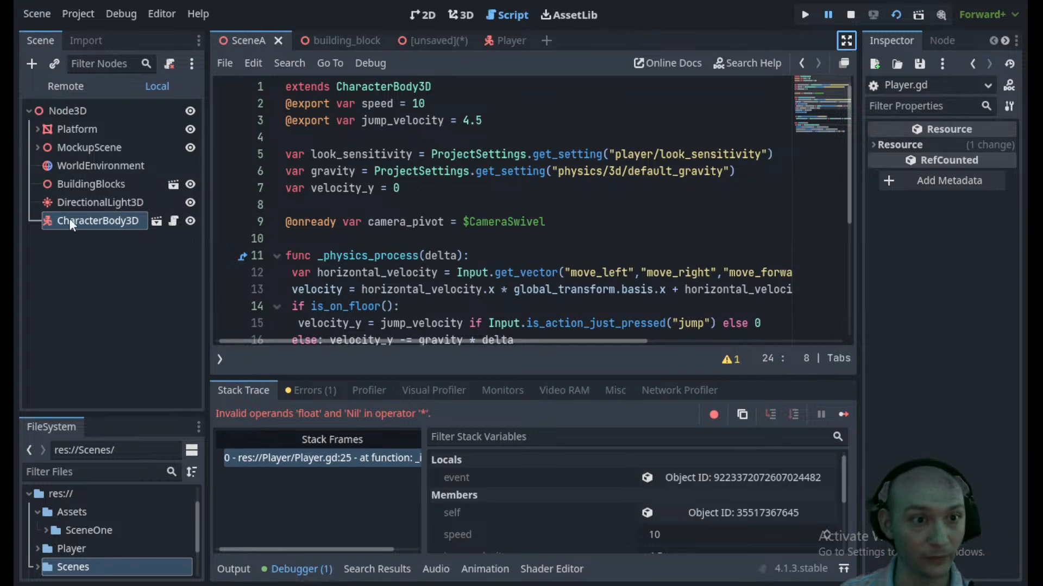
pyautogui.click(498, 41)
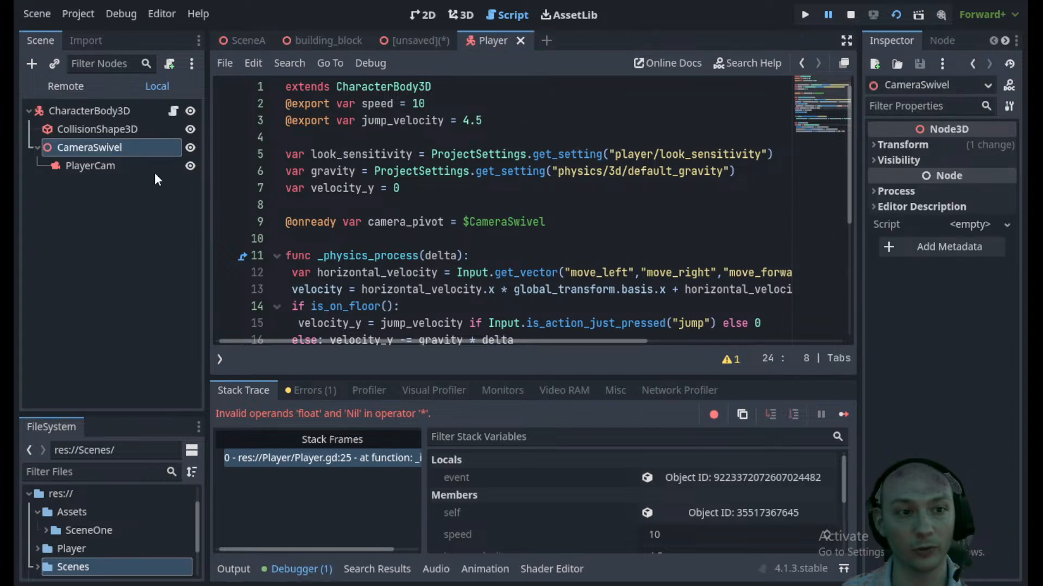
pyautogui.click(113, 111)
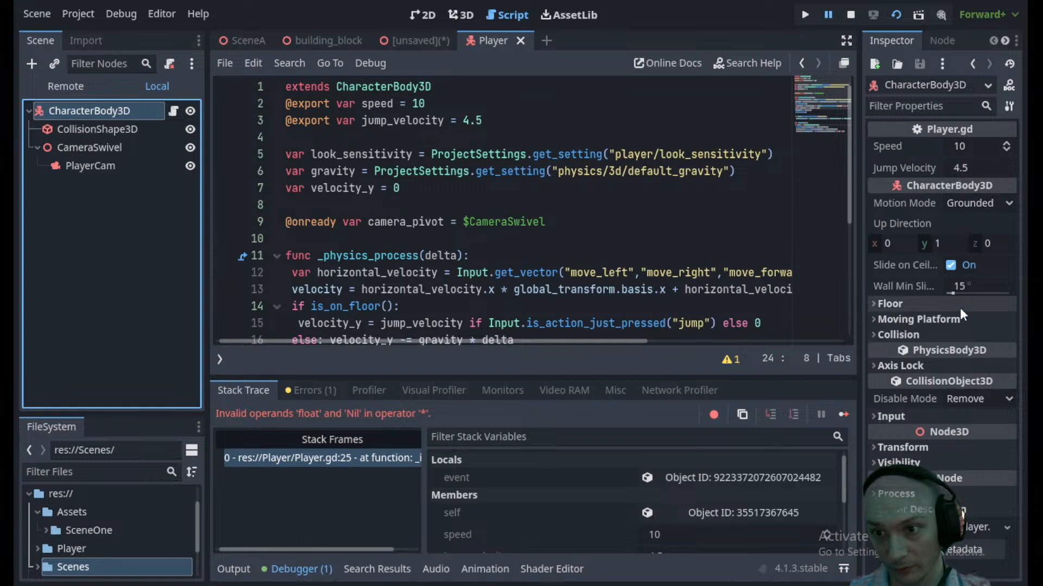
# - Replace the ProjectSettings lookup assigned to look_sensitivity with the value 0.1
pyautogui.click(517, 189)
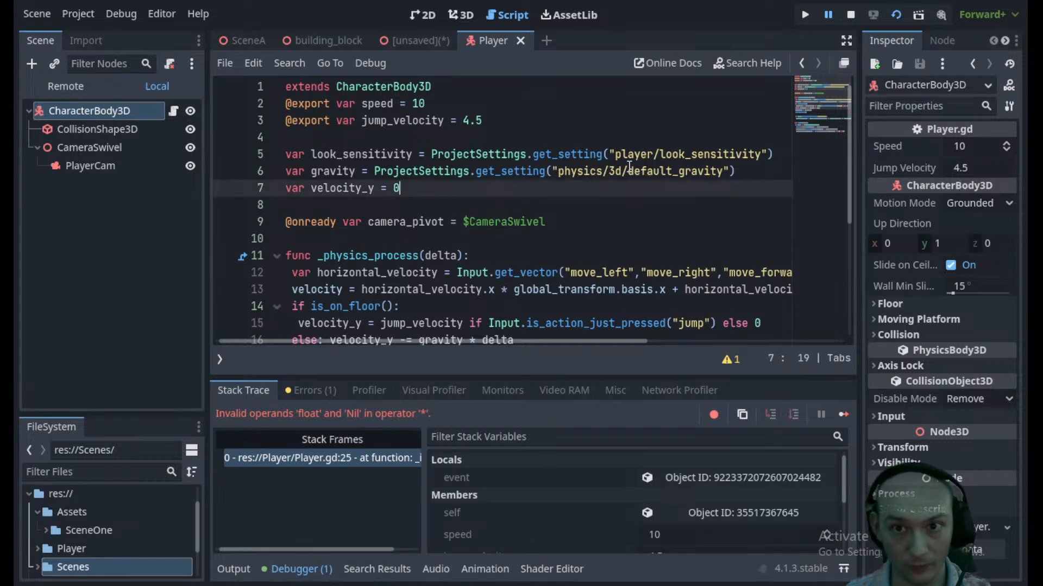
pyautogui.moveTo(771, 155); pyautogui.dragTo(433, 158)
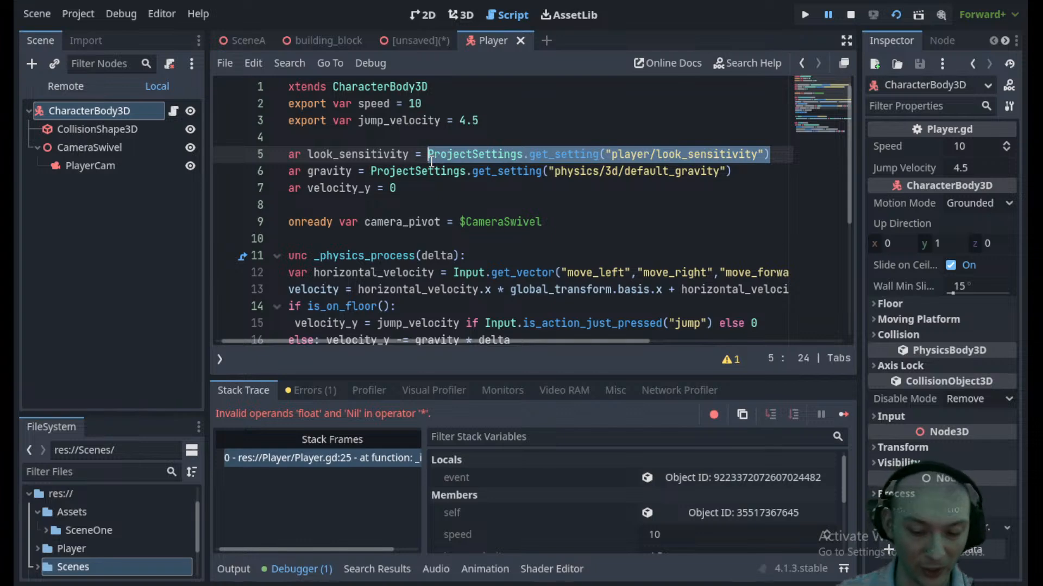
pyautogui.press('BackSpace')
pyautogui.write('0.1')
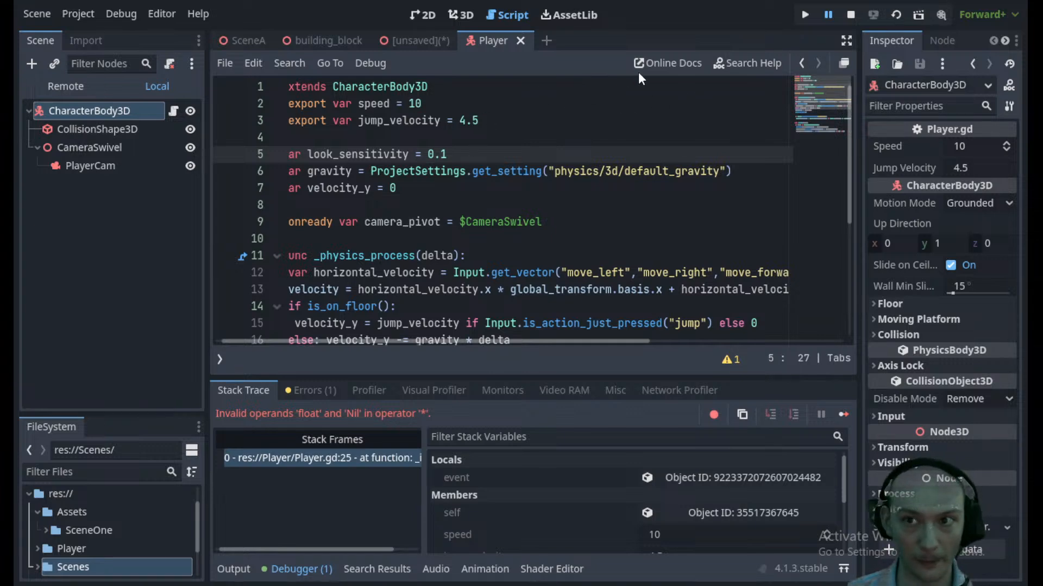
# - Stop the running game, test the mouse look in a fresh run of SceneA, and close the game window
pyautogui.press('F5')
pyautogui.click(906, 44)
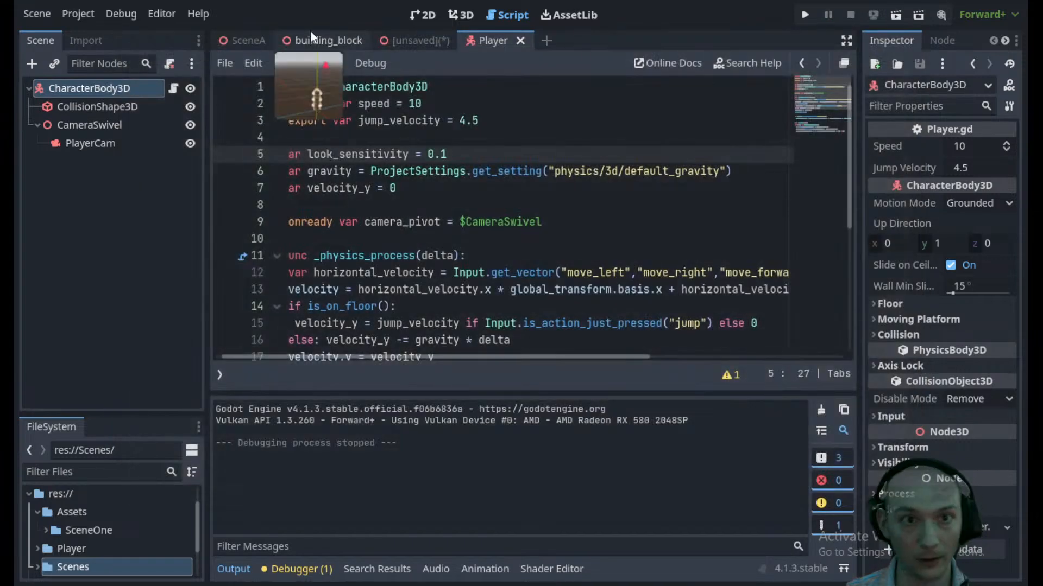
pyautogui.click(246, 38)
pyautogui.click(895, 15)
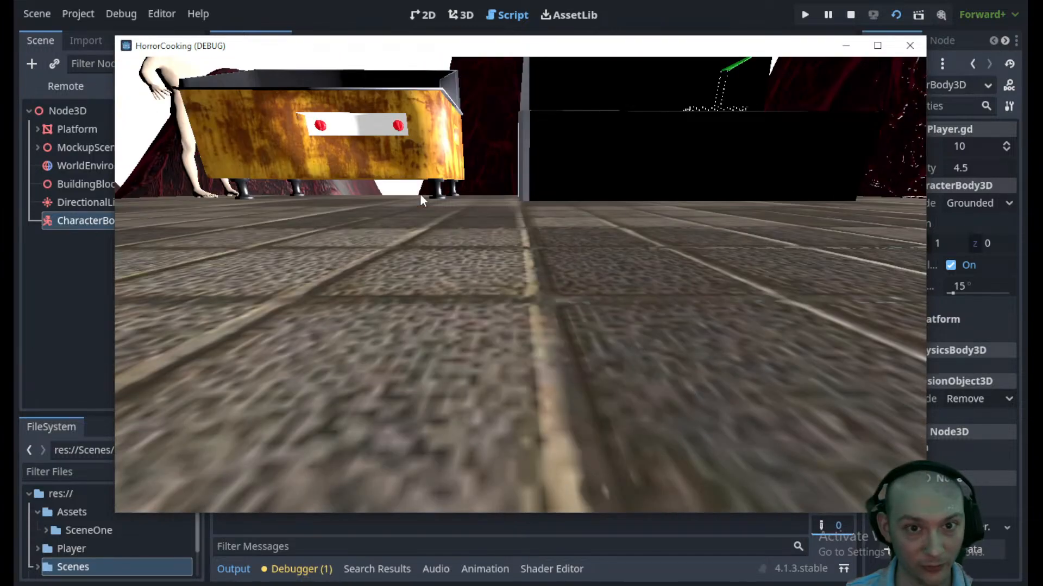
pyautogui.click(421, 195)
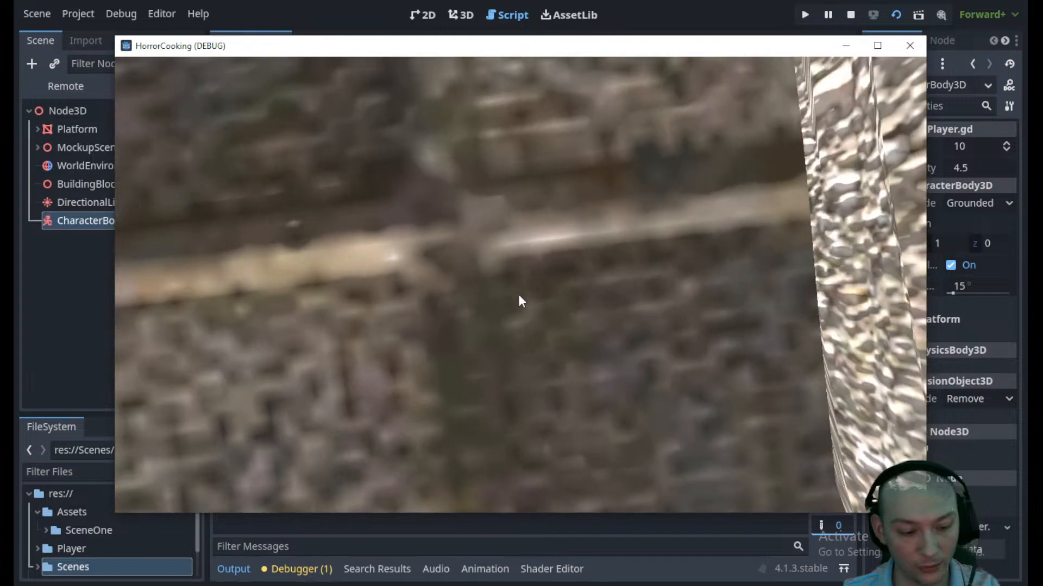
pyautogui.press('super')
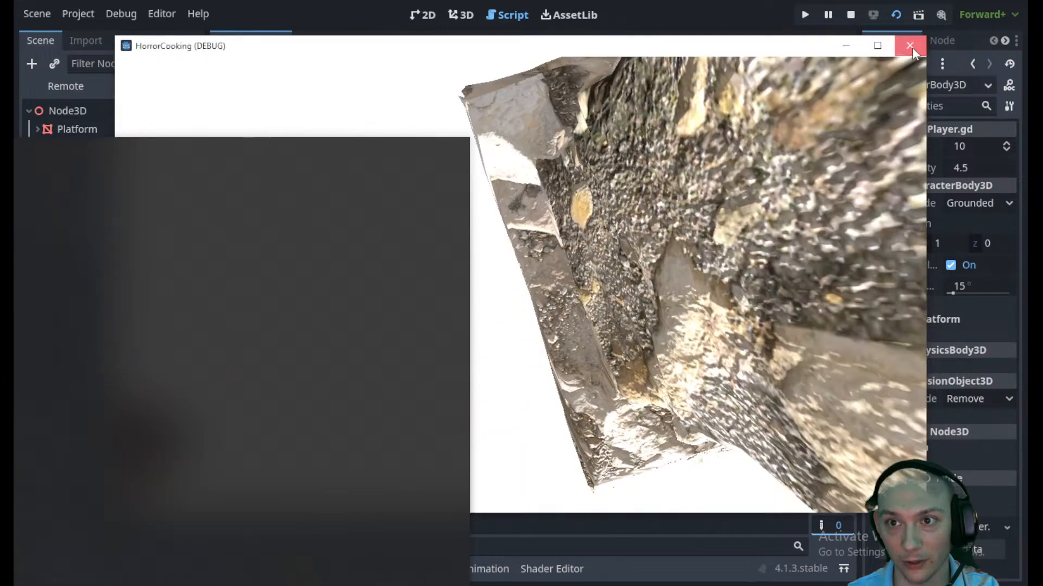
pyautogui.click(910, 46)
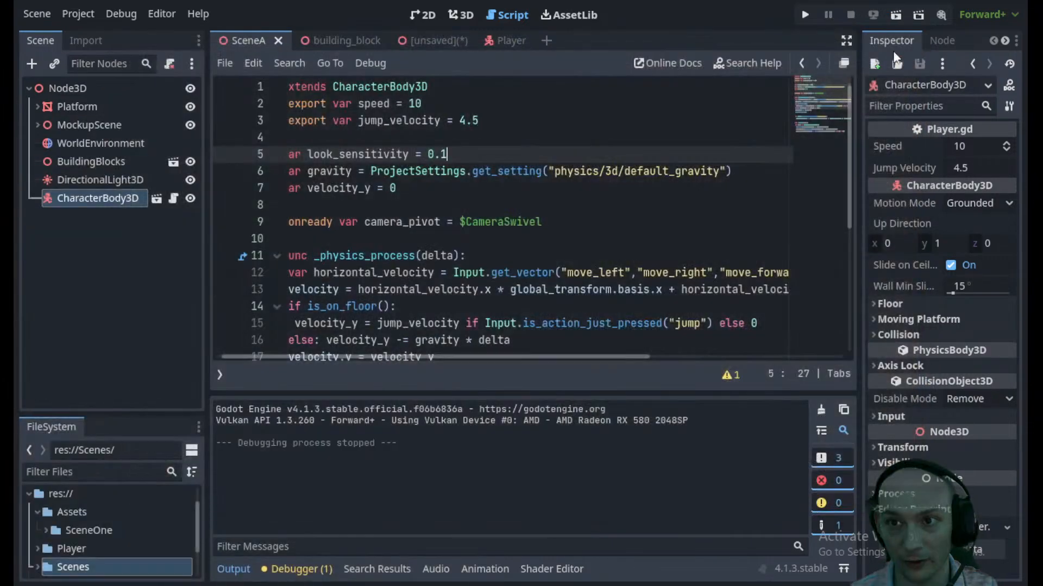
# - Return to the Player scene and set look_sensitivity to 0.01 in the script
pyautogui.click(504, 39)
pyautogui.press('Left')
pyautogui.write('0')
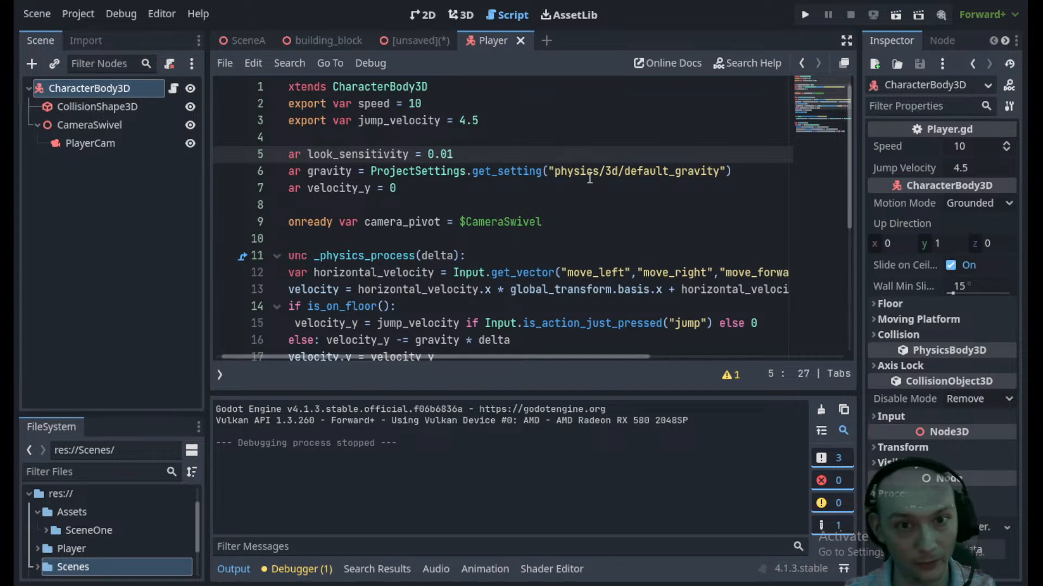
# - Test-run SceneA again with the reduced mouse sensitivity and close the game window
pyautogui.click(251, 40)
pyautogui.click(896, 15)
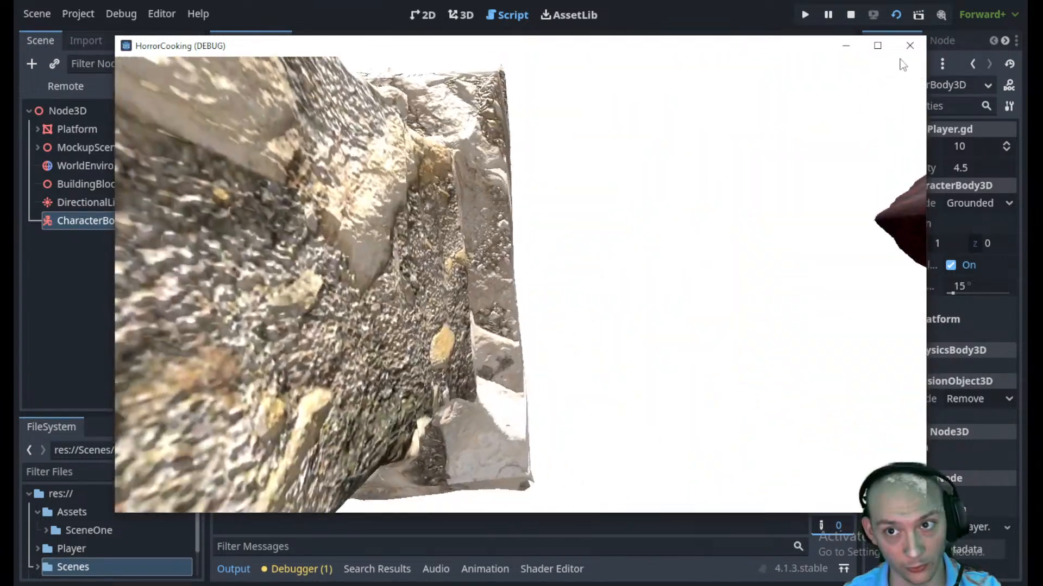
pyautogui.click(910, 45)
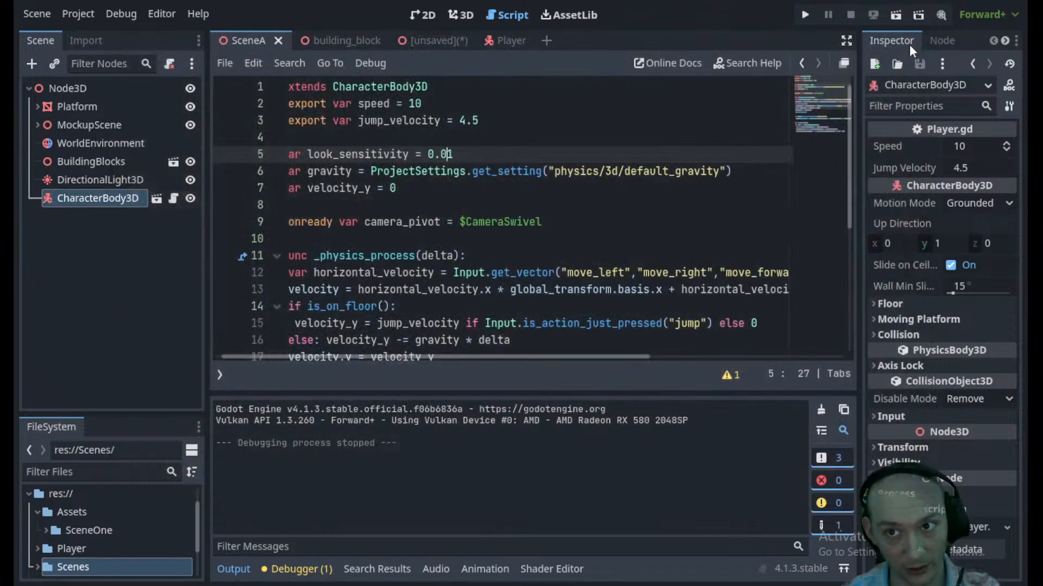
# - Review the _physics_process and _input functions of the player script, and open the Player scene in the 3D view
pyautogui.click(579, 172)
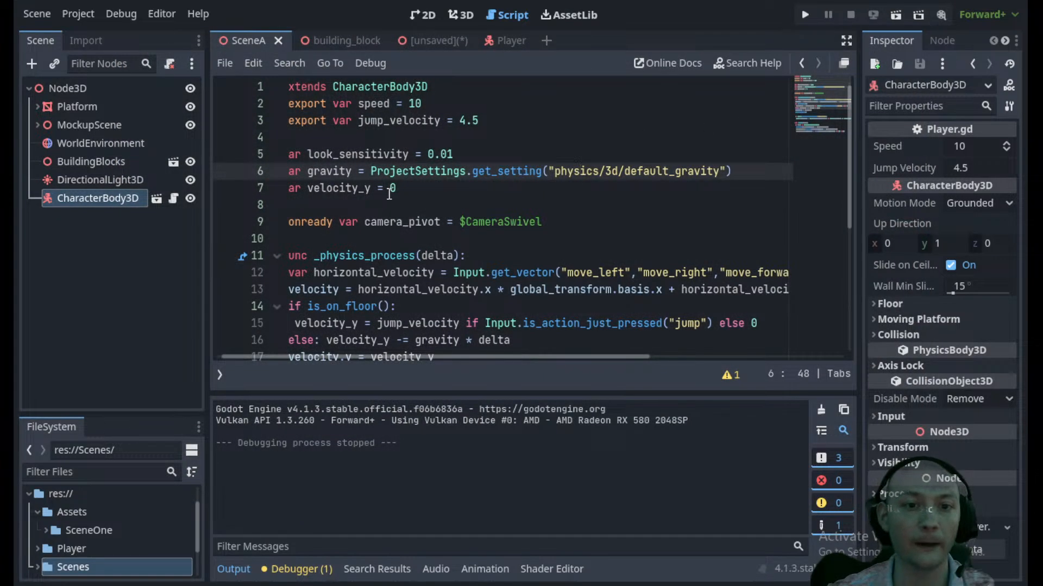
pyautogui.scroll(-4, 392, 213)
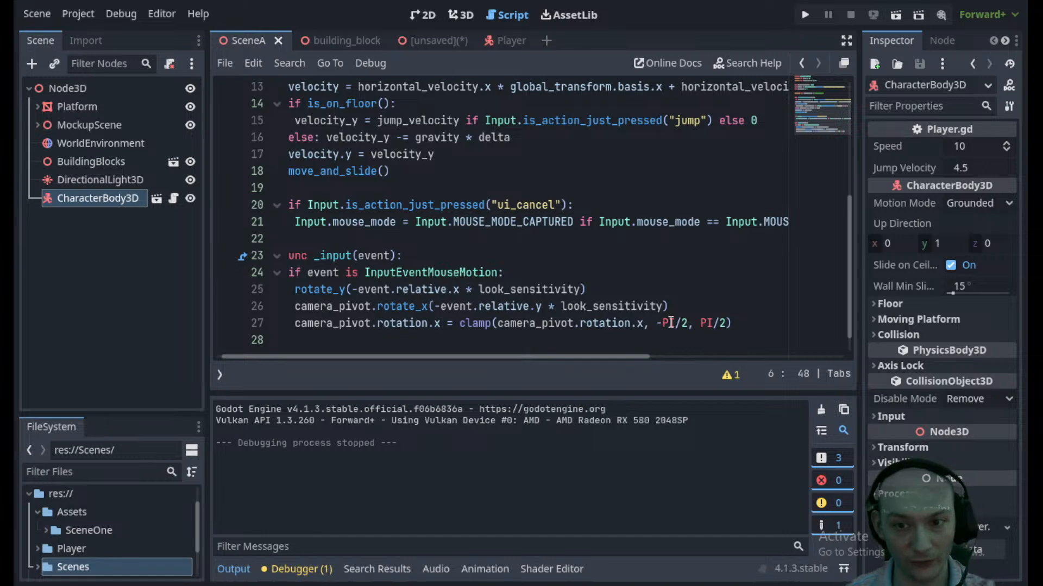
pyautogui.scroll(1, 353, 243)
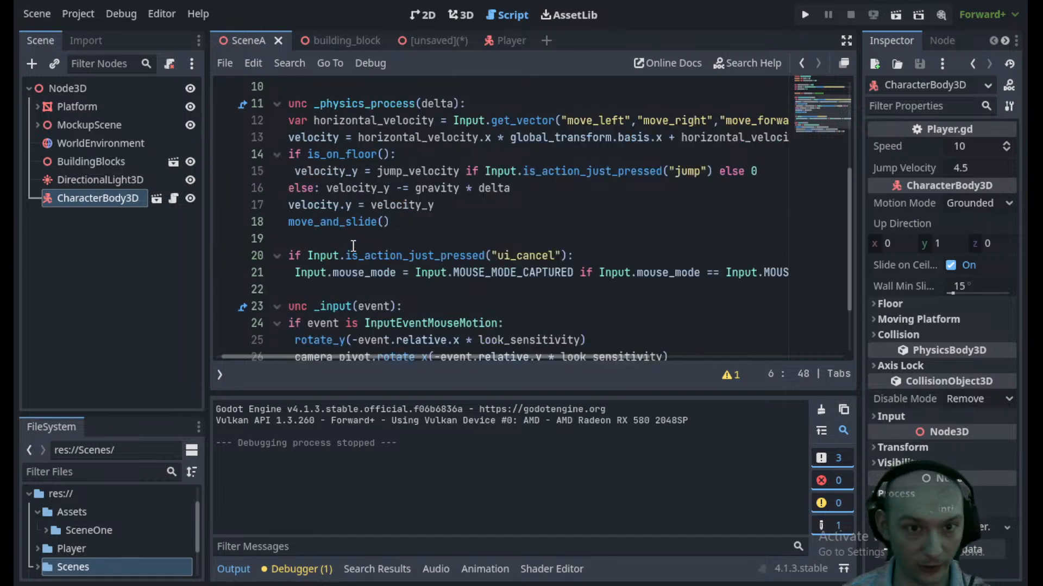
pyautogui.click(425, 222)
pyautogui.moveTo(406, 357); pyautogui.dragTo(282, 339)
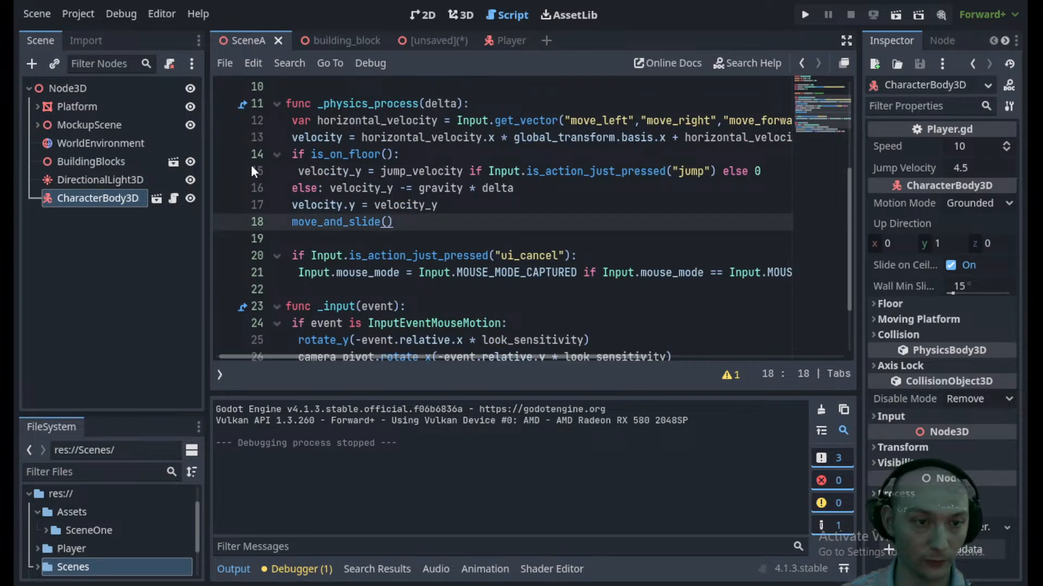
pyautogui.click(500, 37)
pyautogui.click(462, 18)
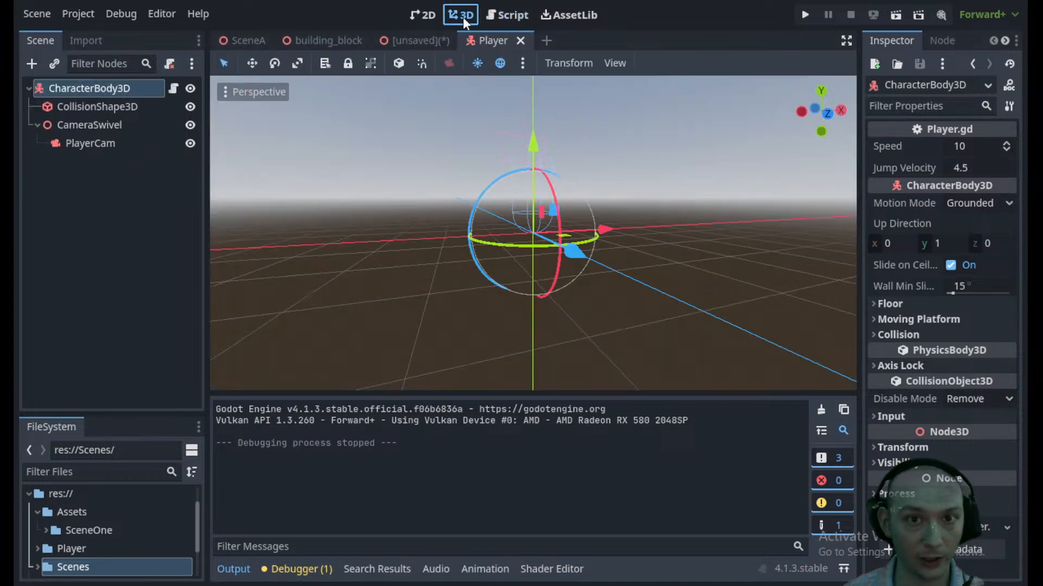
# - Stretch the capsule of the player's CollisionShape3D upward in the left orthogonal view to make it much taller, keeping its base in place
pyautogui.scroll(-3, 571, 234)
pyautogui.moveTo(582, 260); pyautogui.dragTo(597, 260, button='middle')
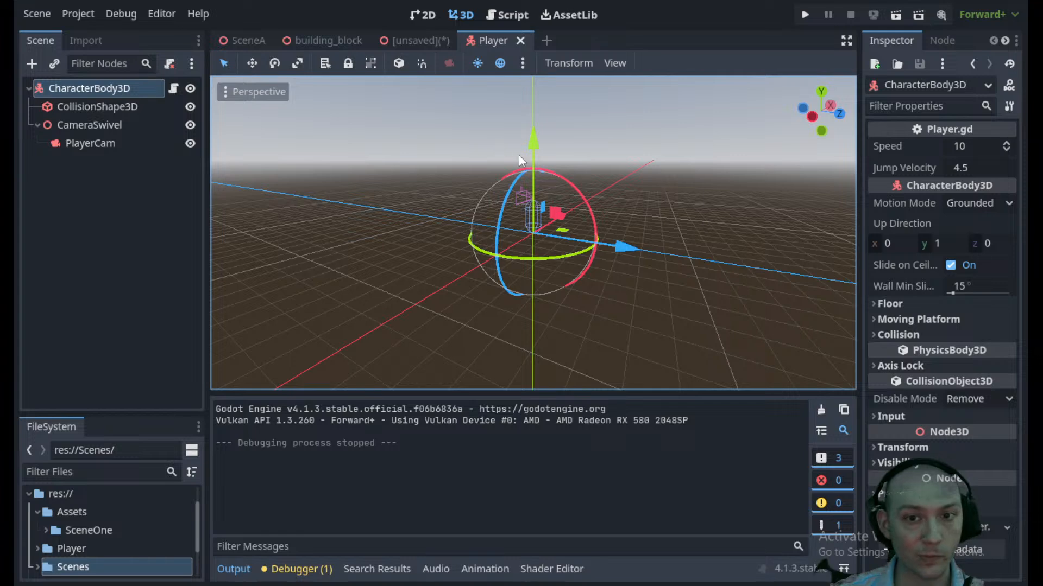
pyautogui.moveTo(516, 215); pyautogui.dragTo(459, 157, button='middle')
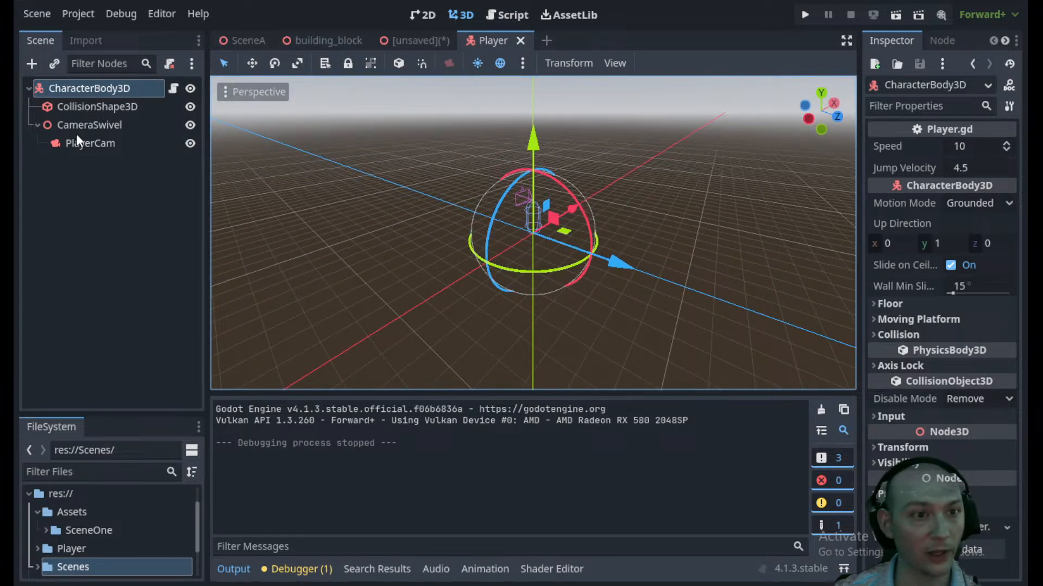
pyautogui.click(79, 107)
pyautogui.scroll(5, 509, 204)
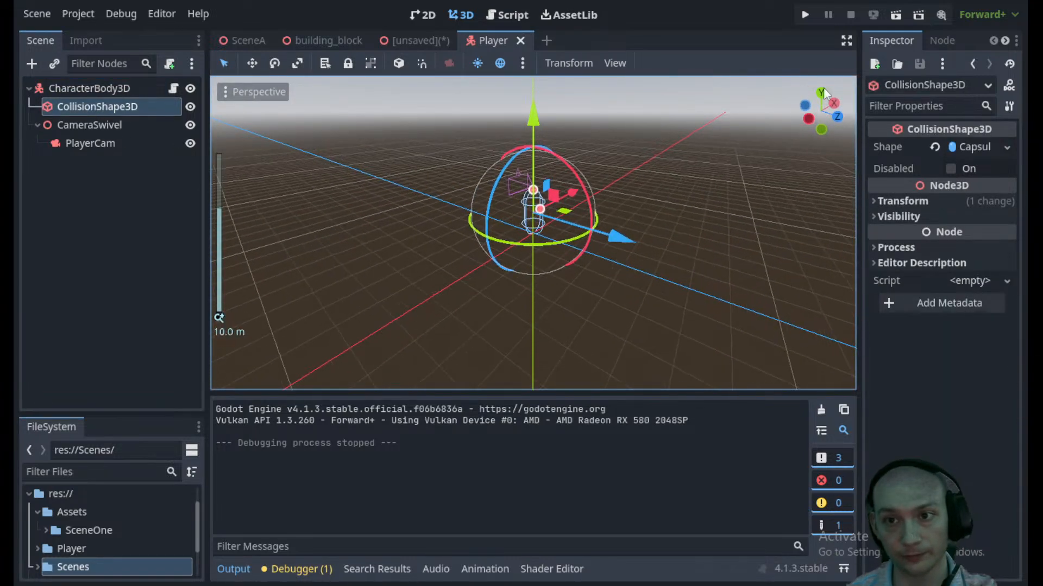
pyautogui.scroll(4, 749, 134)
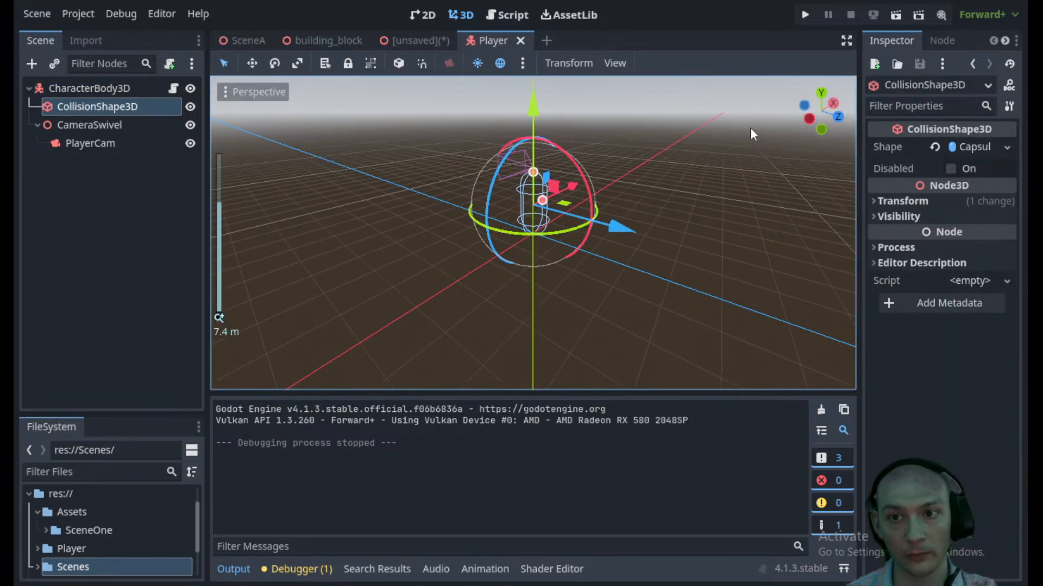
pyautogui.click(810, 118)
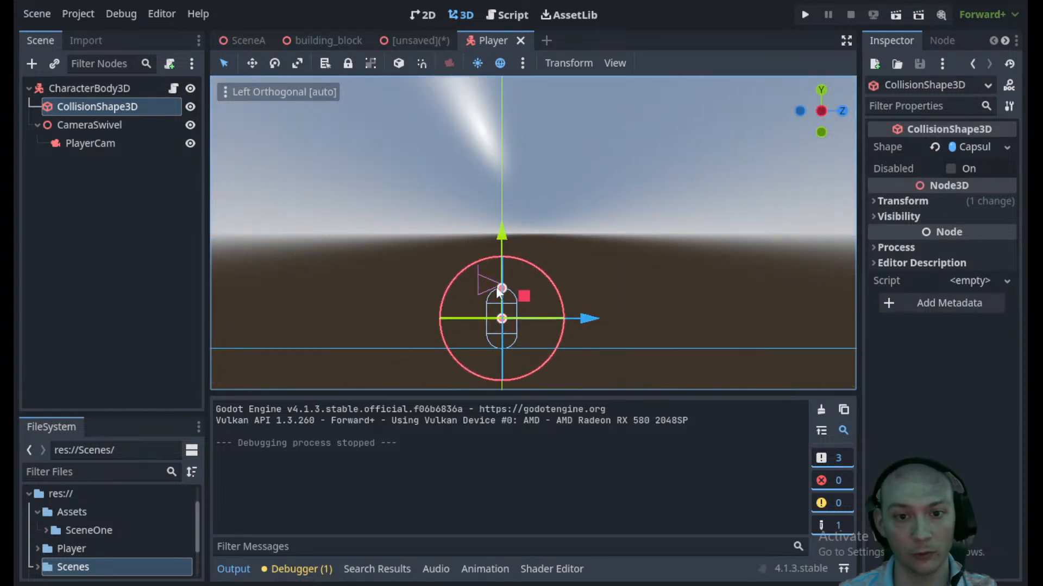
pyautogui.moveTo(495, 293); pyautogui.dragTo(506, 146)
pyautogui.moveTo(503, 109); pyautogui.dragTo(503, 156)
# - Raise the CameraSwivel node to the upper end of the taller capsule and save the Player scene
pyautogui.click(87, 143)
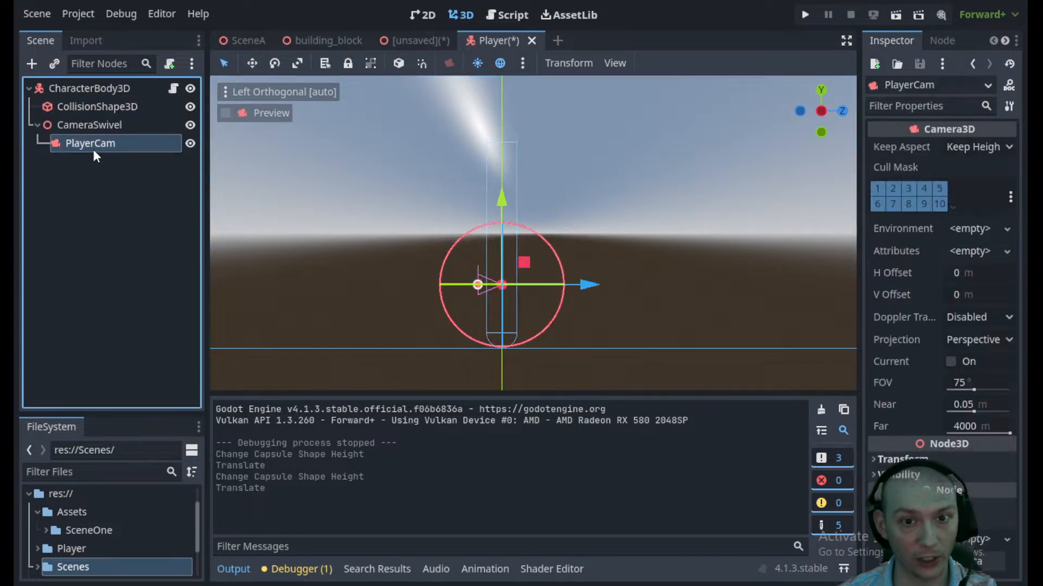
pyautogui.click(114, 123)
pyautogui.moveTo(502, 202); pyautogui.dragTo(505, 57)
pyautogui.scroll(-2, 604, 204)
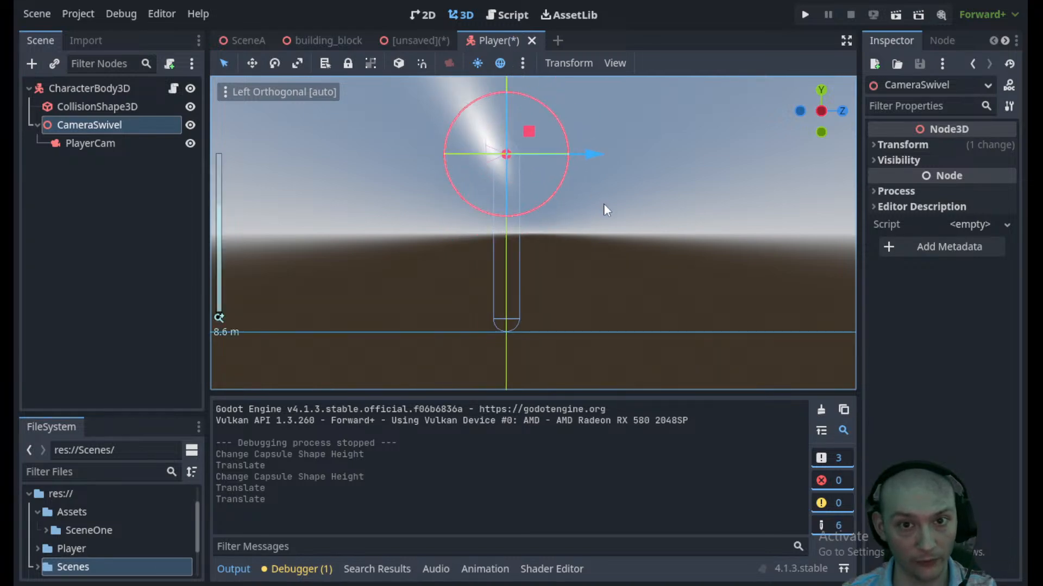
pyautogui.hotkey('ctrl', 's')
# - In SceneA, move CharacterBody3D along the X axis toward the black oven, raise it above the kitchen floor, and save the scene
pyautogui.scroll(-1, 605, 199)
pyautogui.moveTo(605, 196); pyautogui.dragTo(332, 127, button='middle')
pyautogui.click(246, 39)
pyautogui.scroll(-3, 533, 223)
pyautogui.moveTo(534, 222); pyautogui.dragTo(459, 210, button='middle')
pyautogui.scroll(7, 464, 210)
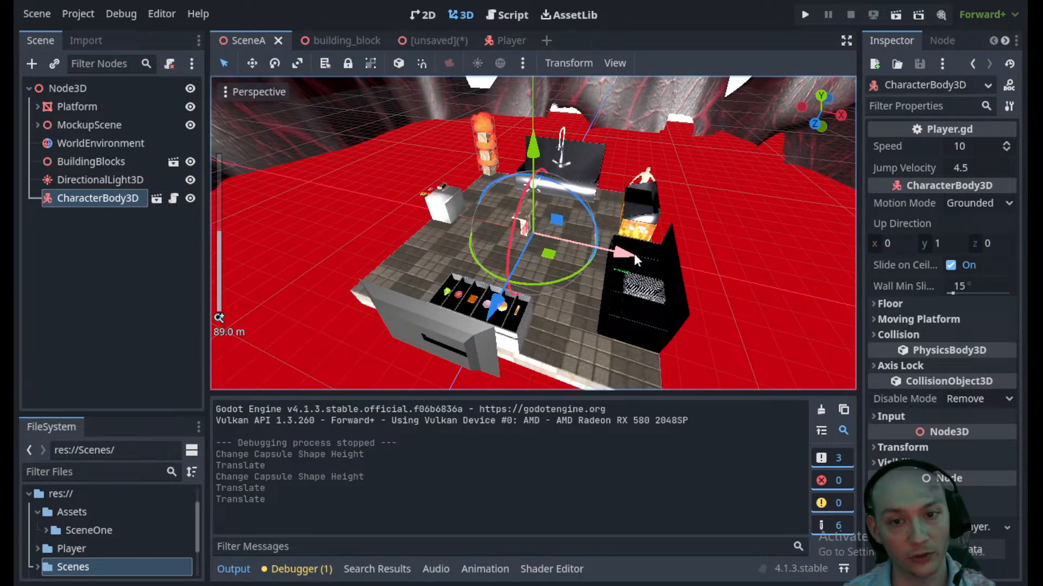
pyautogui.moveTo(625, 253); pyautogui.dragTo(666, 263)
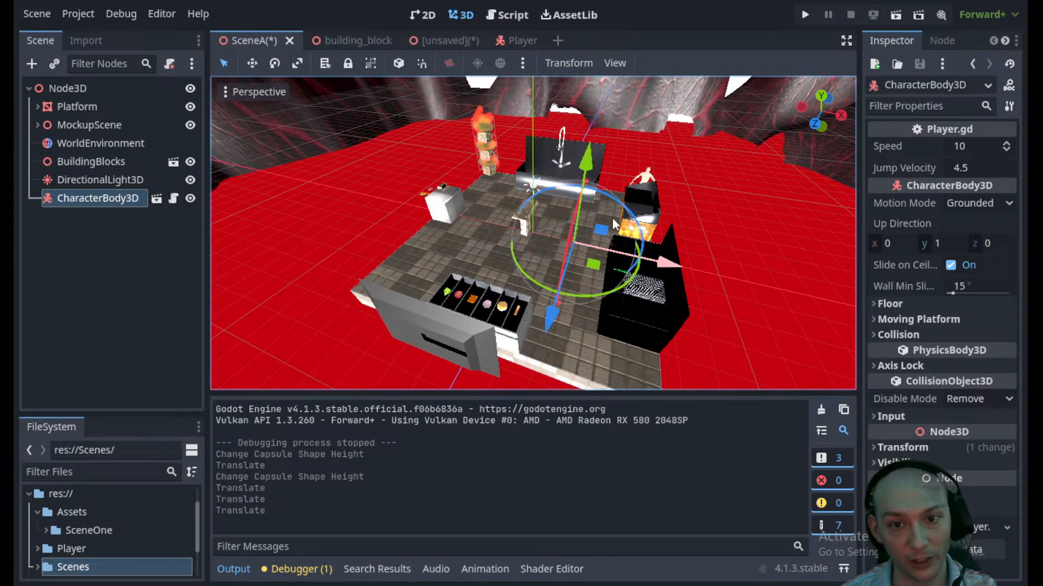
pyautogui.moveTo(587, 159); pyautogui.dragTo(632, 1)
pyautogui.hotkey('ctrl', 's')
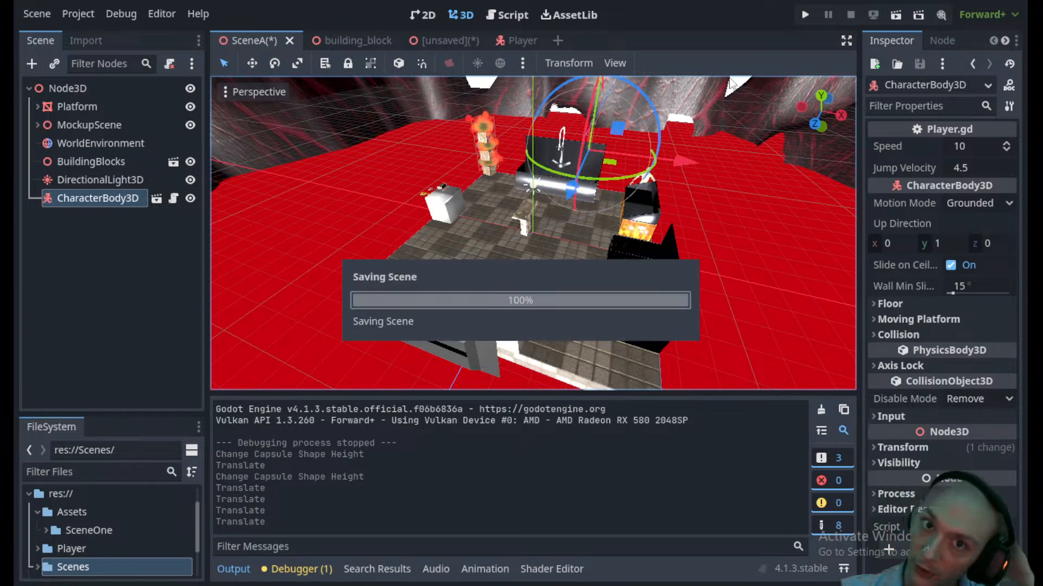
# - Test-run SceneA with the taller player, release the pointer from the game window, and stop the running game
pyautogui.click(895, 17)
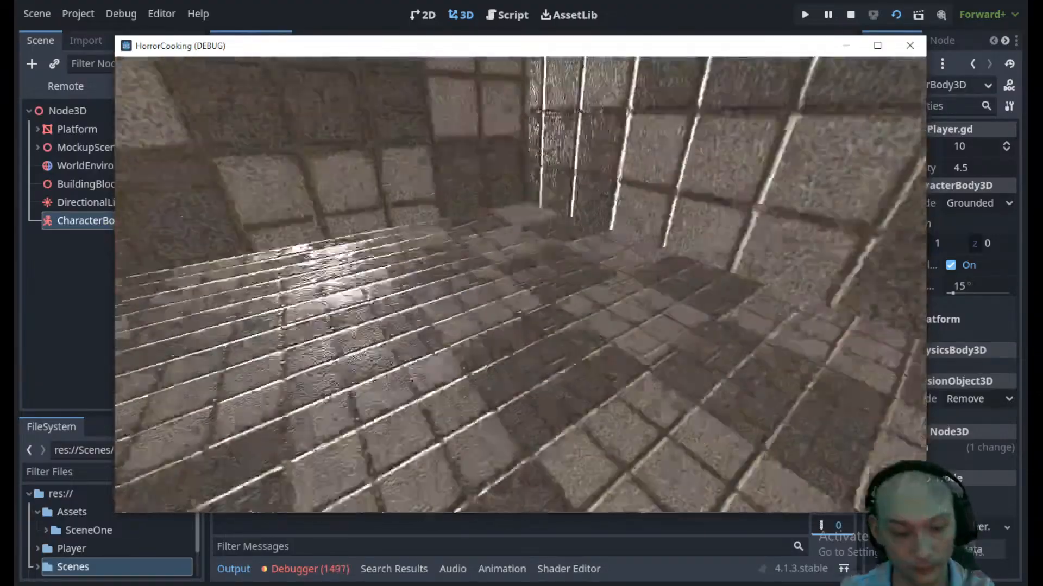
pyautogui.press('super')
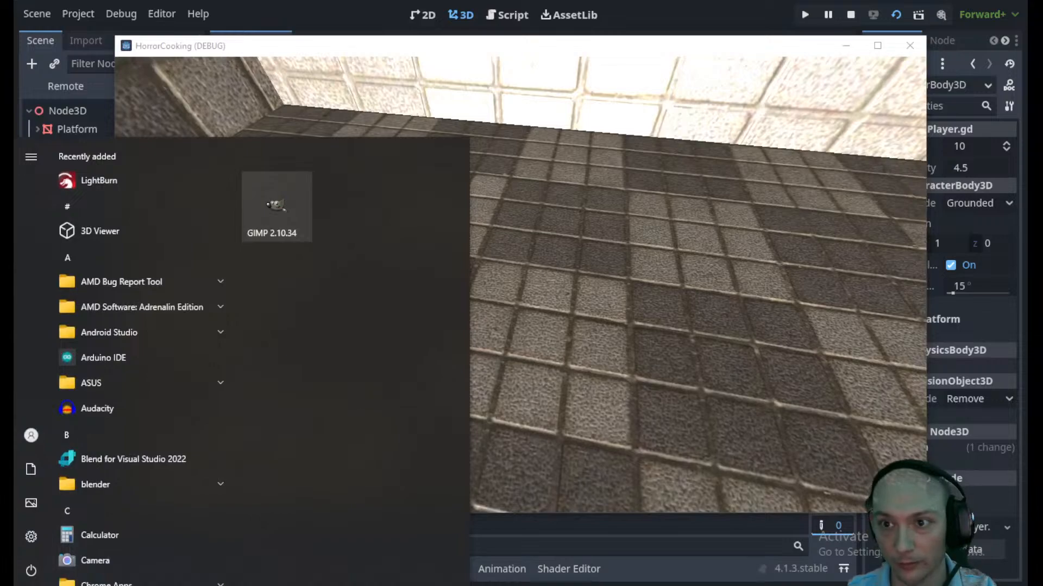
pyautogui.click(919, 45)
pyautogui.press('super')
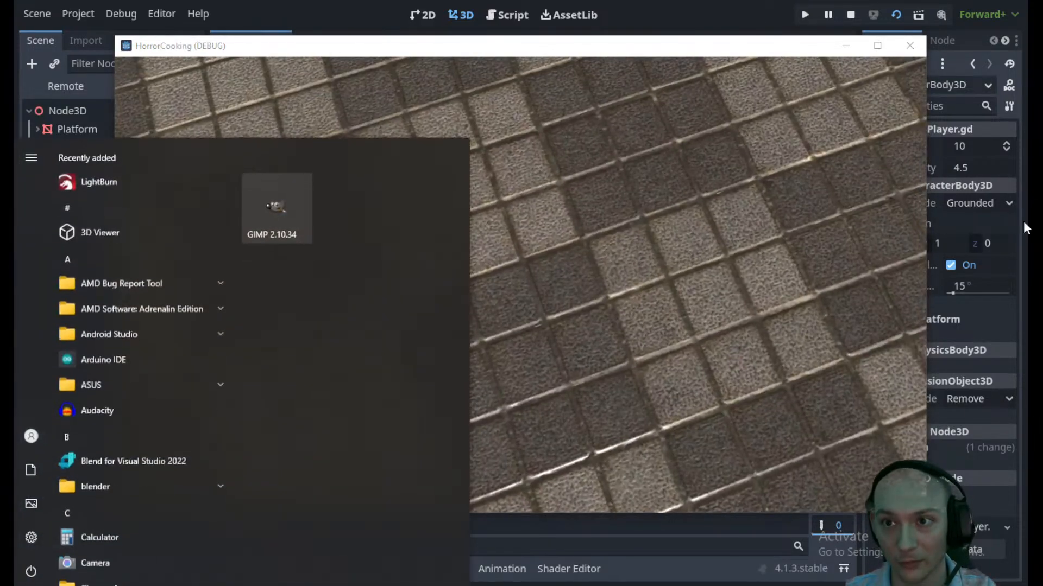
pyautogui.press('super')
pyautogui.press('super')
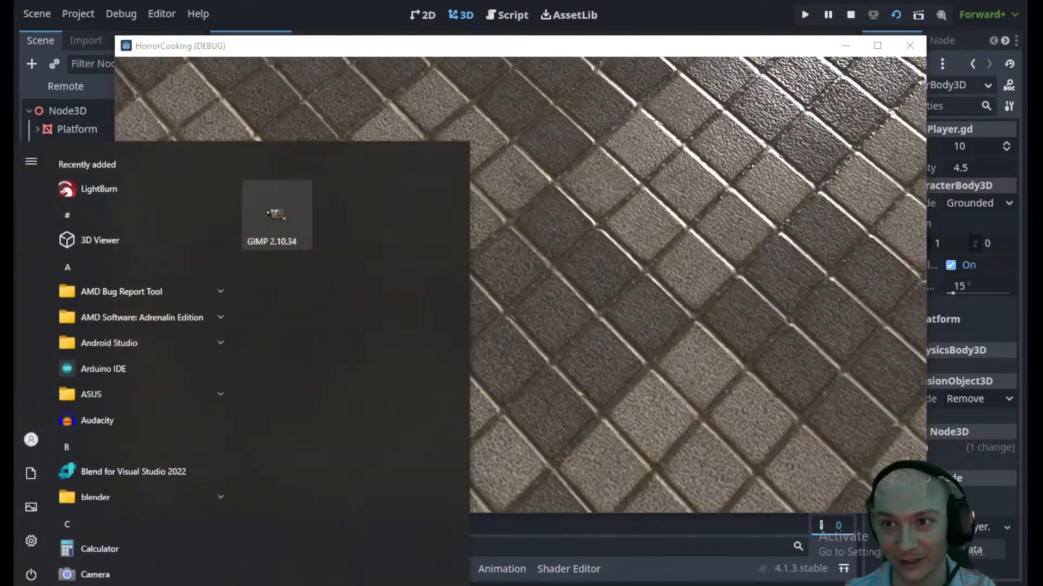
pyautogui.click(1007, 318)
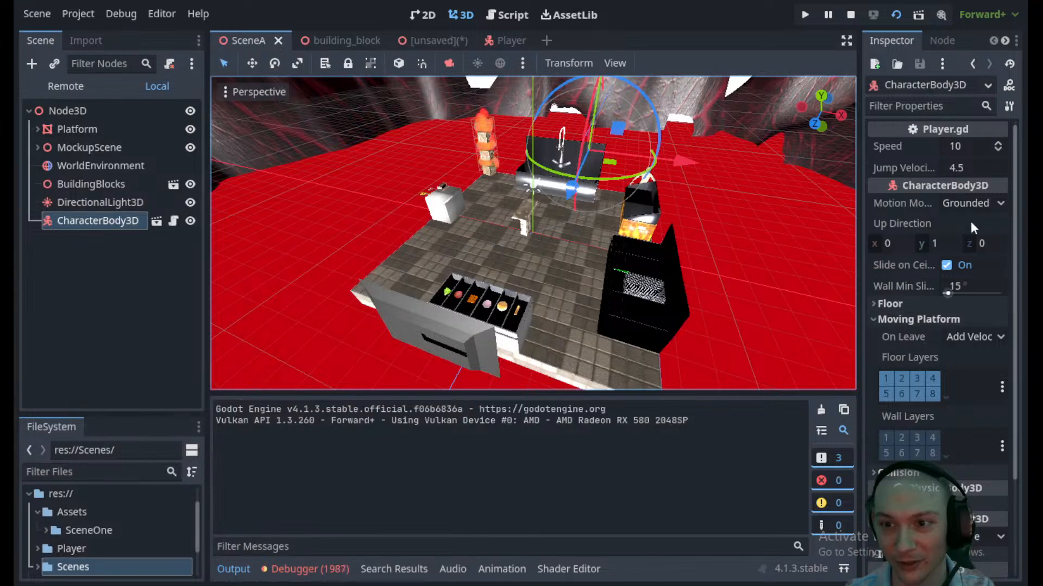
pyautogui.click(850, 15)
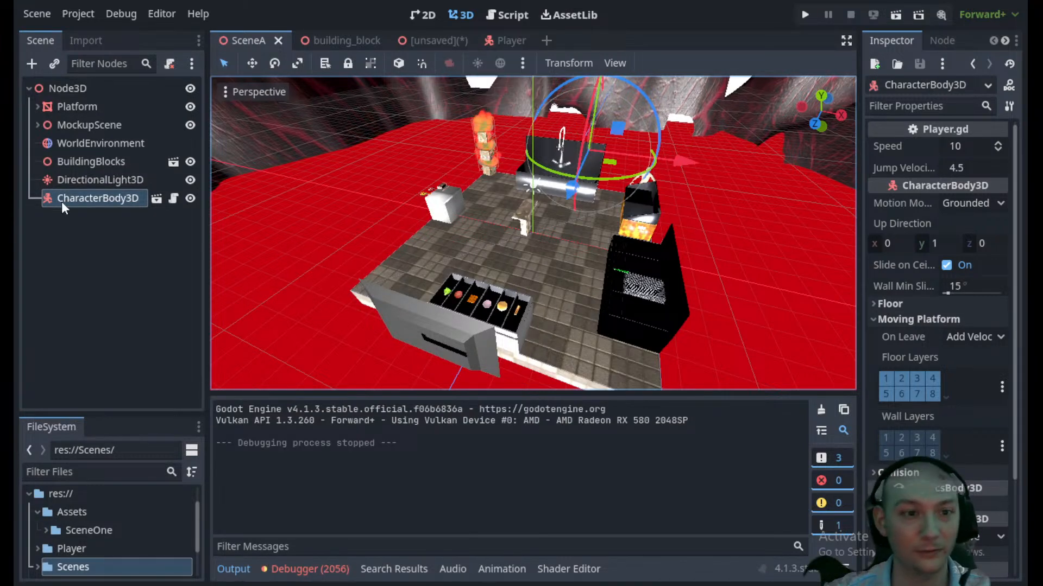
# - Open the player script in the expanded editor and delete the ui_cancel mouse-mode toggle from the end of _physics_process
pyautogui.click(173, 198)
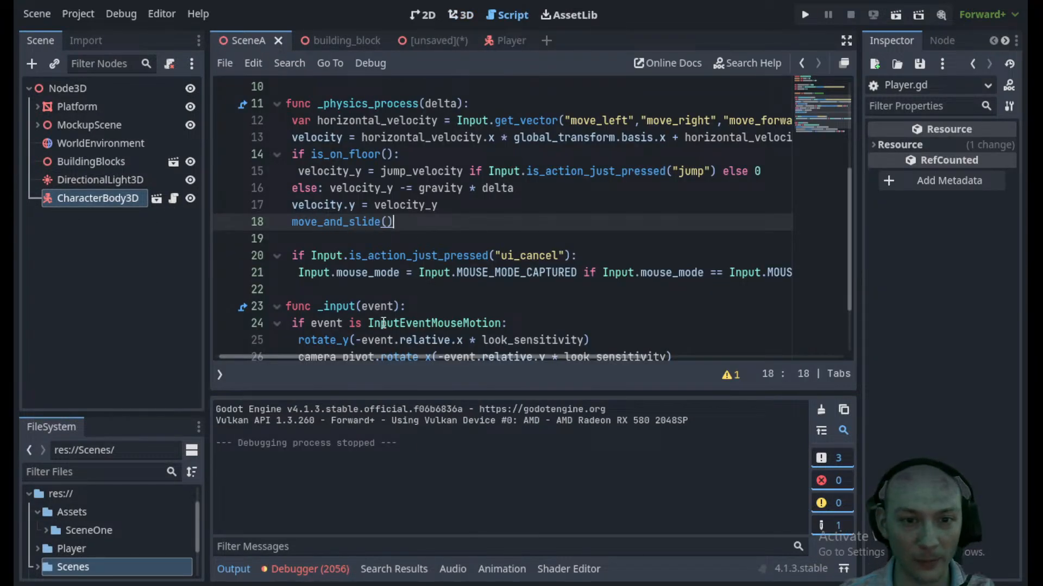
pyautogui.scroll(-2, 386, 319)
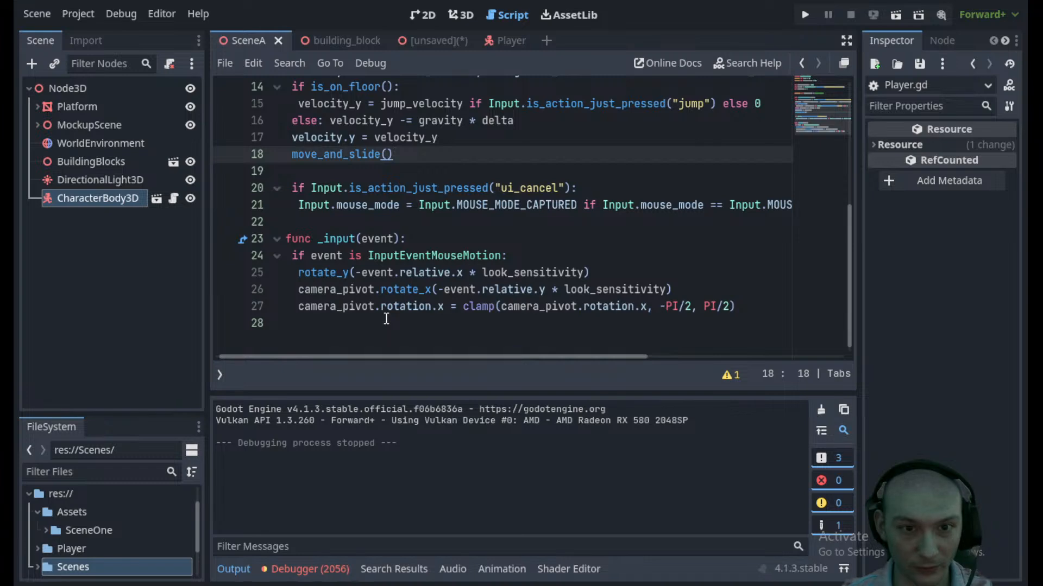
pyautogui.scroll(1, 386, 319)
pyautogui.click(465, 268)
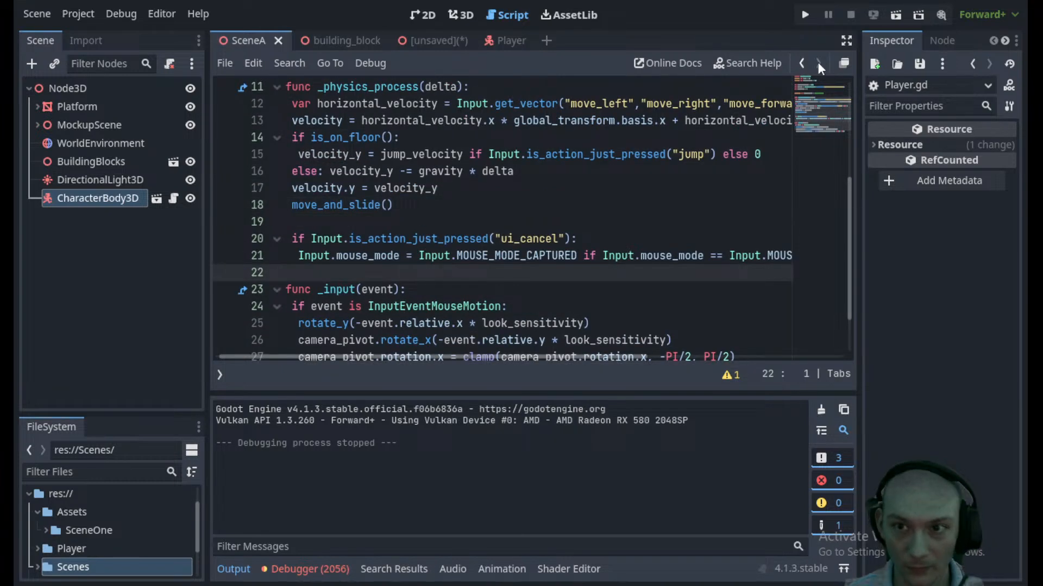
pyautogui.click(845, 40)
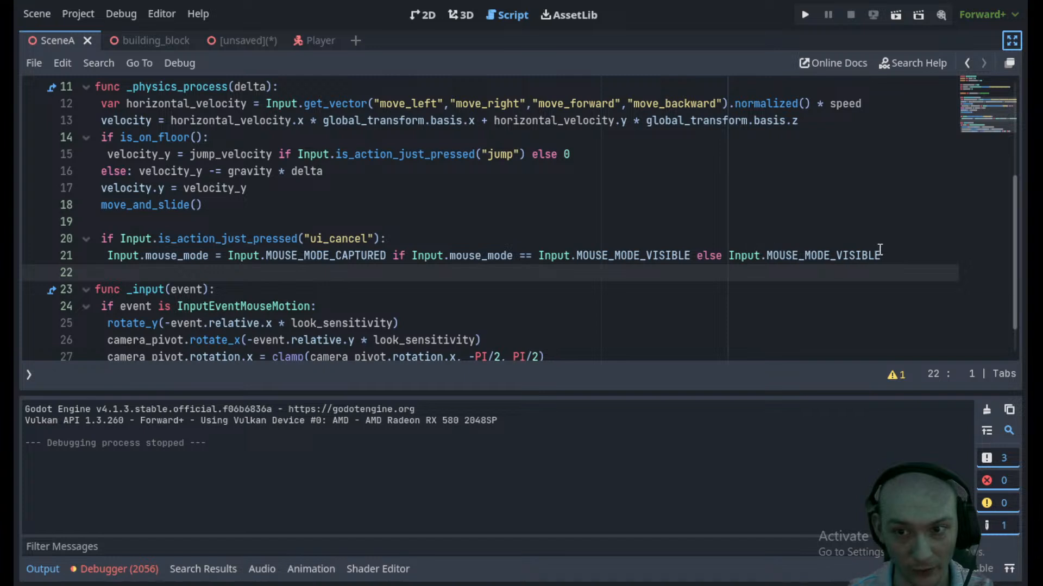
pyautogui.moveTo(883, 255); pyautogui.dragTo(48, 224)
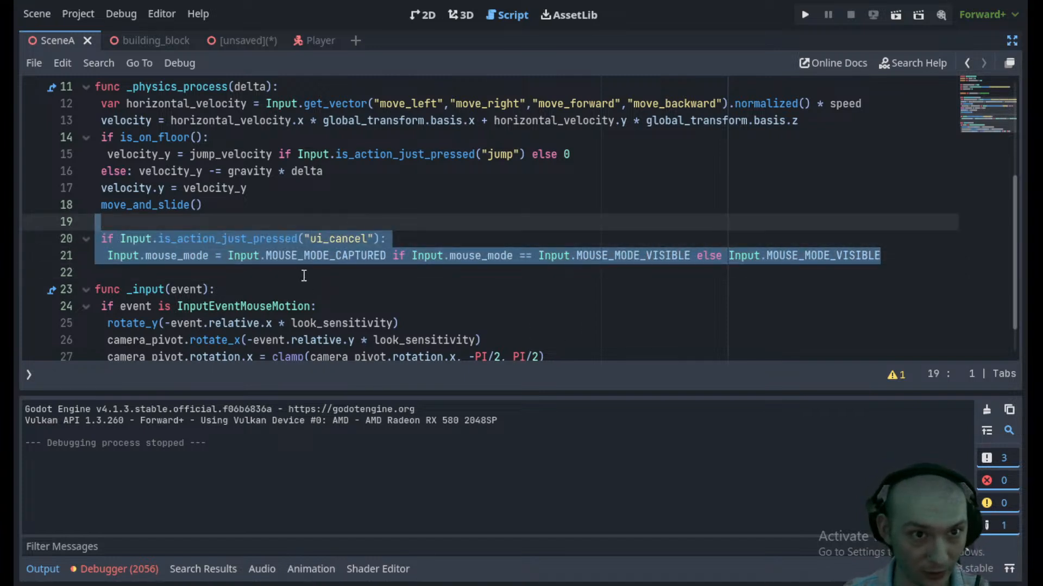
pyautogui.press('BackSpace')
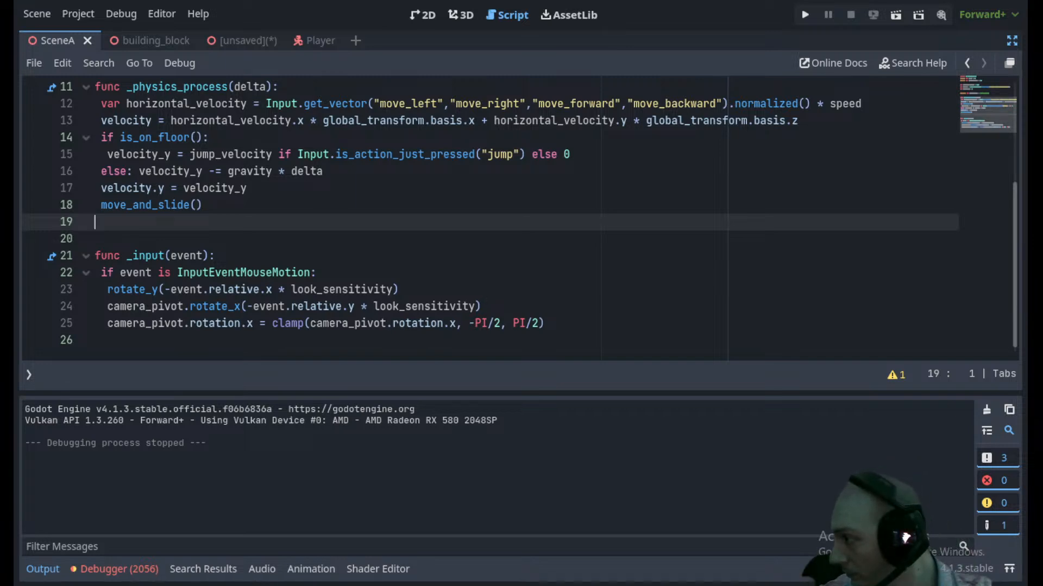
# - Add an empty _ready() function between the camera_pivot declaration and _physics_process
pyautogui.scroll(2, 710, 278)
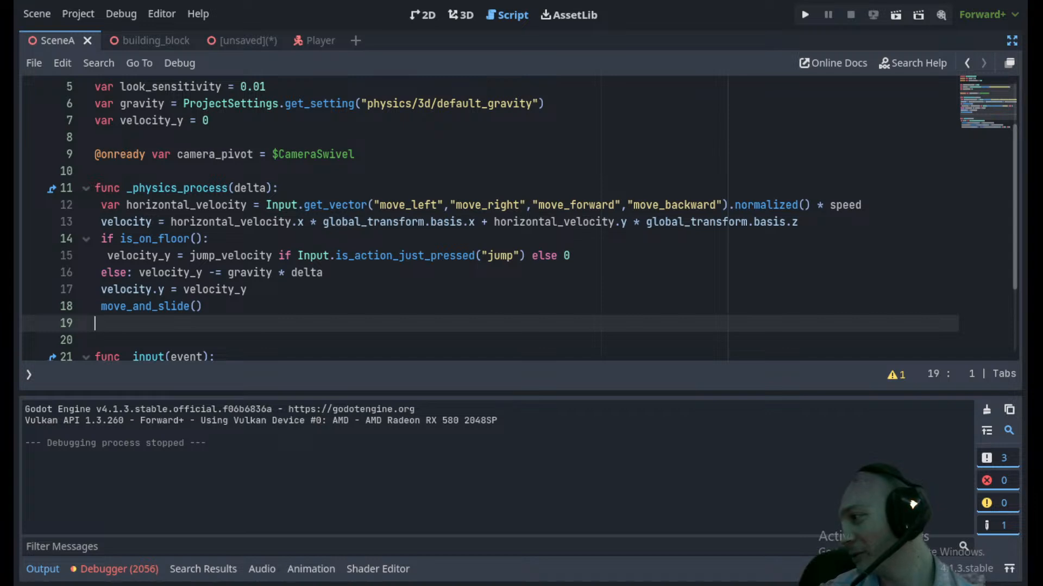
pyautogui.scroll(1, 264, 210)
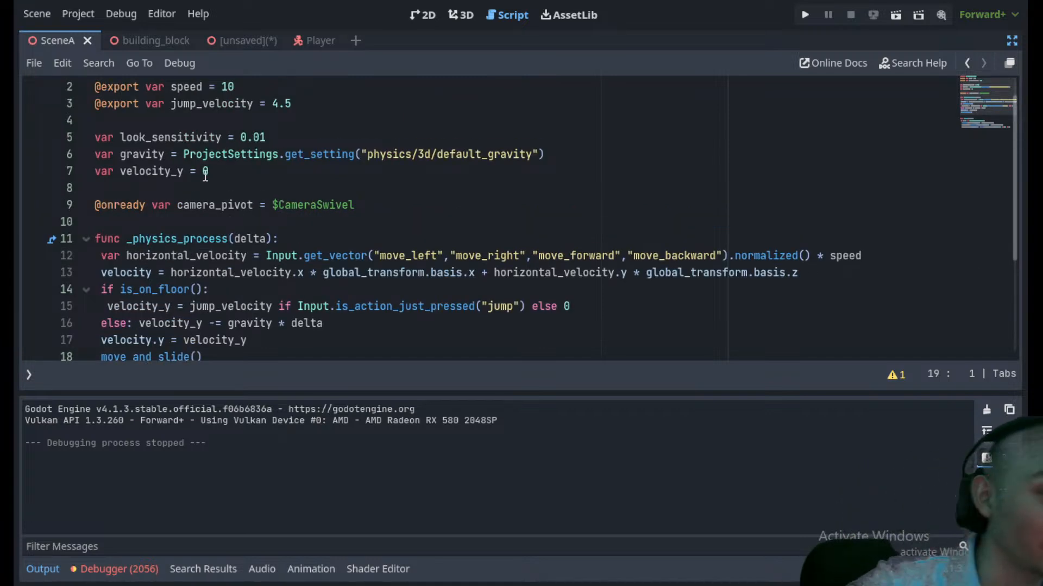
pyautogui.click(366, 211)
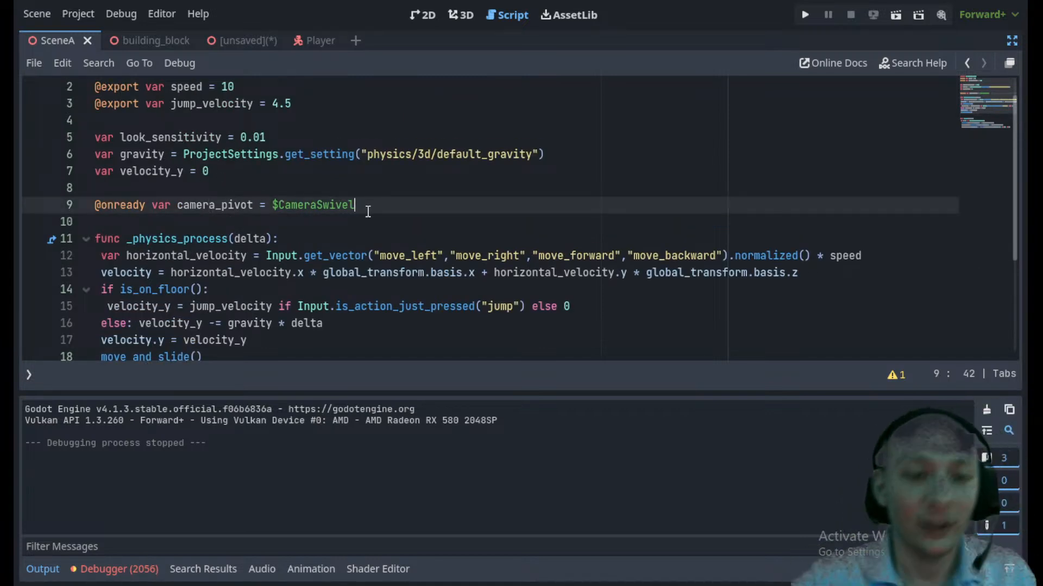
pyautogui.press('Return')
pyautogui.press('Return')
pyautogui.press('Up')
pyautogui.press('Down')
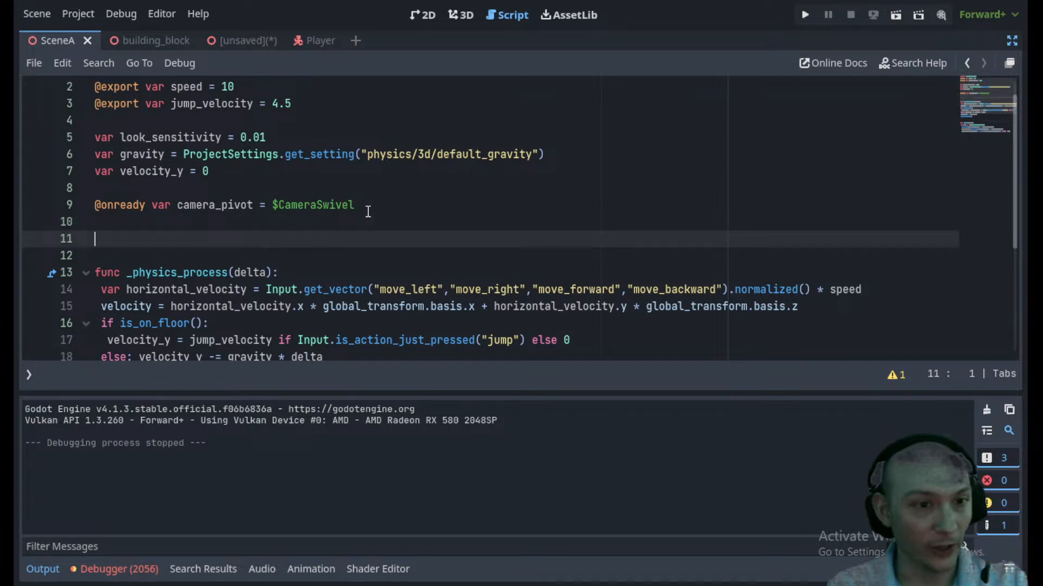
pyautogui.write('func _read')
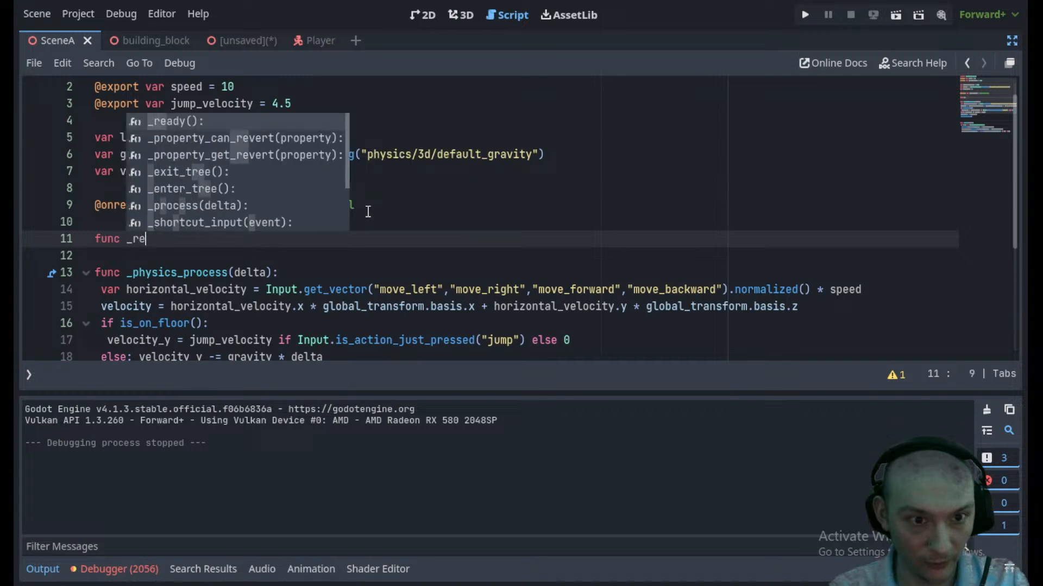
pyautogui.press('Return')
pyautogui.press('Return')
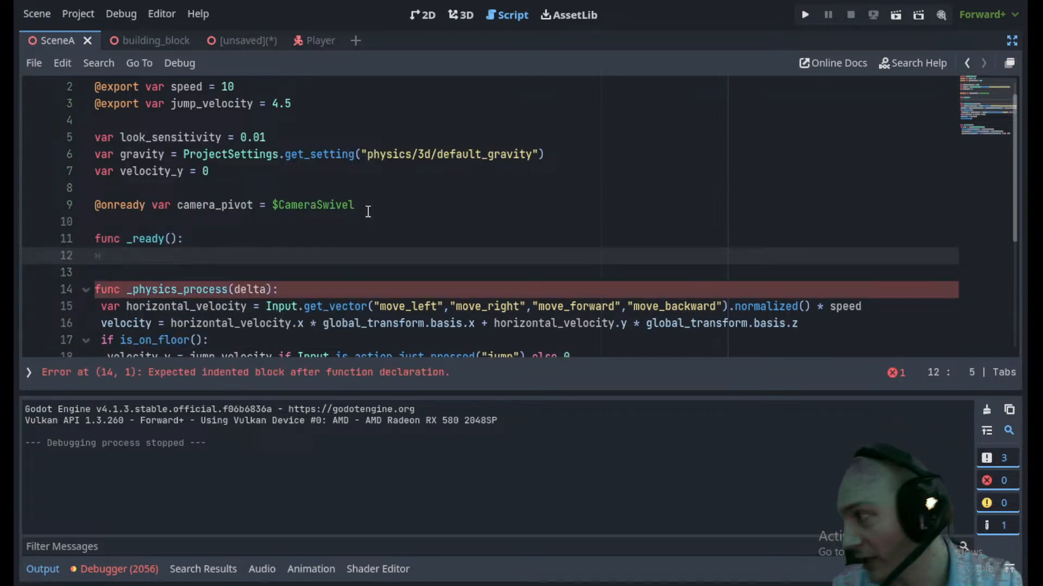
# - Write Input.set_mouse_mode(Input.MOUSE_MODE_CAPTURED) as the body of _ready()
pyautogui.write('Input')
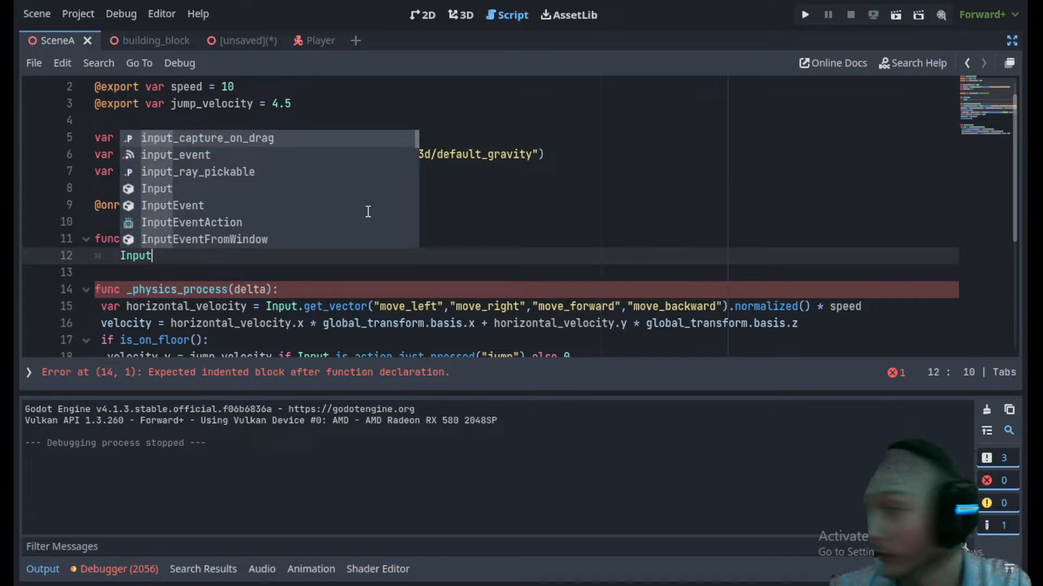
pyautogui.write('.')
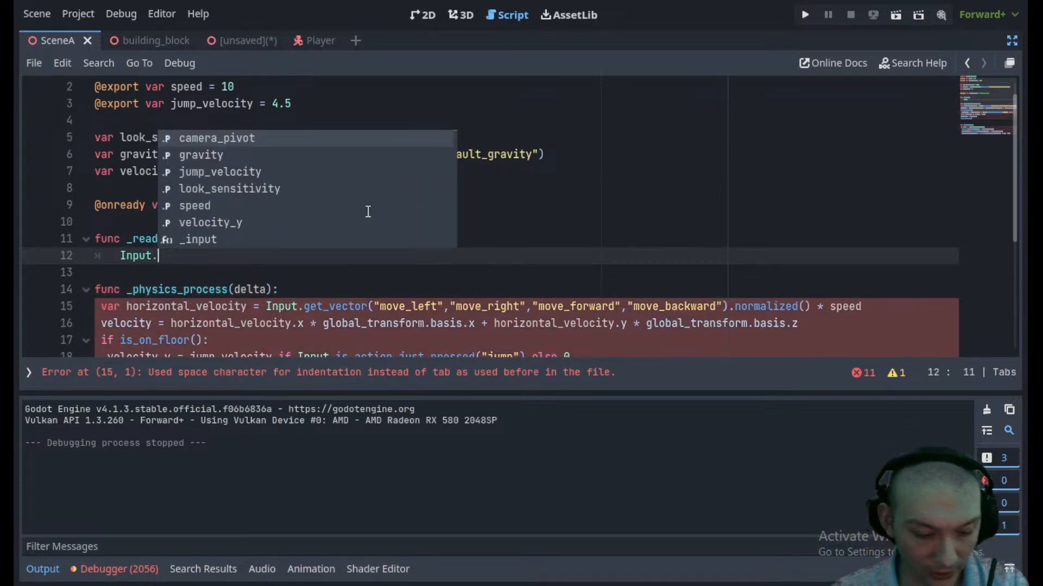
pyautogui.write('set_mou')
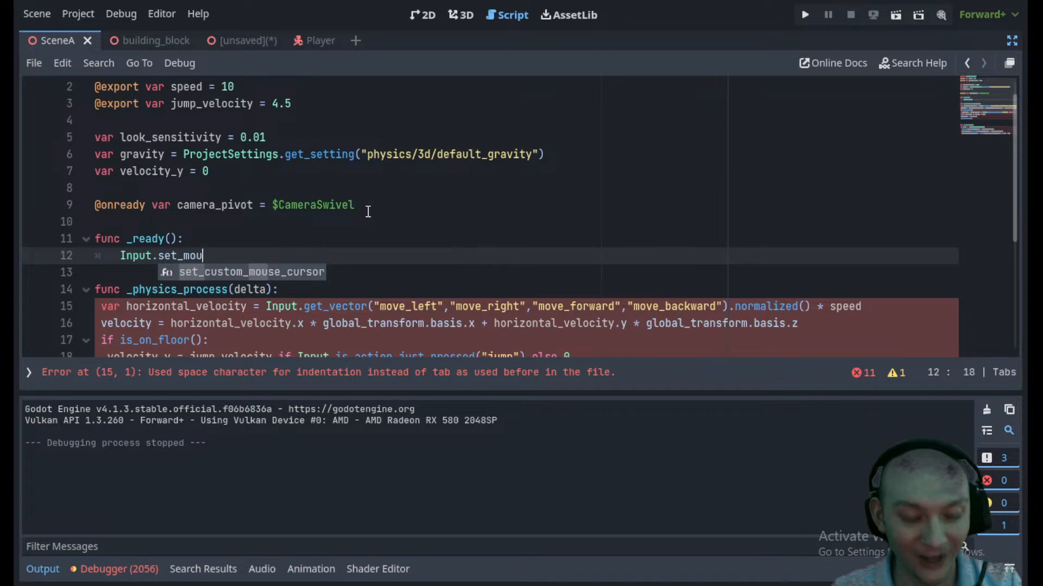
pyautogui.write('se')
pyautogui.press('Escape')
pyautogui.write('_mpp')
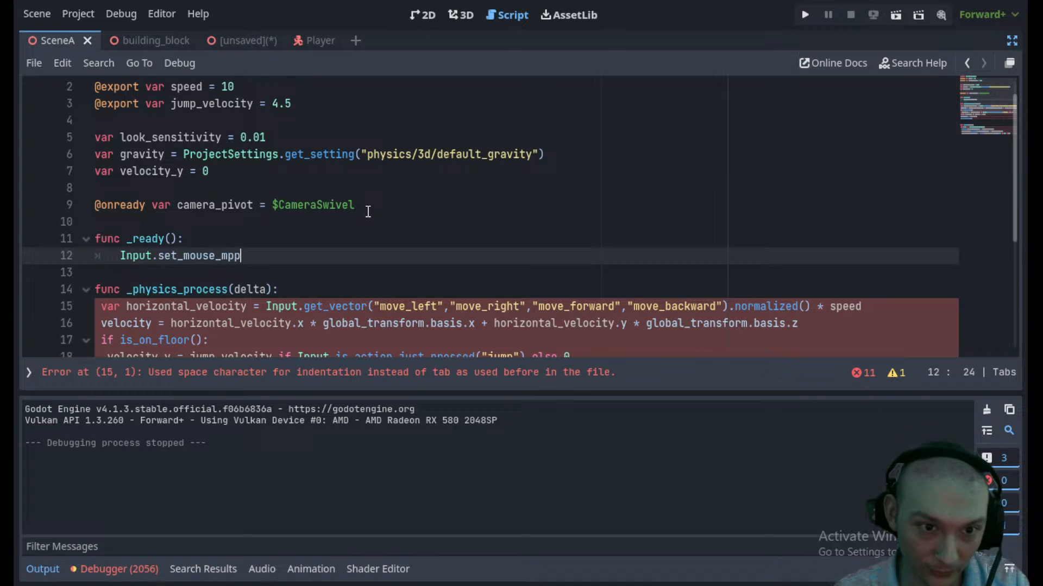
pyautogui.press('BackSpace')
pyautogui.press('BackSpace')
pyautogui.write('o')
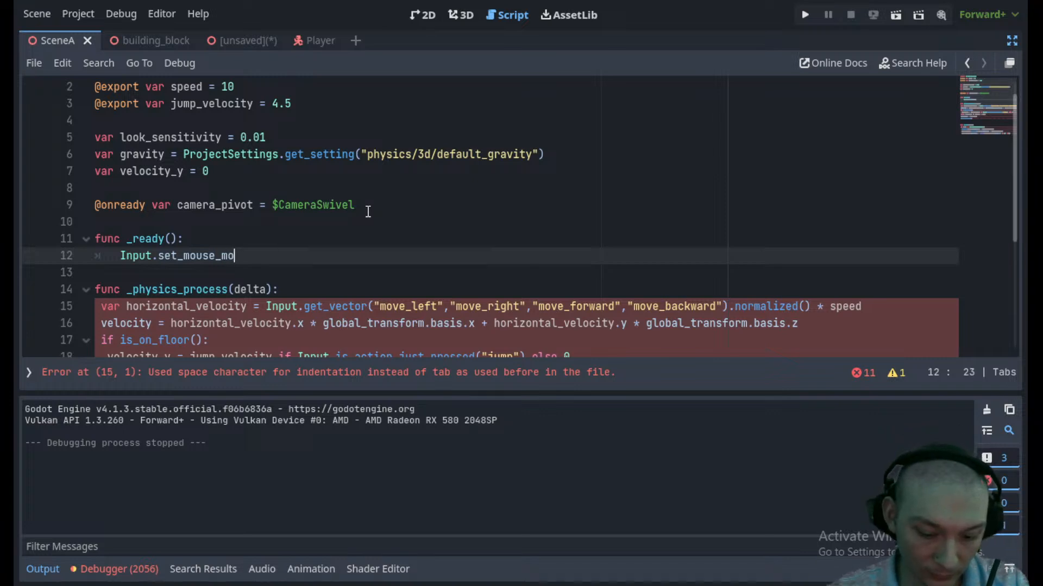
pyautogui.write('de(')
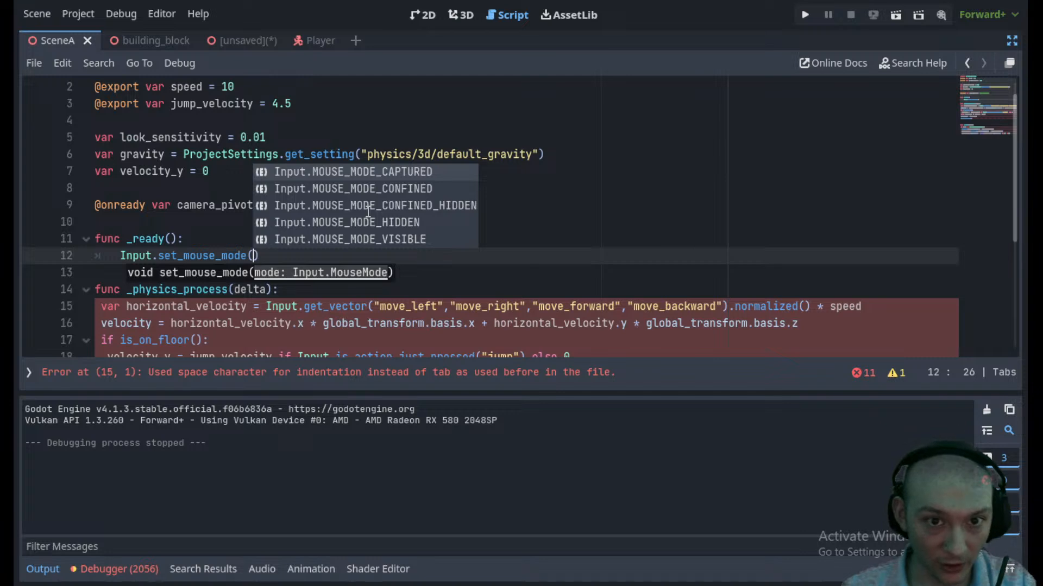
pyautogui.press('Return')
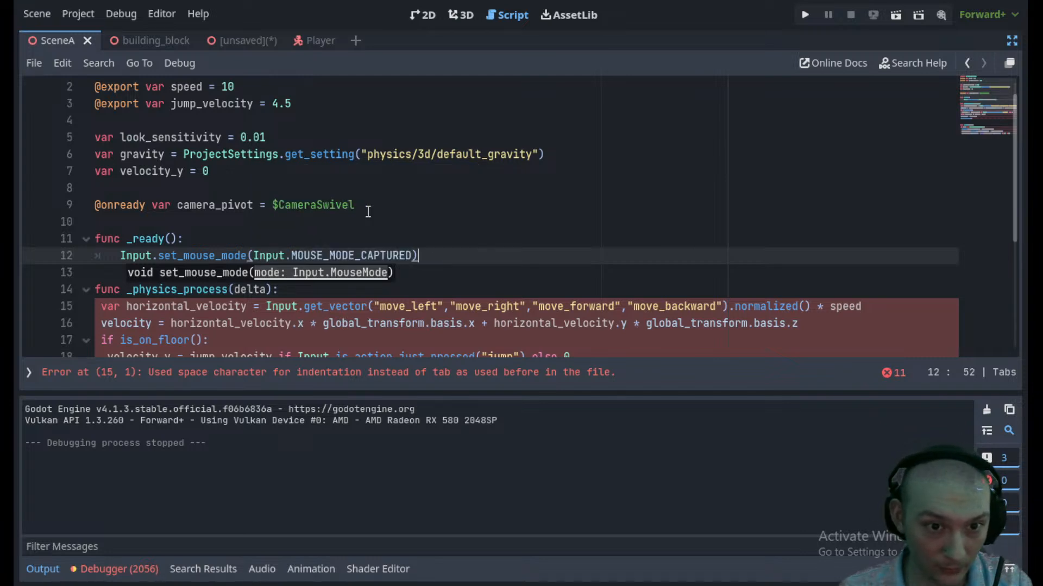
# - Try to re-break the func _ready(): line and re-indent its Input.set_mouse_mode body with a tab
pyautogui.press('Down')
pyautogui.click(560, 263)
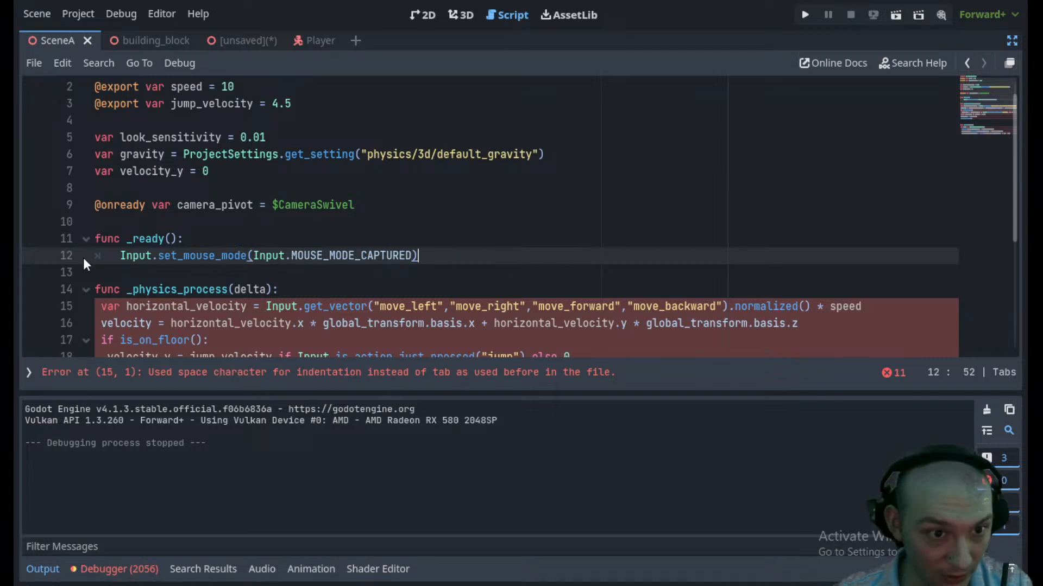
pyautogui.click(115, 254)
pyautogui.press('BackSpace')
pyautogui.press('BackSpace')
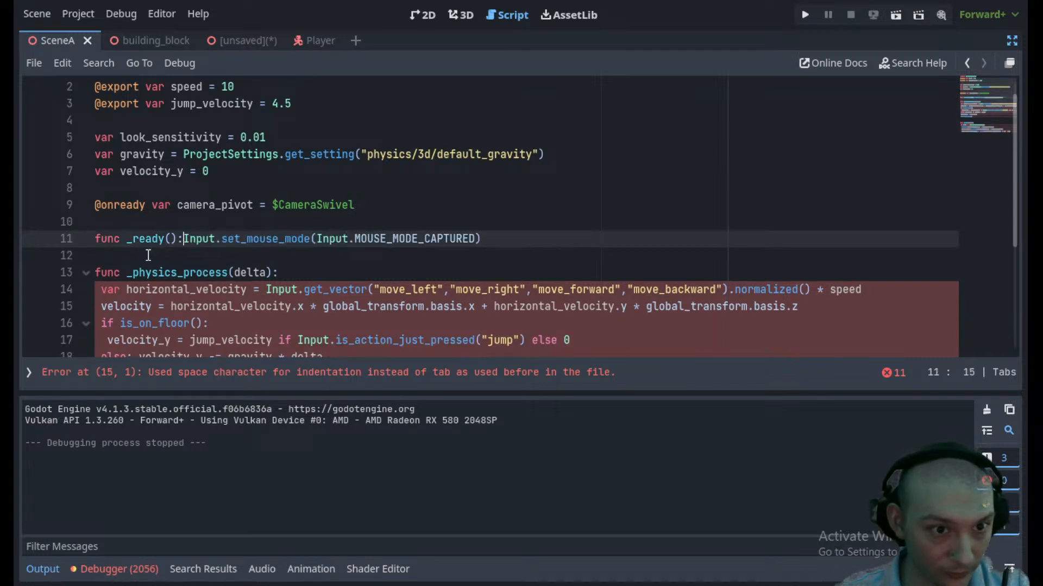
pyautogui.press('Return')
pyautogui.press('Up')
pyautogui.press('BackSpace')
pyautogui.press('BackSpace')
pyautogui.write('f')
pyautogui.press('Left')
pyautogui.press('Return')
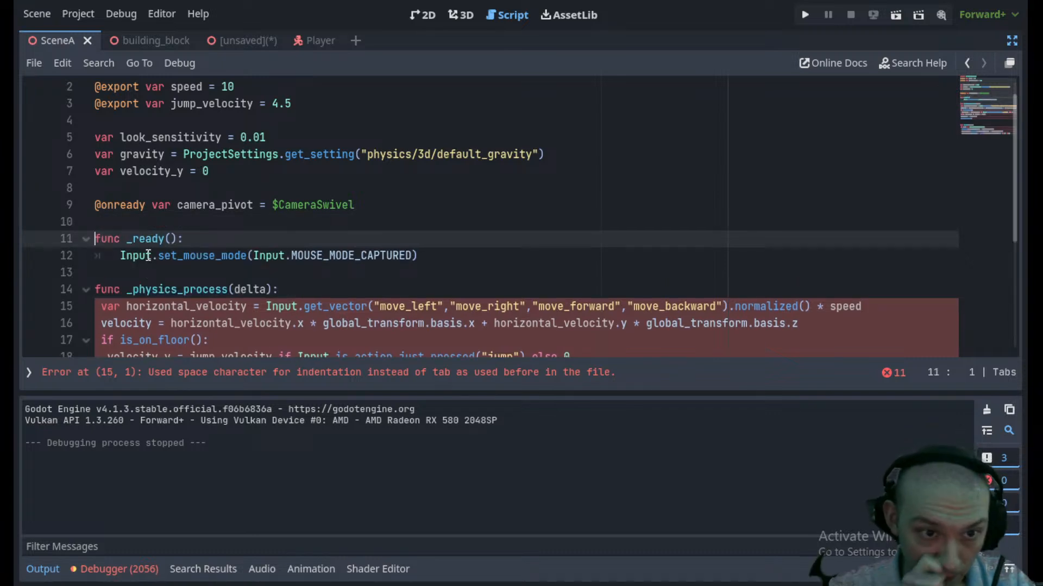
# - Try replacing the space indentation of the var horizontal_velocity line in _physics_process with a tab
pyautogui.click(176, 290)
pyautogui.scroll(-3, 163, 272)
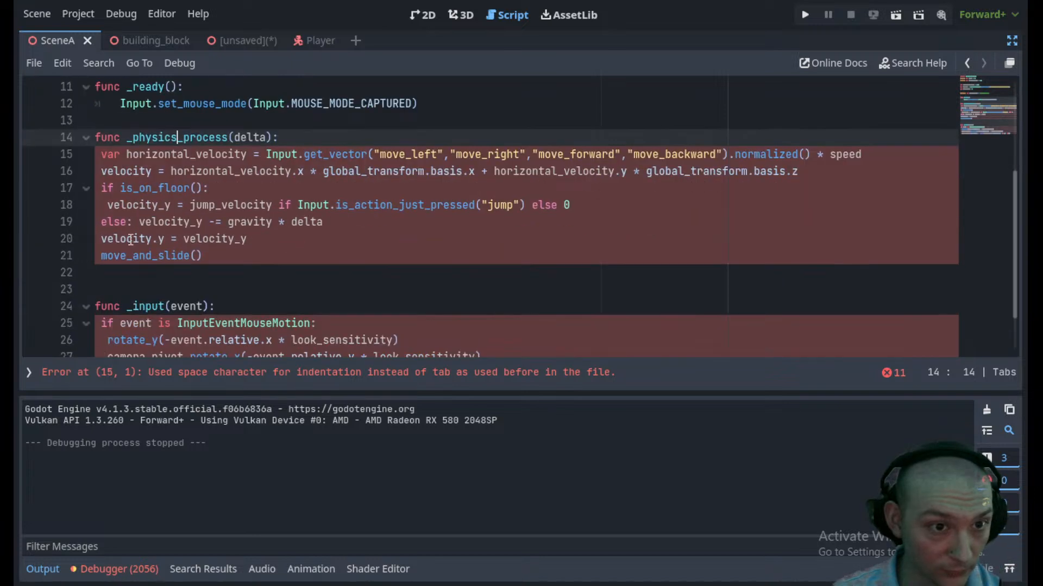
pyautogui.click(102, 154)
pyautogui.press('BackSpace')
pyautogui.press('BackSpace')
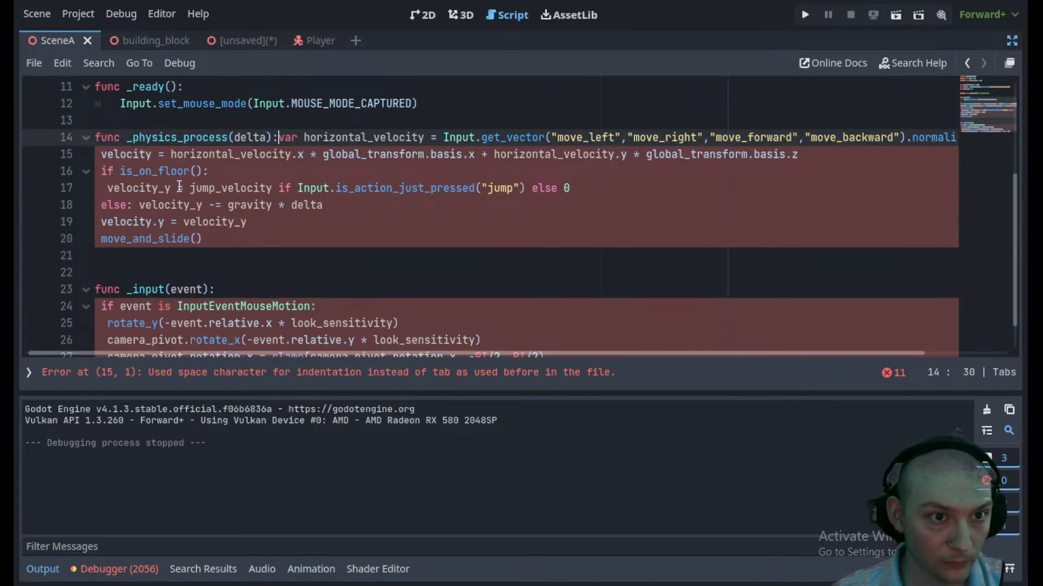
pyautogui.press('Return')
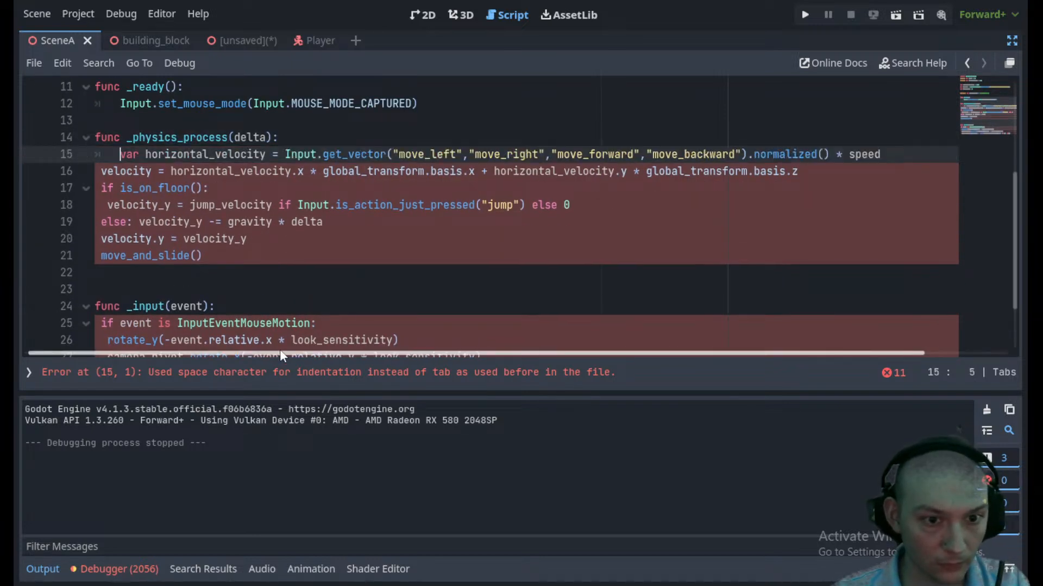
# - Try re-indenting the velocity assignment and the if is_on_floor() line in _physics_process with one tab each
pyautogui.click(104, 173)
pyautogui.press('BackSpace')
pyautogui.press('BackSpace')
pyautogui.press('Return')
pyautogui.click(115, 185)
pyautogui.press('Home')
pyautogui.press('BackSpace')
pyautogui.press('BackSpace')
pyautogui.press('Return')
pyautogui.press('Down')
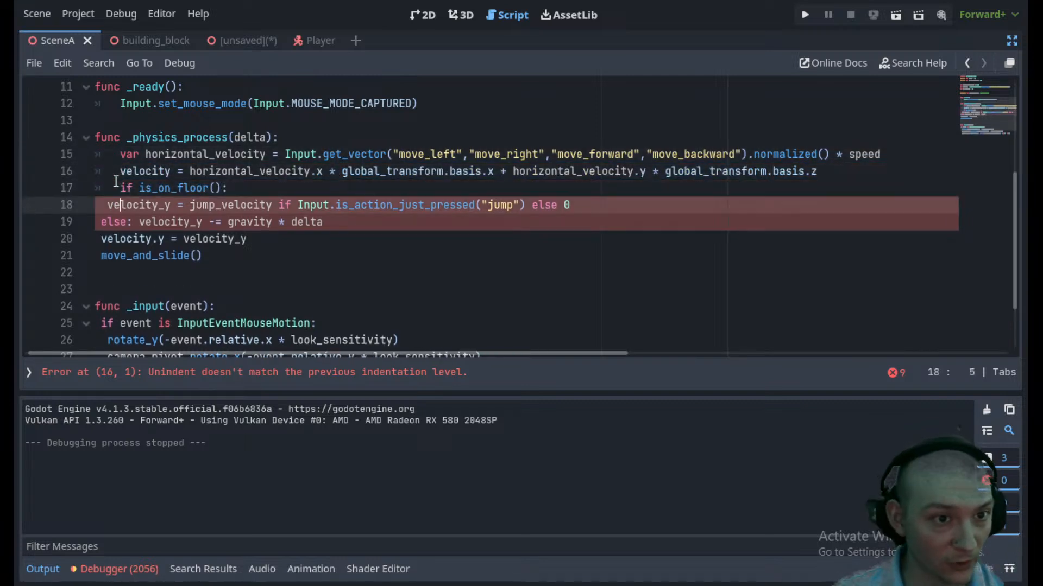
# - Try re-indenting the jump velocity_y assignment and the else line under if is_on_floor() with tabs
pyautogui.press('BackSpace')
pyautogui.press('BackSpace')
pyautogui.press('Return')
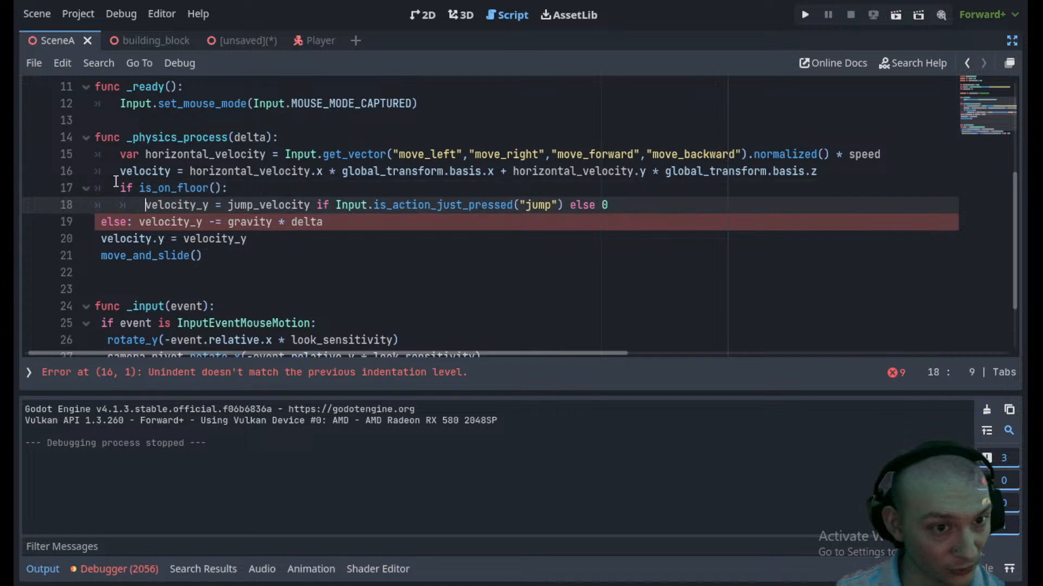
pyautogui.press('Down')
pyautogui.press('BackSpace')
pyautogui.press('BackSpace')
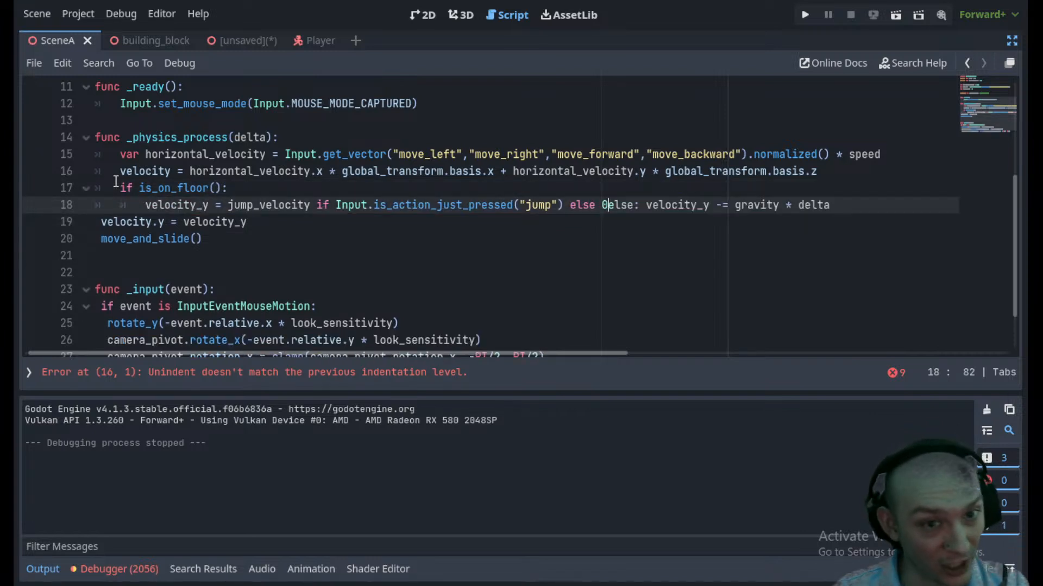
pyautogui.press('Return')
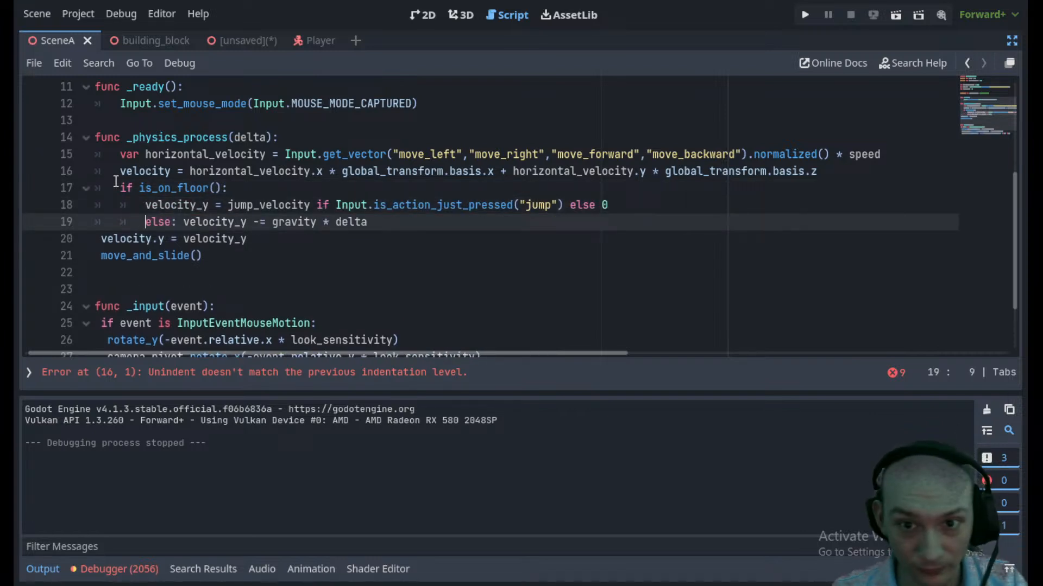
# - Undo the tab re-indentation of the lines in _physics_process
pyautogui.hotkey('ctrl', 'z')
pyautogui.hotkey('ctrl', 'z')
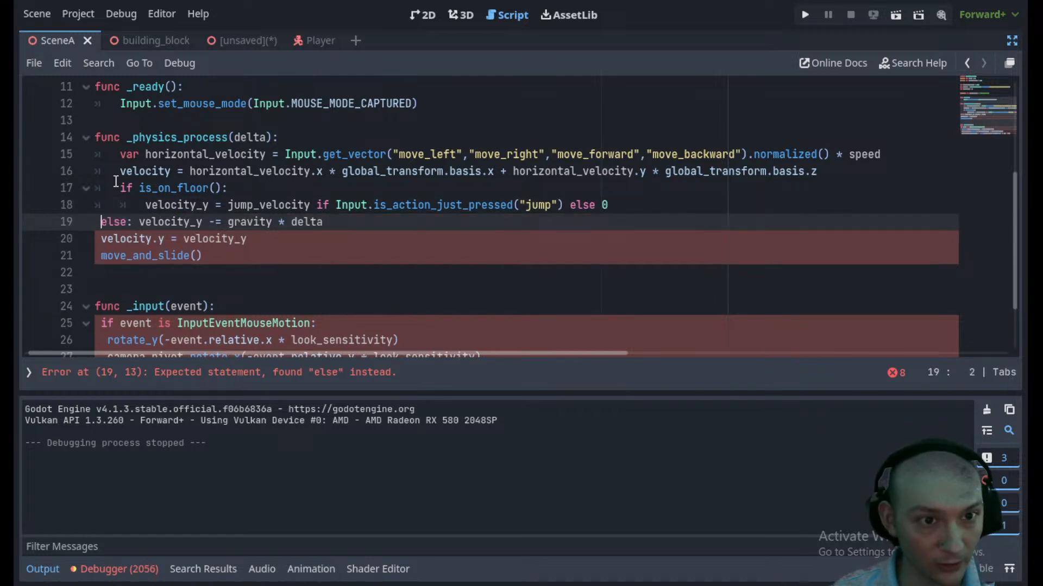
pyautogui.hotkey('ctrl', 'z')
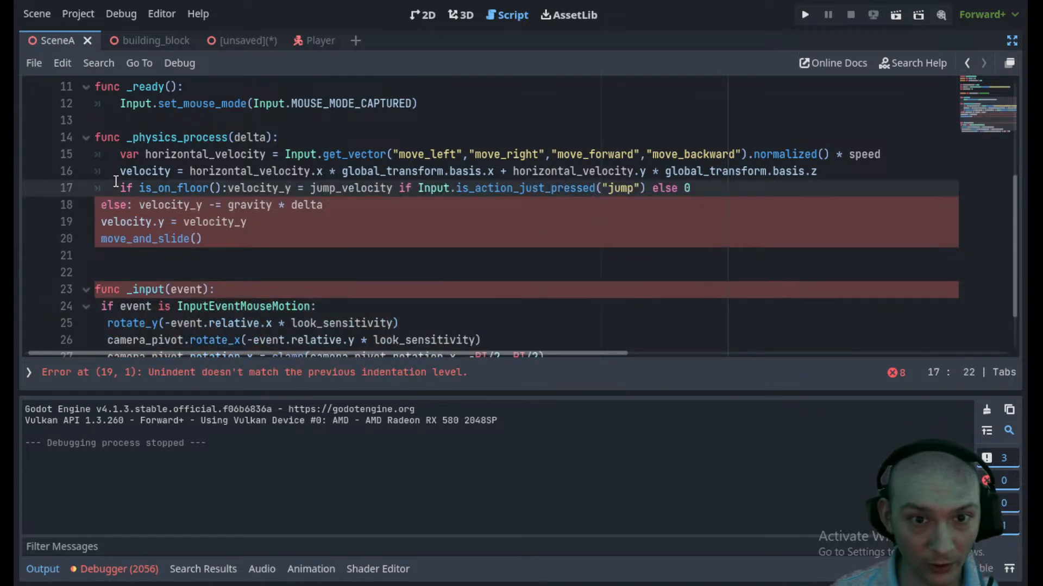
pyautogui.hotkey('ctrl', 'z')
pyautogui.hotkey('ctrl', 'z')
pyautogui.hotkey('ctrl', 'z')
pyautogui.hotkey('ctrl', 'z')
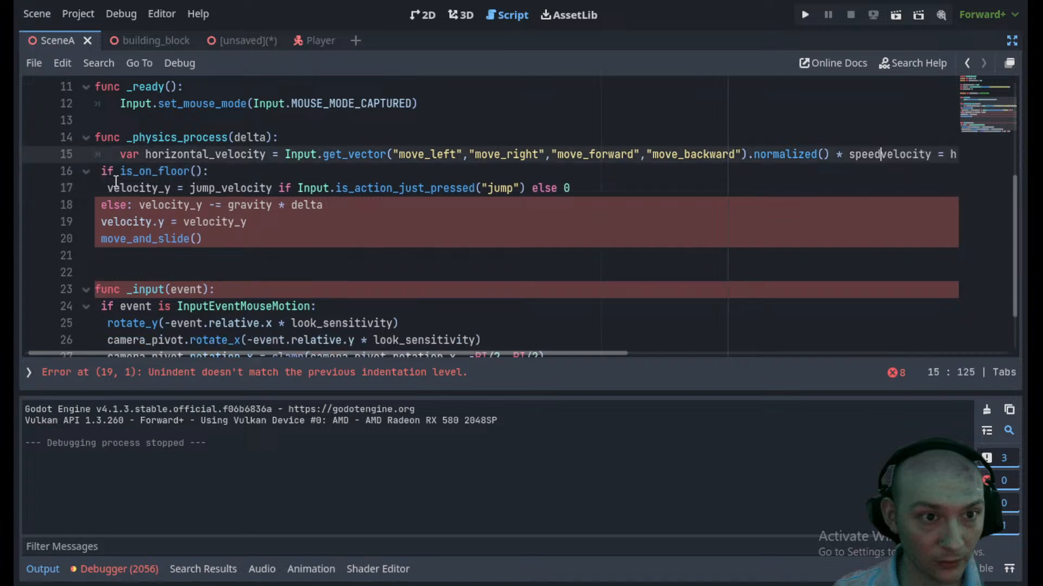
pyautogui.hotkey('ctrl', 'z')
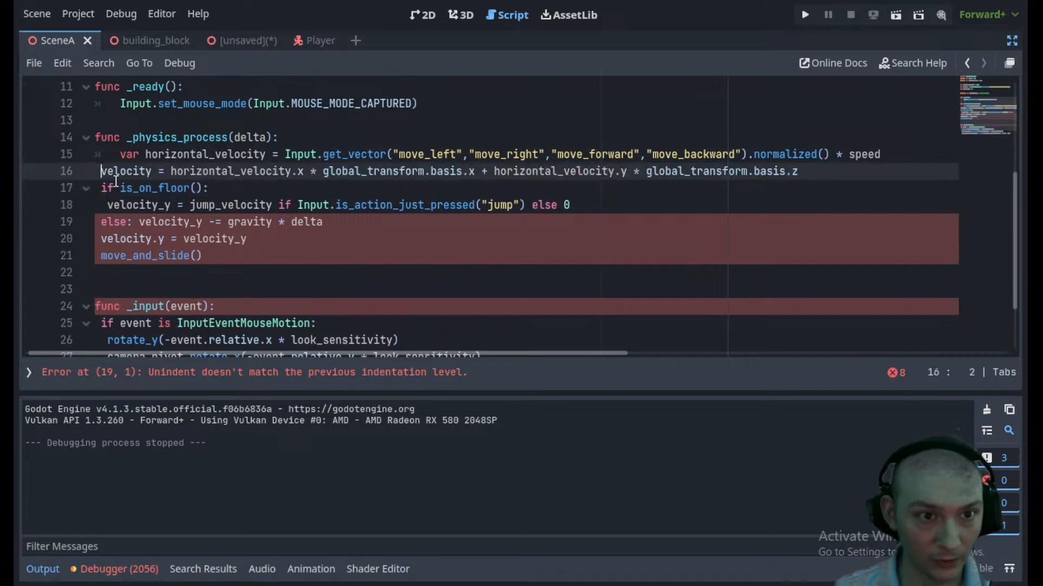
pyautogui.hotkey('ctrl', 'z')
pyautogui.hotkey('ctrl', 'z')
pyautogui.keyDown('ctrl'); pyautogui.scroll(-1, 249, 315); pyautogui.keyUp('ctrl')
pyautogui.scroll(-1, 248, 315)
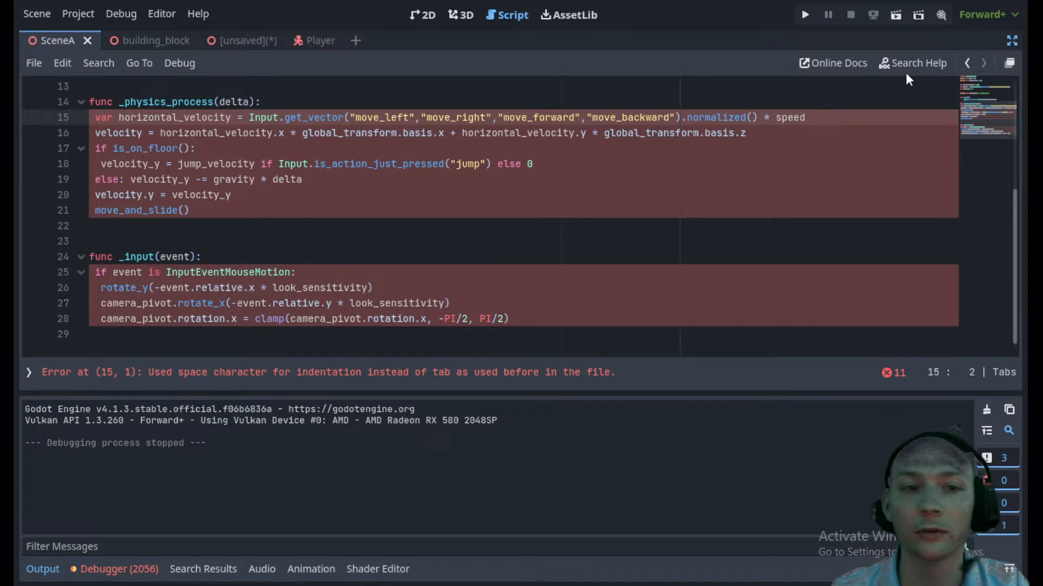
# - Leave the expanded script editor and undo the edits back to before the _ready() function was added
pyautogui.hotkey('ctrl', 'shift', 'F11')
pyautogui.click(330, 195)
pyautogui.scroll(2, 335, 241)
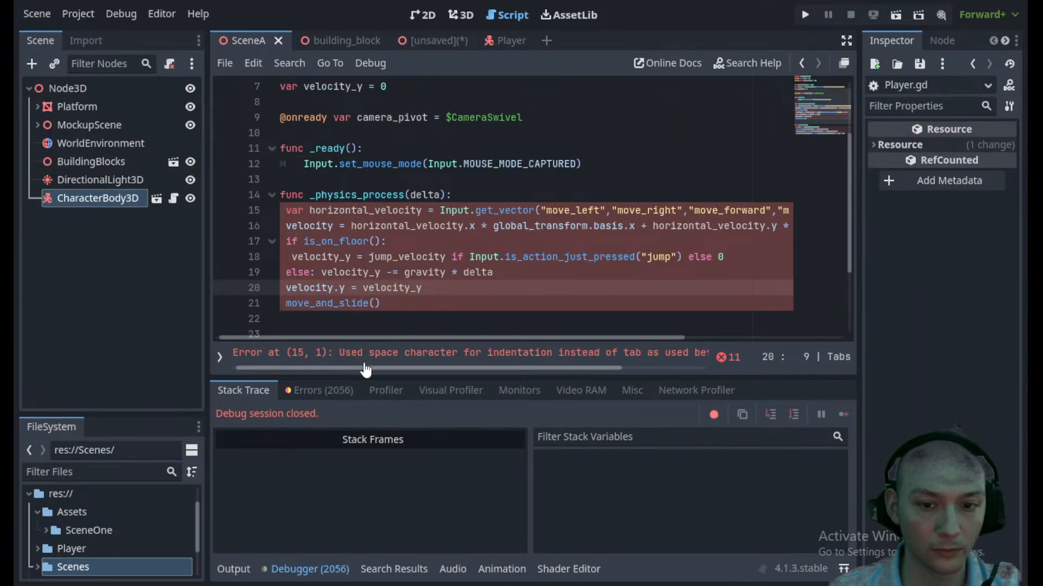
pyautogui.click(328, 256)
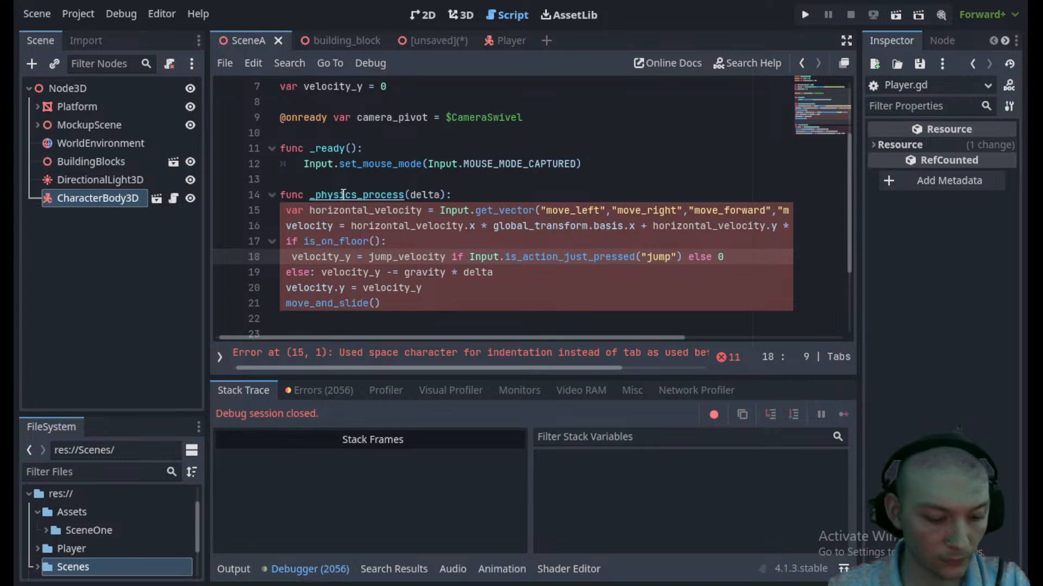
pyautogui.hotkey('ctrl', 'z')
pyautogui.hotkey('ctrl', 'z')
pyautogui.hotkey('ctrl', 'z')
pyautogui.hotkey('ctrl', 'z')
pyautogui.hotkey('ctrl', 'z')
pyautogui.hotkey('ctrl', 'z')
pyautogui.hotkey('ctrl', 'z')
pyautogui.hotkey('ctrl', 'z')
pyautogui.hotkey('ctrl', 'z')
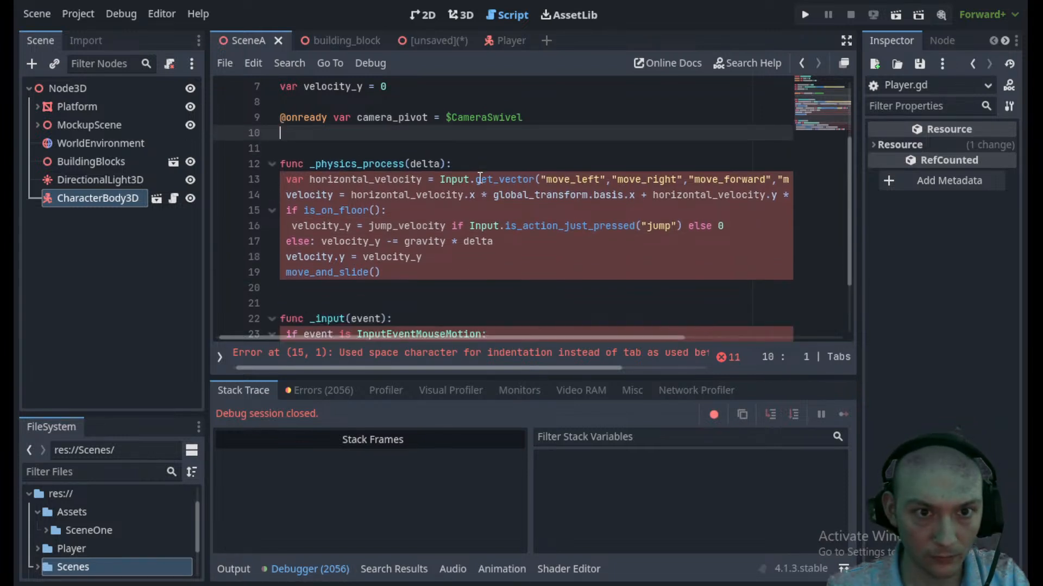
pyautogui.hotkey('ctrl', 'z')
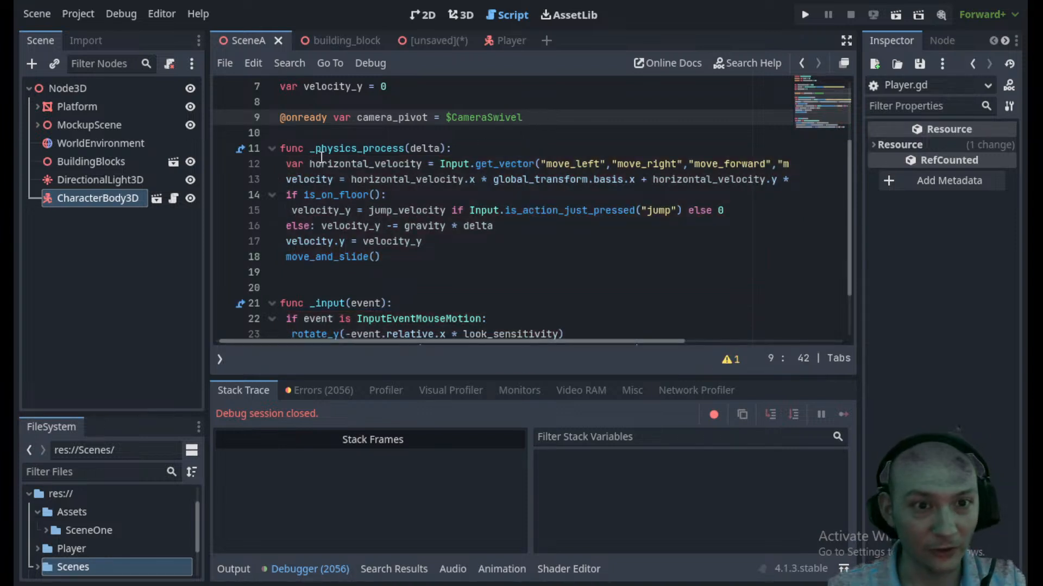
# - Replace the leading space with a tab on the horizontal_velocity declaration and the velocity assignment in _physics_process
pyautogui.click(286, 164)
pyautogui.press('BackSpace')
pyautogui.press('BackSpace')
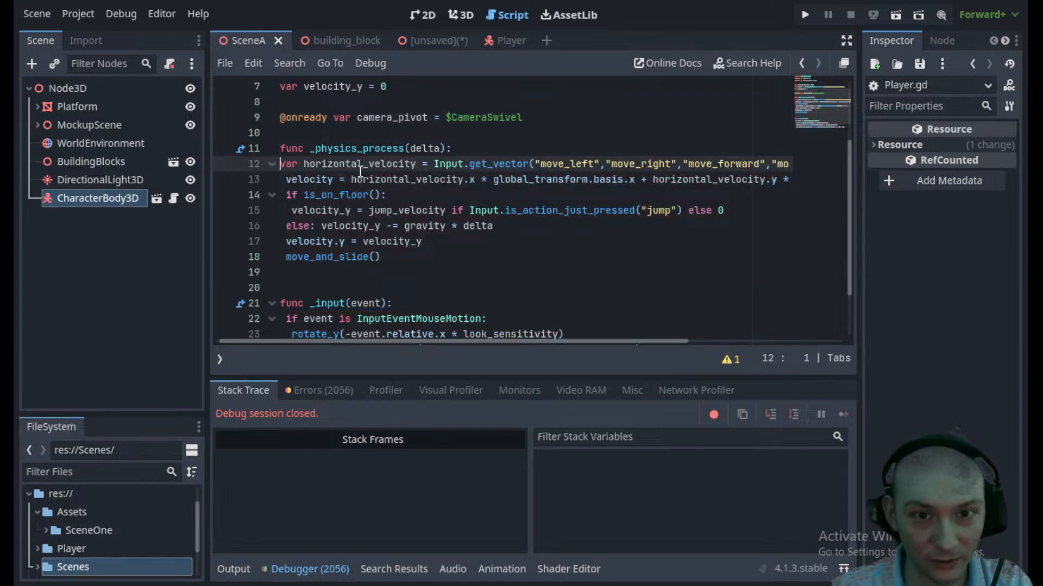
pyautogui.press('Return')
pyautogui.press('Down')
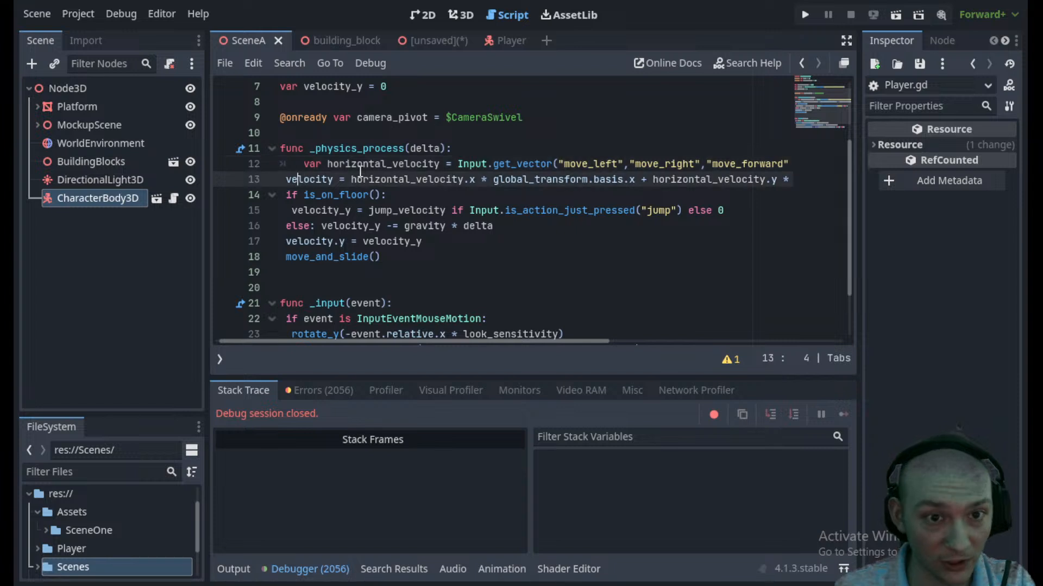
pyautogui.press('BackSpace')
pyautogui.press('BackSpace')
pyautogui.press('Return')
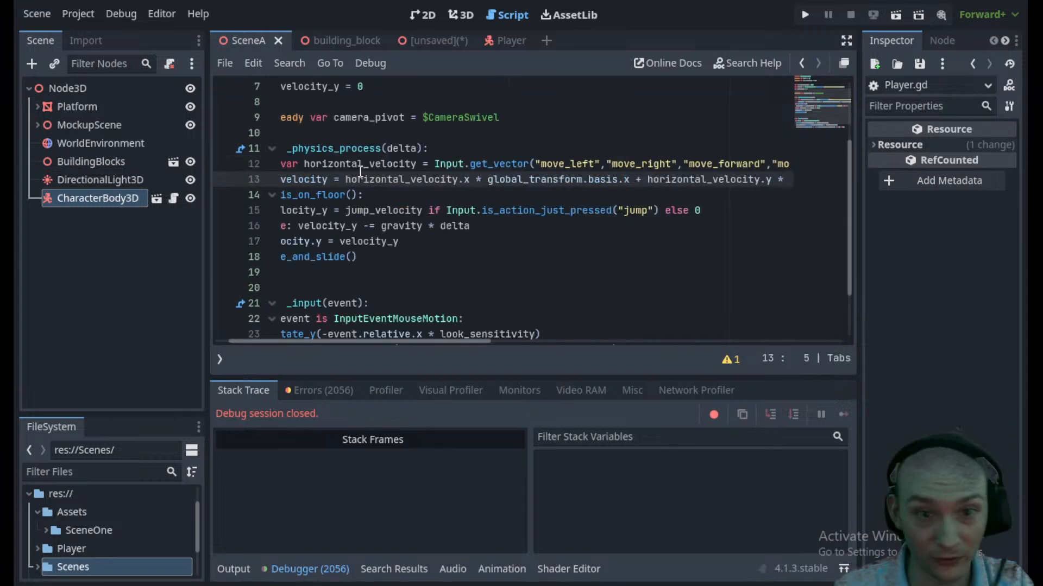
# - Re-indent the if is_on_floor(): line in _physics_process with a single tab
pyautogui.press('Down')
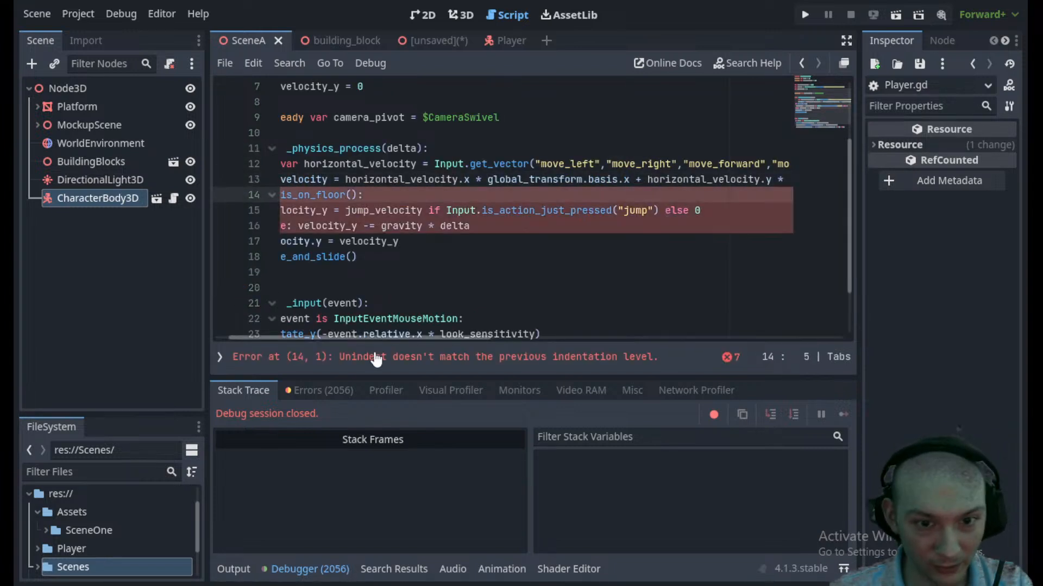
pyautogui.moveTo(376, 337); pyautogui.dragTo(350, 337)
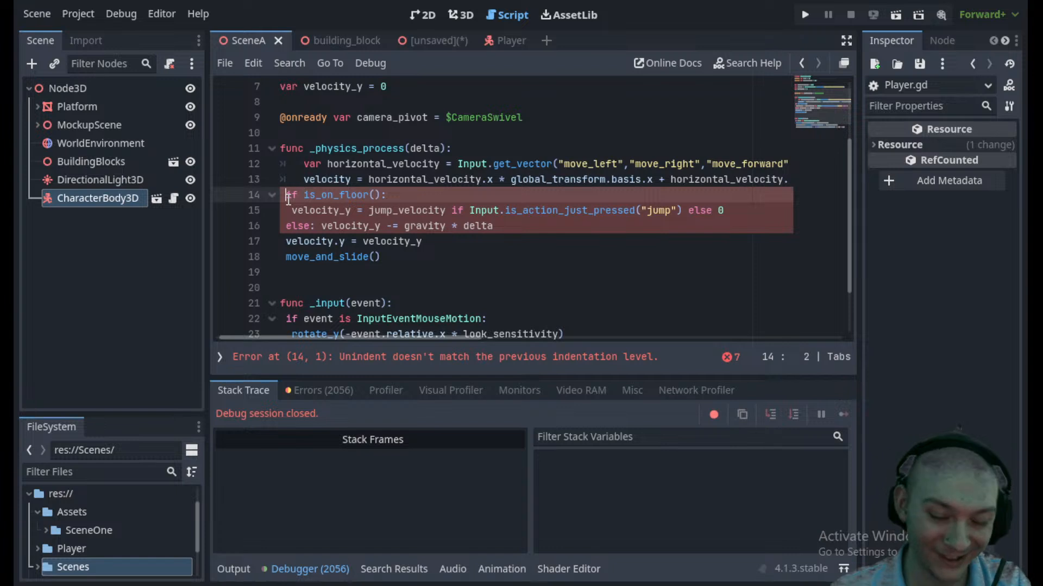
pyautogui.hscroll(5, 289, 201)
pyautogui.hscroll(-4, 289, 199)
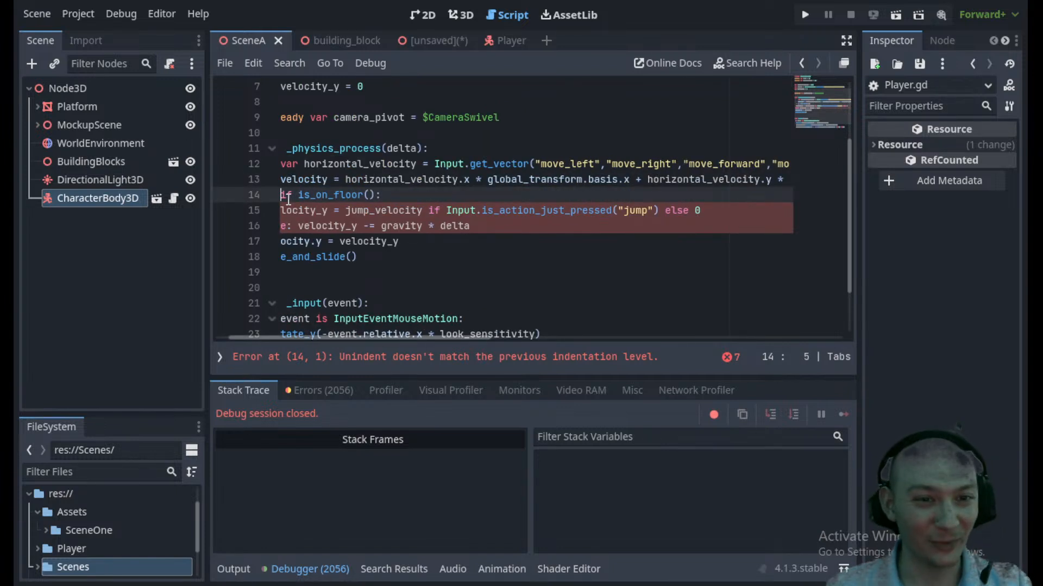
# - Re-indent the jump velocity_y assignment under if is_on_floor(): with two tabs, keeping both lines' text intact
pyautogui.press('Down')
pyautogui.press('BackSpace')
pyautogui.press('BackSpace')
pyautogui.press('BackSpace')
pyautogui.press('BackSpace')
pyautogui.press('BackSpace')
pyautogui.press('BackSpace')
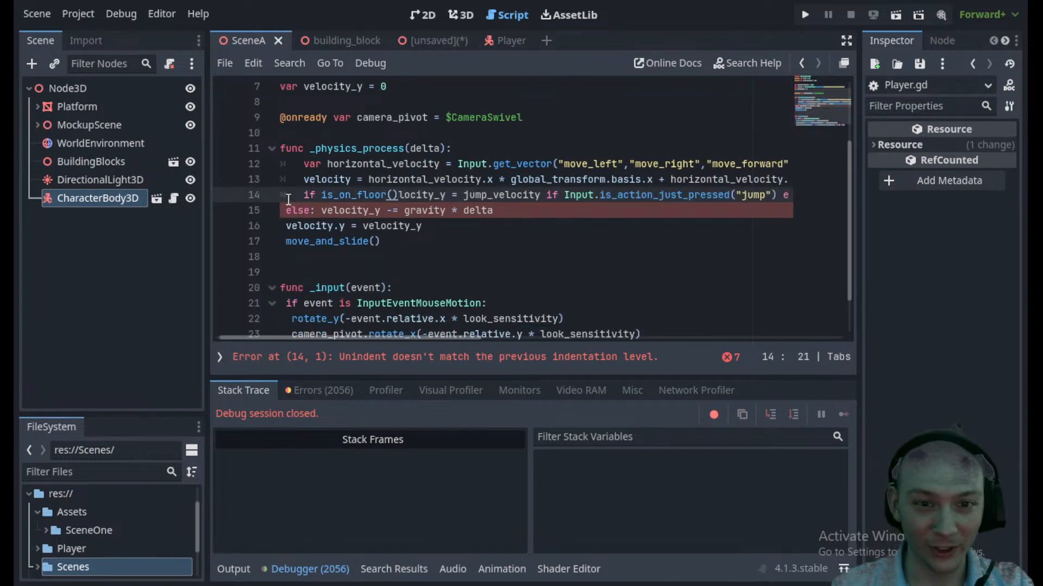
pyautogui.write(':')
pyautogui.press('Return')
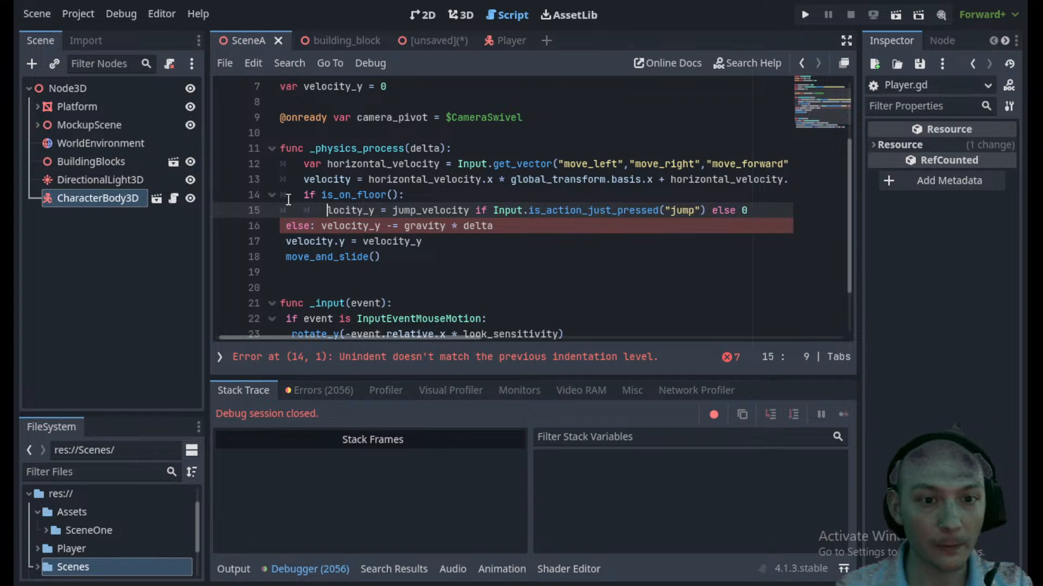
pyautogui.write('ve')
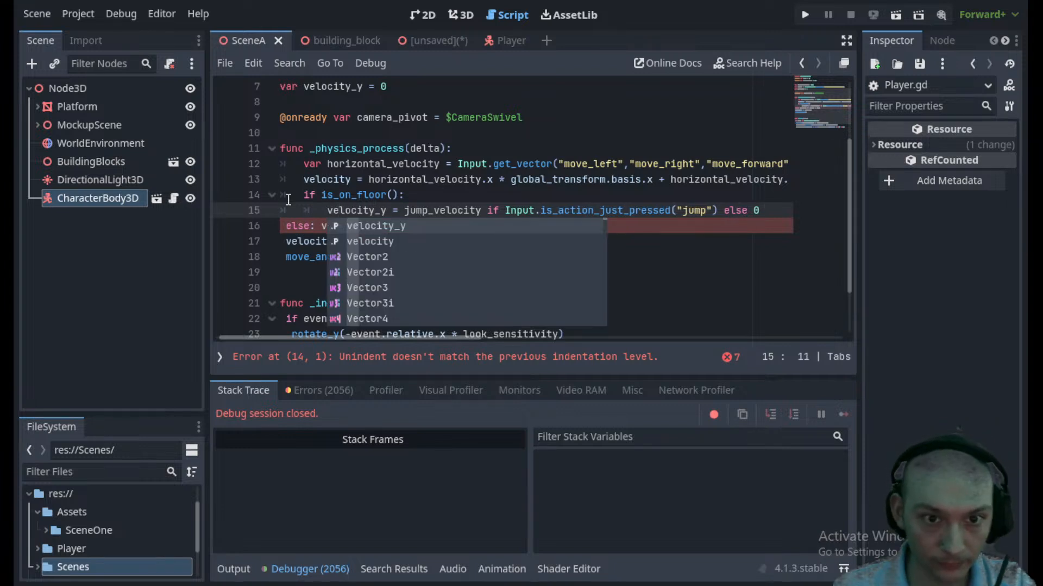
pyautogui.press('Right')
pyautogui.press('Left')
pyautogui.press('Left')
pyautogui.press('Left')
pyautogui.press('Left')
pyautogui.press('Left')
pyautogui.press('Left')
pyautogui.press('Left')
pyautogui.press('Left')
pyautogui.press('Left')
pyautogui.press('Left')
pyautogui.press('Right')
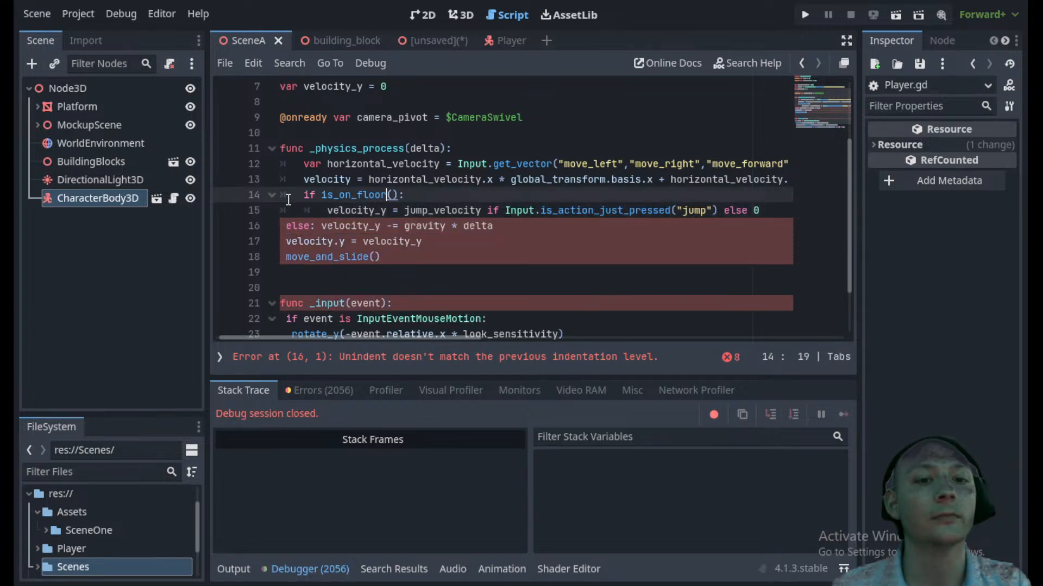
# - Re-indent the else: velocity_y -= gravity * delta line with one tab to align with its if
pyautogui.click(288, 226)
pyautogui.press('BackSpace')
pyautogui.press('BackSpace')
pyautogui.press('Return')
pyautogui.press('BackSpace')
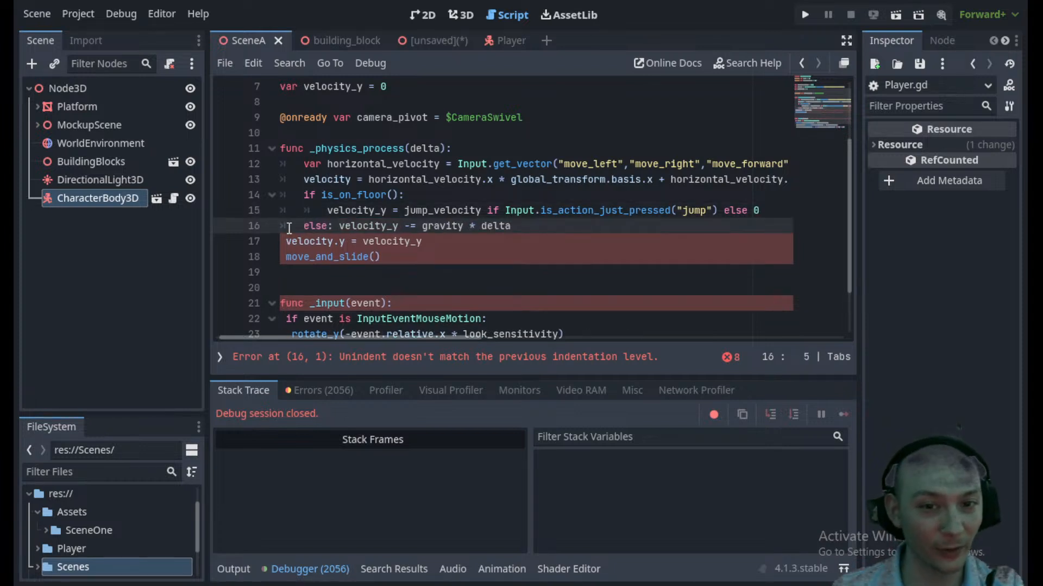
# - Re-indent the velocity.y = velocity_y and move_and_slide() lines with one tab each
pyautogui.click(286, 241)
pyautogui.press('BackSpace')
pyautogui.press('BackSpace')
pyautogui.press('Return')
pyautogui.press('End')
pyautogui.press('Delete')
pyautogui.press('Return')
pyautogui.press('Down')
pyautogui.press('Down')
pyautogui.press('Down')
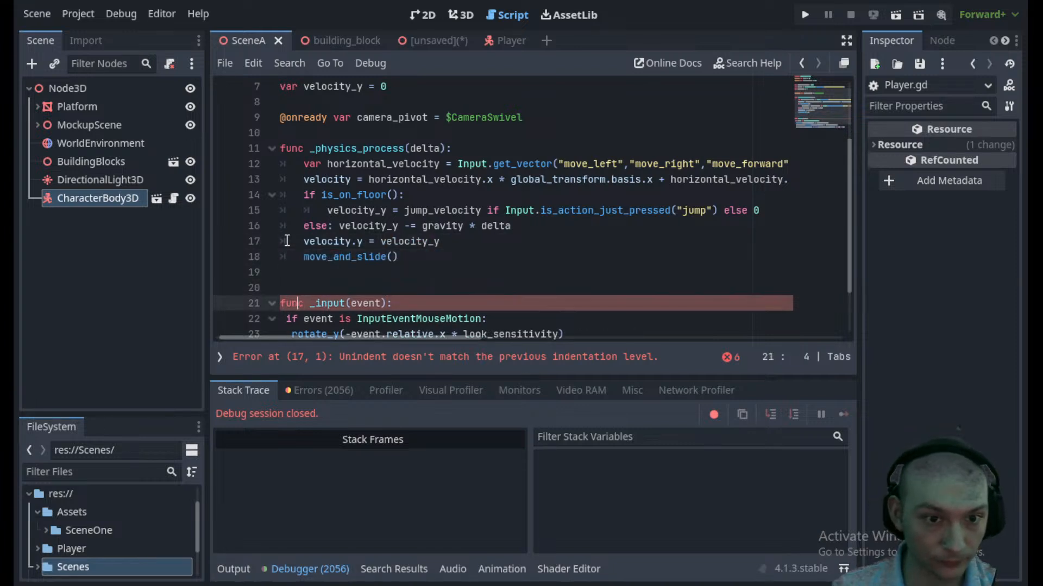
# - Remove the extra blank line above _input(event) and indent its if event is InputEventMouseMotion: line with one tab
pyautogui.press('BackSpace')
pyautogui.press('Down')
pyautogui.press('Delete')
pyautogui.press('BackSpace')
pyautogui.press('Return')
# - Re-indent the rotate_y(-event.relative.x * look_sensitivity) line in _input with two tabs
pyautogui.press('Down')
pyautogui.press('BackSpace')
pyautogui.press('BackSpace')
pyautogui.press('BackSpace')
pyautogui.press('Return')
# - Re-indent the camera_pivot.rotate_x(-event.relative.y * look_sensitivity) line with two tabs, keeping the preceding line's closing parenthesis
pyautogui.press('Down')
pyautogui.press('Left')
pyautogui.press('Left')
pyautogui.press('Left')
pyautogui.press('Left')
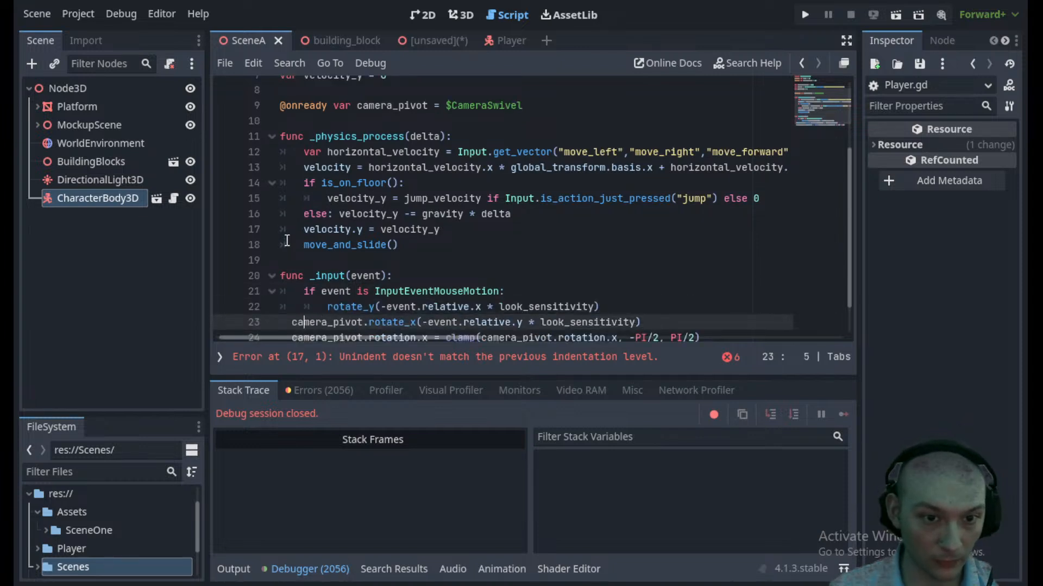
pyautogui.press('BackSpace')
pyautogui.press('BackSpace')
pyautogui.press('BackSpace')
pyautogui.press('BackSpace')
pyautogui.write(')')
pyautogui.press('Return')
# - Re-indent the camera_pivot.rotation.x clamp line in _input with two tabs and review the tab-indented script
pyautogui.press('Down')
pyautogui.press('Left')
pyautogui.press('Left')
pyautogui.press('Left')
pyautogui.press('Left')
pyautogui.press('Left')
pyautogui.press('Left')
pyautogui.press('BackSpace')
pyautogui.press('BackSpace')
pyautogui.press('BackSpace')
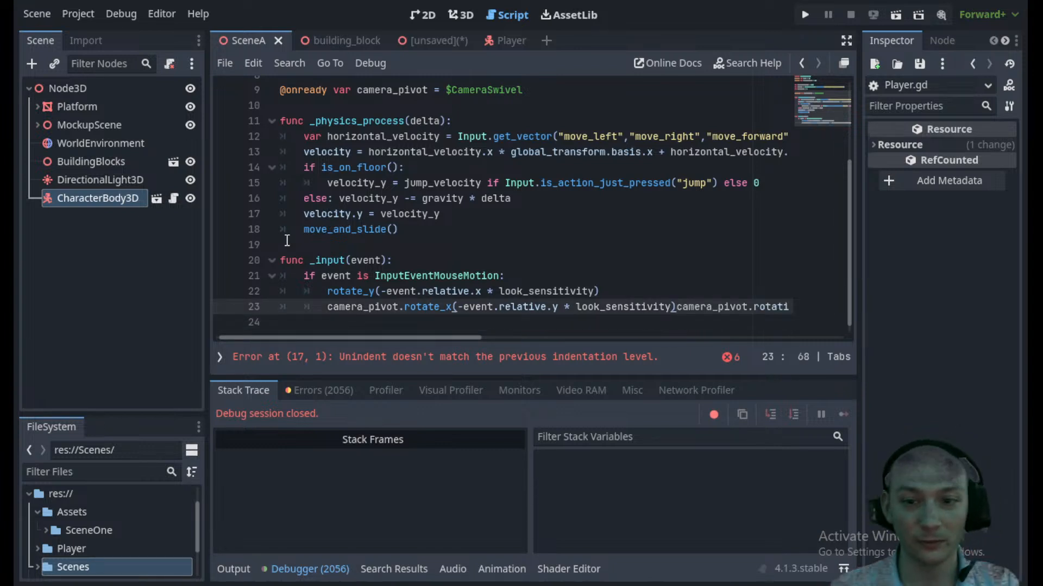
pyautogui.press('Return')
pyautogui.click(450, 231)
pyautogui.scroll(-1, 445, 239)
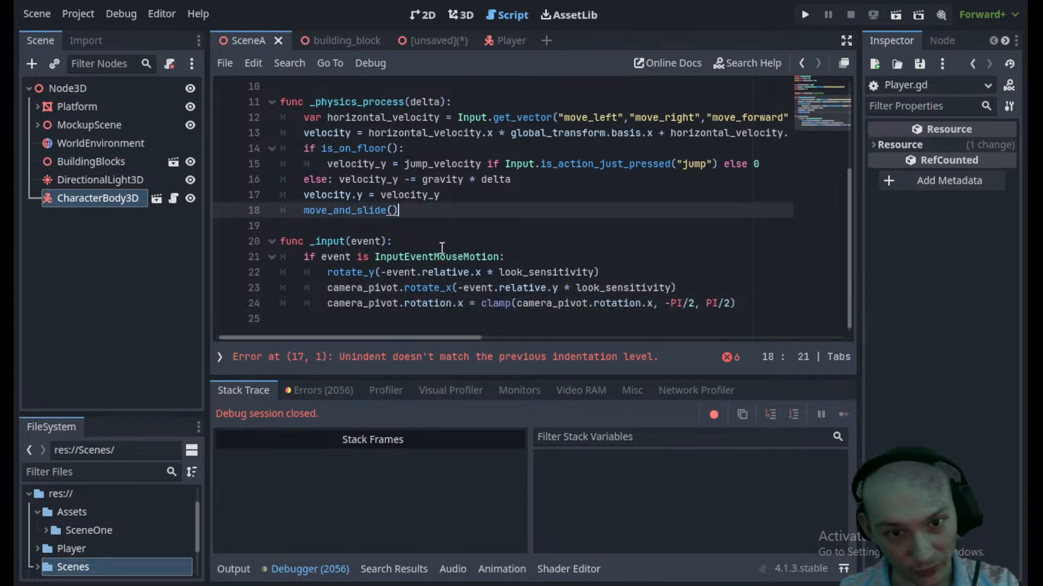
pyautogui.scroll(2, 442, 234)
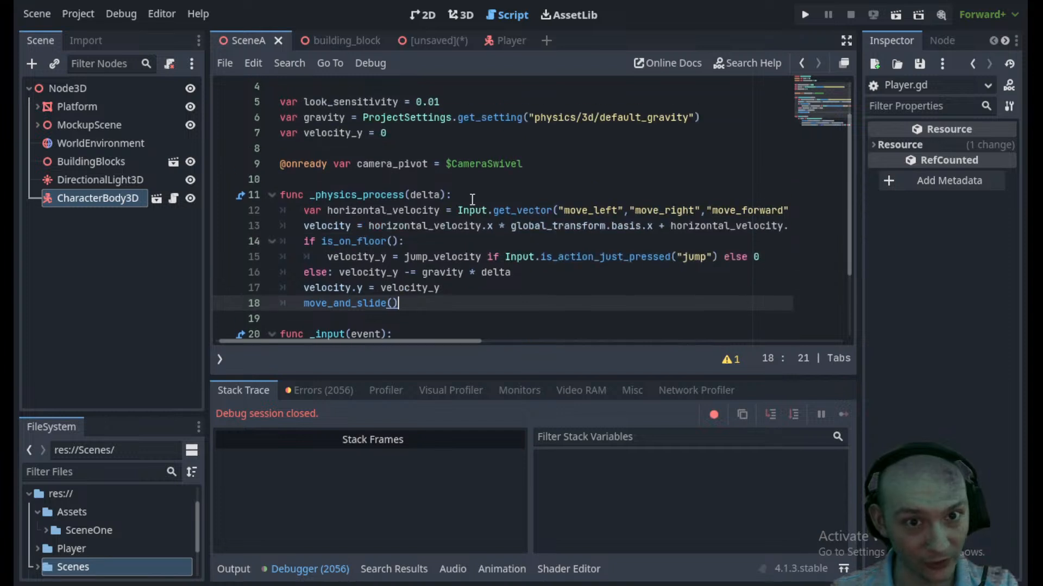
# - Add an empty func _ready(): declaration between the camera_pivot variable and _physics_process, with a blank line above it
pyautogui.click(541, 168)
pyautogui.press('Return')
pyautogui.write('func _read')
pyautogui.press('Return')
pyautogui.press('Return')
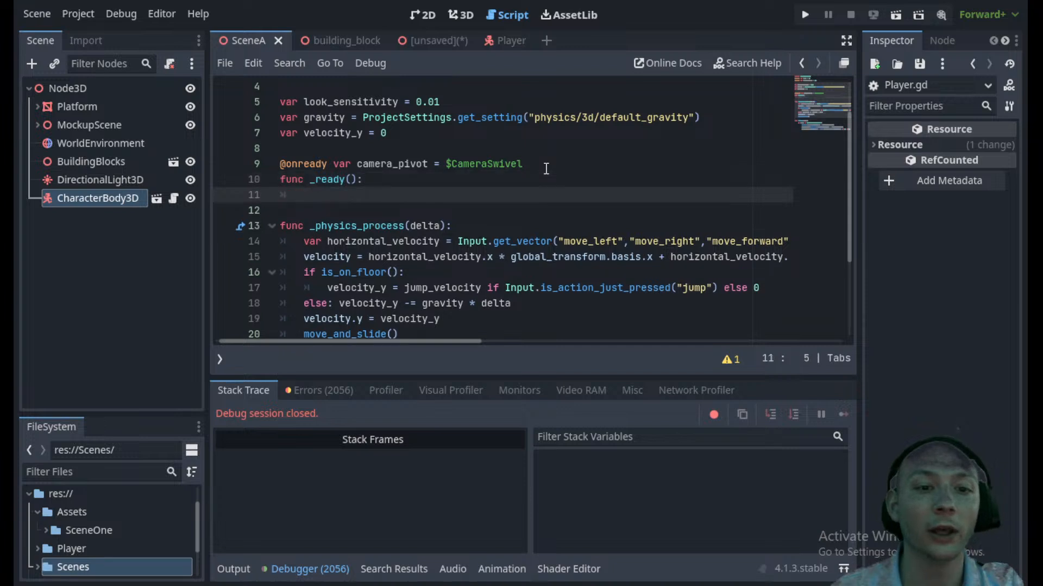
pyautogui.press('Up')
pyautogui.press('Home')
pyautogui.press('Return')
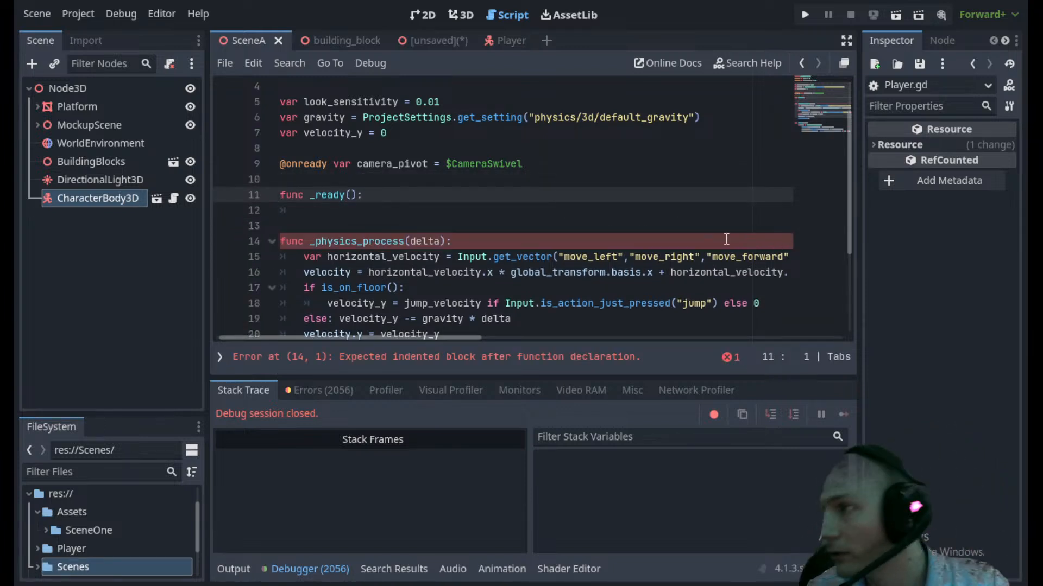
# - Set both the Main Font Size and the Code Font Size to 16 in the editor settings
pyautogui.click(166, 14)
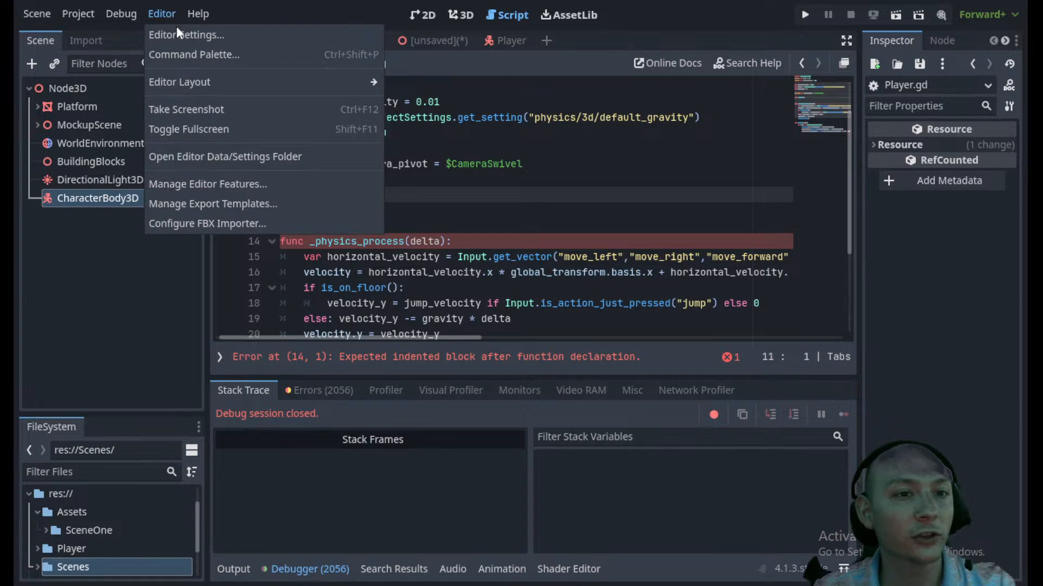
pyautogui.click(178, 35)
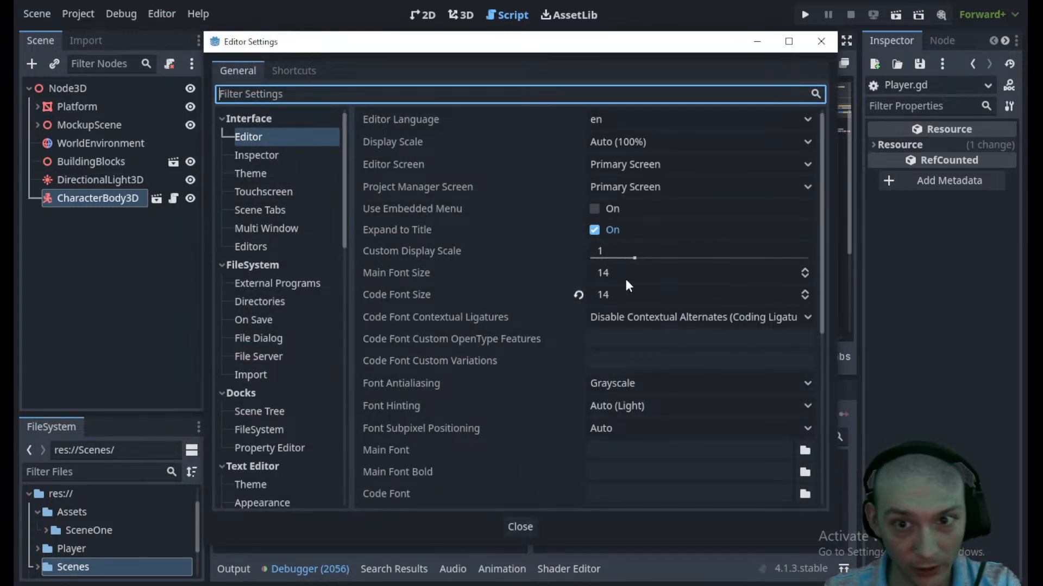
pyautogui.click(804, 270)
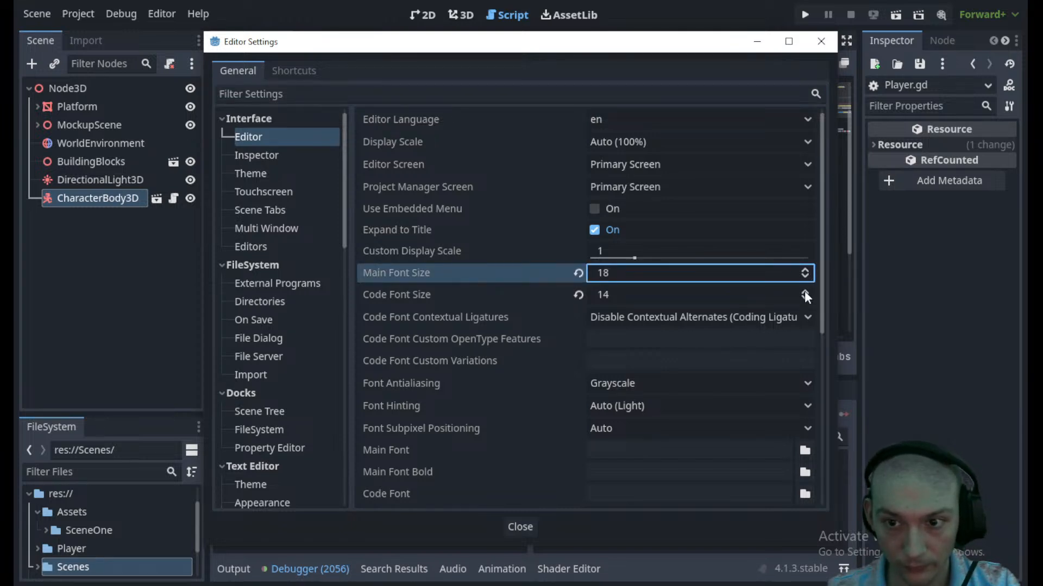
pyautogui.click(650, 291)
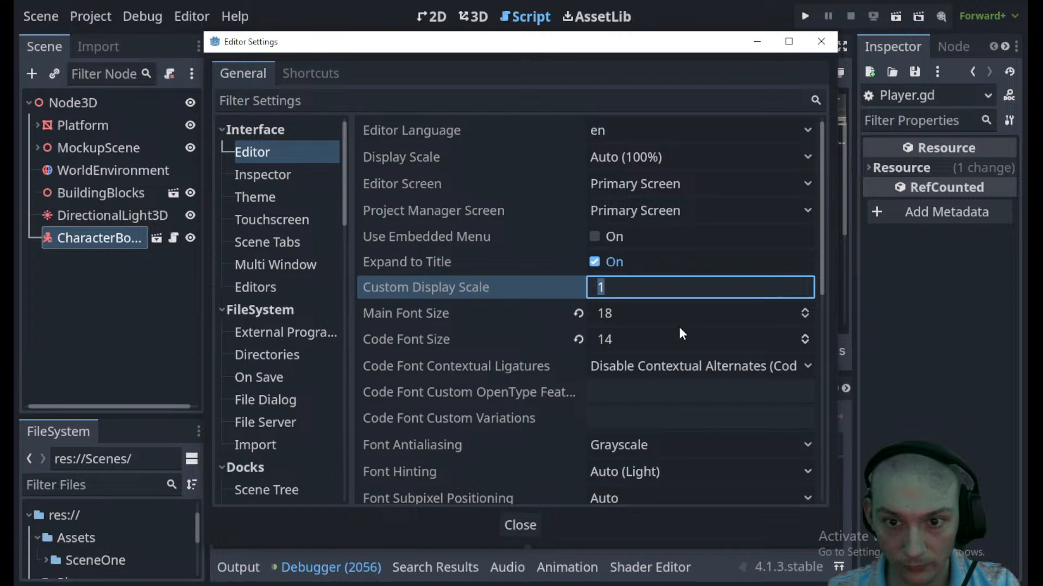
pyautogui.click(804, 317)
pyautogui.click(804, 318)
pyautogui.click(806, 335)
pyautogui.click(806, 335)
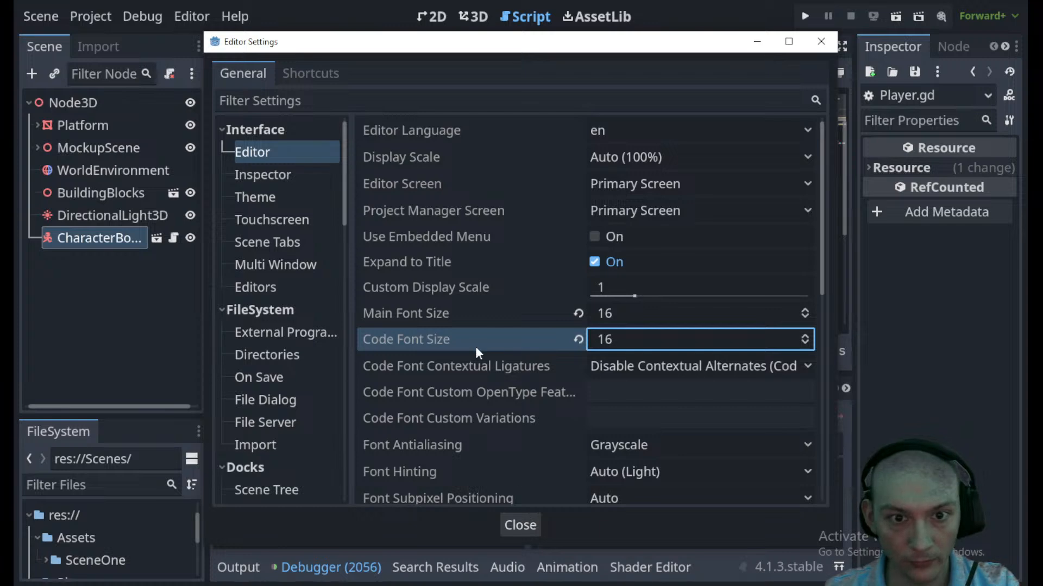
pyautogui.press('Escape')
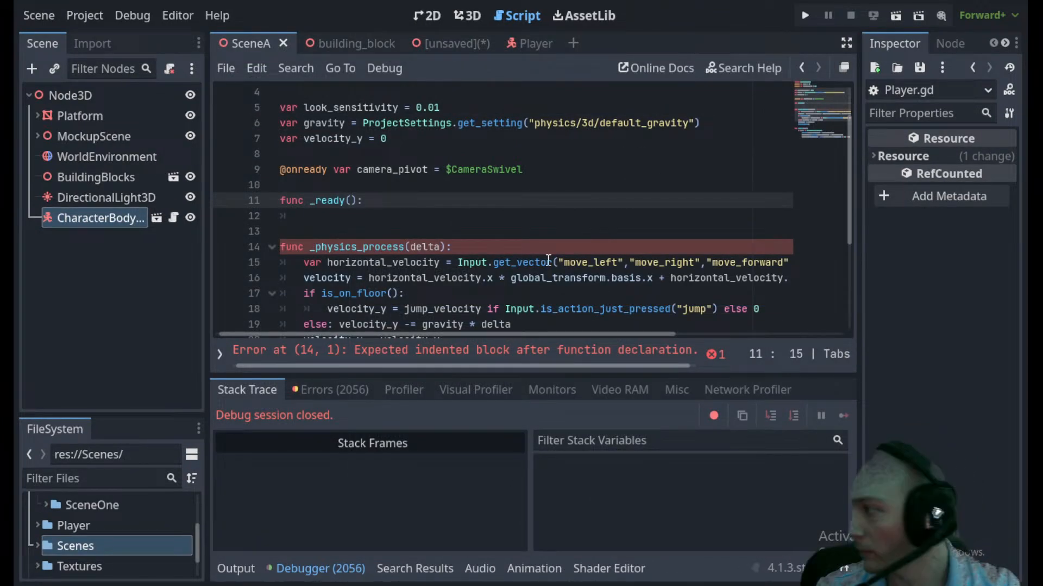
# - Collapse the debugger to enlarge the script view and place the cursor in the indented body of _ready()
pyautogui.click(358, 185)
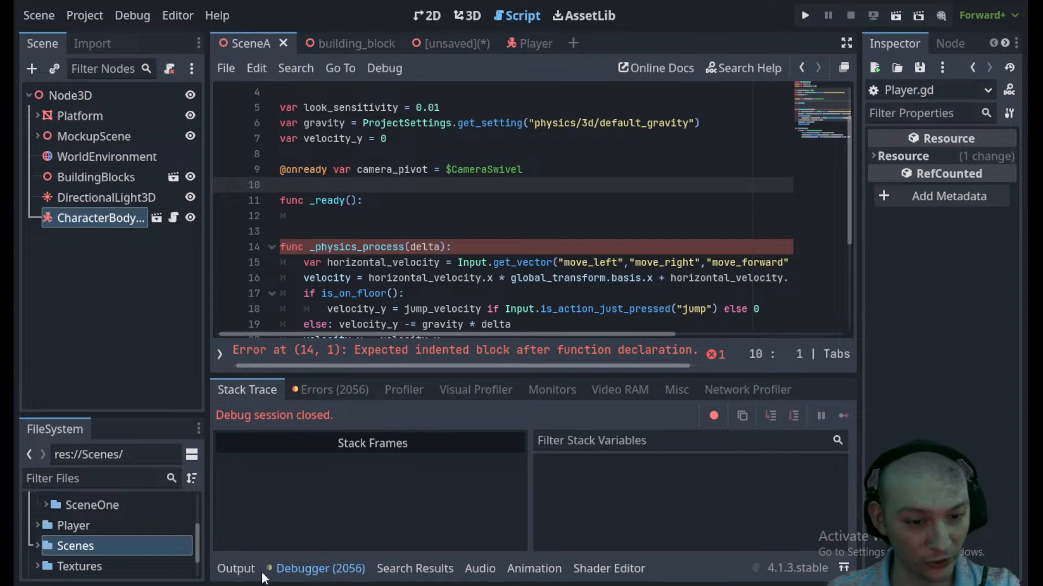
pyautogui.click(238, 569)
pyautogui.click(310, 571)
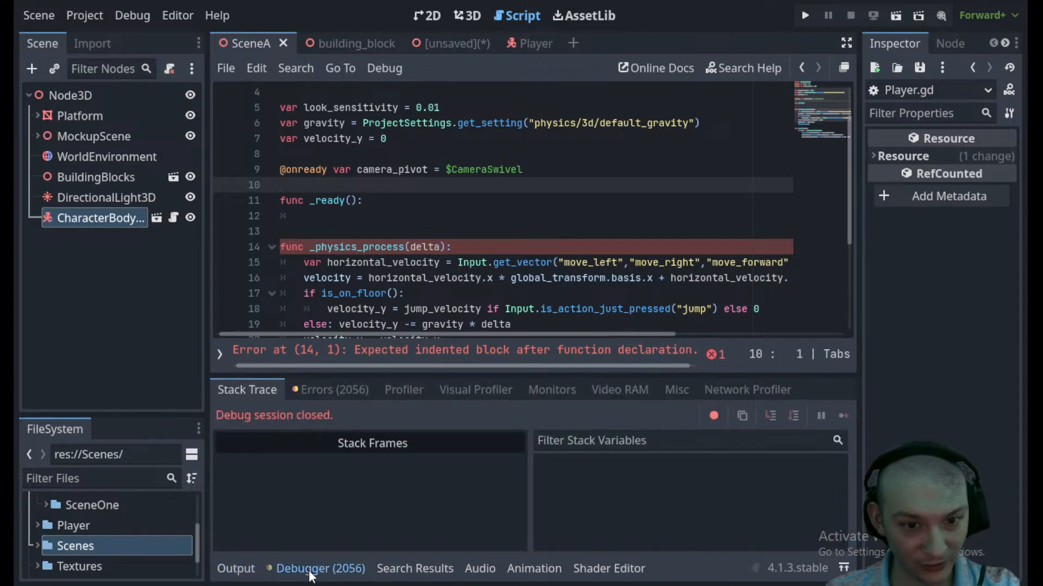
pyautogui.click(320, 569)
pyautogui.click(382, 220)
pyautogui.click(372, 232)
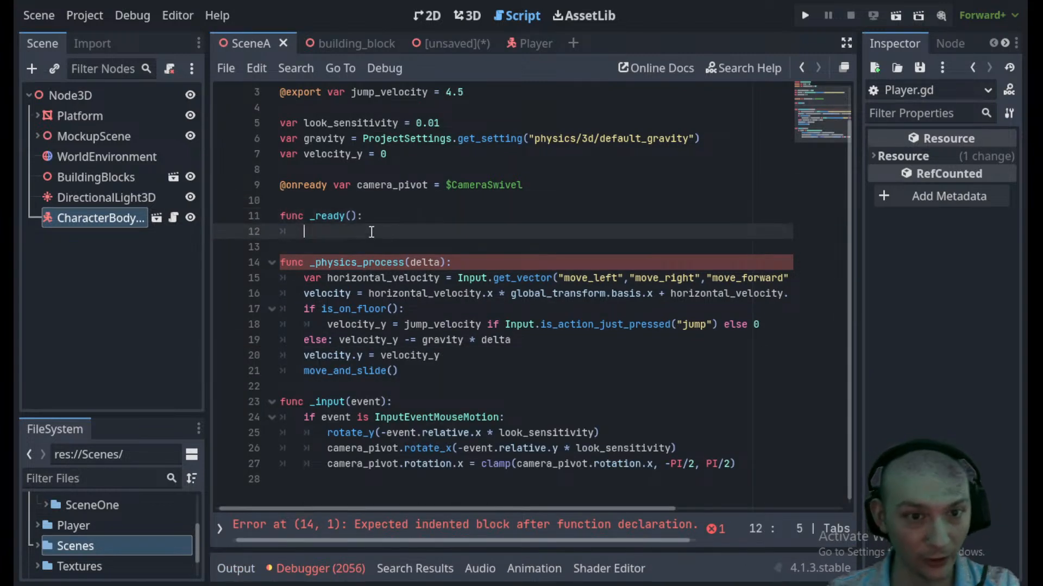
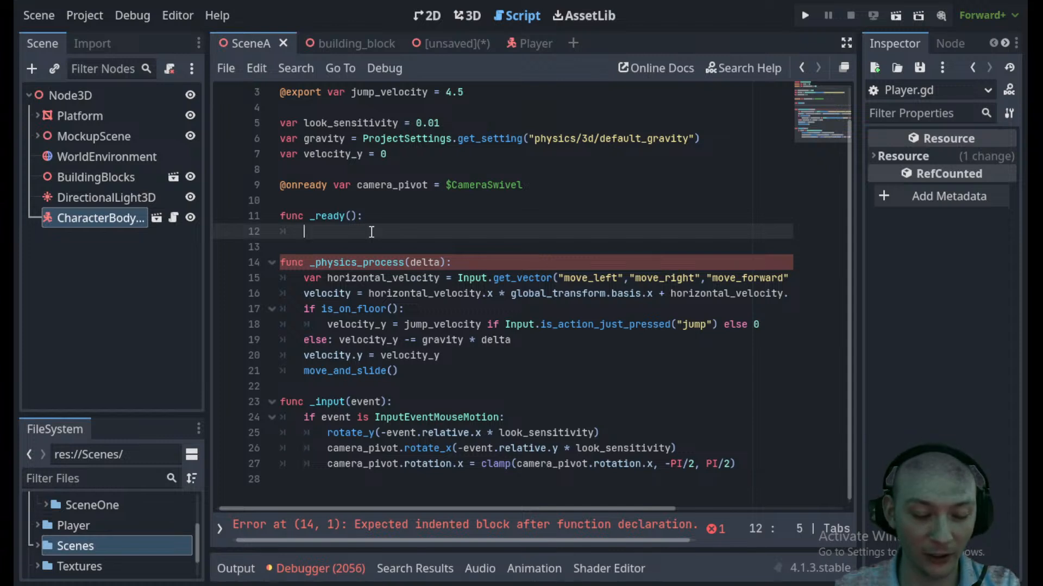
pyautogui.write('mou')
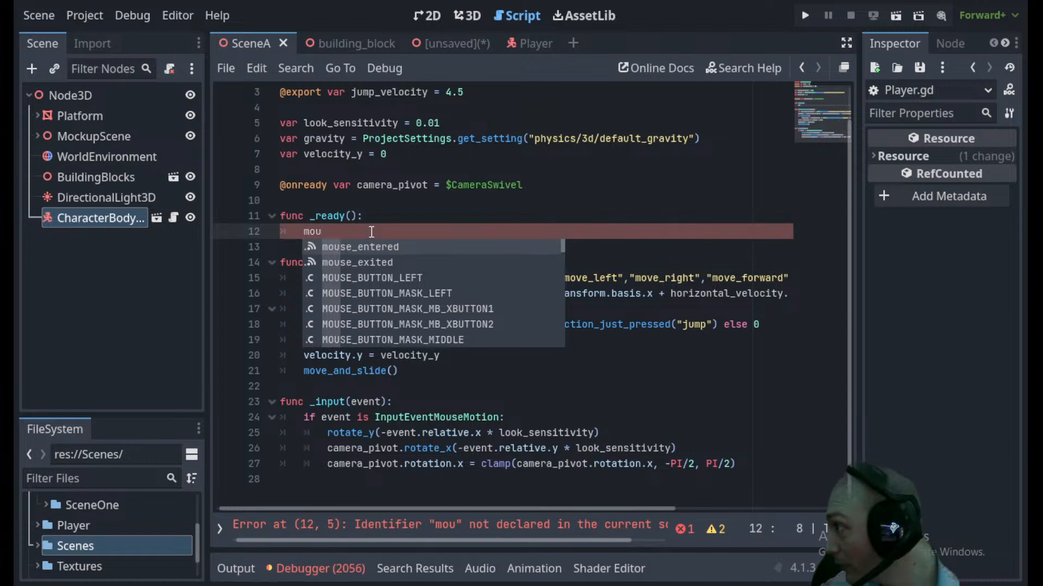
pyautogui.press('BackSpace')
pyautogui.press('BackSpace')
pyautogui.press('BackSpace')
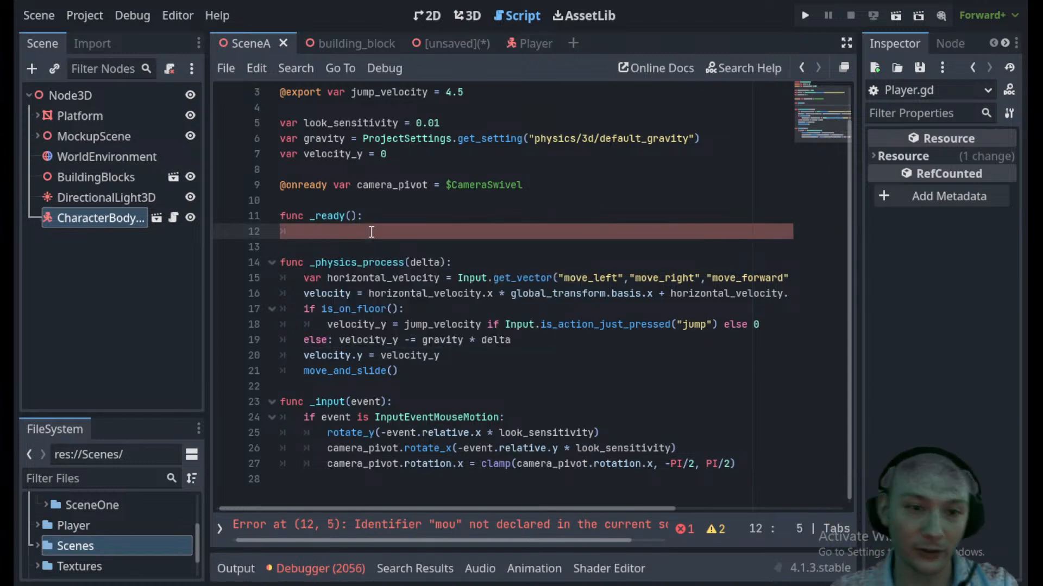
# - Begin an Input.set_mouse_mode() call in the body of _ready()
pyautogui.write('Inpp')
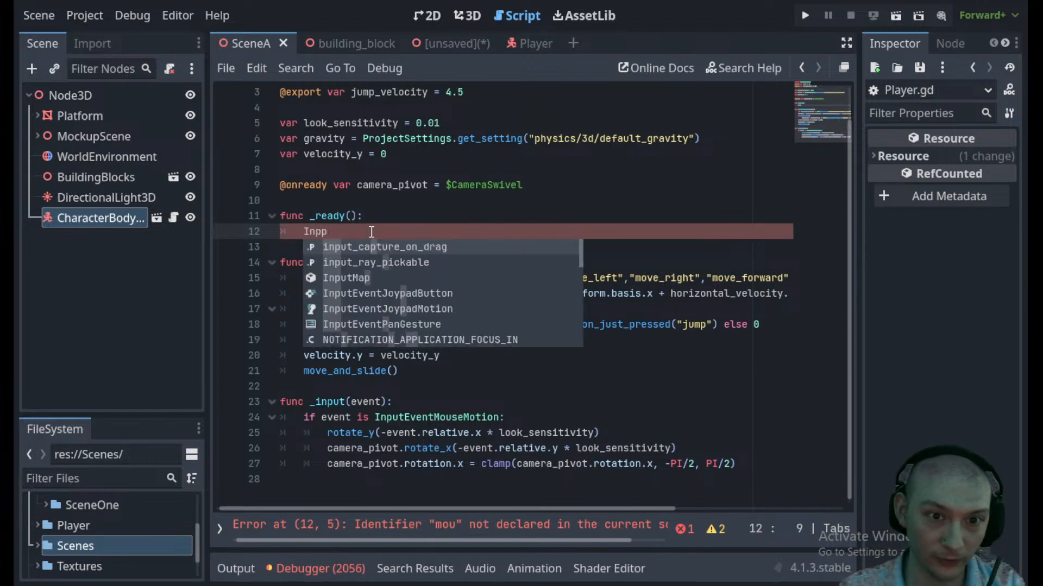
pyautogui.press('Down')
pyautogui.press('Down')
pyautogui.press('Down')
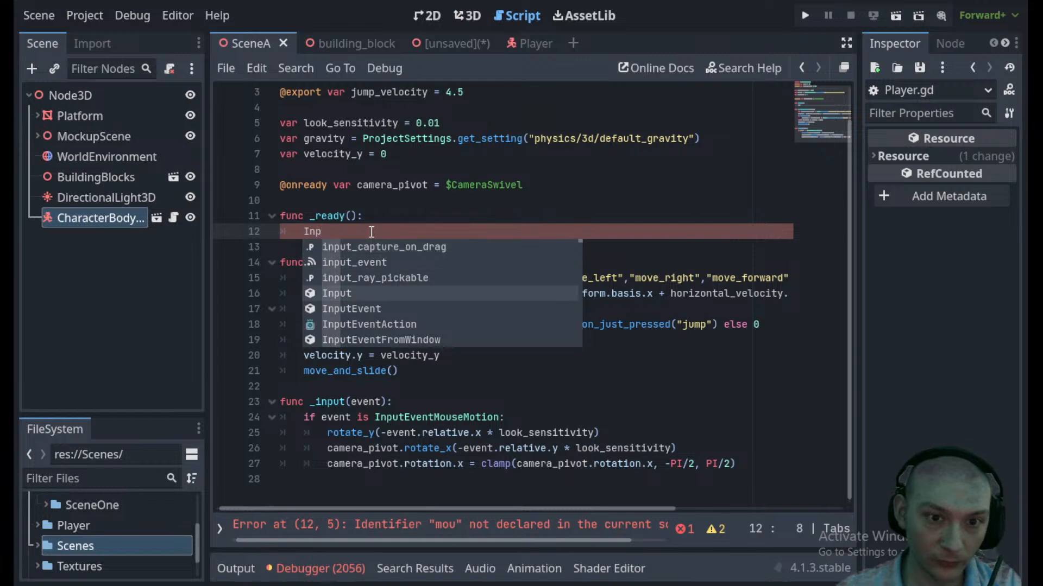
pyautogui.press('Return')
pyautogui.write('.se')
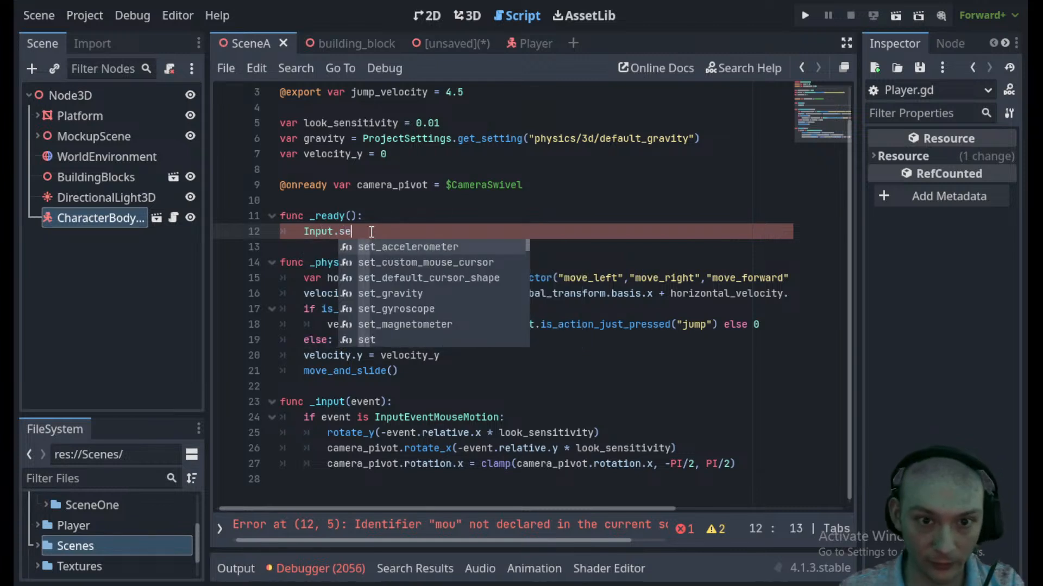
pyautogui.write('t_mou')
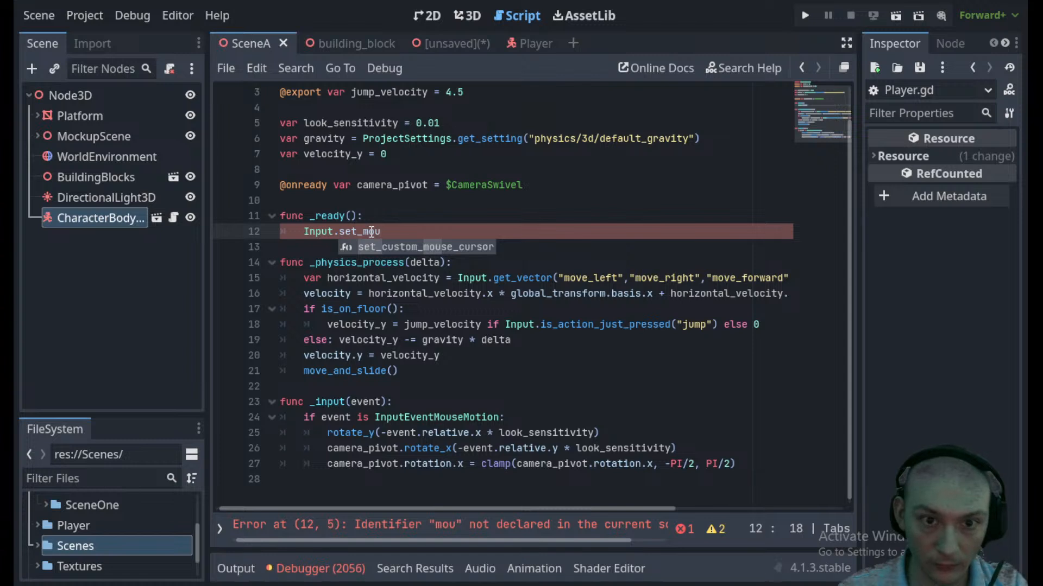
pyautogui.write('se_')
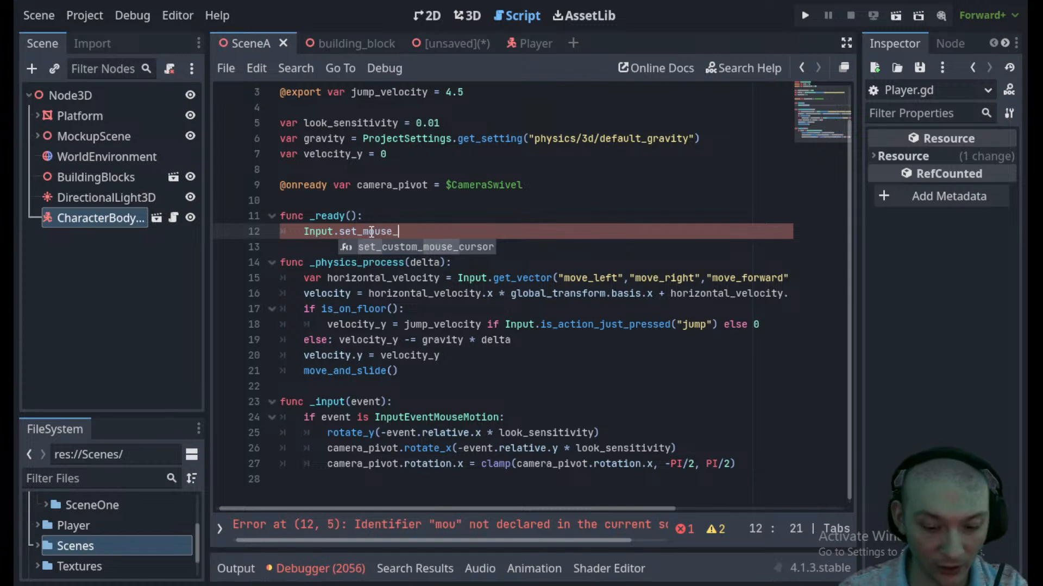
pyautogui.write('mode(')
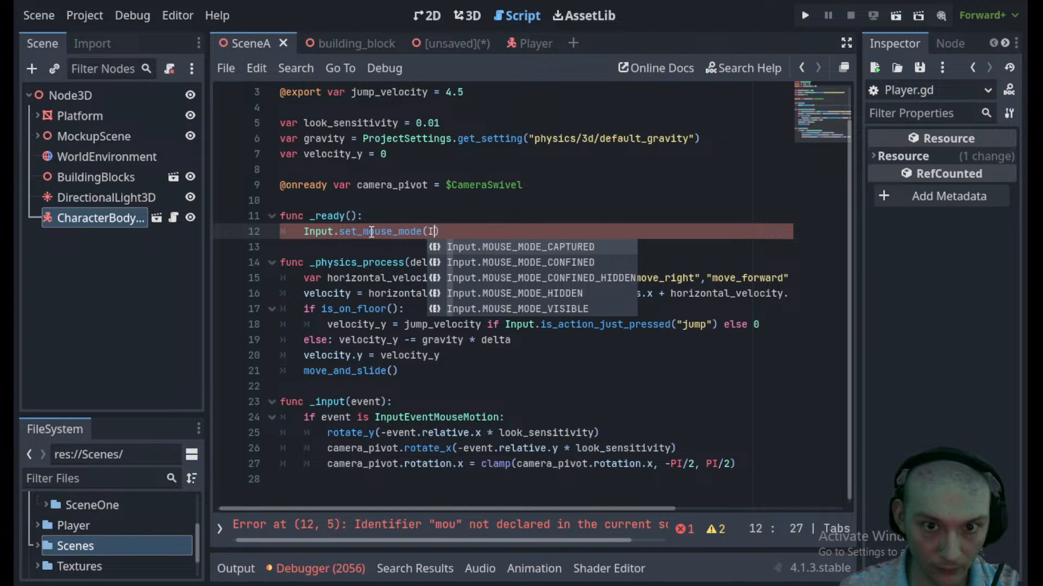
pyautogui.write('IN')
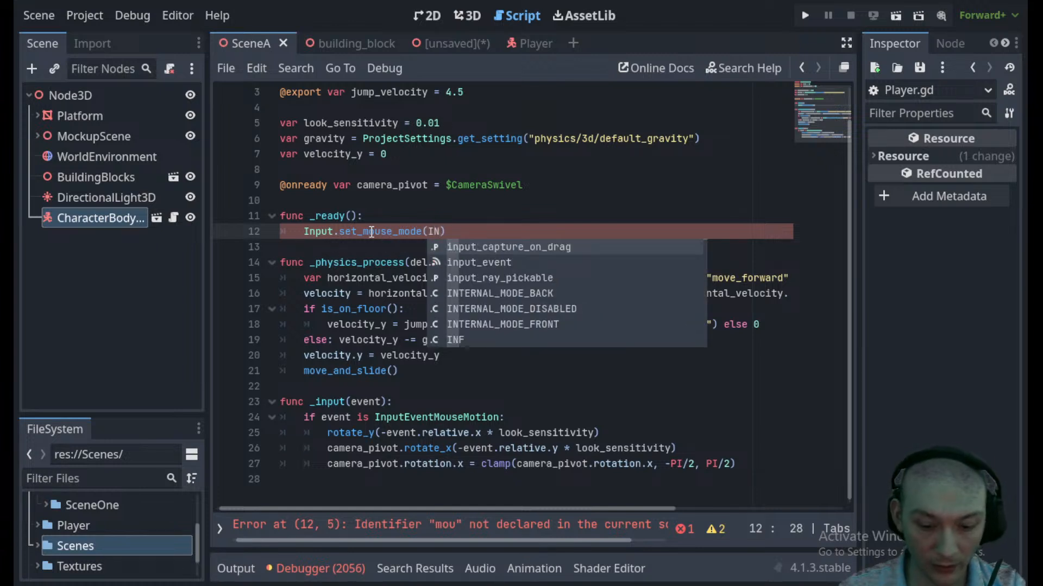
pyautogui.write('pu')
pyautogui.press('BackSpace')
pyautogui.press('BackSpace')
pyautogui.press('BackSpace')
pyautogui.press('BackSpace')
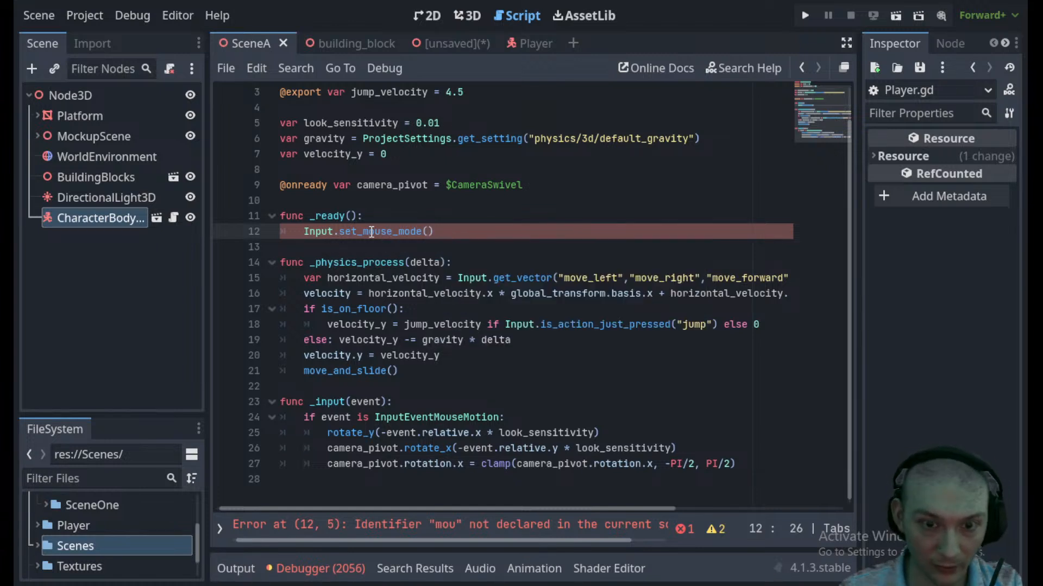
pyautogui.write('I')
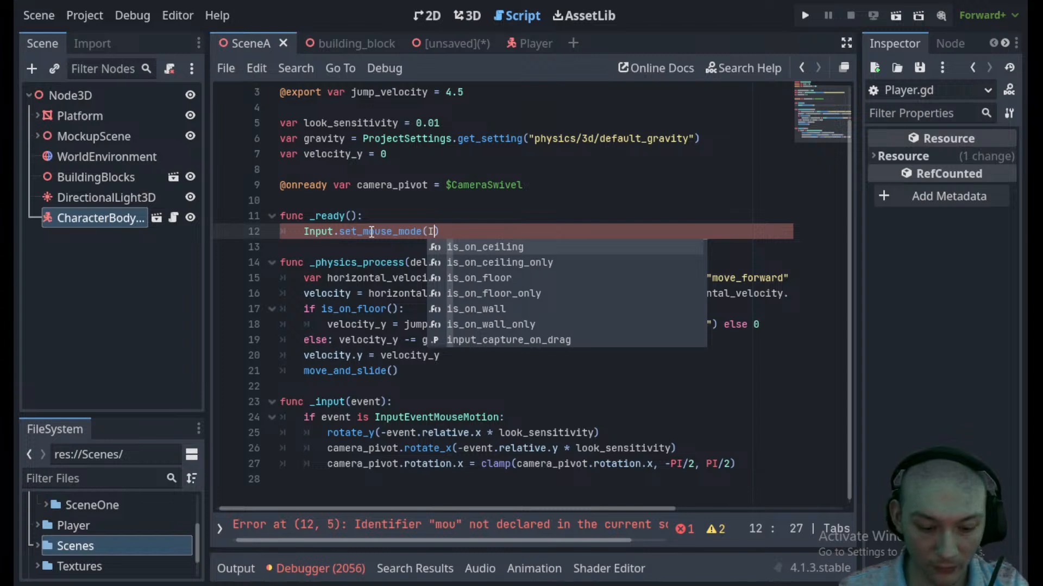
pyautogui.write('N')
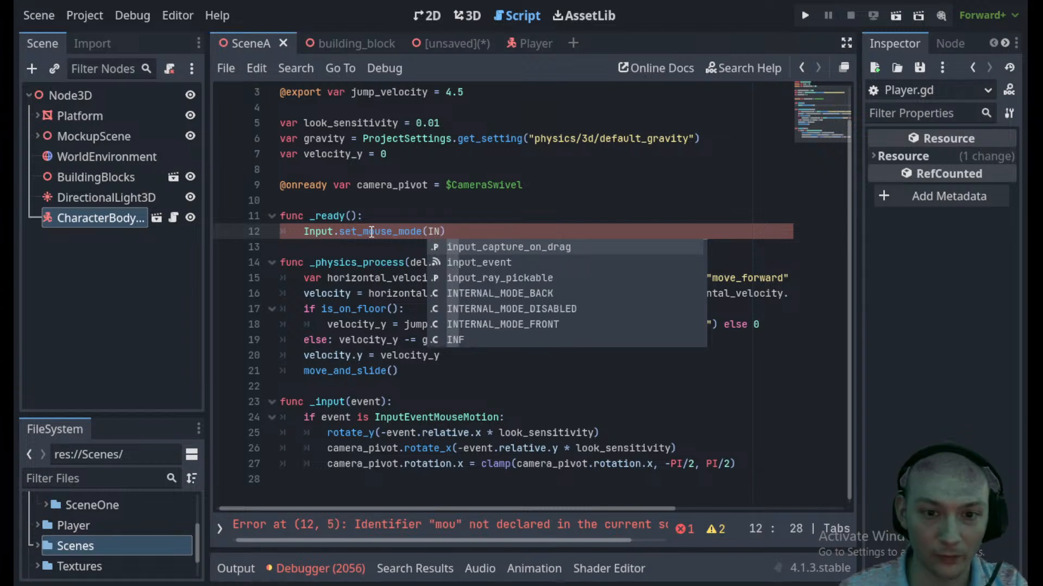
pyautogui.write('Pu')
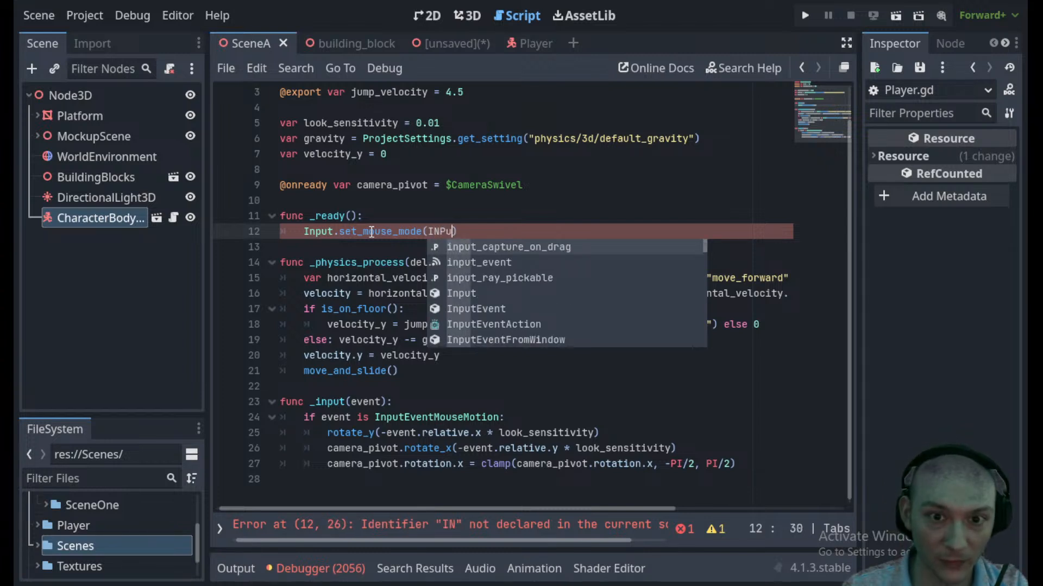
pyautogui.press('BackSpace')
pyautogui.press('BackSpace')
pyautogui.press('BackSpace')
pyautogui.press('BackSpace')
pyautogui.press('BackSpace')
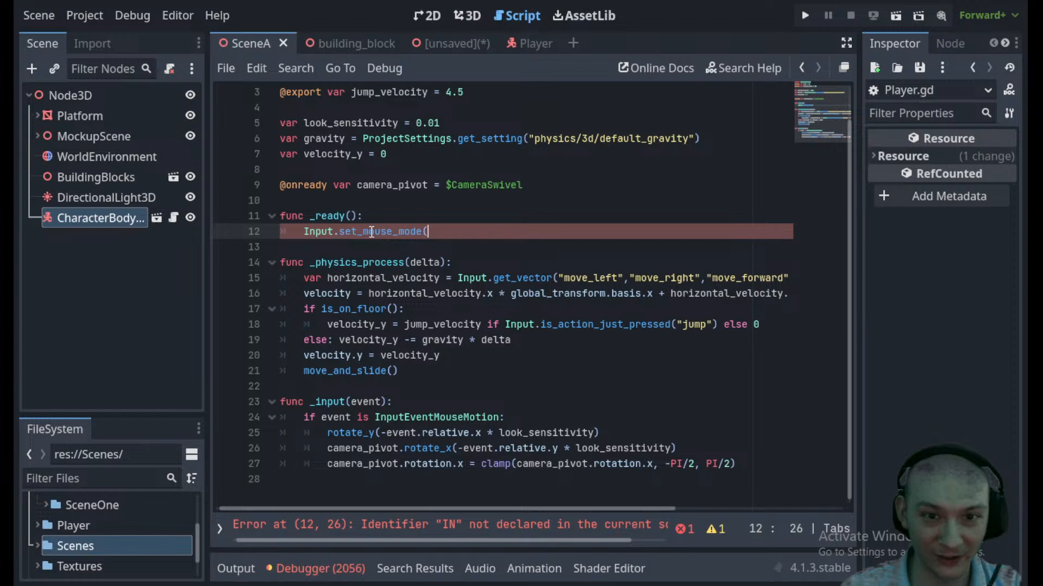
# - Restore the parentheses of the set_mouse_mode call in _ready() and start its argument with I
pyautogui.write('(')
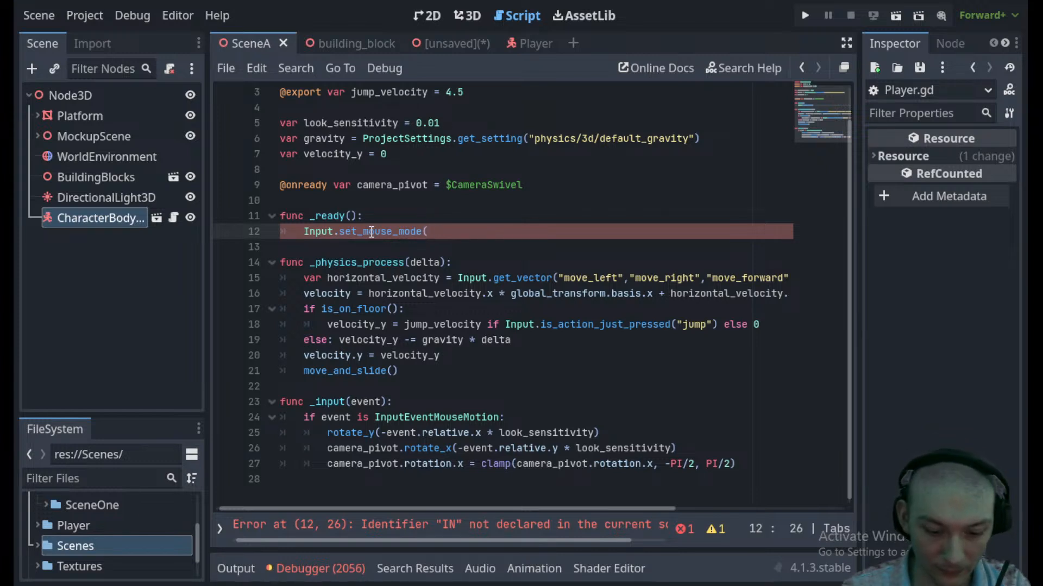
pyautogui.press('BackSpace')
pyautogui.press('BackSpace')
pyautogui.write('e(I')
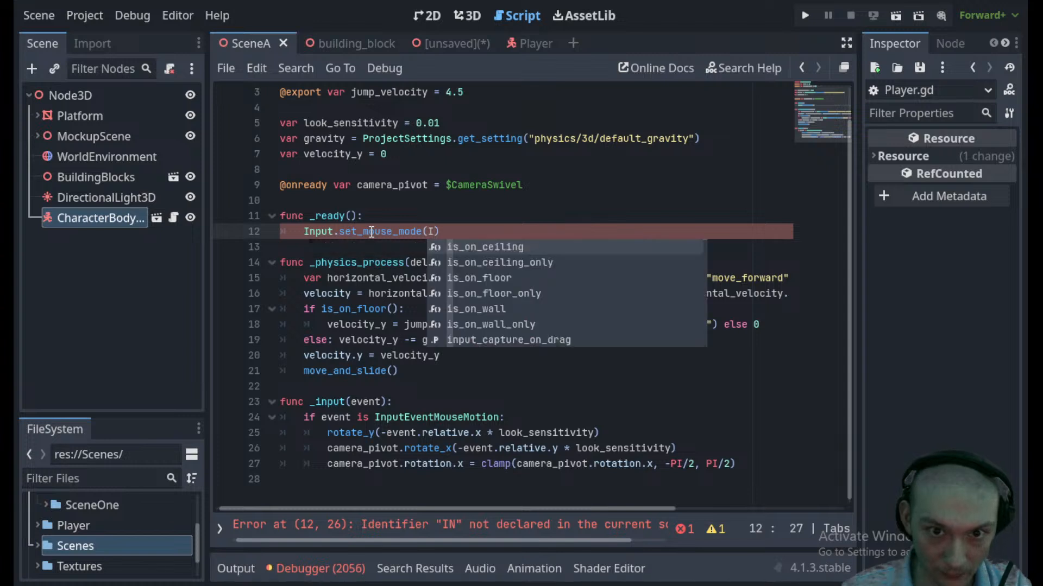
pyautogui.write('npu')
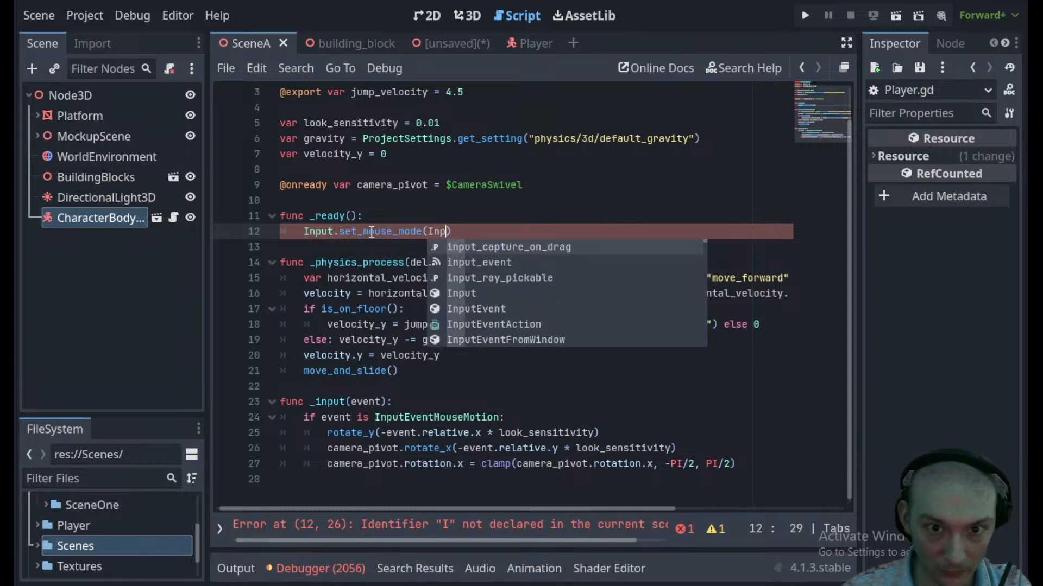
pyautogui.press('BackSpace')
pyautogui.press('BackSpace')
pyautogui.press('BackSpace')
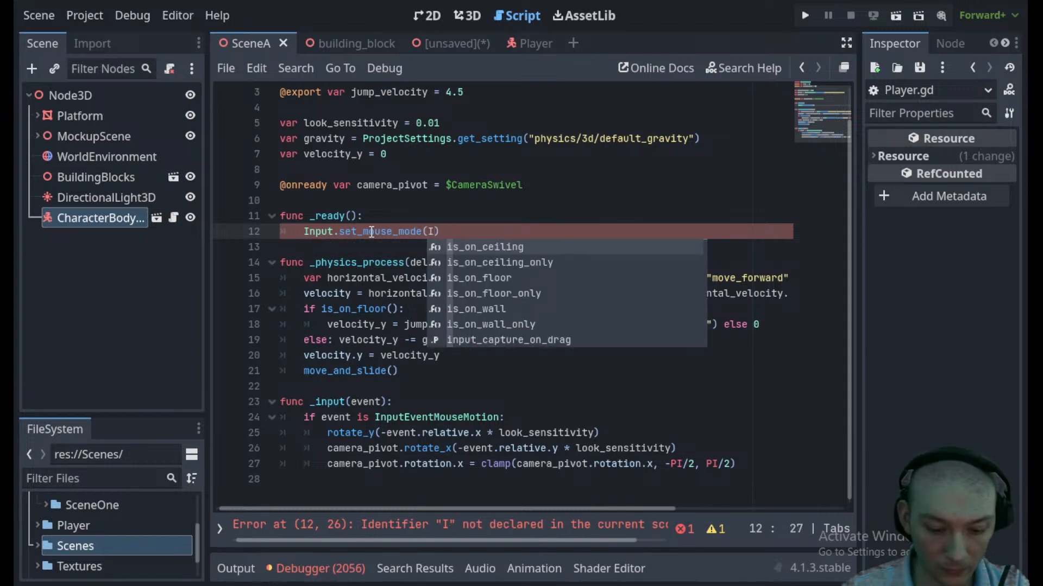
pyautogui.write('np')
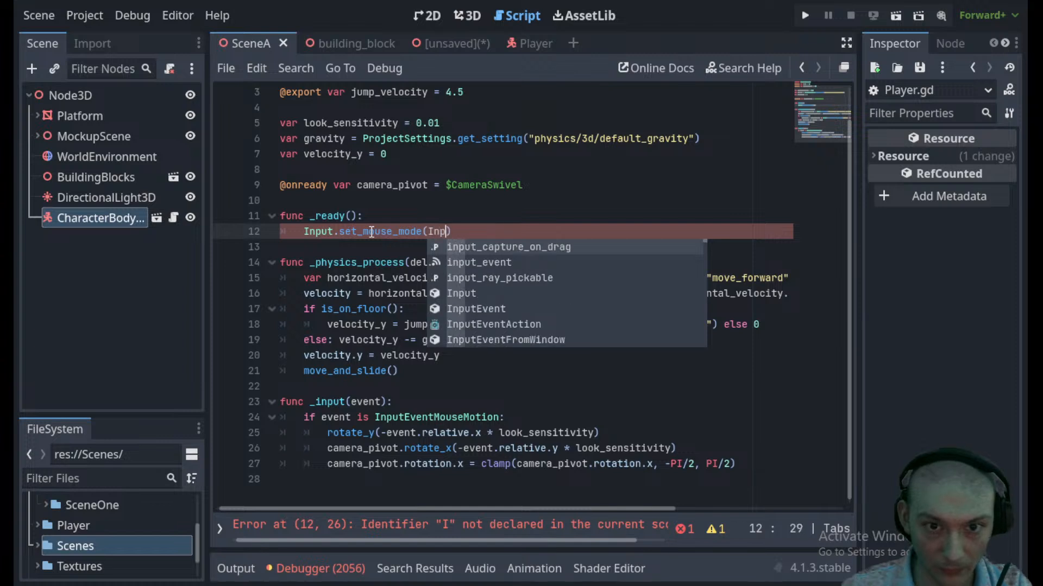
pyautogui.press('BackSpace')
pyautogui.press('BackSpace')
pyautogui.write('NPUT')
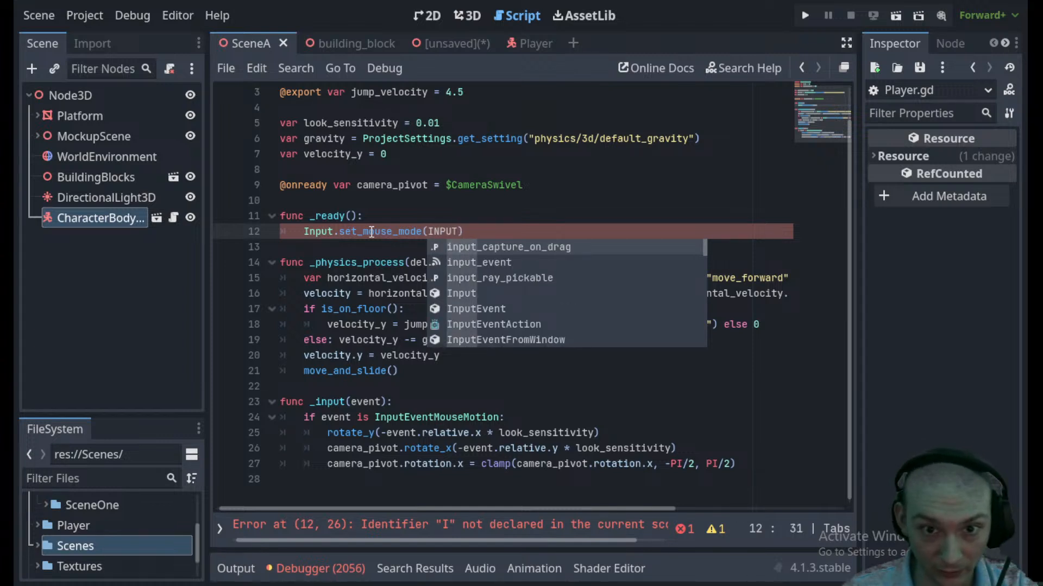
pyautogui.write('.Se')
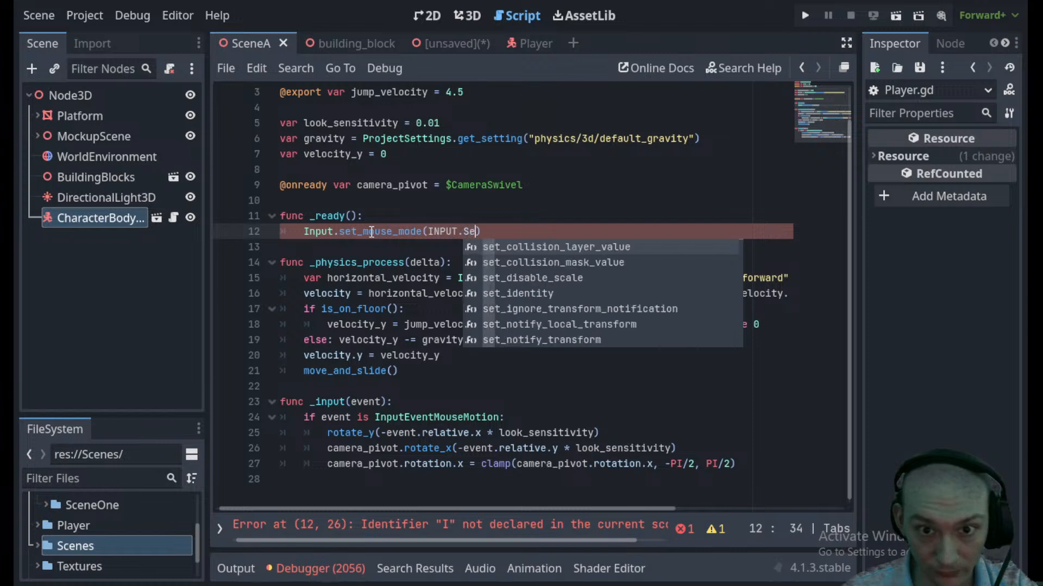
pyautogui.write('t')
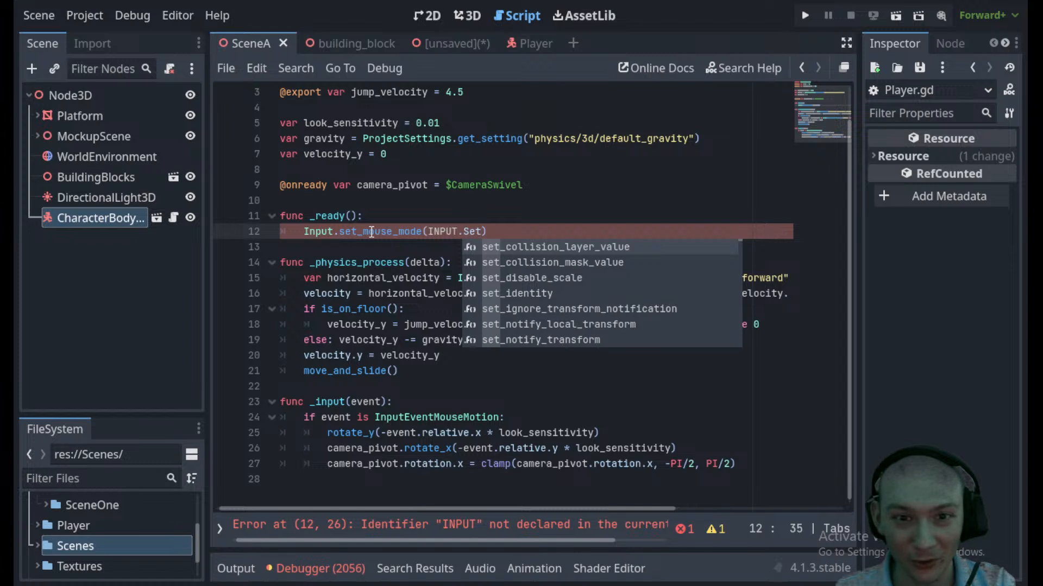
pyautogui.press('BackSpace')
pyautogui.press('BackSpace')
pyautogui.press('BackSpace')
pyautogui.press('BackSpace')
pyautogui.press('BackSpace')
pyautogui.press('BackSpace')
pyautogui.press('BackSpace')
pyautogui.press('BackSpace')
# - Complete the set_mouse_mode() argument in _ready() as Input.MOUSE_MODE_CAPTURED and add a blank line below the call
pyautogui.write('np')
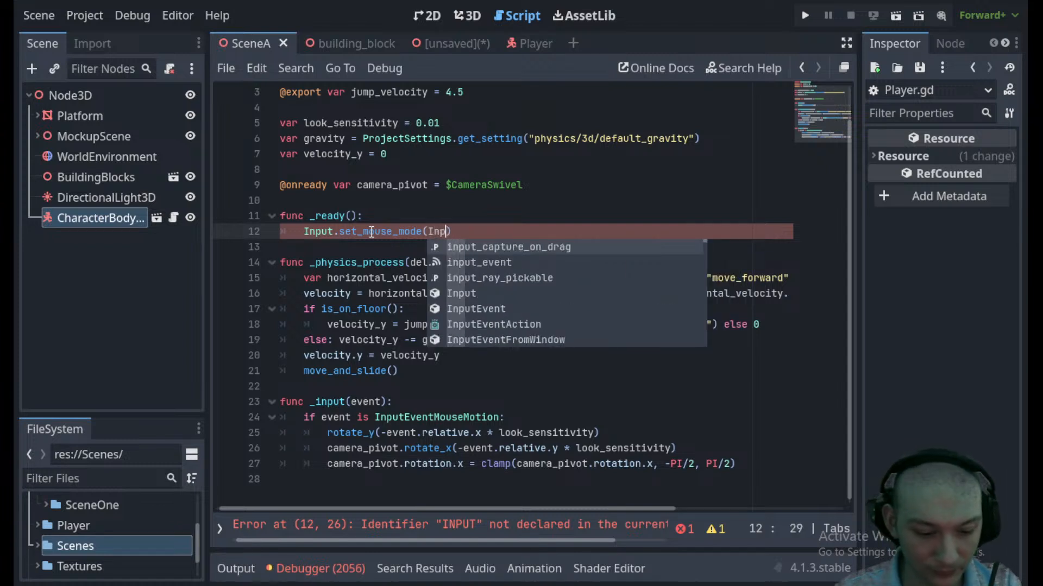
pyautogui.write('ut.')
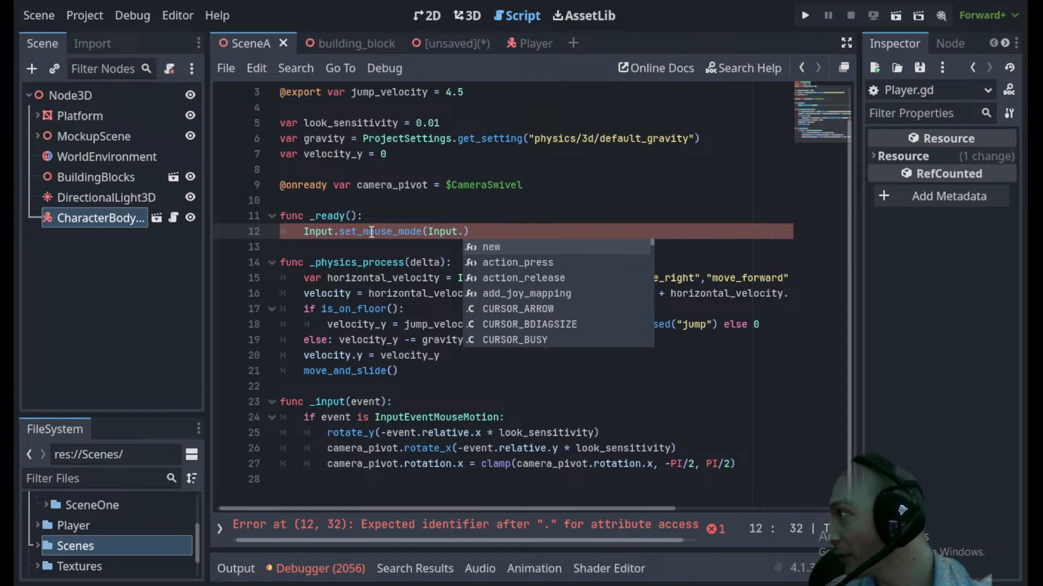
pyautogui.write('Mouse')
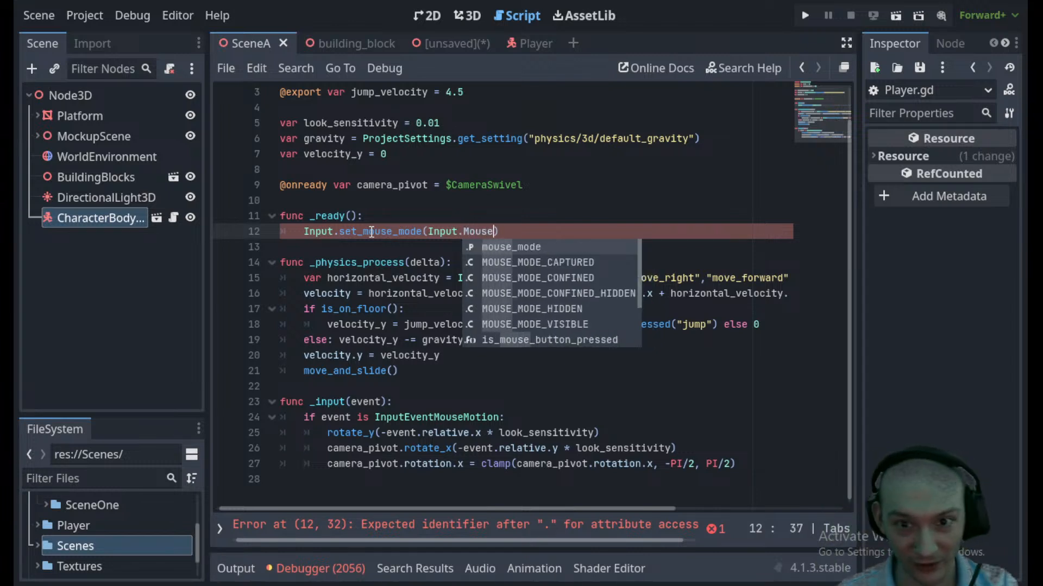
pyautogui.press('Down')
pyautogui.press('Return')
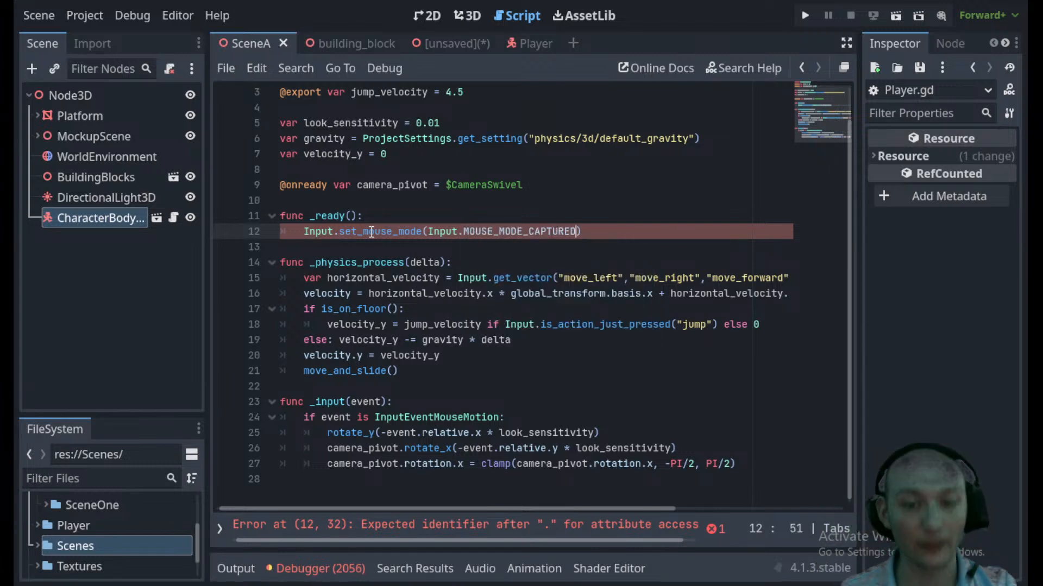
pyautogui.write(')')
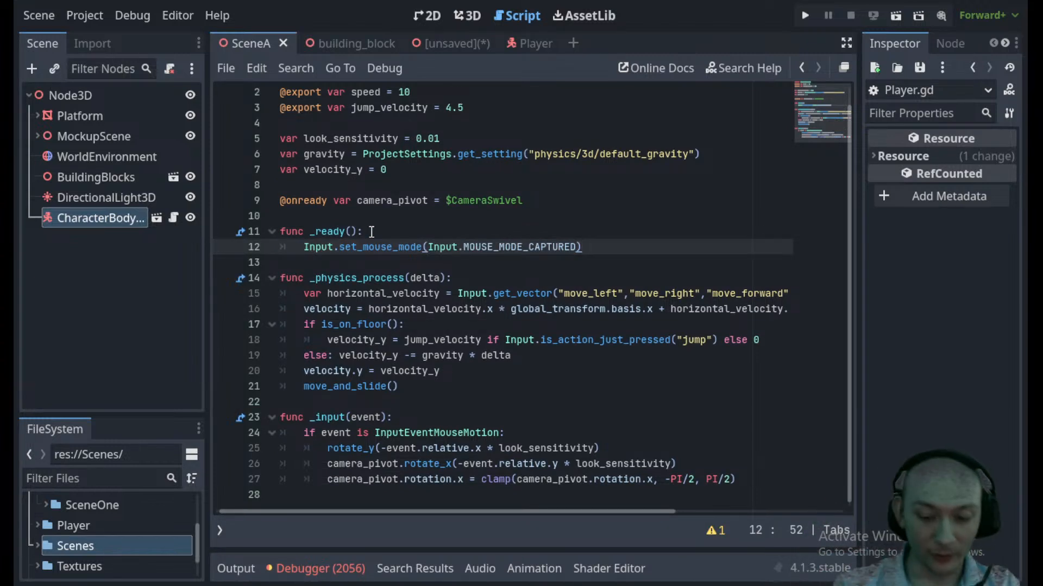
pyautogui.press('Return')
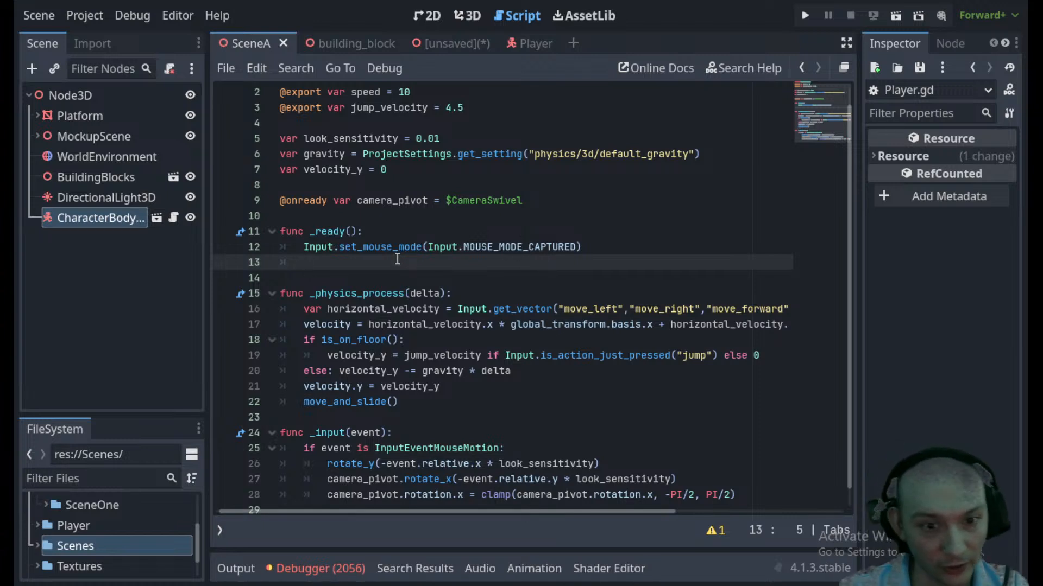
# - Insert an empty indented line at the start of _input(event), above the InputEventMouseMotion check
pyautogui.press('Down')
pyautogui.press('Down')
pyautogui.press('Down')
pyautogui.press('Down')
pyautogui.press('Down')
pyautogui.press('Down')
pyautogui.press('Down')
pyautogui.press('Down')
pyautogui.press('Down')
pyautogui.press('Down')
pyautogui.press('Down')
pyautogui.press('Down')
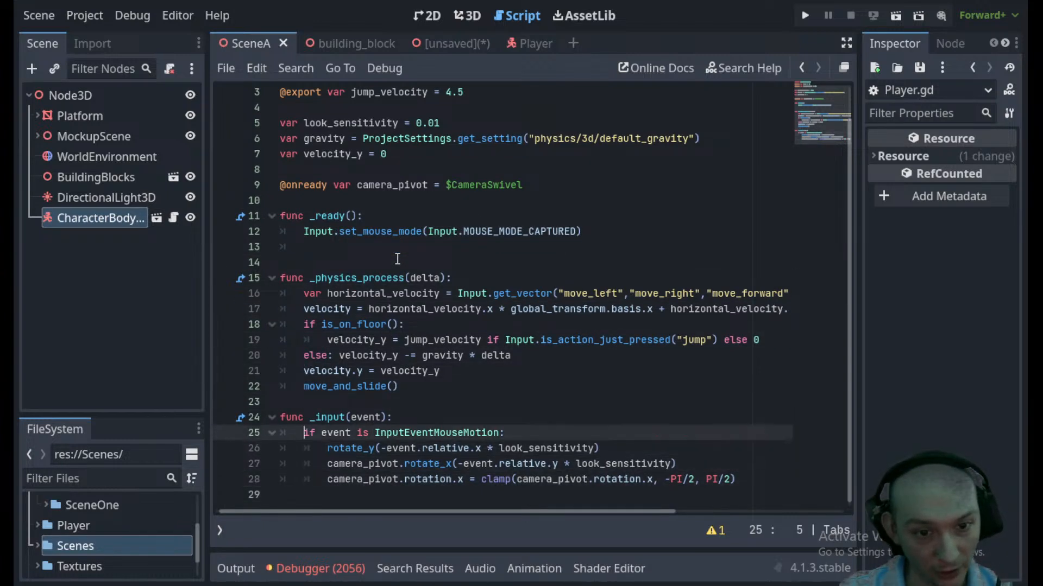
pyautogui.press('Return')
pyautogui.press('Up')
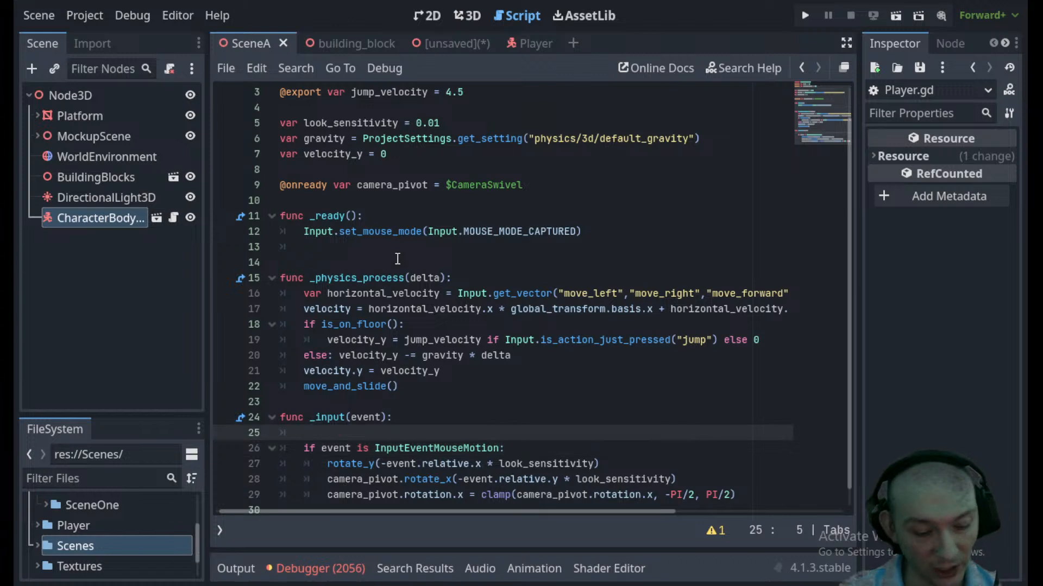
# - Begin an if condition in _input() that calls is_action_pressed() on event
pyautogui.write('if event')
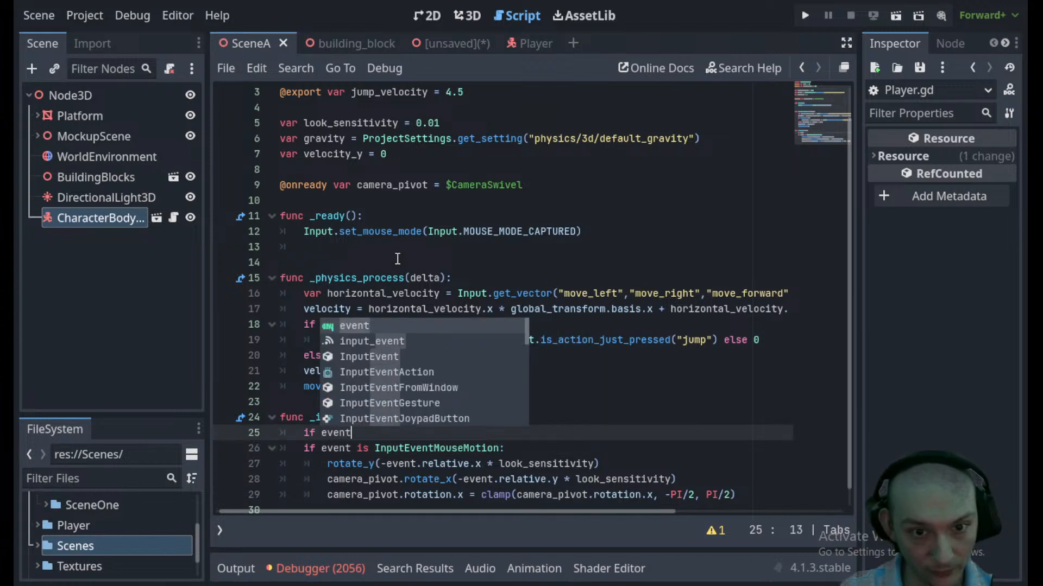
pyautogui.write('.')
pyautogui.press('BackSpace')
pyautogui.write('is')
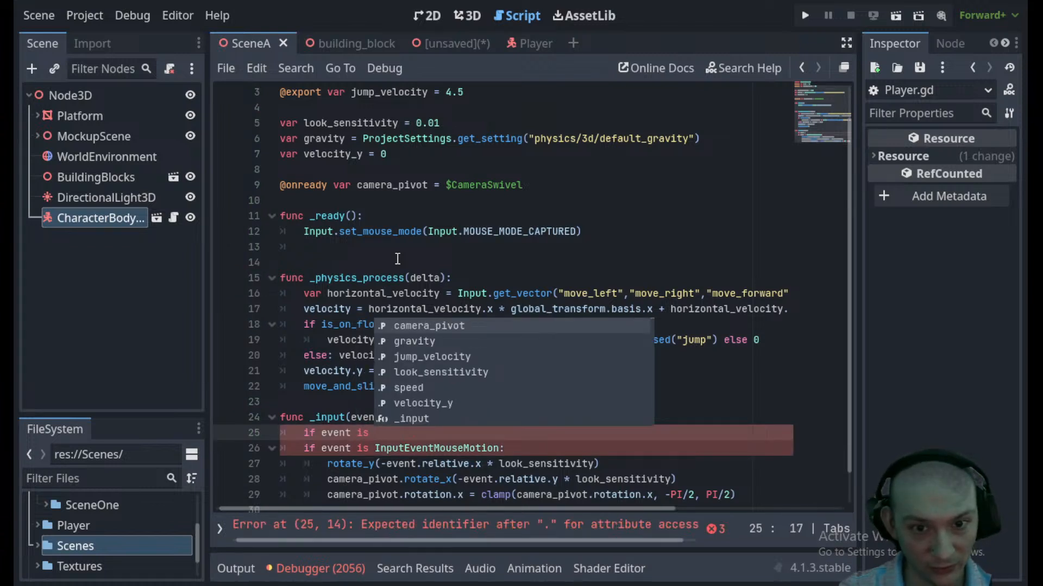
pyautogui.press('BackSpace')
pyautogui.press('BackSpace')
pyautogui.press('BackSpace')
pyautogui.press('BackSpace')
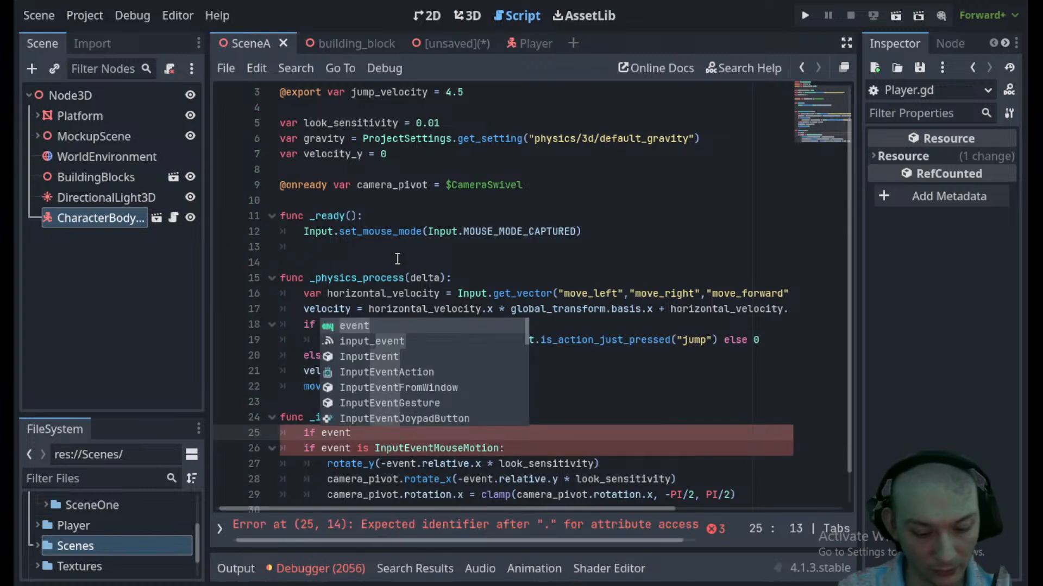
pyautogui.write('. is')
pyautogui.press('Down')
pyautogui.press('Return')
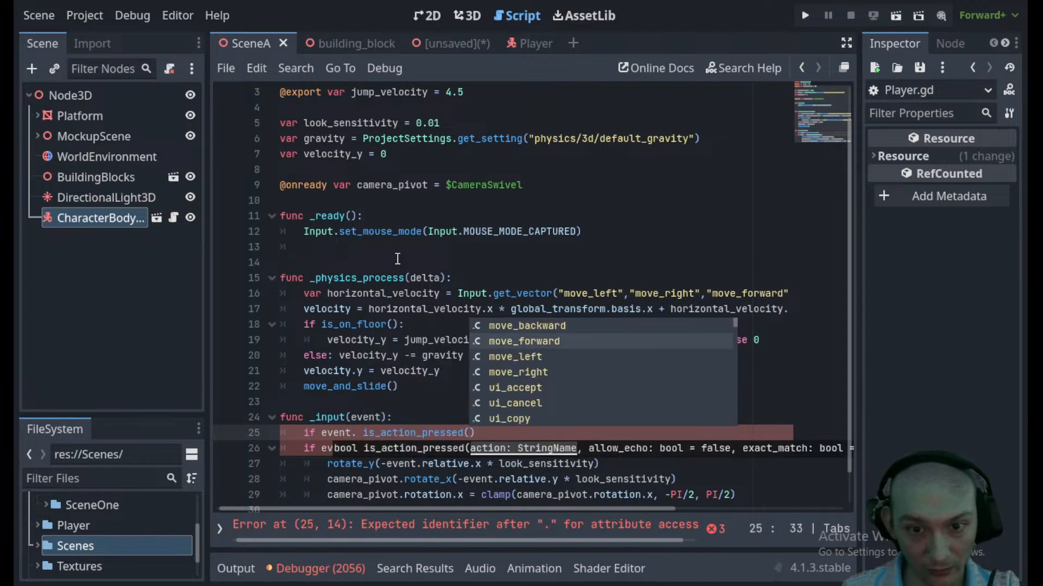
# - Pass "ui_cancel" to is_action_pressed(), end the condition with a colon and start its indented body
pyautogui.press('Down')
pyautogui.press('Down')
pyautogui.press('Down')
pyautogui.press('Down')
pyautogui.press('Return')
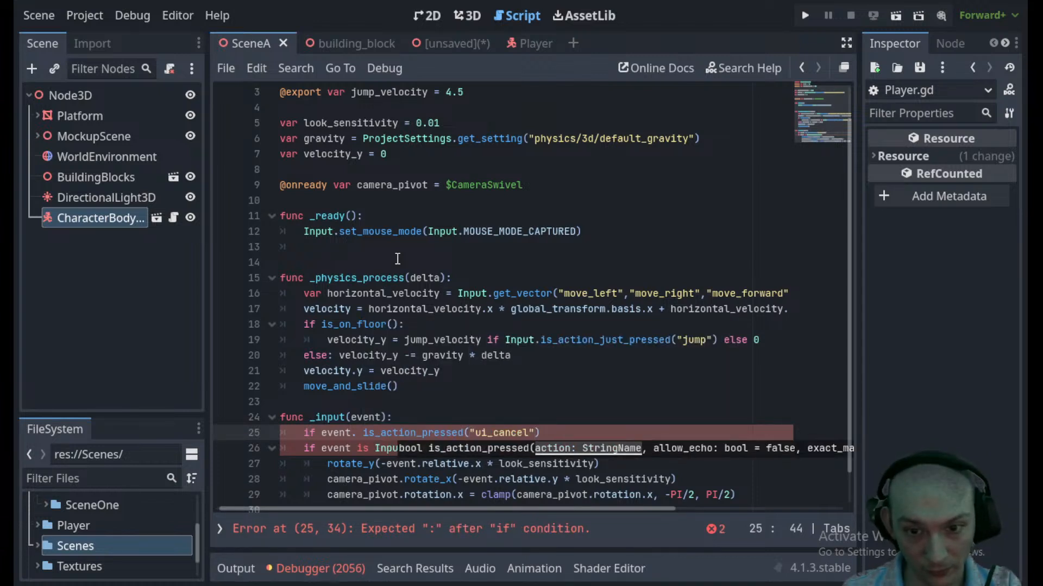
pyautogui.write(':')
pyautogui.press('Return')
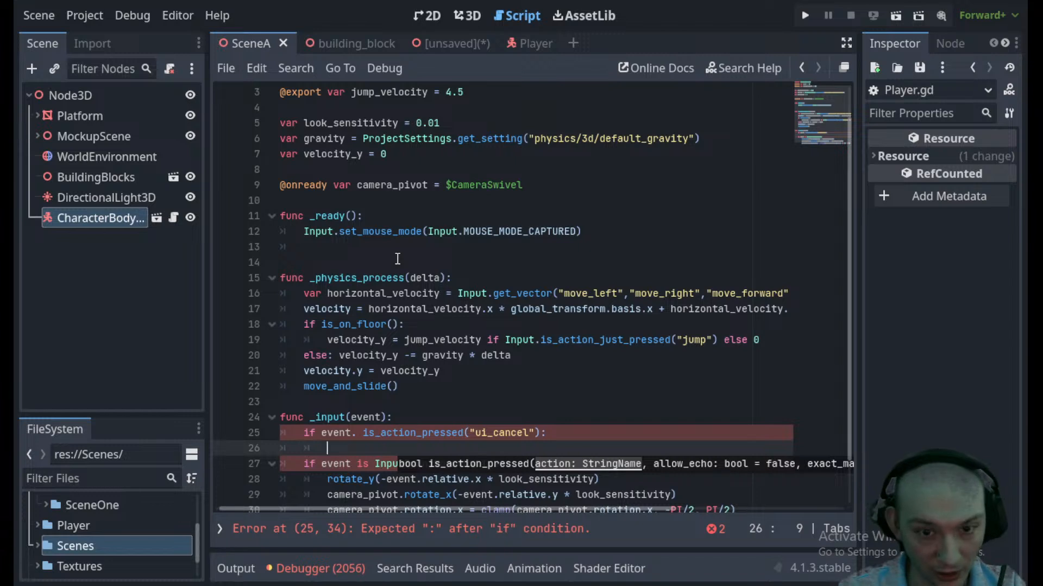
# - Make the ui_cancel branch call get_tree().quit(), save the scene, and add a blank line after the call
pyautogui.write('q')
pyautogui.press('BackSpace')
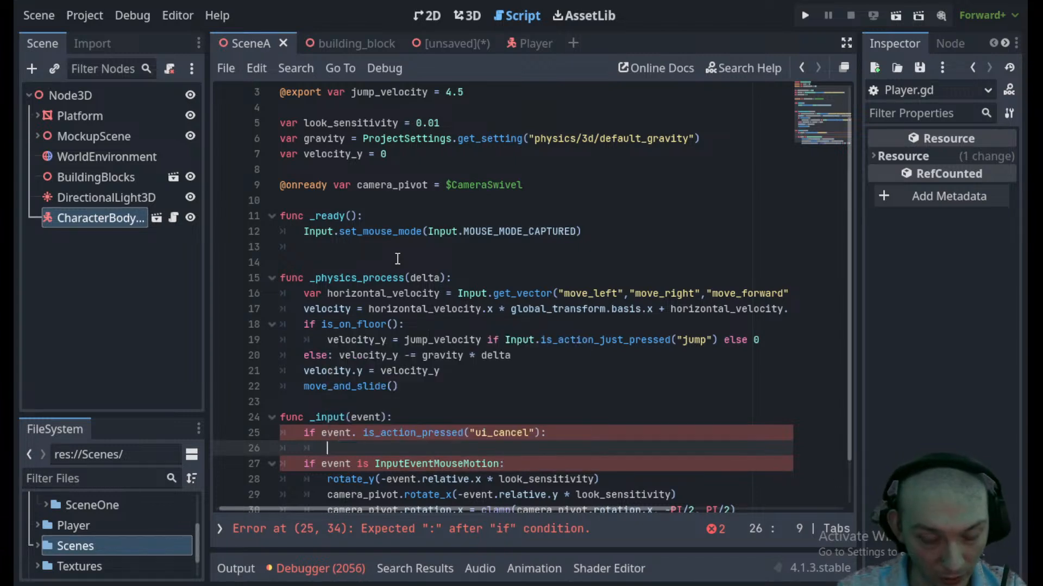
pyautogui.write('get_tr')
pyautogui.press('Return')
pyautogui.write('.q')
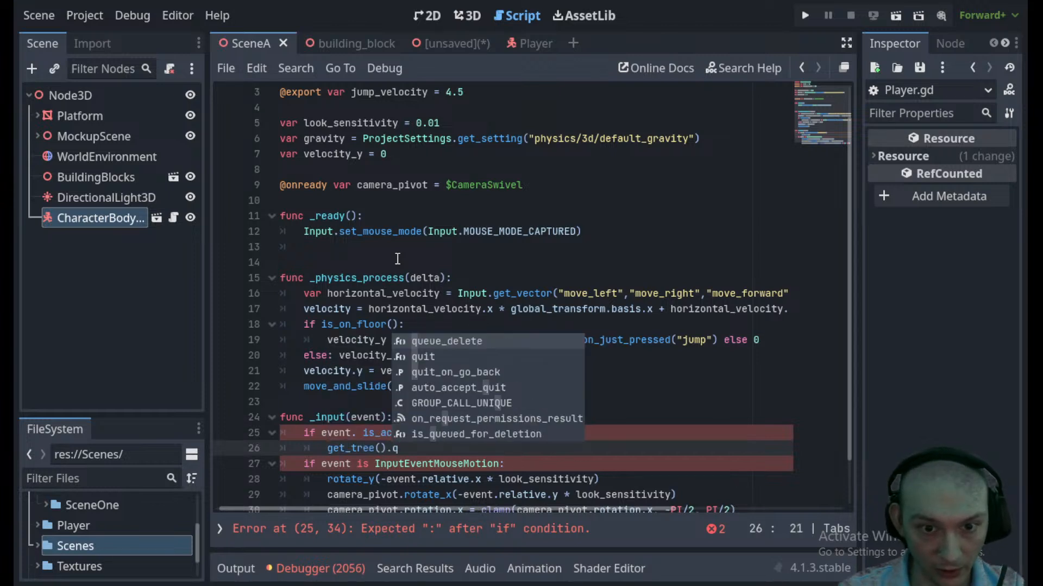
pyautogui.press('Down')
pyautogui.press('Return')
pyautogui.hotkey('ctrl', 's')
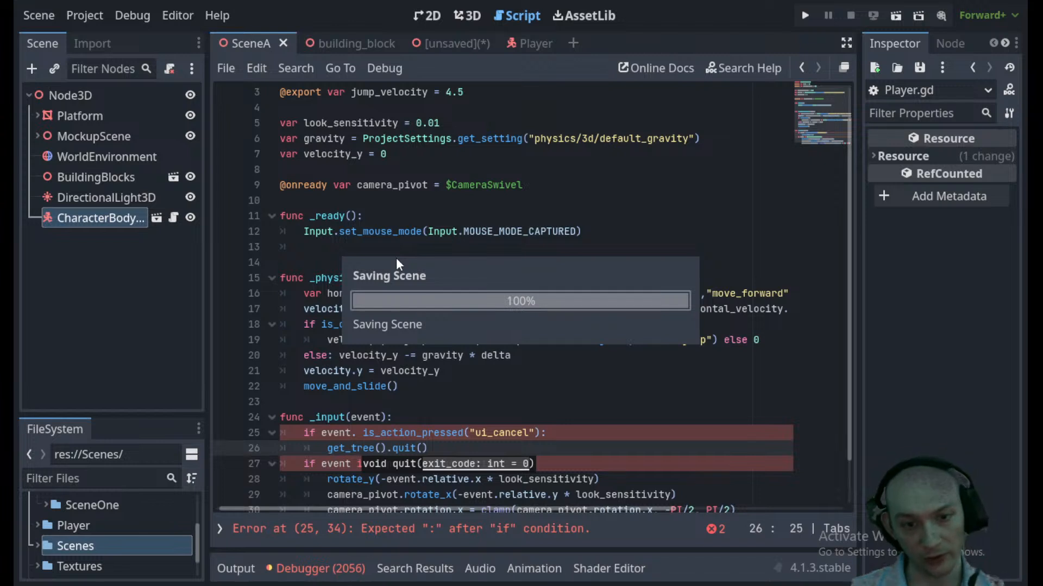
pyautogui.press('Return')
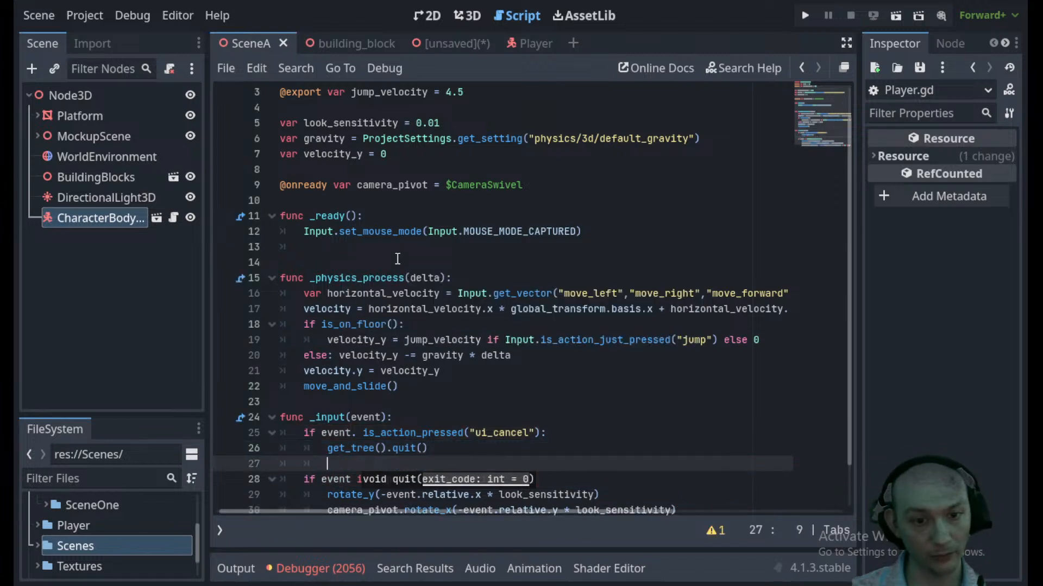
pyautogui.click(493, 309)
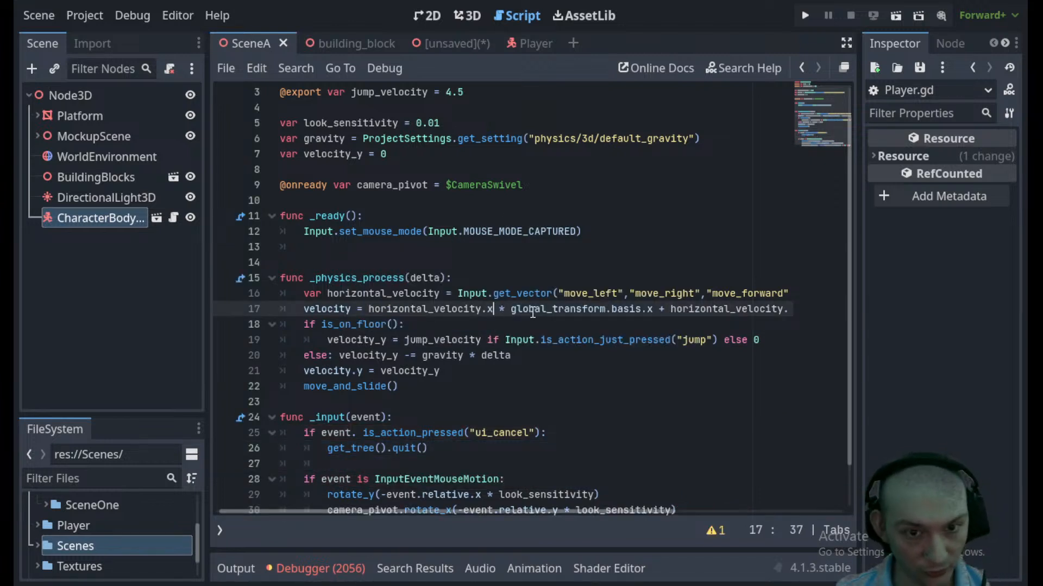
pyautogui.click(557, 201)
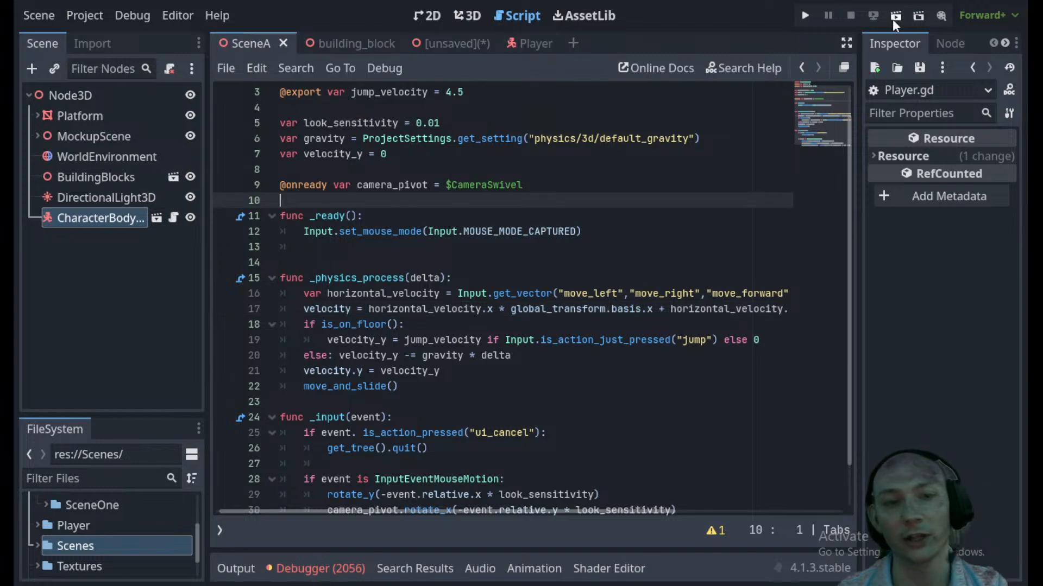
# - Examine the kitchen platform and the stone table near its centre in the 3D scene
pyautogui.click(468, 16)
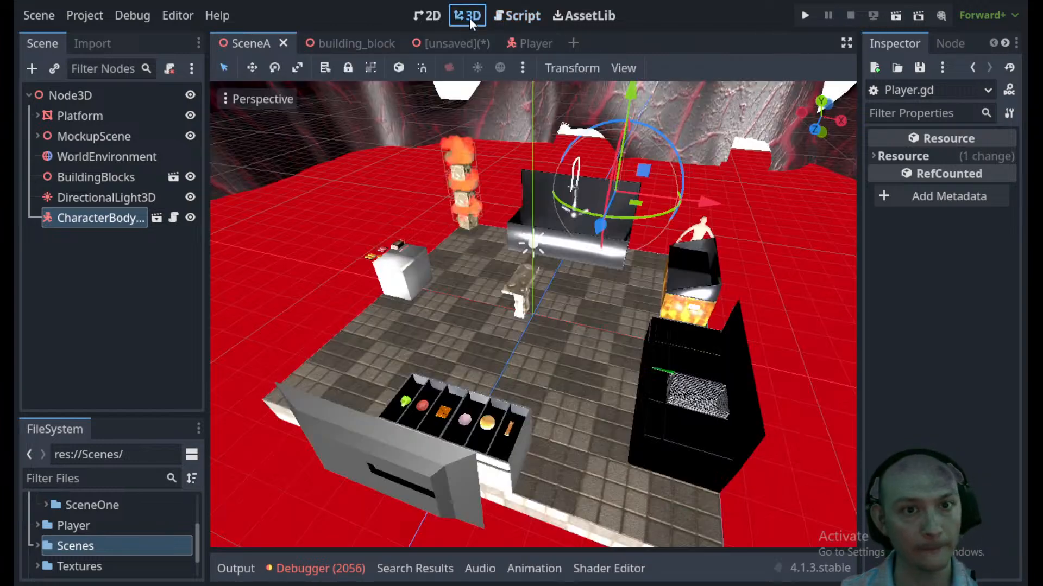
pyautogui.moveTo(612, 230); pyautogui.dragTo(505, 389, button='middle')
pyautogui.click(500, 361)
pyautogui.scroll(3, 514, 345)
pyautogui.scroll(2, 581, 334)
pyautogui.scroll(5, 581, 334)
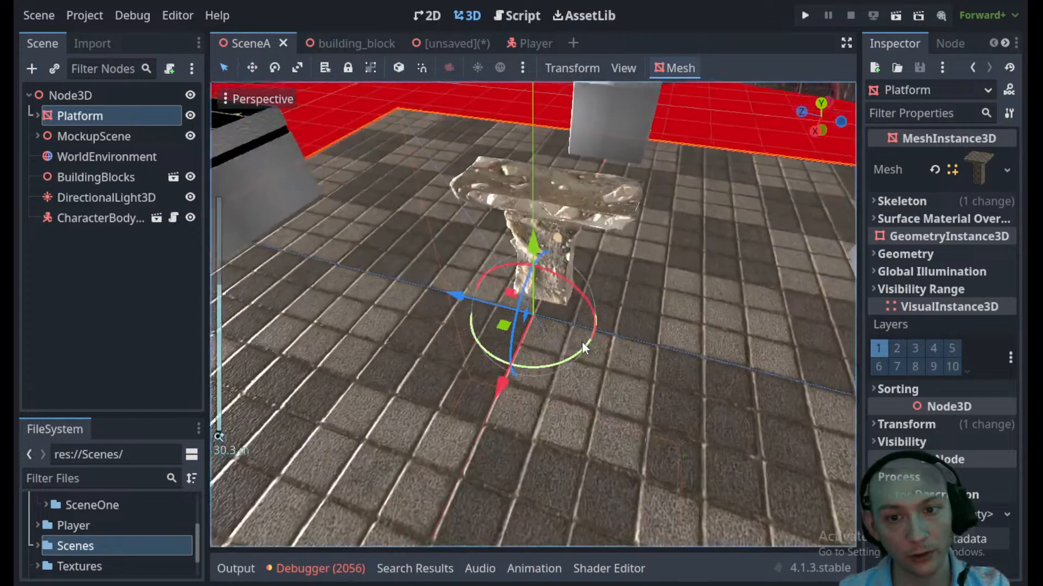
pyautogui.moveTo(582, 341); pyautogui.dragTo(620, 342, button='middle')
pyautogui.scroll(-5, 677, 286)
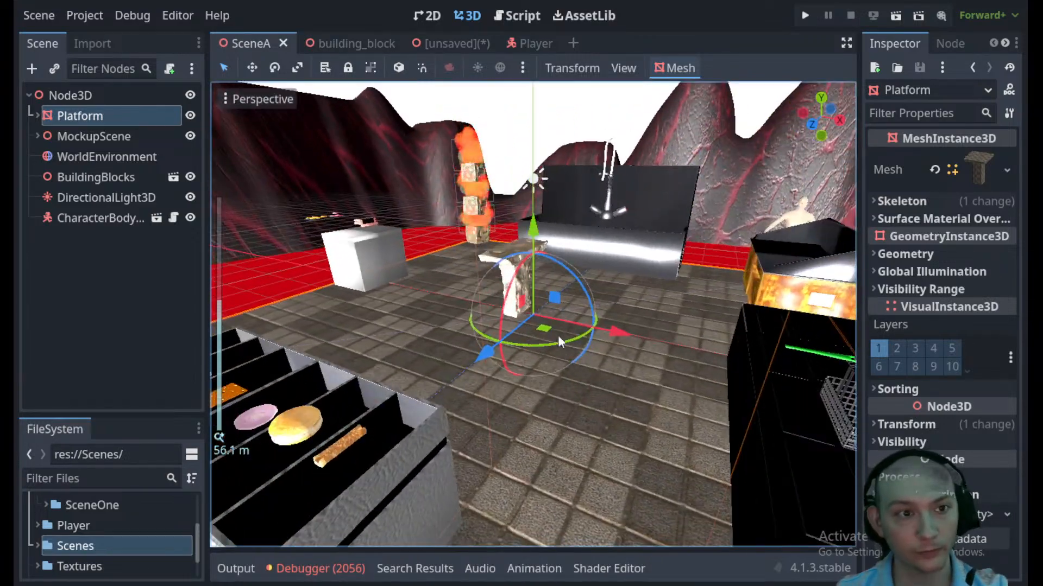
# - Add a MeshInstance3D node as a child of the root Node3D
pyautogui.click(87, 94)
pyautogui.click(32, 68)
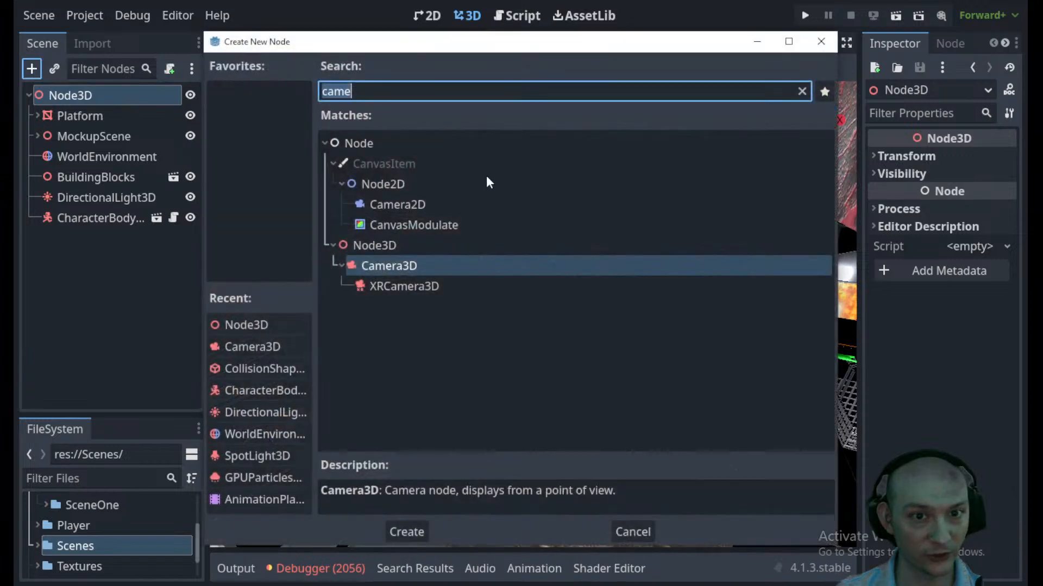
pyautogui.press('BackSpace')
pyautogui.write('mesh')
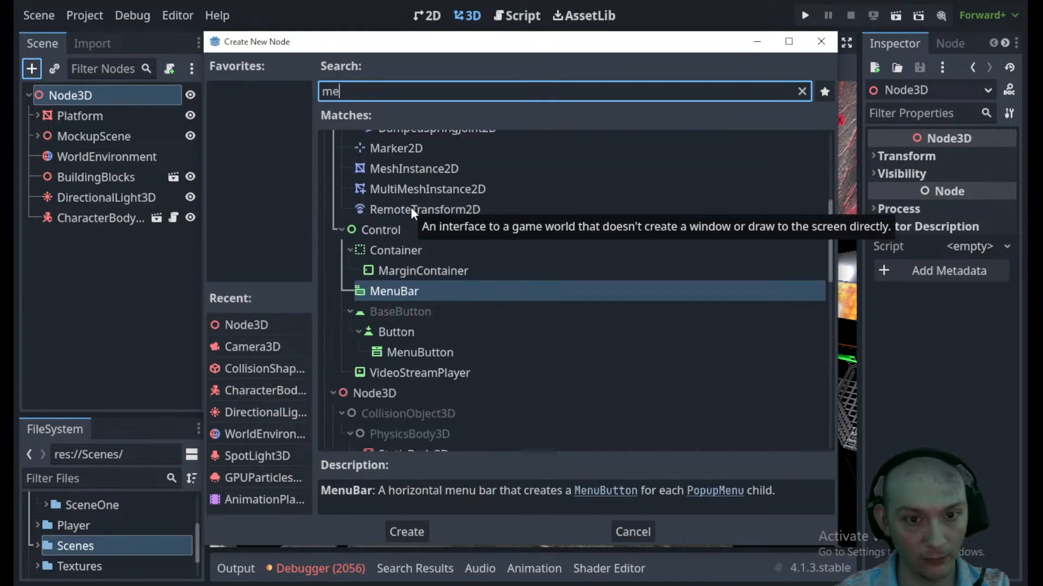
pyautogui.press('Return')
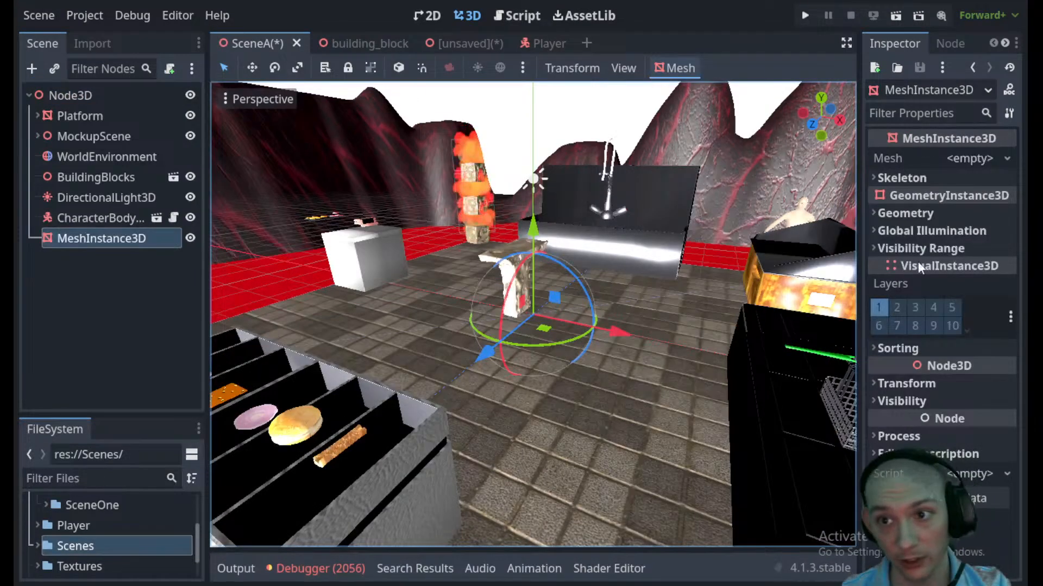
pyautogui.click(971, 158)
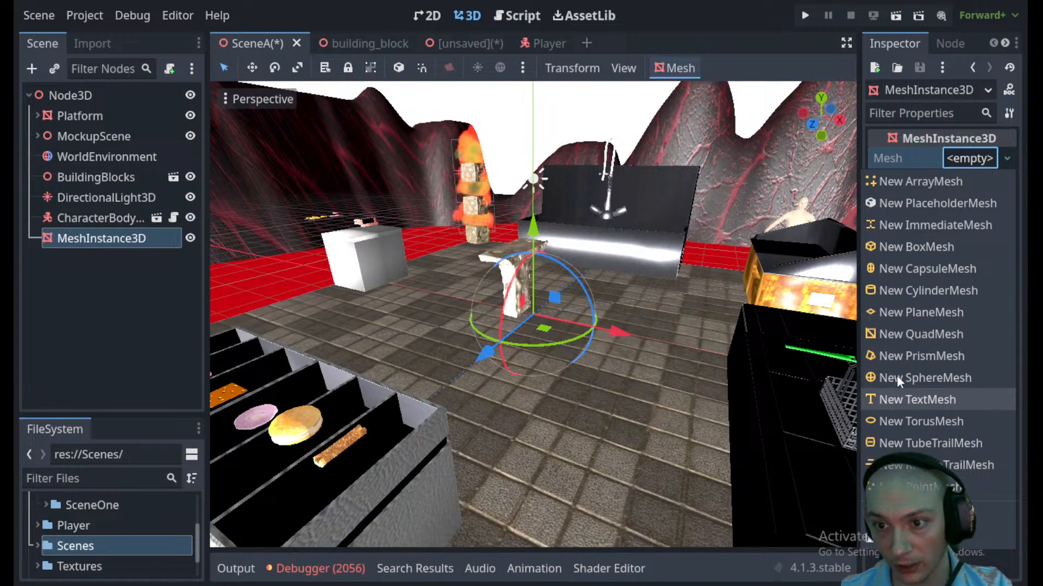
pyautogui.click(924, 307)
pyautogui.scroll(2, 733, 268)
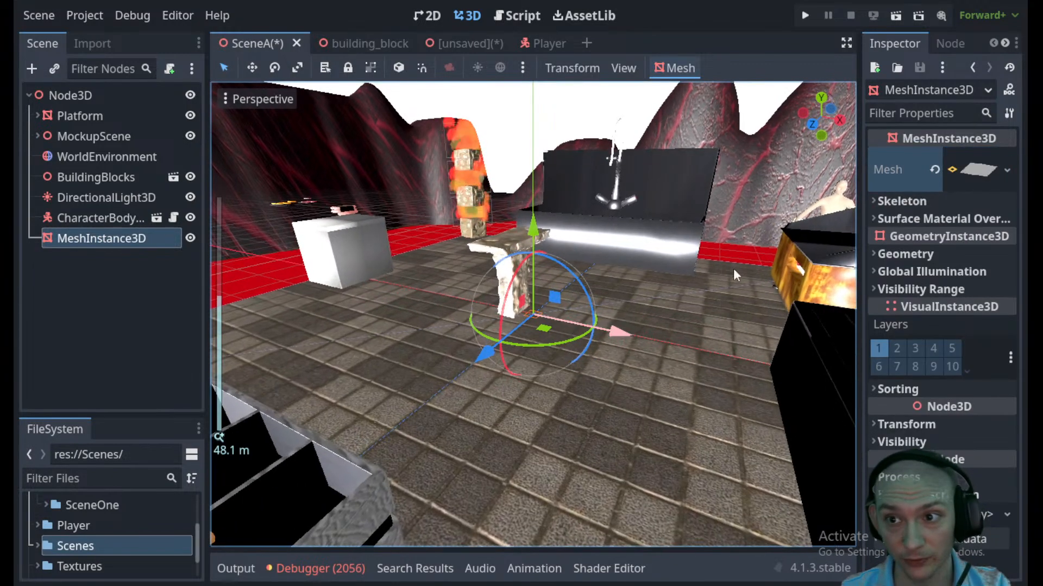
pyautogui.click(965, 173)
pyautogui.click(934, 169)
# - Assign a new BoxMesh to the MeshInstance3D and expand the mesh's properties
pyautogui.click(963, 161)
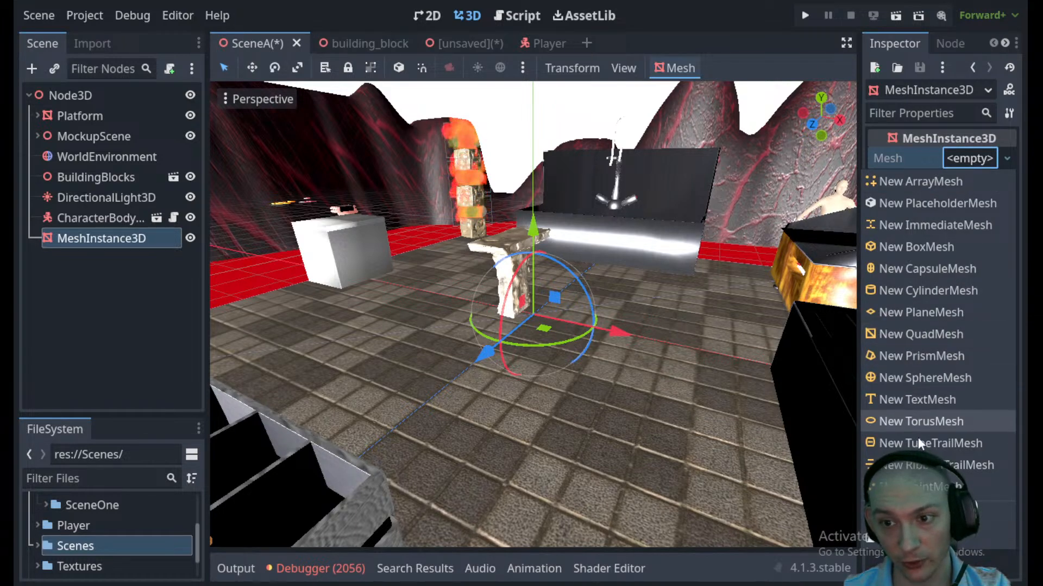
pyautogui.click(925, 246)
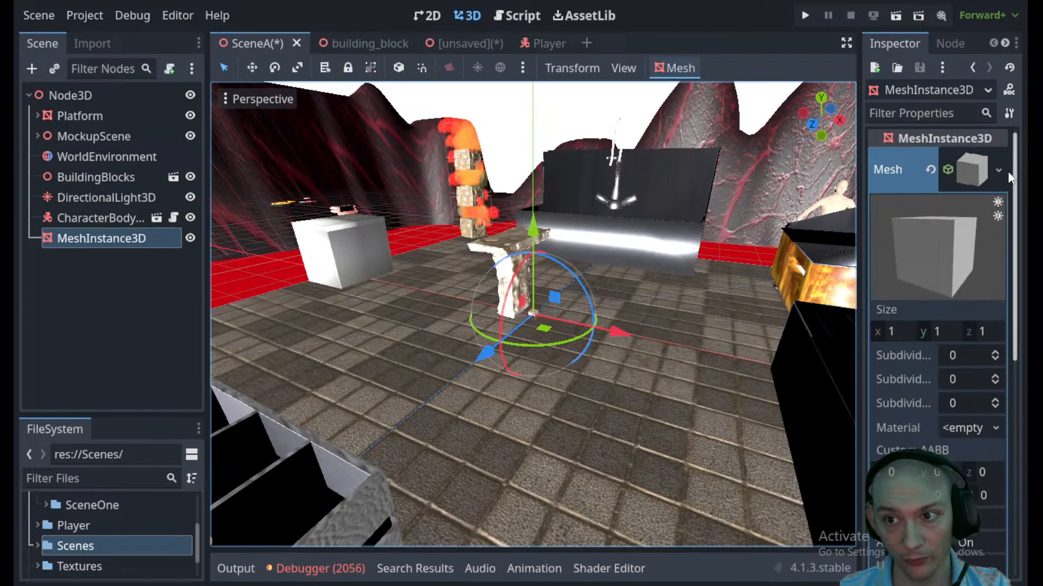
pyautogui.click(975, 170)
pyautogui.scroll(8, 569, 304)
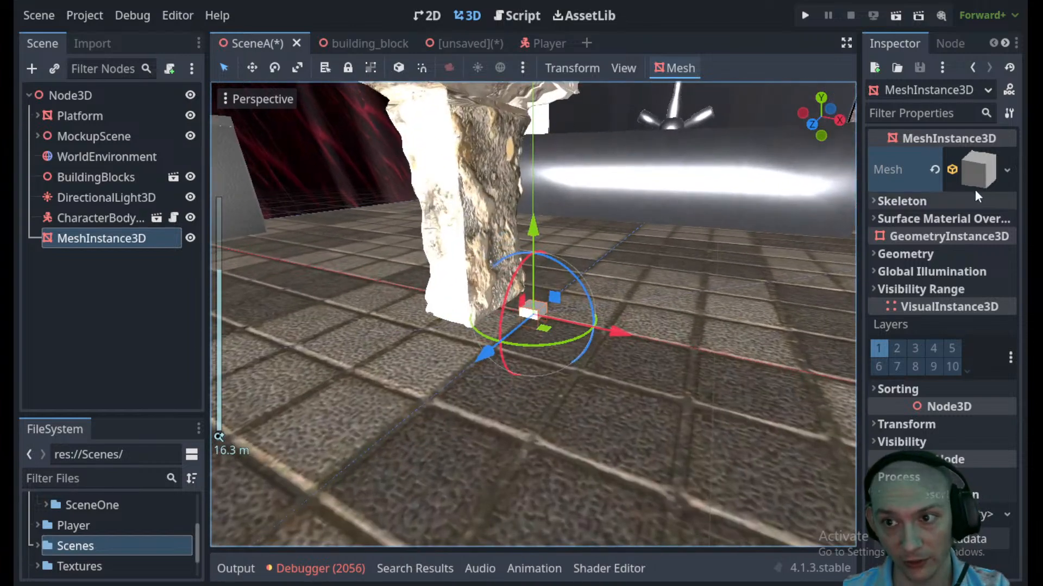
pyautogui.click(971, 180)
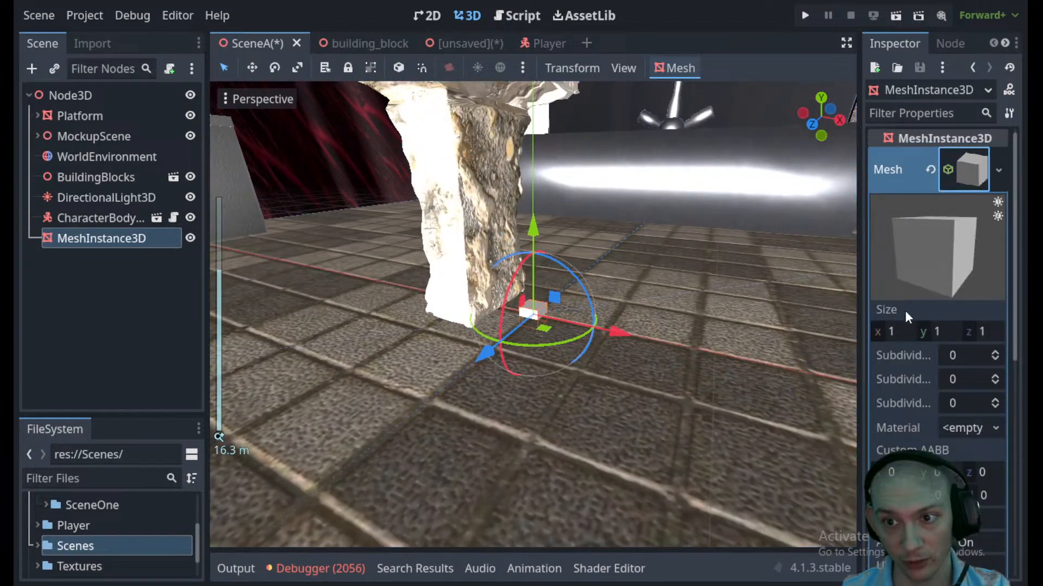
# - In the top view, increase the box mesh's X size to about 88 so it spans the tiled floor's width
pyautogui.click(821, 97)
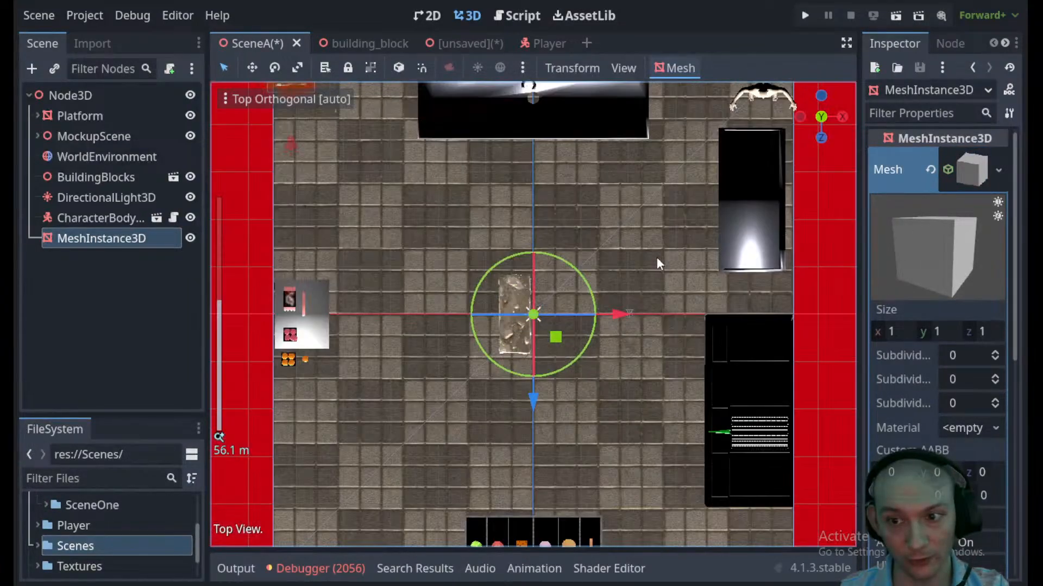
pyautogui.moveTo(888, 332); pyautogui.dragTo(1020, 332)
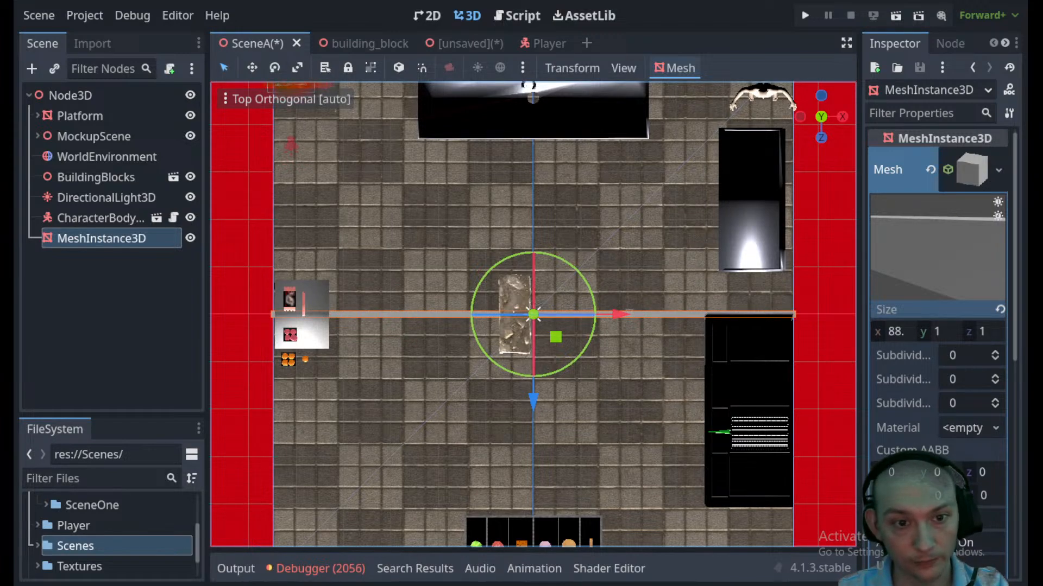
pyautogui.scroll(-4, 970, 363)
pyautogui.scroll(-10, 389, 337)
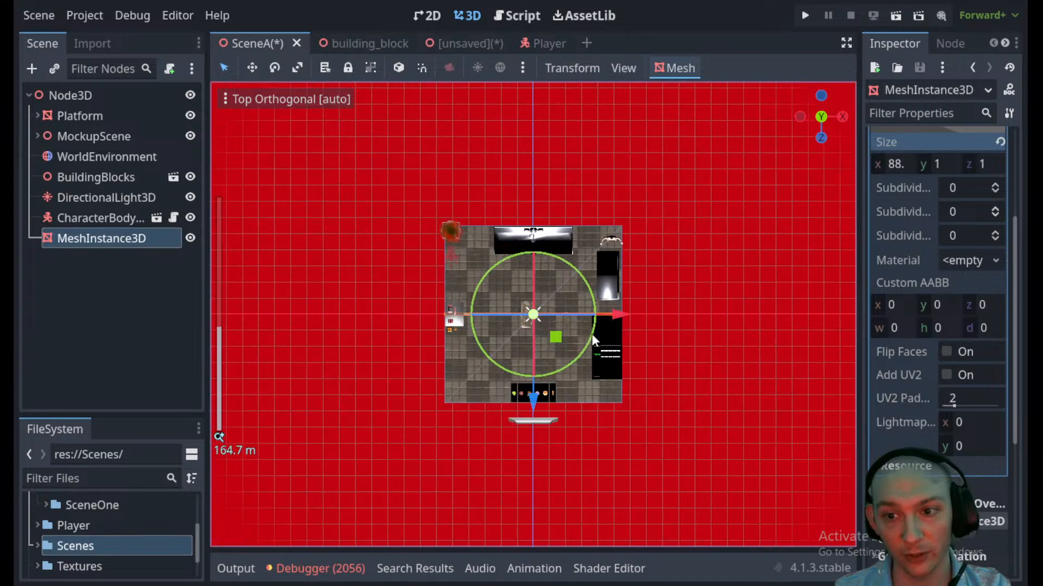
# - Increase the box mesh's Z size to about 86 so it spans the tiled floor's depth
pyautogui.scroll(4, 978, 272)
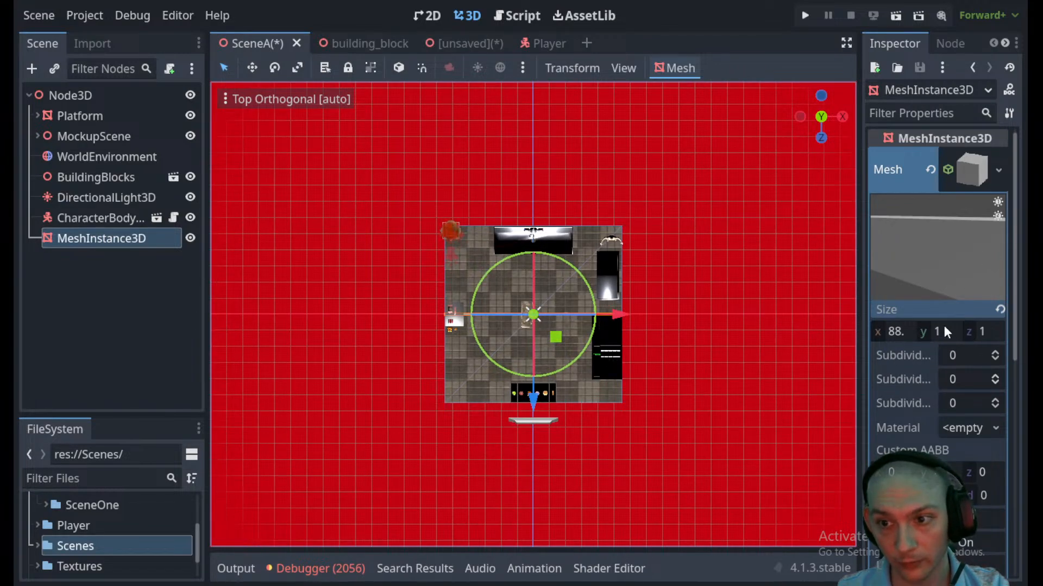
pyautogui.moveTo(983, 332); pyautogui.dragTo(1002, 332)
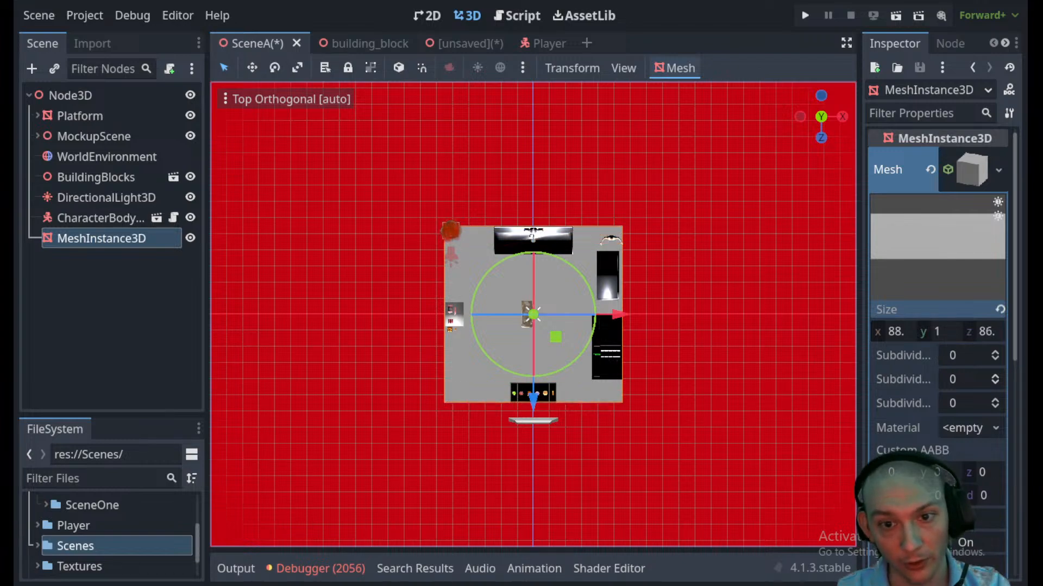
# - Select the FleshMountain mesh blocking the front view and hide it
pyautogui.click(822, 137)
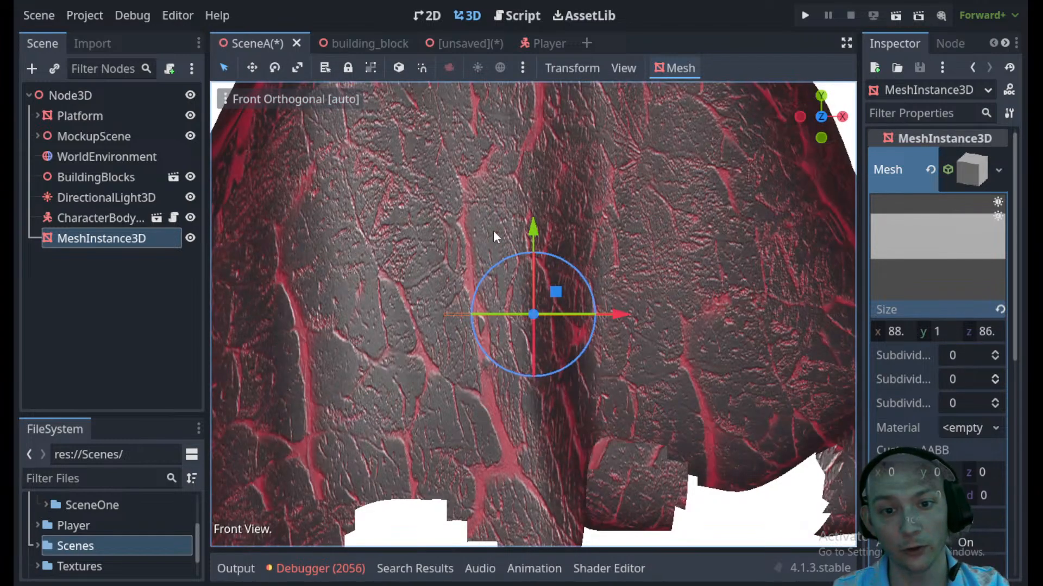
pyautogui.click(393, 302)
pyautogui.click(185, 397)
pyautogui.scroll(4, 510, 350)
# - Select the box mesh covering the kitchen floor and lower it slightly so it sits just beneath the tiles
pyautogui.click(386, 408)
pyautogui.moveTo(393, 400); pyautogui.dragTo(521, 350, button='middle')
pyautogui.scroll(3, 536, 345)
pyautogui.scroll(8, 537, 345)
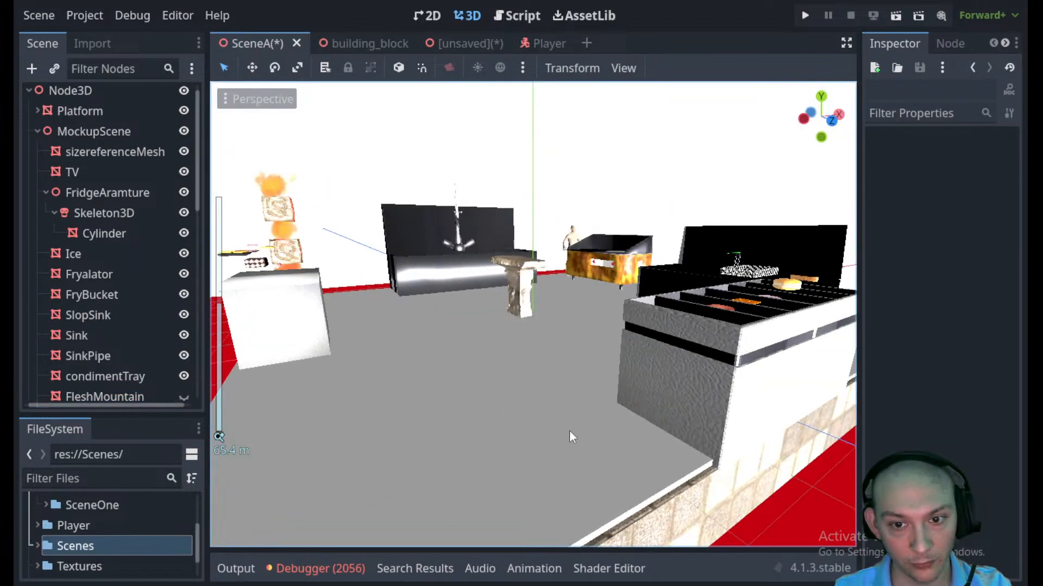
pyautogui.click(560, 447)
pyautogui.moveTo(534, 220); pyautogui.dragTo(533, 223)
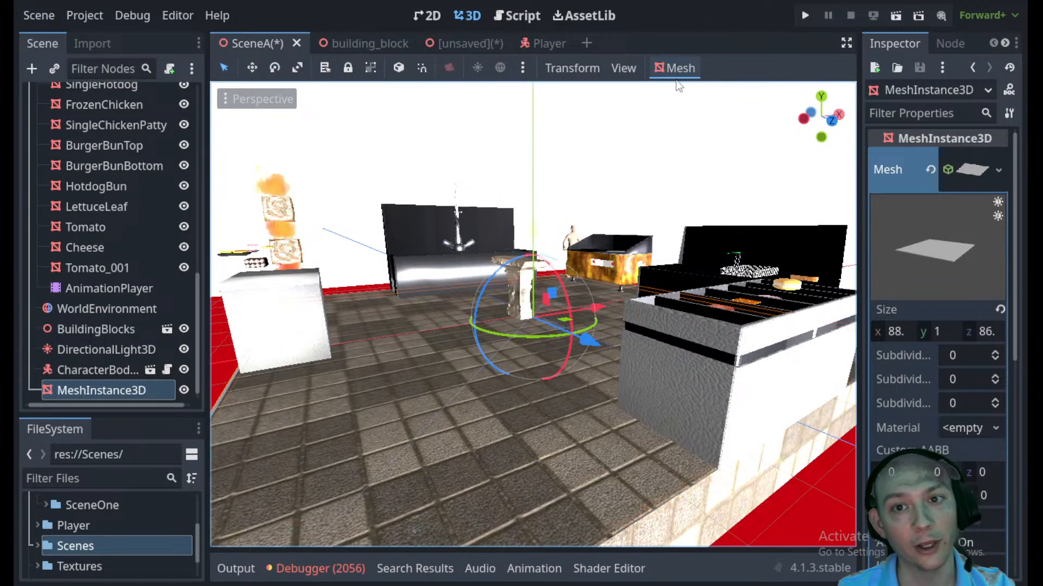
# - Generate a static body with a collision shape from the floor's box mesh and hide the MeshInstance3D
pyautogui.click(678, 70)
pyautogui.click(693, 89)
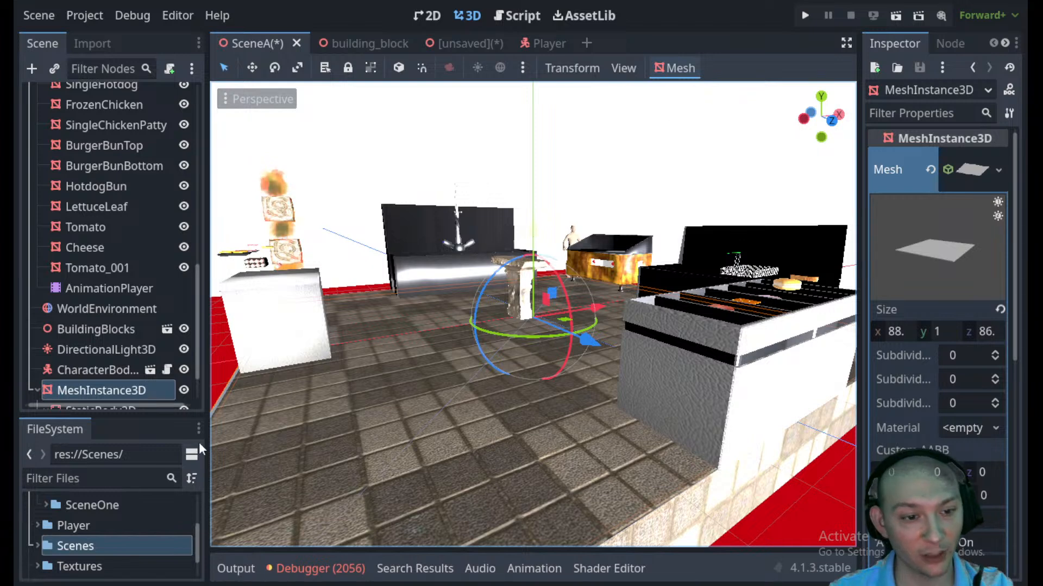
pyautogui.scroll(-2, 114, 393)
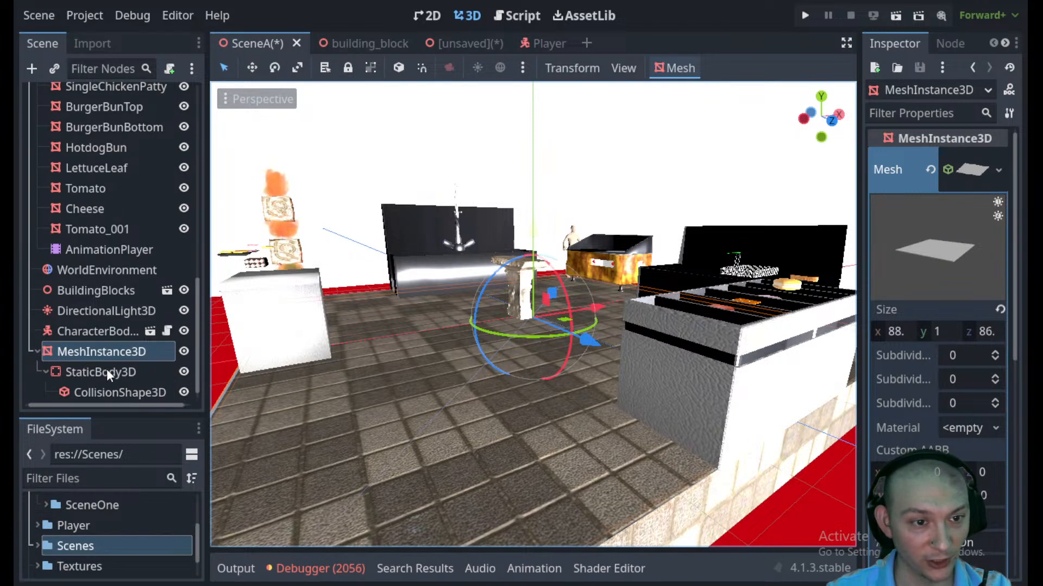
pyautogui.click(184, 351)
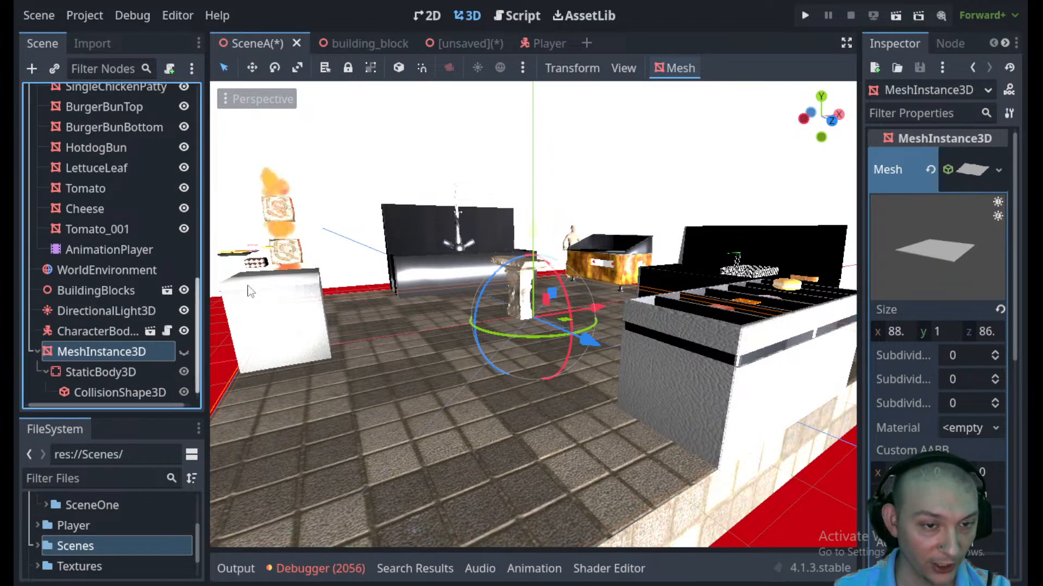
# - Move the StaticBody3D out of the MeshInstance3D to sit directly under the root Node3D and rename it Floor
pyautogui.moveTo(98, 374); pyautogui.dragTo(69, 354)
pyautogui.click(96, 354)
pyautogui.click(99, 354)
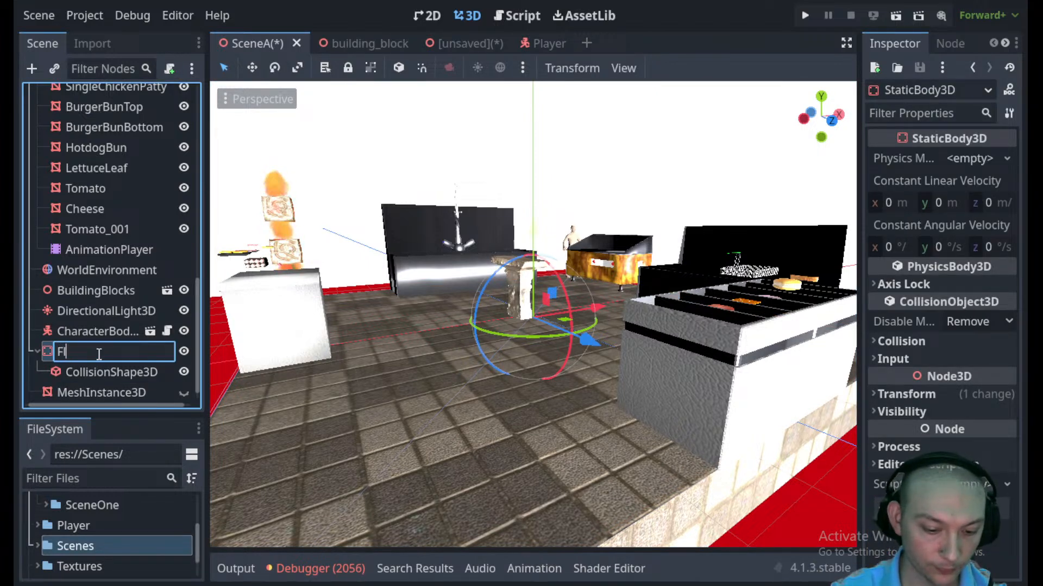
pyautogui.press('Return')
# - Save the scene and run it to test the player standing on the floor collision
pyautogui.hotkey('ctrl', 's')
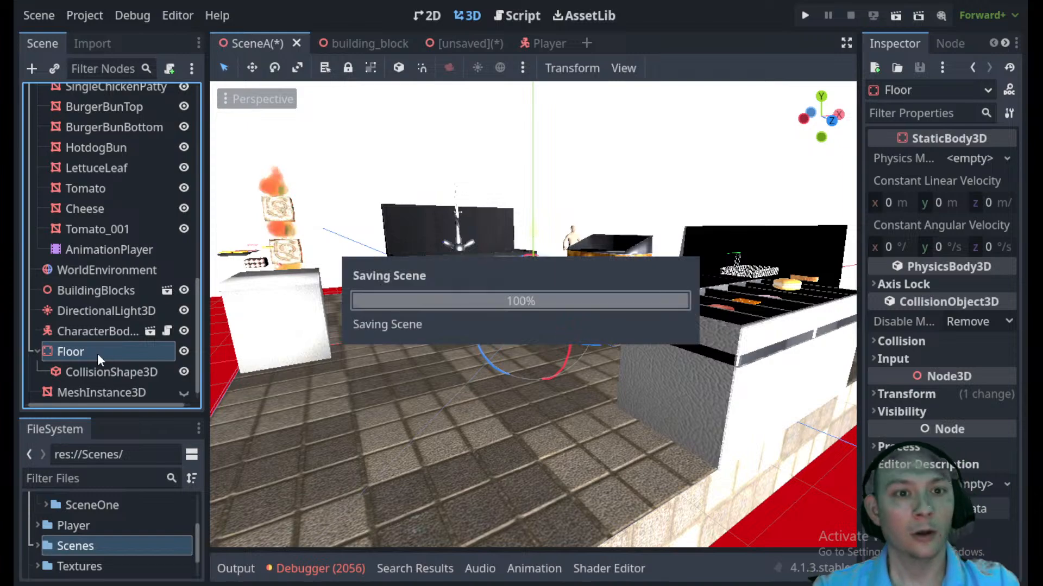
pyautogui.click(895, 16)
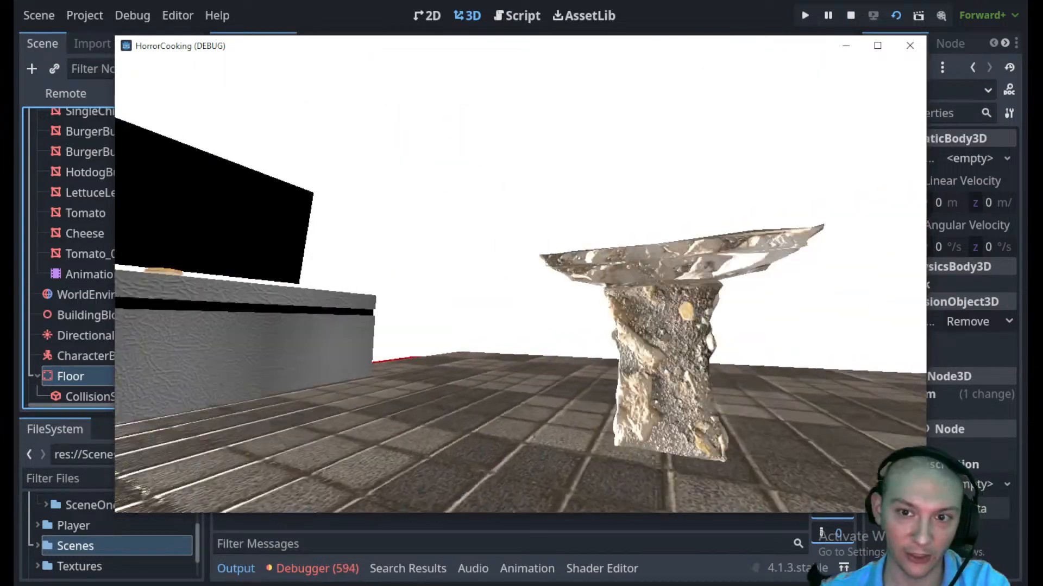
# - Stop the running game and open the Player.gd line behind the missing "jump" input action error
pyautogui.press('F8')
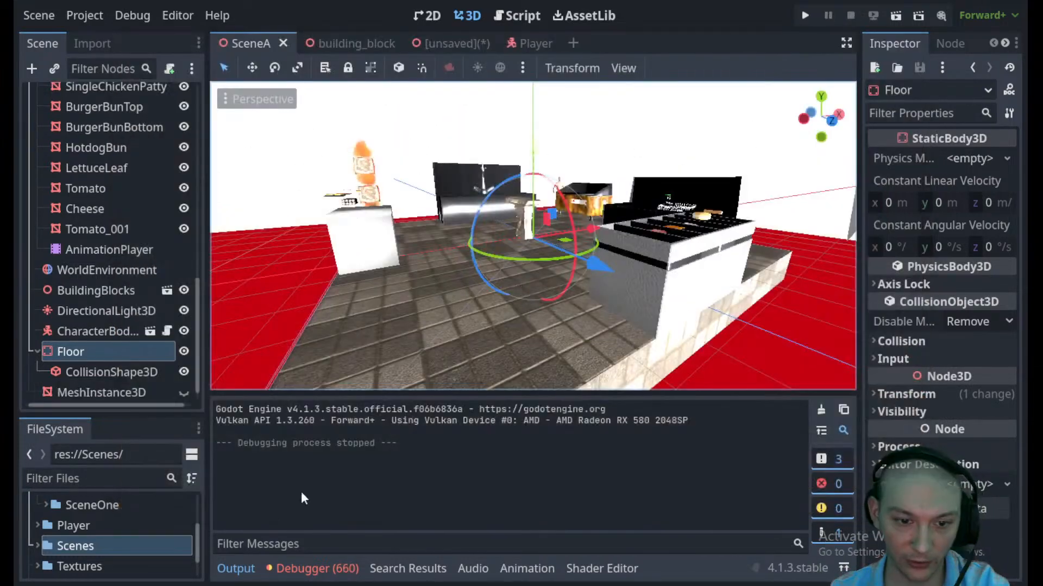
pyautogui.click(310, 570)
pyautogui.click(331, 394)
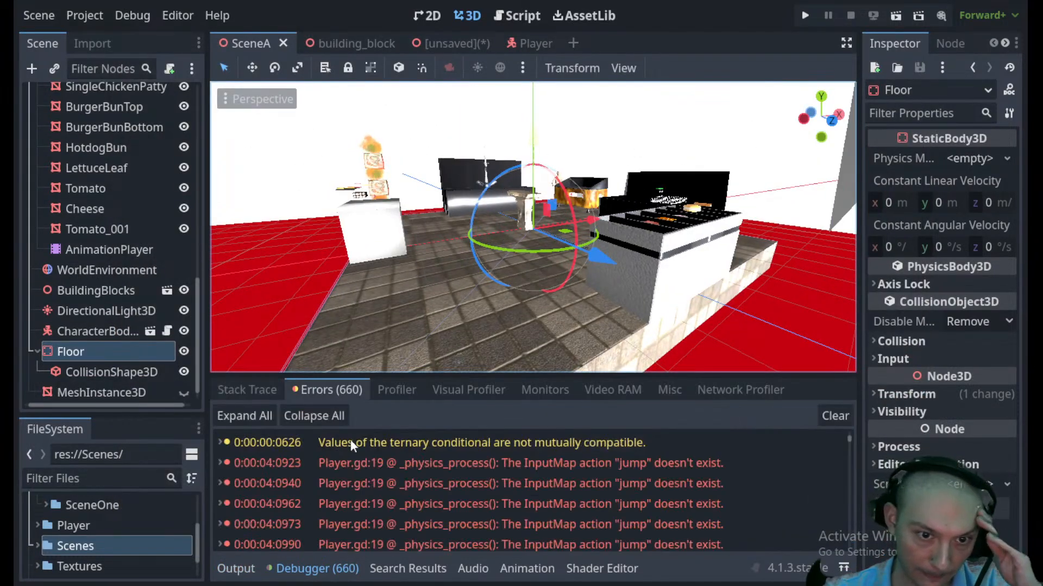
pyautogui.doubleClick(504, 465)
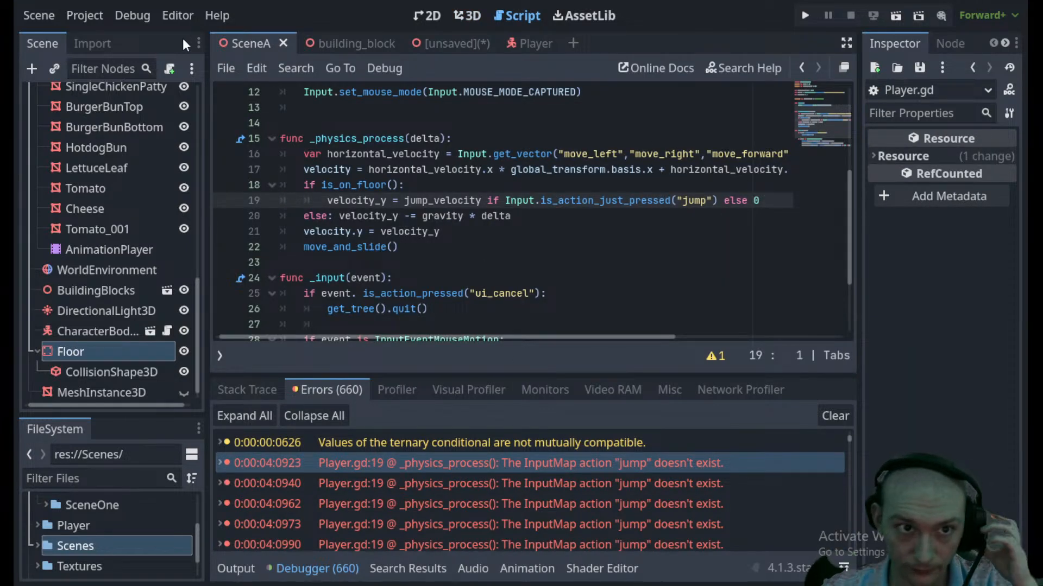
pyautogui.click(99, 17)
pyautogui.click(692, 139)
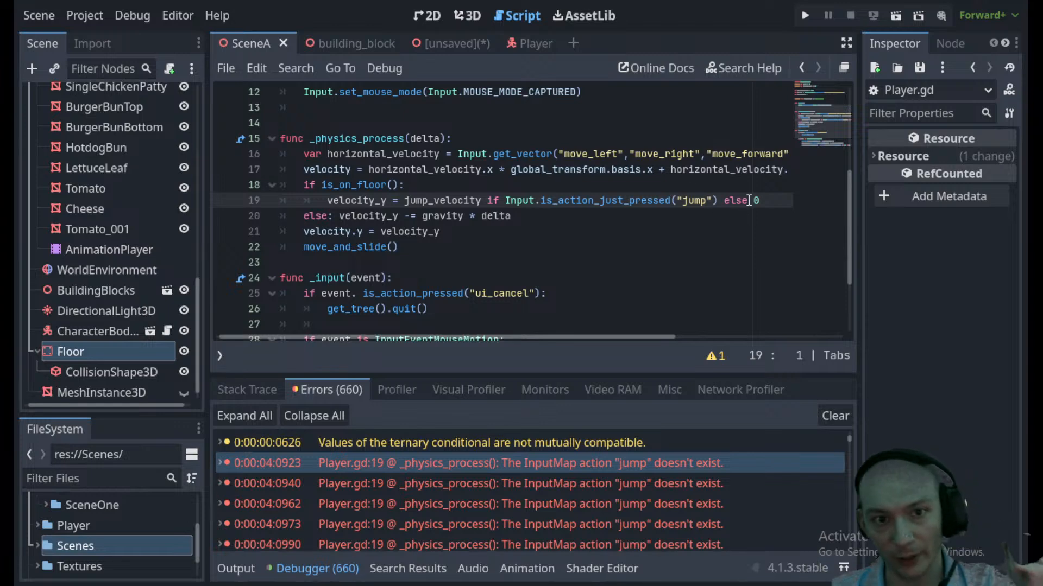
# - Delete the is_on_floor() jump condition and the else gravity line from _physics_process in Player.gd and save
pyautogui.moveTo(768, 201); pyautogui.dragTo(149, 178)
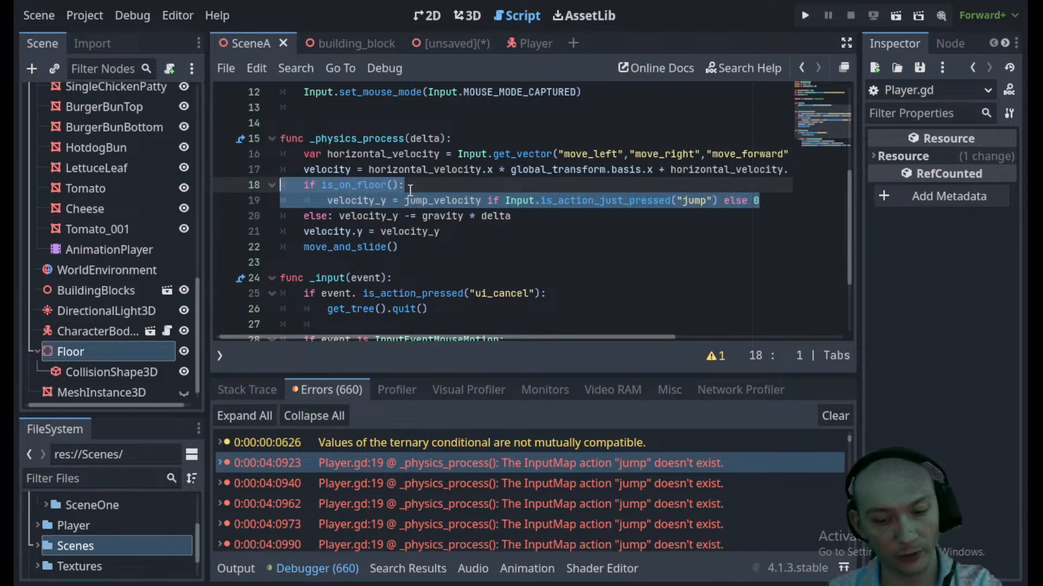
pyautogui.press('BackSpace')
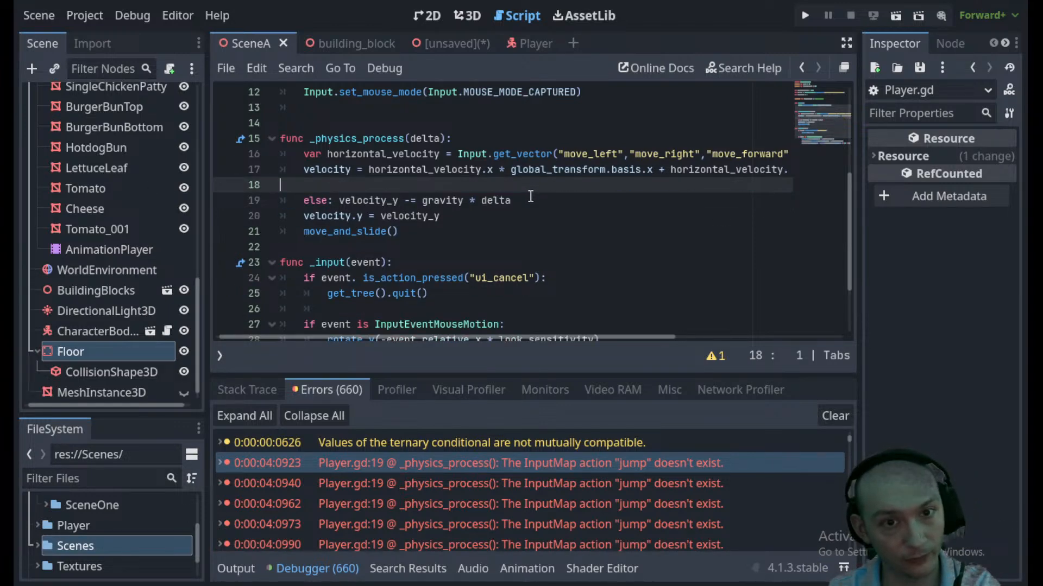
pyautogui.moveTo(515, 201); pyautogui.dragTo(205, 200)
pyautogui.press('BackSpace')
pyautogui.press('BackSpace')
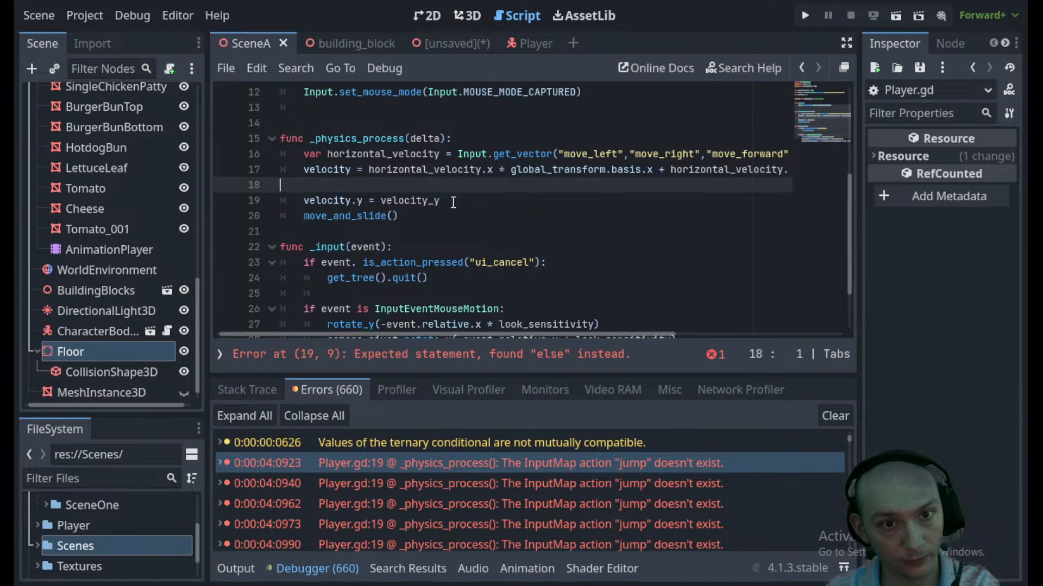
pyautogui.press('BackSpace')
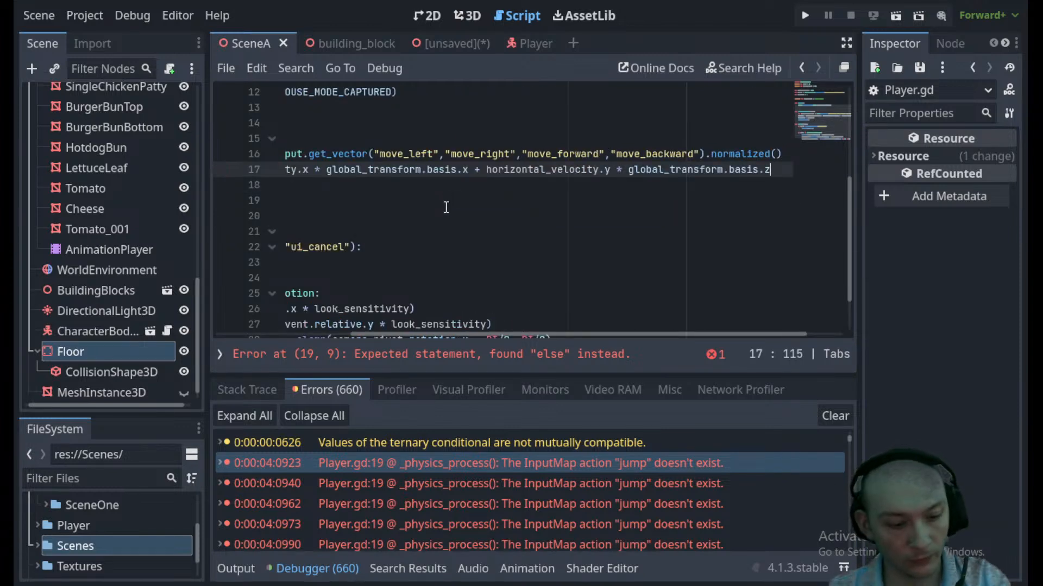
pyautogui.hotkey('ctrl', 's')
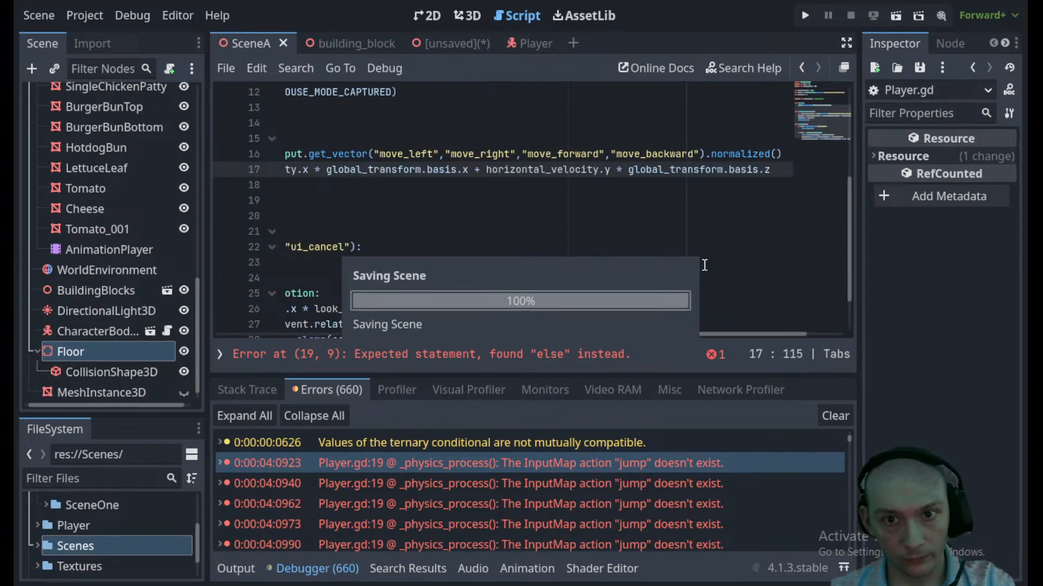
pyautogui.moveTo(731, 336); pyautogui.dragTo(505, 335)
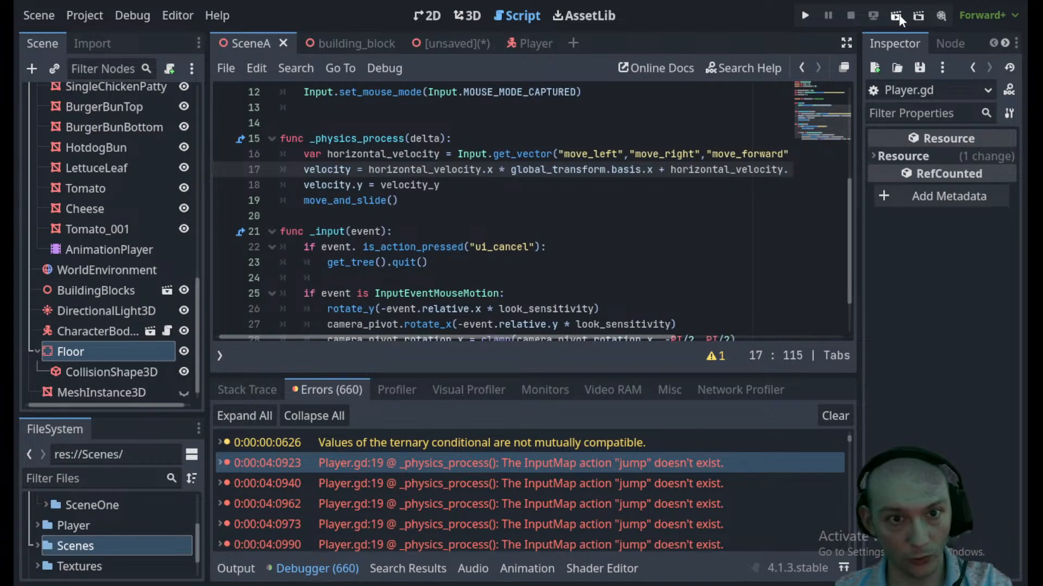
# - Try removing the velocity.y = velocity_y line from _physics_process
pyautogui.moveTo(468, 191); pyautogui.dragTo(216, 186)
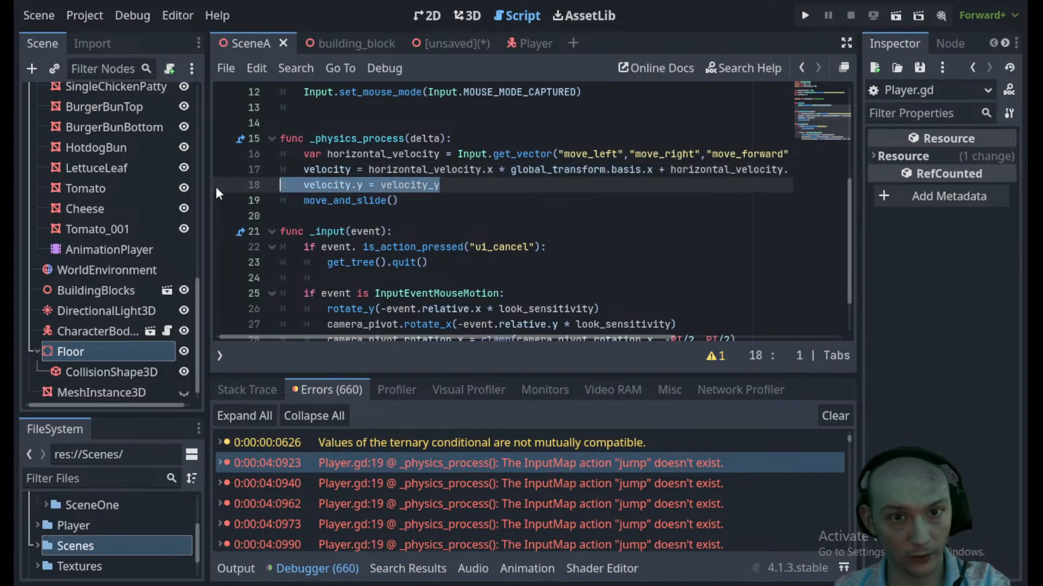
pyautogui.press('BackSpace')
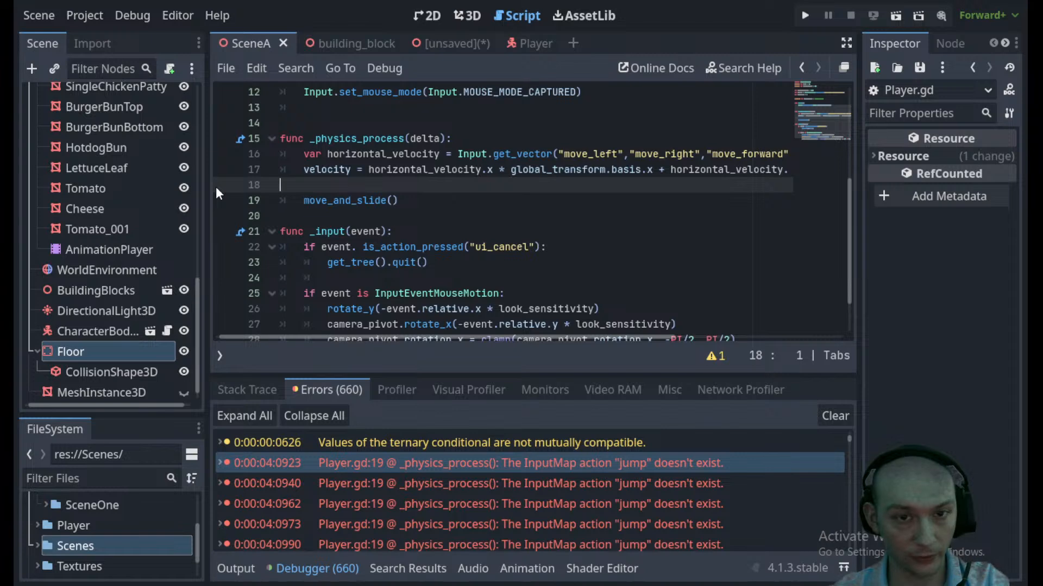
pyautogui.hotkey('ctrl', 'z')
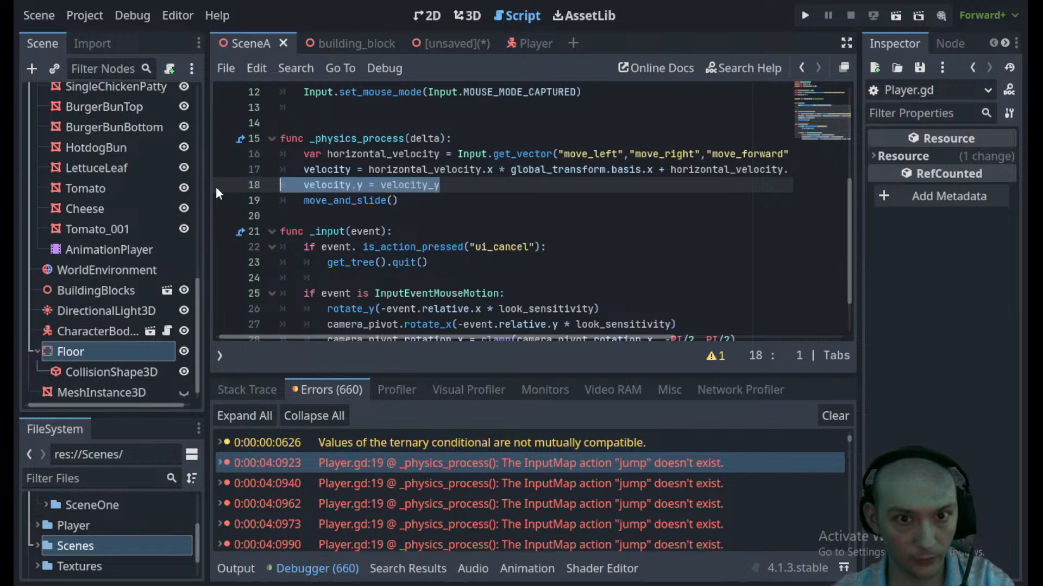
pyautogui.hotkey('ctrl', 'y')
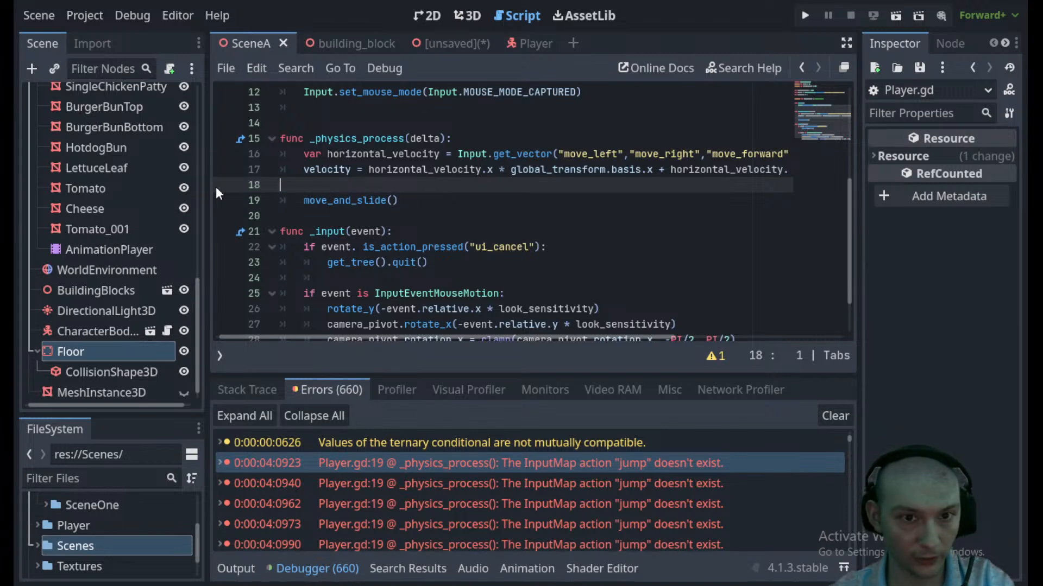
pyautogui.hotkey('ctrl', 'z')
pyautogui.hotkey('ctrl', 's')
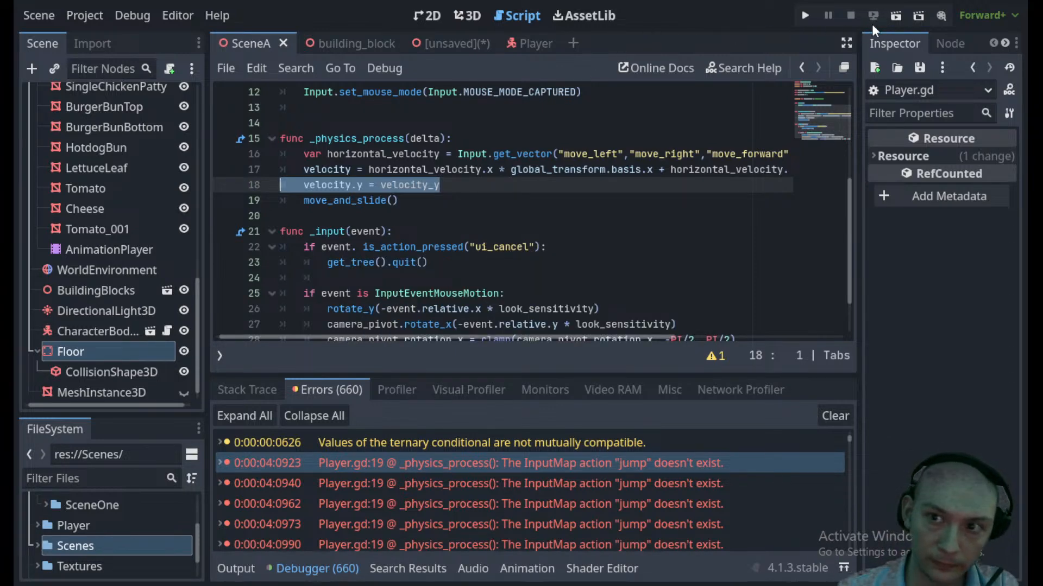
# - Run the current scene, walk the player forward and look around the kitchen, and quit the game
pyautogui.click(900, 15)
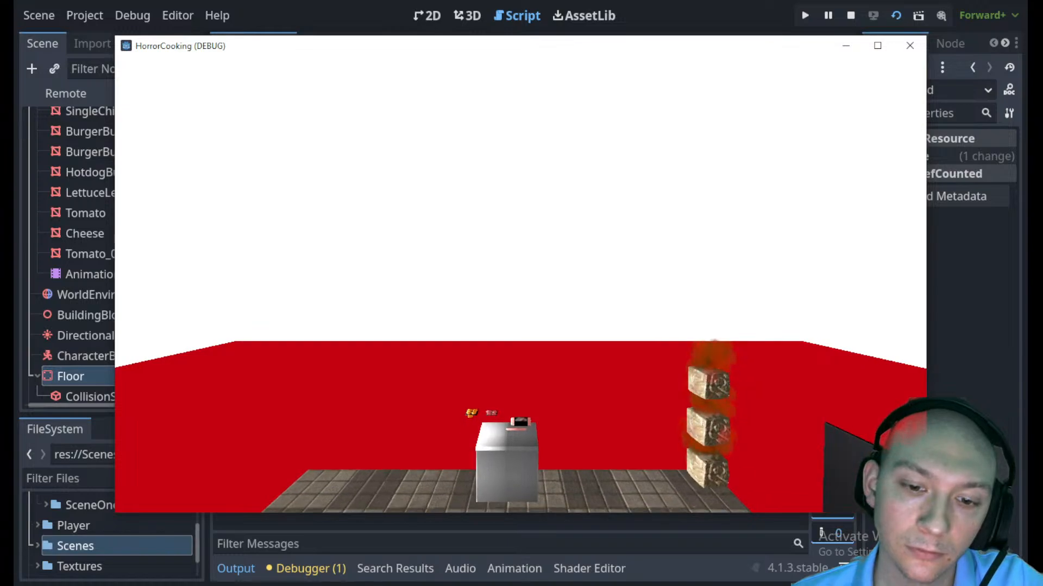
pyautogui.press('w')
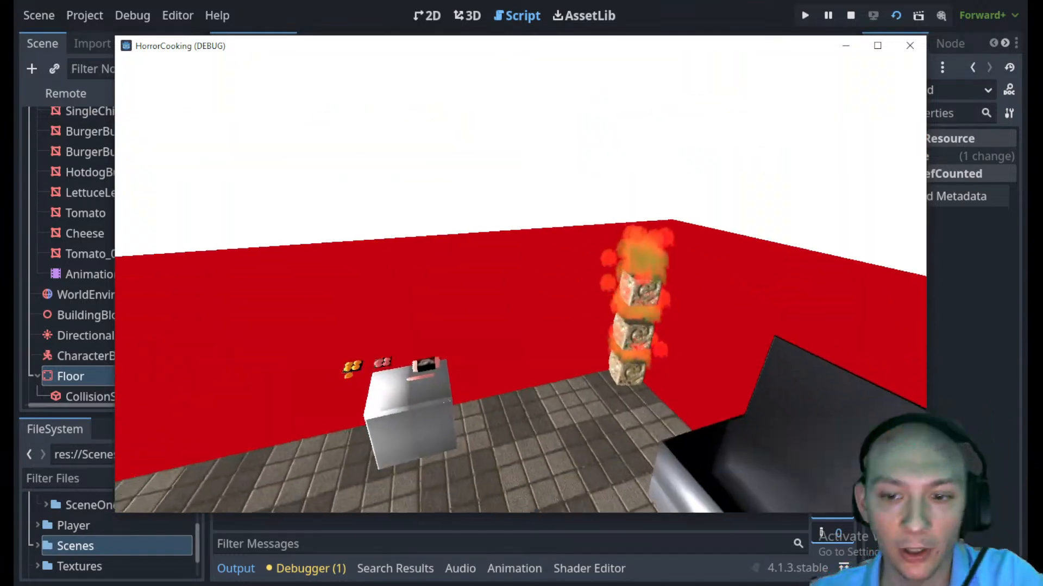
pyautogui.press('w')
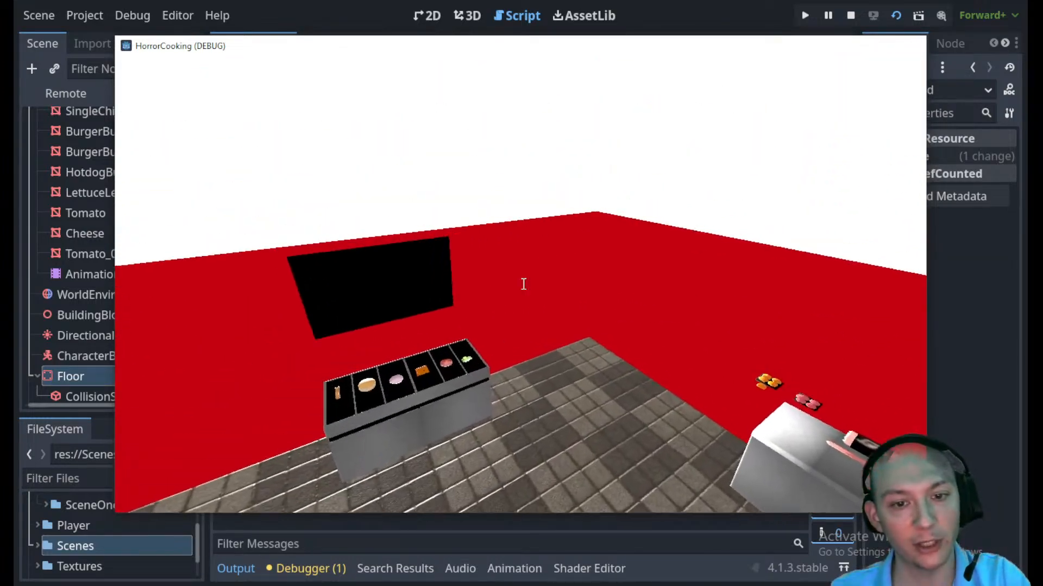
pyautogui.press('Escape')
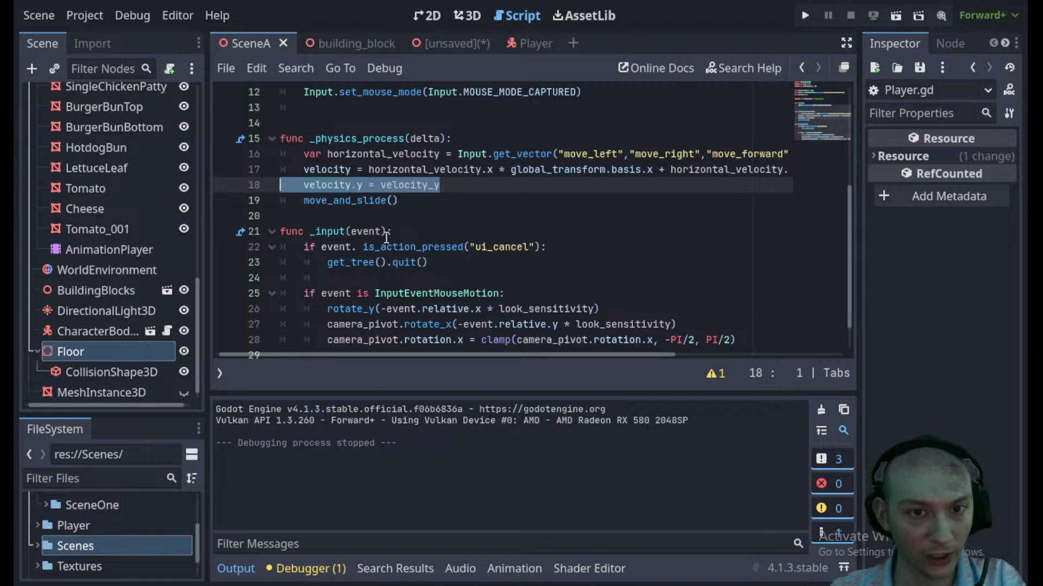
# - Set the exported speed variable in Player.gd to 50 and save
pyautogui.click(471, 189)
pyautogui.scroll(4, 447, 154)
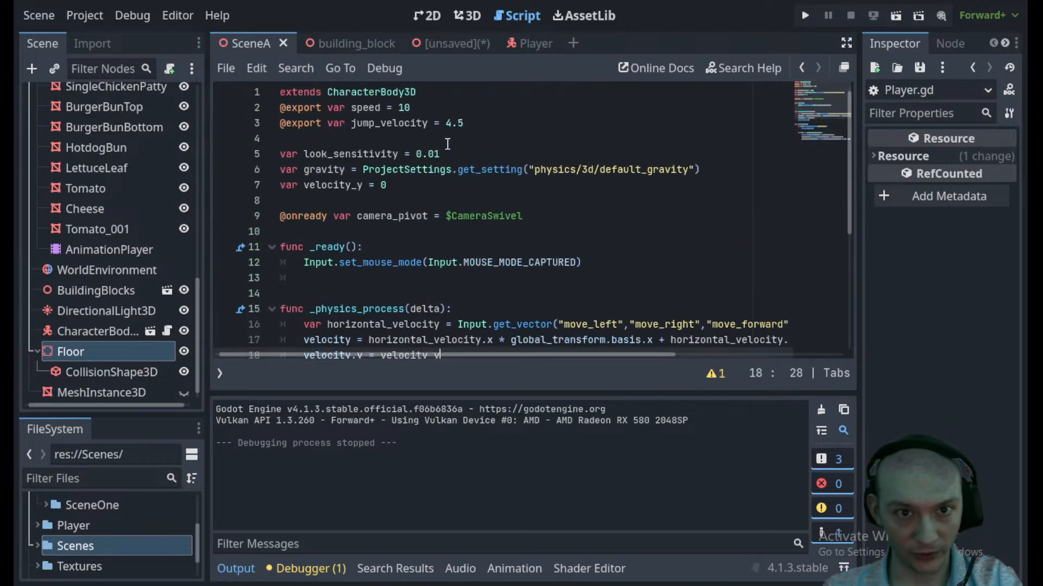
pyautogui.click(408, 109)
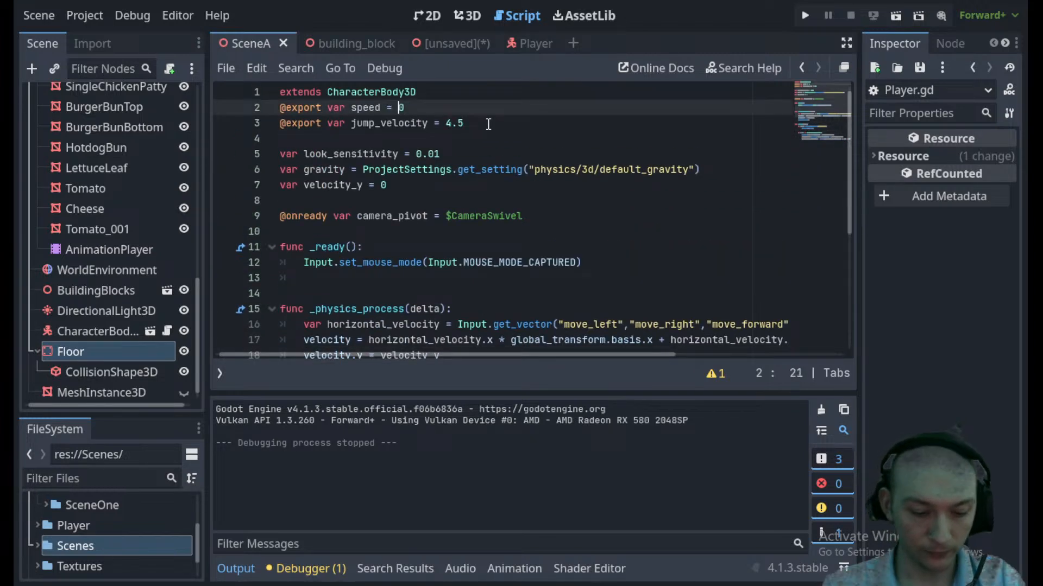
pyautogui.hotkey('ctrl', 's')
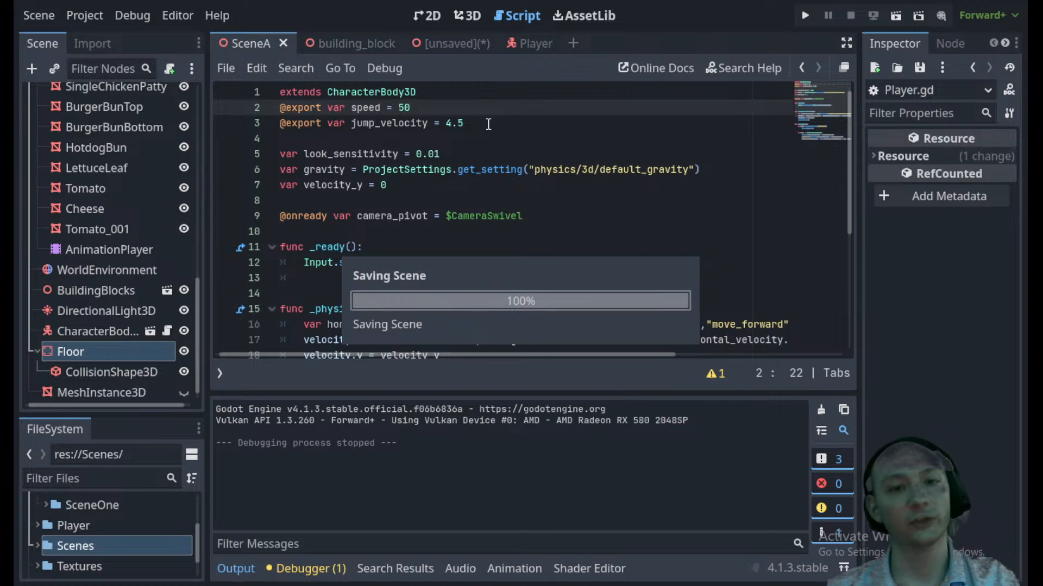
# - Delete the exported jump_velocity variable from Player.gd and collapse the output log
pyautogui.moveTo(493, 126); pyautogui.dragTo(267, 123)
pyautogui.press('BackSpace')
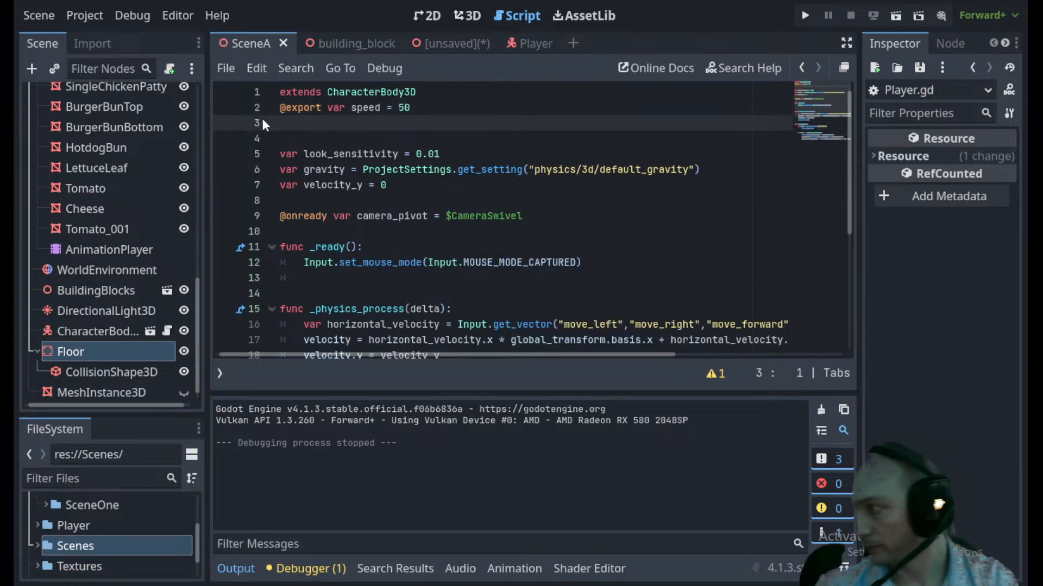
pyautogui.scroll(-1, 446, 250)
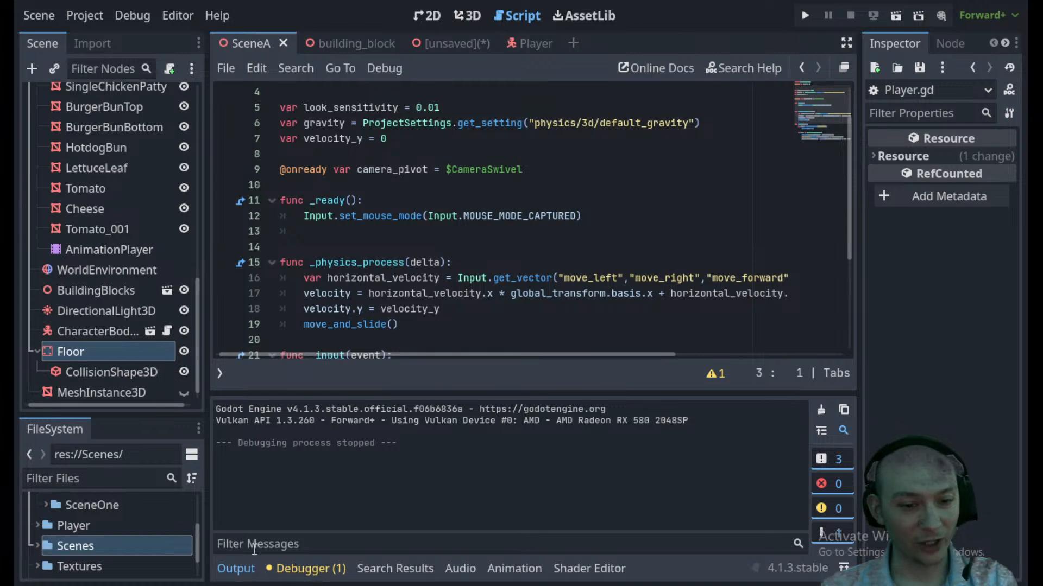
pyautogui.click(244, 574)
pyautogui.scroll(1, 549, 415)
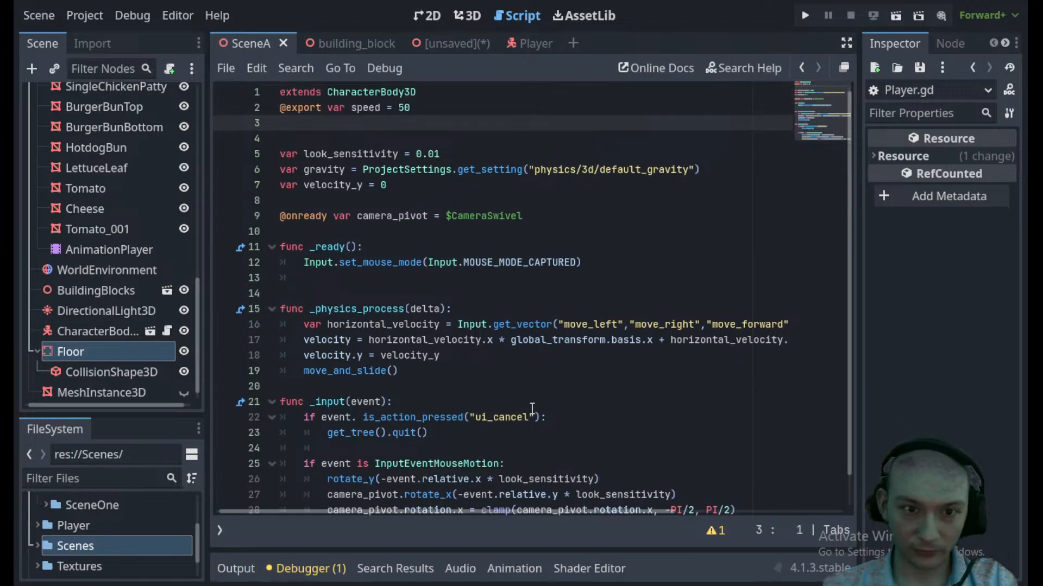
# - Lower the CharacterBody3D player instance in the SceneA 3D view until its base sits at the tiled kitchen floor
pyautogui.click(480, 13)
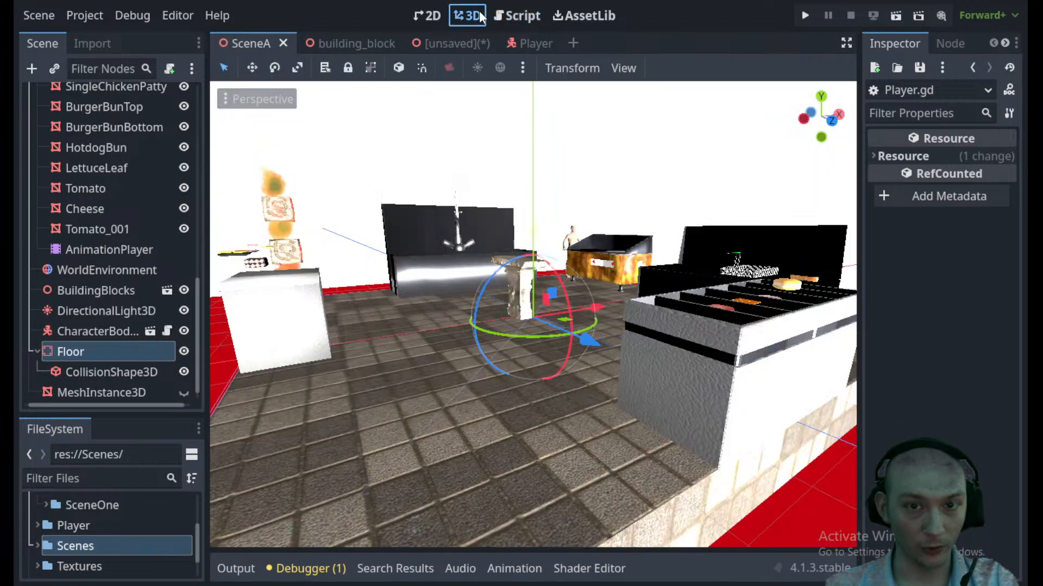
pyautogui.scroll(-4, 510, 244)
pyautogui.moveTo(510, 245); pyautogui.dragTo(483, 288, button='middle')
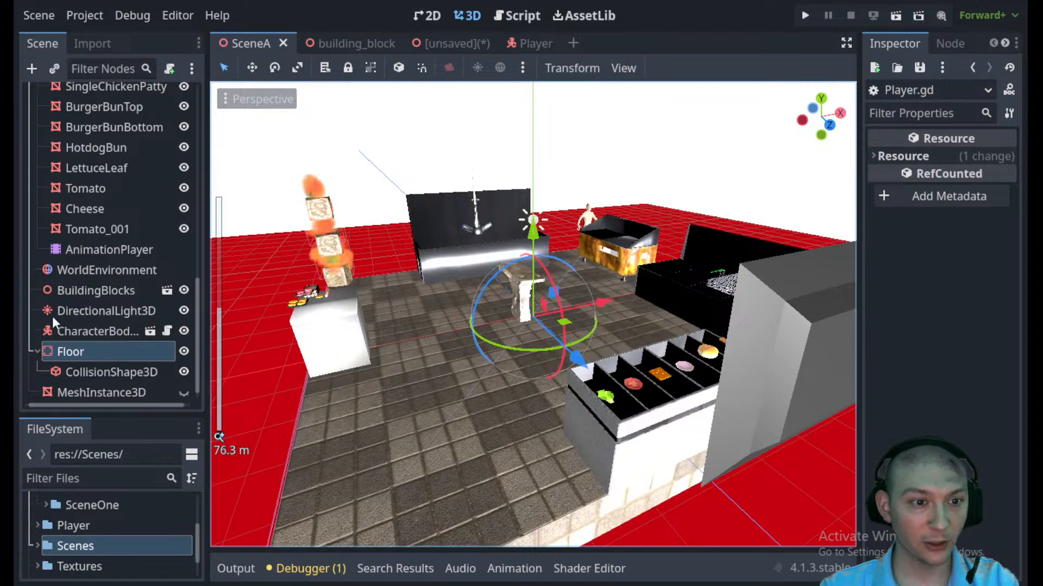
pyautogui.click(81, 331)
pyautogui.scroll(-5, 571, 155)
pyautogui.moveTo(572, 155); pyautogui.dragTo(569, 233)
pyautogui.scroll(8, 570, 233)
pyautogui.click(829, 126)
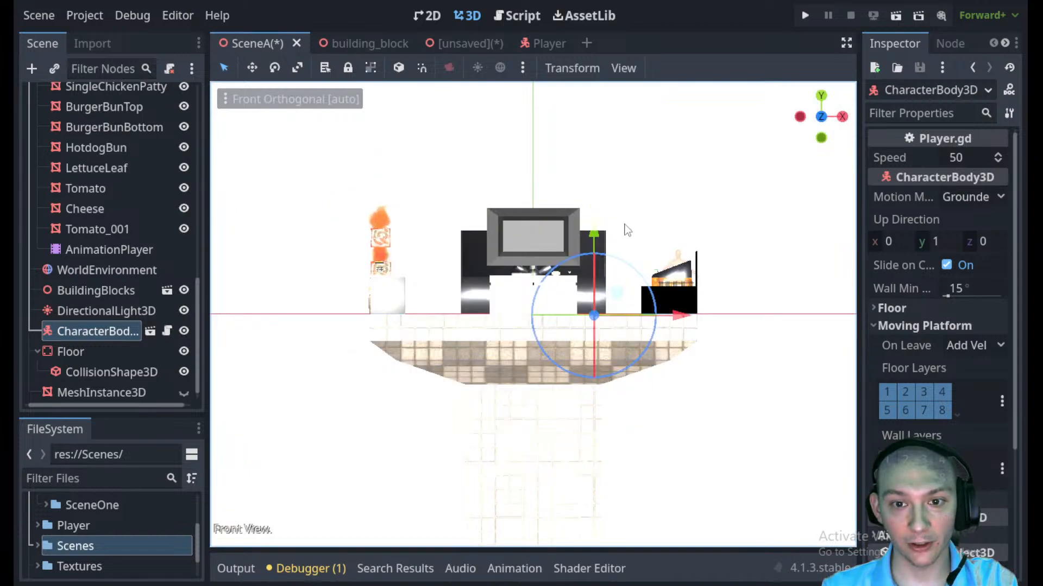
pyautogui.scroll(5, 628, 230)
pyautogui.moveTo(433, 267); pyautogui.dragTo(435, 255)
pyautogui.moveTo(434, 255); pyautogui.dragTo(764, 306, button='middle')
pyautogui.scroll(-3, 545, 299)
pyautogui.moveTo(544, 299); pyautogui.dragTo(621, 321, button='middle')
pyautogui.scroll(-4, 620, 321)
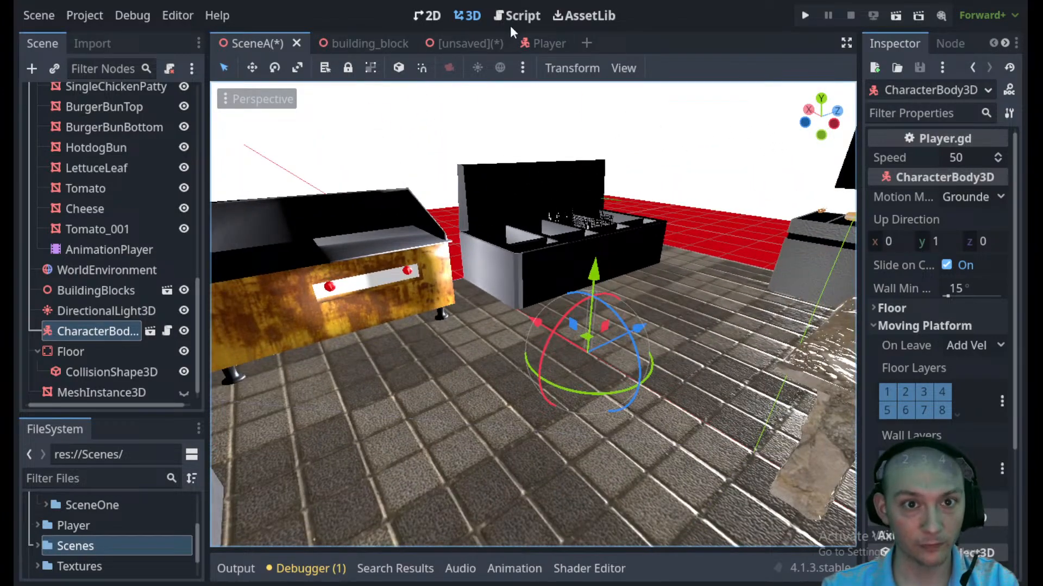
# - Stretch the capsule collision shape in the Player scene taller and raise it so its base rests on the ground line
pyautogui.click(548, 44)
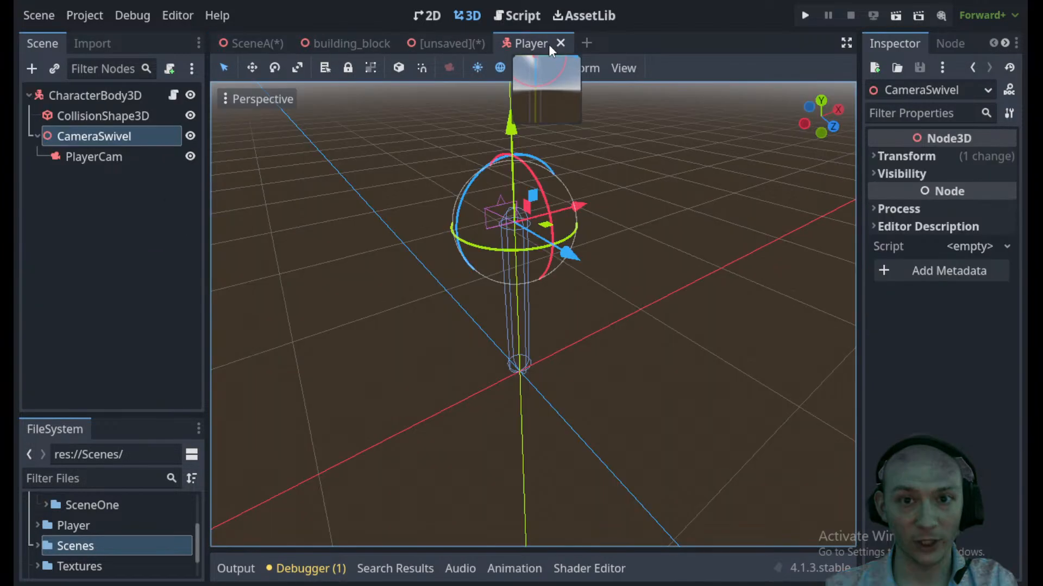
pyautogui.click(525, 289)
pyautogui.scroll(-3, 525, 290)
pyautogui.moveTo(525, 295); pyautogui.dragTo(653, 280, button='middle')
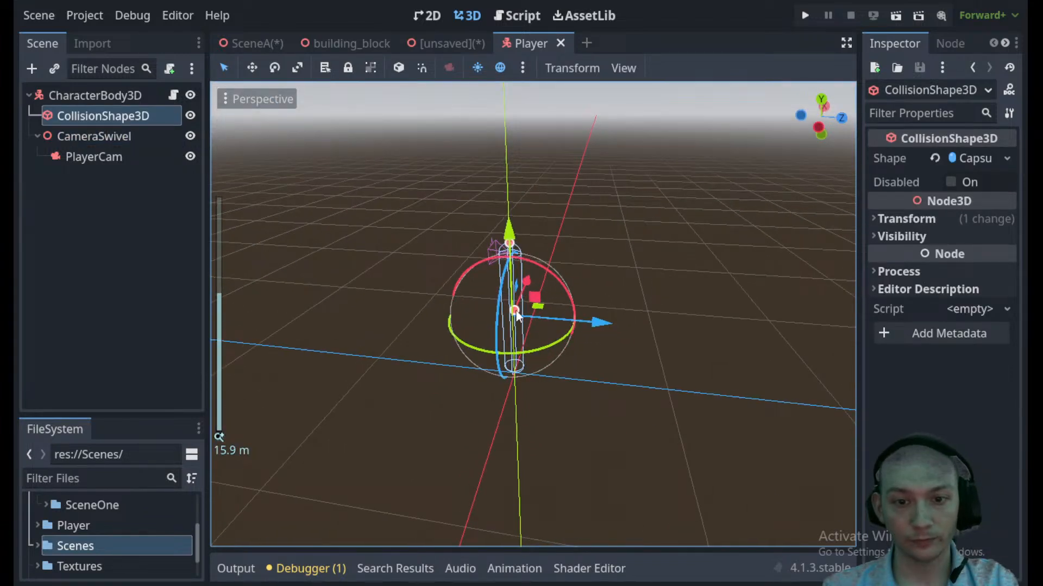
pyautogui.moveTo(516, 308); pyautogui.dragTo(525, 304)
pyautogui.moveTo(509, 242); pyautogui.dragTo(506, 142)
pyautogui.click(819, 126)
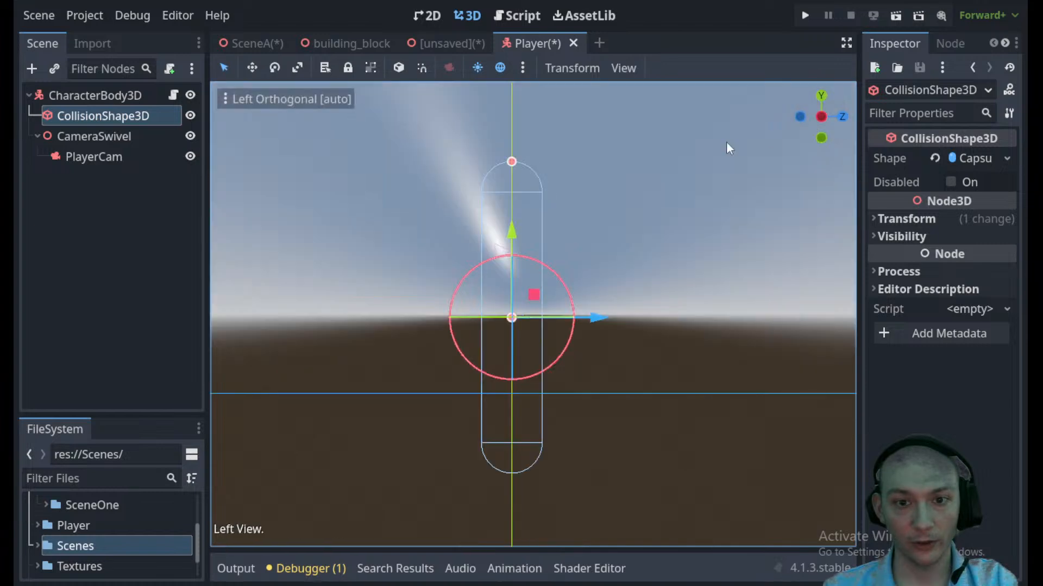
pyautogui.moveTo(511, 237); pyautogui.dragTo(517, 152)
pyautogui.scroll(-3, 621, 216)
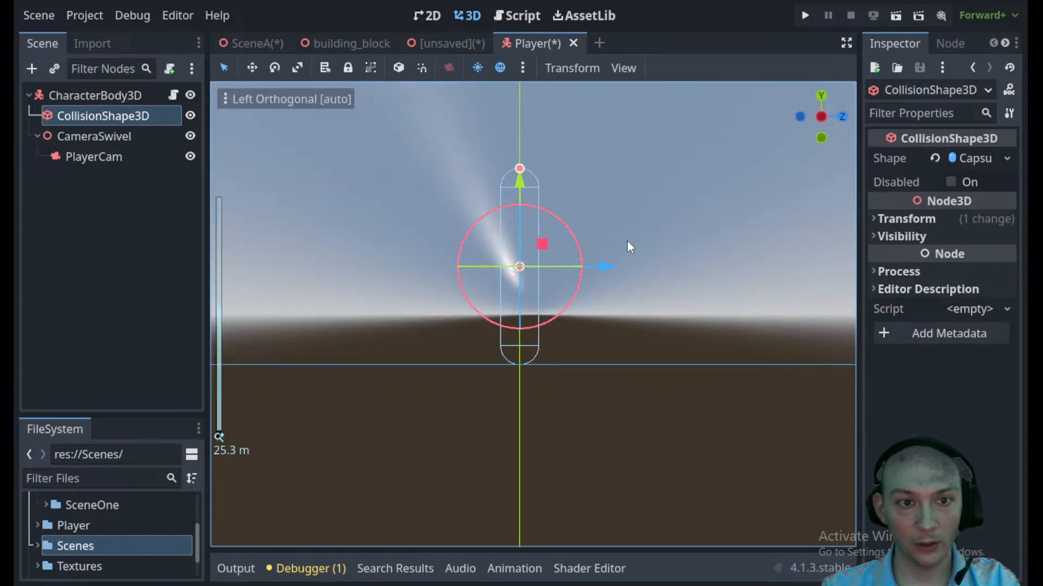
# - Raise the CameraSwivel node to the top of the taller capsule and save both the Player scene and SceneA
pyautogui.click(107, 135)
pyautogui.moveTo(527, 253); pyautogui.dragTo(526, 166)
pyautogui.hotkey('ctrl', 's')
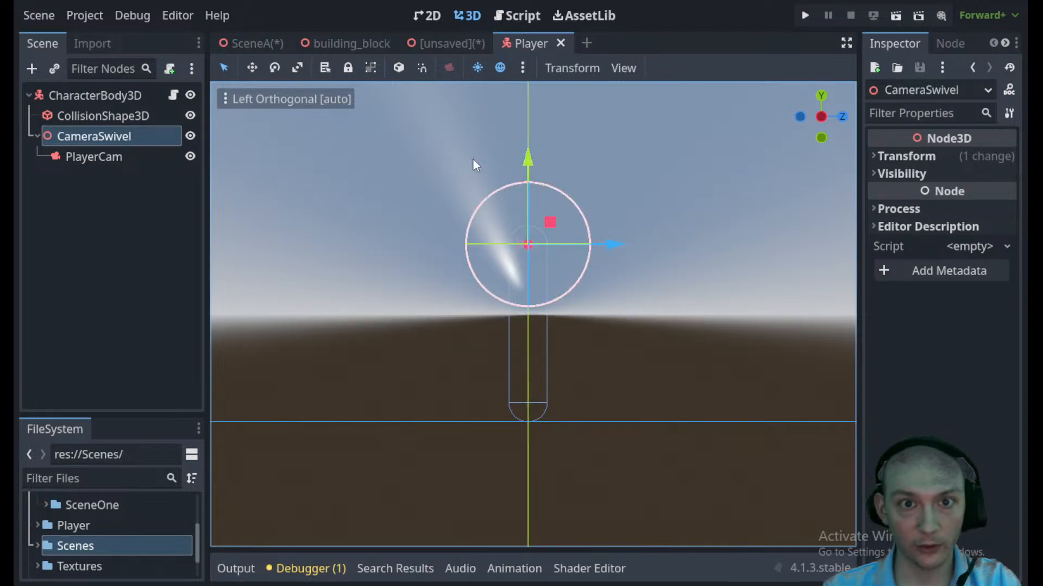
pyautogui.click(244, 43)
pyautogui.hotkey('ctrl', 's')
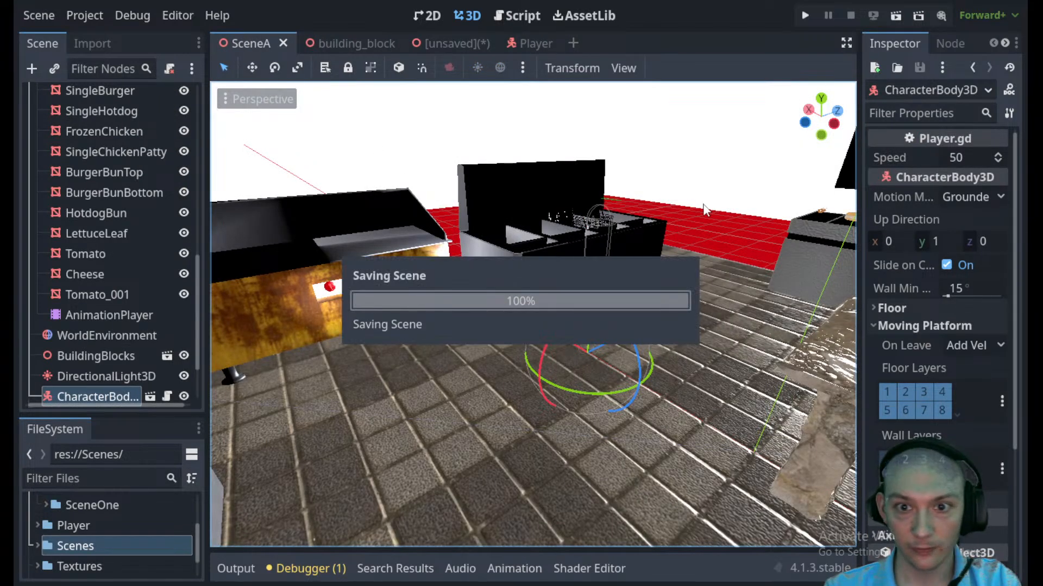
# - Run SceneA and walk the player around the kitchen to check the eye height against the counters, then end the test
pyautogui.moveTo(597, 209); pyautogui.dragTo(436, 263, button='middle')
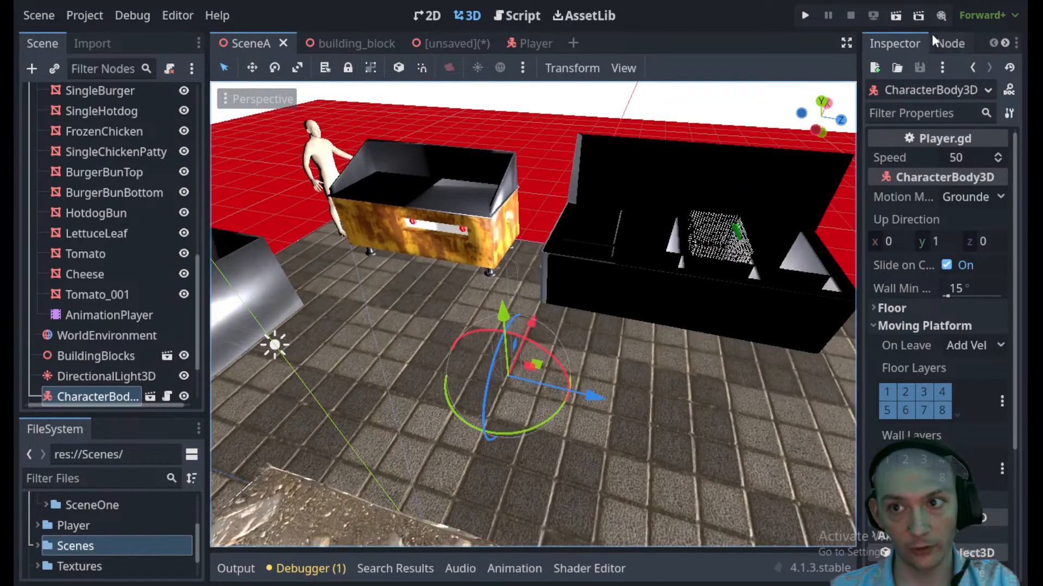
pyautogui.click(896, 16)
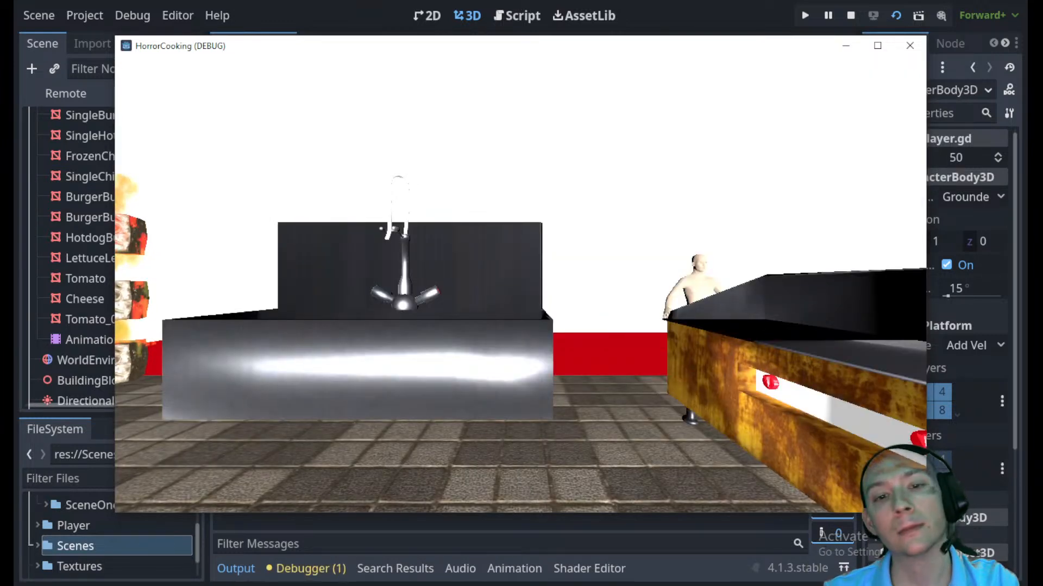
pyautogui.press('w')
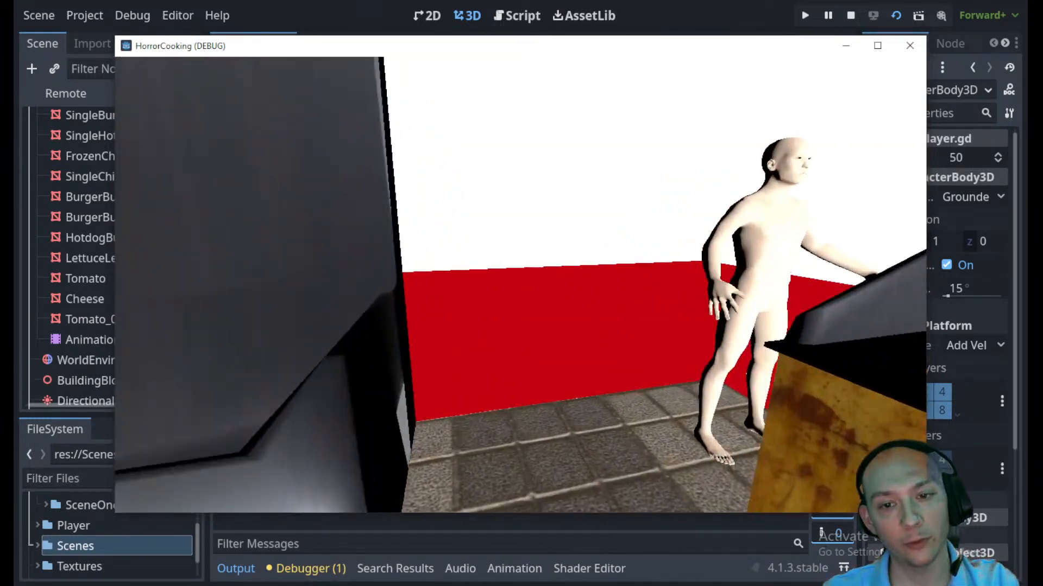
pyautogui.press('w')
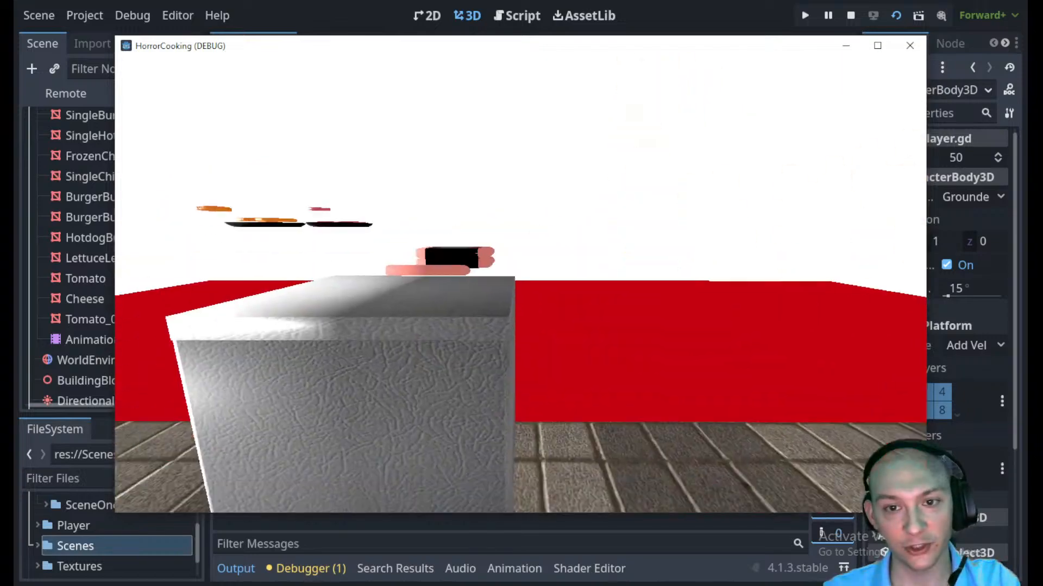
pyautogui.press('w')
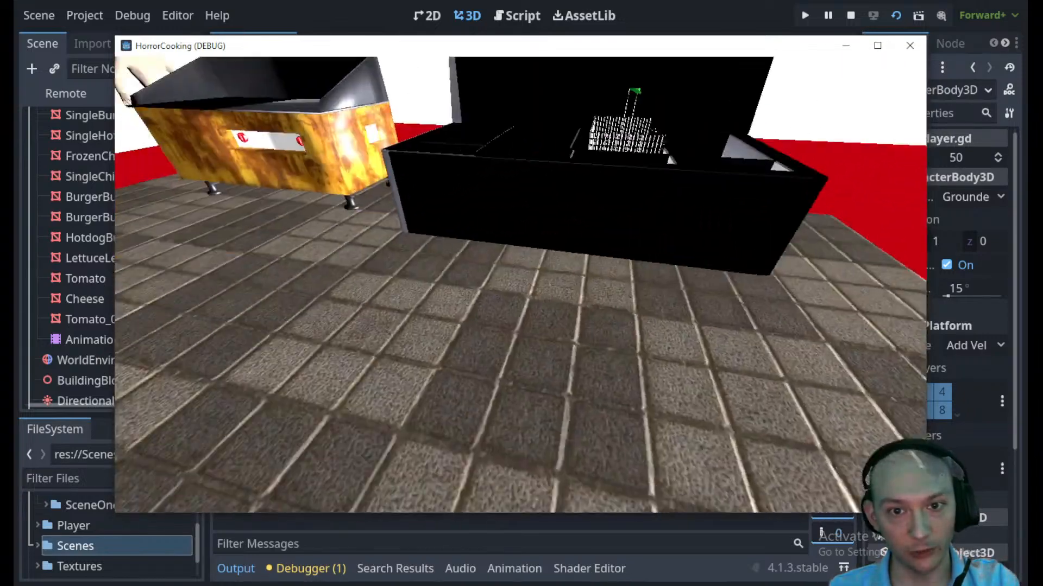
pyautogui.press('Escape')
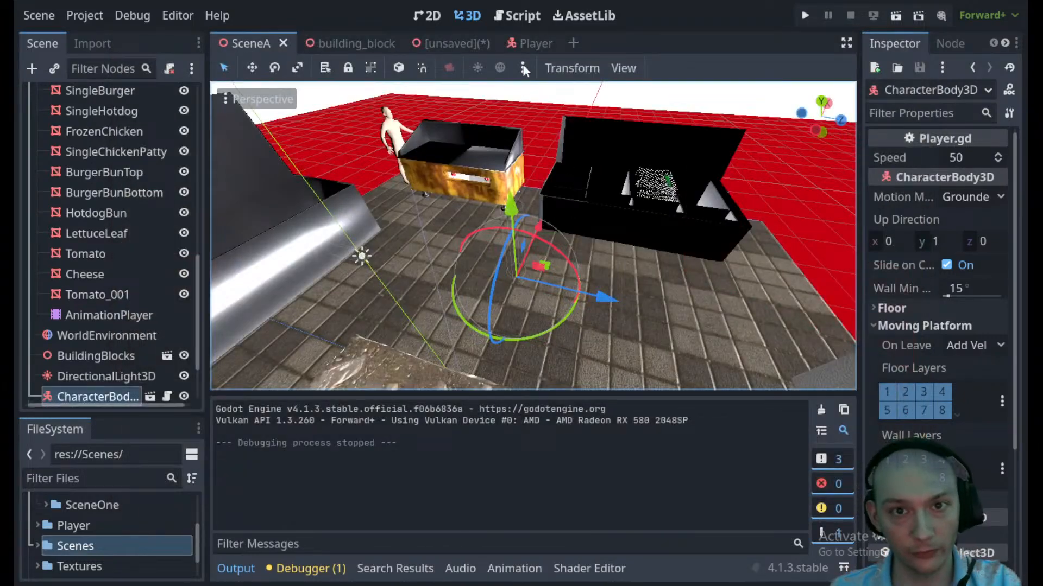
# - In the Player scene, raise the CameraSwivel node further and stretch the capsule collision shape taller, keeping its base on the ground line
pyautogui.click(512, 45)
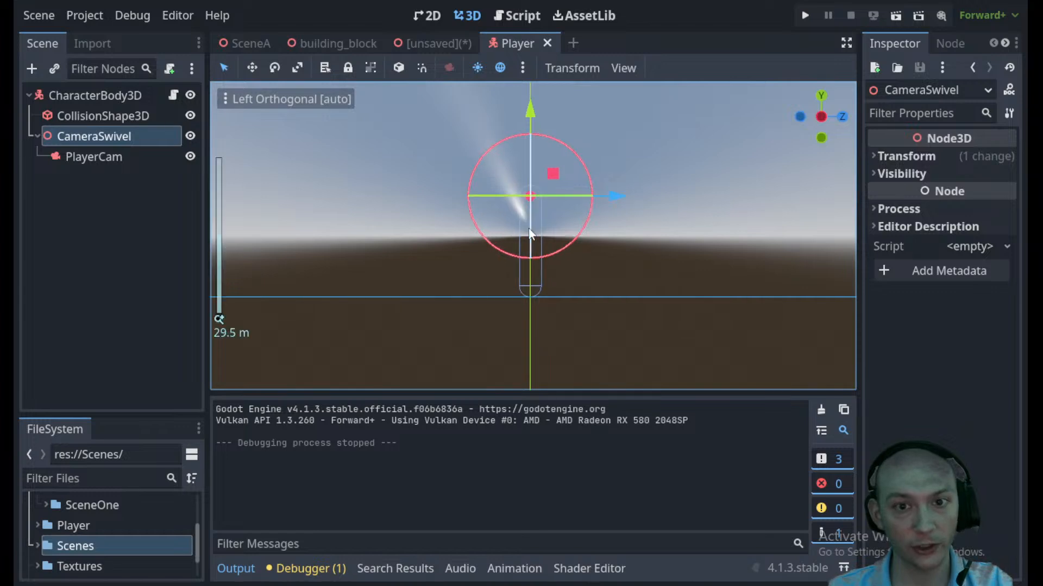
pyautogui.moveTo(532, 115); pyautogui.dragTo(535, 70)
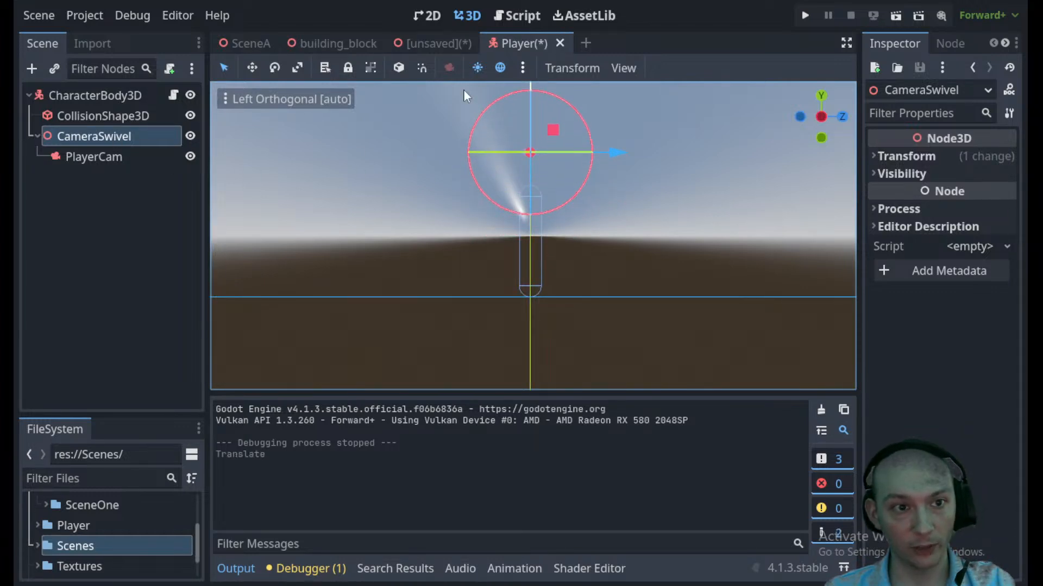
pyautogui.click(132, 116)
pyautogui.moveTo(535, 185); pyautogui.dragTo(533, 139)
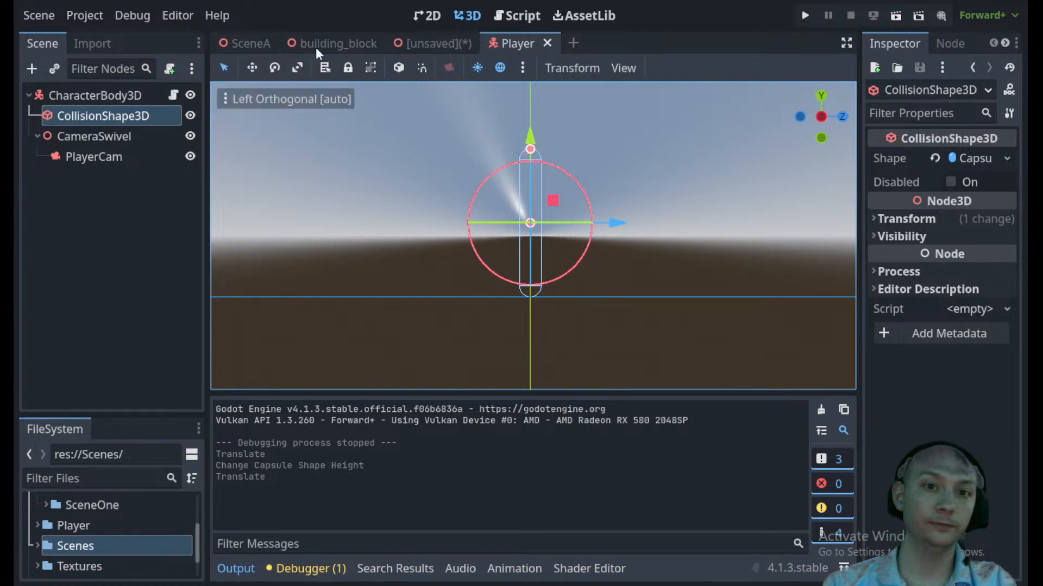
# - Run SceneA again and walk around the figure, grill, fryer, condiment tray, burning blocks and food altar to judge the raised camera, then stop the game
pyautogui.click(223, 46)
pyautogui.click(895, 16)
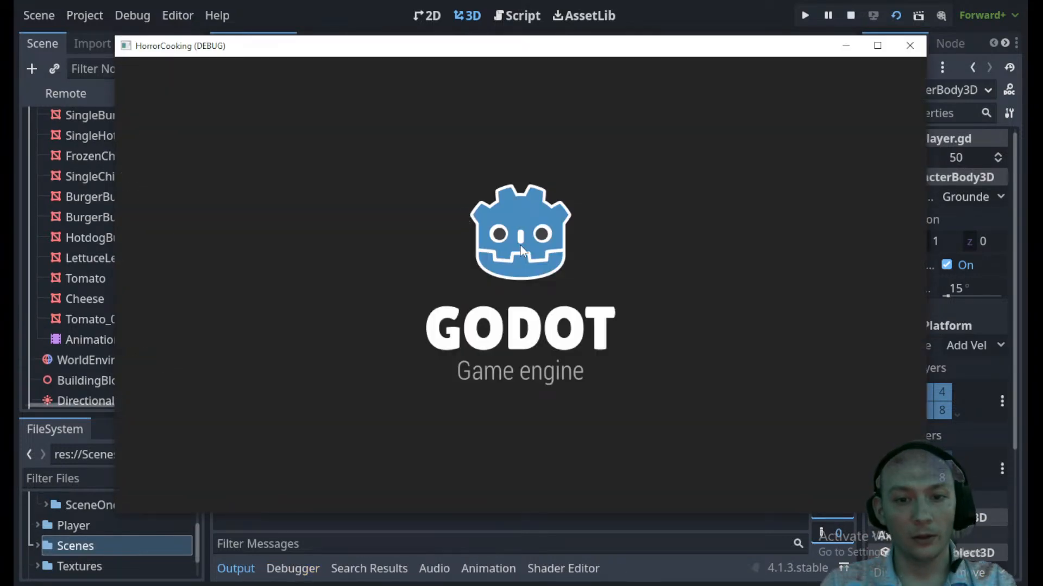
pyautogui.press('w')
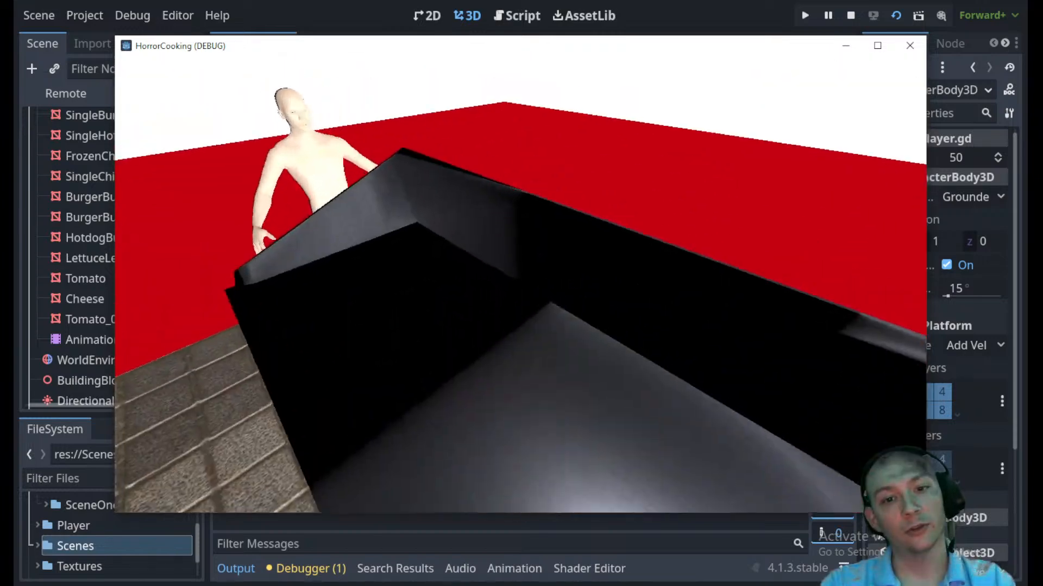
pyautogui.press('a')
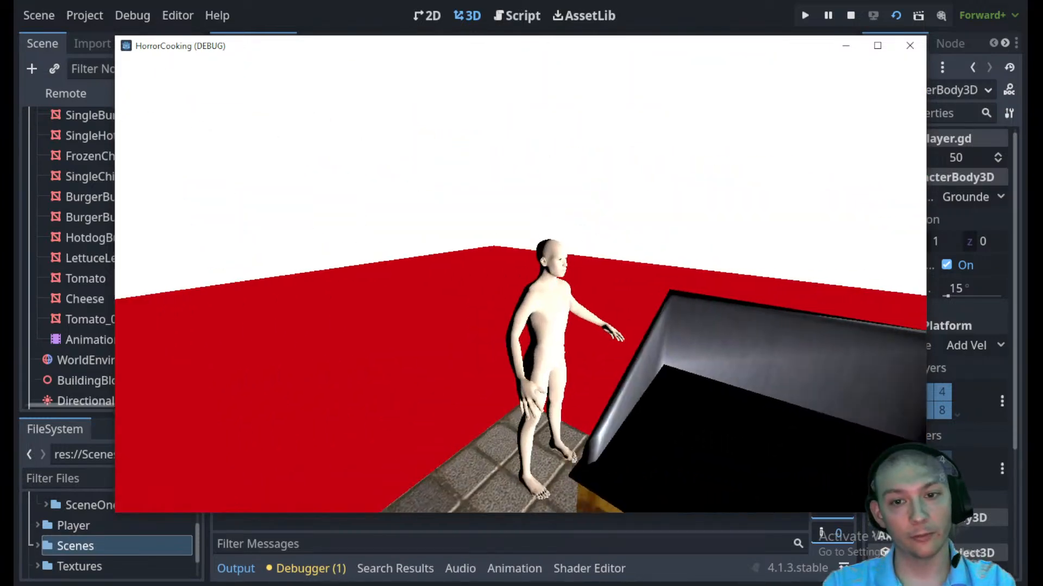
pyautogui.press('w')
pyautogui.press('s')
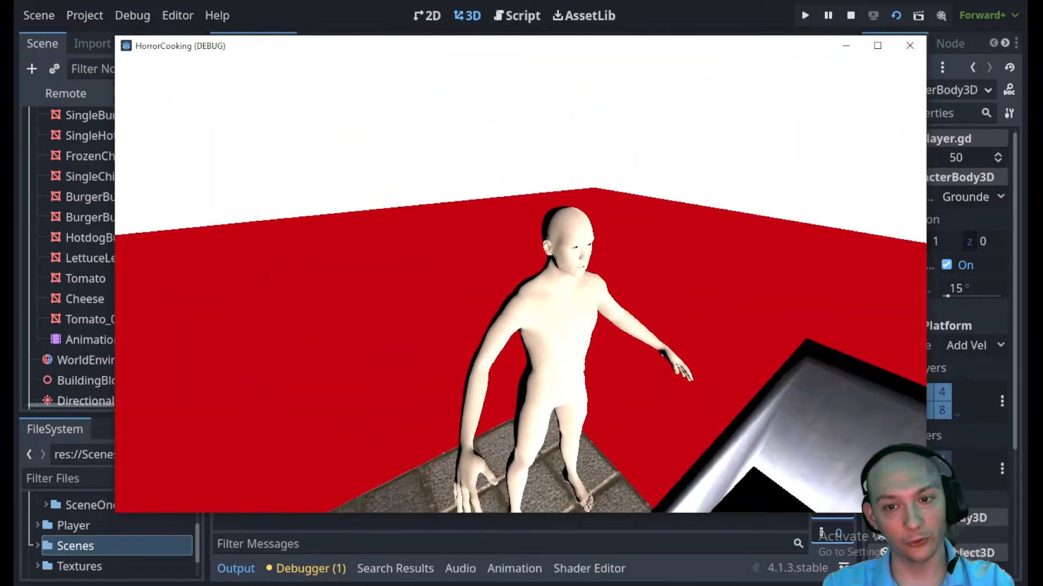
pyautogui.press('d')
pyautogui.press('d')
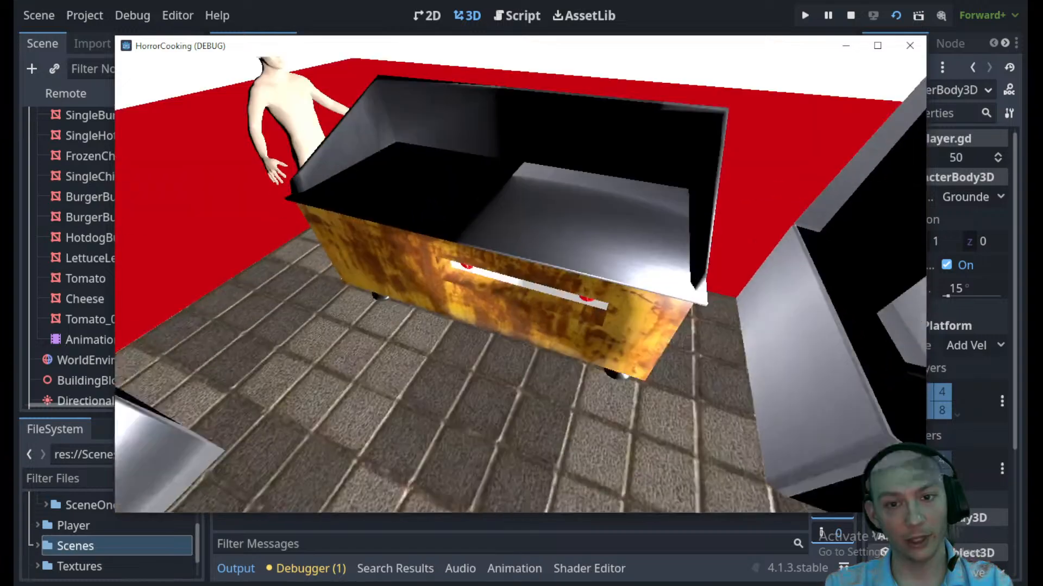
pyautogui.press('w')
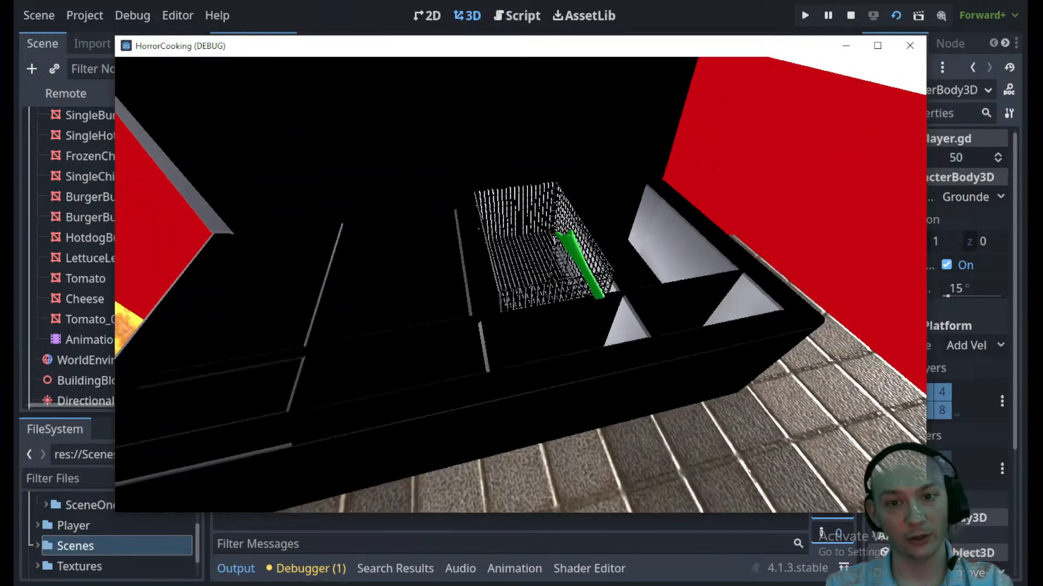
pyautogui.press('s')
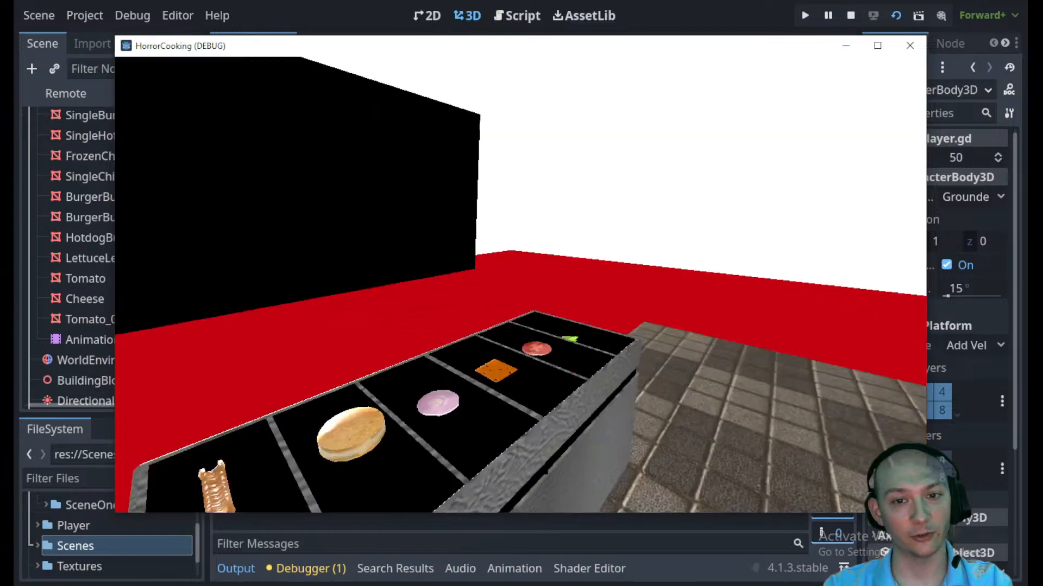
pyautogui.press('w')
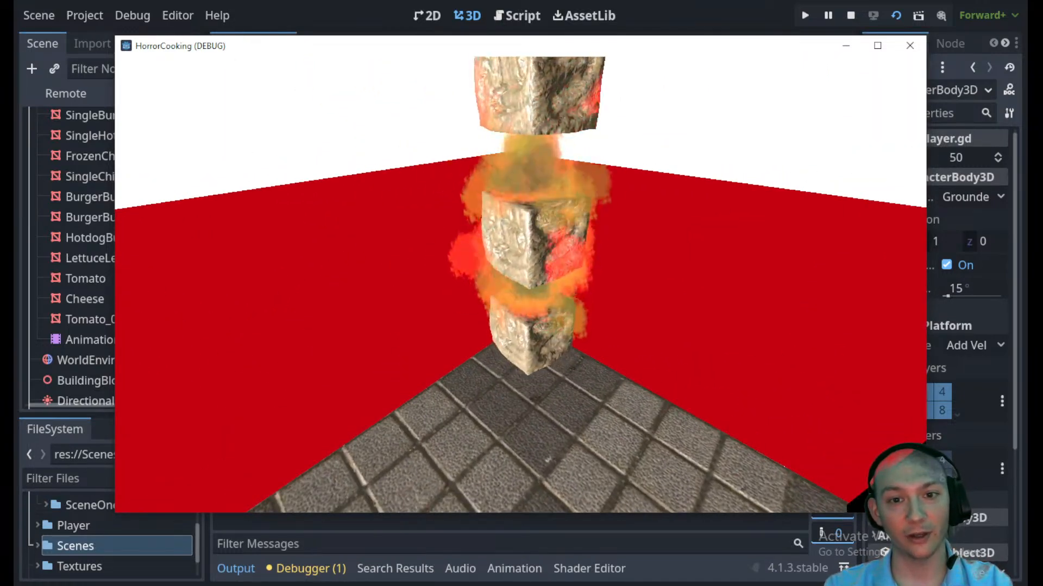
pyautogui.press('w')
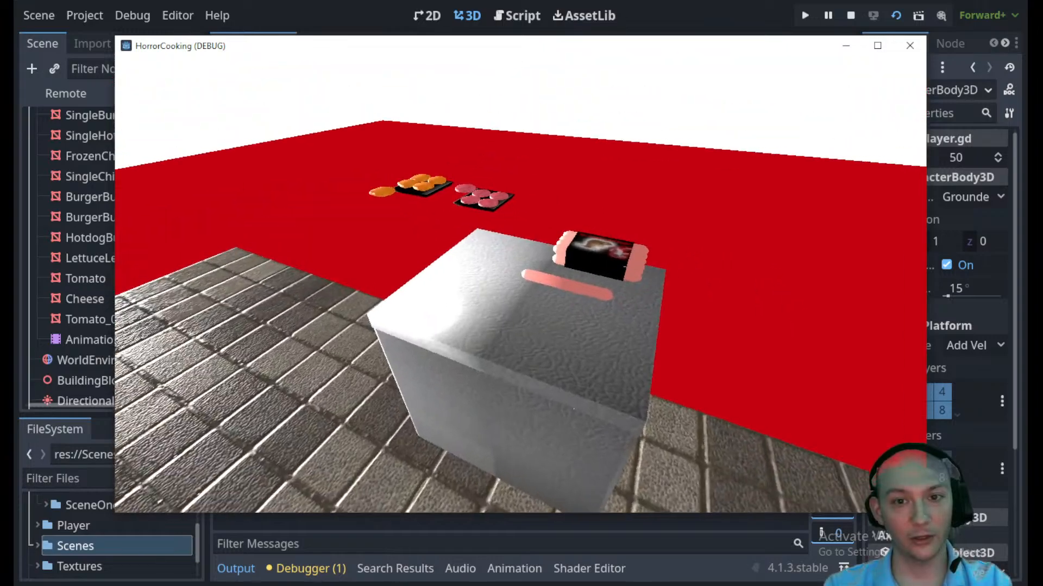
pyautogui.press('w')
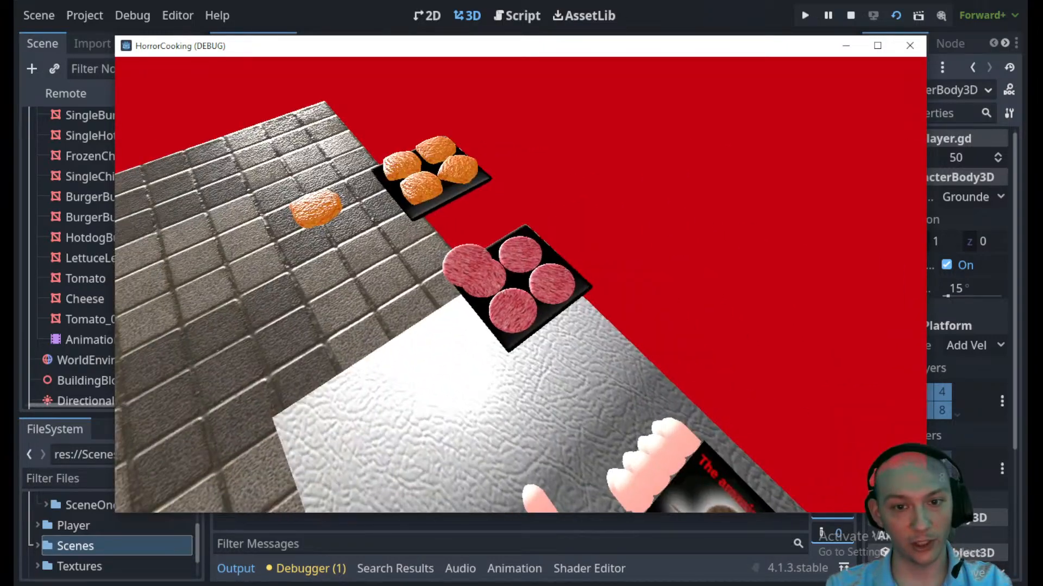
pyautogui.press('w')
pyautogui.press('w')
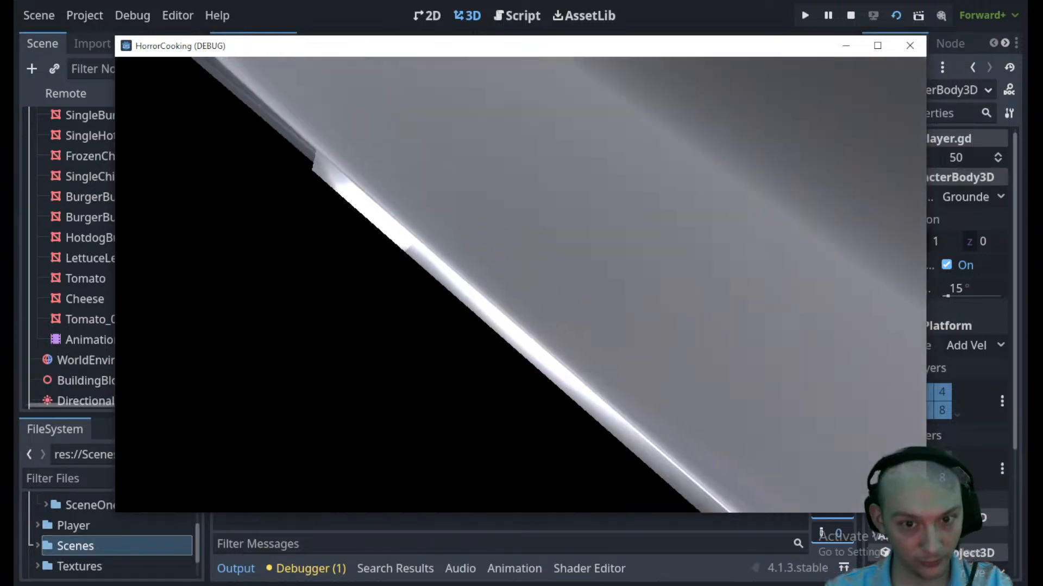
pyautogui.press('F8')
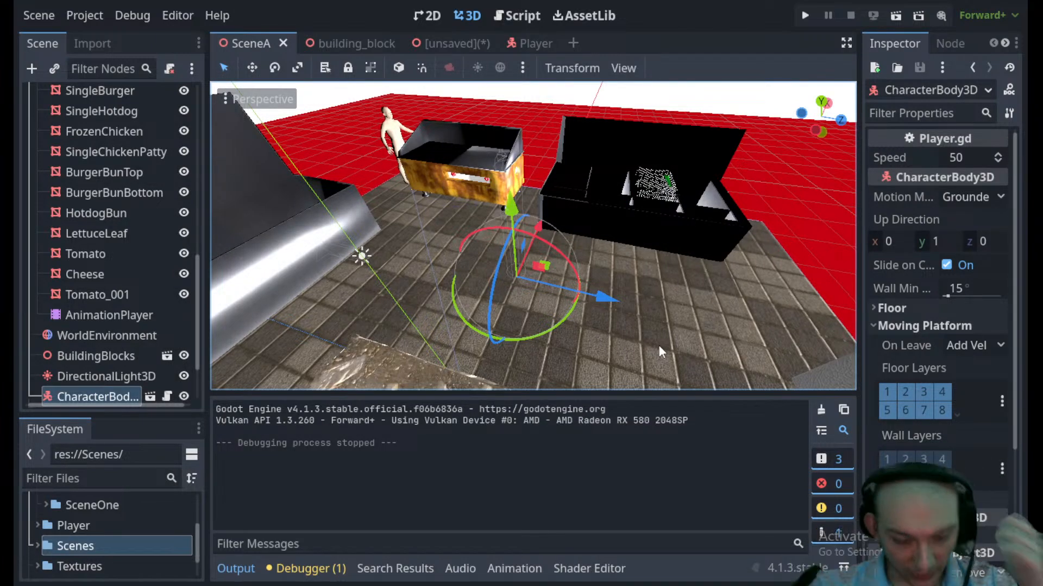
# - Set the WorldEnvironment background energy in SceneA to 1 and its custom colour to black (RGB 0, 0, 0)
pyautogui.scroll(-5, 517, 244)
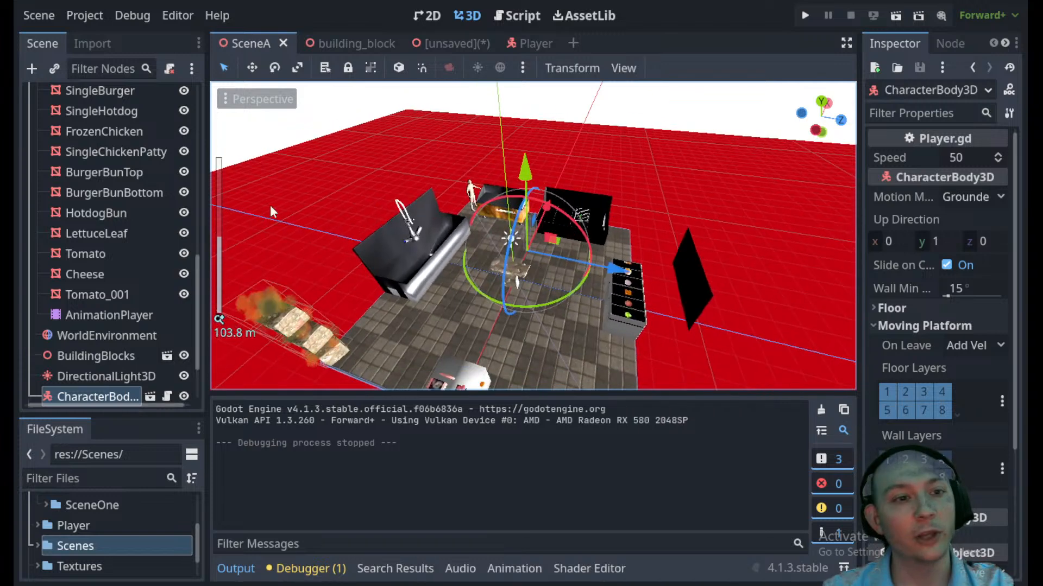
pyautogui.scroll(8, 126, 256)
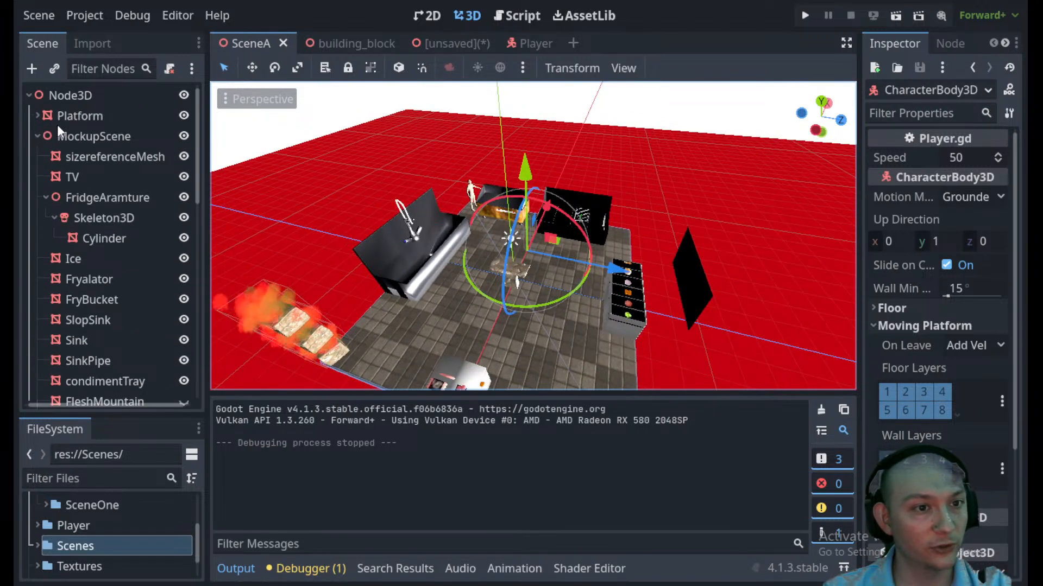
pyautogui.scroll(-10, 103, 277)
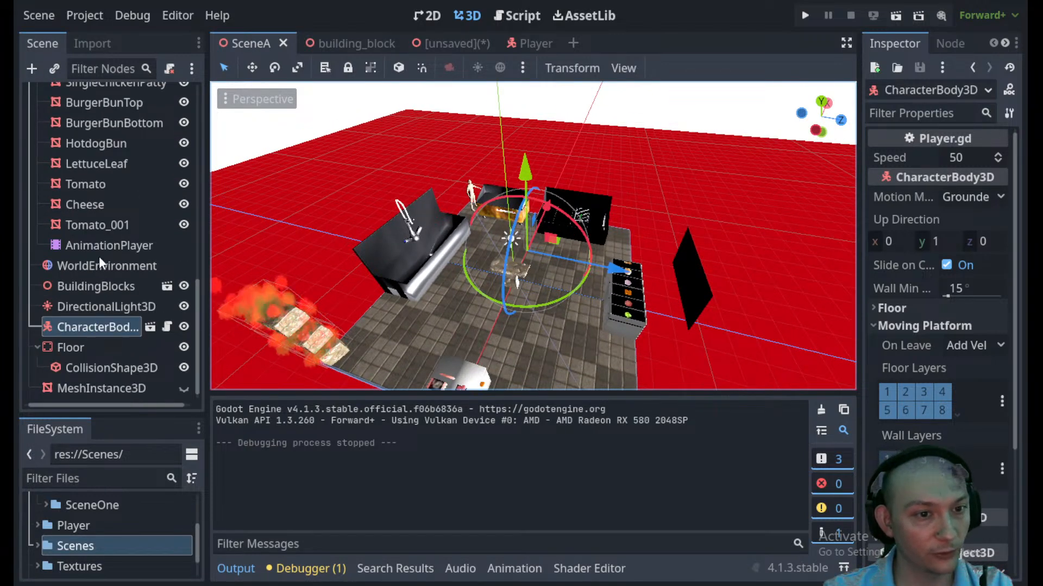
pyautogui.click(98, 259)
pyautogui.moveTo(969, 253); pyautogui.dragTo(937, 247)
pyautogui.click(935, 247)
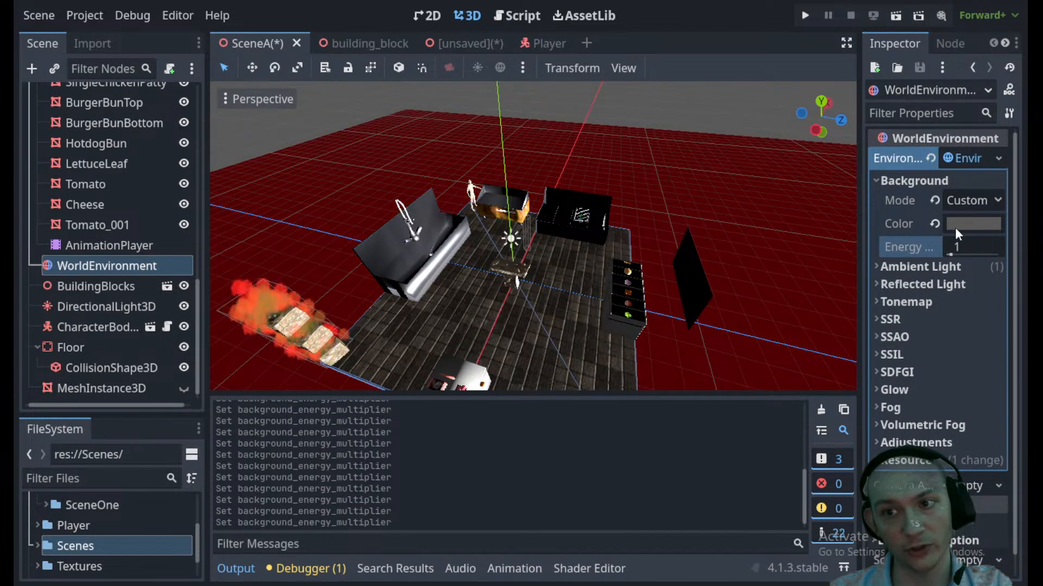
pyautogui.click(970, 224)
pyautogui.moveTo(1008, 293); pyautogui.dragTo(909, 375)
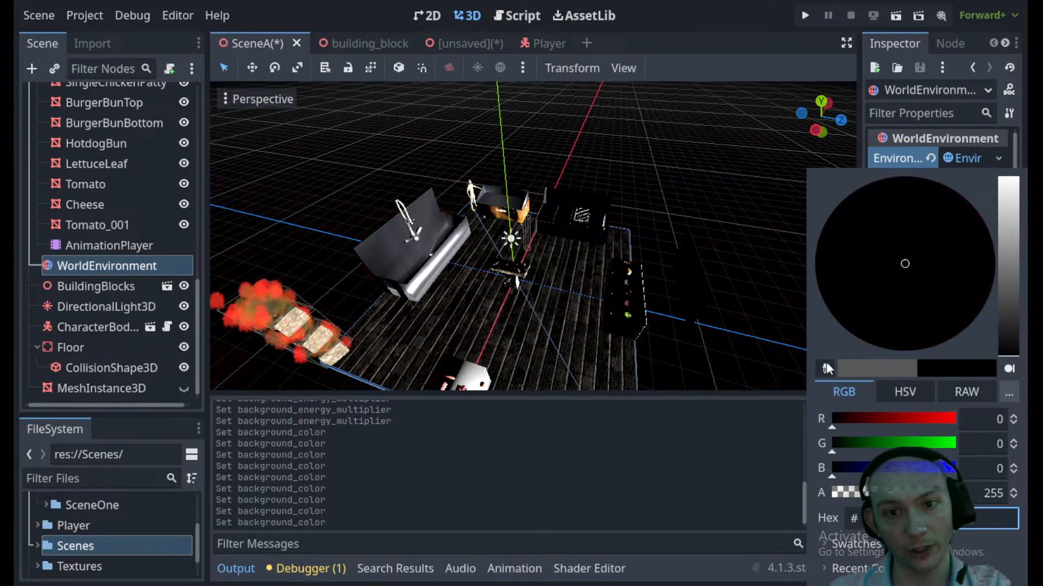
# - Unhide the FleshMountain mesh around the kitchen and toggle the MeshInstance3D node's visibility on and back off
pyautogui.click(178, 388)
pyautogui.click(184, 388)
pyautogui.scroll(-15, 463, 248)
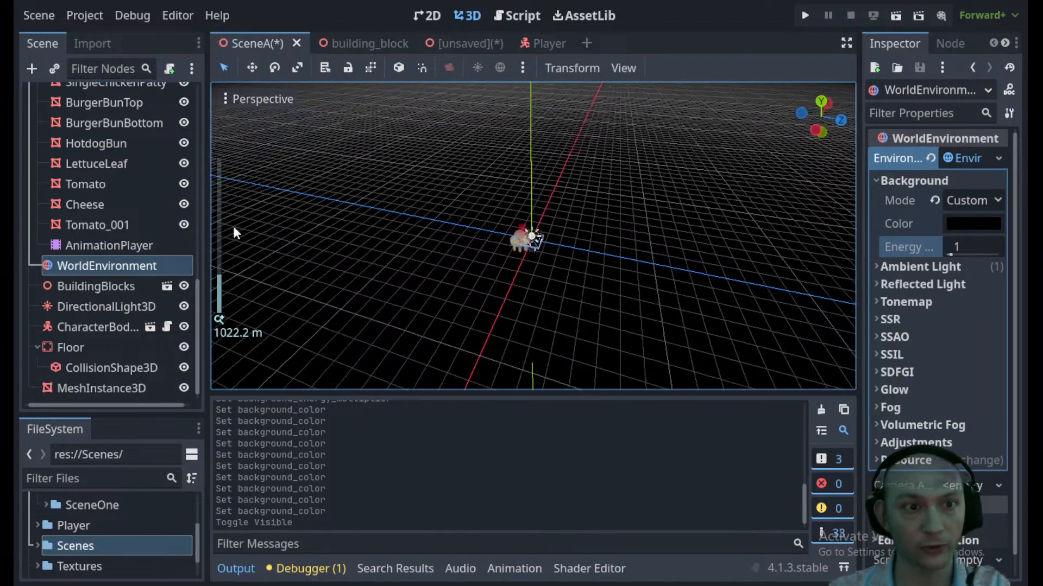
pyautogui.scroll(8, 97, 199)
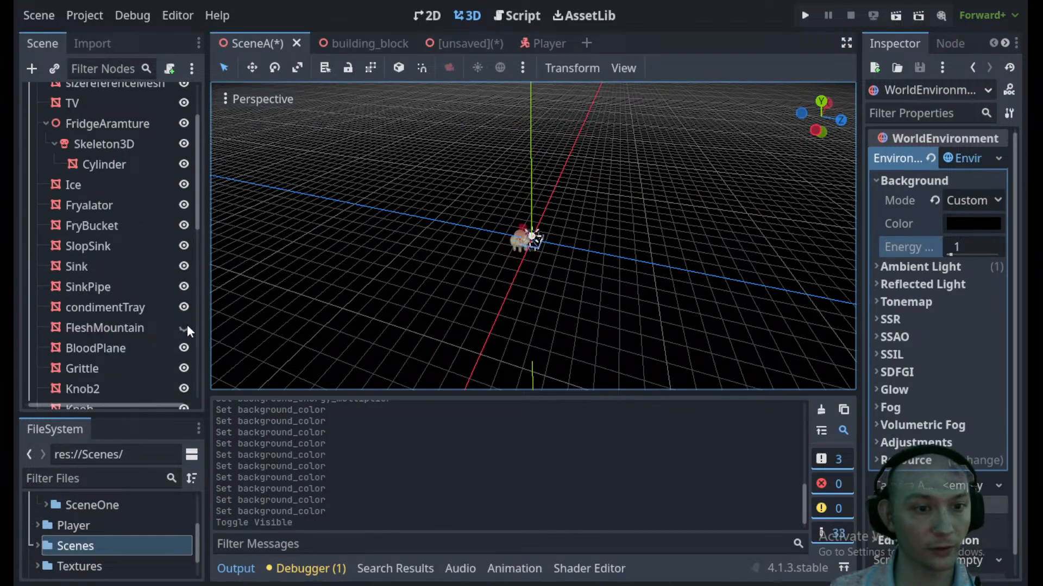
pyautogui.click(184, 328)
pyautogui.scroll(10, 520, 255)
pyautogui.scroll(-1, 52, 332)
pyautogui.scroll(-7, 102, 315)
pyautogui.click(185, 387)
pyautogui.scroll(3, 348, 277)
# - Select the FleshMountain mesh and expand its Surface 0 material properties, with more room for the property list
pyautogui.click(318, 195)
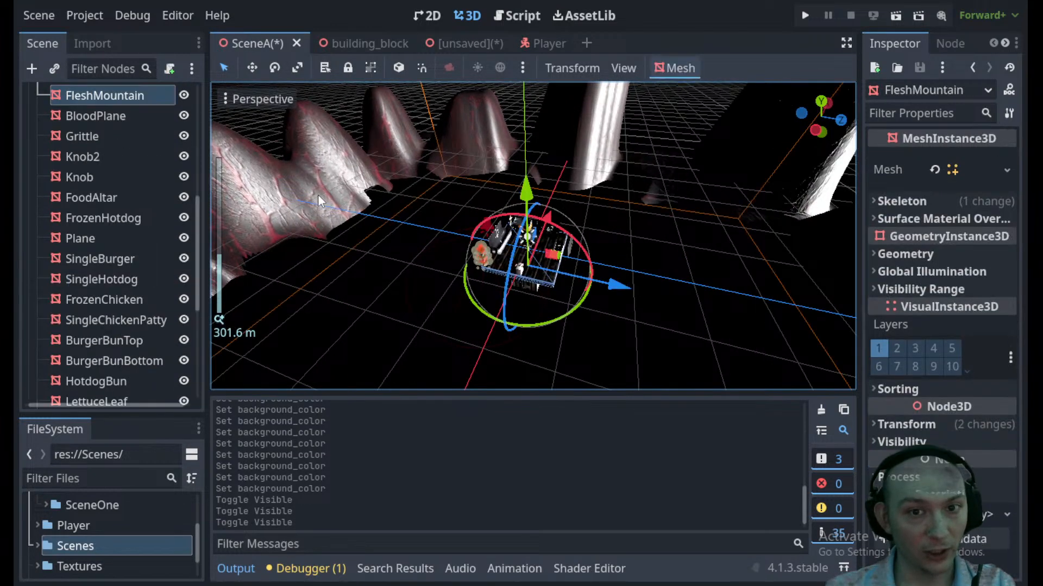
pyautogui.click(963, 166)
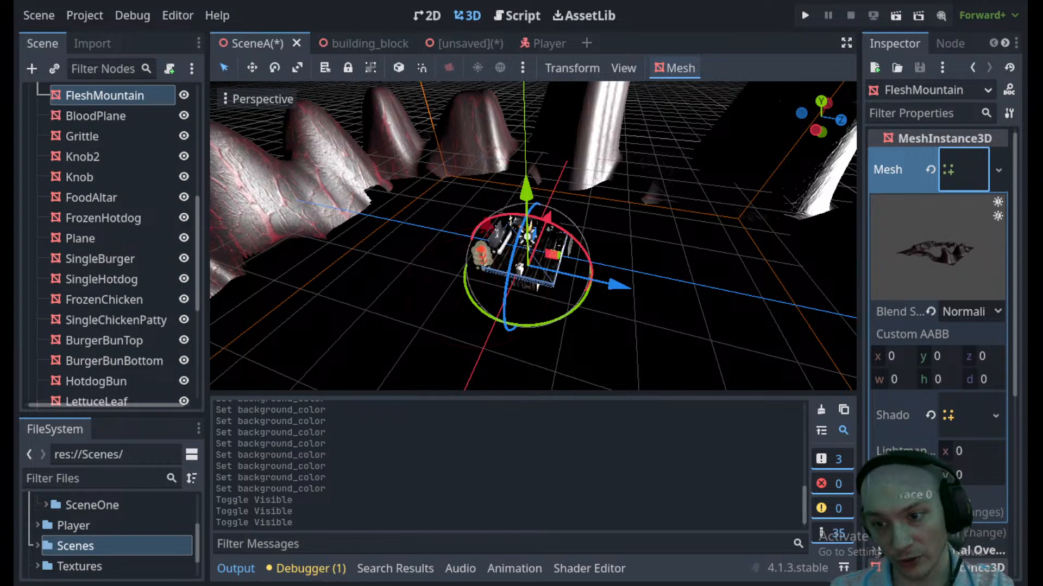
pyautogui.scroll(-3, 932, 490)
pyautogui.click(967, 383)
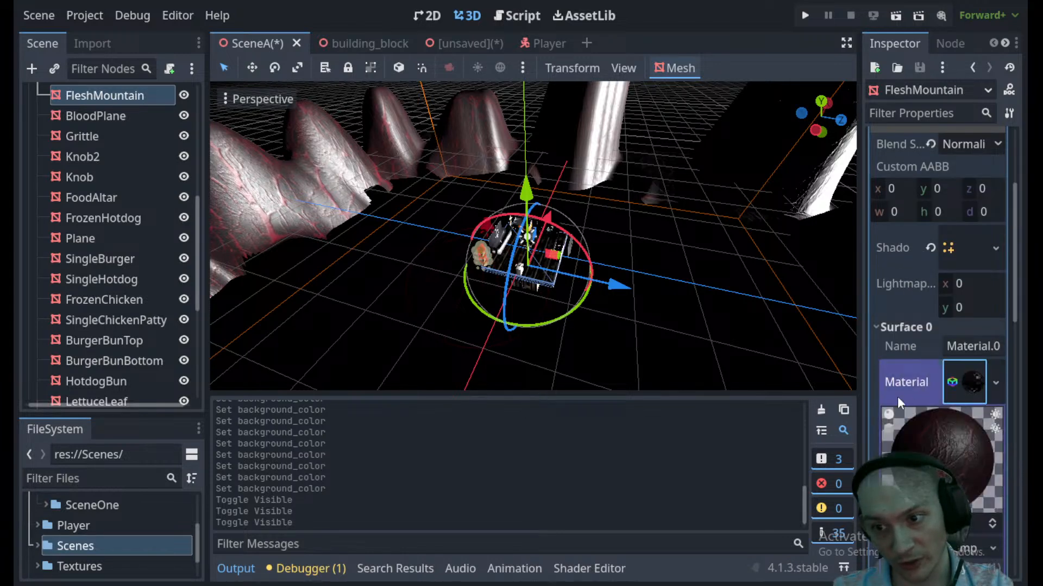
pyautogui.moveTo(859, 416); pyautogui.dragTo(757, 415)
pyautogui.scroll(-7, 869, 439)
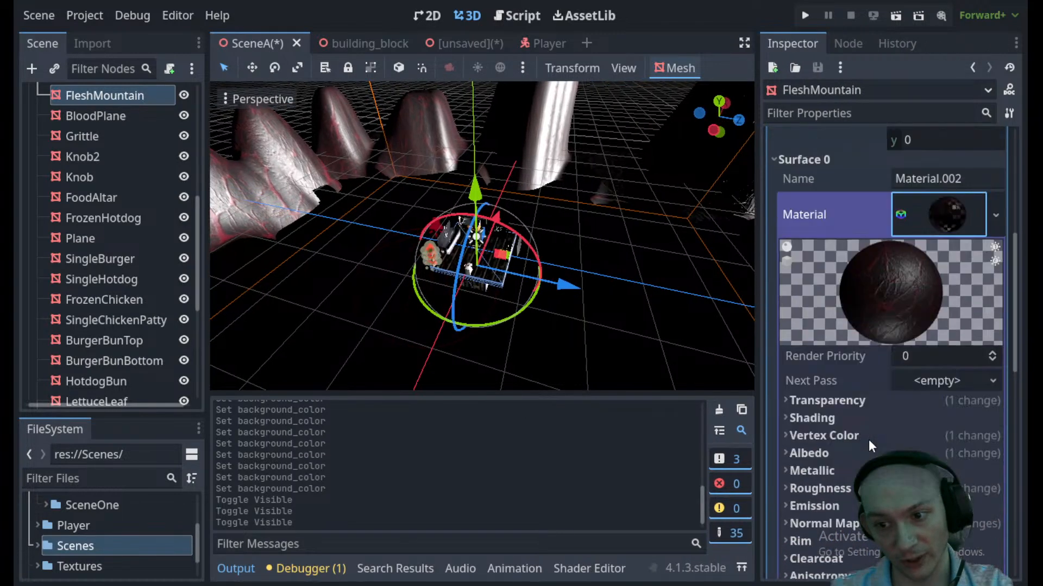
pyautogui.click(890, 211)
pyautogui.click(890, 212)
# - Try a metallic specular of 0 on the FleshMountain material, check it from another angle, and set specular to 1
pyautogui.click(860, 249)
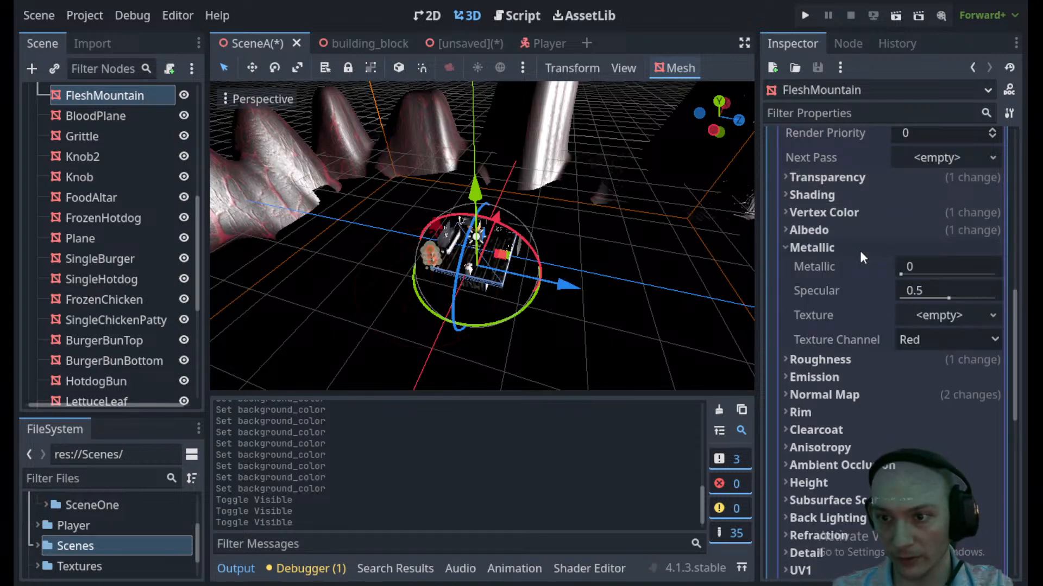
pyautogui.moveTo(944, 298); pyautogui.dragTo(893, 307)
pyautogui.moveTo(382, 285); pyautogui.dragTo(757, 256, button='middle')
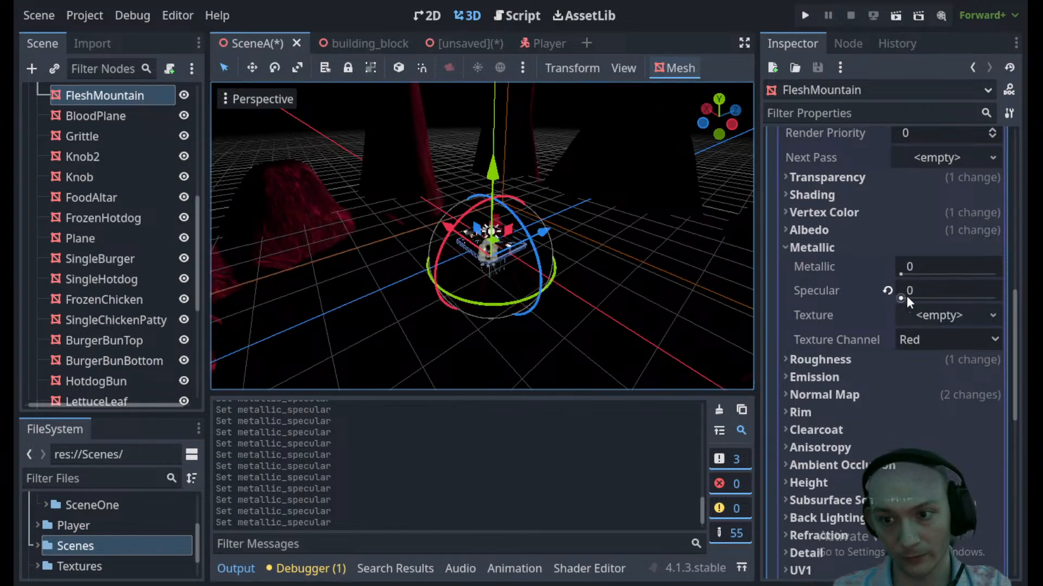
pyautogui.moveTo(903, 294); pyautogui.dragTo(996, 298)
# - Lower the FleshMountain material's roughness to 0.13 and its metallic specular to 0, trying a specular of 0.75 on the way
pyautogui.click(857, 360)
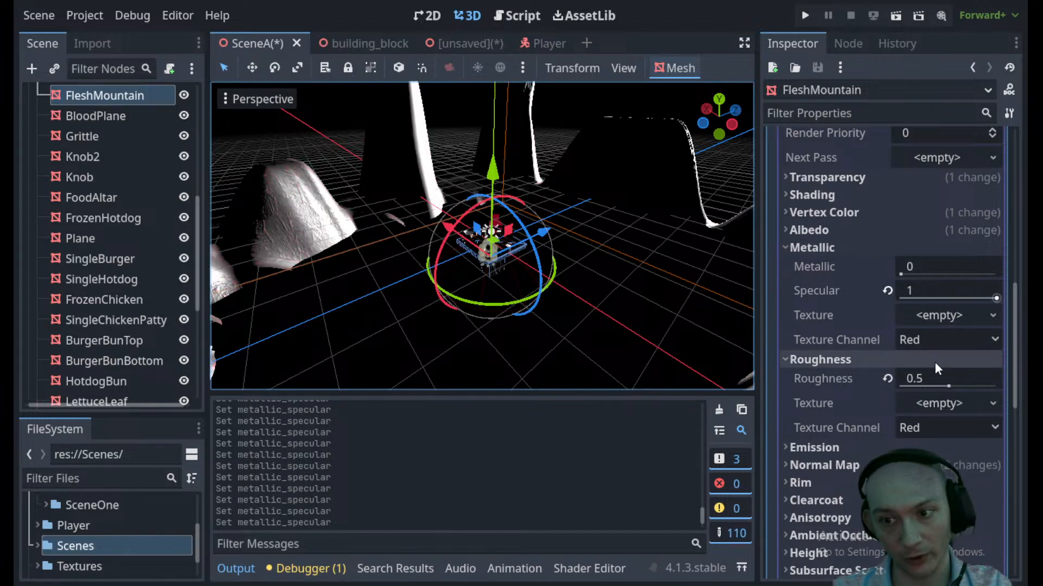
pyautogui.moveTo(953, 385)
pyautogui.mouseDown()
pyautogui.moveTo(1011, 376)
pyautogui.moveTo(901, 373)
pyautogui.moveTo(927, 373)
pyautogui.moveTo(914, 374)
pyautogui.mouseUp()
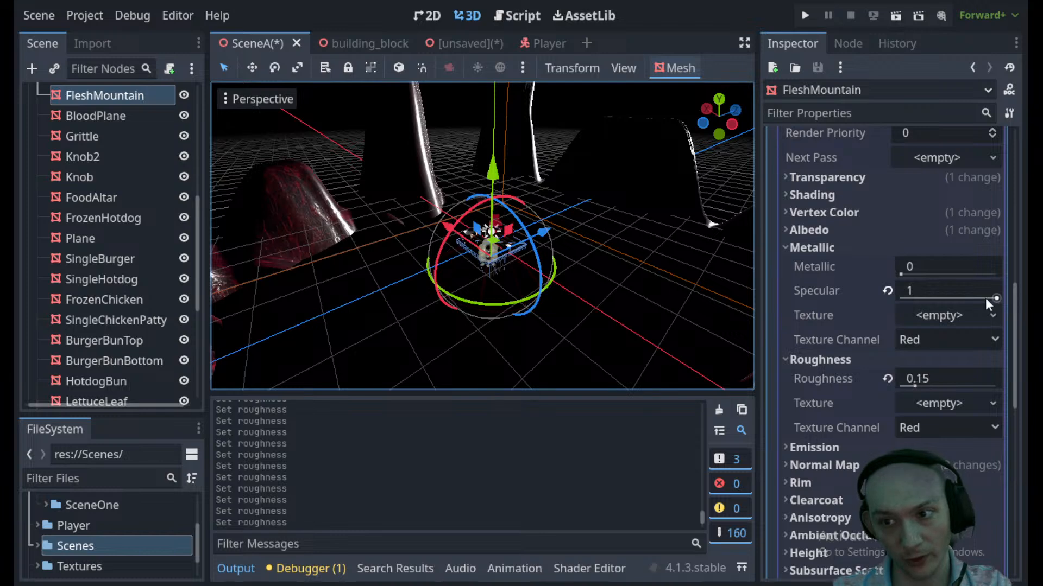
pyautogui.moveTo(986, 297)
pyautogui.mouseDown()
pyautogui.moveTo(901, 298)
pyautogui.moveTo(972, 296)
pyautogui.mouseUp()
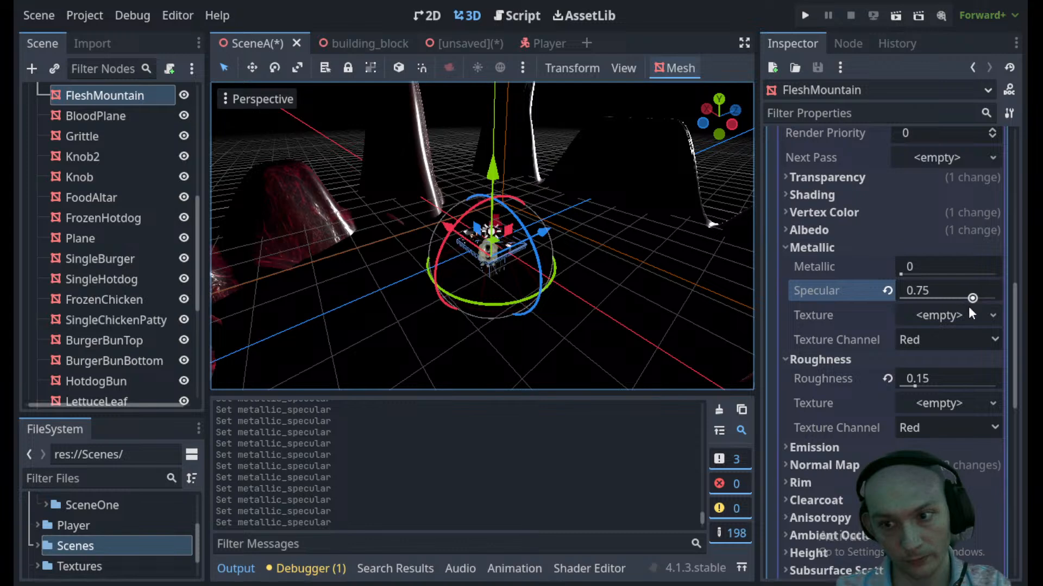
pyautogui.moveTo(918, 386)
pyautogui.mouseDown()
pyautogui.moveTo(943, 380)
pyautogui.moveTo(915, 385)
pyautogui.mouseUp()
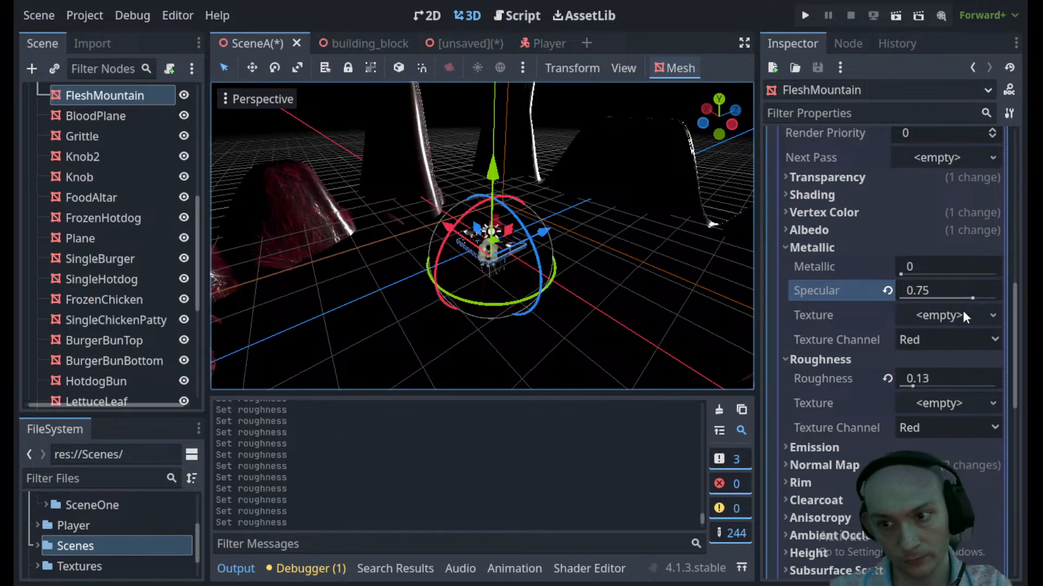
pyautogui.moveTo(972, 298); pyautogui.dragTo(868, 314)
# - Enable emission on the FleshMountain material and set the emission colour to a dark red (hex 3e000d)
pyautogui.scroll(-4, 475, 282)
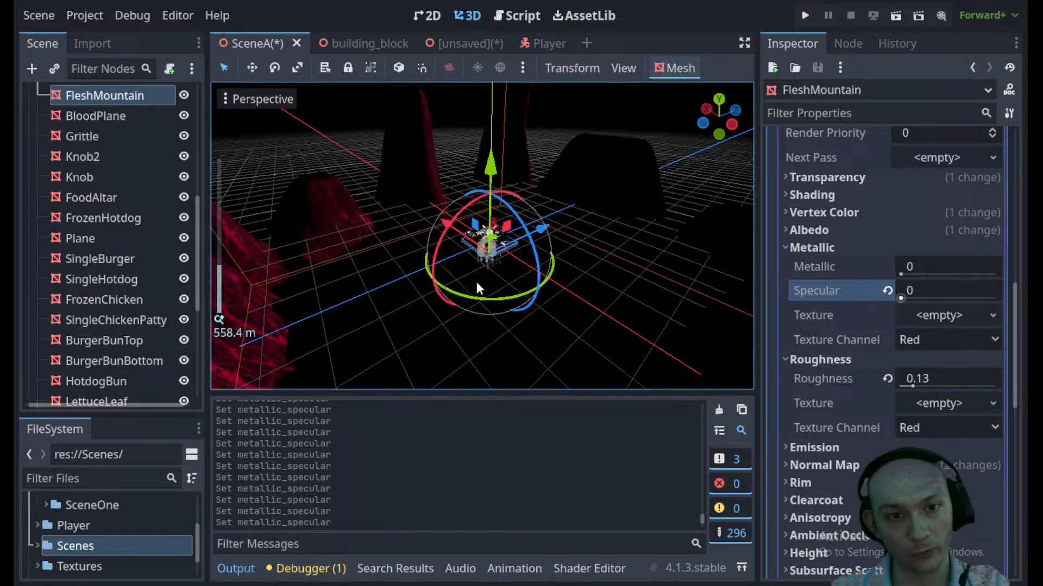
pyautogui.moveTo(546, 278); pyautogui.dragTo(506, 262, button='middle')
pyautogui.scroll(10, 527, 243)
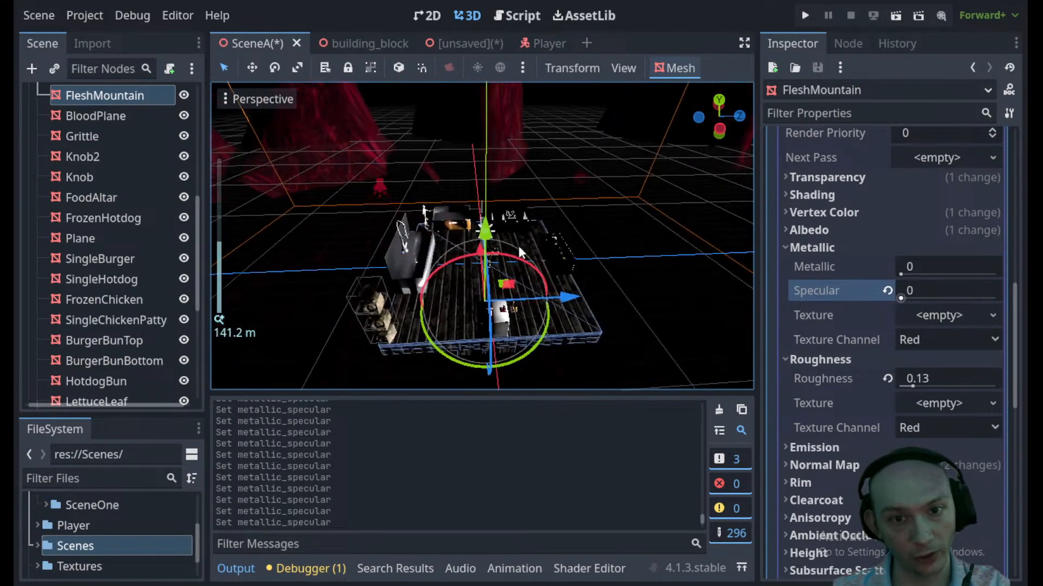
pyautogui.moveTo(532, 207); pyautogui.dragTo(320, 211, button='middle')
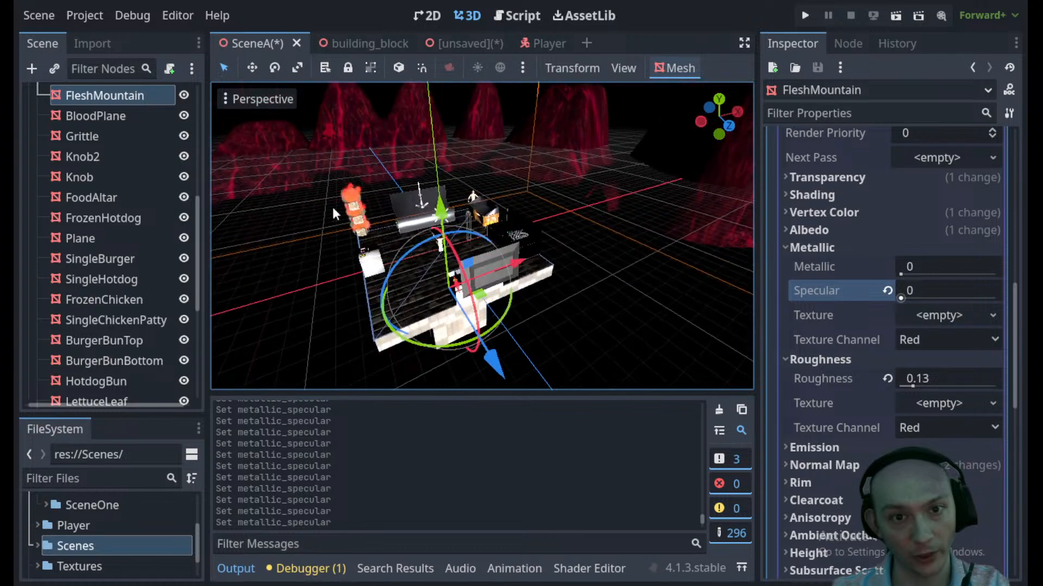
pyautogui.scroll(-2, 519, 186)
pyautogui.scroll(-3, 803, 375)
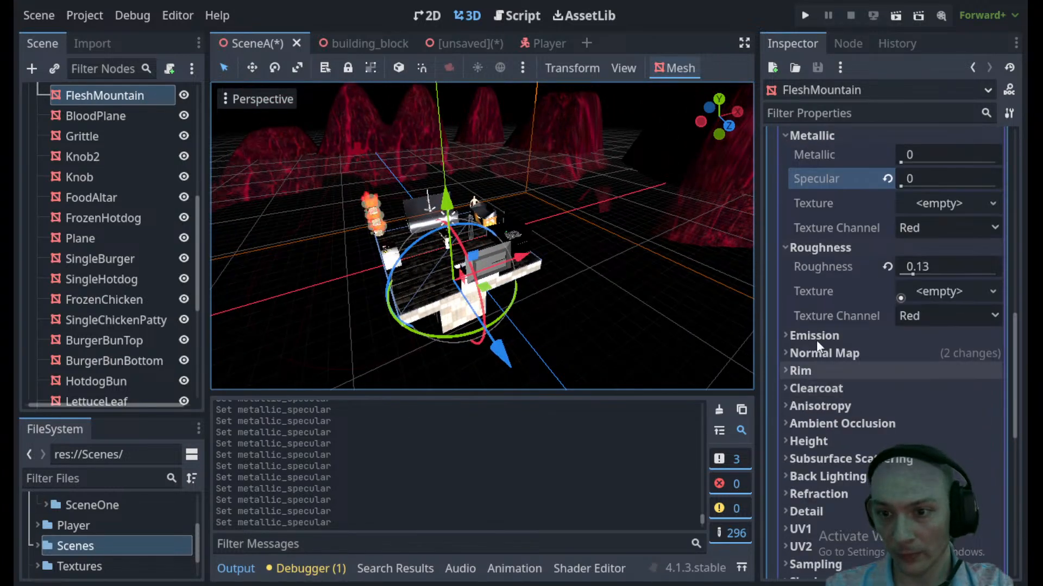
pyautogui.click(815, 335)
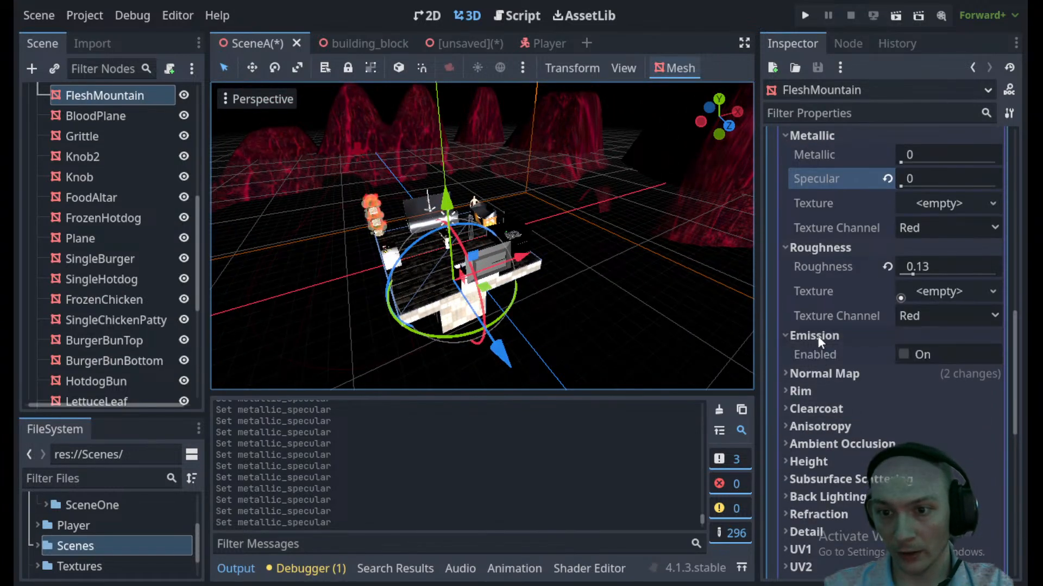
pyautogui.click(915, 354)
pyautogui.click(945, 380)
pyautogui.moveTo(1005, 130); pyautogui.dragTo(1009, 151)
pyautogui.moveTo(926, 84); pyautogui.dragTo(1015, 148)
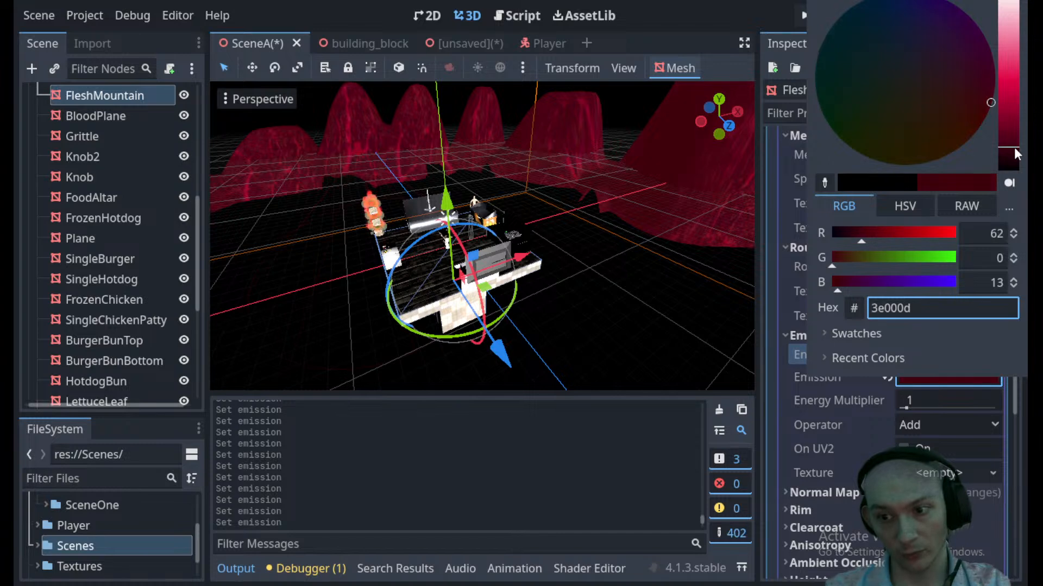
pyautogui.click(865, 438)
# - Reduce the FleshMountain emission energy multiplier, trying 0.3 and settling on 0.05
pyautogui.moveTo(927, 400); pyautogui.dragTo(874, 400)
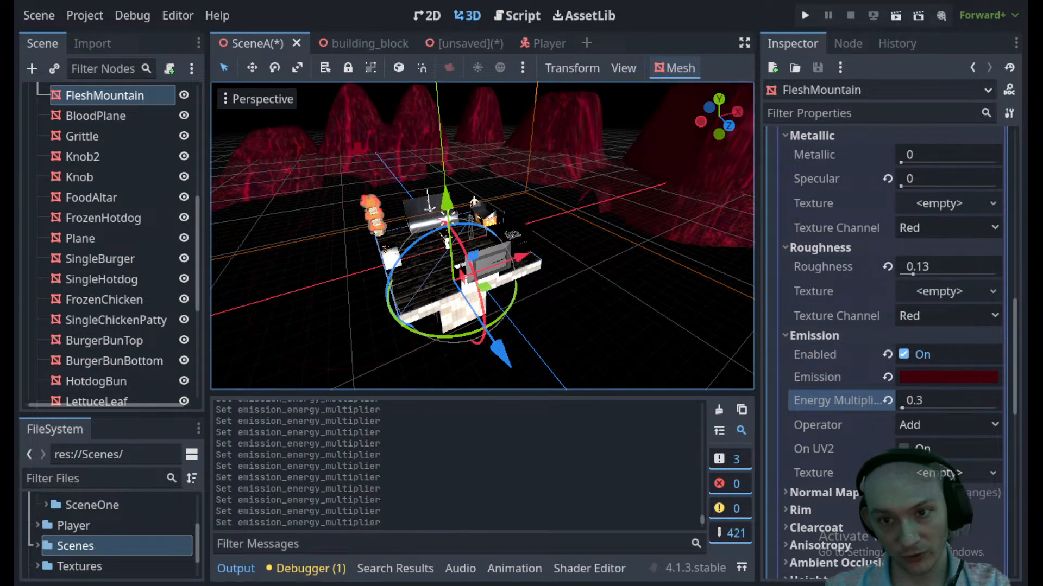
pyautogui.click(912, 402)
pyautogui.write('0')
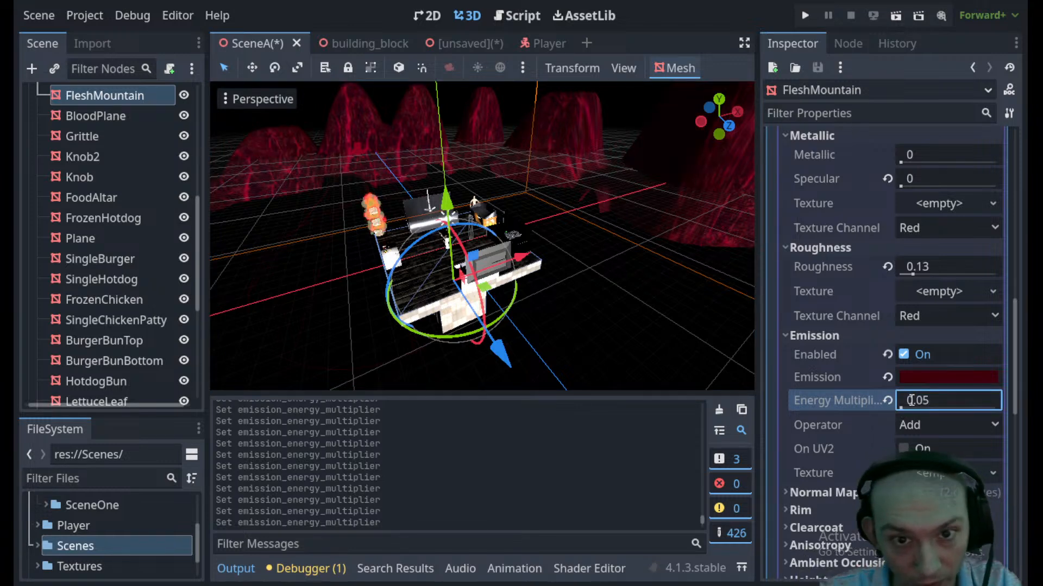
# - Select the DirectionalLight3D above the kitchen and set its light energy to 1
pyautogui.scroll(5, 540, 262)
pyautogui.moveTo(541, 262); pyautogui.dragTo(624, 213, button='middle')
pyautogui.scroll(8, 505, 242)
pyautogui.scroll(3, 504, 239)
pyautogui.moveTo(503, 239); pyautogui.dragTo(498, 216, button='middle')
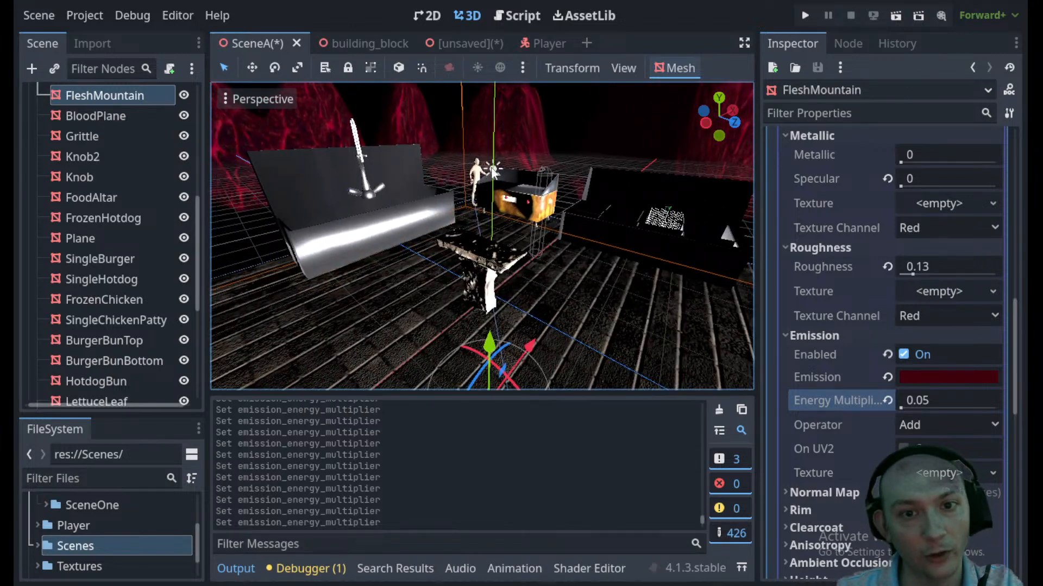
pyautogui.click(493, 172)
pyautogui.scroll(-8, 512, 226)
pyautogui.moveTo(513, 226); pyautogui.dragTo(544, 231, button='middle')
pyautogui.click(919, 199)
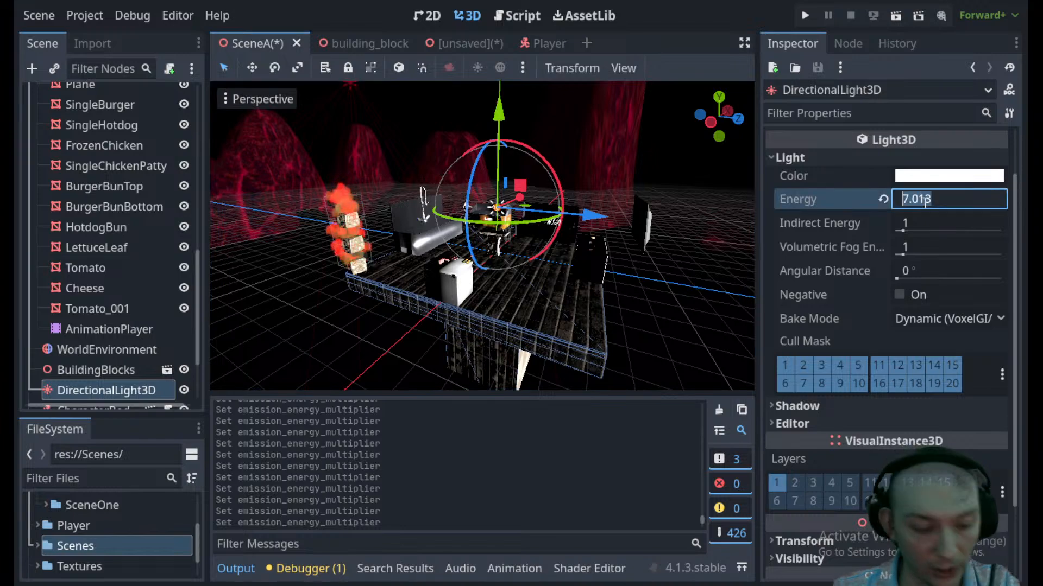
pyautogui.write('1')
pyautogui.press('Return')
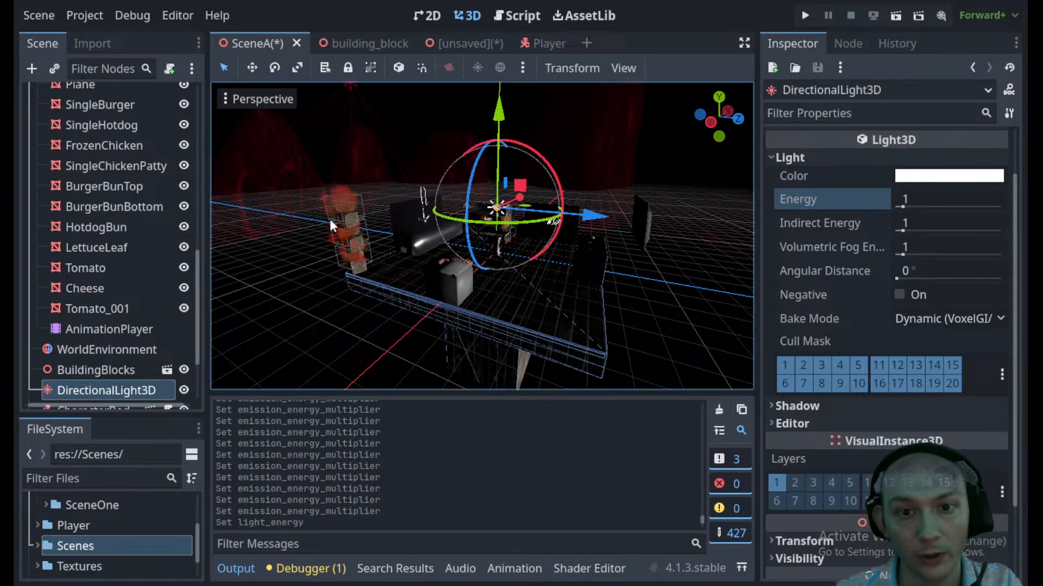
# - Rotate the DirectionalLight3D so it shines down onto the kitchen's tiled floor and the blood plane
pyautogui.scroll(10, 454, 204)
pyautogui.keyDown('shift'); pyautogui.moveTo(568, 197); pyautogui.dragTo(495, 322, button='middle'); pyautogui.keyUp('shift')
pyautogui.scroll(4, 498, 280)
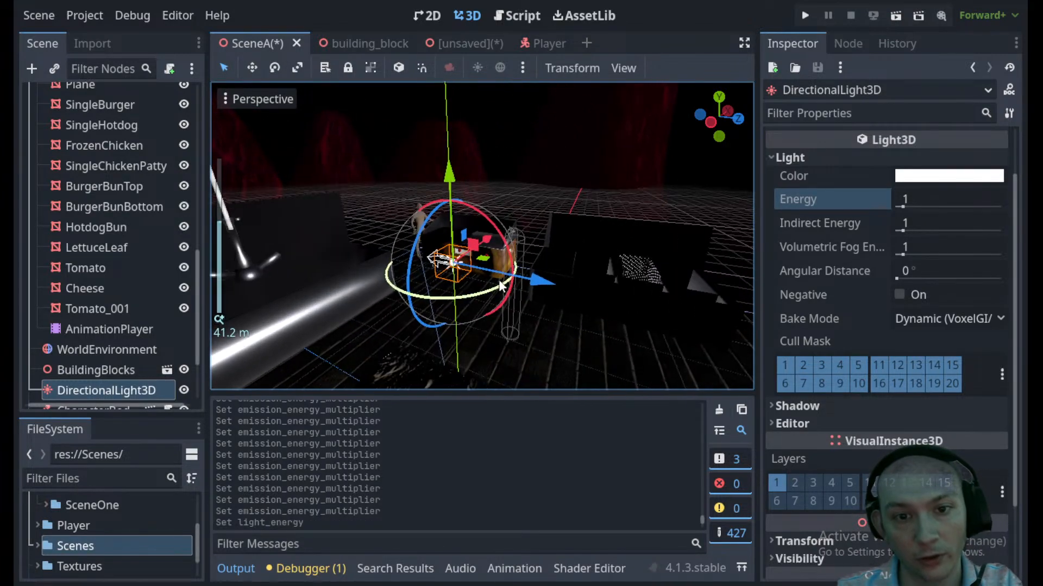
pyautogui.moveTo(498, 280); pyautogui.dragTo(535, 246, button='middle')
pyautogui.moveTo(572, 227); pyautogui.dragTo(597, 131)
pyautogui.scroll(-4, 595, 164)
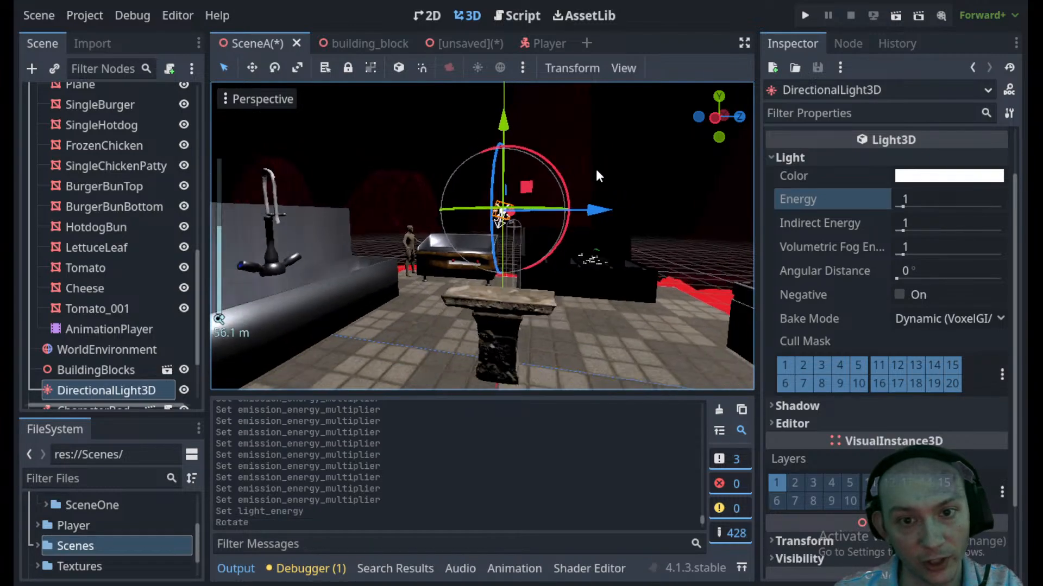
# - Move the DirectionalLight3D node up and away from the kitchen in two freehand moves
pyautogui.scroll(-10, 596, 164)
pyautogui.moveTo(505, 209); pyautogui.dragTo(664, 142)
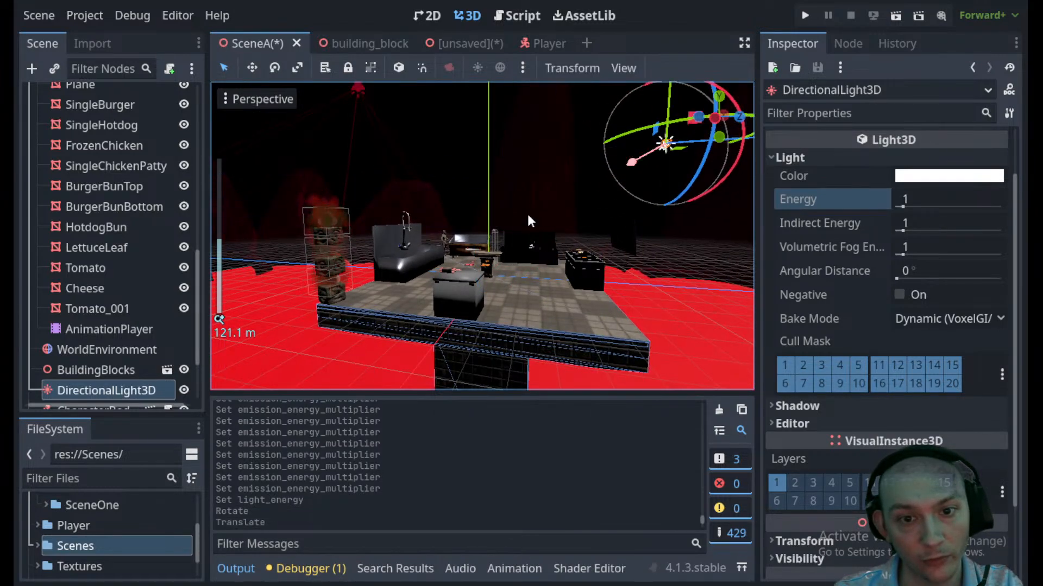
pyautogui.scroll(-10, 547, 212)
pyautogui.keyDown('shift'); pyautogui.moveTo(593, 233); pyautogui.dragTo(546, 304, button='middle'); pyautogui.keyUp('shift')
pyautogui.moveTo(529, 251); pyautogui.dragTo(592, 126)
pyautogui.scroll(-6, 445, 263)
# - Select the red BloodPlane mesh surrounding the kitchen platform and view the whole plane
pyautogui.scroll(10, 423, 311)
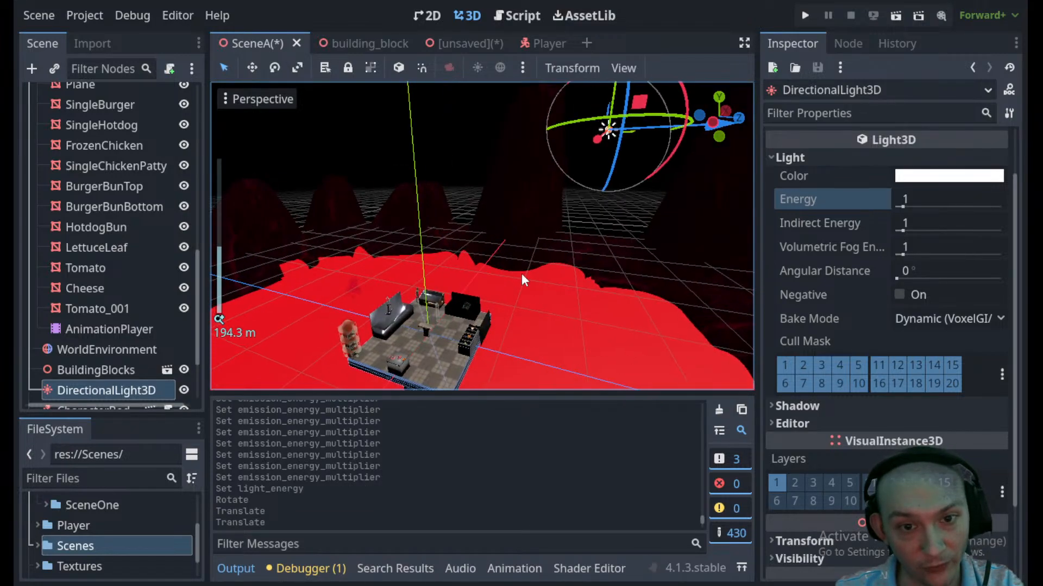
pyautogui.moveTo(515, 281); pyautogui.dragTo(424, 337, button='middle')
pyautogui.click(680, 334)
pyautogui.scroll(-6, 675, 328)
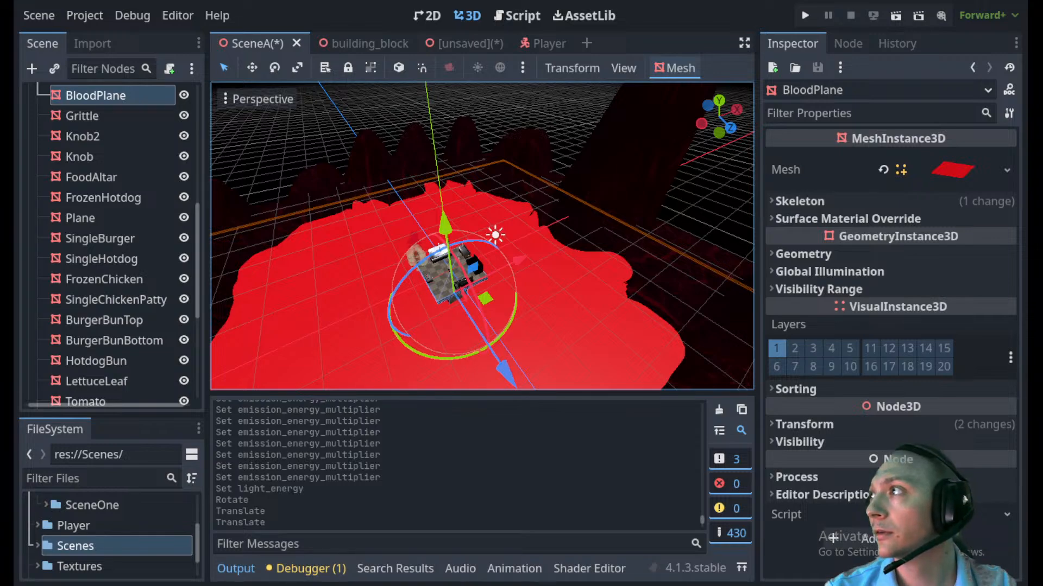
# - Switch to the browser on godotshaders.com, open the shader catalogue and filter it to Spatial shaders
pyautogui.moveTo(16, 209); pyautogui.dragTo(450, 1)
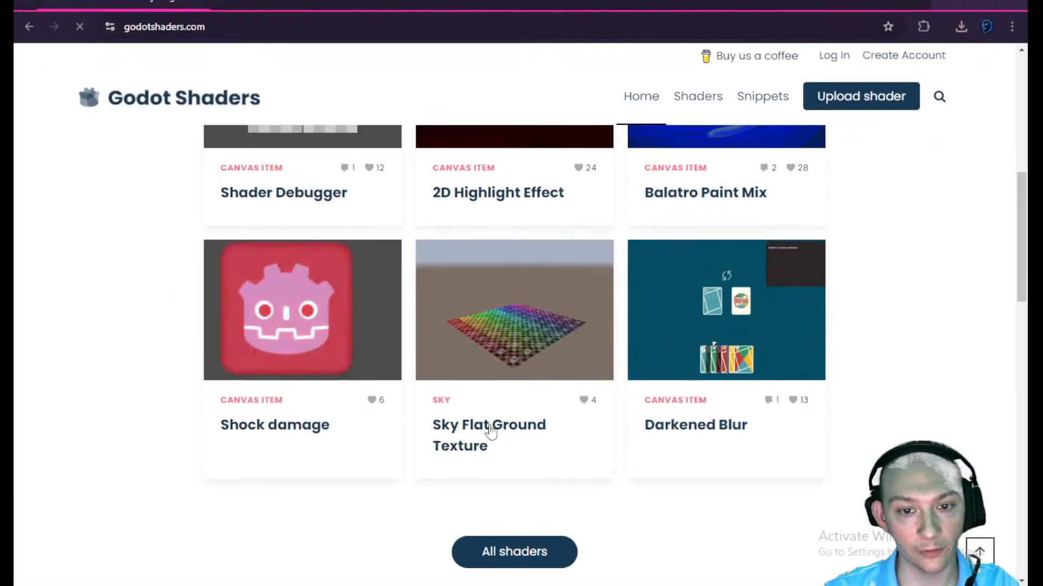
pyautogui.scroll(5, 492, 426)
pyautogui.scroll(2, 491, 429)
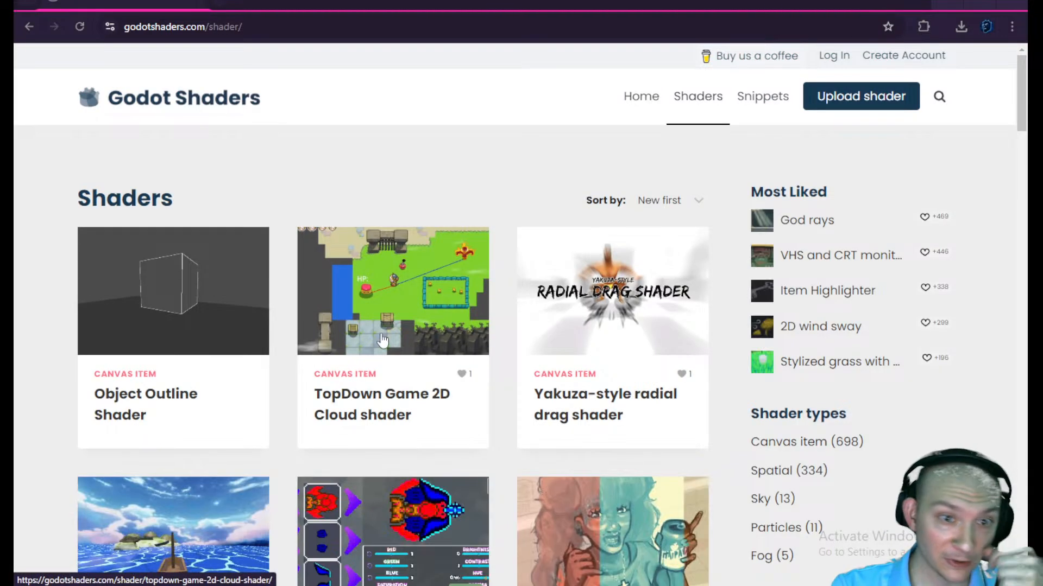
pyautogui.scroll(-3, 542, 325)
pyautogui.click(771, 331)
# - Browse the Spatial shaders and open the Moving RGB Rainbow Stripes shader page
pyautogui.scroll(-4, 511, 353)
pyautogui.scroll(-20, 509, 353)
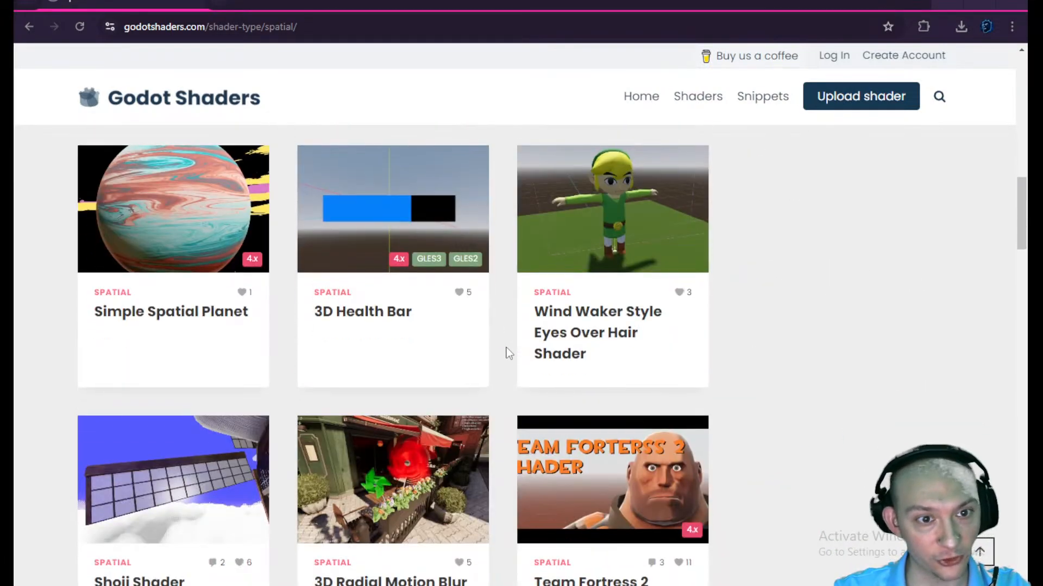
pyautogui.scroll(-10, 509, 353)
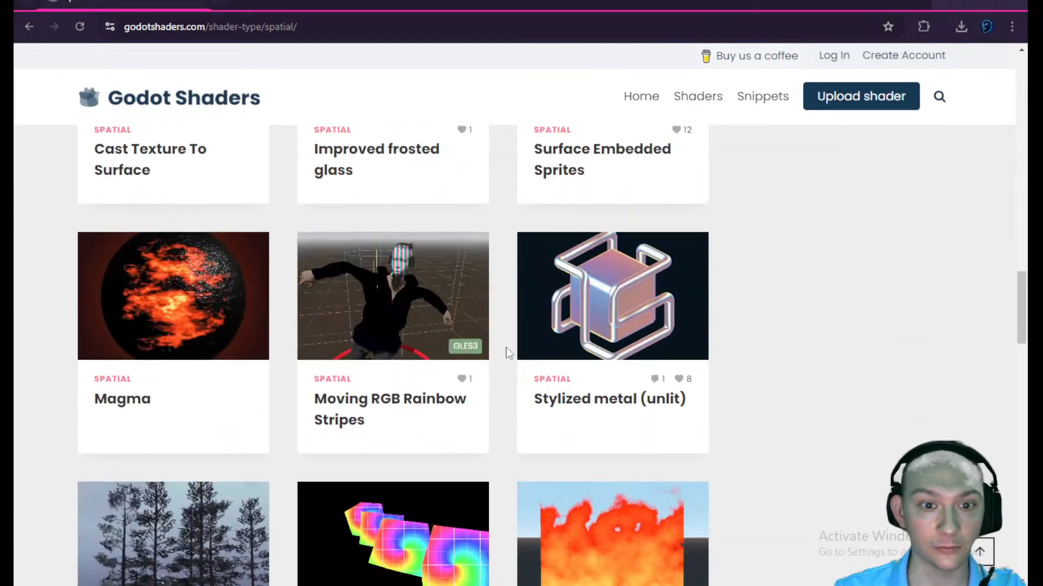
pyautogui.click(372, 403)
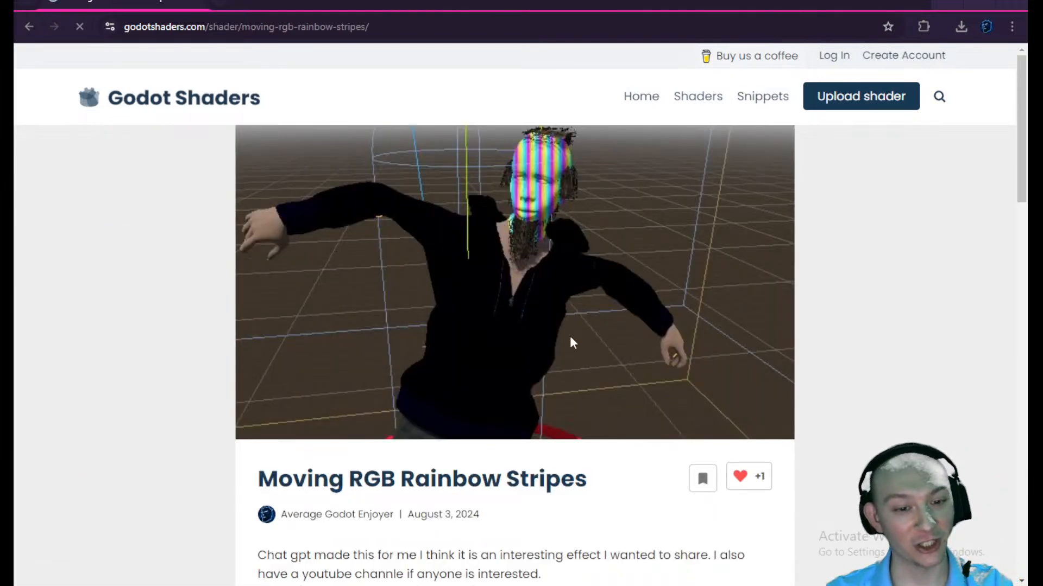
# - Review the Moving RGB Rainbow Stripes description and preview, and copy its complete shader code
pyautogui.scroll(-5, 570, 336)
pyautogui.scroll(-5, 568, 334)
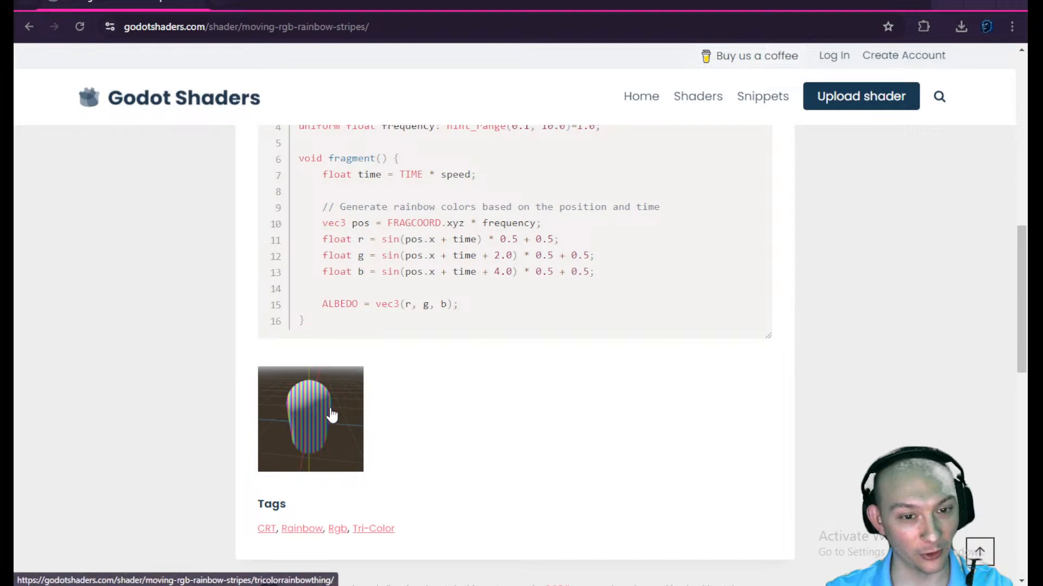
pyautogui.scroll(5, 329, 412)
pyautogui.scroll(5, 330, 408)
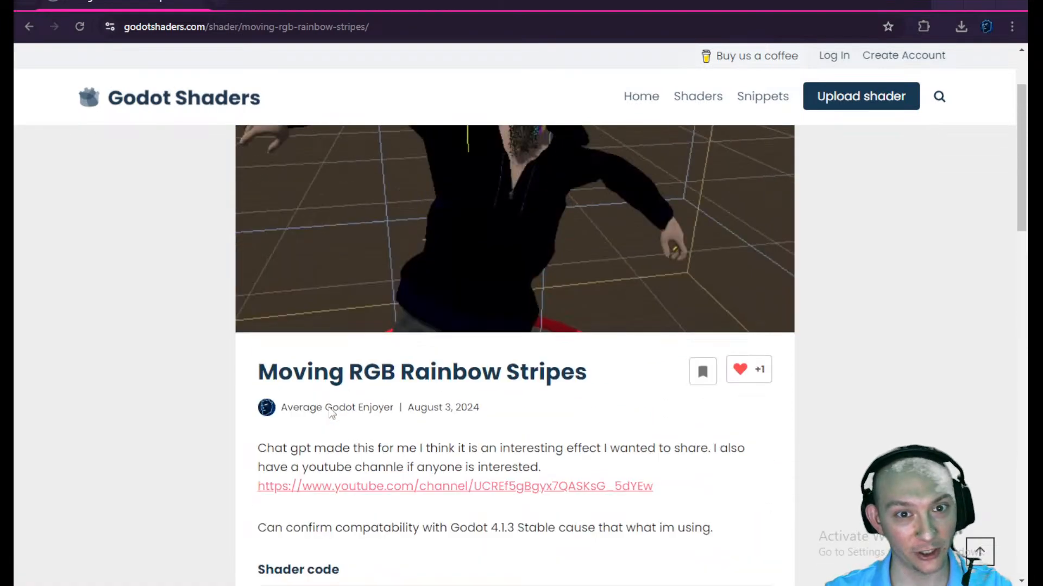
pyautogui.scroll(-5, 530, 279)
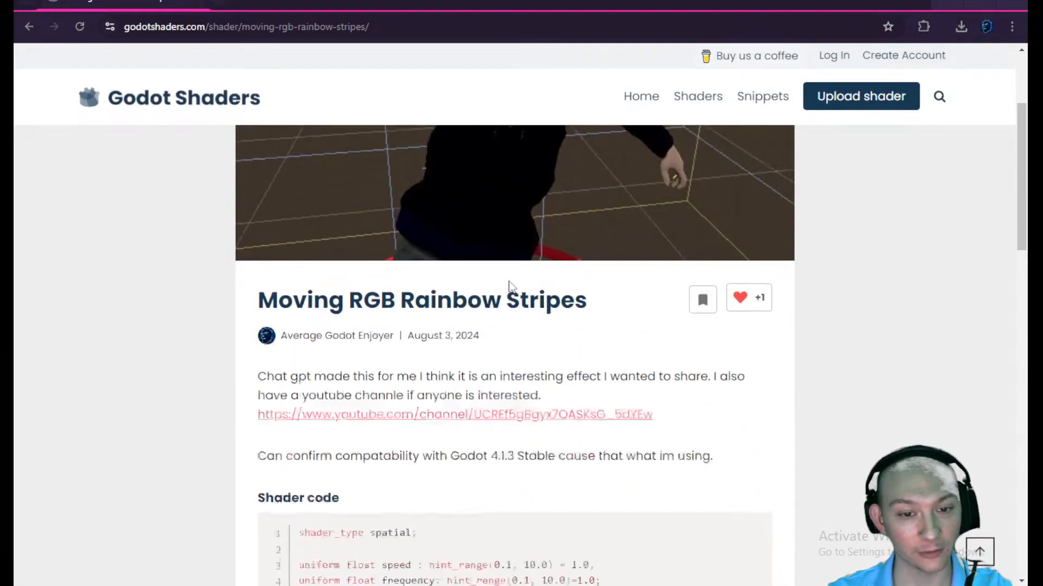
pyautogui.scroll(5, 529, 309)
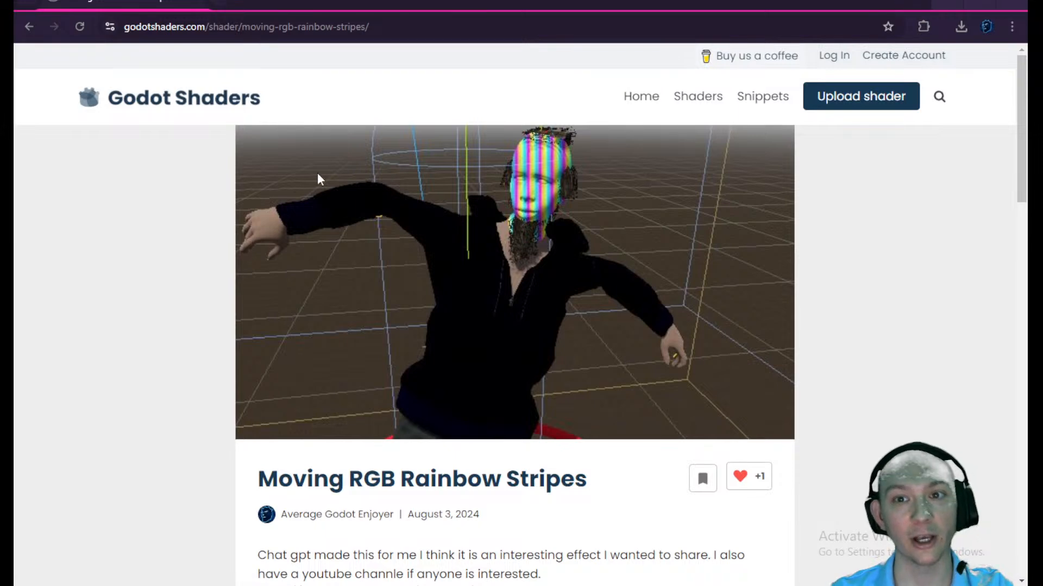
pyautogui.scroll(-10, 539, 203)
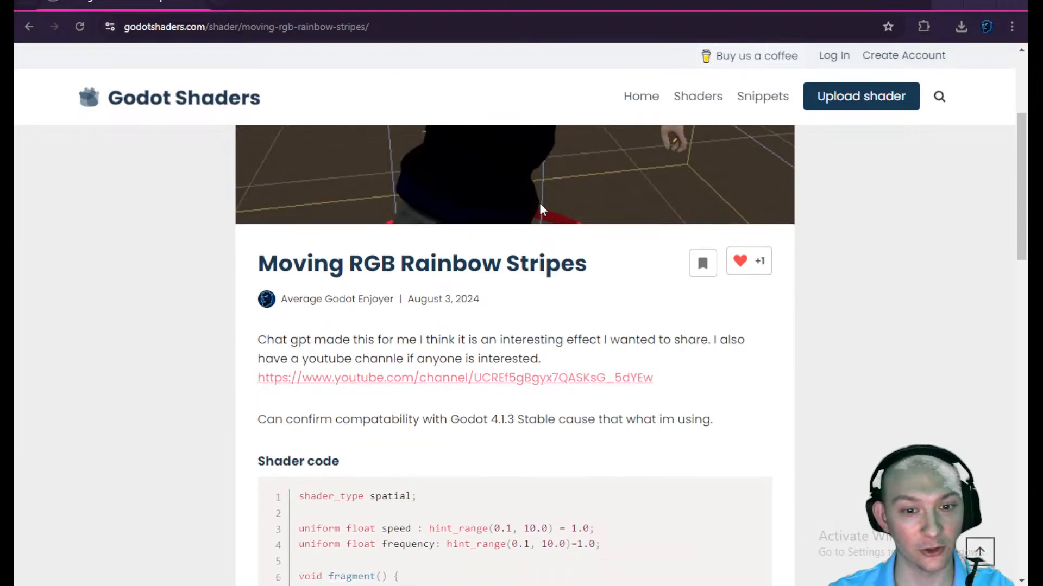
pyautogui.moveTo(310, 391); pyautogui.dragTo(284, 140)
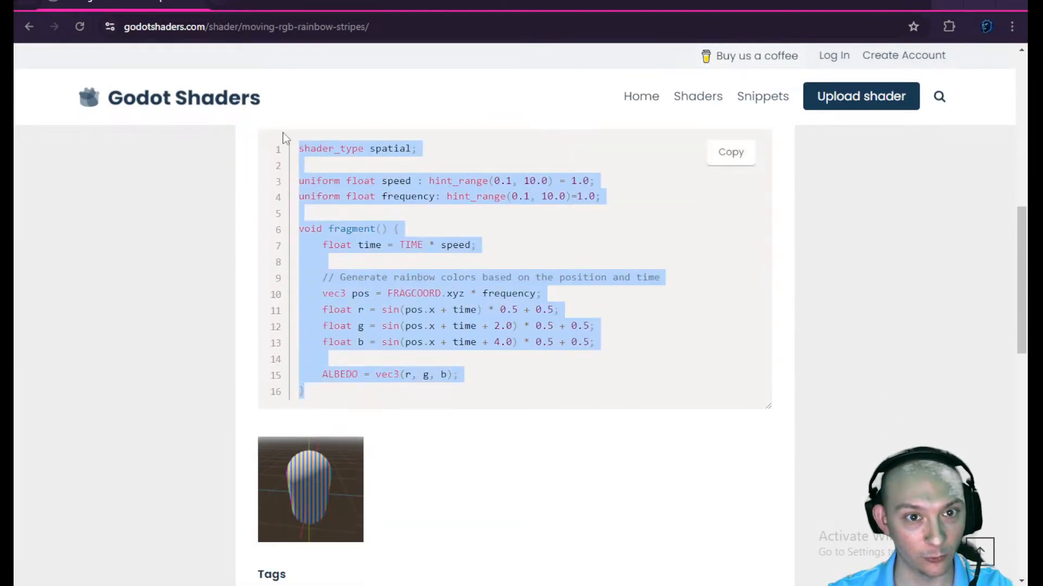
pyautogui.click(731, 153)
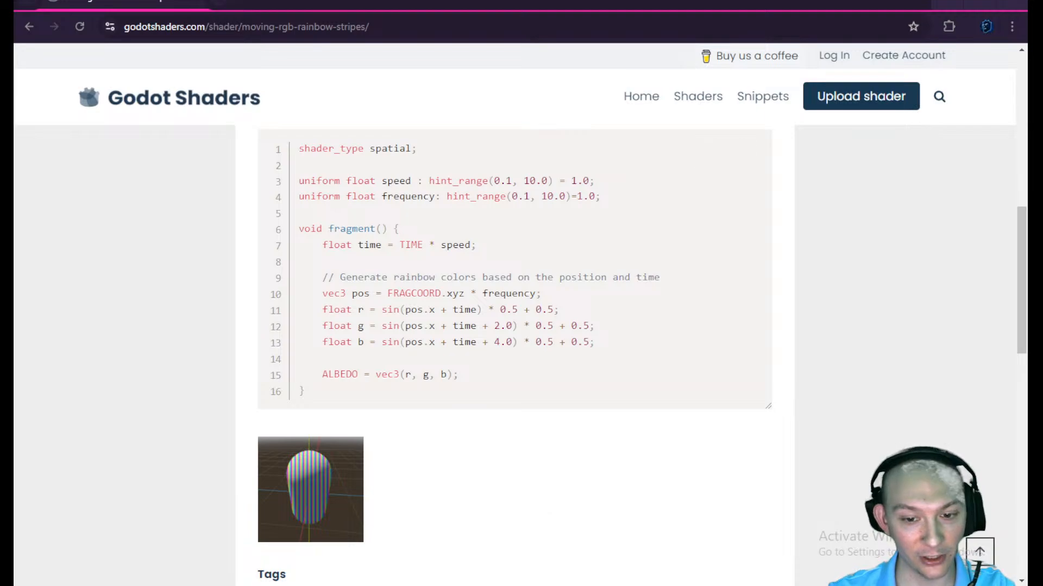
# - Switch back to Godot and add a MeshInstance3D node under SceneA's root Node3D
pyautogui.hotkey('alt', 'Tab')
pyautogui.scroll(12, 412, 242)
pyautogui.moveTo(500, 227); pyautogui.dragTo(459, 340, button='middle')
pyautogui.scroll(2, 468, 238)
pyautogui.scroll(4, 459, 340)
pyautogui.moveTo(649, 170); pyautogui.dragTo(314, 219, button='middle')
pyautogui.scroll(6, 409, 218)
pyautogui.scroll(4, 408, 218)
pyautogui.scroll(2, 490, 230)
pyautogui.scroll(7, 126, 128)
pyautogui.scroll(2, 126, 129)
pyautogui.click(71, 93)
pyautogui.click(31, 68)
pyautogui.write('mes')
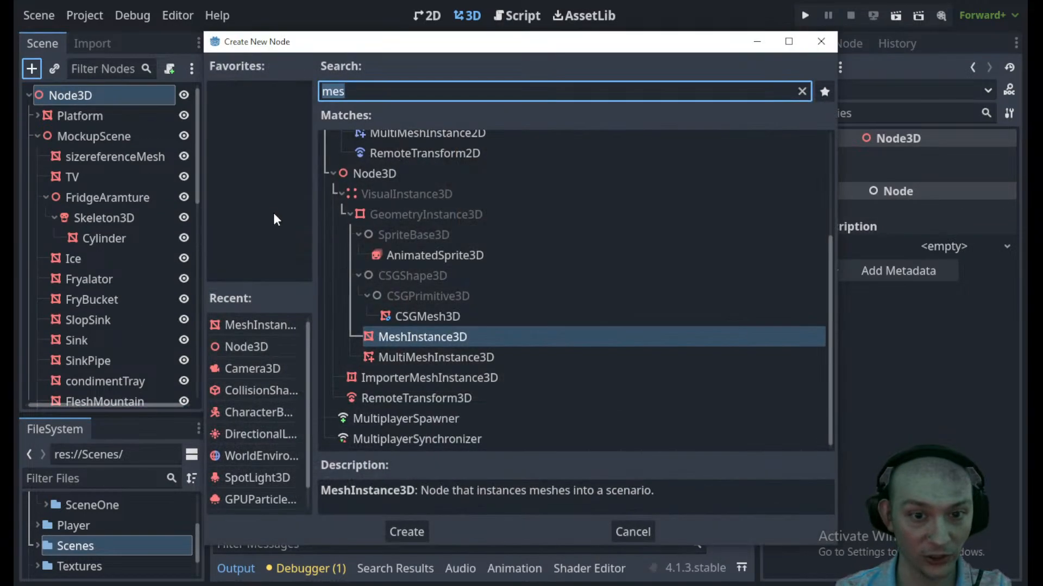
pyautogui.press('Return')
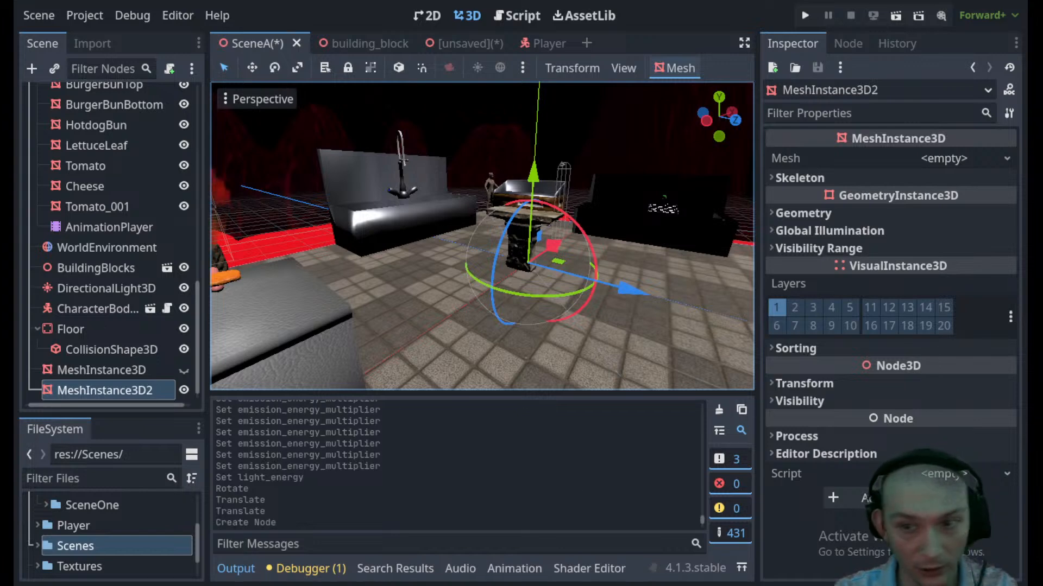
# - Assign a new SphereMesh to MeshInstance3D2 and give the sphere a new ShaderMaterial
pyautogui.click(955, 158)
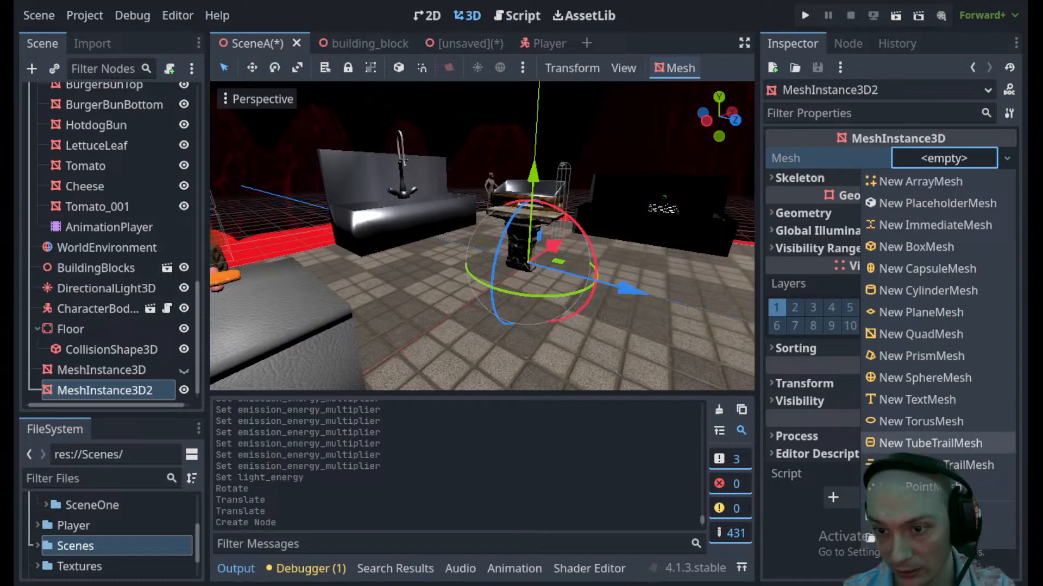
pyautogui.click(922, 378)
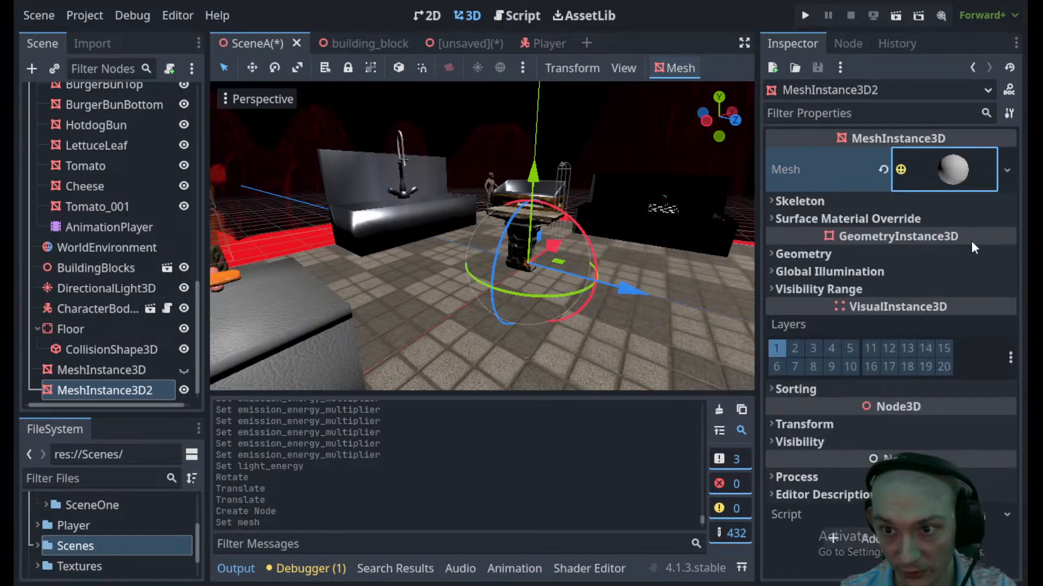
pyautogui.click(950, 172)
pyautogui.click(928, 433)
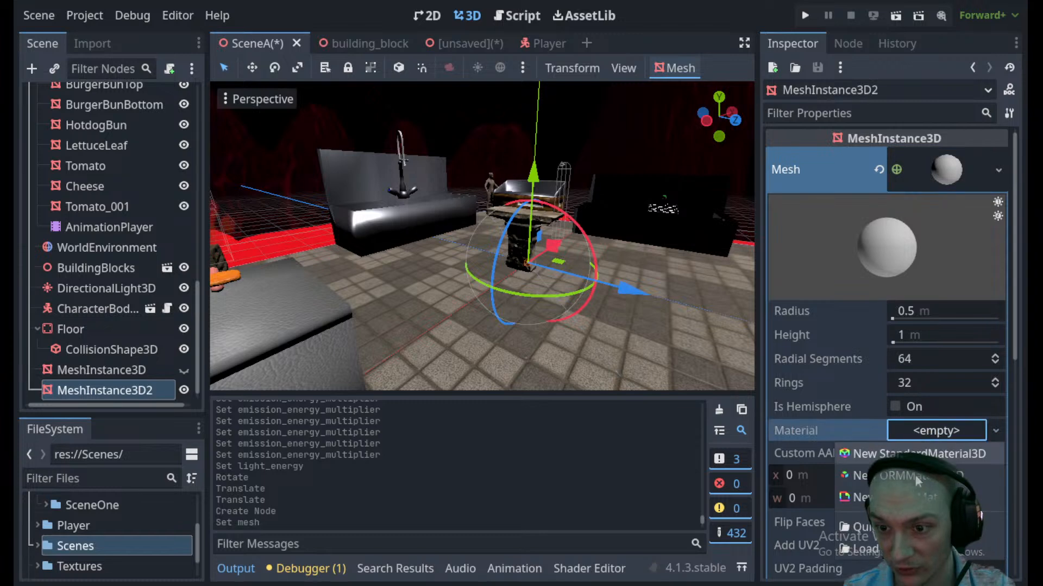
pyautogui.click(912, 454)
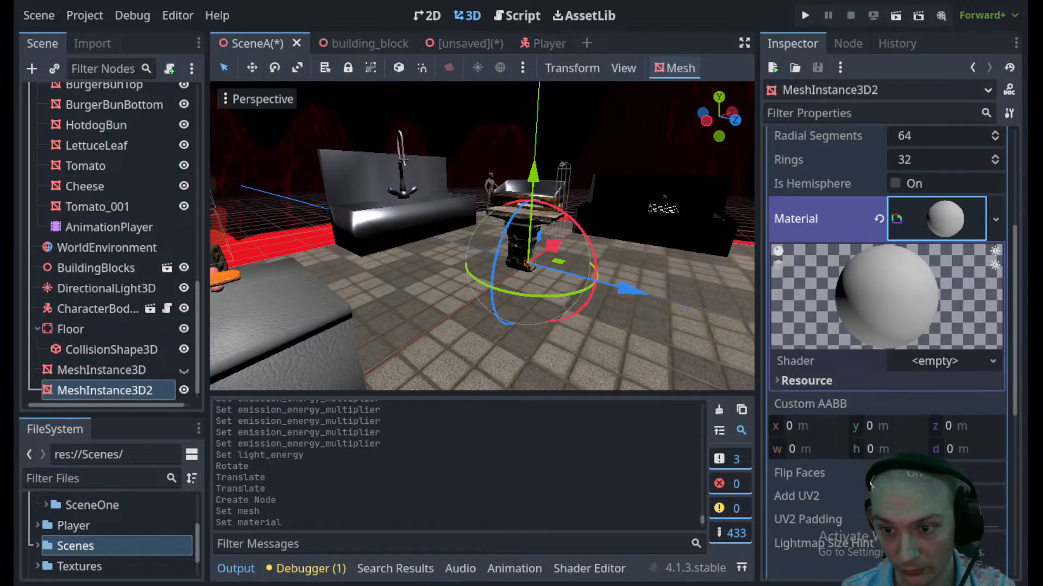
# - Start a new Spatial shader for the sphere's material and name its file RainbowVHS.gdshader
pyautogui.click(937, 363)
pyautogui.click(940, 380)
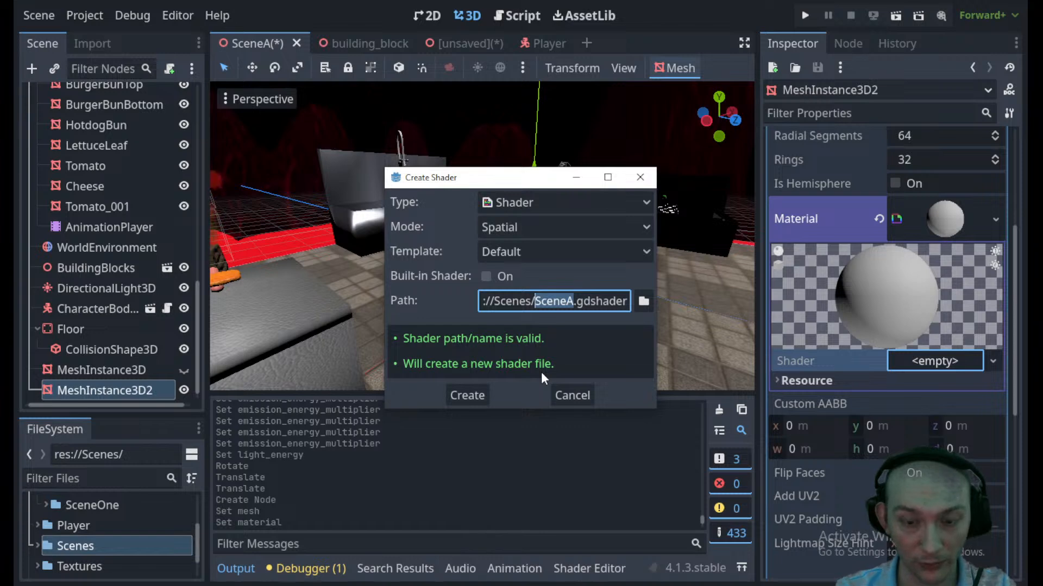
pyautogui.press('BackSpace')
pyautogui.write('Rainbo')
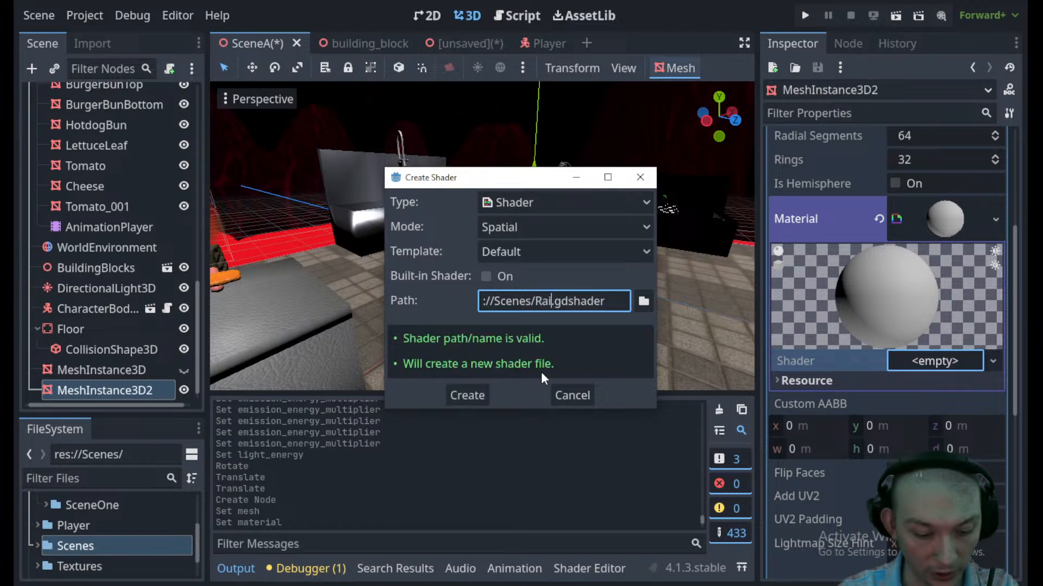
pyautogui.write('wVH')
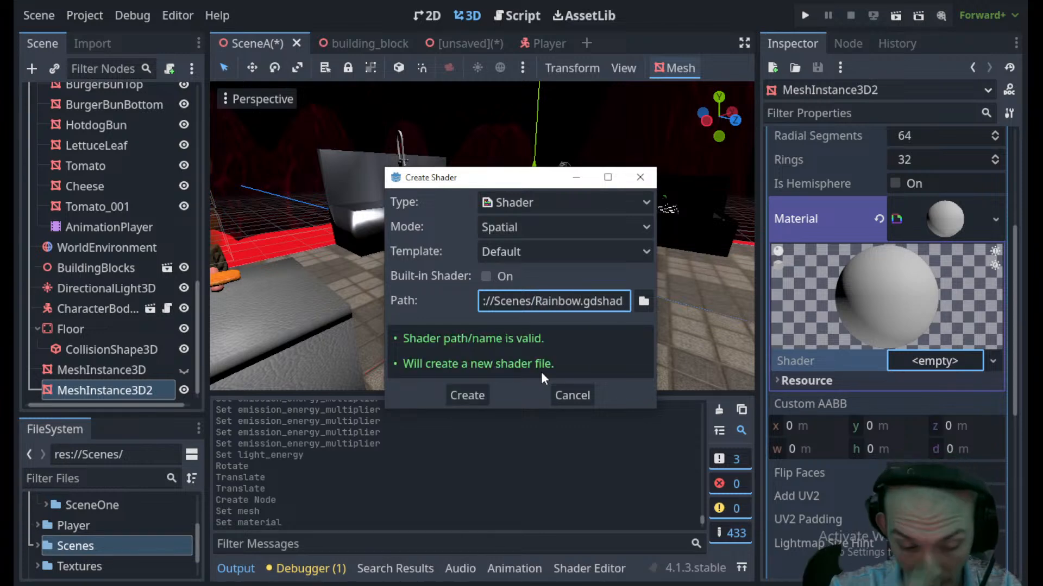
pyautogui.write('S')
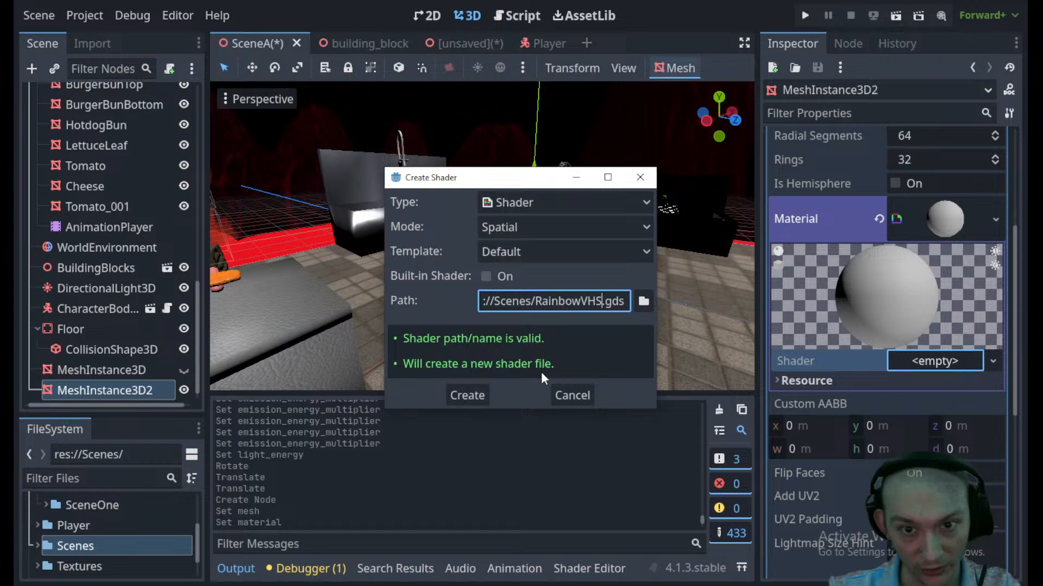
# - Create a Shaders folder in the project root res:// and create the RainbowVHS shader file inside it
pyautogui.click(643, 301)
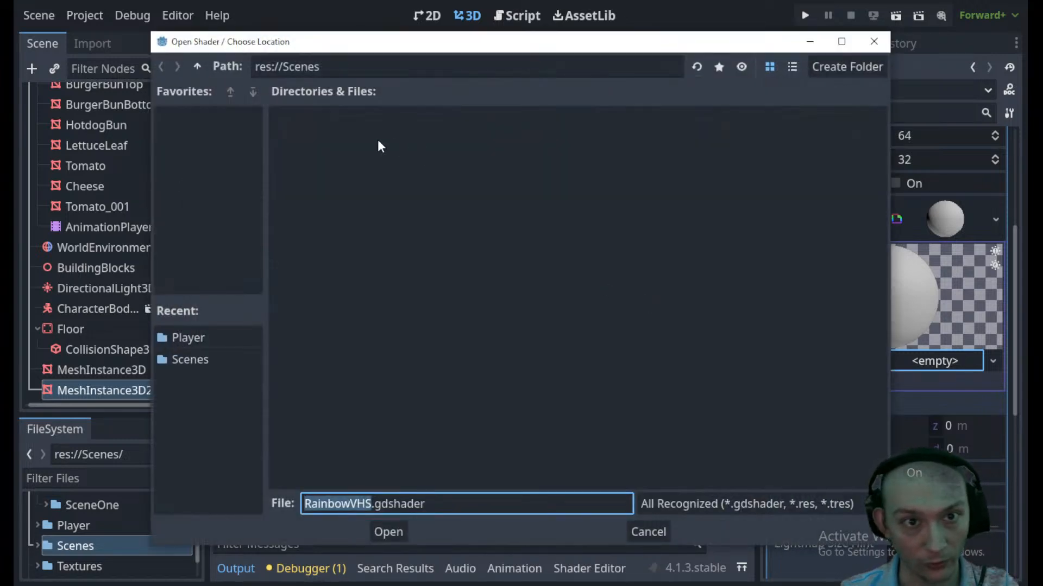
pyautogui.click(197, 67)
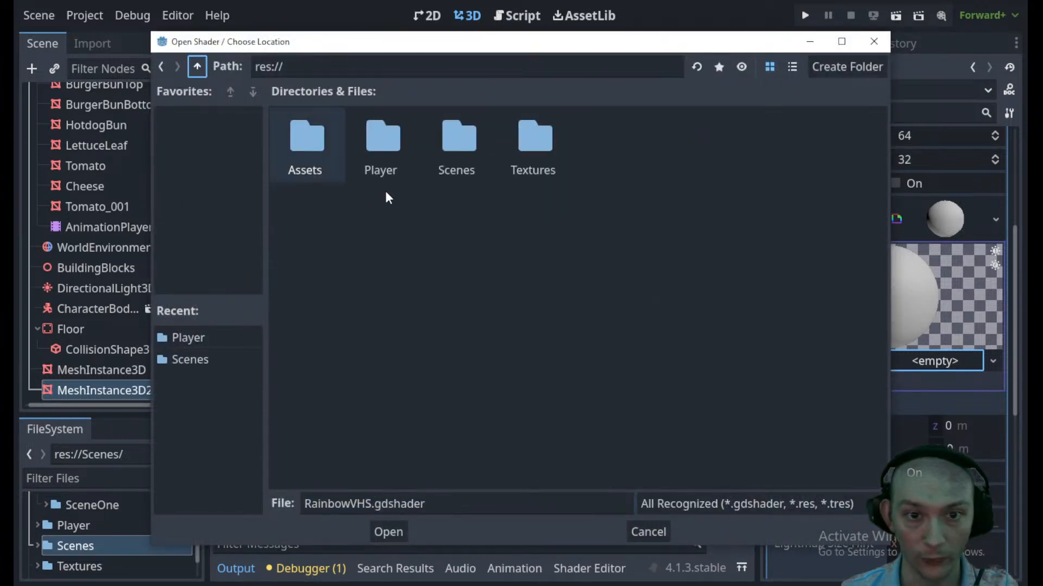
pyautogui.rightClick(462, 218)
pyautogui.click(522, 233)
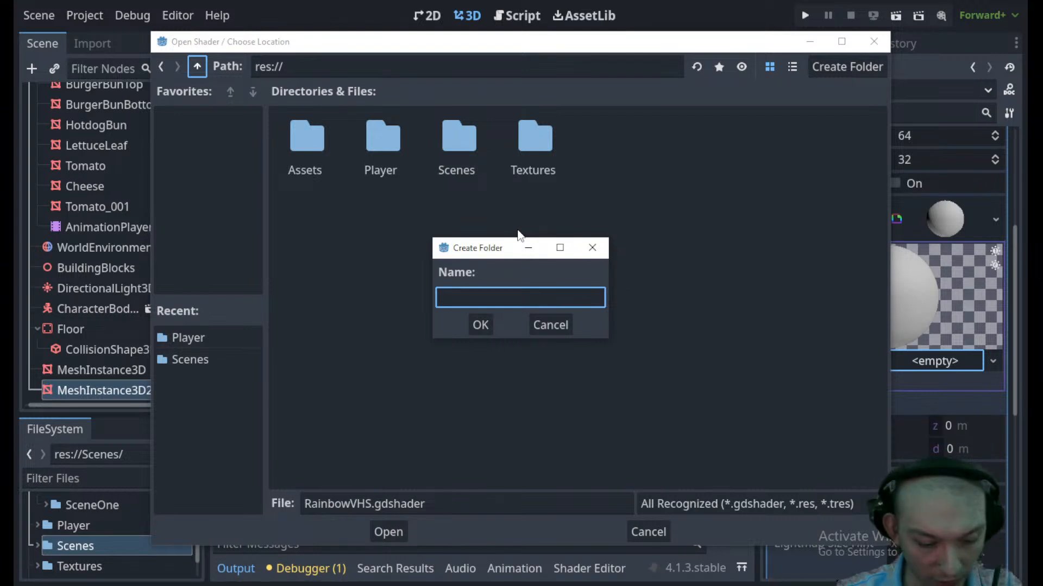
pyautogui.write('Shaders')
pyautogui.press('Return')
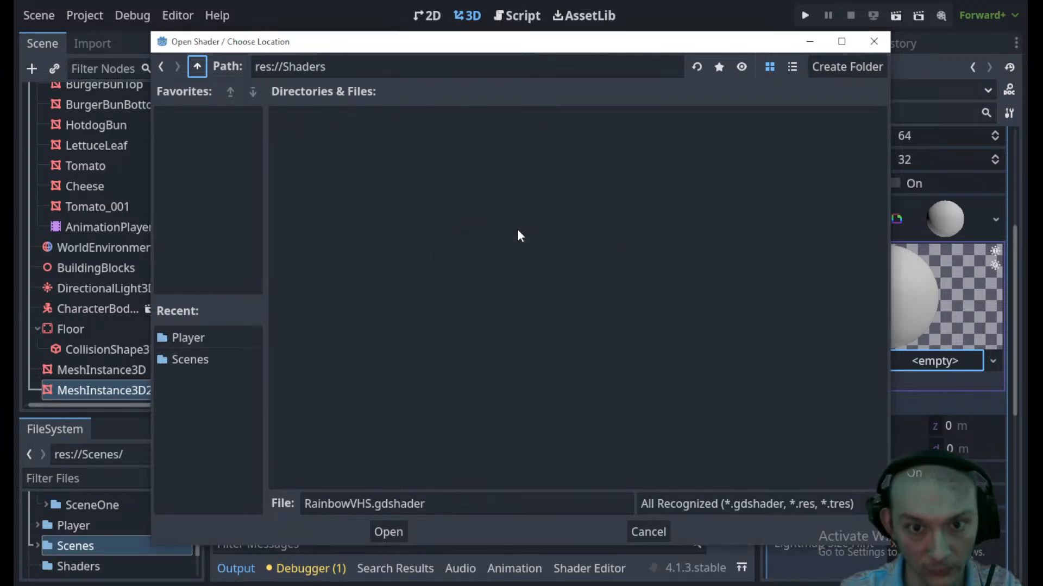
pyautogui.click(387, 532)
pyautogui.click(470, 393)
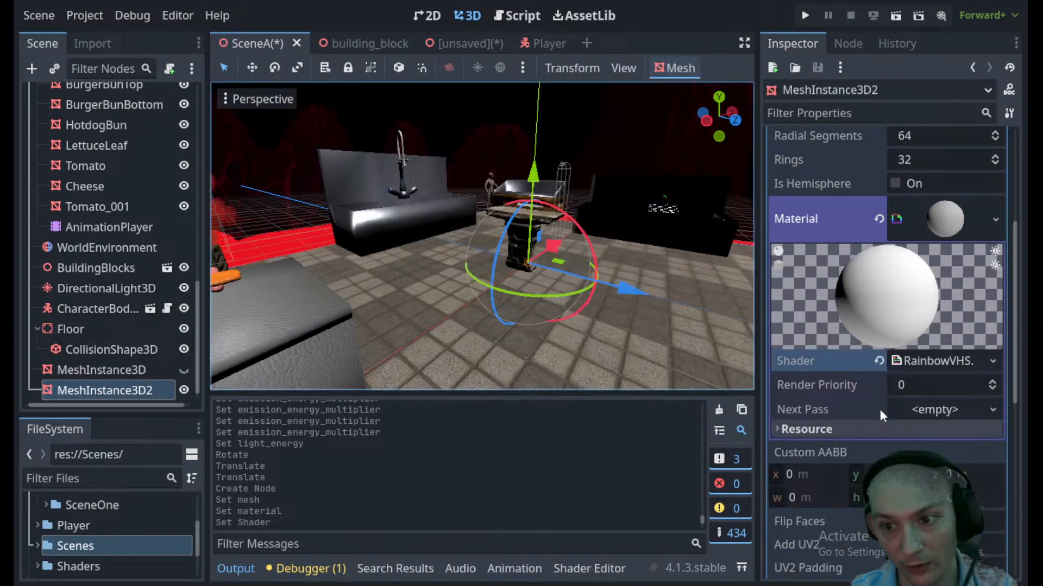
# - Replace the default code of the RainbowVHS shader with the copied rainbow stripes code and save
pyautogui.click(932, 364)
pyautogui.moveTo(391, 459); pyautogui.dragTo(403, 375)
pyautogui.press('BackSpace')
pyautogui.hotkey('ctrl', 'v')
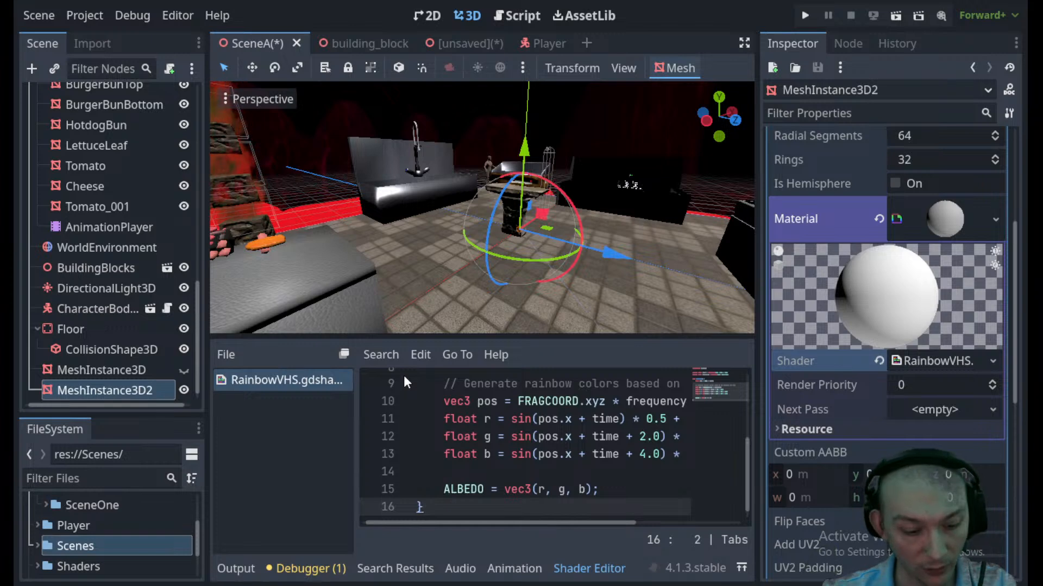
pyautogui.hotkey('ctrl', 's')
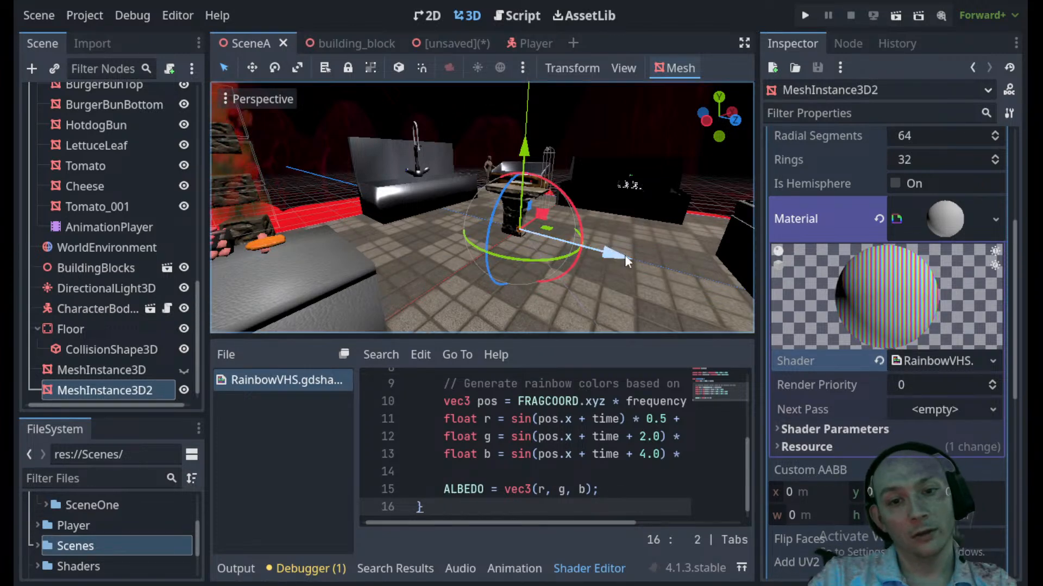
# - Move the sphere beside the base of the stone table in the middle of the kitchen and inspect its stripes up close
pyautogui.moveTo(621, 255); pyautogui.dragTo(641, 266)
pyautogui.scroll(3, 559, 246)
pyautogui.moveTo(580, 163); pyautogui.dragTo(606, 124)
pyautogui.scroll(10, 591, 223)
pyautogui.moveTo(594, 226); pyautogui.dragTo(398, 226, button='middle')
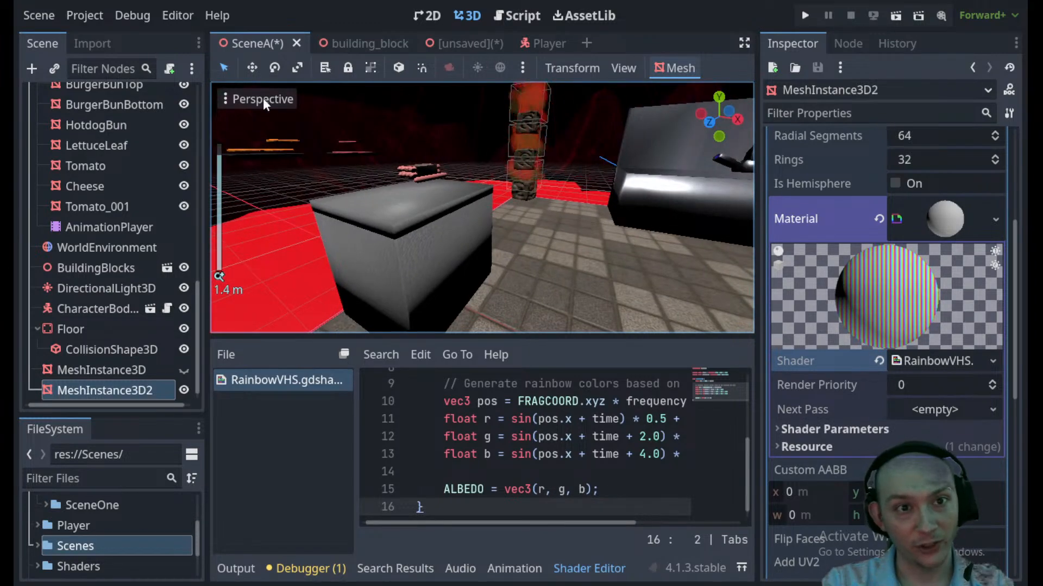
pyautogui.scroll(-14, 415, 284)
pyautogui.click(236, 568)
pyautogui.scroll(-15, 391, 321)
pyautogui.scroll(-3, 564, 272)
pyautogui.keyDown('shift'); pyautogui.moveTo(565, 272); pyautogui.dragTo(532, 243, button='middle'); pyautogui.keyUp('shift')
pyautogui.scroll(4, 314, 299)
pyautogui.scroll(4, 455, 275)
pyautogui.scroll(-4, 450, 286)
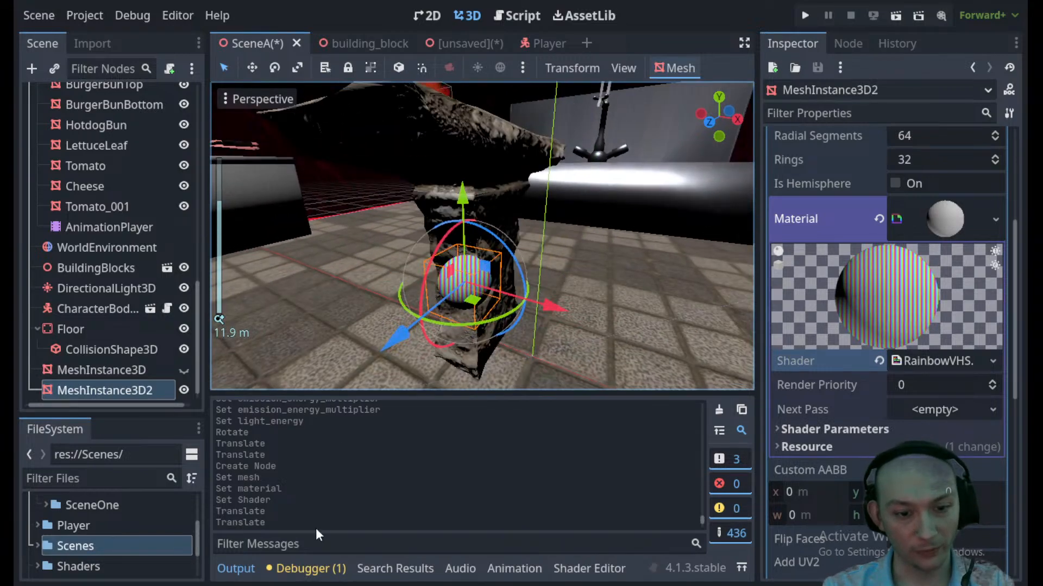
# - Set the RainbowVHS shader parameters on the sphere's material to Speed 5.183 and Frequency 0.651
pyautogui.click(935, 361)
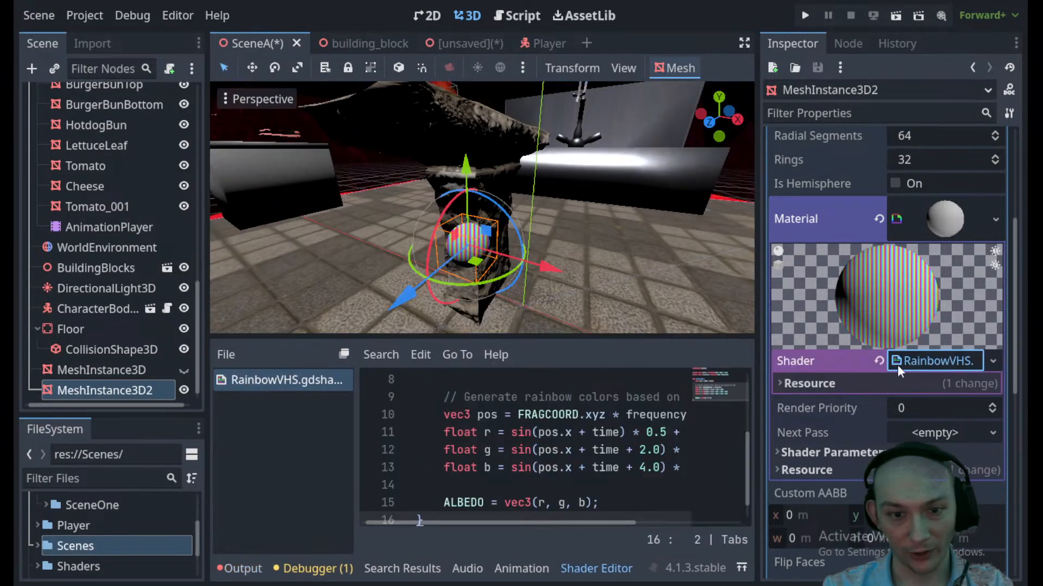
pyautogui.scroll(3, 437, 432)
pyautogui.click(438, 432)
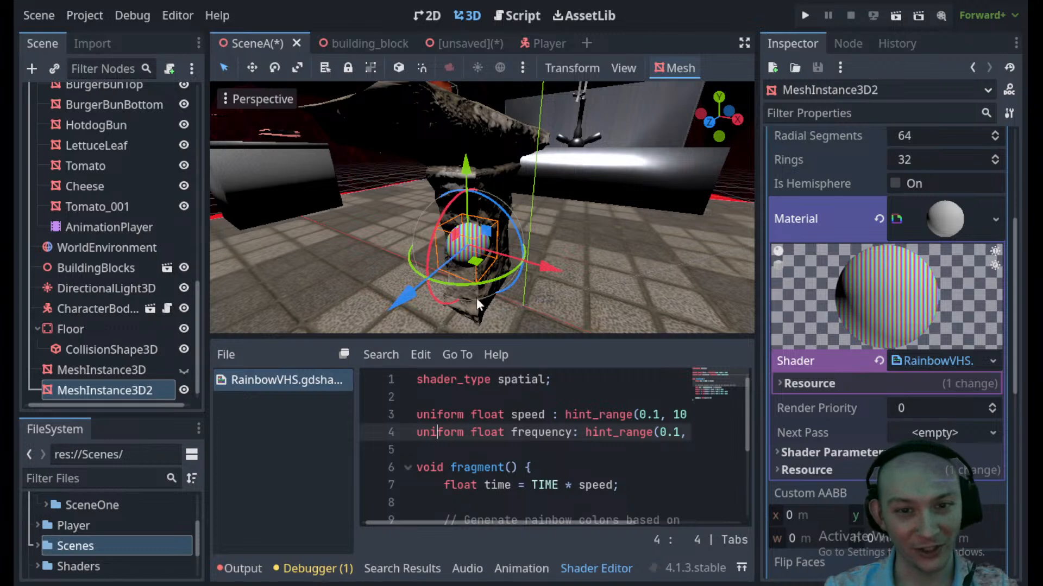
pyautogui.scroll(2, 482, 275)
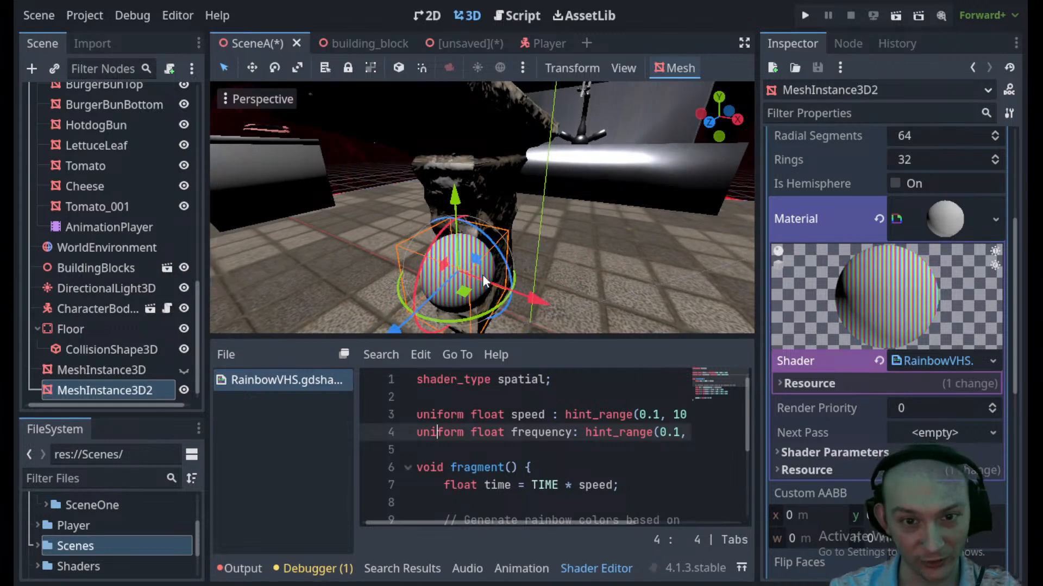
pyautogui.scroll(-2, 482, 275)
pyautogui.click(831, 452)
pyautogui.scroll(-2, 904, 434)
pyautogui.moveTo(904, 422); pyautogui.dragTo(902, 447)
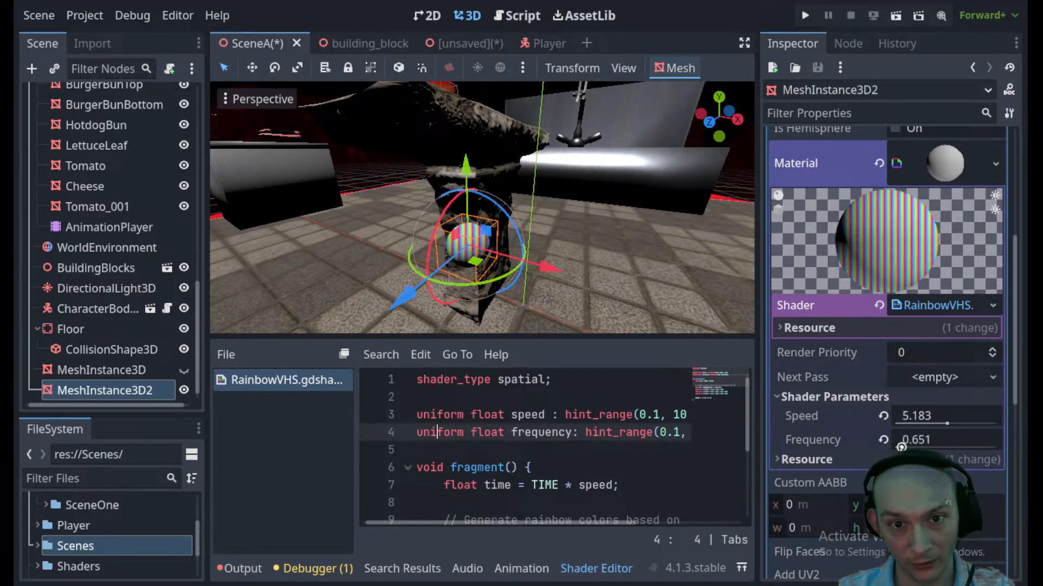
# - Review the RainbowVHS fragment code and save the scene
pyautogui.scroll(-2, 614, 435)
pyautogui.click(590, 449)
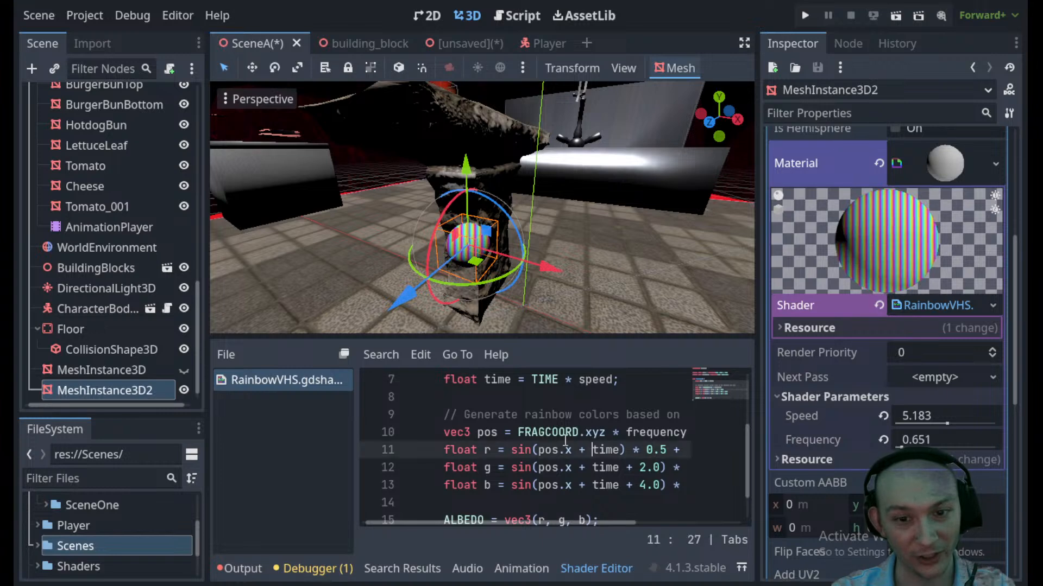
pyautogui.scroll(-1, 456, 444)
pyautogui.scroll(3, 453, 444)
pyautogui.click(452, 448)
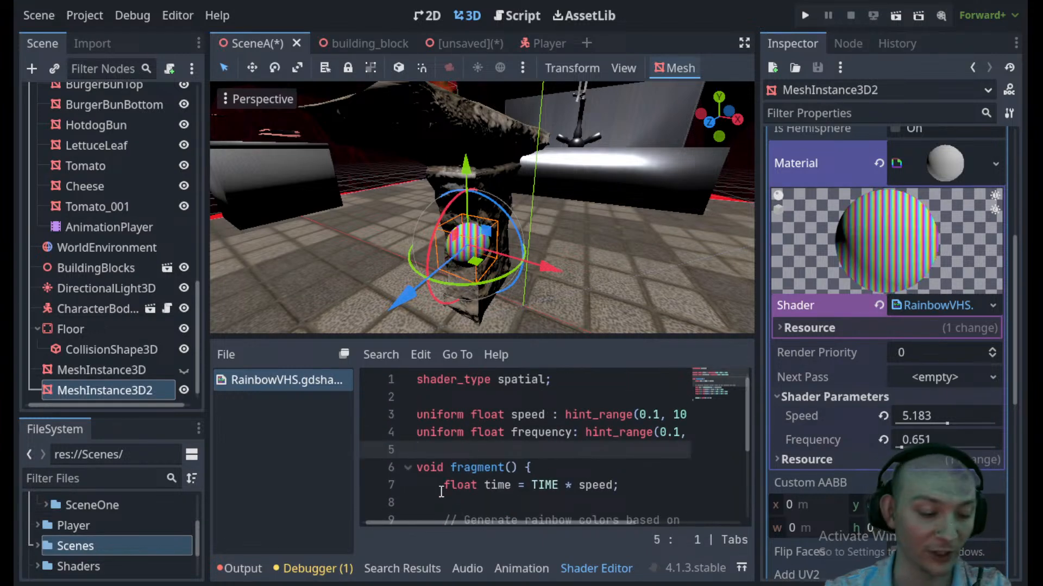
pyautogui.hotkey('ctrl', 's')
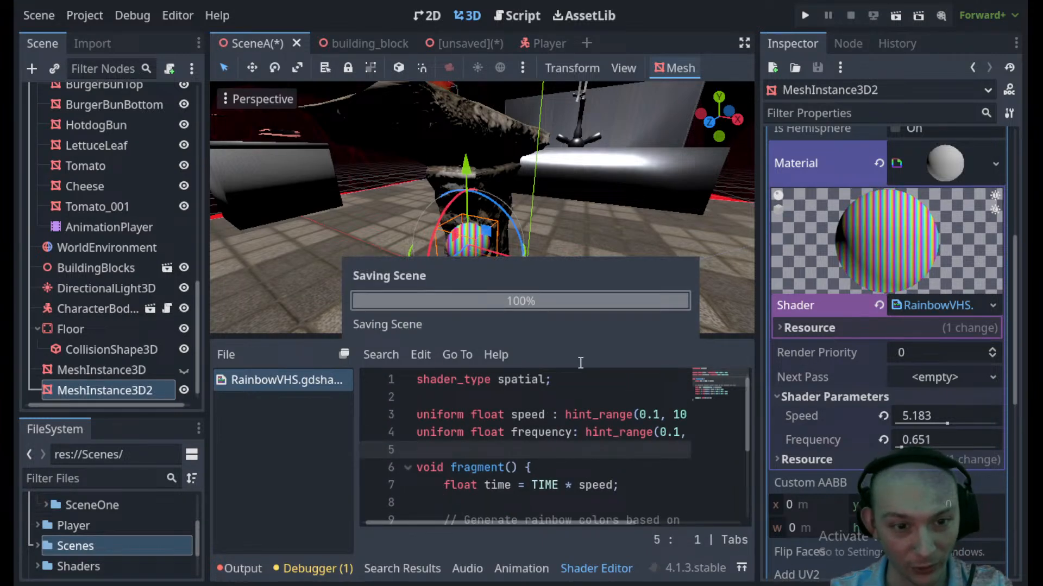
pyautogui.click(563, 387)
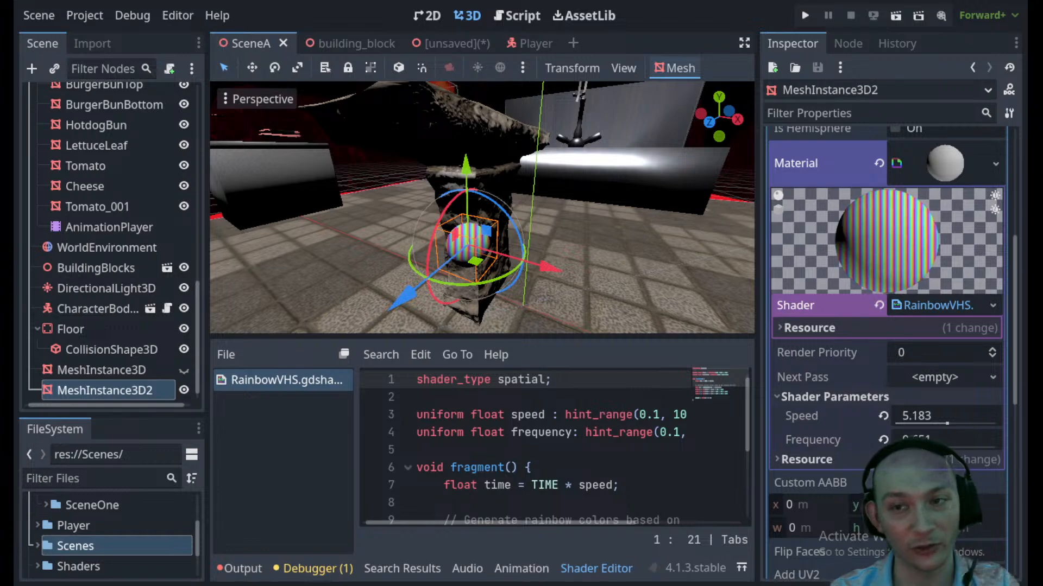
# - Raise the sphere off the kitchen floor and enlarge its mesh to a 3.79 m radius and 8.237 m height
pyautogui.scroll(-10, 438, 223)
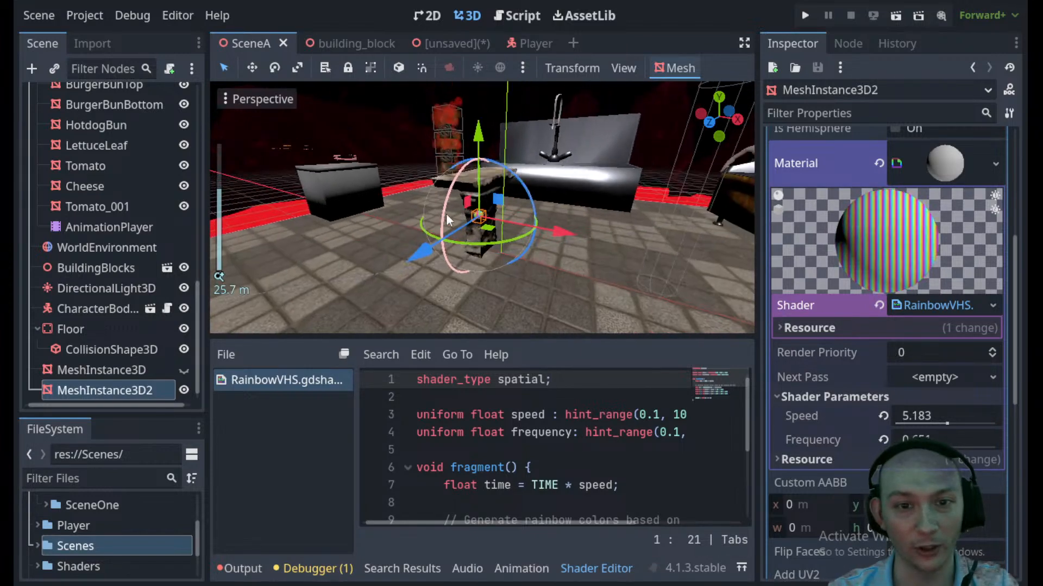
pyautogui.moveTo(478, 135); pyautogui.dragTo(478, 23)
pyautogui.scroll(-2, 476, 146)
pyautogui.moveTo(475, 138); pyautogui.dragTo(552, 246, button='middle')
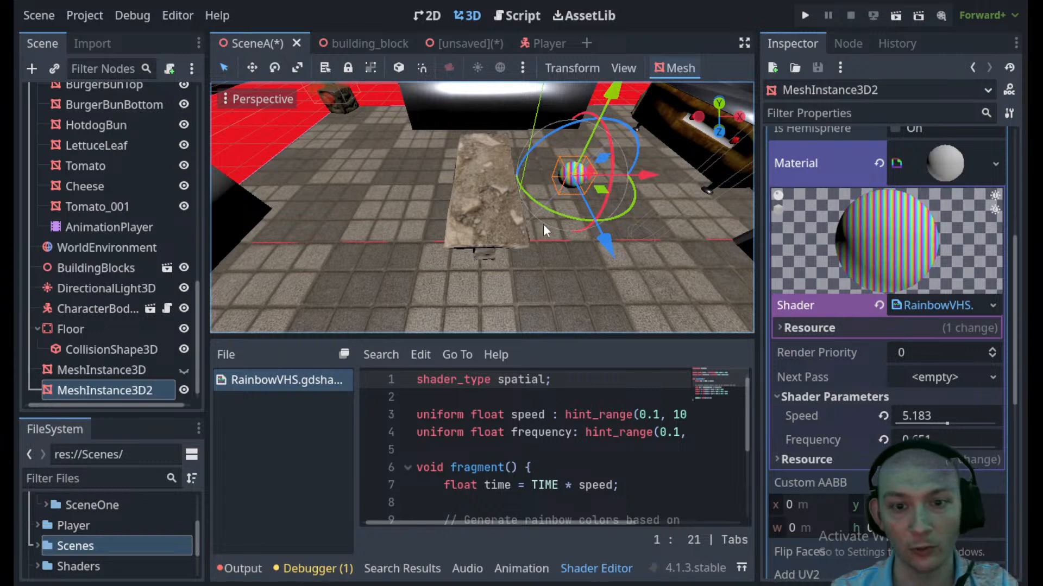
pyautogui.scroll(-5, 543, 224)
pyautogui.scroll(5, 944, 223)
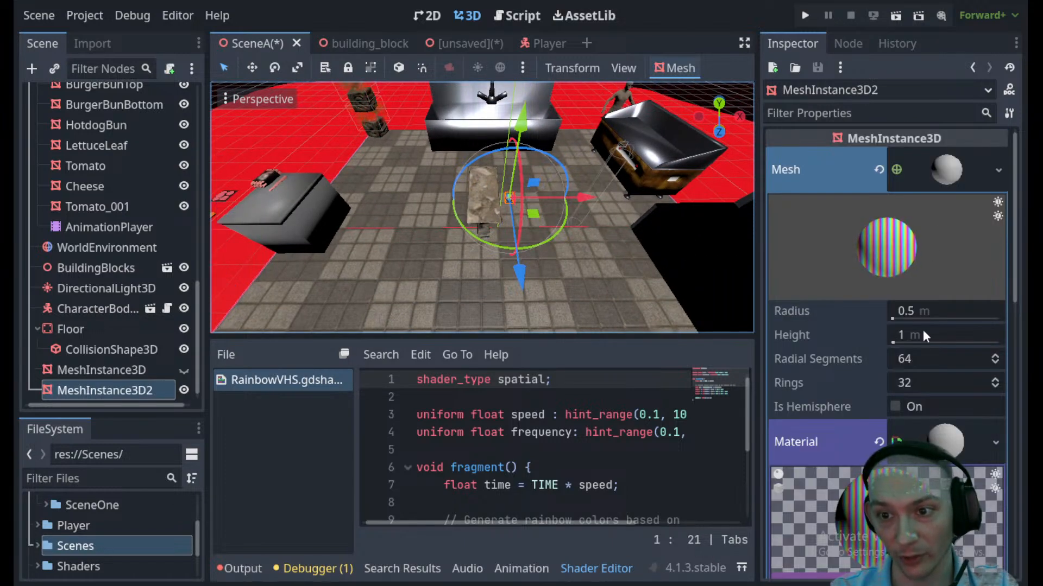
pyautogui.moveTo(893, 319)
pyautogui.mouseDown()
pyautogui.moveTo(906, 318)
pyautogui.moveTo(897, 321)
pyautogui.moveTo(907, 343)
pyautogui.moveTo(894, 318)
pyautogui.moveTo(893, 338)
pyautogui.mouseUp()
pyautogui.scroll(-2, 397, 223)
# - Move the enlarged sphere out to the edge of the kitchen floor, behind the black counter, and save SceneA
pyautogui.moveTo(397, 220); pyautogui.dragTo(577, 212, button='middle')
pyautogui.moveTo(598, 212); pyautogui.dragTo(788, 283)
pyautogui.scroll(-8, 571, 243)
pyautogui.moveTo(572, 243); pyautogui.dragTo(392, 237, button='middle')
pyautogui.moveTo(540, 301); pyautogui.dragTo(738, 314)
pyautogui.moveTo(581, 261); pyautogui.dragTo(555, 197, button='middle')
pyautogui.scroll(-10, 555, 198)
pyautogui.moveTo(555, 122); pyautogui.dragTo(555, 150)
pyautogui.moveTo(625, 237); pyautogui.dragTo(599, 234)
pyautogui.hotkey('ctrl', 's')
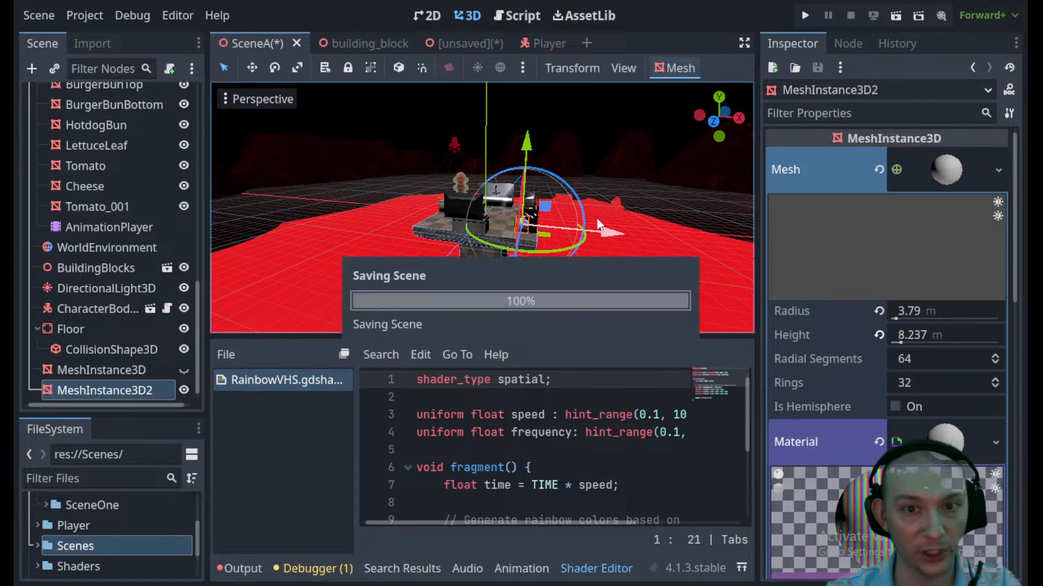
pyautogui.moveTo(538, 142); pyautogui.dragTo(669, 219, button='middle')
pyautogui.scroll(-6, 491, 190)
pyautogui.scroll(15, 479, 221)
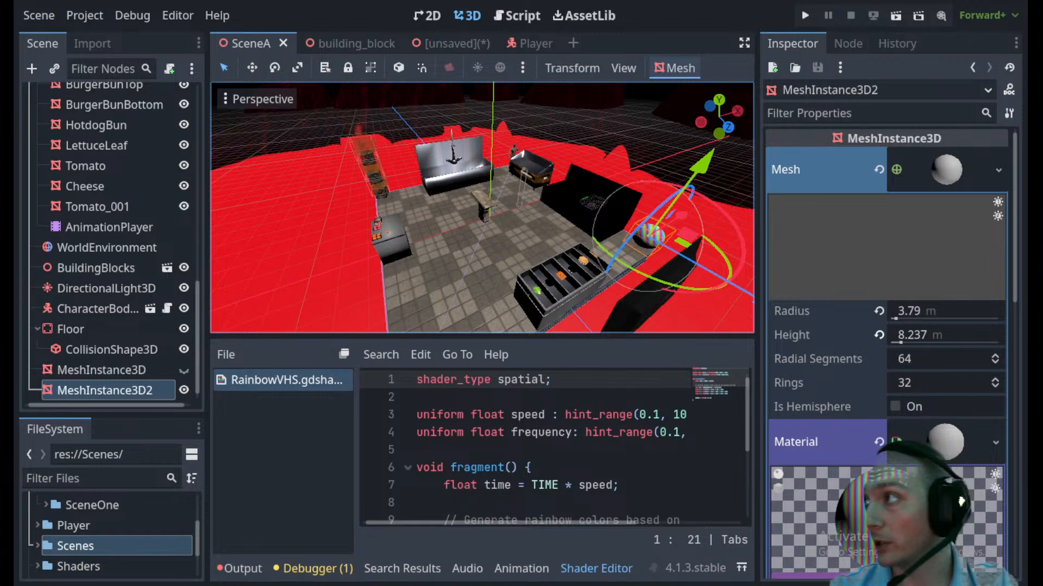
# - Switch to the browser, browse the Godot Shaders results for water, and open the Cheap water shader page
pyautogui.moveTo(440, 585)
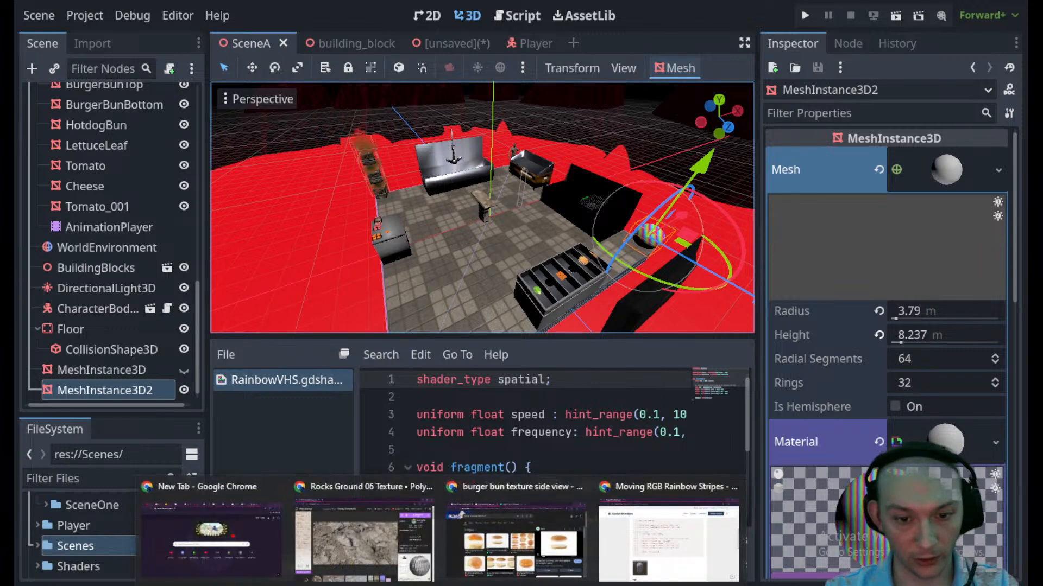
pyautogui.click(668, 559)
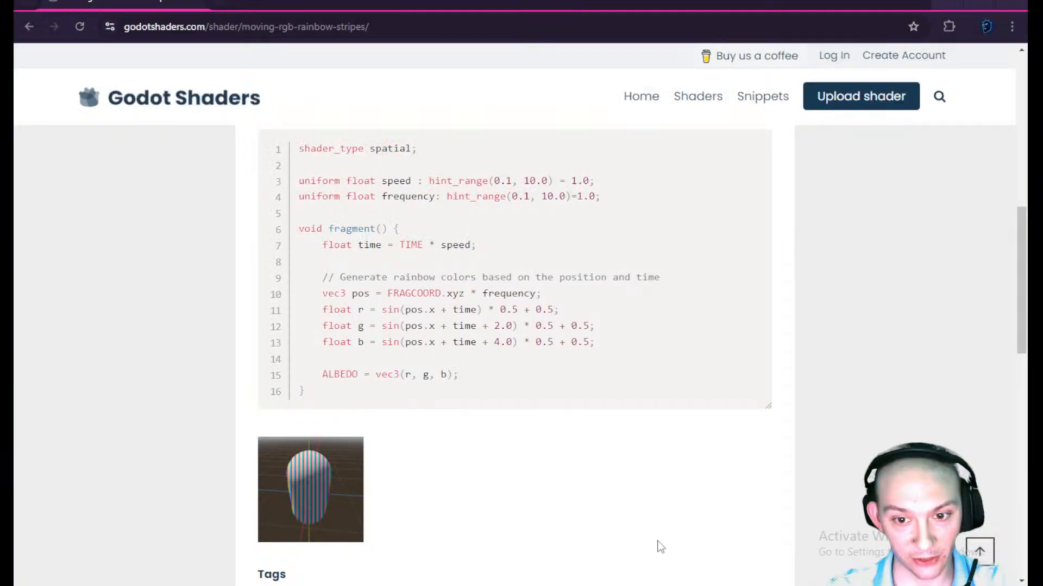
pyautogui.scroll(2, 383, 169)
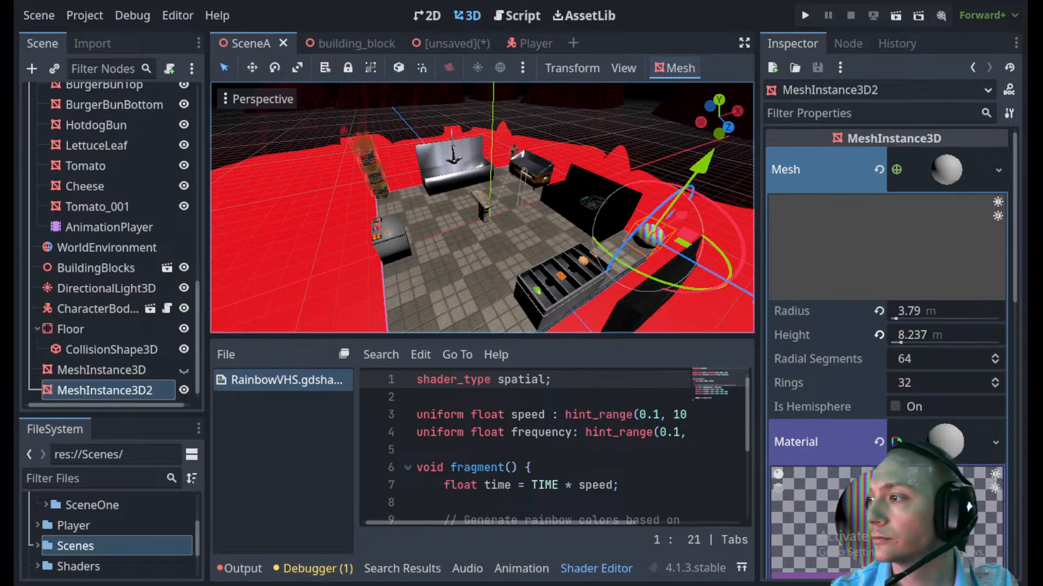
pyautogui.moveTo(1025, 304); pyautogui.dragTo(434, 2)
pyautogui.scroll(-7, 463, 421)
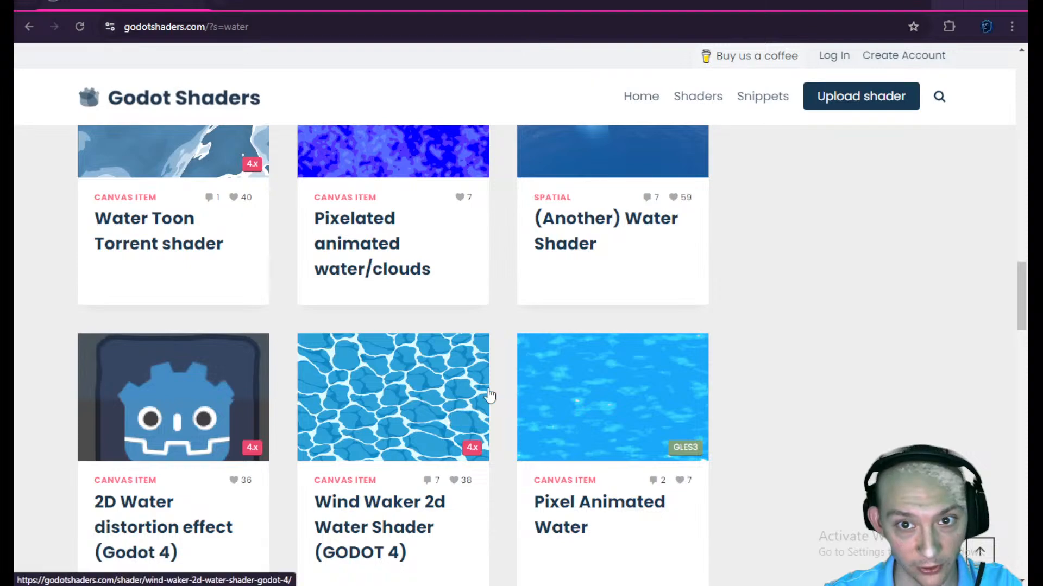
pyautogui.scroll(-9, 476, 396)
pyautogui.scroll(-8, 277, 404)
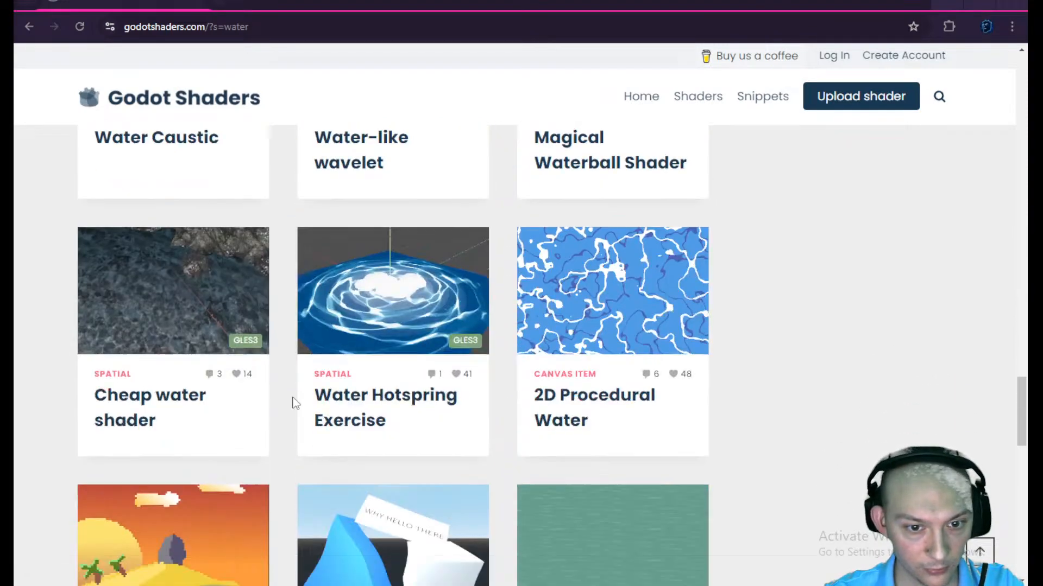
pyautogui.click(162, 324)
# - Look through the Cheap water shader page and copy its complete shader code
pyautogui.scroll(-9, 438, 327)
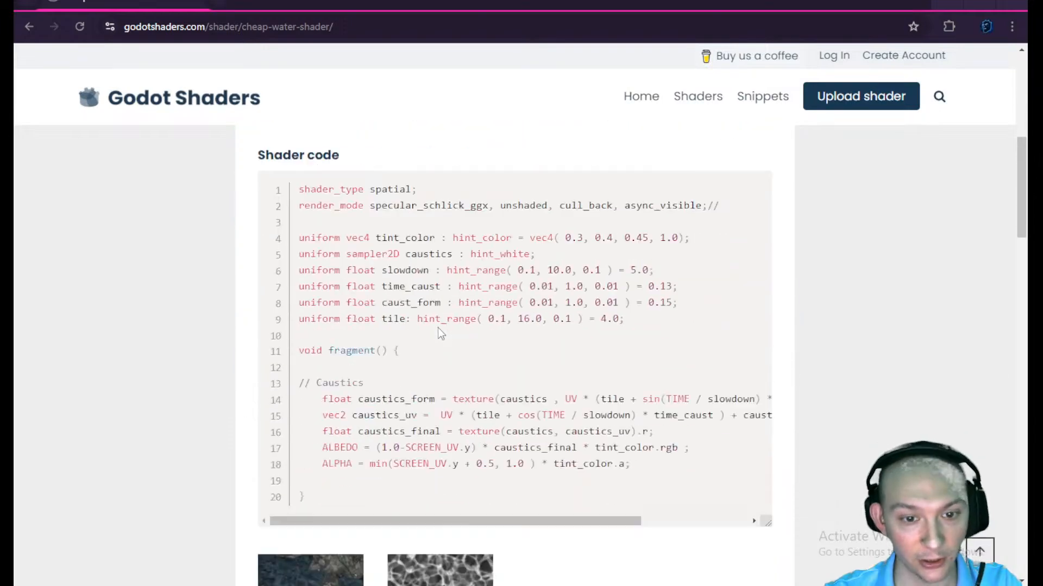
pyautogui.scroll(-1, 489, 340)
pyautogui.scroll(-8, 511, 343)
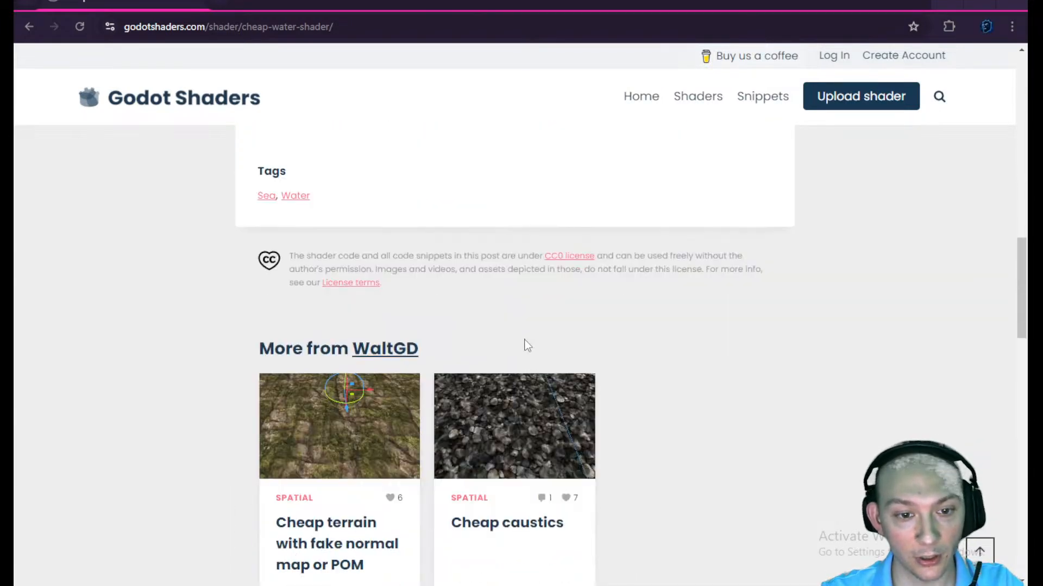
pyautogui.scroll(-7, 654, 341)
pyautogui.scroll(10, 653, 341)
pyautogui.scroll(15, 654, 337)
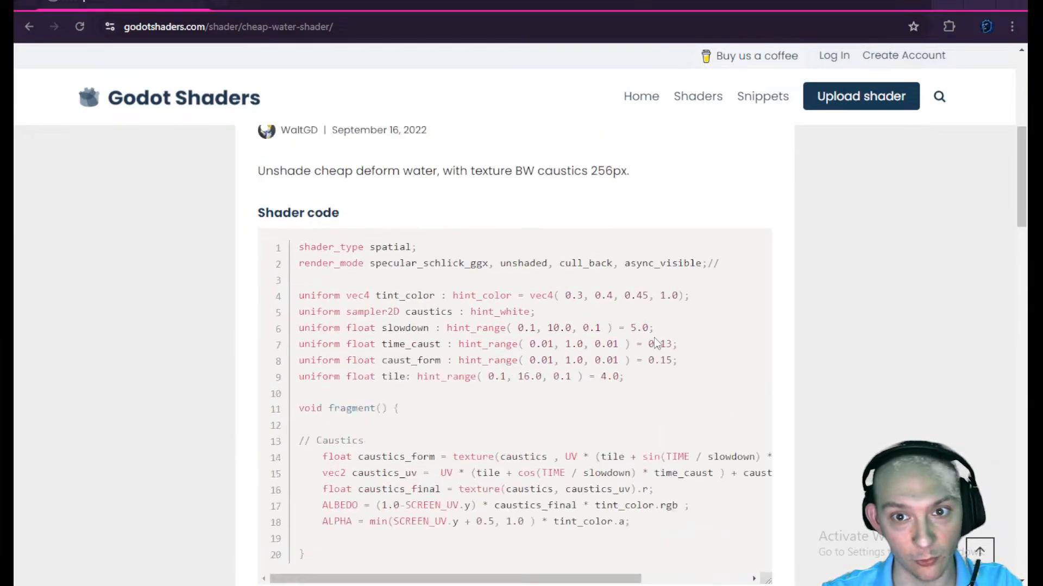
pyautogui.scroll(-8, 565, 438)
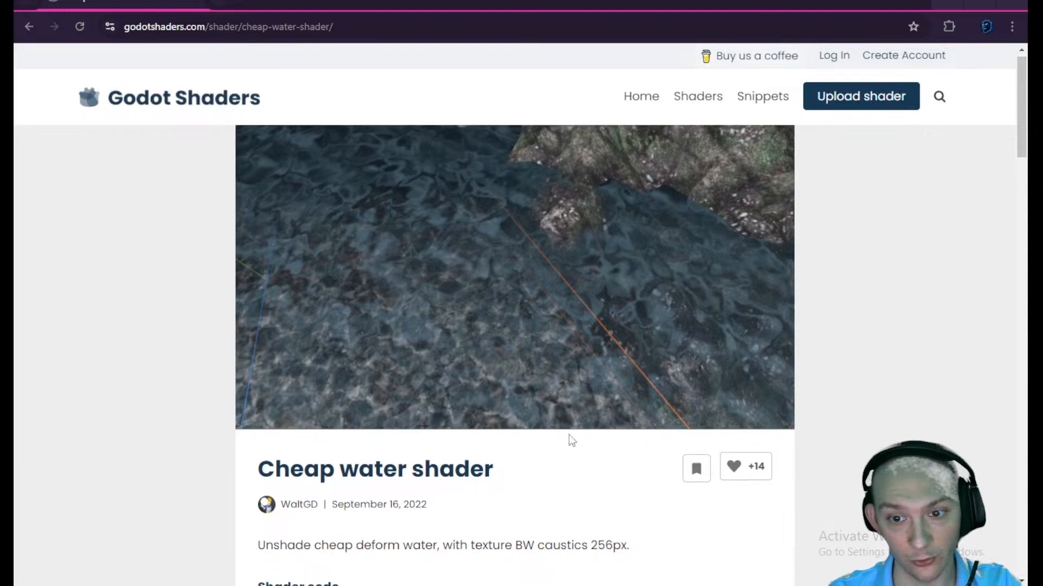
pyautogui.scroll(-4, 510, 339)
pyautogui.scroll(4, 510, 340)
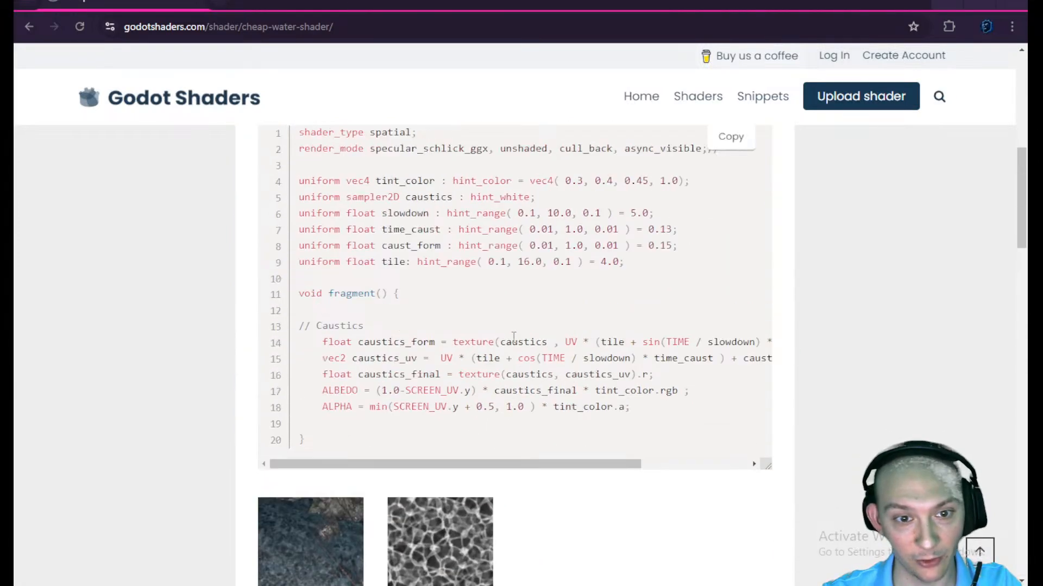
pyautogui.click(725, 283)
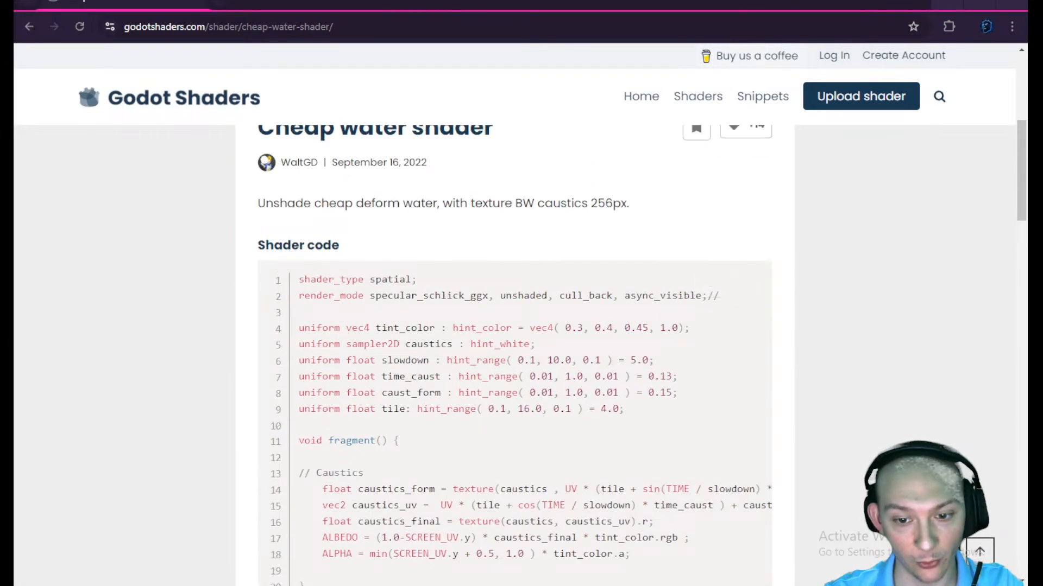
# - Back in Godot, clear the red Surface 0 material of the BloodPlane mesh and assign a new ShaderMaterial
pyautogui.hotkey('alt', 'Tab')
pyautogui.click(268, 256)
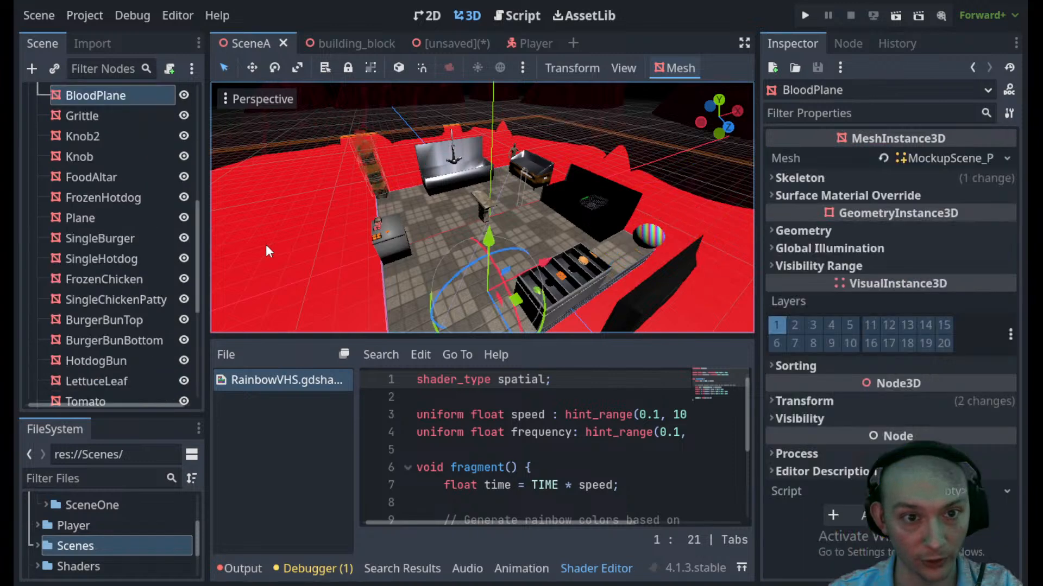
pyautogui.click(958, 167)
pyautogui.scroll(-2, 937, 345)
pyautogui.click(909, 384)
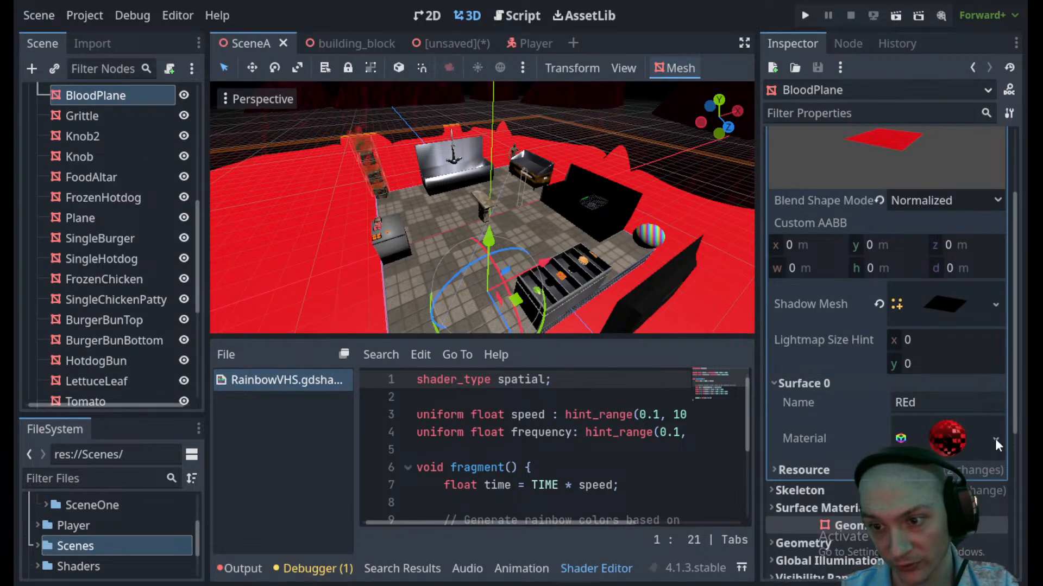
pyautogui.click(994, 438)
pyautogui.click(941, 450)
pyautogui.click(940, 432)
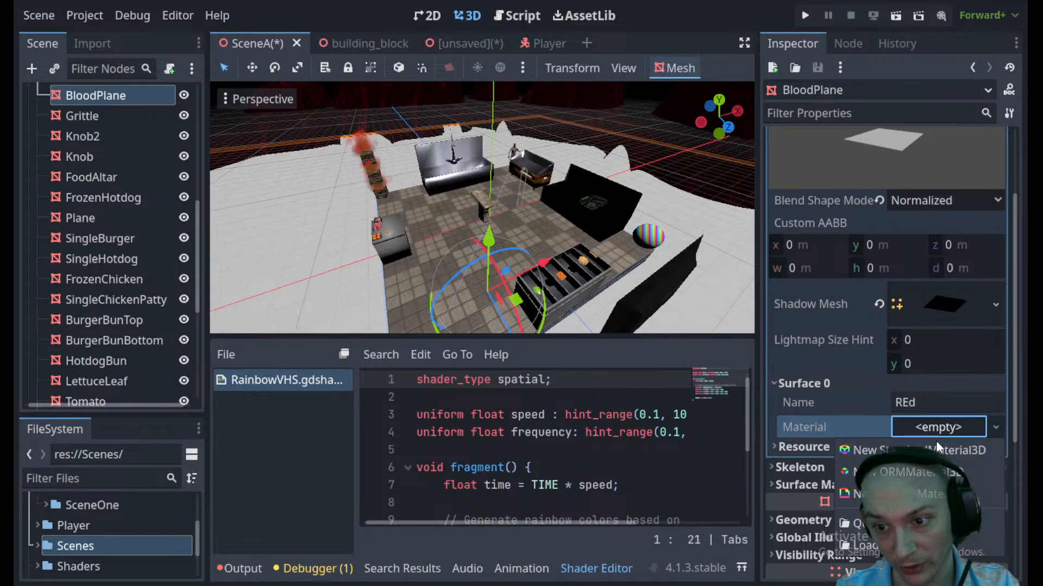
pyautogui.click(918, 489)
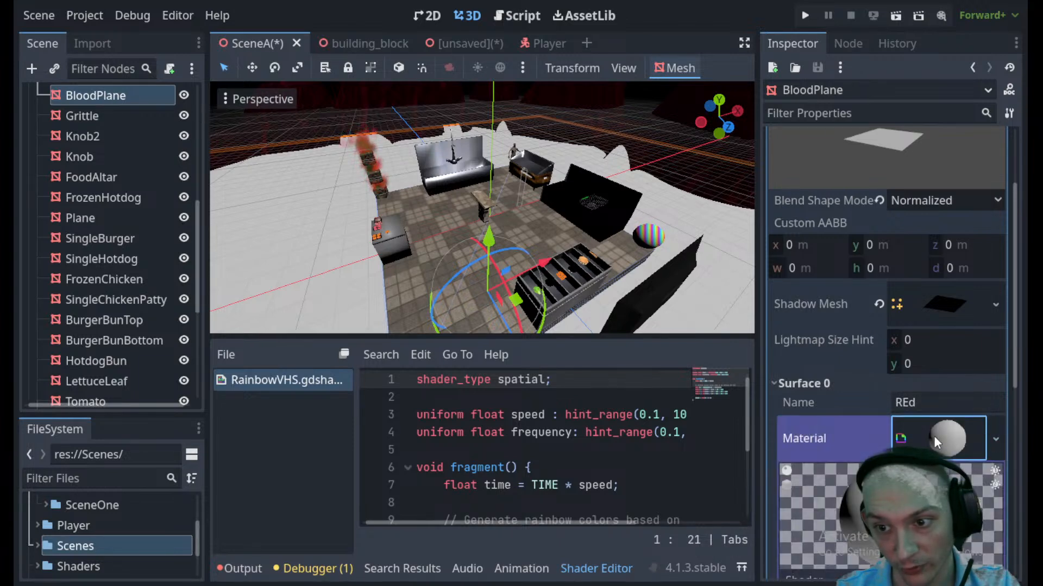
# - Start a new shader for BloodPlane's material, choose the res://Shaders folder, and clear the SceneA part of the file name
pyautogui.click(933, 436)
pyautogui.click(942, 413)
pyautogui.click(945, 436)
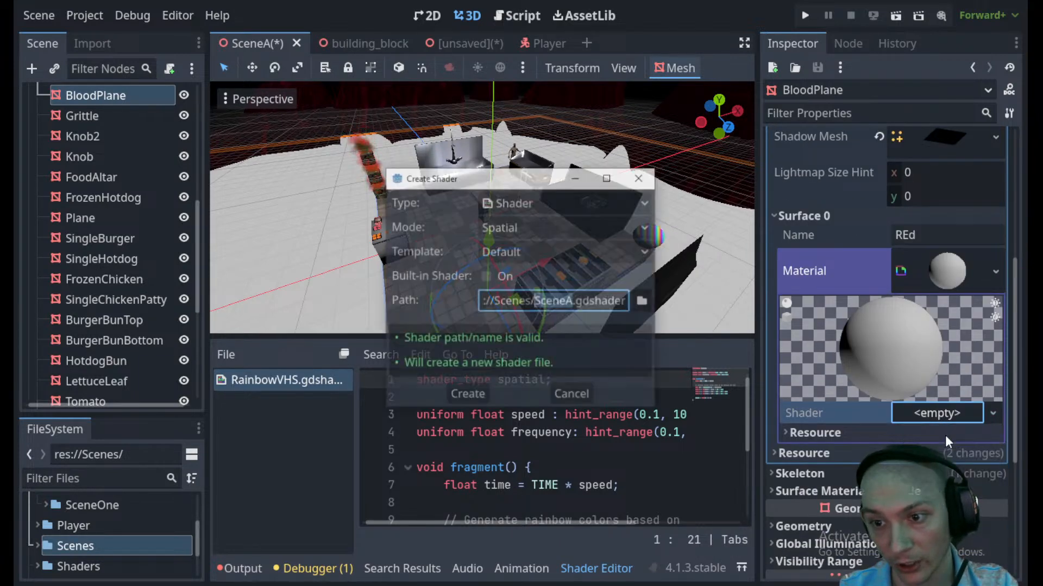
pyautogui.click(639, 302)
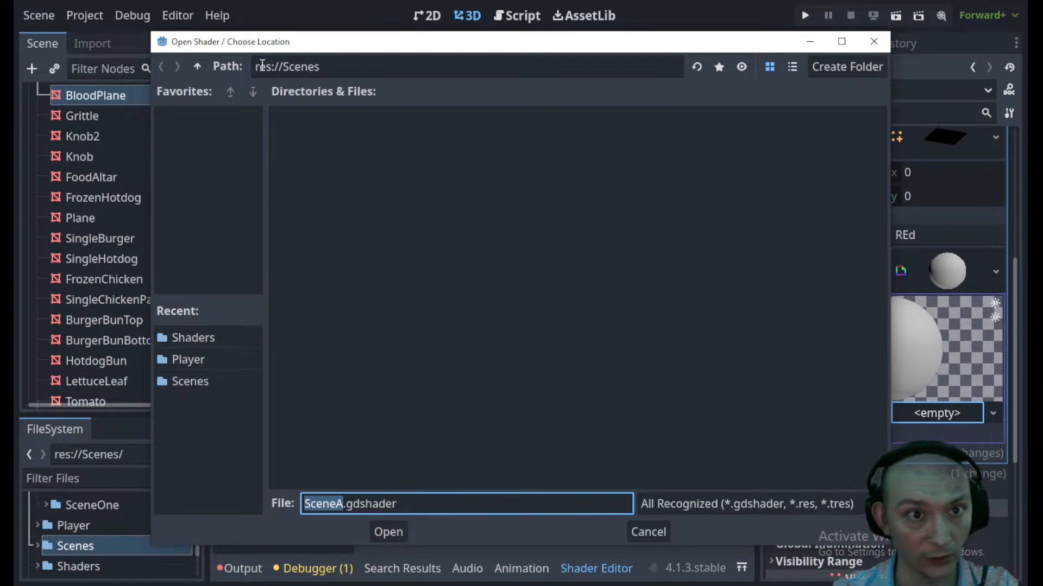
pyautogui.click(197, 66)
pyautogui.doubleClick(534, 142)
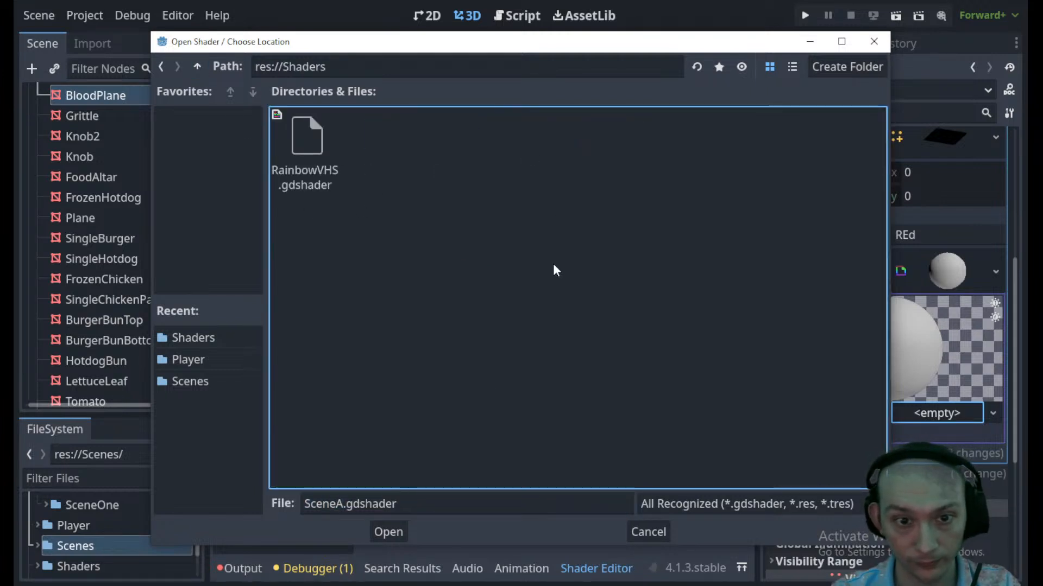
pyautogui.click(408, 498)
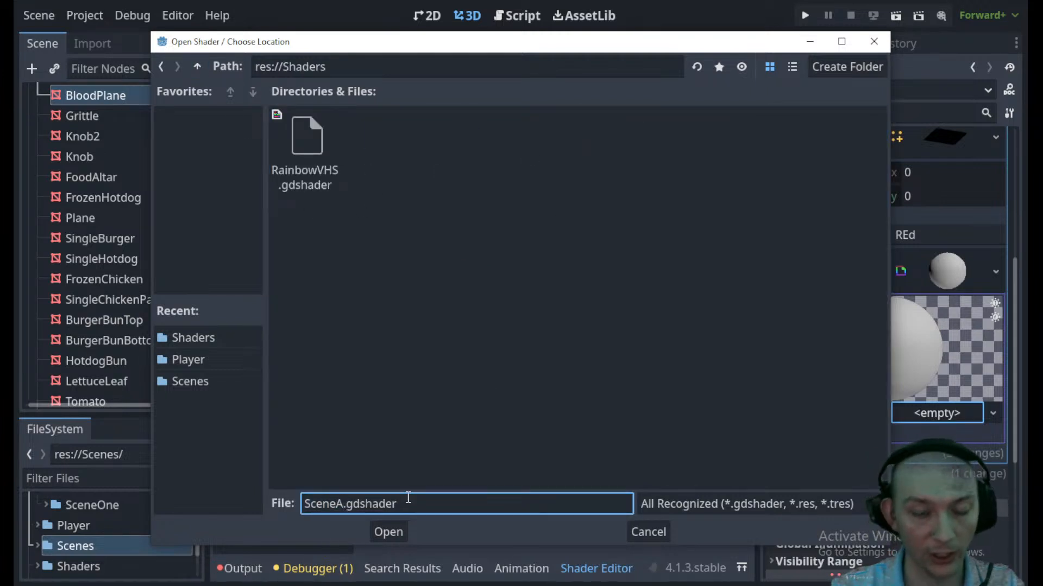
pyautogui.press('BackSpace')
pyautogui.press('BackSpace')
pyautogui.press('BackSpace')
pyautogui.press('BackSpace')
pyautogui.press('BackSpace')
pyautogui.press('BackSpace')
pyautogui.write('Wate')
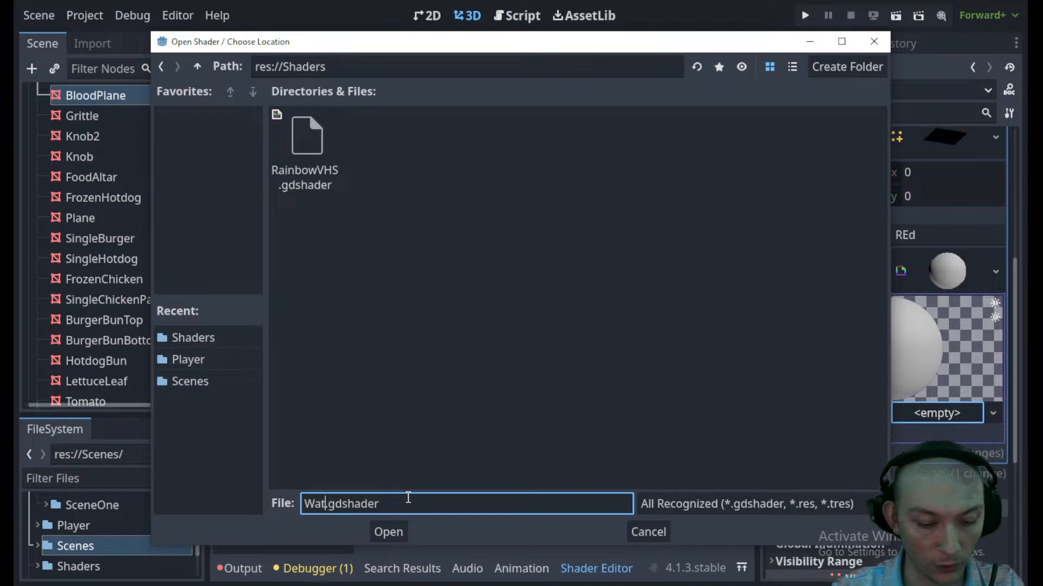
pyautogui.press('BackSpace')
pyautogui.press('BackSpace')
pyautogui.press('BackSpace')
pyautogui.press('BackSpace')
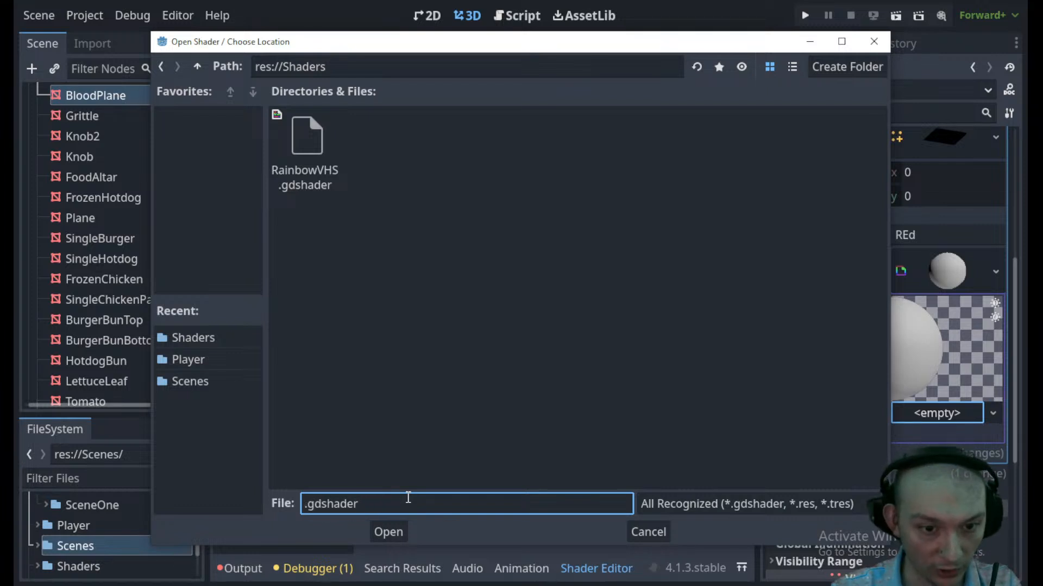
# - Name the shader file BloodShader.gdshader and create it
pyautogui.write('BloodShad')
pyautogui.write('er')
pyautogui.press('Return')
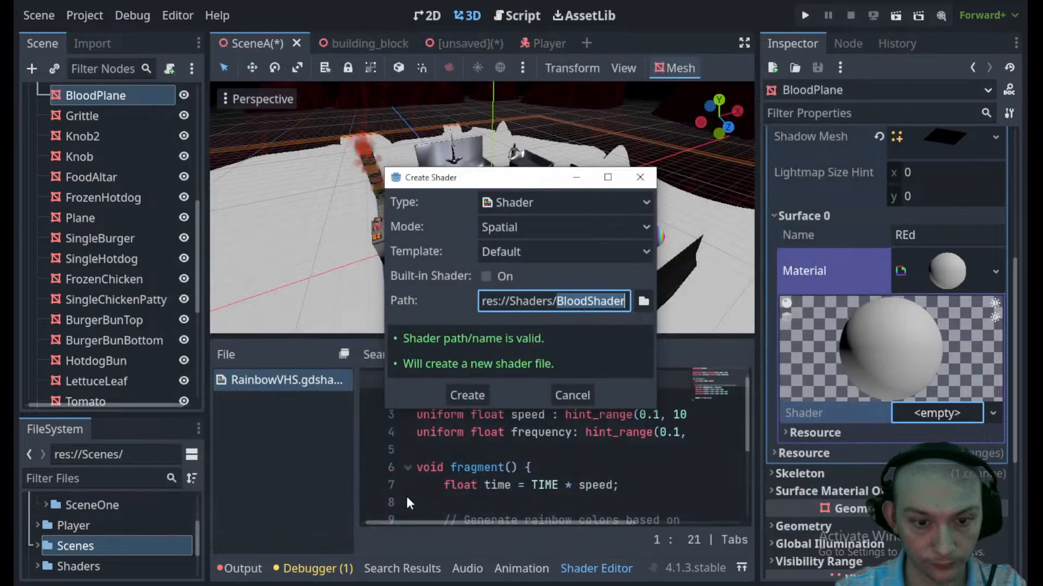
pyautogui.click(470, 395)
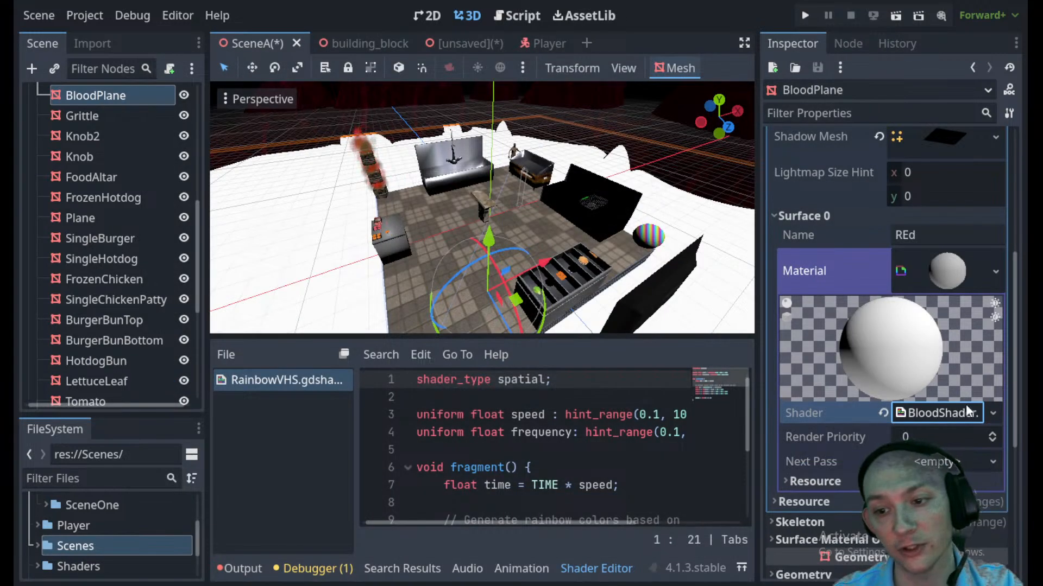
# - Replace the default BloodShader code with the copied Cheap water shader code and save the scene
pyautogui.click(936, 416)
pyautogui.moveTo(418, 467); pyautogui.dragTo(404, 375)
pyautogui.press('BackSpace')
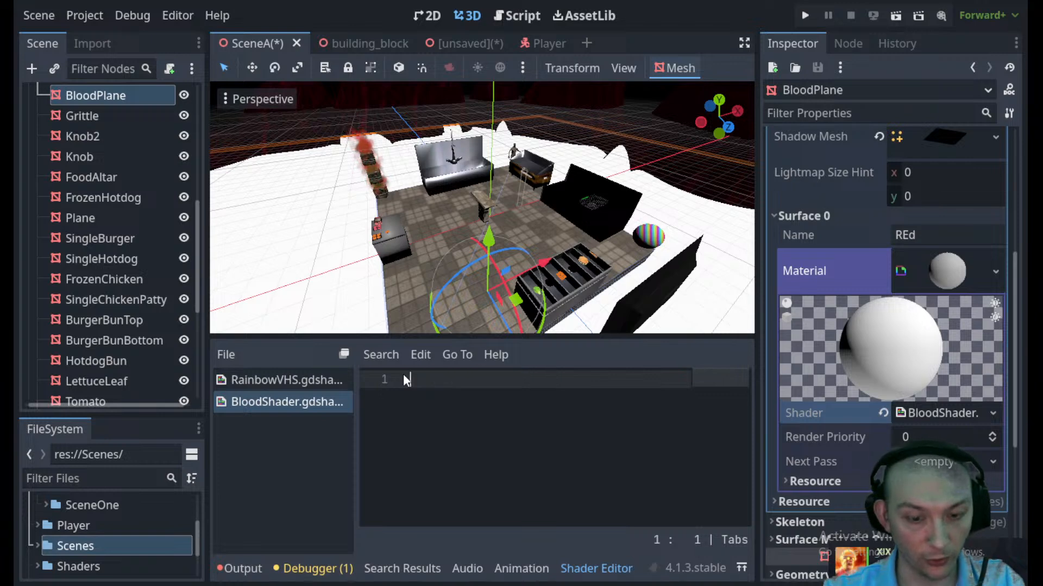
pyautogui.hotkey('ctrl', 'v')
pyautogui.hotkey('ctrl', 's')
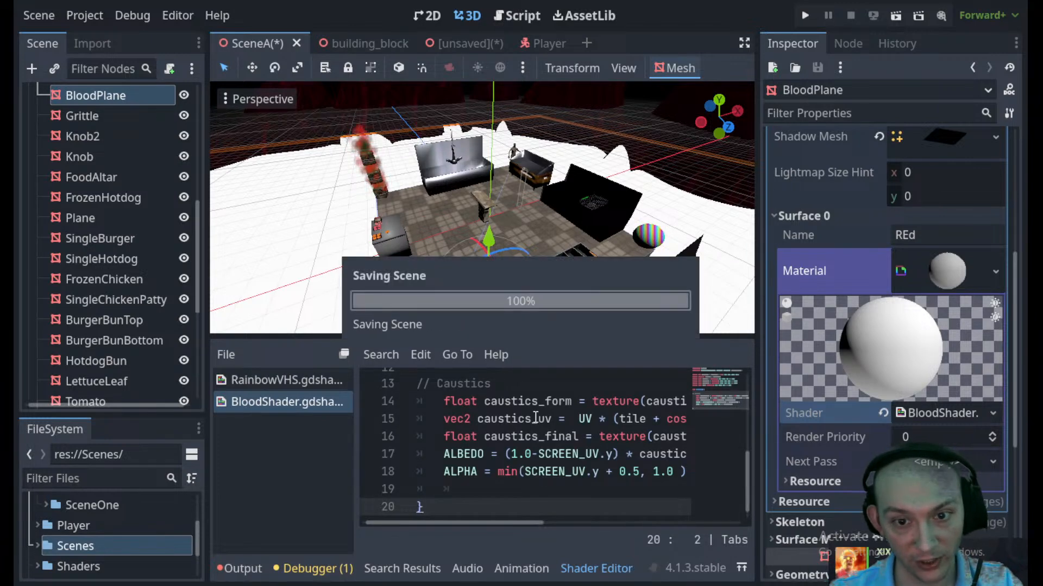
# - Read the BloodShader error message and widen the shader editor by narrowing the docks on both sides
pyautogui.click(577, 445)
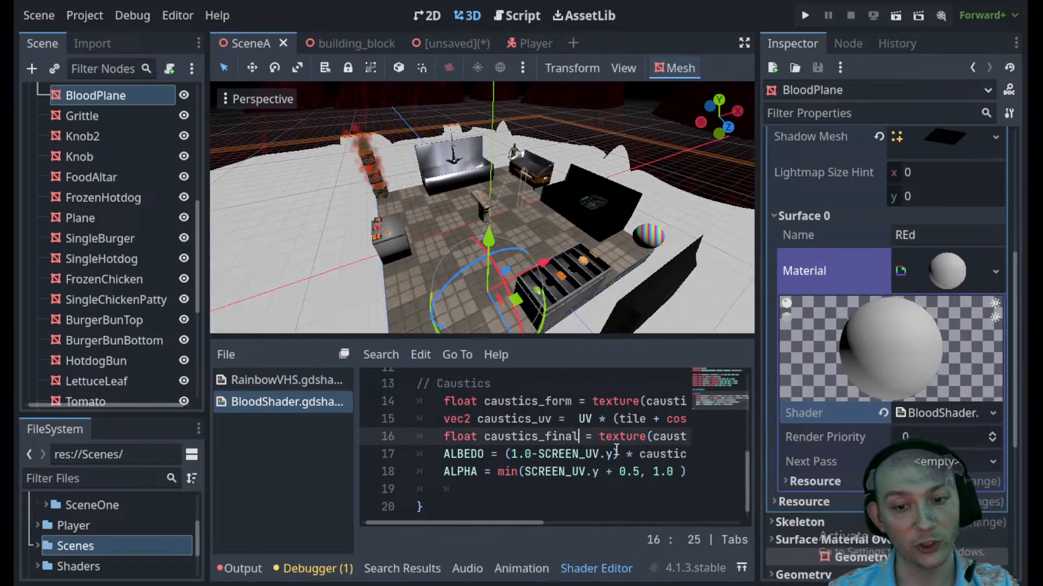
pyautogui.moveTo(562, 548); pyautogui.dragTo(634, 550)
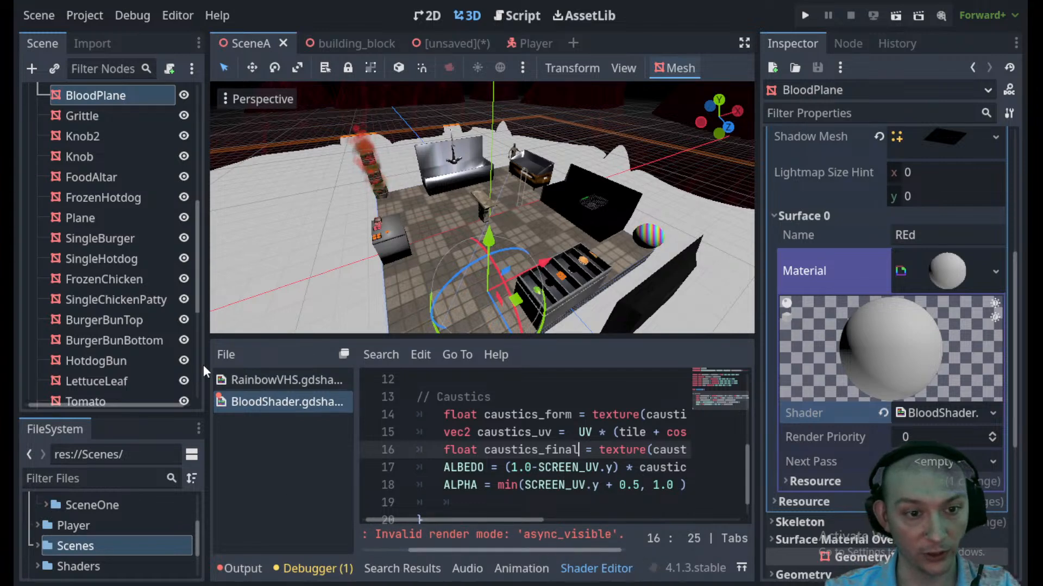
pyautogui.moveTo(207, 325); pyautogui.dragTo(140, 326)
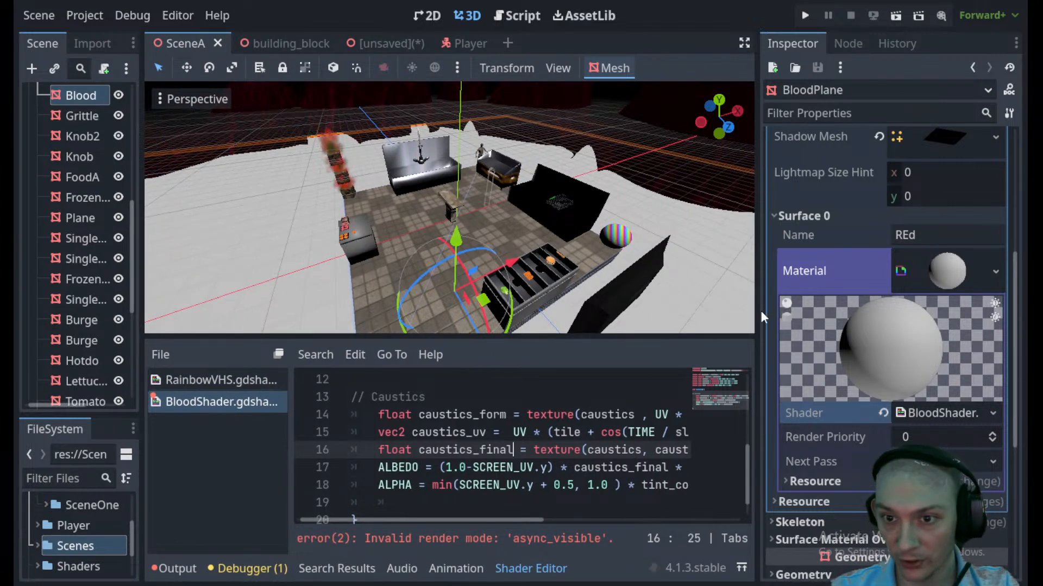
pyautogui.moveTo(759, 312); pyautogui.dragTo(864, 313)
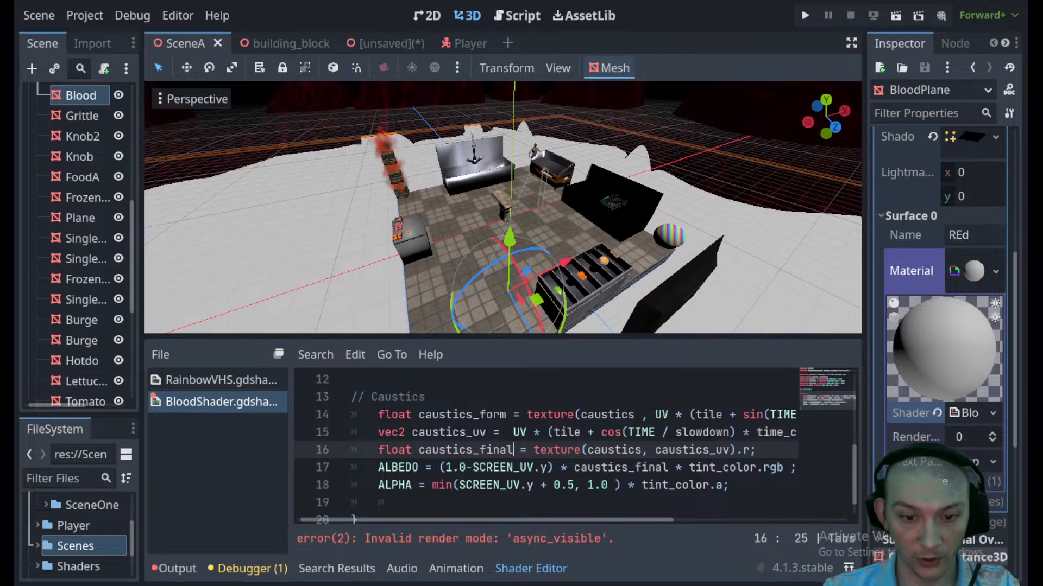
# - Switch to the Cheap water shader page in the browser and save its black-and-white caustics texture image as a PNG
pyautogui.moveTo(467, 585)
pyautogui.click(631, 529)
pyautogui.scroll(-7, 477, 343)
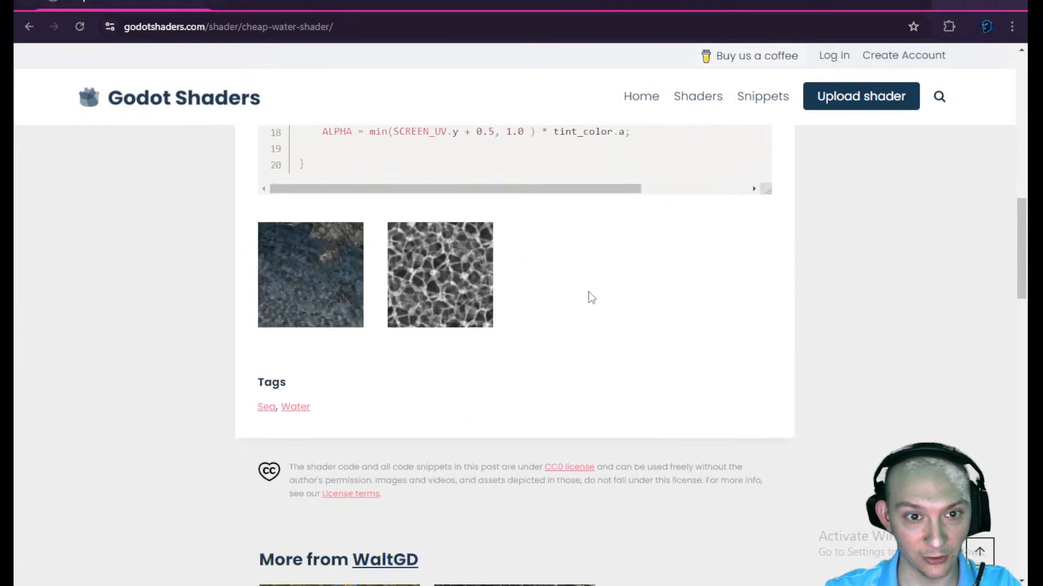
pyautogui.rightClick(477, 280)
pyautogui.click(542, 490)
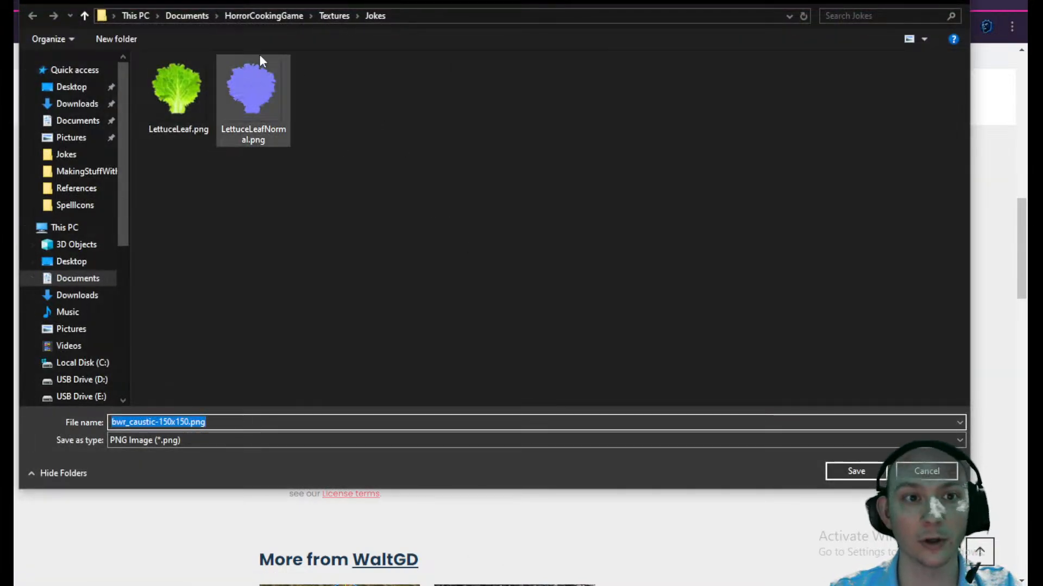
pyautogui.moveTo(773, 2); pyautogui.dragTo(1042, 32)
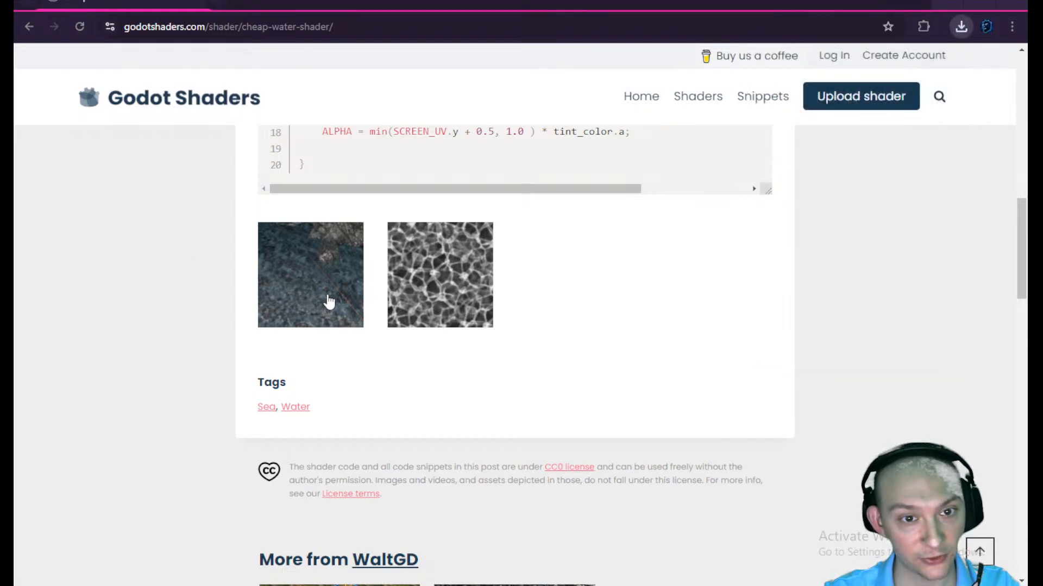
# - Check the comments on the Cheap water shader page for the changes needed to use it with Godot 4
pyautogui.scroll(2, 336, 312)
pyautogui.scroll(-6, 424, 329)
pyautogui.scroll(6, 475, 334)
pyautogui.scroll(-20, 475, 338)
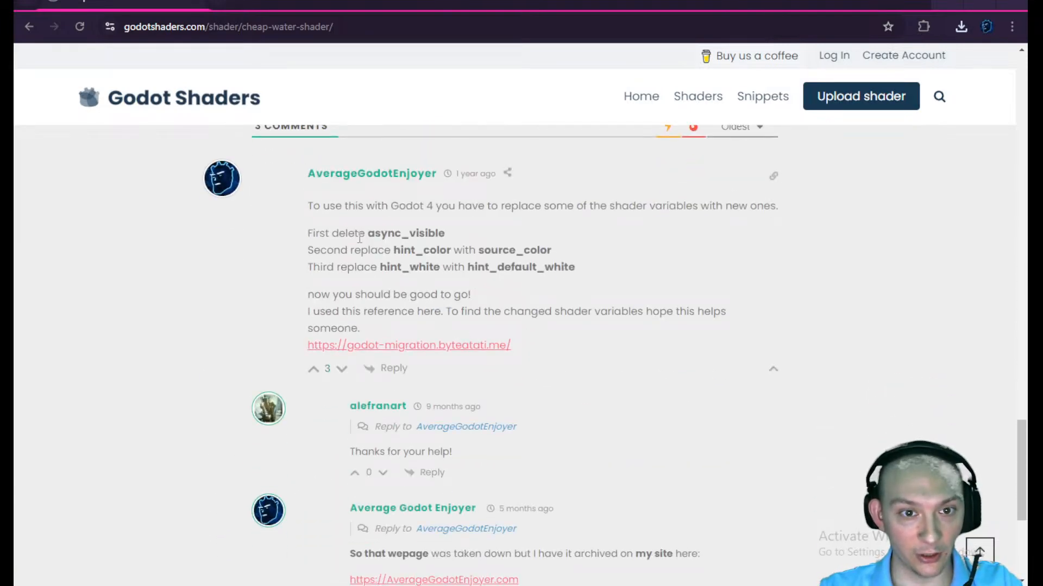
pyautogui.scroll(-1, 359, 233)
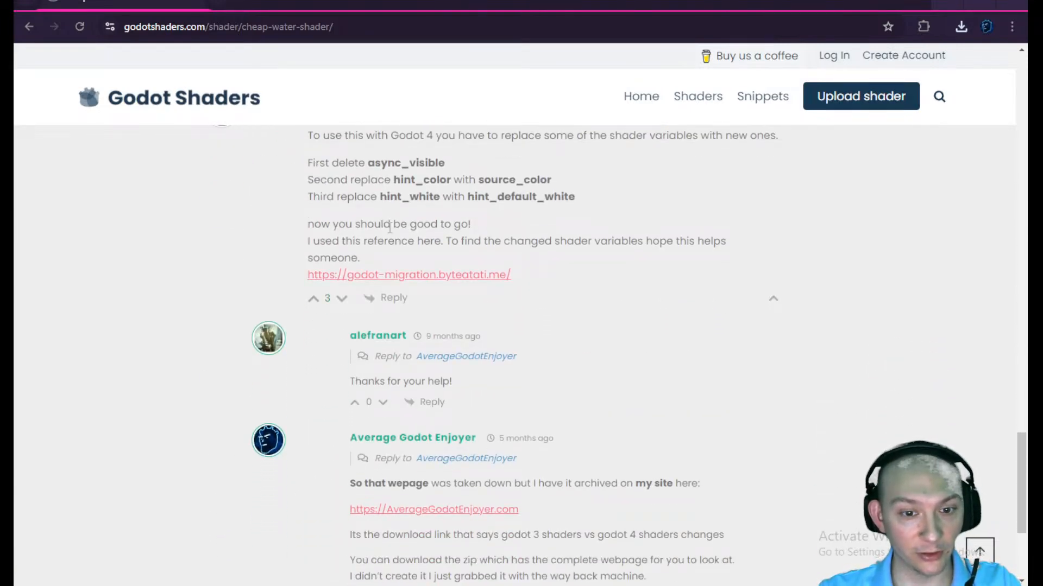
pyautogui.scroll(1, 413, 234)
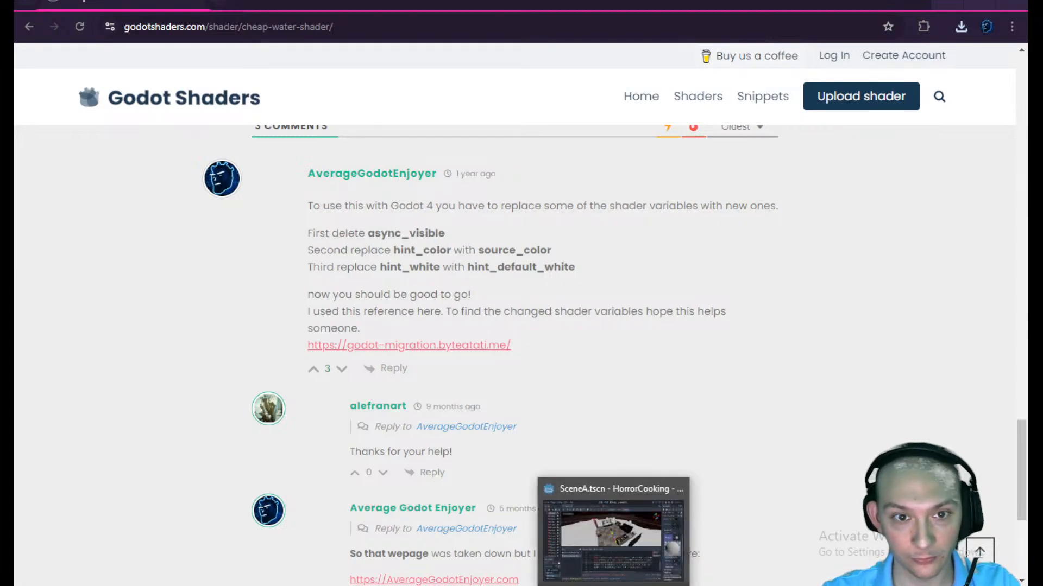
# - Switch back to the Godot editor, enlarge the shader code area, and remove async_visible from BloodShader's render_mode line
pyautogui.click(614, 583)
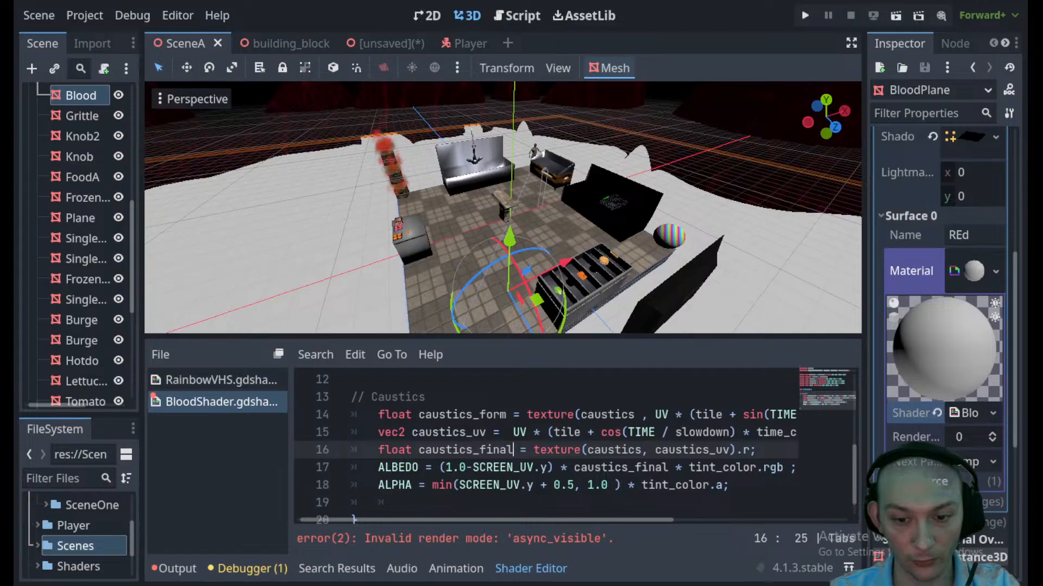
pyautogui.click(613, 584)
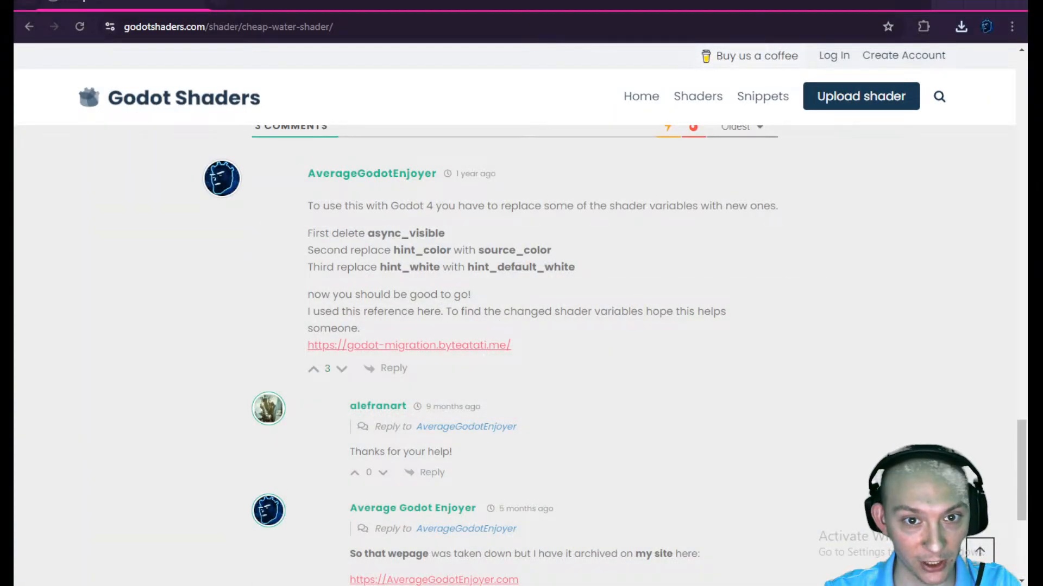
pyautogui.click(613, 584)
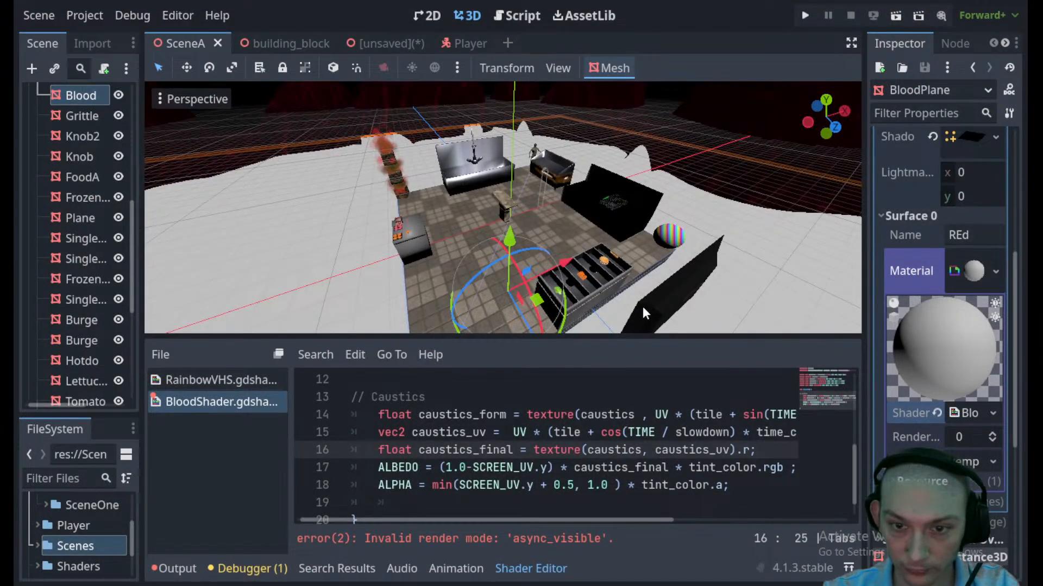
pyautogui.moveTo(590, 337); pyautogui.dragTo(564, 181)
pyautogui.scroll(2, 520, 324)
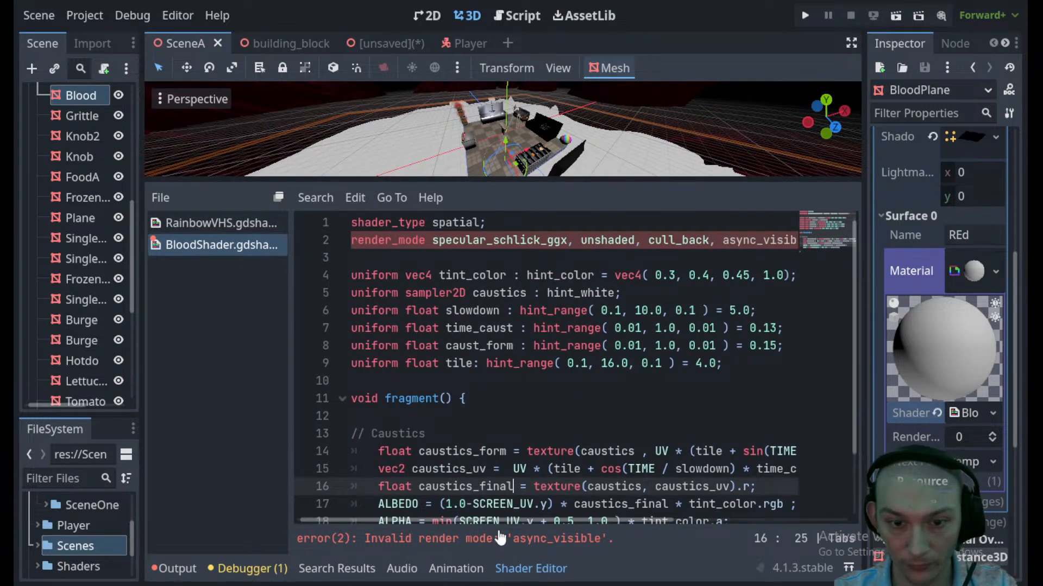
pyautogui.moveTo(532, 518); pyautogui.dragTo(617, 519)
pyautogui.moveTo(689, 239); pyautogui.dragTo(596, 239)
pyautogui.press('BackSpace')
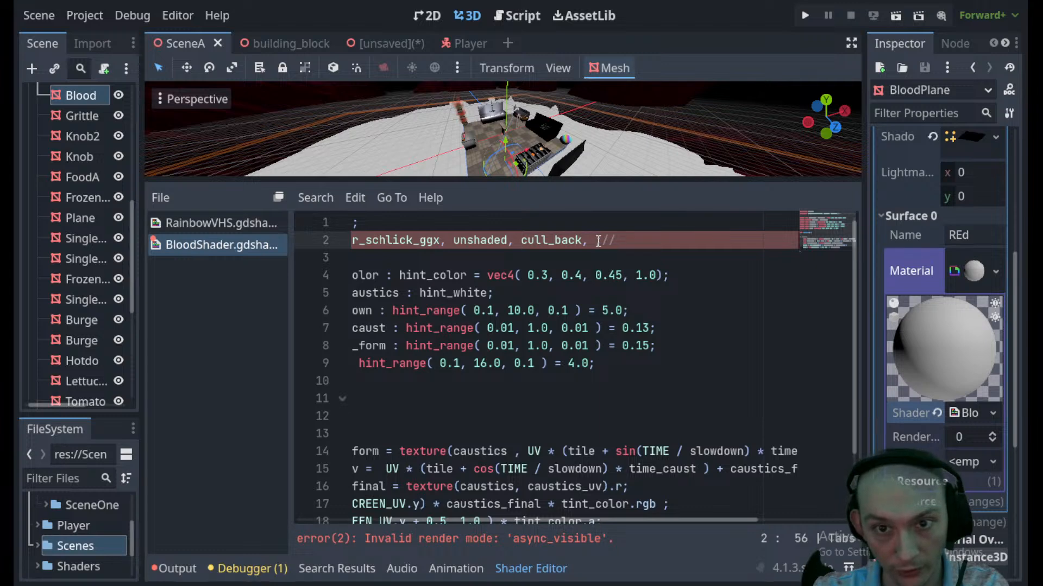
pyautogui.press('BackSpace')
pyautogui.moveTo(601, 520); pyautogui.dragTo(565, 519)
# - Recheck the Godot 4 comment in the browser and replace hint_color with source_color on the tint_color uniform in BloodShader
pyautogui.hotkey('alt', 'Tab')
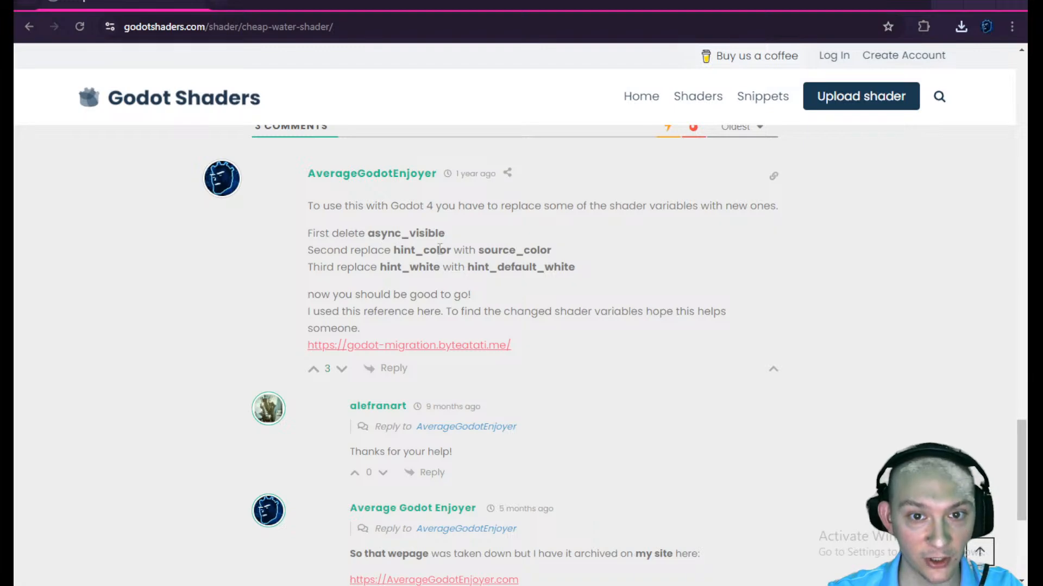
pyautogui.hotkey('alt', 'Tab')
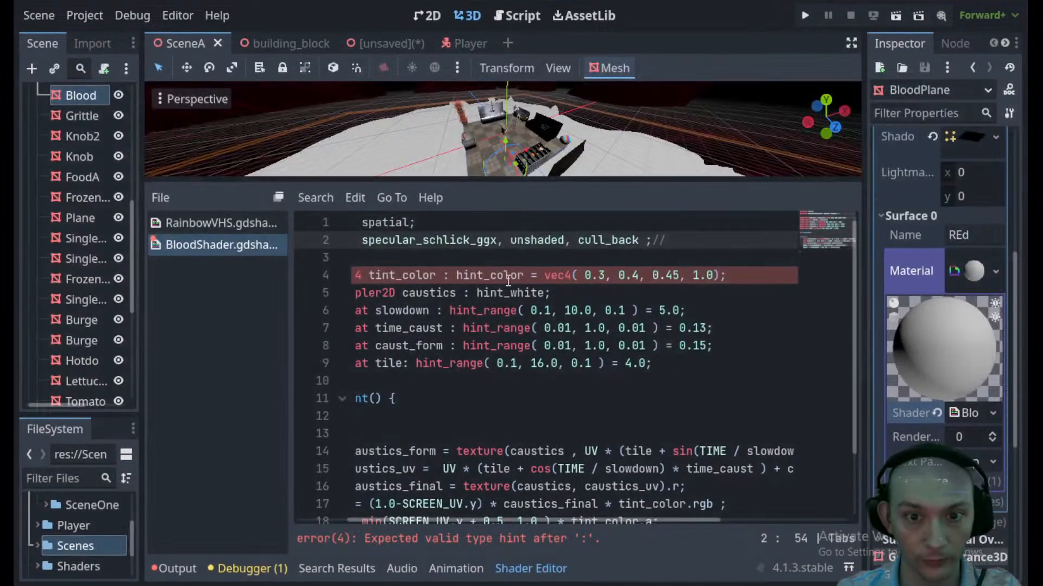
pyautogui.click(488, 276)
pyautogui.press('BackSpace')
pyautogui.press('BackSpace')
pyautogui.press('BackSpace')
pyautogui.press('BackSpace')
pyautogui.press('BackSpace')
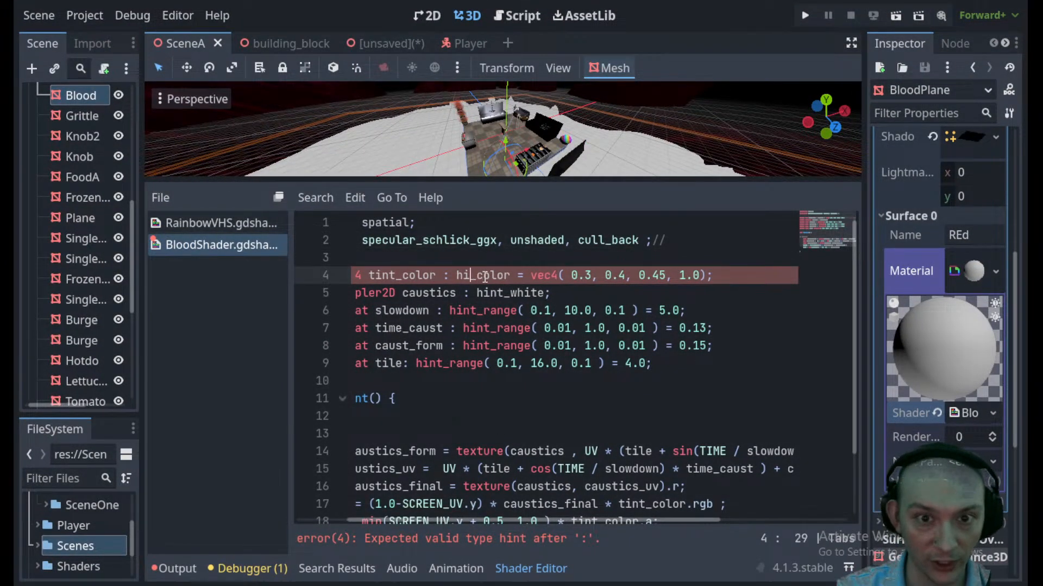
pyautogui.write('source')
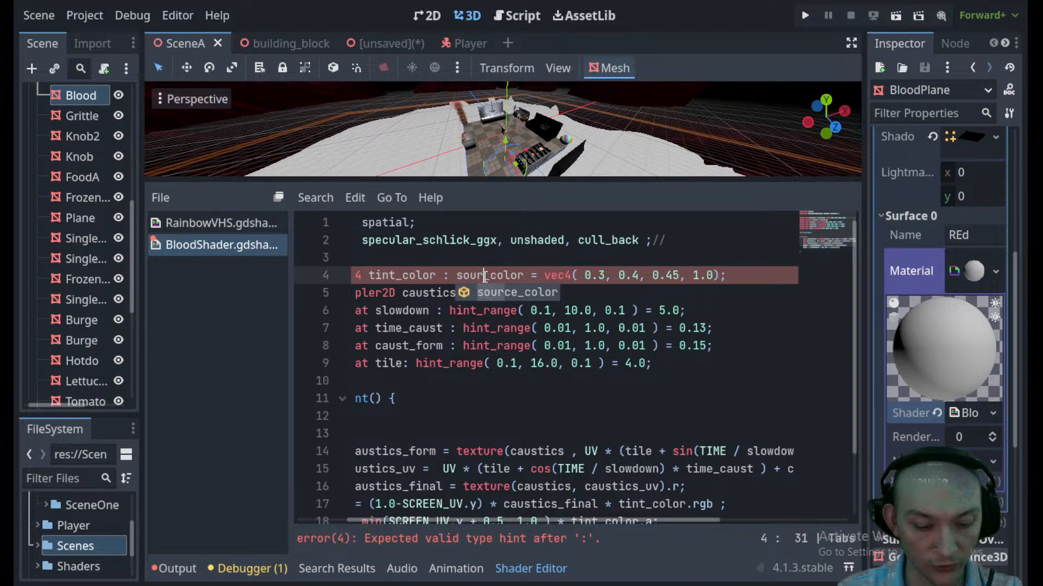
pyautogui.click(519, 254)
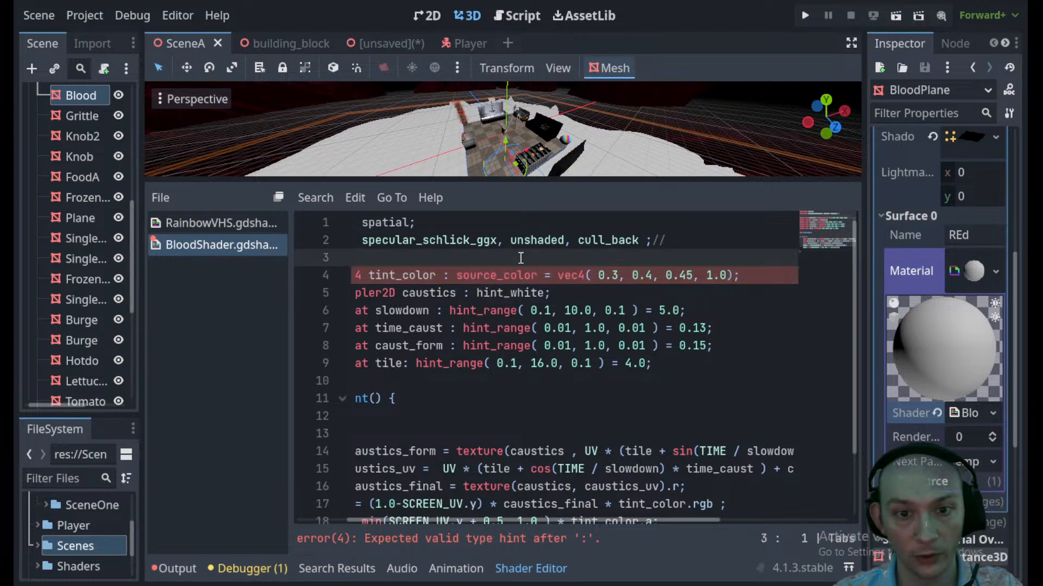
# - Try source_white as the hint of the caustics uniform in BloodShader
pyautogui.click(504, 294)
pyautogui.press('BackSpace')
pyautogui.press('BackSpace')
pyautogui.press('BackSpace')
pyautogui.press('BackSpace')
pyautogui.write('source')
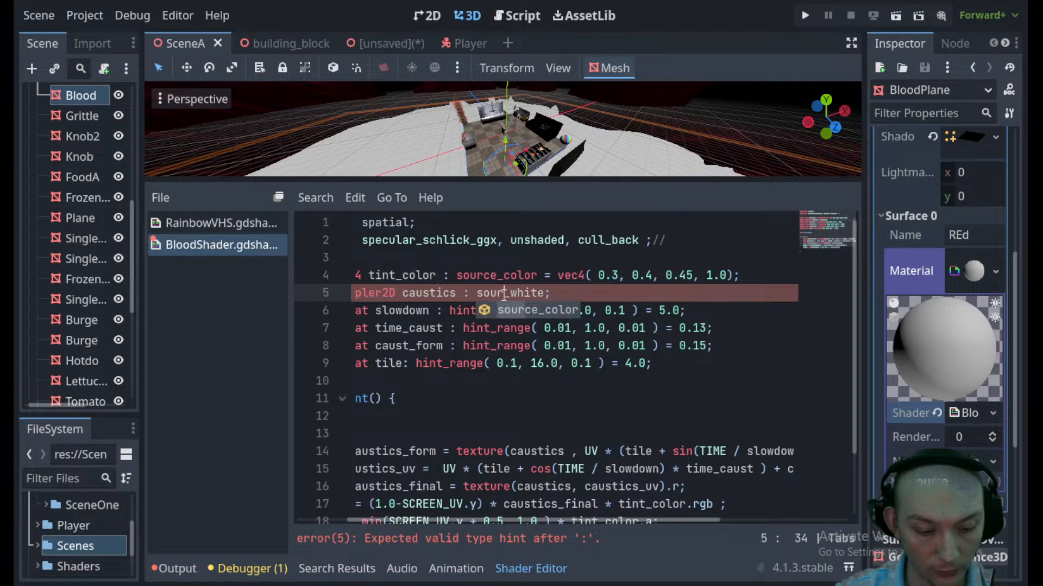
pyautogui.click(554, 259)
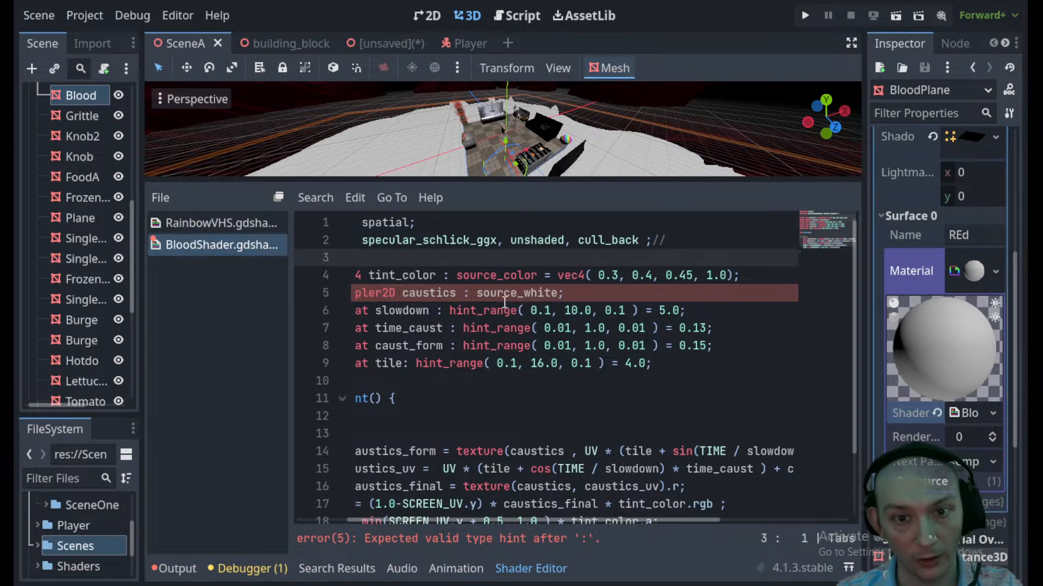
# - Check the comment on the Cheap water shader page and set the caustics uniform's hint to hint_default_white in BloodShader
pyautogui.hotkey('alt', 'Tab')
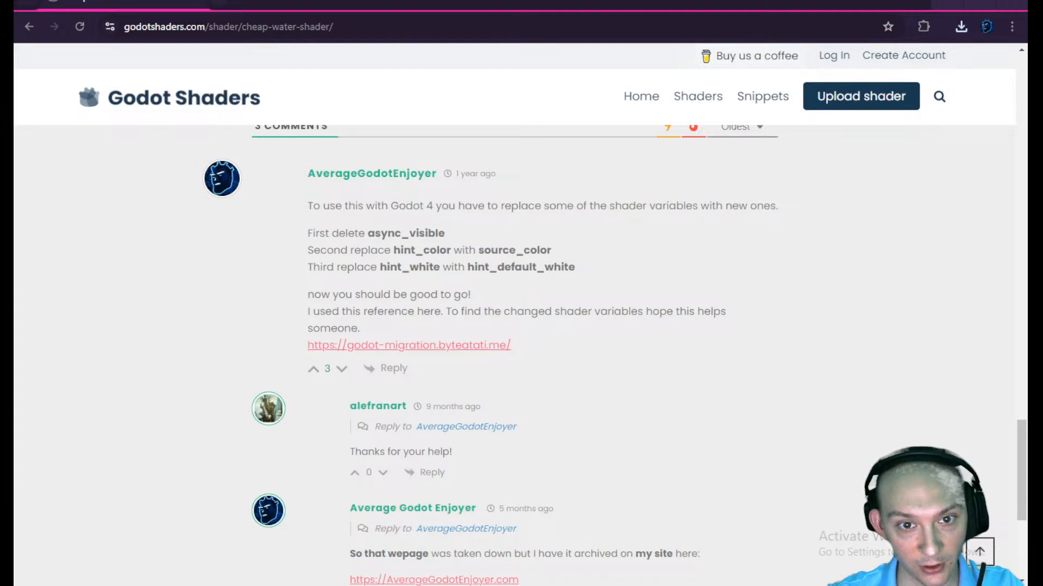
pyautogui.hotkey('alt', 'Tab')
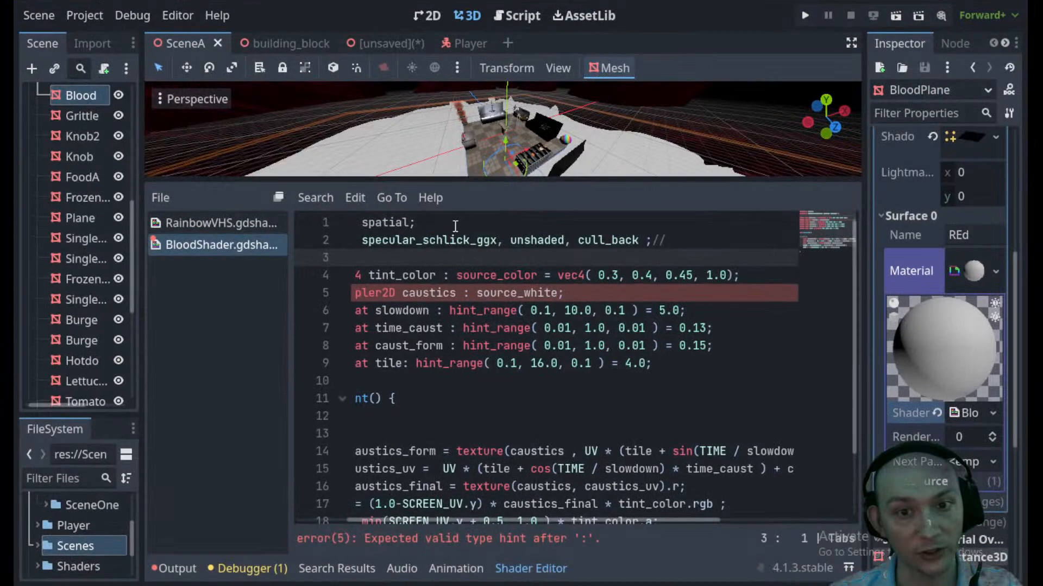
pyautogui.click(514, 292)
pyautogui.press('BackSpace')
pyautogui.press('BackSpace')
pyautogui.press('BackSpace')
pyautogui.press('BackSpace')
pyautogui.press('BackSpace')
pyautogui.press('BackSpace')
pyautogui.write('hint_def')
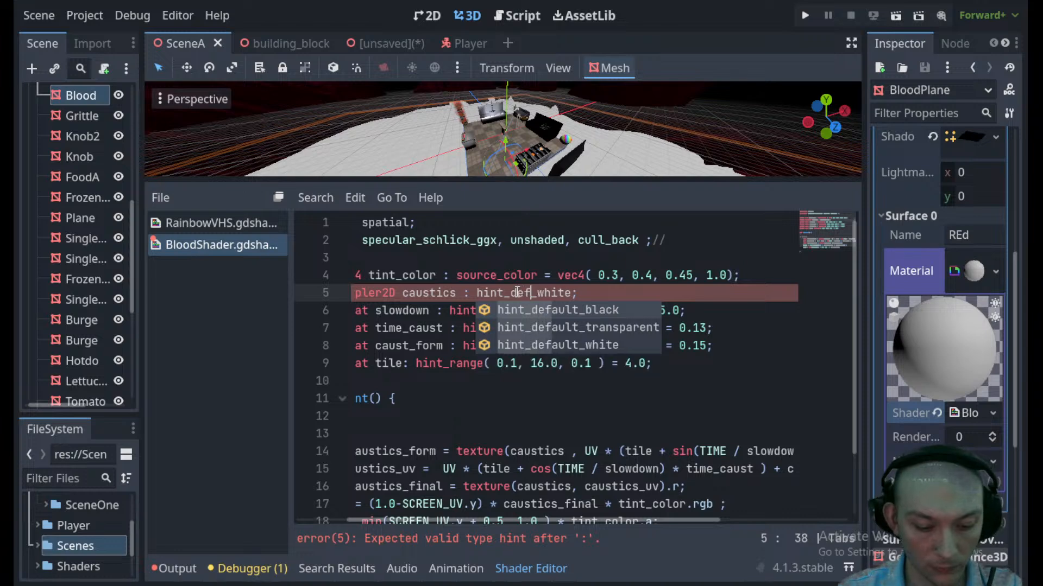
pyautogui.write('ua')
pyautogui.press('BackSpace')
pyautogui.press('BackSpace')
pyautogui.write('ault')
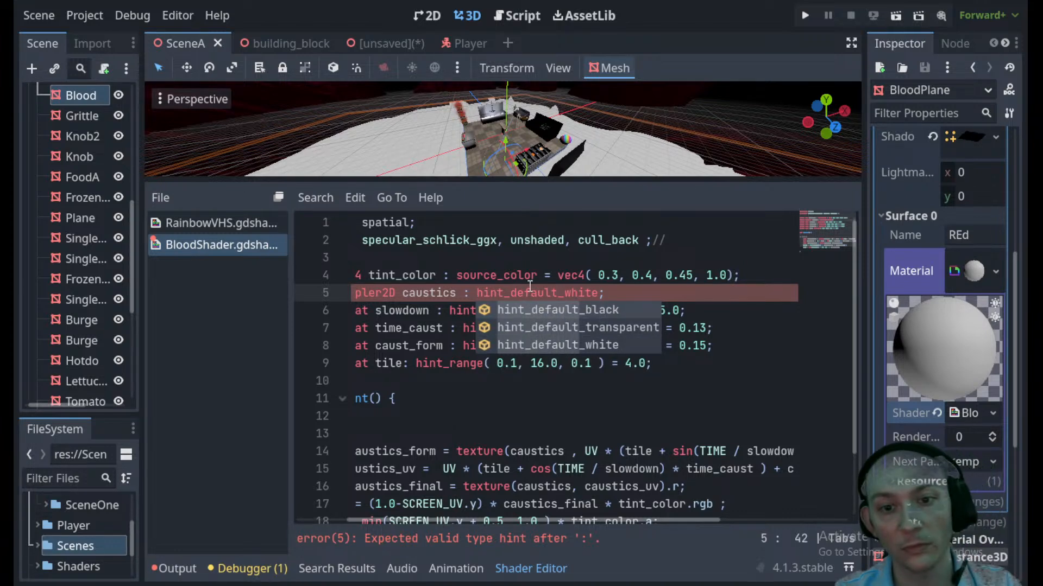
pyautogui.click(587, 261)
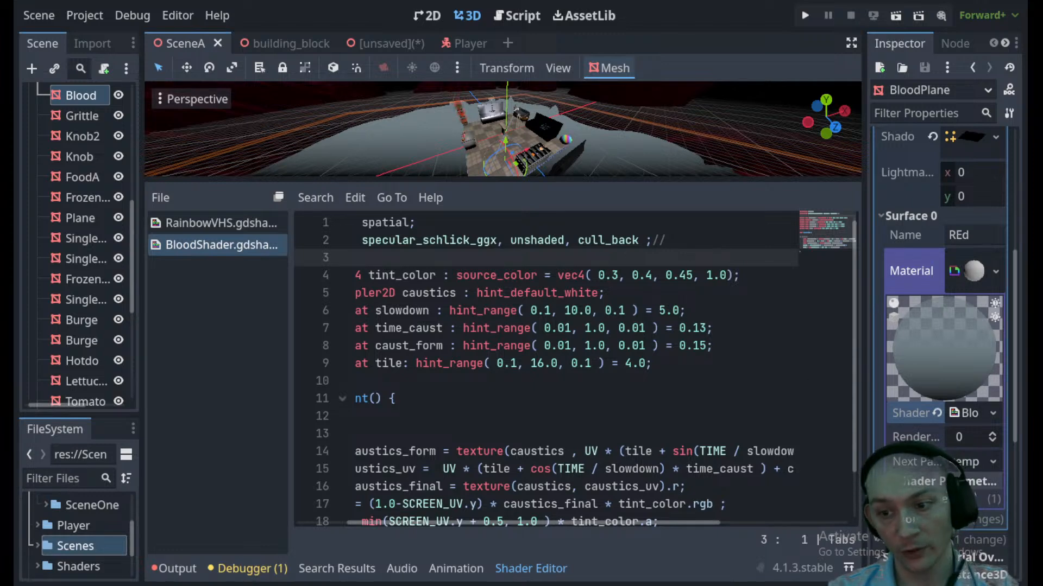
# - Expand the BloodPlane material's shader parameters and set the tint colour to the red a73338
pyautogui.click(918, 482)
pyautogui.click(983, 499)
pyautogui.moveTo(878, 164); pyautogui.dragTo(970, 193)
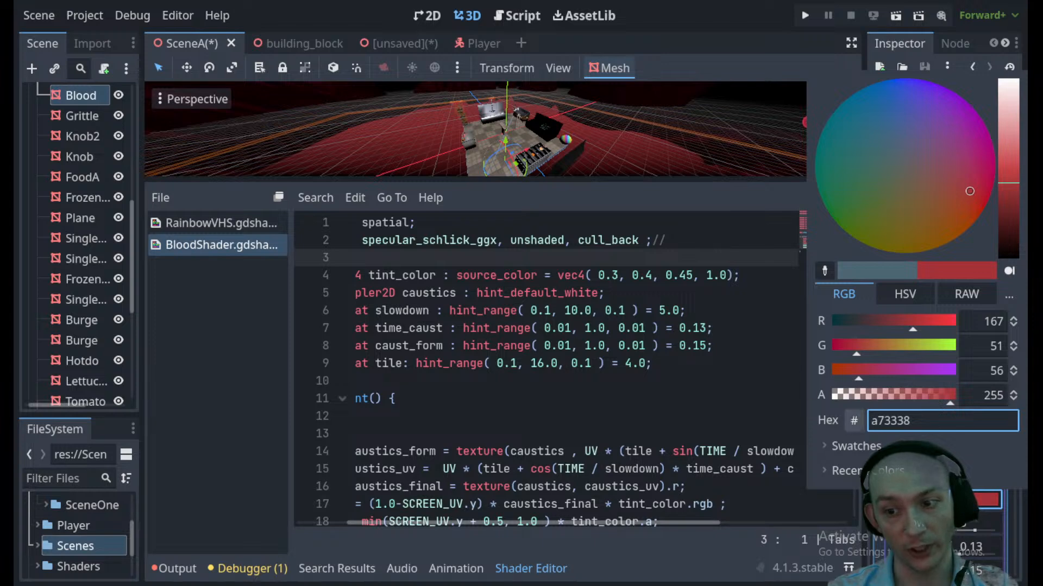
# - Quick-load bwr_caustic-150x150.png as the Caustics texture of the BloodPlane's shader material
pyautogui.scroll(-5, 878, 386)
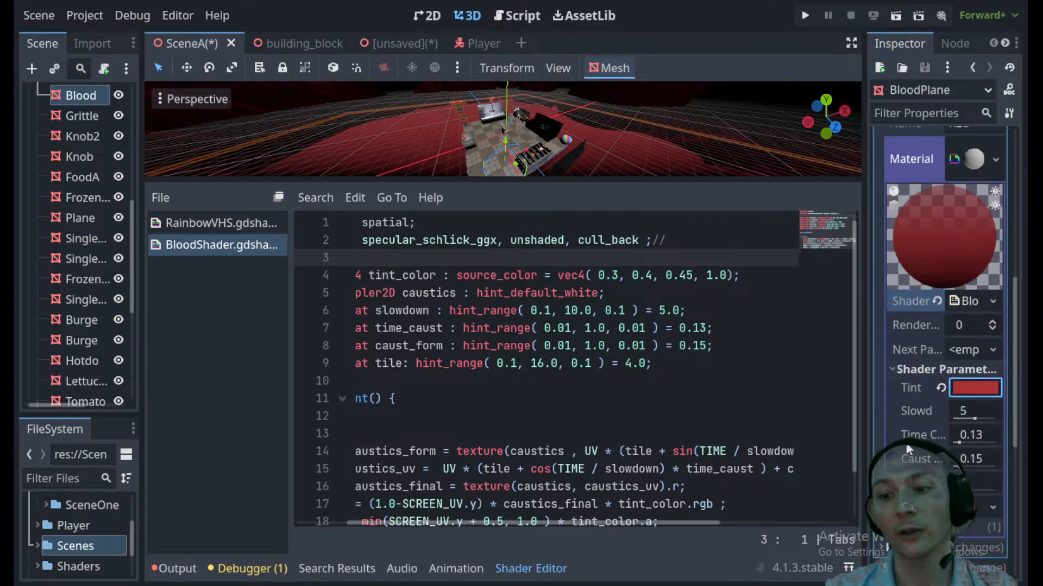
pyautogui.click(978, 338)
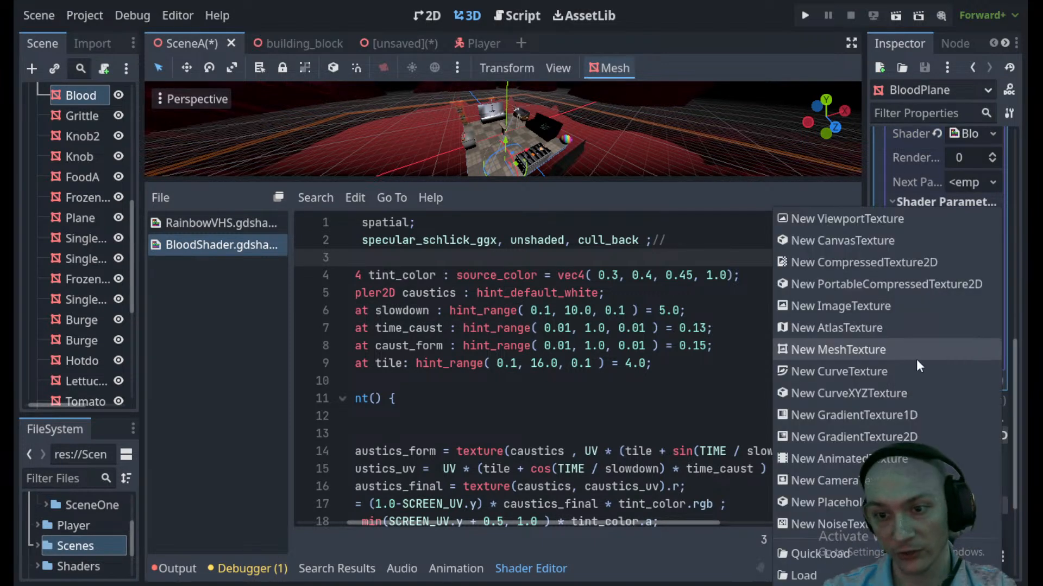
pyautogui.click(836, 552)
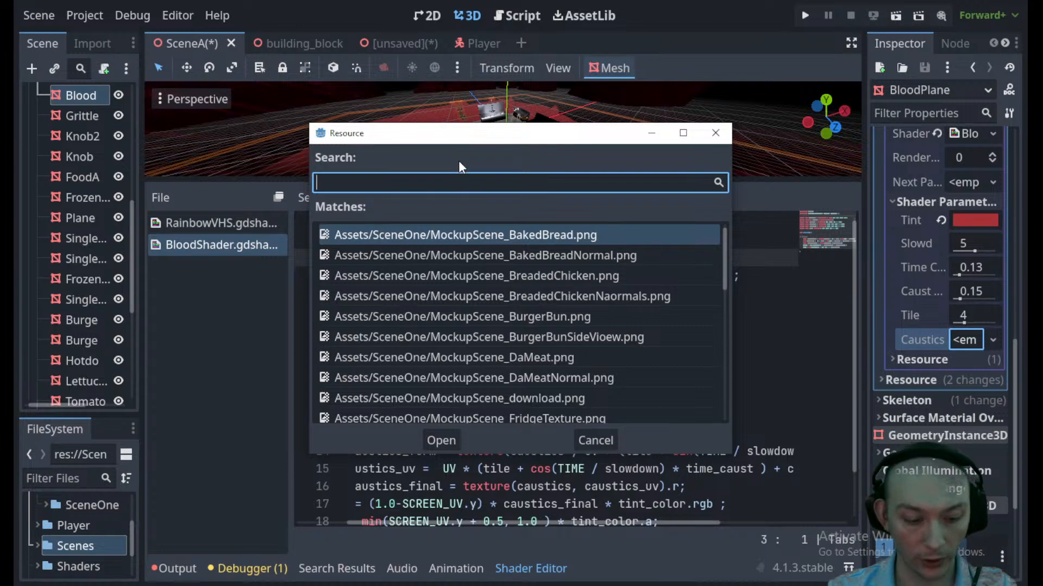
pyautogui.write('ca')
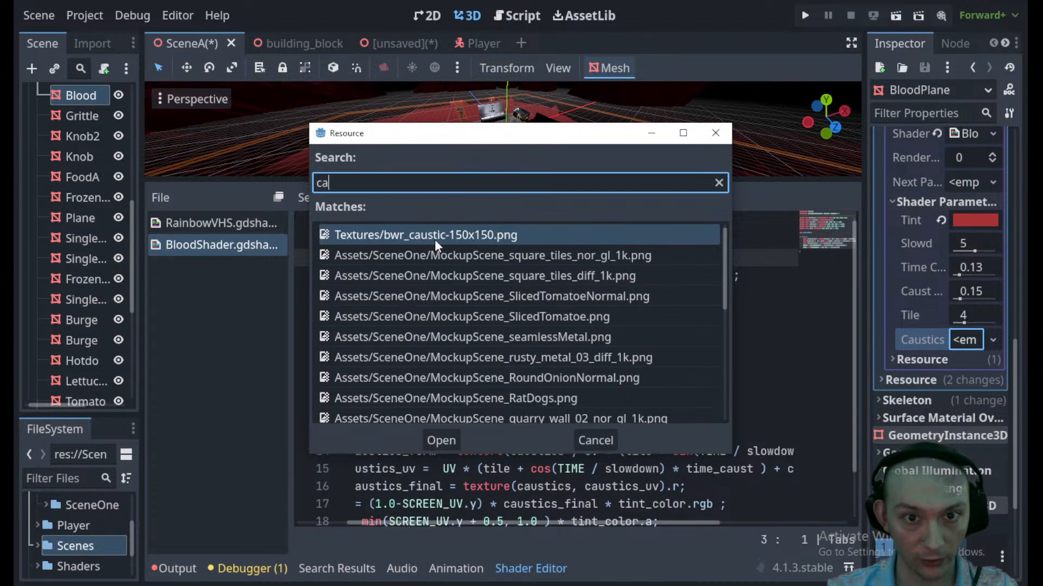
pyautogui.click(442, 439)
# - Collapse the shader editor to enlarge the 3D viewport, inspect the blood surface around the kitchen, and save SceneA
pyautogui.moveTo(517, 177); pyautogui.dragTo(308, 549)
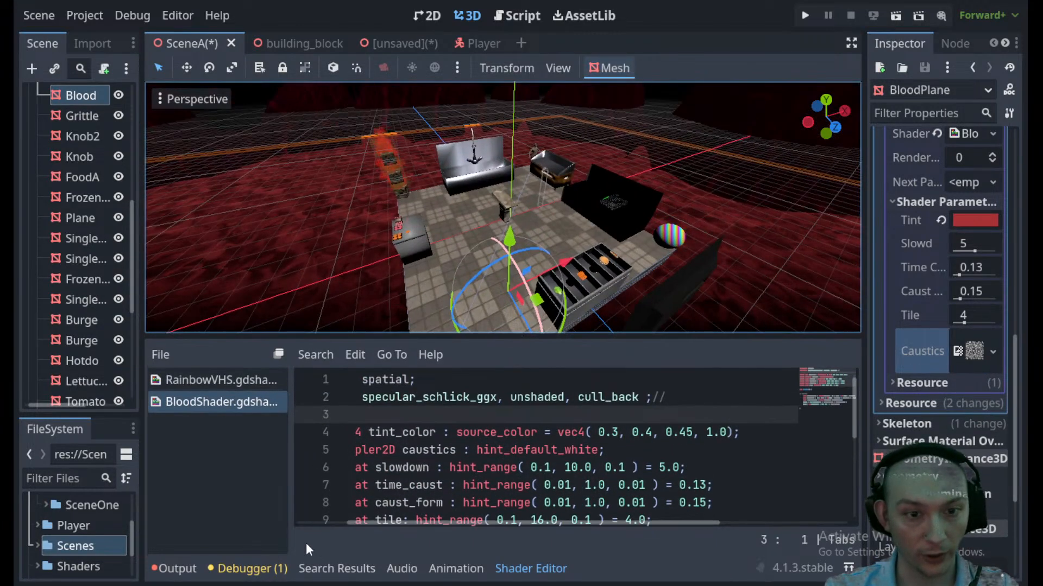
pyautogui.click(174, 569)
pyautogui.click(175, 568)
pyautogui.scroll(-8, 409, 240)
pyautogui.moveTo(473, 345); pyautogui.dragTo(572, 363, button='middle')
pyautogui.scroll(-4, 579, 403)
pyautogui.hotkey('ctrl', 's')
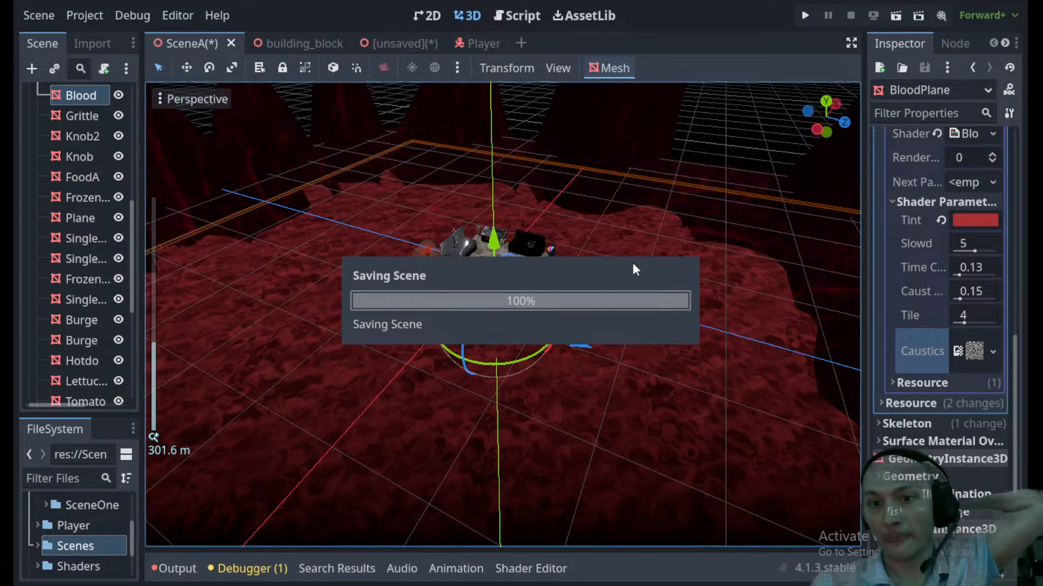
pyautogui.scroll(8, 613, 332)
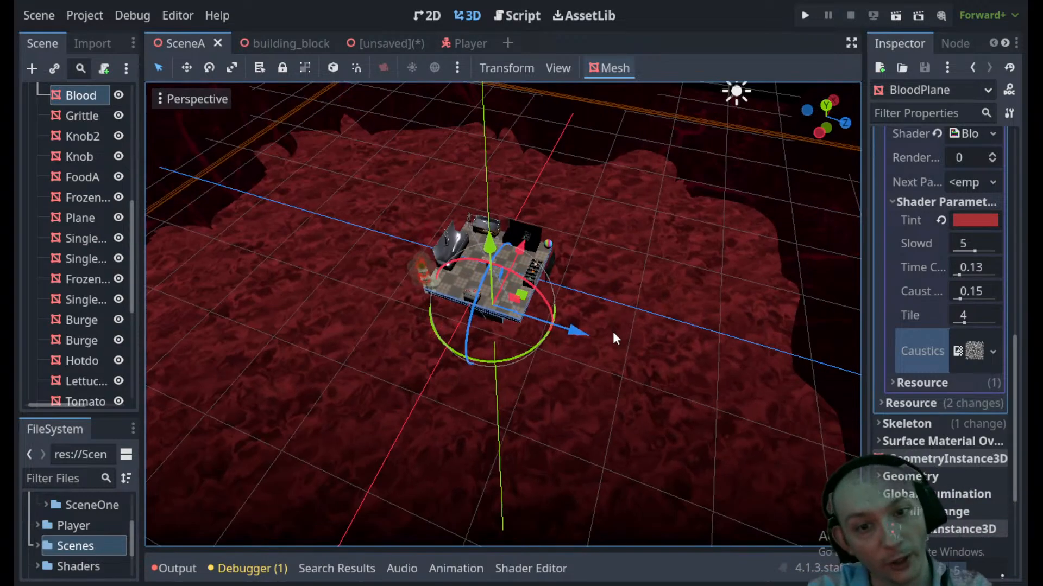
# - Run the current scene and walk around the kitchen platform to examine the moving blood liquid, the rainbow sphere and the lighting
pyautogui.click(895, 17)
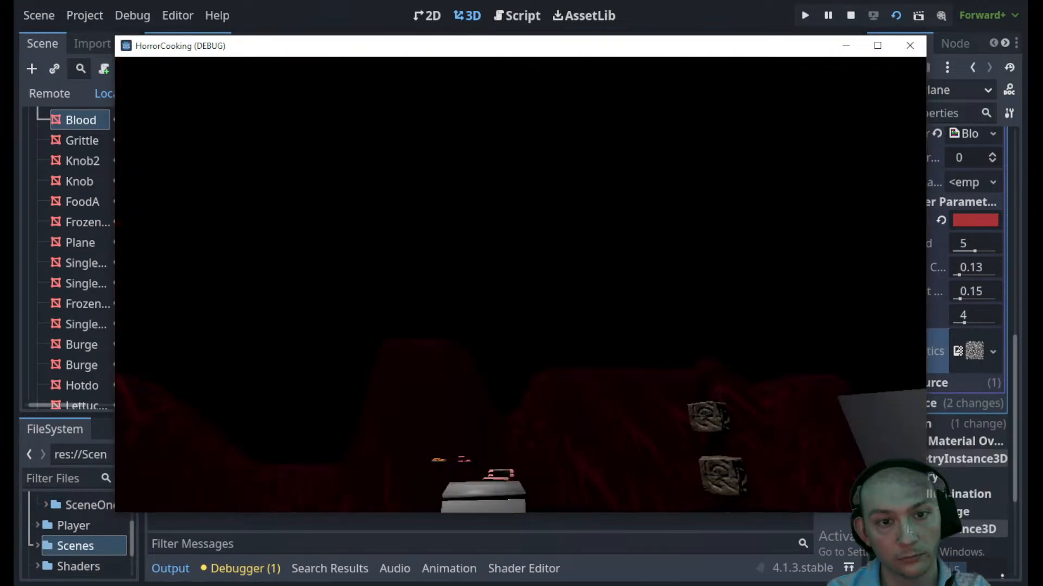
pyautogui.press('w')
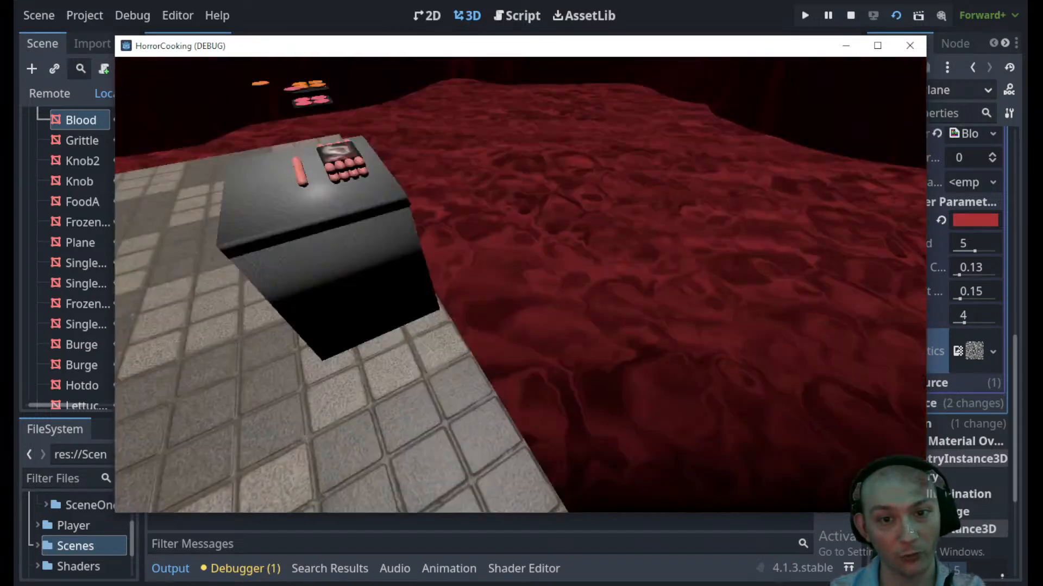
pyautogui.press('w')
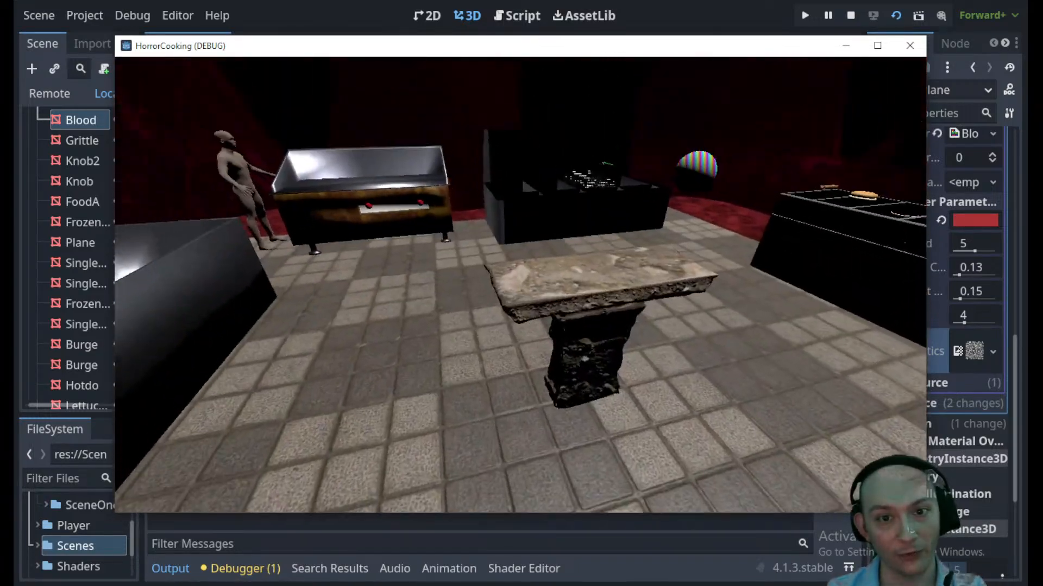
pyautogui.press('w')
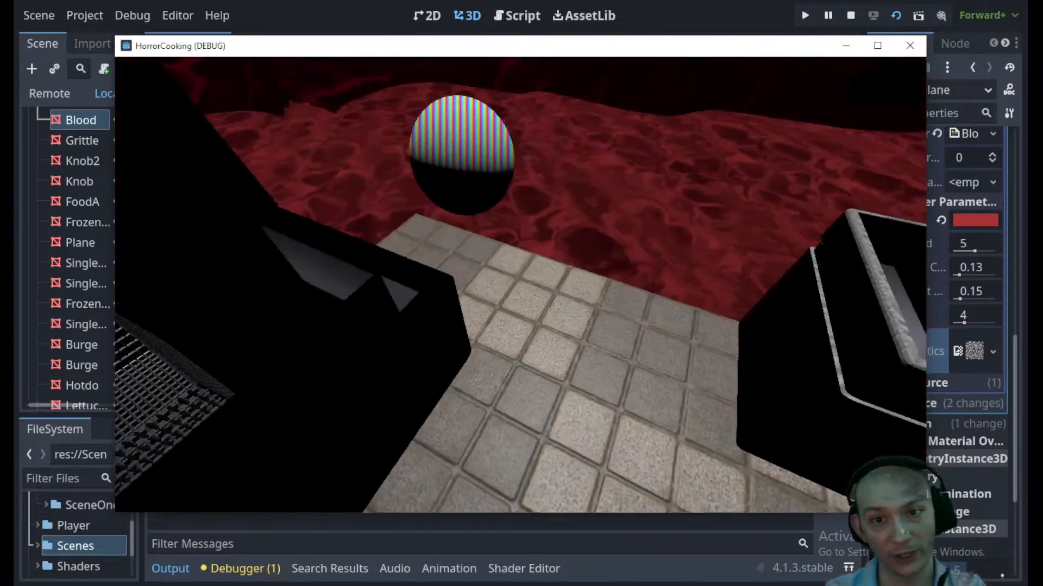
pyautogui.press('w')
pyautogui.press('s')
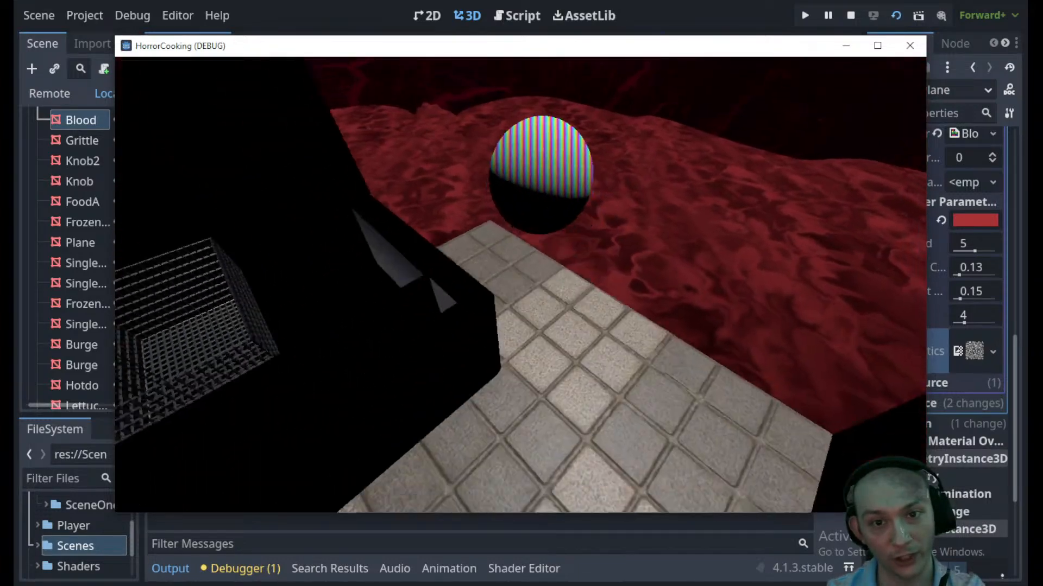
pyautogui.press('w')
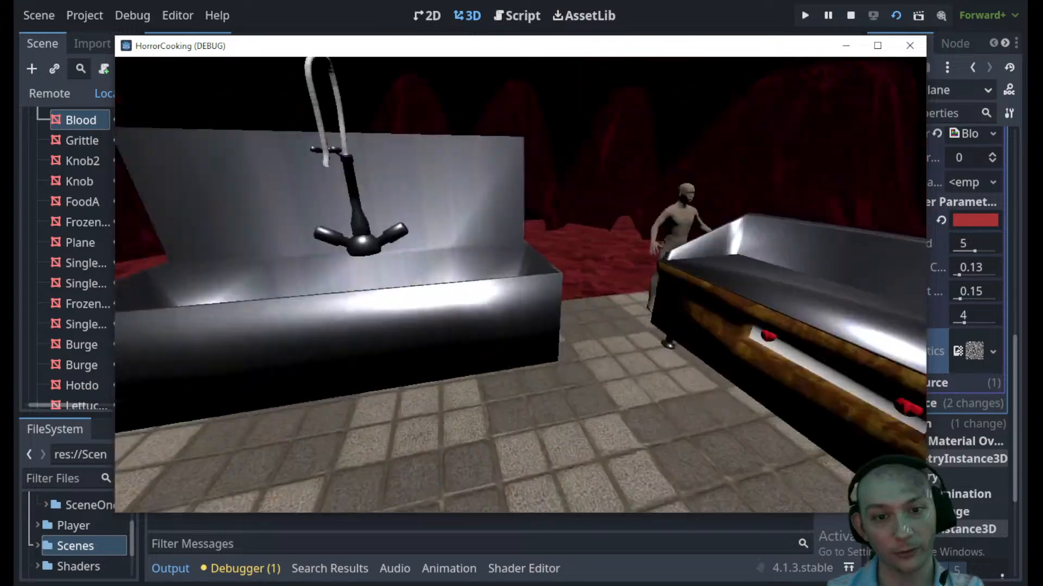
pyautogui.press('s')
pyautogui.press('w')
pyautogui.press('s')
pyautogui.press('w')
pyautogui.press('s')
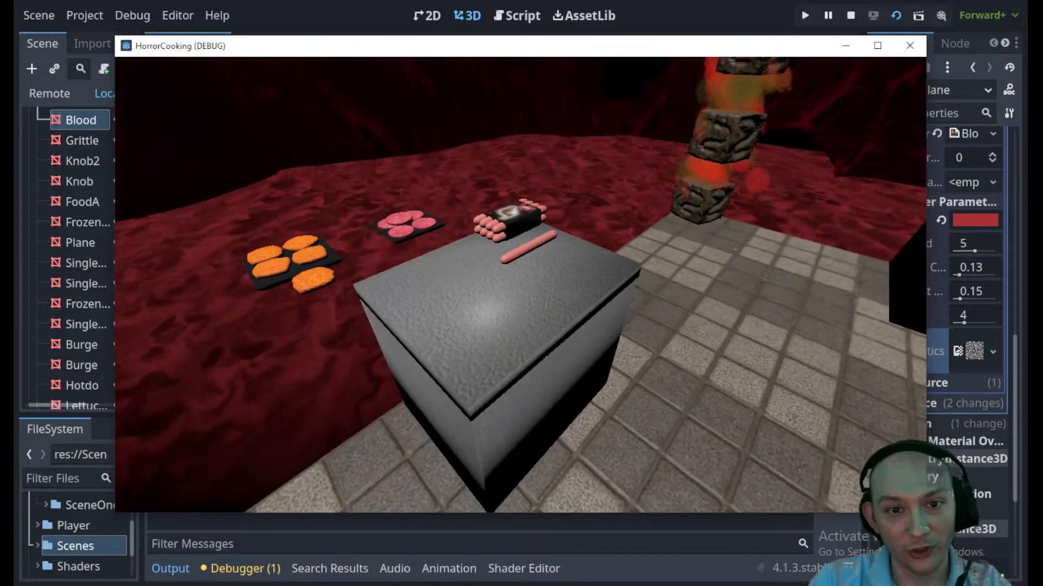
pyautogui.press('s')
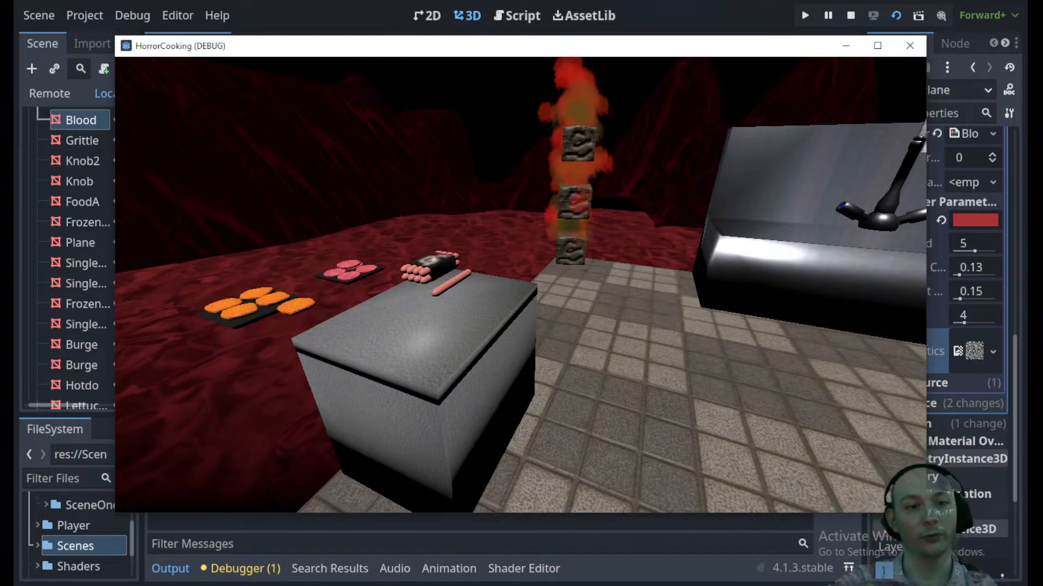
pyautogui.press('w')
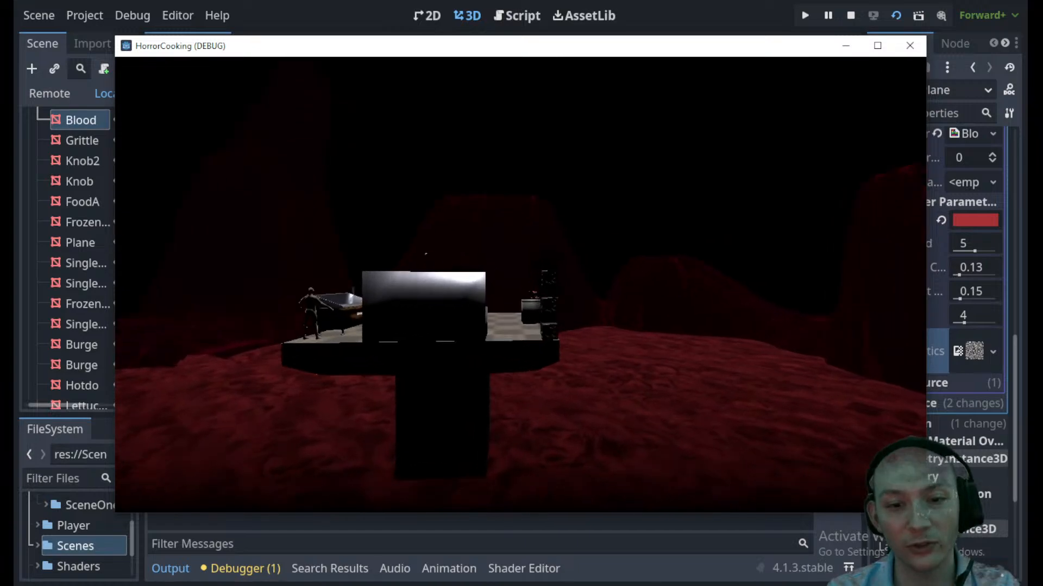
pyautogui.press('w')
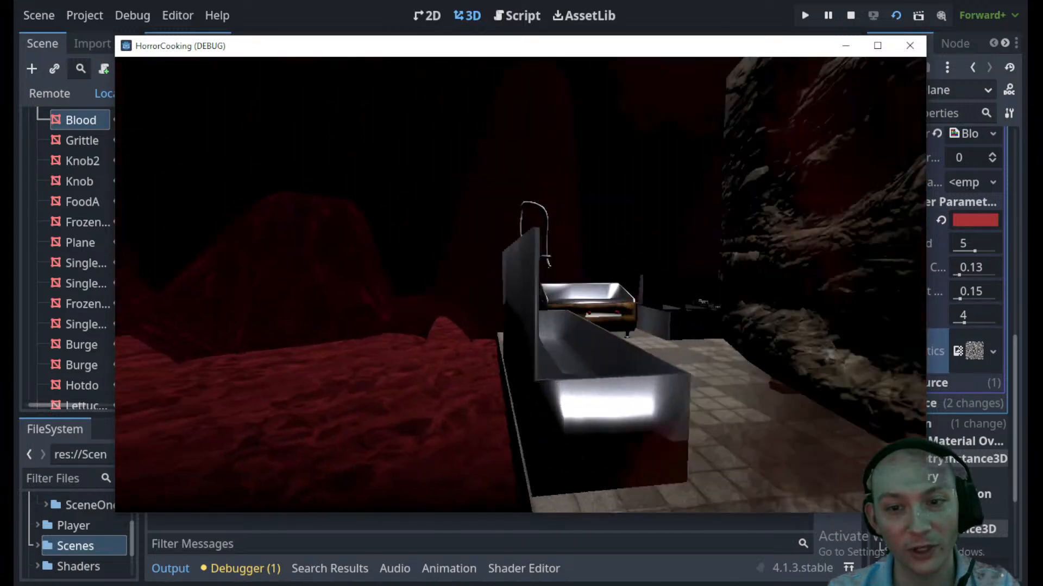
# - Walk through the running game to check the blood surface and kitchen counters, close the game, and save SceneA
pyautogui.press('w')
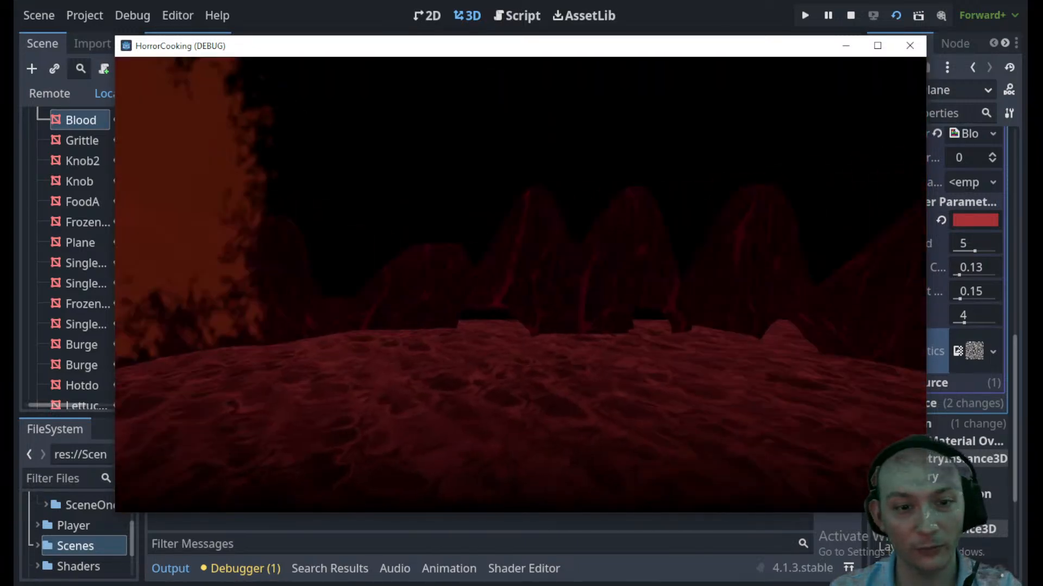
pyautogui.press('s')
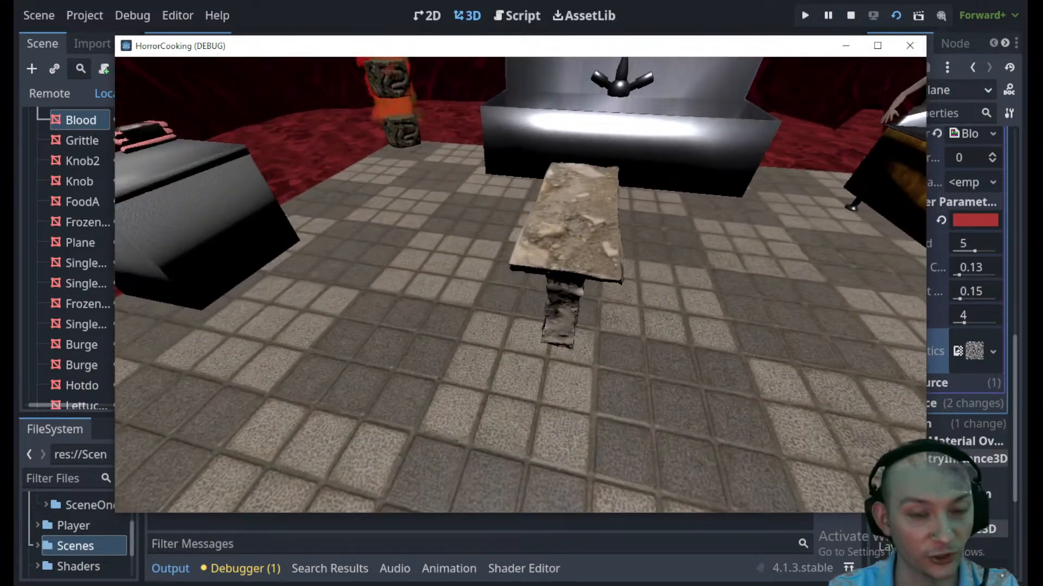
pyautogui.press('Escape')
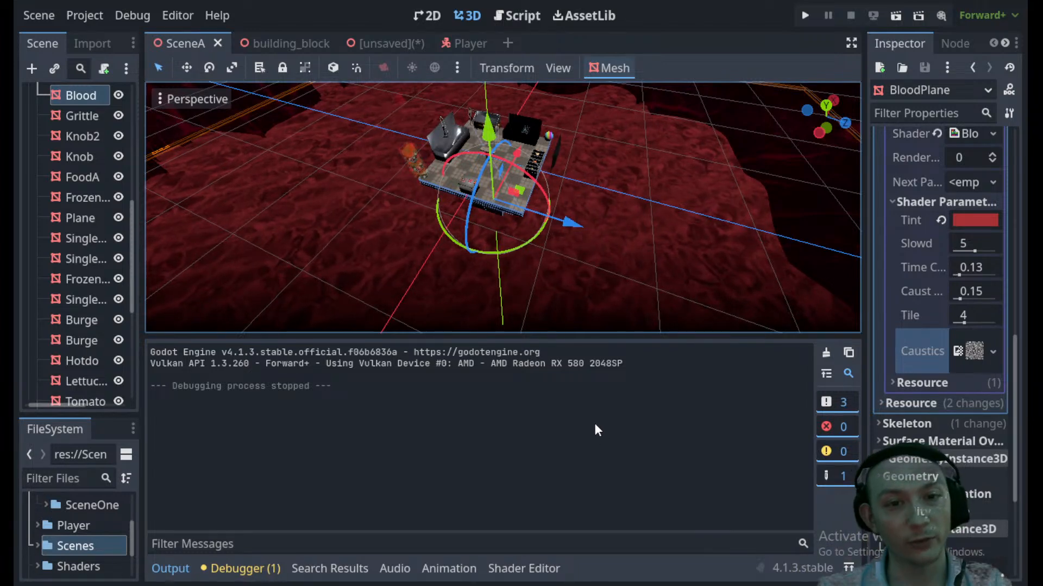
pyautogui.scroll(3, 433, 189)
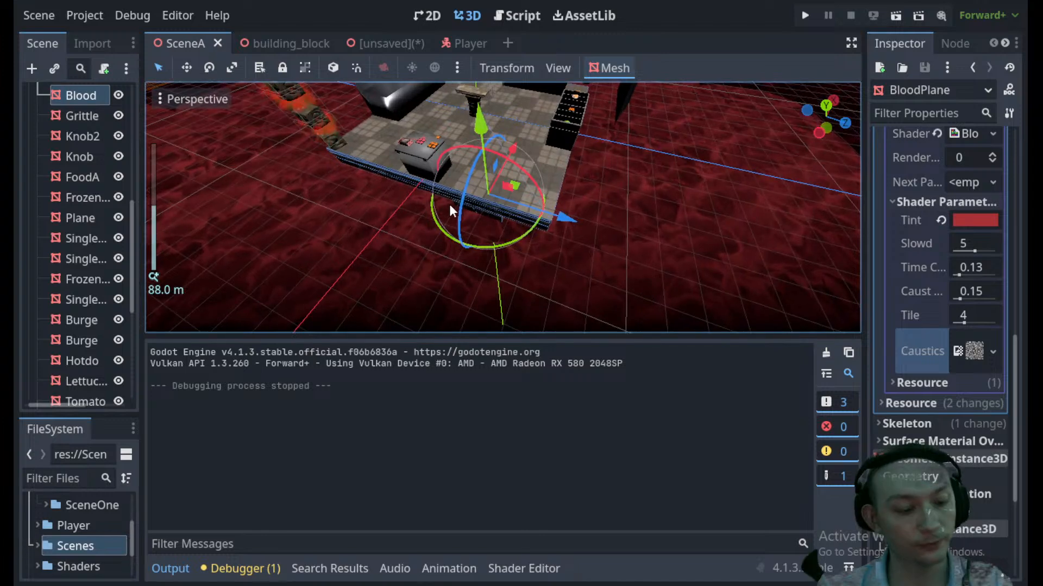
pyautogui.hotkey('ctrl', 's')
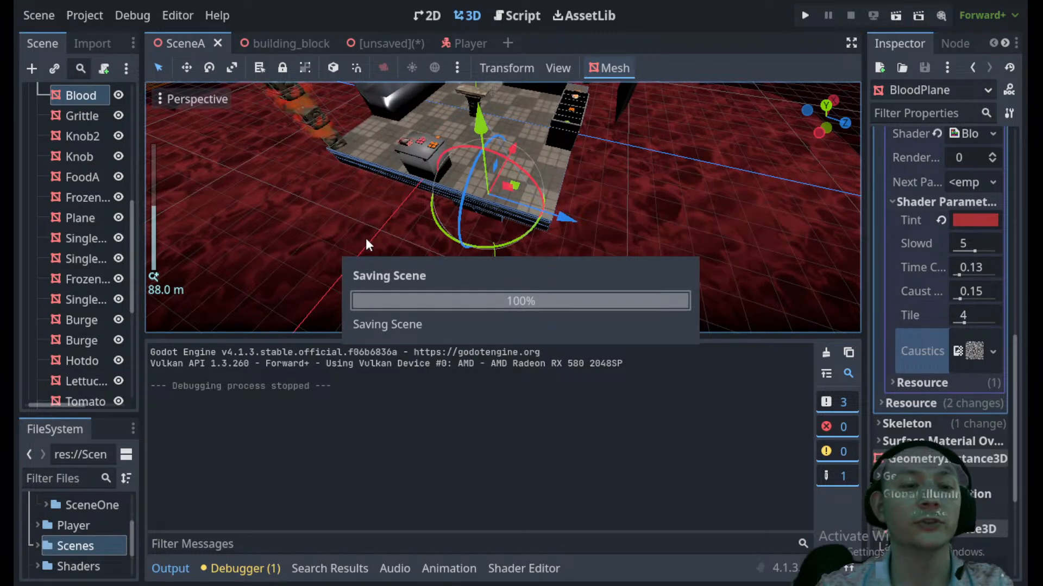
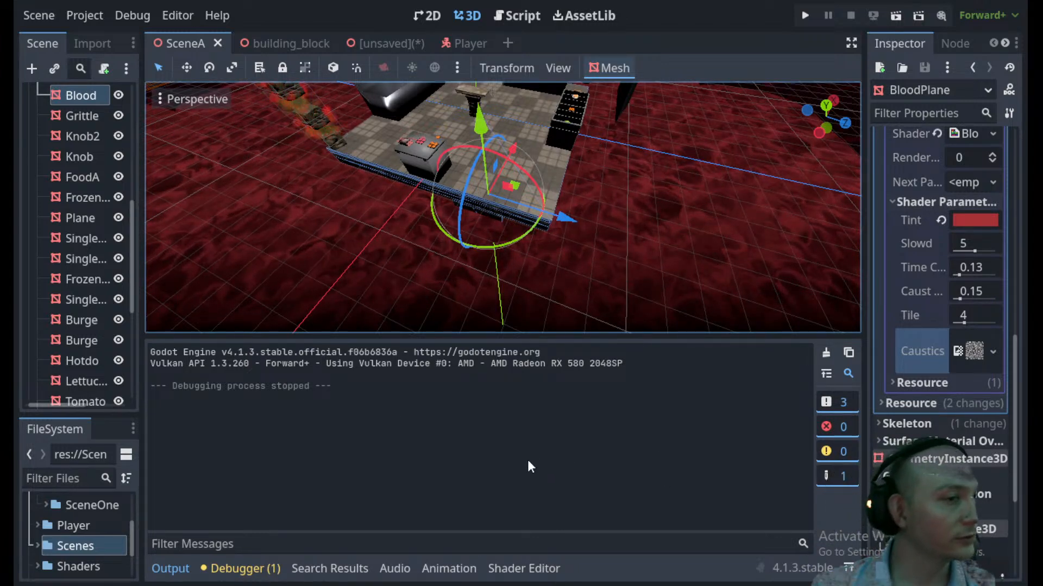
# - Examine the kitchen platform and its props from several angles in the SceneA viewport
pyautogui.scroll(-6, 574, 232)
pyautogui.scroll(6, 564, 222)
pyautogui.moveTo(564, 222); pyautogui.dragTo(470, 275, button='middle')
pyautogui.scroll(4, 462, 271)
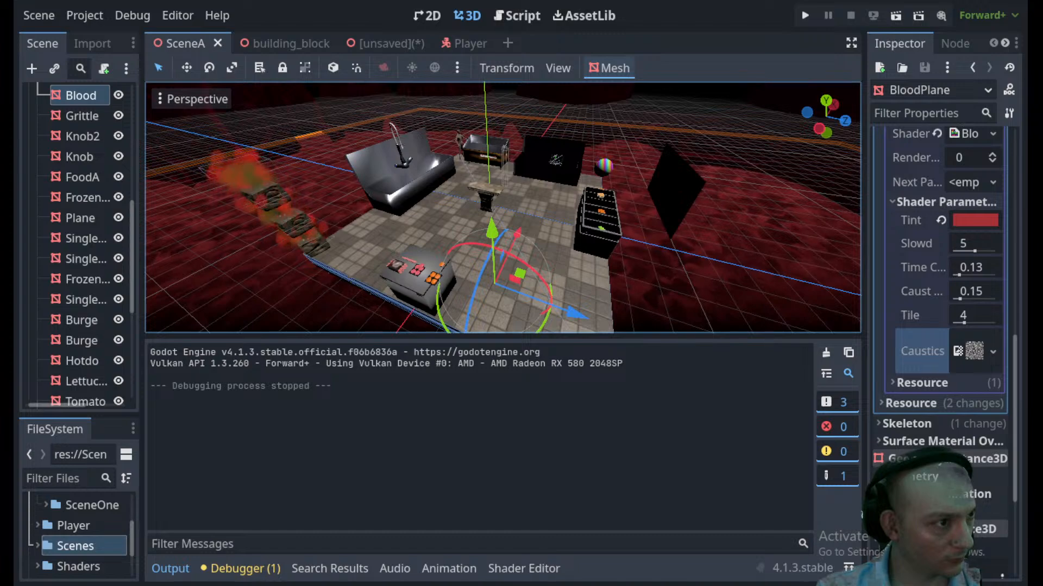
pyautogui.scroll(5, 540, 246)
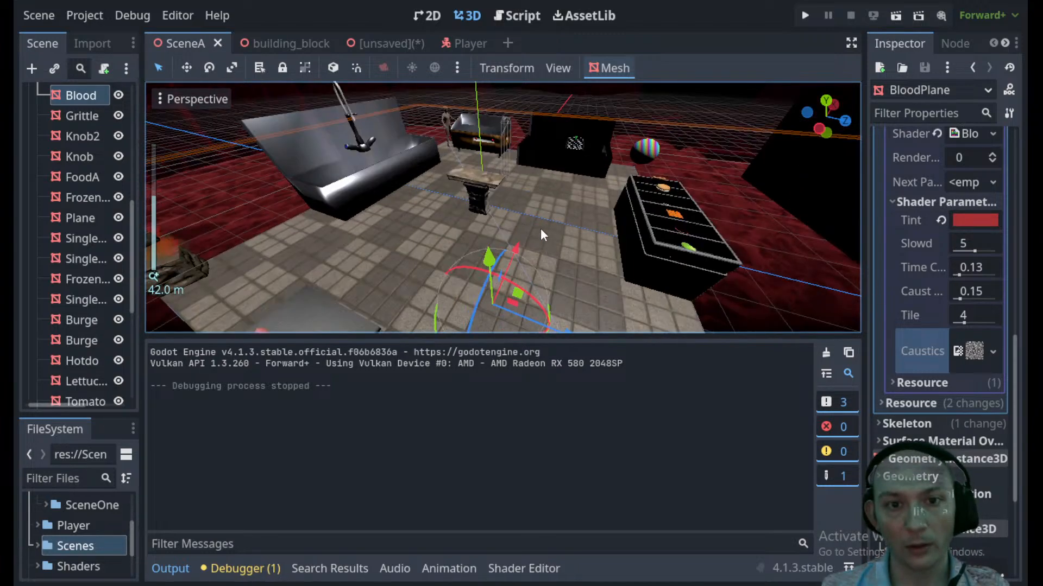
pyautogui.click(540, 228)
pyautogui.moveTo(535, 211); pyautogui.dragTo(602, 223, button='middle')
pyautogui.scroll(1, 637, 184)
pyautogui.keyDown('shift'); pyautogui.moveTo(583, 178); pyautogui.dragTo(611, 99, button='middle'); pyautogui.keyUp('shift')
pyautogui.scroll(-6, 505, 228)
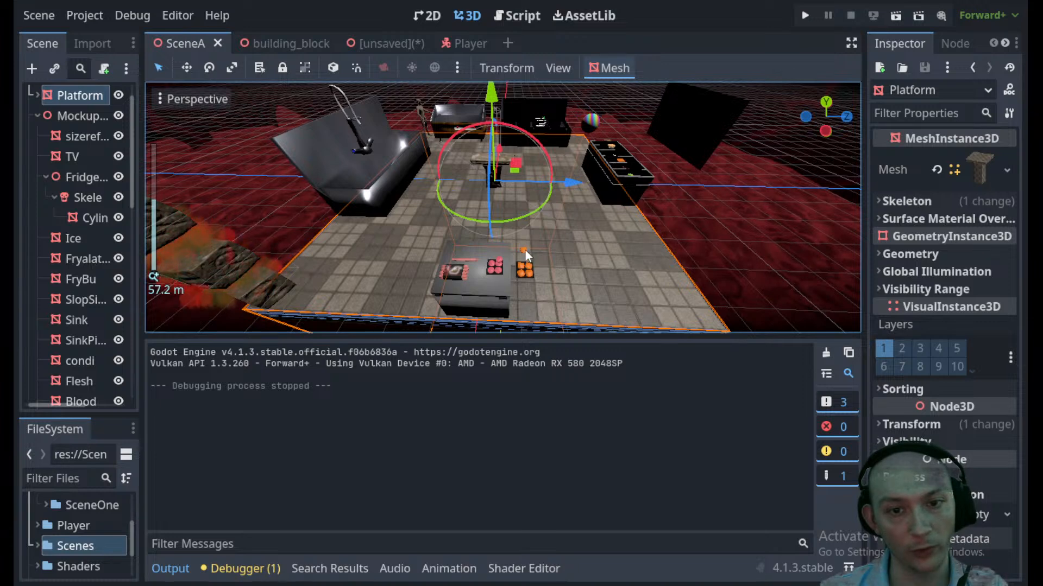
# - Save the single chicken patty's branch as the scene single_chicken_patty.tscn in a new Objects folder
pyautogui.click(524, 250)
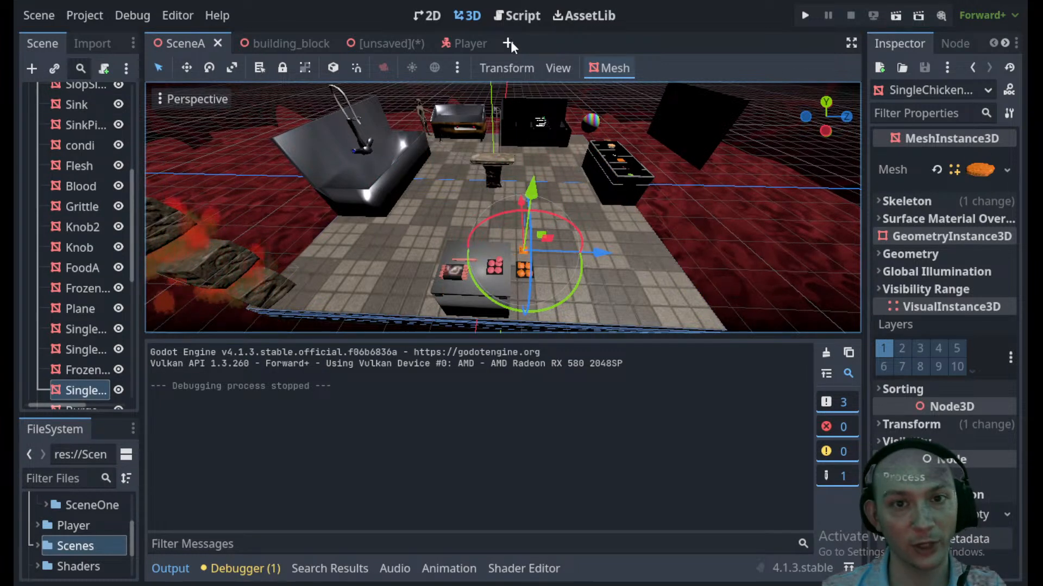
pyautogui.rightClick(86, 390)
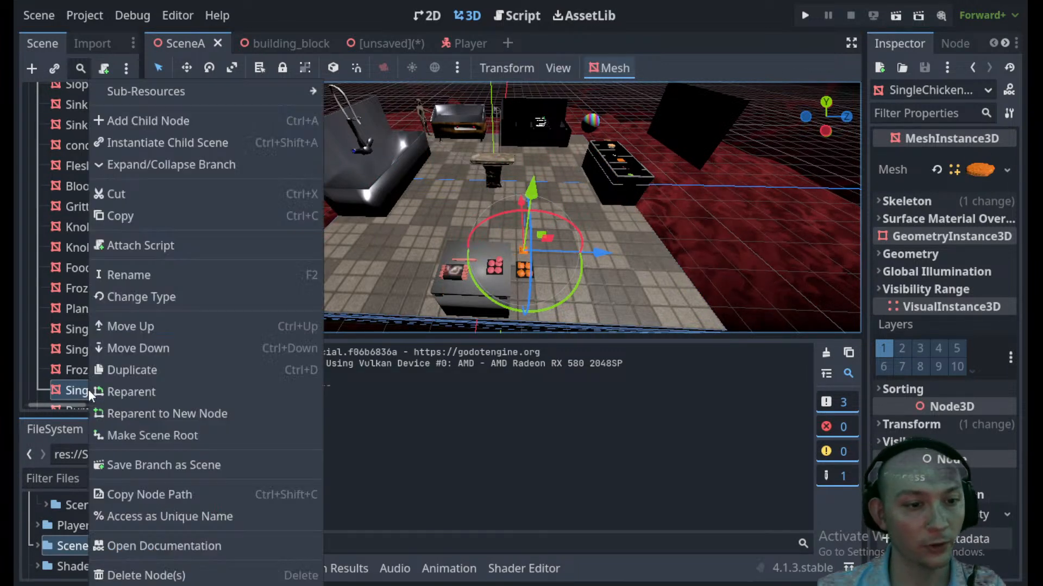
pyautogui.click(152, 465)
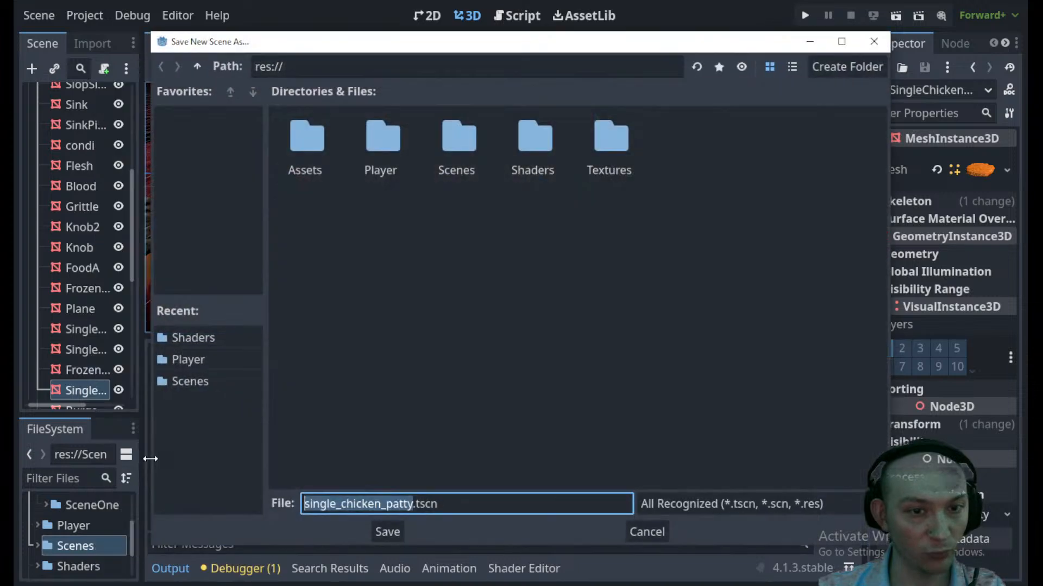
pyautogui.rightClick(664, 174)
pyautogui.click(705, 188)
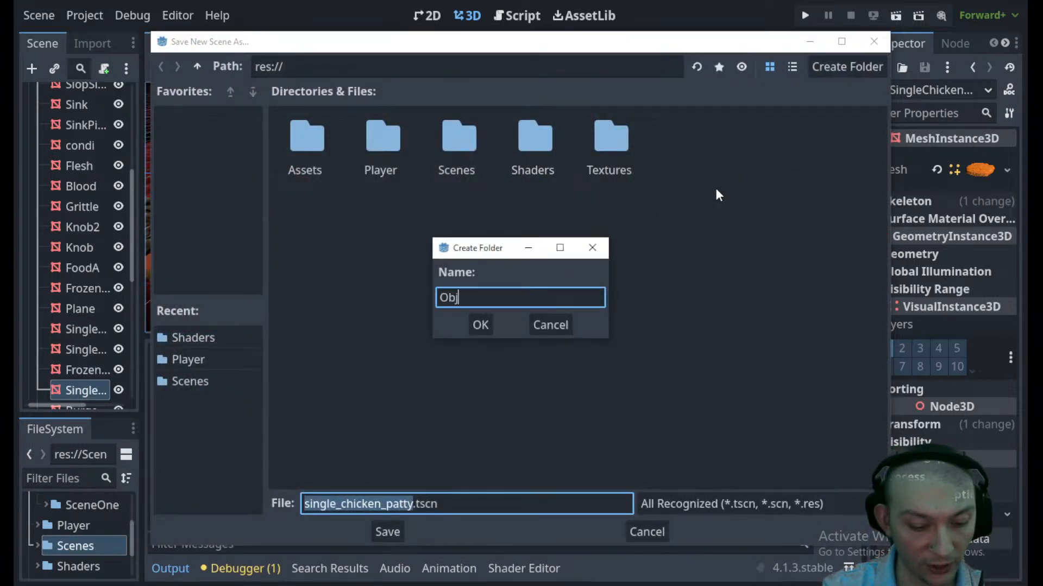
pyautogui.write('Objects')
pyautogui.press('Return')
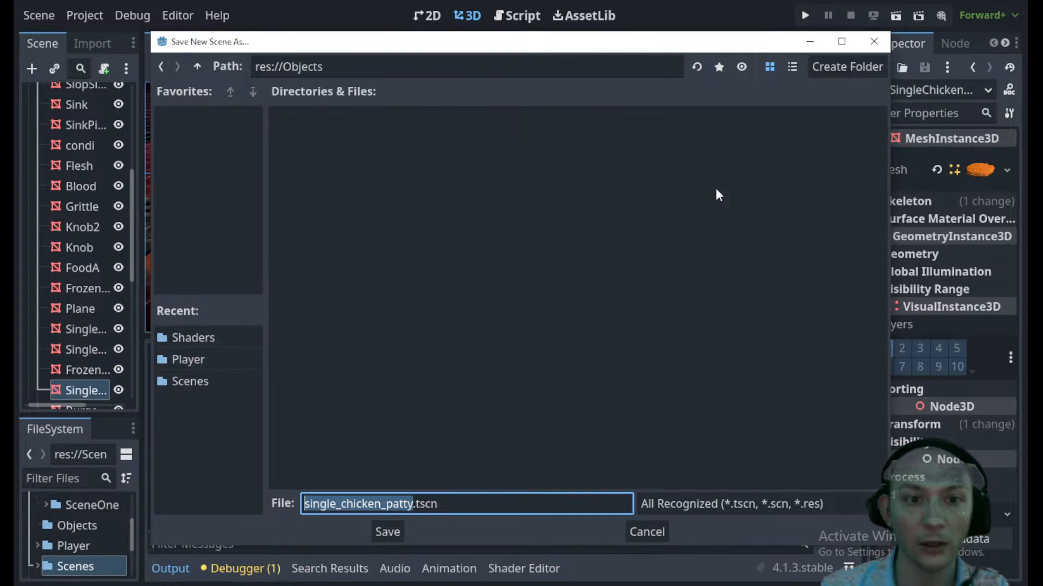
pyautogui.click(397, 532)
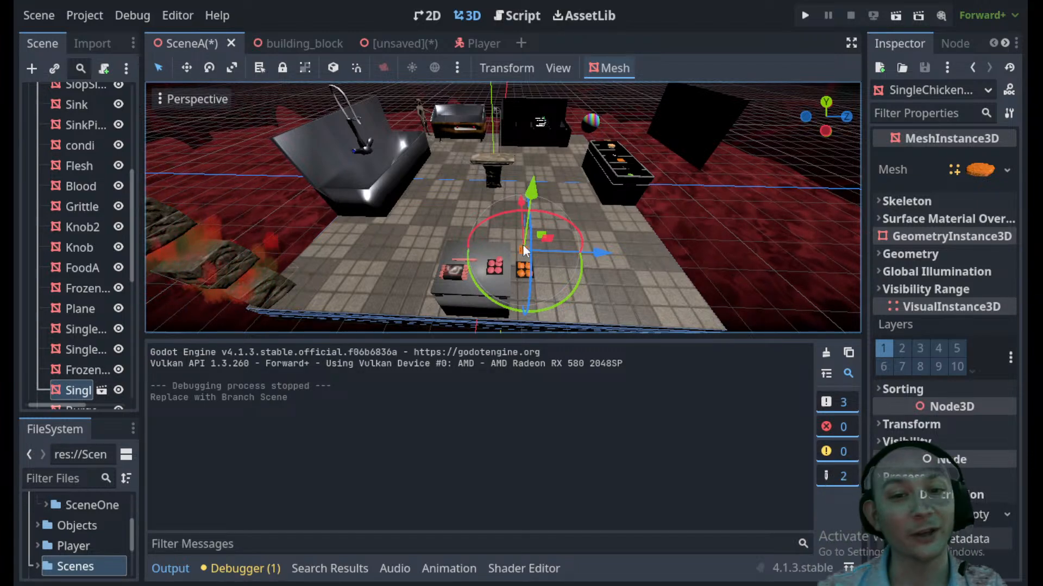
# - Inspect the chicken patty up close, widen the scene tree, and open the patty's own scene for editing
pyautogui.scroll(3, 527, 249)
pyautogui.keyDown('shift'); pyautogui.moveTo(525, 275); pyautogui.dragTo(490, 233, button='middle'); pyautogui.keyUp('shift')
pyautogui.scroll(2, 487, 224)
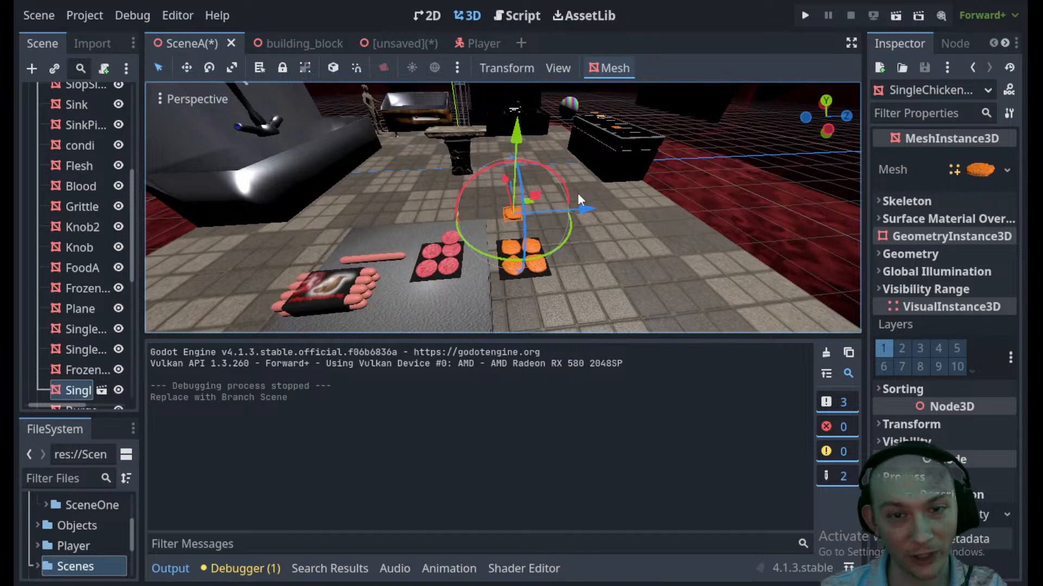
pyautogui.moveTo(142, 370); pyautogui.dragTo(277, 380)
pyautogui.click(232, 392)
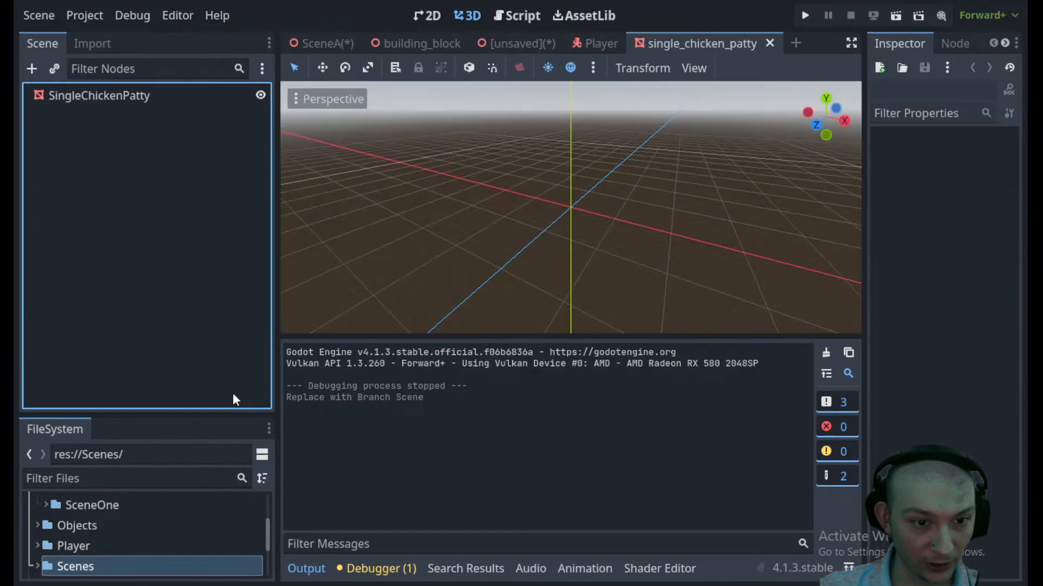
pyautogui.click(112, 97)
pyautogui.hotkey('ctrl', 'a')
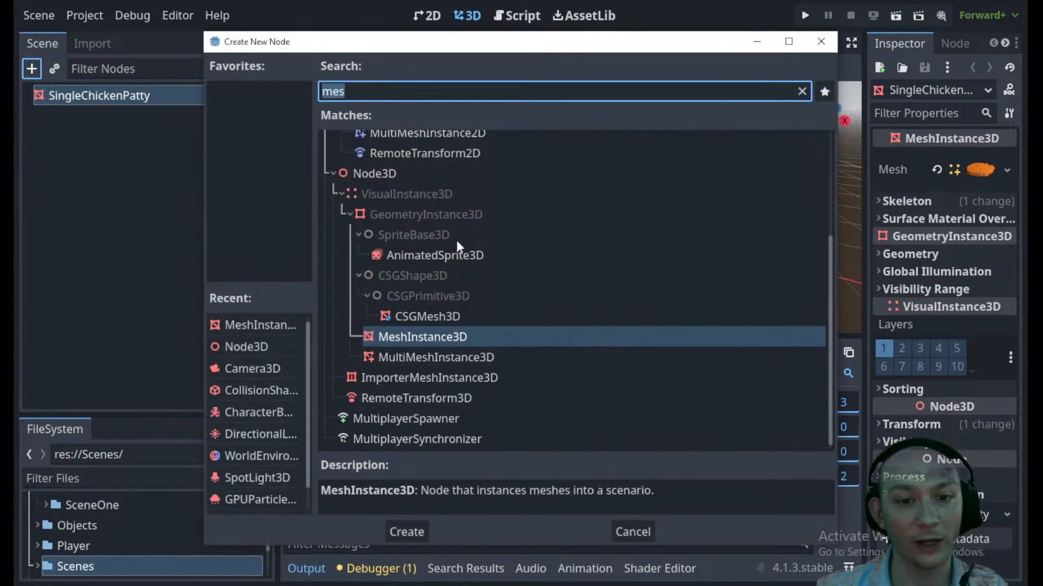
pyautogui.click(630, 532)
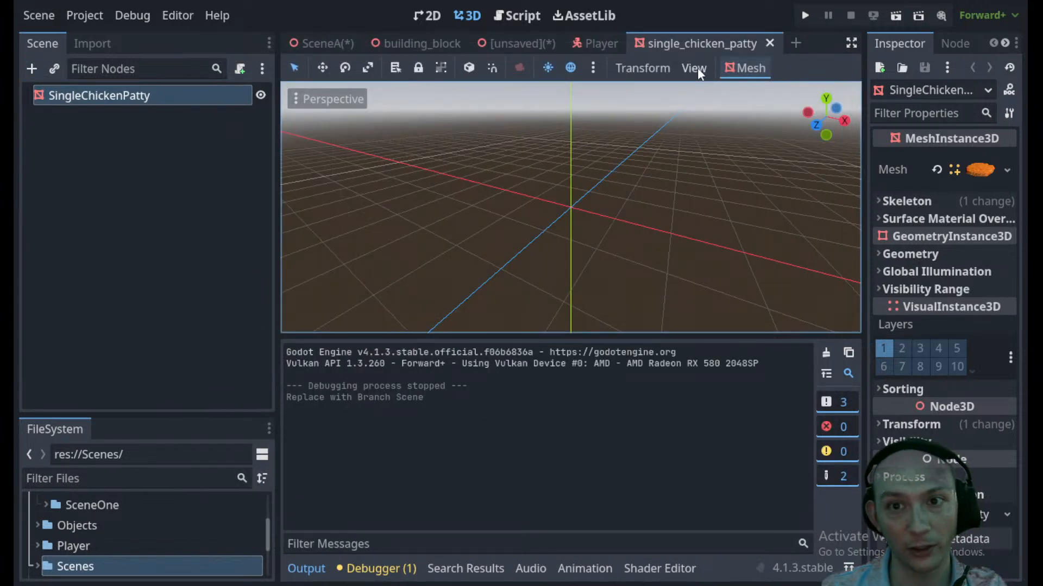
pyautogui.click(646, 68)
pyautogui.click(138, 98)
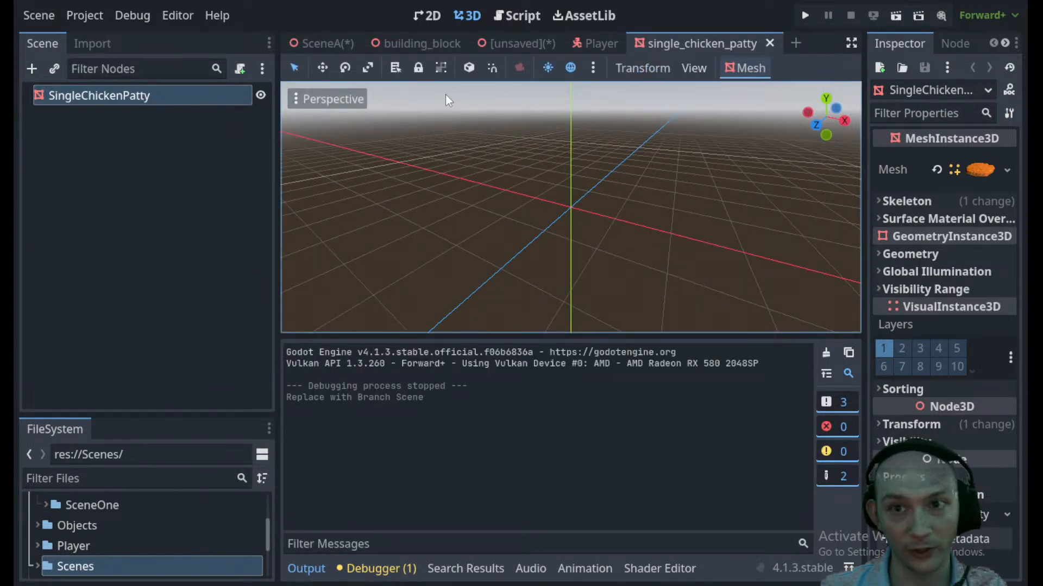
# - Create a trimesh static body for SingleChickenPatty and review the resulting StaticBody3D and CollisionShape3D nodes
pyautogui.click(746, 70)
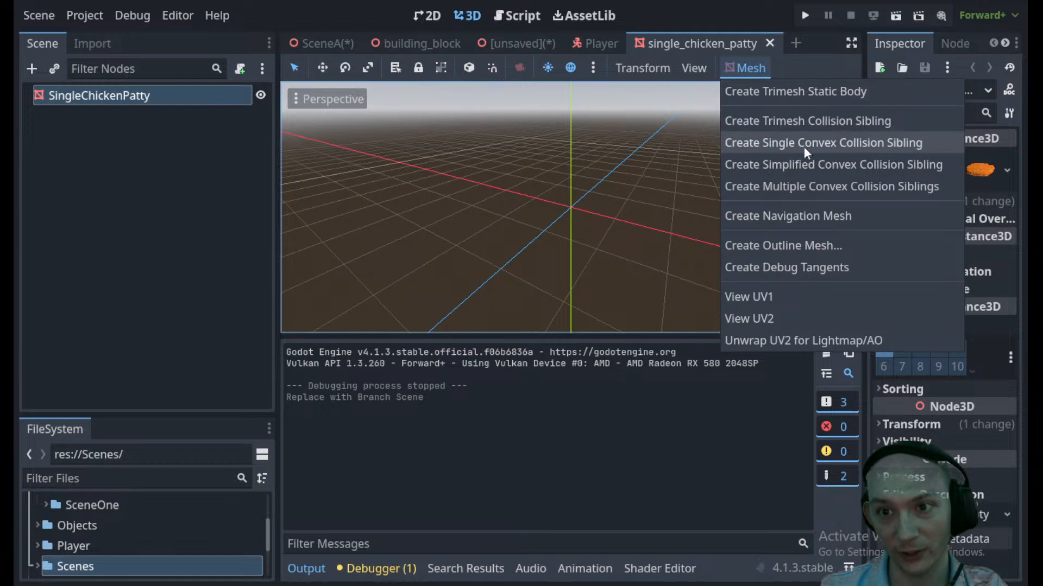
pyautogui.click(788, 92)
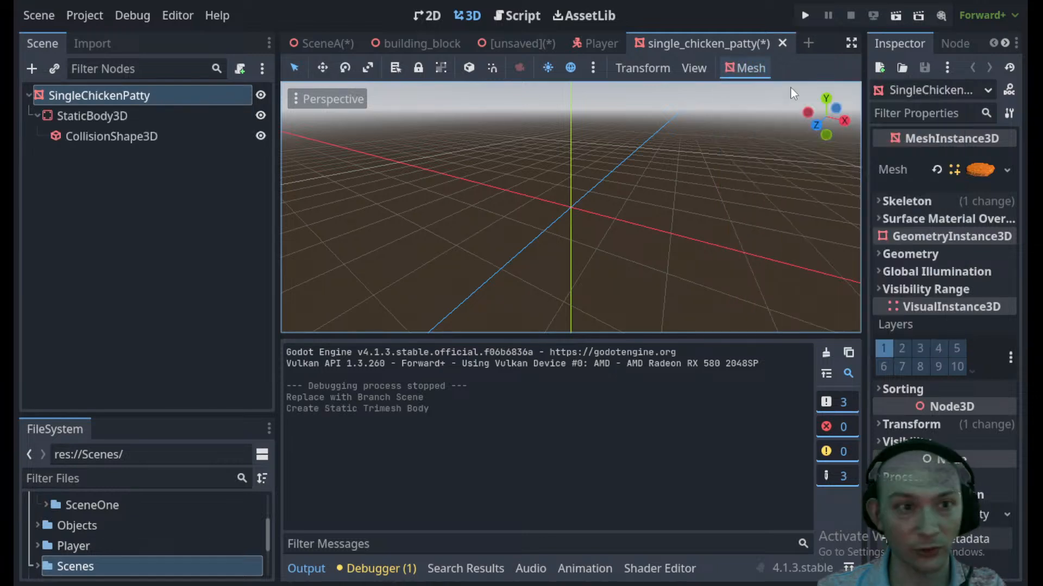
pyautogui.click(94, 114)
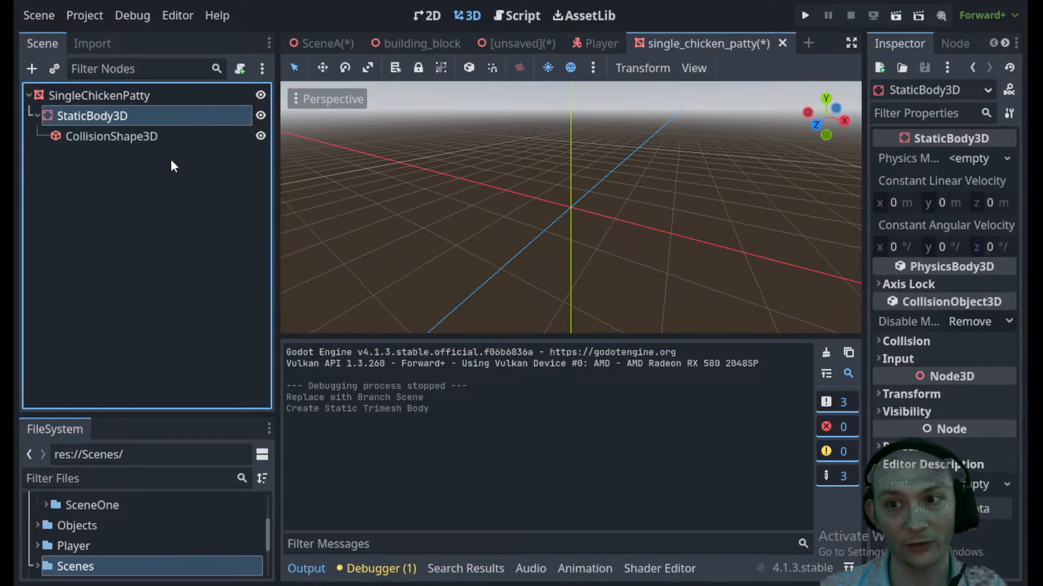
pyautogui.click(93, 94)
pyautogui.click(91, 115)
pyautogui.click(103, 137)
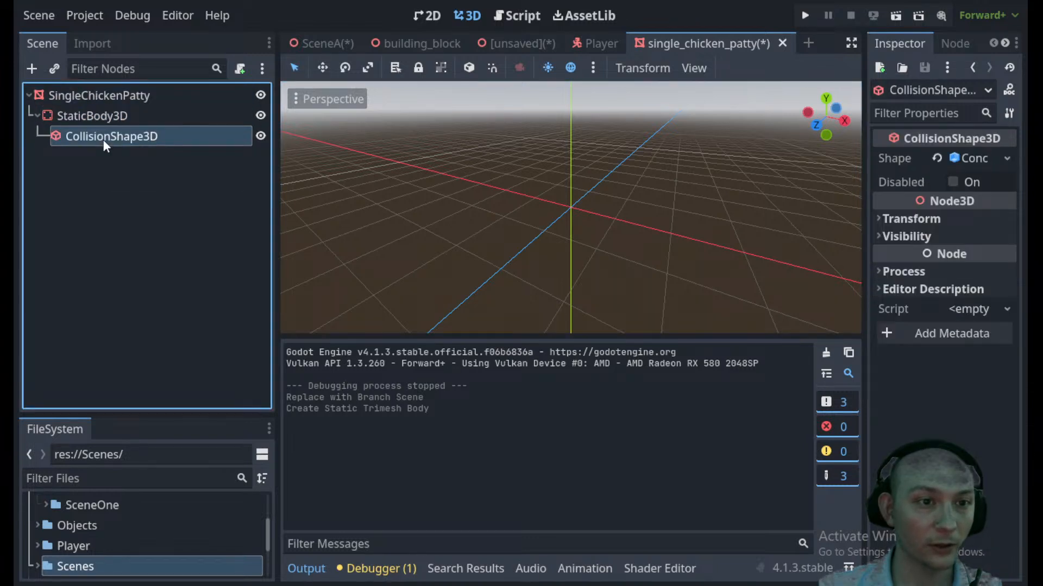
pyautogui.click(109, 98)
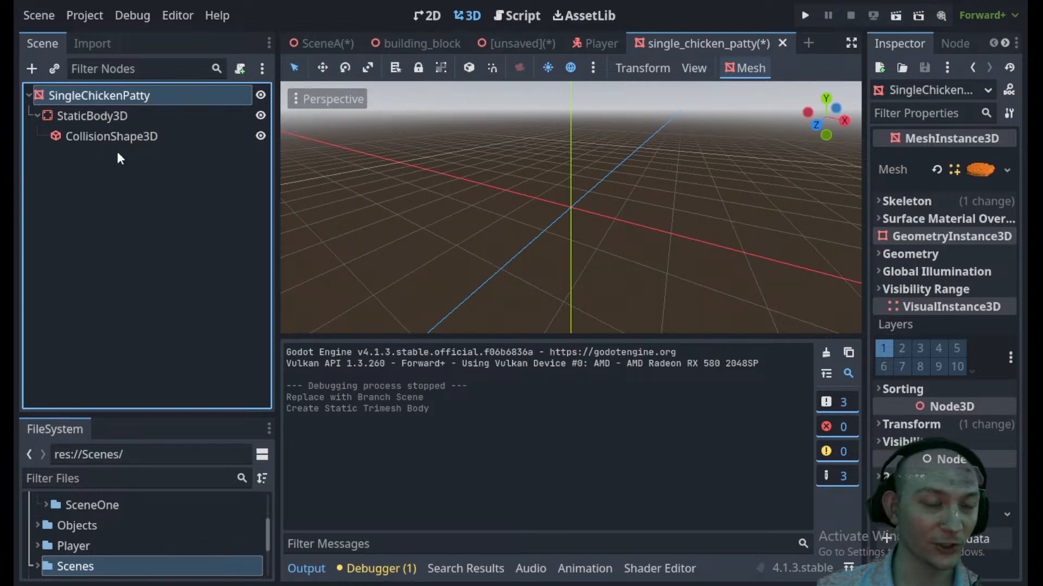
# - Add a RayCast3D node to the Player scene and make it a child of PlayerCam
pyautogui.click(594, 39)
pyautogui.click(109, 93)
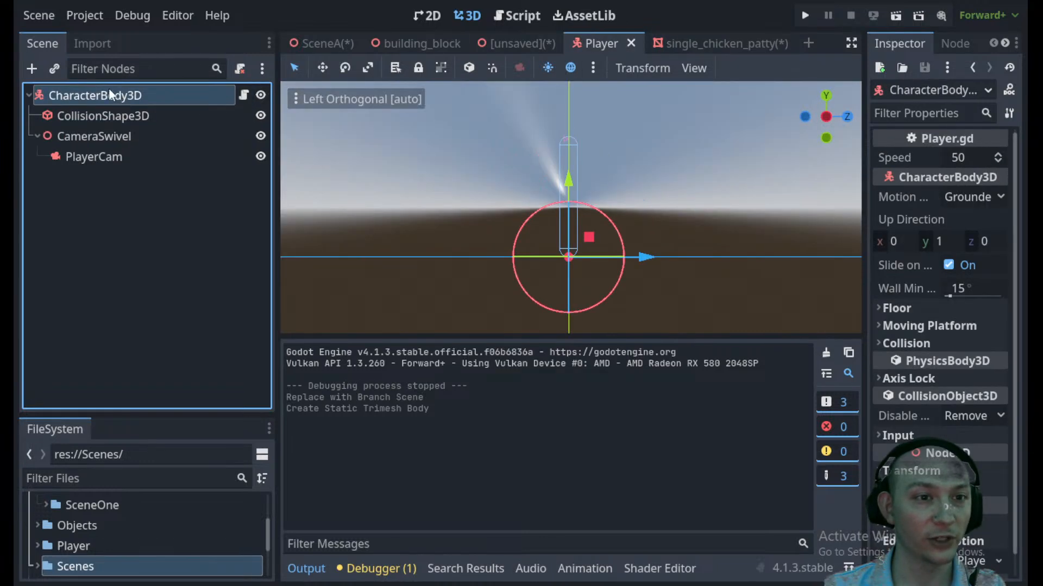
pyautogui.click(31, 68)
pyautogui.write('ray')
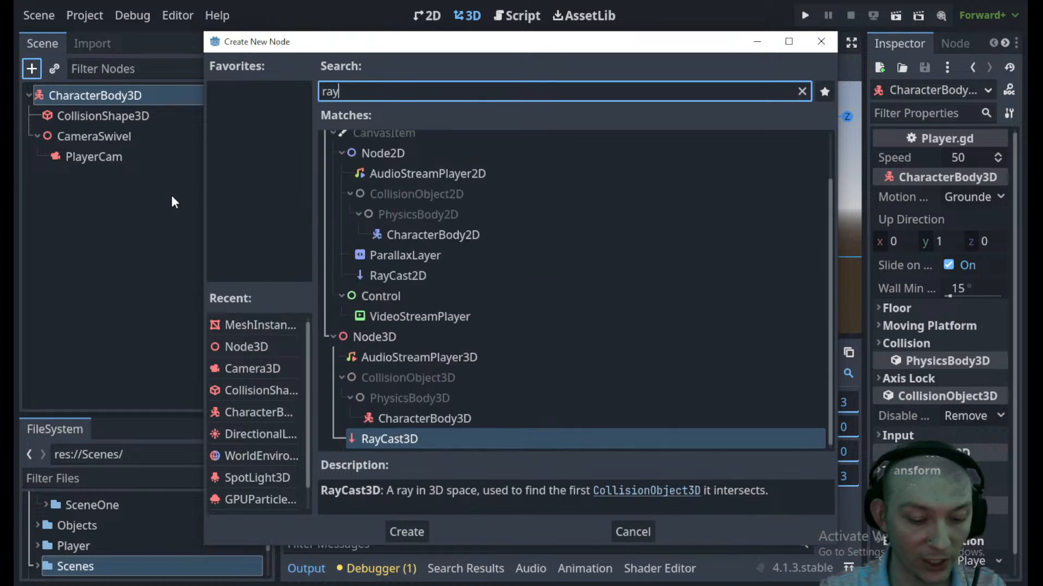
pyautogui.write('cas')
pyautogui.press('Return')
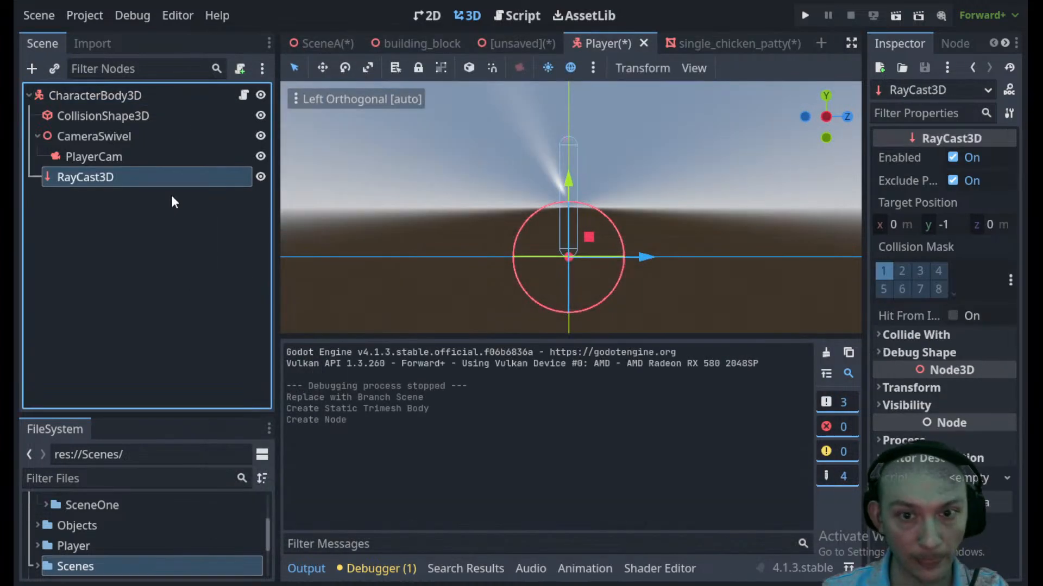
pyautogui.moveTo(102, 178); pyautogui.dragTo(120, 154)
pyautogui.click(120, 176)
# - Raise the RayCast3D to the camera's height, collapse the output log, and frame the ray in a perspective view
pyautogui.moveTo(571, 175); pyautogui.dragTo(575, 66)
pyautogui.click(315, 574)
pyautogui.scroll(3, 575, 169)
pyautogui.moveTo(577, 170); pyautogui.dragTo(626, 435, button='middle')
pyautogui.scroll(4, 631, 385)
pyautogui.press('f')
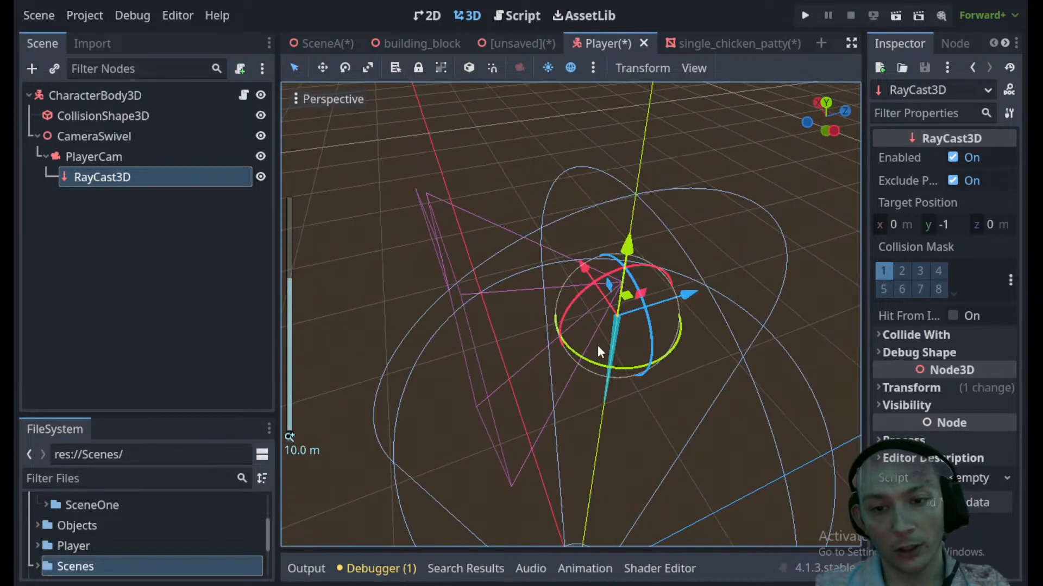
# - Widen the inspector and set the RayCast3D's target position to y 0 and z -100 m
pyautogui.moveTo(865, 227); pyautogui.dragTo(794, 228)
pyautogui.click(982, 224)
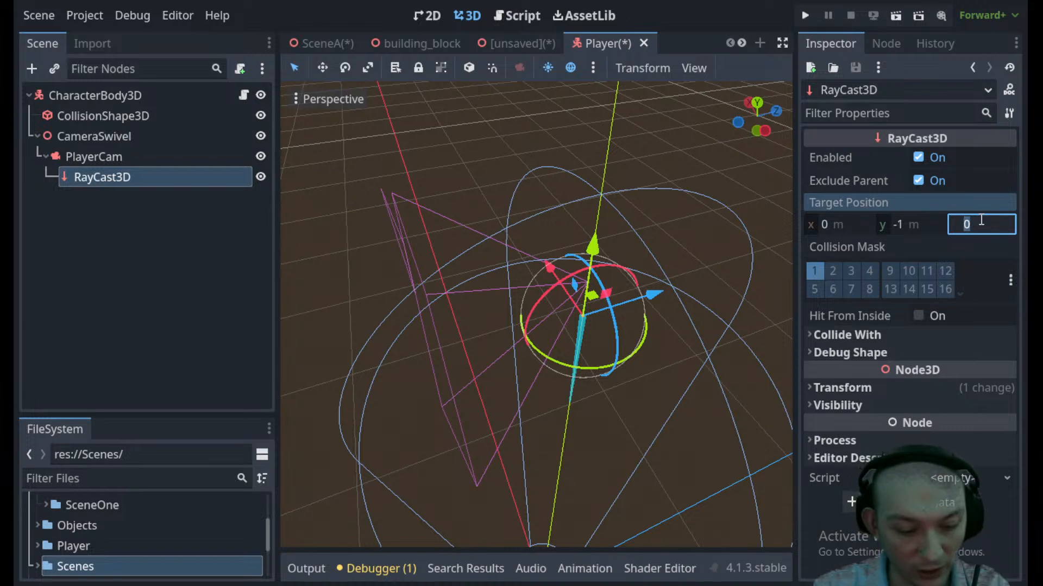
pyautogui.write('100')
pyautogui.press('Return')
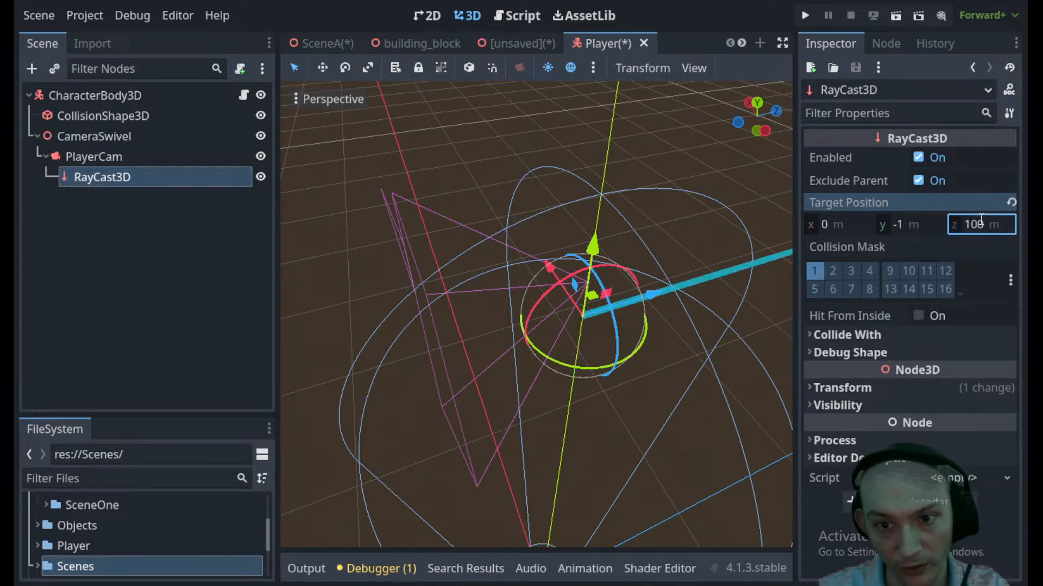
pyautogui.click(979, 222)
pyautogui.click(893, 225)
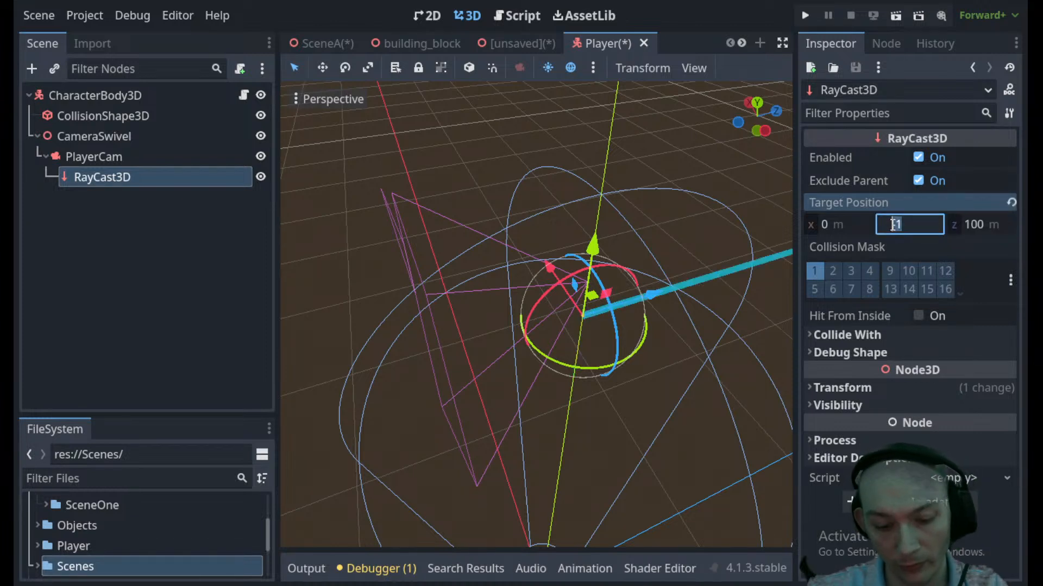
pyautogui.press('Return')
pyautogui.click(977, 223)
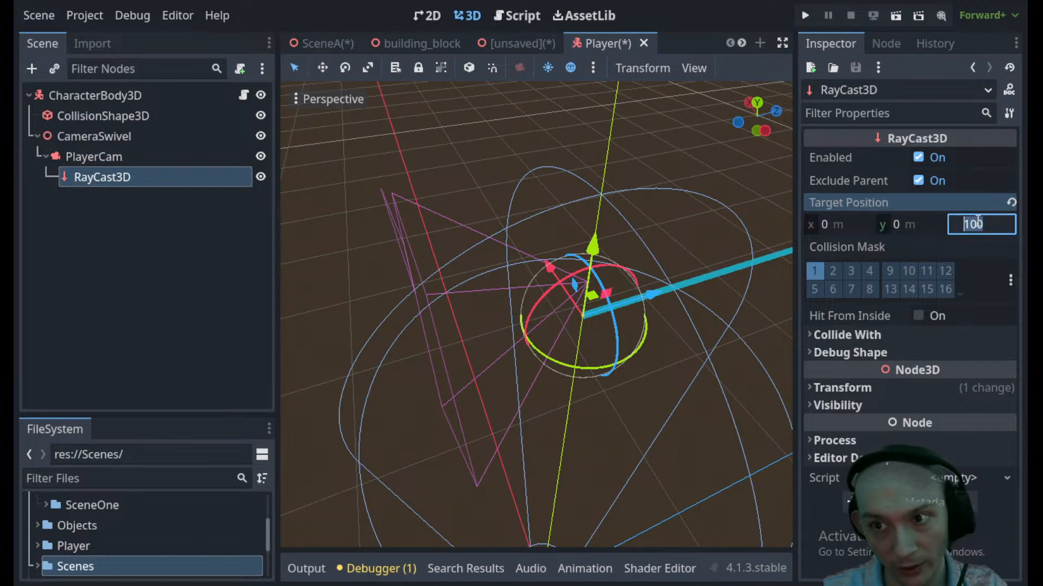
pyautogui.write('-')
pyautogui.press('Return')
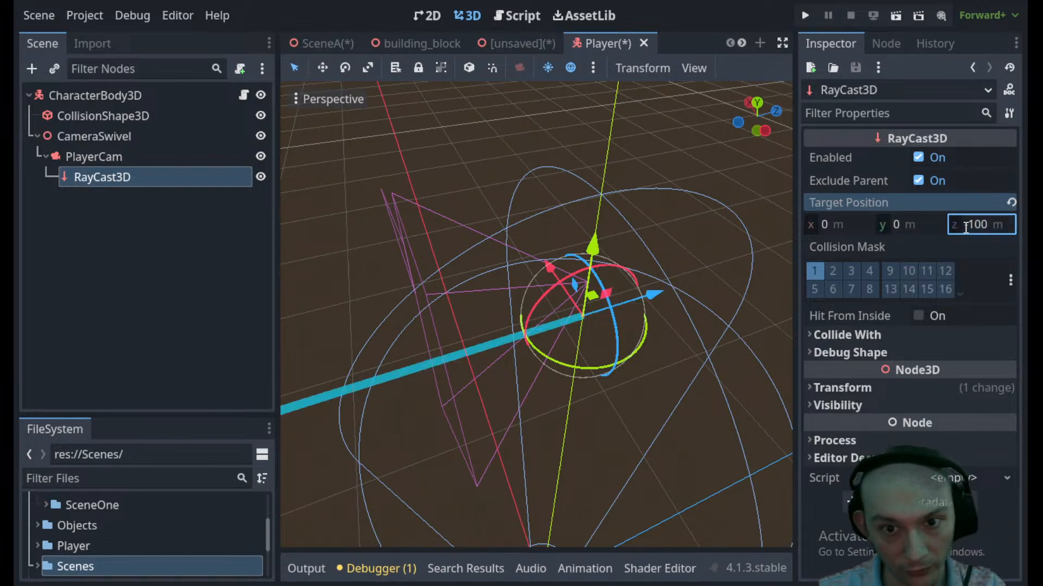
# - Move the RayCast3D slightly upward and check its alignment with the player's camera in the left orthogonal view
pyautogui.moveTo(592, 248); pyautogui.dragTo(592, 209)
pyautogui.scroll(-10, 592, 228)
pyautogui.click(764, 132)
pyautogui.scroll(8, 505, 202)
pyautogui.keyDown('shift'); pyautogui.moveTo(483, 191); pyautogui.dragTo(500, 530, button='middle'); pyautogui.keyUp('shift')
pyautogui.scroll(9, 485, 360)
pyautogui.keyDown('shift'); pyautogui.moveTo(485, 360); pyautogui.dragTo(652, 361, button='middle'); pyautogui.keyUp('shift')
pyautogui.scroll(7, 559, 321)
pyautogui.scroll(-15, 473, 305)
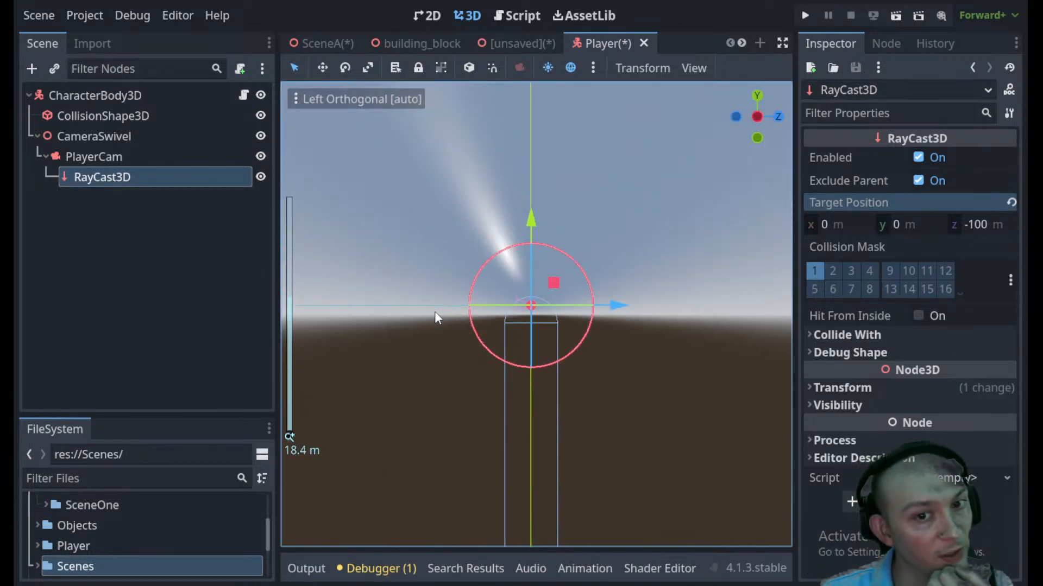
# - Set the RayCast3D's target position z to -3 m and check the ray's length in a perspective view
pyautogui.scroll(-20, 472, 374)
pyautogui.scroll(18, 474, 373)
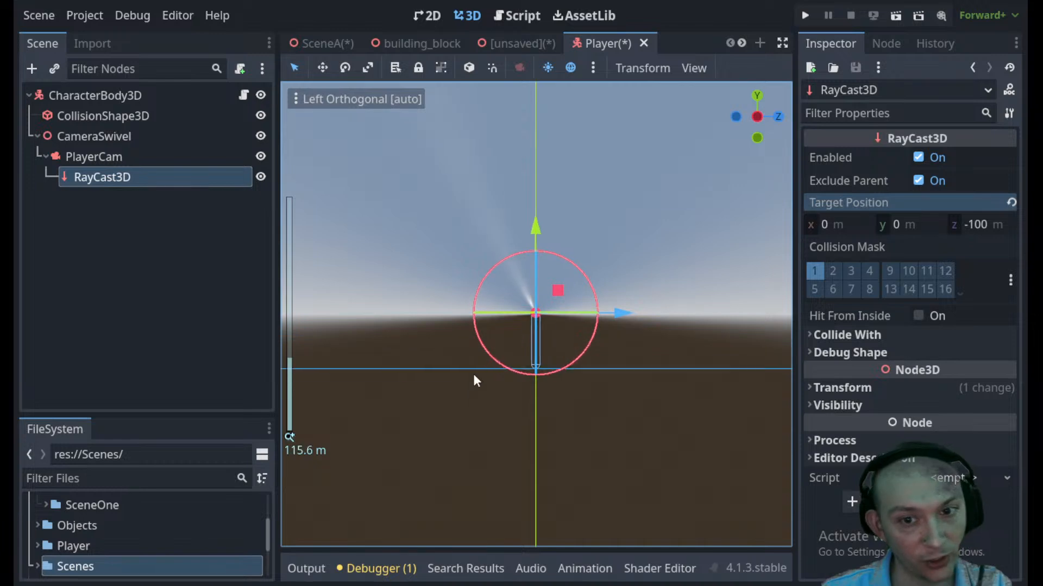
pyautogui.click(976, 226)
pyautogui.click(975, 224)
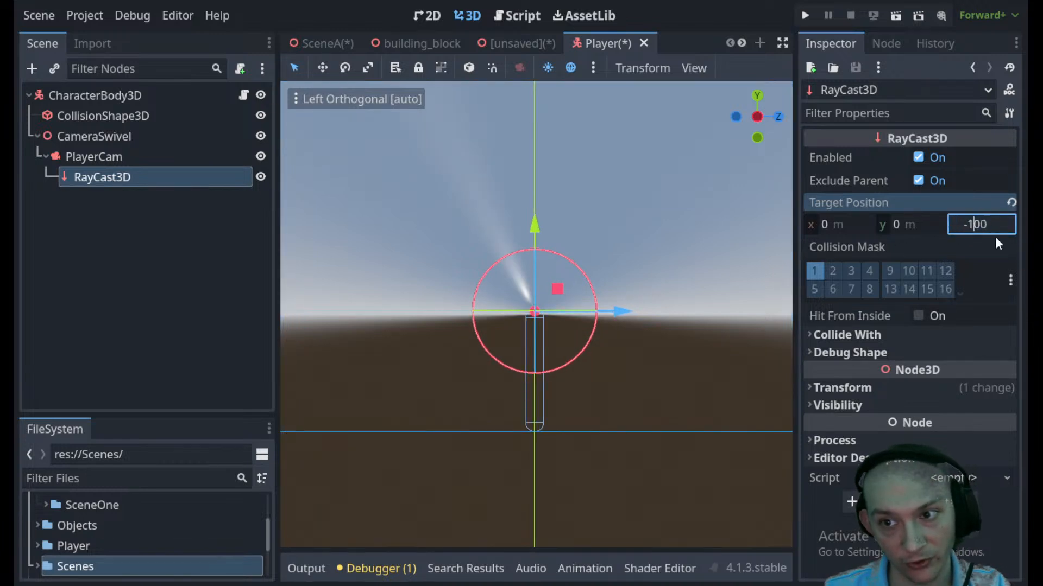
pyautogui.moveTo(497, 355); pyautogui.dragTo(559, 393, button='middle')
pyautogui.scroll(-12, 525, 394)
pyautogui.scroll(-12, 471, 388)
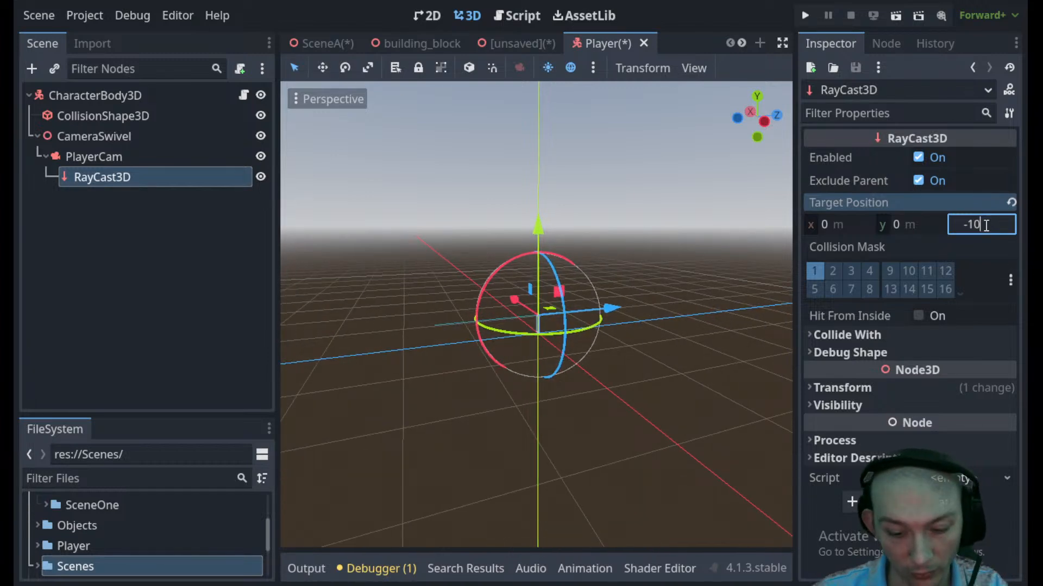
pyautogui.press('Return')
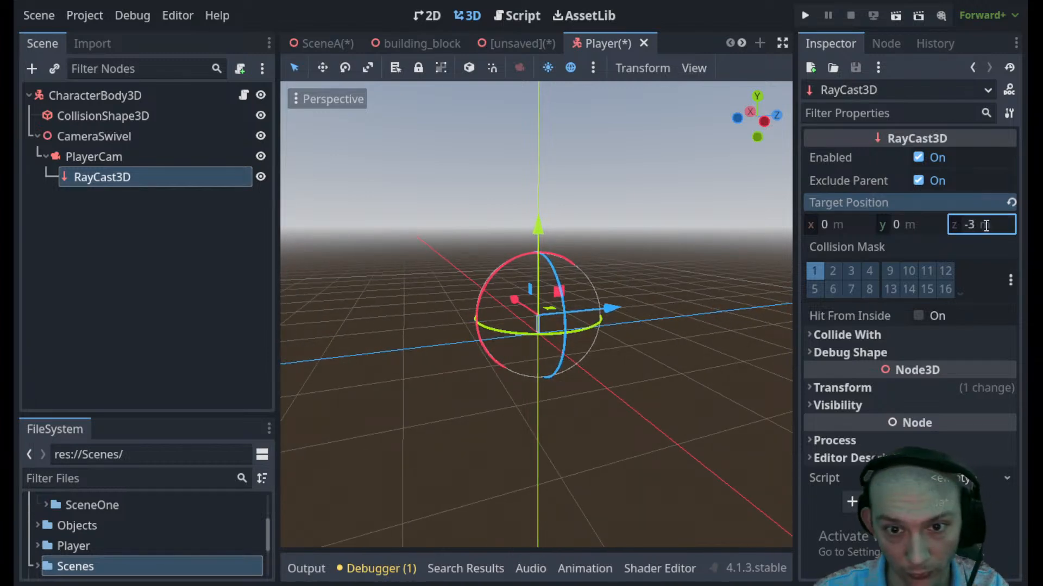
pyautogui.scroll(20, 608, 315)
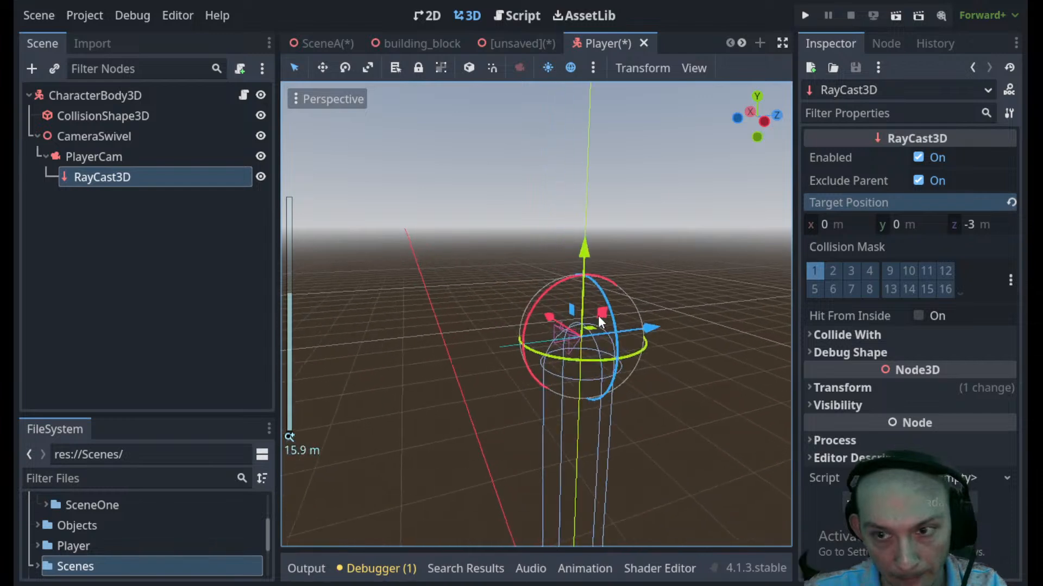
# - Set the RayCast3D's target position z to -10 m and deselect the node
pyautogui.click(976, 226)
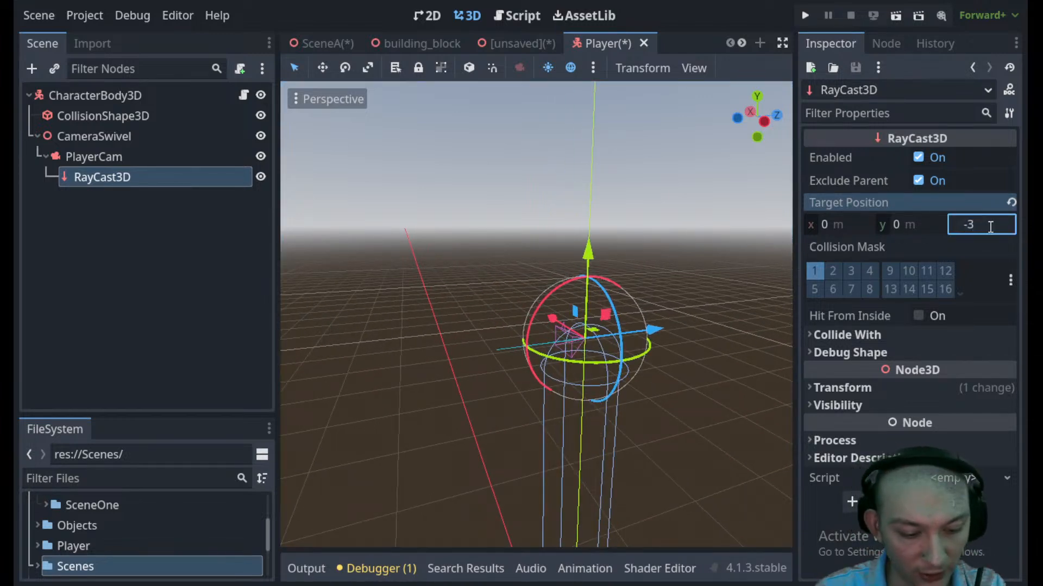
pyautogui.write('-10')
pyautogui.press('Return')
pyautogui.scroll(-12, 598, 305)
pyautogui.scroll(4, 509, 357)
pyautogui.click(473, 380)
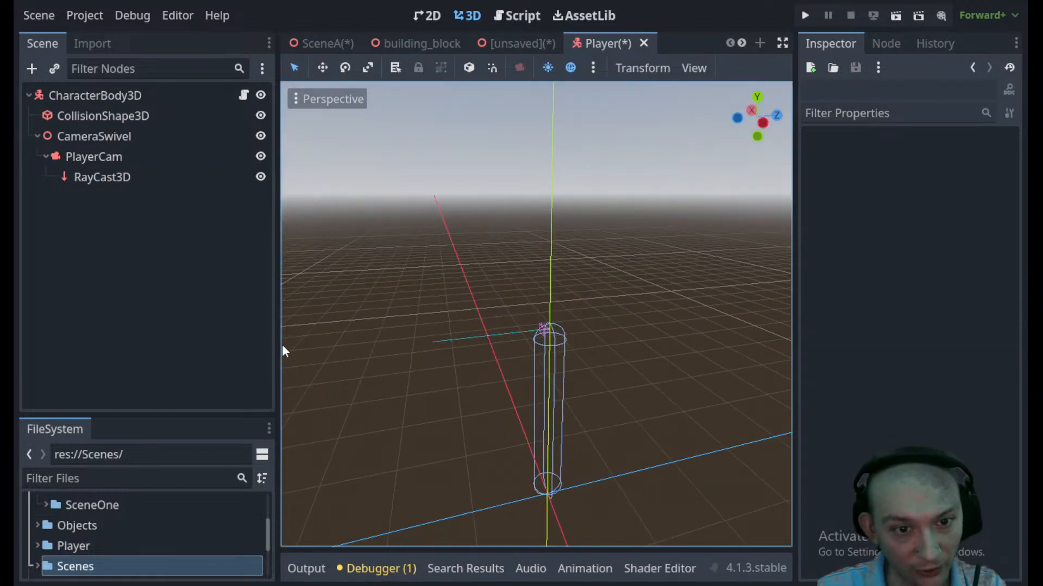
# - Narrow the scene dock, widen the inspector, and look over the ray together with the PlayerCam and CameraSwivel nodes
pyautogui.moveTo(276, 344); pyautogui.dragTo(232, 344)
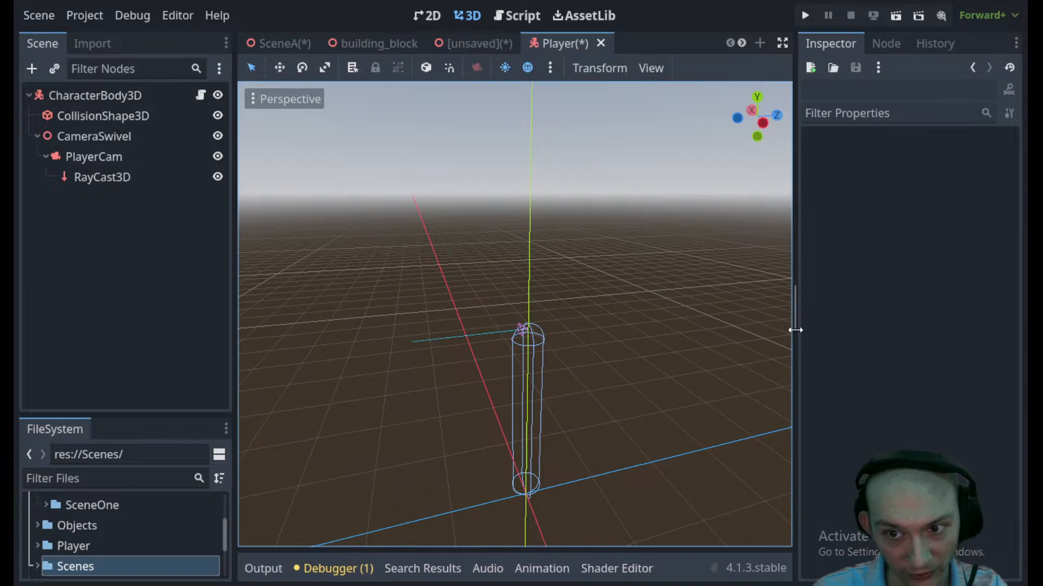
pyautogui.moveTo(796, 330); pyautogui.dragTo(727, 326)
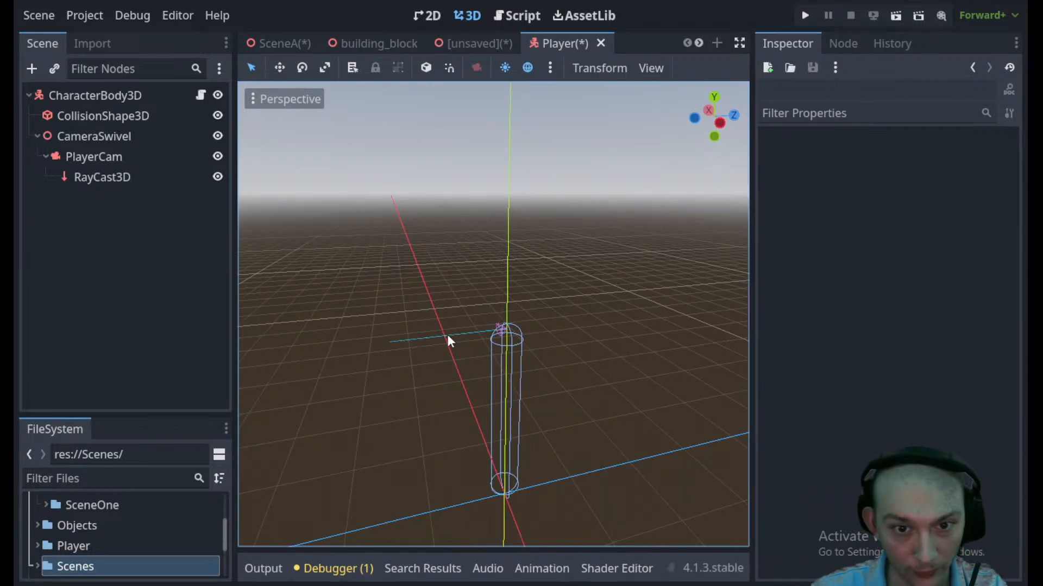
pyautogui.scroll(9, 453, 334)
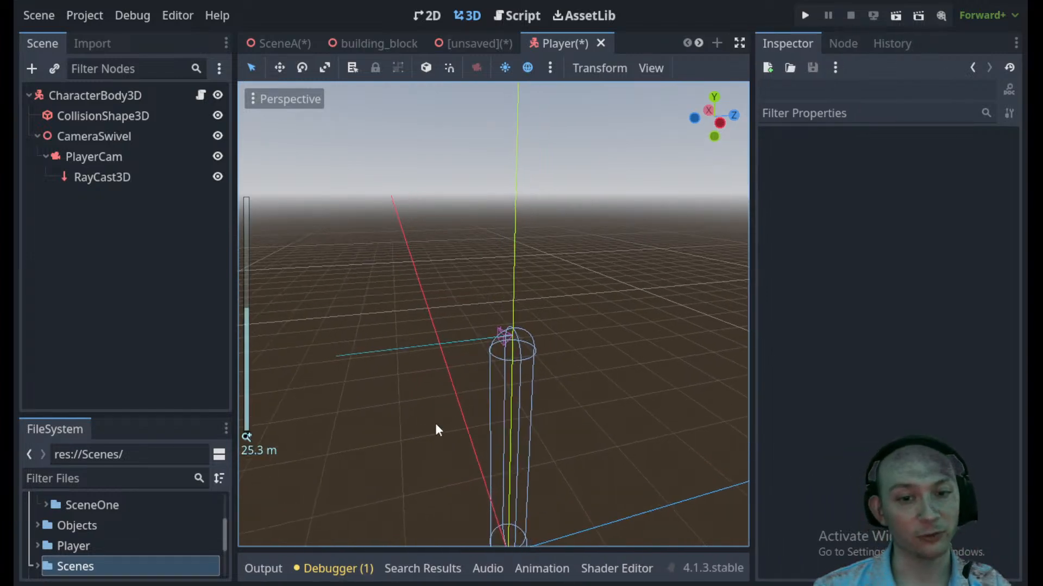
pyautogui.keyDown('shift'); pyautogui.moveTo(370, 429); pyautogui.dragTo(484, 345, button='middle'); pyautogui.keyUp('shift')
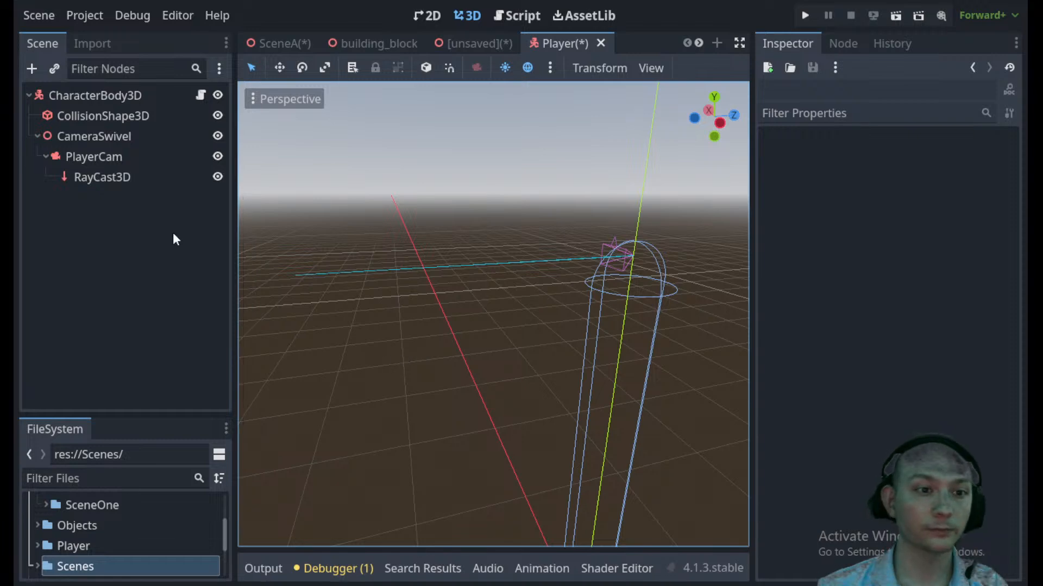
pyautogui.click(98, 158)
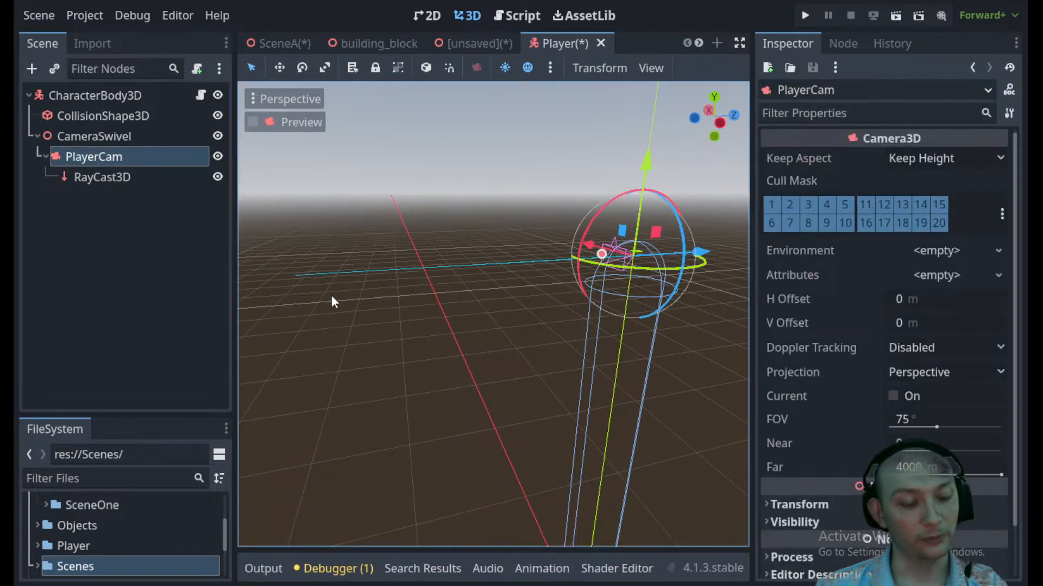
pyautogui.click(87, 137)
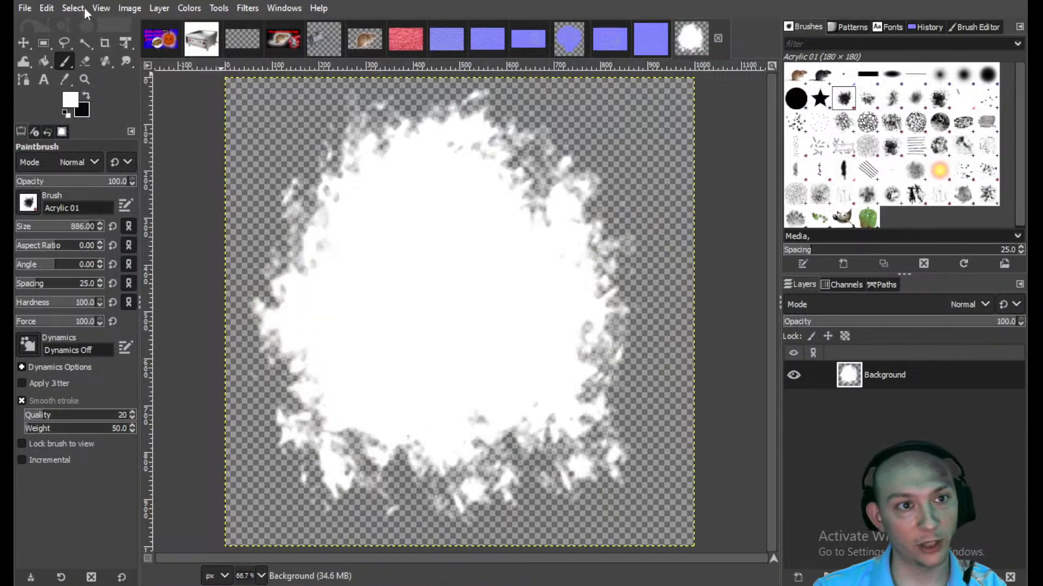
# - Switch to GIMP and create a new image 250 px wide and 250 px high
pyautogui.click(25, 8)
pyautogui.click(41, 27)
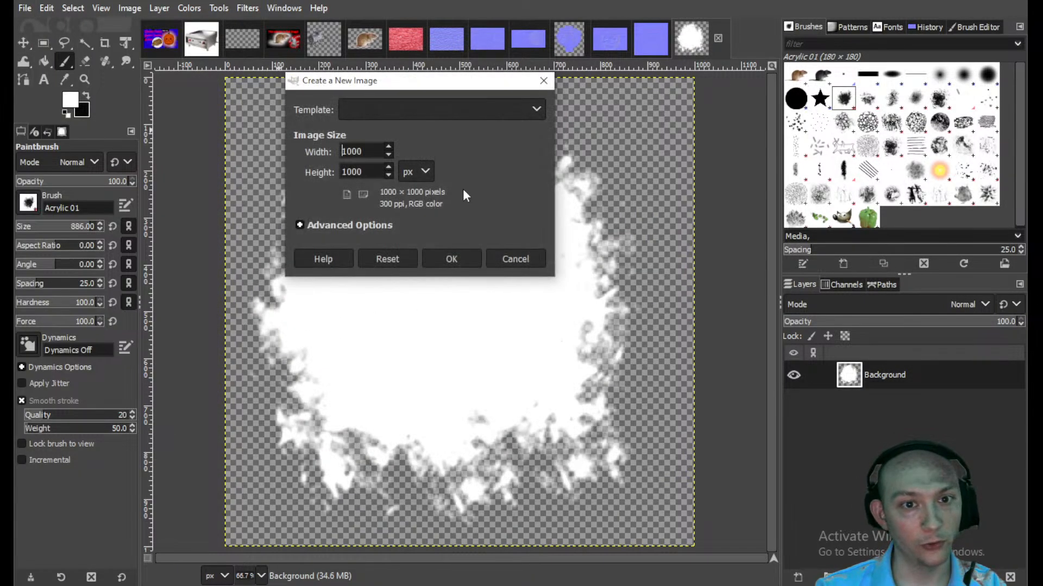
pyautogui.moveTo(360, 150); pyautogui.dragTo(336, 151)
pyautogui.press('BackSpace')
pyautogui.write('250')
pyautogui.press('Tab')
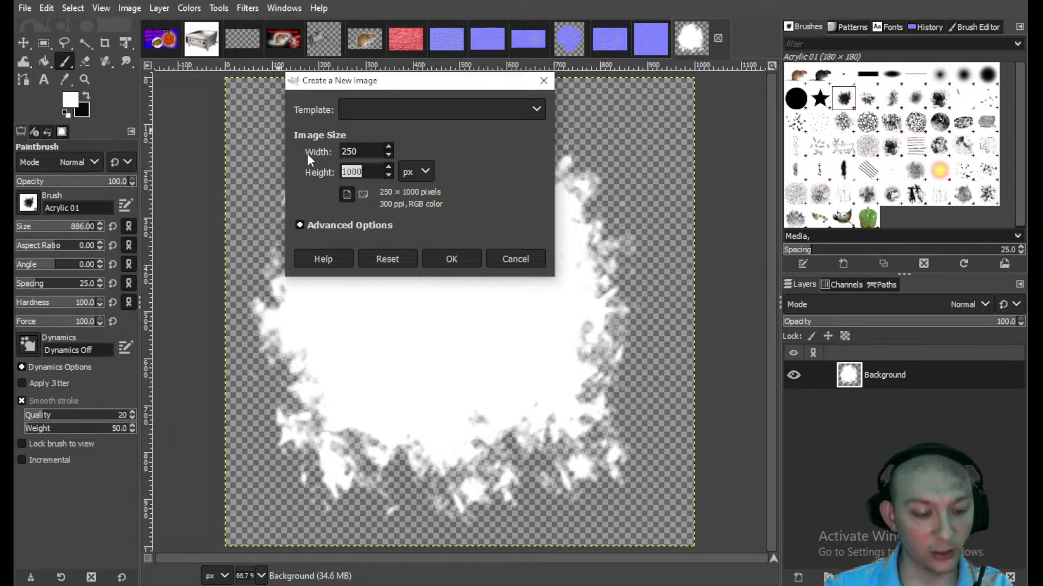
pyautogui.write('250')
pyautogui.press('Return')
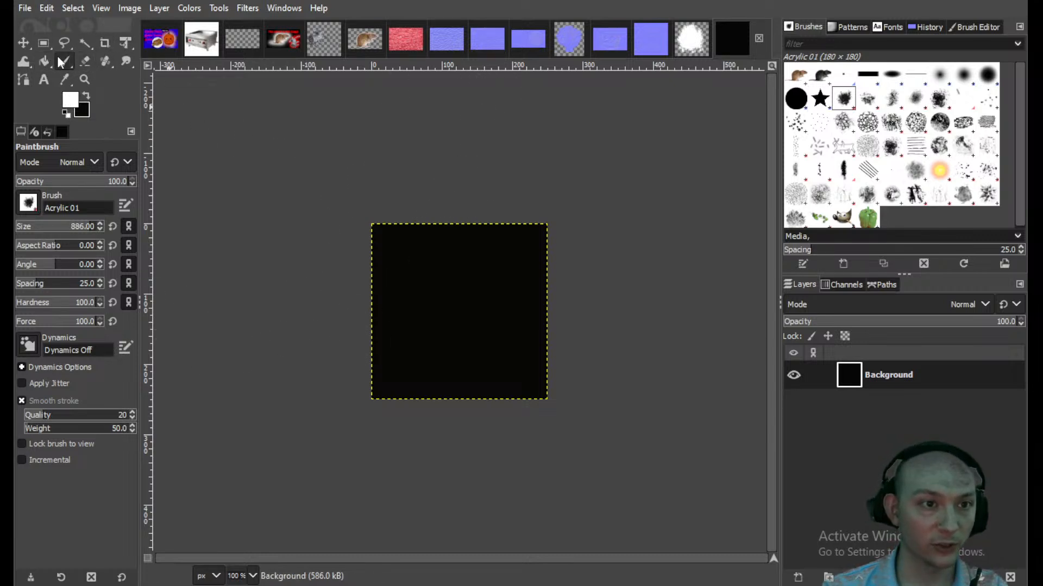
# - Add an alpha channel to the Background layer and erase the whole black canvas with a 413-size Eraser
pyautogui.click(45, 61)
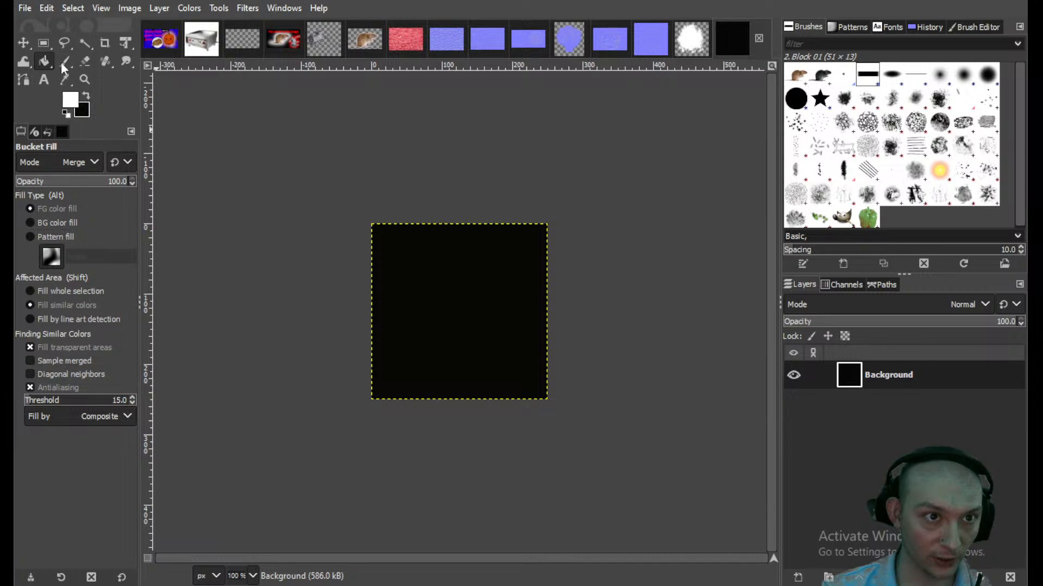
pyautogui.click(84, 60)
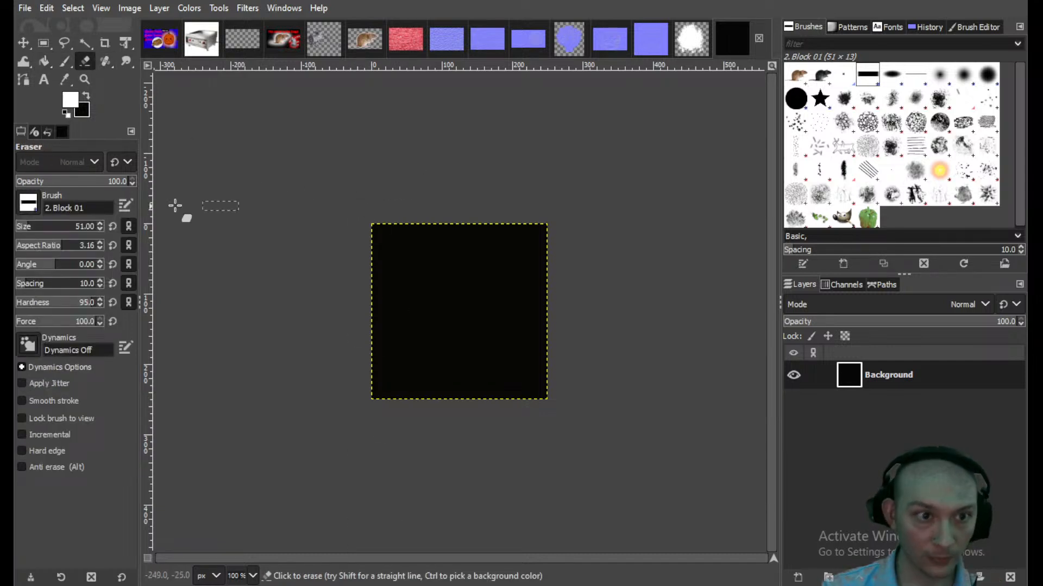
pyautogui.rightClick(882, 373)
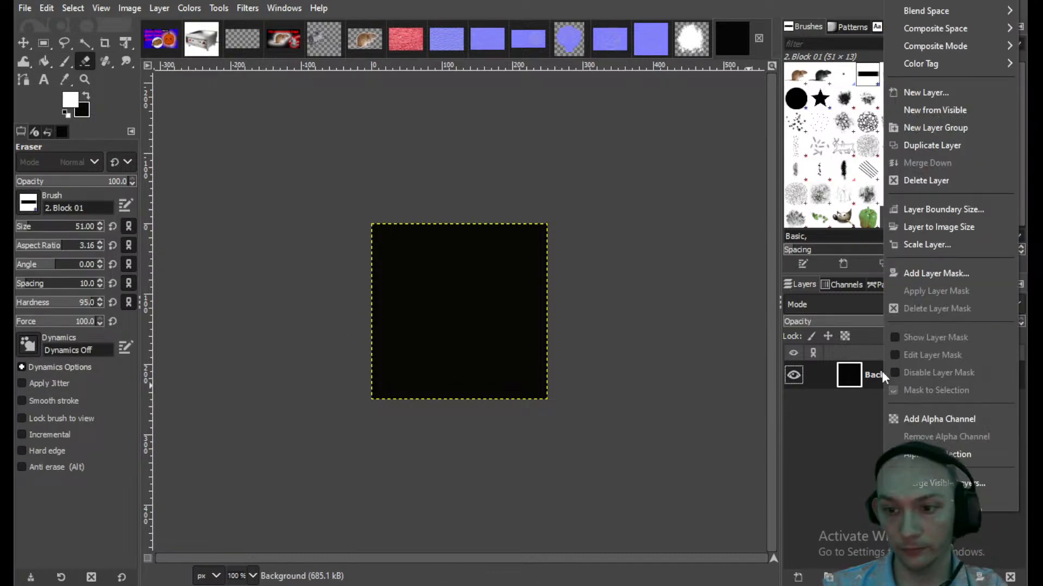
pyautogui.click(914, 415)
pyautogui.moveTo(386, 190)
pyautogui.mouseDown()
pyautogui.moveTo(423, 185)
pyautogui.moveTo(408, 229)
pyautogui.mouseUp()
pyautogui.click(59, 231)
pyautogui.moveTo(400, 161); pyautogui.dragTo(514, 376)
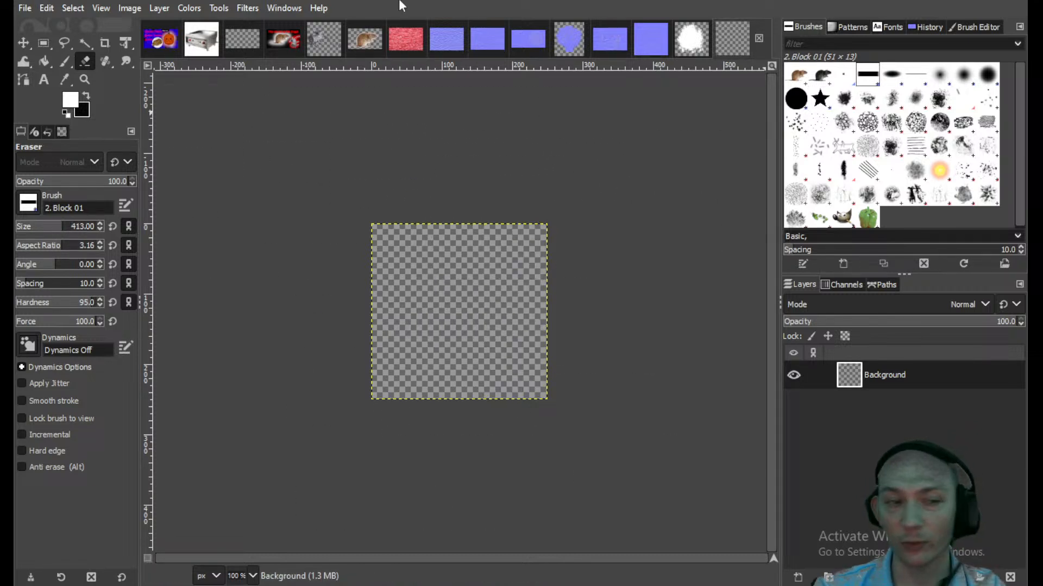
# - Choose the Paintbrush and set its brush size to 55
pyautogui.click(44, 43)
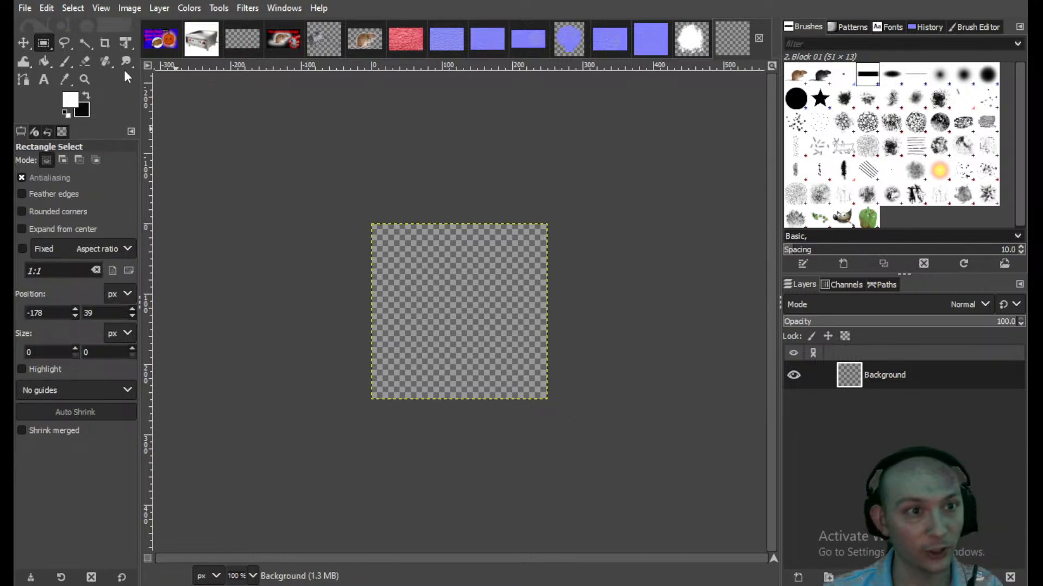
pyautogui.click(65, 62)
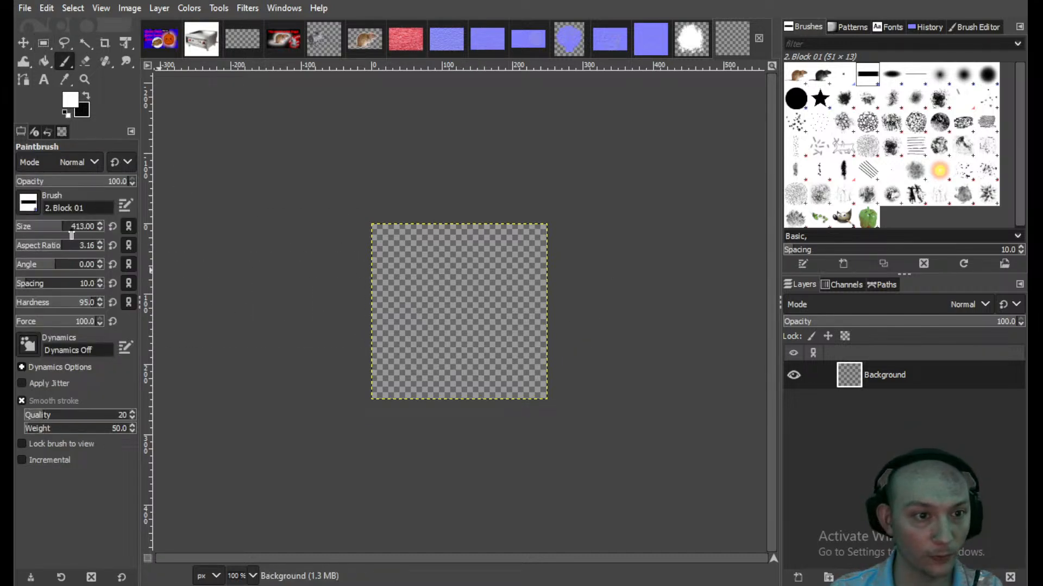
pyautogui.moveTo(47, 230); pyautogui.dragTo(30, 230)
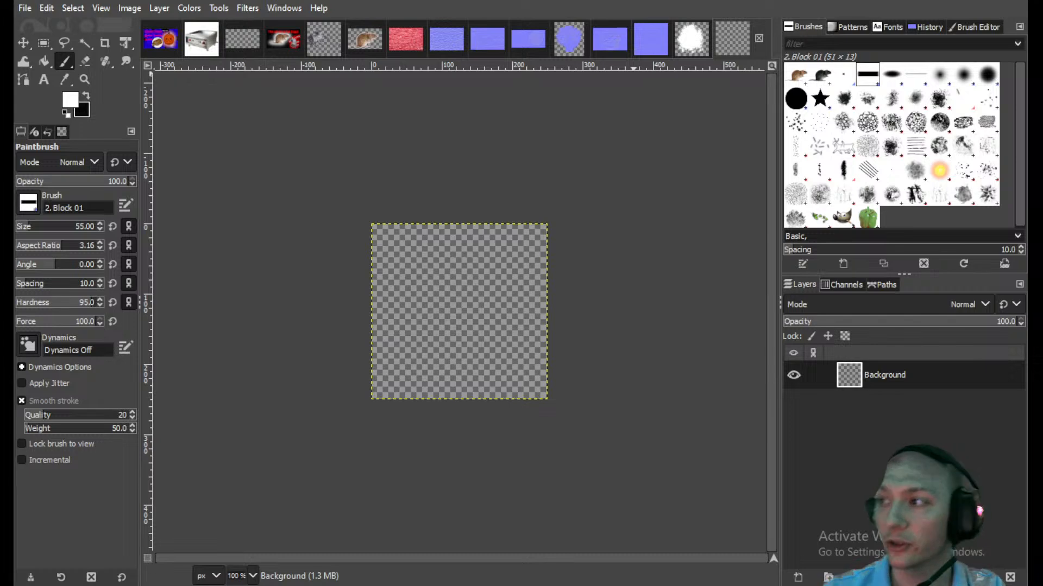
pyautogui.click(25, 8)
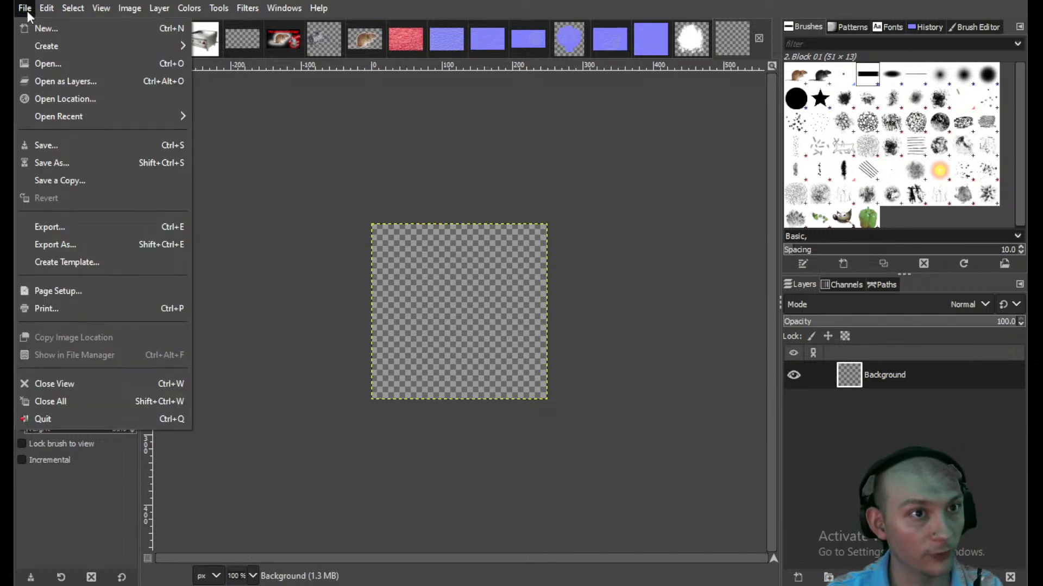
pyautogui.click(47, 64)
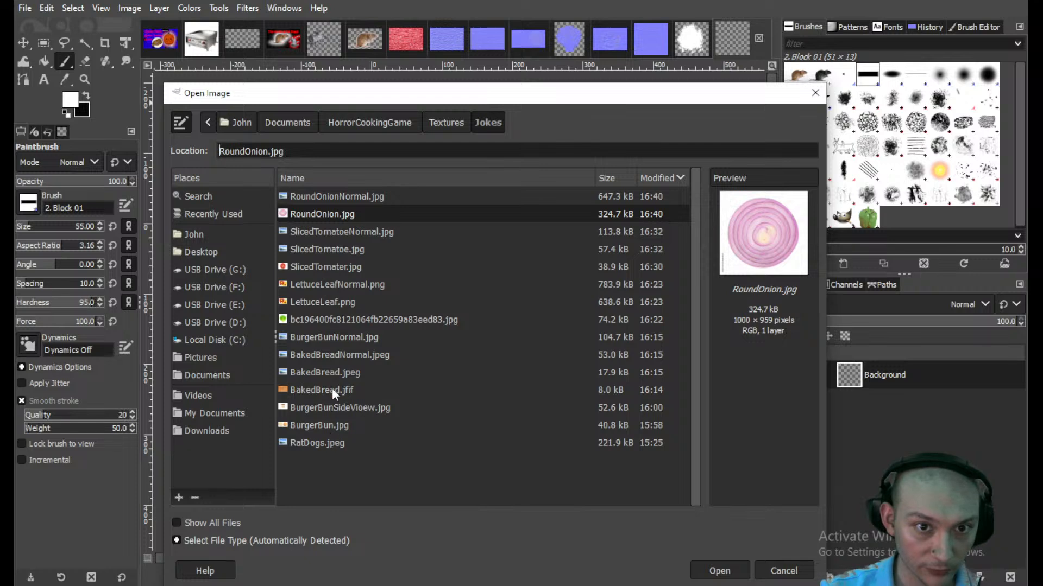
pyautogui.click(443, 124)
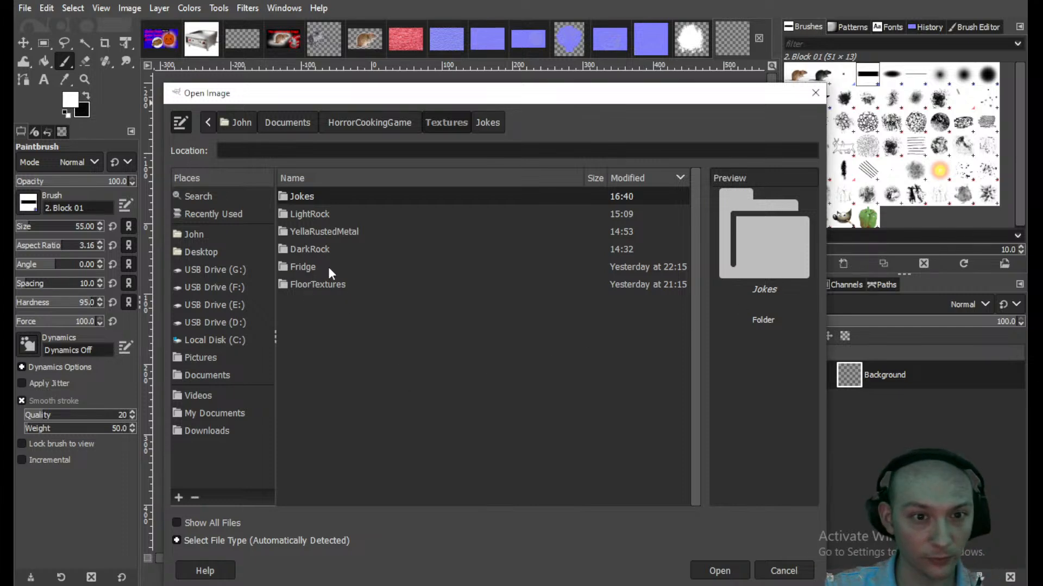
pyautogui.click(399, 122)
pyautogui.click(444, 122)
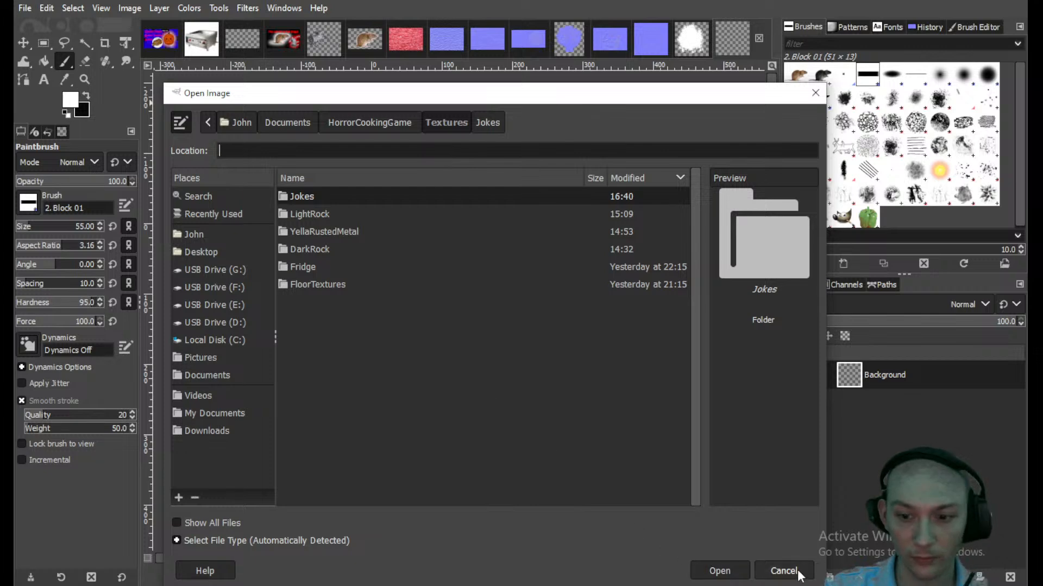
pyautogui.click(783, 570)
# - Open Crosshair.webp from the Textures folder of the HorrorCooking project
pyautogui.click(25, 8)
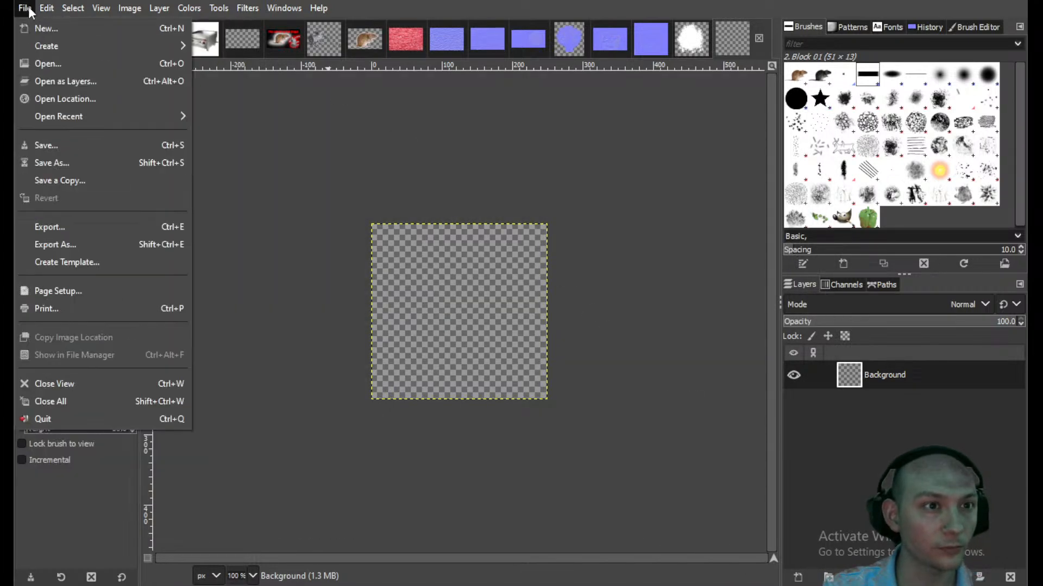
pyautogui.click(43, 62)
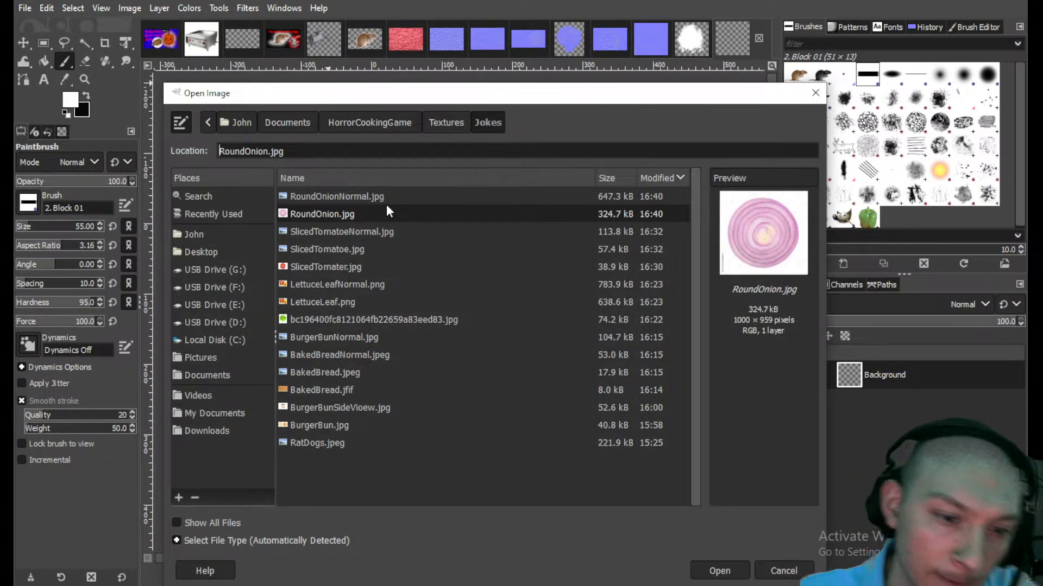
pyautogui.click(444, 122)
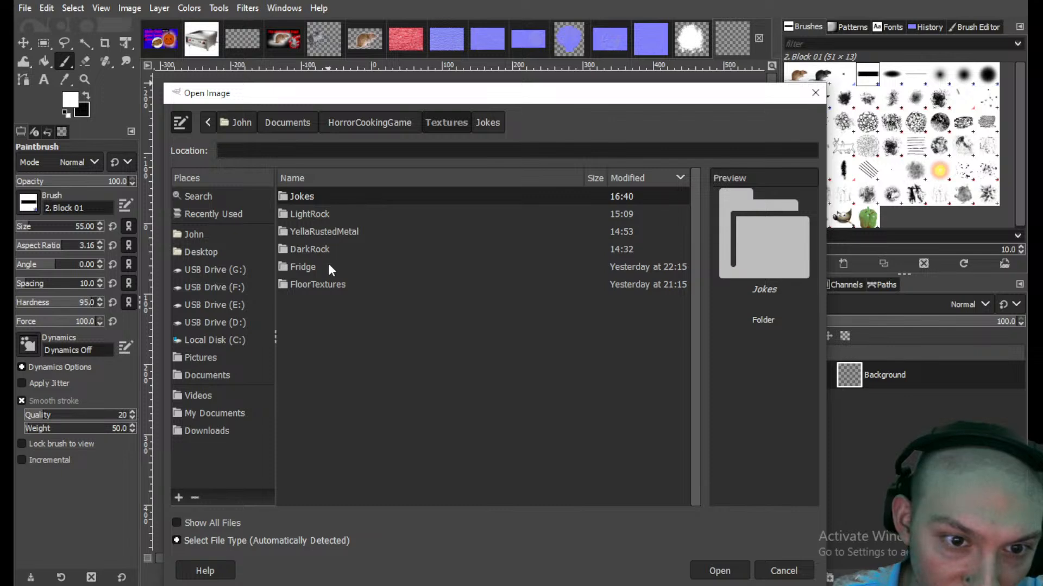
pyautogui.click(363, 117)
pyautogui.click(291, 122)
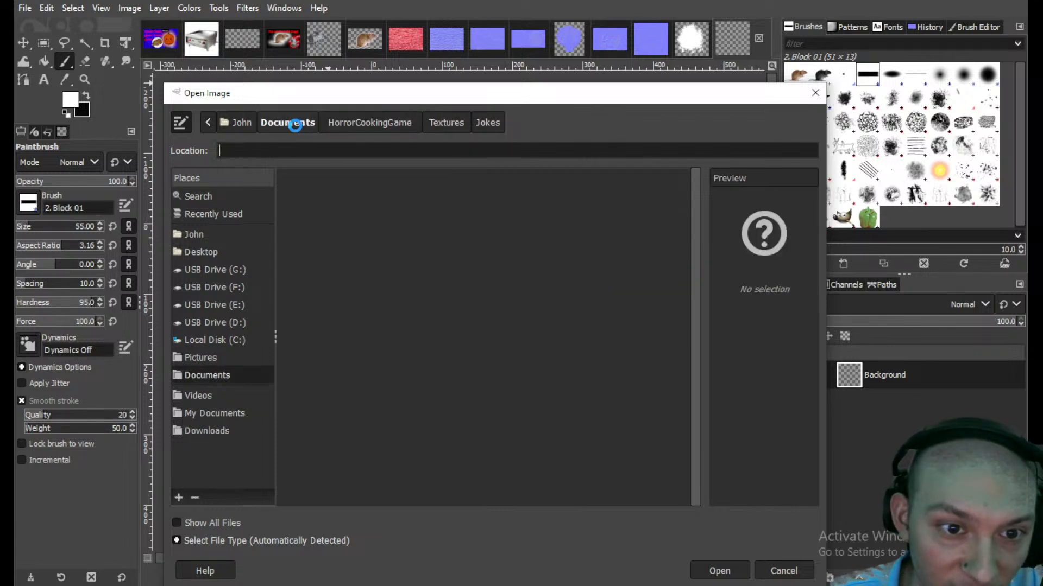
pyautogui.doubleClick(327, 197)
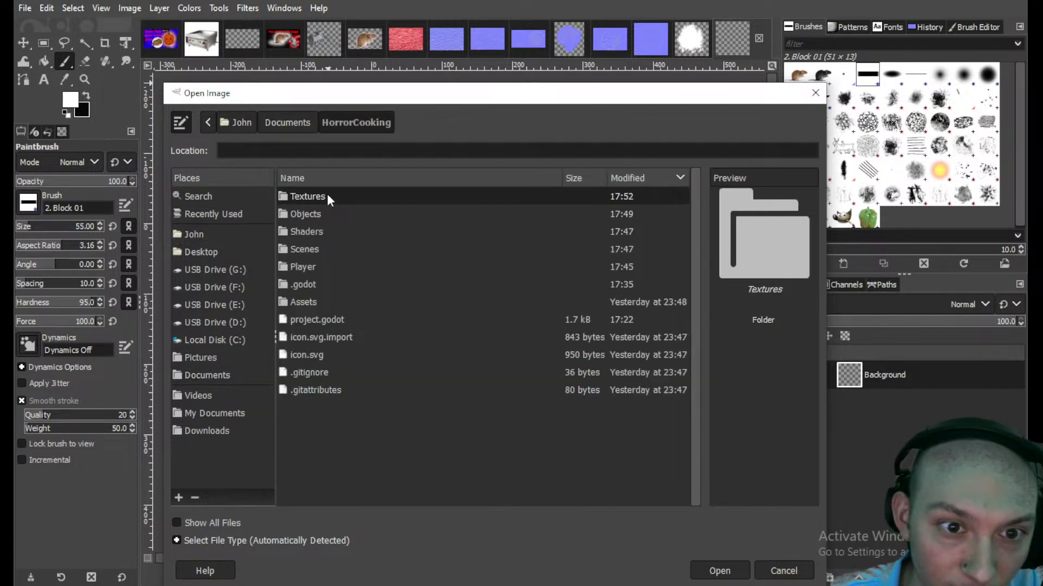
pyautogui.doubleClick(327, 194)
pyautogui.click(719, 570)
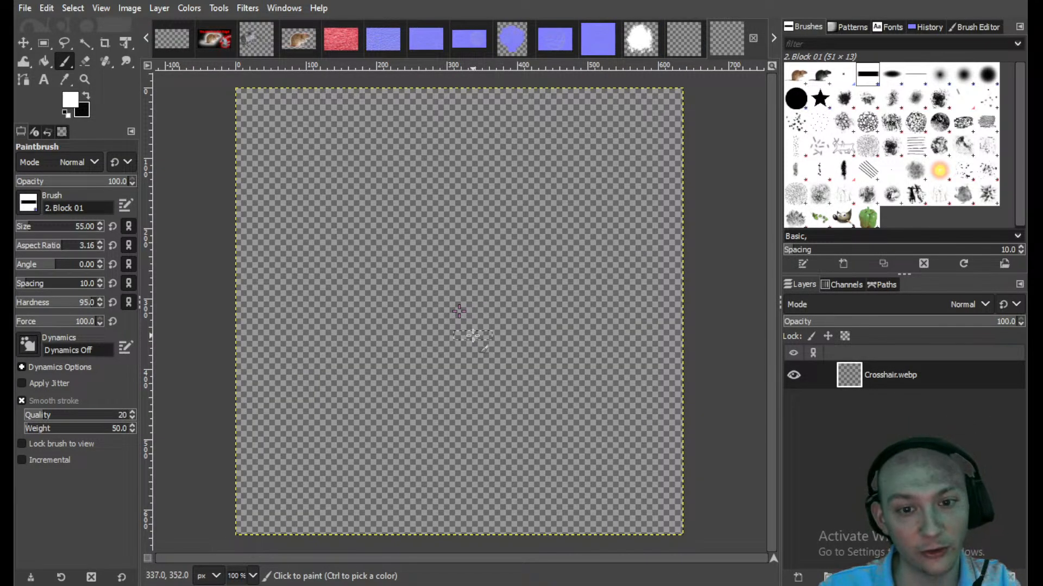
# - Colorize the crosshair bright red using the colour f40000
pyautogui.keyDown('ctrl'); pyautogui.scroll(4, 454, 319); pyautogui.keyUp('ctrl')
pyautogui.keyDown('ctrl'); pyautogui.scroll(1, 455, 319); pyautogui.keyUp('ctrl')
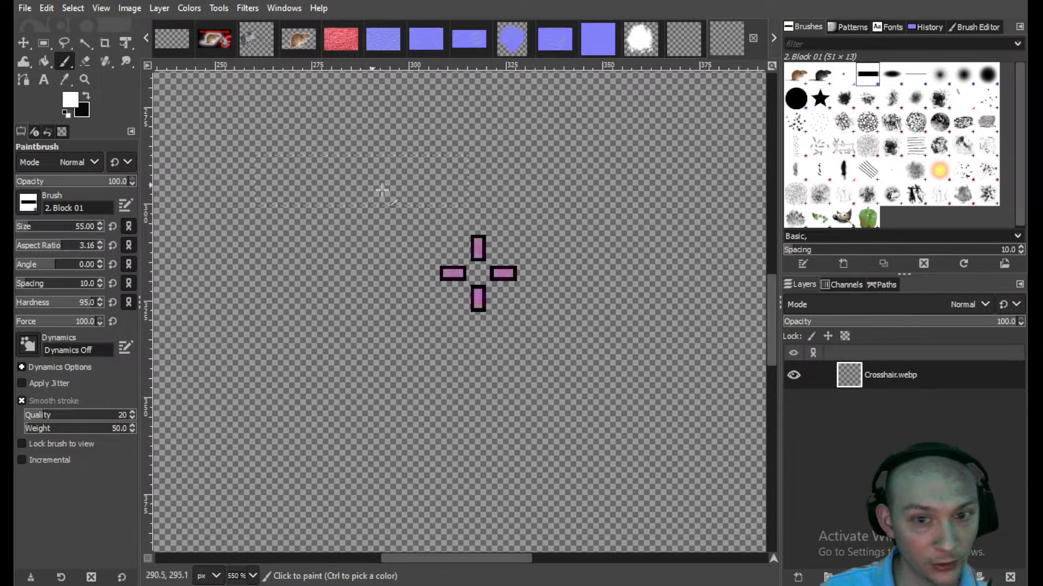
pyautogui.click(189, 8)
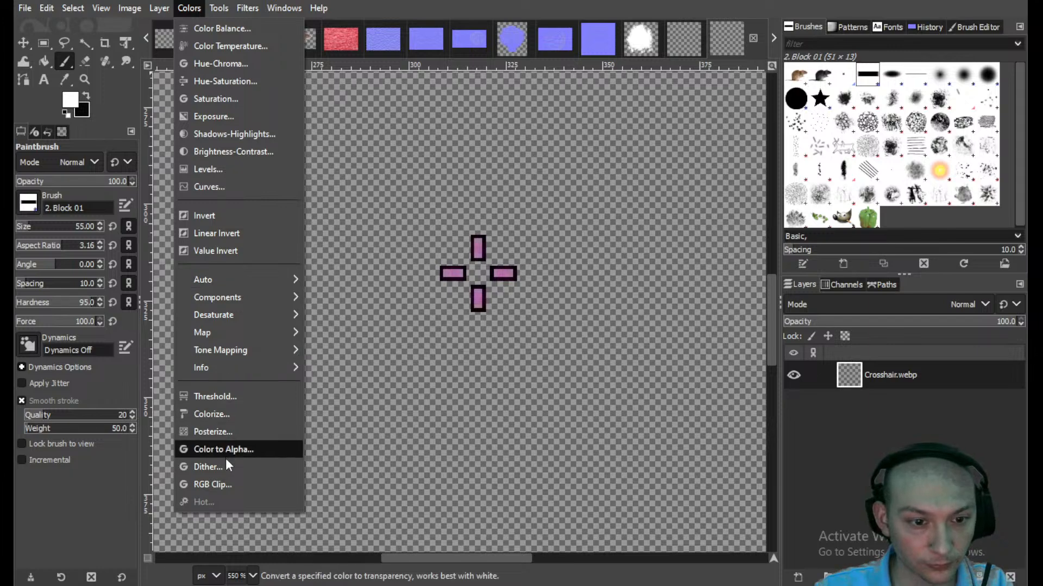
pyautogui.click(237, 416)
pyautogui.click(867, 261)
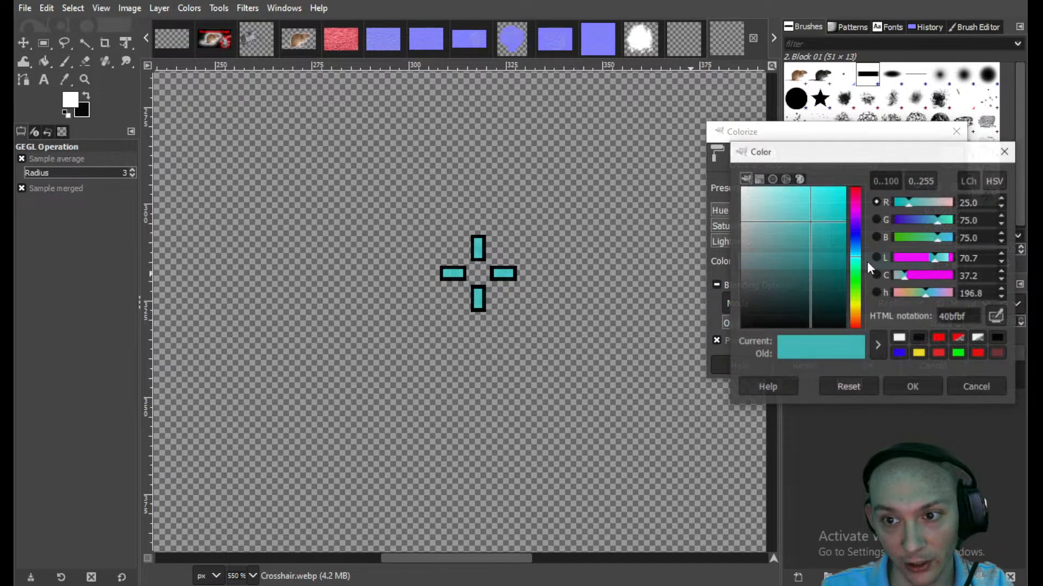
pyautogui.click(856, 197)
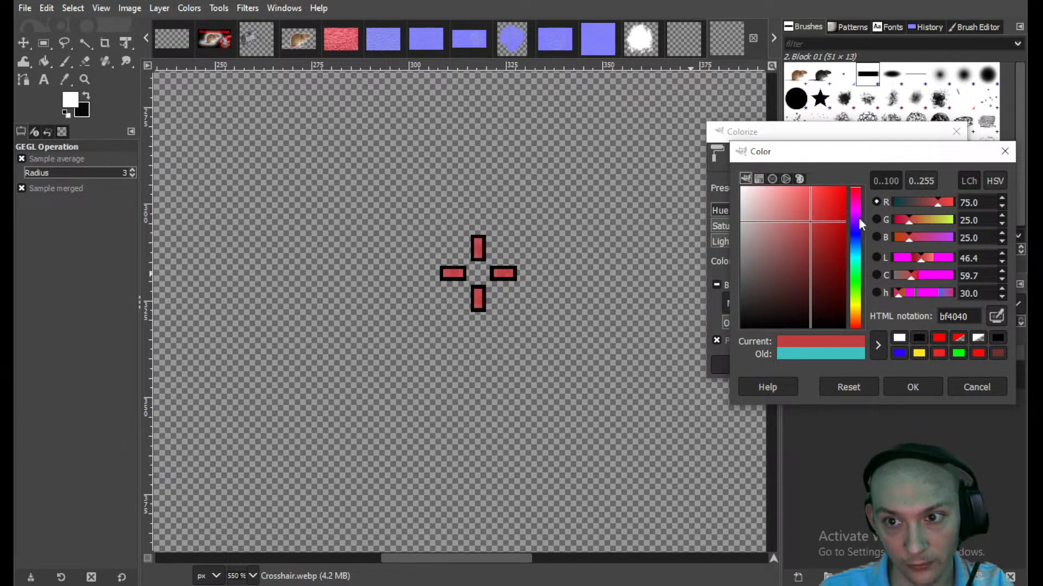
pyautogui.click(841, 197)
pyautogui.moveTo(843, 201); pyautogui.dragTo(845, 181)
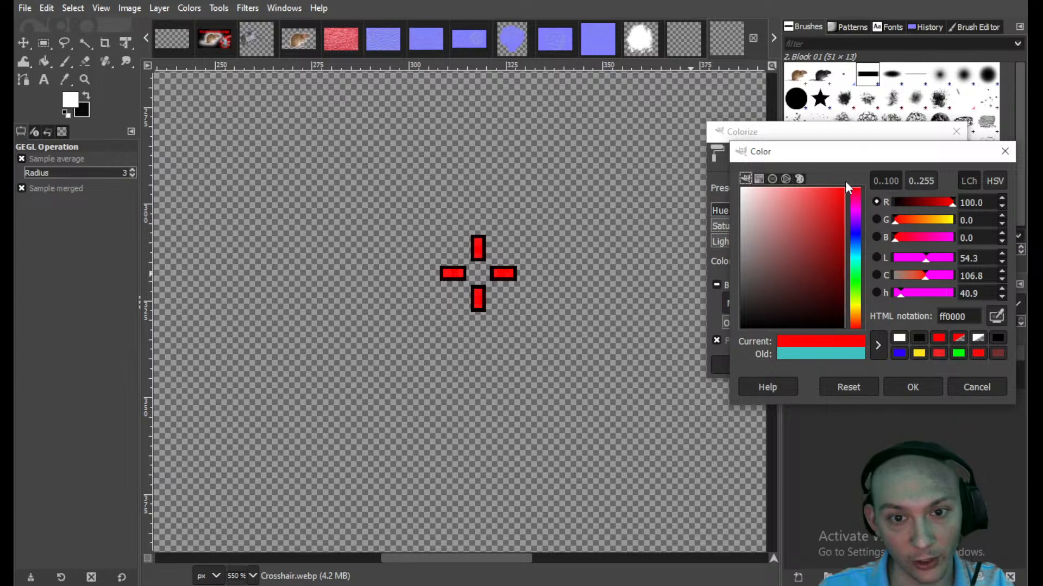
pyautogui.moveTo(831, 299); pyautogui.dragTo(861, 197)
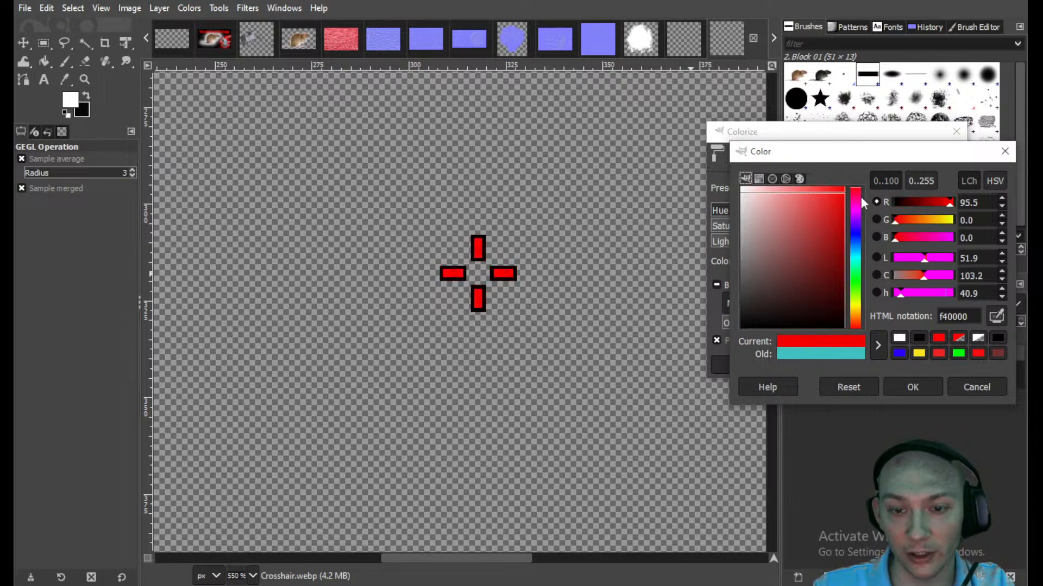
pyautogui.click(908, 389)
pyautogui.click(866, 366)
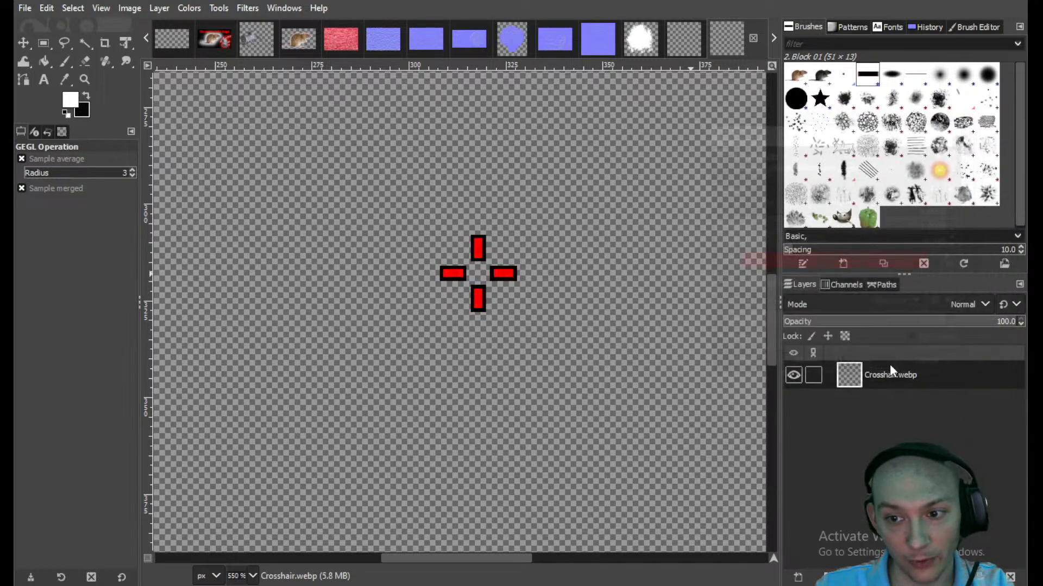
# - Export the red crosshair as CrosshairRed.png in the HorrorCooking Textures folder, keeping the default PNG options
pyautogui.click(25, 7)
pyautogui.click(69, 248)
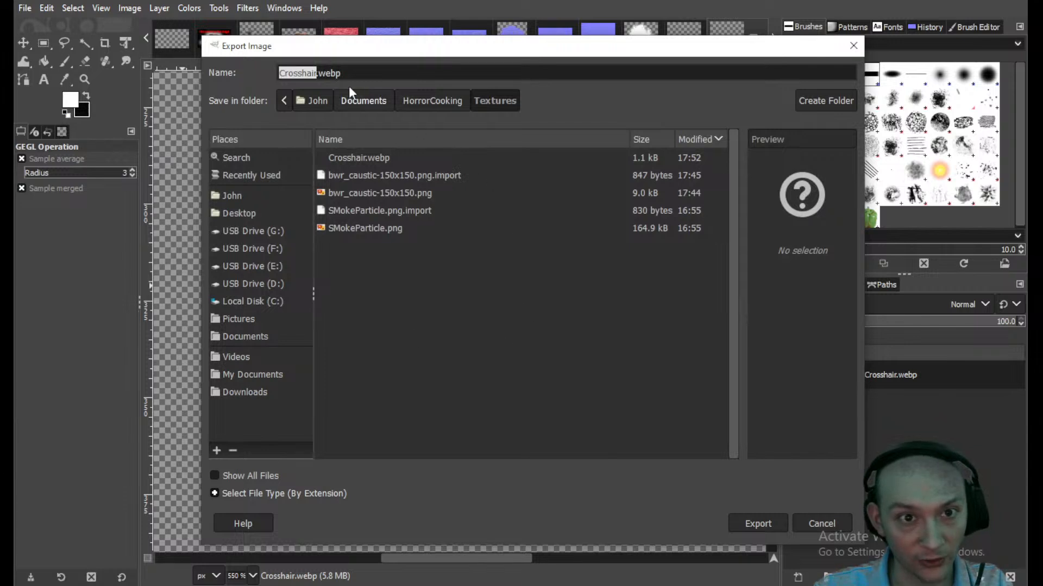
pyautogui.press('Right')
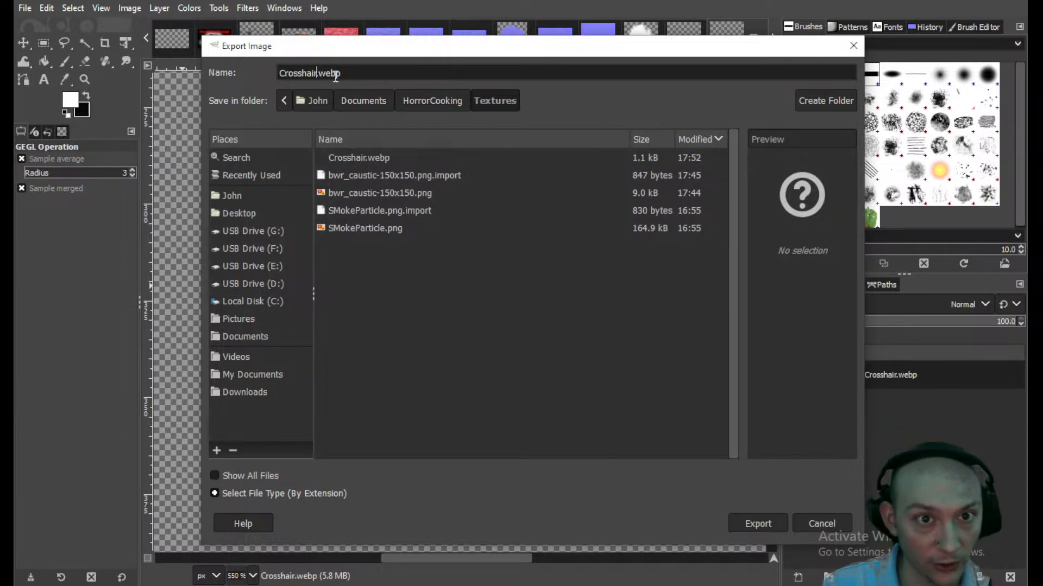
pyautogui.write('Red')
pyautogui.press('End')
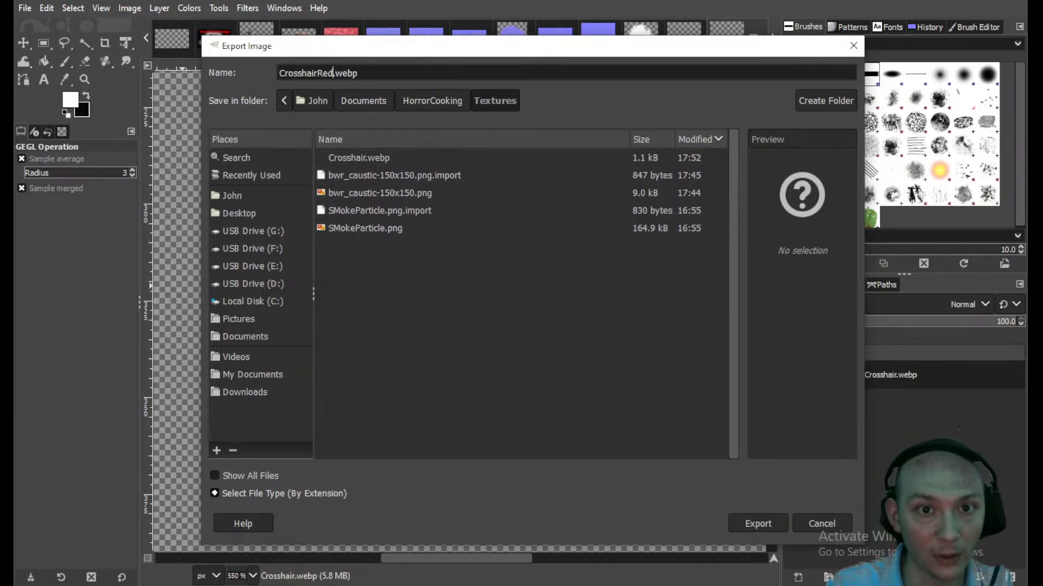
pyautogui.press('BackSpace')
pyautogui.press('BackSpace')
pyautogui.press('BackSpace')
pyautogui.press('BackSpace')
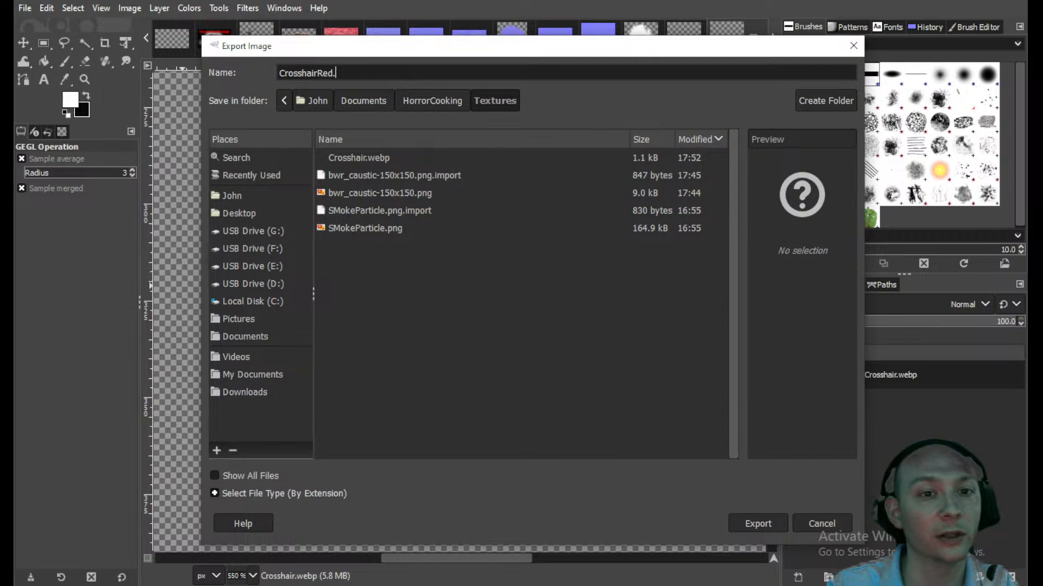
pyautogui.write('png')
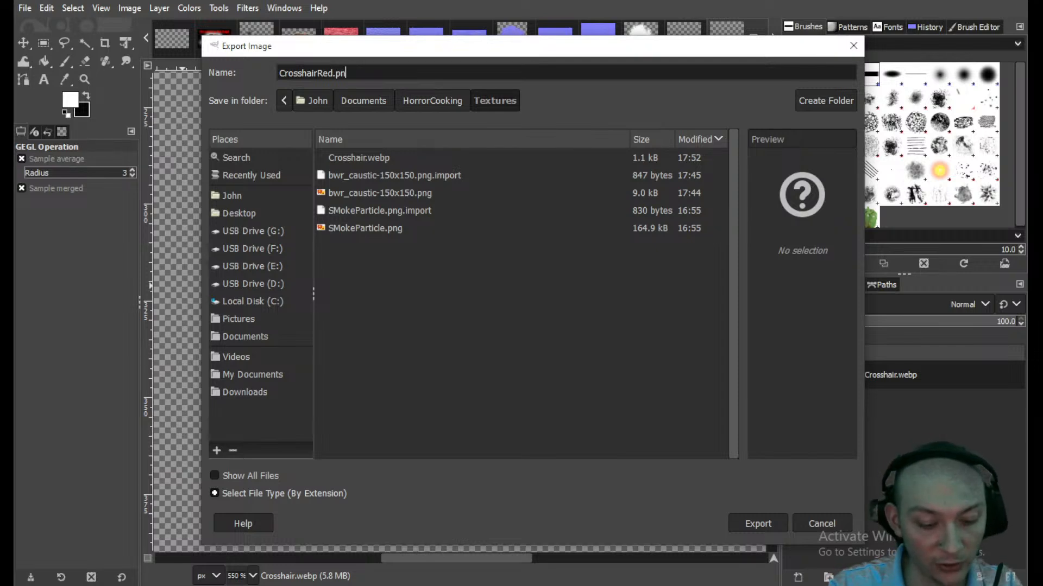
pyautogui.press('Return')
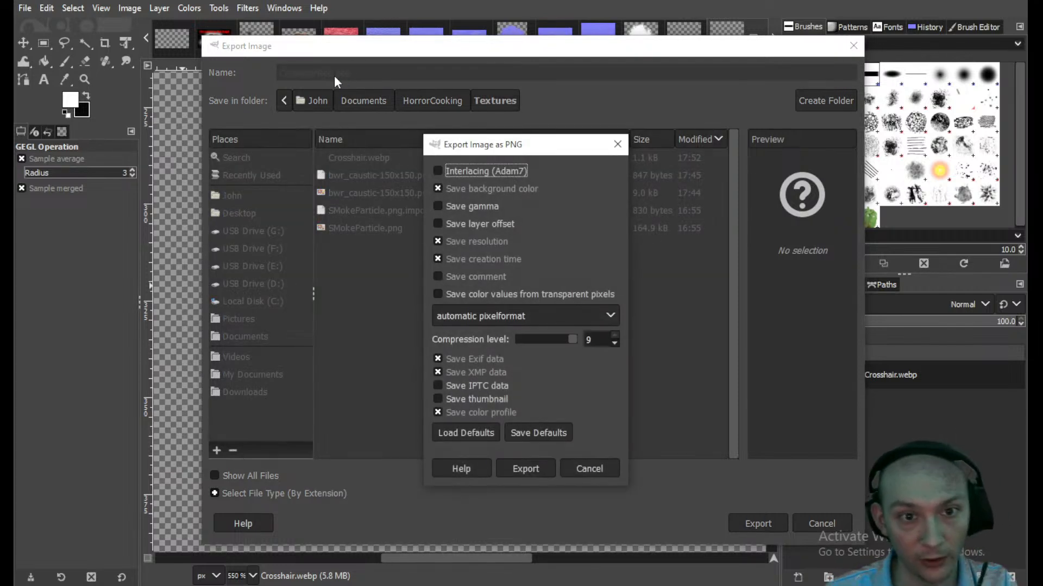
pyautogui.click(530, 468)
# - Colorize the crosshair green using the colour 0fff00
pyautogui.click(189, 7)
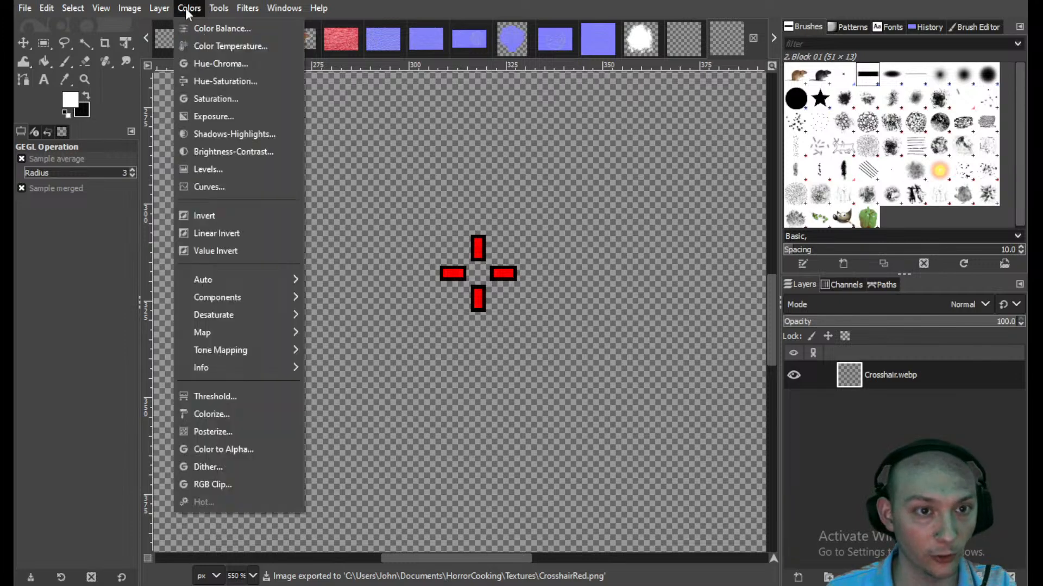
pyautogui.click(229, 413)
pyautogui.click(853, 263)
pyautogui.click(840, 285)
pyautogui.moveTo(815, 268); pyautogui.dragTo(855, 179)
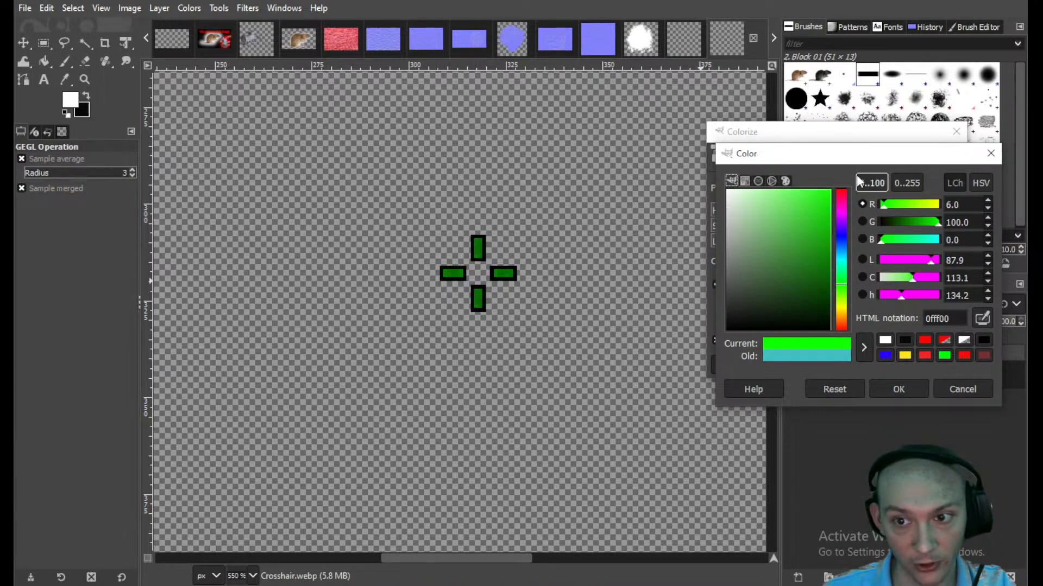
pyautogui.click(886, 388)
pyautogui.click(869, 365)
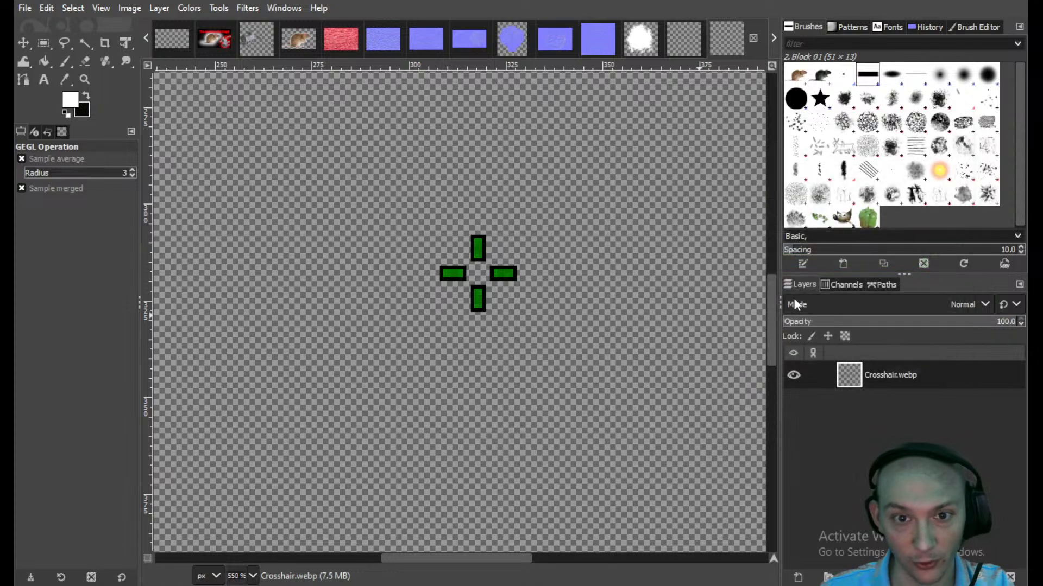
# - Export the green crosshair as CrosshairGreen.png in the same Textures folder with the default PNG options
pyautogui.click(25, 8)
pyautogui.click(73, 244)
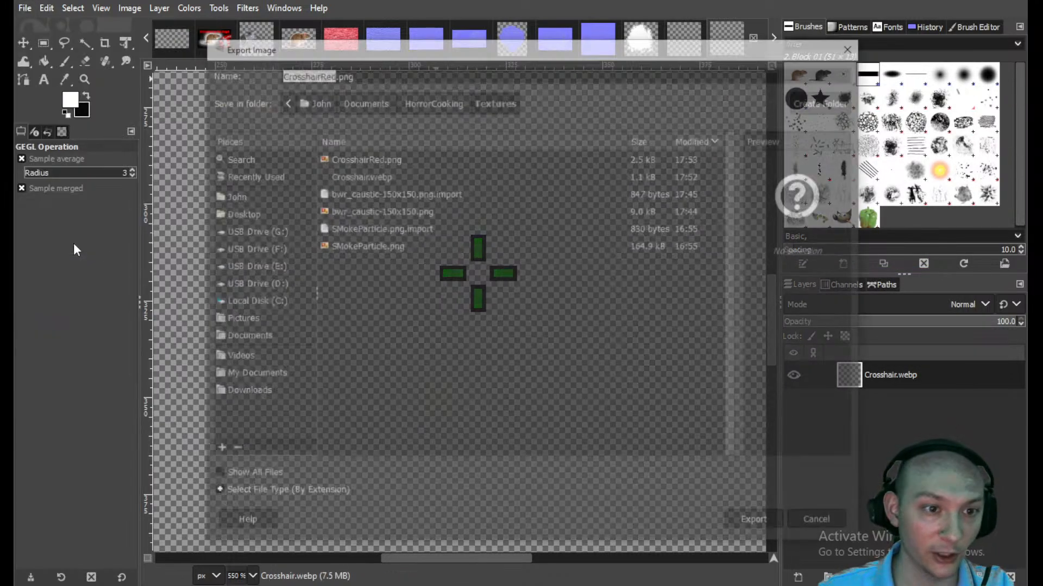
pyautogui.press('Right')
pyautogui.press('BackSpace')
pyautogui.press('BackSpace')
pyautogui.press('BackSpace')
pyautogui.write('Green')
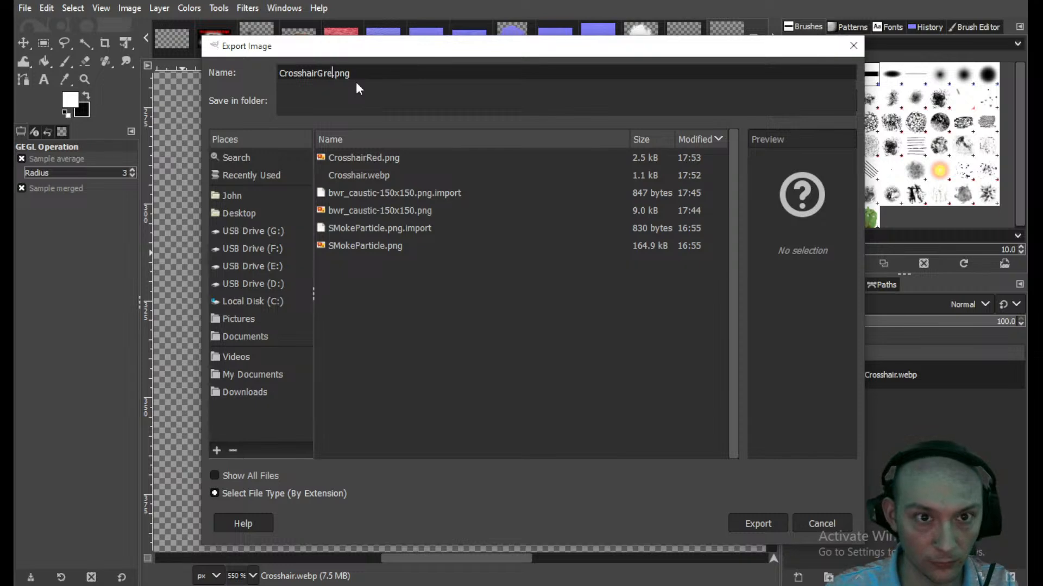
pyautogui.press('Return')
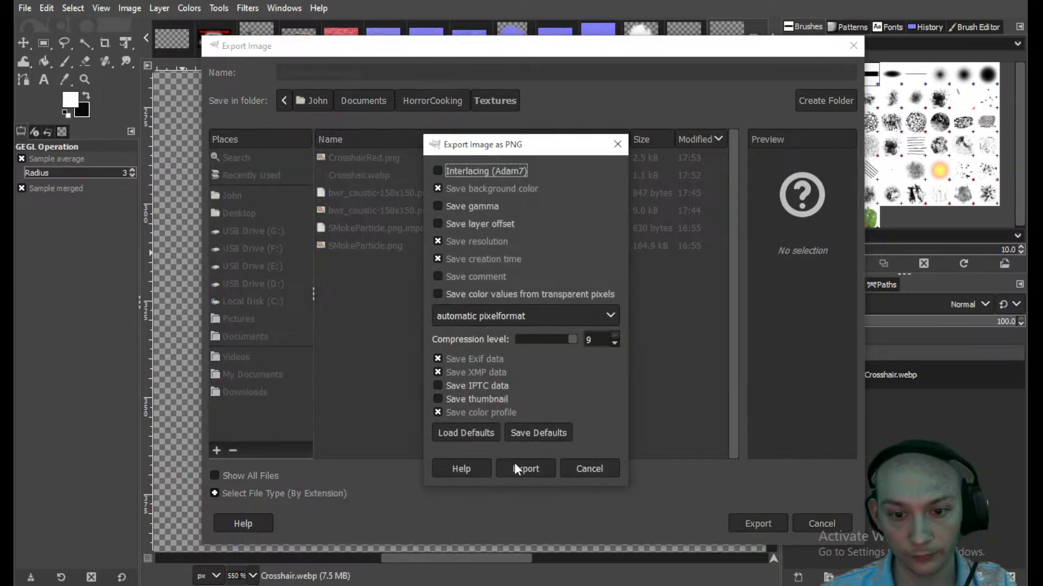
pyautogui.click(522, 462)
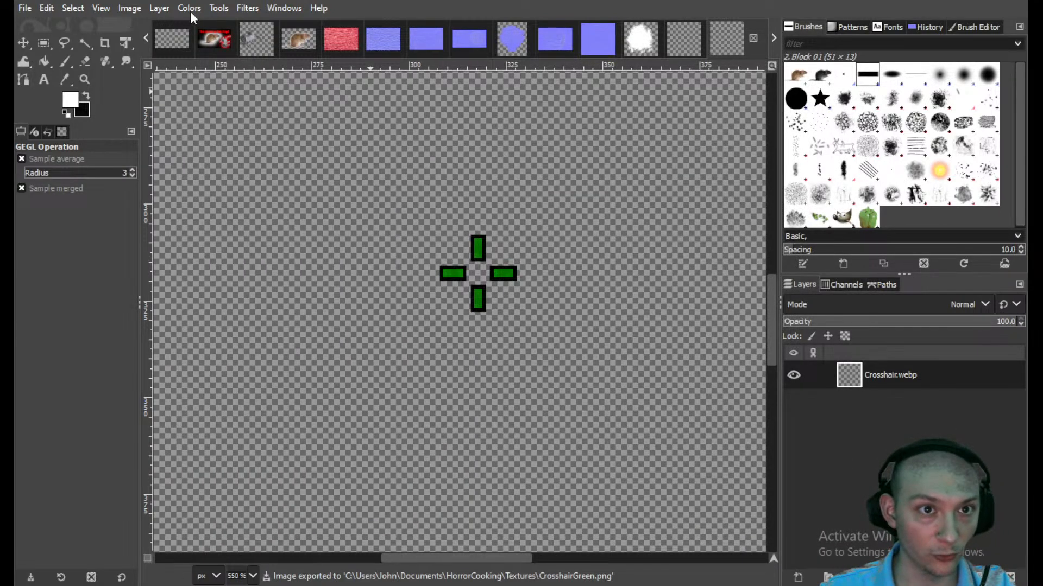
# - Colorize the crosshair yellow with hue 0.1642, saturation 1.0 and lightness -0.045
pyautogui.click(188, 8)
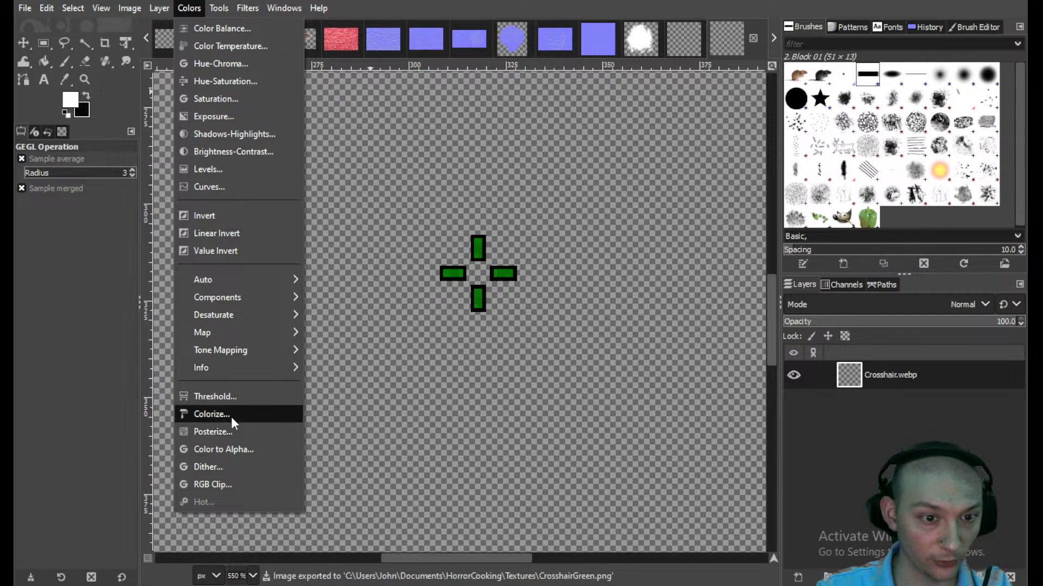
pyautogui.click(213, 413)
pyautogui.click(832, 260)
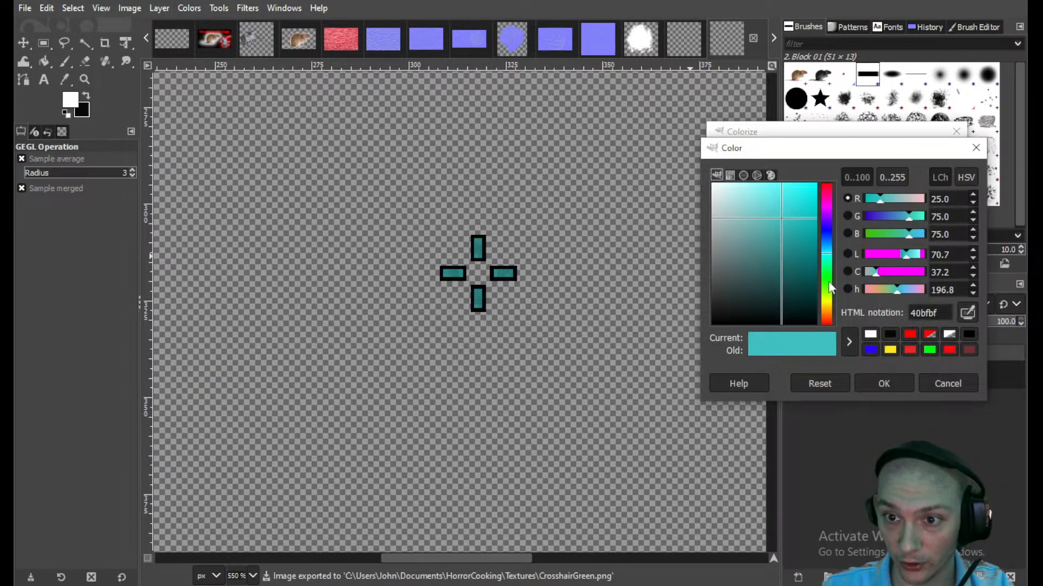
pyautogui.click(826, 300)
pyautogui.click(816, 183)
pyautogui.moveTo(817, 183); pyautogui.dragTo(820, 188)
pyautogui.click(882, 384)
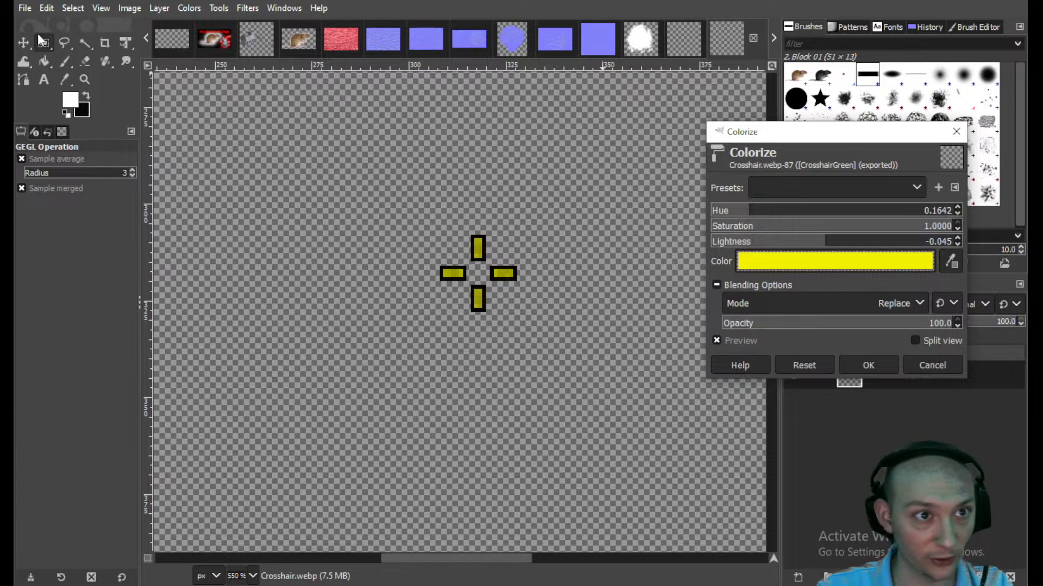
pyautogui.click(868, 365)
# - Export the yellow crosshair as CrosshairYella.png in the Textures folder with the default PNG options
pyautogui.click(24, 8)
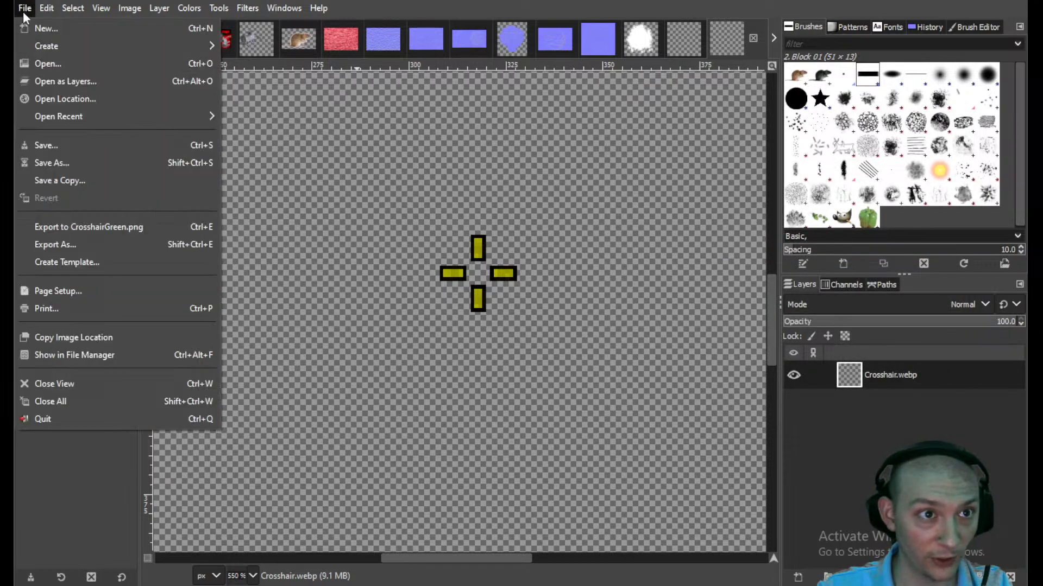
pyautogui.click(60, 242)
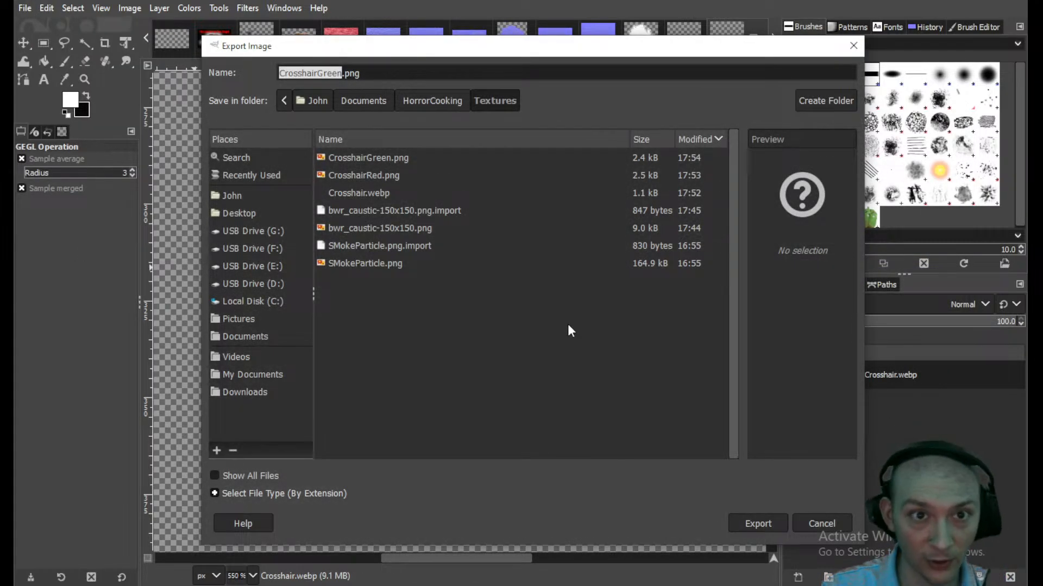
pyautogui.press('Right')
pyautogui.press('BackSpace')
pyautogui.press('BackSpace')
pyautogui.press('BackSpace')
pyautogui.press('BackSpace')
pyautogui.press('BackSpace')
pyautogui.write('Yello')
pyautogui.press('Return')
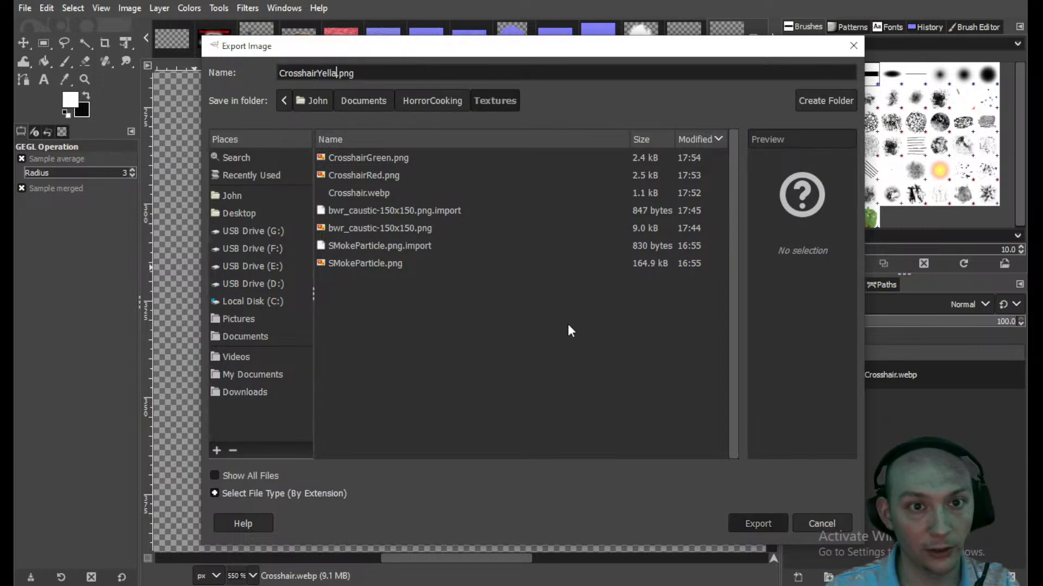
pyautogui.press('Return')
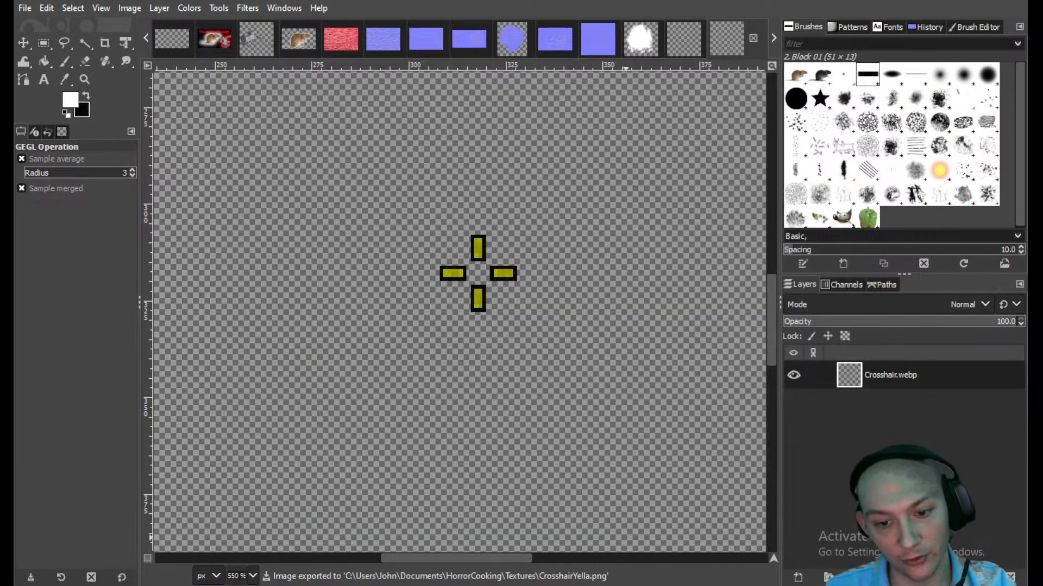
# - Switch to Godot and add a Control node as a child of PlayerCam in the Player scene
pyautogui.hotkey('alt', 'Tab')
pyautogui.click(109, 156)
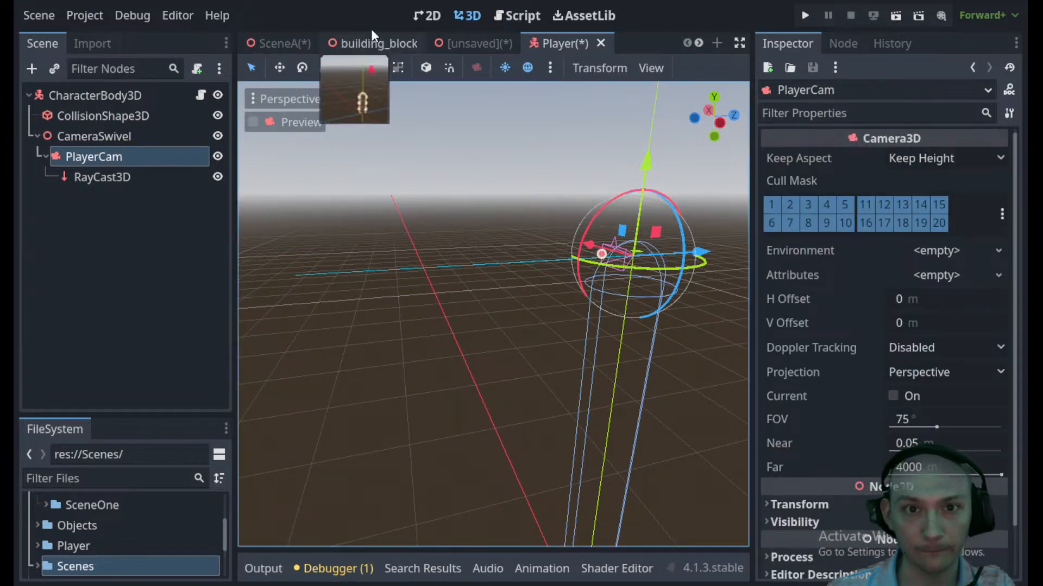
pyautogui.click(32, 68)
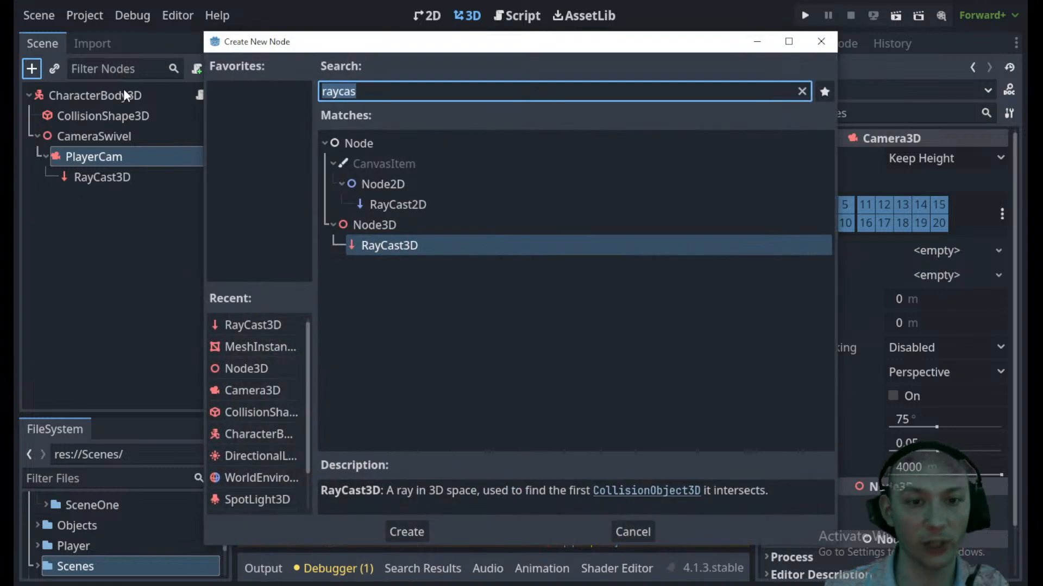
pyautogui.press('BackSpace')
pyautogui.write('contr')
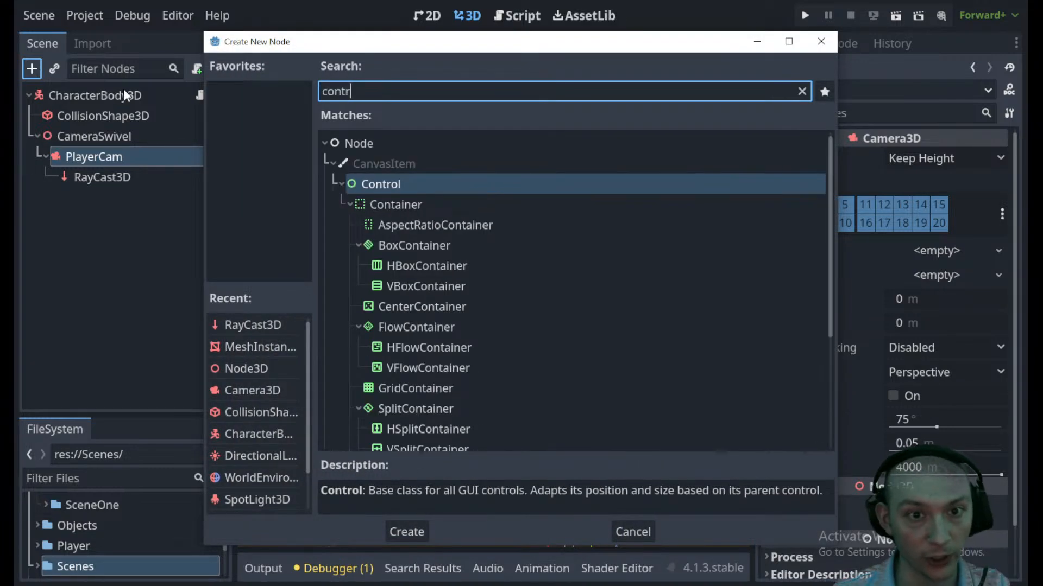
pyautogui.press('Return')
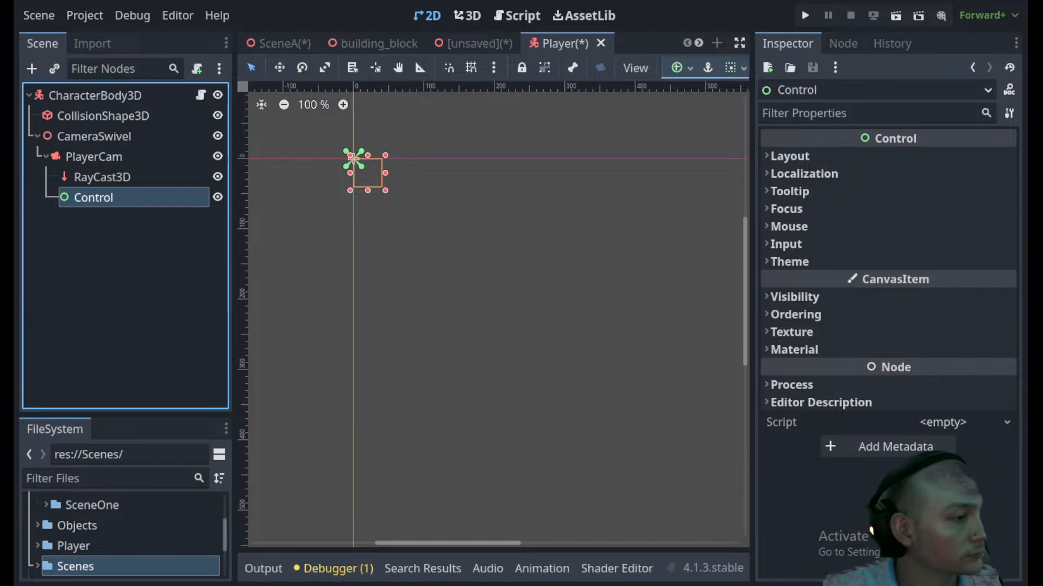
# - Set the vertical alignment of the new Control node to center
pyautogui.scroll(-1, 362, 187)
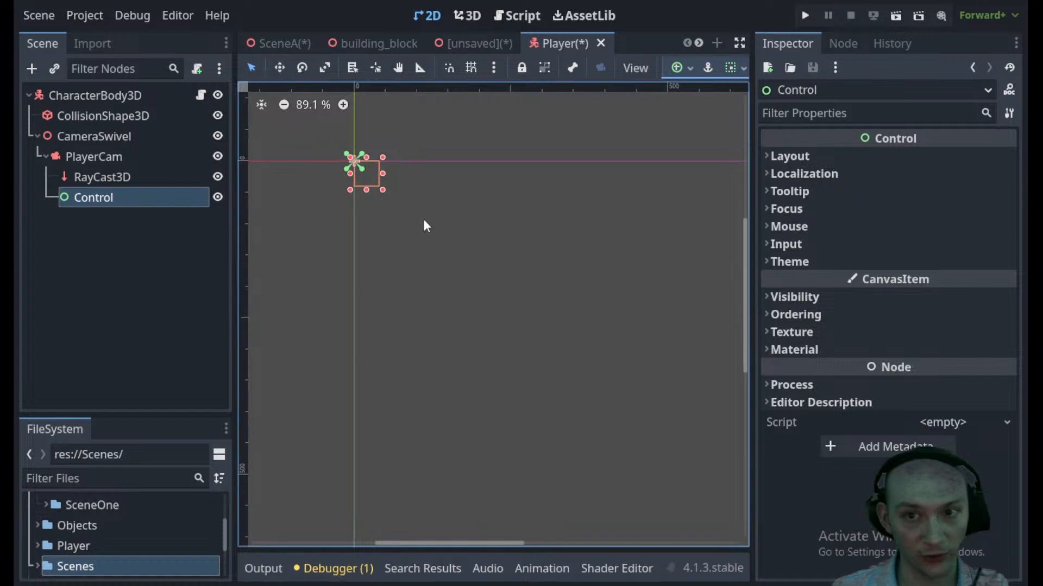
pyautogui.click(734, 69)
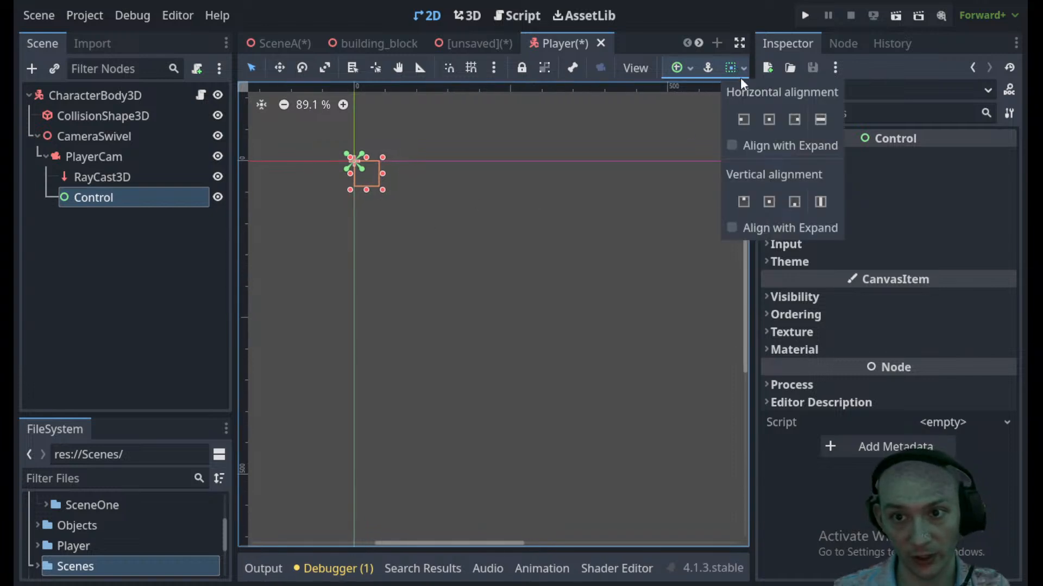
pyautogui.click(769, 202)
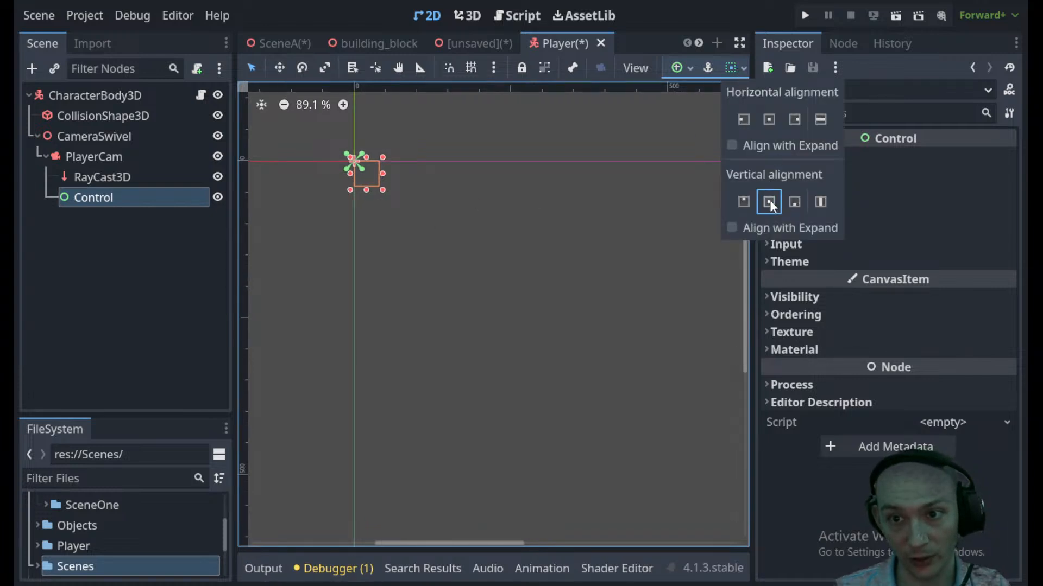
pyautogui.click(106, 201)
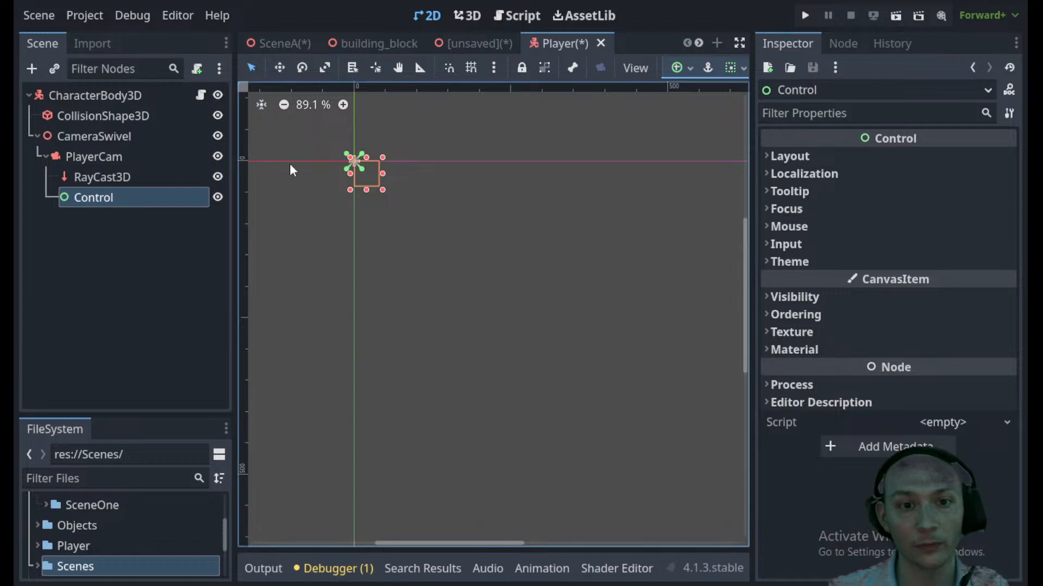
pyautogui.click(32, 68)
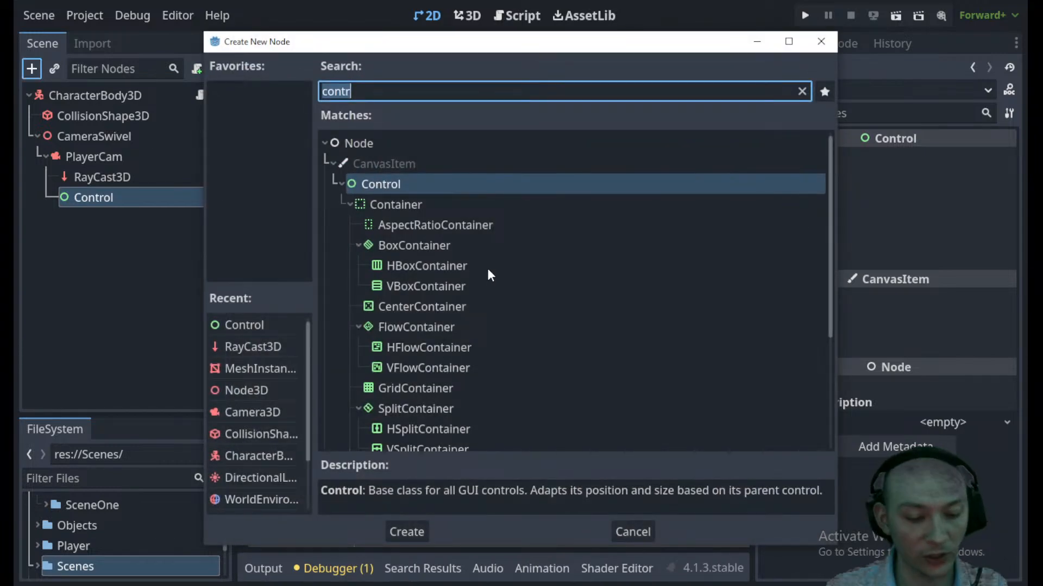
pyautogui.write('i')
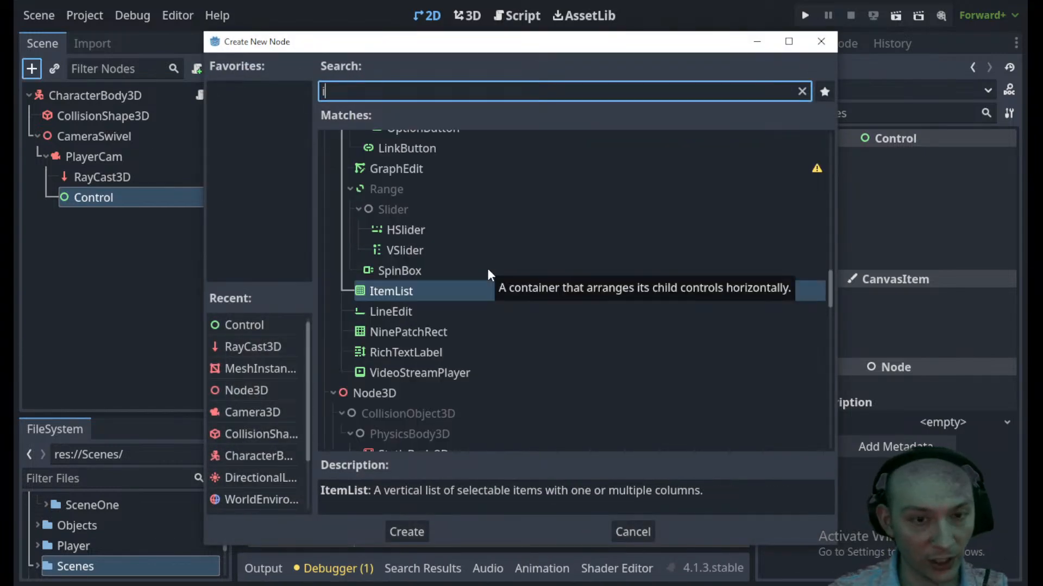
pyautogui.click(632, 533)
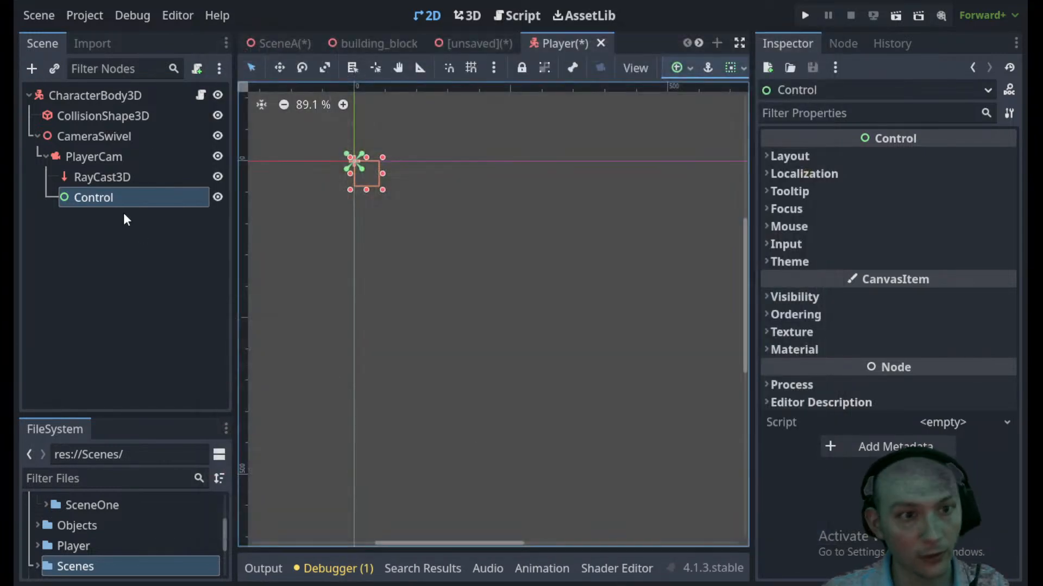
# - Apply the Full Rect anchor preset to the Control node so it fills the whole viewport area
pyautogui.click(684, 68)
pyautogui.click(764, 196)
pyautogui.scroll(-5, 464, 239)
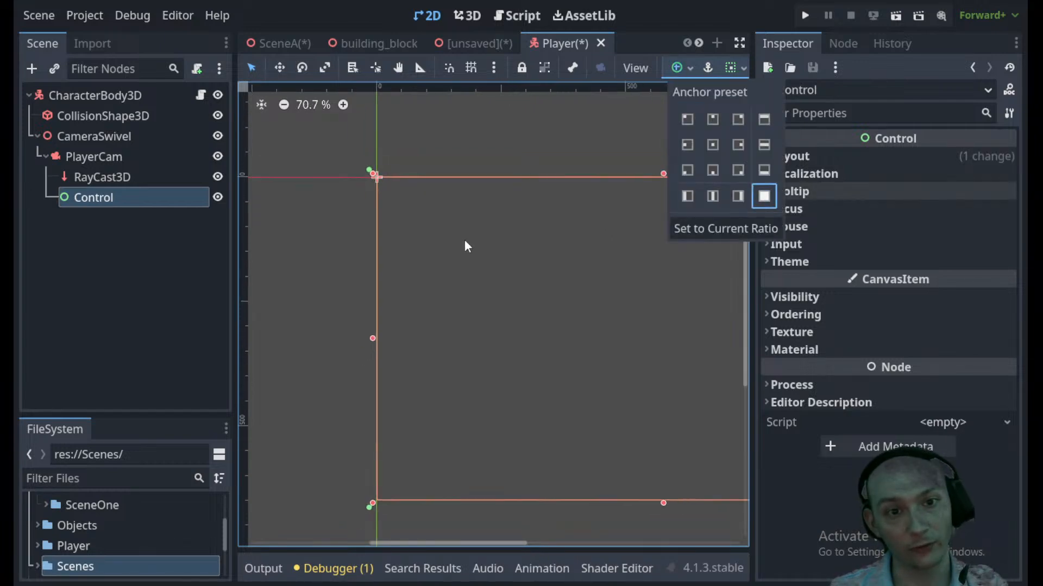
pyautogui.click(490, 310)
pyautogui.click(586, 168)
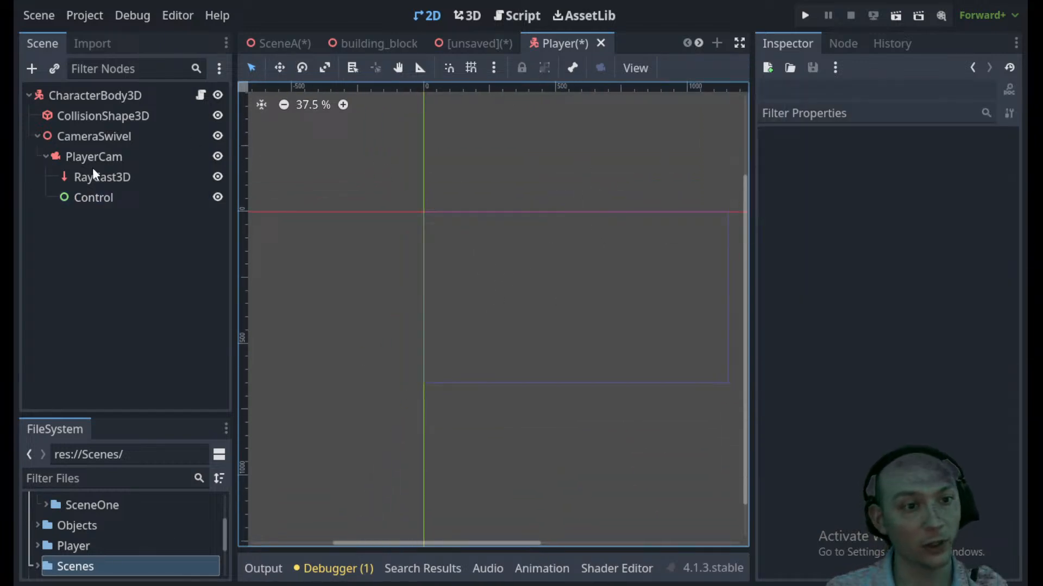
# - Add a TextureRect node as a child of Control and apply the Center anchor preset to it
pyautogui.click(97, 198)
pyautogui.click(32, 69)
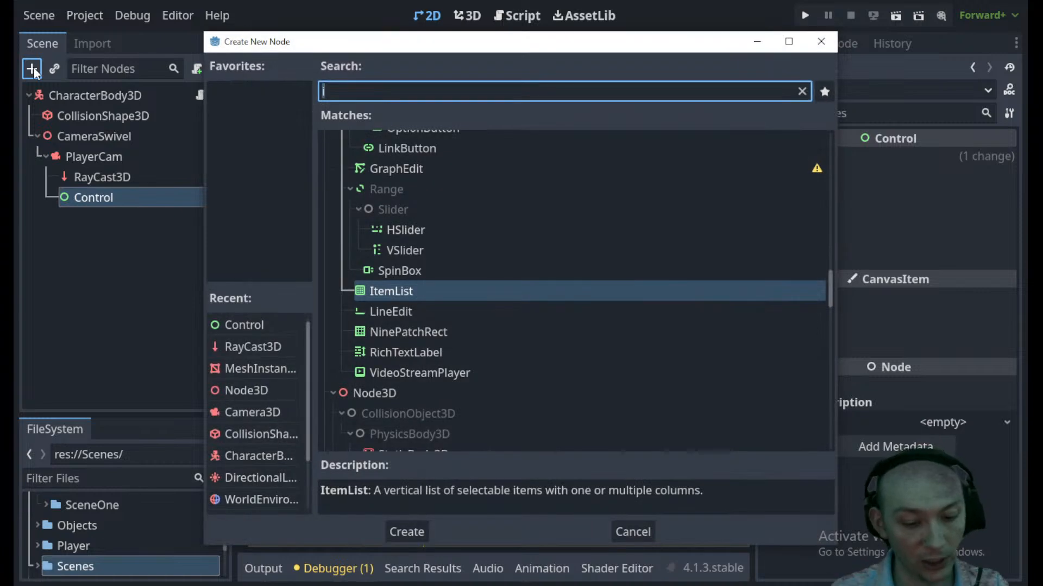
pyautogui.write('image')
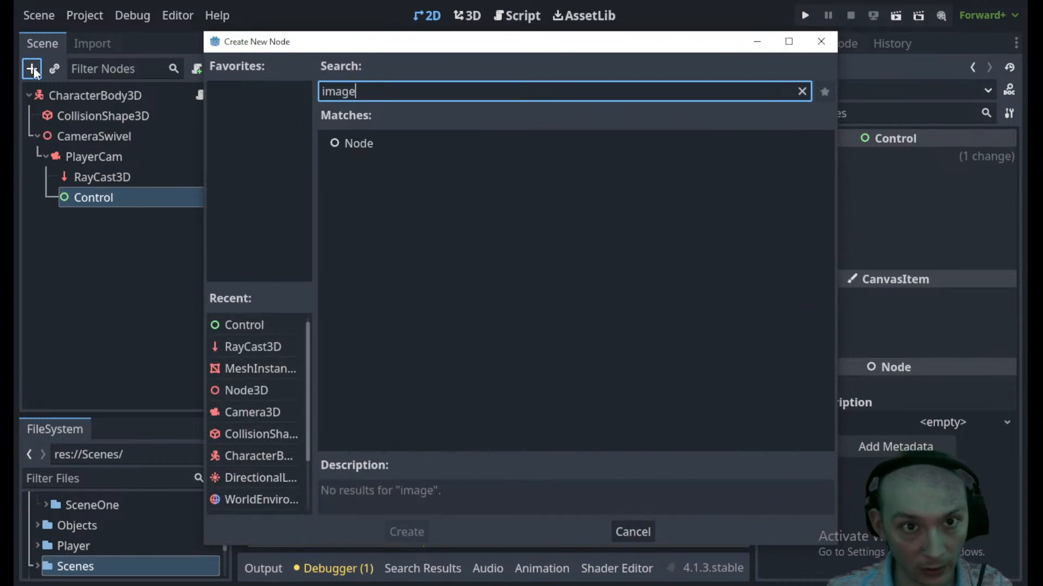
pyautogui.press('BackSpace')
pyautogui.press('BackSpace')
pyautogui.press('BackSpace')
pyautogui.press('BackSpace')
pyautogui.press('BackSpace')
pyautogui.write('tex')
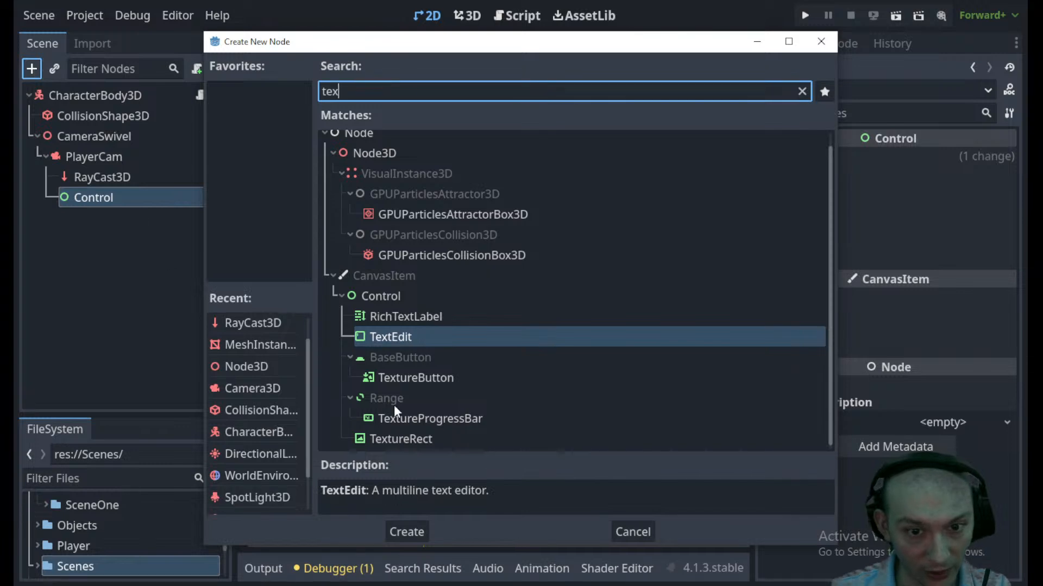
pyautogui.click(409, 437)
pyautogui.click(417, 530)
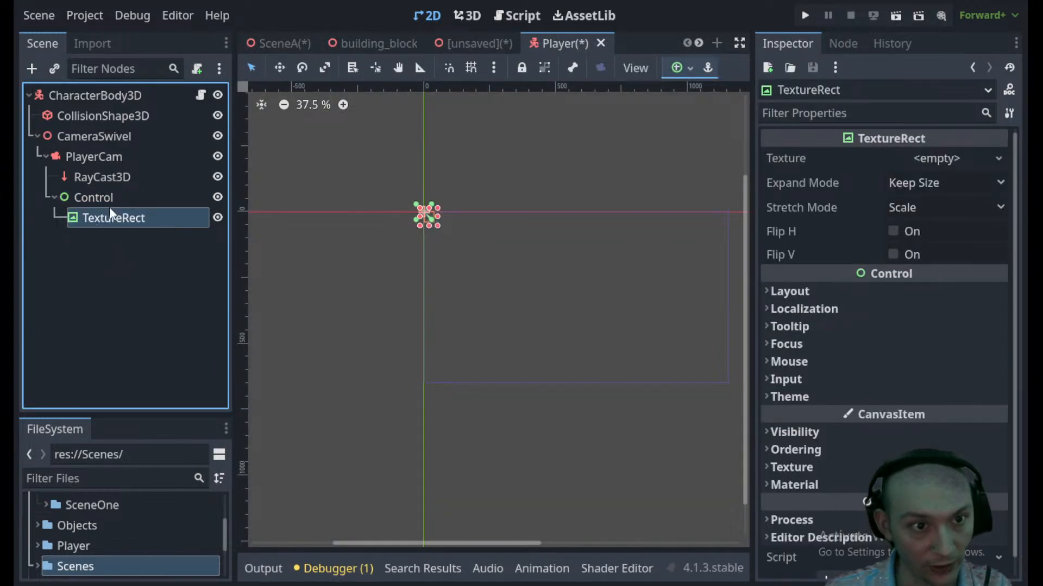
pyautogui.click(693, 69)
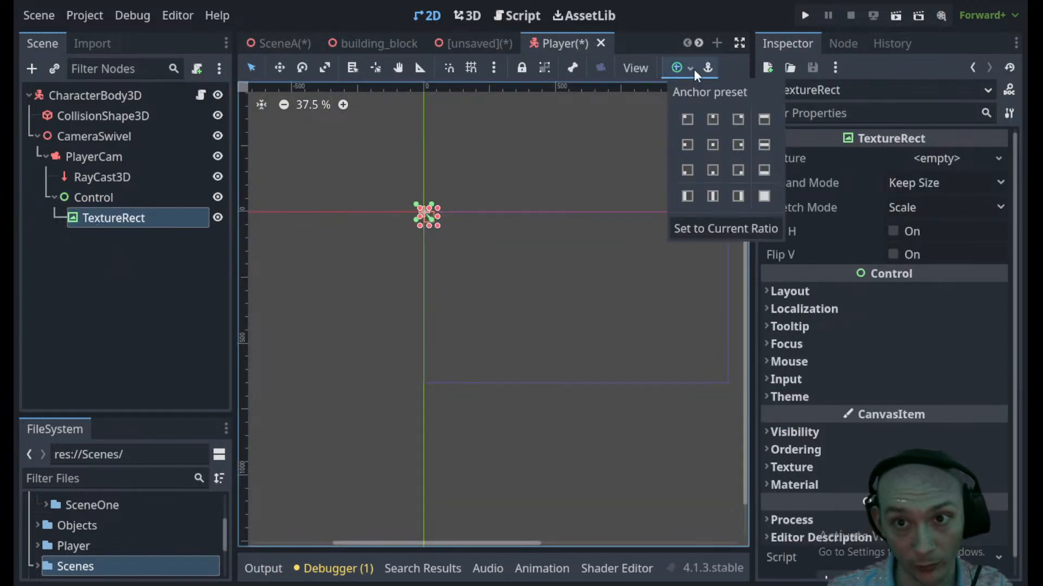
pyautogui.click(715, 147)
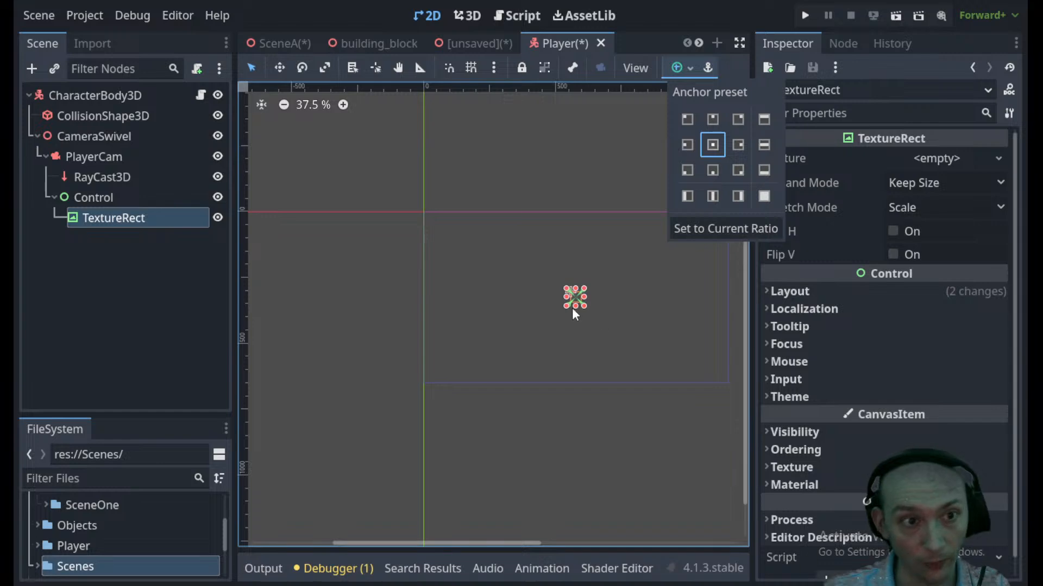
# - Quick-load Textures/CrosshairYella.png as the TextureRect's texture and save the Player scene
pyautogui.click(931, 161)
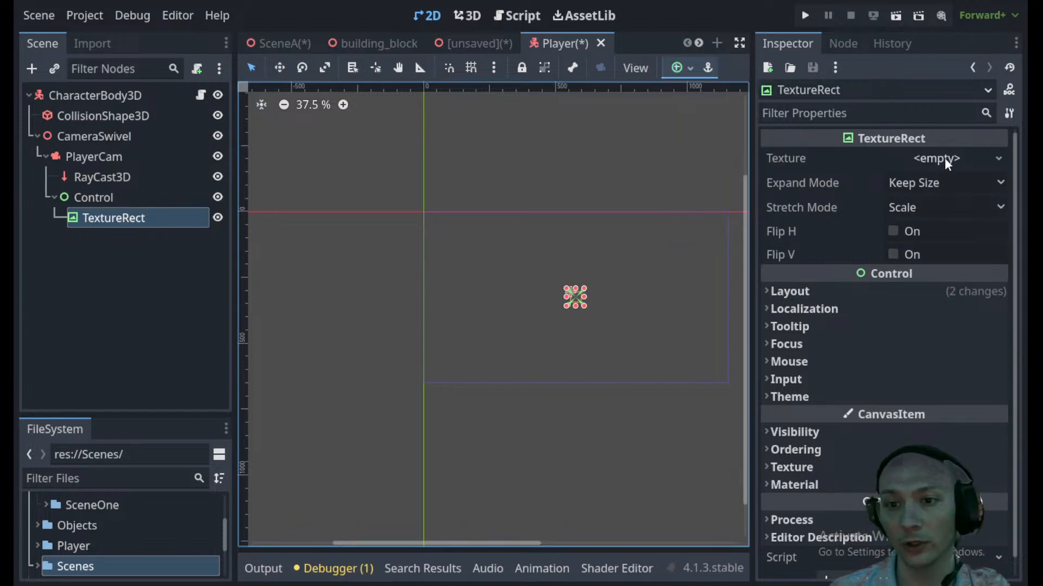
pyautogui.click(944, 158)
pyautogui.click(852, 517)
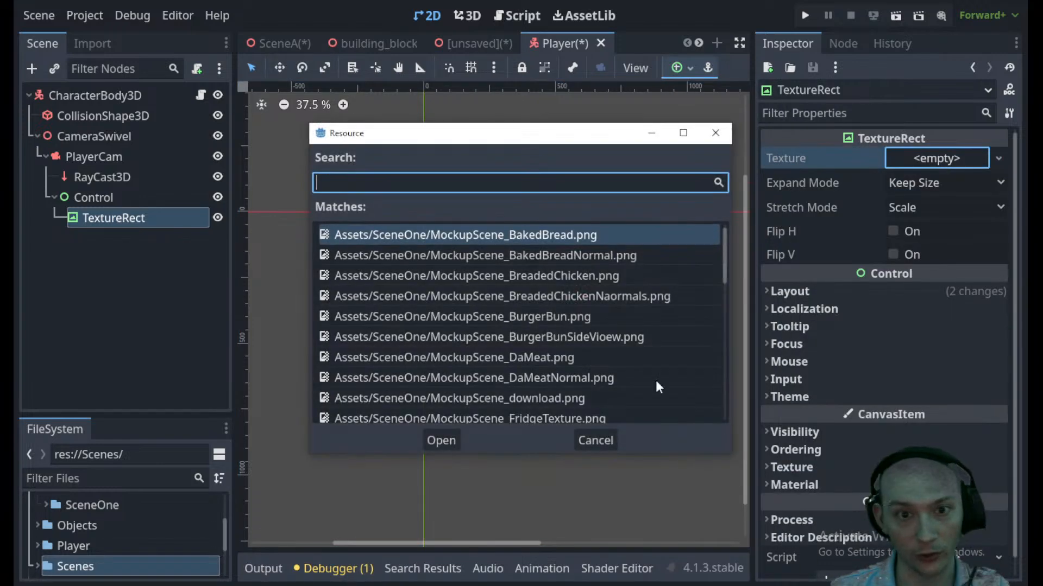
pyautogui.write('cro')
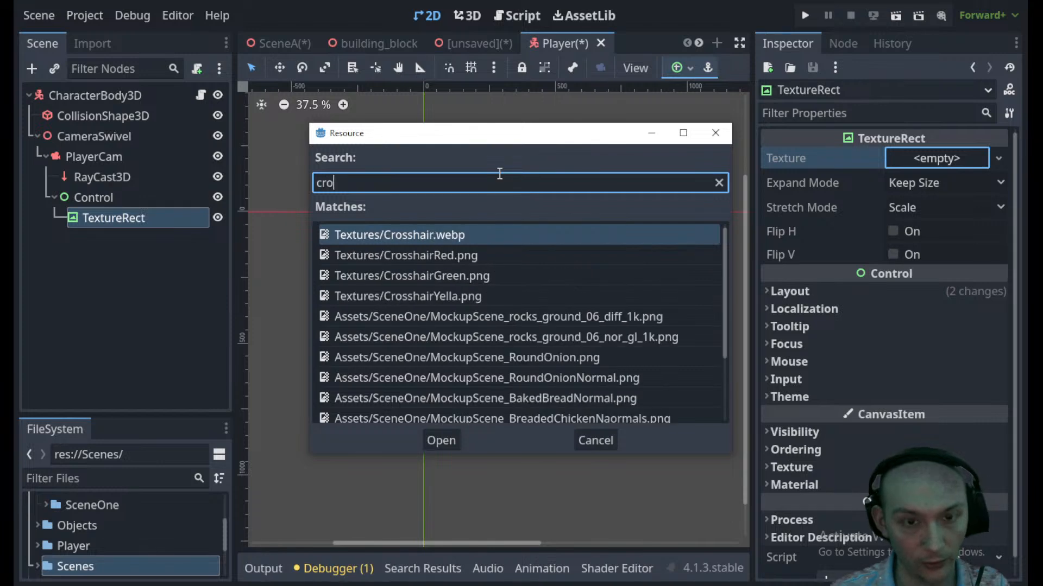
pyautogui.press('Down')
pyautogui.press('Down')
pyautogui.press('Down')
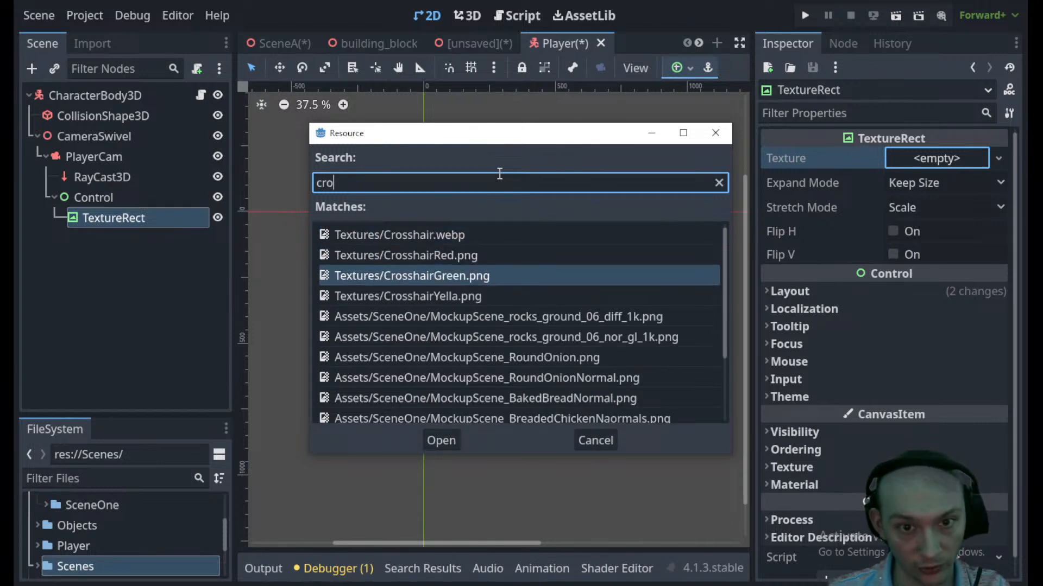
pyautogui.press('Return')
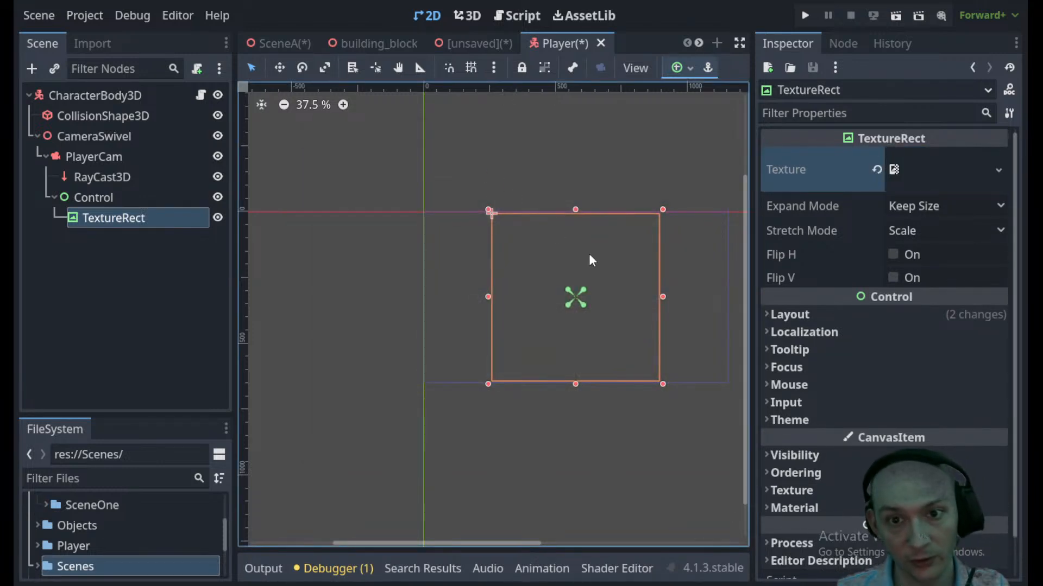
pyautogui.hotkey('ctrl', 's')
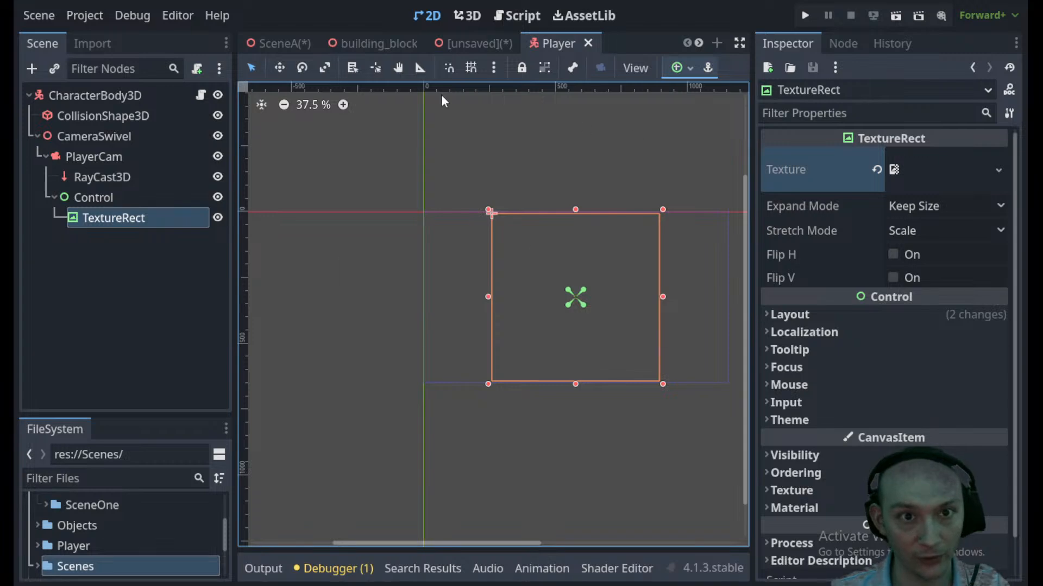
# - Run the SceneA scene, walk around the kitchen to check the crosshair on screen, and quit the game
pyautogui.click(278, 43)
pyautogui.click(897, 16)
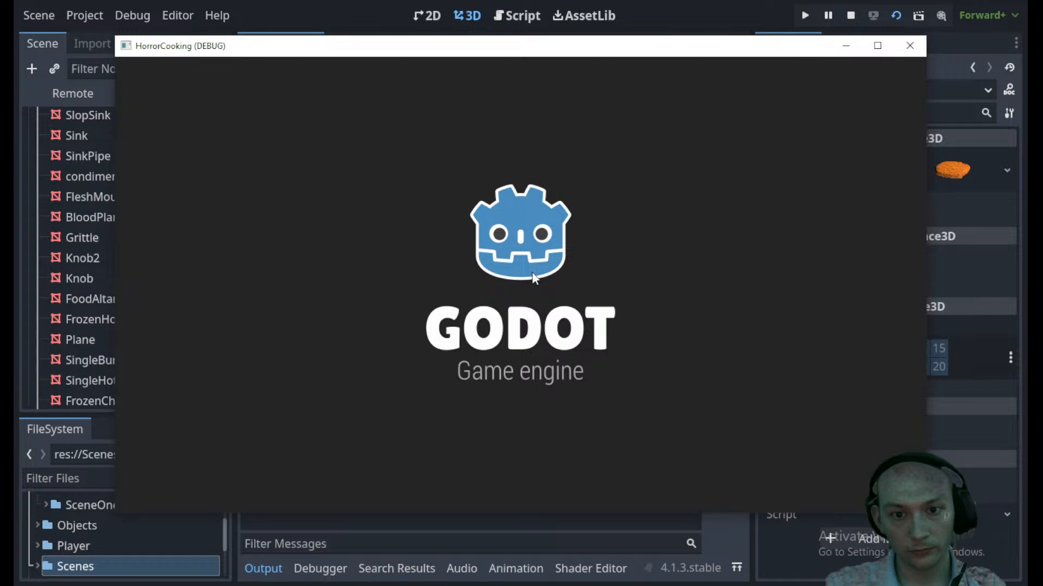
pyautogui.press('s')
pyautogui.press('w')
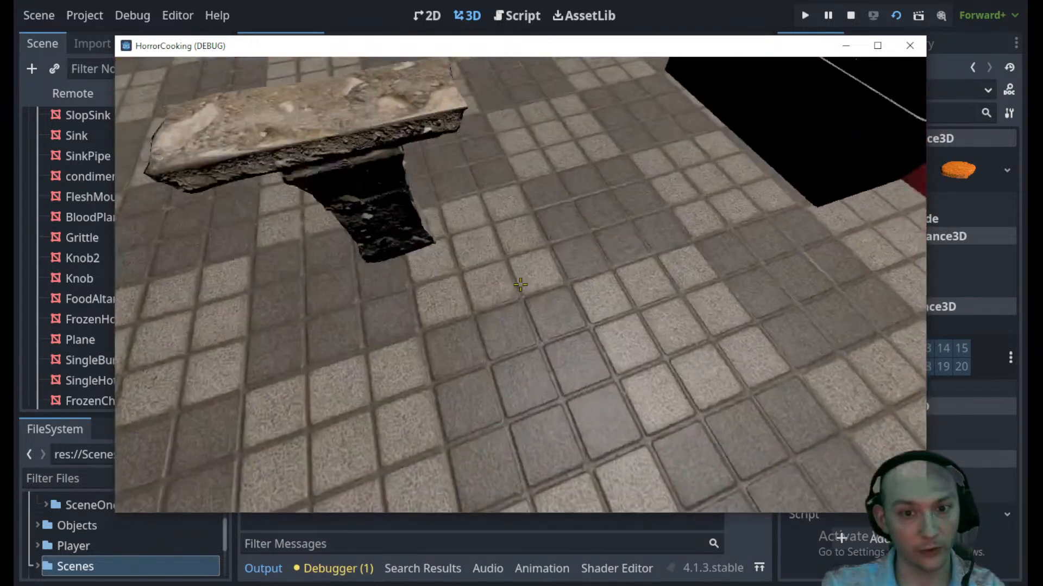
pyautogui.press('w')
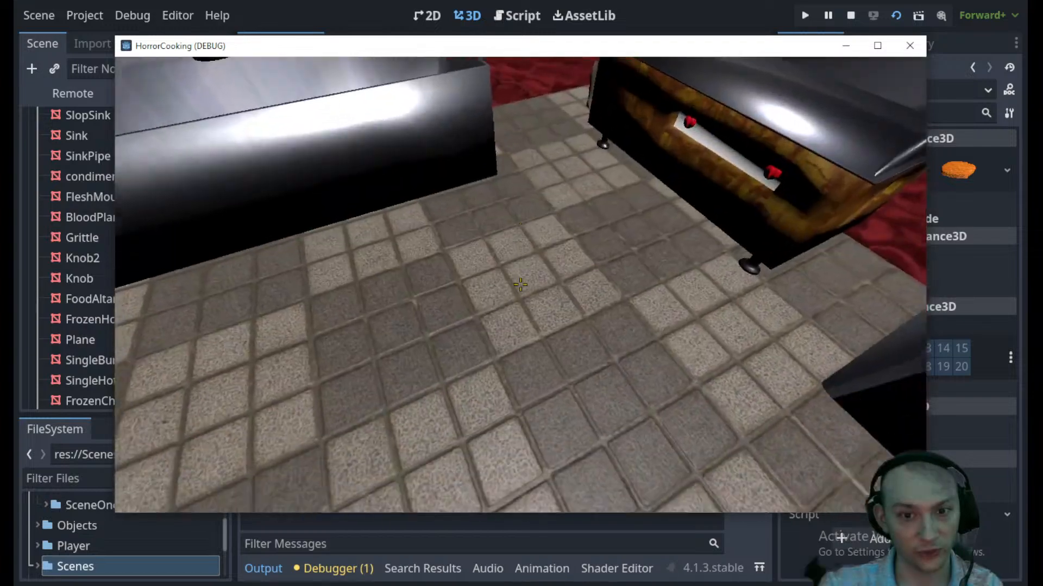
pyautogui.press('w')
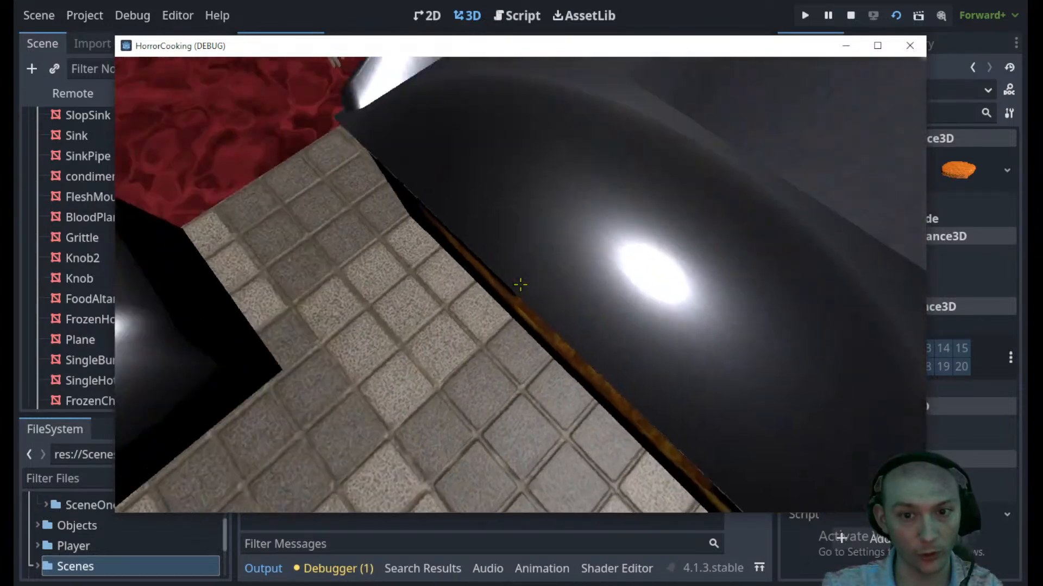
pyautogui.press('d')
pyautogui.press('w')
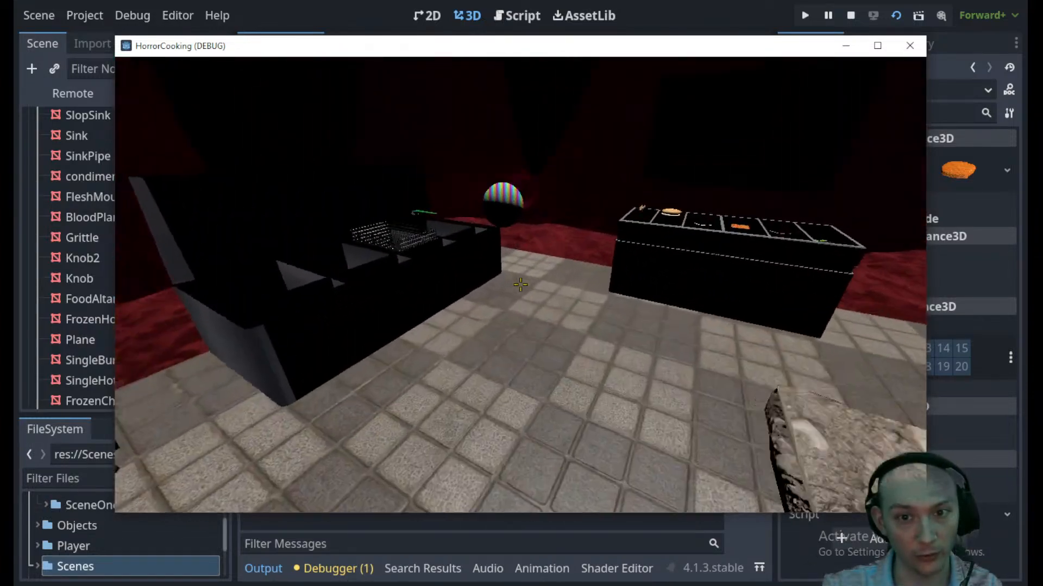
pyautogui.press('s')
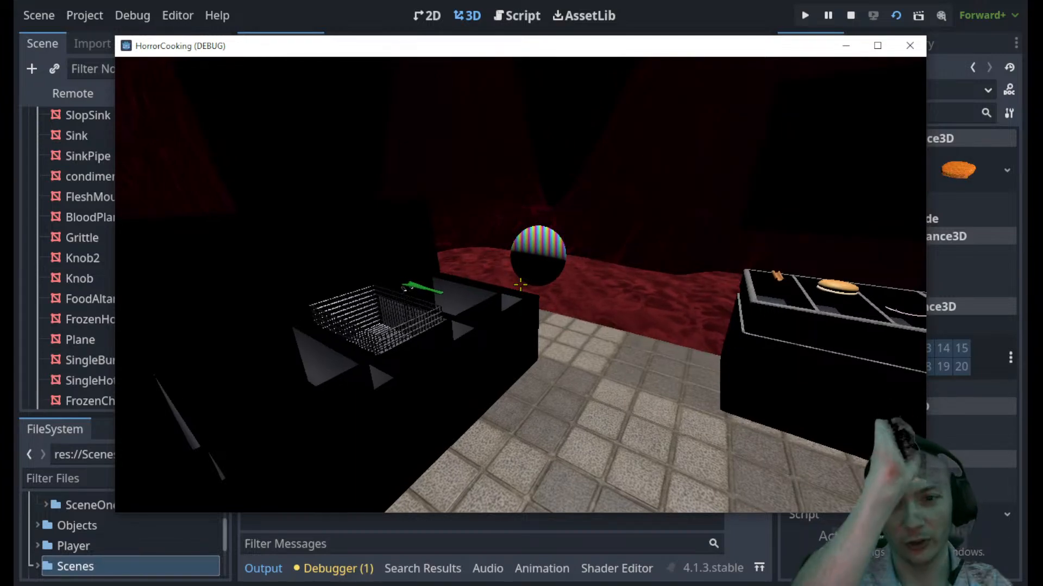
pyautogui.press('w')
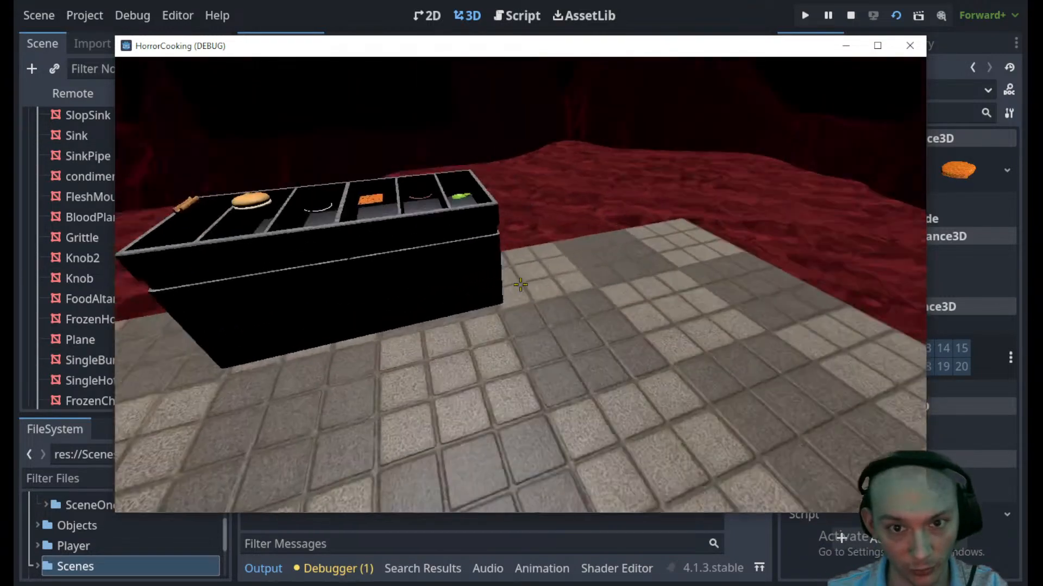
pyautogui.press('Escape')
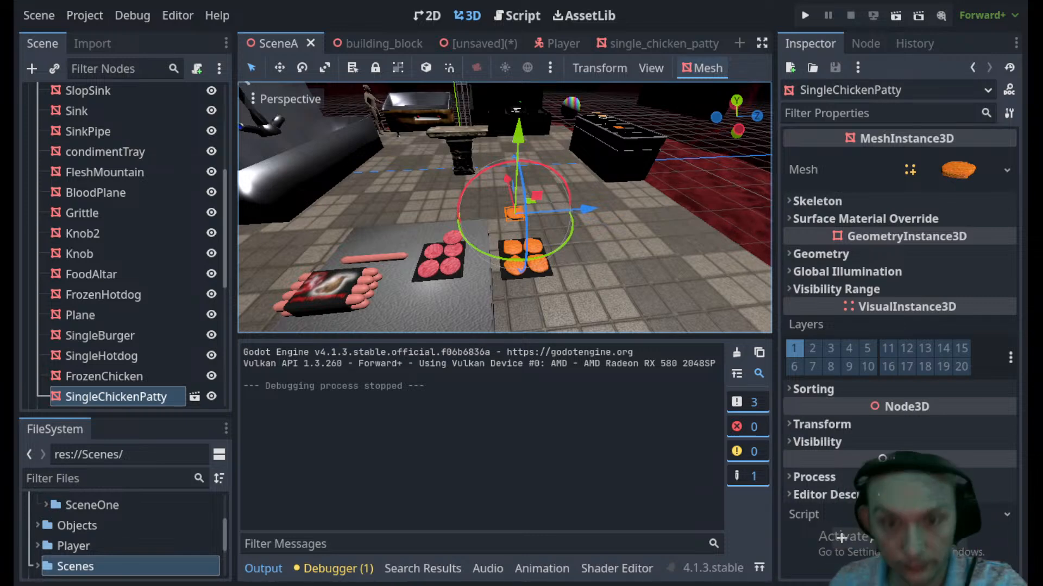
# - Rename the StaticBody3D node in the single_chicken_patty scene to ChikenPattyBody
pyautogui.scroll(4, 517, 209)
pyautogui.scroll(3, 516, 209)
pyautogui.click(657, 42)
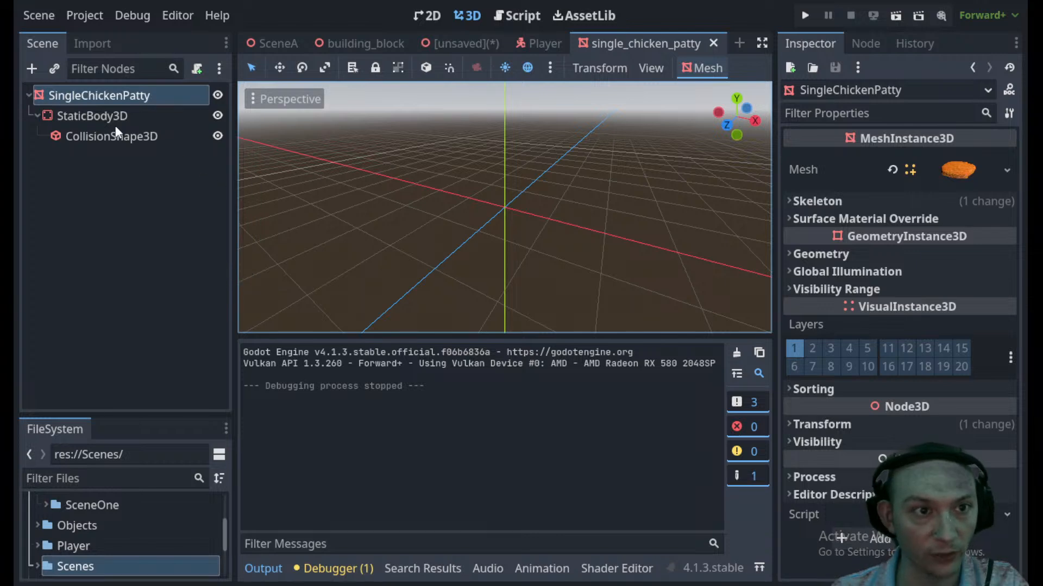
pyautogui.click(125, 96)
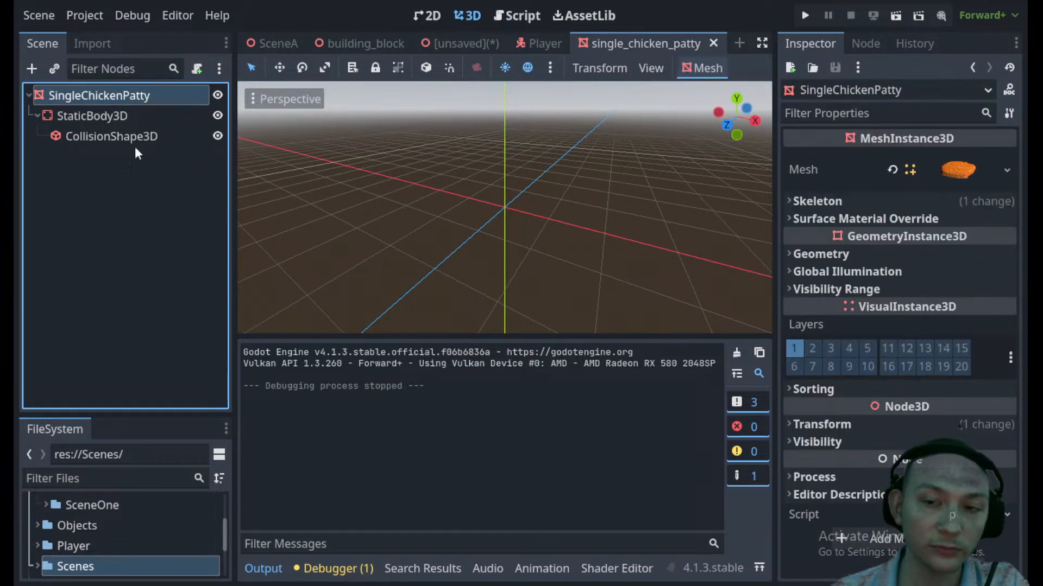
pyautogui.click(89, 116)
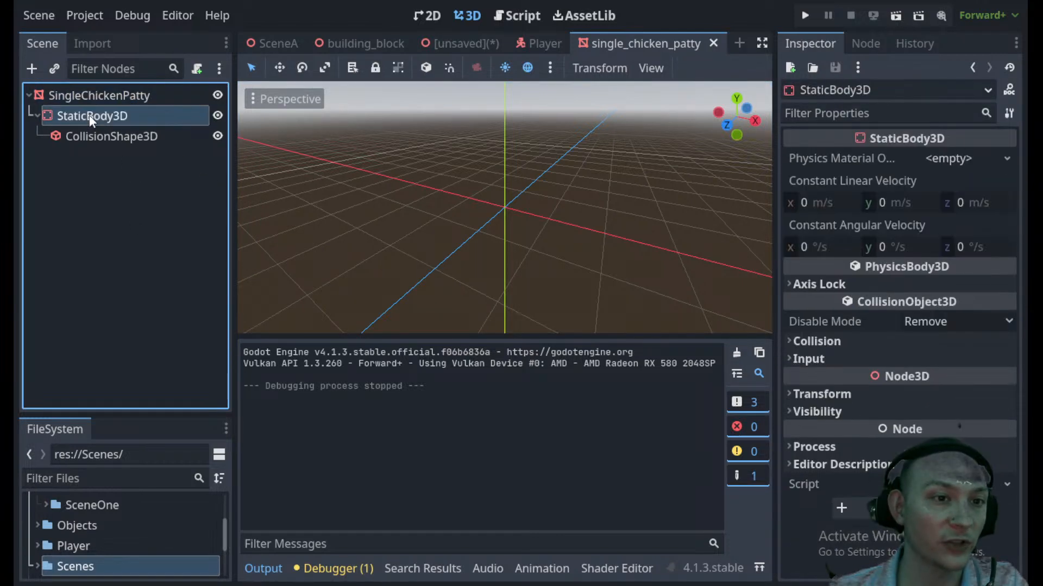
pyautogui.click(128, 116)
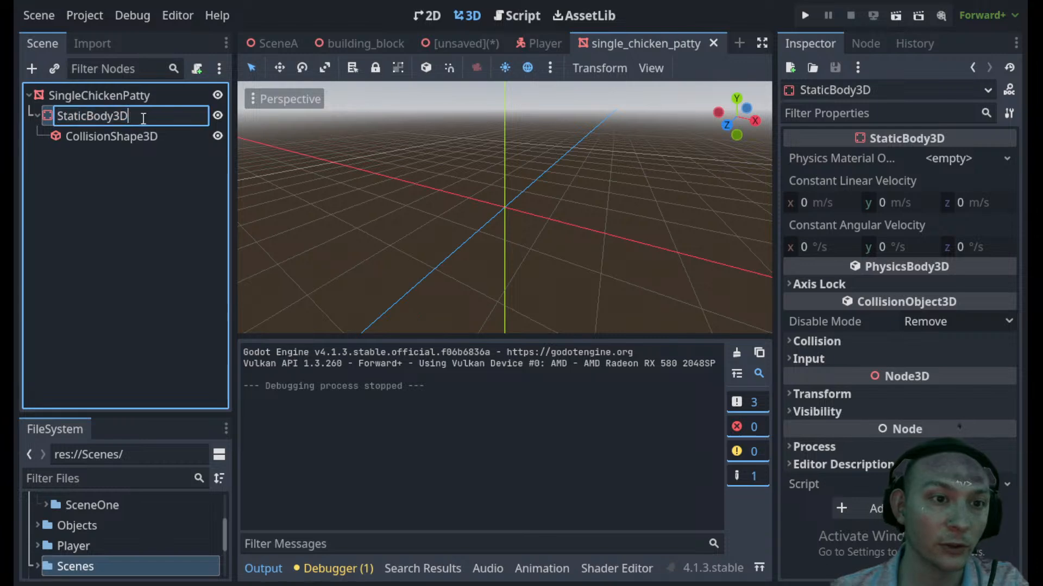
pyautogui.press('BackSpace')
pyautogui.press('BackSpace')
pyautogui.press('BackSpace')
pyautogui.press('BackSpace')
pyautogui.press('BackSpace')
pyautogui.press('BackSpace')
pyautogui.press('BackSpace')
pyautogui.press('BackSpace')
pyautogui.press('BackSpace')
pyautogui.press('BackSpace')
pyautogui.press('BackSpace')
pyautogui.write('ChikenPa')
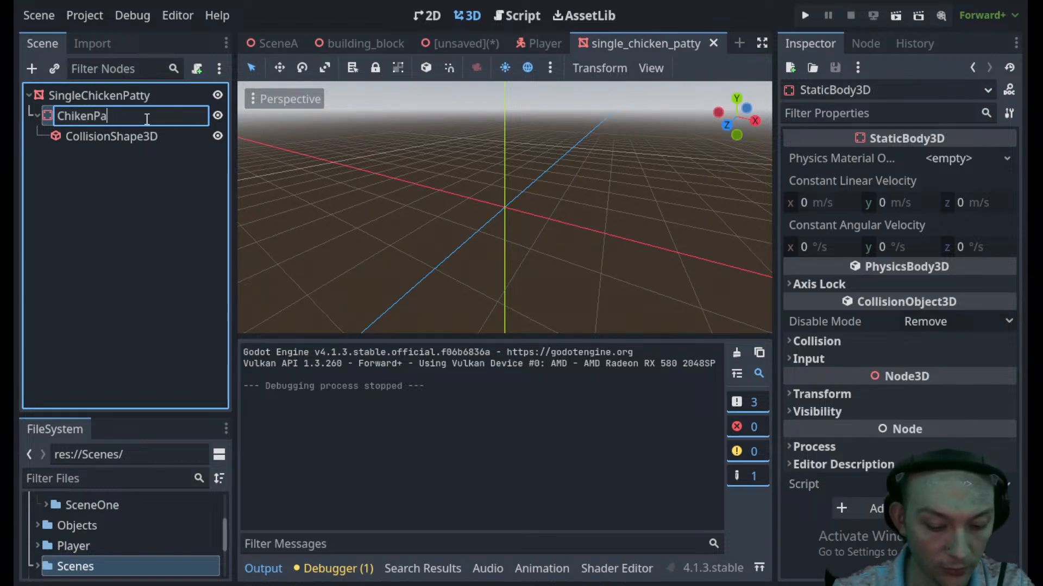
pyautogui.write('ttyBody')
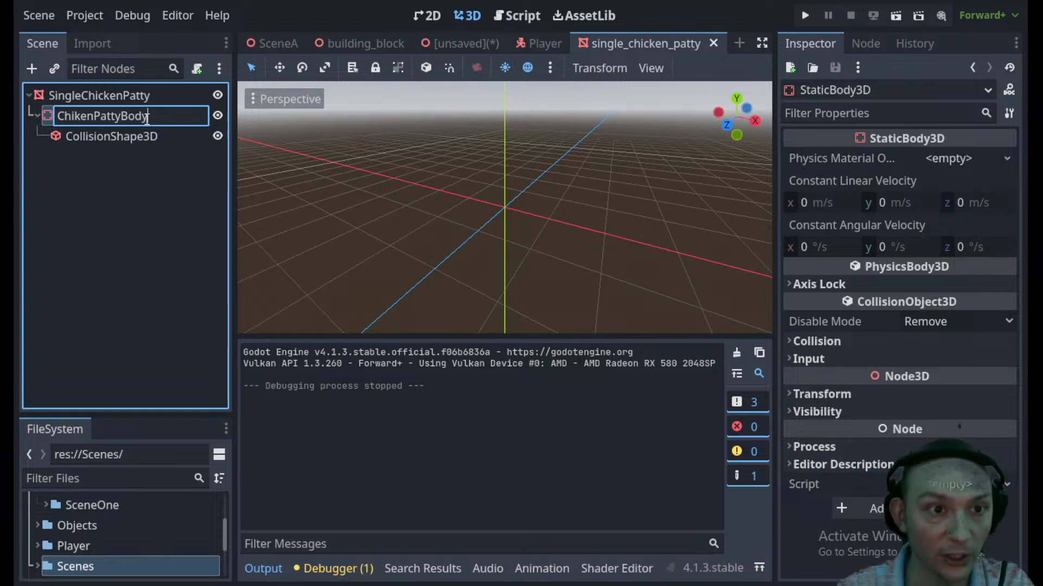
pyautogui.press('Return')
# - Open the Player scene's Player.gd script, collapse the output log, and select the CameraSwivel node
pyautogui.click(485, 38)
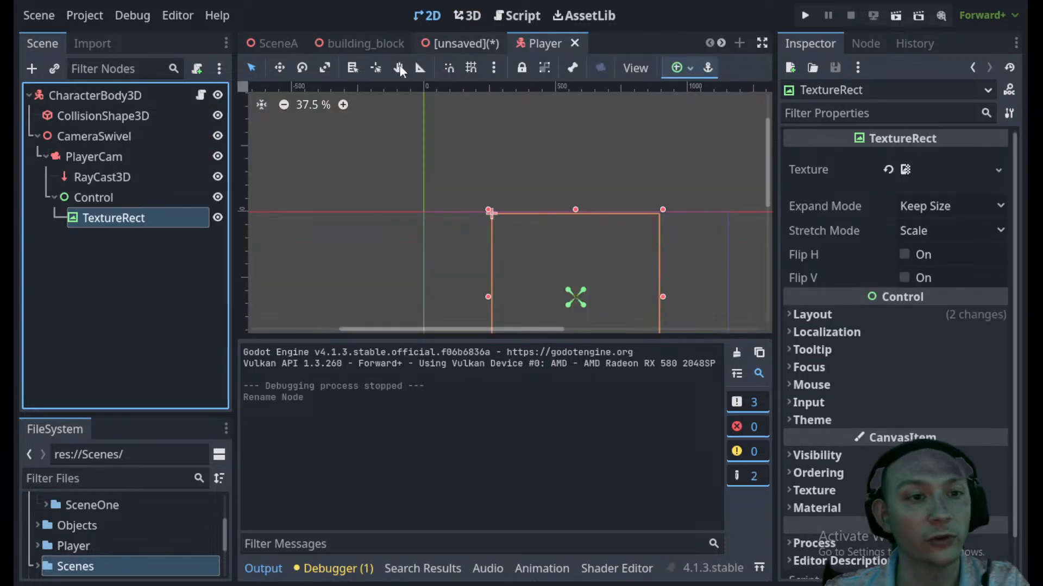
pyautogui.click(125, 183)
pyautogui.click(200, 95)
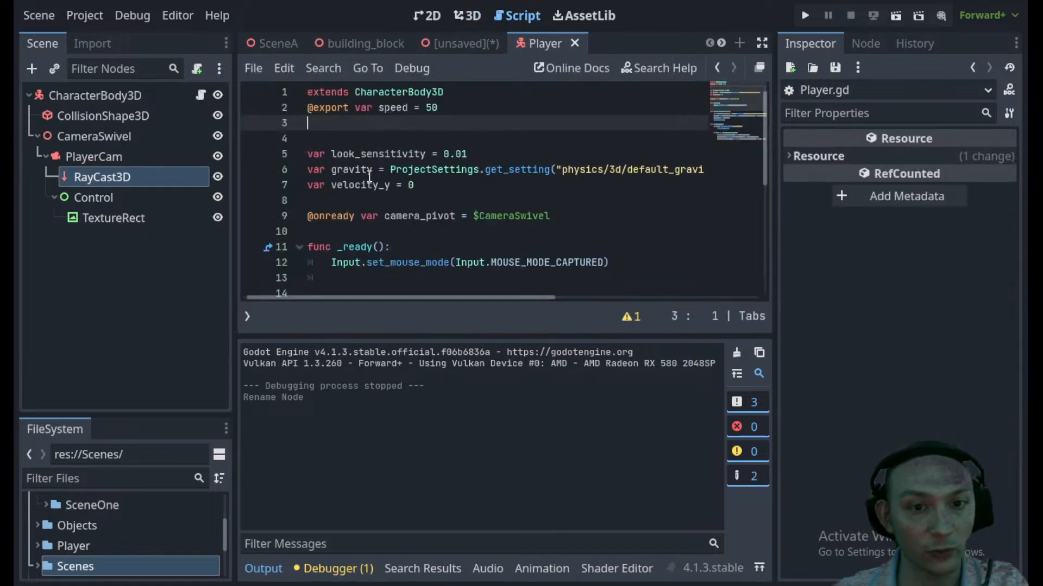
pyautogui.click(265, 571)
pyautogui.click(265, 570)
pyautogui.click(265, 571)
pyautogui.scroll(-1, 411, 363)
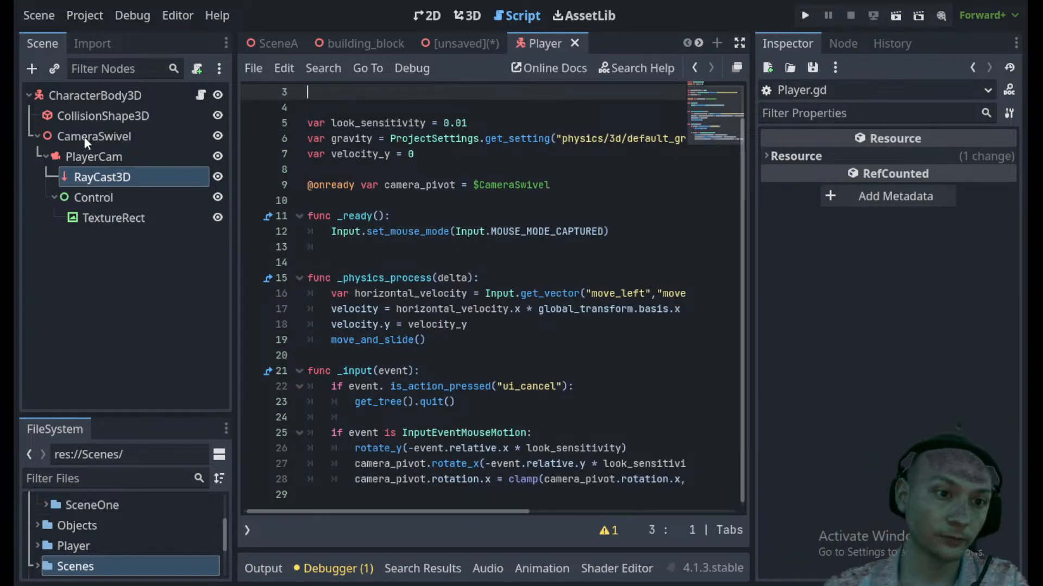
pyautogui.click(103, 155)
pyautogui.click(122, 136)
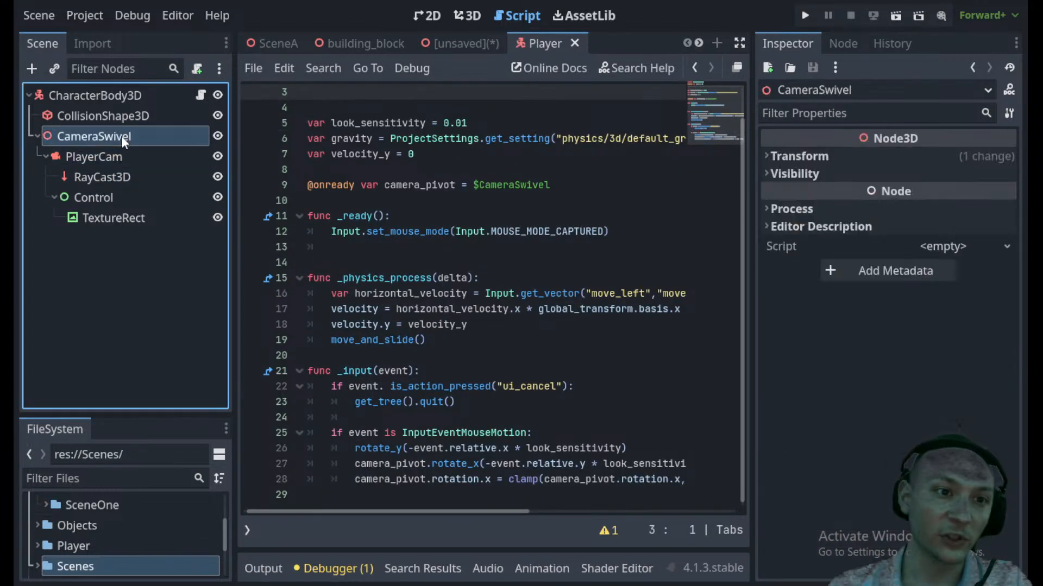
# - Attach a new GDScript, res://Player/CameraSwivel.gd, to the CameraSwivel node using the default template
pyautogui.click(197, 68)
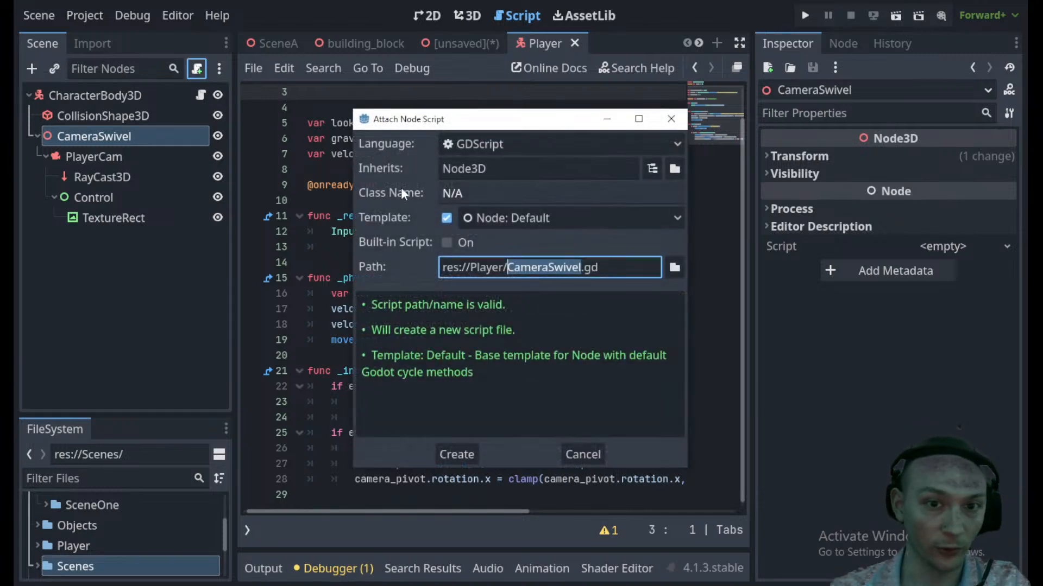
pyautogui.click(457, 455)
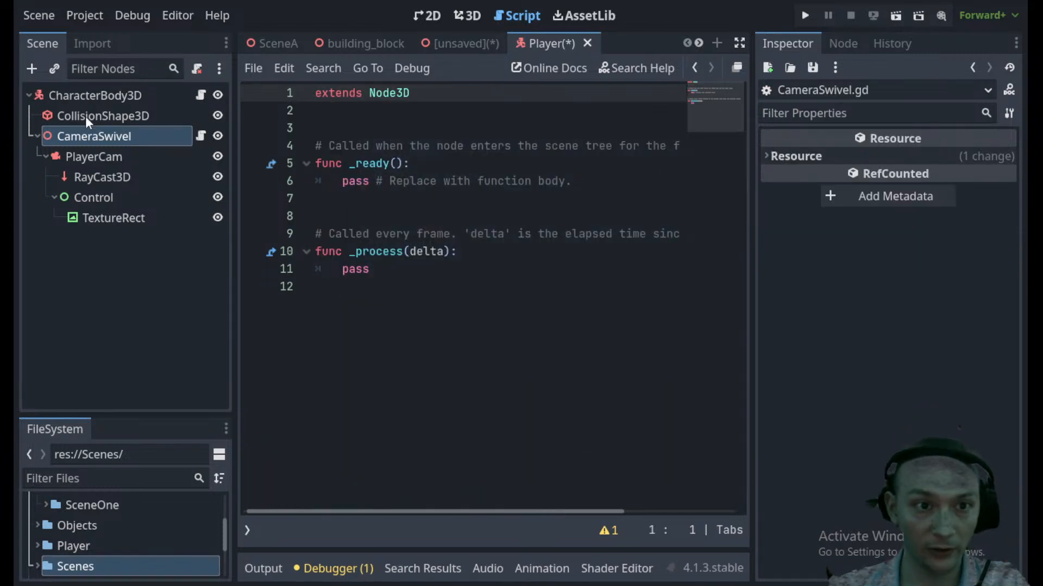
pyautogui.click(440, 212)
pyautogui.moveTo(597, 184); pyautogui.dragTo(376, 182)
pyautogui.click(390, 279)
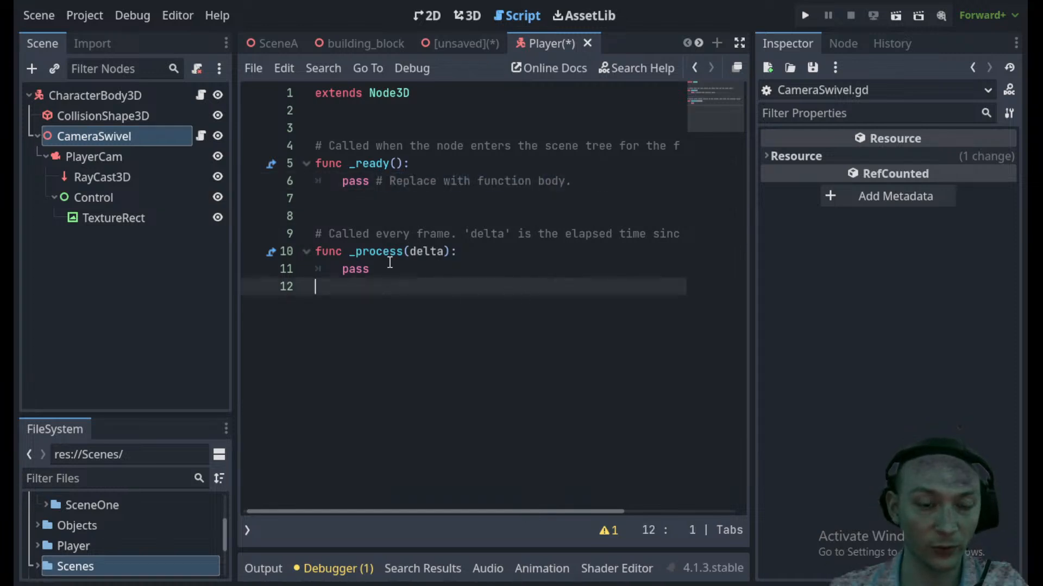
# - Replace the pass statement in _process with the start of a condition, "if ray"
pyautogui.click(387, 269)
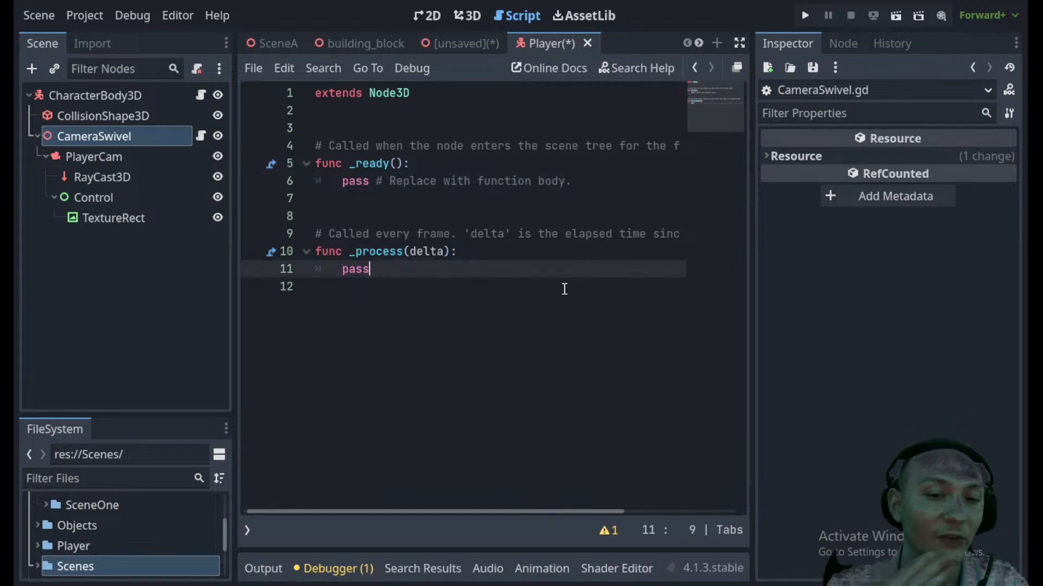
pyautogui.press('BackSpace')
pyautogui.press('BackSpace')
pyautogui.press('BackSpace')
pyautogui.press('BackSpace')
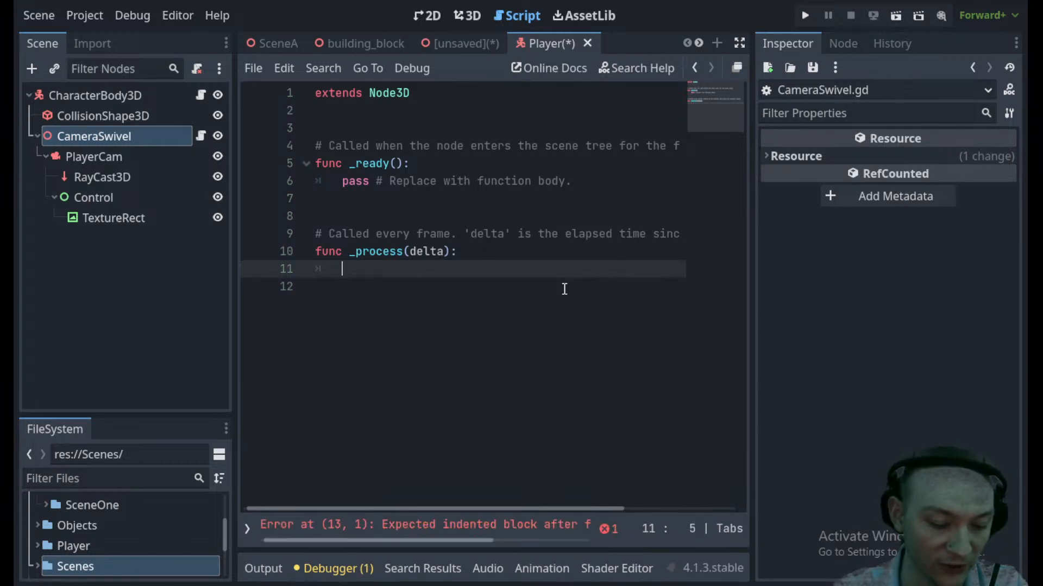
pyautogui.write('if ')
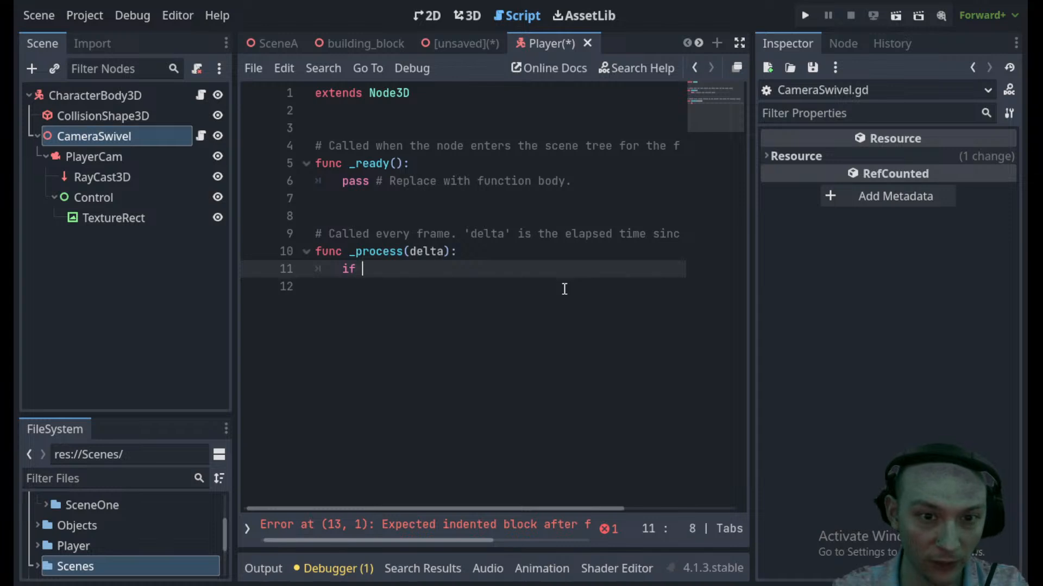
pyautogui.write('ray')
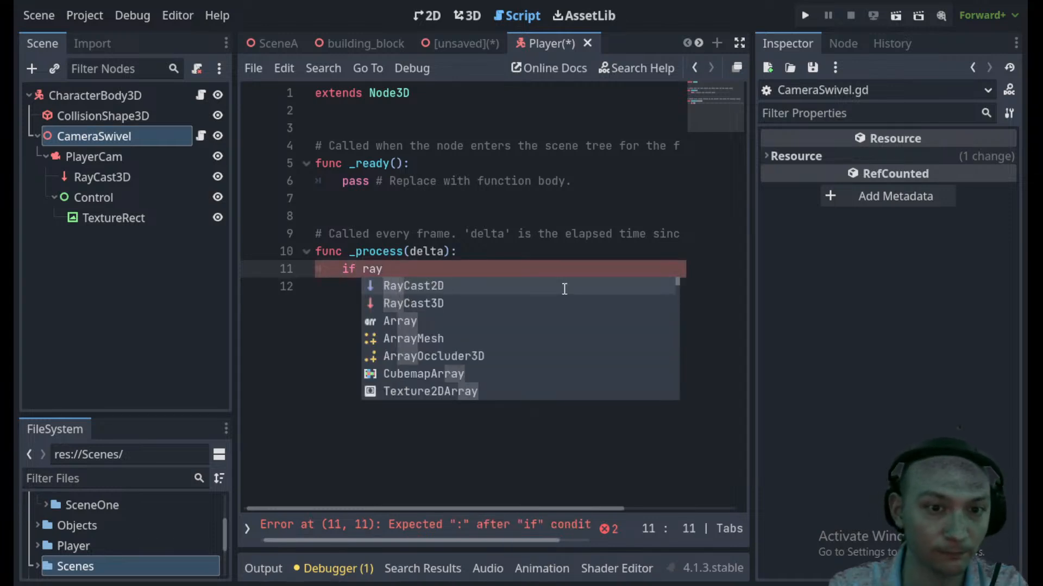
pyautogui.click(412, 217)
pyautogui.write('@')
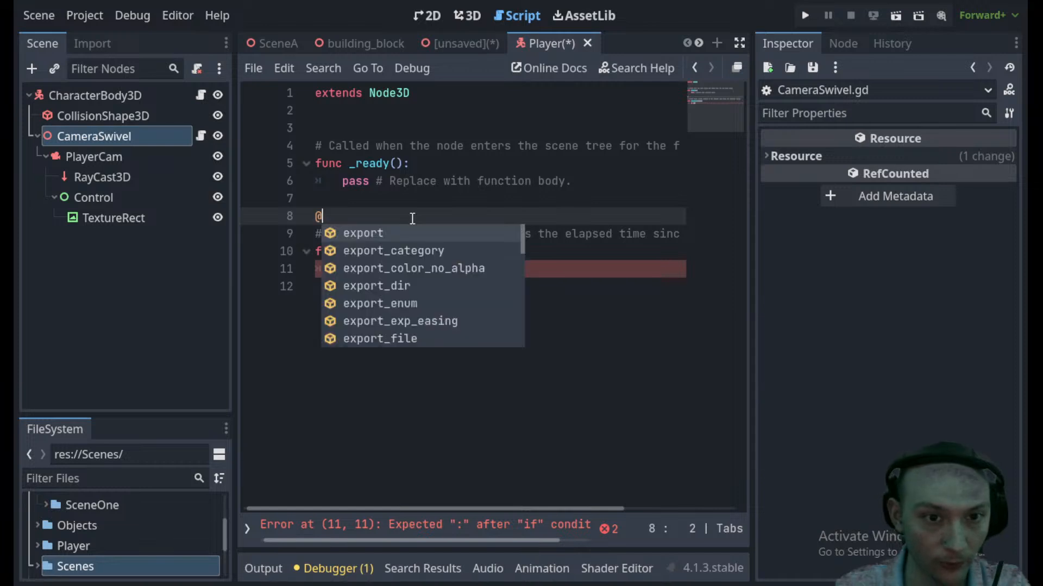
pyautogui.write('onready va')
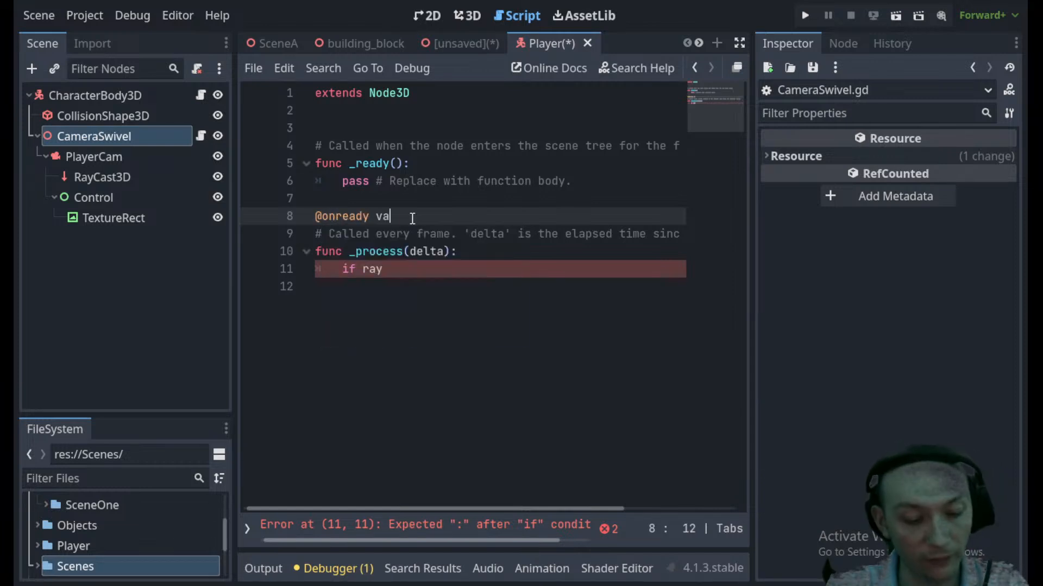
pyautogui.write('r ray')
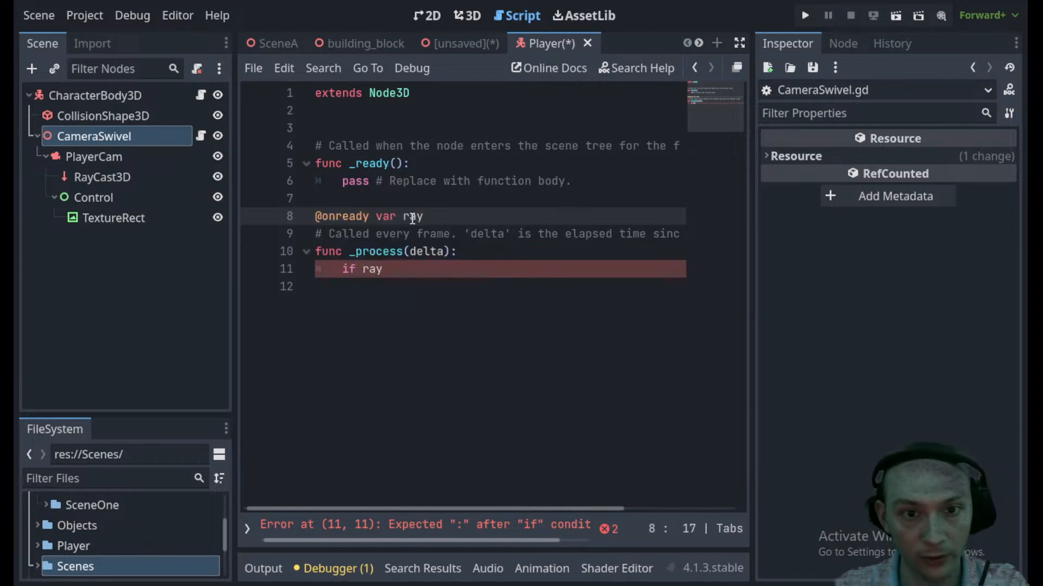
pyautogui.press('BackSpace')
pyautogui.write('y=$')
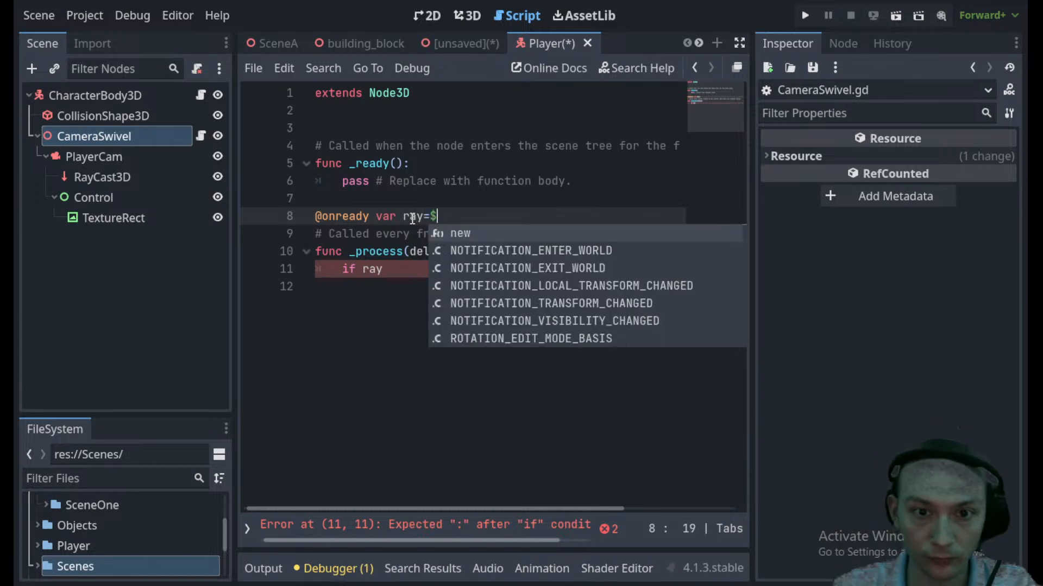
pyautogui.write('RA')
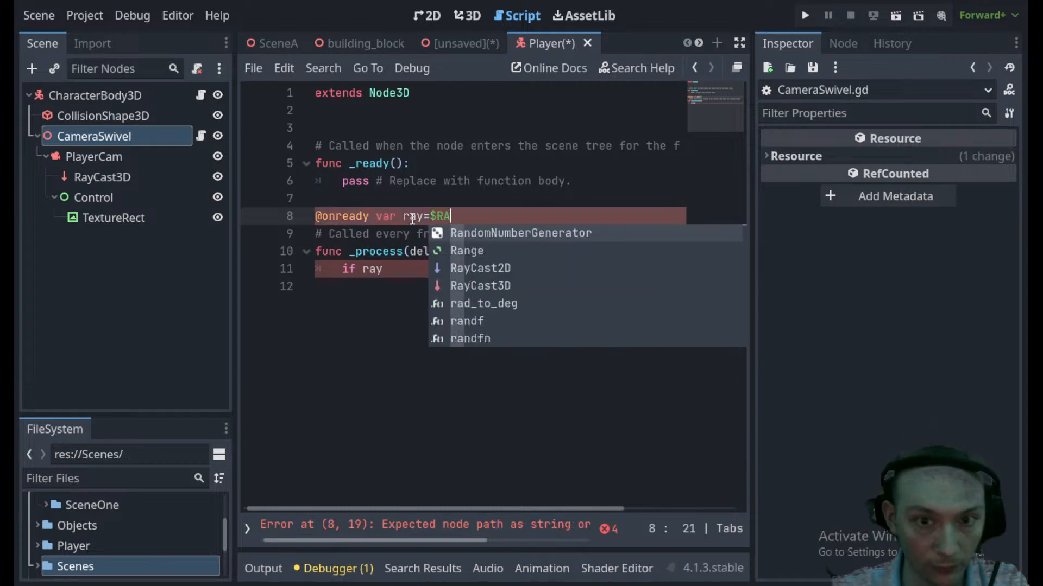
pyautogui.press('Return')
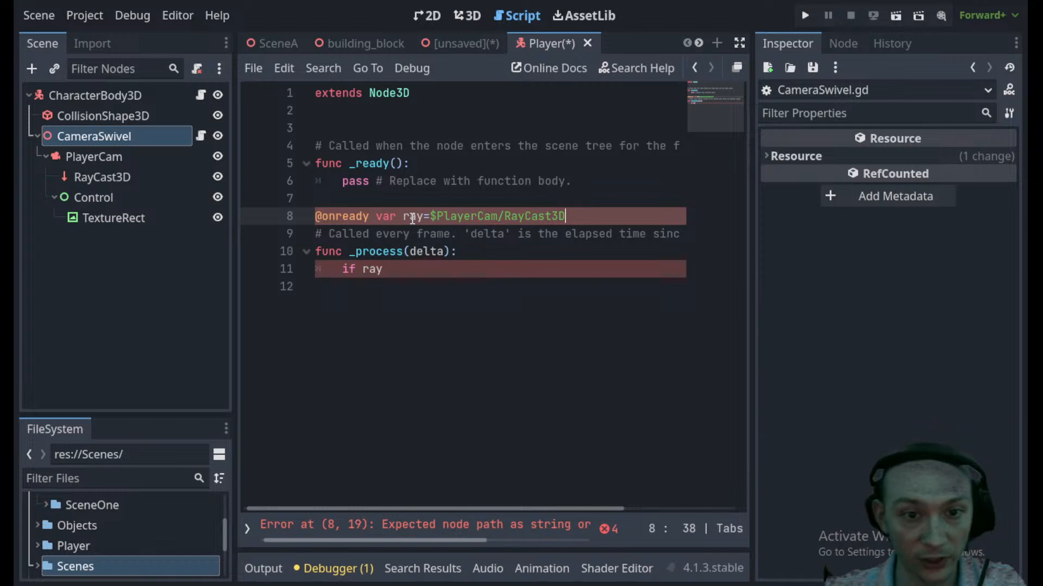
# - Complete the condition in _process as "if ray.is_colliding():" and start its indented block
pyautogui.click(389, 269)
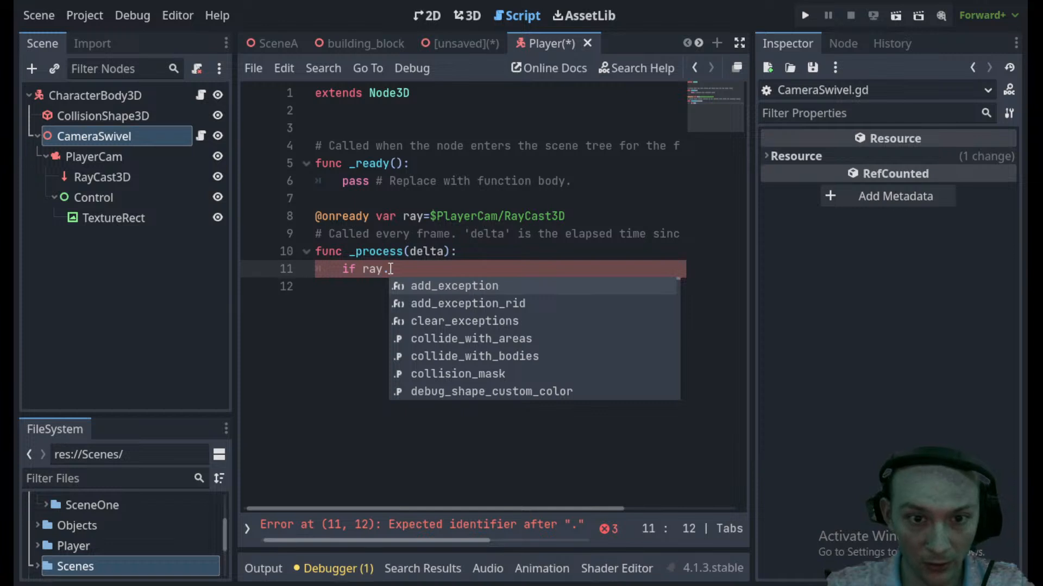
pyautogui.press('BackSpace')
pyautogui.press('BackSpace')
pyautogui.press('BackSpace')
pyautogui.press('BackSpace')
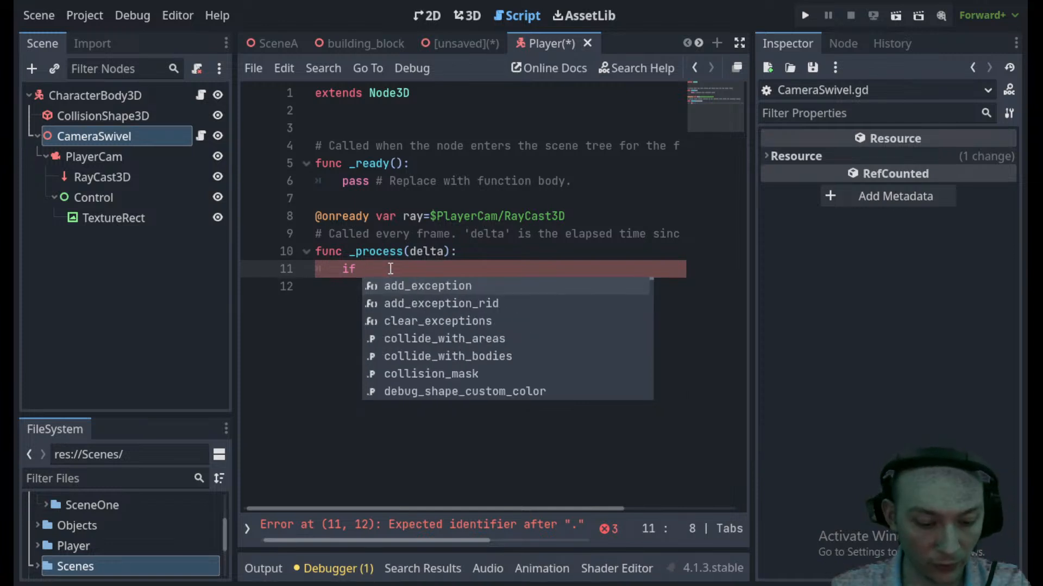
pyautogui.write('ray')
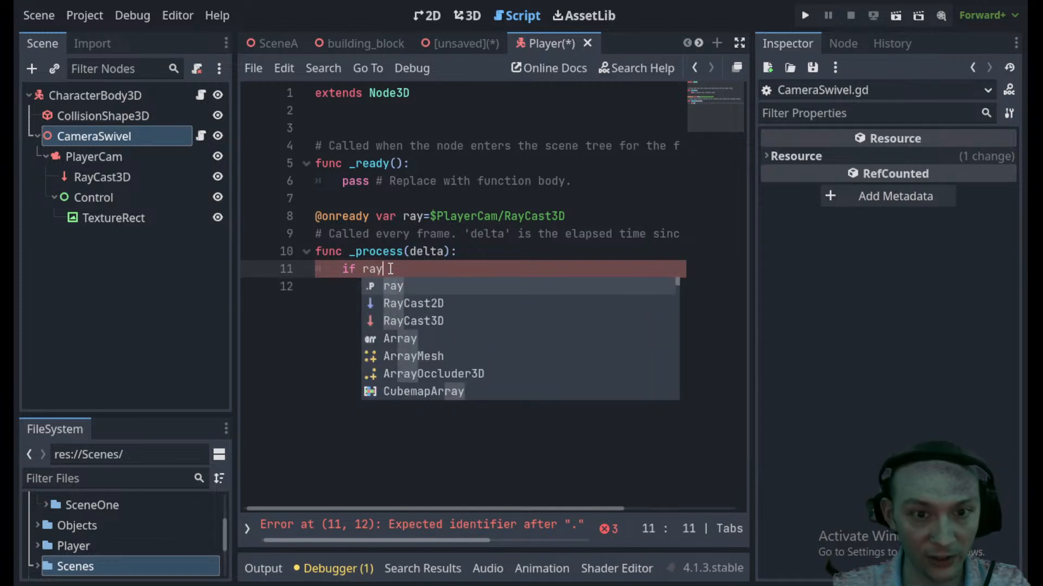
pyautogui.write('.ic')
pyautogui.press('BackSpace')
pyautogui.press('Return')
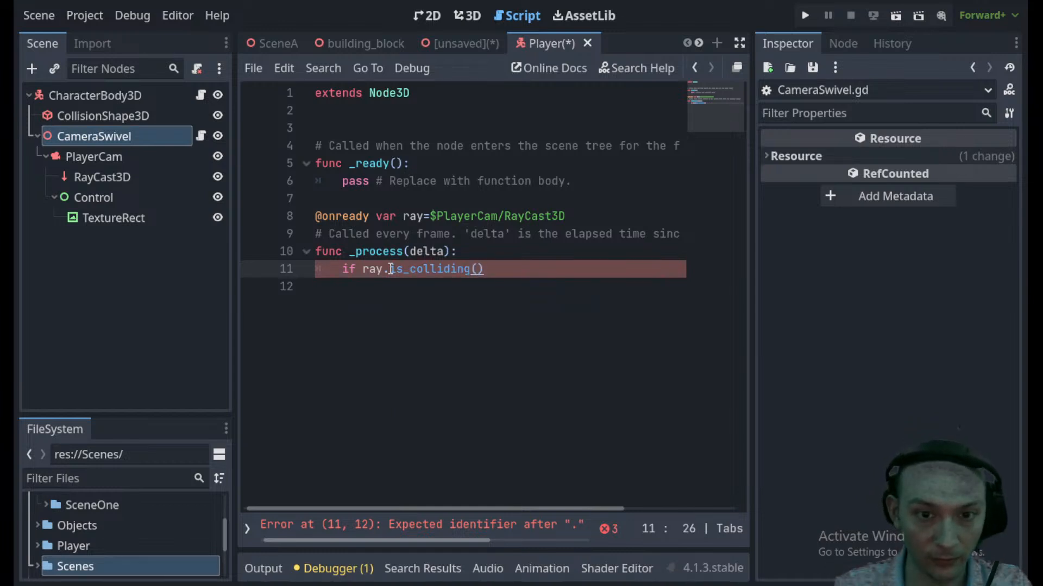
pyautogui.write(':')
pyautogui.press('Return')
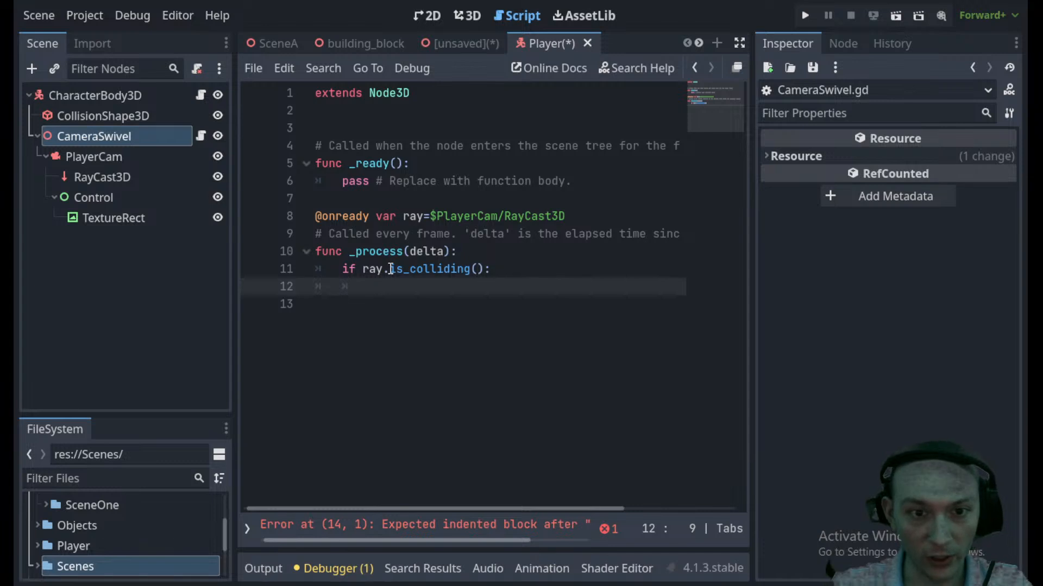
# - Add "print(ray.collider)" inside the is_colliding condition and save the script
pyautogui.write('p')
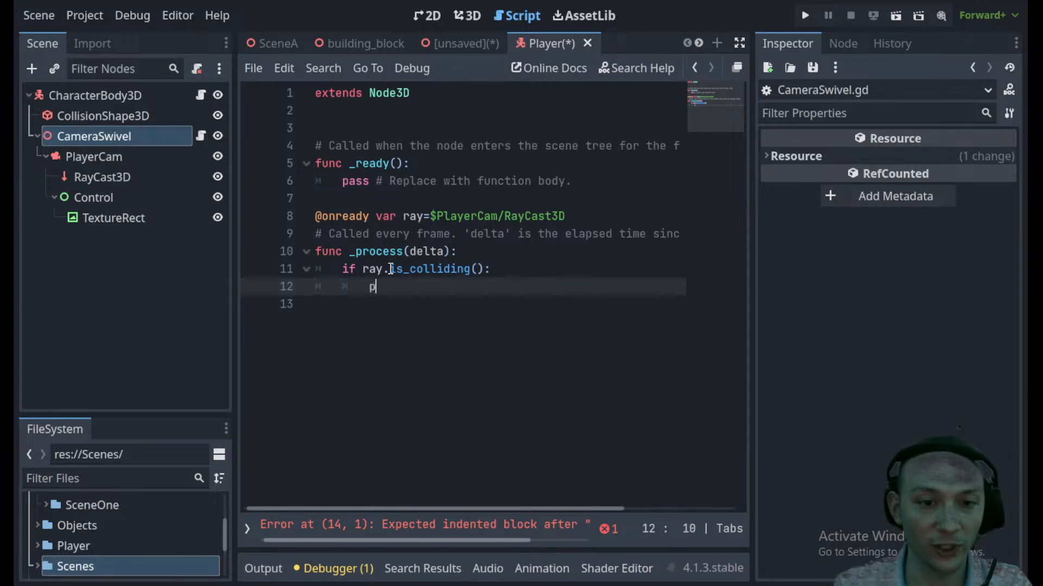
pyautogui.write('rint(colli')
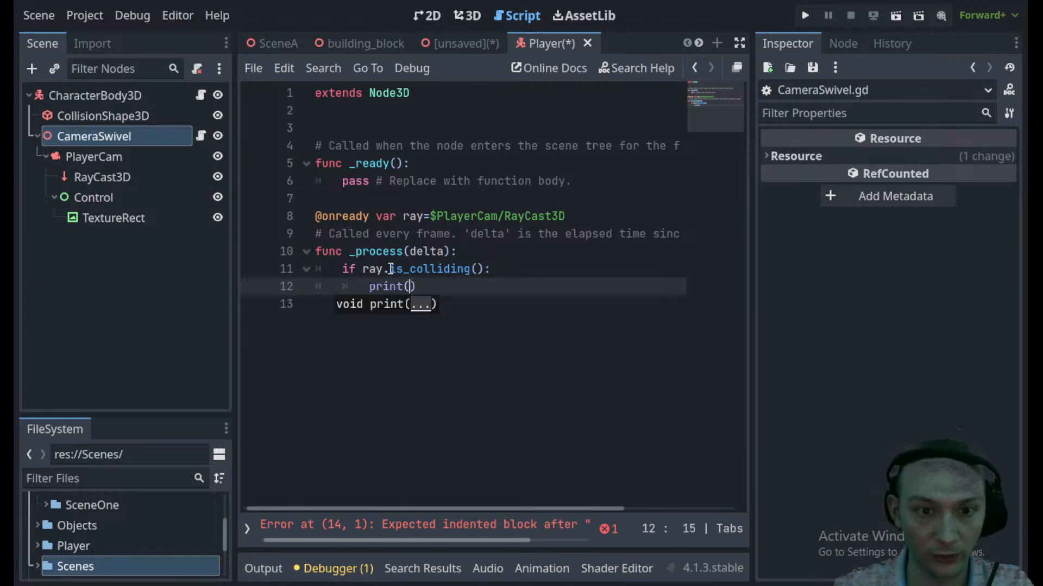
pyautogui.write('der')
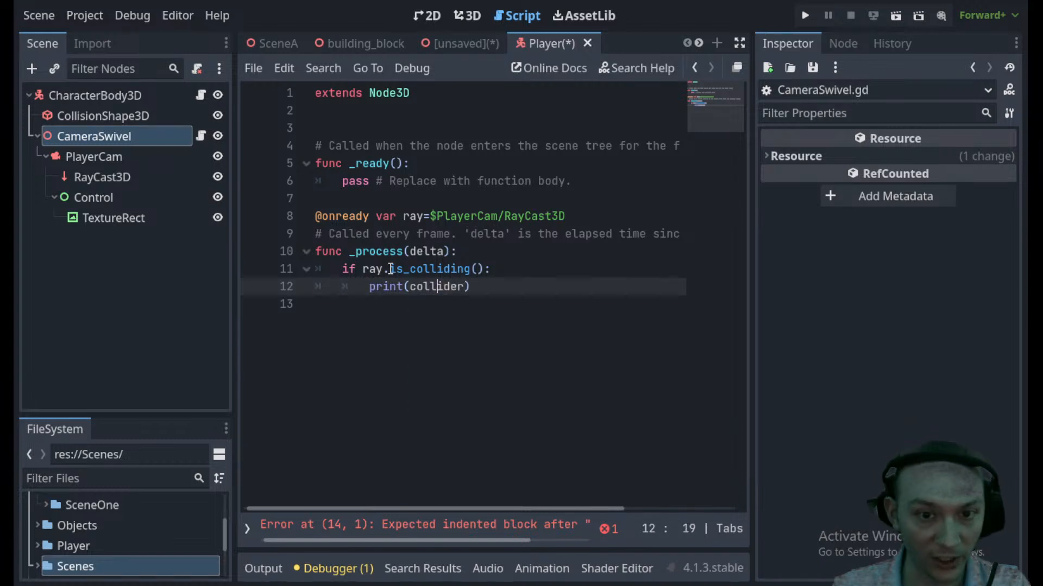
pyautogui.press('Left')
pyautogui.press('Left')
pyautogui.press('Left')
pyautogui.write('ray.')
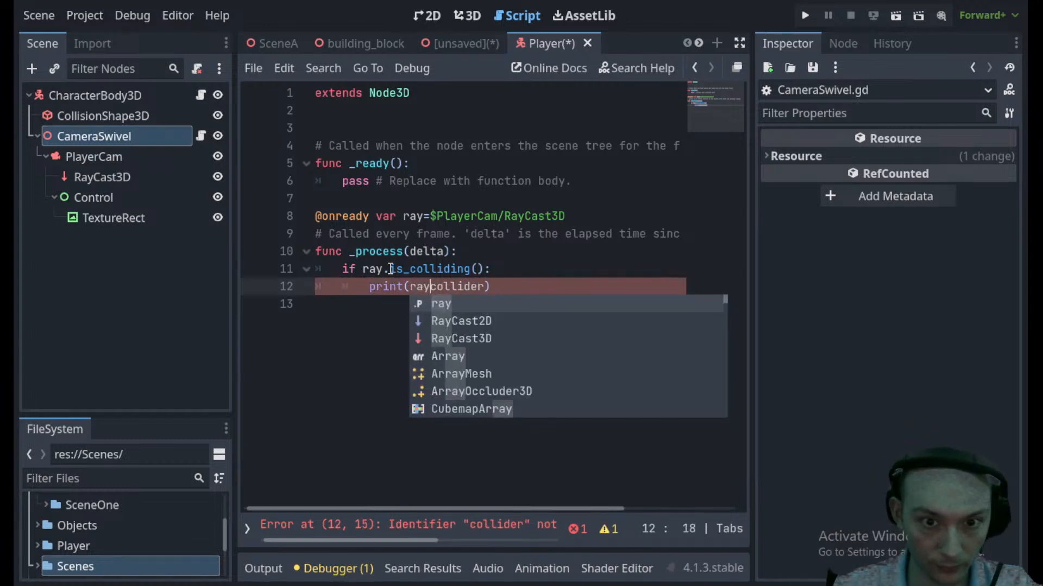
pyautogui.press('Right')
pyautogui.press('Right')
pyautogui.press('Right')
pyautogui.press('Right')
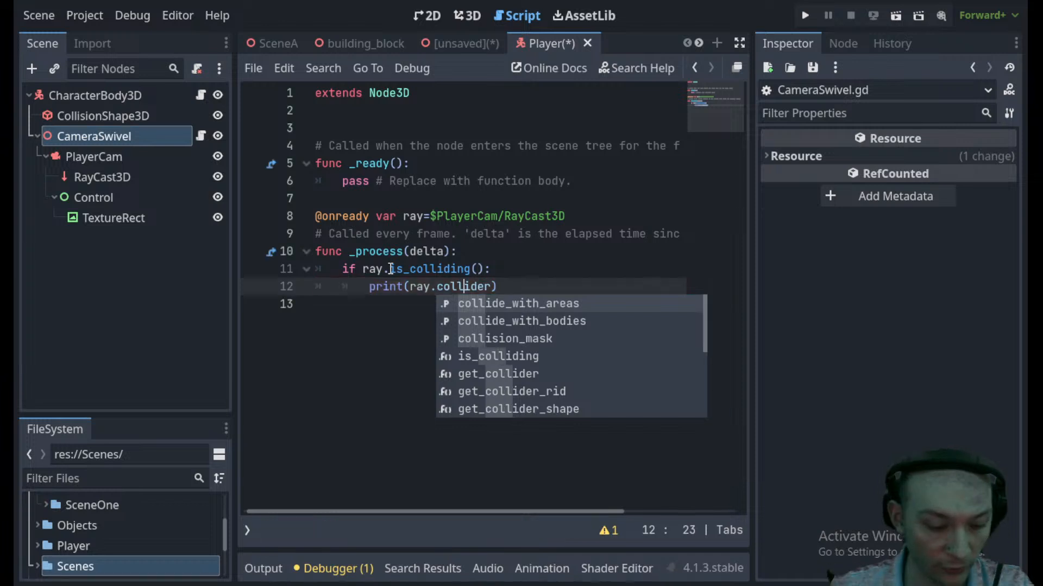
pyautogui.hotkey('ctrl', 's')
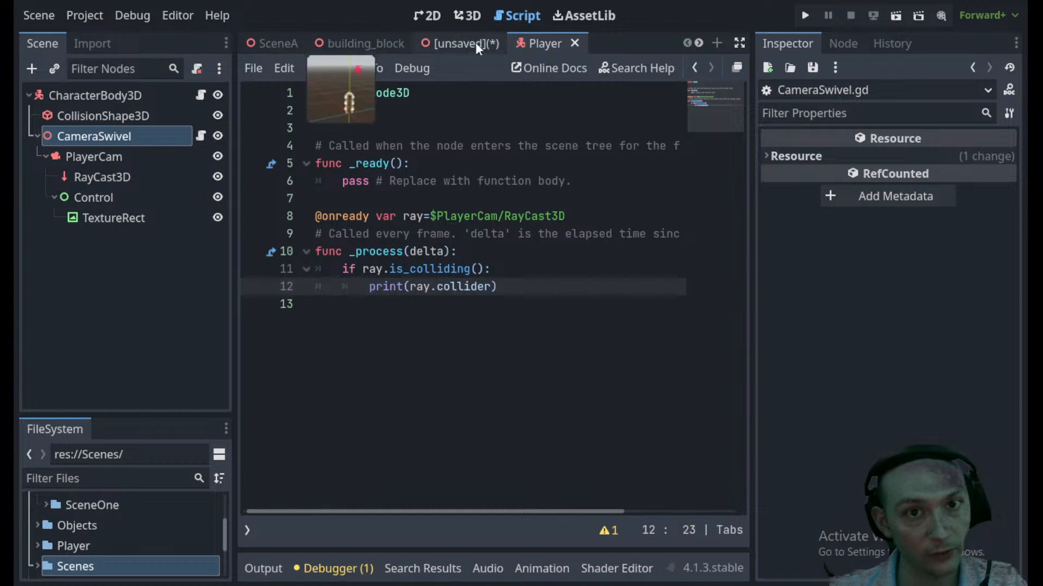
# - Enable collision with Areas in the RayCast3D node's Collide With settings
pyautogui.click(87, 177)
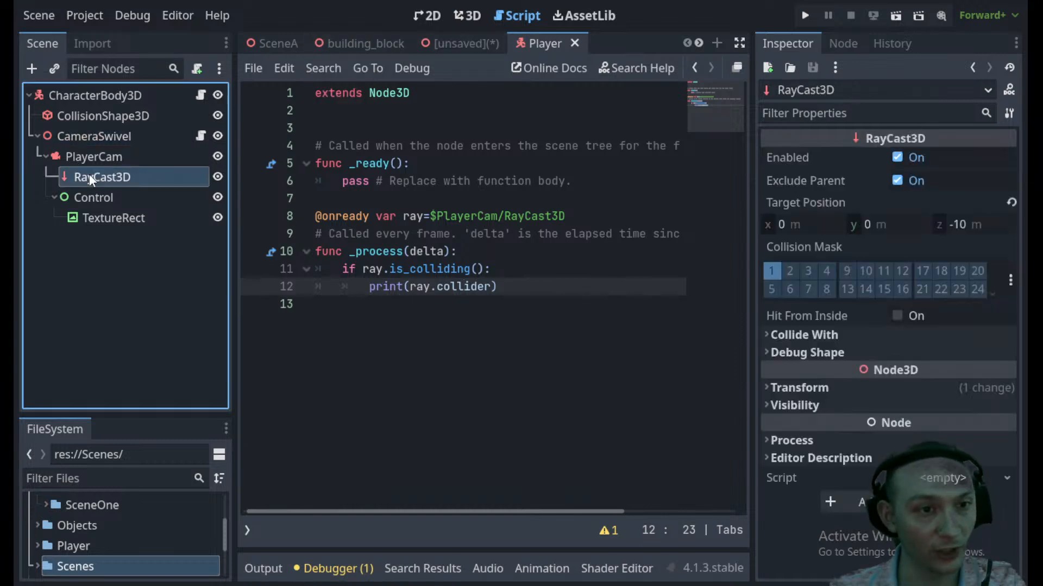
pyautogui.click(840, 333)
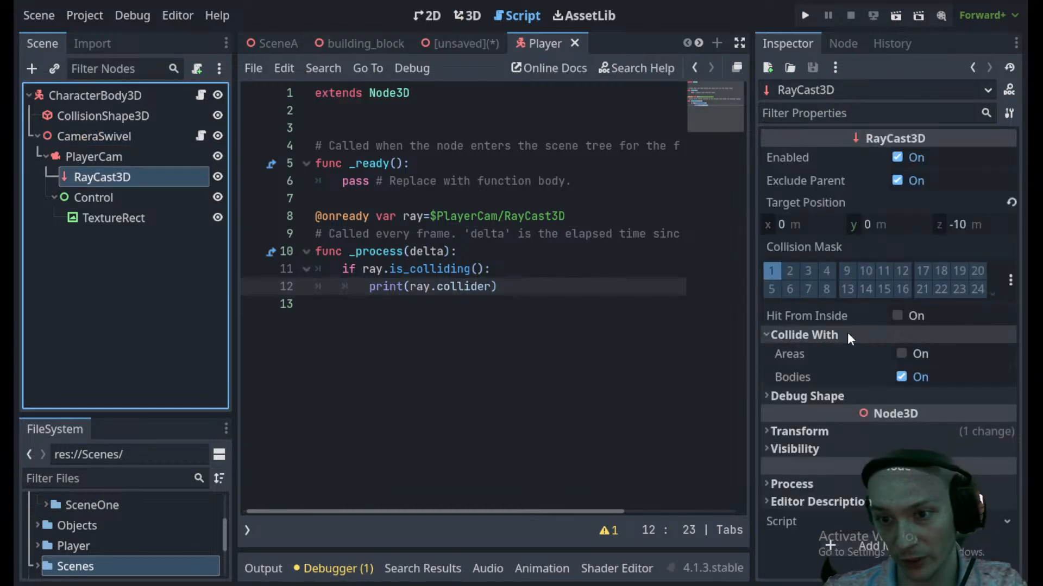
pyautogui.click(900, 354)
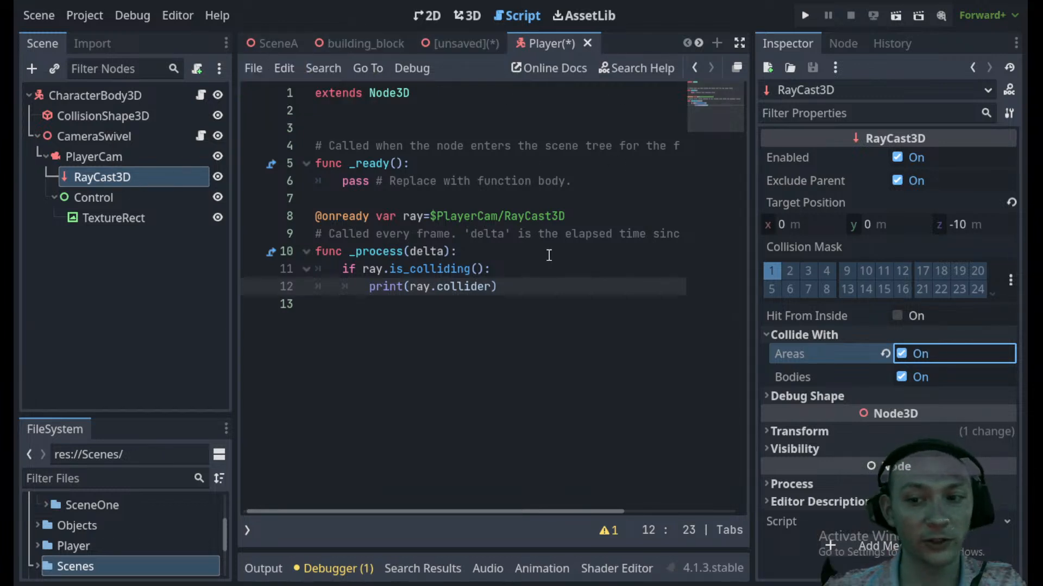
# - Run the SceneA scene and walk forward to test the raycast collision printout
pyautogui.click(259, 43)
pyautogui.click(897, 16)
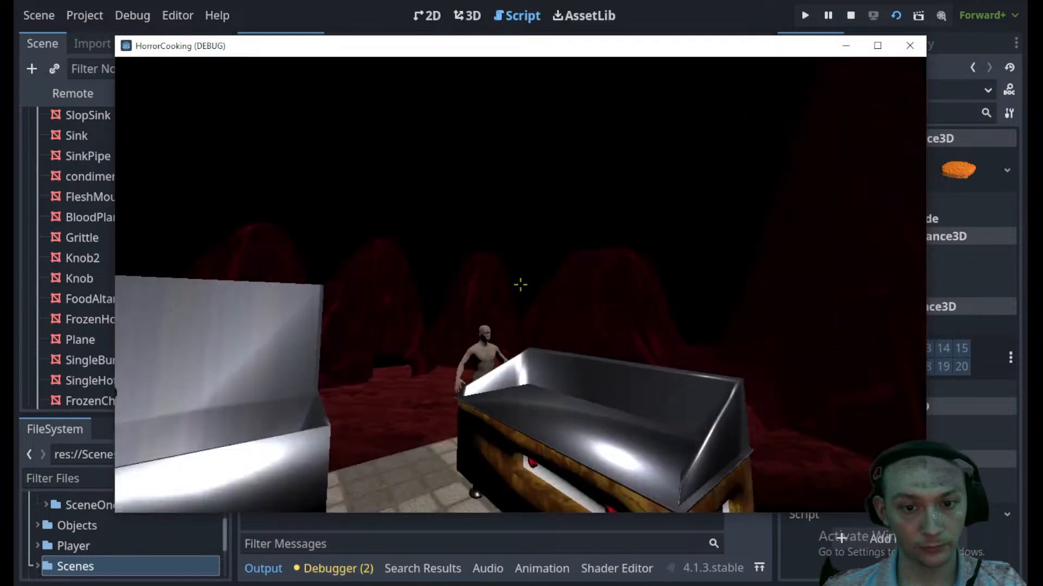
pyautogui.press('w')
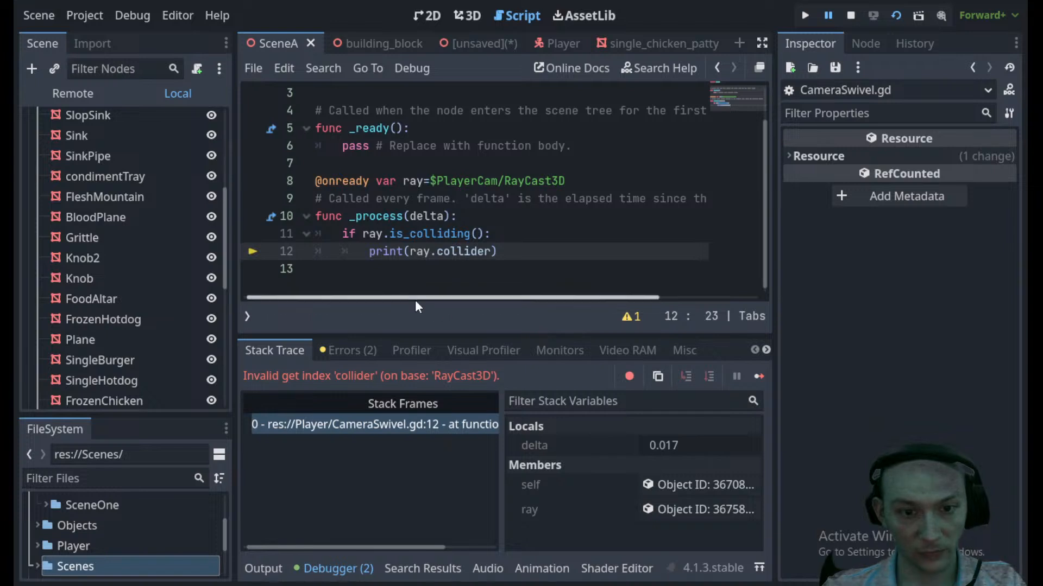
# - Remove ".collider" from the print call in CameraSwivel.gd so that it prints only ray
pyautogui.click(432, 252)
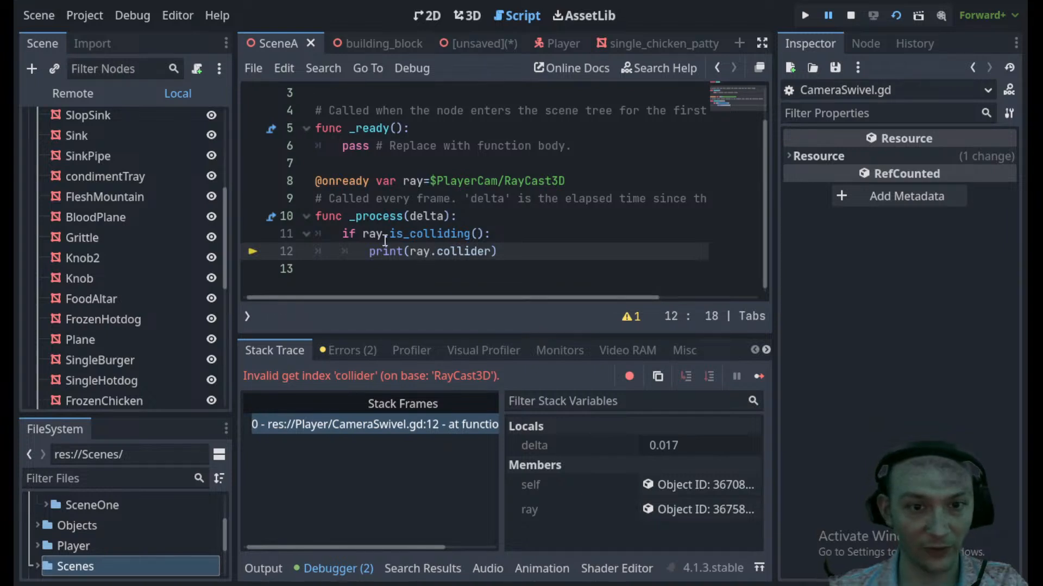
pyautogui.click(491, 251)
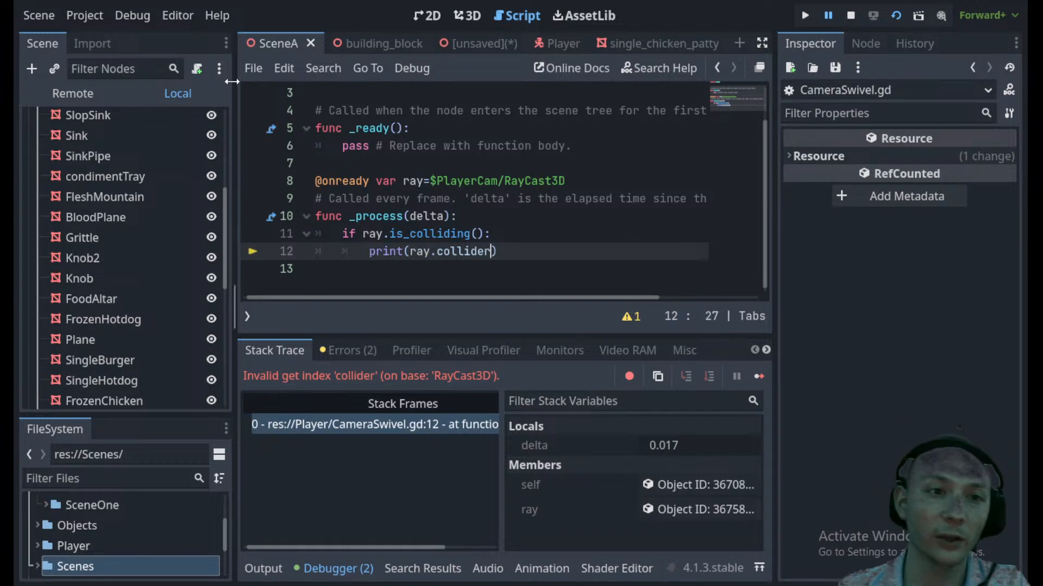
pyautogui.click(221, 13)
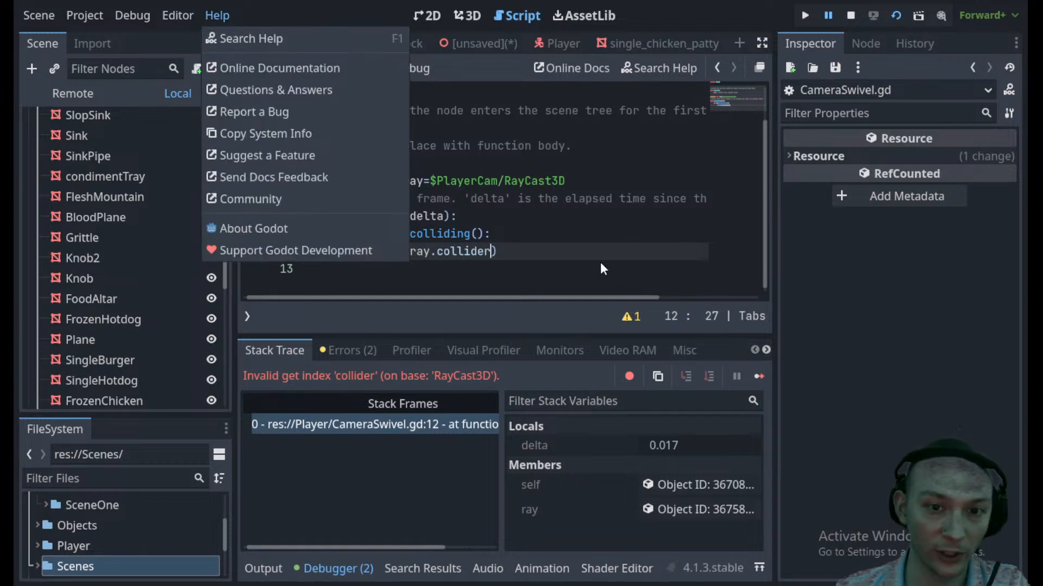
pyautogui.click(486, 250)
pyautogui.press('BackSpace')
pyautogui.press('BackSpace')
pyautogui.press('BackSpace')
pyautogui.press('BackSpace')
pyautogui.press('BackSpace')
pyautogui.press('BackSpace')
pyautogui.press('BackSpace')
pyautogui.press('BackSpace')
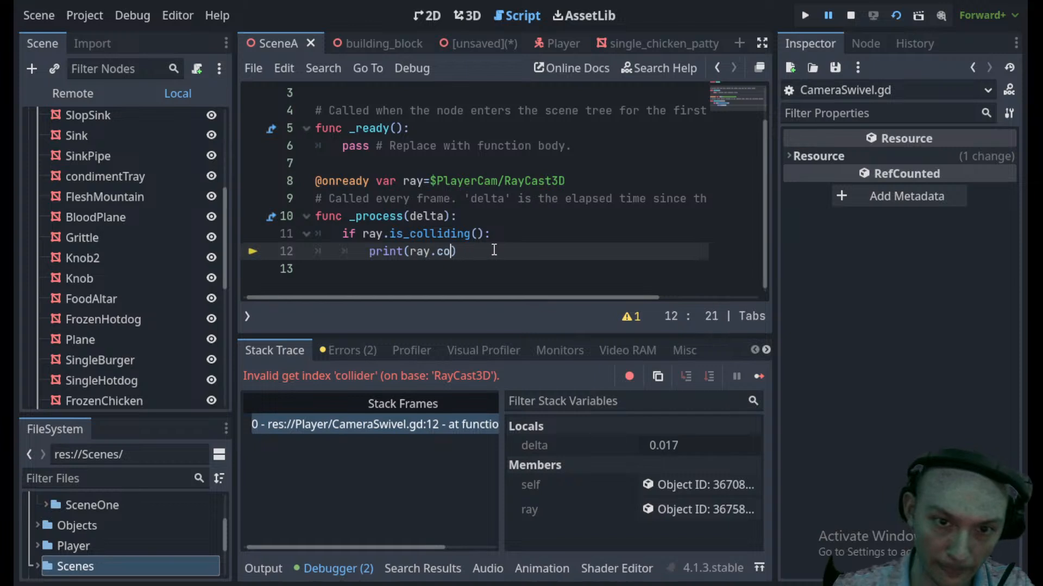
pyautogui.press('BackSpace')
# - Add the static type RayCast3D to the ray variable declaration in CameraSwivel.gd
pyautogui.press('Up')
pyautogui.press('Up')
pyautogui.press('Up')
pyautogui.press('Up')
pyautogui.press('Left')
pyautogui.press('Left')
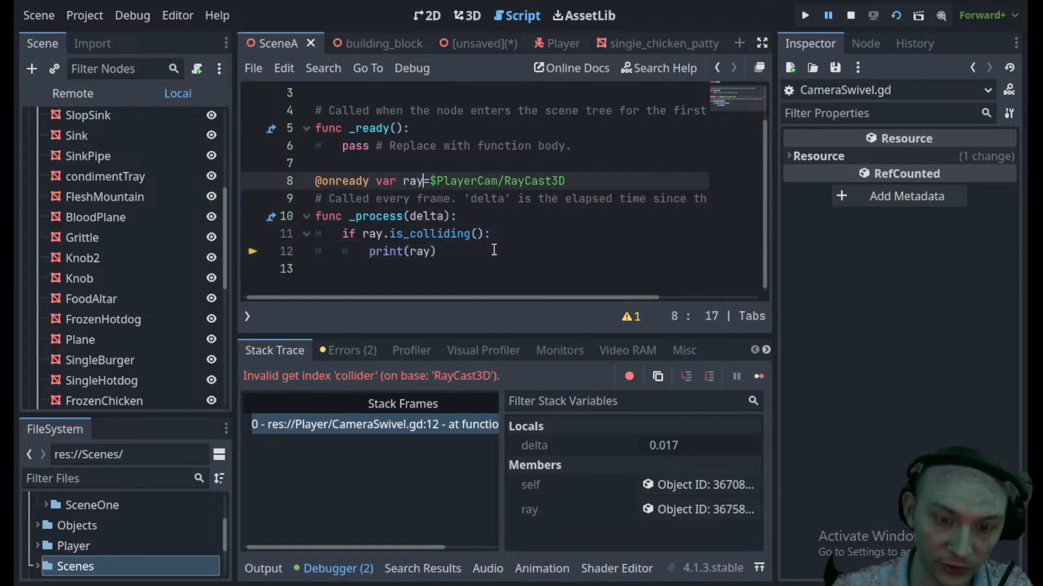
pyautogui.write(':Ra')
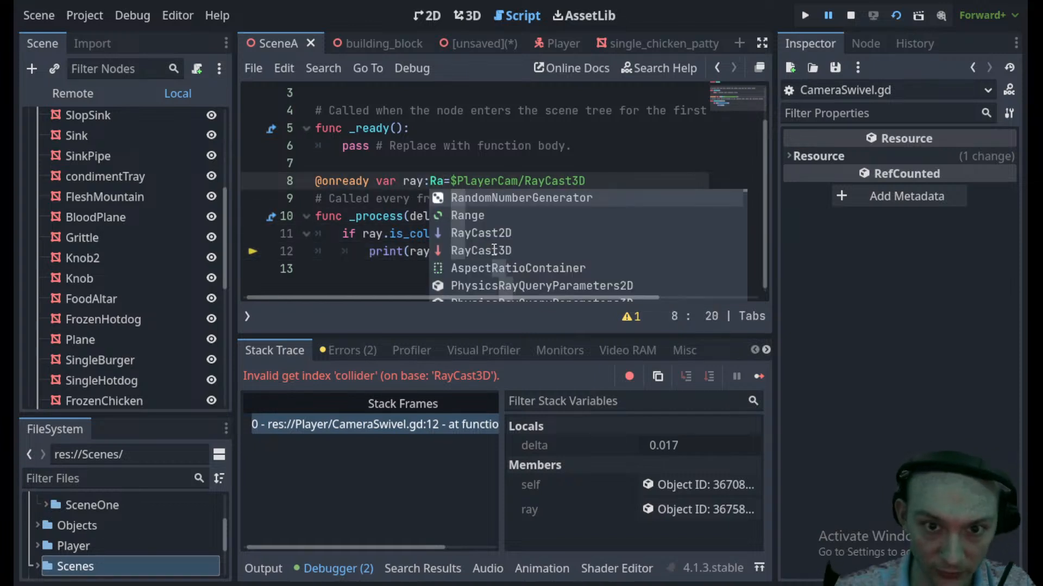
pyautogui.click(492, 250)
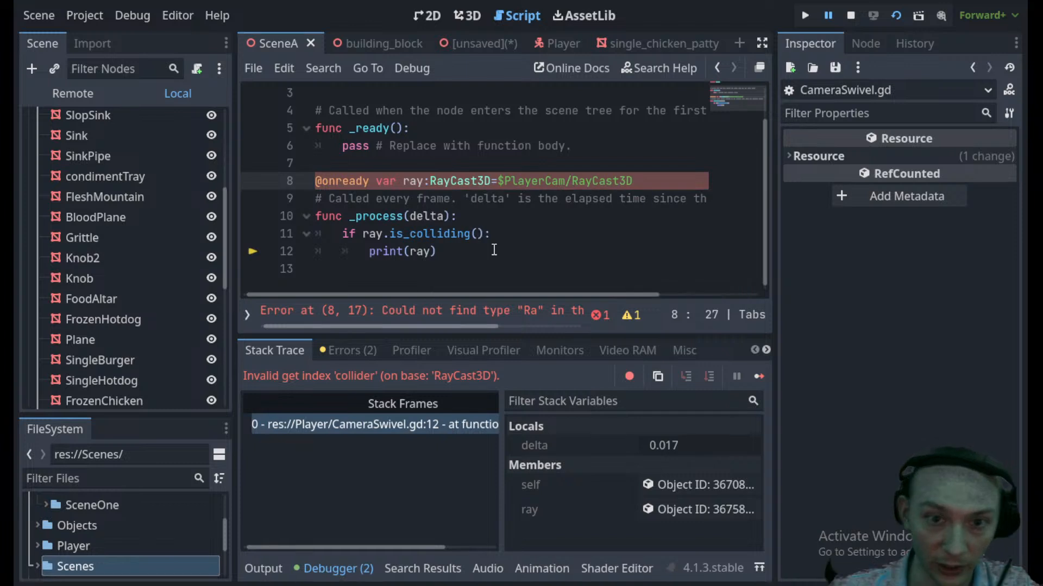
# - Extend the print call to print(ray.get_collider()) and save the script
pyautogui.click(479, 250)
pyautogui.click(433, 252)
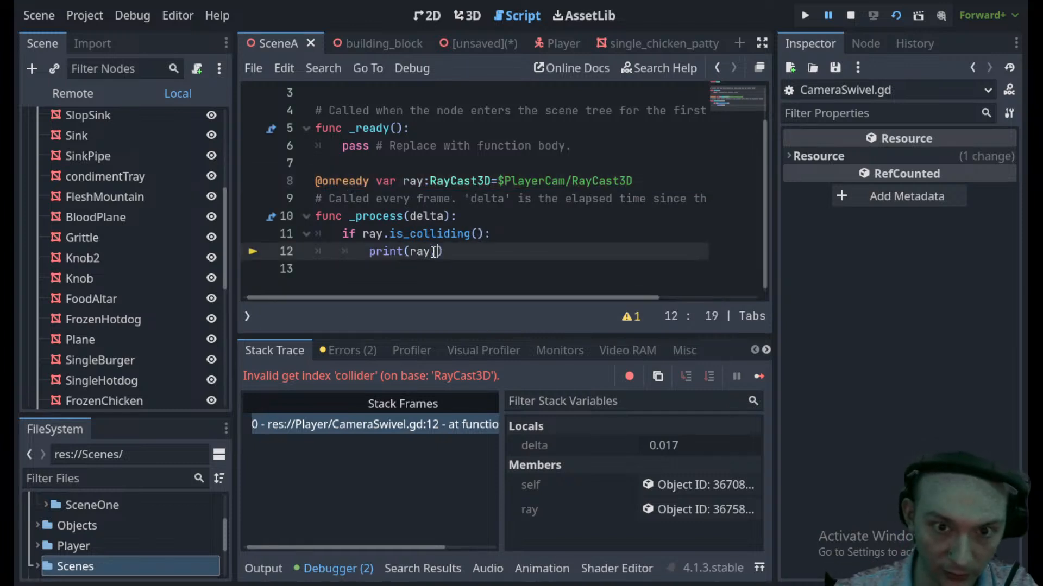
pyautogui.write('.')
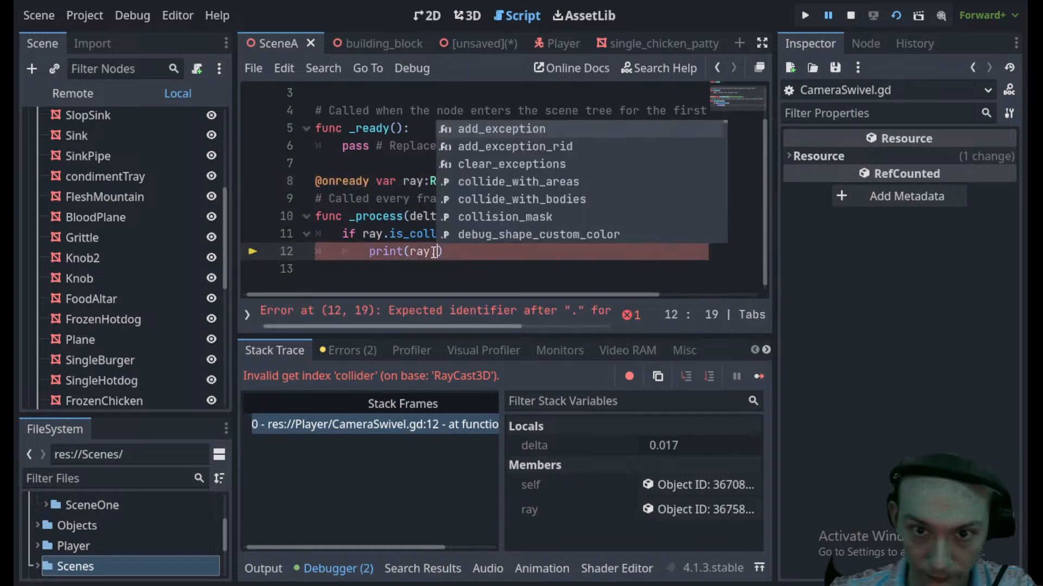
pyautogui.press('Down')
pyautogui.press('Down')
pyautogui.press('Down')
pyautogui.press('Down')
pyautogui.press('Down')
pyautogui.press('Down')
pyautogui.press('Down')
pyautogui.press('Down')
pyautogui.press('Down')
pyautogui.press('Down')
pyautogui.press('Down')
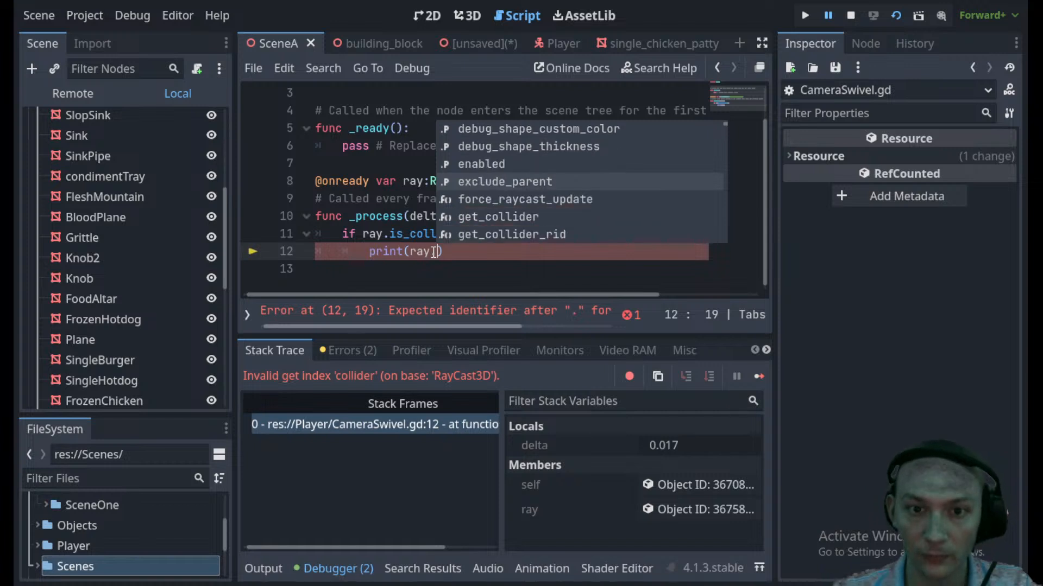
pyautogui.press('Return')
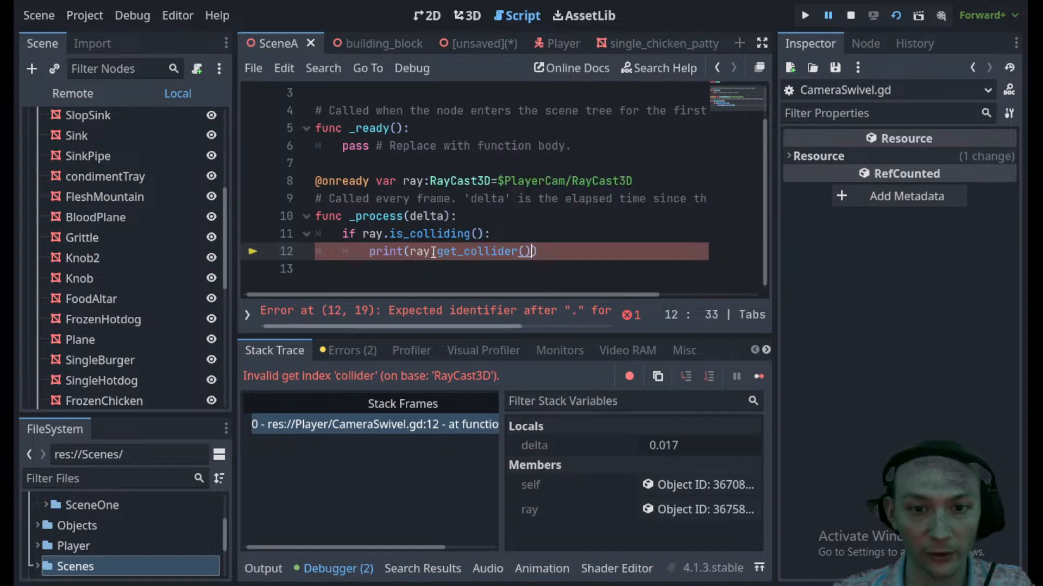
pyautogui.hotkey('ctrl', 's')
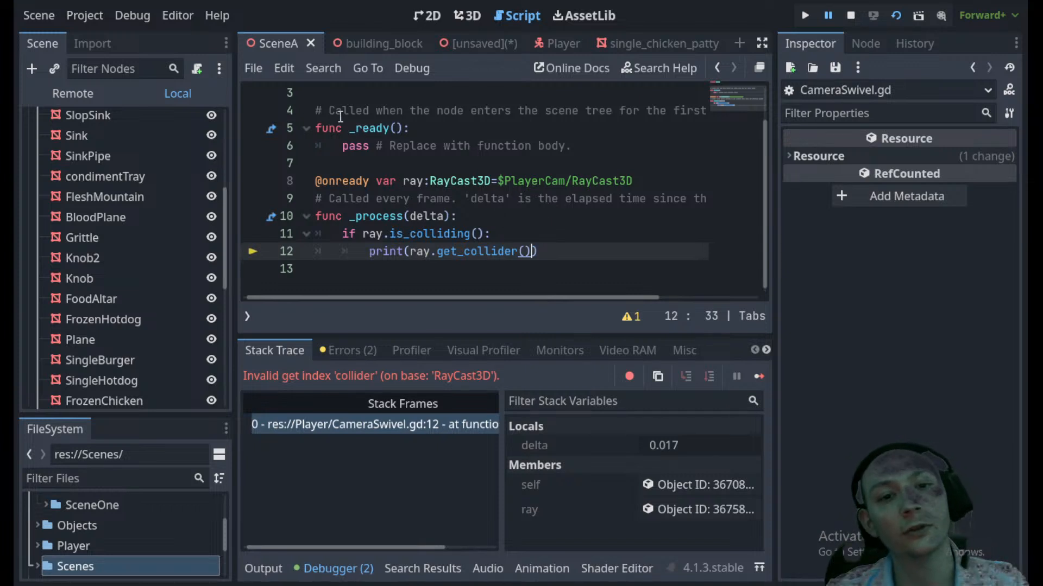
# - Run the SceneA scene, walk around the kitchen aiming at the food items to test the collider printout, and quit the game
pyautogui.click(890, 16)
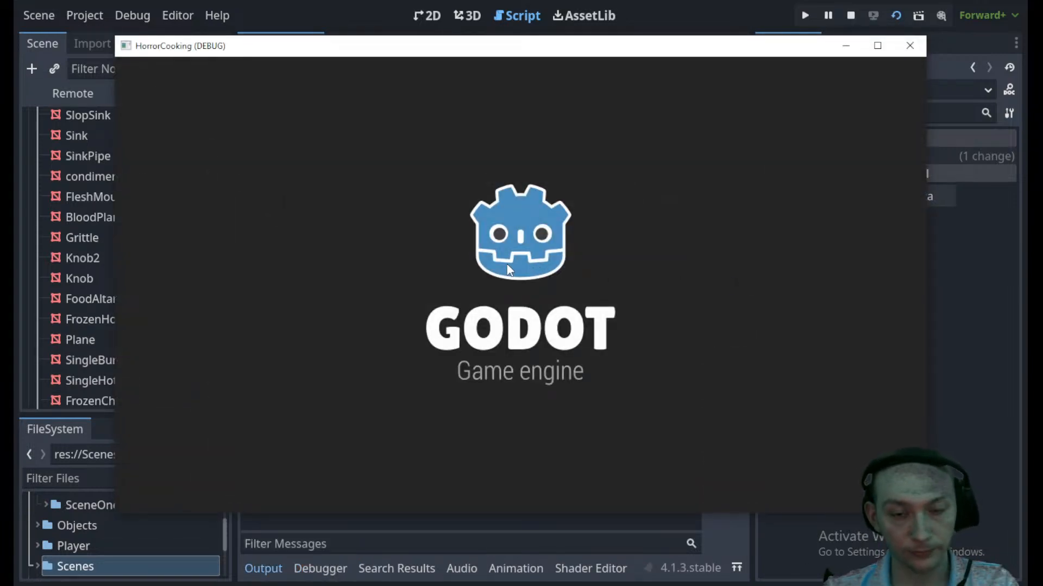
pyautogui.press('w')
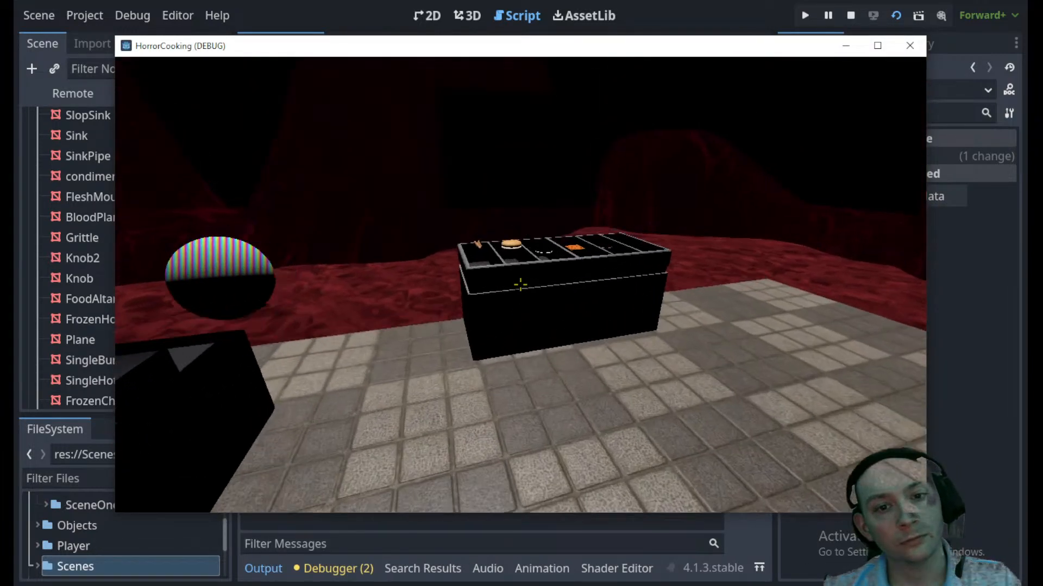
pyautogui.press('w')
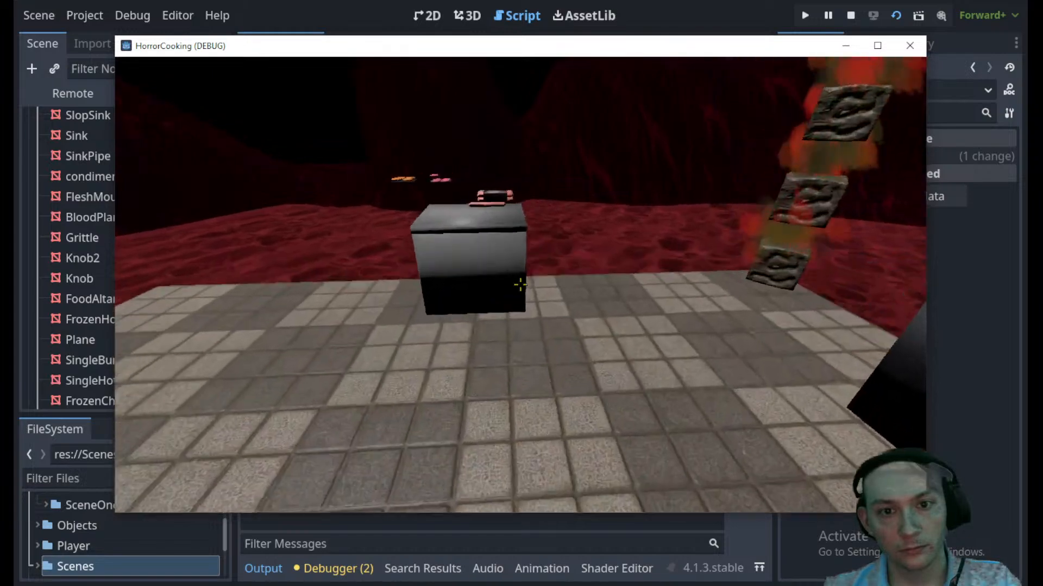
pyautogui.press('w')
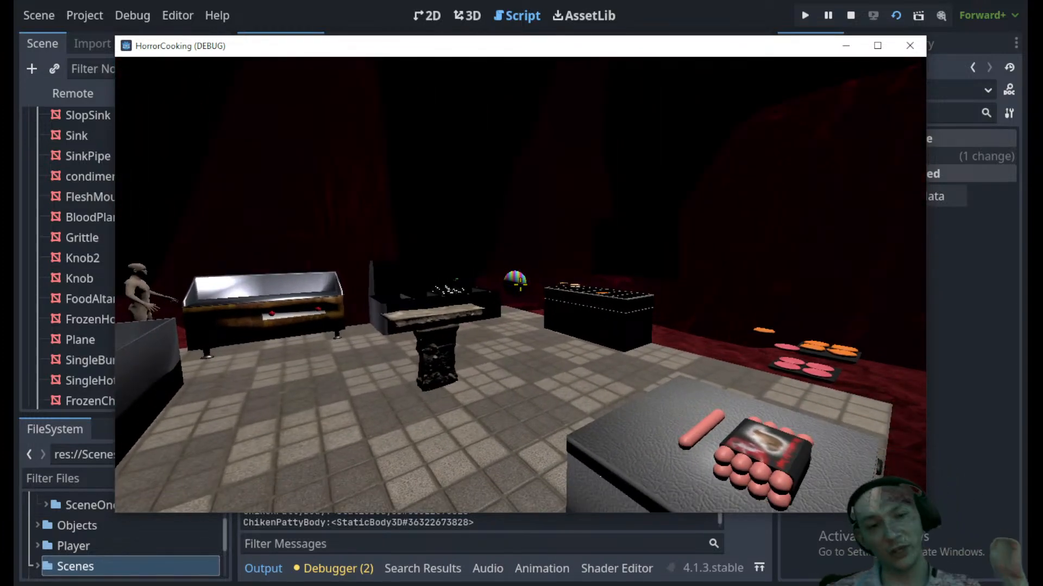
pyautogui.press('Escape')
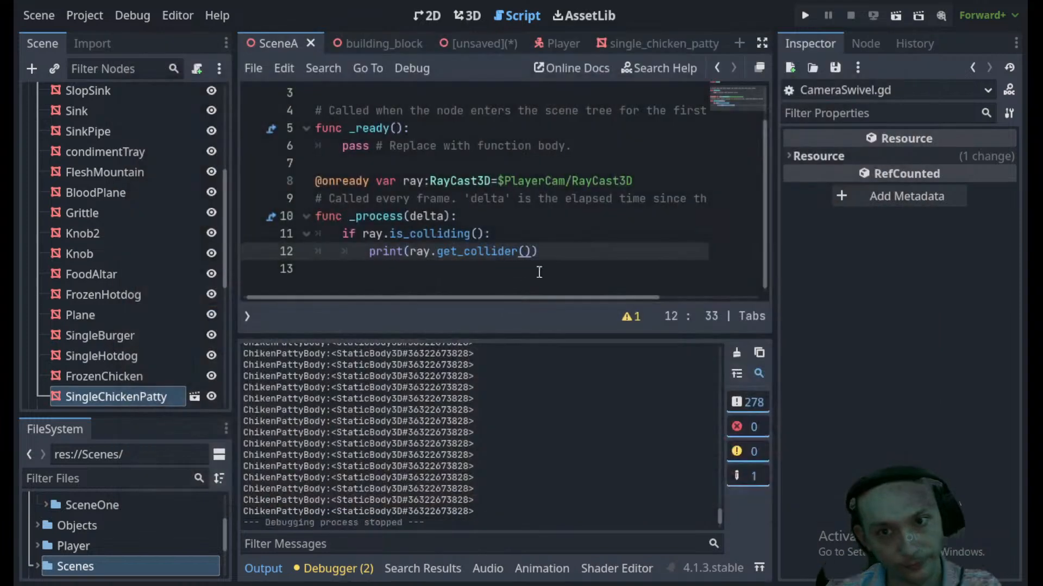